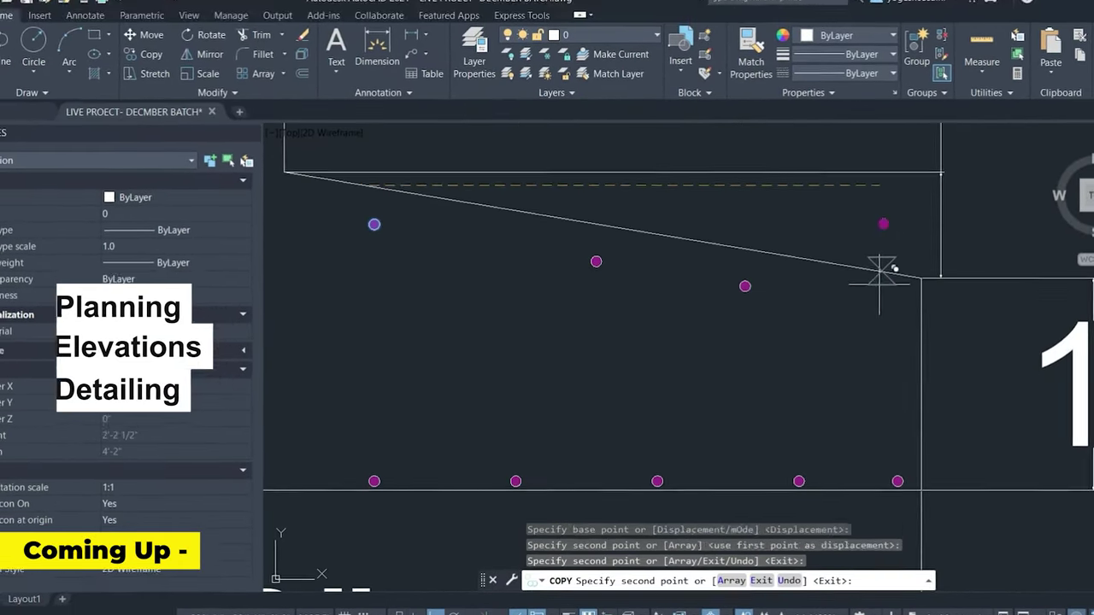
Step: Place the copied circle below the sloped line and end the COPY command
click(879, 284)
key(Escape)
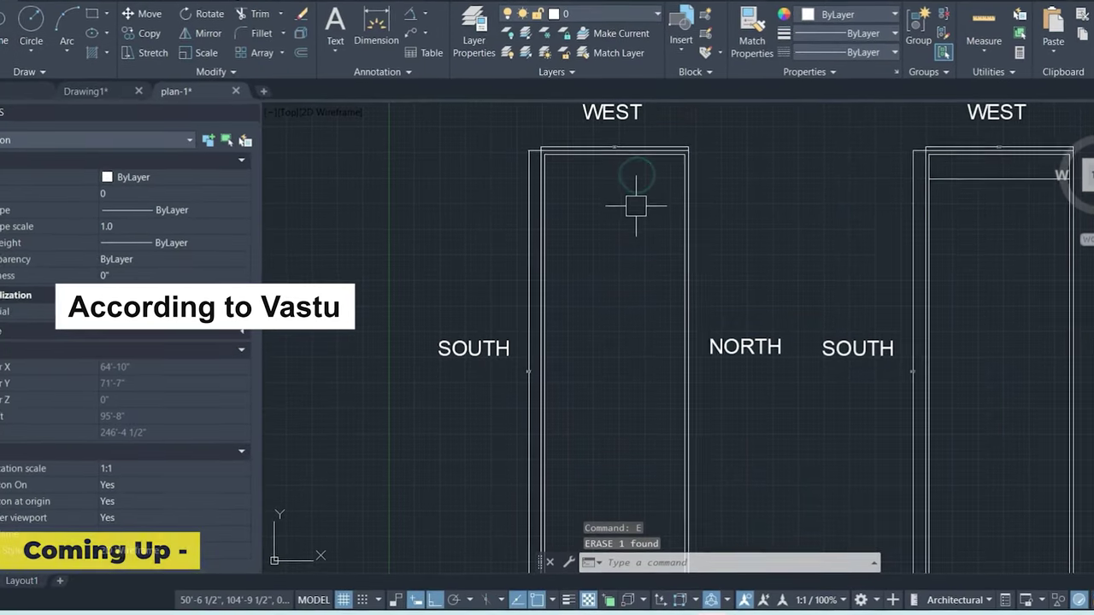
key(Escape)
scroll(636, 205, down, 3)
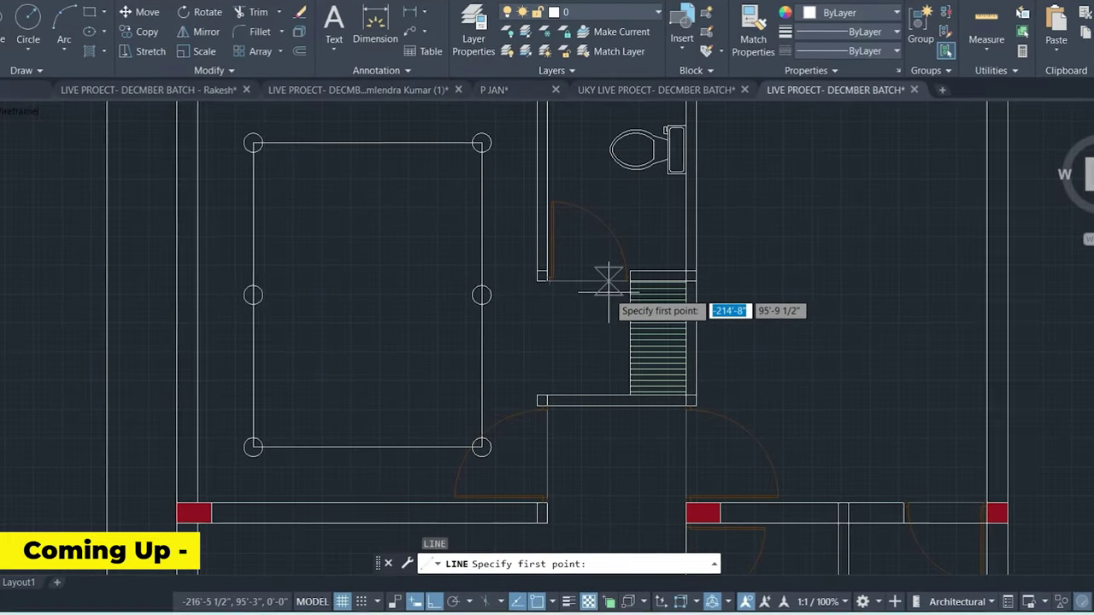
click(595, 288)
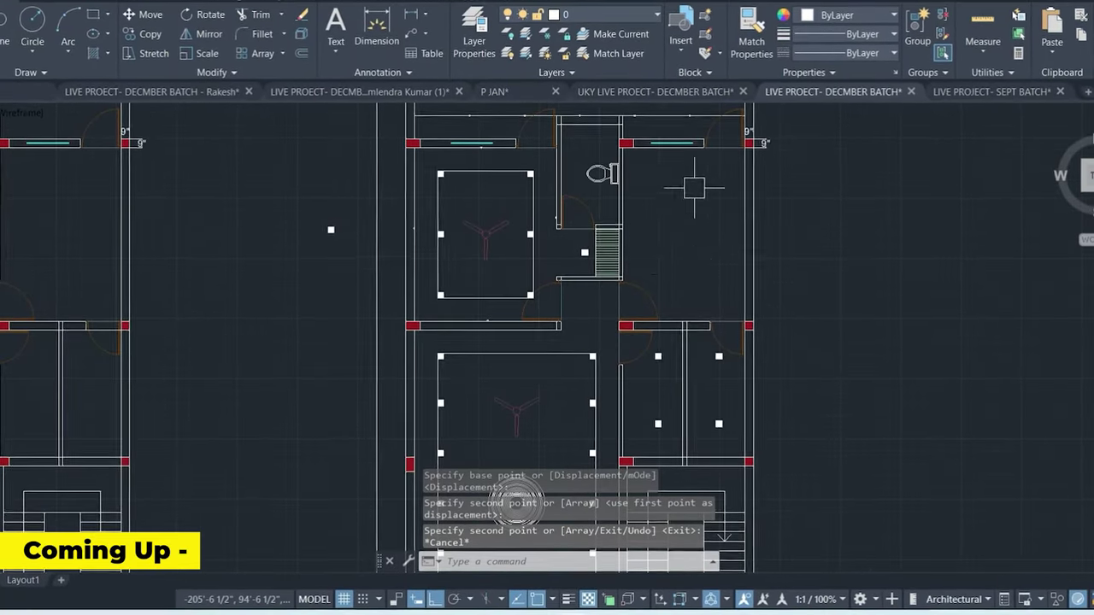
scroll(693, 188, down, 5)
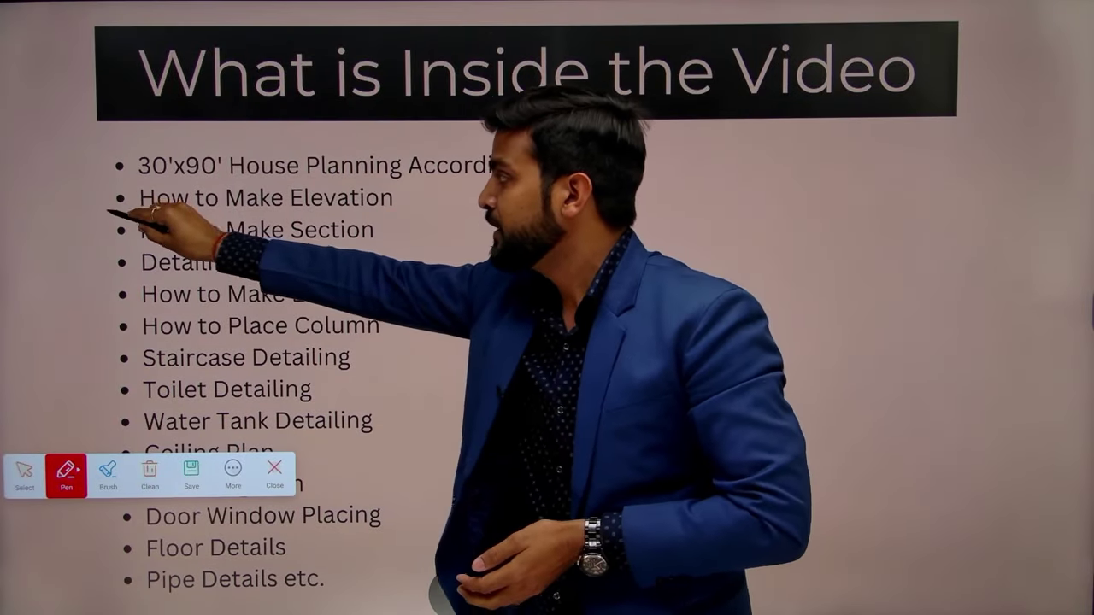
Step: Draw red ticks beside the first two topics on the slide
mouse_move(111, 208)
mouse_down()
mouse_move(169, 160)
mouse_move(179, 127)
mouse_up()
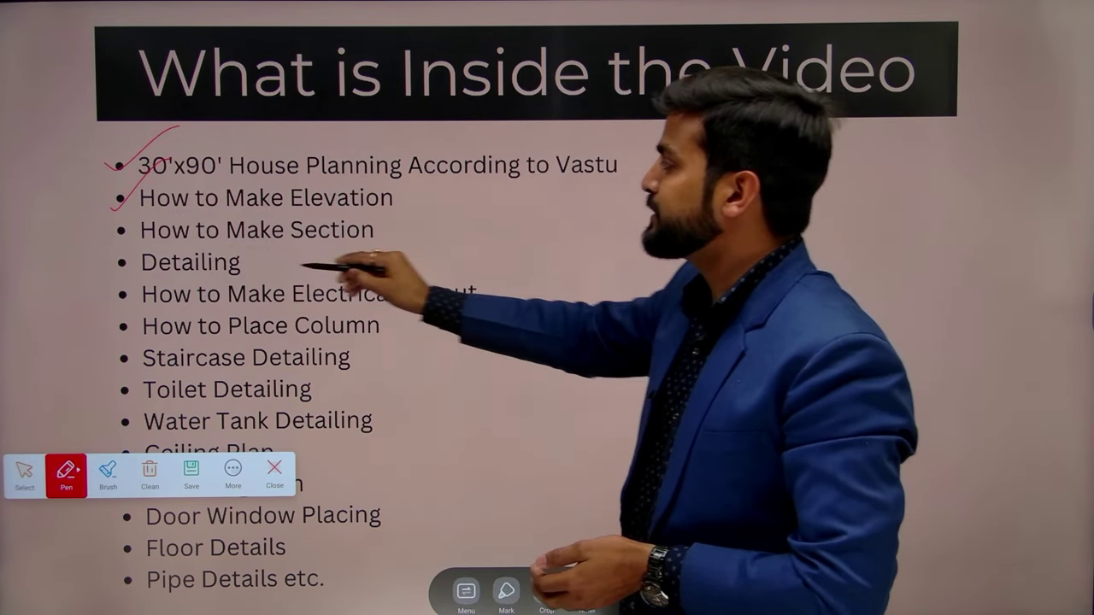
mouse_move(120, 221)
mouse_down()
mouse_move(140, 229)
mouse_move(199, 211)
mouse_move(353, 210)
mouse_up()
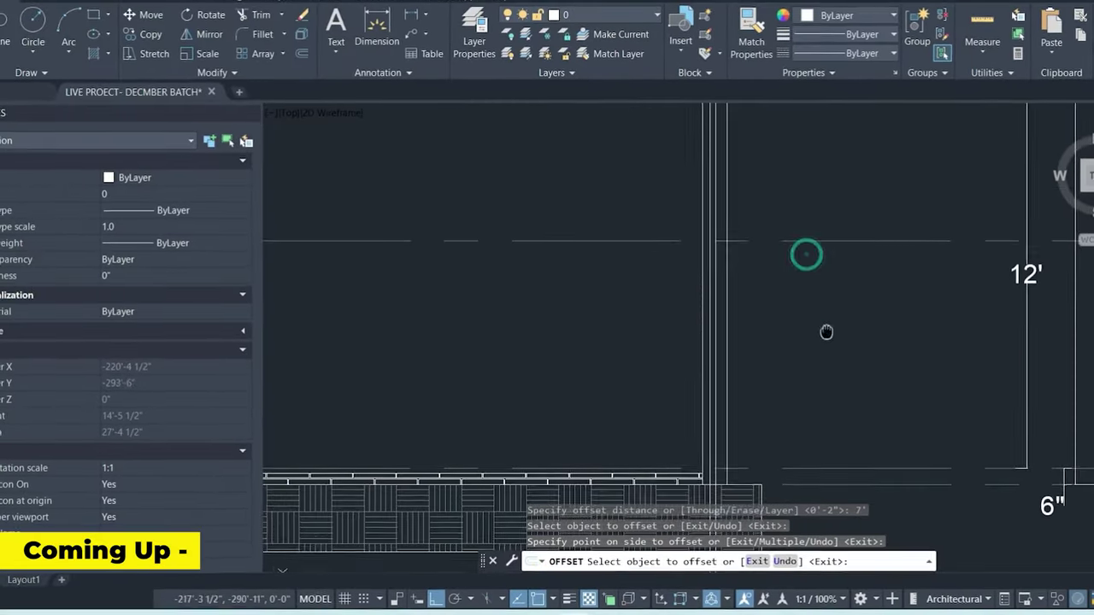
key(Escape)
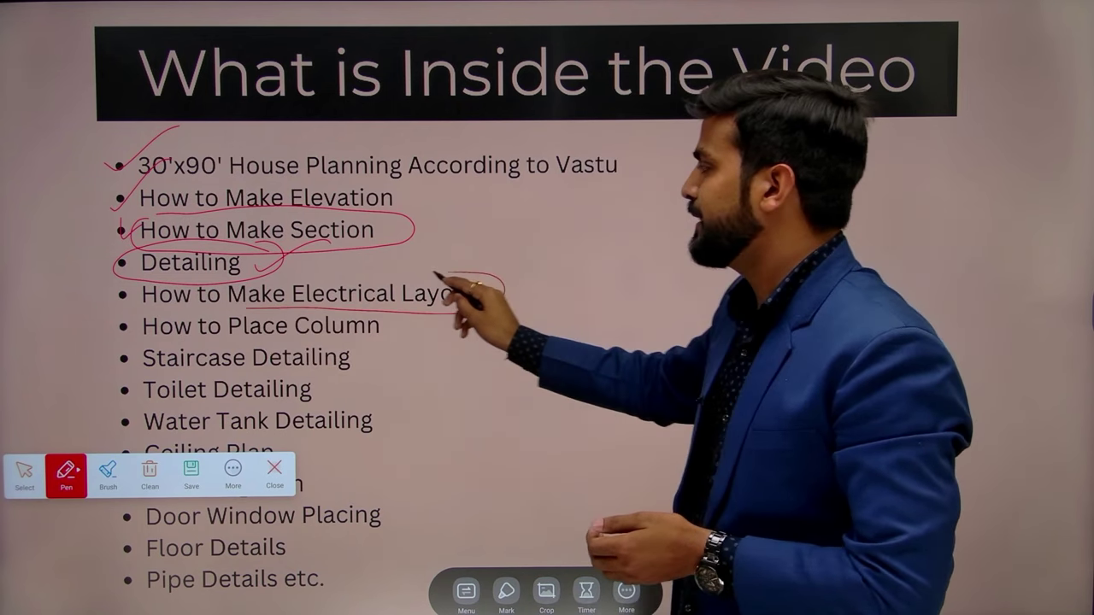
Step: Circle How to Make Electrical Layout and Staircase Detailing in red
drag(434, 275, 253, 295)
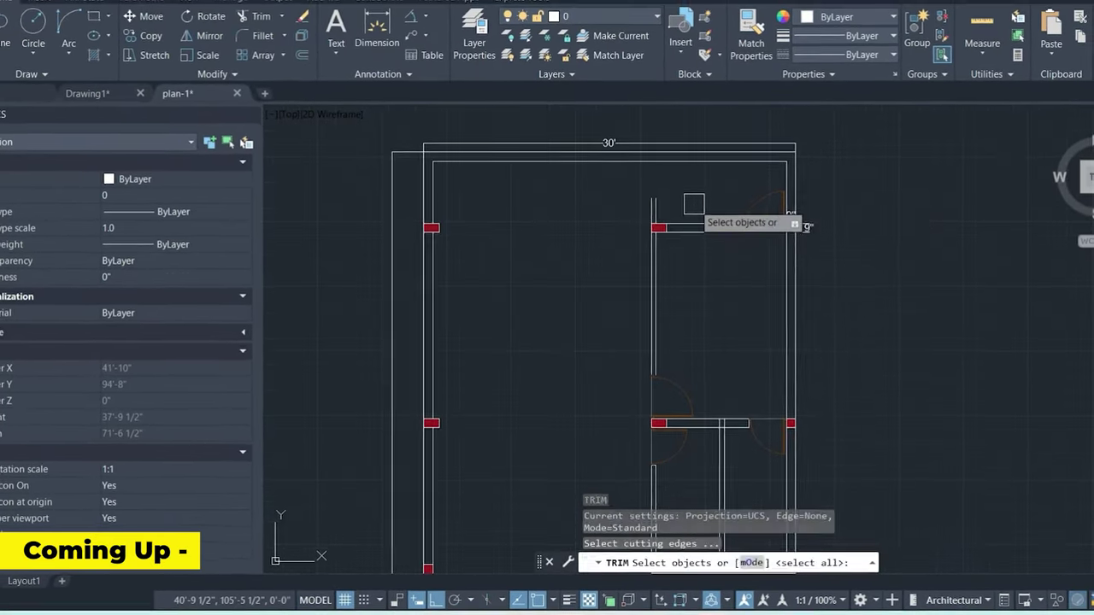
click(691, 203)
click(587, 197)
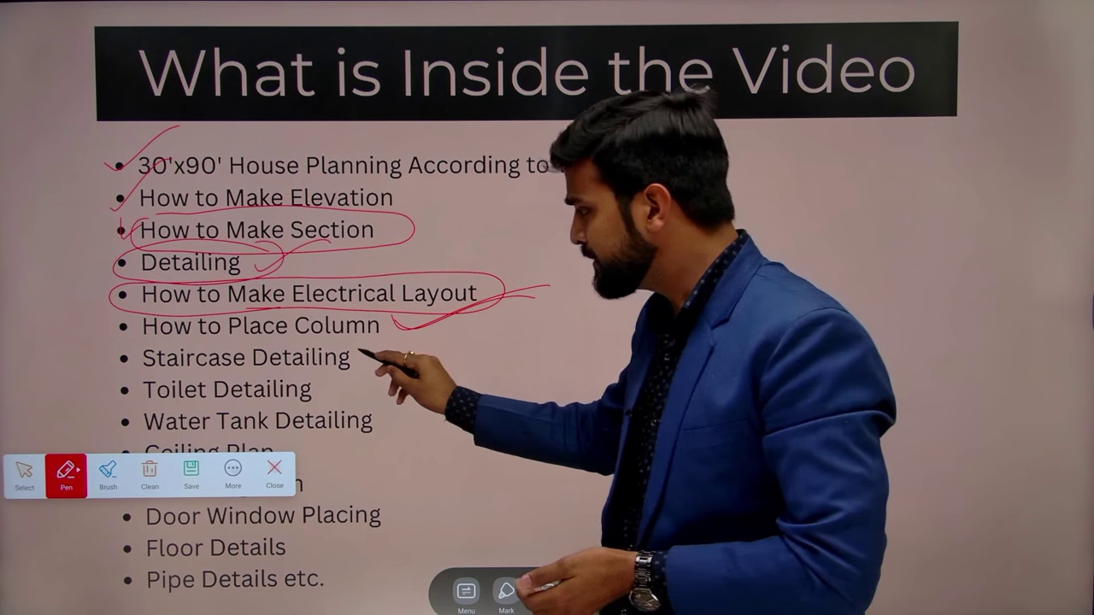
mouse_move(360, 341)
mouse_down()
mouse_move(146, 340)
mouse_move(229, 375)
mouse_move(380, 362)
mouse_up()
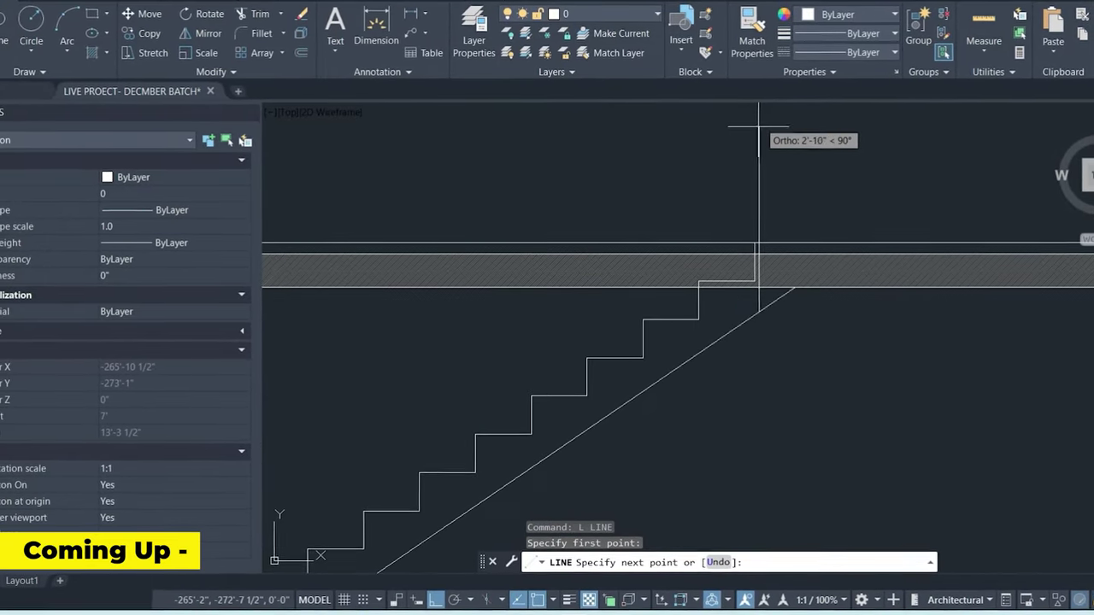
Step: Circle Toilet and Water Tank Detailing, then tick Door Window Placing, Floor Details and Pipe Details
key(Escape)
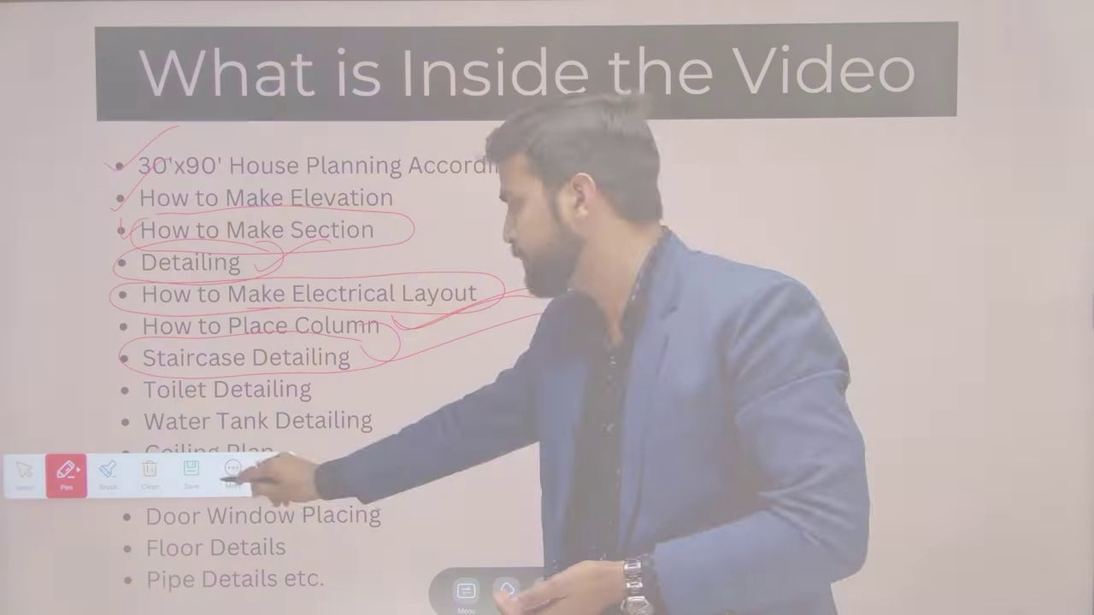
mouse_move(223, 480)
mouse_down()
mouse_move(446, 522)
mouse_move(691, 519)
mouse_up()
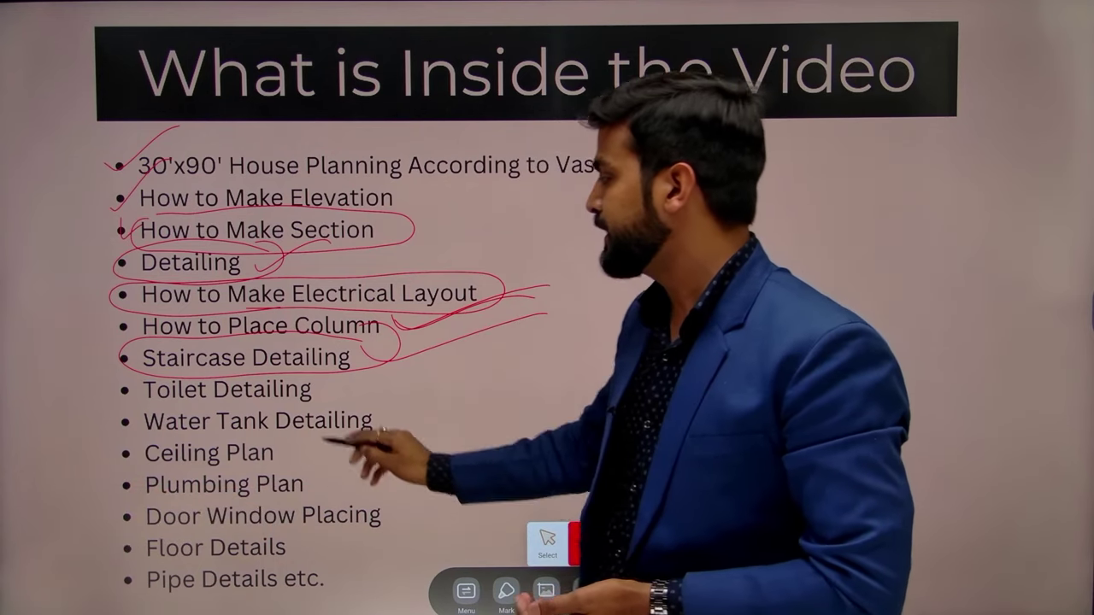
mouse_move(288, 371)
mouse_down()
mouse_move(127, 383)
mouse_move(313, 405)
mouse_move(342, 368)
mouse_up()
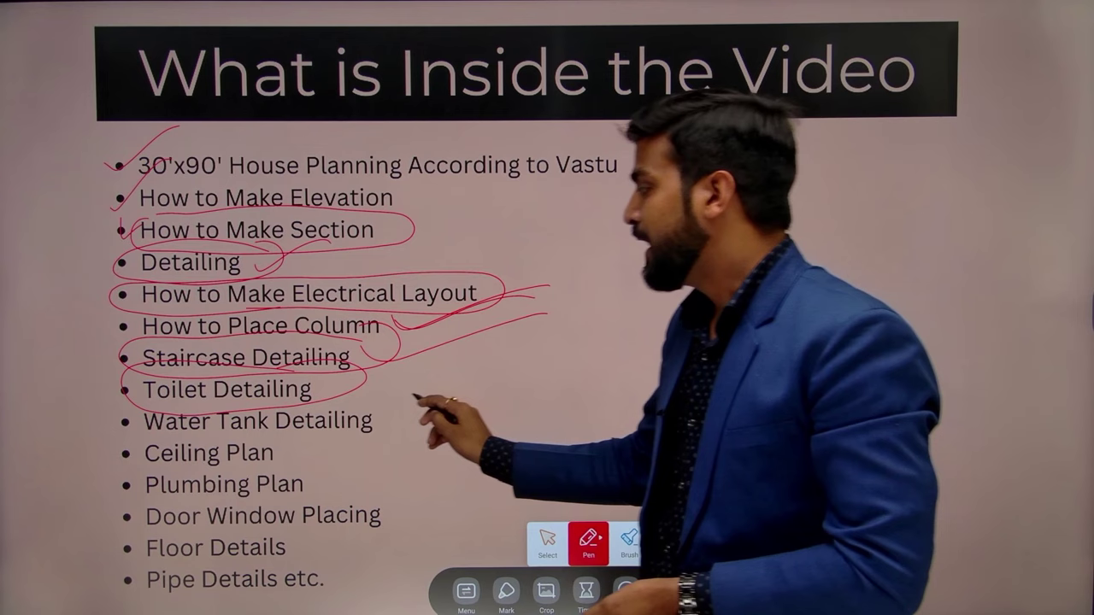
drag(427, 396, 231, 401)
mouse_move(128, 403)
mouse_down()
mouse_move(146, 427)
mouse_move(316, 446)
mouse_up()
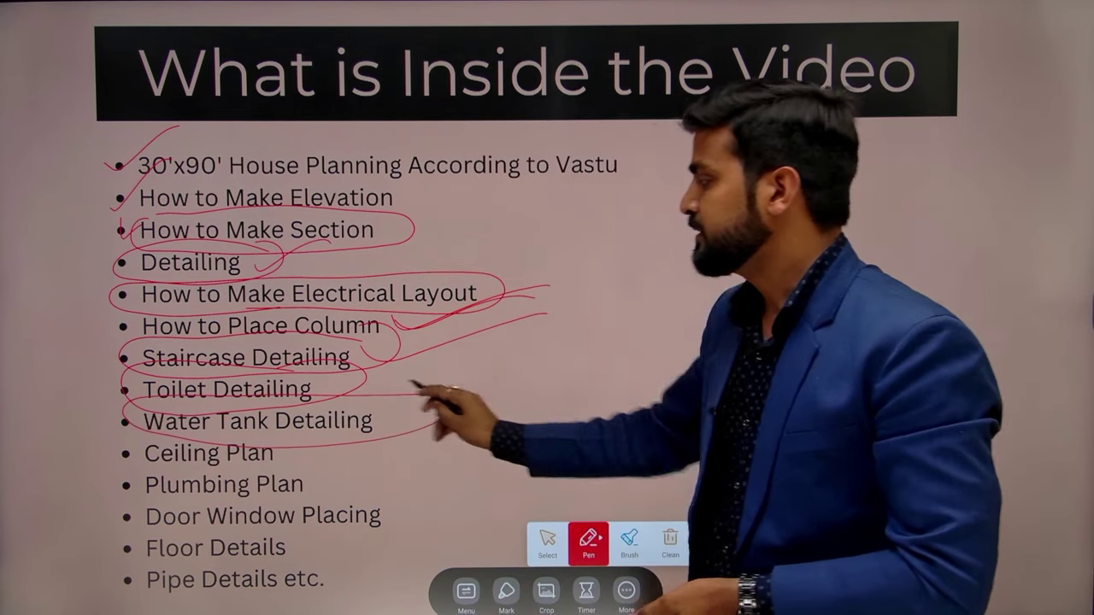
drag(412, 382, 382, 385)
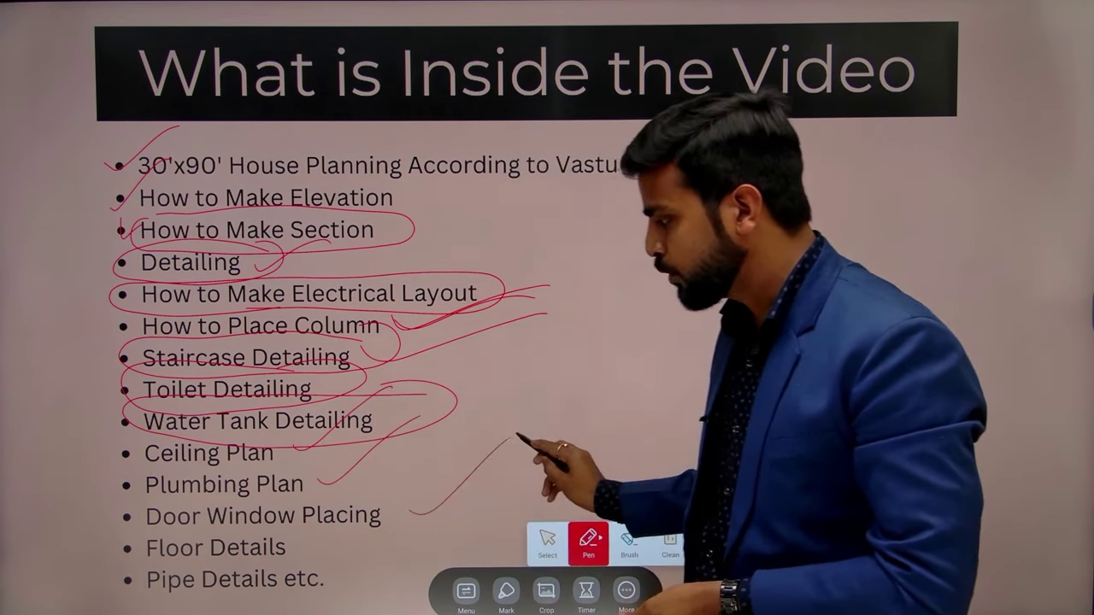
drag(301, 545, 380, 480)
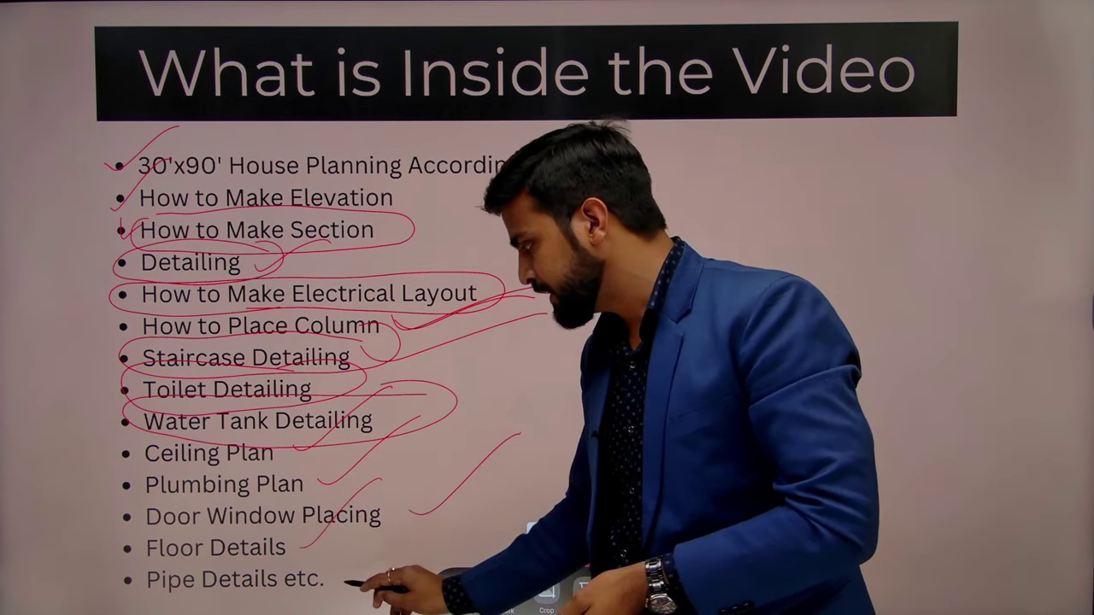
drag(346, 581, 414, 522)
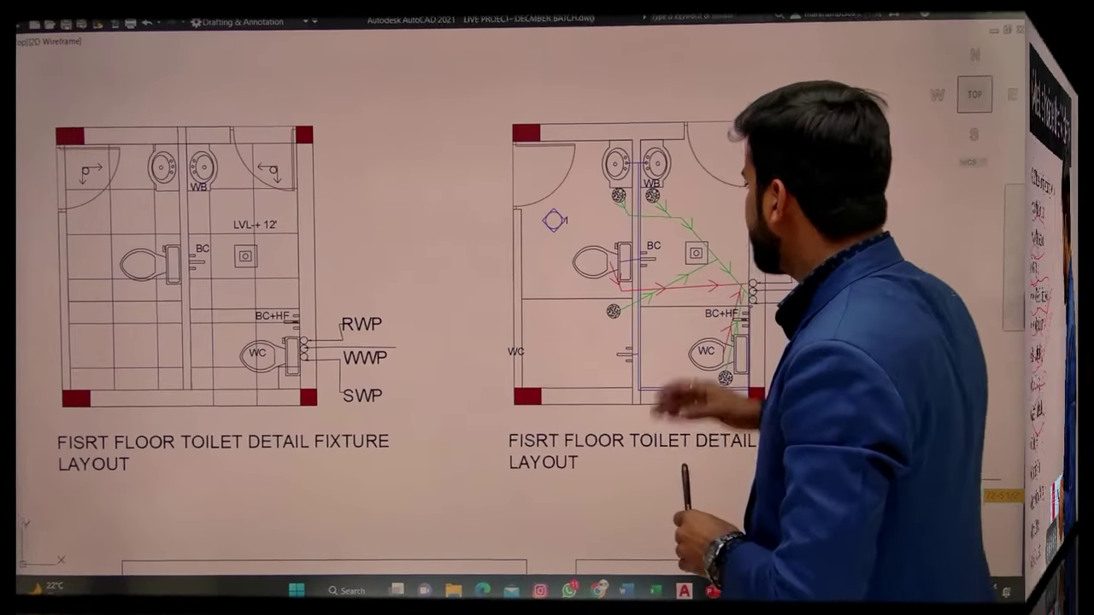
Step: Zoom out and pan across to the ELECTRICAL, SECTION and MAIN PLAN sheets
scroll(769, 235, down, 8)
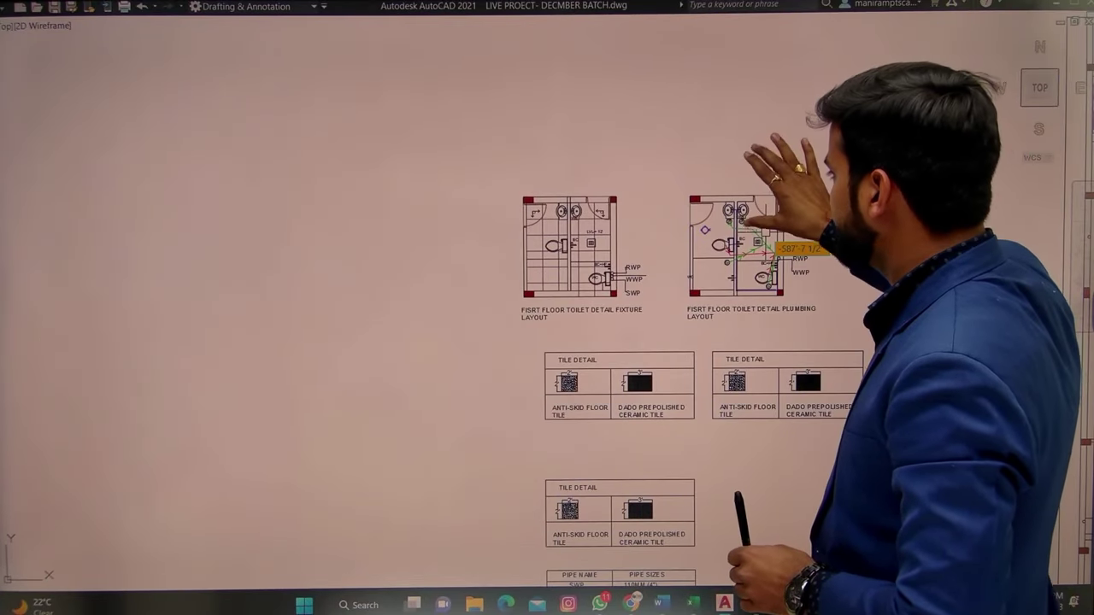
scroll(778, 174, up, 3)
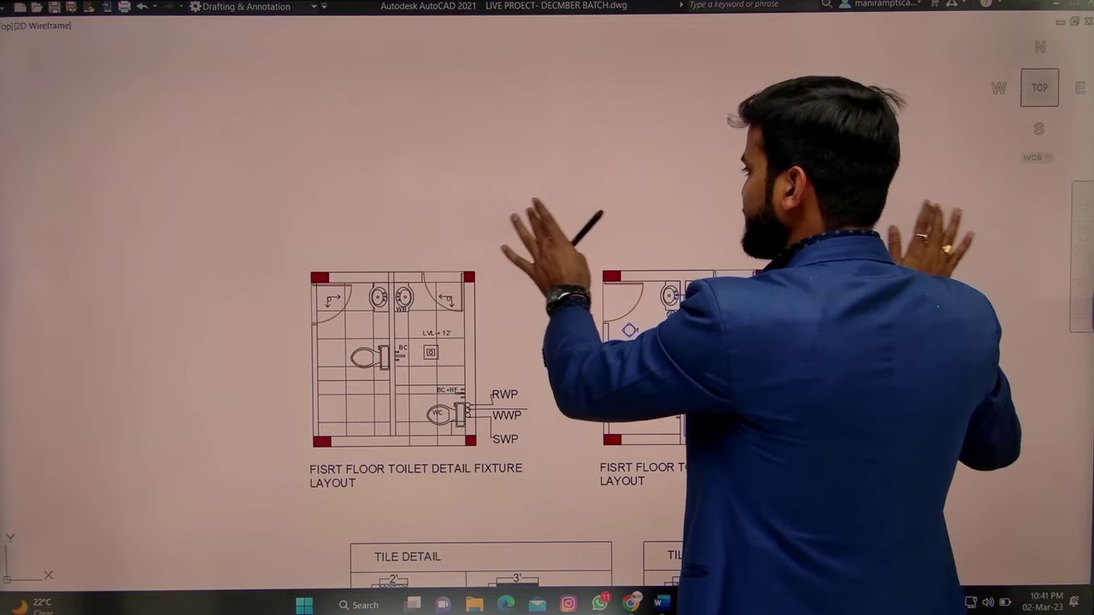
scroll(777, 175, down, 4)
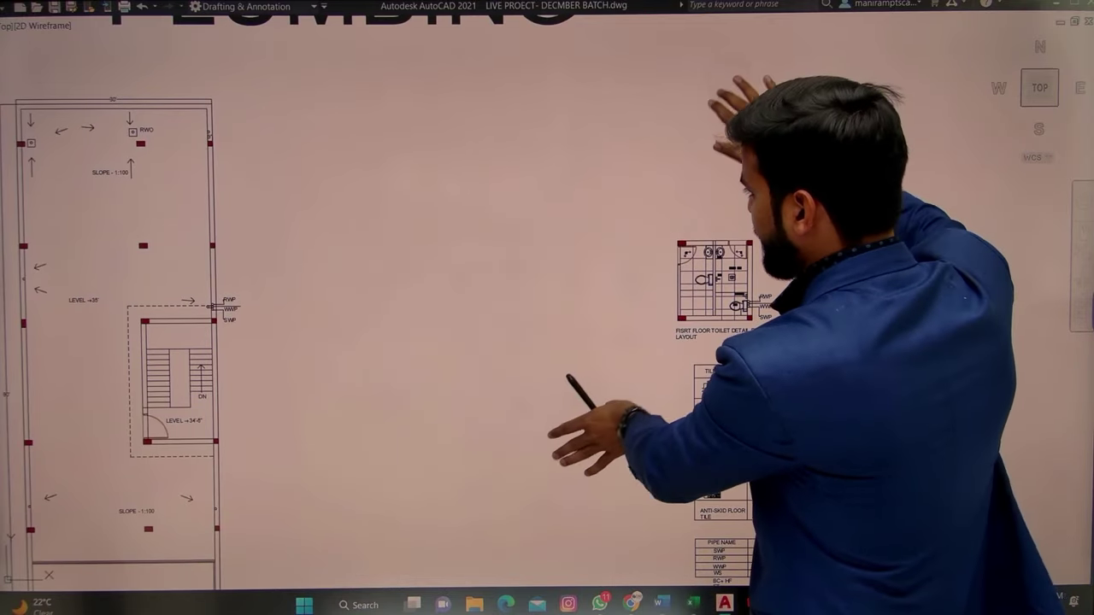
scroll(662, 231, down, 8)
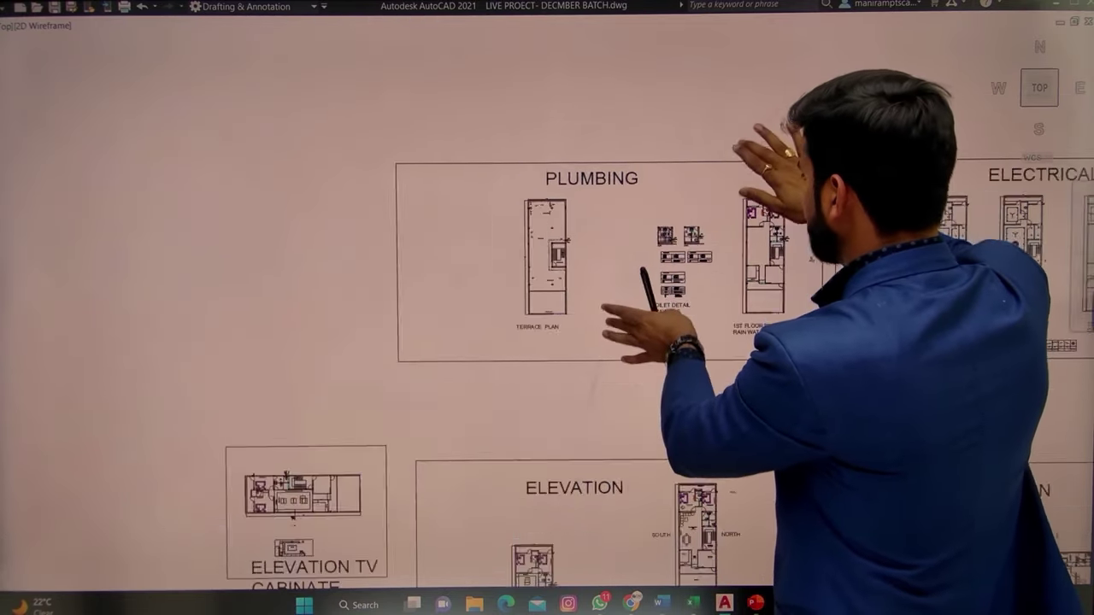
scroll(645, 205, down, 3)
middle_drag(888, 330, 706, 157)
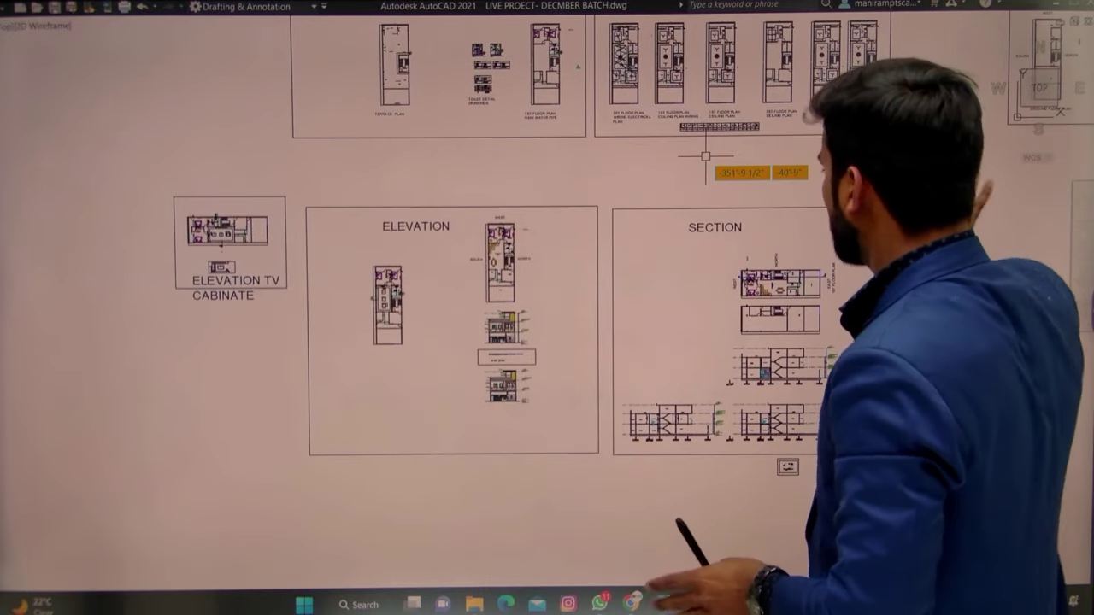
mouse_move(922, 204)
middle_down()
mouse_move(902, 203)
mouse_move(842, 256)
middle_up()
middle_drag(877, 205, 797, 247)
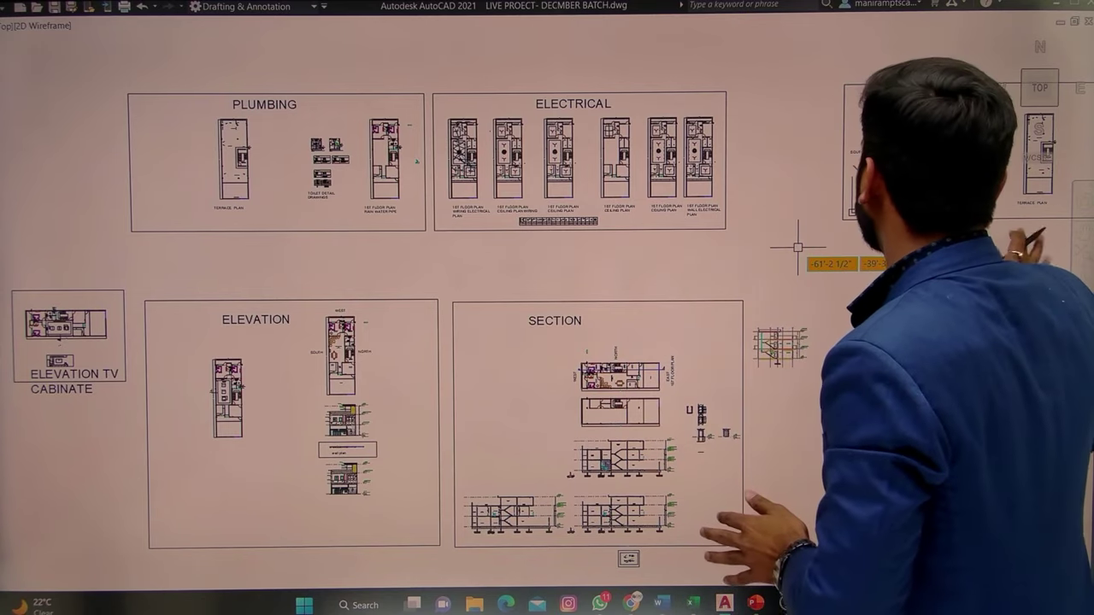
middle_drag(1013, 240, 810, 244)
Step: Zoom in on the plan titles and upper rooms, then pan to the Terrace Plan
scroll(811, 246, up, 5)
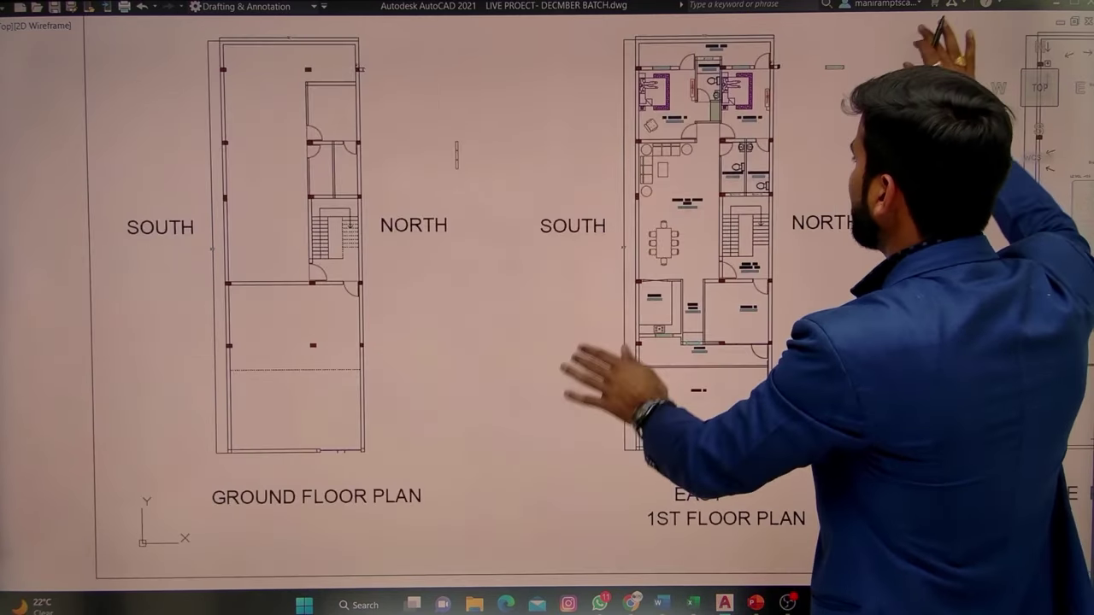
scroll(731, 212, up, 2)
middle_drag(725, 212, 710, 53)
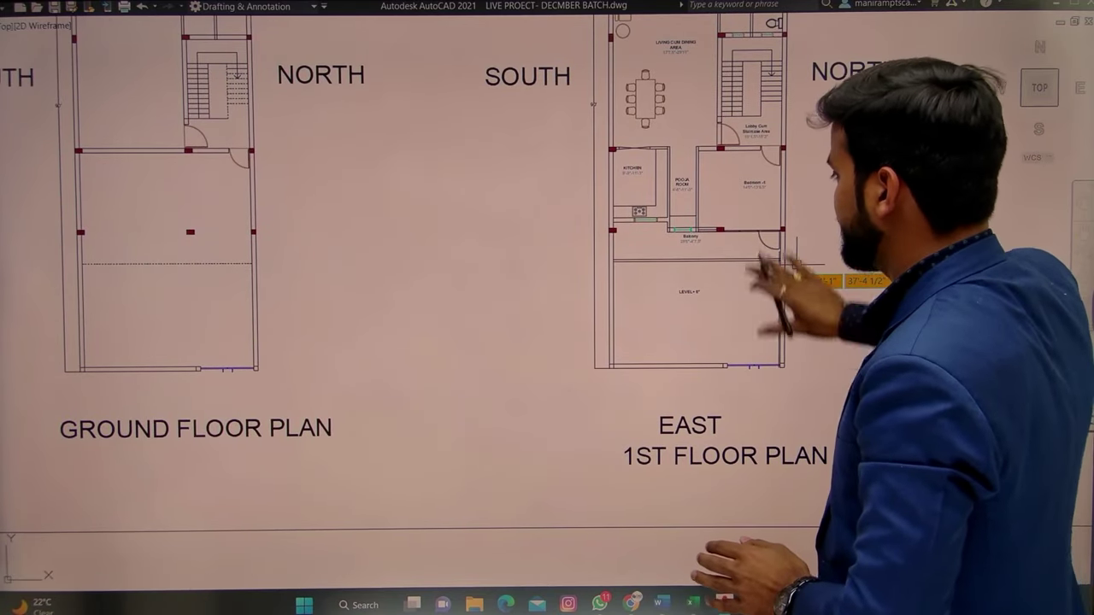
middle_drag(797, 265, 801, 293)
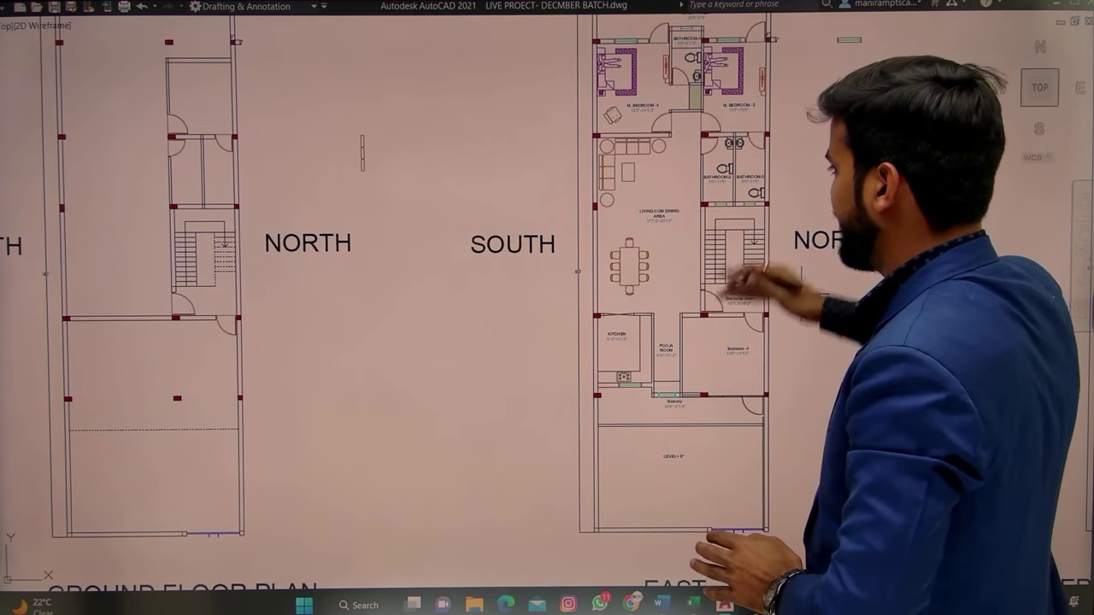
middle_drag(802, 136, 804, 187)
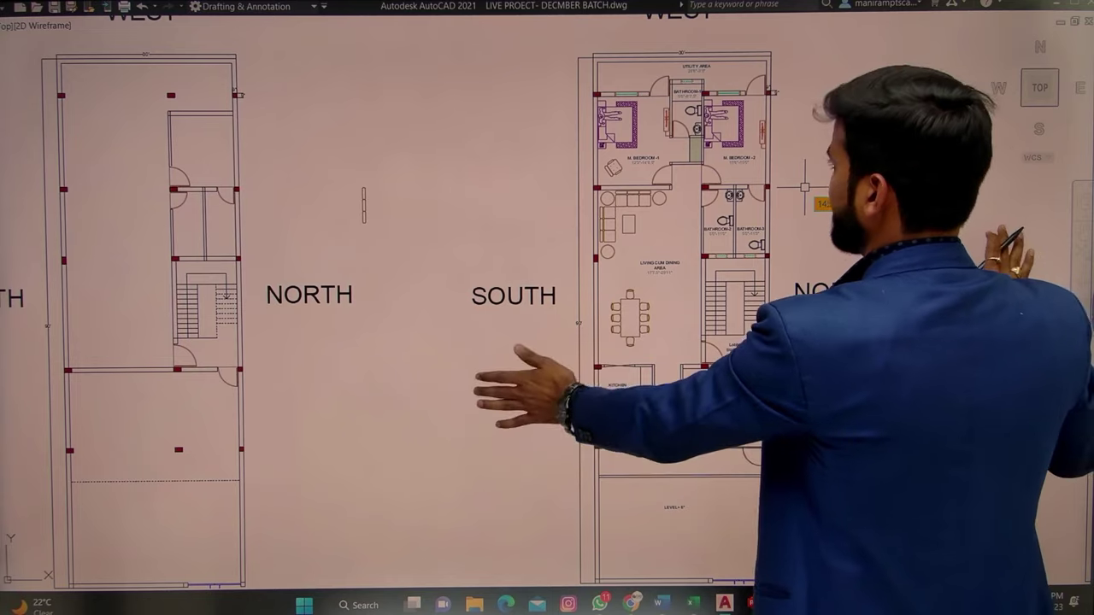
scroll(804, 186, down, 6)
middle_drag(842, 257, 795, 208)
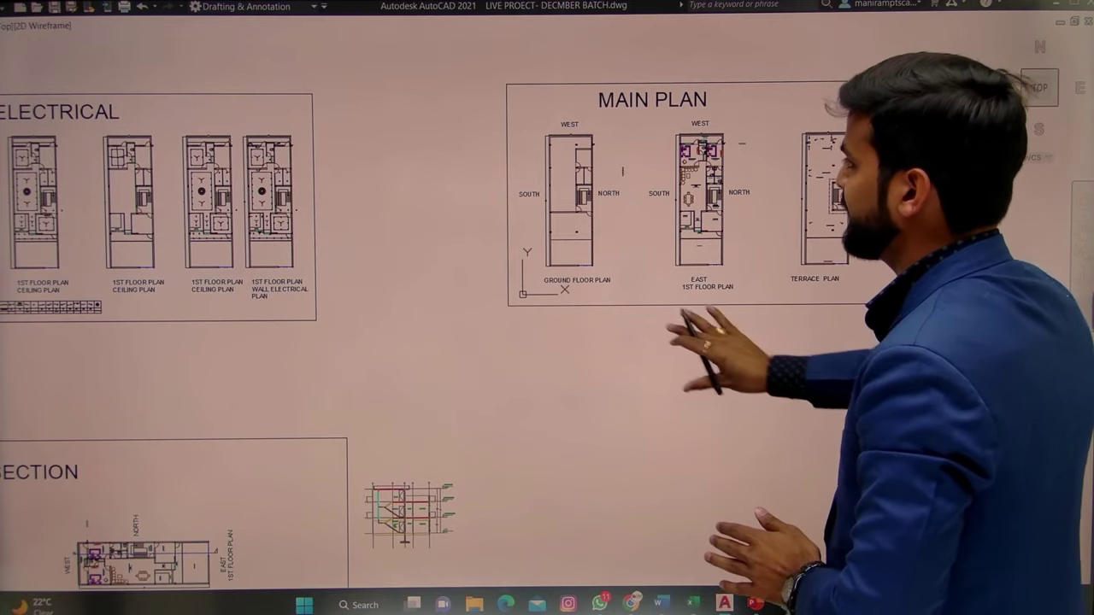
Step: Pan across the ELECTRICAL sheet and zoom in on its legend table
middle_drag(643, 317, 797, 319)
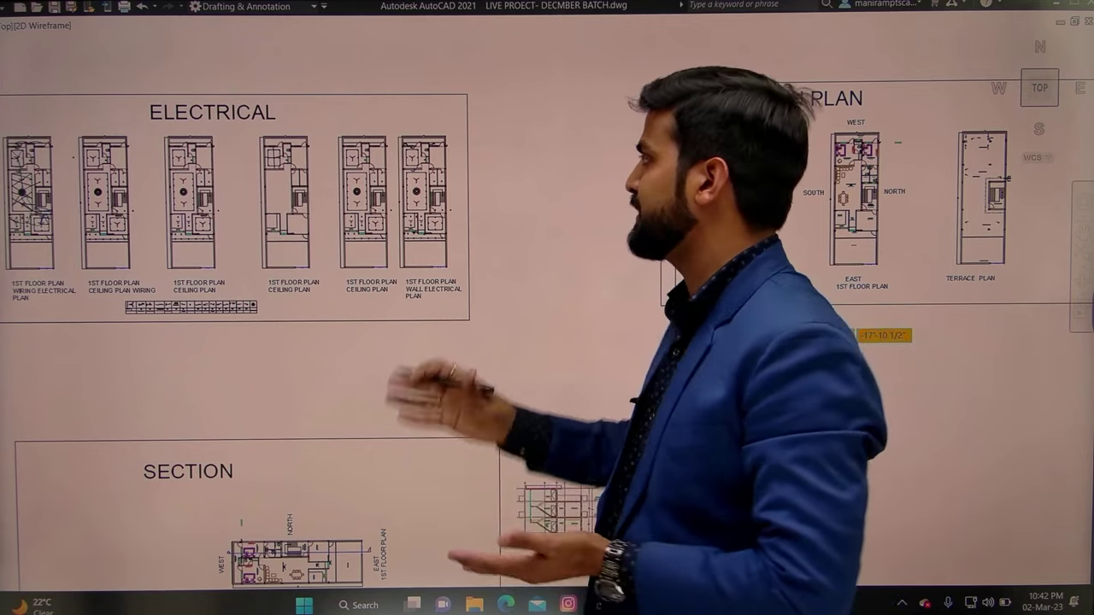
middle_drag(547, 341, 722, 333)
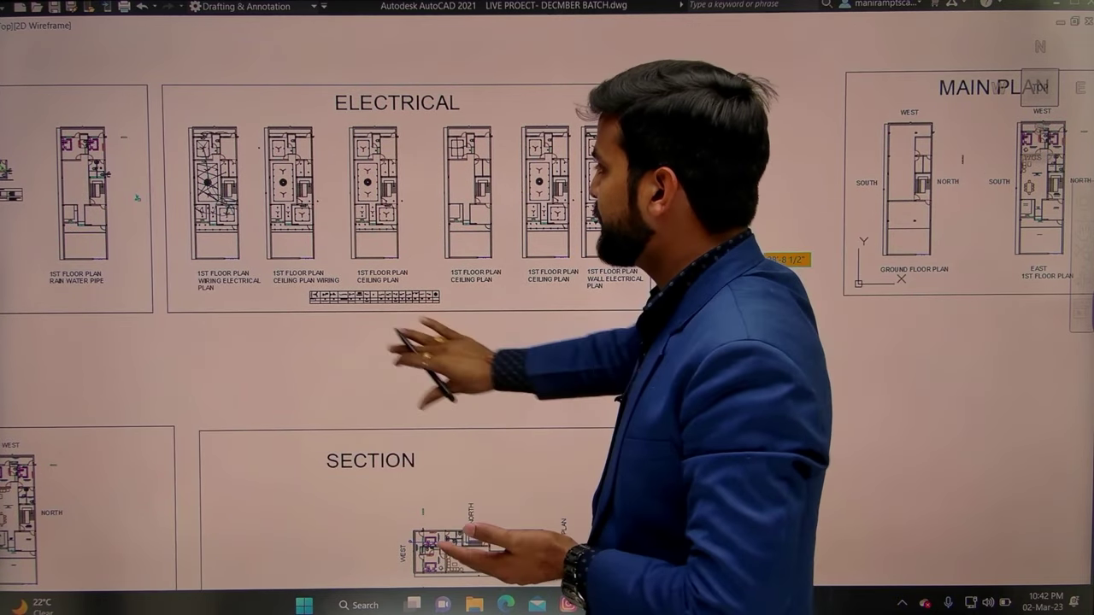
middle_drag(547, 342, 682, 333)
scroll(498, 317, up, 6)
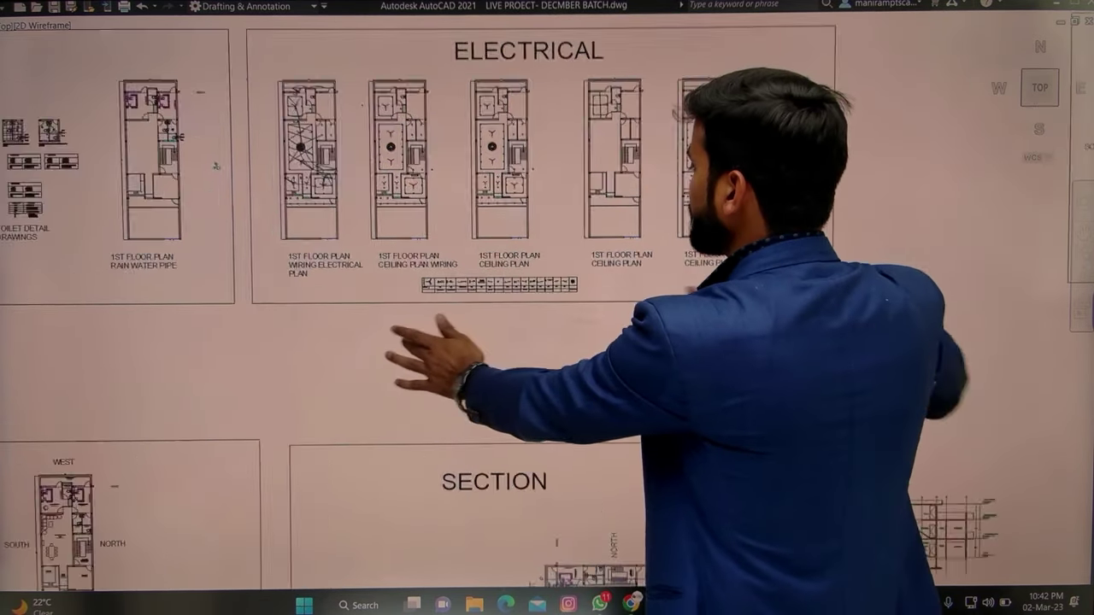
scroll(590, 323, up, 7)
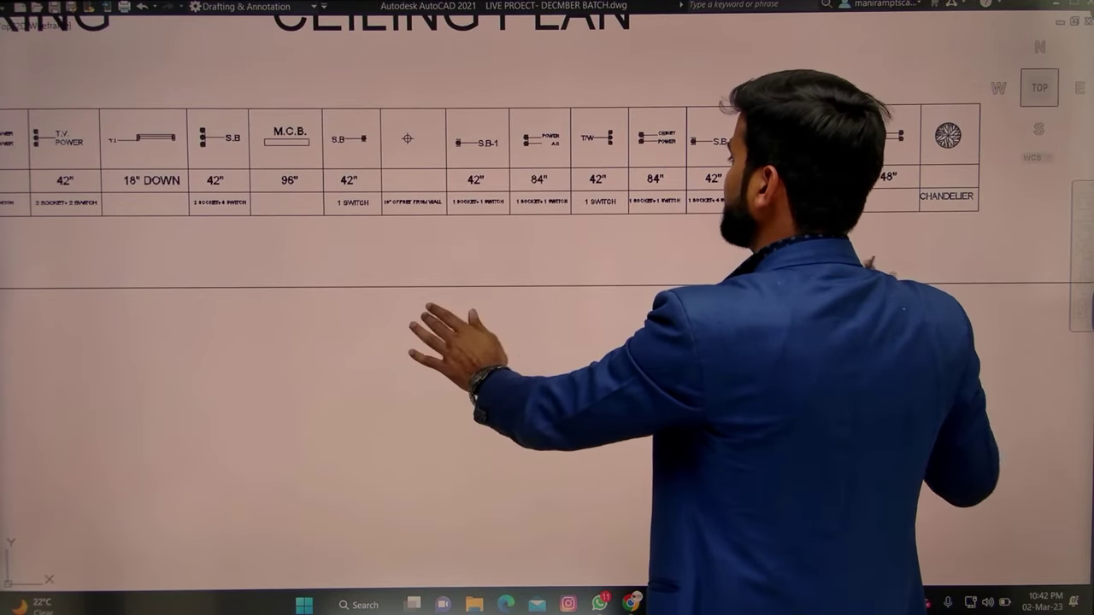
middle_drag(657, 281, 657, 396)
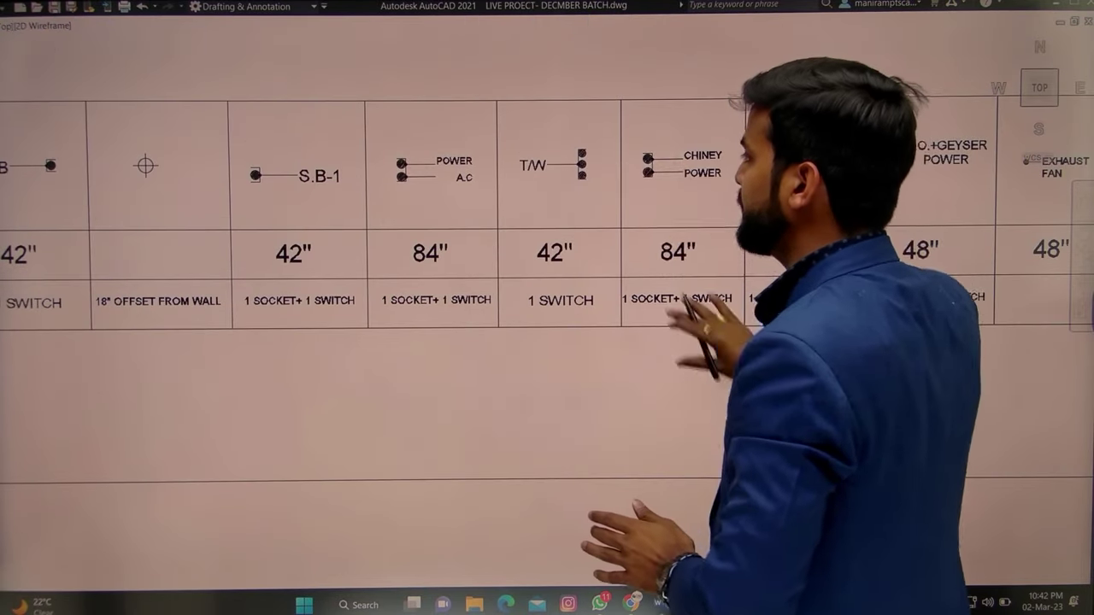
scroll(590, 322, down, 8)
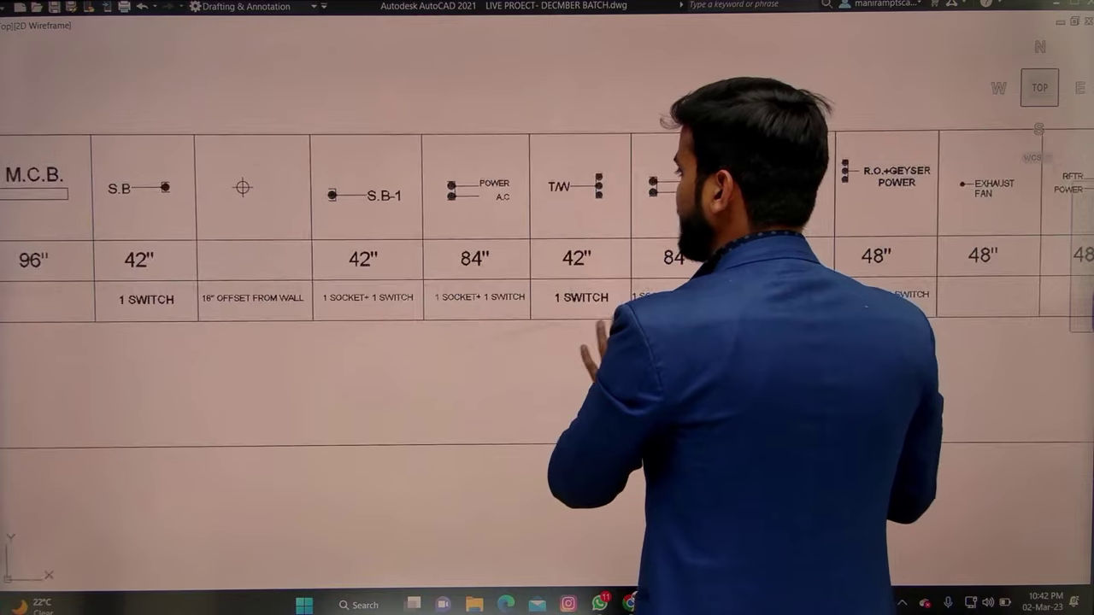
scroll(684, 324, down, 2)
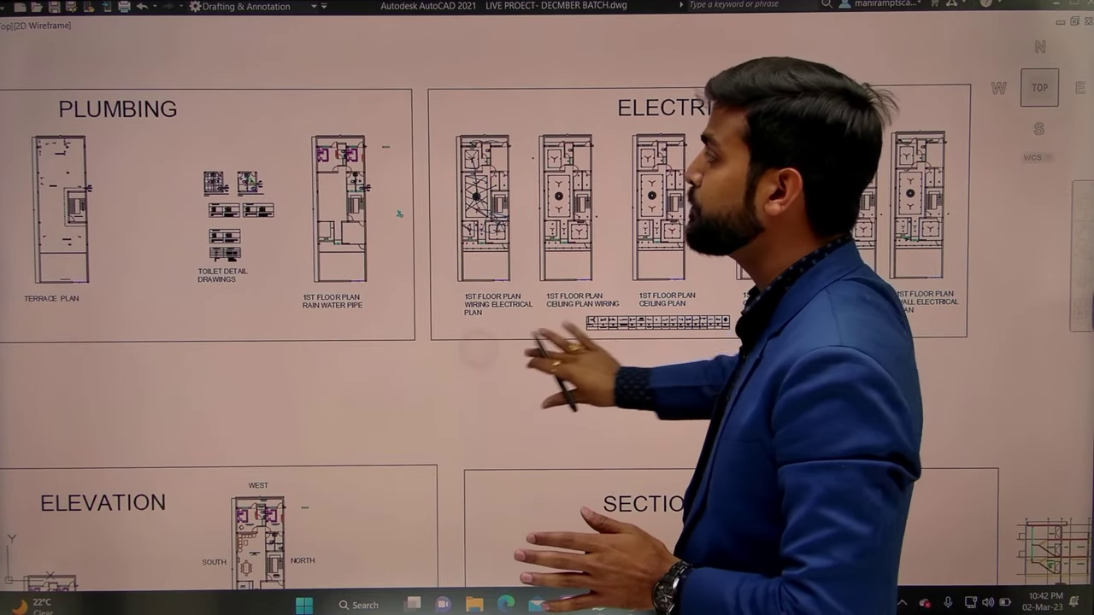
Step: Move the view onto the plumbing sheet and zoom around it
middle_drag(655, 348, 825, 333)
middle_drag(535, 332, 597, 367)
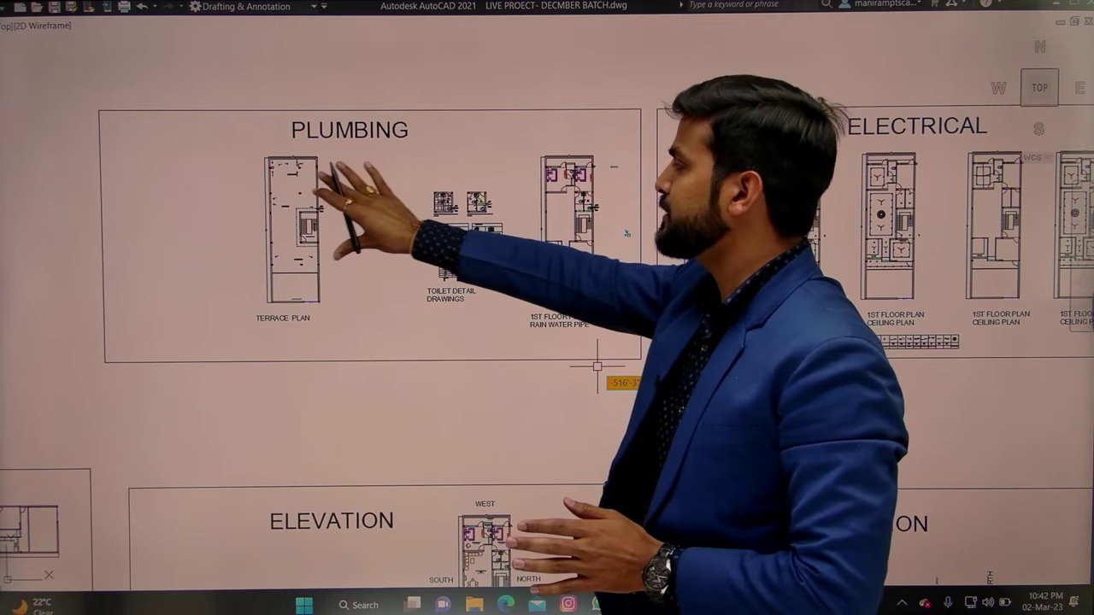
scroll(589, 273, up, 6)
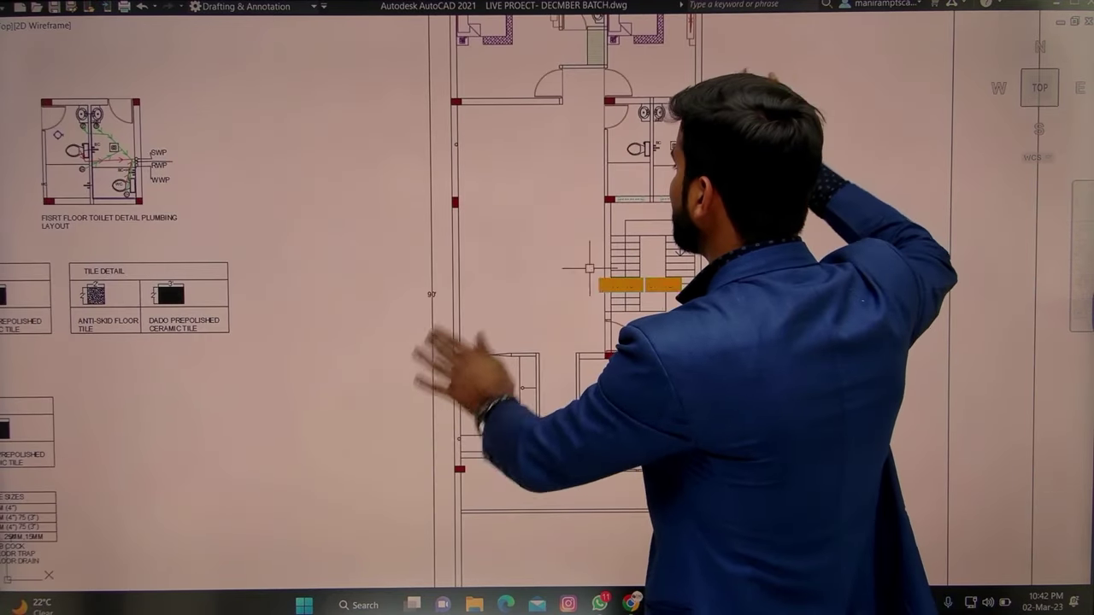
scroll(639, 192, up, 2)
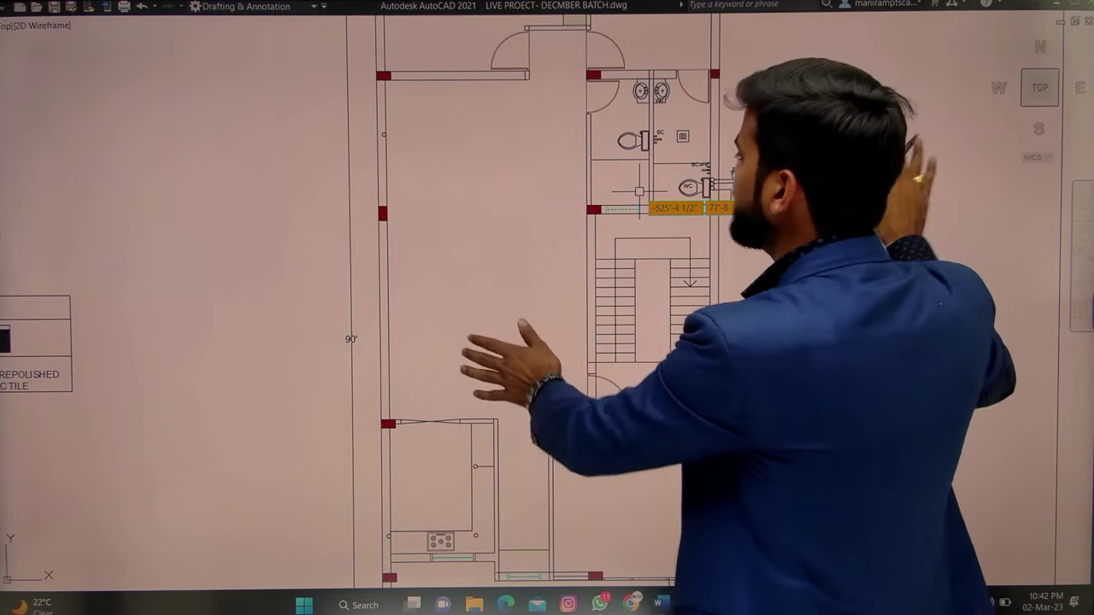
scroll(639, 191, down, 6)
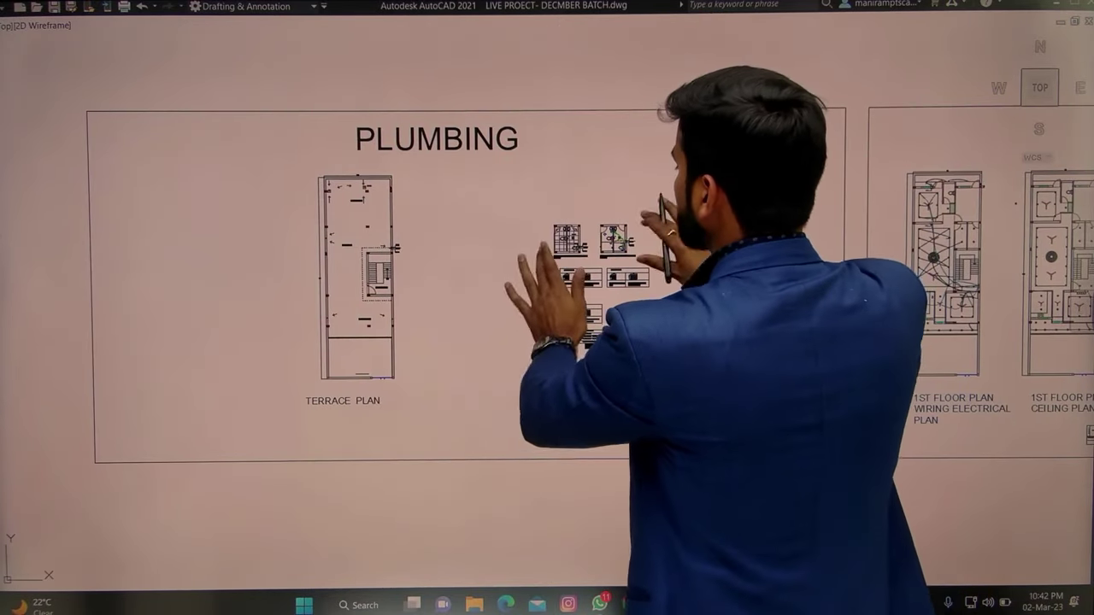
scroll(666, 194, up, 8)
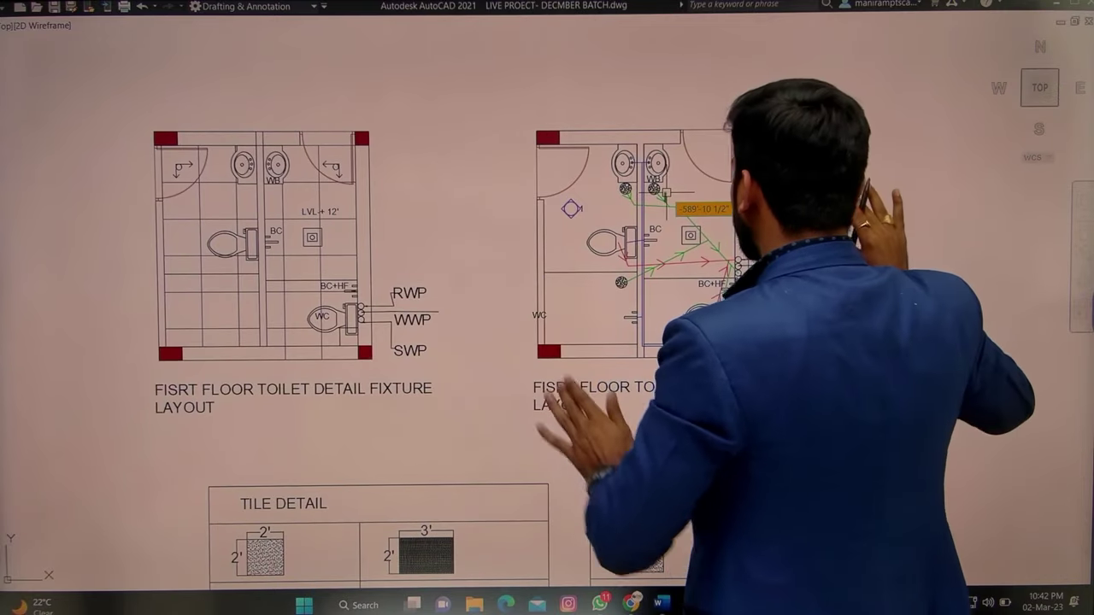
Step: Frame the toilet layouts, tile tables and toilet plumbing layout
middle_drag(843, 196, 786, 104)
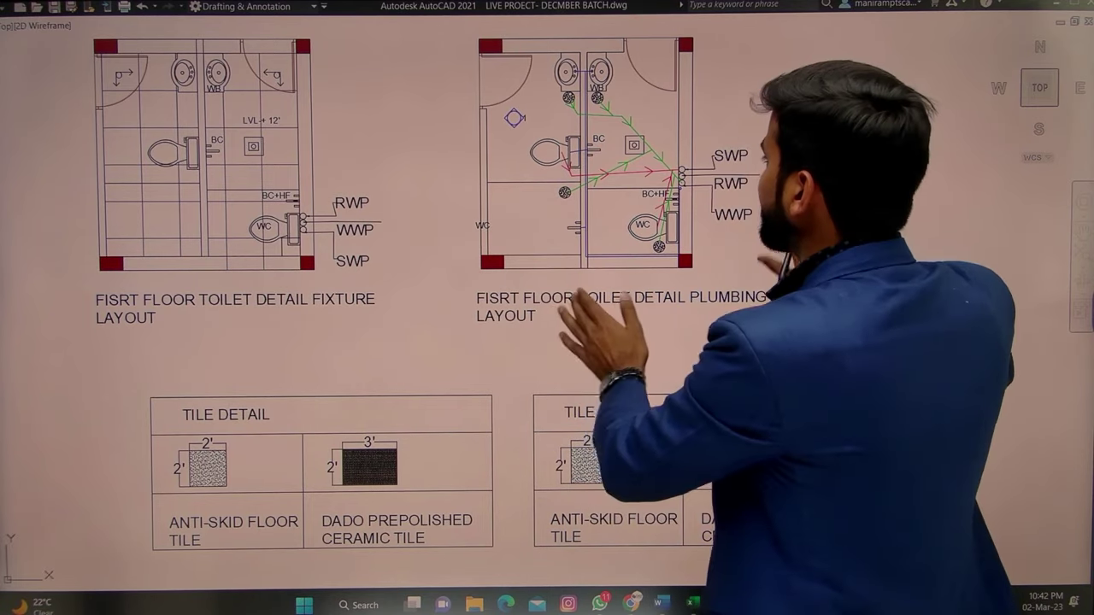
middle_drag(786, 104, 771, 176)
scroll(702, 278, up, 1)
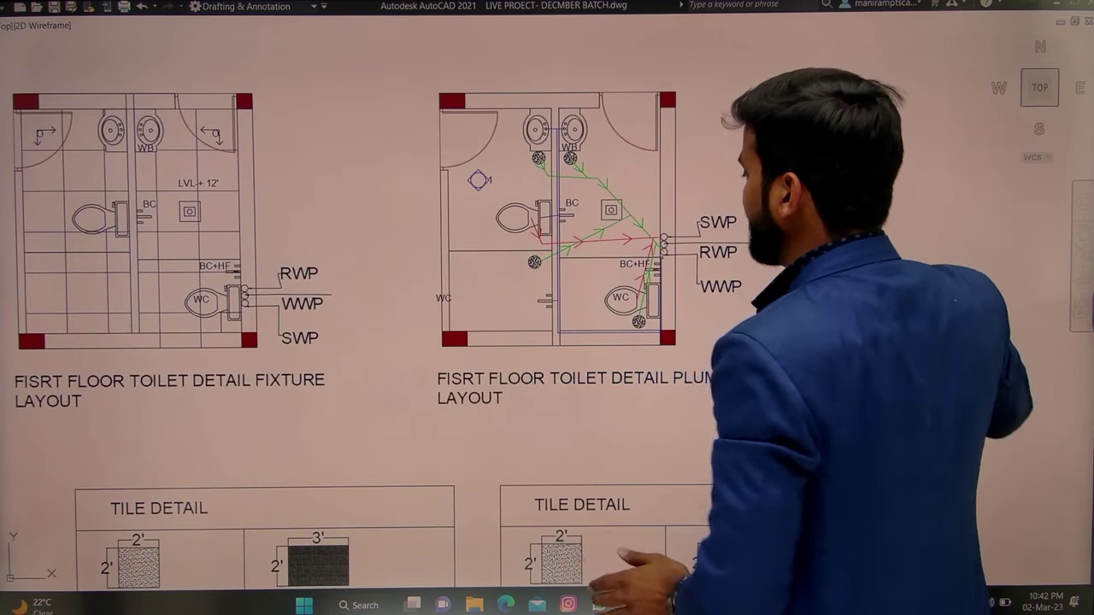
middle_drag(668, 269, 593, 217)
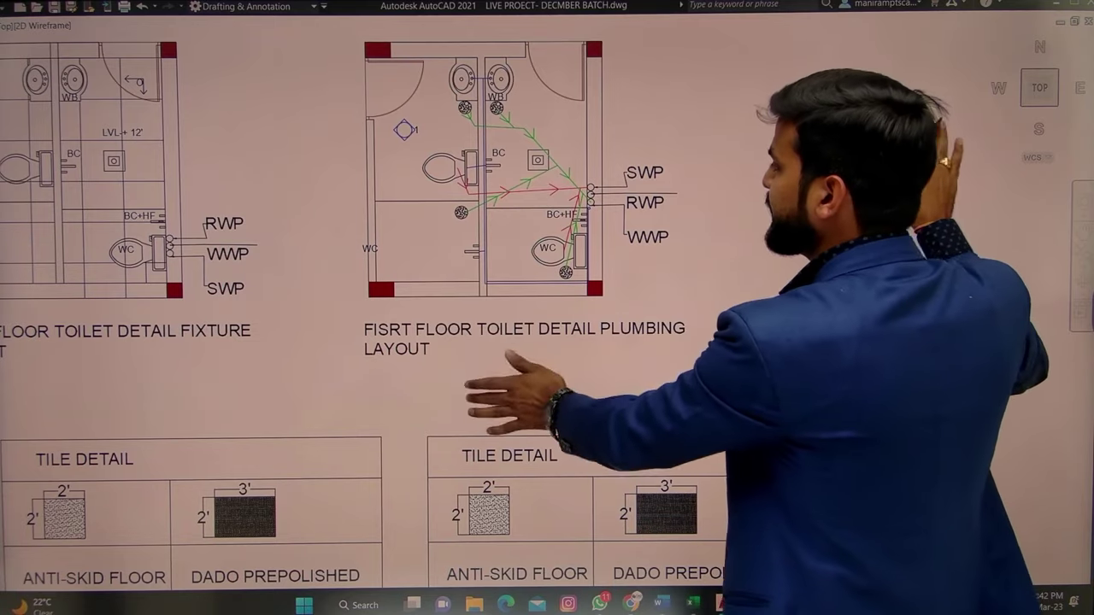
scroll(782, 107, down, 5)
scroll(782, 107, up, 5)
Step: Zoom out and pan from the PLUMBING sheet past ELECTRICAL onto the MAIN PLAN sheet
scroll(713, 272, down, 4)
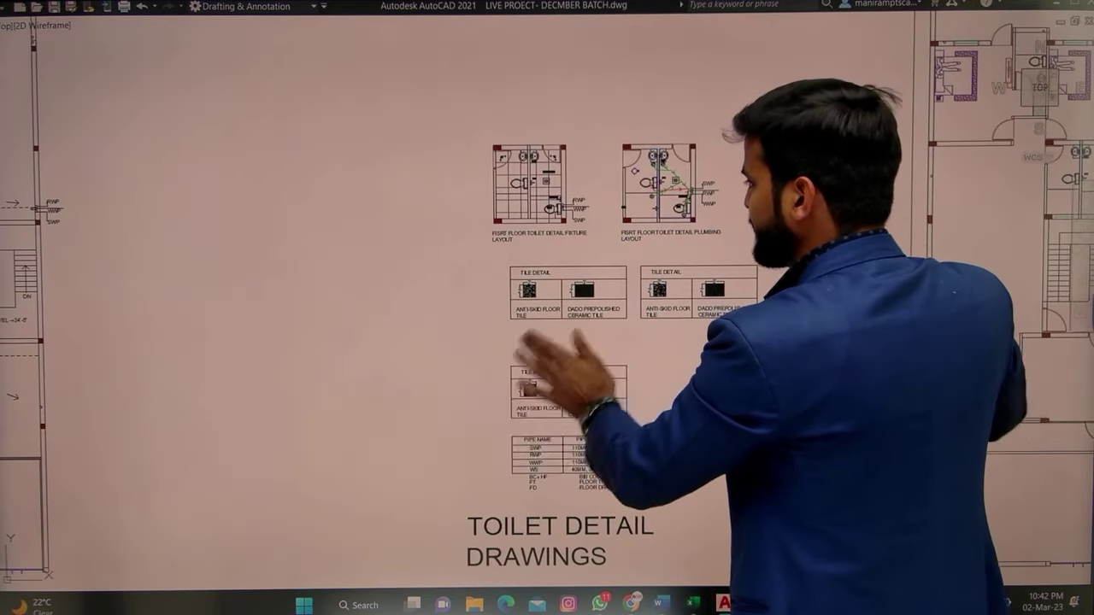
mouse_move(580, 263)
middle_down()
mouse_move(441, 166)
mouse_move(310, 163)
middle_up()
mouse_move(895, 277)
middle_down()
mouse_move(664, 277)
mouse_move(651, 267)
middle_up()
scroll(651, 267, down, 5)
middle_drag(803, 277, 501, 276)
mouse_move(922, 256)
middle_down()
mouse_move(719, 273)
mouse_move(720, 249)
mouse_move(466, 243)
middle_up()
mouse_move(833, 256)
middle_down()
mouse_move(610, 239)
mouse_move(551, 254)
middle_up()
middle_drag(790, 256, 519, 266)
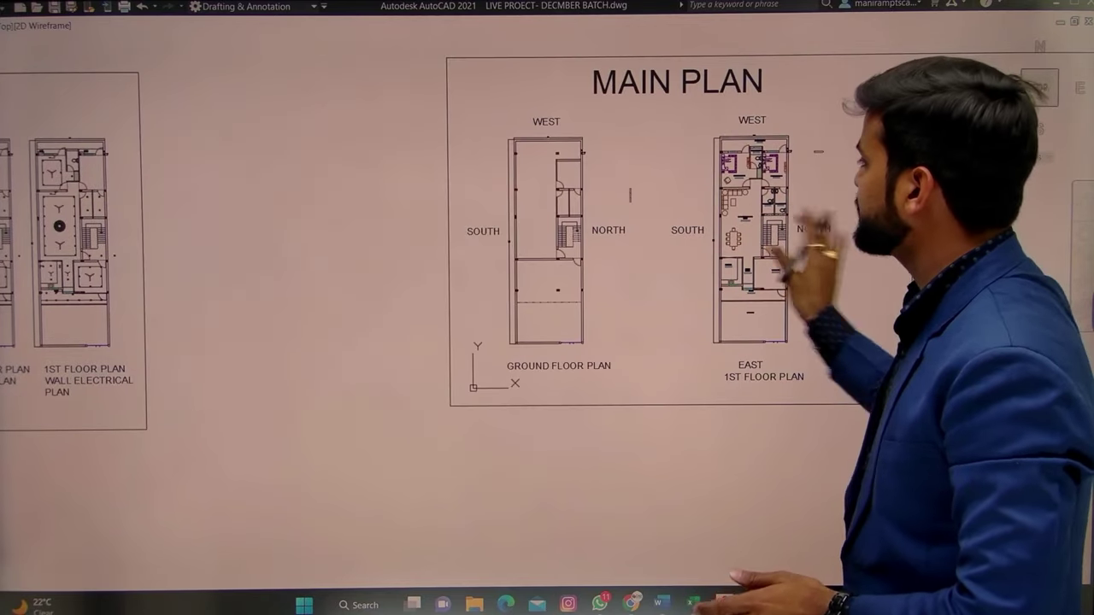
middle_drag(839, 257, 691, 234)
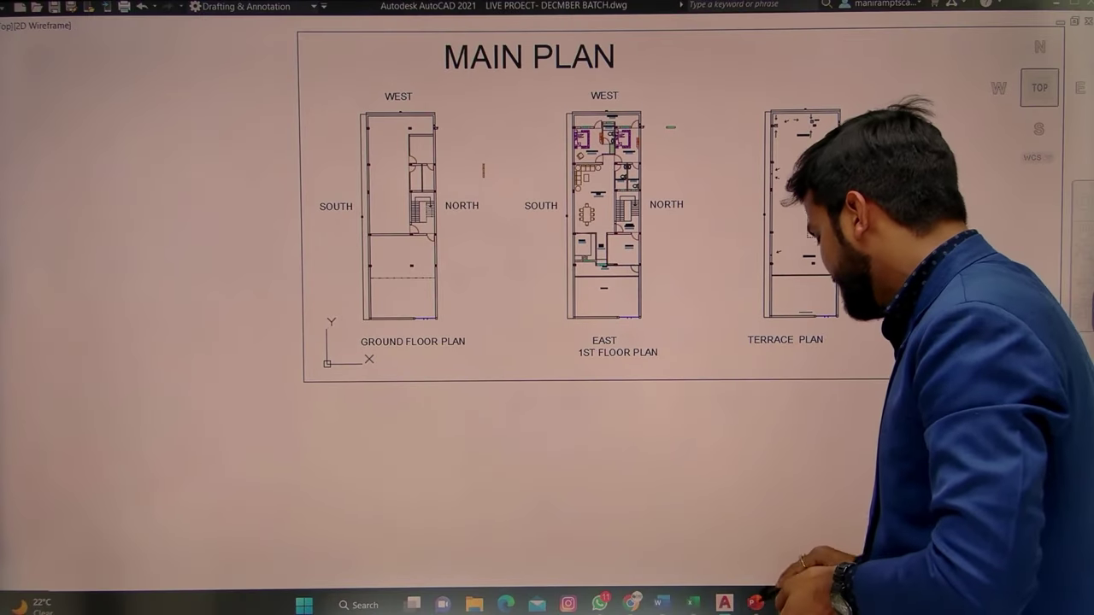
Step: Switch to the PowerPoint course presentation and go to slide 3 asking for support
click(756, 603)
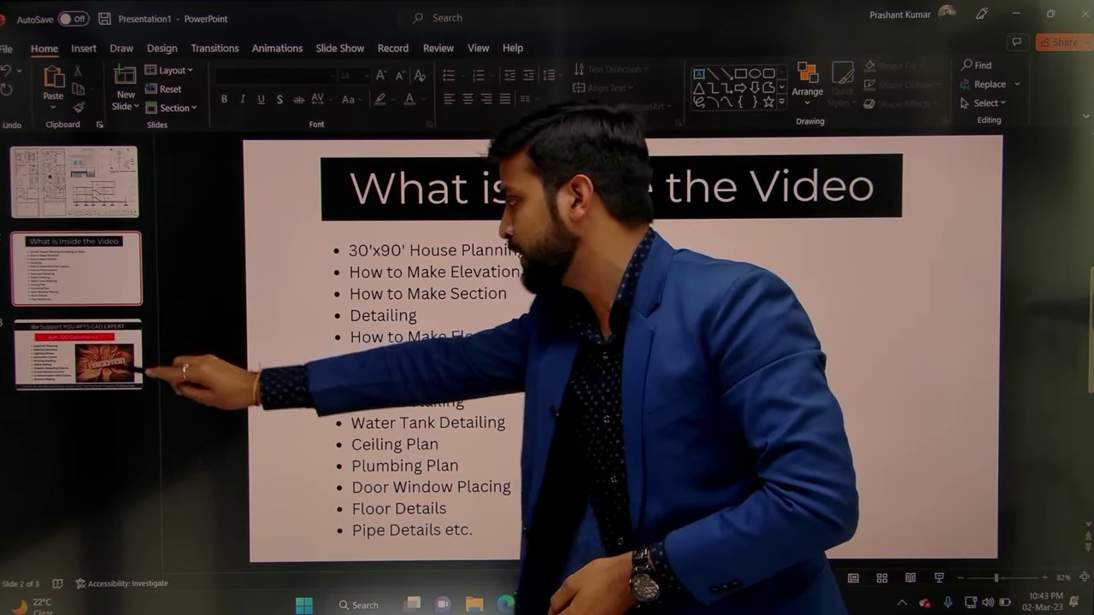
click(137, 368)
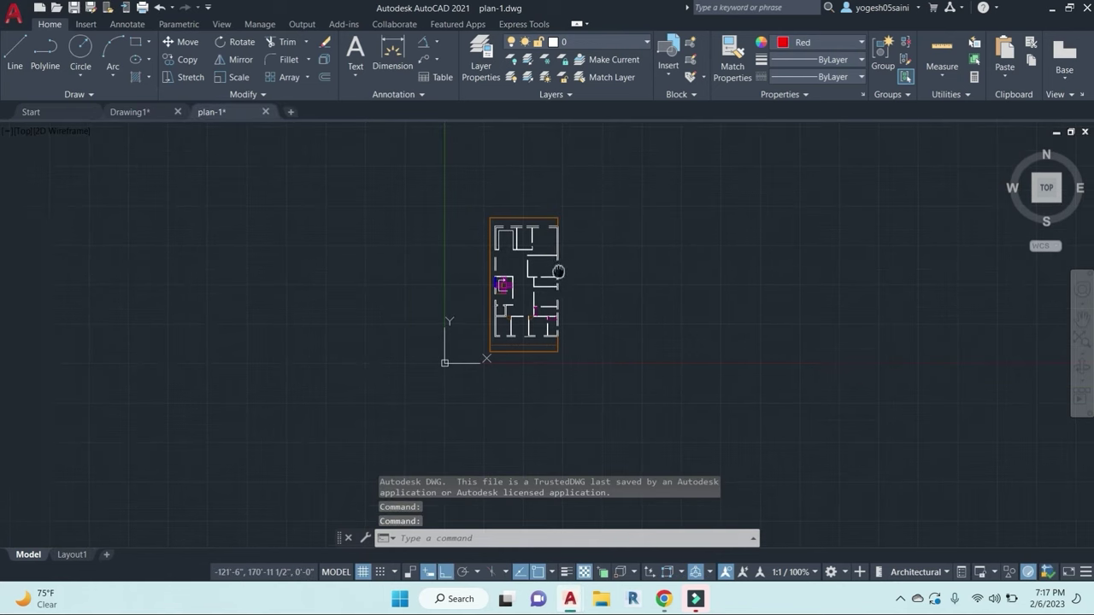
Step: Window-select the existing floor plan and erase it with E
scroll(557, 271, up, 2)
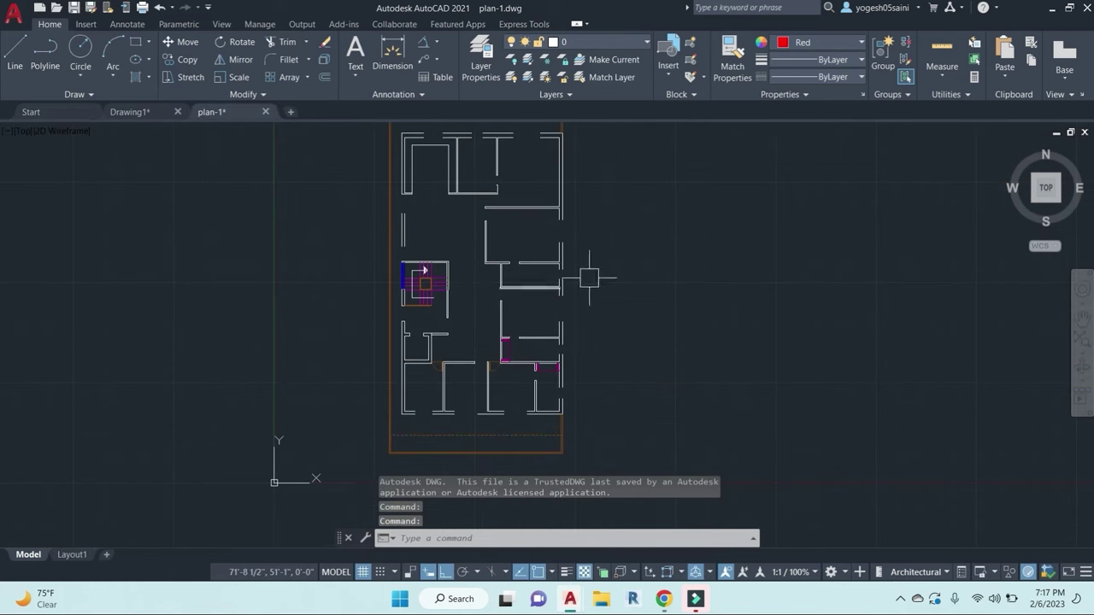
scroll(586, 276, down, 2)
click(447, 167)
click(594, 392)
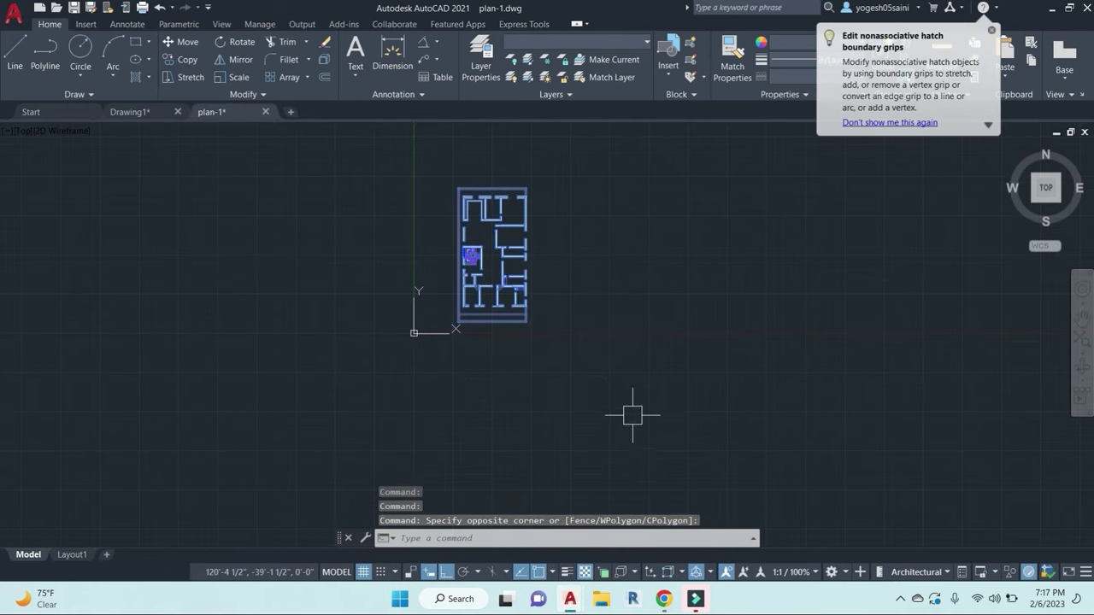
text(e)
key(Return)
Step: Zoom All to show the whole drawing limits and recentre the empty view
middle_drag(507, 312, 531, 328)
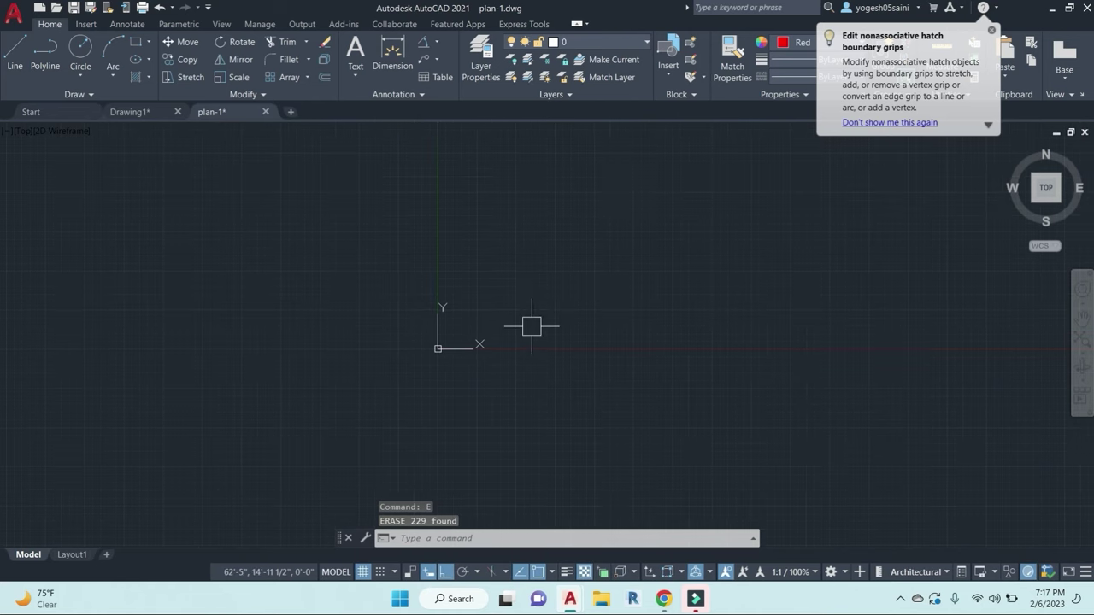
text(z)
key(Return)
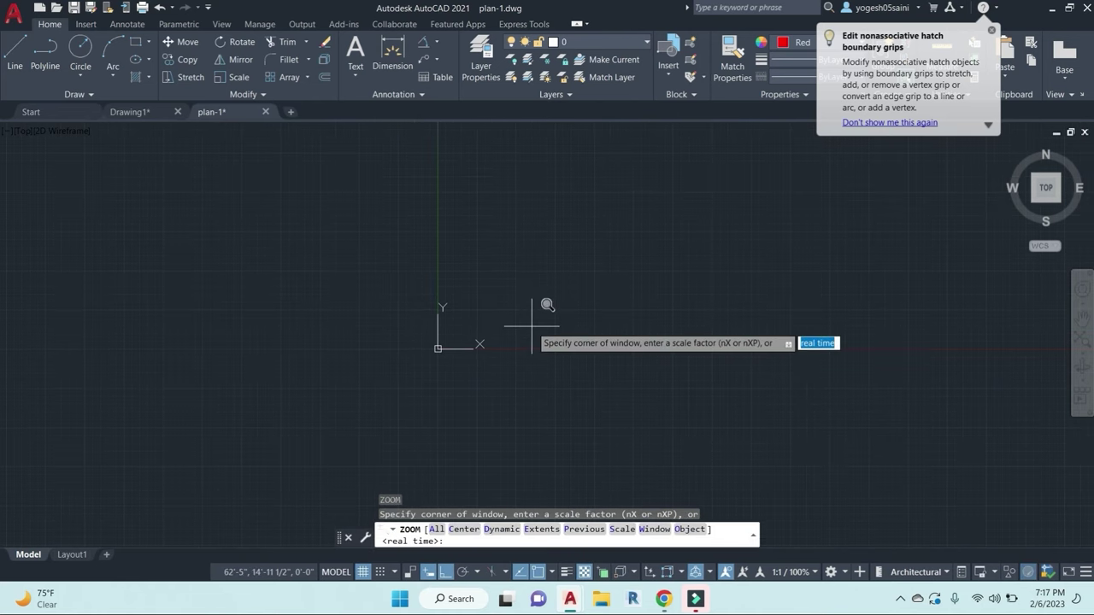
text(a)
key(Return)
key(Escape)
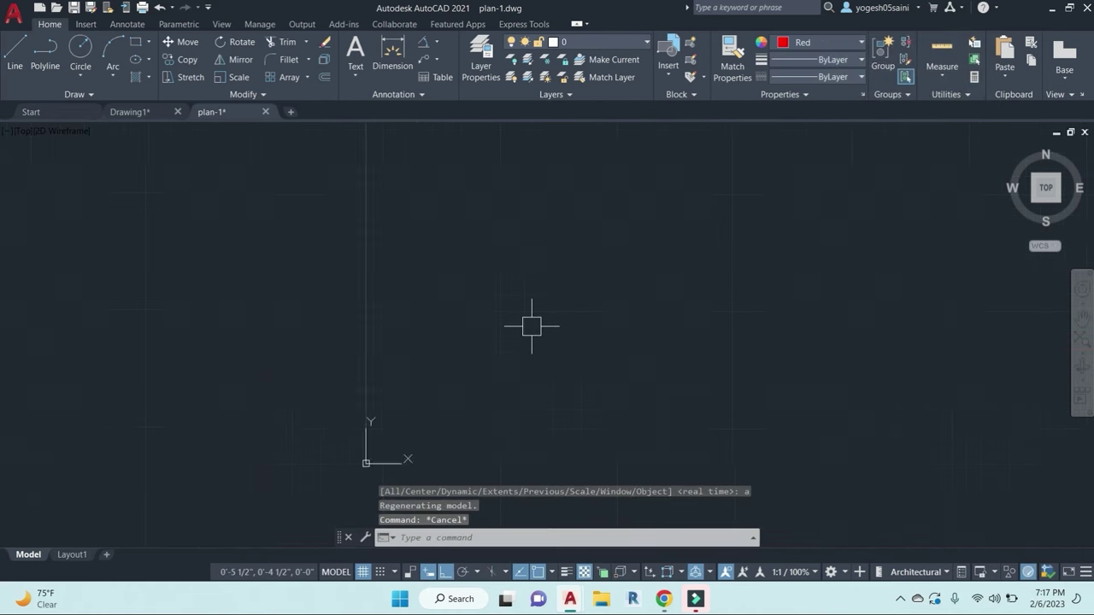
middle_drag(539, 337, 496, 362)
key(Escape)
key(Escape)
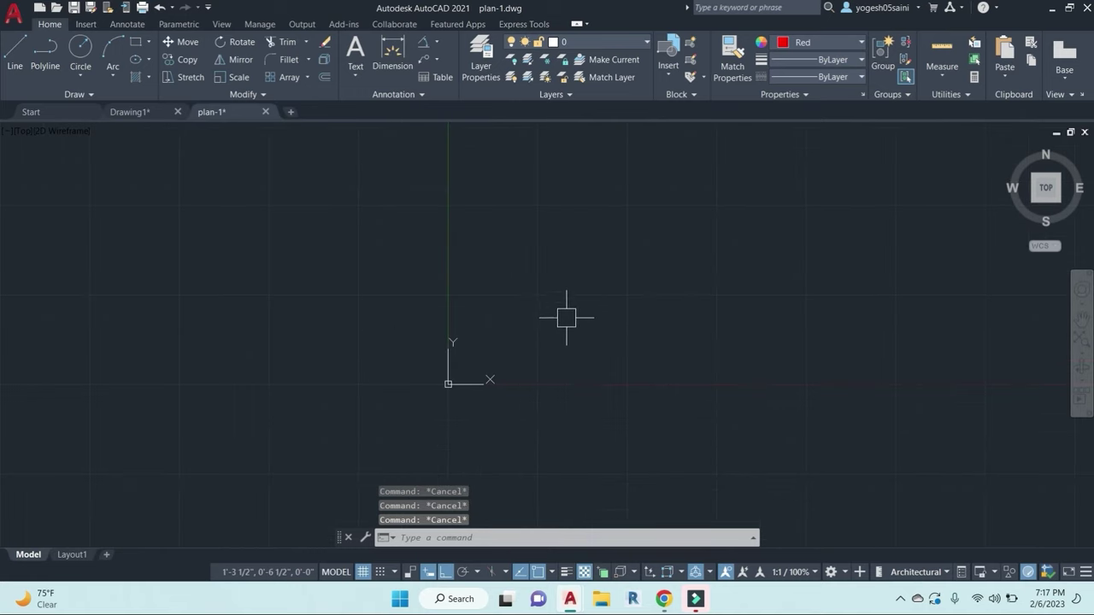
Step: Check the layer list, leaving the current layer unchanged
click(643, 44)
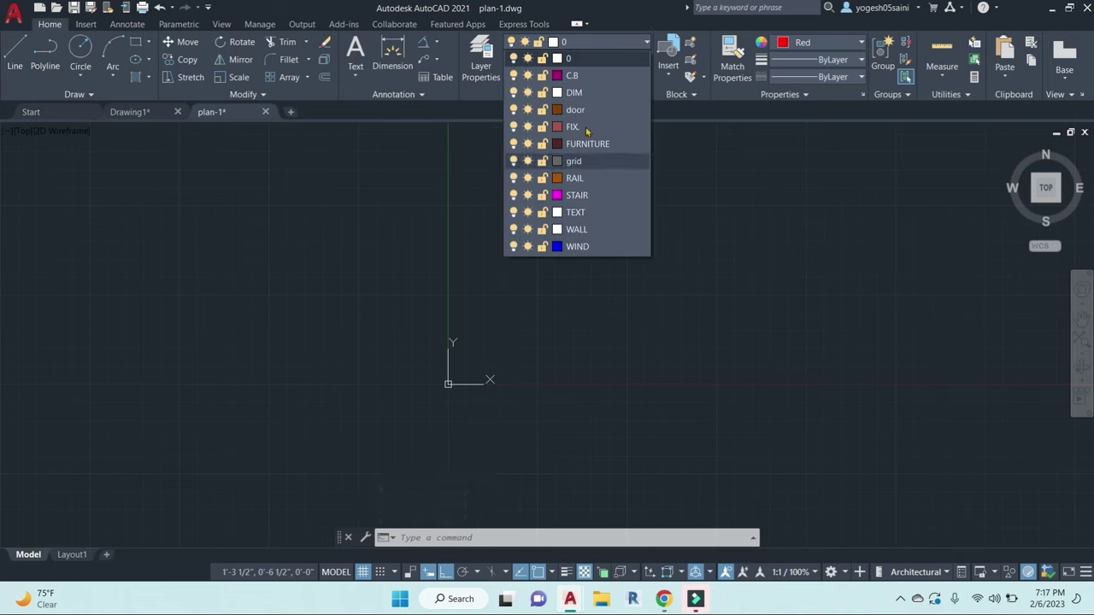
click(754, 203)
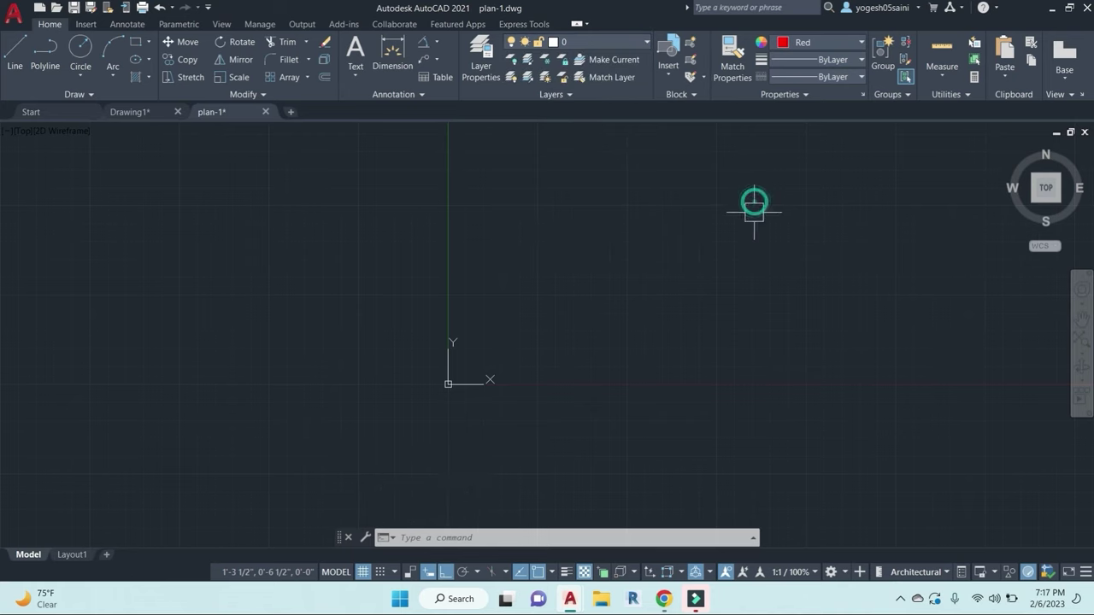
key(Escape)
key(Escape)
key(Escape)
middle_drag(567, 339, 561, 350)
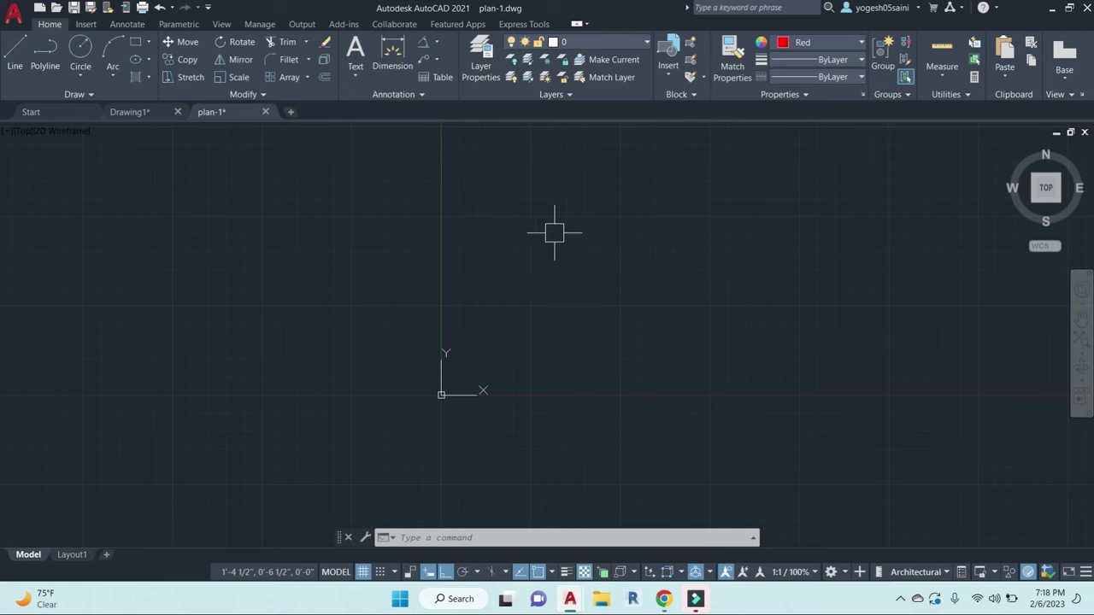
Step: Set the current drawing colour to ByLayer instead of Red
middle_drag(503, 207, 513, 232)
middle_drag(498, 347, 491, 334)
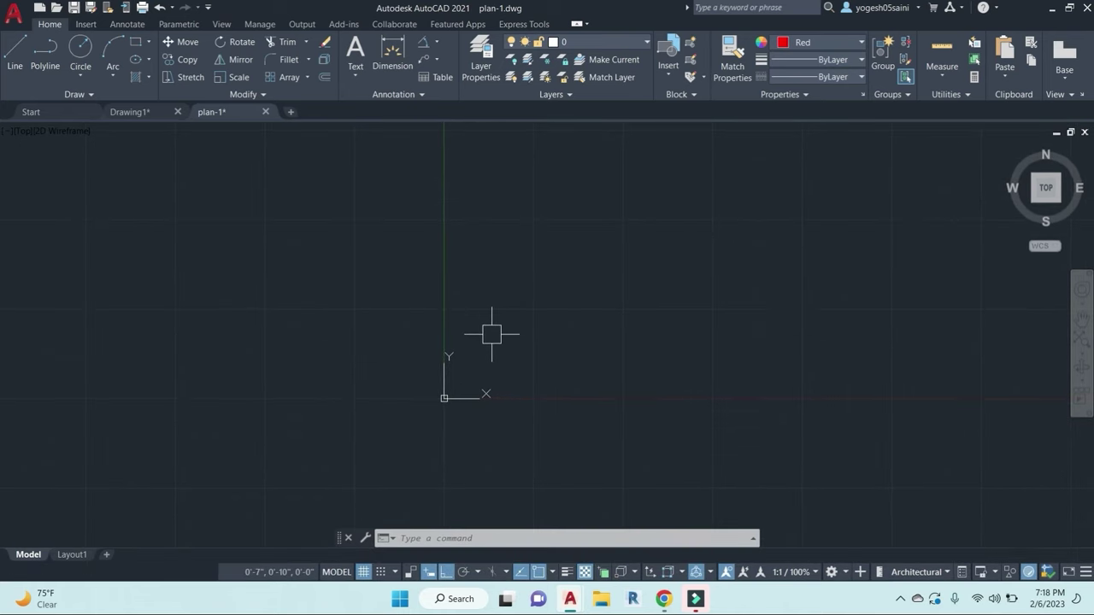
text(l)
key(Return)
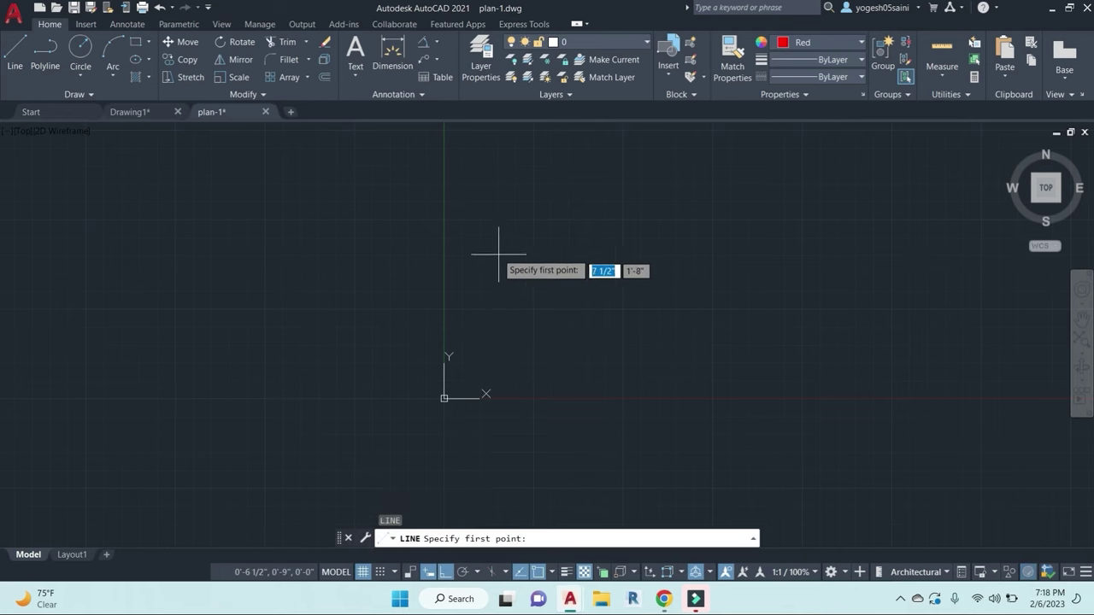
click(545, 152)
key(Escape)
key(Escape)
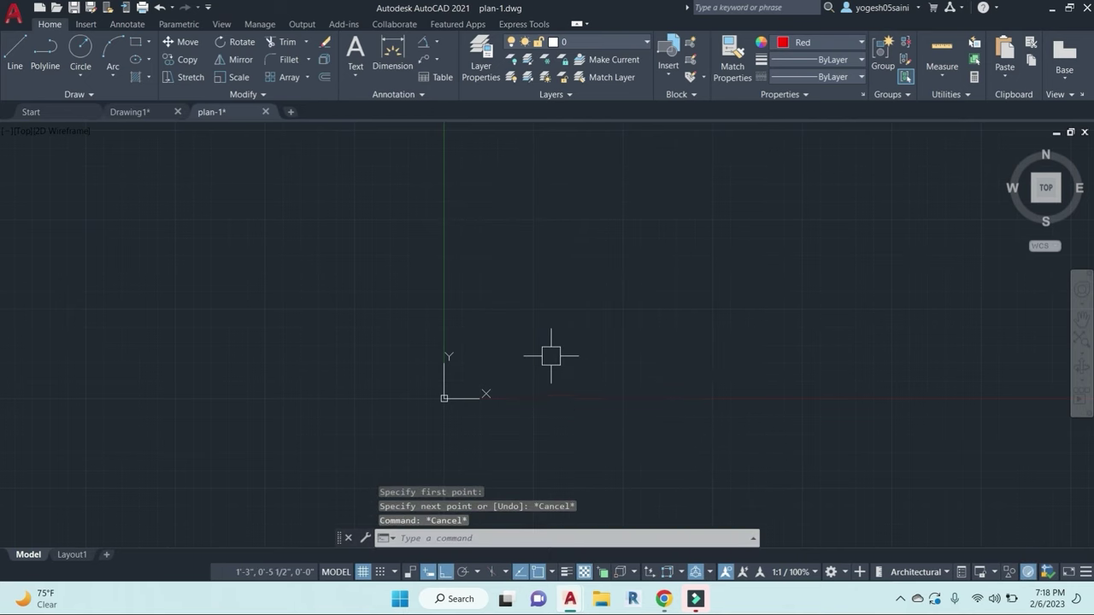
click(633, 41)
click(819, 42)
click(821, 42)
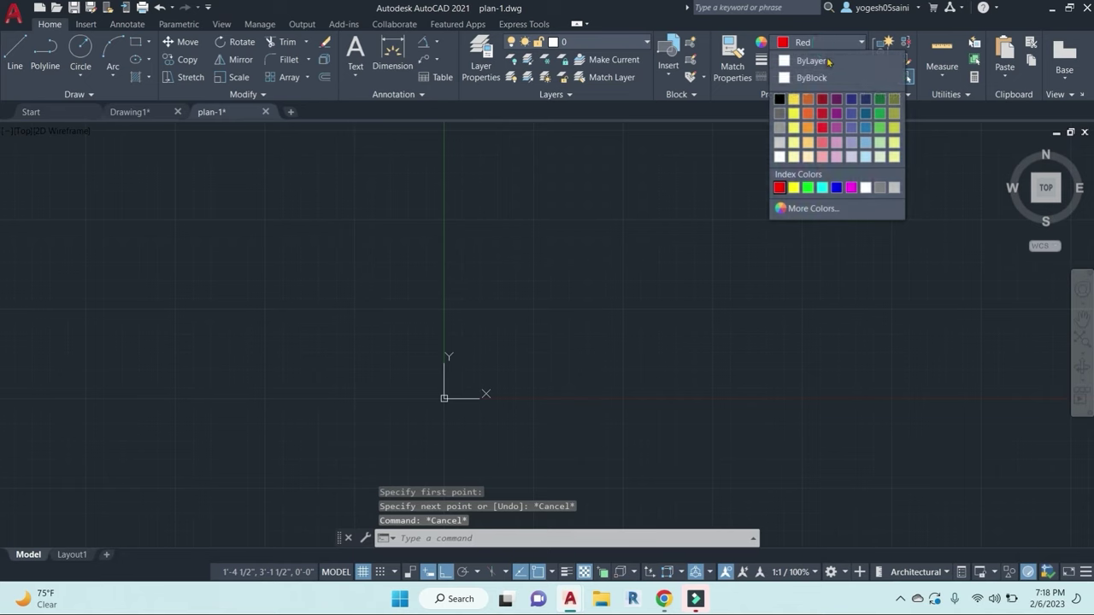
click(825, 60)
Step: Draw the 90' vertical left side of the plot with LINE
text(l)
key(Return)
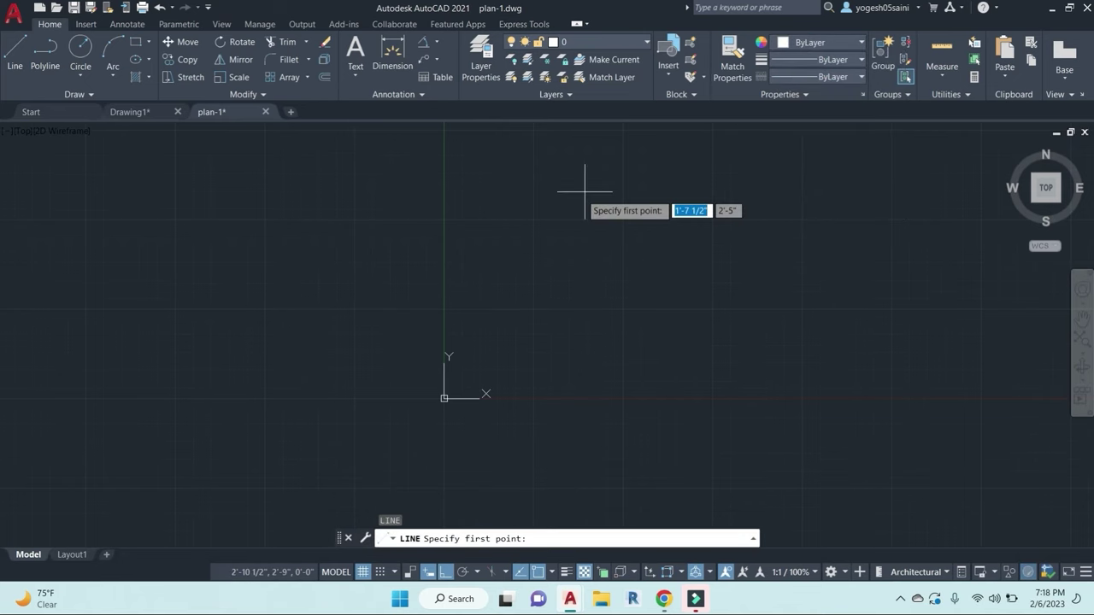
scroll(533, 218, down, 2)
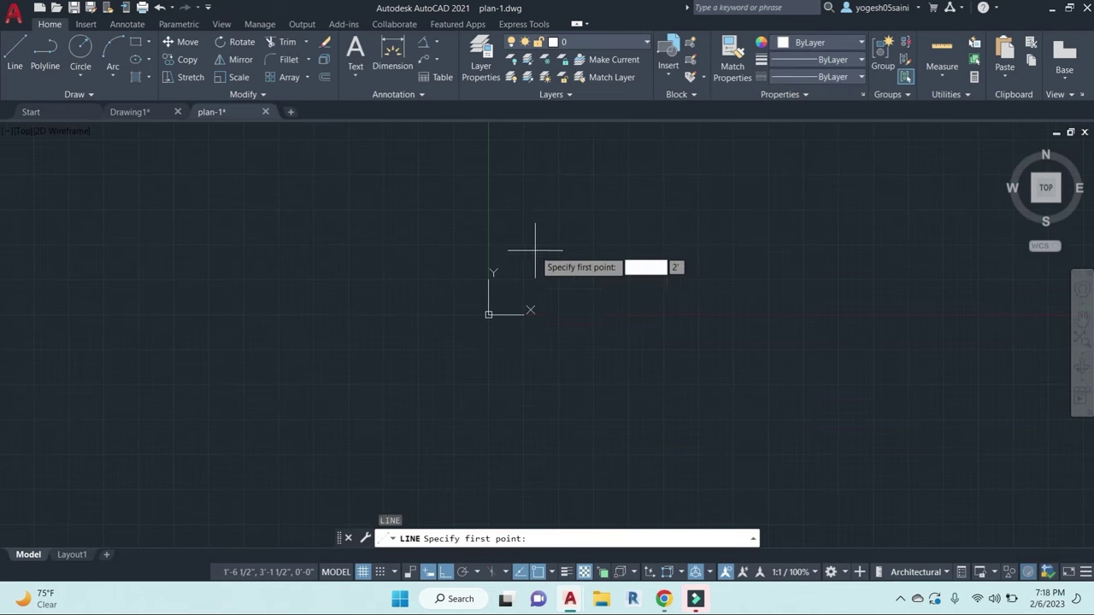
middle_drag(532, 189, 532, 225)
click(533, 185)
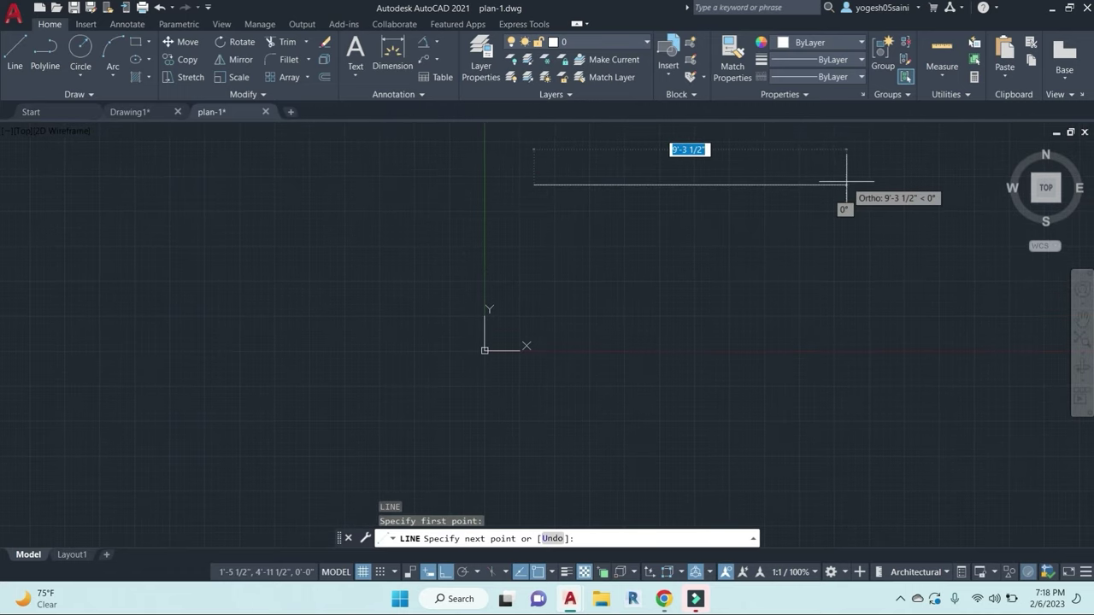
key(Escape)
key(Escape)
key(Escape)
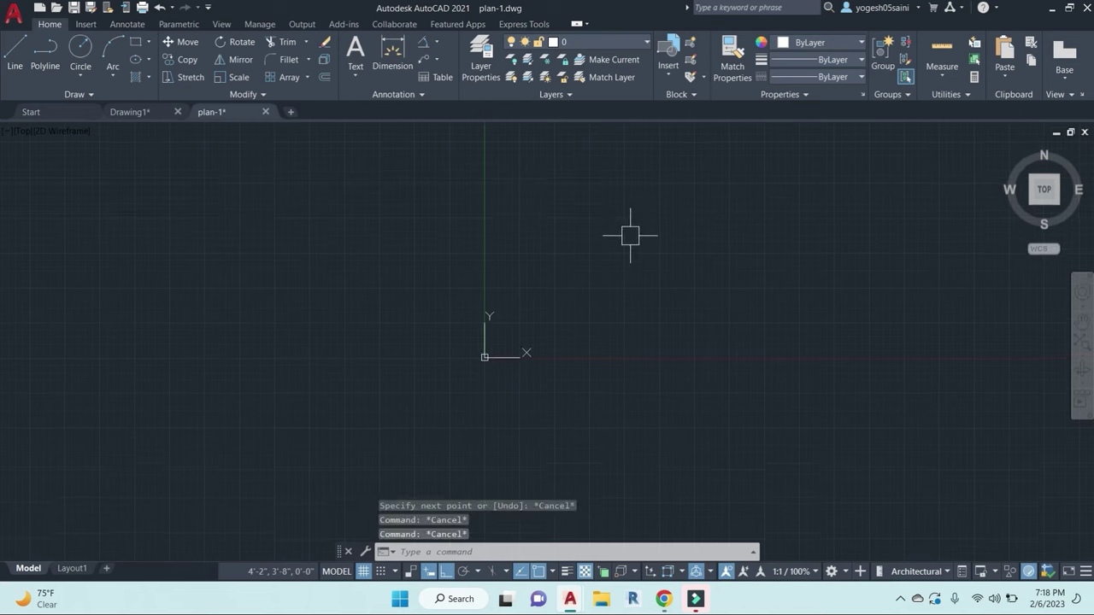
text(l)
key(Return)
middle_drag(634, 276, 648, 358)
click(598, 180)
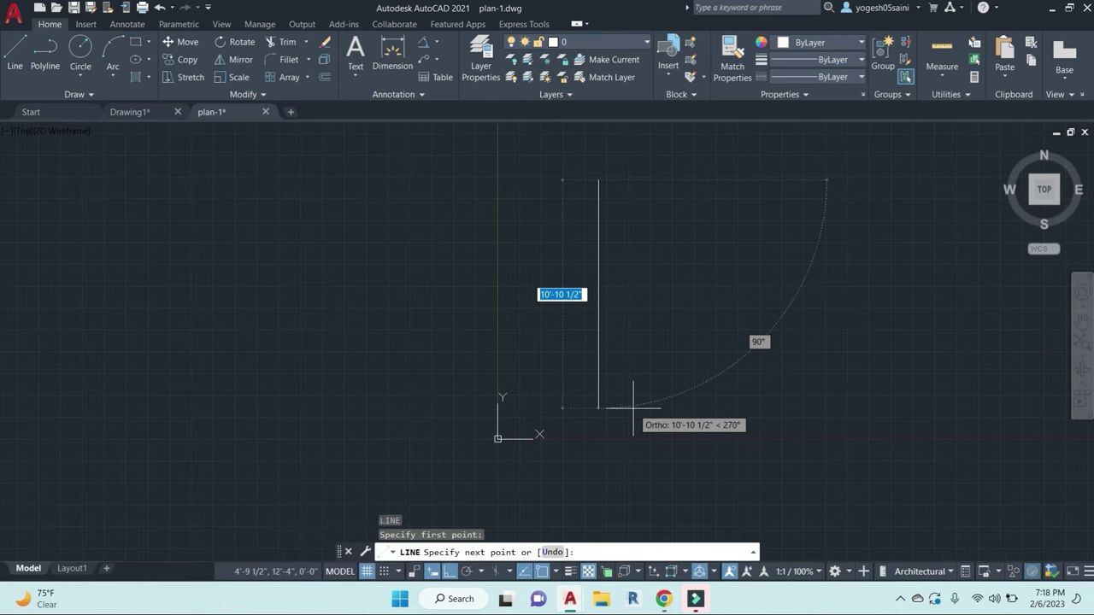
text(90)
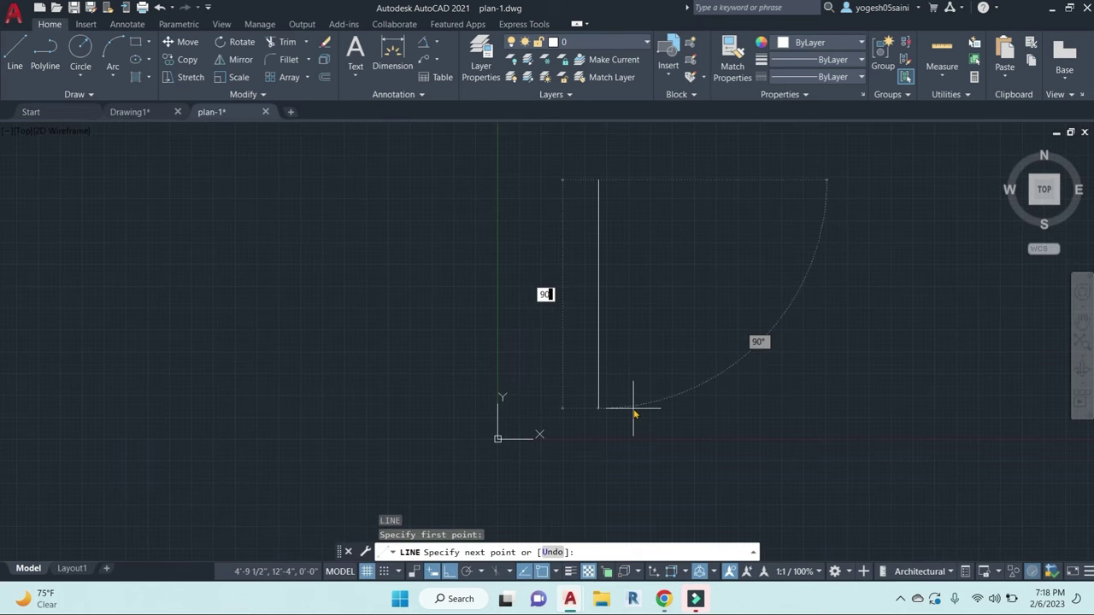
key(Return)
scroll(684, 353, down, 5)
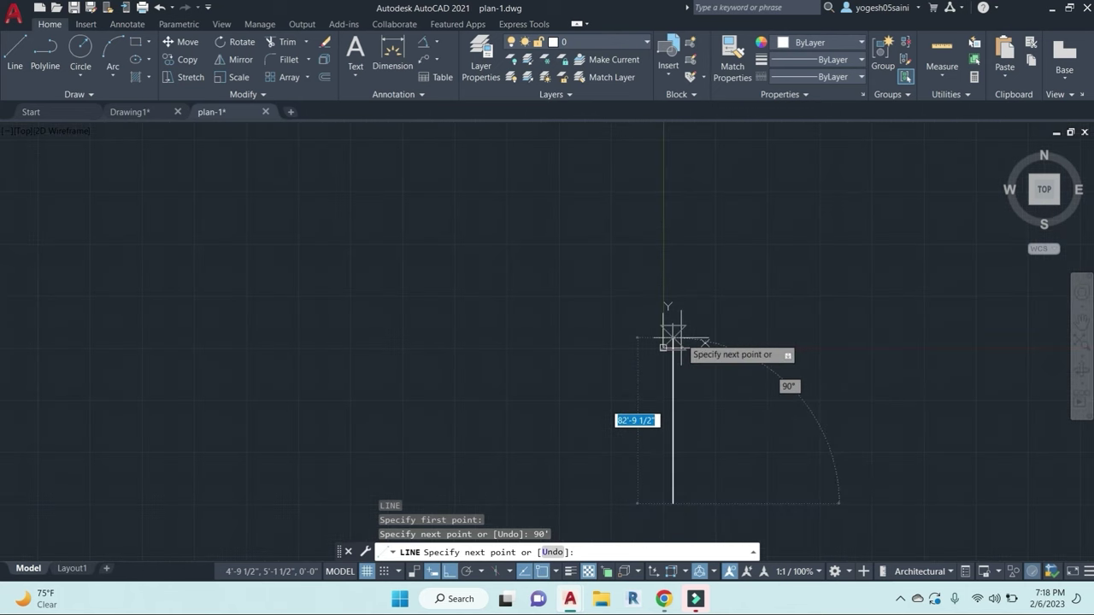
key(Escape)
key(Escape)
Step: Start moving the 90' line, then cancel so it stays in place
click(676, 395)
text(m)
key(Return)
click(805, 460)
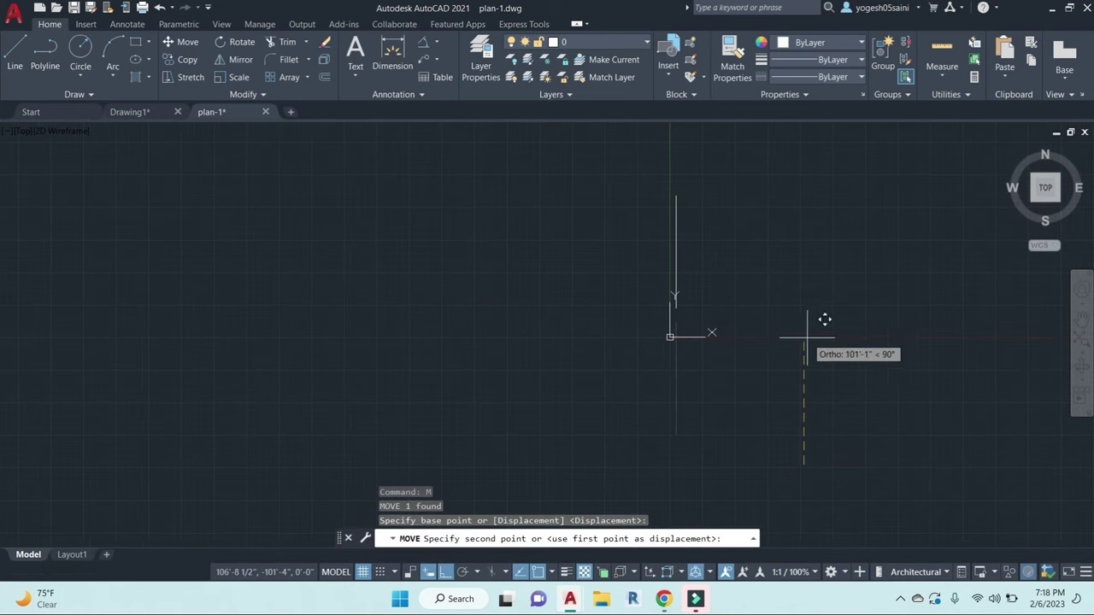
key(Escape)
middle_drag(776, 237, 716, 310)
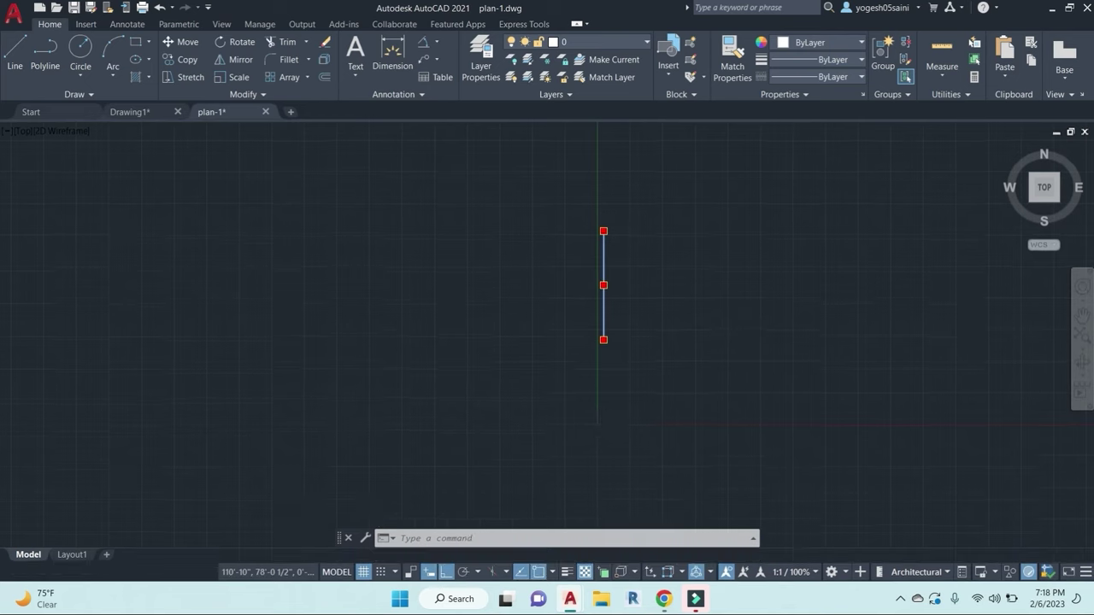
key(Escape)
Step: From the line's top end, draw the 30' top and 90' right sides and close the rectangle
text(l)
key(Return)
click(604, 227)
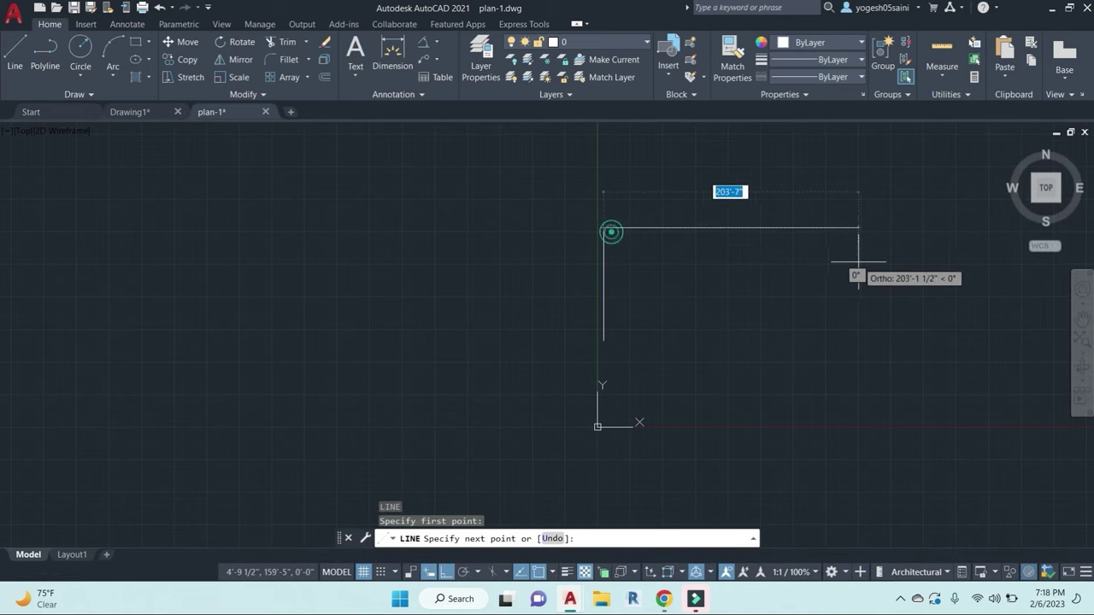
text(30')
key(Return)
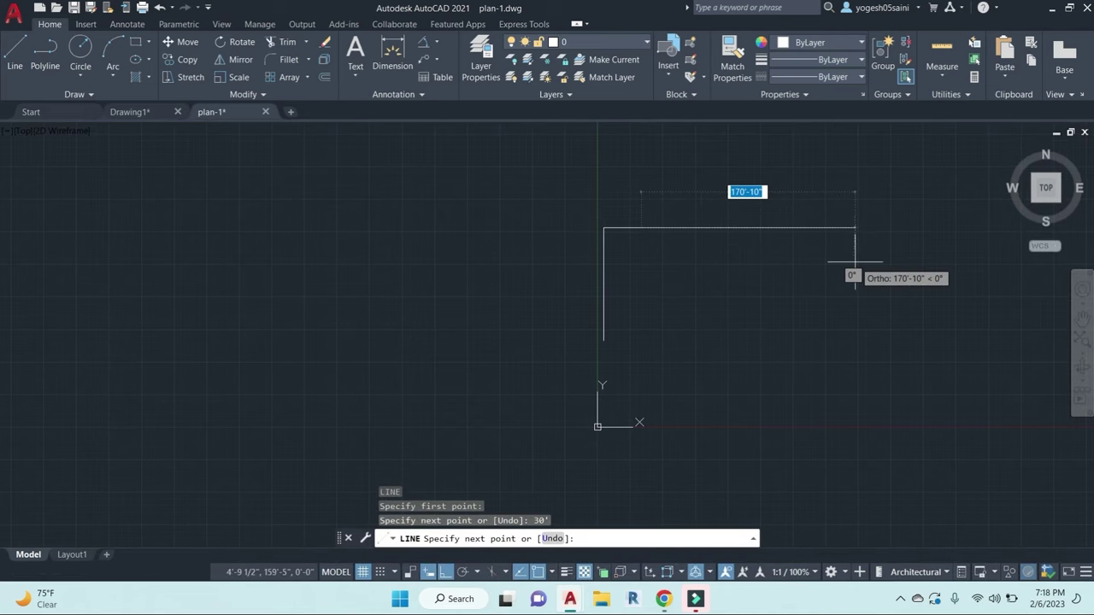
text(9)
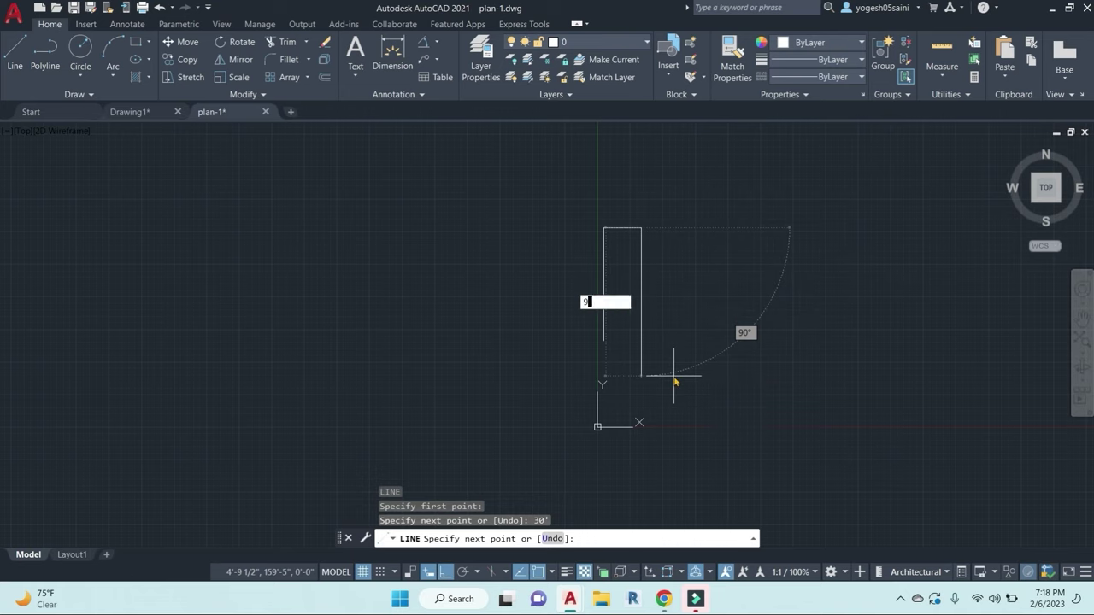
text(0')
key(Return)
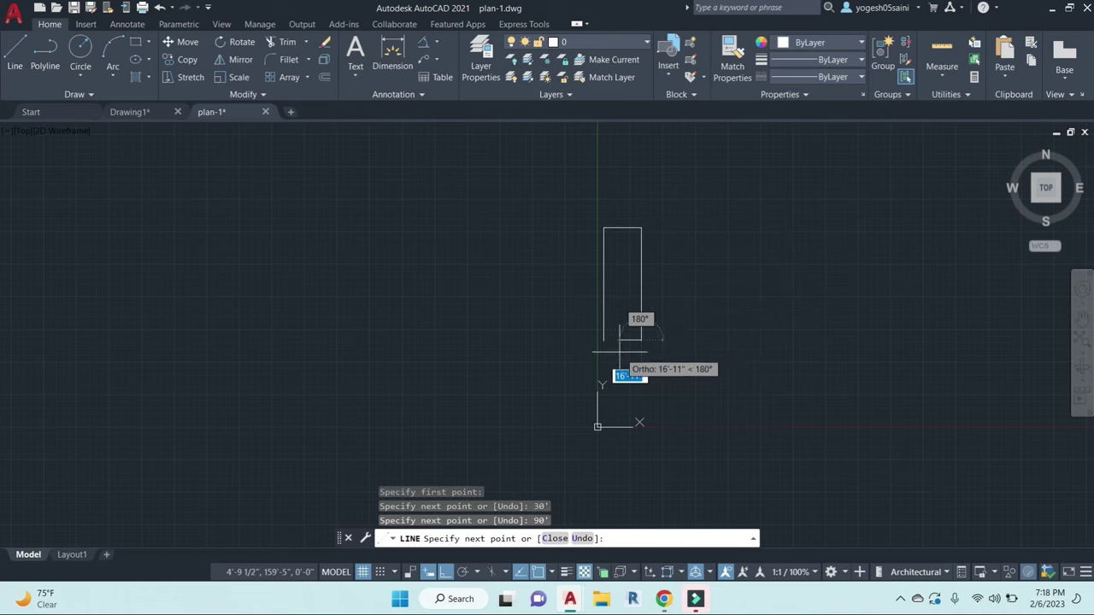
click(603, 340)
key(Escape)
scroll(618, 337, up, 2)
middle_drag(628, 273, 708, 335)
scroll(624, 310, up, 3)
key(Escape)
key(Escape)
scroll(627, 299, down, 3)
key(Escape)
Step: Offset the plot rectangle 9 units inward to form the inner wall line
middle_drag(628, 334, 691, 338)
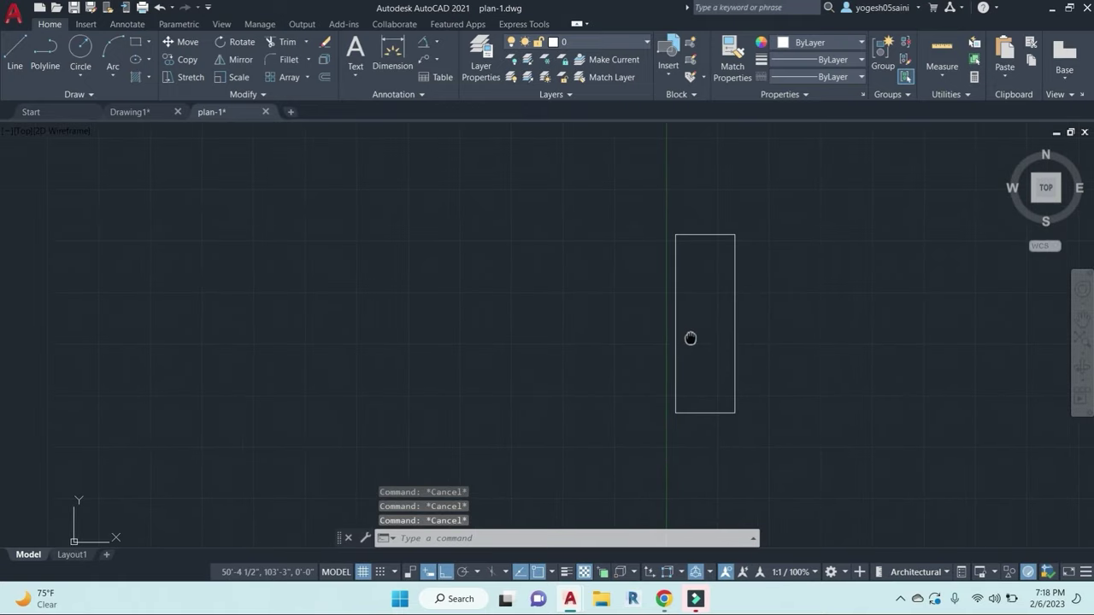
middle_drag(743, 382, 689, 372)
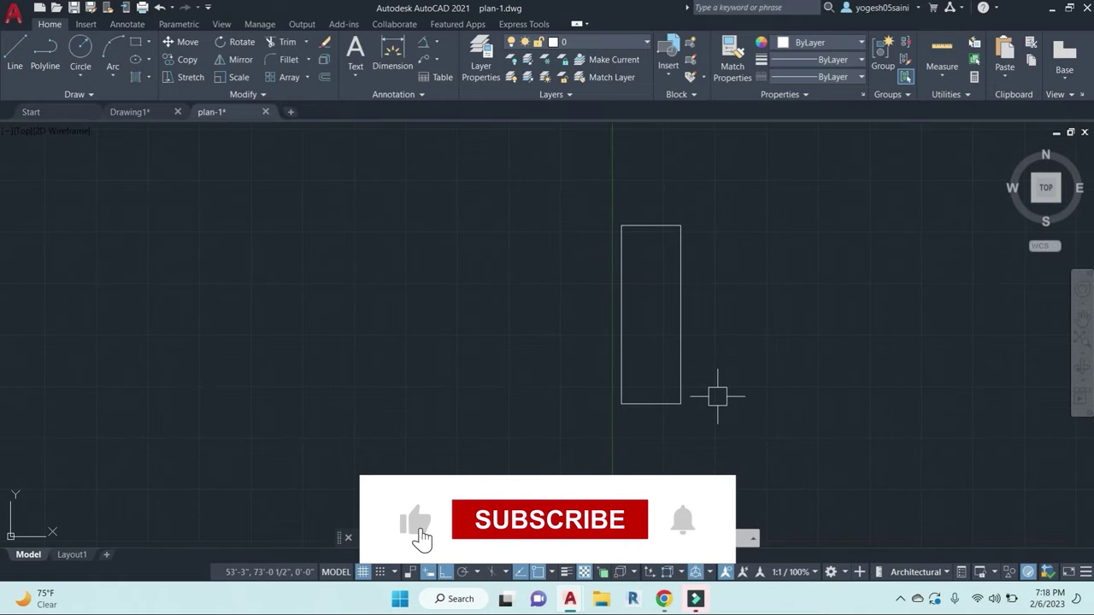
key(o)
key(Return)
text(9)
key(Return)
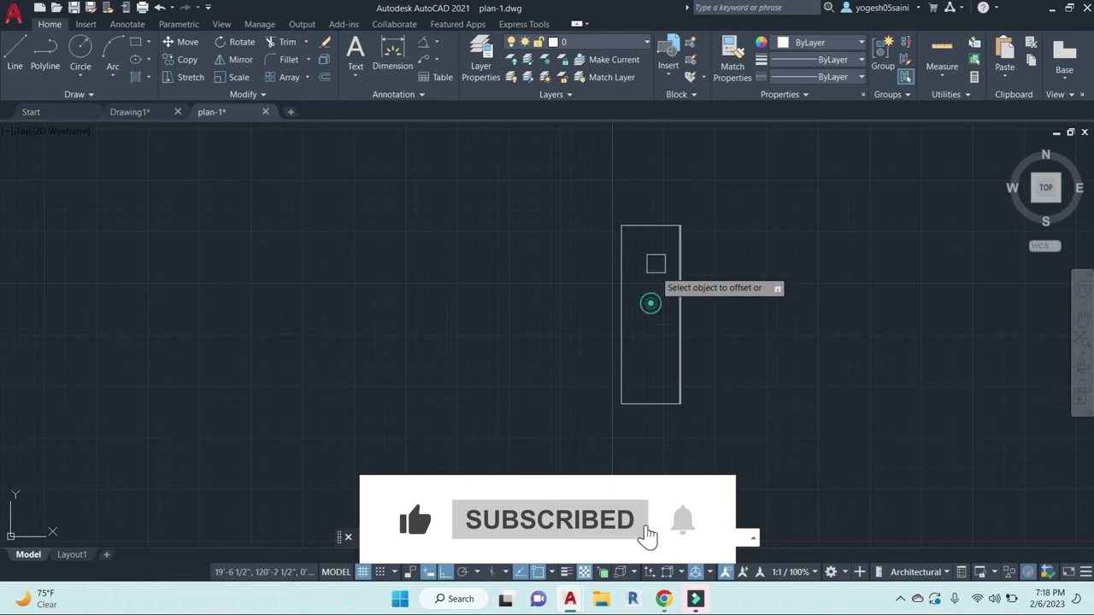
click(646, 403)
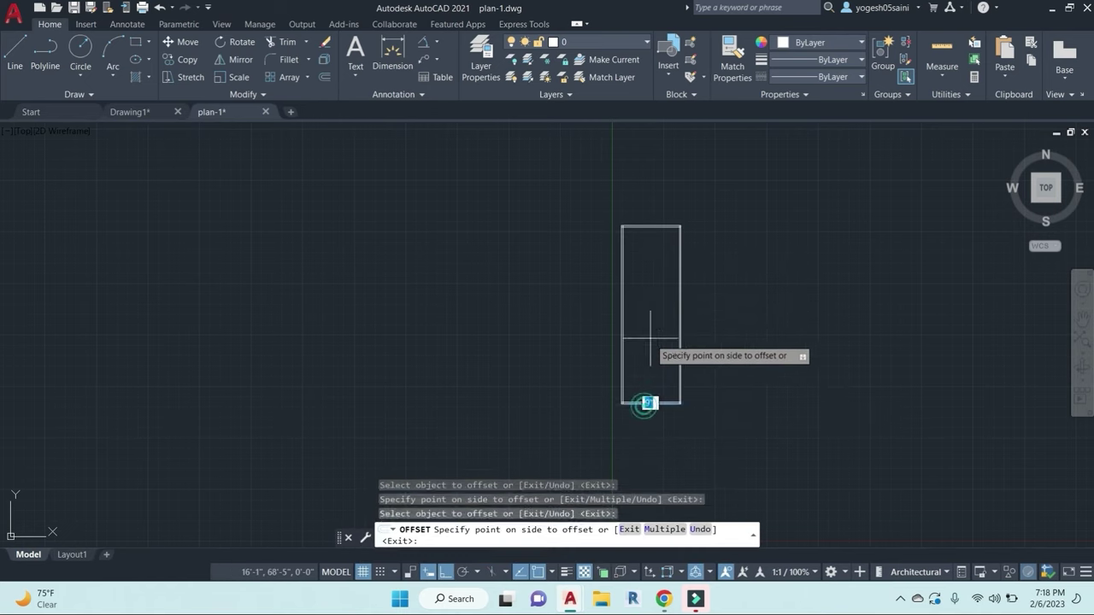
click(654, 359)
scroll(652, 243, up, 2)
scroll(652, 243, up, 1)
scroll(679, 271, down, 1)
middle_drag(661, 319, 669, 285)
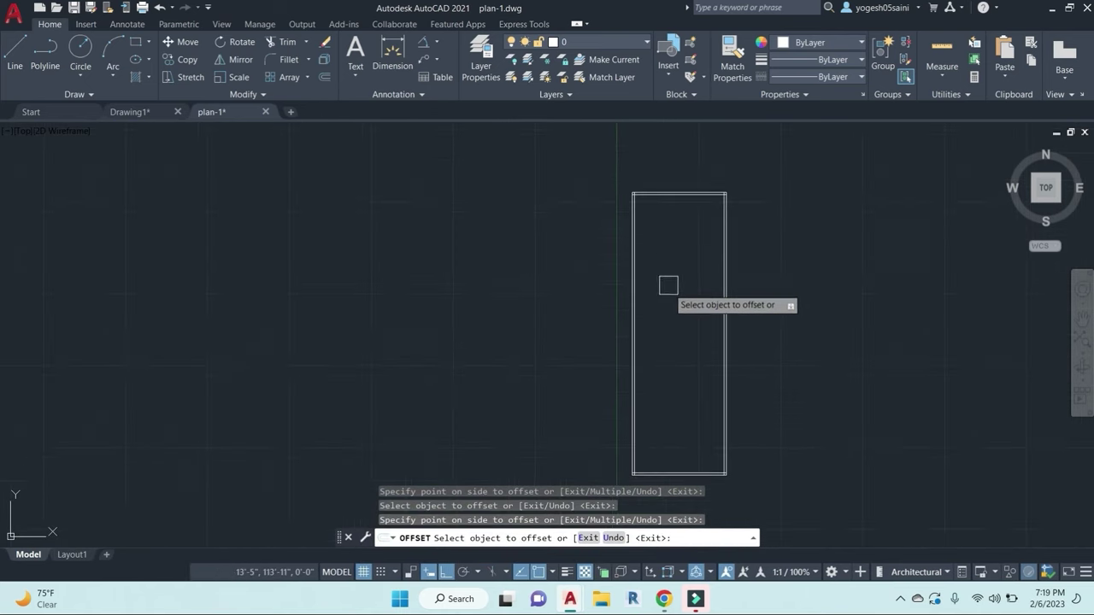
key(Escape)
key(Escape)
key(Escape)
key(Escape)
Step: Fillet the top-left and top-right wall corners closed
text(ff)
key(Return)
scroll(643, 183, up, 3)
click(631, 209)
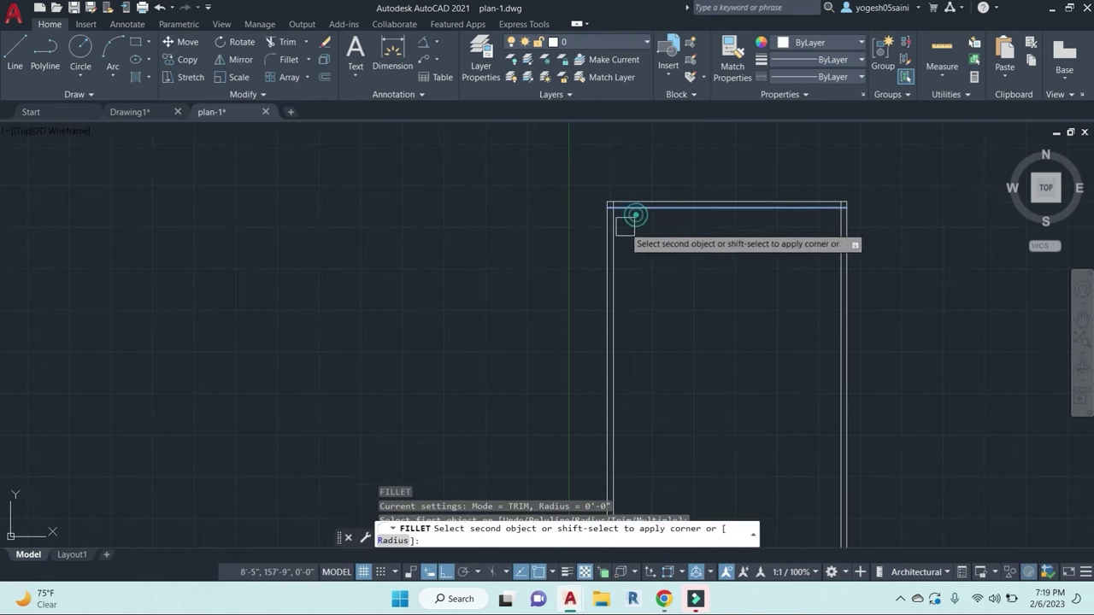
click(617, 237)
key(Return)
click(823, 210)
click(842, 231)
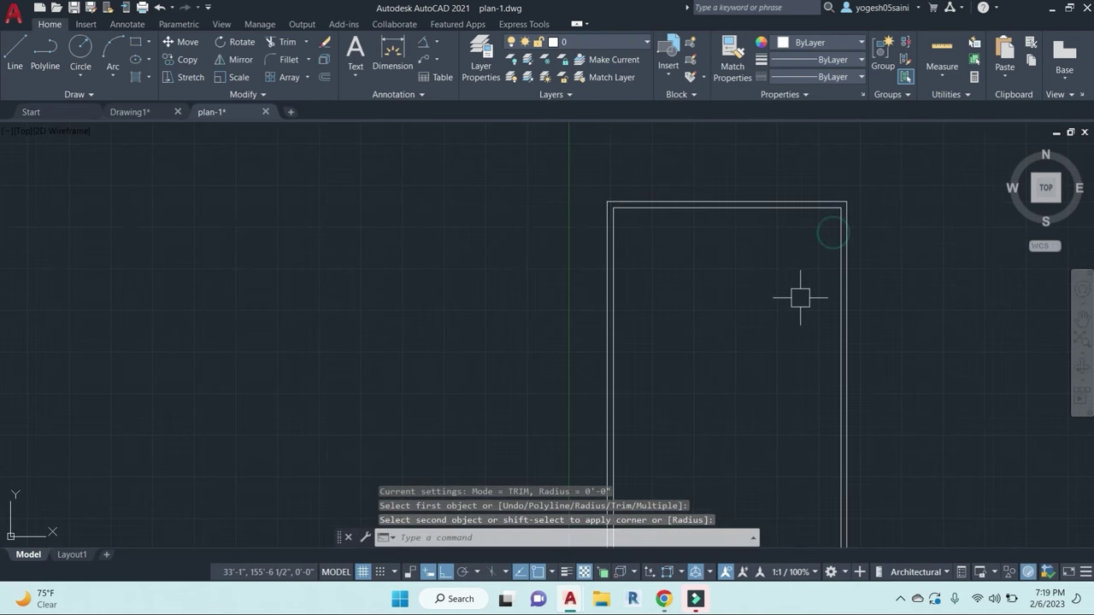
key(Escape)
key(Escape)
text(dli)
key(Return)
key(Return)
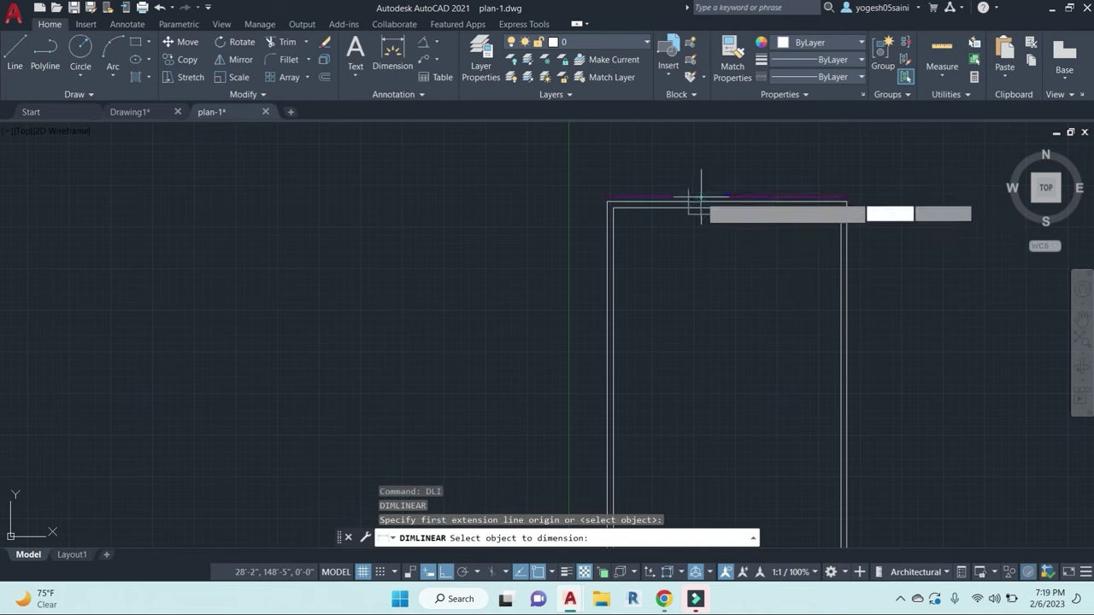
Step: Place a linear dimension on the top wall and raise its dimension line
click(701, 202)
click(713, 202)
scroll(726, 202, up, 3)
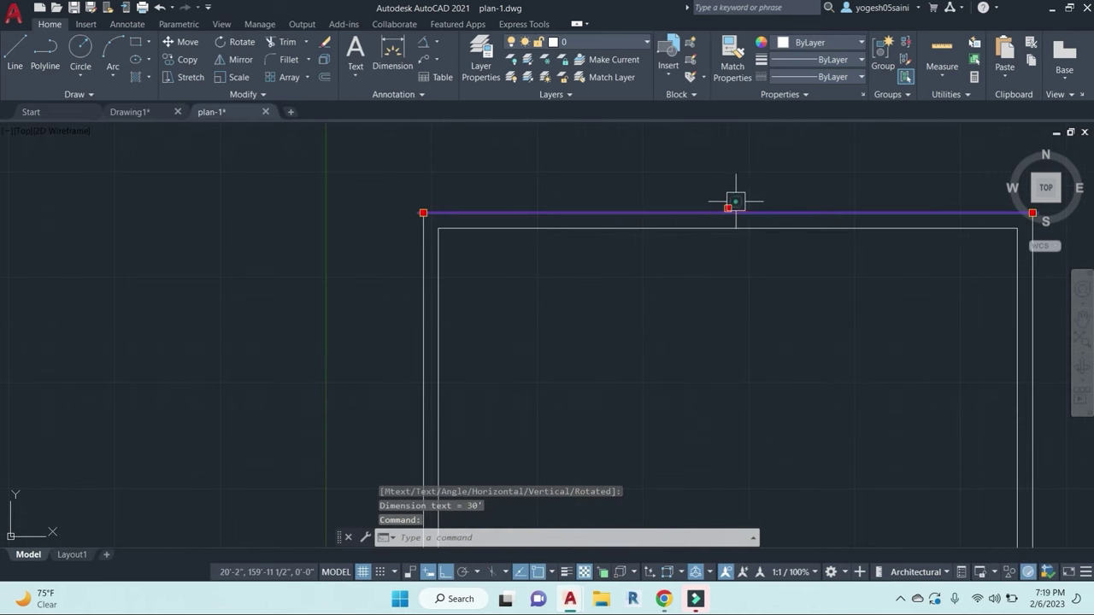
click(423, 211)
click(421, 185)
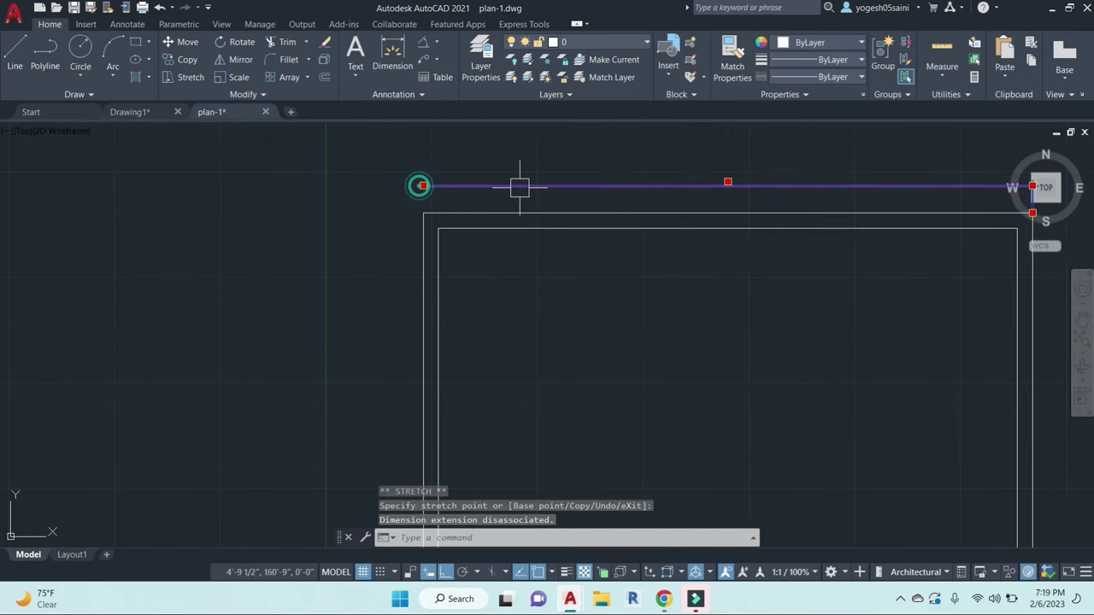
key(Escape)
key(Escape)
key(Escape)
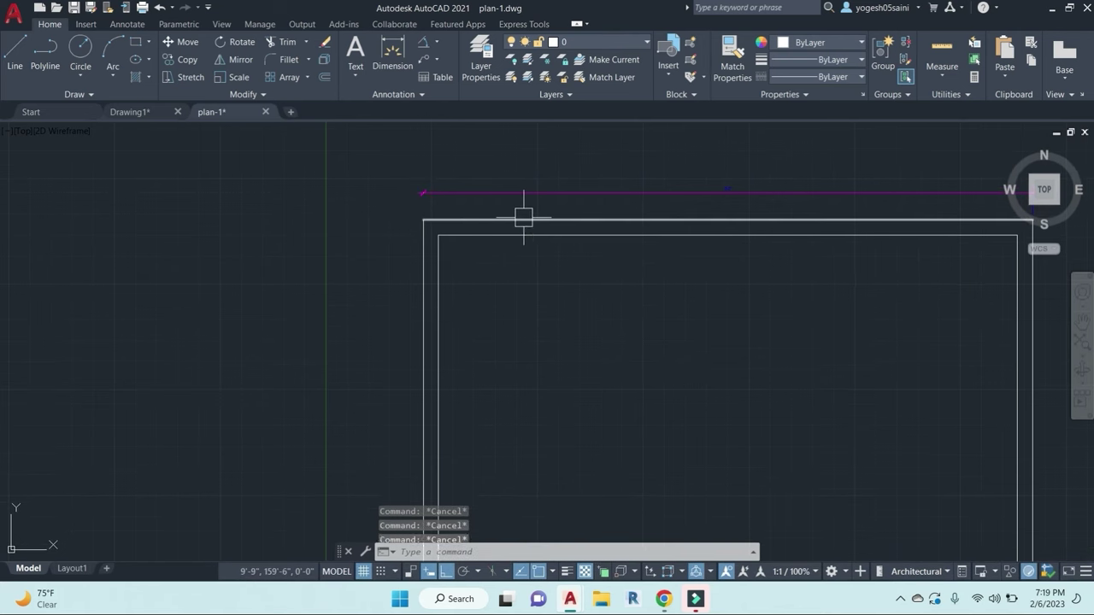
Step: Create a new dimension style named 100sc based on Standard
text(D)
key(Return)
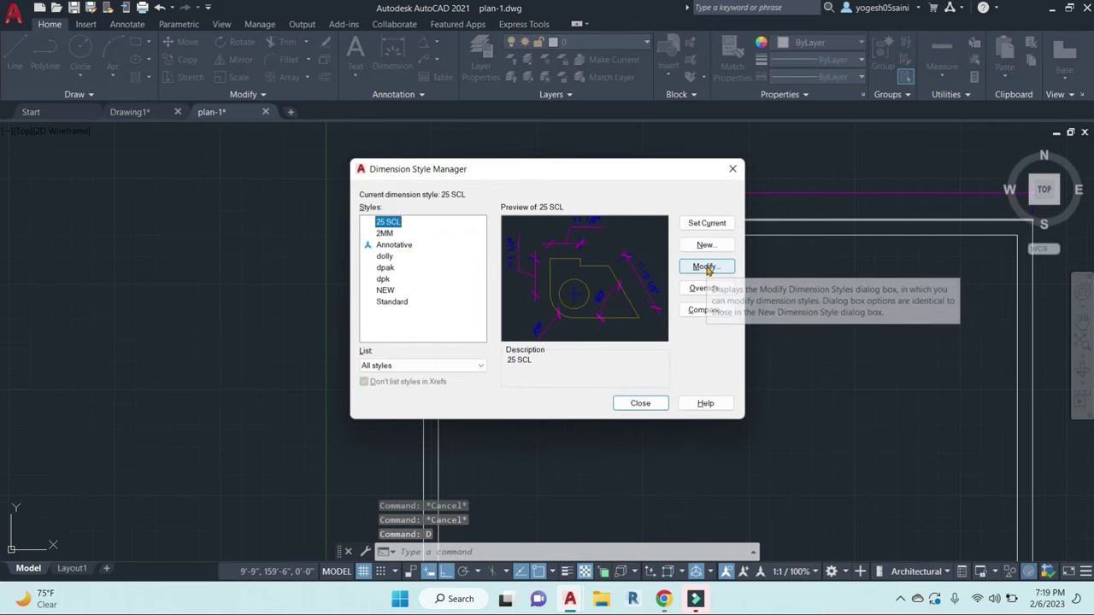
click(704, 266)
key(Escape)
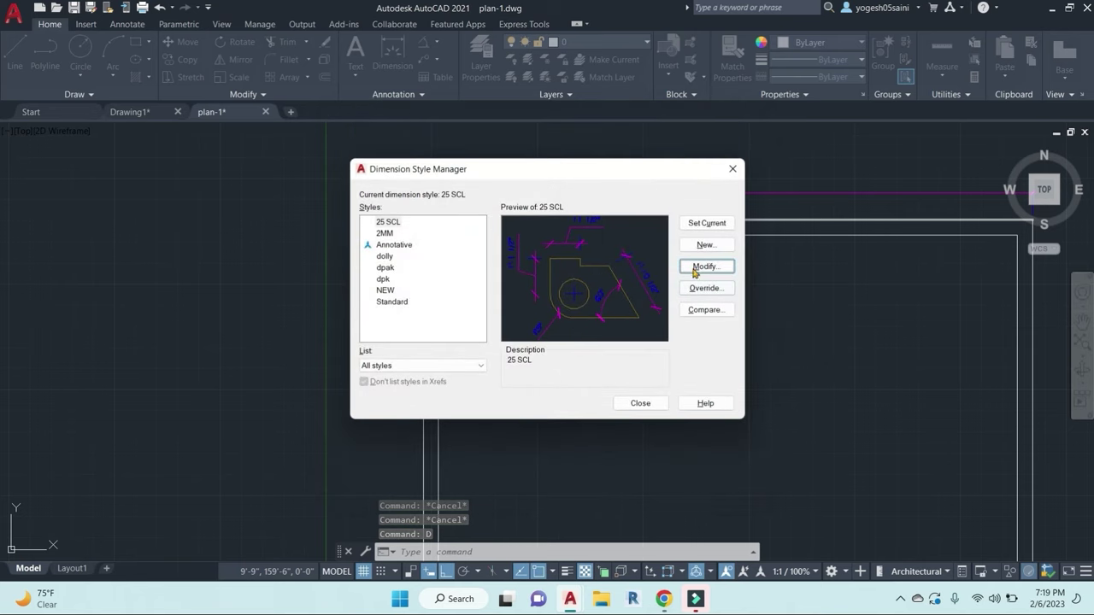
click(383, 302)
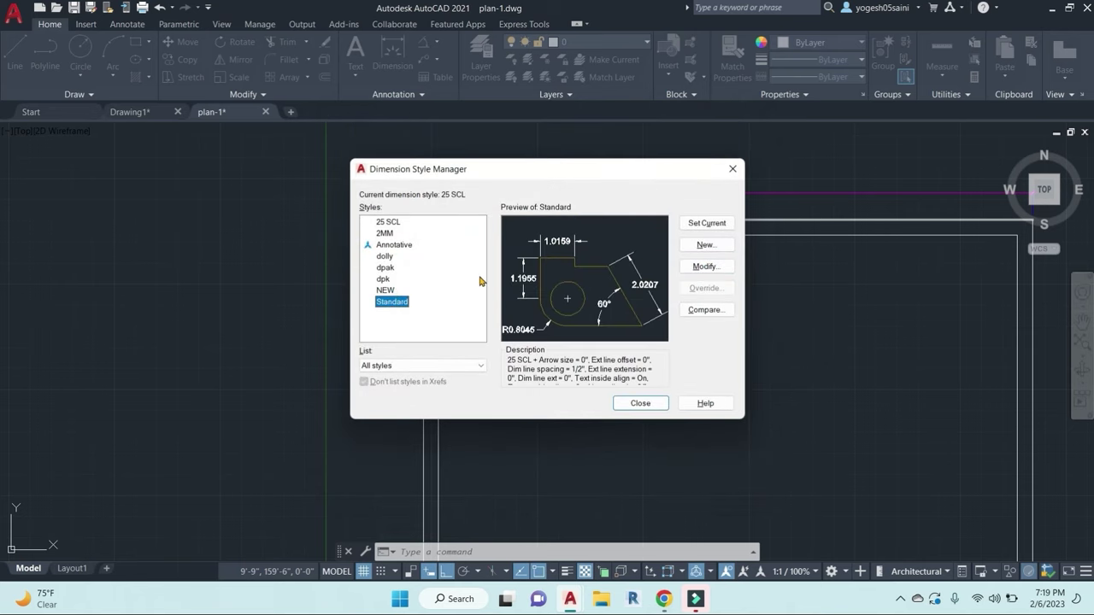
click(706, 245)
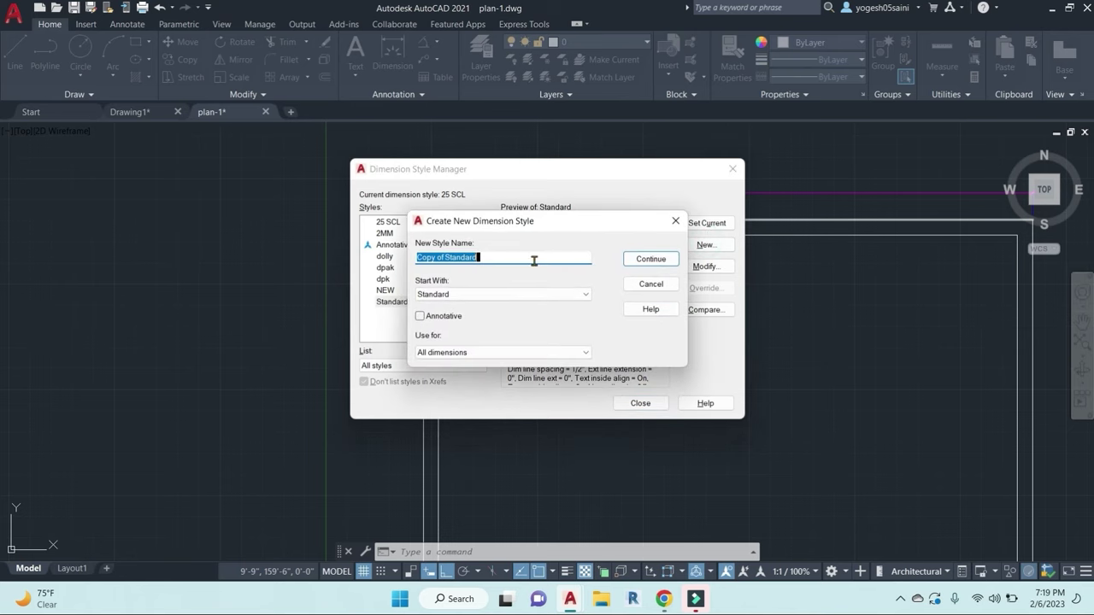
text(100)
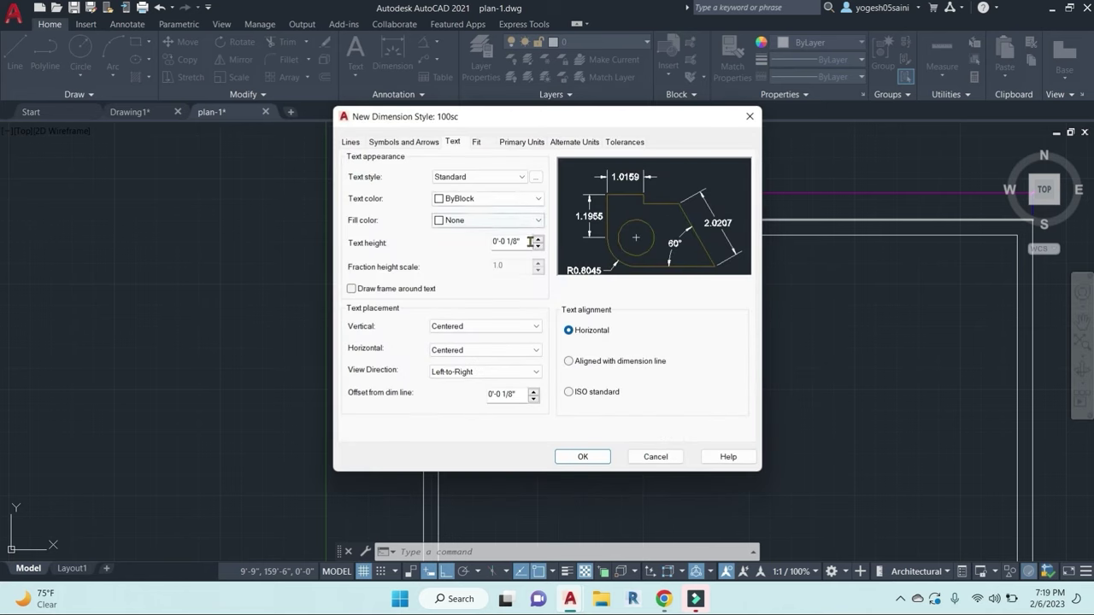
drag(523, 242, 447, 253)
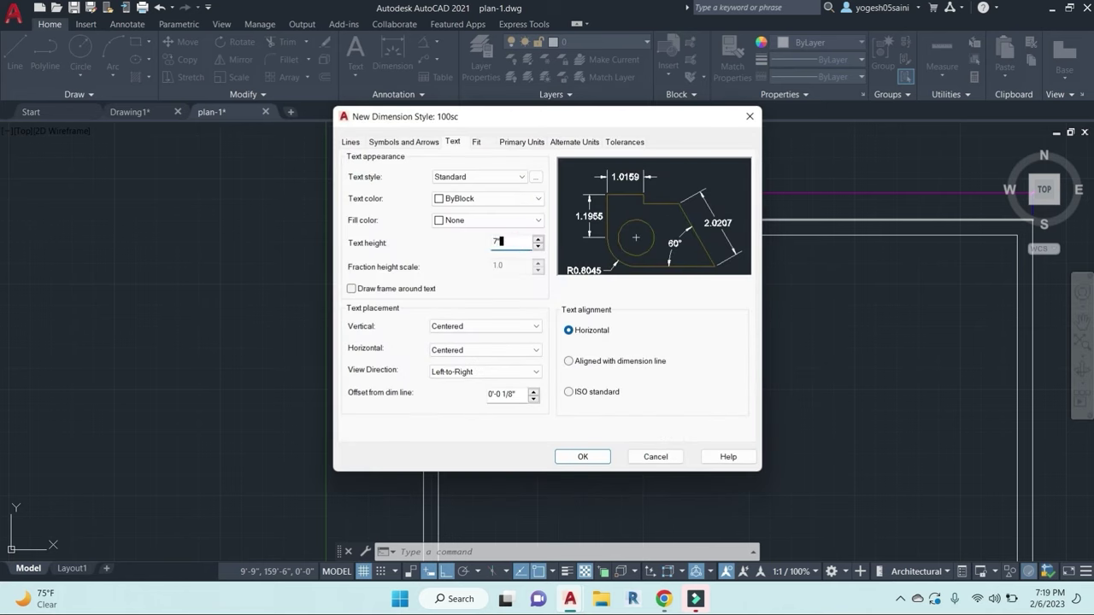
Step: Give 100sc Architectural units with 0'-0 1/2" precision and set it current
click(522, 142)
click(530, 170)
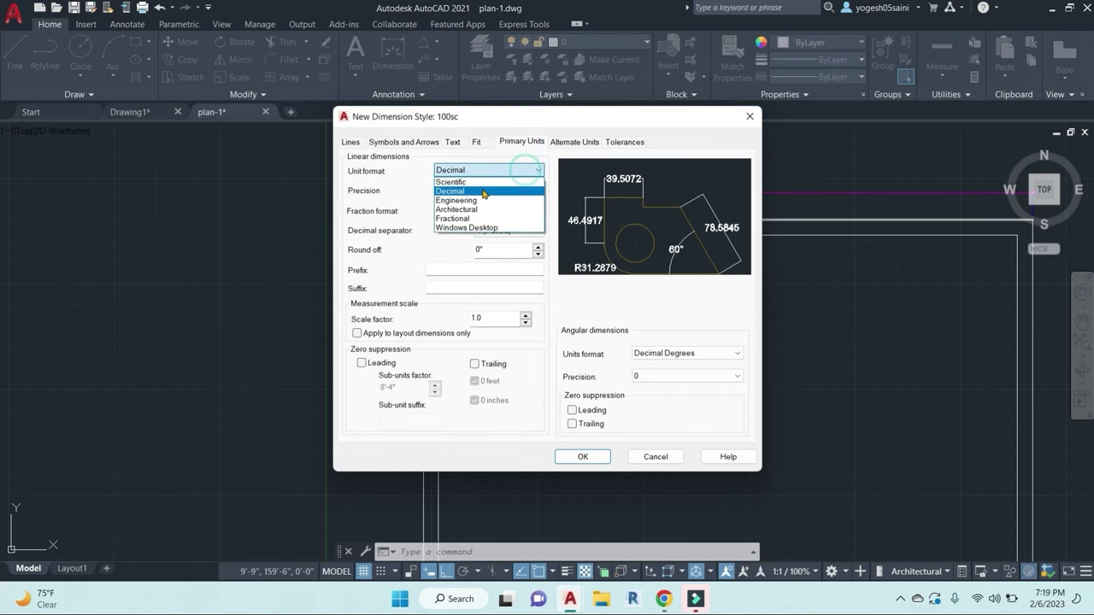
click(500, 211)
click(504, 189)
click(466, 202)
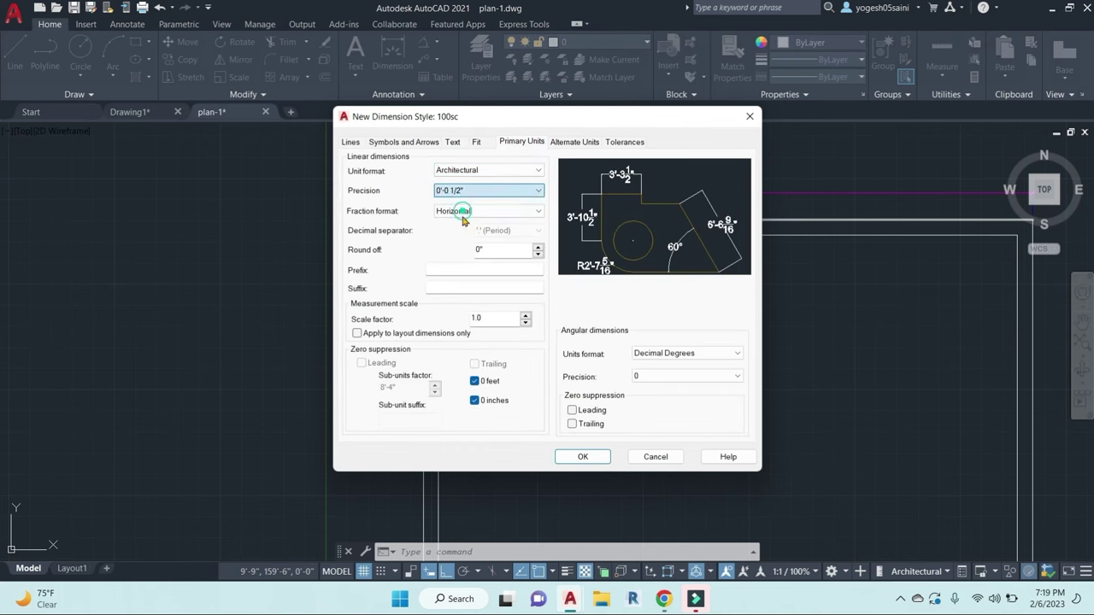
click(585, 456)
click(708, 223)
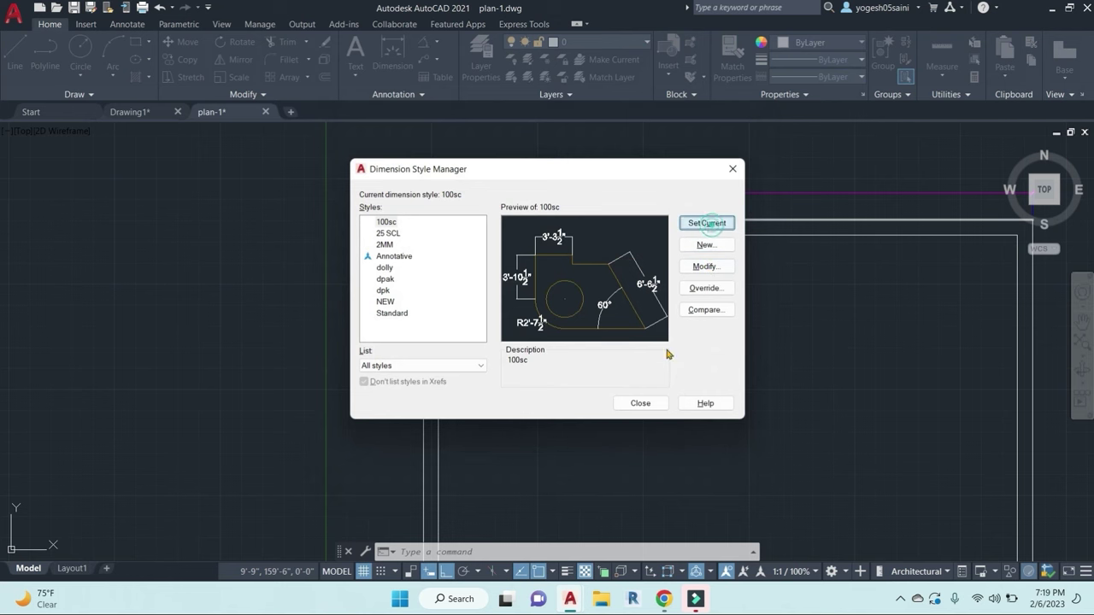
click(641, 404)
Step: Dimension the top wall as 30' and erase the duplicate dimension
text(DLI)
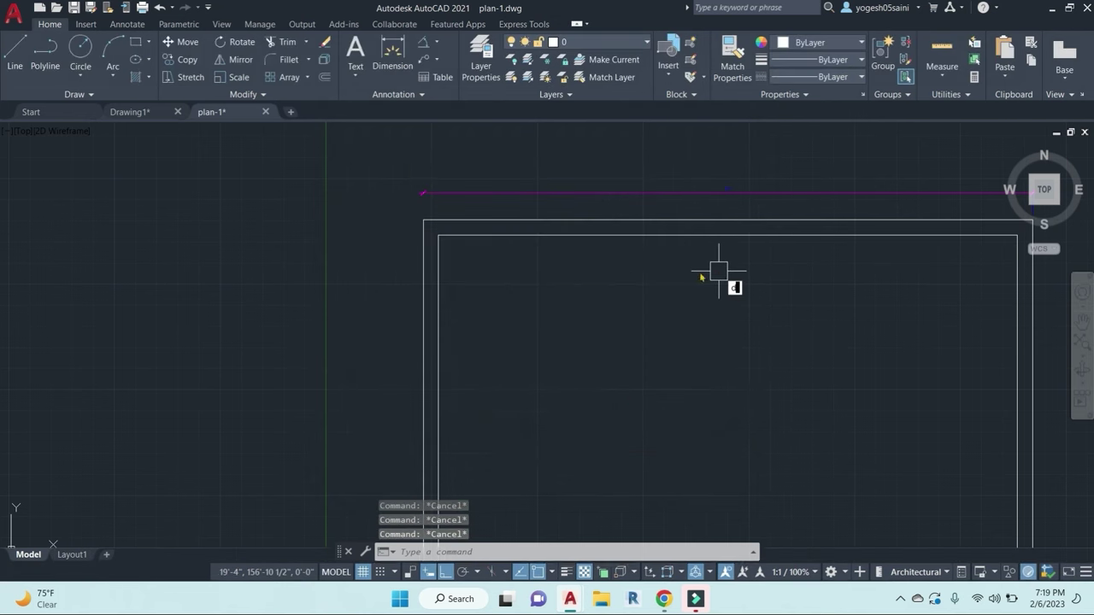
key(Return)
middle_drag(551, 271, 504, 268)
key(Escape)
key(Return)
key(Return)
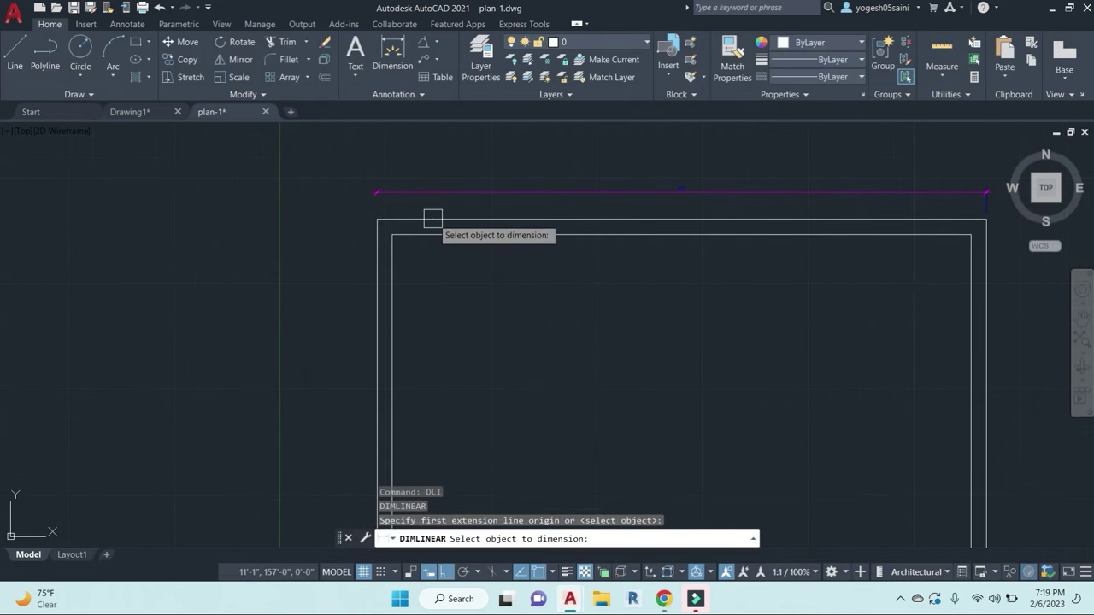
click(434, 219)
scroll(567, 226, up, 2)
click(567, 227)
click(517, 168)
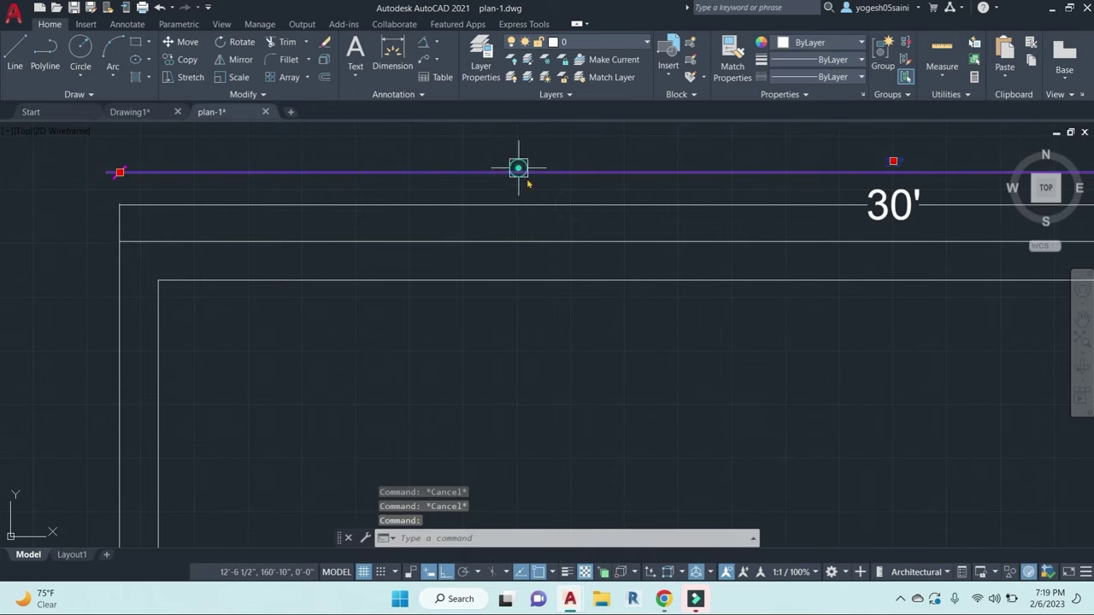
text(E)
key(Return)
scroll(586, 253, down, 2)
scroll(673, 263, up, 1)
Step: Dimension the left wall as 90', then bring the Google Meet call forward
text(DLI)
key(Return)
key(Return)
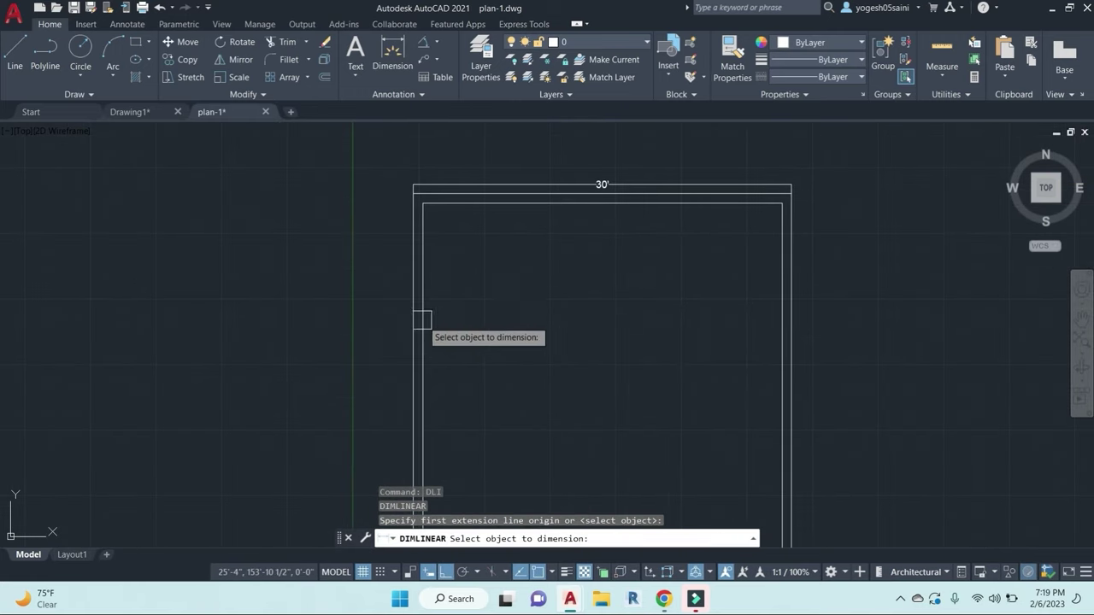
click(414, 317)
click(378, 313)
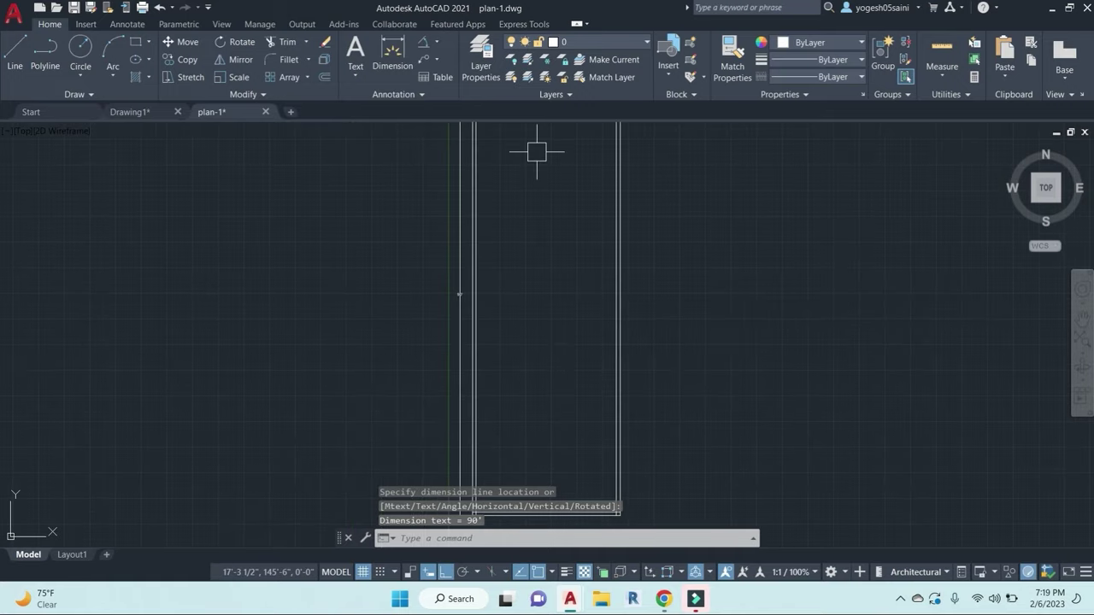
scroll(484, 318, down, 2)
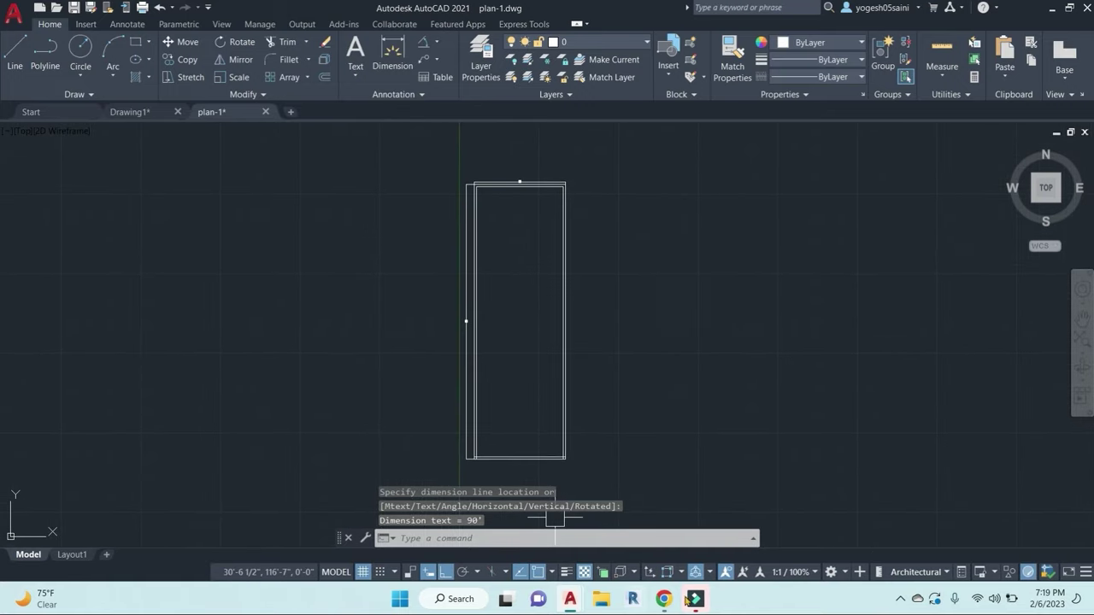
mouse_move(664, 598)
click(581, 522)
Step: Admit a waiting Meet participant, then move the whole plan to a new position
click(690, 161)
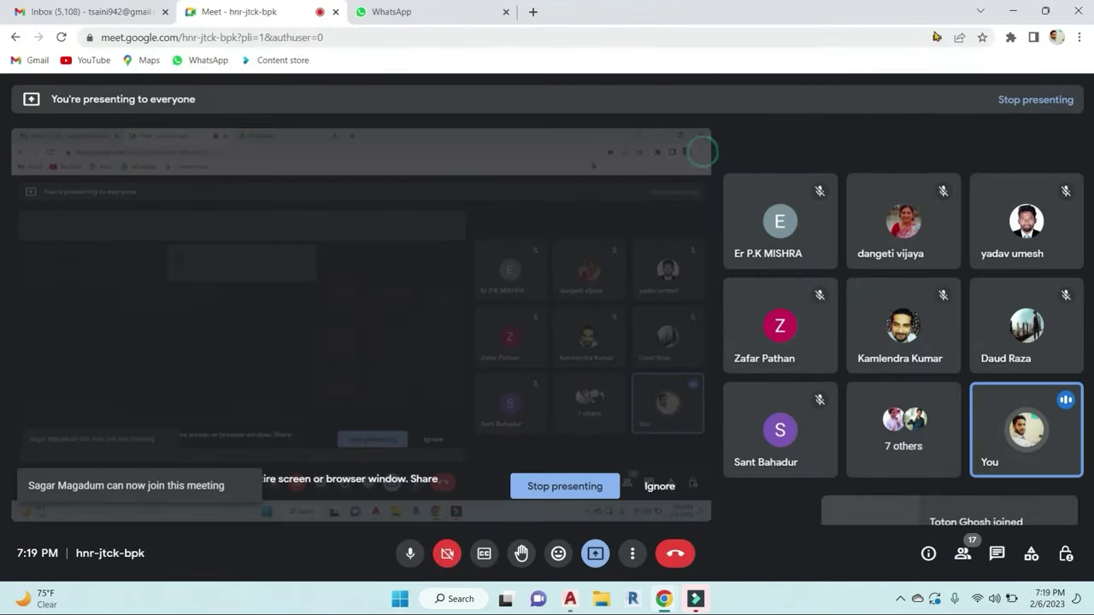
key(alt+Tab)
scroll(649, 307, up, 4)
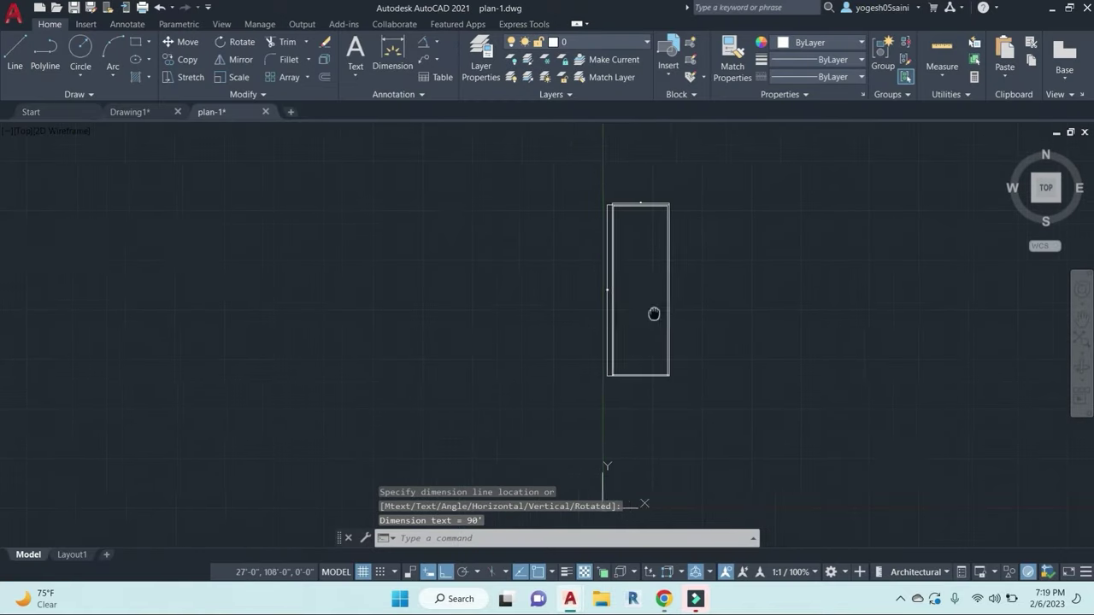
click(728, 414)
key(Escape)
scroll(713, 390, down, 2)
click(737, 417)
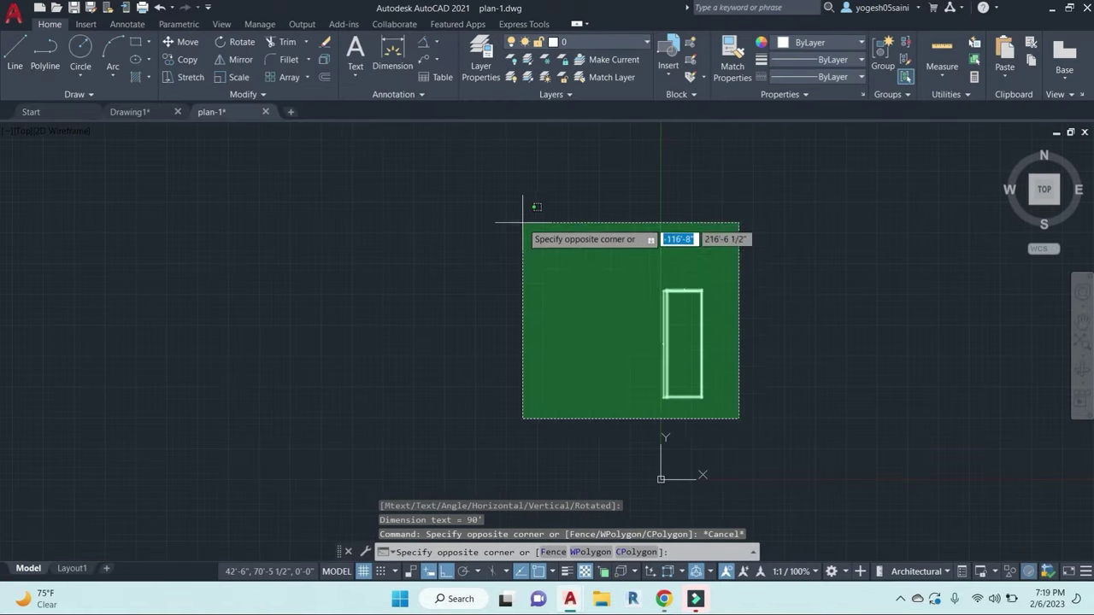
click(522, 223)
text(m)
key(Return)
click(754, 435)
click(774, 347)
key(Escape)
Step: Select the plan again and move it lower down
scroll(1060, 163, up, 1)
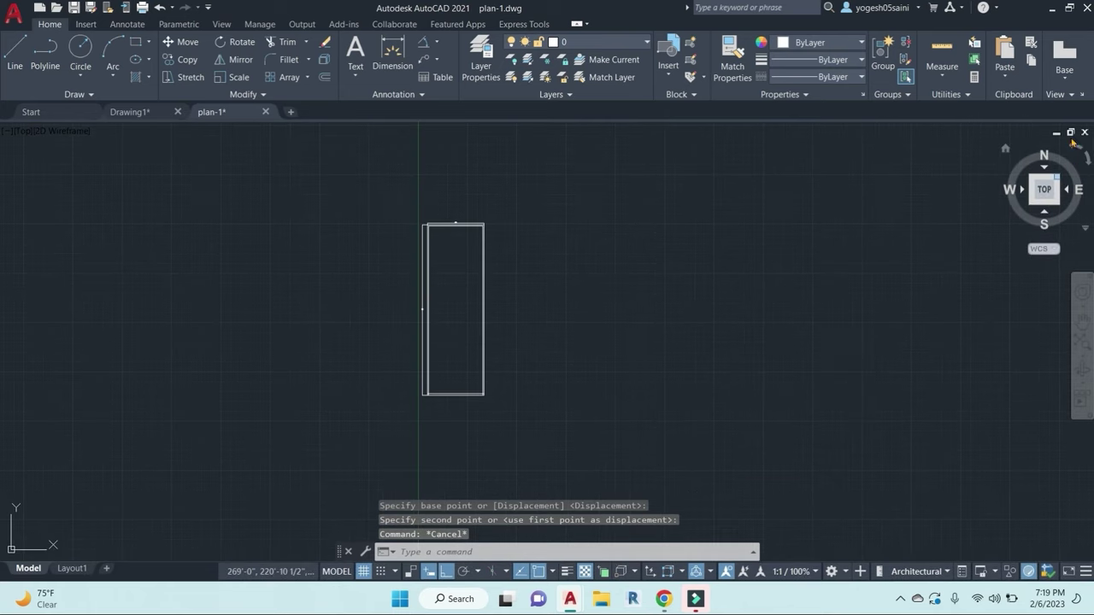
middle_drag(422, 284, 509, 311)
key(Escape)
click(454, 200)
scroll(655, 378, down, 2)
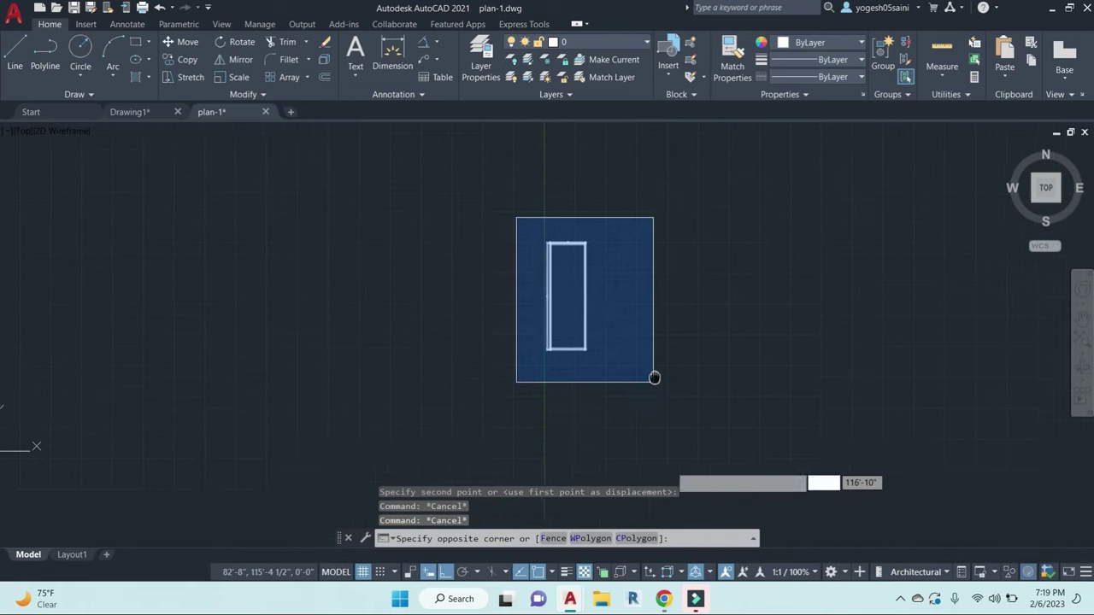
click(653, 358)
scroll(667, 349, down, 4)
text(m)
key(Return)
scroll(668, 348, down, 1)
click(743, 338)
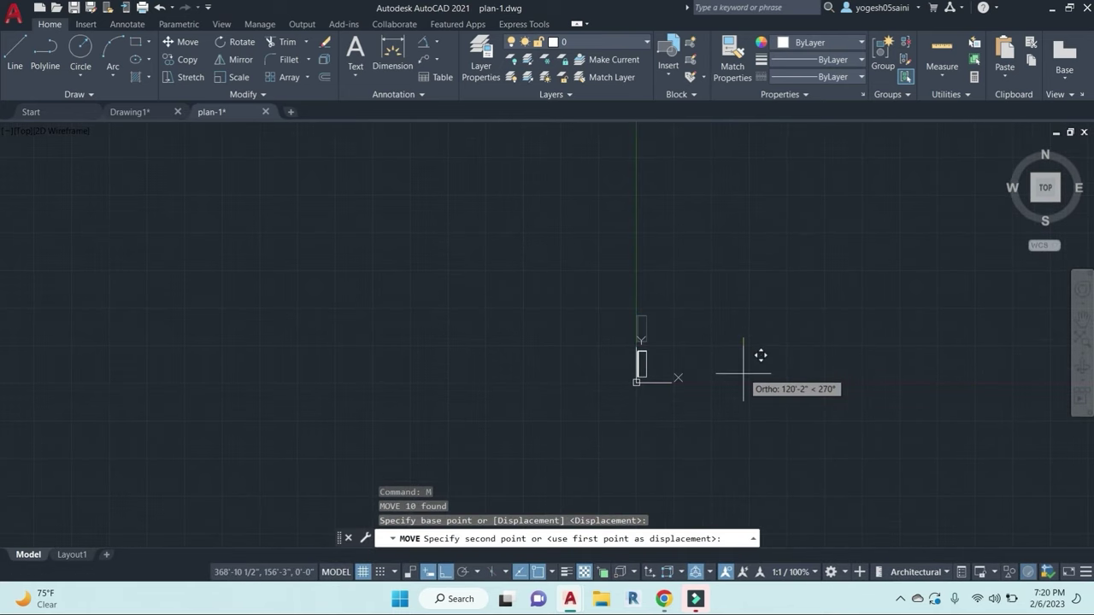
click(743, 374)
key(Escape)
Step: Move the plan slightly to the right
scroll(636, 360, up, 2)
click(584, 307)
click(584, 306)
scroll(709, 457, up, 4)
text(m)
key(Return)
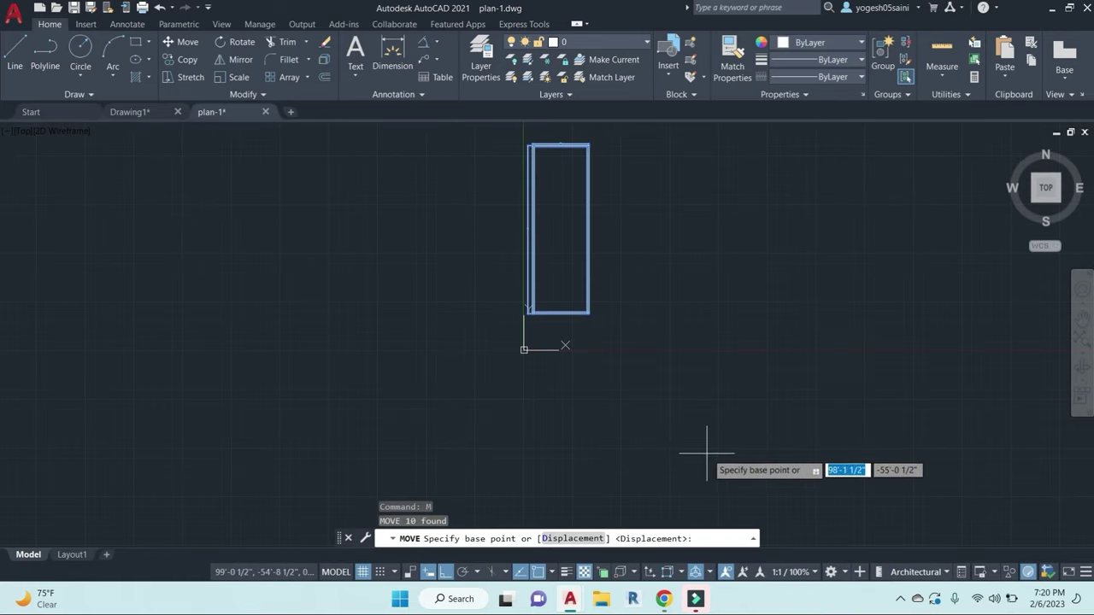
click(654, 442)
click(701, 444)
Step: Admit another waiting participant in Google Meet and return to AutoCAD
mouse_move(665, 594)
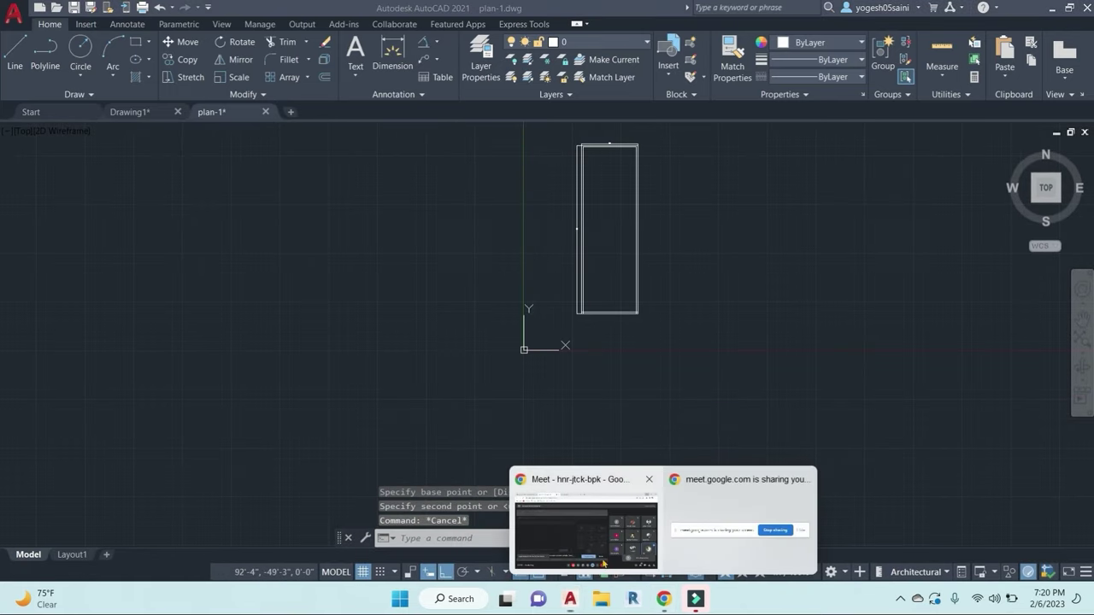
click(581, 466)
click(696, 156)
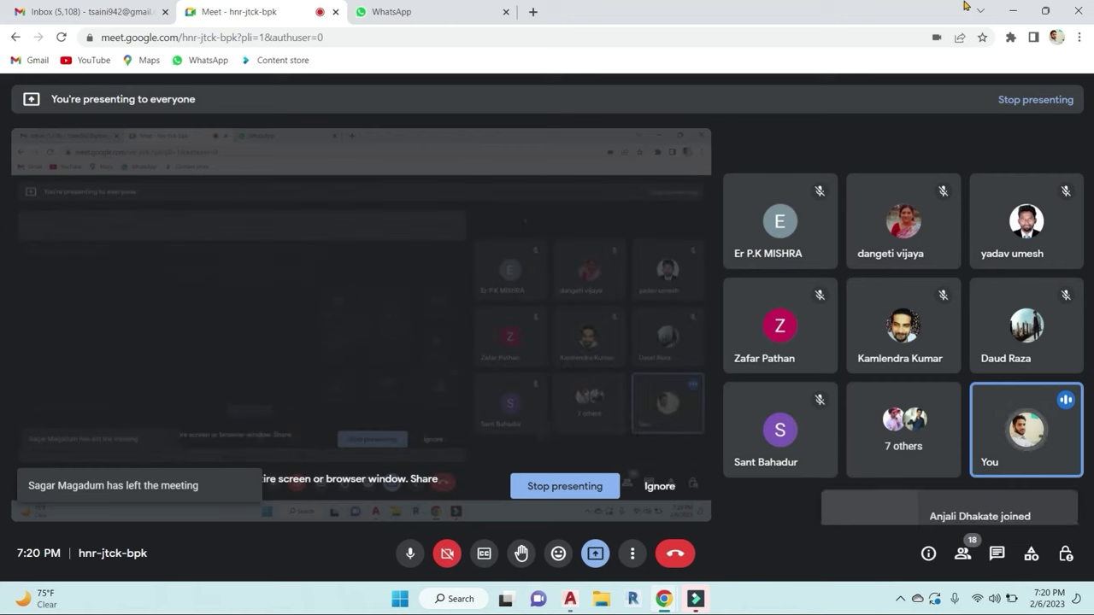
key(alt+Tab)
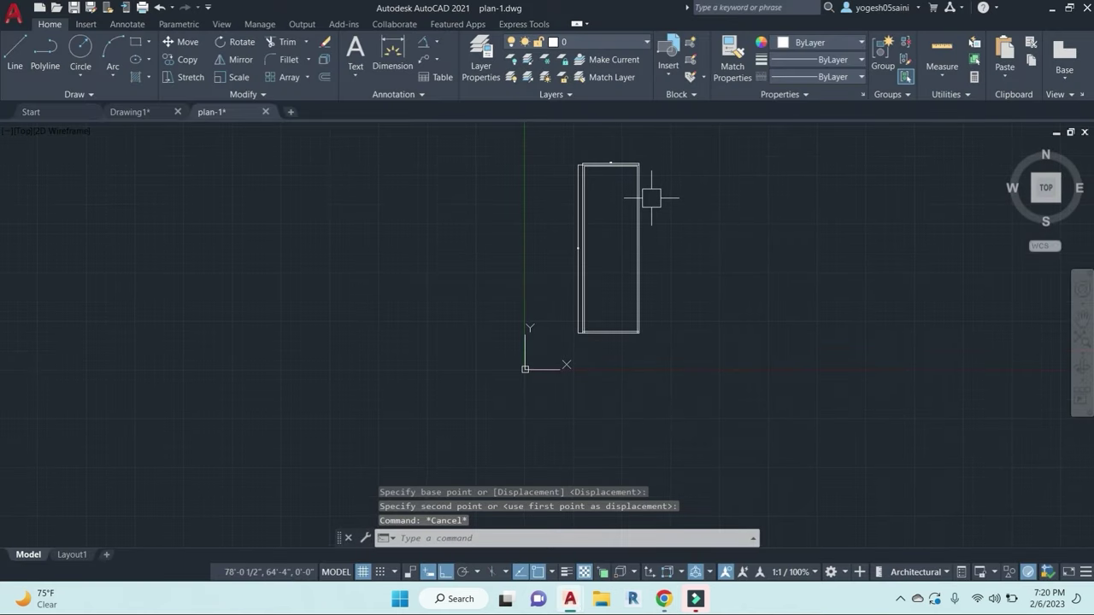
scroll(632, 166, up, 4)
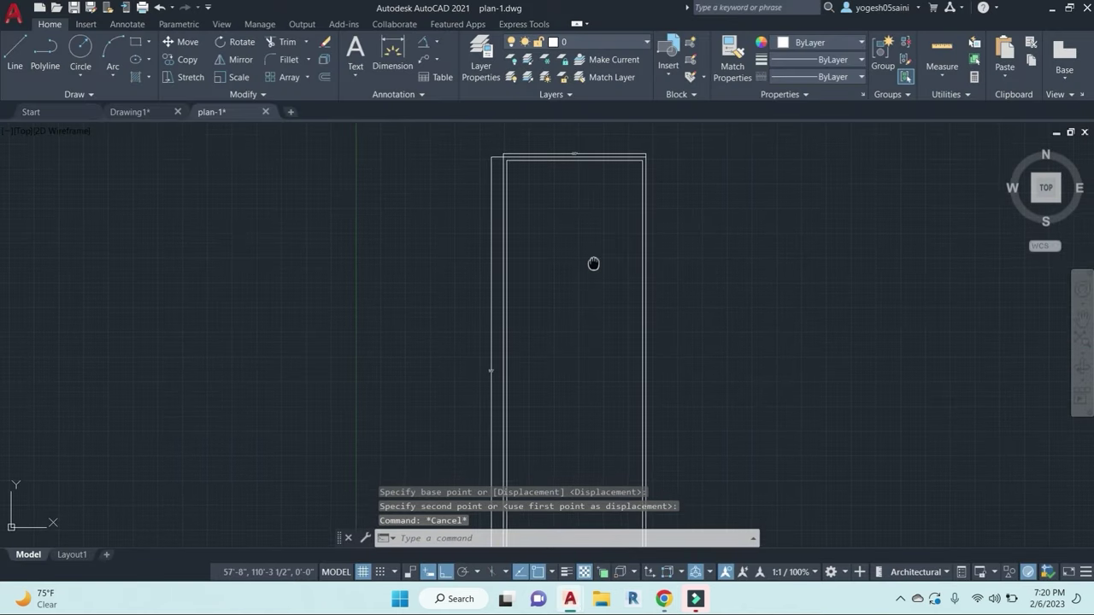
key(Escape)
key(Escape)
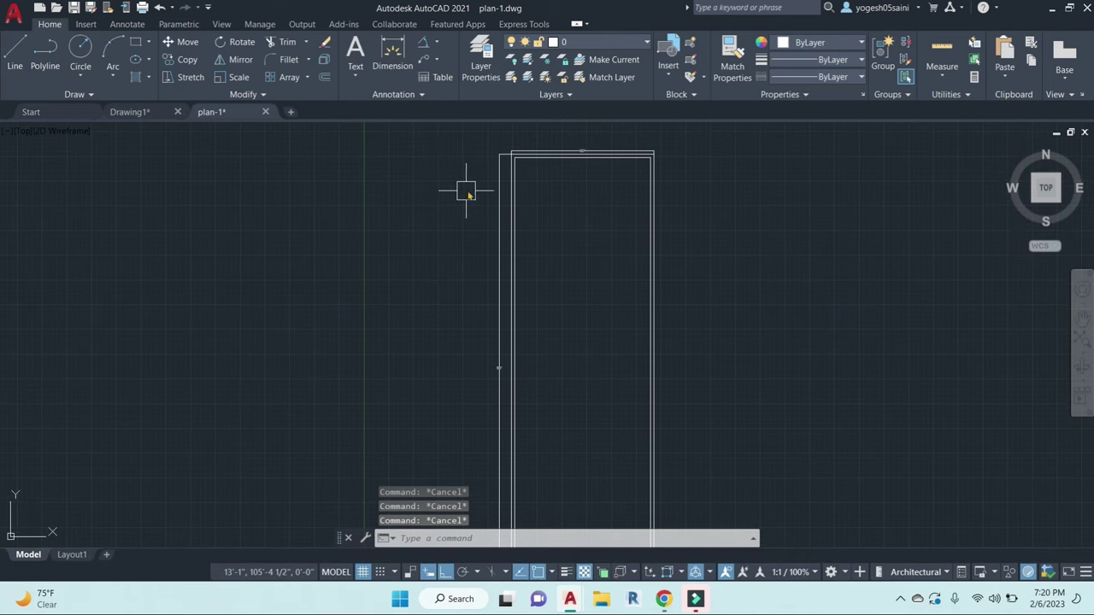
Step: Add a multiline text label reading NORTH to the right of the plan
text(t)
key(Return)
click(744, 280)
click(821, 357)
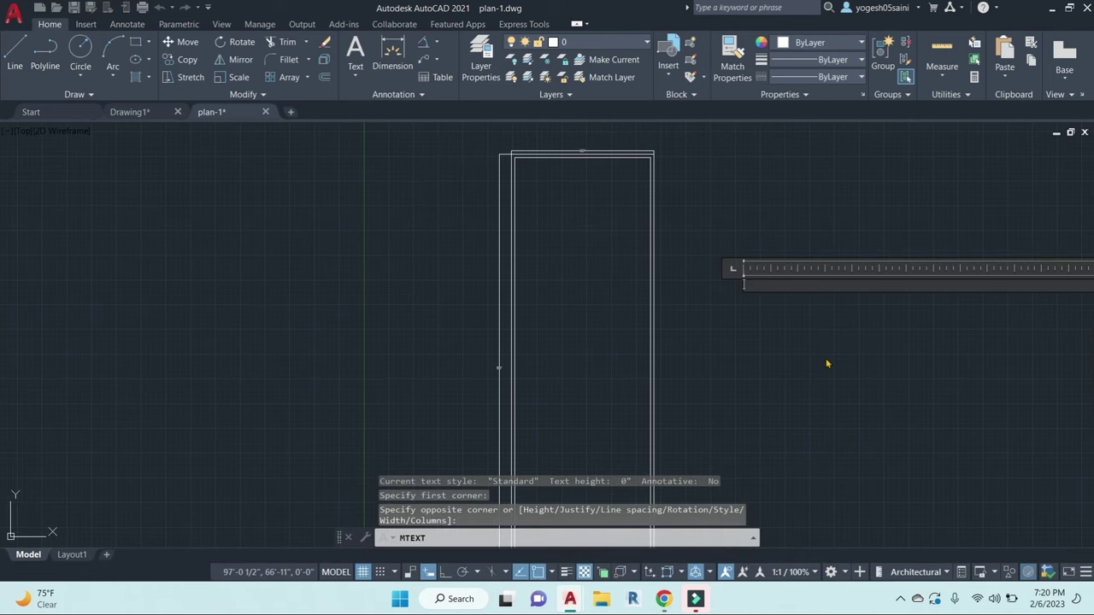
text(north)
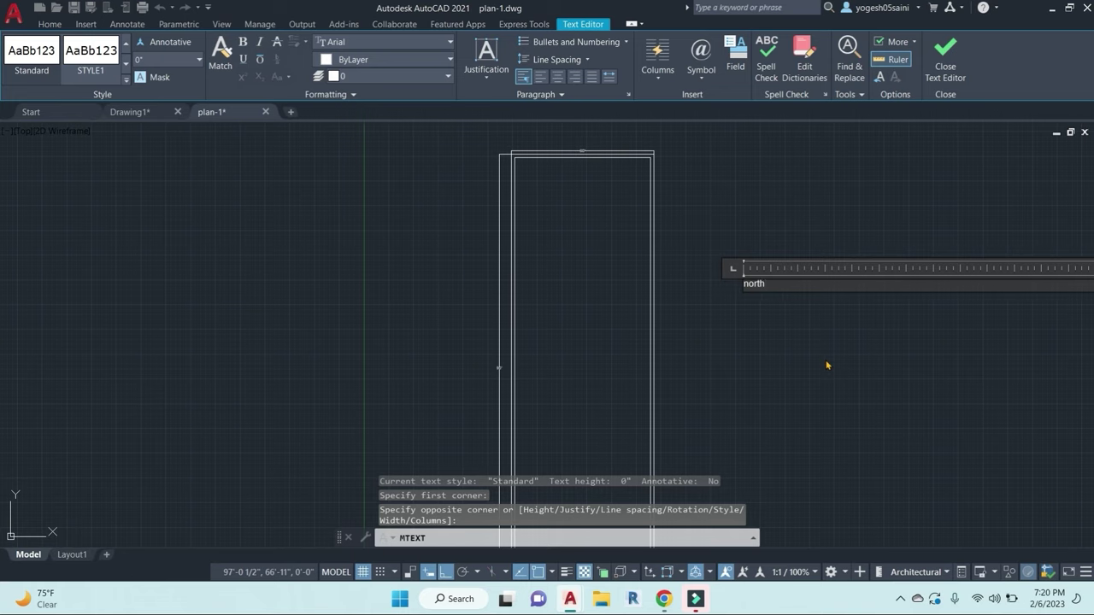
text(r)
key(BackSpace)
key(BackSpace)
key(BackSpace)
text(NOT)
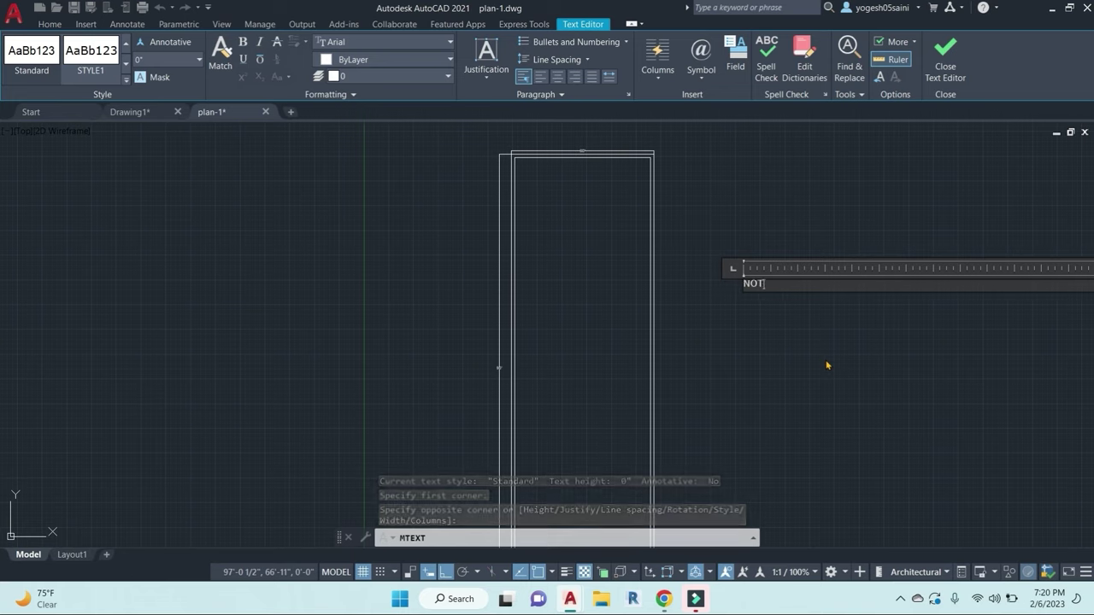
text(E:)
click(823, 360)
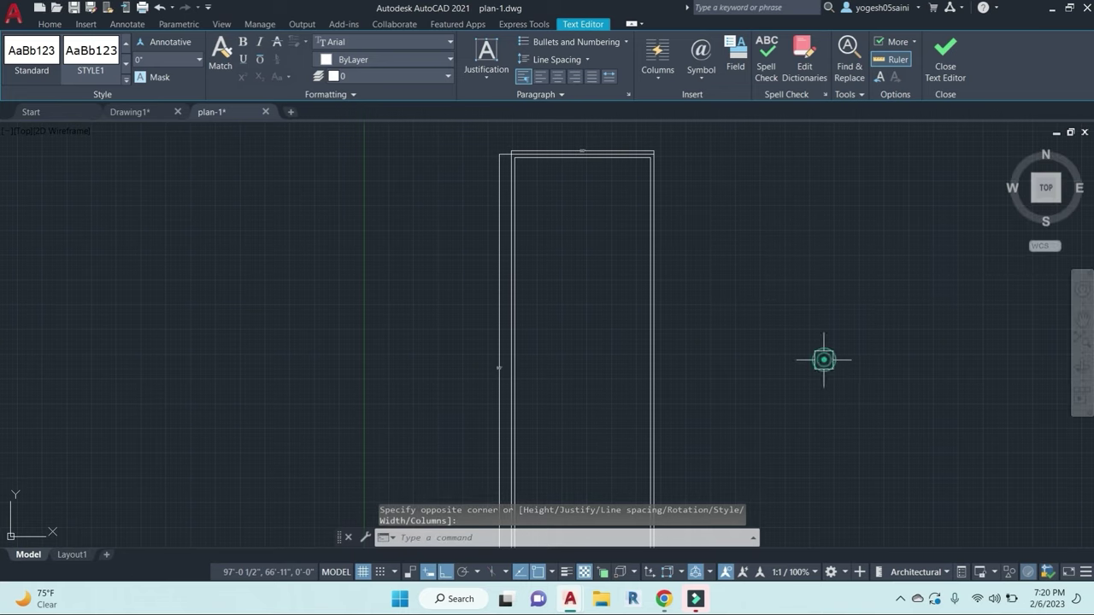
Step: Set the NORTH label's text height to 3' in the Properties palette
click(694, 215)
click(968, 495)
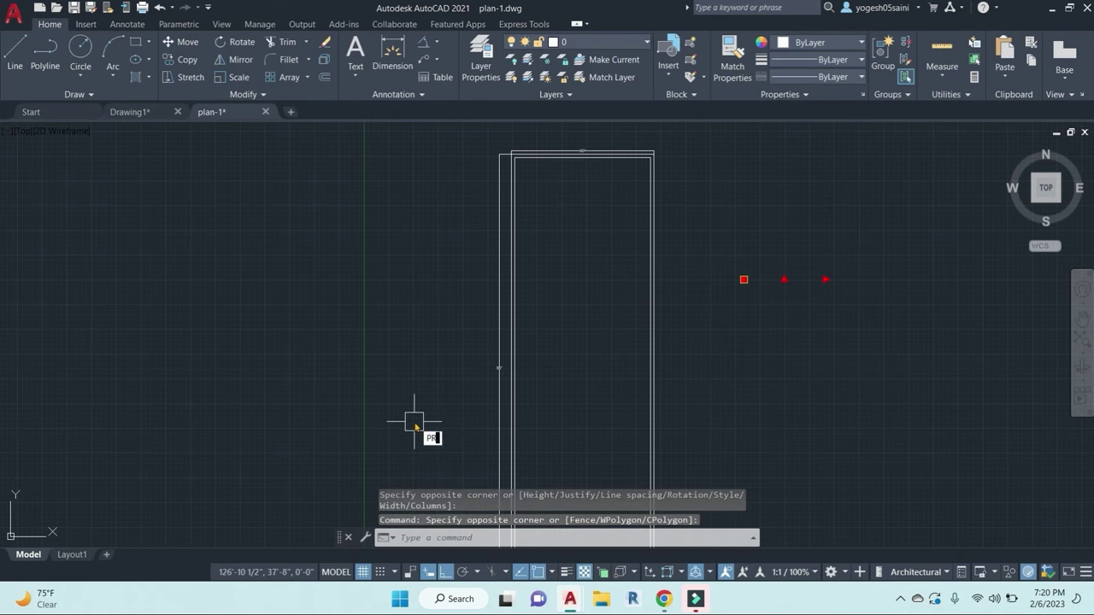
text(PR)
key(Return)
click(190, 432)
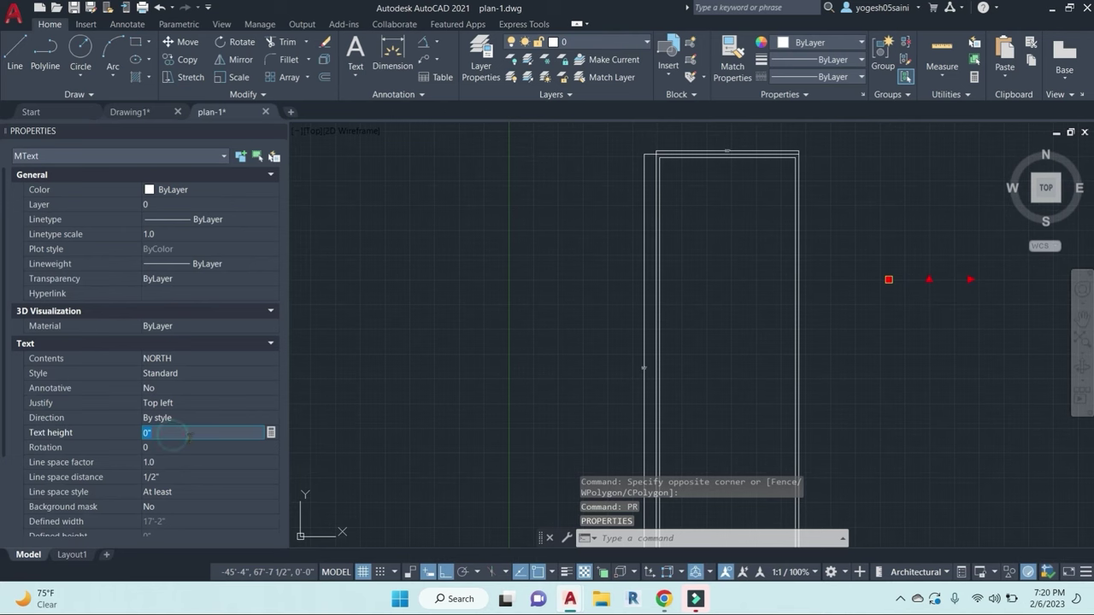
click(190, 434)
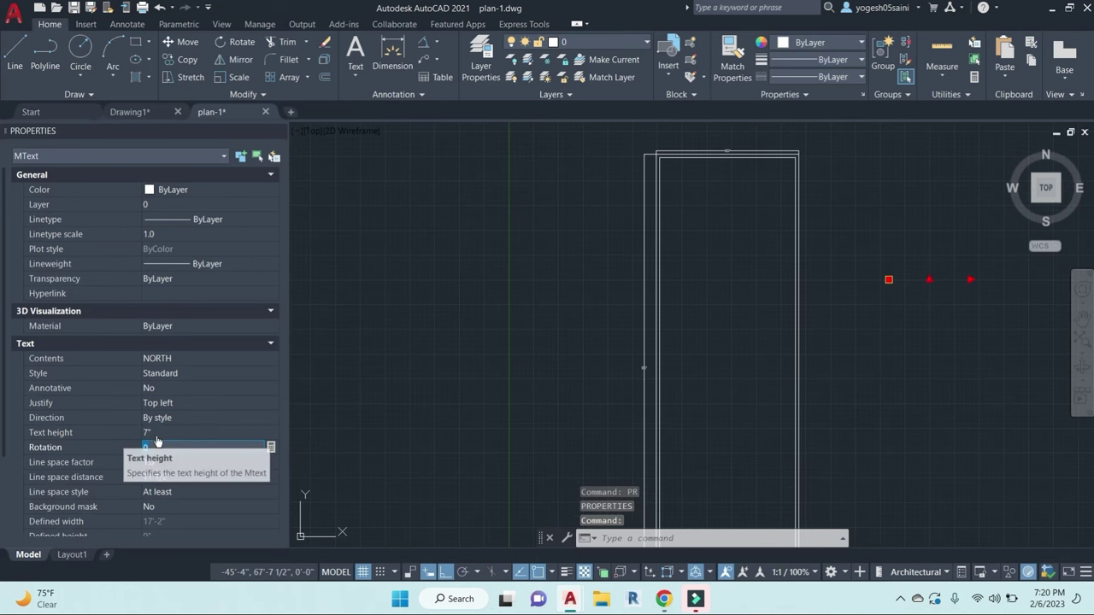
key(Escape)
key(Escape)
scroll(900, 282, up, 4)
click(897, 285)
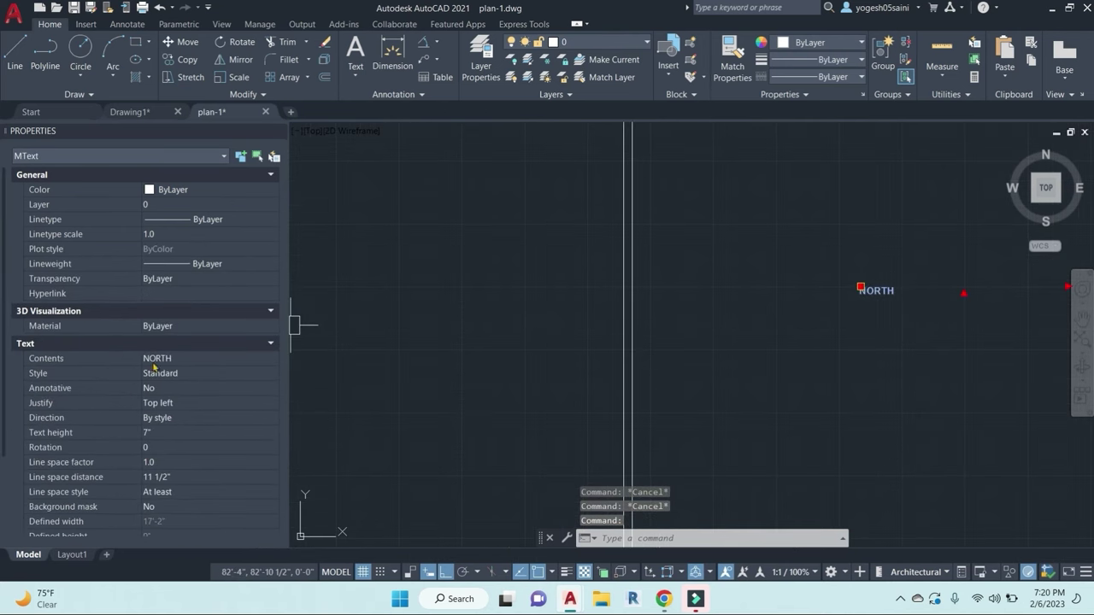
click(179, 432)
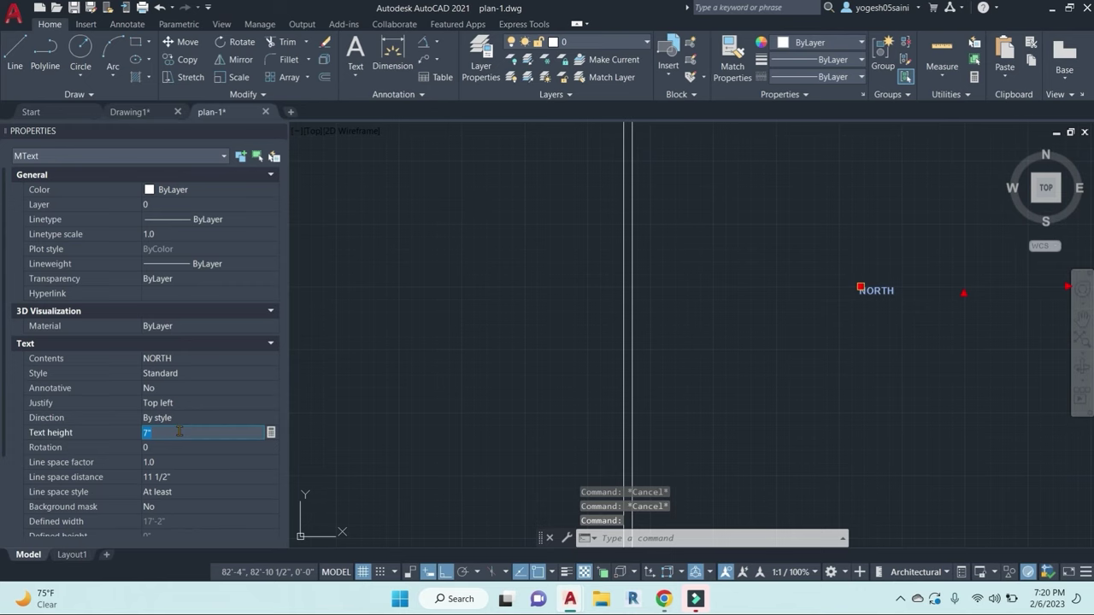
key(Return)
key(Escape)
Step: Select the NORTH label again and start moving it with M
scroll(803, 428, down, 4)
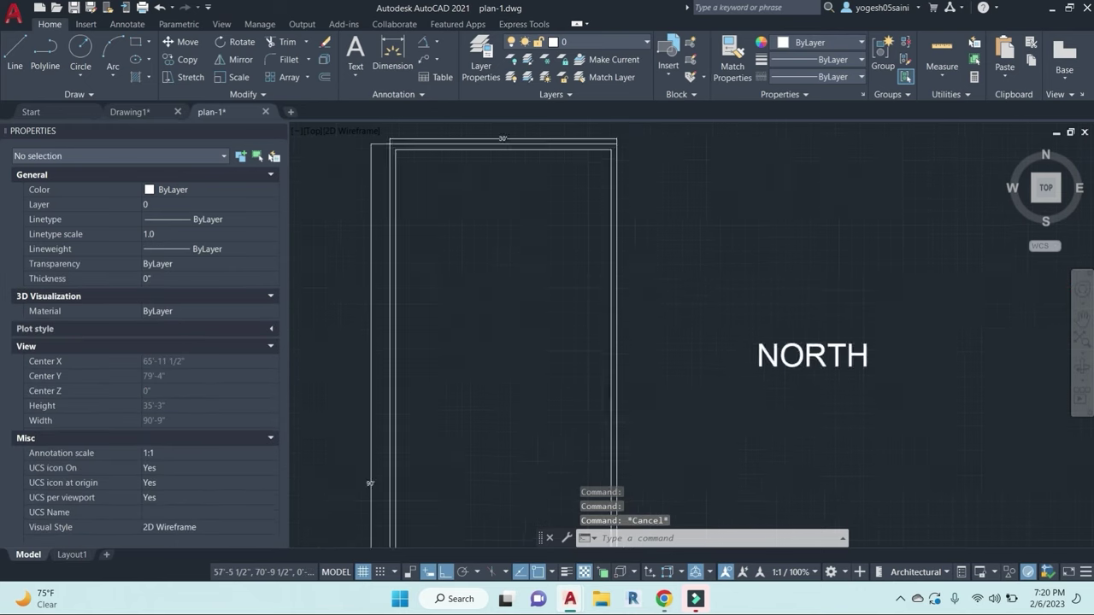
click(774, 397)
text(M)
key(Return)
Step: Move the NORTH label below the plot and rename it EAST
click(871, 449)
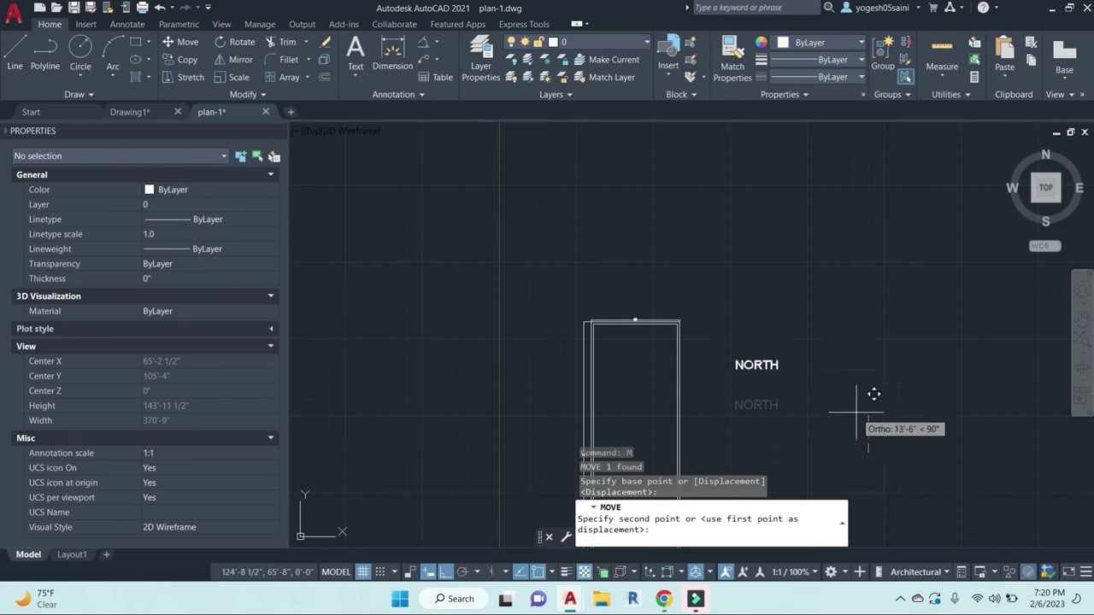
middle_drag(872, 390, 871, 231)
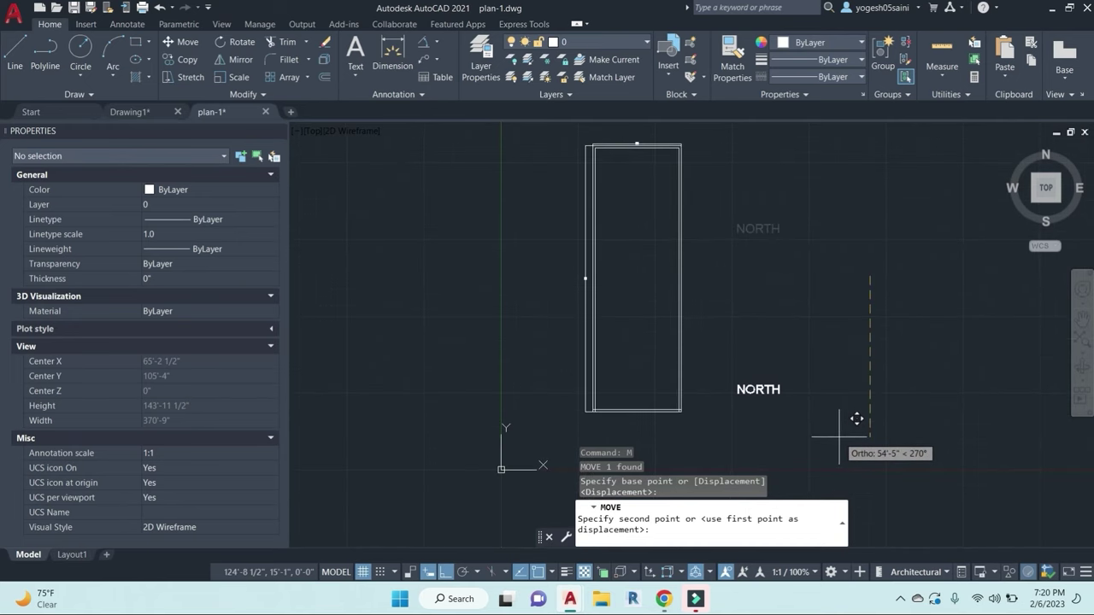
key(F8)
middle_drag(818, 415, 850, 342)
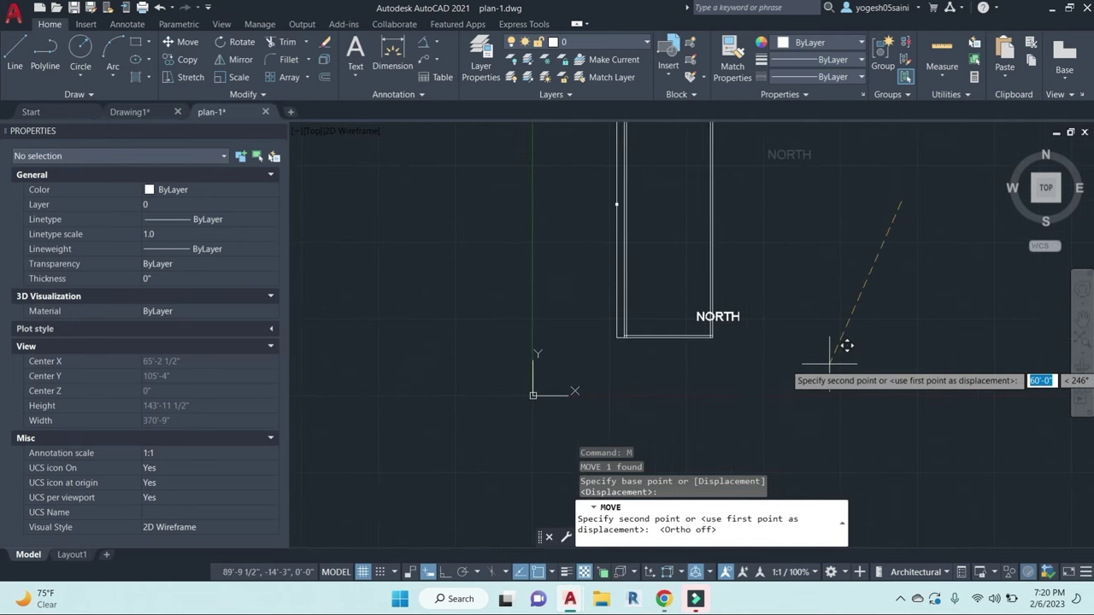
click(782, 414)
double_click(686, 366)
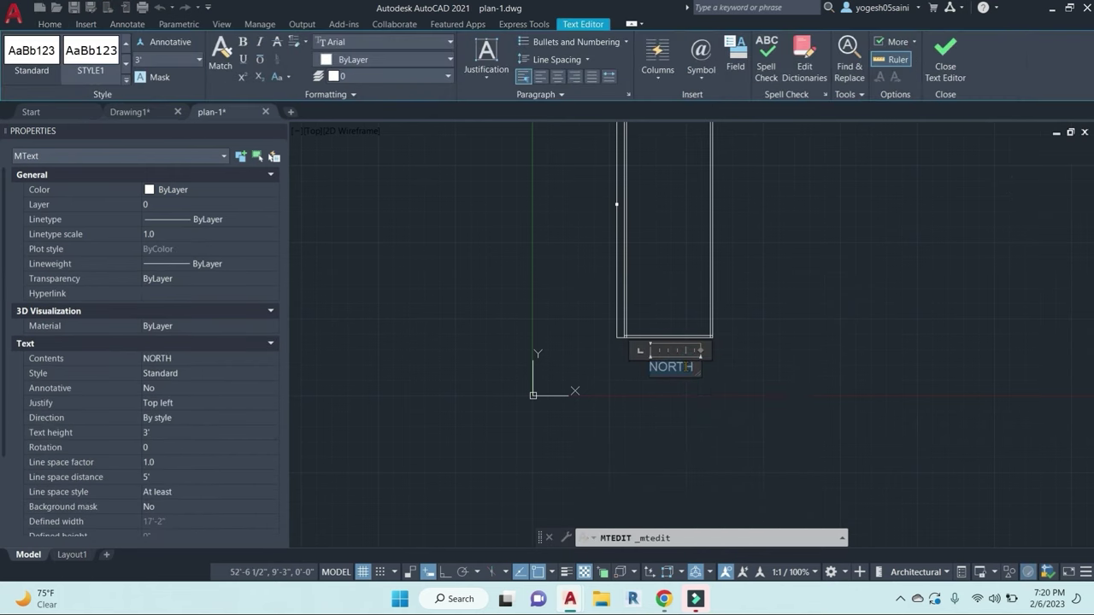
click(796, 395)
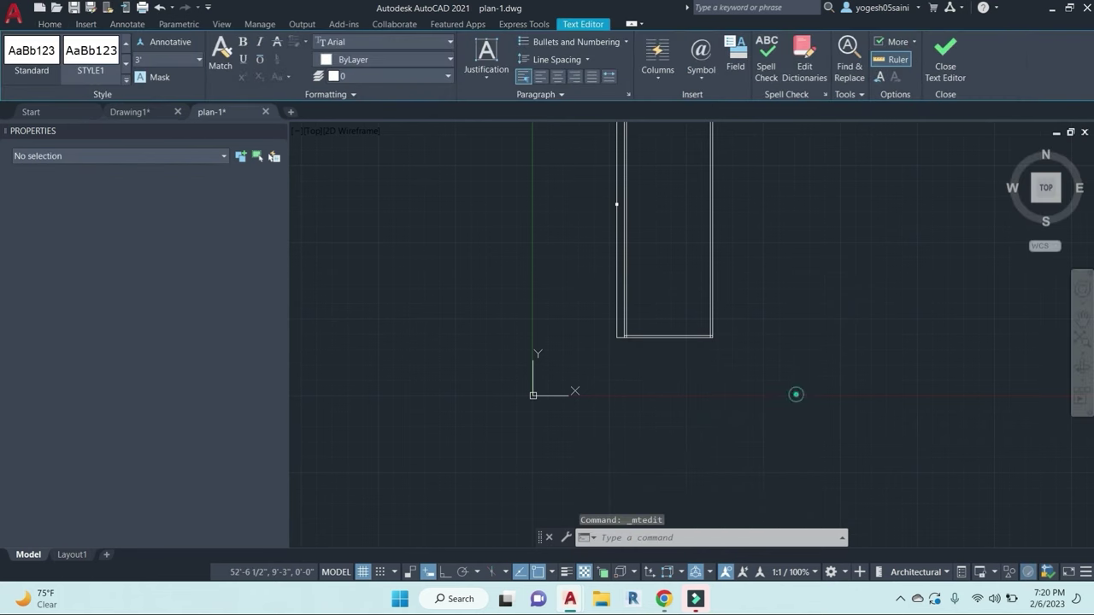
Step: Copy the EAST label to the left of the plot and rename the copy NORTH
key(Escape)
click(671, 370)
text(co)
key(Return)
click(828, 416)
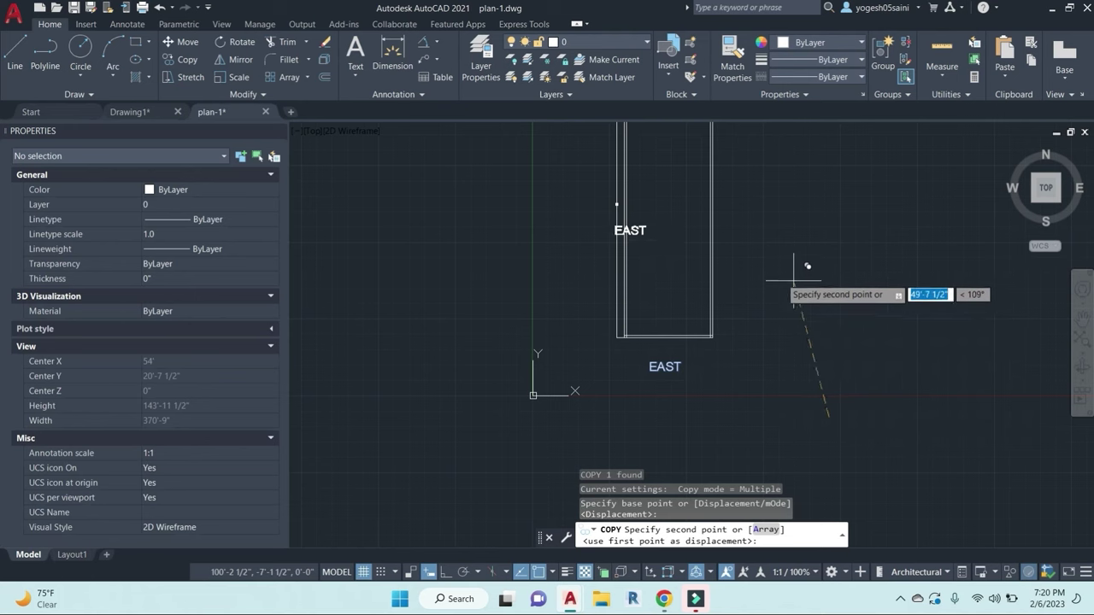
click(742, 246)
key(Escape)
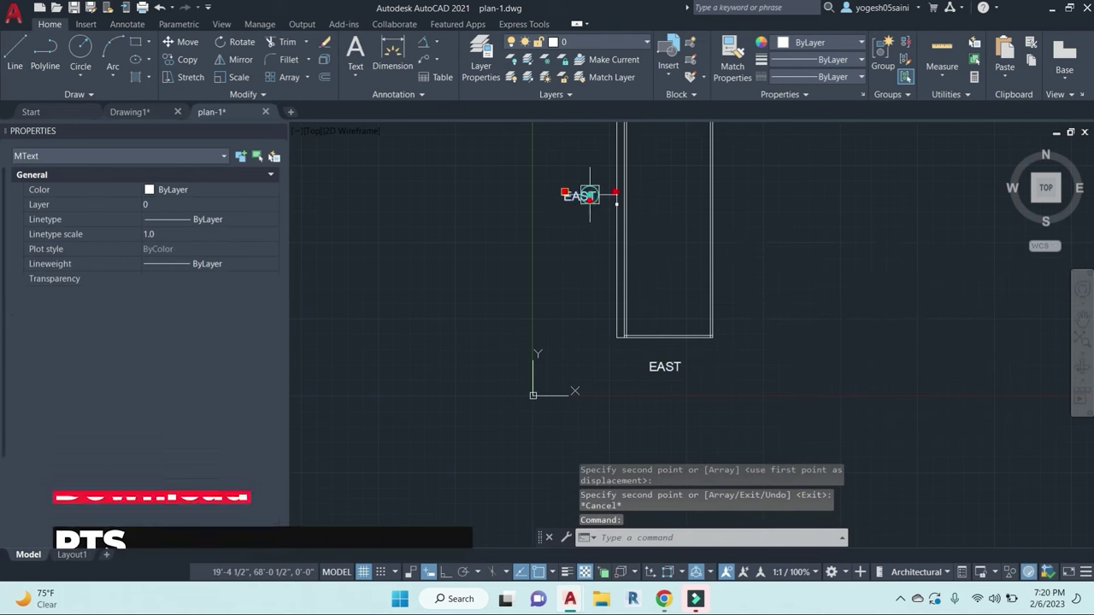
double_click(593, 197)
text(NORTH)
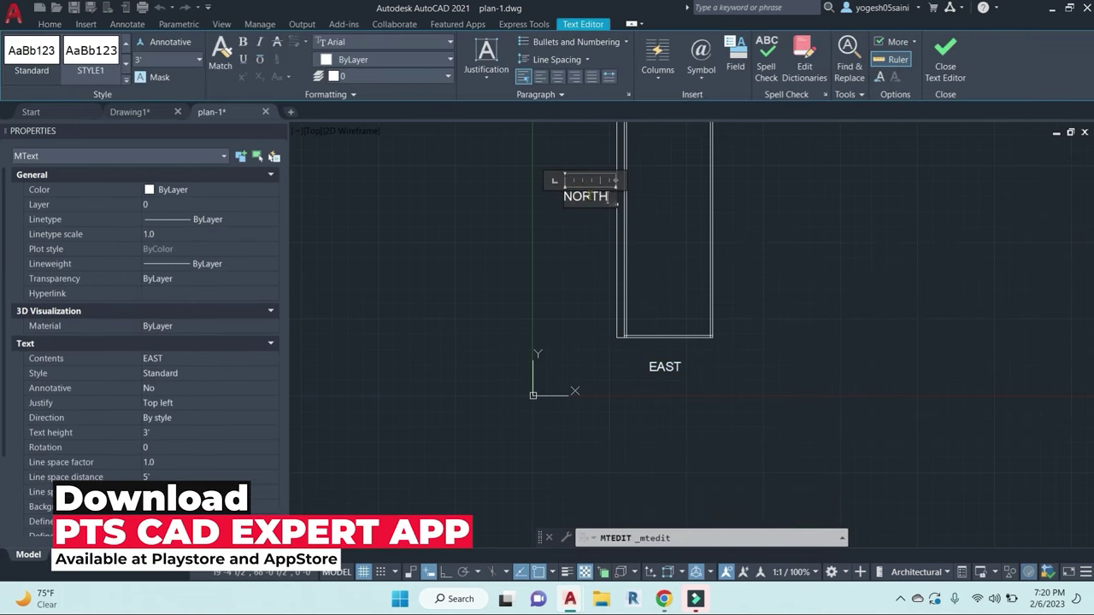
click(621, 268)
Step: Copy the NORTH label to the right of the plot and rename it SOUTH
click(586, 195)
text(co)
key(Return)
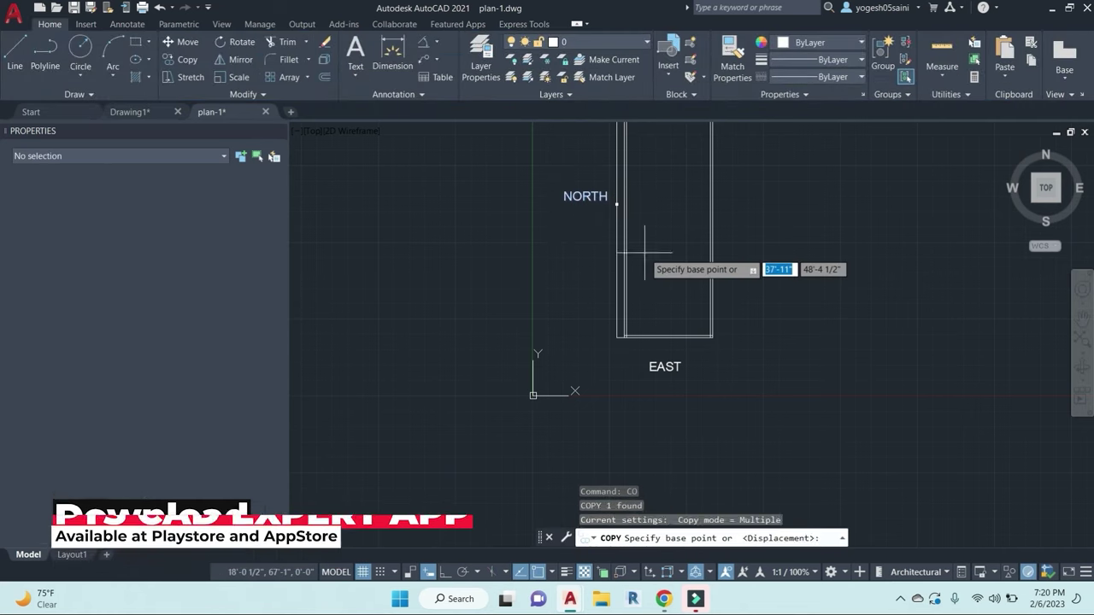
click(645, 252)
click(811, 254)
key(Escape)
double_click(743, 201)
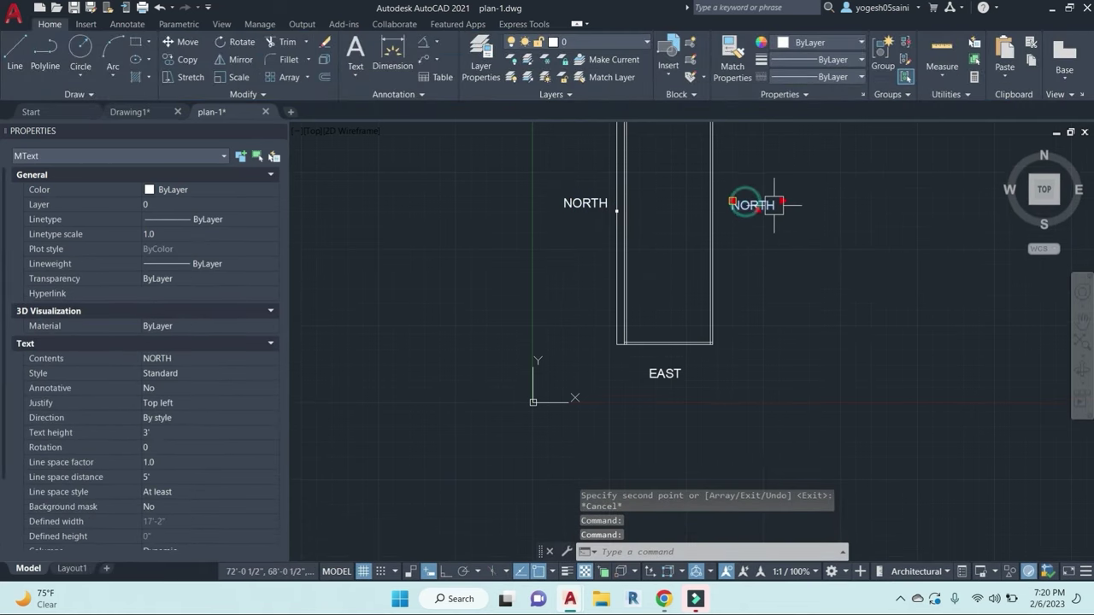
scroll(775, 202, up, 2)
double_click(772, 203)
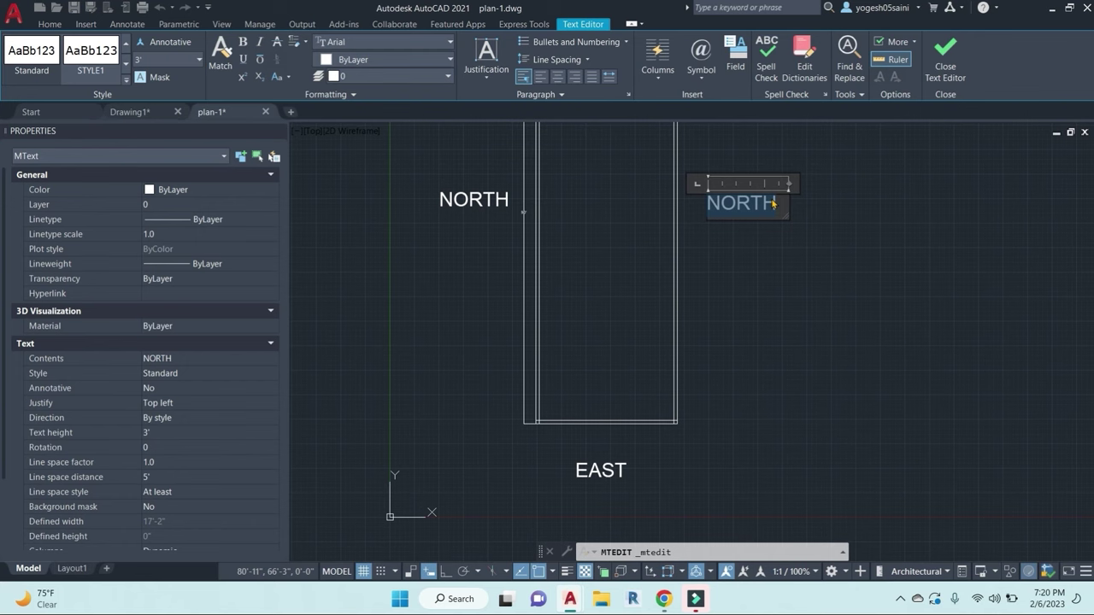
text(SOU)
click(799, 272)
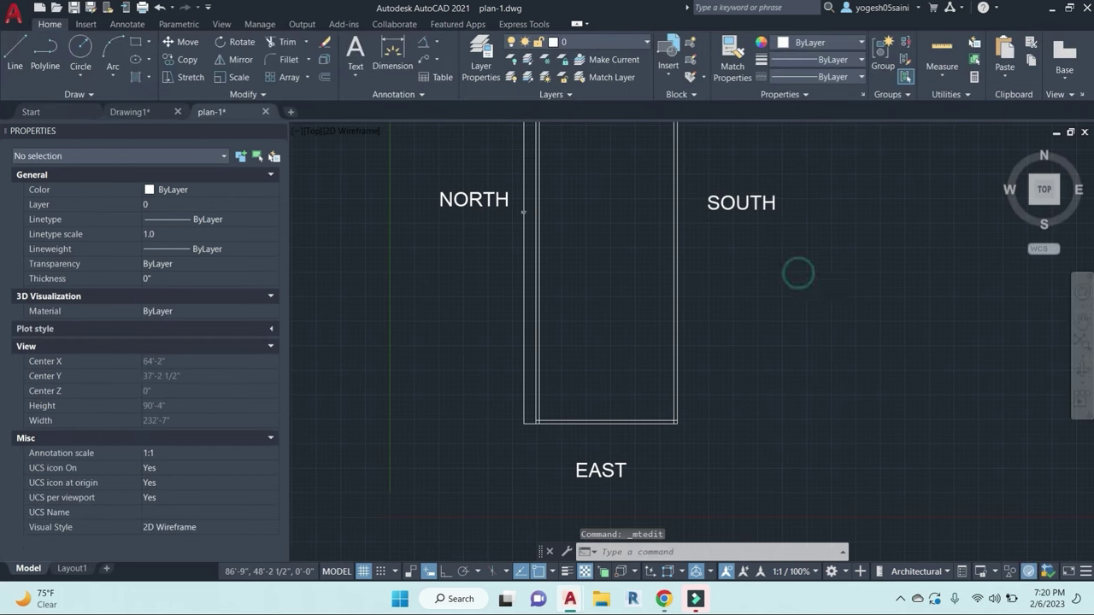
scroll(781, 239, down, 2)
Step: Copy the SOUTH label above the plot and rename the copy WEST
click(781, 237)
text(co)
key(Return)
click(829, 334)
middle_drag(815, 213, 781, 350)
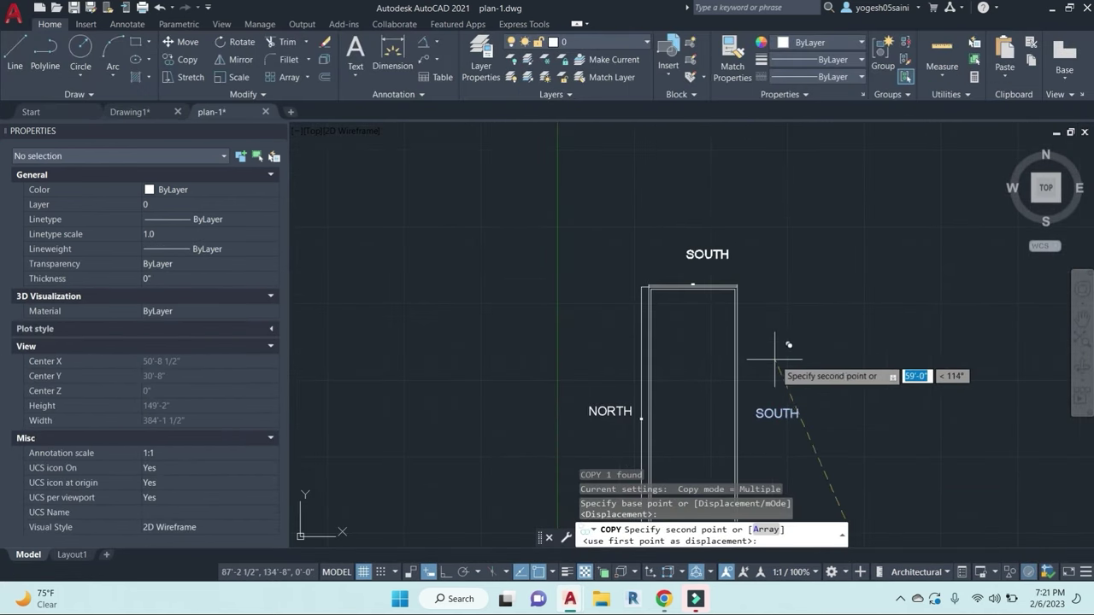
click(761, 364)
key(Escape)
click(693, 270)
double_click(693, 270)
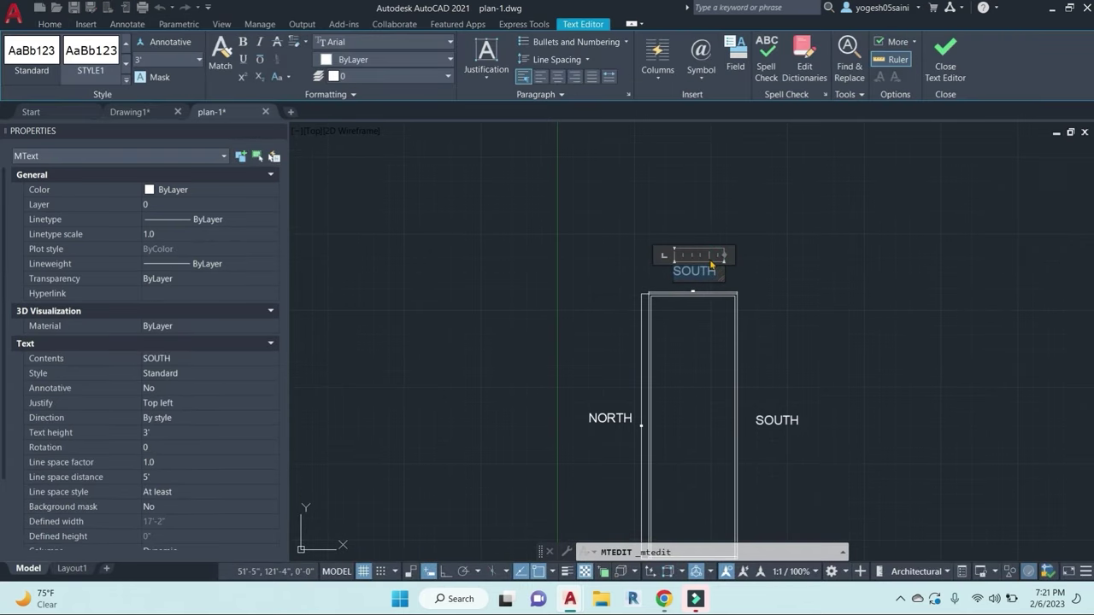
text(WEST)
click(789, 292)
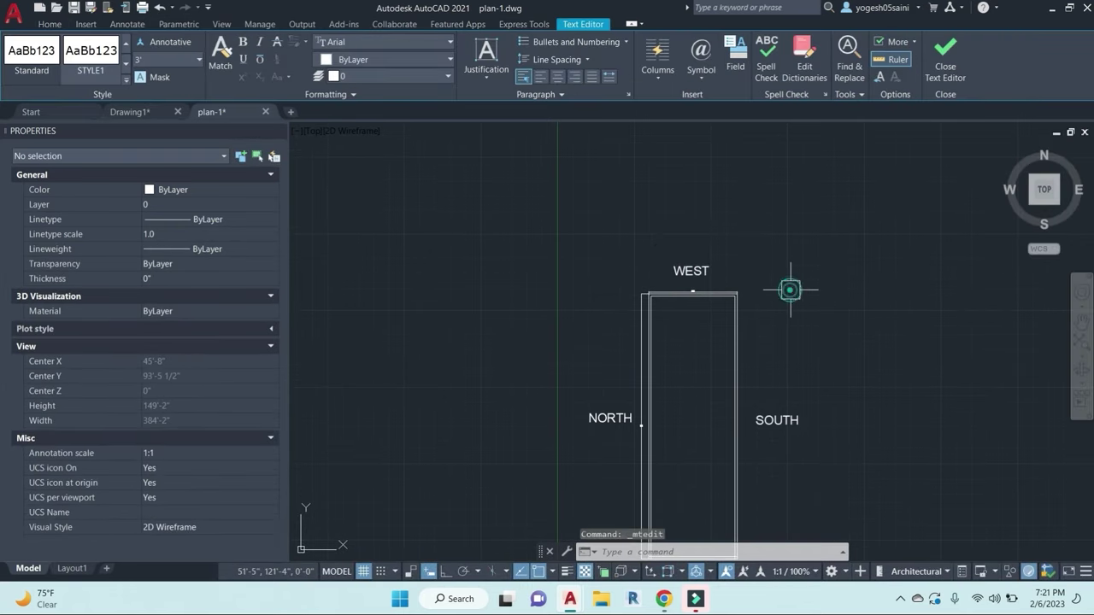
scroll(789, 339, down, 5)
middle_drag(792, 368, 732, 337)
key(Escape)
scroll(834, 366, up, 3)
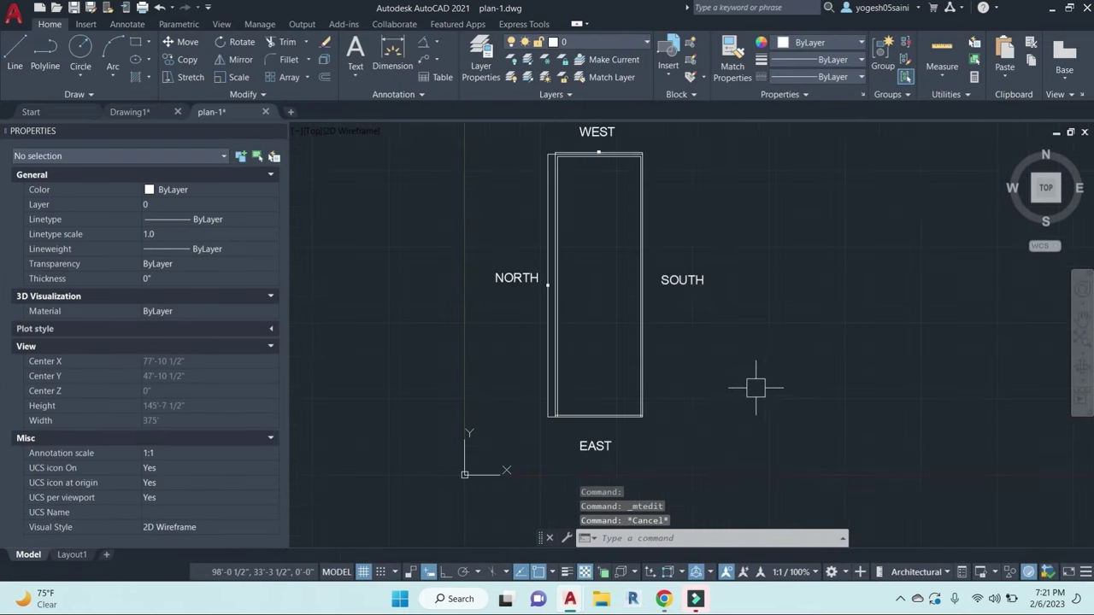
middle_drag(621, 401, 621, 396)
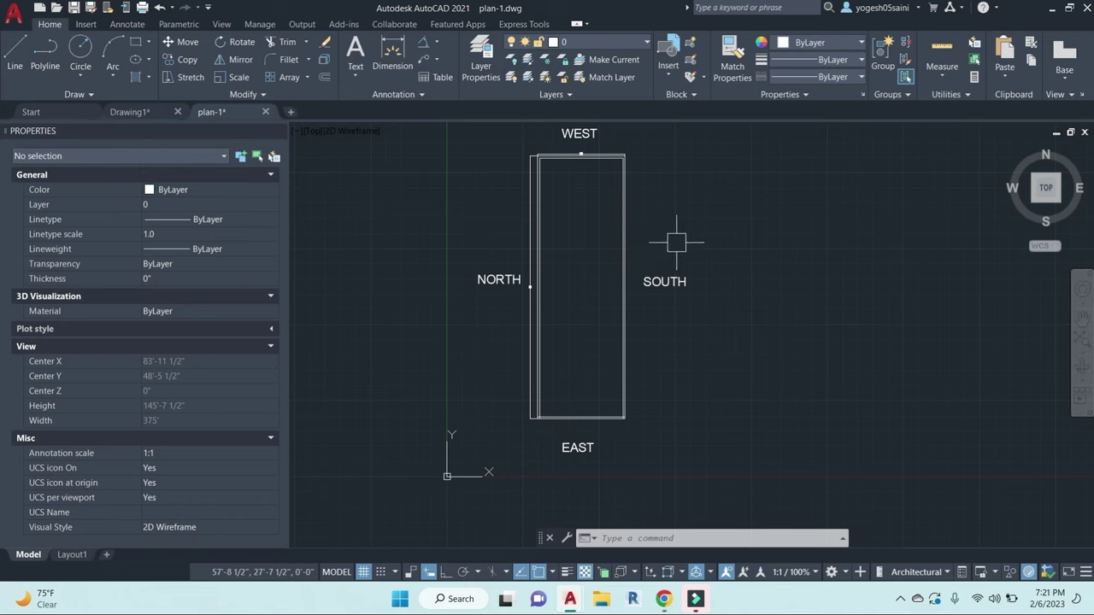
Step: Move the NORTH label to the right side of the plot, above SOUTH
click(660, 282)
key(Escape)
click(493, 281)
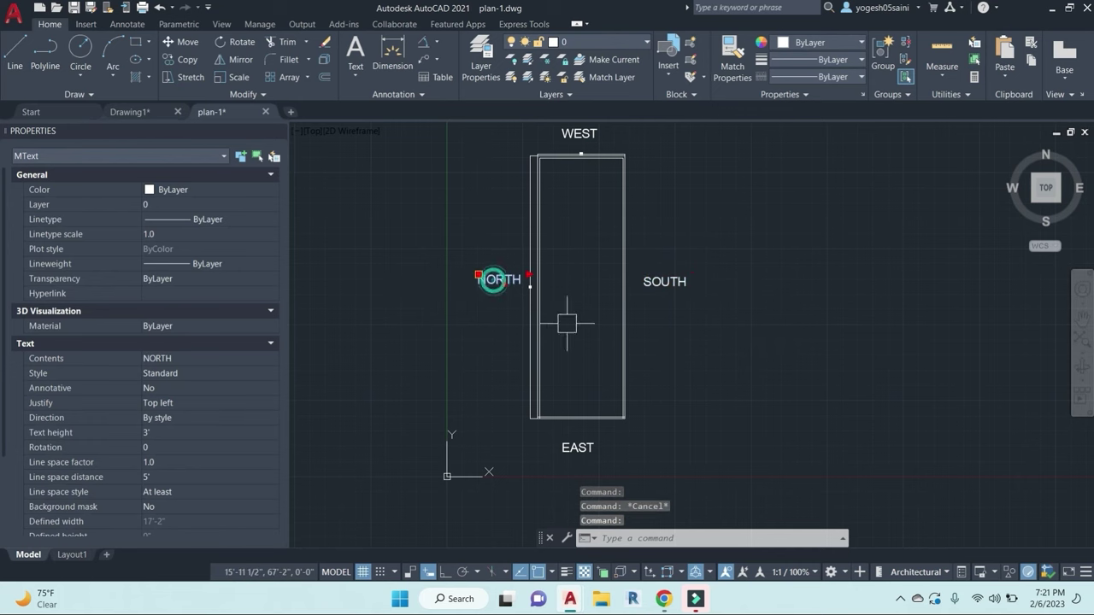
text(m)
key(Return)
click(781, 414)
click(940, 408)
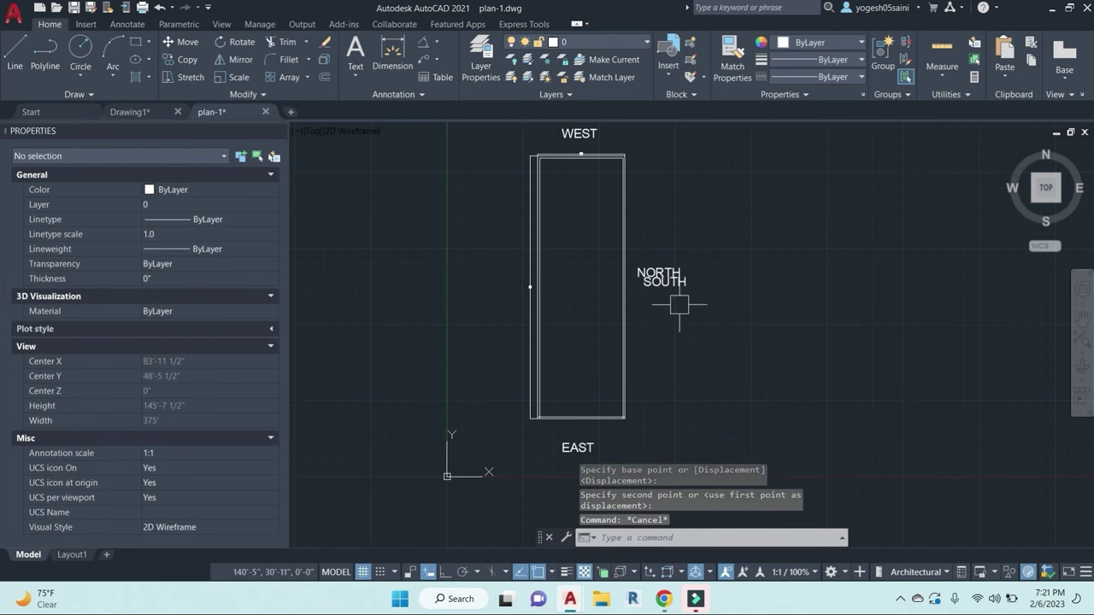
Step: Select the SOUTH label and begin moving it to the plot's left side
click(665, 282)
text(m)
key(Return)
click(867, 369)
key(Escape)
key(Escape)
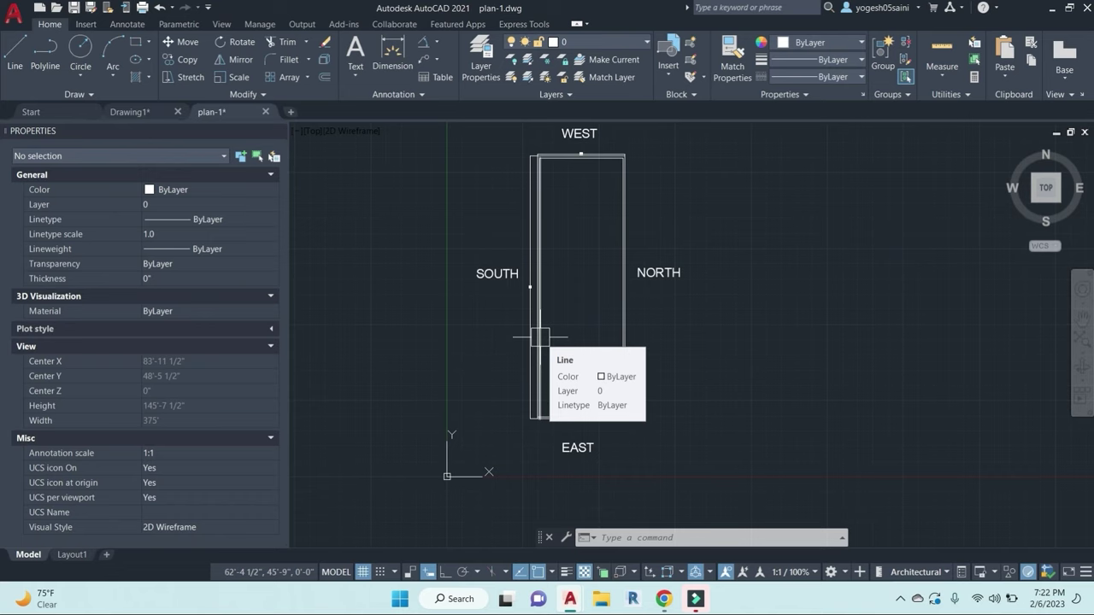
Step: Draw a cross-wall line from the SOUTH wall to the NORTH wall
key(Escape)
text(l)
key(Return)
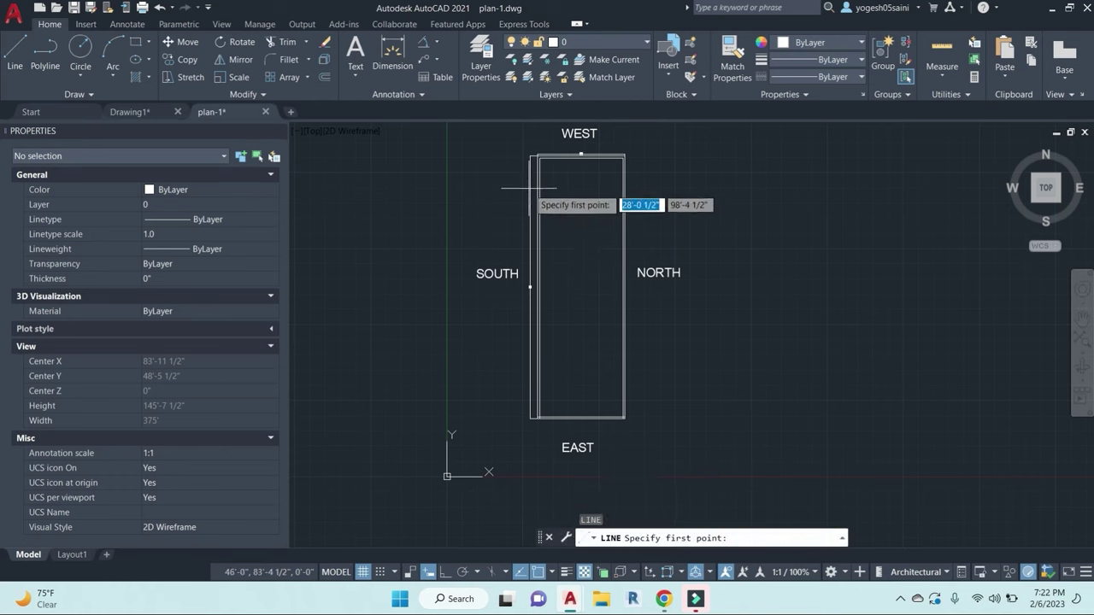
middle_drag(556, 241, 553, 285)
click(536, 310)
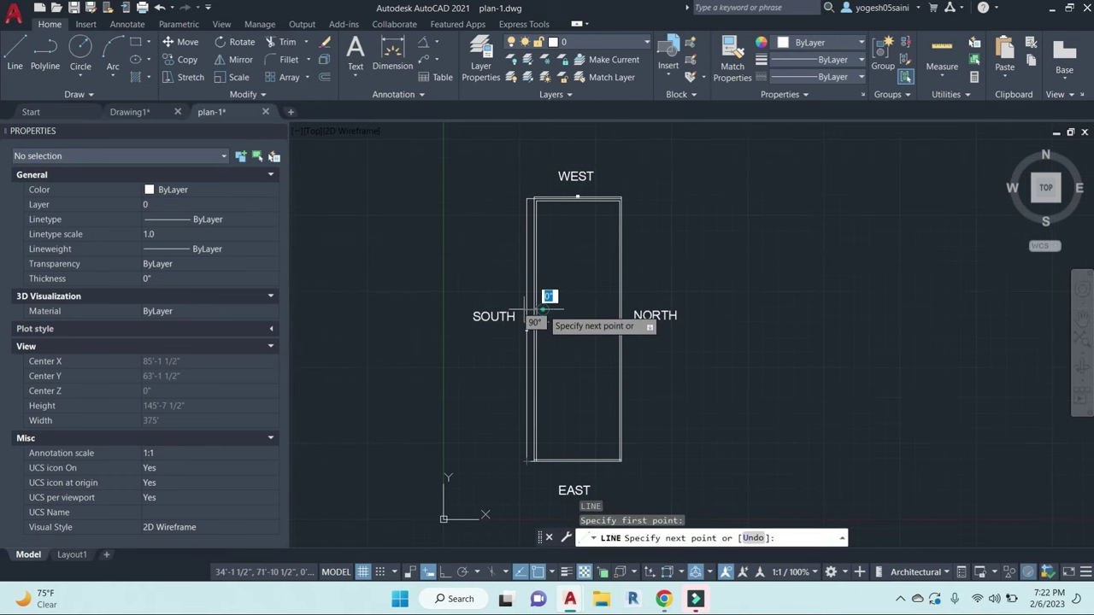
key(Escape)
text(l)
key(Return)
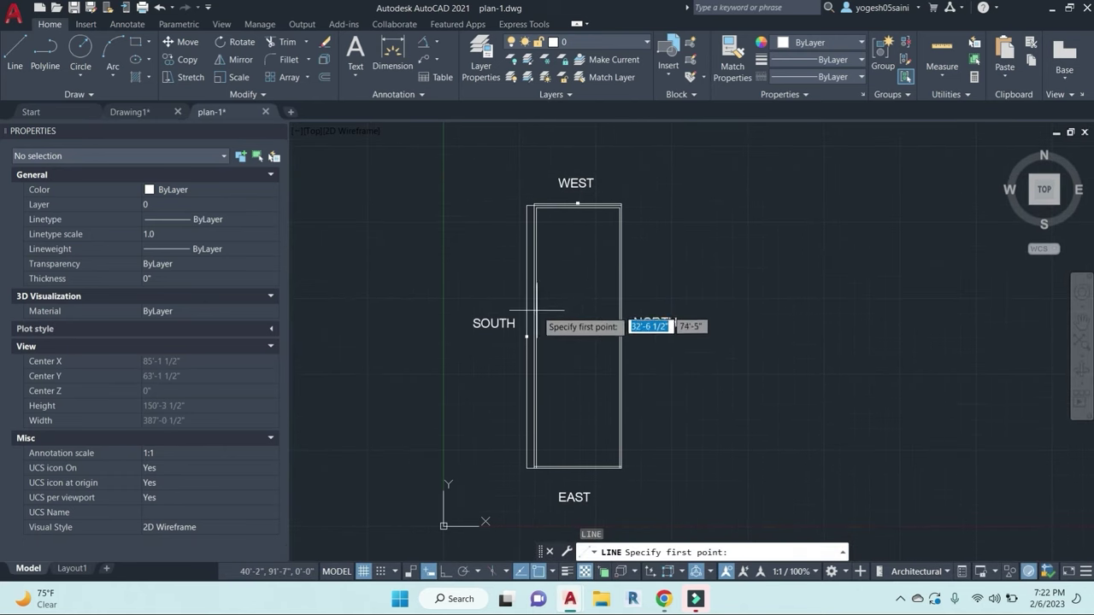
click(536, 313)
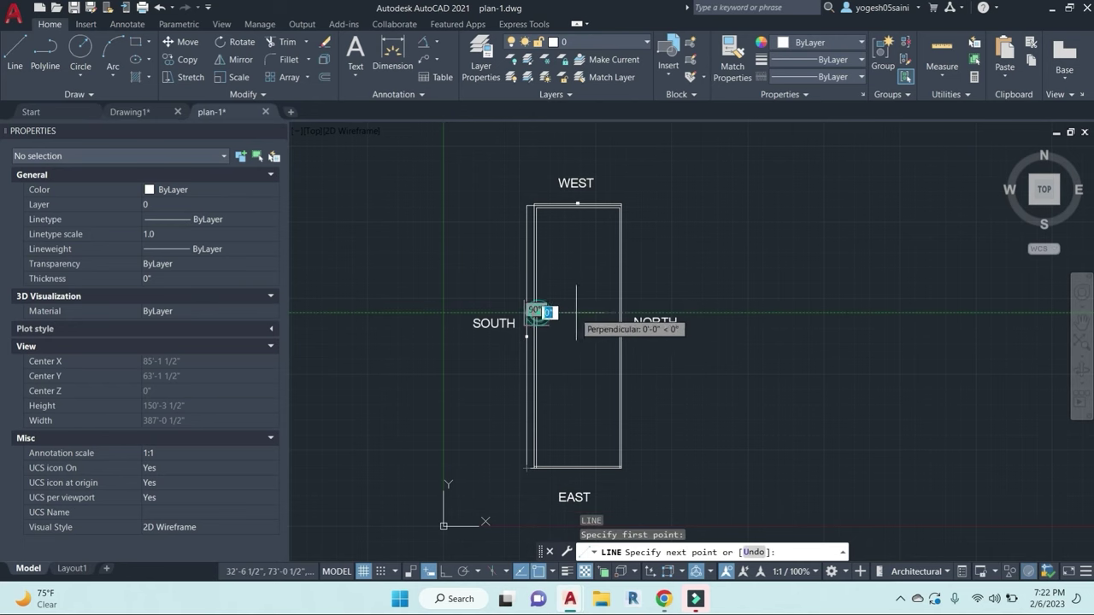
click(621, 313)
key(Escape)
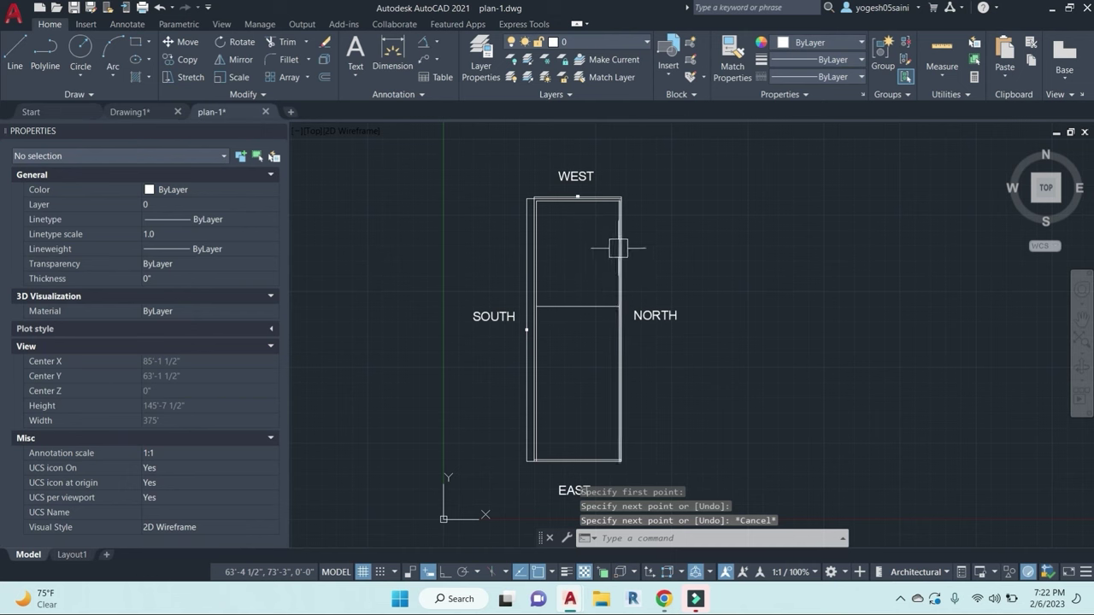
Step: Erase the misplaced cross-wall and redraw it lower between the SOUTH and NORTH walls
click(589, 306)
text(E)
key(Return)
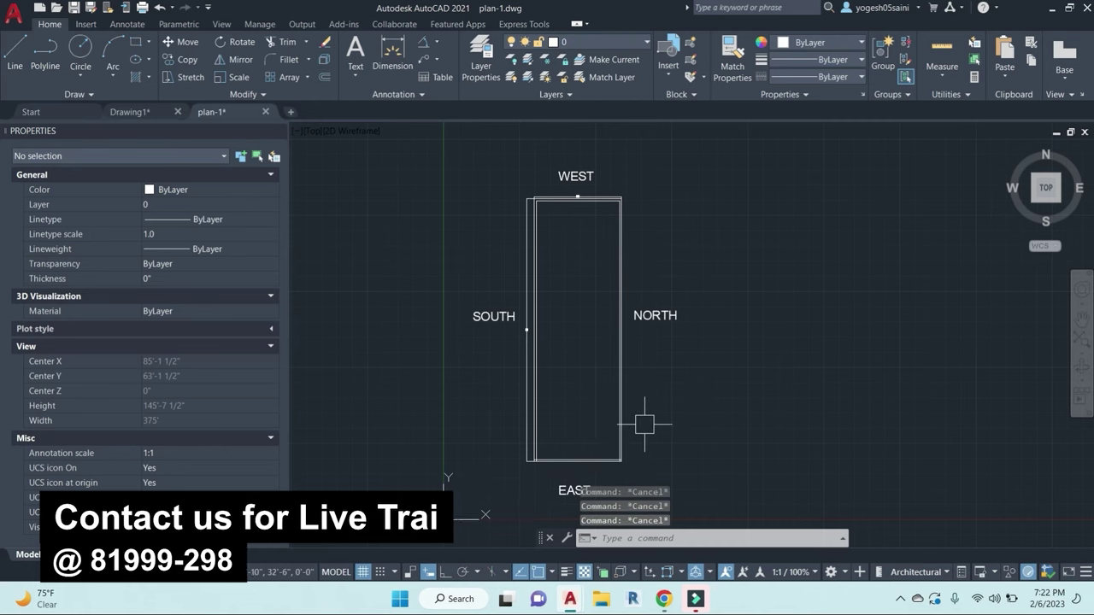
text(l)
key(Return)
click(538, 329)
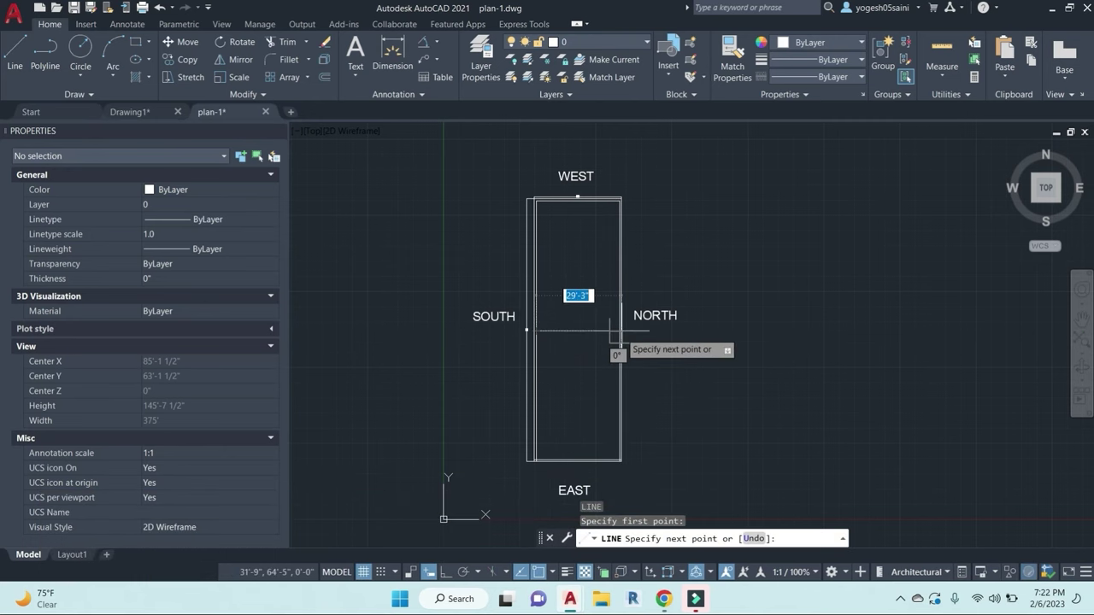
click(621, 331)
key(Escape)
Step: Draw a centre line from the WEST wall's midpoint to the EAST wall's midpoint
key(Return)
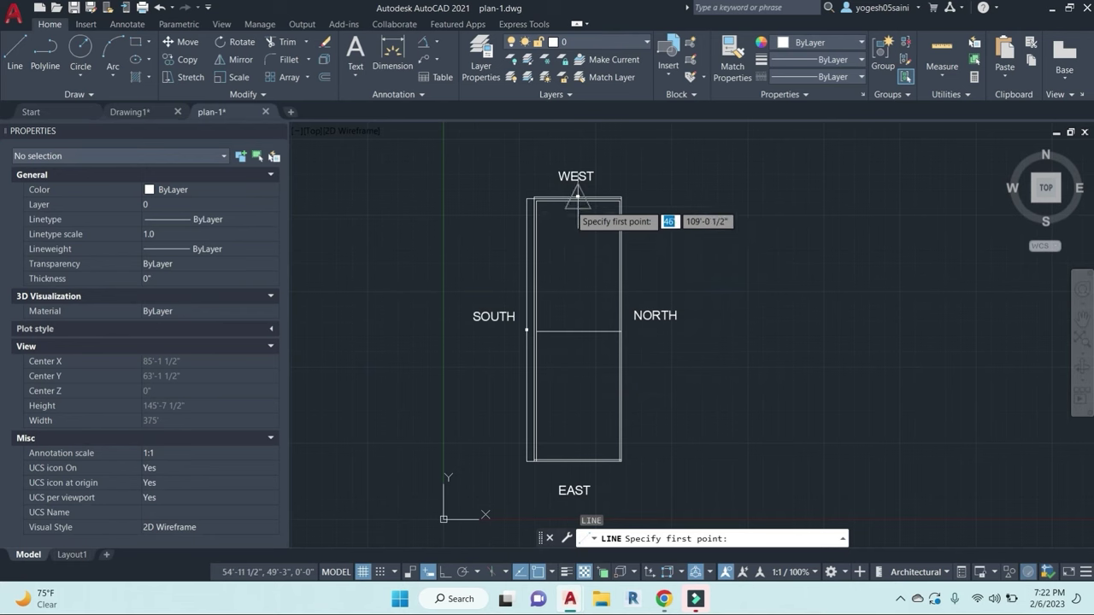
click(577, 197)
click(578, 461)
key(Escape)
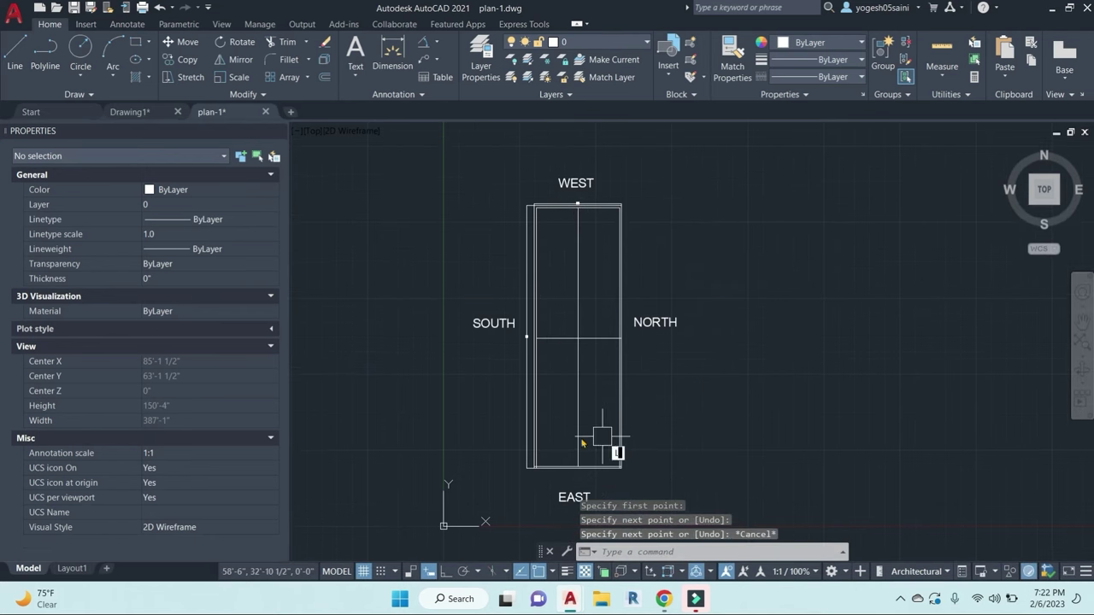
Step: Draw two corner-to-corner diagonals across the plot forming an X
key(Return)
click(535, 466)
click(620, 205)
key(Escape)
key(Return)
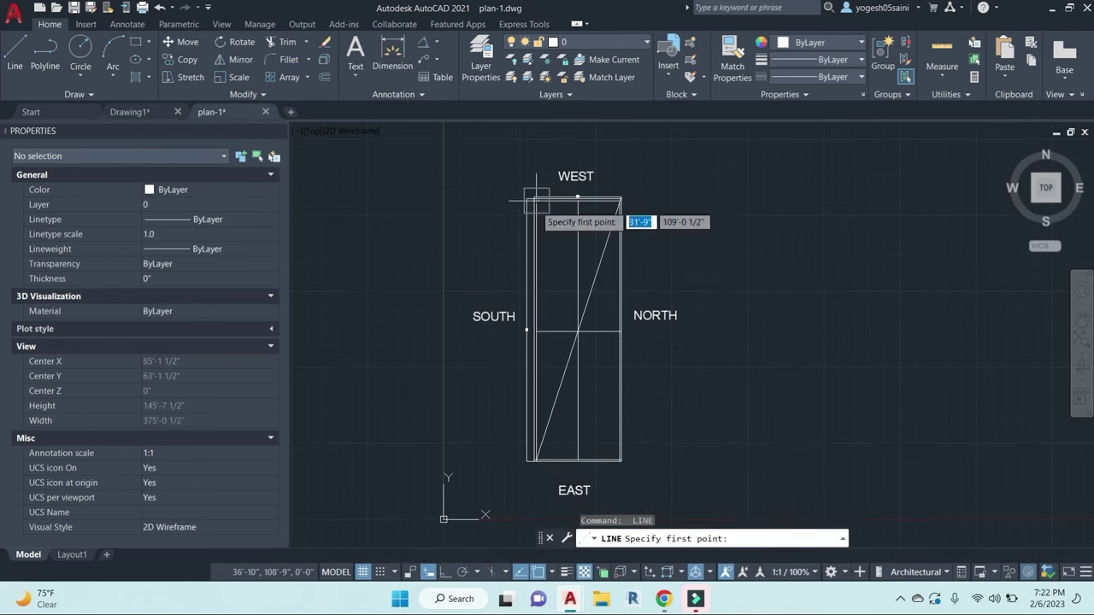
click(535, 202)
click(621, 460)
key(Escape)
Step: Pan and zoom so the plan's diagonals and centre guide lines are centred in view
scroll(598, 427, up, 2)
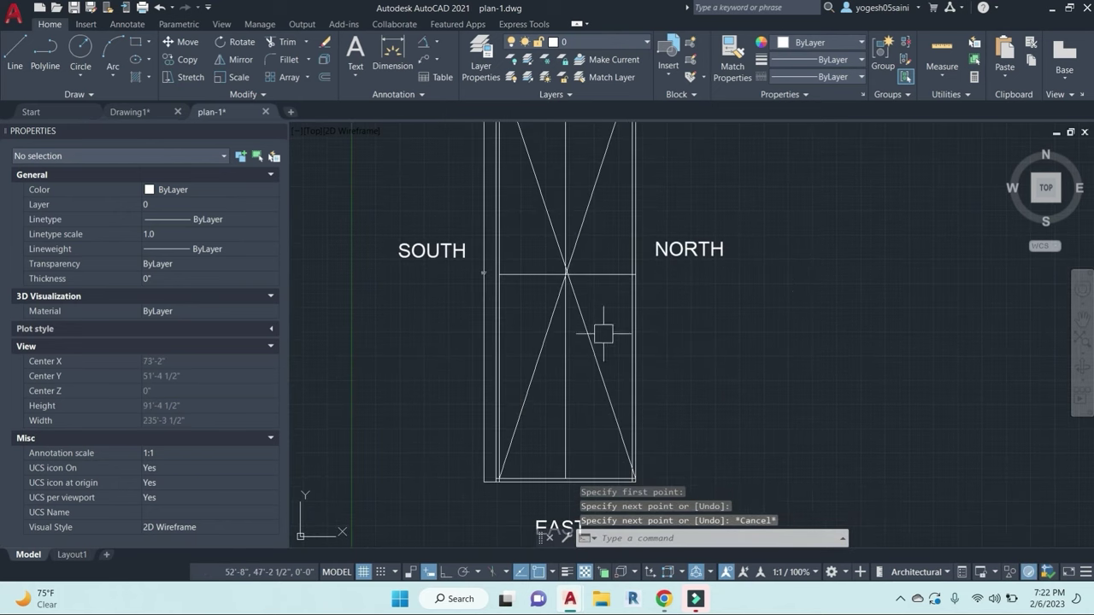
mouse_move(604, 333)
middle_down()
mouse_move(618, 276)
mouse_move(633, 276)
middle_up()
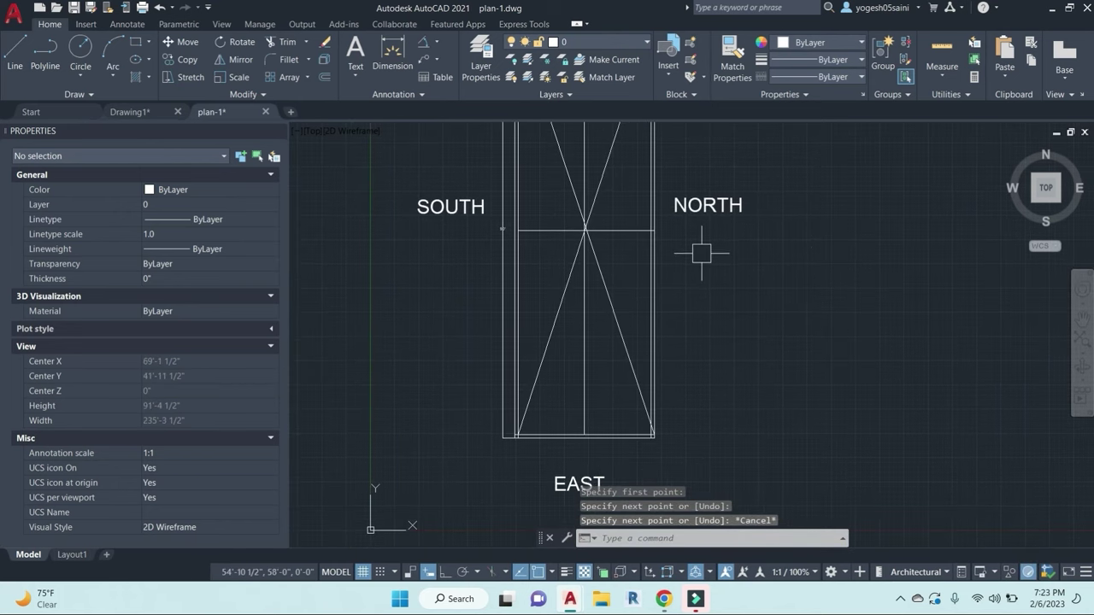
mouse_move(622, 428)
middle_down()
mouse_move(634, 402)
mouse_move(610, 405)
middle_up()
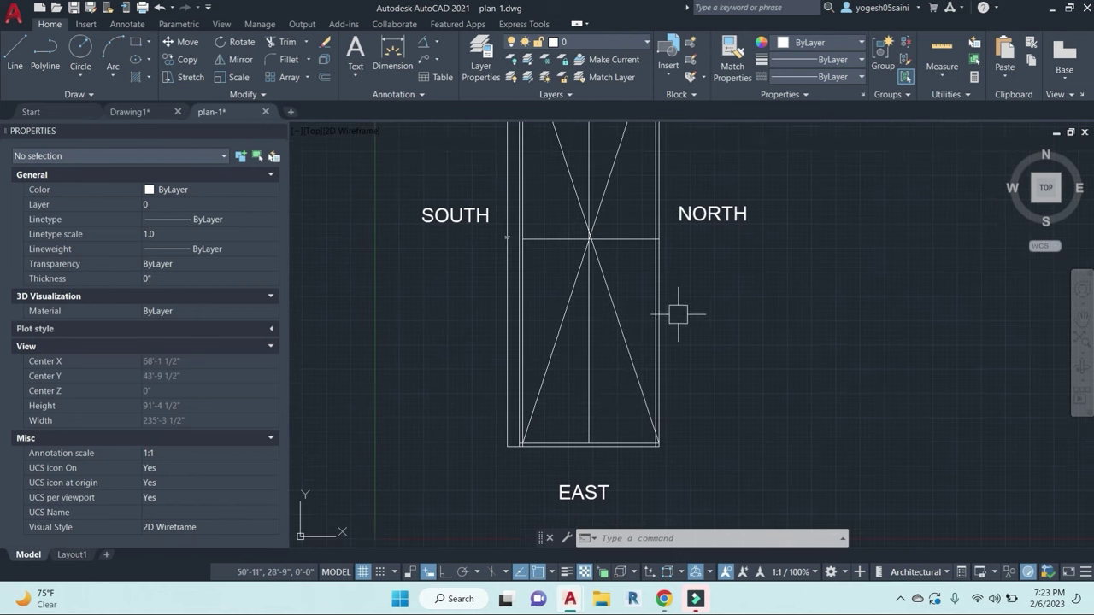
mouse_move(672, 341)
middle_down()
mouse_move(672, 320)
mouse_move(637, 450)
middle_up()
middle_drag(614, 386, 669, 302)
middle_drag(676, 446, 703, 375)
middle_drag(626, 371, 622, 461)
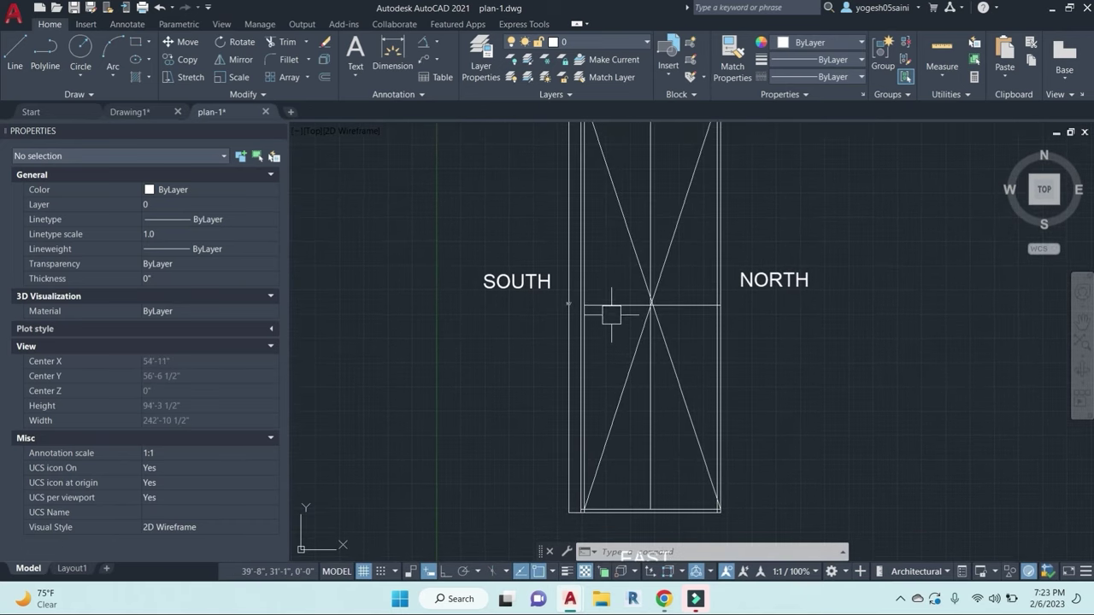
middle_drag(611, 307, 598, 320)
mouse_move(694, 282)
middle_down()
mouse_move(676, 373)
mouse_move(622, 296)
mouse_move(620, 228)
middle_up()
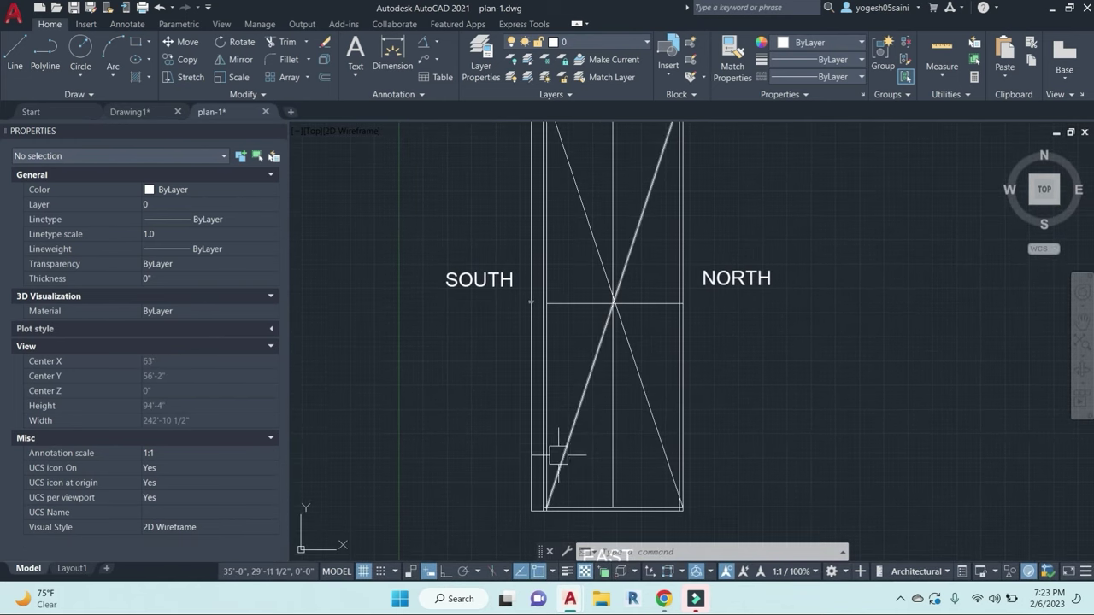
mouse_move(558, 455)
middle_down()
mouse_move(627, 435)
mouse_move(694, 320)
middle_up()
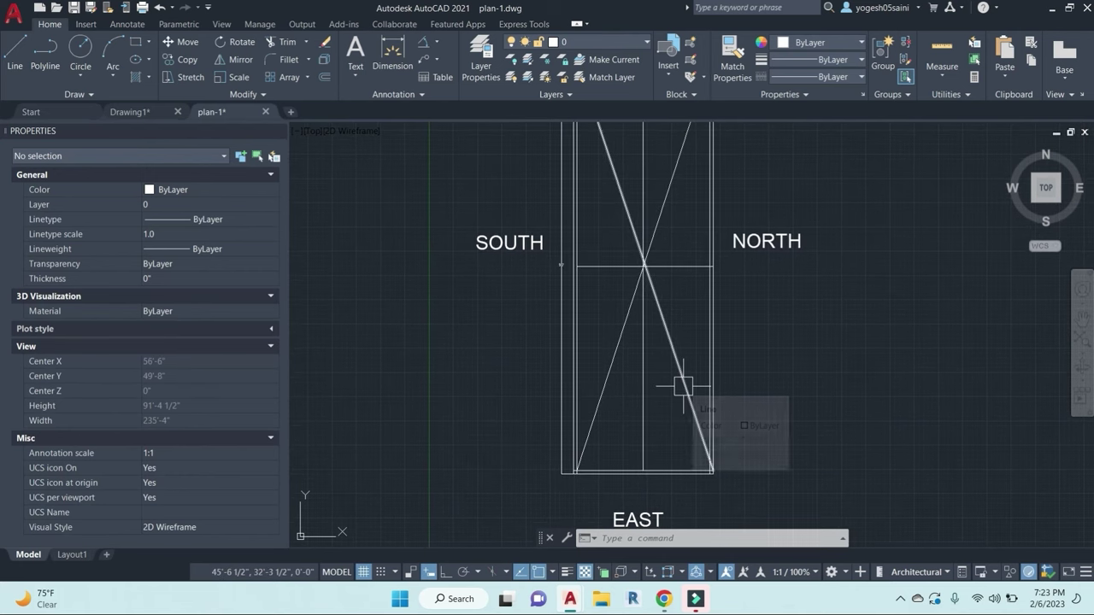
middle_drag(688, 387, 689, 436)
Step: Erase the diagonal and centre guide lines from the copied plan
click(695, 330)
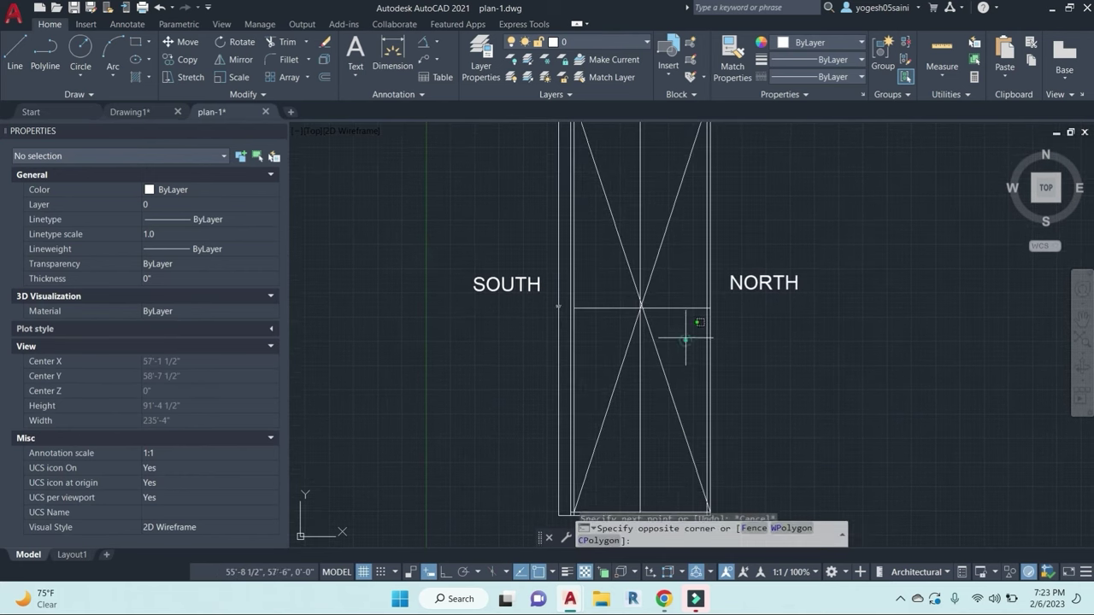
click(623, 251)
key(Delete)
middle_drag(620, 267, 619, 348)
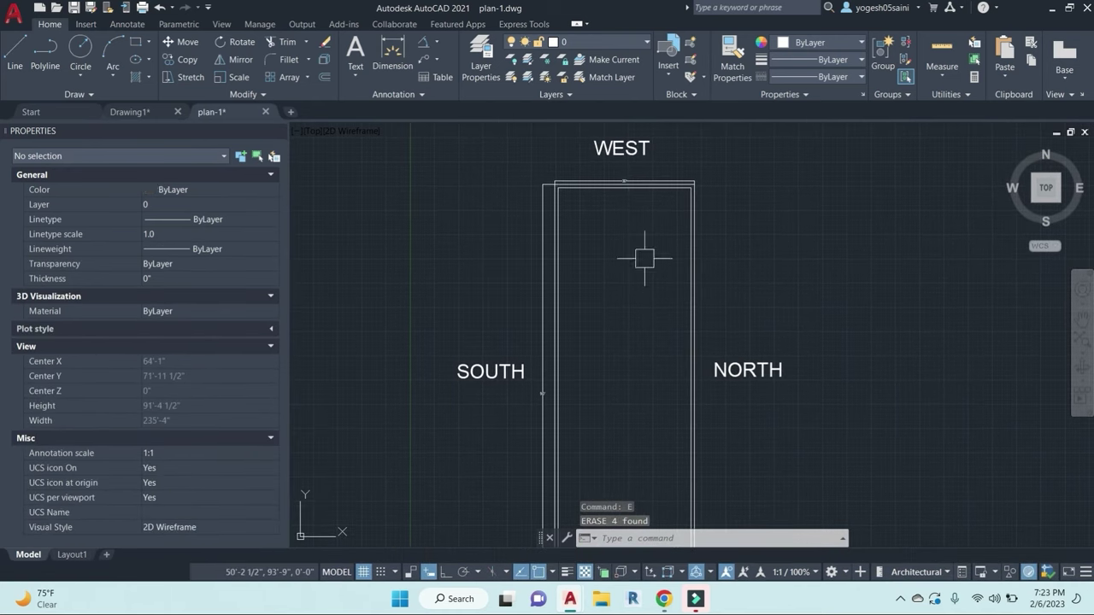
scroll(652, 296, down, 4)
scroll(650, 425, up, 5)
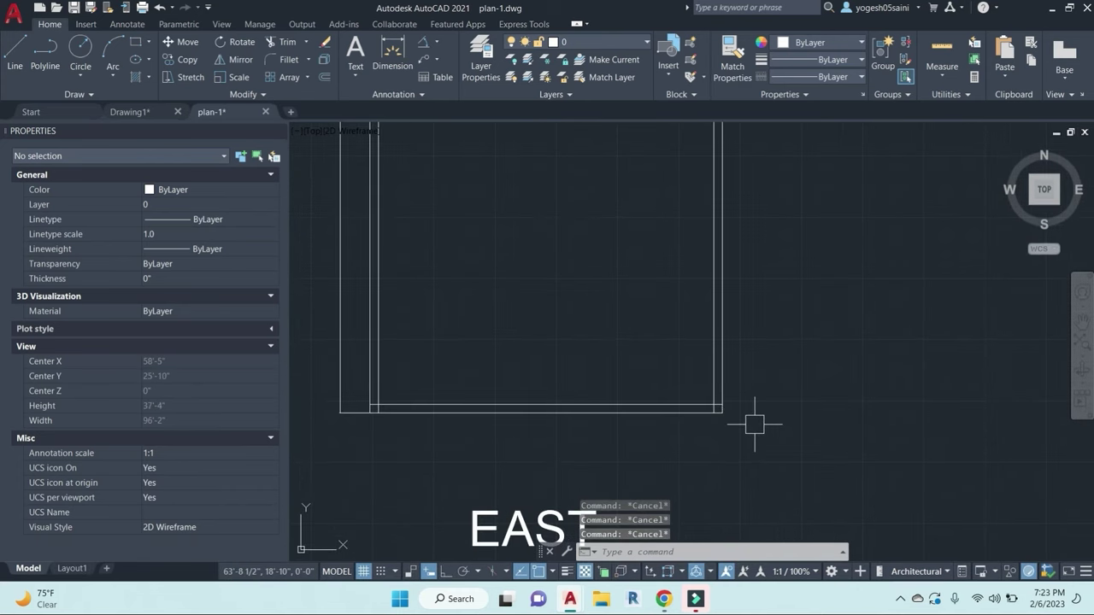
Step: Offset the east wall line 9' into the plan
text(o)
key(space)
key(Escape)
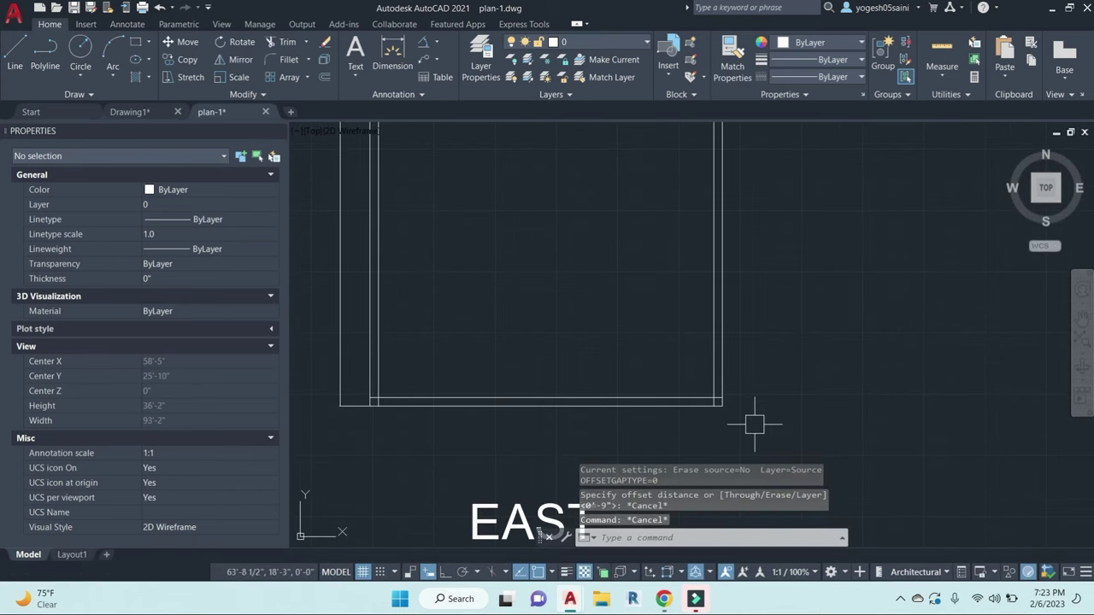
text(o)
key(space)
text(9')
key(Return)
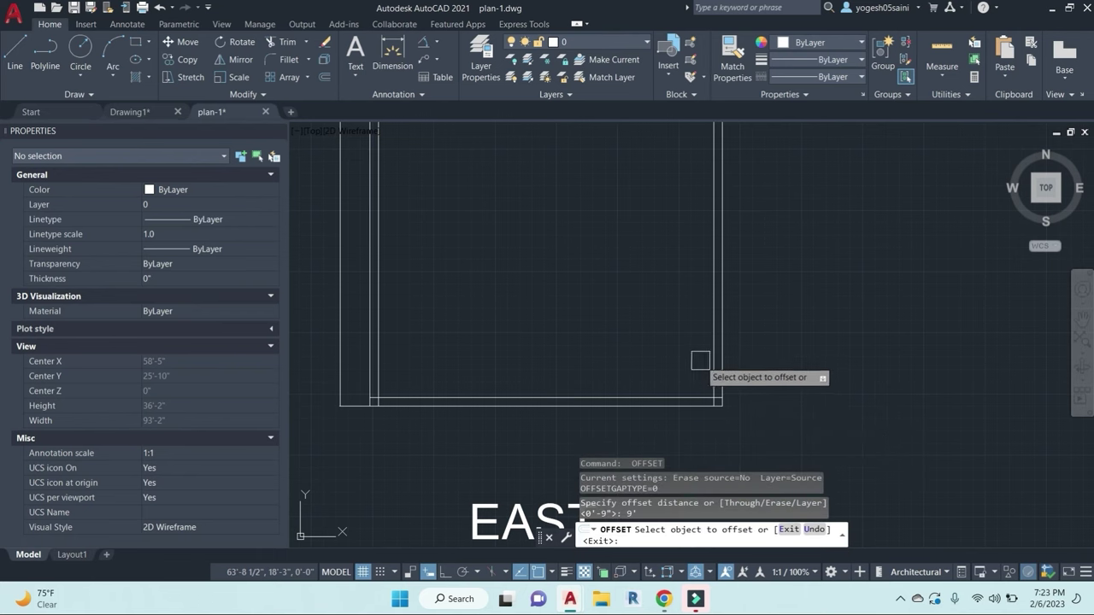
click(711, 361)
click(505, 384)
key(Escape)
key(Escape)
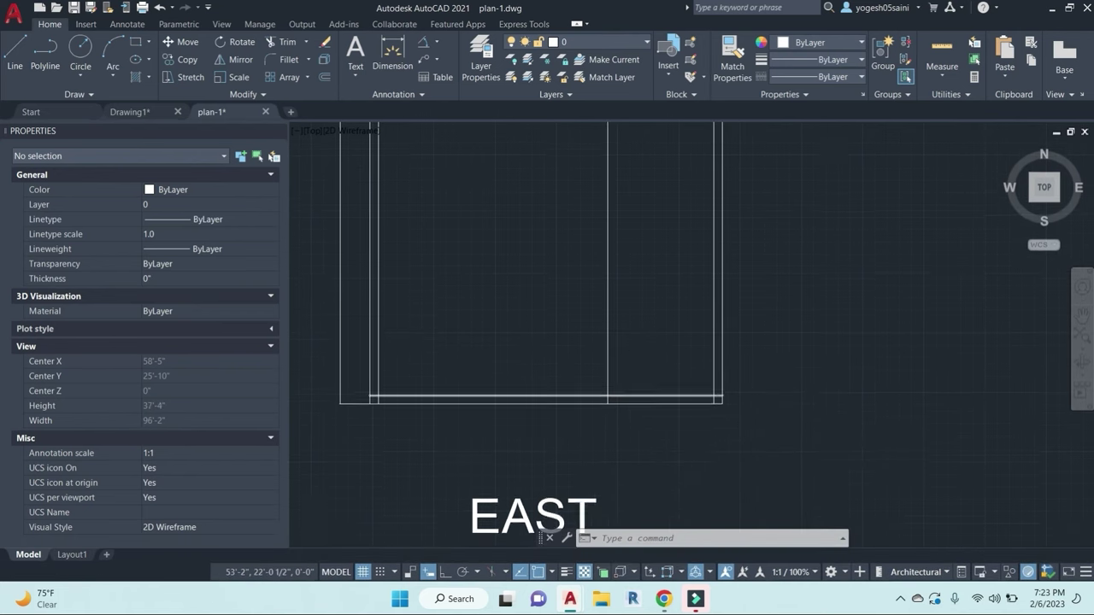
text(o)
key(space)
text(9')
key(Return)
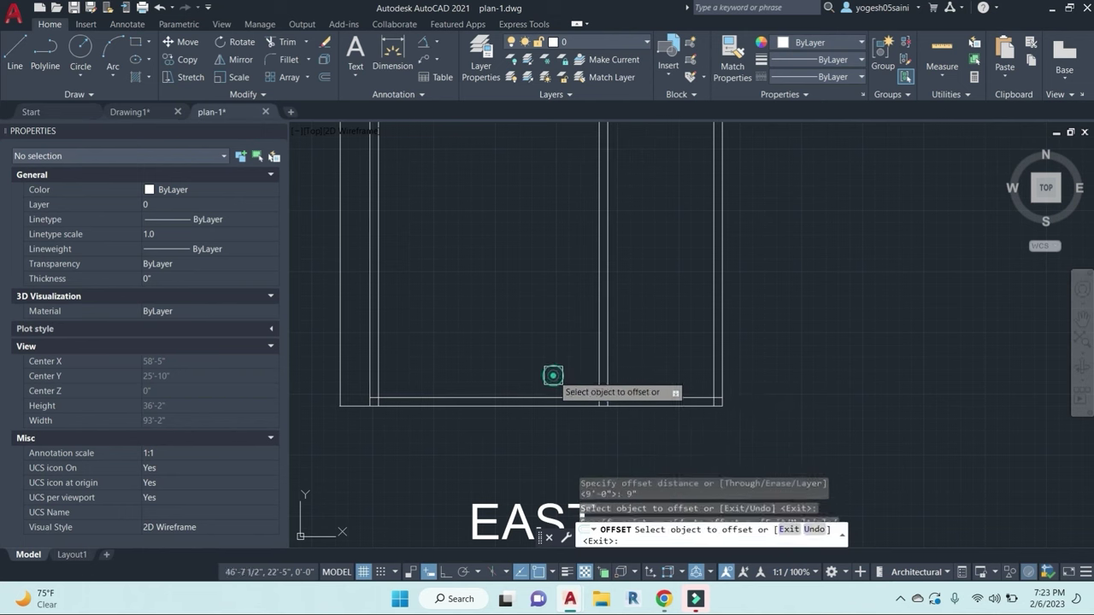
key(Escape)
Step: Trim the extra line ends above the bottom wall and a bottom-wall segment
text(tr)
key(space)
key(space)
click(638, 359)
click(528, 299)
key(Escape)
key(Escape)
key(Escape)
key(Escape)
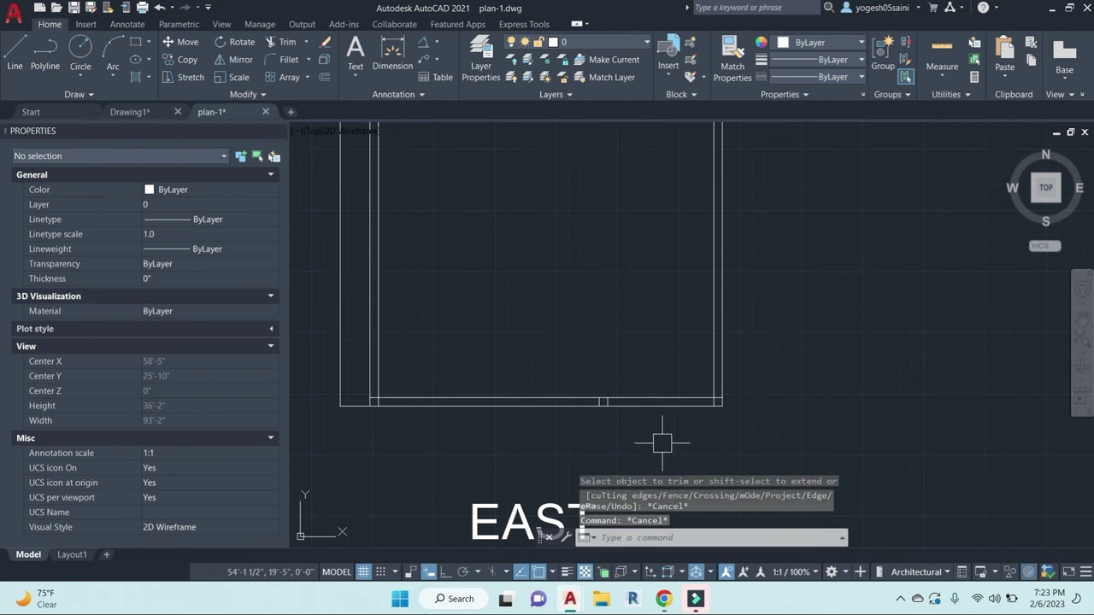
middle_drag(667, 437, 672, 397)
text(tr)
key(space)
key(space)
click(682, 414)
click(659, 290)
key(Escape)
key(Escape)
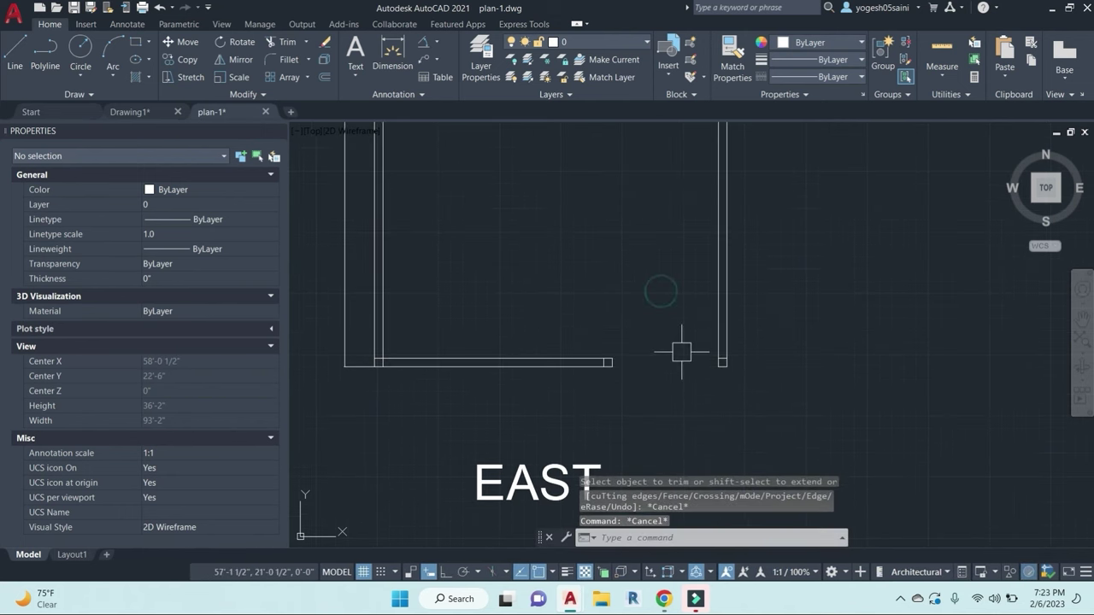
Step: Draw a horizontal line from the right wall, then erase the unwanted line
text(l)
scroll(671, 373, up, 3)
click(859, 329)
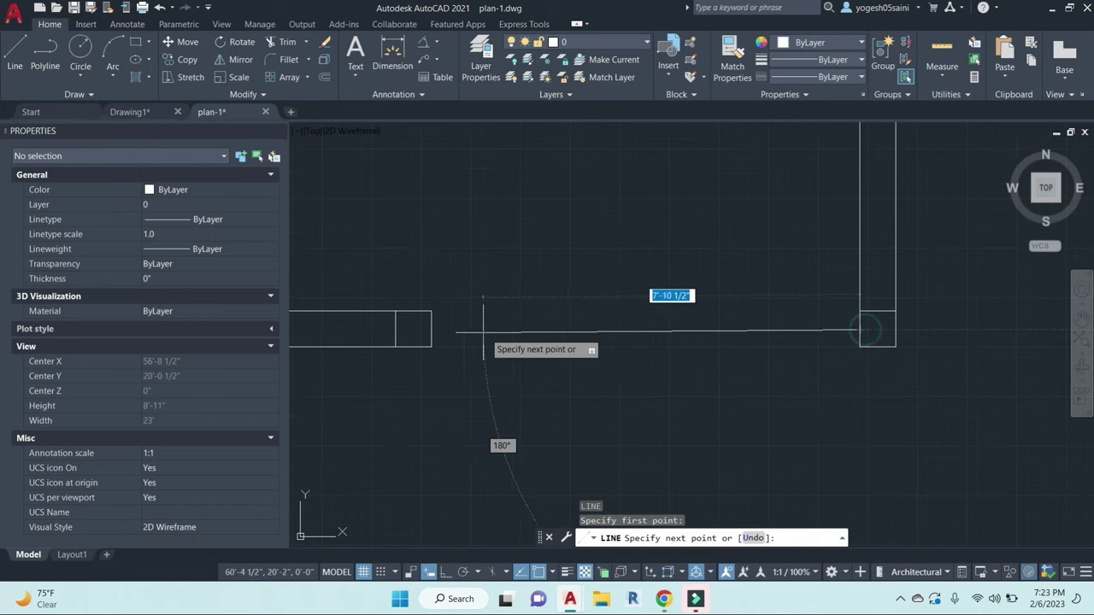
click(447, 329)
key(Escape)
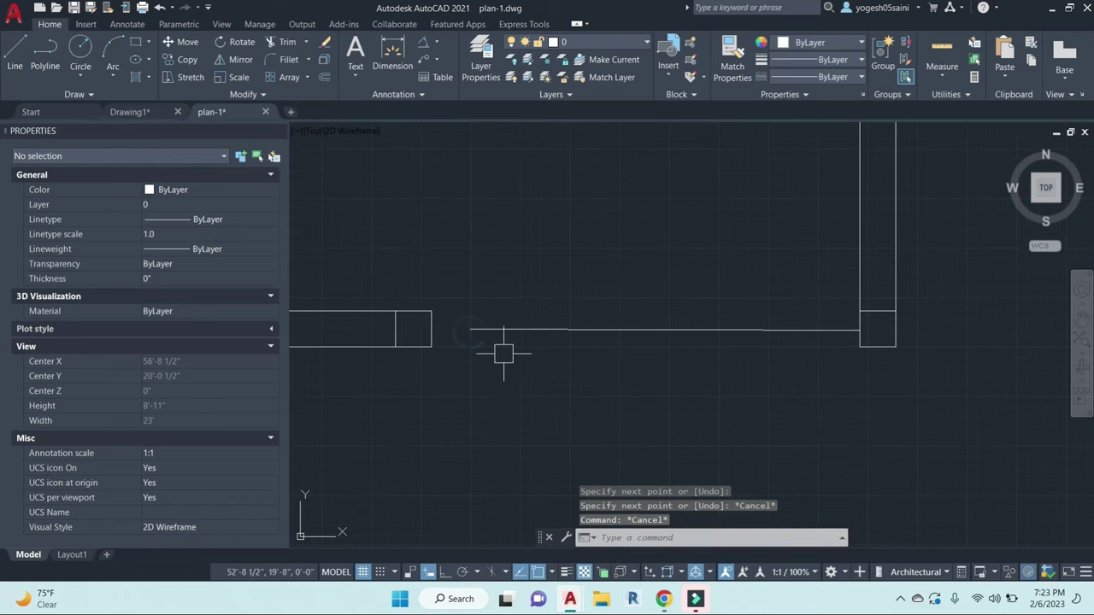
click(594, 330)
text(e)
key(space)
key(Escape)
Step: Draw the partition line leftward from the right wall
text(o)
key(space)
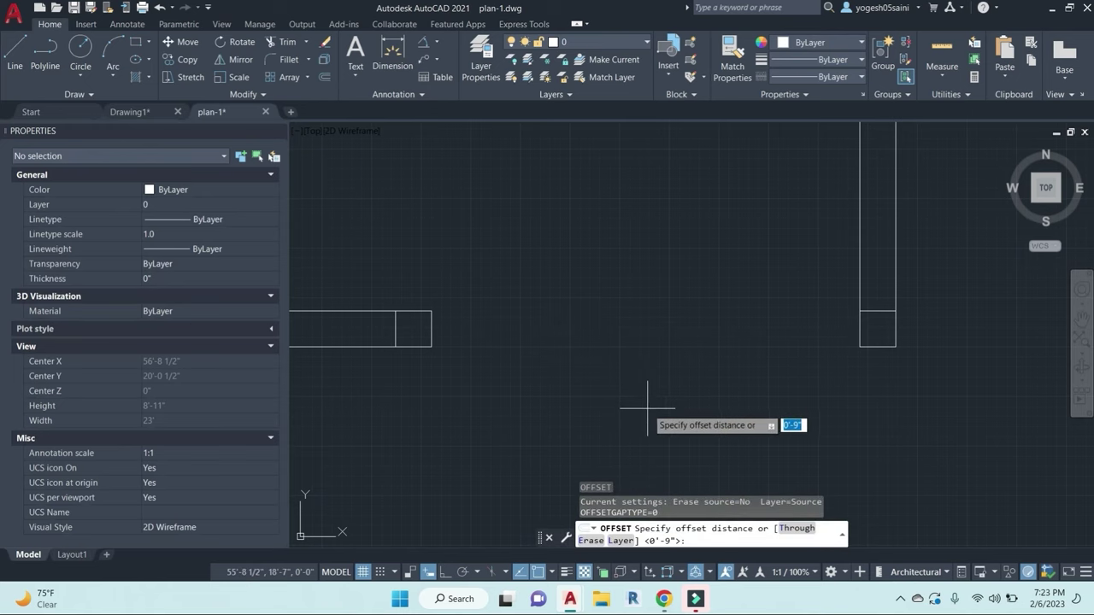
key(Escape)
text(l)
key(space)
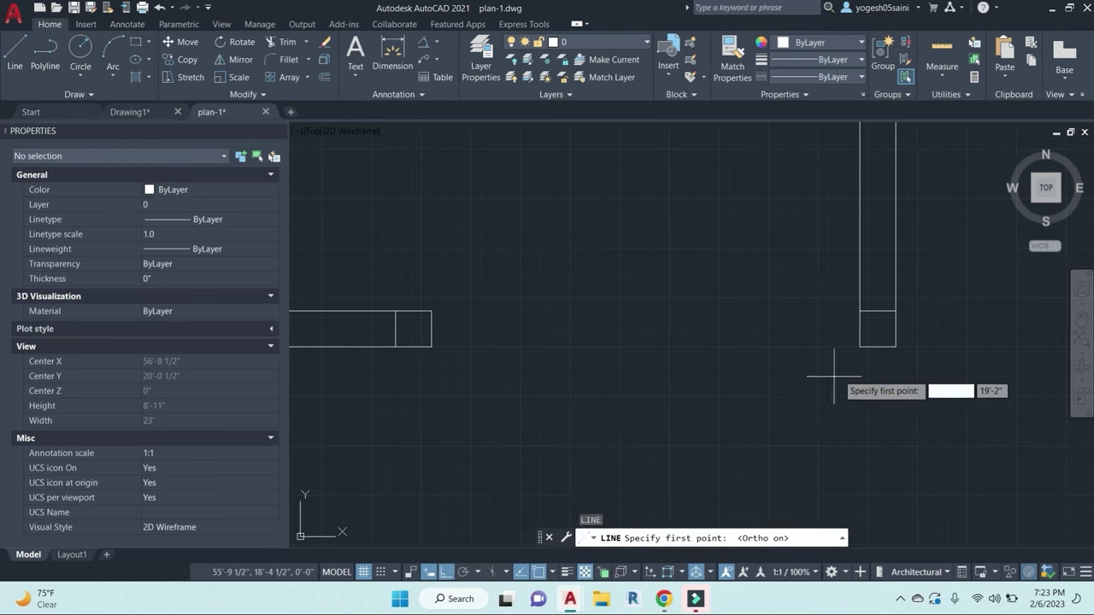
click(859, 330)
click(508, 337)
key(Escape)
key(Escape)
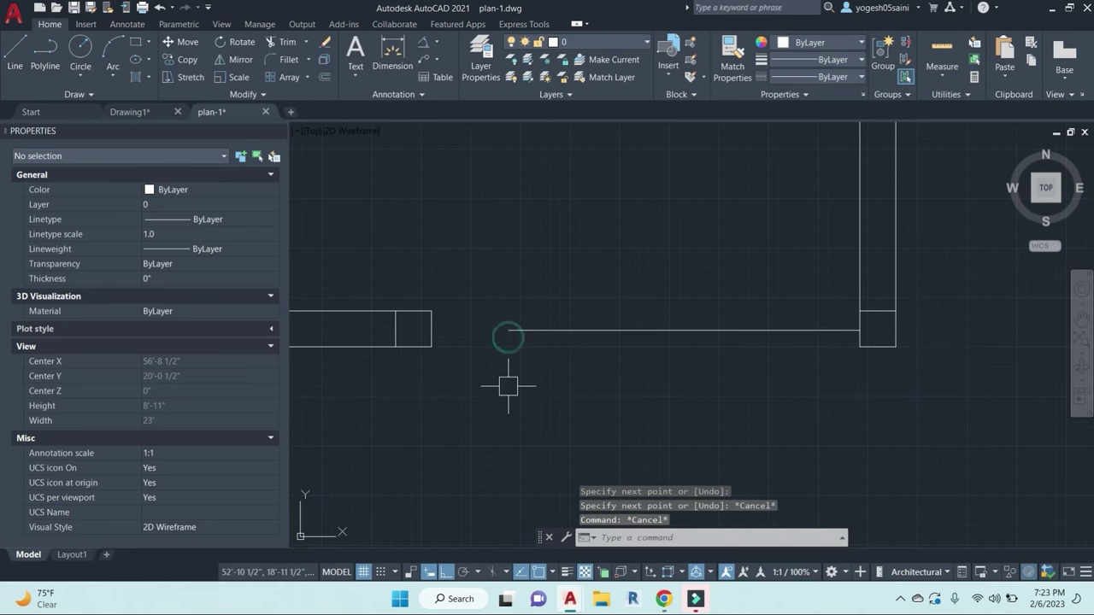
Step: Extend the partition line to meet the left wall
text(ex)
key(Return)
key(Return)
click(606, 390)
click(518, 269)
key(Escape)
key(Escape)
key(Escape)
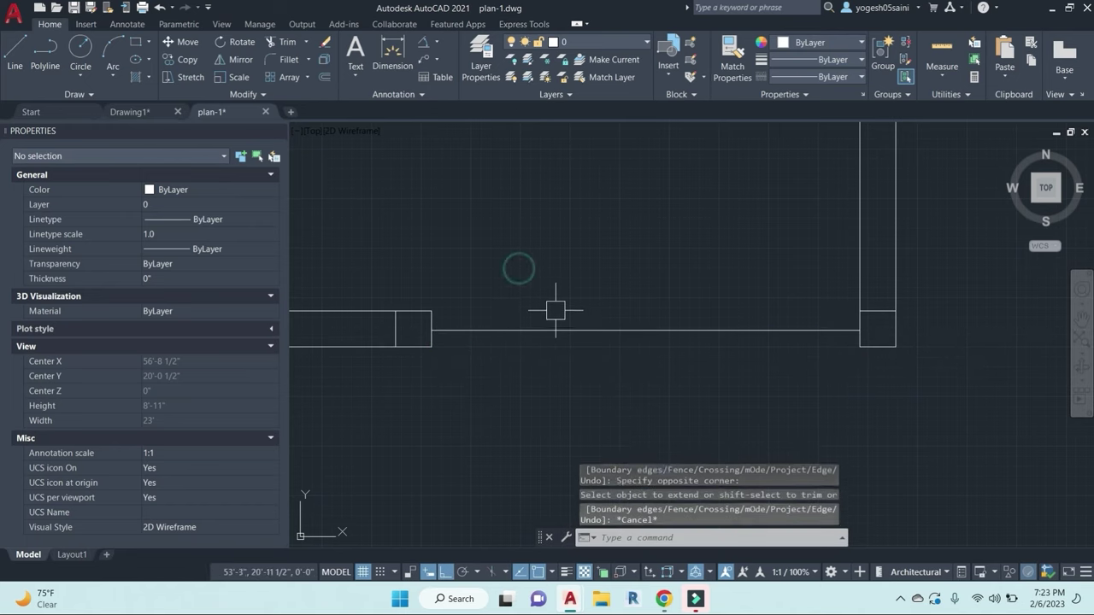
text(o)
Step: Offset the partition line 2" to make a double-line wall
key(Return)
key(Return)
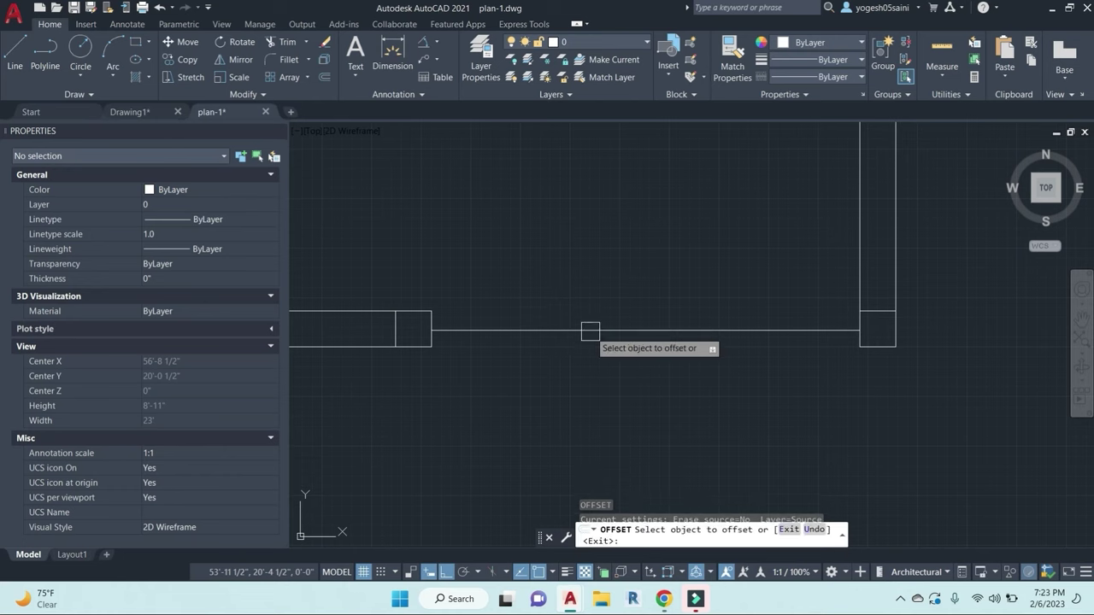
click(581, 330)
click(615, 299)
key(Escape)
text(l)
Step: Draw a short 2" jamb line between the two wall lines
key(Return)
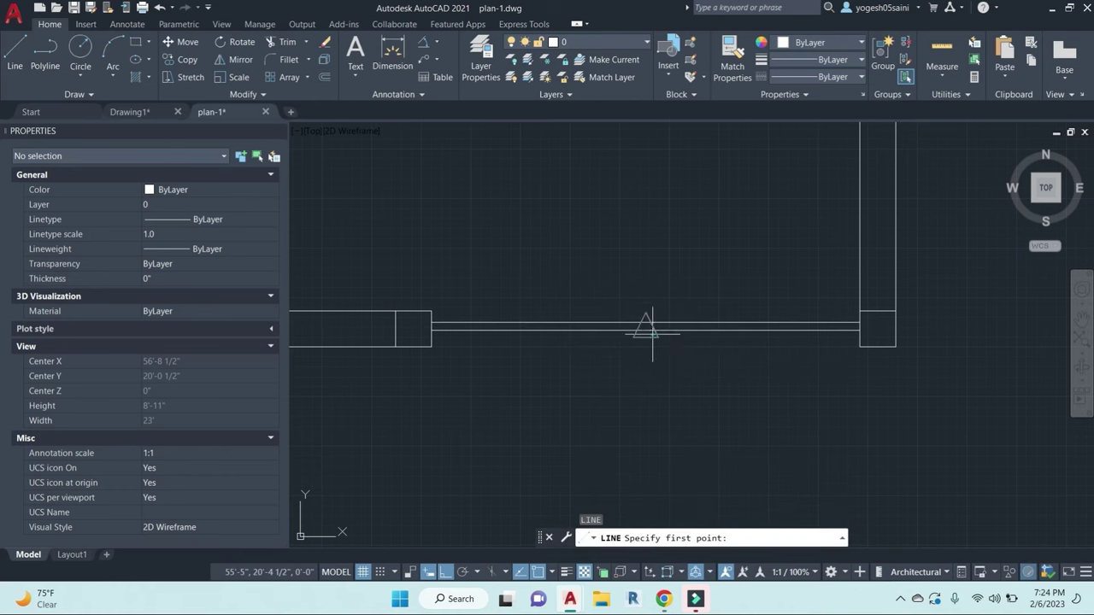
click(641, 321)
scroll(642, 319, up, 4)
text(2)
key(Return)
key(Escape)
key(Escape)
key(Escape)
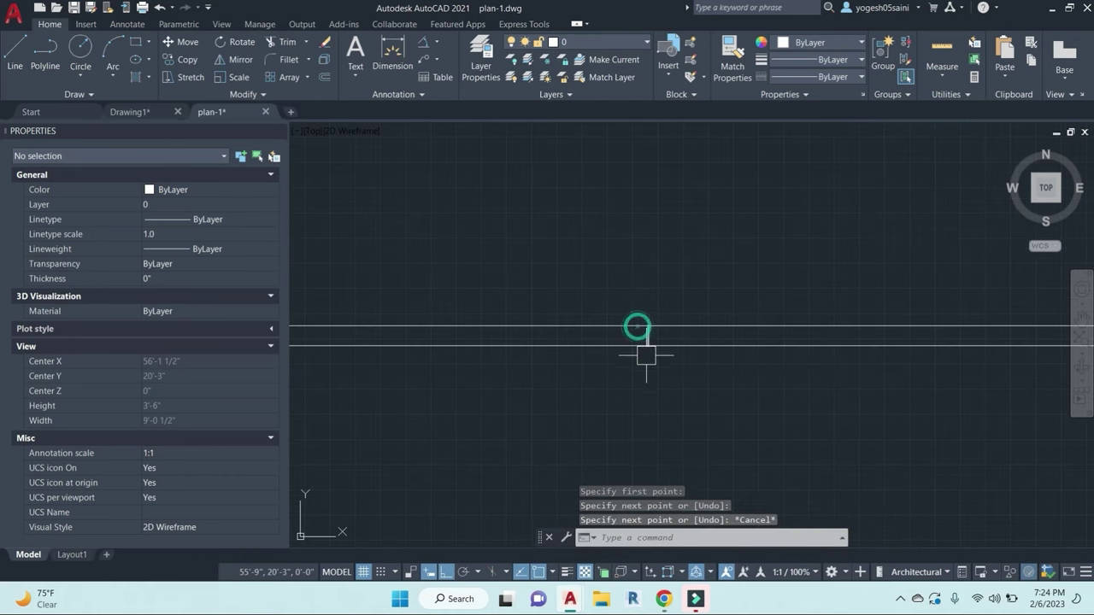
text(o)
Step: Offset the jamb 1" to the right and trim the wall between the jambs
key(Return)
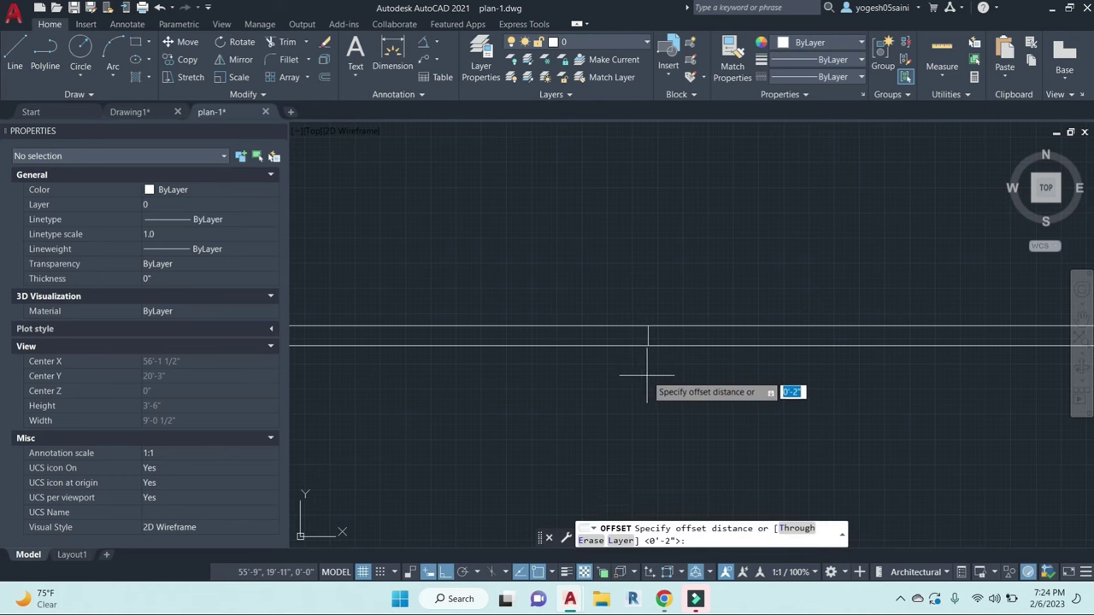
text(1)
key(Return)
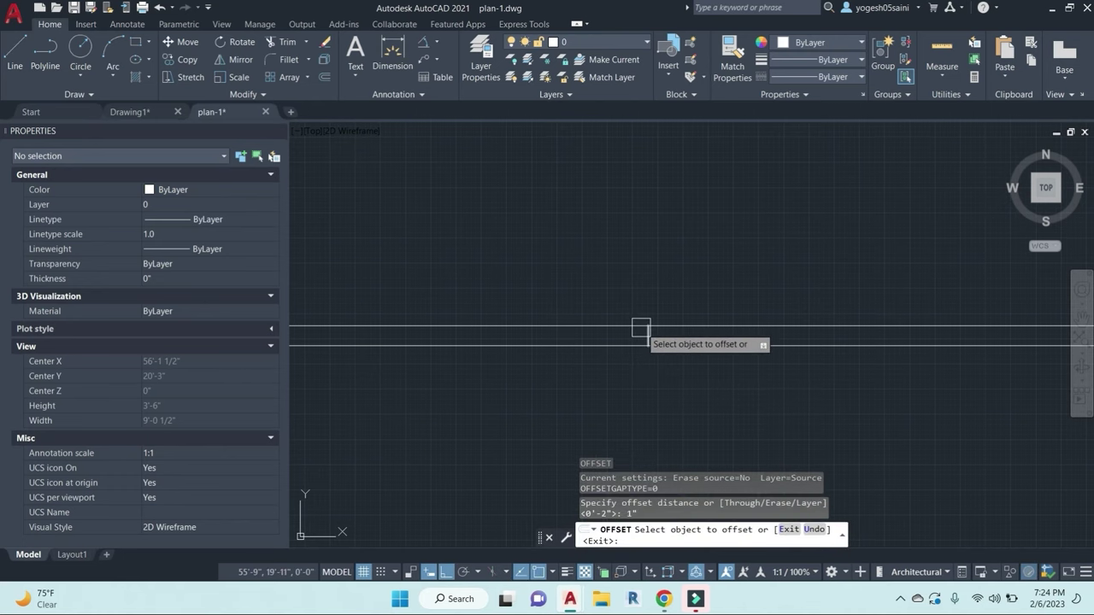
click(646, 333)
click(700, 342)
key(Escape)
text(tr)
key(Return)
scroll(687, 350, up, 5)
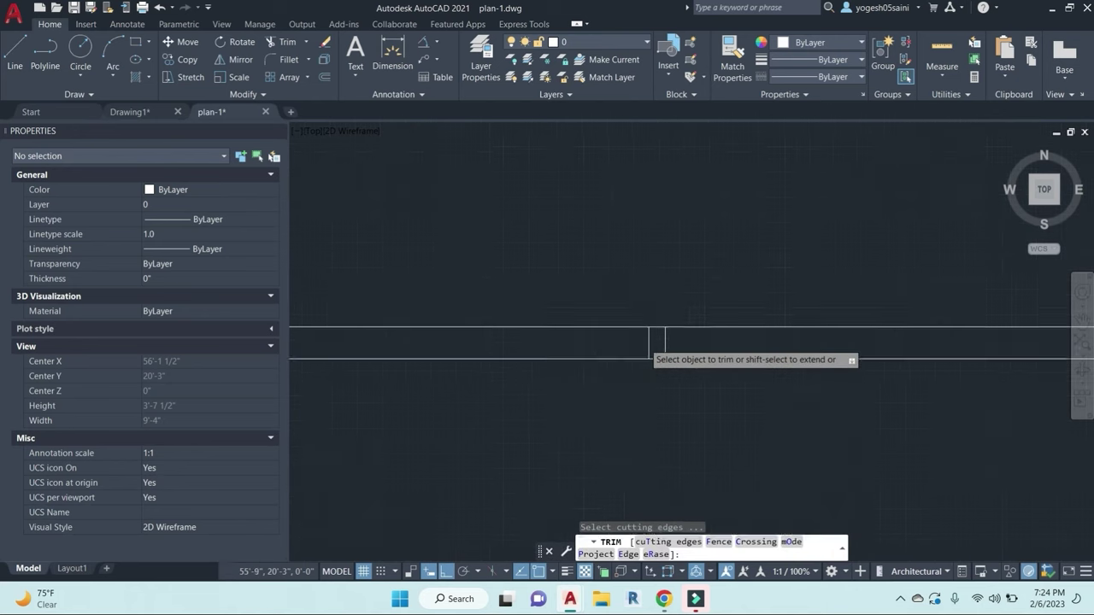
click(669, 308)
key(Escape)
scroll(683, 427, down, 5)
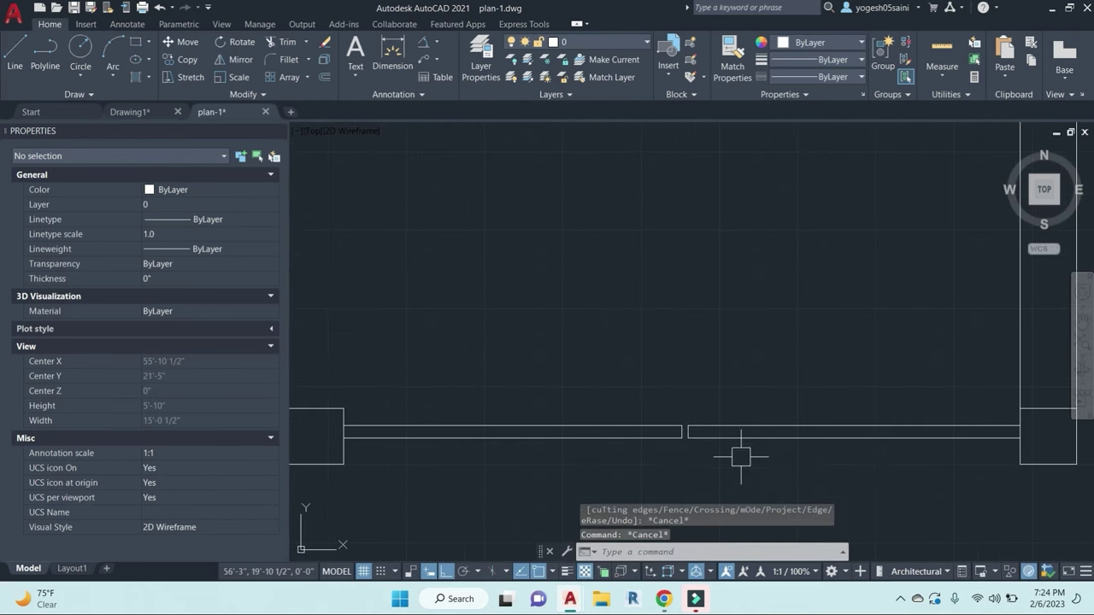
Step: Draw a narrow door-leaf rectangle in the east wall opening
text(rec)
key(Return)
click(624, 430)
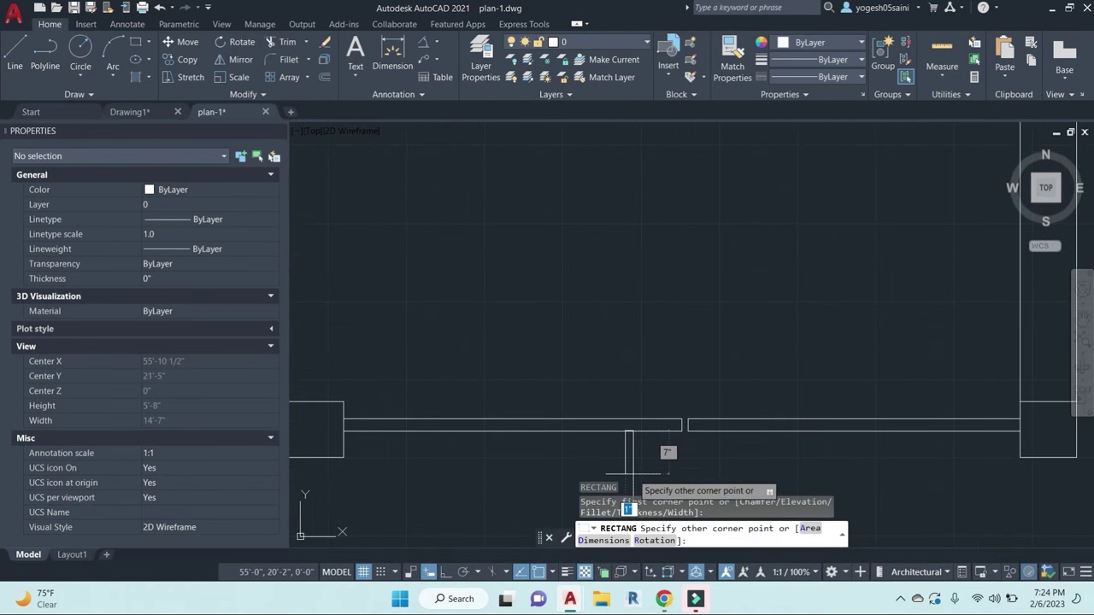
middle_drag(607, 496, 604, 392)
click(608, 395)
key(Escape)
click(633, 406)
click(530, 364)
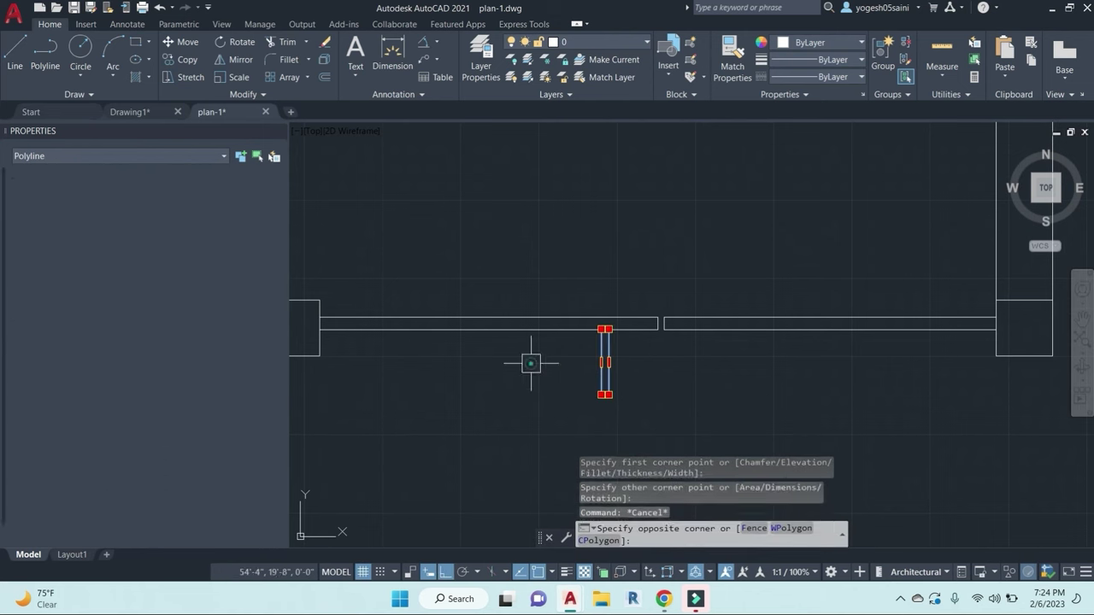
key(Escape)
key(Escape)
Step: Stretch the rectangle's end to shorten the door leaf
text(s)
key(Return)
click(656, 442)
click(539, 371)
key(Return)
click(757, 408)
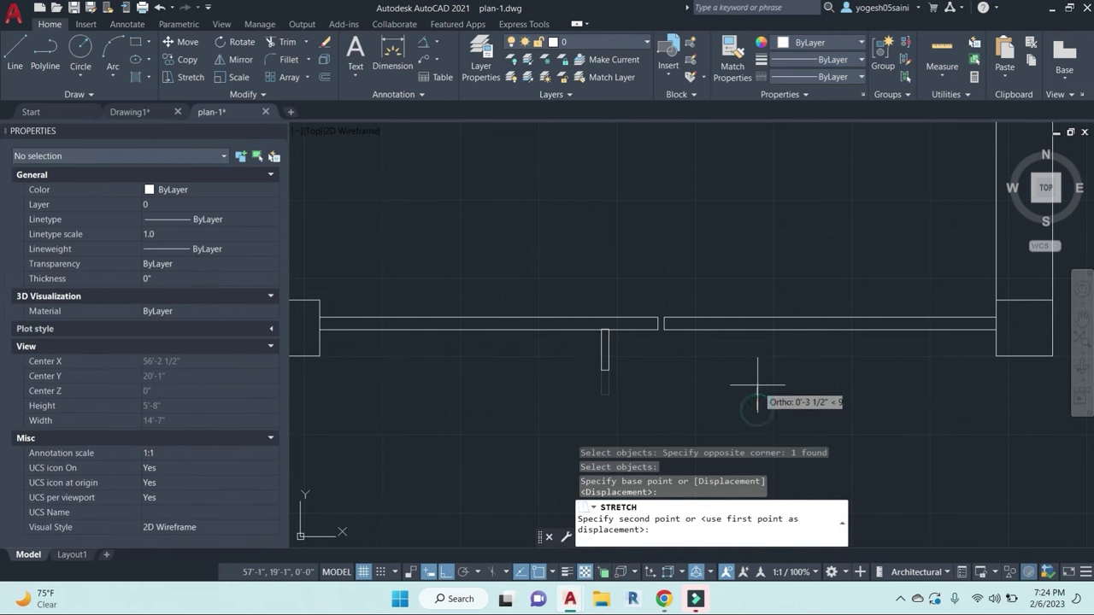
click(757, 383)
click(690, 376)
click(491, 346)
Step: Mirror the door leaf across the opening, keeping the original
text(mi)
key(Return)
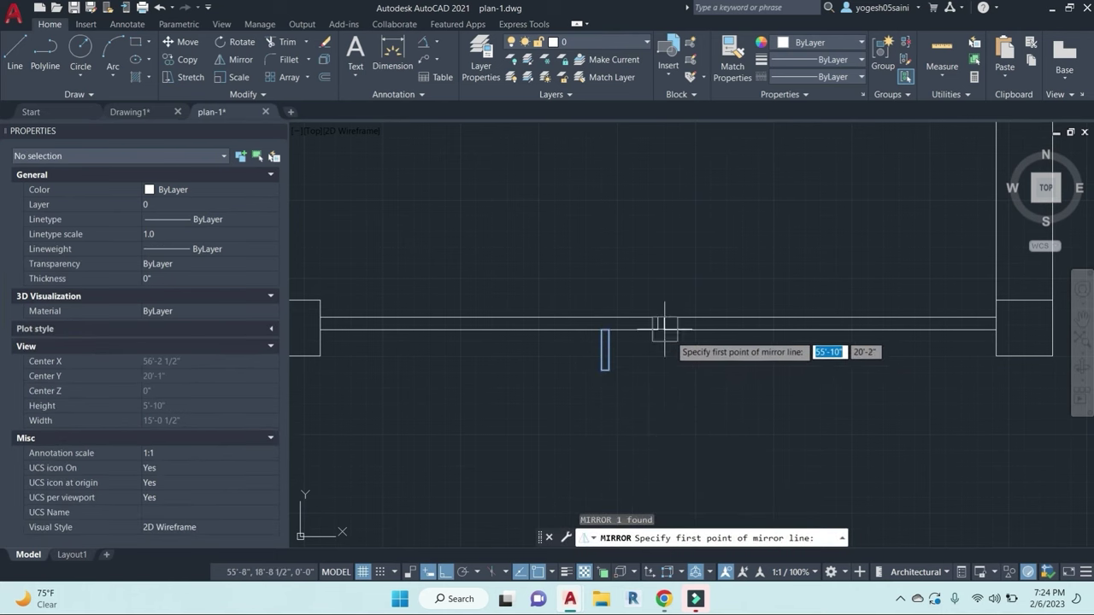
click(664, 321)
click(666, 381)
key(Return)
scroll(697, 417, down, 2)
Step: Set the selected east-wall door pieces to Blue
click(853, 434)
click(572, 305)
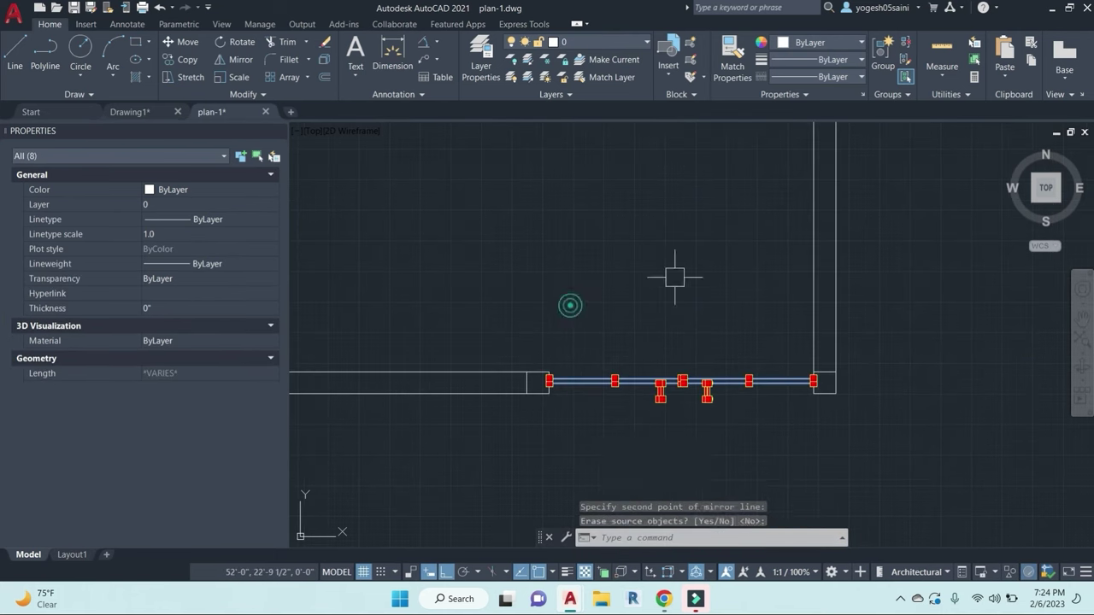
click(851, 42)
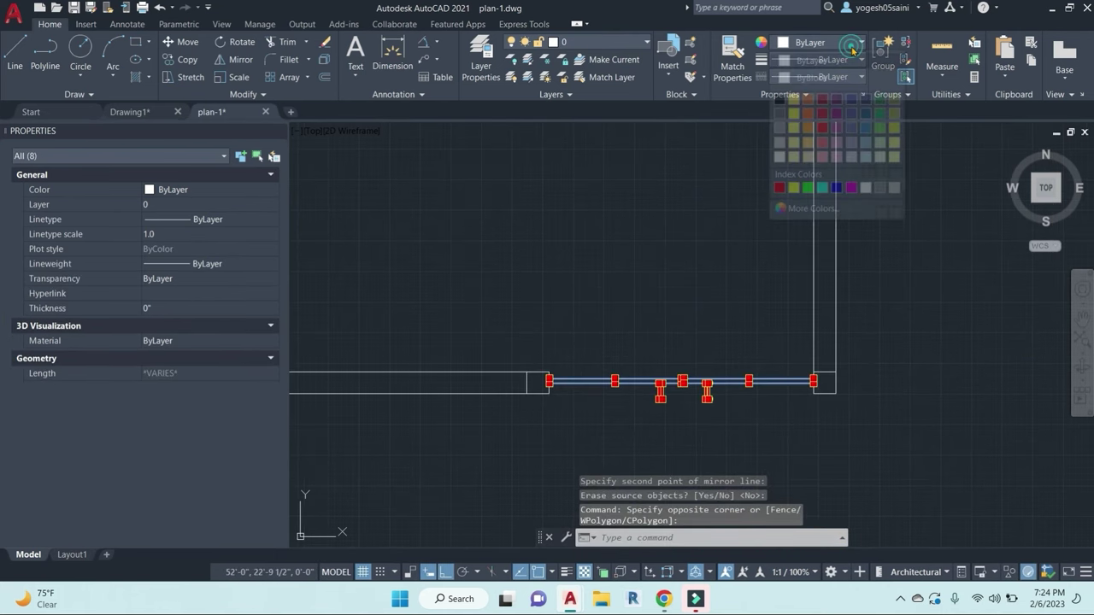
click(837, 188)
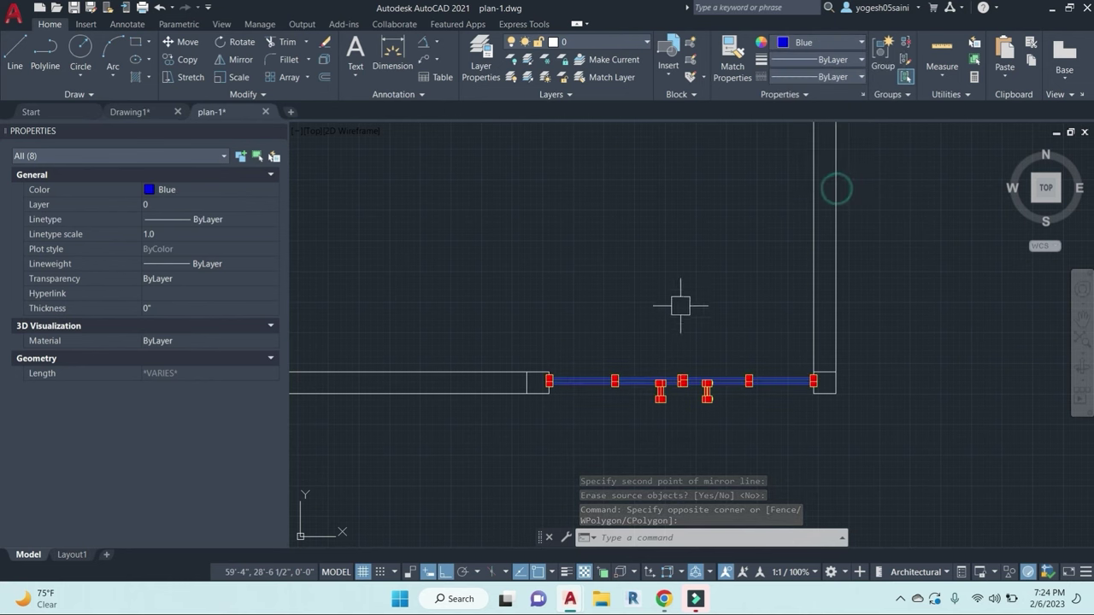
key(Escape)
scroll(684, 305, down, 2)
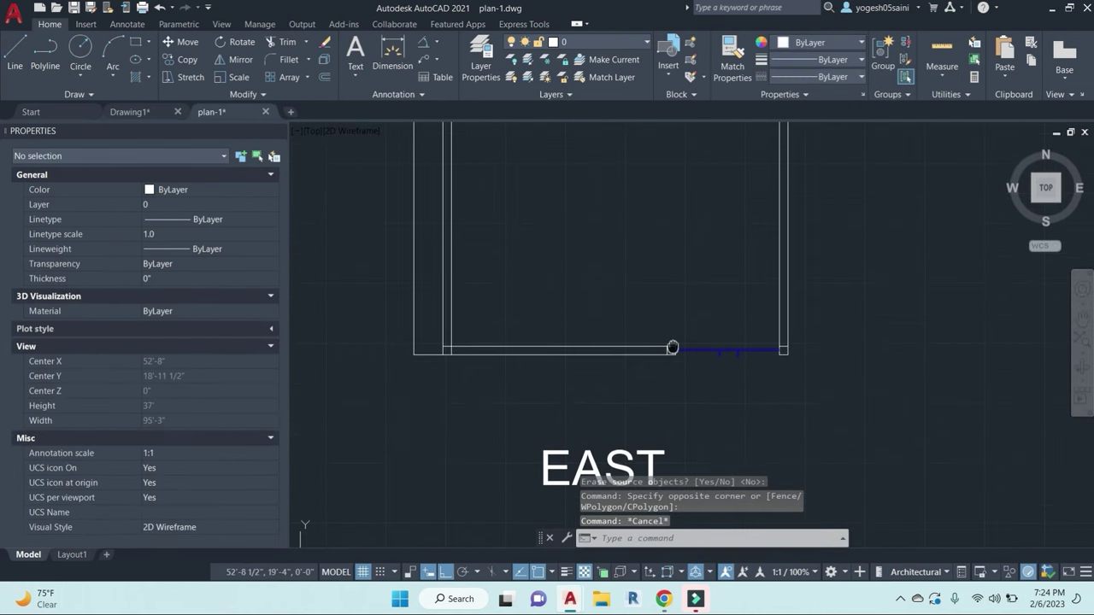
Step: Offset the inner west wall line 5' toward the interior
scroll(636, 358, down, 2)
middle_drag(618, 266, 654, 348)
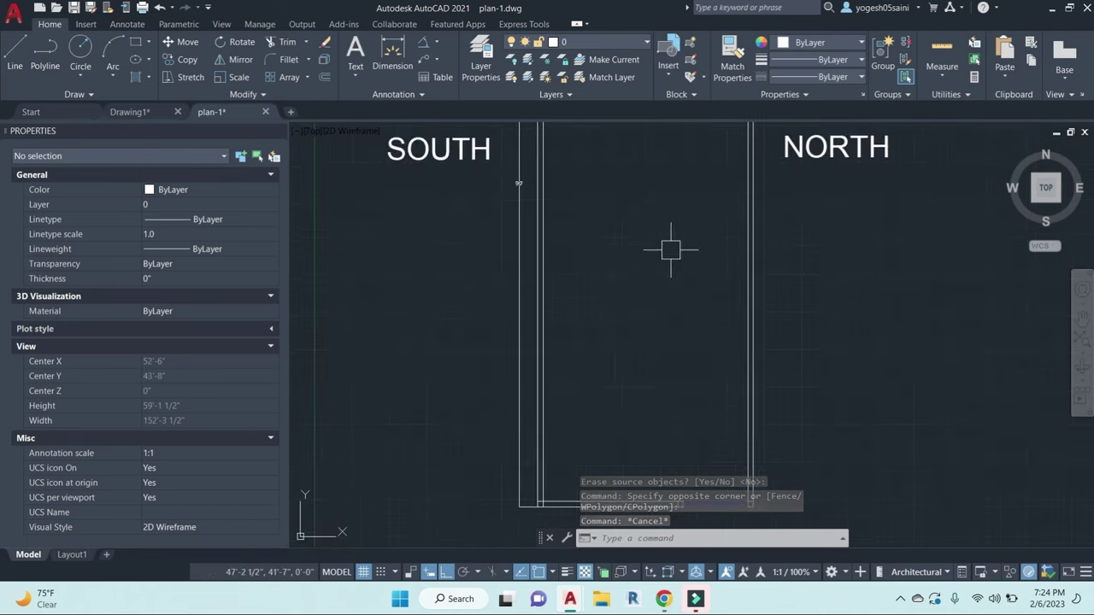
scroll(669, 236, down, 1)
middle_drag(674, 213, 645, 346)
middle_drag(622, 231, 632, 266)
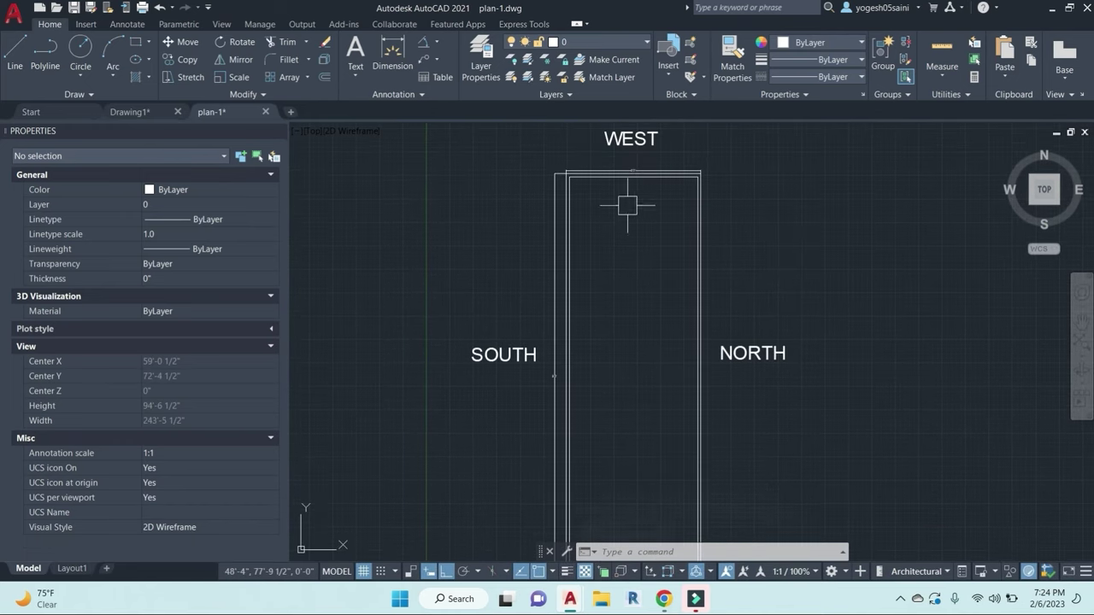
text(o)
key(Return)
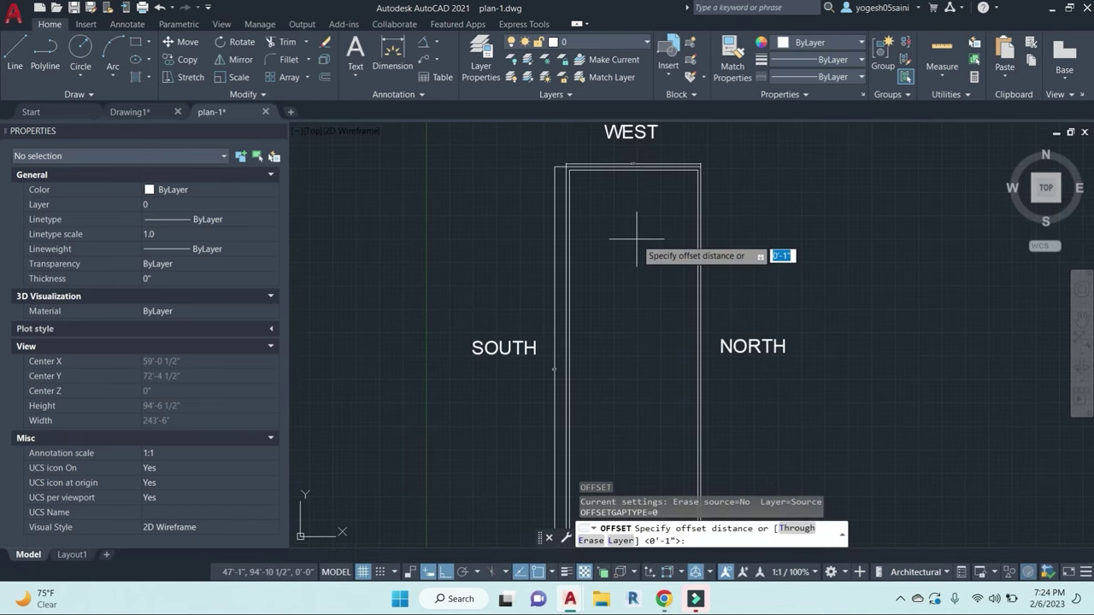
text(5)
key(Return)
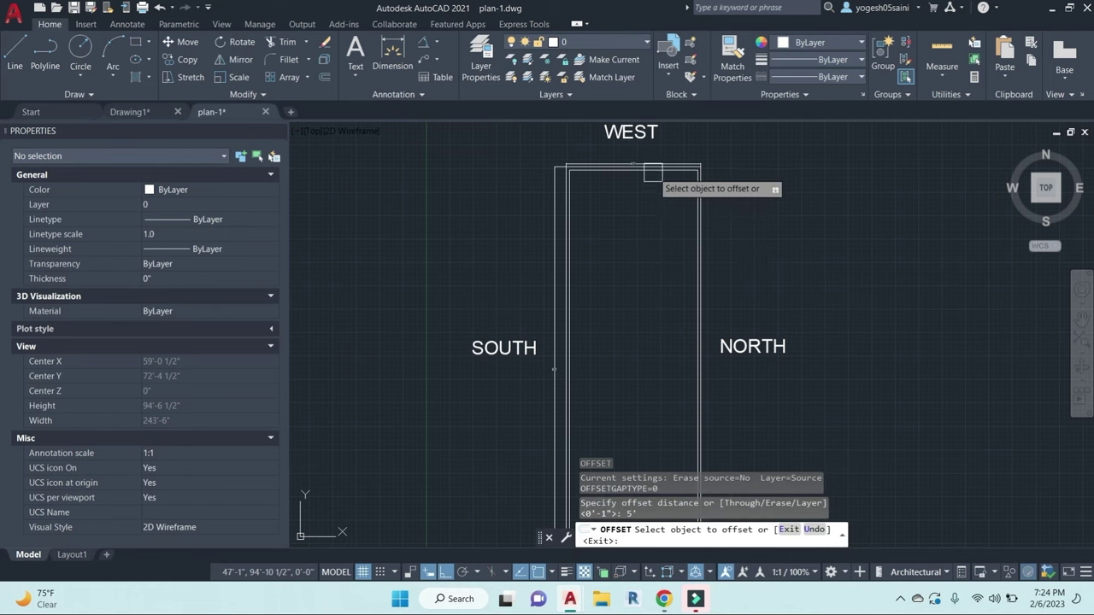
scroll(647, 171, up, 2)
click(658, 170)
click(654, 235)
key(Escape)
key(Escape)
key(Escape)
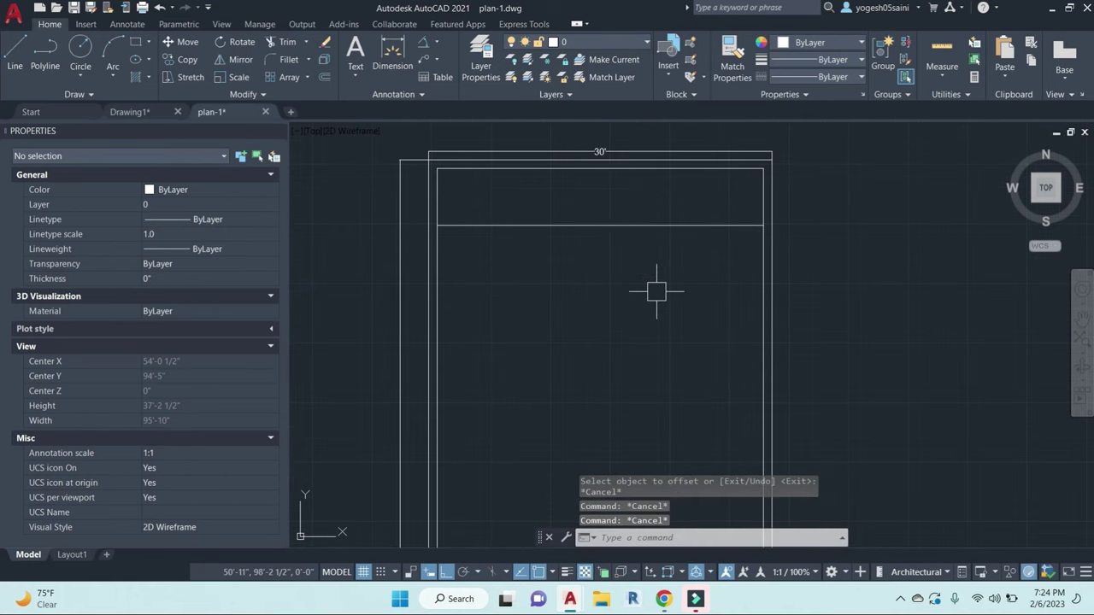
Step: Zoom out and window-select the entire labelled plan
key(Return)
key(Escape)
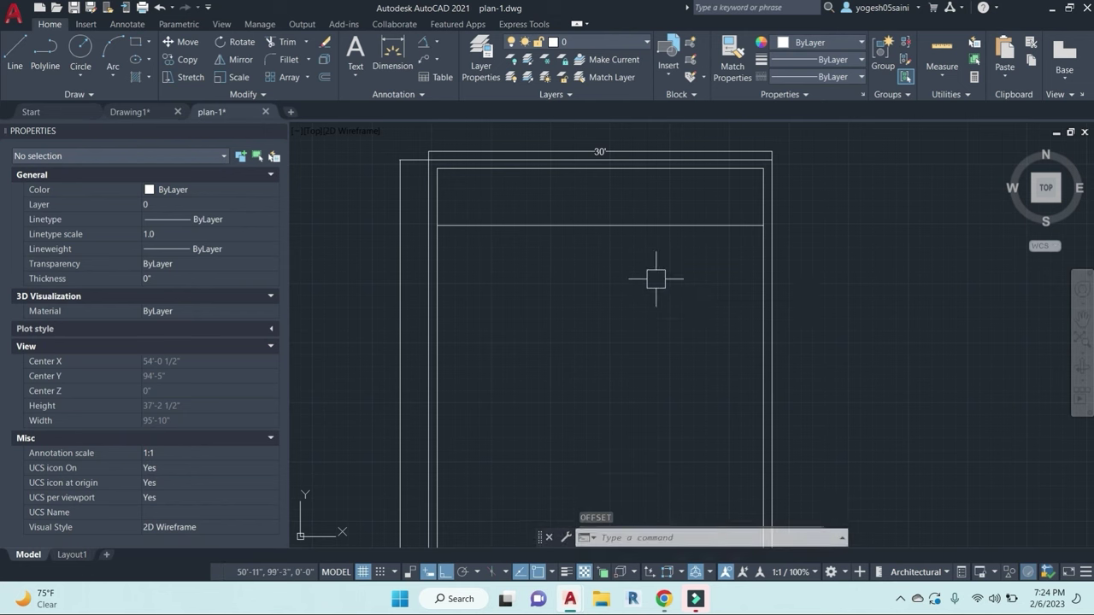
key(Return)
scroll(675, 308, down, 4)
scroll(685, 325, down, 3)
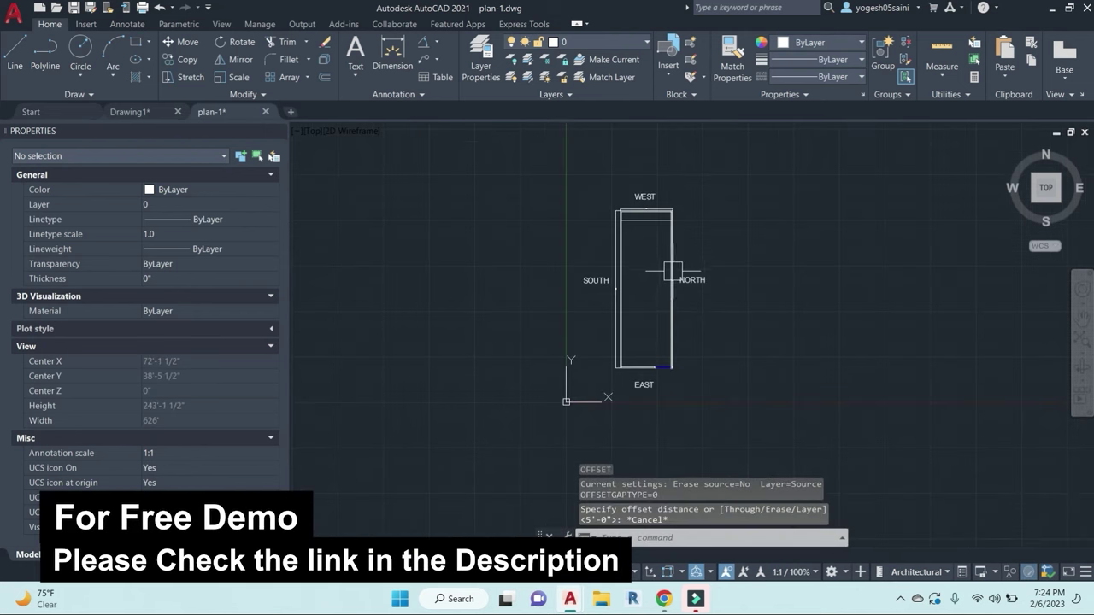
key(Escape)
key(Escape)
click(742, 401)
click(544, 164)
Step: Copy the whole labelled plan with CO and place the copy to the right of the original
text(co)
key(Return)
click(454, 207)
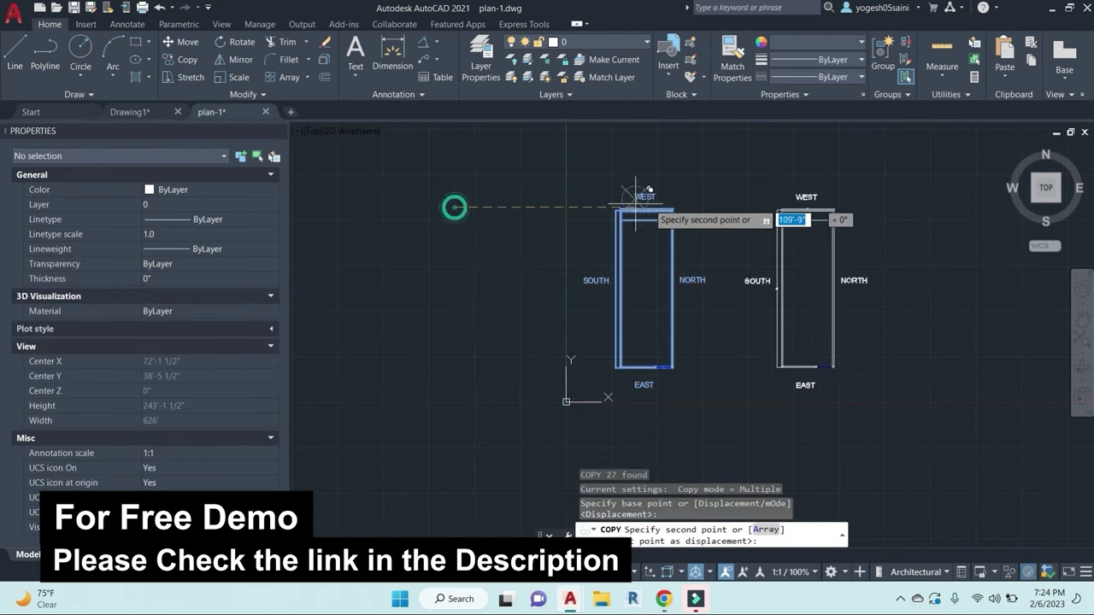
click(601, 175)
key(Escape)
key(Escape)
Step: Erase the 5' west line from the original plan
scroll(595, 229, up, 3)
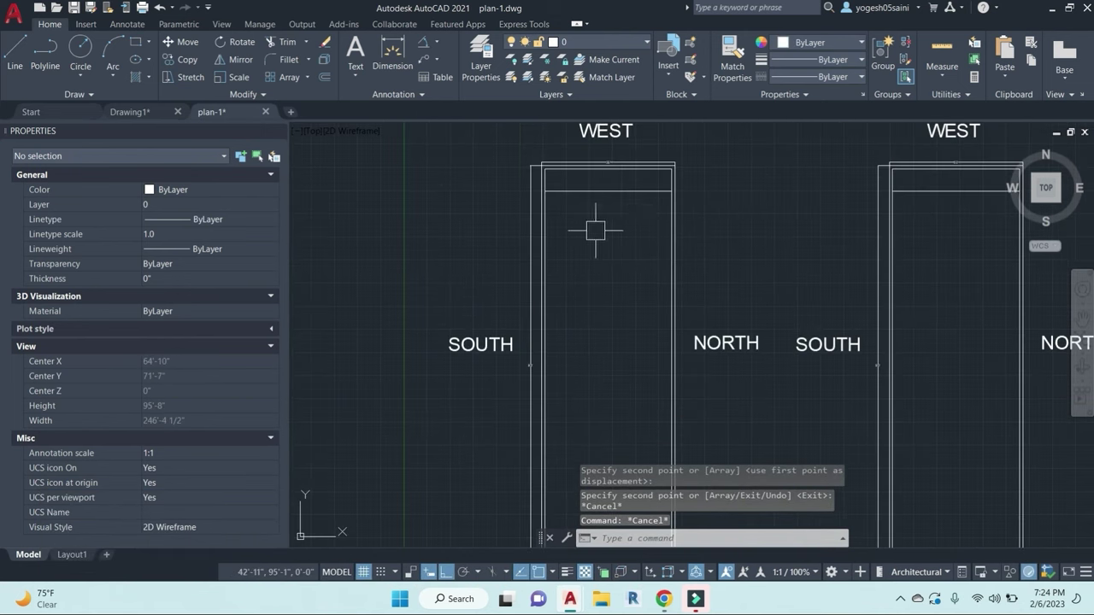
key(Escape)
key(Escape)
click(630, 190)
key(Escape)
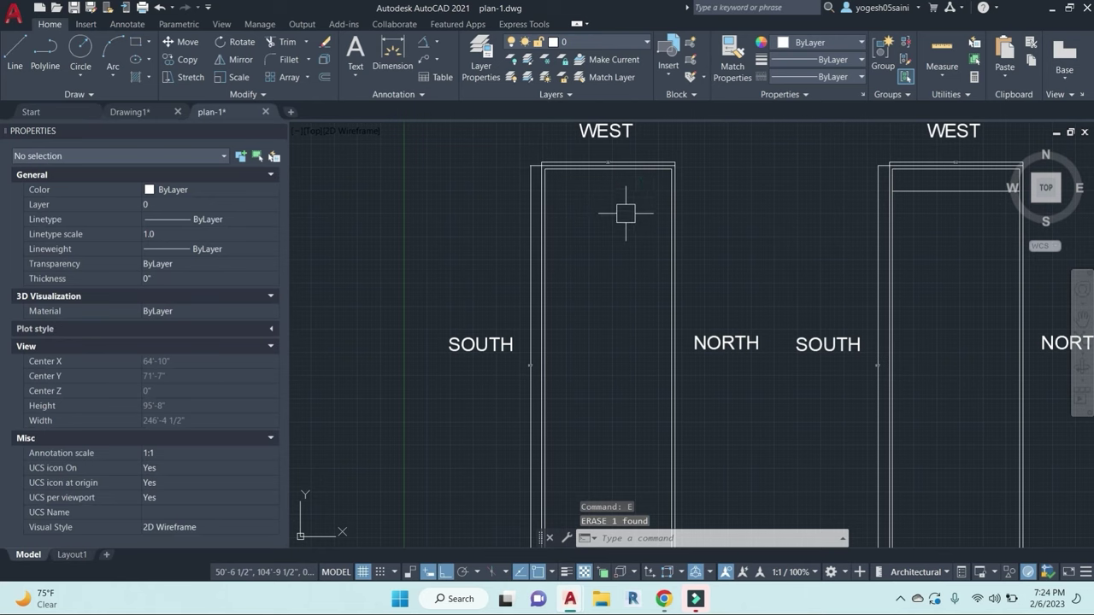
scroll(627, 264, down, 4)
scroll(627, 264, up, 2)
click(650, 330)
key(e)
key(Return)
key(Escape)
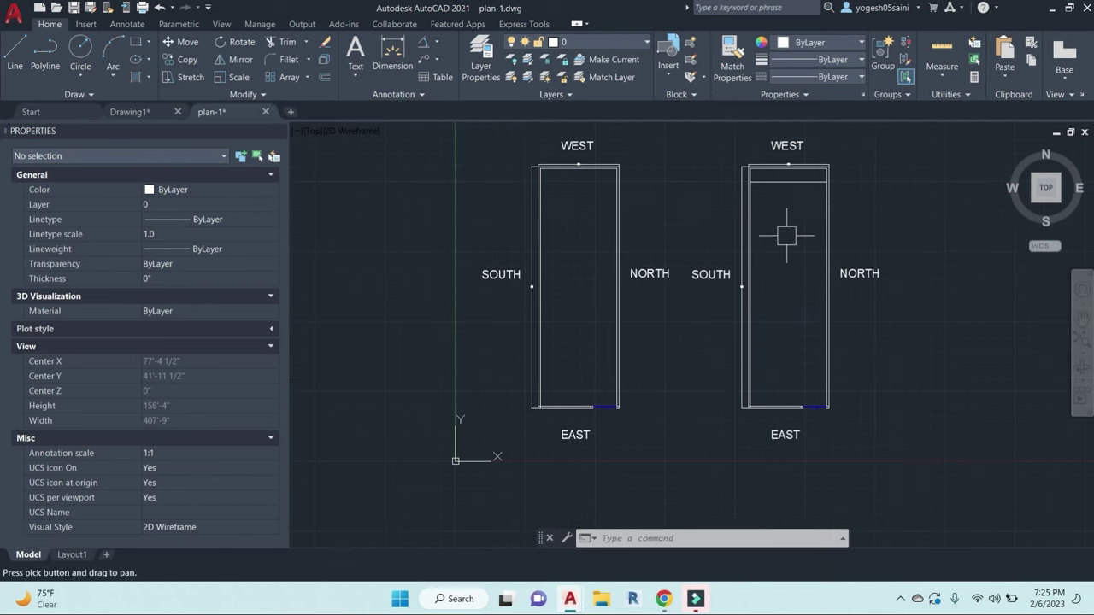
Step: Offset the top inner line of the copied plan 9" downward to form a wall line
key(Escape)
key(Escape)
scroll(786, 200, up, 4)
scroll(784, 247, down, 2)
middle_drag(784, 248, 769, 256)
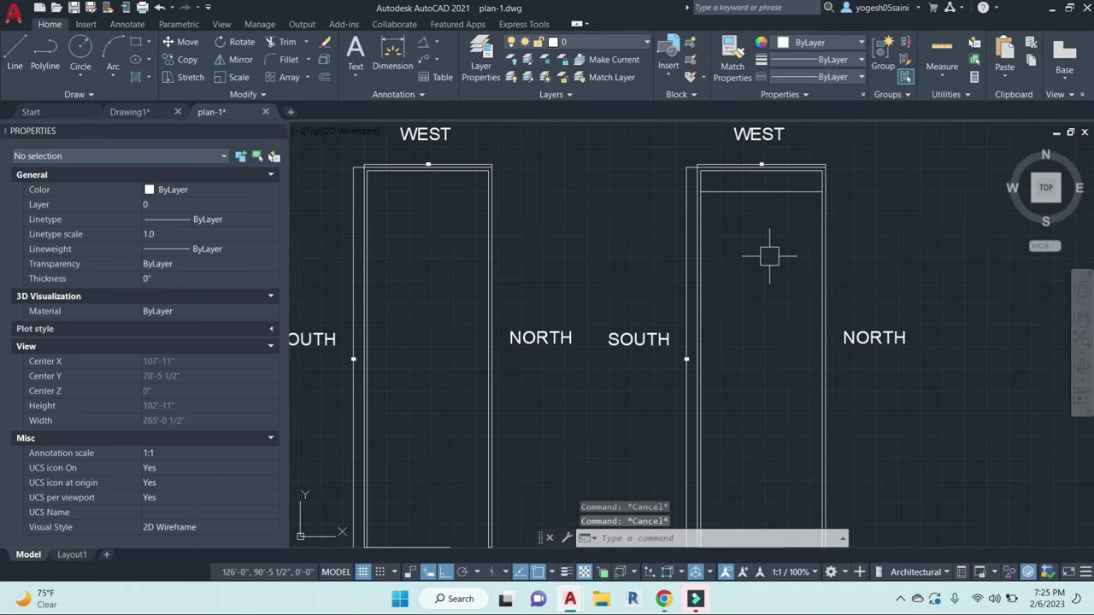
key(Escape)
text(o)
key(Return)
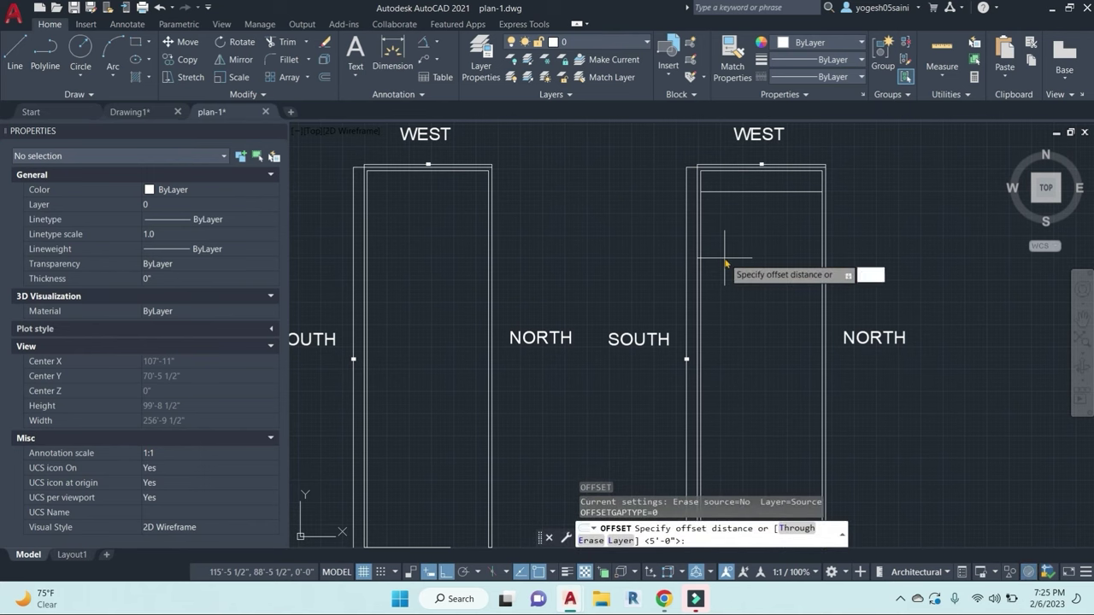
text(9")
key(Return)
click(749, 192)
click(757, 218)
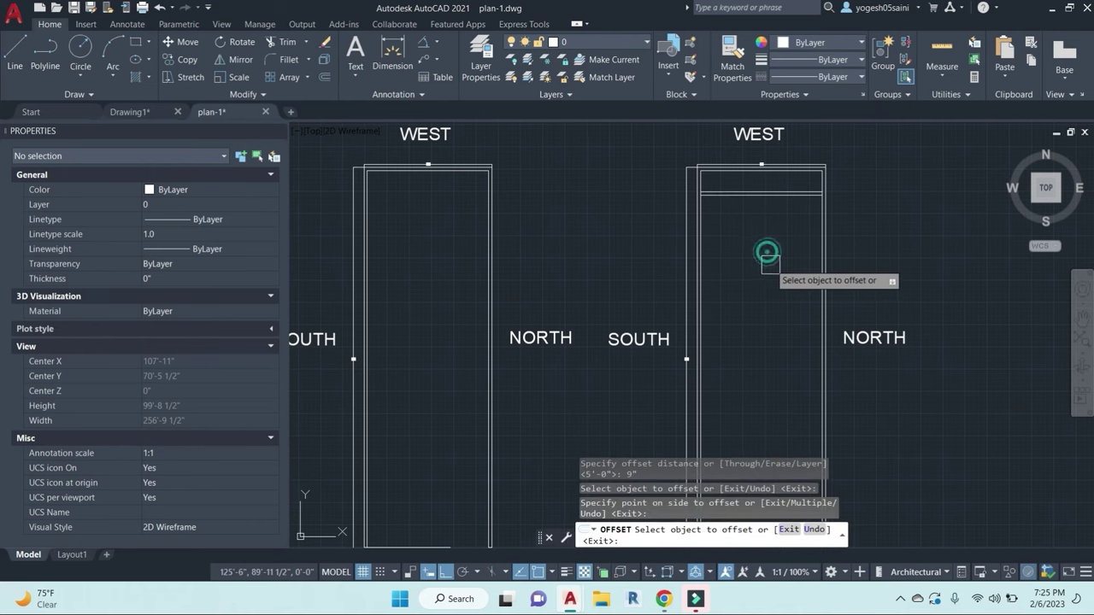
mouse_move(771, 244)
middle_down()
mouse_move(805, 254)
mouse_move(800, 268)
middle_up()
key(Escape)
Step: Add a partition 12'3" north of the south inner wall, thickened with a 4.5" offset
scroll(800, 225, up, 2)
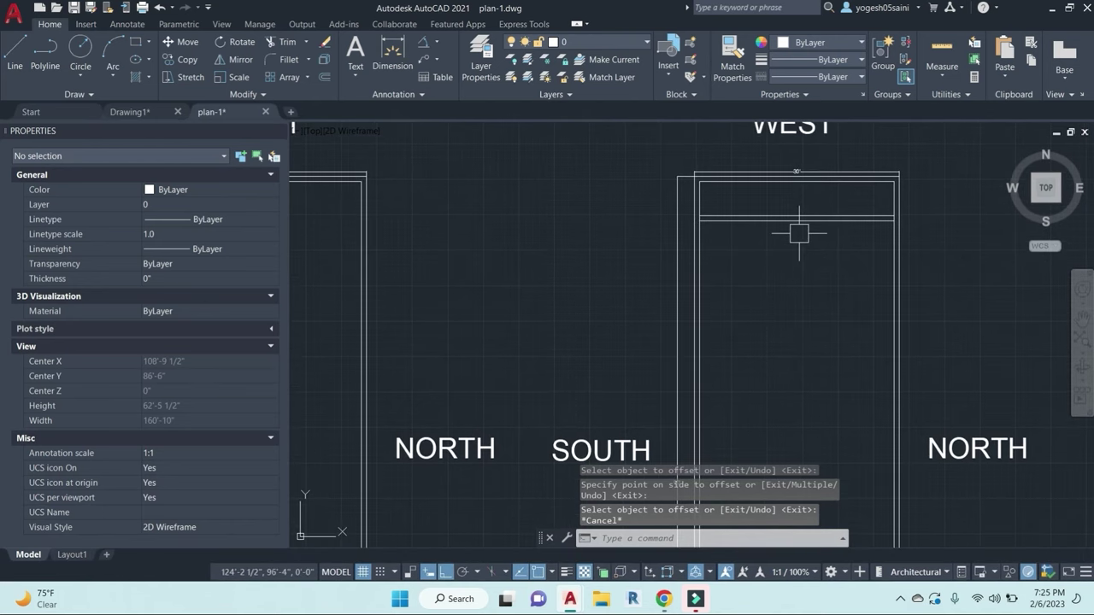
key(Return)
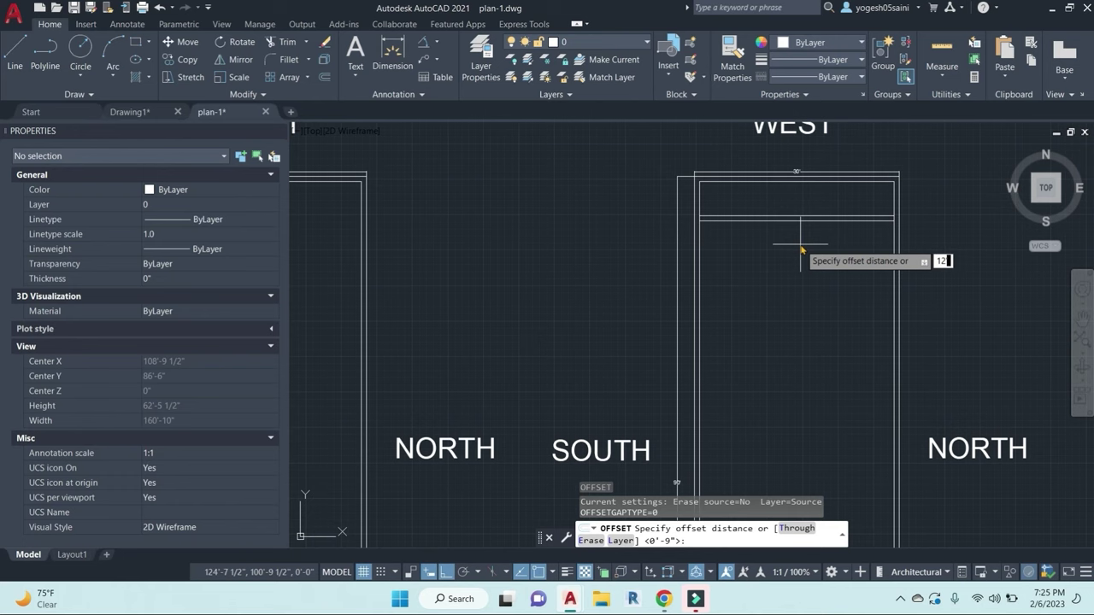
key(Return)
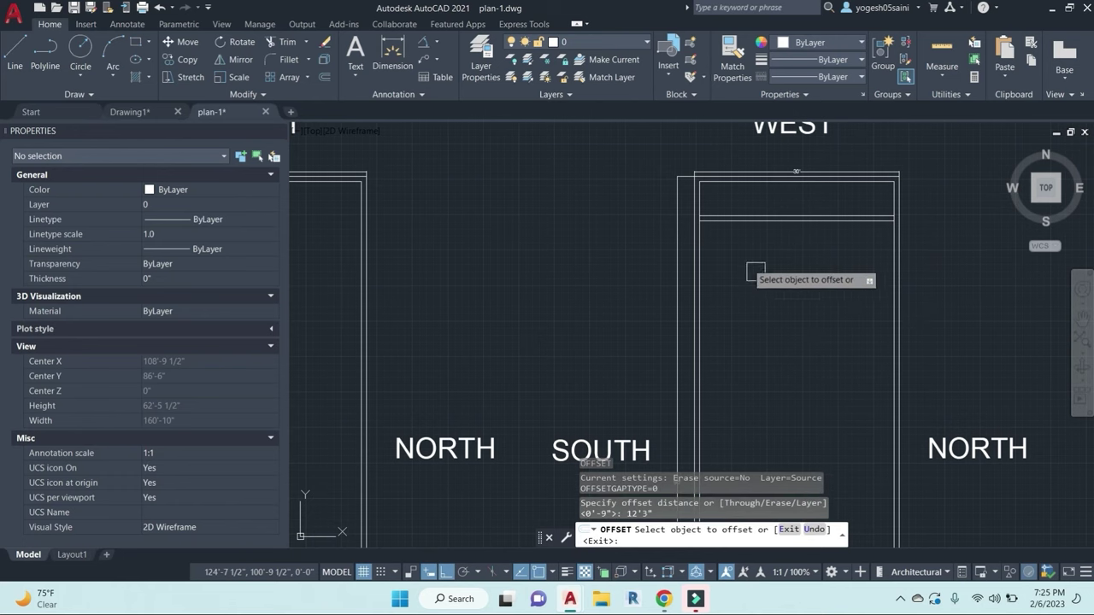
click(700, 293)
click(819, 293)
key(Return)
key(Escape)
key(Escape)
key(Escape)
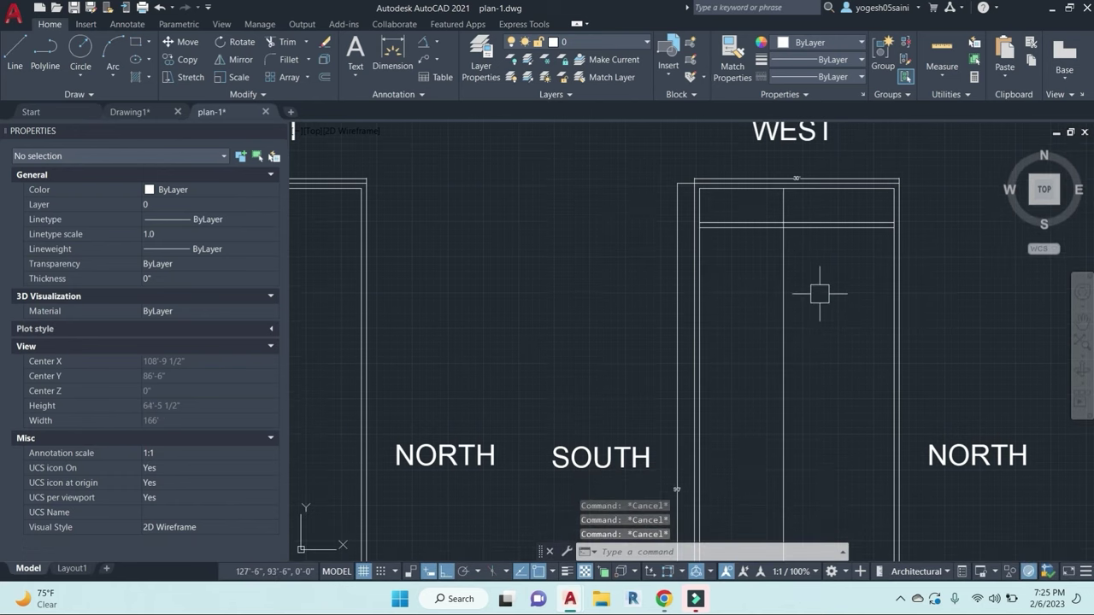
key(Return)
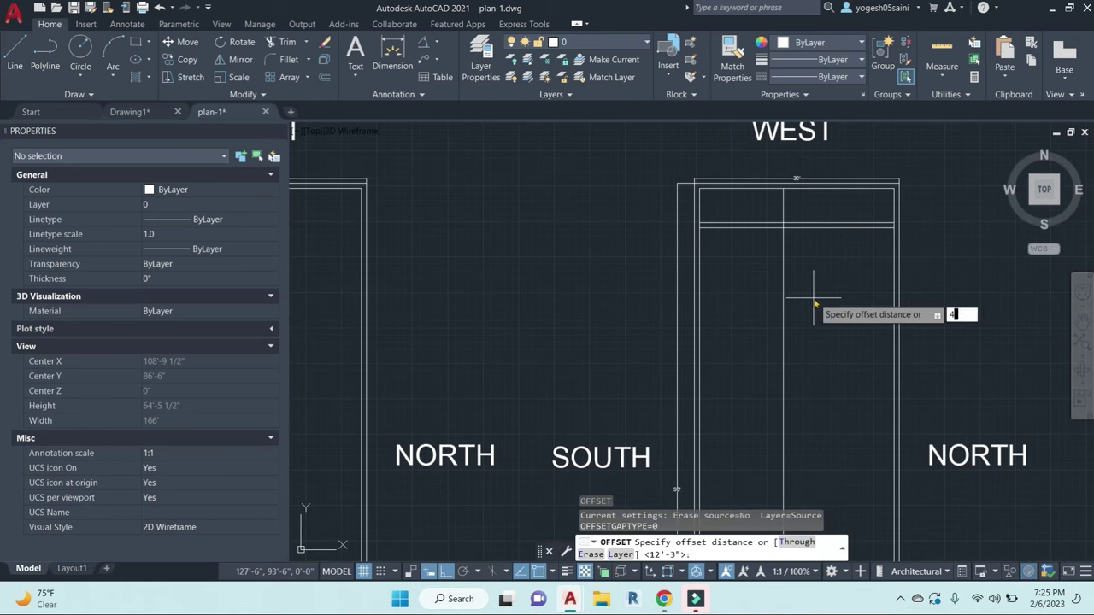
key(Return)
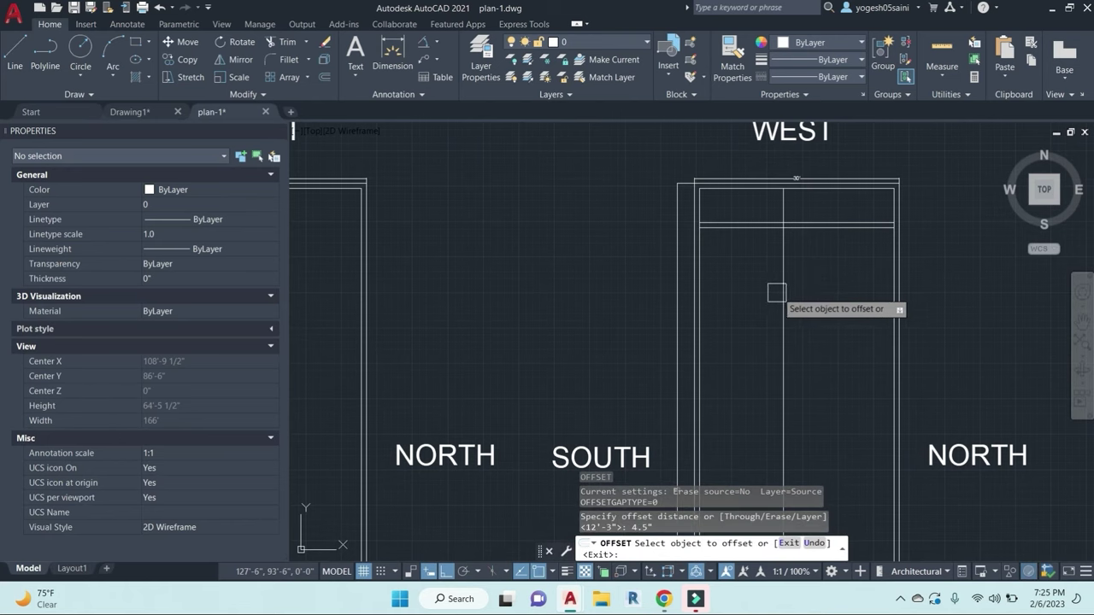
click(779, 273)
click(858, 273)
key(Escape)
key(Escape)
key(Escape)
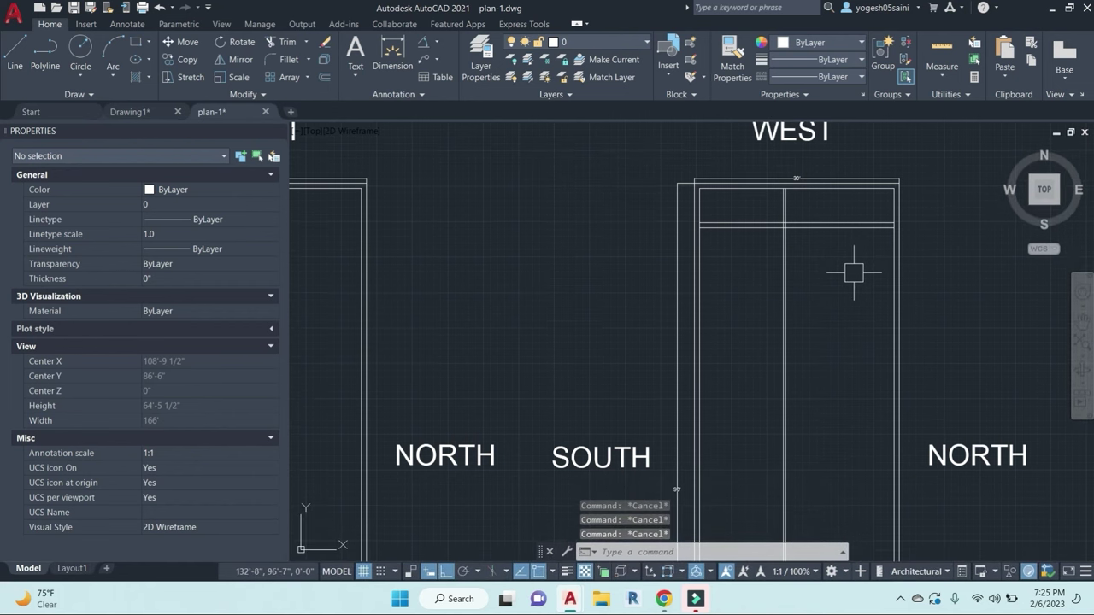
key(Return)
key(Escape)
Step: Add a second partition 5' further north, also thickened with a 4.5" offset
key(Return)
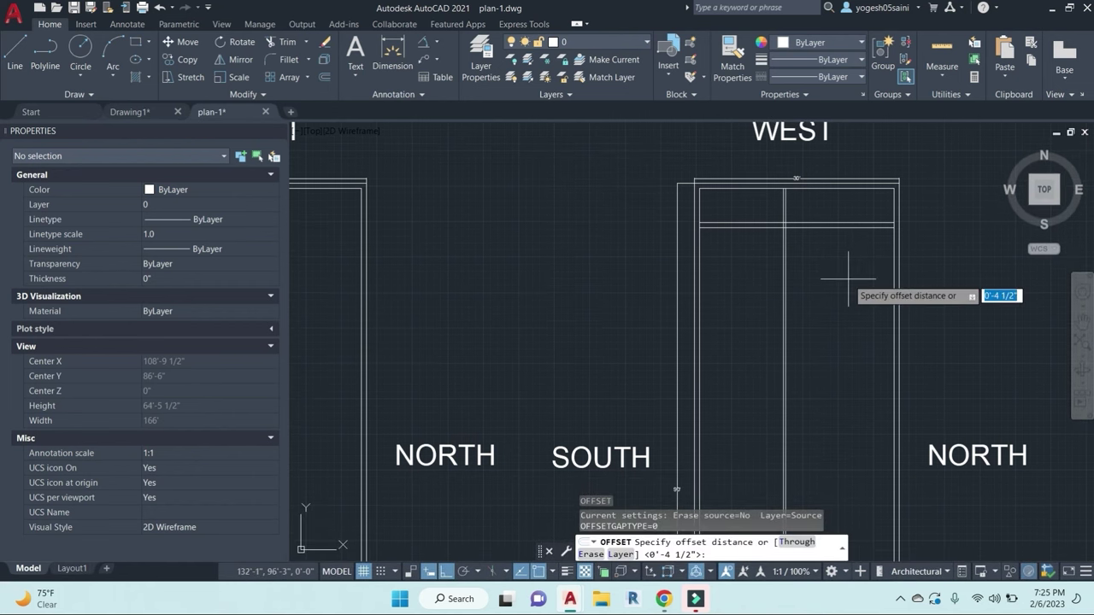
text(5)
key(Return)
click(786, 257)
click(850, 261)
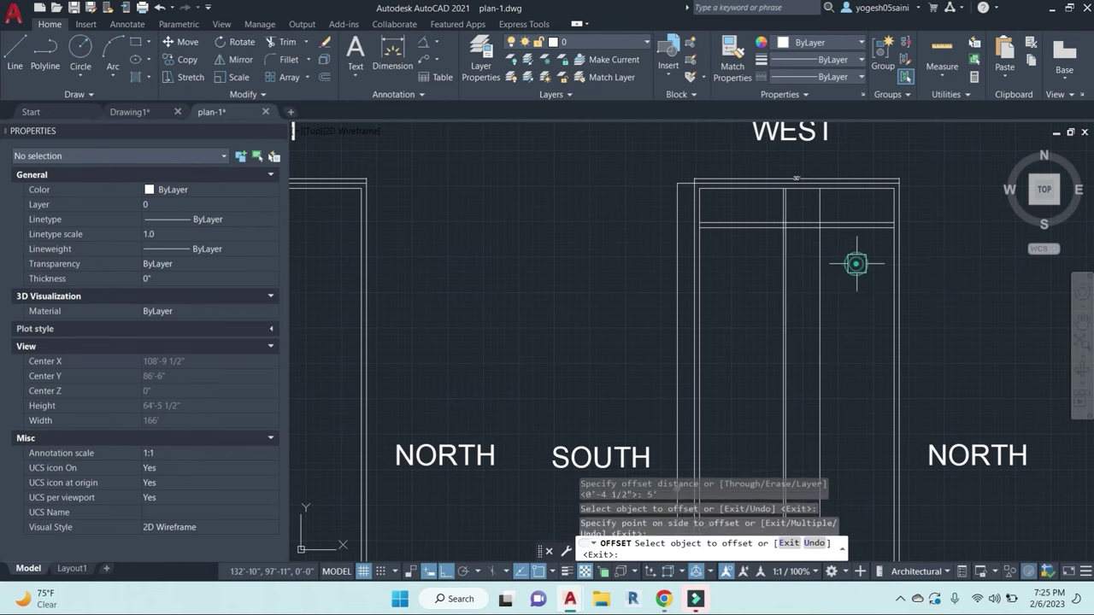
key(Escape)
key(Return)
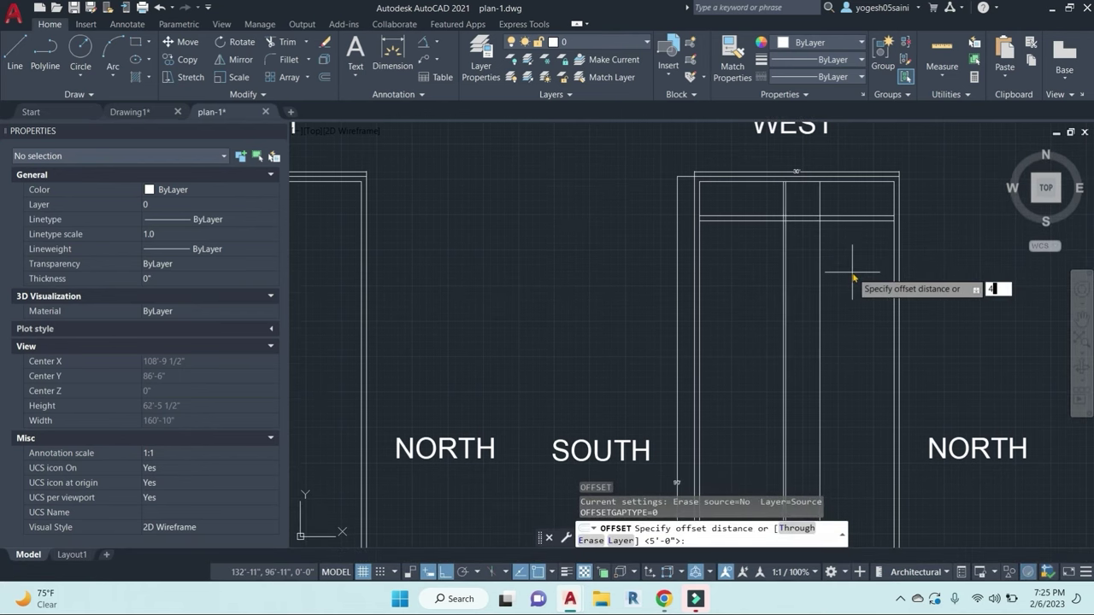
text(45)
key(Return)
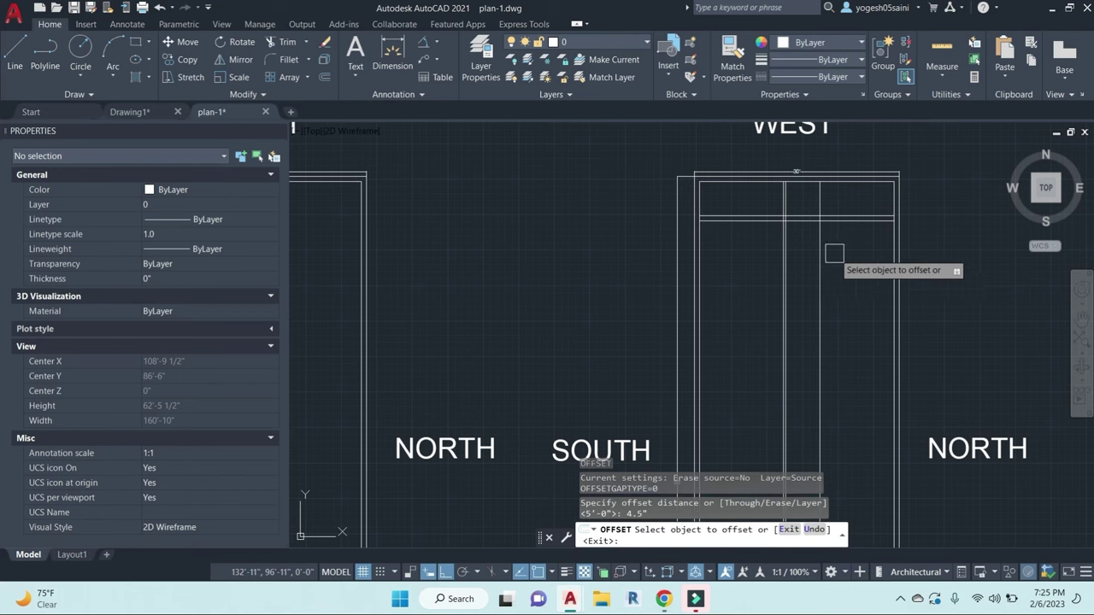
click(808, 251)
click(860, 253)
key(Escape)
key(Escape)
scroll(810, 273, up, 4)
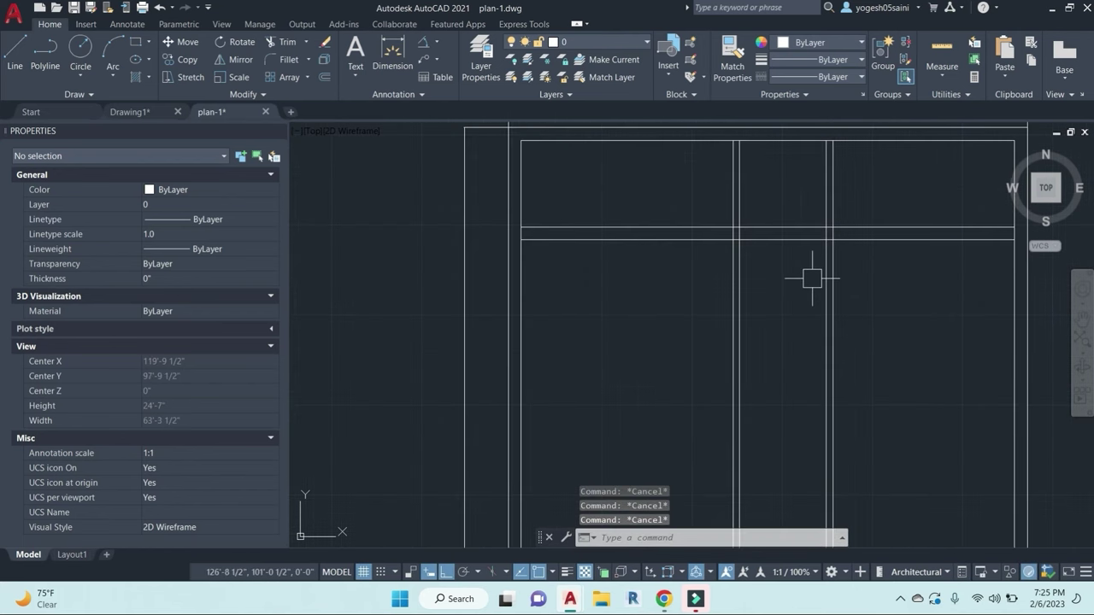
Step: Offset the horizontal band line 2 upward
key(Return)
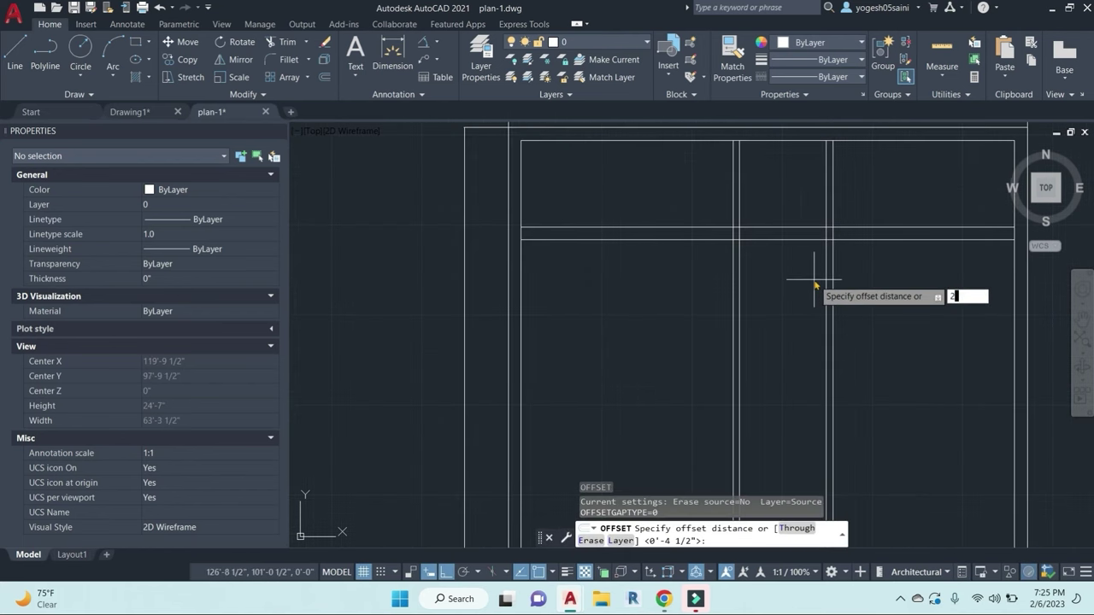
text(2)
key(Return)
click(800, 227)
click(817, 202)
key(Escape)
key(Escape)
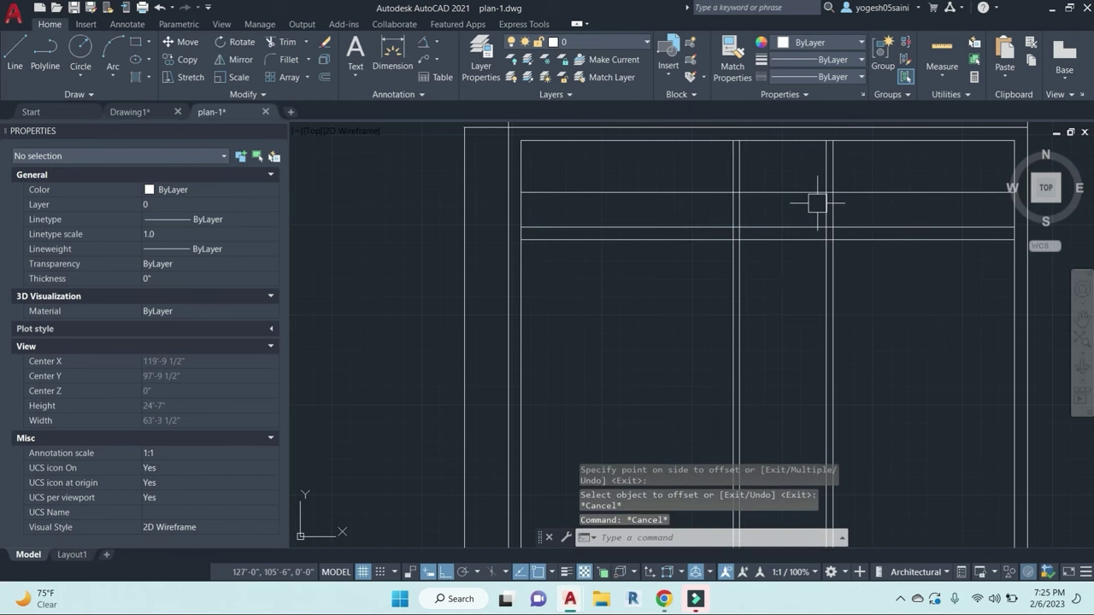
Step: Trim the top overhangs of the vertical and horizontal lines in the central strip
text(tr)
key(Return)
click(873, 168)
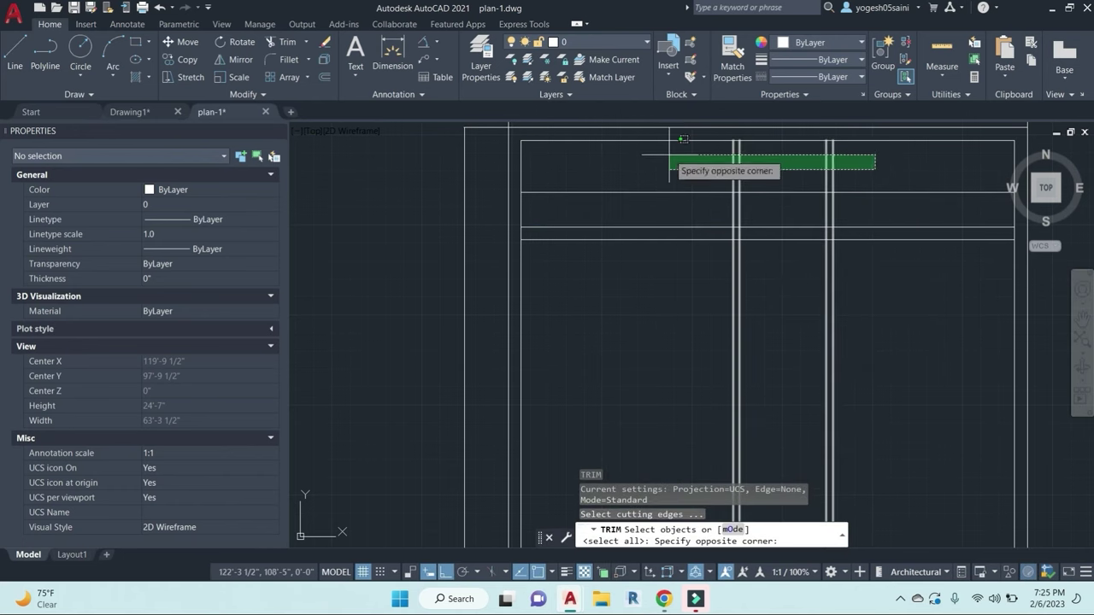
key(Escape)
key(Escape)
key(Return)
key(Return)
click(873, 170)
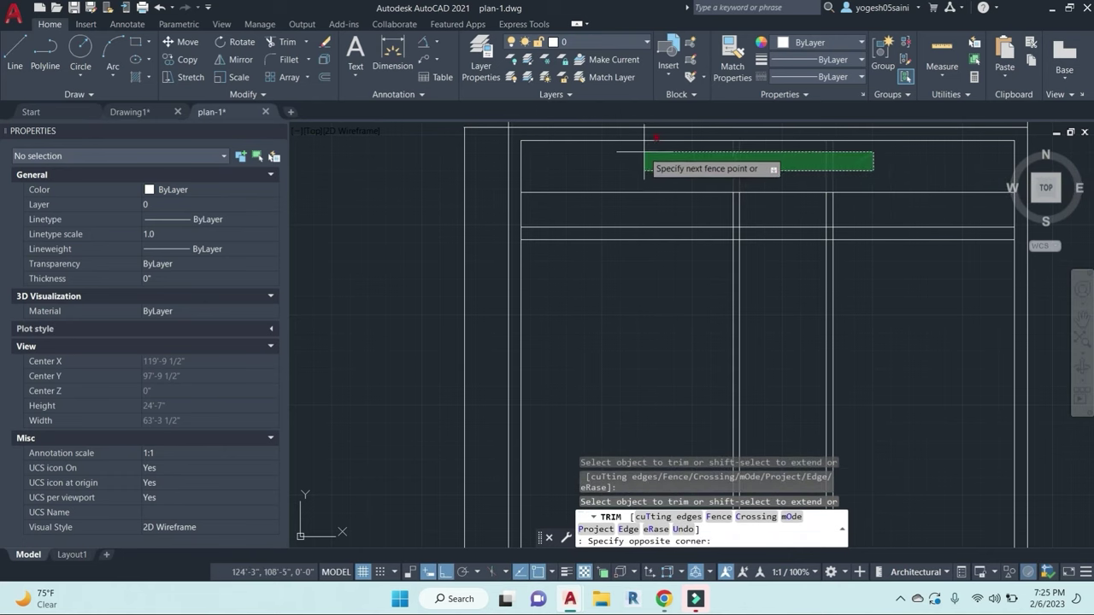
click(644, 152)
click(693, 197)
click(881, 197)
key(Escape)
key(Escape)
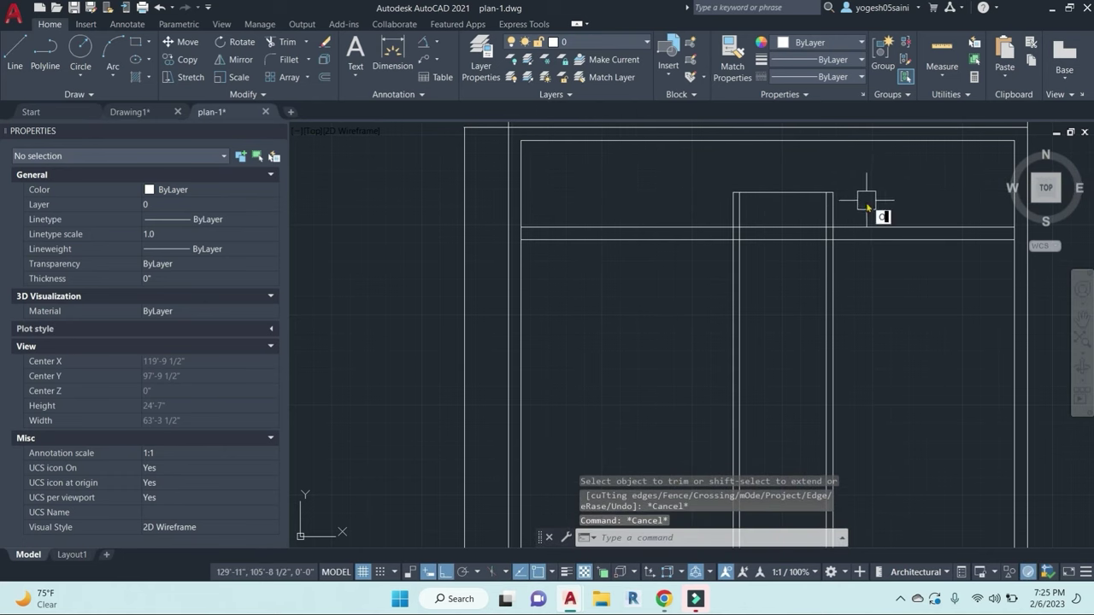
Step: Offset the top line 4 1/2" down and trim the two horizontal lines inside the narrow box
text(o)
key(Return)
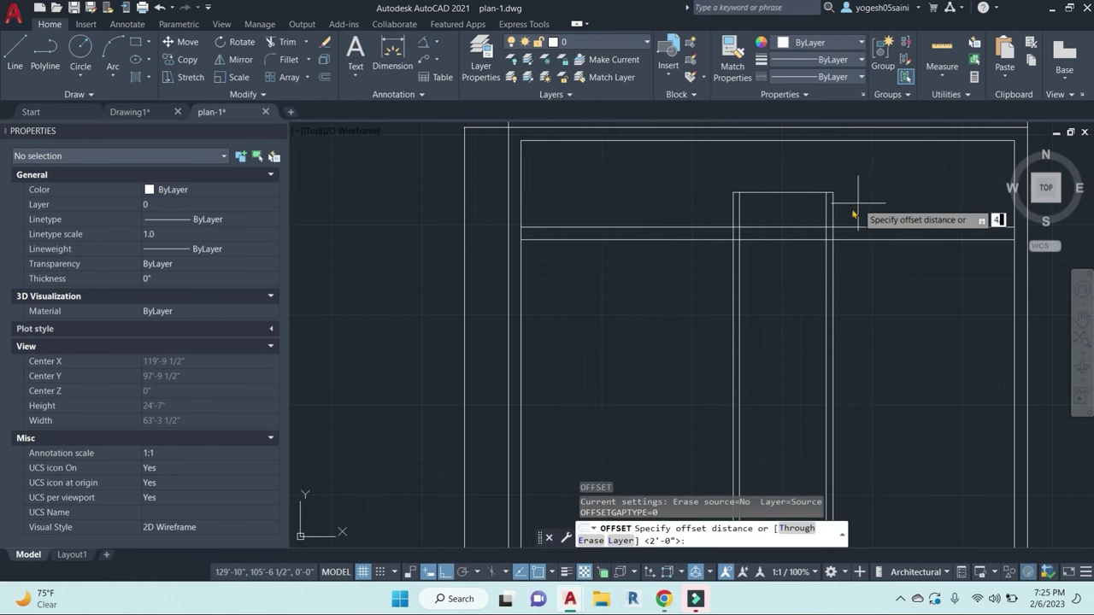
key(Return)
click(784, 194)
click(757, 283)
key(Escape)
key(Escape)
key(Escape)
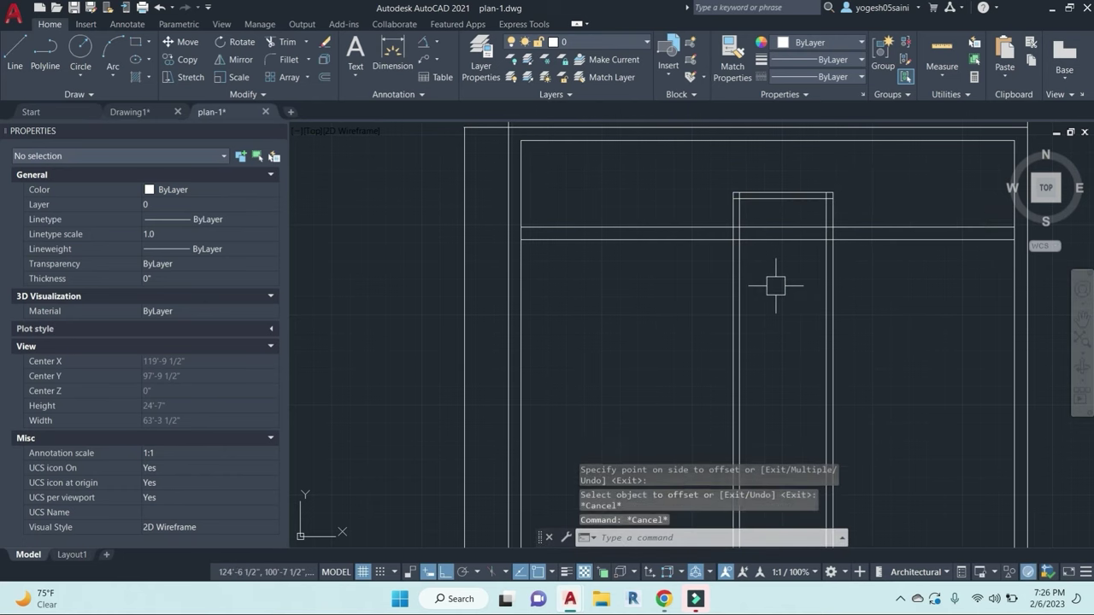
text(trTR)
key(Return)
click(786, 286)
click(777, 215)
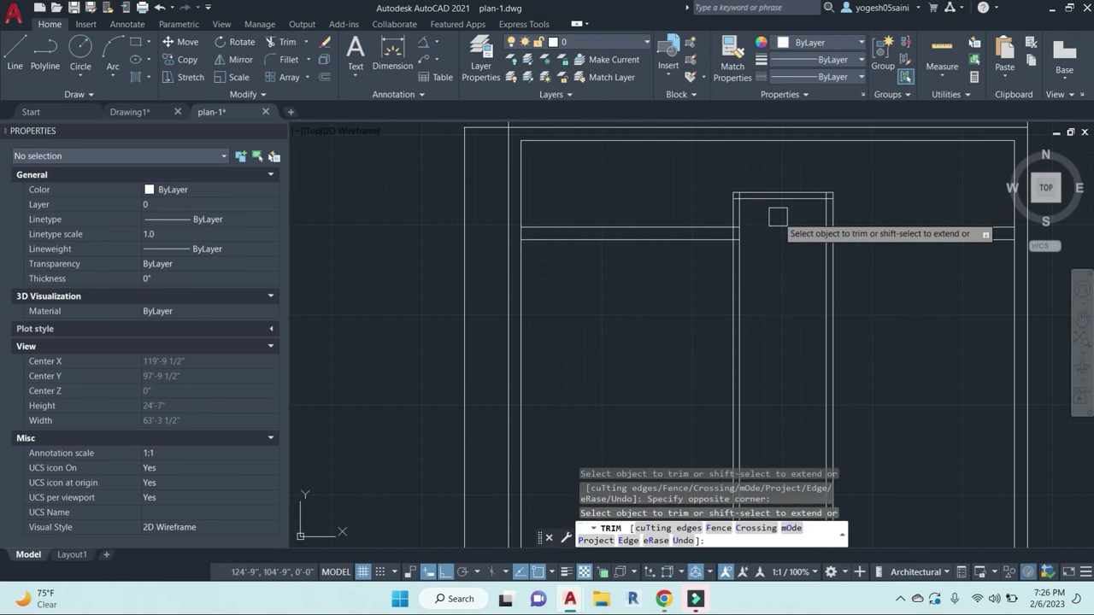
key(Escape)
Step: Erase the extra top line of the narrow box
scroll(781, 216, up, 2)
click(794, 207)
text(E)
key(Return)
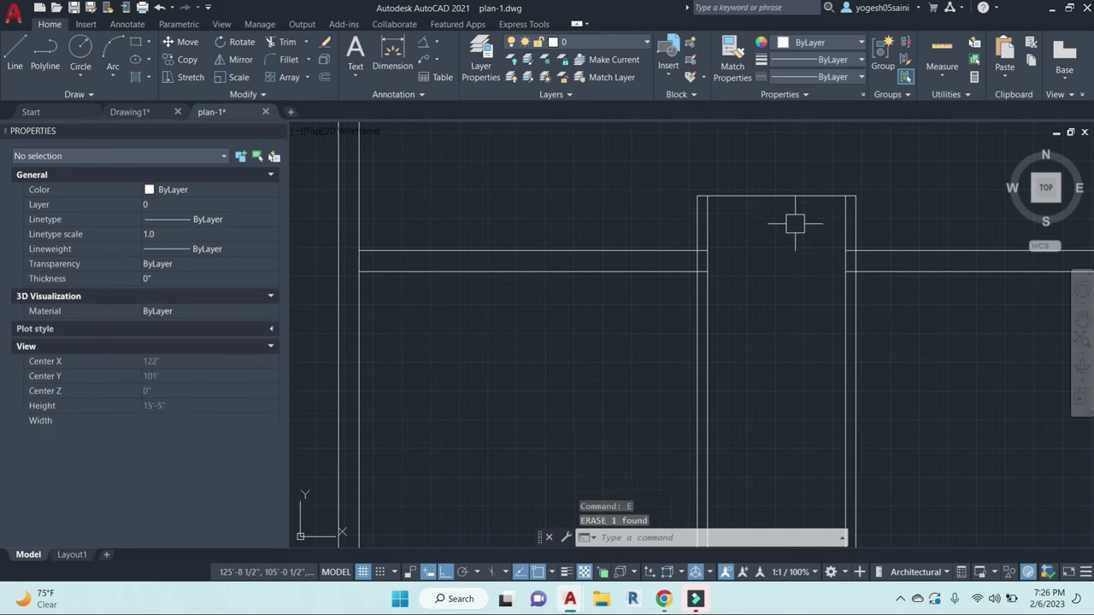
Step: Offset a line 9" in the central strip, then zoom out
text(O)
key(Return)
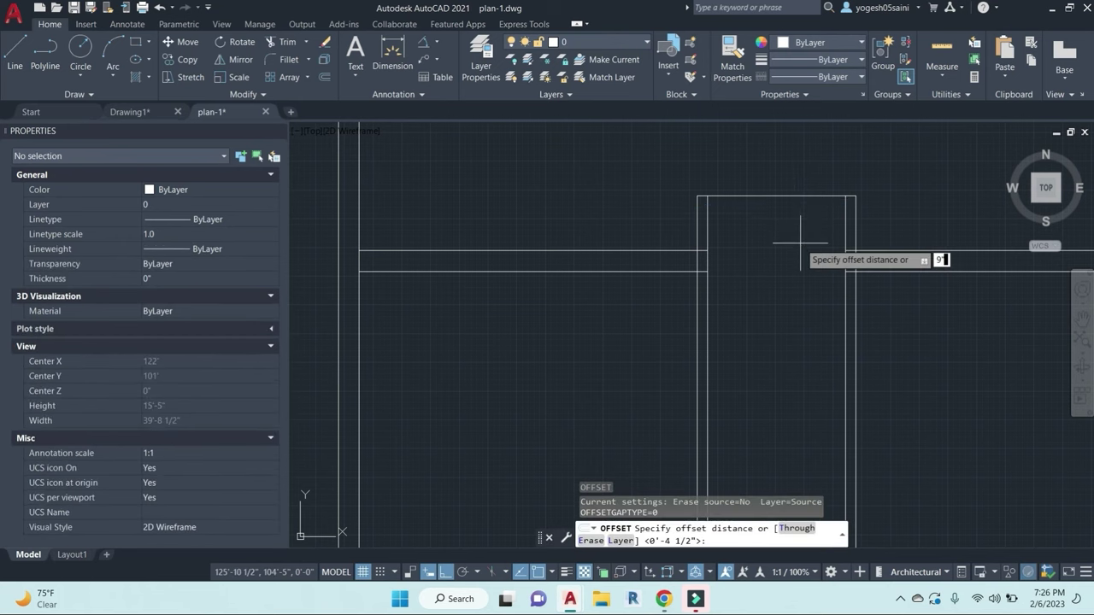
key(Return)
click(777, 200)
click(781, 274)
key(Escape)
scroll(771, 323, down, 3)
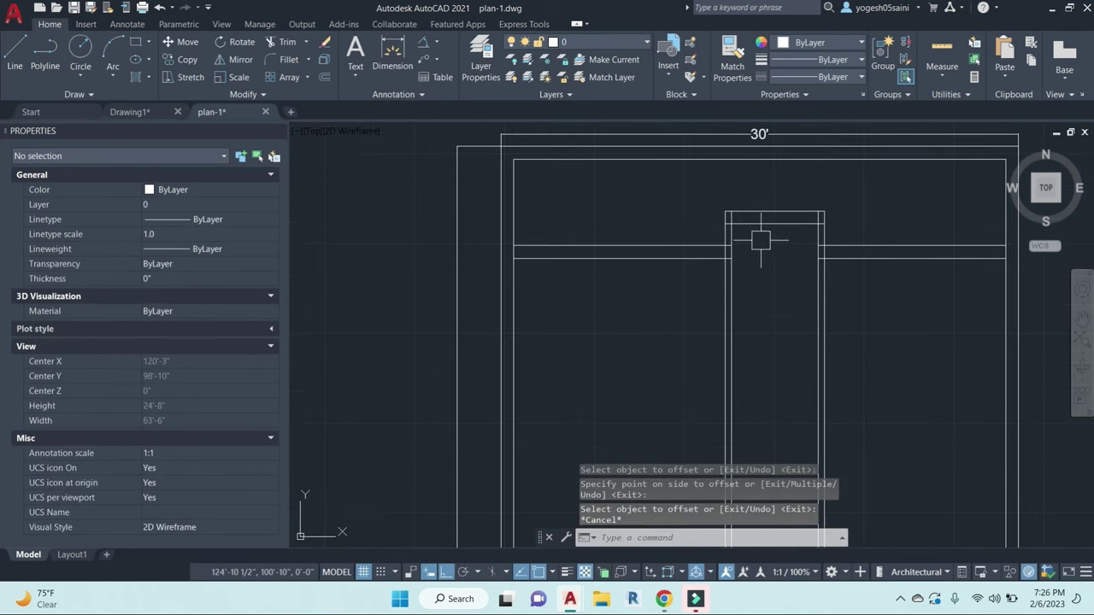
key(Escape)
key(Escape)
key(Escape)
scroll(759, 274, down, 3)
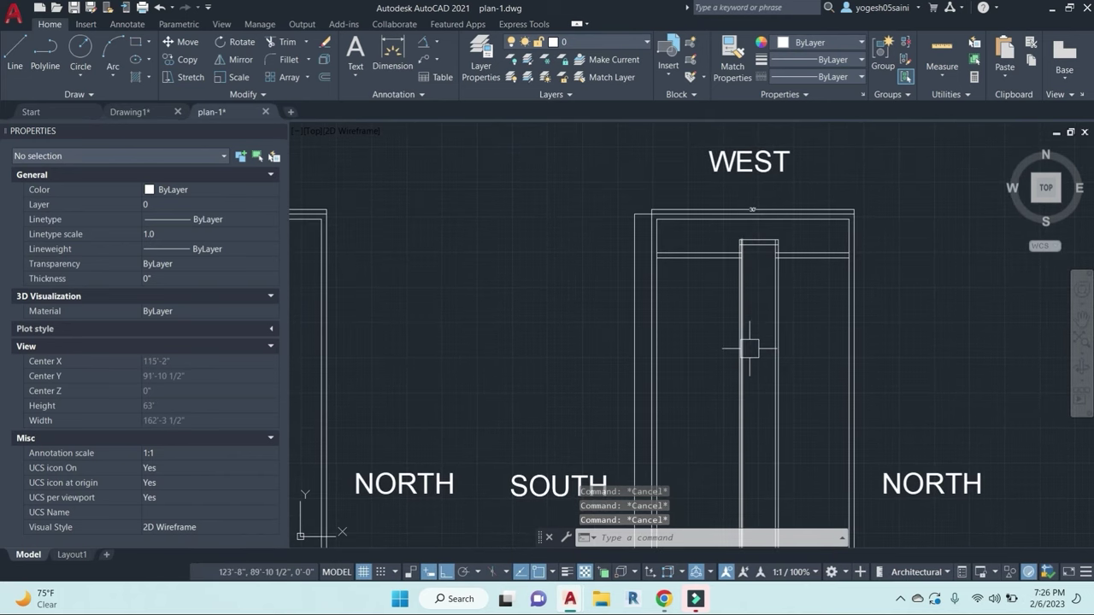
Step: Offset a wall line 15' and extend the new line to the right wall
text(o)
key(Return)
text(15)
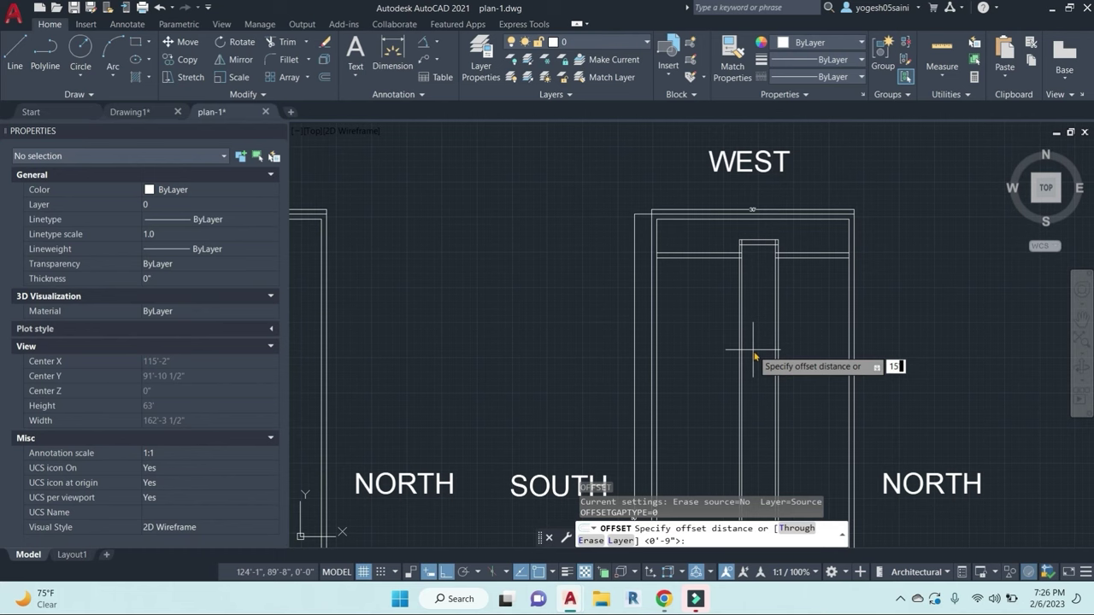
text(')
key(Return)
click(710, 258)
click(718, 376)
middle_drag(717, 377, 718, 320)
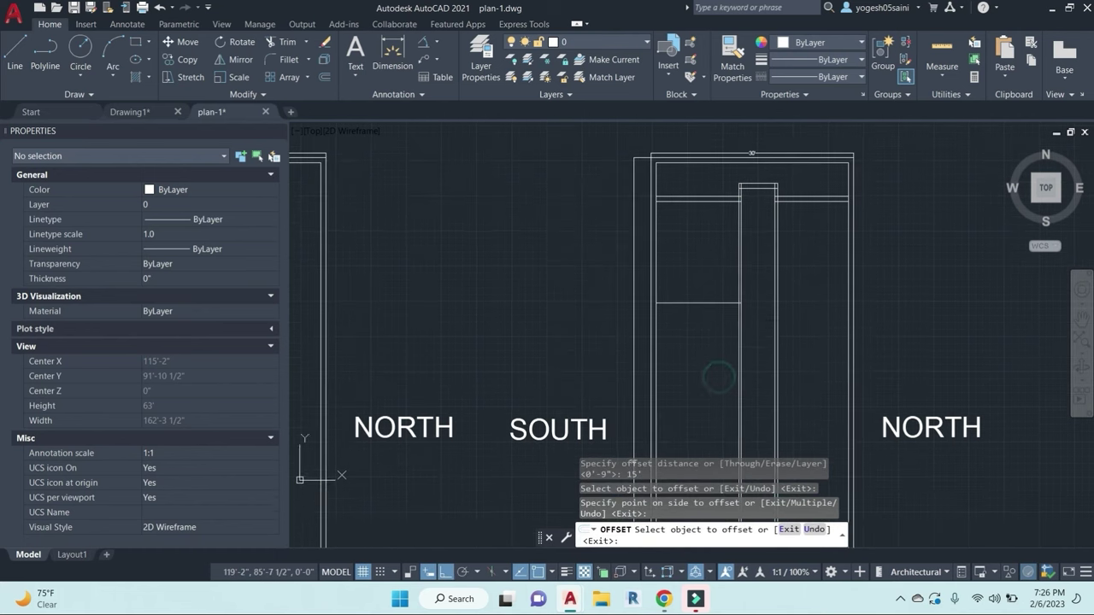
key(Escape)
text(ex)
key(Return)
click(846, 294)
key(Return)
click(698, 351)
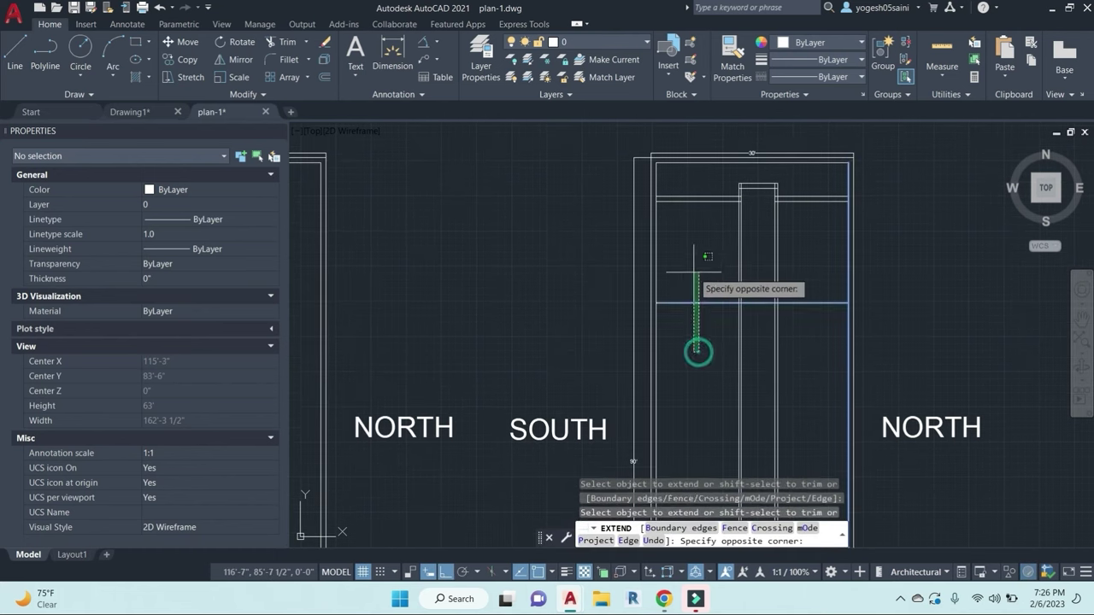
click(694, 273)
key(Escape)
Step: Offset that line 9" down and trim both wall lines open across the corridor
text(o)
key(Return)
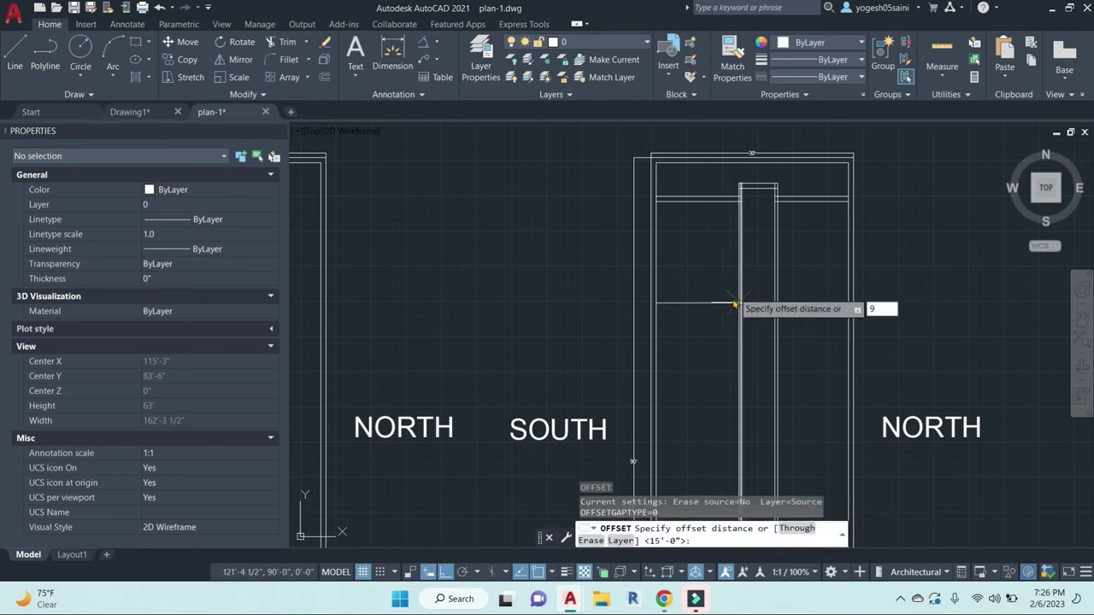
text(9)
key(Return)
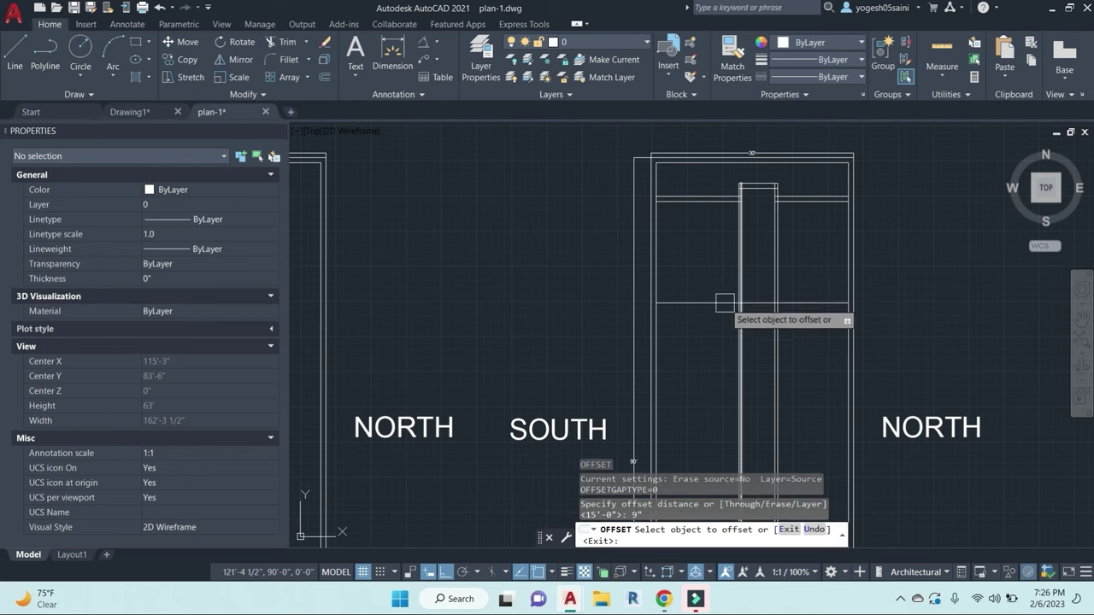
click(715, 301)
click(705, 344)
key(Escape)
key(Escape)
key(Escape)
scroll(772, 310, up, 5)
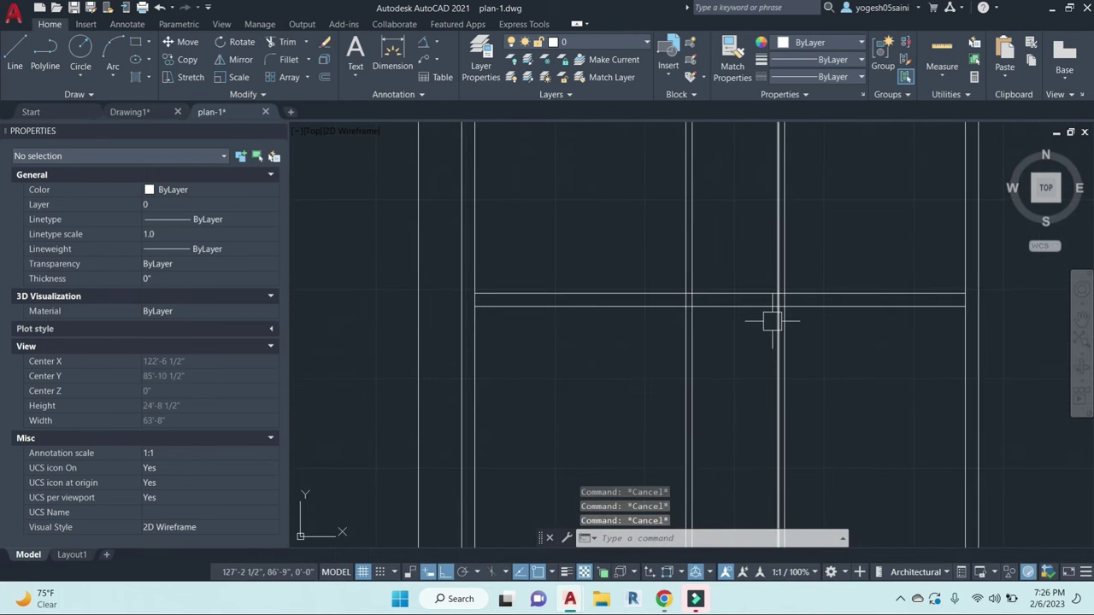
text(tr)
key(Return)
key(Return)
click(771, 320)
click(728, 269)
scroll(727, 269, down, 2)
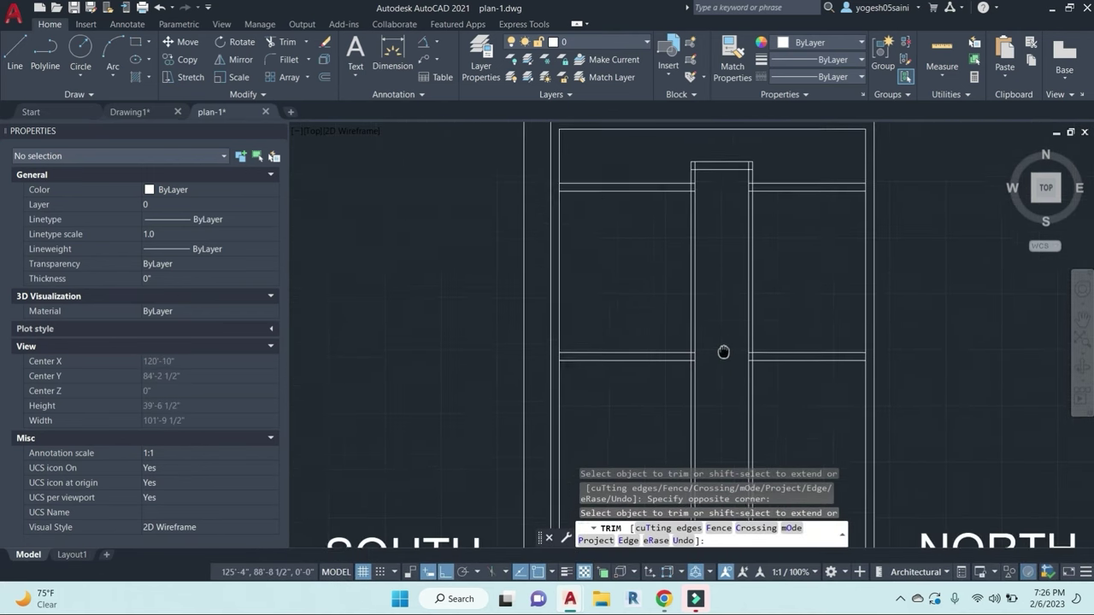
key(Escape)
key(Escape)
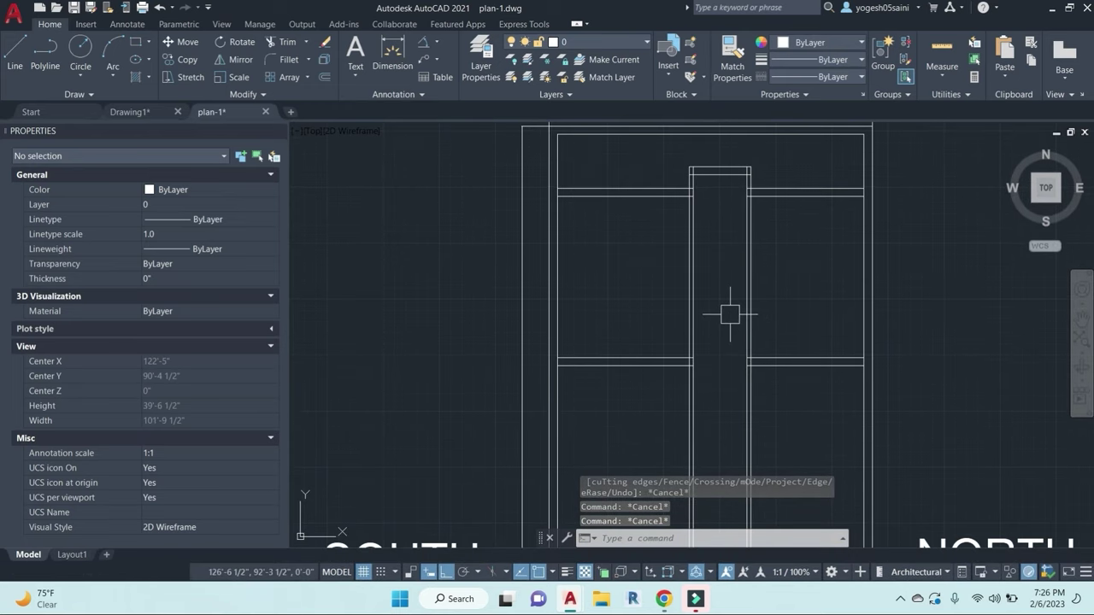
Step: Offset the top line 9' downward as the first corridor cross line
text(o)
key(Return)
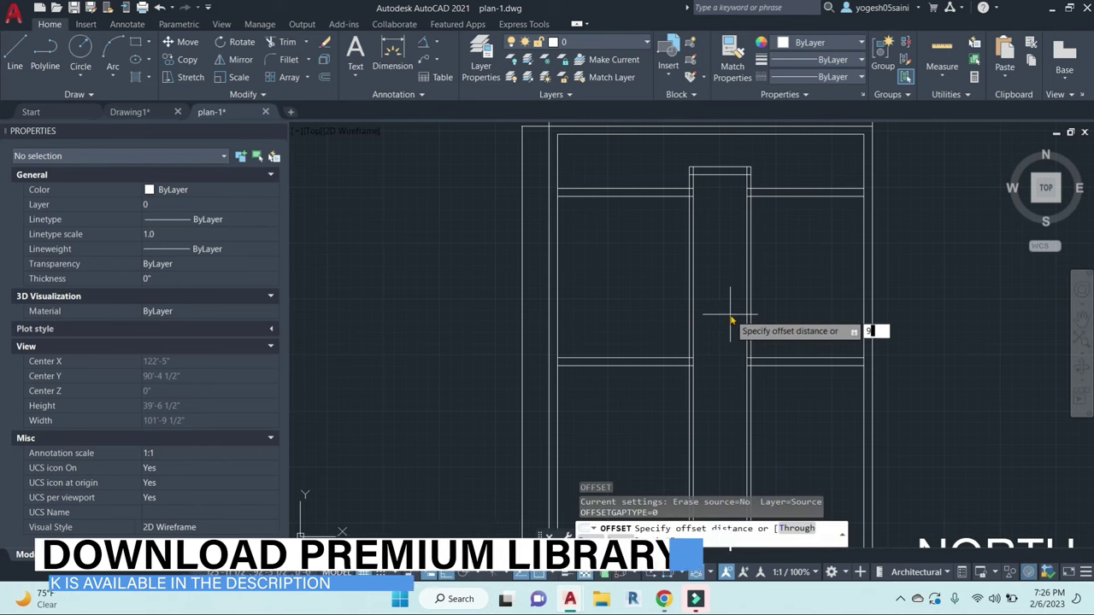
text(9)
key(Return)
click(716, 173)
click(705, 323)
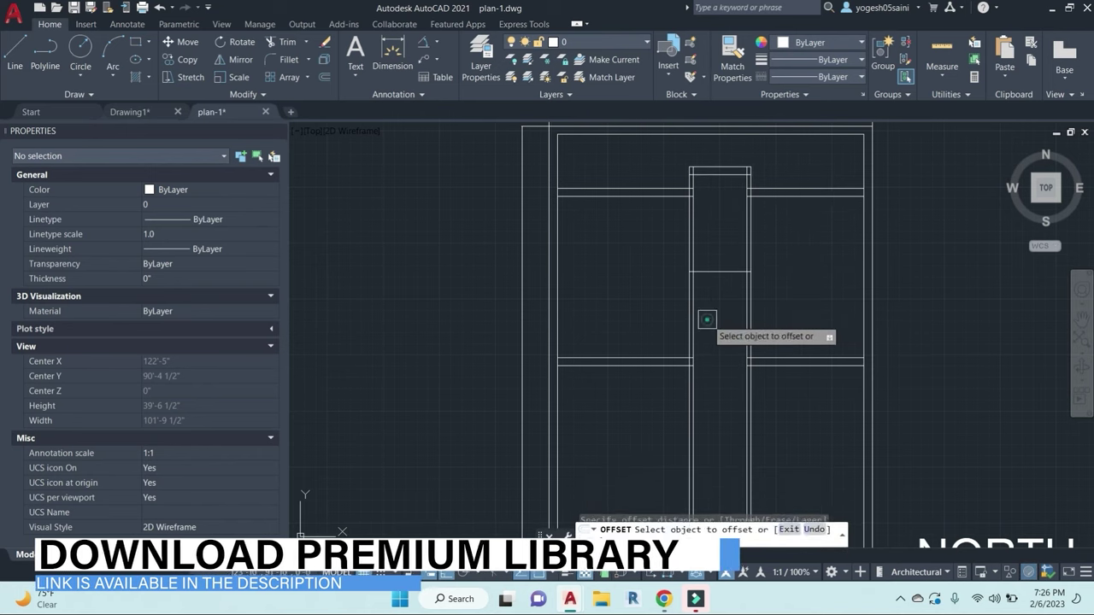
key(Escape)
key(Escape)
key(Escape)
Step: Offset a lower line 3'6" upward inside the corridor
scroll(754, 368, up, 4)
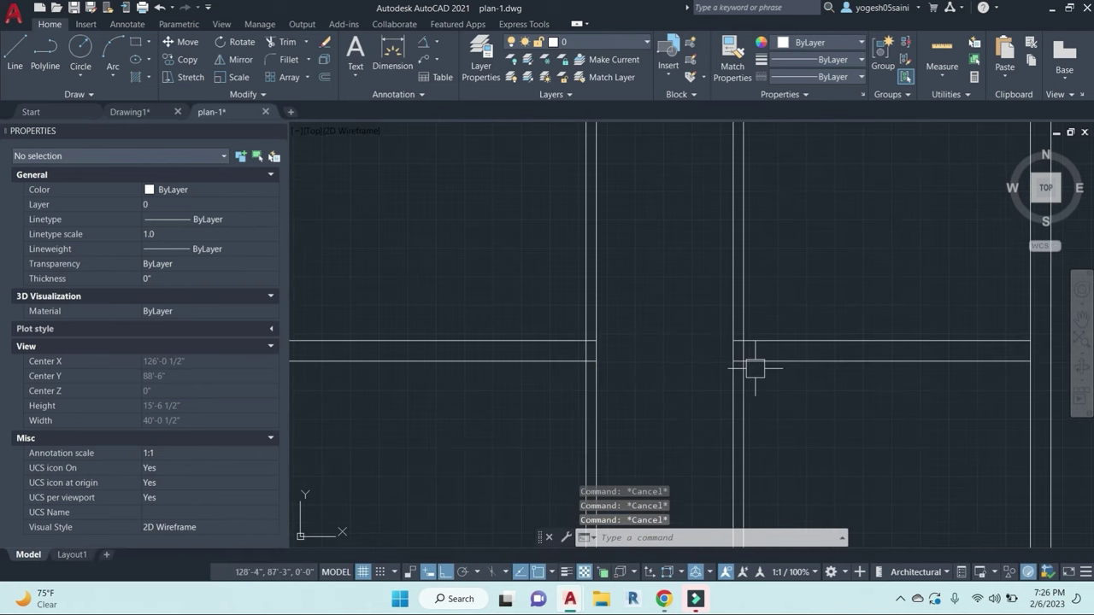
text(o)
key(Return)
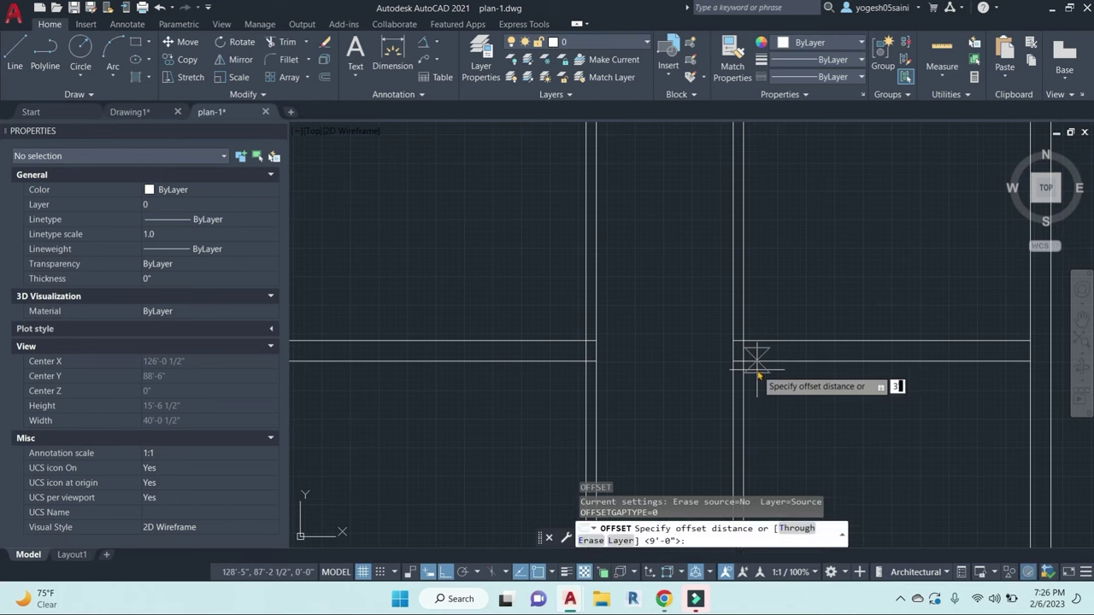
text(3'6)
key(Return)
click(813, 341)
click(823, 250)
key(Escape)
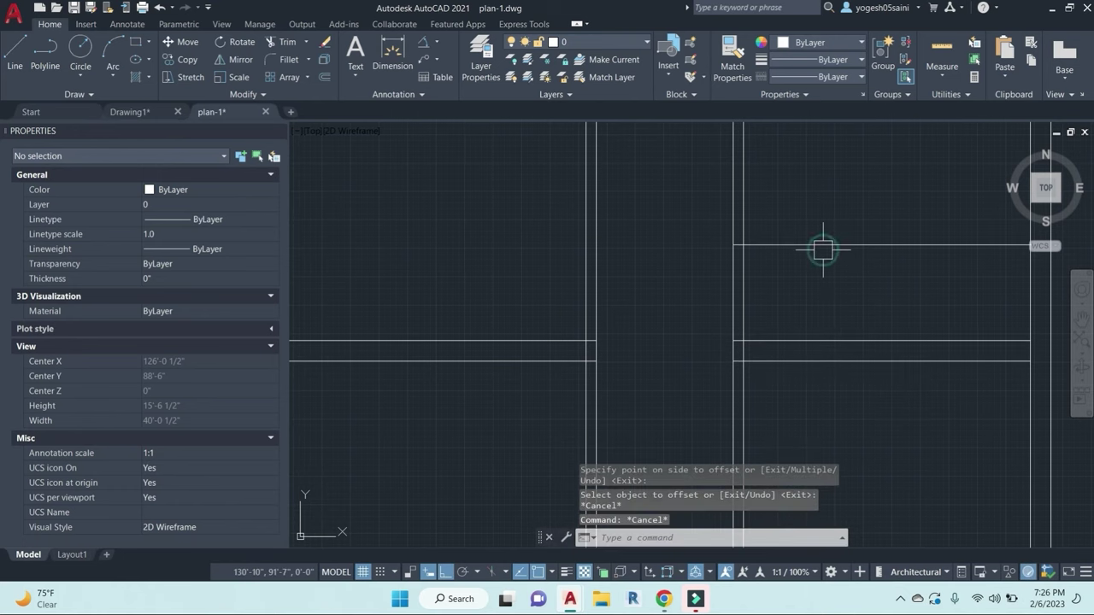
Step: Extend the new 3'6" line left to meet the corridor wall
key(Return)
click(598, 293)
key(Return)
click(835, 264)
click(806, 167)
key(Escape)
key(Escape)
key(Escape)
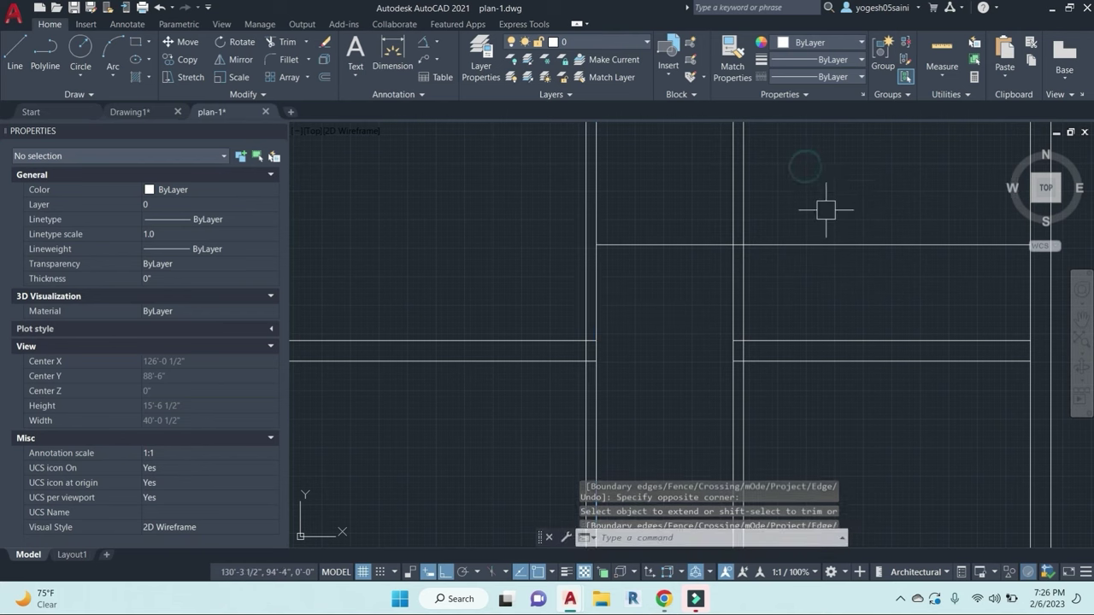
Step: Trim the new line's right portion so it fits between the corridor walls
text(ttr)
key(Return)
key(Escape)
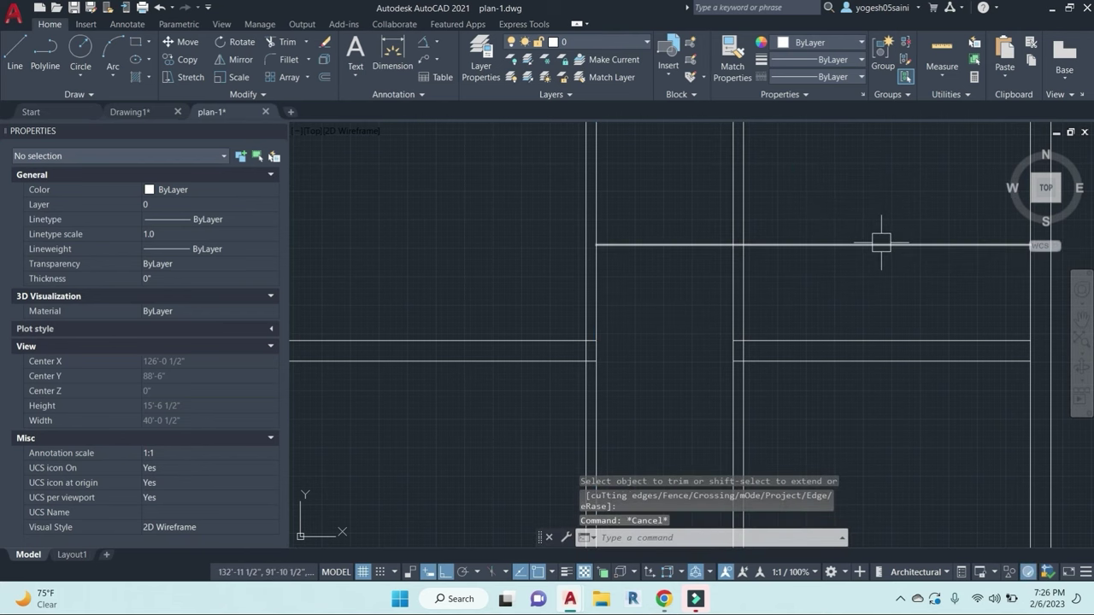
key(Escape)
key(Return)
click(877, 244)
scroll(874, 244, down, 3)
middle_drag(874, 244, 803, 299)
scroll(760, 291, up, 2)
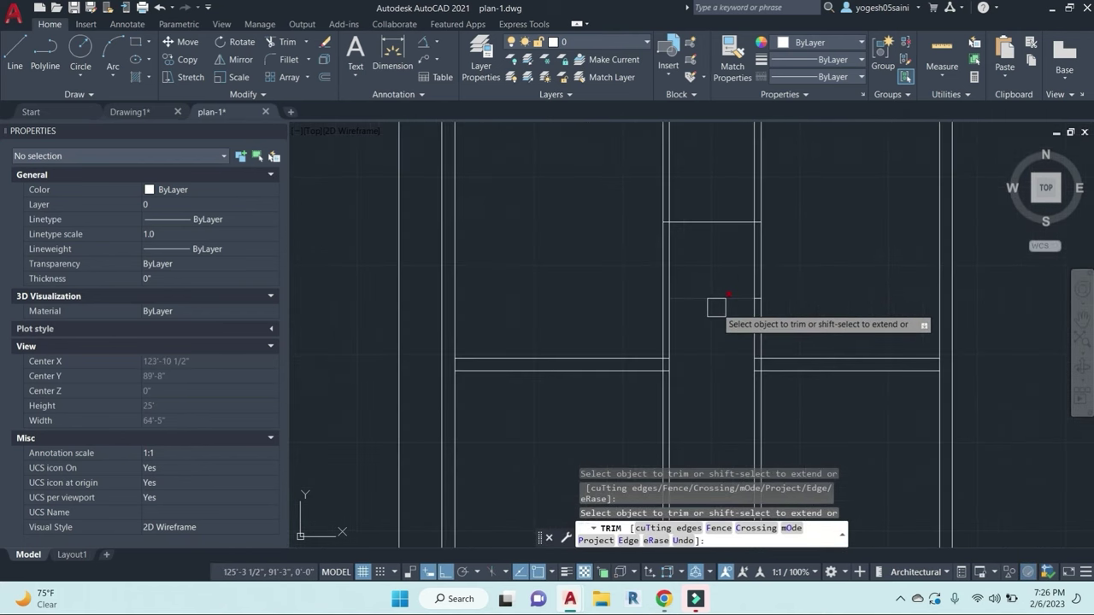
key(Escape)
key(Escape)
key(Escape)
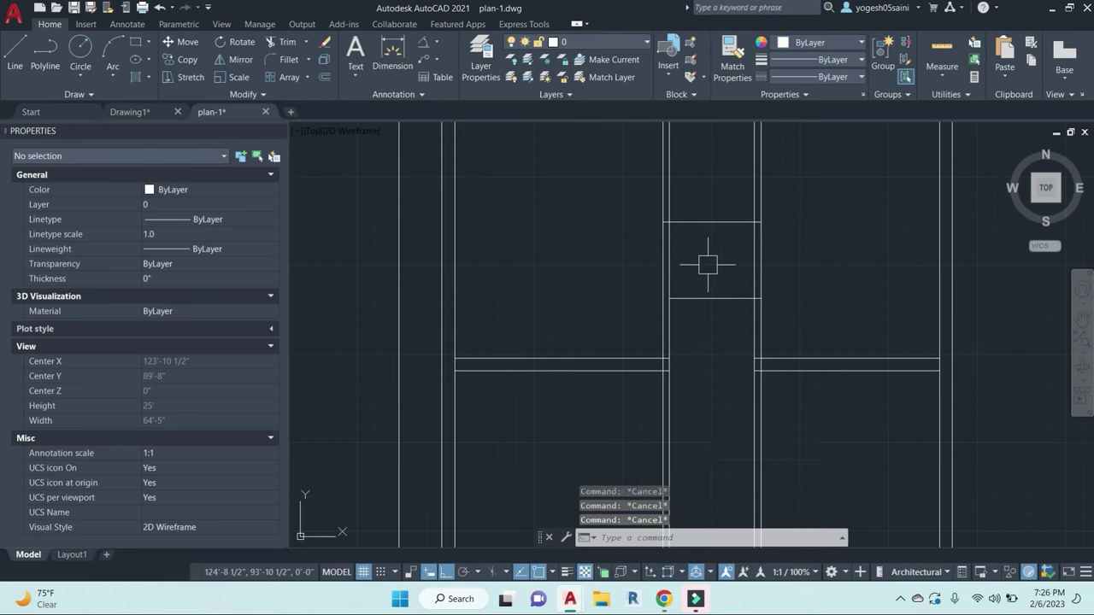
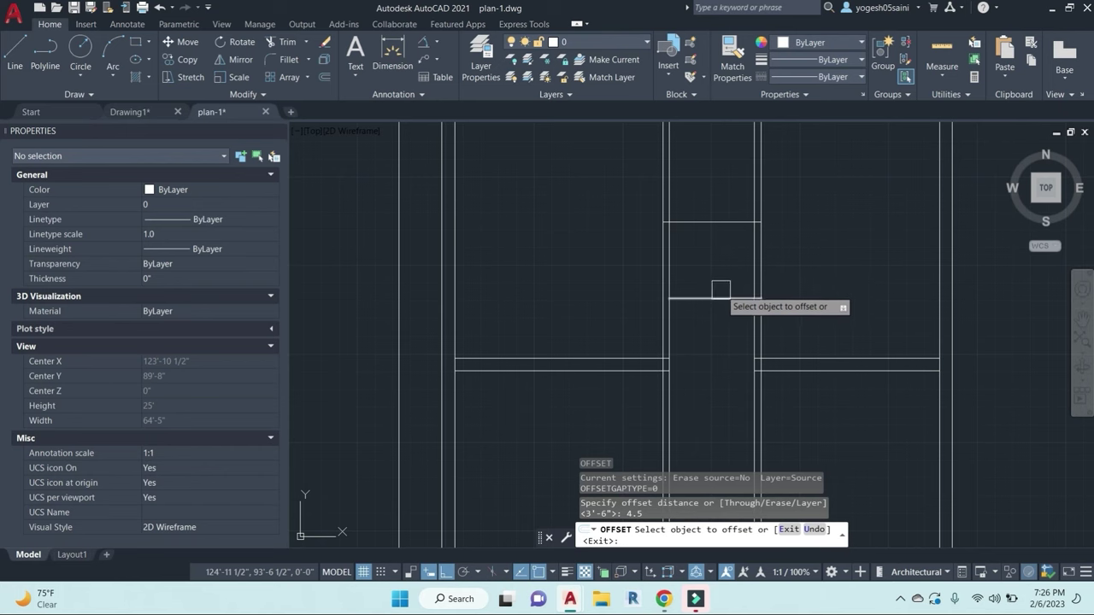
Step: Offset copies of the lower and upper horizontal corridor lines just above each
click(720, 297)
click(732, 249)
click(733, 223)
click(735, 181)
Step: Check the corridor wall spacing with a DIMLINEAR measurement
text(DIM)
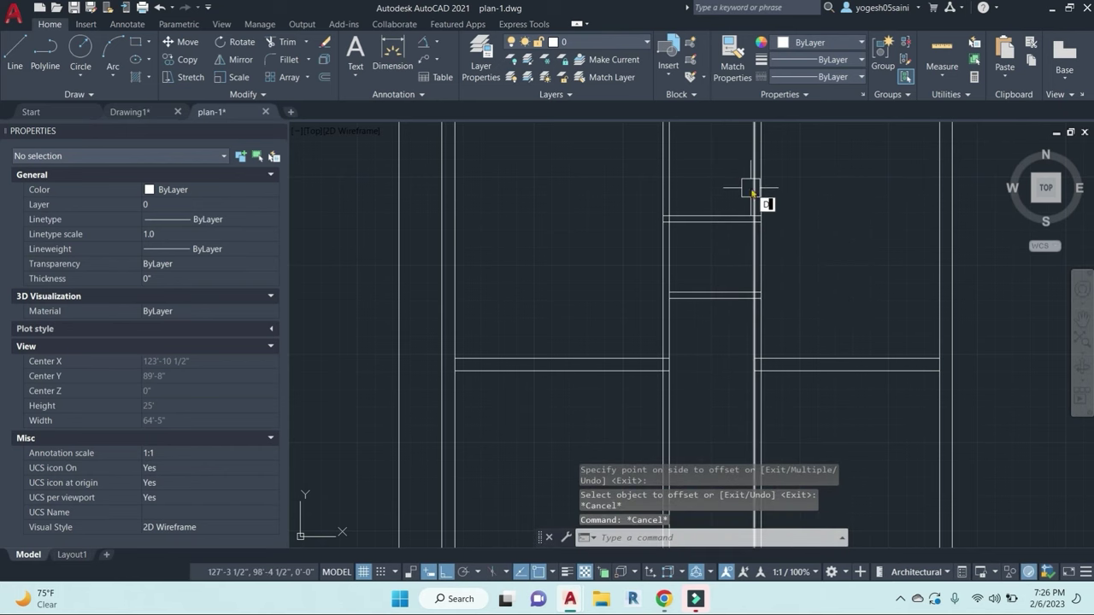
text(LI)
key(Return)
scroll(746, 217, up, 2)
click(720, 231)
click(723, 410)
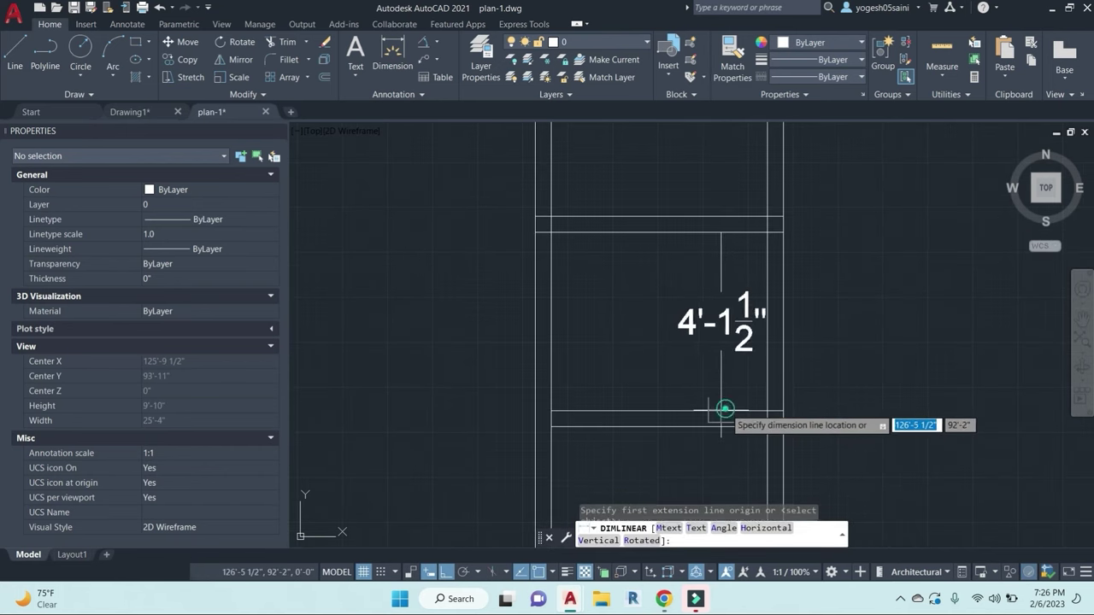
key(Escape)
scroll(658, 342, down, 2)
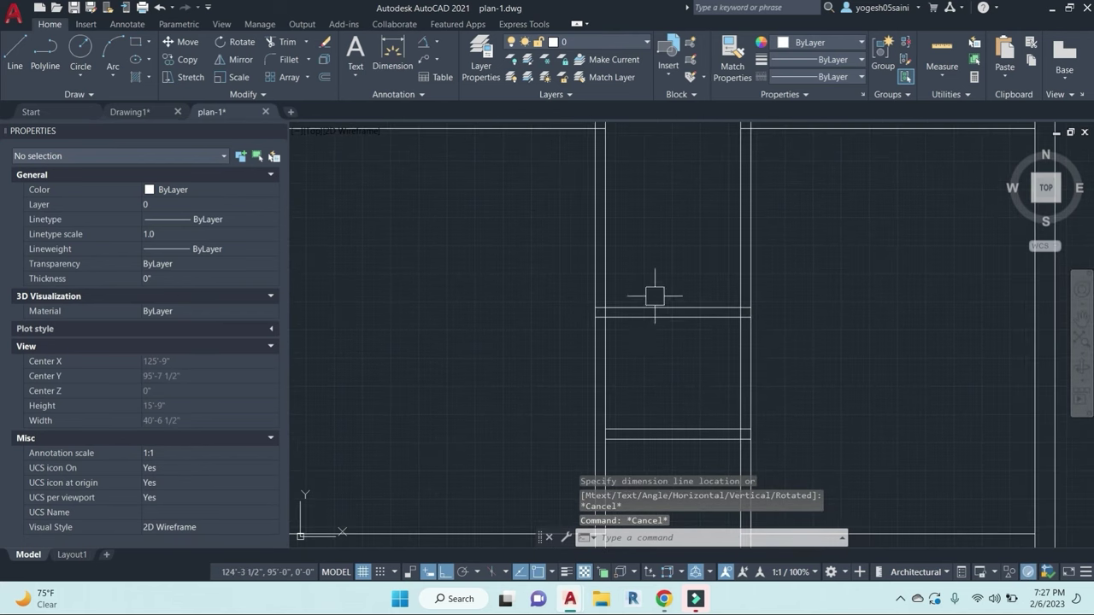
scroll(646, 315, up, 2)
Step: Offset the vertical corridor wall line by 3 to the right
text(o)
key(Return)
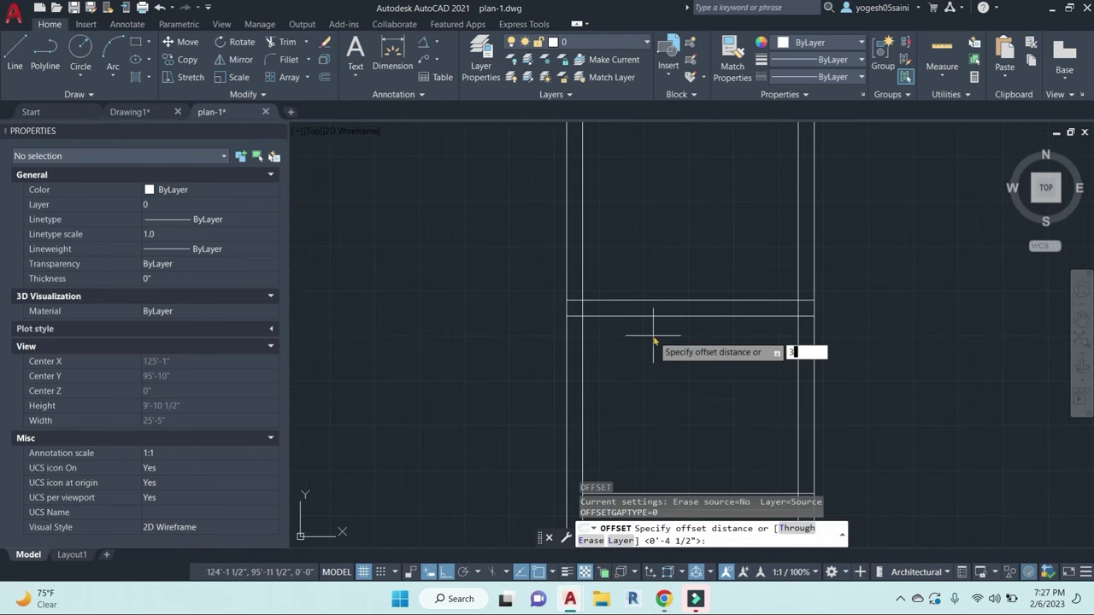
text(3)
key(Return)
click(583, 276)
click(686, 260)
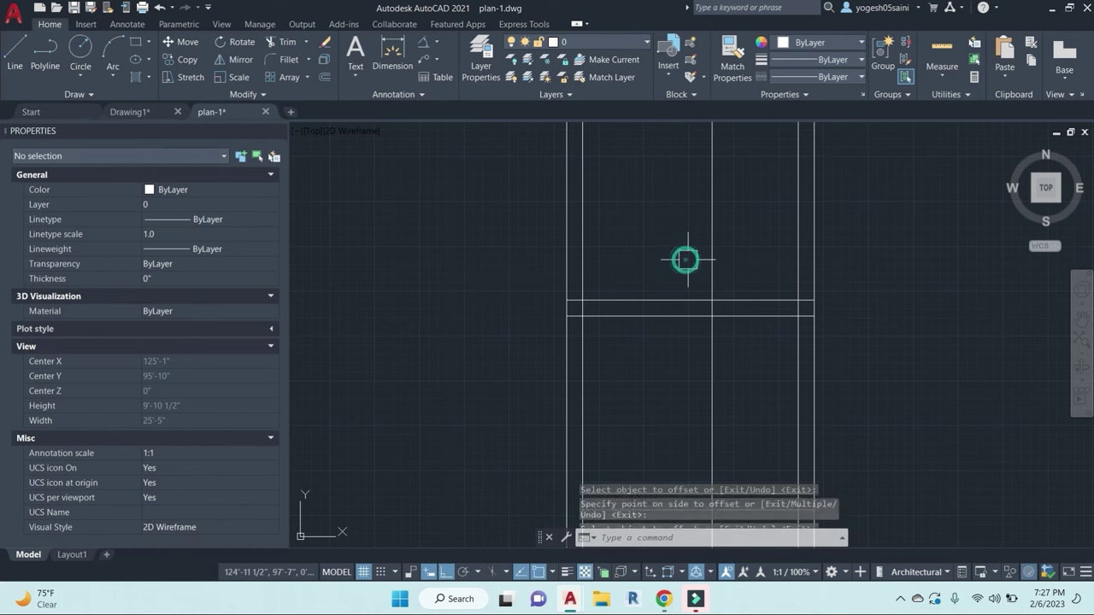
Step: Trim away the wall segments inside the corridor opening
key(Return)
click(676, 351)
click(655, 262)
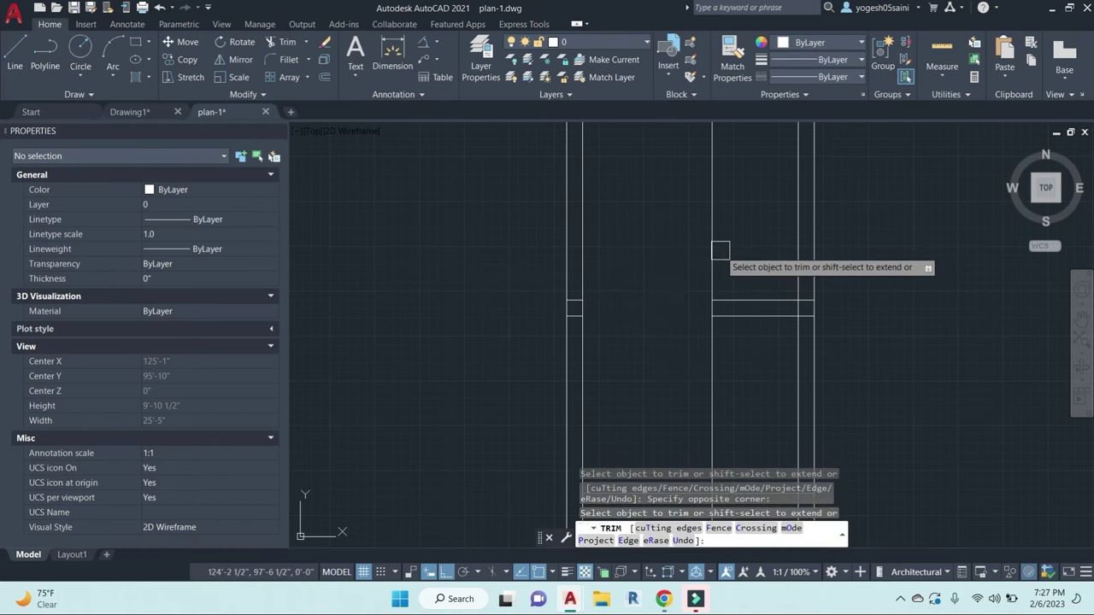
click(720, 251)
click(718, 361)
scroll(717, 361, down, 4)
key(Escape)
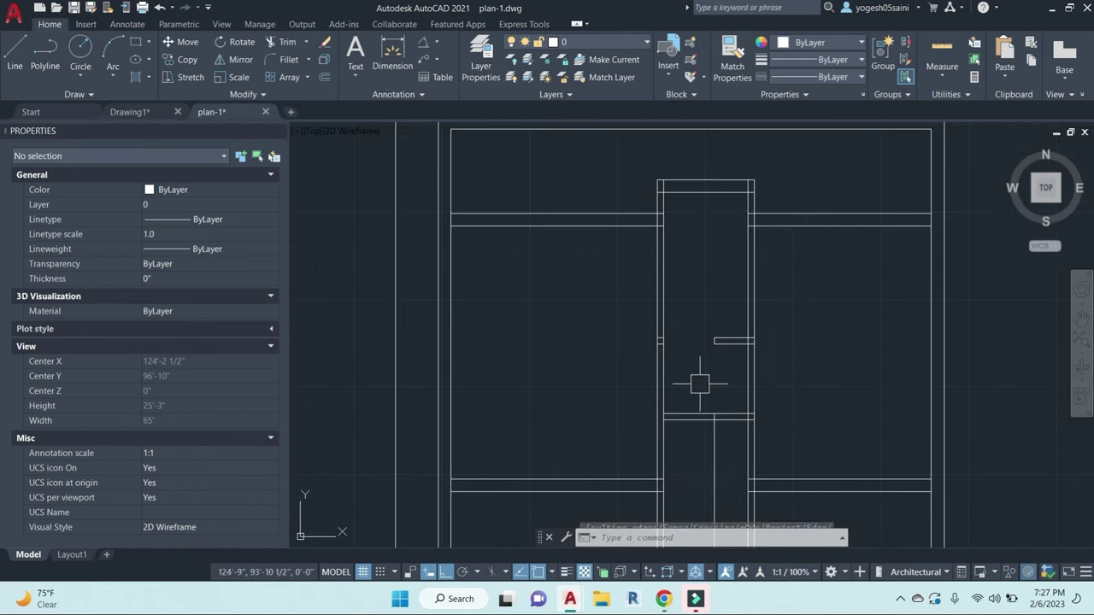
click(689, 443)
key(Escape)
key(Escape)
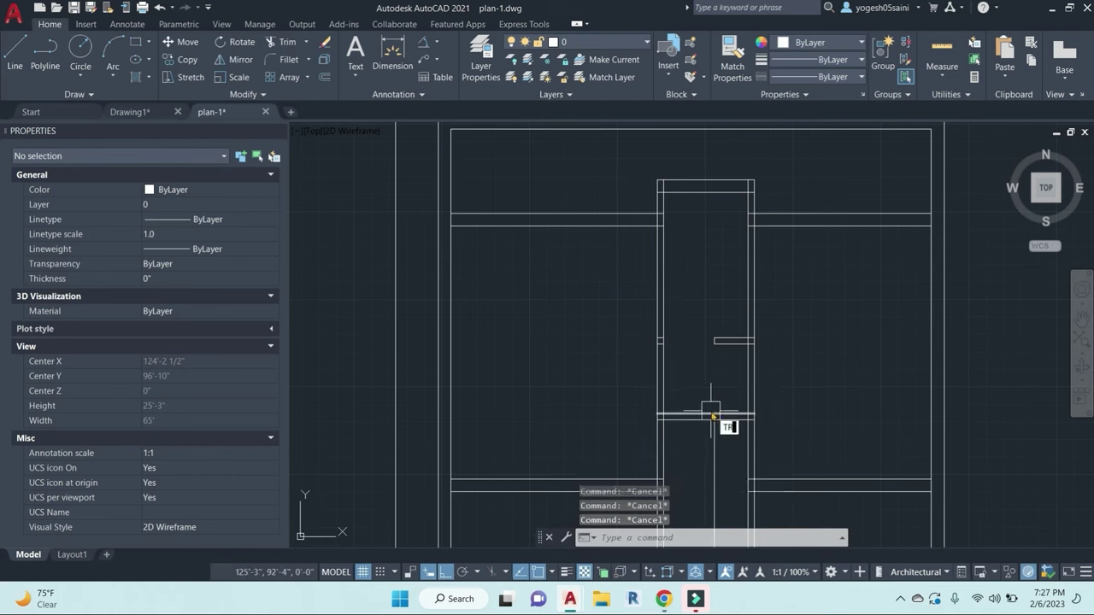
Step: Trim the wall segments left of the opening and near its edge
text(tr)
key(Return)
click(701, 384)
click(586, 383)
click(589, 376)
click(695, 374)
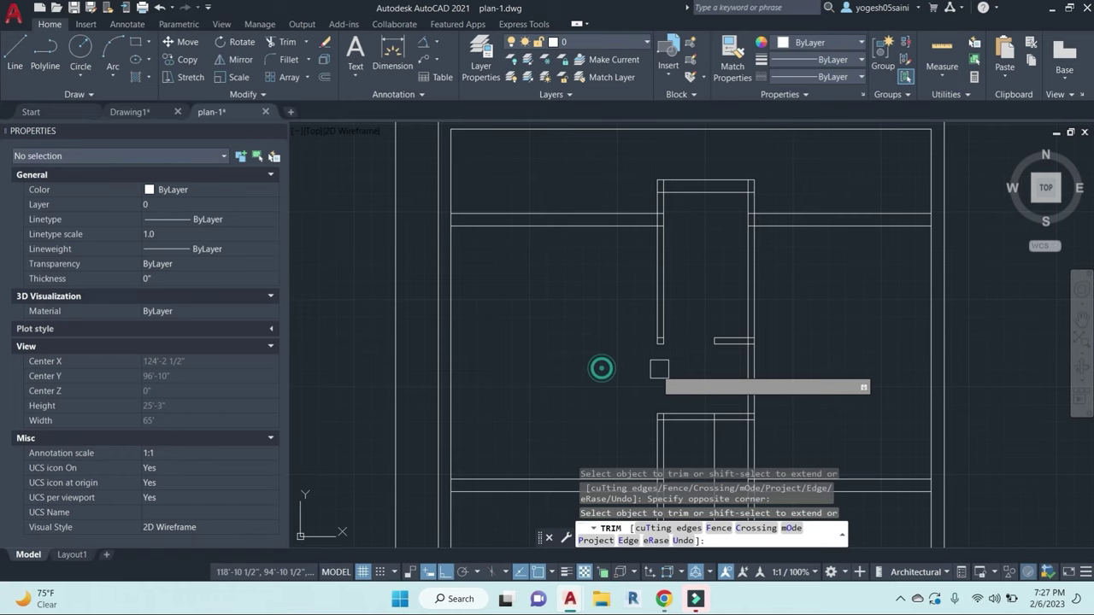
mouse_move(693, 441)
middle_down()
mouse_move(655, 317)
mouse_move(693, 305)
middle_up()
key(Escape)
Step: Erase the leftover short vertical line
click(676, 340)
text(e)
key(Return)
scroll(679, 344, down, 2)
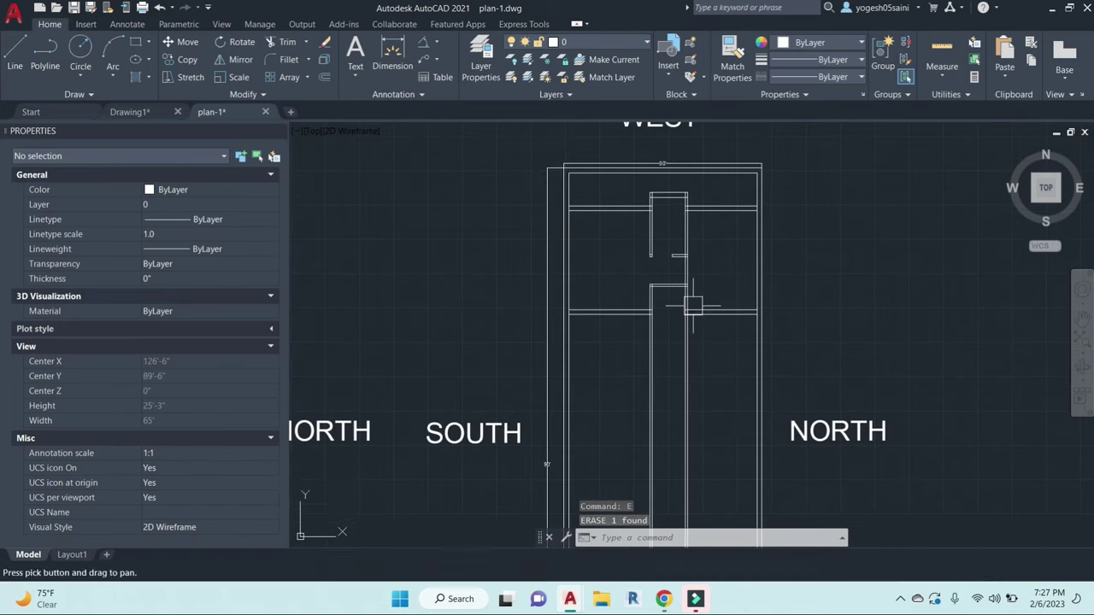
key(Escape)
scroll(692, 305, up, 2)
Step: Trim across the wall line beside the opening
text(tr)
key(Return)
key(Return)
click(684, 366)
click(719, 380)
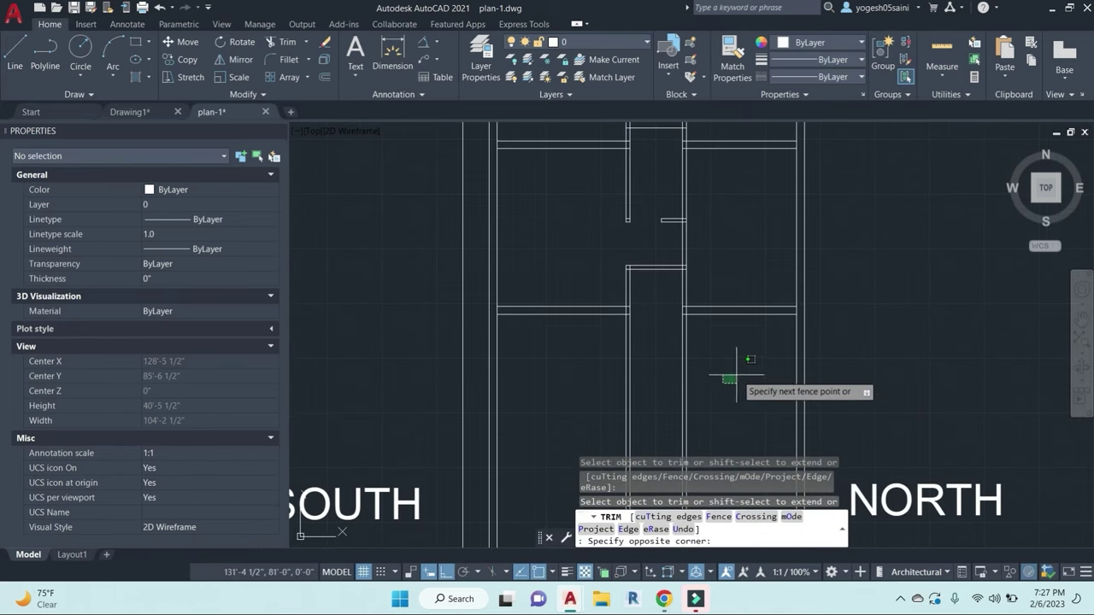
key(Escape)
key(Escape)
Step: Trim the corridor's lower left wall lines to form the stepped jog
text(tr)
key(Return)
key(Return)
click(650, 391)
click(578, 364)
scroll(647, 367, down, 1)
middle_drag(647, 367, 627, 400)
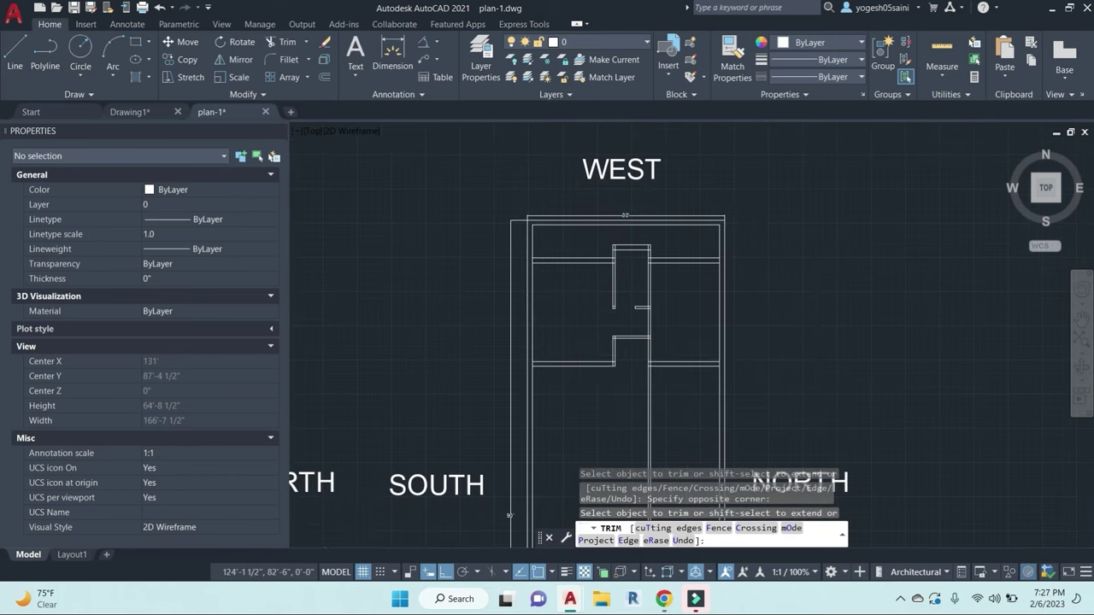
scroll(584, 343, up, 2)
key(Escape)
key(Escape)
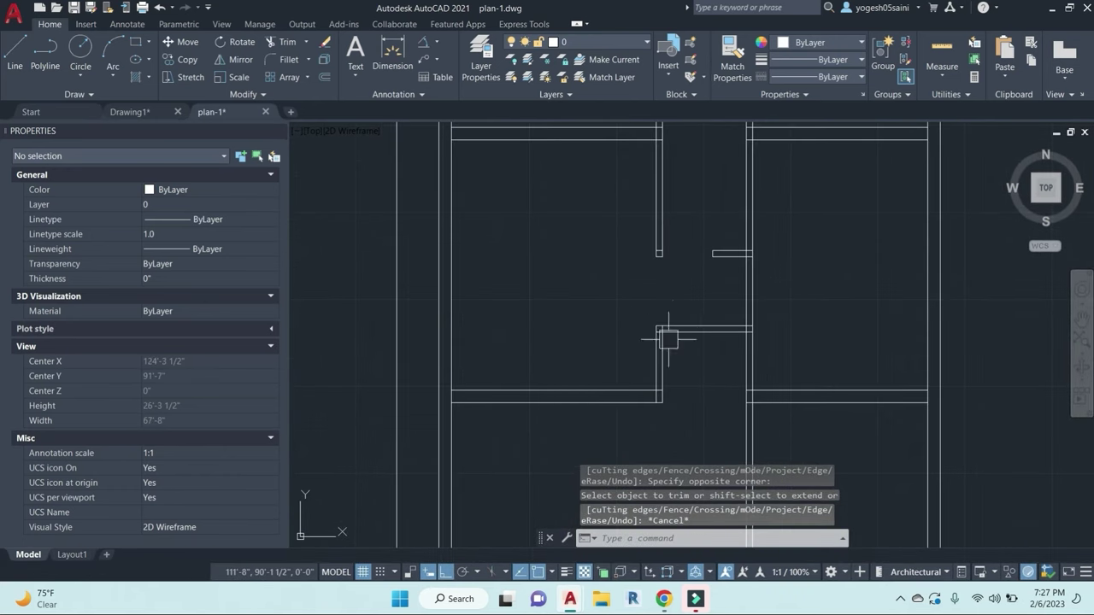
middle_drag(695, 251, 672, 264)
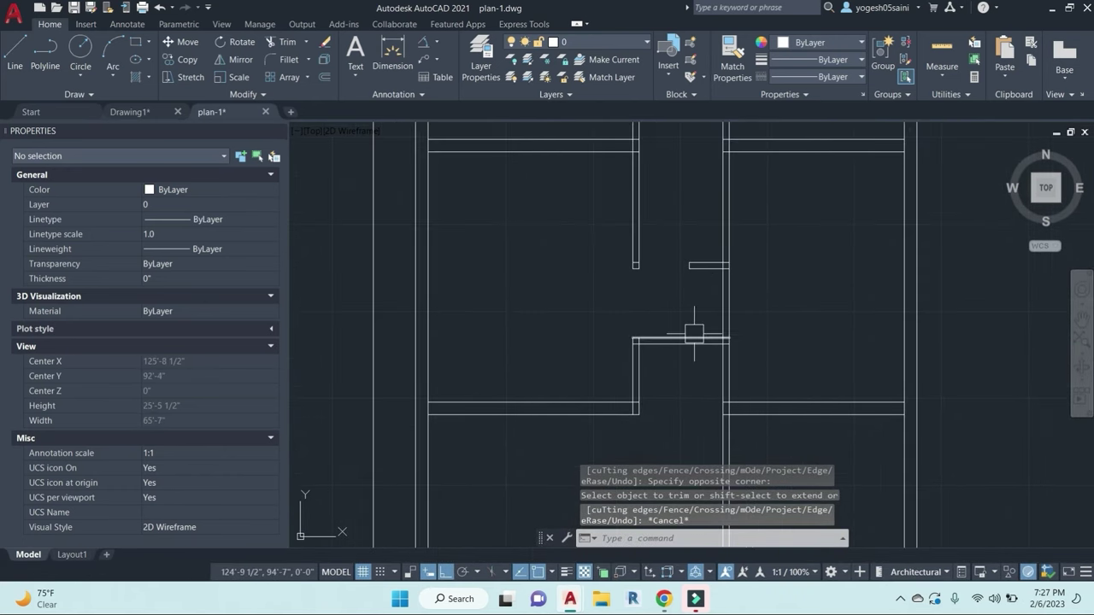
middle_drag(694, 333, 630, 334)
mouse_move(741, 371)
middle_down()
mouse_move(724, 367)
mouse_move(726, 464)
middle_up()
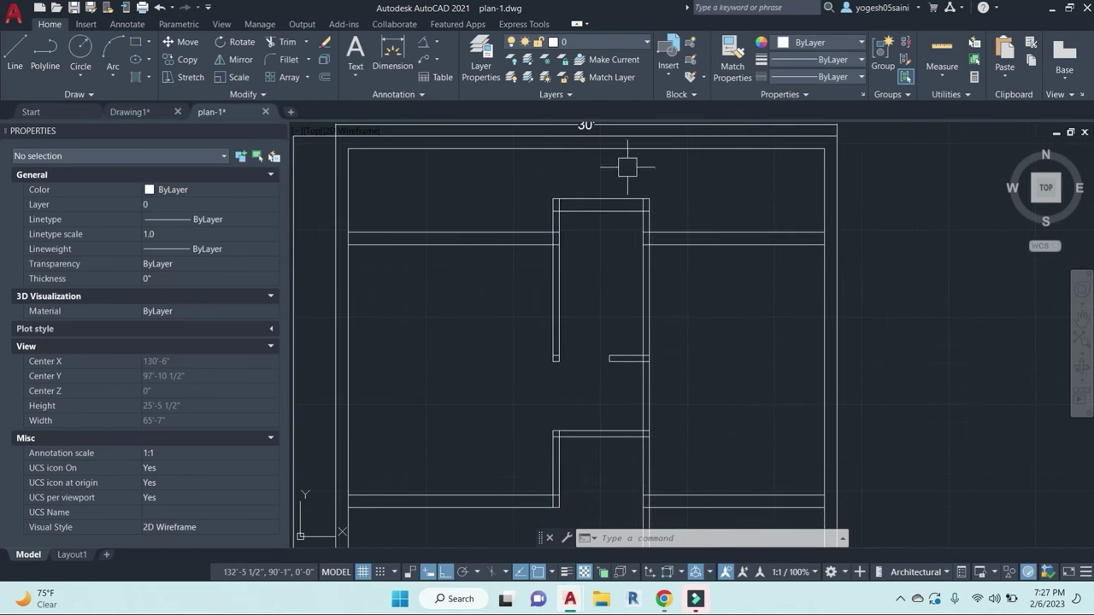
Step: Offset the horizontal room wall line 11 downward
scroll(627, 167, down, 4)
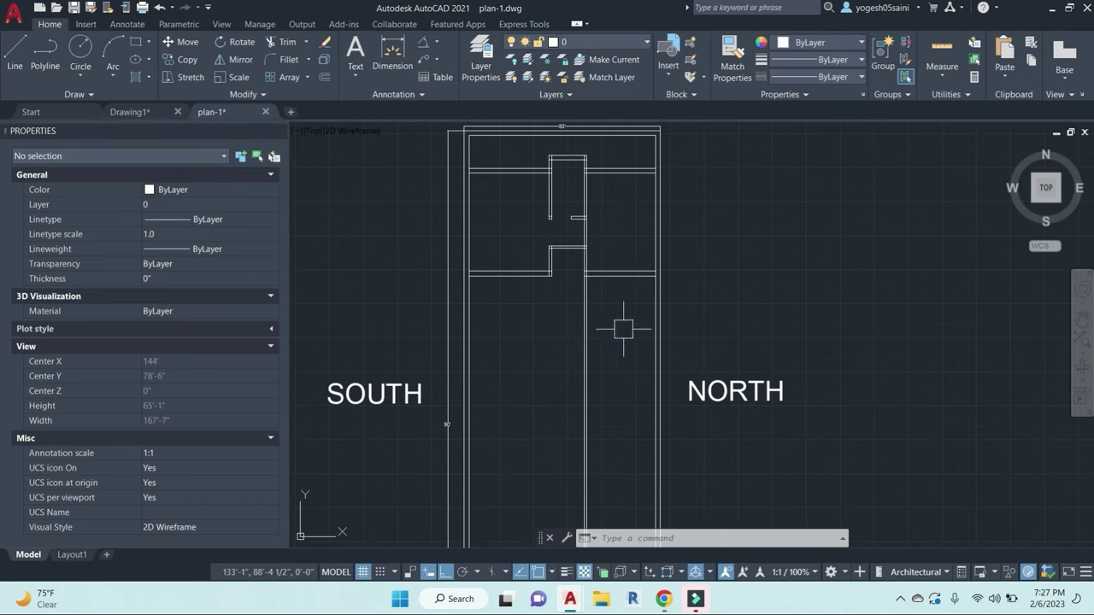
key(Escape)
key(Escape)
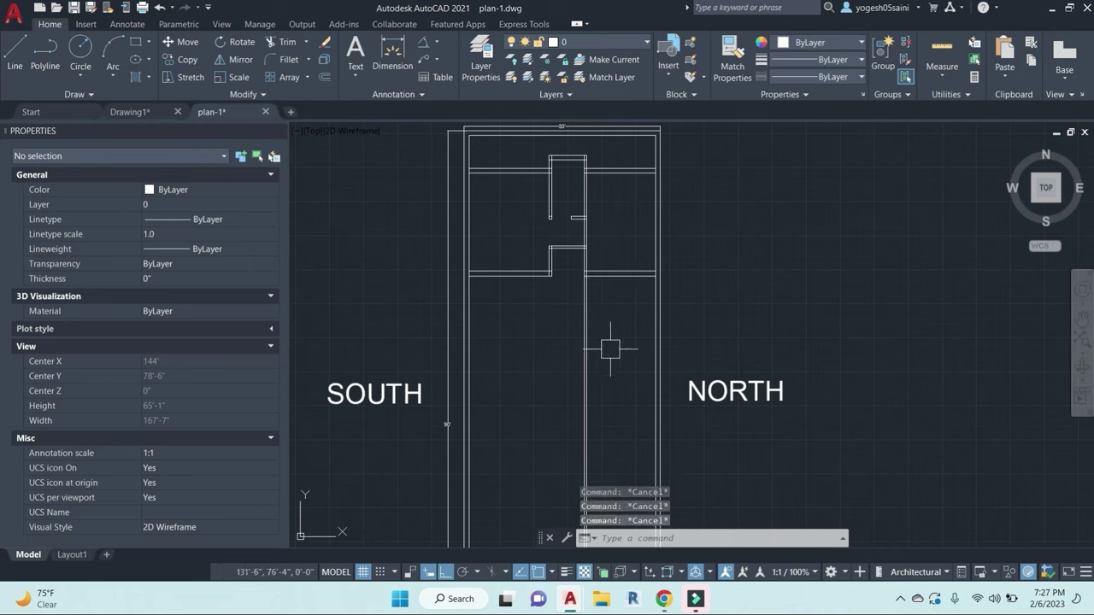
text(o)
key(Return)
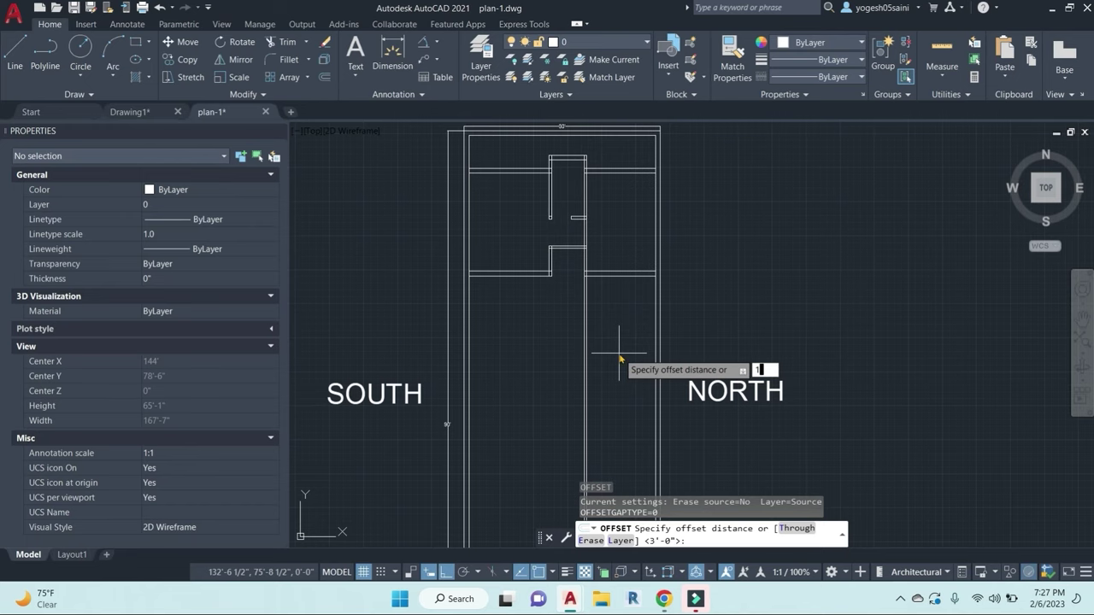
text(11)
key(Return)
click(623, 277)
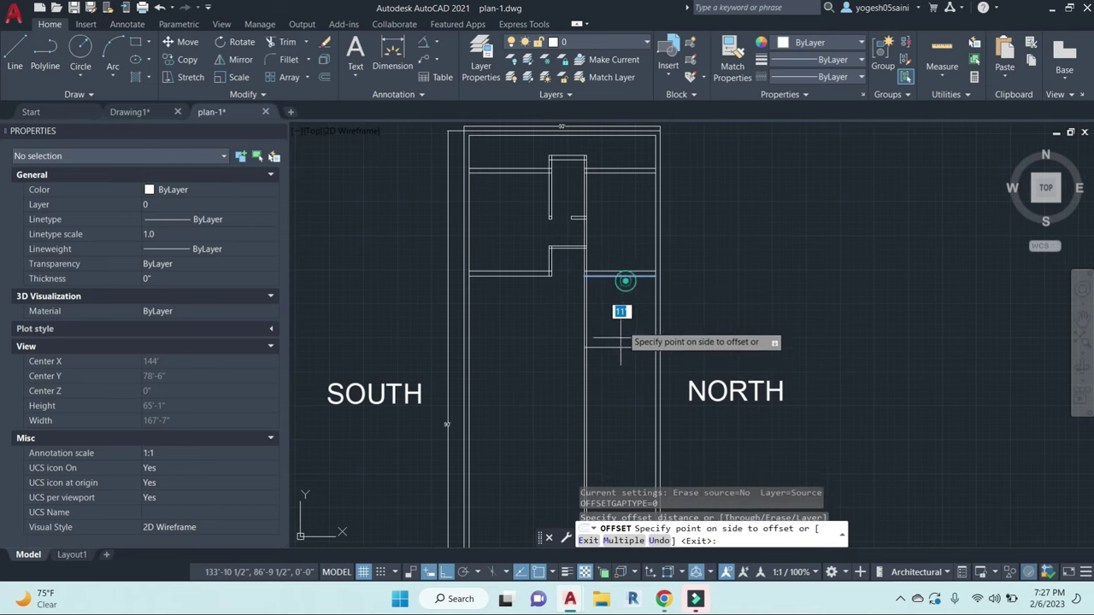
click(627, 398)
middle_drag(627, 398, 668, 351)
key(Escape)
key(Escape)
Step: Offset the new horizontal line a further 9 downward
key(Return)
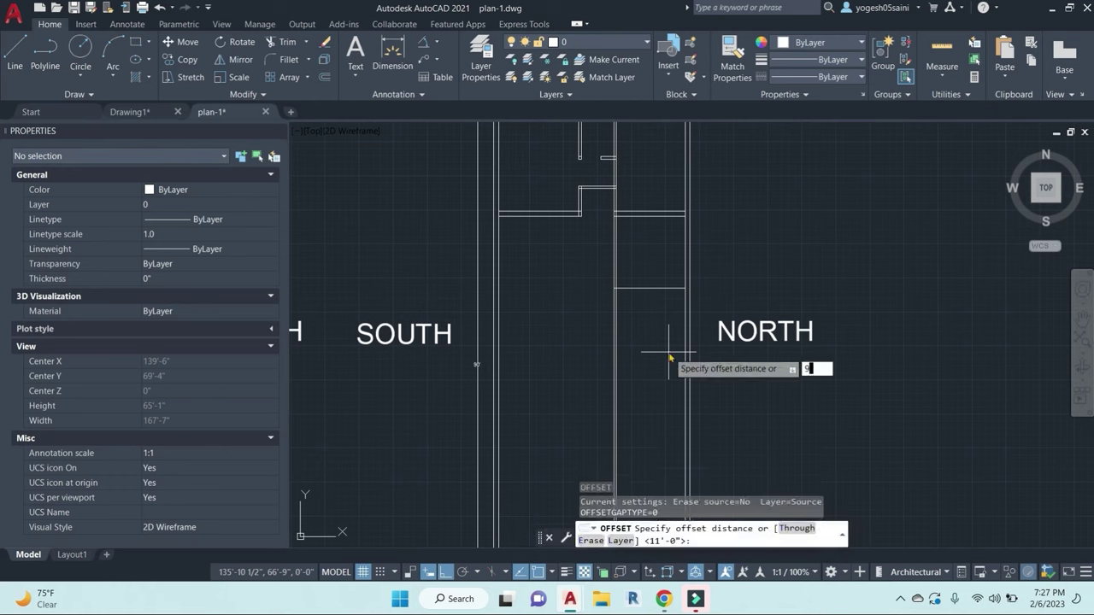
key(Escape)
key(Return)
text(9)
key(Return)
click(649, 292)
click(658, 359)
key(Escape)
key(Escape)
Step: Measure the distance between the offset lines with DIMLINEAR, then cancel
text(dli)
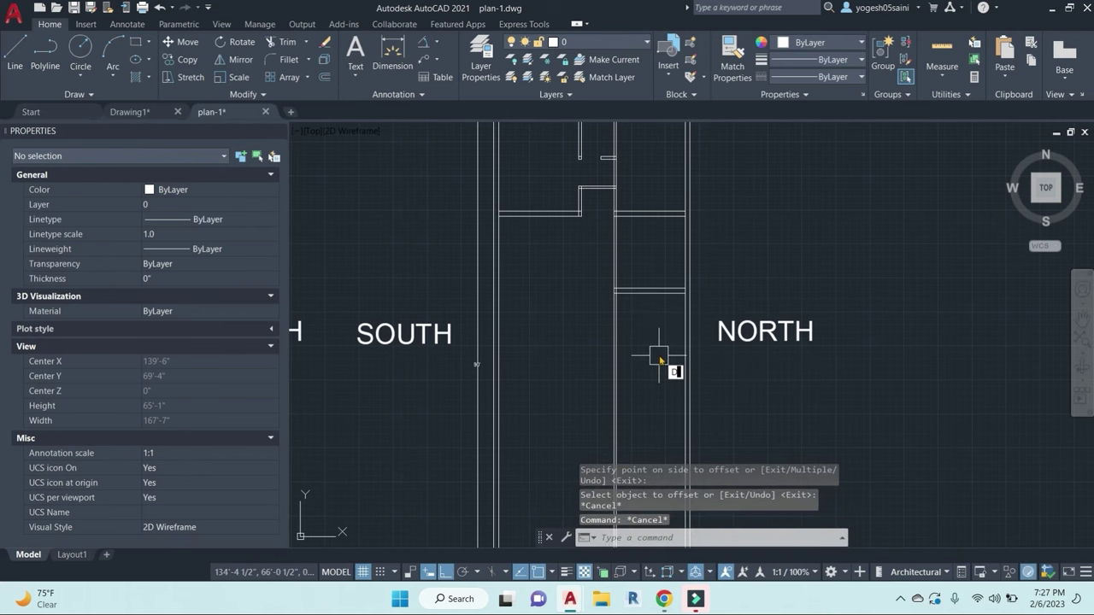
key(Return)
scroll(647, 237, up, 2)
click(664, 206)
click(658, 323)
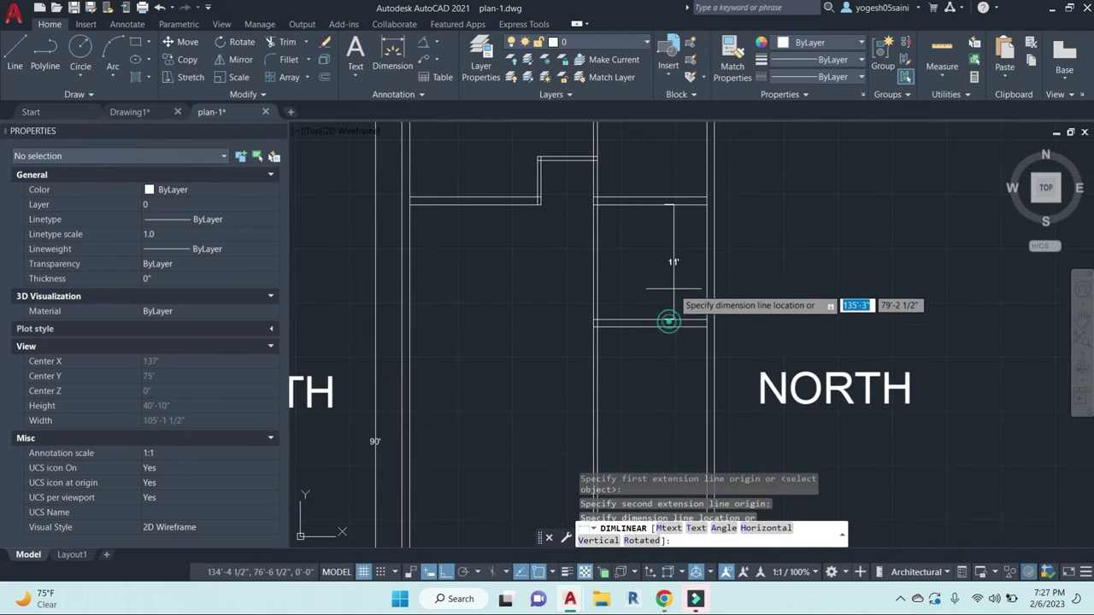
scroll(658, 323, up, 2)
scroll(639, 292, down, 2)
key(Escape)
Step: Admit a waiting participant in the video meeting and return to the drawing
mouse_move(663, 598)
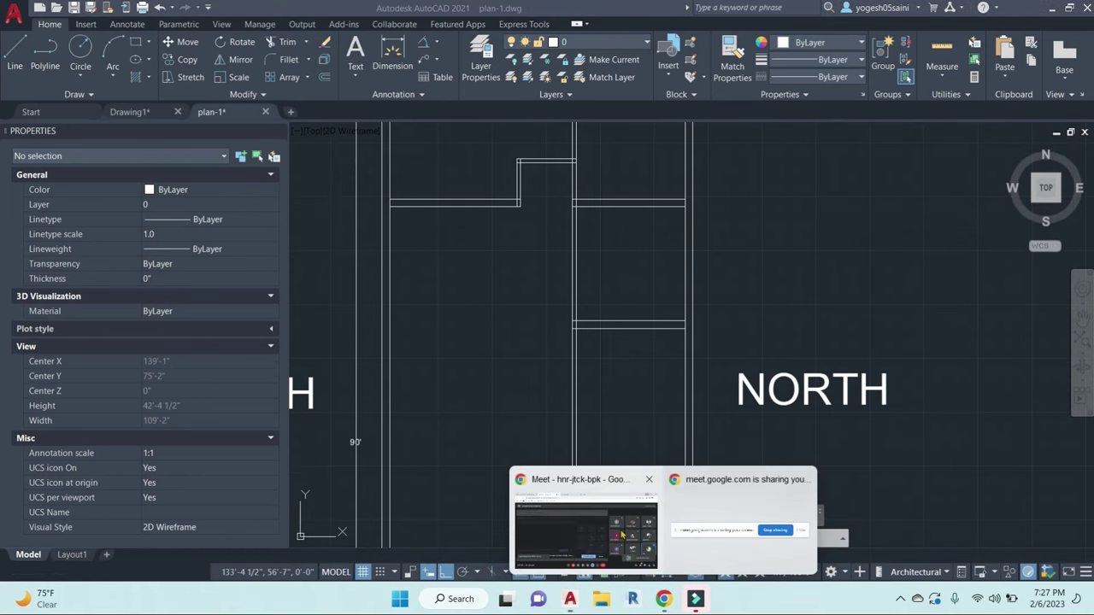
click(581, 525)
click(687, 155)
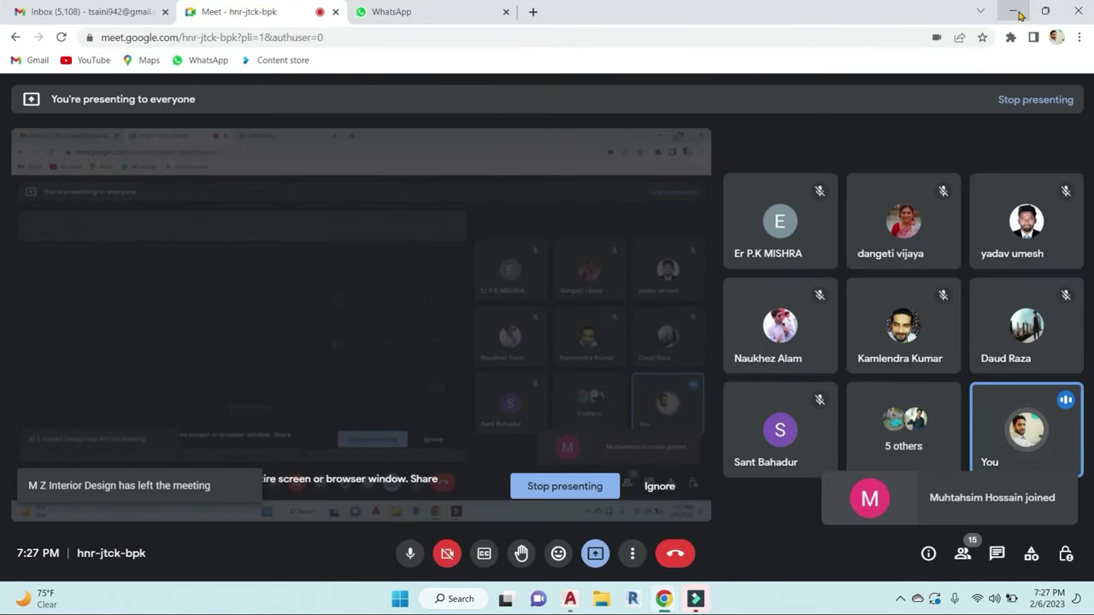
click(1013, 11)
scroll(605, 359, up, 2)
Step: Measure the width of the right-hand strip with a linear dimension
key(Escape)
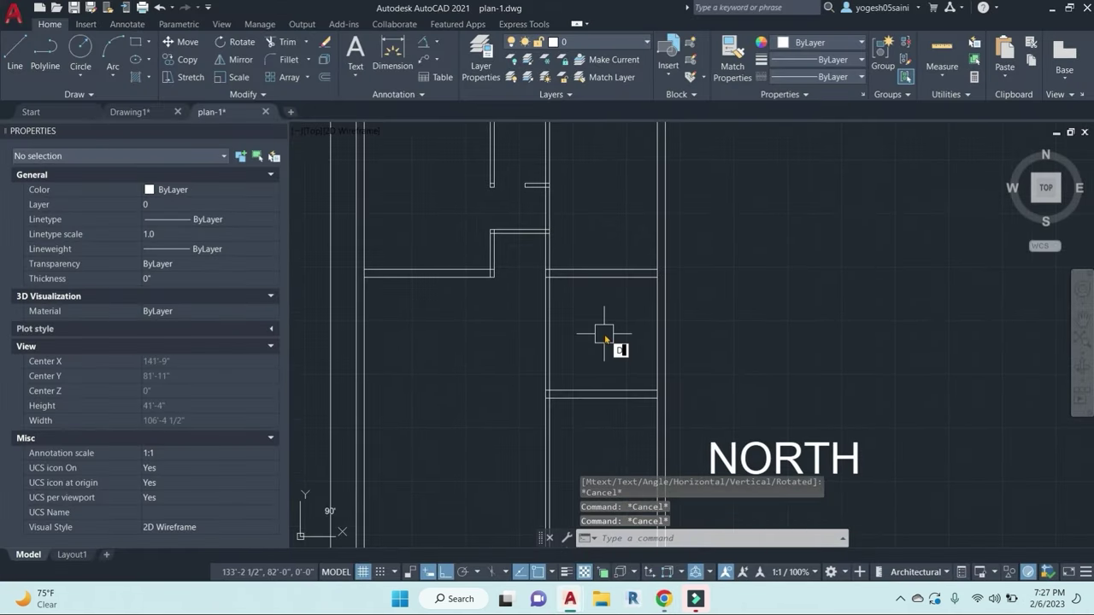
scroll(606, 334, up, 2)
key(Return)
click(681, 311)
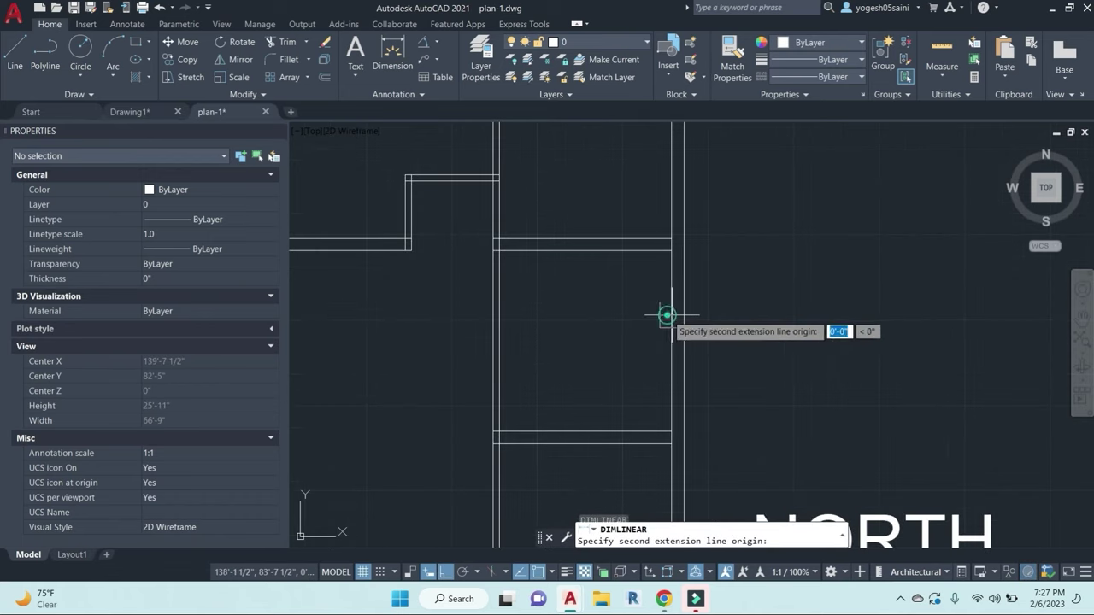
click(499, 318)
key(Escape)
key(Escape)
key(Escape)
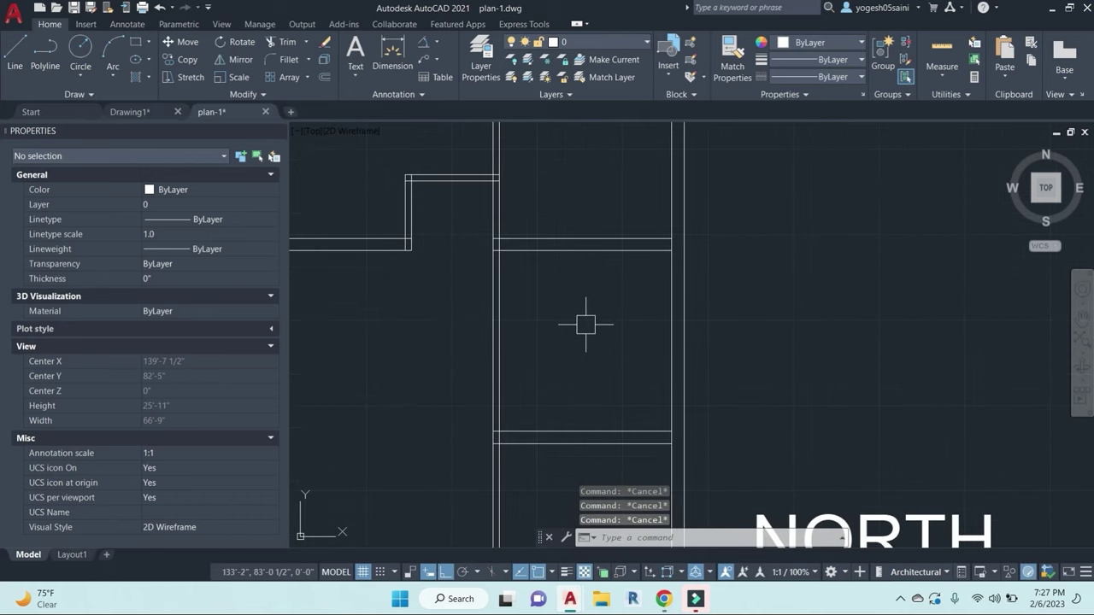
Step: Offset the right partition wall line 5 inward, then copy it inward again
text(o)
key(Return)
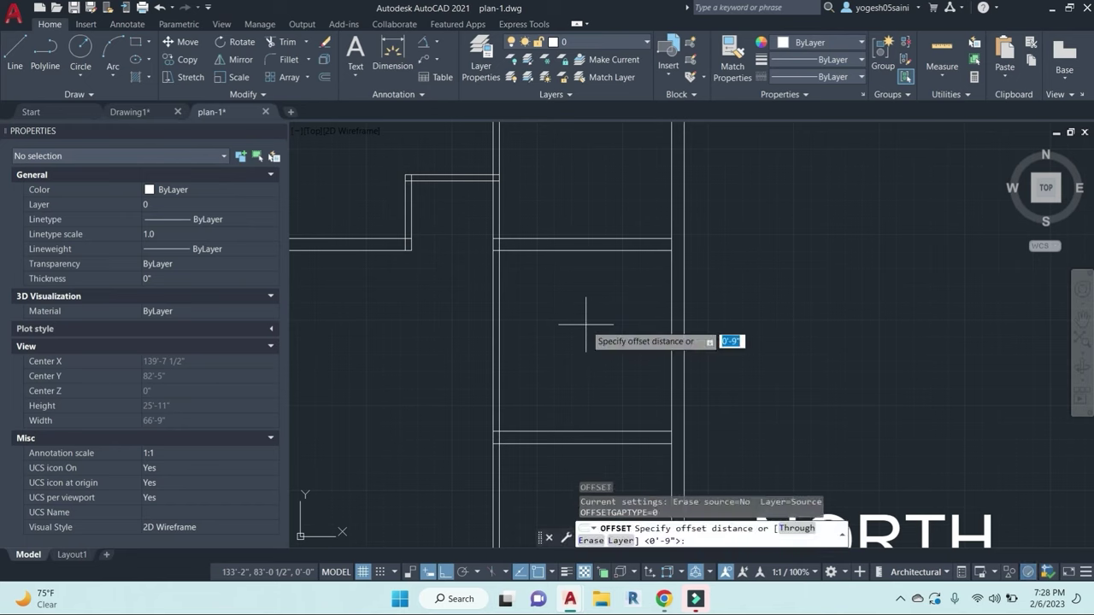
text(5)
key(Return)
click(671, 310)
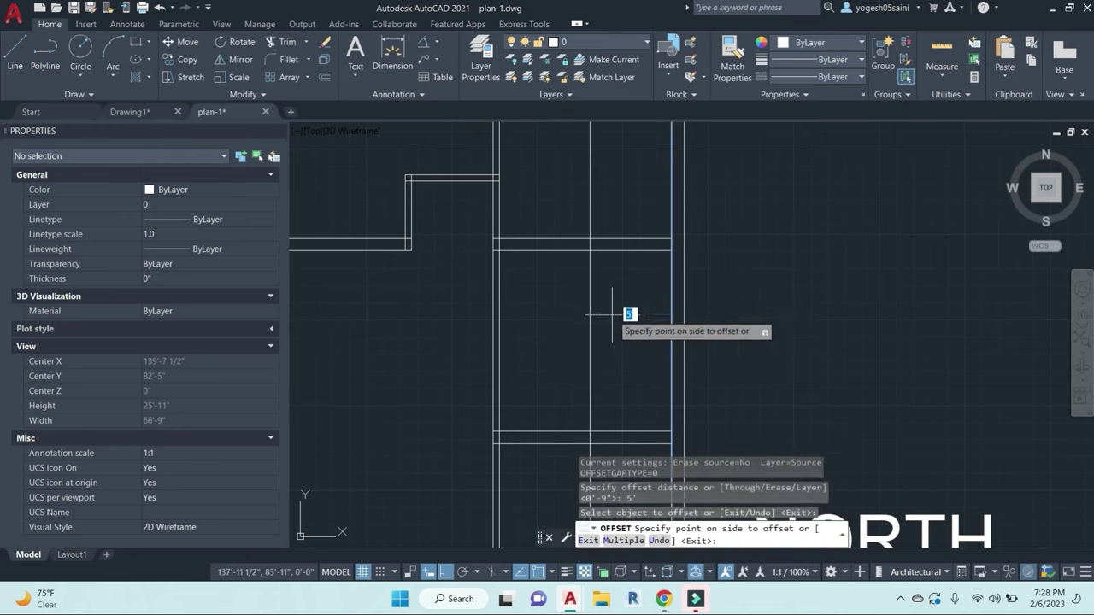
click(612, 319)
key(Escape)
key(Escape)
key(Escape)
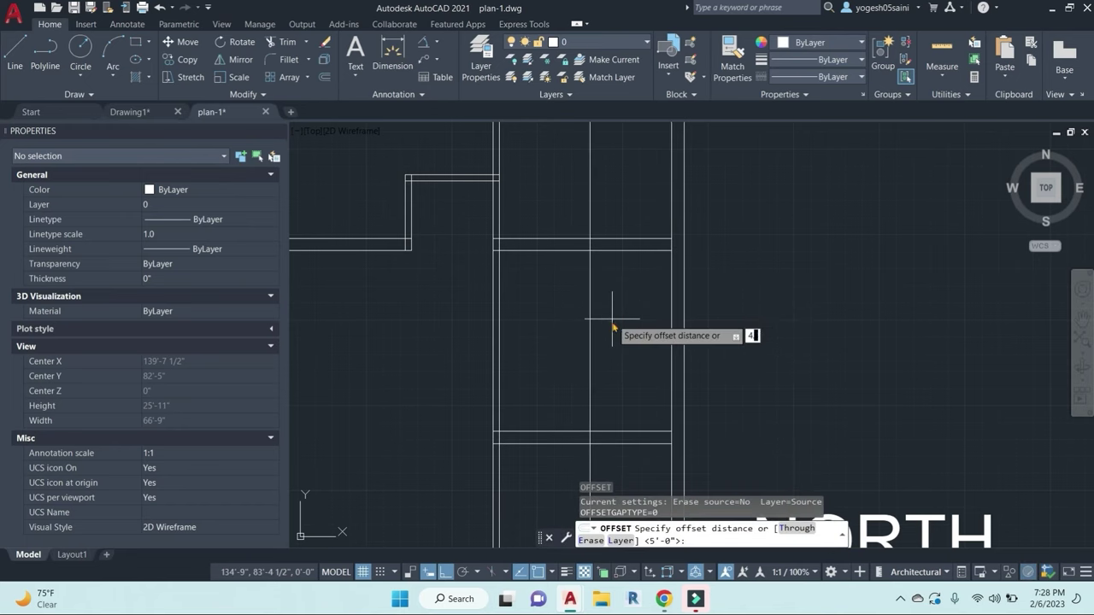
click(589, 322)
click(526, 332)
key(Escape)
key(Escape)
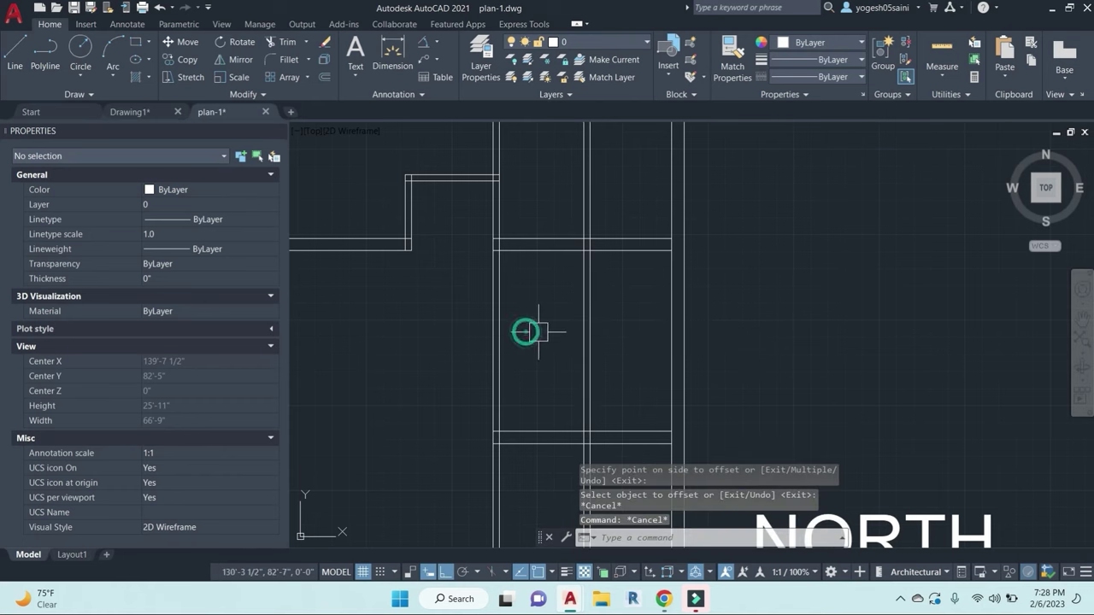
Step: Trim the new vertical lines' ends overhanging the upper horizontal wall
text(tr)
key(Return)
click(610, 239)
key(Return)
click(630, 210)
click(552, 178)
key(Escape)
key(Escape)
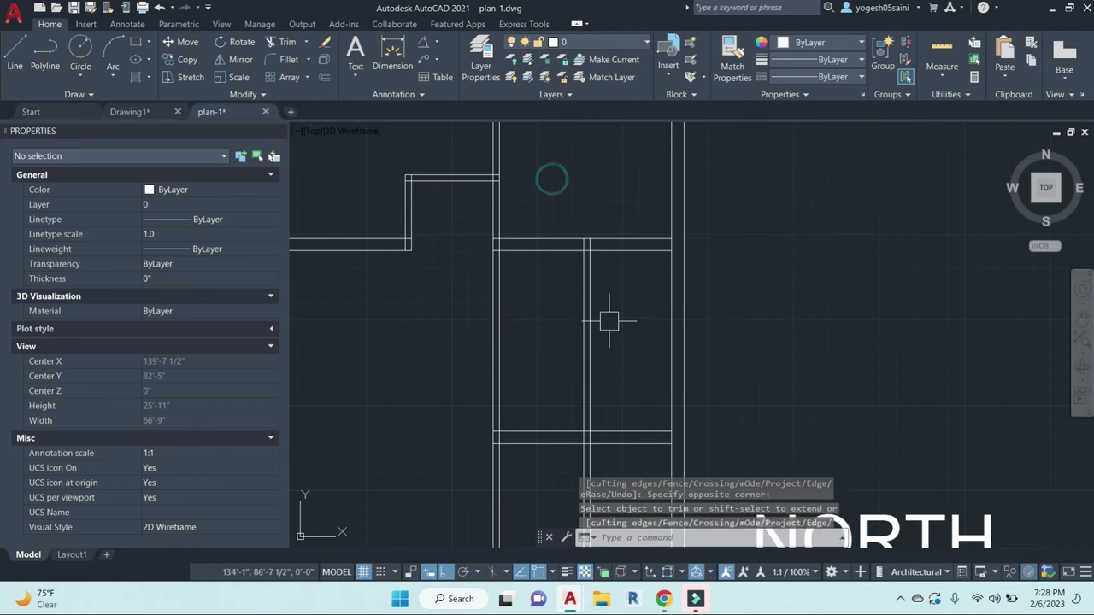
key(Return)
Step: Trim the vertical line ends overhanging below the lower horizontal wall
middle_drag(621, 394, 628, 334)
click(630, 384)
key(Return)
click(640, 415)
click(571, 402)
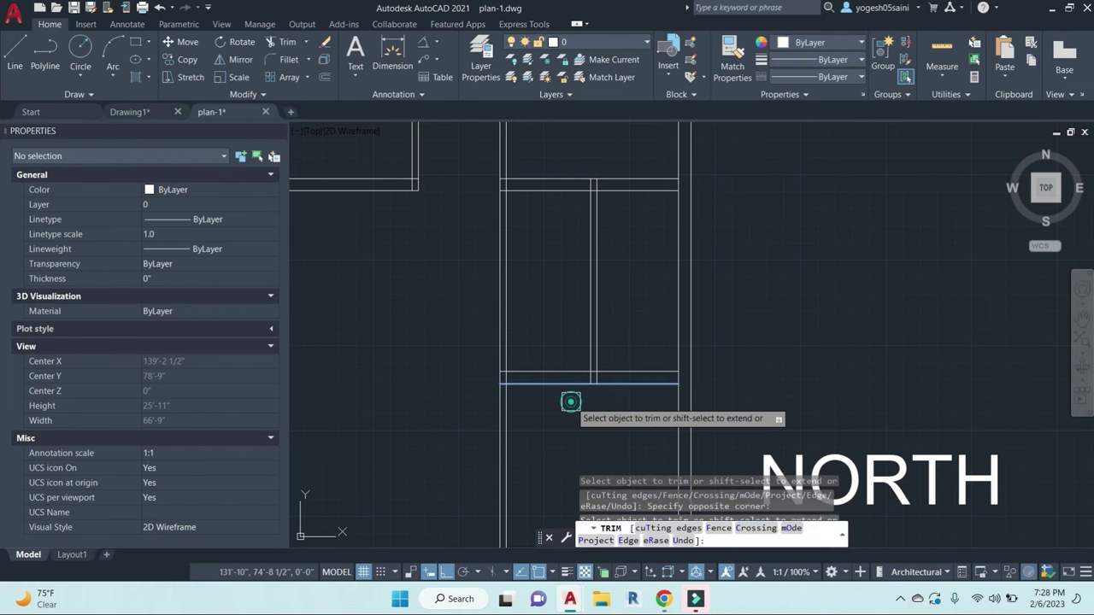
key(Escape)
key(Escape)
scroll(544, 314, down, 1)
middle_drag(545, 314, 597, 353)
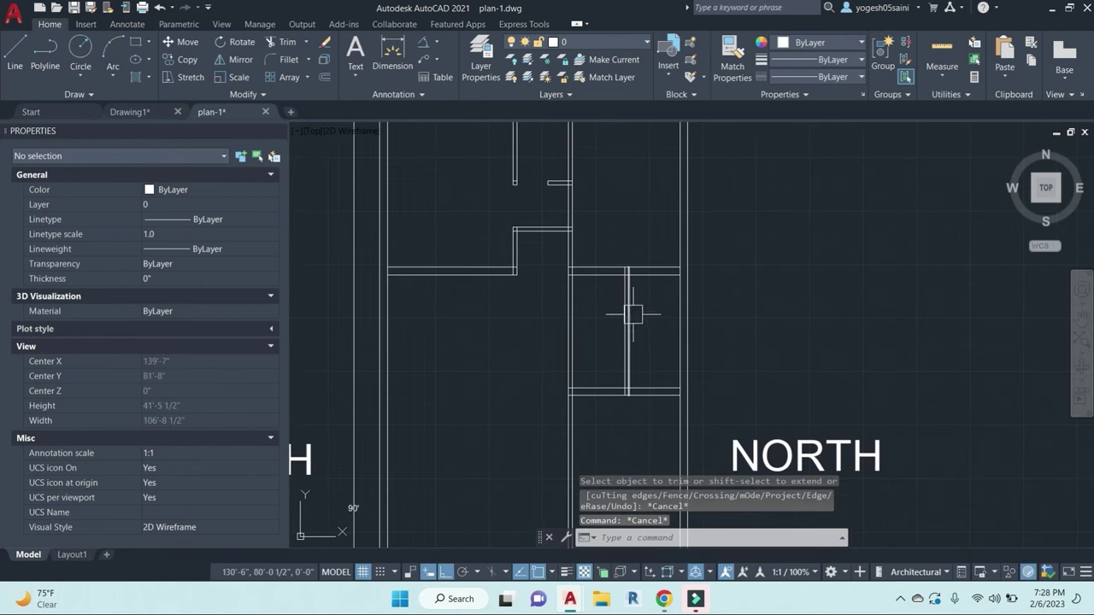
middle_drag(633, 314, 703, 320)
key(Escape)
Step: Start OFFSET with a 3' distance, then cancel without copying a line
text(o)
key(Return)
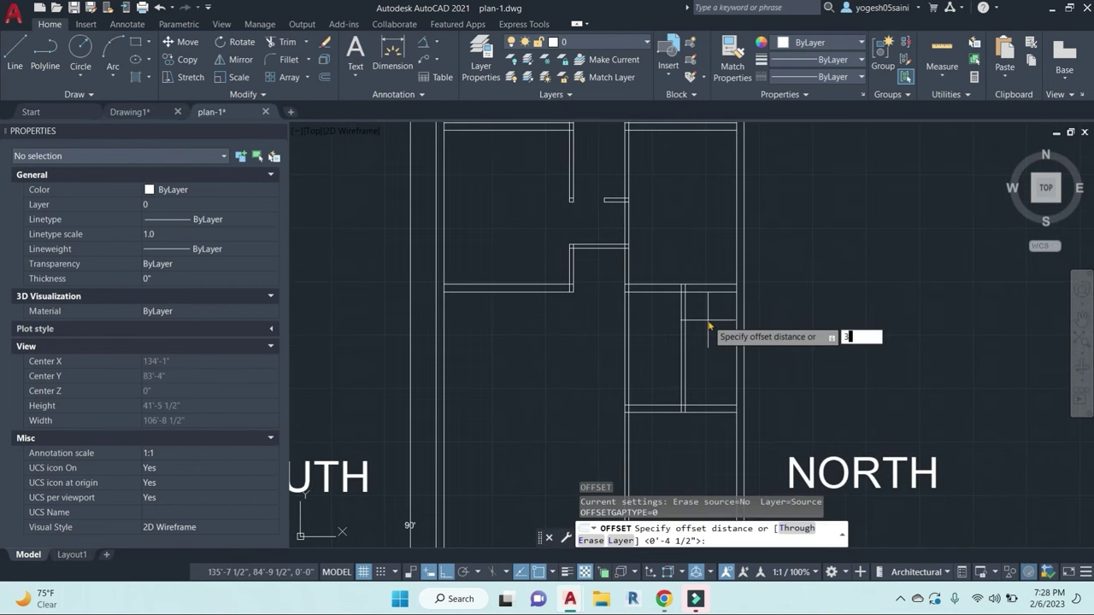
text(3)
key(Return)
scroll(769, 265, up, 2)
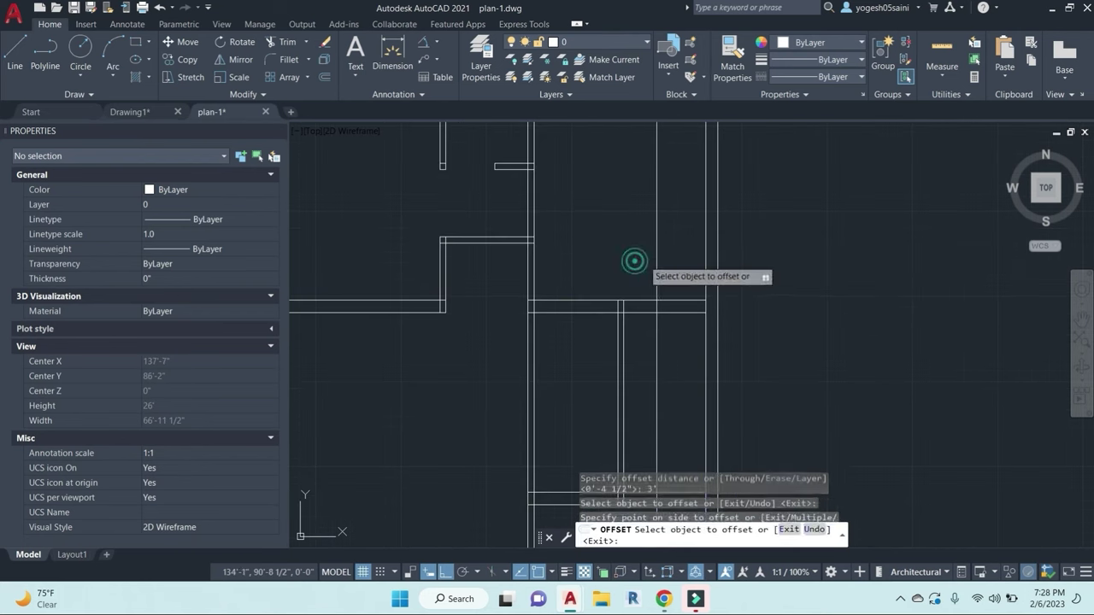
key(Escape)
key(Escape)
key(Escape)
Step: Trim the overhanging wall line ends past the corner, using a crossing window for the rest
key(Return)
key(Return)
click(684, 345)
click(680, 242)
click(673, 236)
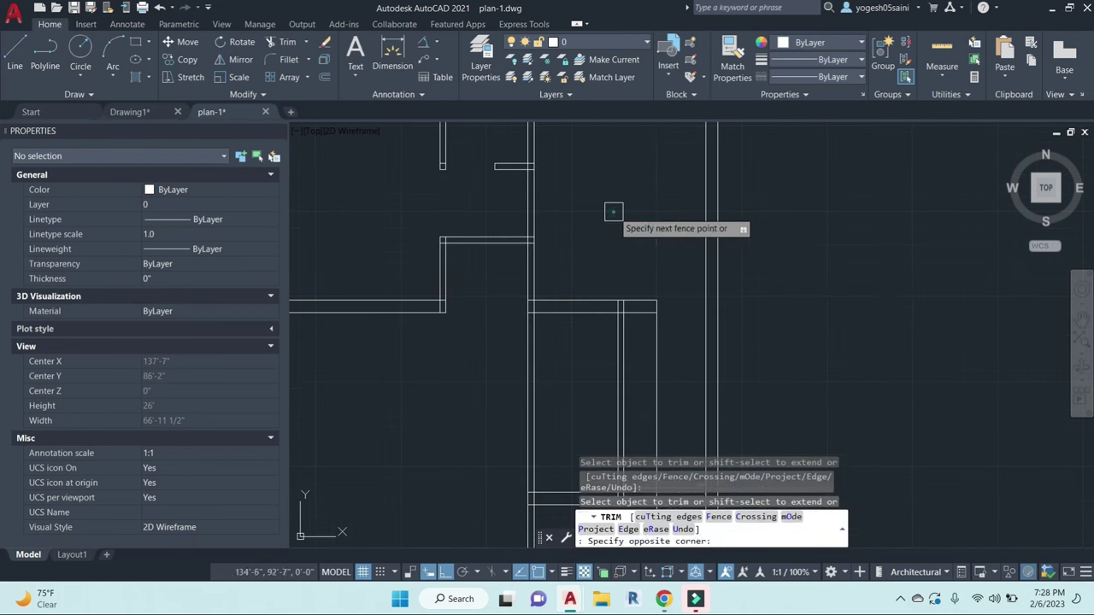
click(612, 212)
click(646, 381)
key(Escape)
scroll(663, 376, down, 3)
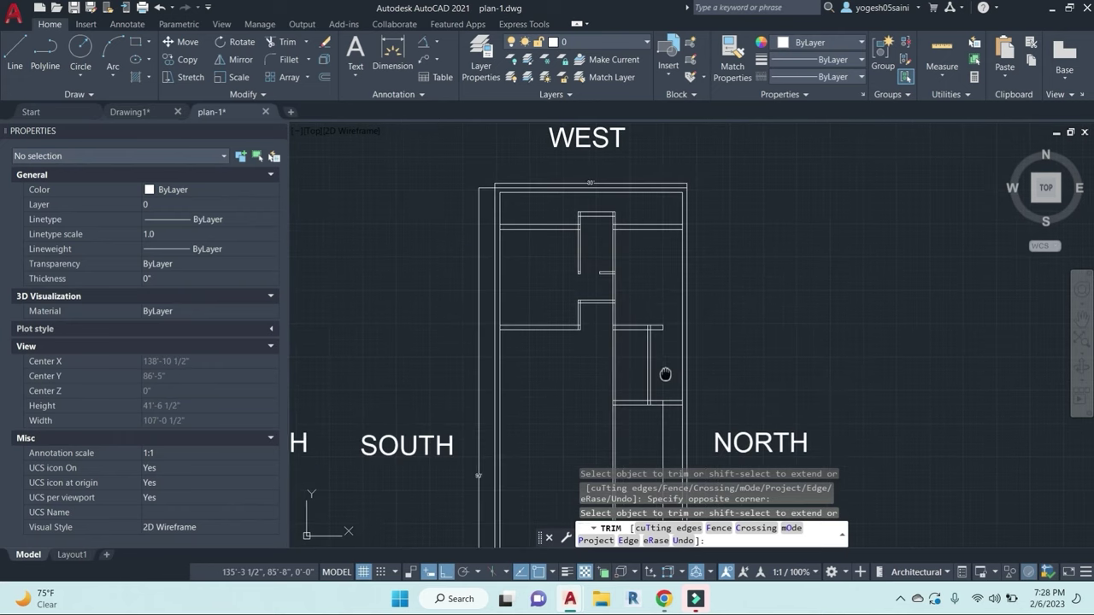
scroll(632, 342, up, 3)
key(Escape)
key(Escape)
Step: Run OFFSET again with the 3'6" distance and cancel it
text(o)
key(Return)
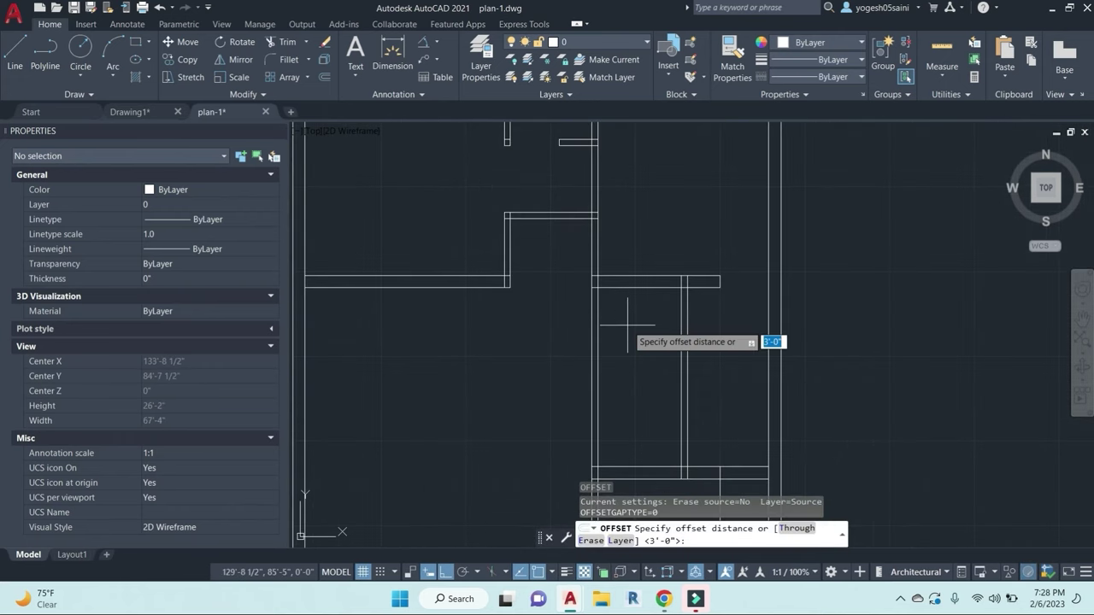
key(Return)
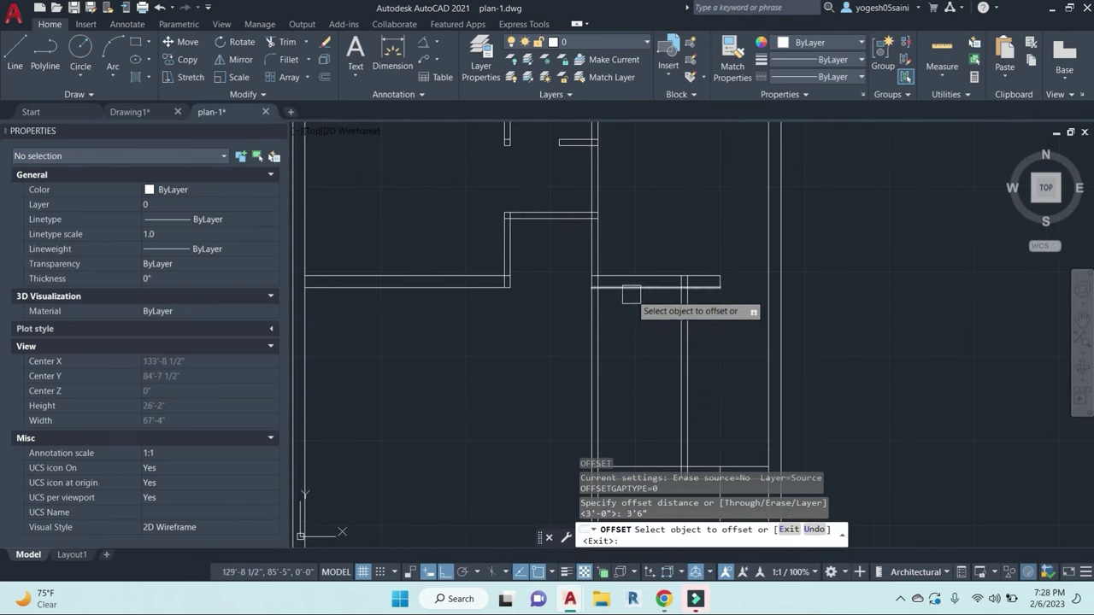
key(Escape)
key(Escape)
Step: Trim the wall segments inside the doorway and erase the leftover short line
text(tr)
key(Return)
key(Return)
click(635, 324)
click(496, 316)
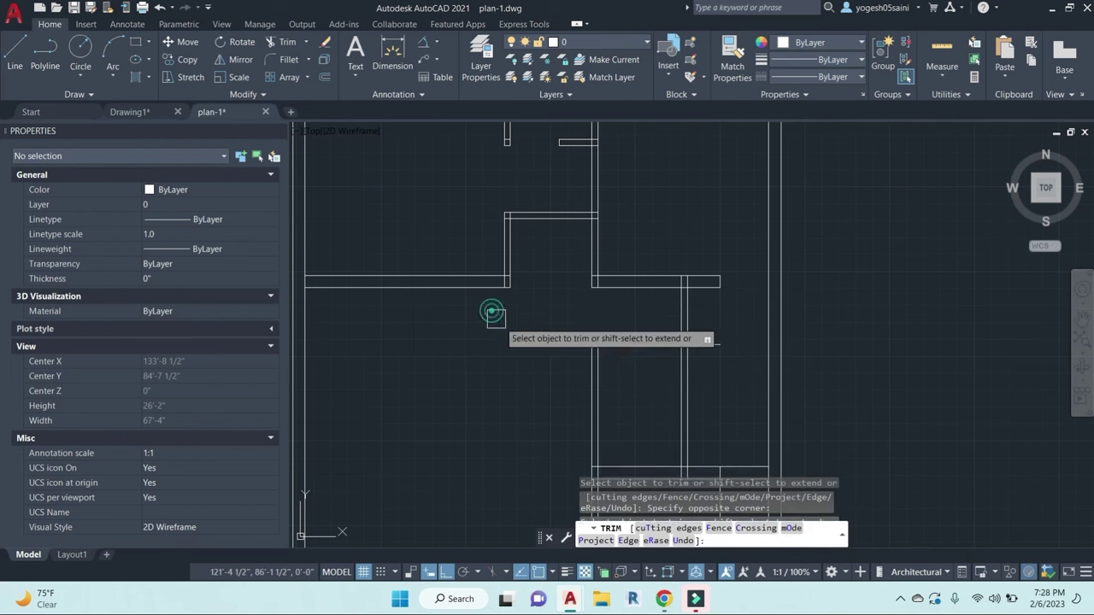
click(637, 346)
key(Escape)
key(Escape)
click(719, 345)
key(e)
key(Return)
Step: Trim the short vertical wall segments across the doorway with a crossing window
scroll(728, 374, down, 2)
scroll(727, 374, down, 4)
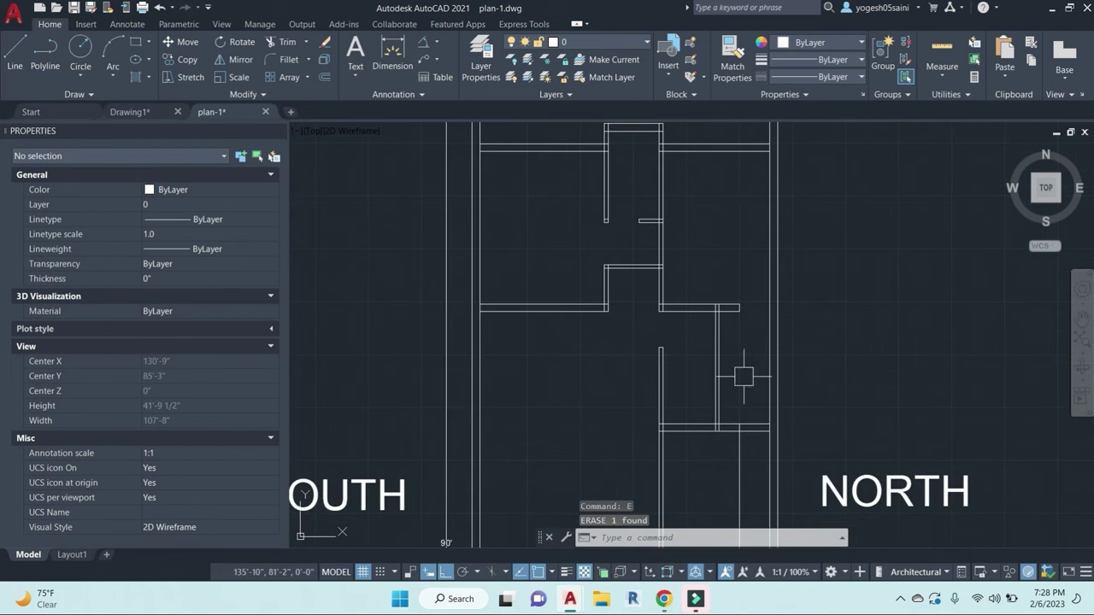
mouse_move(677, 276)
middle_down()
mouse_move(672, 323)
mouse_move(674, 311)
middle_up()
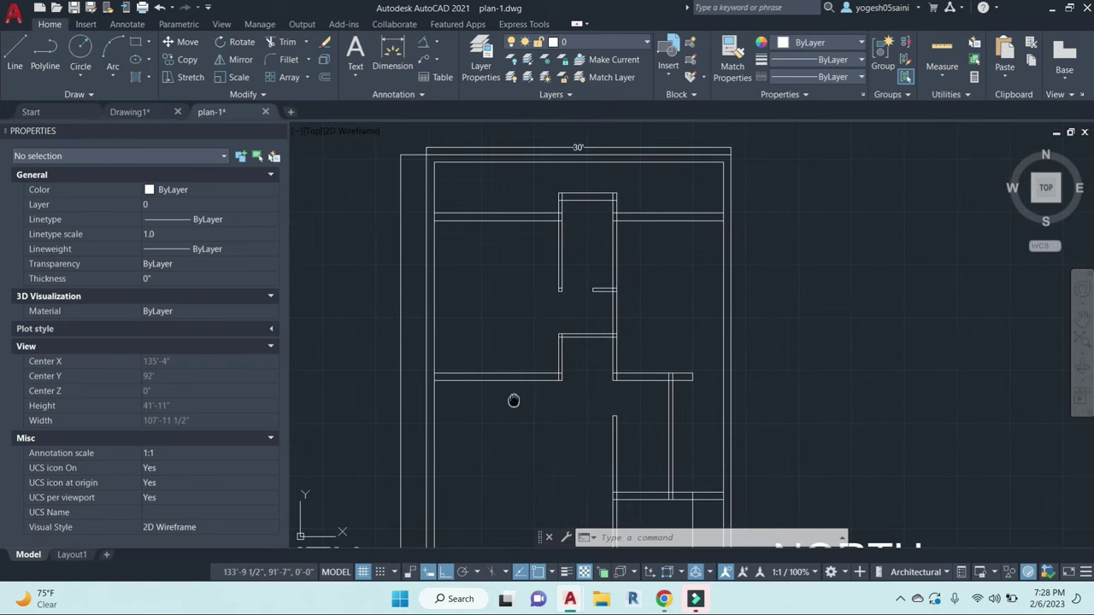
middle_drag(513, 400, 544, 373)
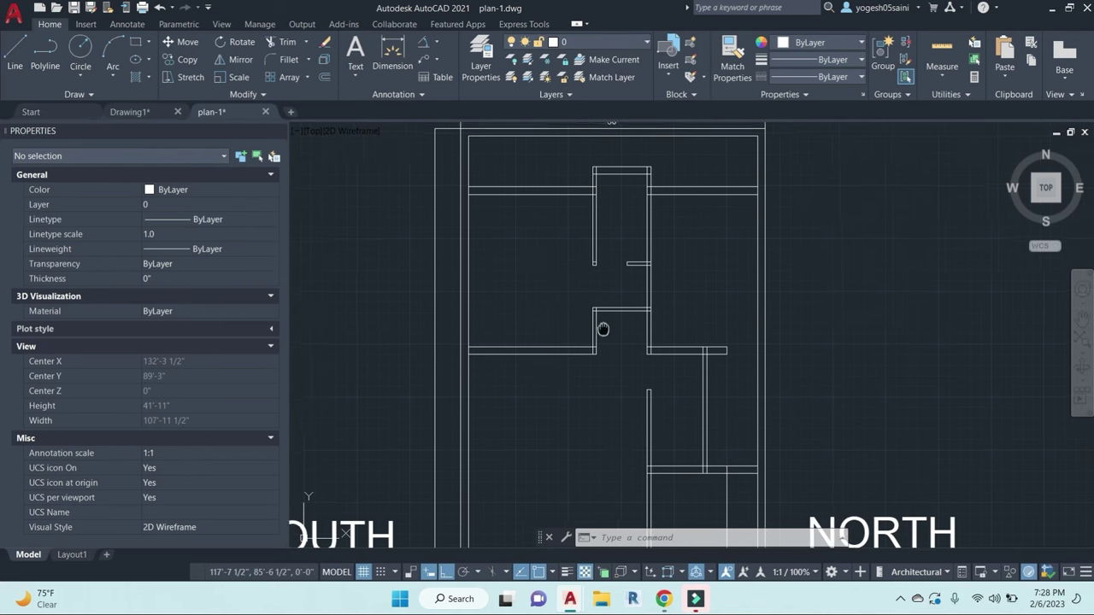
middle_drag(600, 325, 610, 329)
key(Escape)
key(Escape)
text(TR)
key(Return)
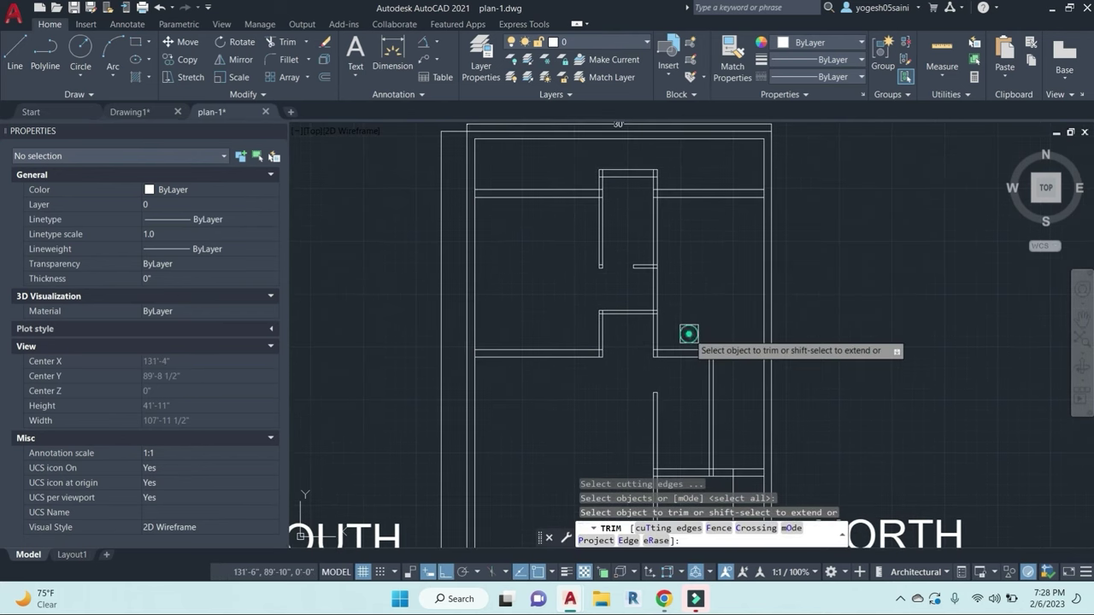
click(708, 316)
click(537, 317)
scroll(616, 316, down, 1)
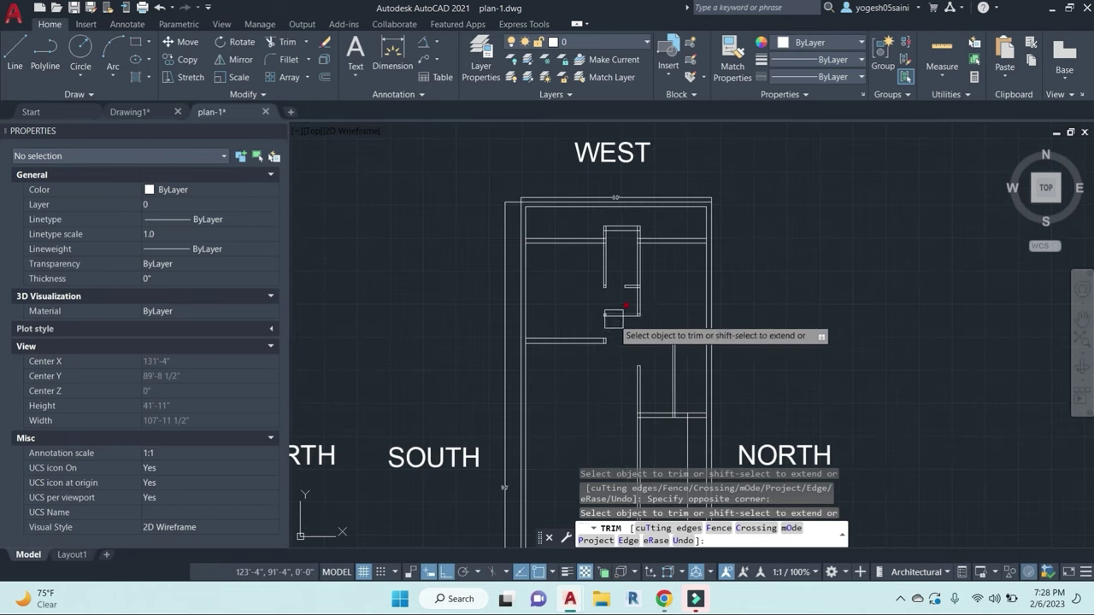
middle_drag(636, 334, 627, 346)
scroll(627, 343, up, 1)
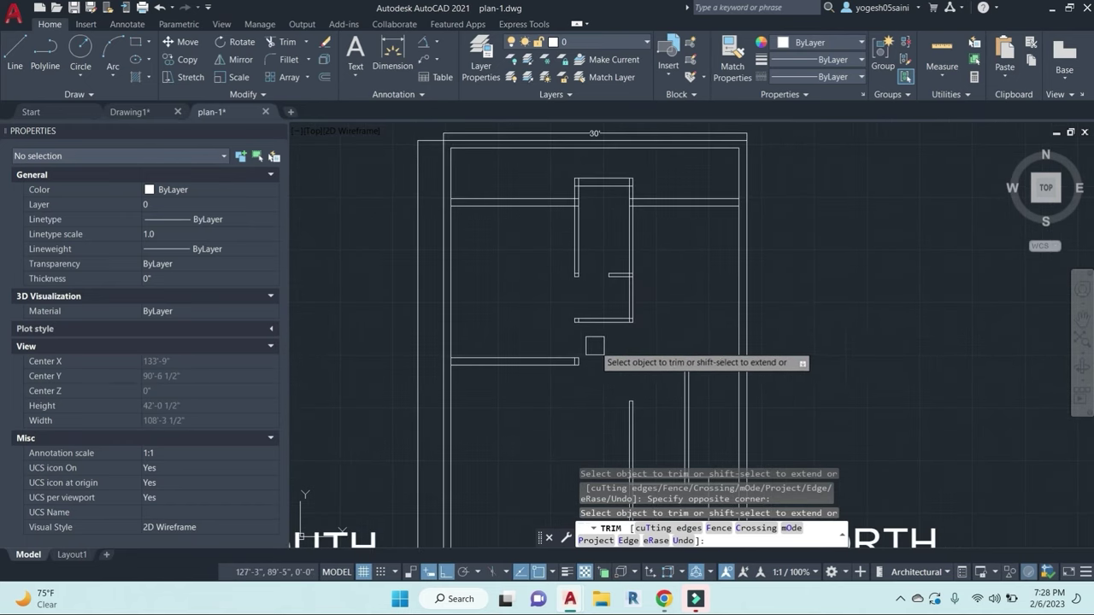
scroll(594, 345, up, 3)
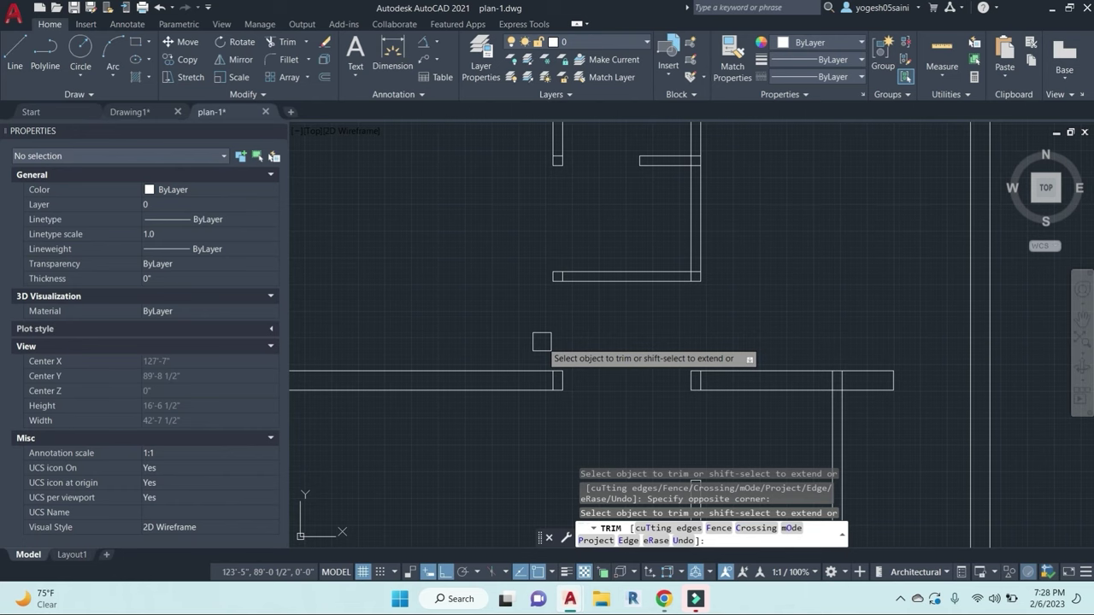
key(Escape)
Step: Measure the doorway opening with DIMLINEAR between the wall points, then cancel without placing it
scroll(542, 341, down, 2)
key(Escape)
key(Escape)
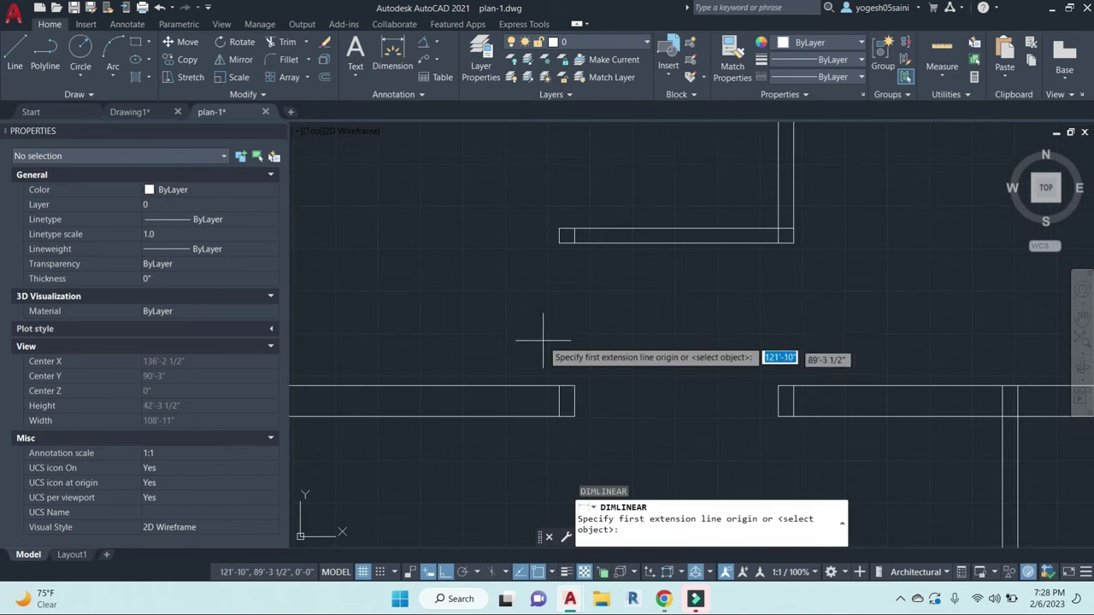
click(575, 242)
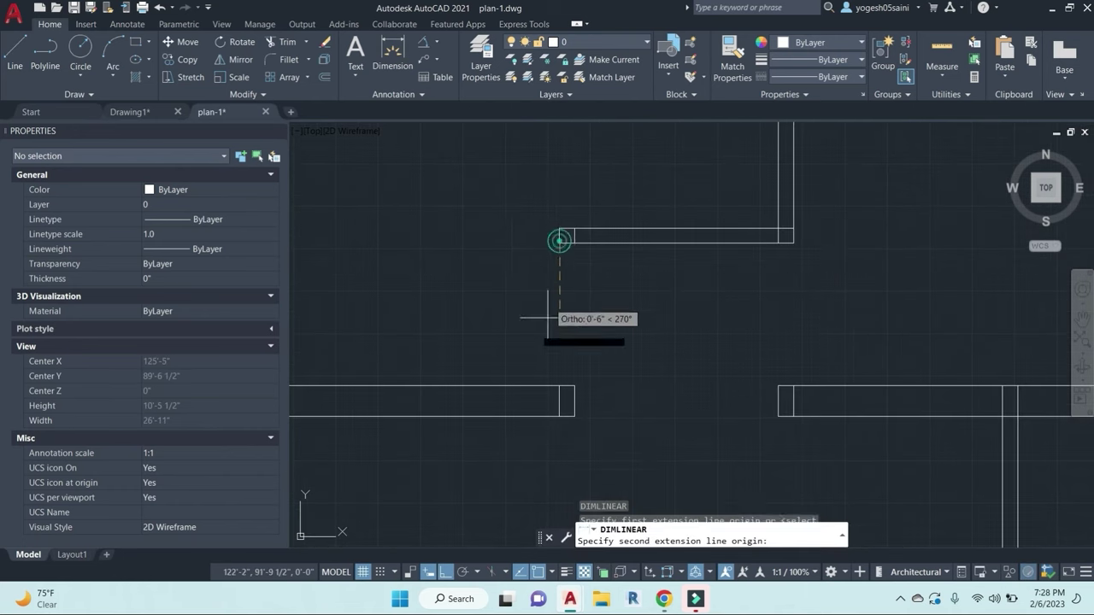
click(558, 387)
key(Escape)
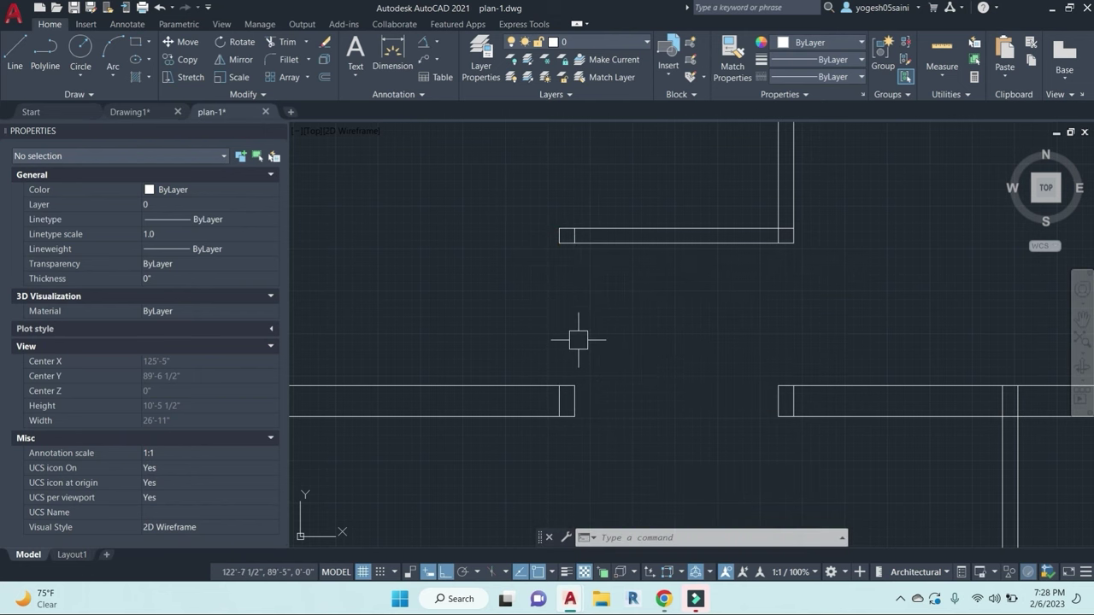
scroll(578, 342, down, 5)
scroll(628, 388, up, 3)
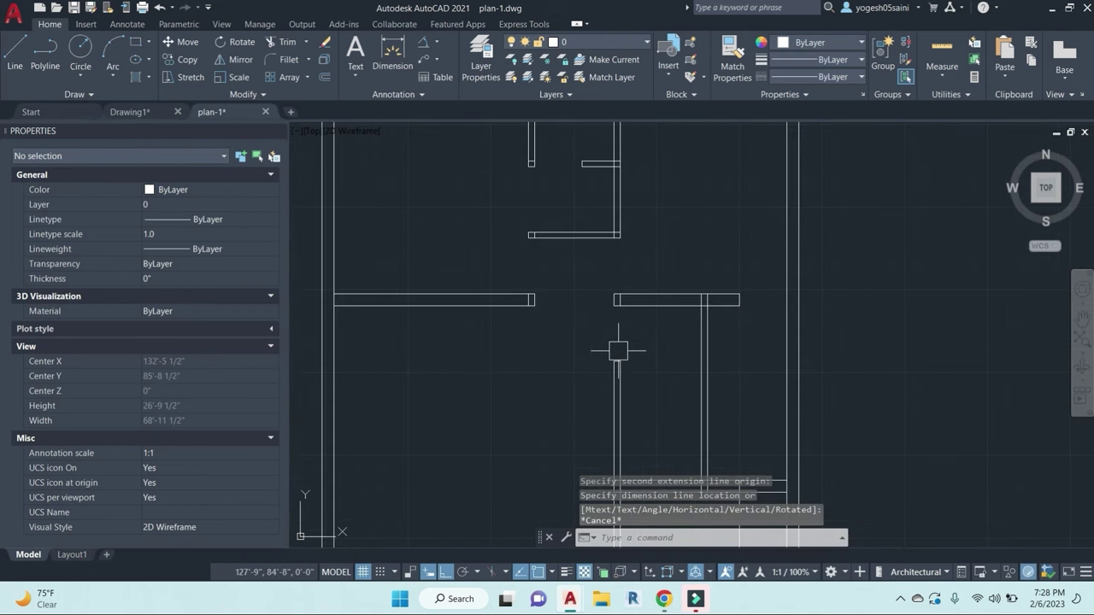
scroll(620, 346, down, 3)
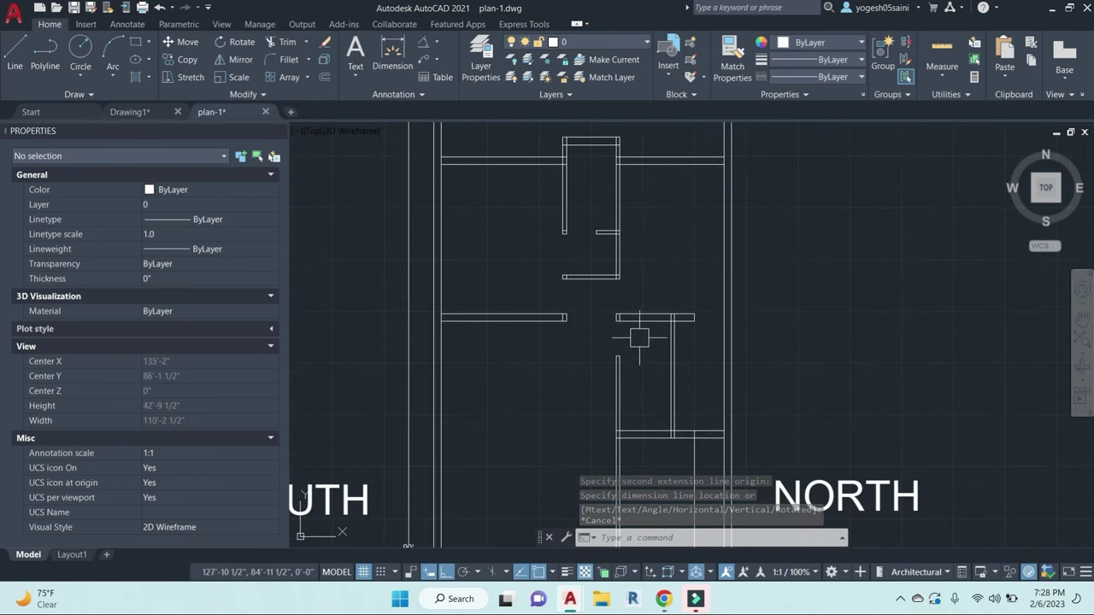
scroll(641, 324, up, 3)
key(Escape)
key(Escape)
key(Escape)
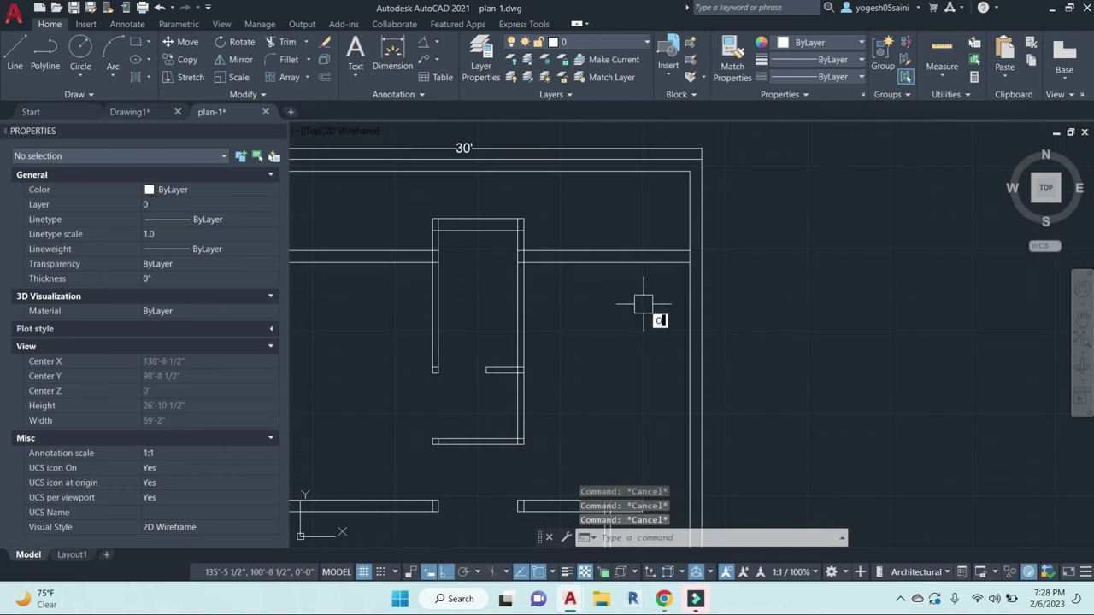
Step: Set a 3' offset distance, then cancel the offset
key(Return)
text(3)
key(Return)
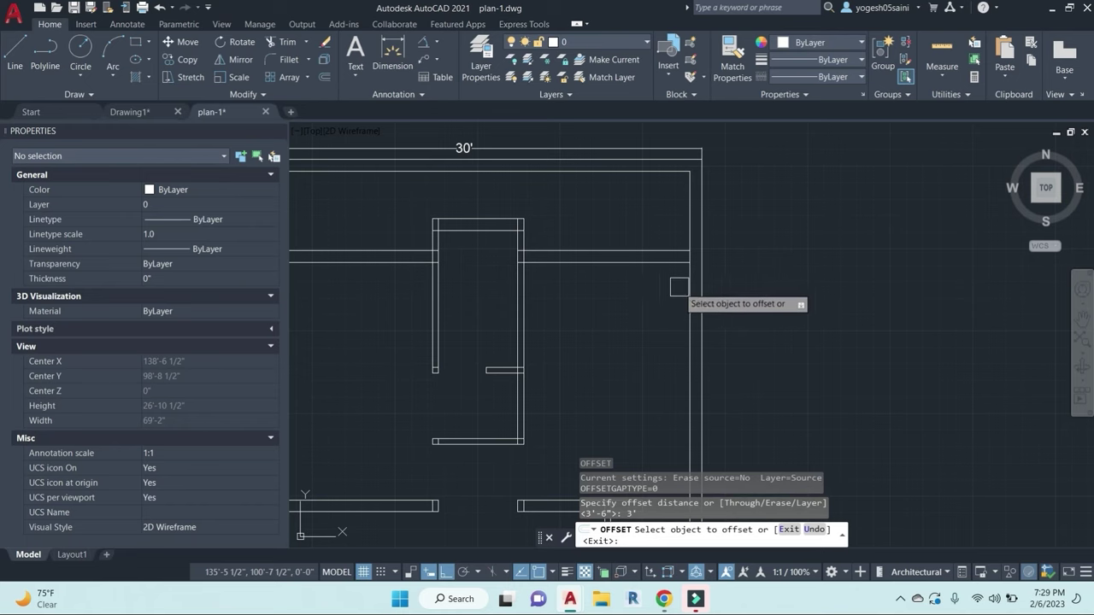
key(Escape)
key(Escape)
Step: Offset the vertical wall line 3' inward and trim the overhanging line ends
key(Return)
text(3)
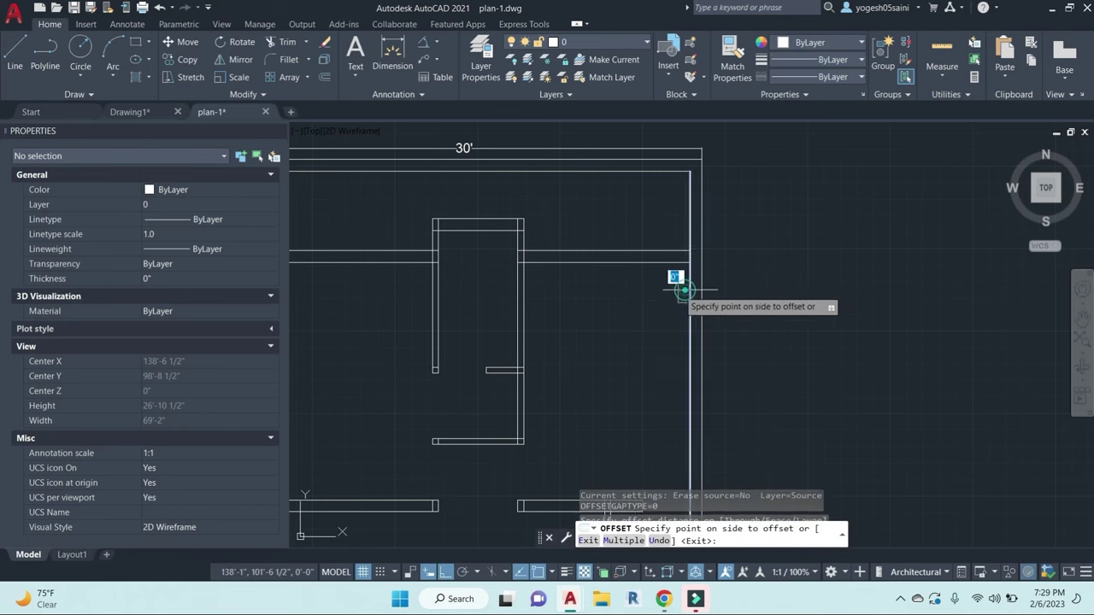
click(637, 306)
click(645, 211)
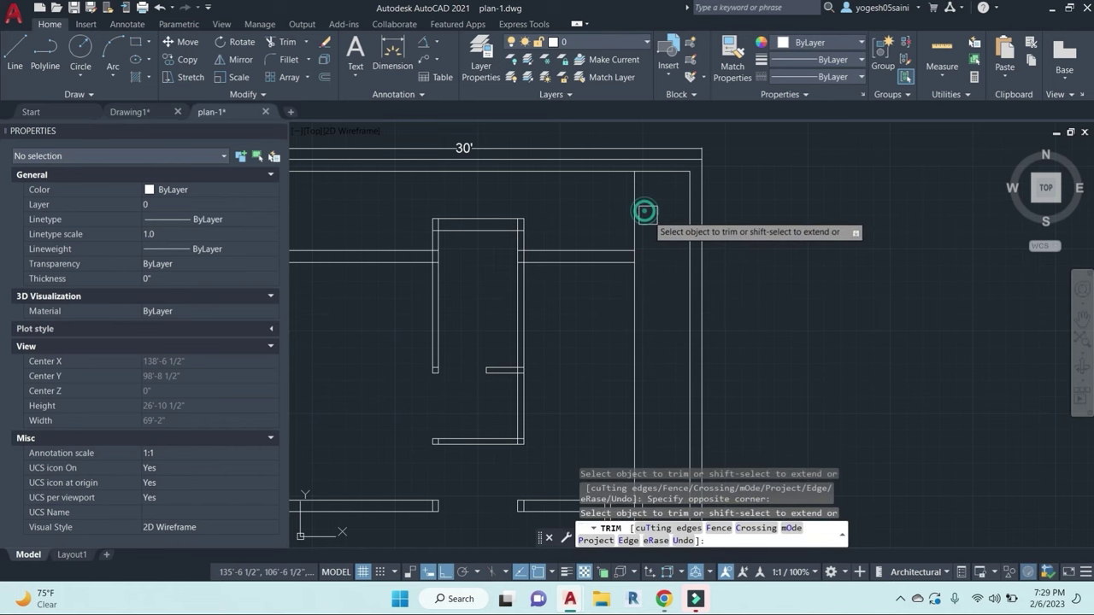
click(644, 213)
click(559, 214)
click(686, 325)
click(651, 328)
click(573, 314)
scroll(581, 329, down, 3)
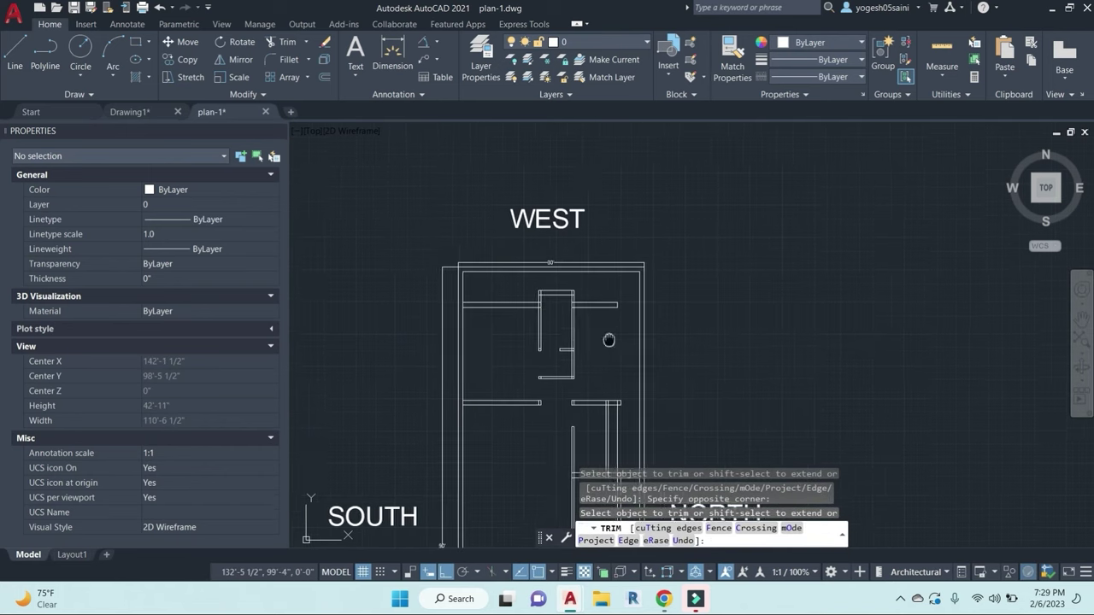
key(Escape)
key(Escape)
key(Escape)
scroll(553, 358, up, 3)
Step: Restart OFFSET at the default 3'-6" distance
text(o)
key(Return)
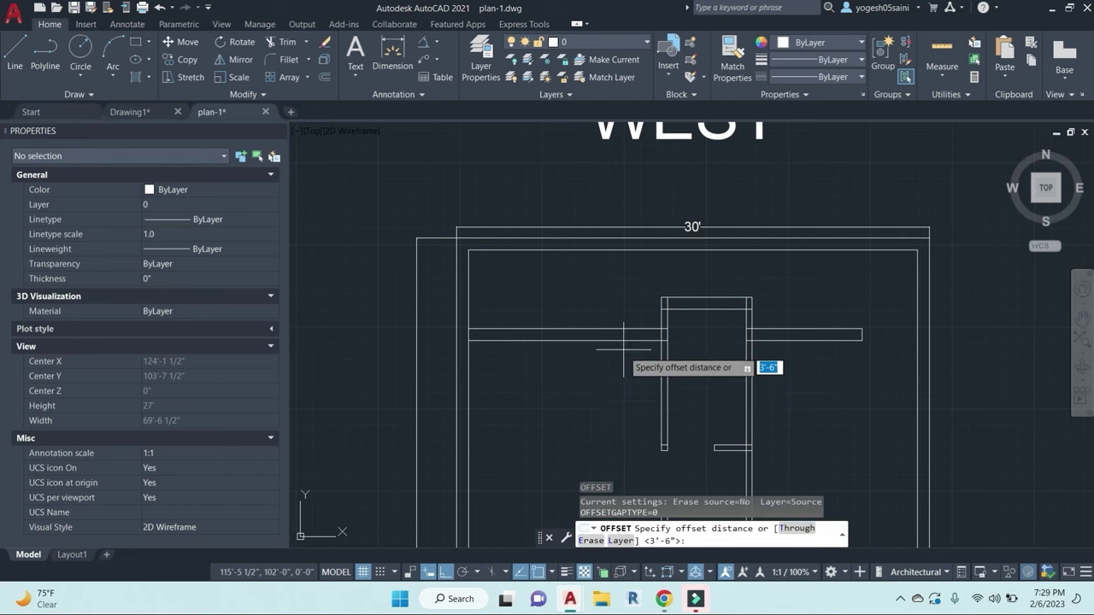
scroll(629, 338, up, 2)
key(Escape)
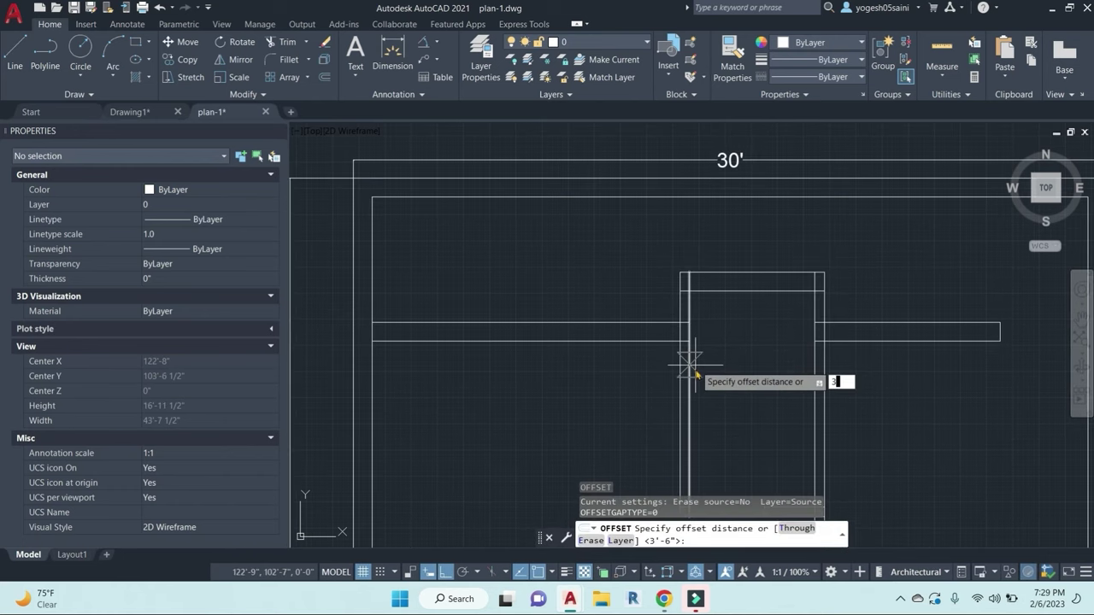
text(o)
key(Return)
key(Return)
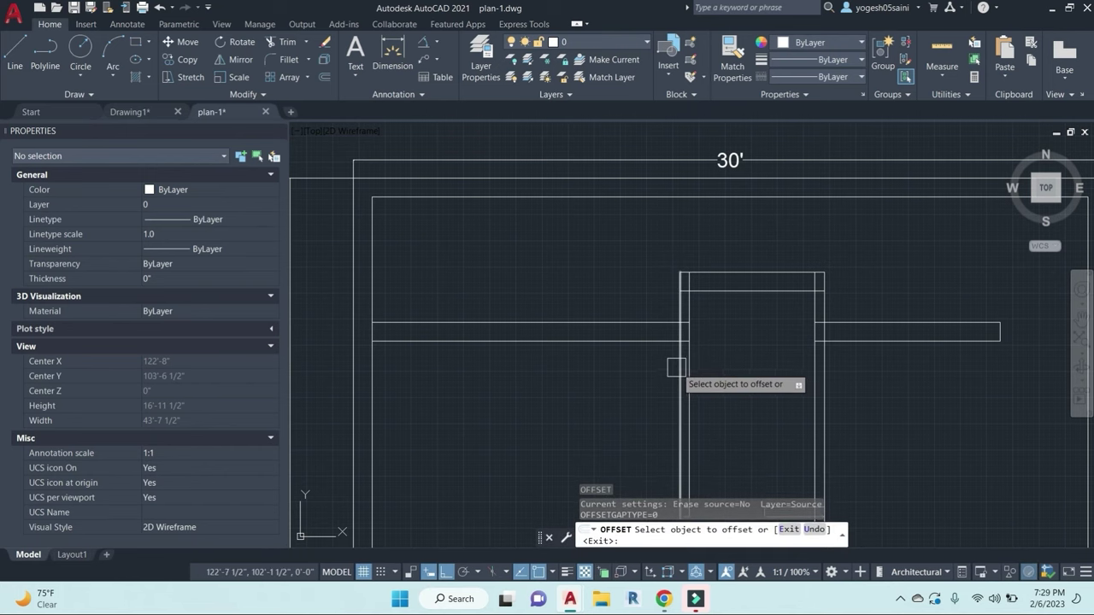
Step: Trim the wall lines at the crossing walls, capping the vertical wall end
key(Return)
click(652, 382)
click(640, 276)
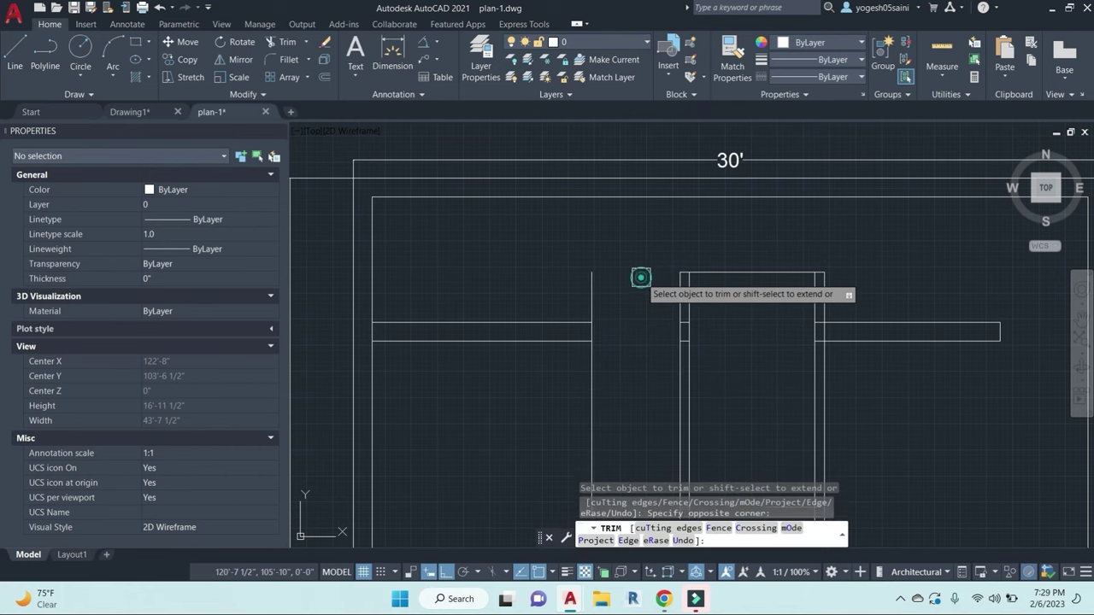
click(639, 276)
click(513, 270)
click(603, 382)
click(539, 373)
scroll(570, 427, down, 3)
mouse_move(600, 430)
middle_down()
mouse_move(591, 300)
mouse_move(642, 261)
mouse_move(640, 235)
middle_up()
scroll(585, 303, up, 2)
key(Escape)
Step: Erase the two short leftover wall lines
click(569, 211)
click(608, 246)
text(e)
key(Return)
scroll(629, 261, down, 1)
middle_drag(700, 253, 704, 279)
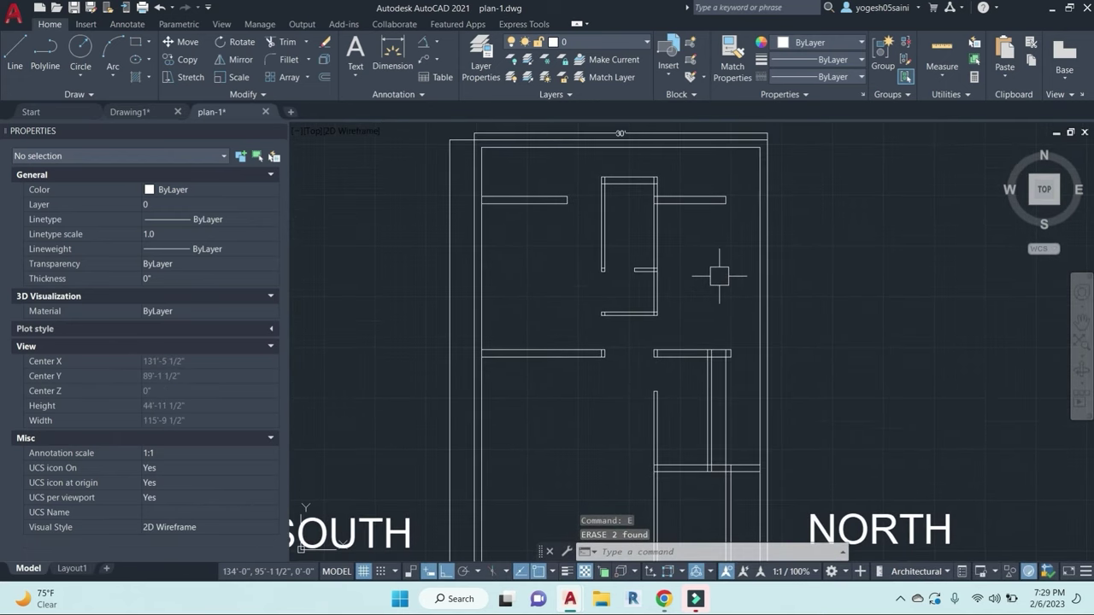
middle_drag(695, 330, 693, 301)
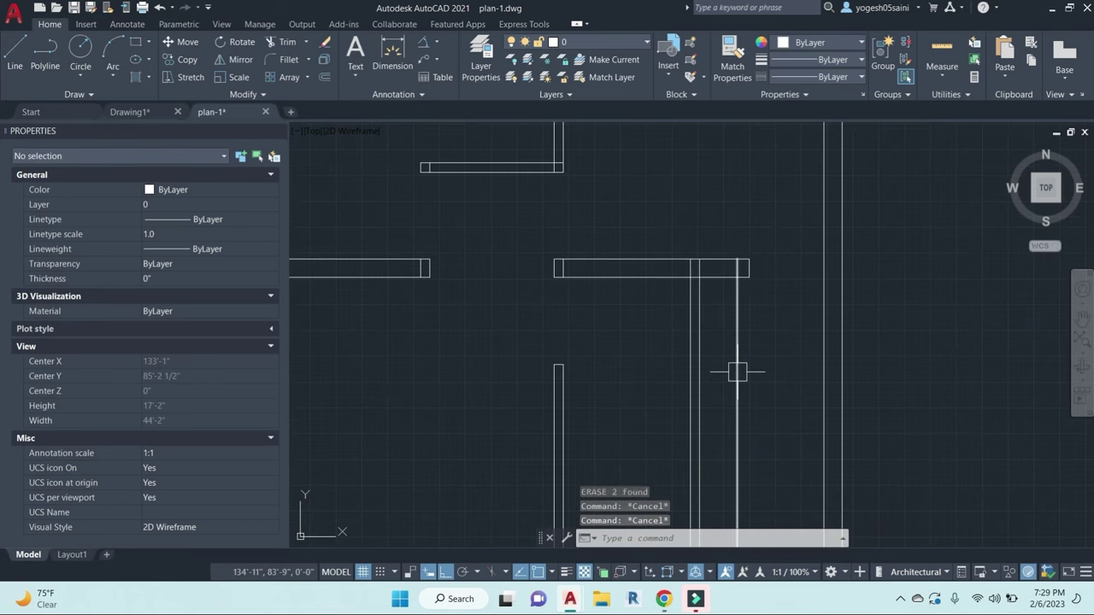
Step: Start TRIM with all lines as cutting edges, survey the central room, then cancel
text(tr)
key(Return)
key(Return)
scroll(726, 351, down, 4)
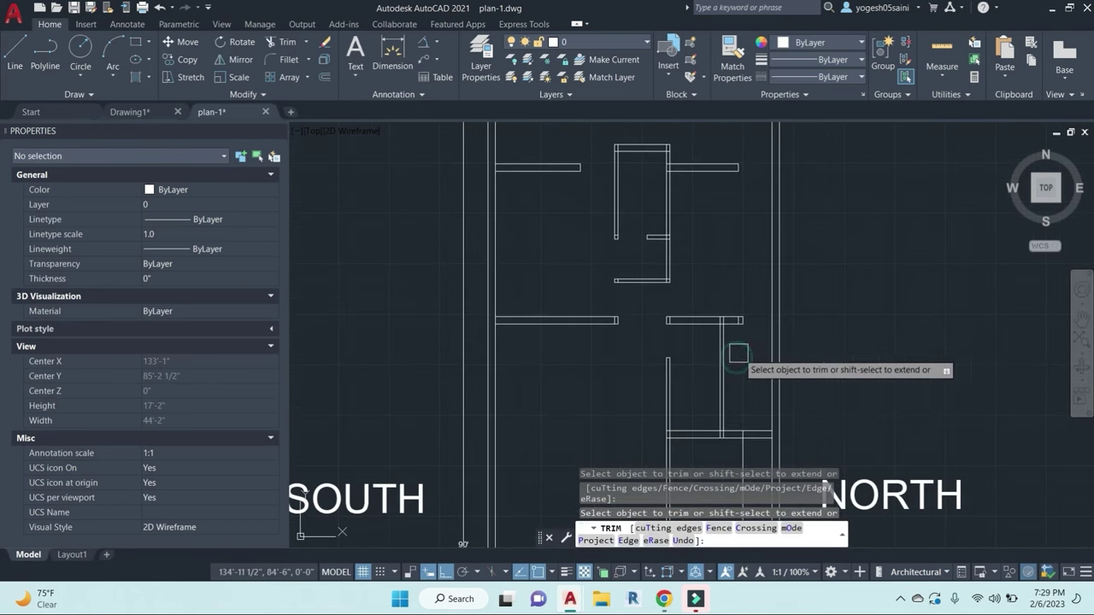
scroll(723, 342, down, 3)
scroll(681, 287, up, 3)
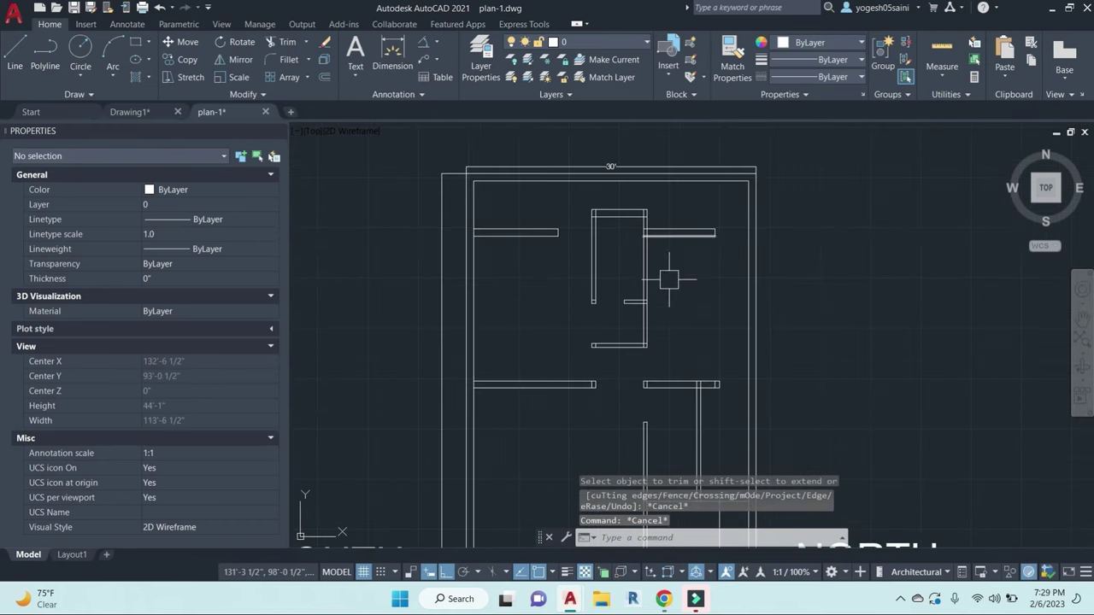
scroll(684, 270, up, 3)
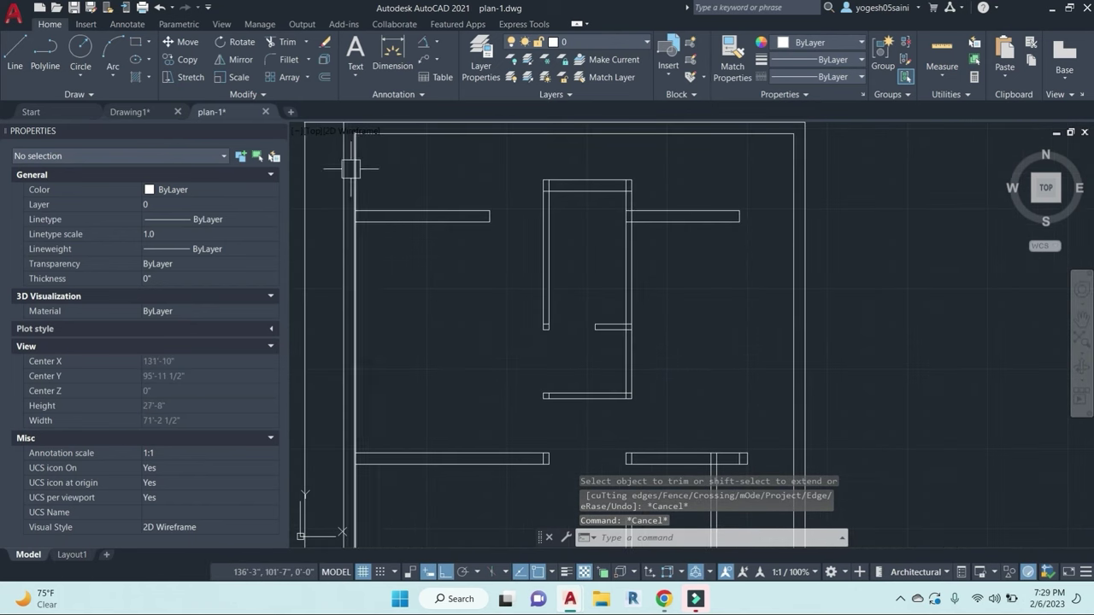
middle_drag(804, 237, 774, 245)
key(Escape)
key(Escape)
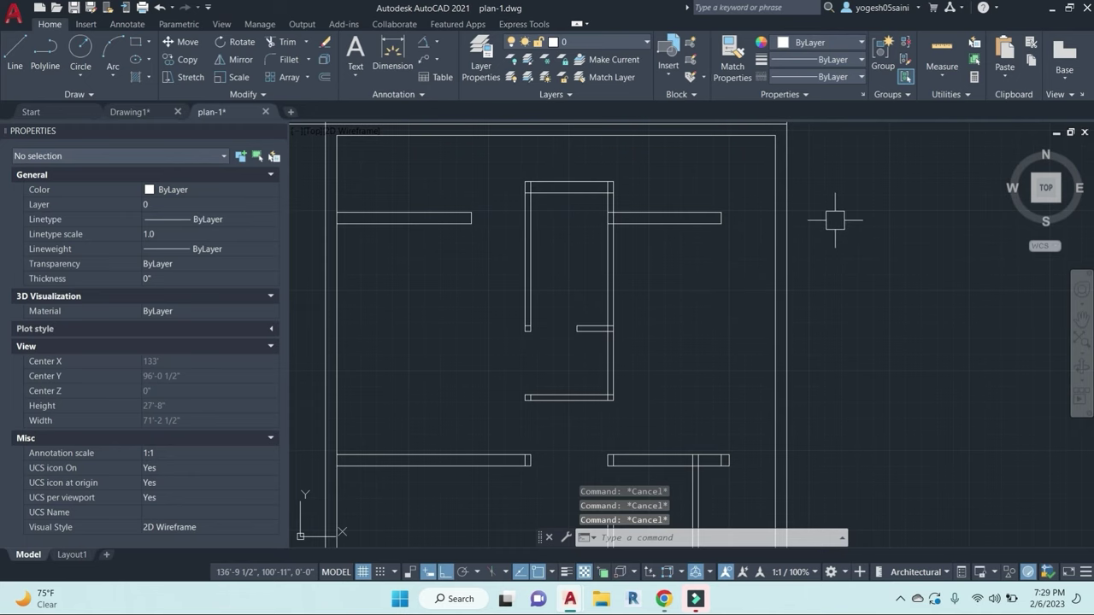
scroll(736, 221, up, 2)
middle_drag(744, 276, 718, 383)
Step: Draw two short 2" line segments from the wall's end corner
text(l)
key(Return)
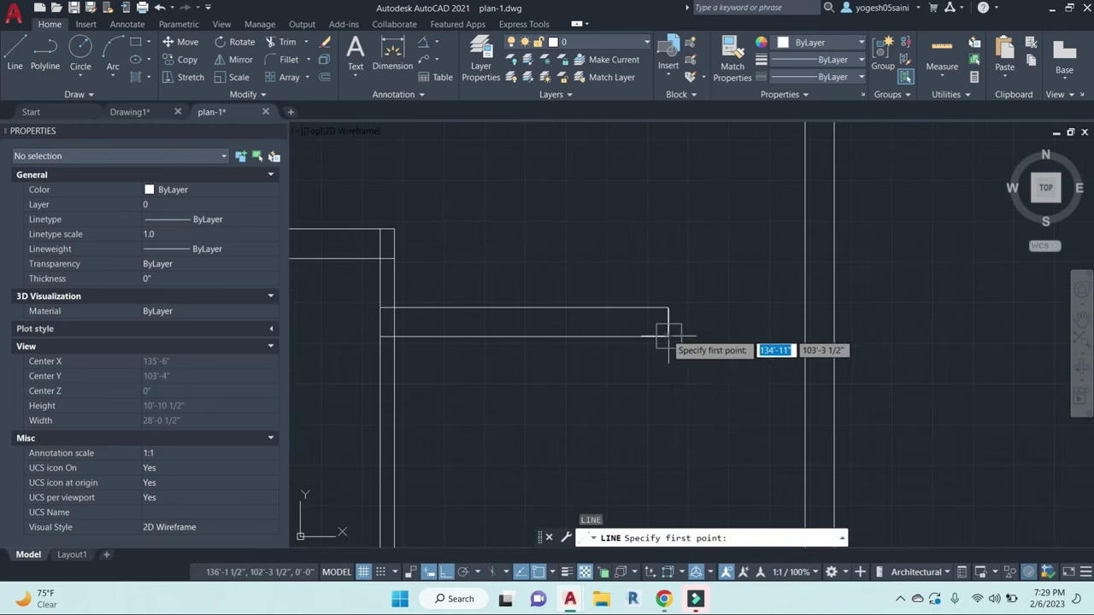
click(668, 336)
key(Return)
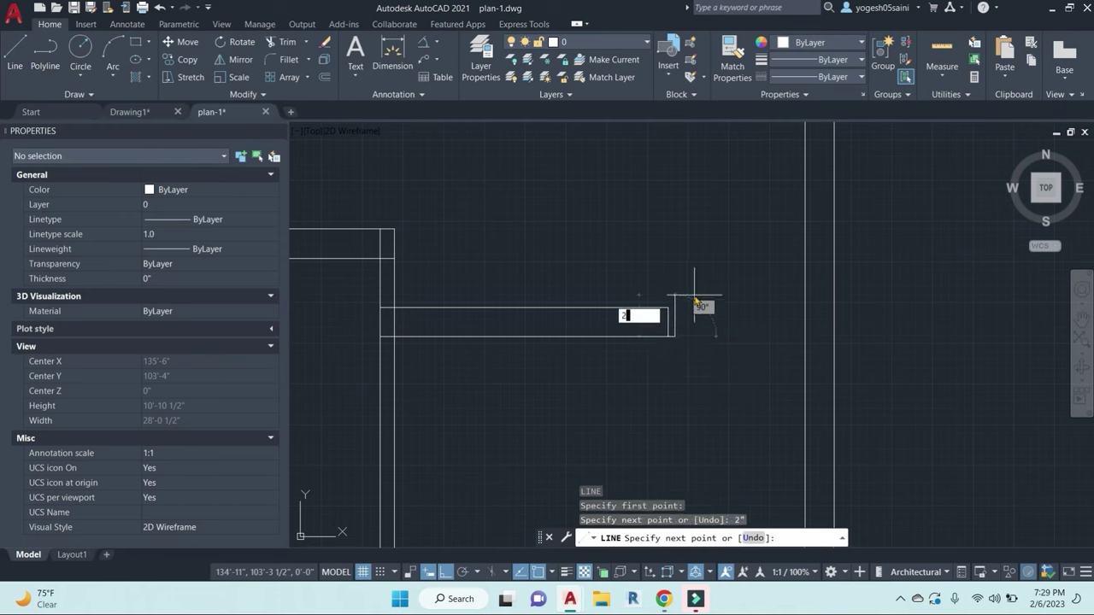
key(Return)
scroll(667, 324, up, 2)
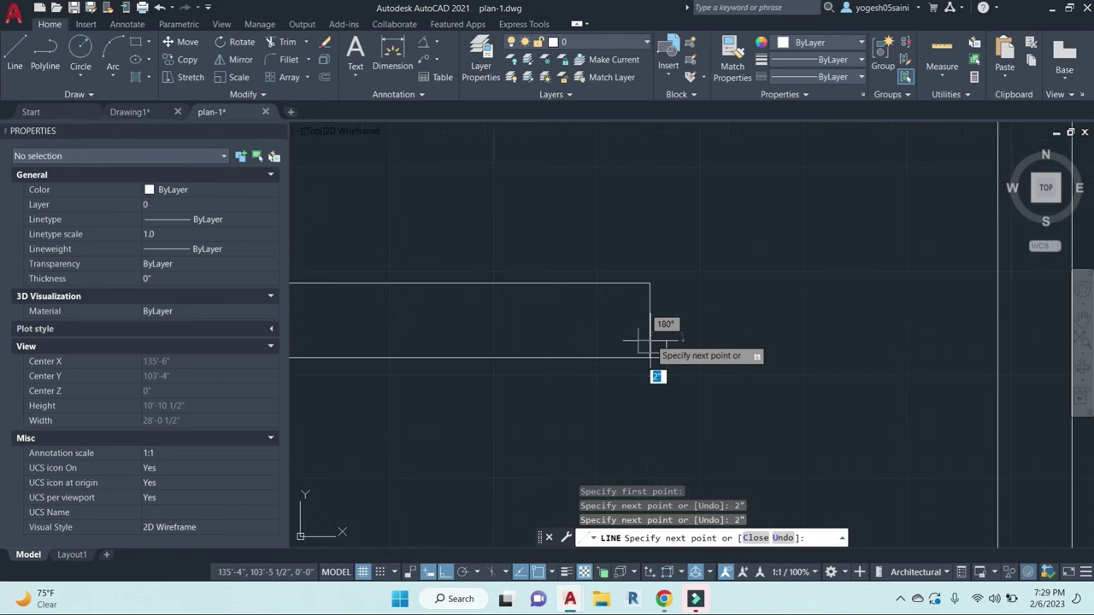
key(Escape)
key(Escape)
key(Escape)
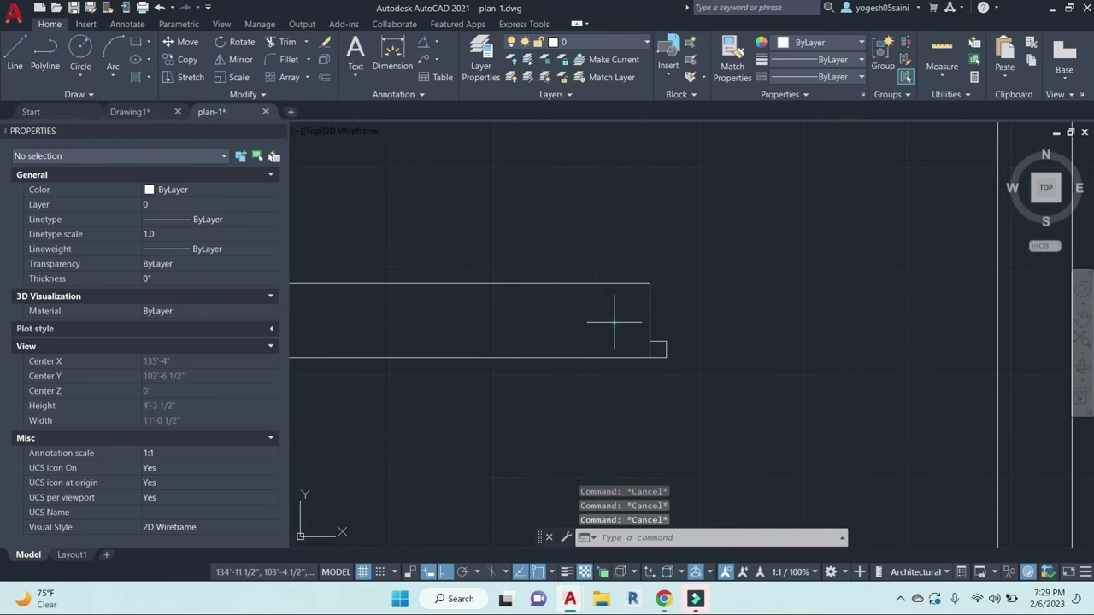
Step: Select the small box lines for a move, then cancel and clear the selection
click(615, 322)
click(710, 398)
text(m)
scroll(728, 385, down, 1)
key(Escape)
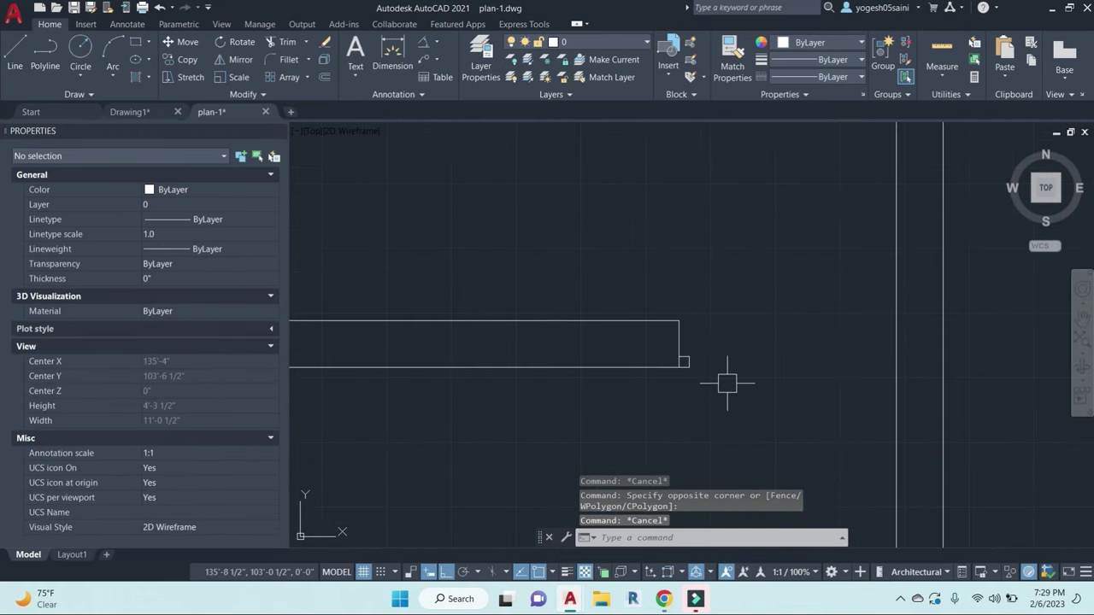
key(Escape)
key(Escape)
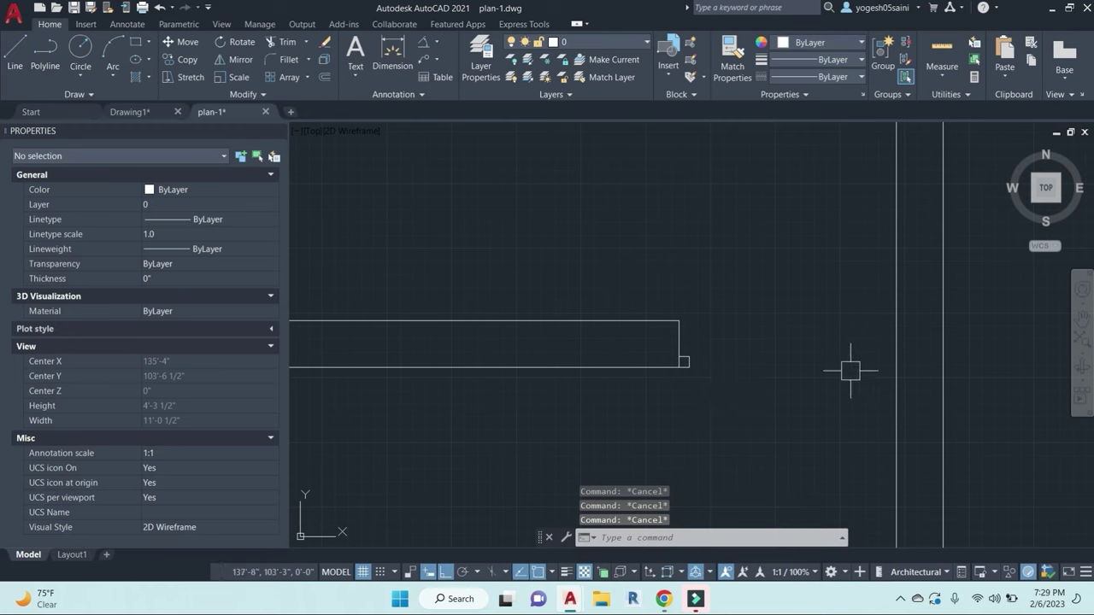
Step: Offset the vertical wall line 2" to the left
text(o)
key(Return)
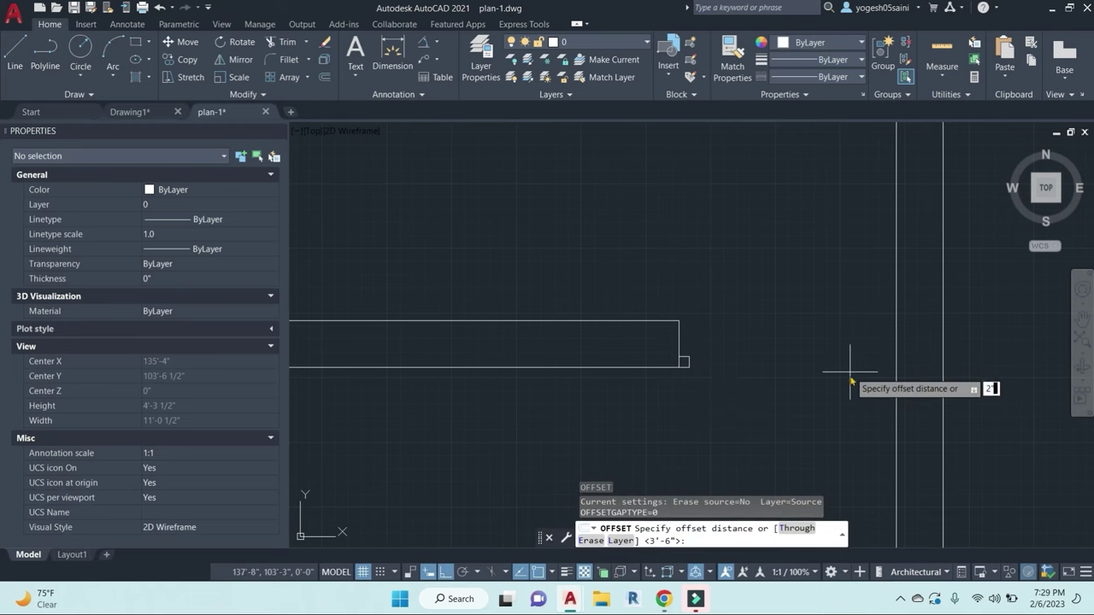
key(Return)
click(892, 340)
click(851, 345)
key(Escape)
key(Escape)
key(Escape)
key(Escape)
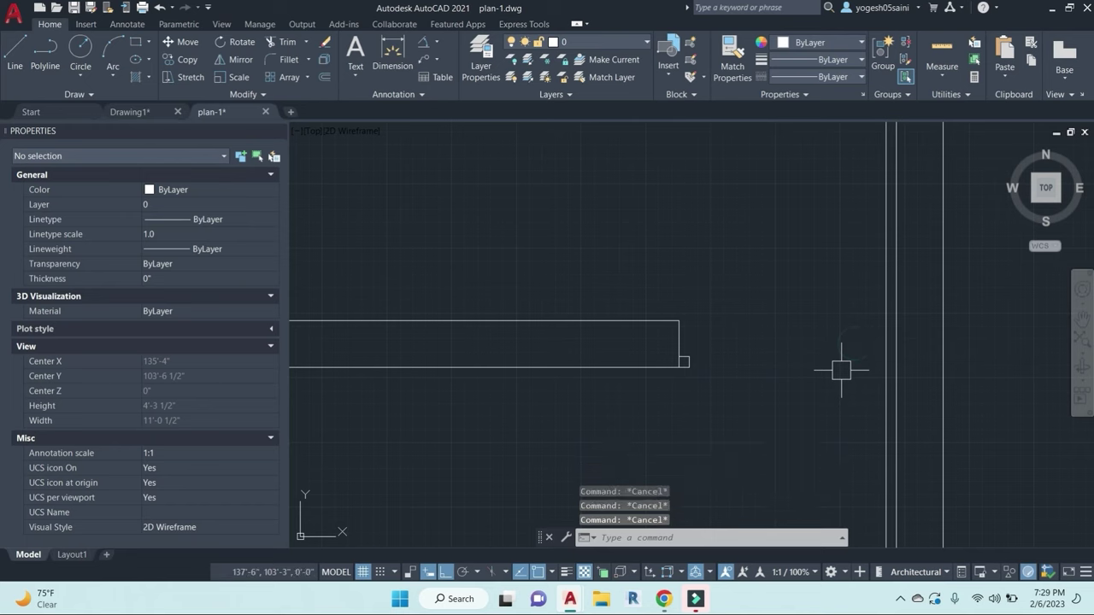
Step: Extend the short lines to the wall line
text(ex)
key(Return)
key(Return)
click(763, 436)
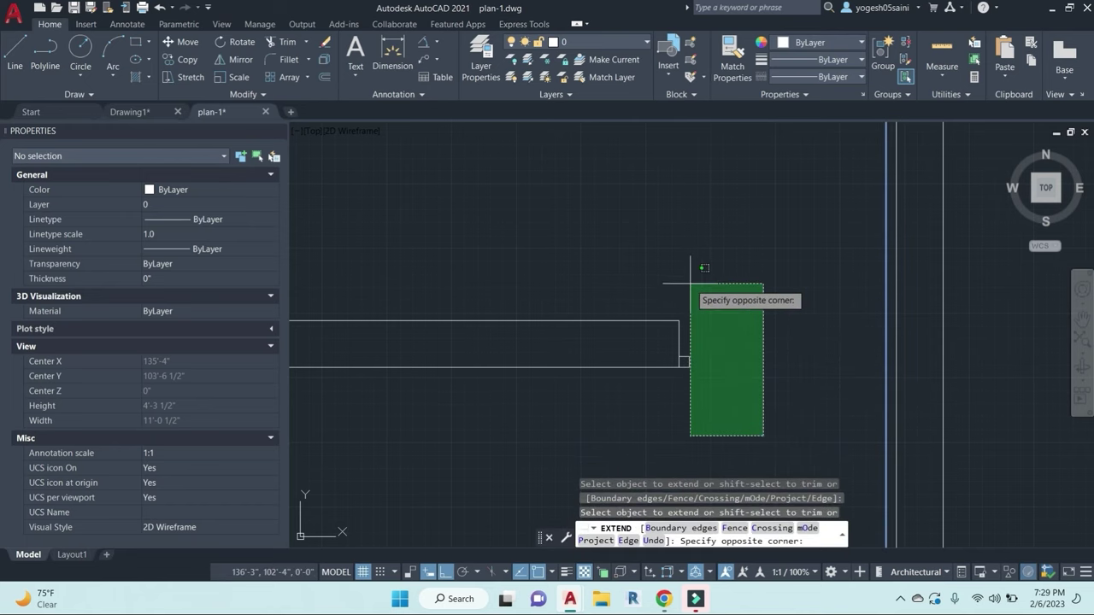
key(Escape)
key(Escape)
key(Escape)
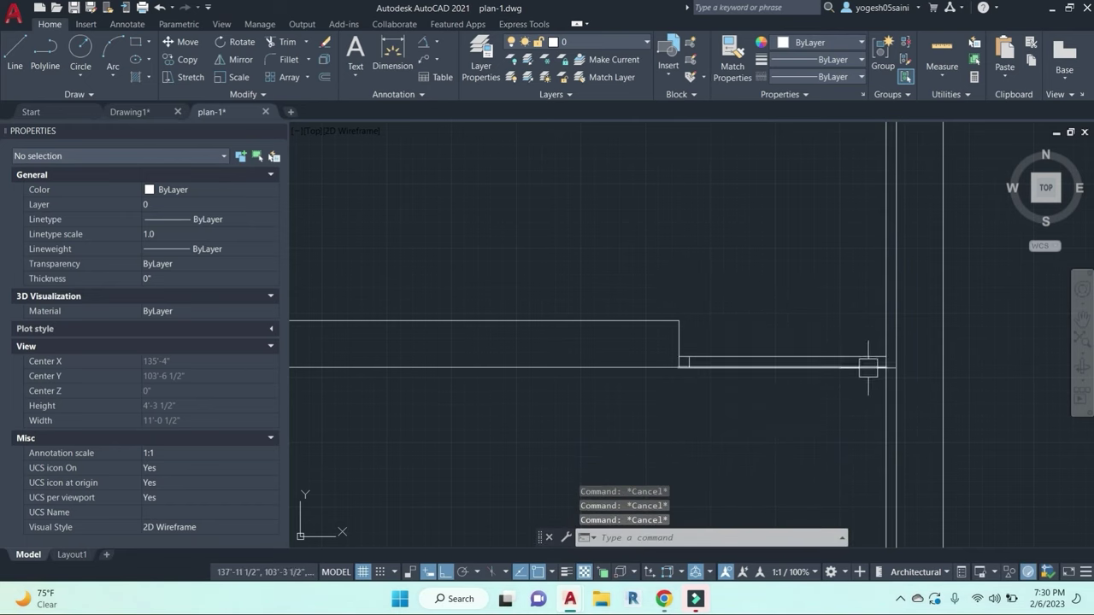
key(Return)
key(Return)
click(845, 425)
click(818, 291)
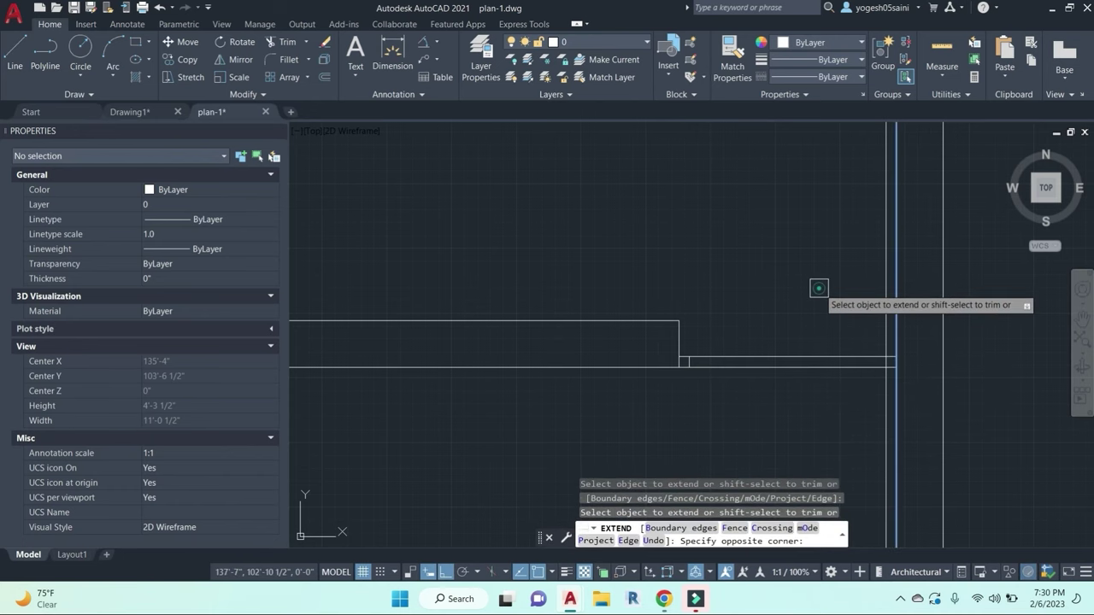
key(Escape)
key(Escape)
key(Escape)
Step: Trim away the horizontal lines across the wall opening
text(f)
key(Return)
scroll(878, 340, up, 1)
key(Escape)
key(Escape)
key(Escape)
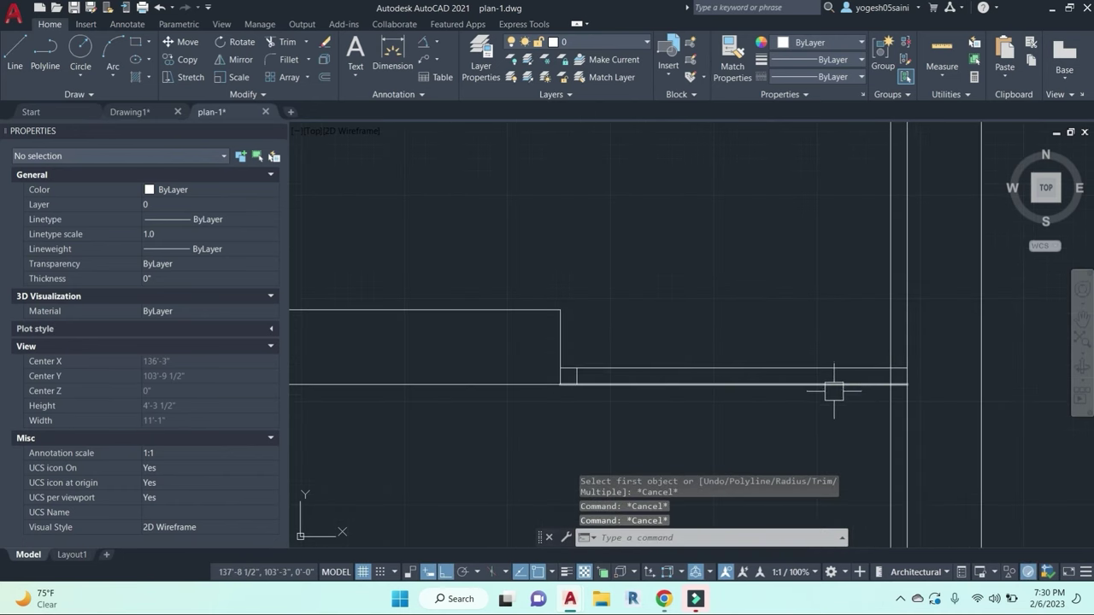
text(tr)
key(Return)
key(Return)
click(803, 432)
click(770, 273)
key(Escape)
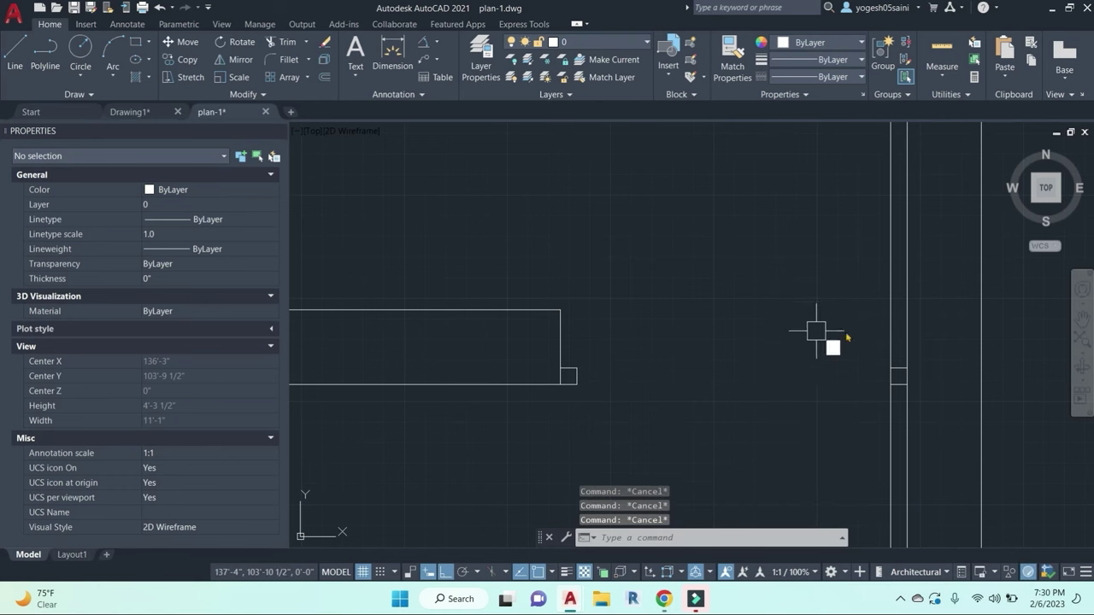
Step: Fillet the left vertical line and top horizontal line into a closed corner
text(f)
key(Return)
click(891, 369)
scroll(889, 371, up, 2)
key(Escape)
key(Escape)
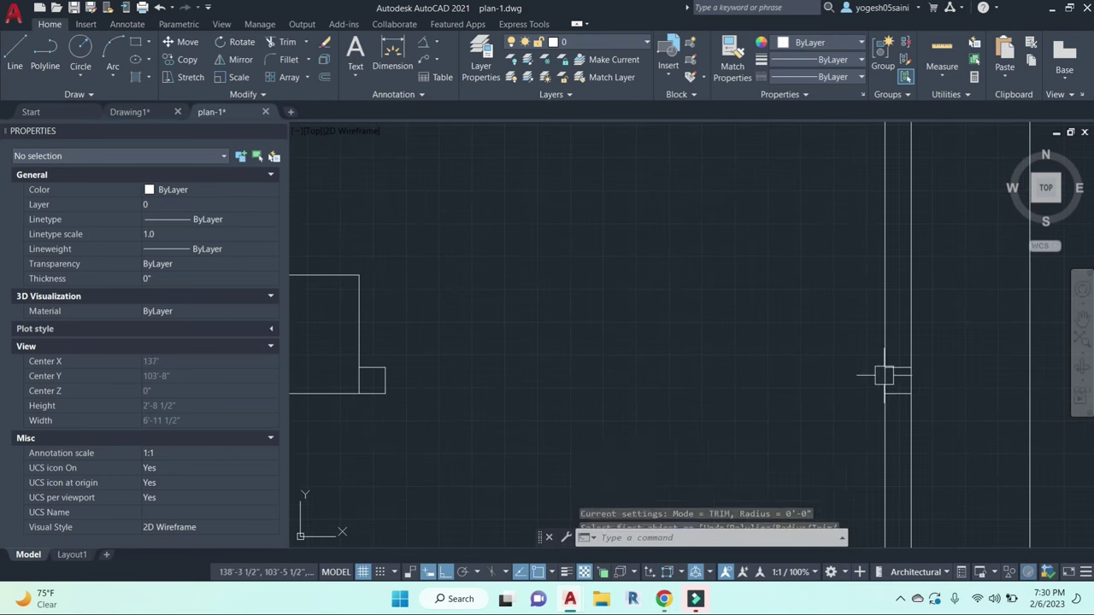
text(f)
key(Return)
click(912, 358)
click(868, 381)
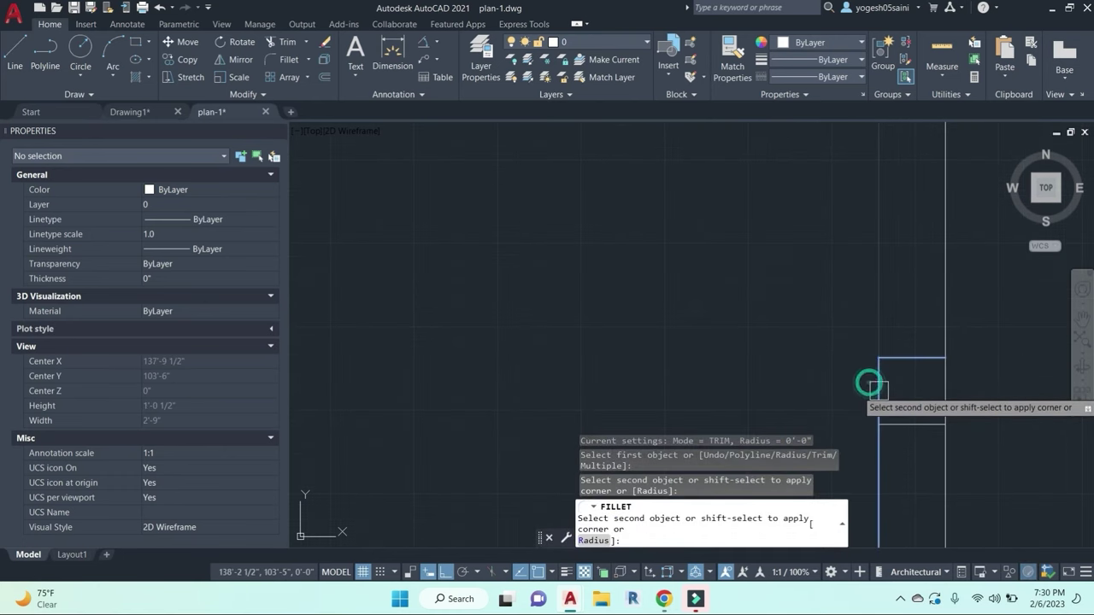
click(869, 383)
click(876, 391)
click(908, 426)
key(Escape)
Step: Attempt another corner fillet while panning the wall opening into view
text(f)
key(Return)
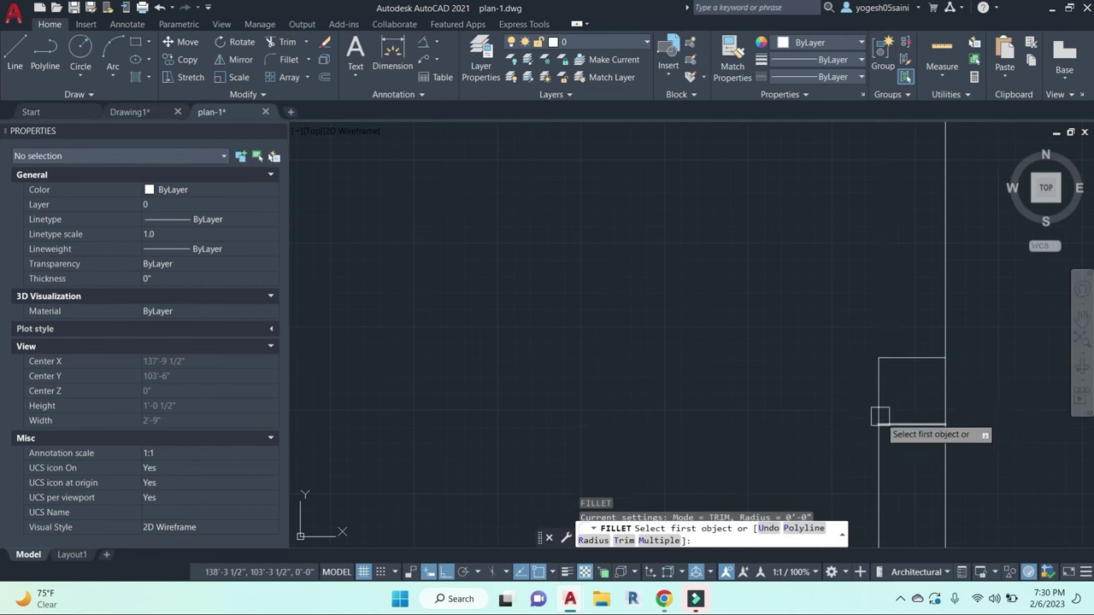
click(880, 422)
scroll(844, 353, down, 2)
scroll(844, 369, down, 2)
scroll(869, 373, up, 2)
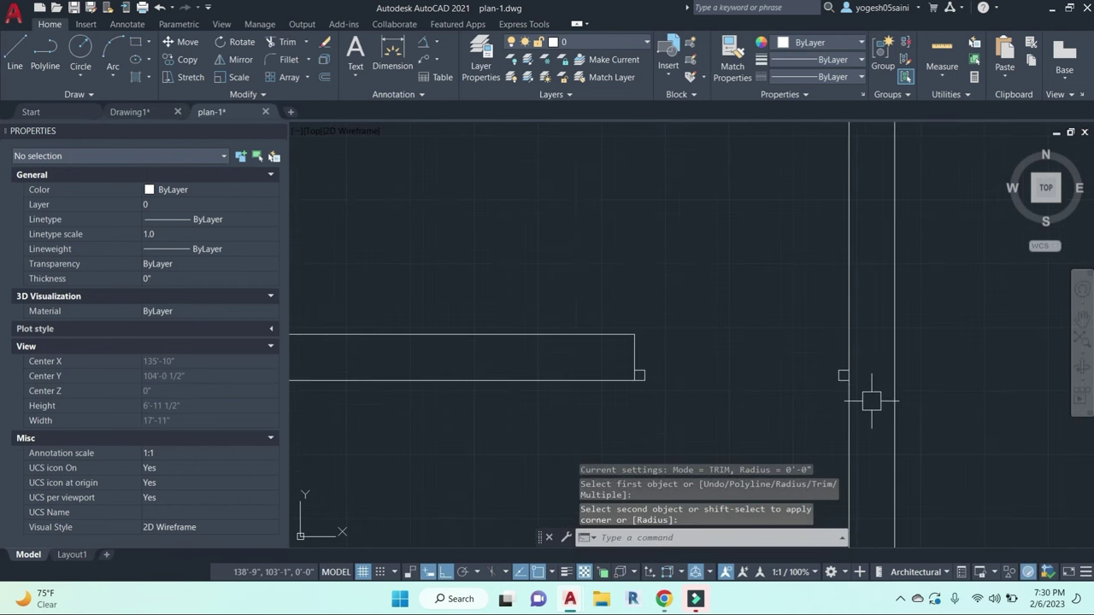
middle_drag(865, 408, 847, 297)
key(Escape)
key(Escape)
key(Escape)
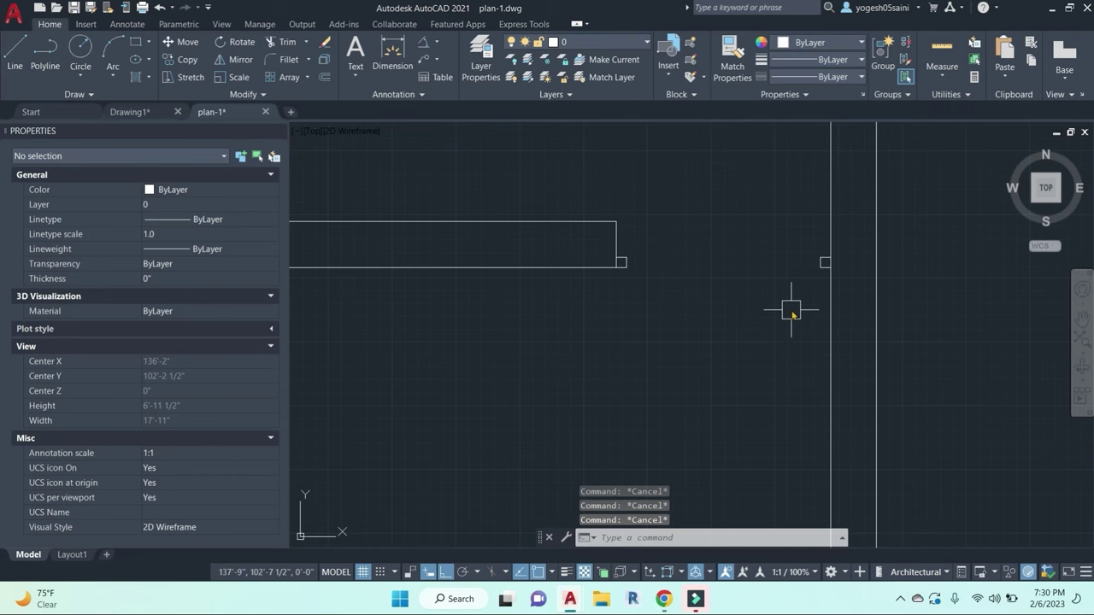
Step: Try starting a line at the opening corner and a 3'2" offset, abandoning both
text(l)
key(Return)
middle_drag(818, 256, 803, 397)
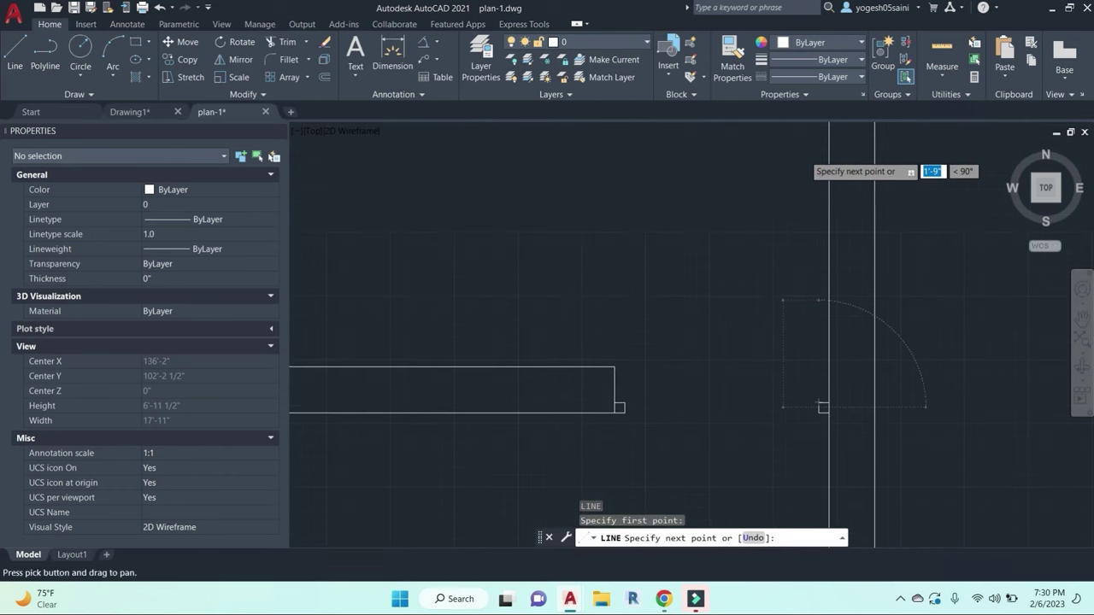
click(817, 400)
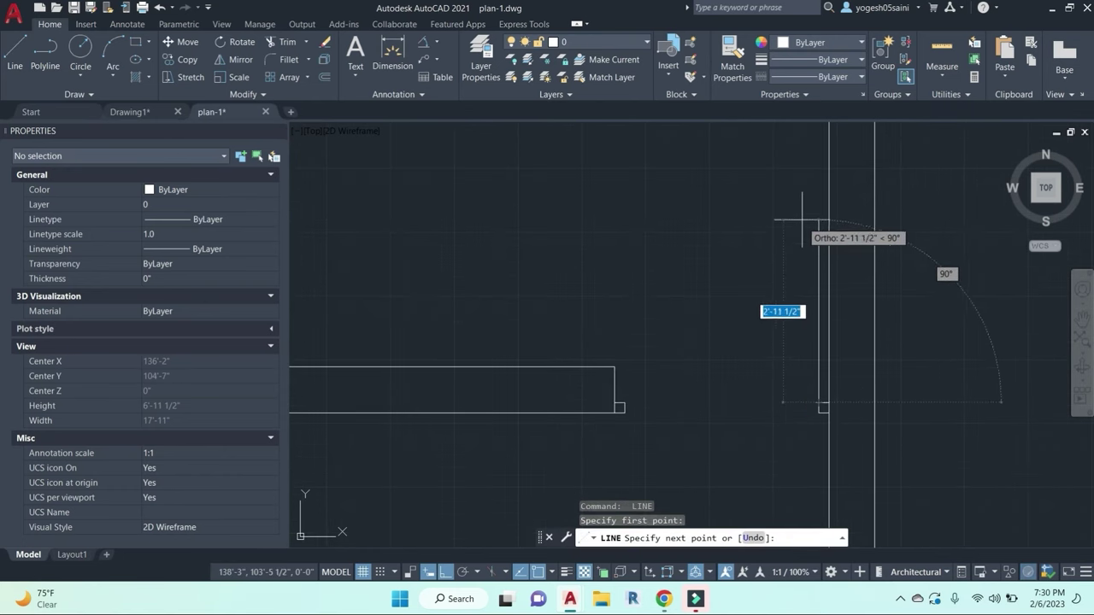
key(Escape)
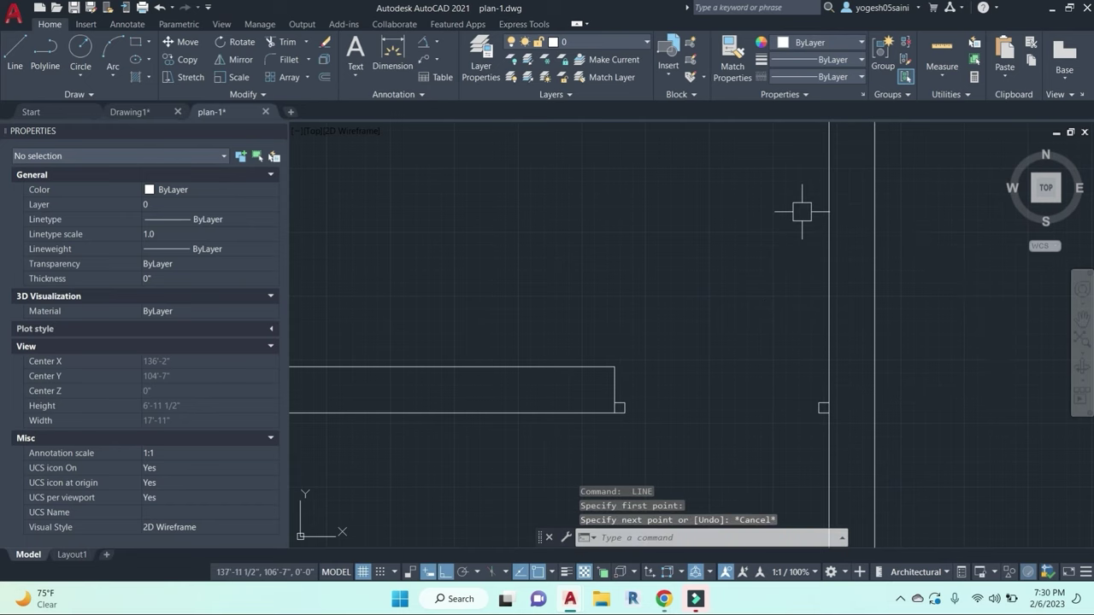
text(o)
key(Return)
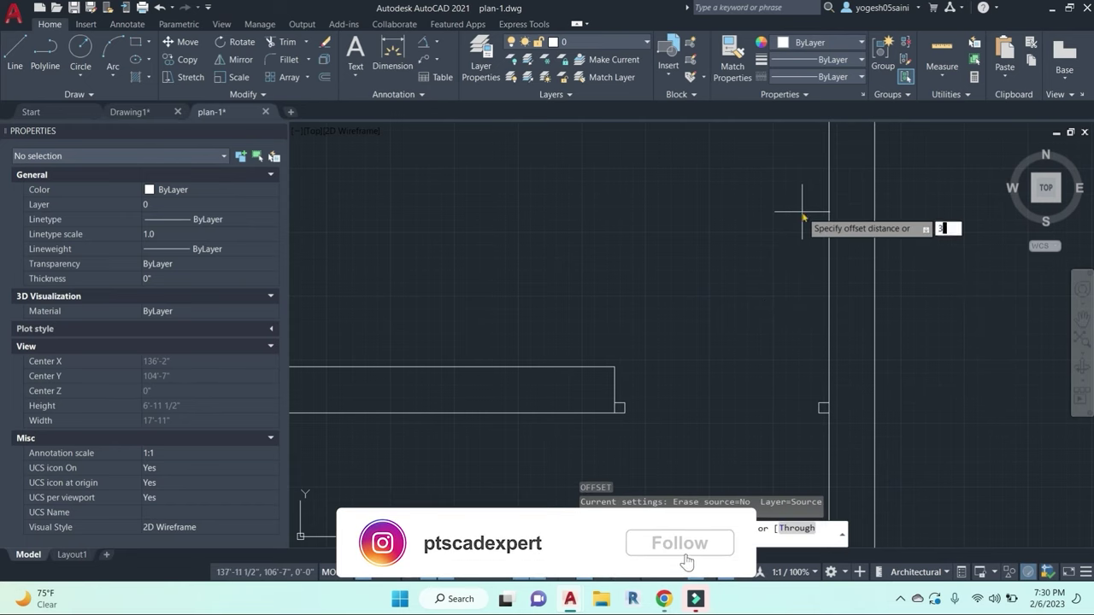
text(3'2")
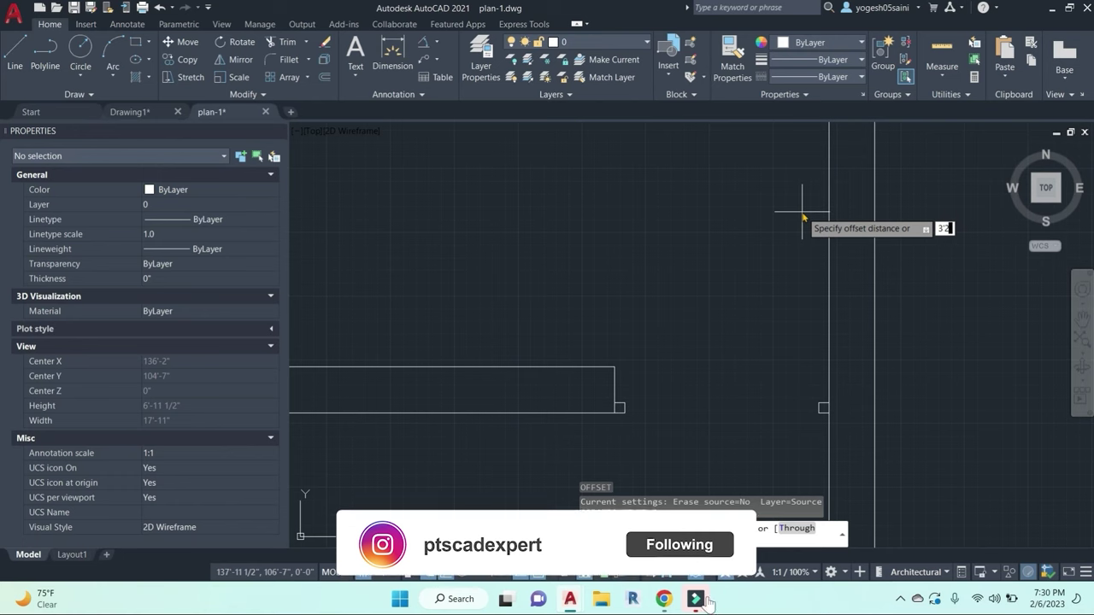
key(Return)
key(Escape)
Step: Draw the door leaf from the opening corner, 3'2" long and 1" thick
text(l)
key(Return)
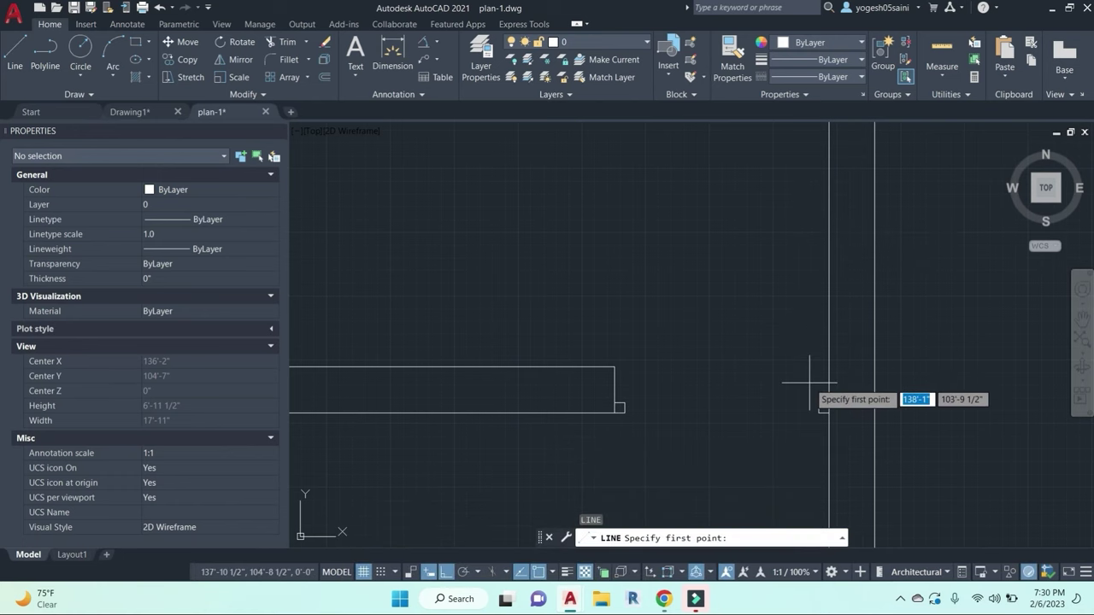
click(819, 400)
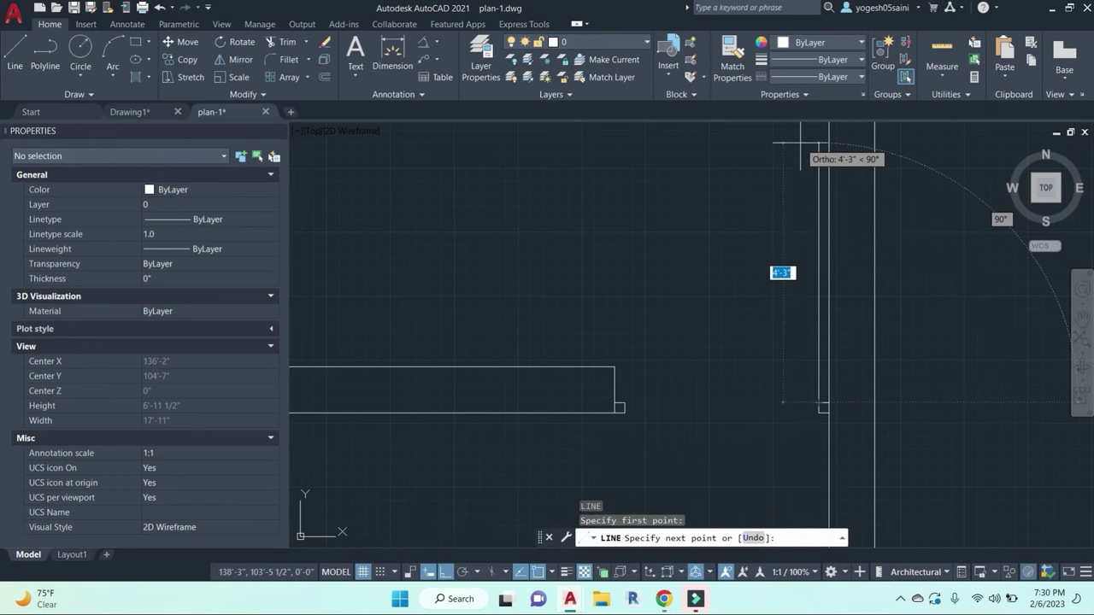
text(3'2)
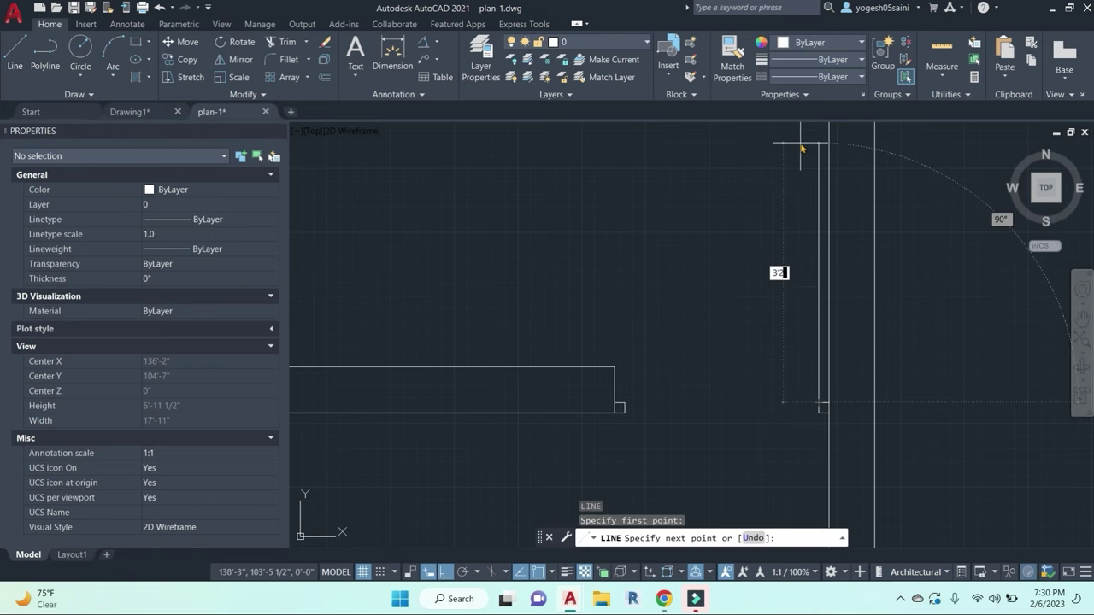
text(")
key(Return)
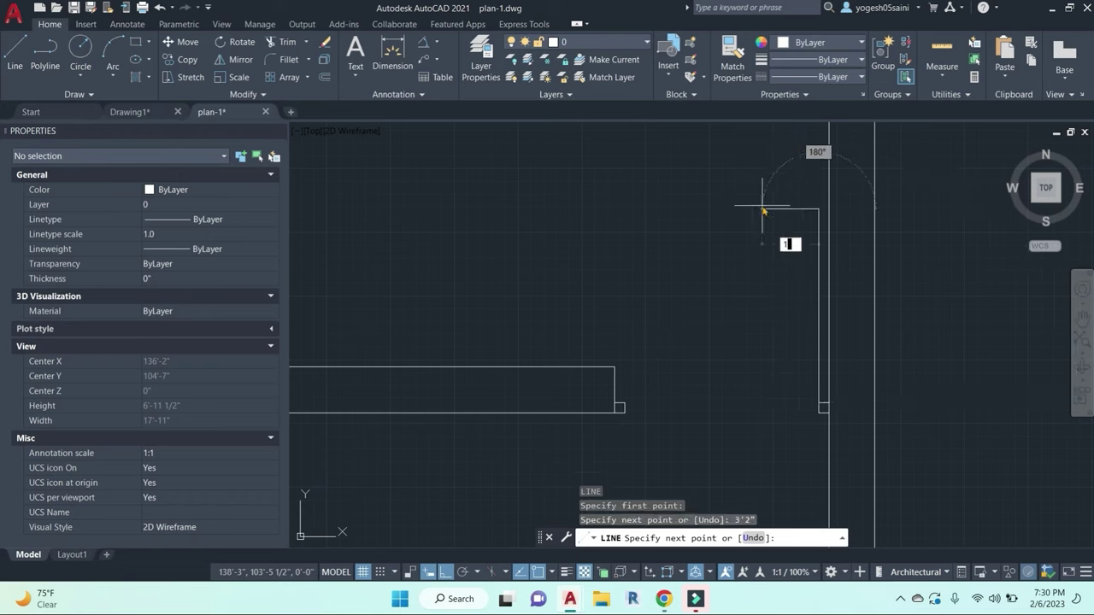
text(1")
key(Return)
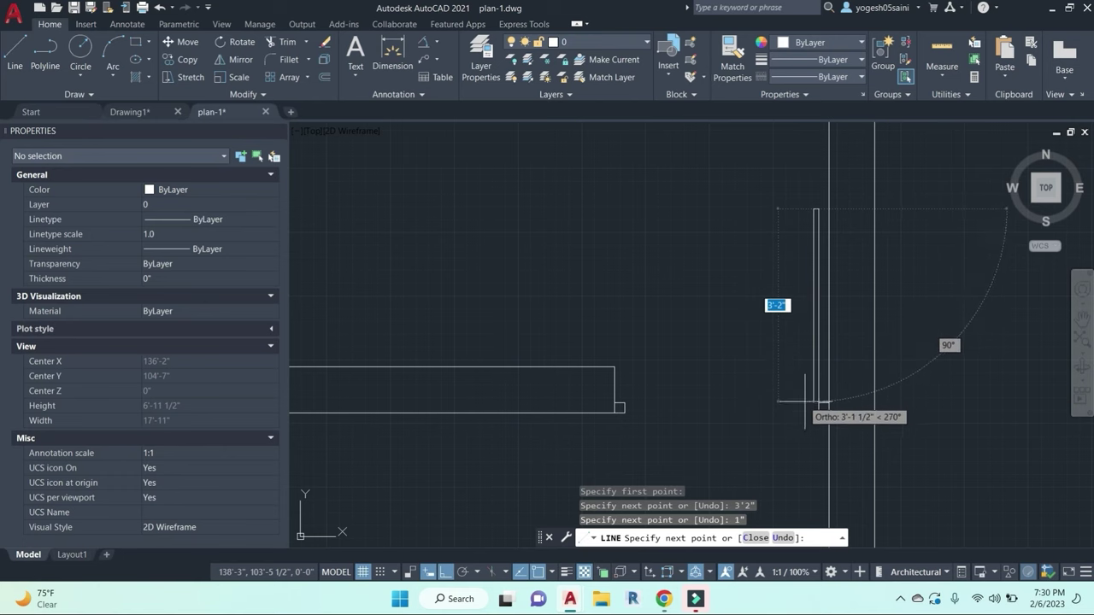
scroll(804, 401, up, 3)
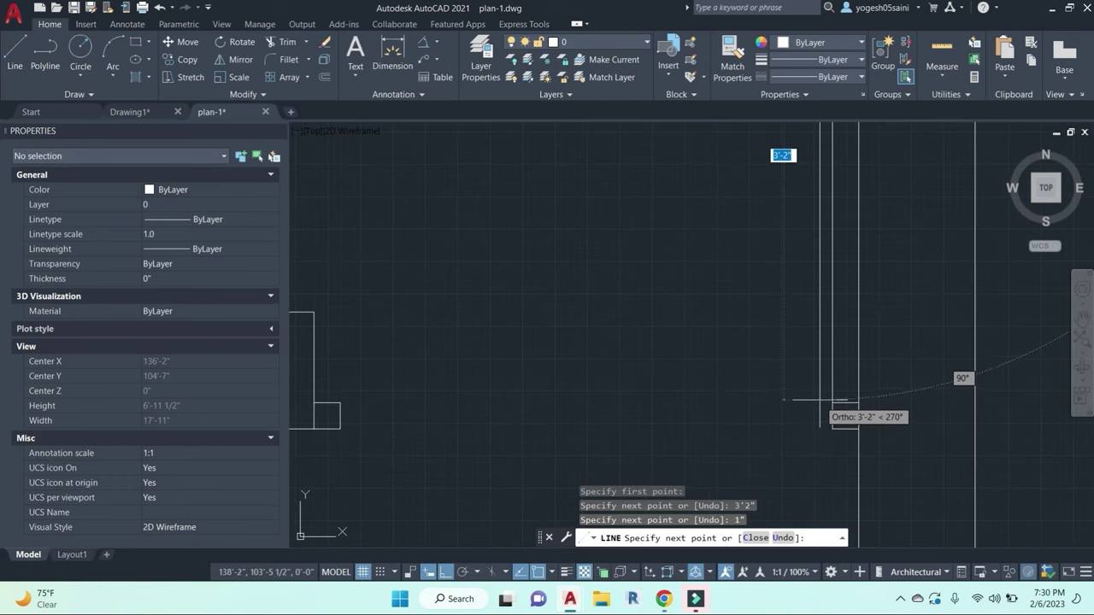
key(Escape)
Step: Add a short closing line and fillet it to square off the leaf's end
key(Return)
click(828, 403)
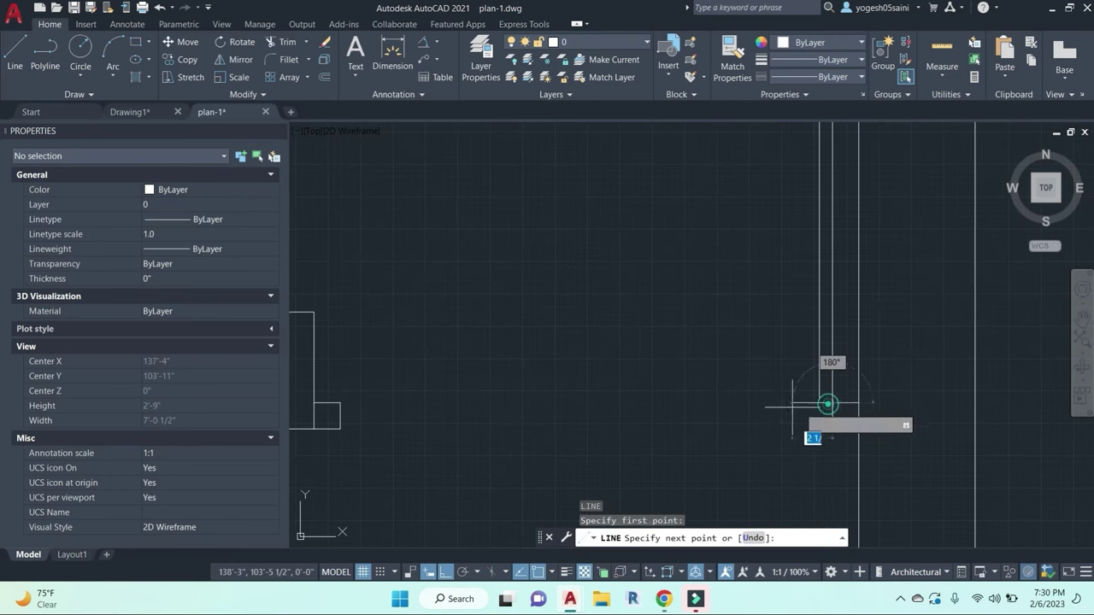
click(770, 402)
key(Escape)
key(Escape)
scroll(821, 388, up, 2)
text(f)
key(Return)
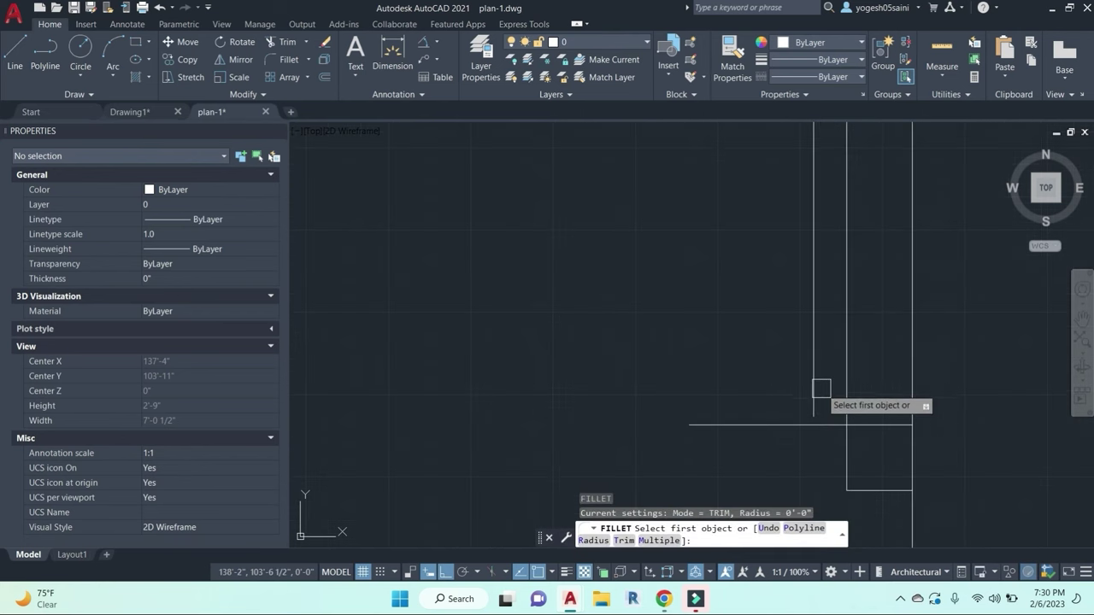
click(810, 374)
click(829, 419)
key(Return)
scroll(727, 367, down, 4)
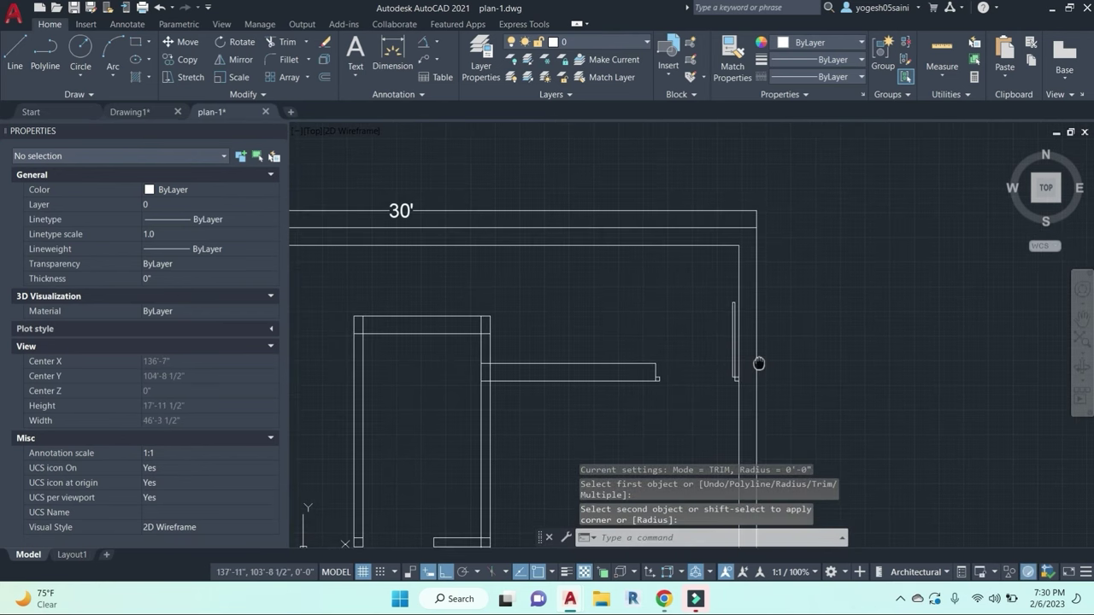
click(513, 146)
key(Escape)
key(Escape)
key(Escape)
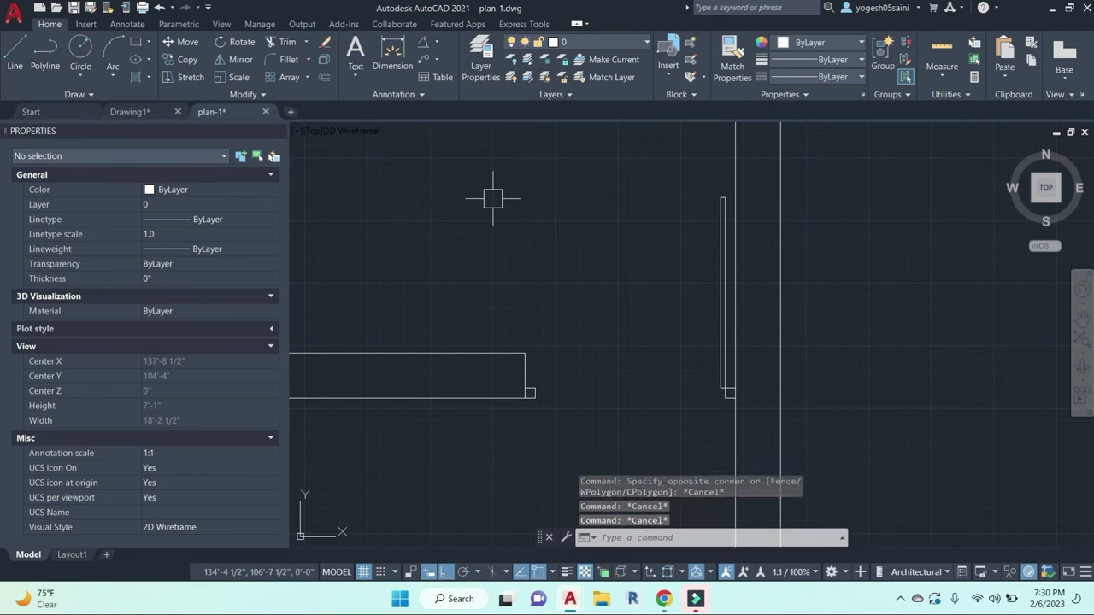
Step: Draw the door swing arc from the wall end to the leaf top using Start, End, Direction
click(113, 76)
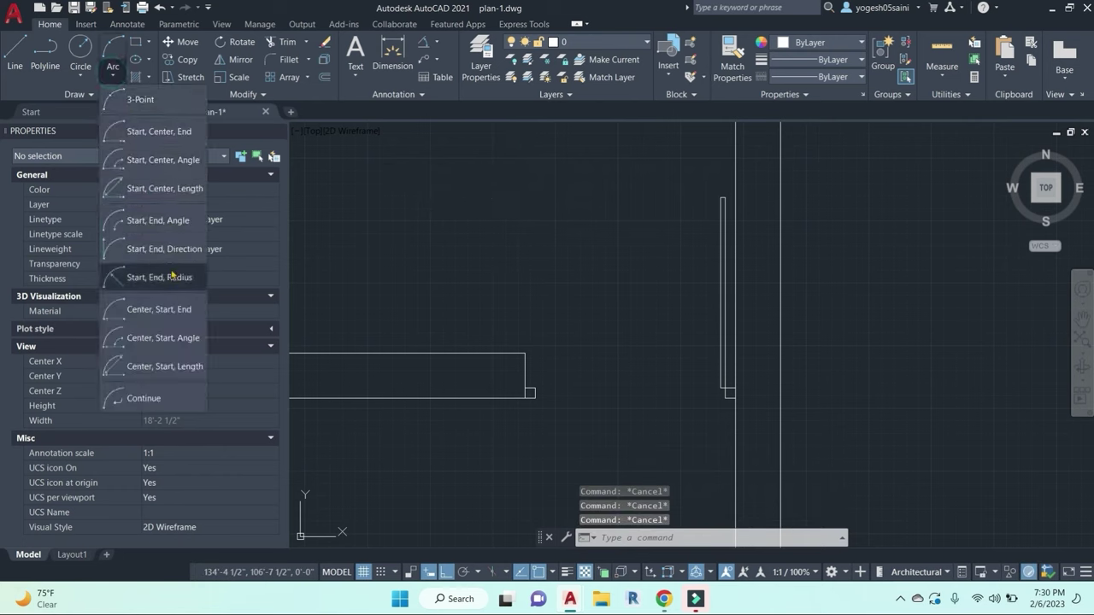
click(176, 240)
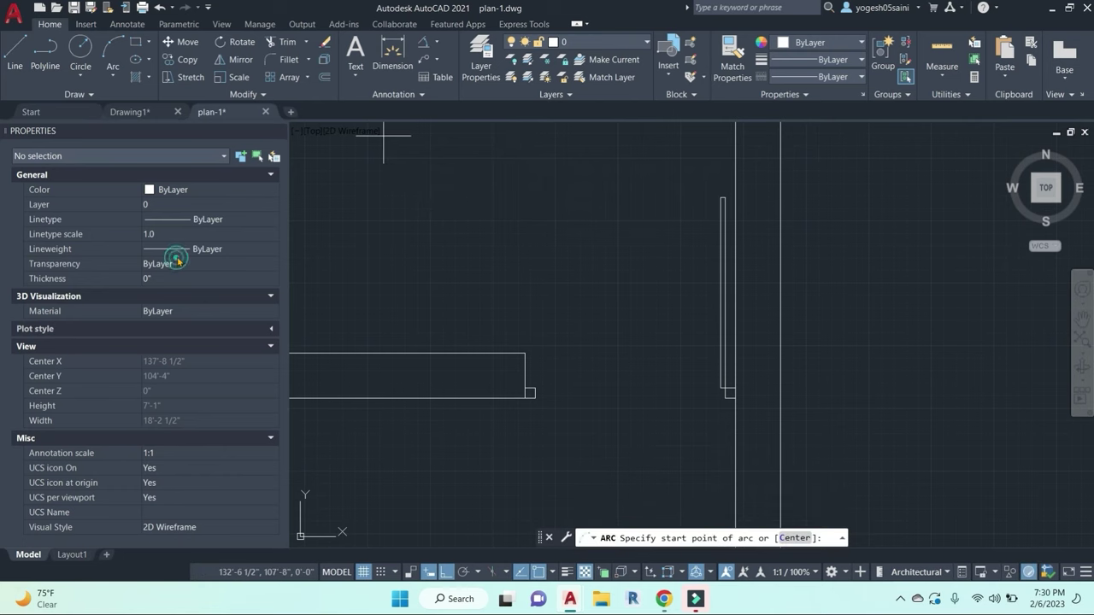
click(529, 392)
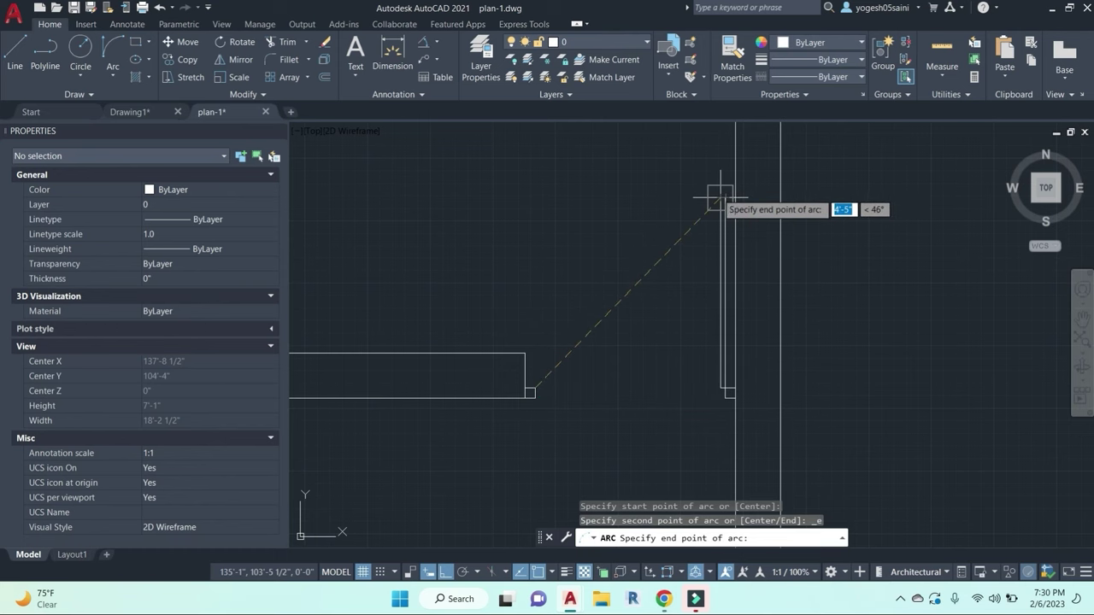
click(722, 202)
click(533, 231)
key(Escape)
scroll(393, 206, down, 3)
middle_drag(462, 249, 650, 245)
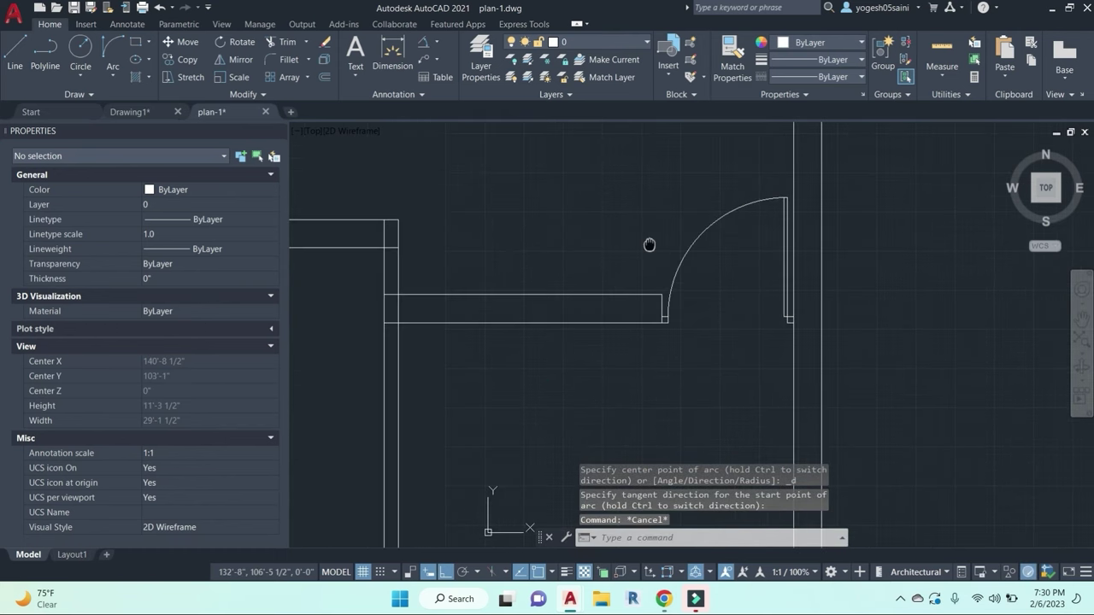
Step: Put the door leaf and swing arc on the 'door' layer
click(640, 153)
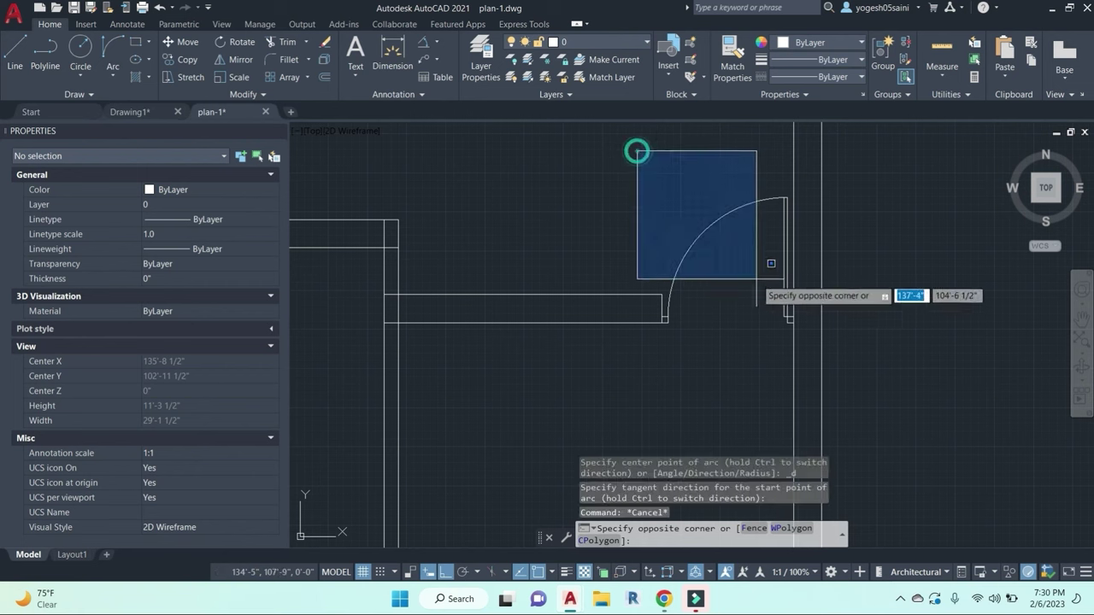
click(832, 330)
scroll(829, 325, up, 5)
shift+click(571, 198)
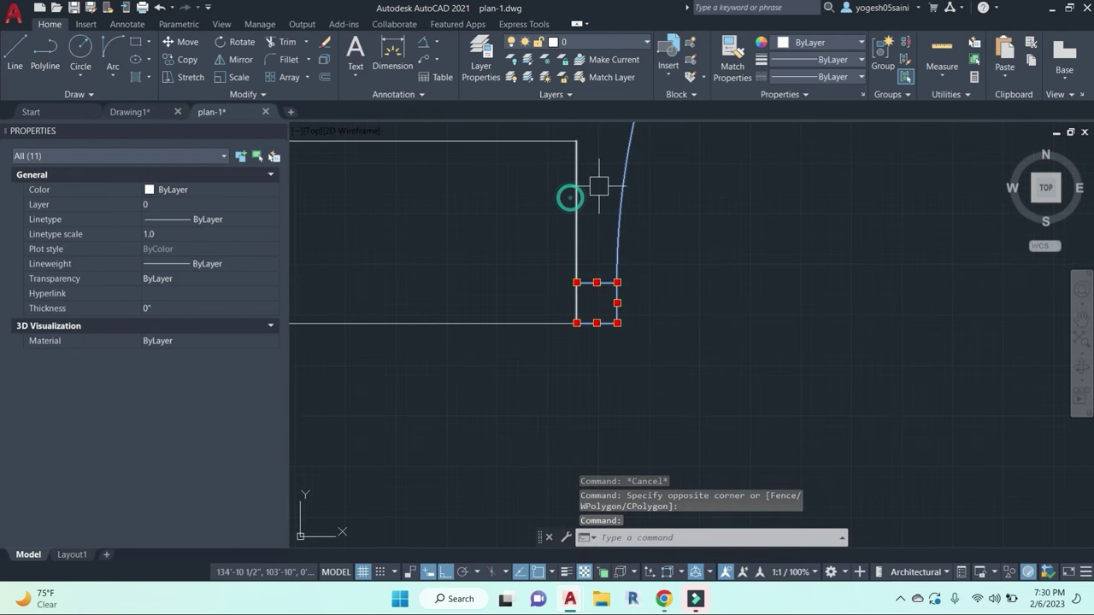
click(860, 43)
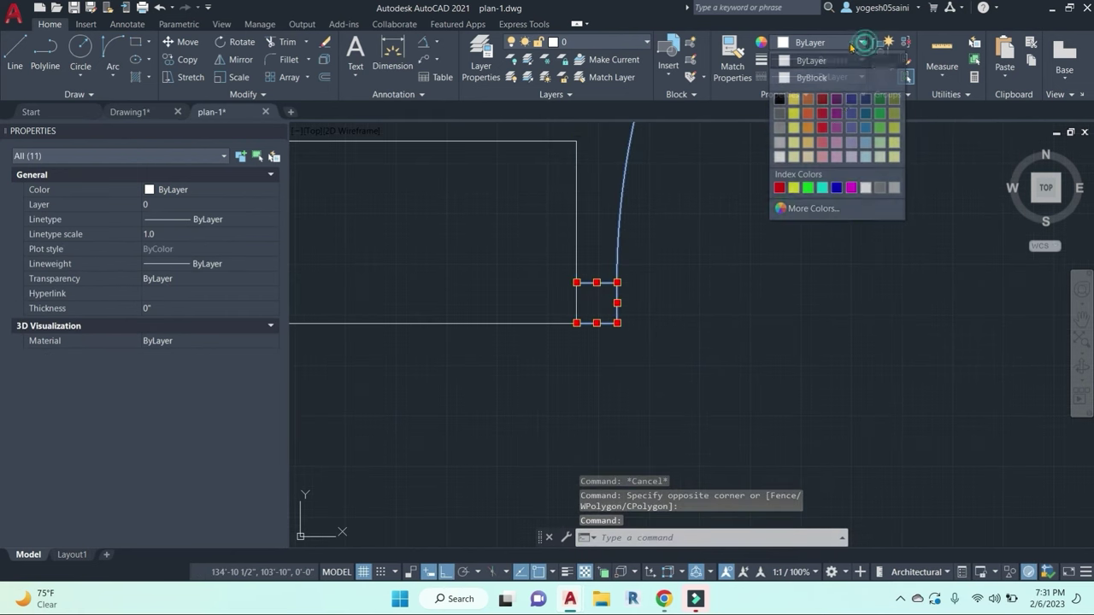
click(646, 45)
click(645, 43)
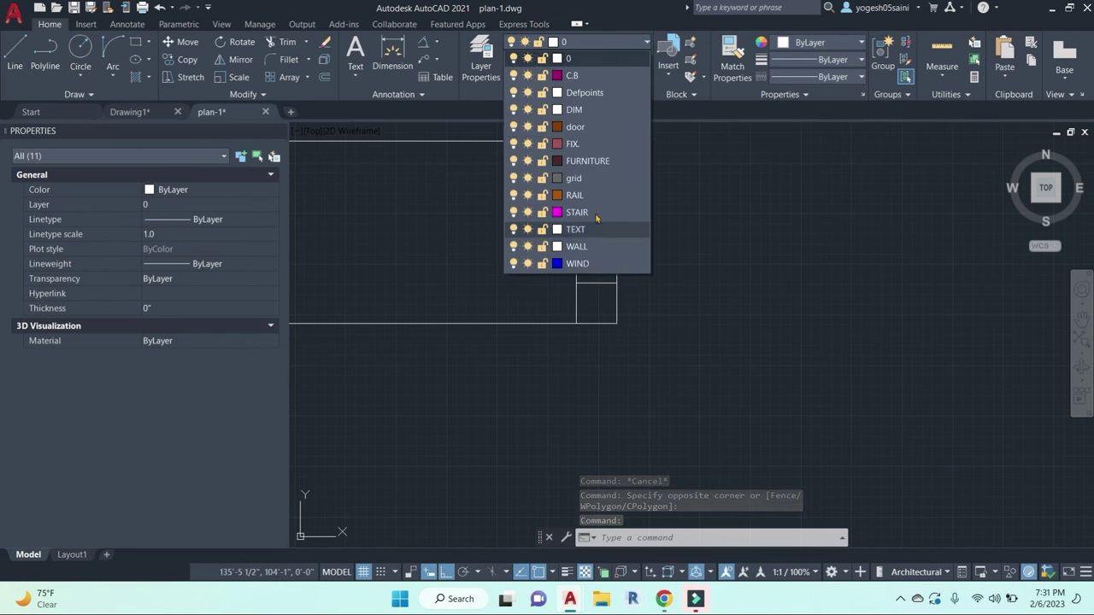
click(575, 126)
key(Escape)
scroll(708, 299, up, 3)
scroll(727, 342, up, 5)
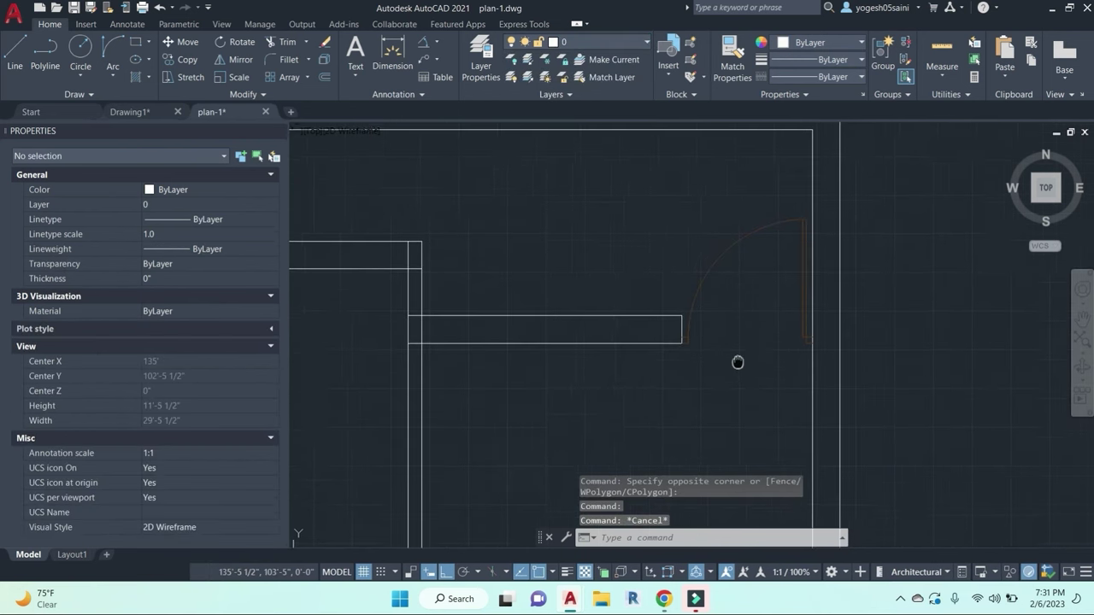
Step: Draw a threshold line across the opening from the right jamb to the left jamb
text(l)
key(Return)
click(873, 284)
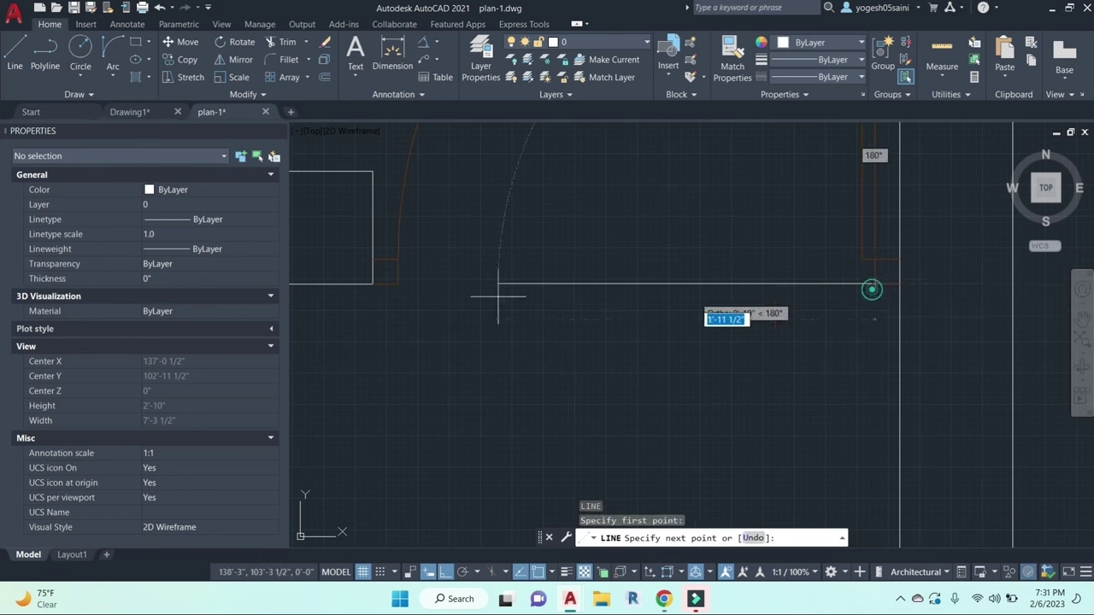
click(398, 284)
key(Escape)
key(Escape)
key(Escape)
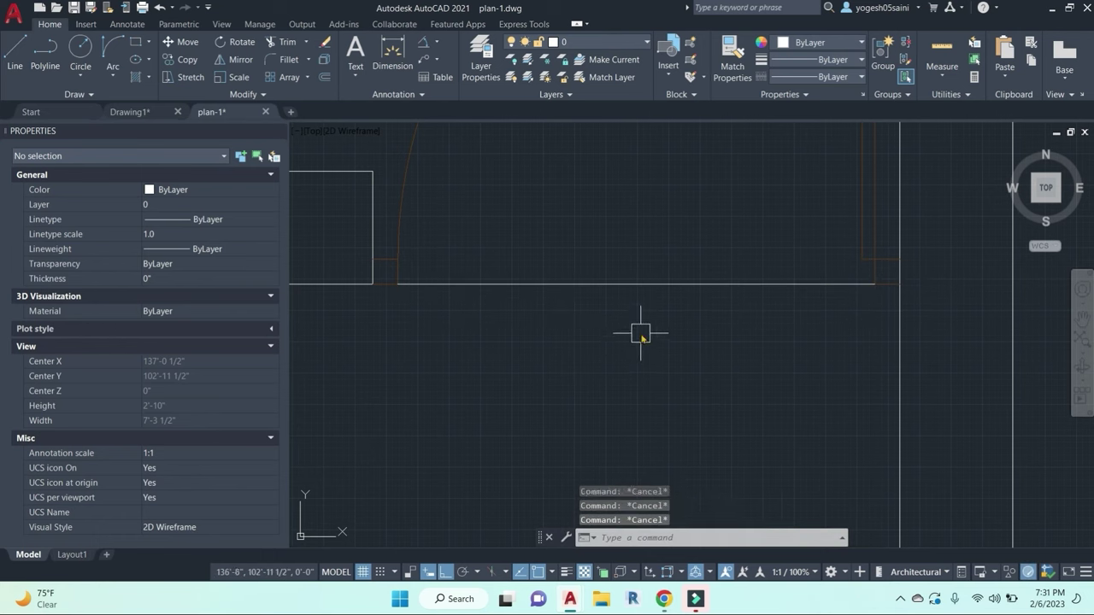
text(ma)
key(Return)
key(Escape)
key(Escape)
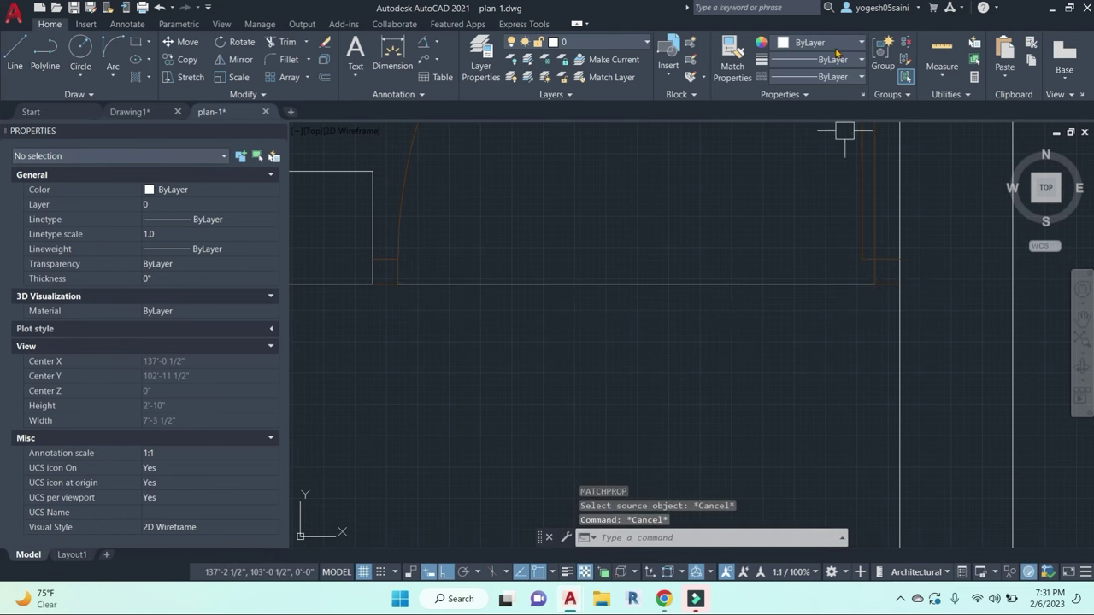
Step: Make the threshold line grey (colour 8) and select the whole door assembly
click(796, 335)
click(710, 247)
click(859, 42)
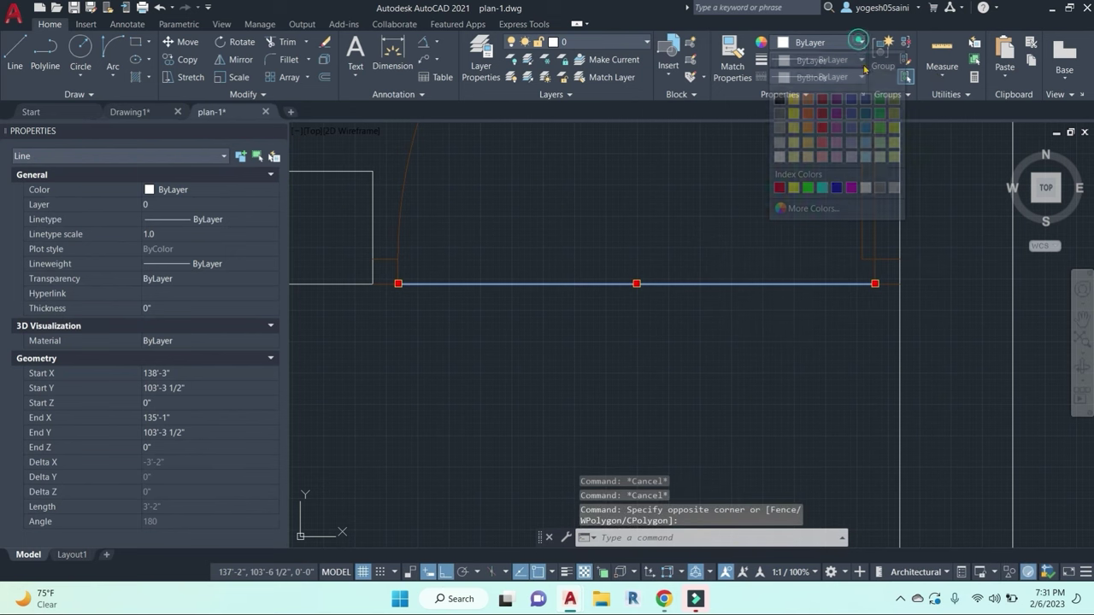
click(881, 189)
key(Escape)
key(Escape)
scroll(741, 305, down, 5)
click(629, 134)
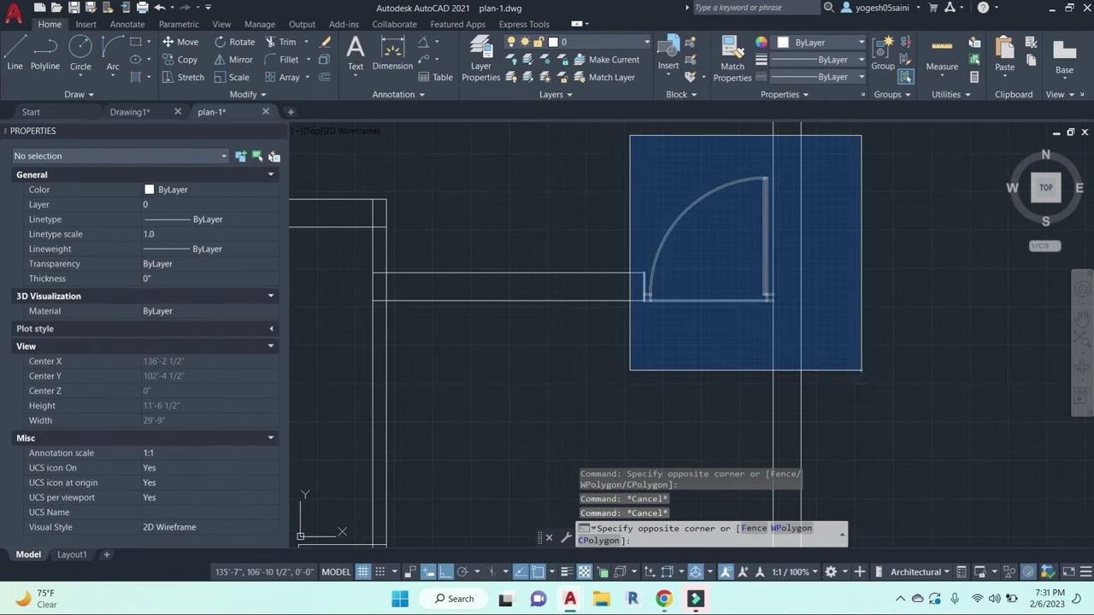
click(834, 374)
scroll(641, 290, up, 5)
Step: Drop the wall line from the selection and convert the door leaf, arc and threshold into block DOOR-1
shift+click(597, 215)
scroll(658, 235, down, 5)
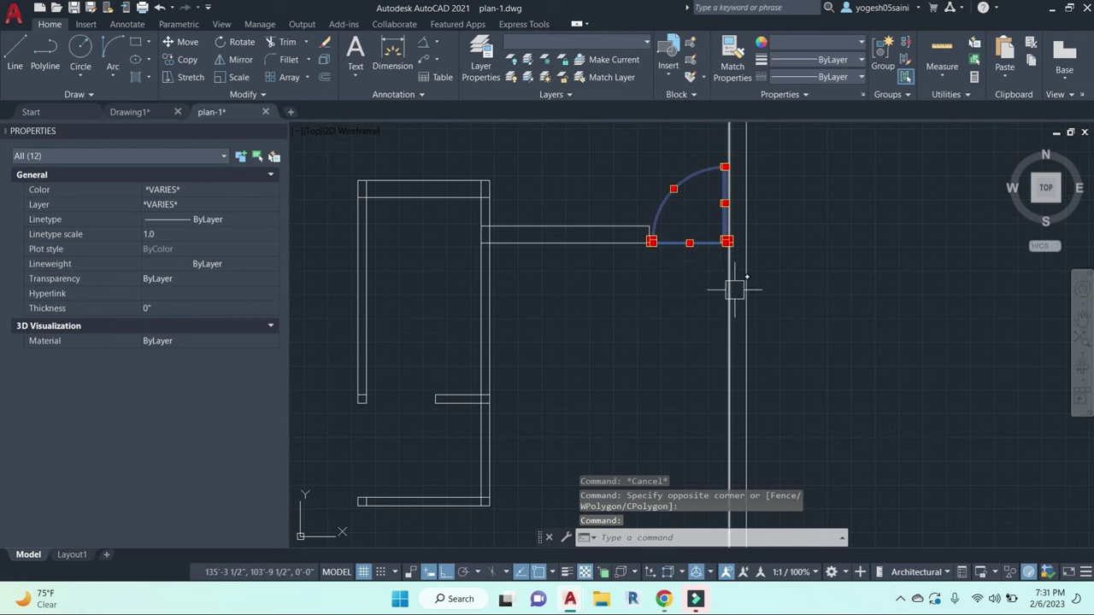
key(Return)
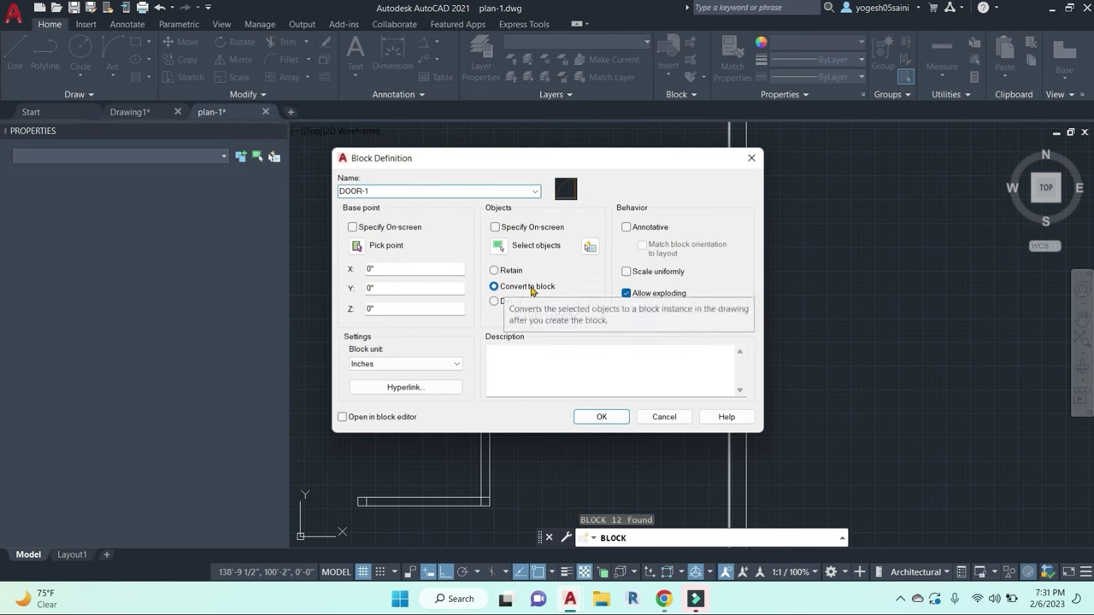
click(601, 417)
click(716, 234)
text(c)
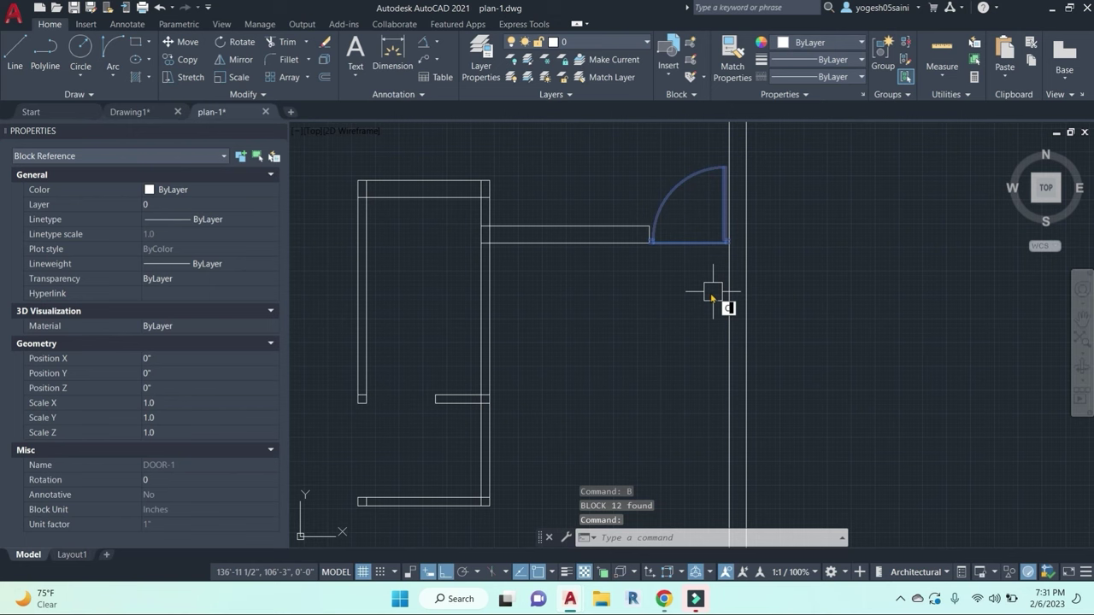
text(o)
key(Return)
Step: Place a DOOR-1 copy to the right, then mirror it while keeping both doors
click(660, 370)
click(870, 370)
key(Escape)
scroll(869, 288, down, 2)
click(907, 257)
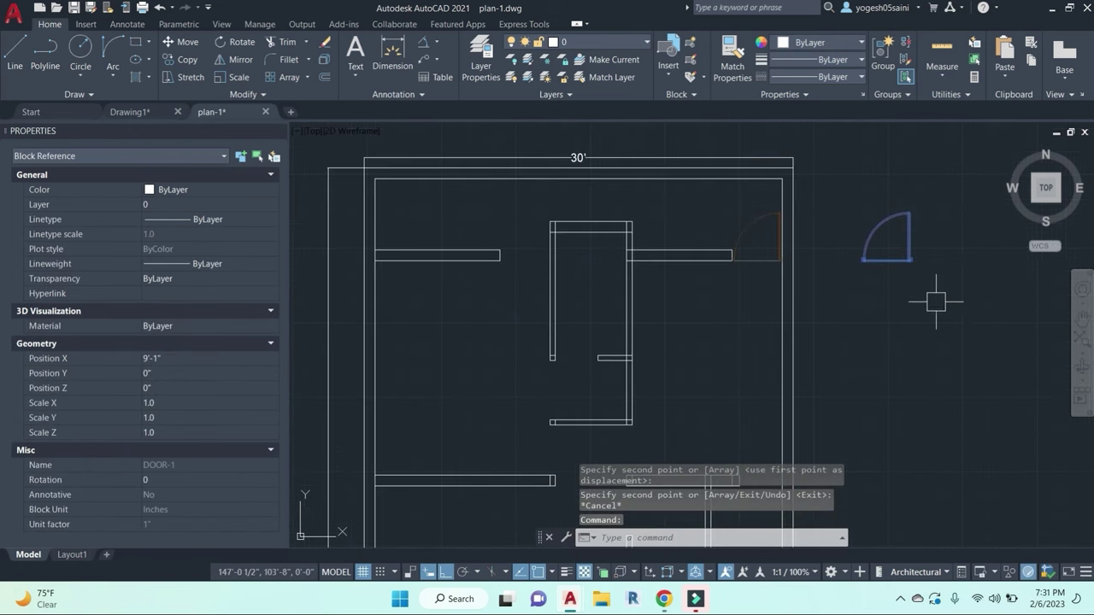
scroll(927, 302, up, 2)
text(mi)
key(Return)
click(837, 286)
click(849, 393)
key(Return)
key(Escape)
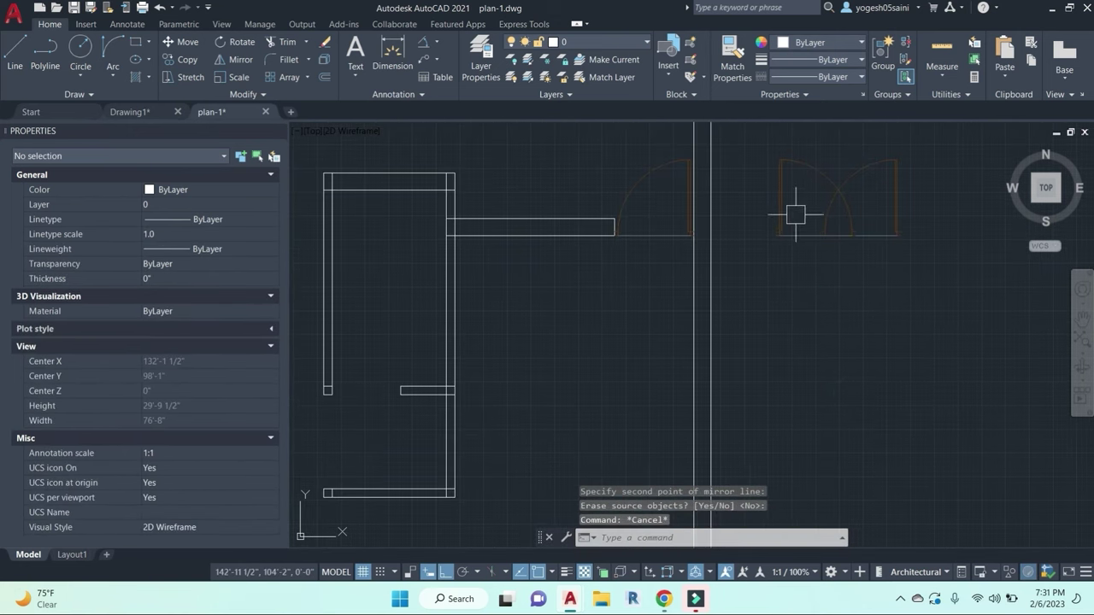
Step: Move the flipped door so it sits against the left wall end
click(783, 207)
text(m)
key(Return)
scroll(791, 247, up, 4)
click(750, 227)
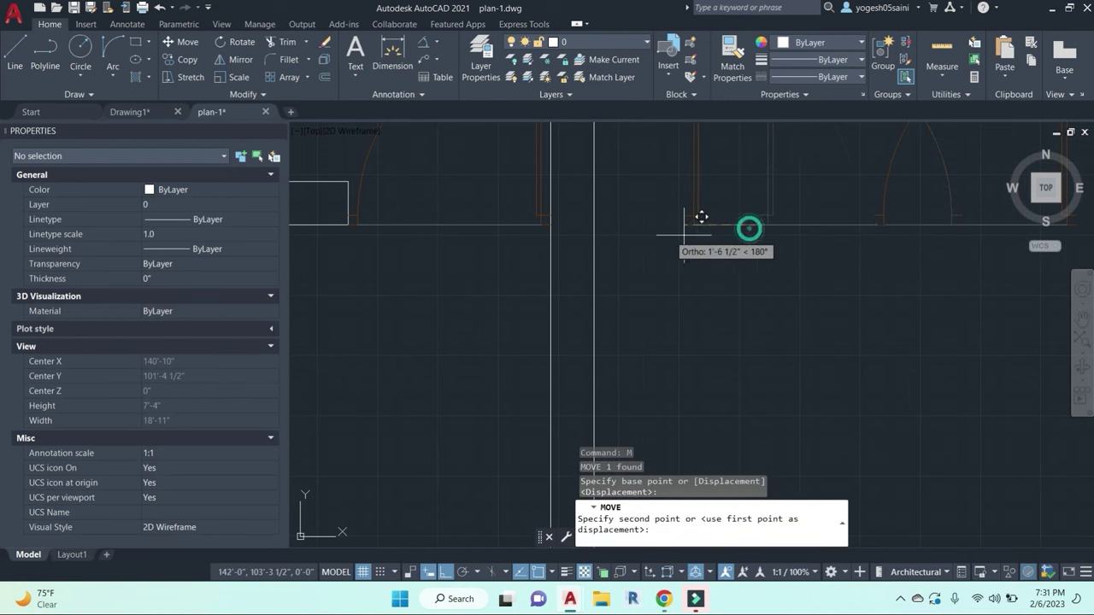
scroll(641, 232, down, 4)
middle_drag(521, 224, 893, 248)
scroll(528, 253, up, 5)
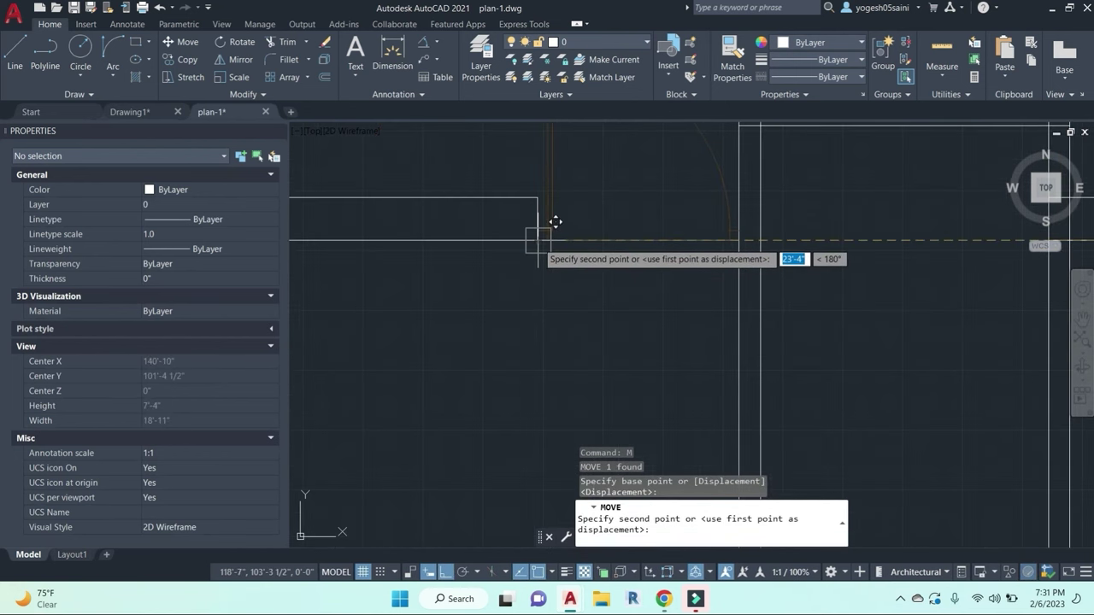
click(537, 239)
key(Escape)
middle_drag(701, 285, 701, 375)
Step: Mirror the placed door about a vertical line, erasing the original
click(706, 240)
text(mi)
key(Return)
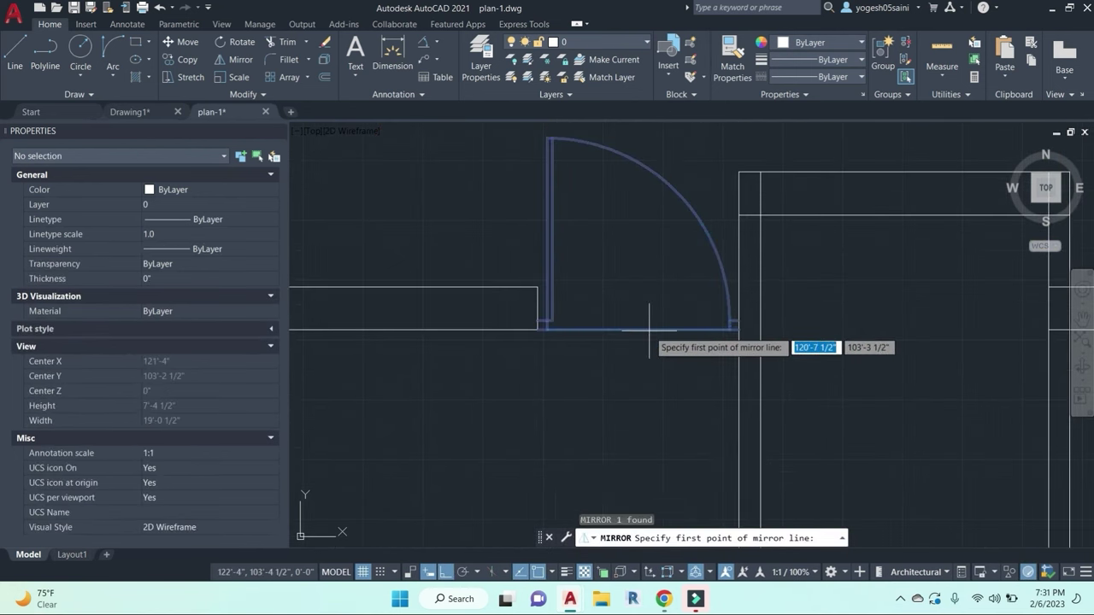
click(648, 330)
click(654, 463)
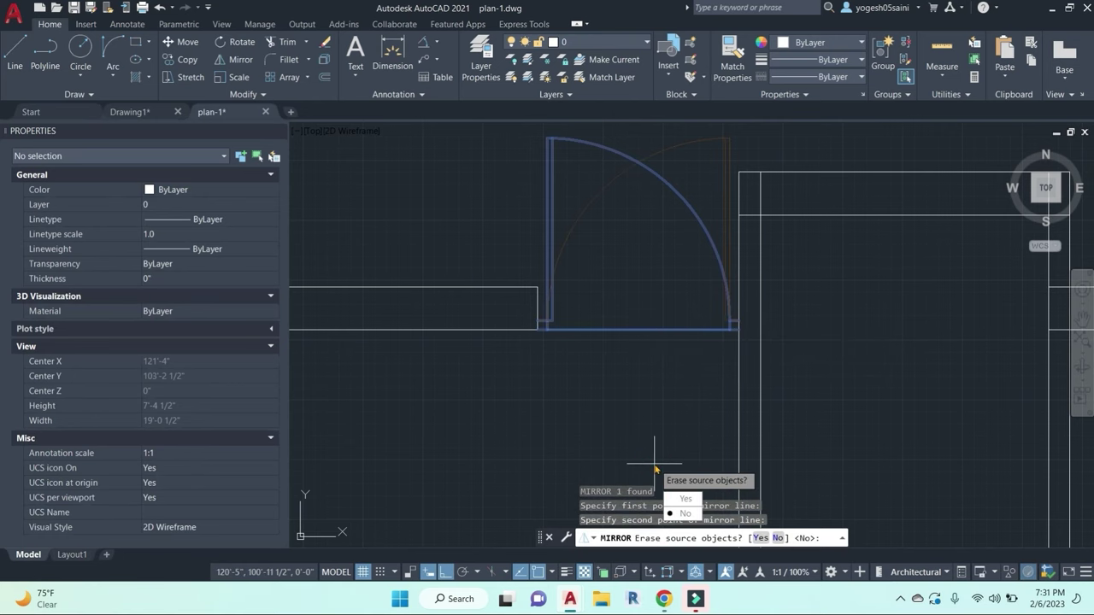
text(Y)
key(Return)
Step: Mirror the right-hand door, erasing the original so only the flipped swing remains
scroll(652, 347, down, 5)
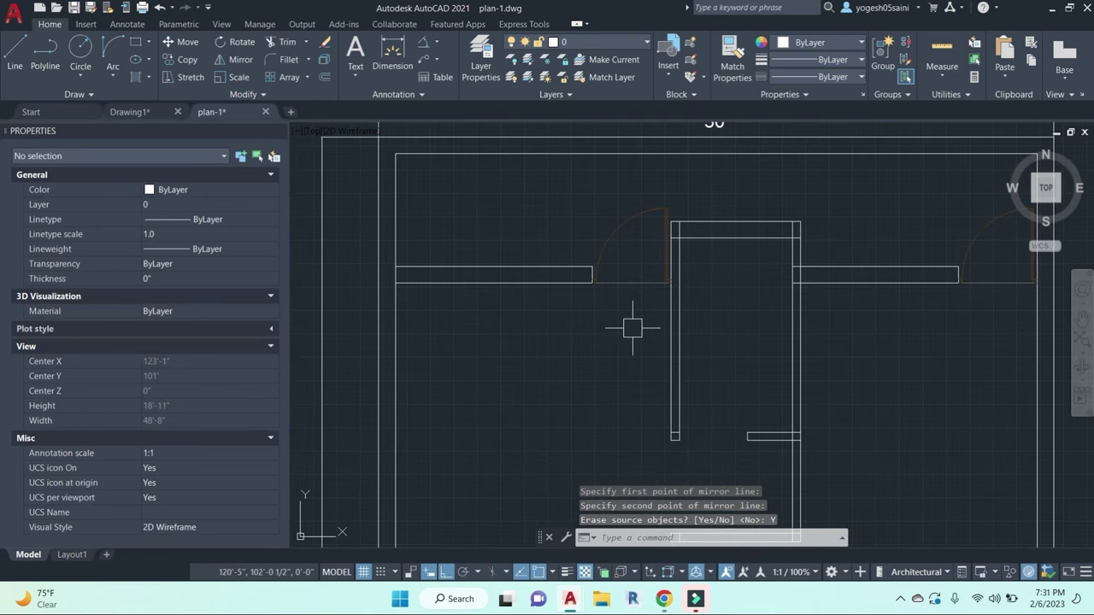
scroll(662, 306, down, 2)
middle_drag(818, 360, 737, 320)
click(791, 215)
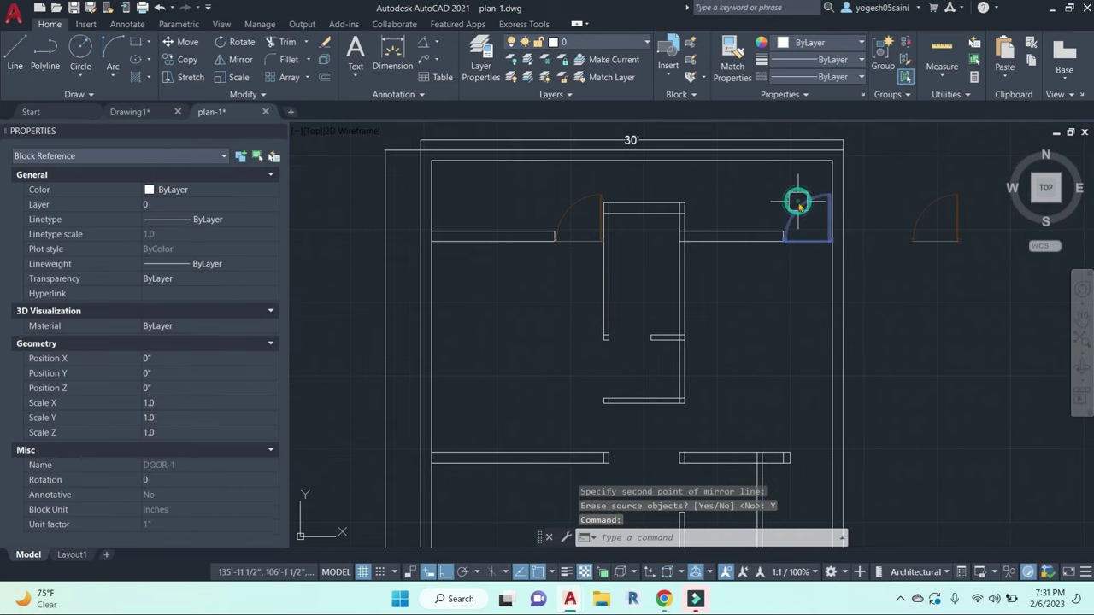
scroll(839, 241, up, 5)
text(CO)
key(Return)
key(Escape)
key(Escape)
click(772, 242)
text(MI)
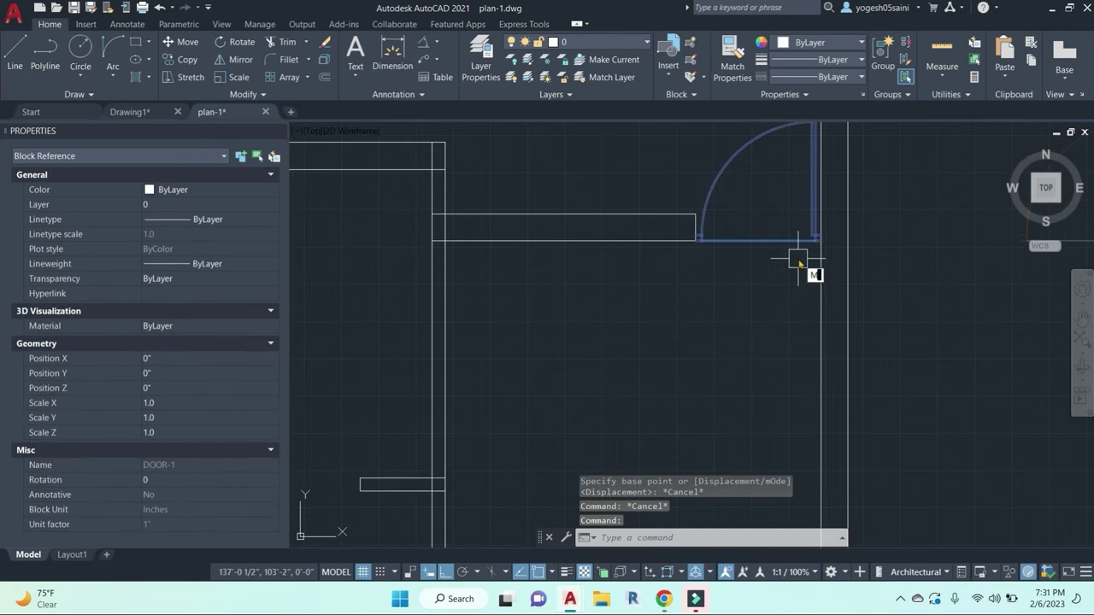
key(Return)
scroll(763, 362, down, 3)
click(776, 337)
click(934, 350)
text(y)
key(Return)
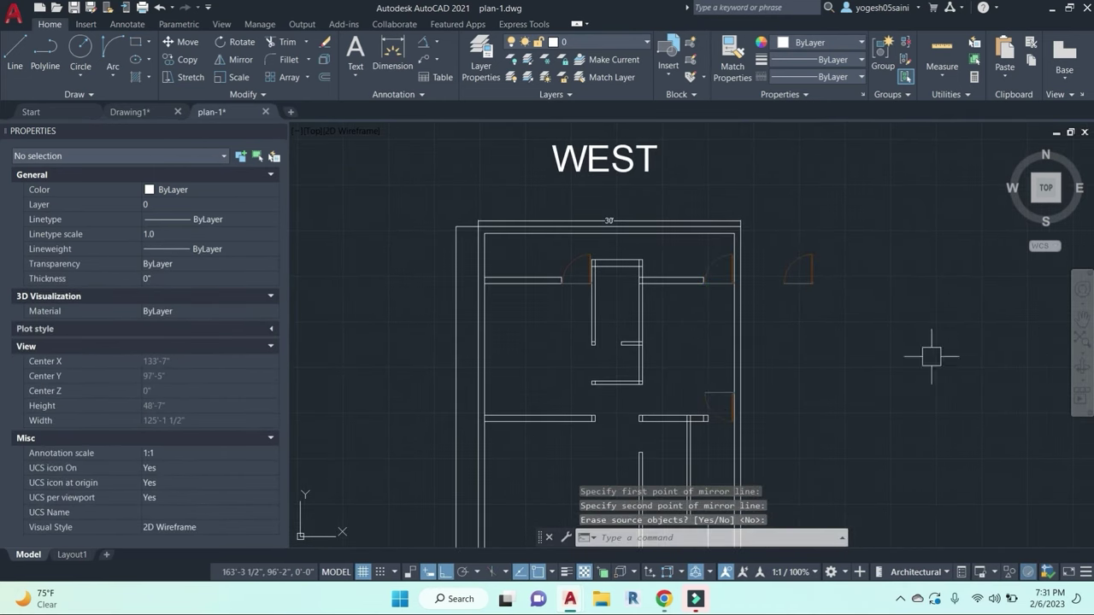
Step: Move the flipped right-hand door so its corner sits against the wall corner
scroll(720, 395, up, 3)
click(735, 363)
text(m)
key(Return)
middle_drag(735, 361, 700, 281)
scroll(786, 282, up, 4)
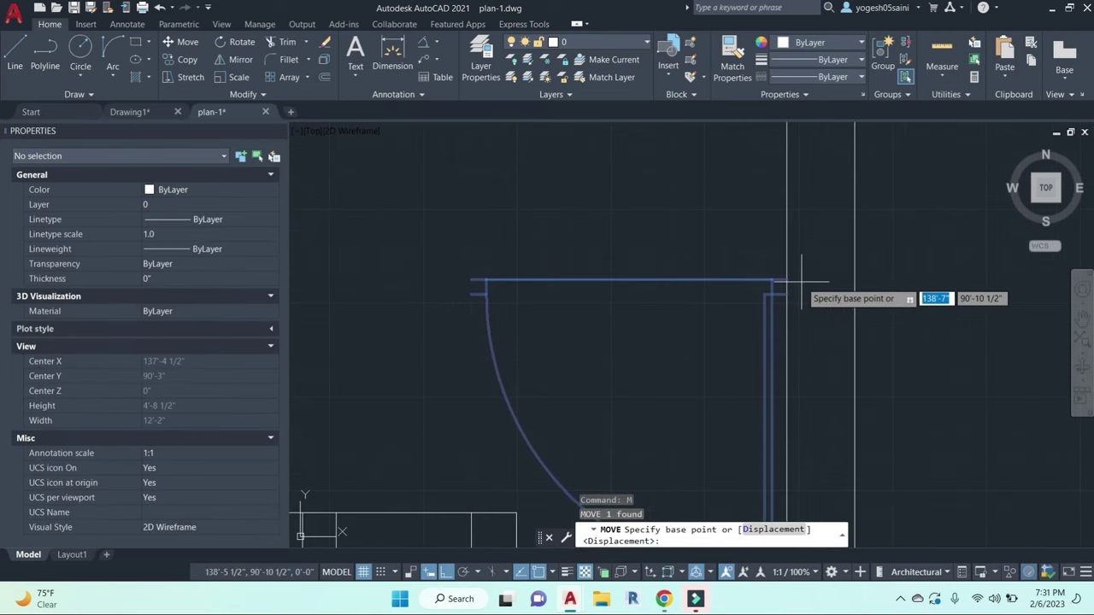
scroll(474, 279, up, 4)
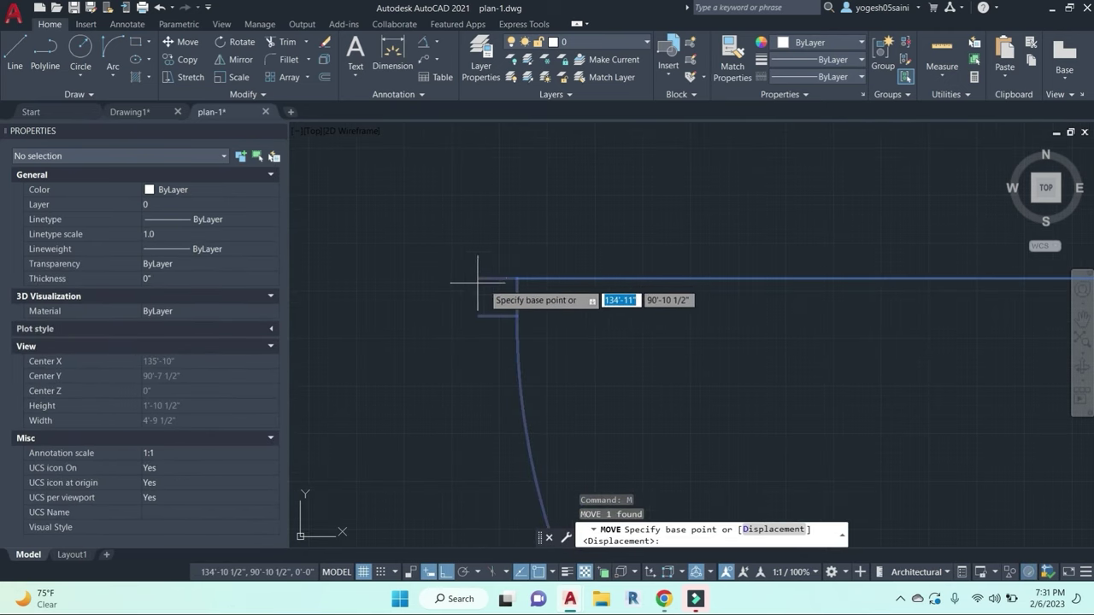
click(479, 278)
scroll(512, 358, down, 5)
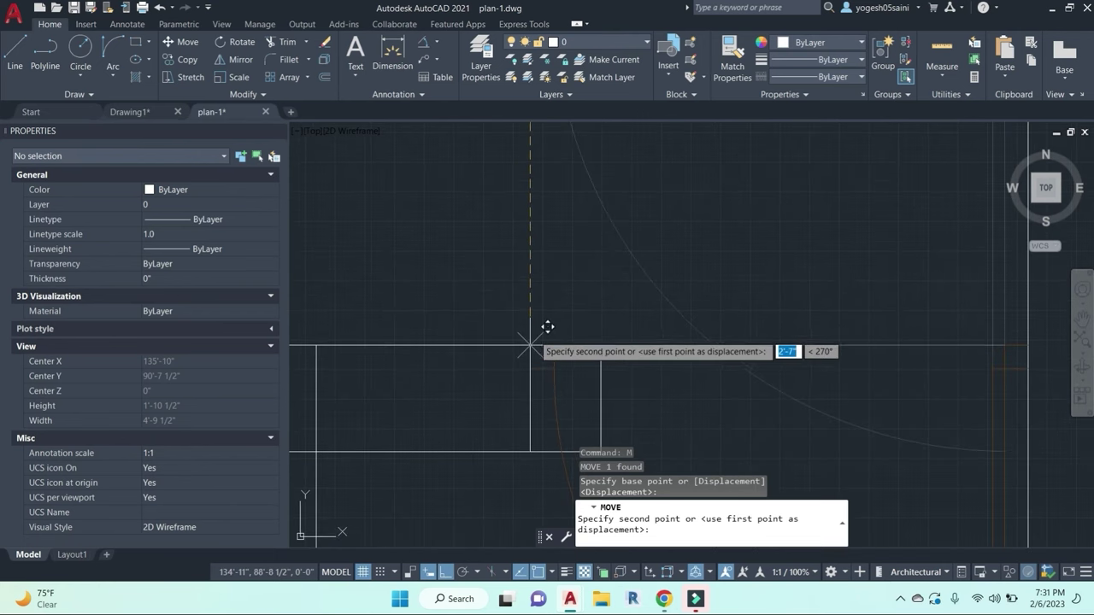
scroll(640, 342, up, 4)
click(702, 330)
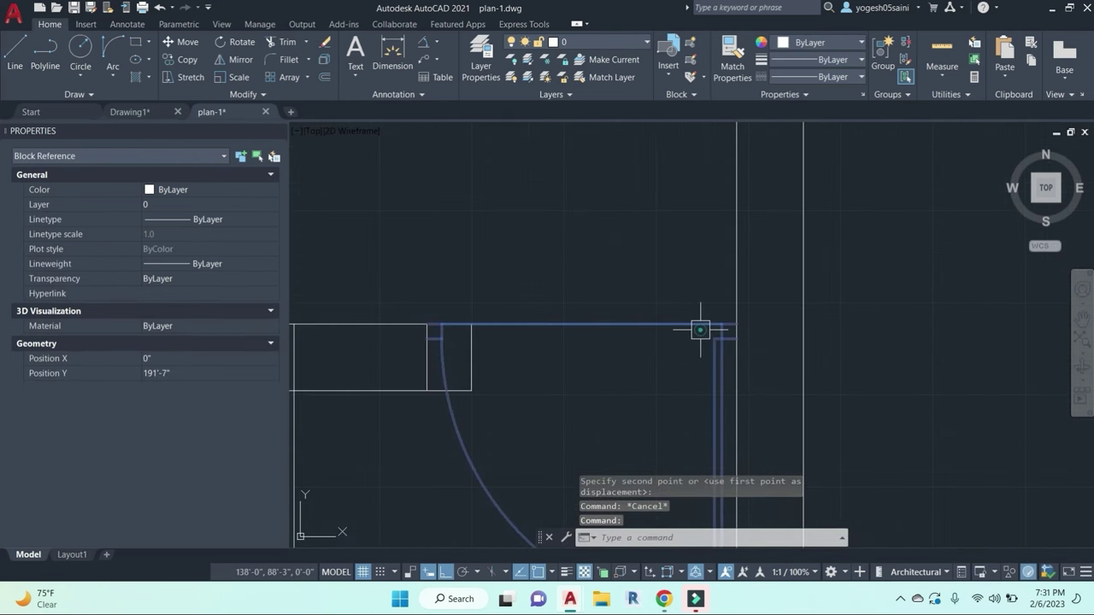
Step: Scale the door by reference so its length fits the wall opening
text(sc)
key(Return)
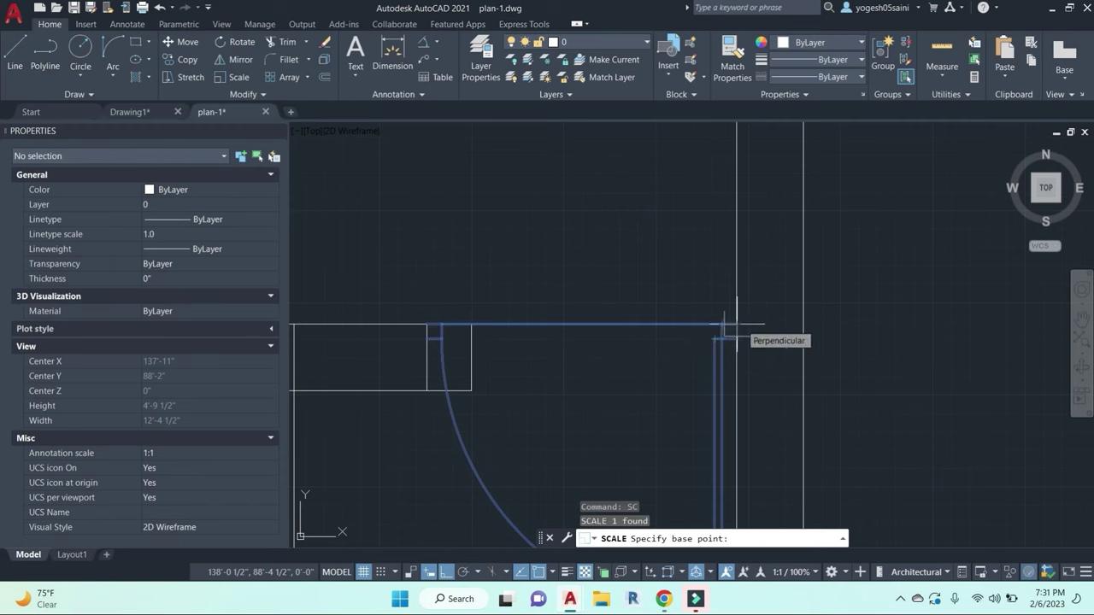
click(737, 325)
text(r)
key(Return)
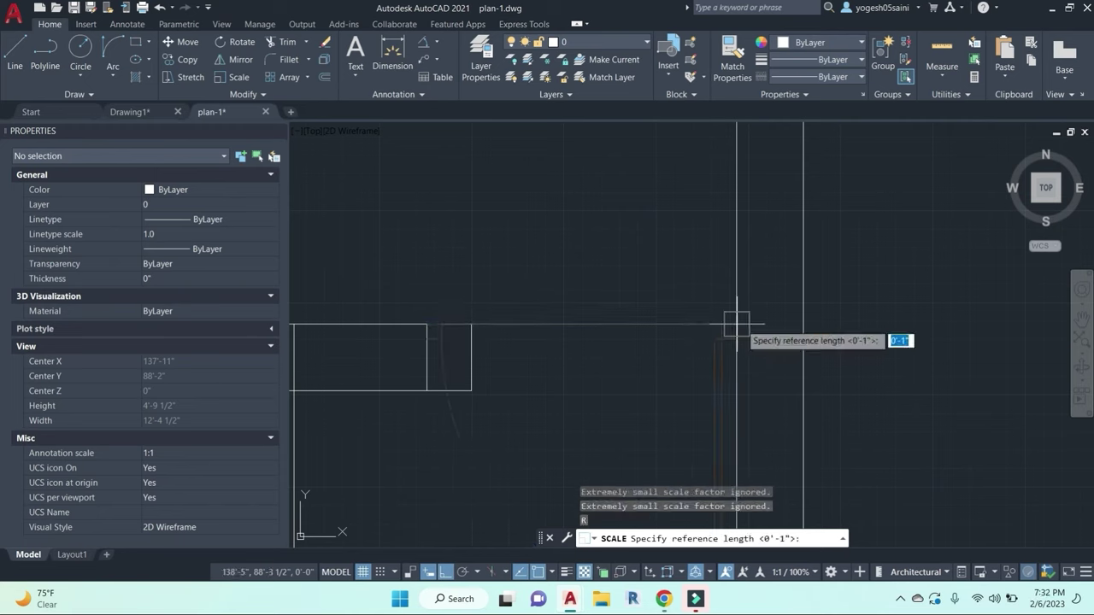
click(737, 325)
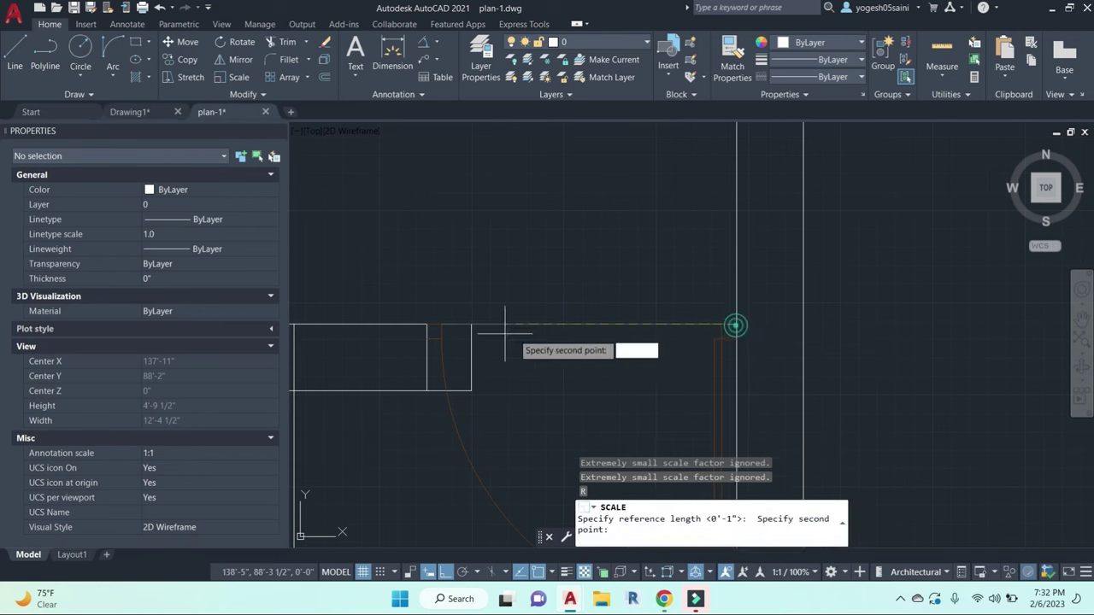
scroll(435, 323, up, 5)
click(436, 318)
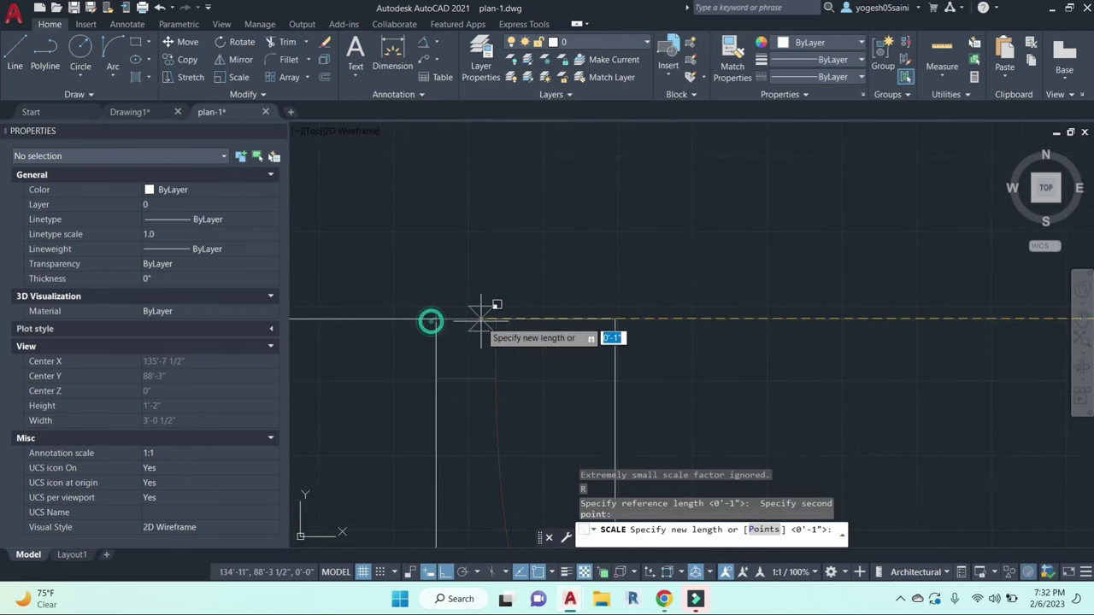
click(610, 317)
scroll(825, 326, down, 3)
middle_drag(856, 385, 763, 368)
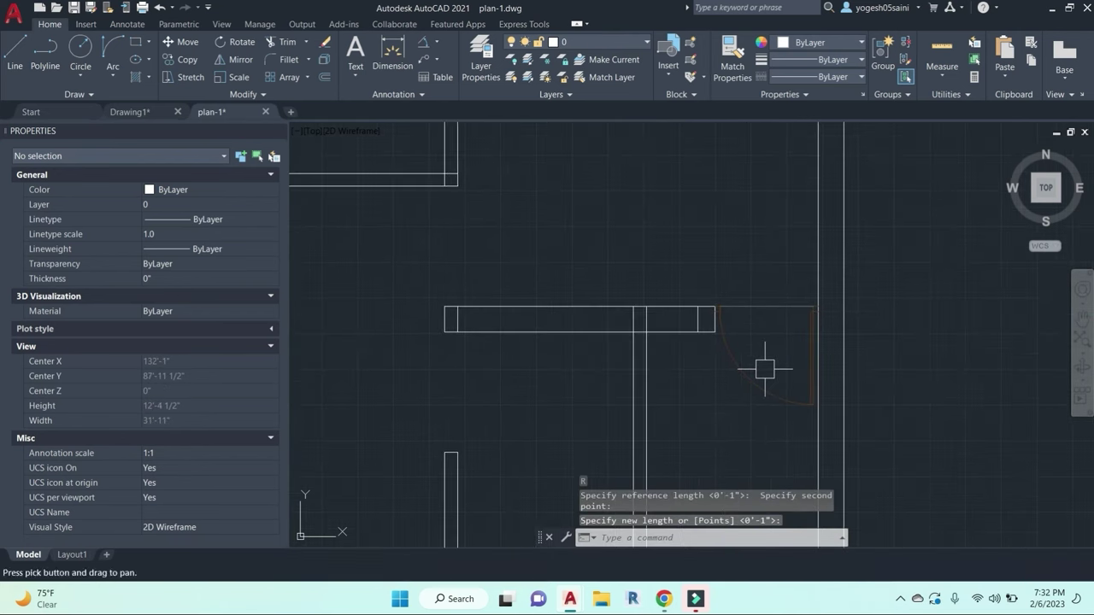
Step: Measure the wall opening width with a linear dimension (DLI)
key(Escape)
text(DLI)
key(Return)
key(Return)
click(779, 313)
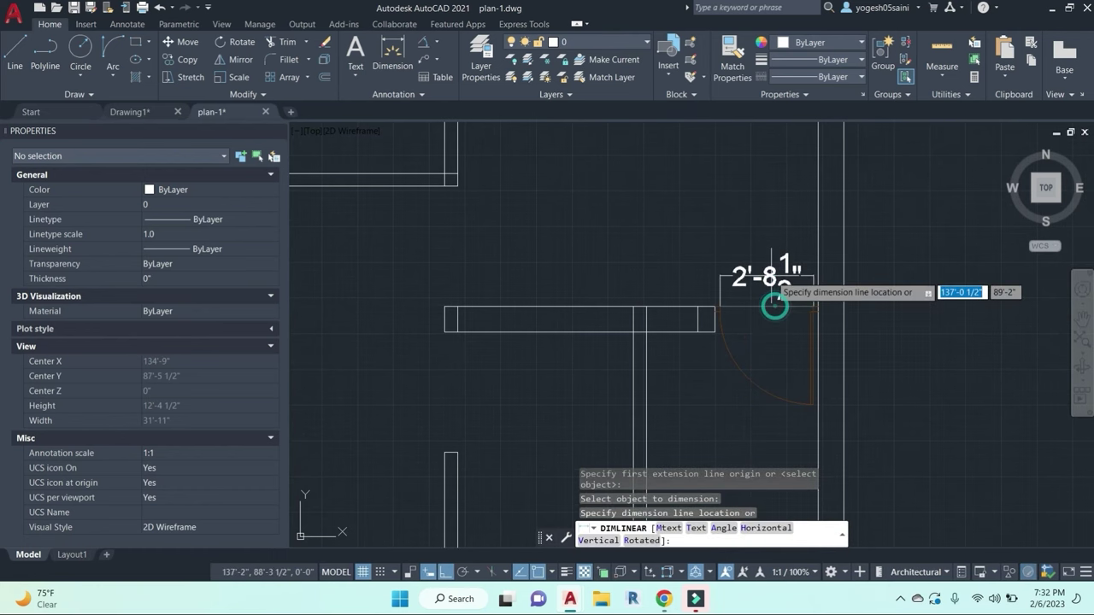
key(Escape)
key(Escape)
text(dli)
key(Return)
scroll(650, 299, up, 5)
click(623, 315)
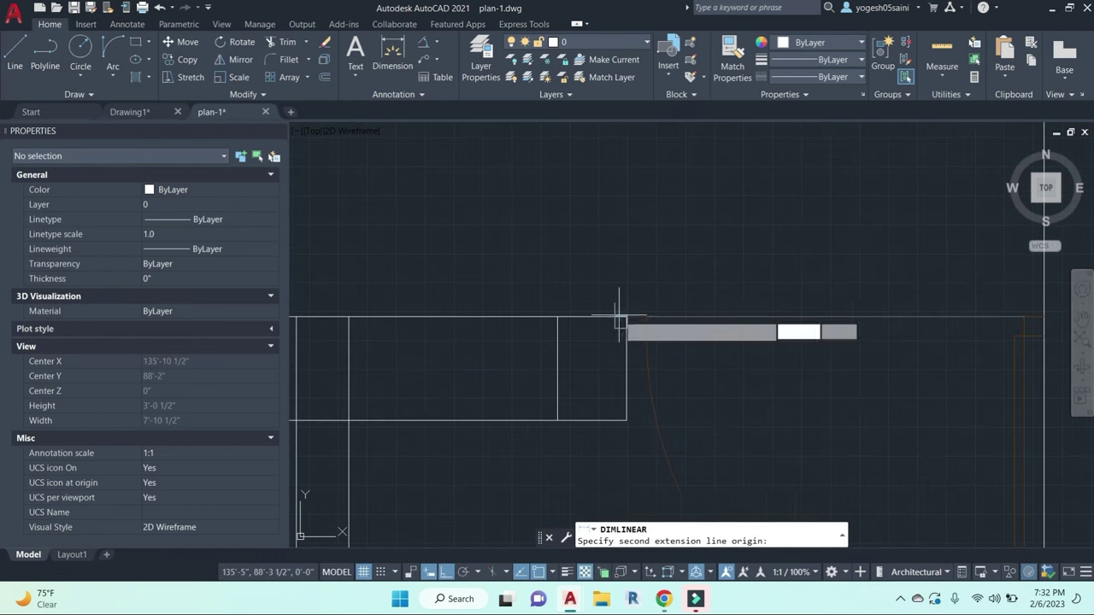
click(1043, 316)
key(Escape)
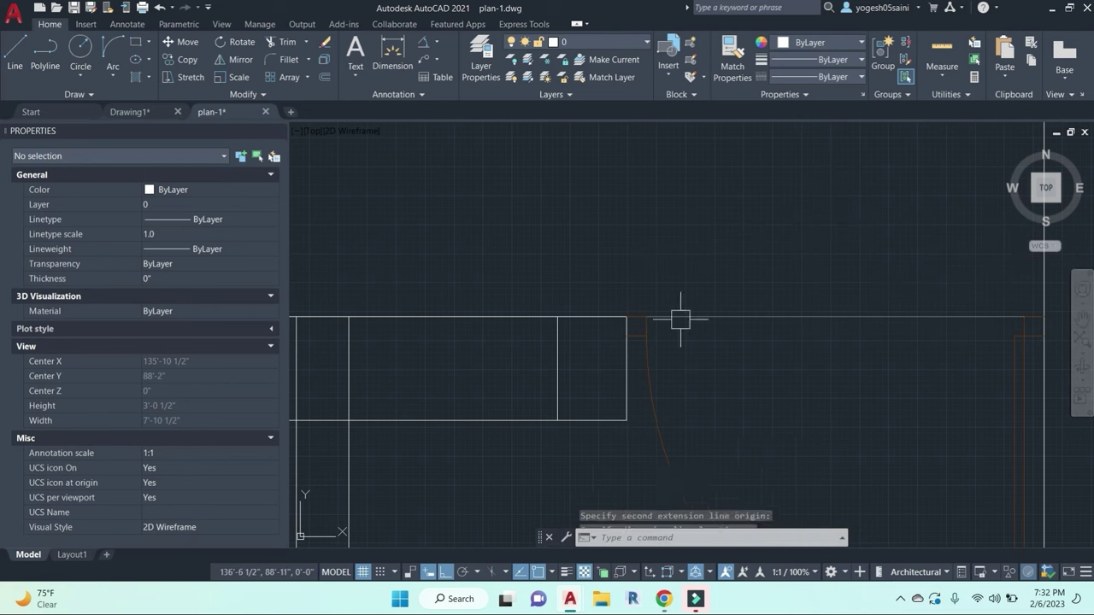
Step: Erase the stray line near the door opening
click(547, 361)
click(524, 356)
text(e)
key(Return)
scroll(769, 316, down, 3)
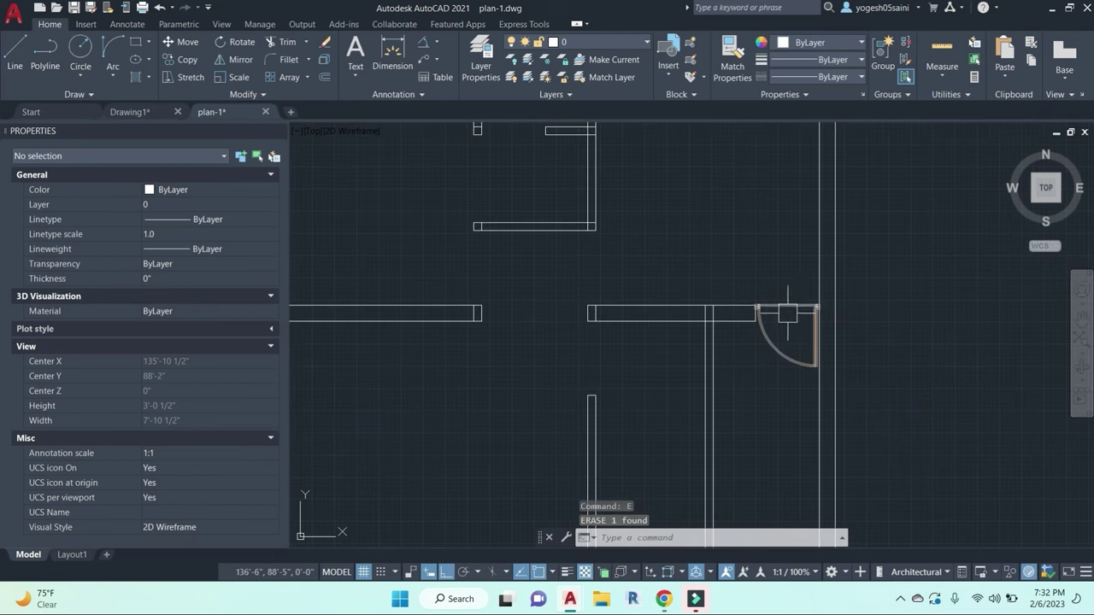
Step: Copy the door swing into the left wall opening
click(793, 309)
text(co)
key(Return)
scroll(857, 314, up, 2)
key(Escape)
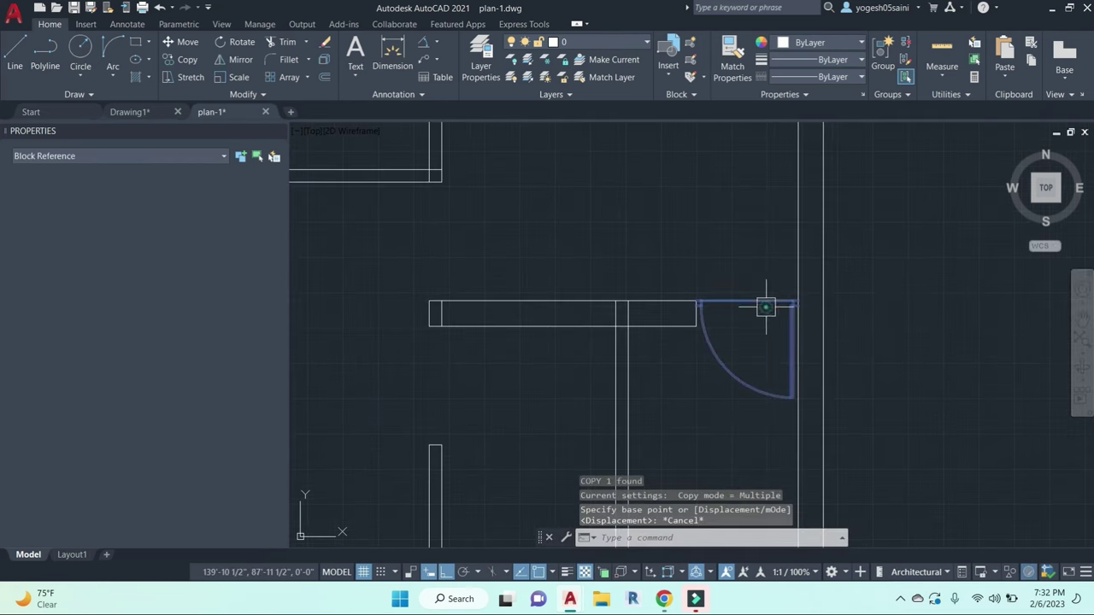
key(Return)
click(918, 325)
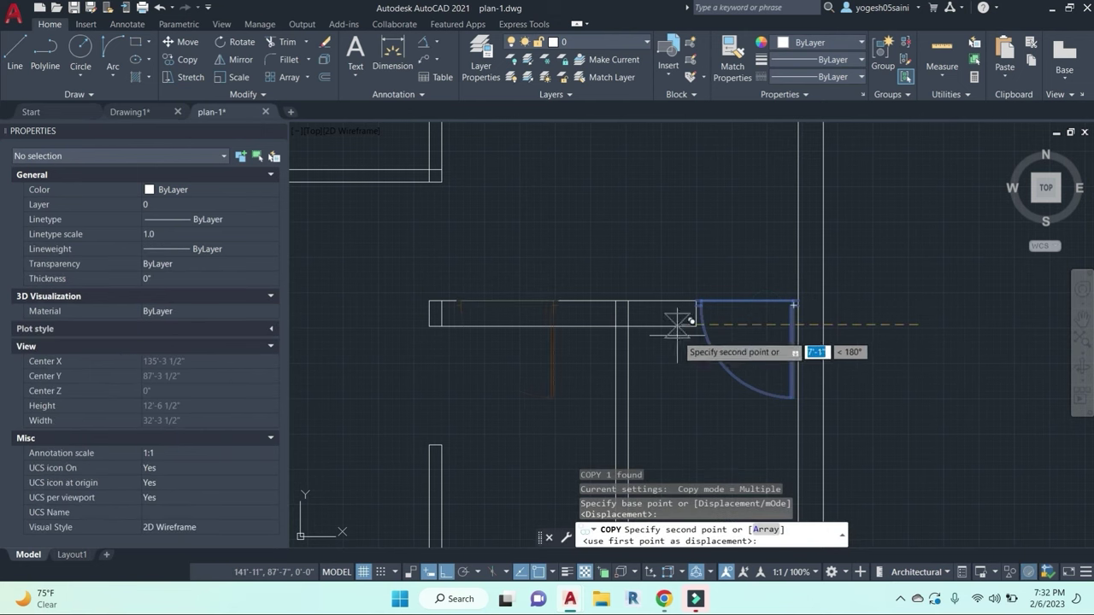
middle_drag(657, 334, 893, 201)
click(742, 261)
key(Escape)
Step: Rotate the copied door 90° to face the left opening
text(ro)
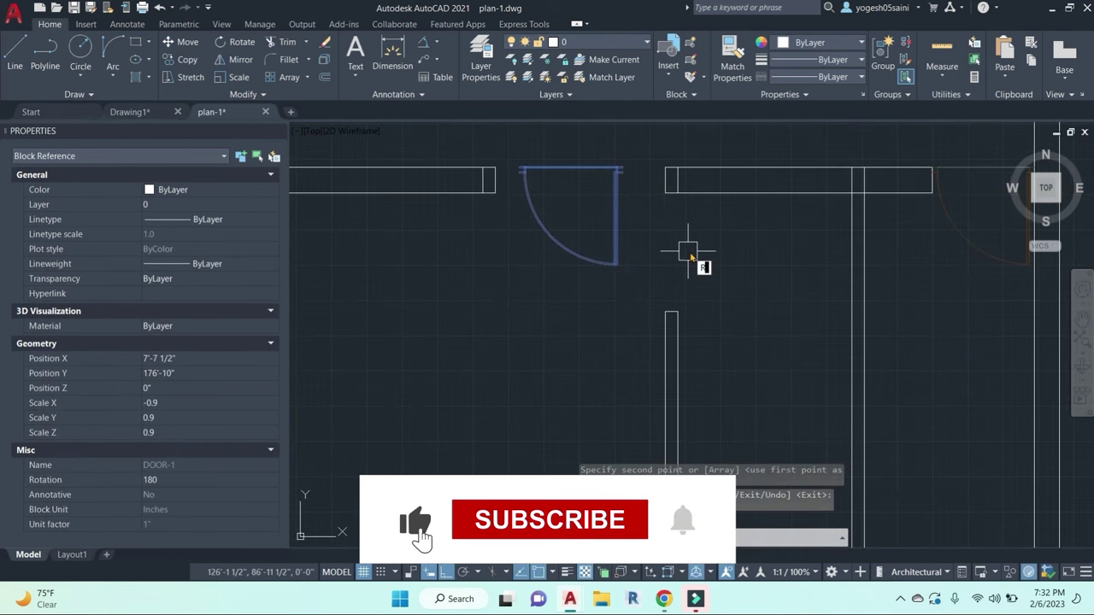
key(Return)
click(639, 165)
middle_drag(643, 137, 643, 233)
click(643, 208)
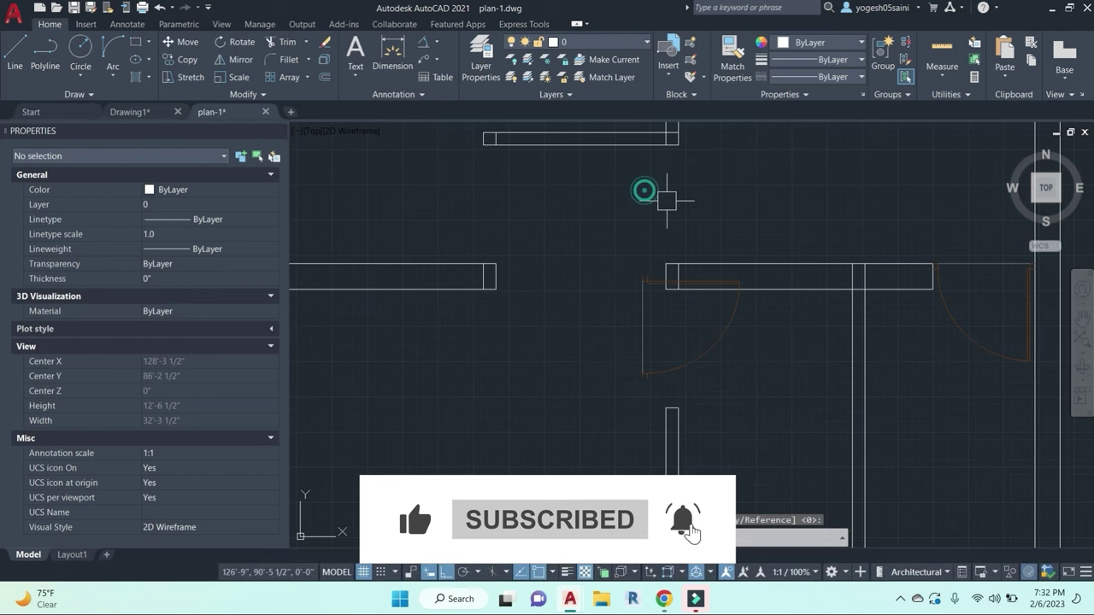
scroll(647, 191, up, 4)
click(647, 264)
text(m)
key(Return)
click(639, 254)
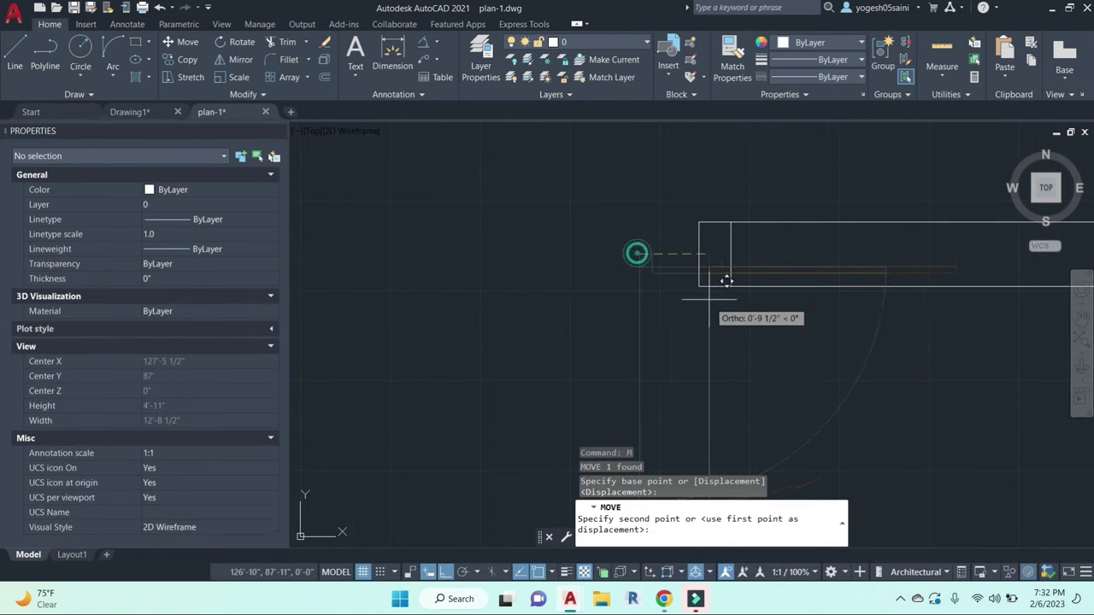
scroll(872, 384, down, 5)
key(Escape)
middle_drag(722, 365, 716, 282)
key(Escape)
Step: Stretch the lower wall end out by 6 inches
text(s)
key(Return)
click(728, 306)
click(638, 266)
key(Return)
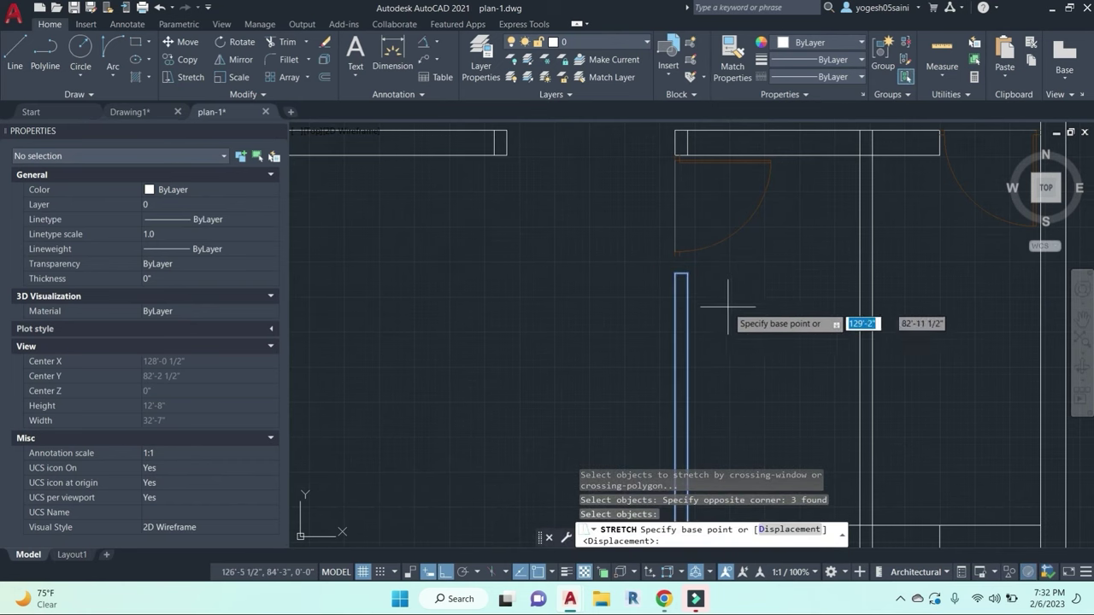
scroll(721, 305, up, 2)
click(767, 346)
text(6)
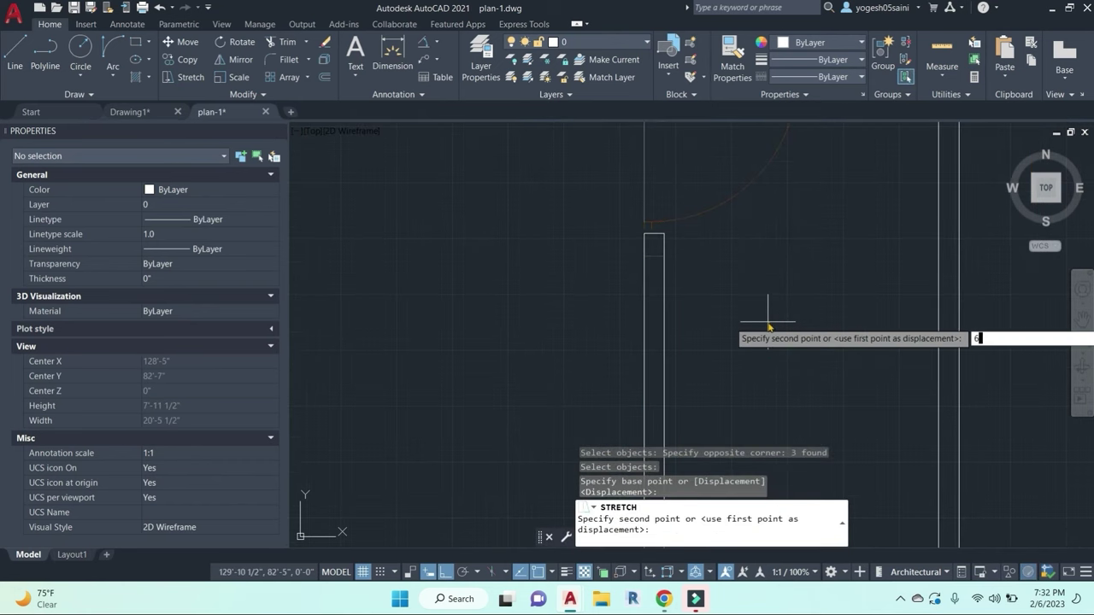
key(Return)
scroll(769, 333, down, 6)
Step: Make another copy of the door swing
middle_drag(764, 347, 783, 446)
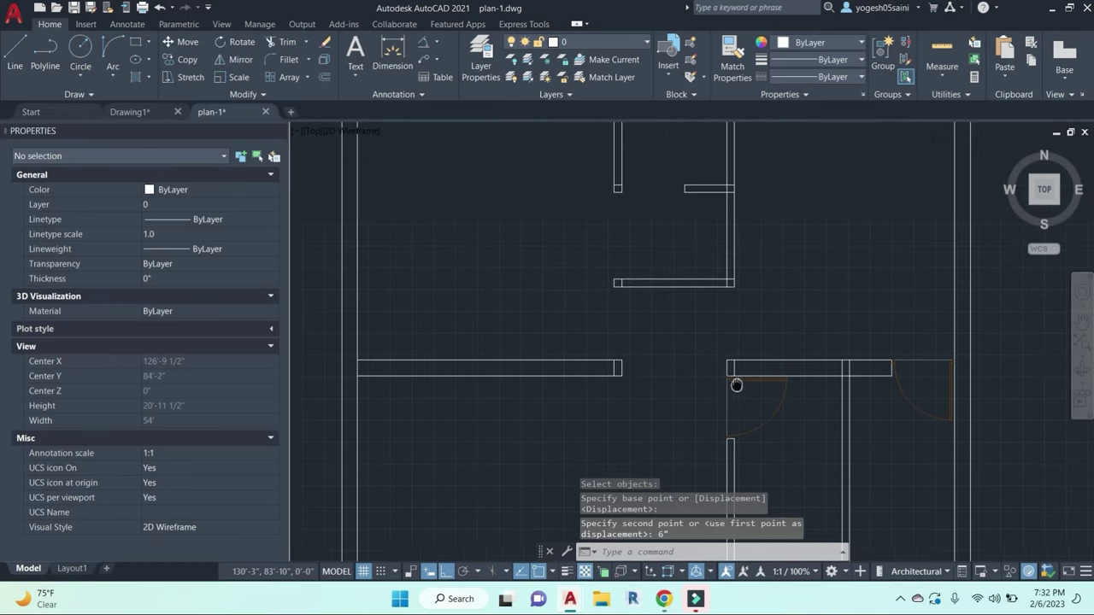
click(776, 410)
text(co)
key(Return)
click(803, 320)
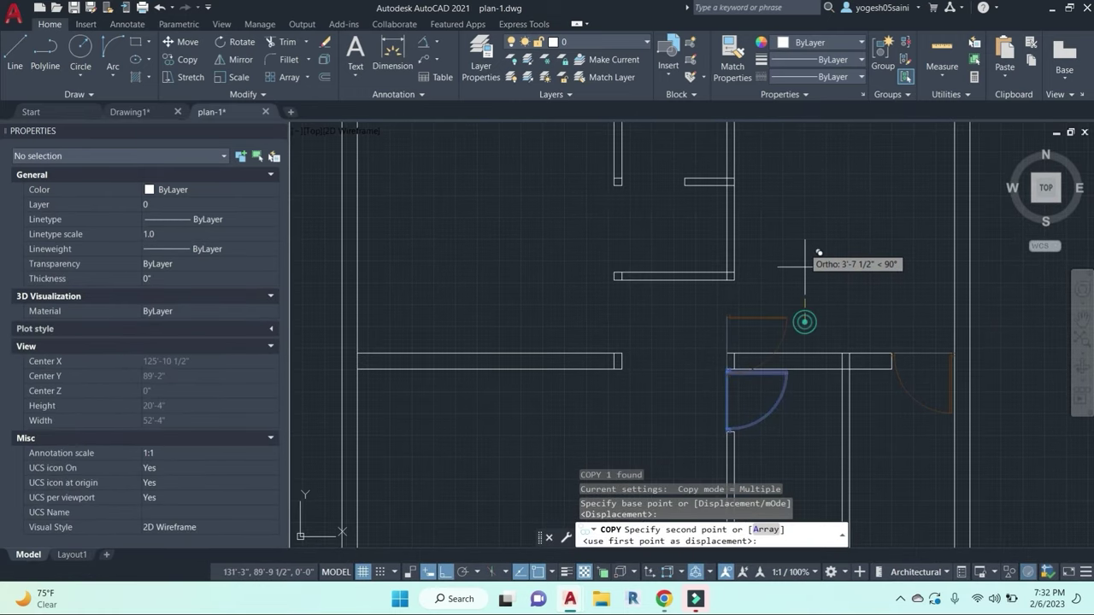
click(804, 221)
key(Escape)
Step: Rotate the new door copy 90° about its corner
click(791, 278)
text(ro)
key(Return)
click(834, 273)
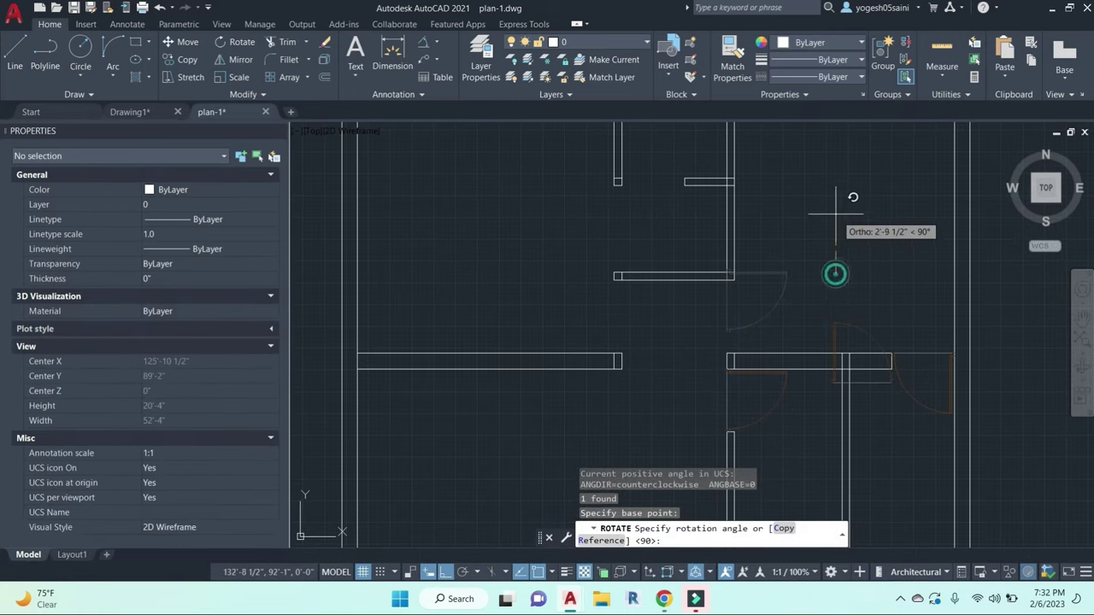
click(837, 206)
key(Return)
click(825, 319)
key(Escape)
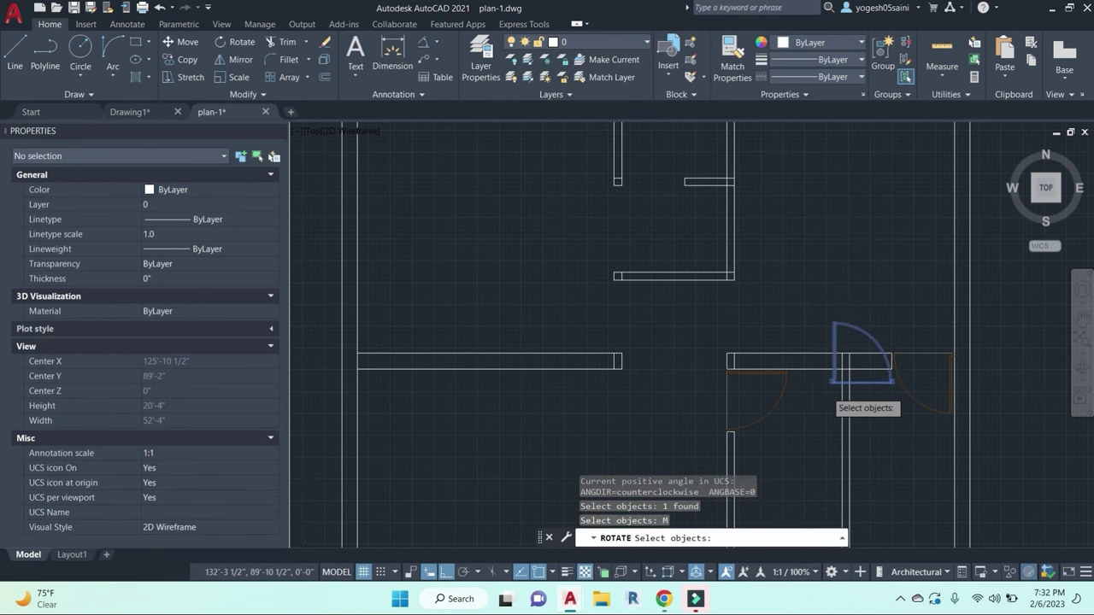
scroll(829, 367, up, 4)
Step: Move the rotated door into the upper-left room's wall opening
click(830, 369)
text(m)
key(Return)
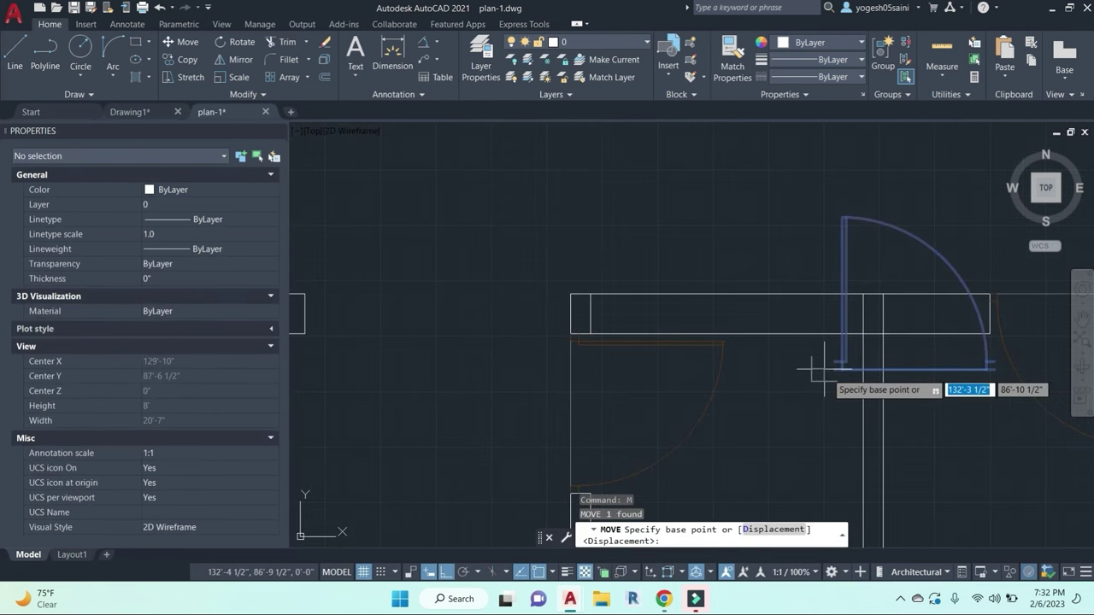
click(834, 369)
scroll(723, 356, down, 3)
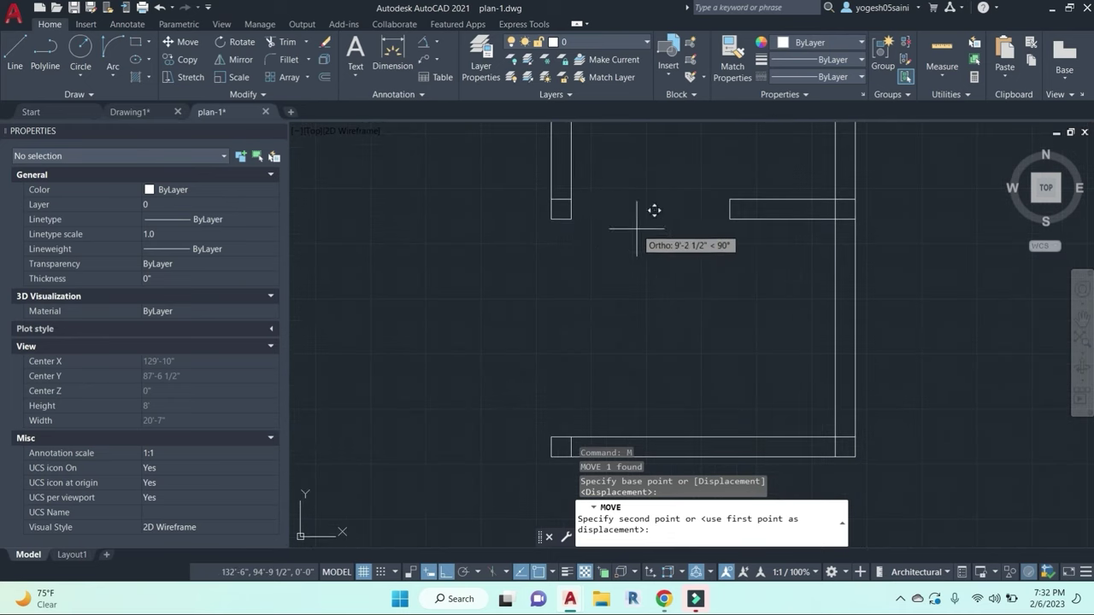
click(589, 200)
scroll(640, 245, down, 6)
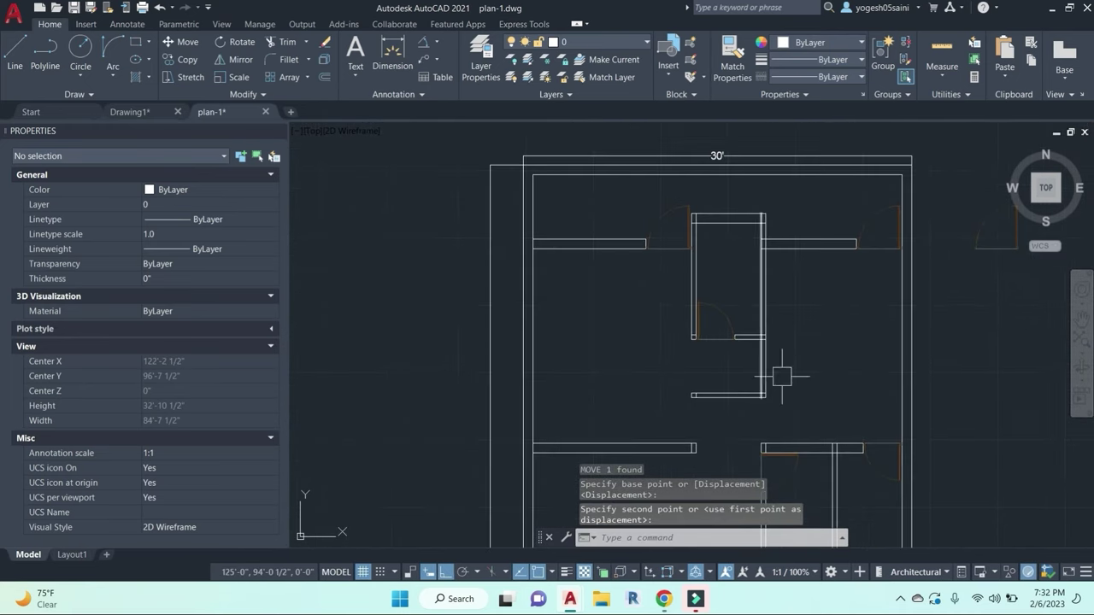
middle_drag(730, 287, 772, 339)
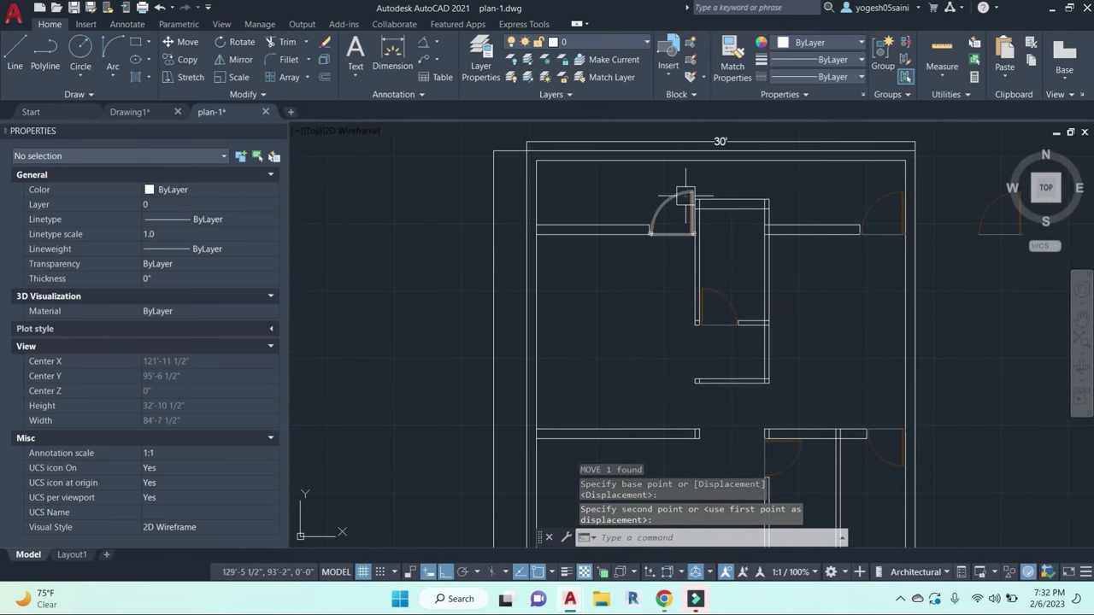
click(683, 222)
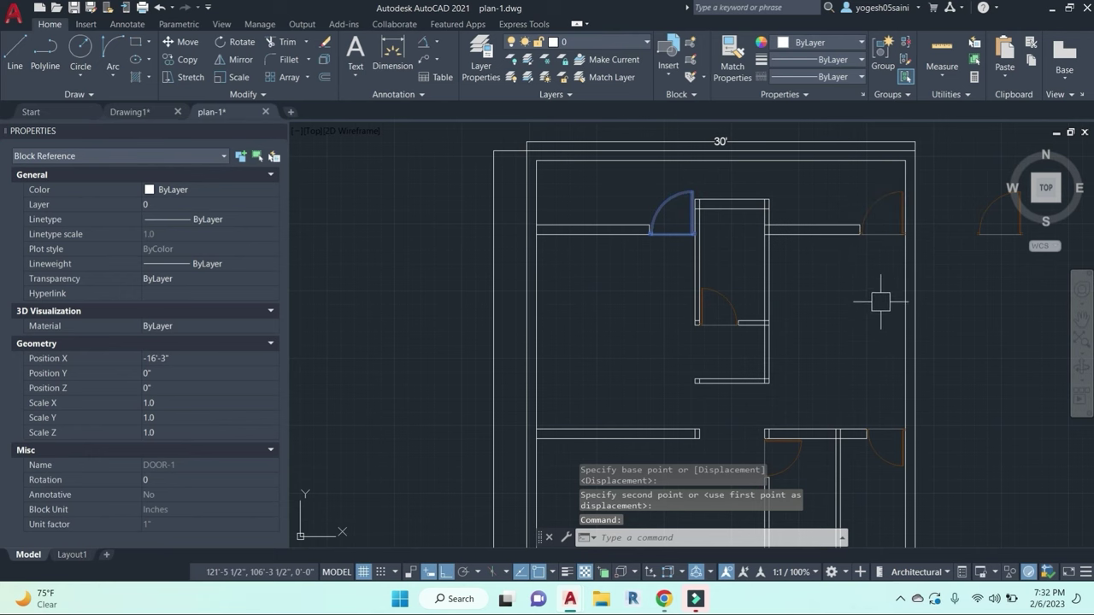
middle_drag(857, 298, 746, 275)
key(Escape)
key(Escape)
Step: Select the lower door and begin copying it for the next opening
click(765, 187)
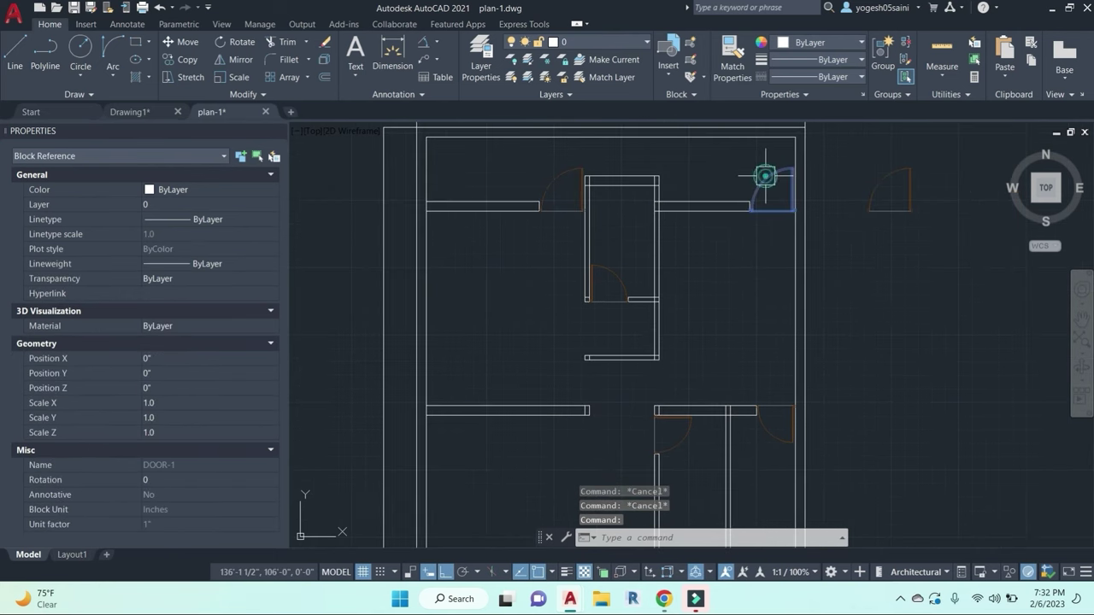
text(co)
key(Return)
key(Escape)
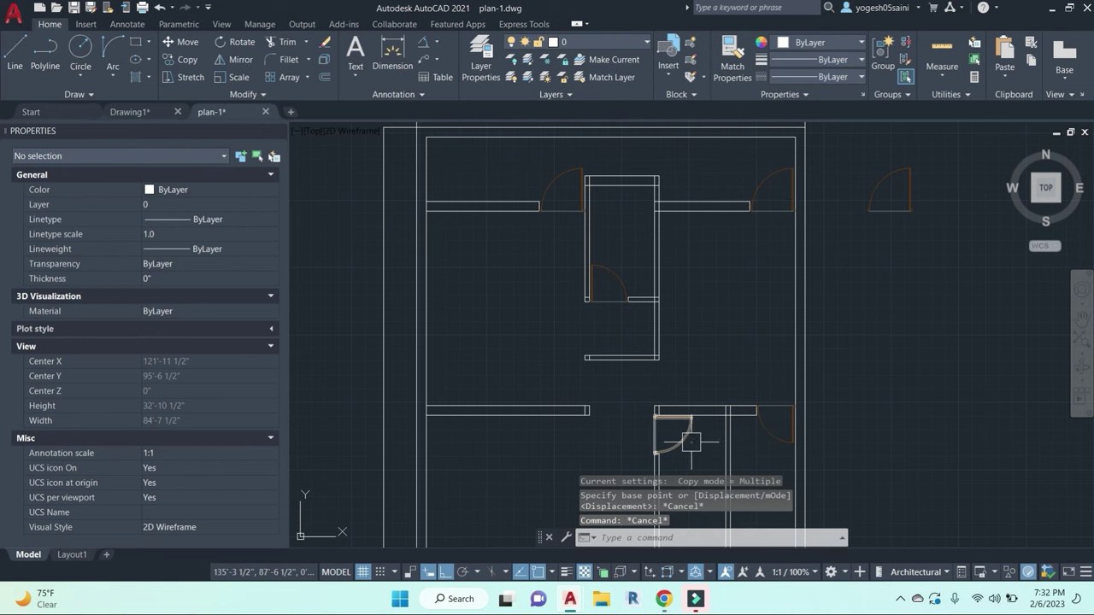
click(691, 441)
text(co)
key(Return)
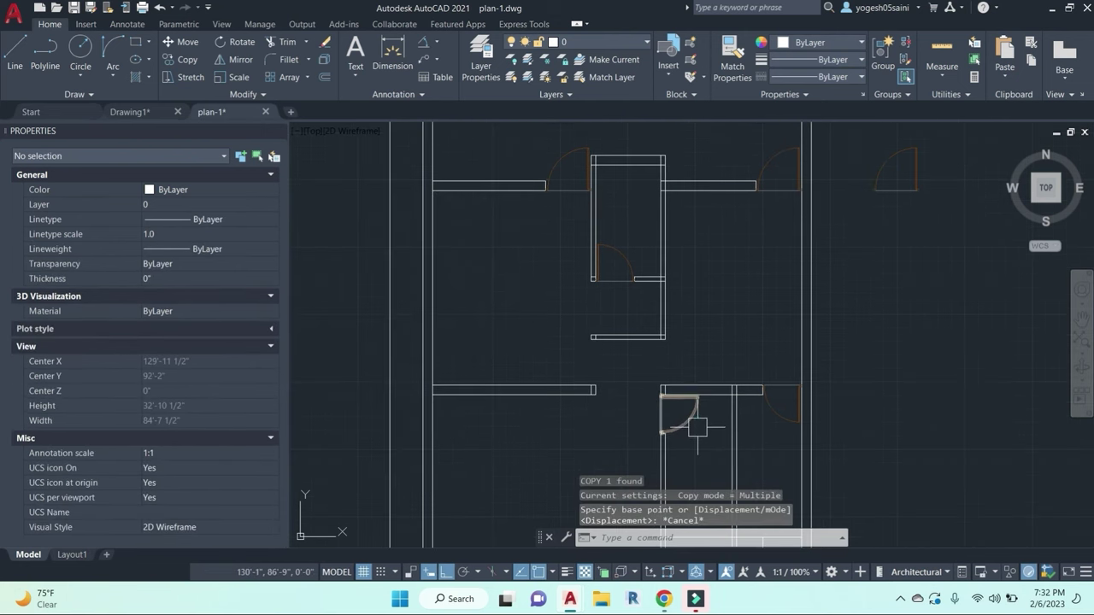
click(697, 427)
Step: Mirror the door across a horizontal line, keeping the original
text(mi)
key(Return)
scroll(657, 417, up, 4)
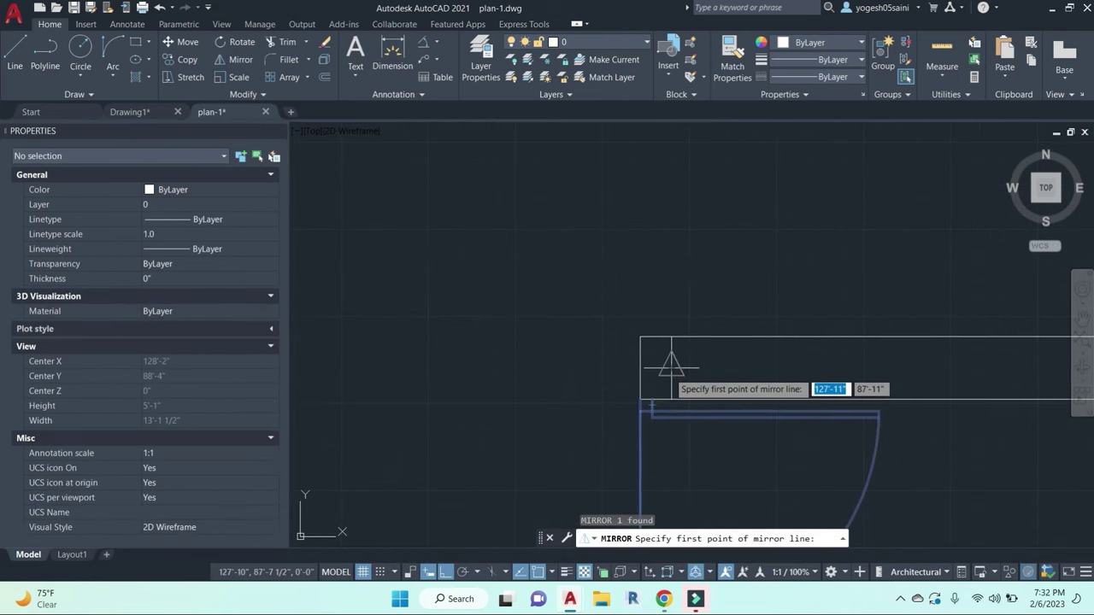
click(672, 368)
click(863, 376)
scroll(812, 371, down, 3)
key(Return)
Step: Scale the mirrored door by reference to a new length of 3'6"
click(791, 346)
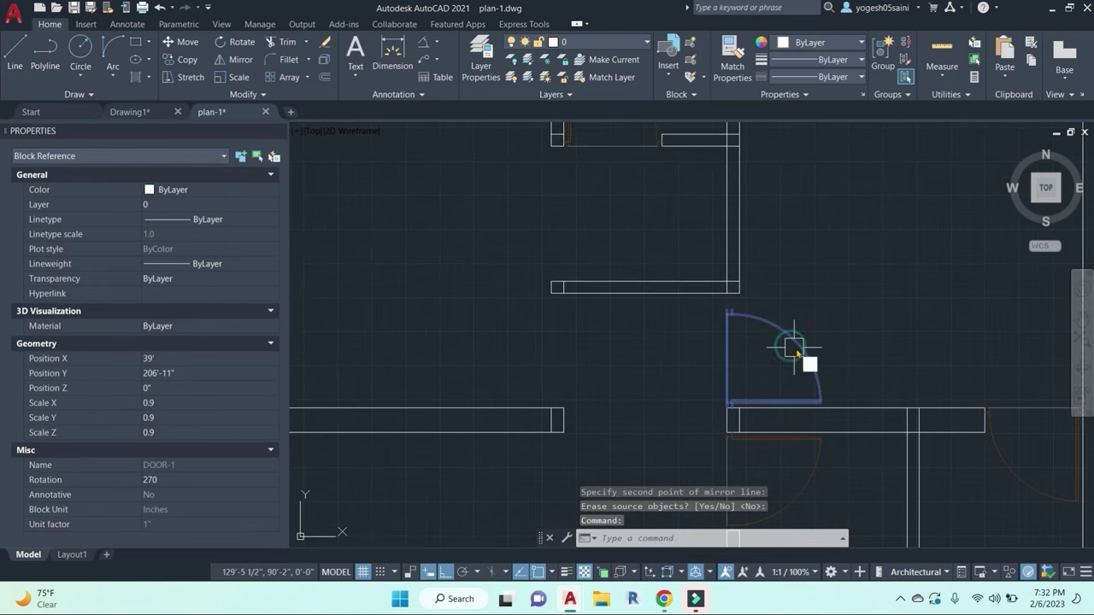
text(sc)
key(Return)
scroll(731, 353, up, 5)
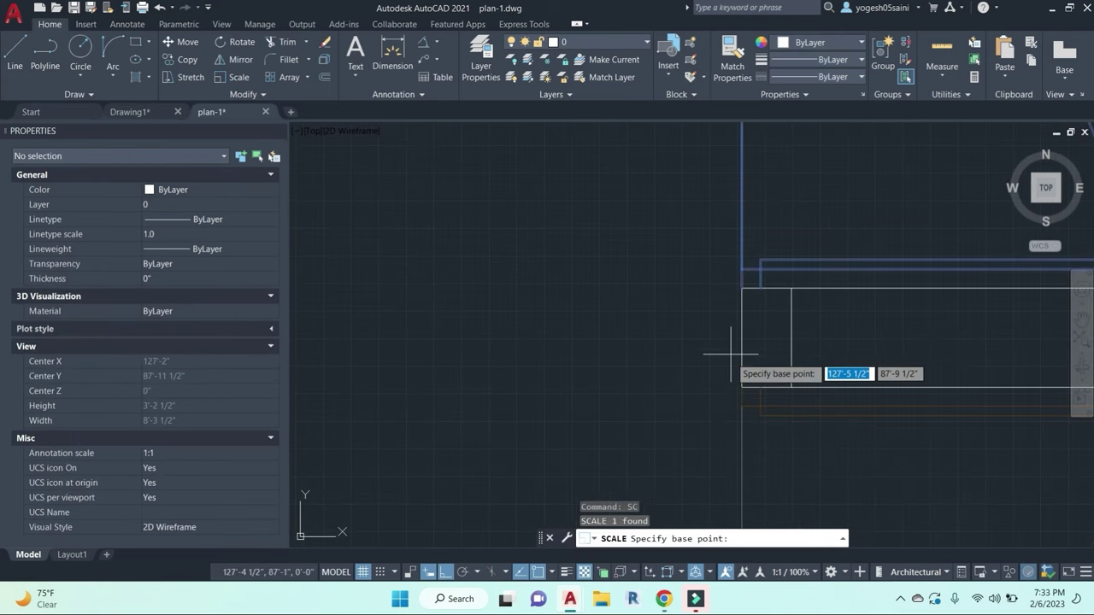
click(757, 273)
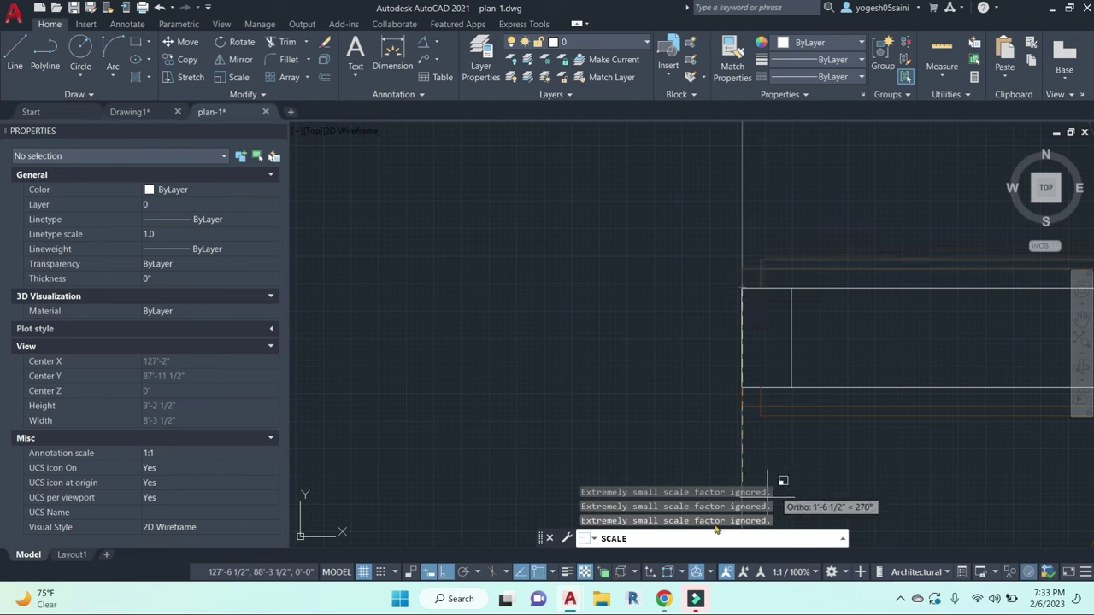
text(r)
key(Return)
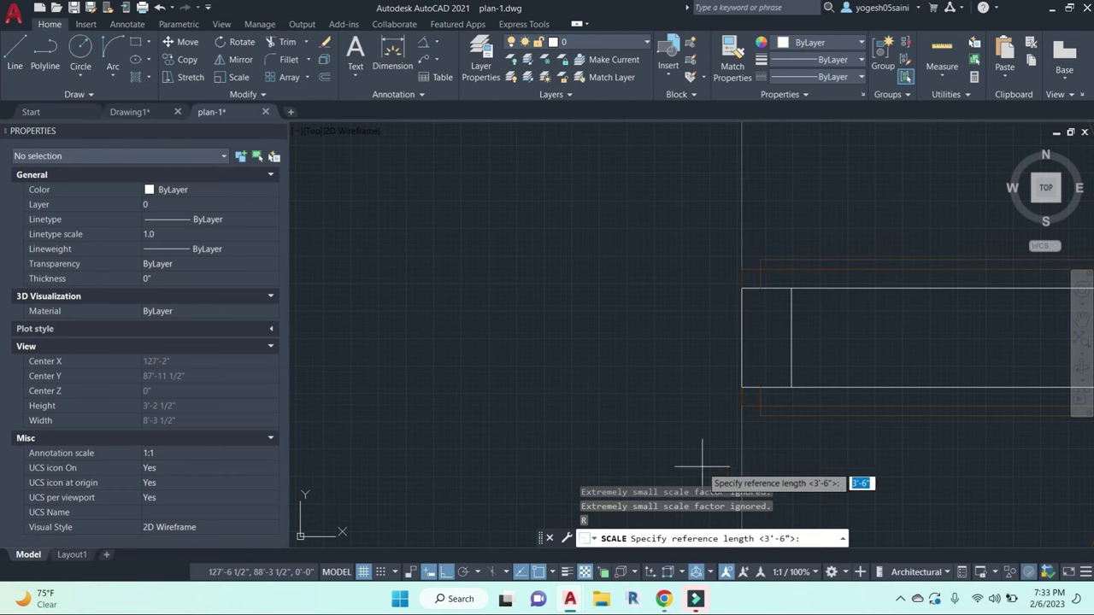
click(741, 288)
scroll(708, 451, down, 3)
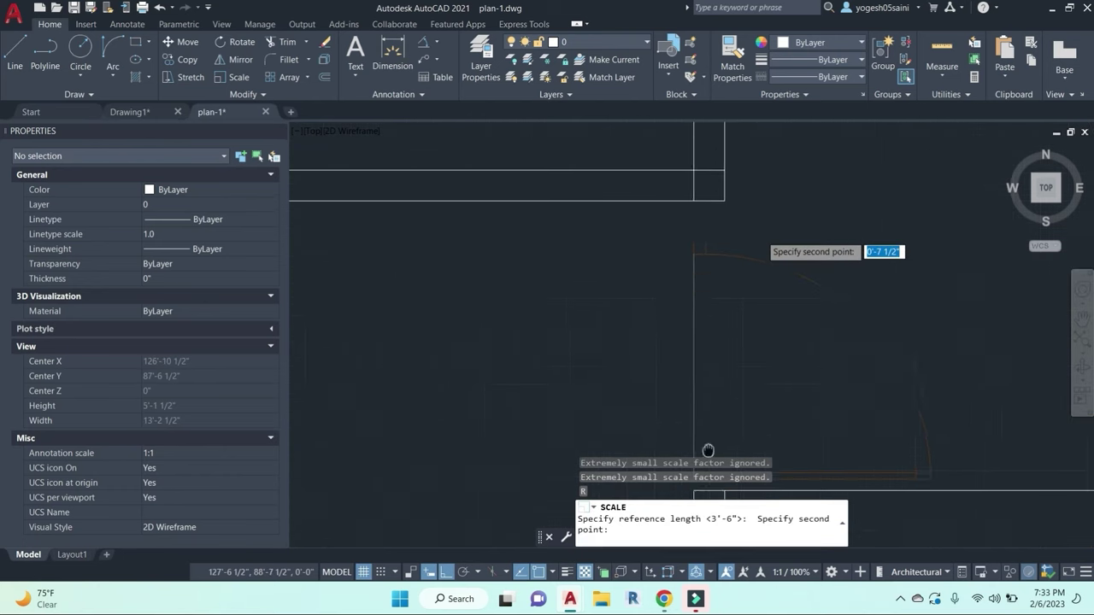
click(688, 249)
scroll(692, 209, down, 2)
scroll(679, 221, down, 6)
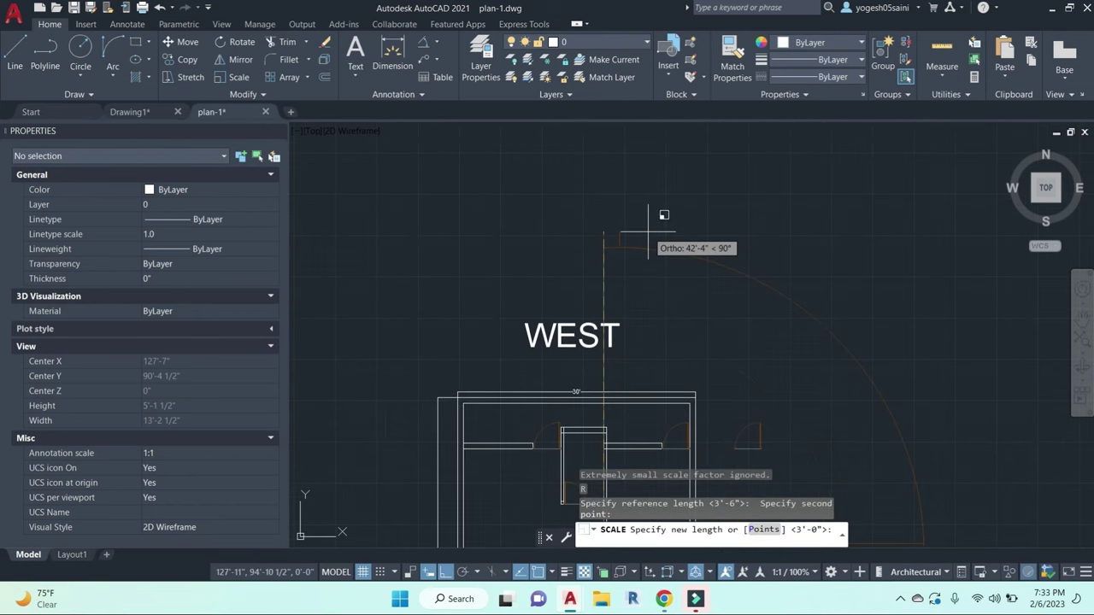
text(3'6)
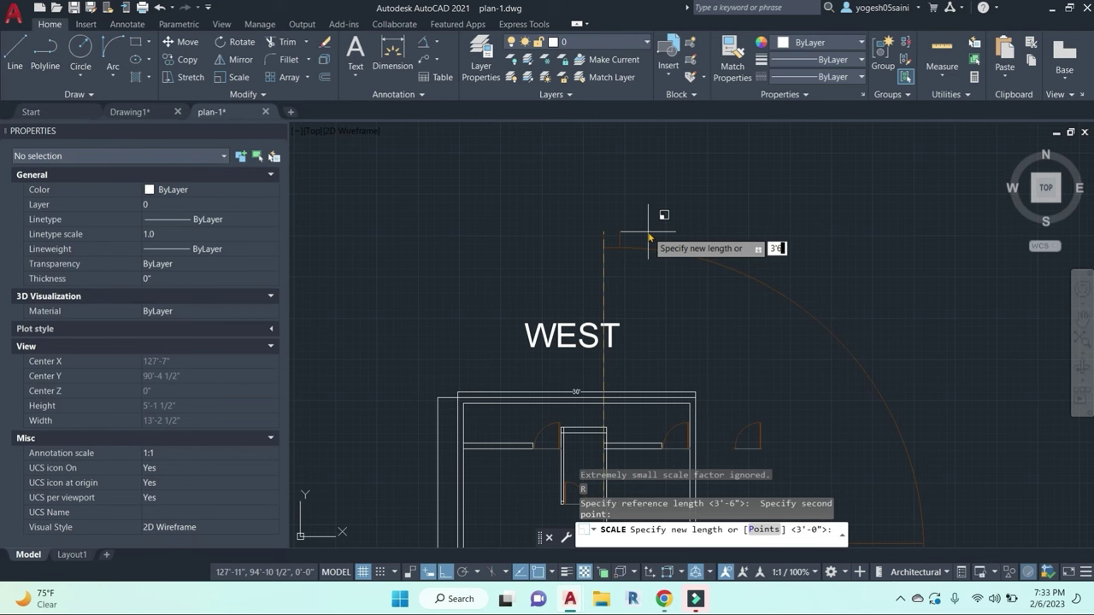
text(")
key(Return)
scroll(649, 256, up, 5)
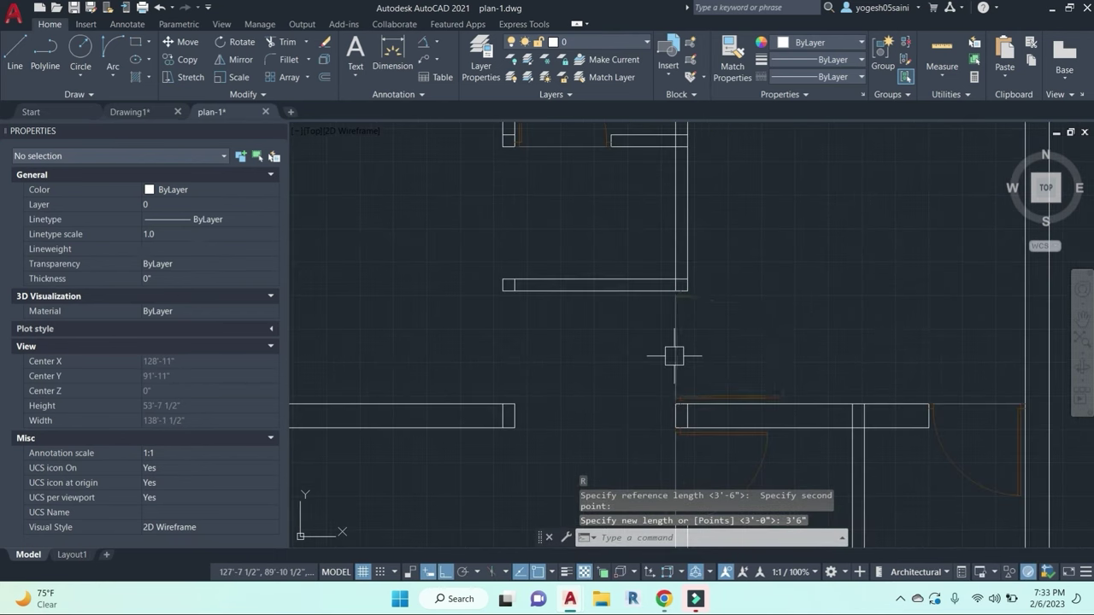
scroll(674, 357, up, 4)
Step: Mirror the 3'6" door across the wall end, keeping the source
click(813, 264)
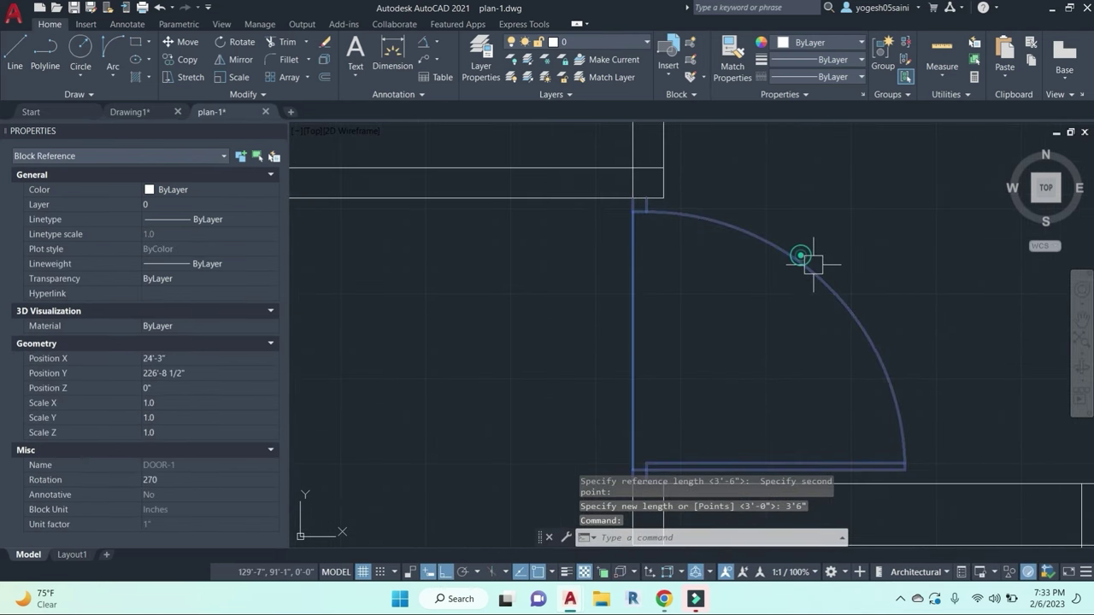
text(mi)
key(Return)
scroll(855, 295, down, 4)
click(672, 251)
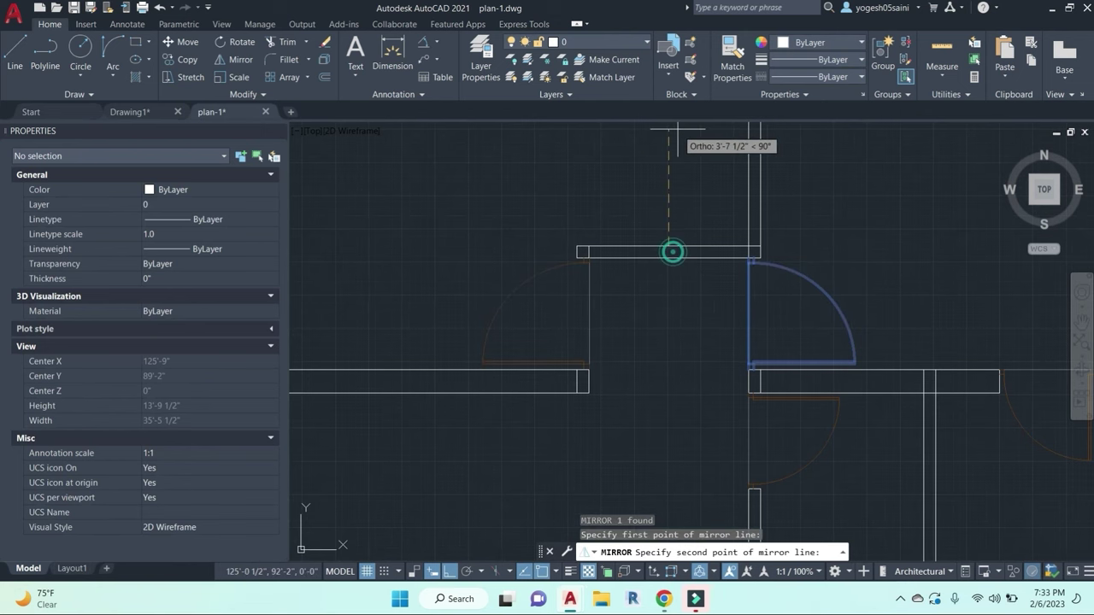
click(678, 128)
key(Return)
scroll(732, 341, down, 5)
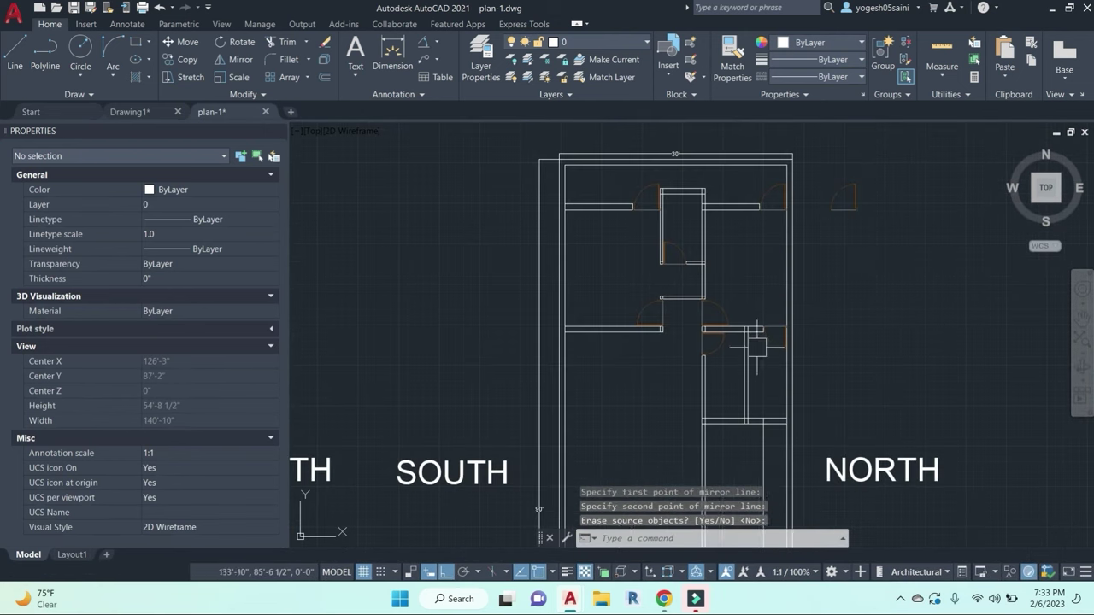
Step: Erase the stray mirrored door selected with a window
click(884, 250)
click(829, 163)
text(e)
key(Return)
Step: Pan and zoom to frame the narrow stair strip between the SOUTH and NORTH labels
middle_drag(844, 348, 793, 378)
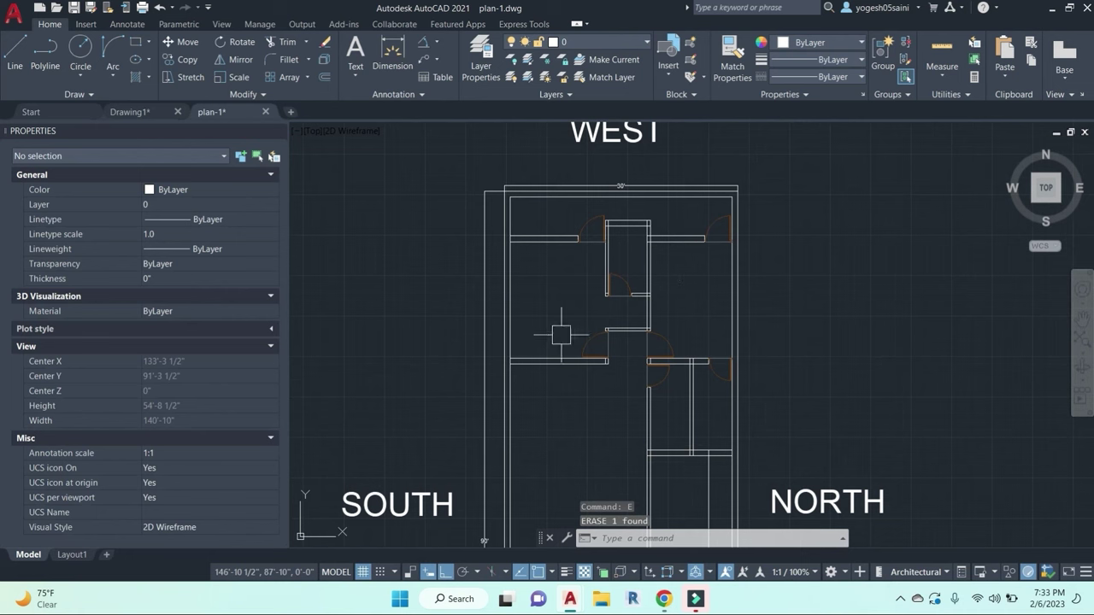
middle_drag(749, 310, 771, 305)
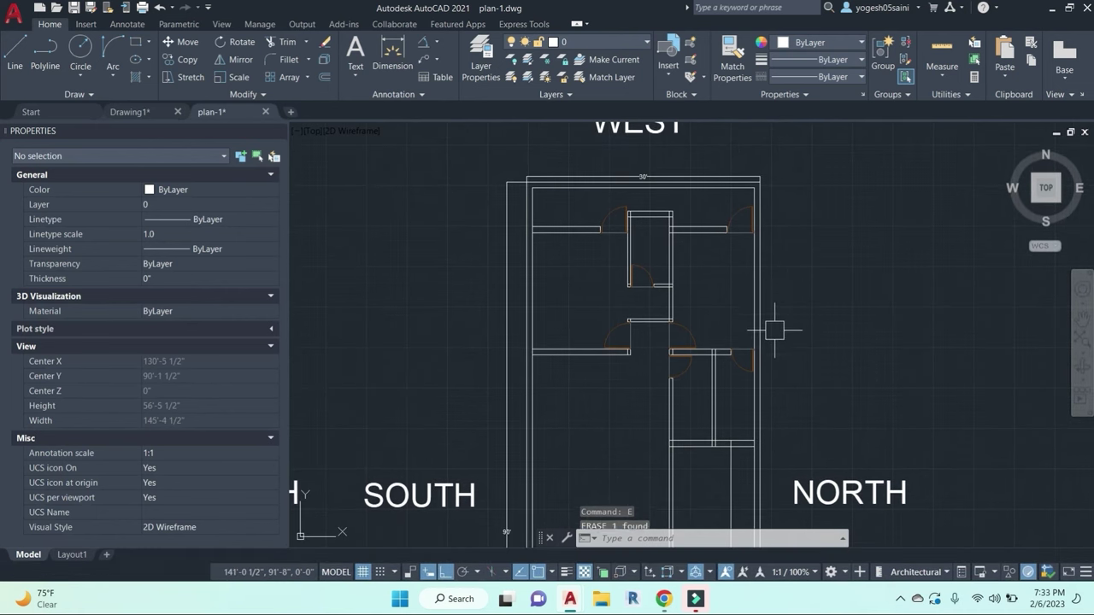
middle_drag(835, 371, 830, 341)
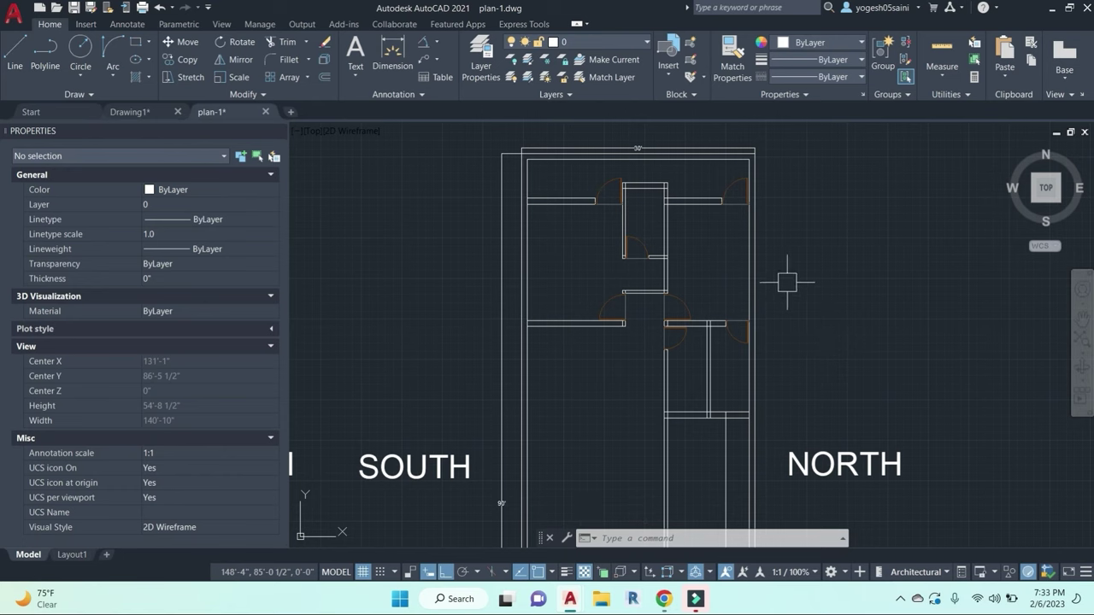
scroll(637, 224, up, 1)
scroll(635, 229, down, 1)
scroll(635, 229, down, 2)
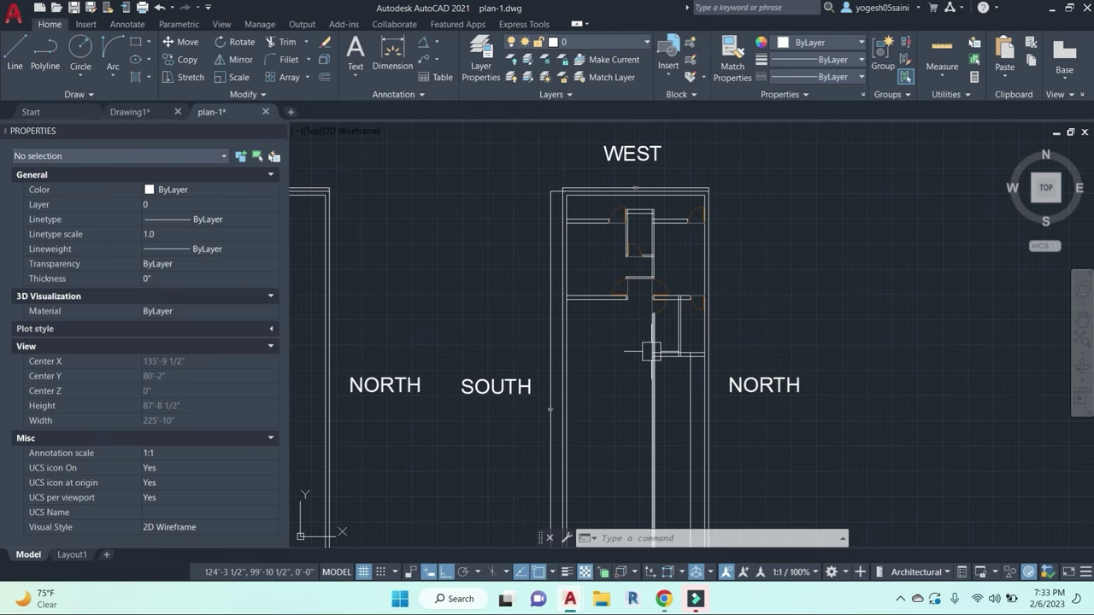
scroll(601, 257, up, 2)
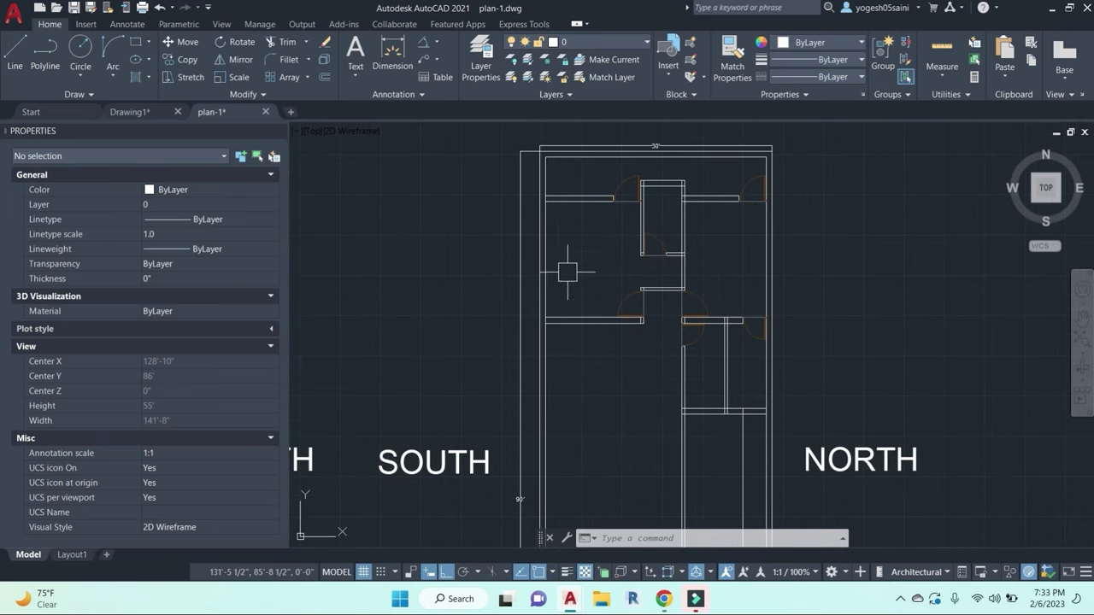
middle_drag(568, 273, 568, 326)
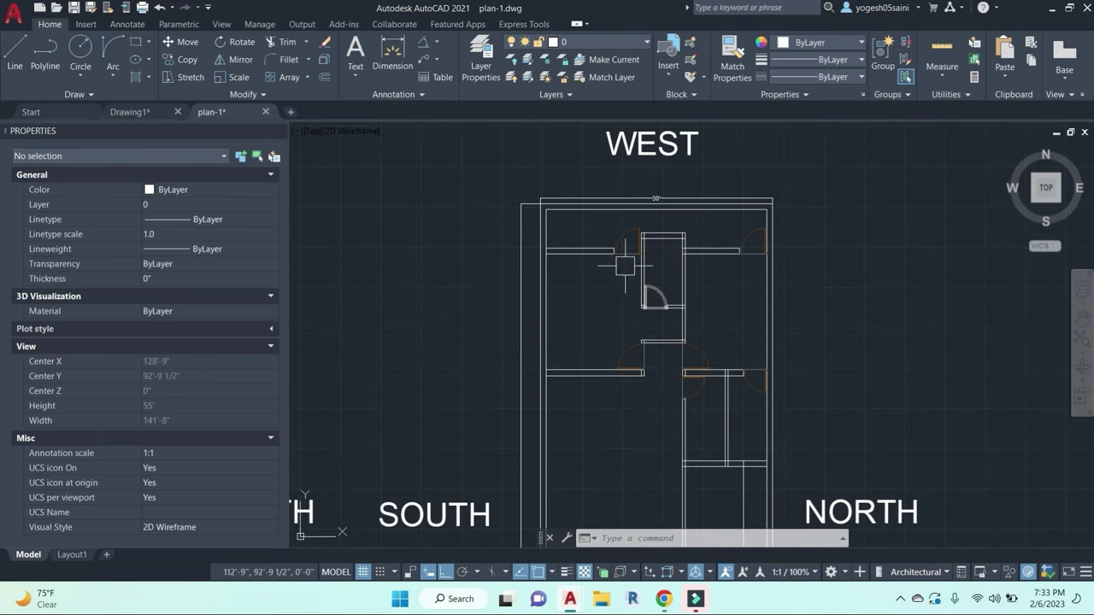
middle_drag(718, 307, 696, 261)
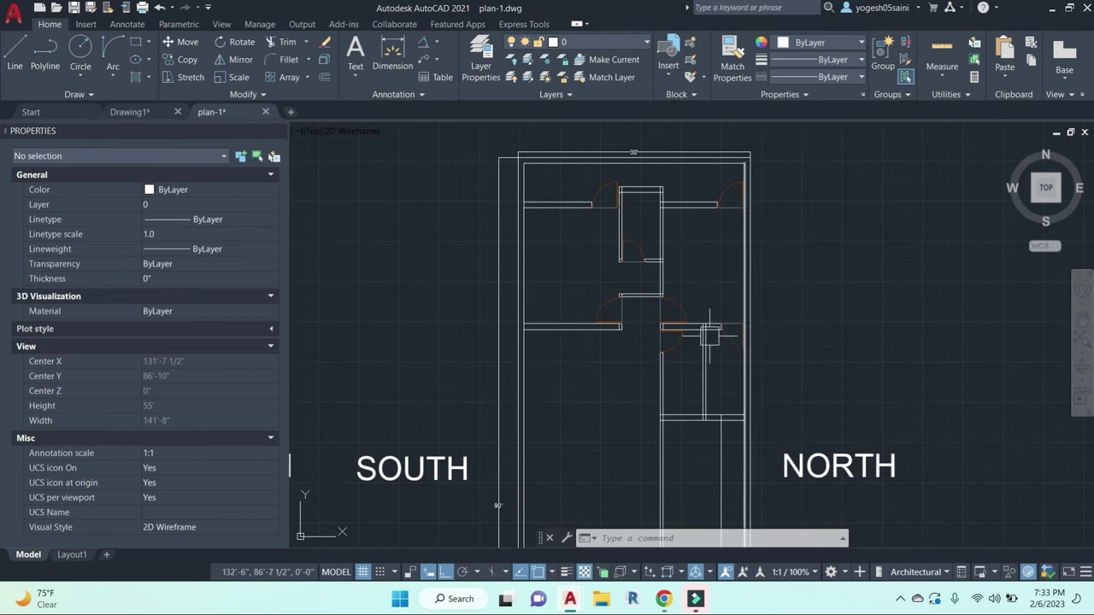
middle_drag(713, 153, 715, 228)
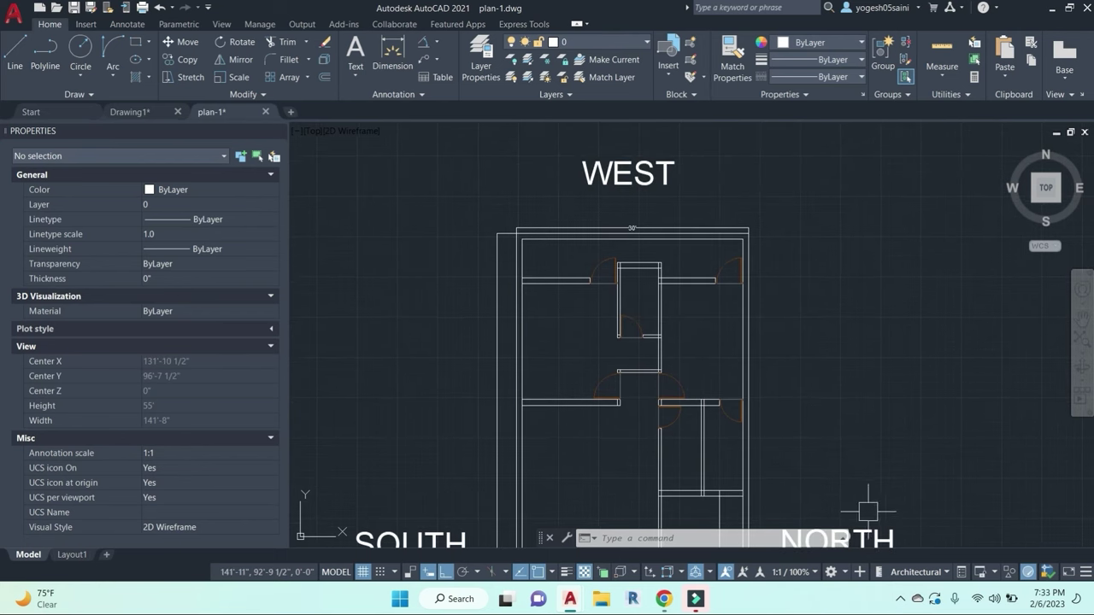
middle_drag(703, 432, 745, 303)
scroll(746, 303, down, 1)
middle_drag(764, 347, 757, 198)
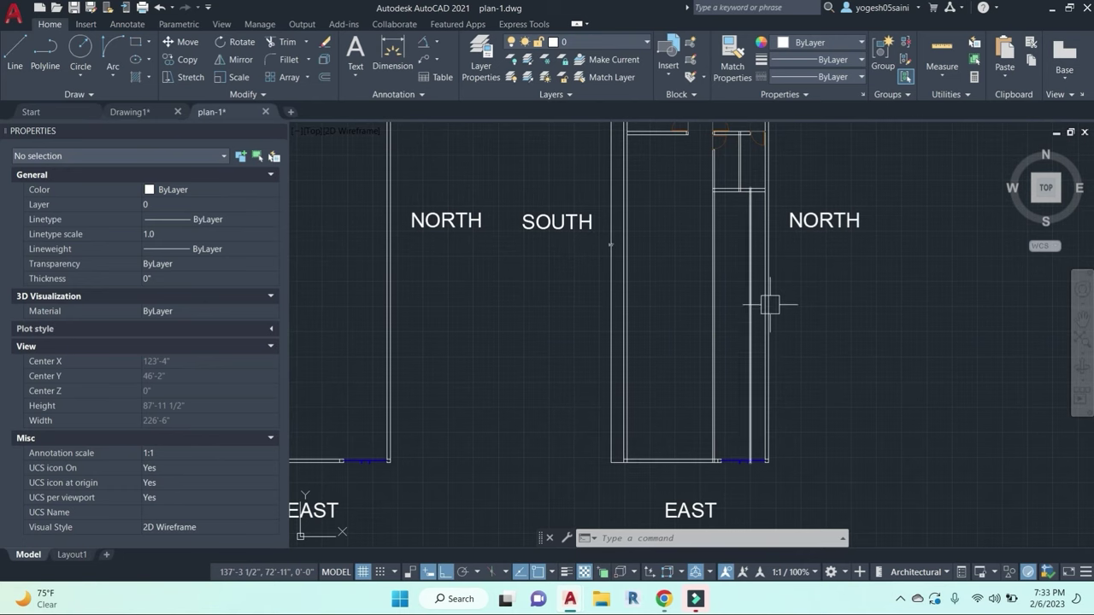
middle_drag(767, 279, 738, 330)
mouse_move(768, 391)
middle_down()
mouse_move(801, 293)
mouse_move(777, 303)
mouse_move(777, 351)
mouse_move(786, 225)
middle_up()
scroll(764, 232, up, 2)
Step: Begin a line in the stair strip, then cancel it
text(l)
key(Return)
click(843, 207)
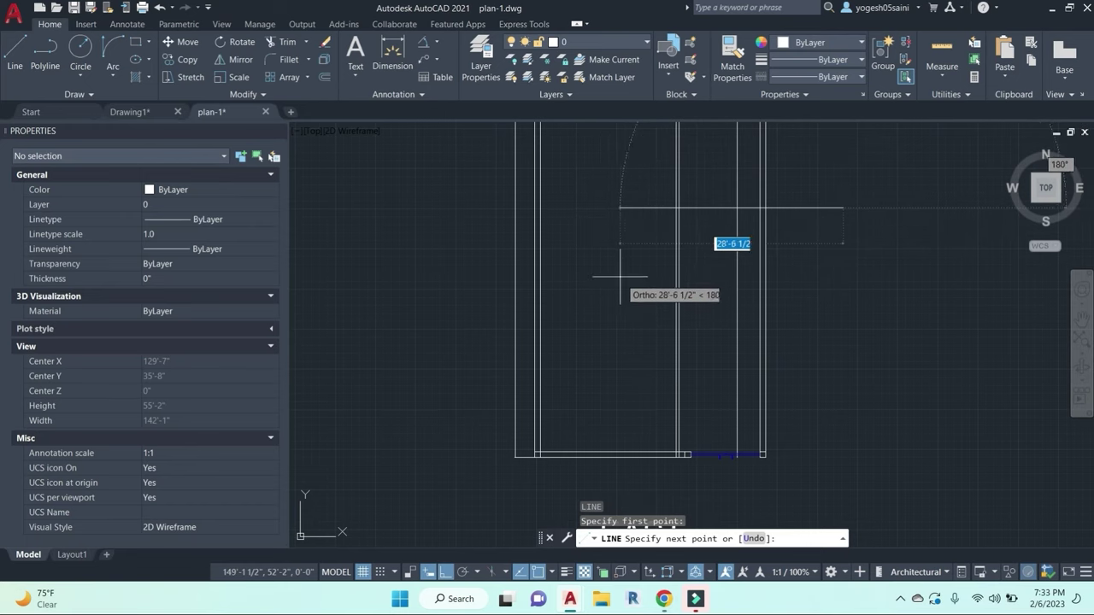
key(Escape)
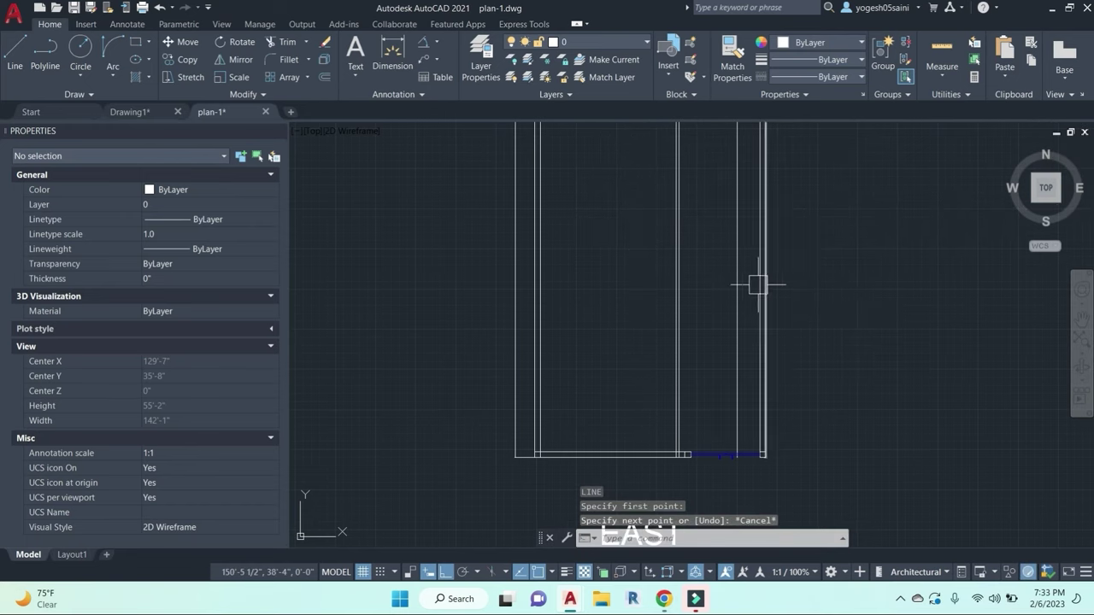
scroll(764, 415, down, 2)
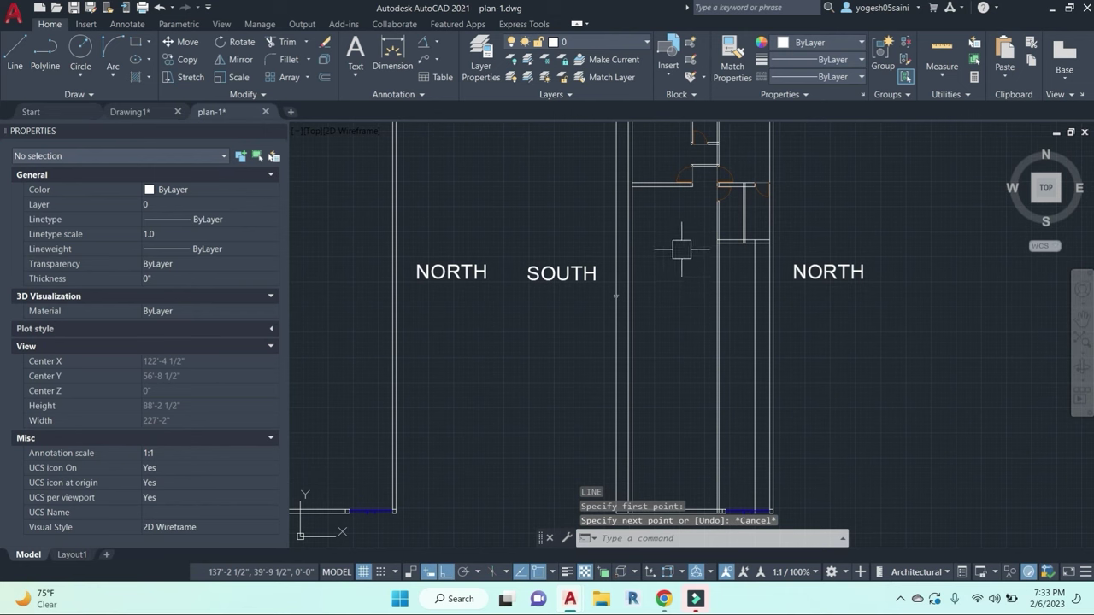
key(Escape)
key(Escape)
key(Escape)
scroll(746, 254, up, 2)
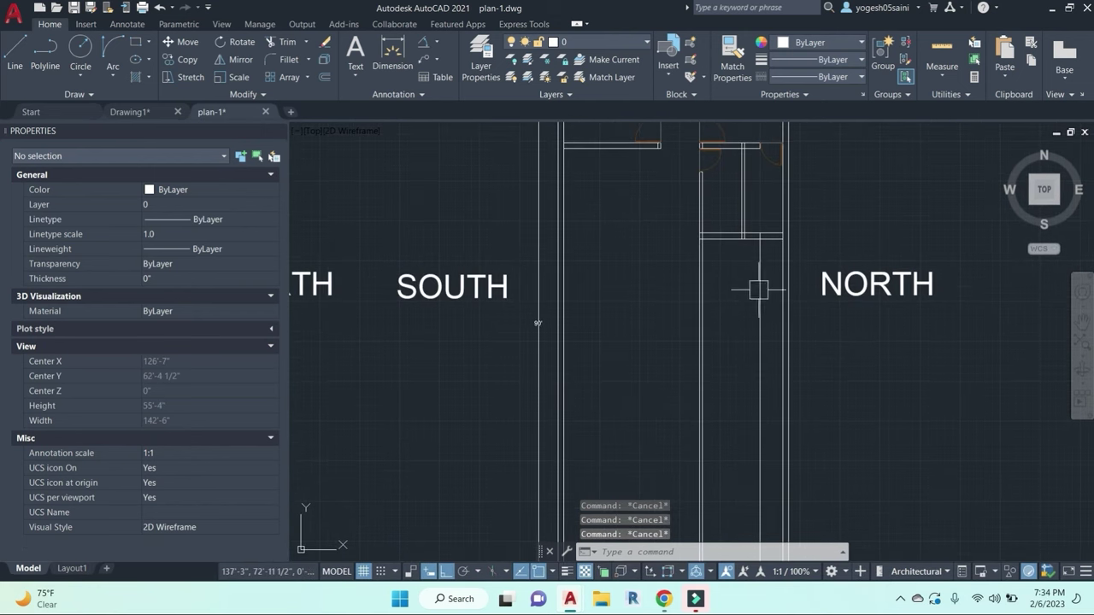
Step: Erase the unwanted vertical line from the stair passage
click(759, 289)
text(e)
key(Return)
scroll(753, 302, down, 1)
middle_drag(748, 318, 746, 322)
scroll(743, 318, up, 2)
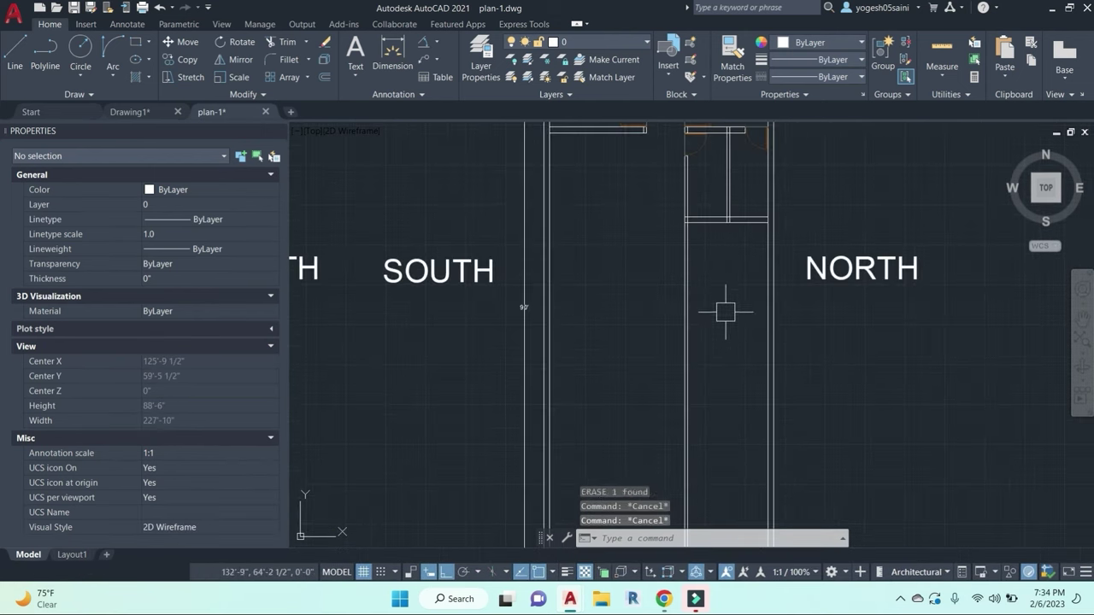
Step: Start an offset at a 4' distance, then cancel it without copying any line
text(o)
key(Return)
text(4')
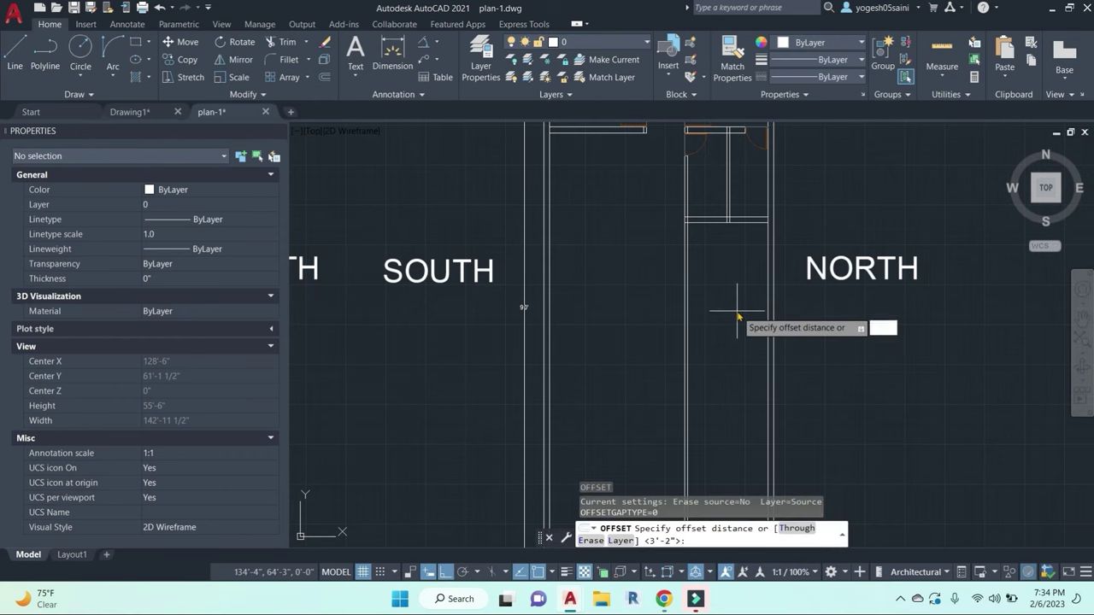
key(Return)
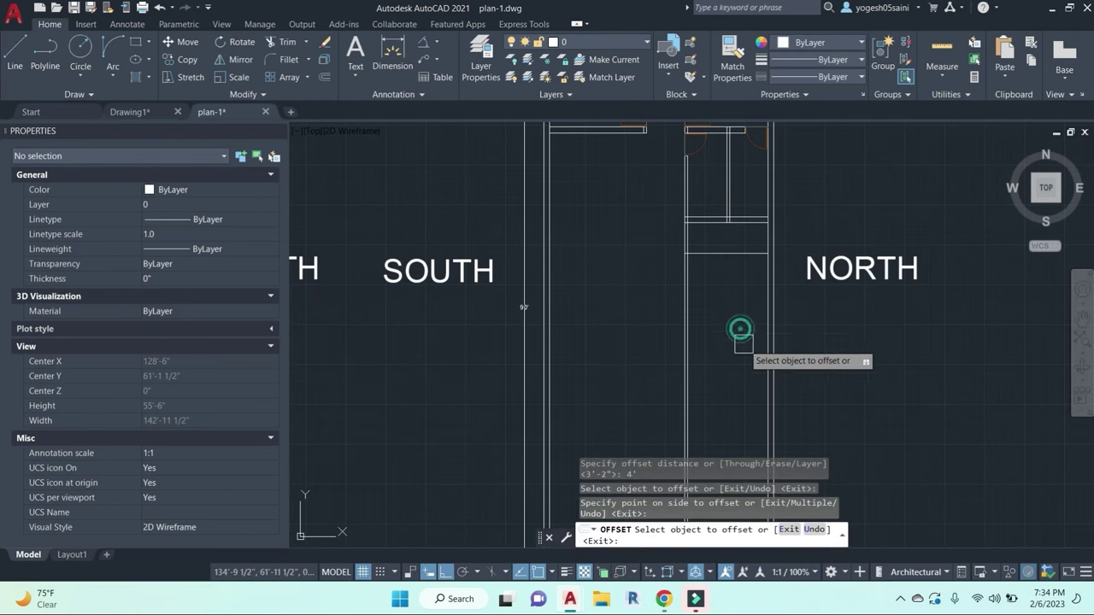
middle_drag(740, 332, 778, 347)
key(Escape)
key(Escape)
key(Escape)
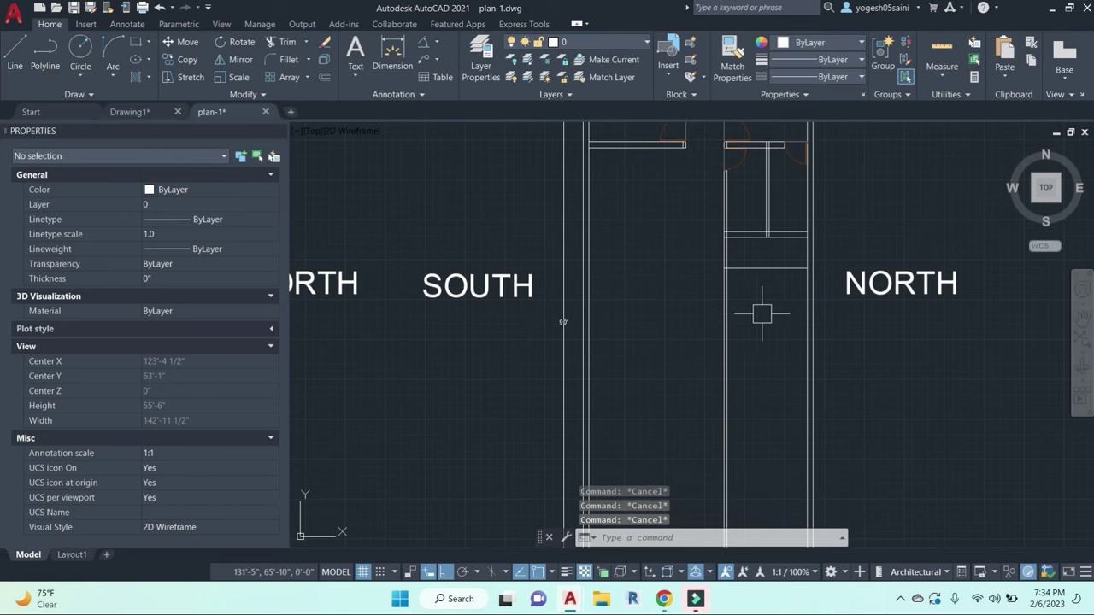
text(o)
key(Return)
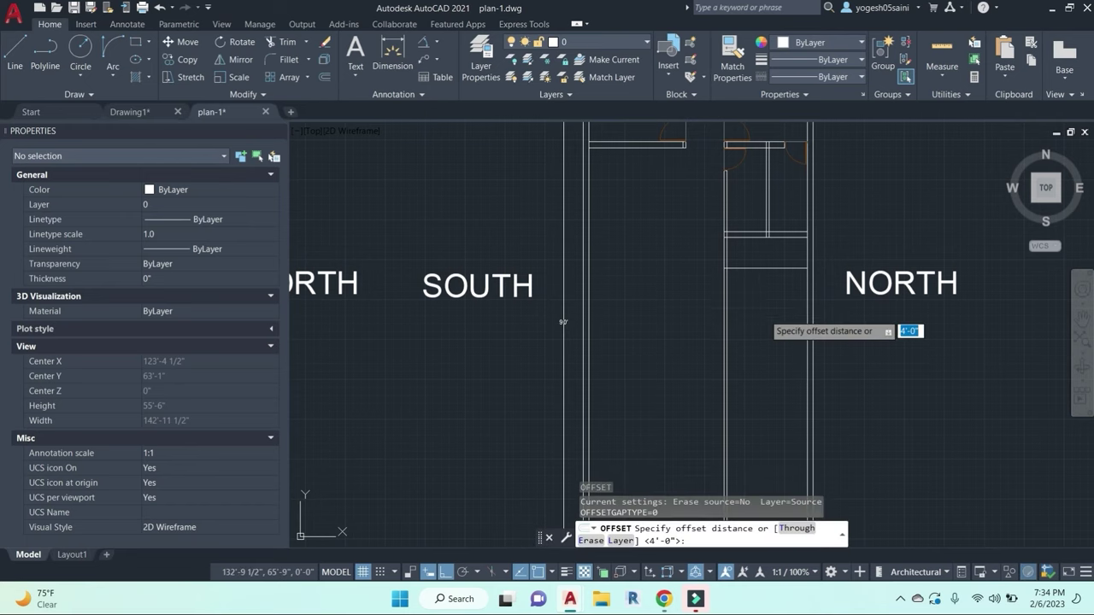
key(Escape)
key(Escape)
key(Escape)
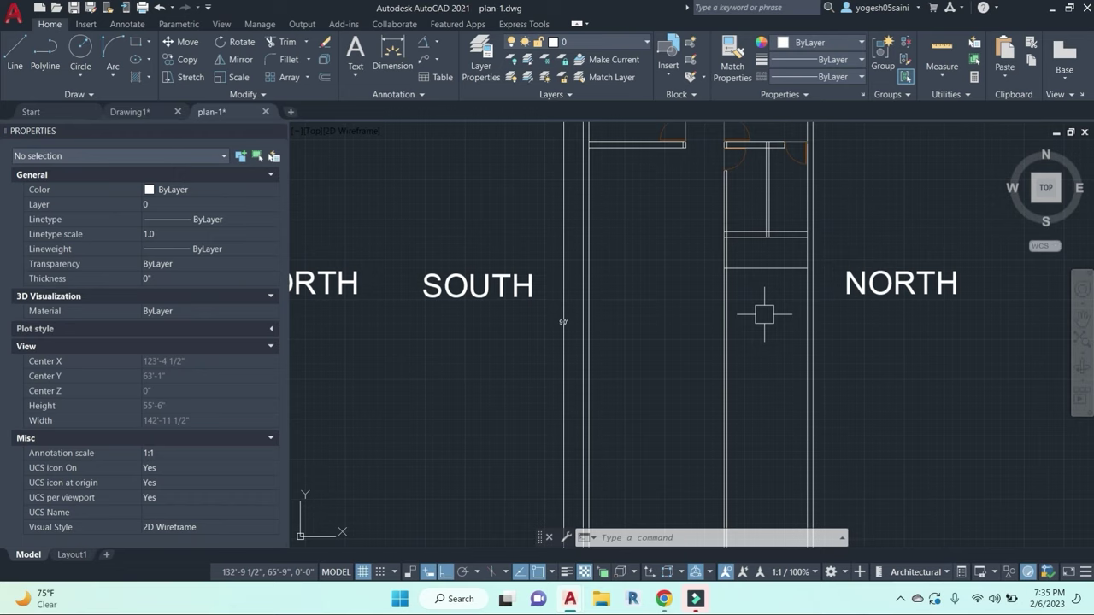
scroll(764, 314, down, 3)
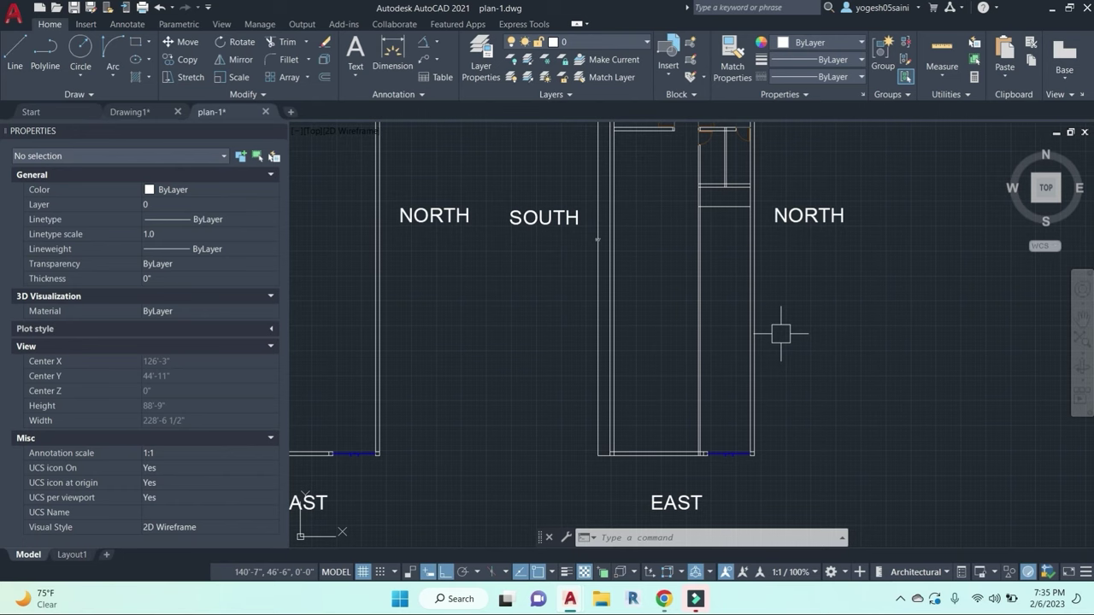
middle_drag(805, 361, 805, 434)
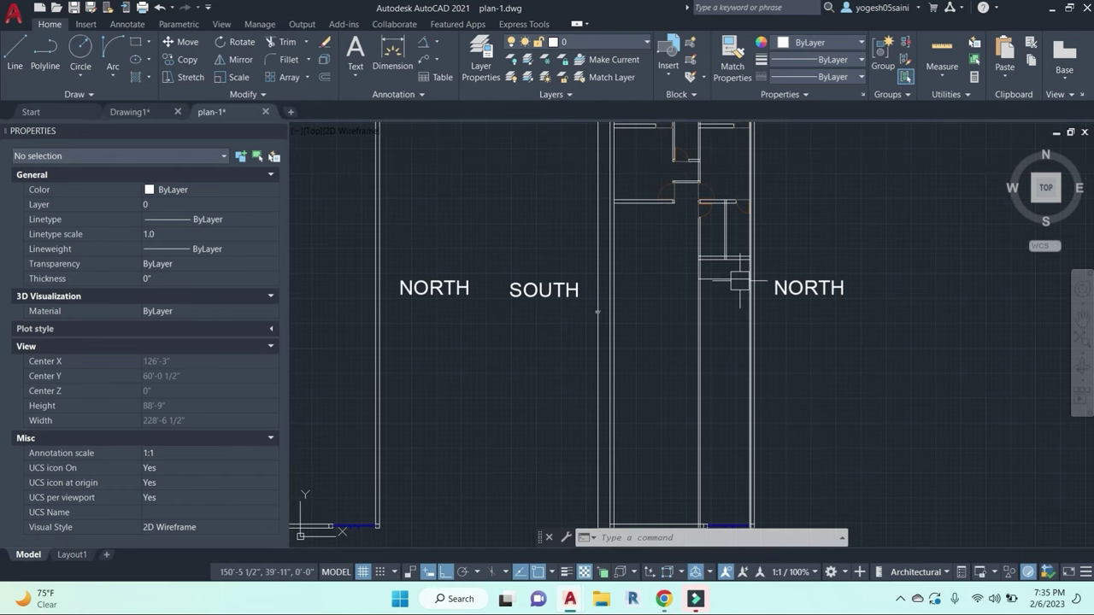
scroll(739, 282, up, 4)
key(Escape)
key(Escape)
key(Escape)
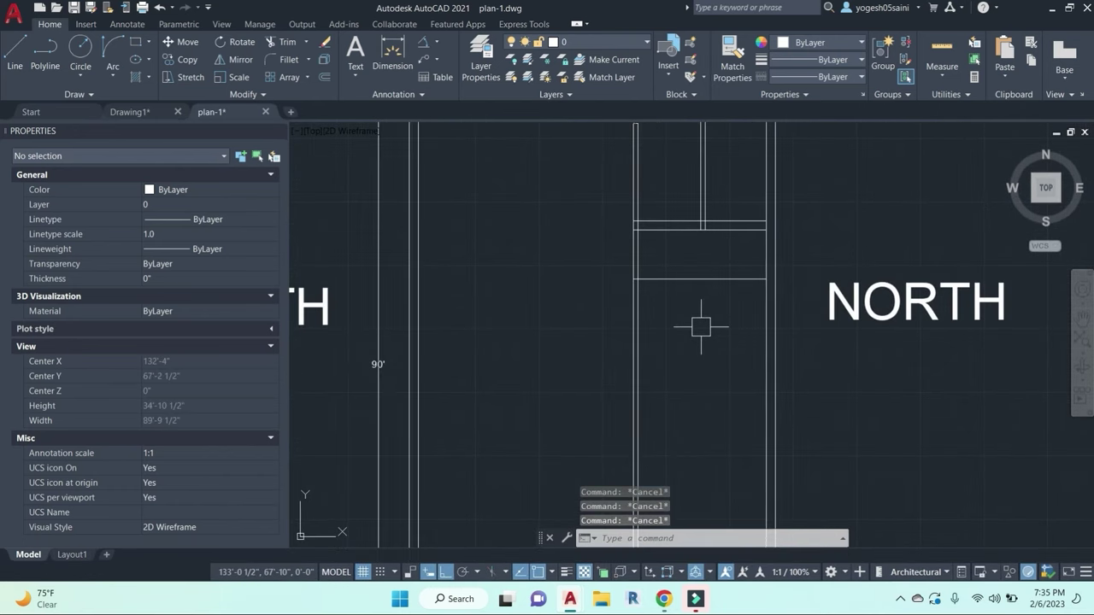
scroll(701, 325, down, 3)
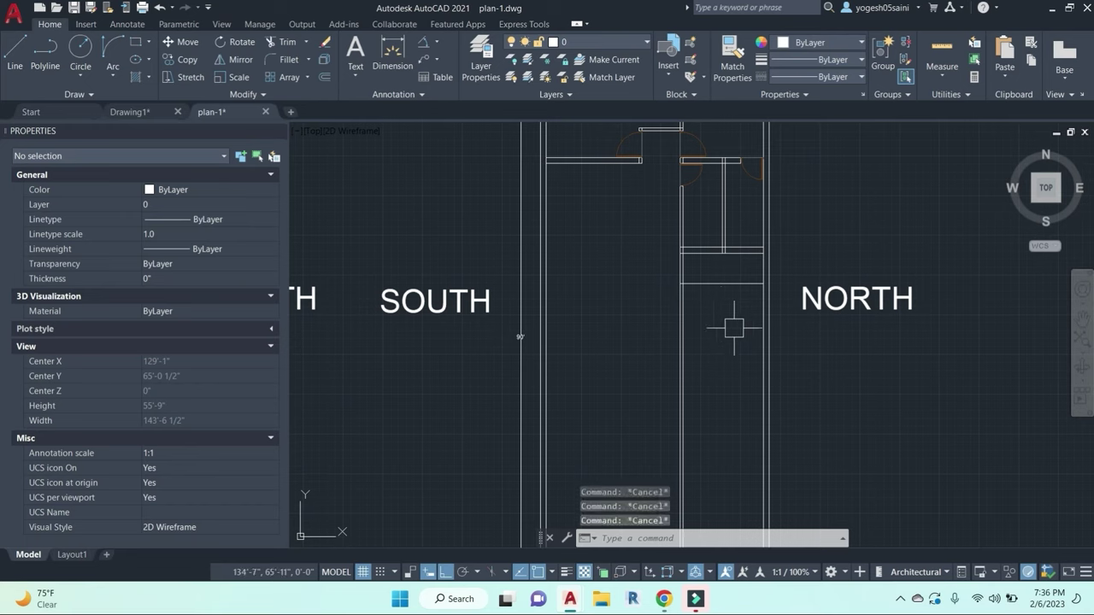
Step: Offset the first tread line 10" below the existing horizontal line
text(o)
key(Return)
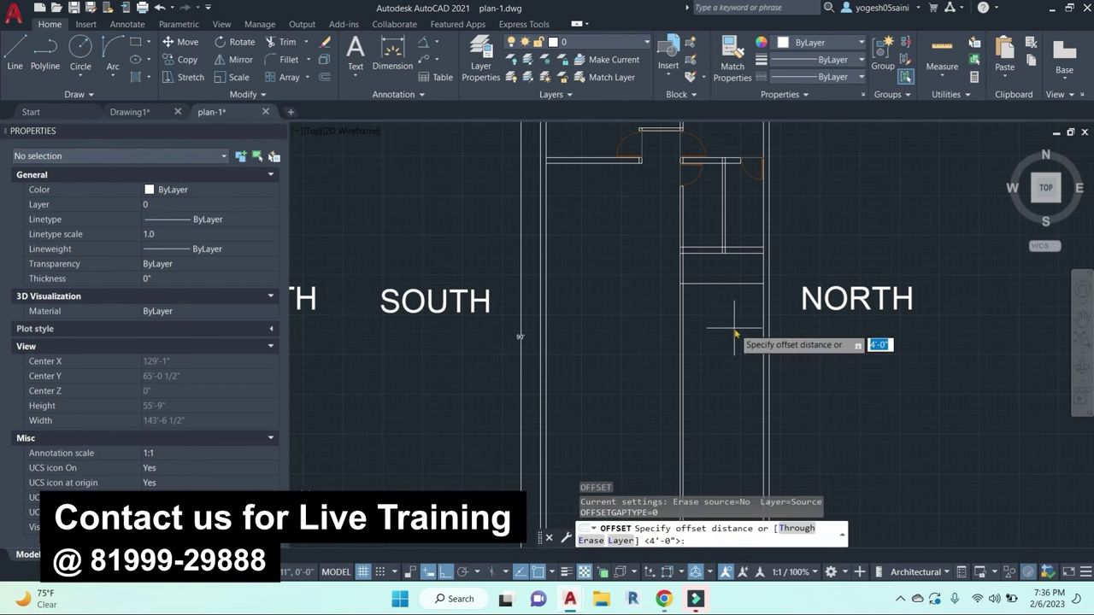
key(Return)
click(721, 284)
click(709, 370)
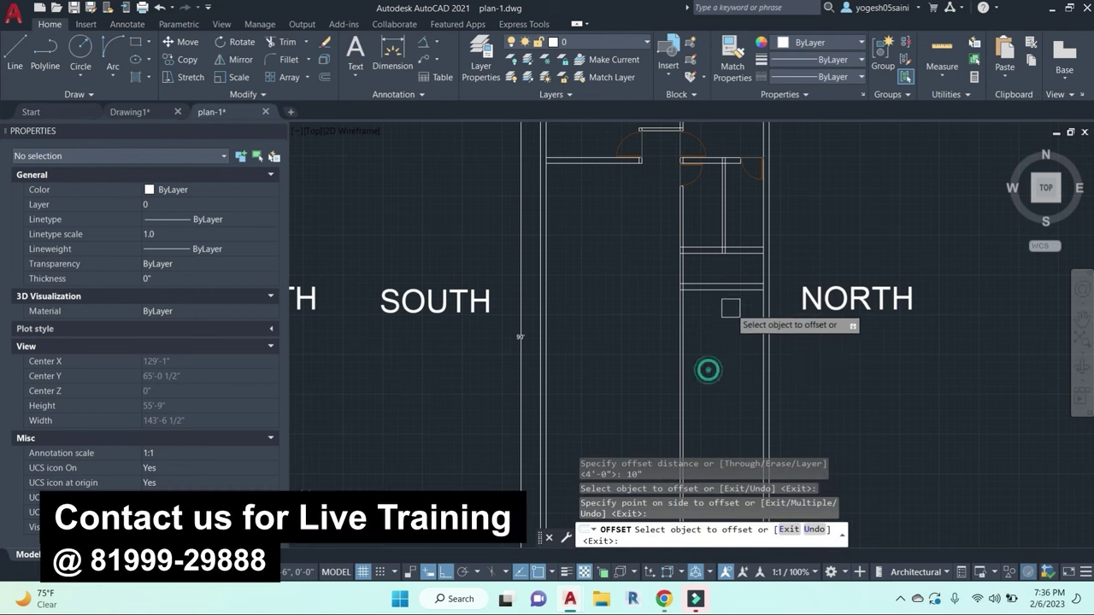
key(Escape)
key(Escape)
scroll(735, 329, up, 2)
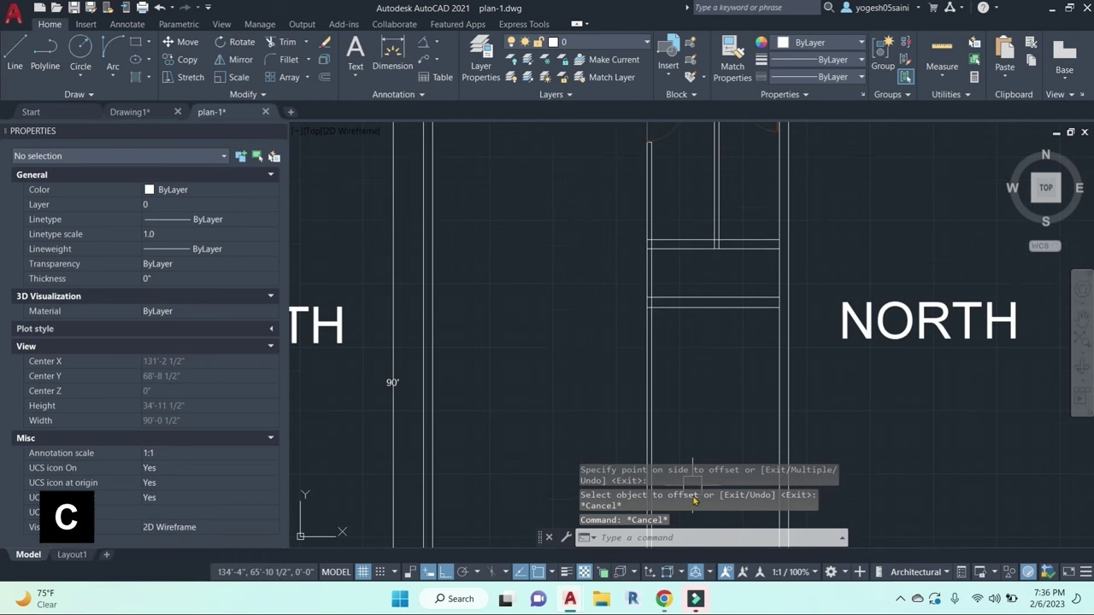
mouse_move(732, 441)
middle_down()
mouse_move(733, 420)
mouse_move(659, 419)
middle_up()
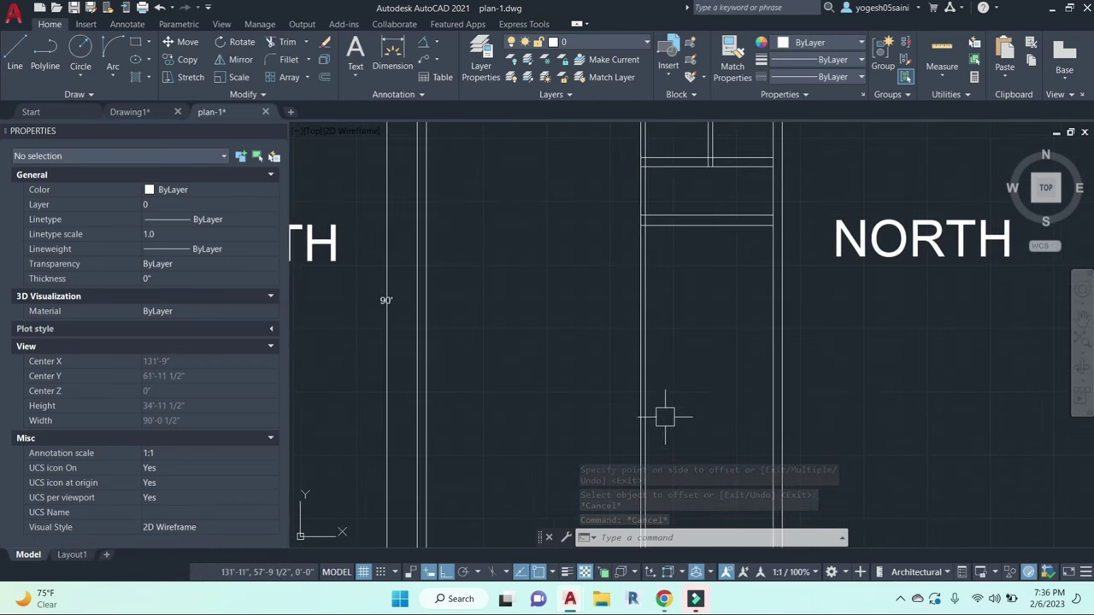
middle_drag(675, 383, 695, 386)
key(Escape)
key(Escape)
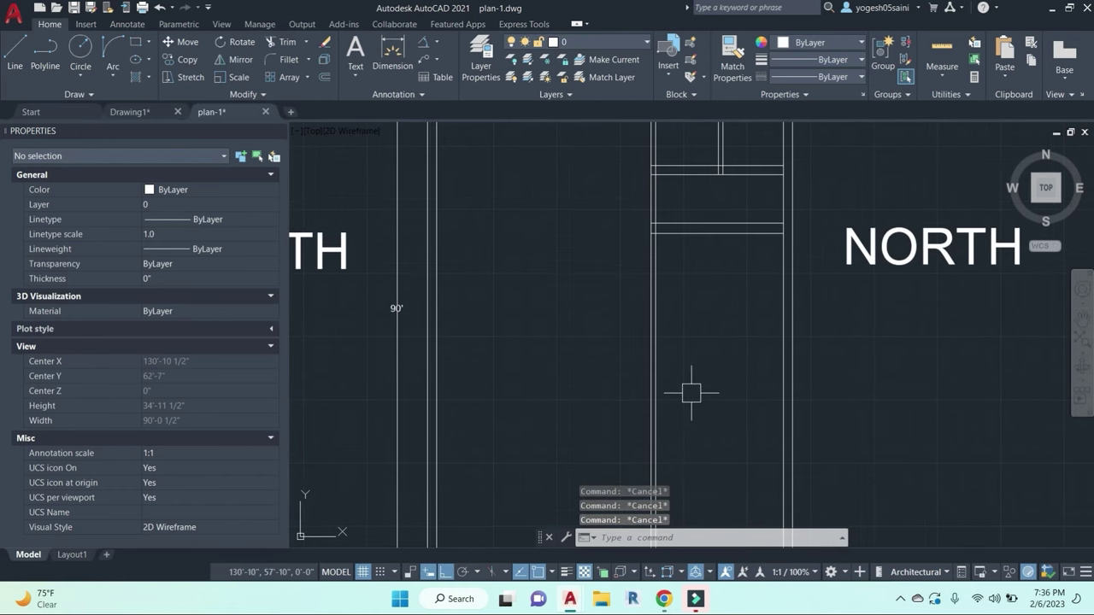
Step: Add five more treads at 10" spacing, each offset from the newest line
text(o)
key(Return)
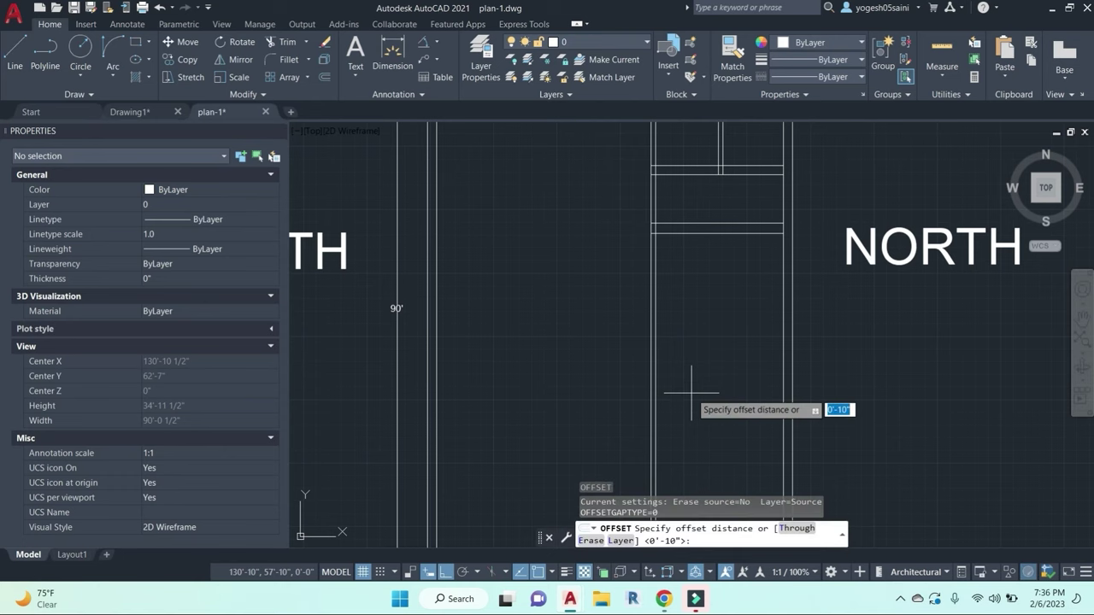
key(Return)
click(704, 234)
click(709, 308)
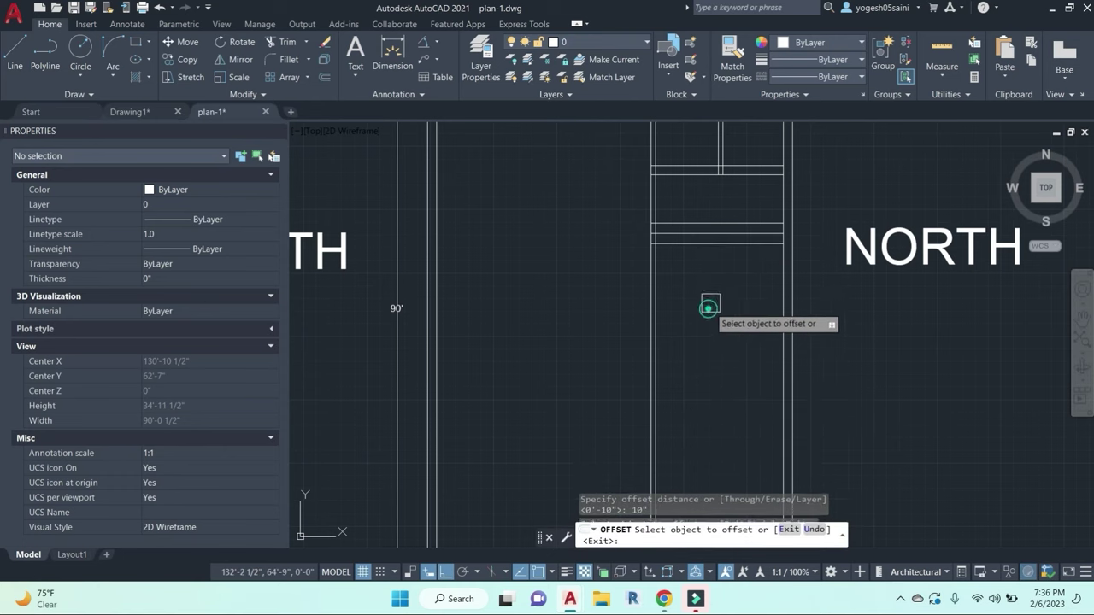
click(718, 247)
click(701, 320)
click(719, 257)
click(712, 328)
click(727, 267)
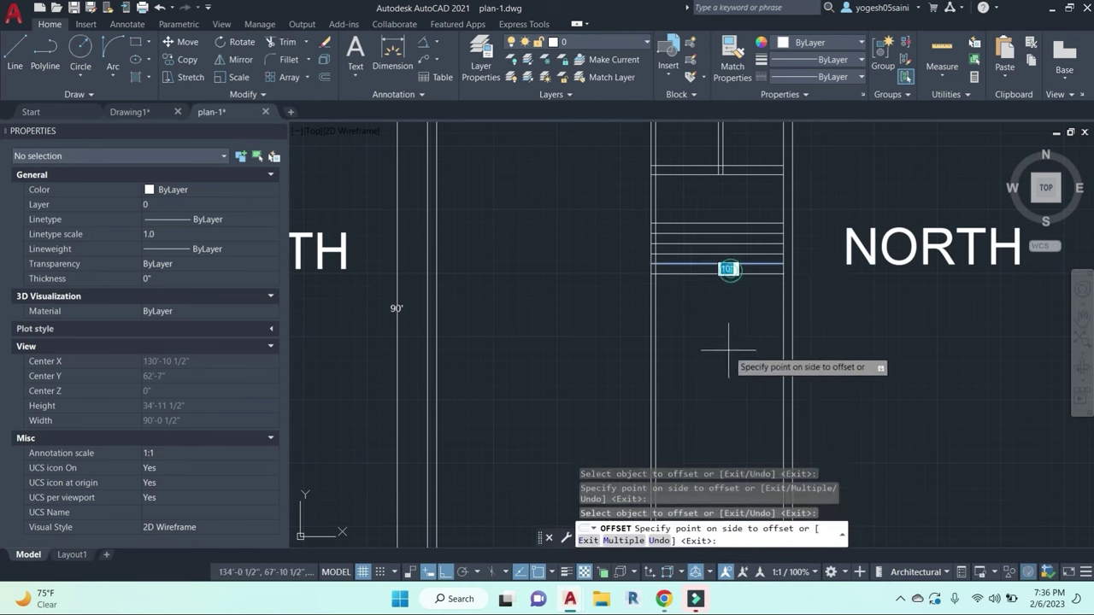
click(727, 347)
click(723, 275)
click(717, 340)
Step: Add the last five 10" treads down the inner lane of the passage
click(726, 284)
click(727, 351)
click(726, 295)
click(727, 354)
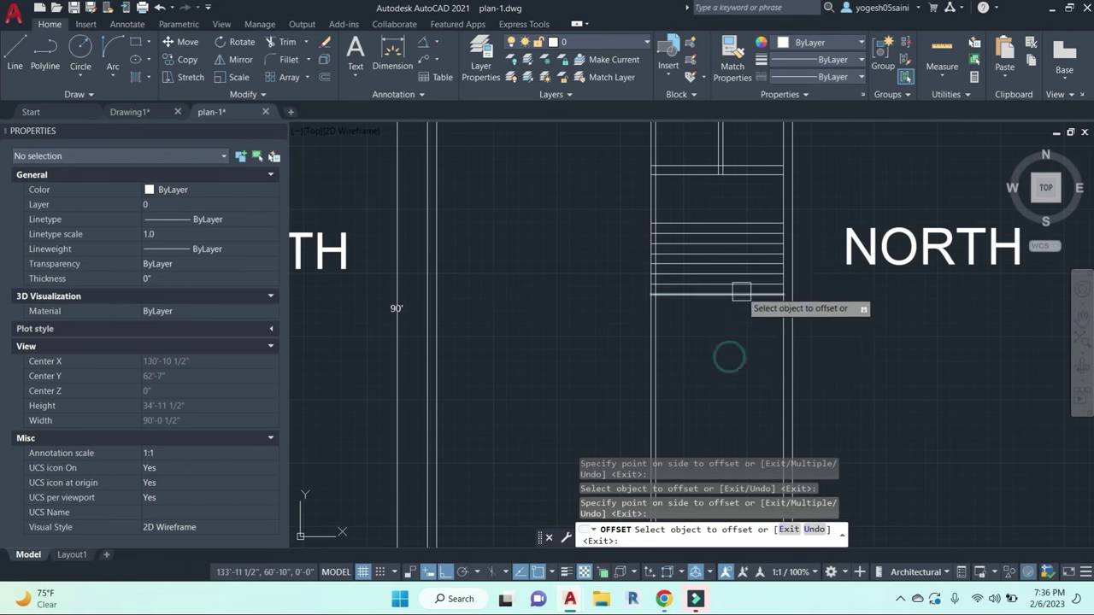
click(725, 305)
click(726, 356)
click(724, 315)
click(722, 374)
click(725, 325)
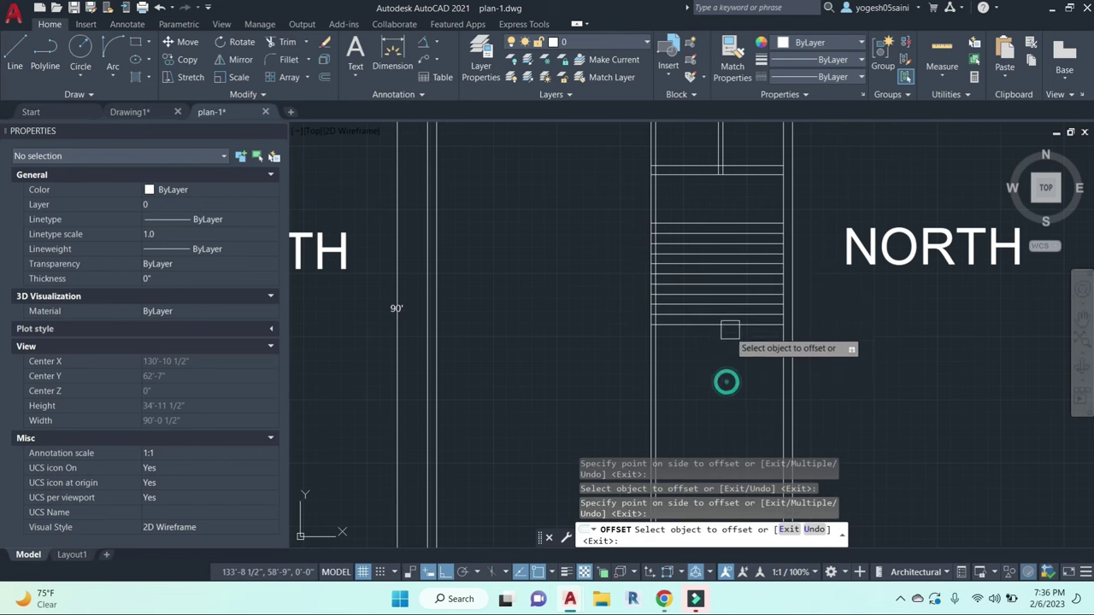
click(723, 396)
key(Escape)
key(Escape)
text(o)
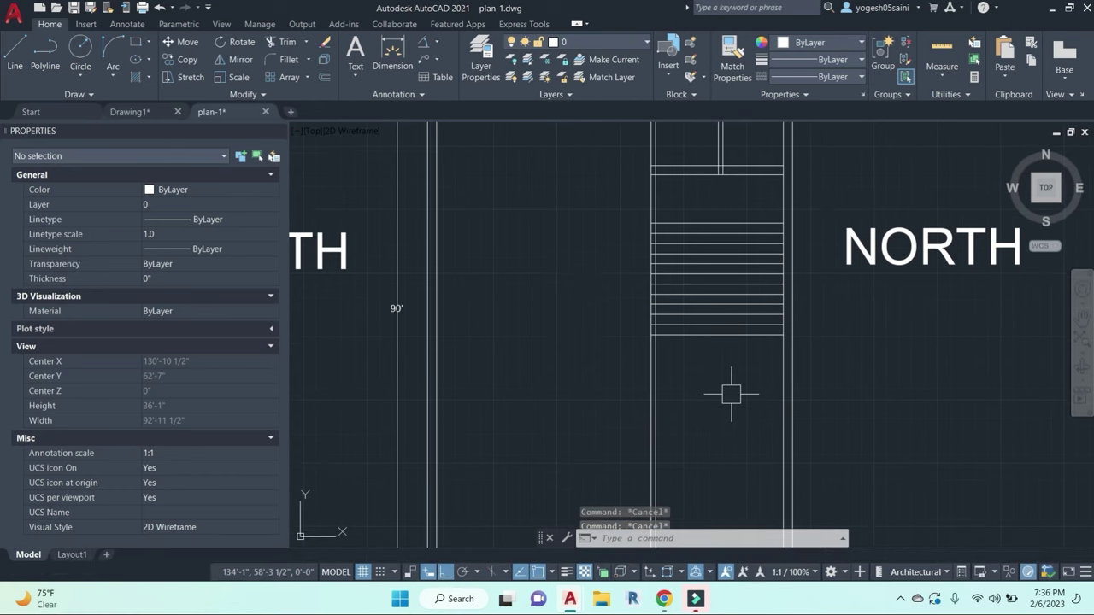
key(Return)
text(3'6)
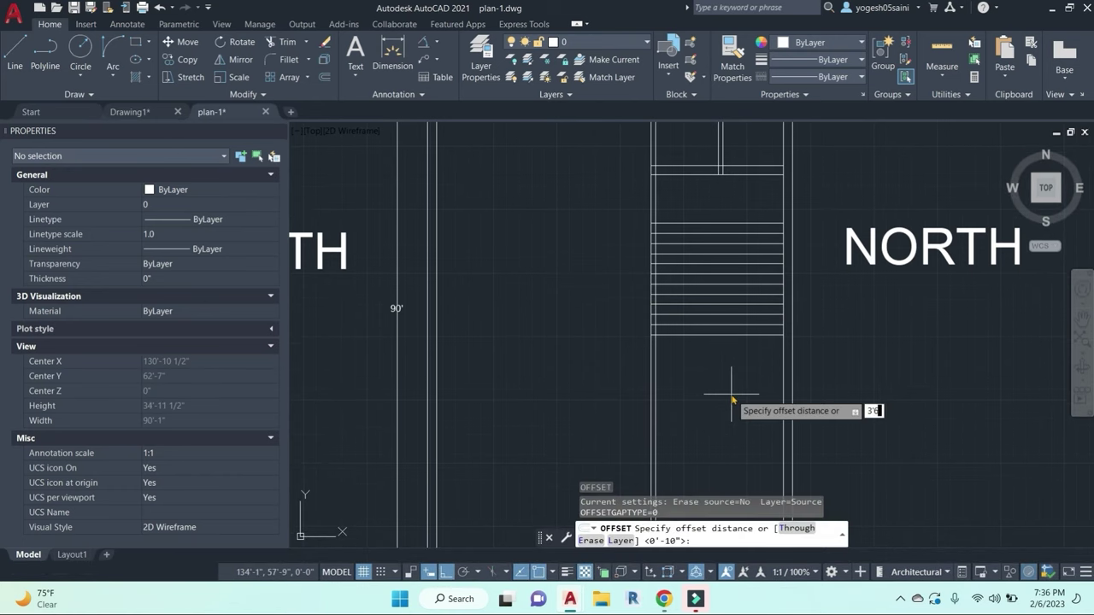
key(Return)
scroll(769, 359, up, 2)
click(794, 350)
click(627, 367)
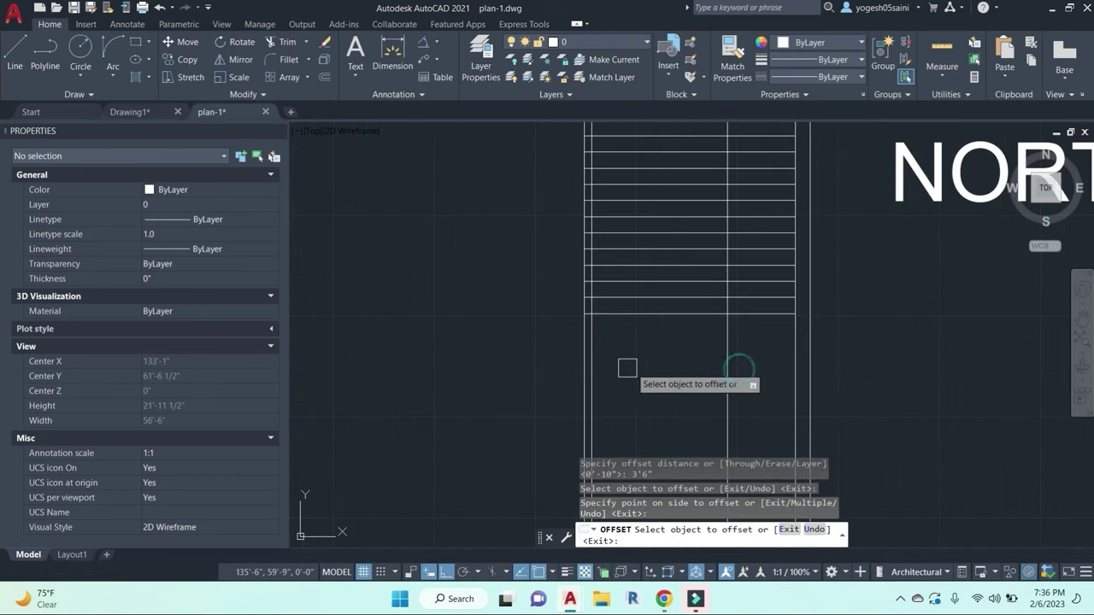
click(596, 381)
click(681, 375)
scroll(692, 382, down, 2)
middle_drag(692, 382, 729, 430)
key(Escape)
key(Escape)
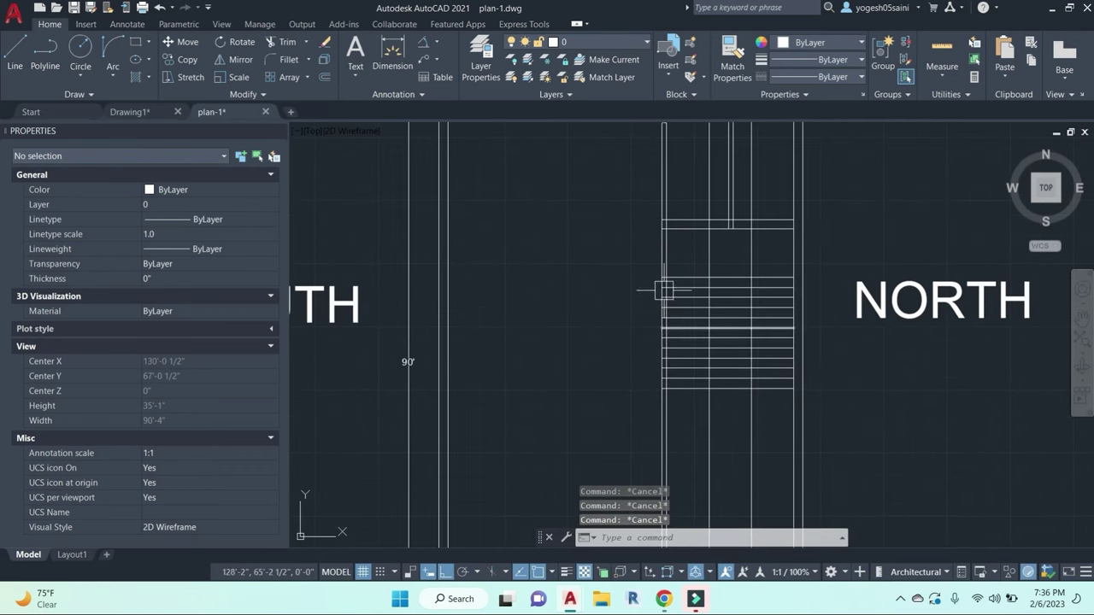
mouse_move(680, 251)
middle_down()
mouse_move(680, 289)
mouse_move(619, 254)
middle_up()
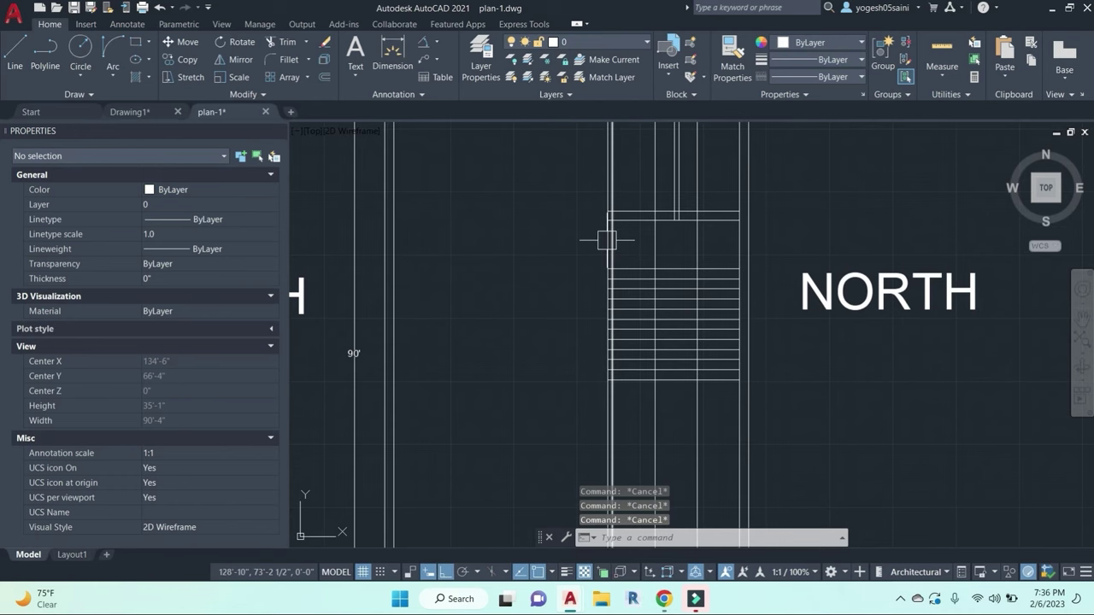
scroll(624, 250, up, 2)
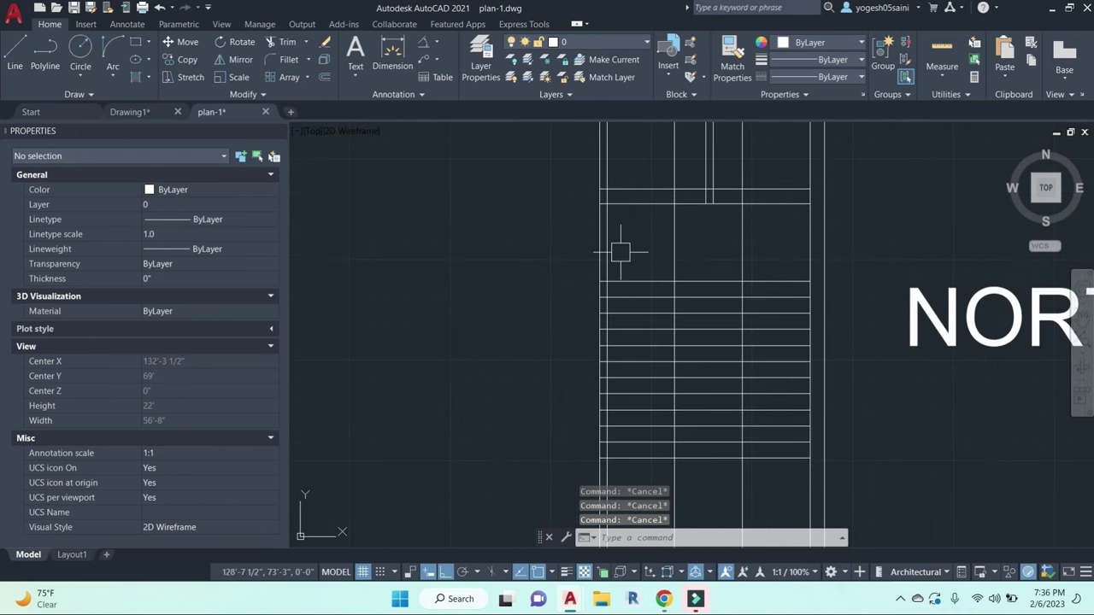
middle_drag(620, 252, 644, 420)
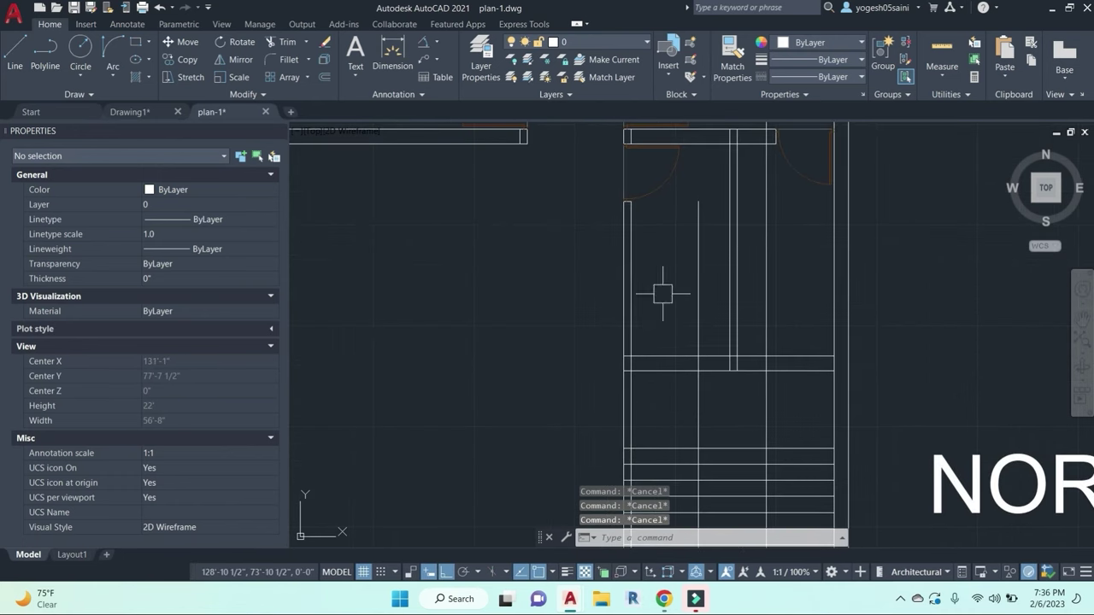
text(o)
key(Return)
text(9)
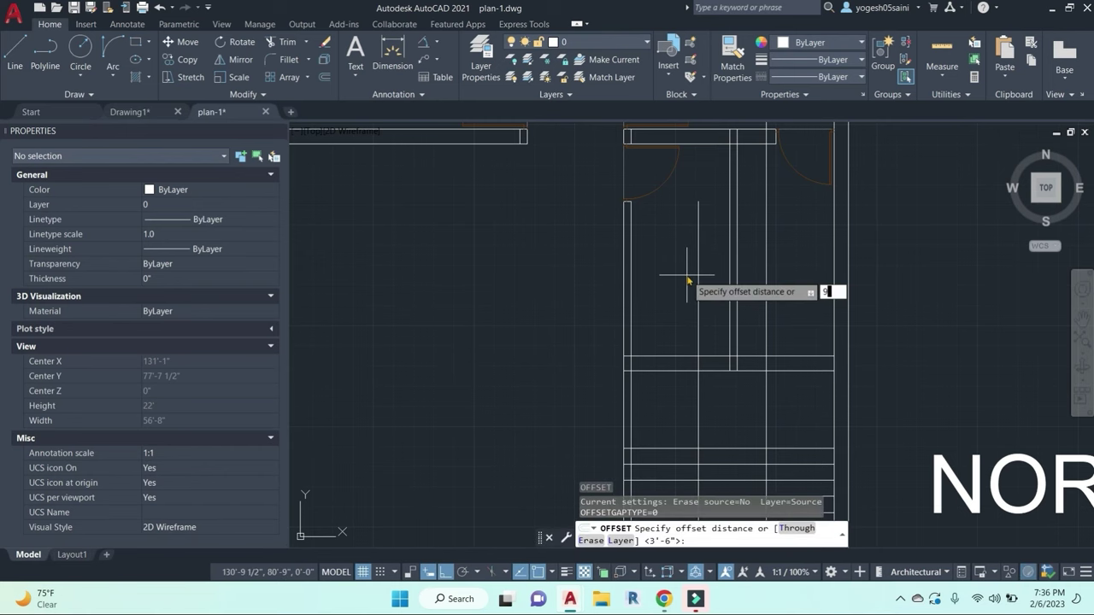
key(Return)
middle_drag(640, 418, 654, 120)
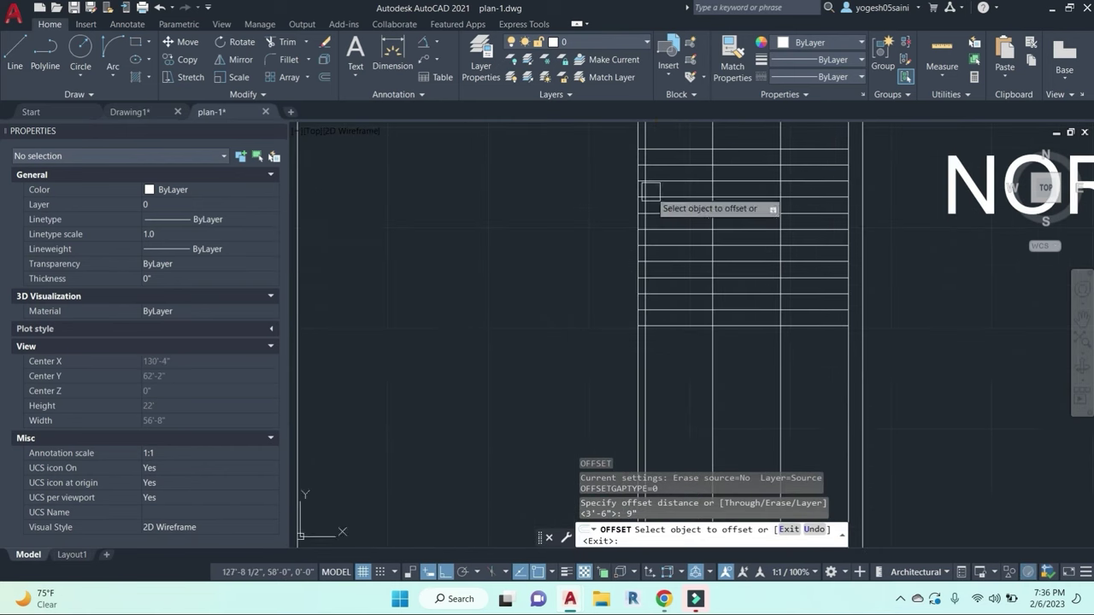
middle_drag(650, 189, 648, 335)
key(Escape)
key(Escape)
key(Escape)
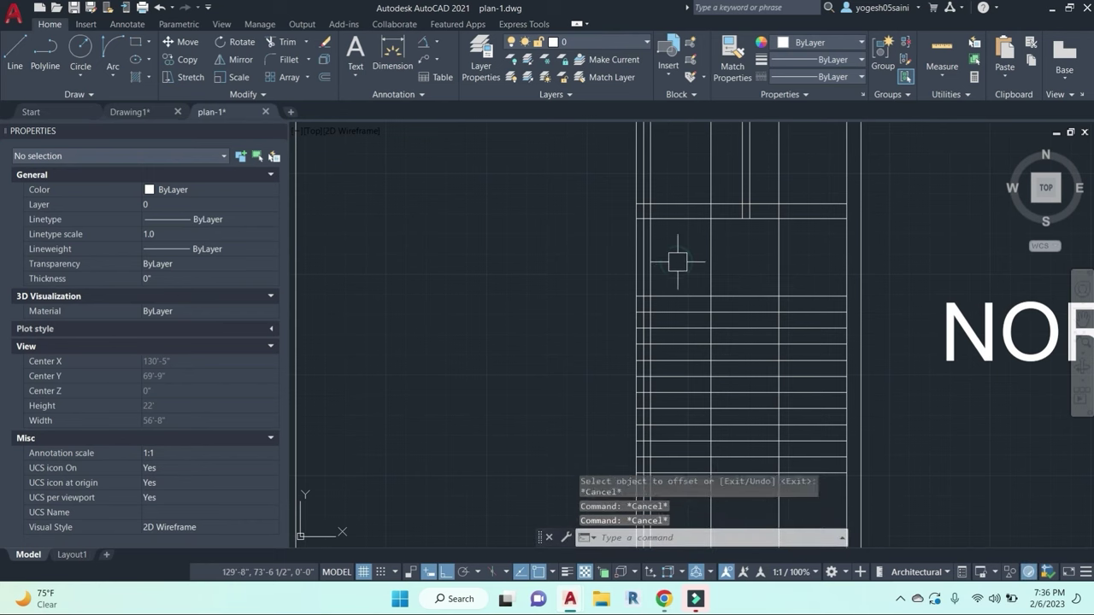
text(tr)
key(Return)
scroll(664, 224, up, 3)
Step: Delete the stray vertical line above the treads
key(Escape)
key(Escape)
click(637, 171)
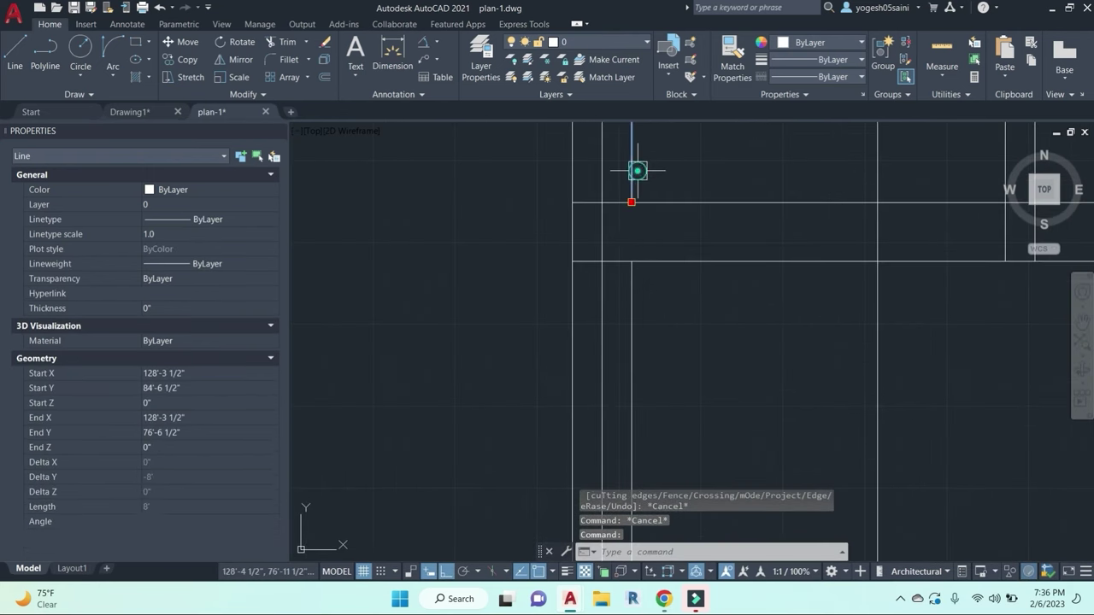
key(Delete)
key(Escape)
key(Escape)
key(Escape)
Step: Trim the short vertical piece between lines and erase the leftover segment
text(tr)
key(Return)
key(Return)
click(603, 226)
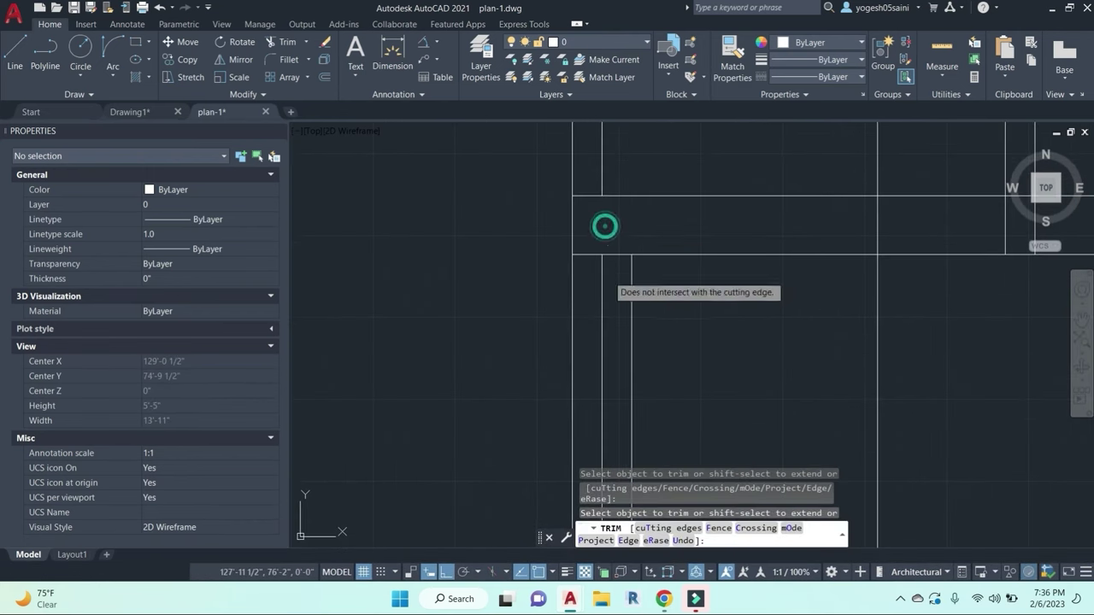
key(Escape)
key(Escape)
click(604, 292)
text(e)
Step: Trim the tread ends in the side lane with a crossing window
key(Return)
scroll(639, 328, down, 2)
middle_drag(652, 447, 659, 279)
key(Escape)
key(Escape)
key(Escape)
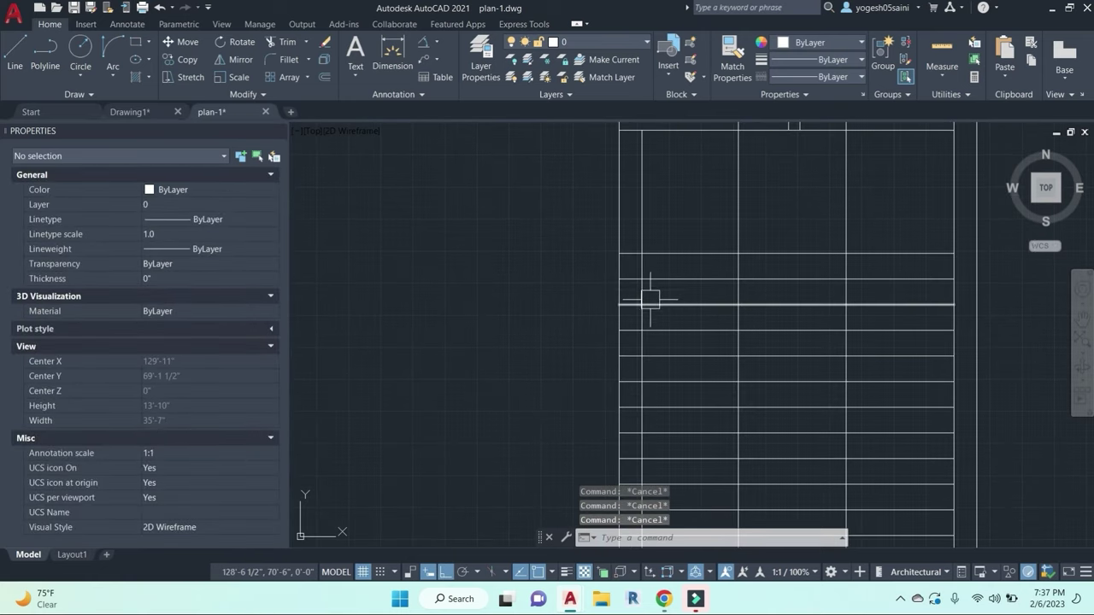
text(tr)
key(Return)
key(Return)
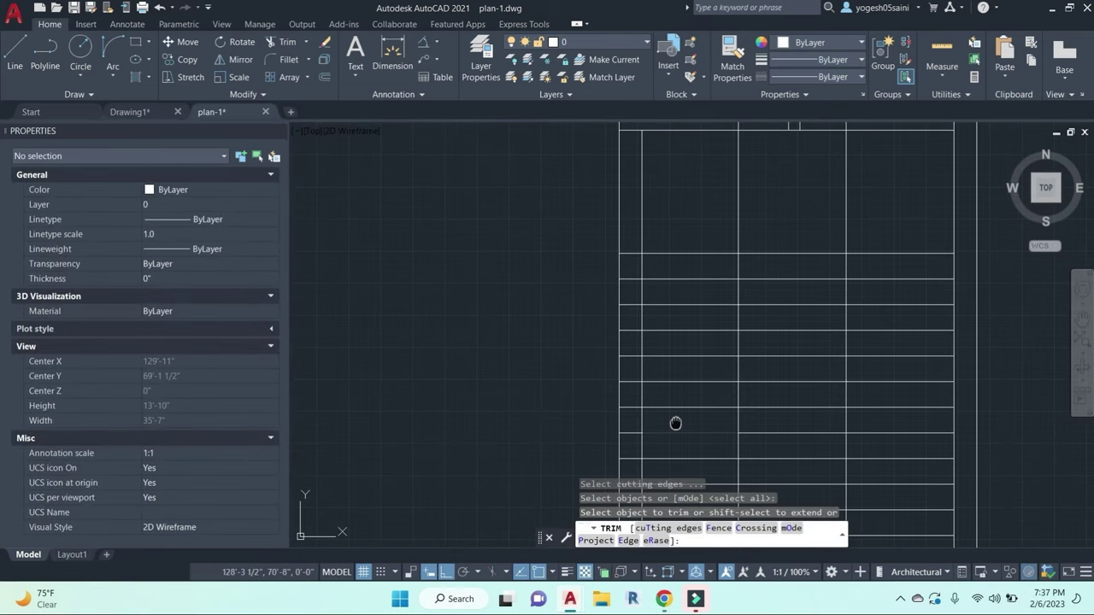
scroll(650, 376, up, 2)
click(647, 293)
scroll(640, 214, down, 1)
middle_drag(640, 213, 640, 340)
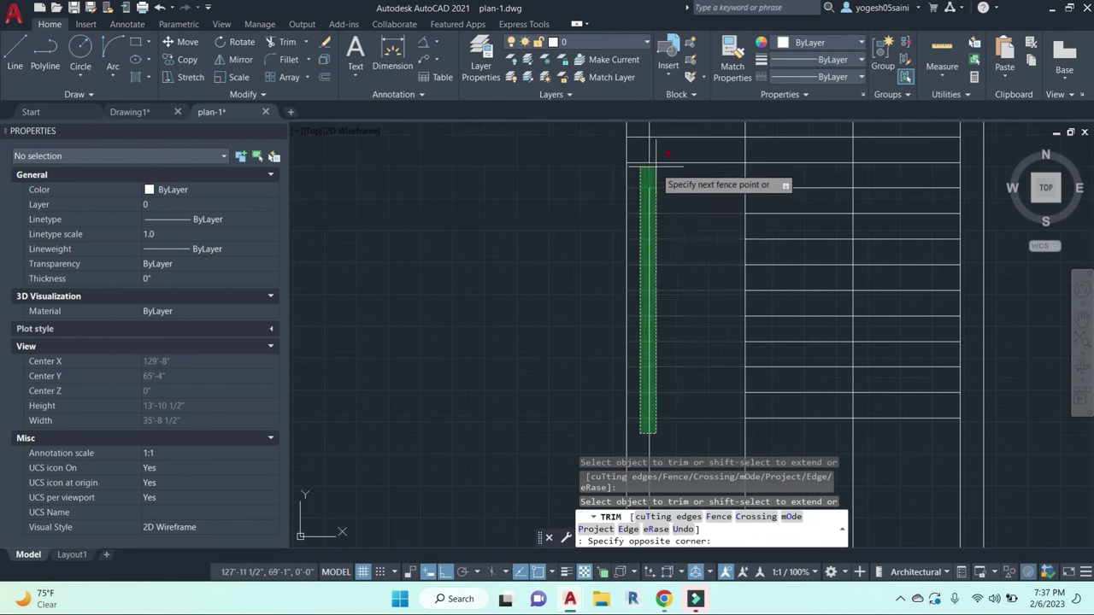
click(640, 127)
middle_drag(645, 203, 635, 248)
scroll(640, 239, down, 3)
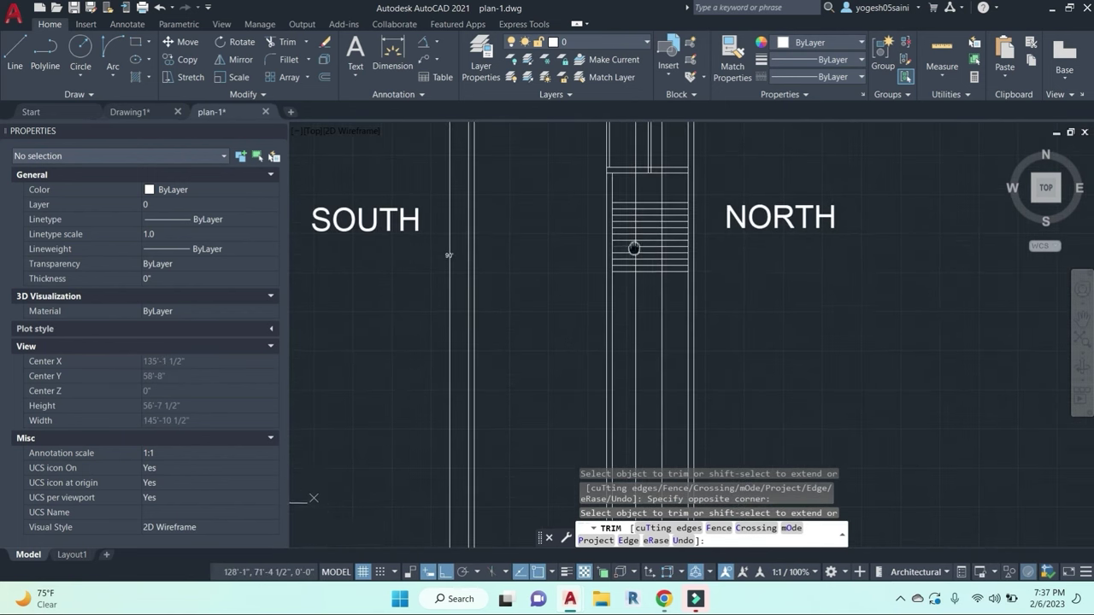
scroll(602, 175, up, 1)
key(Escape)
key(Escape)
key(Escape)
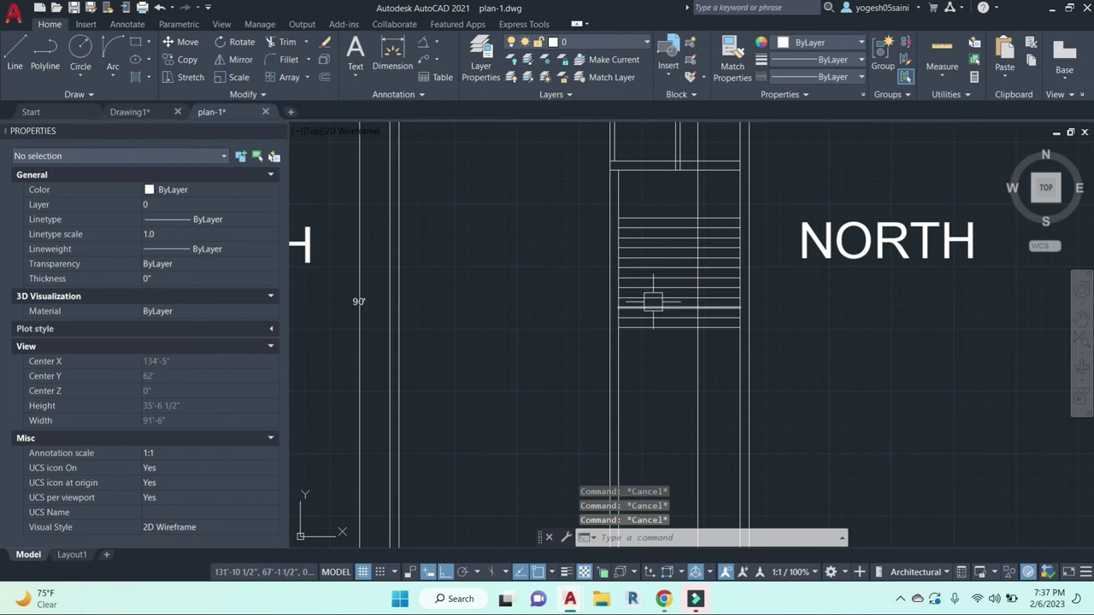
Step: Offset the staircase edge 3'-6" inward to create a new vertical line
text(o)
key(Return)
key(Return)
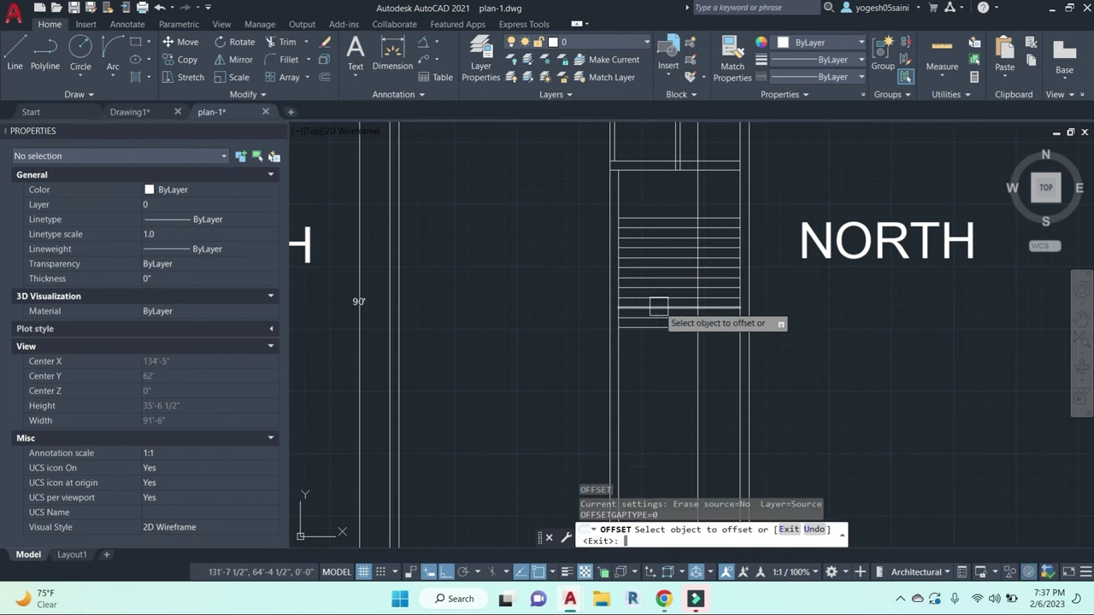
click(619, 368)
key(Escape)
key(Escape)
key(Escape)
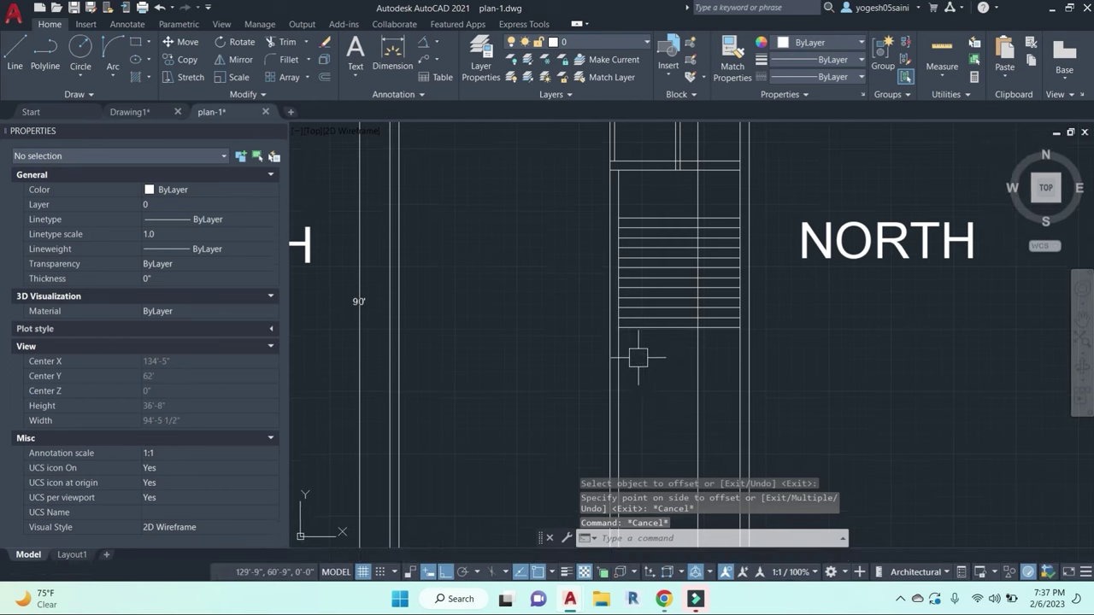
text(o)
key(Return)
text(3'6)
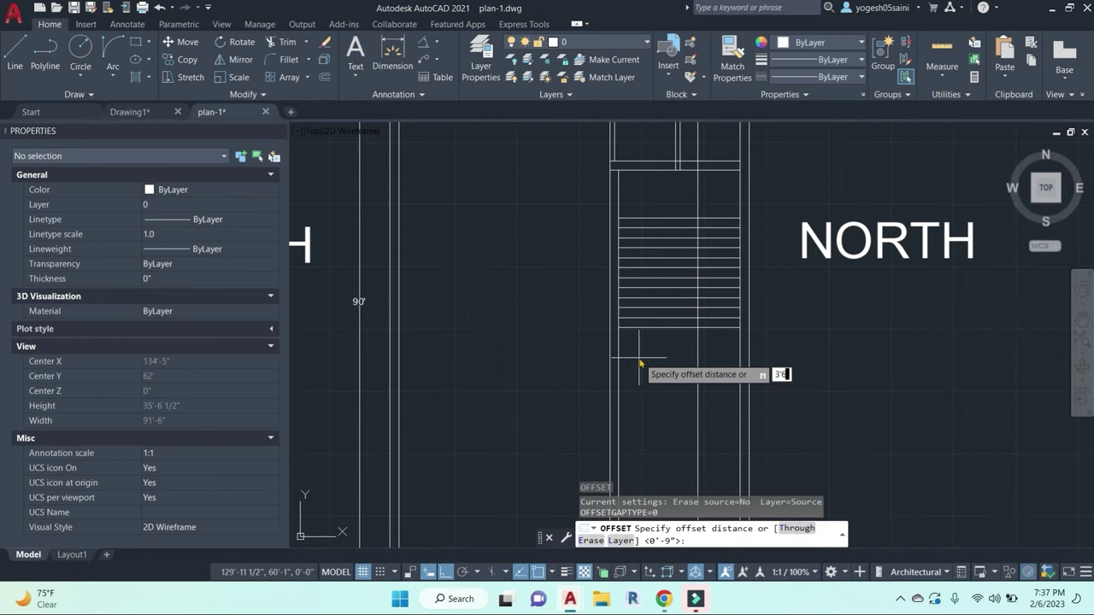
key(Return)
click(624, 380)
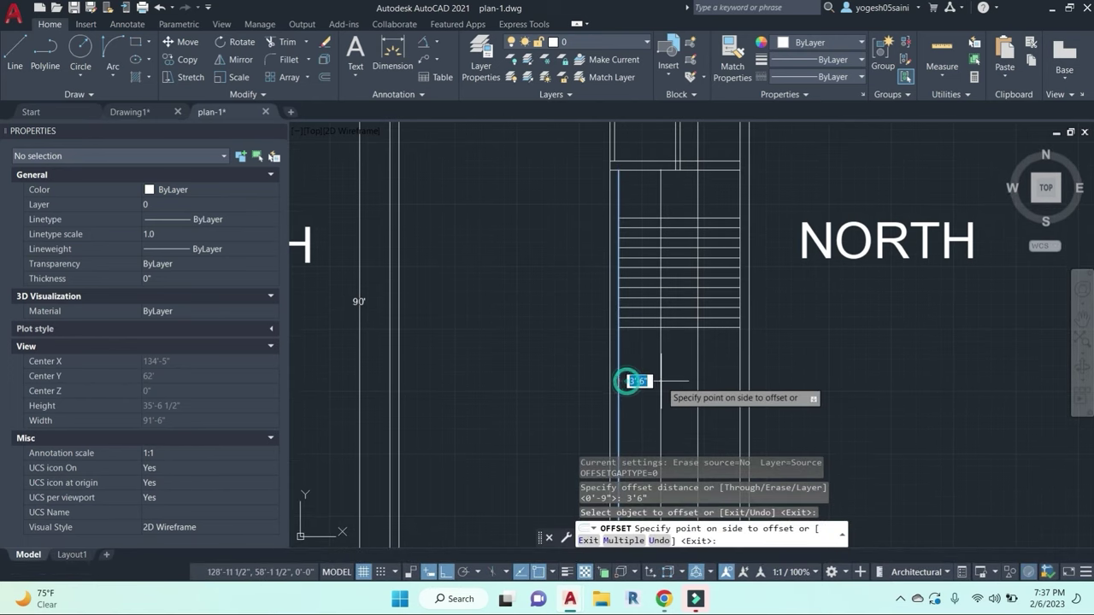
click(681, 377)
key(Escape)
key(Escape)
key(Escape)
Step: Check the 3'-6" spacing with DLI linear dimensions, cancelling without placing them
text(dli)
key(Return)
click(656, 327)
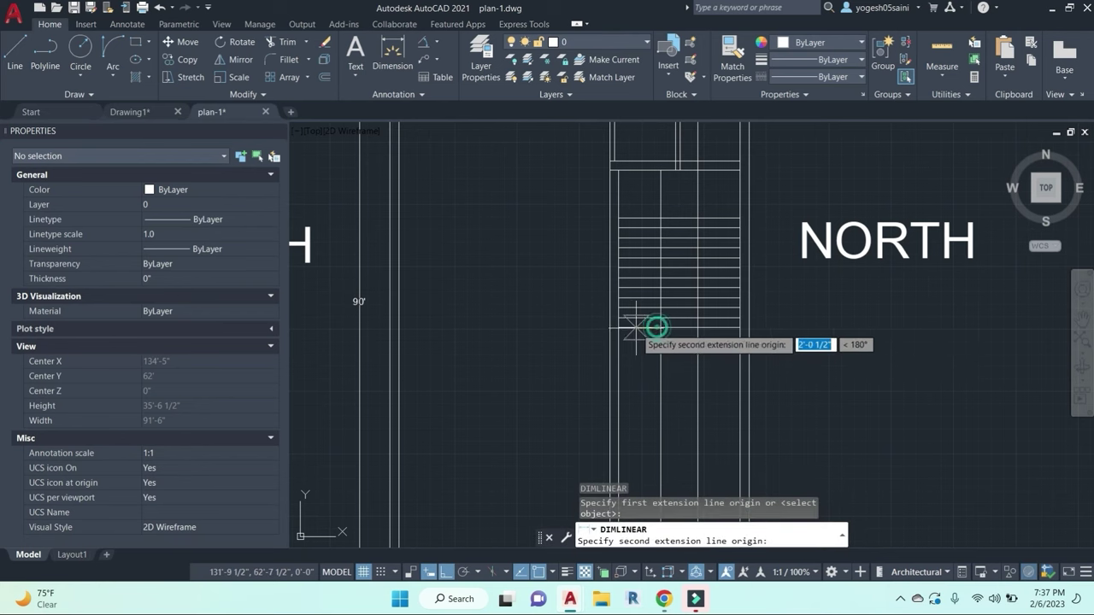
click(608, 327)
scroll(640, 324, up, 2)
key(Escape)
key(Return)
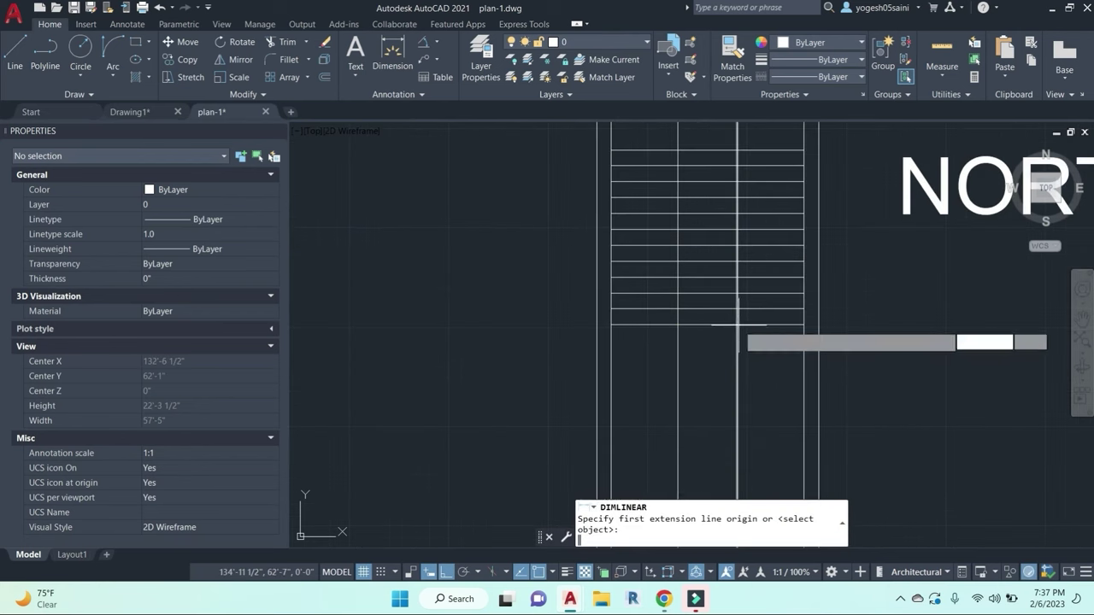
click(736, 329)
click(804, 329)
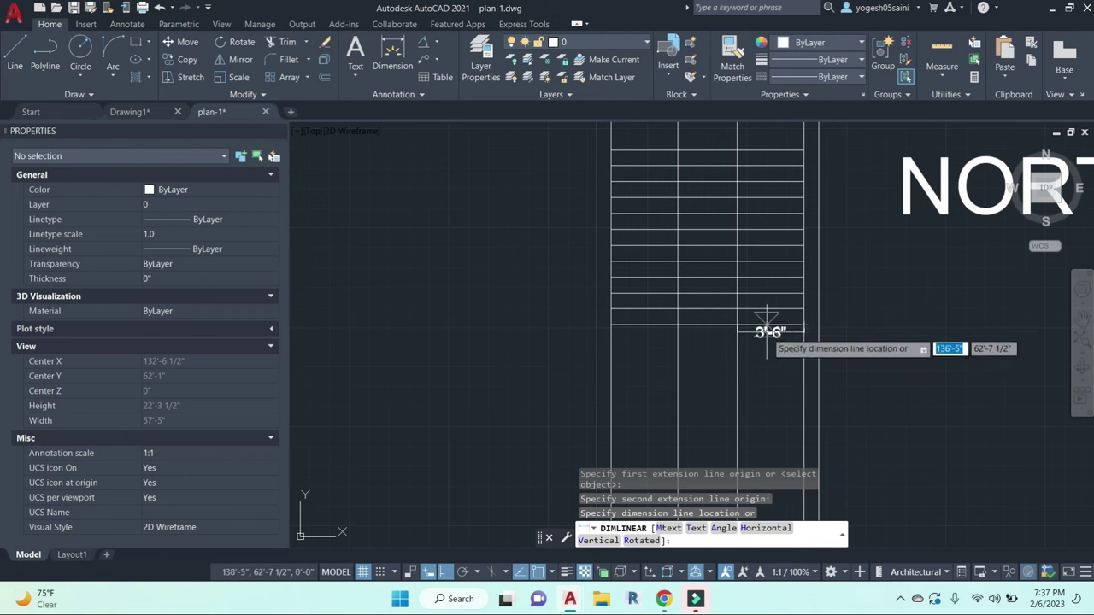
key(Escape)
key(Escape)
scroll(763, 335, down, 2)
key(Escape)
Step: Trim the middle tread segments with a crossing window, leaving an open well between two flights
key(Return)
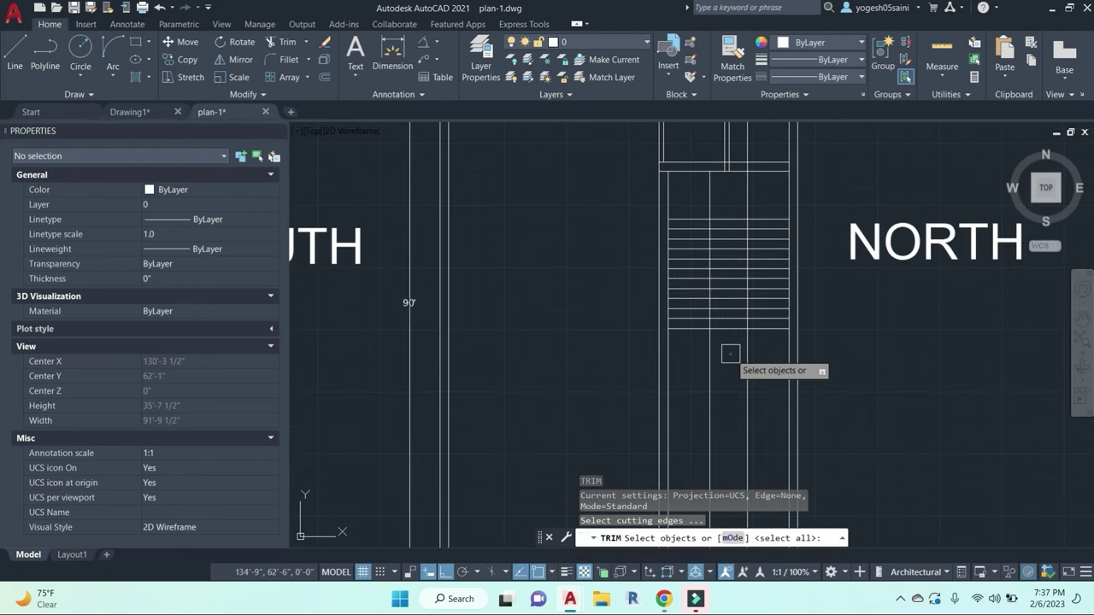
click(732, 355)
key(Escape)
key(Escape)
key(Return)
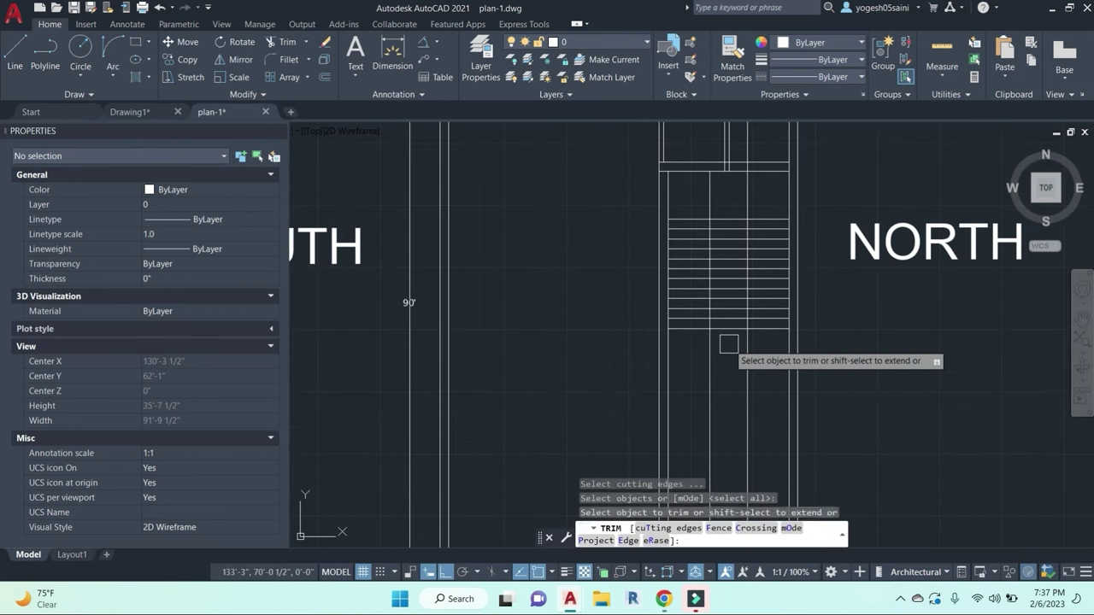
click(727, 349)
click(726, 227)
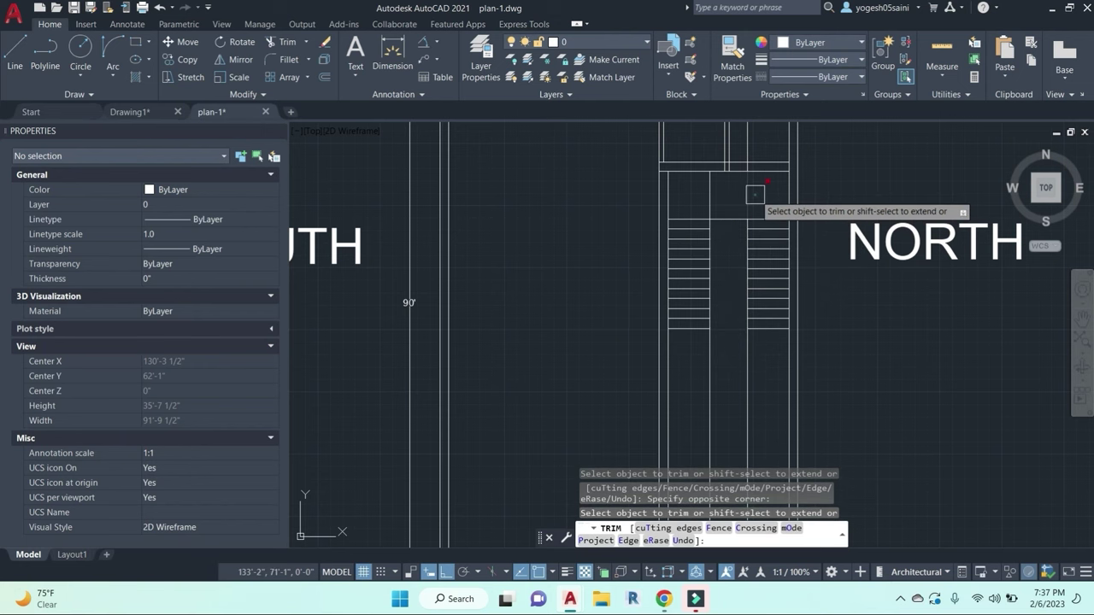
middle_drag(728, 254, 724, 245)
key(Escape)
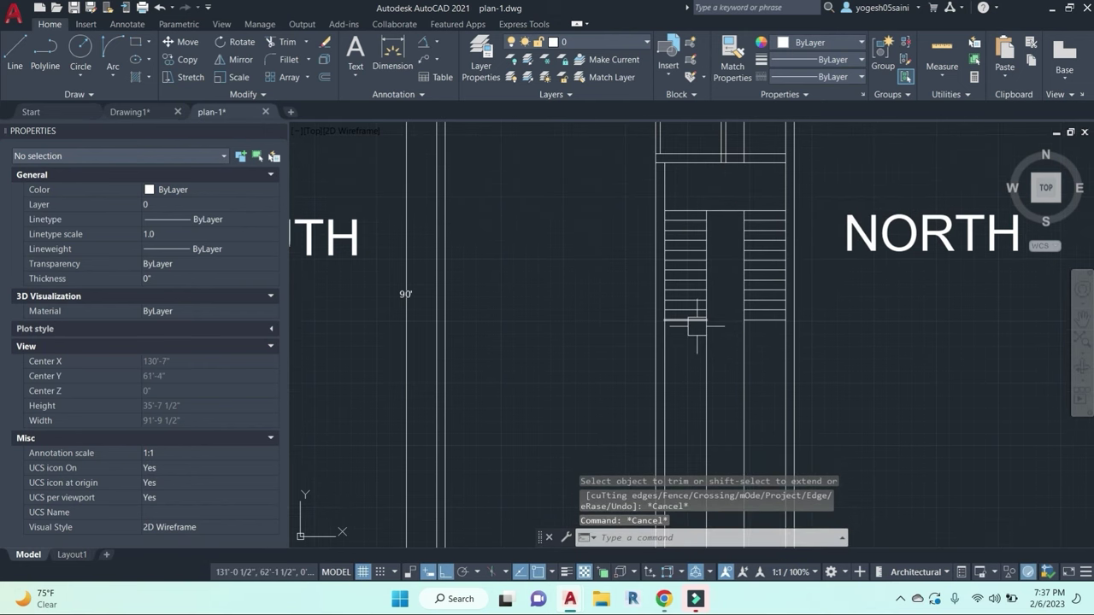
scroll(685, 298, up, 2)
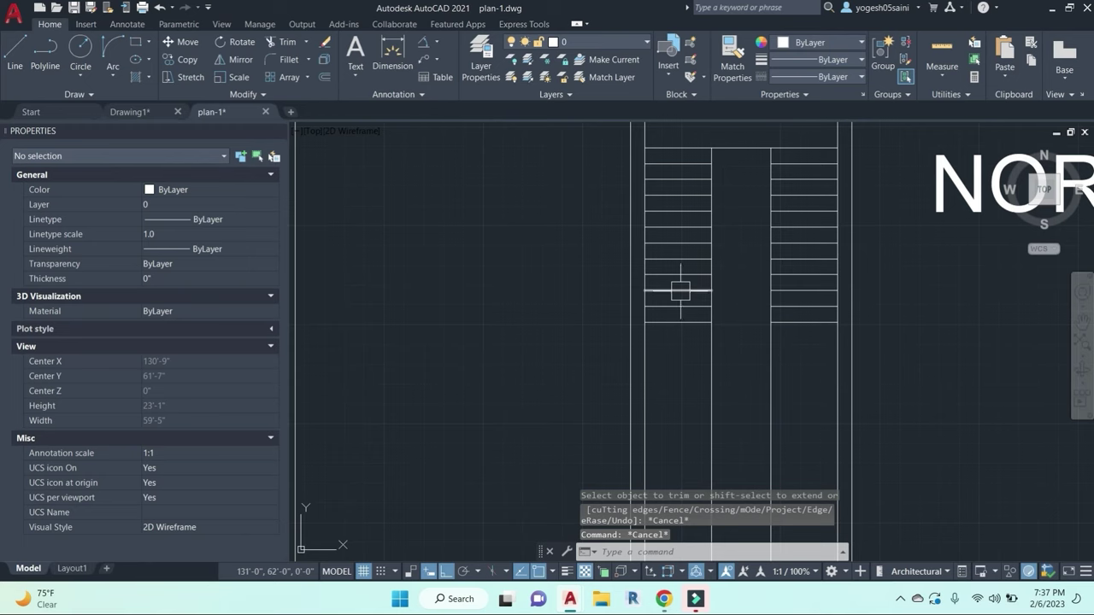
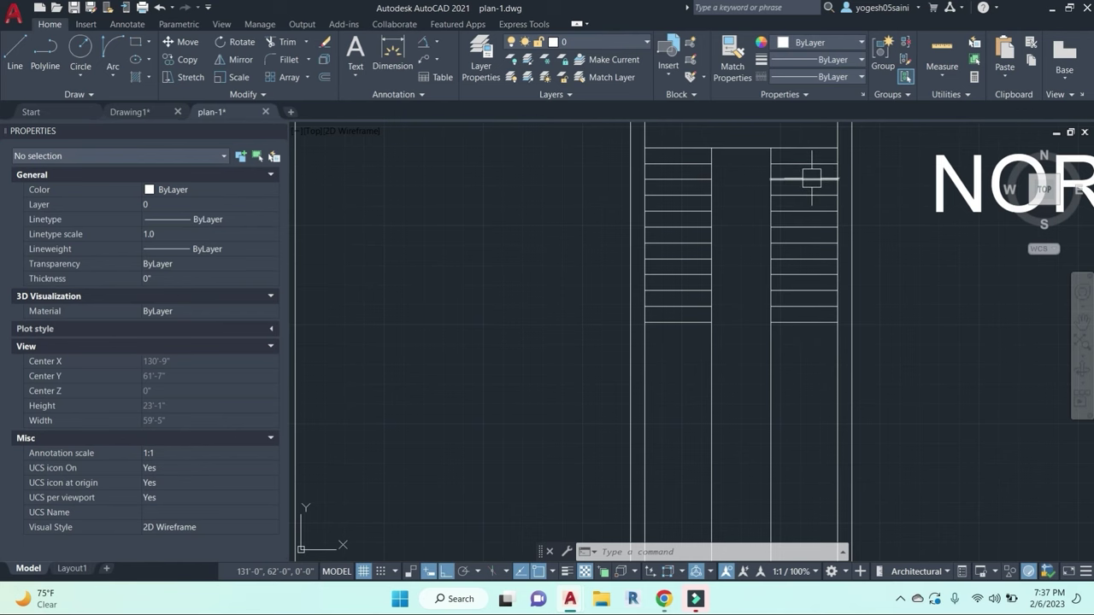
Step: Erase the three bottom treads of the right flight with a crossing selection
click(817, 350)
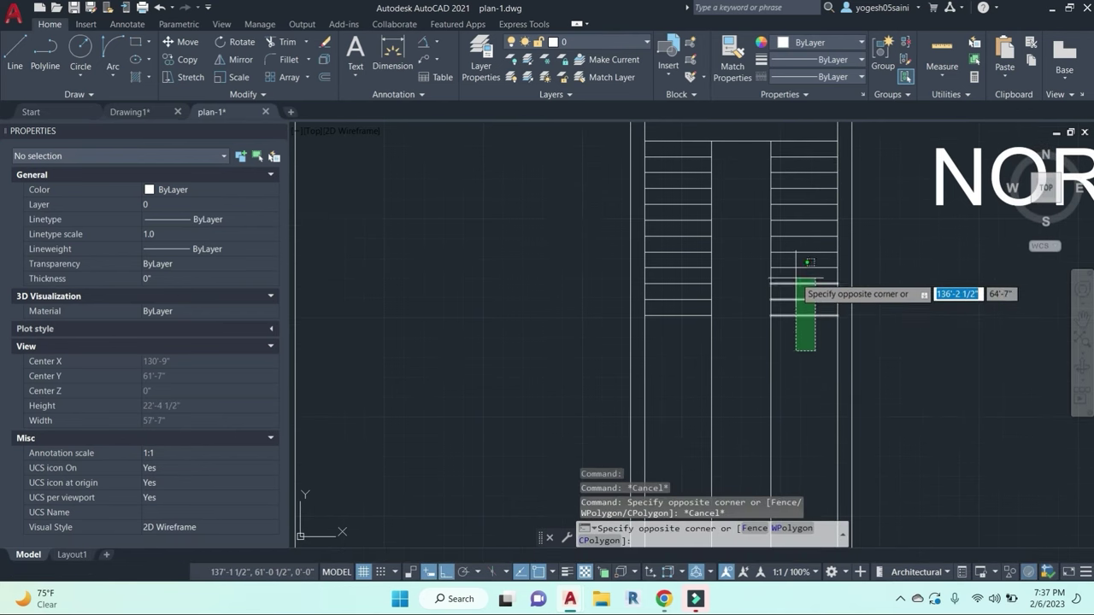
click(798, 282)
key(Delete)
middle_drag(798, 334, 789, 366)
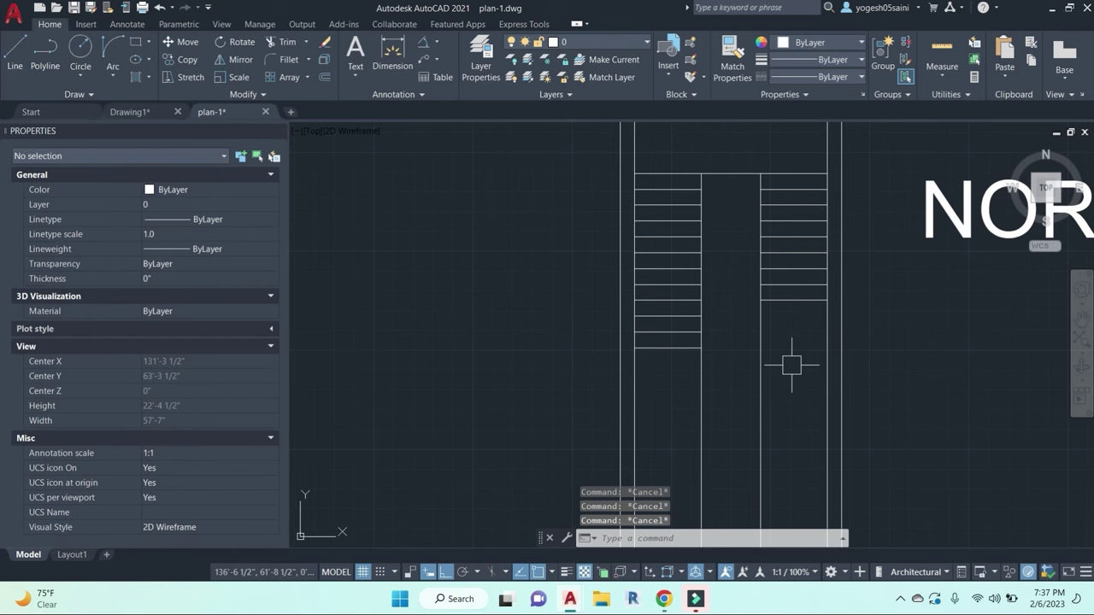
key(Return)
scroll(752, 393, down, 2)
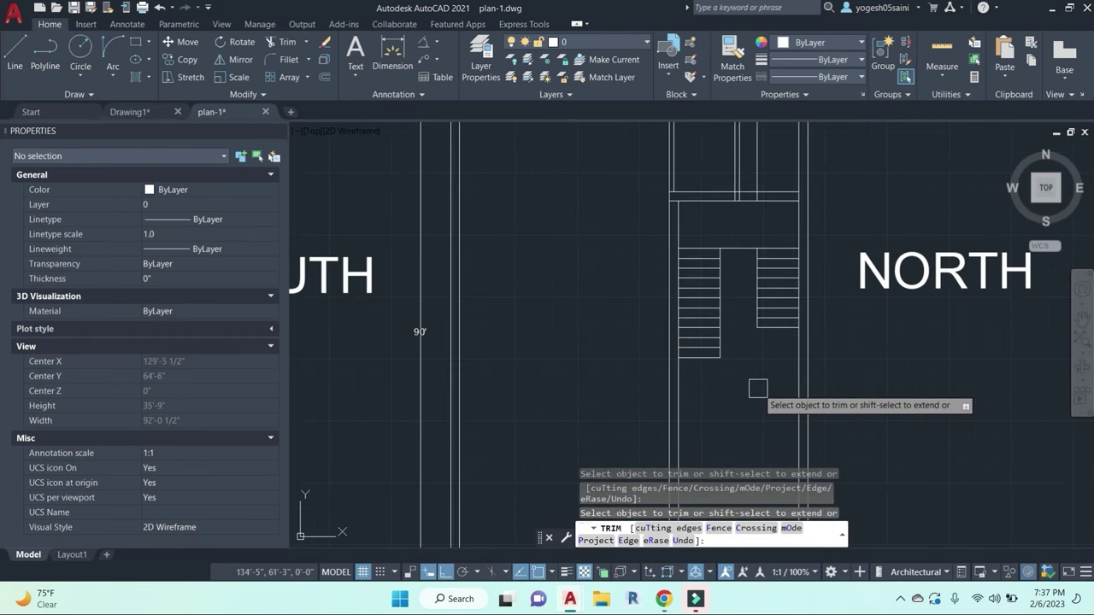
key(Escape)
Step: Draw a line up beside the left flight and across above the right flight
middle_drag(732, 345, 738, 361)
text(l)
key(Return)
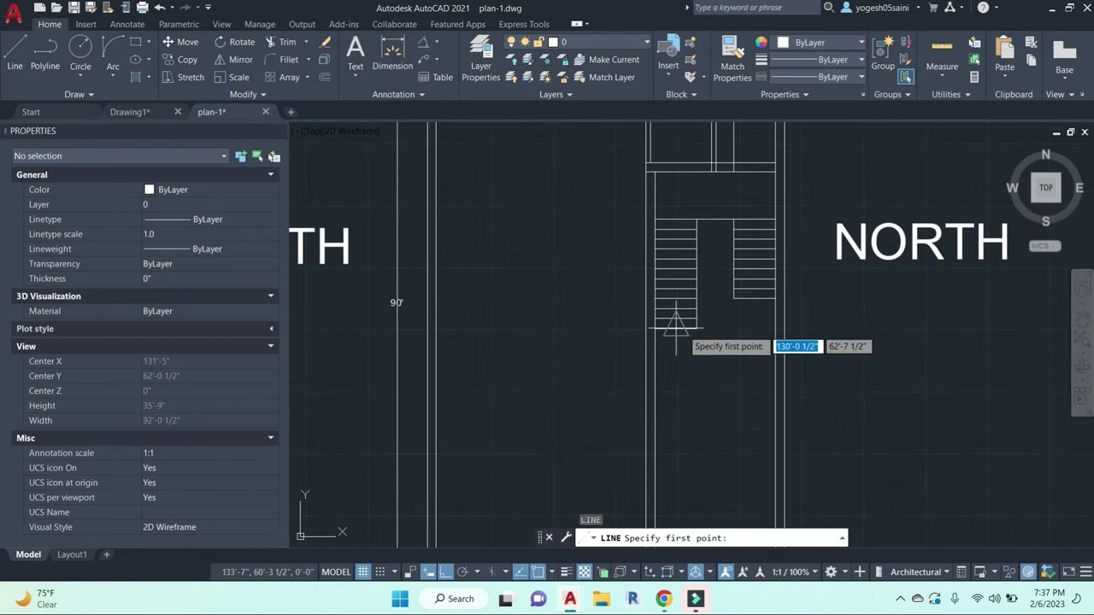
click(679, 333)
click(678, 198)
click(762, 198)
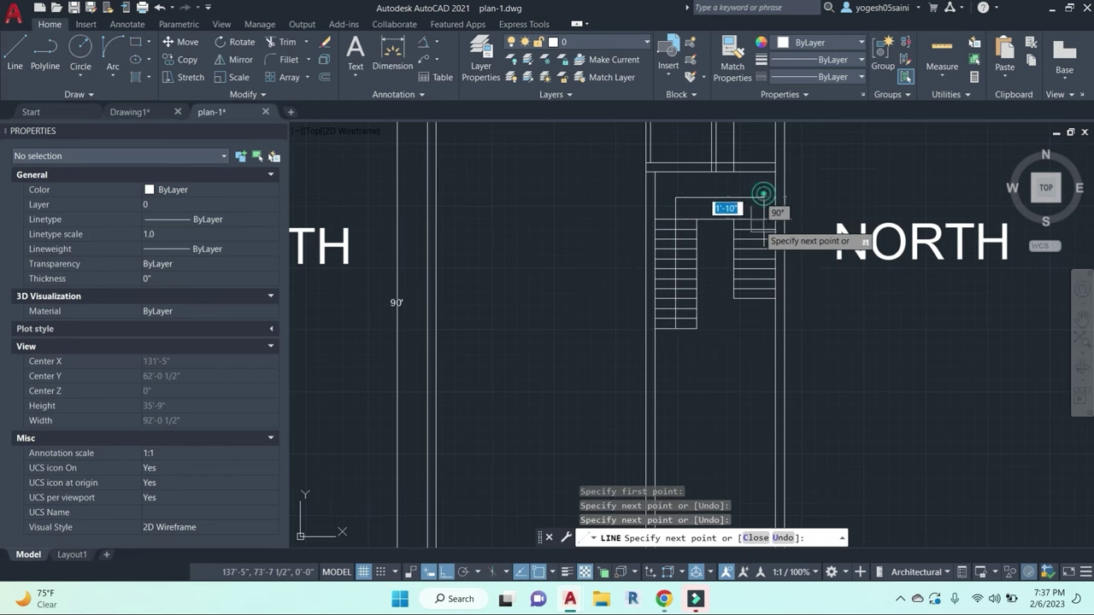
key(Escape)
Step: Draw the right leg of the outline down along the right flight to finish the inverted U
key(Escape)
key(Escape)
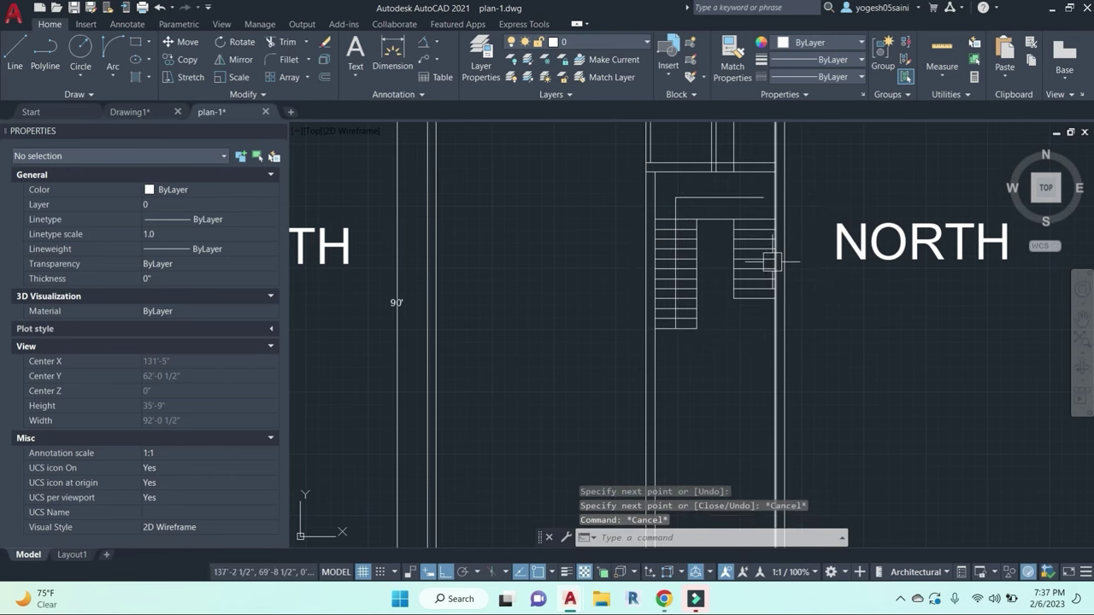
text(m)
key(Return)
scroll(760, 276, up, 2)
key(Escape)
key(Escape)
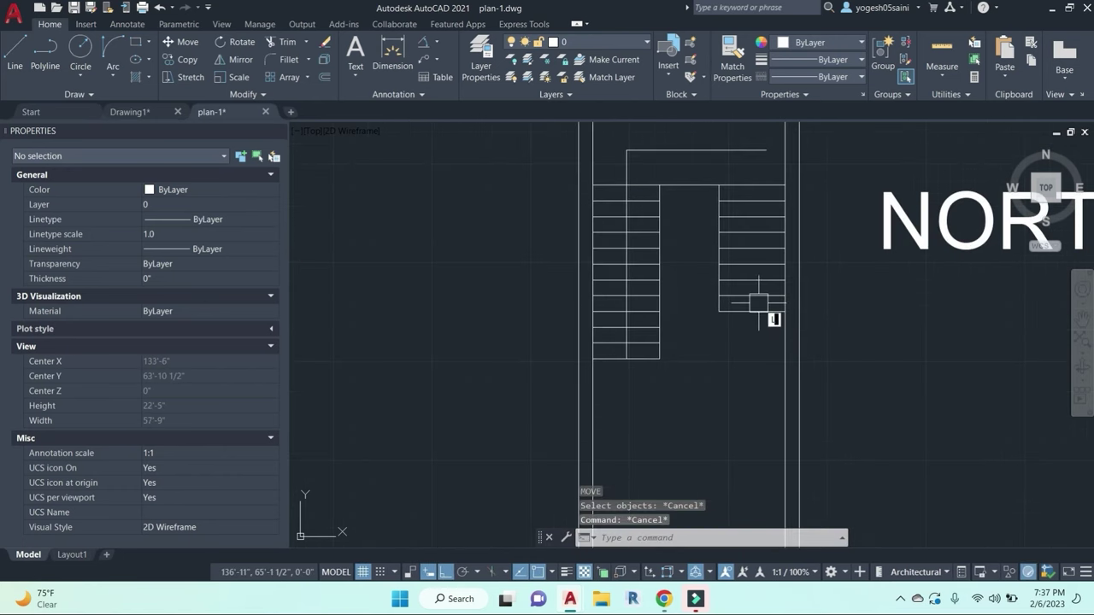
text(l)
key(Return)
click(757, 308)
middle_drag(761, 171, 745, 291)
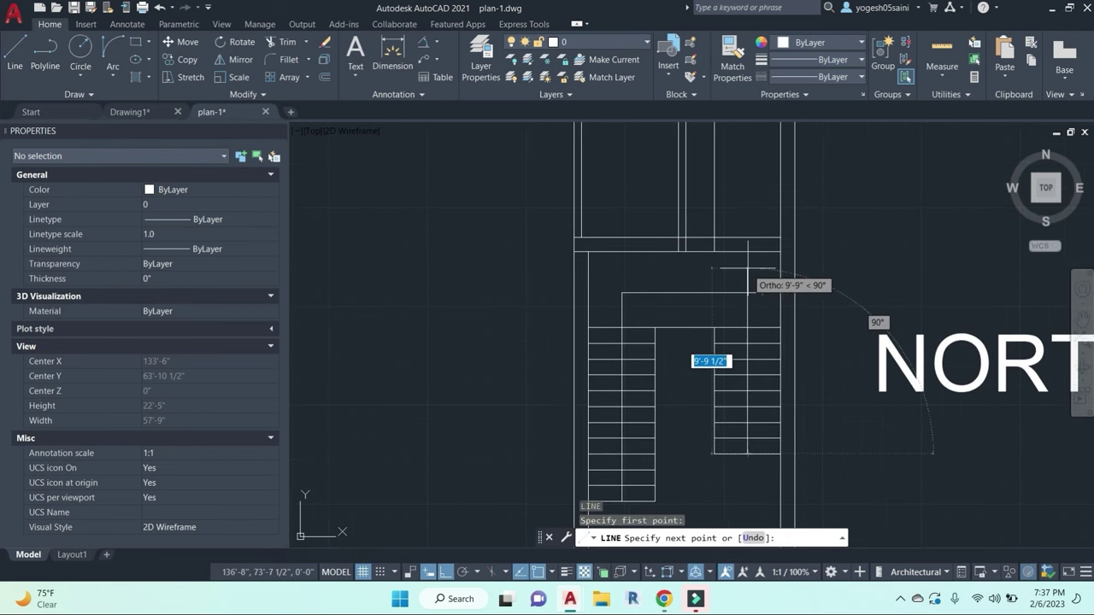
click(749, 268)
key(Escape)
key(Escape)
Step: Try trimming the landing outline, cancel it, and begin another line
text(tr)
key(Return)
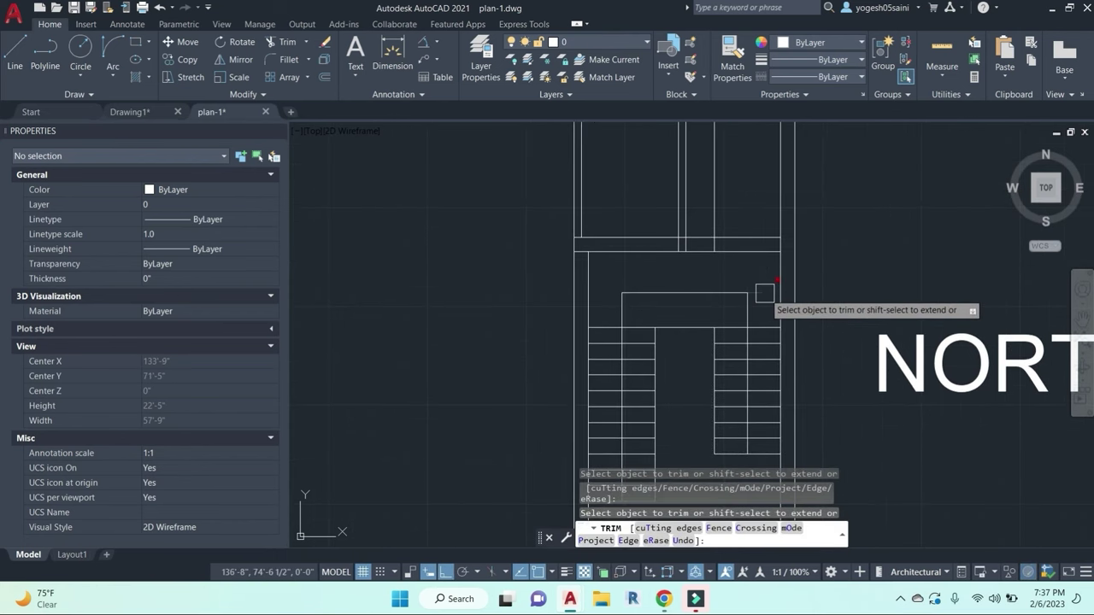
key(Escape)
text(l)
key(Return)
Step: With Ortho off, draw a diagonal arrow stroke on a right-flight tread
scroll(743, 487, up, 4)
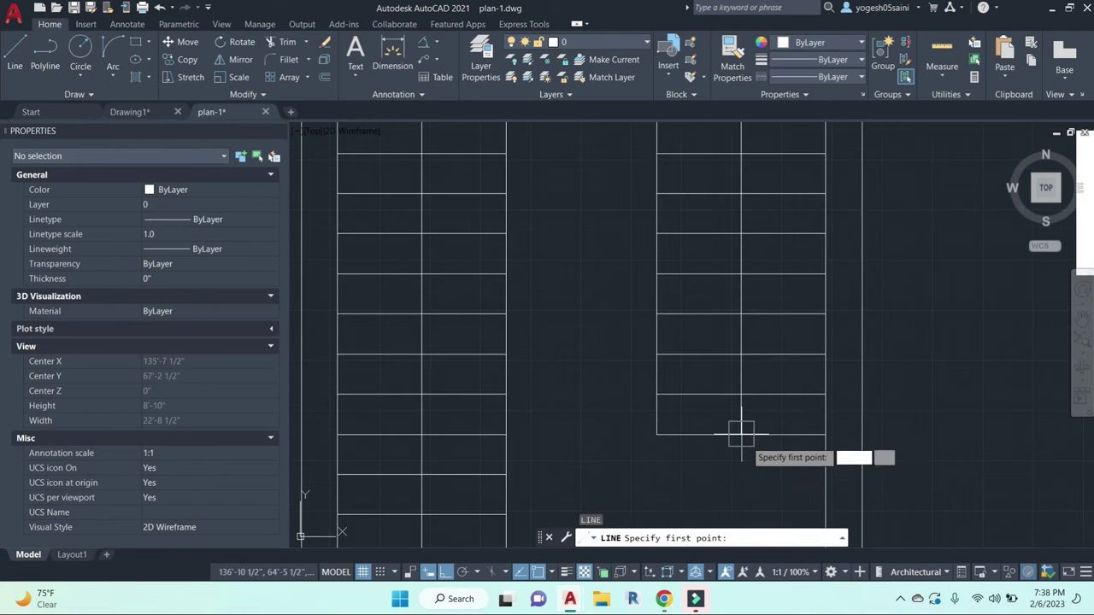
click(741, 393)
key(Escape)
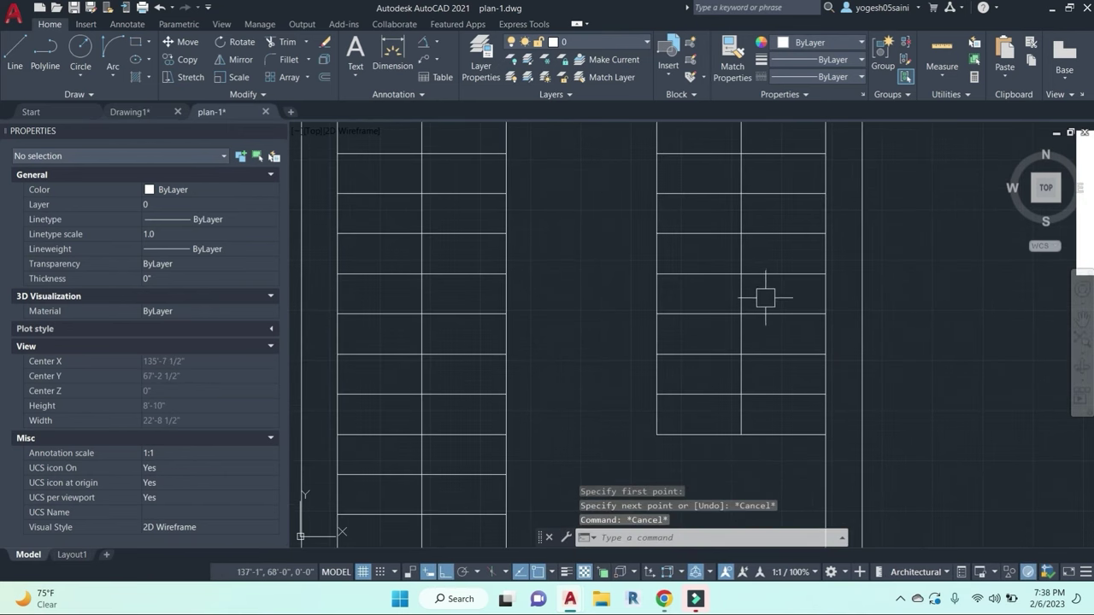
text(l)
key(Return)
middle_drag(739, 234, 751, 328)
click(752, 328)
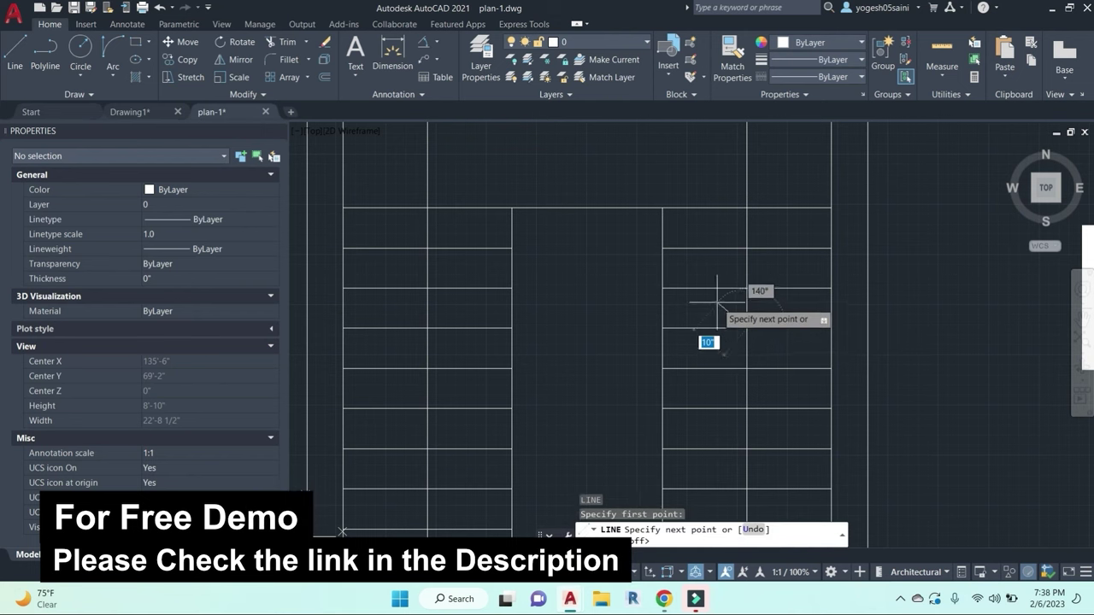
scroll(709, 316, up, 4)
key(F8)
click(724, 299)
key(Escape)
click(743, 320)
Step: Mirror the diagonal stroke about a vertical axis to form the V arrowhead
text(mi)
key(Return)
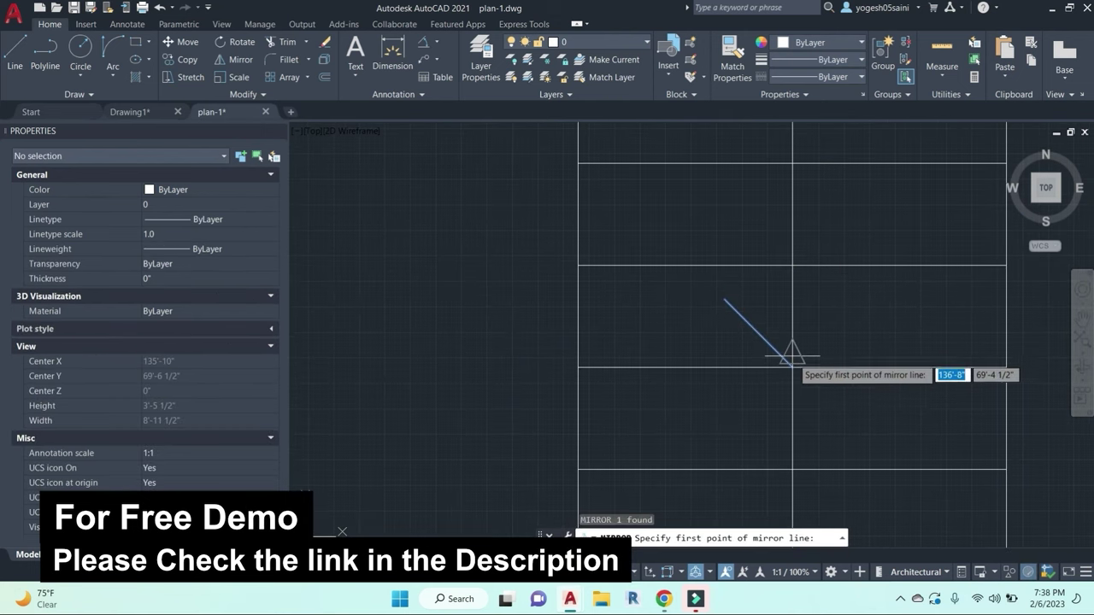
click(792, 366)
click(791, 267)
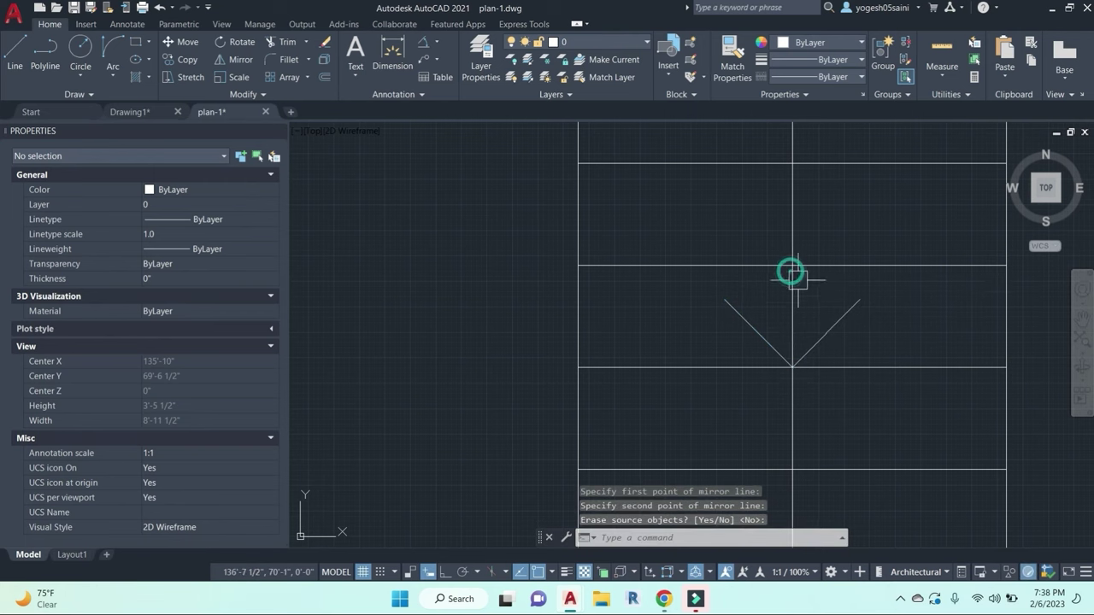
key(Escape)
key(Escape)
Step: Erase the leftover stray line beside the arrow
text(tr)
key(Return)
key(Return)
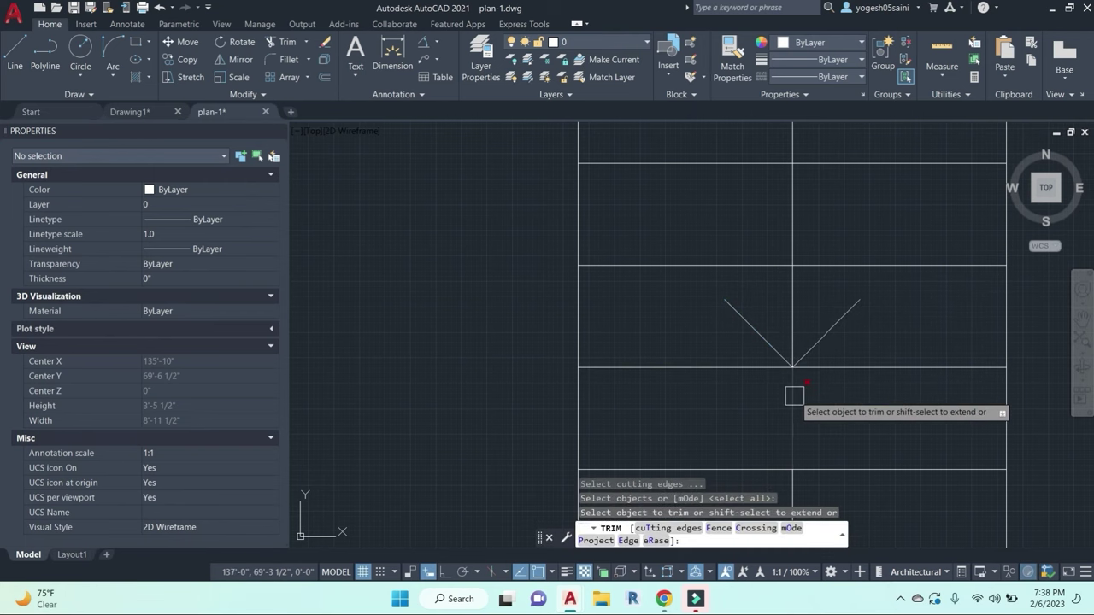
scroll(793, 396, down, 5)
key(Escape)
click(794, 337)
text(e)
key(Return)
scroll(792, 351, down, 4)
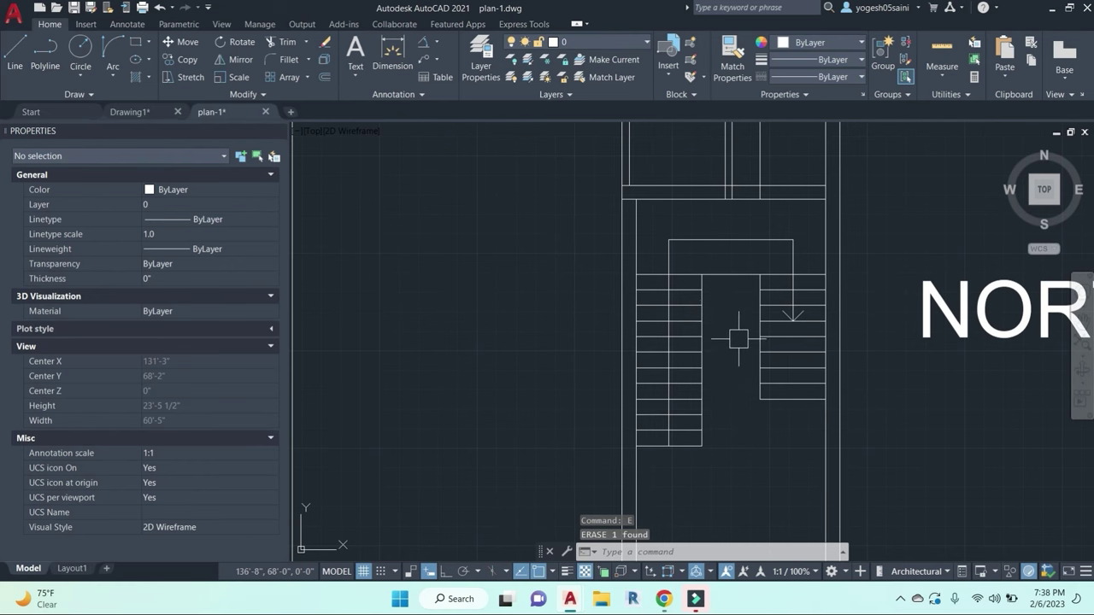
Step: Measure the width below the staircase with a DLI dimension, cancelling without placing it
mouse_move(738, 339)
middle_down()
mouse_move(723, 303)
mouse_move(665, 304)
middle_up()
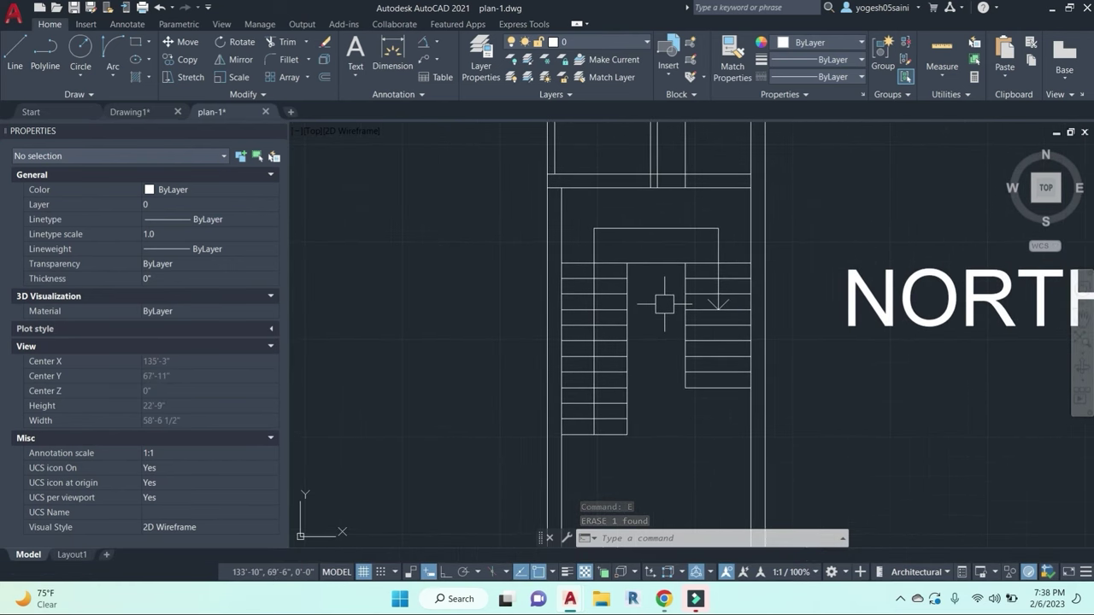
middle_drag(652, 349, 648, 314)
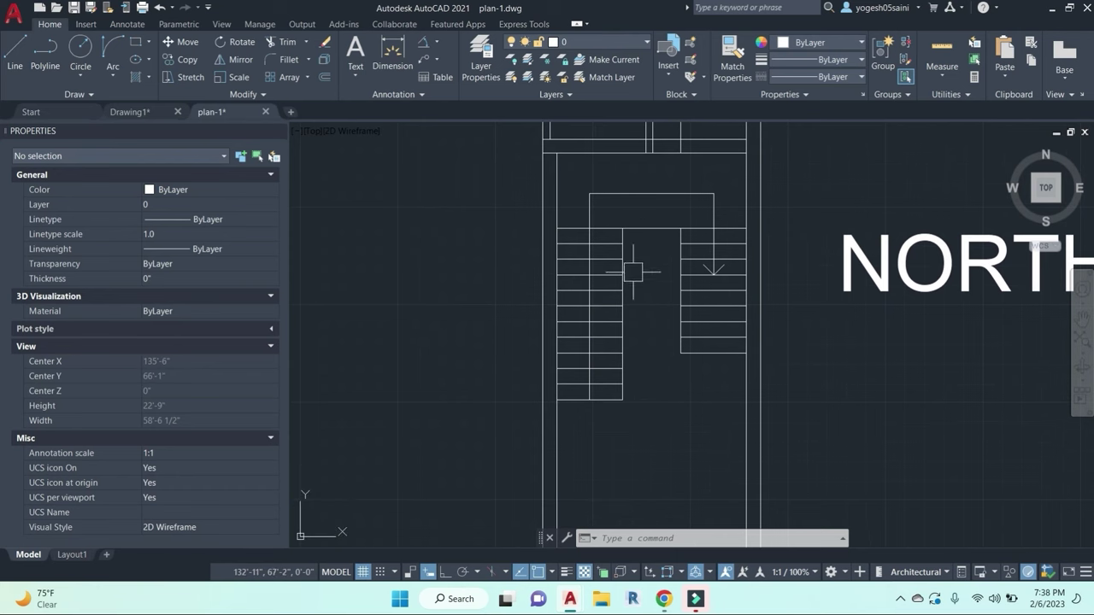
middle_drag(633, 272, 622, 308)
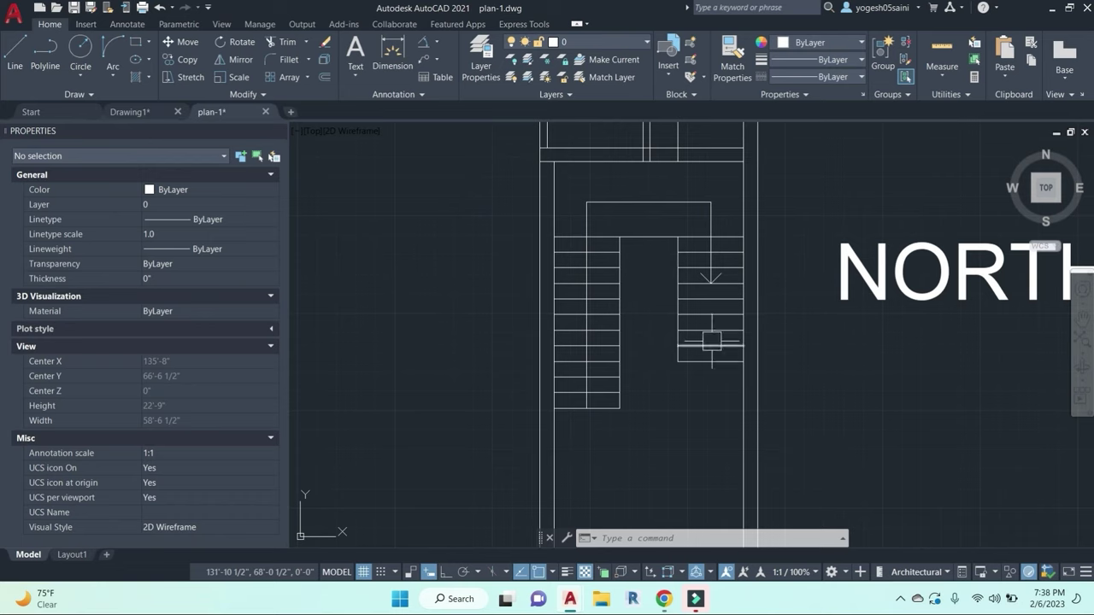
text(dli)
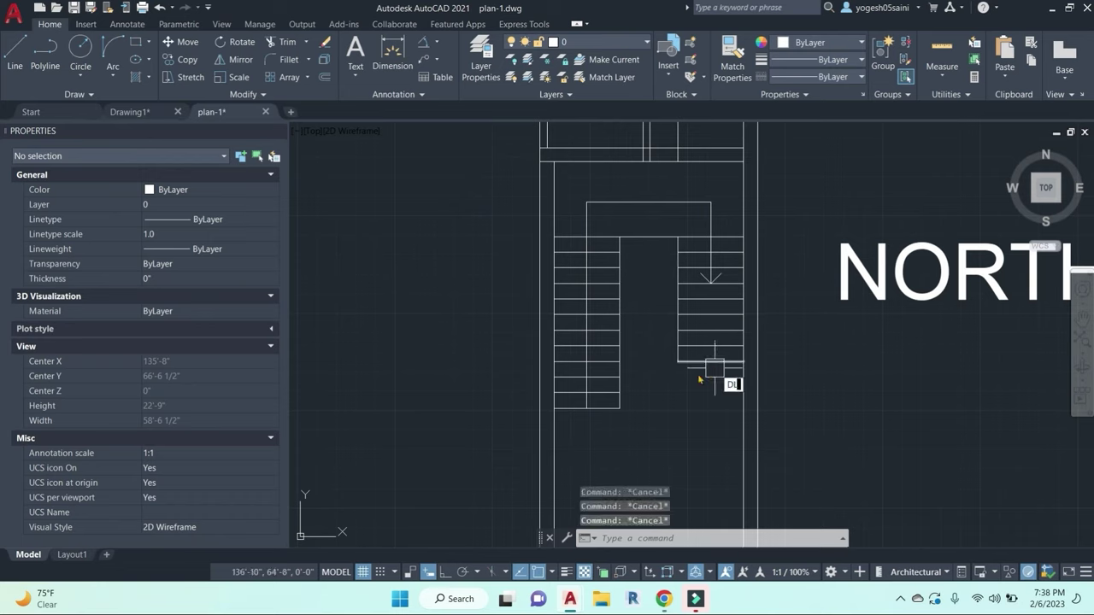
key(Return)
click(552, 436)
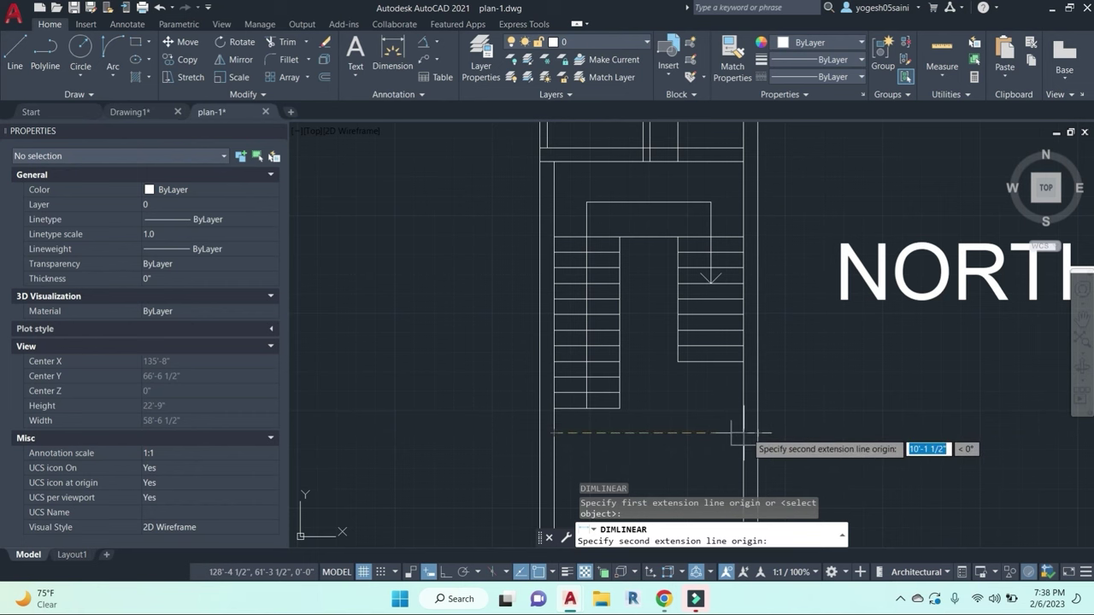
click(742, 437)
key(Escape)
Step: Zoom and pan around the lower staircase to review both flights and the arrow
scroll(644, 243, up, 5)
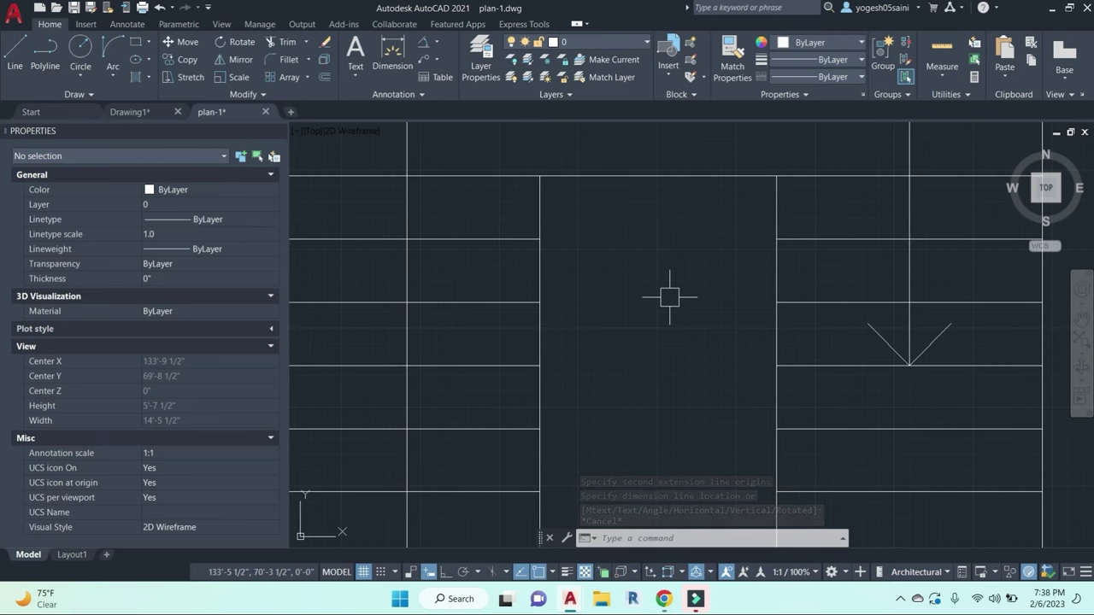
key(Escape)
scroll(684, 291, down, 2)
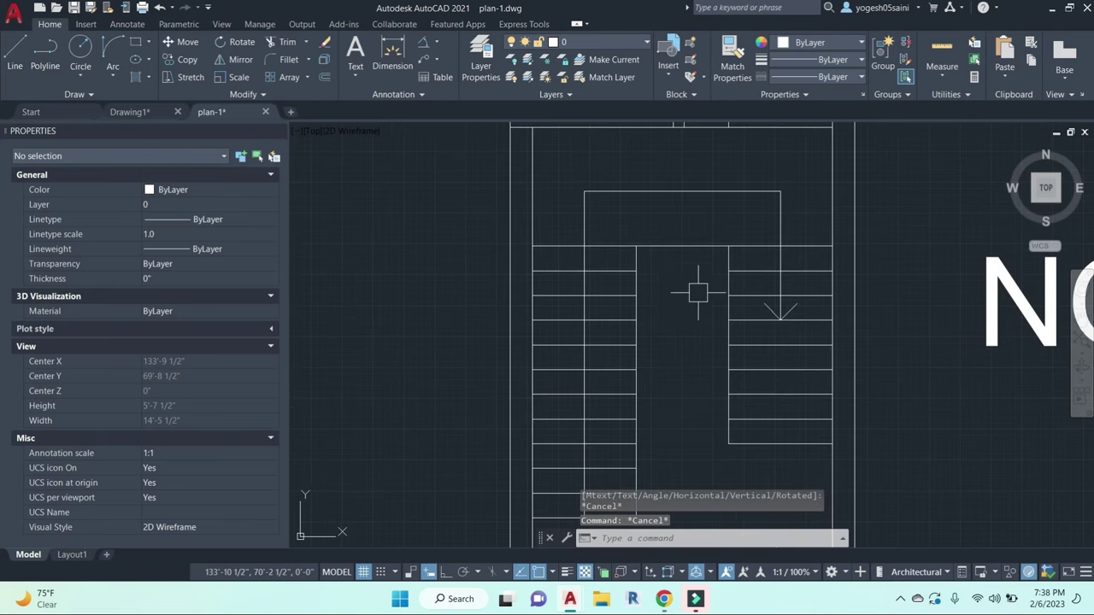
scroll(794, 248, down, 2)
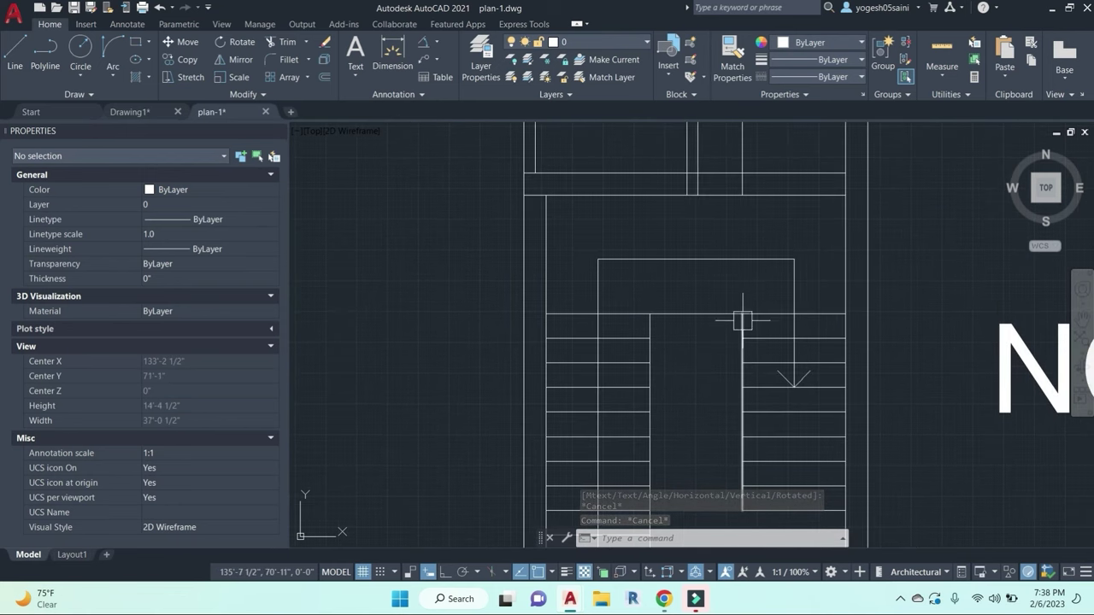
middle_drag(691, 352, 691, 351)
scroll(613, 215, up, 2)
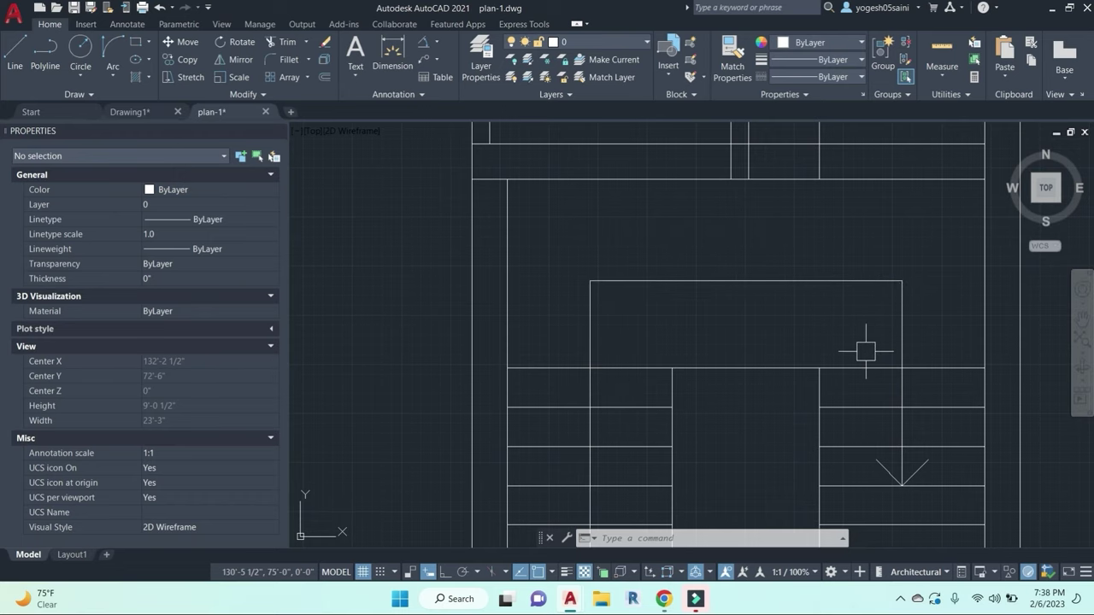
scroll(850, 322, down, 2)
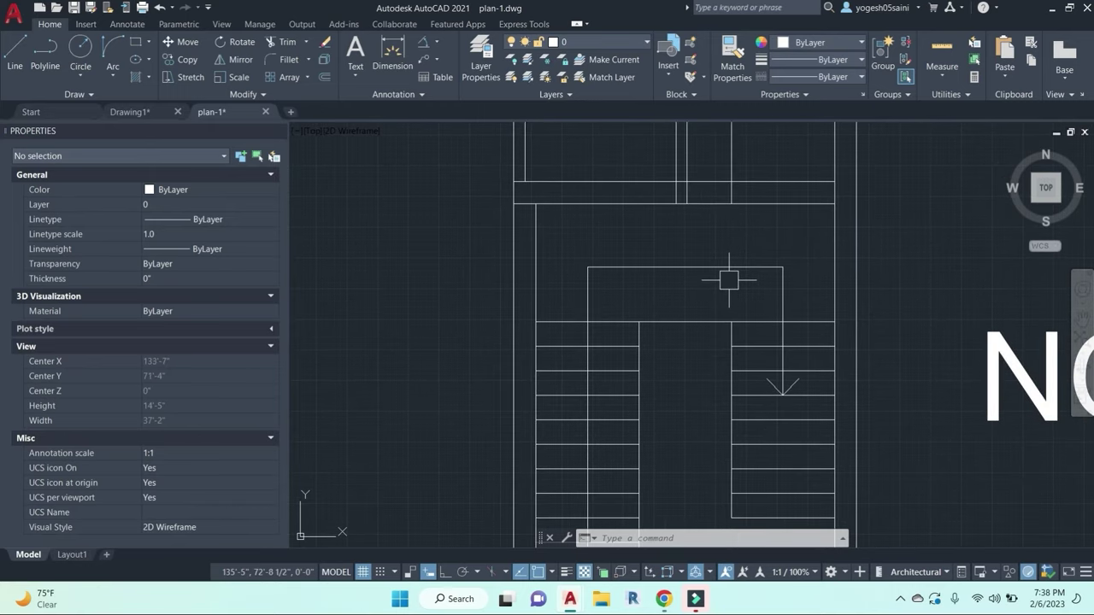
middle_drag(744, 379, 723, 309)
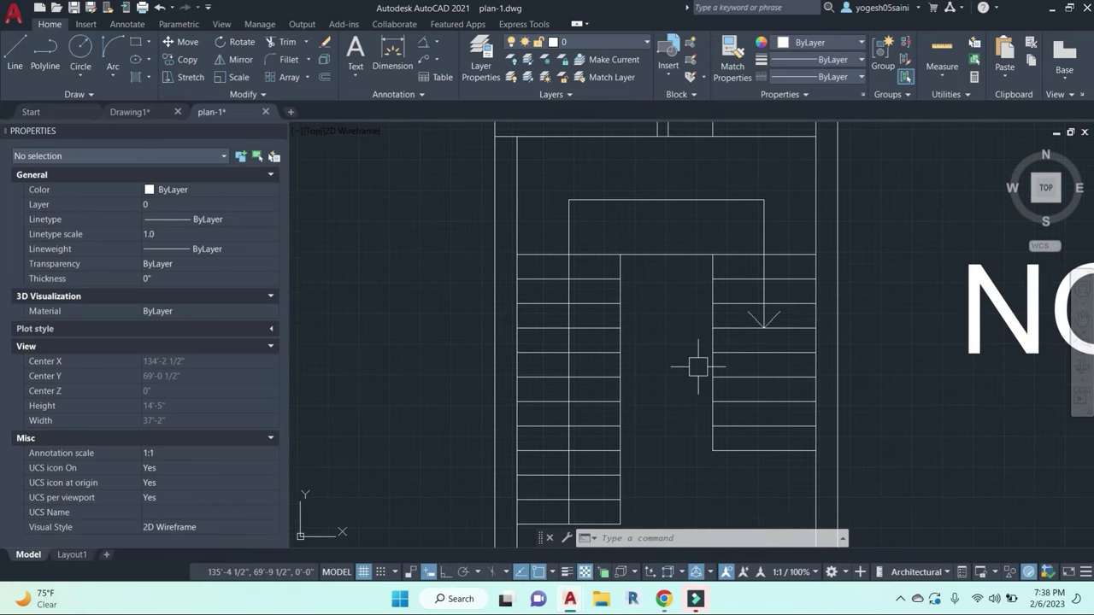
middle_drag(690, 370, 680, 333)
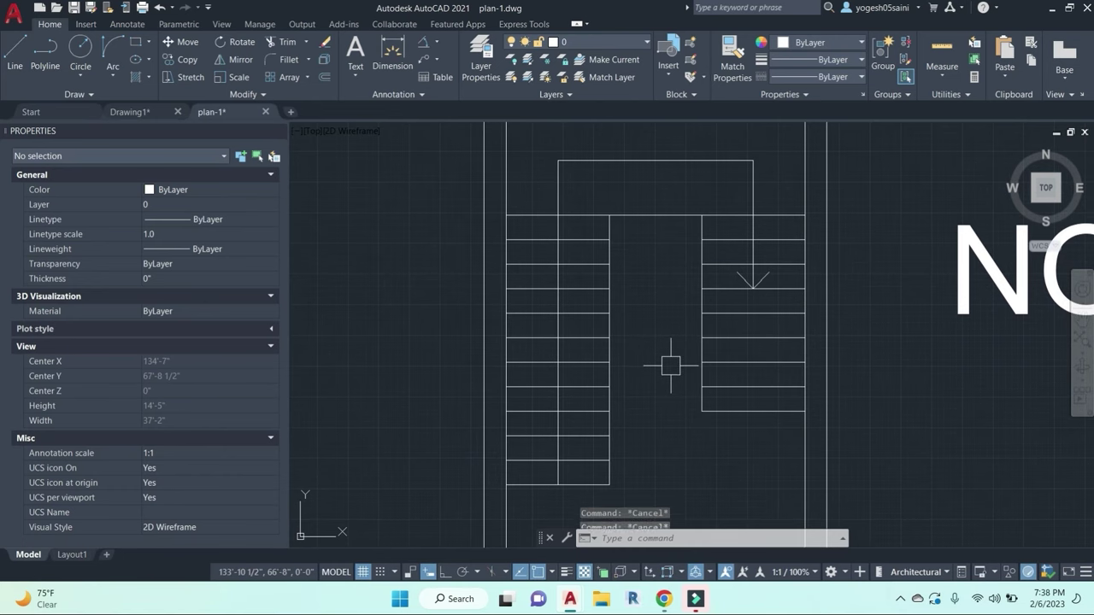
scroll(671, 346, down, 2)
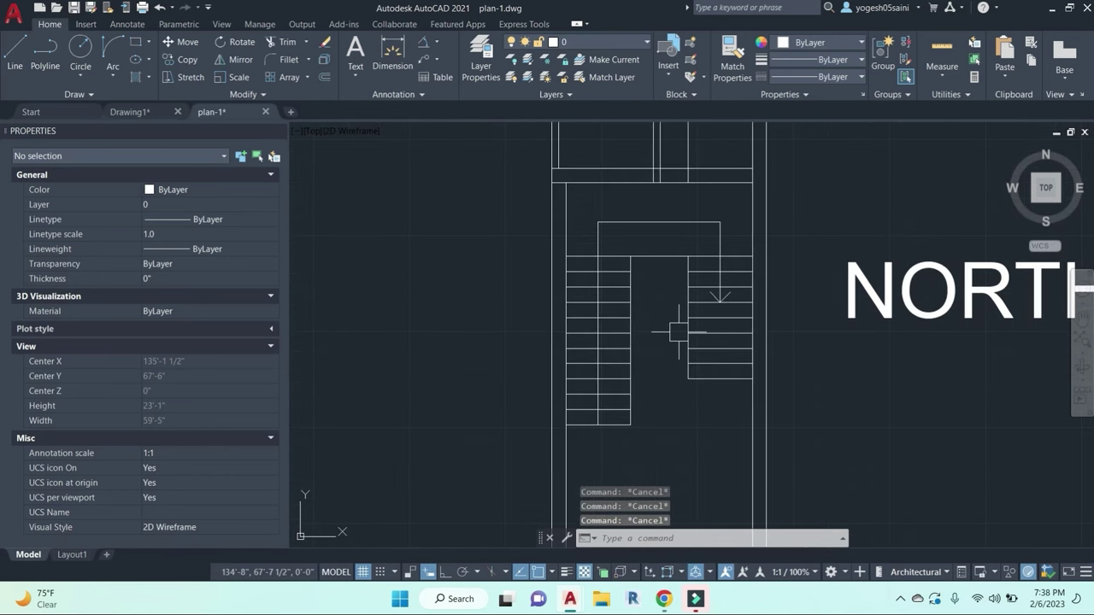
scroll(677, 331, down, 2)
scroll(626, 394, up, 4)
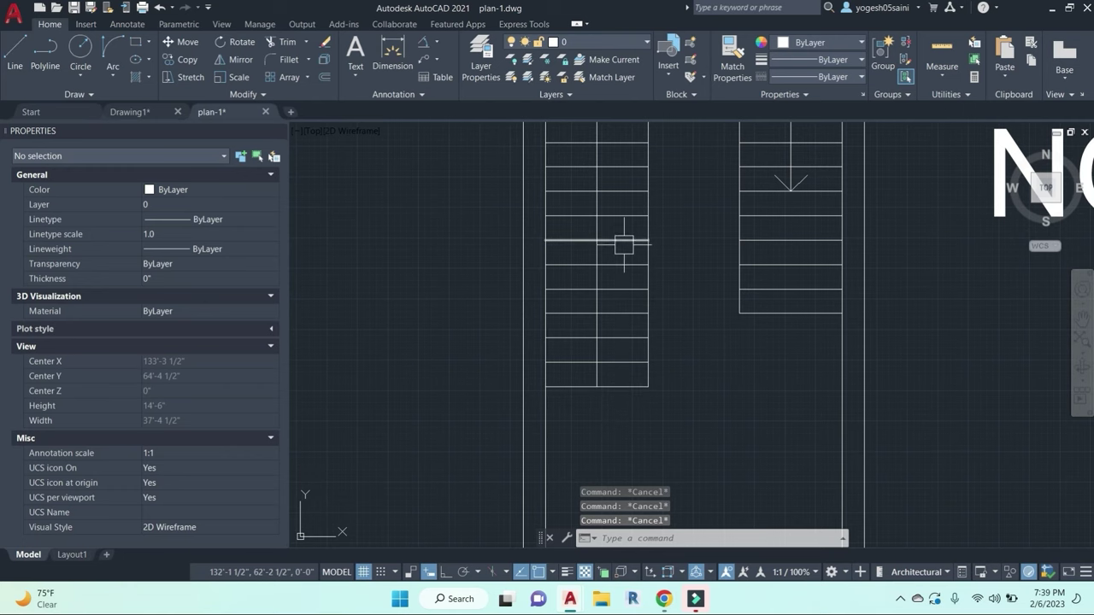
click(621, 169)
middle_drag(624, 167, 640, 330)
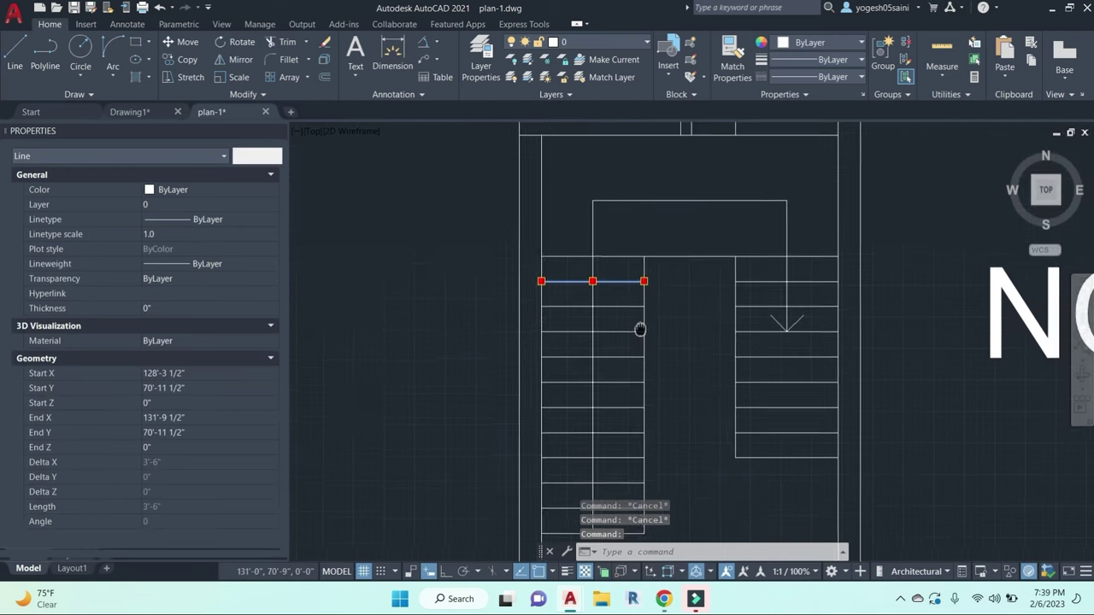
click(616, 261)
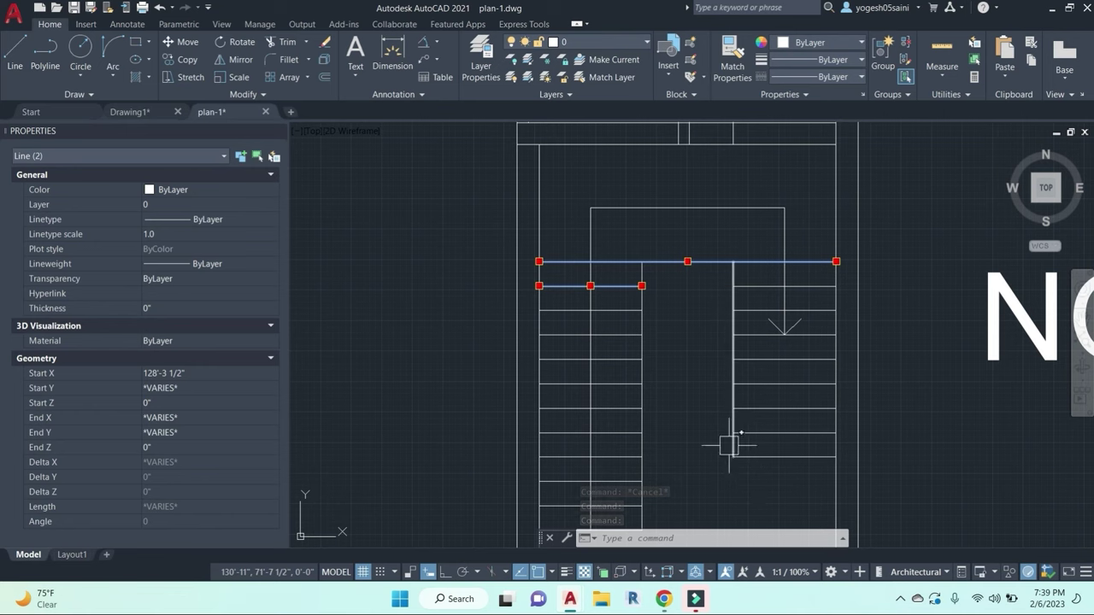
key(Escape)
key(Escape)
scroll(731, 427, down, 6)
scroll(732, 401, up, 6)
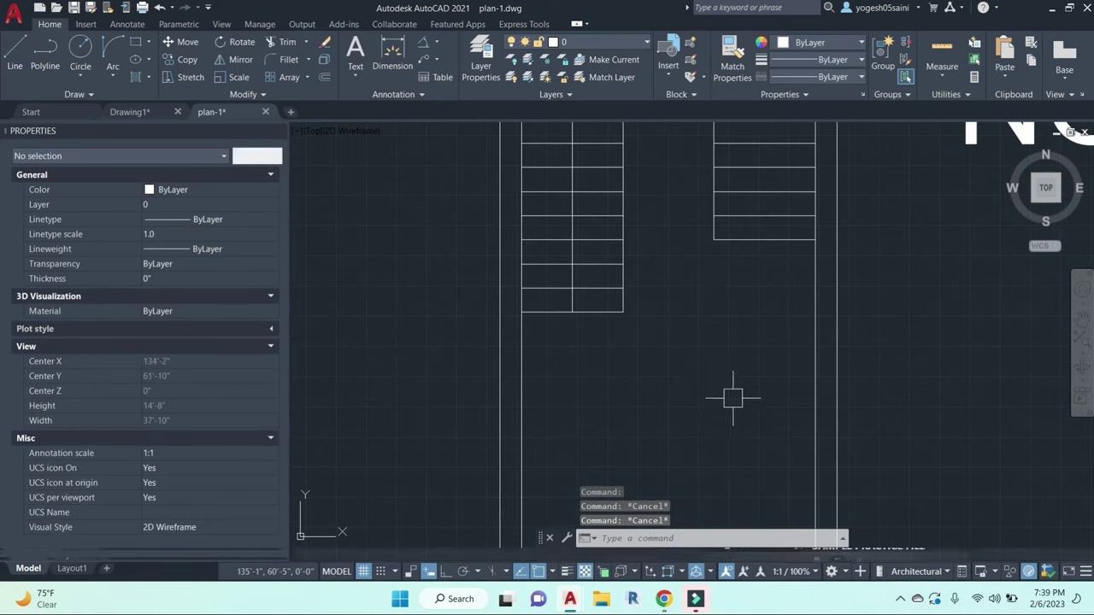
click(742, 398)
key(Escape)
scroll(683, 359, down, 5)
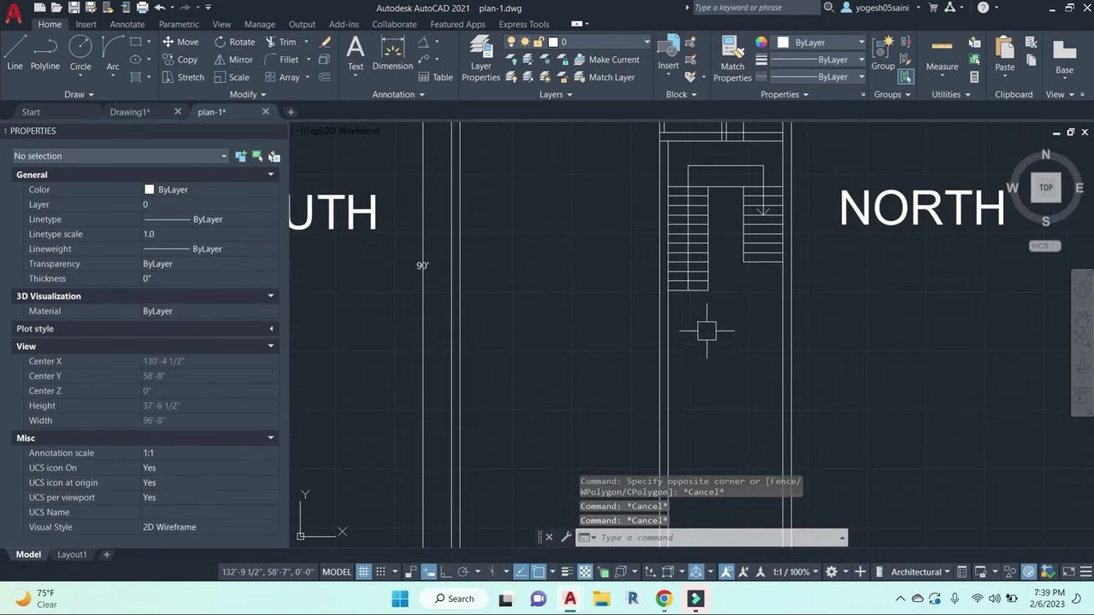
scroll(705, 331, up, 1)
scroll(732, 342, down, 4)
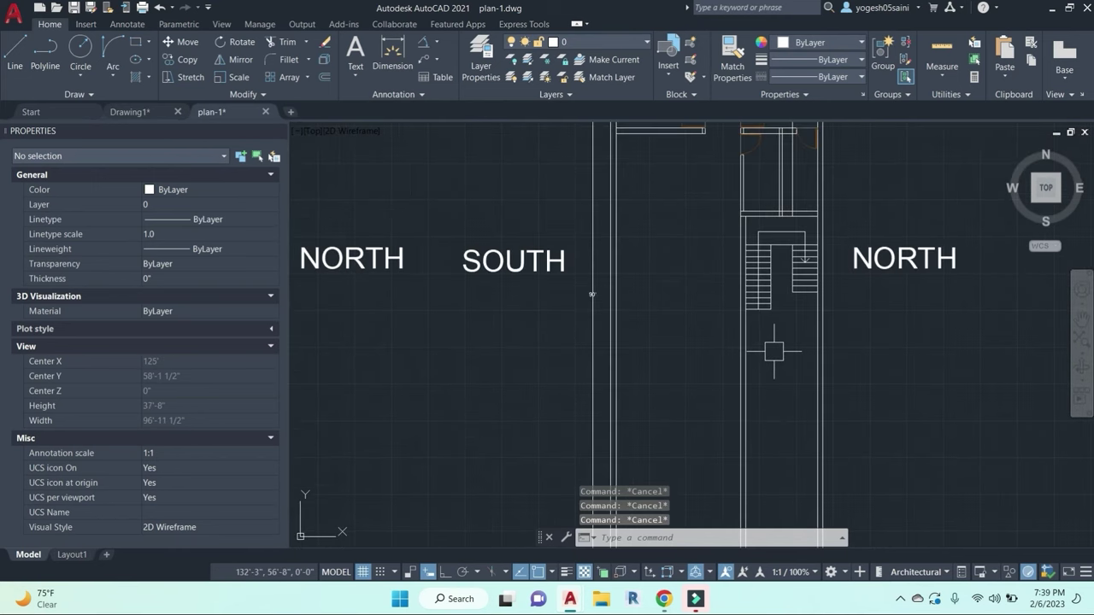
middle_drag(773, 350, 712, 388)
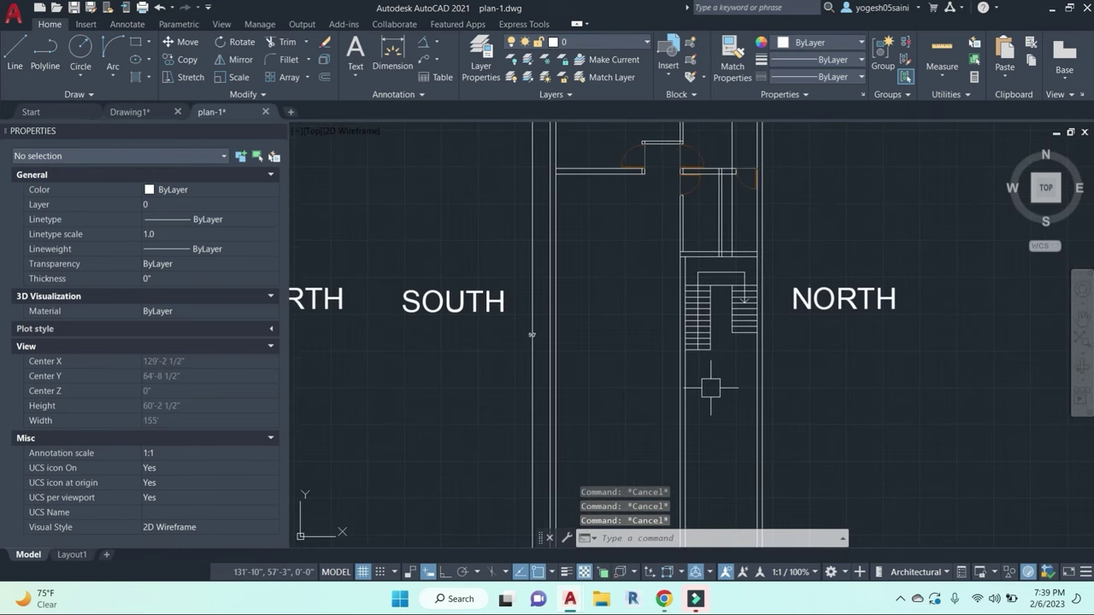
Step: Offset the stair's bottom line 5' downward to create the partition line
text(o)
key(Return)
text(5')
key(Return)
scroll(711, 368, up, 1)
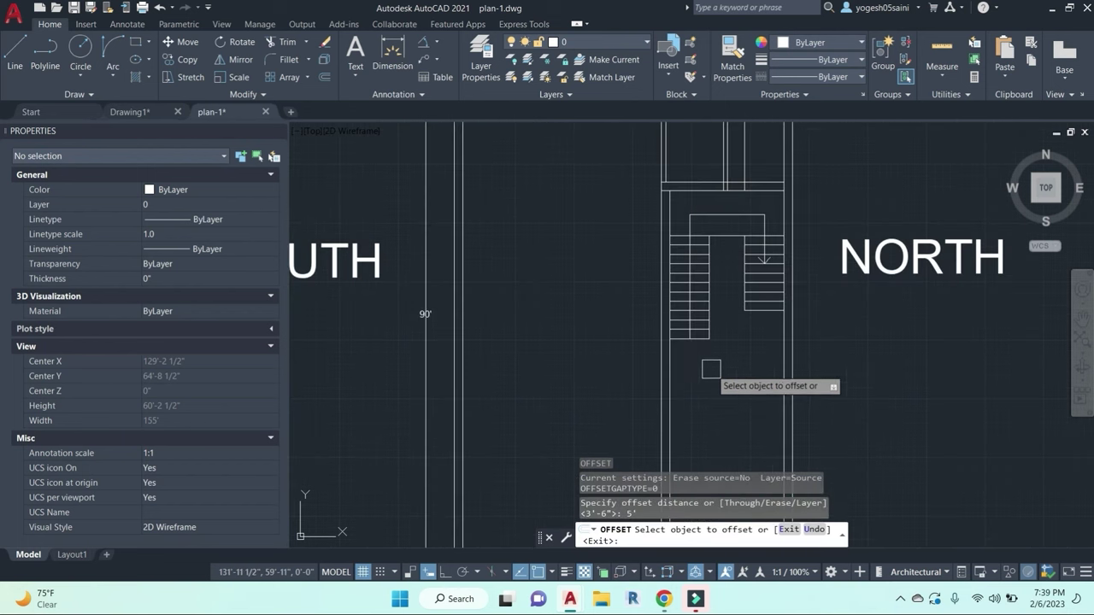
click(698, 345)
click(706, 419)
key(Escape)
key(Escape)
key(Escape)
middle_drag(707, 419, 804, 341)
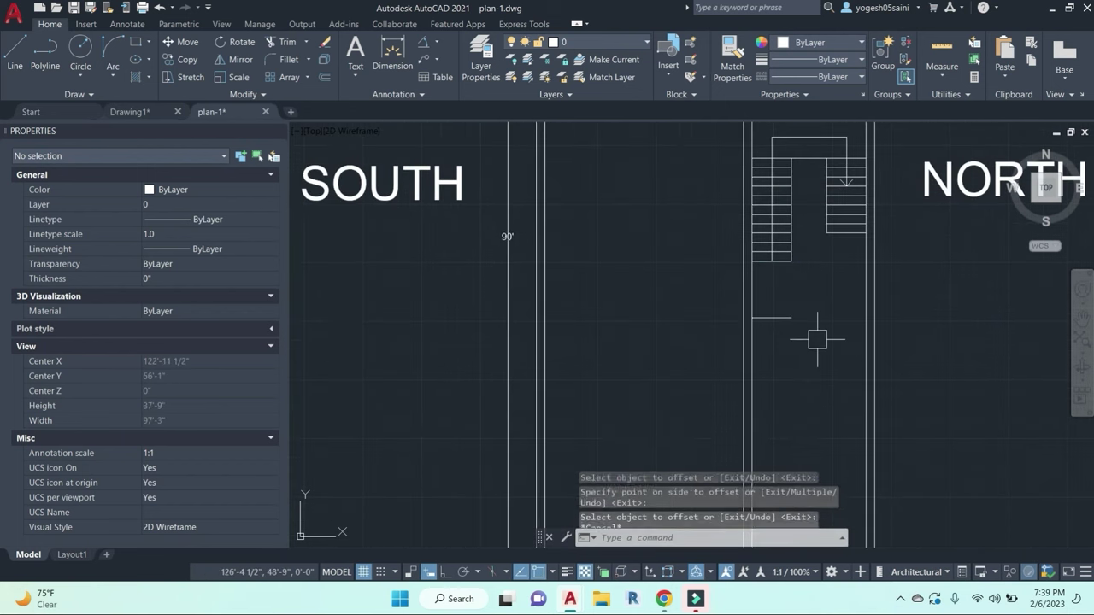
Step: Draw a short vertical wall line at the right side with Ortho turned back on
text(ex)
key(Return)
key(Return)
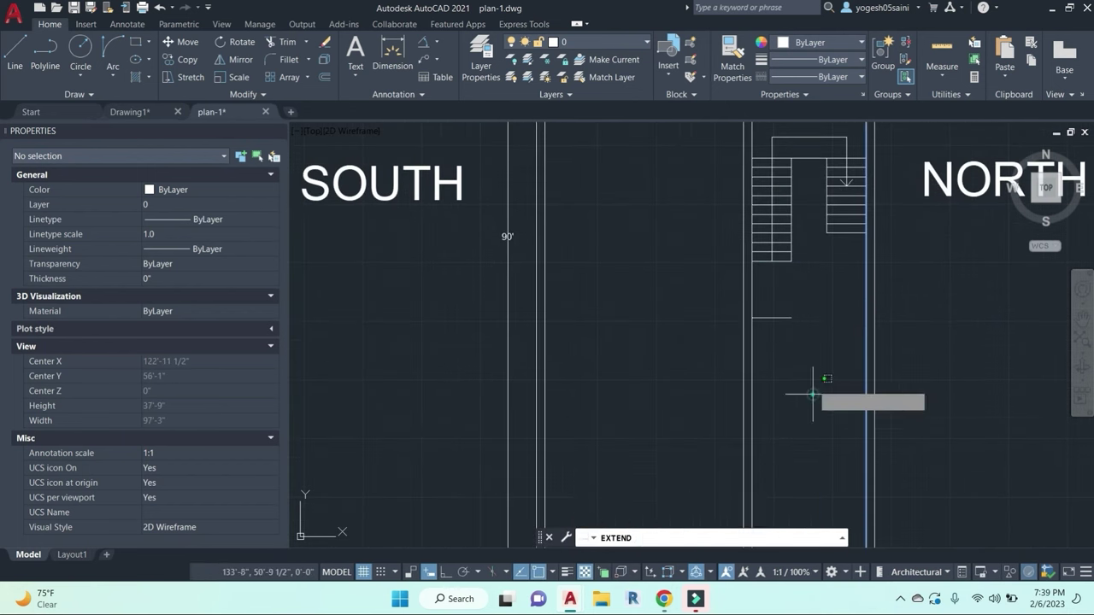
key(Escape)
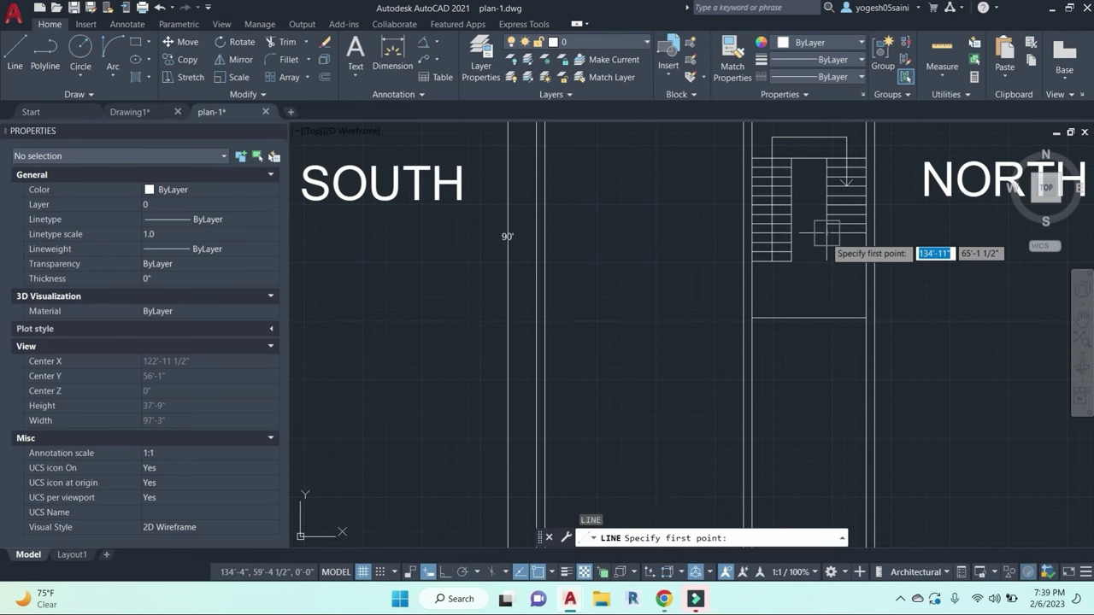
click(826, 233)
scroll(827, 239, up, 3)
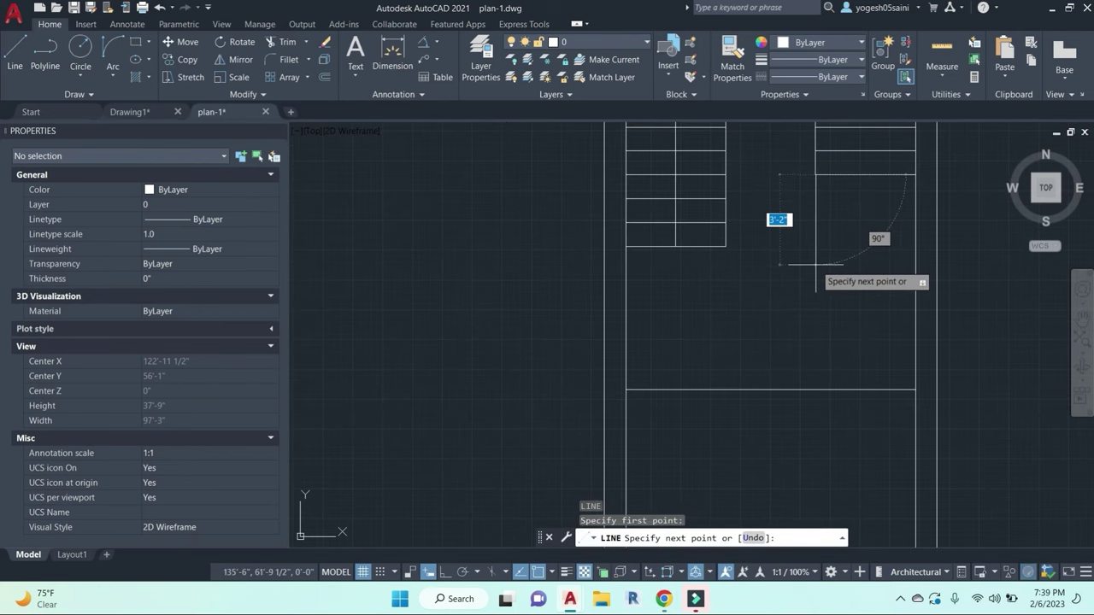
key(F8)
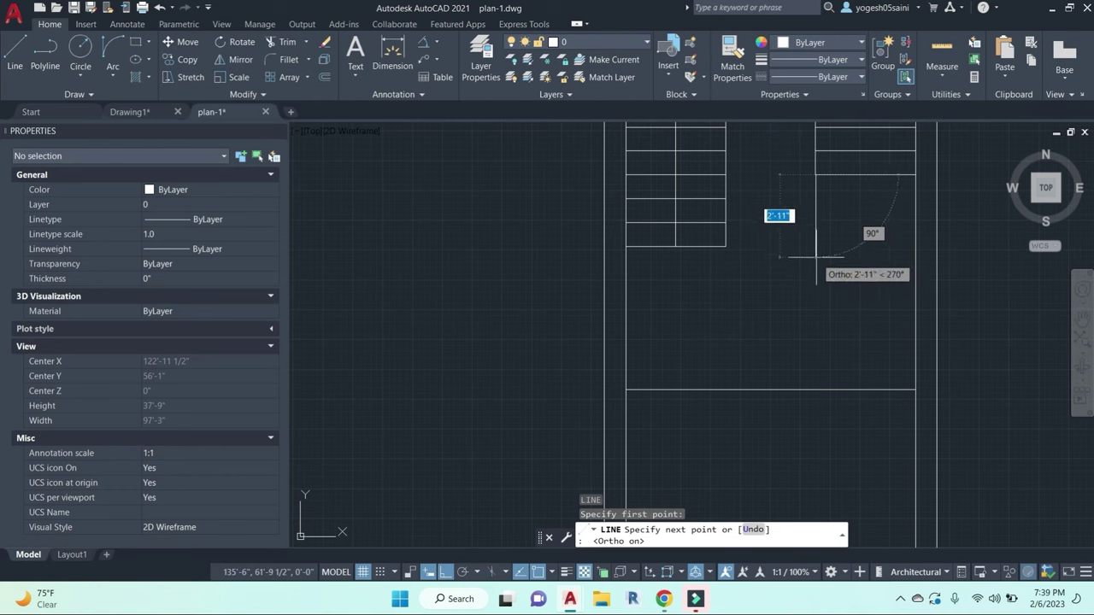
key(Escape)
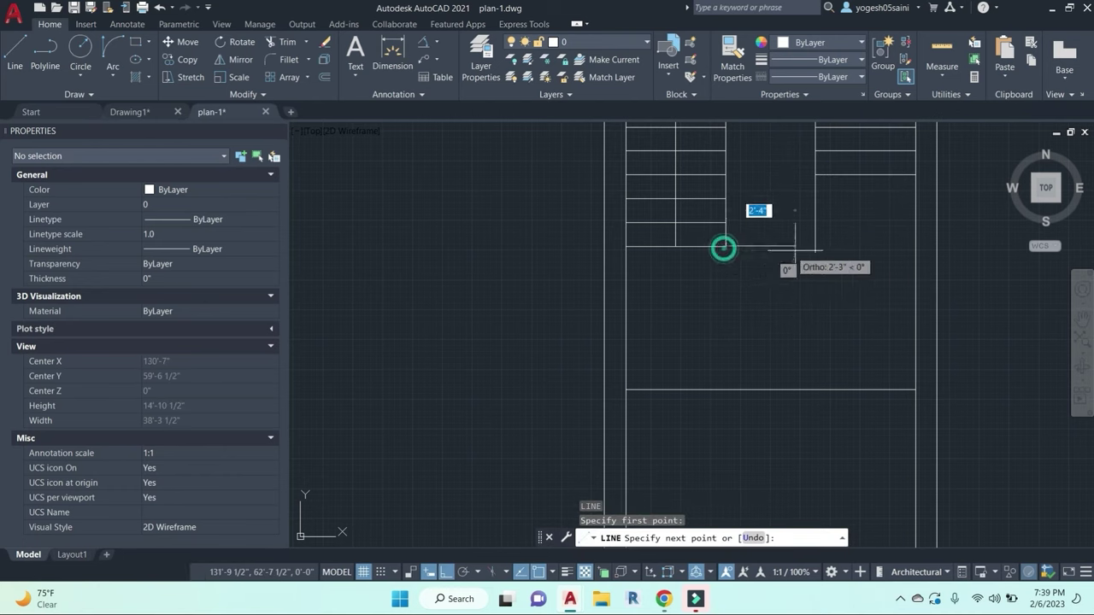
key(Escape)
Step: Join the stair's lower outline line and the right flight's side line in a sharp corner
text(ex)
key(Return)
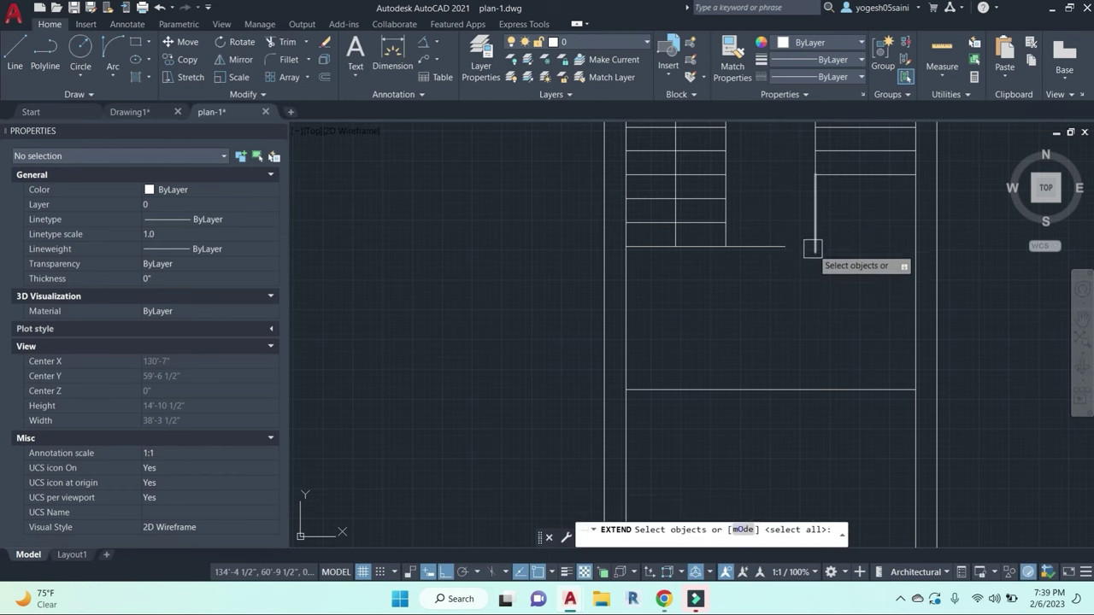
click(809, 222)
key(Escape)
key(Return)
click(814, 213)
click(781, 246)
key(Escape)
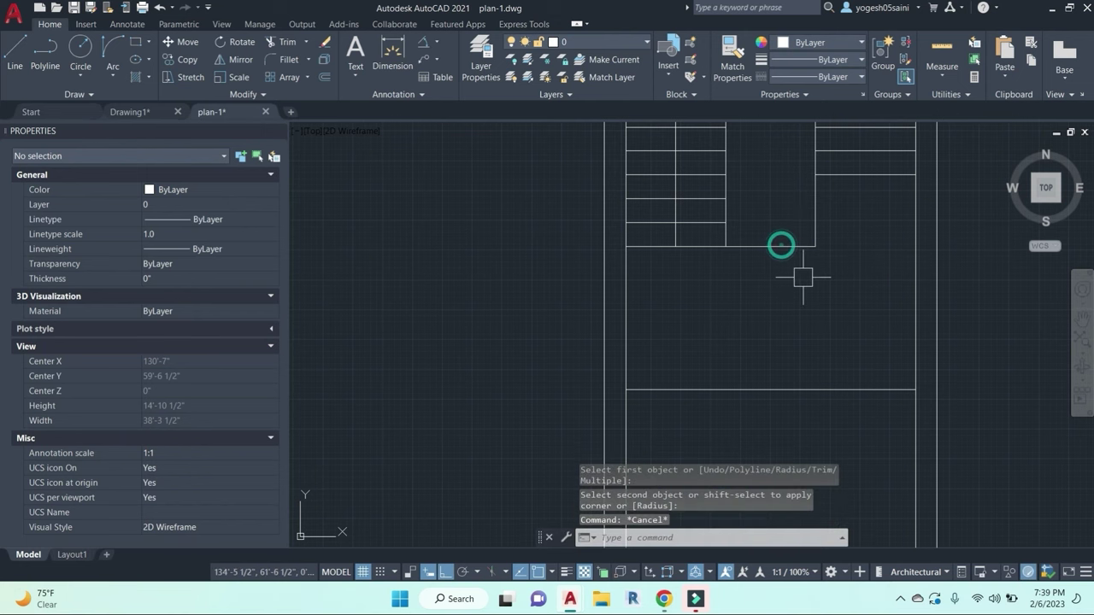
scroll(803, 278, down, 1)
middle_drag(804, 278, 756, 305)
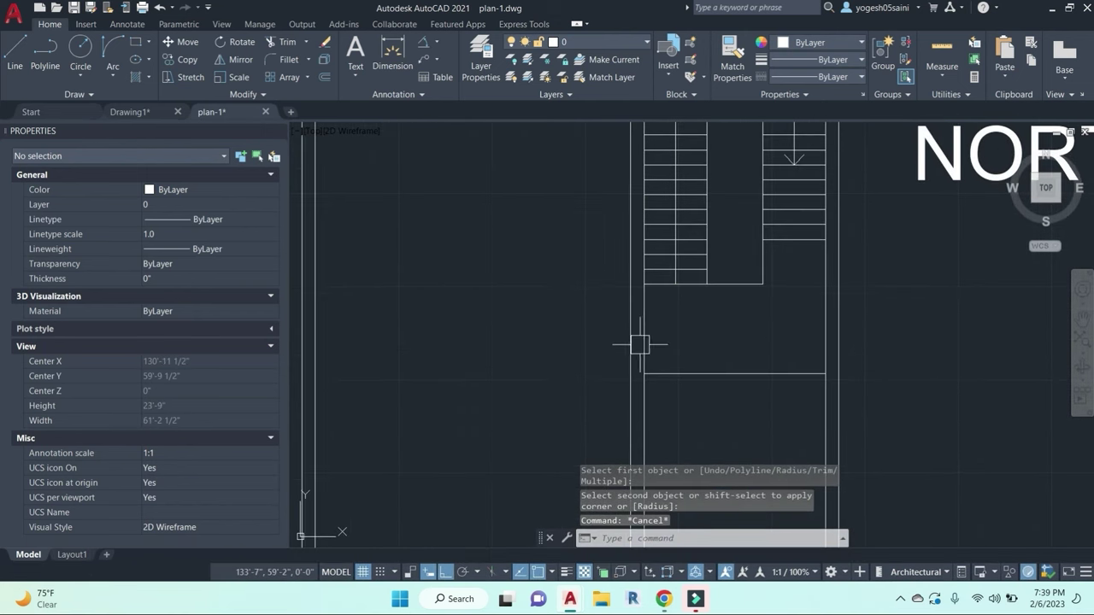
key(Escape)
Step: Extend the horizontal partition line to the outer wall
key(Escape)
text(ex)
key(Return)
click(631, 347)
key(Return)
click(717, 391)
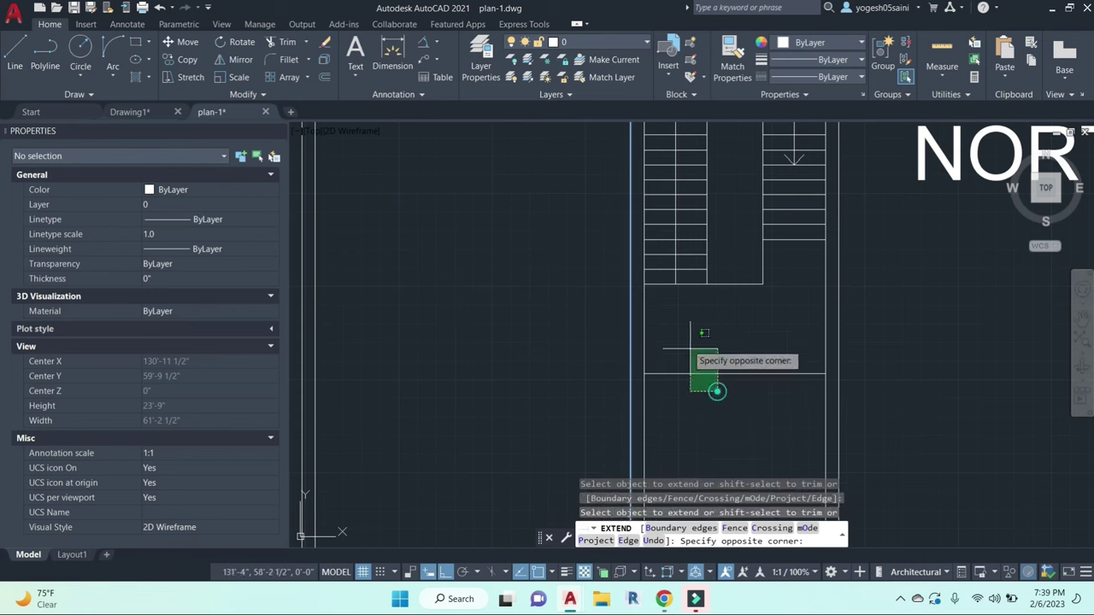
click(686, 339)
middle_drag(722, 344, 746, 378)
Step: Extend the bottom stair line left to meet the left vertical line
key(Escape)
key(Escape)
key(Return)
click(649, 330)
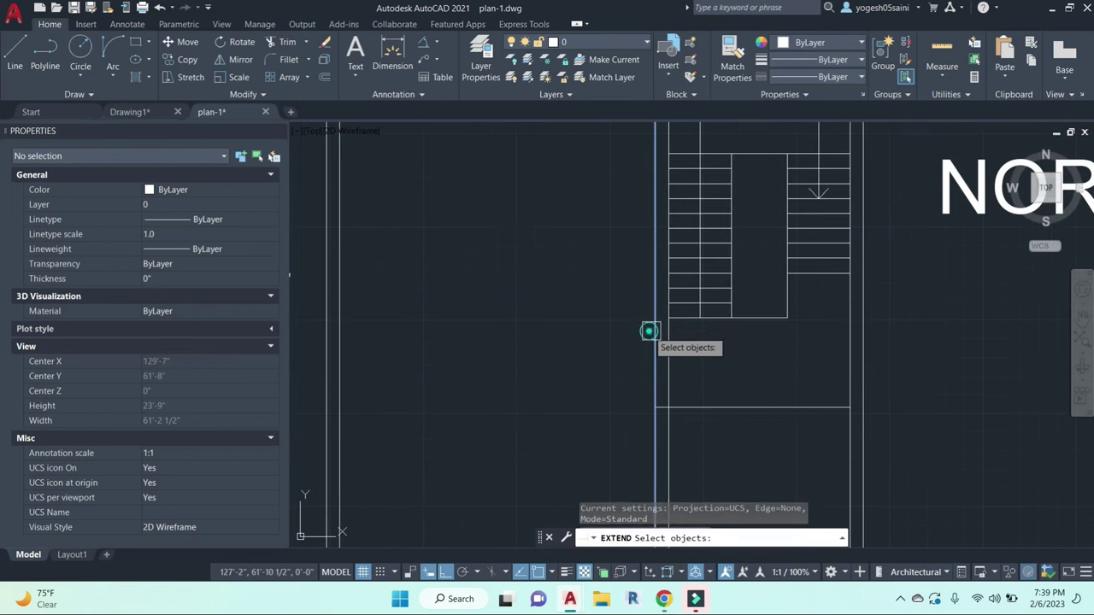
key(Return)
click(683, 318)
key(Escape)
key(Escape)
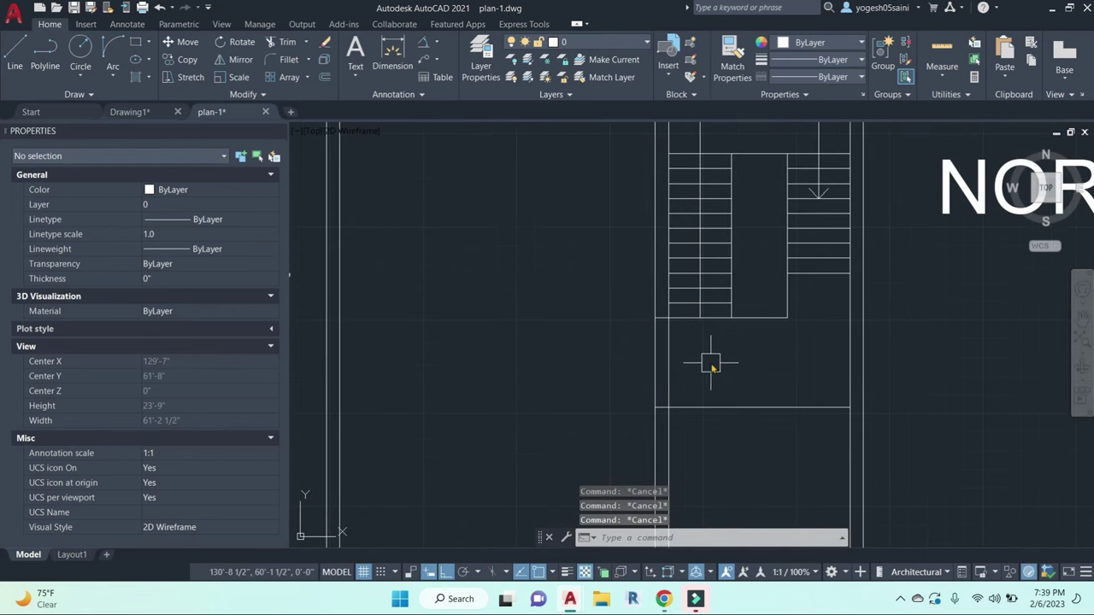
text(l)
key(Return)
scroll(753, 359, down, 4)
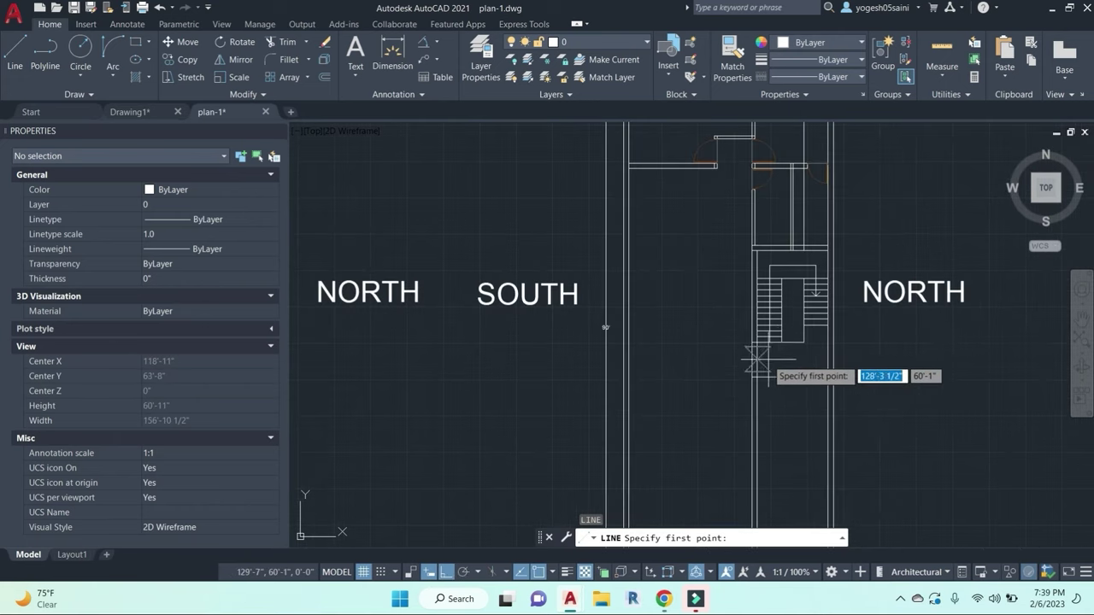
key(Escape)
scroll(751, 197, up, 2)
Step: Start copying the top door swing from its corner, then cancel the copy
click(773, 175)
text(co)
key(Return)
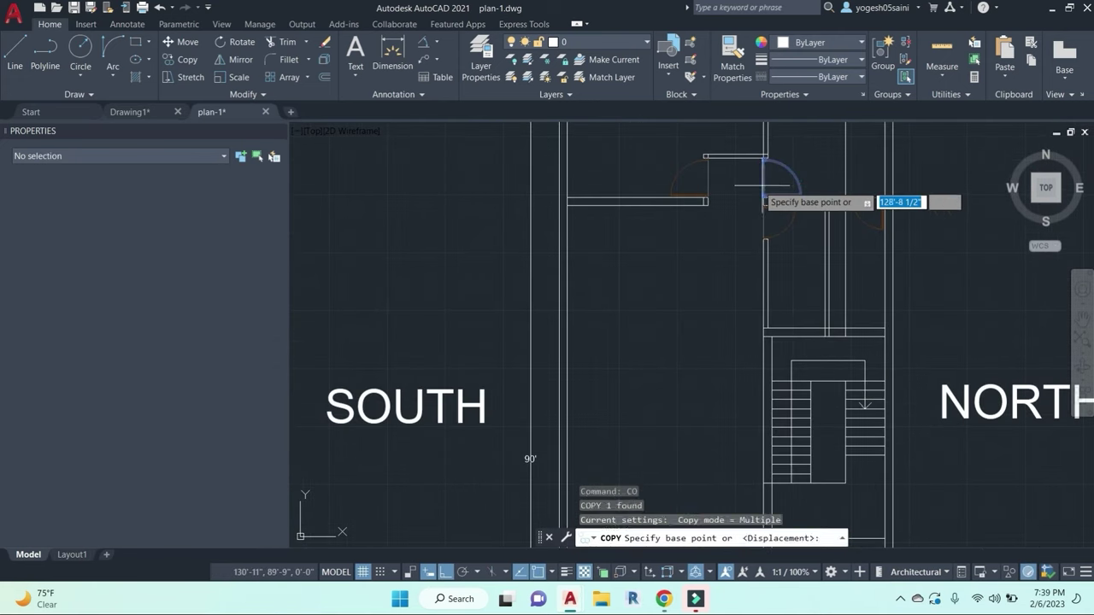
scroll(763, 202, up, 3)
click(816, 190)
scroll(838, 376, down, 4)
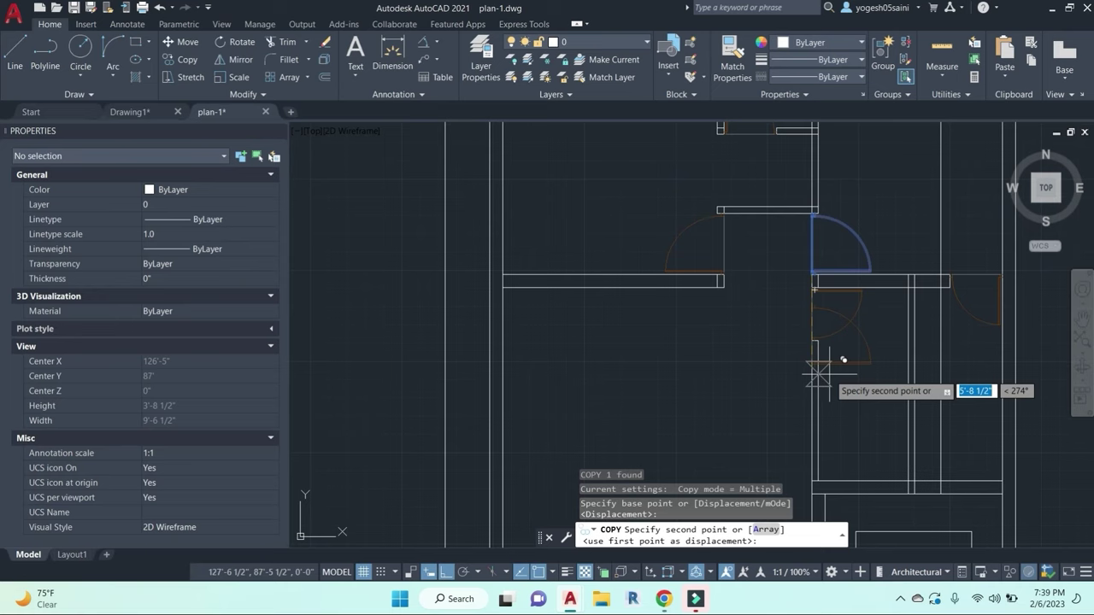
scroll(814, 373, up, 3)
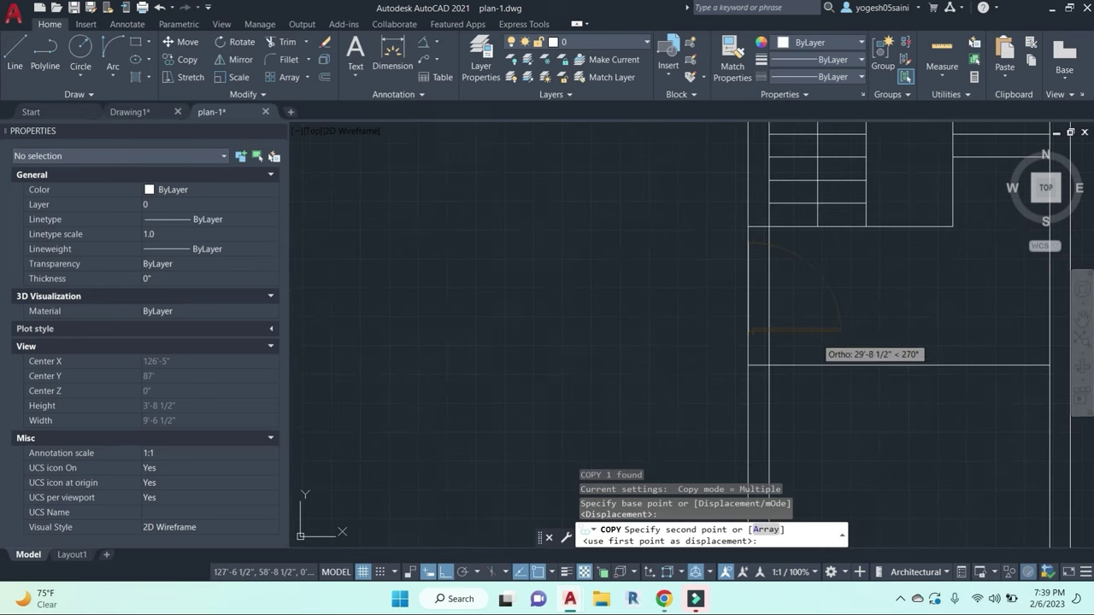
key(Escape)
key(Escape)
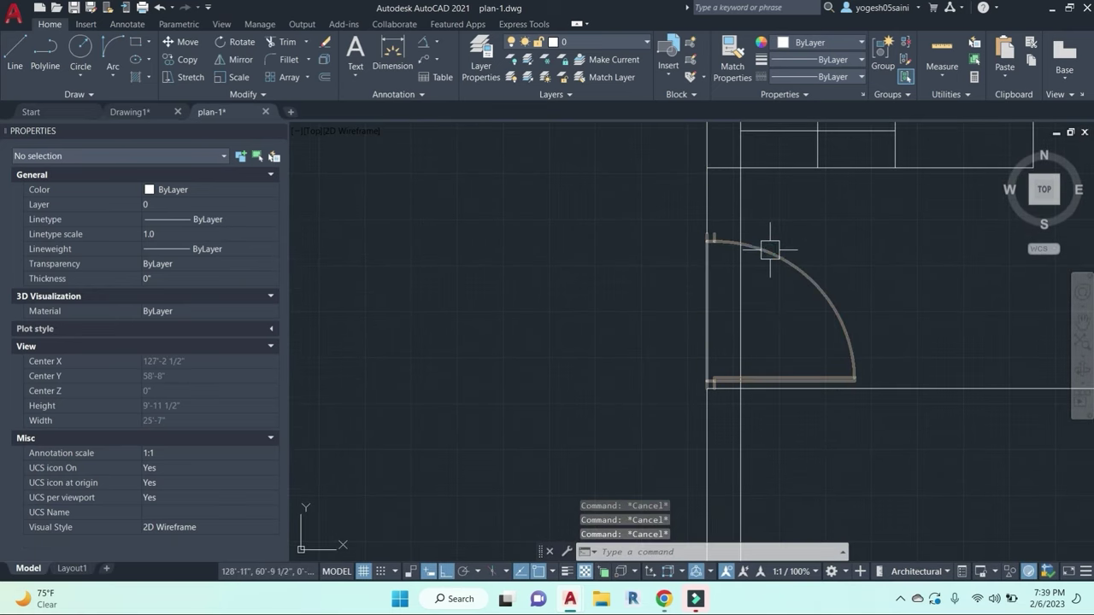
Step: Begin scaling the door swing by a 4' reference length, then abandon the attempt
click(774, 251)
text(SC)
key(Return)
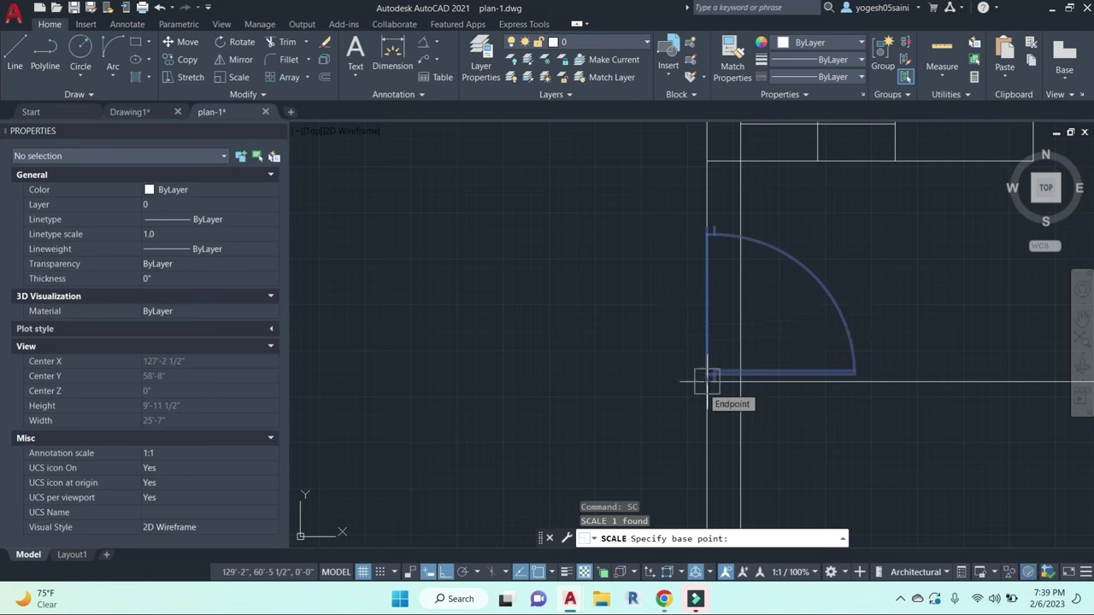
click(706, 381)
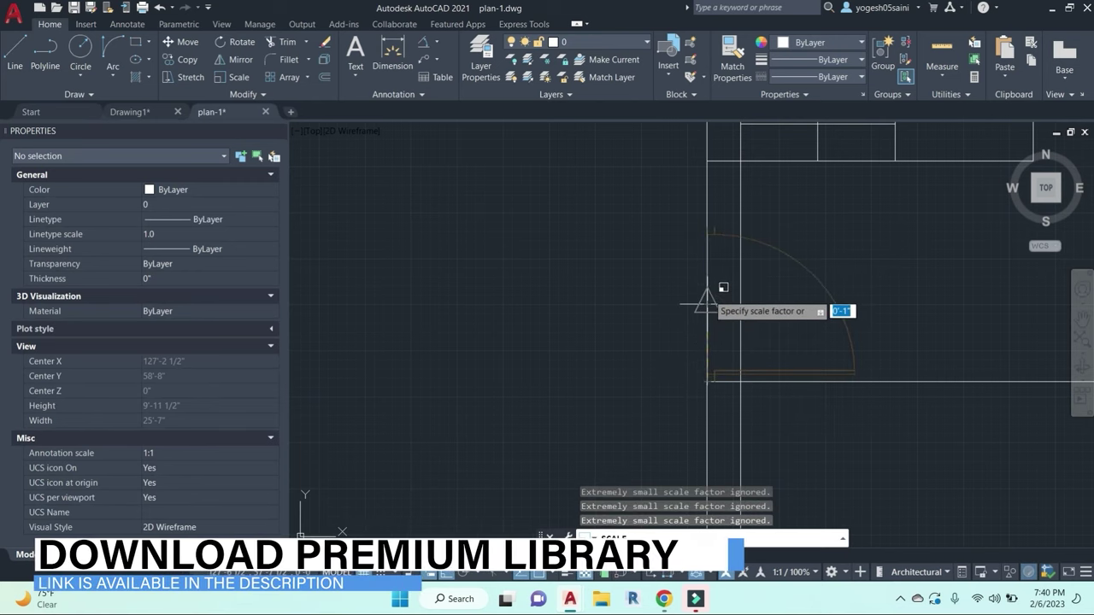
text(r)
key(Return)
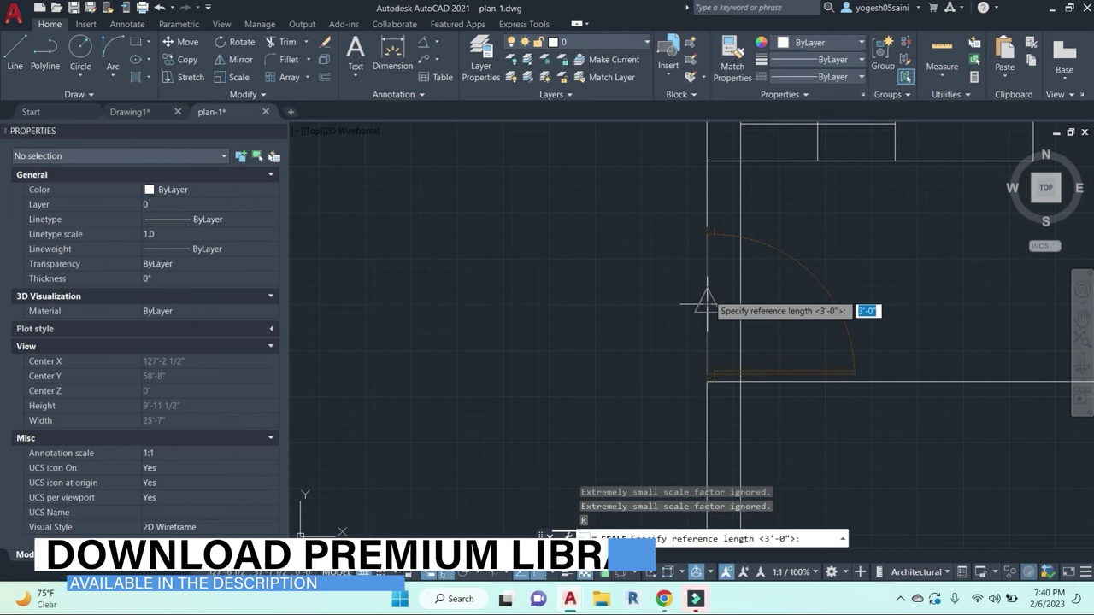
text(4)
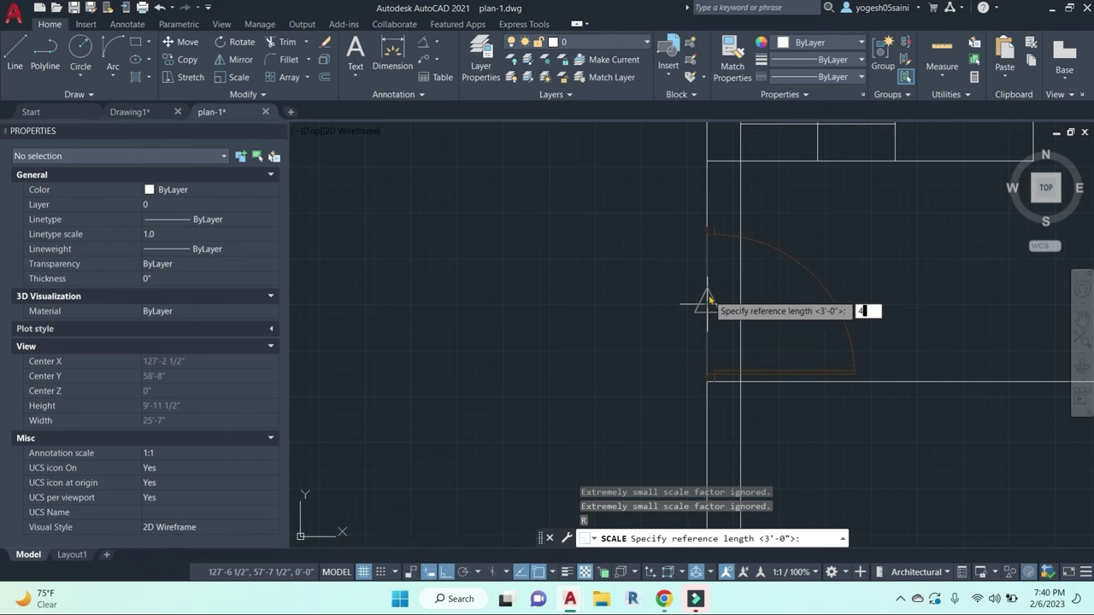
text(')
key(Return)
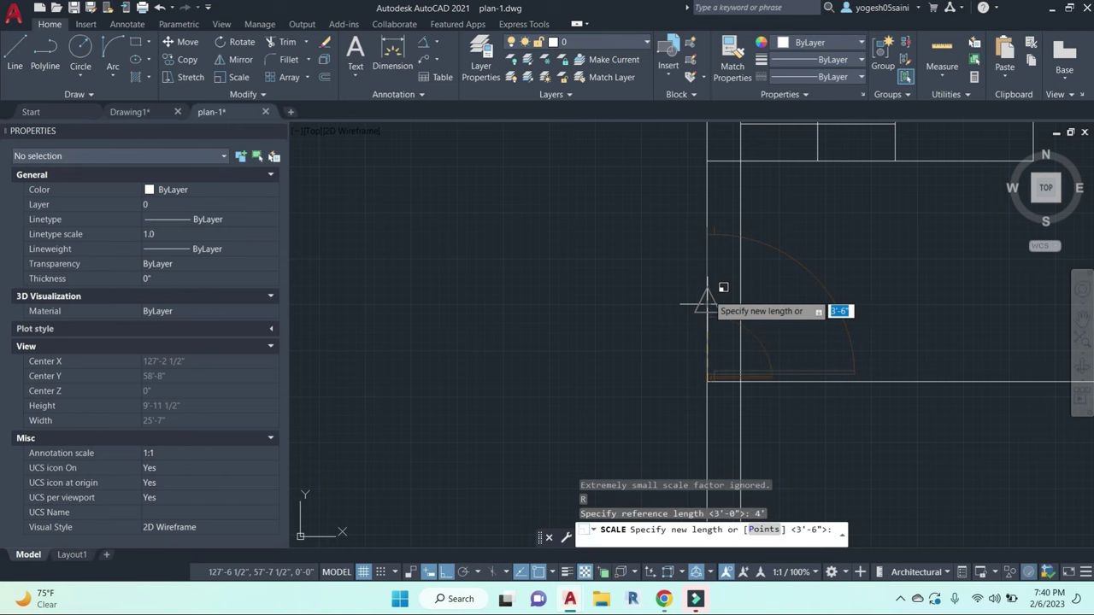
key(Escape)
key(Escape)
Step: Rescale the door block from its hinge corner by reference so its leaf measures 4'
click(795, 256)
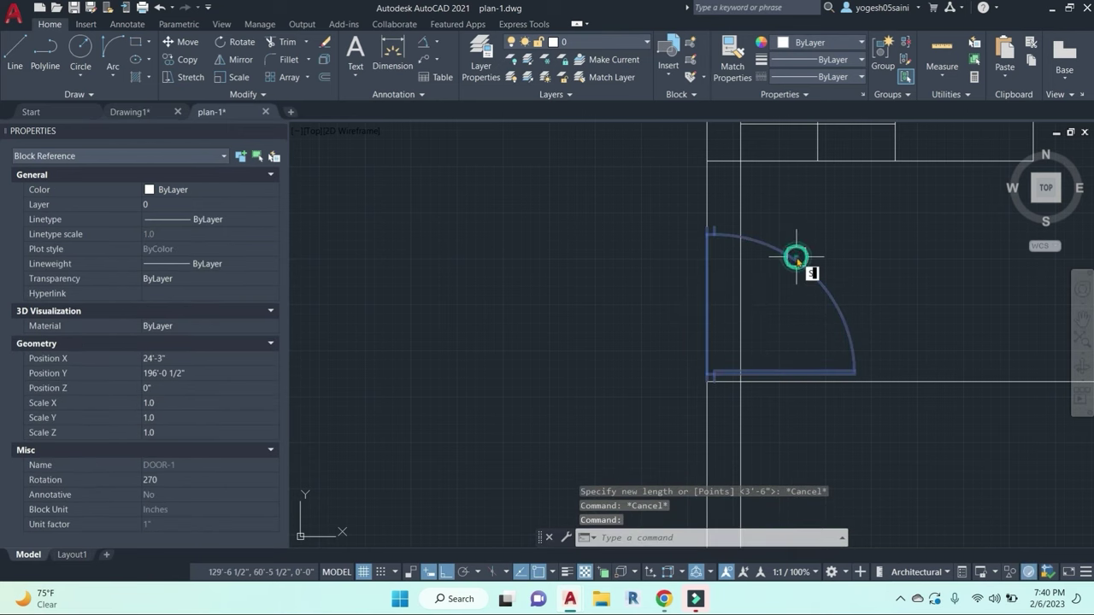
key(Return)
click(699, 384)
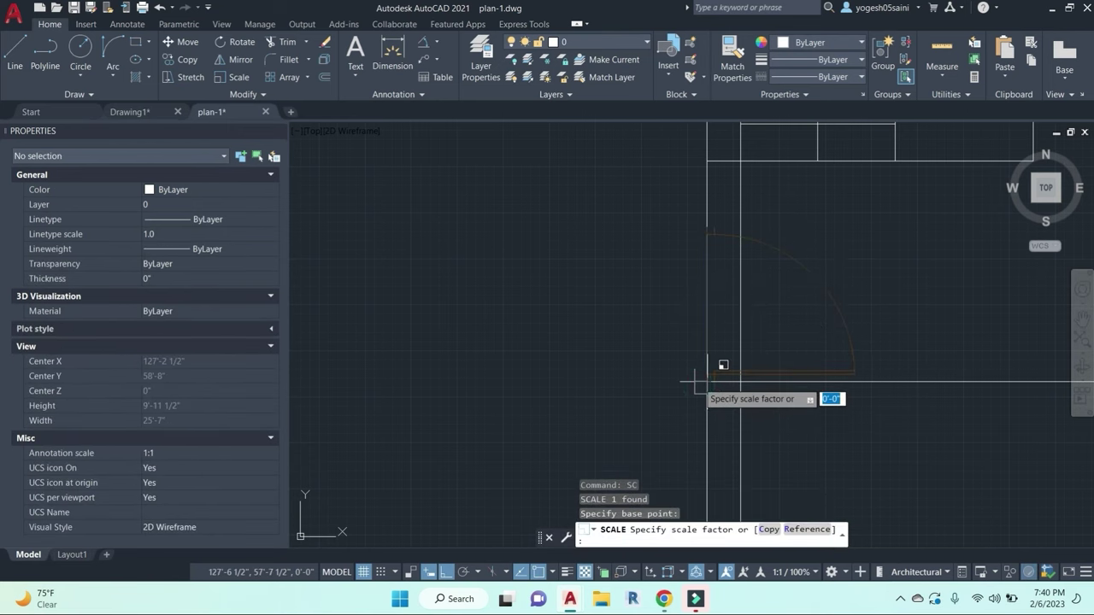
text(r)
key(Return)
click(707, 374)
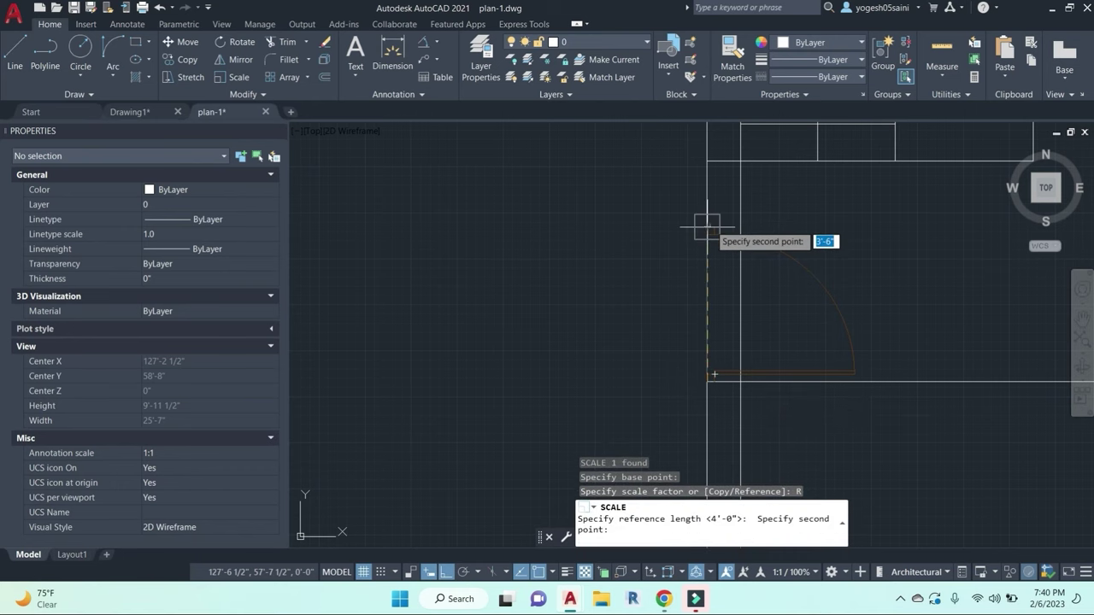
click(707, 228)
text(4')
key(Return)
scroll(726, 234, down, 3)
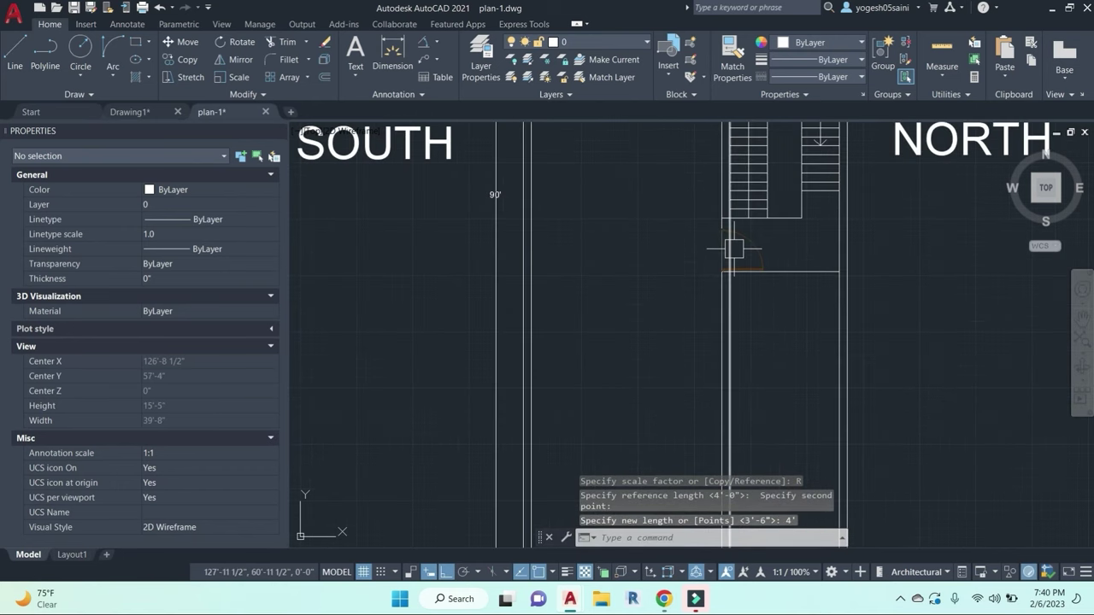
key(Escape)
key(Escape)
key(Escape)
Step: Draw a short horizontal line out from the wall
text(l)
key(Return)
scroll(723, 229, up, 8)
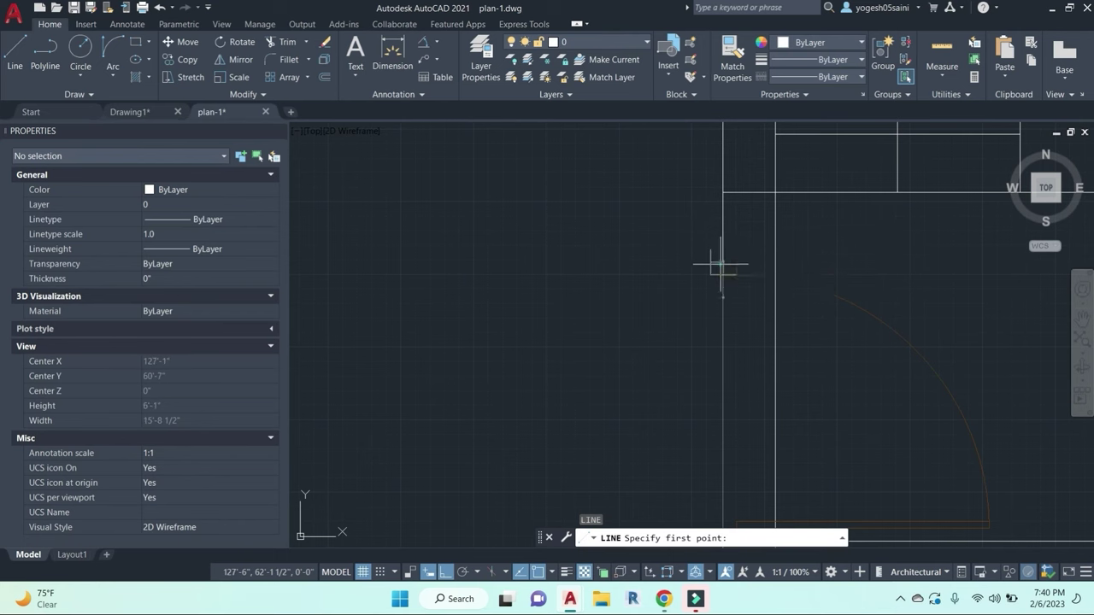
click(722, 264)
click(835, 262)
key(Escape)
key(Escape)
key(Escape)
Step: Start trimming the wall lines, then cancel TRIM twice
text(tr)
key(Return)
key(Return)
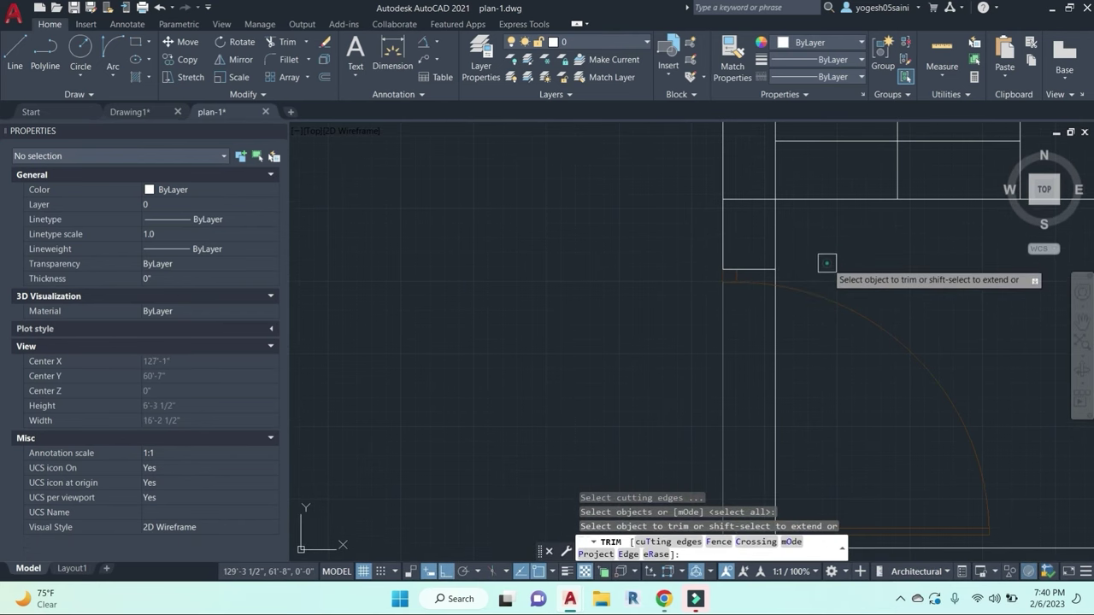
key(Escape)
key(Escape)
key(Escape)
key(Return)
key(Escape)
key(Escape)
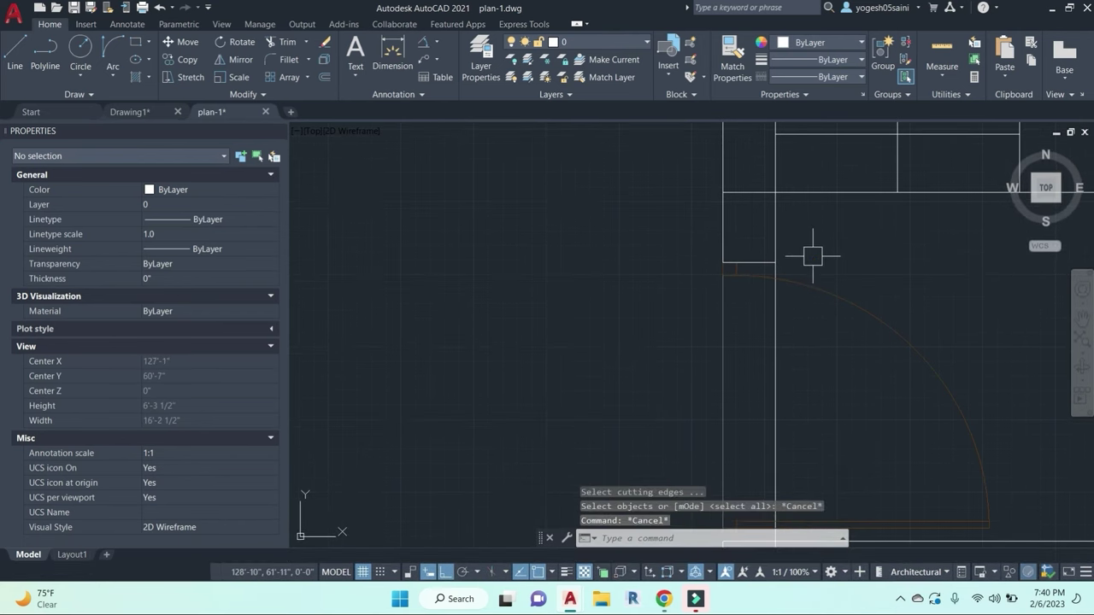
Step: Begin a linear dimension along the door, then cancel it and return the view to the door
text(dli)
key(Return)
click(775, 262)
middle_drag(775, 439, 785, 249)
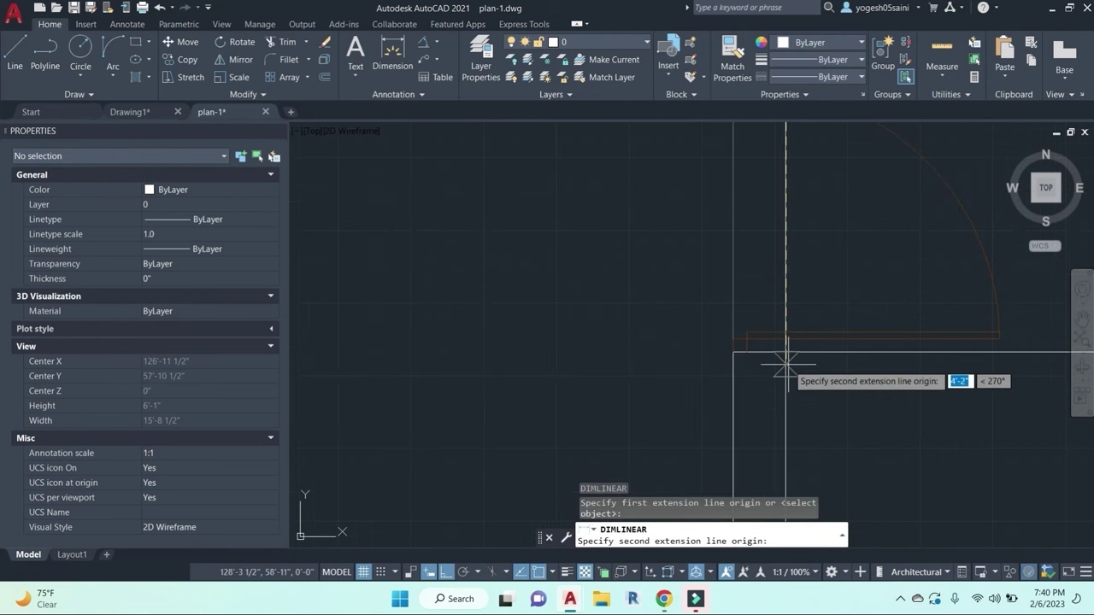
click(785, 352)
scroll(718, 261, down, 1)
key(Escape)
key(Escape)
scroll(732, 278, down, 1)
middle_drag(743, 286, 680, 345)
scroll(691, 270, up, 5)
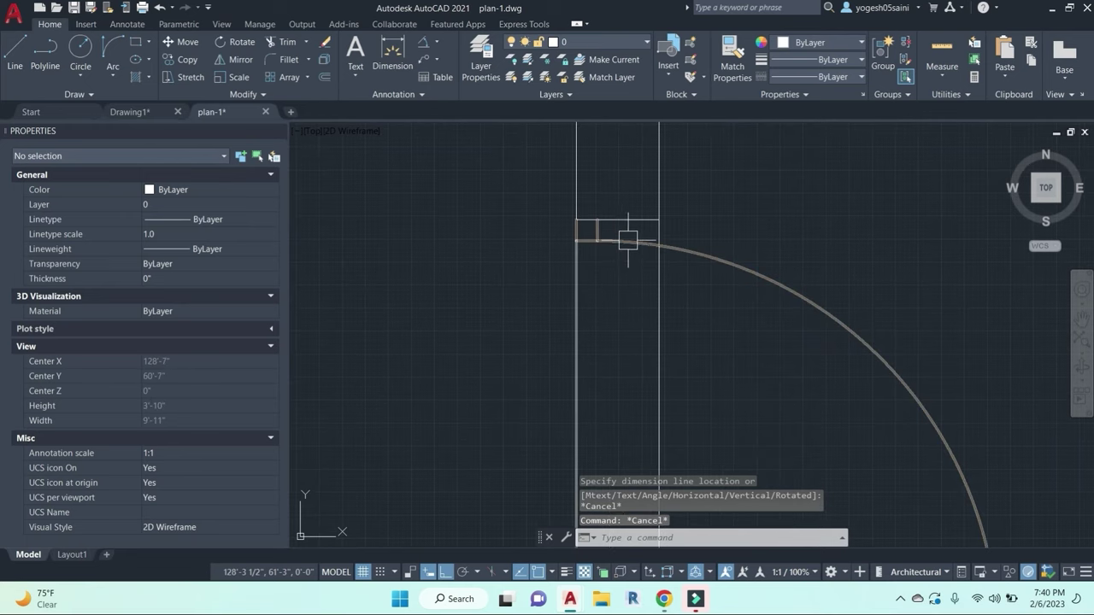
scroll(616, 247, down, 5)
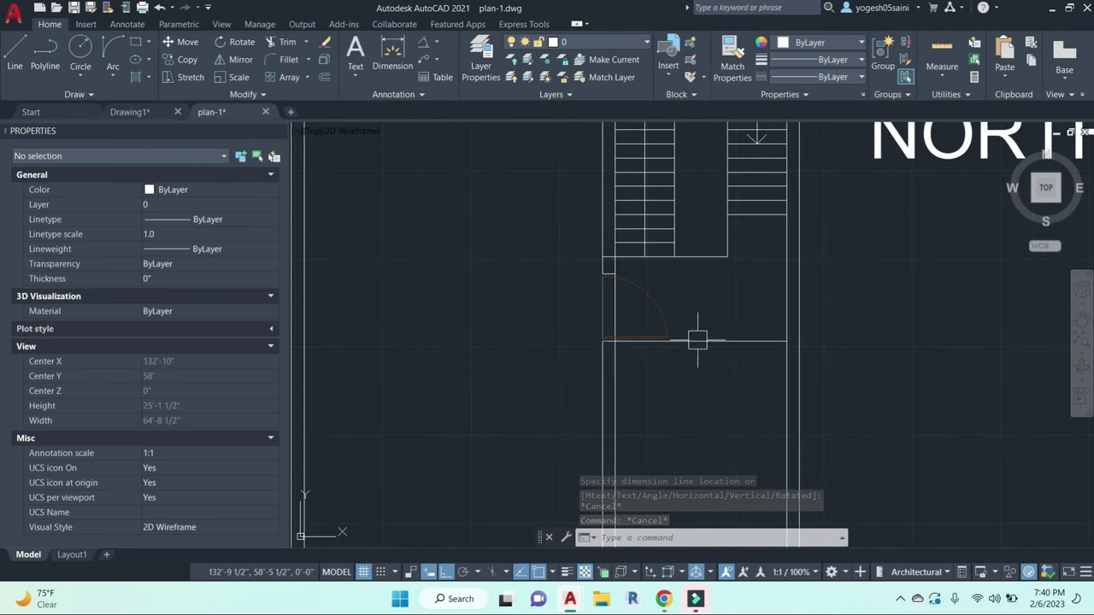
key(Escape)
Step: Offset the horizontal wall line 9" downward to form a parallel wall line
text(o)
key(Return)
text(9)
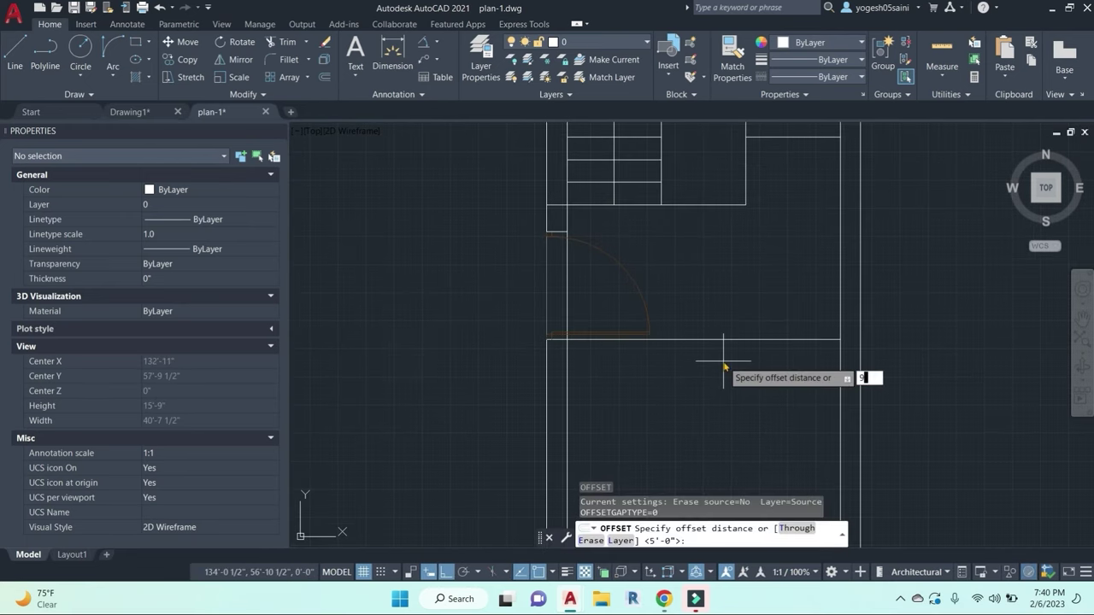
key(Return)
click(726, 340)
click(754, 410)
middle_drag(754, 410, 806, 375)
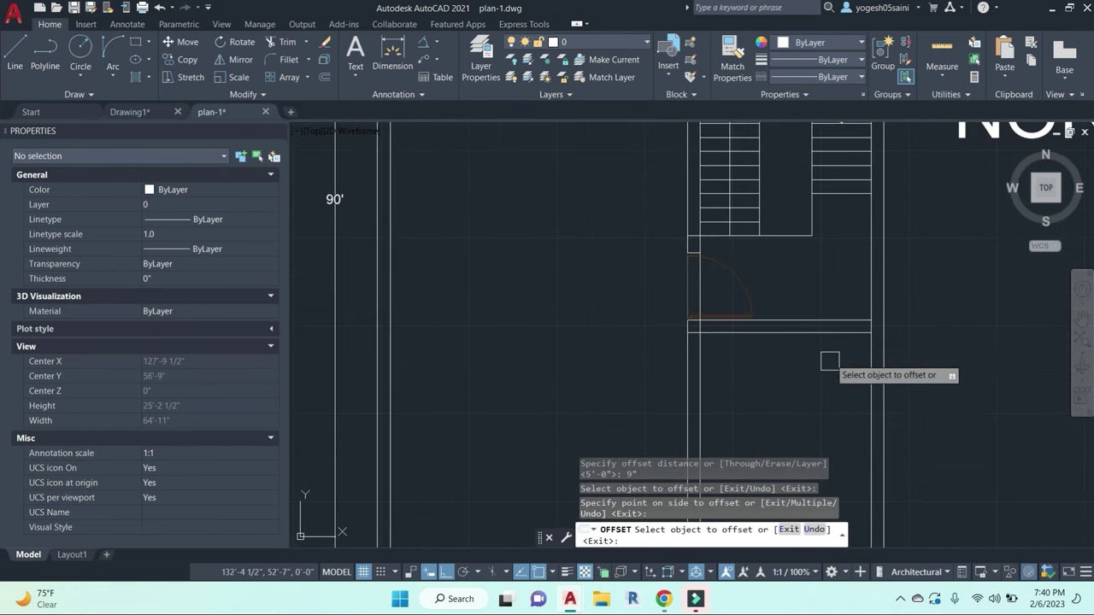
key(Escape)
key(Escape)
key(Escape)
scroll(761, 351, down, 2)
middle_drag(787, 332, 791, 497)
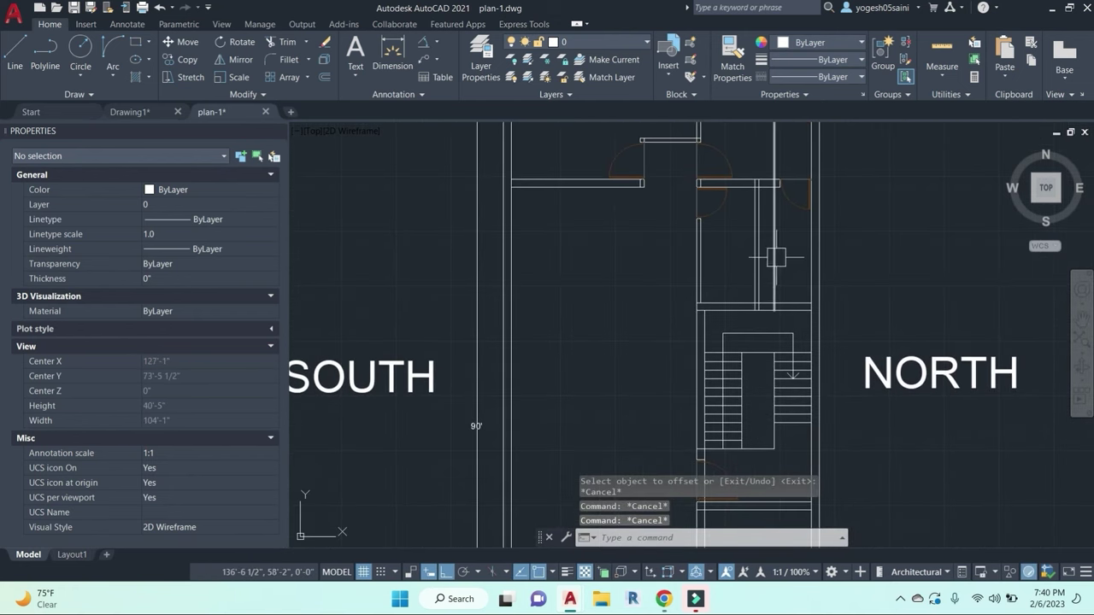
Step: Copy the door block to the partition wall corner near the stair
click(802, 205)
text(co)
key(Return)
scroll(803, 184, up, 6)
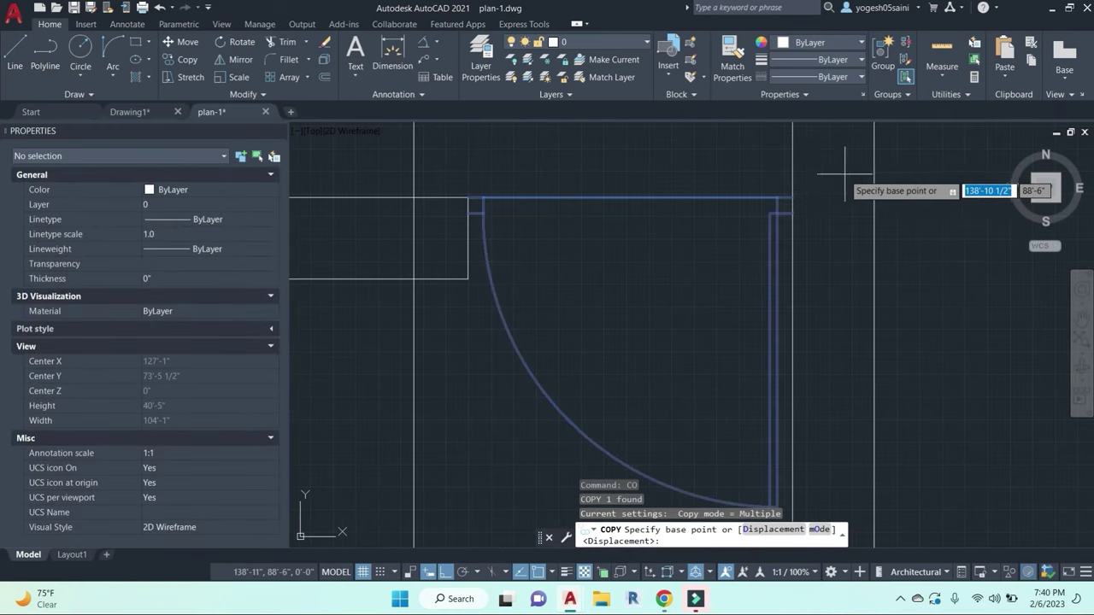
click(792, 196)
scroll(793, 196, down, 5)
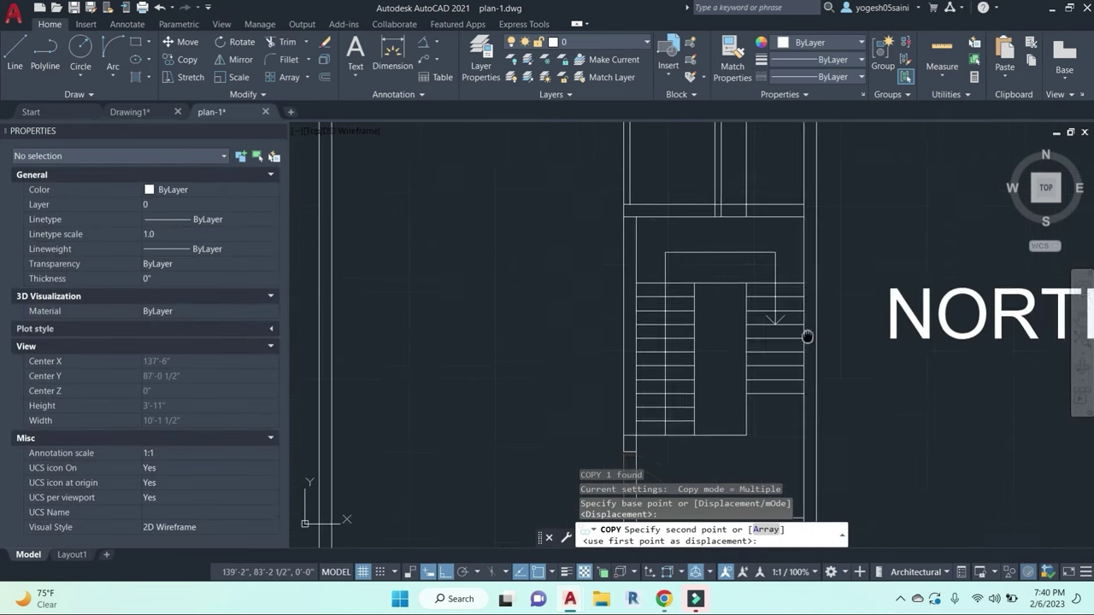
middle_drag(806, 334, 816, 325)
scroll(821, 282, up, 3)
click(838, 147)
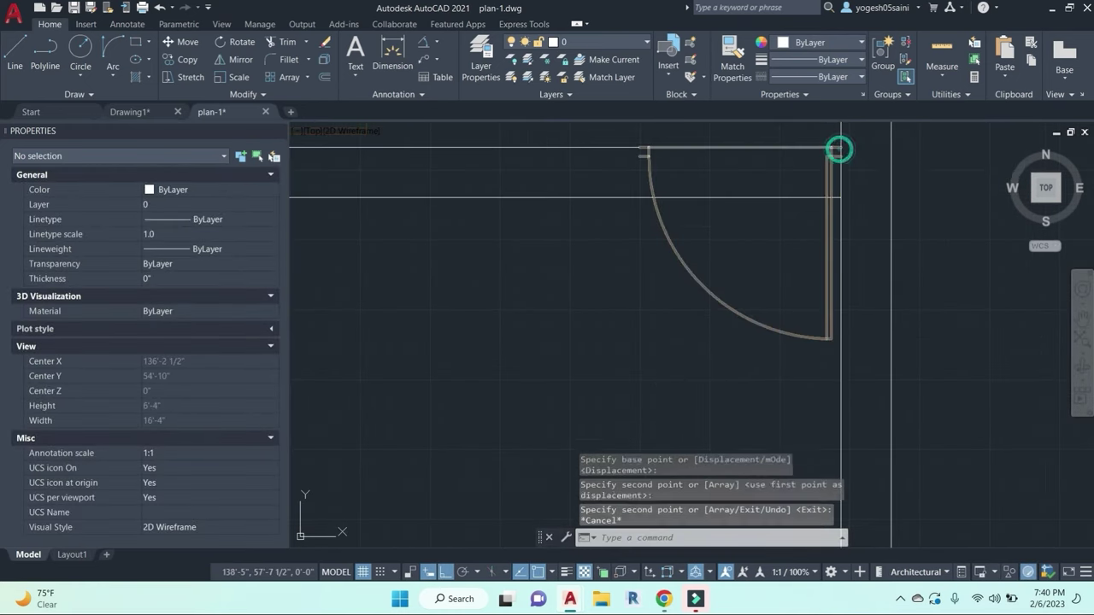
key(Escape)
Step: Scale the copied door by reference from its top corner so it measures 3'6"
text(l)
key(Return)
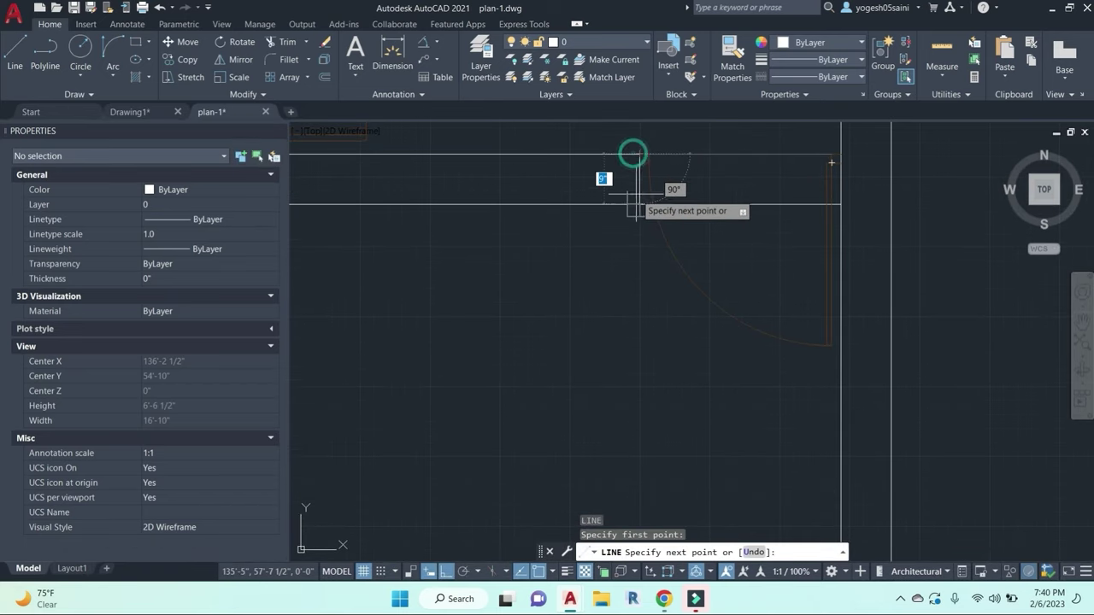
key(Escape)
click(690, 253)
text(sc)
key(Return)
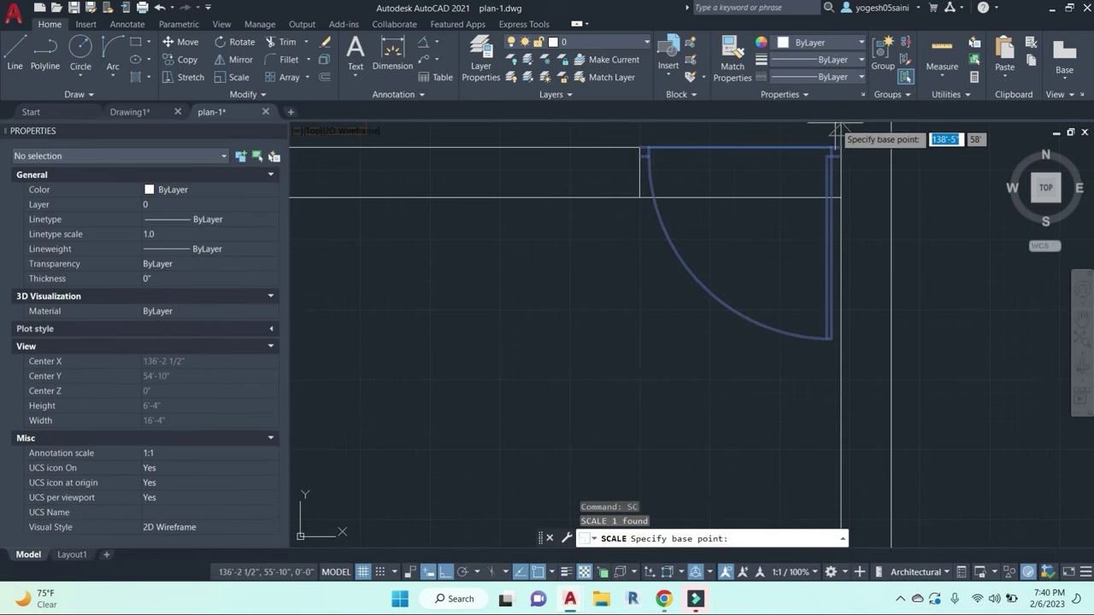
click(840, 143)
text(r or [Copy Reference)
key(Return)
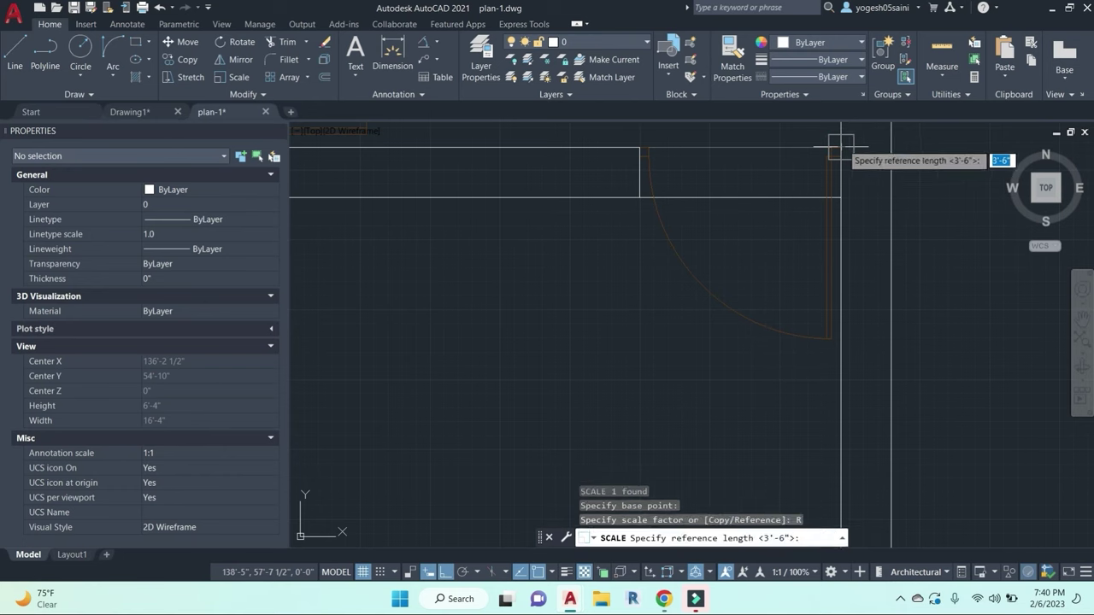
click(841, 144)
click(626, 147)
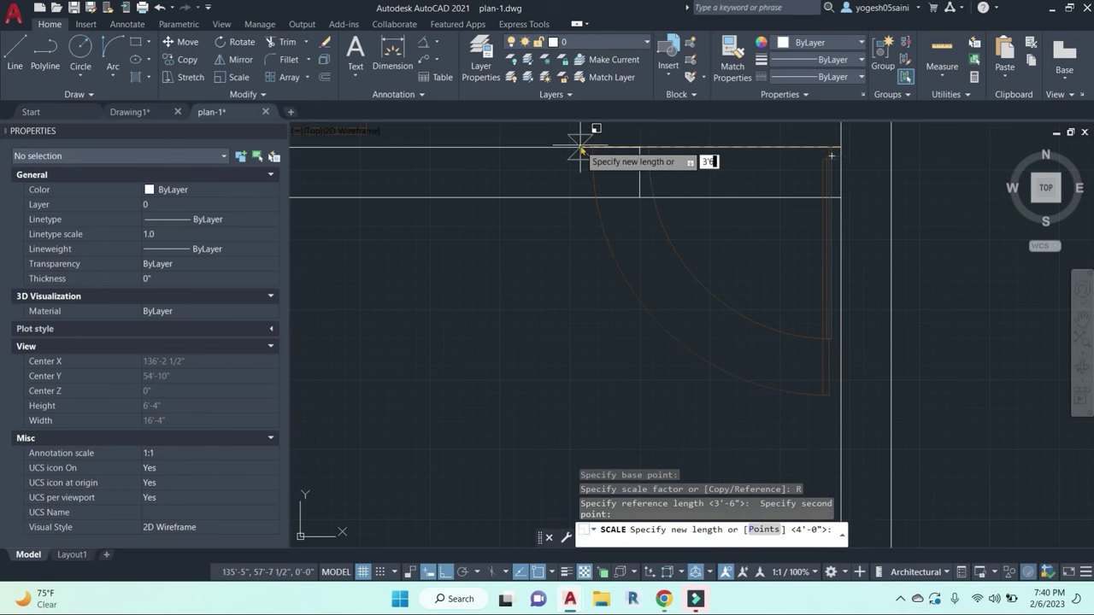
key(Return)
middle_drag(660, 173, 695, 256)
key(Escape)
key(Escape)
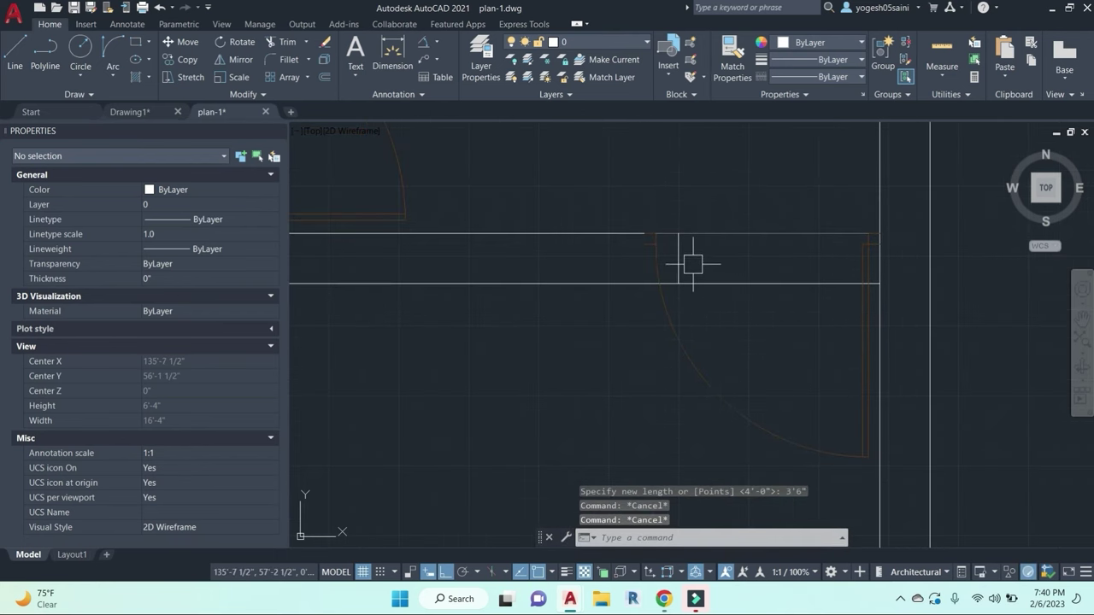
Step: Stretch the door jamb lines 6" using a crossing window
scroll(690, 277, up, 2)
text(s)
key(Return)
click(685, 316)
click(649, 136)
middle_drag(728, 149, 759, 256)
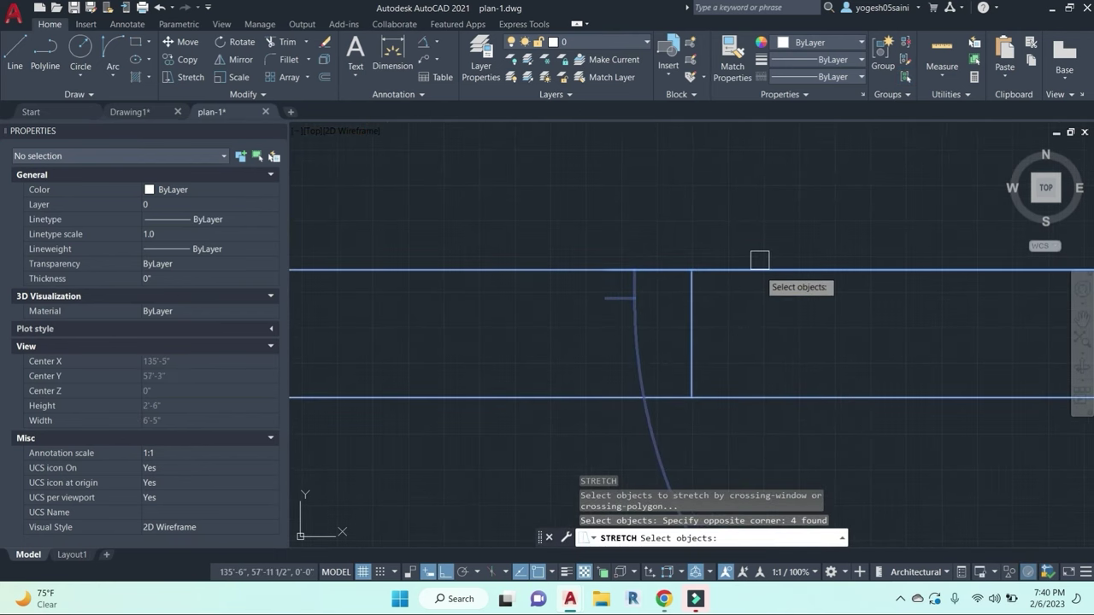
key(Return)
click(737, 208)
text(6)
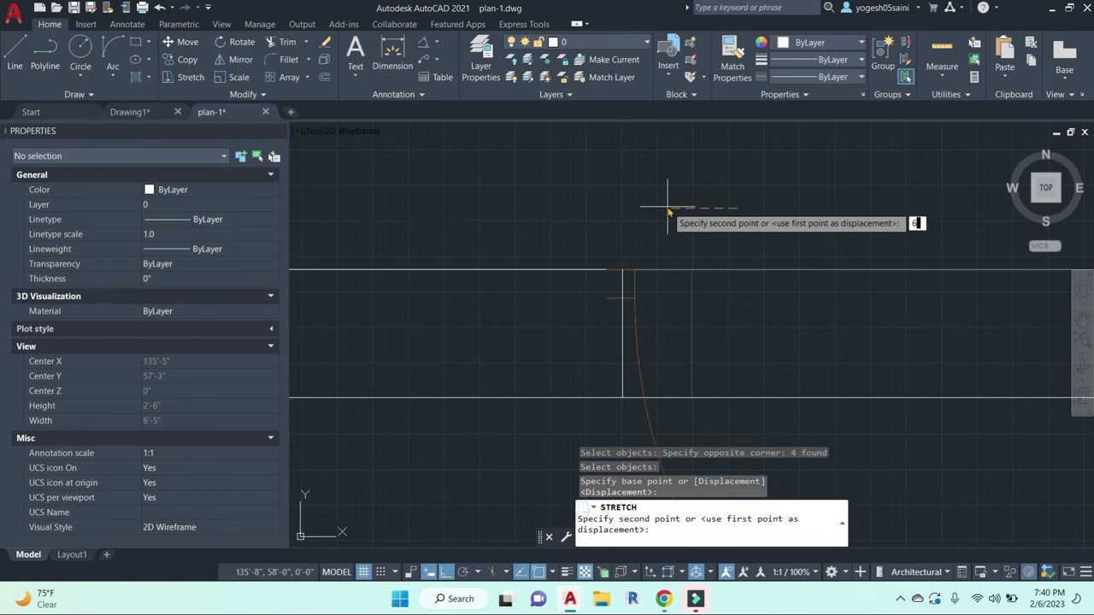
text(")
key(Return)
scroll(668, 208, down, 4)
key(Escape)
key(Escape)
key(Escape)
Step: Attempt to trim the opening using the vertical wall line as cutting edge
text(tr)
key(Return)
scroll(741, 226, up, 2)
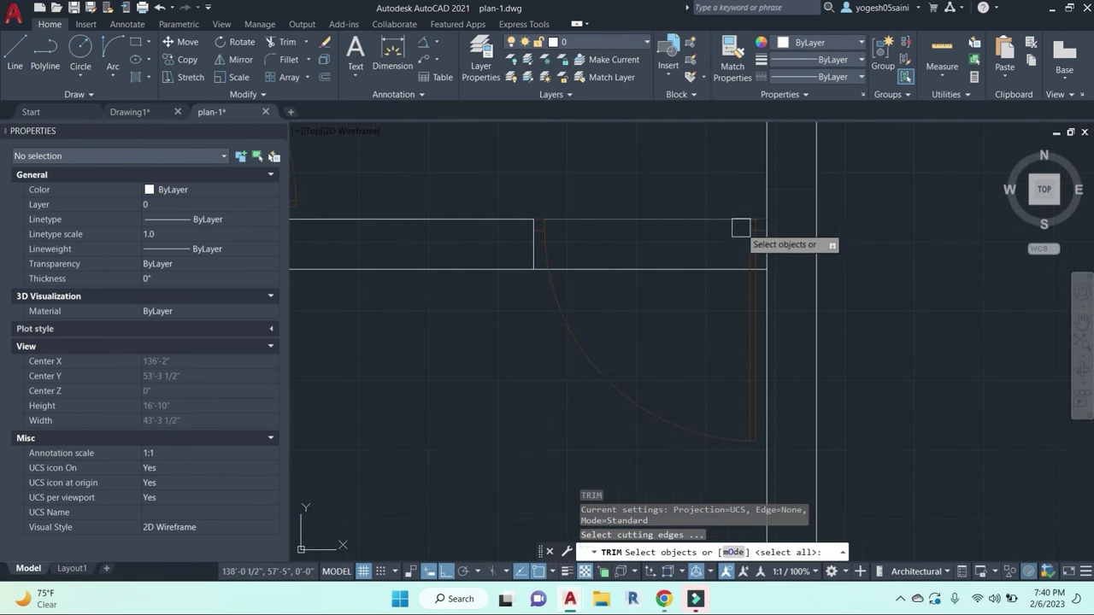
click(767, 164)
key(Return)
click(723, 288)
click(662, 164)
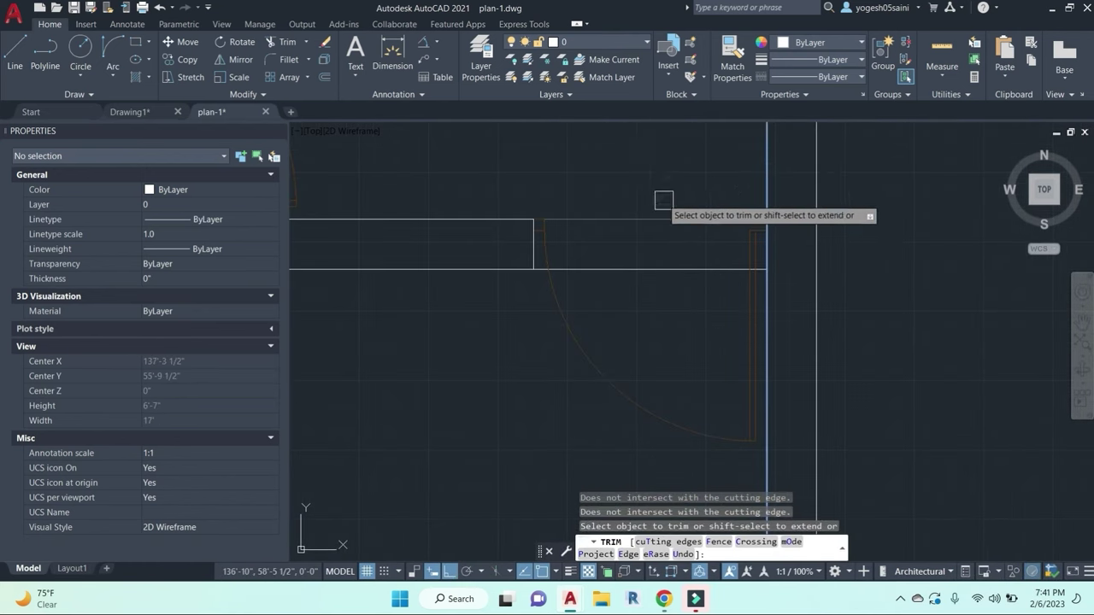
key(Escape)
key(Escape)
Step: Pick two cutting edges and trim the wall lines across the door opening
key(Return)
click(765, 288)
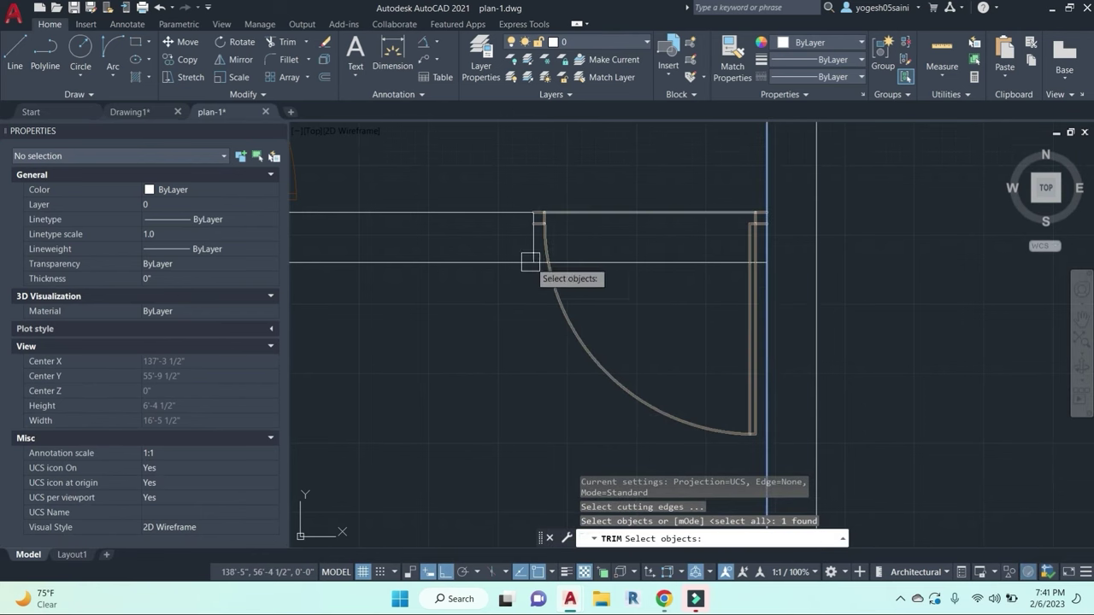
click(530, 262)
key(Return)
click(652, 300)
click(618, 161)
scroll(649, 205, down, 8)
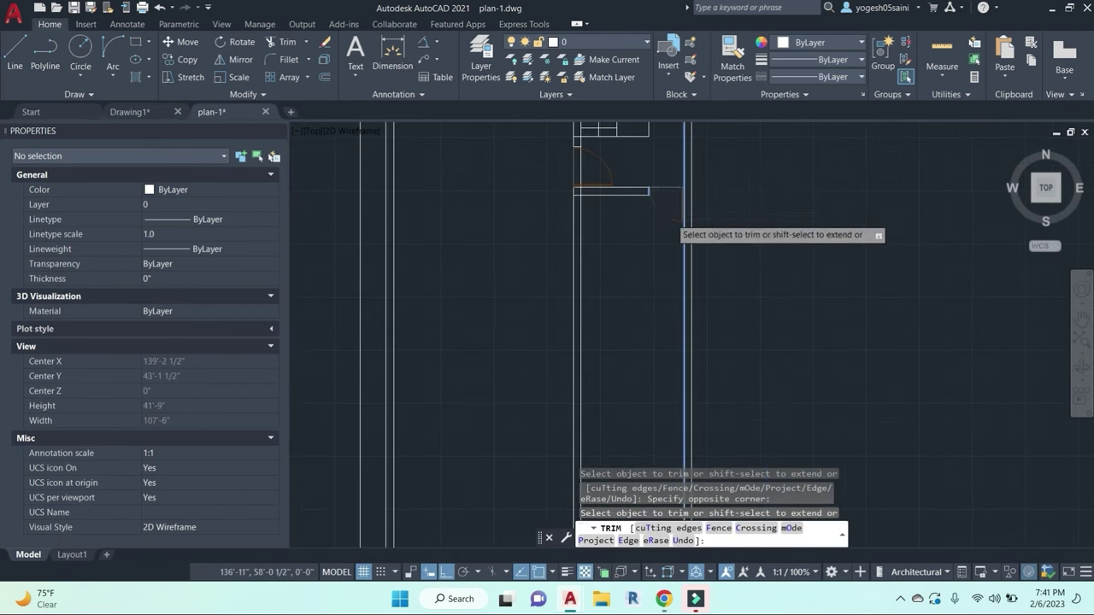
scroll(670, 219, down, 2)
middle_drag(672, 242, 745, 312)
scroll(737, 317, up, 2)
key(Escape)
key(Escape)
key(Escape)
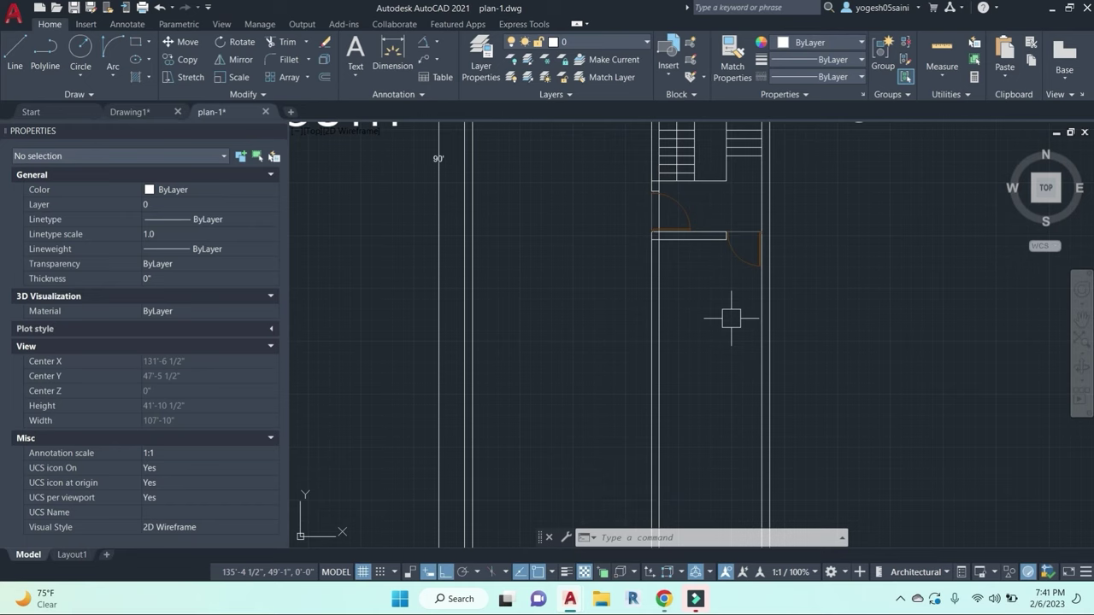
Step: Offset a line 13' toward the room, then cancel the offset command
text(o)
key(Return)
text(1)
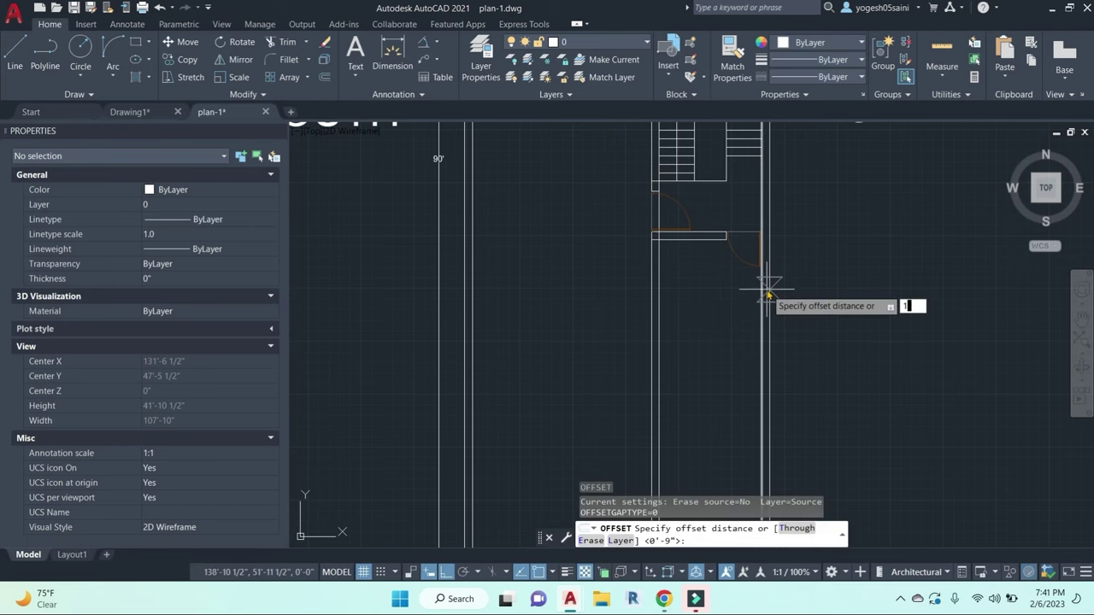
text(3')
key(Return)
scroll(707, 237, up, 3)
click(708, 237)
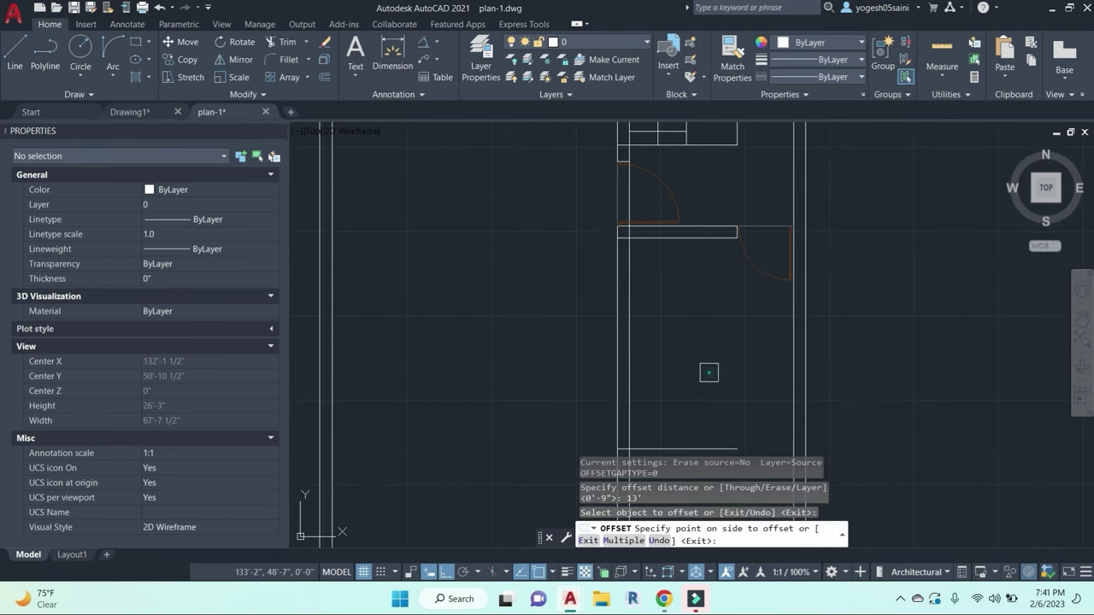
click(718, 374)
scroll(743, 382, down, 3)
key(Escape)
key(Escape)
key(Escape)
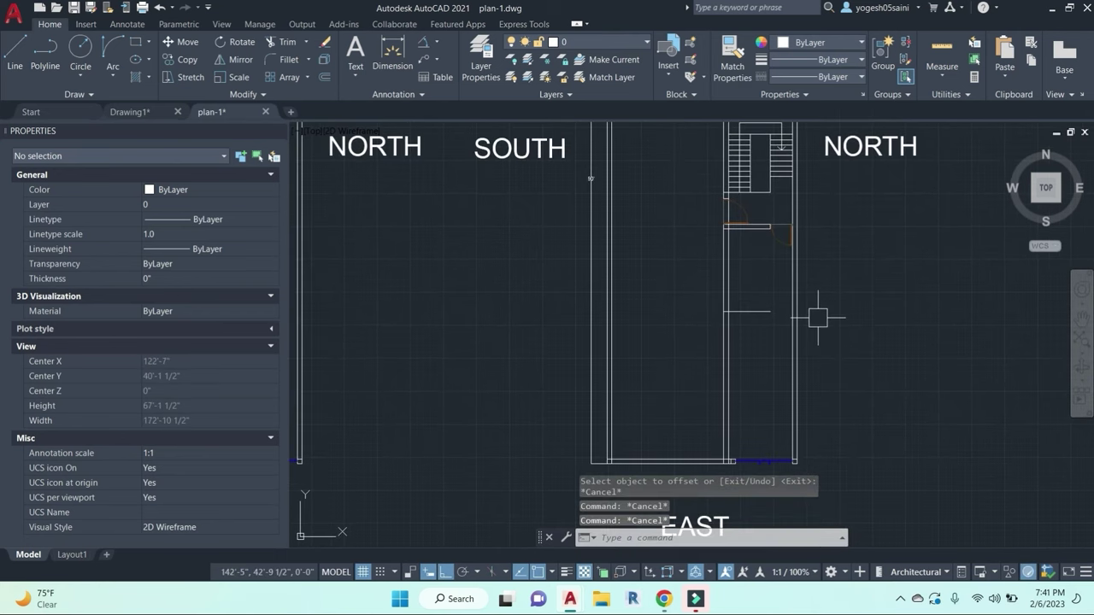
Step: Extend the short horizontal partition line to the left wall
text(ex)
key(Return)
click(618, 333)
key(Return)
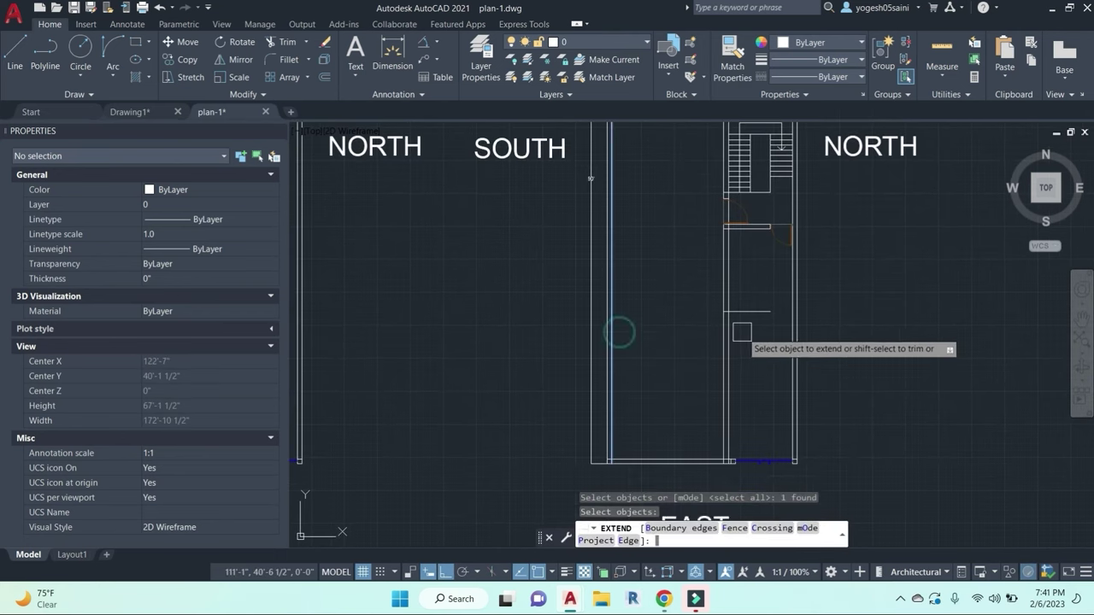
click(744, 311)
key(Escape)
key(Escape)
key(Escape)
Step: Extend the horizontal partition line to the right wall, using that wall as the boundary
middle_drag(685, 340, 623, 353)
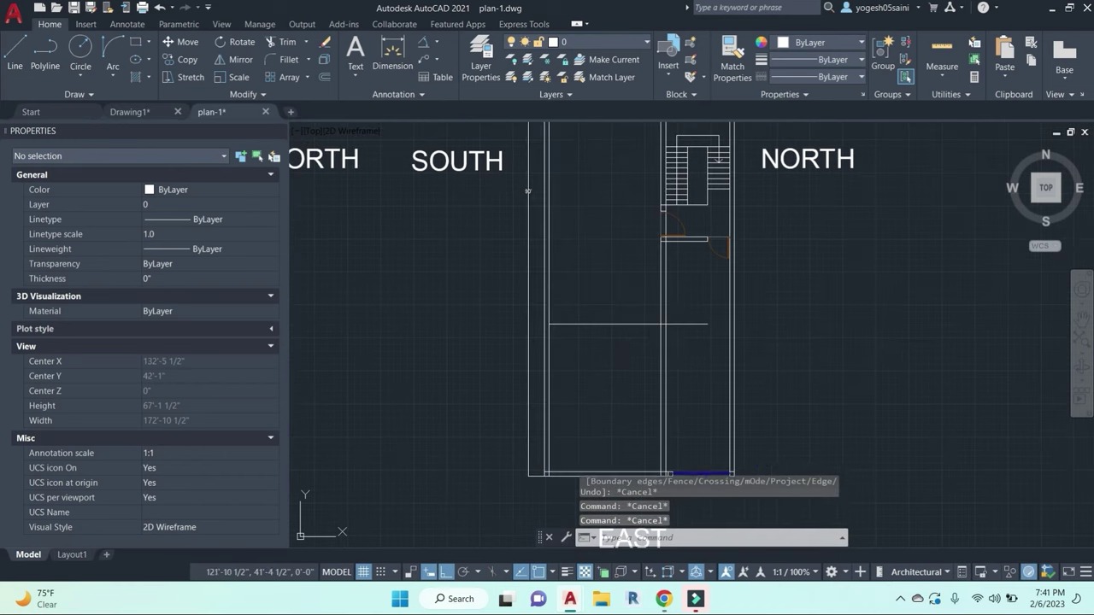
key(Return)
click(728, 351)
key(Return)
click(713, 351)
click(697, 296)
key(Escape)
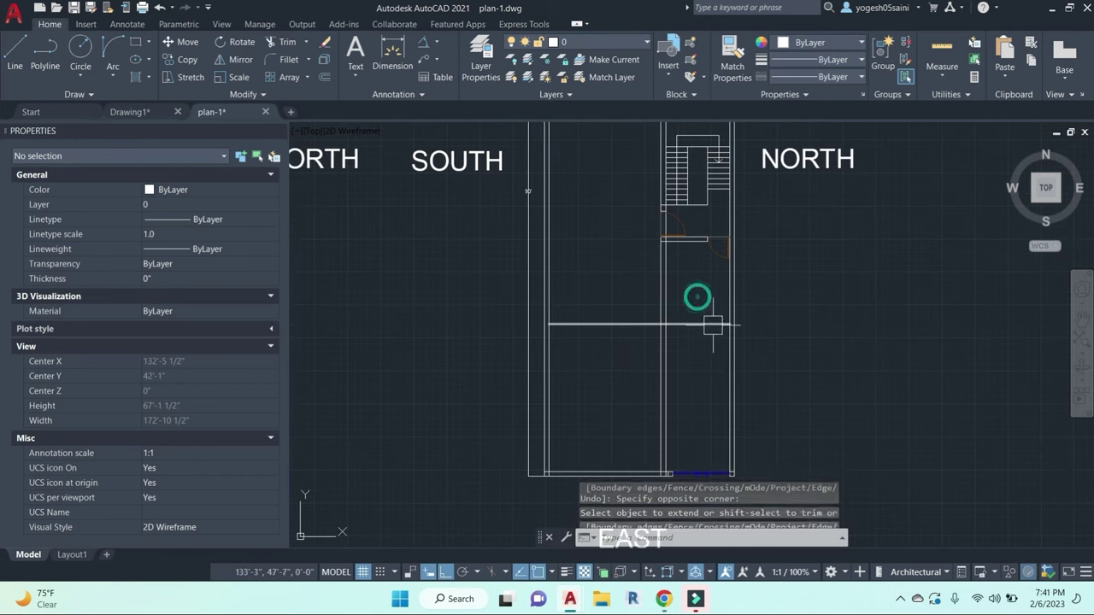
key(Escape)
key(Escape)
key(Escape)
Step: Check a 10'-1 1/2" span with a linear dimension, then discard it
scroll(690, 341, up, 2)
text(DIMLI)
key(Return)
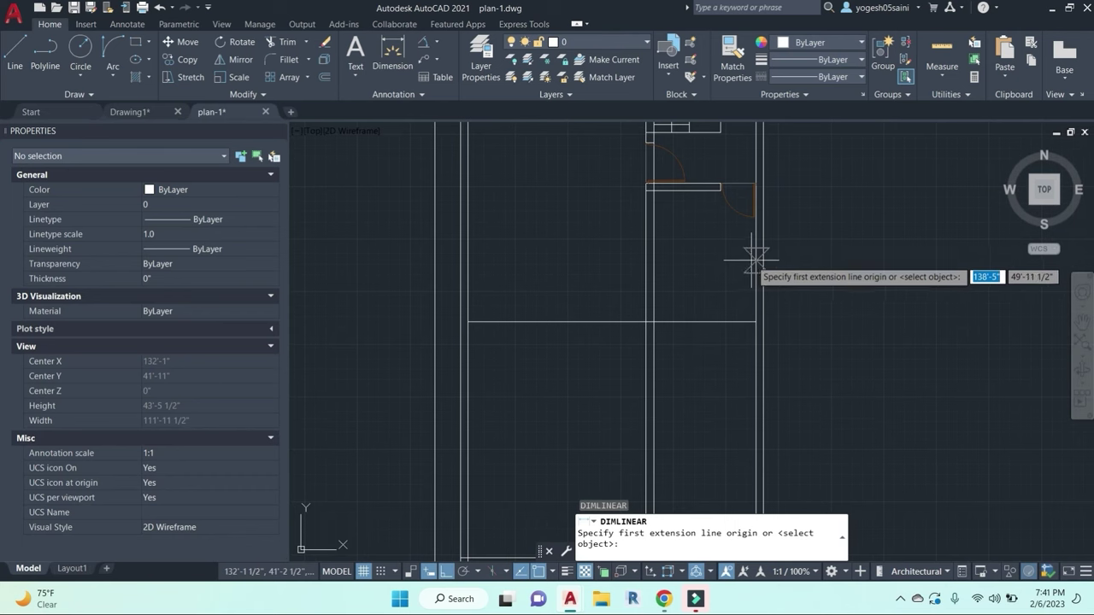
click(756, 260)
click(654, 261)
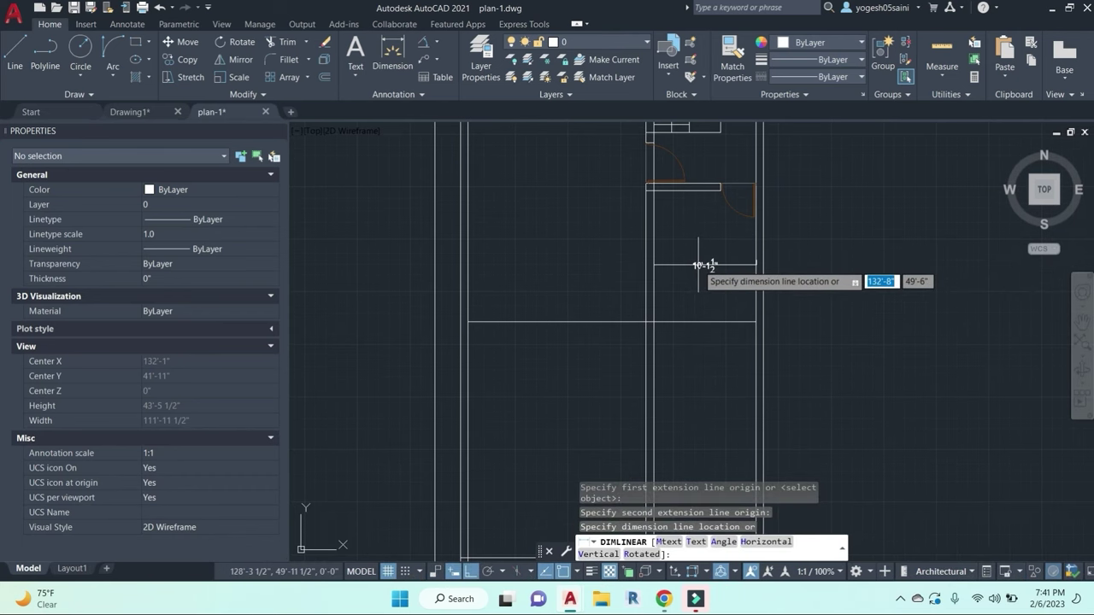
key(Escape)
key(Escape)
key(Escape)
Step: Recenter the view on the room and abandon a 13' offset
scroll(696, 304, down, 2)
scroll(688, 301, up, 2)
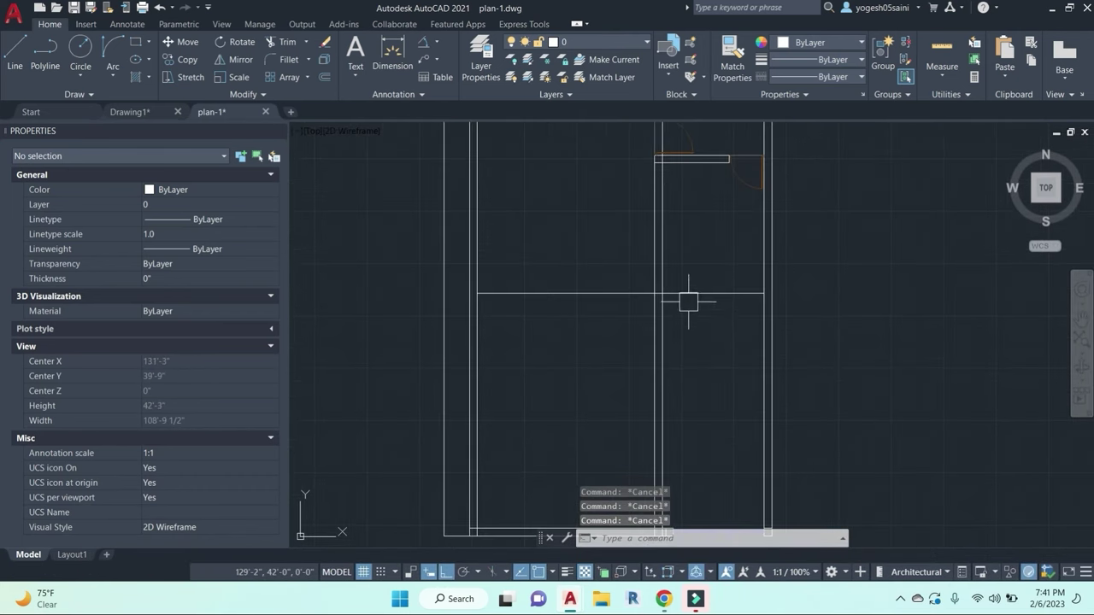
middle_drag(697, 245, 728, 278)
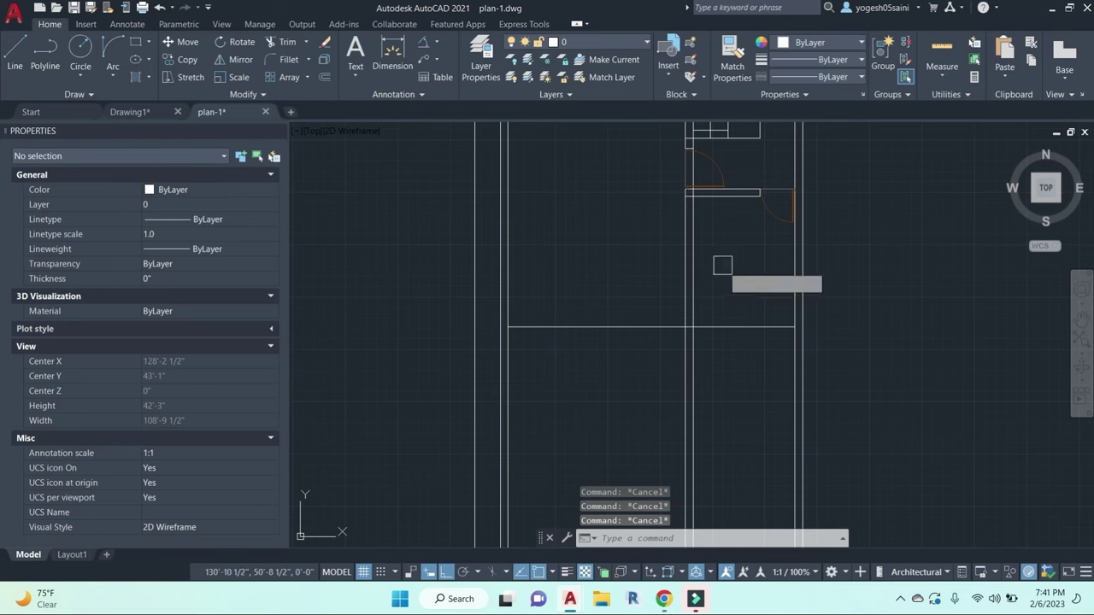
key(Escape)
text(o)
key(Return)
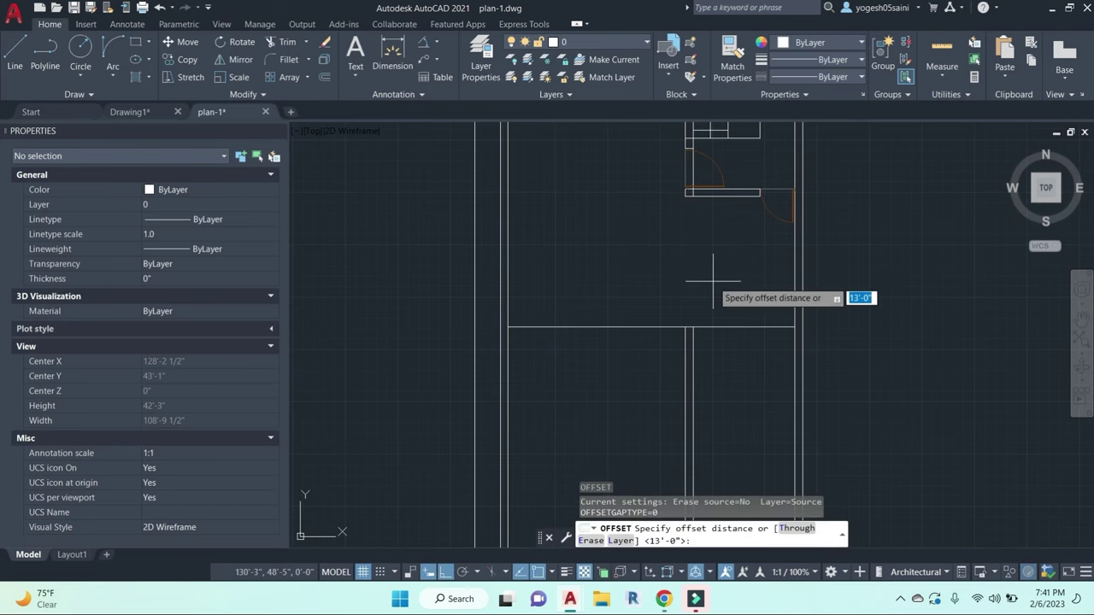
key(Return)
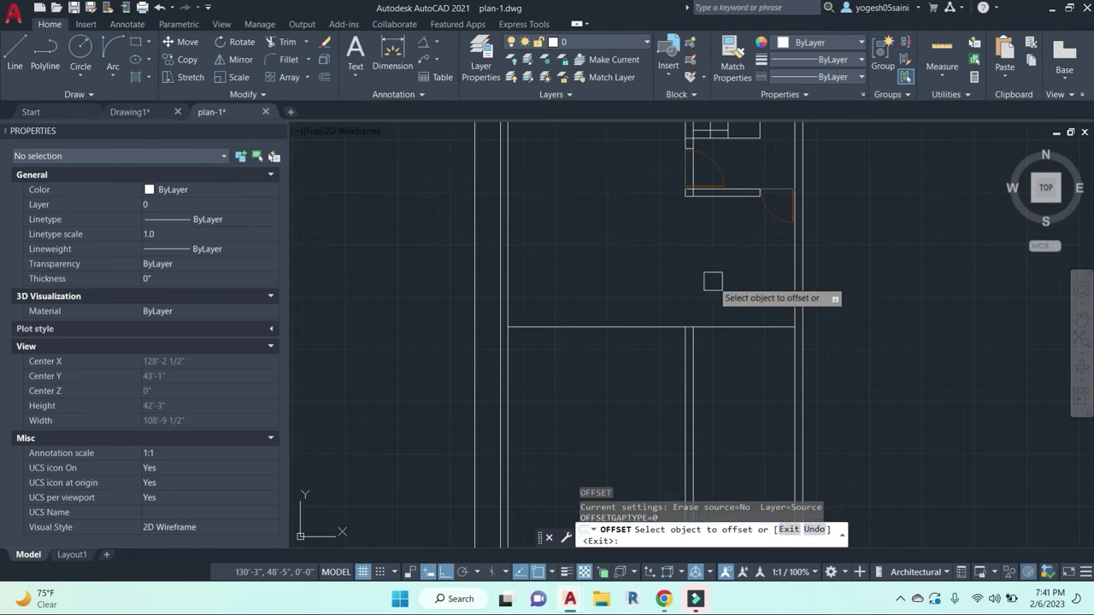
key(Escape)
key(Escape)
key(Escape)
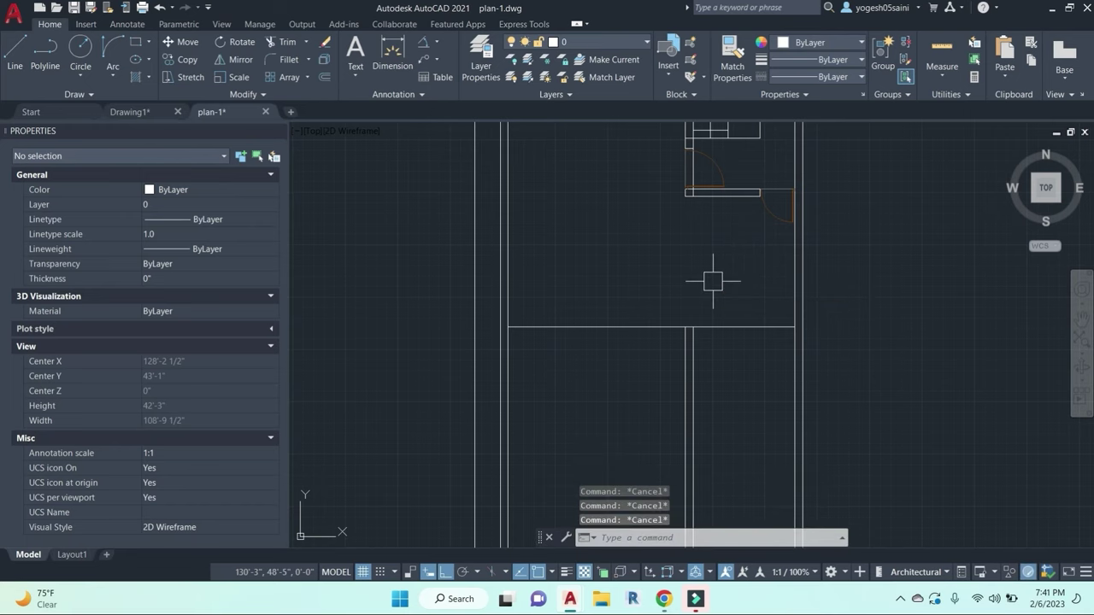
Step: Offset the east vertical line 15' to the west as the new partition
text(o)
key(Return)
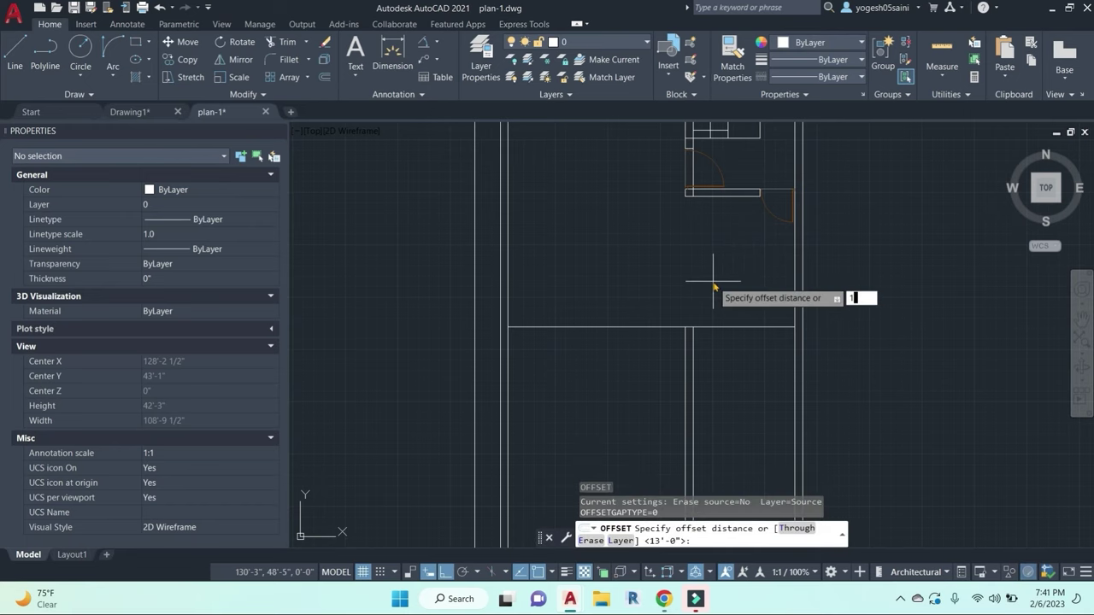
key(Return)
click(794, 261)
click(684, 268)
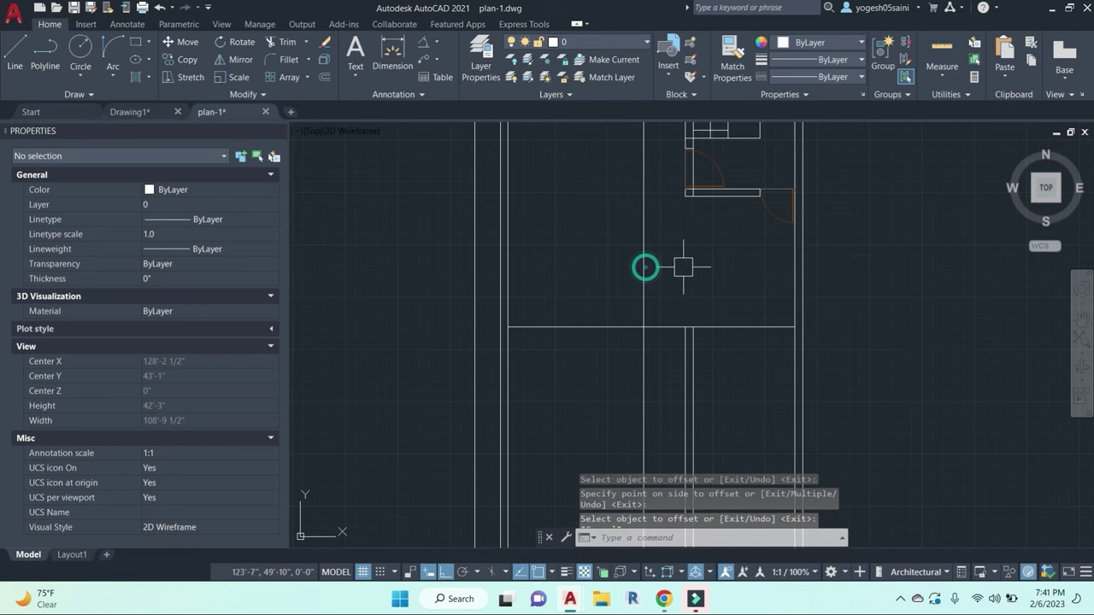
key(Escape)
key(Escape)
Step: Extend the new 15' partition line up to the wall
text(ex)
key(Return)
right_click(640, 224)
click(713, 224)
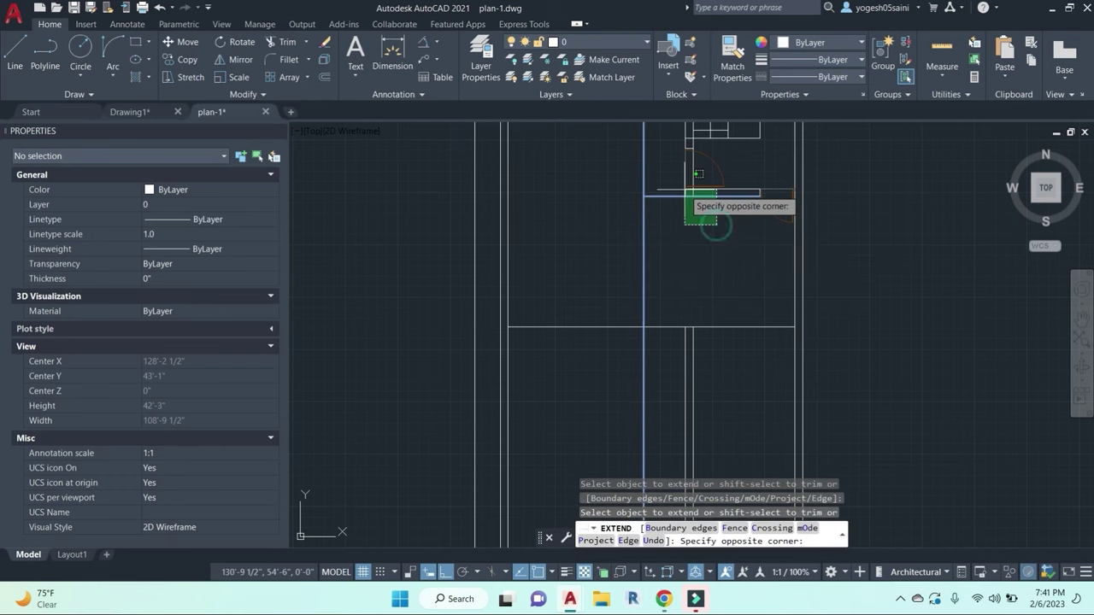
click(719, 173)
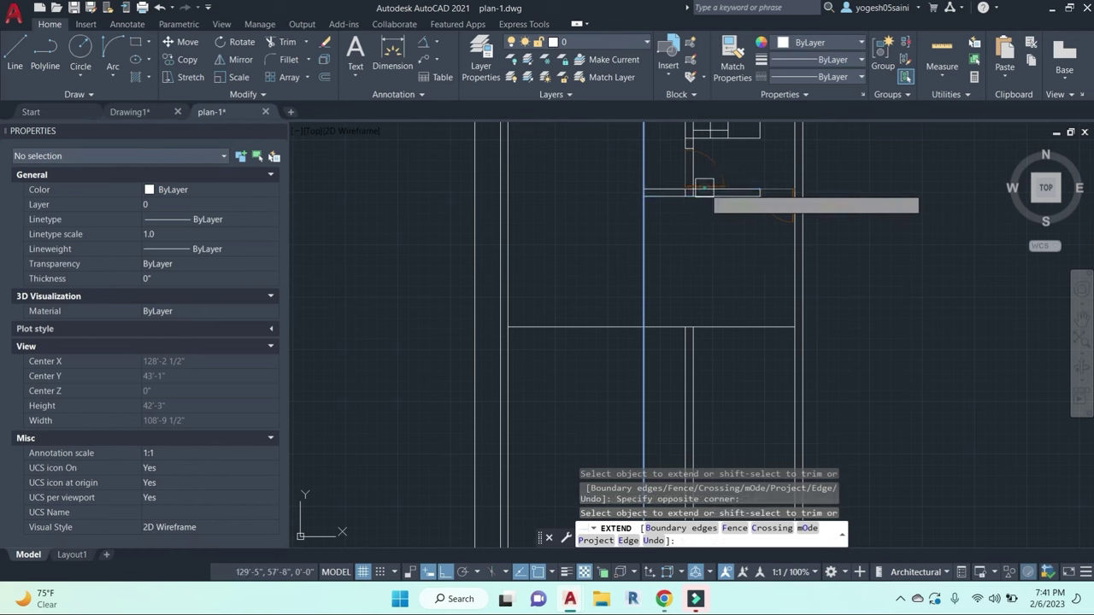
key(Escape)
key(Escape)
Step: Trim the new partition's excess beyond the room at both ends
text(tr)
key(Return)
click(641, 164)
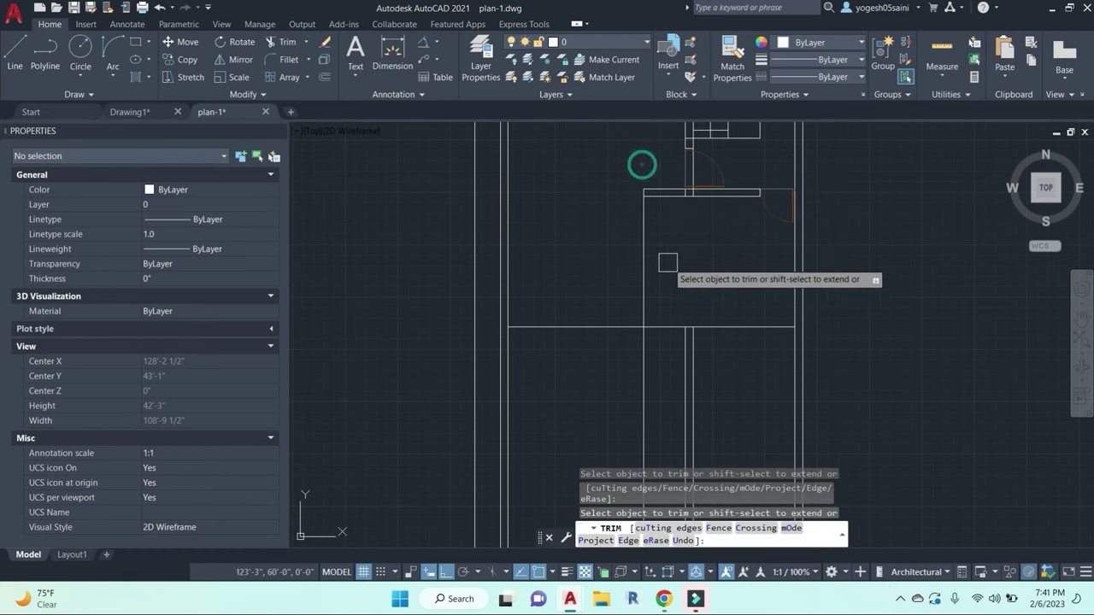
click(650, 360)
key(Escape)
key(Escape)
key(Escape)
key(Escape)
Step: Erase the two vertical wall lines below the room
click(729, 400)
click(615, 368)
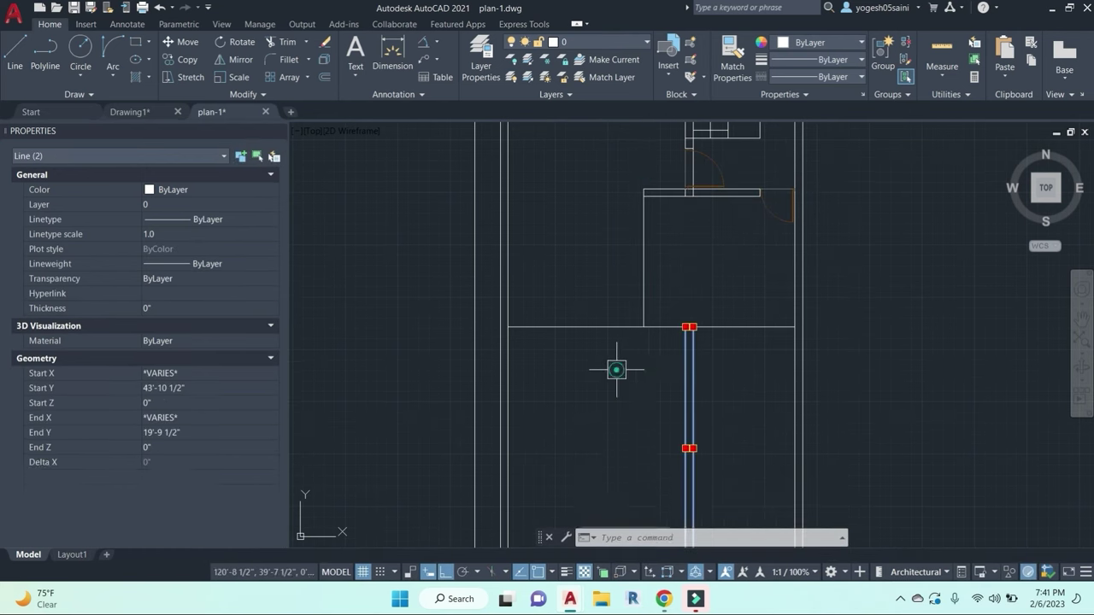
text(e)
key(Return)
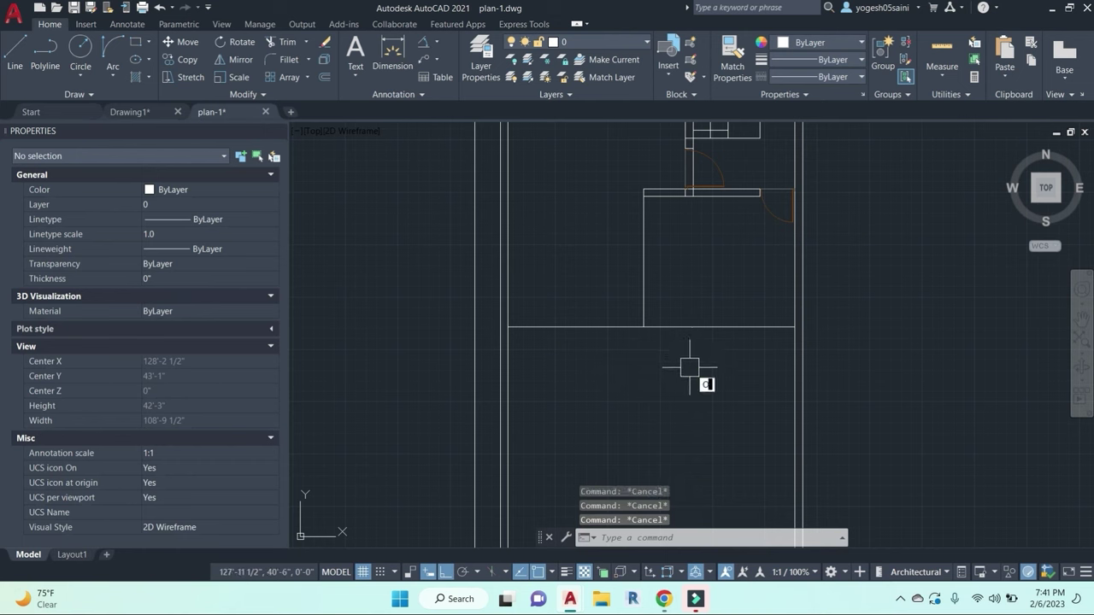
Step: Offset the vertical partition 4.5 to the left to give it wall thickness
text(o)
key(Return)
key(Return)
key(Escape)
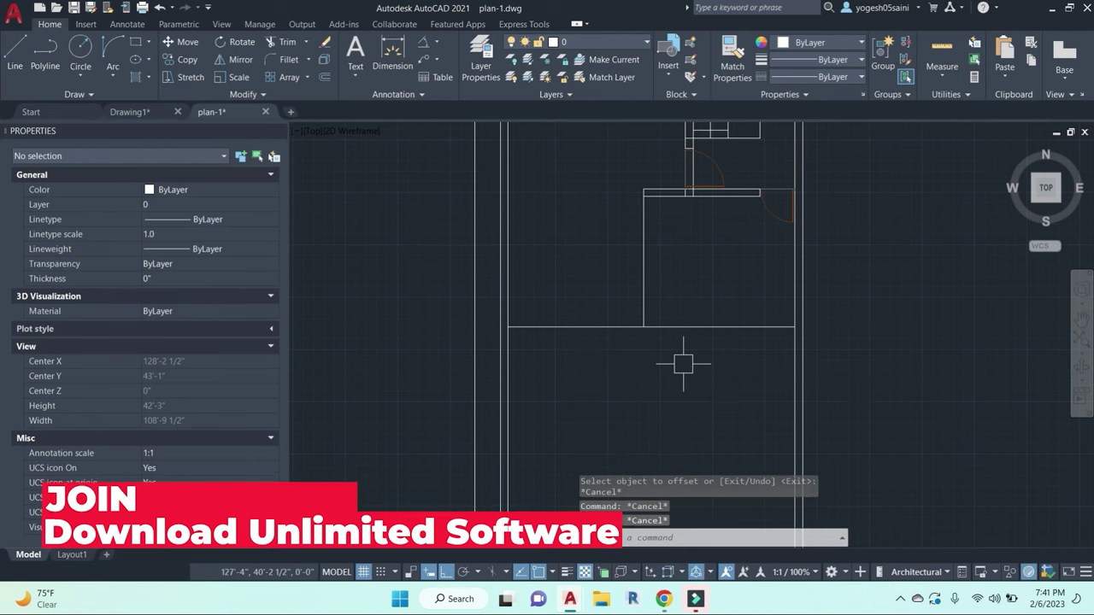
text(o)
key(Return)
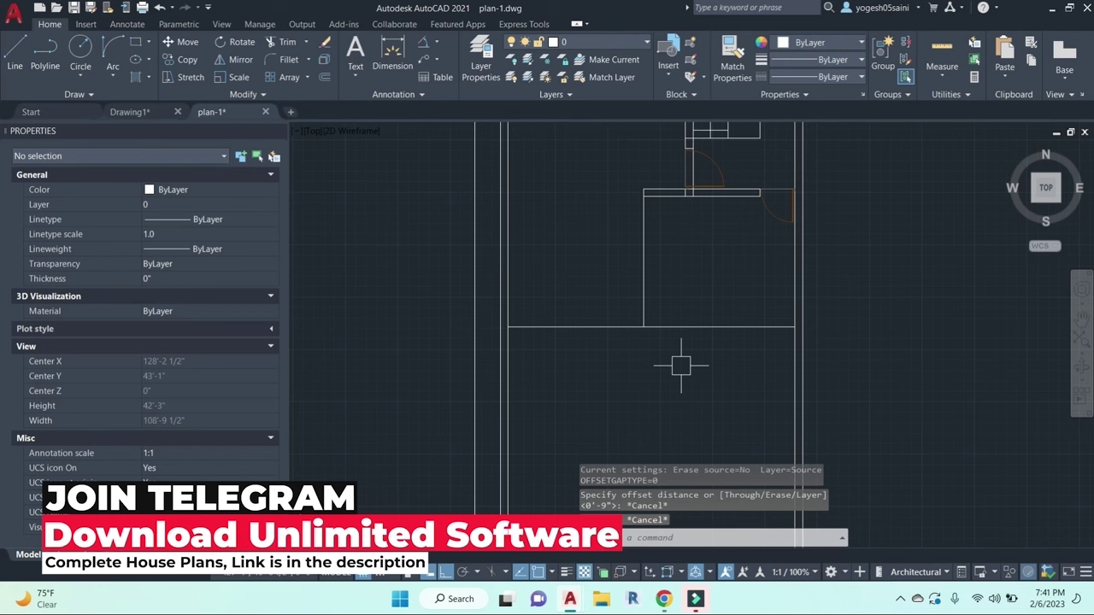
text(4)
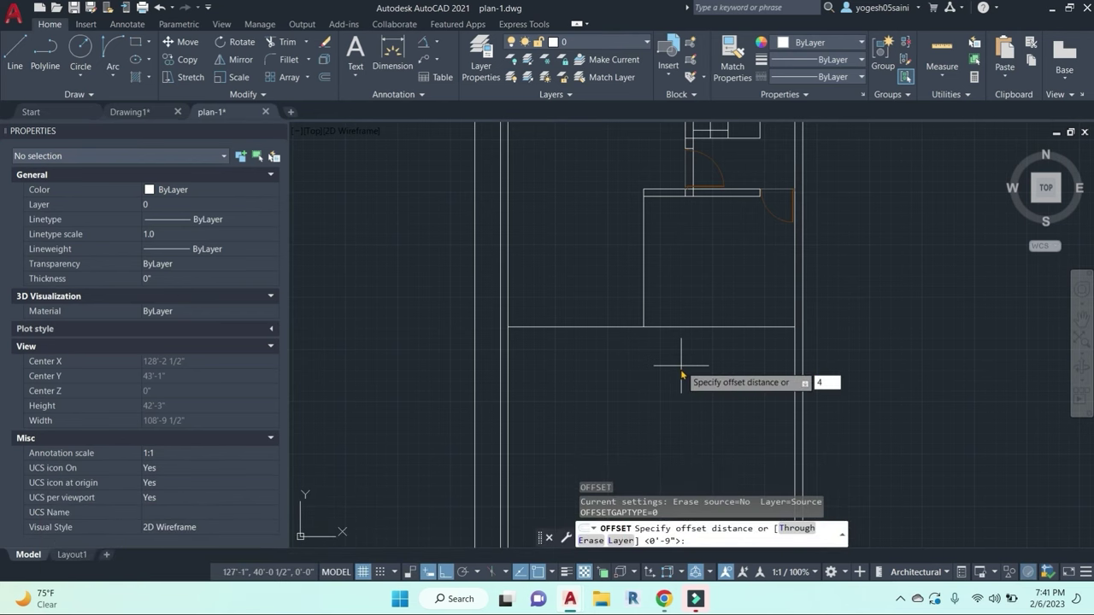
text(.5)
key(Return)
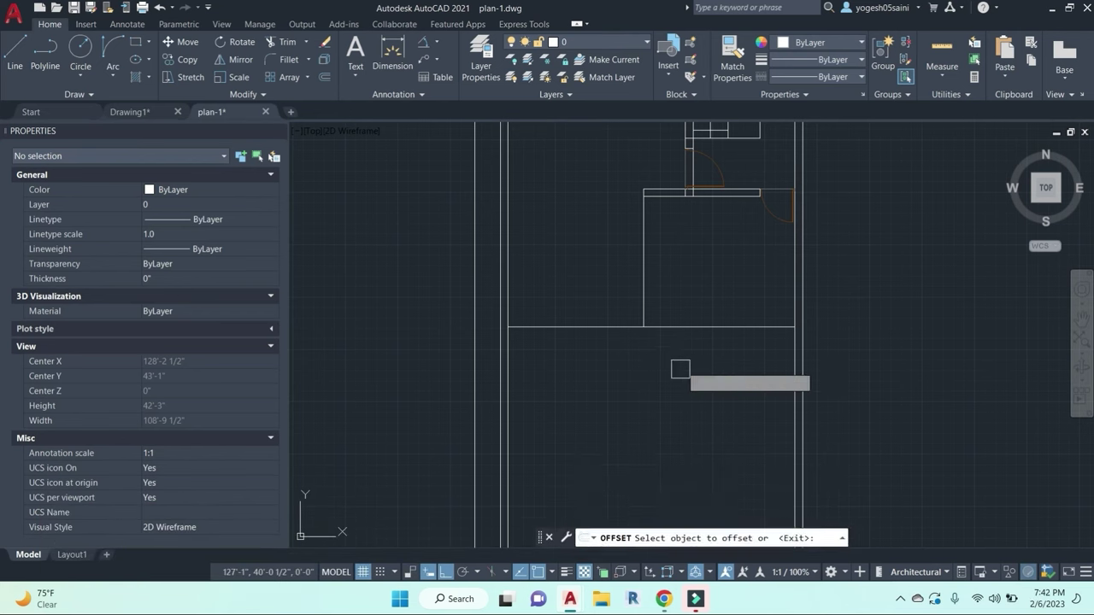
click(643, 257)
click(628, 265)
middle_drag(675, 269, 729, 310)
key(Escape)
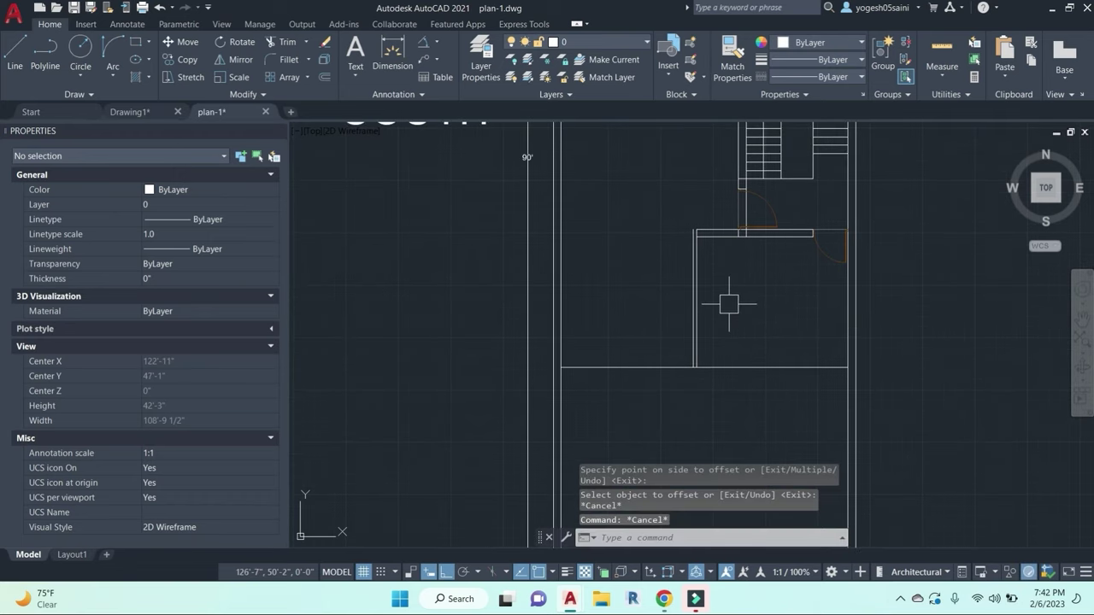
Step: Fillet the top horizontal line and the new partition line into a clean corner
text(f)
key(Return)
scroll(708, 229, up, 2)
click(708, 234)
click(689, 269)
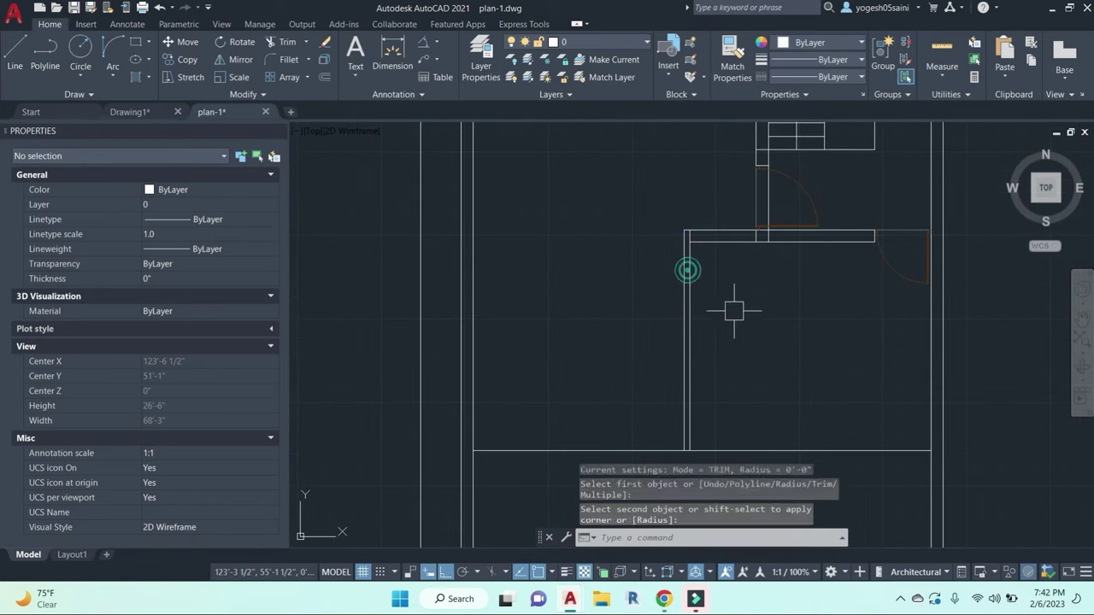
scroll(738, 329, down, 1)
Step: Offset another vertical wall line 4.5 to its left
text(o)
key(Return)
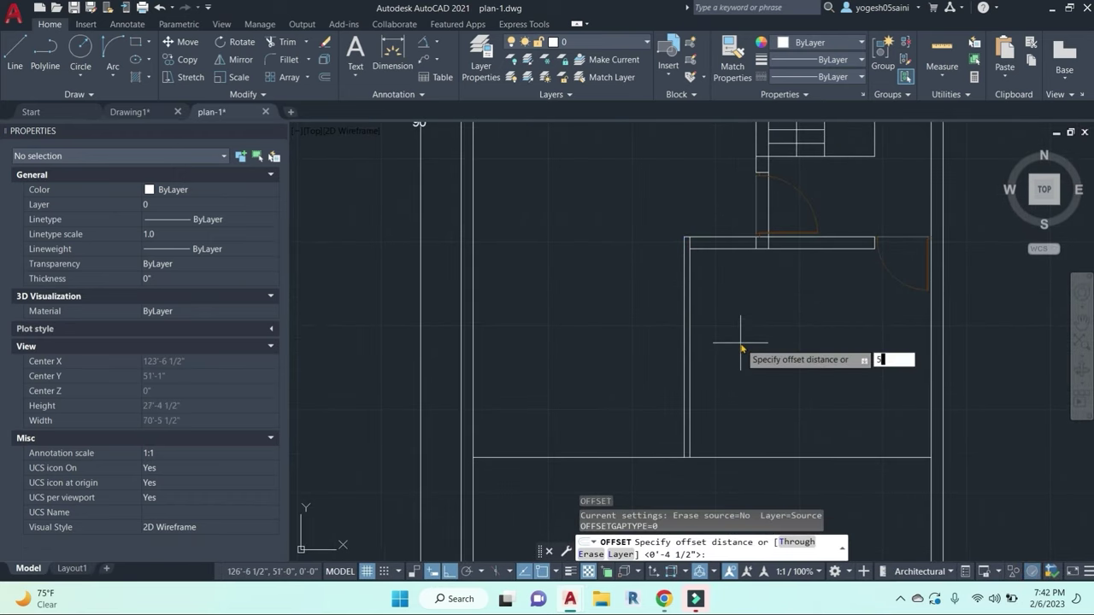
key(Return)
key(Escape)
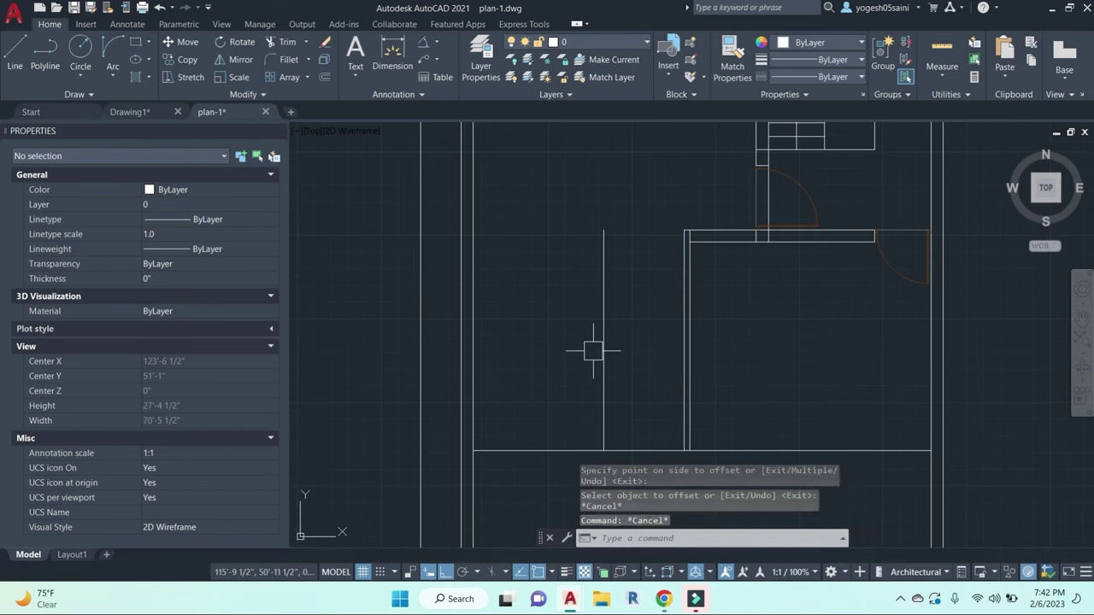
text(o)
key(Return)
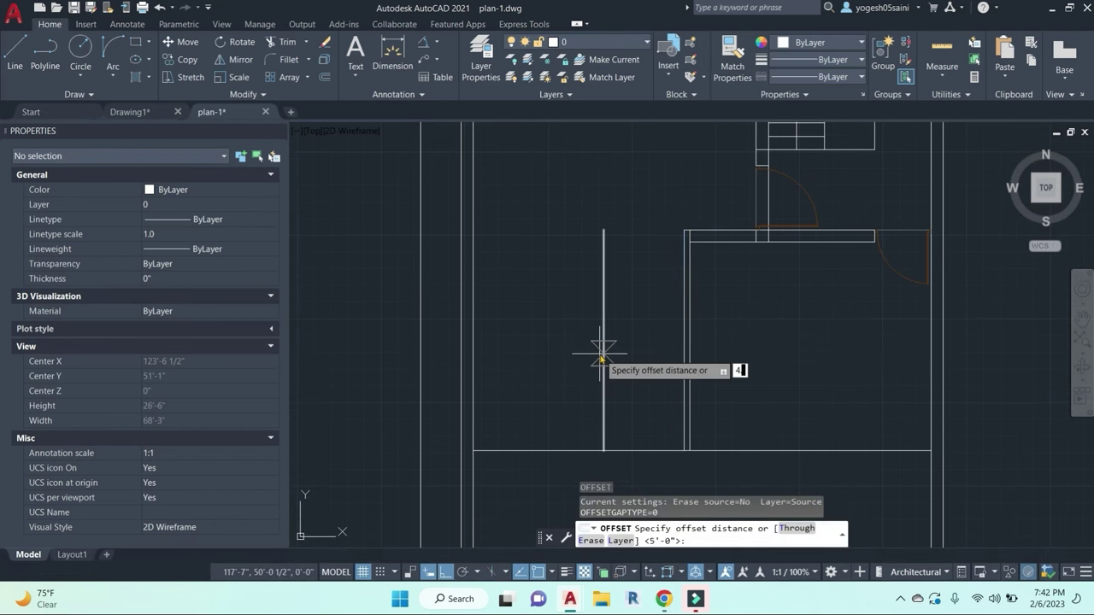
text(4.5)
key(Return)
click(604, 352)
click(547, 362)
key(Escape)
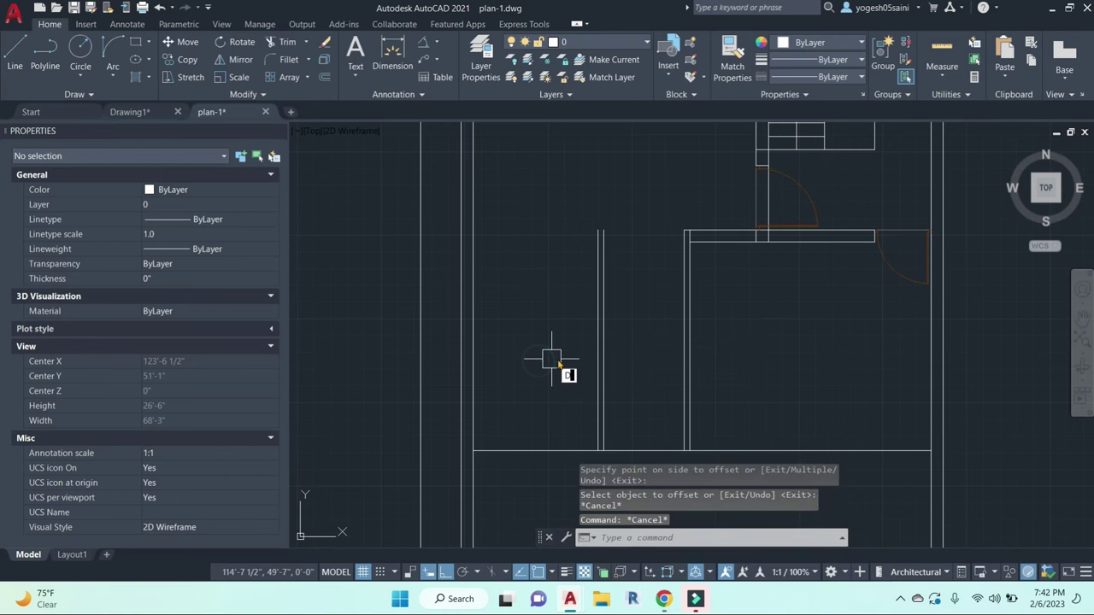
Step: Measure a 7'-9" distance with a linear dimension, then cancel it
text(dli)
key(Return)
click(597, 358)
click(474, 368)
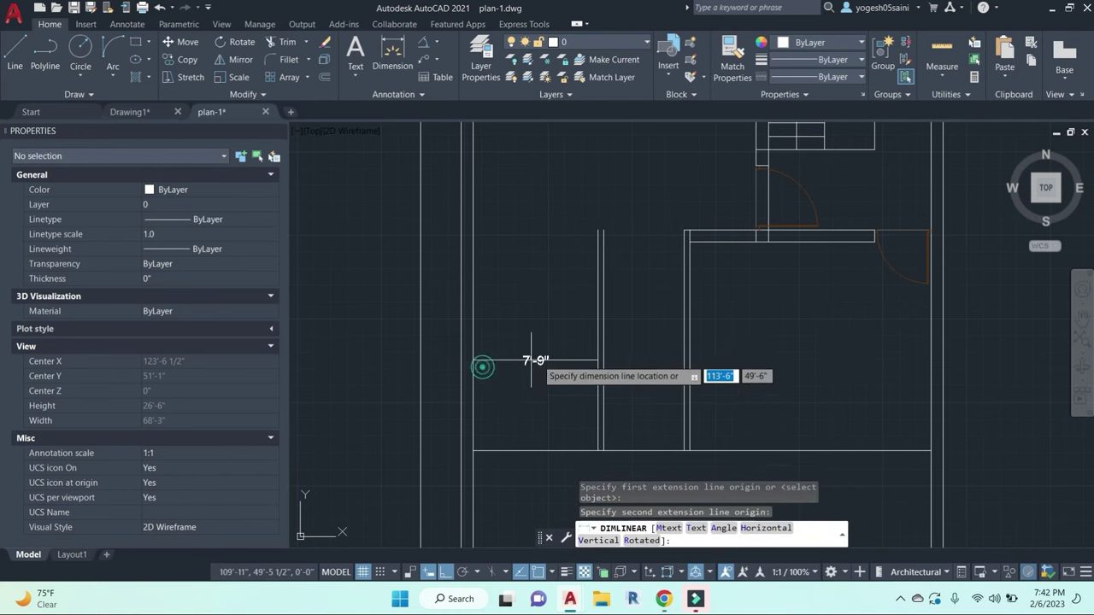
scroll(538, 362, up, 2)
key(Escape)
scroll(557, 357, down, 3)
key(Escape)
key(Escape)
key(Escape)
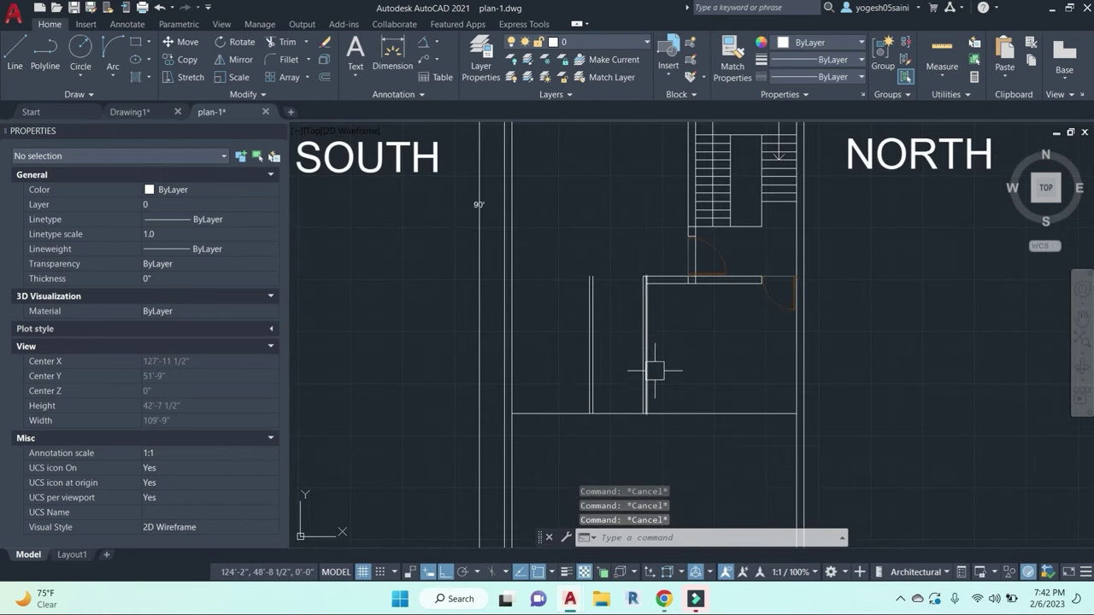
Step: Crossing-select the partition wall ends for a stretch, then abandon the attempt
text(s)
key(Return)
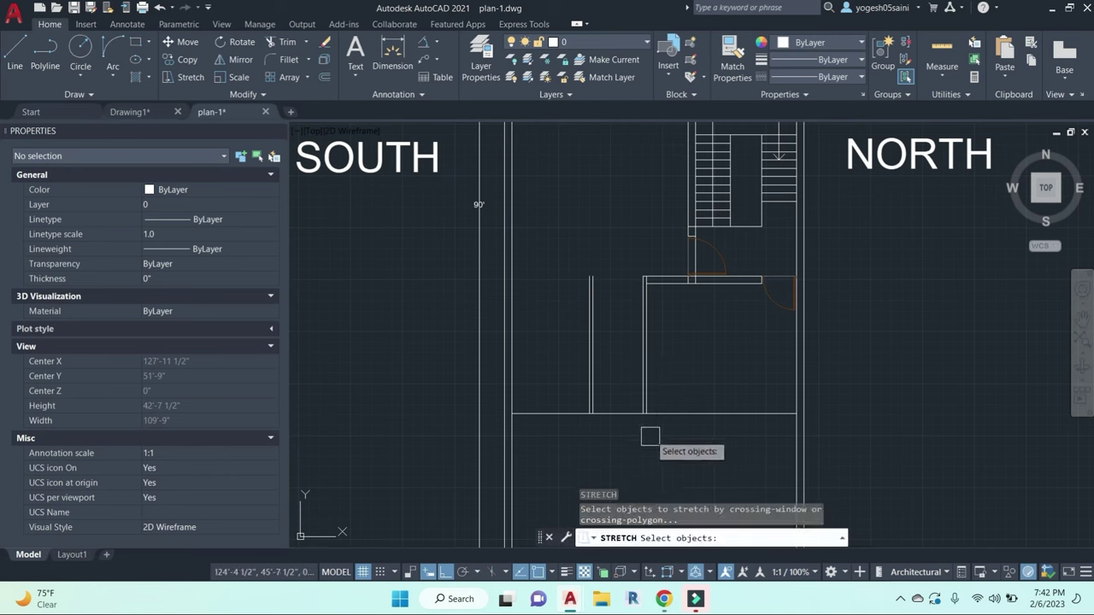
click(649, 441)
click(623, 242)
key(Return)
click(600, 237)
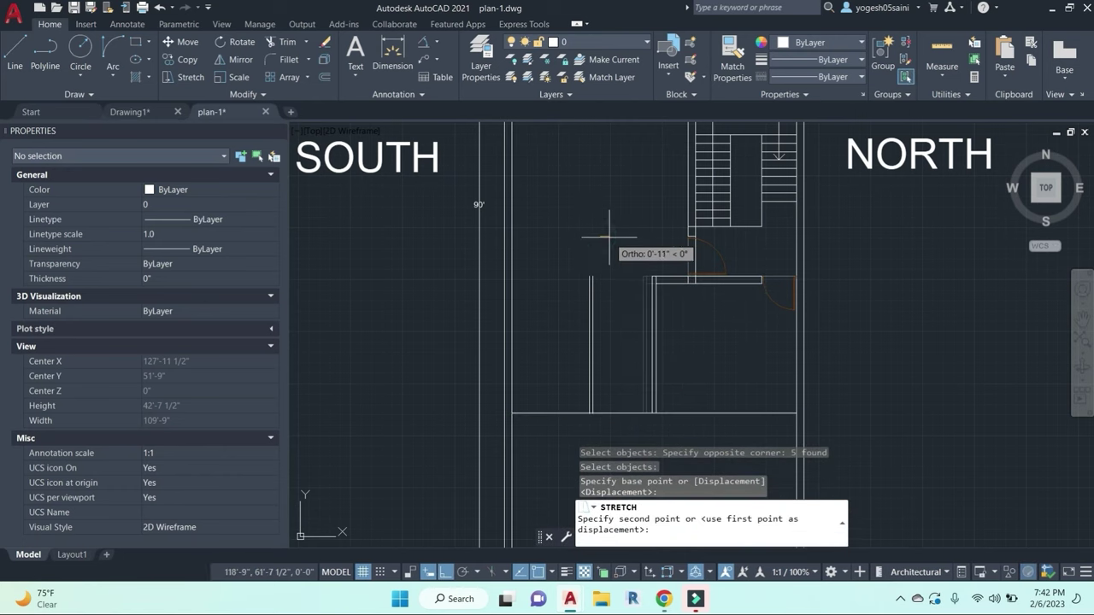
key(Escape)
key(Escape)
key(Escape)
key(Escape)
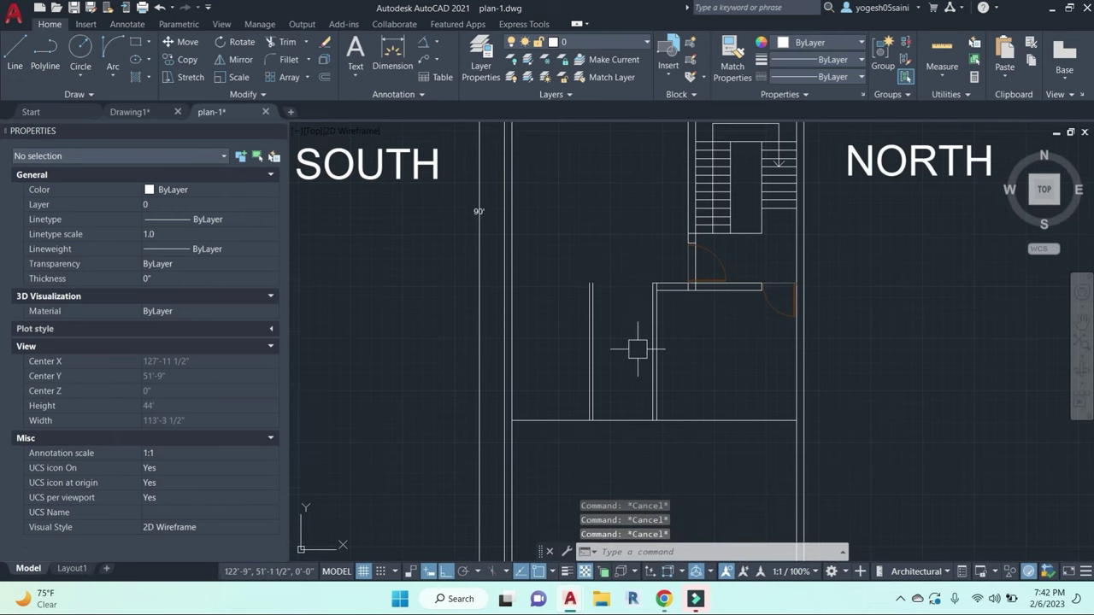
Step: Start a linear dimension on the wall and cancel it
text(dli)
key(Return)
click(597, 475)
key(Escape)
key(Escape)
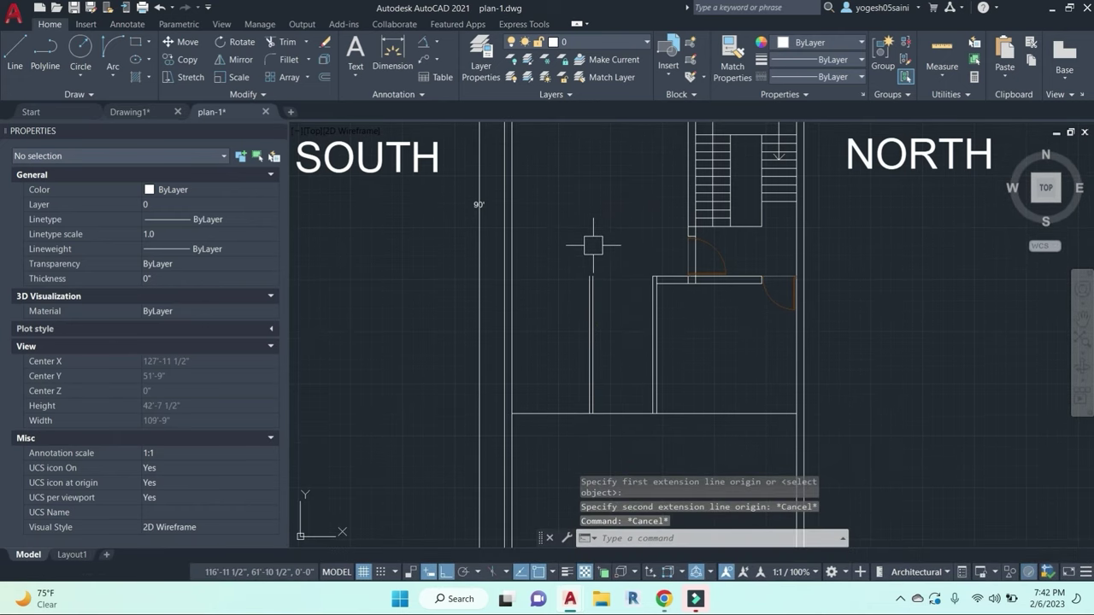
Step: Stretch the three partition wall lines 1'6" toward the room
text(s)
key(Return)
click(595, 447)
click(558, 220)
key(Return)
click(549, 210)
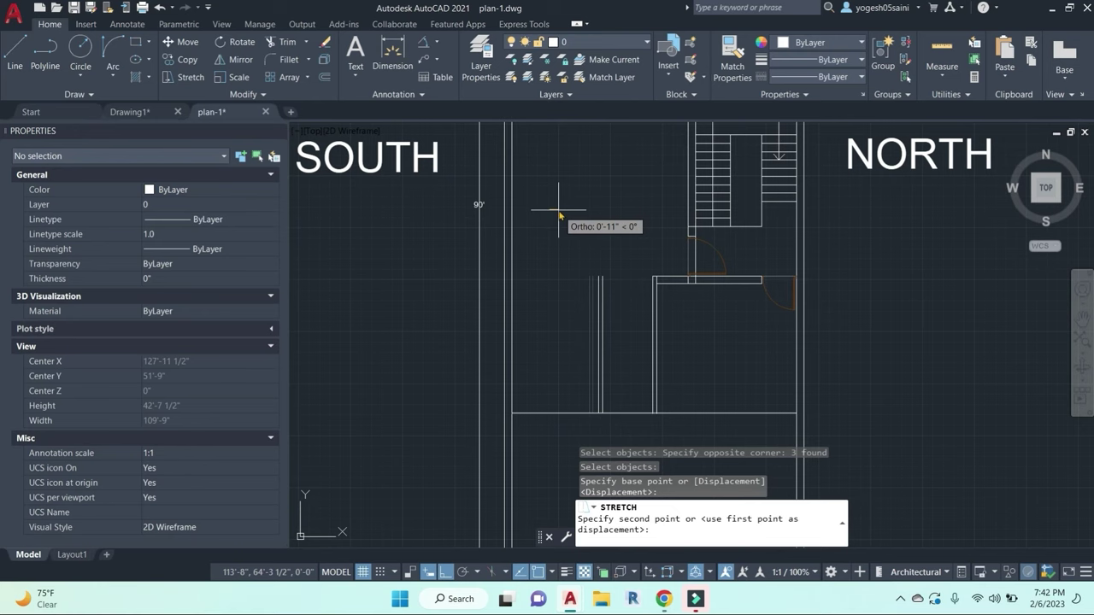
key(Return)
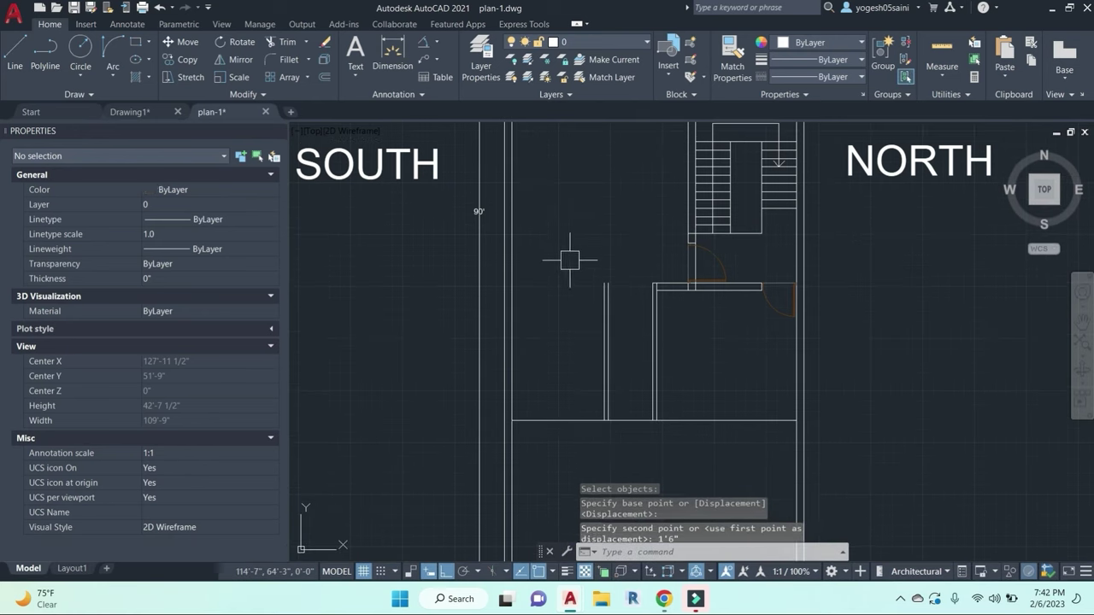
key(Escape)
Step: Bring the partition and room into view and try a linear dimension, then cancel it
scroll(624, 349, up, 5)
key(Escape)
key(Escape)
scroll(625, 349, down, 5)
middle_drag(624, 338, 692, 287)
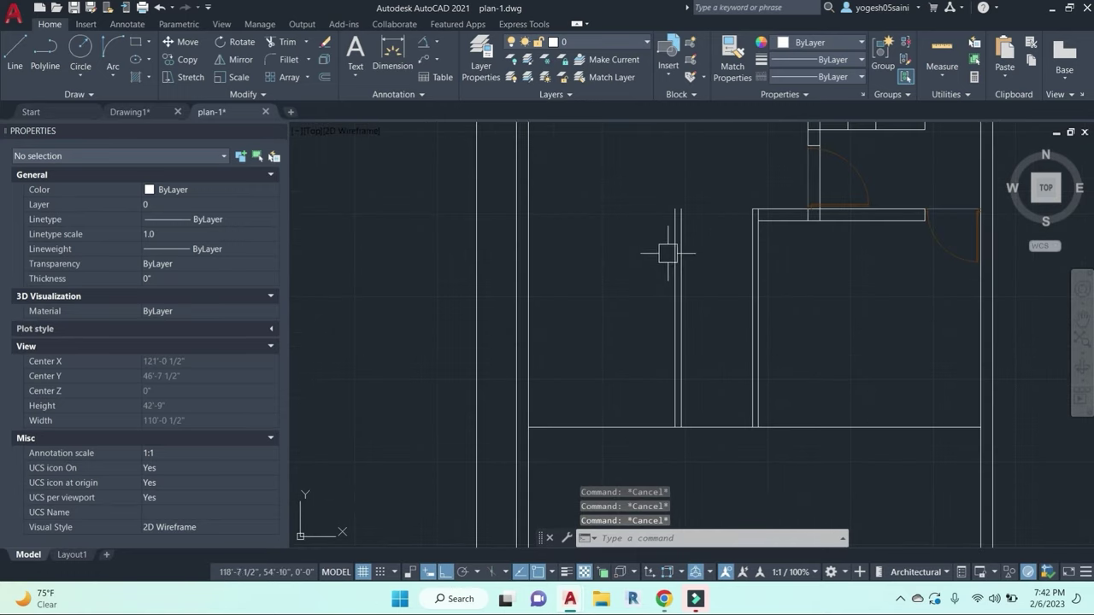
scroll(667, 249, up, 2)
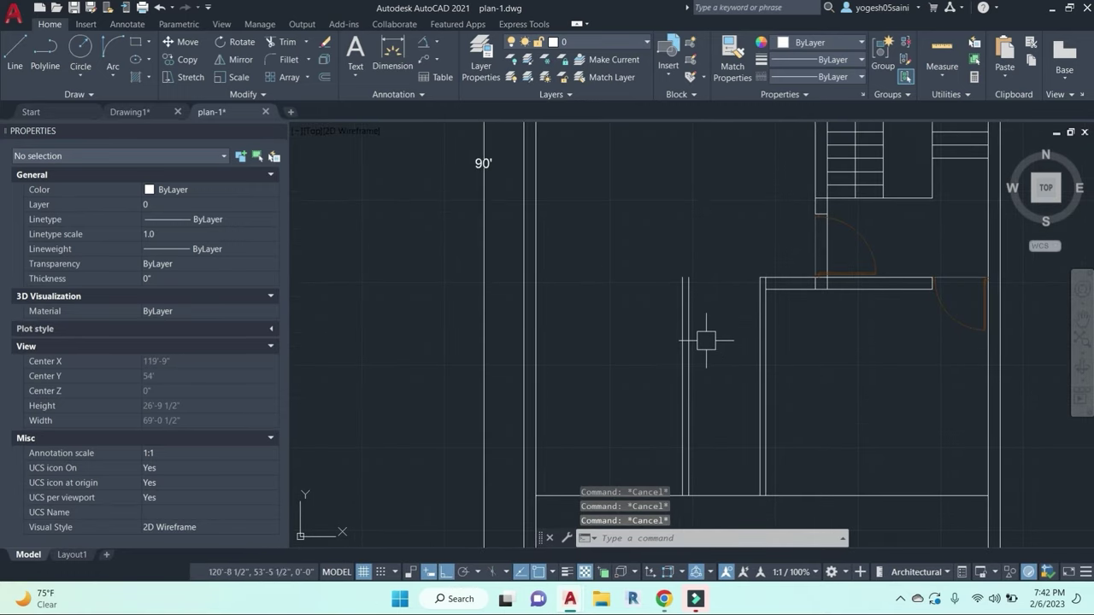
text(DLi)
key(Return)
click(682, 360)
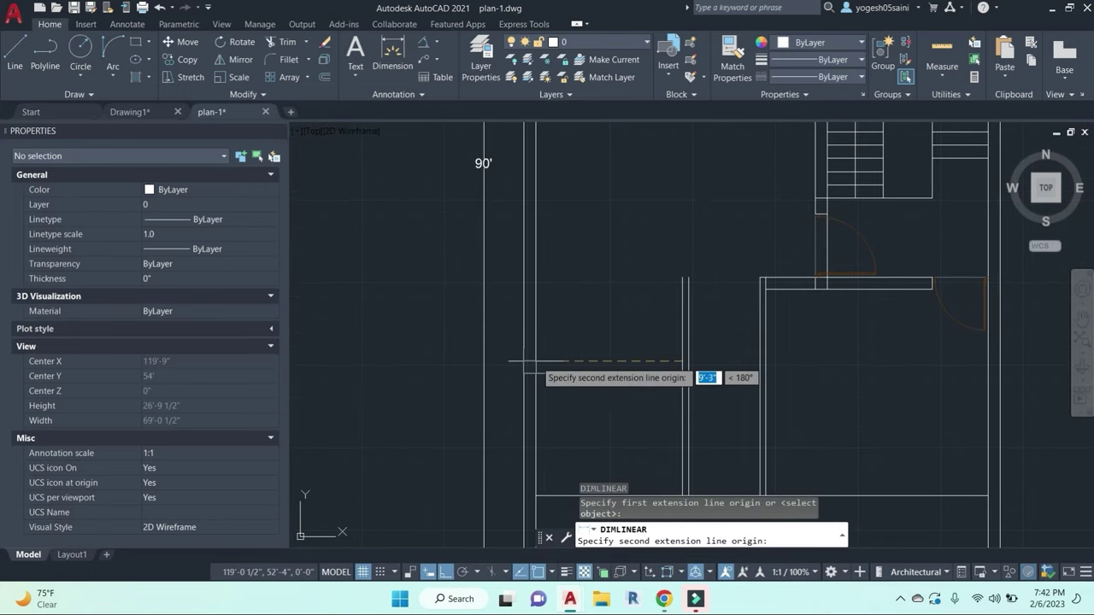
click(524, 360)
key(Escape)
Step: Measure the 4'-6" gap from the wall to the partition, then cancel the dimension
key(Return)
click(685, 360)
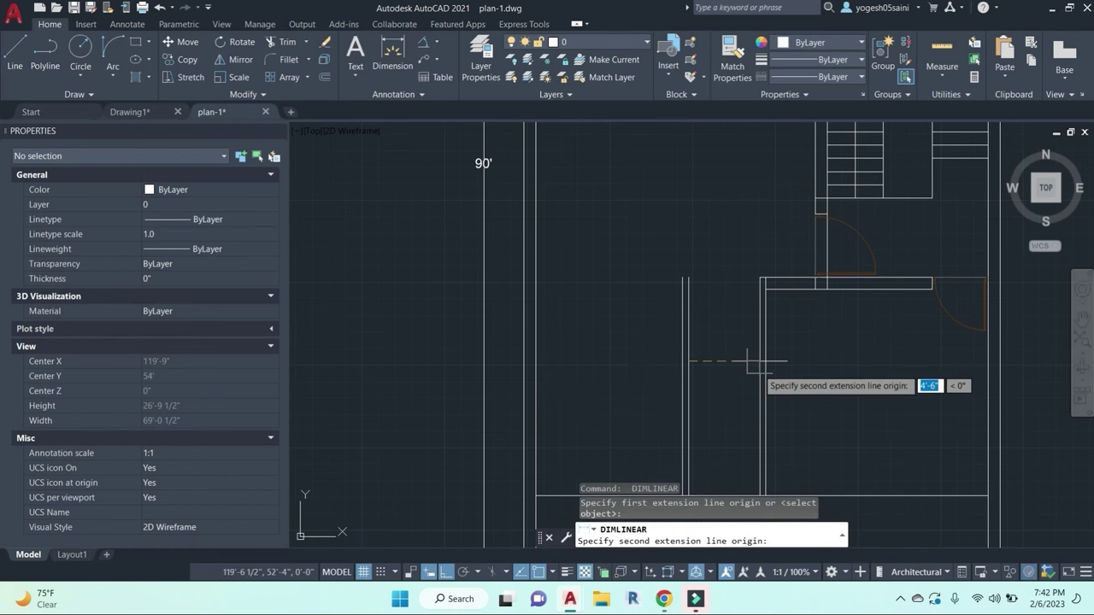
click(756, 364)
key(Escape)
scroll(670, 302, down, 2)
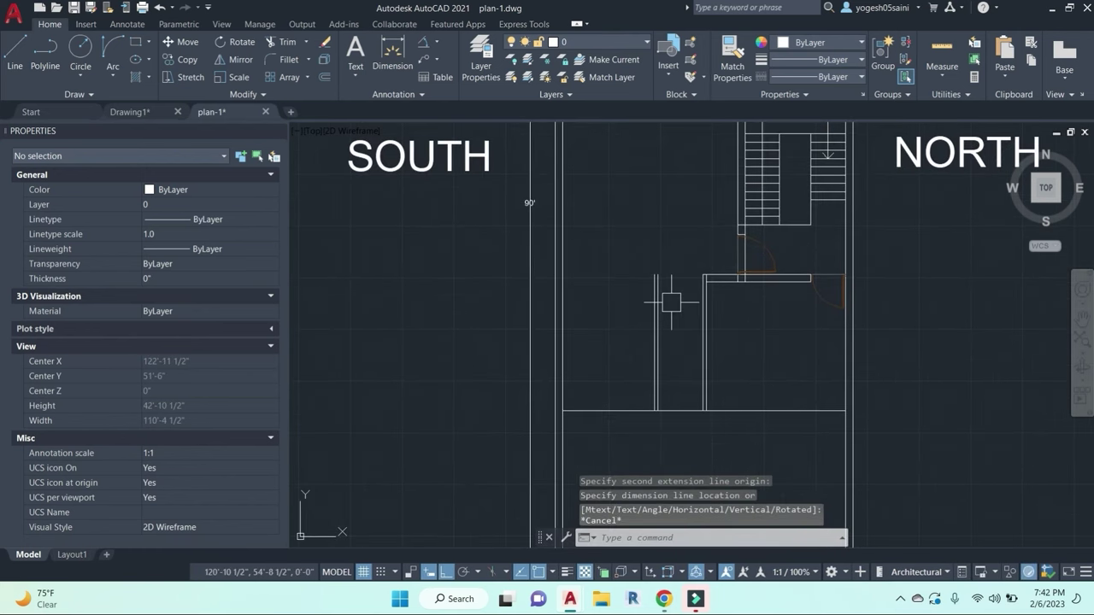
key(Escape)
key(Escape)
key(Escape)
scroll(650, 329, up, 2)
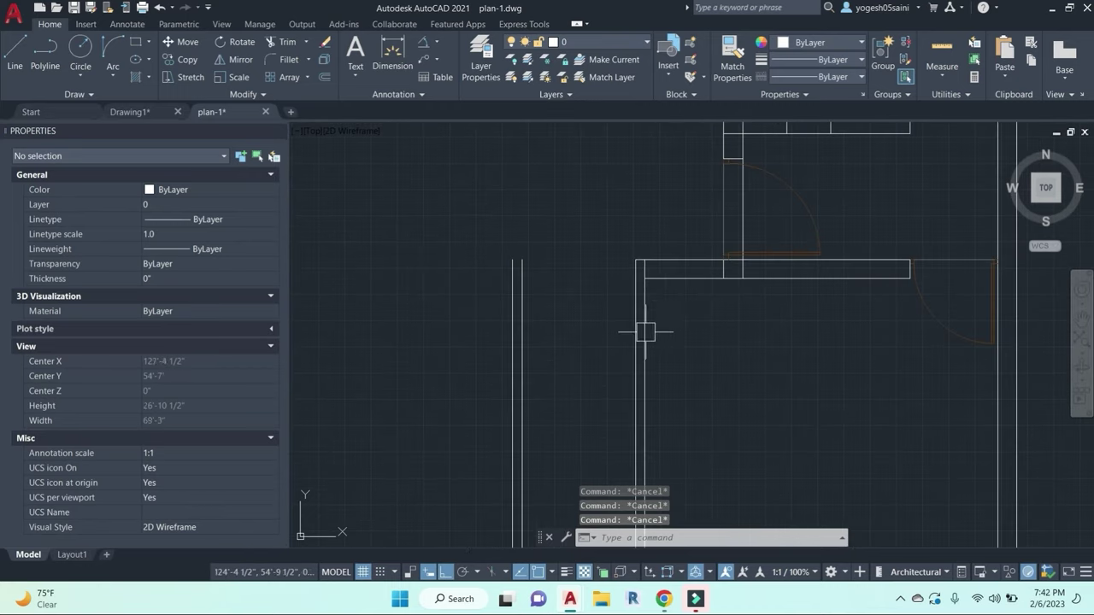
scroll(813, 312, down, 2)
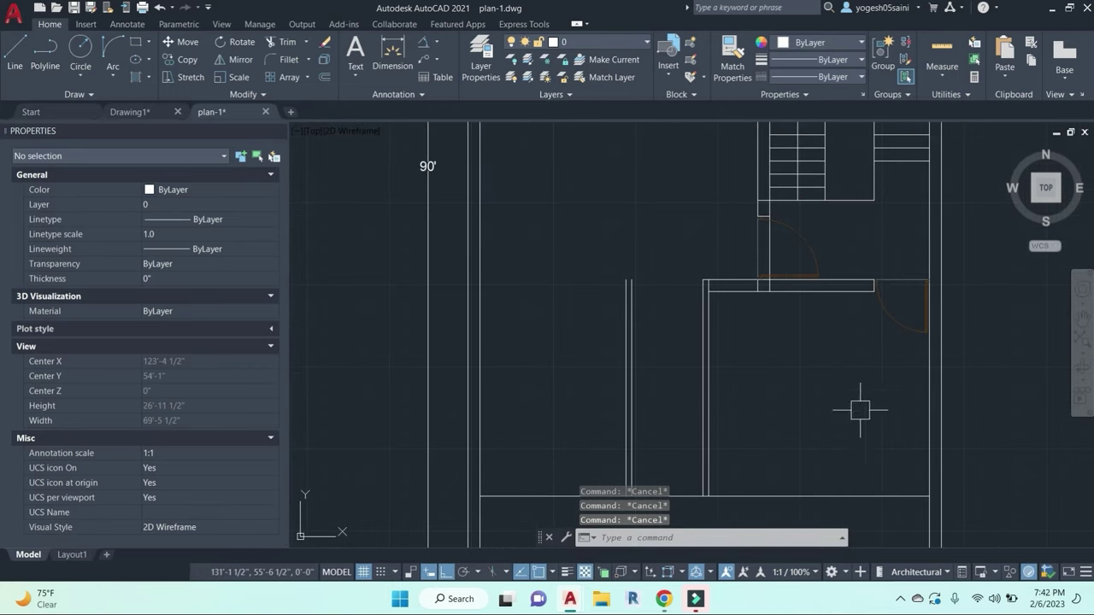
middle_drag(859, 410, 825, 337)
Step: Offset the lower wall line 9" downward to double the bottom wall
text(9)
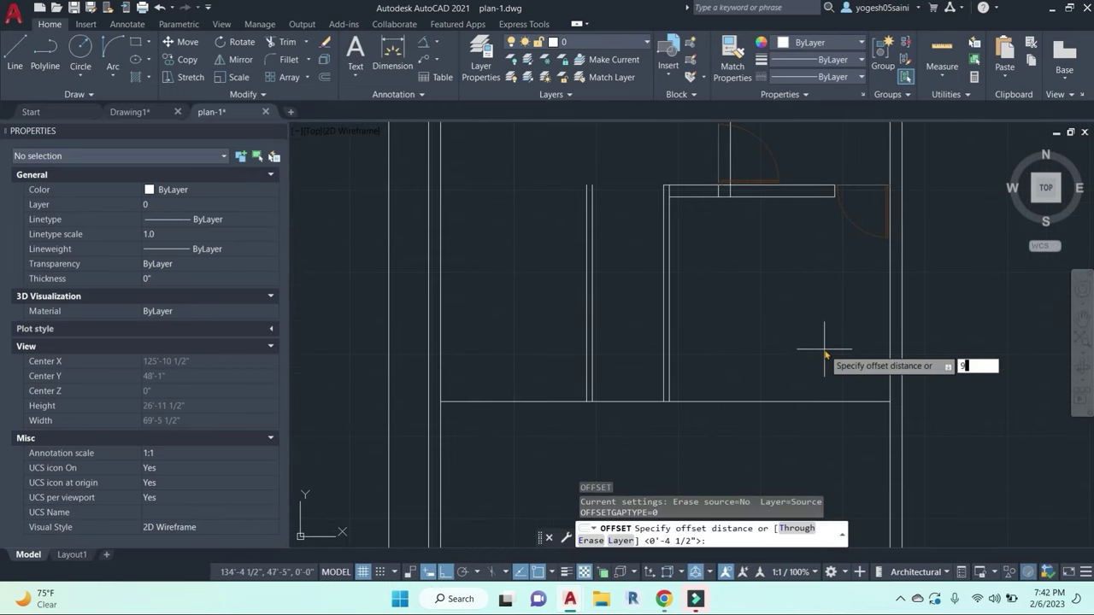
key(Return)
click(805, 401)
click(805, 439)
middle_drag(838, 401, 806, 314)
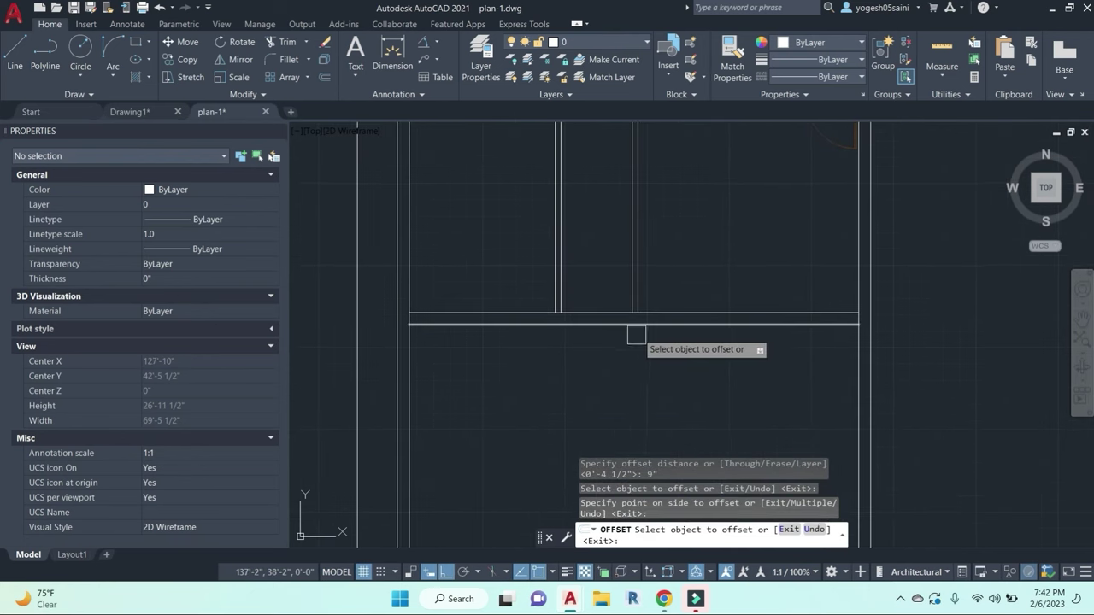
scroll(644, 363, up, 4)
key(Escape)
key(Escape)
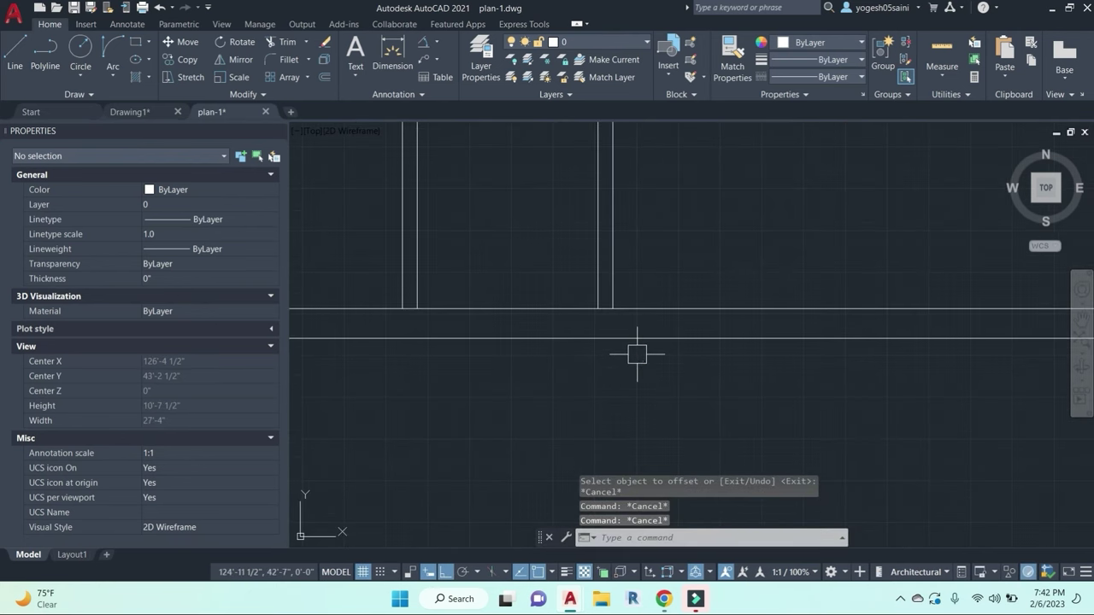
Step: Extend the vertical walls down to the new 9" bottom wall line
text(ex)
key(Return)
click(621, 338)
key(Return)
click(659, 284)
click(522, 252)
scroll(632, 293, down, 4)
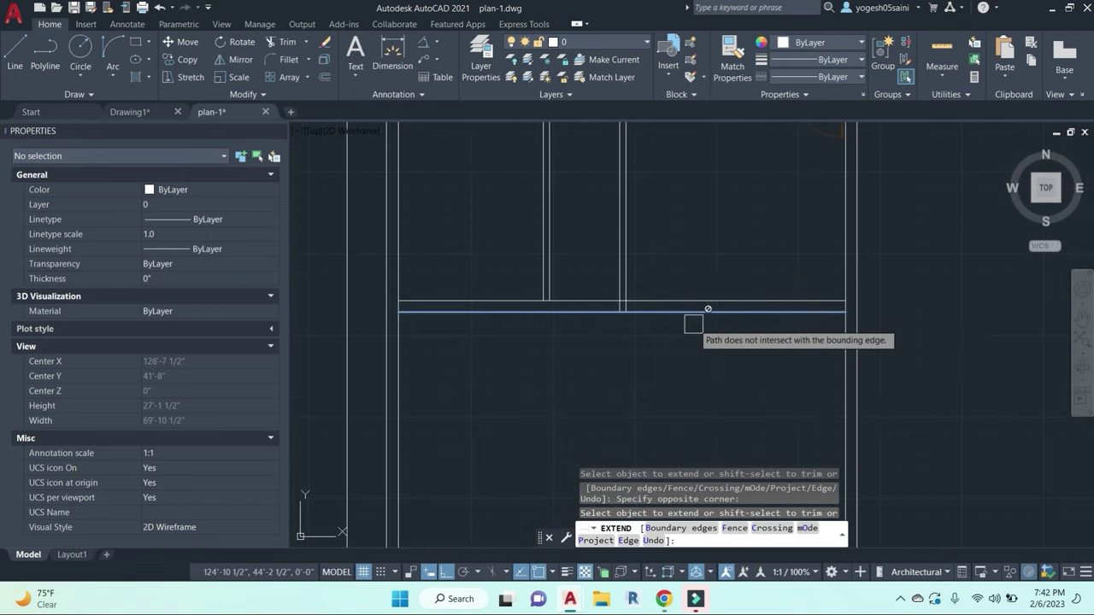
middle_drag(673, 317, 629, 334)
key(Escape)
key(Escape)
key(Escape)
Step: Offset the bottom wall line 5' downward to start a new wall
text(o)
key(Return)
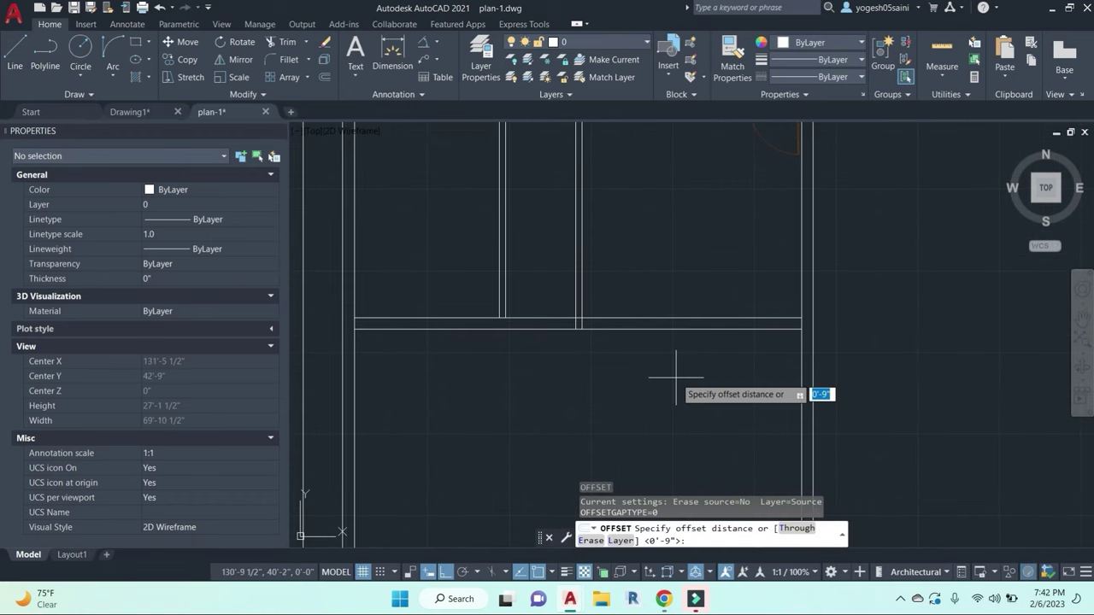
text(5')
key(Return)
click(708, 329)
click(710, 409)
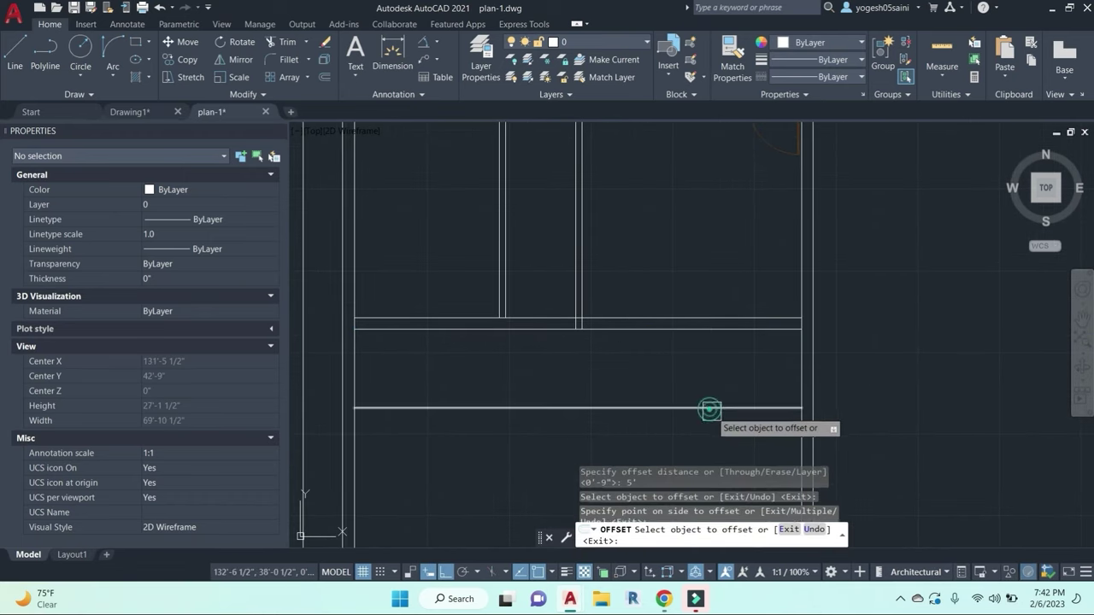
middle_drag(757, 405, 766, 351)
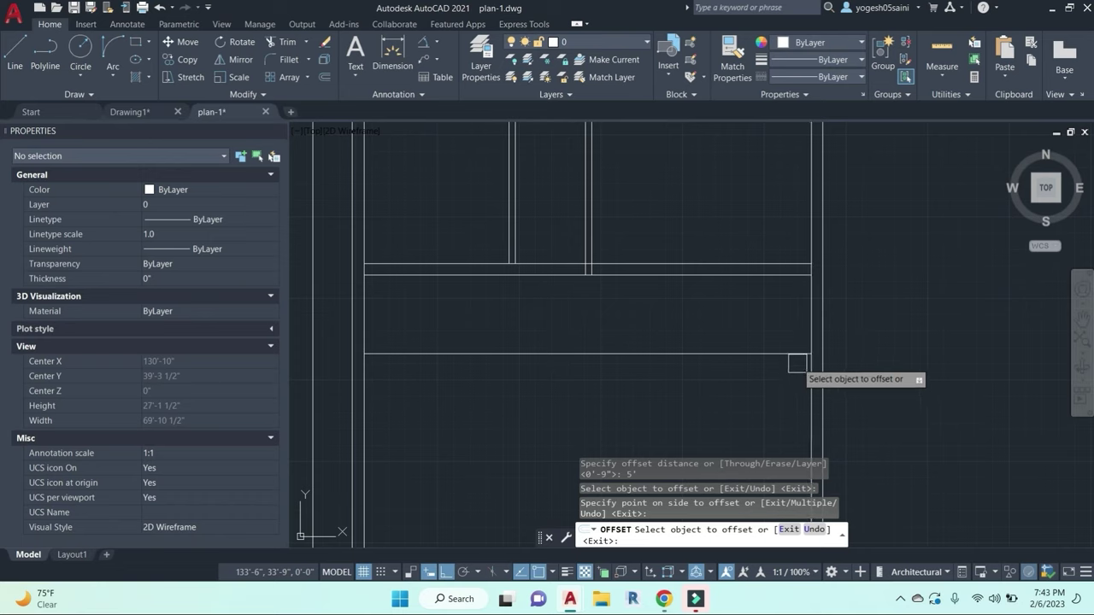
key(Escape)
key(Escape)
key(Escape)
Step: Offset the new 5' line 4½" upward to form the second wall face
text(o)
key(Return)
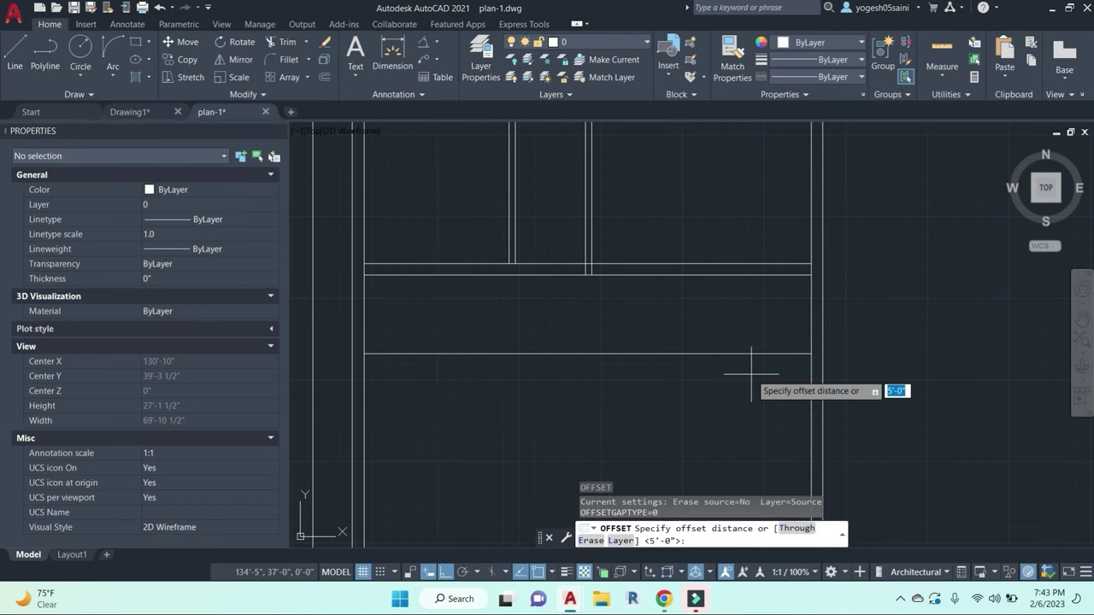
key(Return)
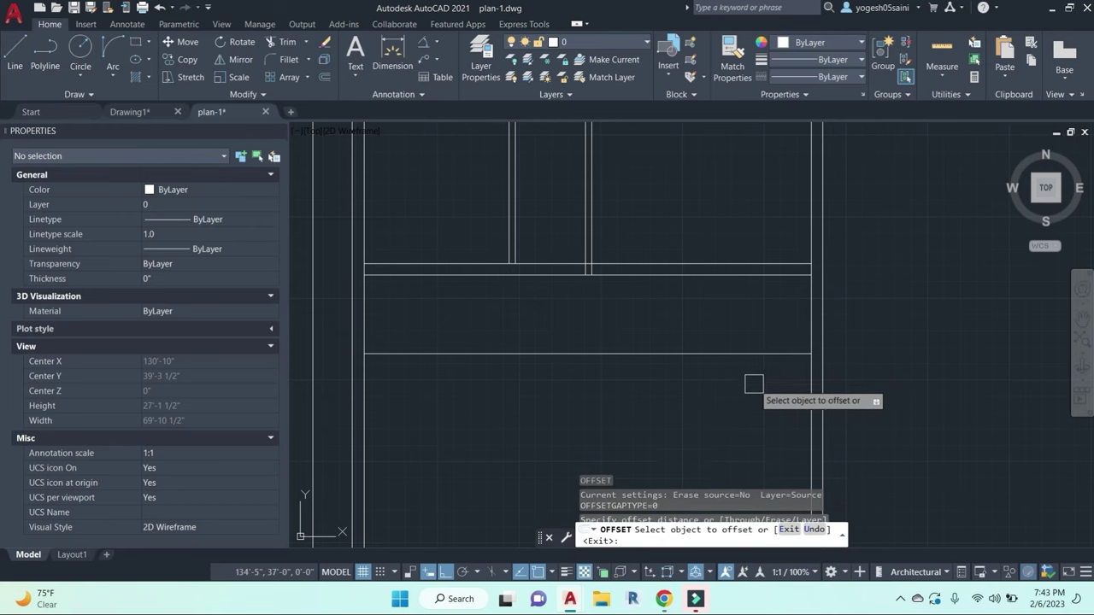
click(765, 353)
click(769, 320)
key(Escape)
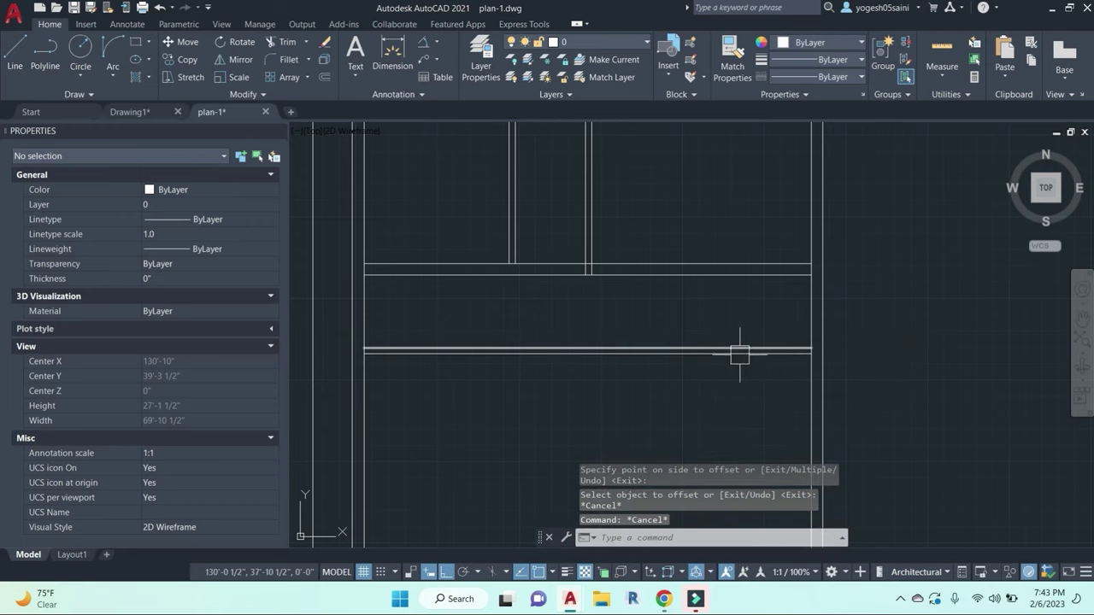
mouse_move(411, 354)
middle_down()
mouse_move(530, 346)
mouse_move(527, 300)
mouse_move(614, 416)
middle_up()
key(Escape)
key(Escape)
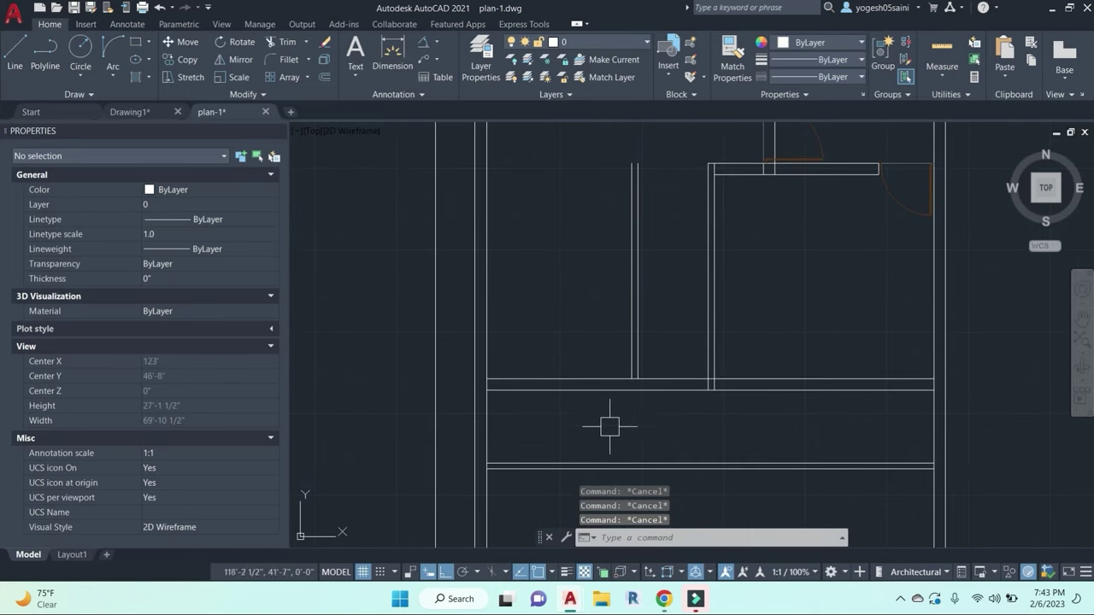
Step: Offset the upper wall line below the rooms 1' upward
text(o)
key(Return)
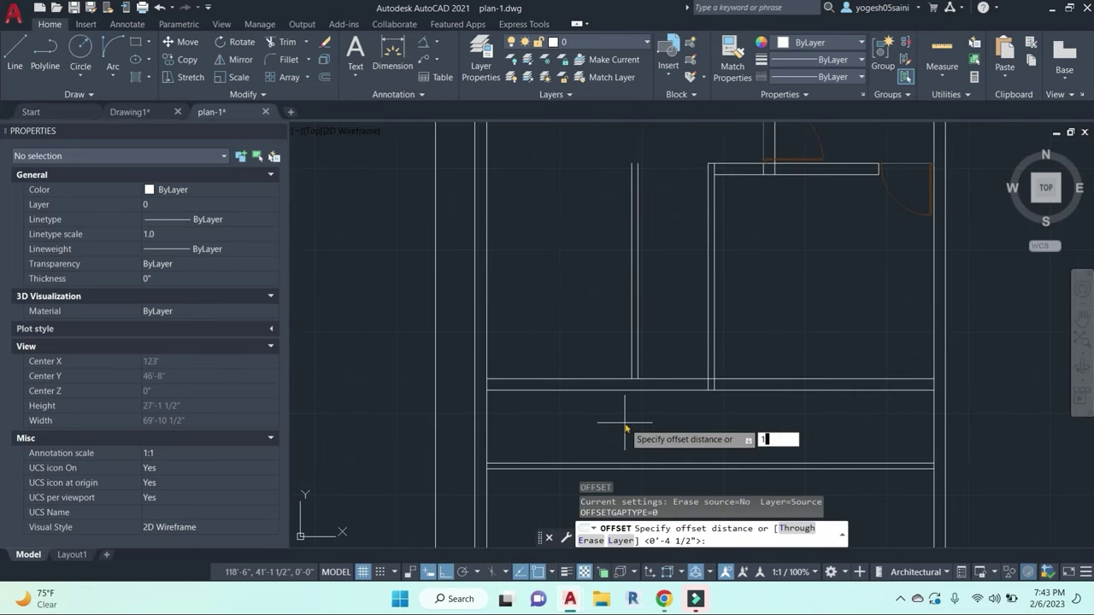
key(Return)
key(Escape)
key(Return)
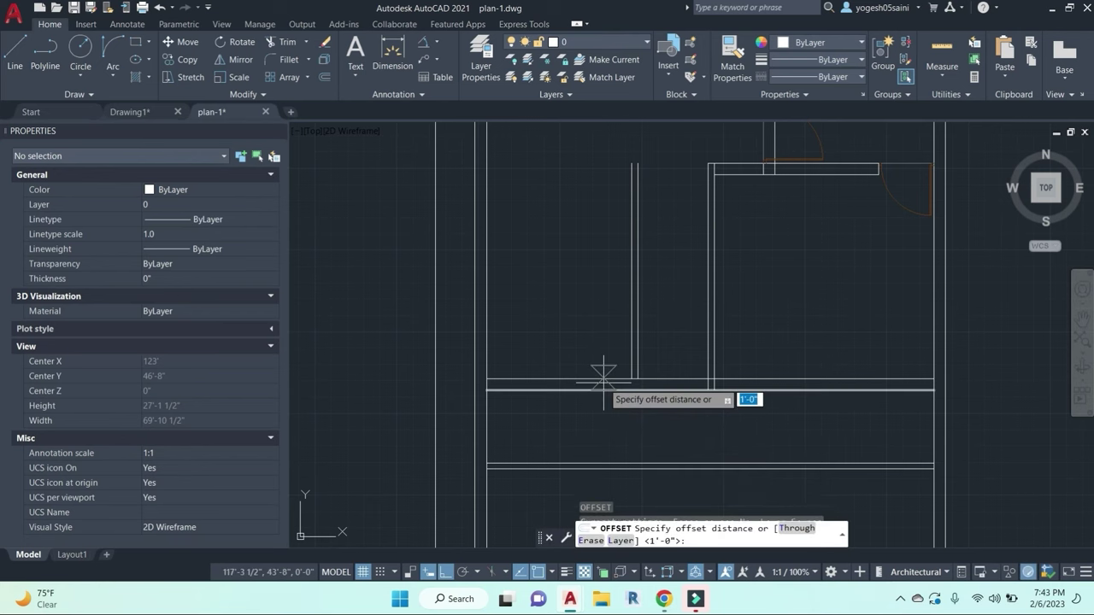
text(1)
key(Return)
click(599, 378)
click(592, 291)
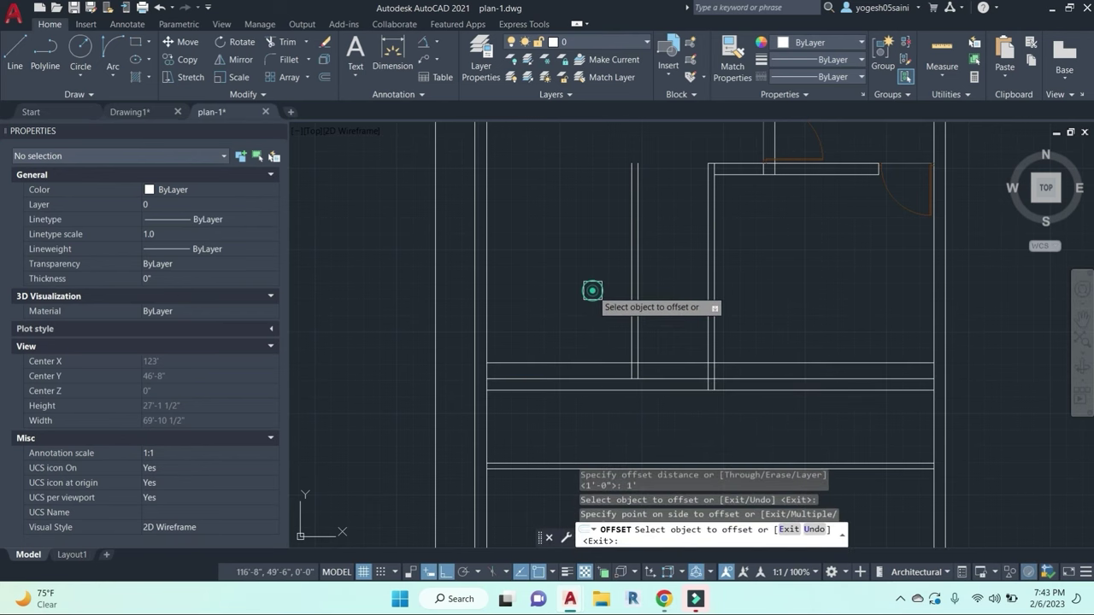
key(Escape)
key(Escape)
key(Escape)
Step: Offset the newly created line another 9" upward to thicken the cross partition
key(Return)
text(9)
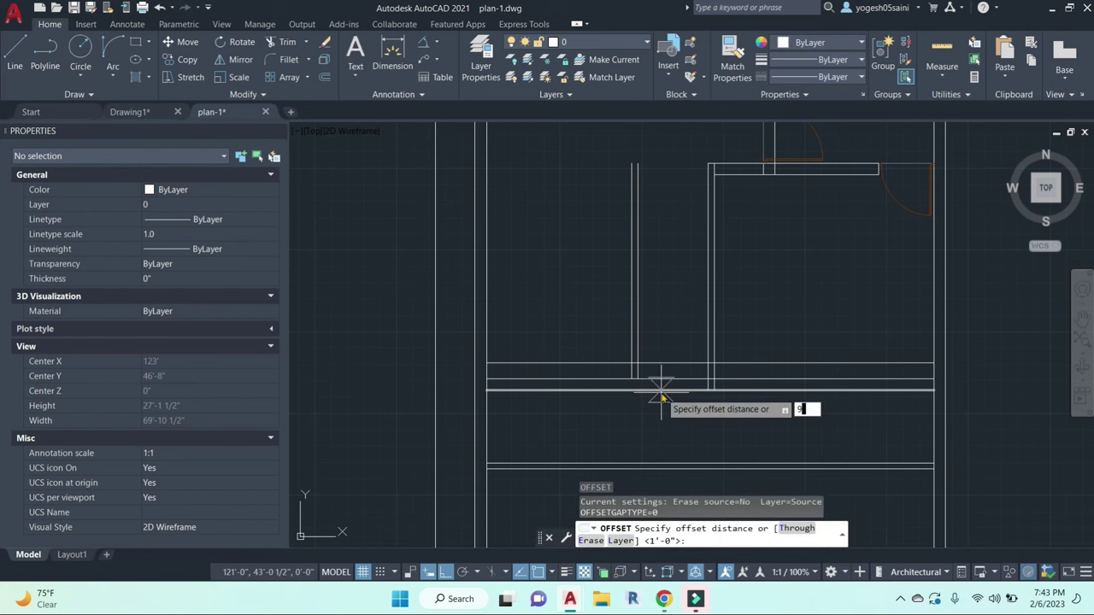
key(Return)
click(607, 363)
click(593, 319)
key(Escape)
key(Escape)
key(Escape)
key(Escape)
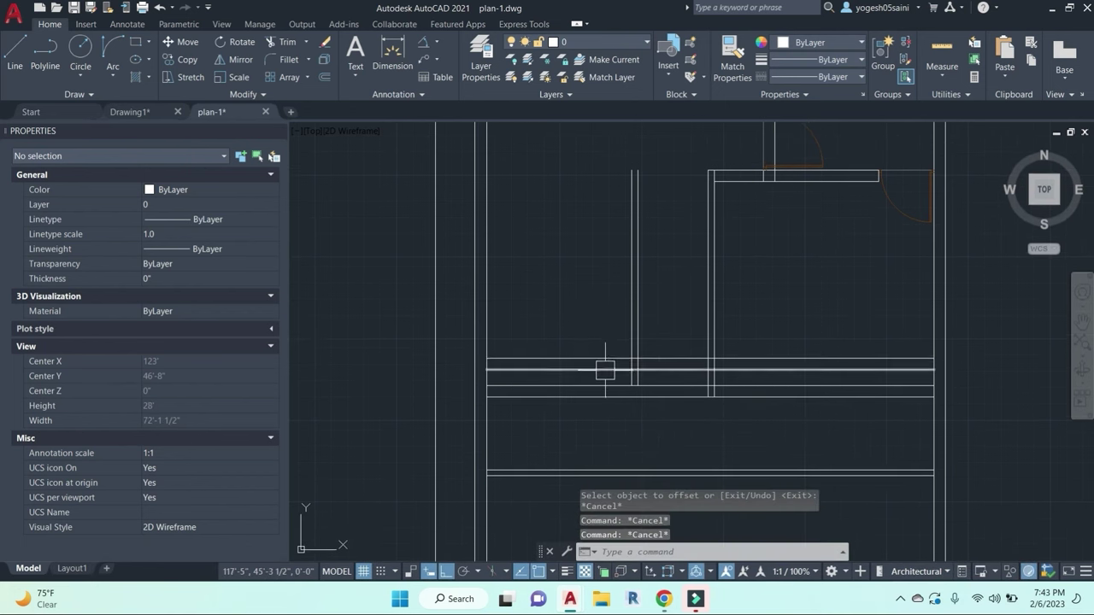
text(tr)
key(Return)
key(Escape)
key(Escape)
key(Escape)
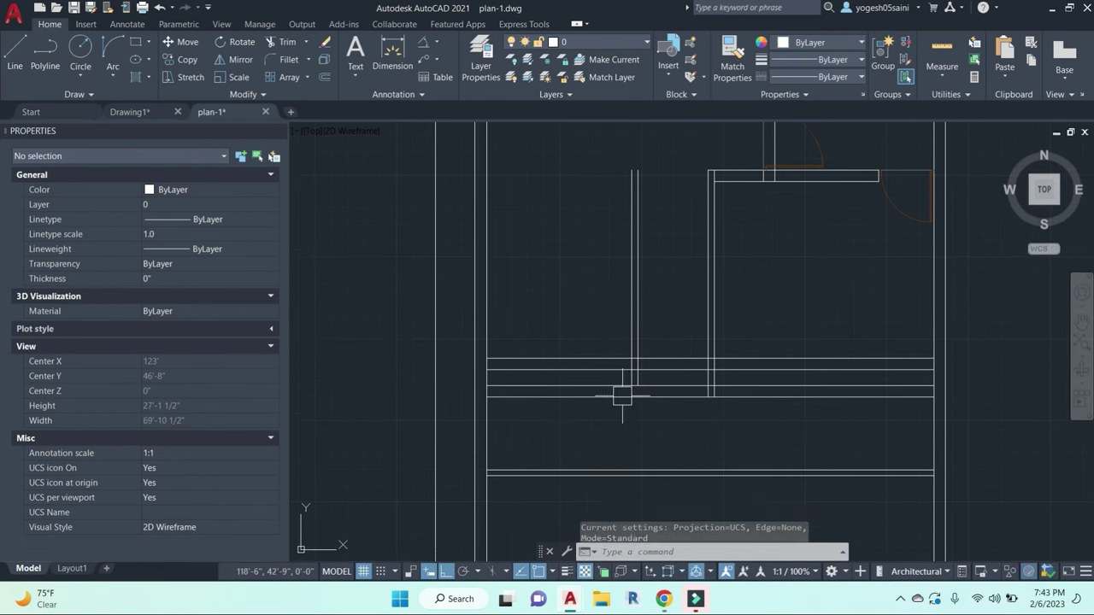
Step: Start EXTEND with all objects as boundaries, then cancel it
text(ex)
key(Return)
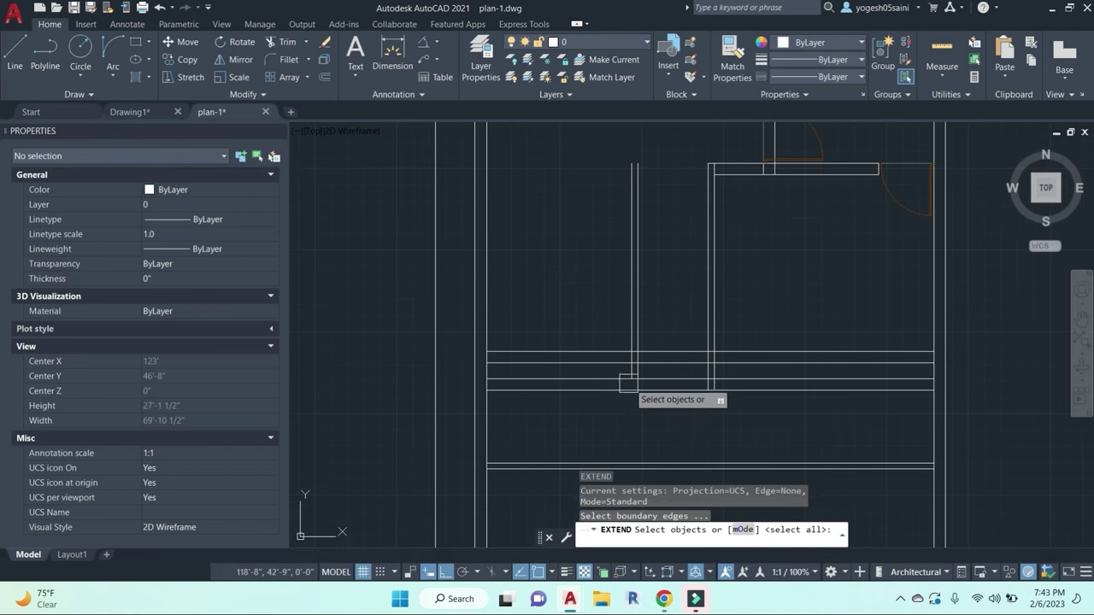
key(Escape)
key(Escape)
text(ex)
key(Return)
scroll(639, 398, up, 1)
key(Return)
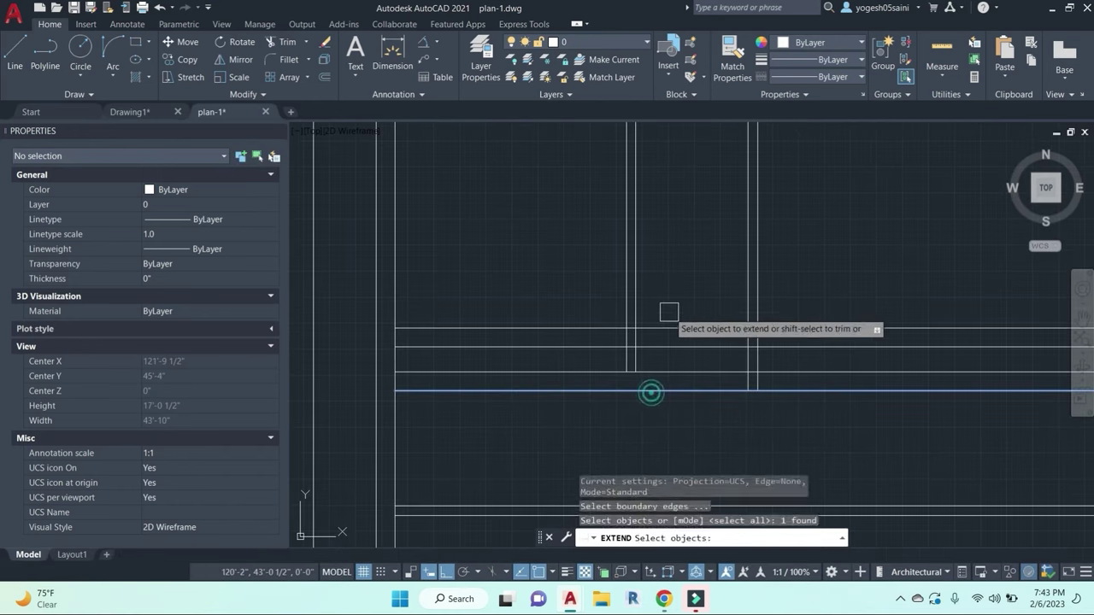
key(Escape)
Step: Trim the horizontal wall segments at the partition junction using a crossing window and picks
text(tr)
key(Return)
key(Return)
click(572, 437)
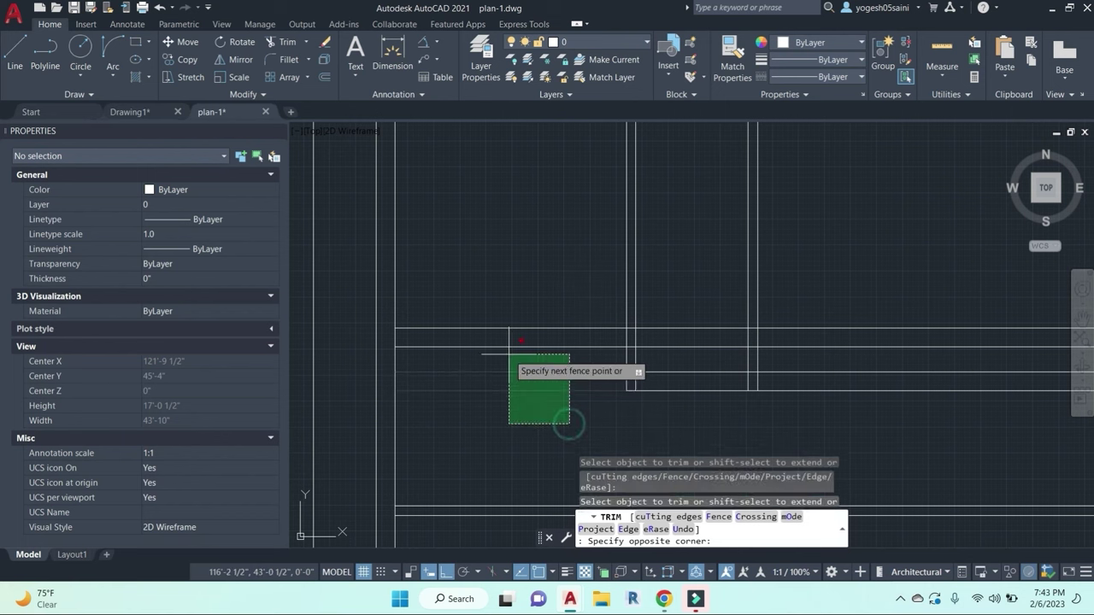
click(501, 354)
click(710, 351)
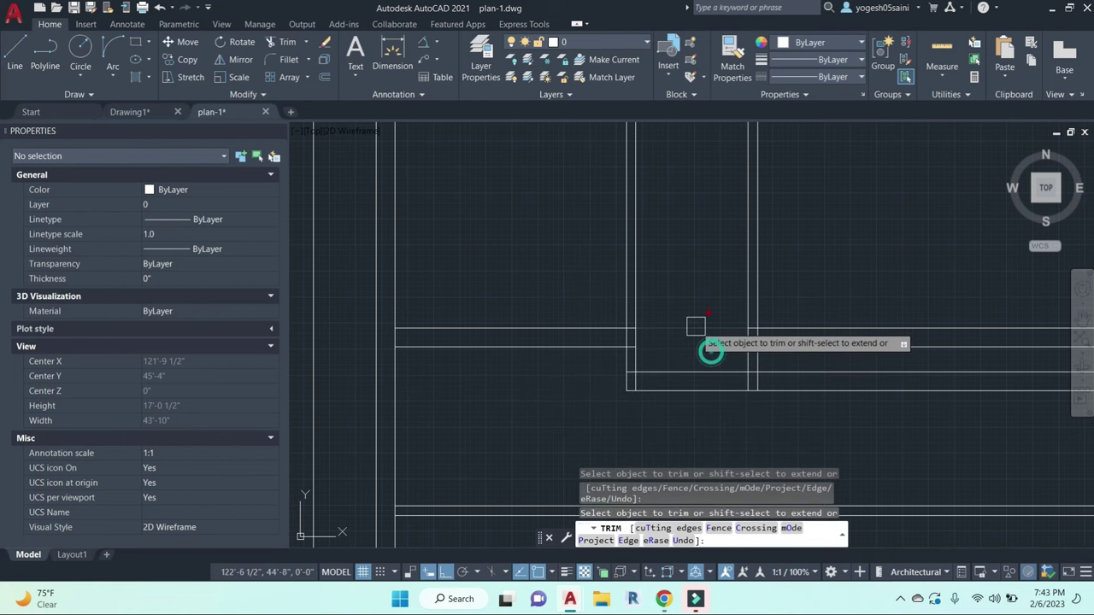
click(690, 327)
scroll(684, 329, down, 2)
middle_drag(681, 330, 702, 333)
key(Escape)
key(Escape)
key(Escape)
scroll(653, 368, up, 2)
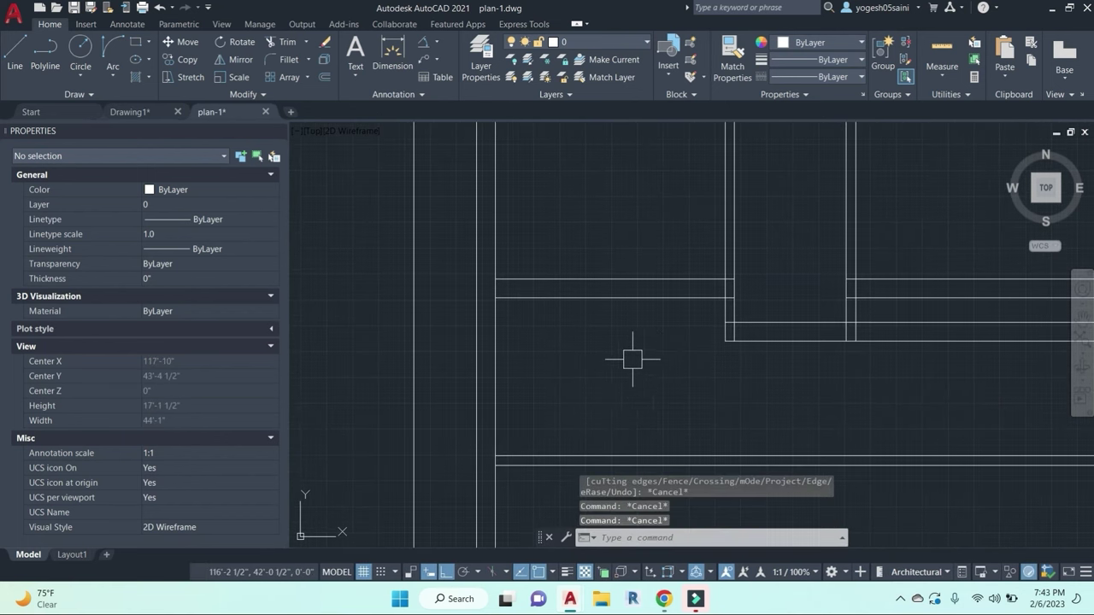
scroll(620, 358, down, 2)
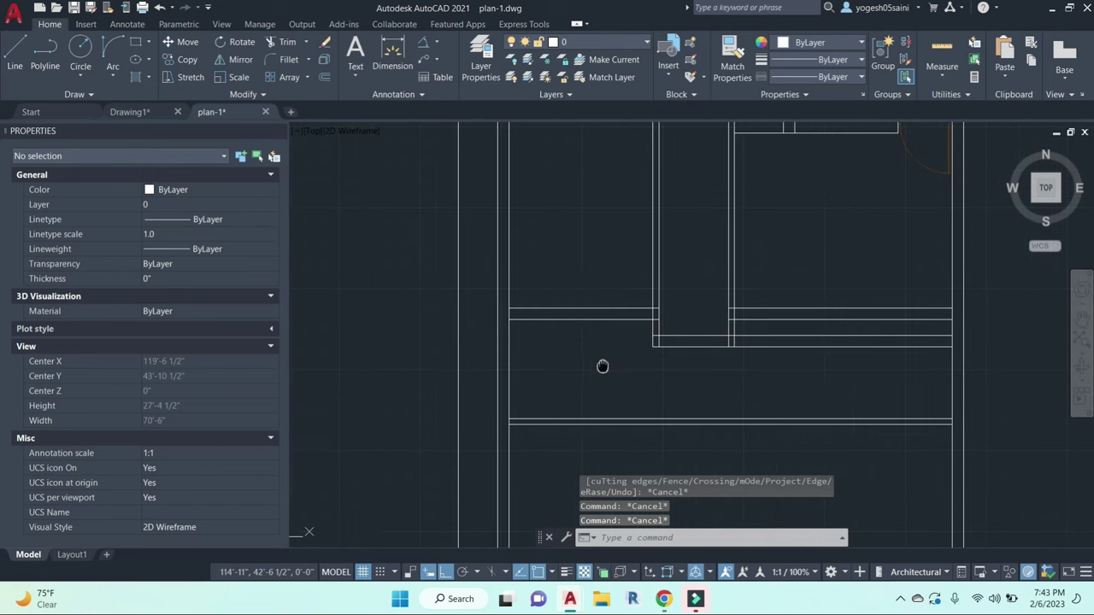
Step: Check the 6'-4 1/2" and 9'-3" distances with temporary linear dimensions
text(li)
key(Return)
click(612, 320)
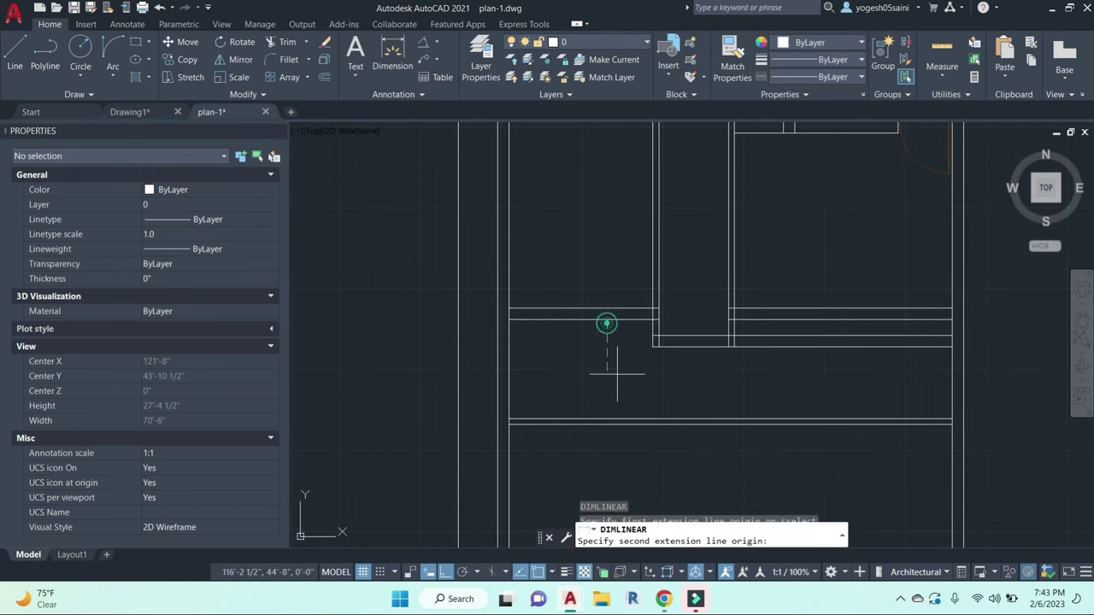
click(613, 420)
key(Escape)
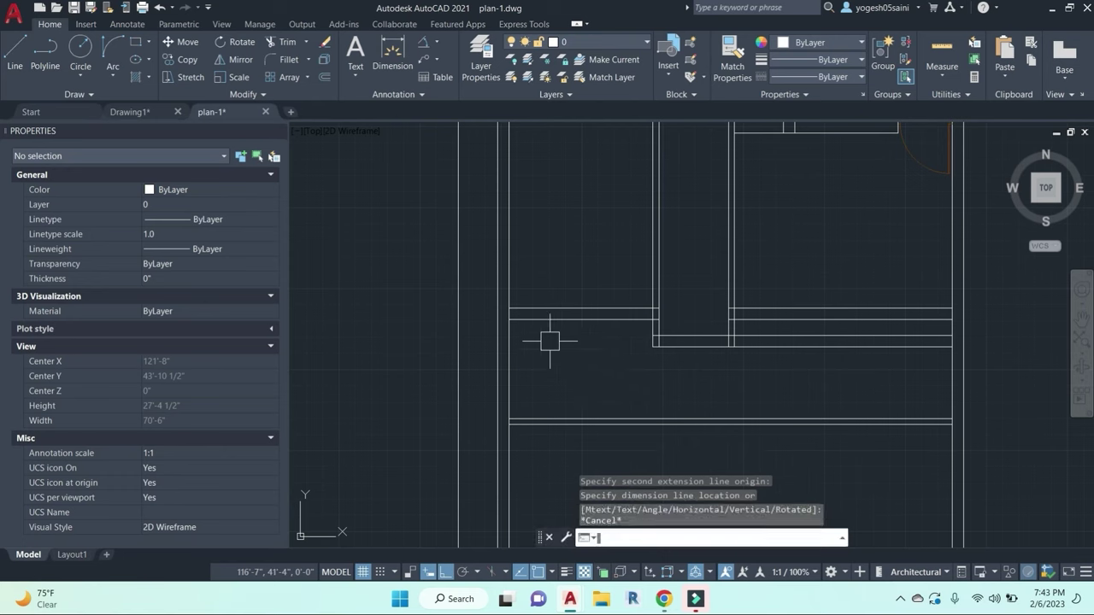
key(Return)
click(659, 346)
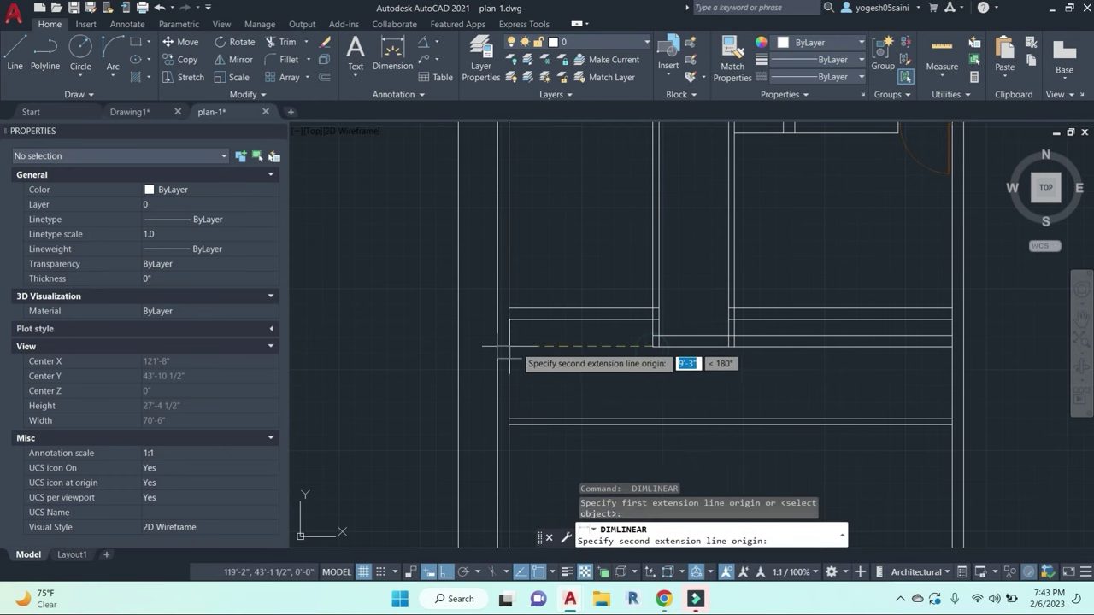
click(510, 347)
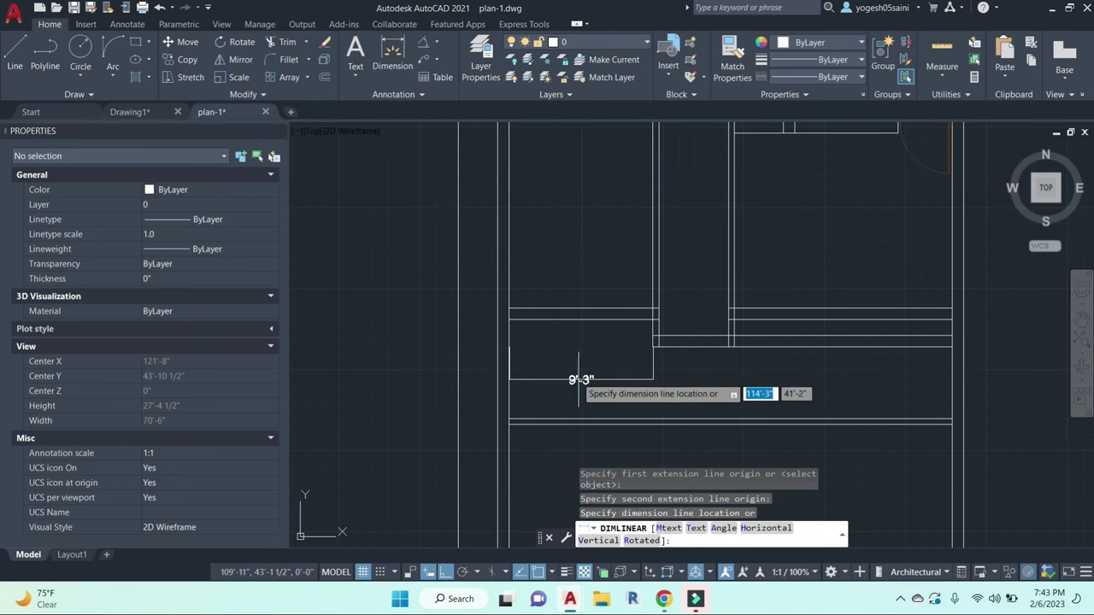
key(Escape)
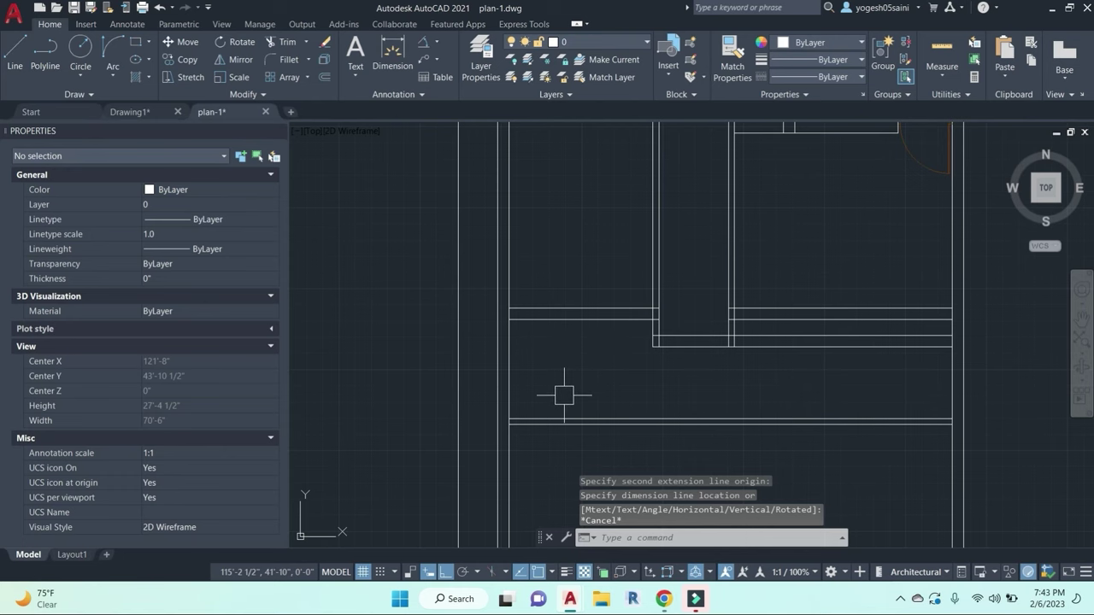
scroll(600, 342, down, 3)
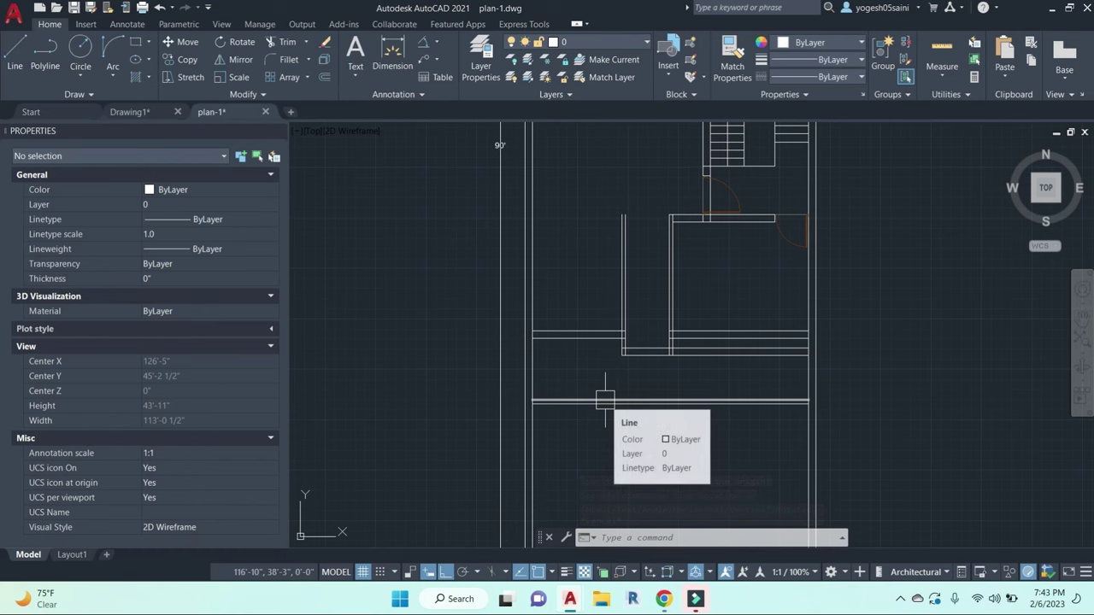
Step: Erase the two stray parallel lines
scroll(701, 361, up, 5)
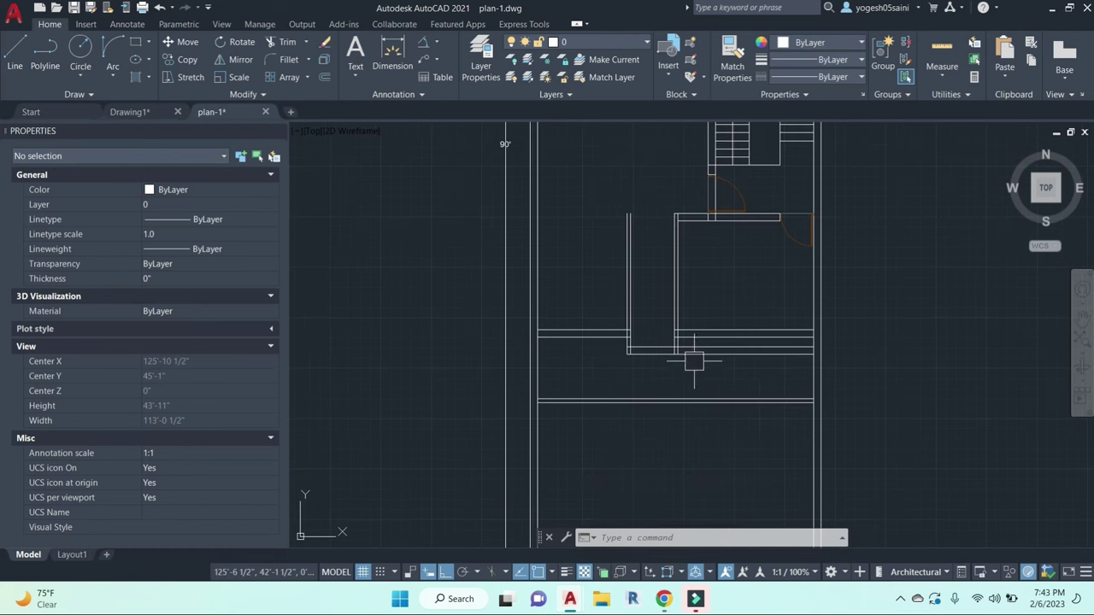
click(768, 330)
click(769, 311)
key(Delete)
scroll(720, 288, down, 3)
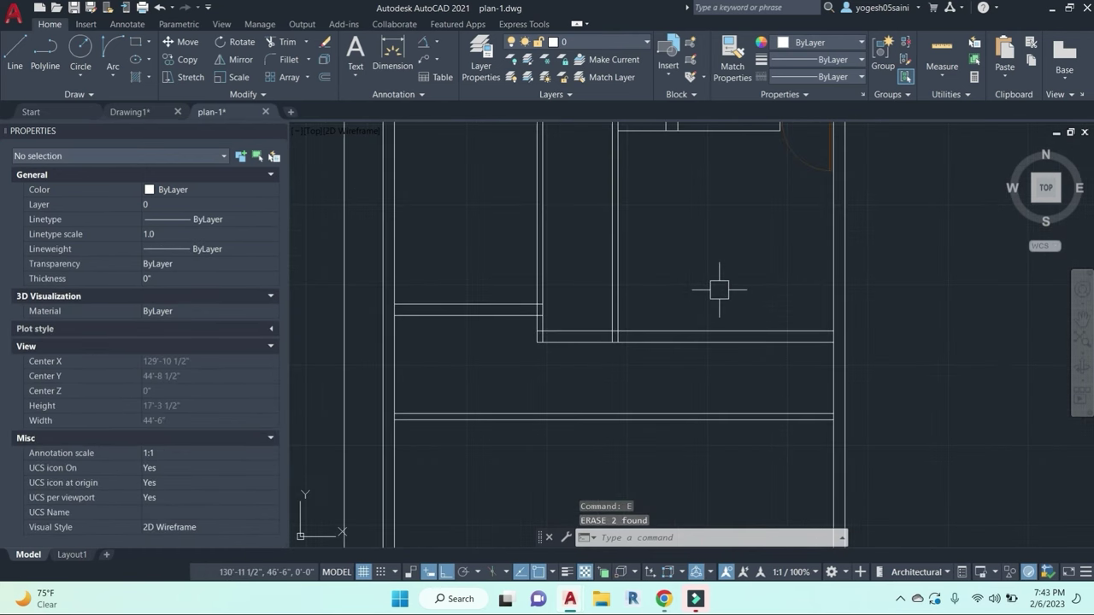
key(Escape)
key(Escape)
Step: Measure the distance down from the top wall with a temporary dimension
text(DL)
key(Return)
click(746, 136)
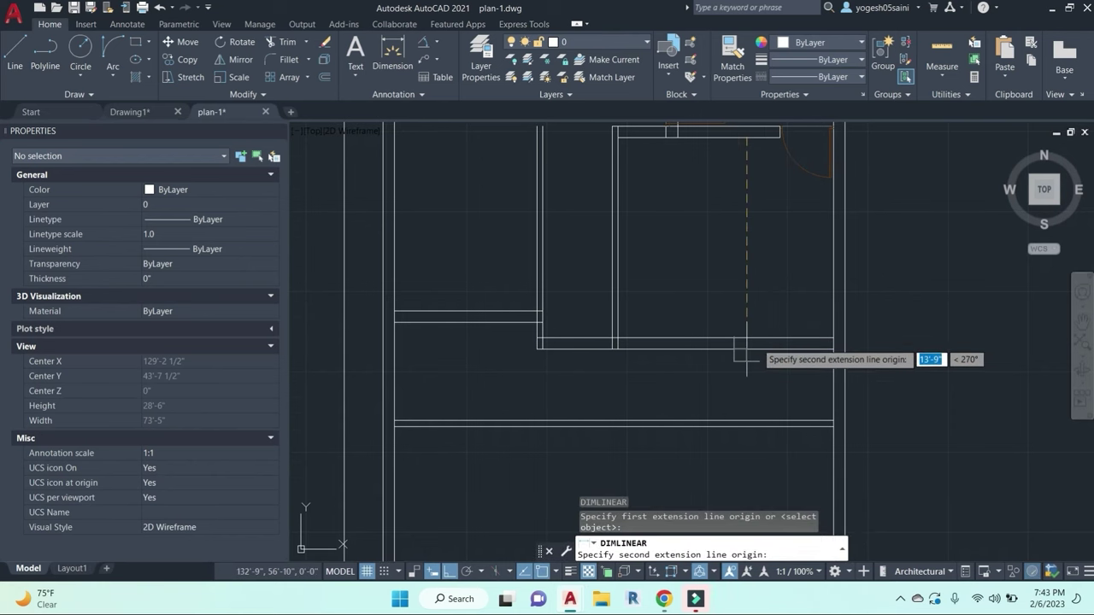
click(745, 337)
key(Escape)
middle_drag(703, 305, 774, 356)
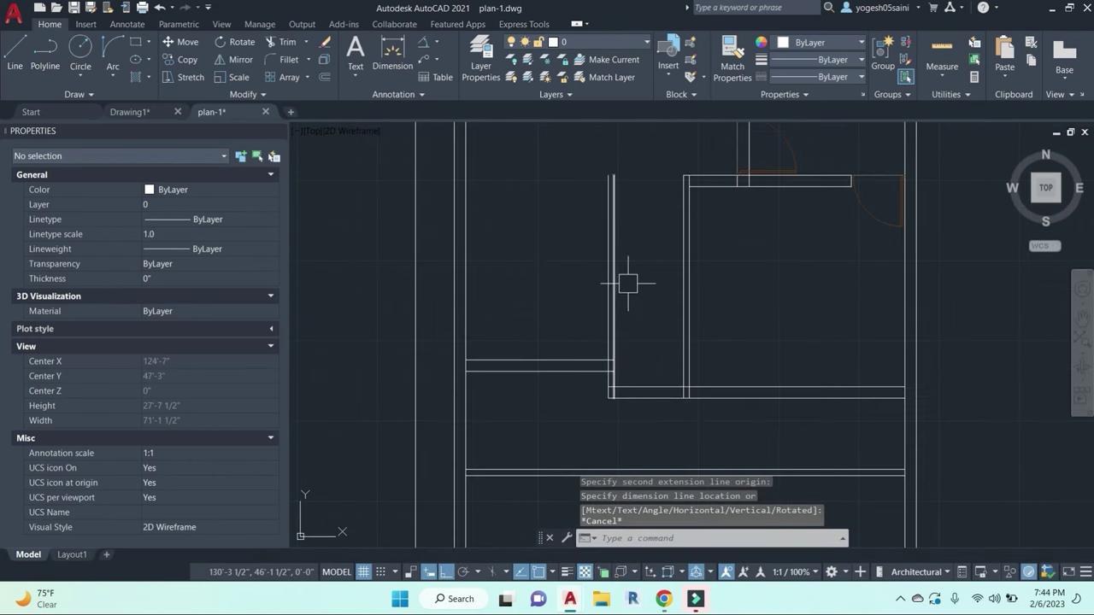
middle_drag(646, 248, 678, 314)
key(Escape)
key(Escape)
Step: Draw a horizontal line from the wall endpoint and extend it to the left outer wall
text(L)
key(Return)
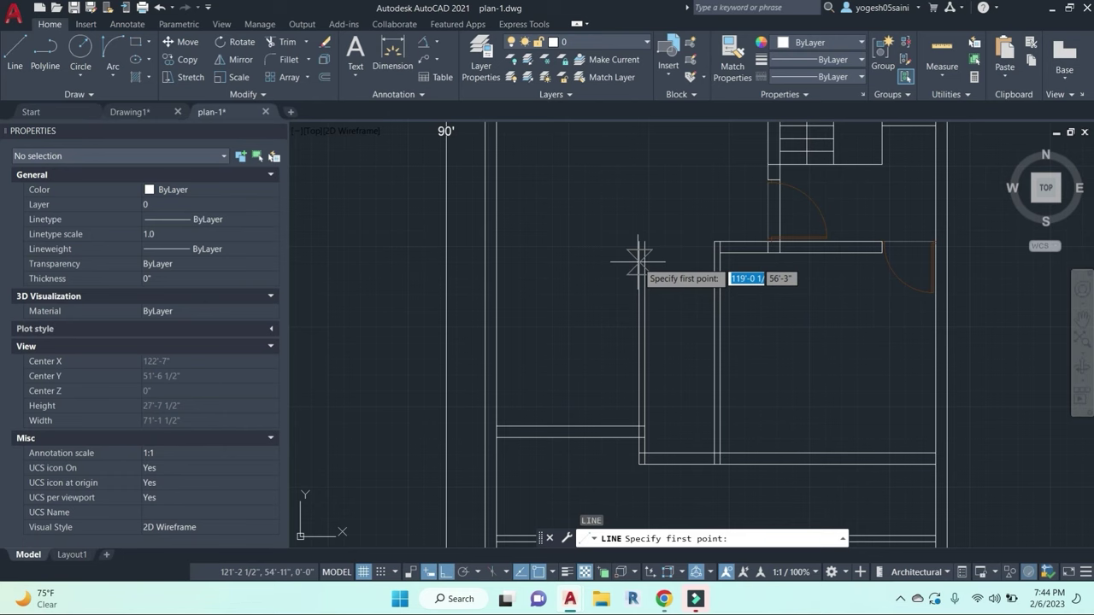
click(639, 242)
click(518, 243)
key(Escape)
key(Escape)
text(EX)
key(Return)
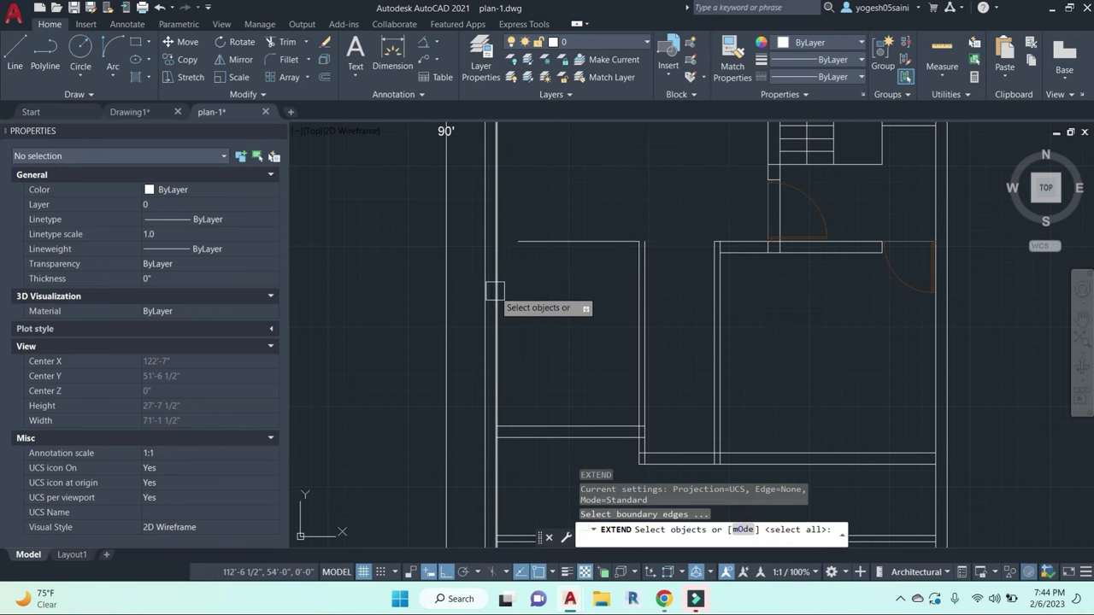
click(495, 293)
key(Return)
click(604, 301)
click(552, 211)
key(Escape)
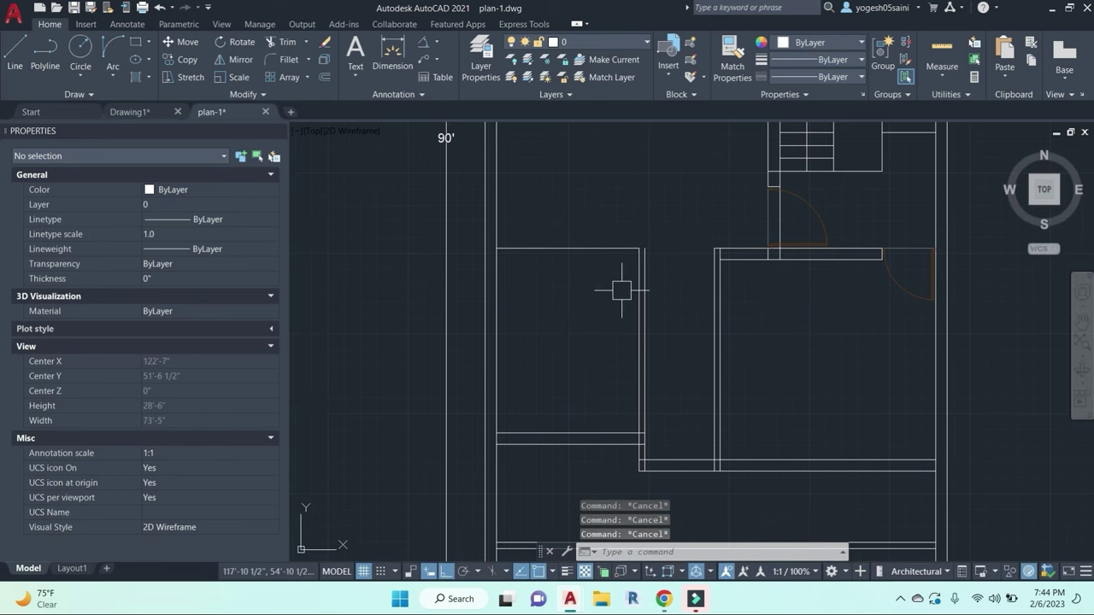
Step: Offset the new wall line 4.5 downward to make it a double-line wall
text(O)
key(Return)
text(9)
key(Escape)
key(Escape)
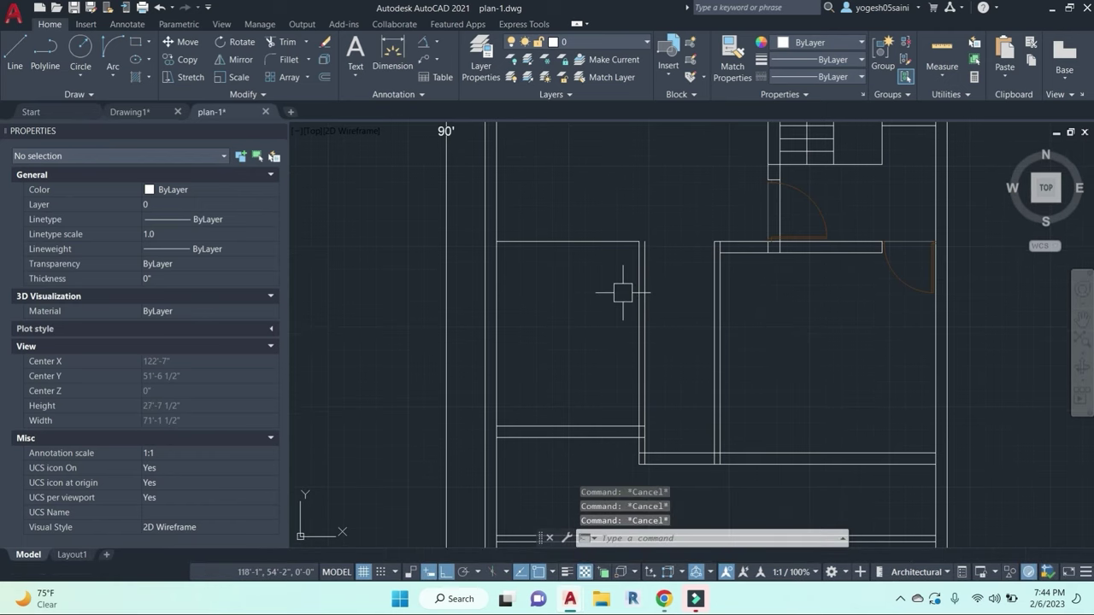
text(O)
key(Return)
text(4.5)
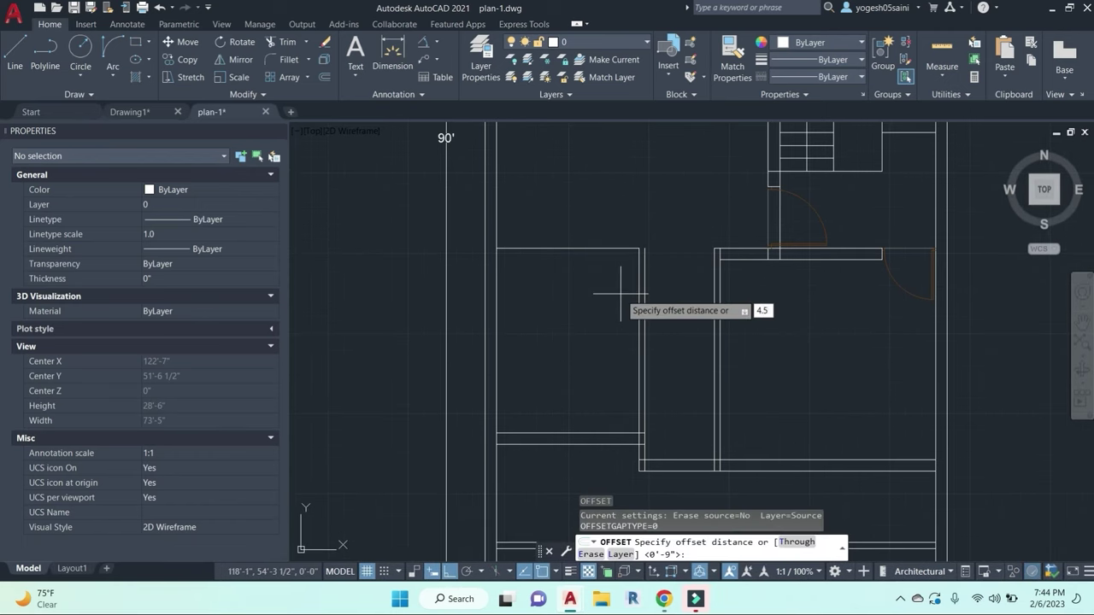
key(Return)
click(573, 248)
click(591, 318)
key(Escape)
key(Escape)
text(D)
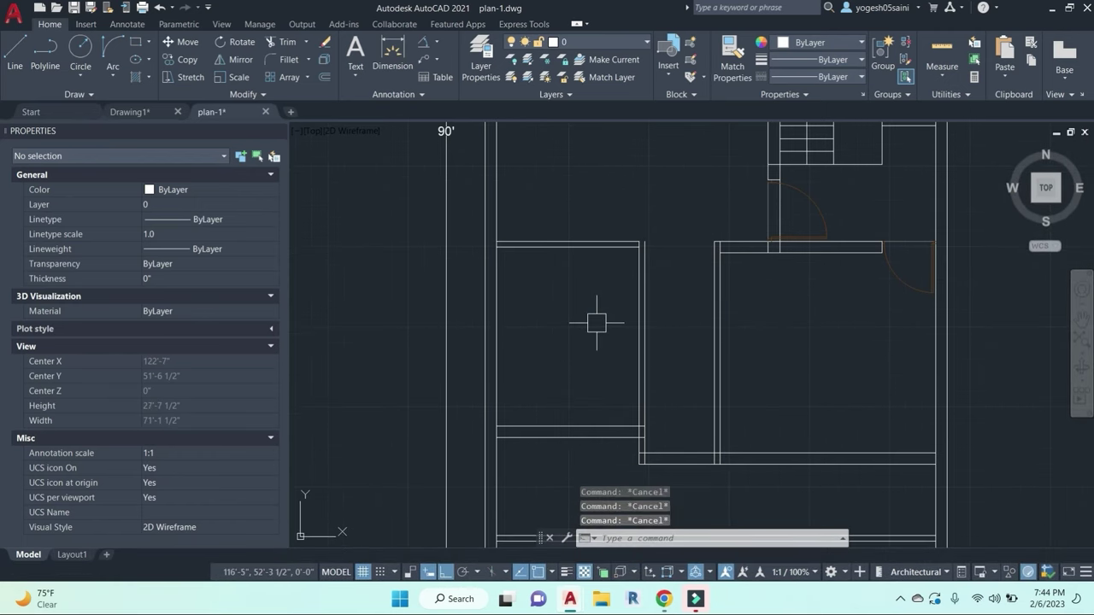
scroll(594, 256, up, 4)
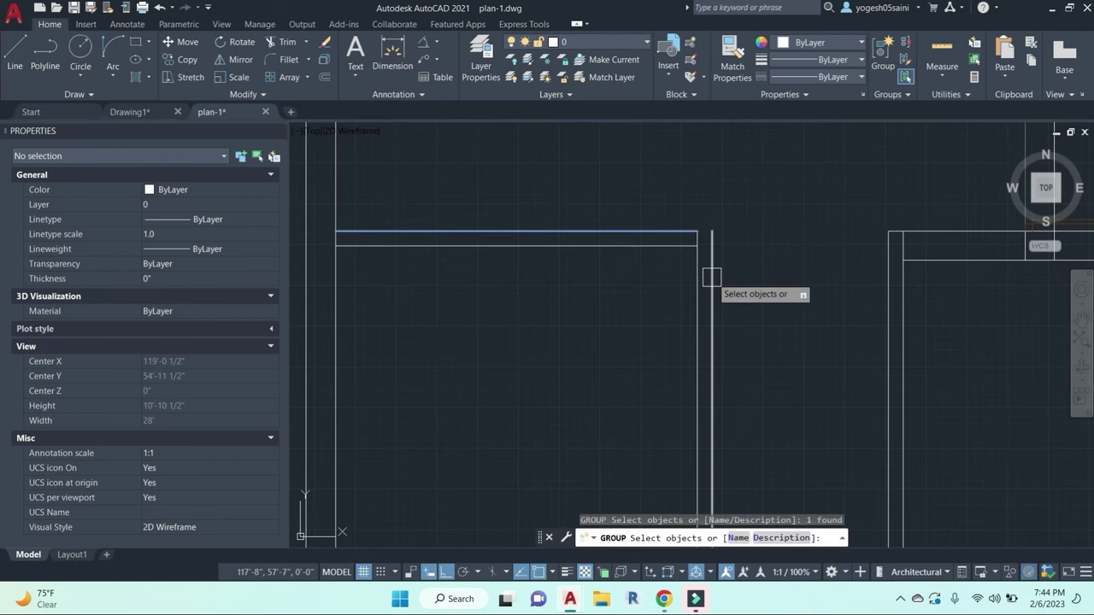
Step: Fillet the vertical wall line with the top wall line to close the corner
text(f)
key(Return)
click(710, 250)
click(658, 229)
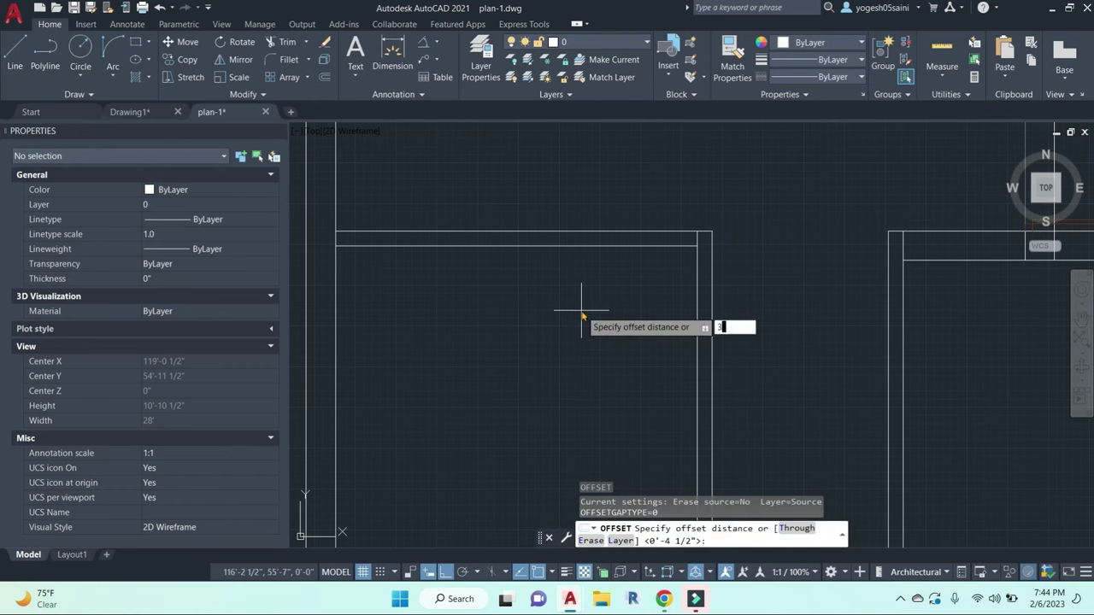
Step: Offset a wall line 3' to make a parallel copy
text(')
key(Return)
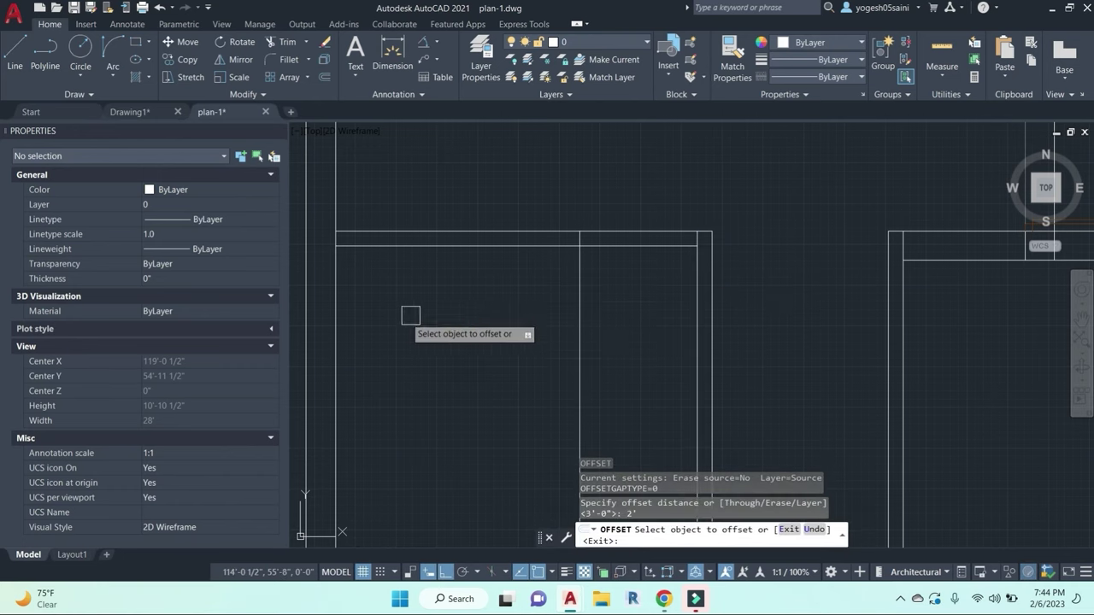
click(343, 348)
click(478, 349)
key(Escape)
key(Escape)
Step: Abandon a linear dimension, then move a vertical wall line 1' to the left
text(dli)
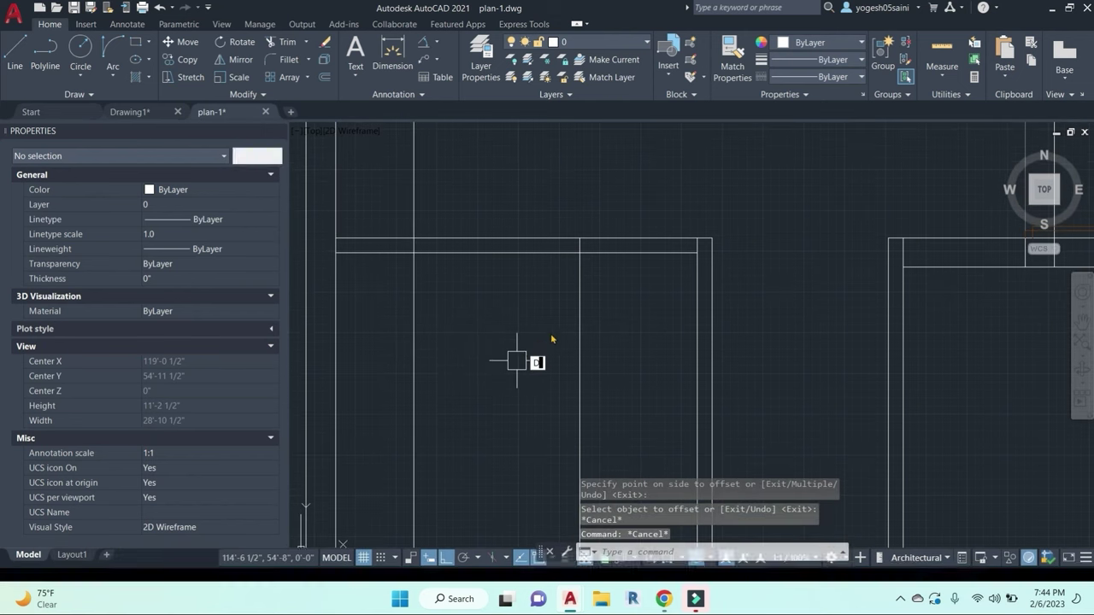
key(Return)
click(578, 246)
key(Escape)
key(Escape)
key(Escape)
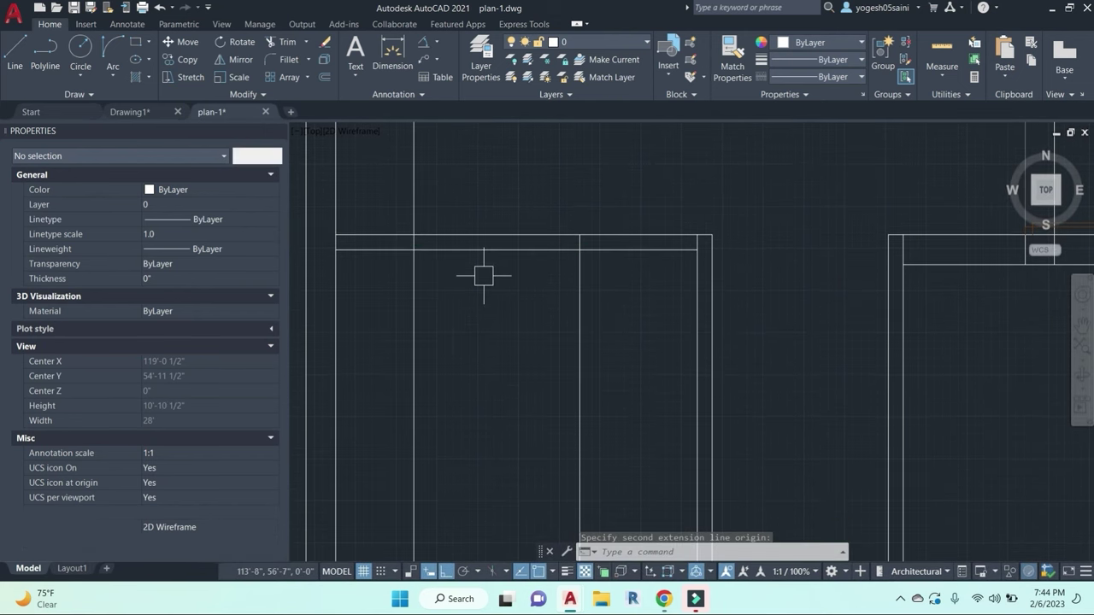
scroll(447, 325, down, 2)
click(427, 237)
text(m)
key(Return)
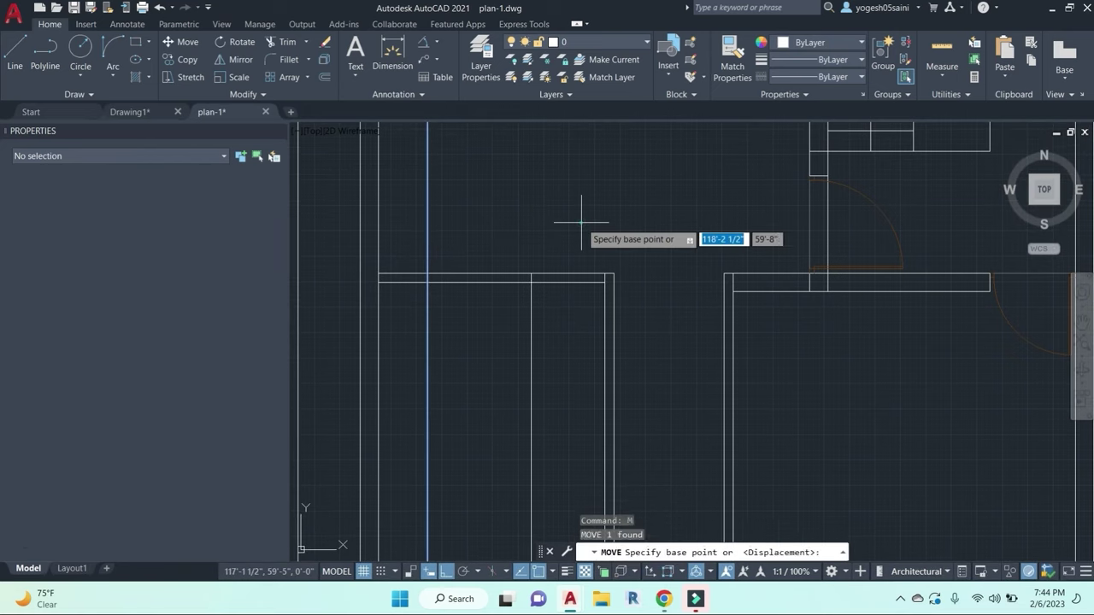
click(575, 224)
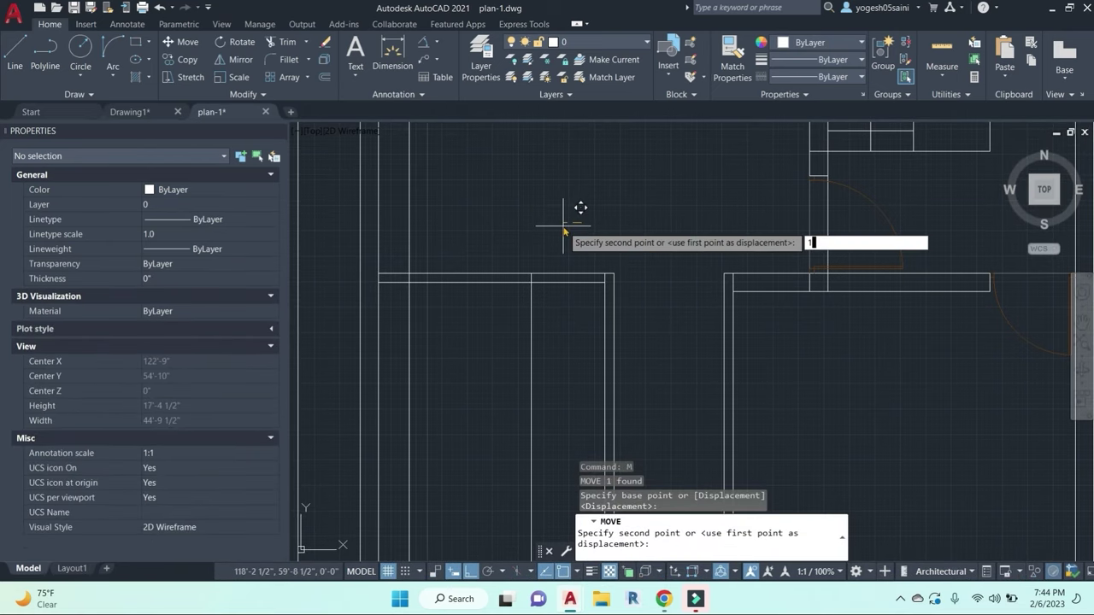
text(1')
key(Return)
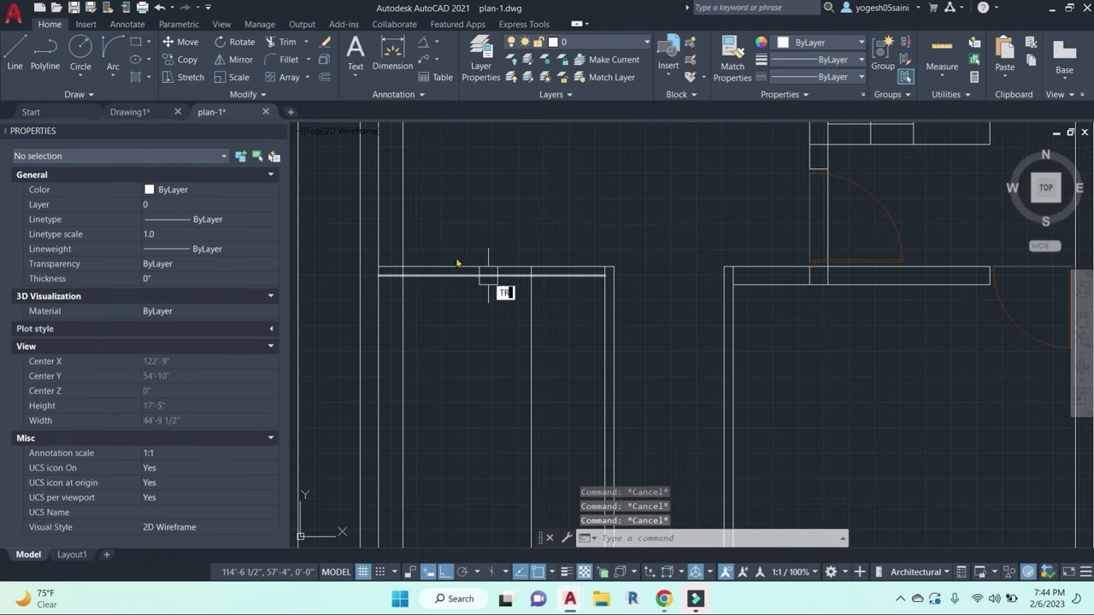
Step: Trim the wall line segments to cut the opening in the wall
key(Return)
click(407, 228)
click(407, 300)
click(488, 325)
click(469, 210)
scroll(531, 295, down, 1)
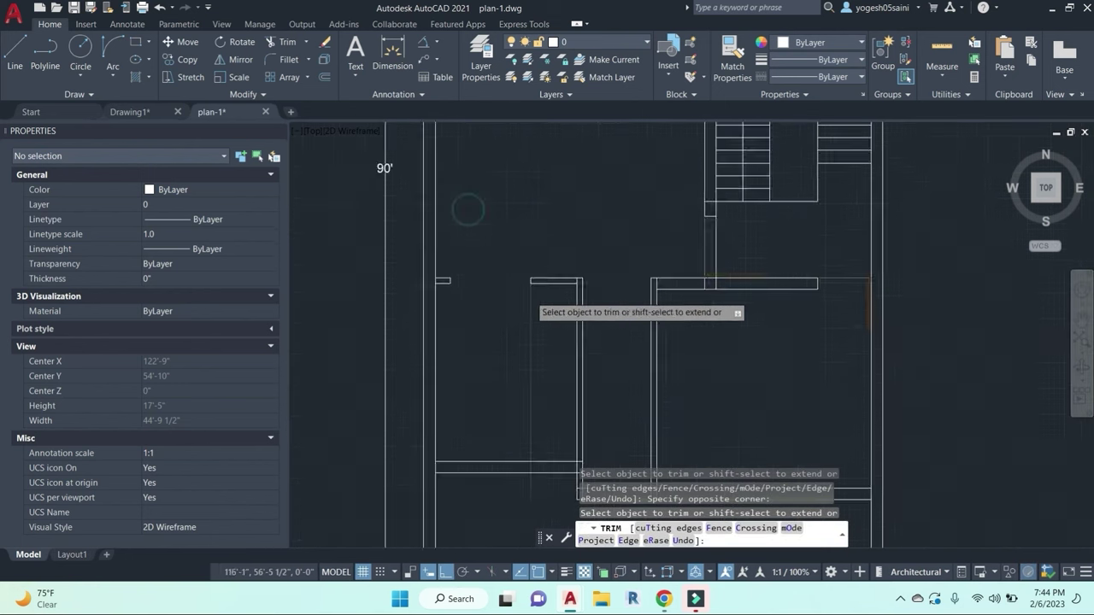
scroll(530, 296, up, 4)
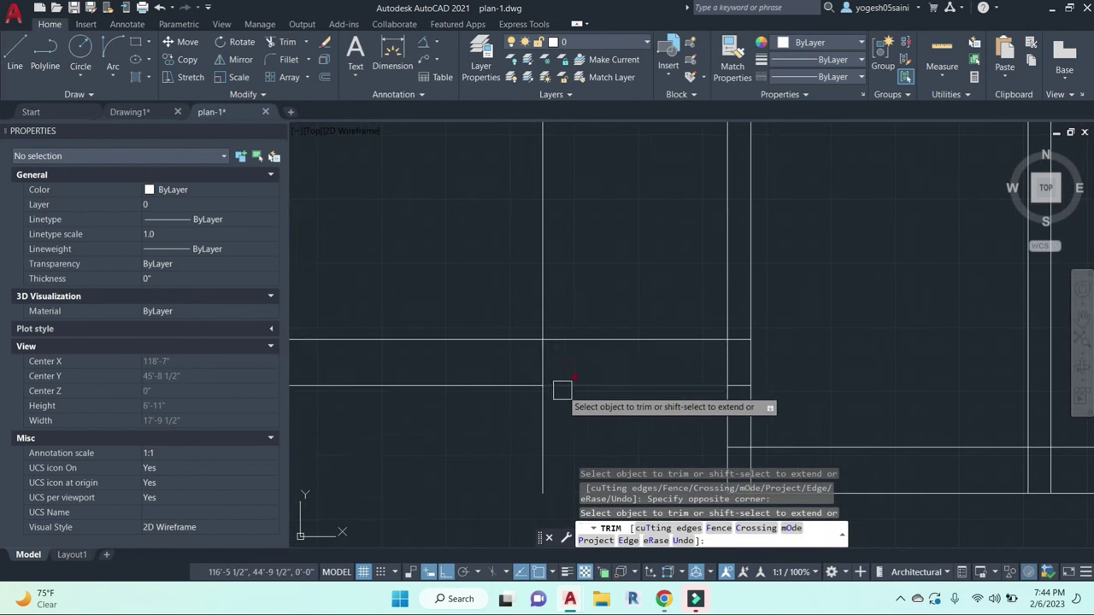
click(546, 364)
key(Escape)
key(Escape)
click(564, 430)
click(440, 429)
Step: Erase the leftover vertical line with a window selection
text(e)
scroll(582, 373, down, 4)
middle_drag(581, 364, 628, 401)
key(Escape)
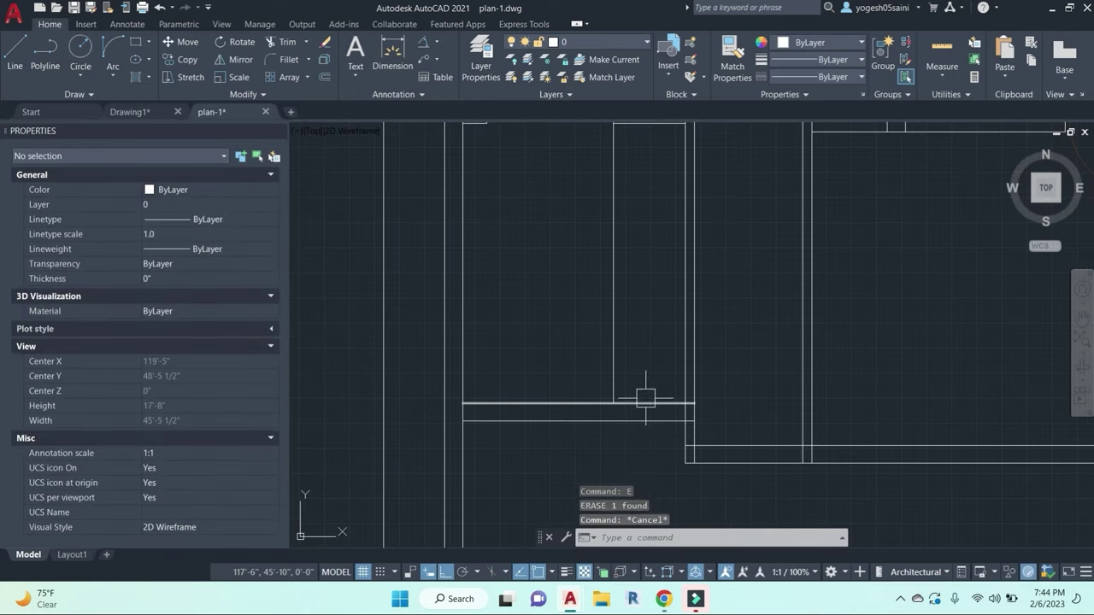
Step: Cancel a 2' offset and begin filleting the lines at the corner
text(o)
key(Return)
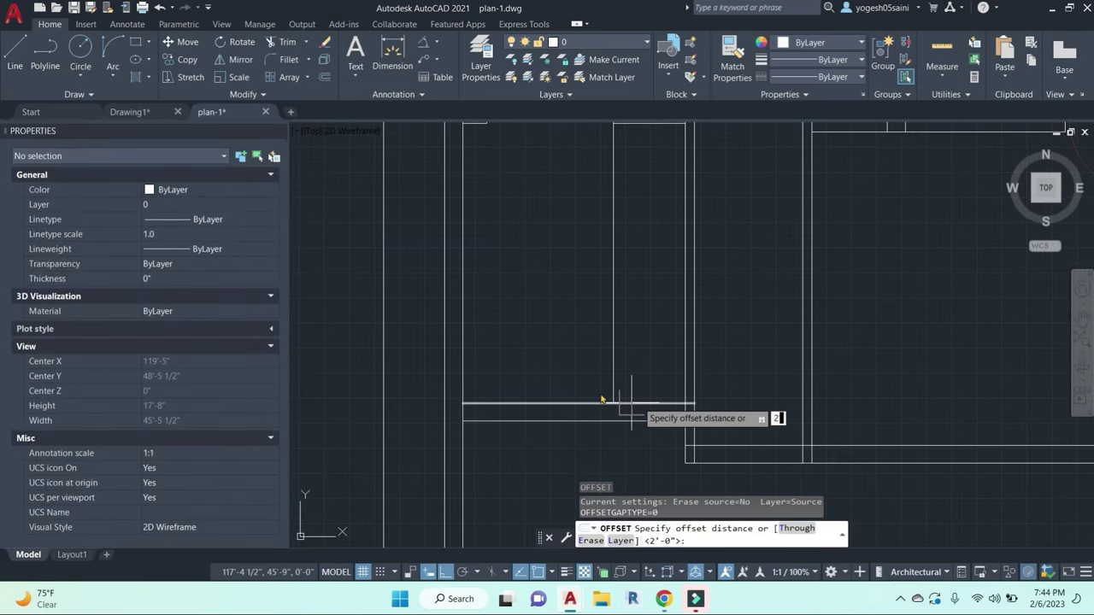
key(Return)
key(Escape)
key(Escape)
text(f)
key(Return)
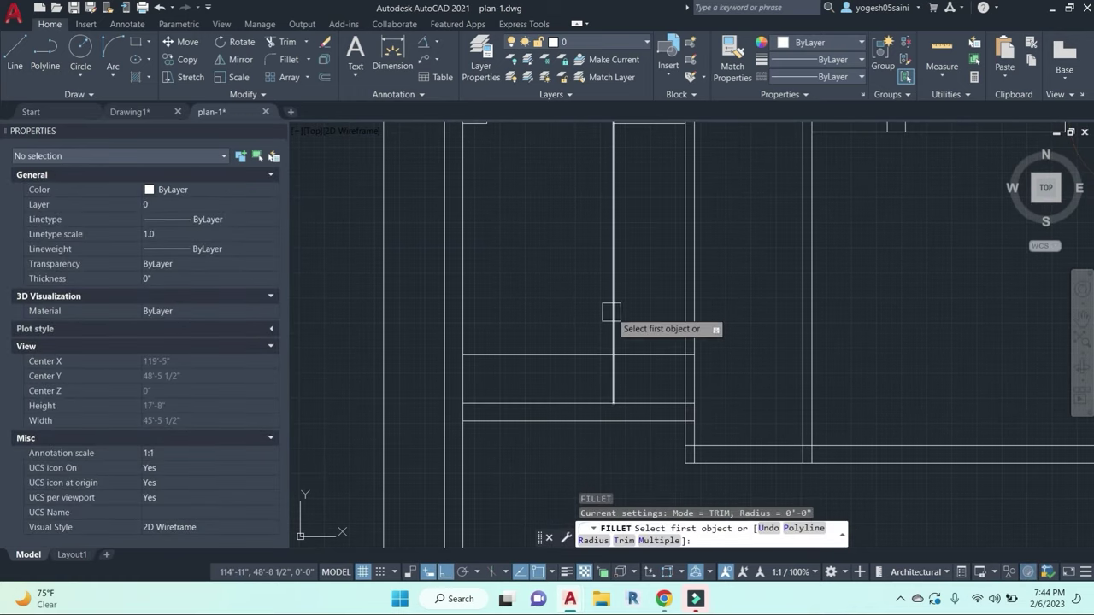
click(611, 312)
scroll(586, 349, down, 4)
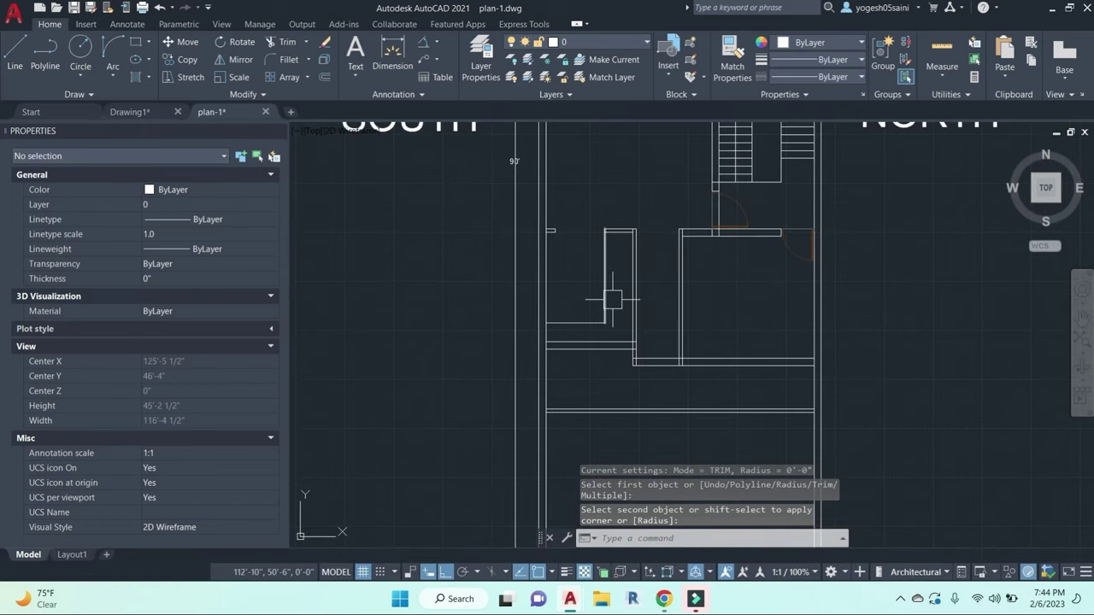
scroll(611, 299, down, 3)
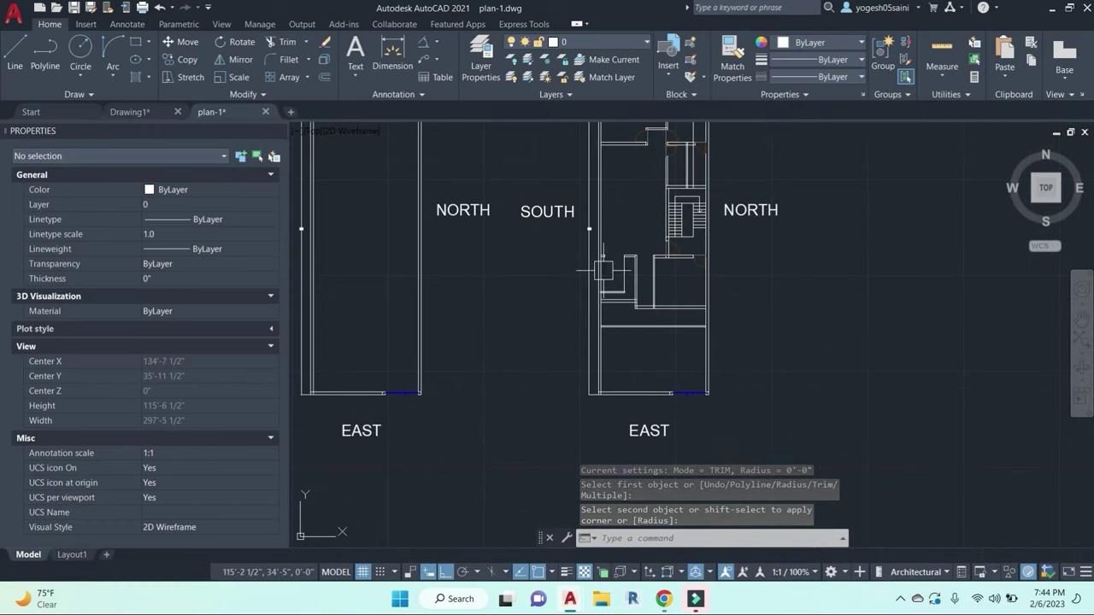
middle_drag(677, 402, 624, 439)
scroll(712, 287, up, 1)
middle_drag(602, 253, 655, 292)
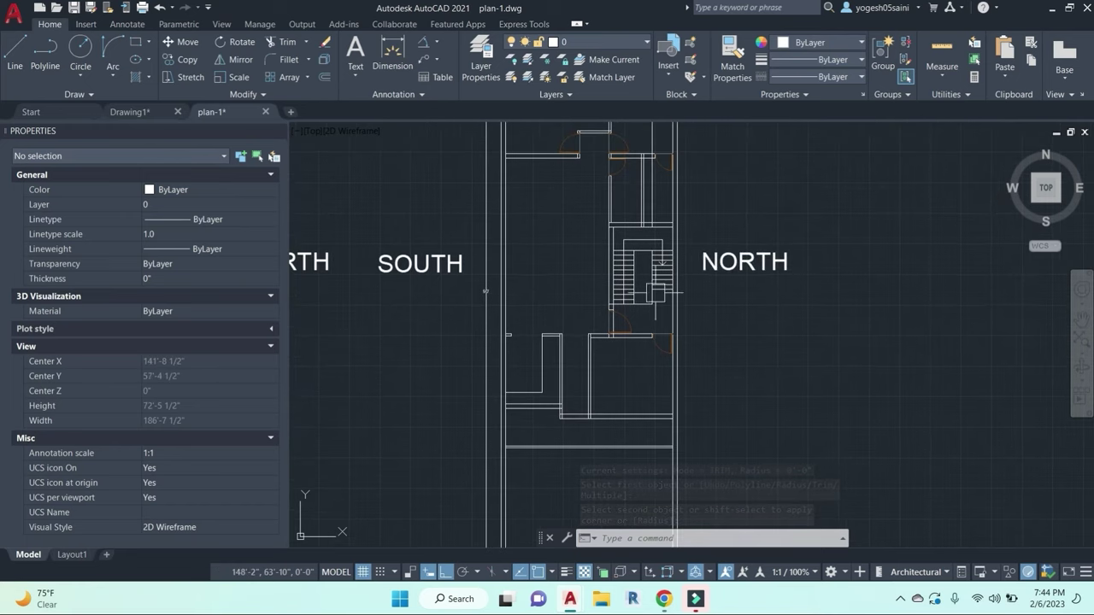
scroll(662, 288, up, 1)
scroll(696, 368, down, 3)
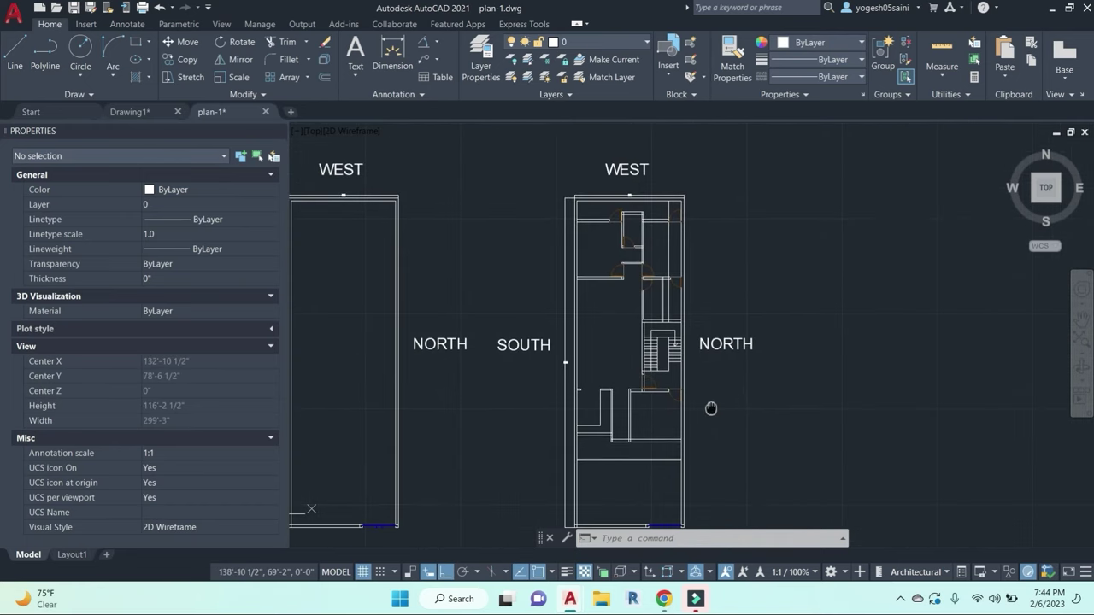
middle_drag(720, 377, 689, 296)
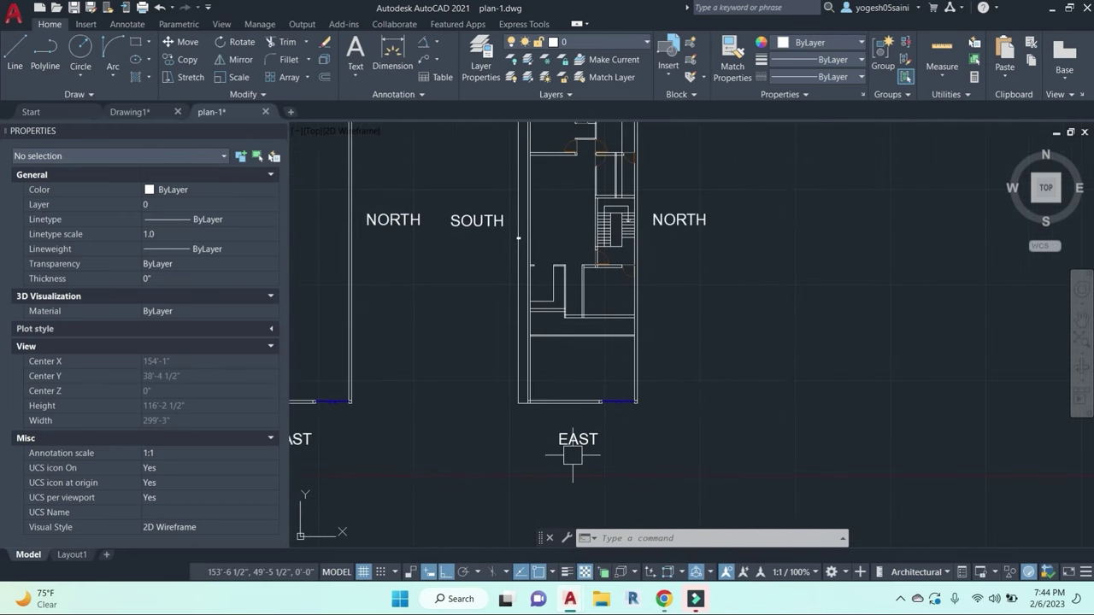
scroll(611, 393, up, 4)
scroll(589, 427, down, 5)
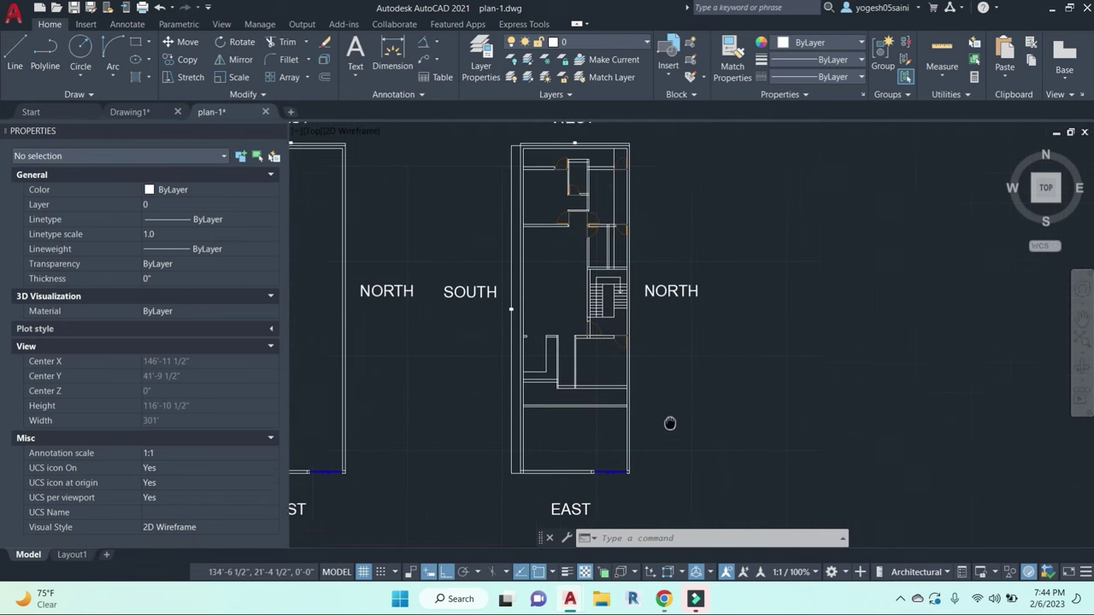
scroll(586, 425, up, 5)
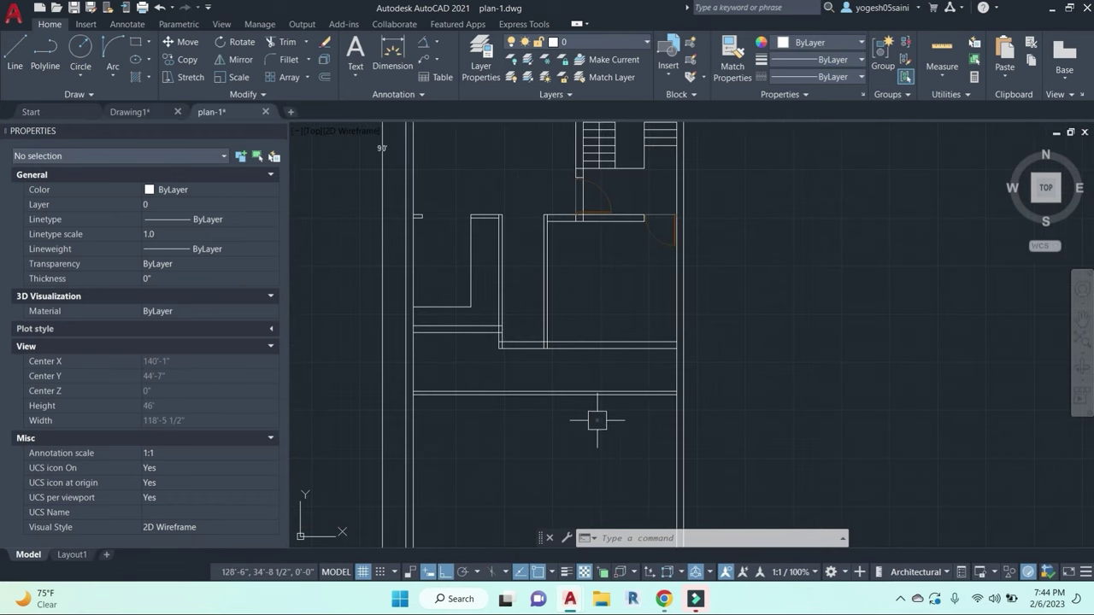
click(596, 420)
key(Escape)
key(Escape)
scroll(623, 368, down, 2)
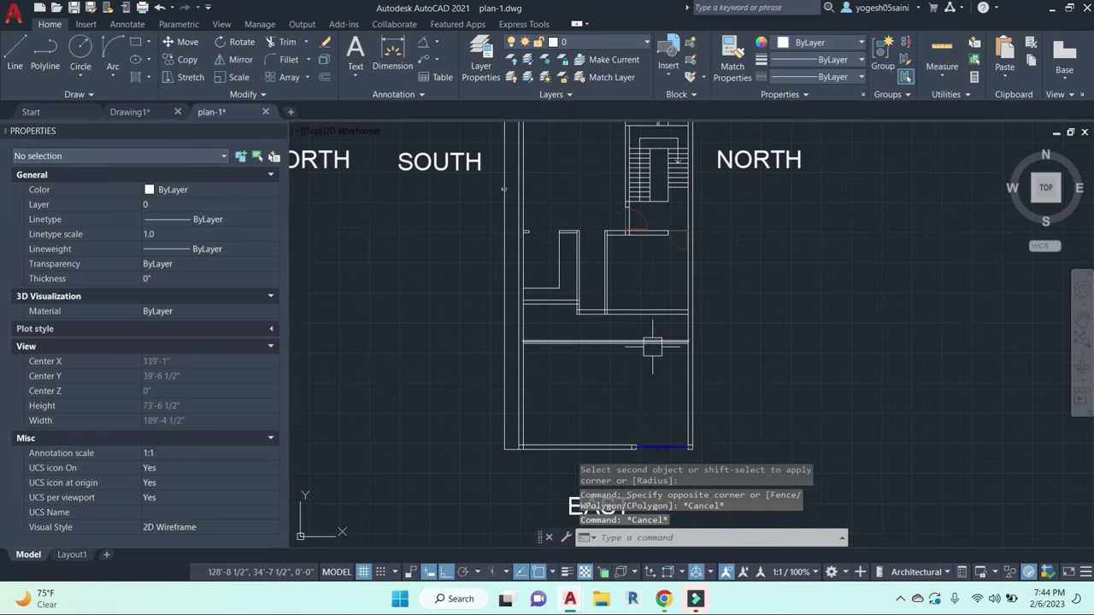
scroll(607, 351, down, 2)
scroll(664, 367, up, 4)
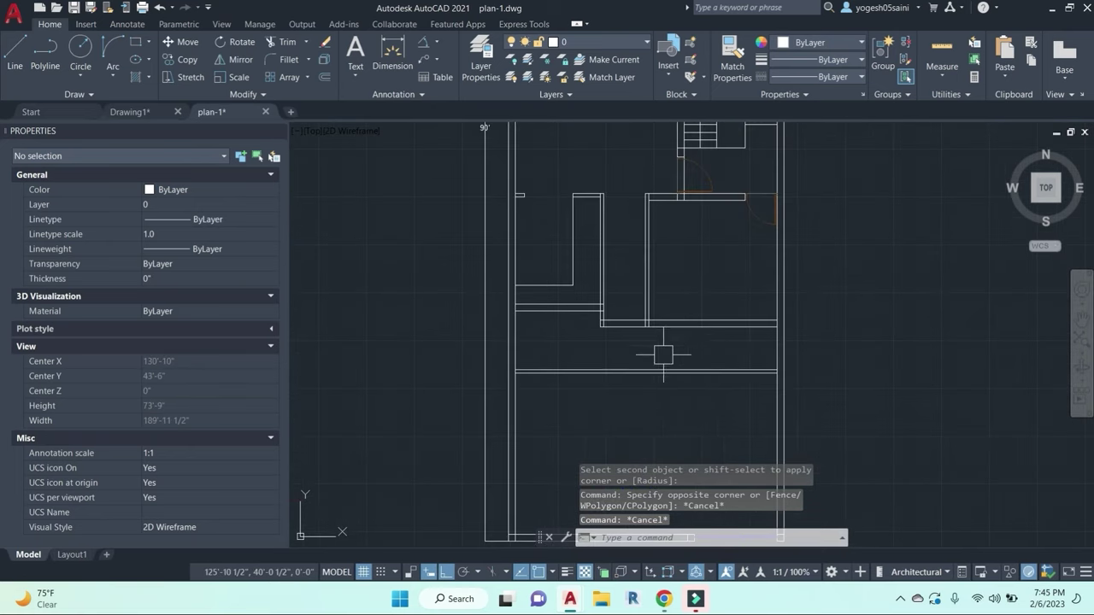
scroll(672, 339, up, 4)
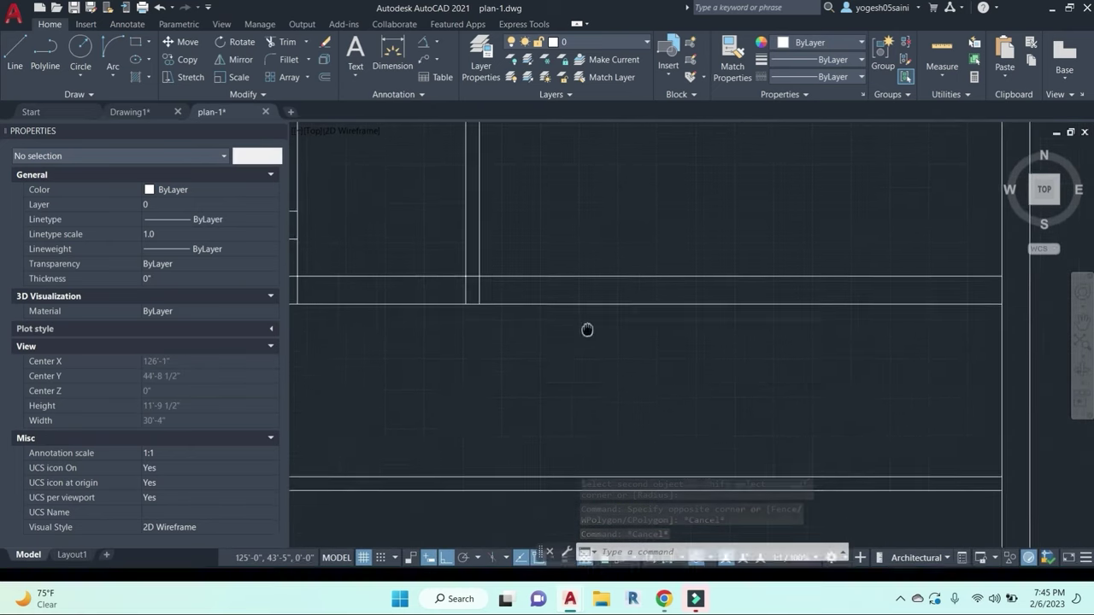
scroll(590, 352, down, 4)
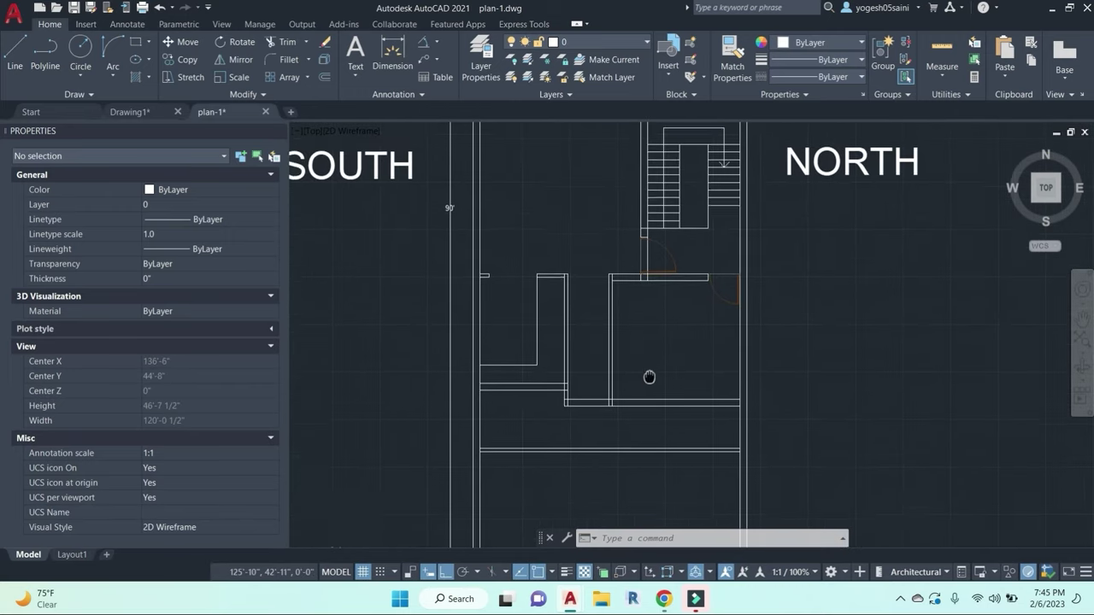
scroll(634, 419, up, 4)
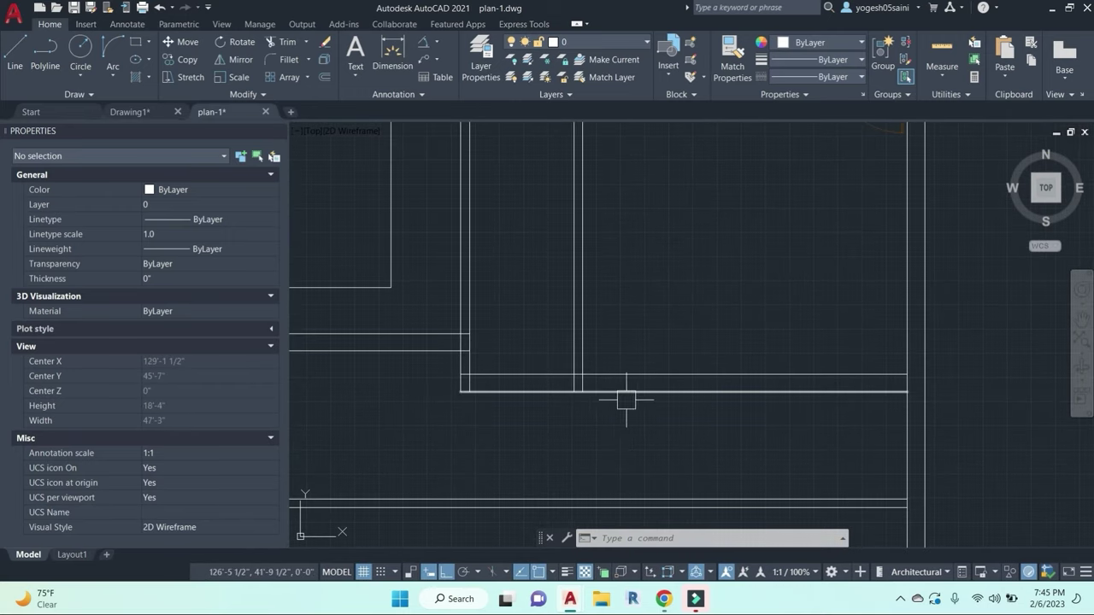
middle_drag(748, 433, 693, 391)
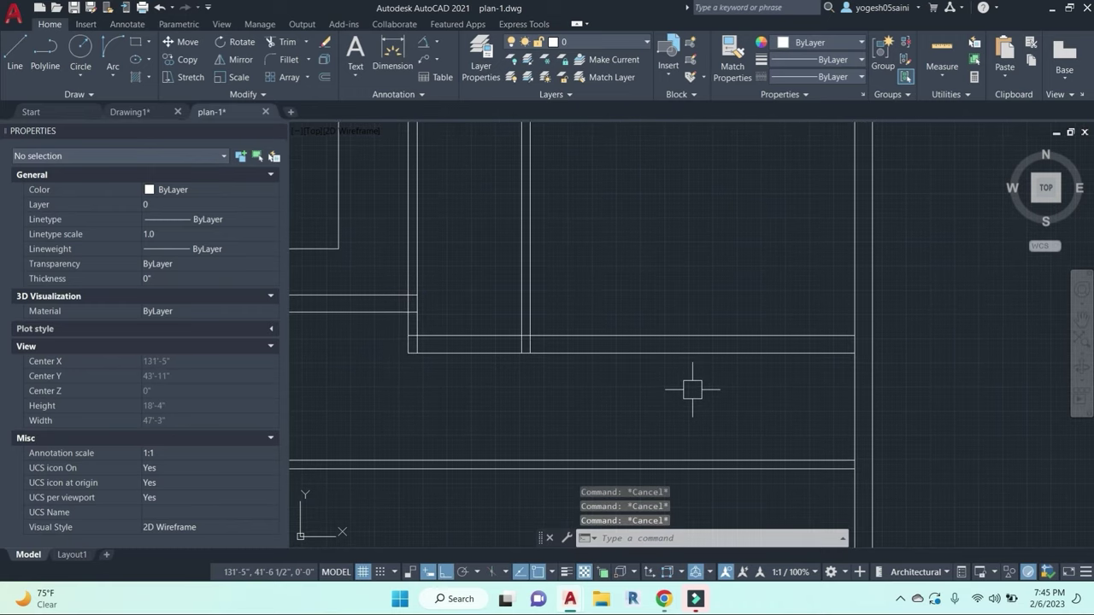
scroll(696, 384, down, 5)
scroll(692, 377, up, 3)
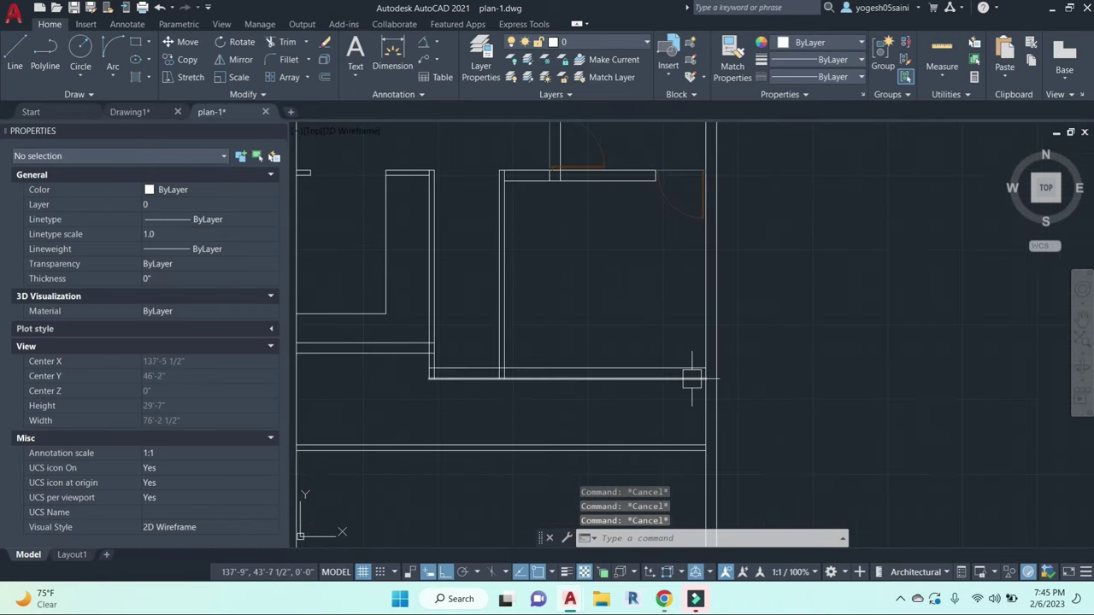
scroll(692, 378, down, 3)
scroll(556, 279, up, 3)
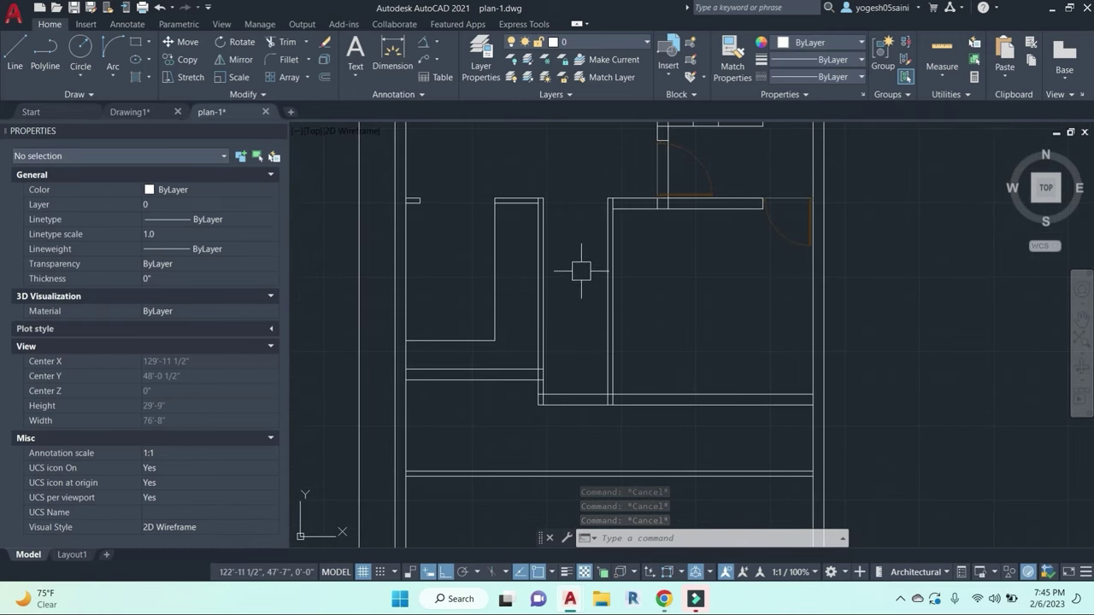
middle_drag(581, 271, 607, 319)
middle_drag(614, 377, 614, 346)
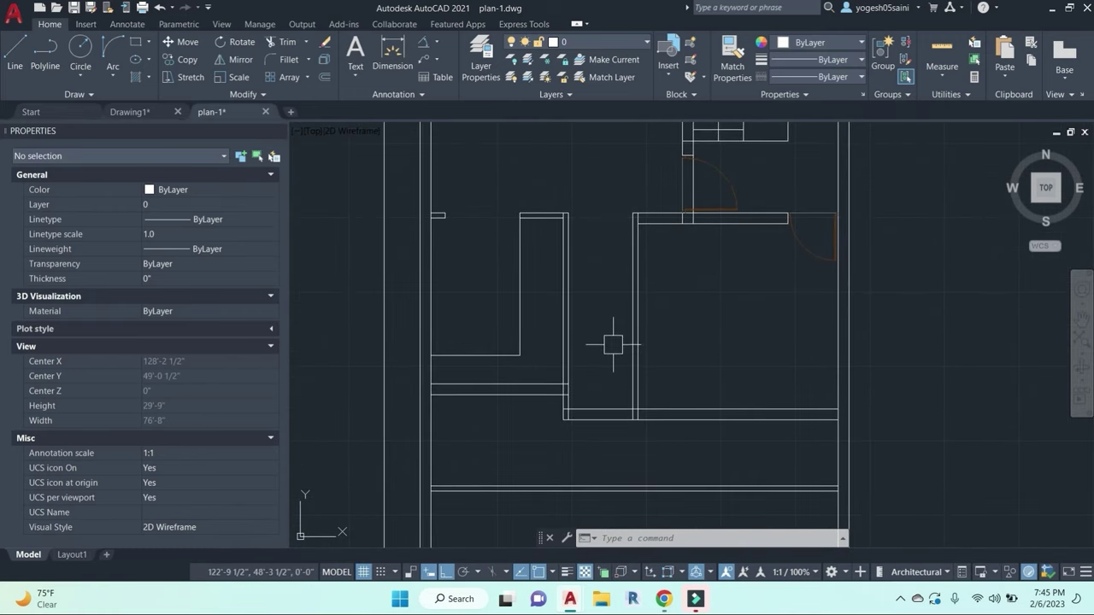
Step: Offset the wall line 2' to create a parallel copy
text(l)
key(space)
key(Escape)
text(o)
key(space)
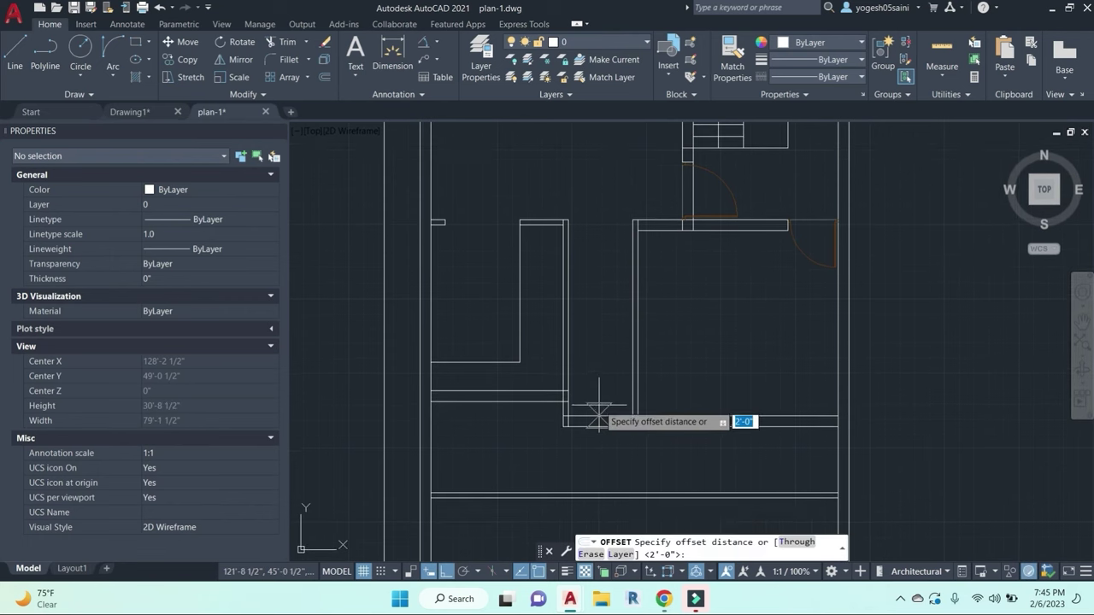
text(2)
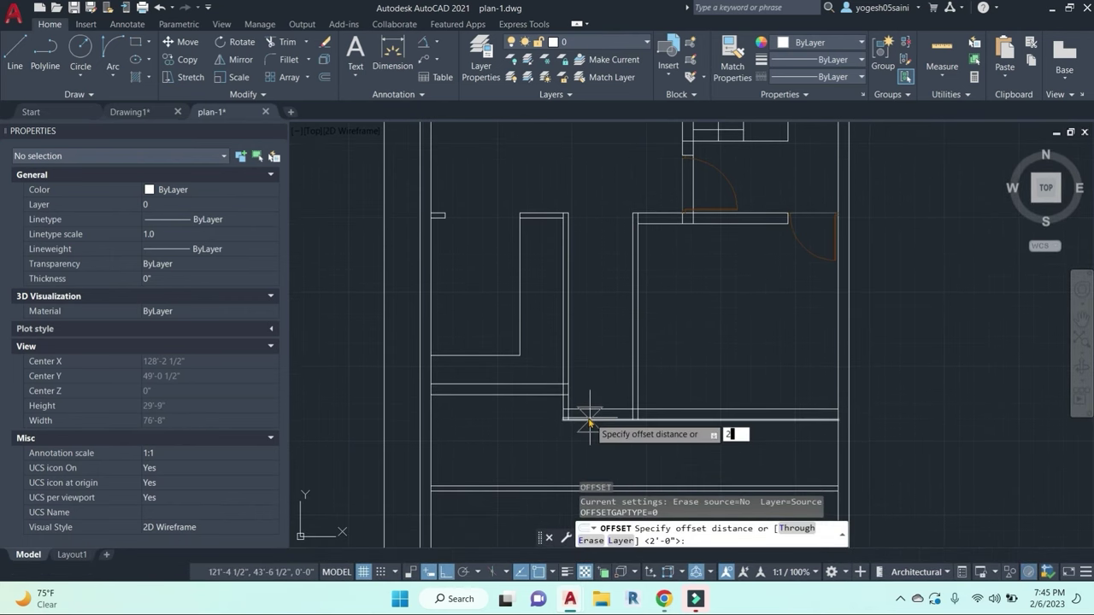
key(Return)
click(590, 417)
click(601, 384)
key(Escape)
key(Escape)
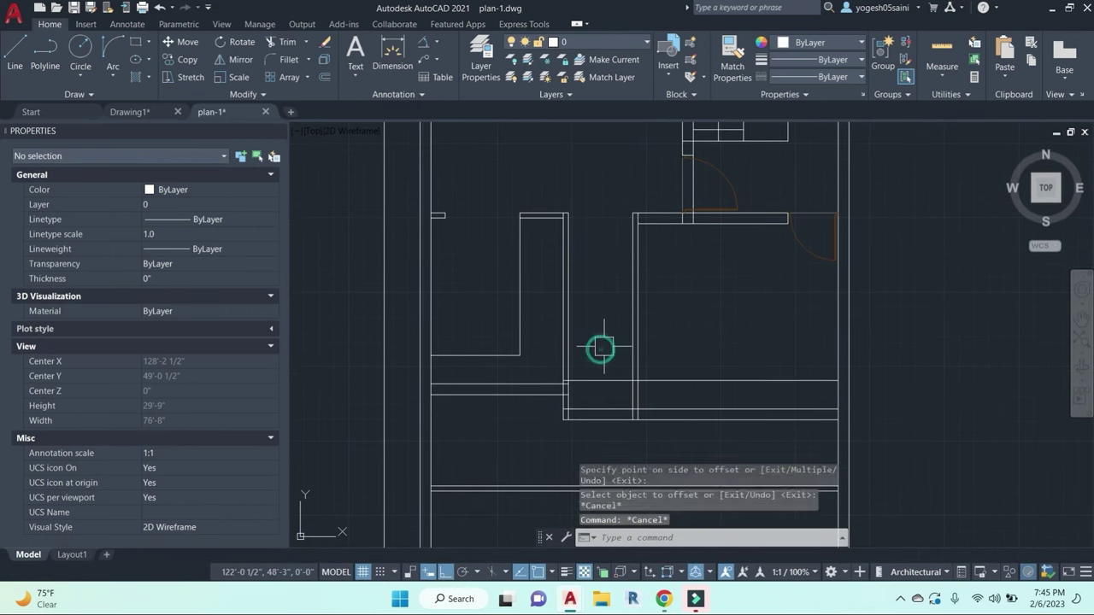
key(Escape)
Step: Trim the overlapping wall line piece and erase the leftover line
scroll(637, 380, up, 4)
text(tr)
click(623, 355)
key(Escape)
key(Escape)
click(732, 390)
click(729, 283)
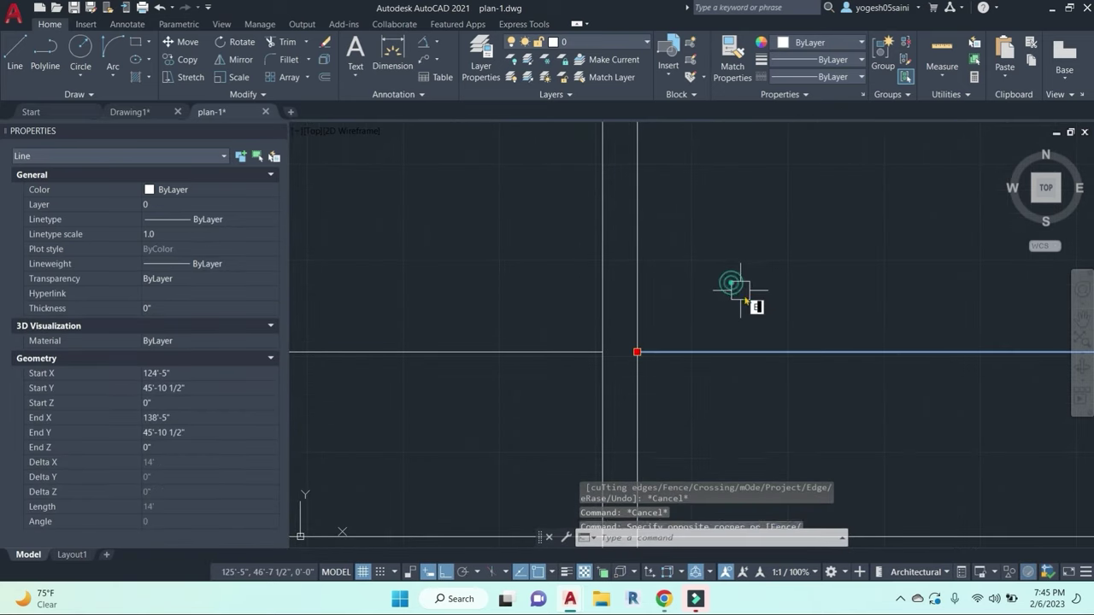
text(e)
scroll(749, 302, down, 4)
middle_drag(698, 273, 700, 347)
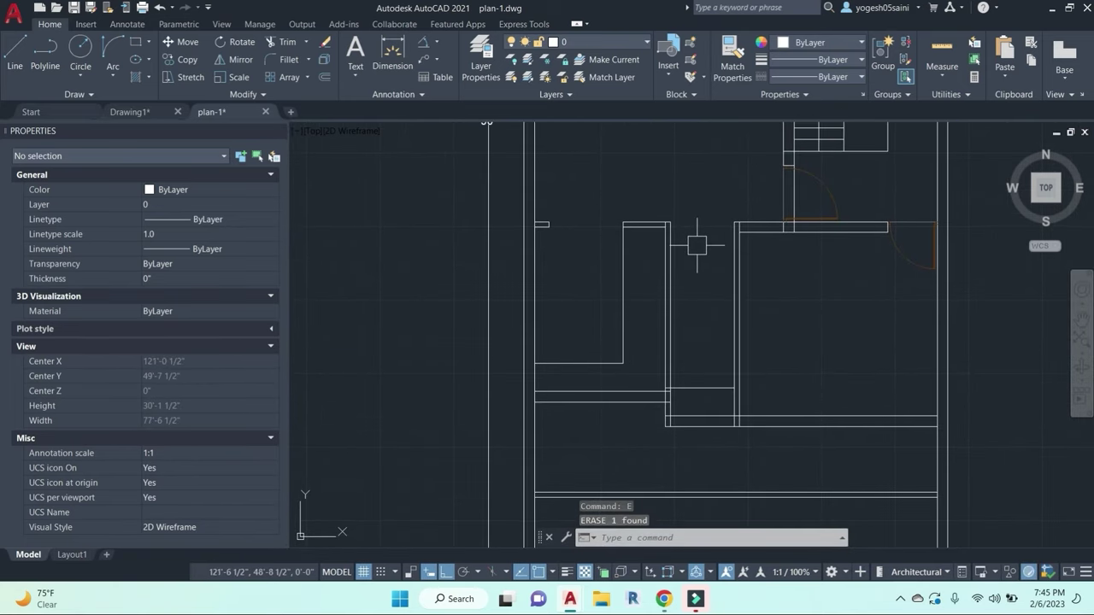
scroll(766, 300, down, 5)
scroll(589, 239, up, 4)
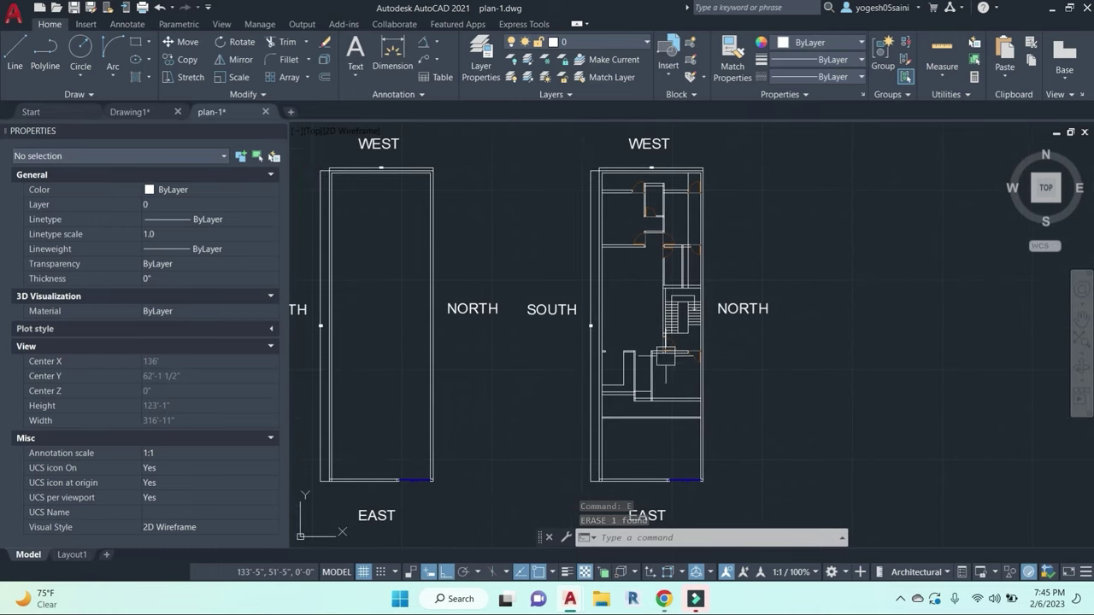
middle_drag(551, 390, 569, 330)
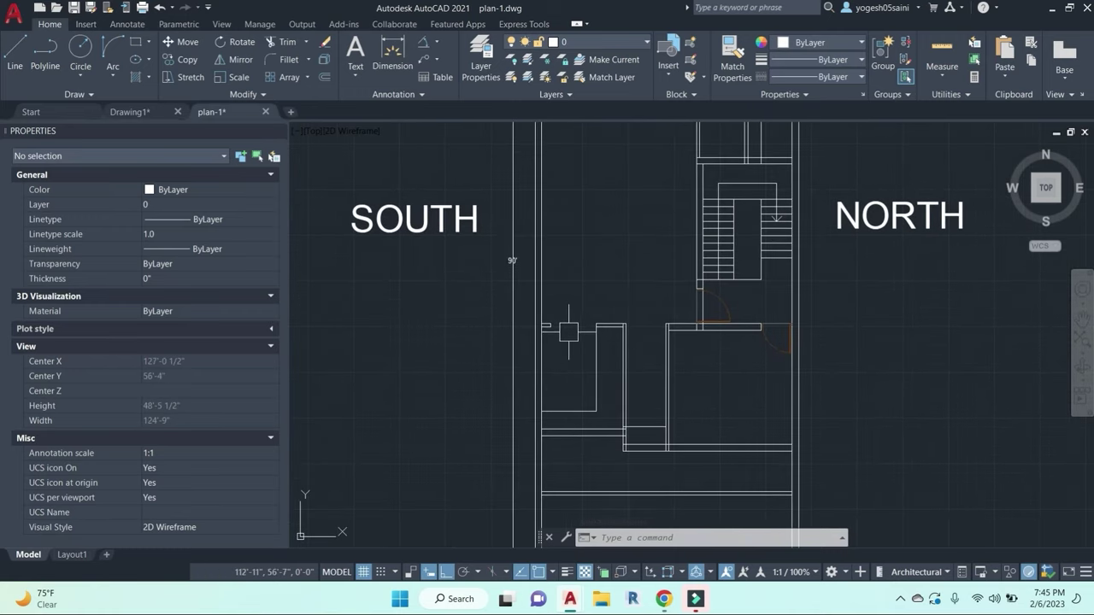
Step: Draw two crossing lines across the wall opening
text(l)
key(Return)
scroll(569, 337, up, 6)
click(501, 300)
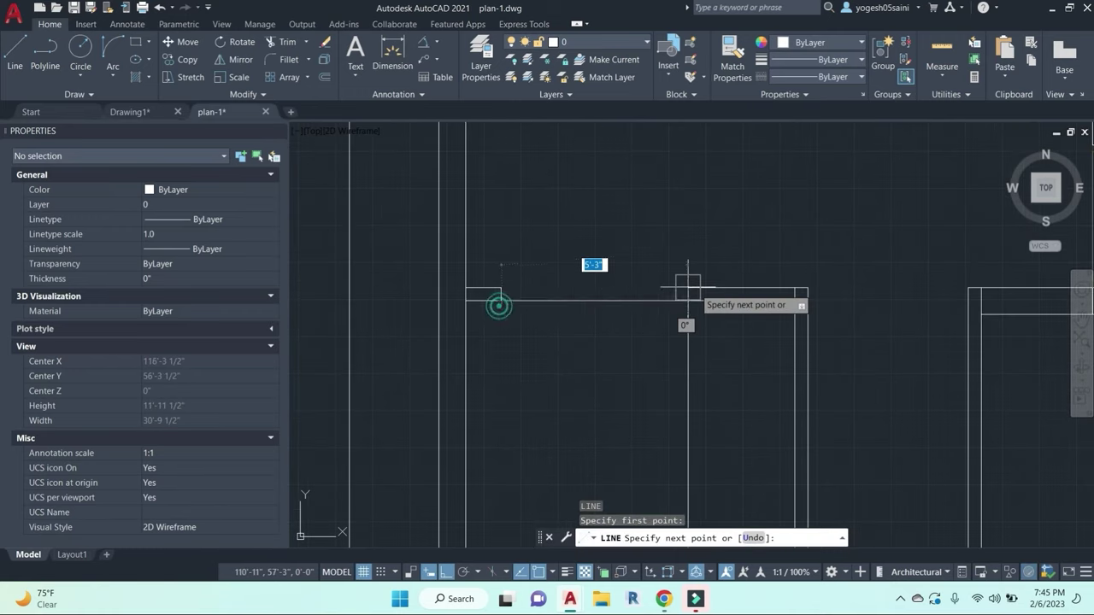
click(693, 289)
key(Escape)
key(Return)
click(503, 291)
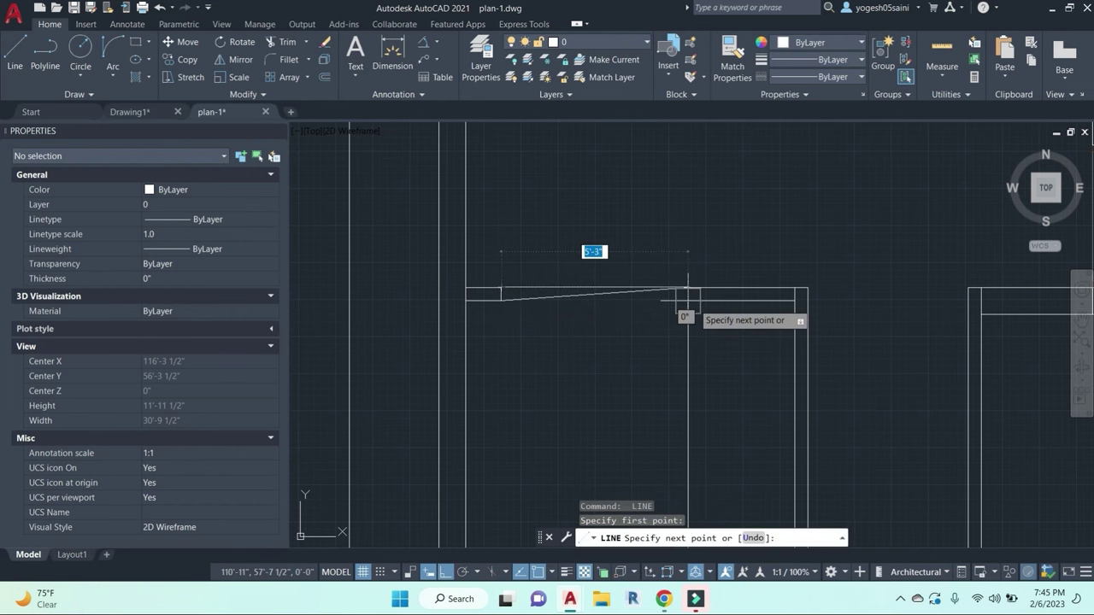
click(687, 301)
key(Escape)
key(Escape)
Step: Set the two crossing lines to the HIDDEN linetype
scroll(634, 318, down, 2)
click(634, 318)
click(605, 249)
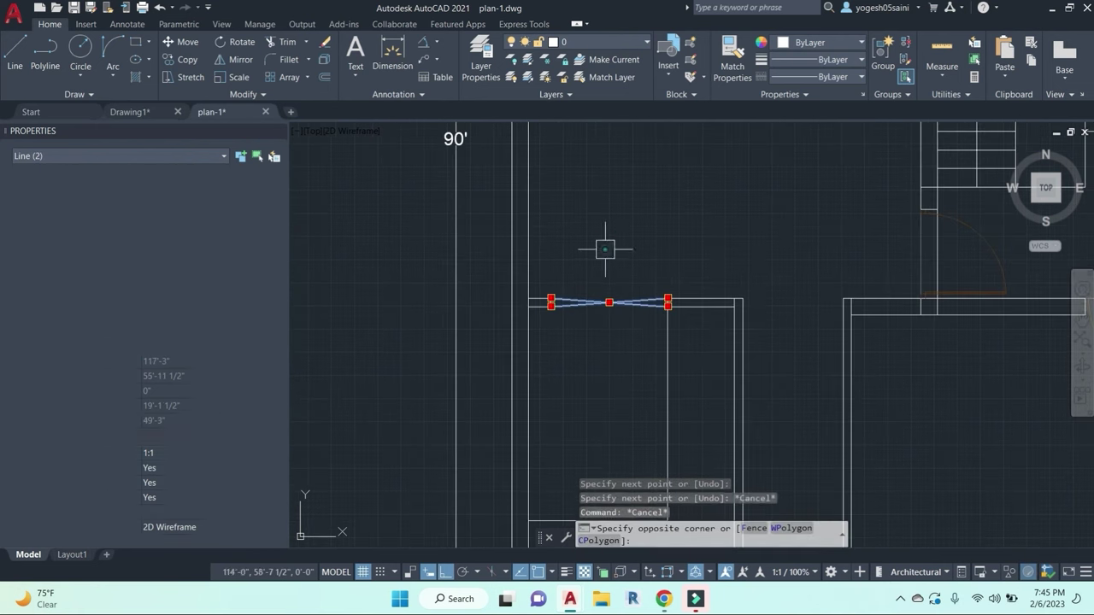
click(856, 81)
click(799, 161)
key(Escape)
key(Escape)
click(610, 374)
click(578, 238)
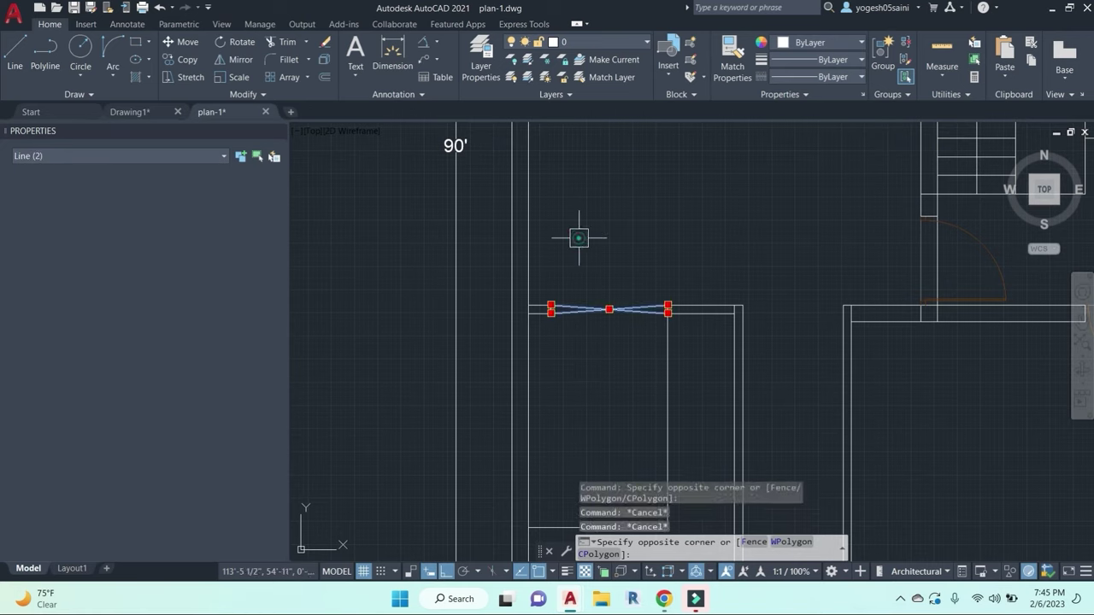
key(Escape)
key(Escape)
Step: Copy the top-right DOOR-1 swing block to the lower wall end
scroll(680, 260, down, 4)
middle_drag(783, 324, 766, 371)
scroll(698, 351, up, 3)
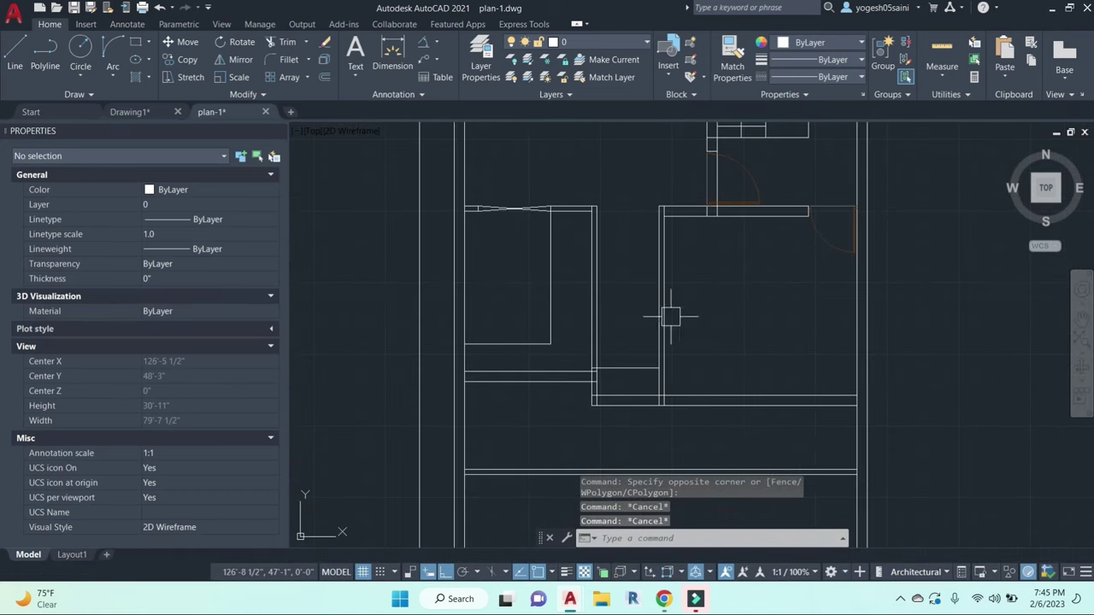
middle_drag(807, 333, 789, 302)
click(813, 215)
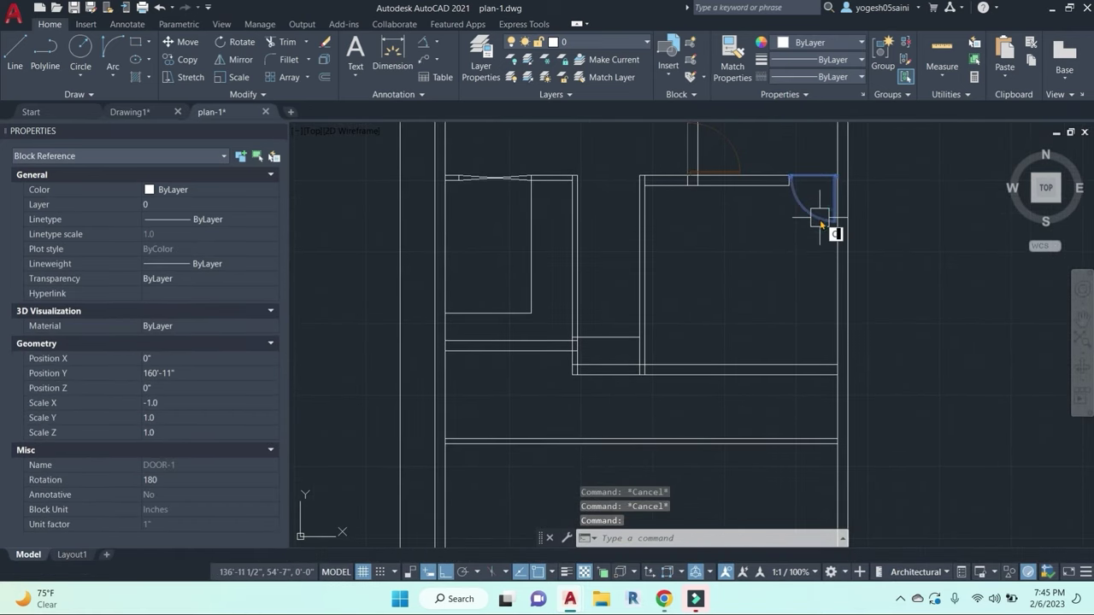
text(co)
key(Return)
scroll(820, 224, up, 5)
click(872, 170)
scroll(870, 312, down, 3)
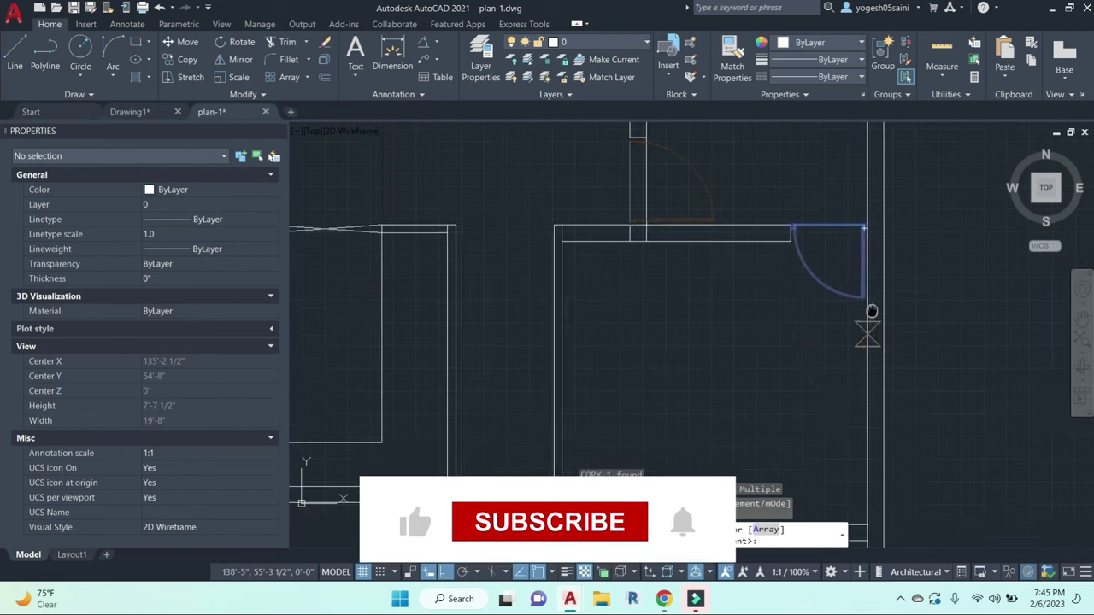
middle_drag(871, 311, 874, 152)
click(869, 366)
key(Return)
Step: Trim the wall lines inside the door opening
middle_drag(781, 392, 829, 319)
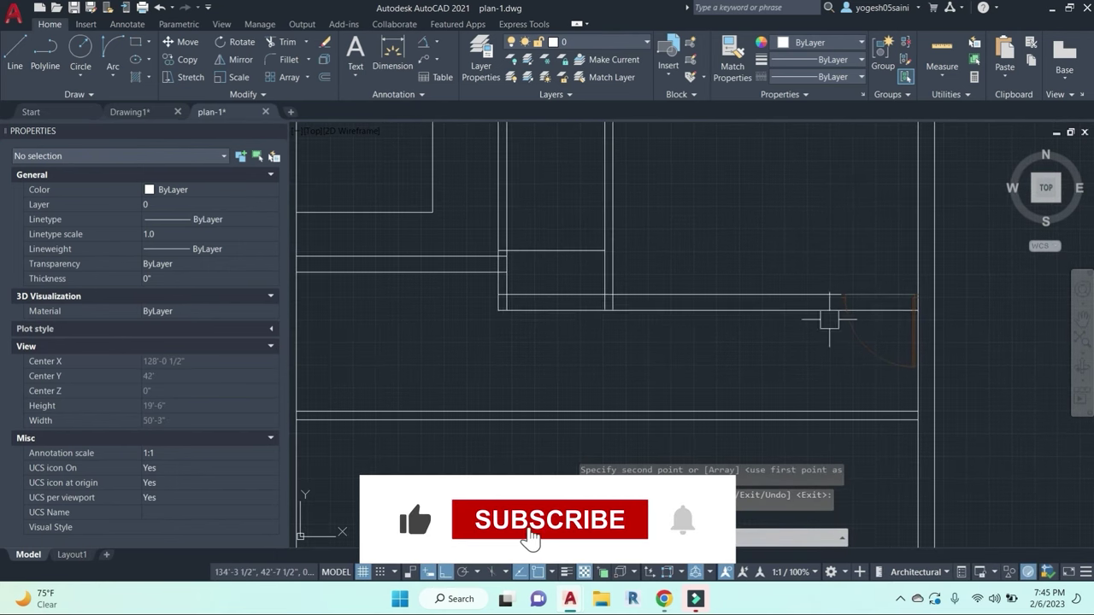
key(Return)
click(781, 353)
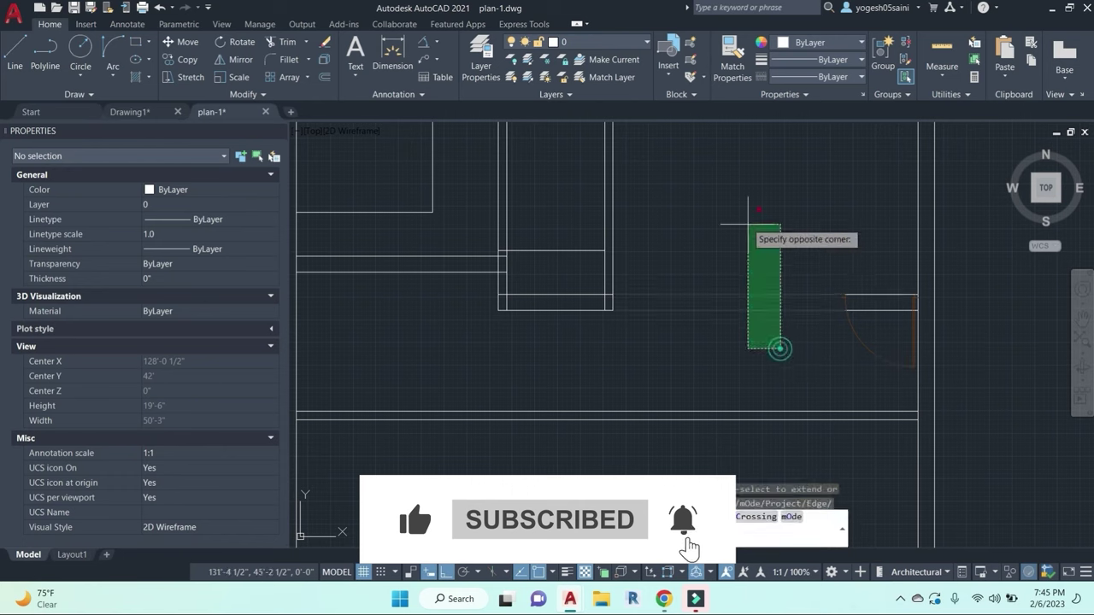
click(745, 229)
key(Escape)
key(Escape)
key(Escape)
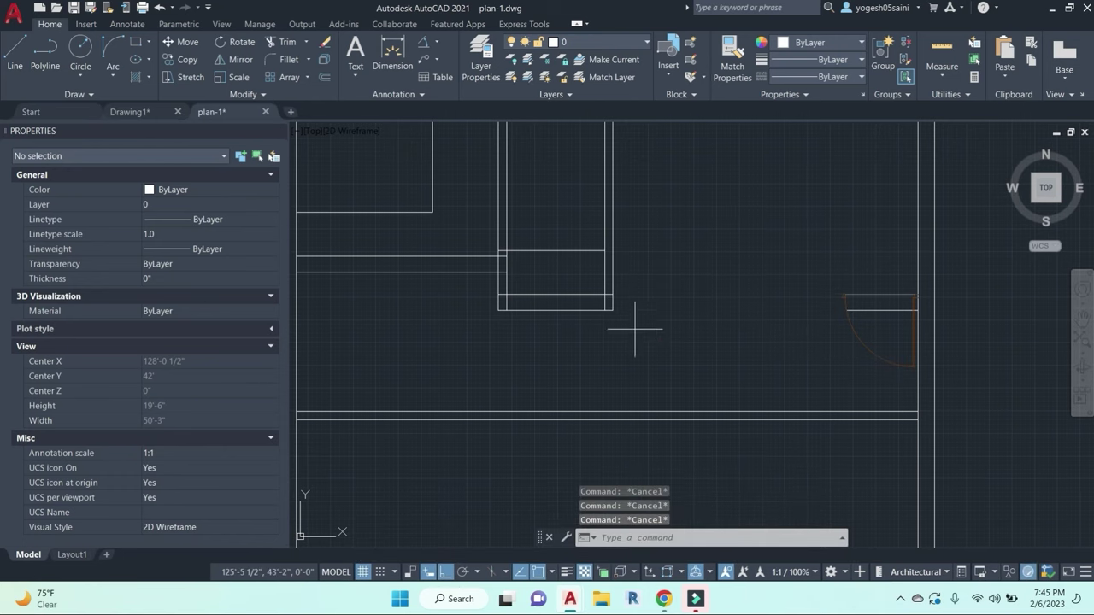
Step: Draw a line from the wall corner across to the right wall
text(l)
key(Return)
click(611, 310)
click(802, 309)
key(Escape)
key(Escape)
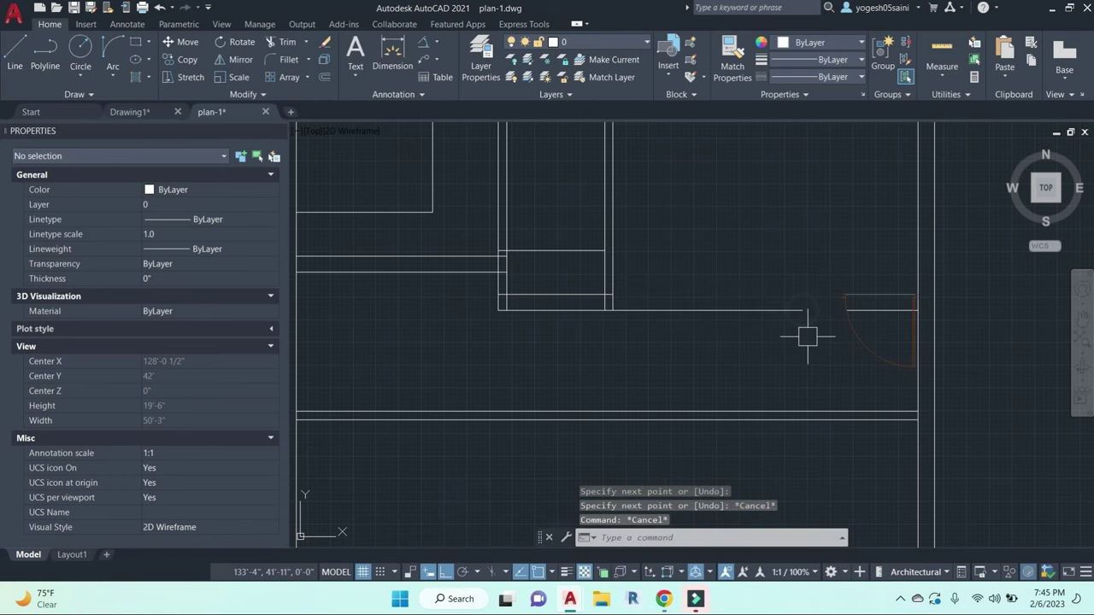
Step: Try extending lines to the right wall as boundary, then cancel the extend
text(ex)
key(Return)
scroll(928, 324, up, 2)
click(898, 392)
key(Return)
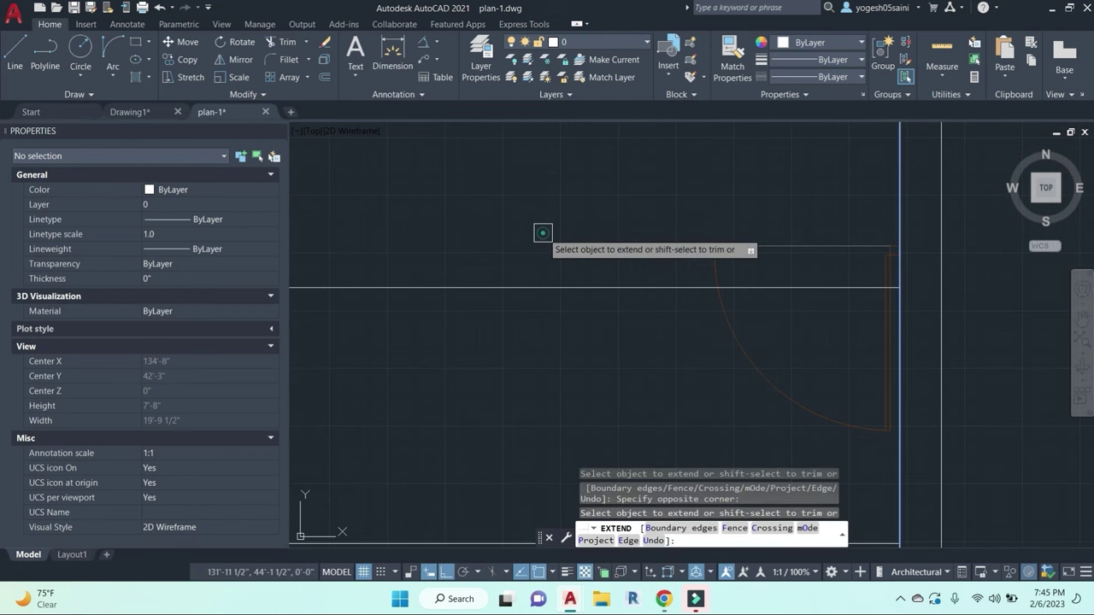
key(Escape)
key(Escape)
Step: Move the copied door block down into the door opening
click(803, 248)
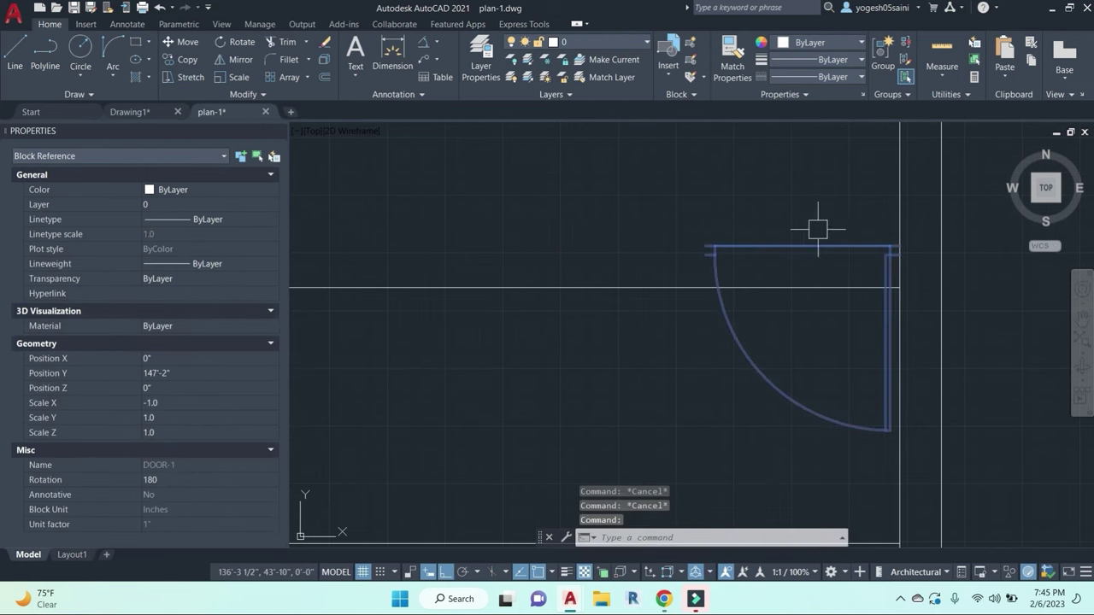
text(m)
key(Return)
scroll(792, 205, down, 2)
click(794, 163)
click(817, 307)
key(Escape)
key(Escape)
Step: Erase the short stray wall line
middle_drag(729, 251, 829, 245)
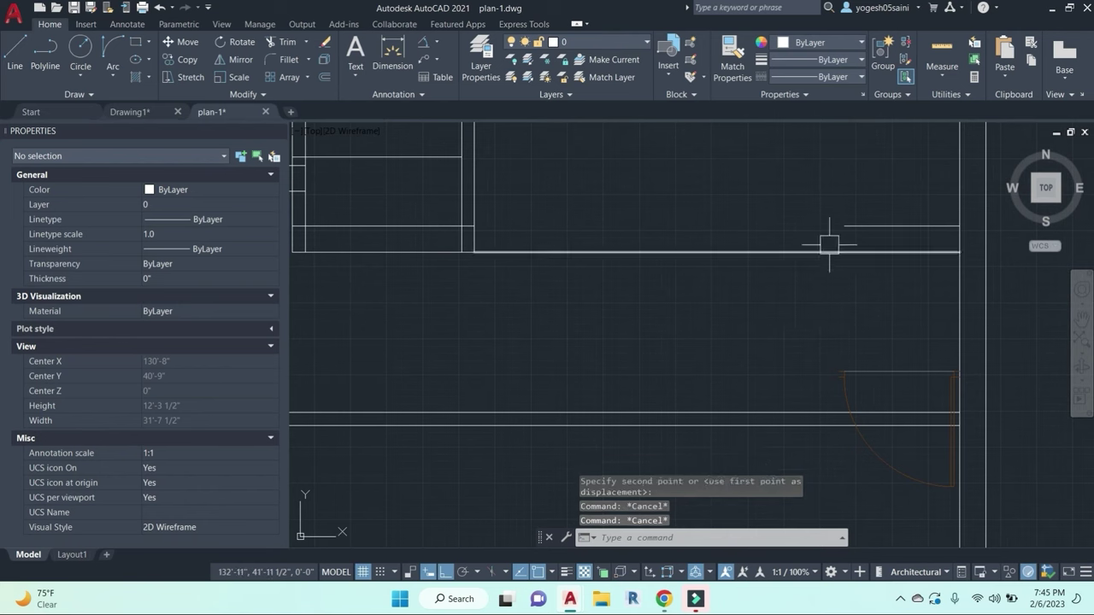
click(859, 227)
text(e)
key(Return)
Step: Start an offset at 2.5 distance, then cancel it
middle_drag(732, 218, 731, 295)
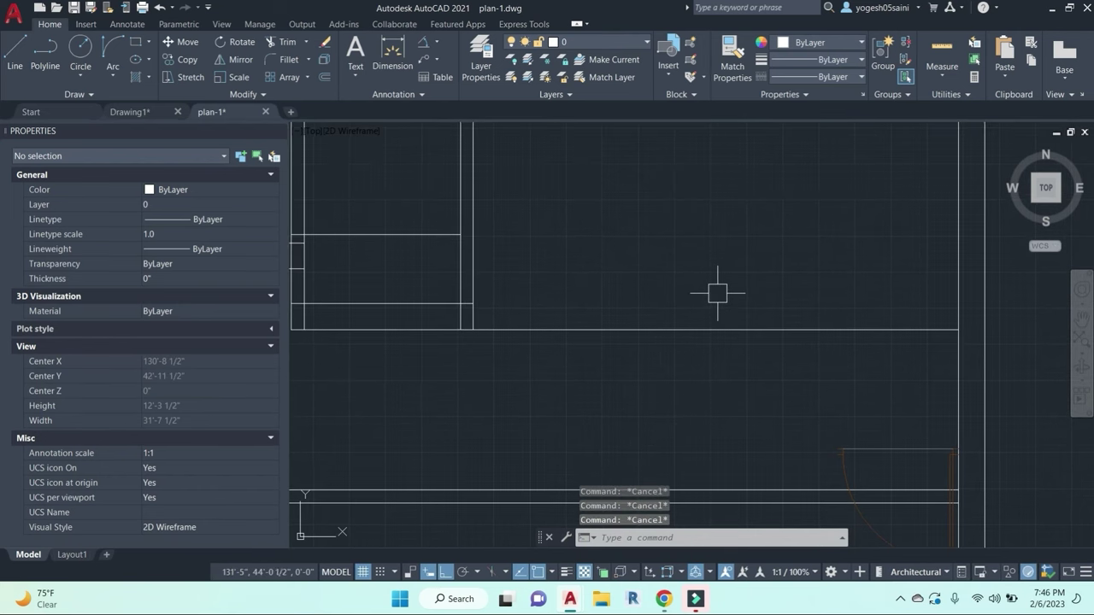
text(o)
key(Return)
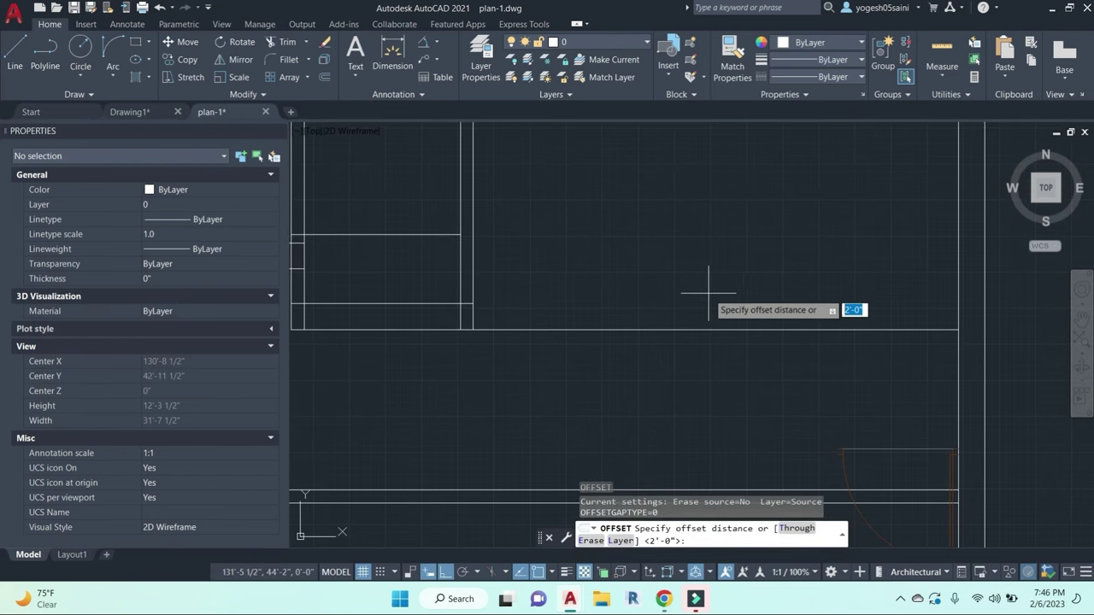
key(Return)
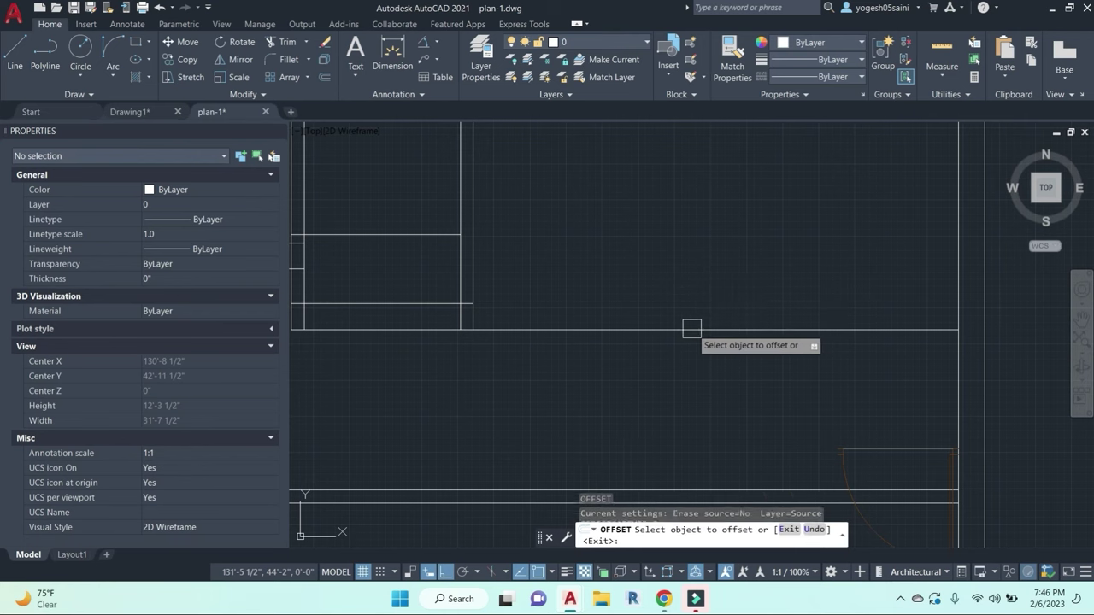
key(Escape)
key(Escape)
key(Escape)
Step: Offset the right wall line 3' to the left, then delete that unwanted copy
text(o)
key(Return)
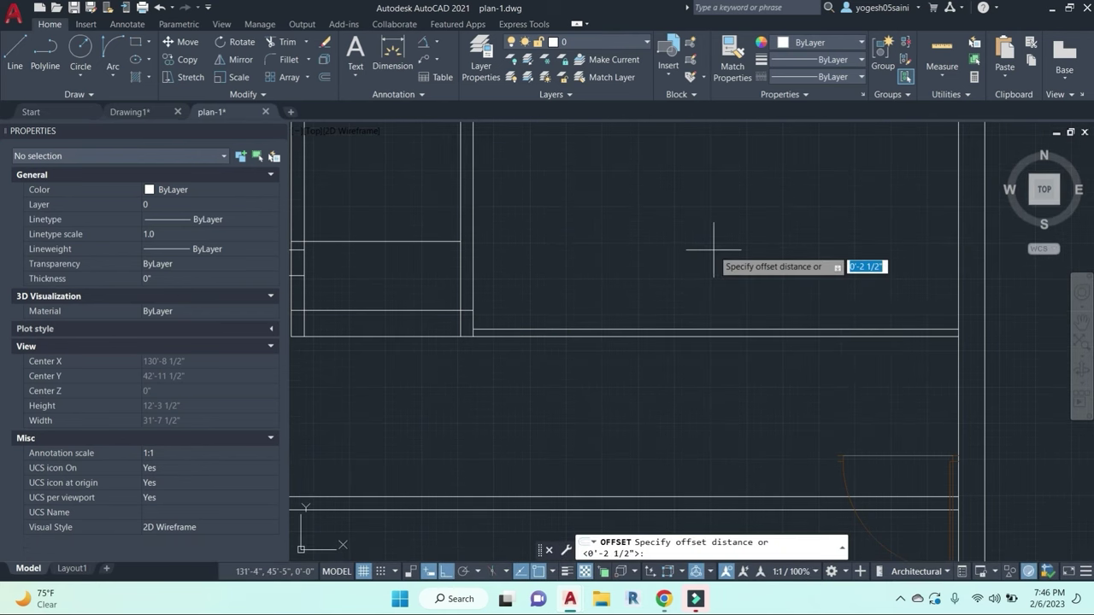
text(3')
key(Return)
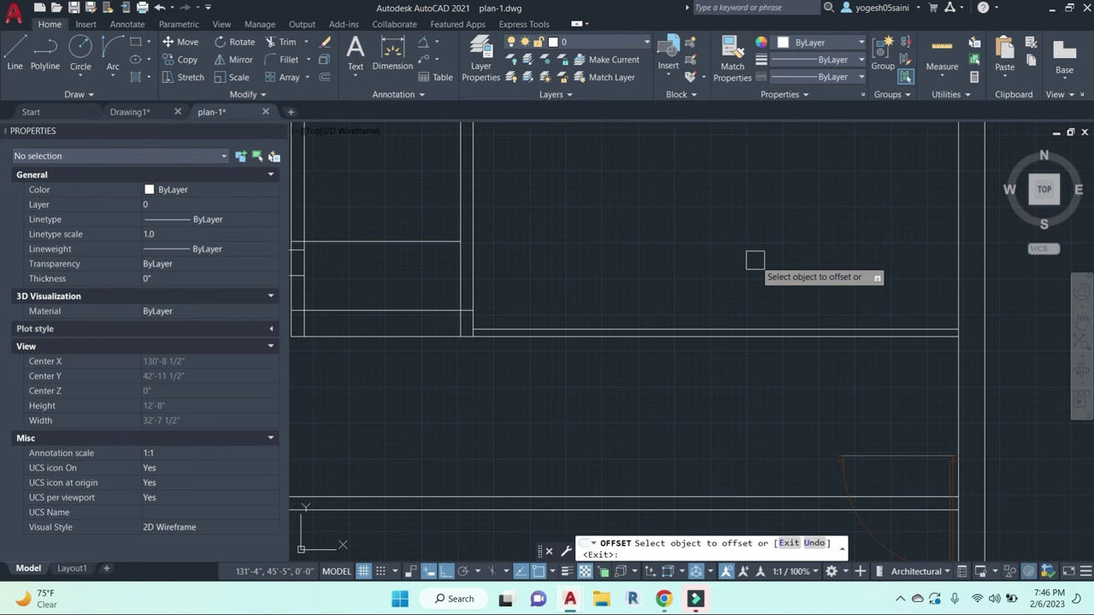
click(956, 247)
click(786, 256)
key(Escape)
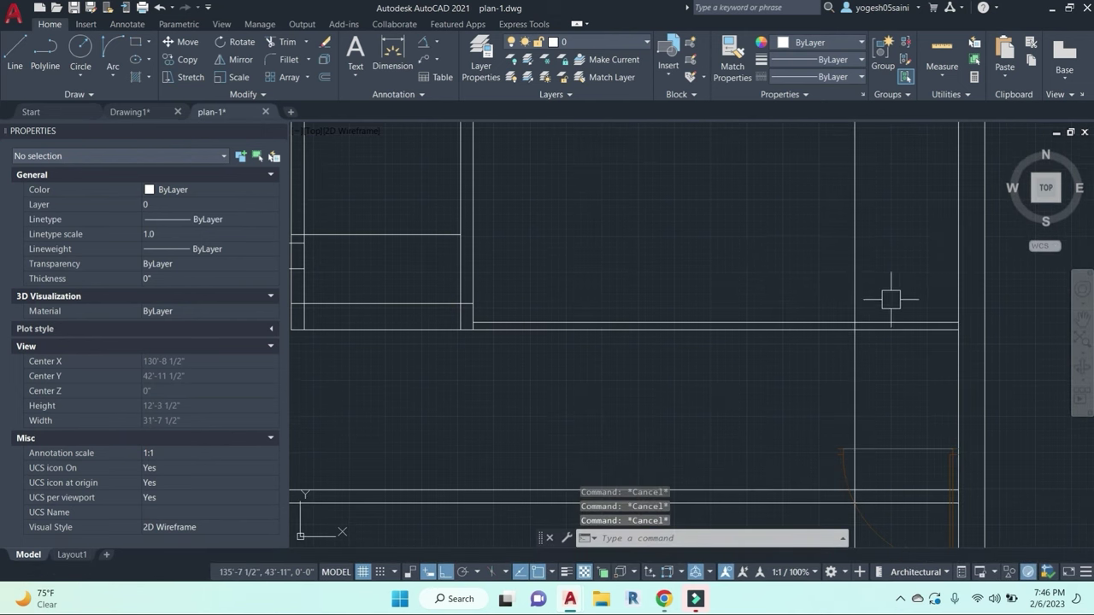
click(854, 291)
key(Delete)
Step: Offset the vertical wall line 2.5" to the left
text(o)
key(Return)
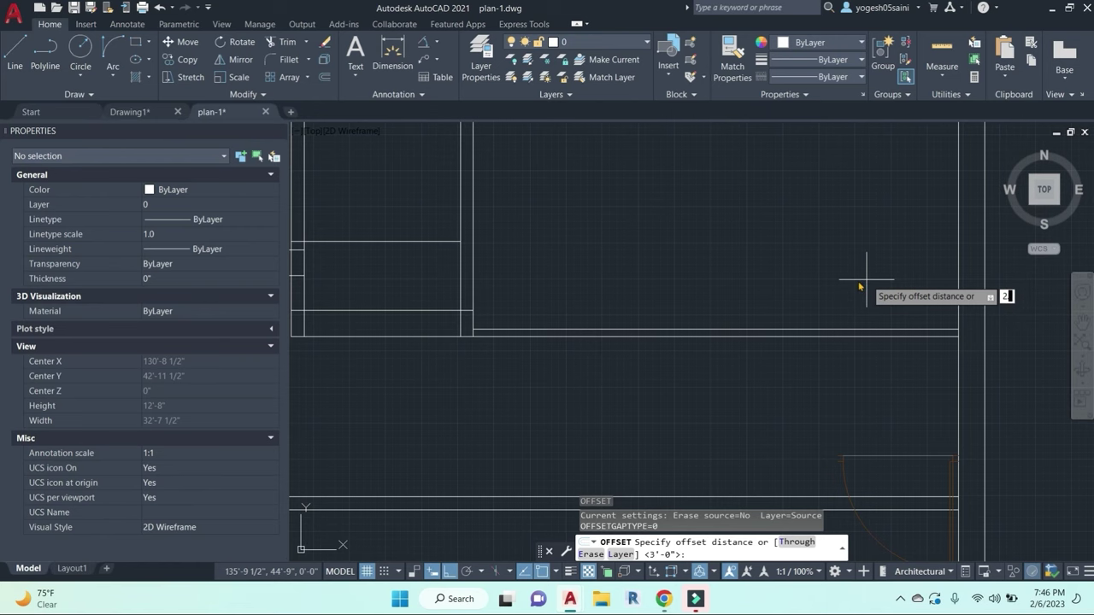
text(2.5)
key(Return)
click(957, 272)
click(871, 282)
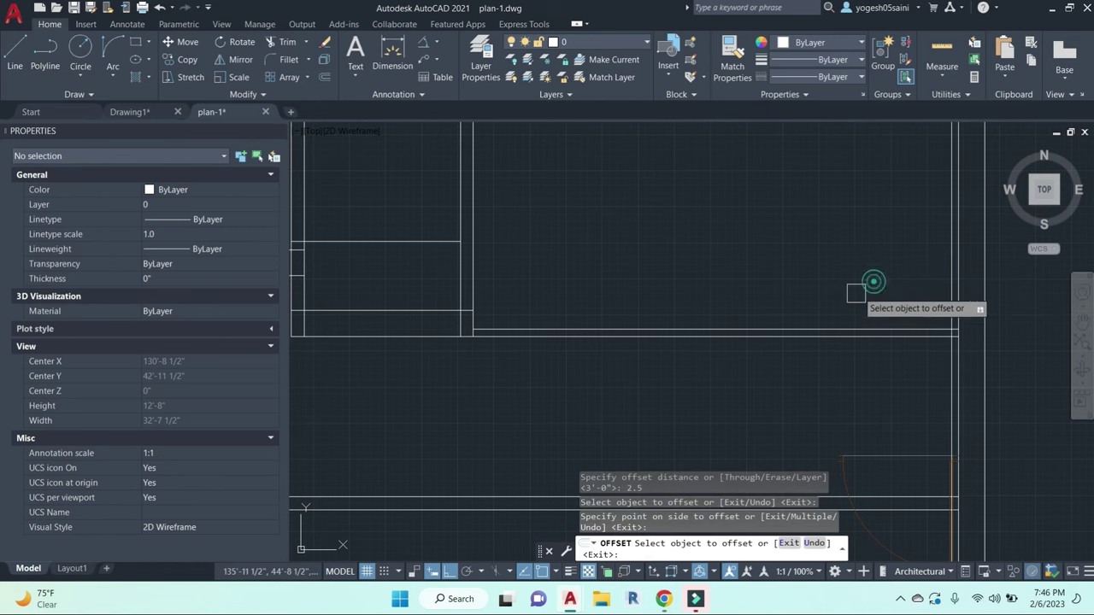
key(Escape)
Step: Offset the wall line 3'6" to the left
text(o)
key(Return)
text(3)
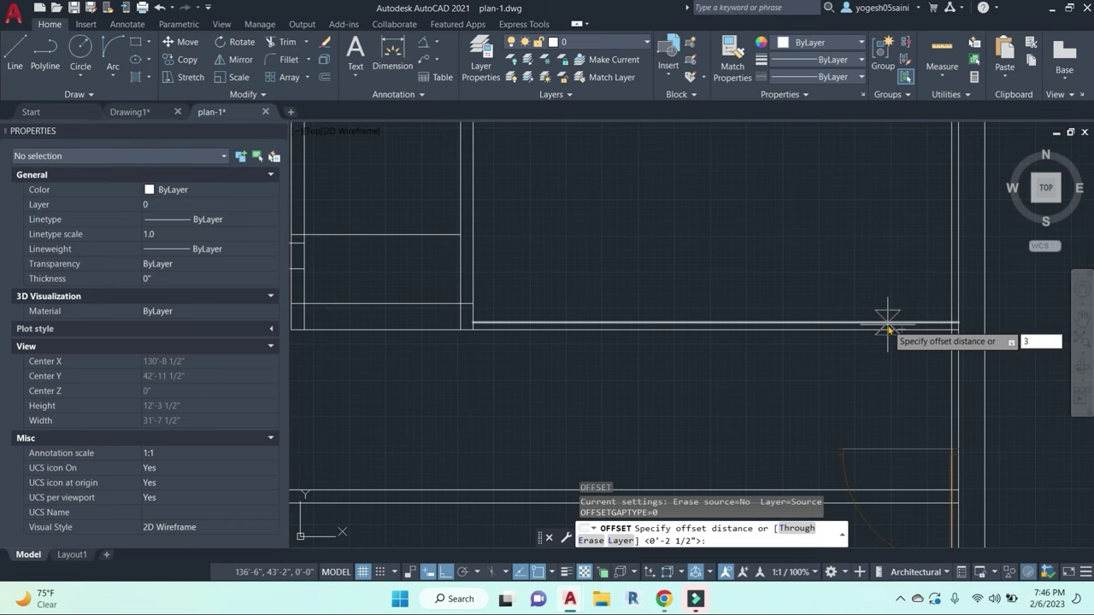
text('6")
key(Return)
click(950, 275)
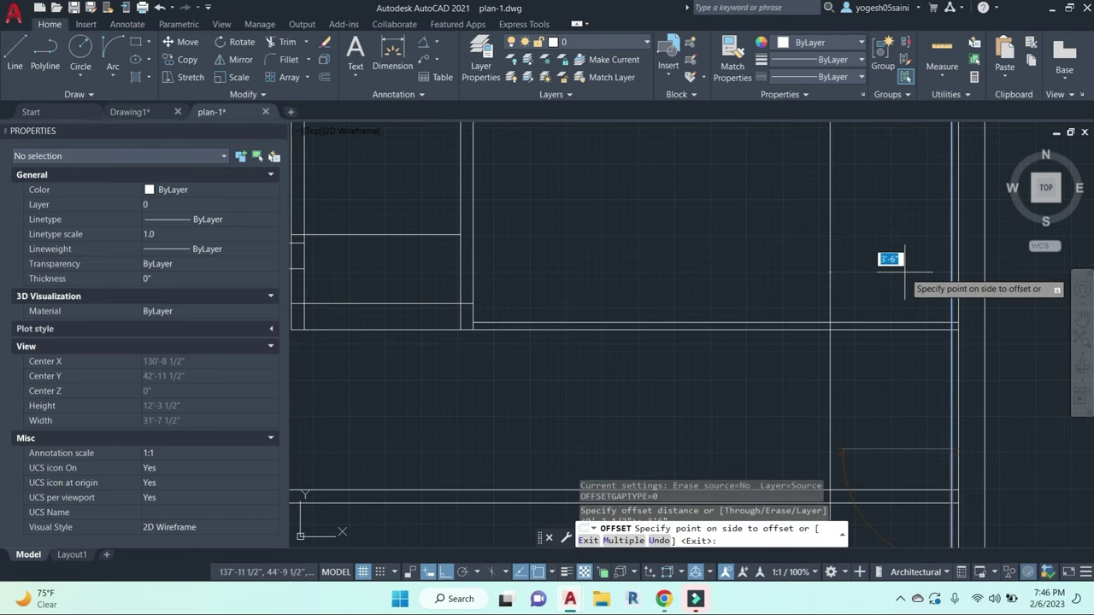
click(842, 271)
key(Escape)
key(Escape)
key(Escape)
Step: Attempt to trim using the new vertical line as cutting edge, then cancel
text(Ttr)
key(Return)
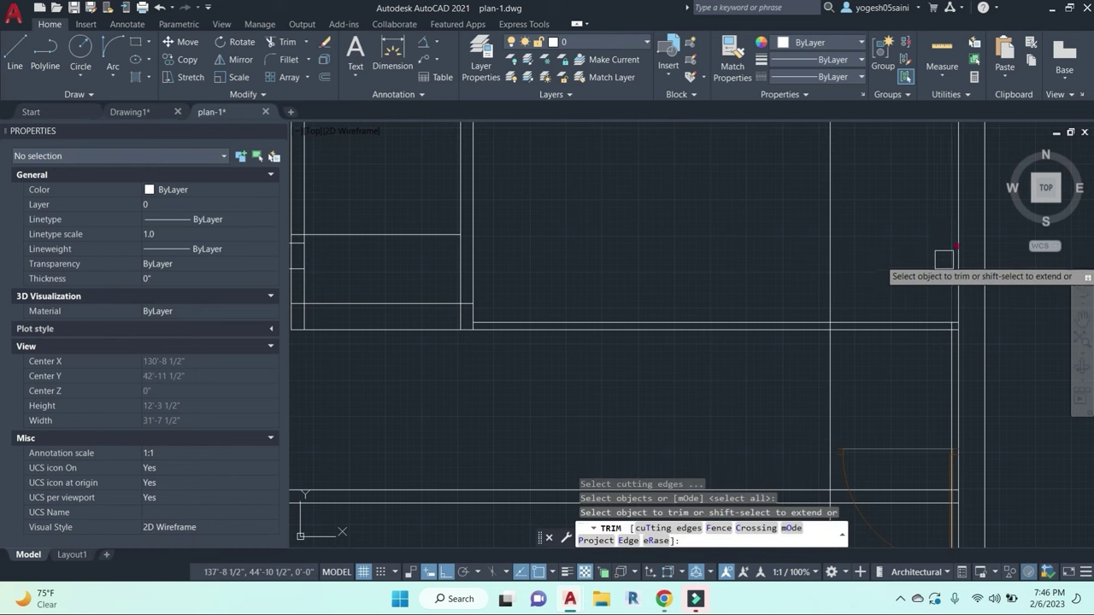
key(Escape)
key(Escape)
key(Escape)
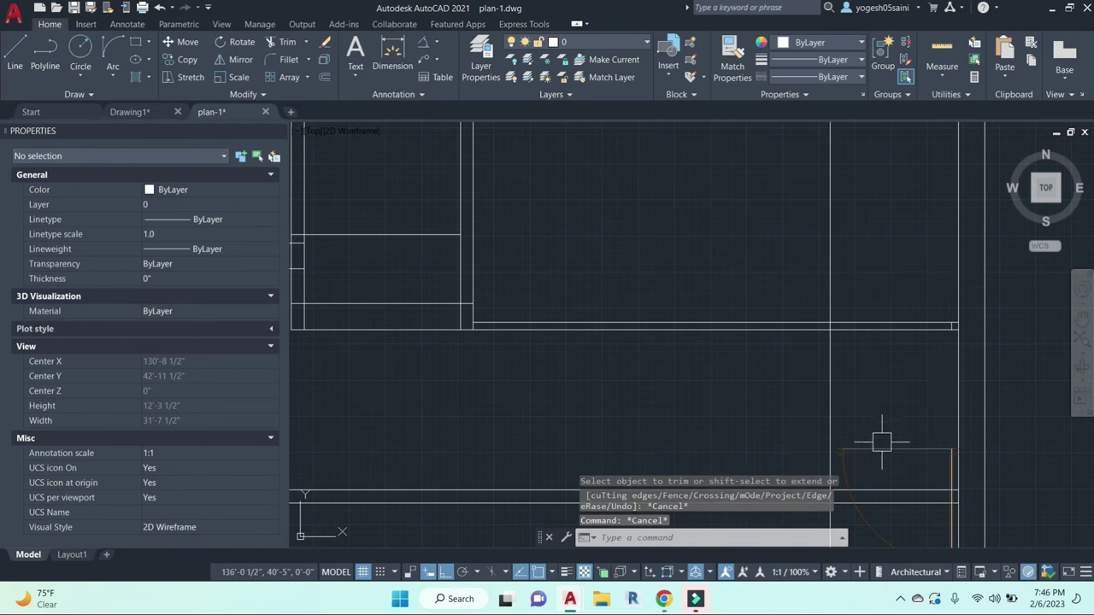
text(tr)
key(Return)
click(830, 285)
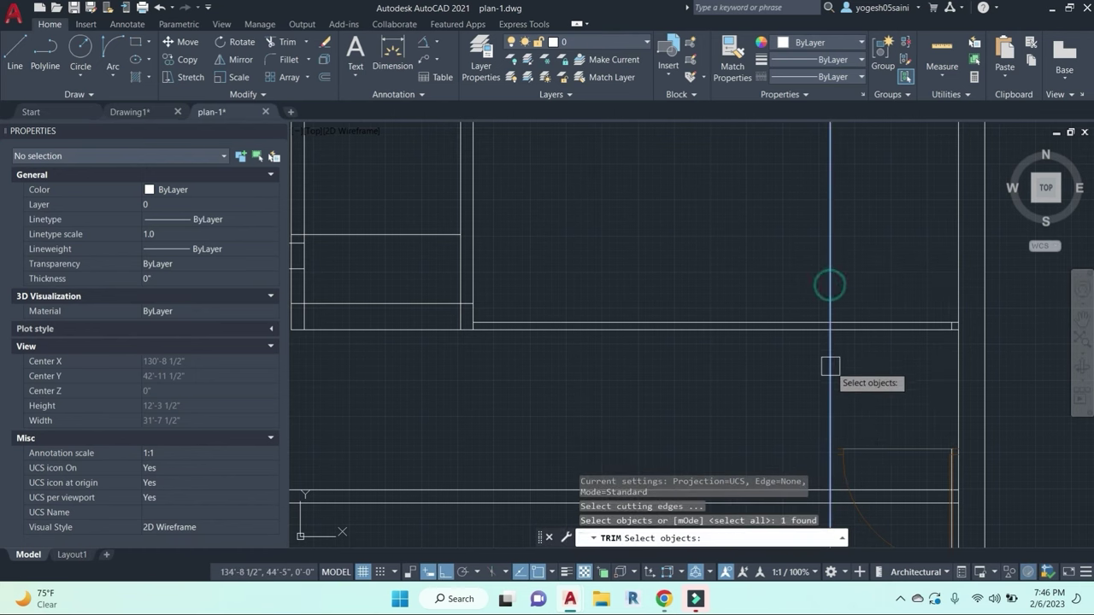
key(Escape)
key(Escape)
Step: Retry the trim with all lines as cutting edges, then cancel it
text(tr)
key(Return)
key(Return)
key(Escape)
key(Escape)
key(Escape)
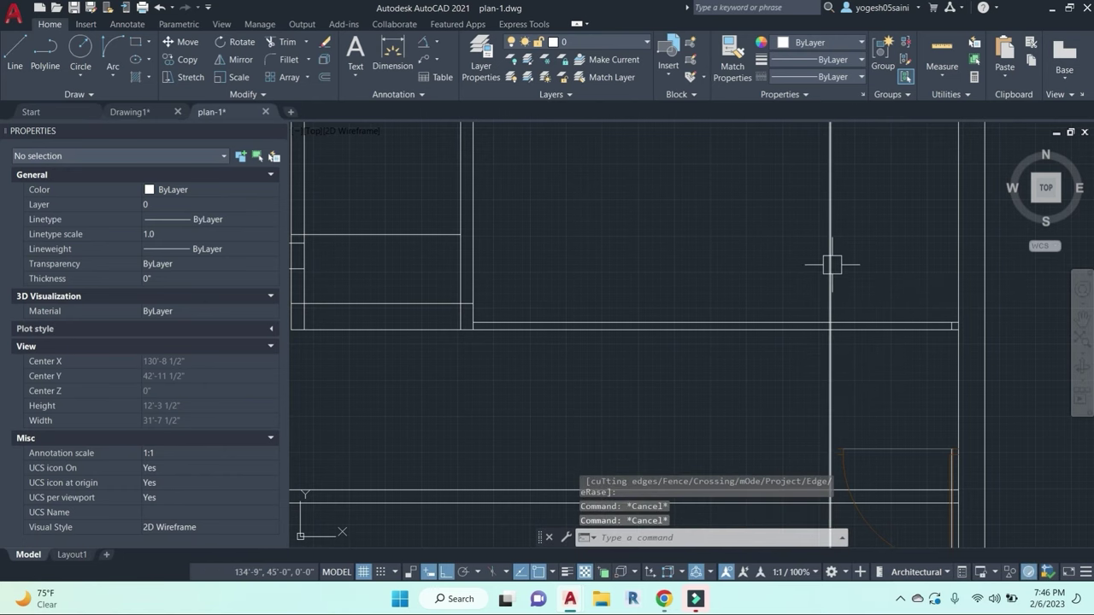
key(Return)
key(Return)
key(Escape)
key(Escape)
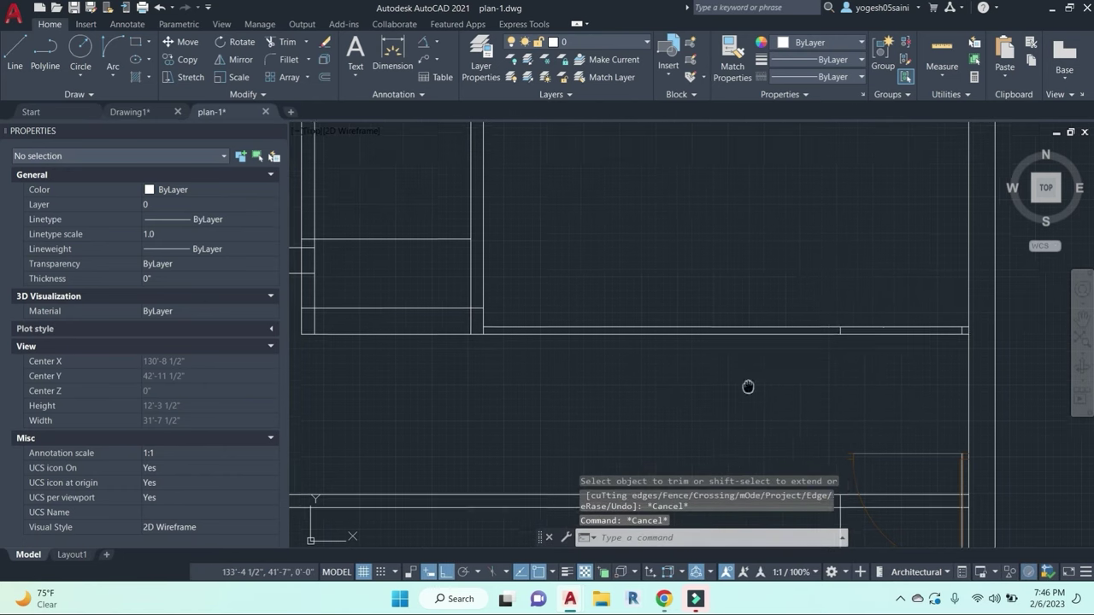
middle_drag(747, 386, 800, 394)
key(Escape)
key(Escape)
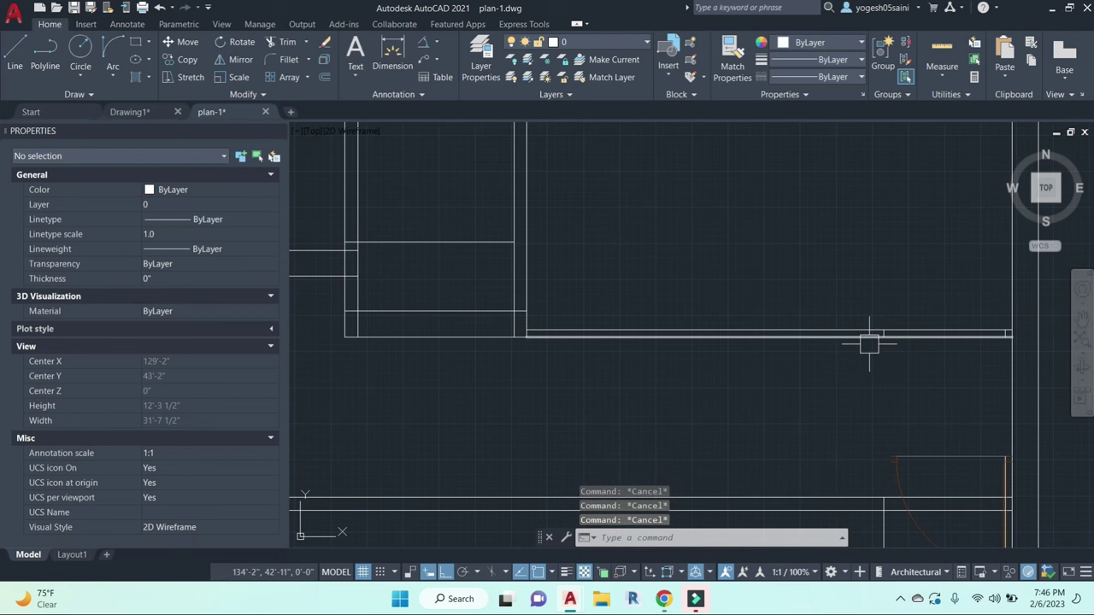
scroll(869, 345, up, 2)
Step: Begin a linear dimension across the wall between its ends, then cancel it
key(Return)
click(891, 324)
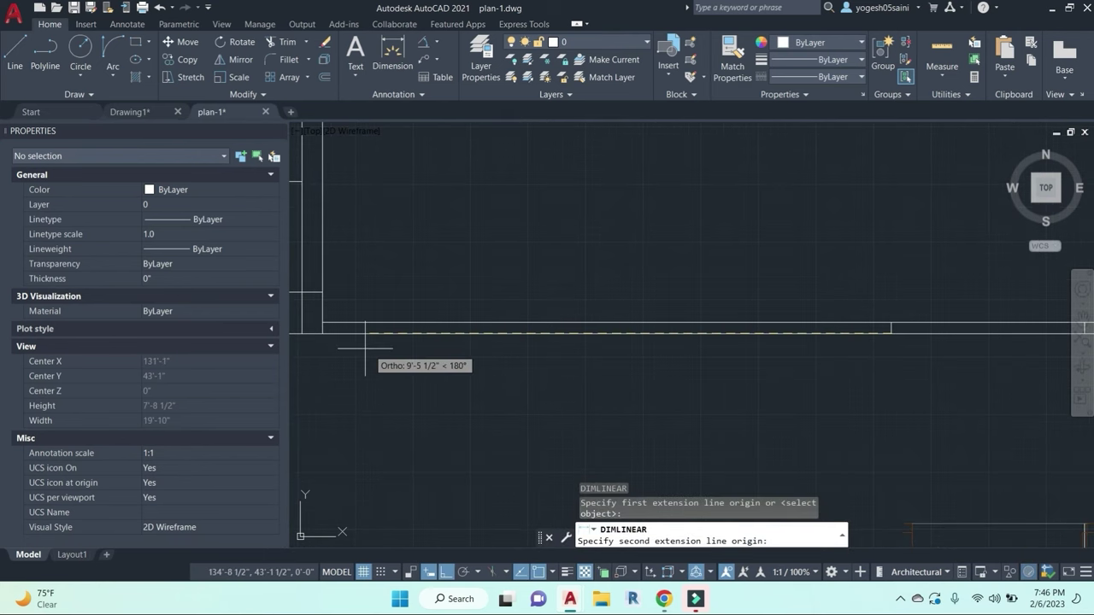
click(322, 325)
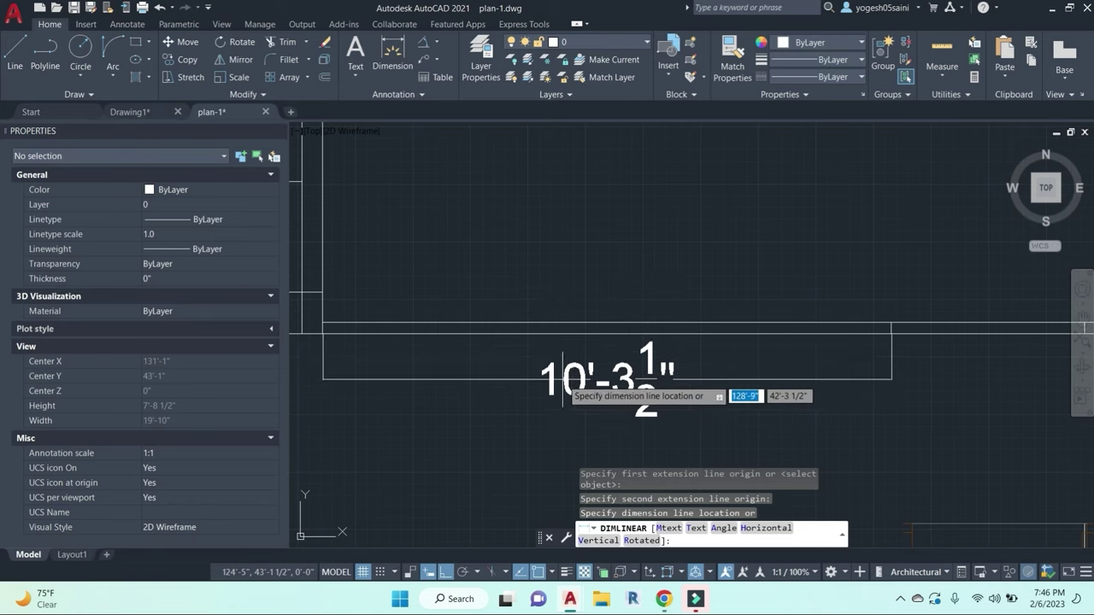
key(Escape)
key(Escape)
key(Escape)
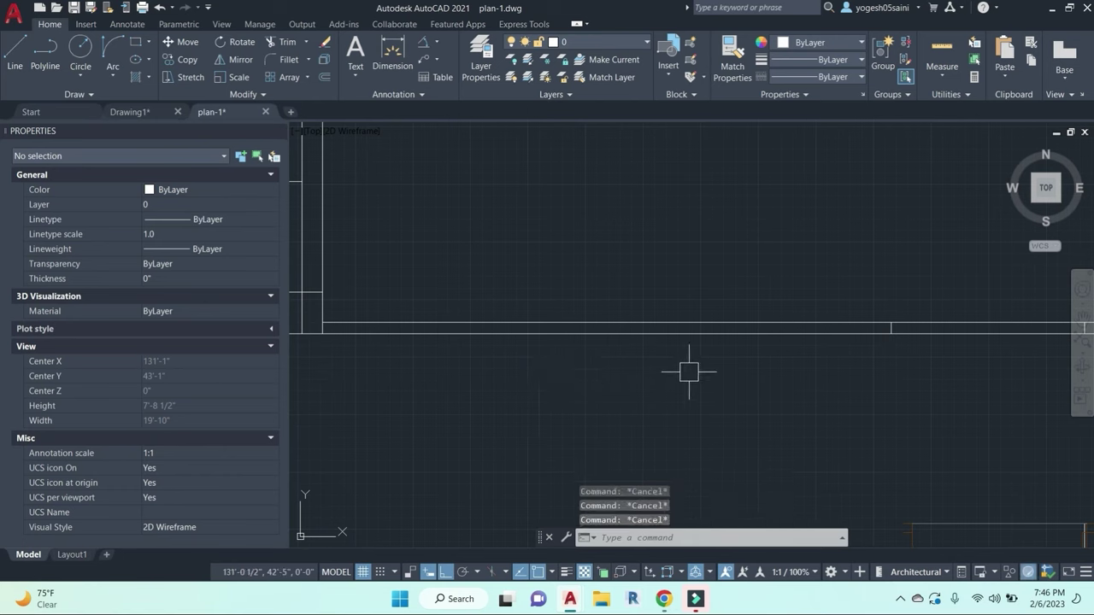
Step: Draw a line along the wall from its right end to its left end
text(l)
key(Return)
click(891, 334)
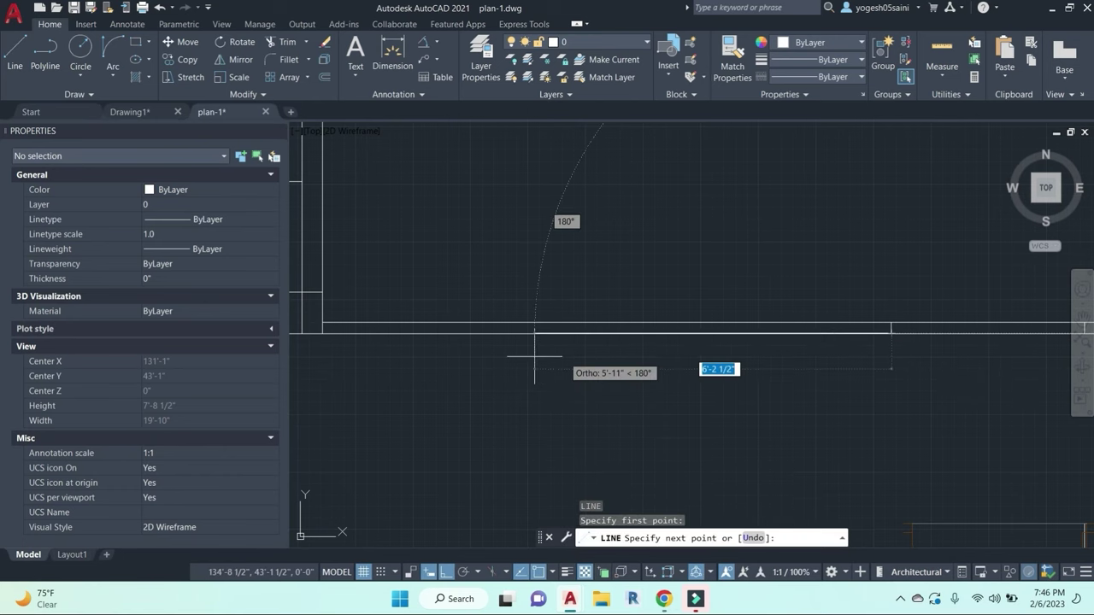
click(317, 338)
key(Escape)
key(Escape)
click(653, 334)
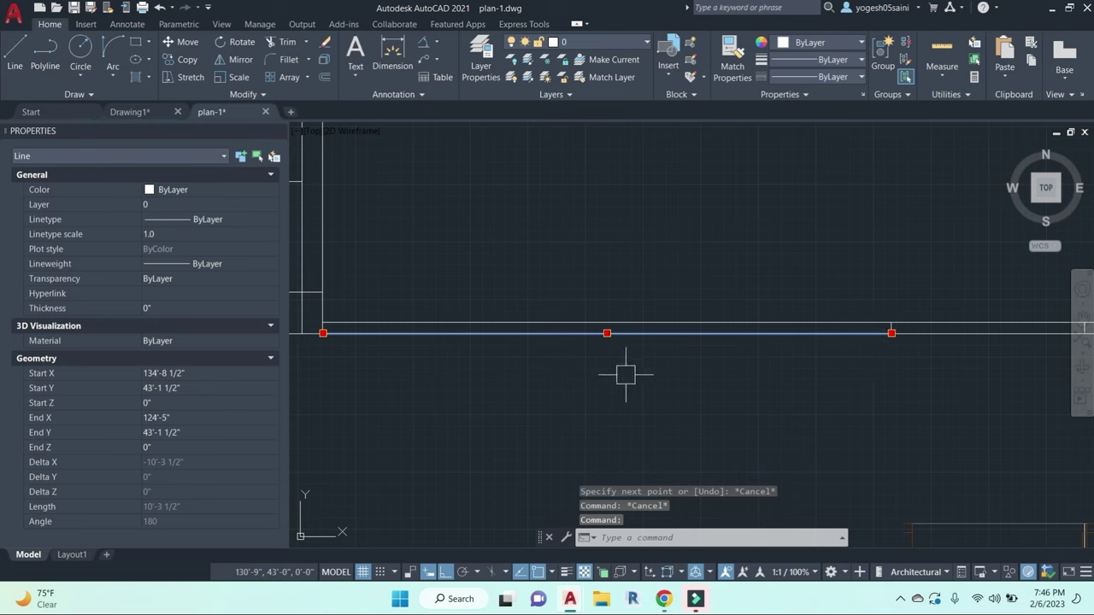
key(Escape)
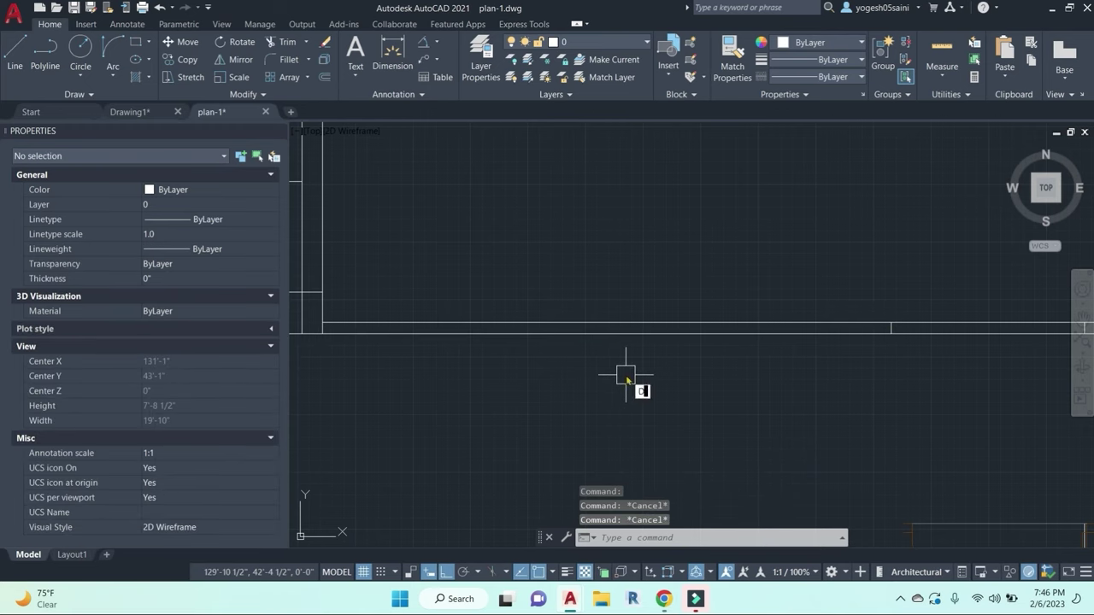
Step: Divide the new wall line into 3 equal parts with DIVIDE
text(iv)
key(Return)
click(664, 332)
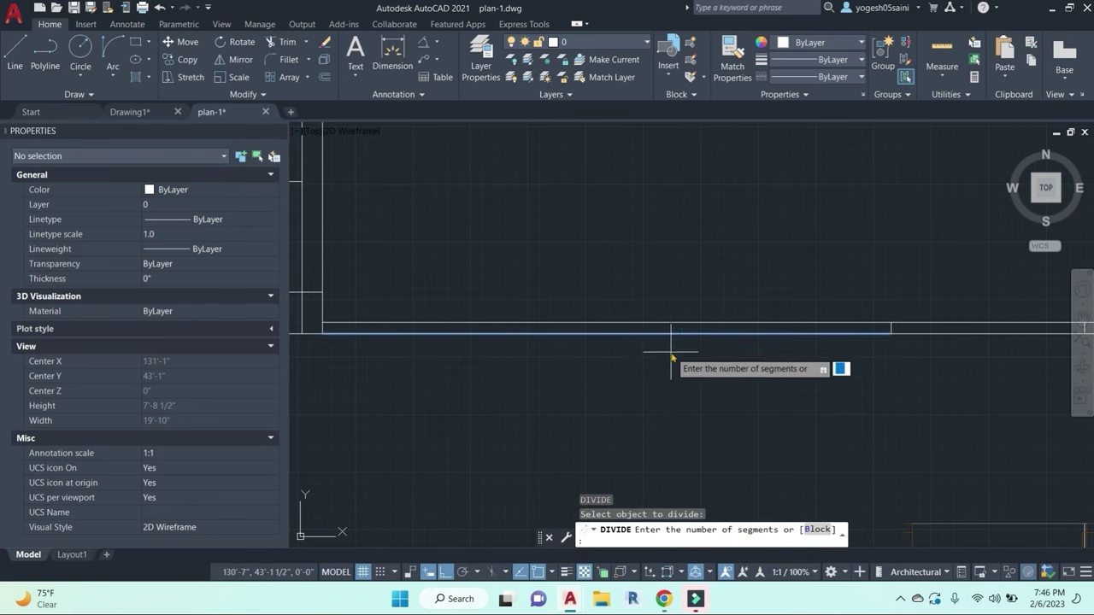
text(3)
key(Return)
key(Escape)
key(Escape)
key(Escape)
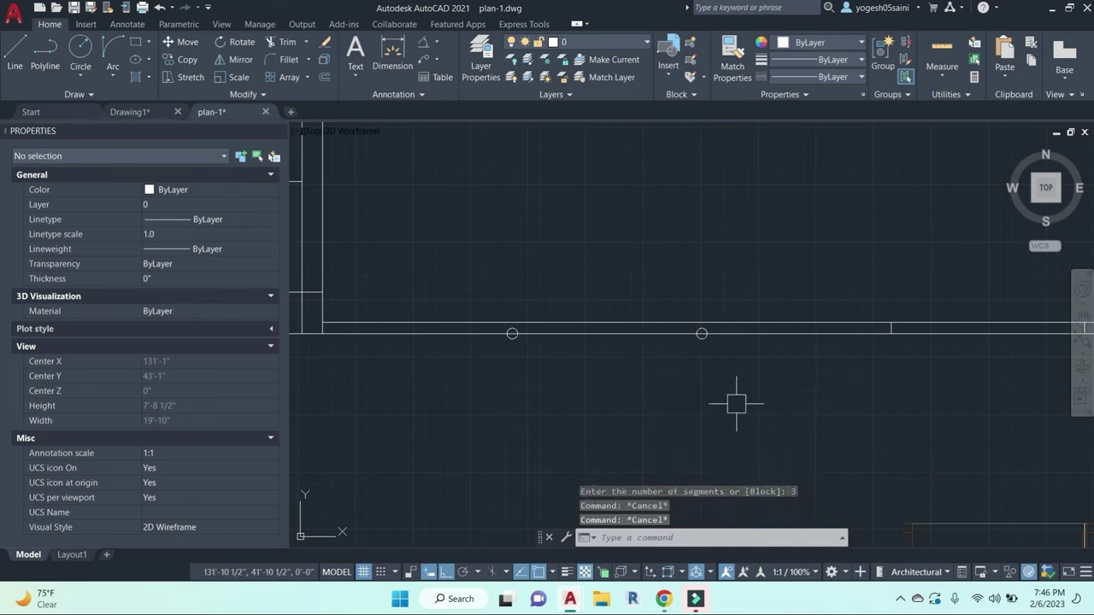
Step: Start a line at the middle division point, then cancel it
text(l)
key(Return)
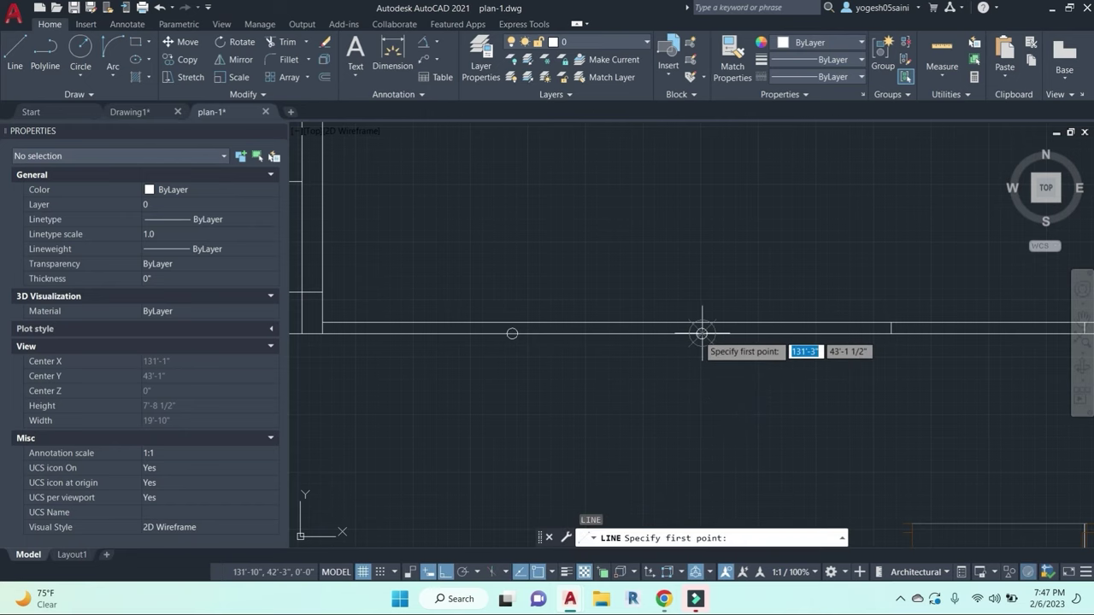
click(701, 334)
key(Escape)
key(Escape)
click(643, 266)
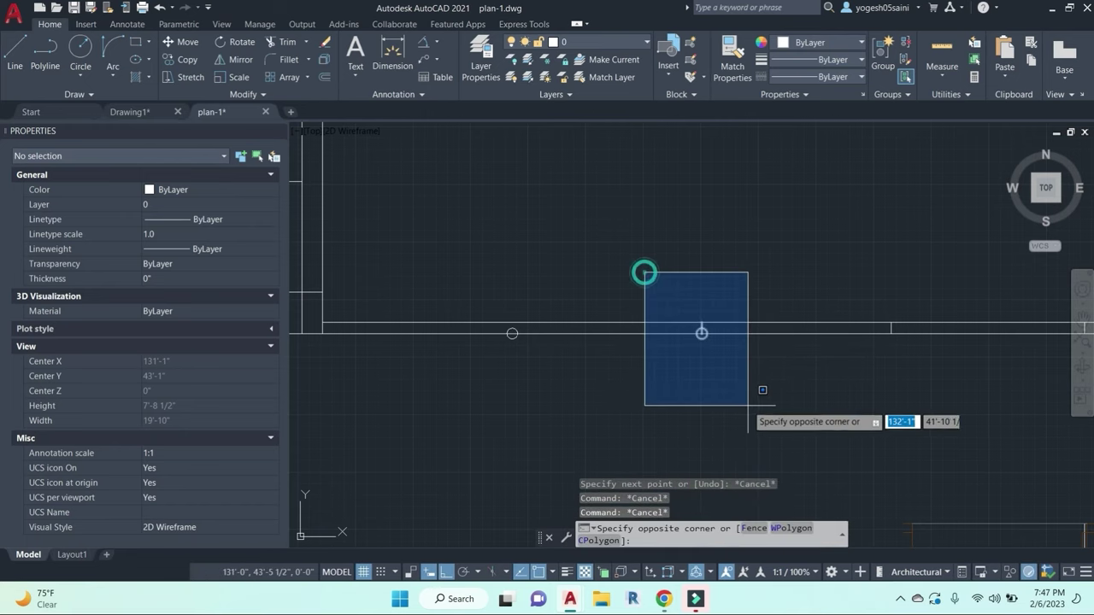
key(Escape)
key(Escape)
scroll(709, 342, up, 4)
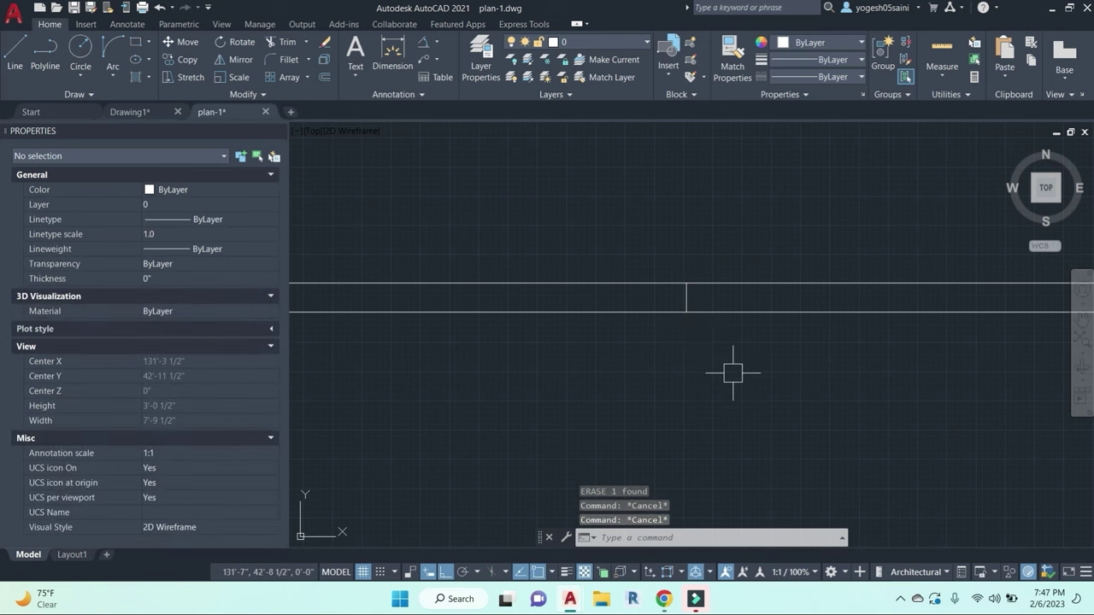
Step: Offset the short wall line 2.5" to the right to form a window-mark pair
text(o)
key(Return)
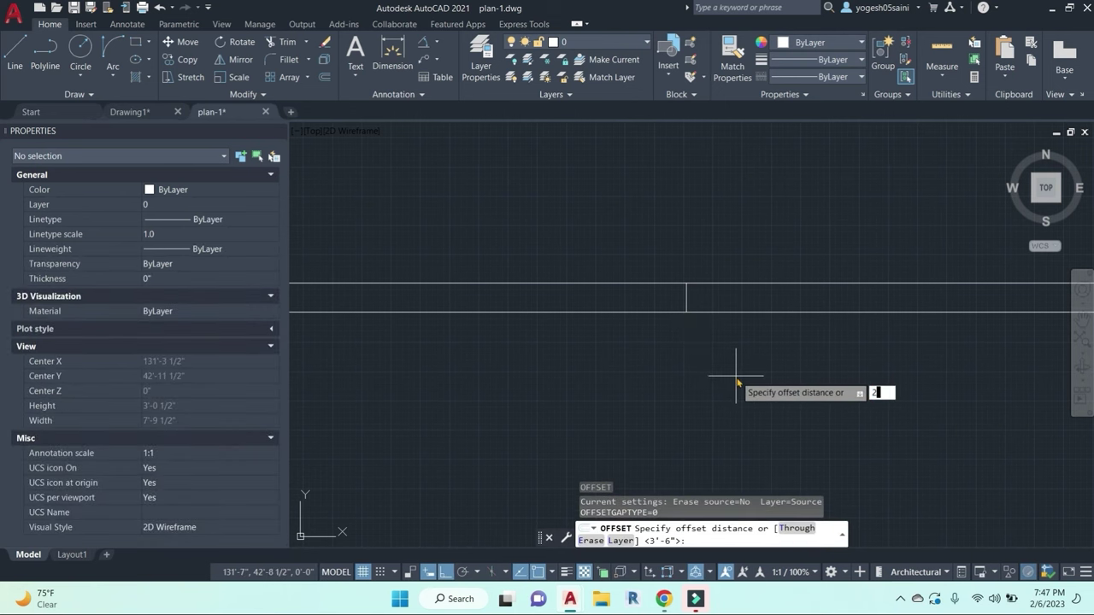
key(Return)
click(686, 300)
click(774, 297)
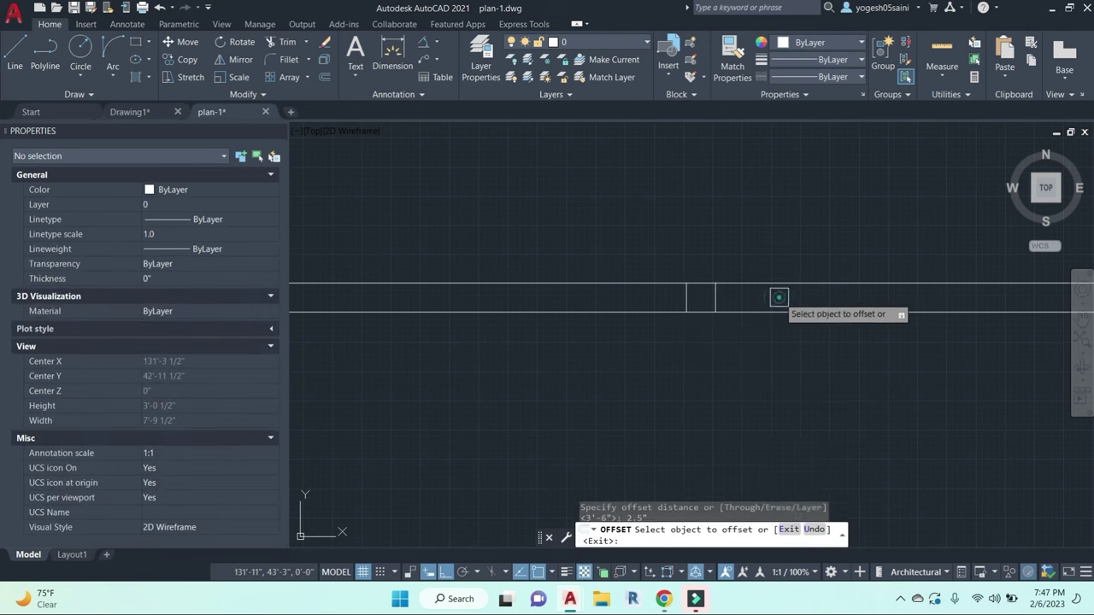
scroll(703, 336, down, 2)
middle_drag(684, 351, 812, 357)
key(Escape)
Step: Copy the pair of short lines to the other division point
click(788, 239)
click(871, 331)
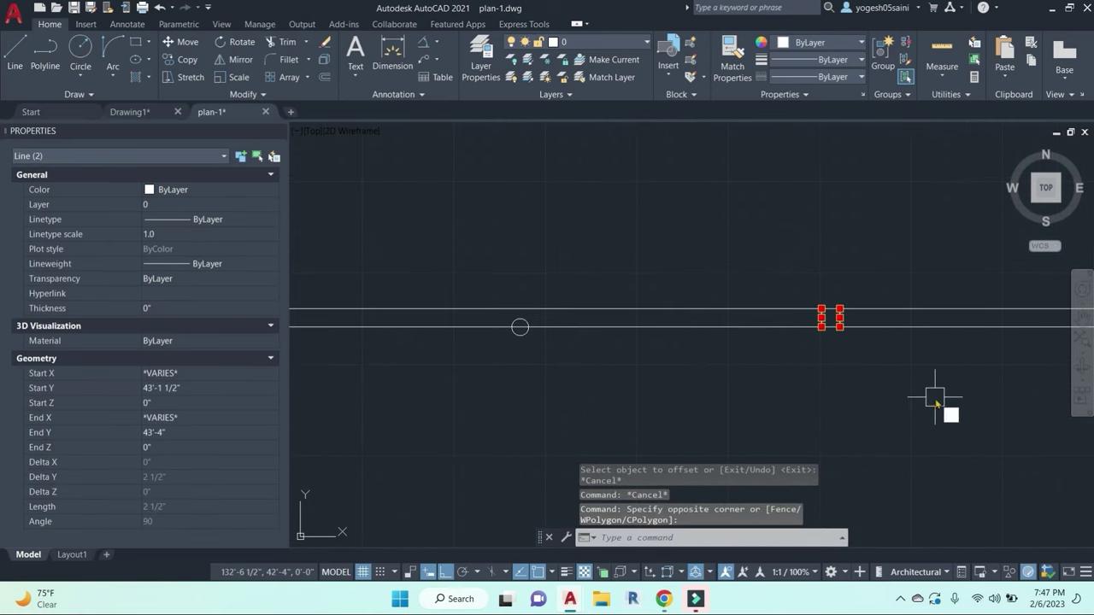
text(co)
key(Return)
scroll(825, 335, up, 2)
click(803, 323)
middle_drag(427, 335, 741, 342)
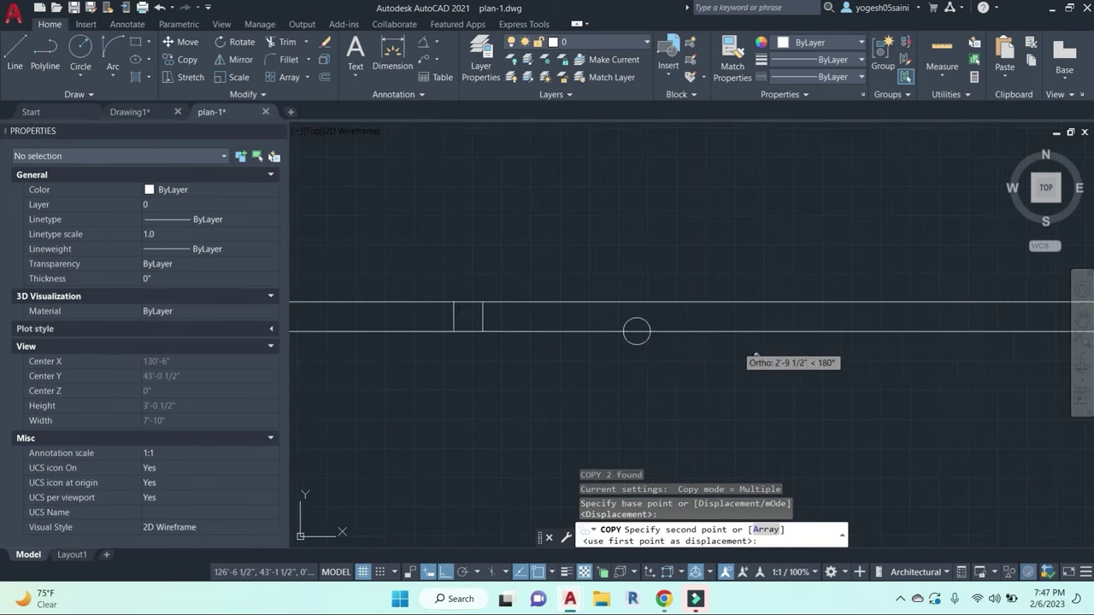
click(637, 332)
key(Return)
Step: Erase the leftover division point marker
key(Escape)
click(638, 333)
text(e)
key(Return)
Step: Reselect the short lines with selection windows, narrowing it to only the left short line
scroll(804, 411, down, 3)
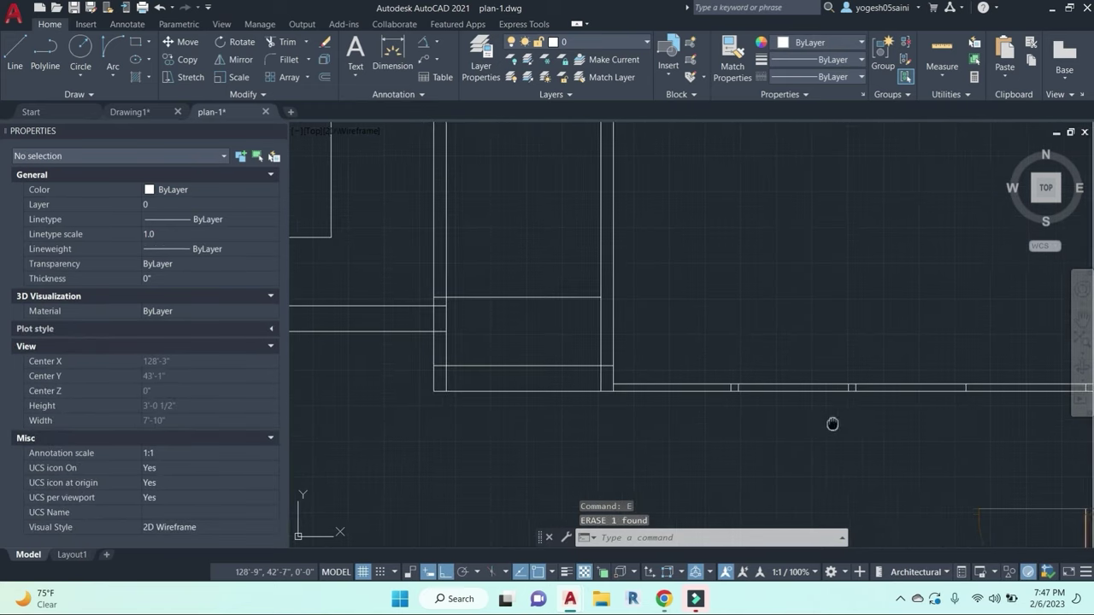
key(Escape)
key(Escape)
key(Escape)
scroll(767, 389, up, 4)
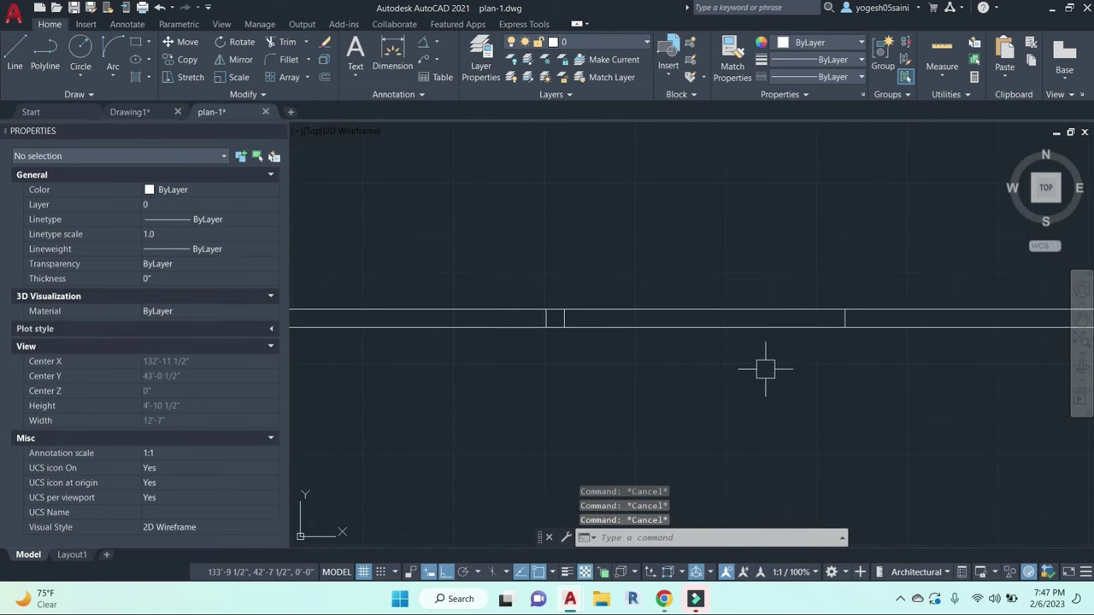
click(508, 262)
click(662, 376)
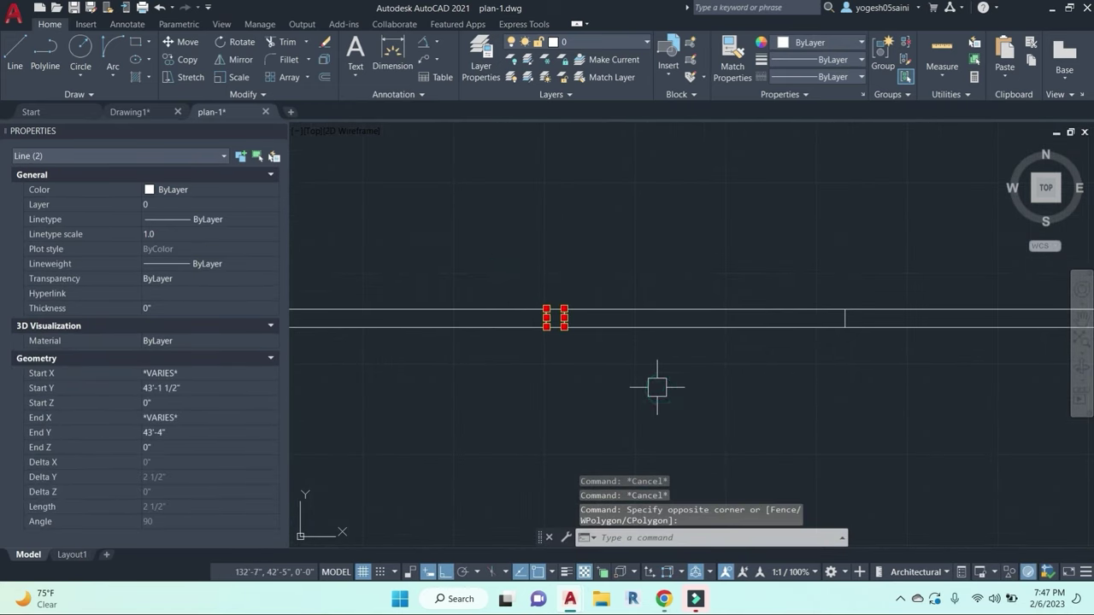
key(Escape)
key(Escape)
click(539, 279)
click(577, 396)
key(Escape)
click(512, 257)
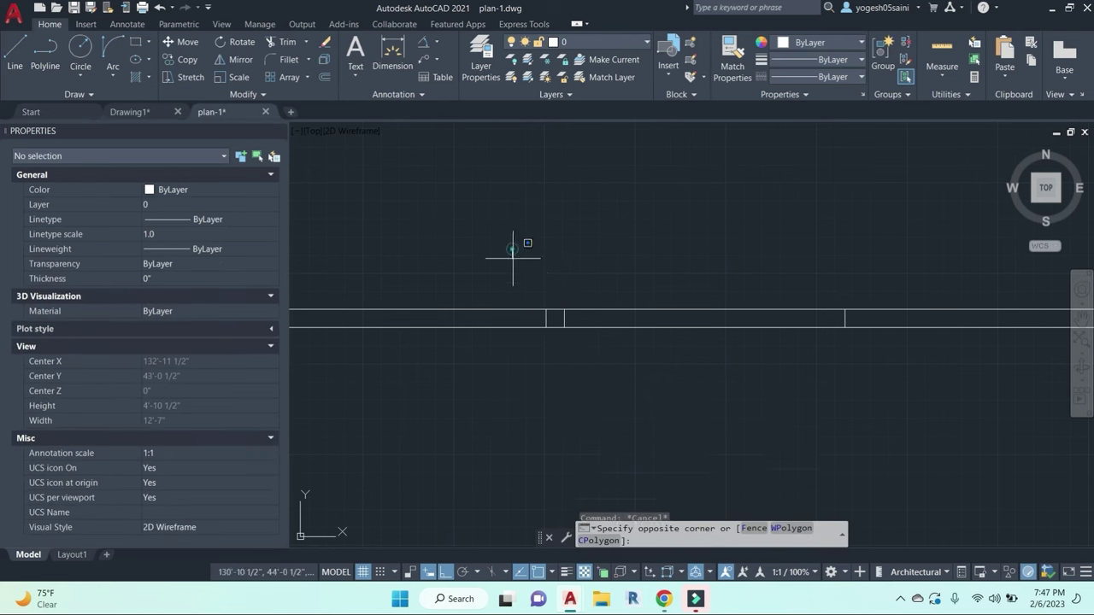
click(553, 373)
Step: Start copying the left short line from its lower end, then cancel
text(co)
key(Return)
click(547, 327)
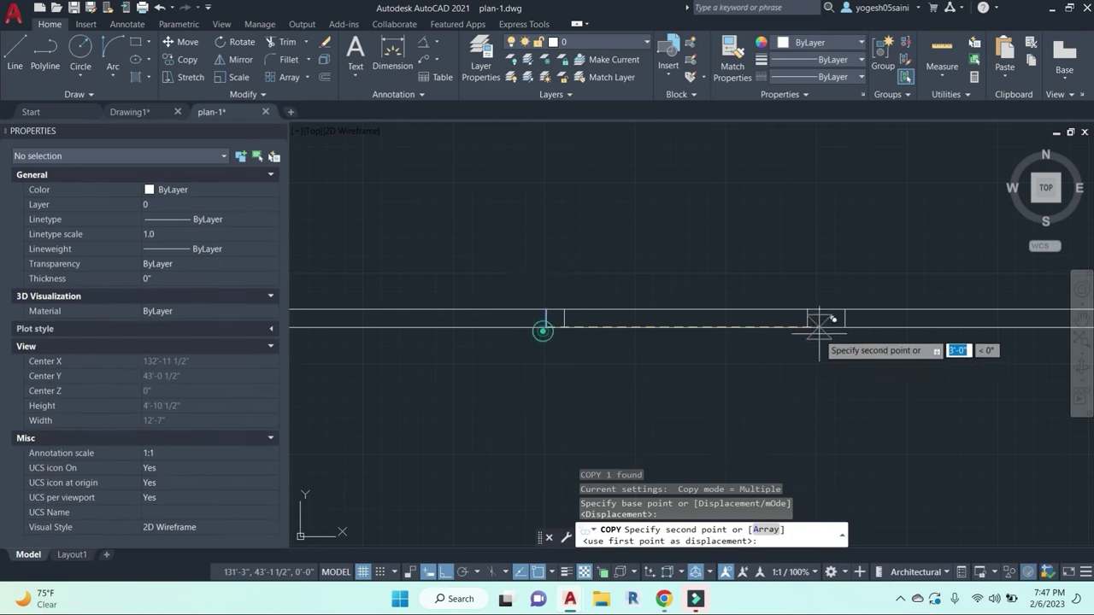
key(Escape)
click(564, 289)
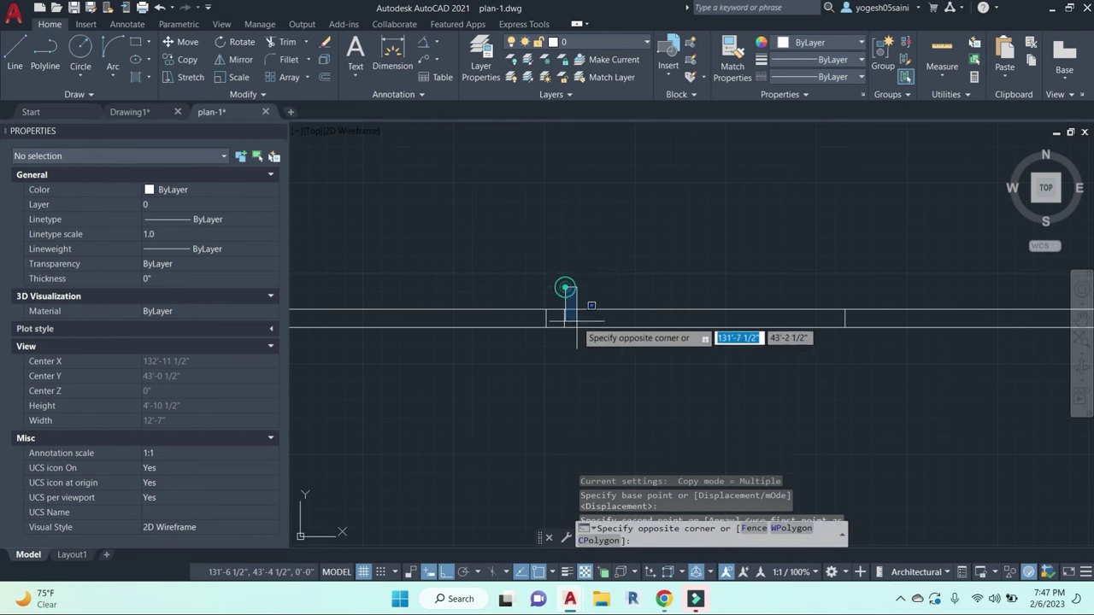
key(Escape)
Step: Copy the left short line to sit beside the right window line
click(531, 301)
click(558, 361)
text(co)
key(Return)
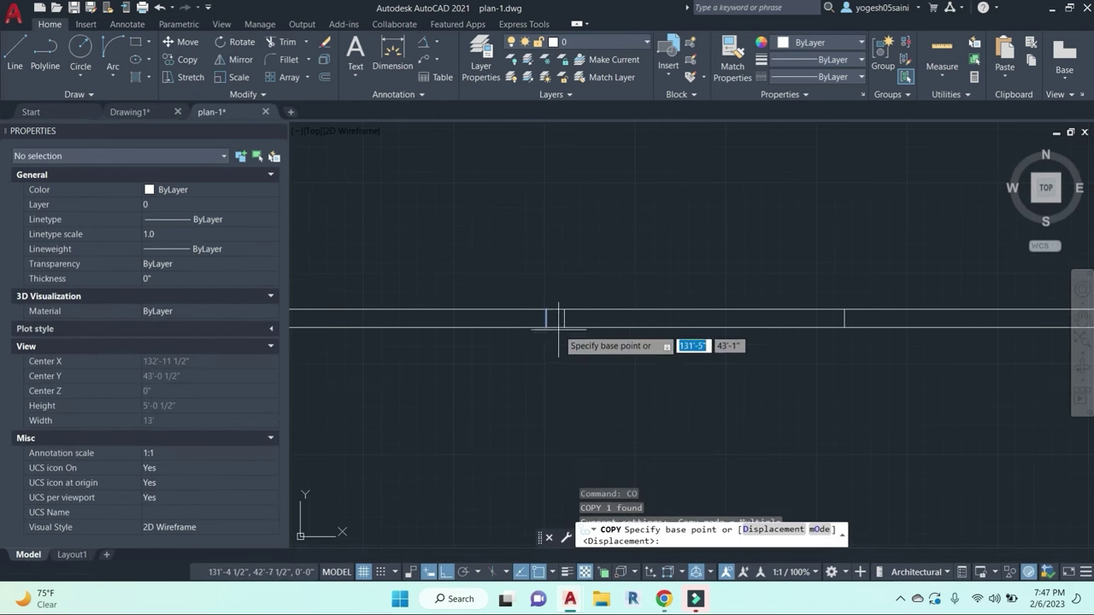
click(563, 326)
click(844, 327)
key(Escape)
key(Escape)
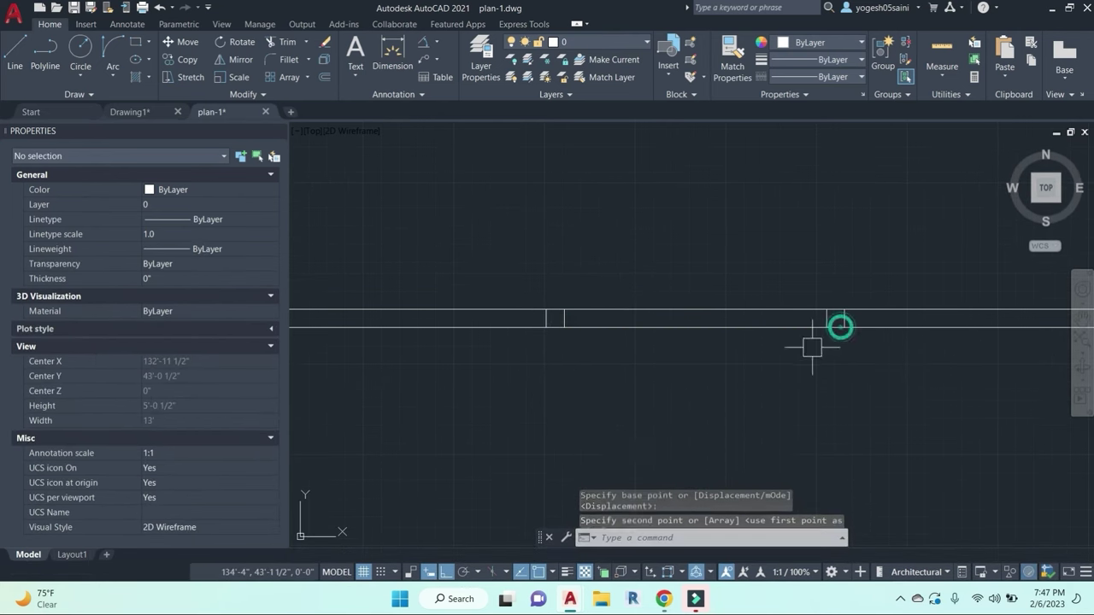
Step: Begin a 3' line from the wall corner near the door
scroll(780, 352, down, 4)
middle_drag(852, 385, 718, 355)
middle_drag(772, 305, 821, 250)
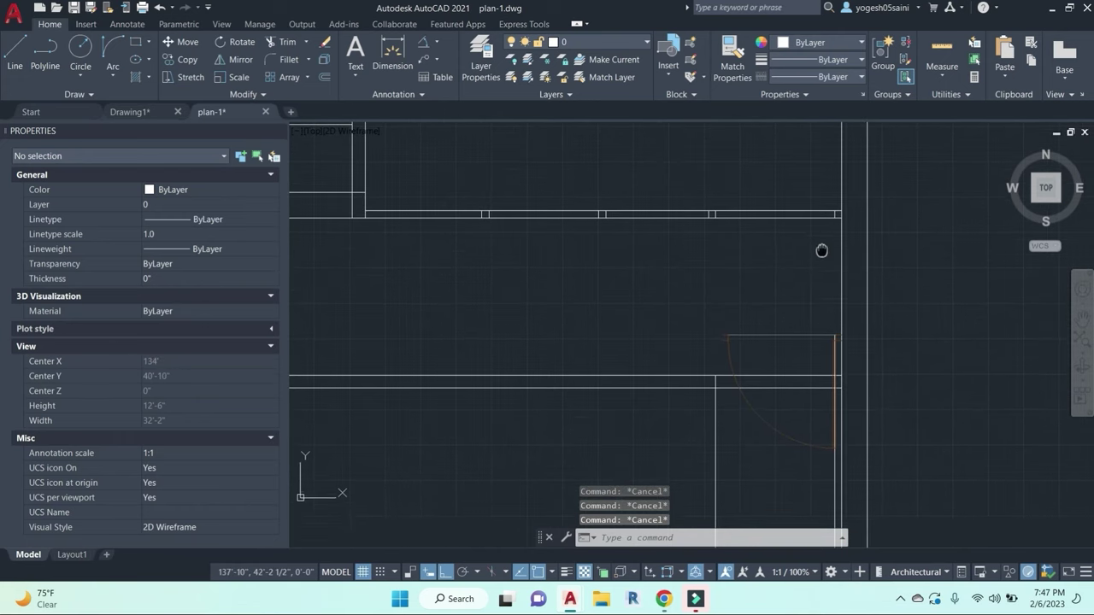
text(l)
key(Return)
click(836, 215)
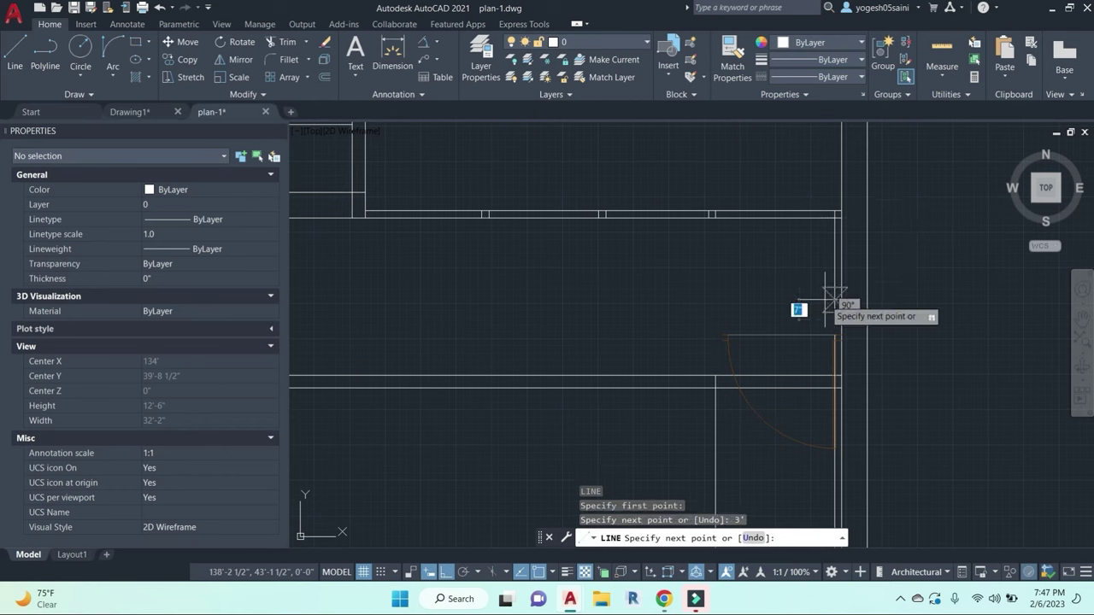
key(Escape)
key(Escape)
key(Escape)
key(Return)
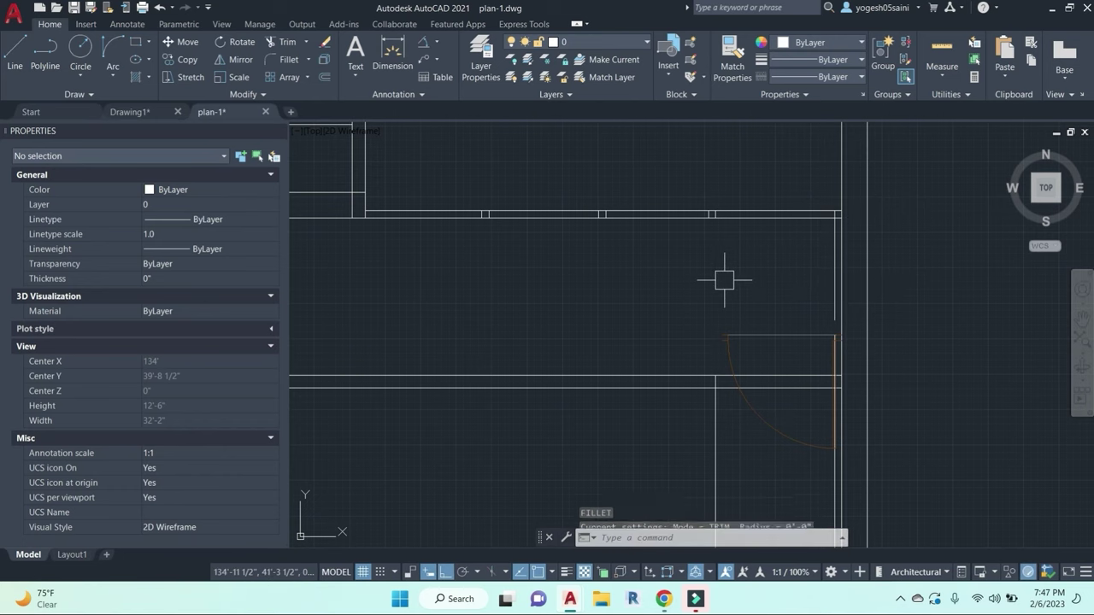
key(Escape)
click(112, 74)
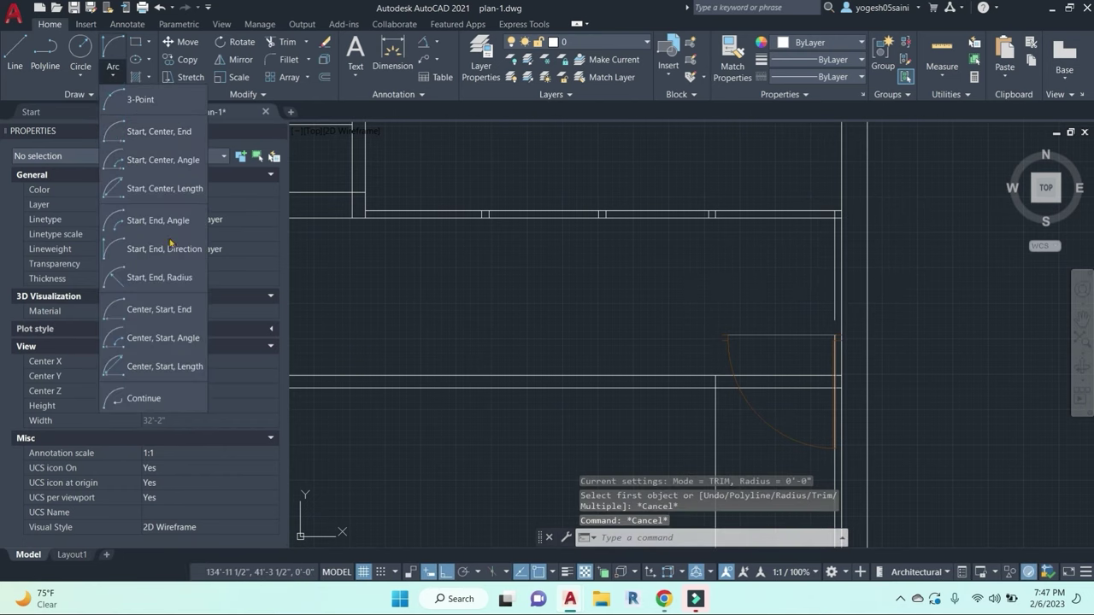
click(170, 243)
click(714, 214)
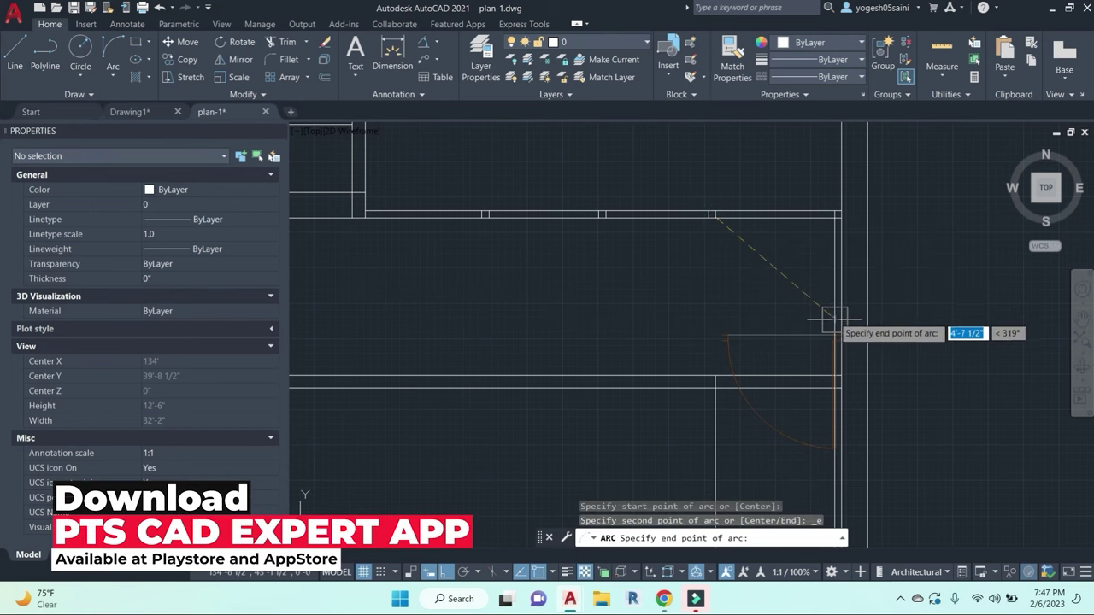
click(834, 319)
click(744, 300)
key(Escape)
key(Escape)
click(754, 329)
key(Delete)
scroll(785, 323, down, 4)
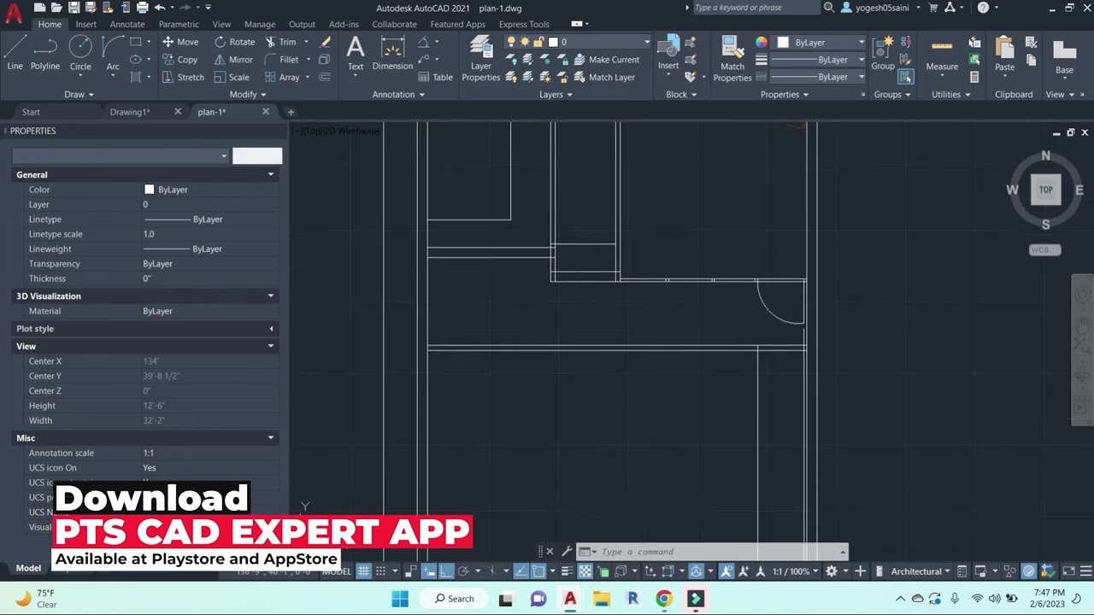
key(Escape)
key(Escape)
scroll(786, 299, up, 3)
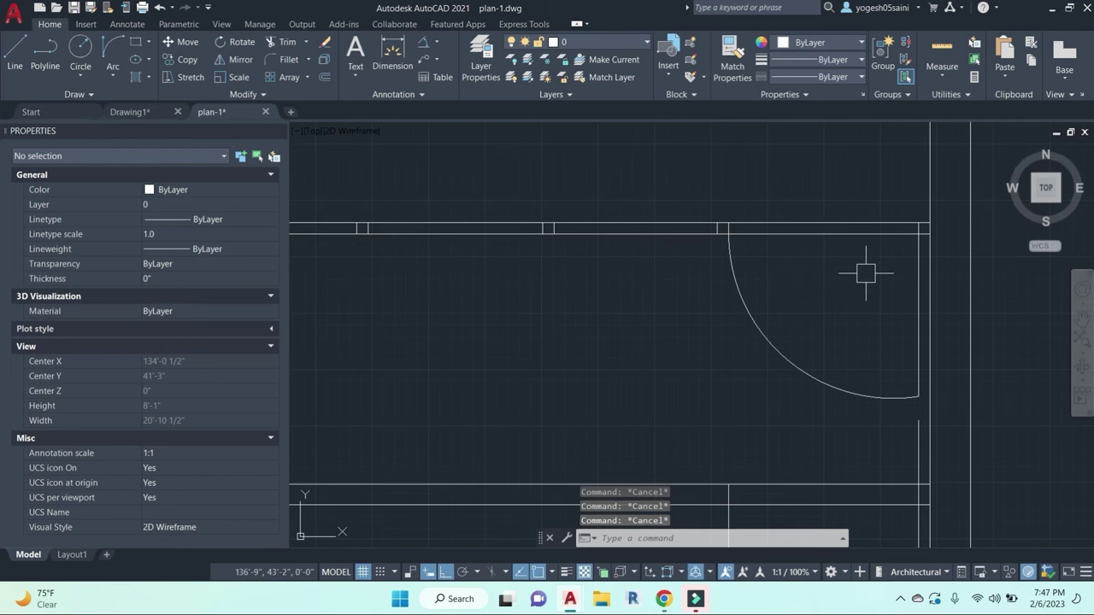
scroll(749, 255, down, 4)
scroll(513, 261, up, 4)
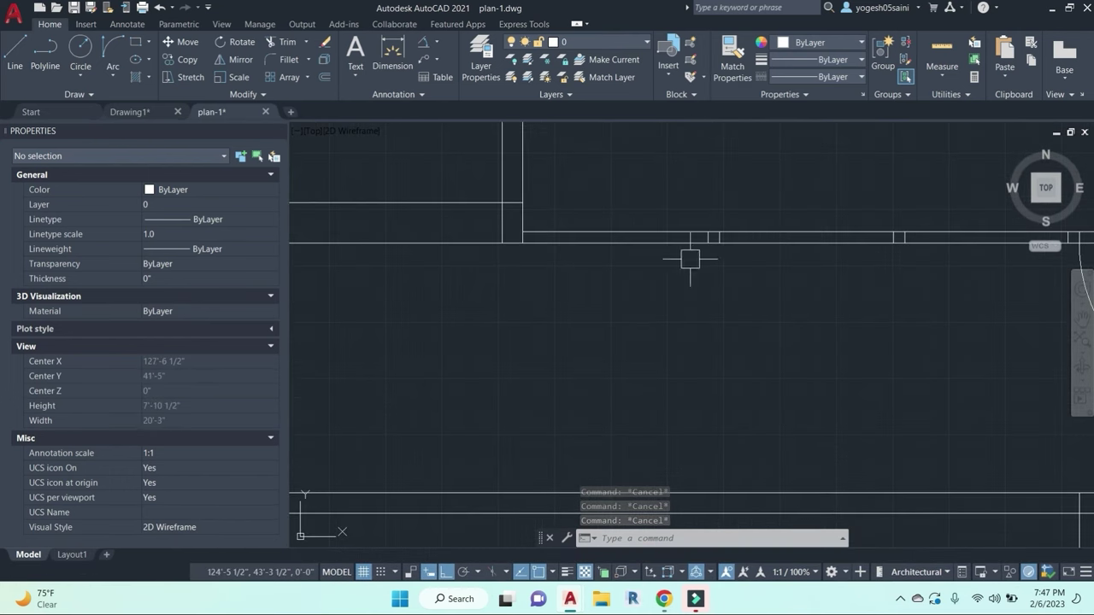
scroll(854, 269, down, 1)
middle_drag(890, 280, 665, 320)
scroll(509, 274, down, 1)
middle_drag(590, 305, 742, 316)
scroll(652, 268, down, 4)
mouse_move(705, 238)
middle_down()
mouse_move(776, 285)
mouse_move(691, 344)
mouse_move(725, 441)
middle_up()
key(Escape)
key(Escape)
scroll(760, 269, down, 2)
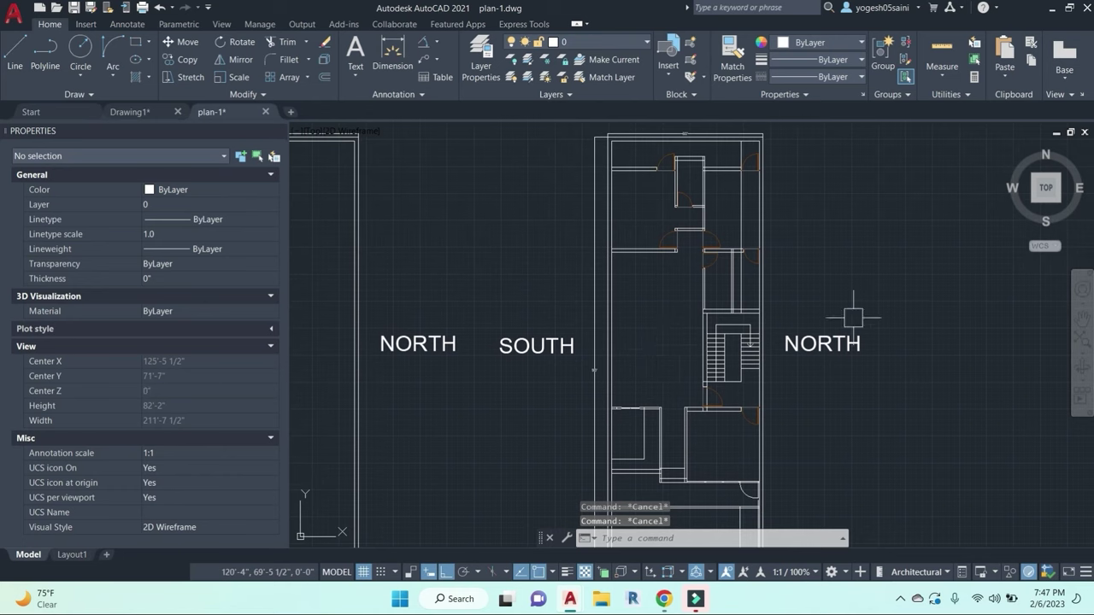
scroll(776, 287, down, 2)
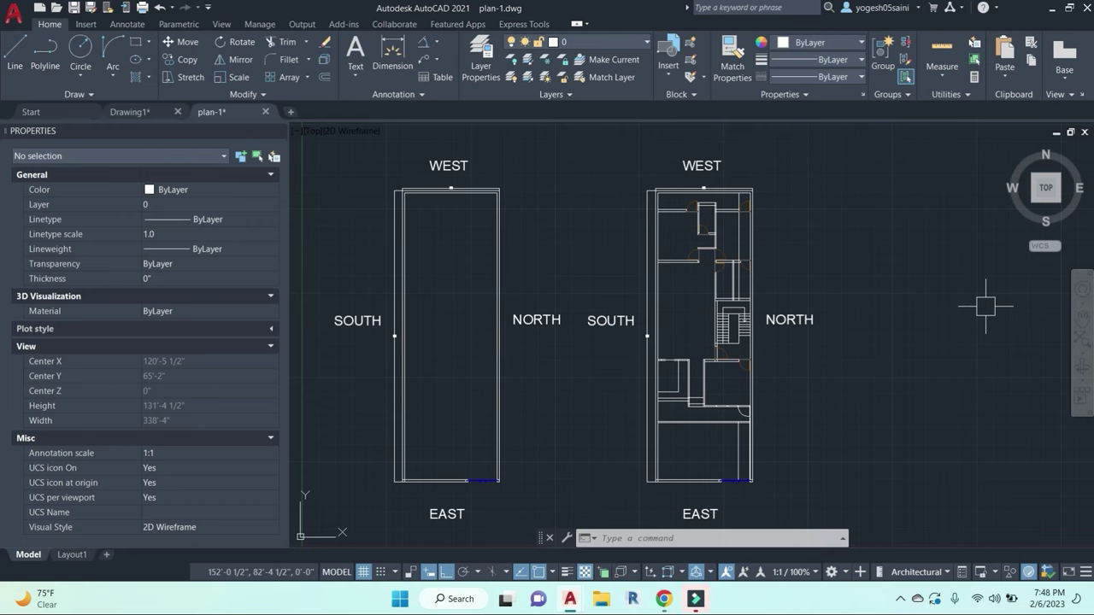
key(Escape)
key(Escape)
key(Escape)
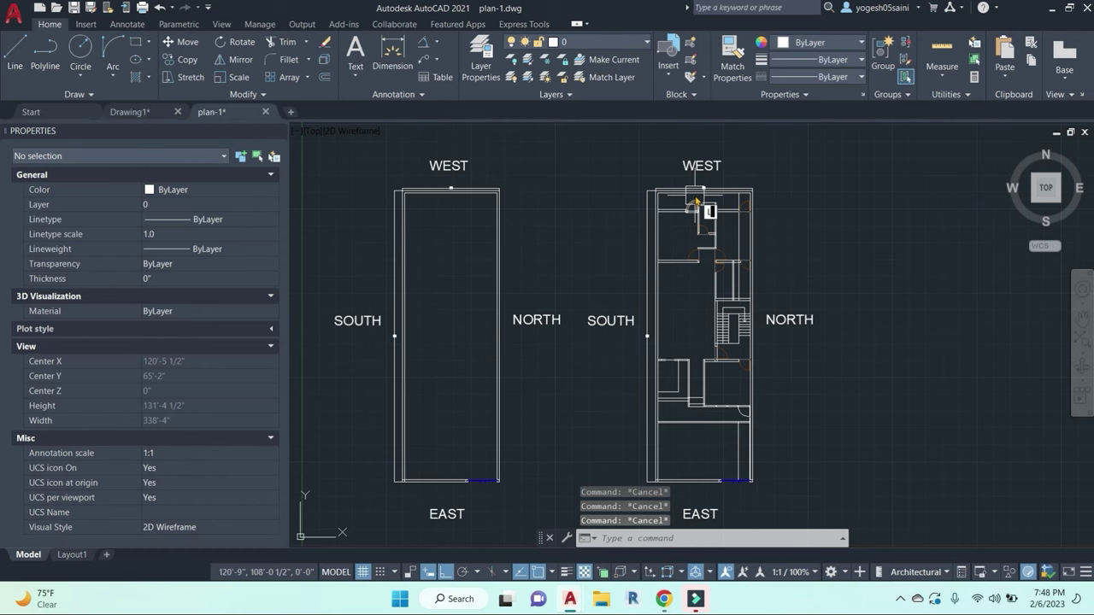
Step: Draw three 9" polyline sides beside the right plan's top-right corner
text(pl)
key(Return)
scroll(812, 198, up, 4)
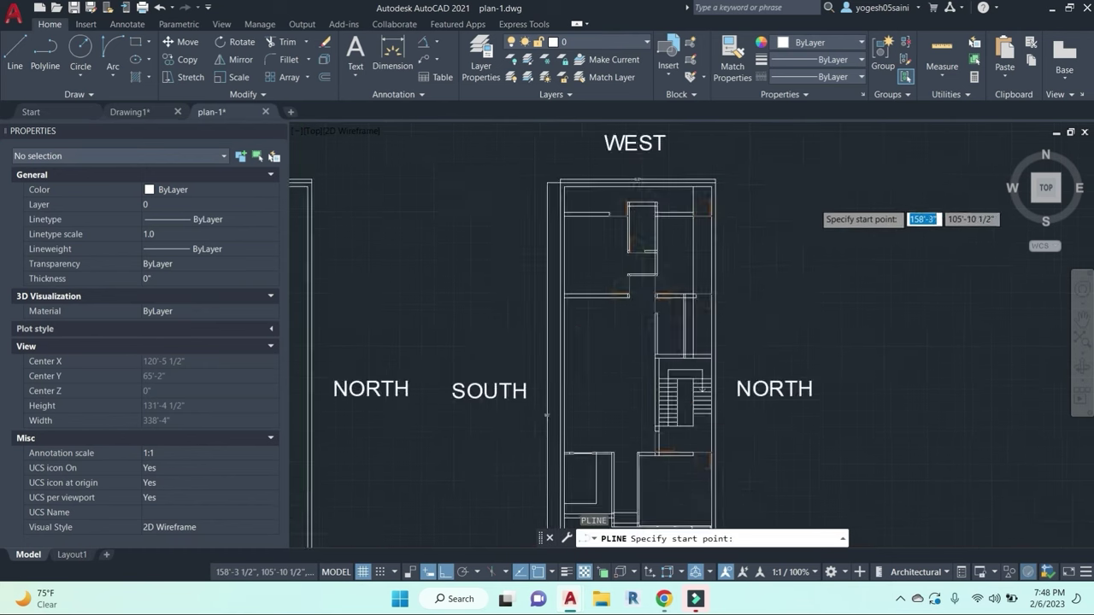
click(779, 197)
text(9)
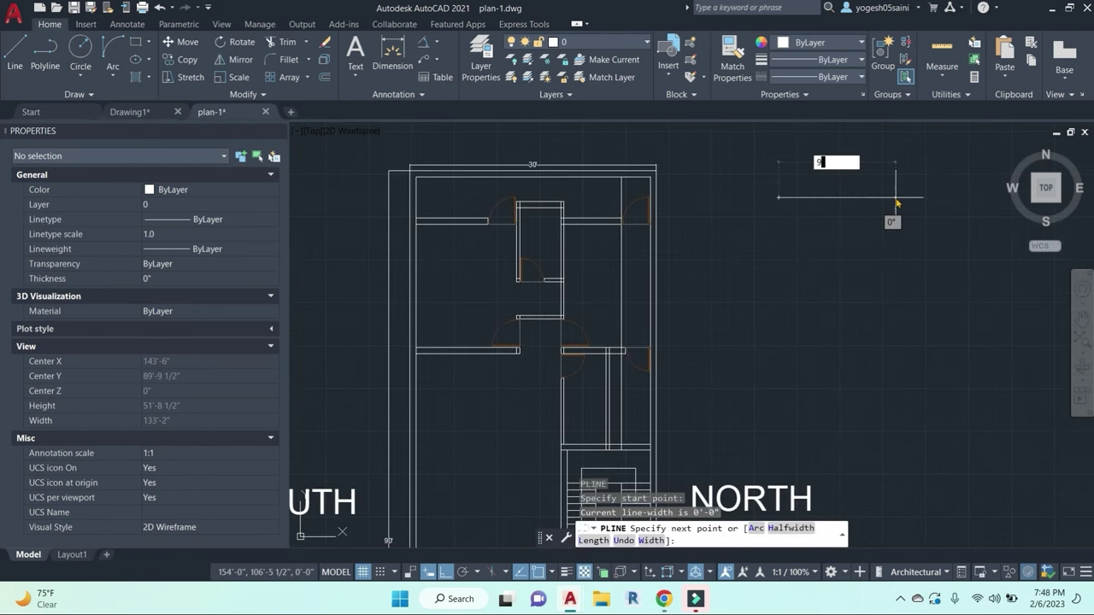
key(Return)
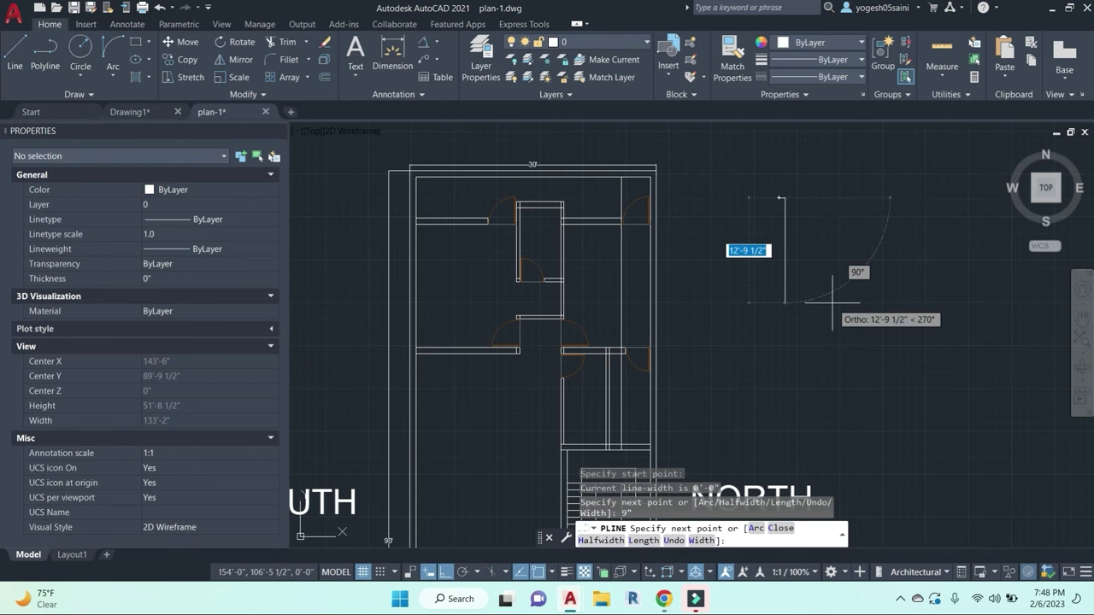
text(9)
key(Return)
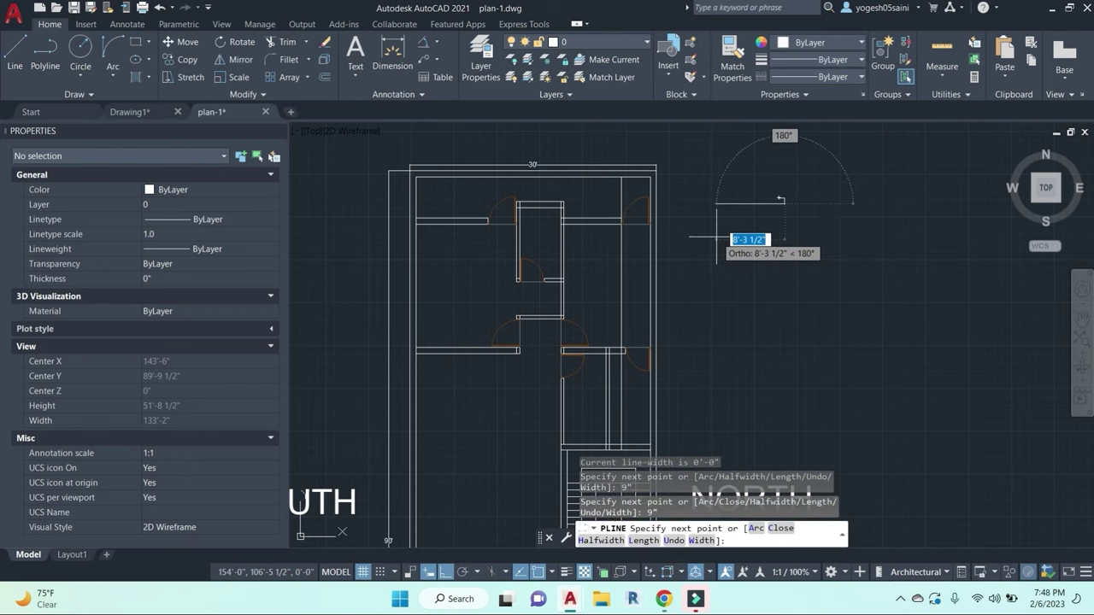
text(9)
key(Return)
scroll(773, 205, up, 4)
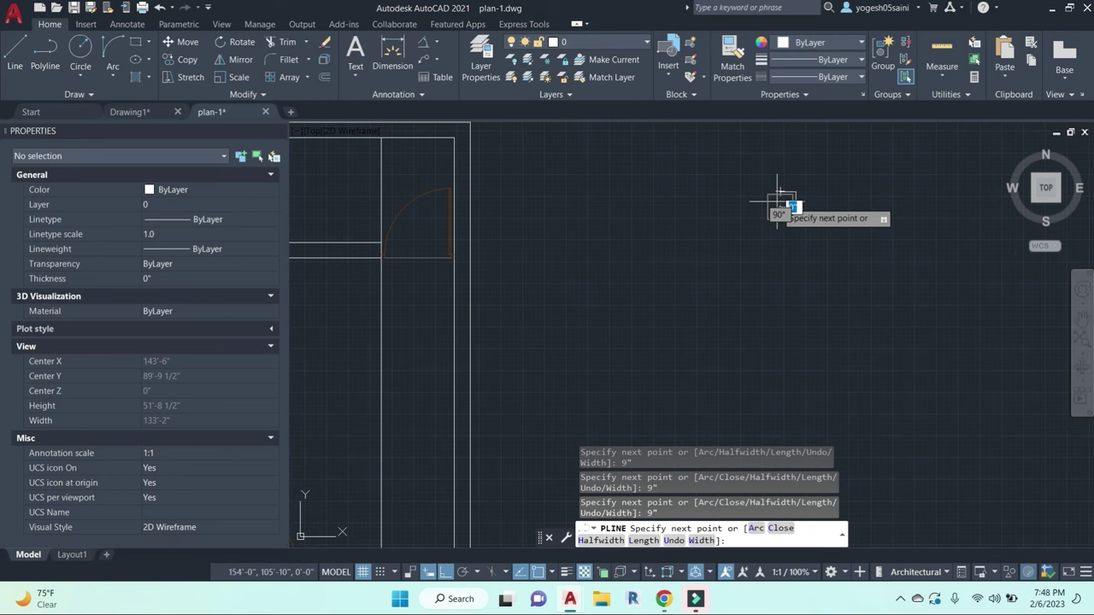
right_click(776, 198)
key(Escape)
key(Escape)
key(Escape)
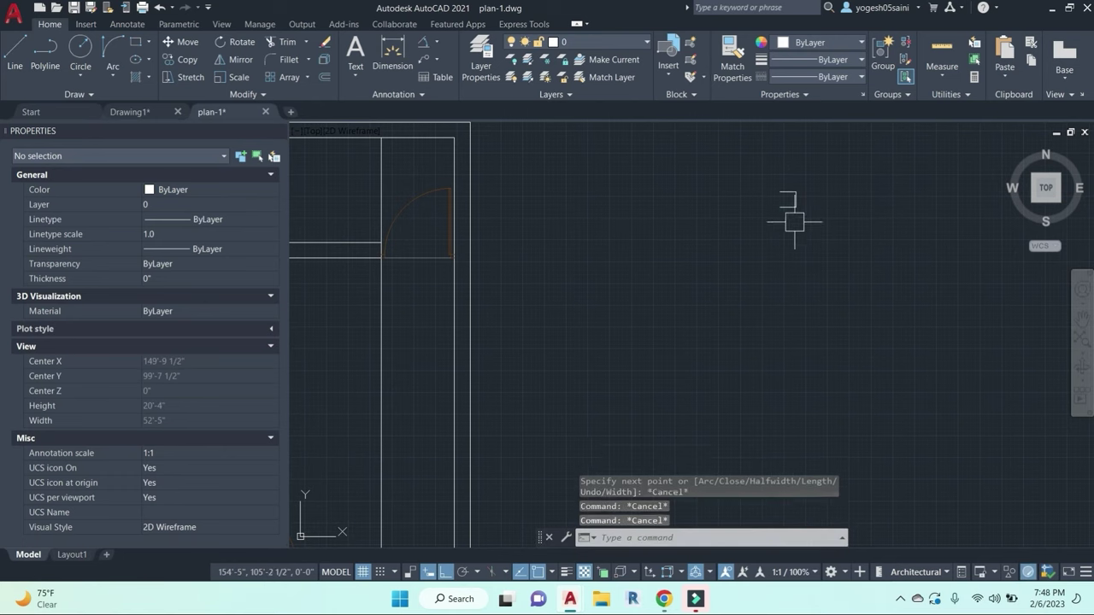
Step: Add the missing fourth side and join all four into one closed polyline
key(Return)
click(780, 207)
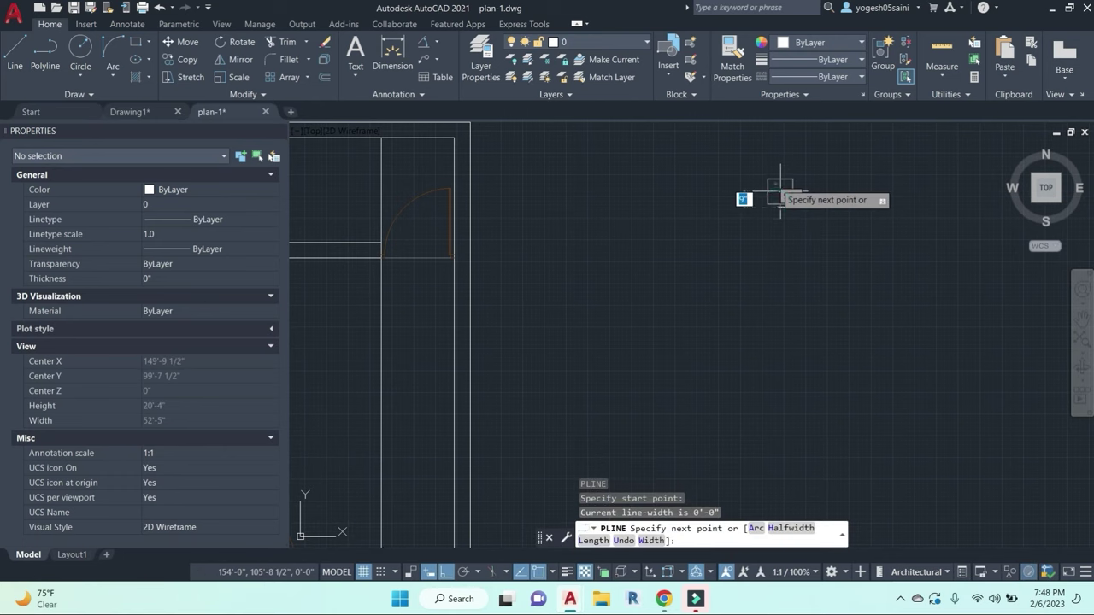
click(779, 192)
key(Escape)
click(819, 232)
click(667, 154)
text(j)
key(Return)
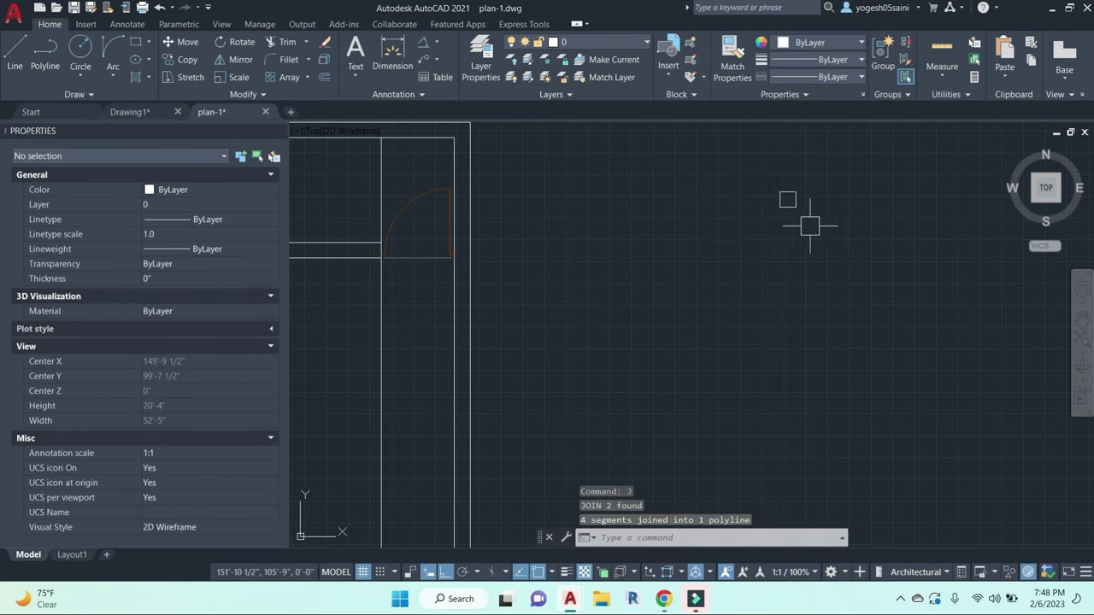
click(797, 206)
Step: Pan and zoom to bring both plans fully into view
scroll(806, 236, down, 5)
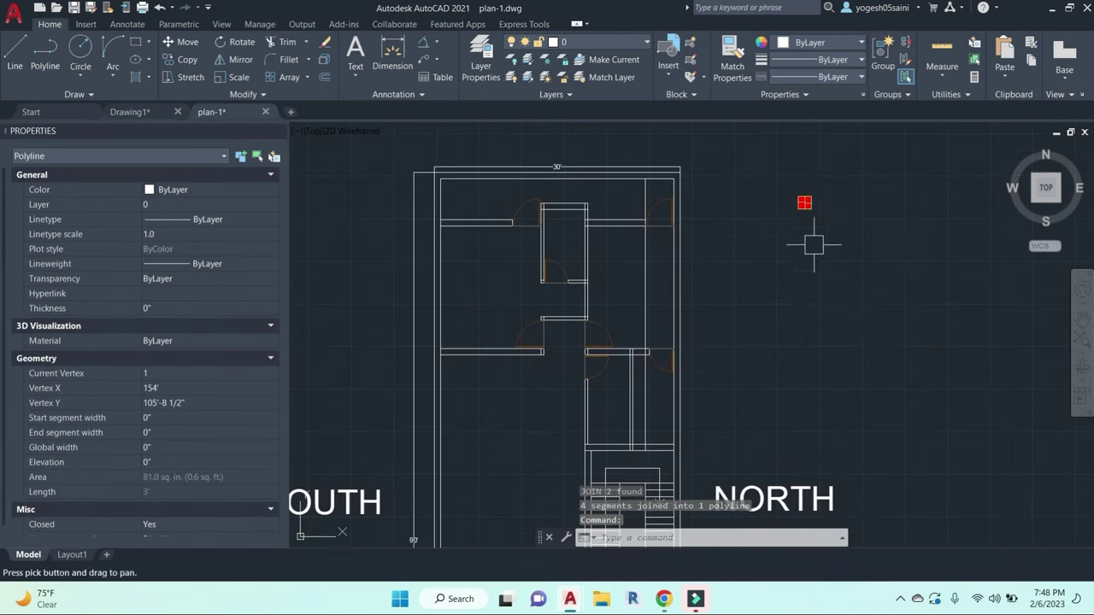
middle_drag(808, 264, 782, 213)
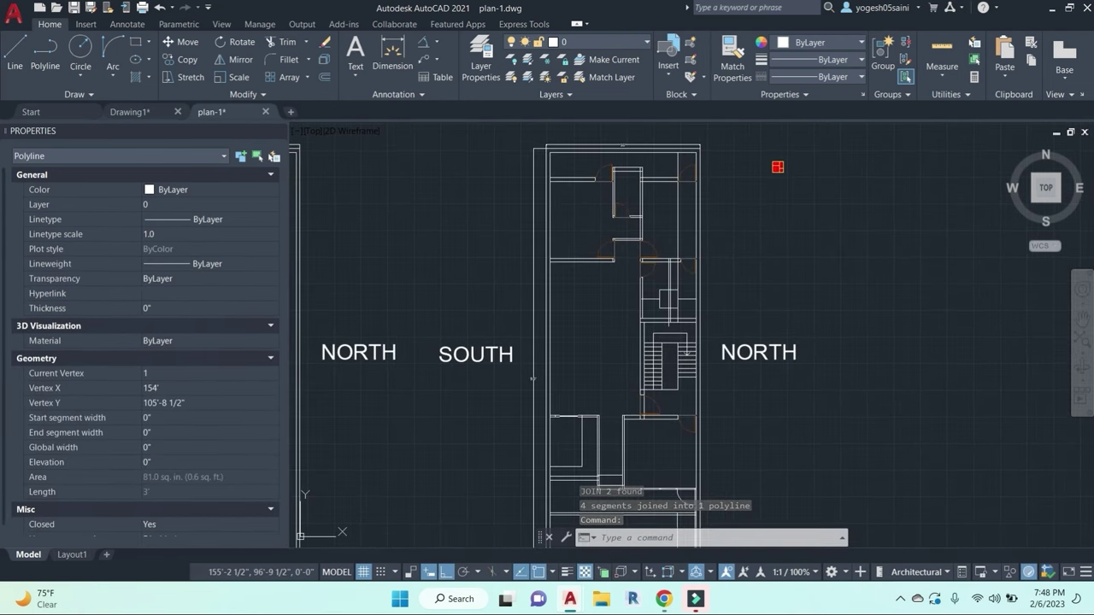
middle_drag(623, 322, 895, 295)
scroll(678, 309, down, 1)
middle_drag(635, 326, 622, 318)
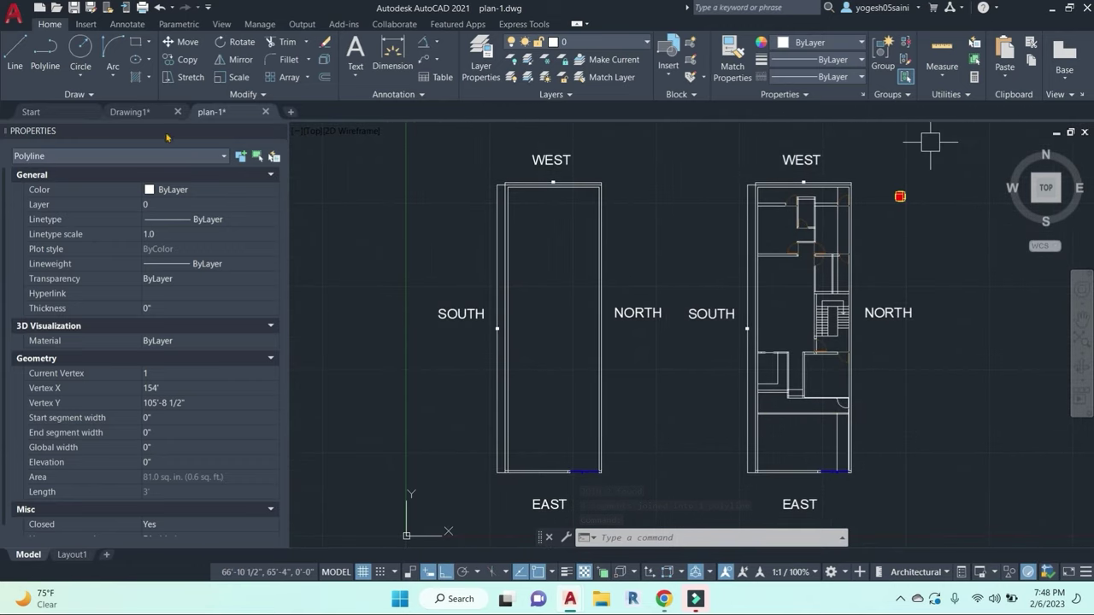
middle_drag(667, 285, 586, 283)
scroll(458, 253, up, 2)
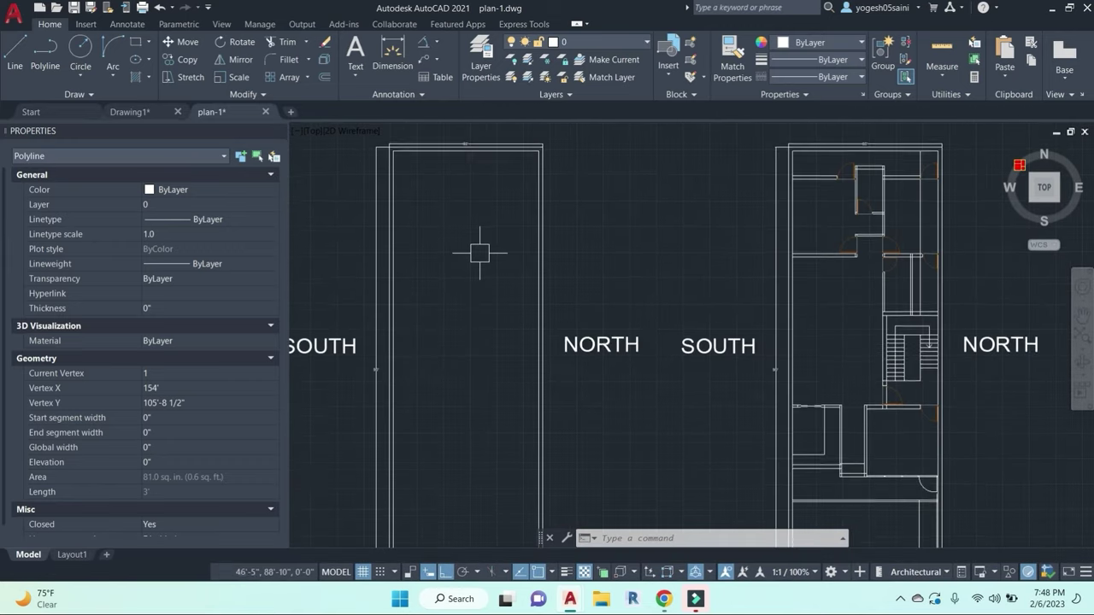
scroll(483, 255, down, 2)
middle_drag(482, 255, 489, 261)
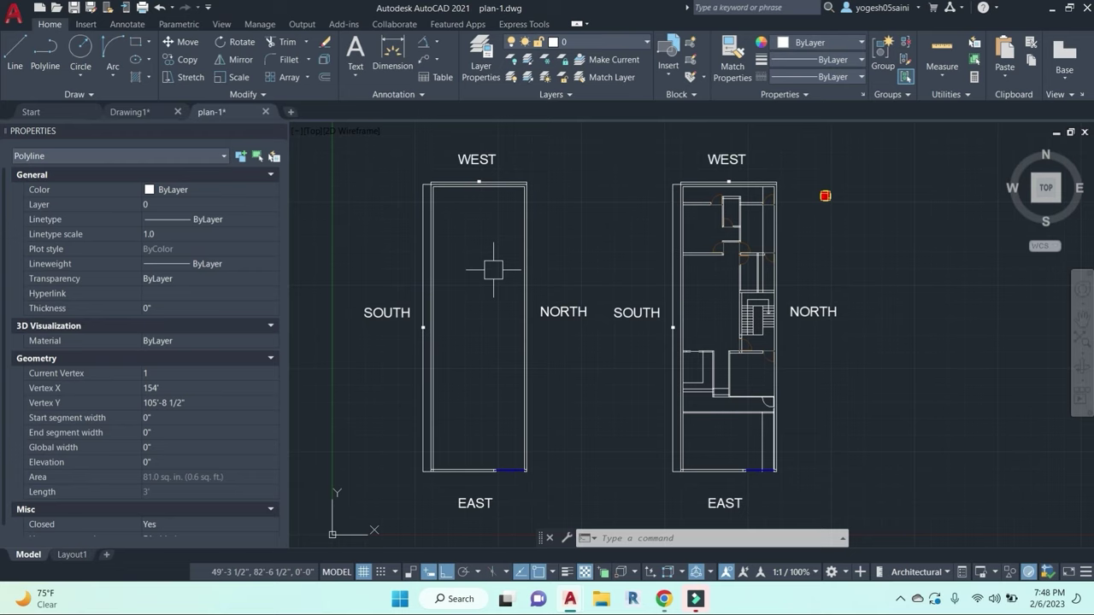
scroll(441, 278, up, 2)
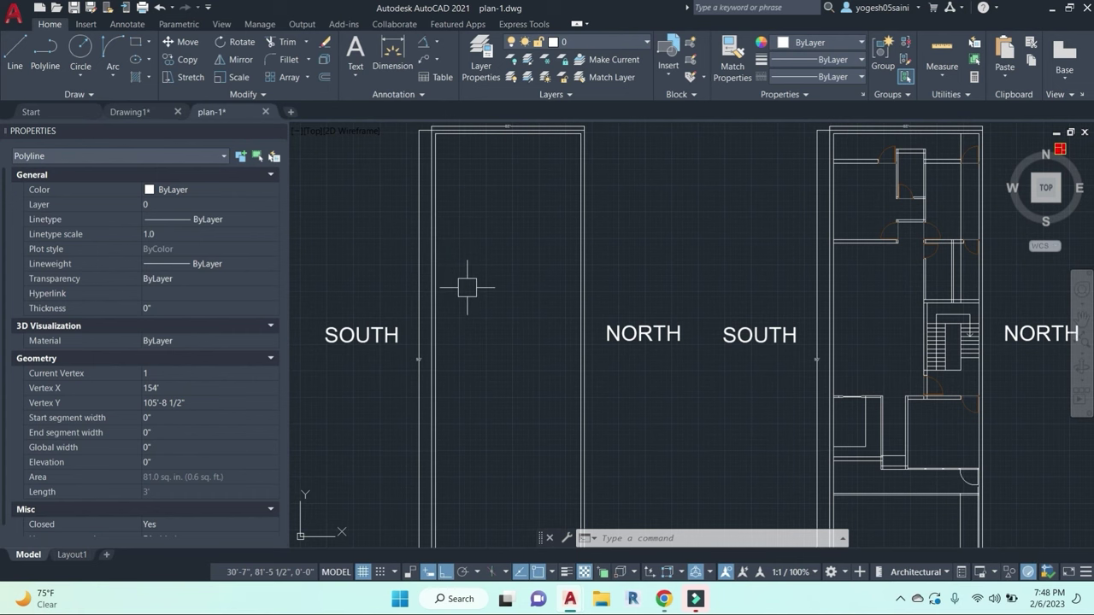
middle_drag(931, 299, 822, 309)
key(Escape)
key(Escape)
text(dli)
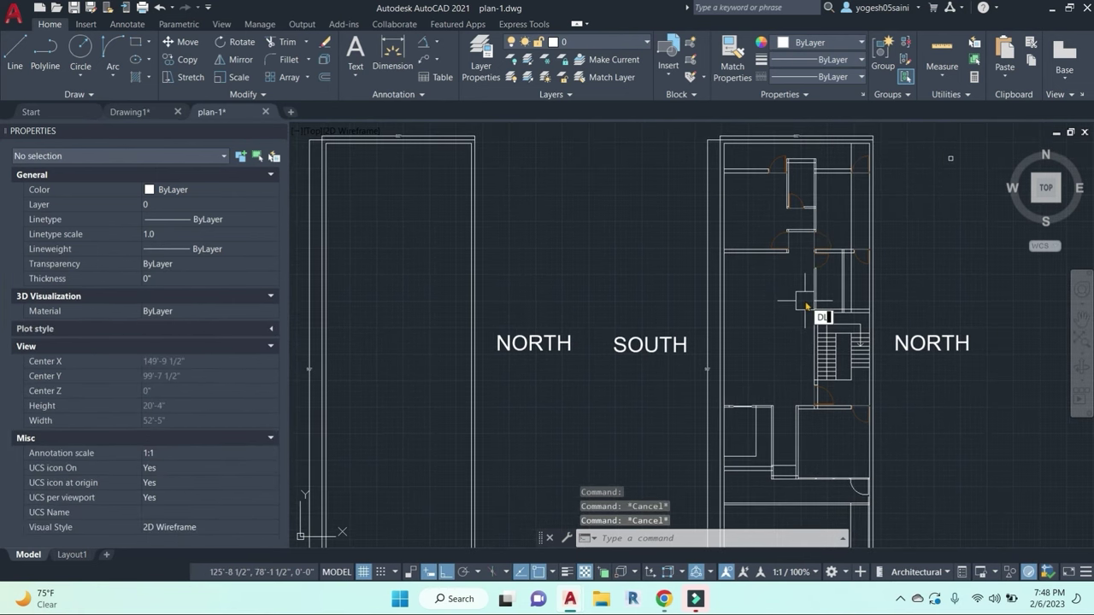
key(Return)
click(725, 299)
scroll(786, 291, up, 6)
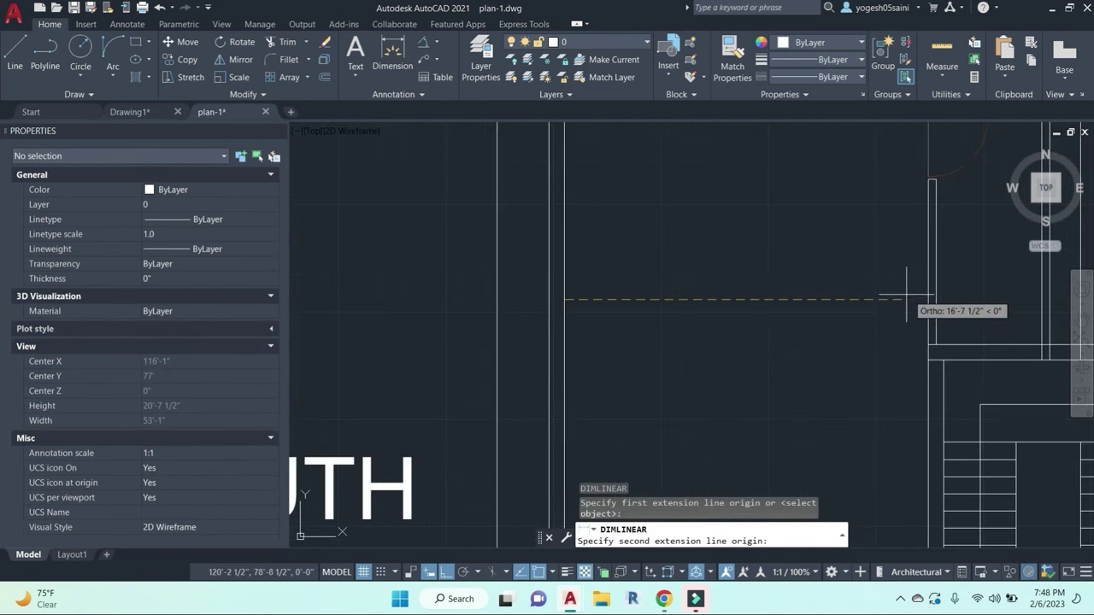
click(876, 296)
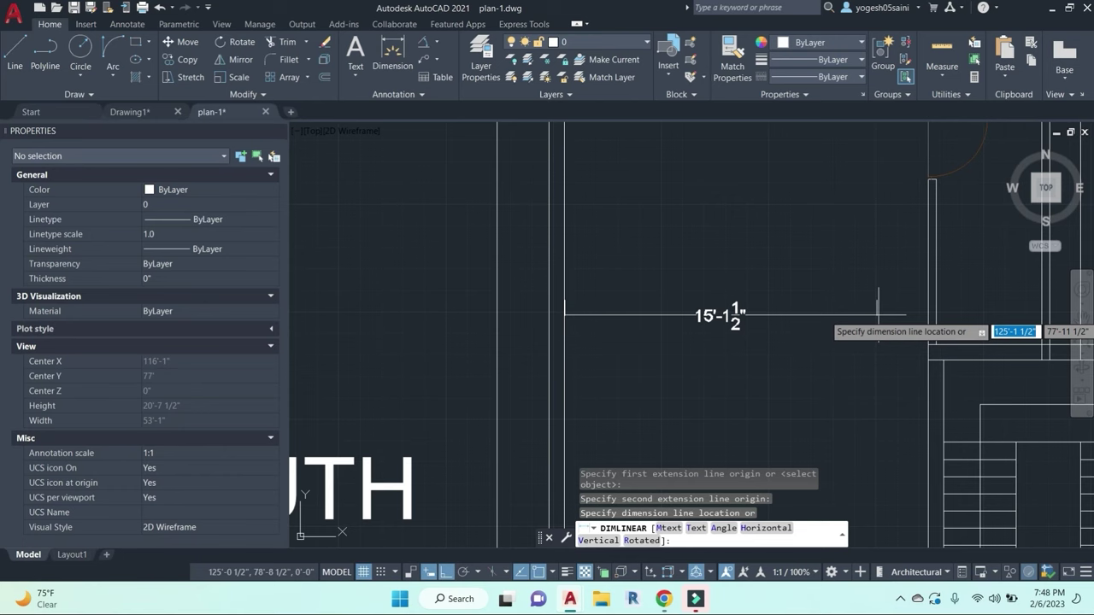
key(Escape)
scroll(786, 273, down, 5)
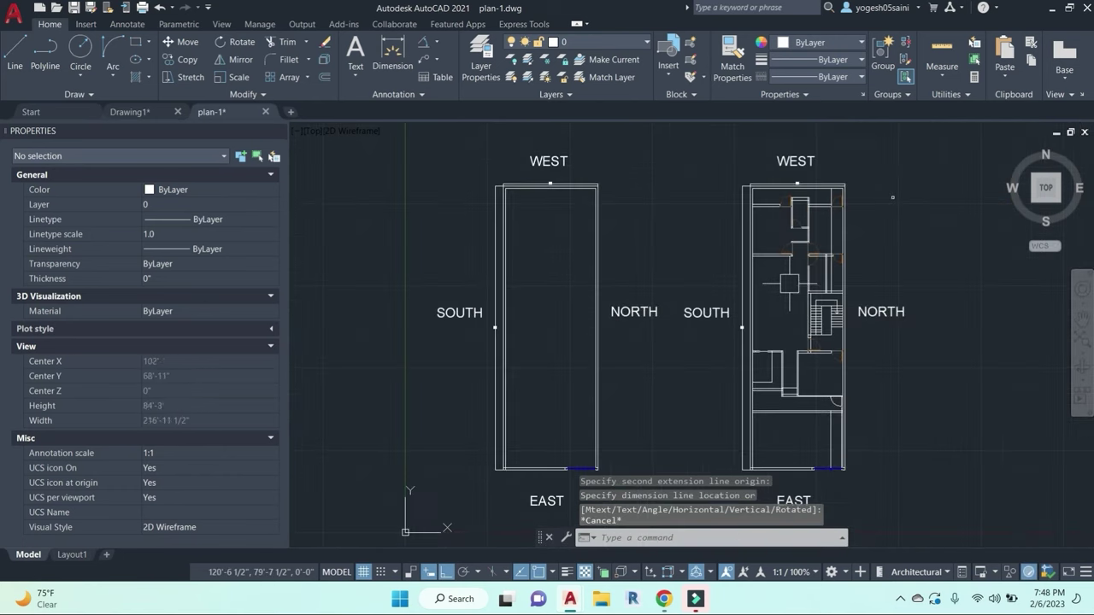
middle_drag(900, 357, 806, 344)
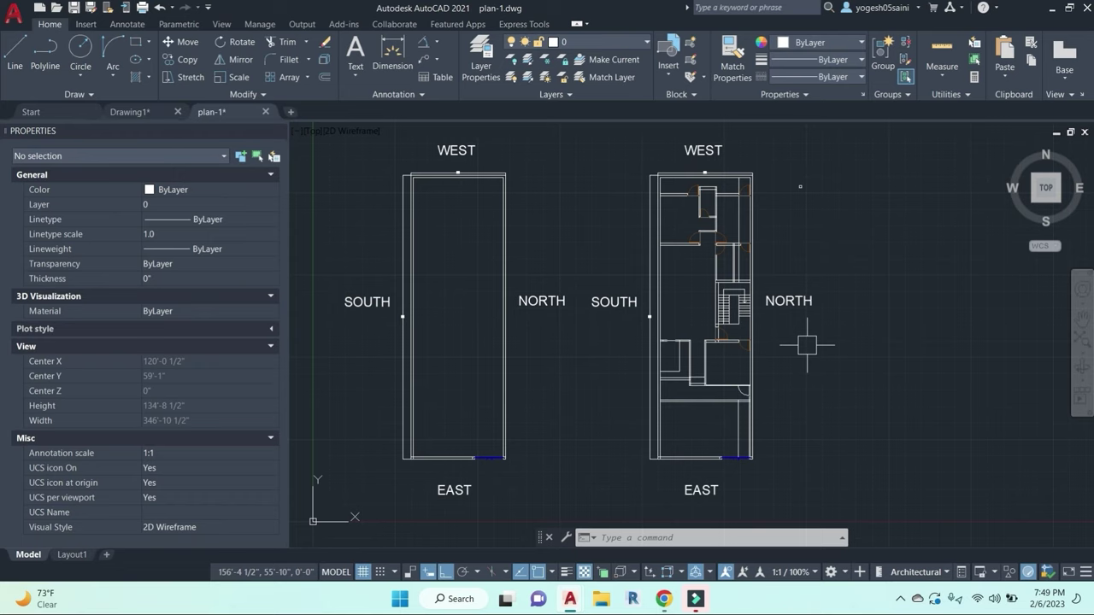
key(Escape)
key(Escape)
key(Escape)
scroll(799, 179, up, 5)
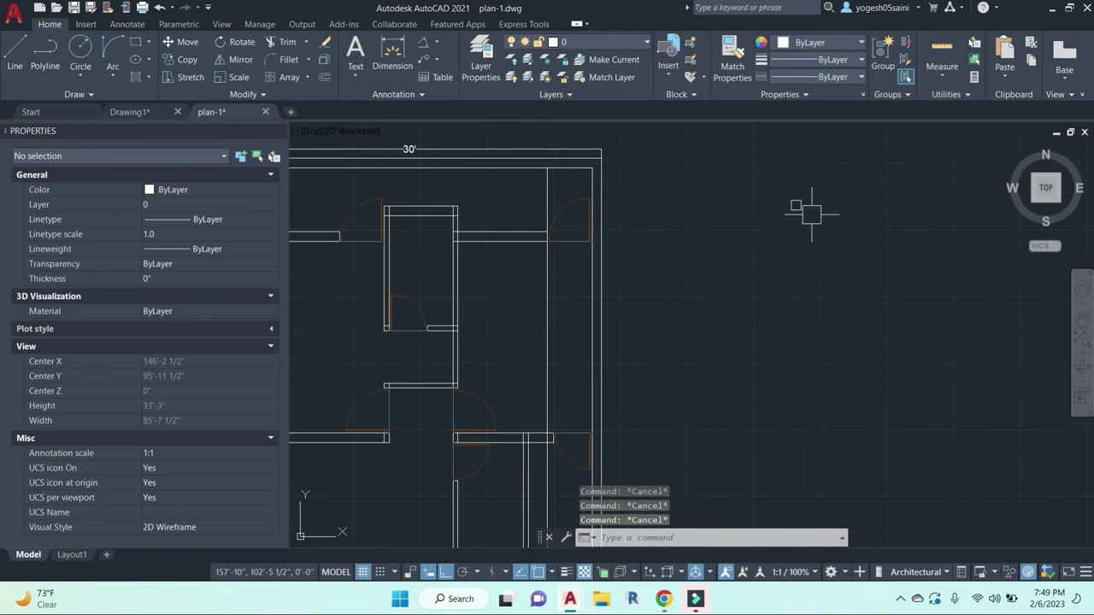
scroll(811, 213, up, 6)
middle_drag(814, 235, 797, 290)
click(797, 291)
key(Escape)
key(Escape)
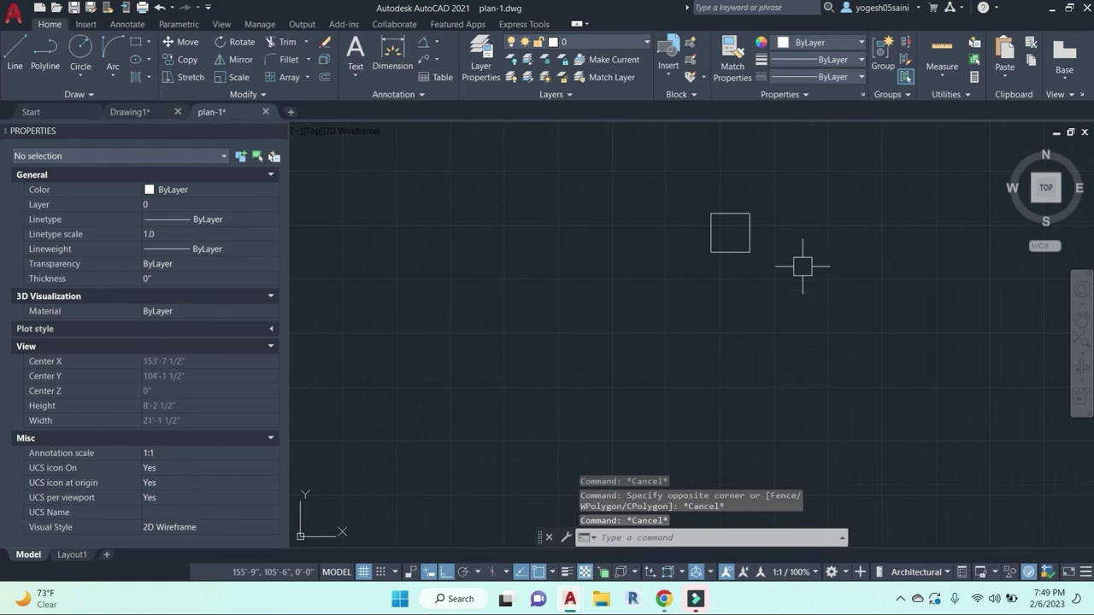
text(s)
key(Return)
key(Escape)
key(Escape)
key(Escape)
scroll(777, 256, down, 5)
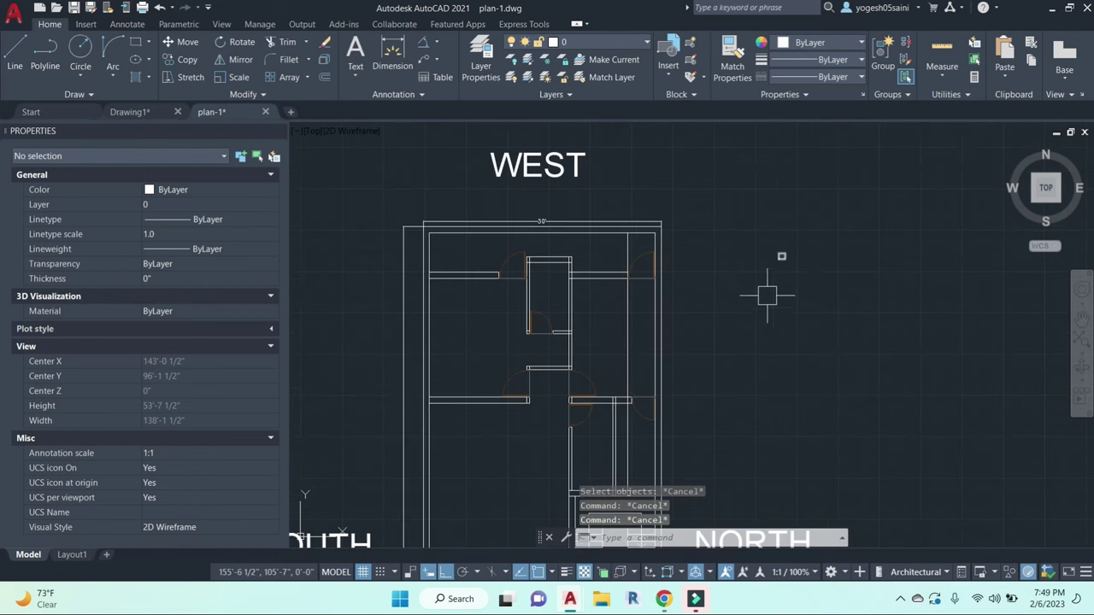
scroll(776, 245, up, 2)
scroll(754, 302, down, 2)
scroll(755, 303, down, 4)
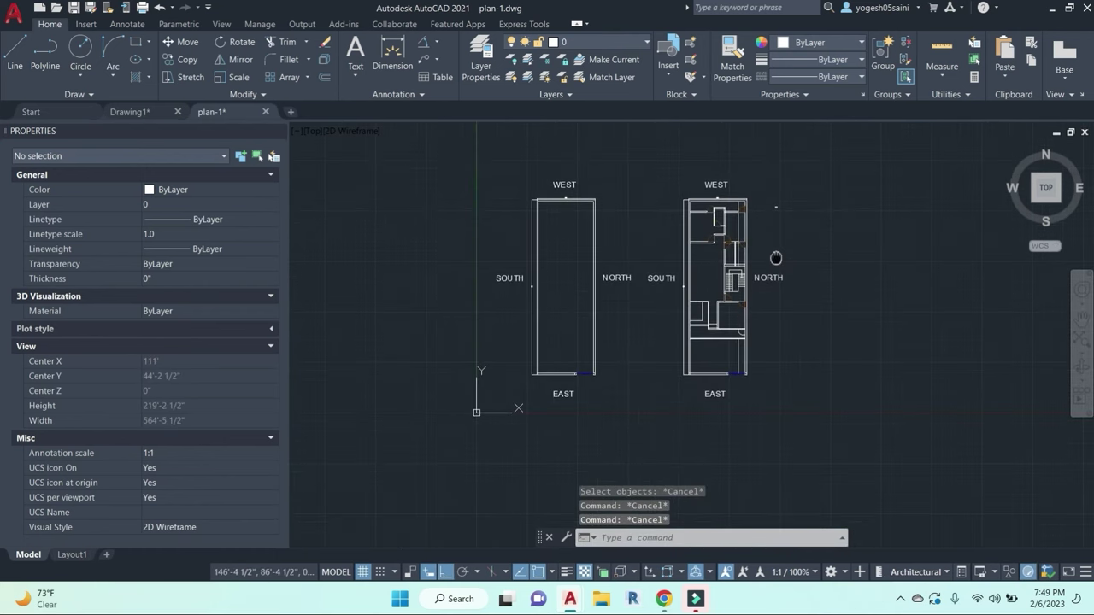
scroll(773, 256, up, 2)
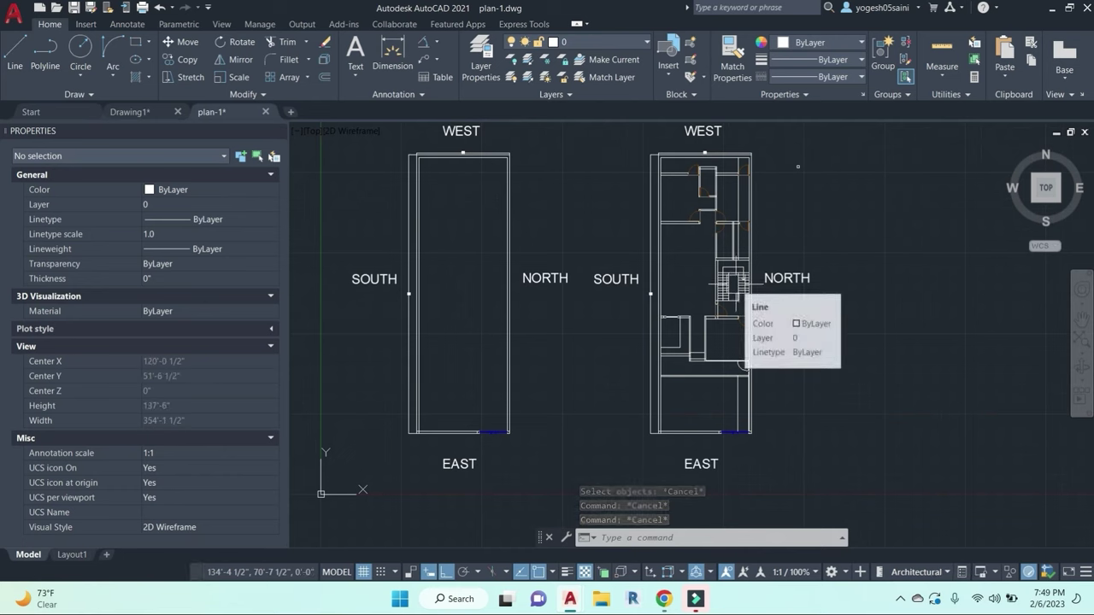
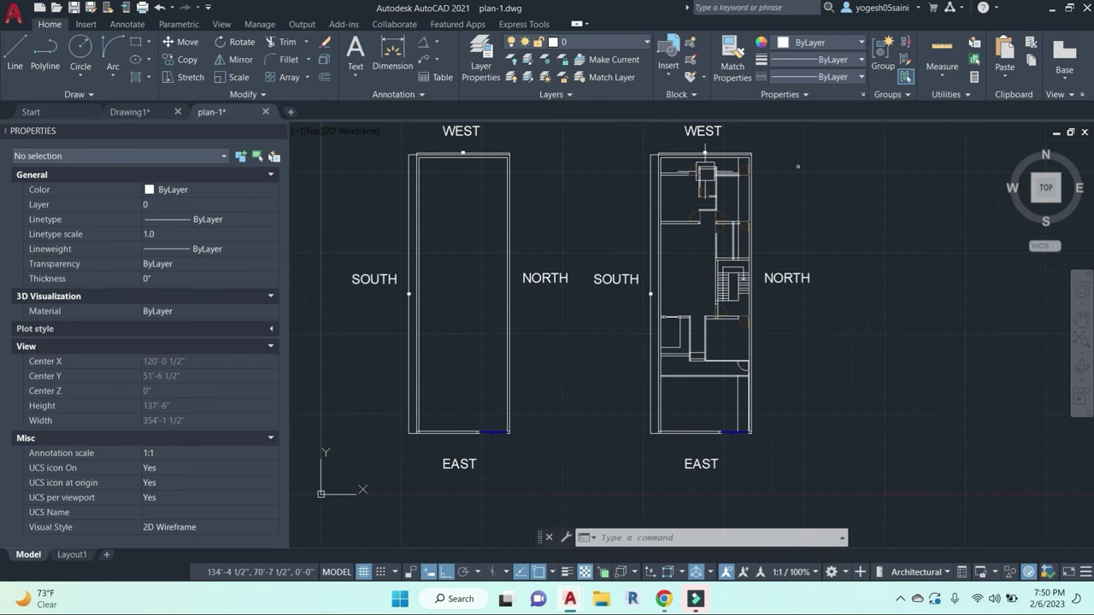
Step: Zoom into the right-hand plan and start the HATCH command with H
middle_drag(518, 259, 469, 274)
key(Escape)
key(Escape)
key(Escape)
scroll(762, 192, up, 5)
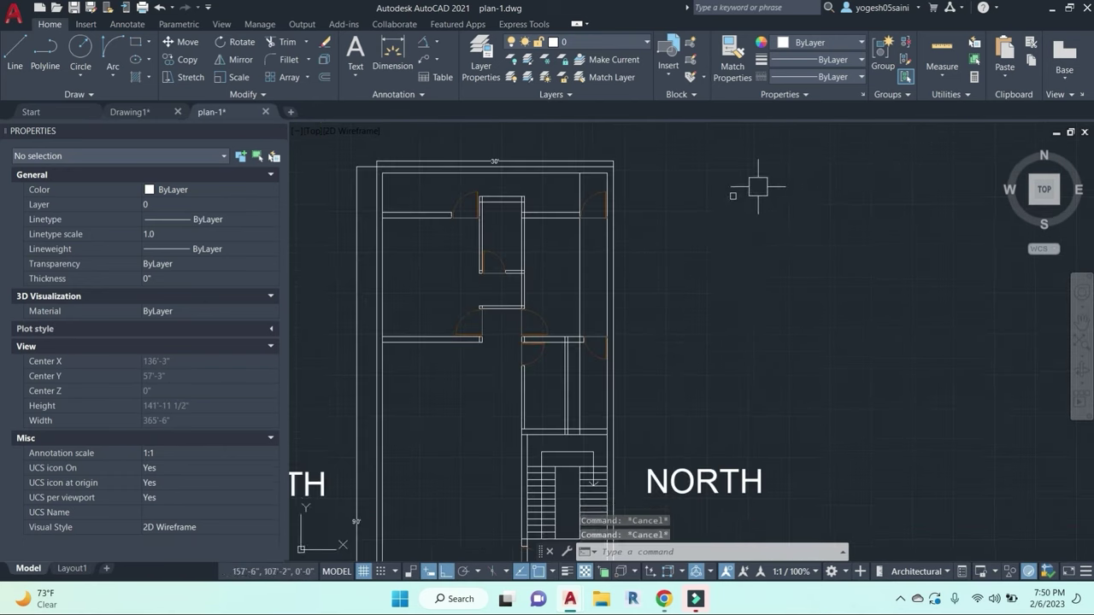
text(h)
key(Return)
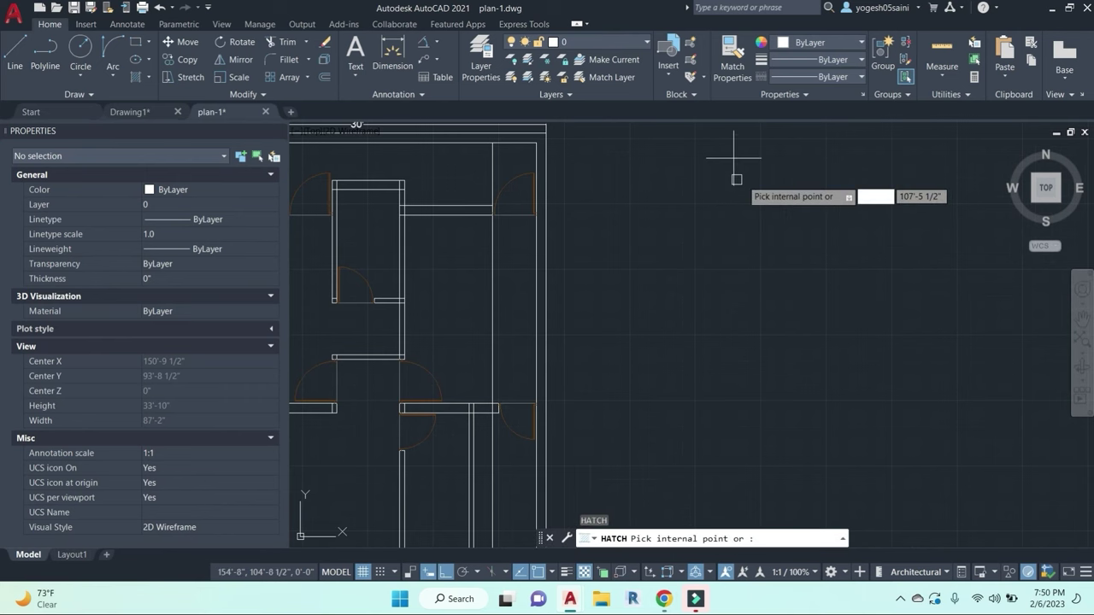
Step: Hatch the small square with a SOLID fill coloured red
scroll(736, 192, up, 2)
click(737, 191)
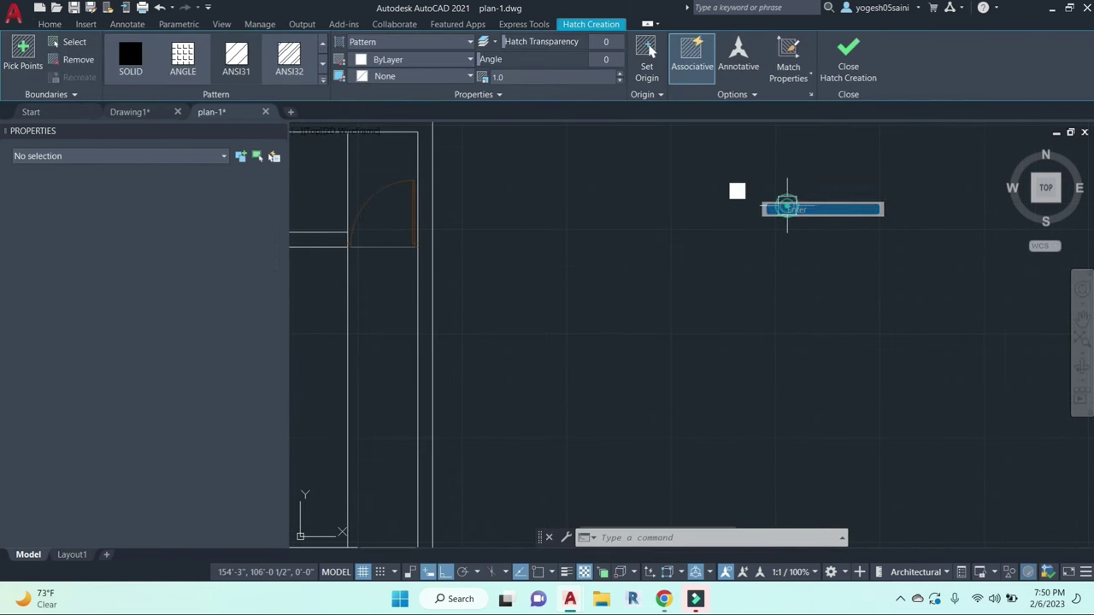
key(Return)
scroll(736, 190, up, 4)
click(746, 183)
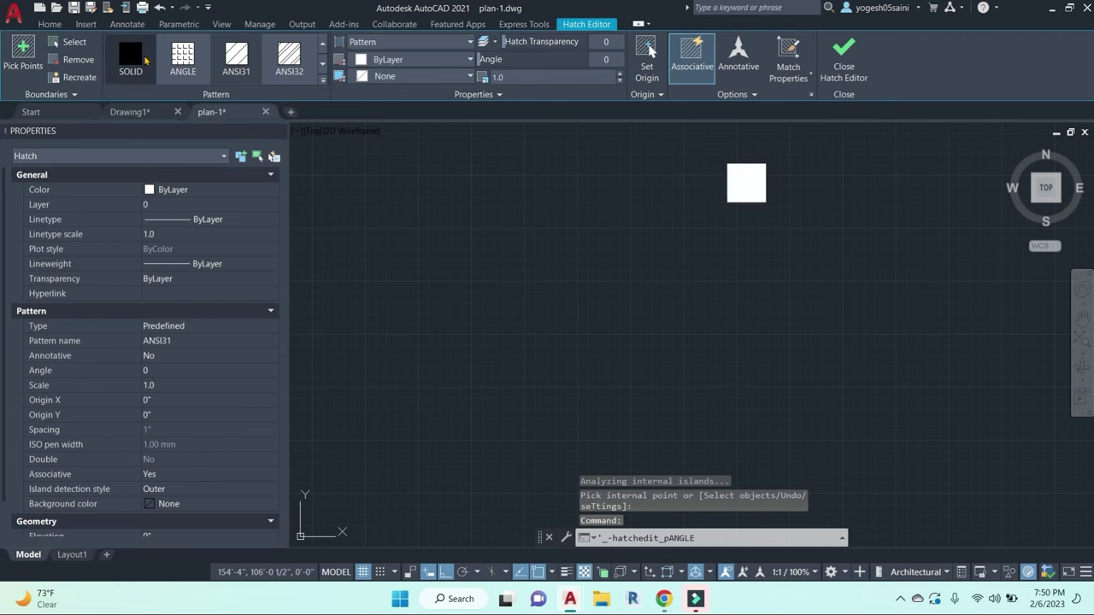
click(144, 55)
click(440, 60)
click(399, 116)
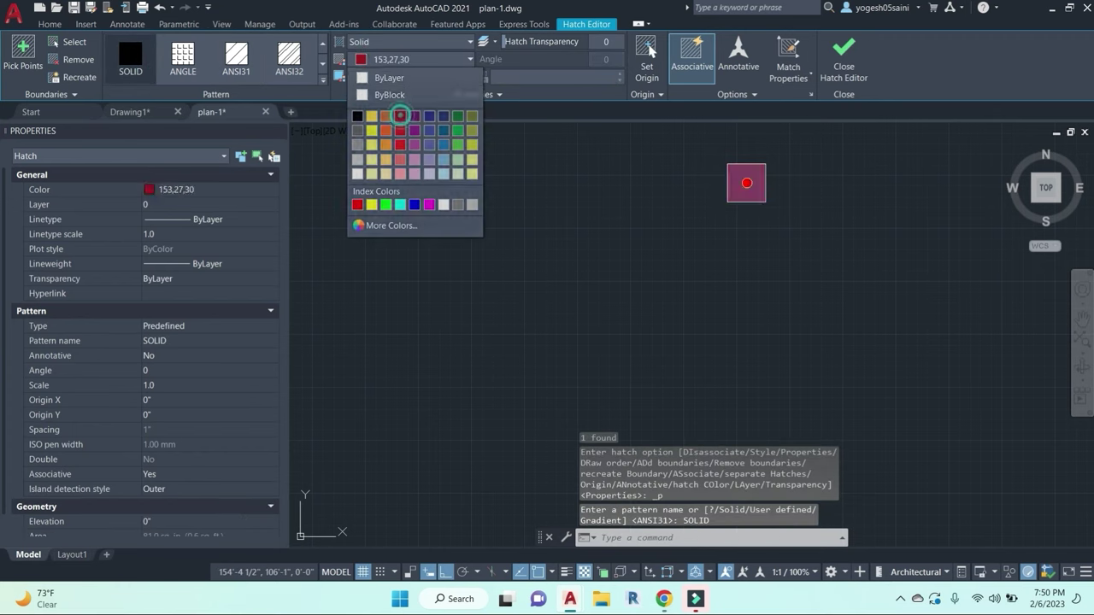
key(Escape)
key(Escape)
click(859, 266)
Step: Place two trial copies of the red square below it, then undo them
click(660, 141)
text(b)
key(Return)
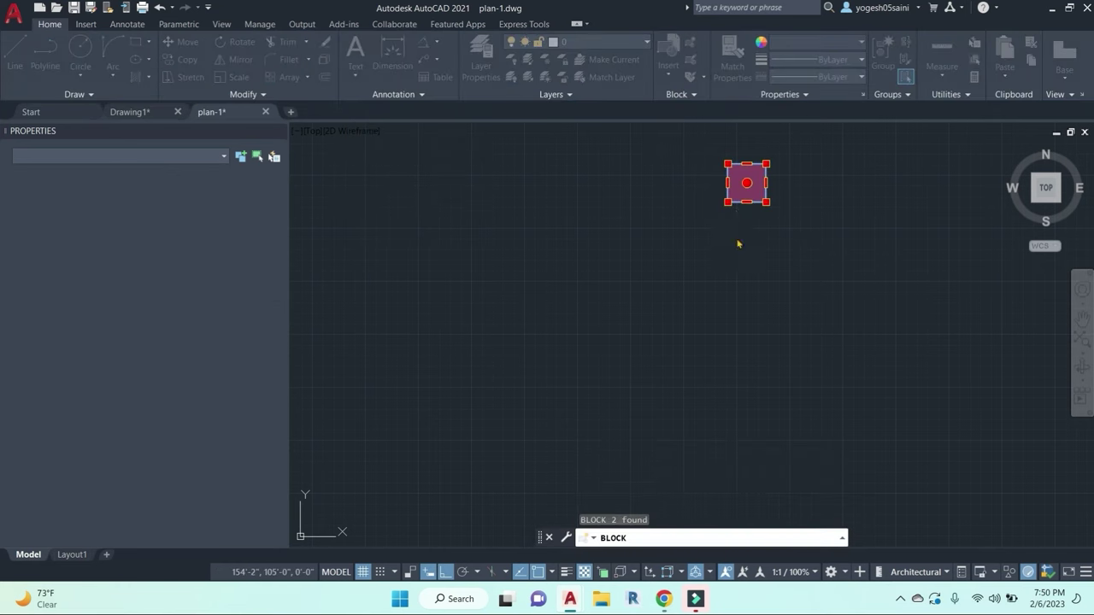
key(Escape)
key(Escape)
click(813, 254)
click(686, 145)
text(co)
key(Return)
click(850, 249)
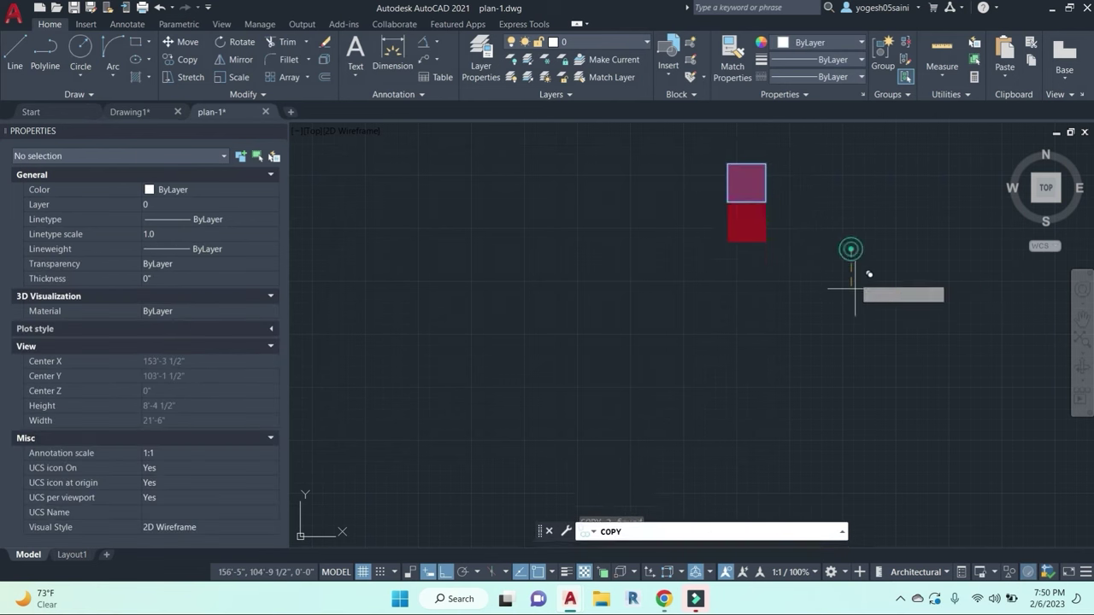
click(855, 325)
click(851, 353)
key(Escape)
key(Escape)
key(Escape)
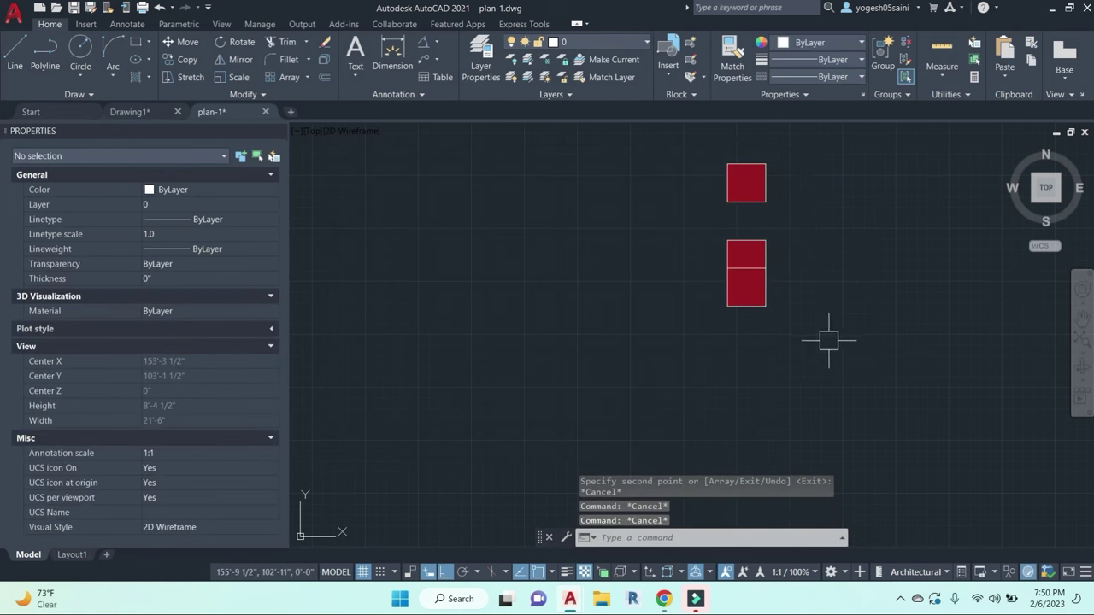
key(ctrl+z)
Step: Copy the red square and its outline to a spot below it
click(811, 247)
click(661, 139)
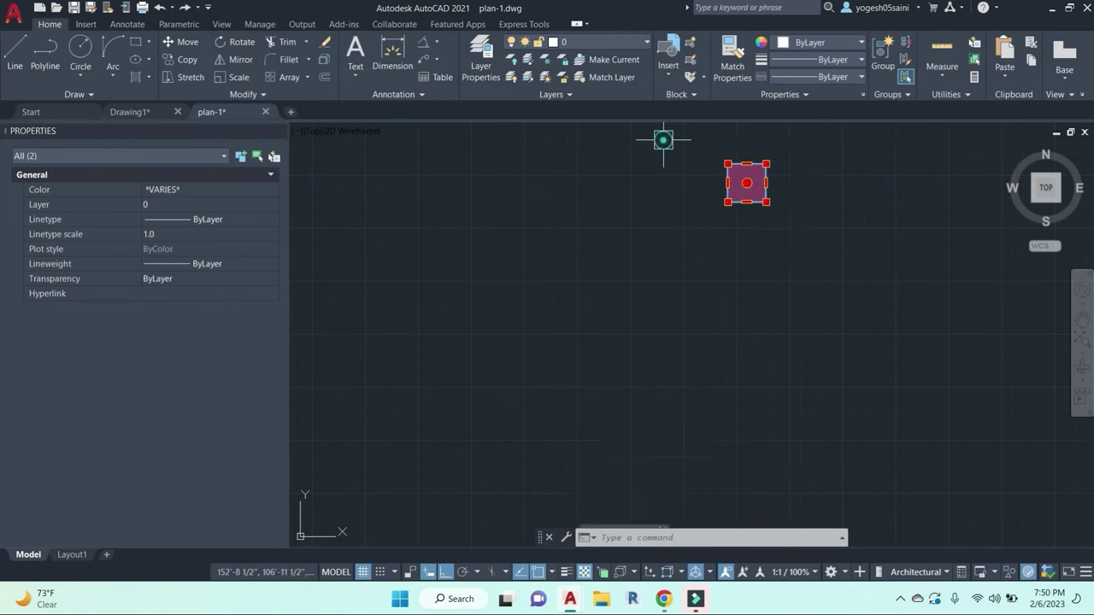
text(co)
key(Return)
click(849, 232)
click(848, 336)
click(851, 414)
key(Escape)
key(Escape)
key(Escape)
Step: Start stretching the lower copy's right side, then cancel the attempt
text(s)
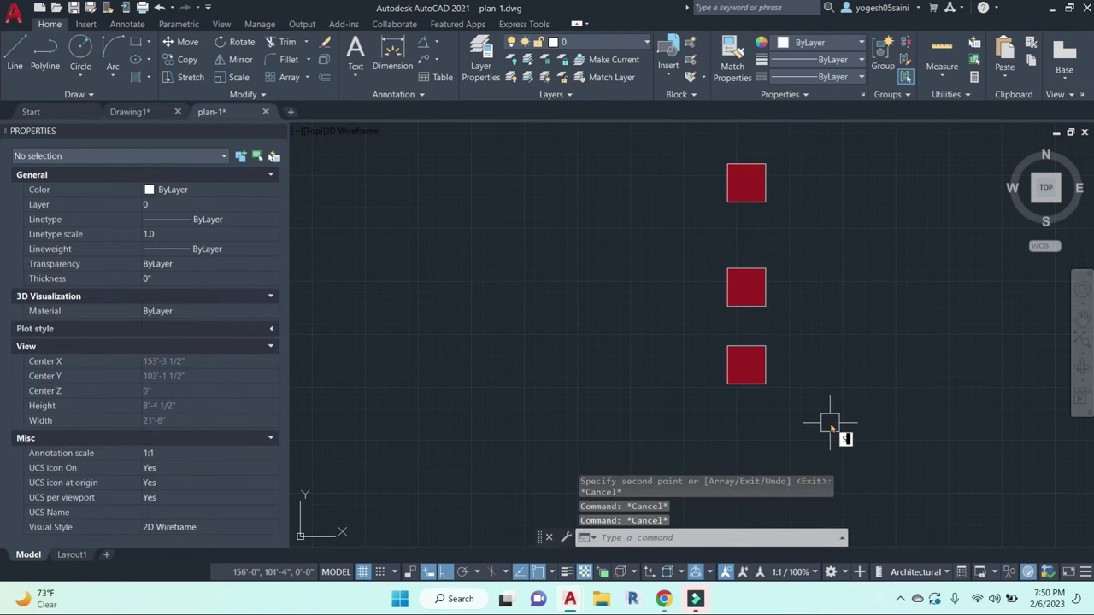
key(Return)
click(826, 430)
click(757, 329)
key(Return)
click(841, 355)
text(1)
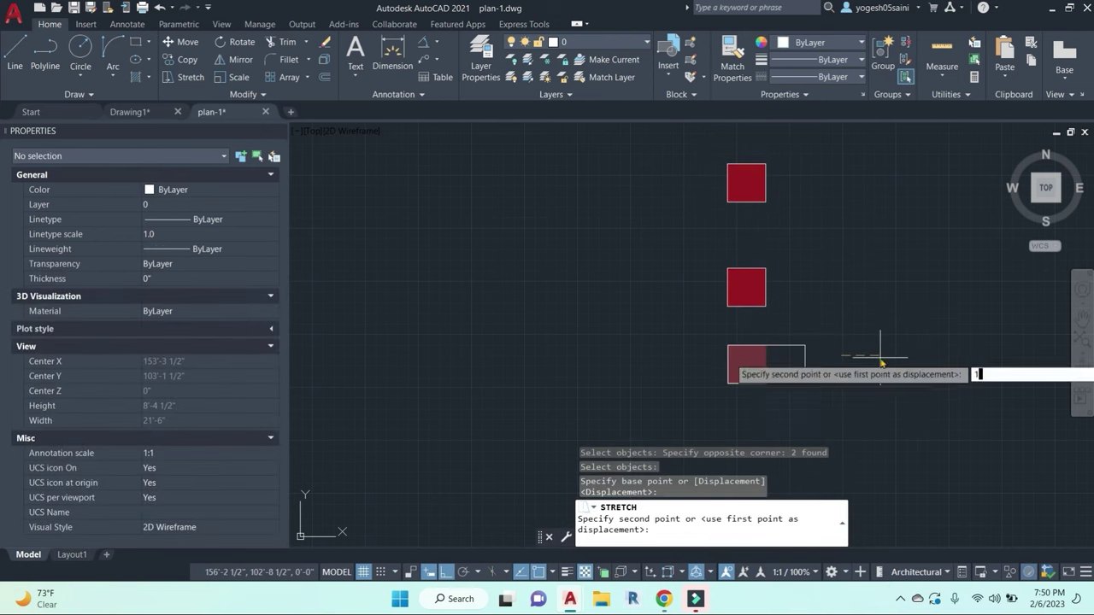
key(Escape)
key(Escape)
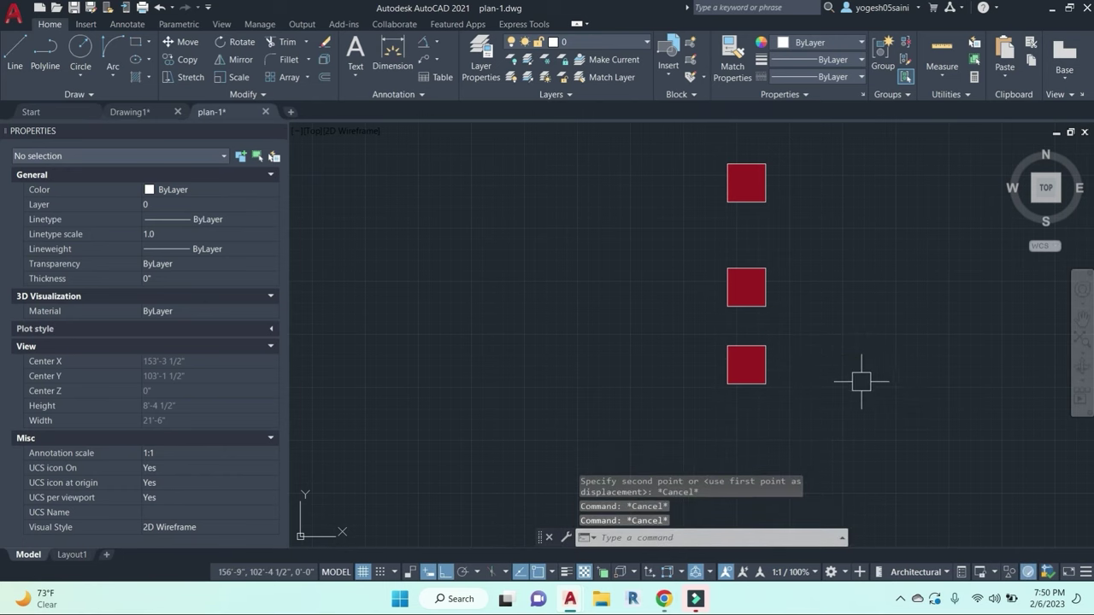
Step: Stretch the lower copy's right side 6" wider into a rectangle
text(s)
key(Return)
click(831, 420)
click(751, 334)
key(Return)
click(818, 334)
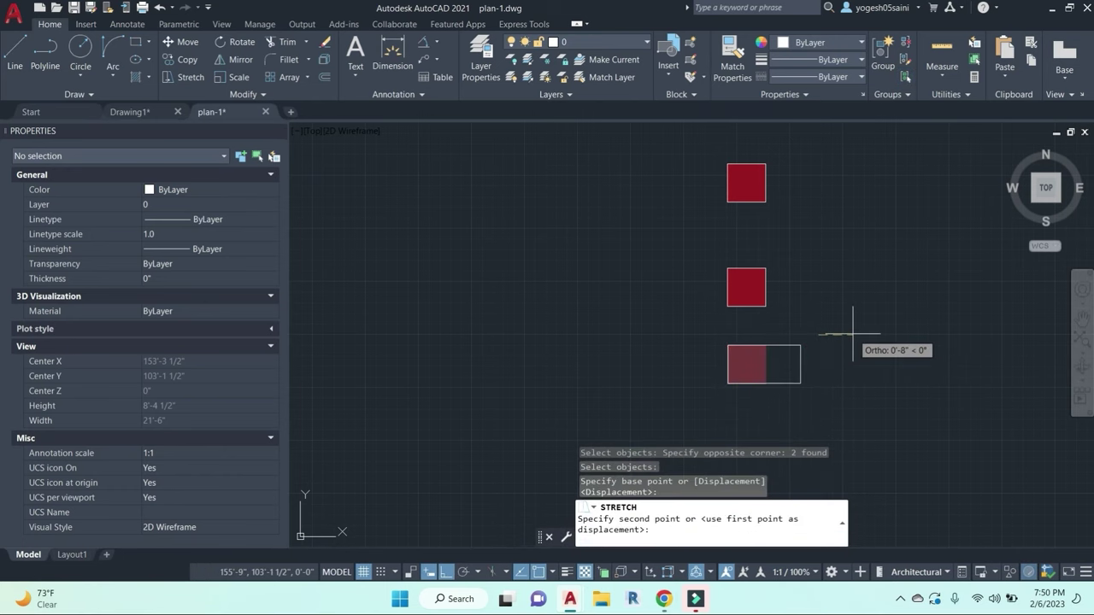
text(6)
key(Return)
Step: Erase the extra middle copy and select the top red square
scroll(849, 333, down, 2)
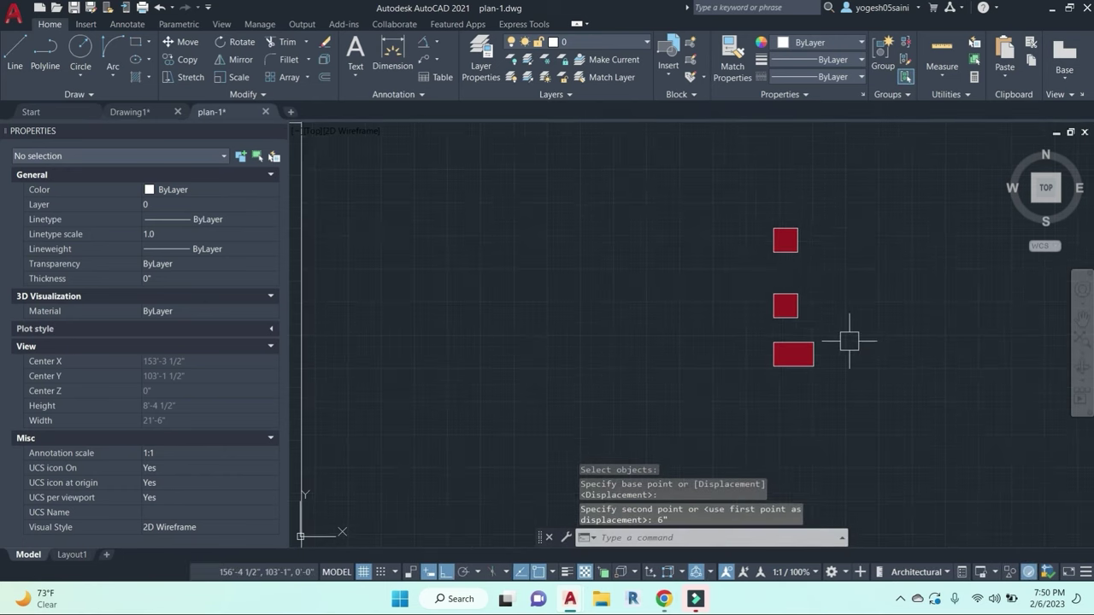
key(Escape)
key(Escape)
scroll(782, 350, up, 2)
click(752, 323)
click(581, 205)
text(e)
key(Return)
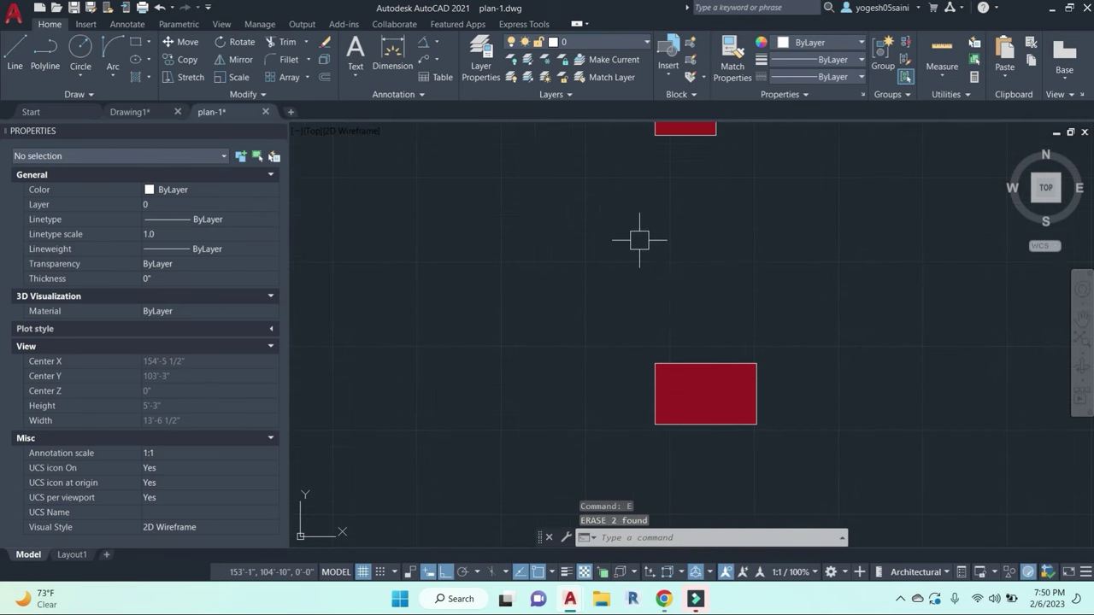
key(Escape)
key(Escape)
scroll(752, 243, down, 2)
middle_drag(764, 234, 743, 299)
click(740, 313)
Step: Make the red square into a block named COL-1
click(629, 220)
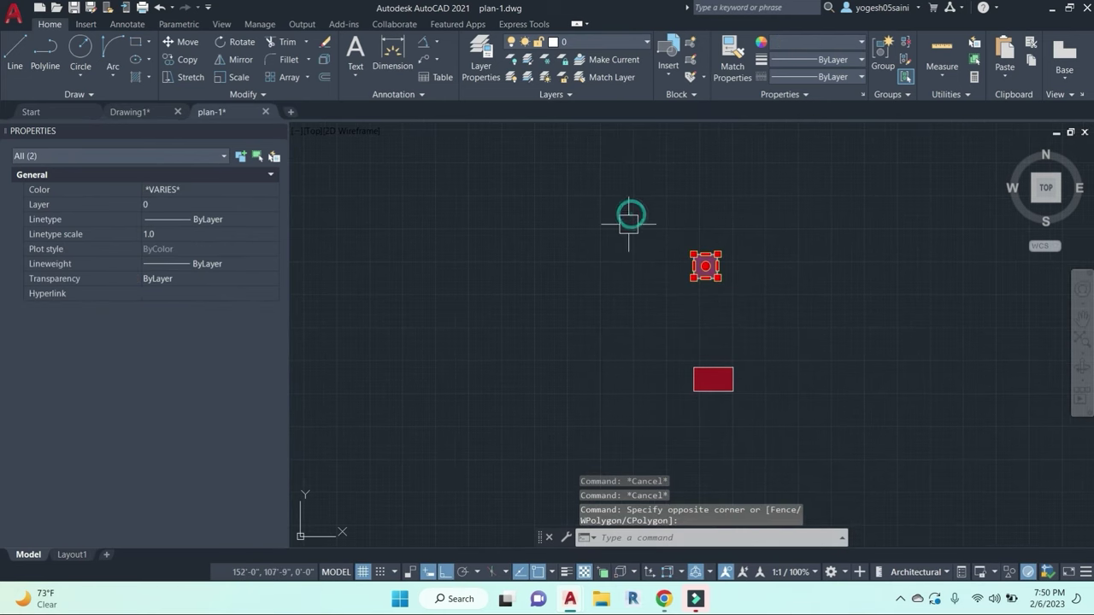
text(b)
key(Return)
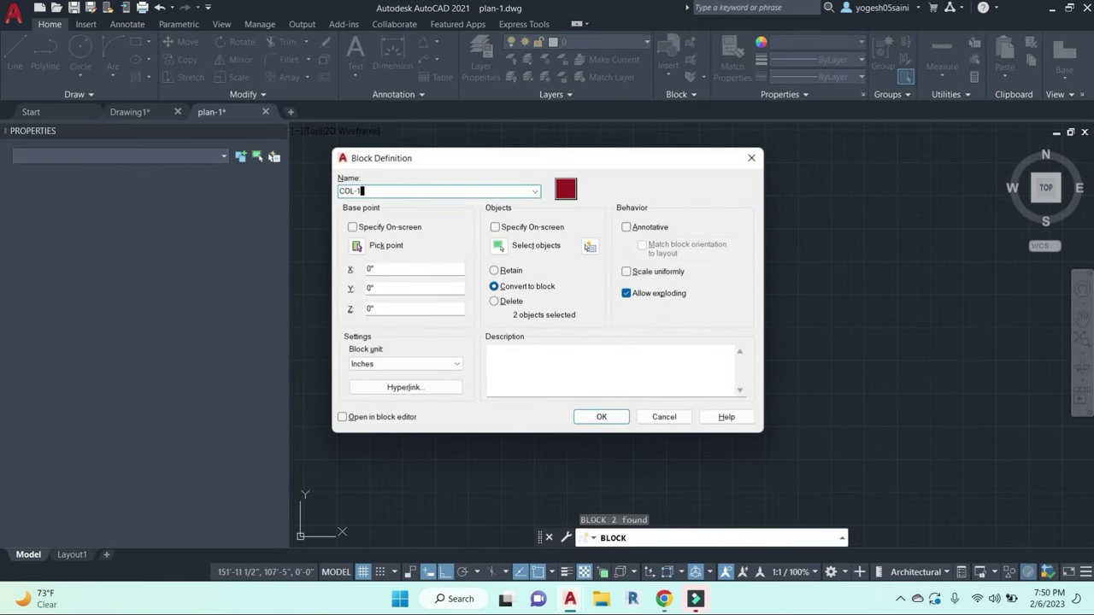
click(598, 416)
Step: Make the red rectangle into a block named COL-2, then select the square column
click(847, 437)
click(596, 324)
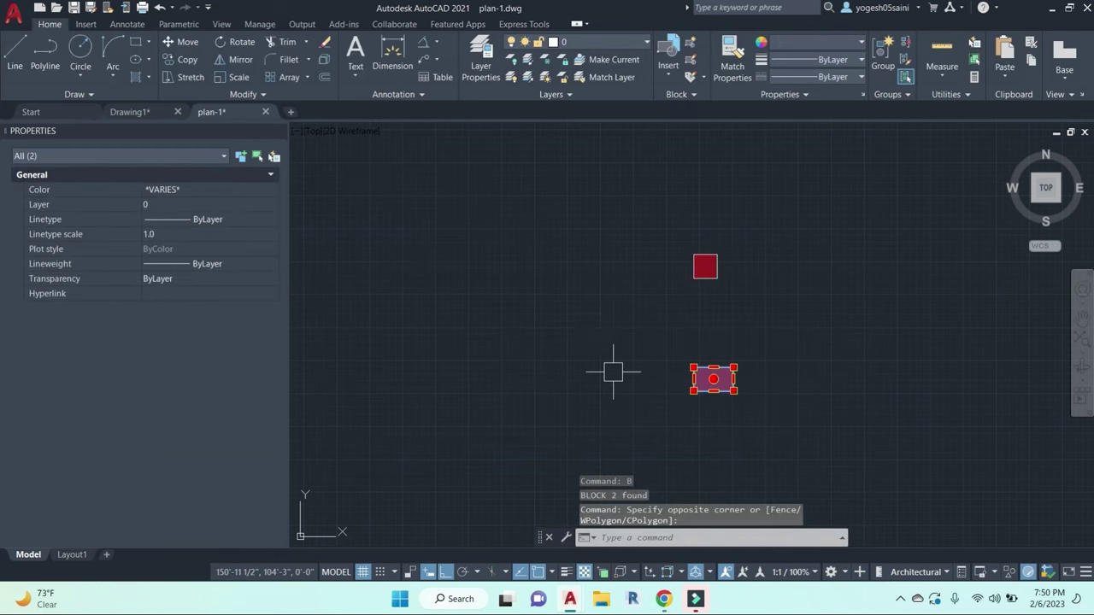
text(b)
key(Return)
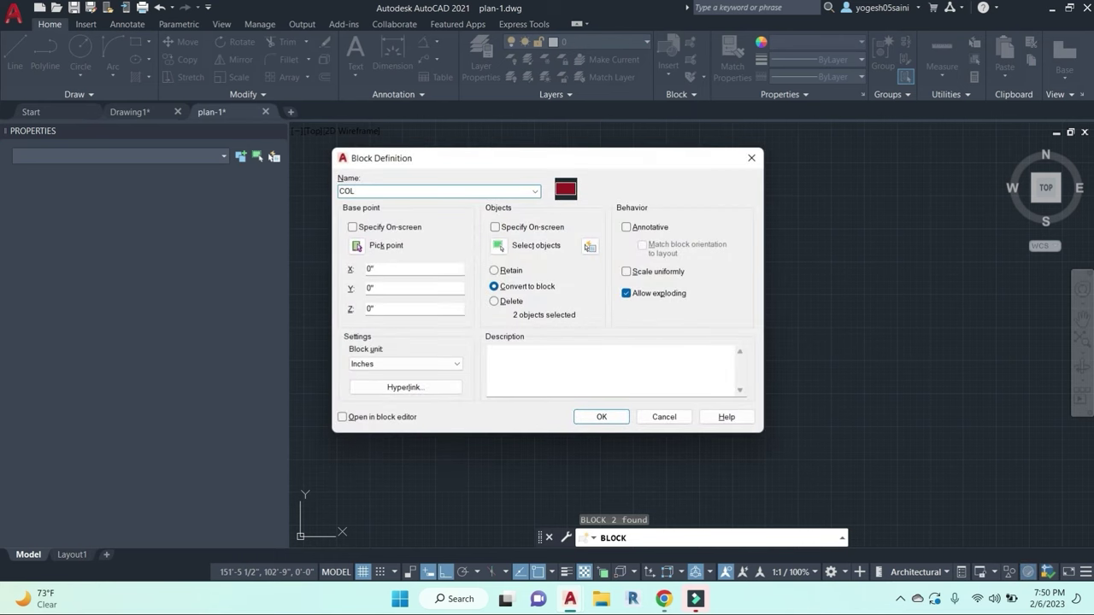
click(601, 417)
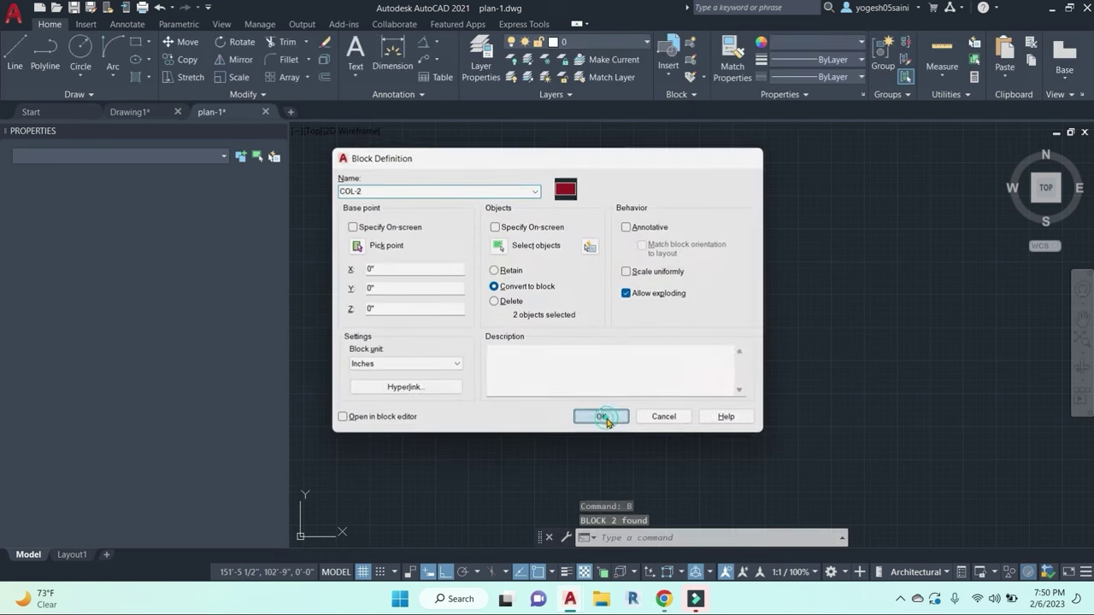
key(Escape)
key(Escape)
click(704, 272)
text(co)
key(Return)
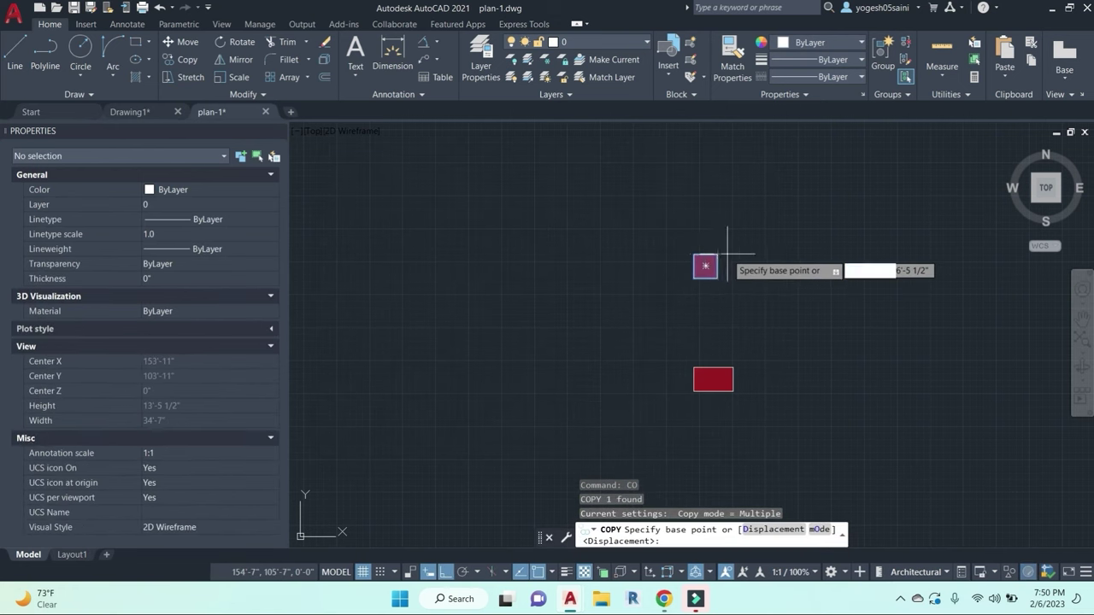
click(706, 266)
scroll(610, 264, down, 5)
scroll(609, 318, up, 3)
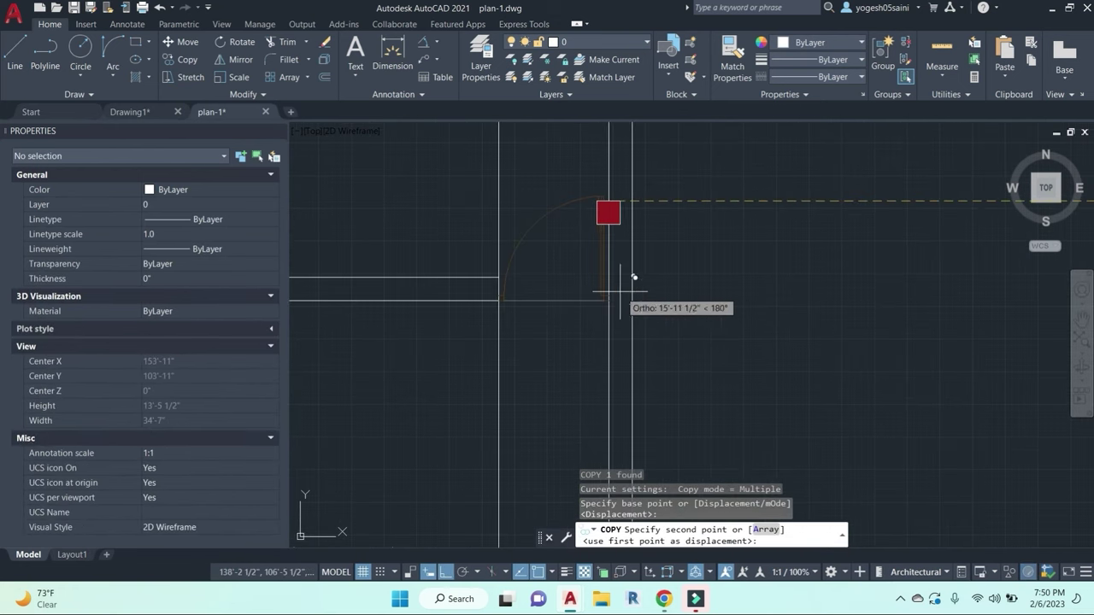
middle_drag(620, 291, 911, 294)
middle_drag(568, 280, 890, 244)
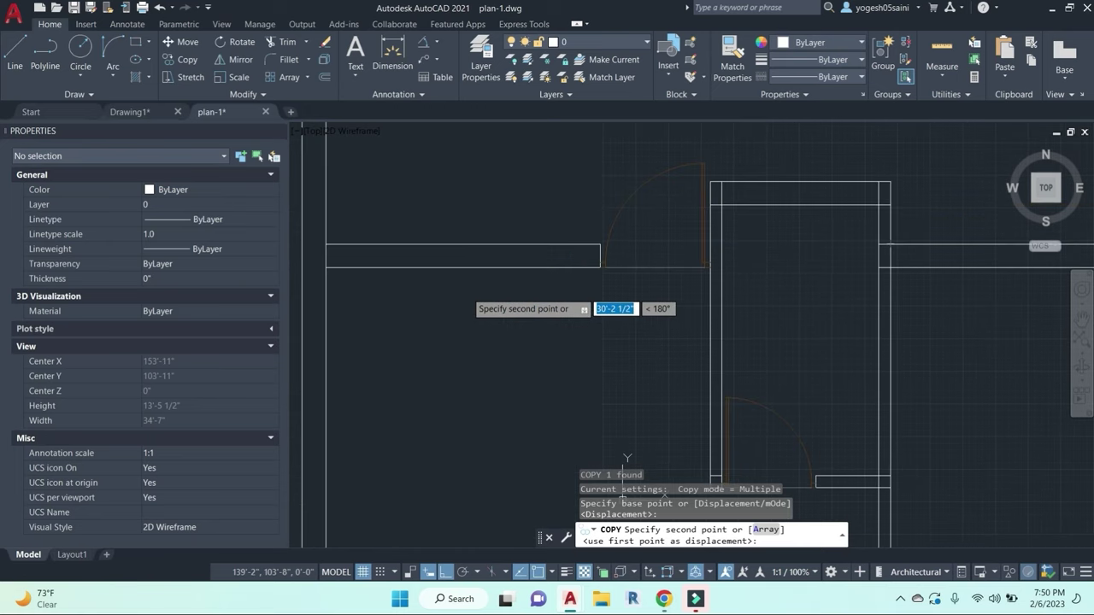
middle_drag(378, 255, 515, 254)
click(461, 247)
key(Escape)
key(Escape)
key(Escape)
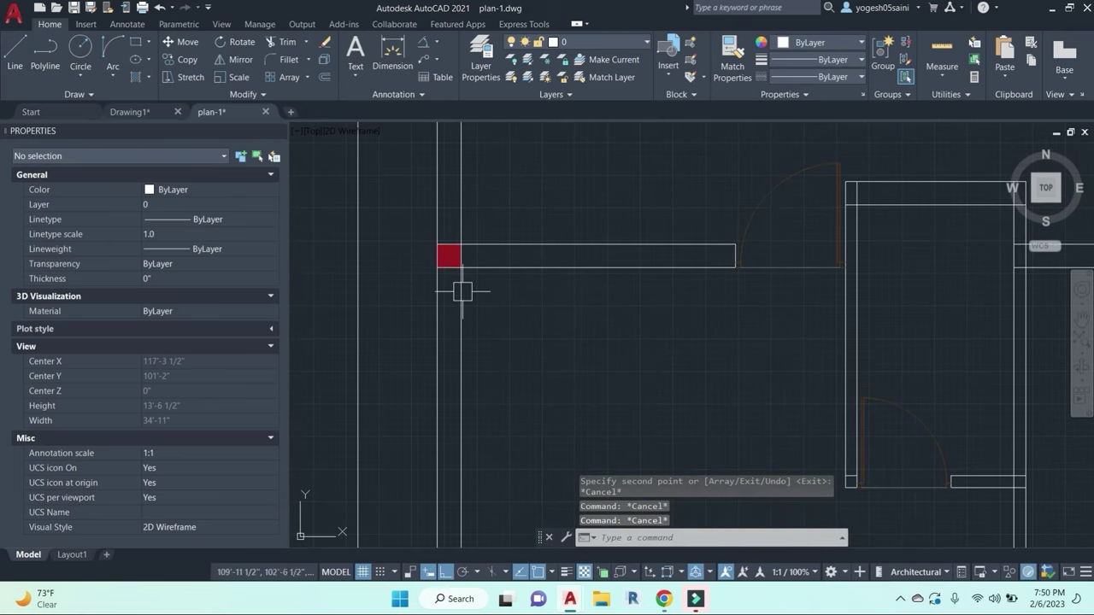
scroll(462, 273, down, 3)
text(DI)
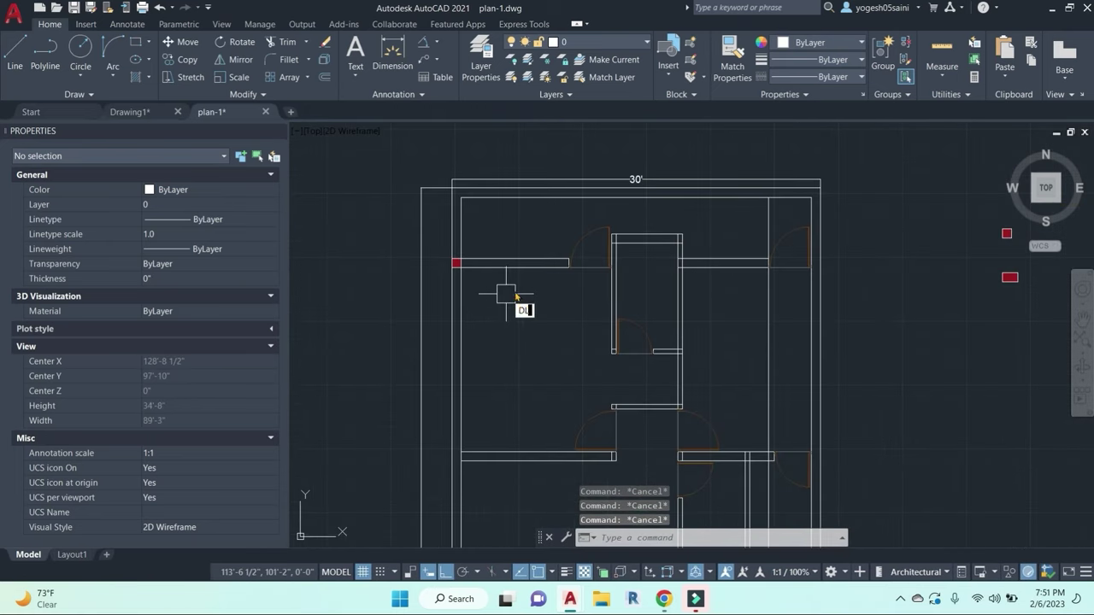
text(MLI)
key(Return)
scroll(453, 261, up, 2)
scroll(453, 259, up, 3)
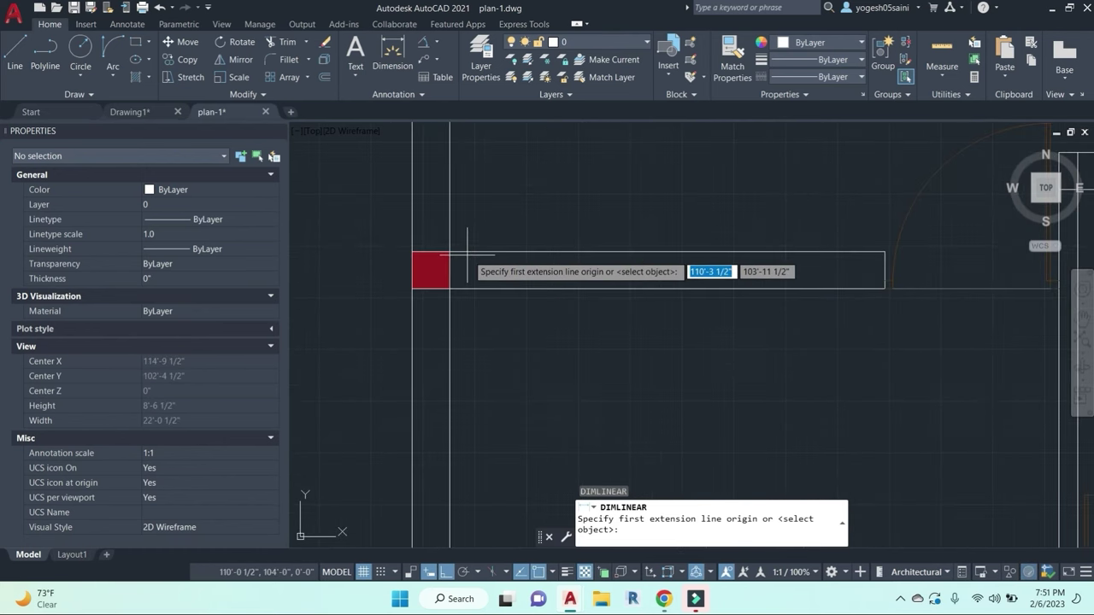
click(450, 252)
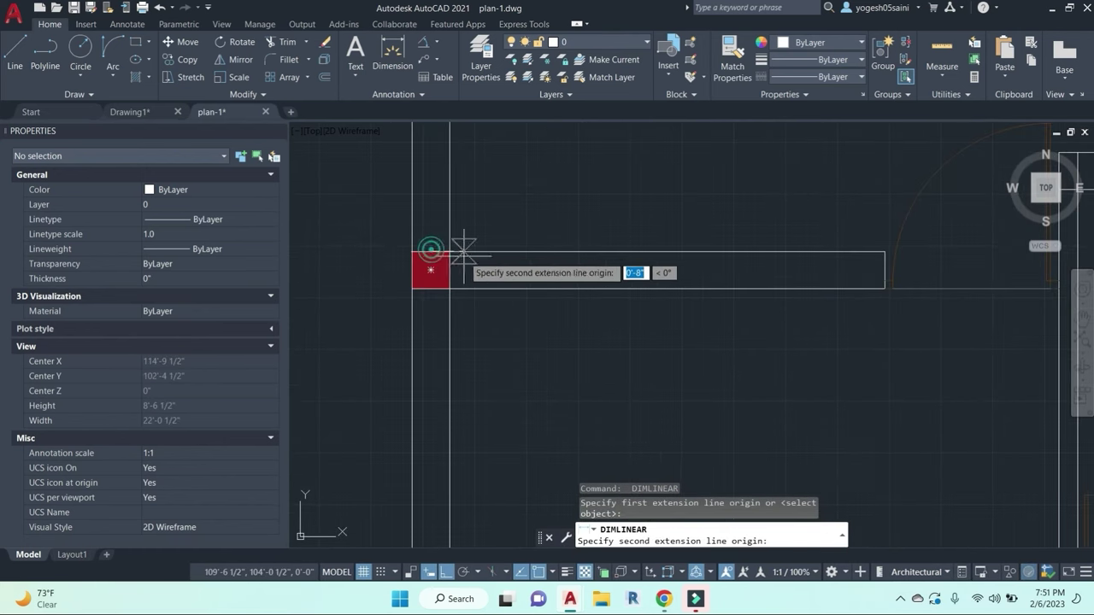
scroll(514, 259, down, 3)
middle_drag(689, 253, 626, 252)
scroll(748, 250, up, 2)
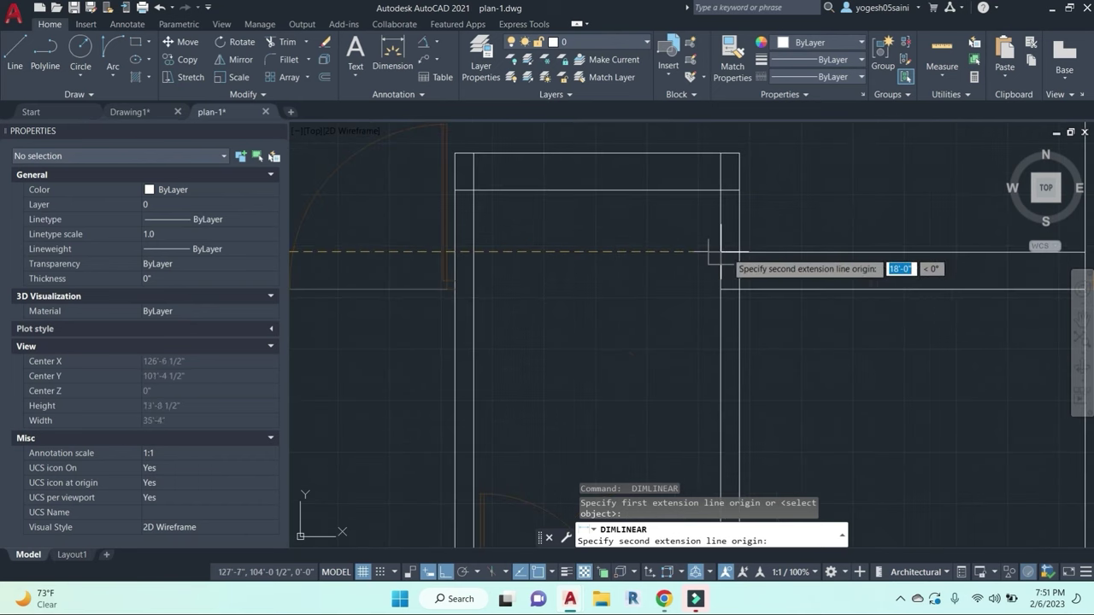
click(725, 252)
scroll(582, 254, down, 3)
scroll(528, 257, up, 4)
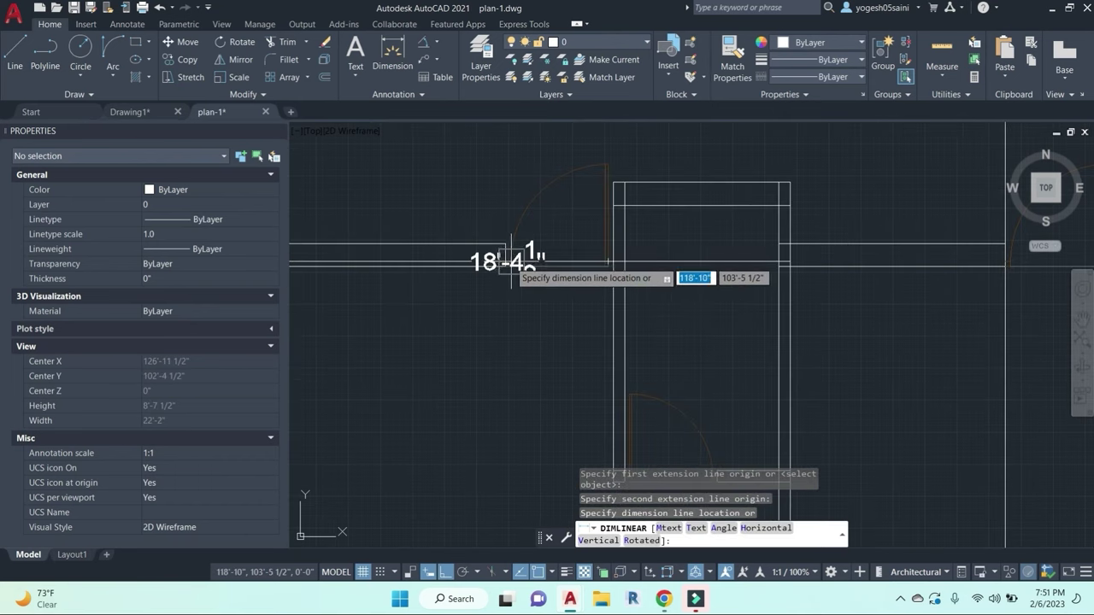
scroll(530, 273, down, 3)
scroll(488, 259, up, 5)
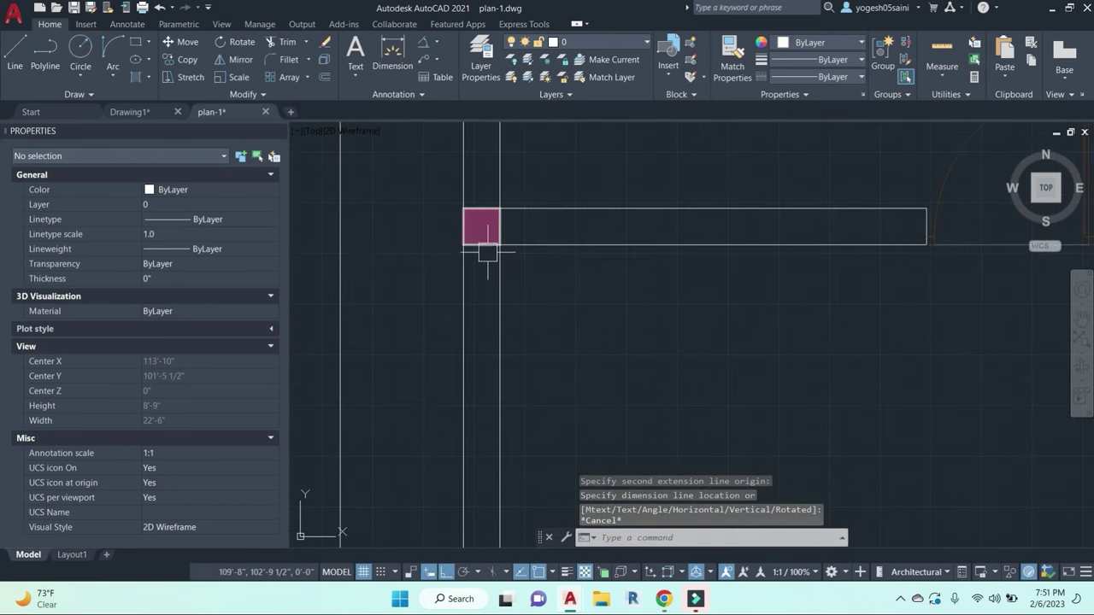
key(Escape)
click(504, 232)
scroll(530, 274, down, 5)
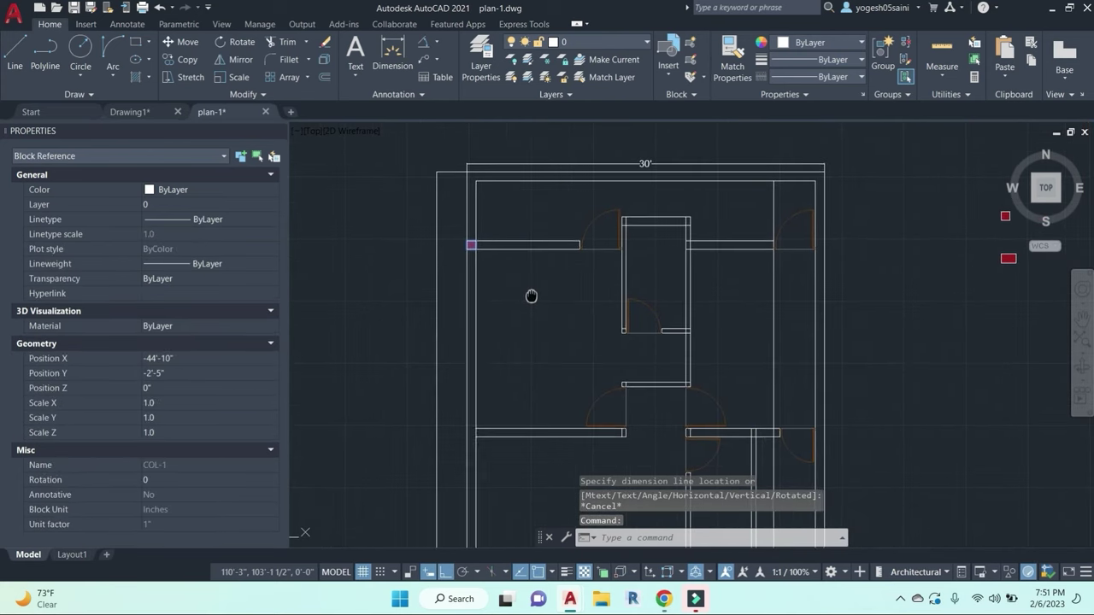
Step: Copy the selected red column to the right end of the upper wall
text(CO)
key(Return)
scroll(507, 248, up, 2)
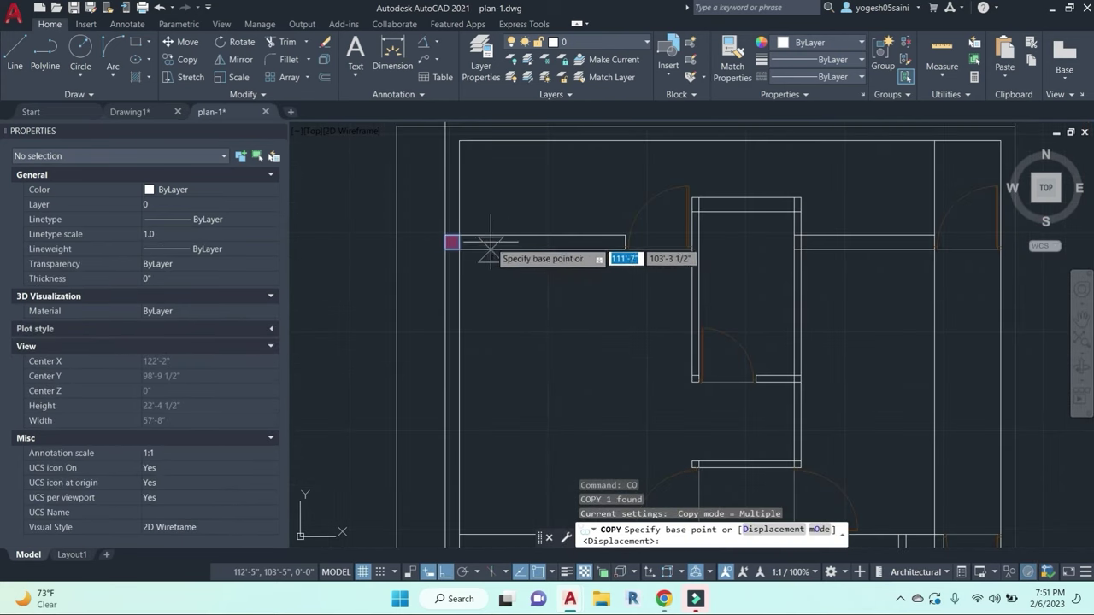
click(458, 235)
scroll(923, 236, up, 3)
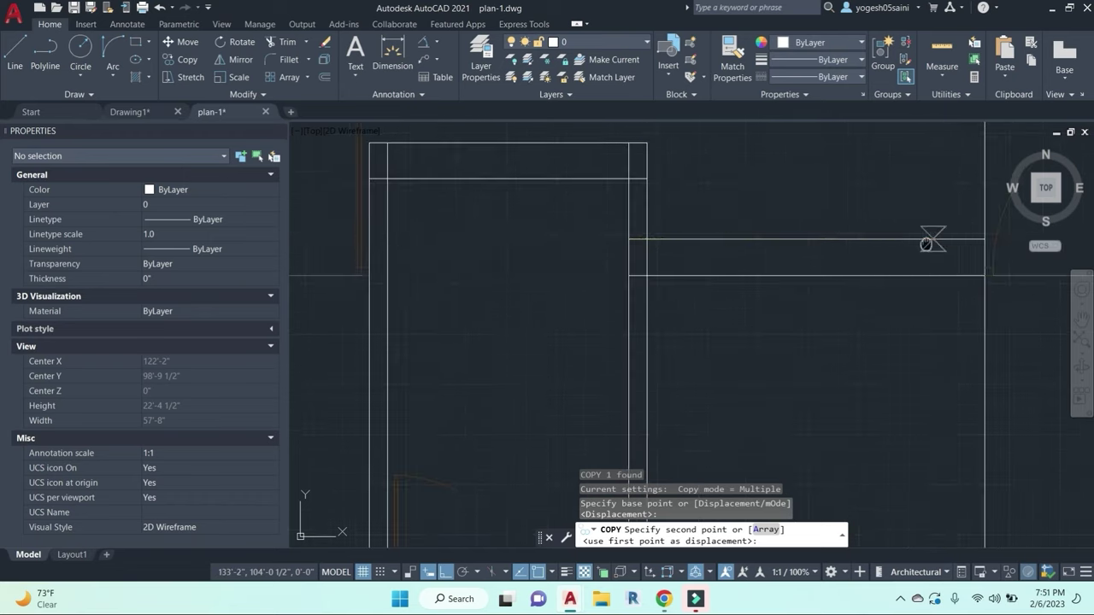
scroll(666, 224, up, 2)
click(739, 227)
key(Escape)
Step: Copy the right-hand column to the middle wall junction
scroll(792, 276, down, 5)
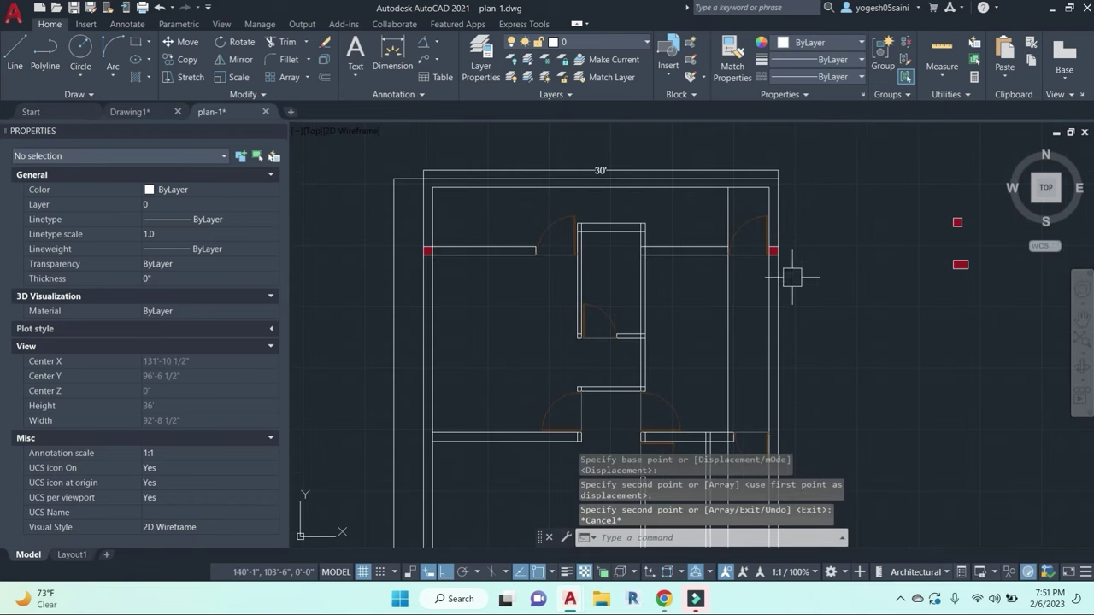
click(961, 265)
text(co)
key(Return)
scroll(939, 236, up, 5)
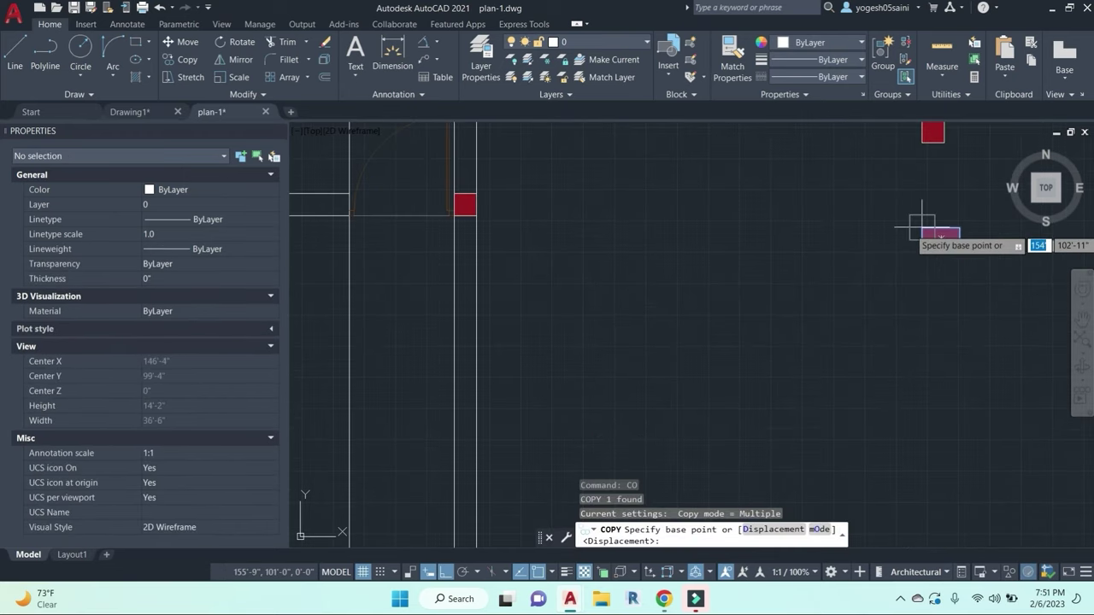
click(922, 236)
scroll(563, 221, down, 2)
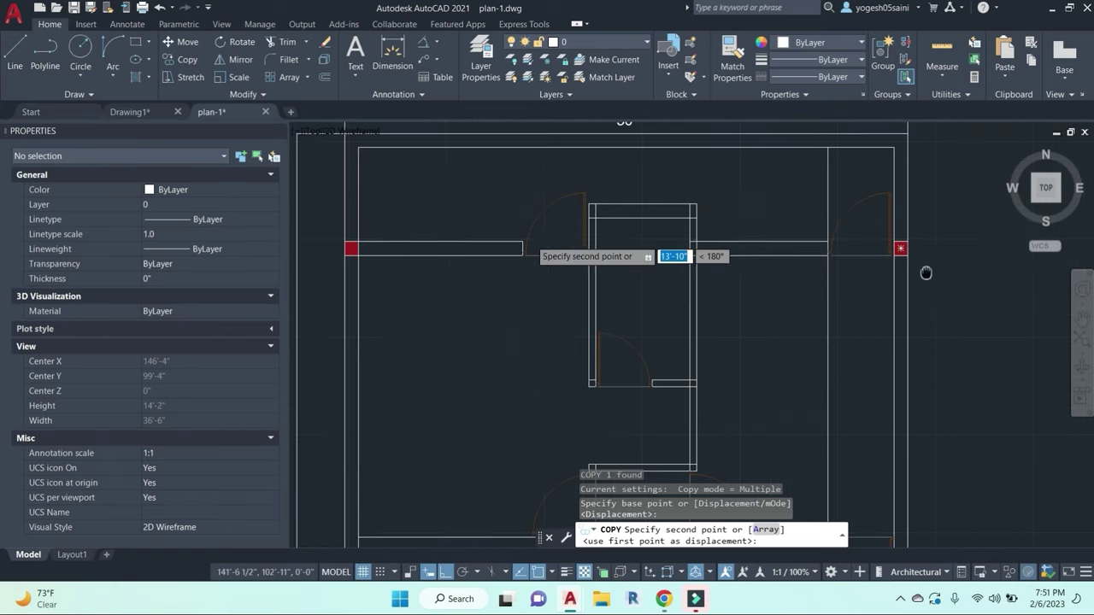
scroll(688, 241, up, 6)
click(696, 240)
key(Escape)
Step: Start a DLI linear dimension between the columns, then cancel it
scroll(742, 282, down, 8)
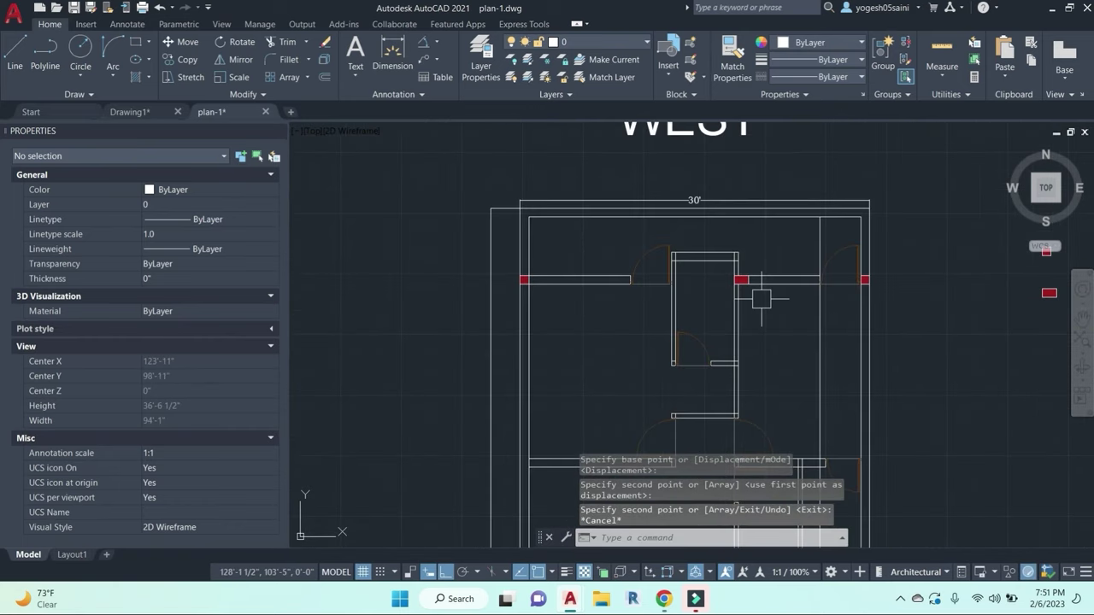
key(Escape)
middle_drag(798, 312, 696, 315)
text(dli)
key(Return)
scroll(679, 266, up, 4)
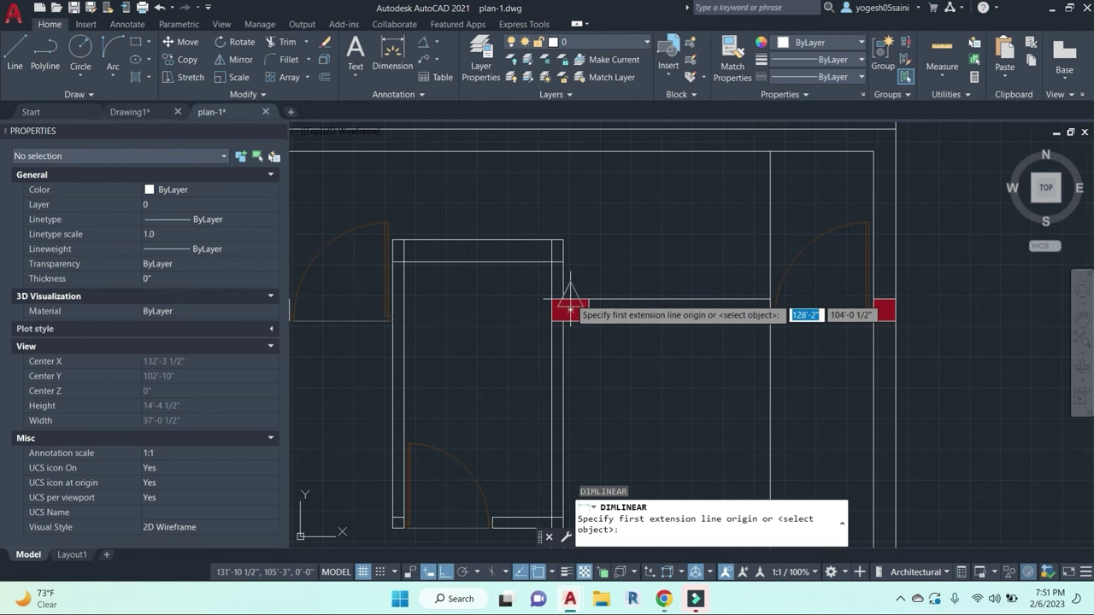
click(570, 299)
click(871, 312)
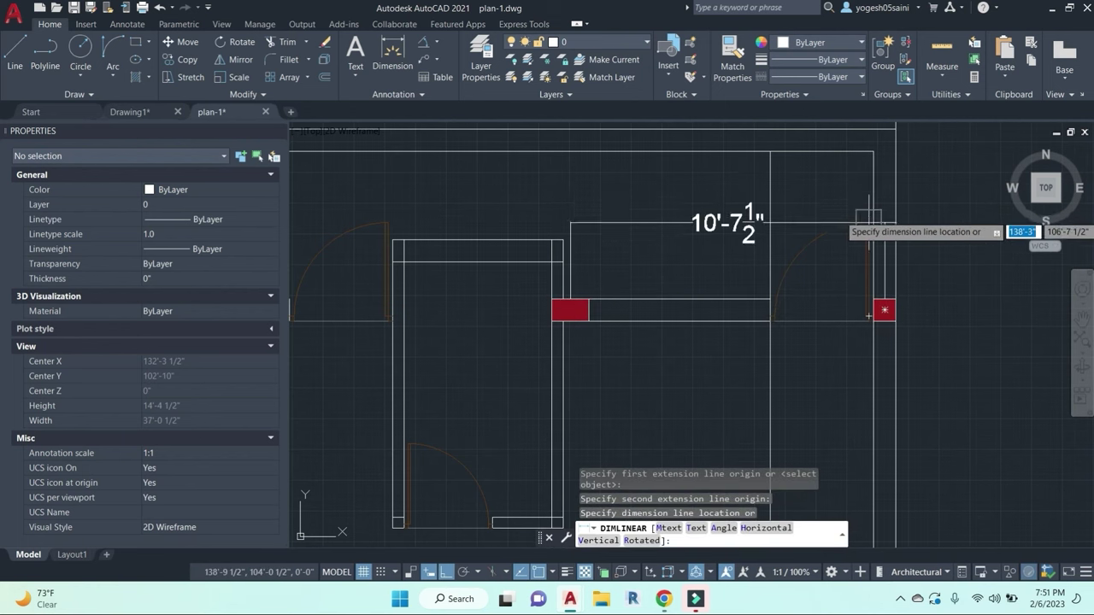
key(Escape)
Step: Copy the middle column to the left end of the upper wall
click(602, 306)
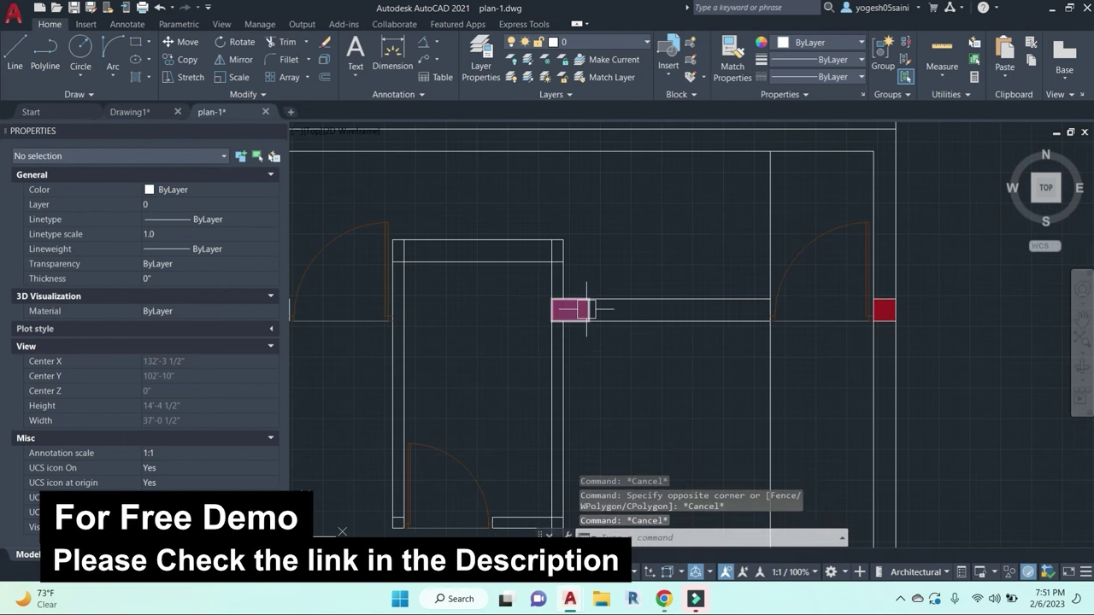
click(586, 311)
text(co)
key(Return)
scroll(578, 313, down, 2)
scroll(578, 312, up, 5)
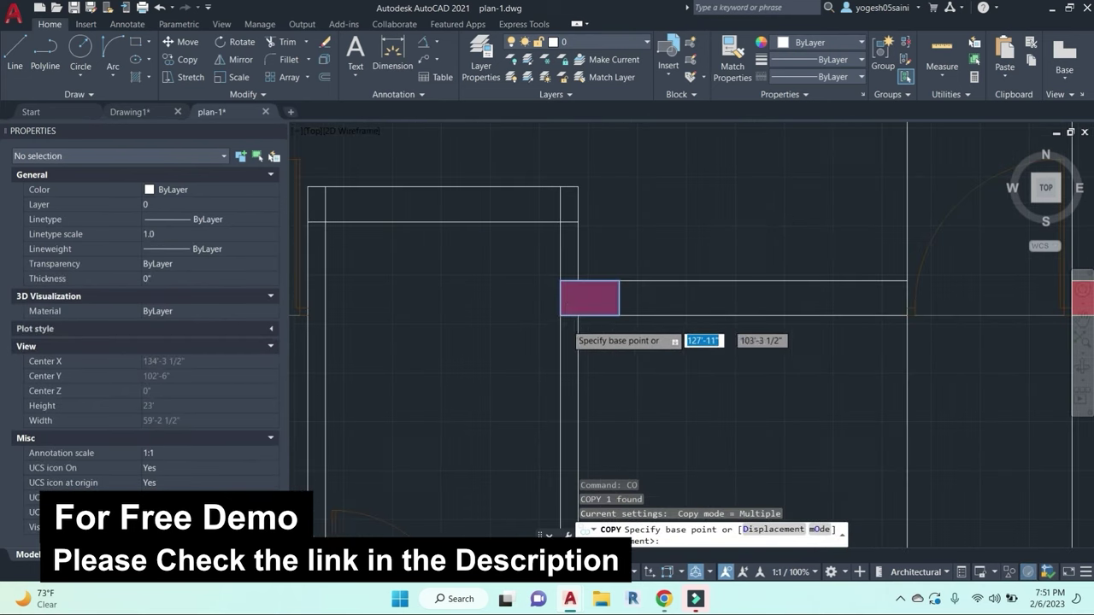
click(556, 254)
scroll(506, 258, down, 7)
middle_drag(444, 281, 912, 280)
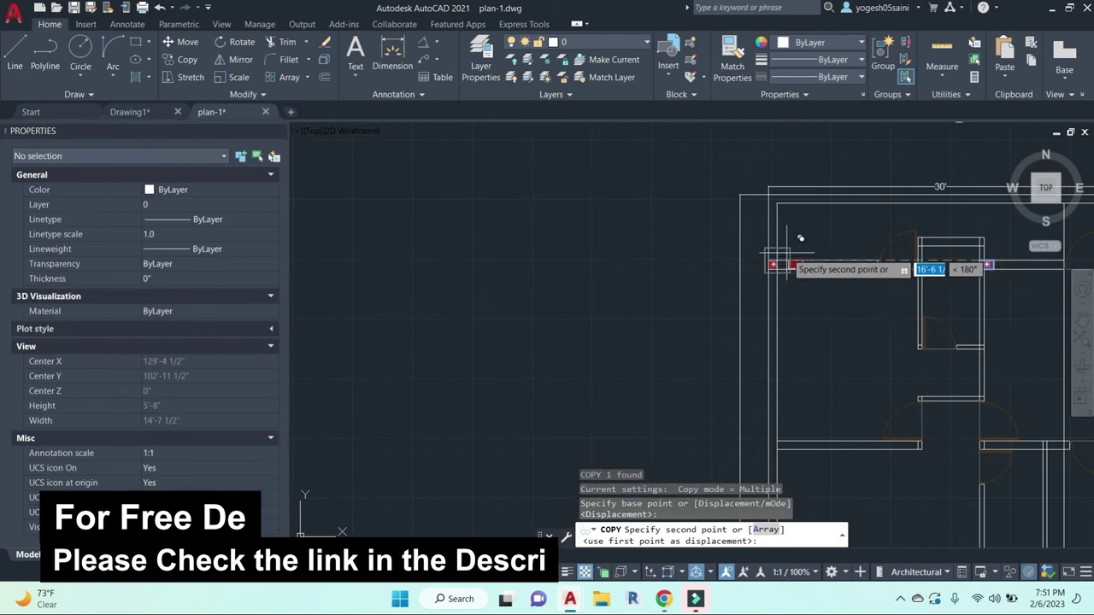
scroll(779, 250, up, 4)
click(751, 272)
key(Escape)
key(Escape)
Step: Erase the stacked duplicate column at the left wall end
click(716, 255)
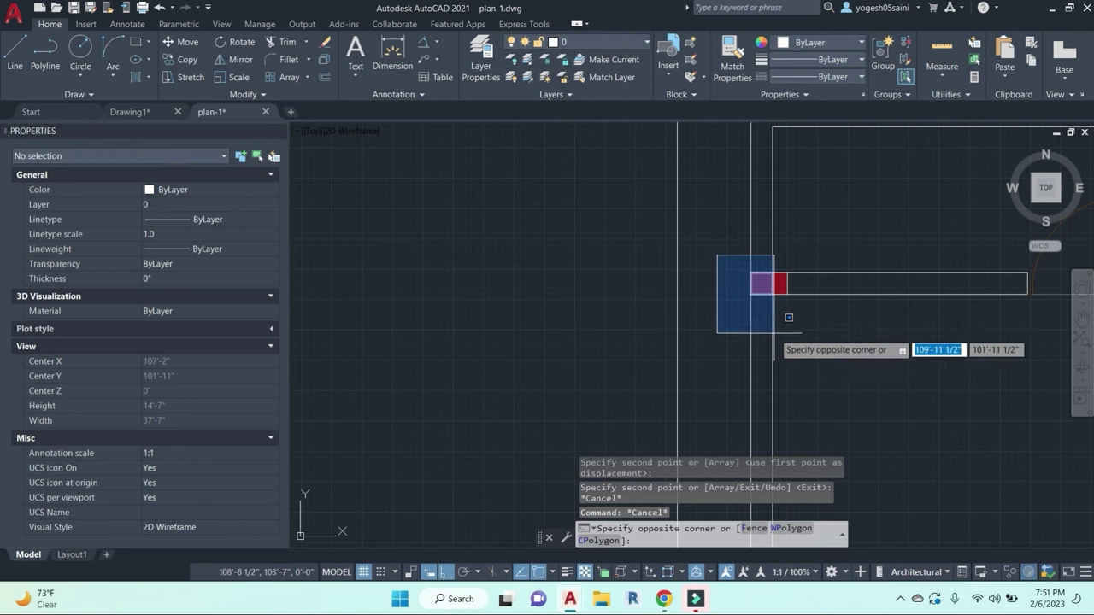
click(774, 334)
text(e)
key(Return)
middle_drag(803, 333, 715, 317)
key(Escape)
scroll(704, 280, up, 2)
Step: Begin rotating and copying the left column, then cancel both attempts
click(696, 256)
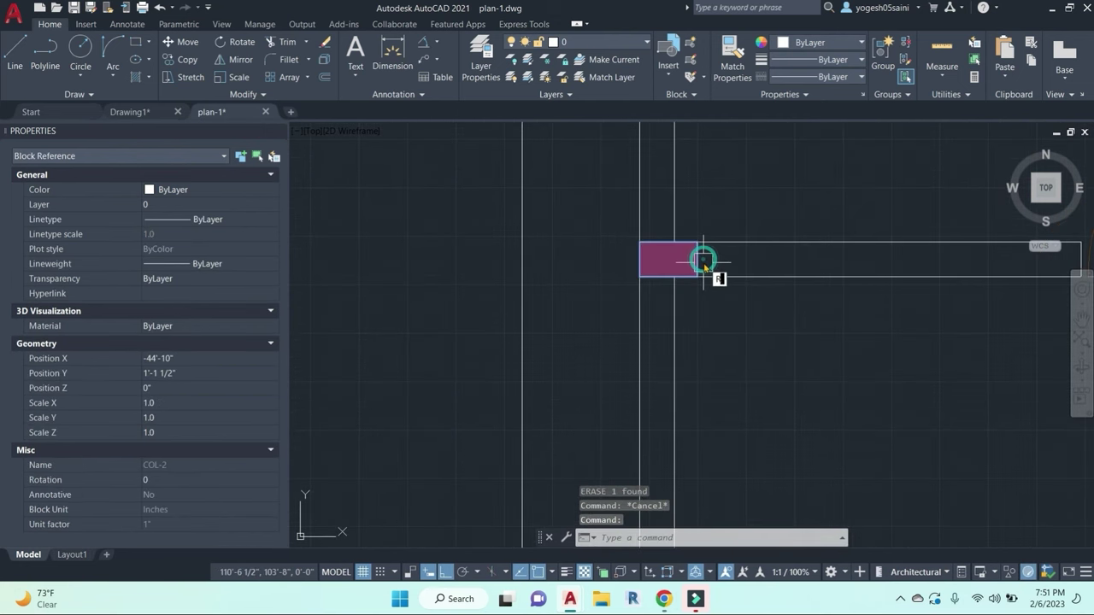
text(ro)
key(Return)
click(671, 247)
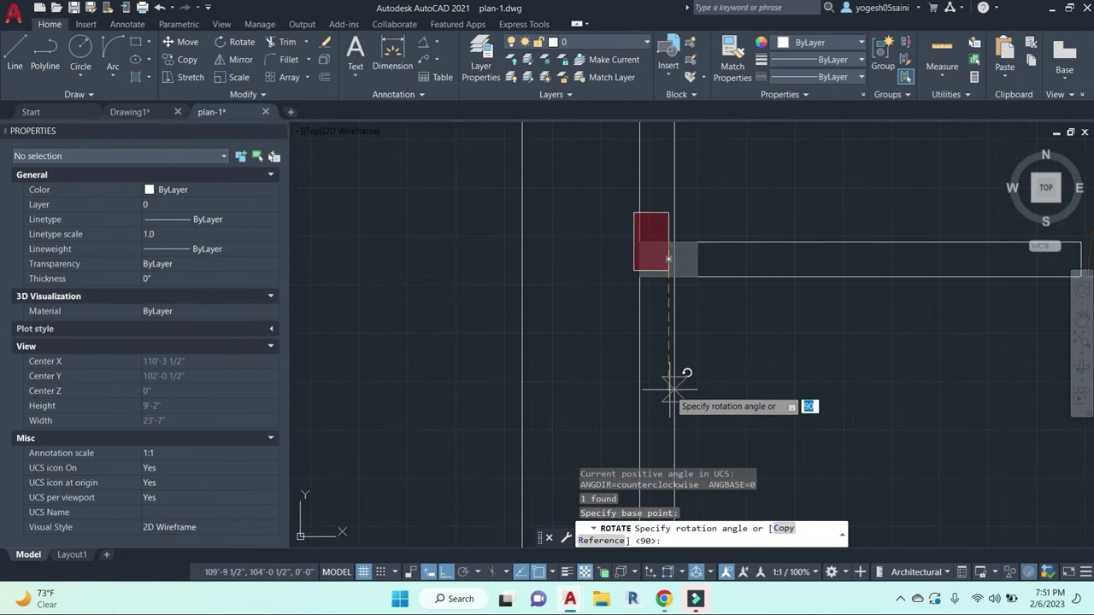
key(Escape)
key(Escape)
text(co)
key(Return)
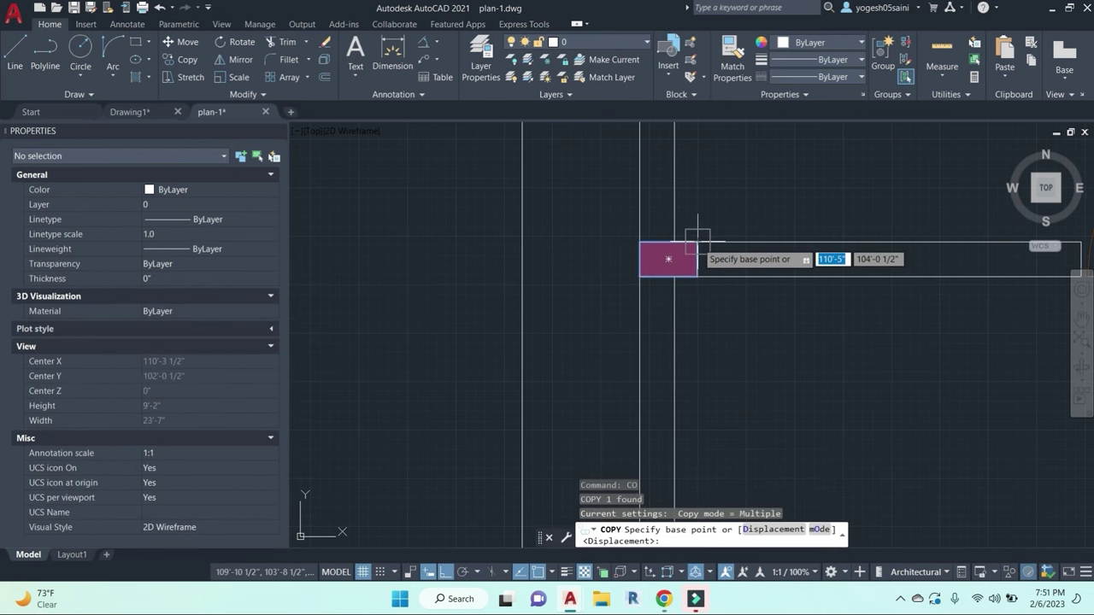
click(674, 256)
key(Escape)
Step: Copy the left column to a spot just above itself
click(690, 256)
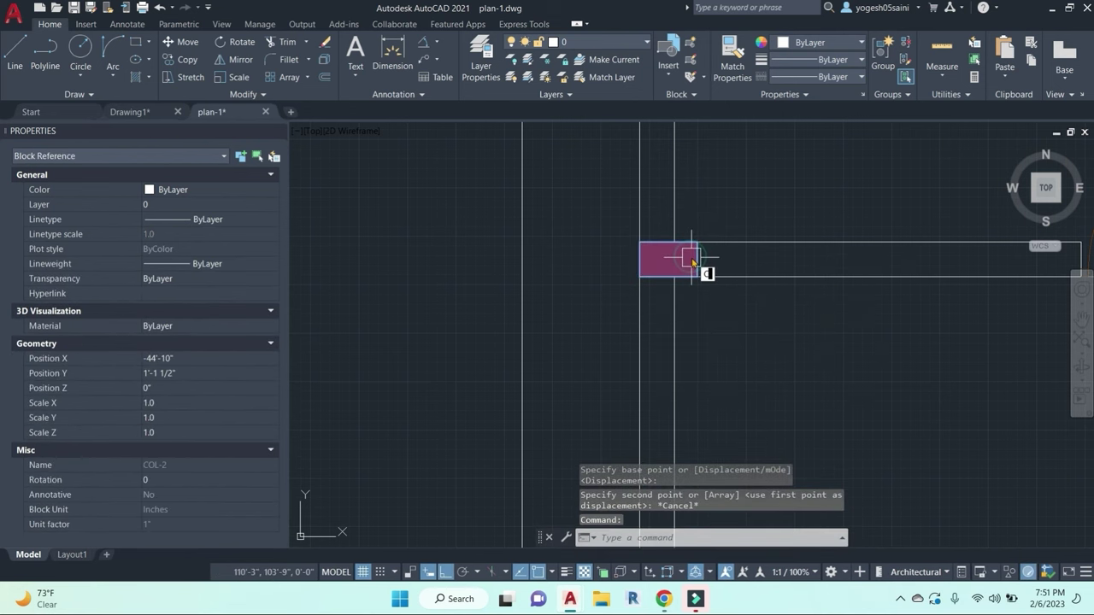
key(Return)
click(675, 243)
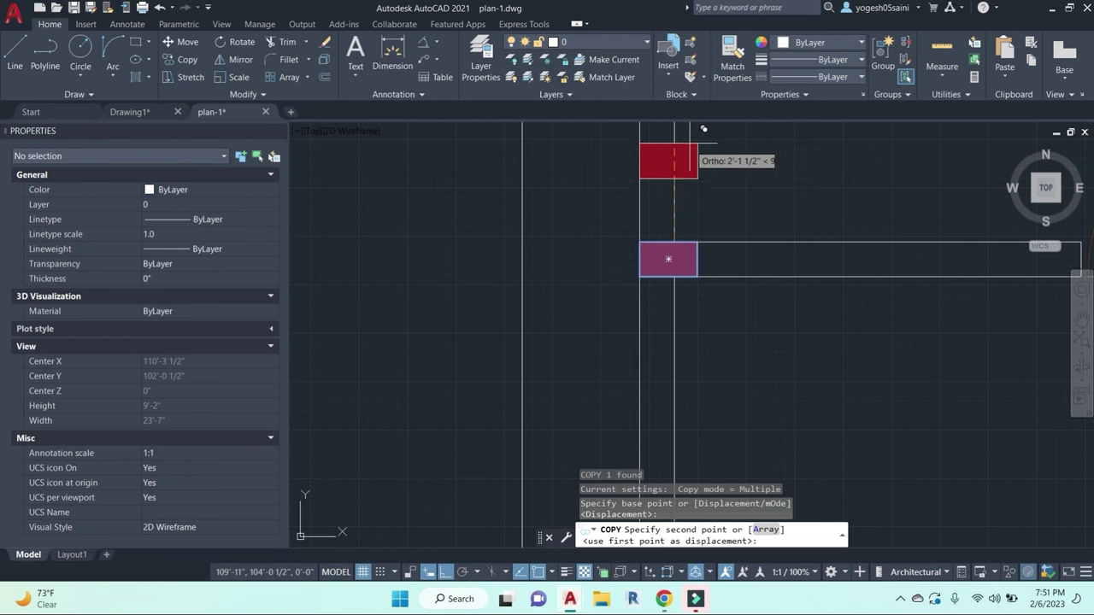
click(700, 152)
key(Escape)
Step: Rotate the new copy 90° so it stands upright above the left column
click(698, 169)
text(ro)
key(Return)
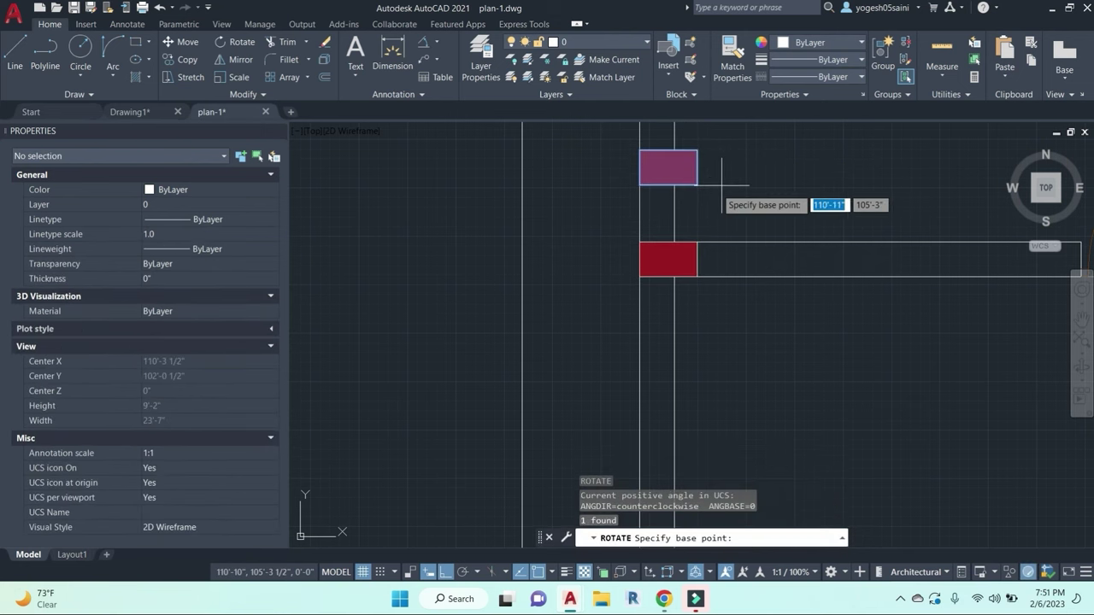
click(696, 185)
click(694, 220)
key(Return)
click(724, 178)
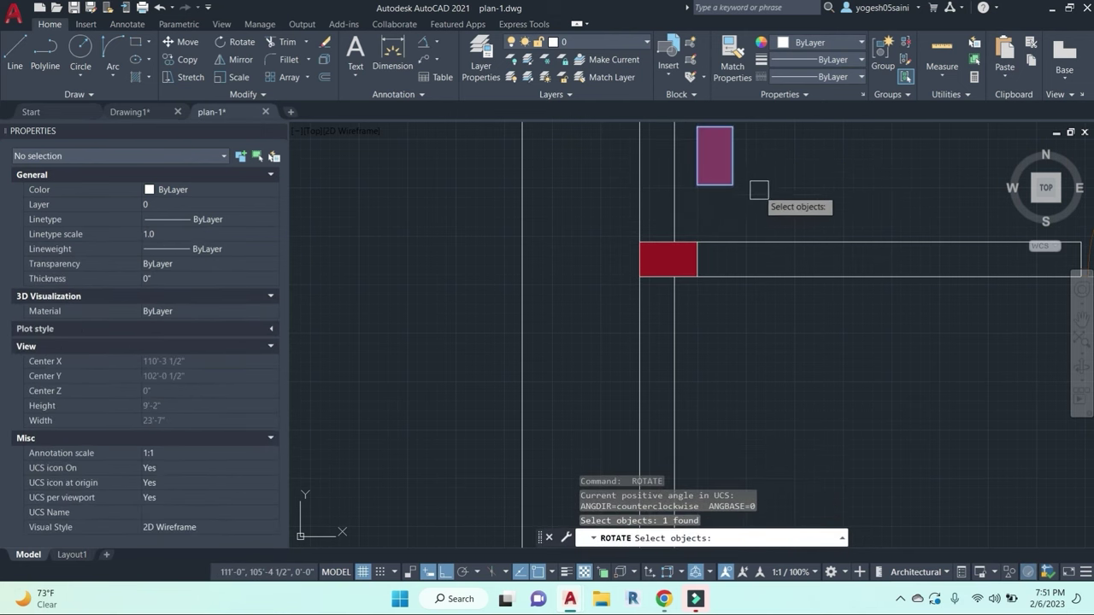
mouse_move(757, 191)
middle_down()
mouse_move(732, 283)
mouse_move(671, 310)
mouse_move(574, 295)
middle_up()
key(Escape)
key(Escape)
text(dli)
key(Return)
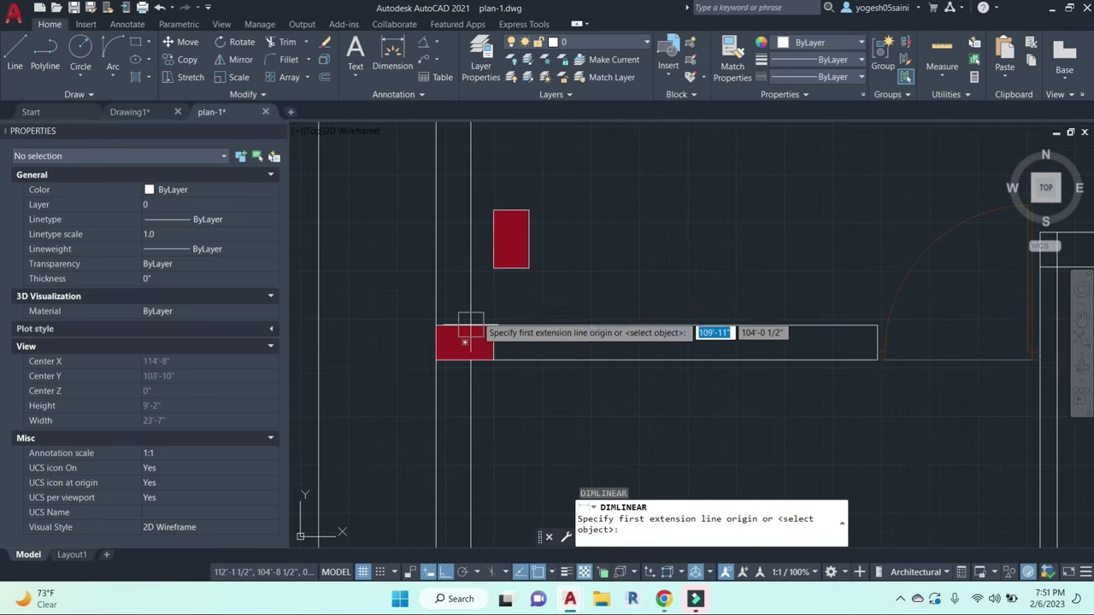
click(456, 332)
scroll(1062, 325, up, 1)
middle_drag(1062, 325, 866, 316)
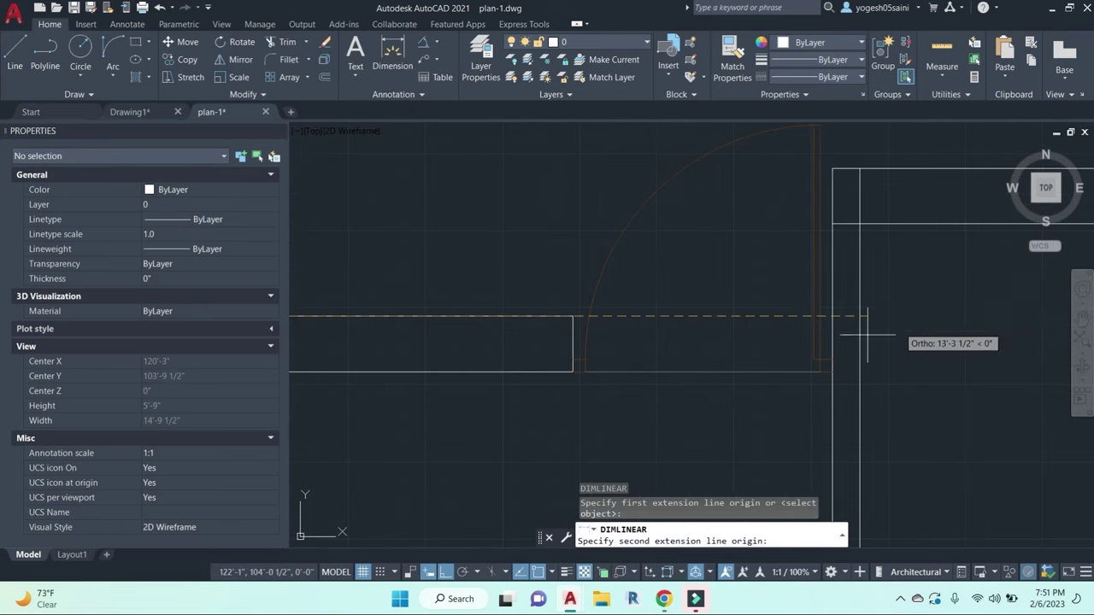
scroll(867, 329, down, 3)
click(966, 336)
key(Escape)
middle_drag(729, 405, 652, 259)
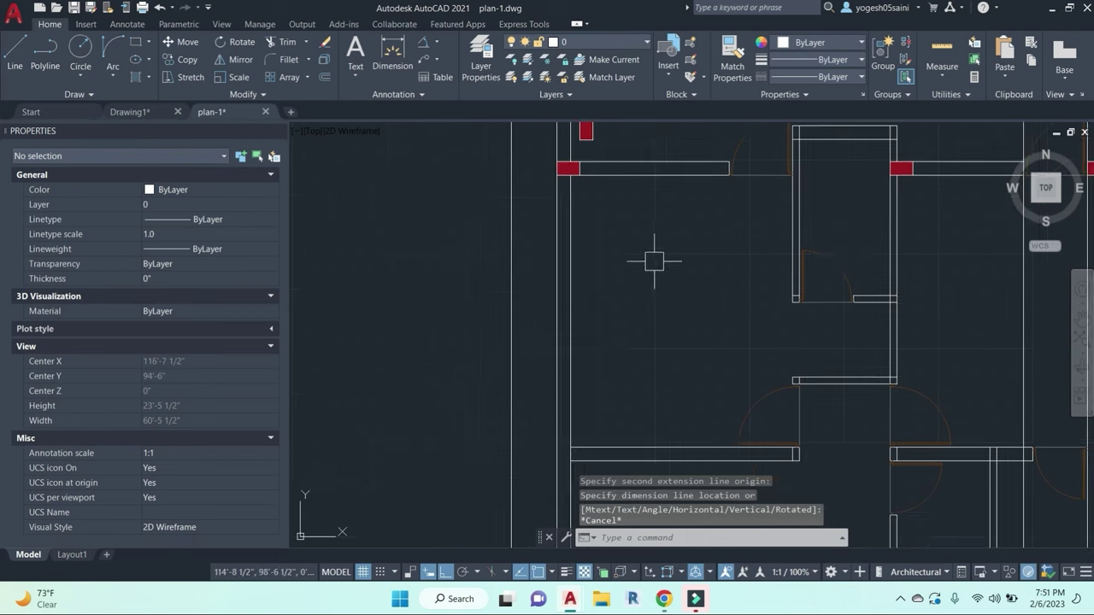
text(dli)
key(Return)
click(567, 168)
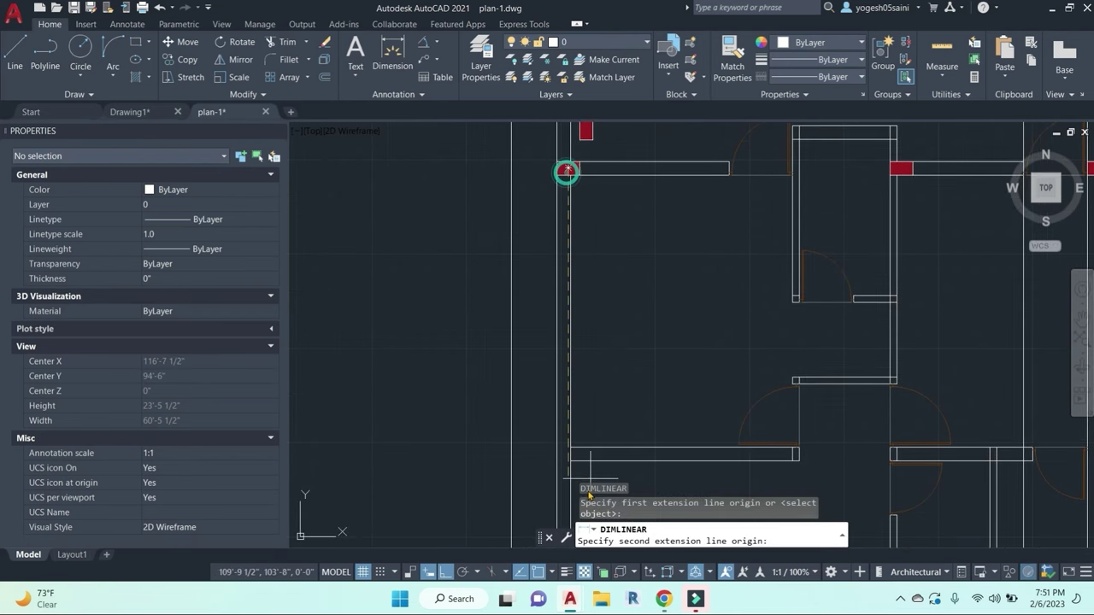
scroll(557, 453, up, 3)
click(560, 451)
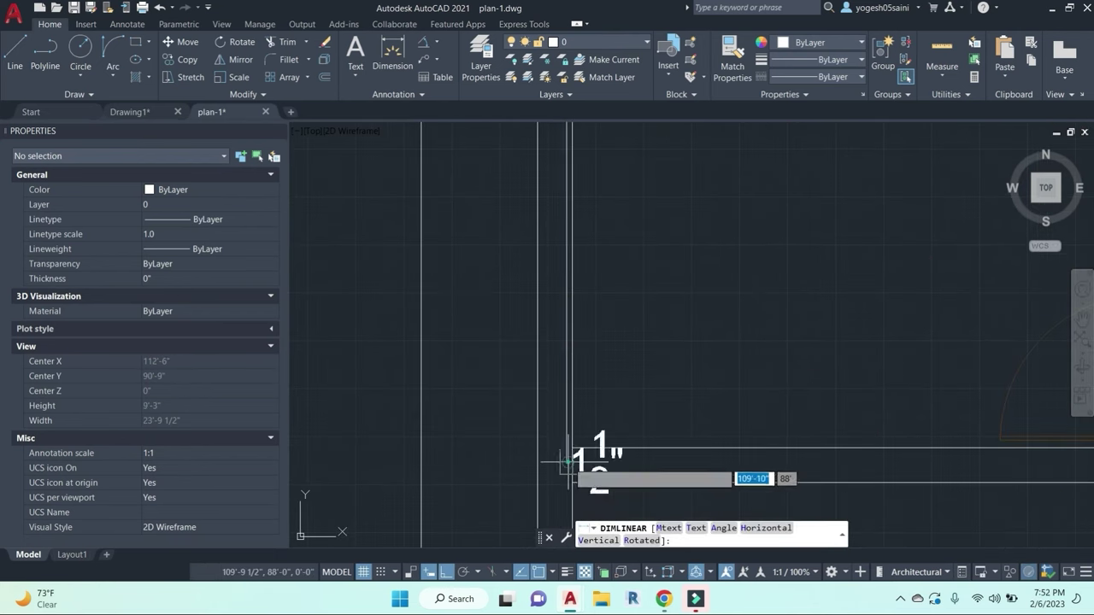
scroll(538, 375, down, 3)
scroll(533, 380, up, 3)
key(Escape)
scroll(566, 319, down, 3)
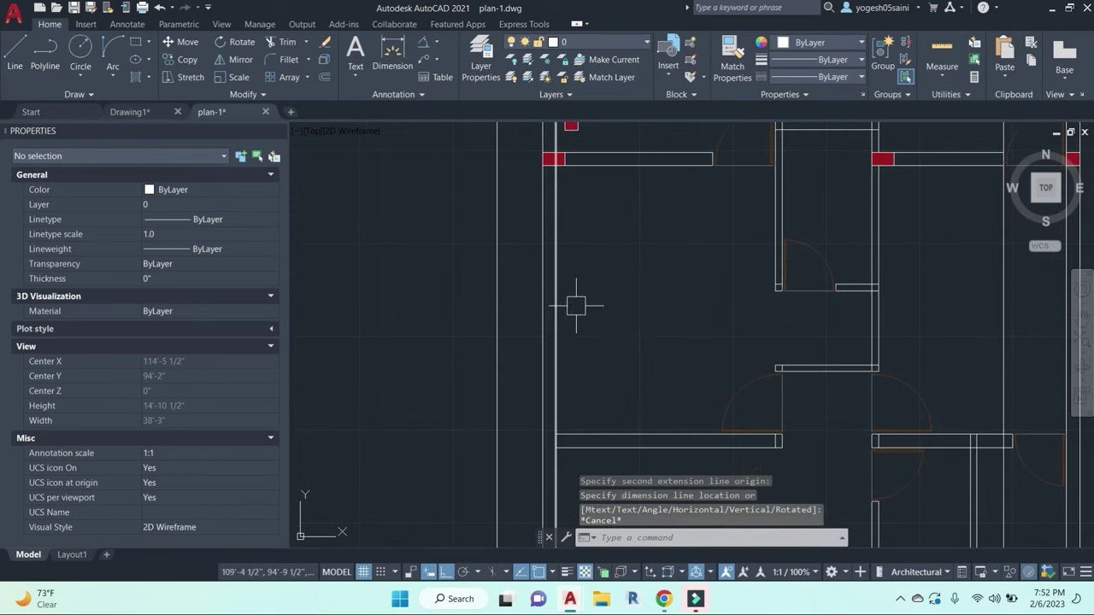
middle_drag(567, 149, 578, 256)
scroll(579, 251, up, 3)
click(603, 219)
scroll(639, 304, down, 3)
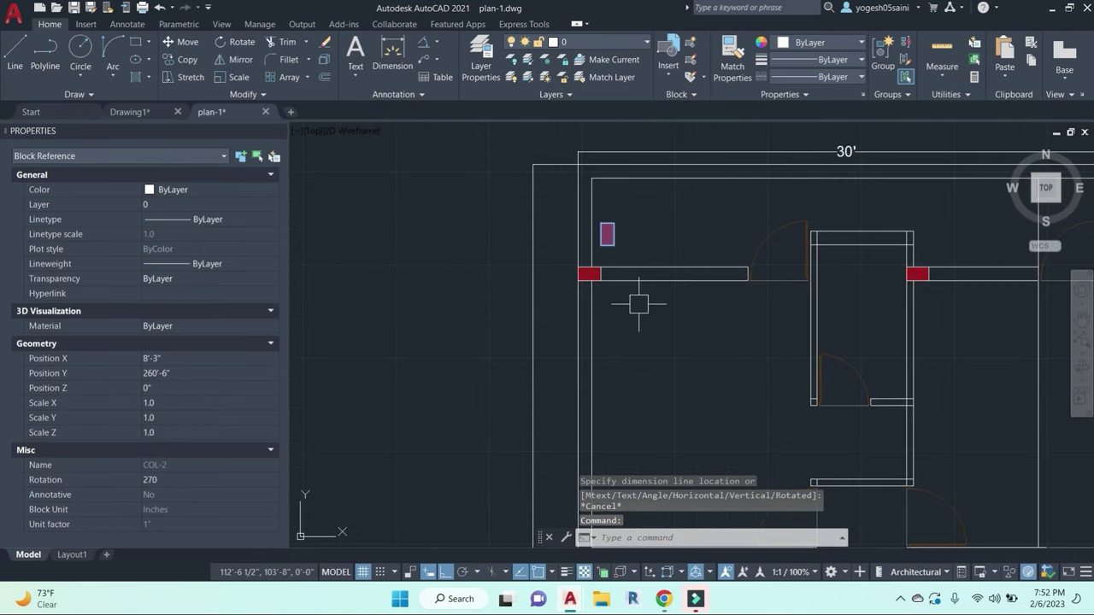
scroll(632, 345, down, 3)
Step: Select the left, middle and right red columns on the upper cross wall
text(CO)
key(Return)
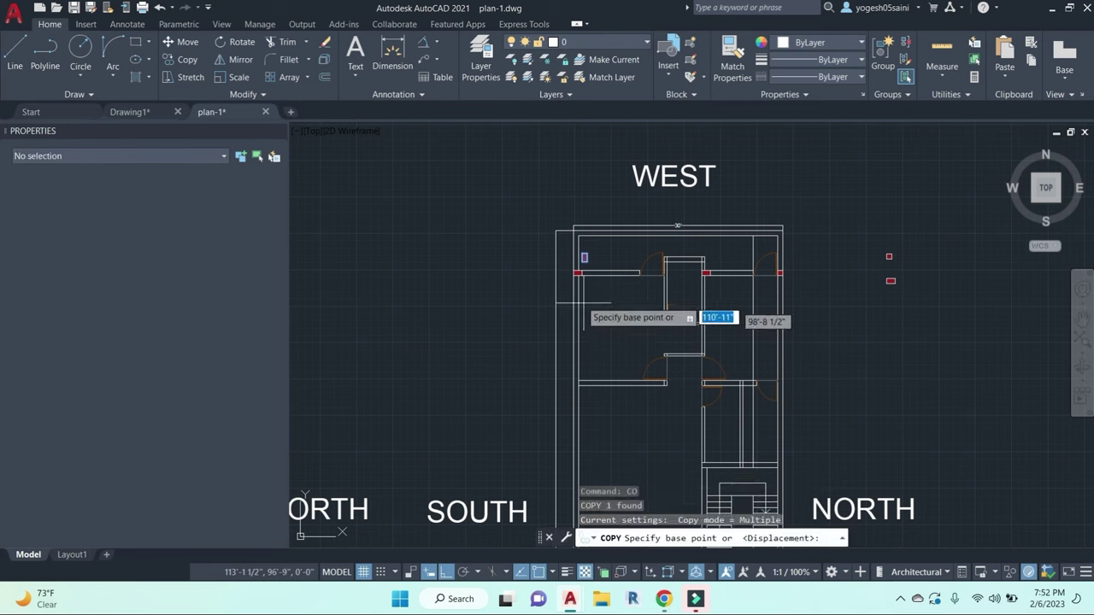
scroll(617, 240, up, 3)
key(Escape)
key(Escape)
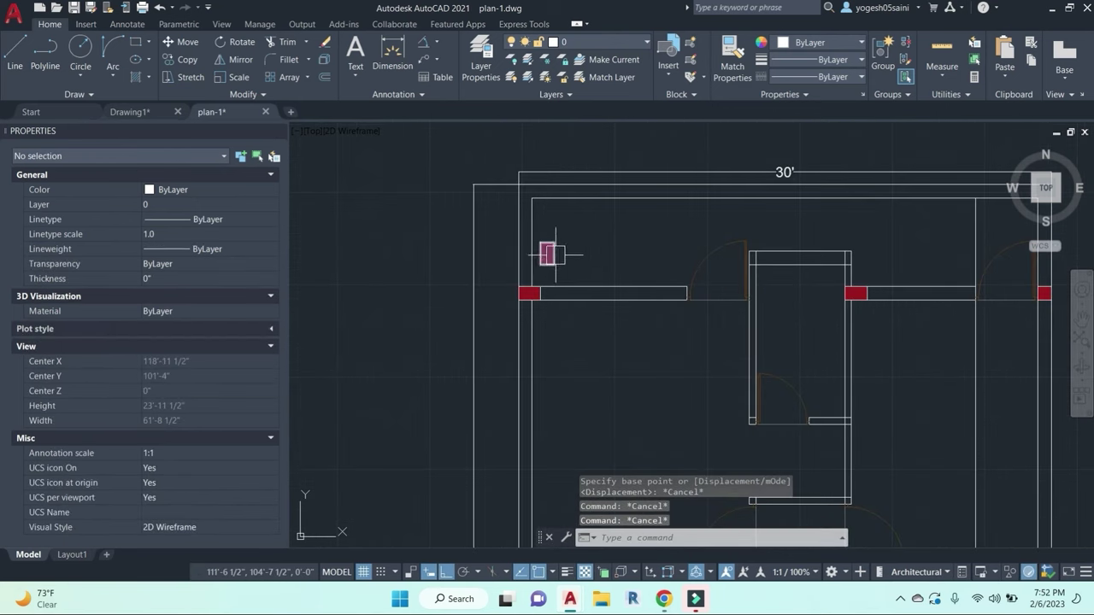
click(540, 292)
click(857, 293)
middle_drag(996, 304, 801, 288)
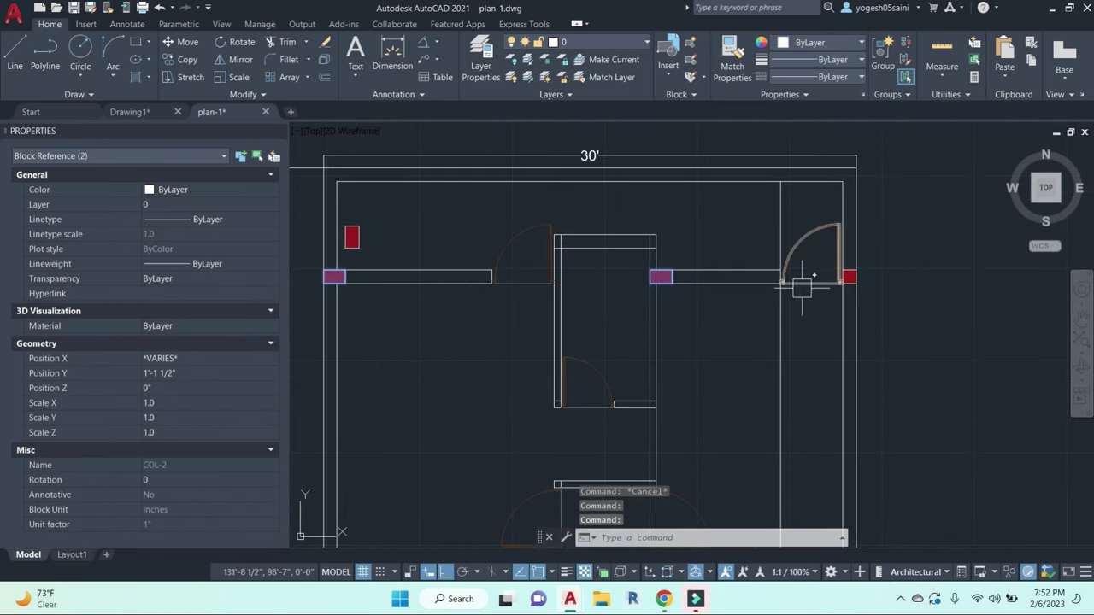
click(862, 278)
Step: Copy the three columns 15'-9" down onto the lower cross wall junctions
text(c)
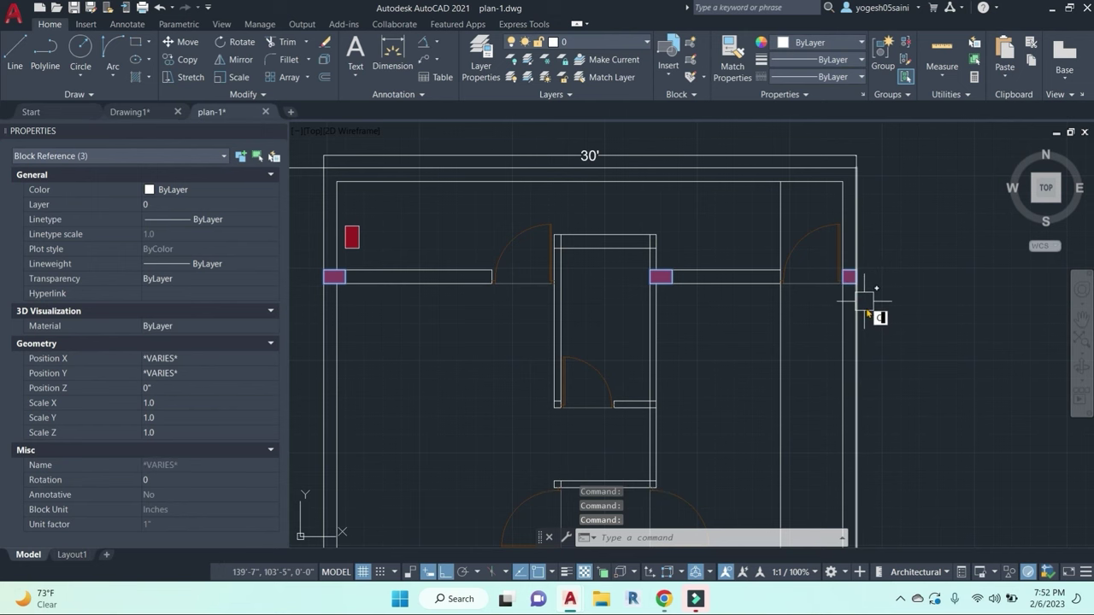
text(o)
key(Return)
middle_drag(670, 323, 728, 210)
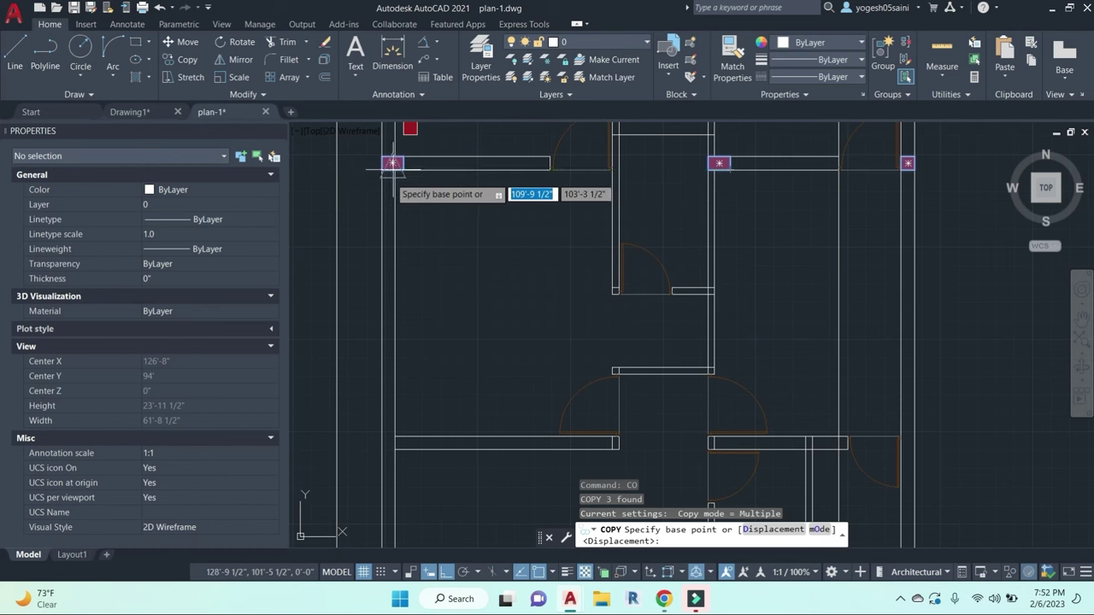
scroll(392, 162, up, 4)
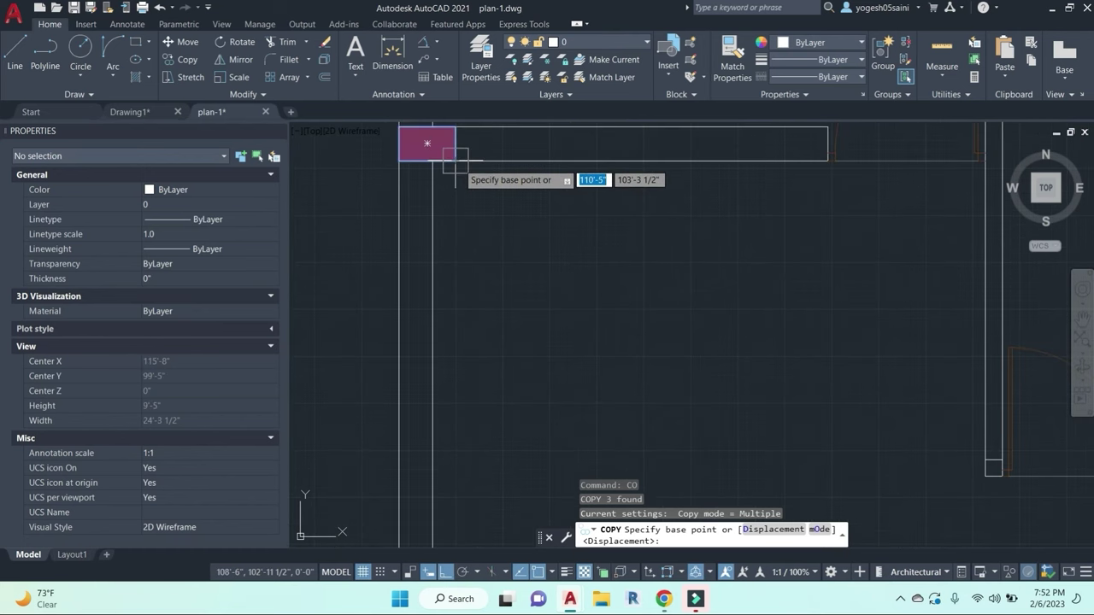
click(455, 161)
scroll(456, 163, down, 3)
scroll(439, 219, up, 4)
middle_drag(451, 316, 443, 385)
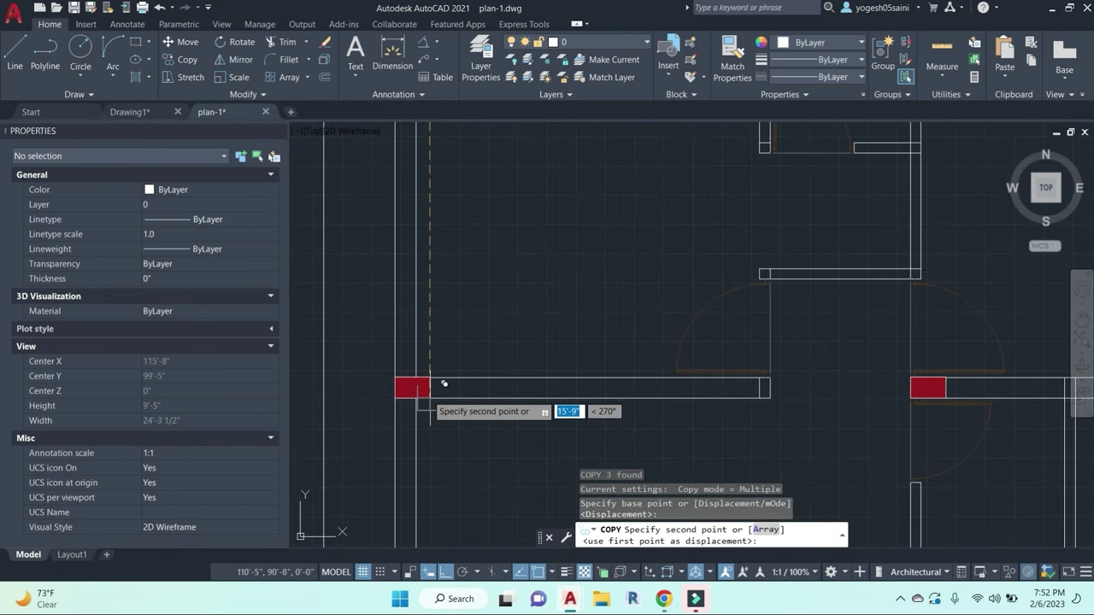
click(443, 384)
key(Escape)
scroll(640, 410, down, 4)
scroll(695, 348, up, 4)
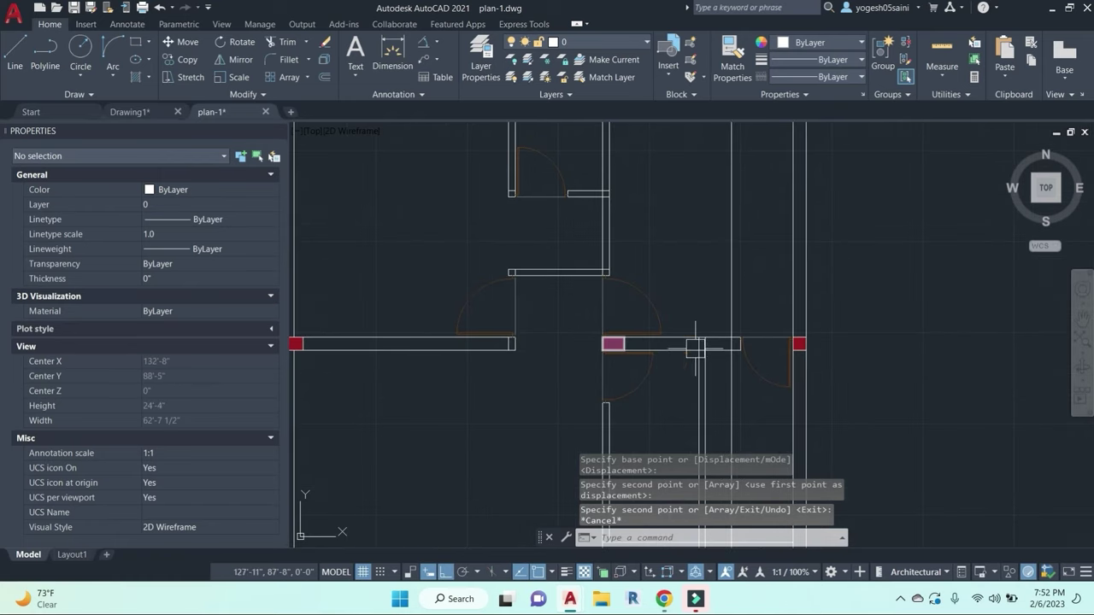
scroll(637, 369, down, 3)
scroll(538, 370, up, 4)
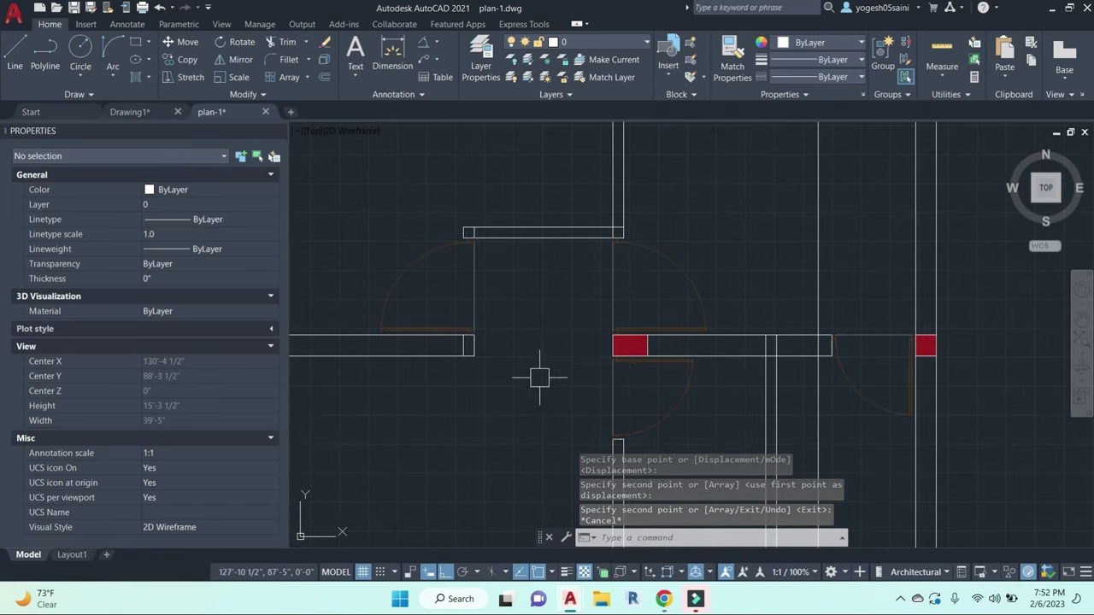
scroll(556, 366, down, 1)
middle_drag(597, 357, 616, 329)
scroll(613, 326, up, 2)
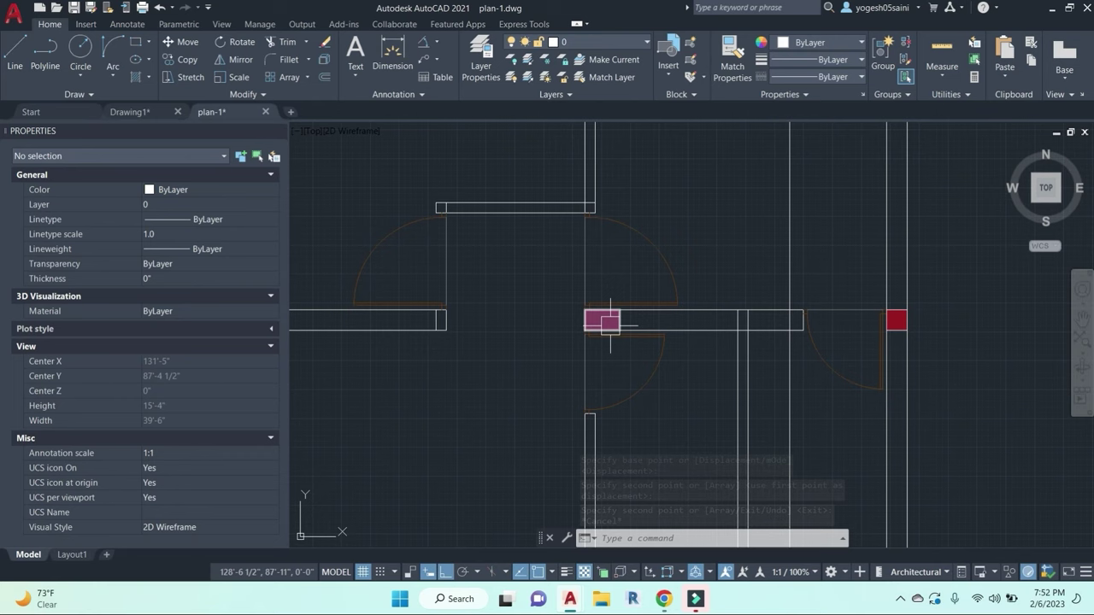
scroll(615, 318, down, 2)
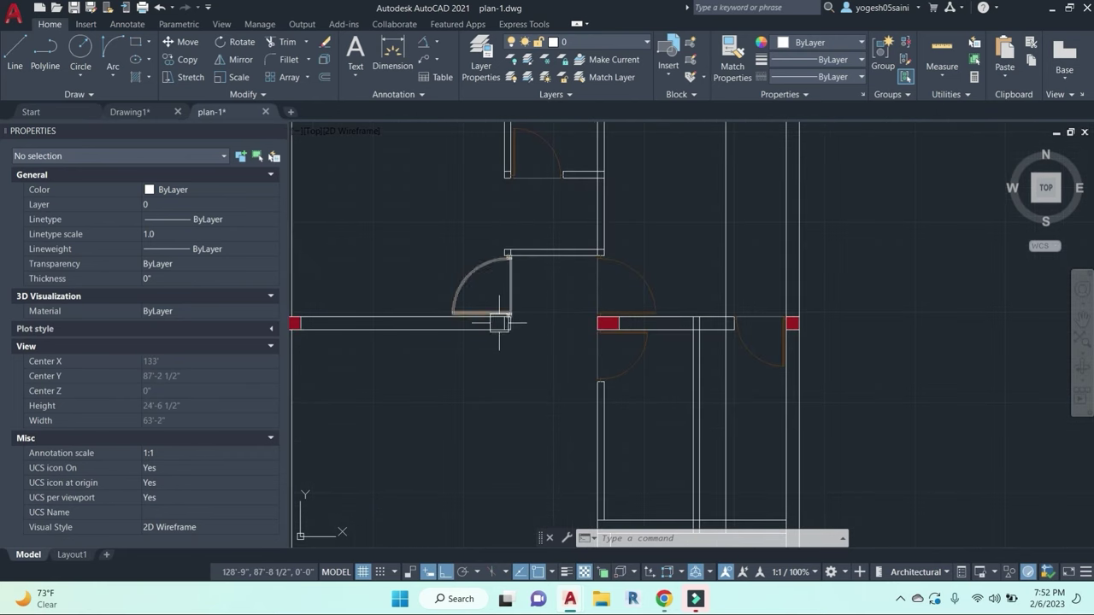
scroll(608, 324, down, 2)
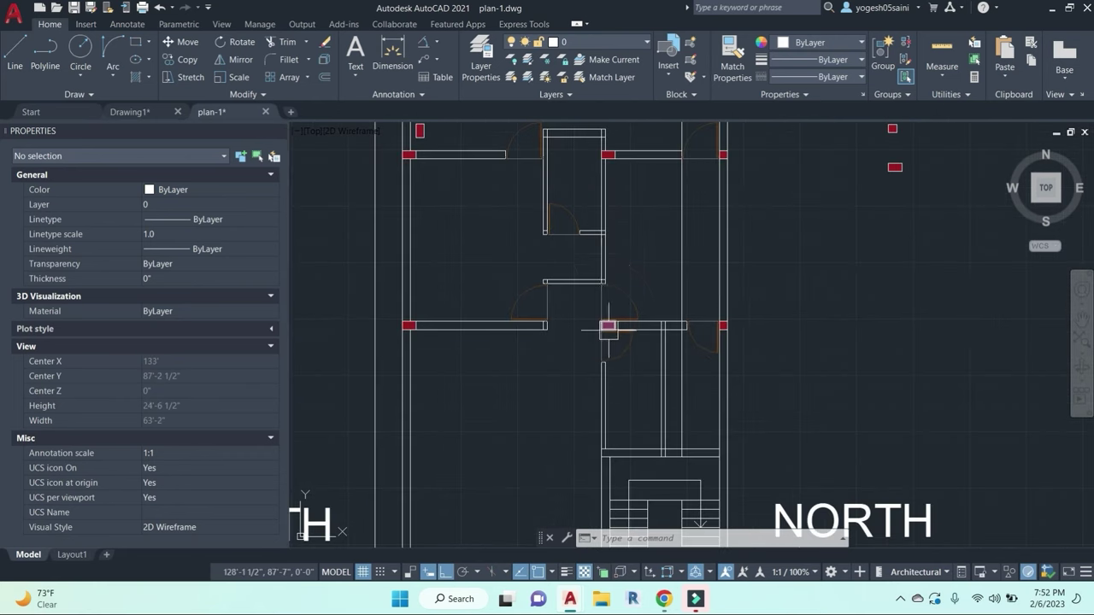
scroll(600, 254, up, 1)
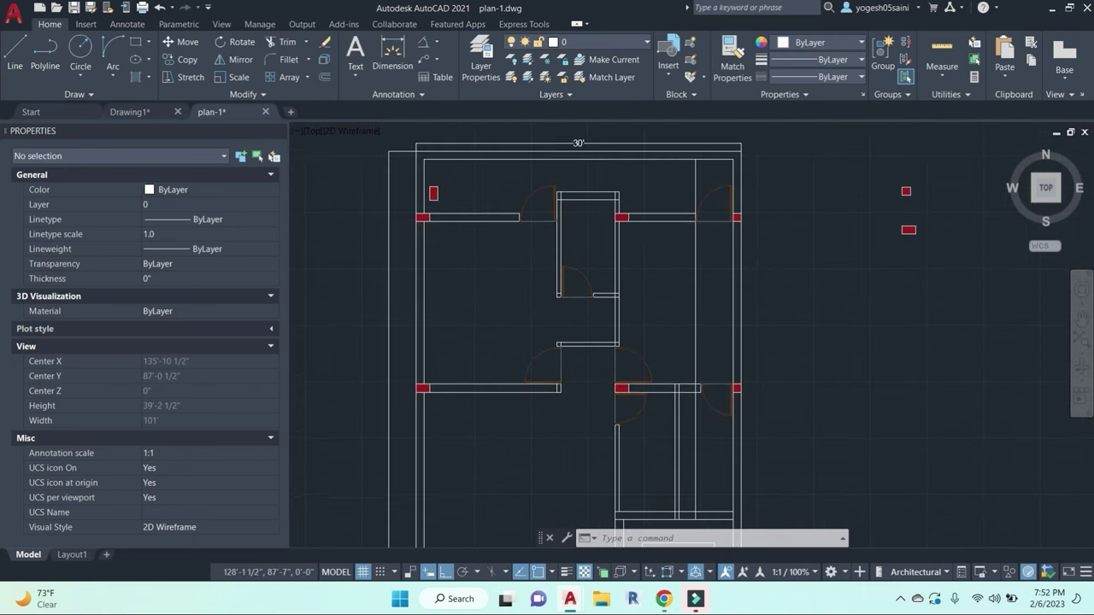
Step: Select the top-left column, survey the whole plan, then clear the selection
click(441, 190)
middle_drag(464, 286, 501, 293)
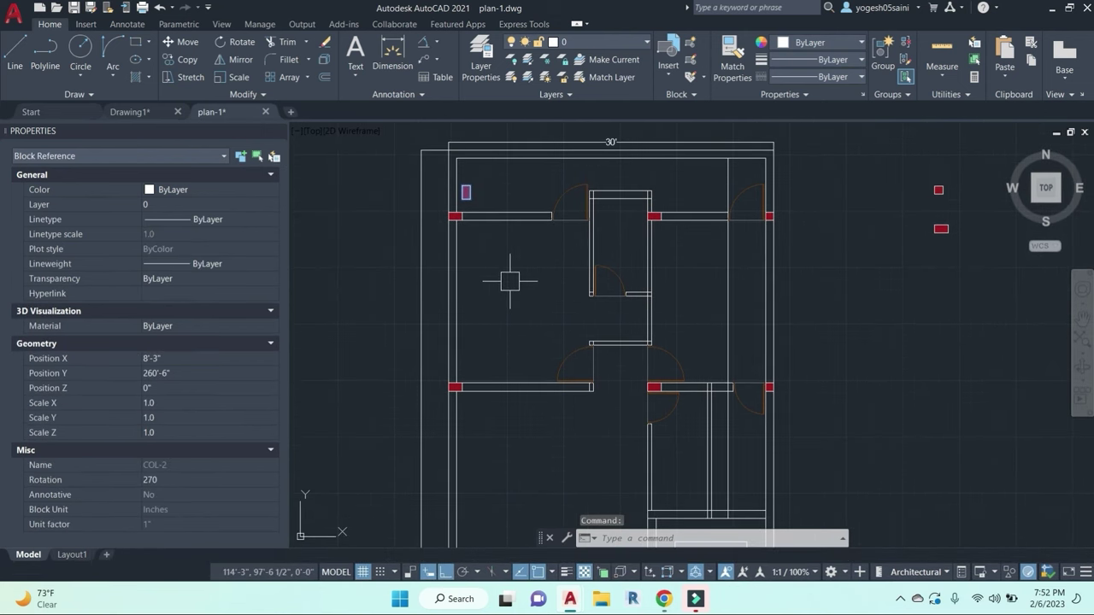
scroll(509, 282, down, 2)
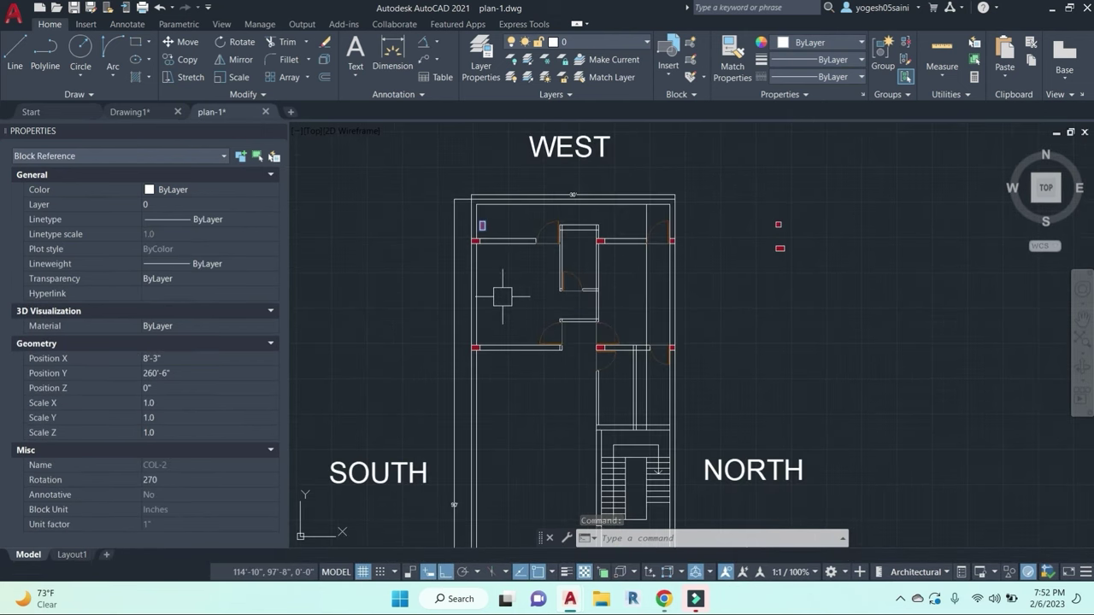
middle_drag(505, 278, 526, 235)
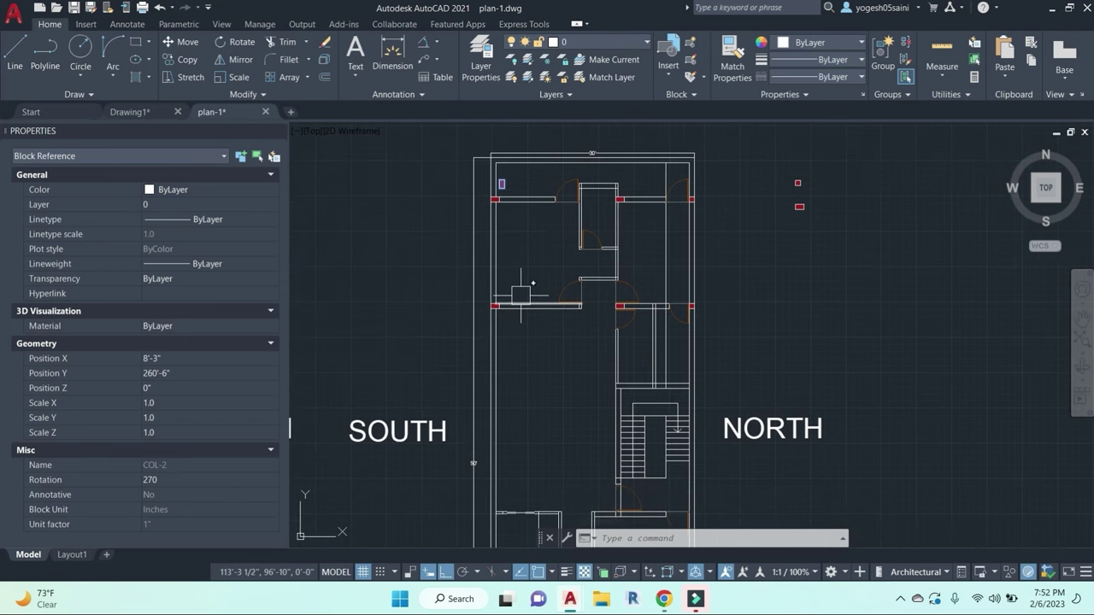
middle_drag(527, 345, 533, 301)
scroll(518, 308, down, 2)
middle_drag(526, 351, 502, 335)
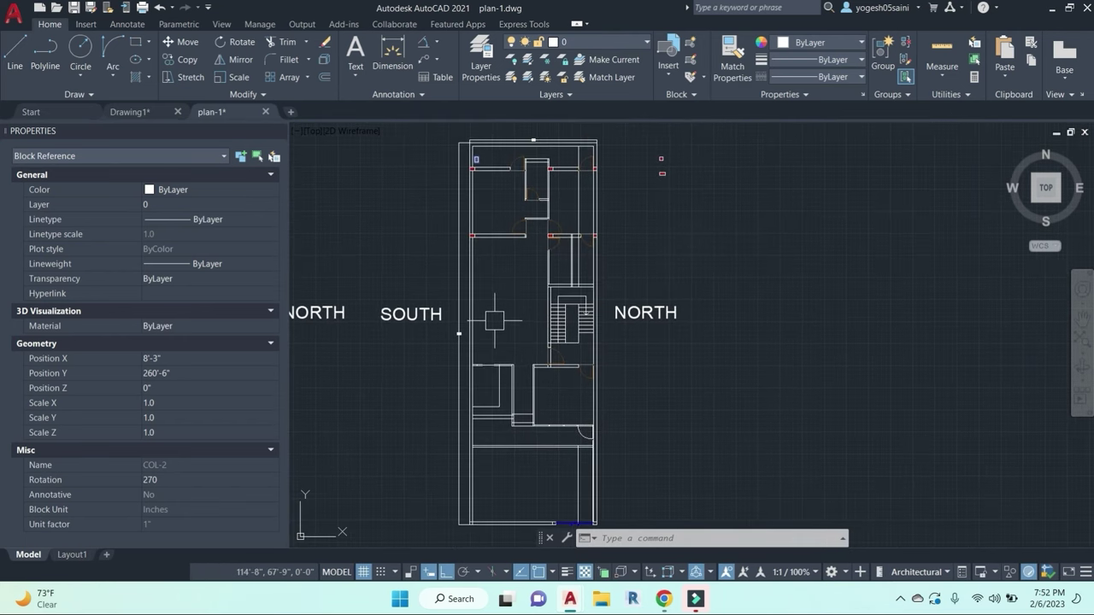
scroll(500, 300, up, 6)
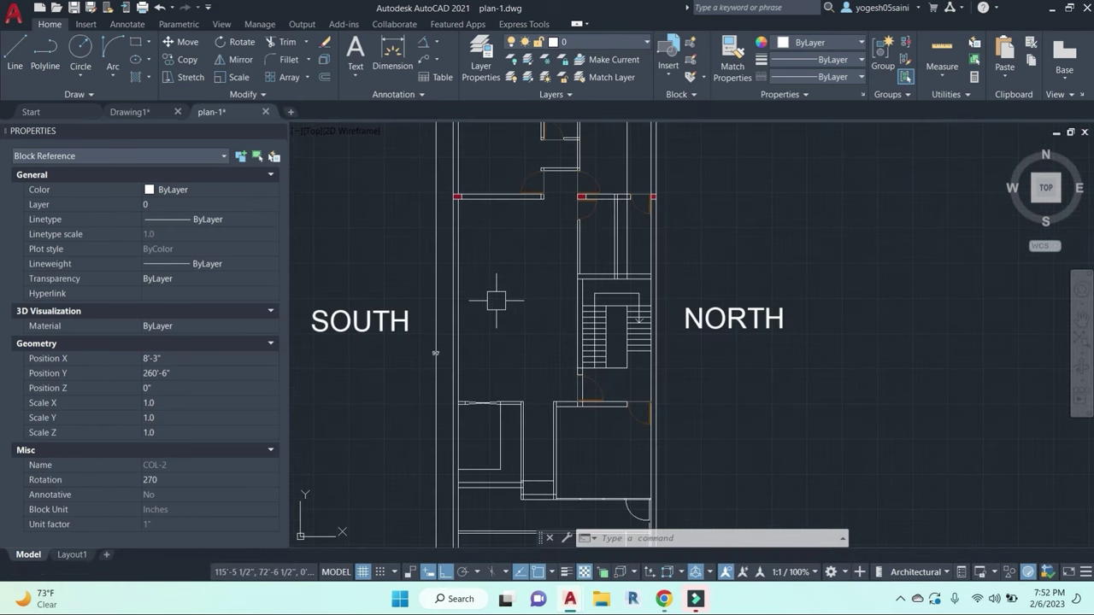
scroll(508, 286, down, 2)
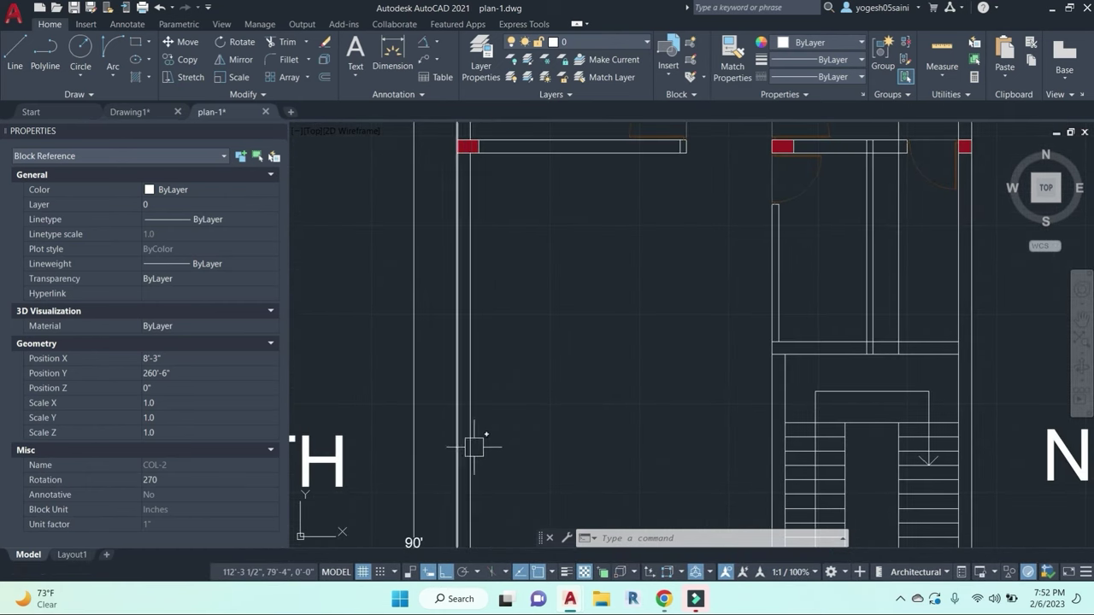
scroll(477, 430, down, 2)
scroll(475, 243, down, 2)
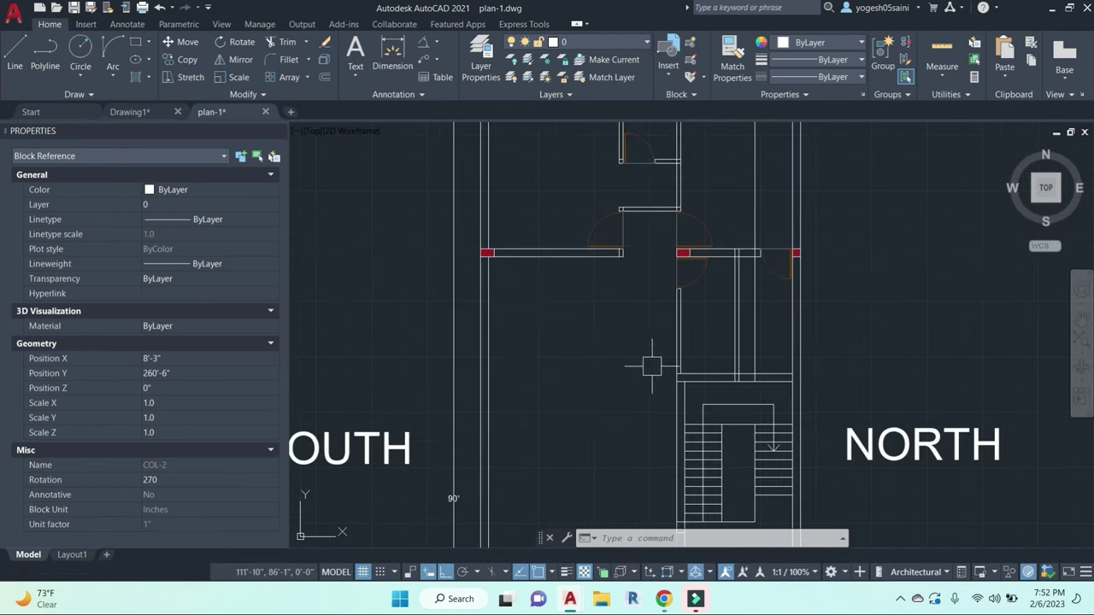
scroll(647, 268, up, 4)
key(Escape)
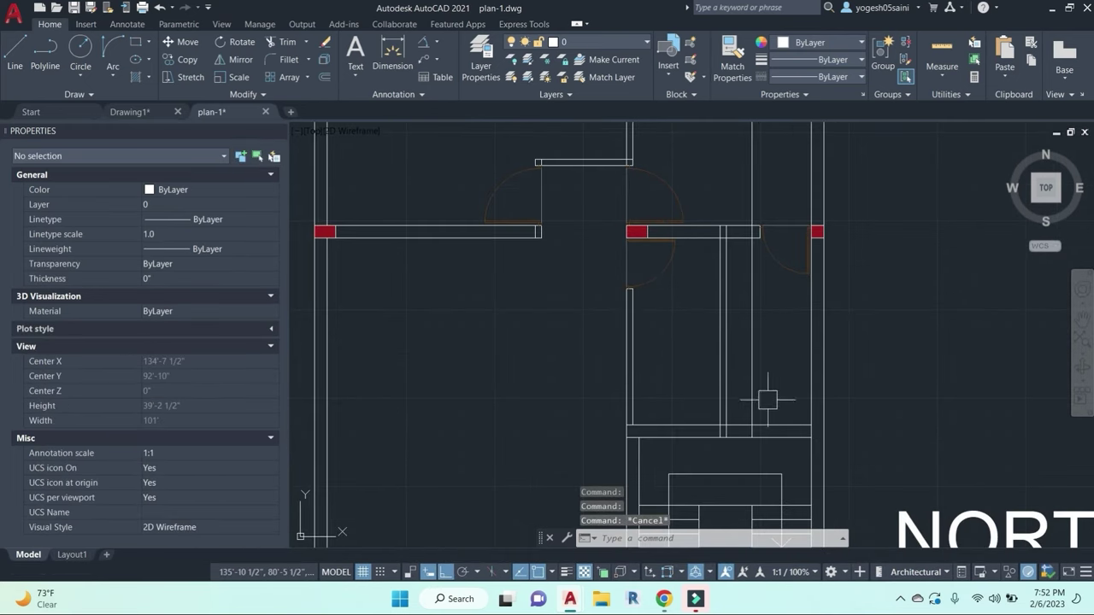
Step: Select the column on the right wall above the staircase
middle_drag(687, 447, 630, 254)
scroll(704, 315, down, 1)
middle_drag(658, 187, 667, 233)
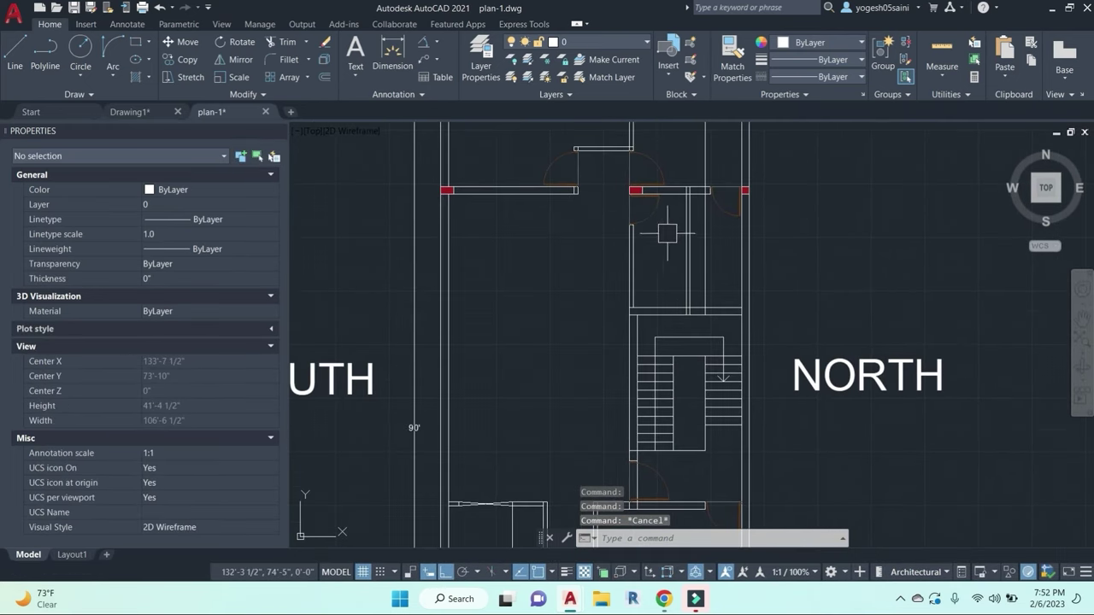
click(745, 190)
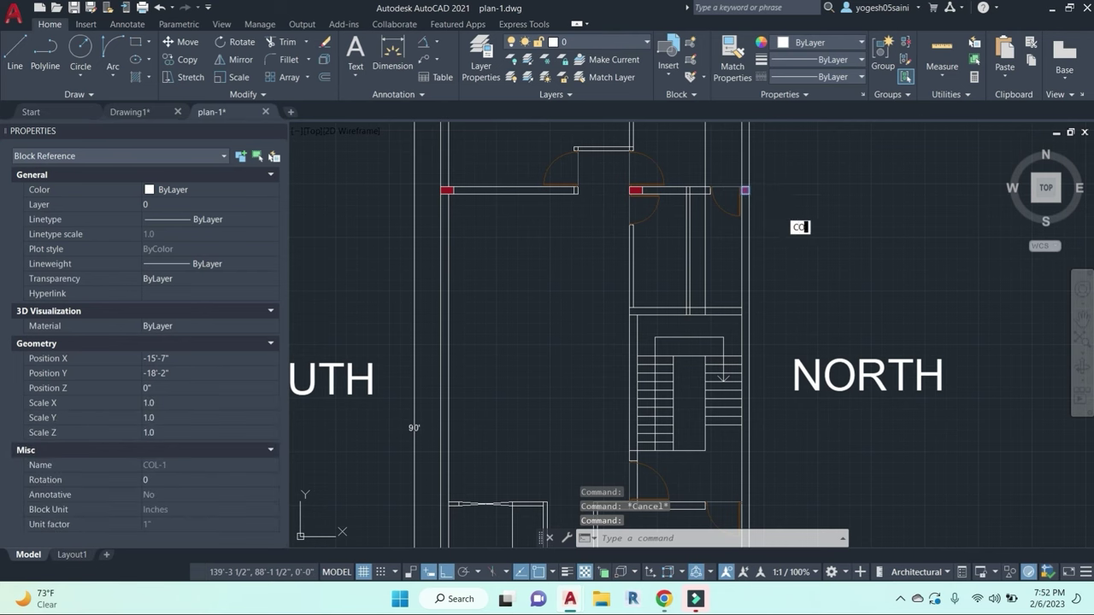
Step: Copy a red column to the lower wall junction, then move the copy up into the corner
key(Return)
scroll(761, 195, up, 4)
click(730, 193)
middle_drag(731, 452, 731, 233)
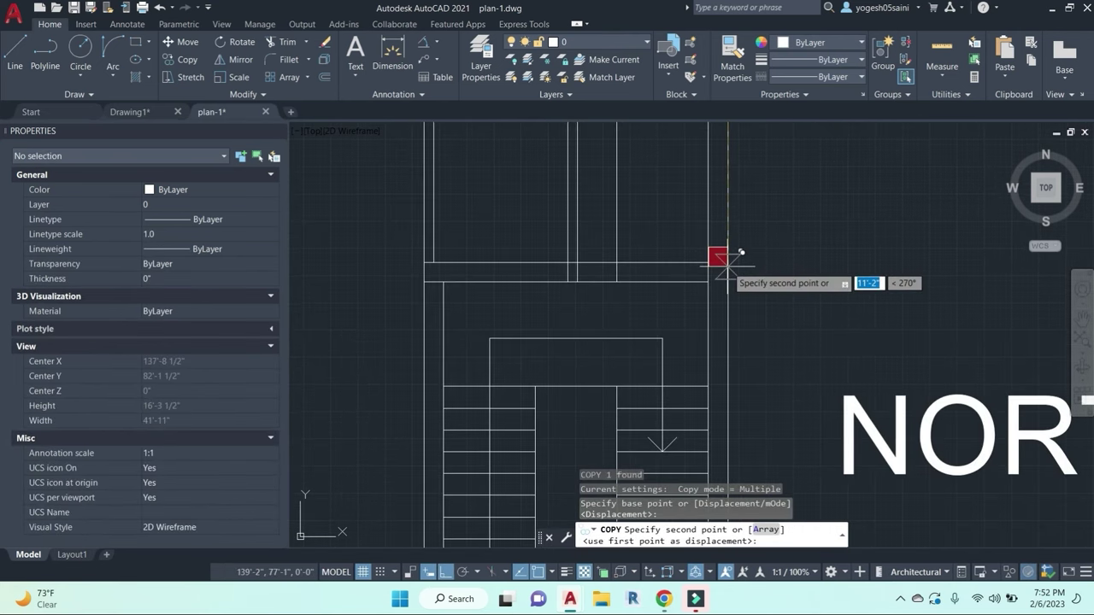
click(728, 285)
key(Escape)
scroll(721, 282, up, 6)
click(710, 223)
text(m)
key(Return)
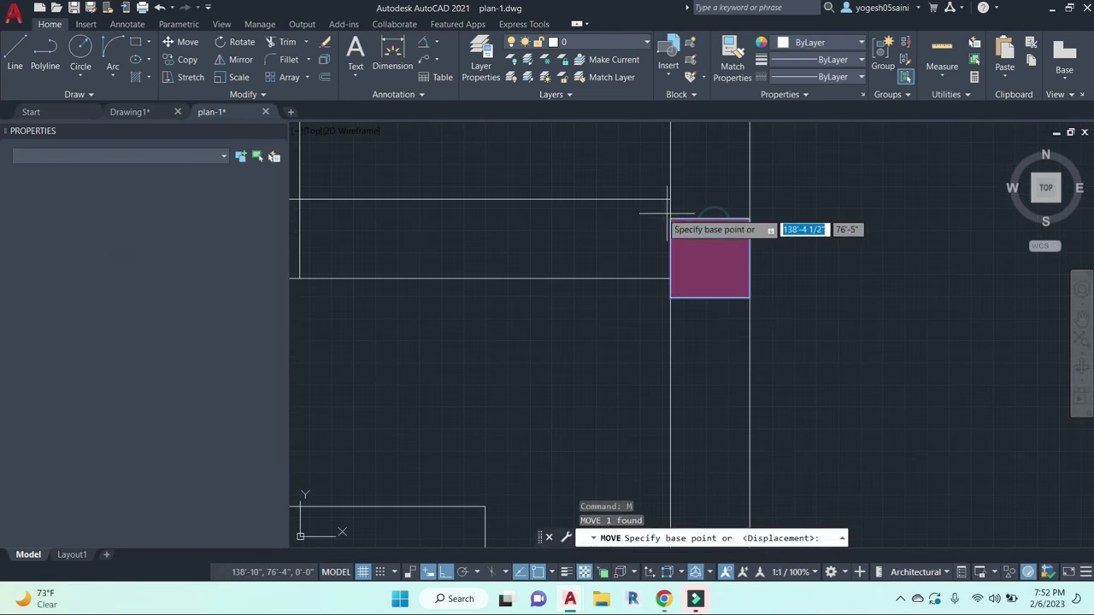
click(670, 219)
click(670, 199)
Step: Copy that corner column onto the staircase's left wall
click(705, 209)
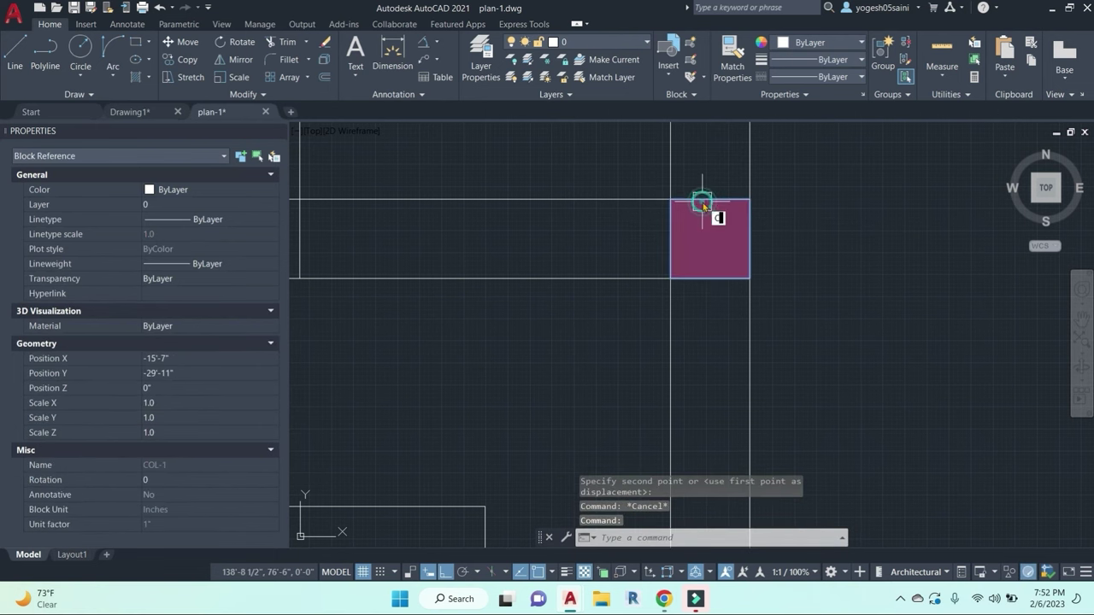
text(co)
key(Return)
click(669, 199)
middle_drag(664, 203, 974, 187)
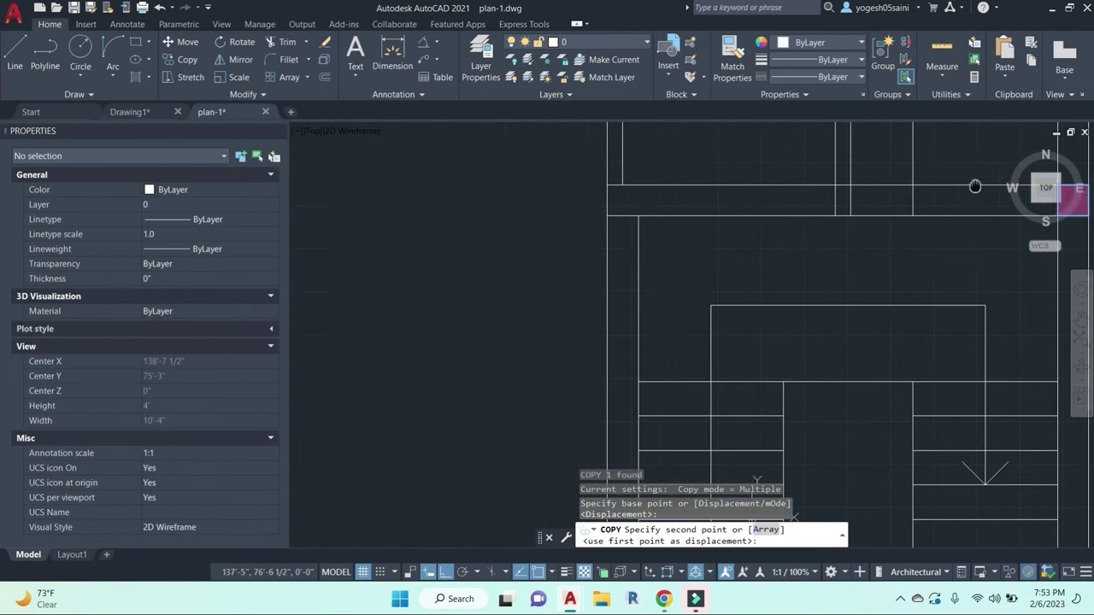
click(607, 184)
key(Escape)
scroll(668, 222, down, 5)
middle_drag(689, 233, 637, 200)
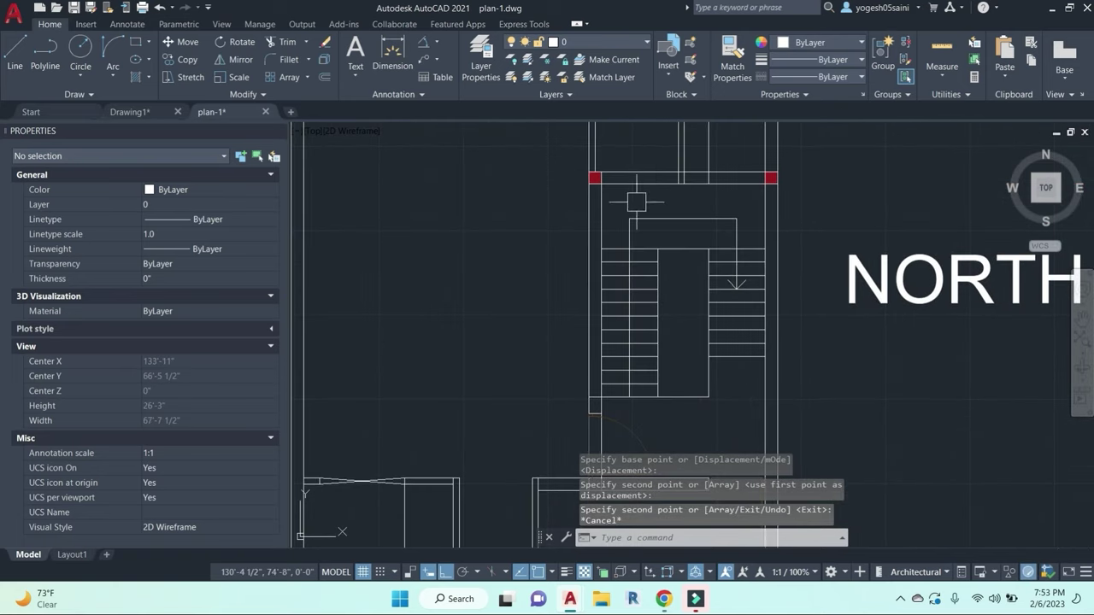
scroll(605, 181, up, 3)
scroll(599, 187, up, 2)
Step: Start a temporary horizontal line at the red column's corner
click(597, 175)
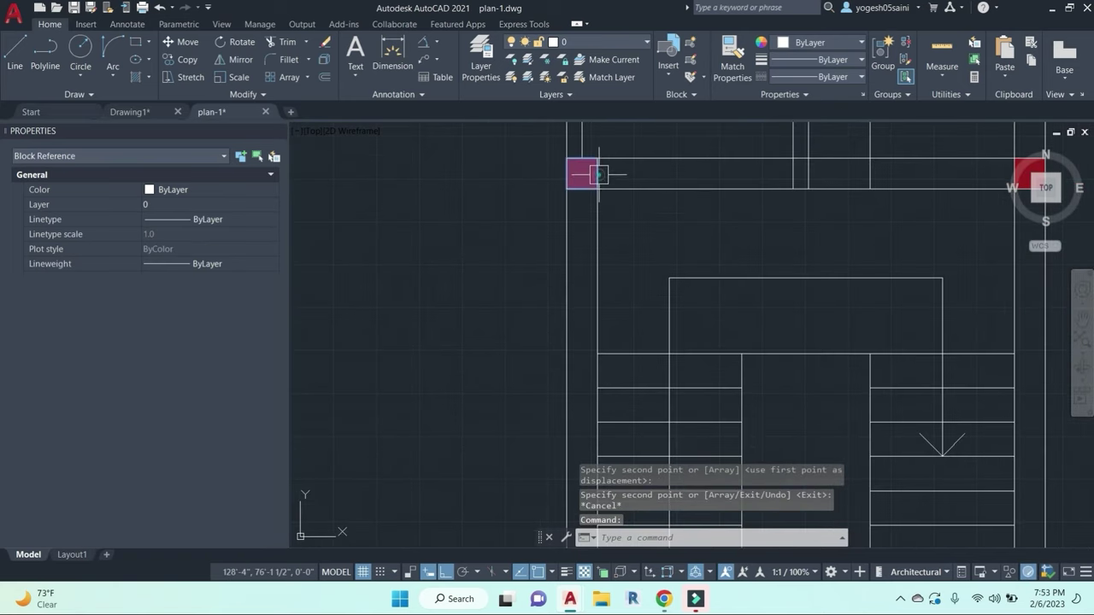
scroll(612, 198, down, 4)
middle_drag(595, 242, 666, 291)
key(Escape)
text(l)
key(Return)
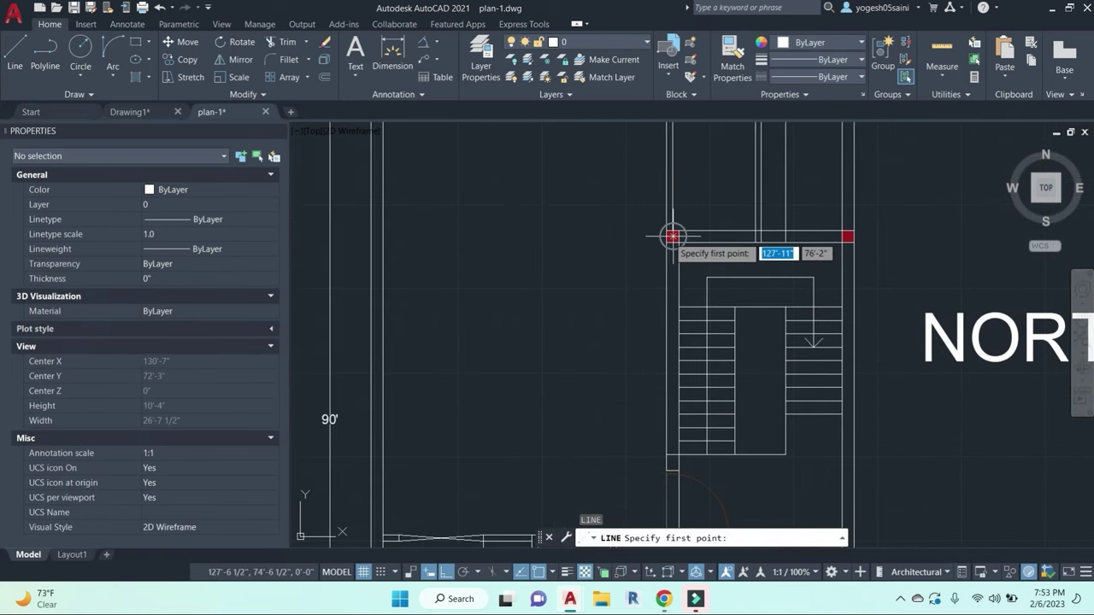
click(670, 237)
key(Escape)
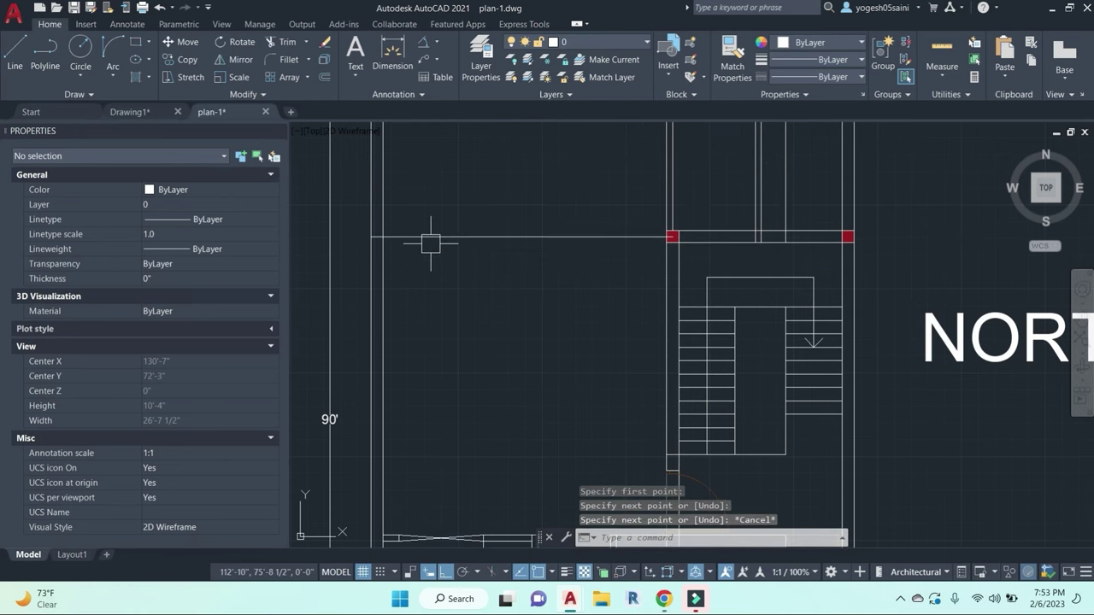
Step: Check the line's length with a linear dimension, then erase the temporary line
text(dli)
key(Return)
click(376, 239)
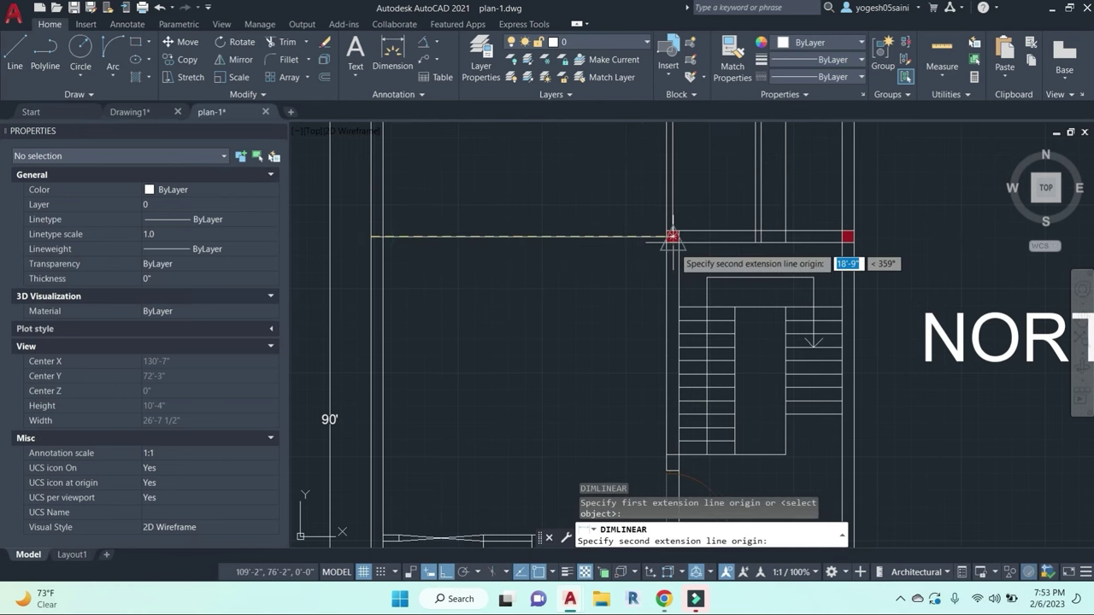
click(671, 236)
key(Escape)
key(Escape)
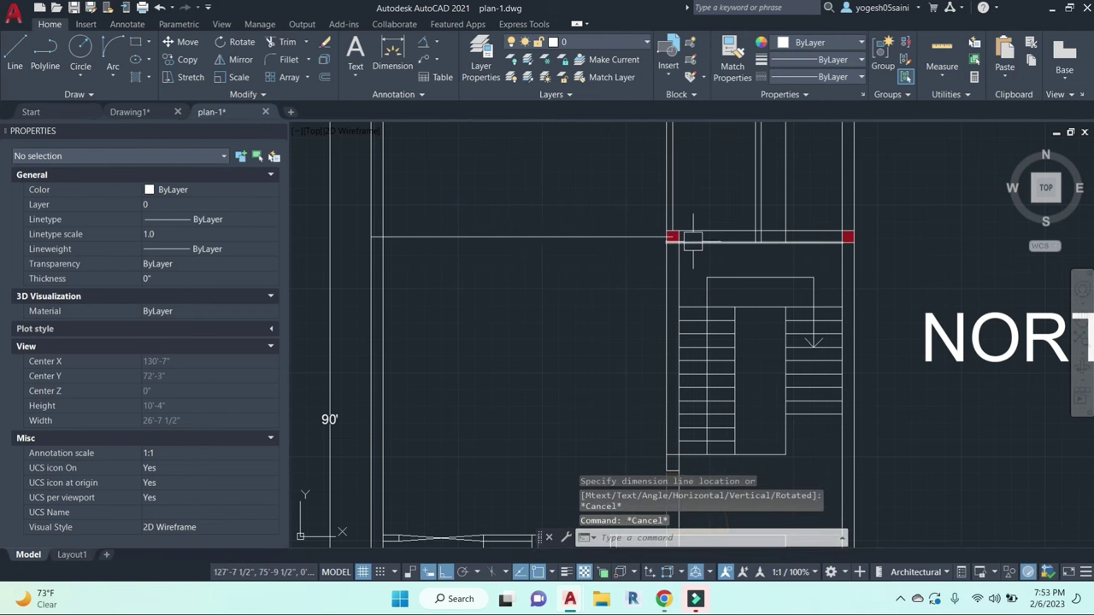
click(599, 240)
text(e)
key(Return)
Step: Copy the red column beside the door to the wall corner near the stair
scroll(667, 239, up, 3)
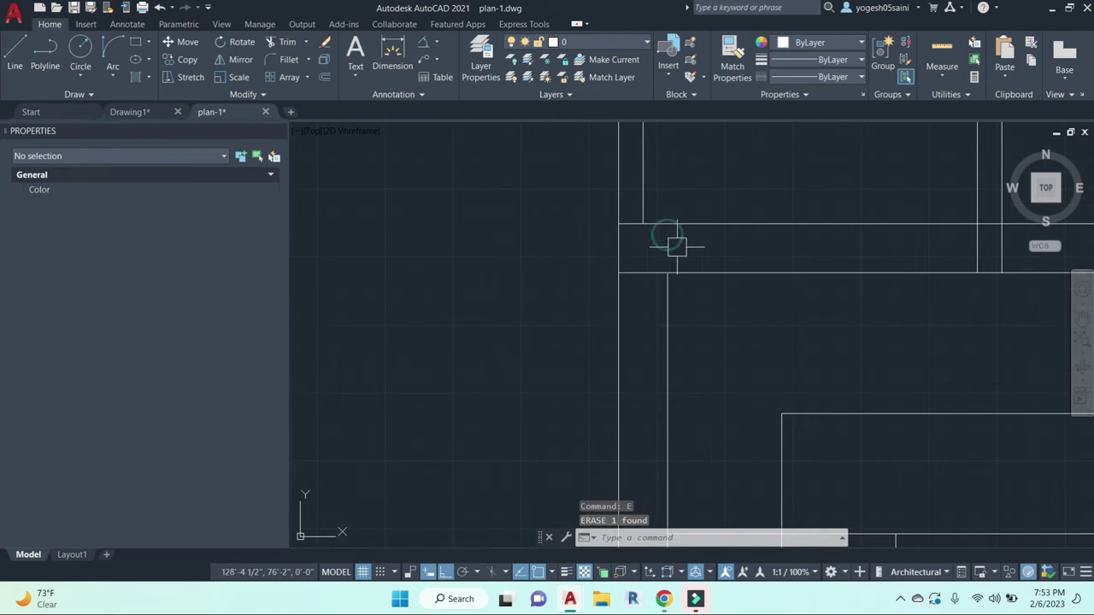
scroll(551, 315, down, 6)
scroll(683, 203, up, 5)
click(699, 214)
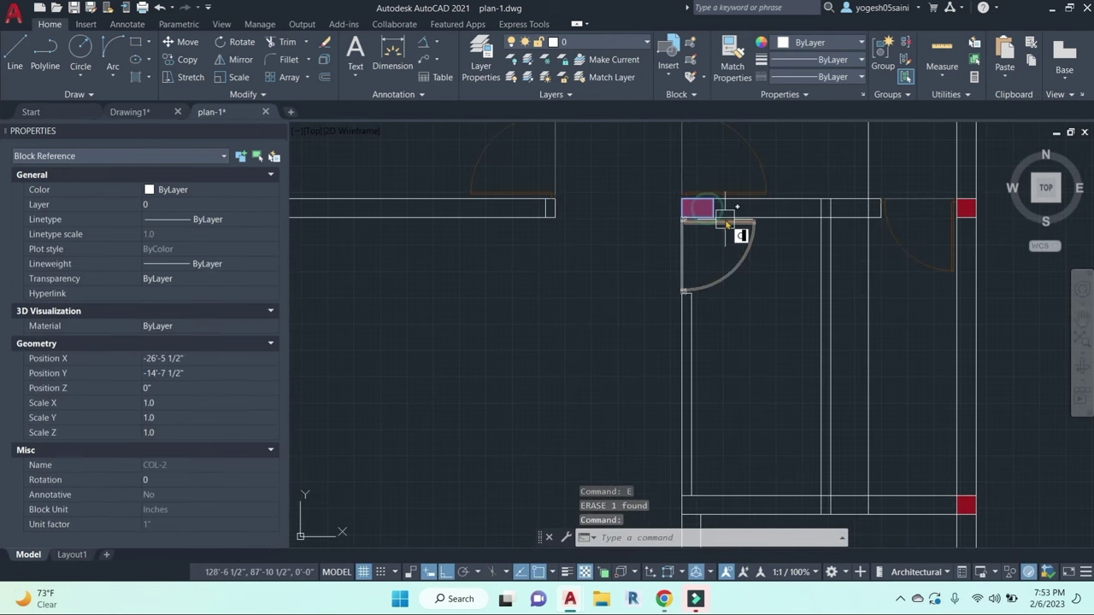
text(co)
key(Return)
scroll(684, 211, up, 4)
click(672, 225)
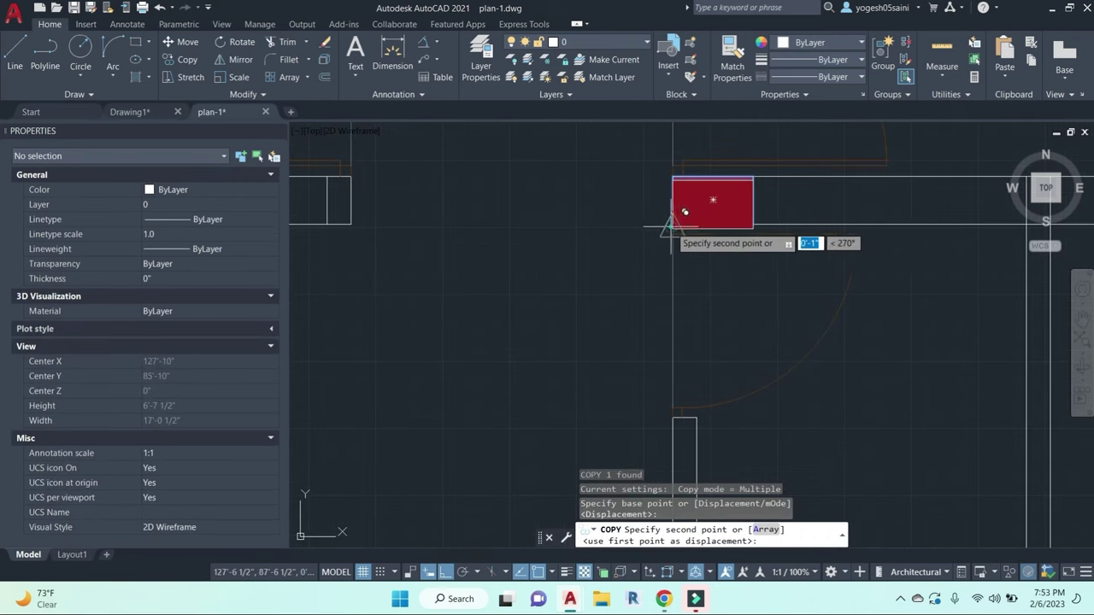
scroll(684, 295, down, 6)
middle_drag(696, 365, 684, 91)
scroll(672, 175, up, 4)
click(672, 207)
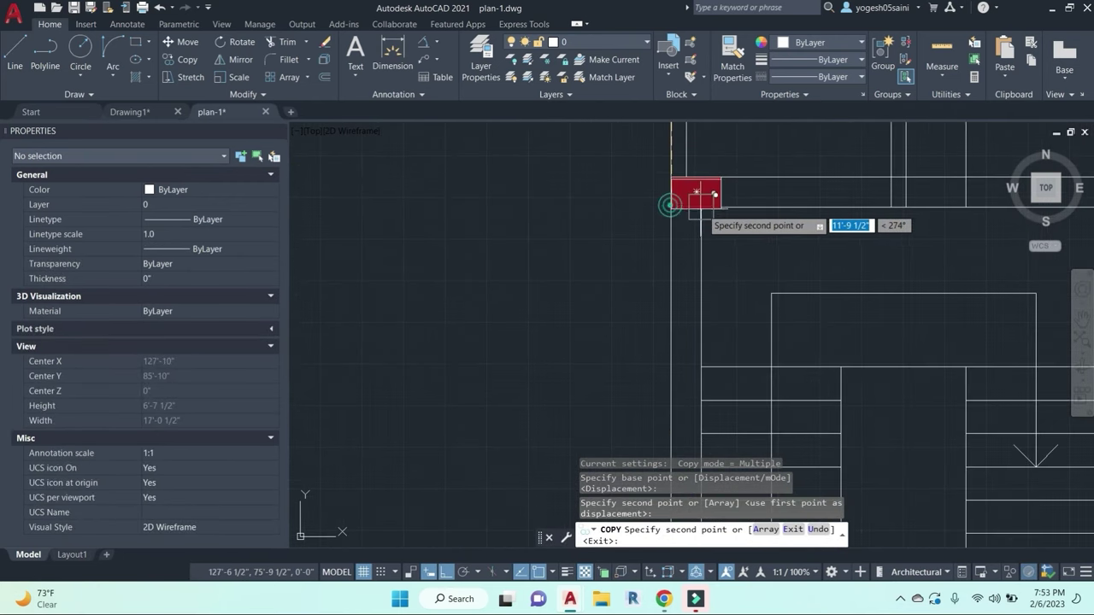
key(Escape)
Step: Copy both stair columns down onto the lower door wall
scroll(703, 208, down, 6)
scroll(723, 220, up, 4)
click(684, 228)
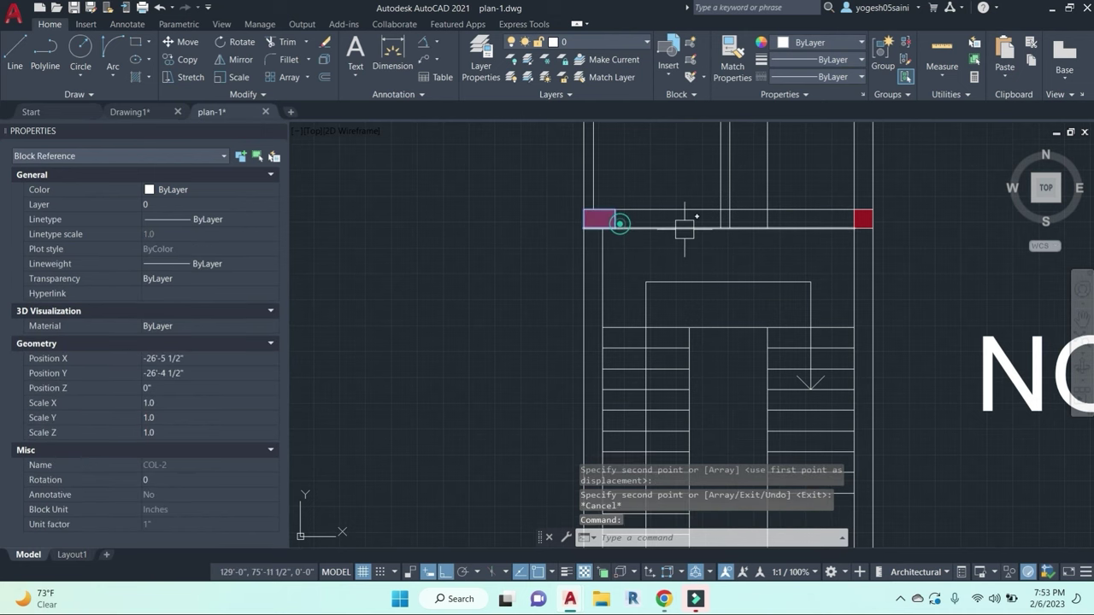
click(863, 219)
text(co)
key(Return)
scroll(865, 256, down, 4)
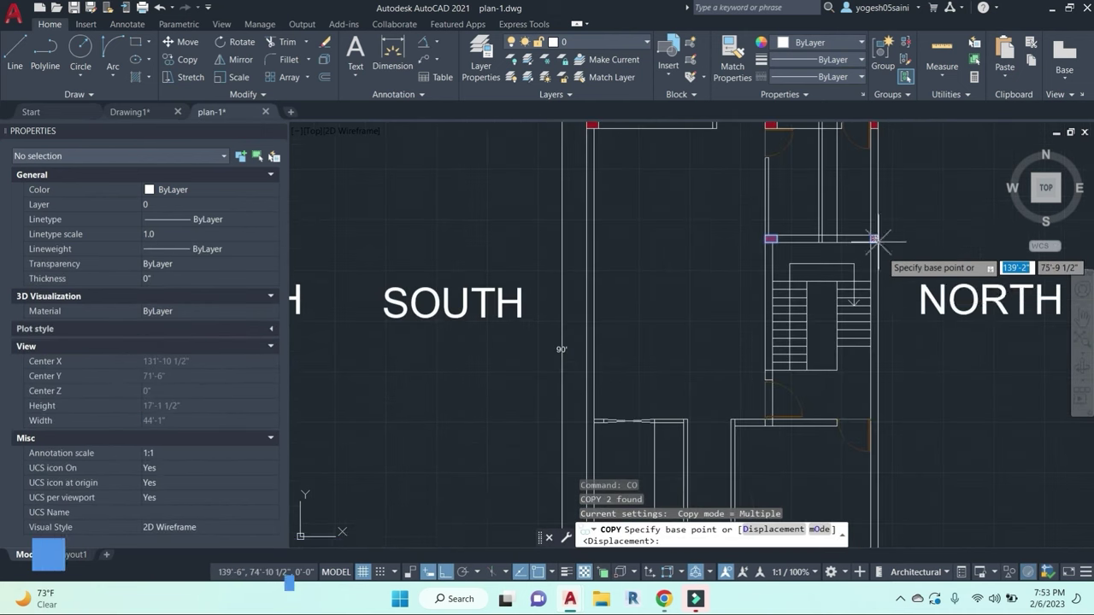
scroll(784, 233, up, 5)
click(698, 184)
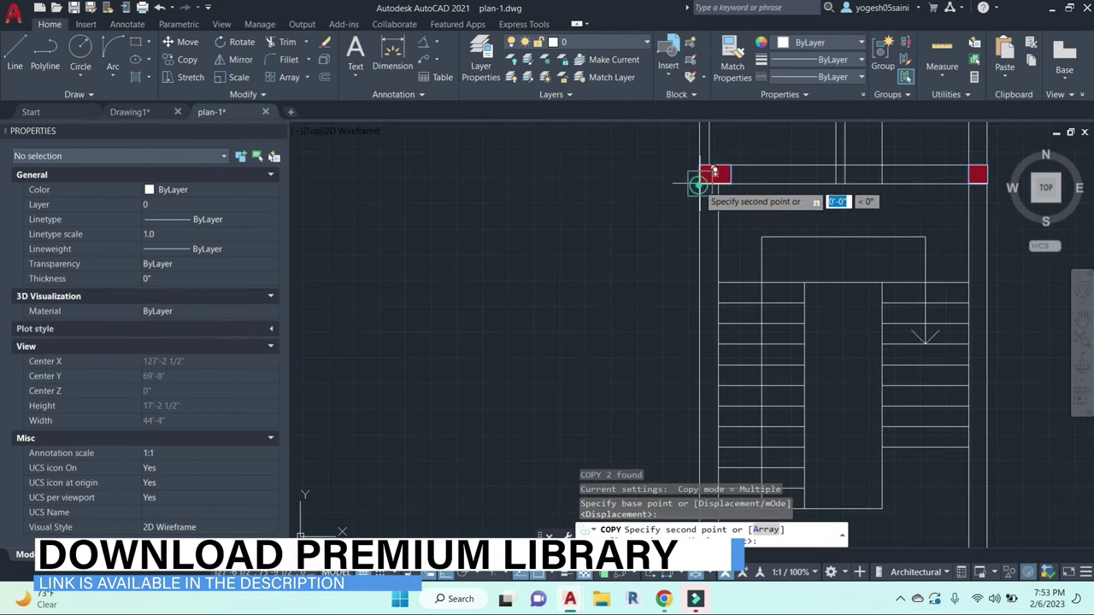
middle_drag(719, 399, 698, 111)
click(679, 363)
key(Escape)
Step: Copy a lower-wall column to the left wall junction beside the window opening
scroll(787, 360, down, 1)
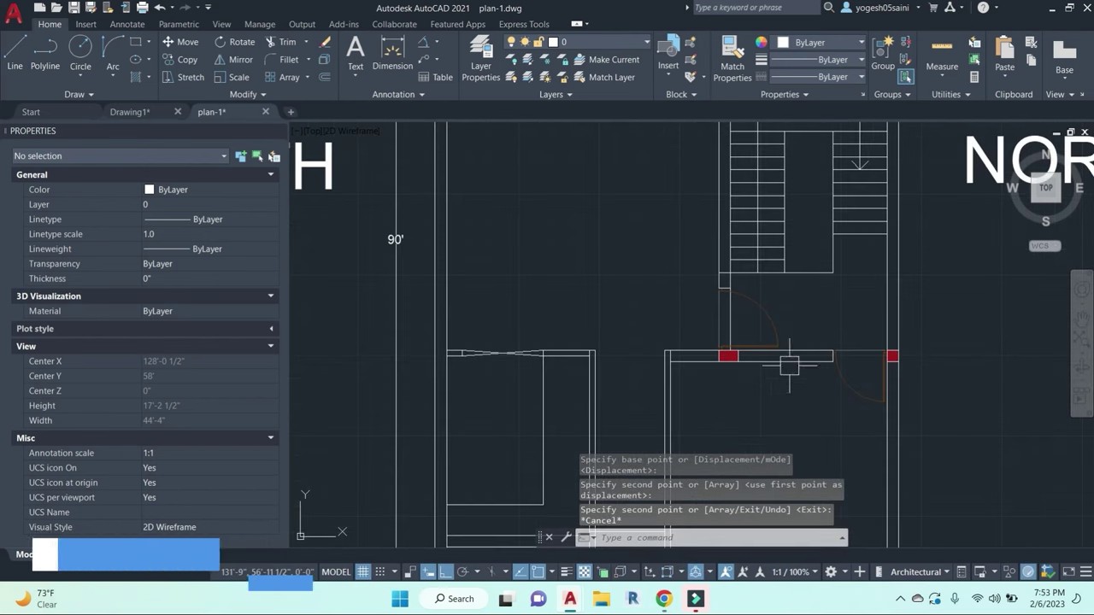
middle_drag(739, 388, 794, 385)
click(785, 353)
text(co)
key(Return)
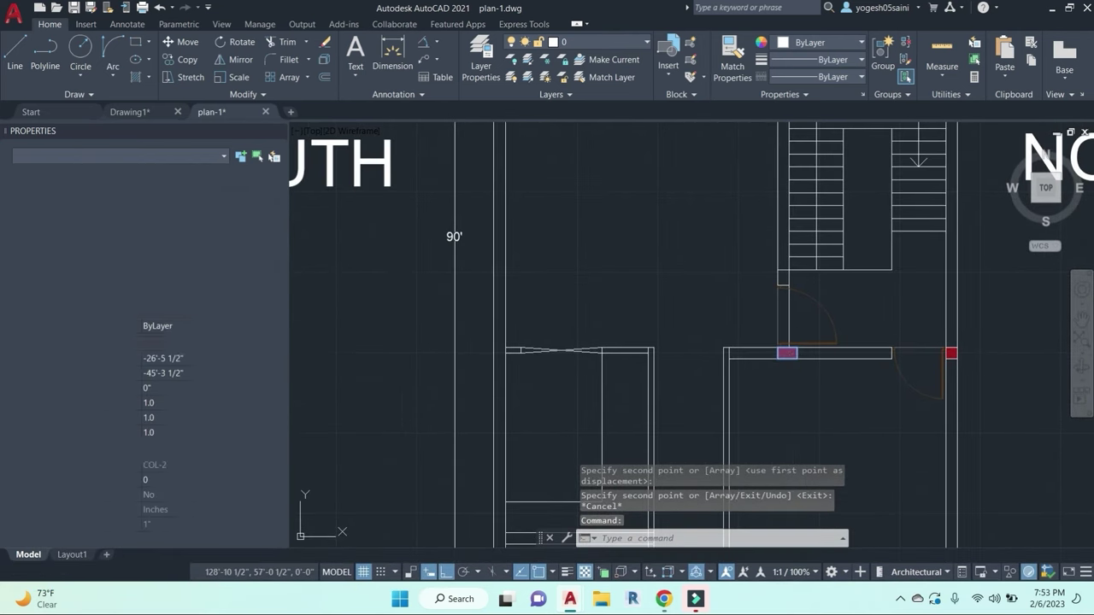
scroll(774, 366, up, 4)
click(762, 344)
scroll(575, 344, down, 3)
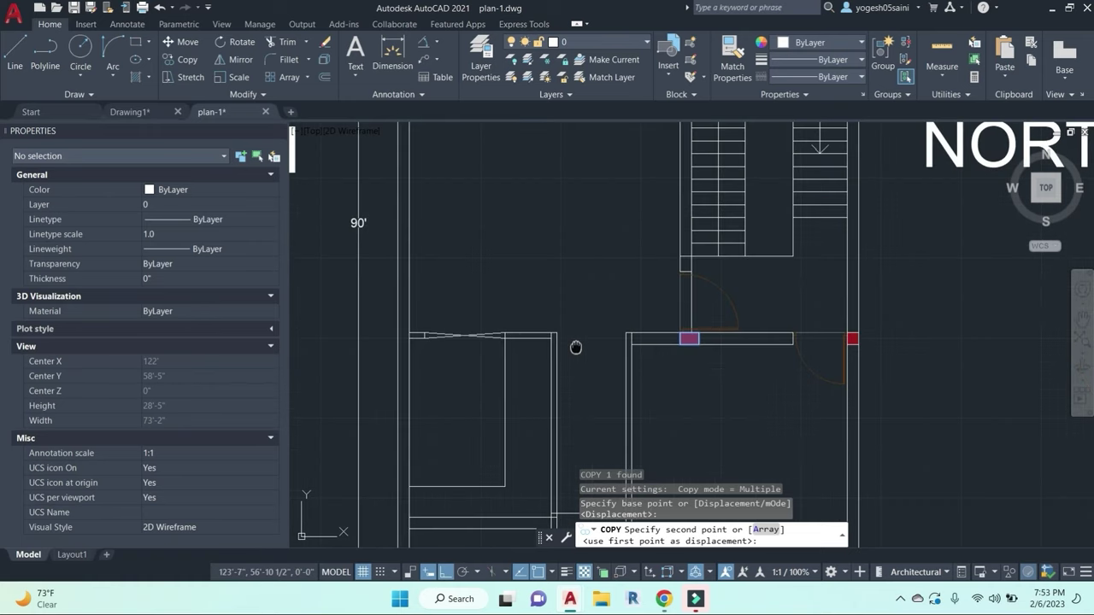
scroll(675, 308, up, 3)
click(642, 341)
key(Escape)
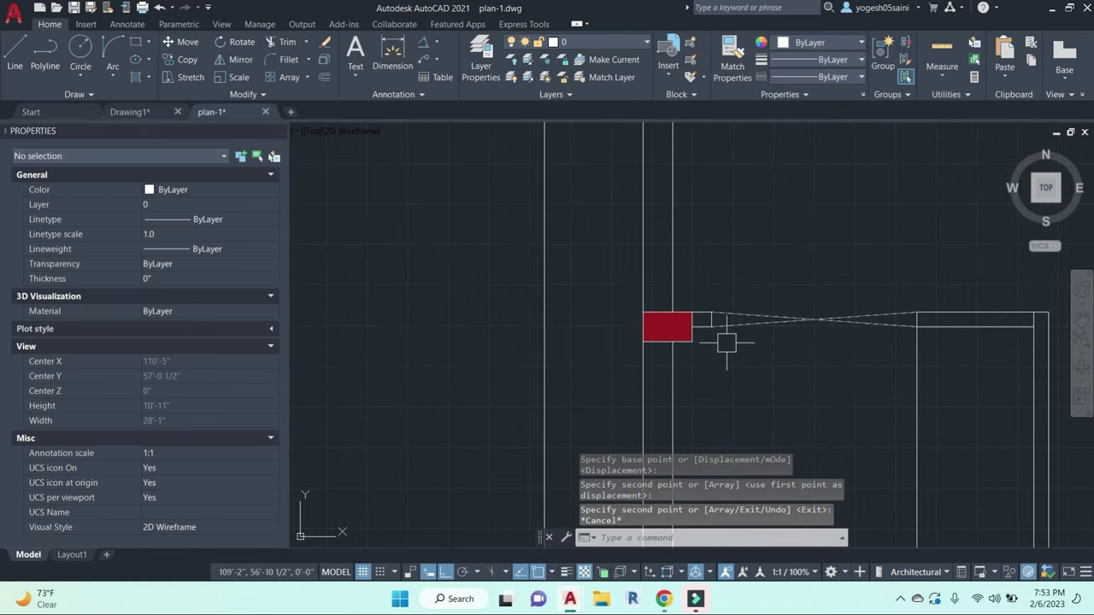
scroll(707, 335, up, 4)
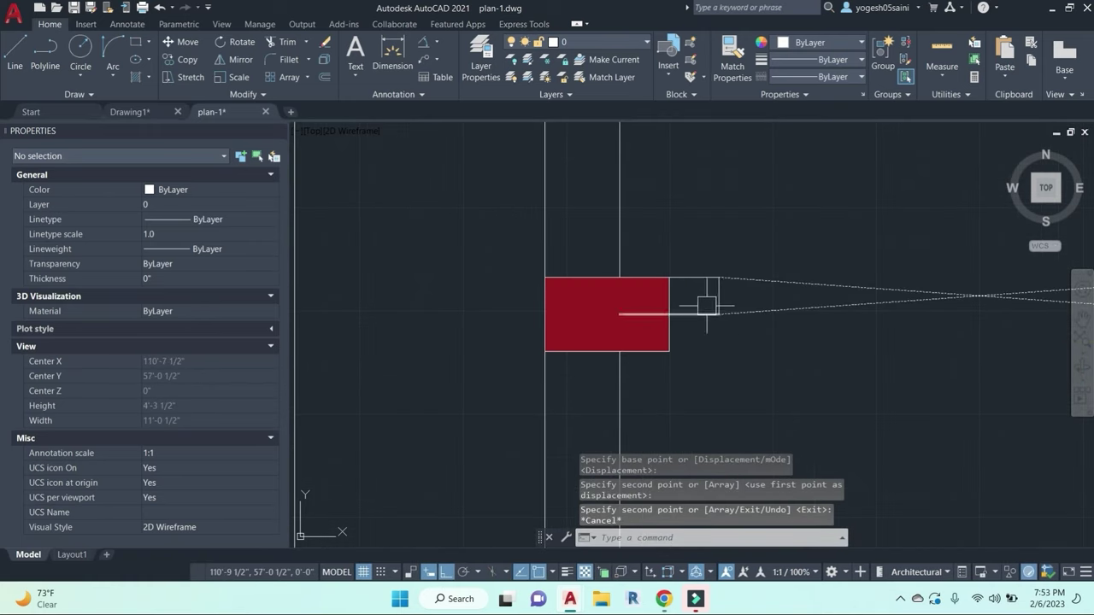
key(Escape)
key(Escape)
text(dli)
key(Return)
click(718, 277)
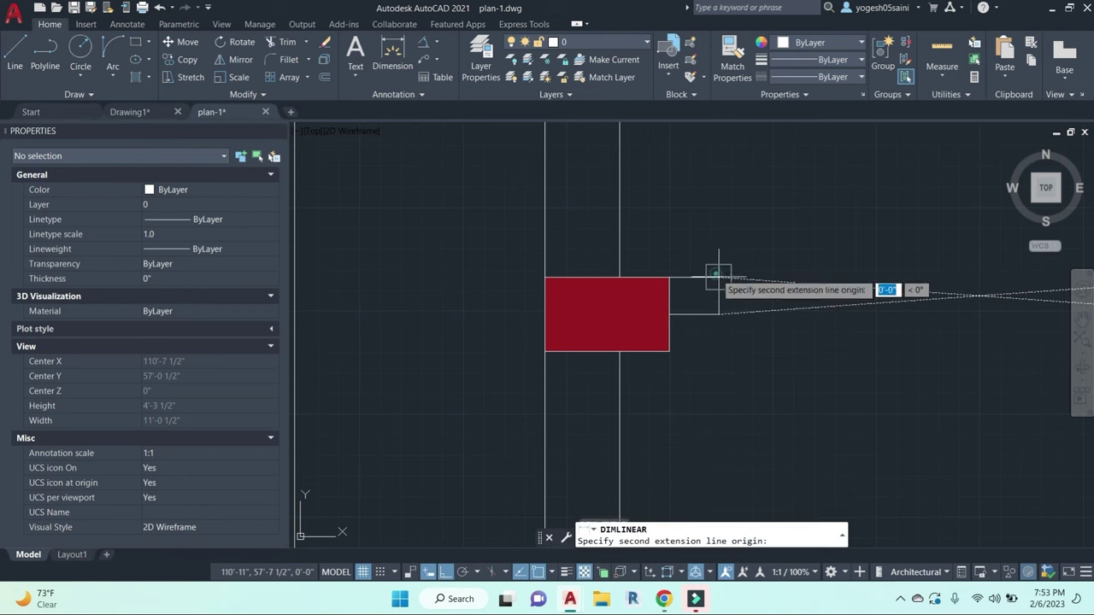
click(669, 277)
key(Escape)
scroll(700, 244, down, 4)
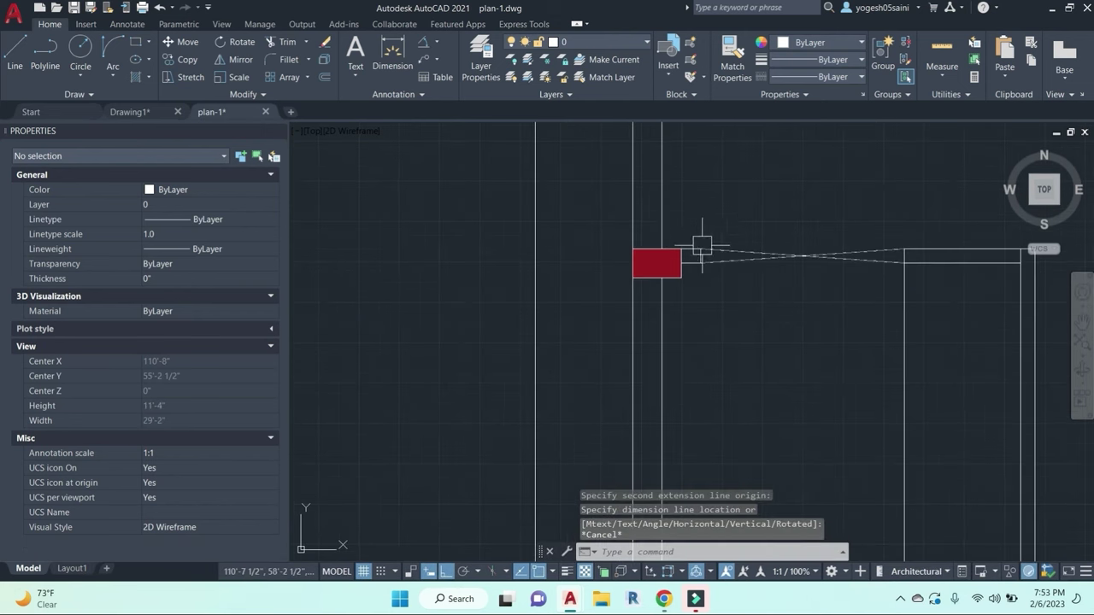
scroll(660, 257, up, 6)
scroll(660, 257, down, 7)
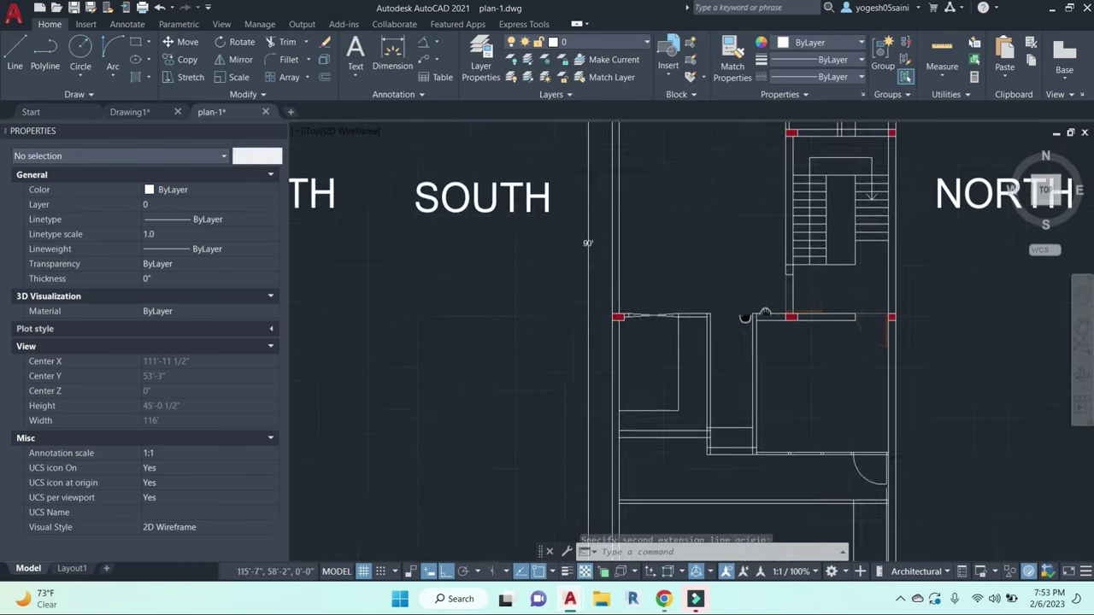
middle_drag(601, 265, 713, 346)
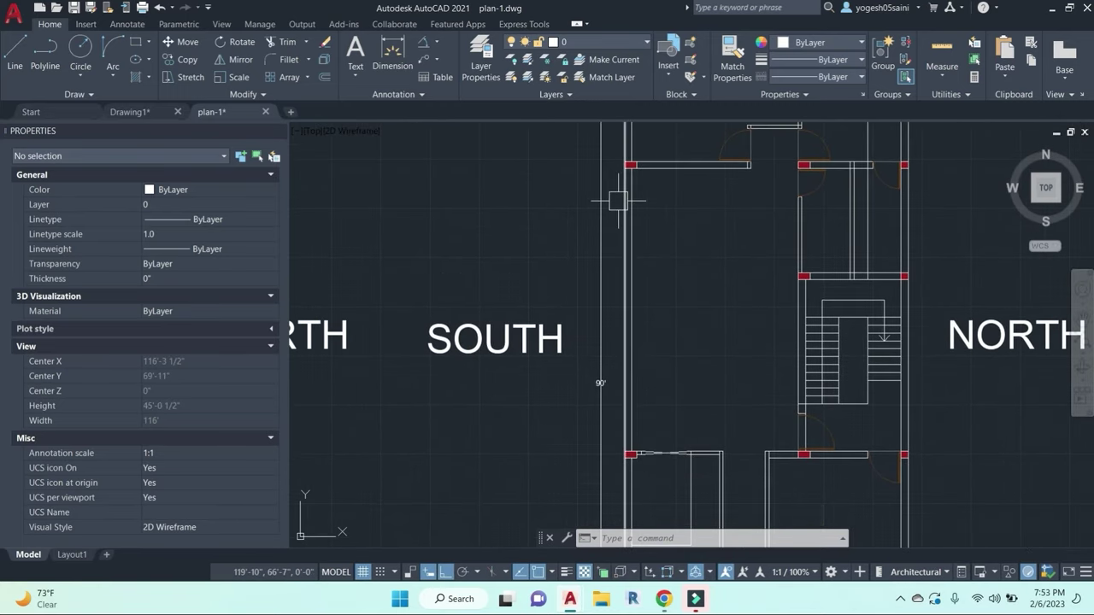
text(li)
key(Return)
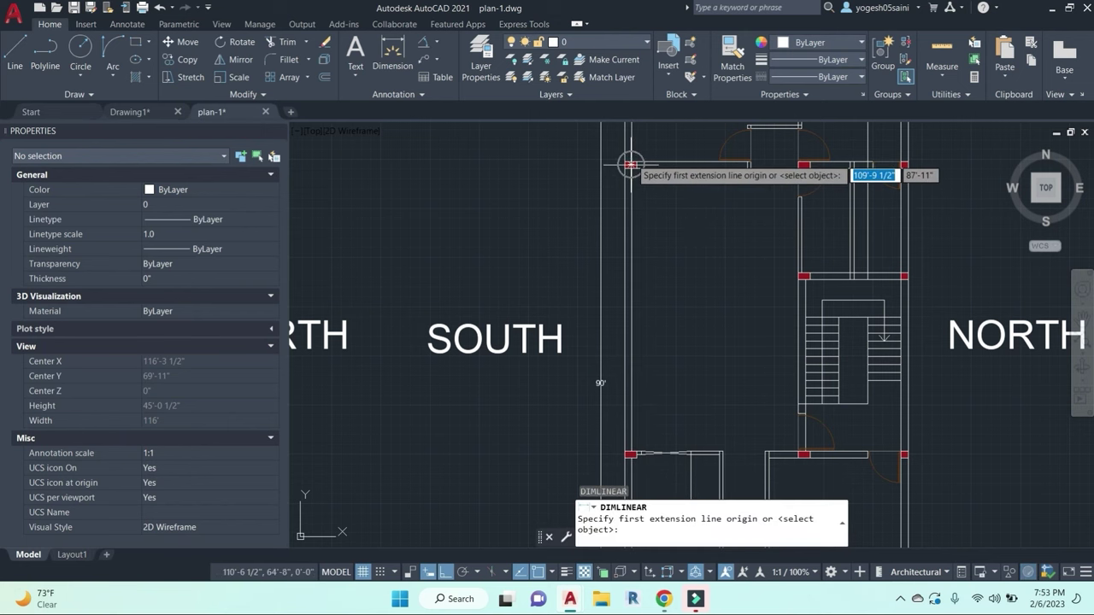
click(631, 164)
click(631, 454)
scroll(618, 313, up, 2)
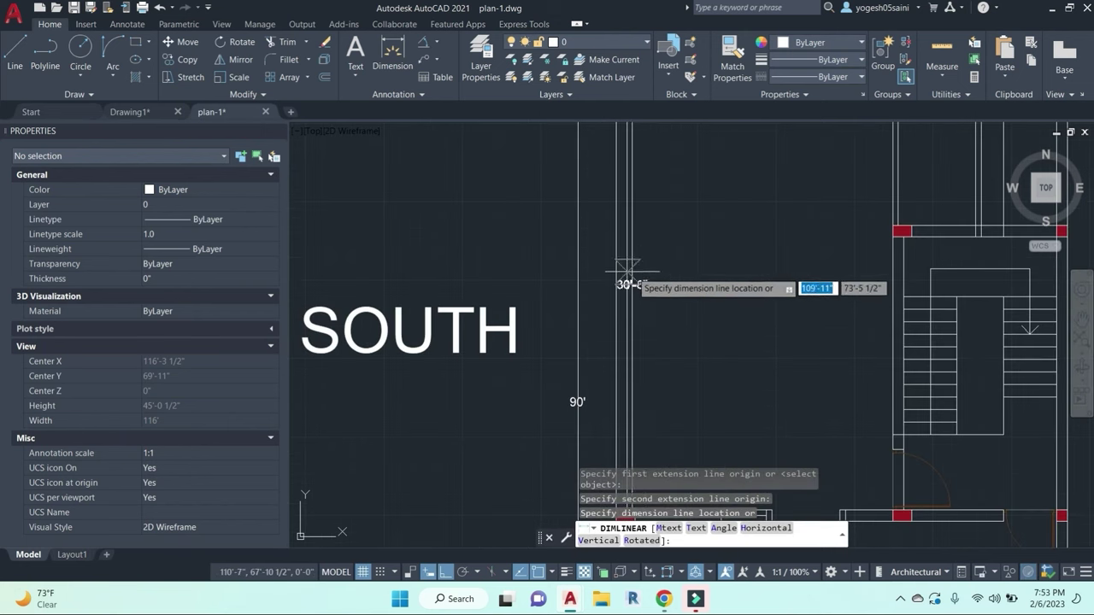
scroll(633, 324, down, 3)
key(Escape)
scroll(632, 324, up, 3)
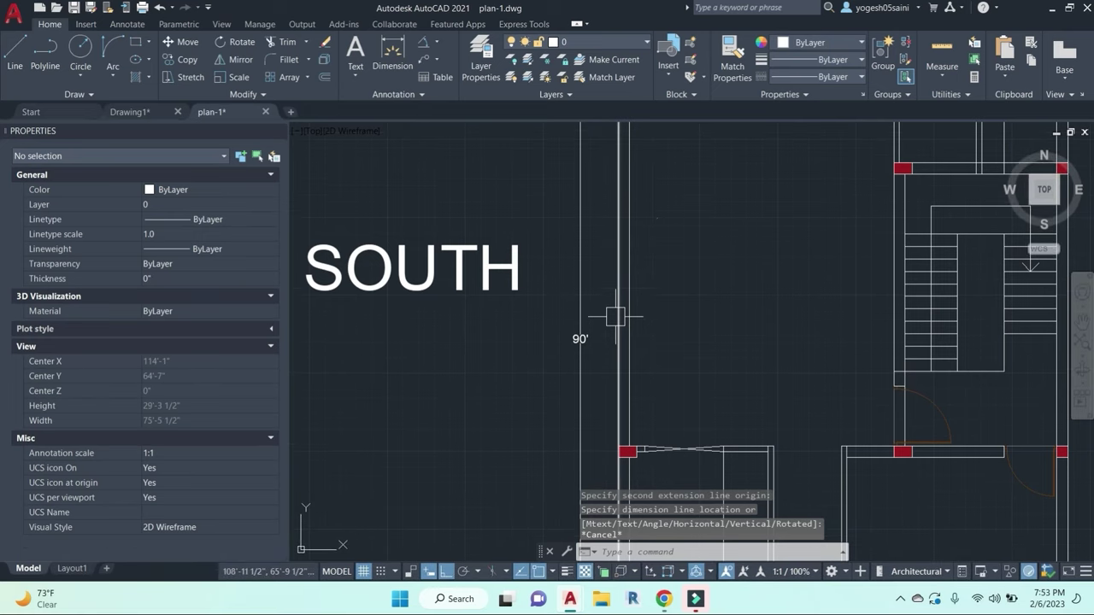
middle_drag(657, 246, 660, 340)
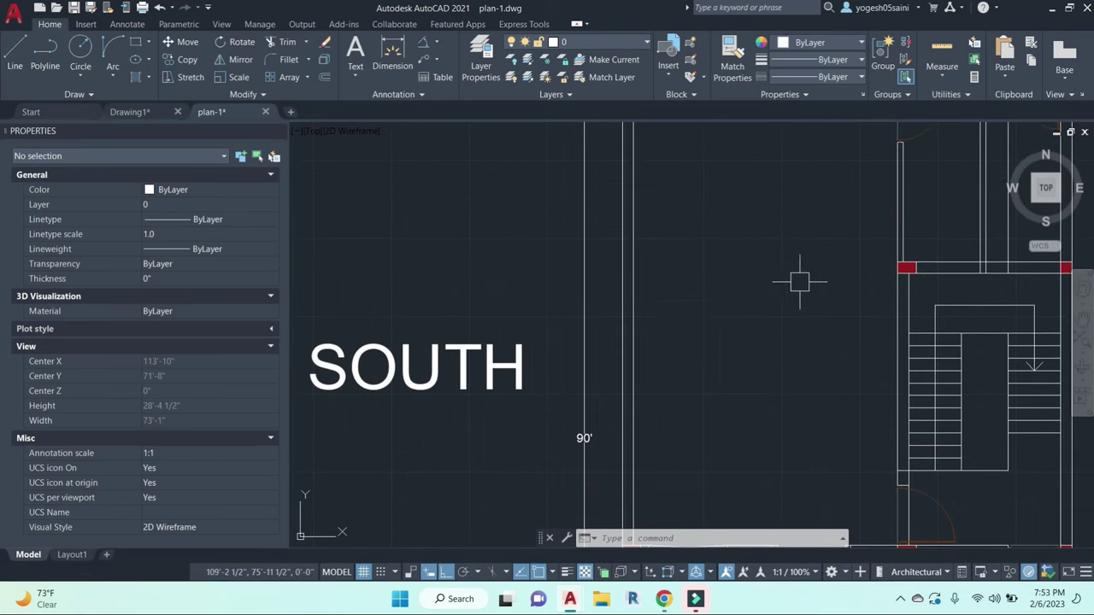
scroll(717, 283, down, 1)
mouse_move(720, 285)
middle_down()
mouse_move(730, 293)
mouse_move(654, 296)
middle_up()
scroll(604, 281, up, 1)
scroll(673, 279, down, 2)
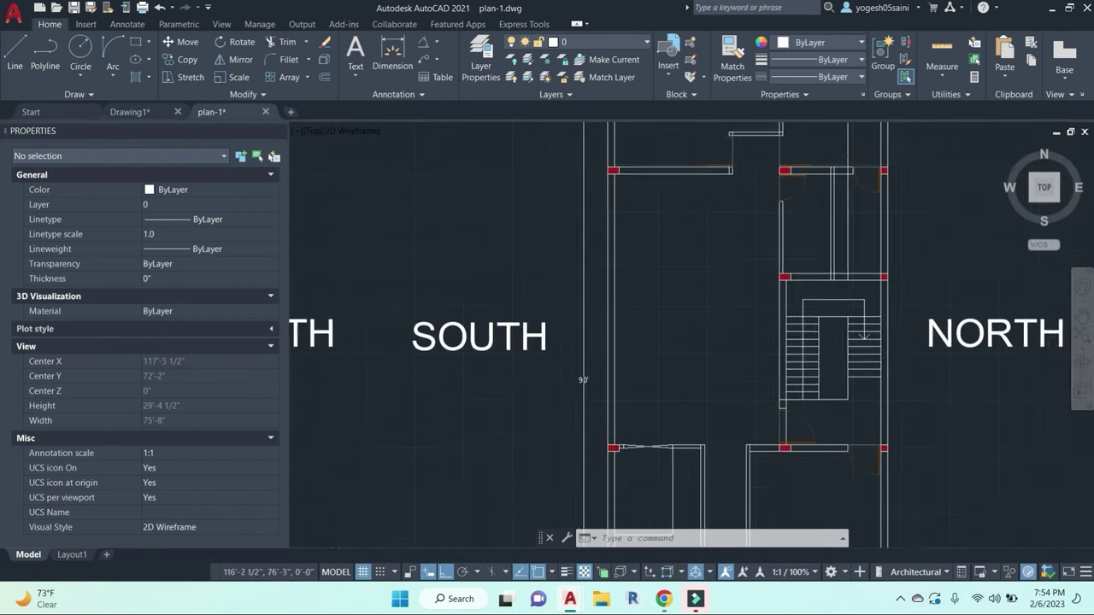
scroll(641, 252, up, 2)
Step: Draw a horizontal construction line (XL) through the red column
text(xl)
key(Return)
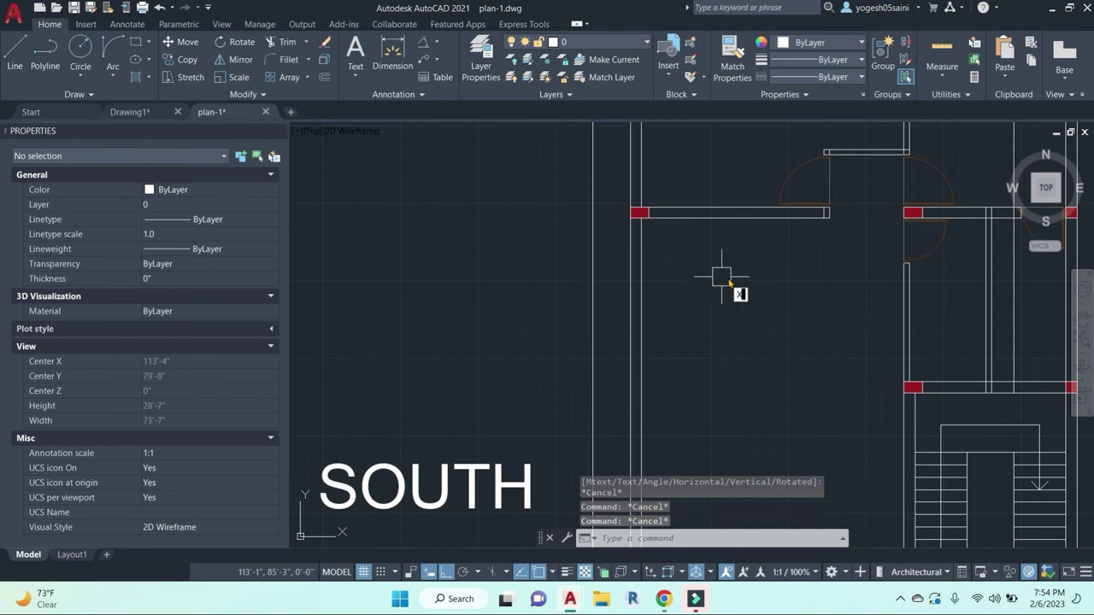
text(h)
key(Return)
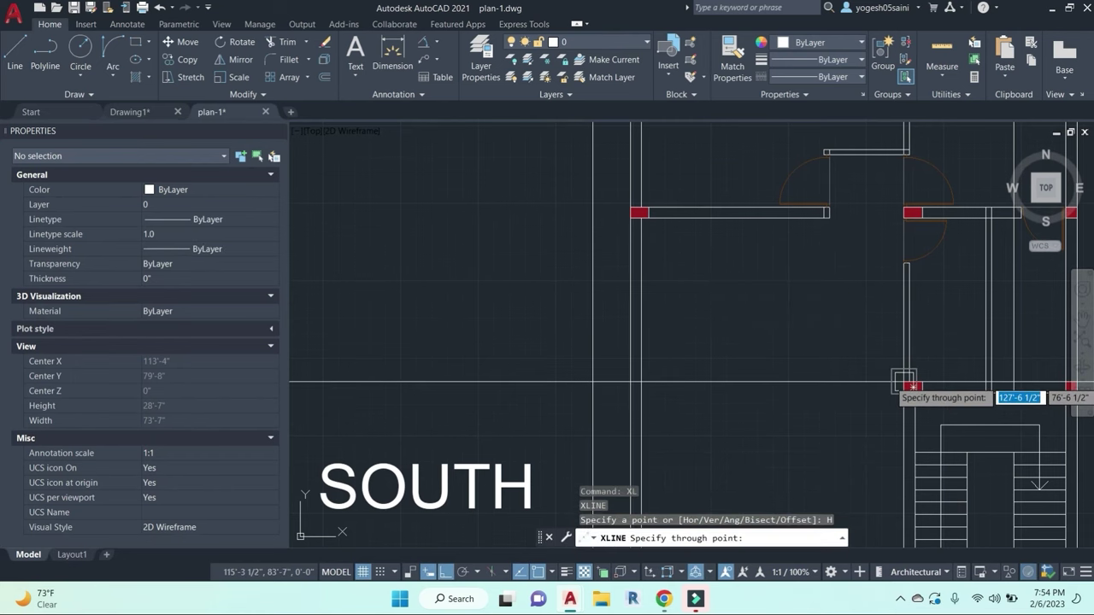
click(905, 383)
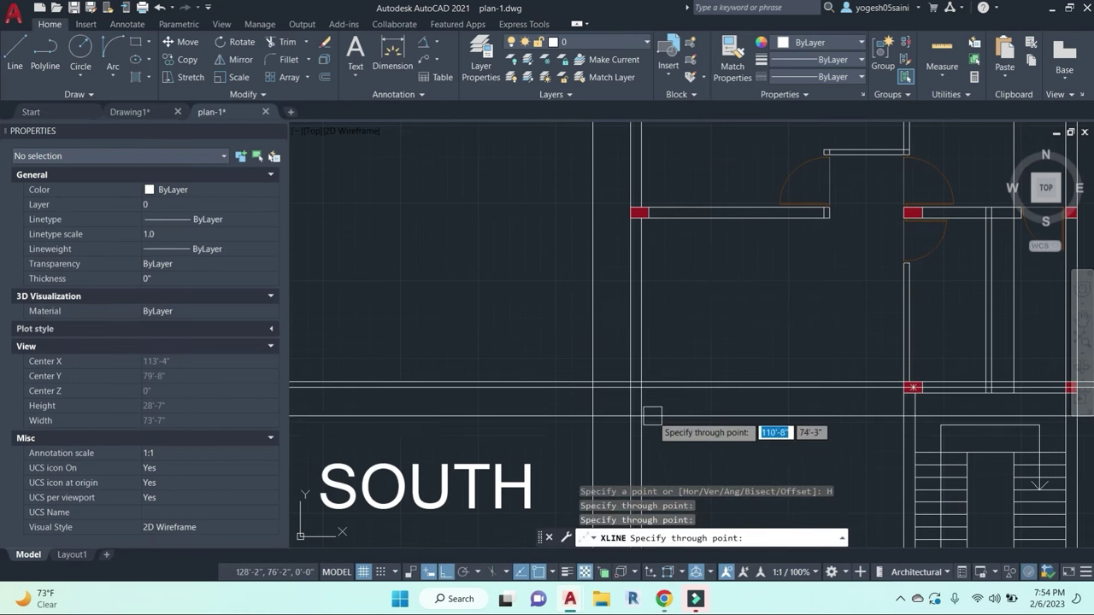
key(Escape)
key(Escape)
Step: Copy the upper-left red column lower down the wall
click(638, 213)
text(co)
key(Return)
click(743, 280)
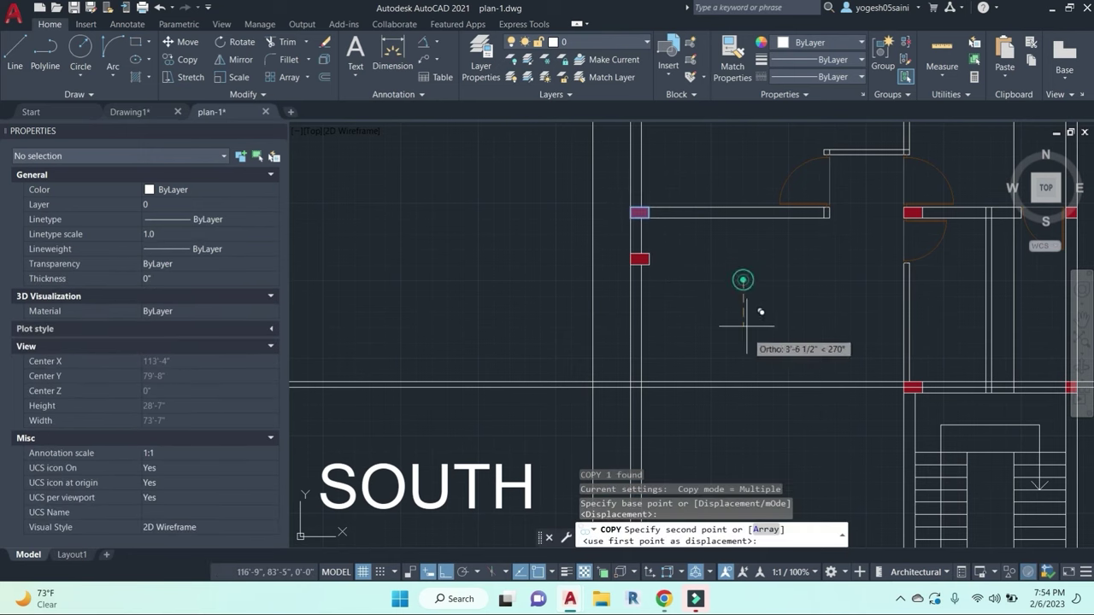
click(755, 387)
key(Escape)
Step: Erase the unwanted duplicate column copy
click(653, 321)
click(652, 321)
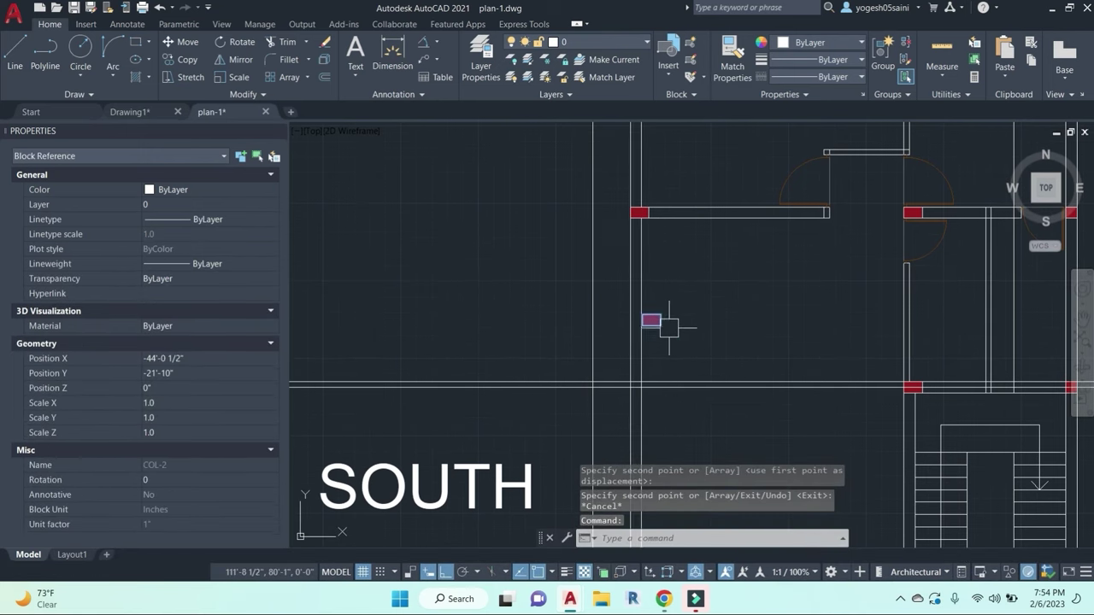
scroll(662, 323, up, 3)
text(e)
key(Return)
key(Escape)
Step: Copy the top red column lower down the wall
click(630, 146)
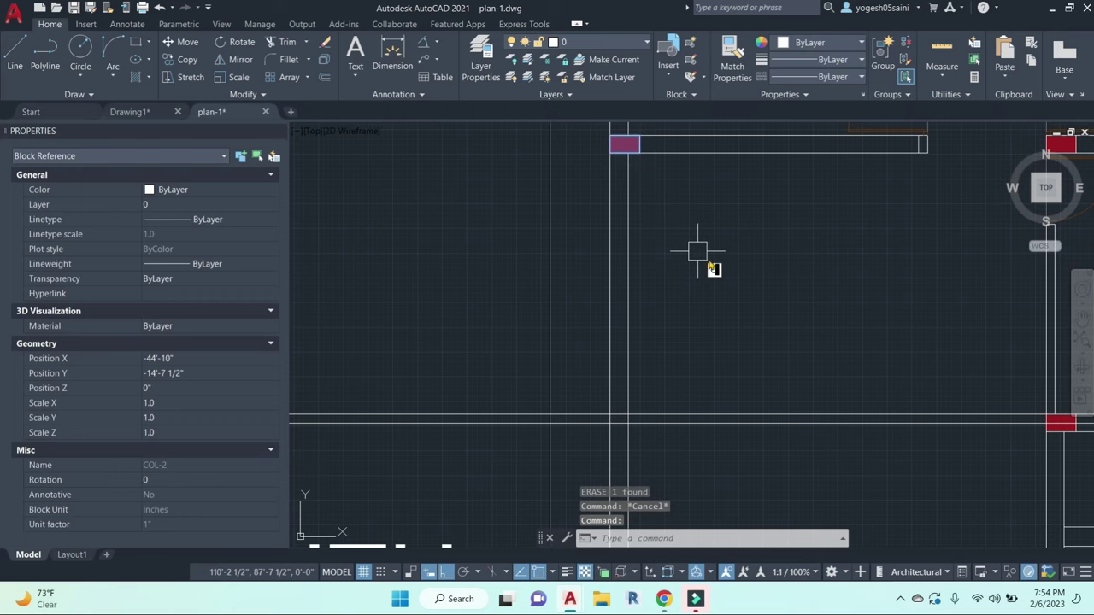
scroll(700, 247, down, 3)
text(co)
key(Return)
click(766, 234)
click(769, 312)
key(Escape)
Step: Rotate the COL-2 column 90 degrees about its top edge
click(672, 263)
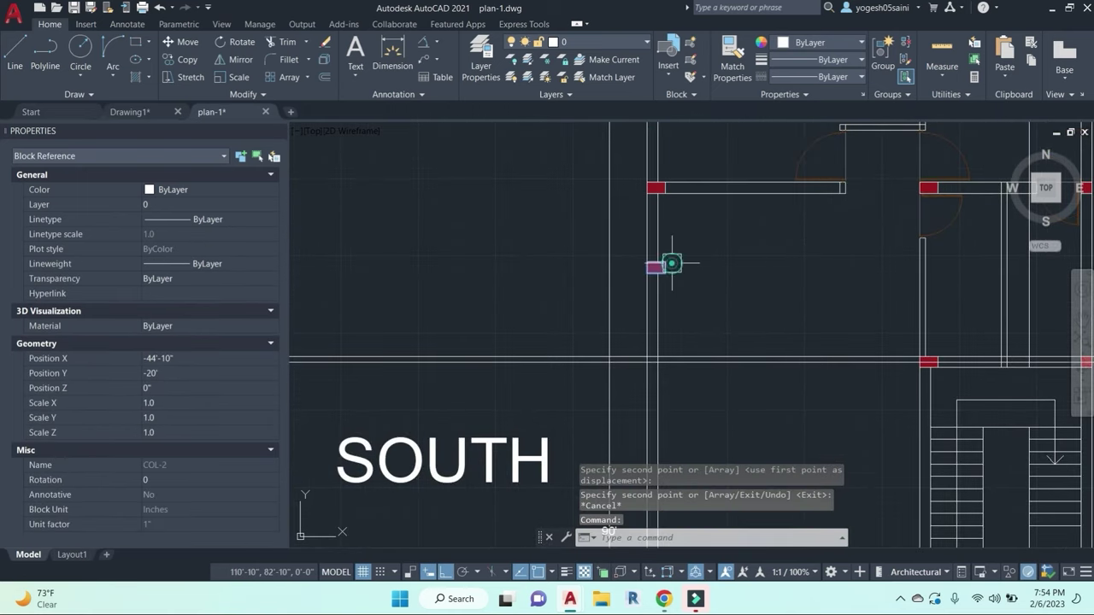
key(Escape)
click(664, 268)
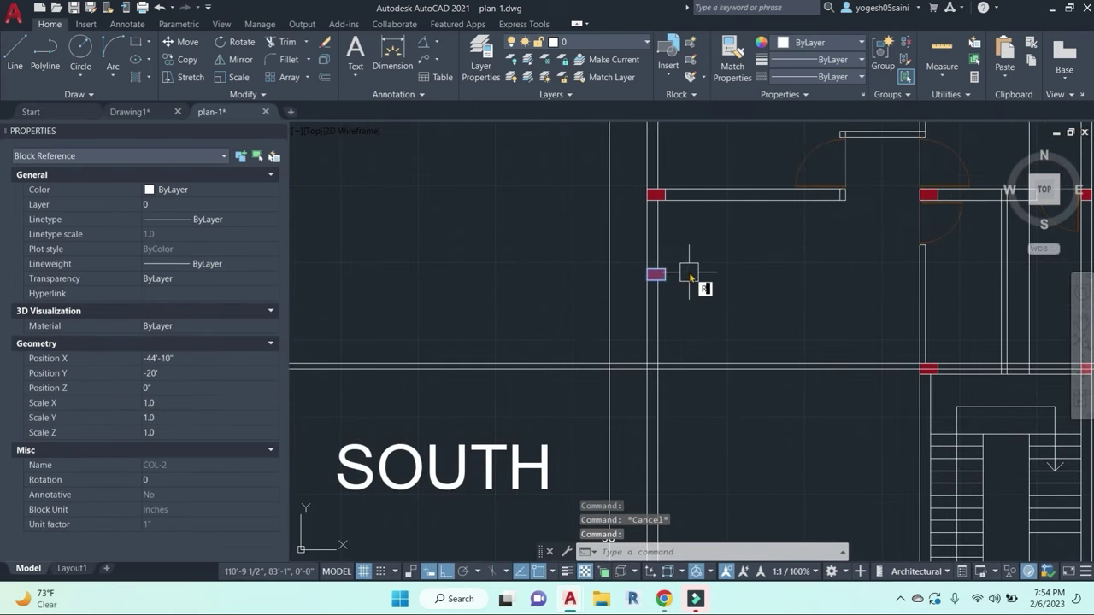
text(ro)
key(Return)
scroll(665, 268, up, 4)
scroll(648, 250, up, 4)
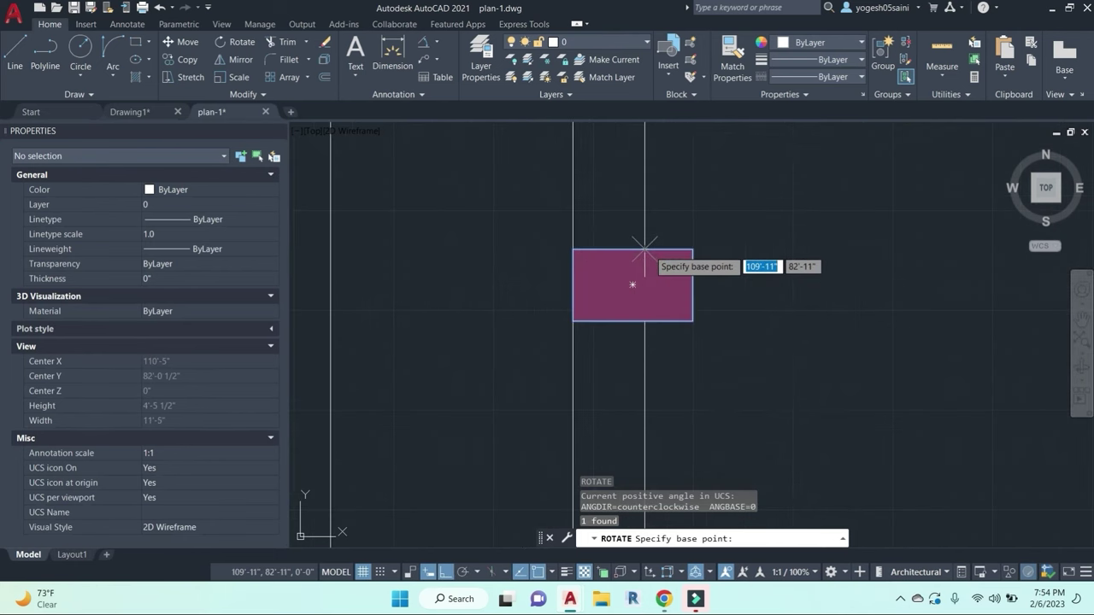
click(645, 250)
click(643, 166)
key(Return)
key(Escape)
Step: Copy the rotated column to the wall intersection
click(690, 200)
key(Escape)
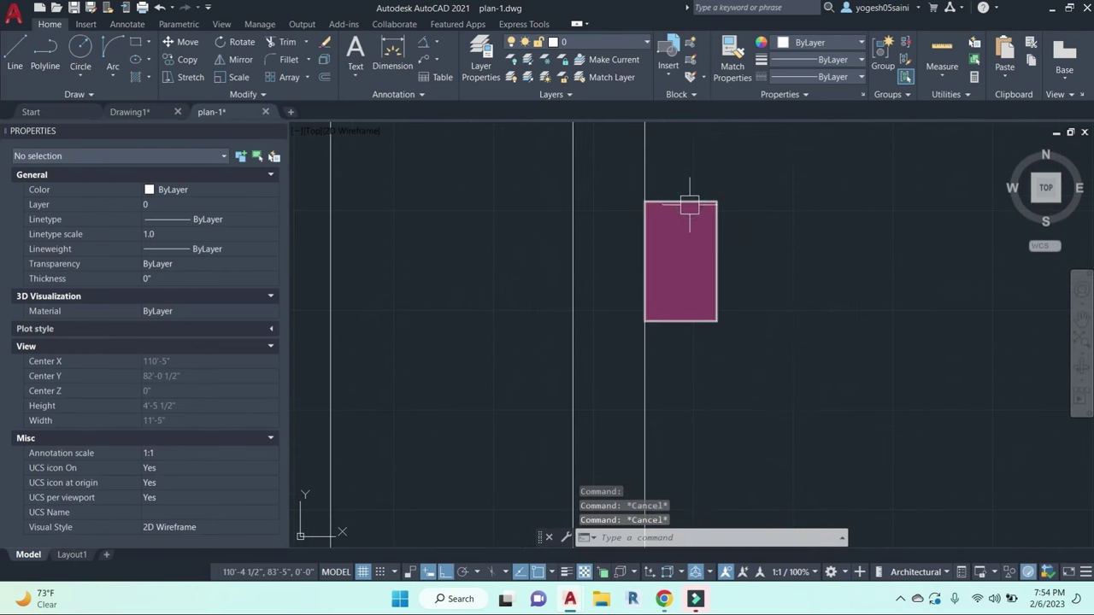
click(703, 220)
text(co)
key(Return)
scroll(714, 220, down, 3)
click(723, 221)
scroll(724, 339, down, 4)
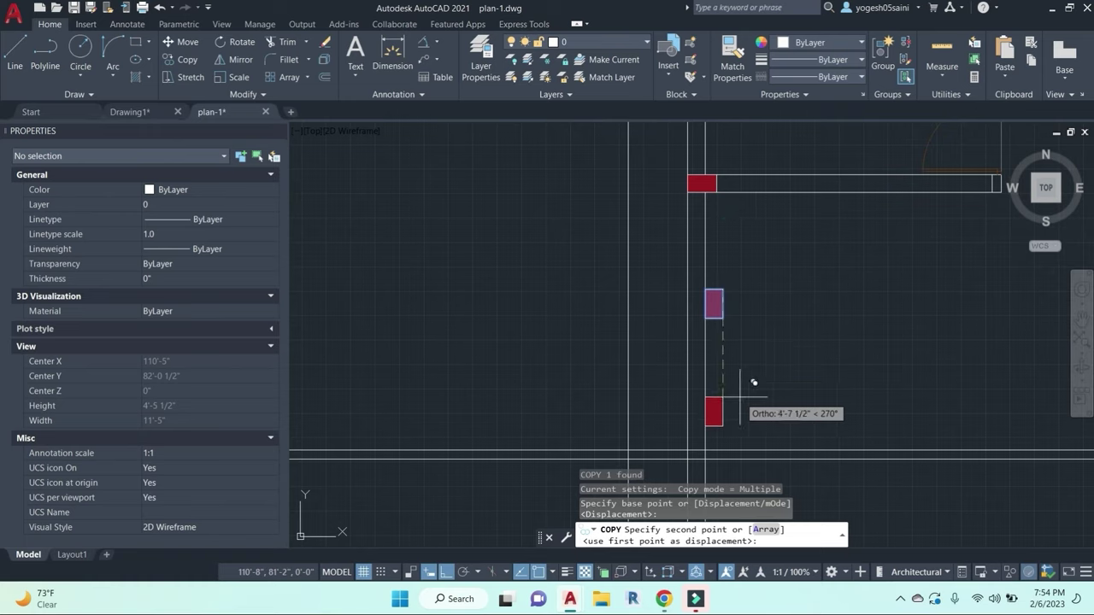
middle_drag(725, 444, 721, 261)
scroll(720, 262, up, 4)
click(701, 263)
key(Return)
key(Escape)
scroll(701, 321, down, 2)
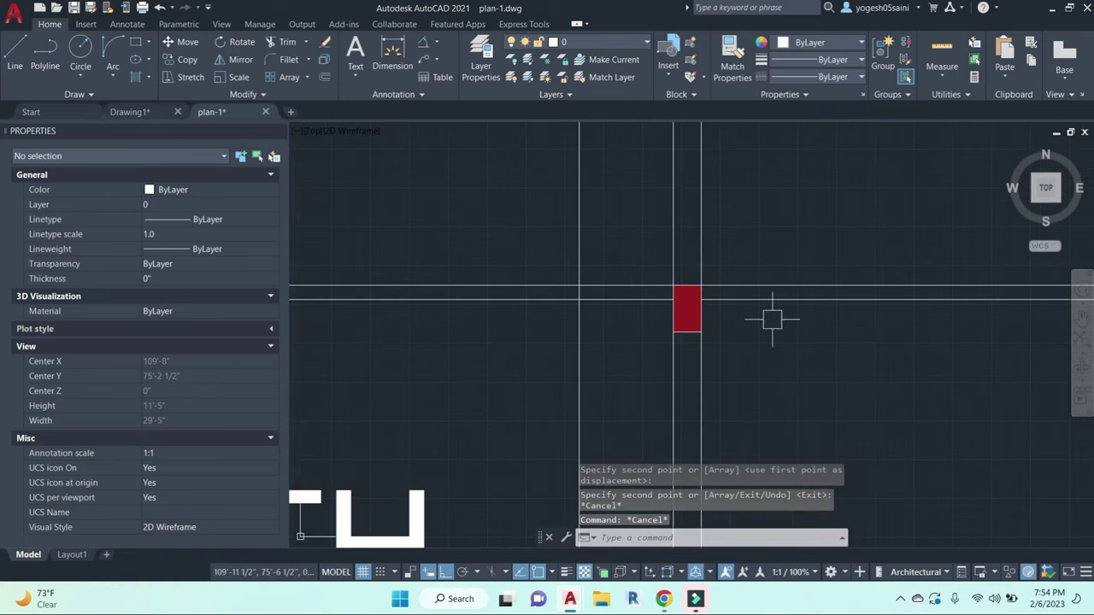
Step: Erase the two stray horizontal lines
click(786, 367)
text(e)
key(Return)
scroll(786, 317, down, 3)
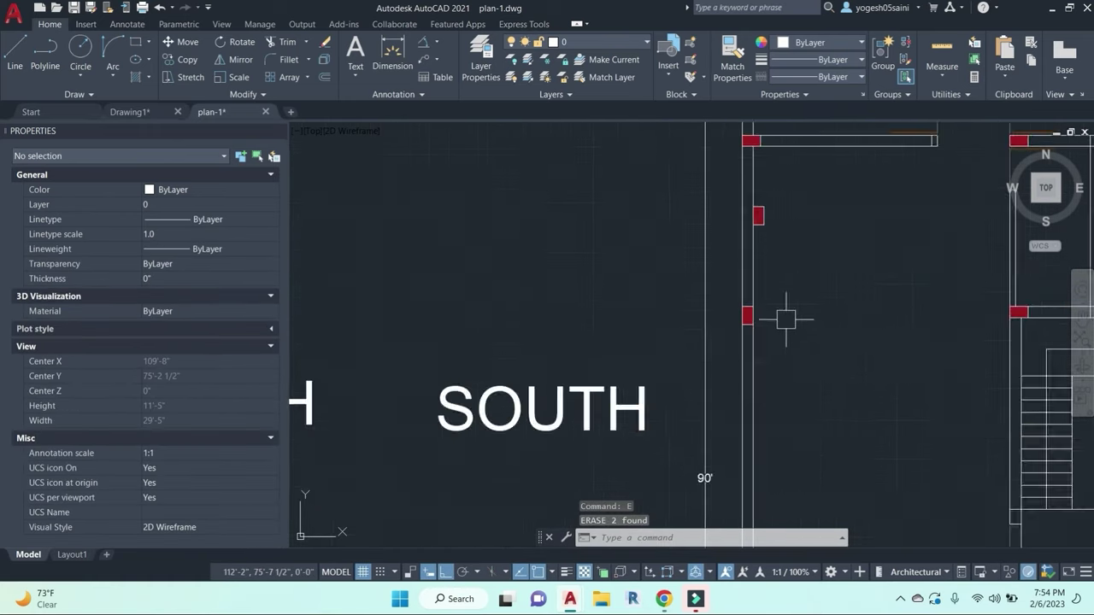
click(640, 214)
text(e)
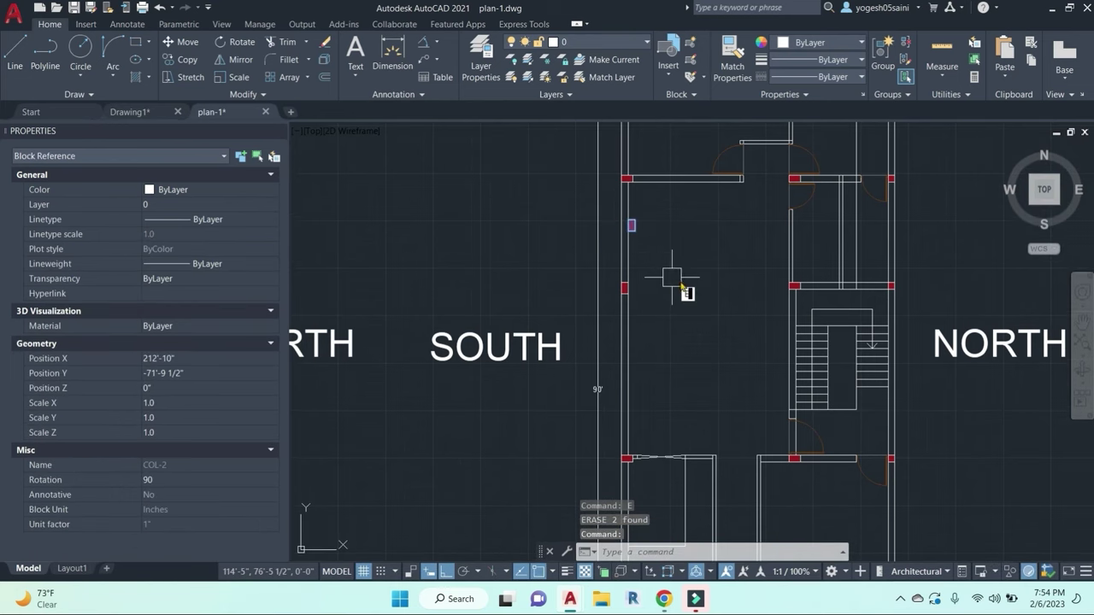
key(Escape)
key(Escape)
Step: Begin rotating a red column but abandon it, leaving it unrotated
scroll(635, 221, up, 2)
click(633, 219)
middle_drag(689, 257, 691, 302)
text(ro)
key(Return)
click(683, 272)
key(Escape)
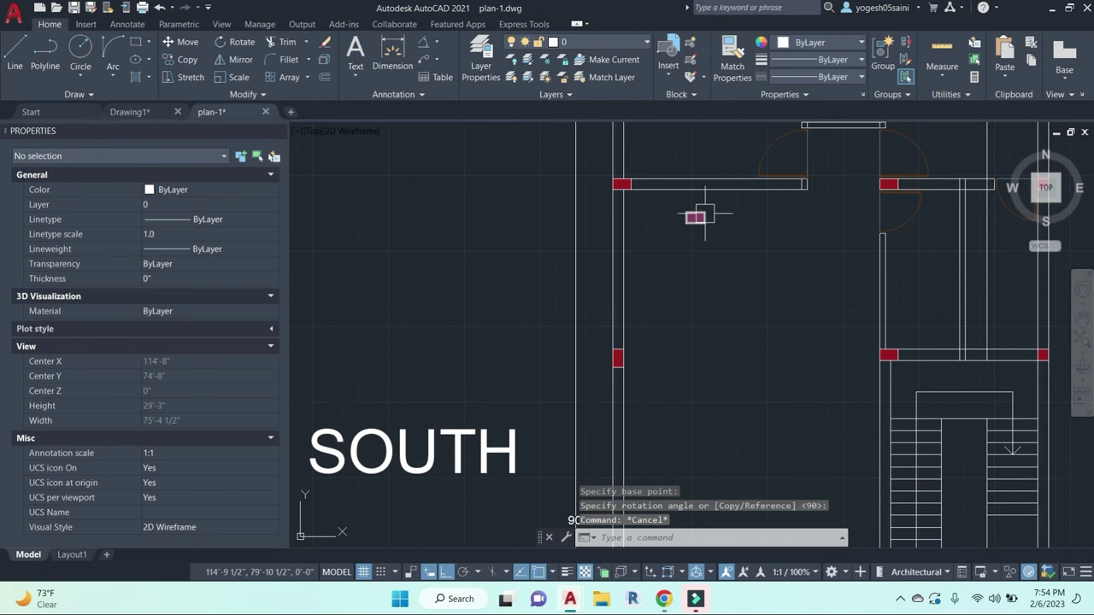
Step: Move the column down the left wall to its junction
click(705, 215)
text(m)
key(Return)
scroll(691, 215, up, 2)
click(689, 212)
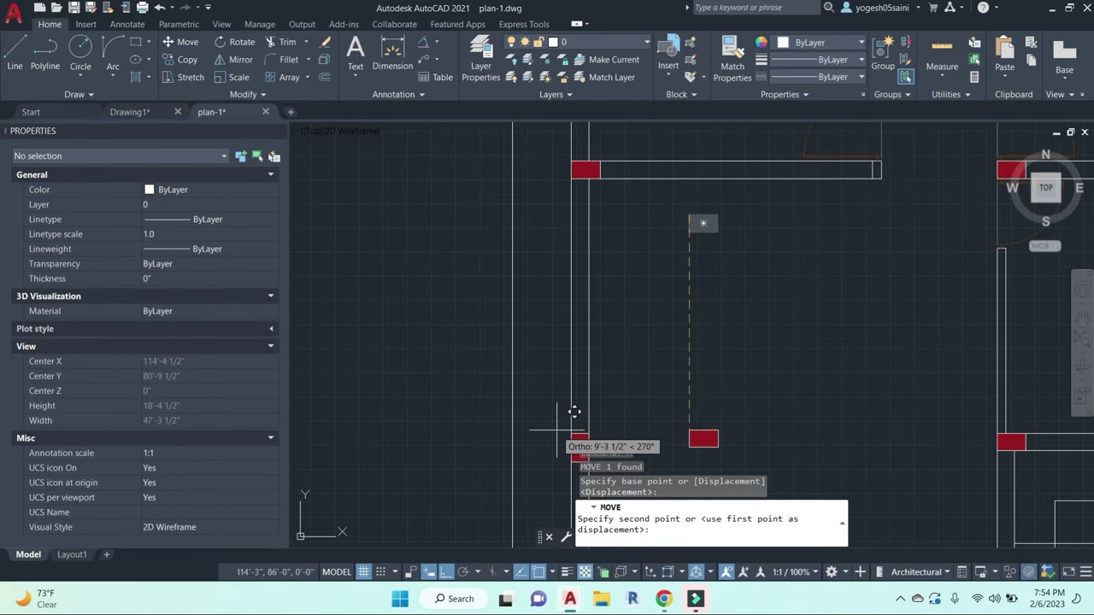
click(571, 432)
scroll(657, 431, down, 2)
middle_drag(654, 442, 704, 245)
click(637, 231)
Step: Erase the extra red column block
text(e)
key(Return)
scroll(658, 248, down, 3)
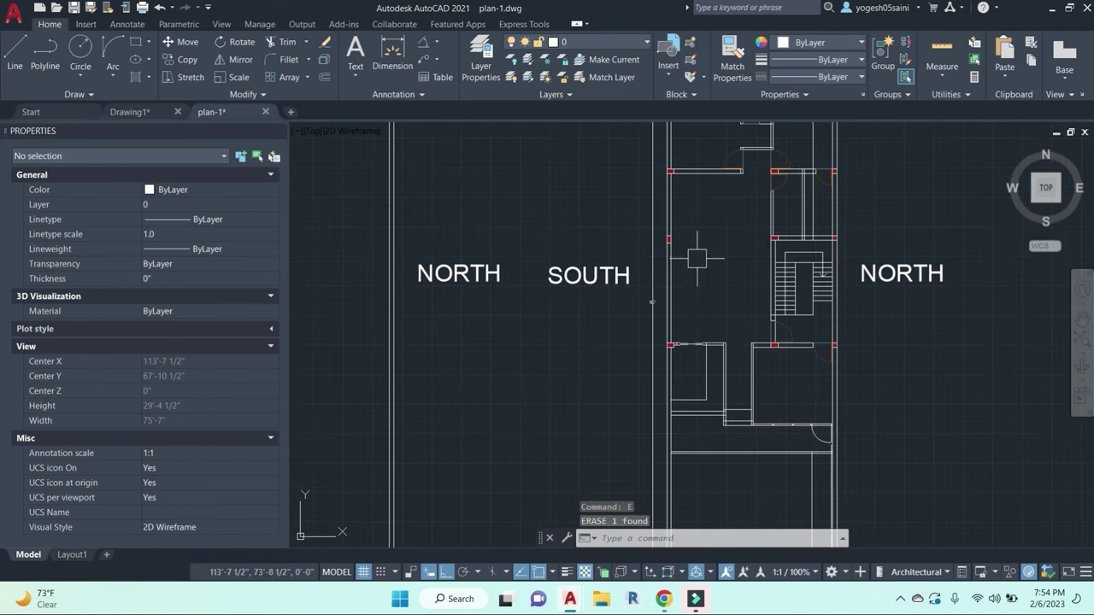
scroll(657, 287, up, 4)
scroll(675, 333, down, 2)
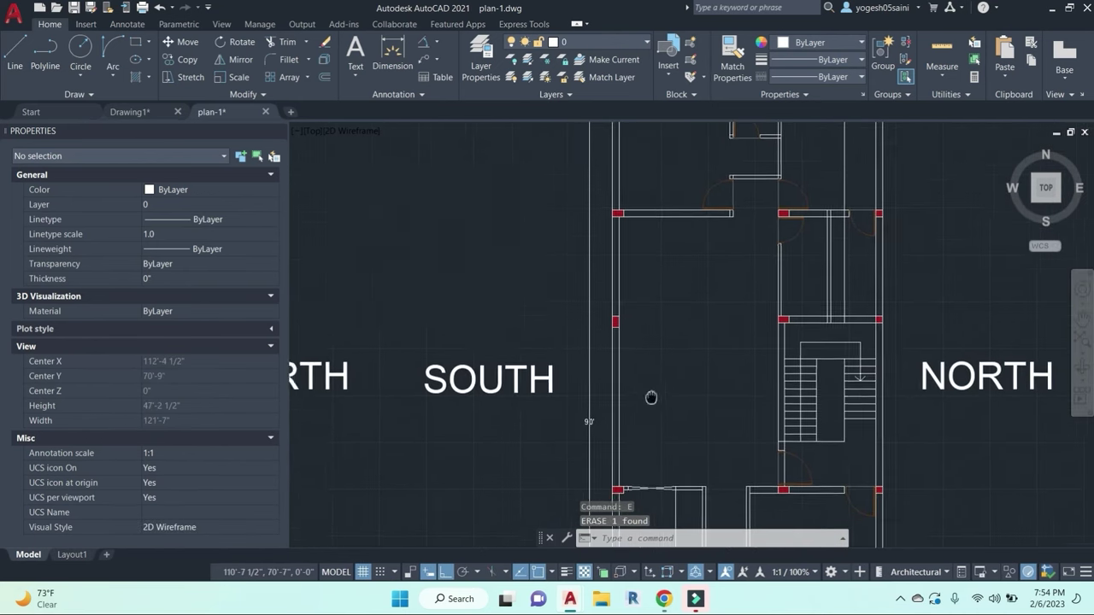
scroll(612, 320, up, 2)
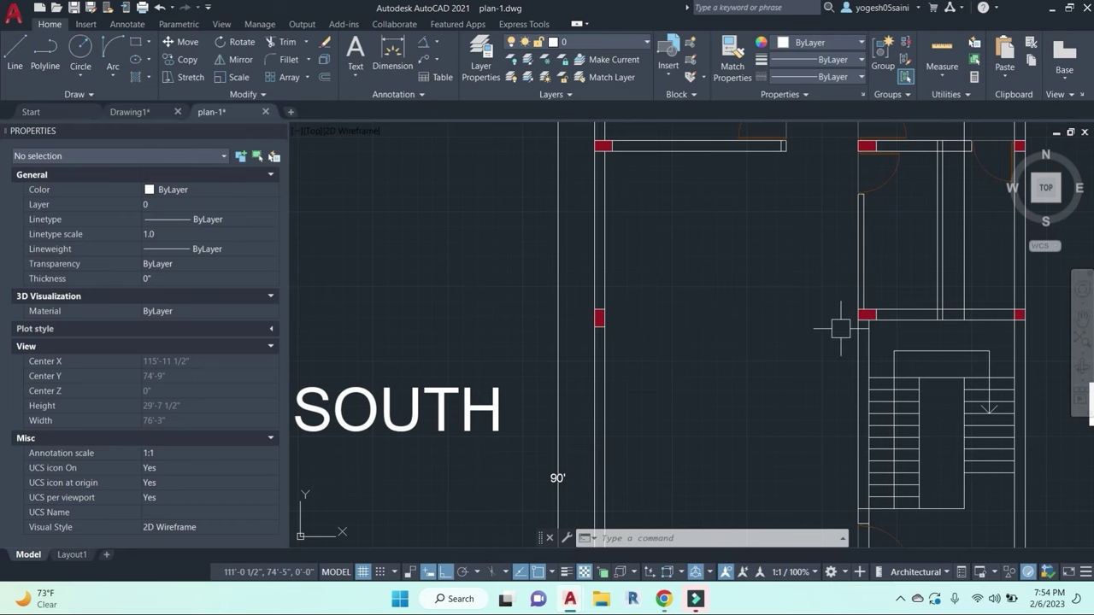
Step: Try a linear dimension between two red columns, then cancel it
key(Return)
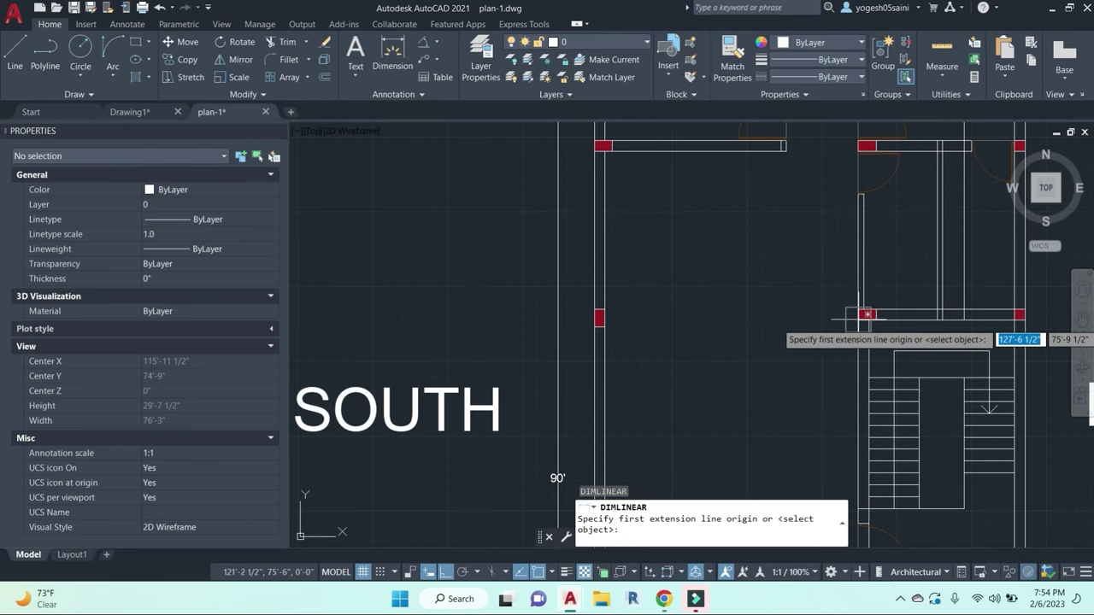
scroll(857, 316, up, 3)
click(858, 320)
scroll(858, 316, down, 3)
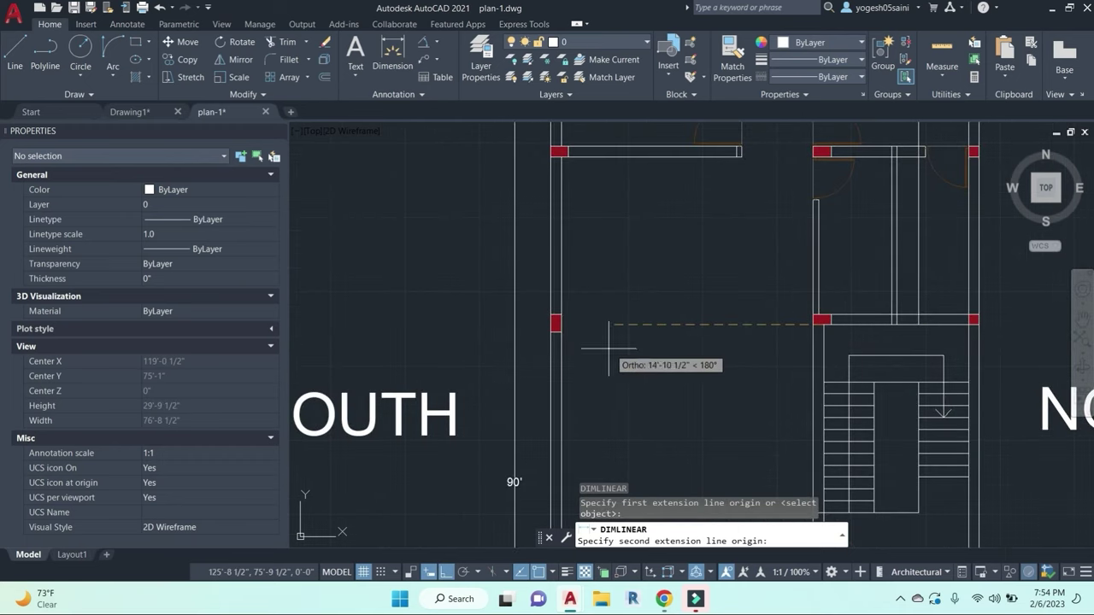
click(556, 324)
key(Escape)
Step: Pan the plan to the upper rooms and start the LINE command
scroll(543, 325, up, 2)
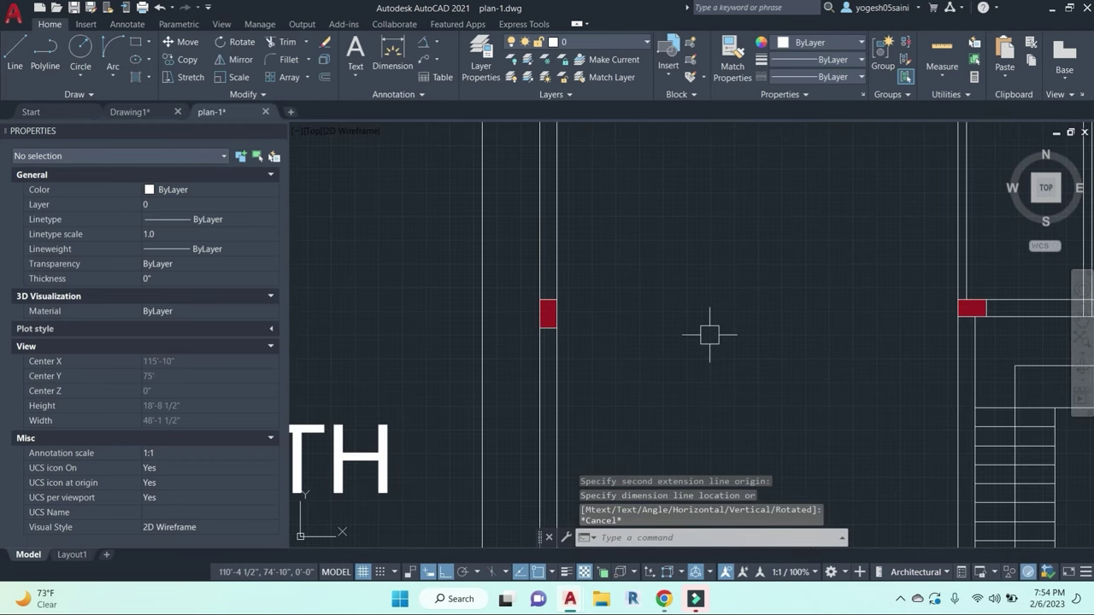
scroll(709, 334, down, 2)
scroll(762, 323, down, 2)
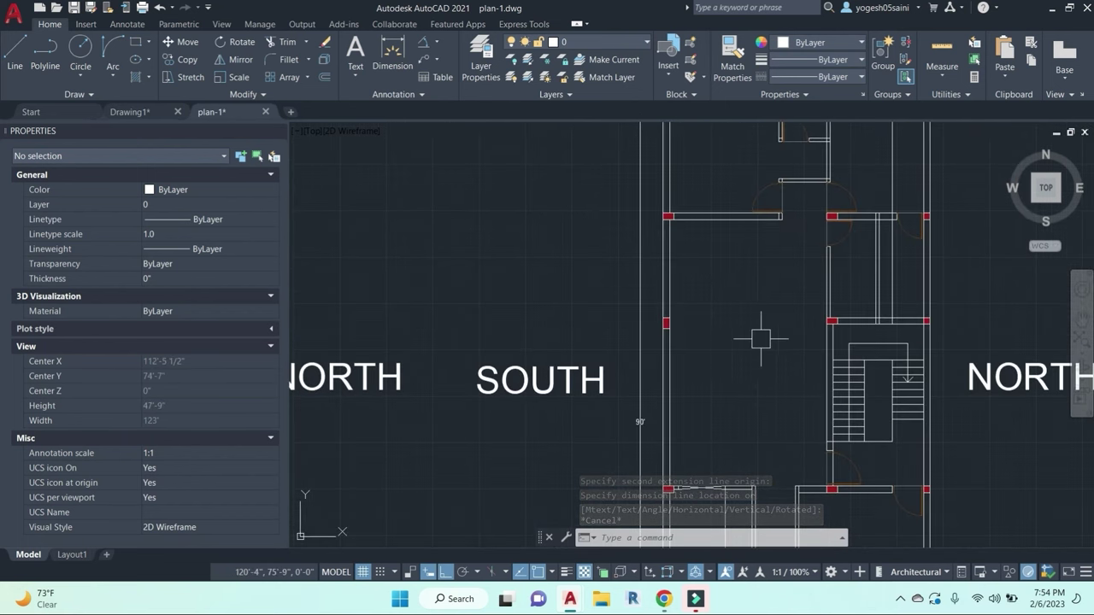
middle_drag(761, 360, 677, 325)
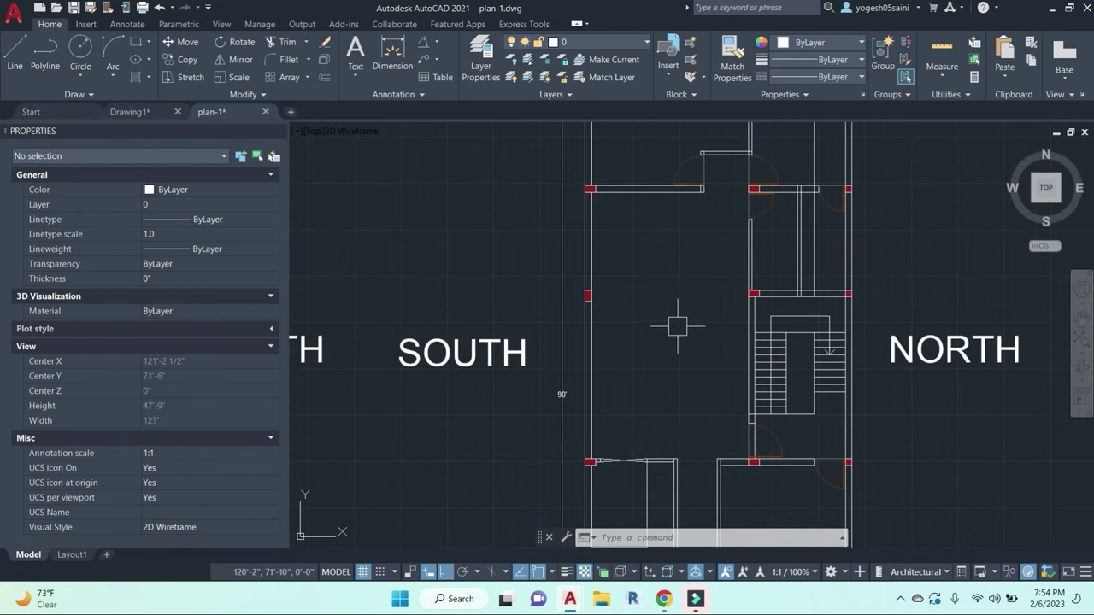
scroll(596, 303, up, 2)
key(Escape)
key(Escape)
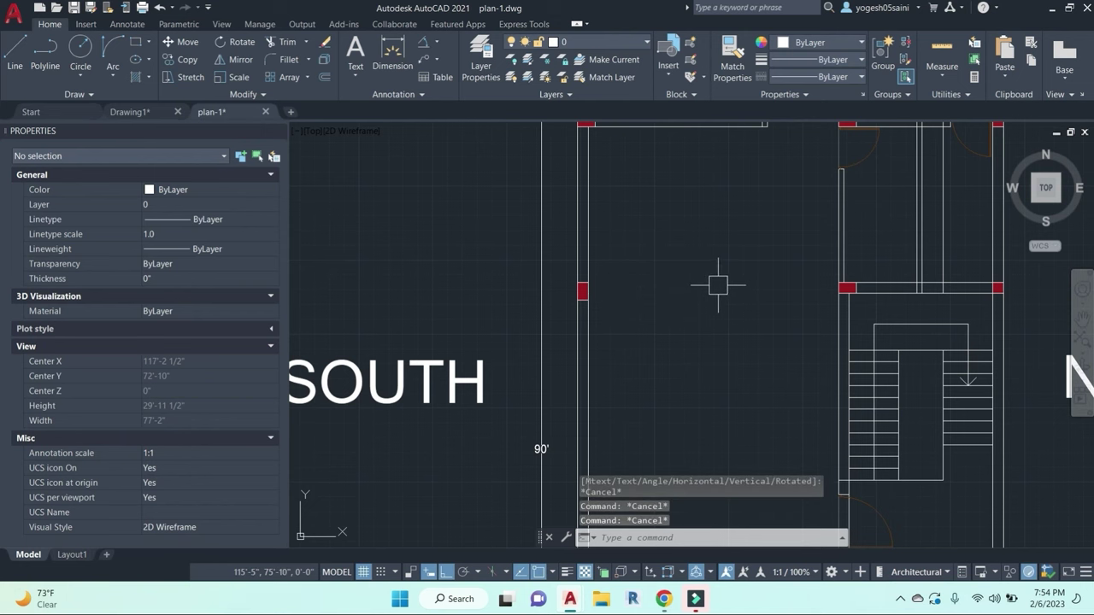
scroll(766, 306, down, 1)
middle_drag(766, 307, 703, 469)
scroll(677, 275, up, 1)
key(Escape)
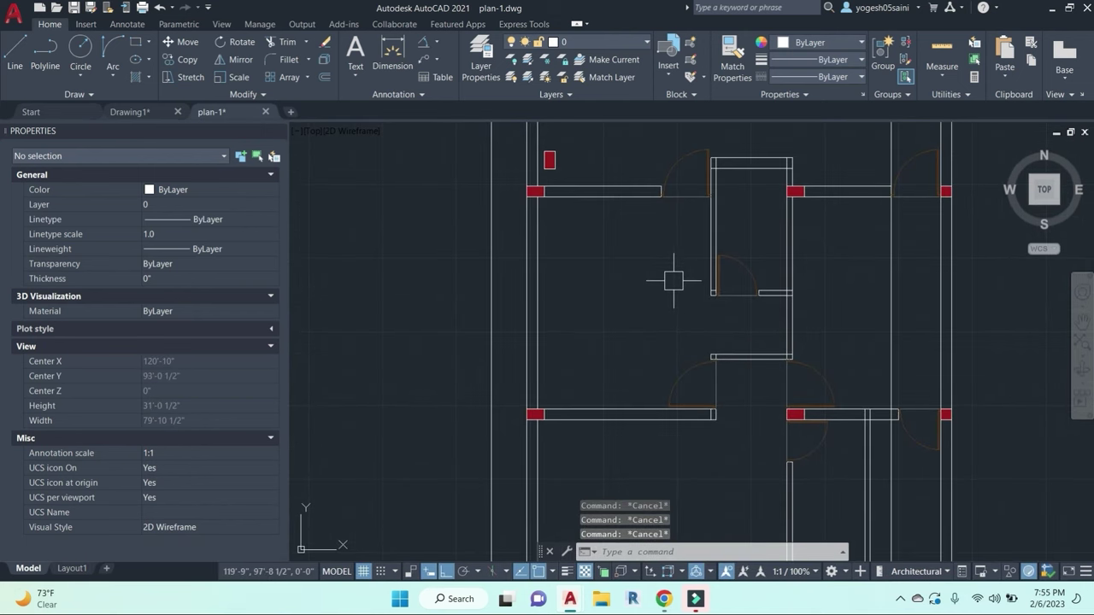
text(l)
key(Return)
Step: End the line at the inner wall, then cancel the LINE and DLI commands
click(710, 259)
key(Escape)
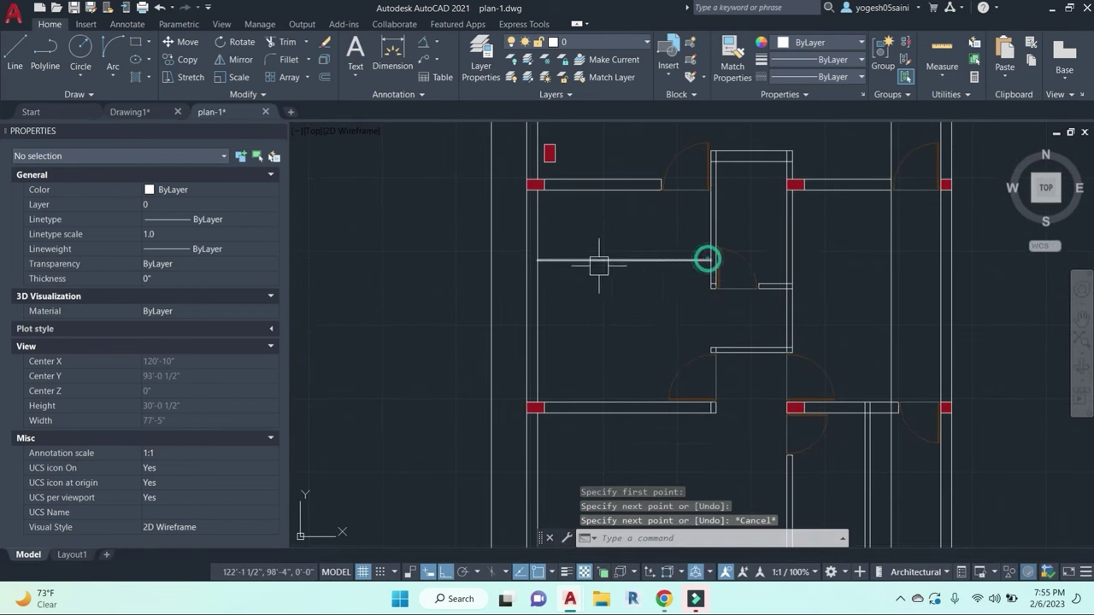
key(Return)
key(Escape)
scroll(609, 274, up, 2)
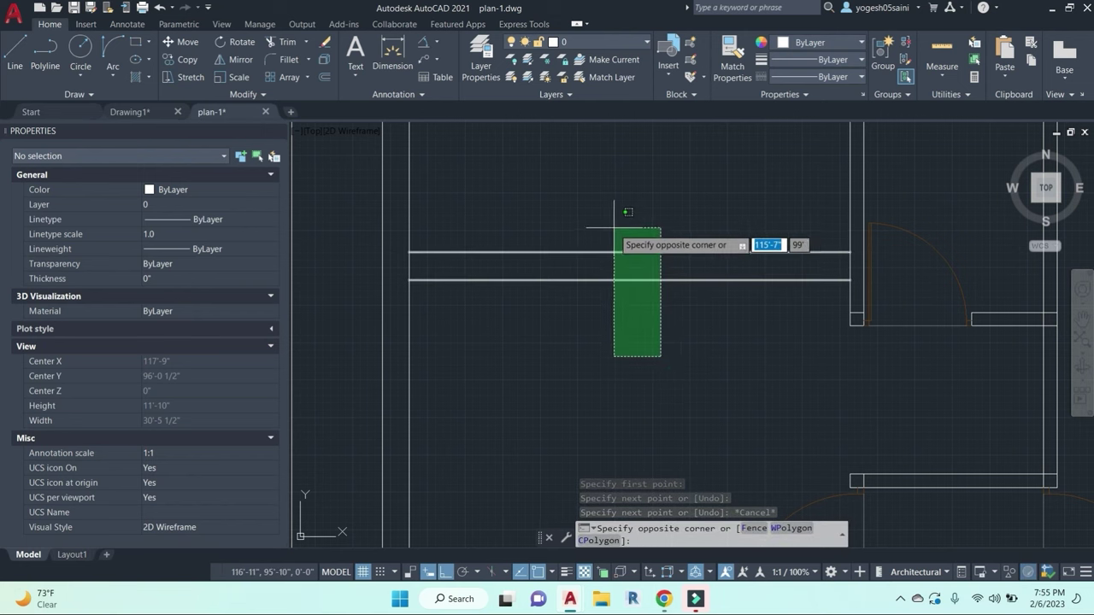
key(Escape)
key(Escape)
text(DLI)
key(Escape)
key(Escape)
Step: Crossing-select the two horizontal lines in the upper room and erase them
click(740, 356)
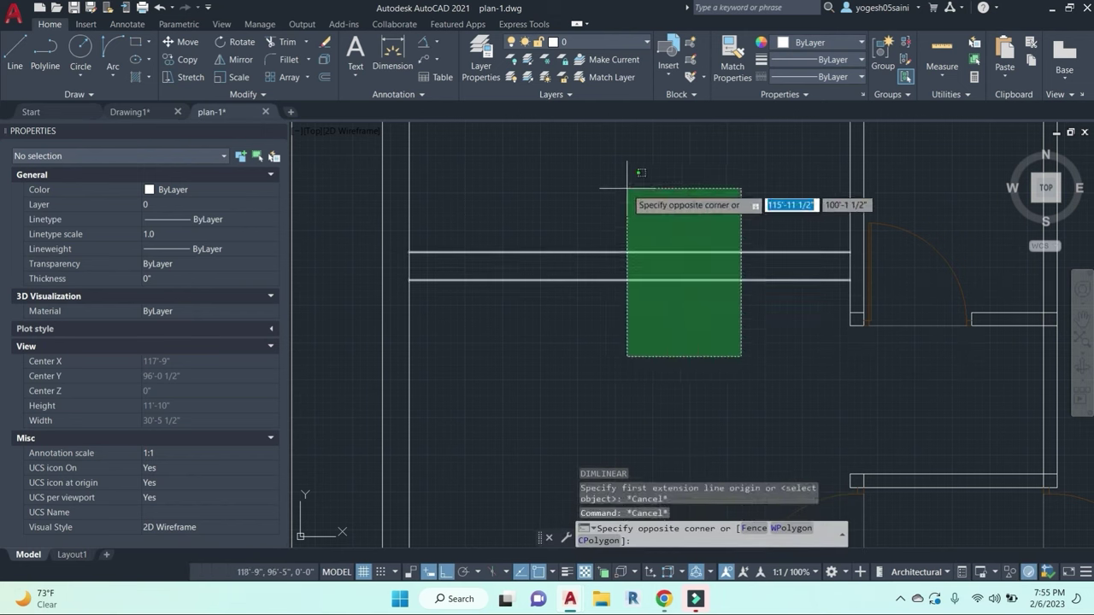
click(627, 188)
text(e)
scroll(693, 261, down, 4)
middle_drag(737, 317, 711, 284)
scroll(675, 233, up, 4)
scroll(667, 248, down, 4)
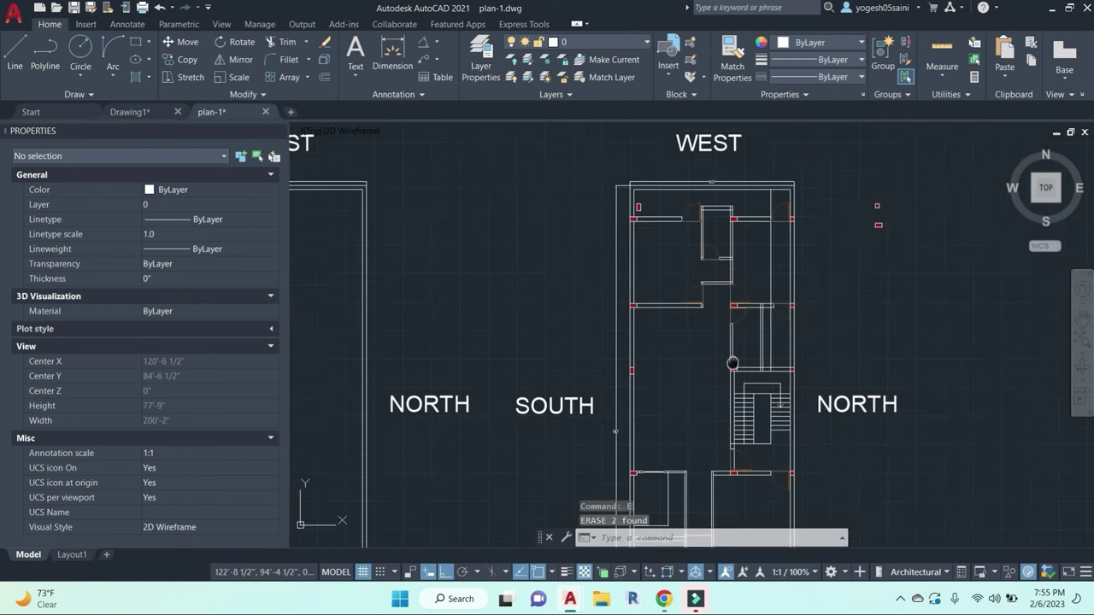
scroll(741, 309, up, 4)
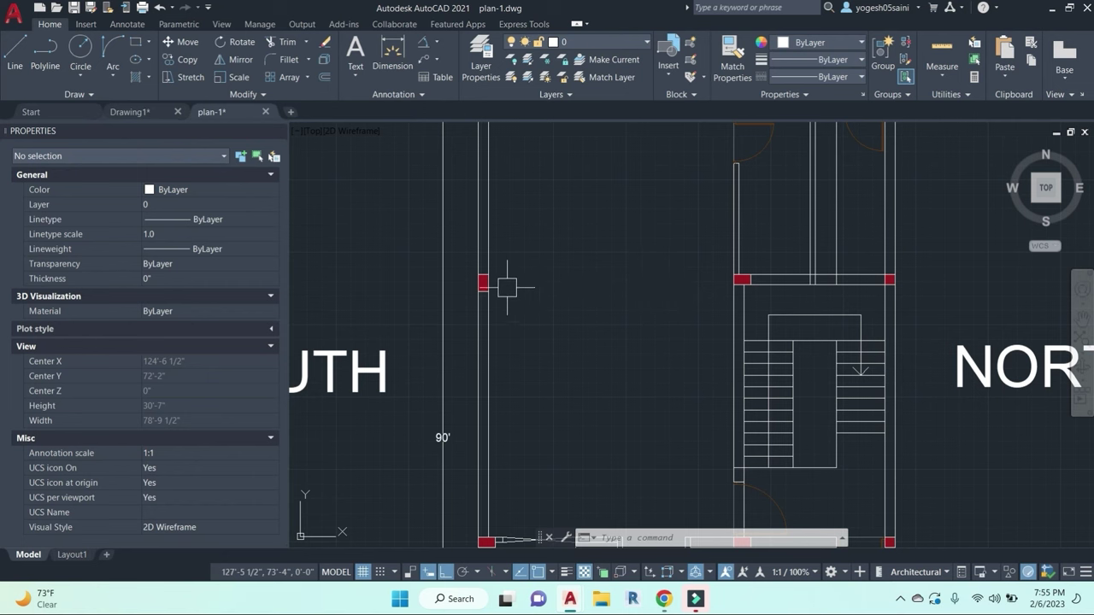
Step: Copy the small column rectangle beside the original and explode the copy into plain geometry
scroll(494, 289, up, 3)
click(480, 248)
text(co)
key(Return)
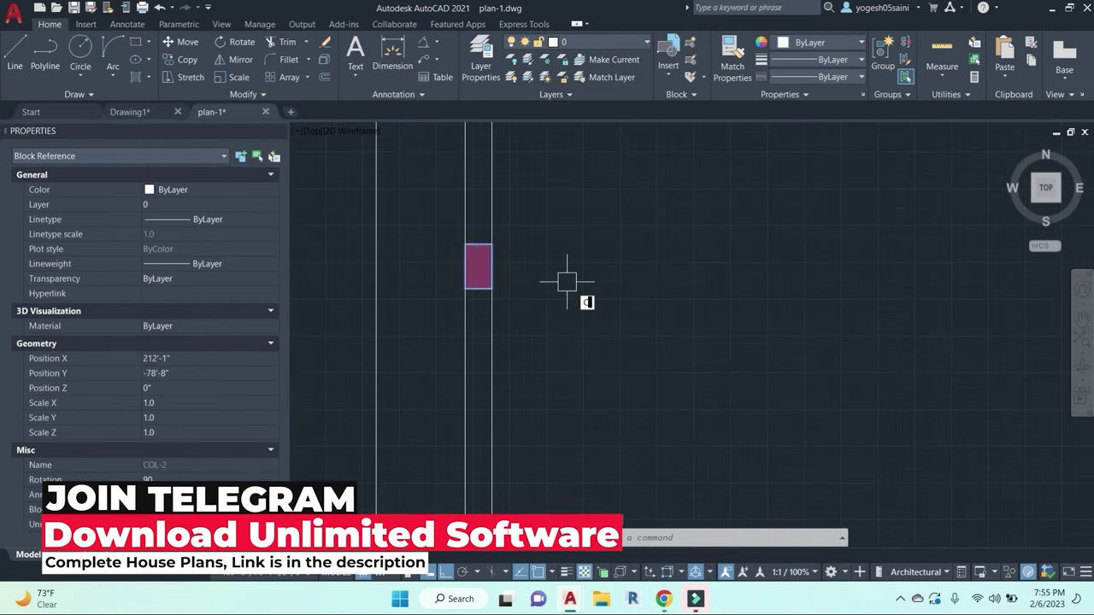
click(582, 299)
click(701, 299)
key(Escape)
click(618, 252)
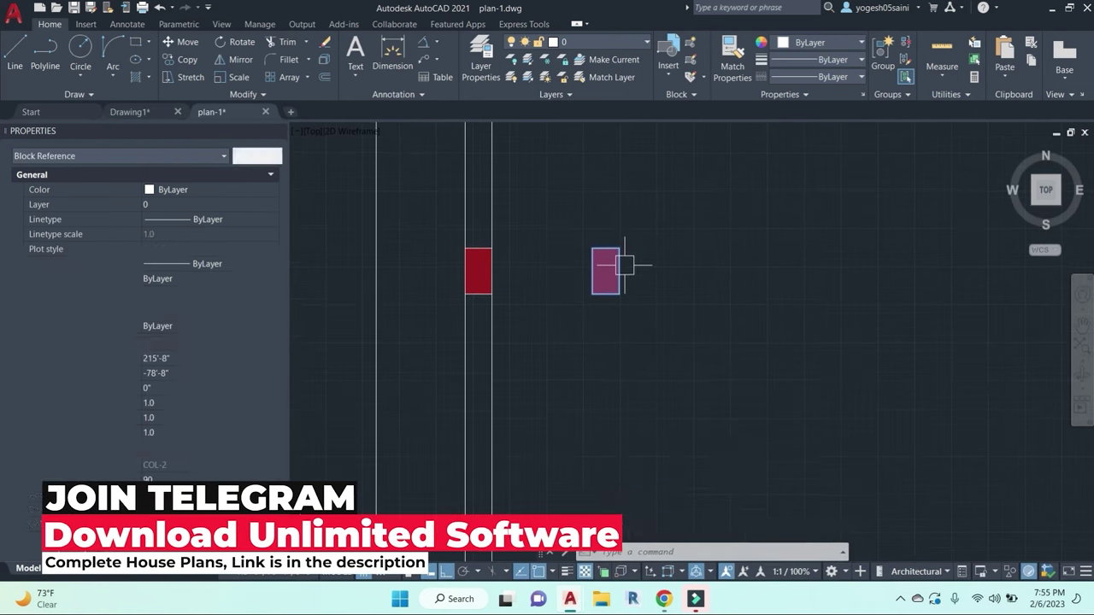
text(x)
key(Return)
Step: Try stretching the copied rectangle's right edge with a crossing window, cancelling twice
text(s)
key(Return)
click(664, 339)
click(598, 197)
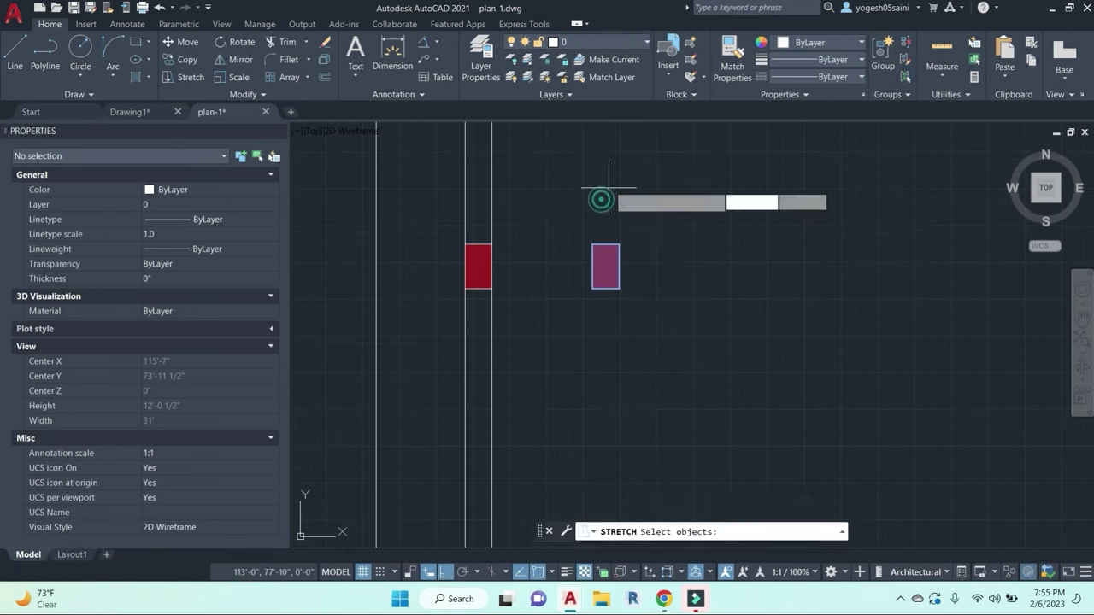
key(Return)
click(614, 168)
key(Escape)
key(Escape)
key(Escape)
key(Return)
click(666, 337)
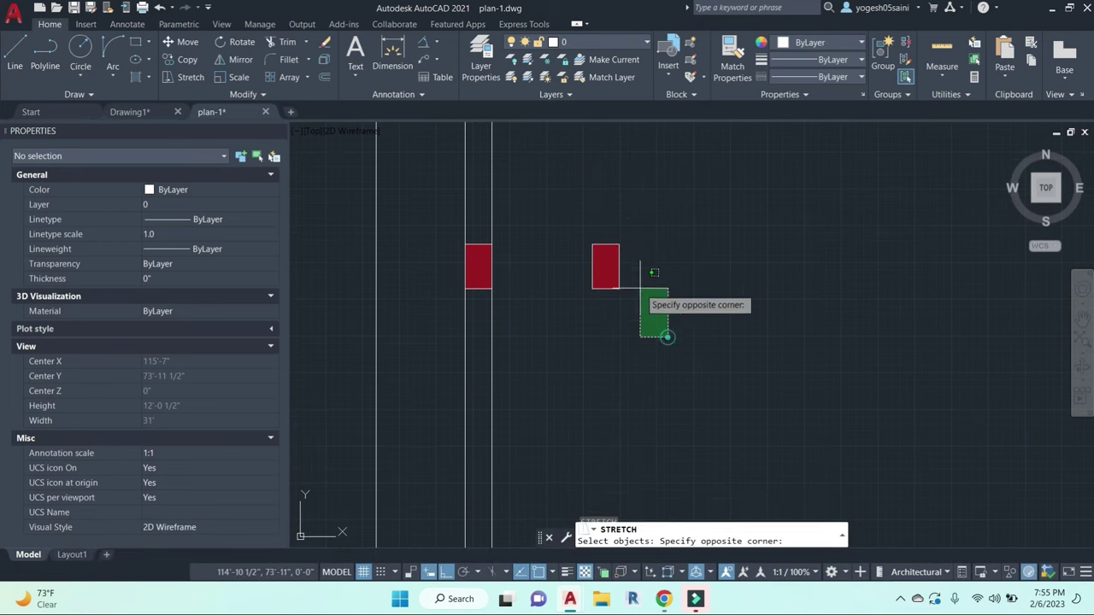
click(609, 190)
key(Return)
click(592, 166)
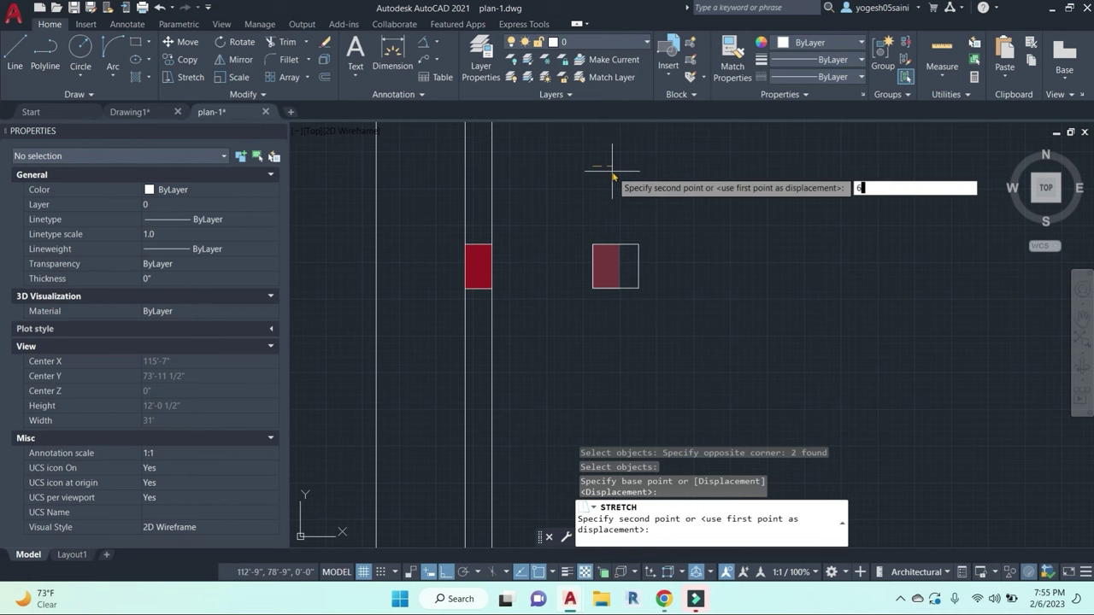
key(Escape)
Step: Stretch the rectangle's right edge by 3" to narrow it
click(665, 336)
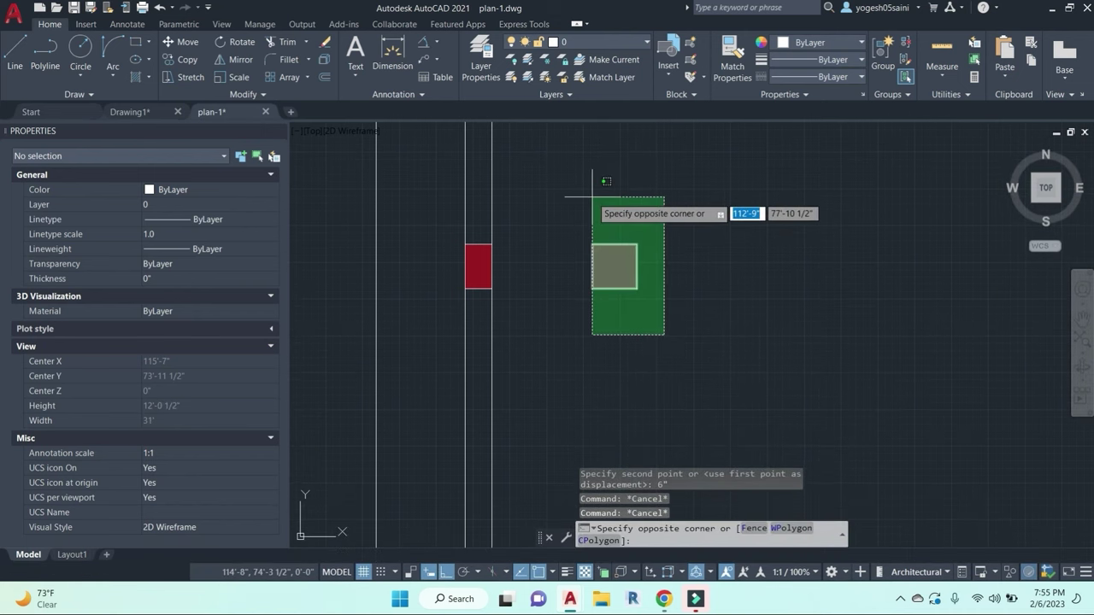
key(Escape)
key(Escape)
key(Return)
click(696, 334)
click(615, 180)
key(Return)
click(689, 170)
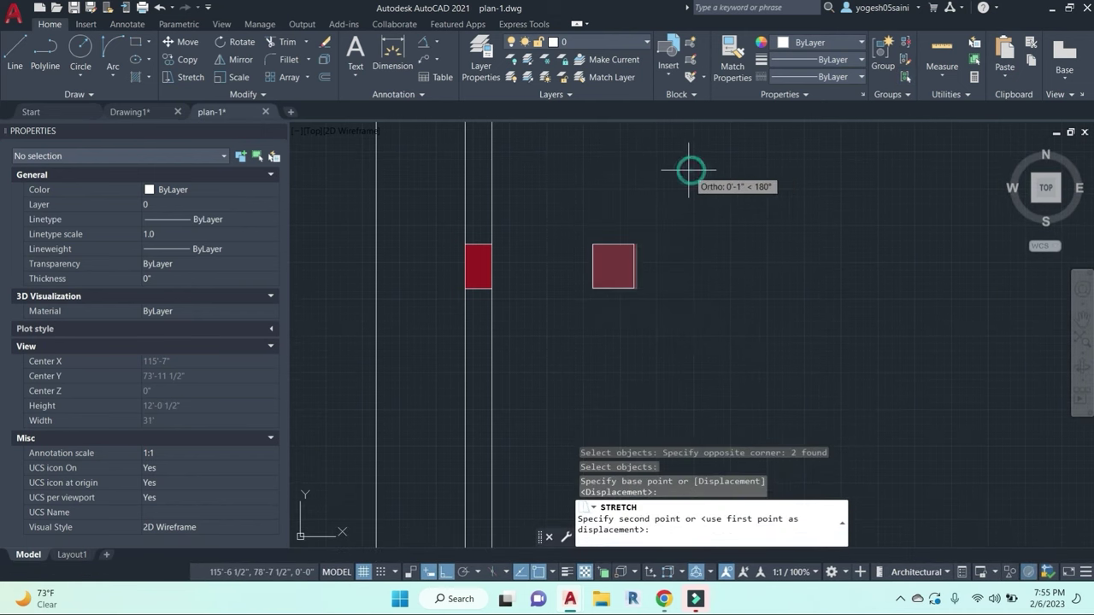
text(3")
key(Return)
Step: Copy the narrowed rectangle onto the wall to its left
click(569, 193)
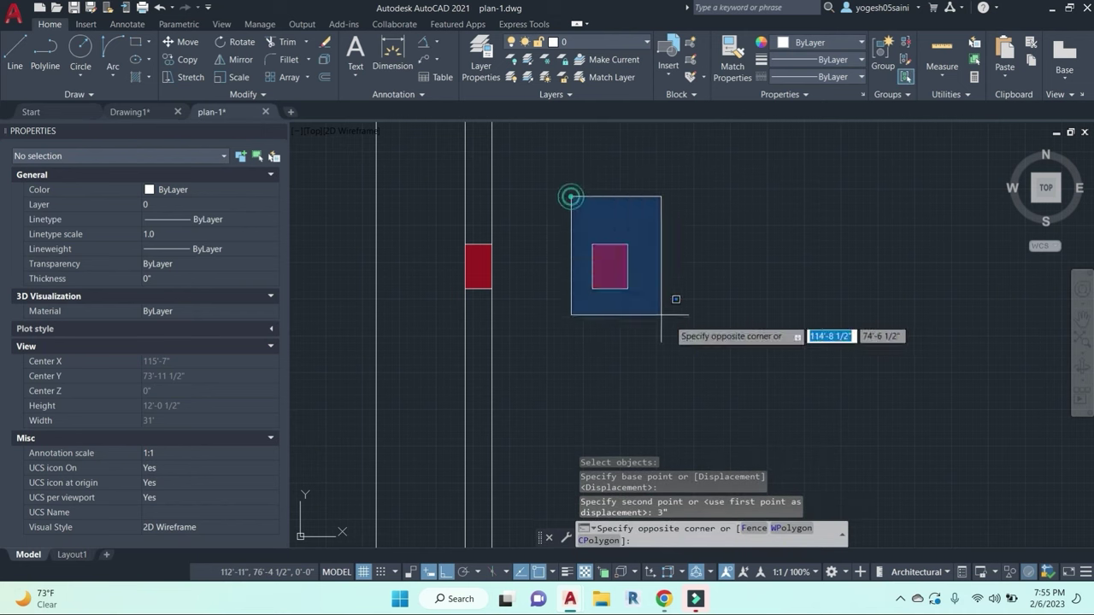
click(688, 344)
text(co)
key(Return)
click(592, 244)
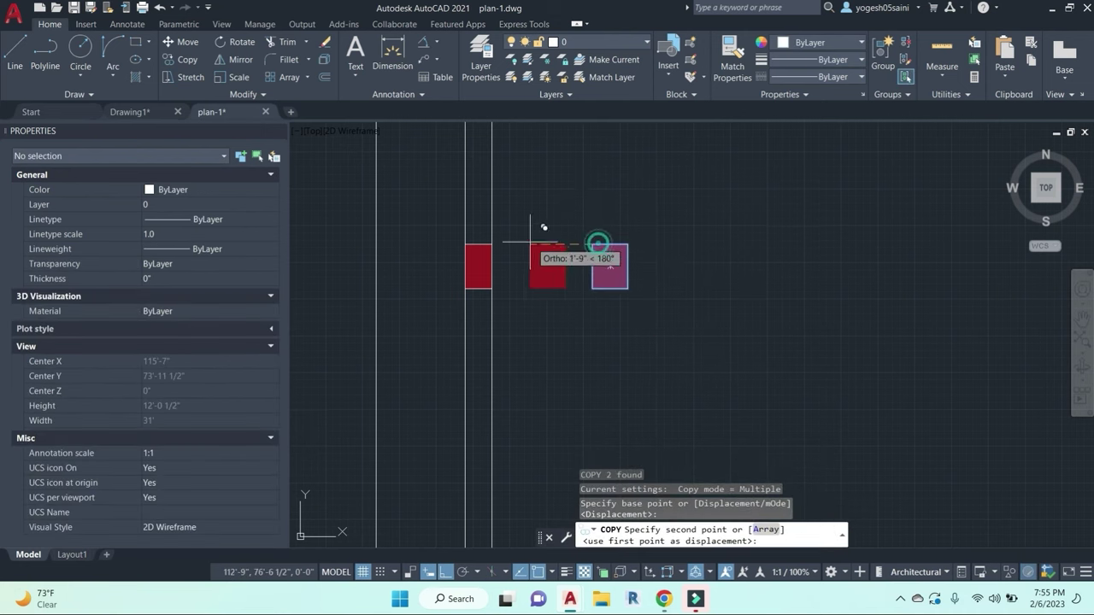
click(465, 244)
scroll(484, 265, up, 2)
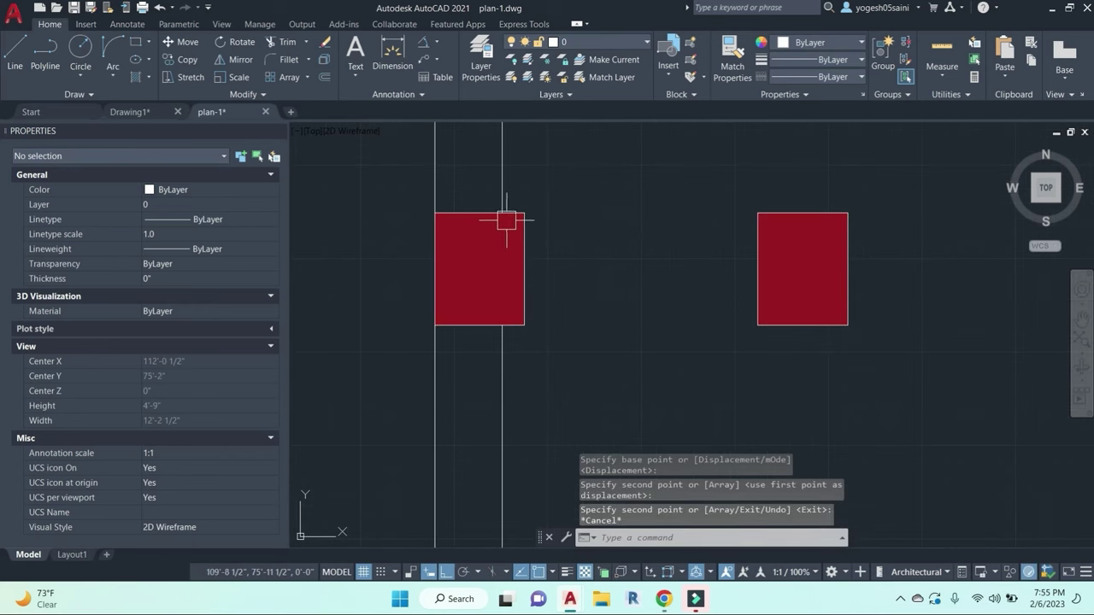
key(Escape)
key(Escape)
Step: Erase both test rectangles, the left copy and the right one
click(524, 244)
text(e)
key(Return)
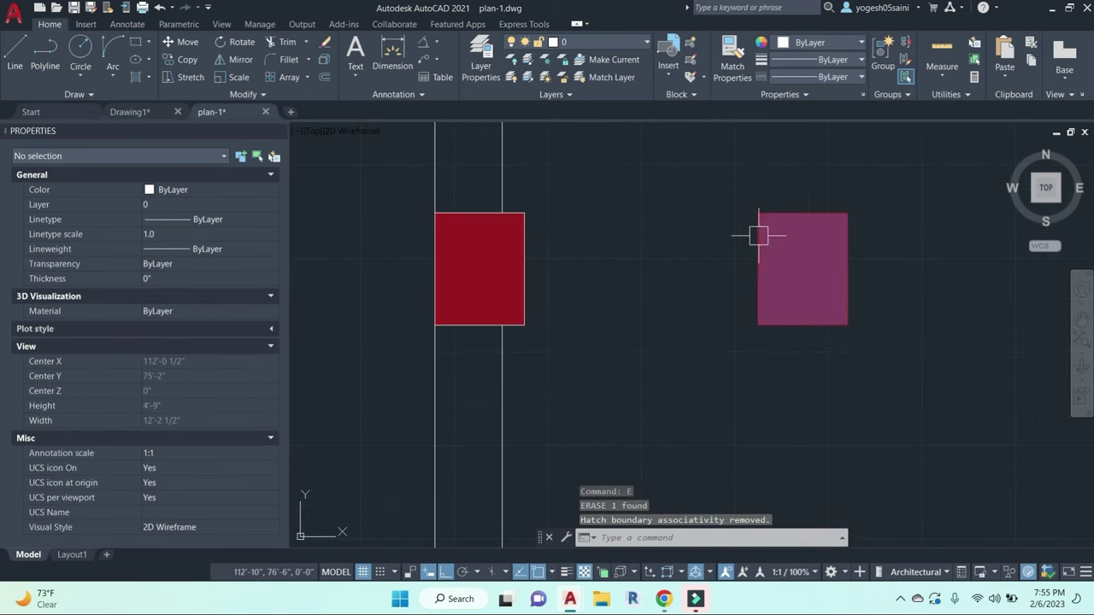
click(703, 165)
click(915, 389)
text(e)
key(Return)
Step: Window-select a red column hatch in the floor plan and erase it
scroll(886, 359, down, 5)
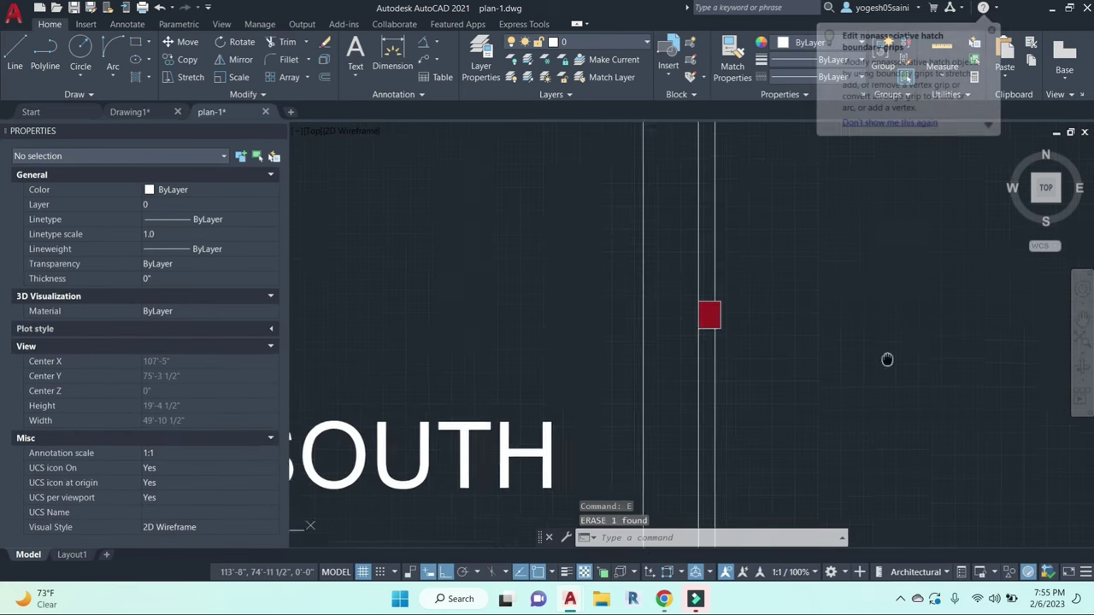
scroll(561, 317, up, 4)
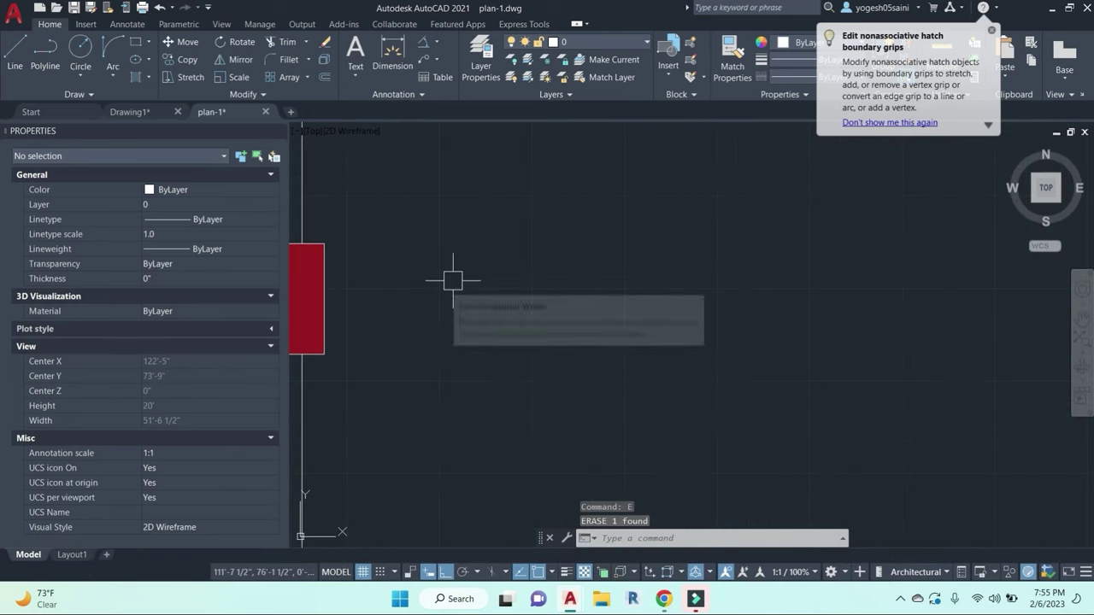
middle_drag(458, 329, 808, 331)
click(769, 442)
click(661, 202)
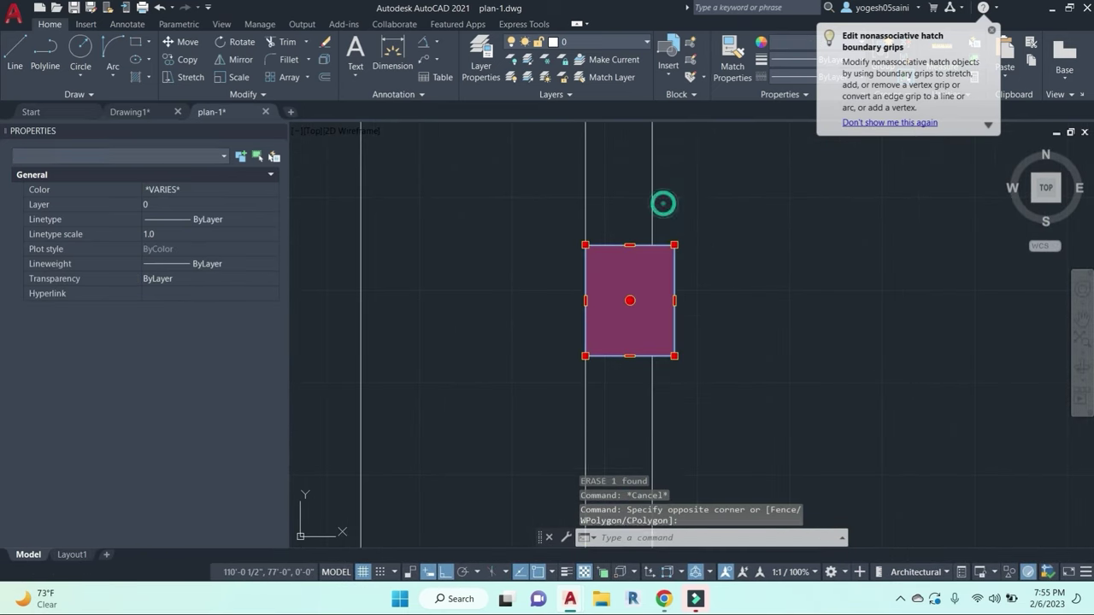
text(e)
key(Return)
scroll(790, 310, down, 5)
mouse_move(737, 266)
middle_down()
mouse_move(632, 262)
mouse_move(679, 425)
middle_up()
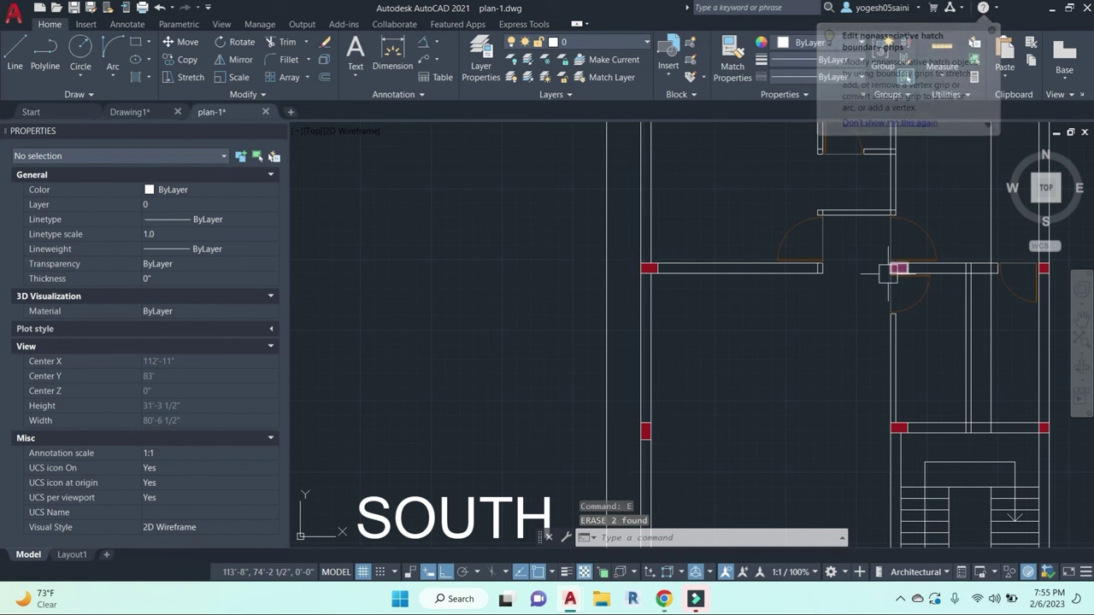
Step: Pan and zoom until the wall junction beside the lower room's door fills the view
middle_drag(815, 453, 716, 322)
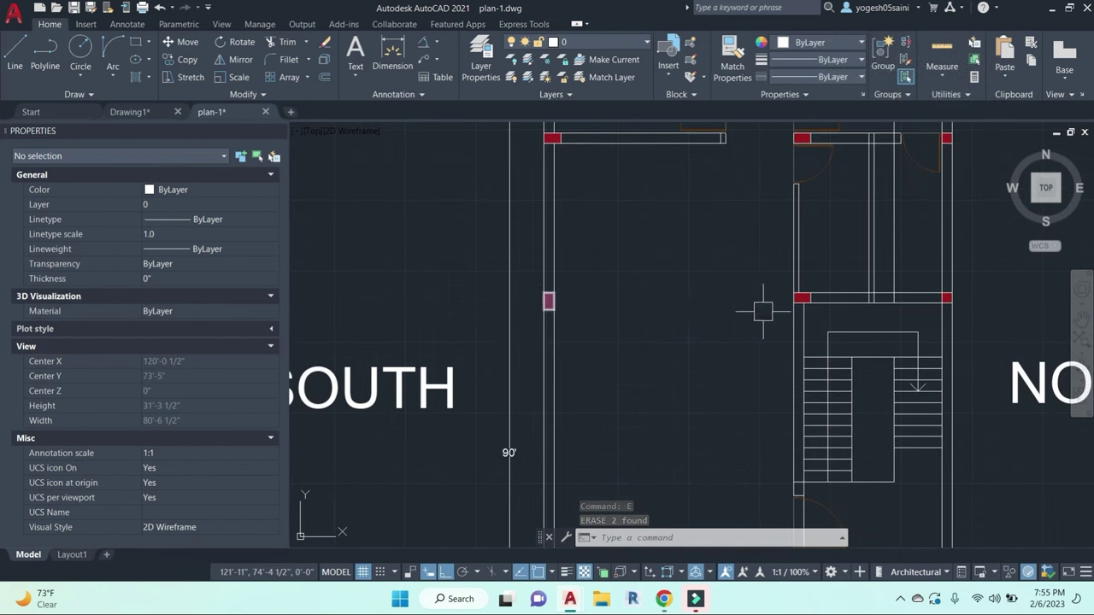
scroll(709, 325, down, 1)
middle_drag(702, 379, 686, 342)
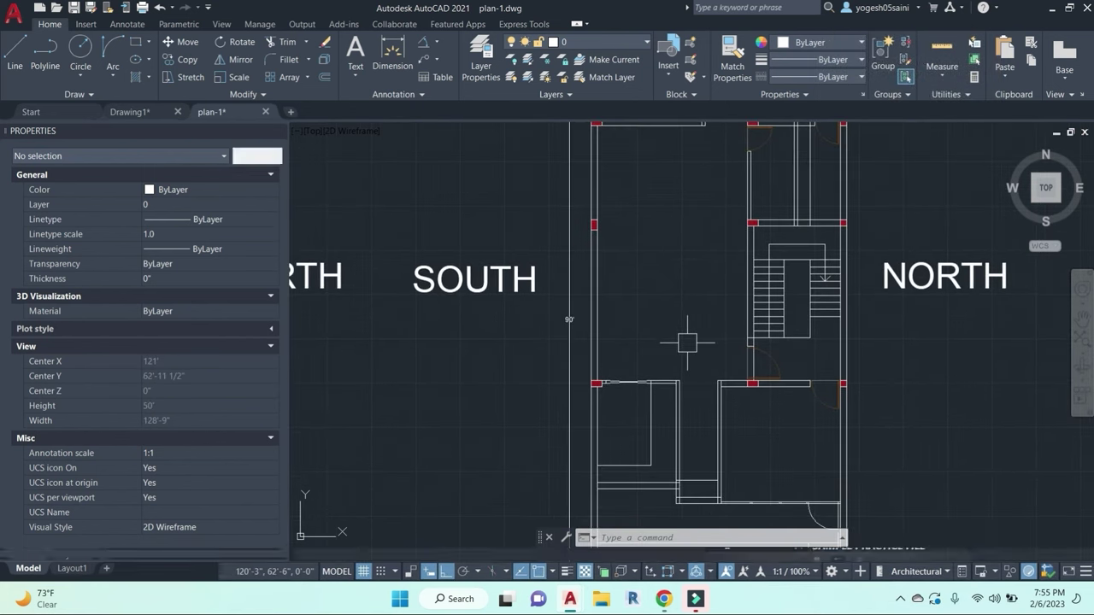
scroll(668, 380, down, 1)
middle_drag(673, 389, 574, 368)
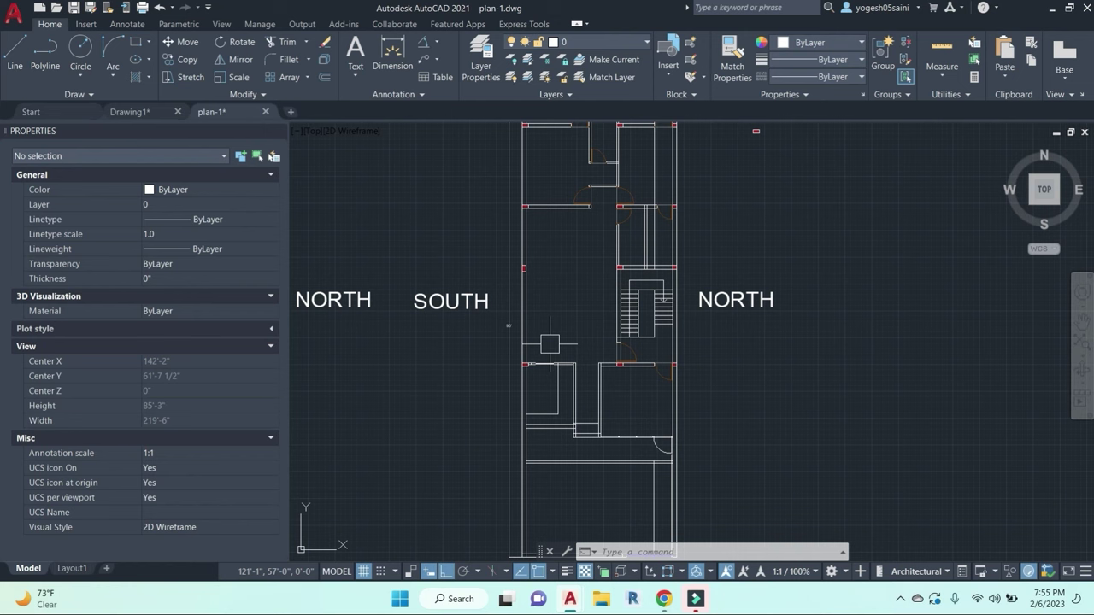
middle_drag(643, 404, 662, 304)
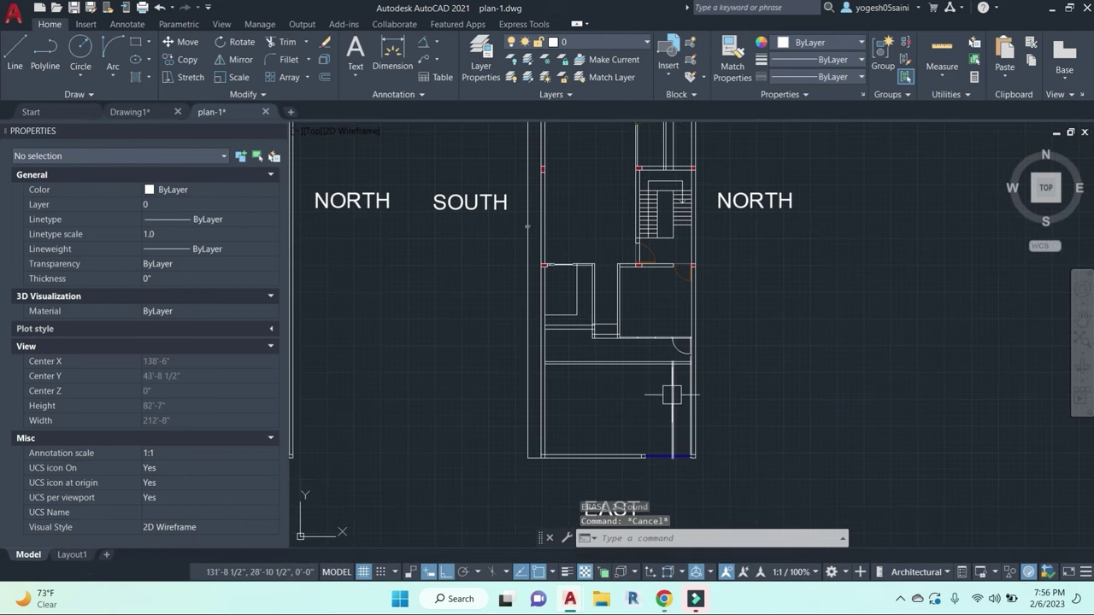
scroll(671, 394, up, 5)
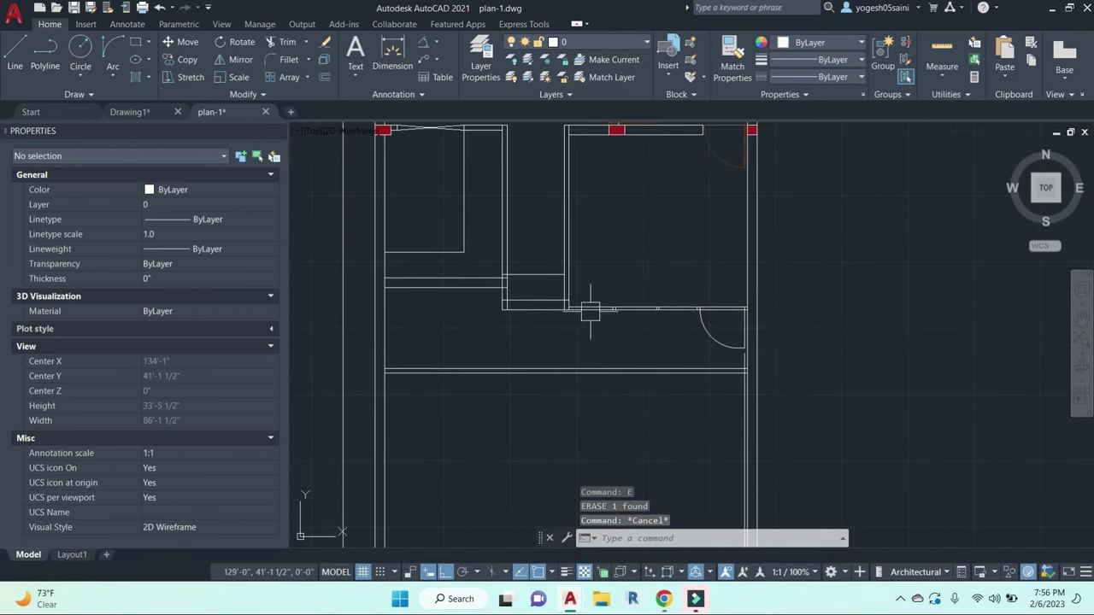
scroll(590, 311, down, 2)
mouse_move(610, 262)
middle_down()
mouse_move(730, 350)
mouse_move(718, 297)
middle_up()
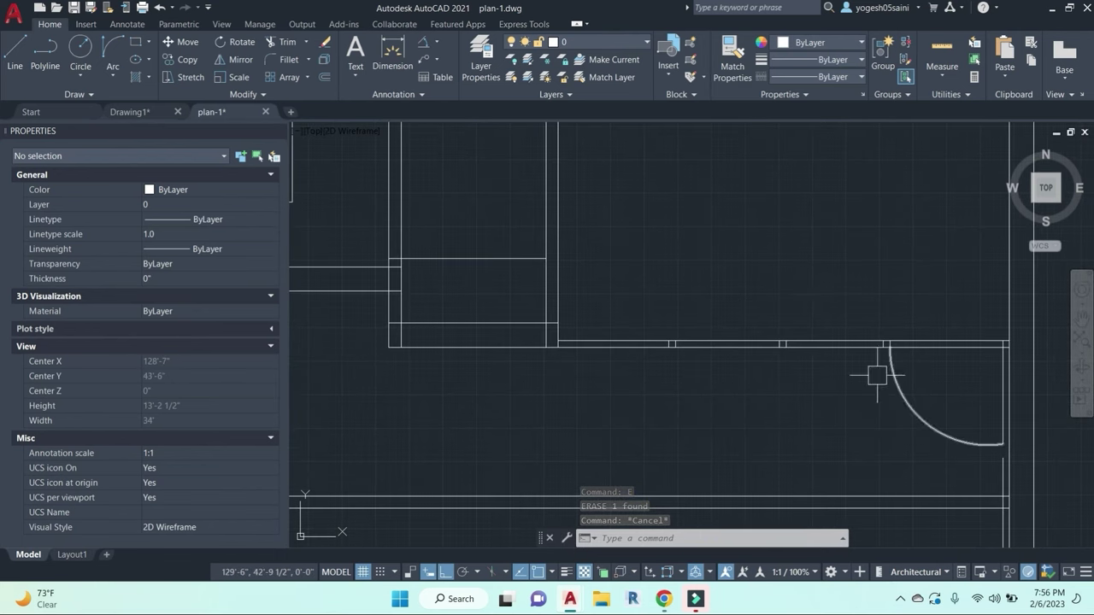
scroll(588, 399, down, 1)
mouse_move(590, 399)
middle_down()
mouse_move(620, 379)
mouse_move(698, 379)
middle_up()
scroll(647, 340, up, 1)
Step: Trim two short line segments at the lower wall opening
key(Escape)
key(Escape)
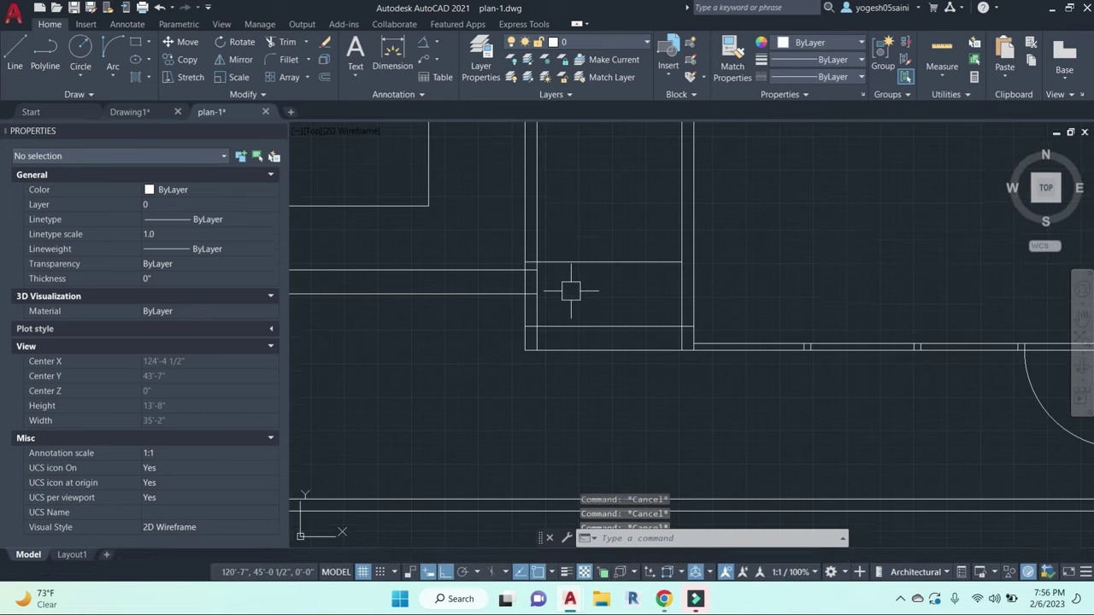
text(tr)
key(Return)
key(Return)
scroll(534, 256, up, 3)
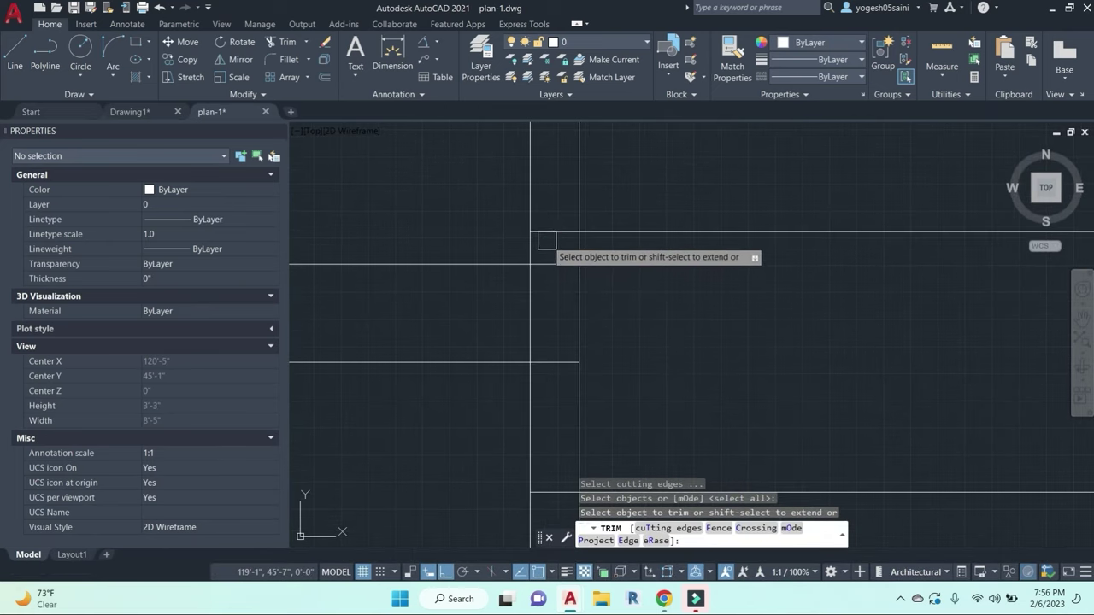
click(547, 232)
click(554, 262)
scroll(534, 320, down, 4)
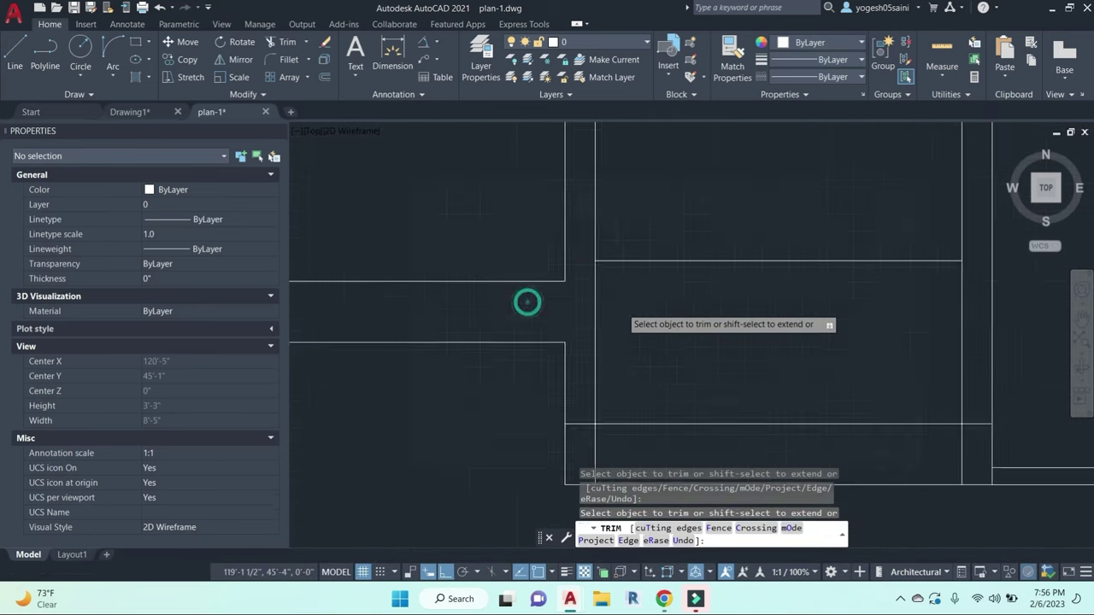
key(Escape)
Step: Draw a horizontal line from the wall corner and a vertical line rising from it
text(l)
key(Return)
scroll(600, 322, up, 3)
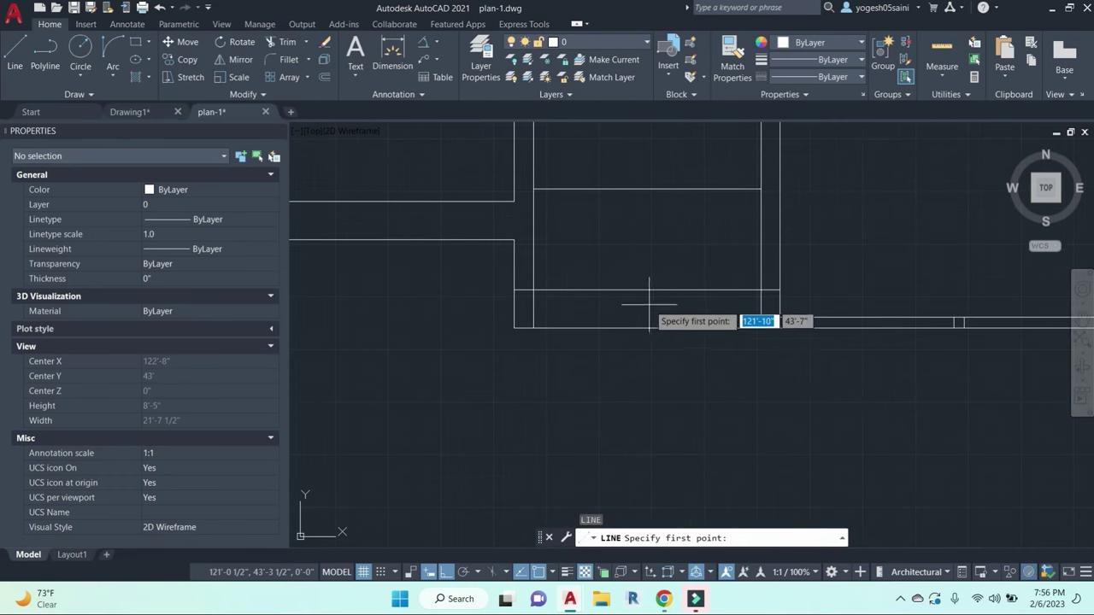
click(534, 309)
click(756, 309)
key(Escape)
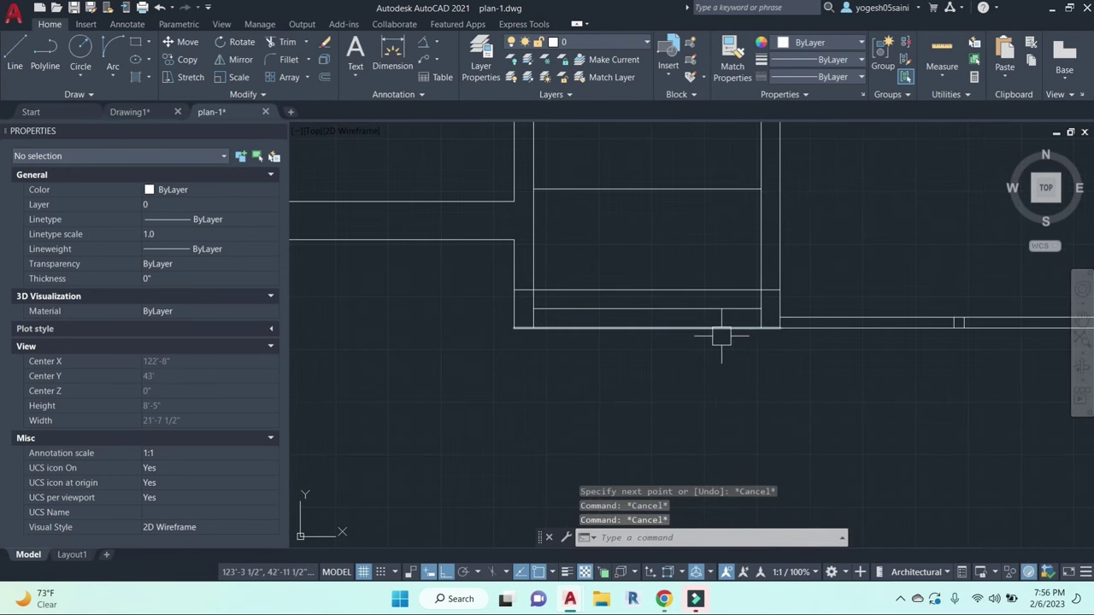
key(Return)
click(647, 308)
click(669, 245)
key(Escape)
key(Escape)
key(Escape)
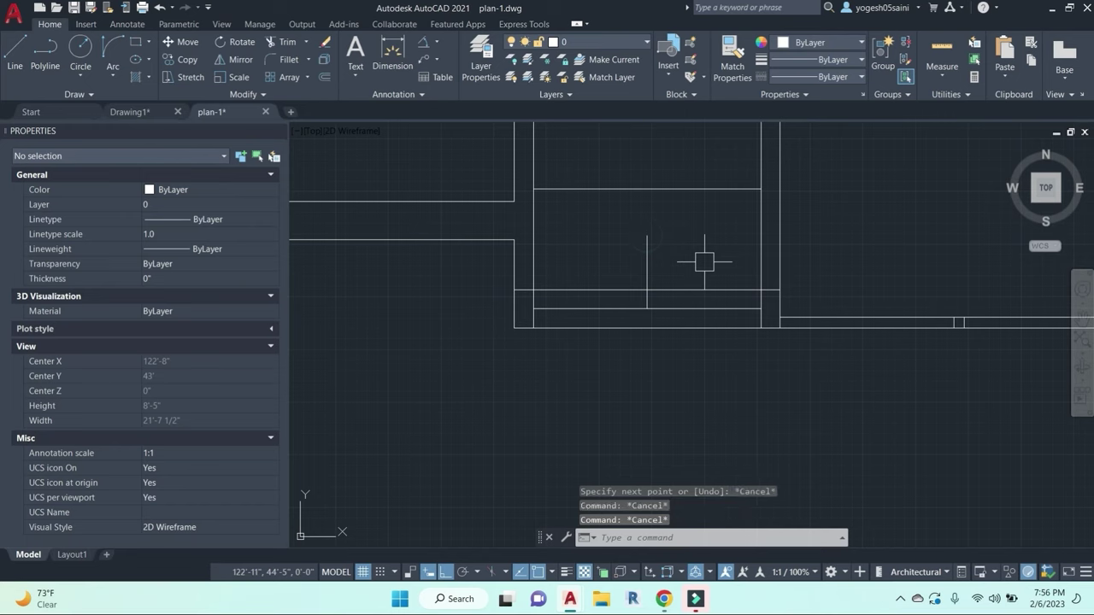
Step: Offset the vertical line 1'6" to both its right and left
text(o)
key(Return)
text(2)
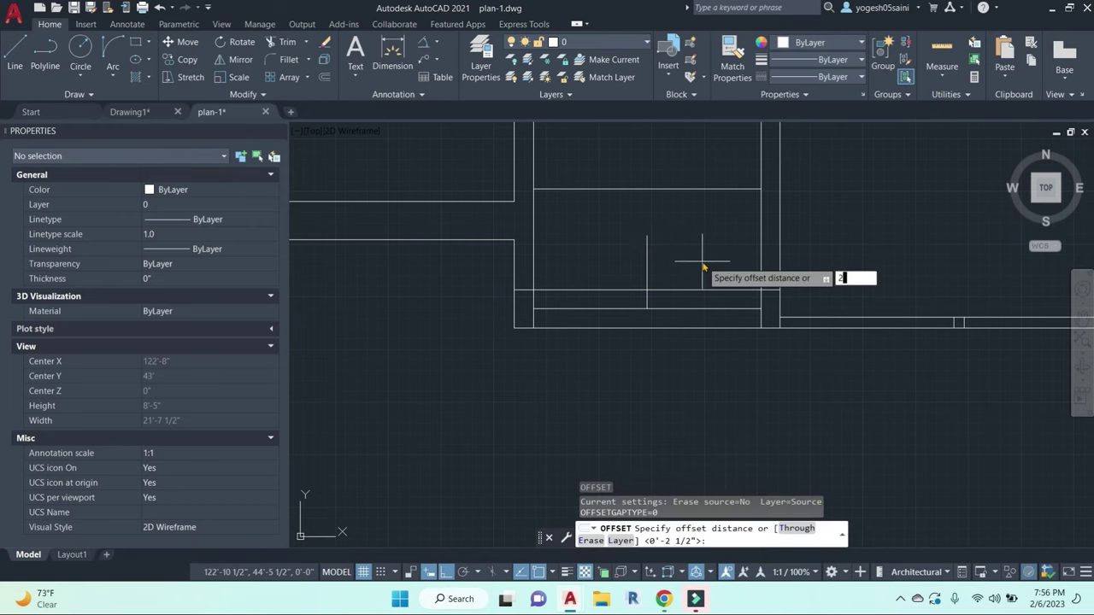
key(Escape)
key(Escape)
key(Escape)
text(o)
key(Return)
text(1'6)
key(Return)
click(647, 269)
click(715, 257)
click(646, 260)
click(608, 272)
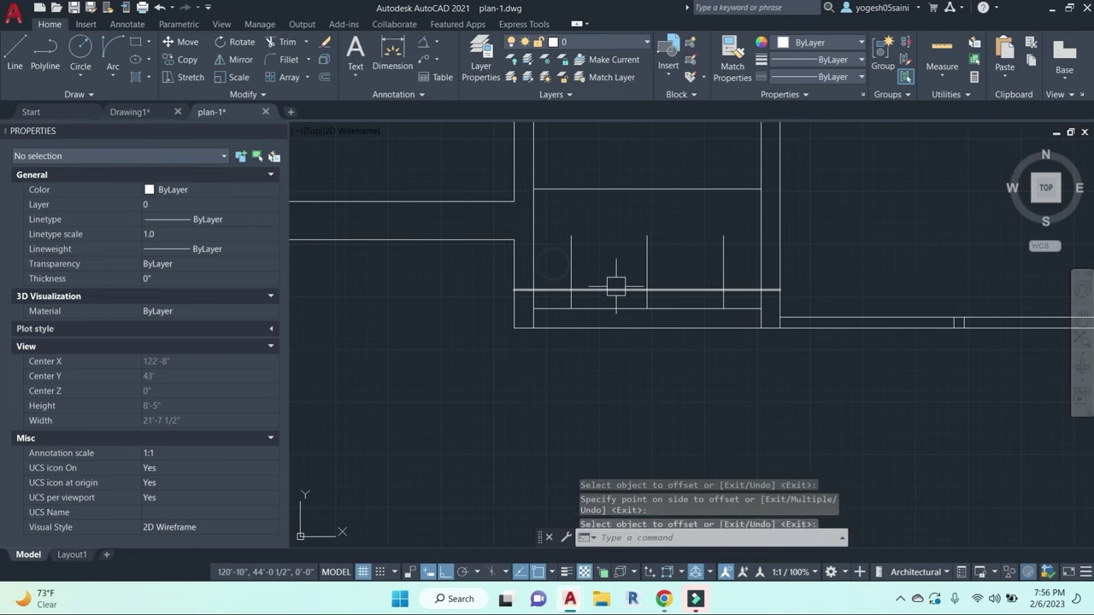
key(Escape)
key(Escape)
key(Escape)
Step: Trim the vertical lines above the horizontal line
text(tr)
key(Return)
key(Return)
click(743, 248)
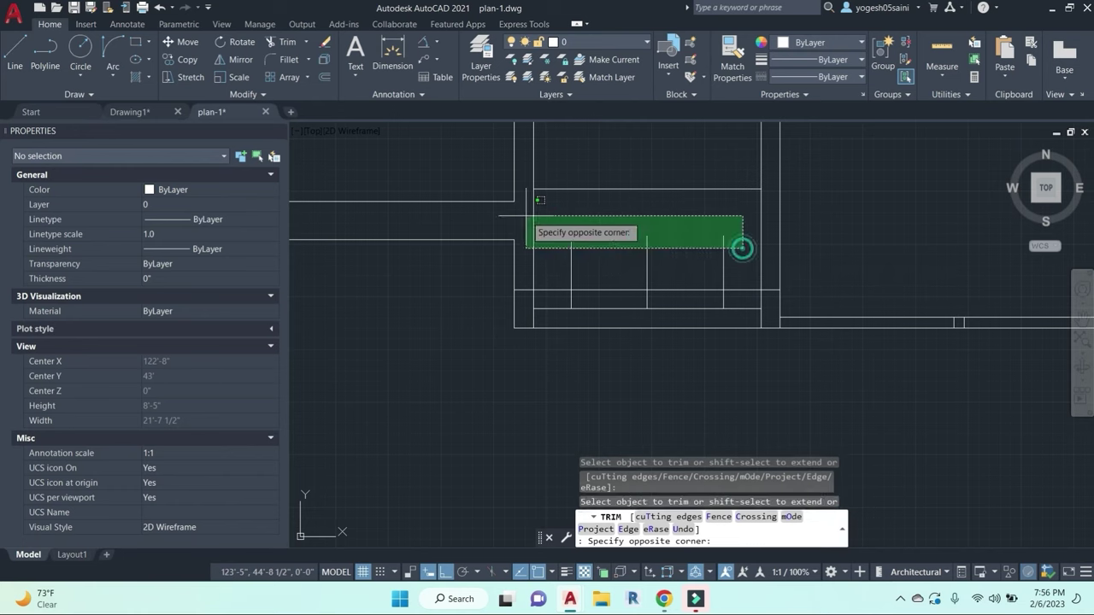
click(563, 237)
drag(563, 237, 566, 241)
key(Escape)
Step: Extend the two short vertical lines down to the bottom wall line
text(ex)
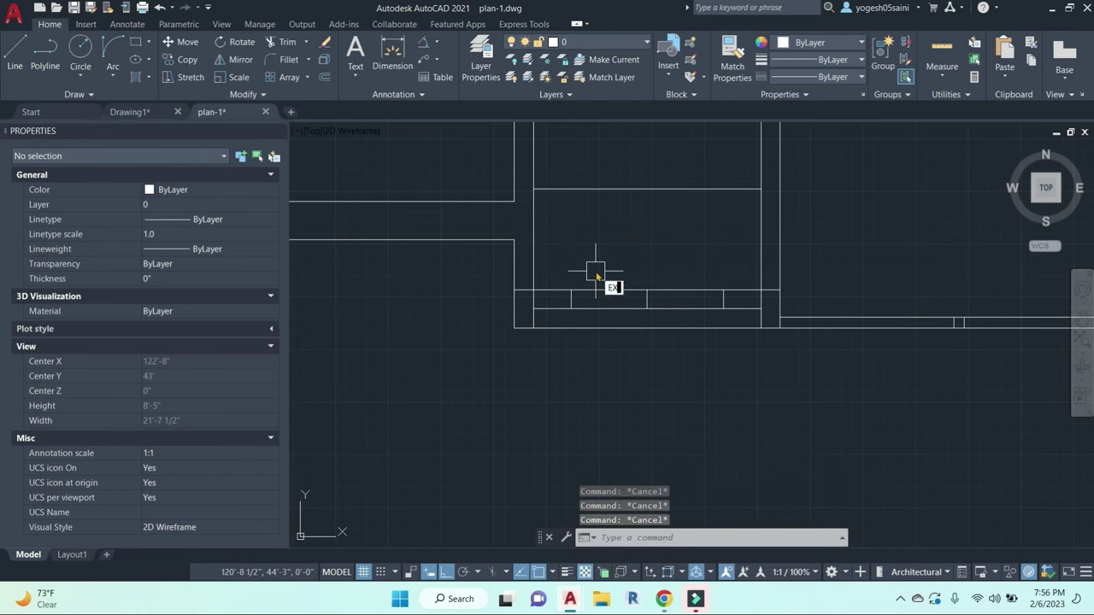
key(Return)
click(632, 334)
key(Return)
click(723, 300)
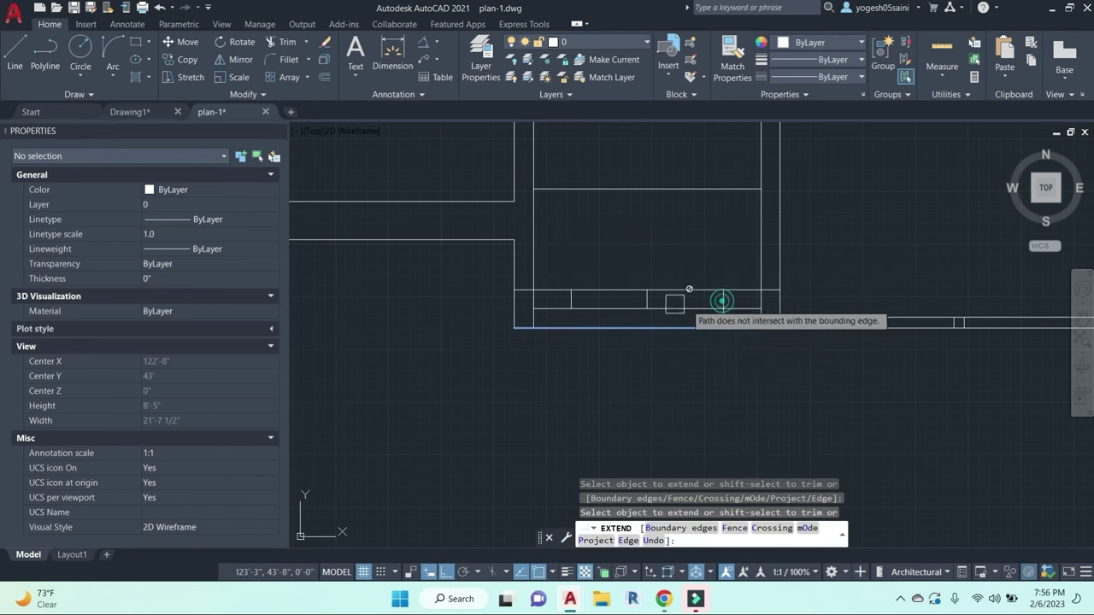
click(576, 301)
key(Escape)
Step: Erase the stray line at the bottom of the opening
text(tr)
key(Return)
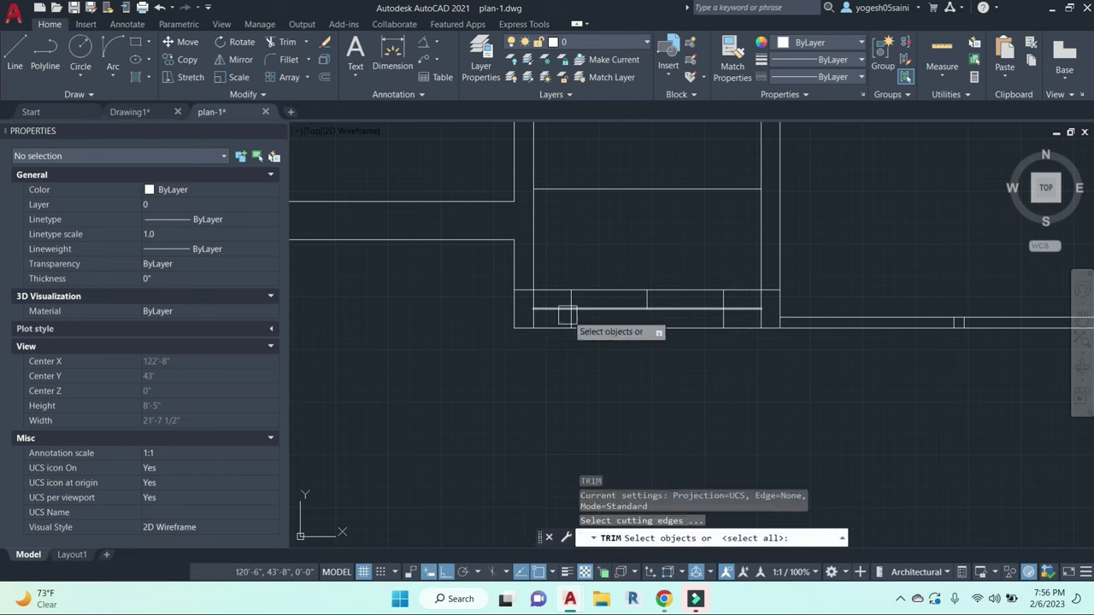
click(556, 310)
key(Escape)
key(Escape)
text(tr)
key(Return)
key(Return)
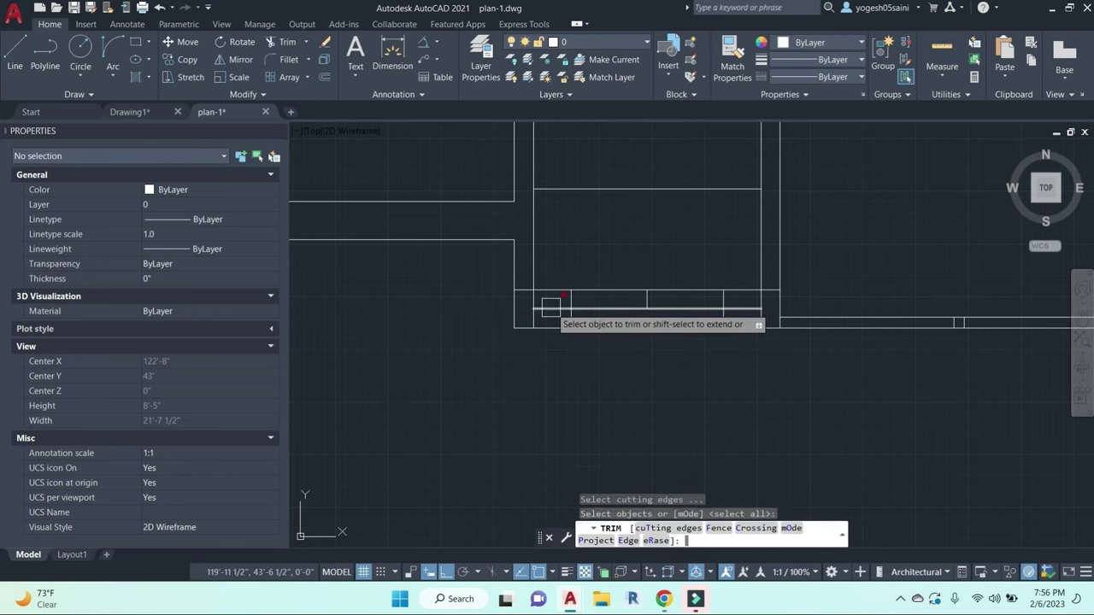
key(Escape)
click(647, 299)
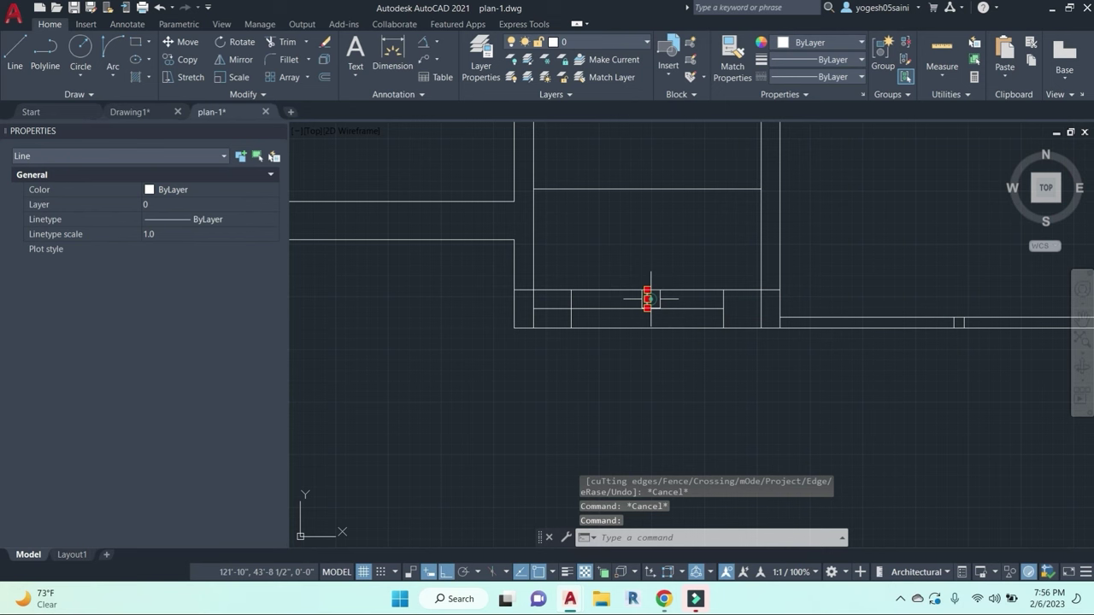
text(e)
key(Return)
Step: Trim off the short leftover line segment
text(tr)
key(Return)
key(Return)
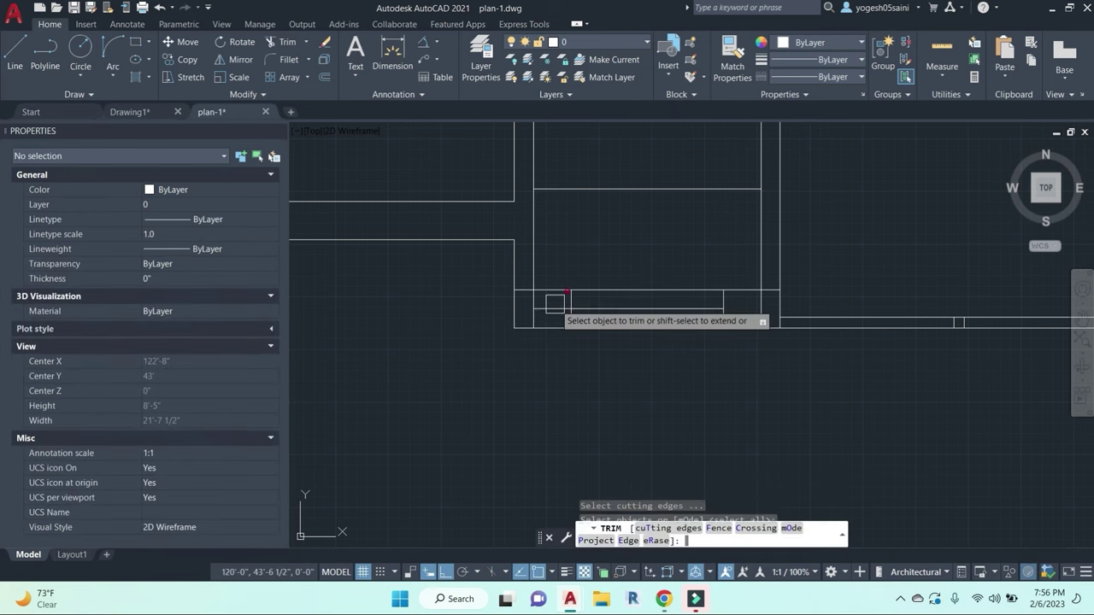
click(554, 309)
key(Escape)
key(Escape)
Step: Offset the vertical jamb line 2 inches to its right
text(o)
key(Return)
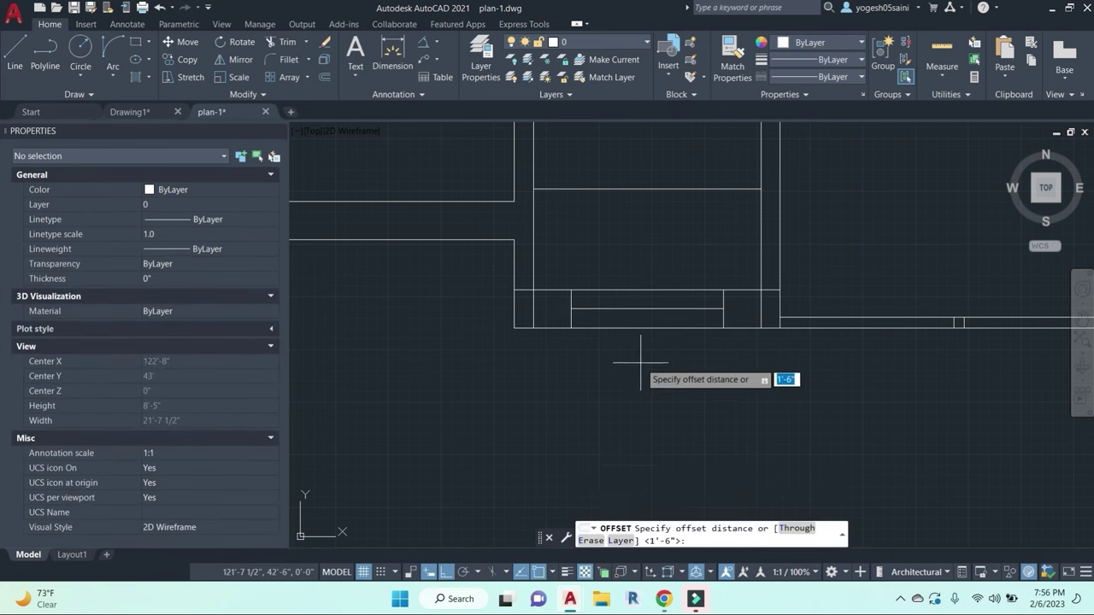
text(2)
key(Return)
click(569, 313)
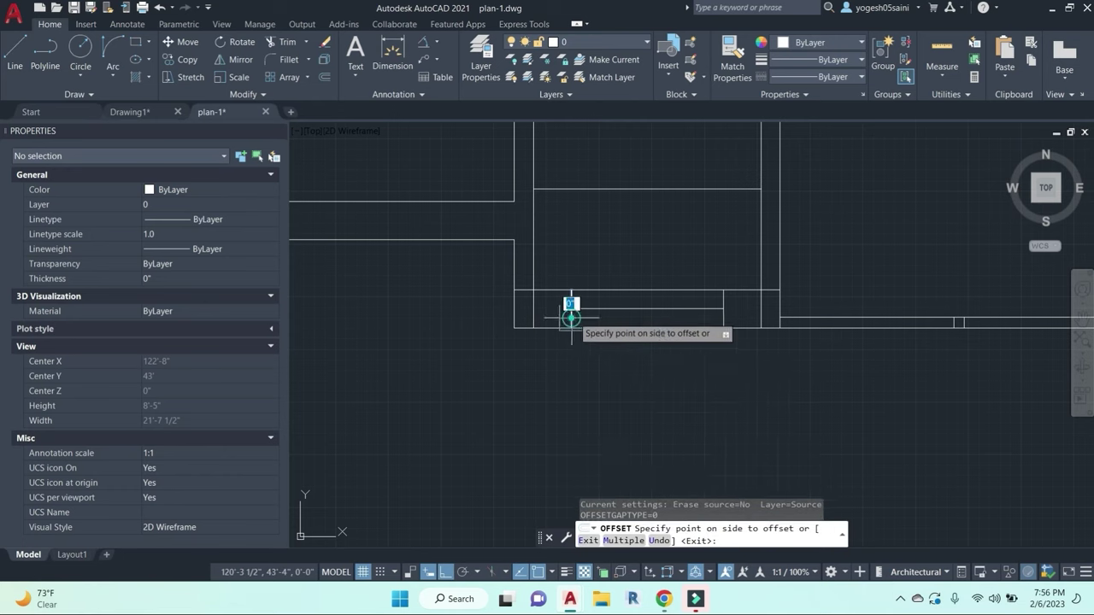
click(632, 316)
key(Escape)
key(Escape)
key(Escape)
key(Escape)
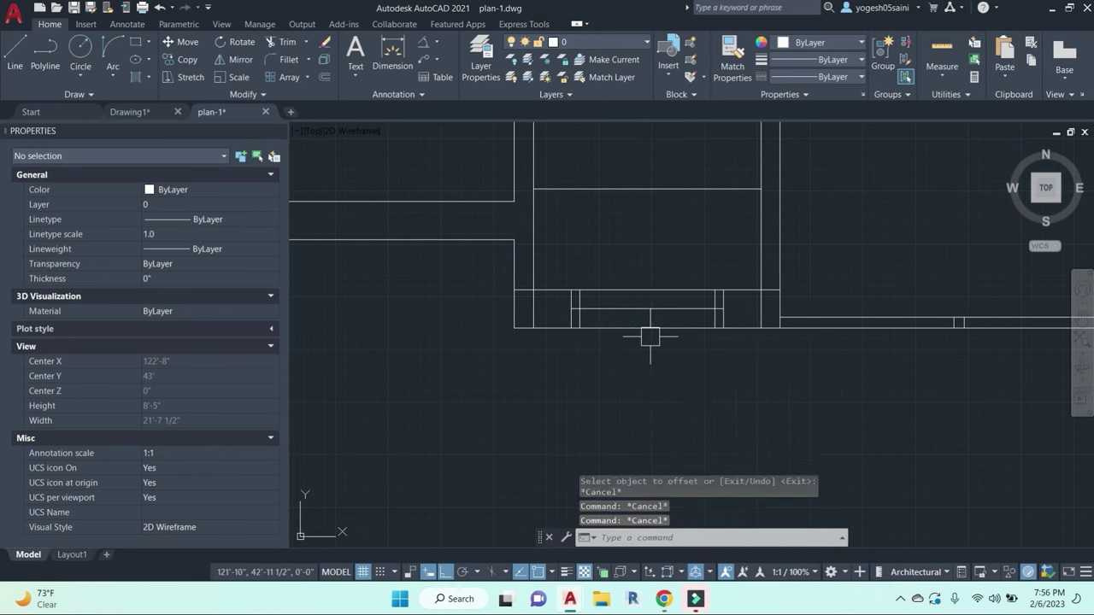
Step: Restart the offset at the same 2-inch distance, then cancel without placing a copy
text(o)
key(Return)
key(Escape)
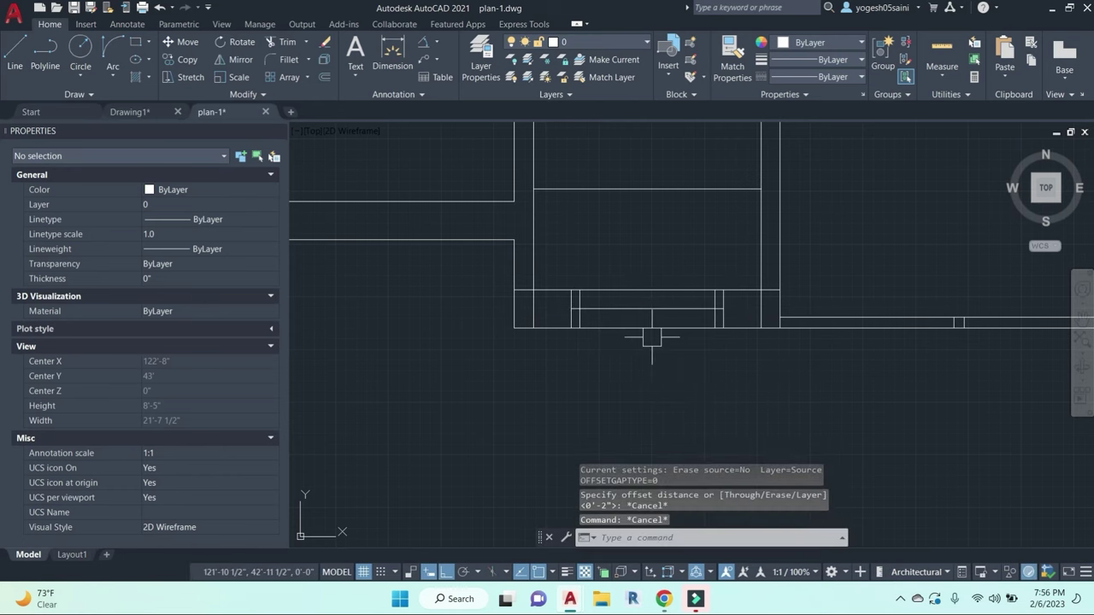
text(o)
key(Return)
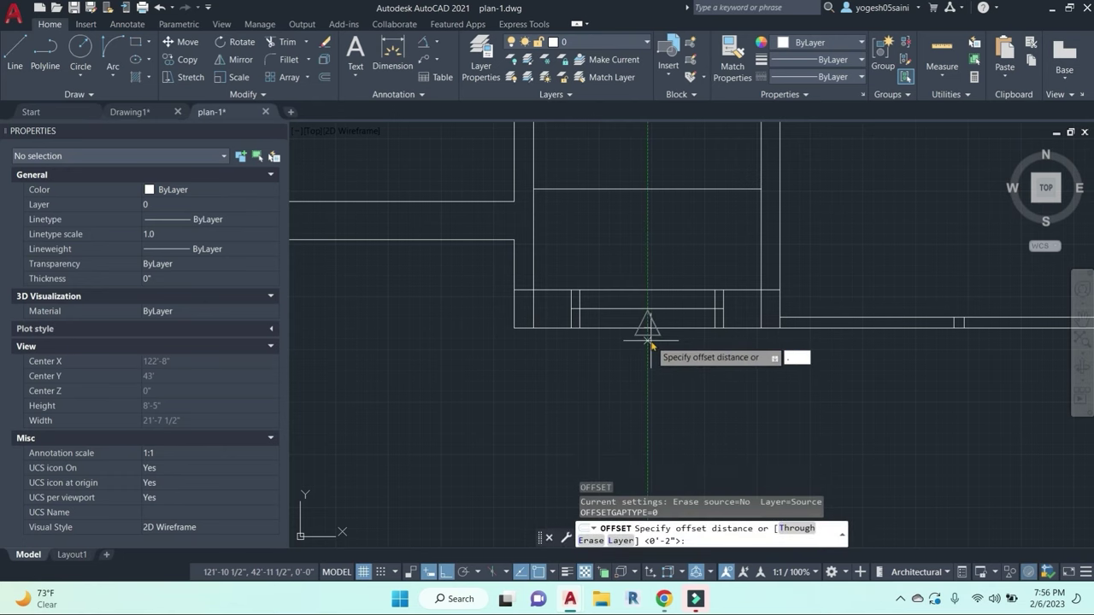
key(Return)
scroll(675, 445, up, 2)
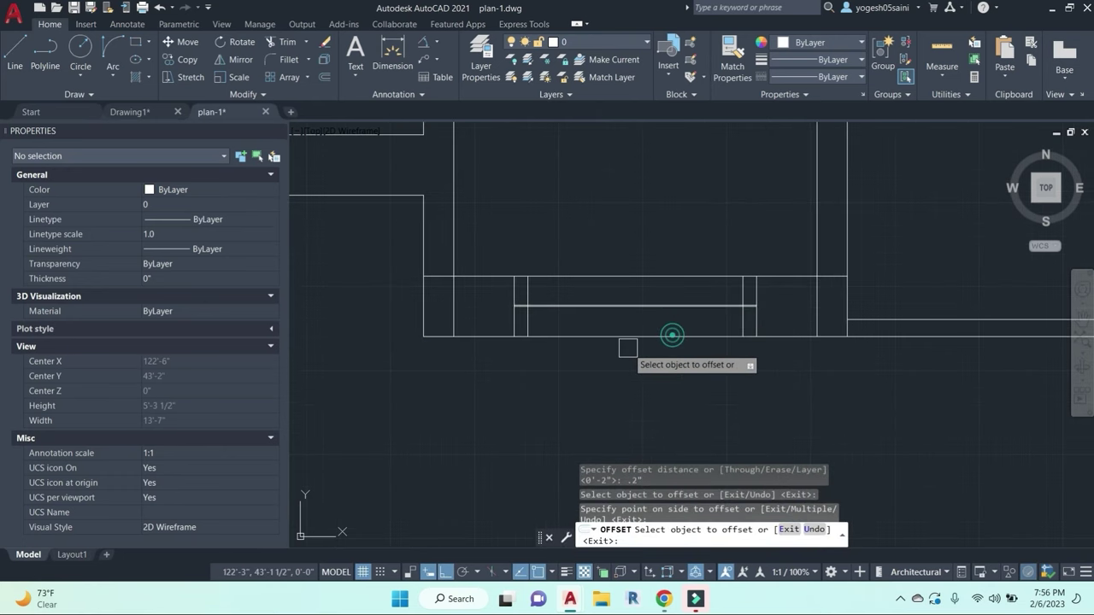
key(Escape)
key(Escape)
key(Escape)
click(493, 296)
key(Escape)
key(Escape)
Step: Trim the wall line segments inside the window and at the other junction
text(tr)
key(Return)
scroll(514, 305, up, 6)
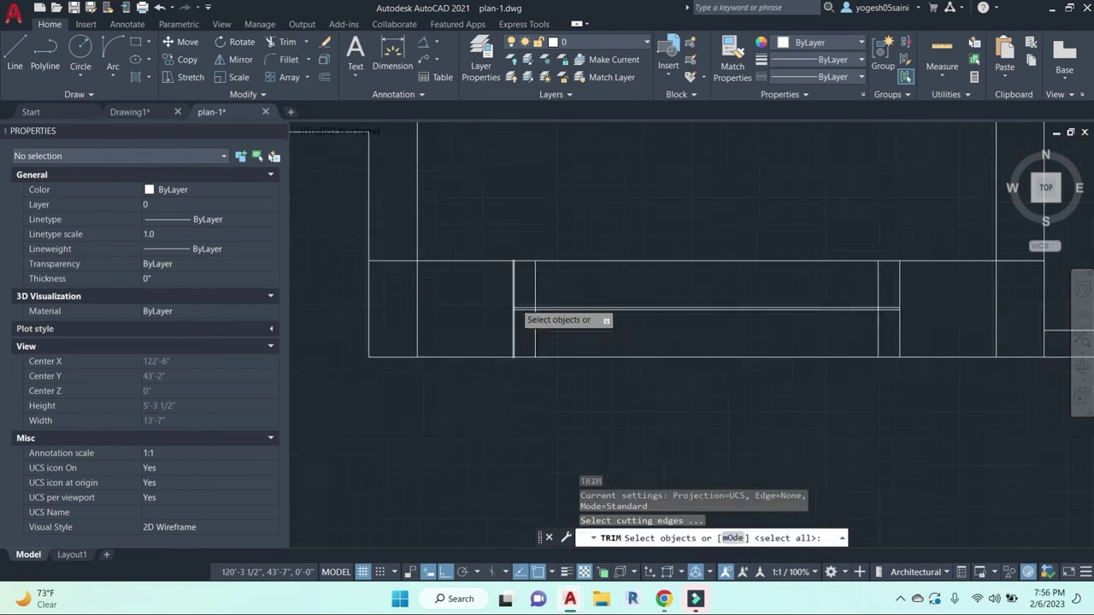
key(Return)
click(545, 340)
click(535, 286)
scroll(582, 354, down, 5)
scroll(884, 346, up, 5)
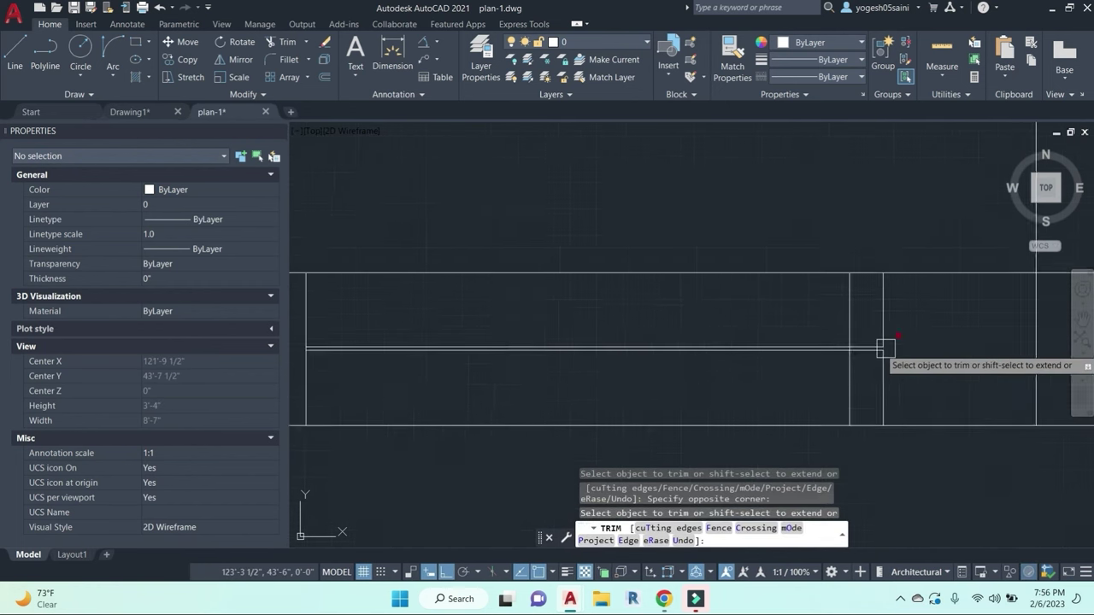
click(863, 386)
scroll(837, 312, down, 5)
key(Escape)
key(Escape)
Step: Window-select the six window-frame lines and bring up the Layer dropdown
click(715, 300)
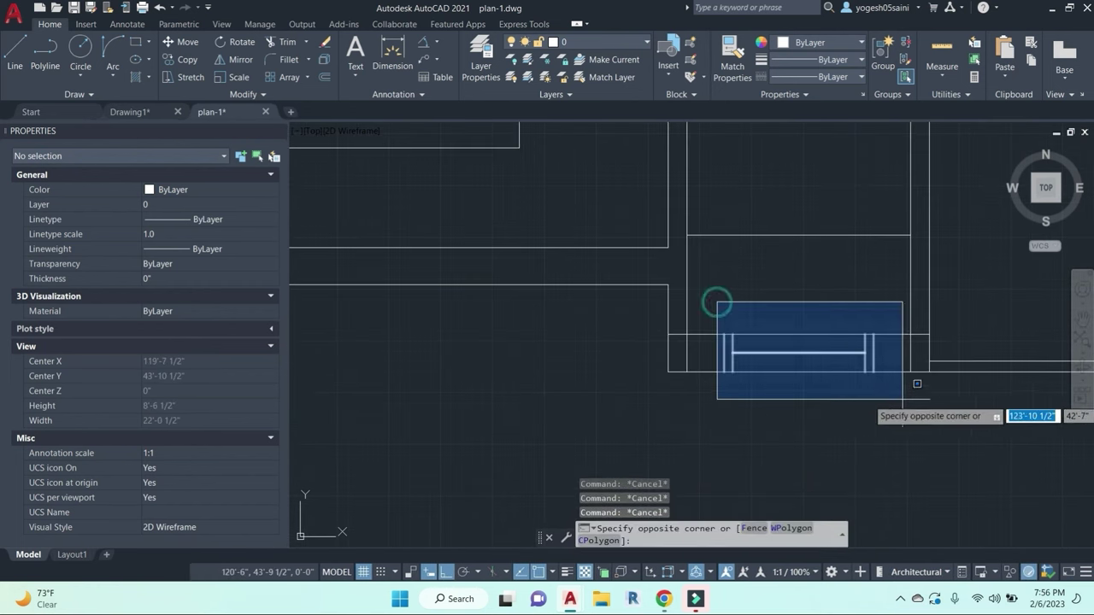
click(883, 399)
click(632, 42)
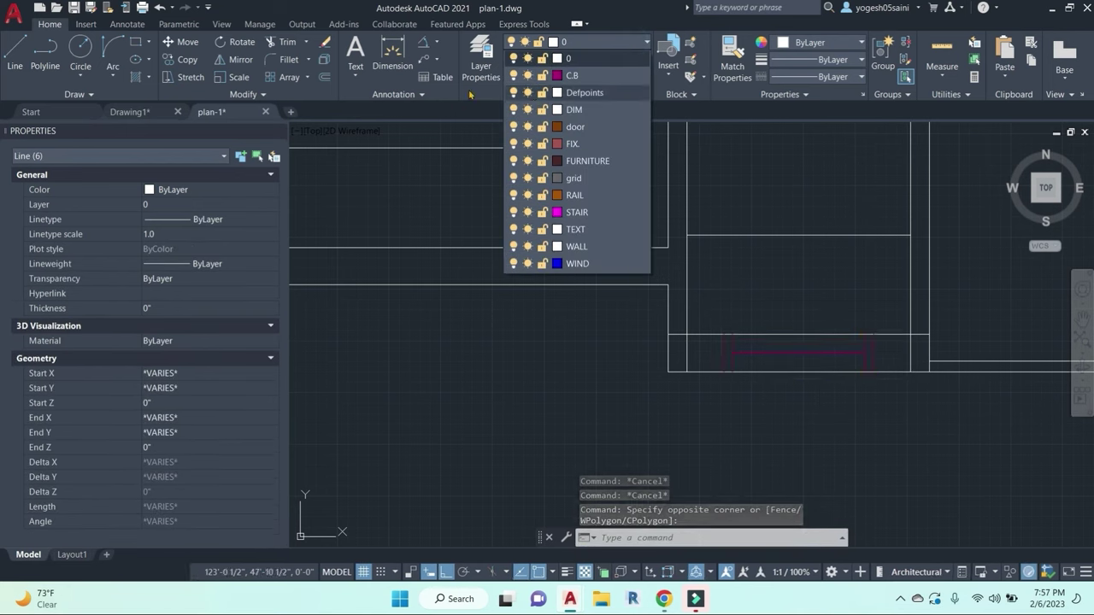
Step: Create a new WINDOW layer with cyan colour 130 in the Layer Properties Manager
click(478, 59)
click(479, 60)
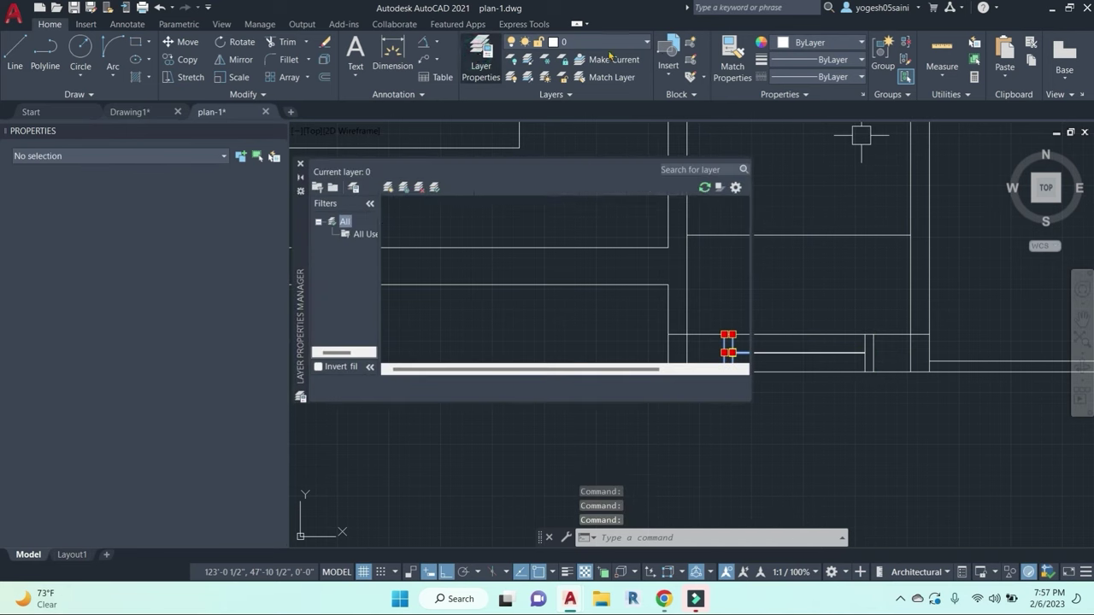
click(387, 187)
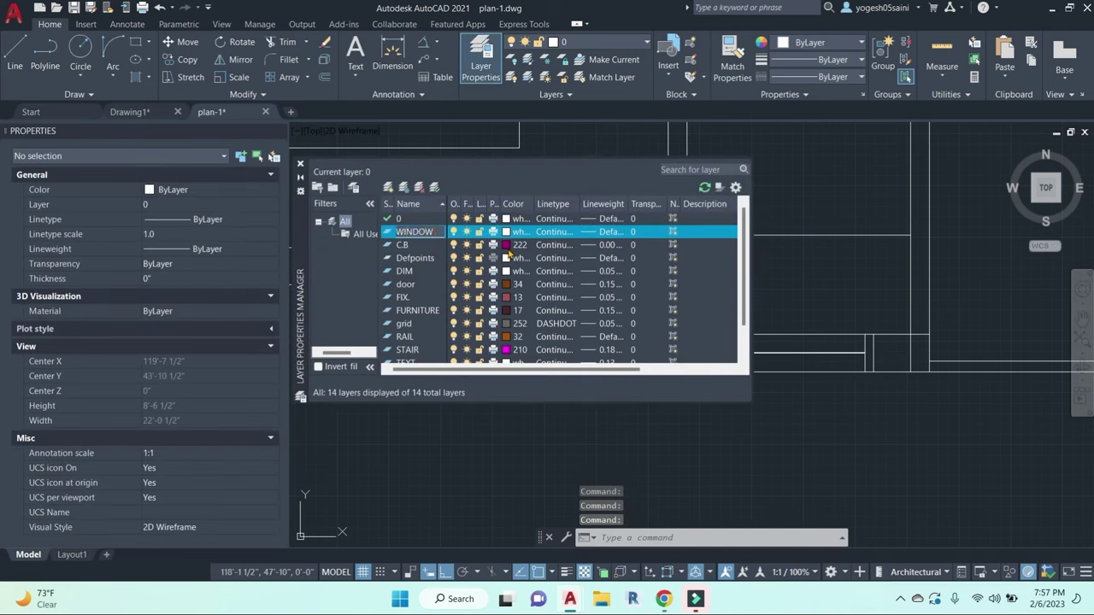
click(506, 232)
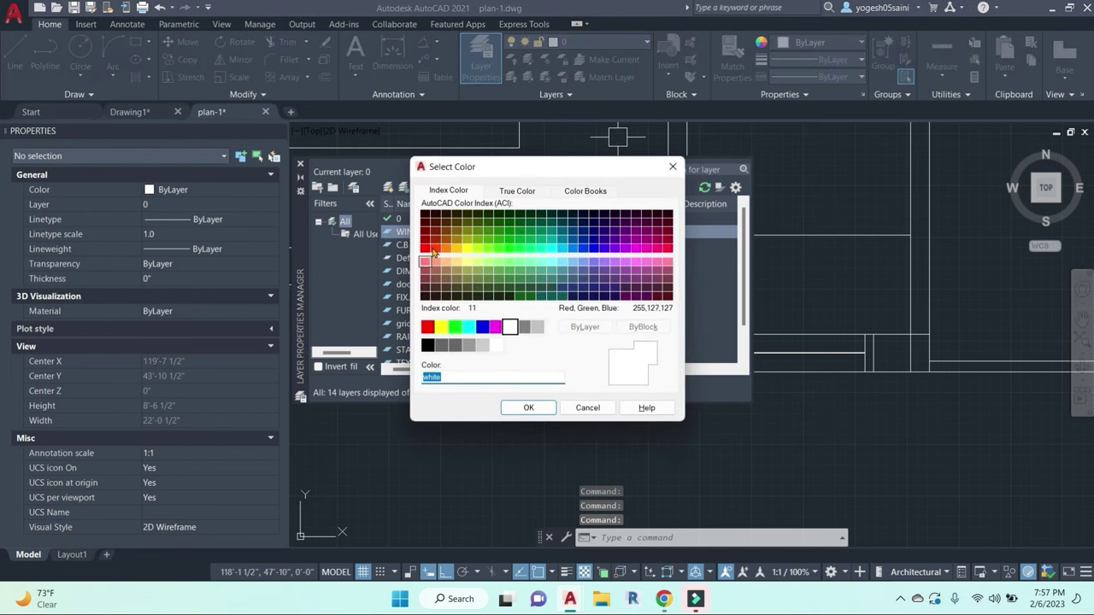
click(445, 238)
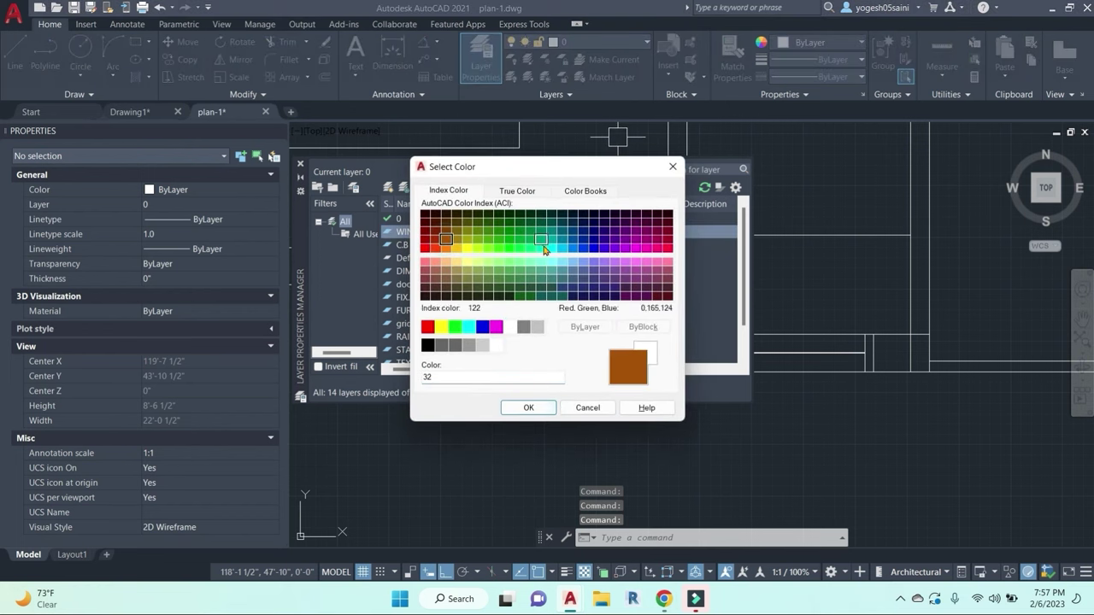
click(543, 245)
click(528, 407)
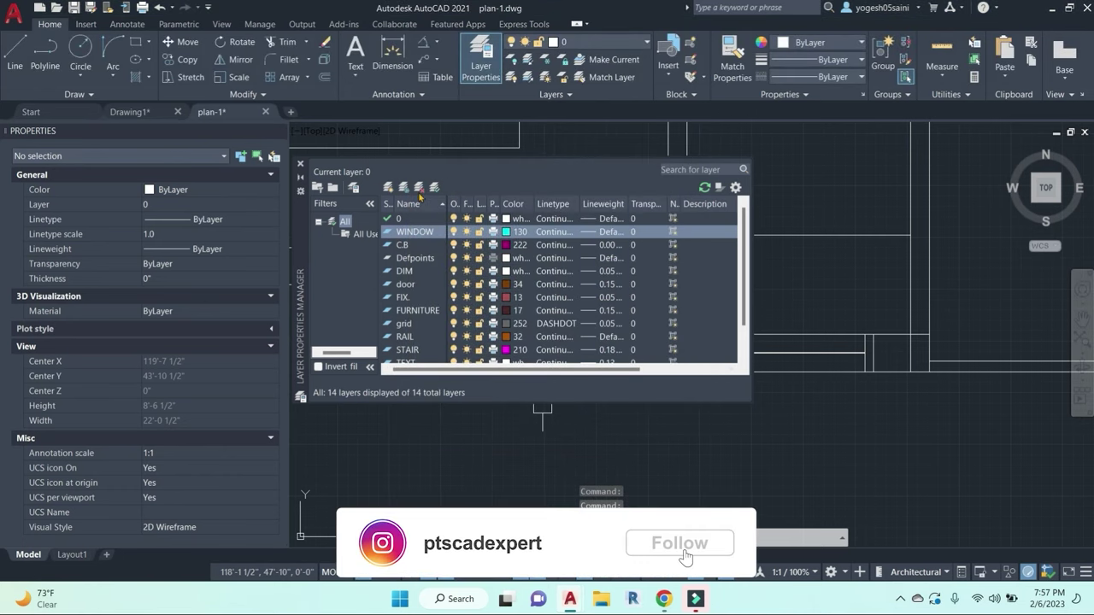
click(300, 163)
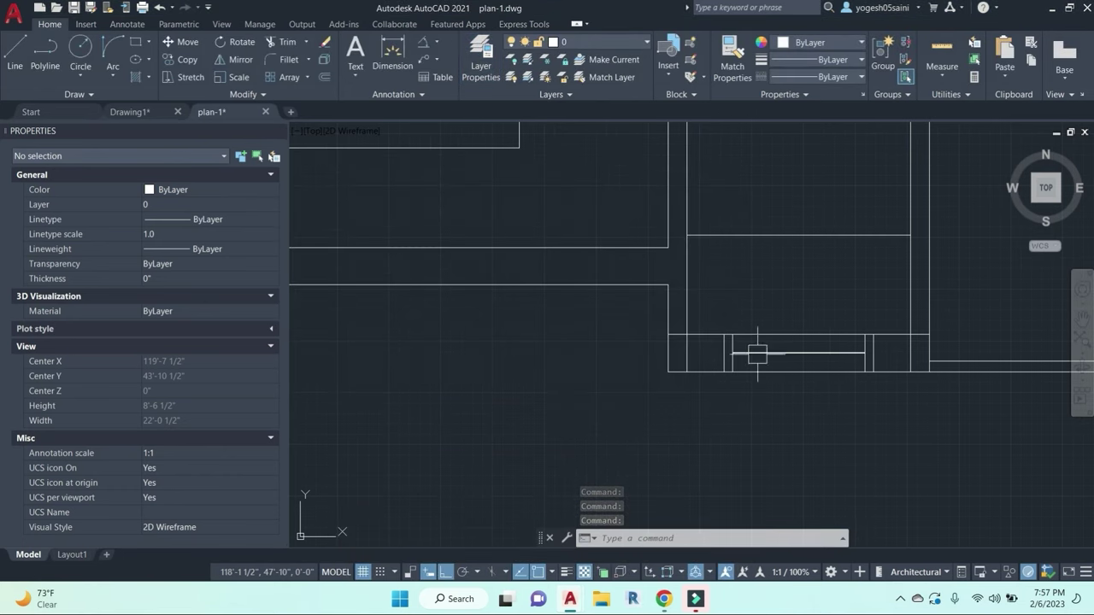
Step: Move the six window lines onto the WINDOW layer and check they display cyan
click(706, 296)
click(879, 432)
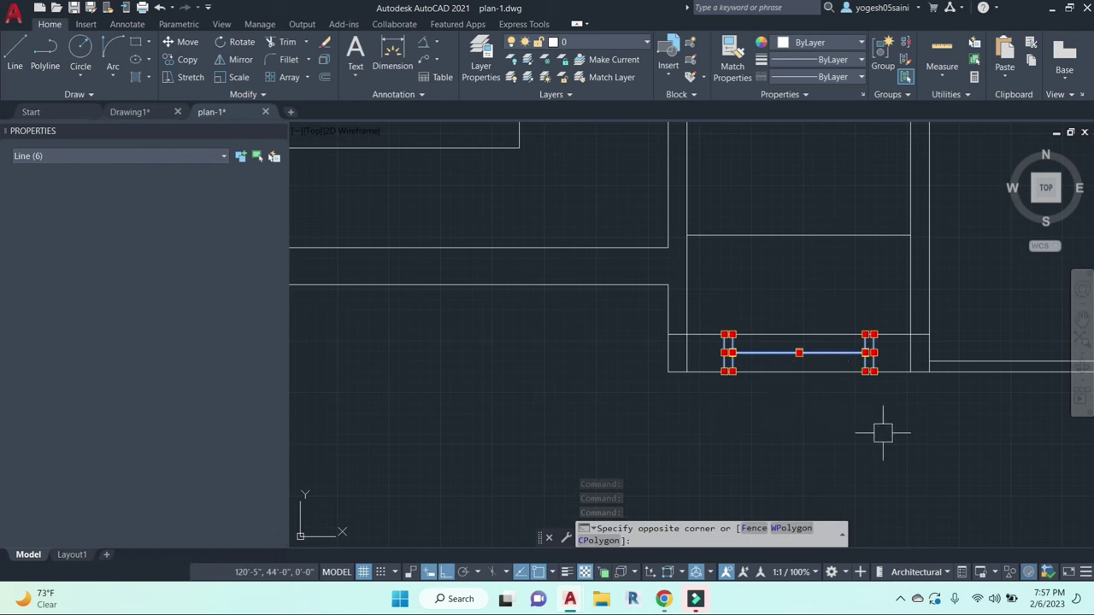
click(636, 49)
click(561, 282)
key(Escape)
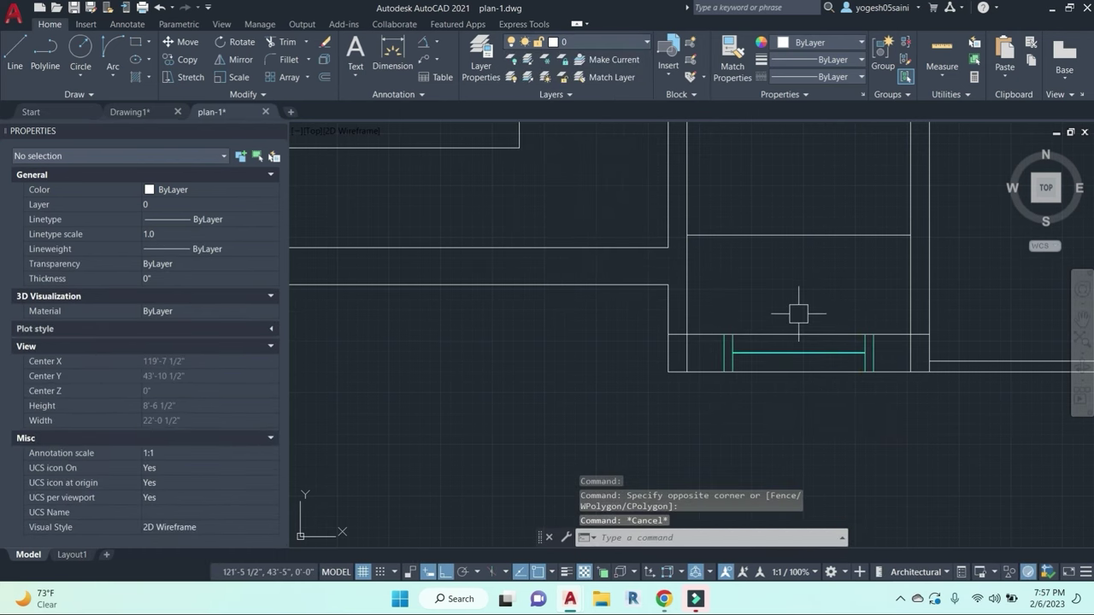
middle_drag(798, 314, 649, 282)
key(Escape)
key(Escape)
click(596, 273)
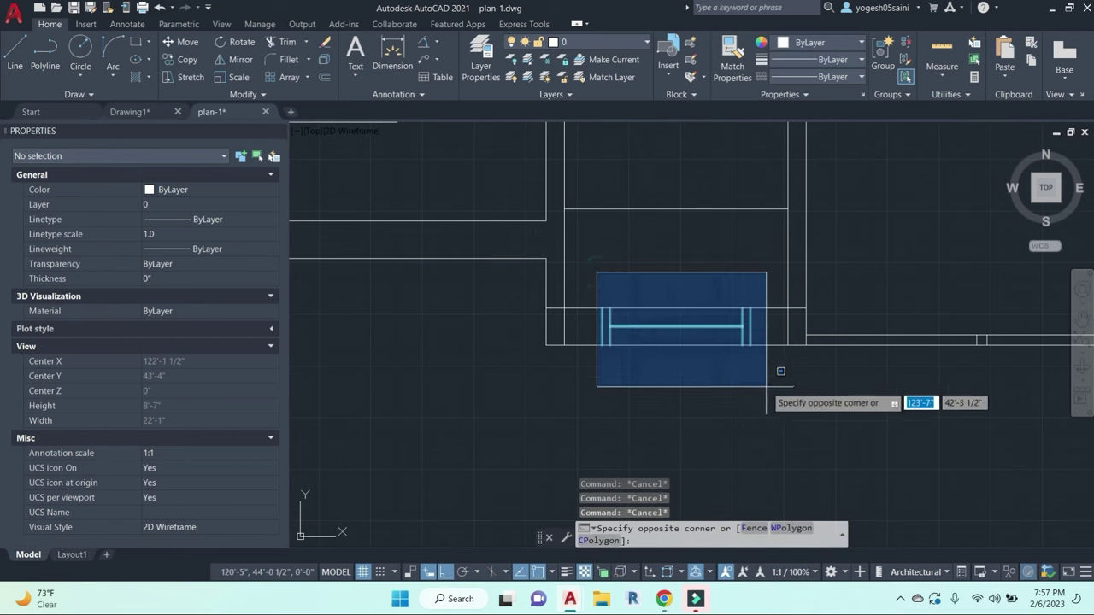
click(781, 371)
scroll(776, 391, down, 2)
key(Escape)
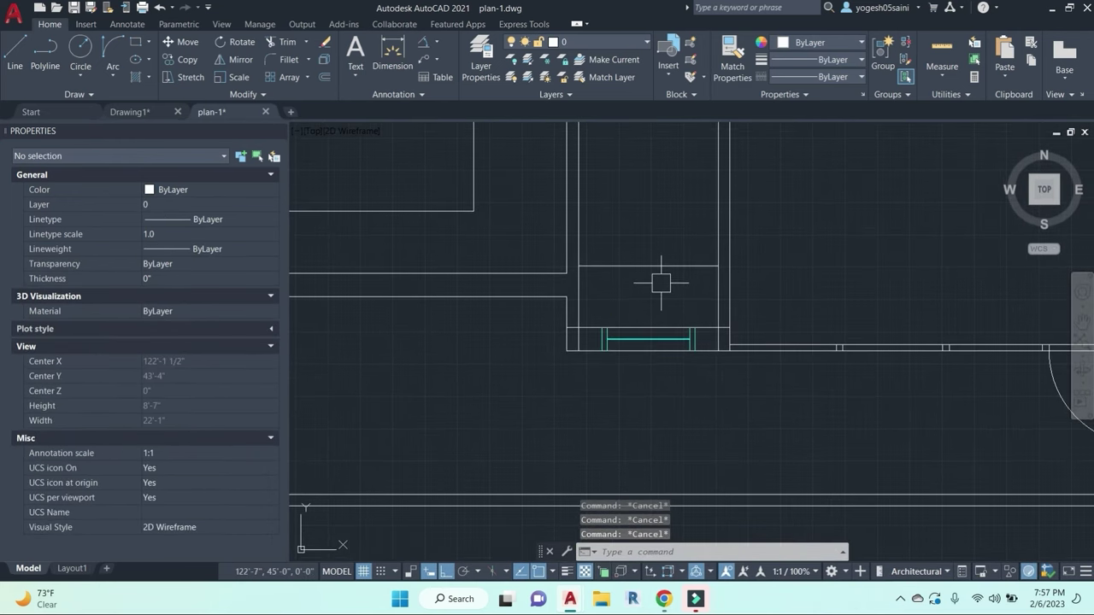
scroll(660, 283, down, 4)
mouse_move(713, 265)
middle_down()
mouse_move(679, 333)
mouse_move(728, 402)
middle_up()
middle_drag(655, 225, 645, 366)
scroll(743, 290, up, 4)
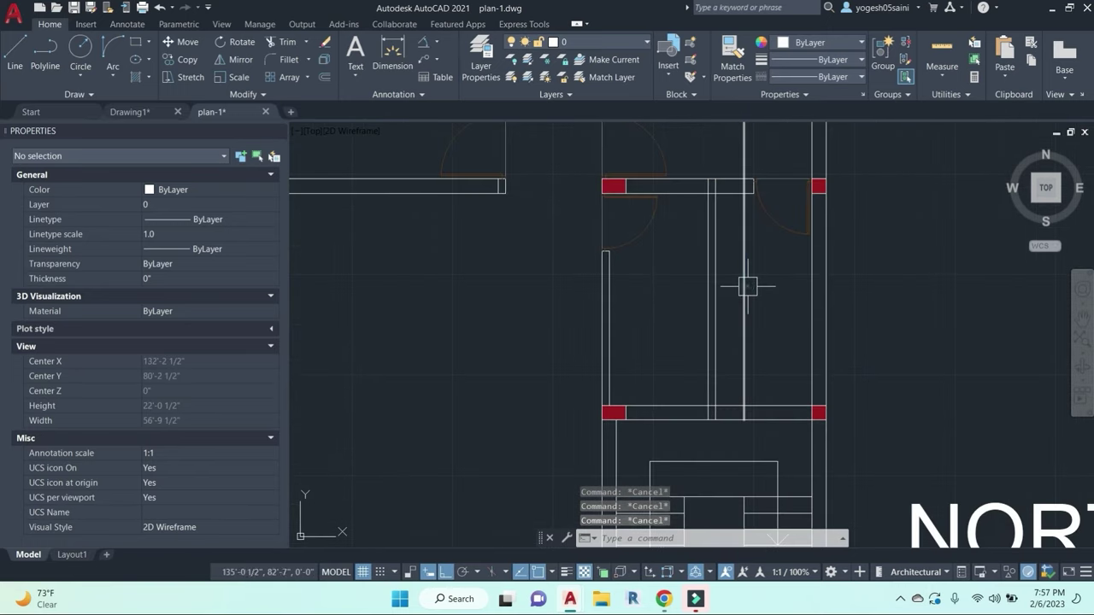
scroll(748, 286, down, 4)
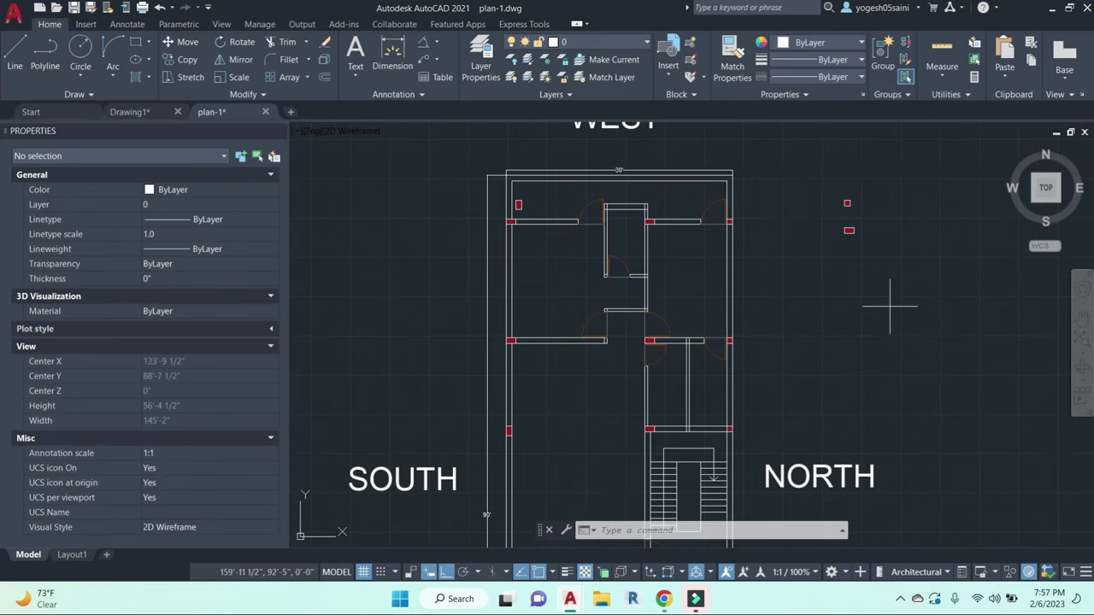
drag(890, 305, 826, 195)
key(e)
key(Return)
scroll(776, 322, down, 2)
mouse_move(776, 322)
middle_down()
mouse_move(776, 232)
mouse_move(787, 244)
middle_up()
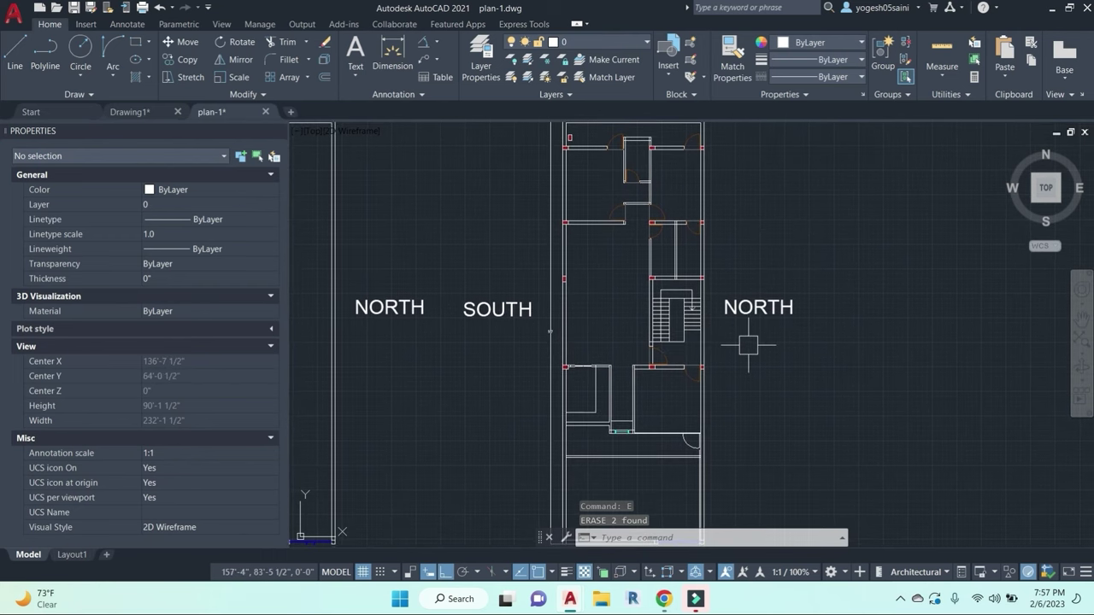
middle_drag(747, 345, 764, 305)
scroll(446, 346, down, 2)
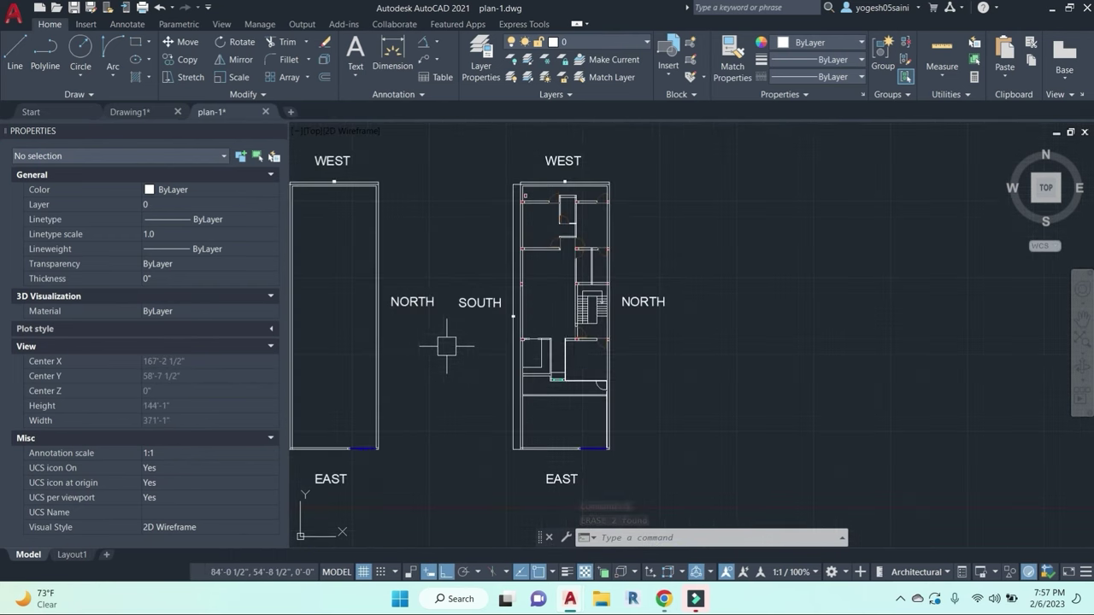
middle_drag(580, 361, 668, 324)
key(Escape)
key(Escape)
middle_drag(567, 317, 598, 332)
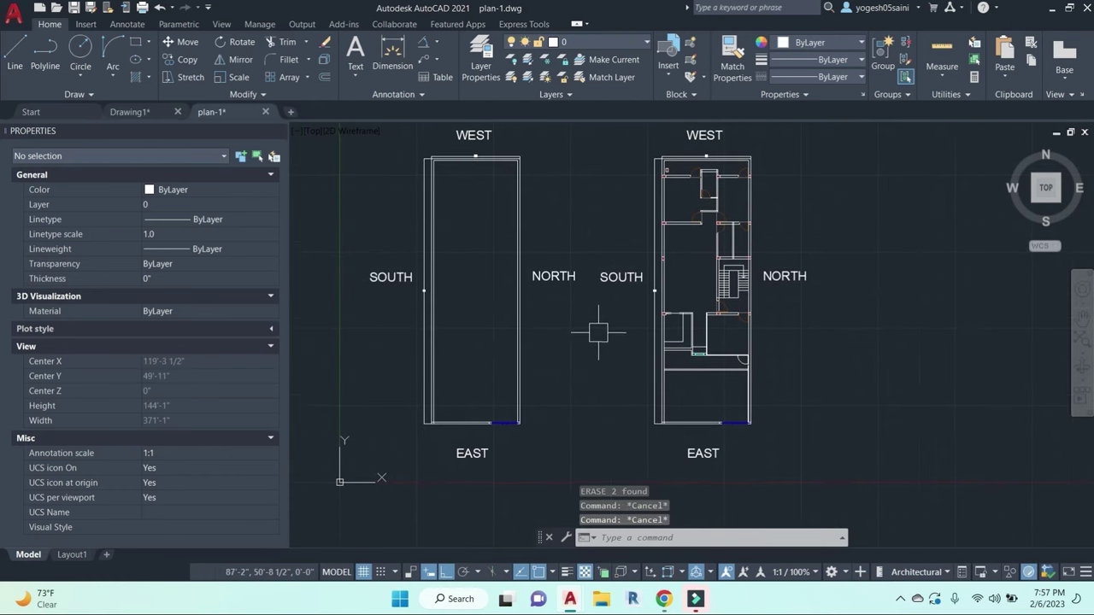
middle_drag(878, 330, 798, 339)
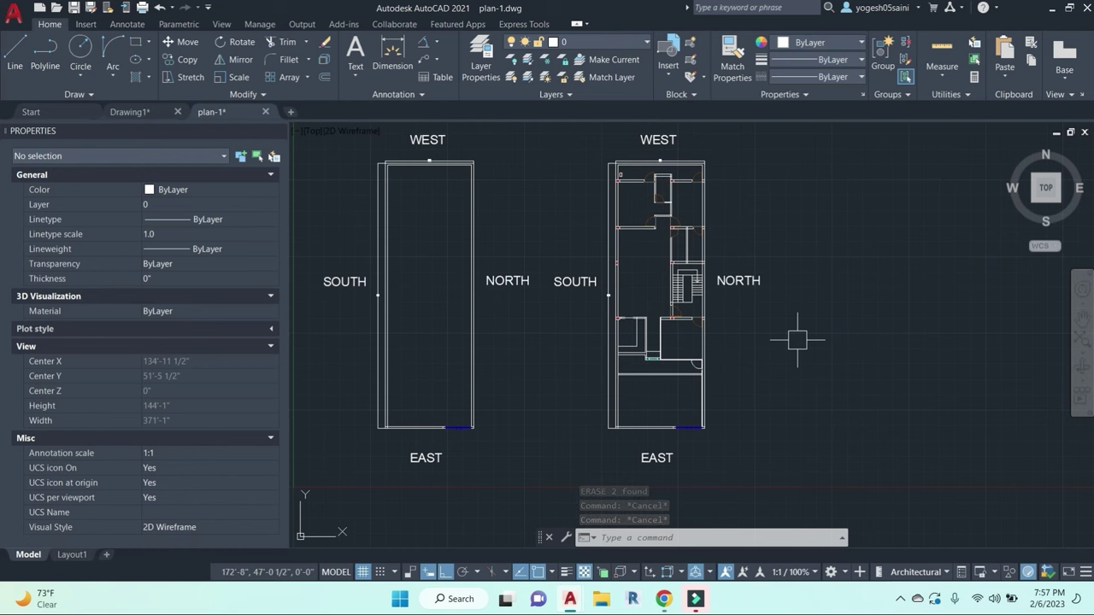
mouse_move(664, 598)
click(598, 525)
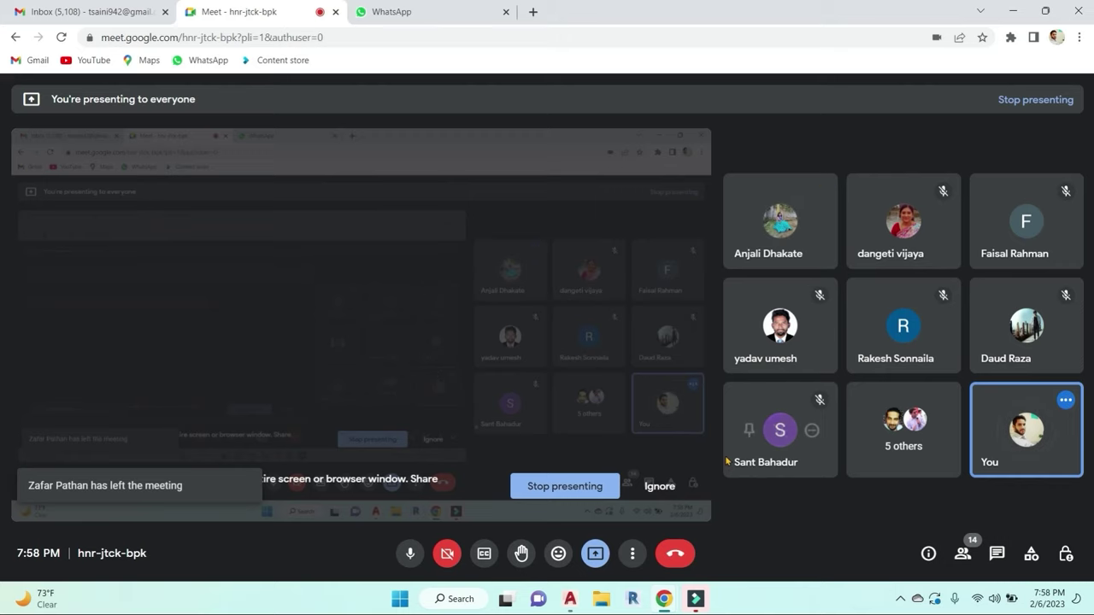
Step: Back in the drawing, window-select the empty outline copy and its labels and erase them
click(1014, 18)
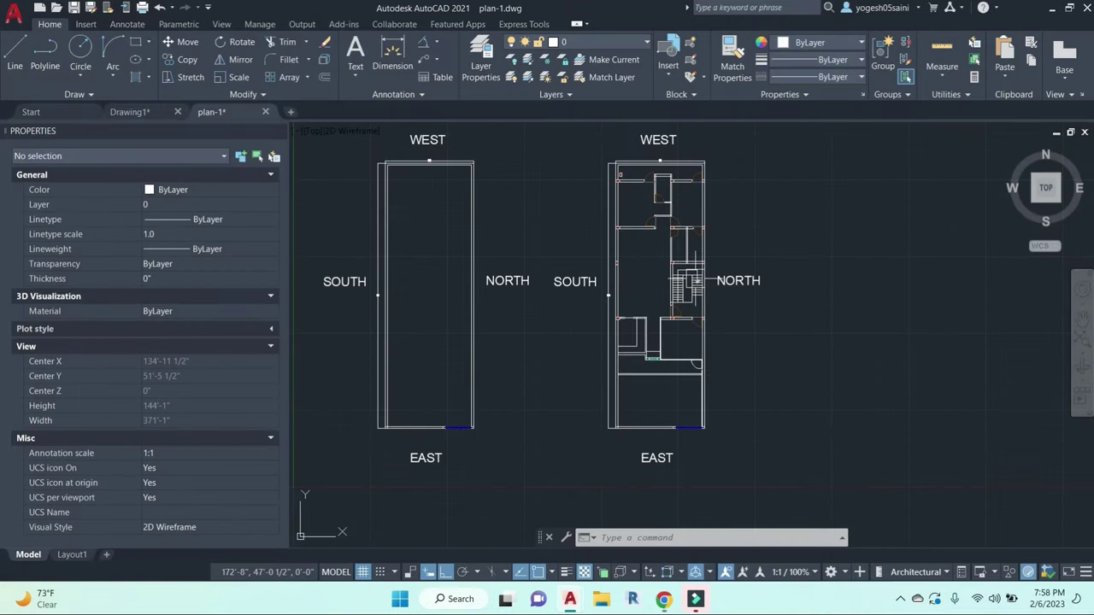
scroll(598, 225, down, 3)
scroll(598, 224, up, 2)
middle_drag(640, 277, 664, 272)
key(Escape)
key(Escape)
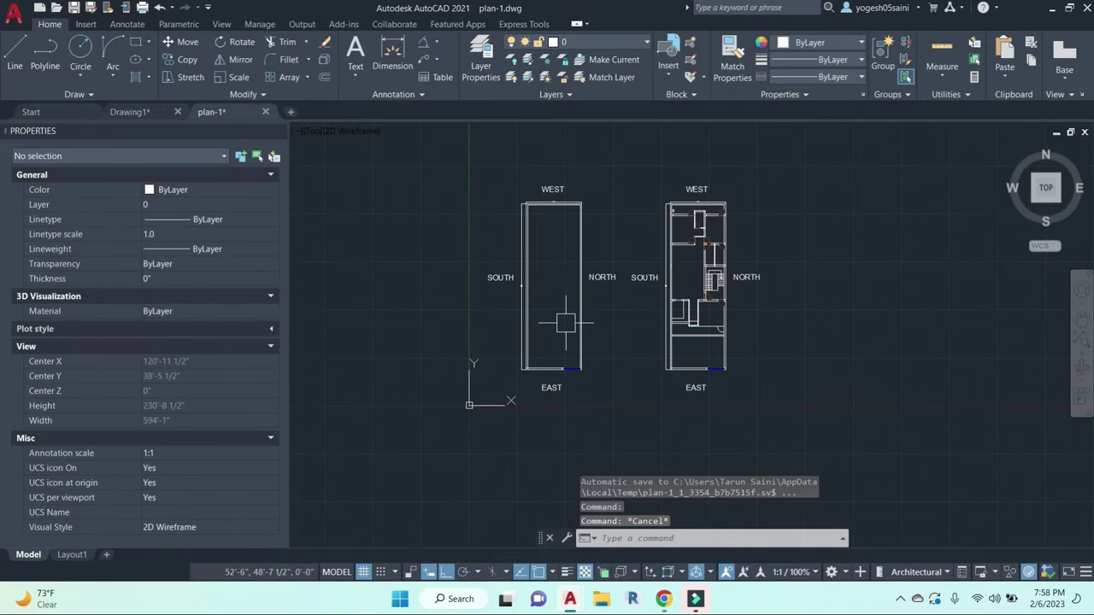
Step: Select the stray NORTH label left behind to erase it
key(Escape)
click(478, 147)
click(598, 422)
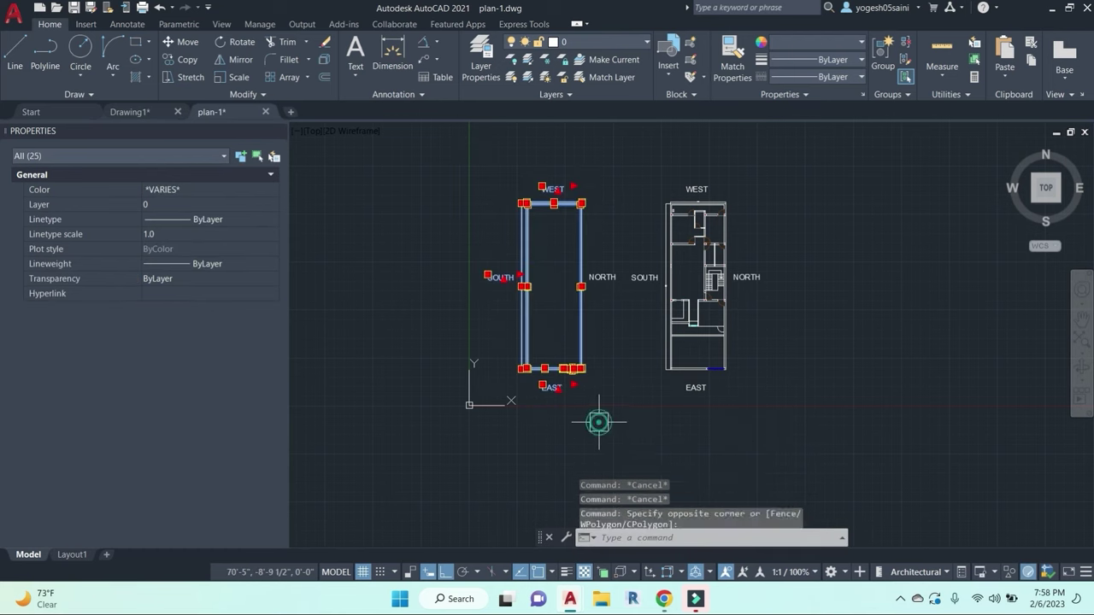
text(e)
key(space)
click(598, 288)
click(598, 288)
key(space)
key(Escape)
key(Escape)
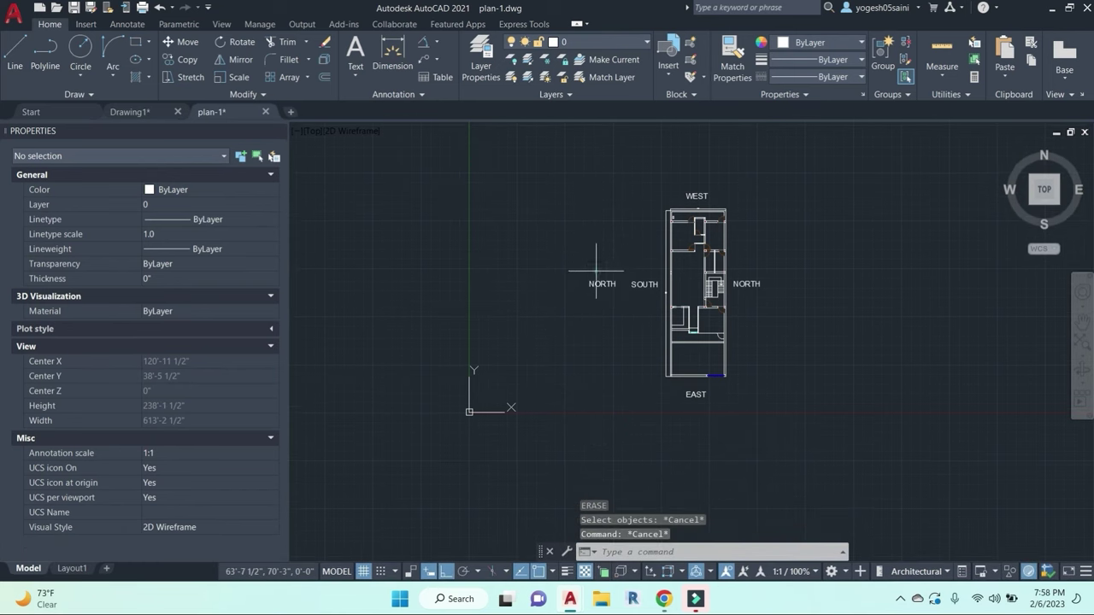
click(596, 264)
key(Escape)
key(Escape)
key(Escape)
click(603, 313)
click(570, 217)
key(Escape)
key(Escape)
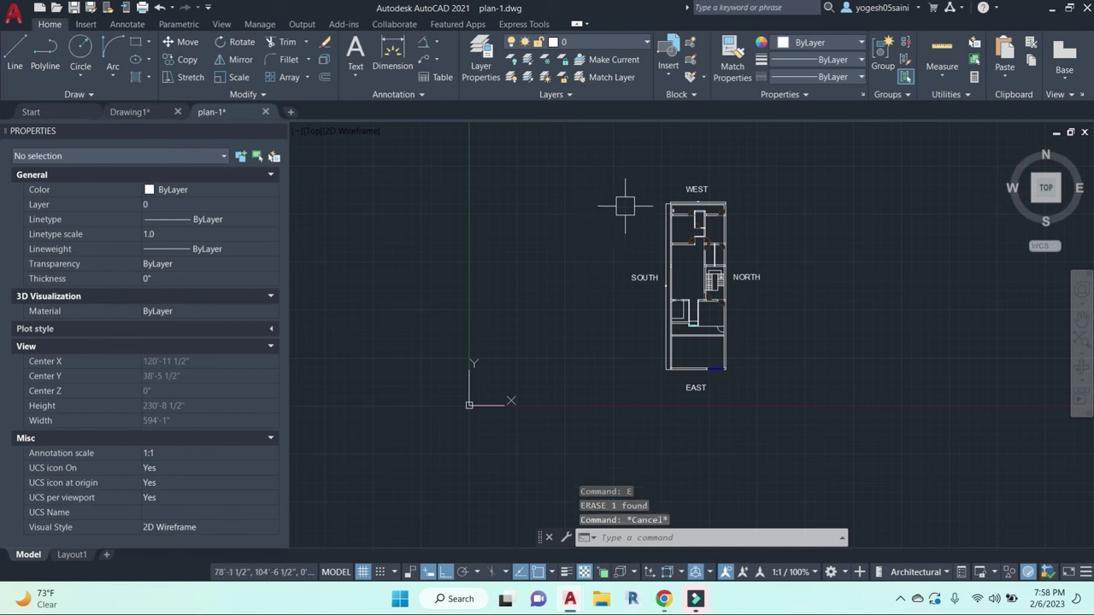
Step: Add 9" linear dimensions to the red column's side and top
scroll(726, 228, up, 5)
text(i)
key(space)
scroll(855, 256, up, 5)
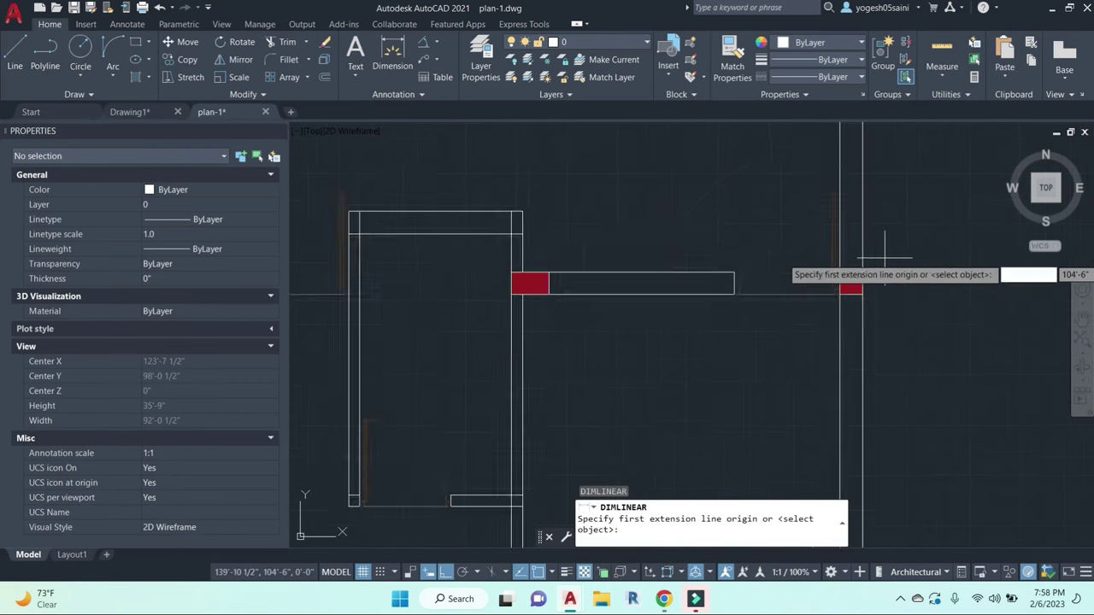
click(798, 320)
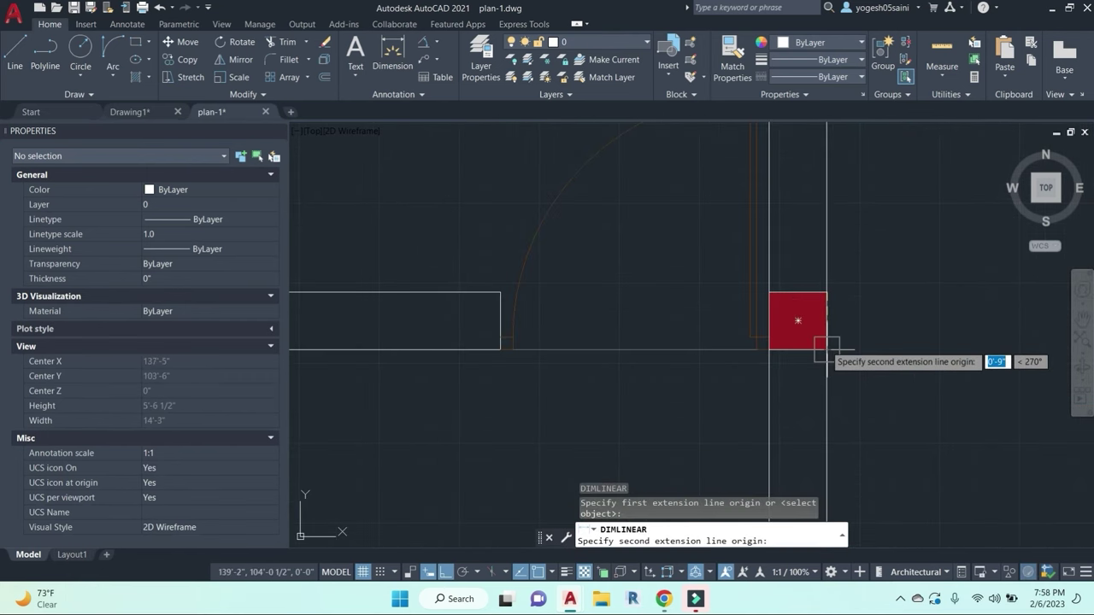
click(825, 348)
click(909, 346)
key(space)
click(830, 296)
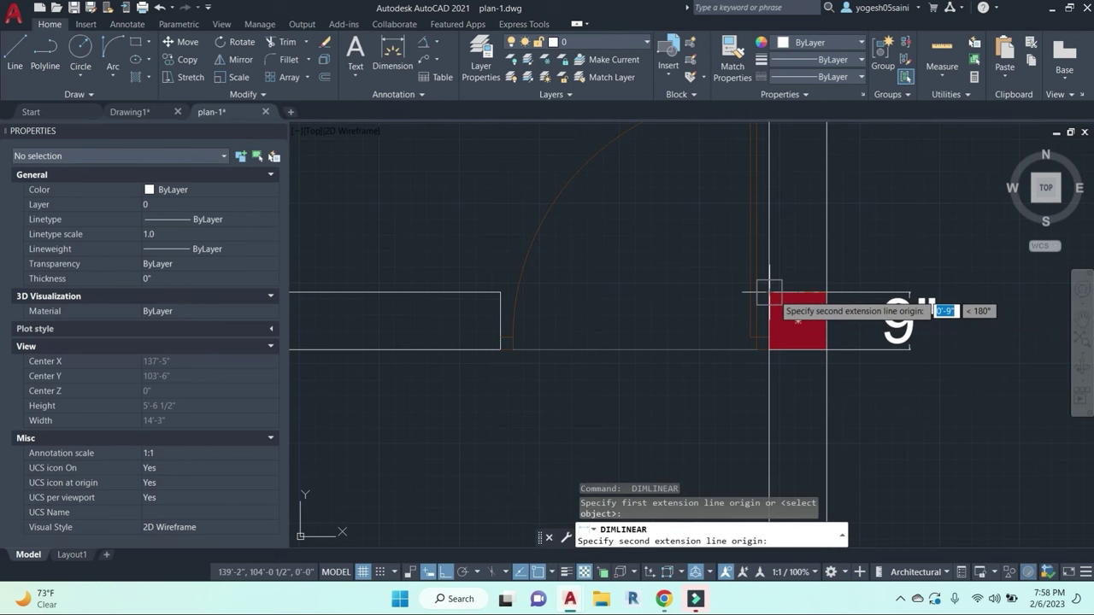
click(769, 293)
click(780, 250)
Step: Dimension the middle column's 1'-3" width below it
scroll(816, 261, down, 5)
scroll(675, 269, up, 5)
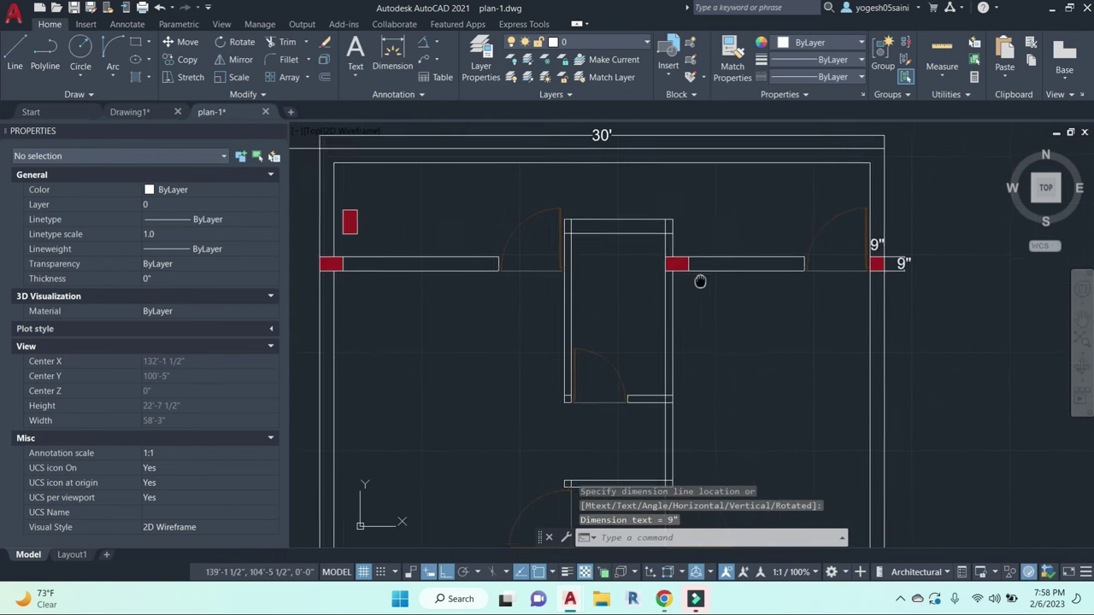
key(space)
click(688, 275)
click(628, 274)
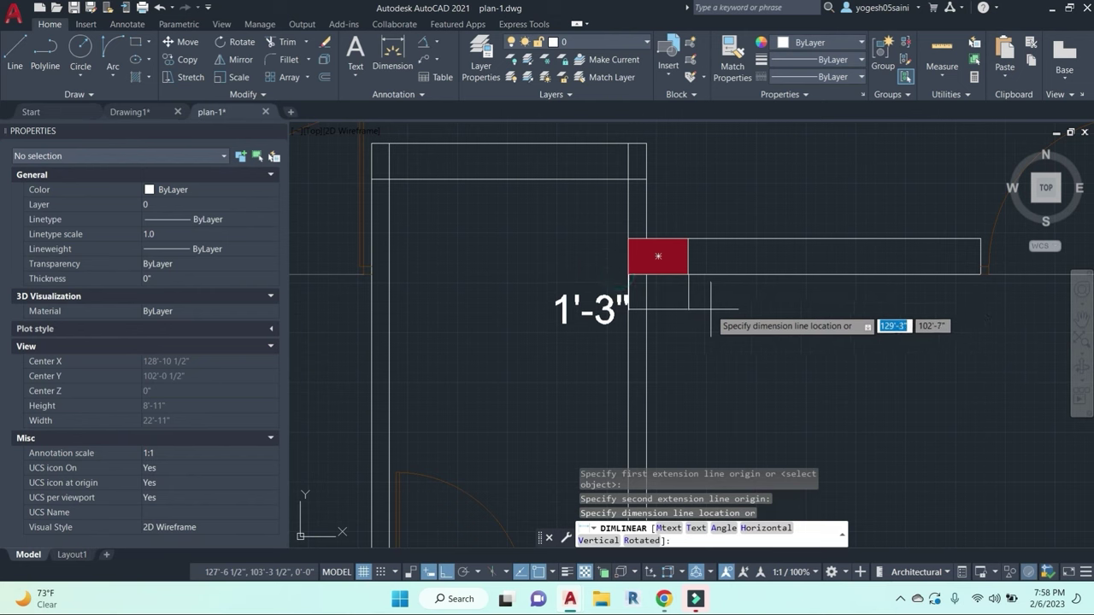
click(709, 305)
key(space)
click(688, 239)
click(688, 274)
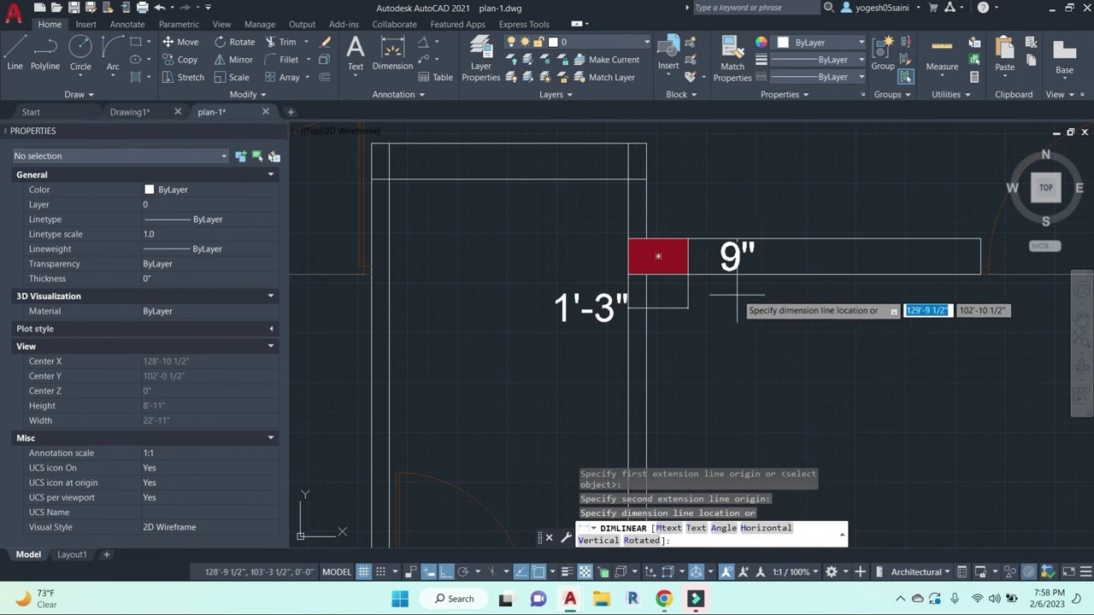
key(Escape)
scroll(656, 252, up, 3)
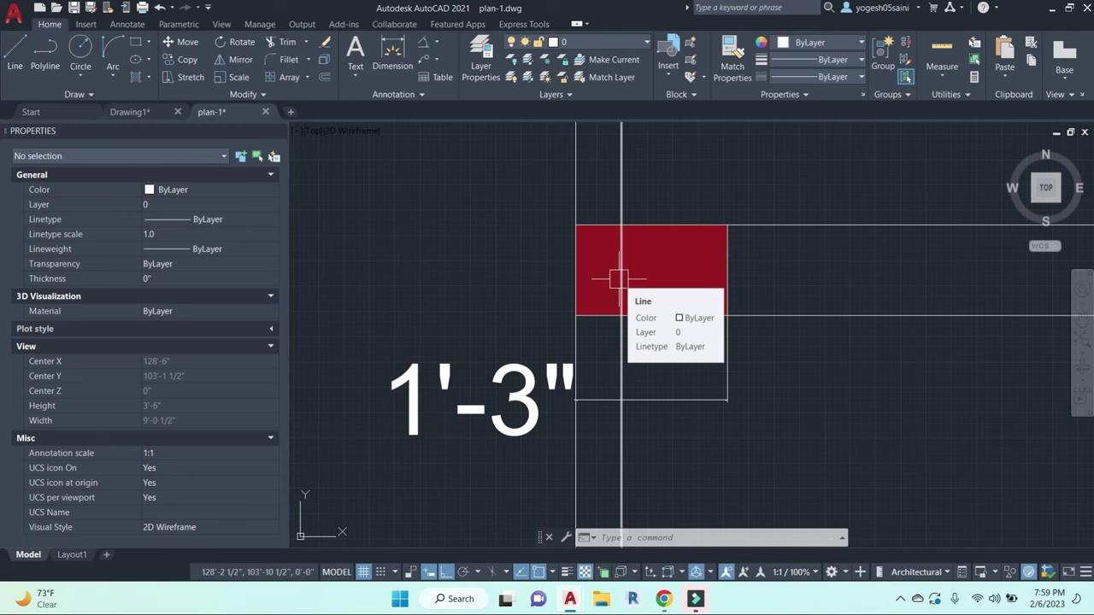
scroll(619, 278, down, 4)
middle_drag(639, 329, 661, 366)
key(Escape)
key(Escape)
key(Escape)
scroll(678, 352, up, 4)
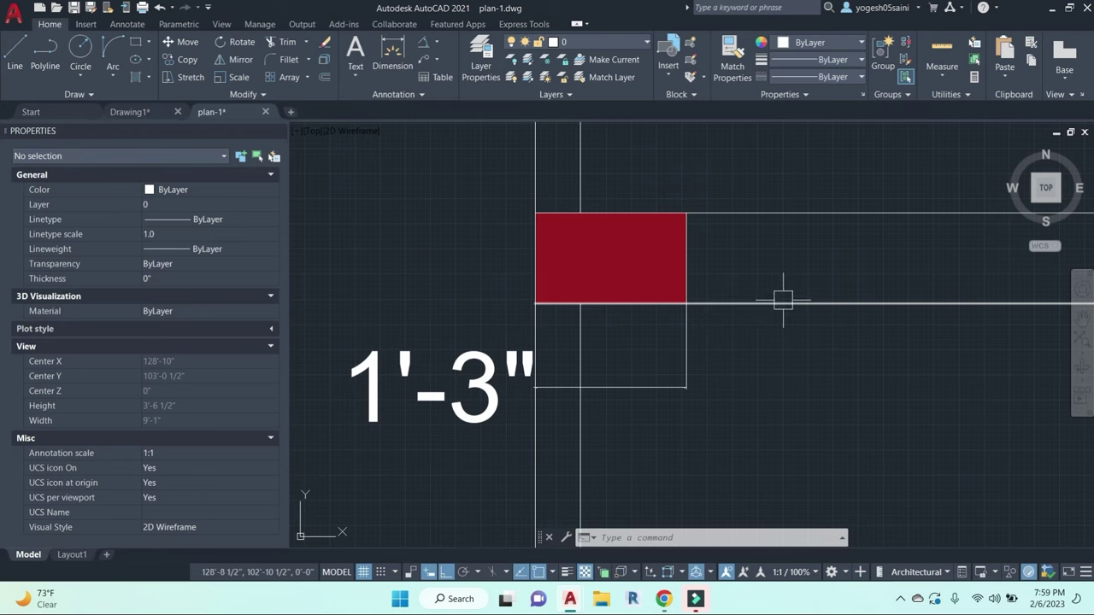
scroll(705, 313, down, 8)
Step: Window-select the stray red column and erase it
middle_drag(732, 385, 772, 356)
key(Escape)
key(Escape)
key(Escape)
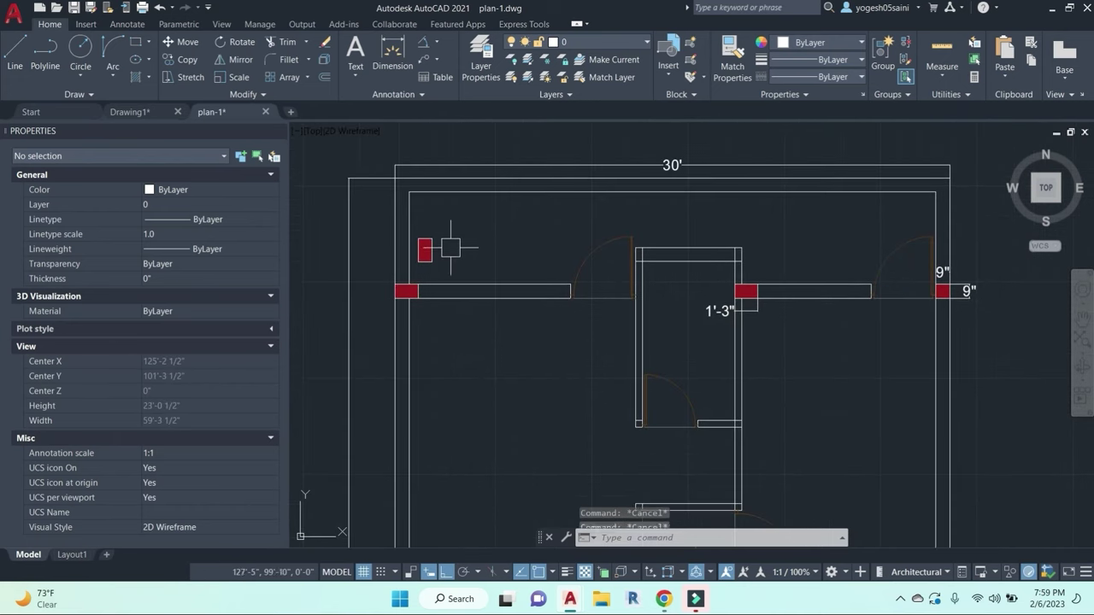
click(444, 248)
click(425, 248)
text(e)
key(Return)
scroll(570, 238, down, 8)
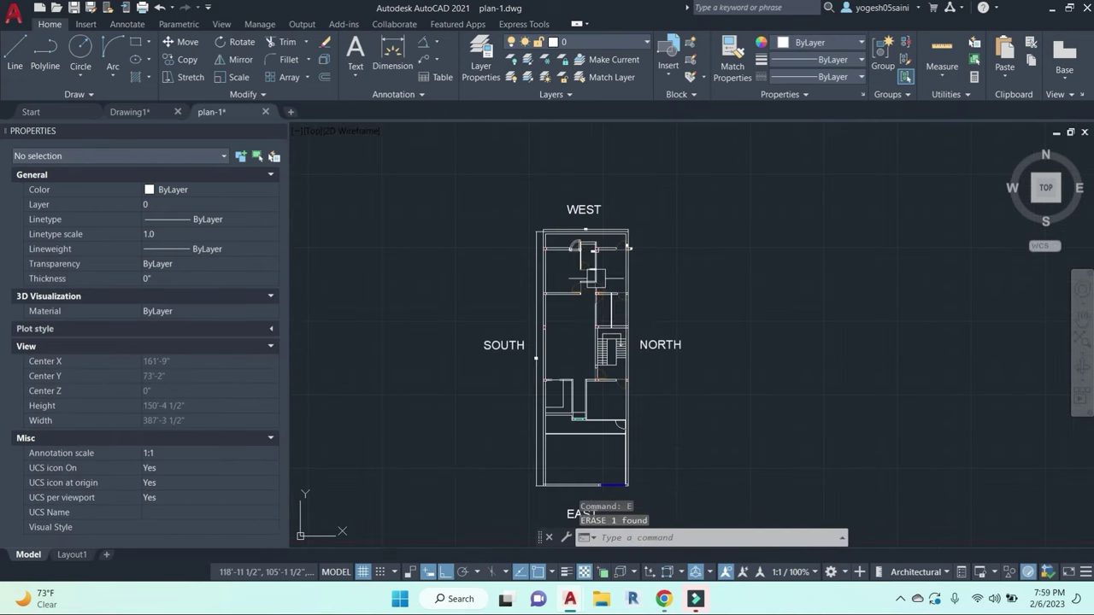
Step: Copy the whole floor plan with CO and place the duplicate beside the original
click(471, 142)
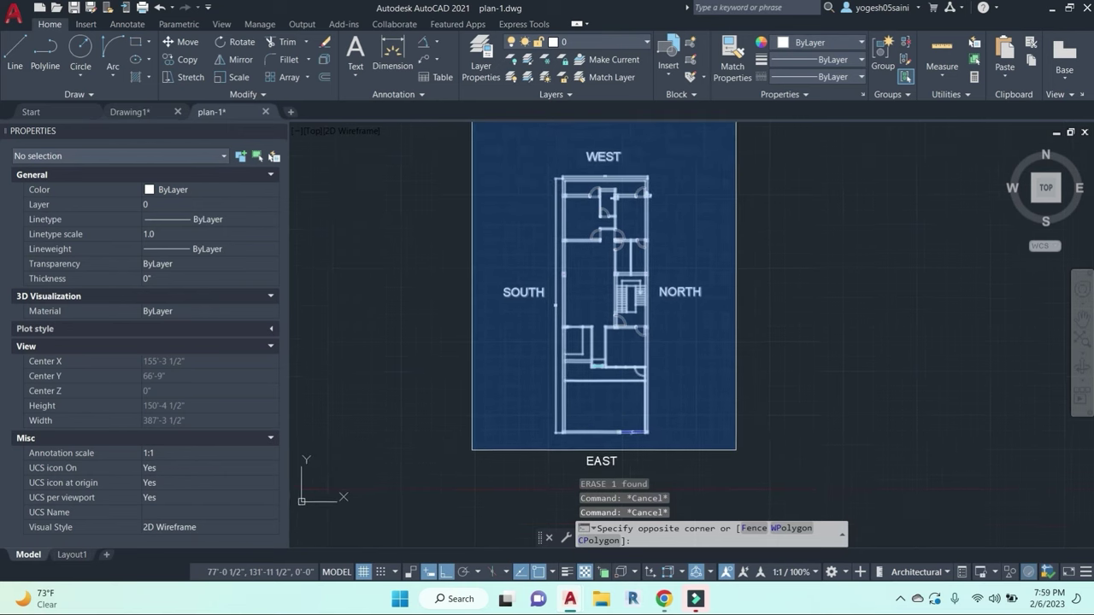
click(778, 466)
text(co)
key(Return)
scroll(769, 453, down, 2)
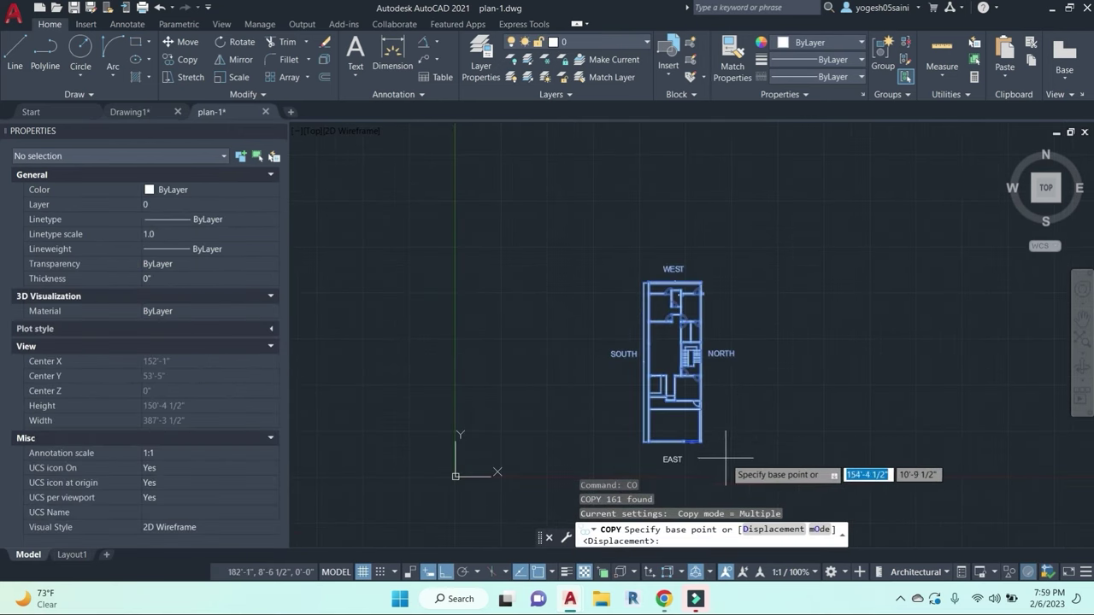
middle_drag(592, 453, 641, 430)
click(643, 429)
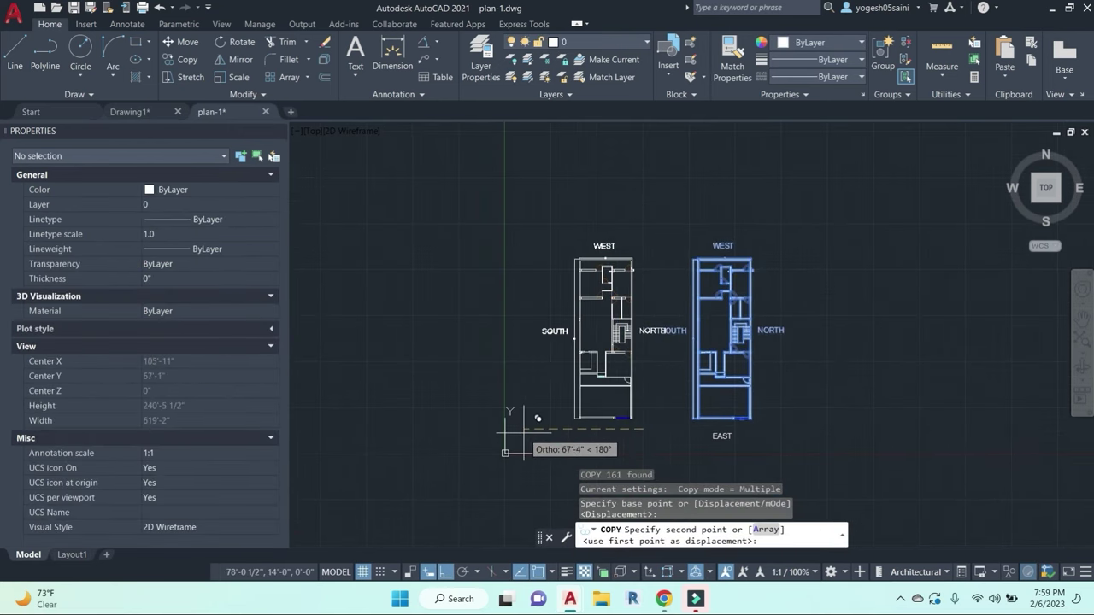
click(482, 429)
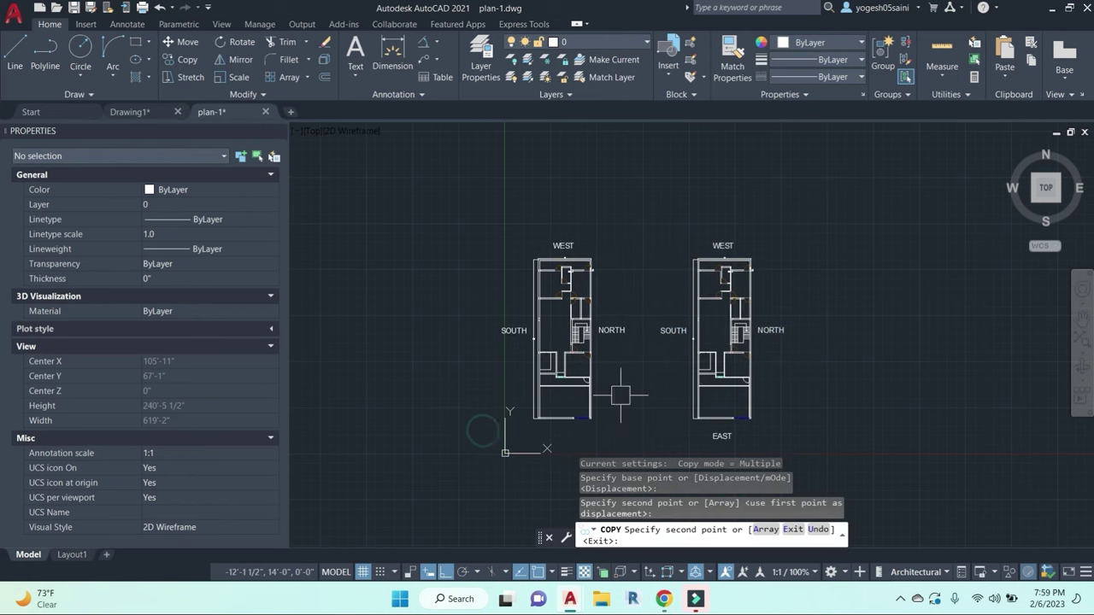
key(Escape)
mouse_move(658, 363)
middle_down()
mouse_move(635, 353)
mouse_move(612, 366)
middle_up()
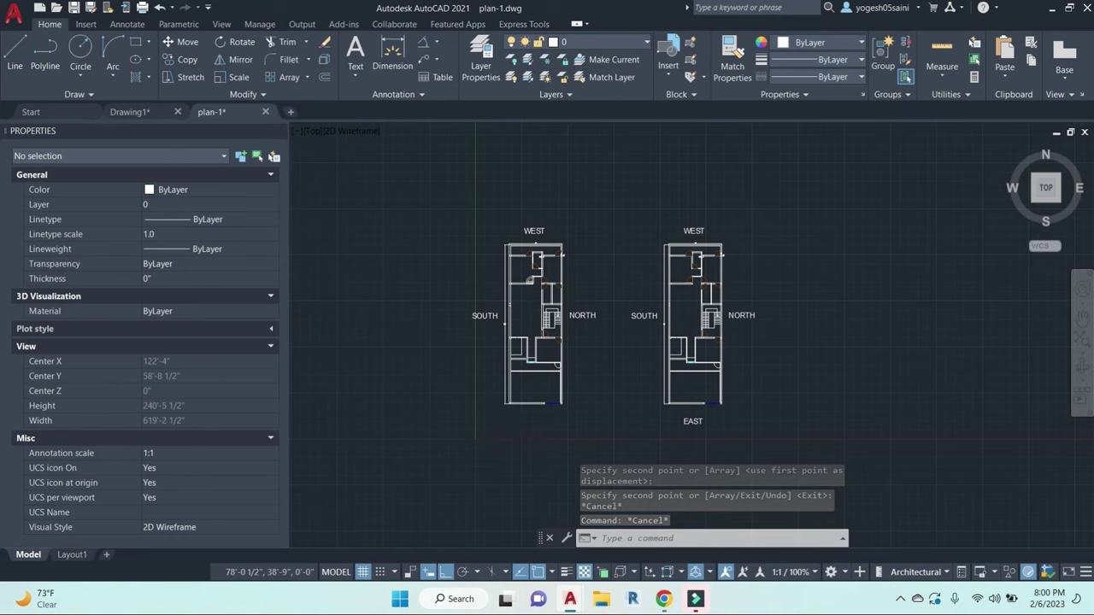
scroll(537, 269, up, 4)
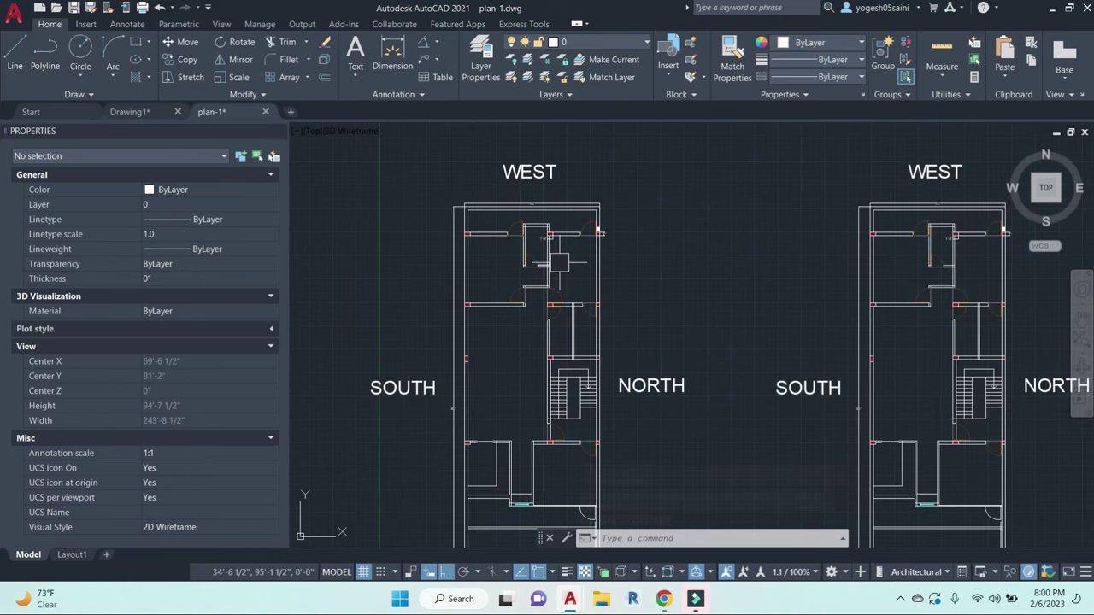
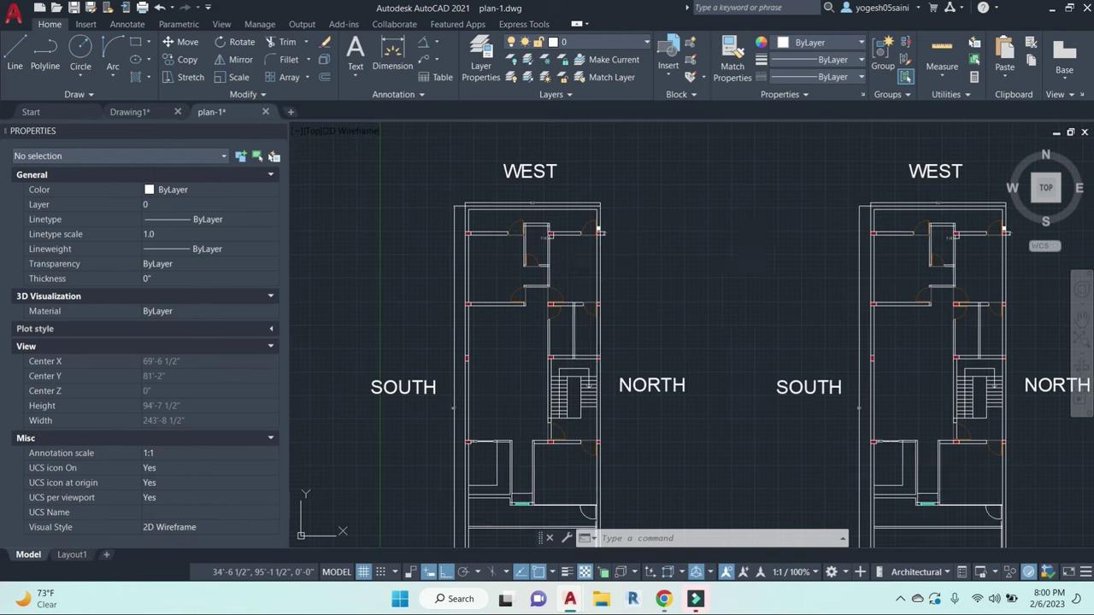
Step: Erase the upper of the two horizontal lines across the plan
middle_drag(617, 264, 577, 231)
key(Escape)
key(Escape)
scroll(495, 224, up, 2)
scroll(513, 316, down, 5)
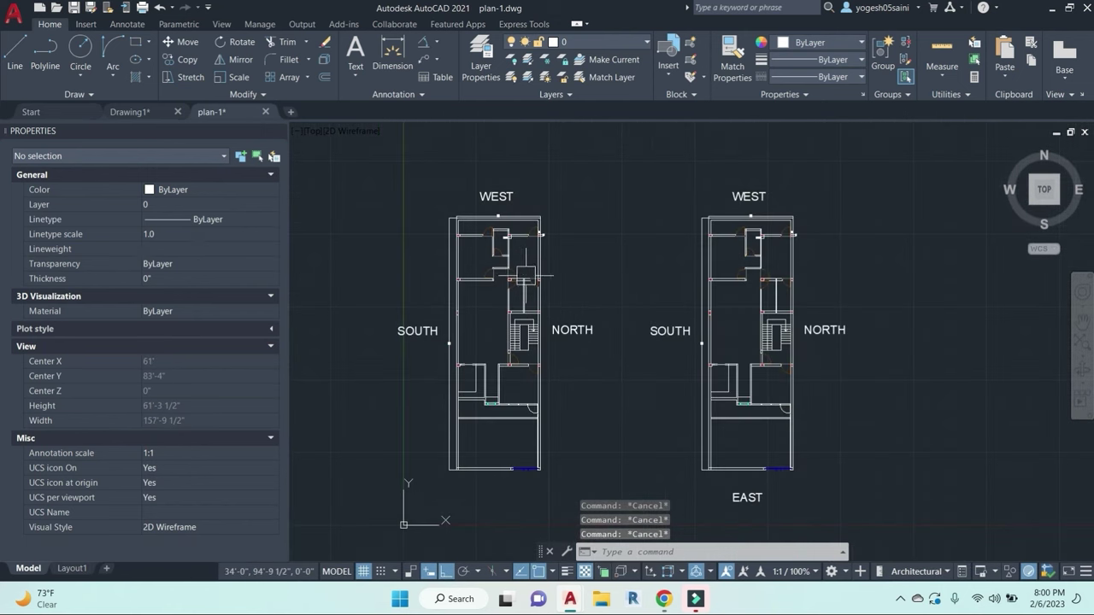
scroll(576, 355, up, 5)
click(641, 391)
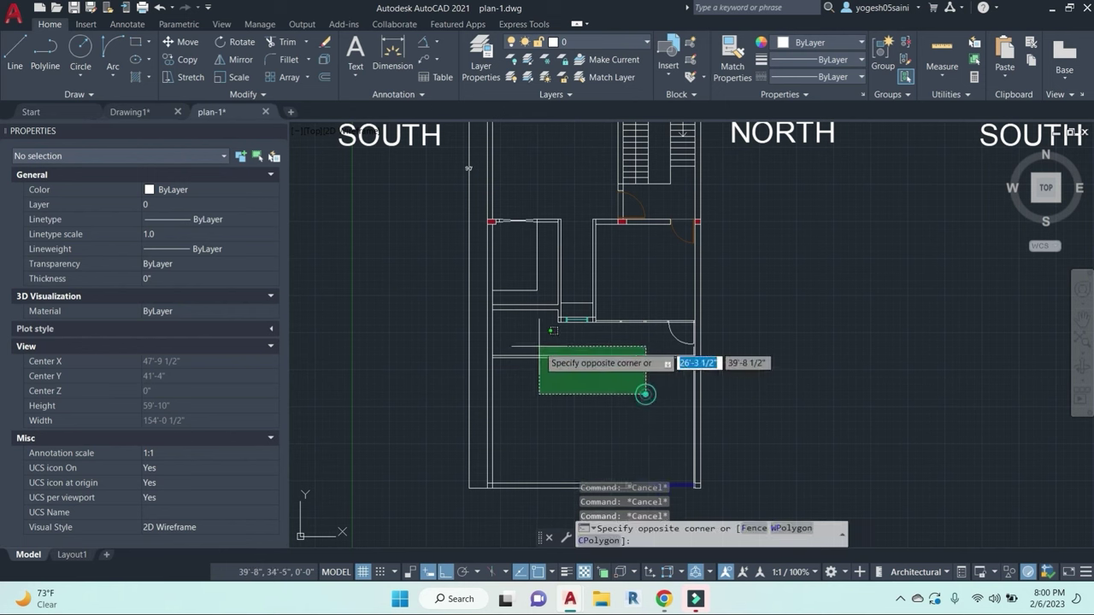
click(542, 350)
key(Escape)
scroll(610, 328, up, 4)
click(610, 328)
text(e)
key(space)
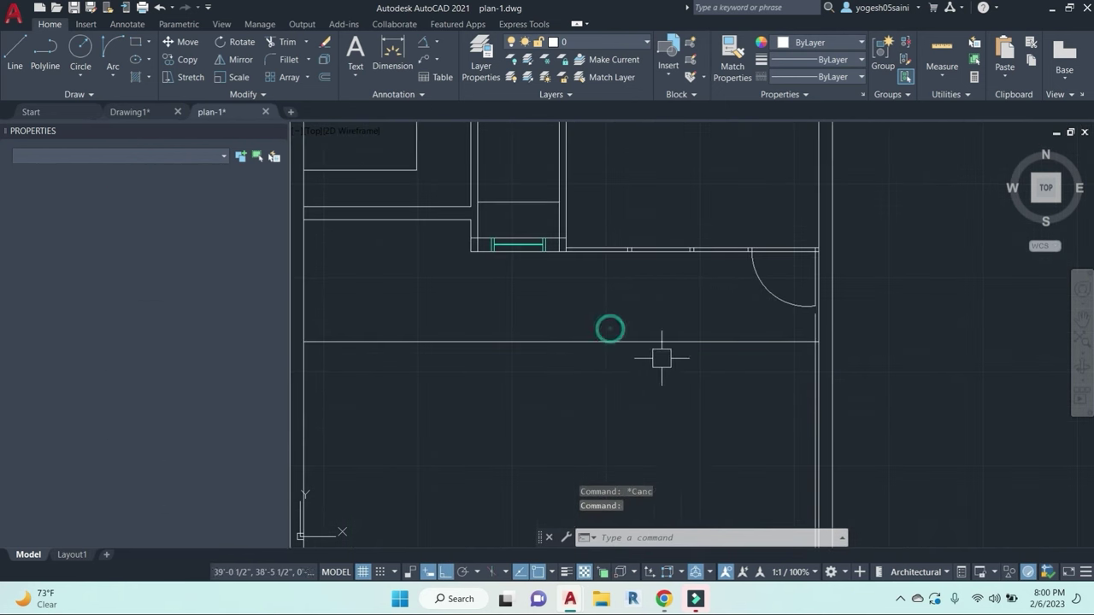
key(Escape)
key(Escape)
Step: Make the remaining horizontal line HIDDEN linetype at linetype scale 15
click(669, 377)
click(588, 313)
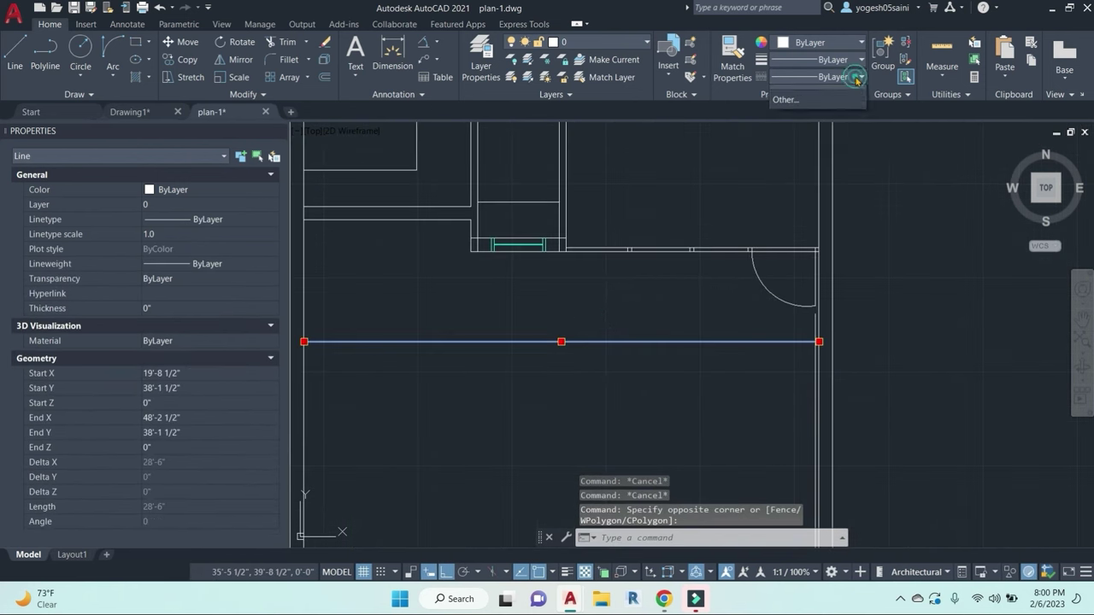
click(833, 162)
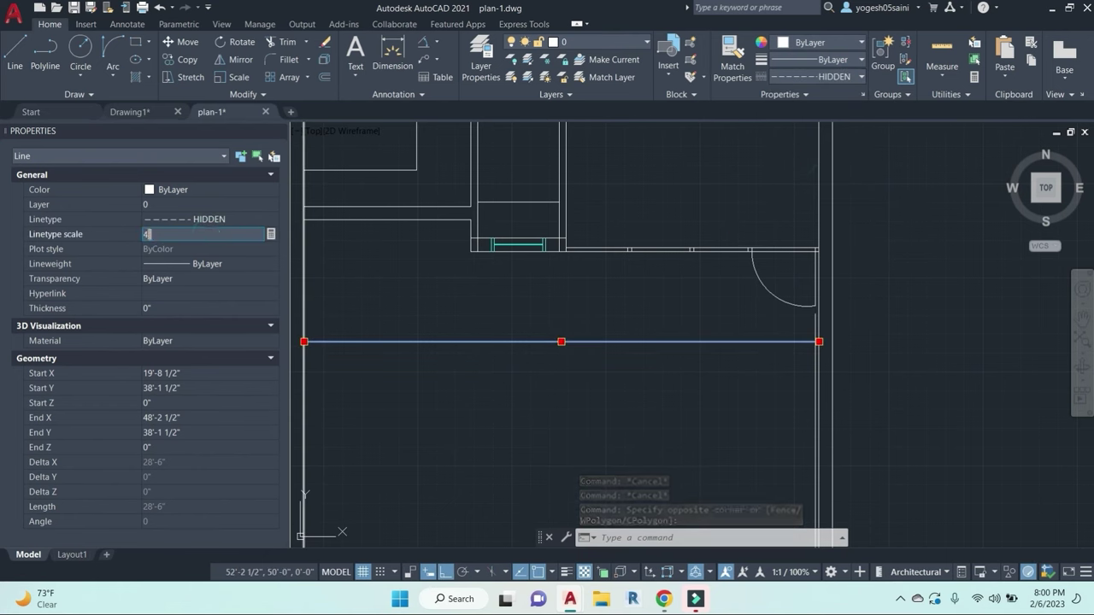
click(220, 232)
text(4)
key(Return)
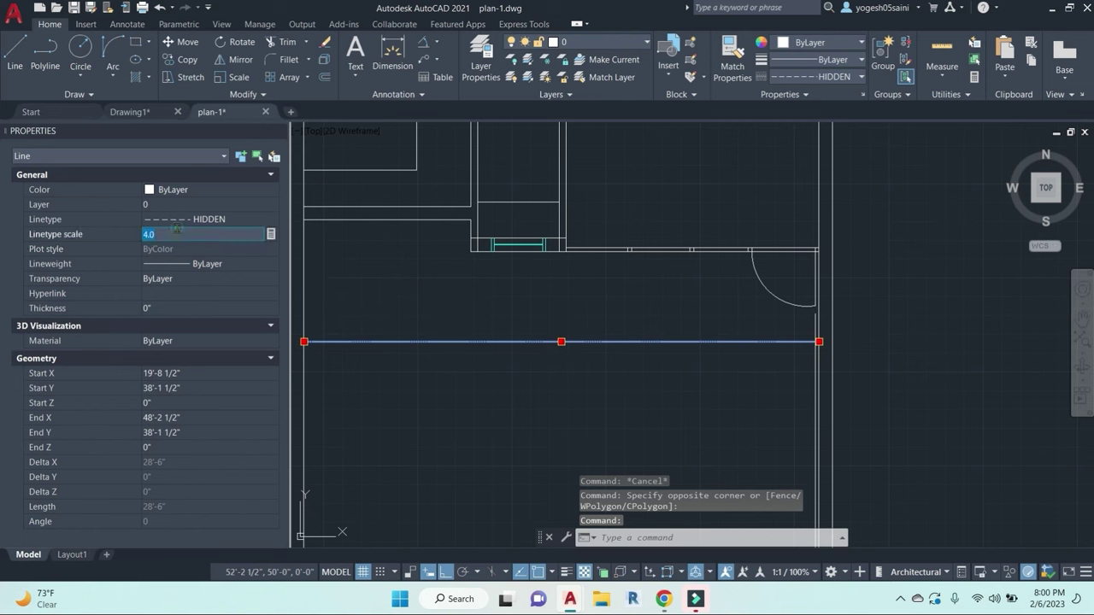
key(Return)
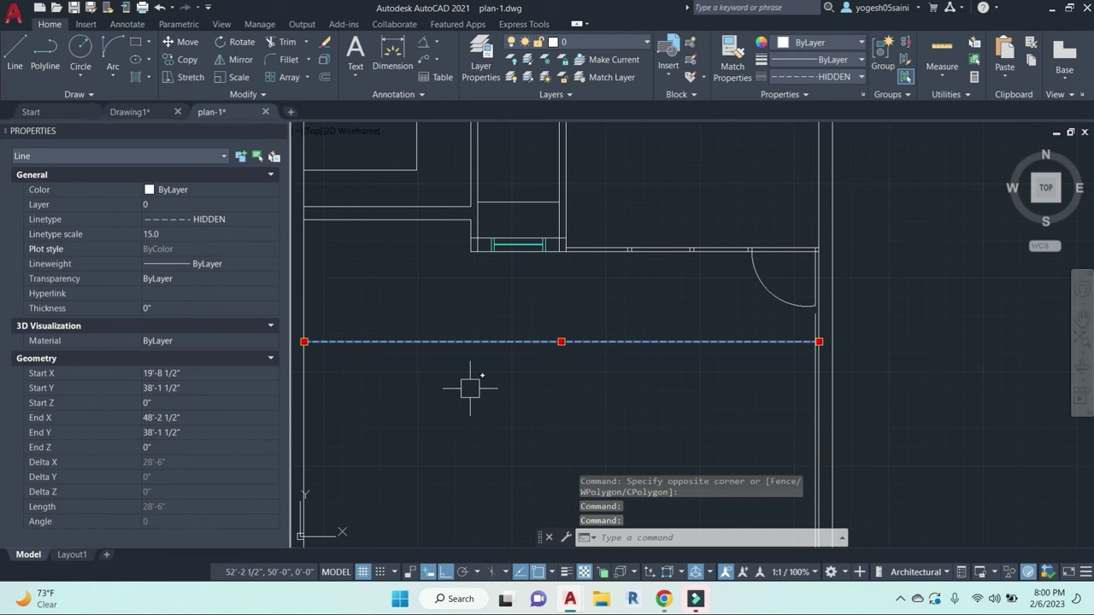
key(Escape)
key(Escape)
click(763, 398)
click(539, 305)
key(Escape)
middle_drag(745, 315, 792, 398)
Step: Erase the partition and door below the stairs
scroll(819, 398, up, 1)
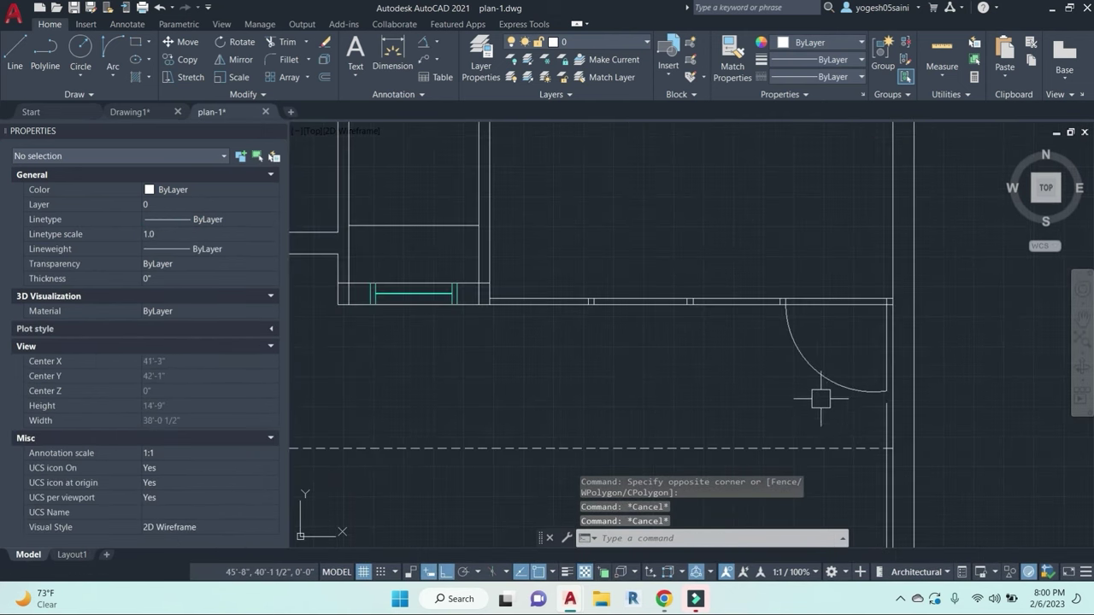
click(827, 410)
click(557, 252)
text(e)
key(Return)
Step: Window-select and erase five wall objects near the stairs
scroll(647, 236, down, 2)
middle_drag(648, 236, 760, 359)
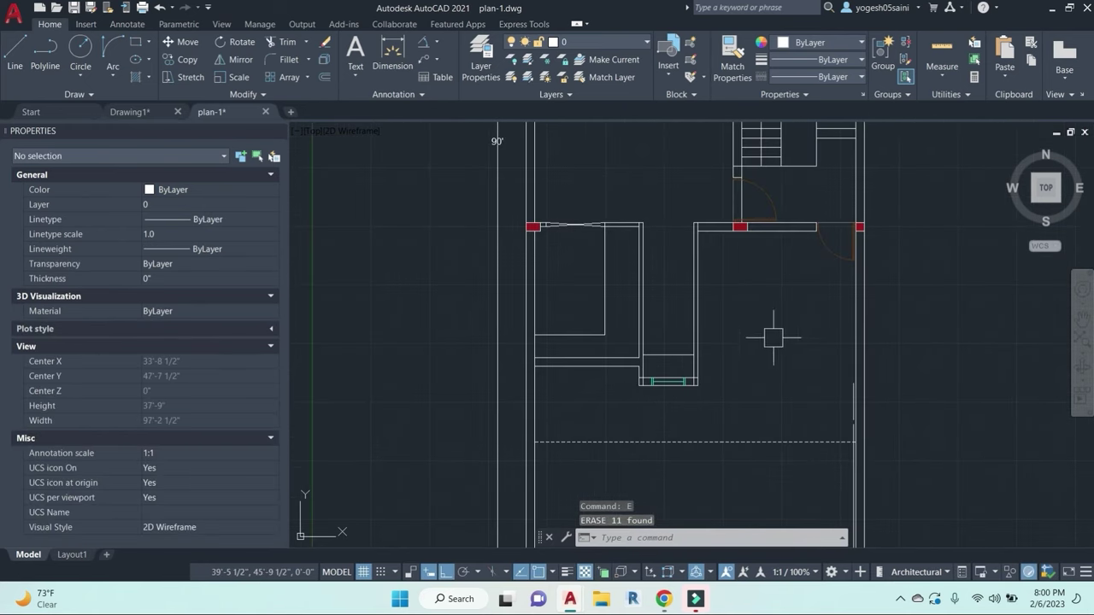
click(799, 336)
click(567, 216)
text(e)
key(Return)
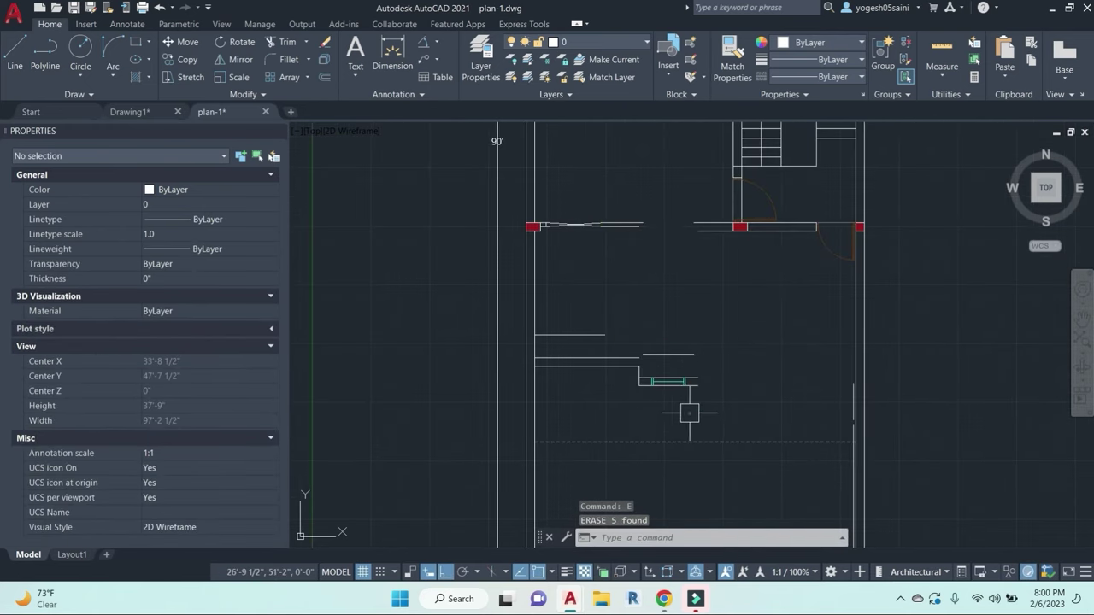
Step: Erase the lower wall lines, then the seven upper wall objects
click(714, 426)
click(564, 308)
text(e)
key(Return)
click(644, 307)
key(Escape)
click(644, 308)
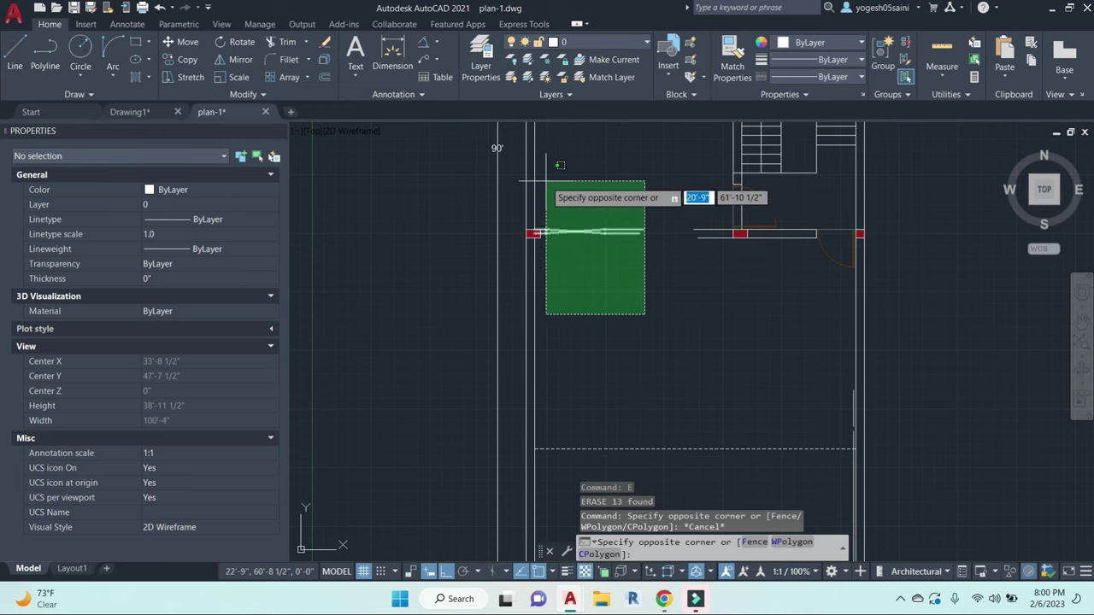
click(559, 165)
text(e)
key(Return)
key(Escape)
Step: Extend both horizontal wall lines to the left wall with EX
text(e)
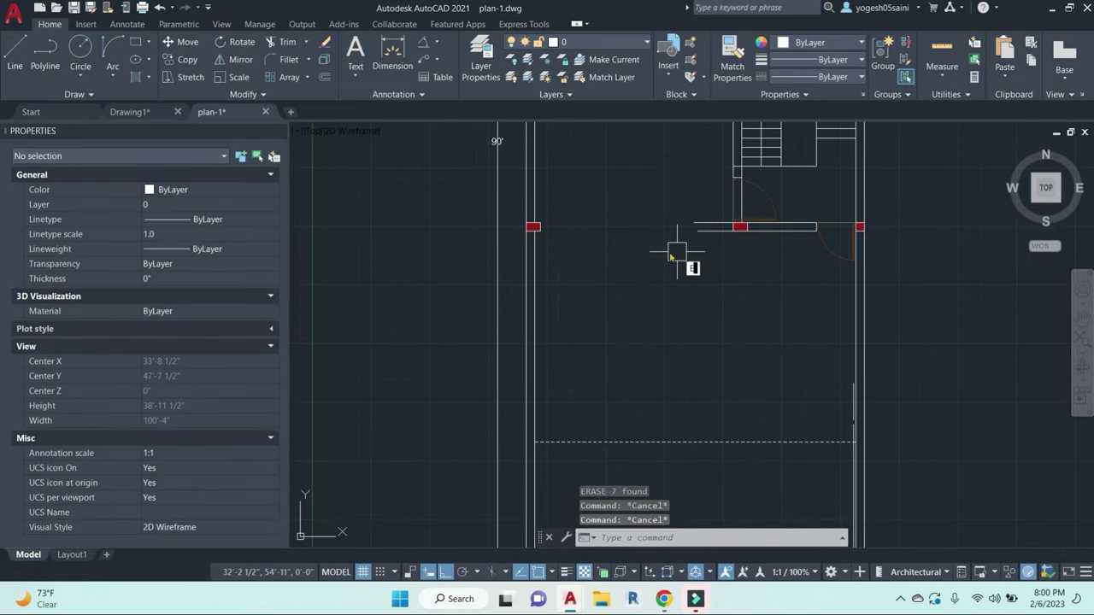
text(x)
key(Return)
click(656, 282)
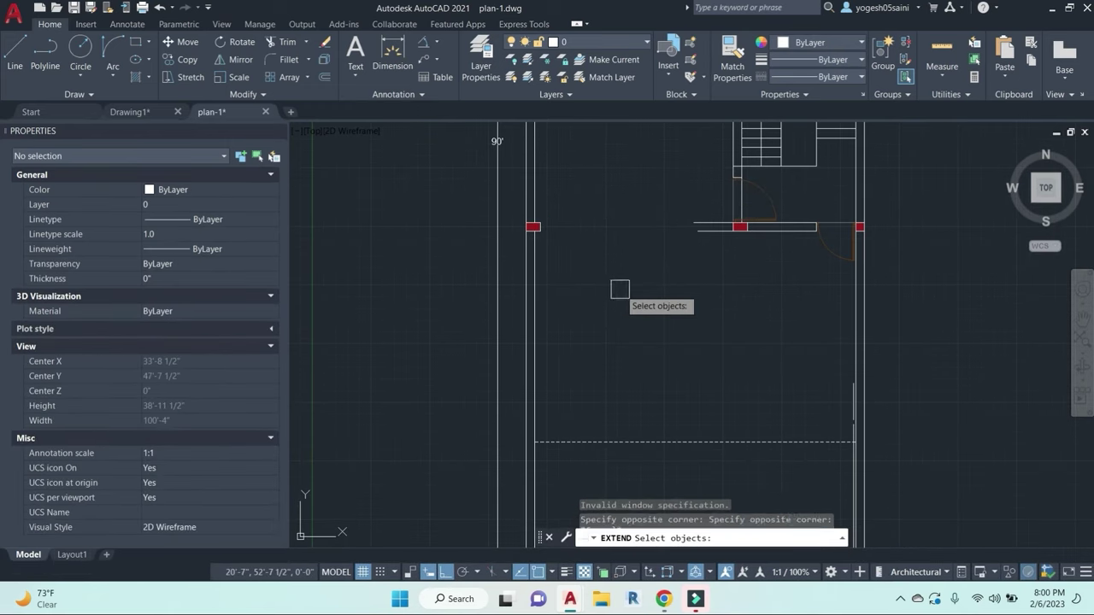
click(542, 311)
key(Return)
click(710, 283)
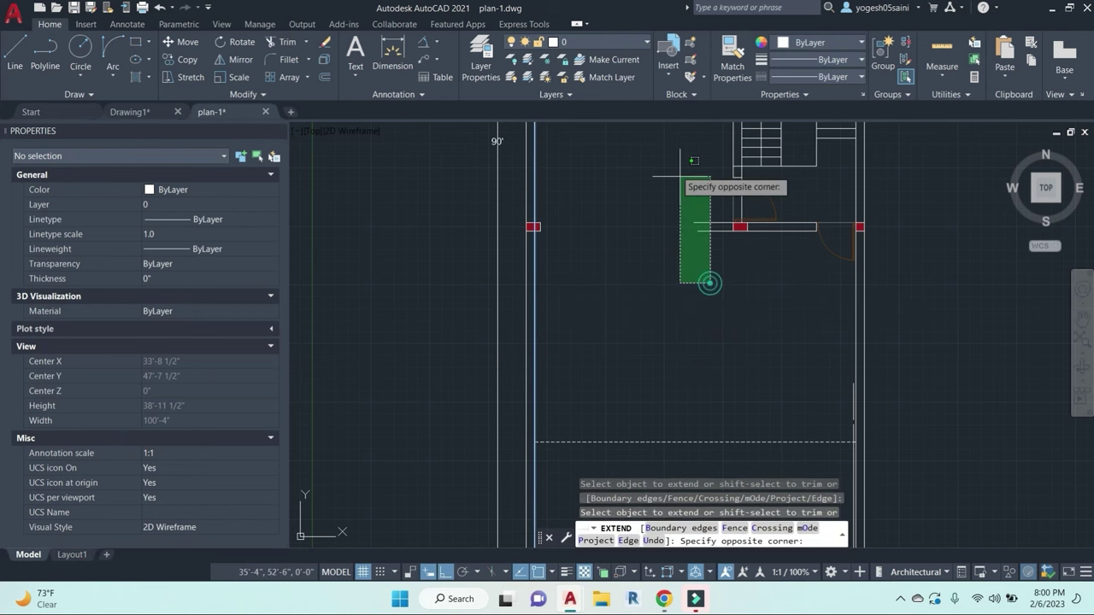
click(659, 142)
key(Escape)
Step: Erase the right door near the staircase opening
middle_drag(708, 267, 659, 322)
key(Escape)
key(Escape)
scroll(552, 287, up, 3)
scroll(598, 288, down, 2)
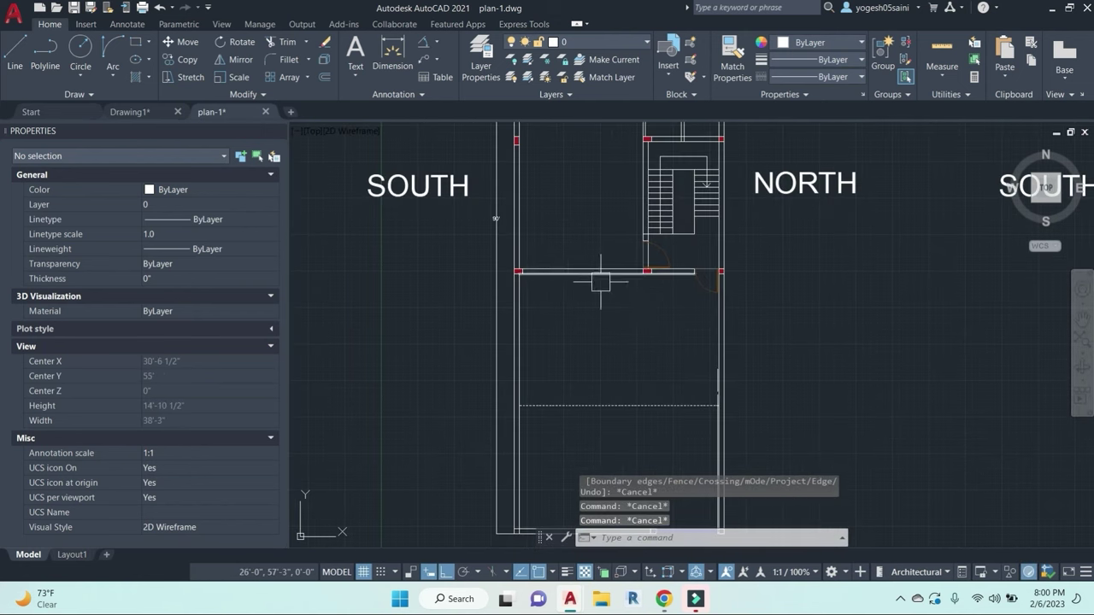
scroll(675, 308, up, 2)
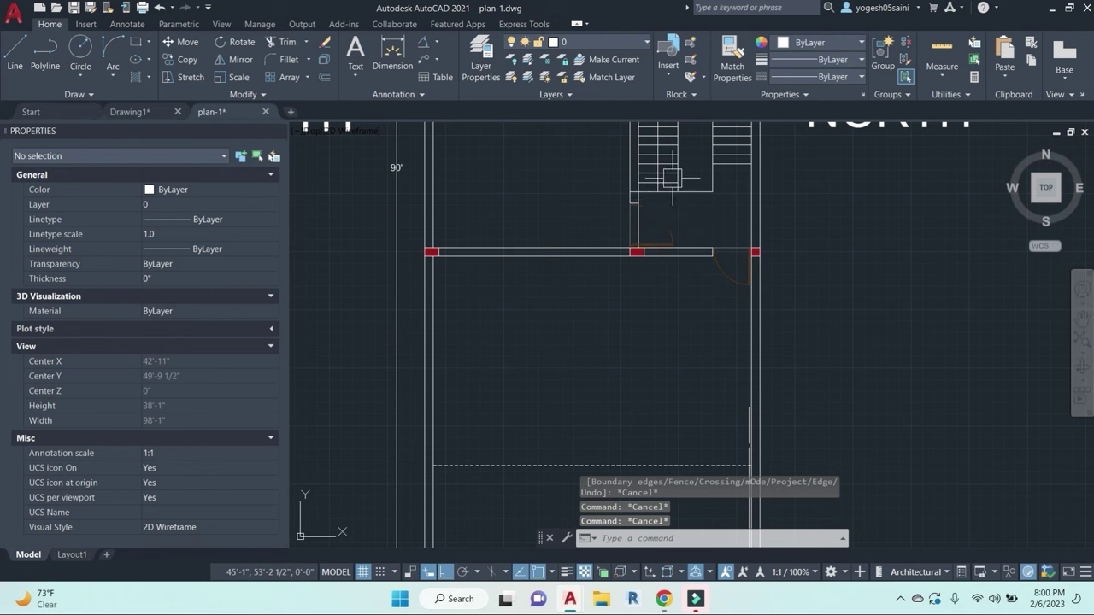
mouse_move(671, 274)
middle_down()
mouse_move(727, 317)
mouse_move(754, 316)
middle_up()
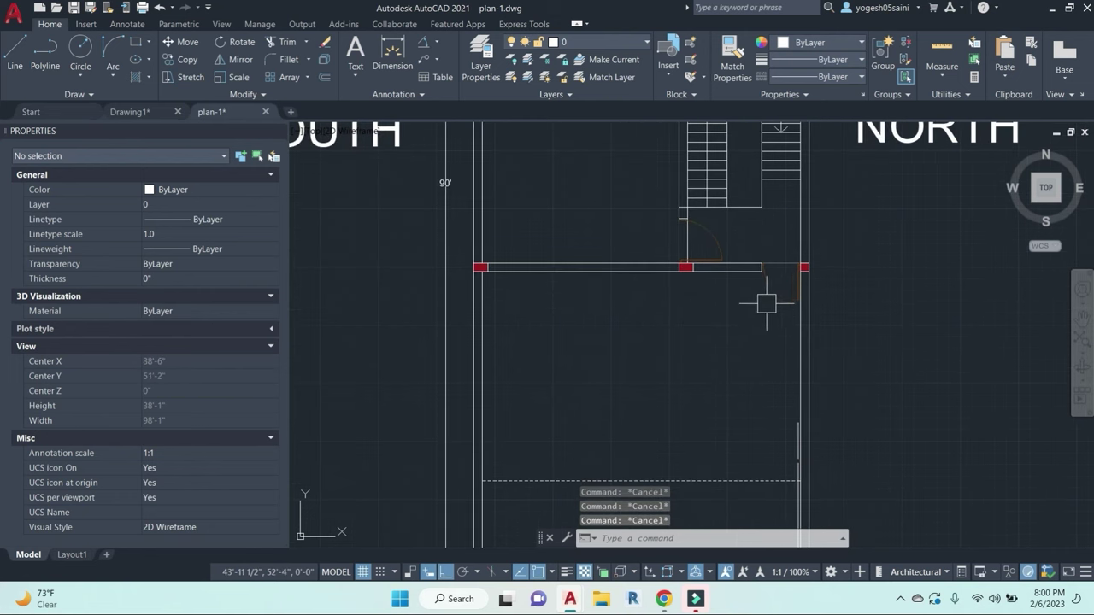
scroll(779, 283, up, 3)
click(733, 277)
key(e)
key(Return)
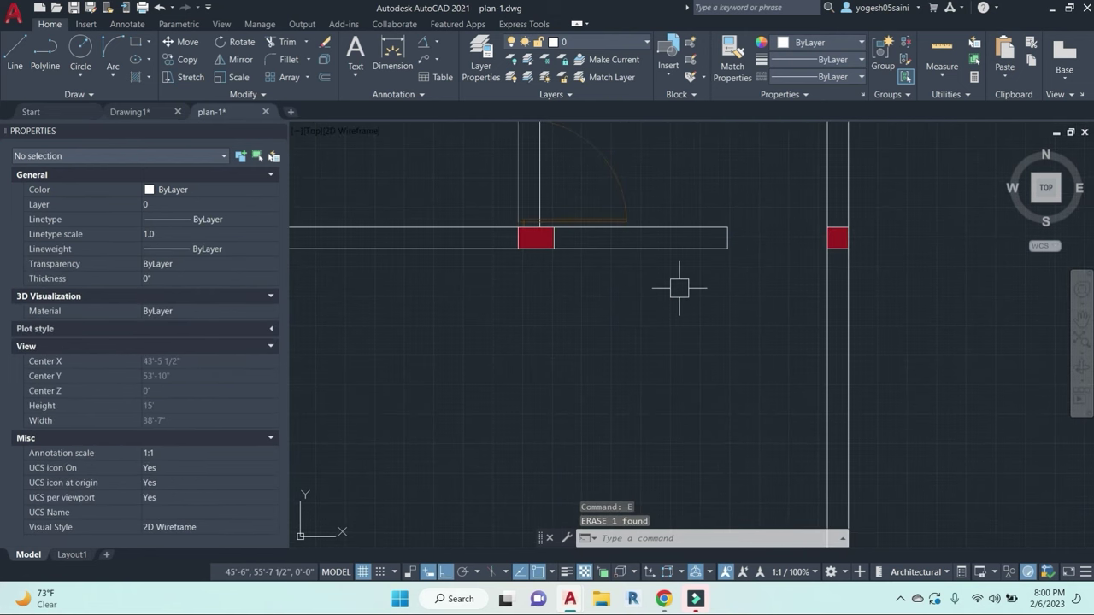
Step: Undo to restore the erased right door
click(617, 179)
middle_drag(668, 334, 720, 399)
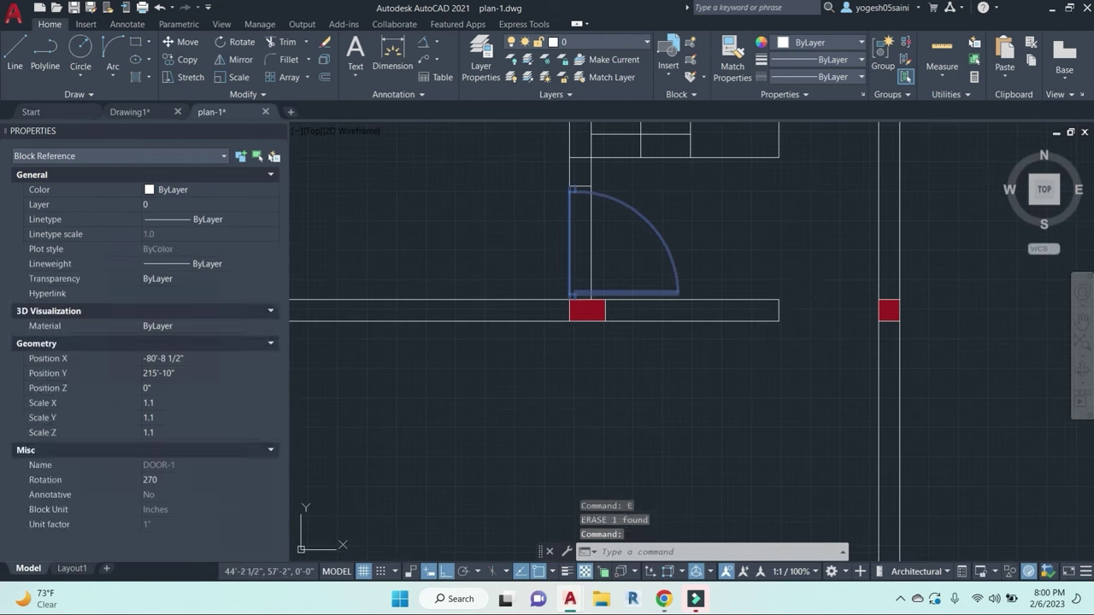
key(Escape)
key(ctrl+z)
key(ctrl+z)
scroll(791, 315, down, 5)
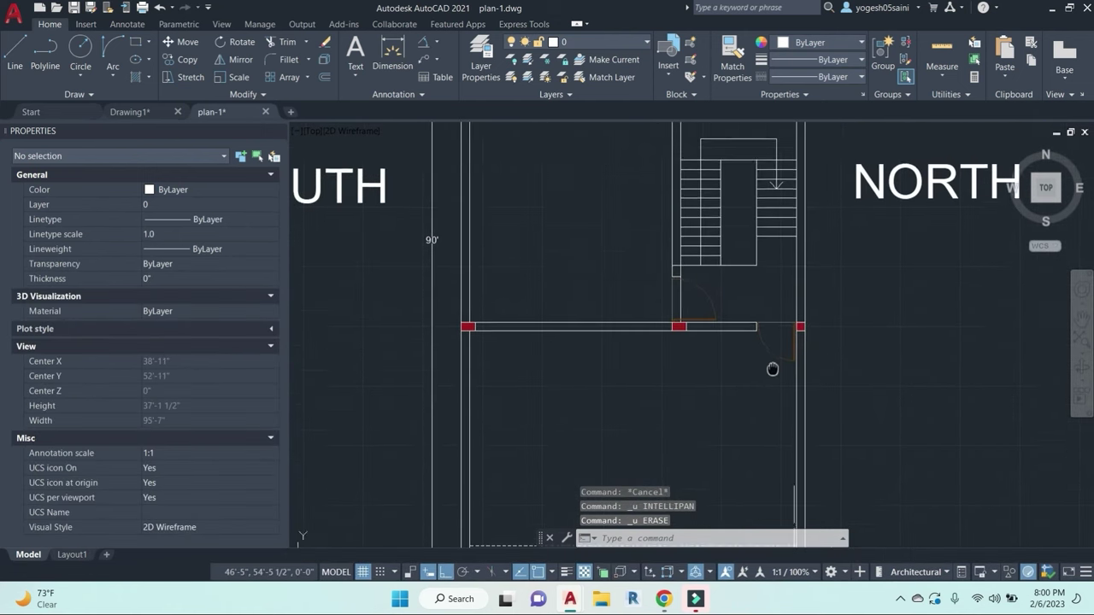
scroll(772, 368, up, 4)
middle_drag(774, 326, 788, 400)
Step: Select the nine tread lines of the right stair flight
click(788, 400)
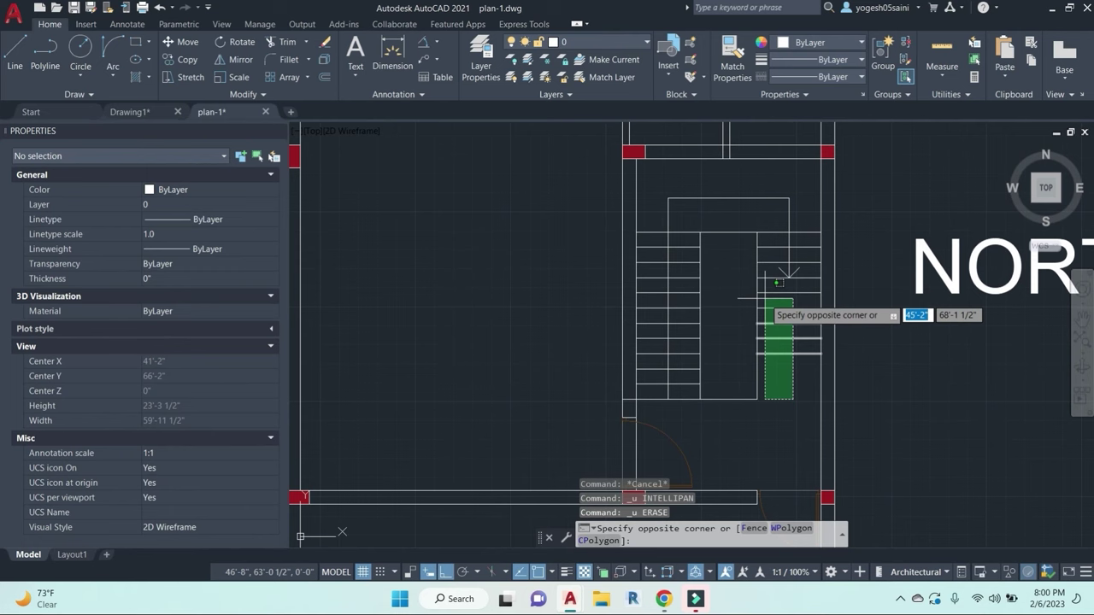
key(Escape)
click(782, 373)
click(752, 318)
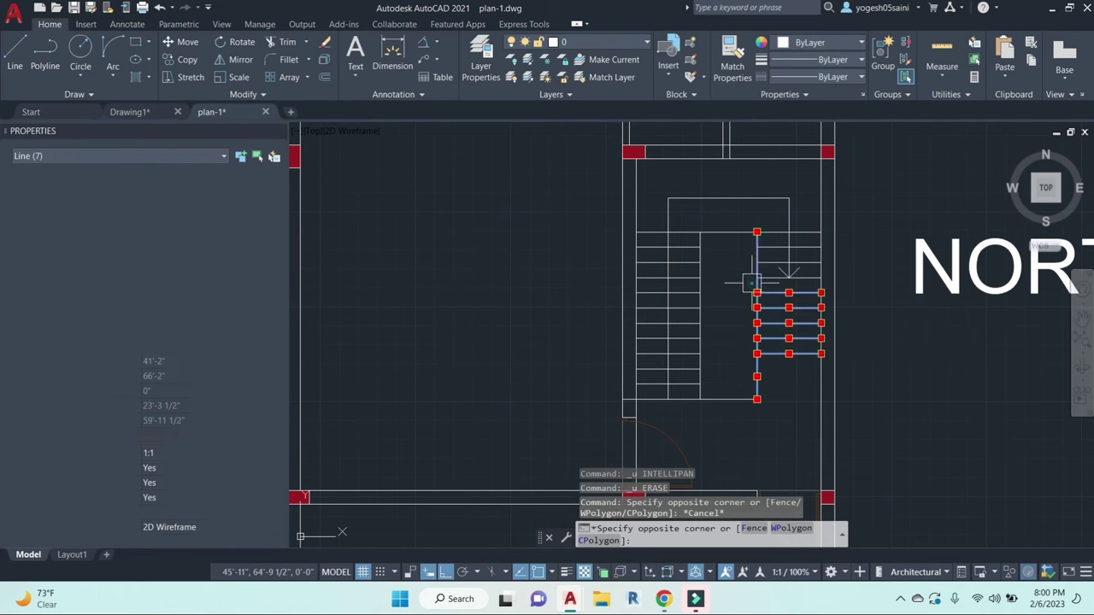
scroll(764, 294, up, 3)
click(773, 304)
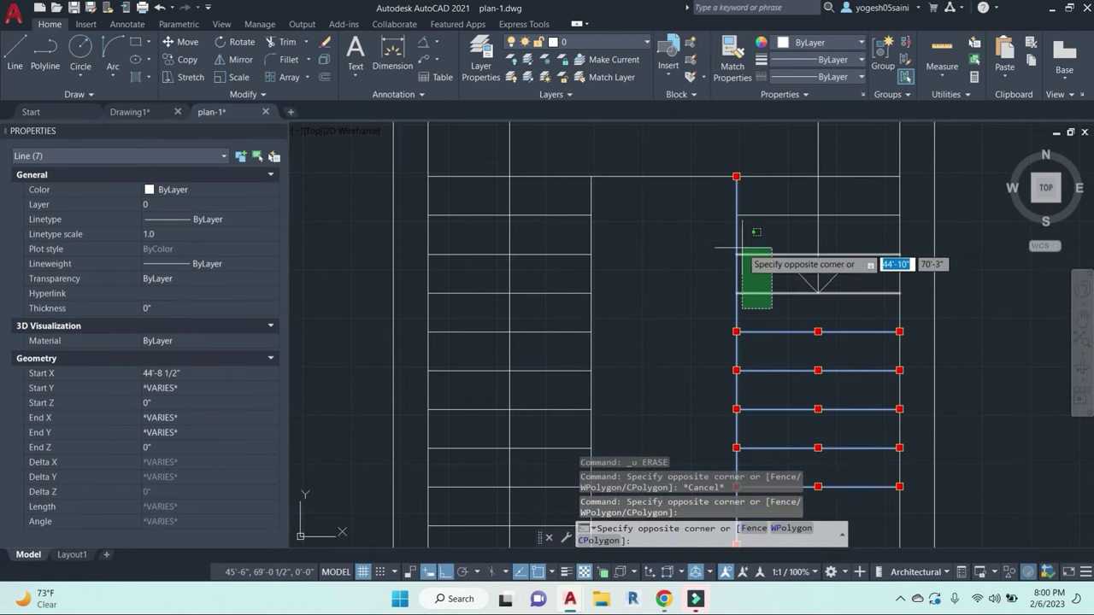
click(752, 244)
Step: Set the selected treads to HIDDEN linetype at linetype scale 15
click(840, 76)
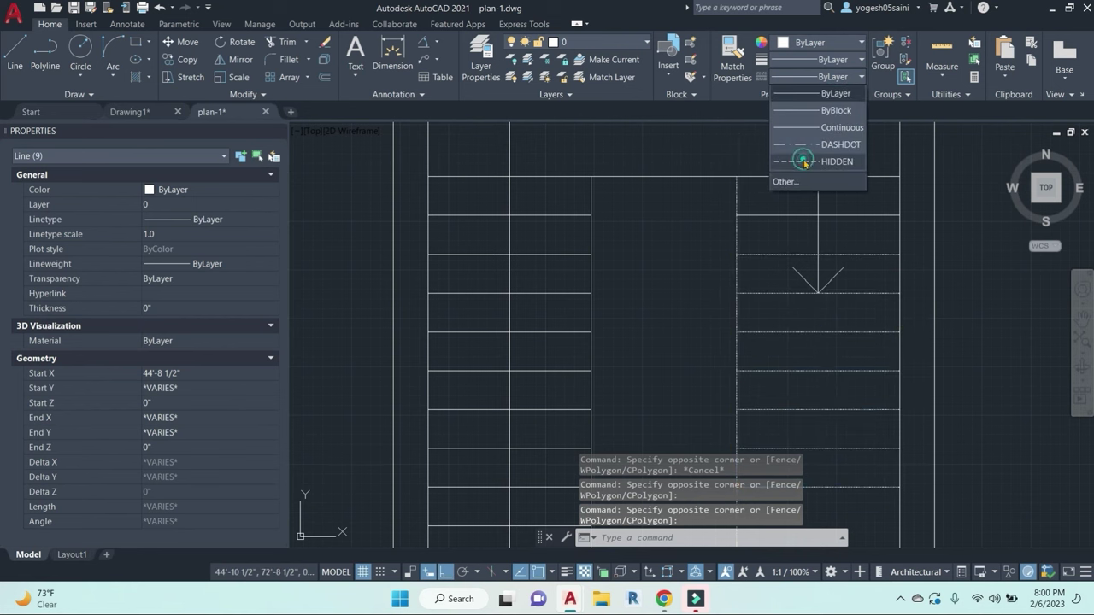
click(833, 152)
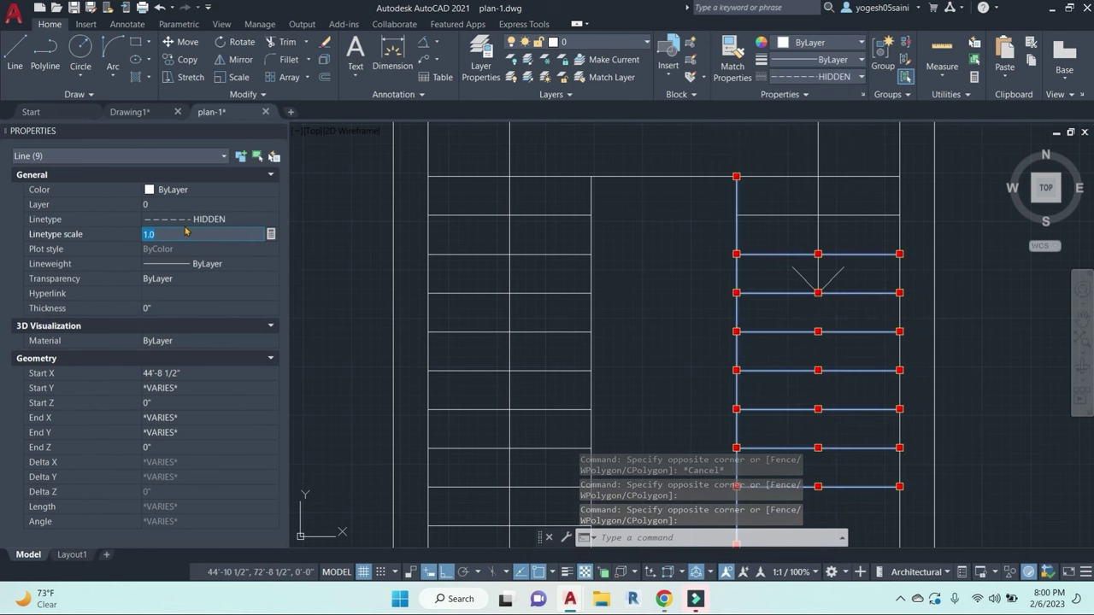
key(Return)
scroll(652, 398, down, 3)
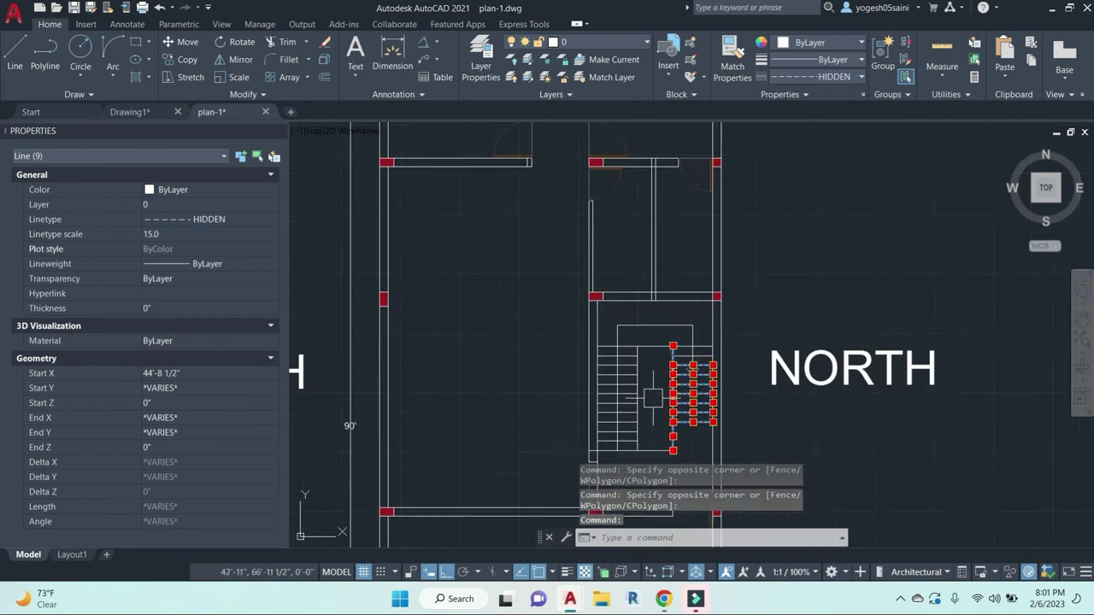
key(Escape)
key(Escape)
middle_drag(695, 405, 797, 307)
scroll(796, 307, up, 1)
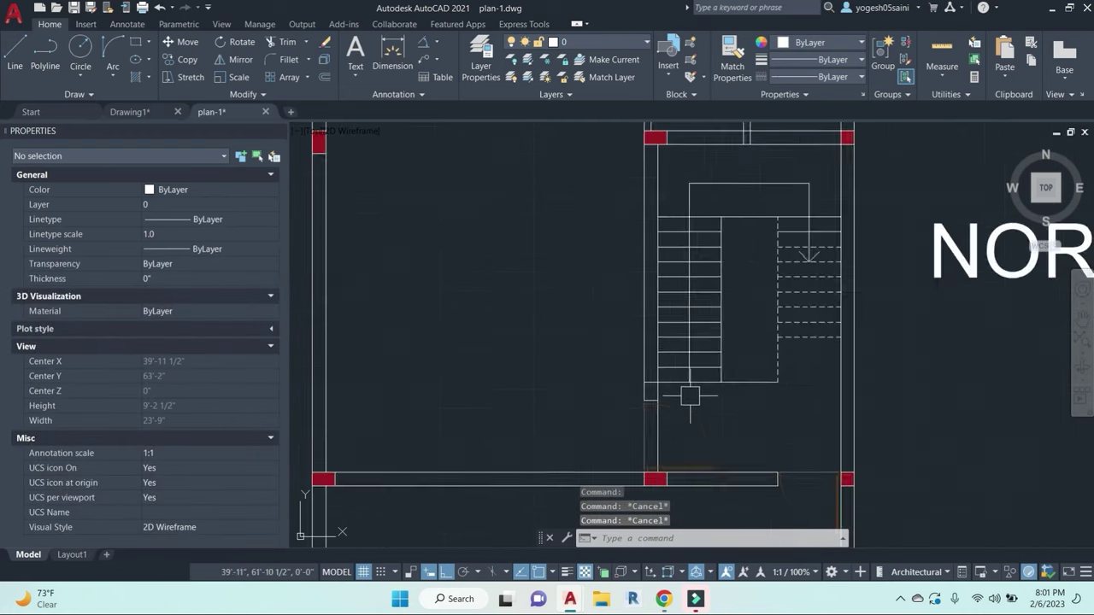
scroll(654, 387, down, 2)
middle_drag(610, 319, 656, 319)
mouse_move(644, 274)
middle_down()
mouse_move(640, 311)
mouse_move(667, 413)
middle_up()
scroll(636, 278, down, 3)
Step: Erase the upper room's 19 selected objects, then the stub line, dimension and fixture
click(688, 353)
click(623, 183)
text(e)
key(Return)
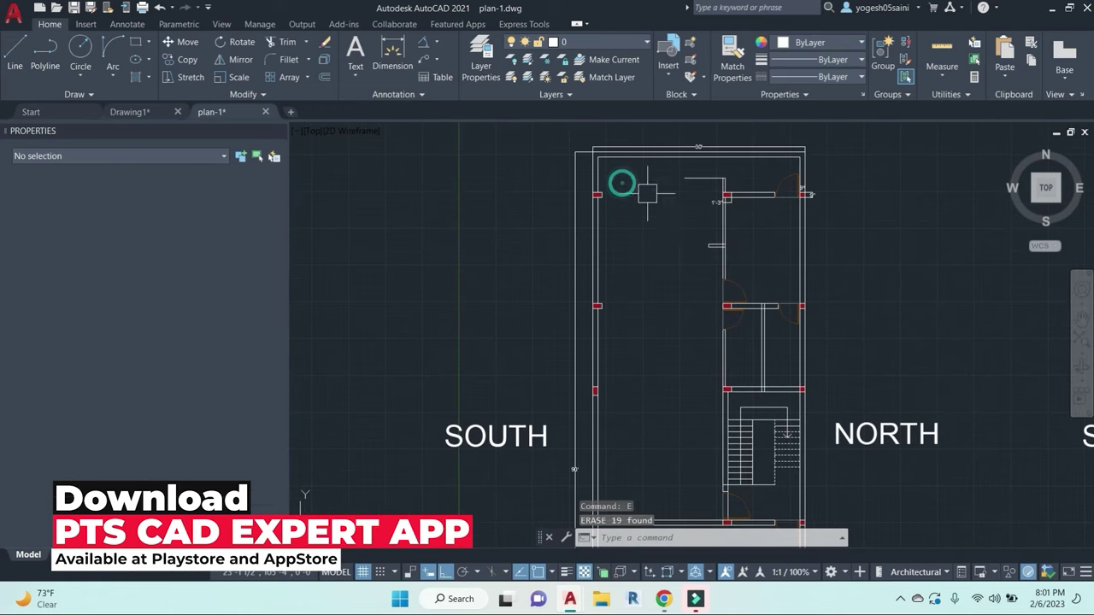
scroll(713, 287, up, 2)
click(714, 287)
click(669, 147)
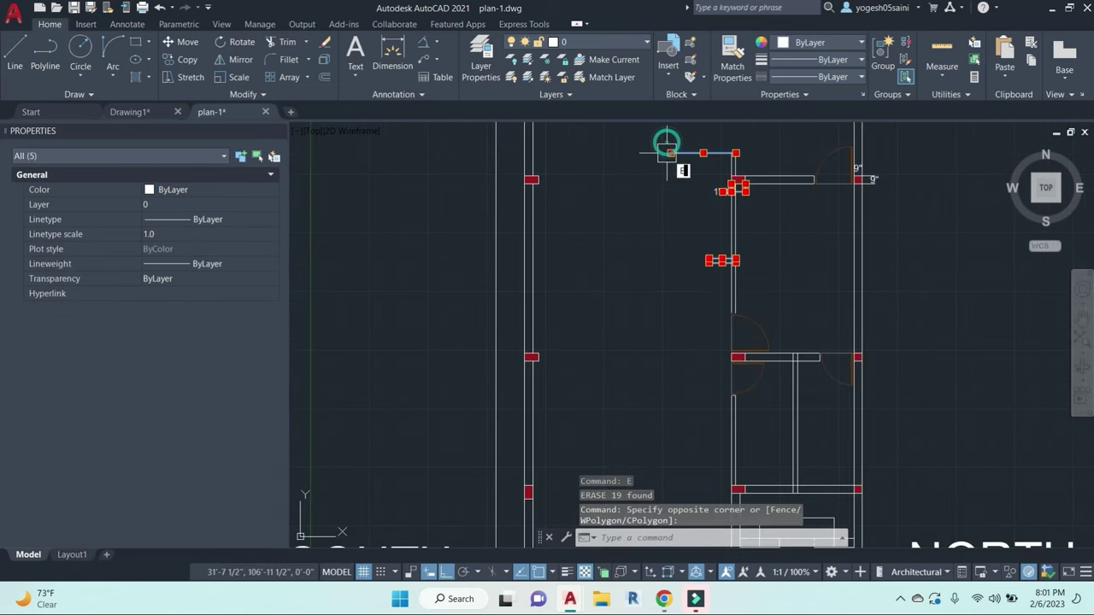
text(e)
key(Return)
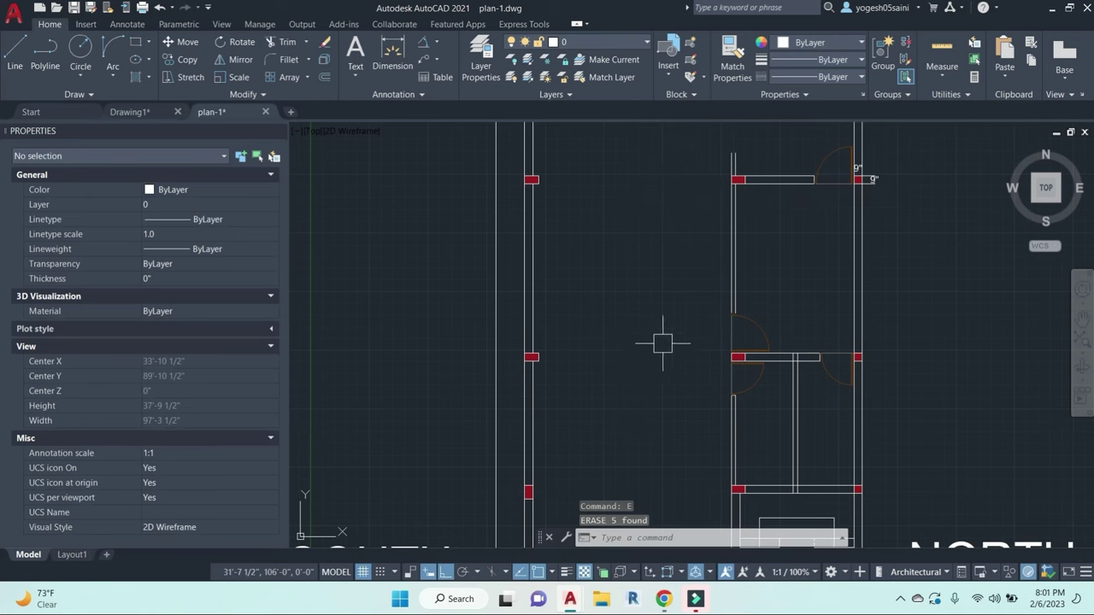
Step: Bring the plan's top, its 30' dimension and the WEST label into view
middle_drag(687, 290, 681, 304)
middle_drag(726, 256, 698, 276)
key(Escape)
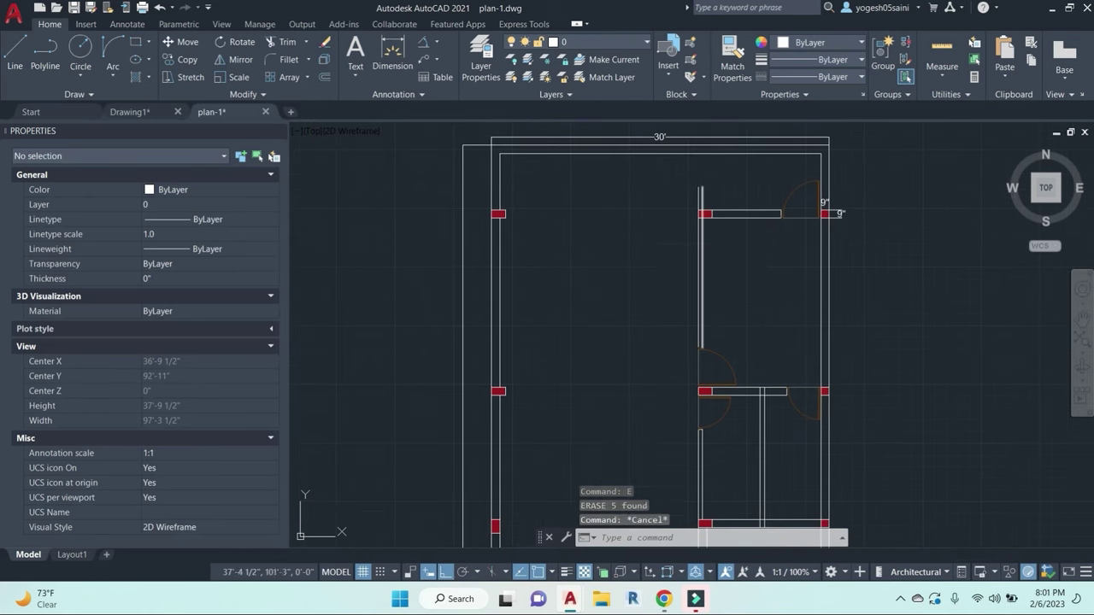
middle_drag(781, 291, 725, 311)
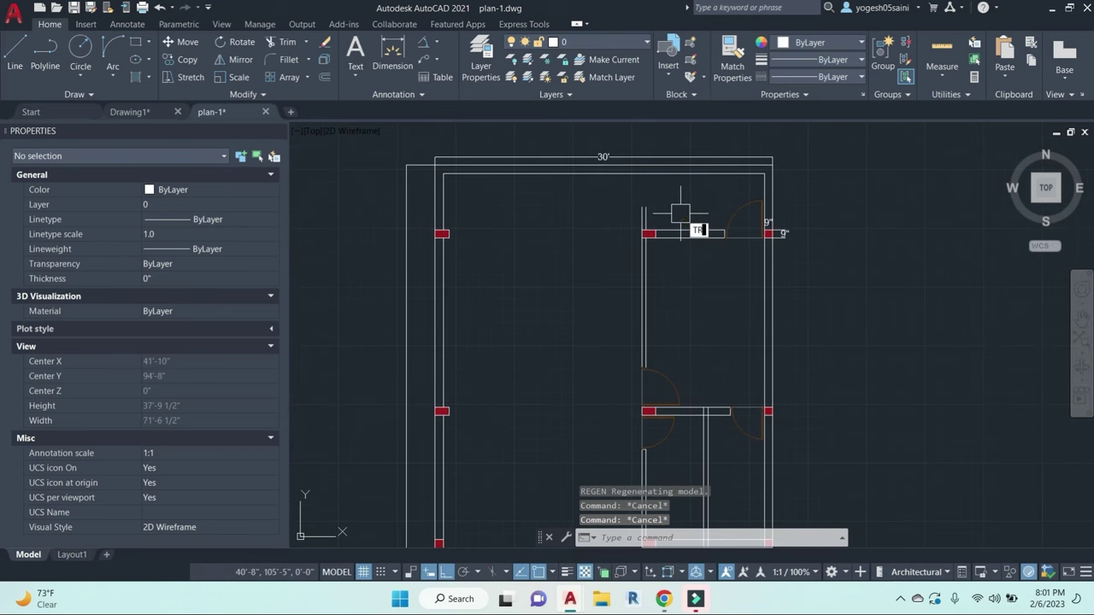
text(TR)
key(Return)
key(Escape)
scroll(659, 293, down, 2)
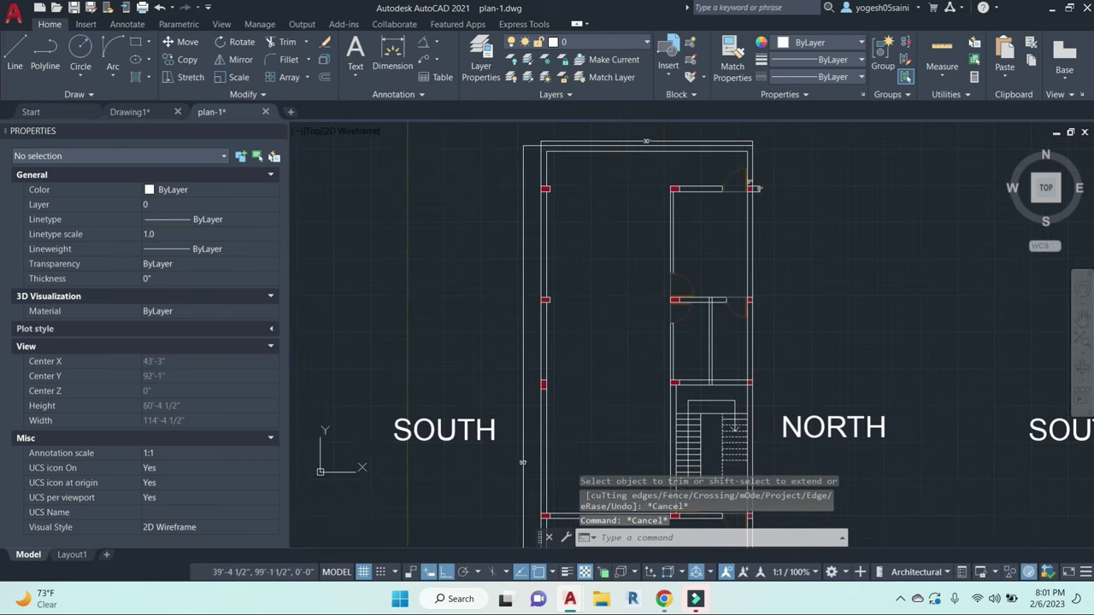
scroll(709, 346, up, 2)
scroll(713, 311, down, 2)
scroll(722, 305, up, 3)
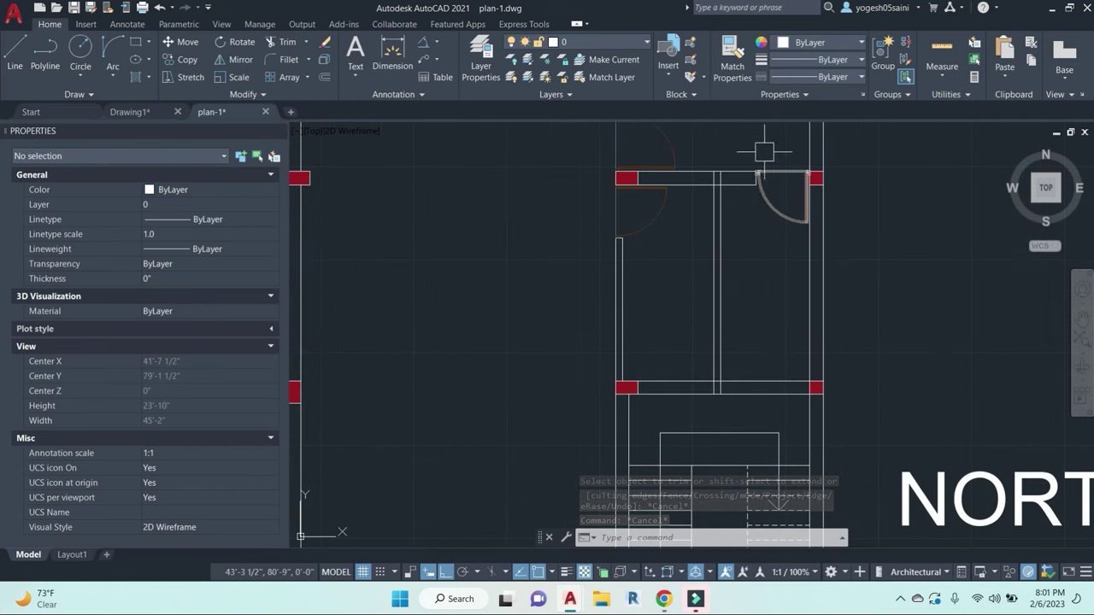
middle_drag(774, 257, 842, 335)
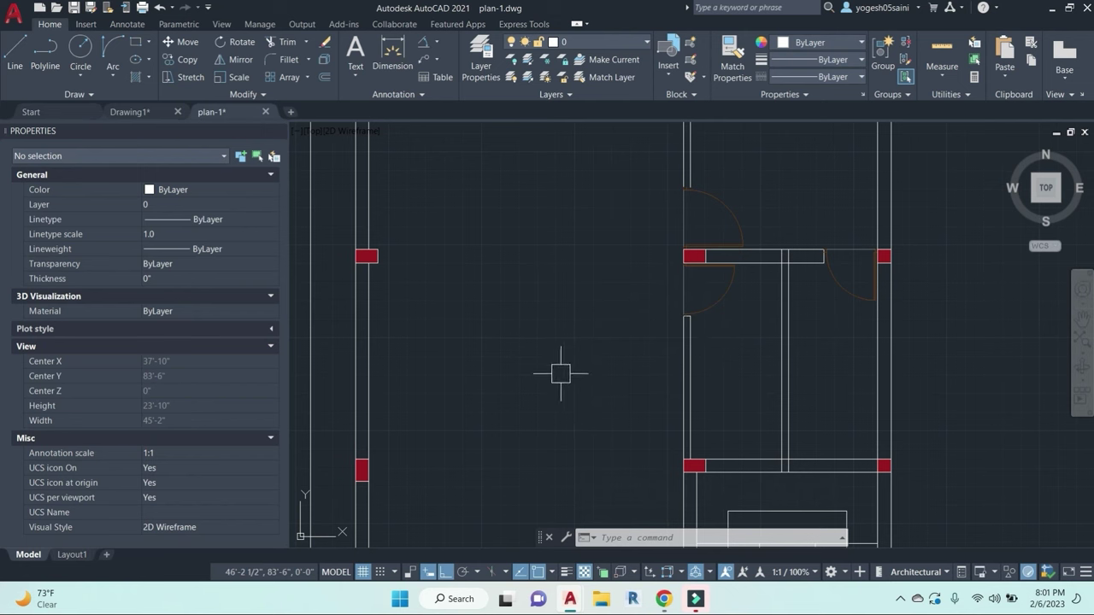
scroll(701, 330, down, 2)
middle_drag(717, 331, 768, 393)
middle_drag(817, 252, 792, 387)
key(Escape)
key(Escape)
Step: Erase the door at the top-right corner of the plan
click(808, 275)
text(e)
key(Return)
key(Escape)
scroll(808, 297, up, 4)
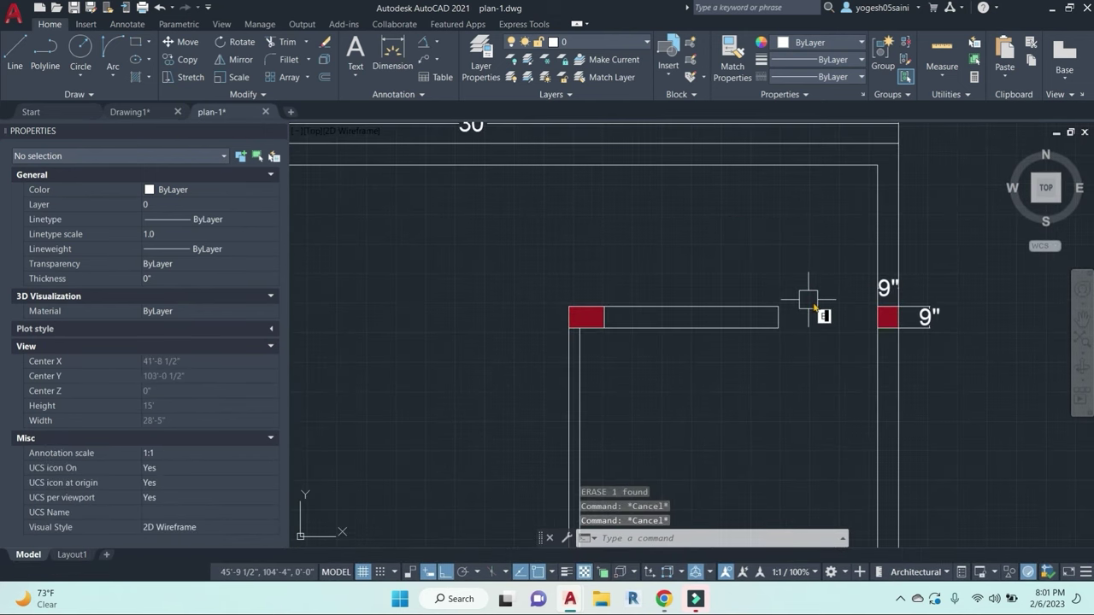
text(ex)
key(Return)
Step: Window-select the leftover object near the corner and erase it
key(Return)
key(Escape)
scroll(730, 304, down, 2)
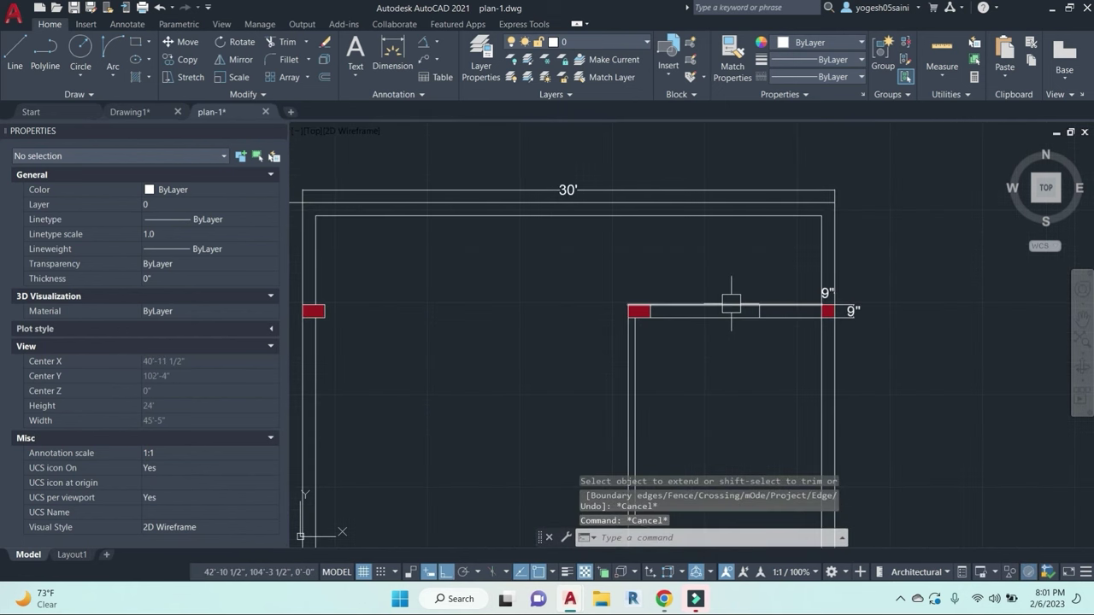
click(727, 268)
click(796, 378)
text(e)
key(Return)
scroll(735, 359, down, 4)
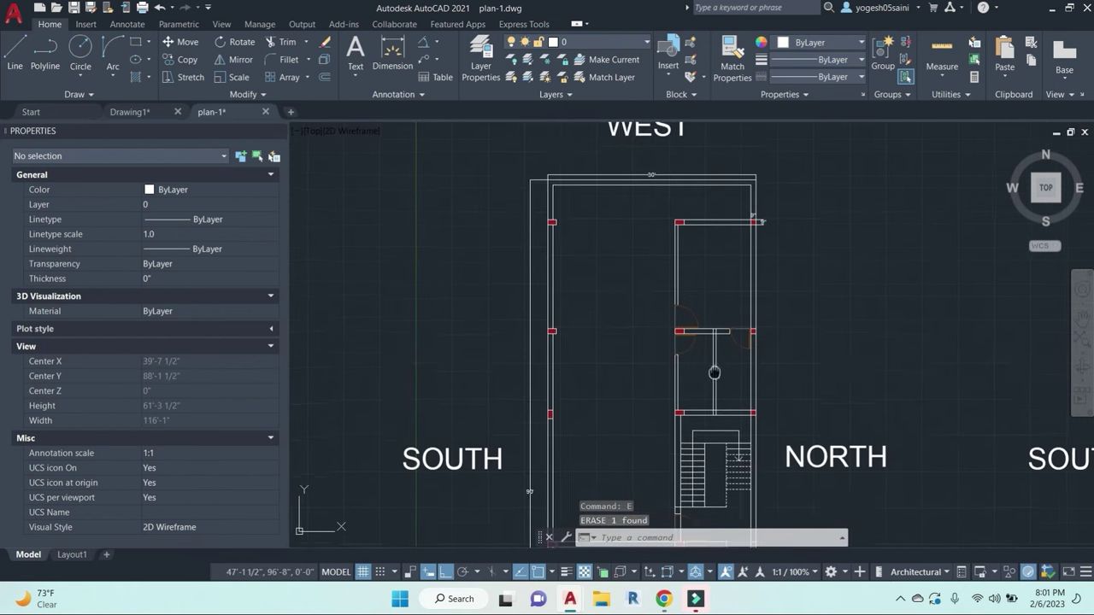
scroll(715, 372, up, 4)
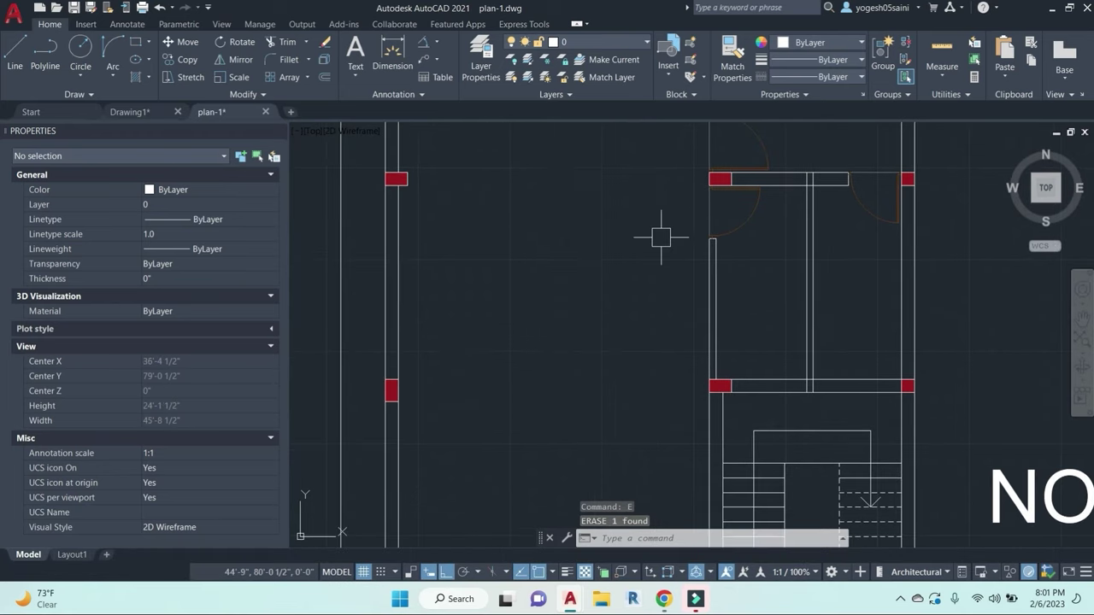
scroll(641, 241, down, 4)
scroll(669, 249, up, 4)
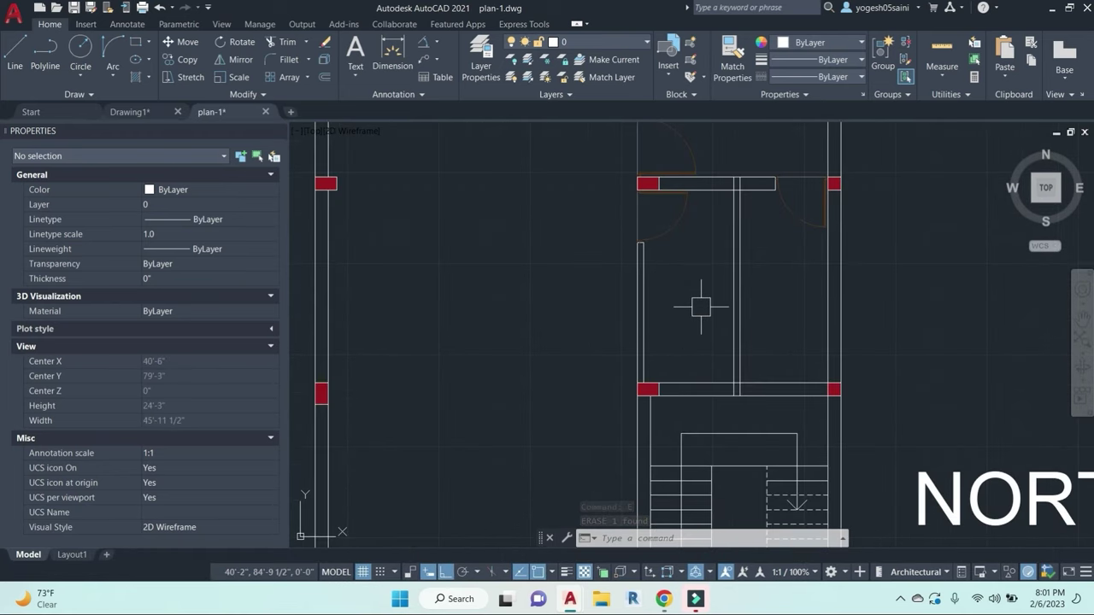
scroll(700, 307, down, 4)
middle_drag(814, 328, 778, 336)
middle_drag(579, 299, 672, 317)
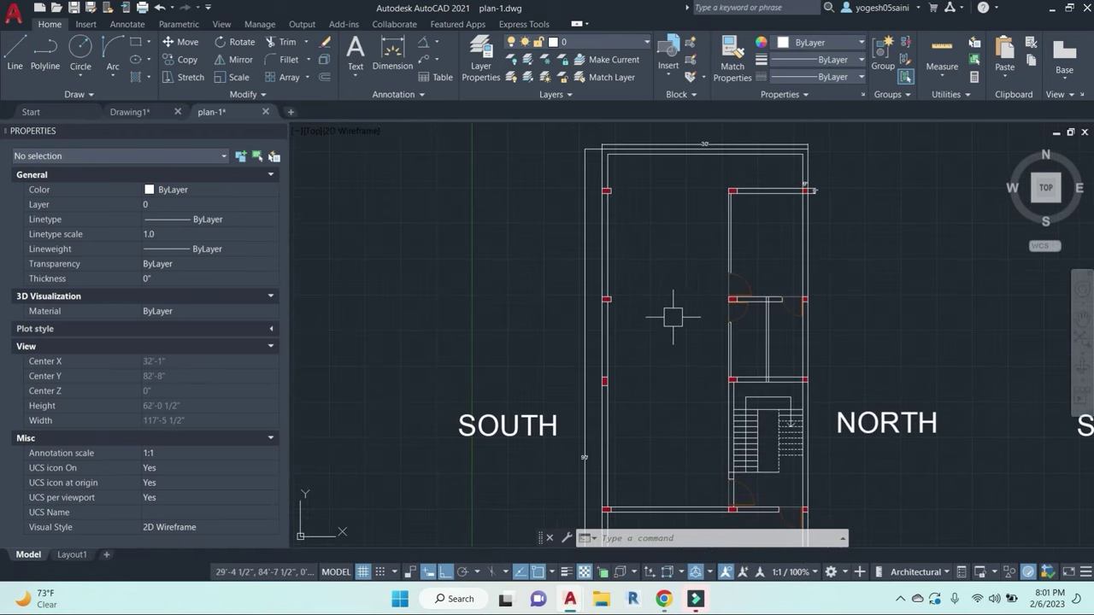
scroll(673, 317, up, 2)
Step: Move the inner-wall column further left into the room
click(768, 292)
scroll(724, 311, up, 2)
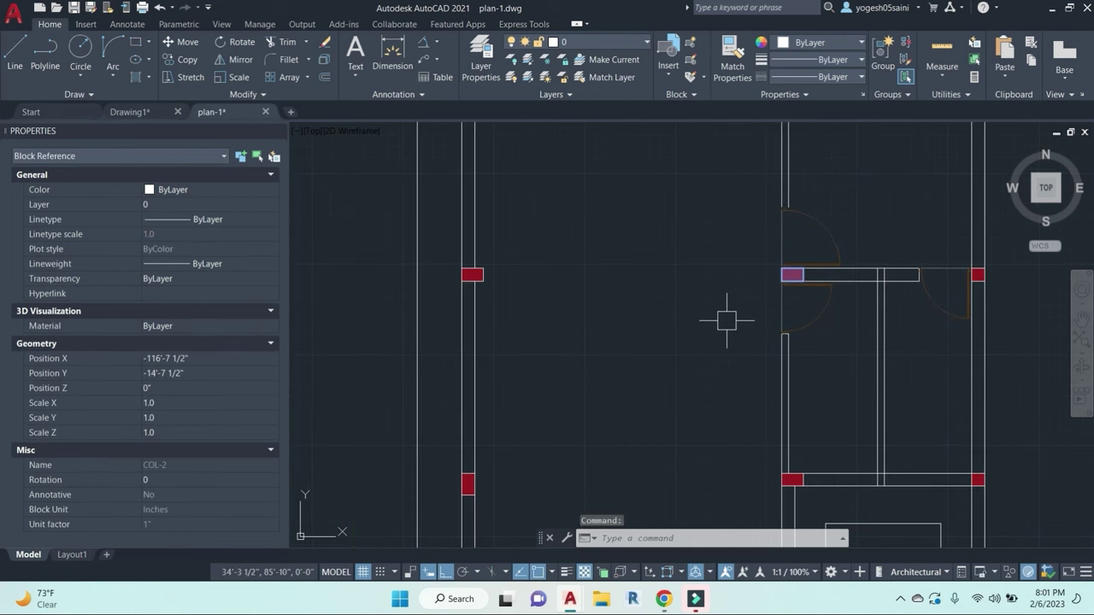
text(m)
key(Return)
click(729, 353)
click(671, 349)
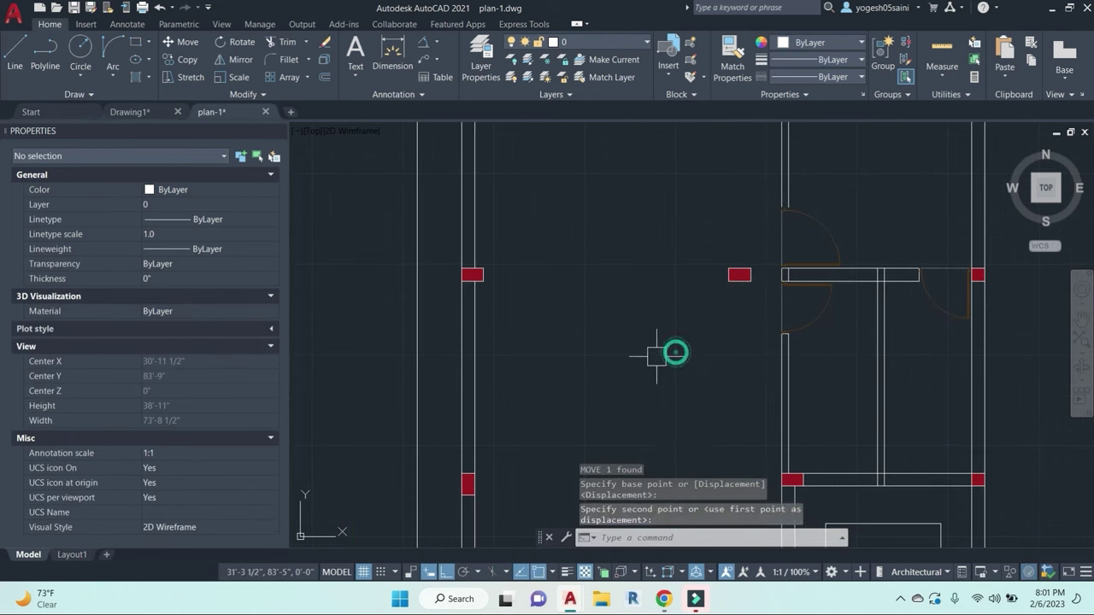
key(Escape)
click(745, 276)
text(m)
key(Return)
click(723, 368)
key(Escape)
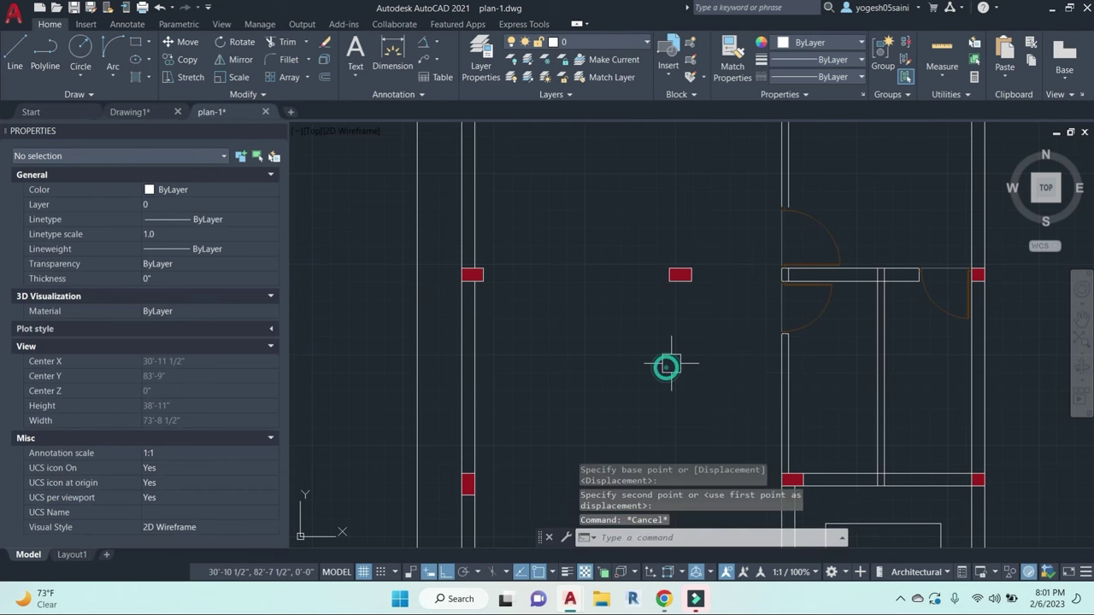
Step: Add a linear dimension (DLI) from the outer wall column to the moved column
text(dli)
key(Return)
click(473, 271)
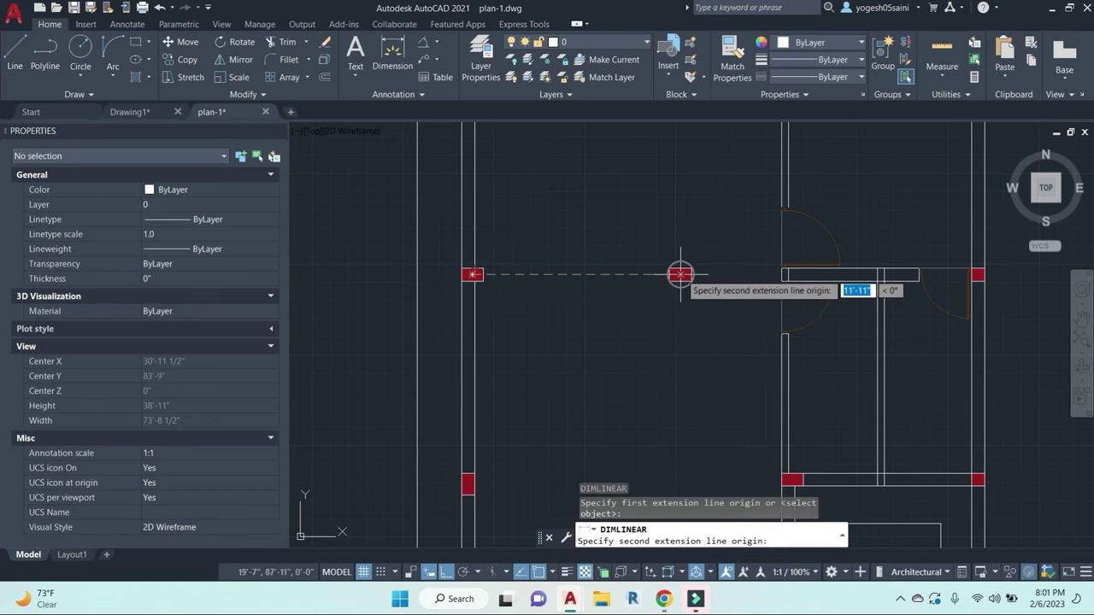
click(680, 273)
click(593, 244)
key(Escape)
key(Escape)
Step: Shift the column 1 inch so the spacing reads 12'
click(664, 282)
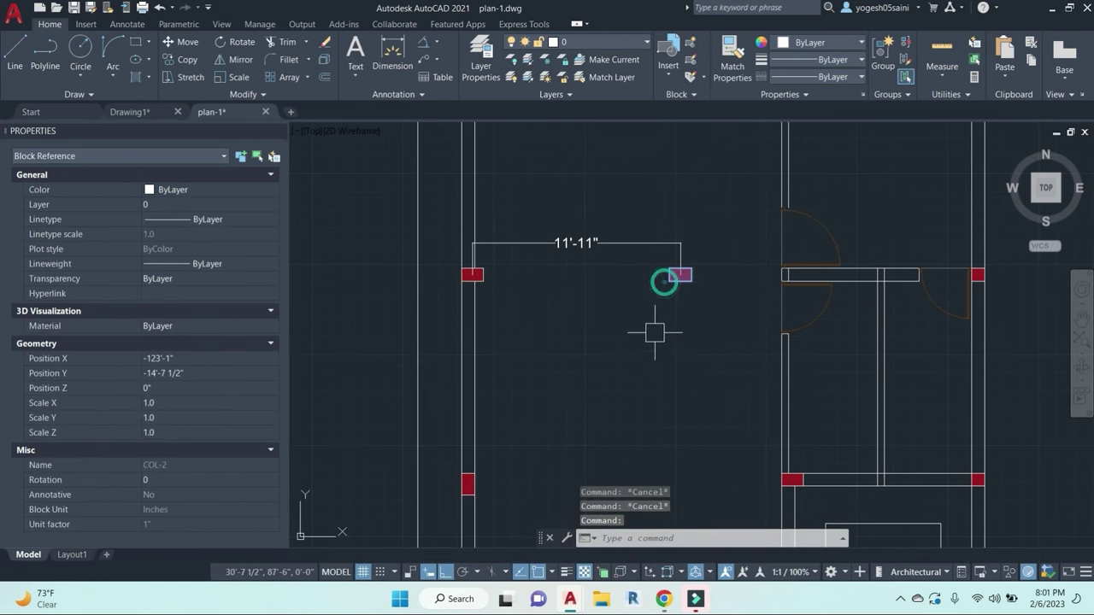
text(m)
key(Return)
click(634, 336)
text(1)
key(Return)
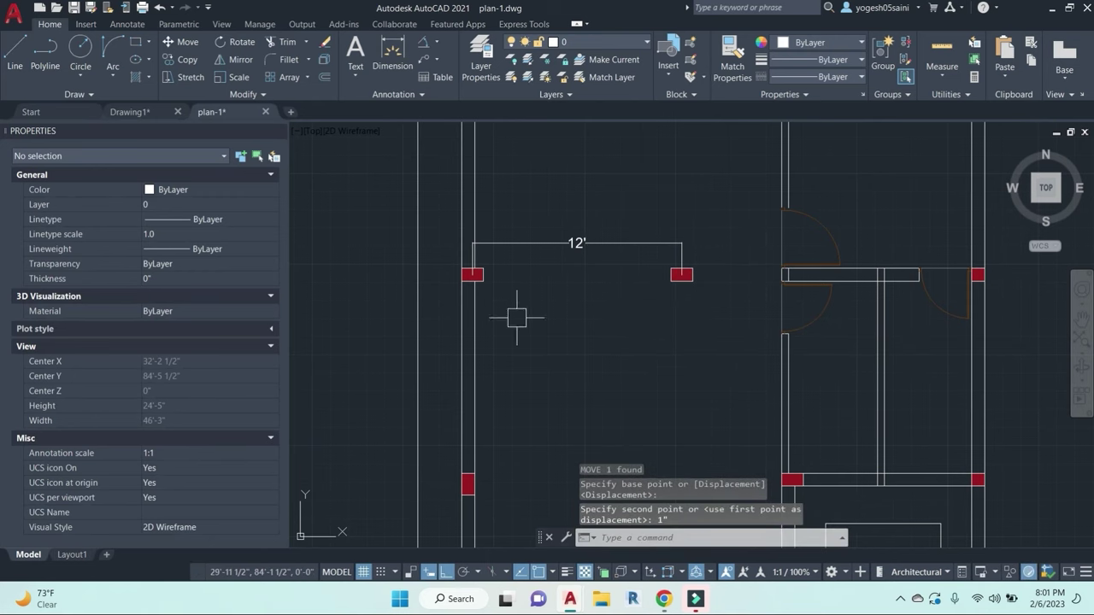
Step: Delete the 12' check dimension
scroll(556, 317, down, 4)
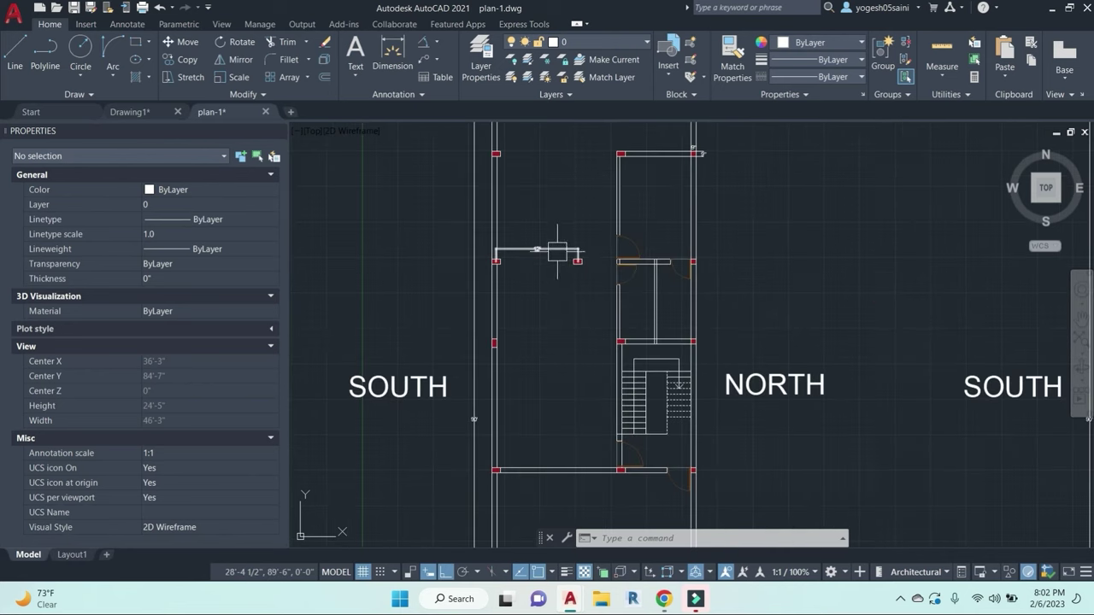
middle_drag(557, 252, 596, 408)
middle_drag(603, 343, 600, 329)
click(580, 313)
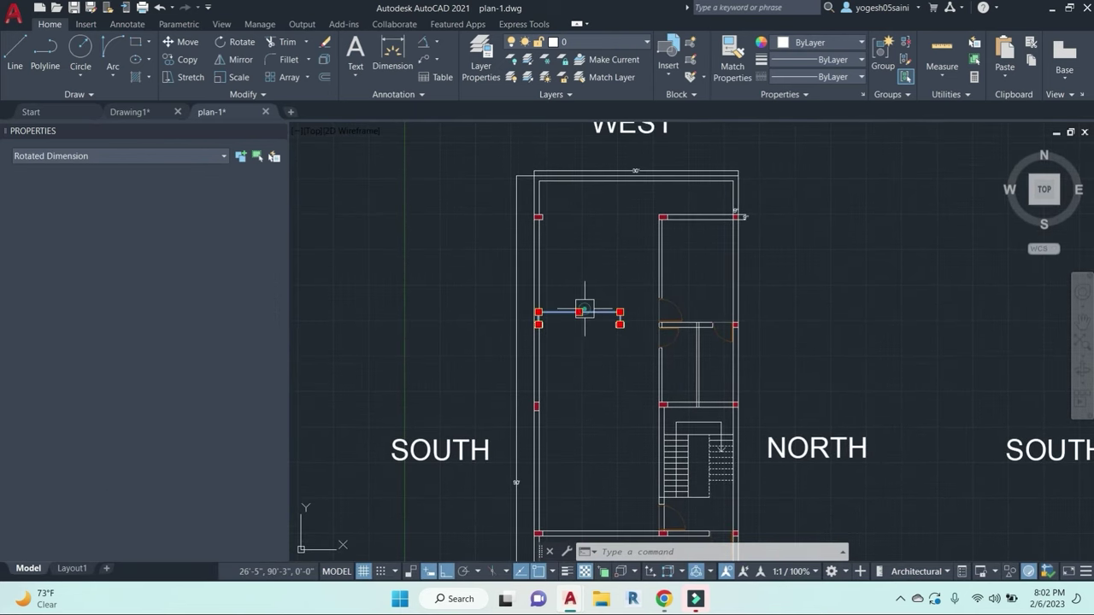
key(Return)
Step: Delete the small column, then undo the recent dimension and 1-inch shift changes
middle_drag(599, 371, 564, 316)
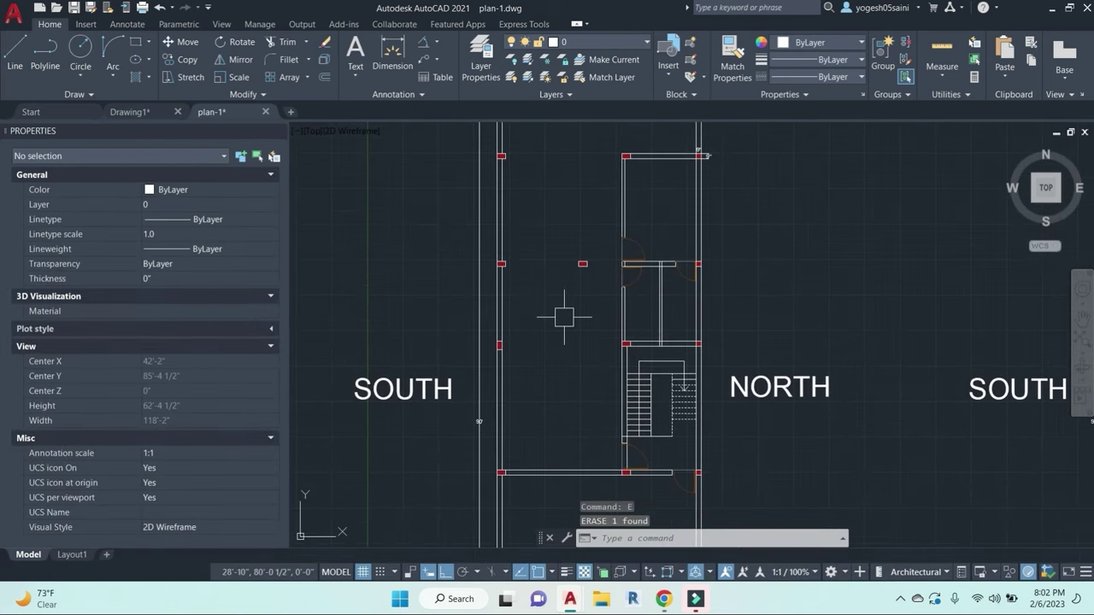
click(586, 261)
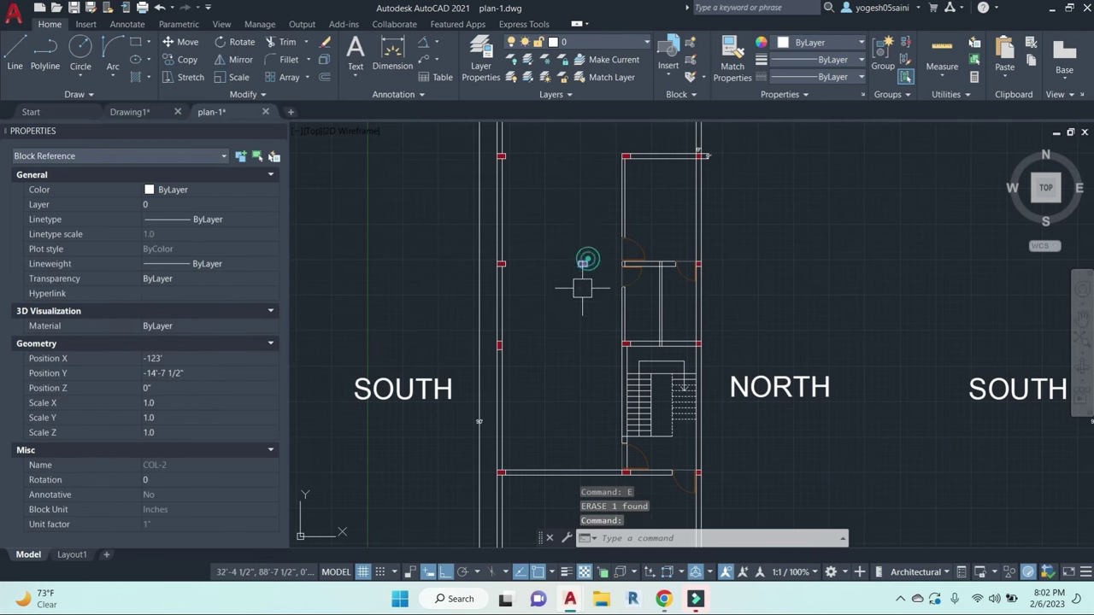
key(Delete)
key(ctrl+z)
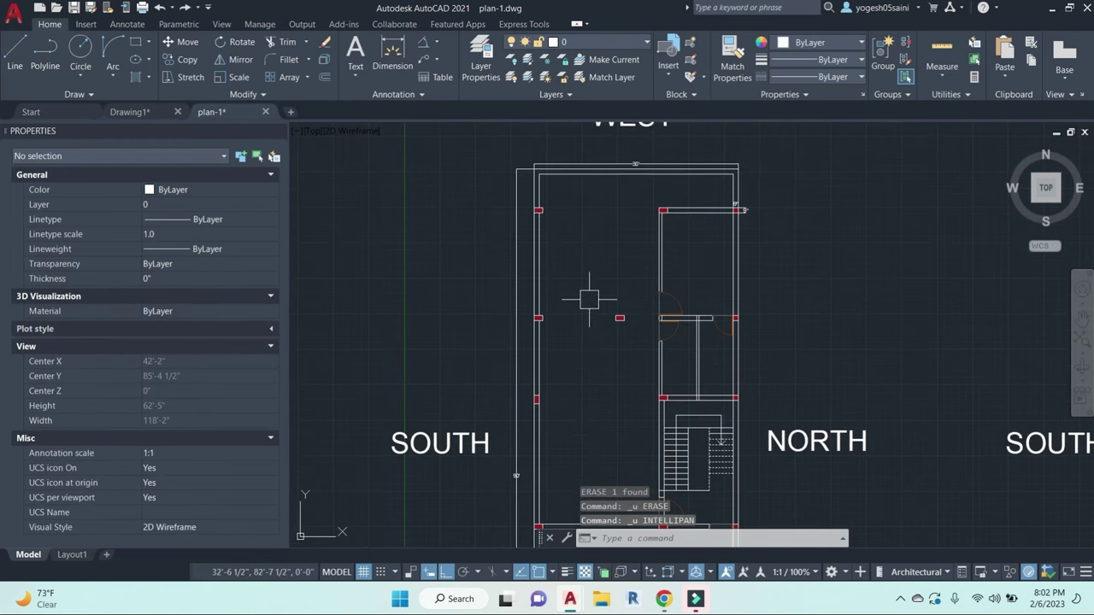
key(ctrl+z)
key(ctrl+z)
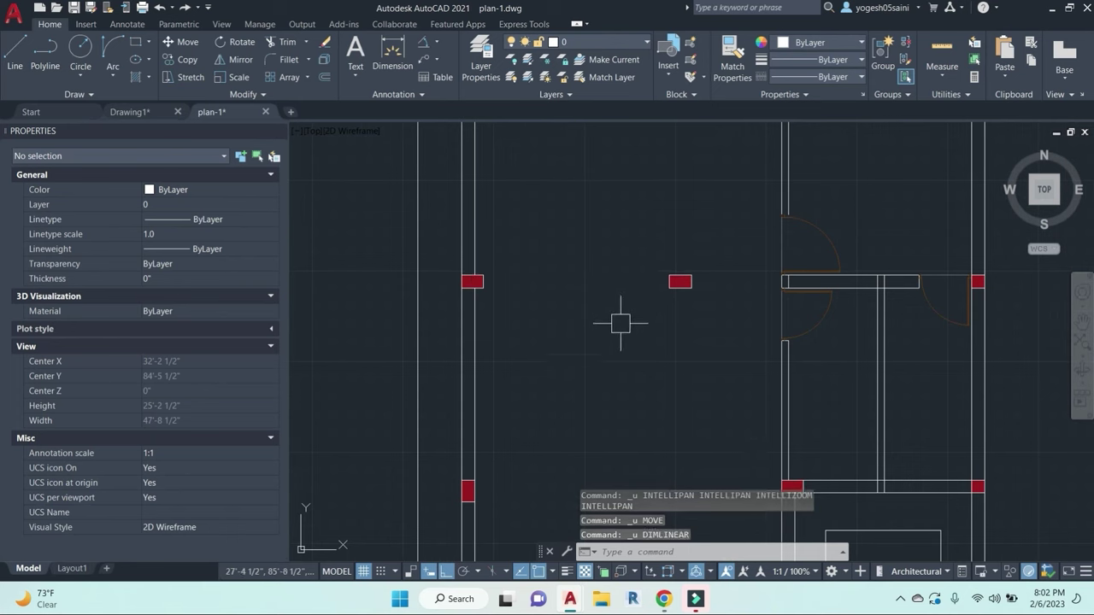
key(ctrl+z)
scroll(651, 354, down, 2)
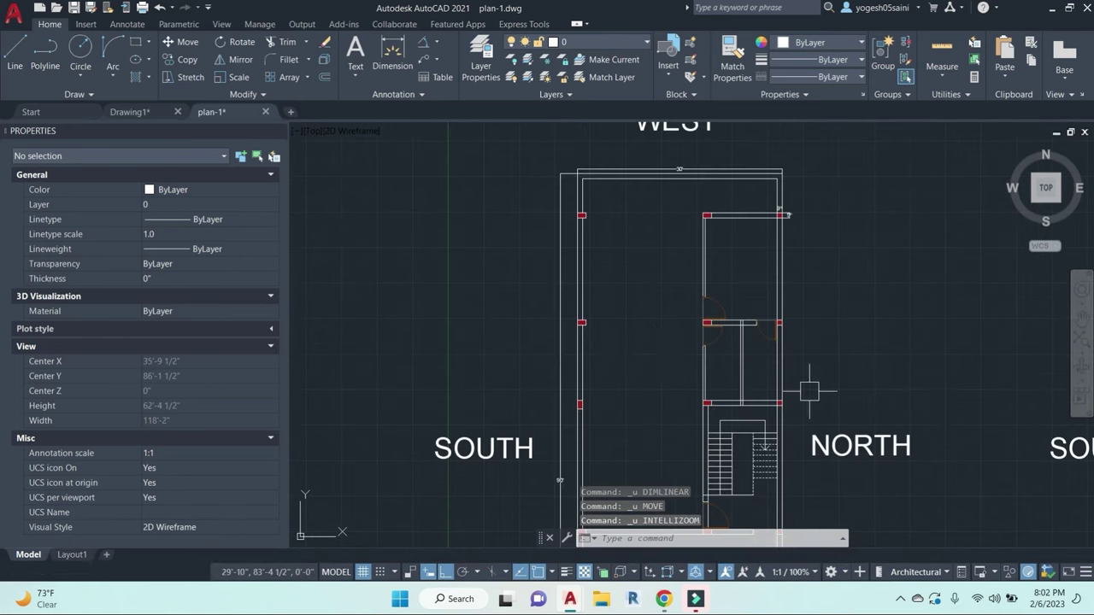
middle_drag(810, 391, 717, 328)
mouse_move(746, 285)
middle_down()
mouse_move(761, 316)
mouse_move(753, 302)
middle_up()
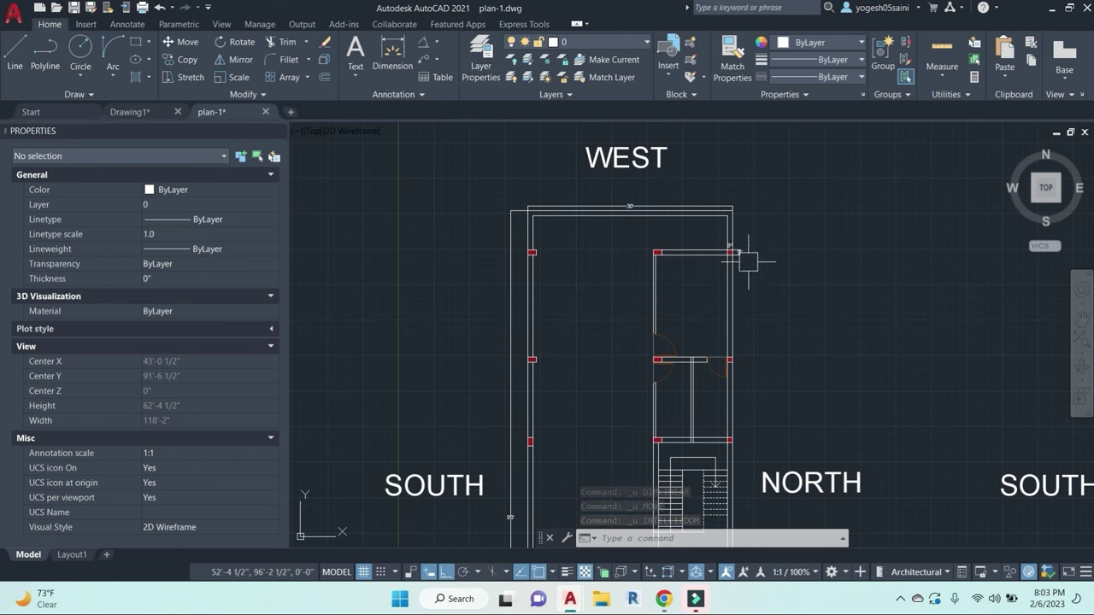
Step: Window-select the two top wall lines for a move, then cancel
scroll(748, 261, up, 4)
key(Escape)
key(Escape)
click(639, 224)
click(634, 350)
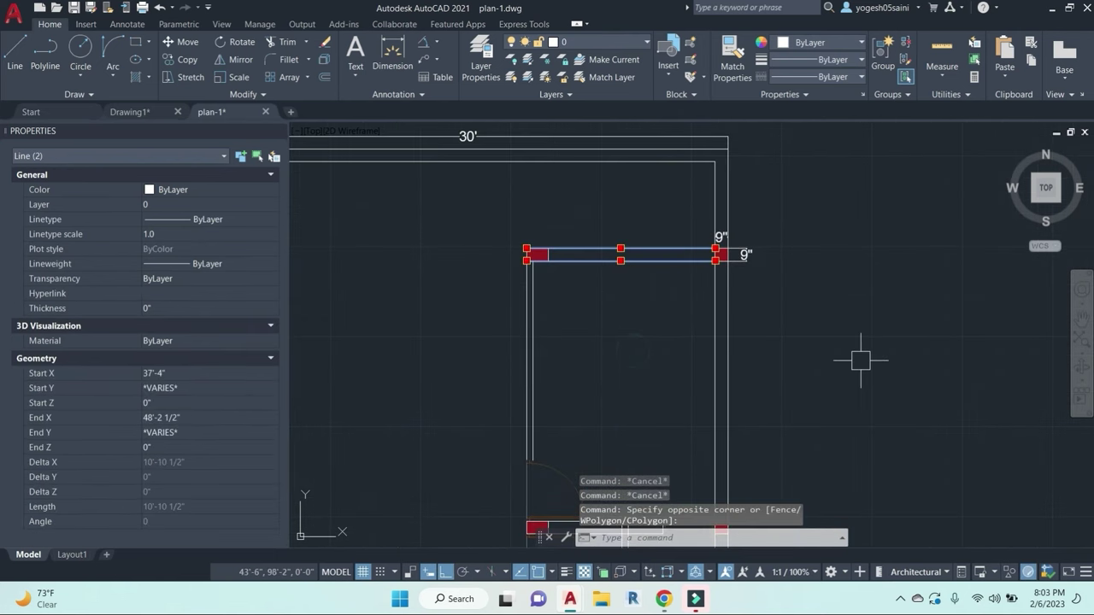
text(m)
key(space)
key(Escape)
click(898, 282)
key(Escape)
key(Escape)
Step: Reselect the two top horizontal wall lines and begin moving them 4, then cancel
click(650, 313)
click(606, 205)
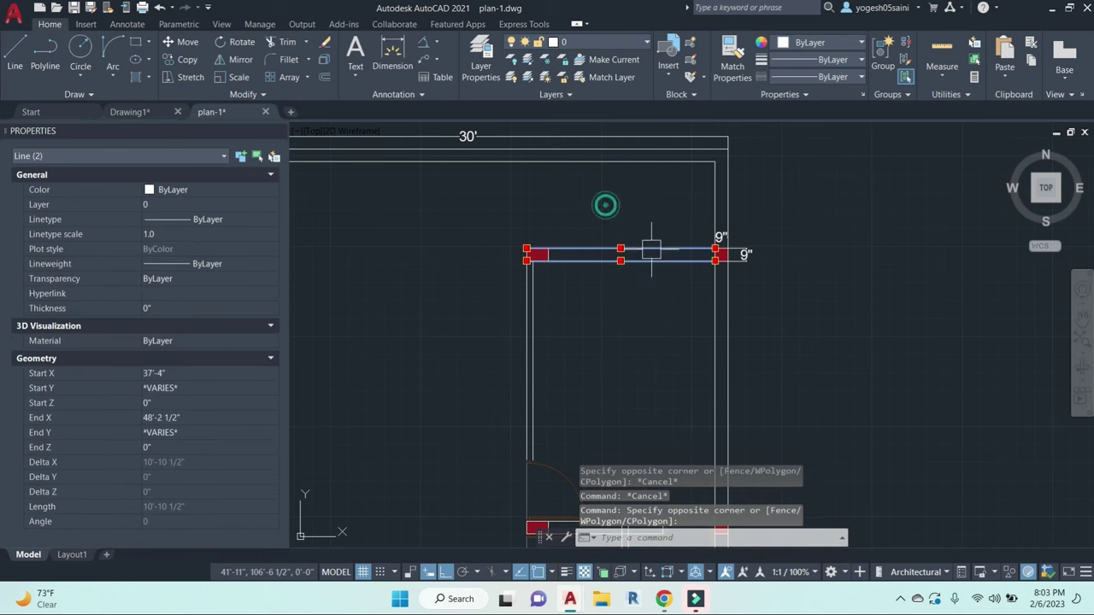
text(m)
key(space)
click(879, 293)
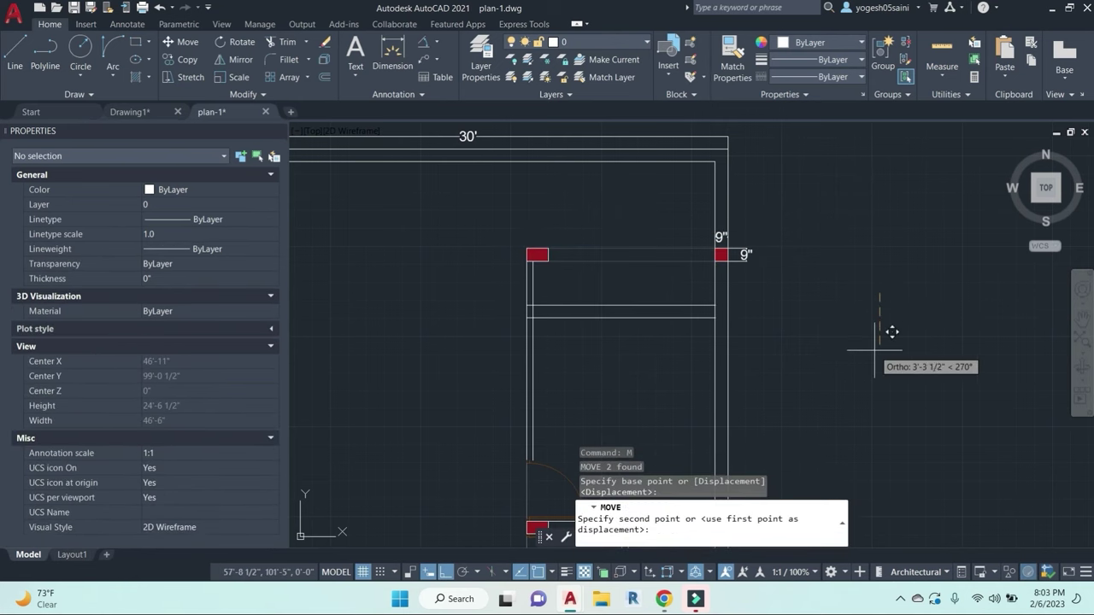
text(4)
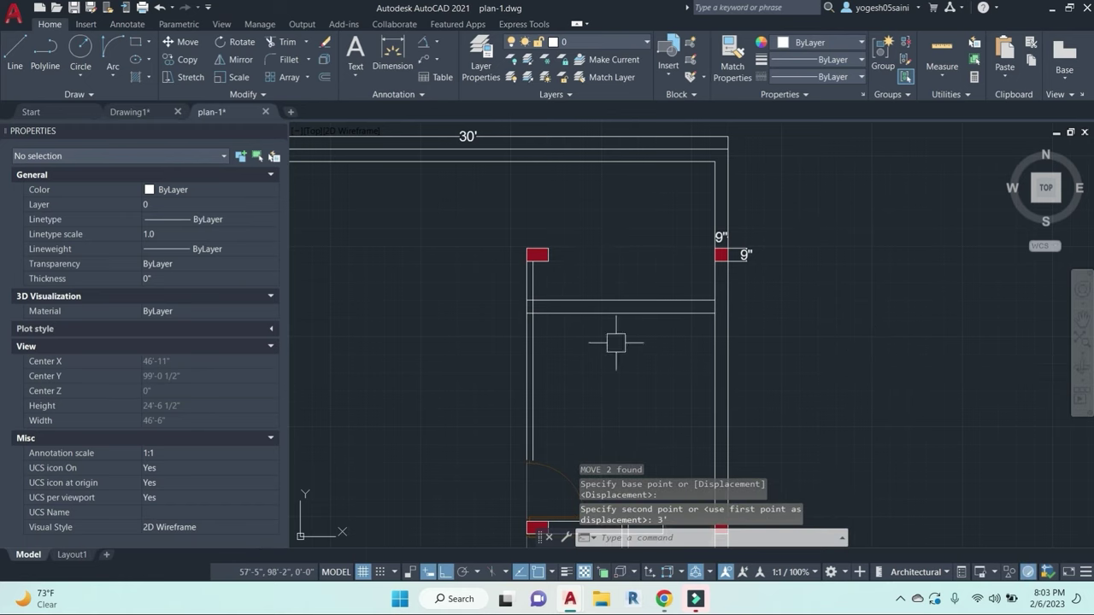
key(Escape)
key(Escape)
key(Escape)
Step: Trim the vertical wall lines with crossing windows
text(tr)
key(space)
scroll(544, 294, up, 5)
click(569, 291)
click(444, 264)
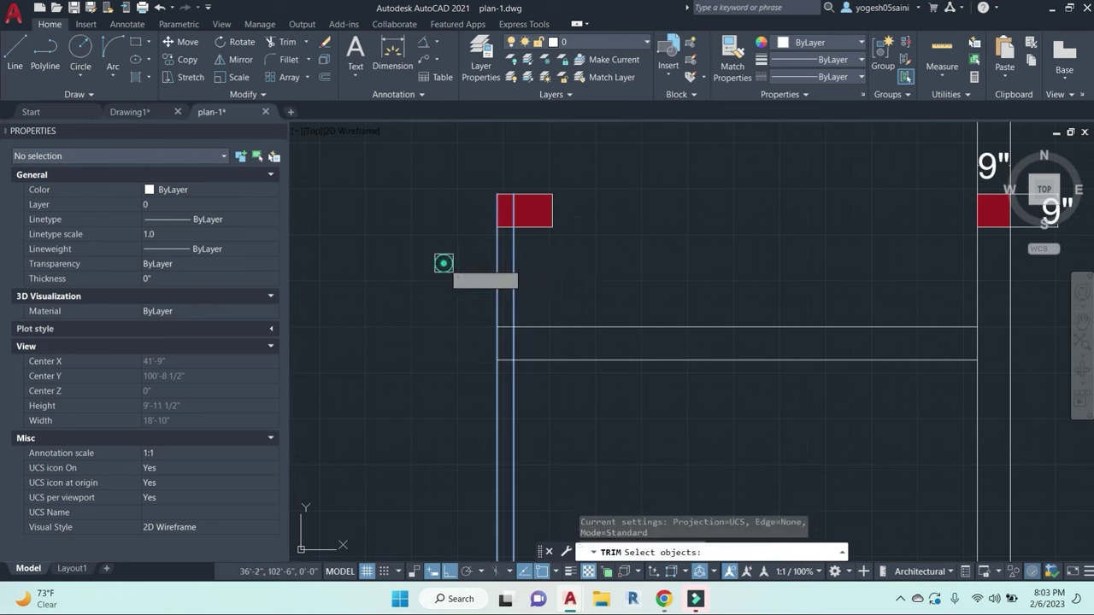
key(Escape)
key(Escape)
text(tr)
key(Return)
click(513, 271)
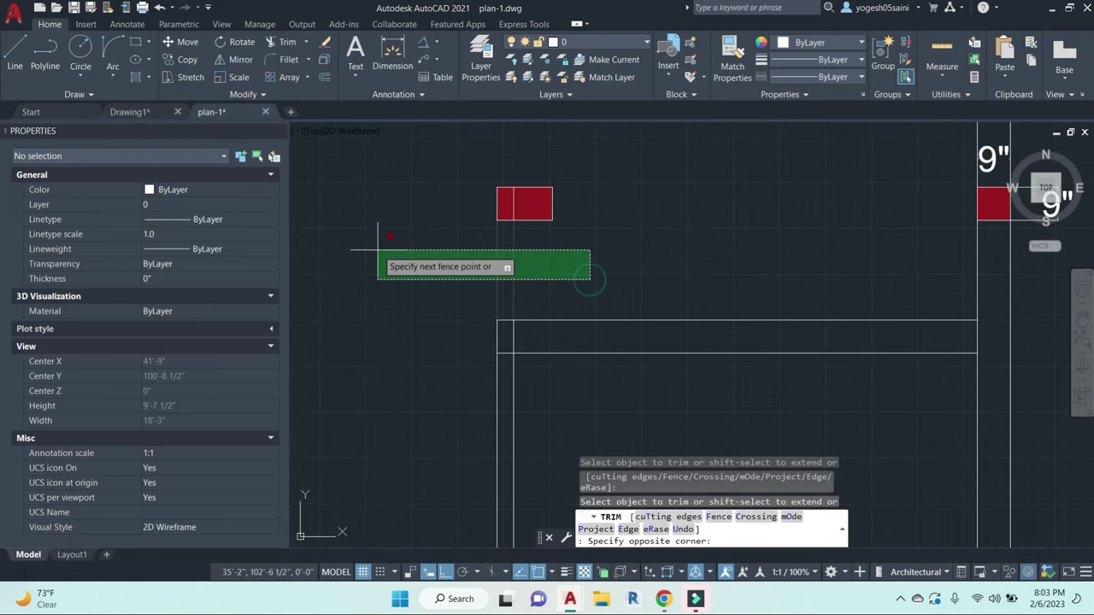
click(379, 252)
Step: Pan to the upper walls and restart Trim using every object as a cutting edge
scroll(581, 282, down, 5)
scroll(734, 329, down, 3)
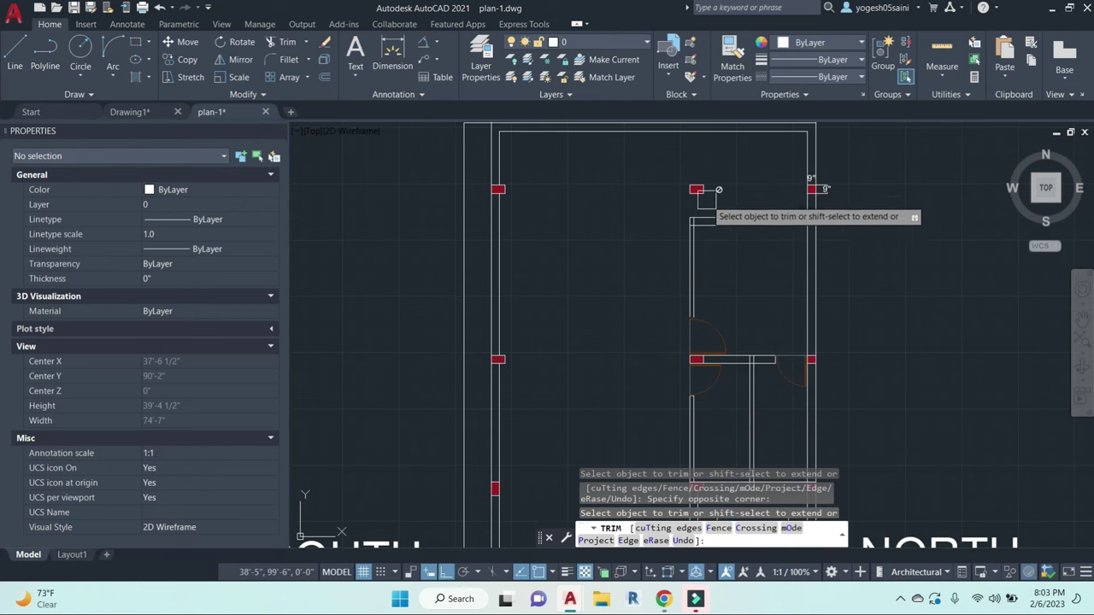
scroll(760, 290, down, 2)
middle_drag(762, 290, 774, 281)
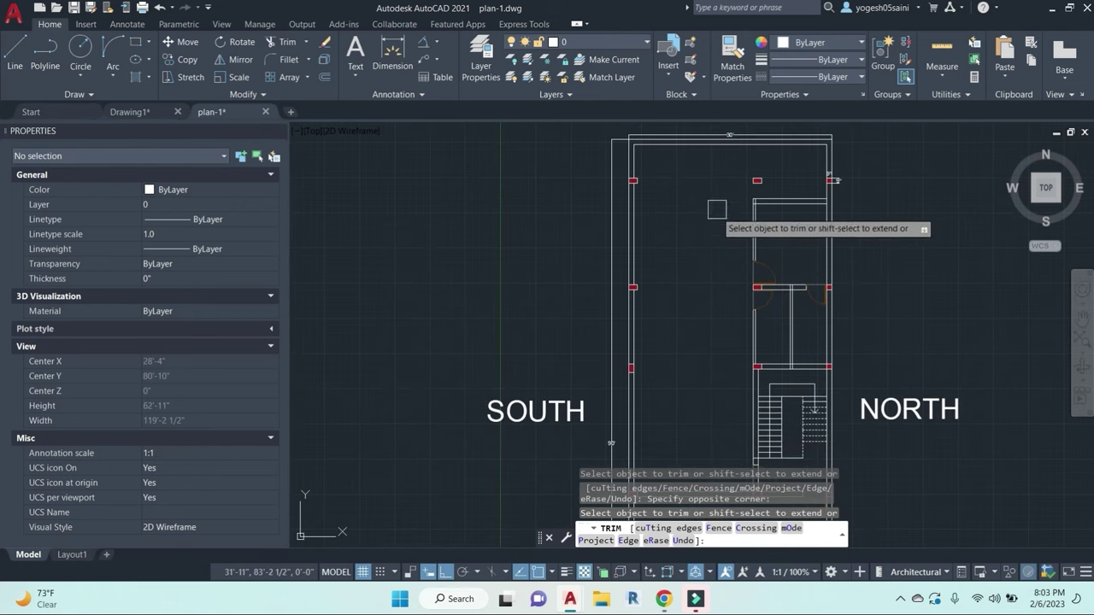
middle_drag(681, 397, 669, 343)
scroll(719, 348, up, 5)
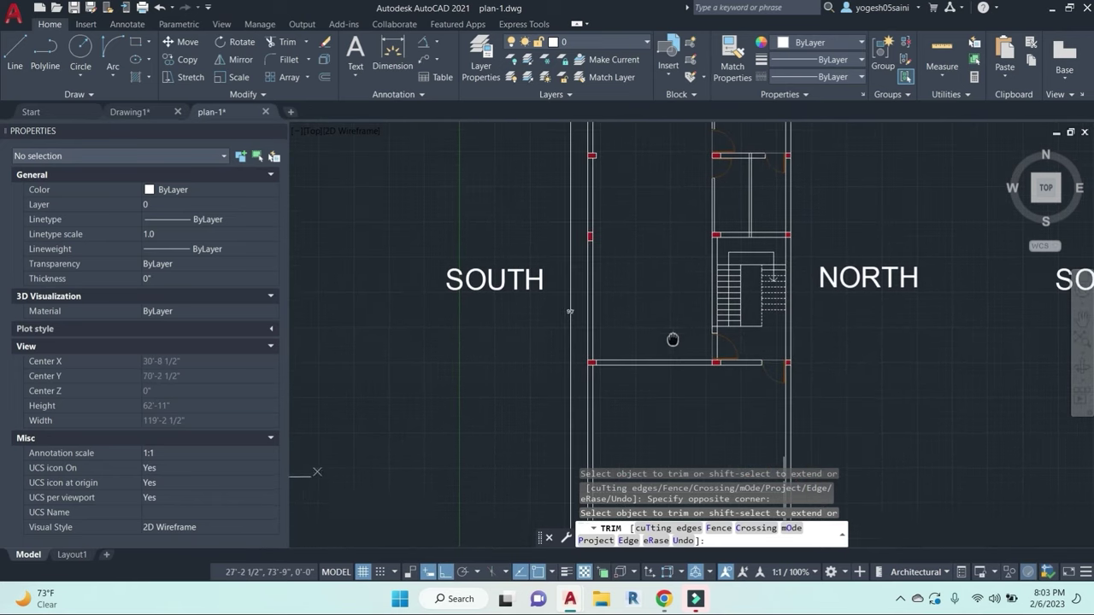
key(Escape)
key(Return)
scroll(706, 323, up, 4)
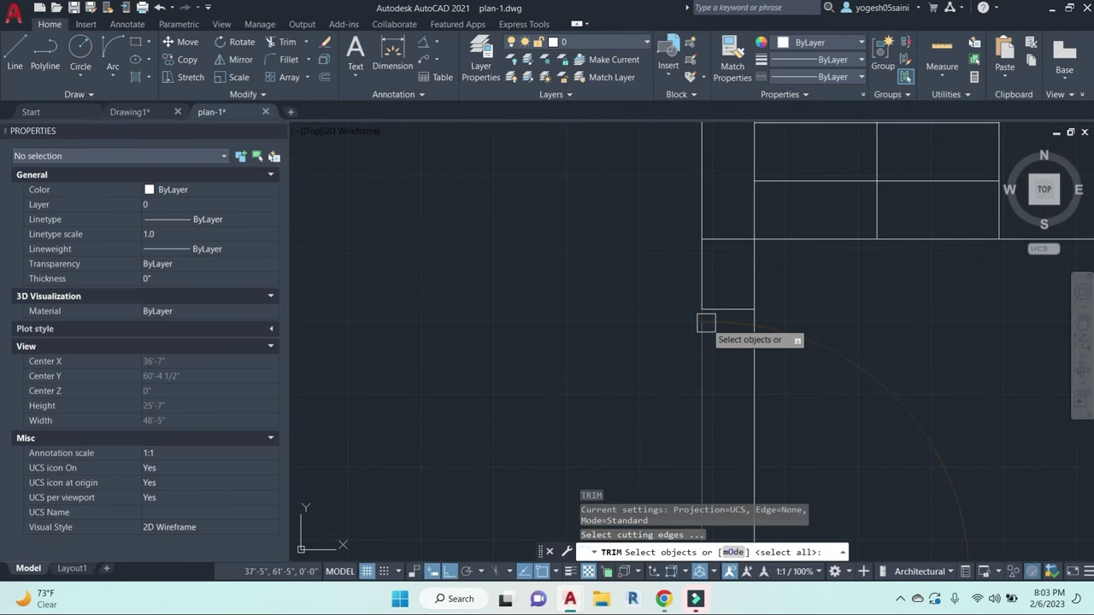
key(Return)
scroll(743, 376, down, 5)
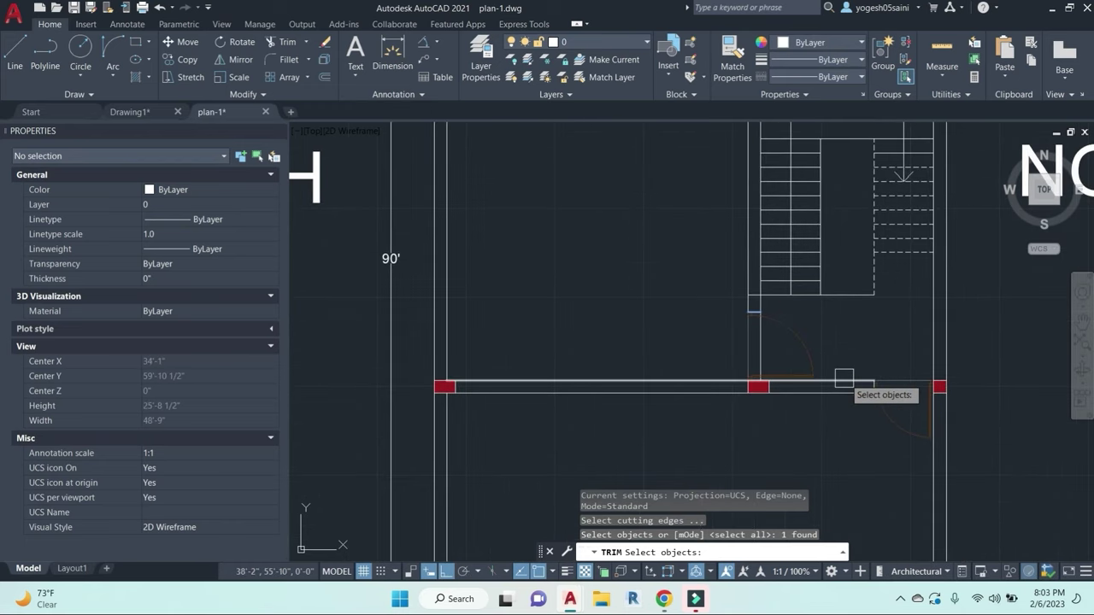
Step: Finish trimming the door-opening lines, then stop presenting in Google Meet
click(858, 349)
click(639, 351)
click(664, 598)
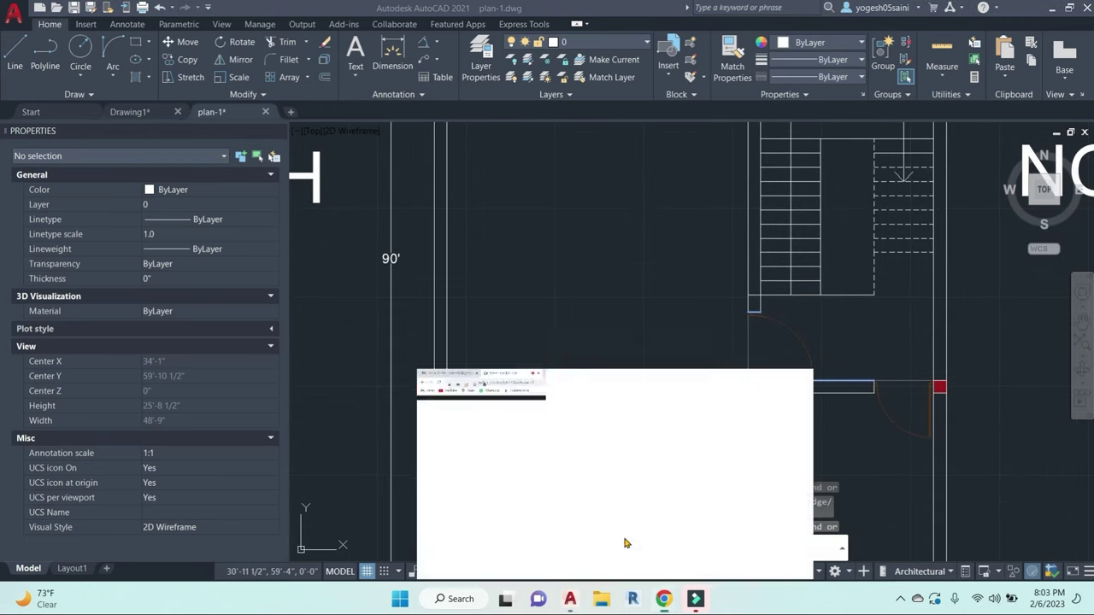
click(591, 560)
click(633, 508)
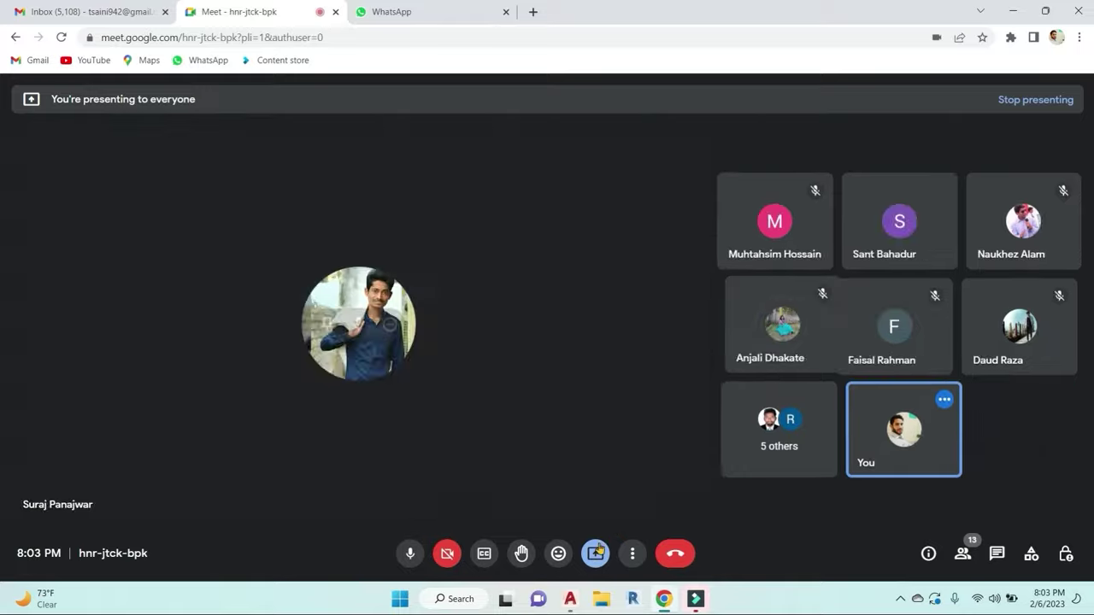
Step: Share the entire screen with the meeting again and return to the AutoCAD drawing
click(595, 553)
click(833, 345)
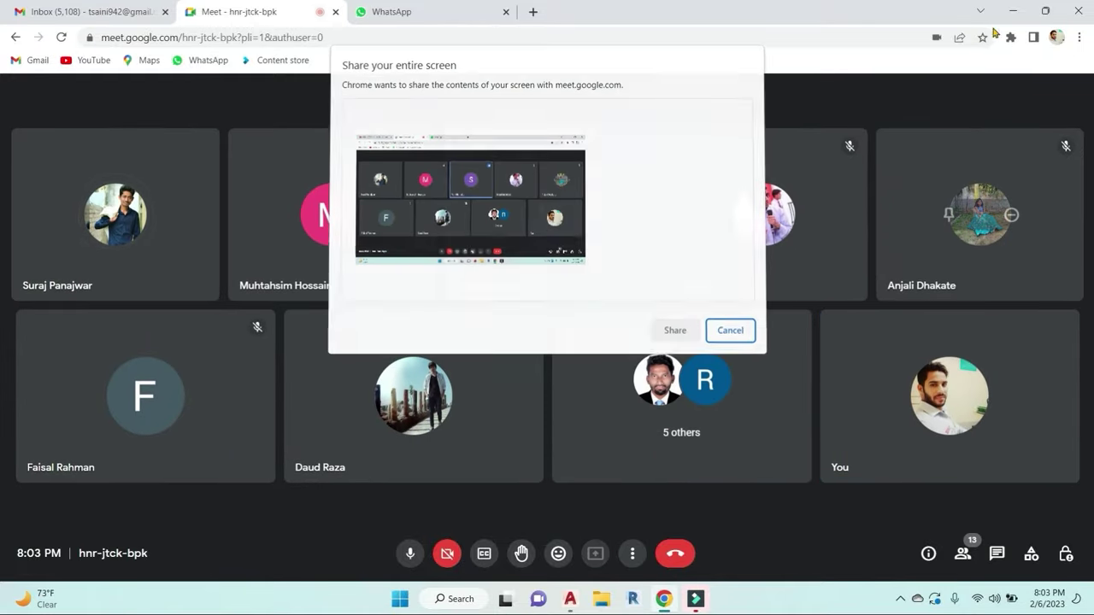
click(596, 282)
click(673, 329)
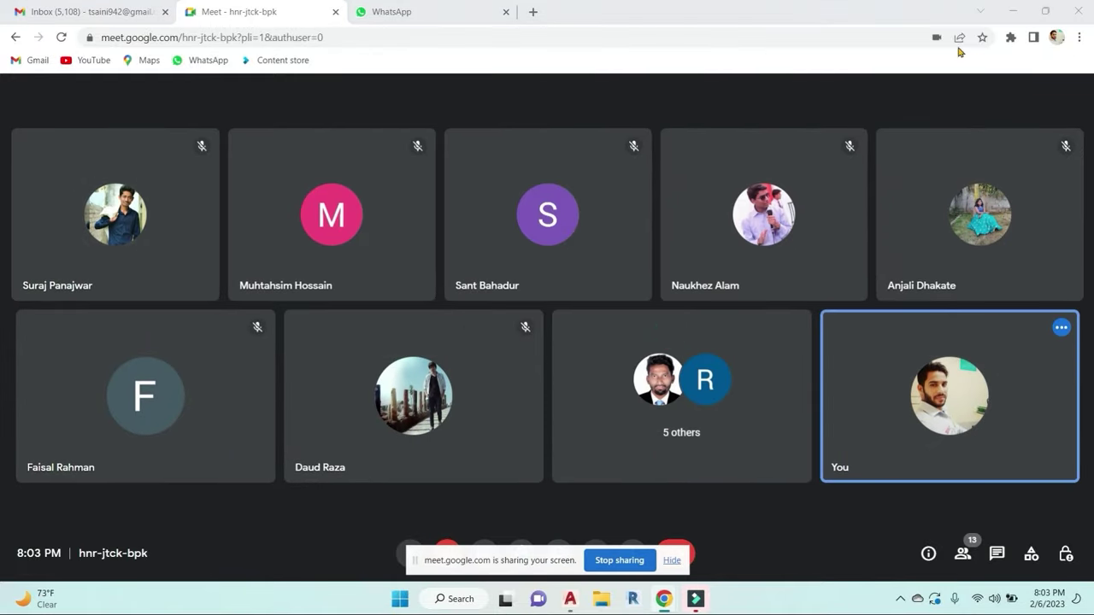
click(1009, 12)
scroll(696, 322, down, 5)
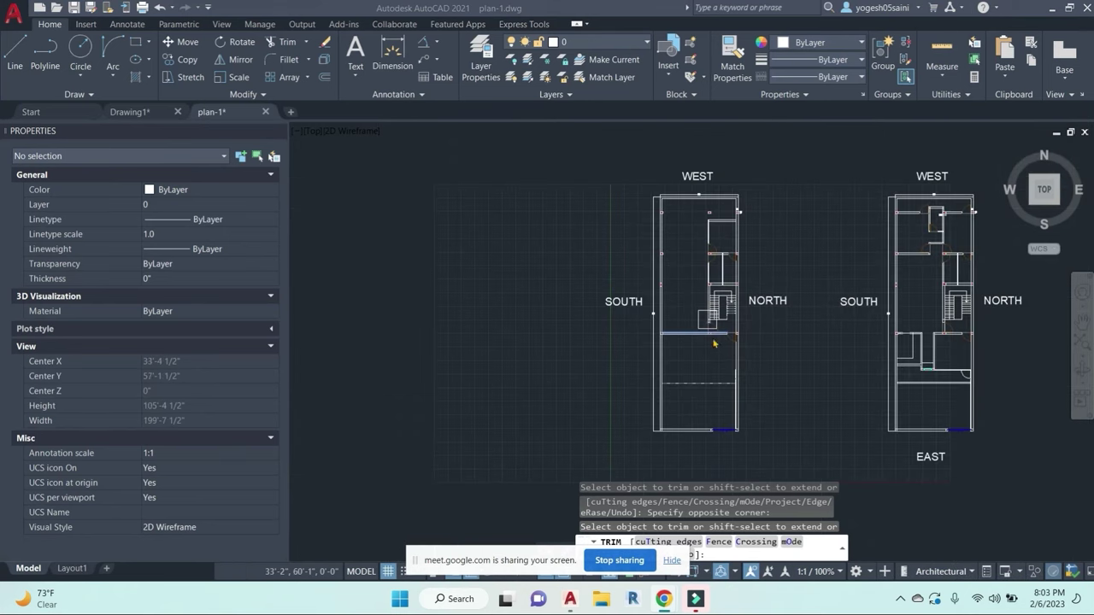
Step: Cancel the trim and select the dashed horizontal line in the left plan
key(Escape)
middle_drag(769, 353, 575, 304)
key(Escape)
key(Escape)
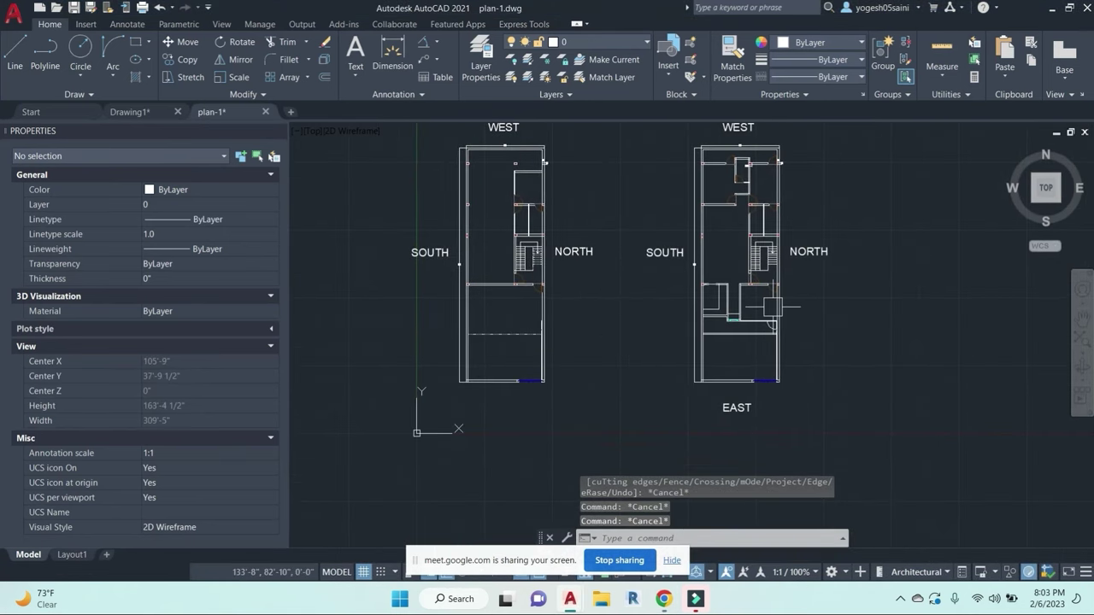
scroll(783, 389, down, 2)
middle_drag(862, 402, 814, 405)
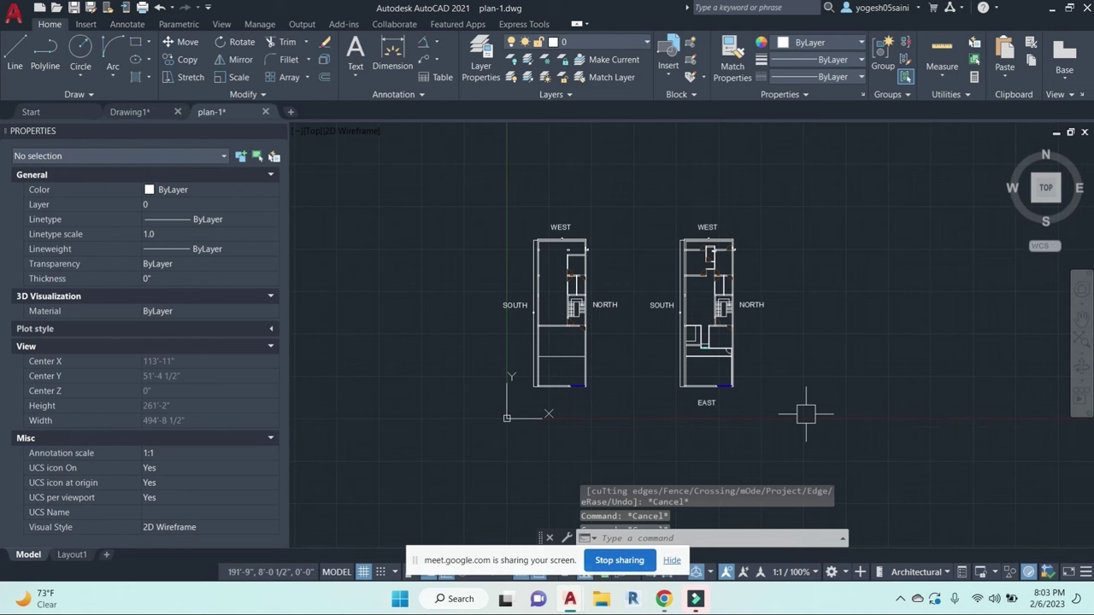
scroll(589, 375, up, 4)
click(529, 328)
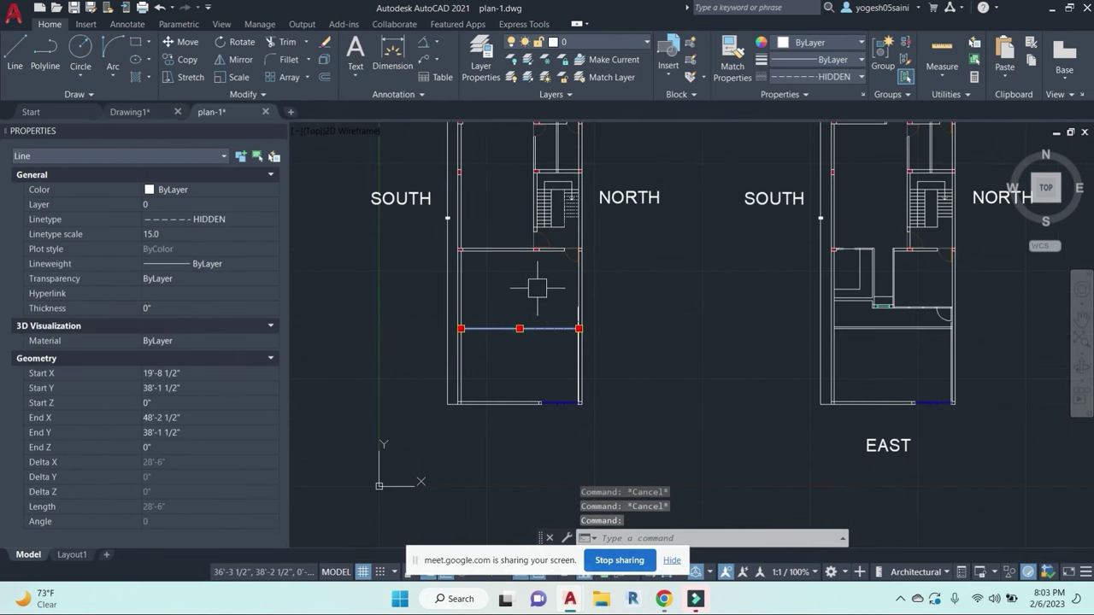
Step: Add the red column blocks along that wall to the selection
middle_drag(532, 286, 590, 316)
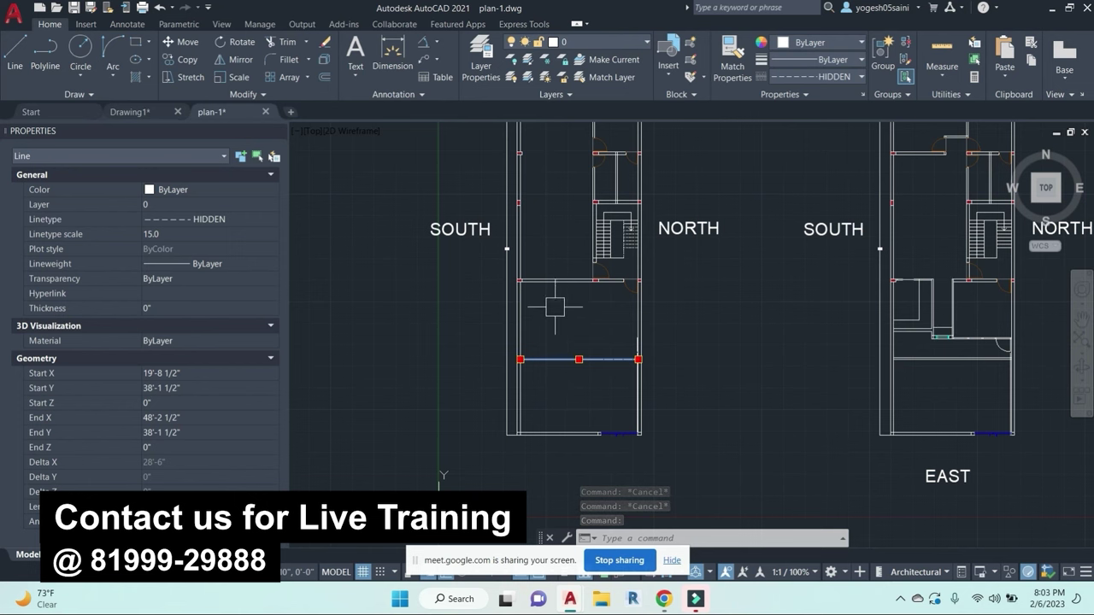
scroll(555, 306, up, 2)
scroll(644, 347, up, 2)
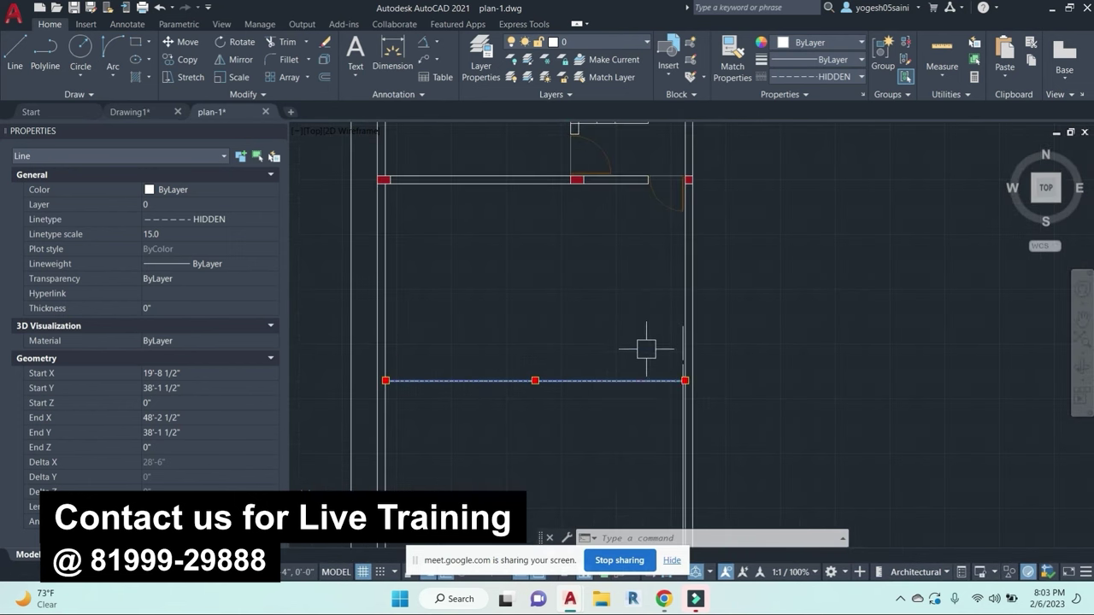
scroll(478, 367, down, 1)
scroll(513, 369, down, 3)
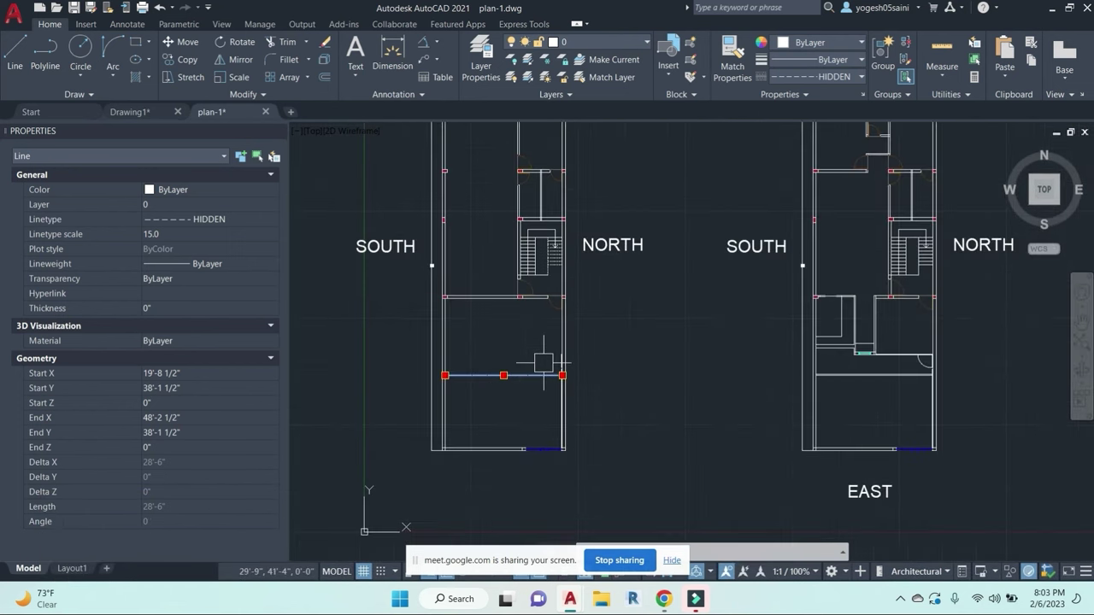
scroll(805, 290, up, 3)
scroll(805, 291, up, 2)
click(704, 270)
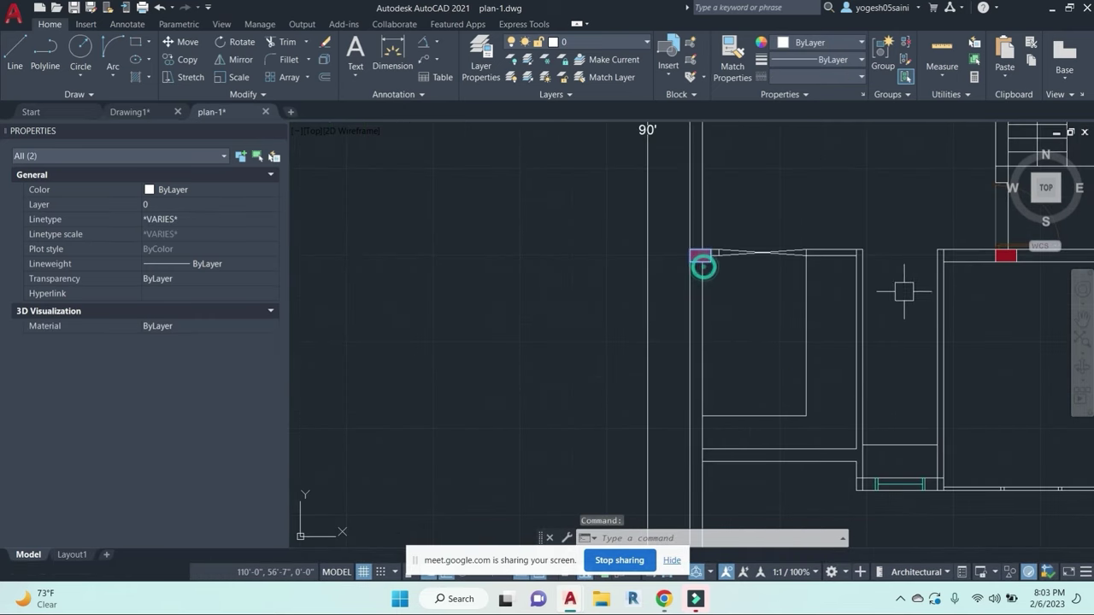
middle_drag(972, 271, 772, 291)
click(813, 284)
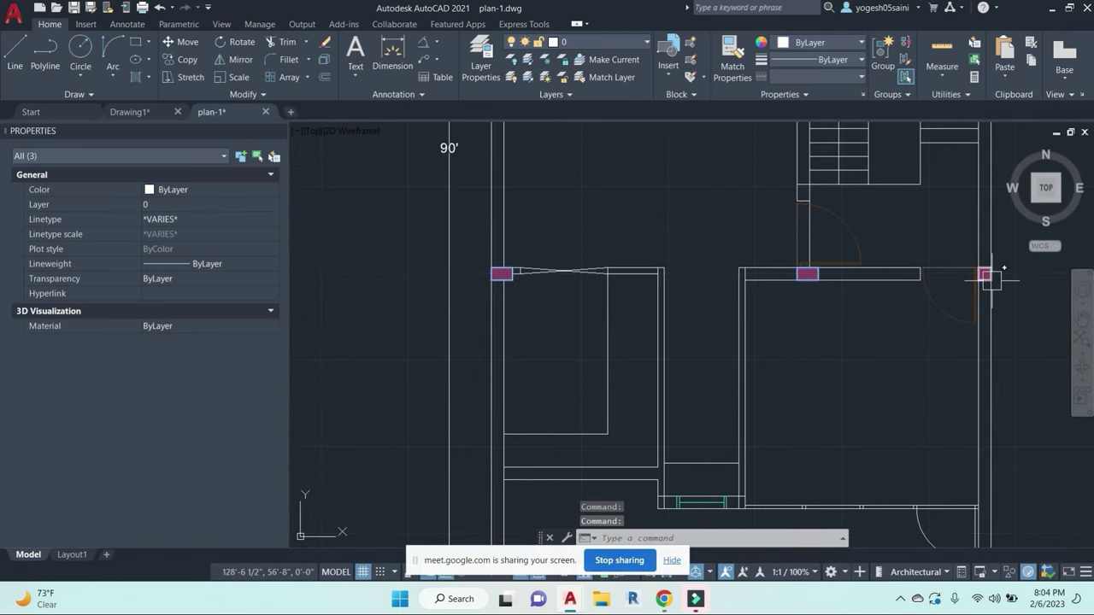
Step: Start copying the selection with a base point on the column, then cancel the copy
text(co)
key(Return)
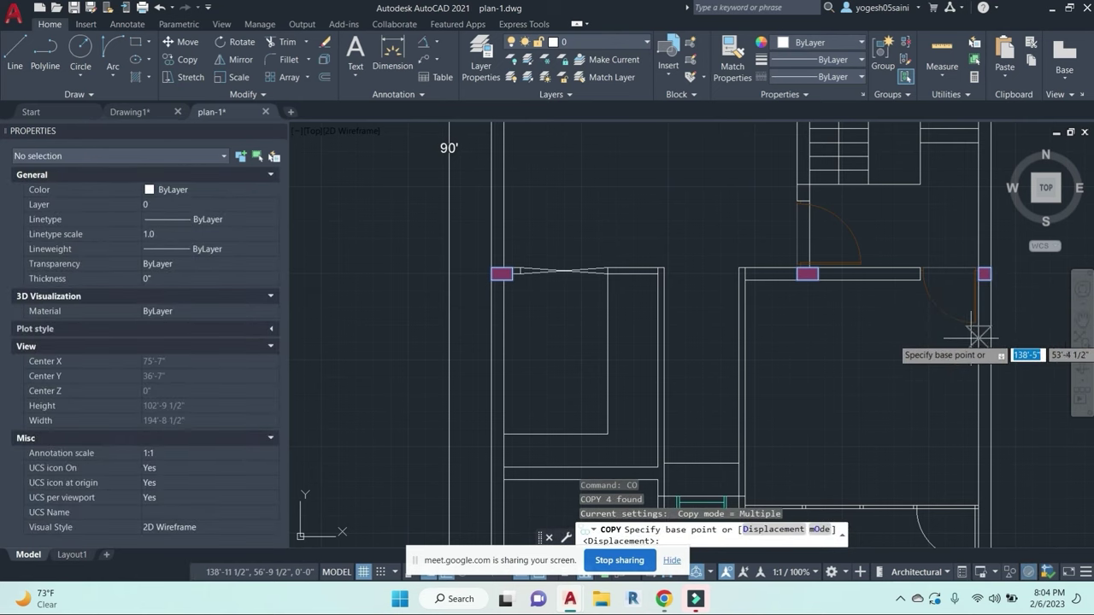
middle_drag(787, 341, 801, 267)
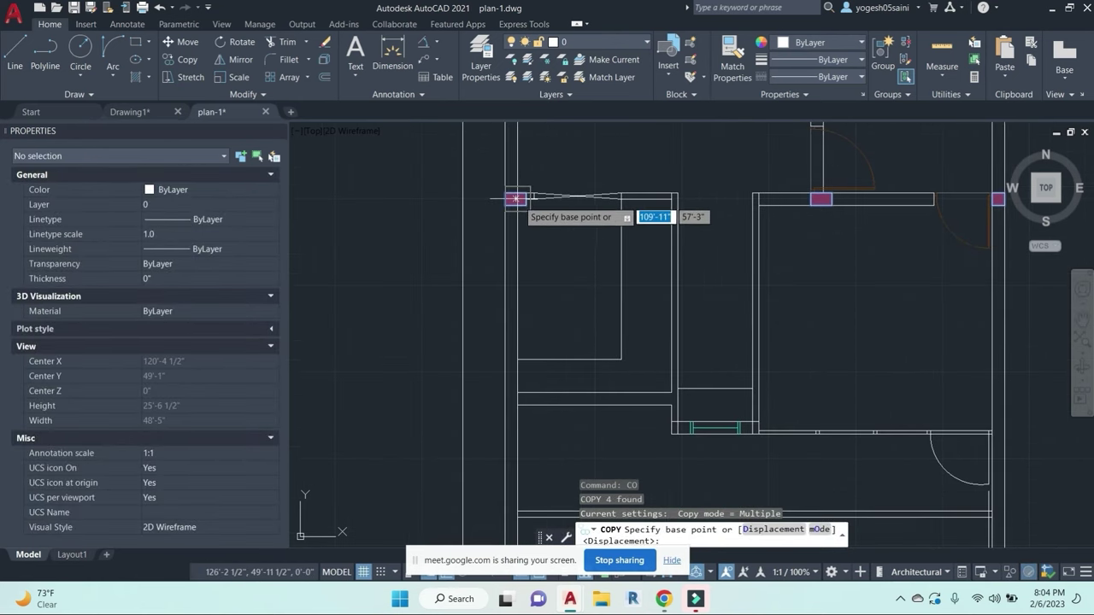
scroll(838, 222, up, 2)
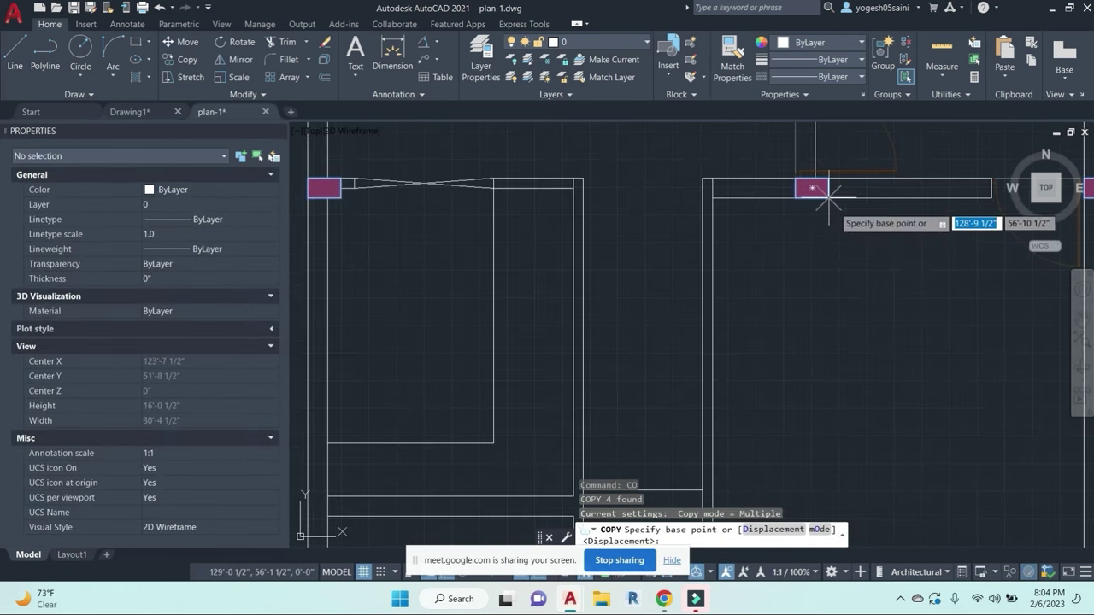
click(820, 188)
scroll(830, 376, down, 2)
scroll(836, 406, up, 4)
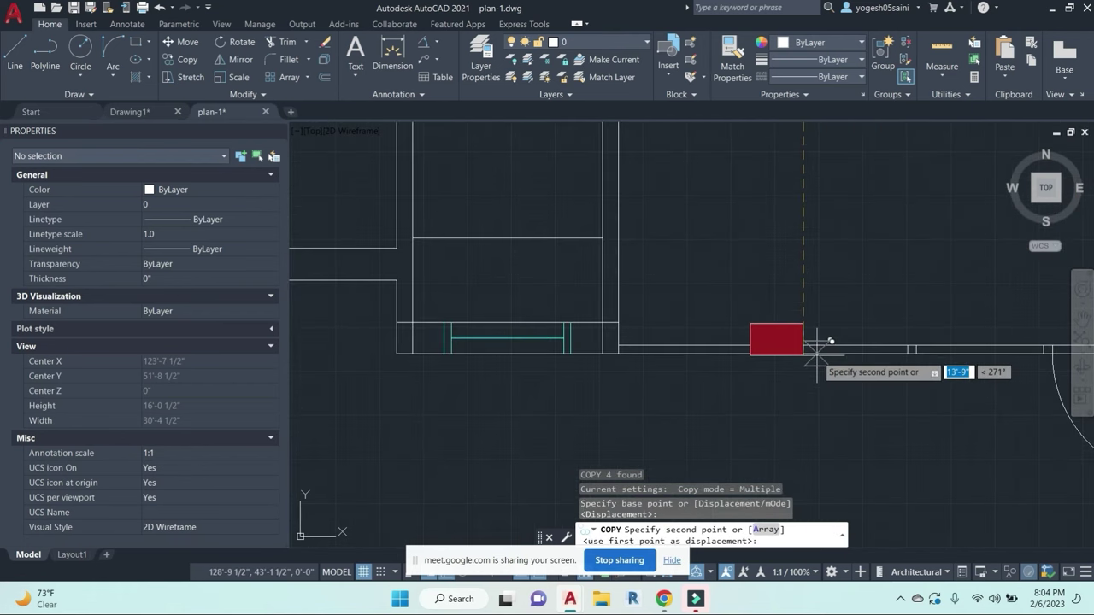
key(Return)
key(Escape)
scroll(728, 362, up, 2)
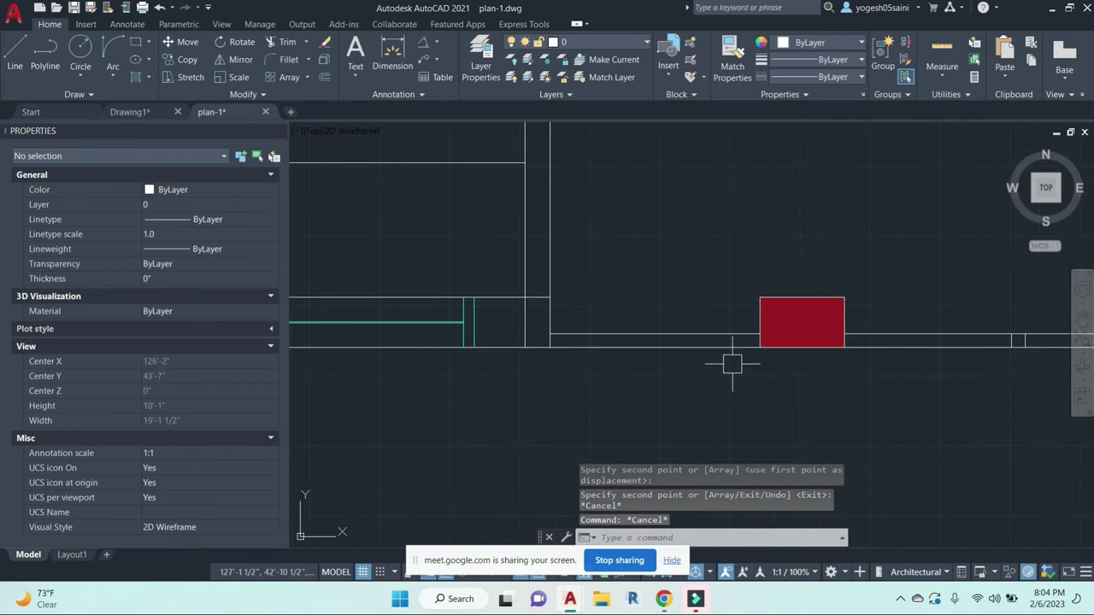
key(Escape)
key(Escape)
Step: Offset the short vertical line by 2" to the left
text(o)
key(Return)
key(Escape)
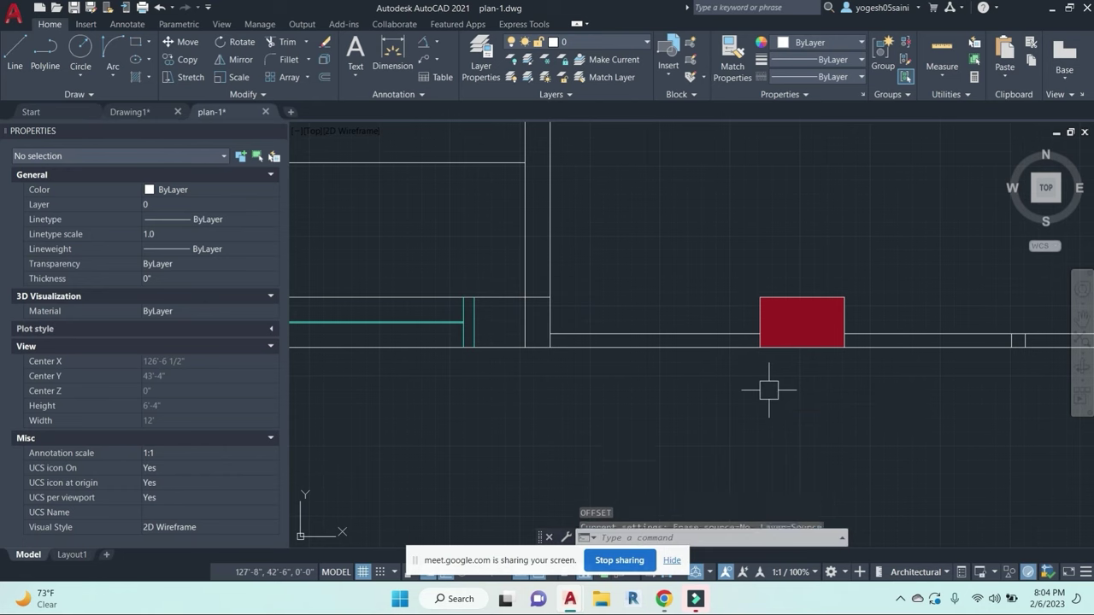
text(l)
key(Return)
scroll(758, 334, up, 4)
click(757, 330)
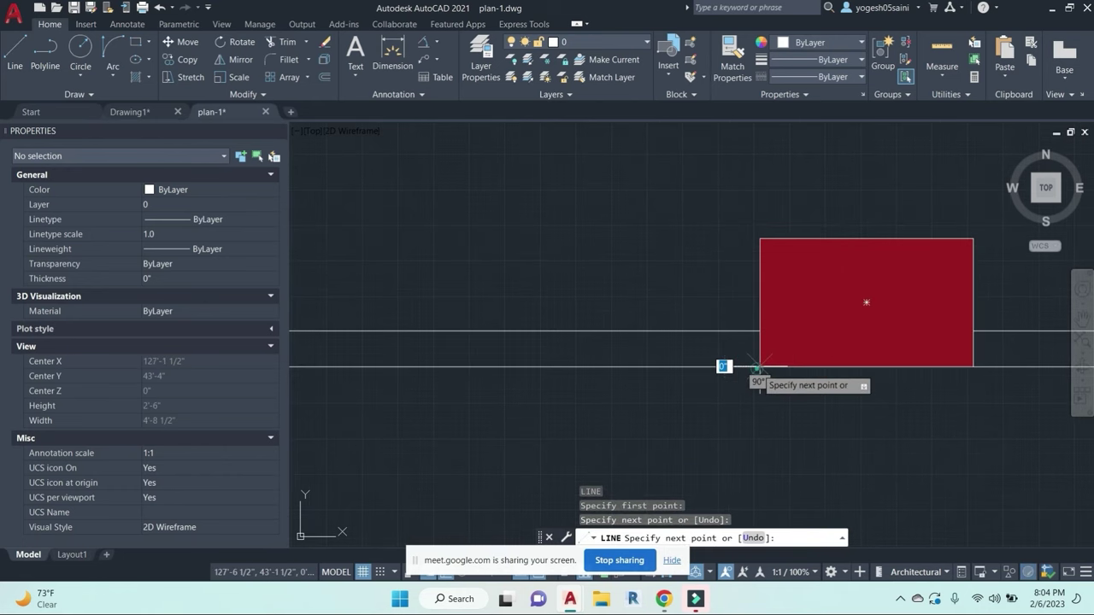
key(Escape)
text(o)
key(Return)
text(2")
key(Return)
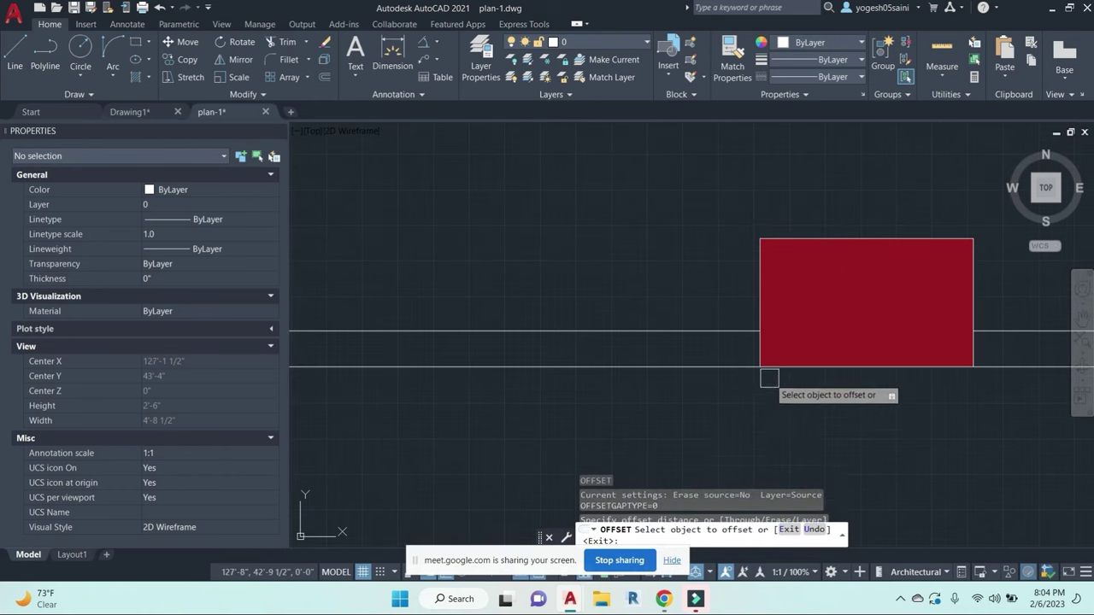
click(760, 348)
click(659, 371)
scroll(618, 409, down, 2)
scroll(909, 407, up, 2)
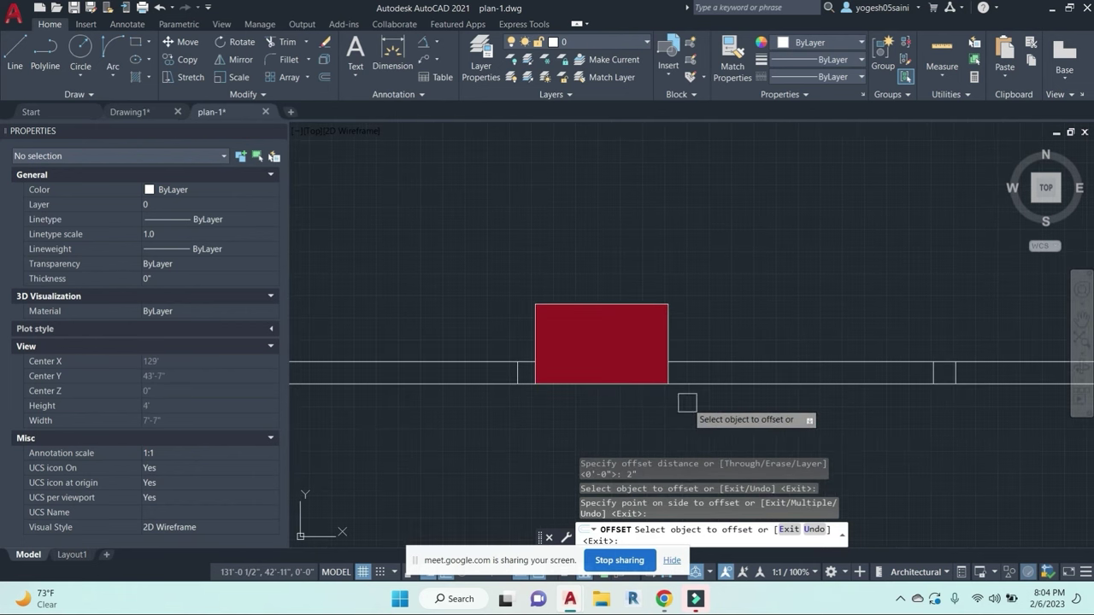
key(Escape)
key(Escape)
key(Escape)
Step: Offset the line beside the red rectangle 2" to the right
text(l)
key(Return)
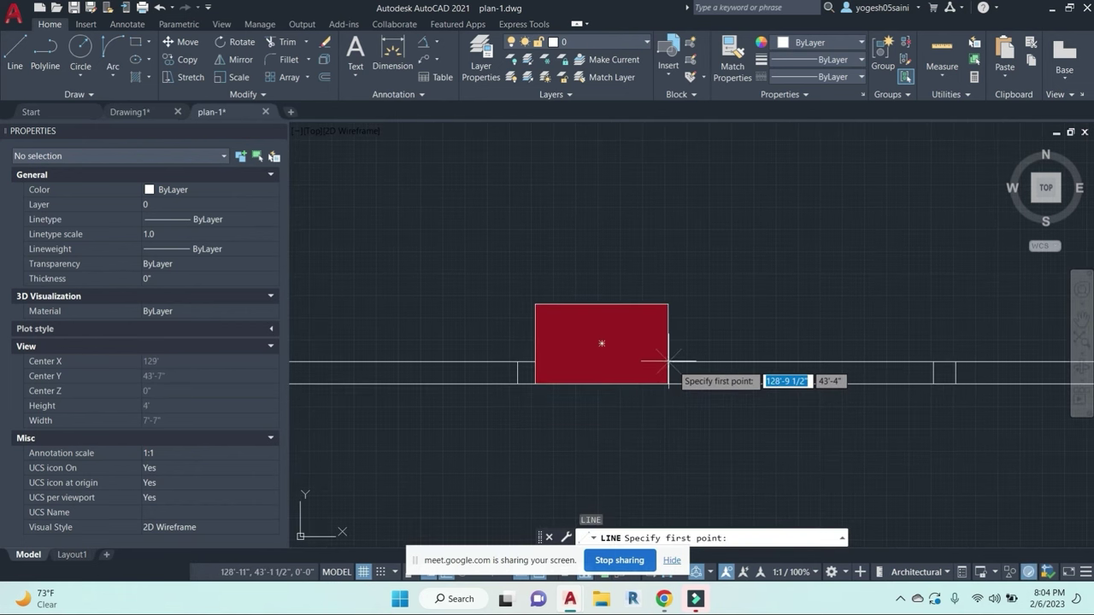
click(670, 364)
key(Escape)
text(o)
key(Return)
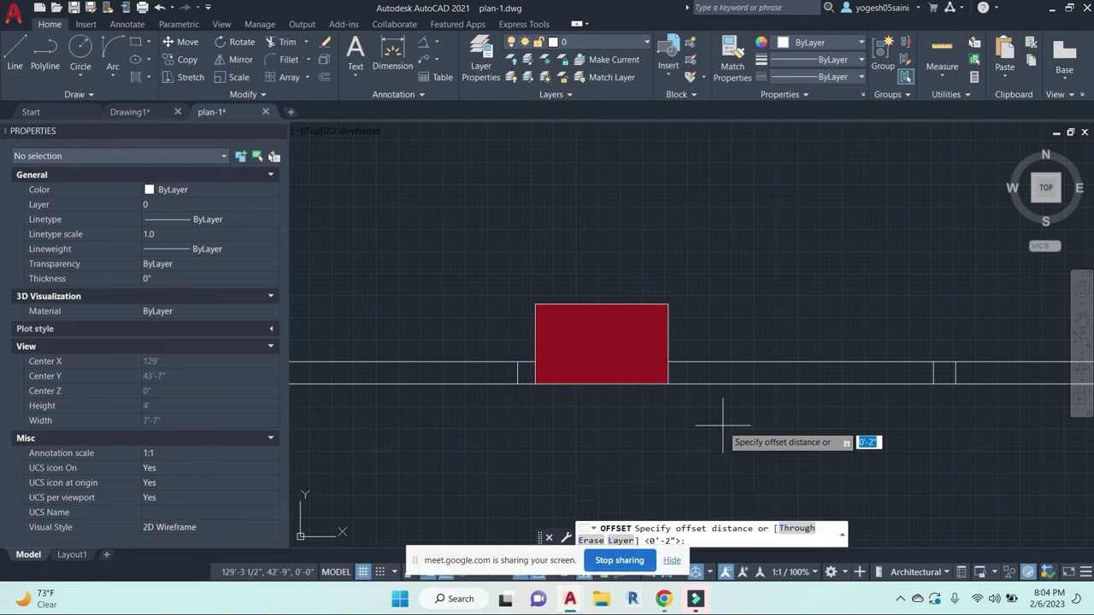
text(2)
key(Return)
click(669, 374)
click(751, 378)
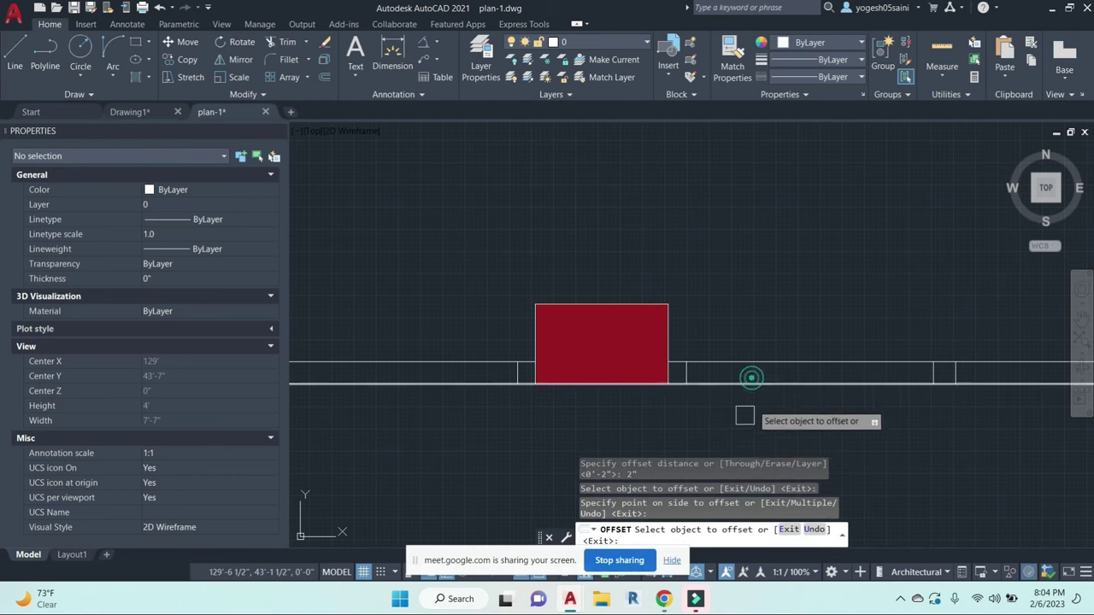
key(Escape)
scroll(750, 418, down, 2)
middle_drag(752, 422, 806, 393)
key(Escape)
key(Escape)
key(Escape)
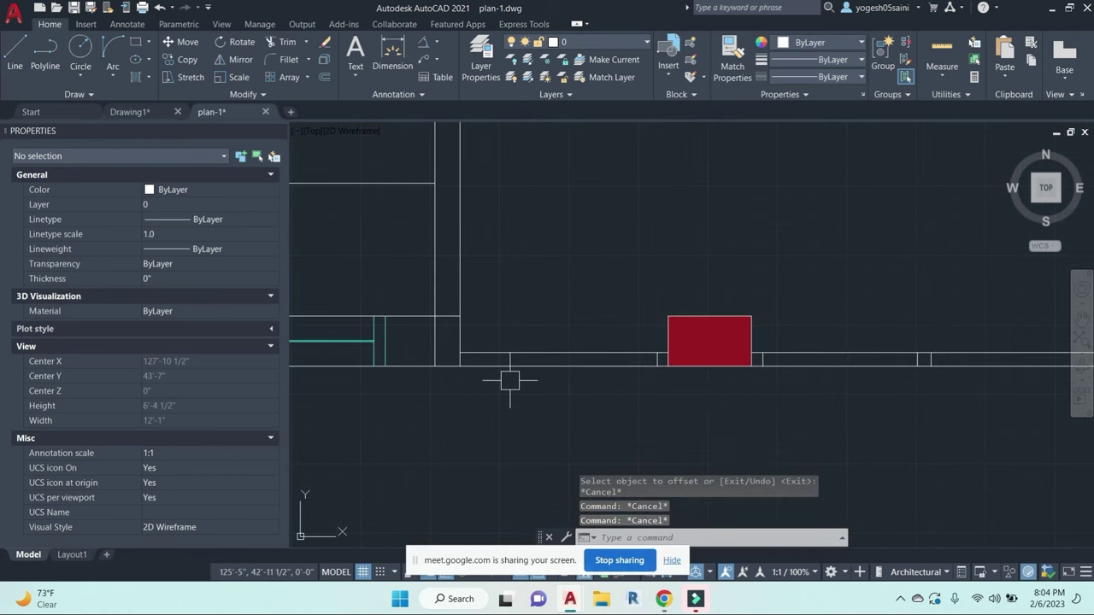
Step: Offset the vertical wall line 2" toward the column and trim the part above the wall
text(o)
key(Return)
key(Return)
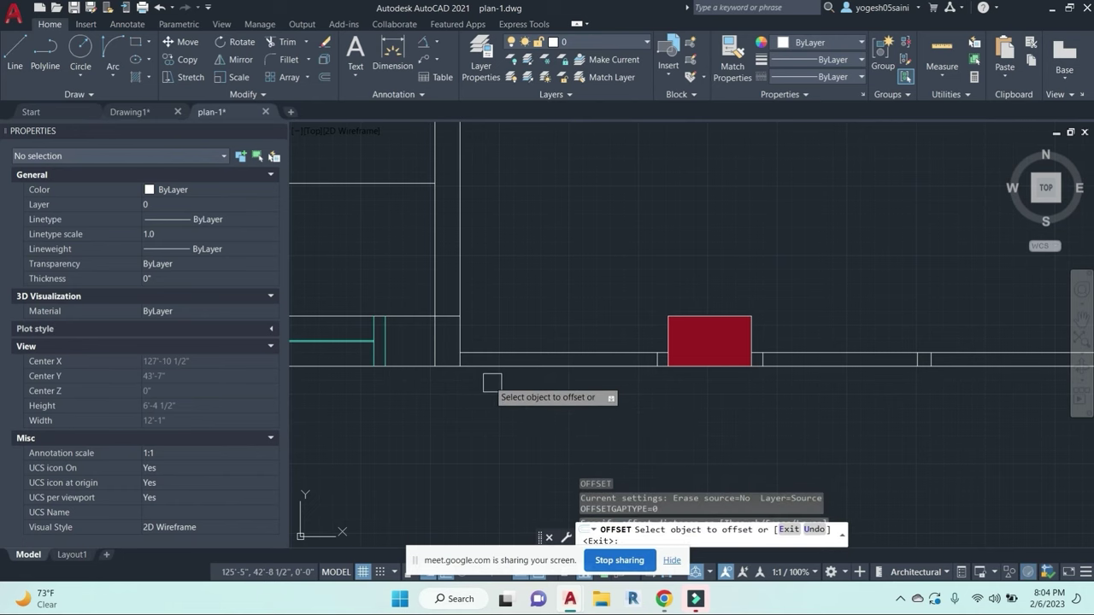
click(460, 339)
click(523, 334)
key(Escape)
key(Escape)
key(Escape)
text(tr)
key(Return)
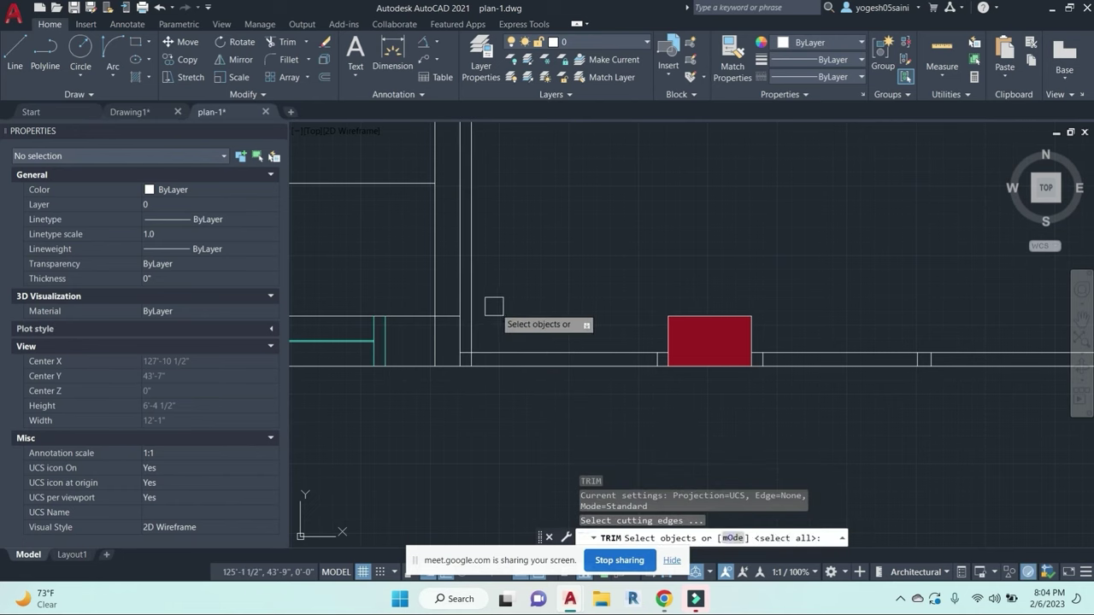
click(470, 307)
key(Escape)
key(Escape)
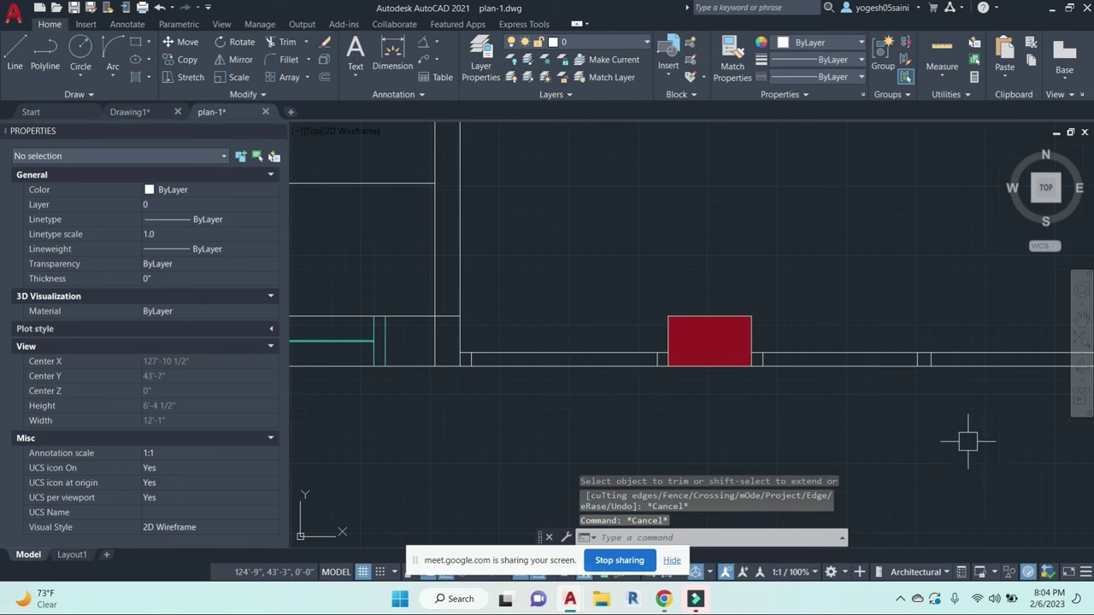
Step: Draw a line from the wall corner to the red column's corner
middle_drag(966, 442, 763, 387)
scroll(813, 345, down, 1)
middle_drag(682, 384, 762, 371)
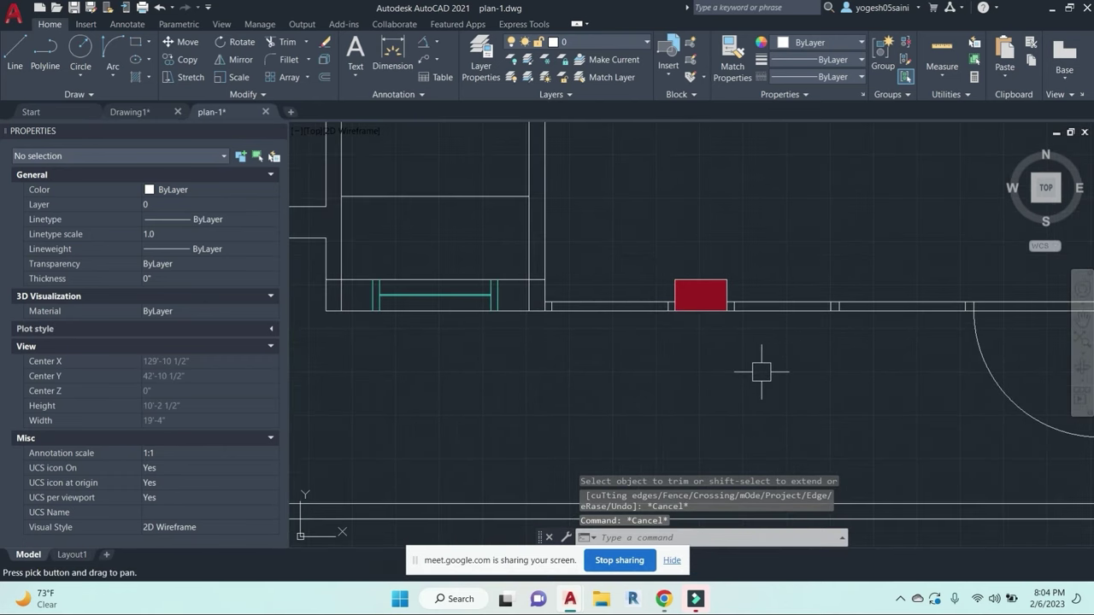
scroll(570, 304, up, 2)
key(Escape)
key(Escape)
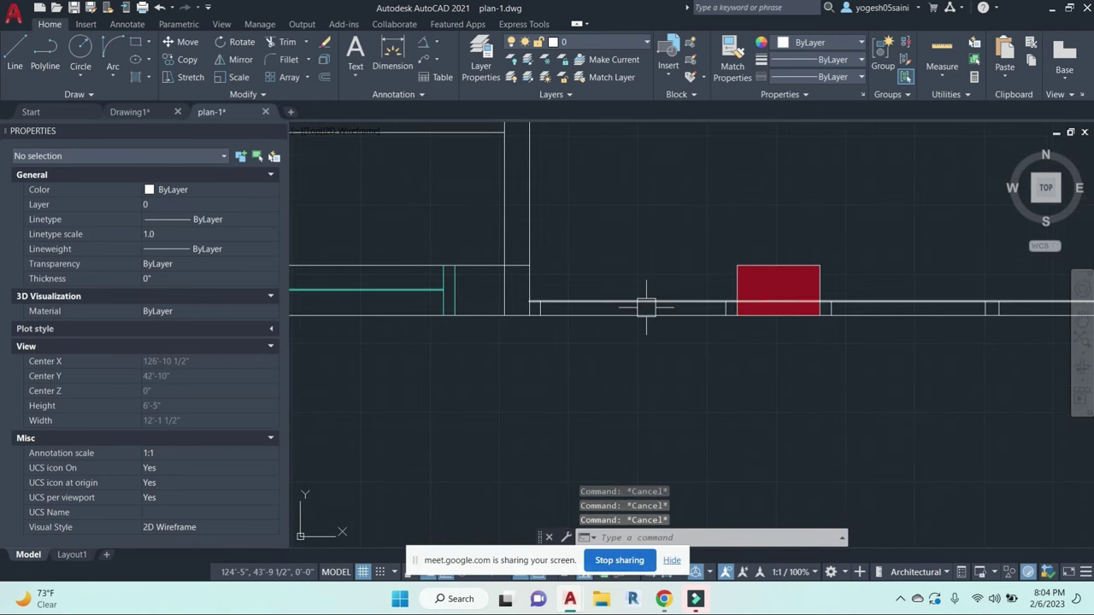
scroll(590, 278, down, 2)
text(l)
key(Return)
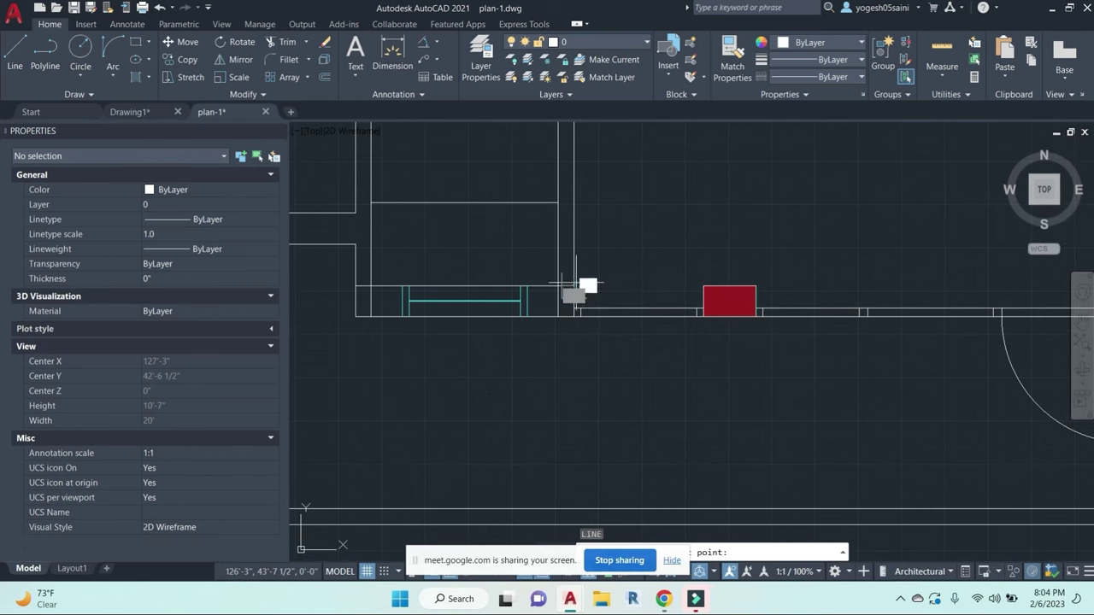
click(573, 287)
click(704, 286)
key(Escape)
Step: Trim the wall segments beside the red column
key(Escape)
key(Escape)
click(625, 346)
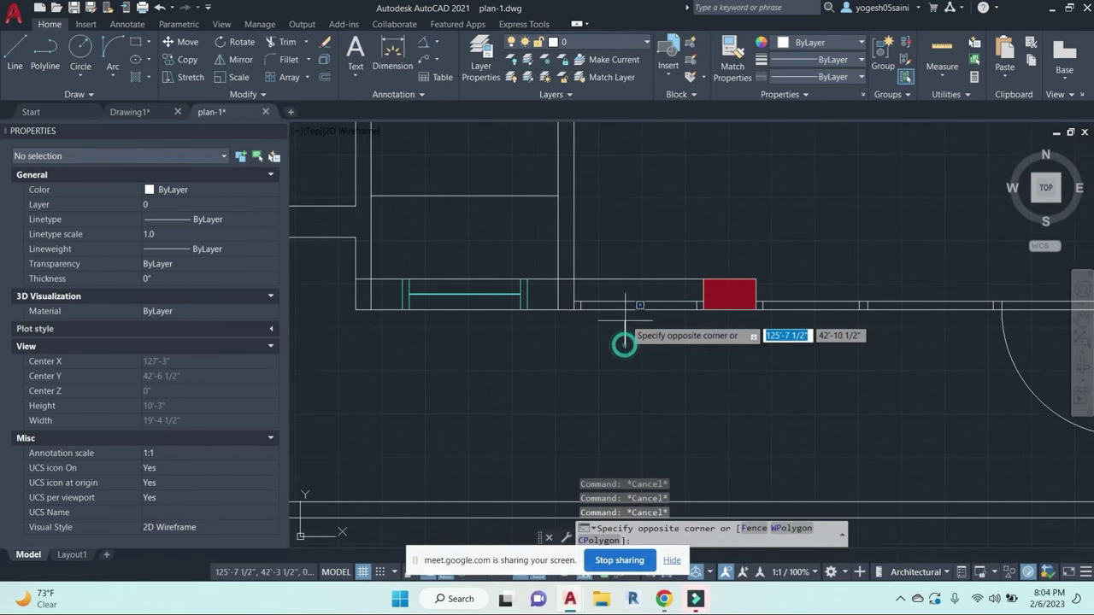
key(Escape)
click(643, 339)
click(624, 296)
key(Escape)
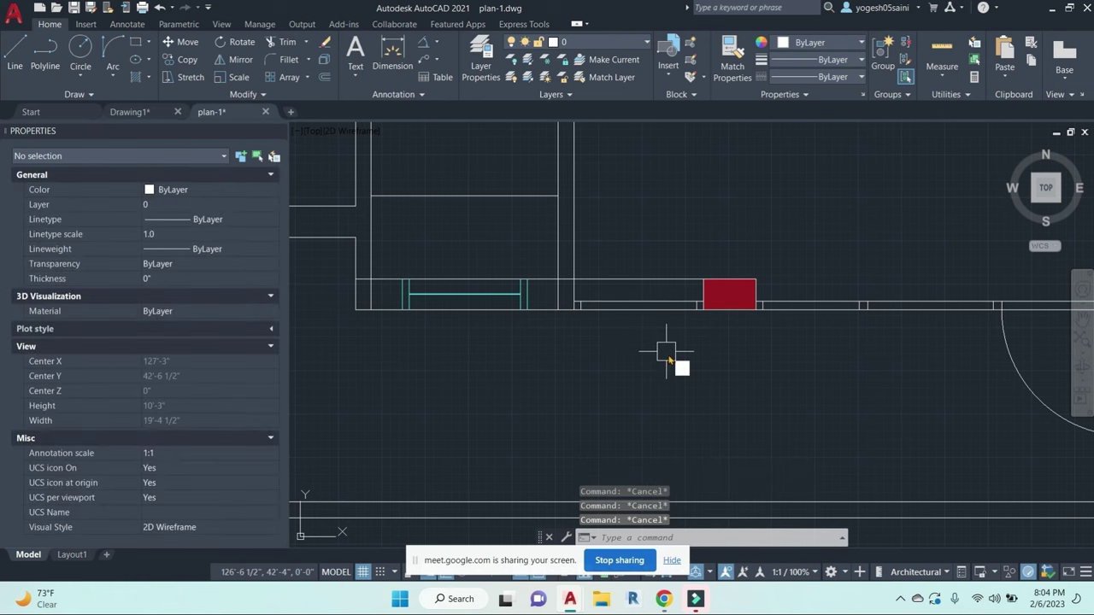
text(tr)
key(Return)
click(684, 364)
click(594, 308)
key(Escape)
Step: Window-select the short stray lines at the wall end and near the column, then erase them
click(603, 347)
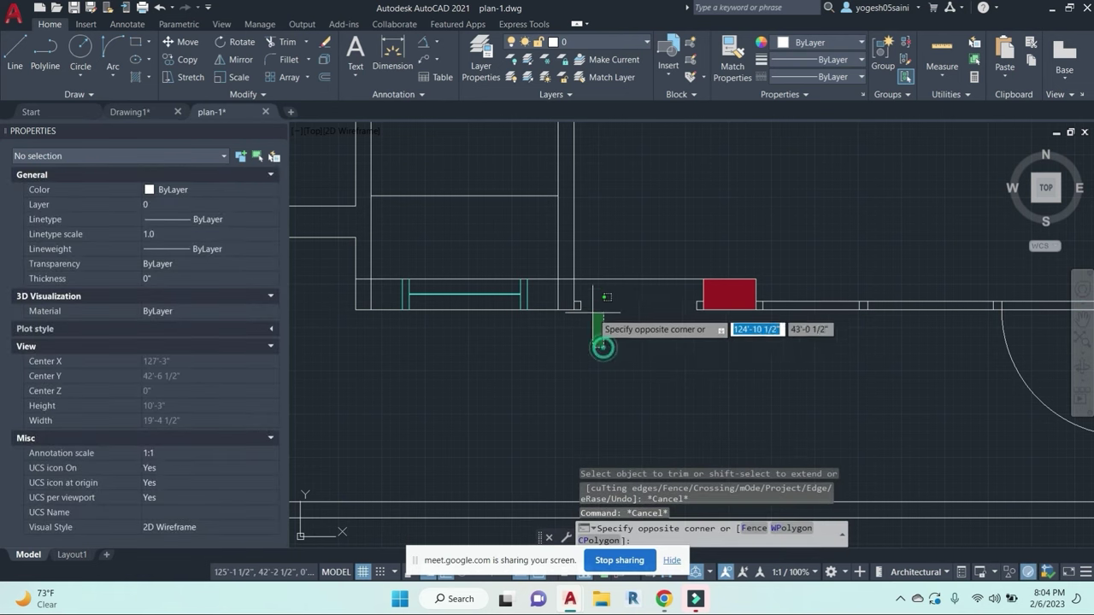
click(579, 296)
click(639, 298)
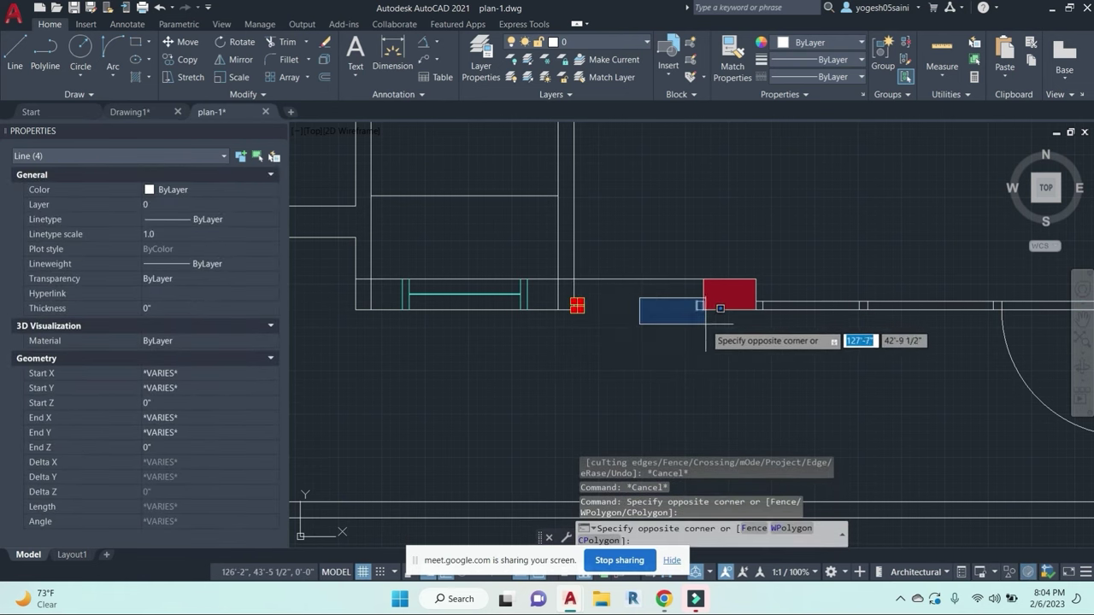
click(692, 349)
text(e)
key(Return)
Step: Remove the leftover bottom line under the column, erasing it when trimming fails
scroll(692, 315, up, 4)
click(705, 283)
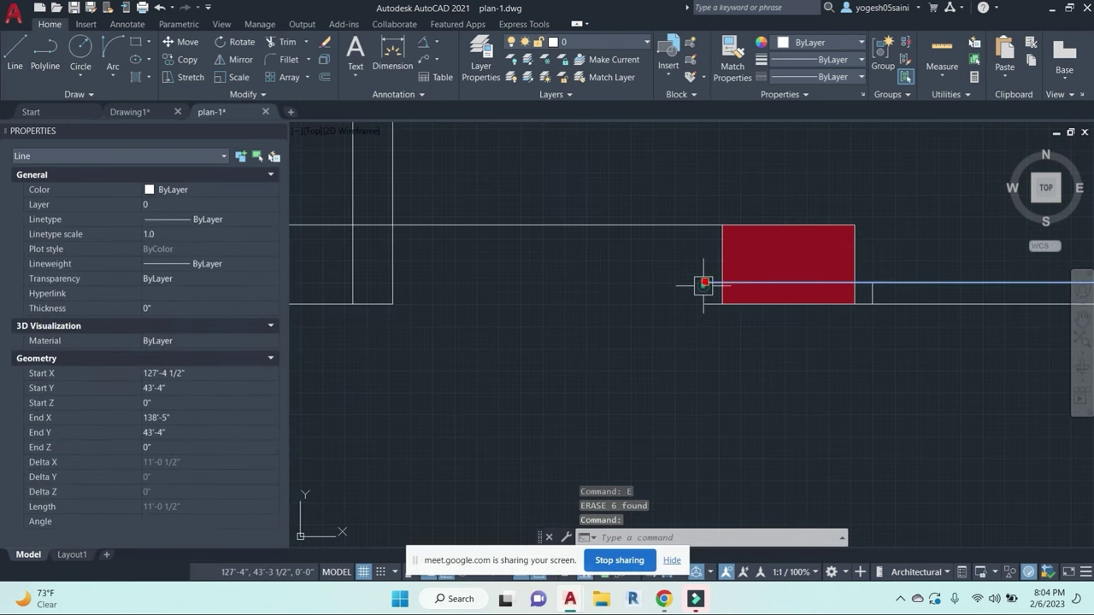
key(Escape)
key(Escape)
text(TR)
key(Return)
scroll(863, 283, up, 4)
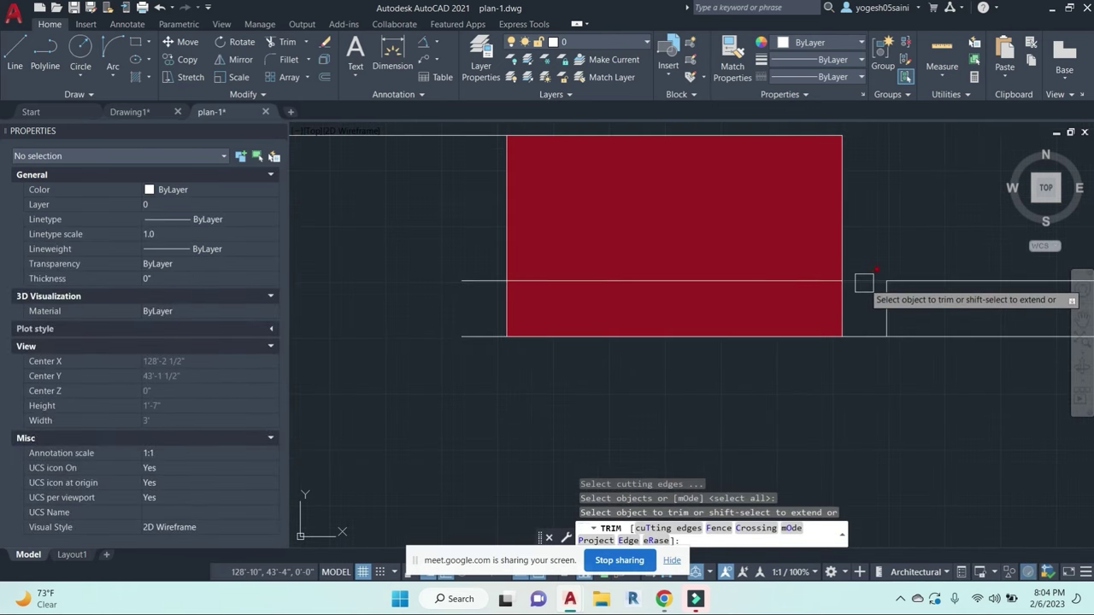
click(764, 340)
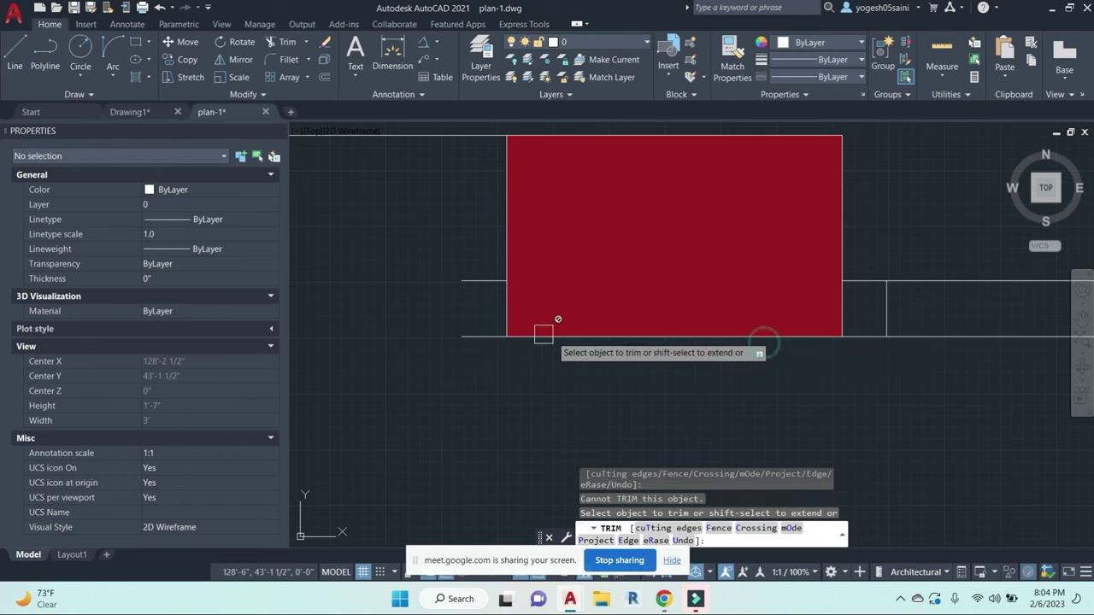
click(488, 337)
key(Escape)
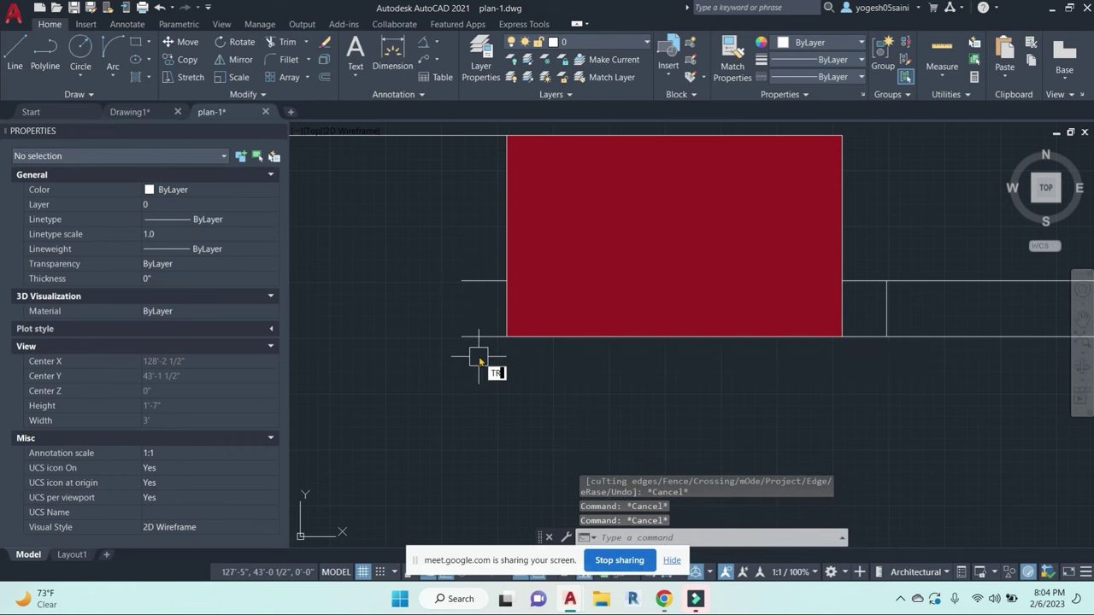
key(Return)
key(Escape)
click(481, 281)
text(e)
key(Return)
scroll(598, 385, down, 6)
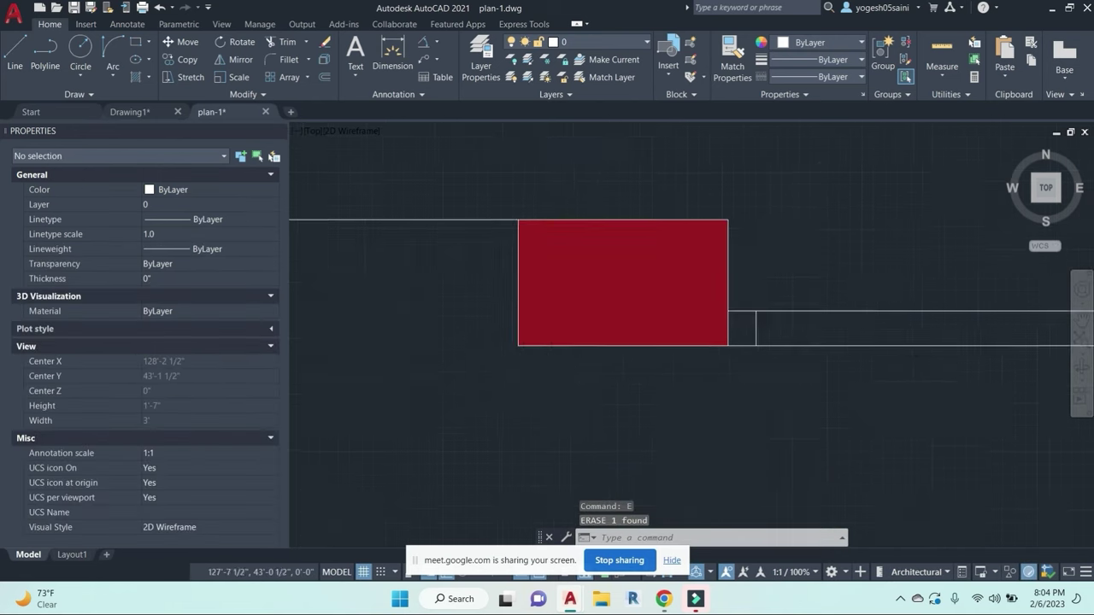
Step: Offset the wall line 4" downward
text(o)
key(Return)
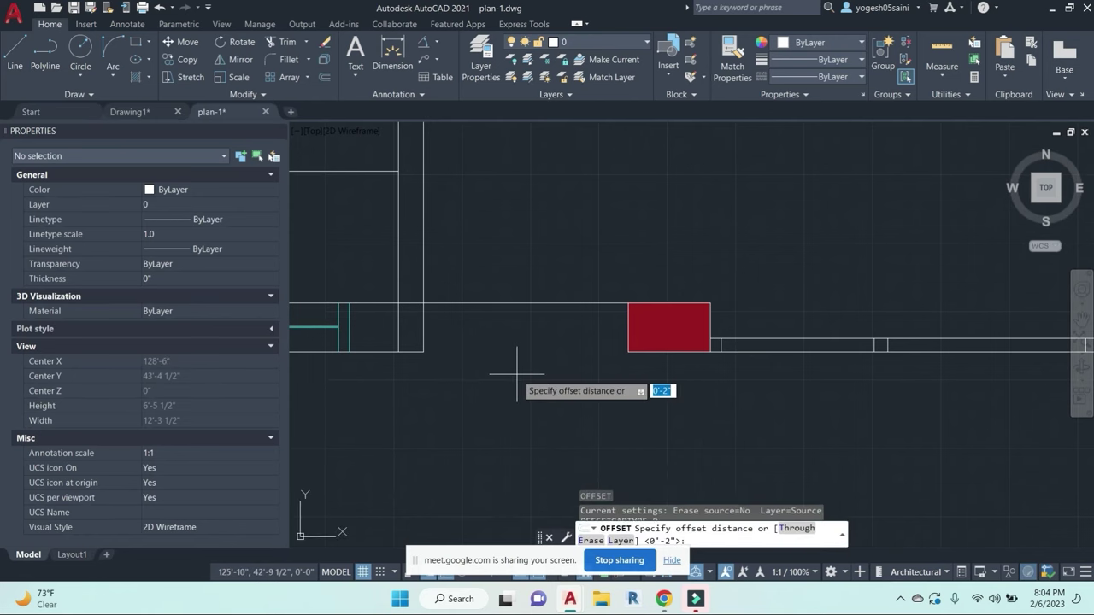
text(4.5)
key(Return)
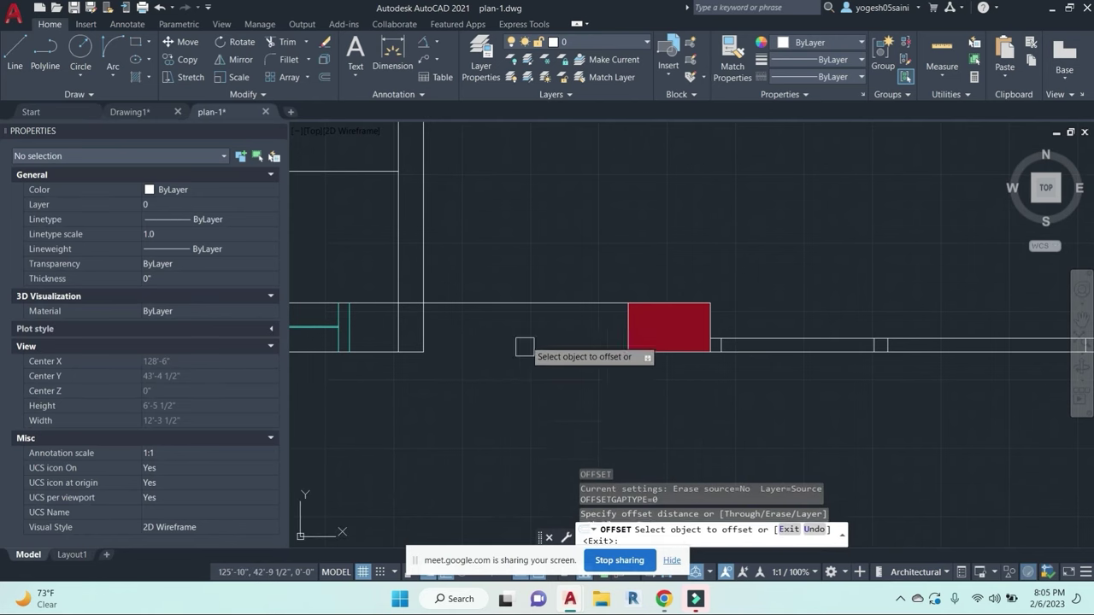
click(544, 303)
click(547, 368)
key(Escape)
key(Escape)
key(Escape)
scroll(437, 360, up, 2)
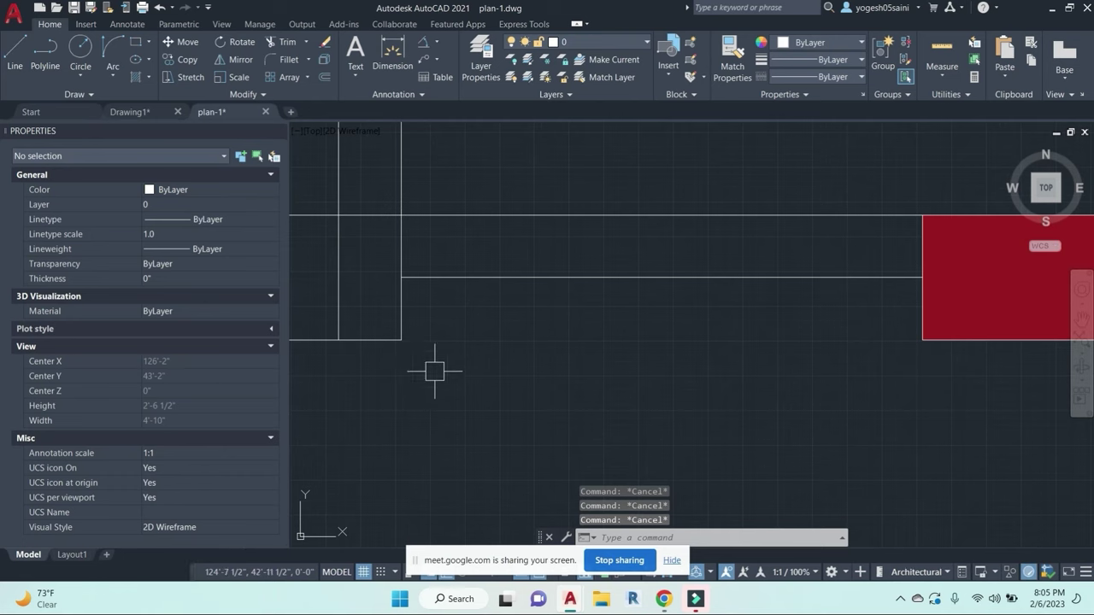
Step: Start a line at the wall corner, then cancel it
text(l)
key(Return)
click(401, 340)
key(Escape)
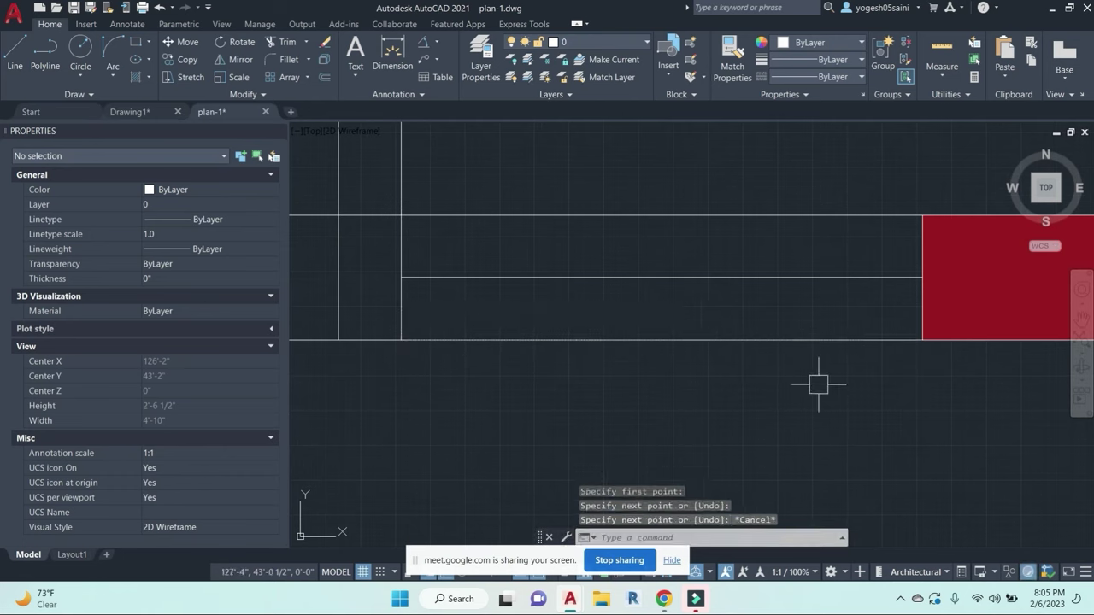
key(Escape)
Step: Offset the bottom wall line 5" upward
text(o)
key(Return)
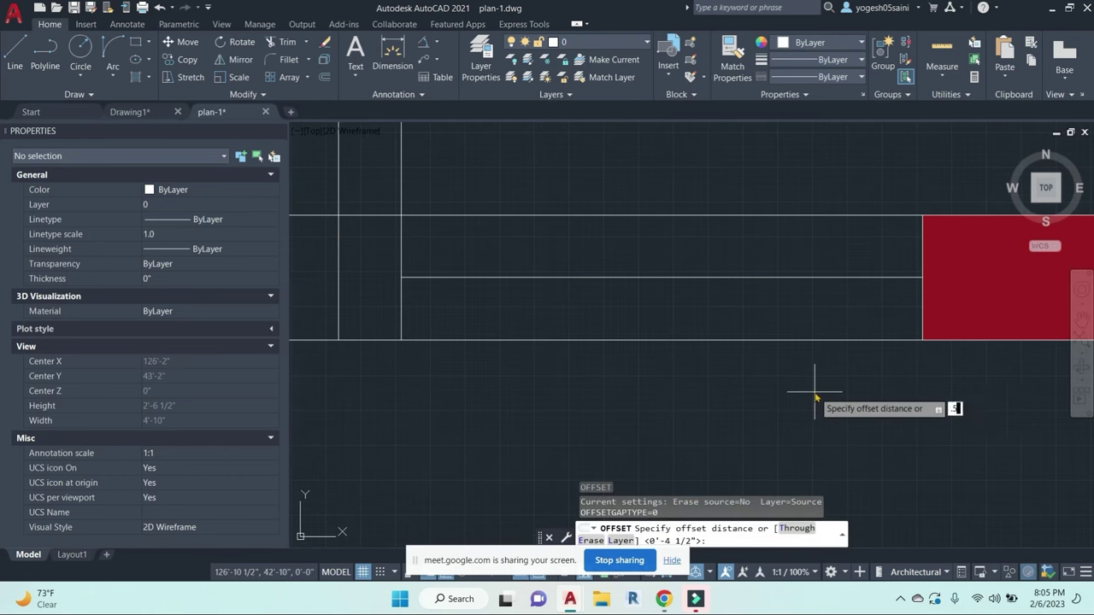
text(5)
key(Return)
click(717, 339)
click(703, 299)
key(Escape)
key(Escape)
key(Escape)
key(Escape)
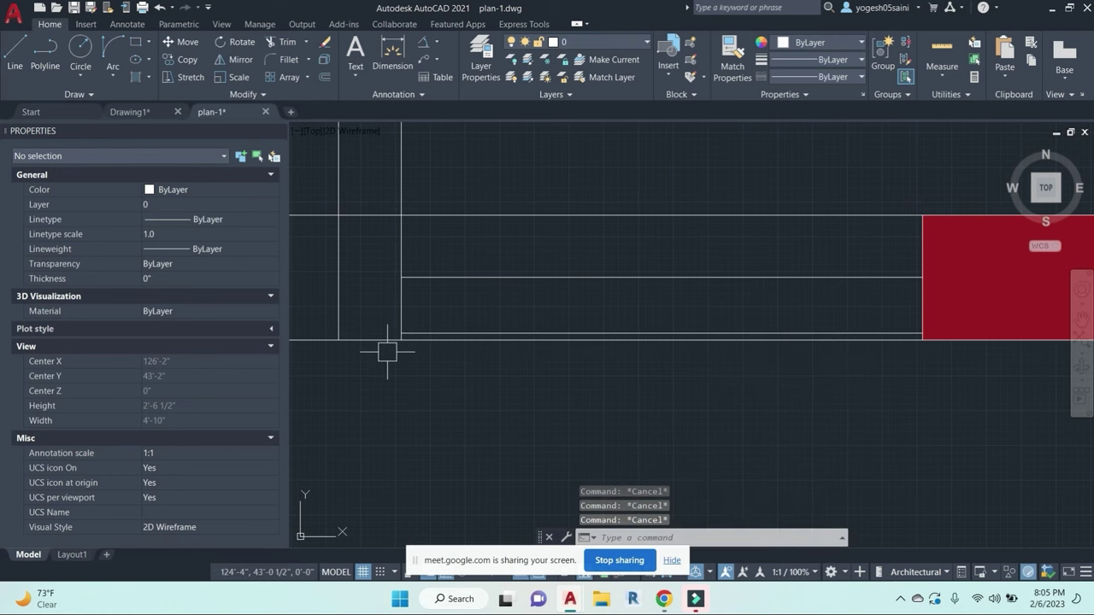
Step: Draw a small rectangle at the inner wall corner and recenter on the wall strip
text(rec)
key(Return)
scroll(387, 352, up, 4)
click(513, 201)
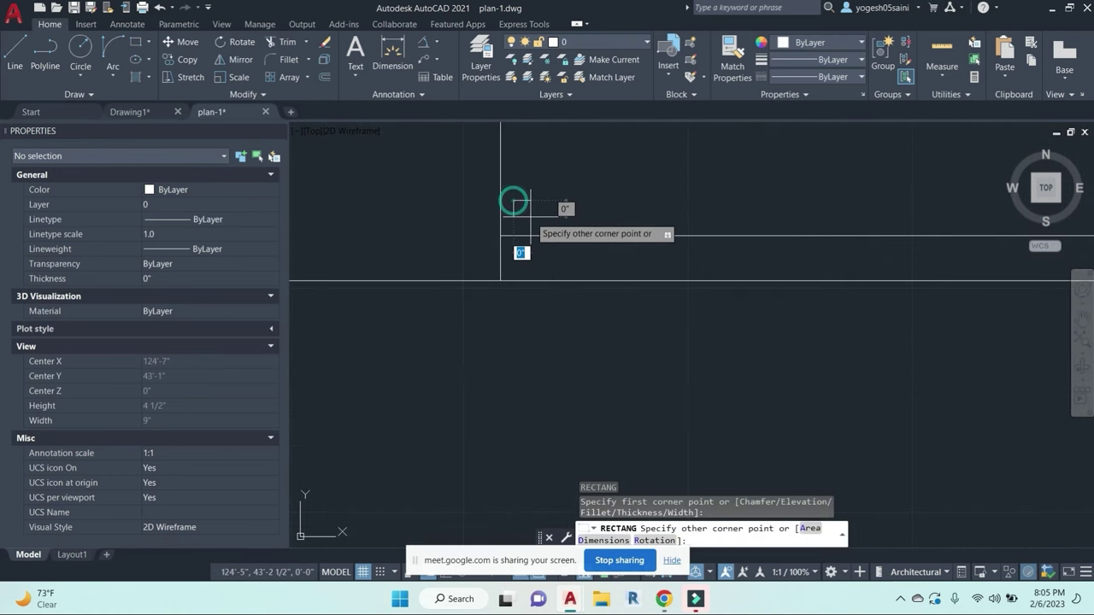
click(530, 235)
click(539, 221)
scroll(564, 211, down, 2)
middle_drag(592, 216, 433, 295)
scroll(434, 298, down, 1)
key(Escape)
key(Escape)
key(Escape)
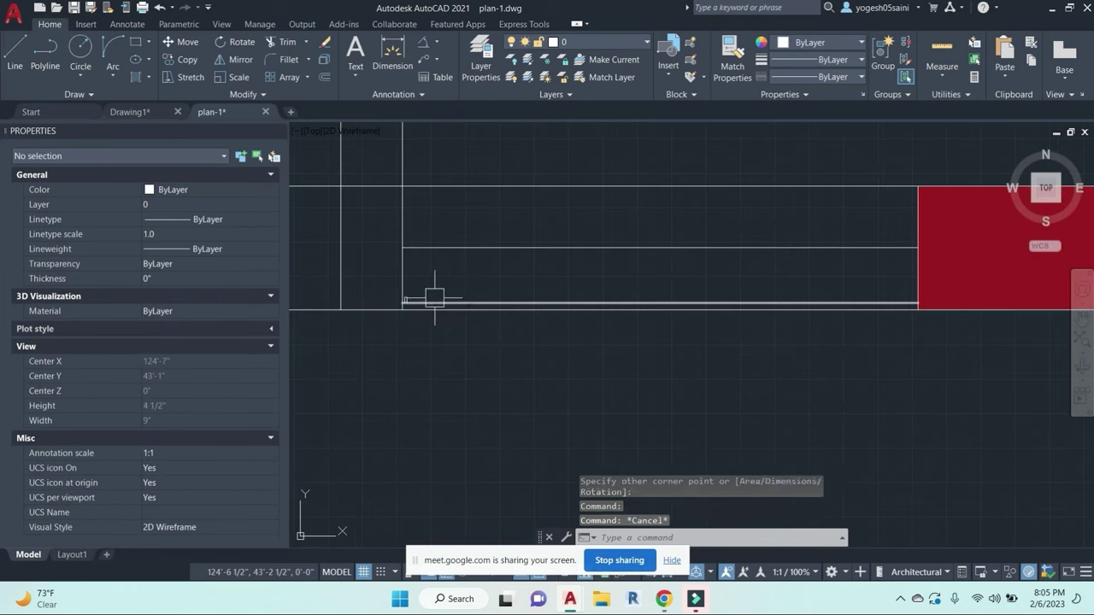
scroll(624, 309, down, 2)
middle_drag(688, 340, 718, 356)
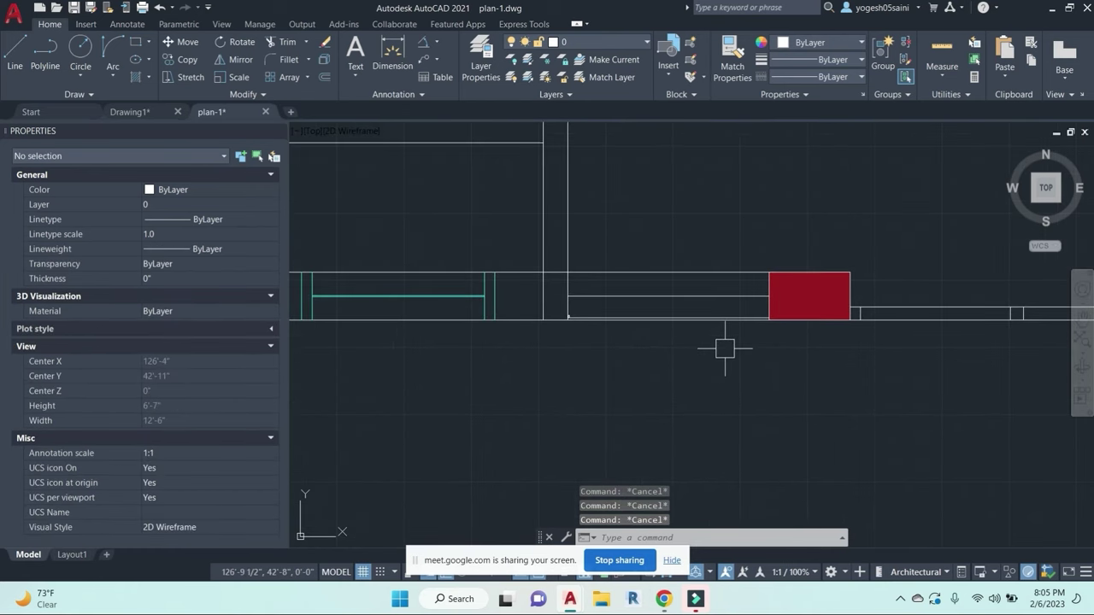
scroll(715, 316, up, 2)
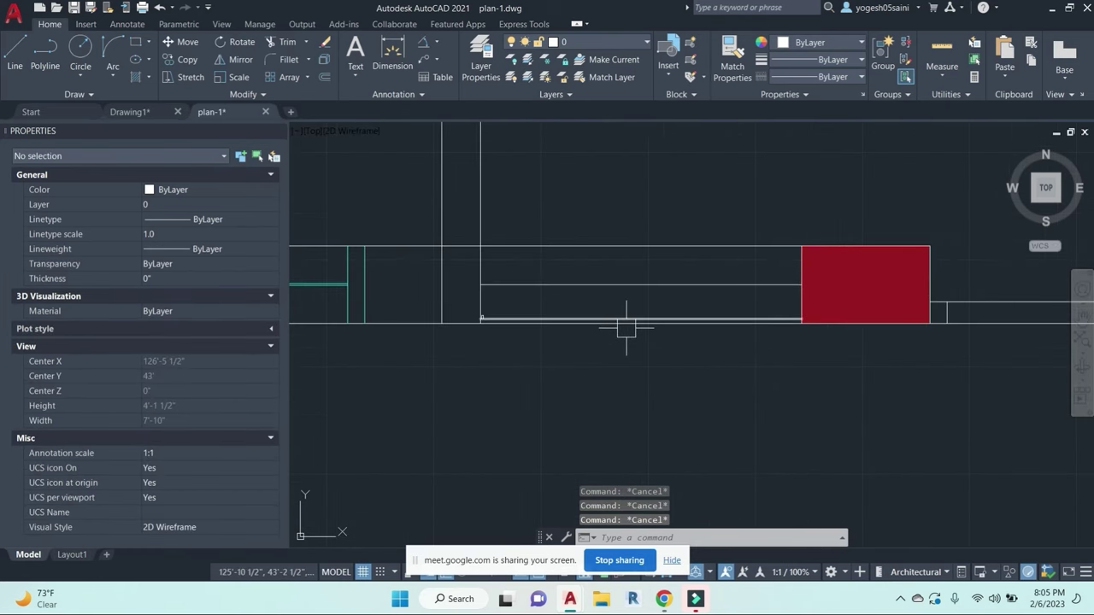
text(h)
key(Return)
scroll(650, 325, up, 6)
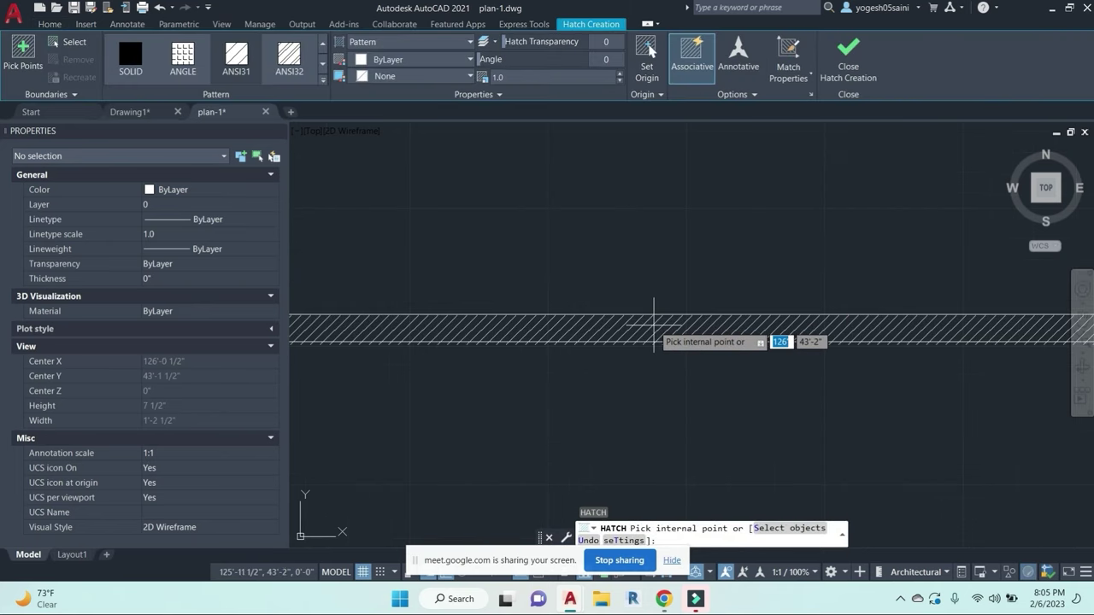
click(654, 327)
click(657, 327)
scroll(684, 333, down, 4)
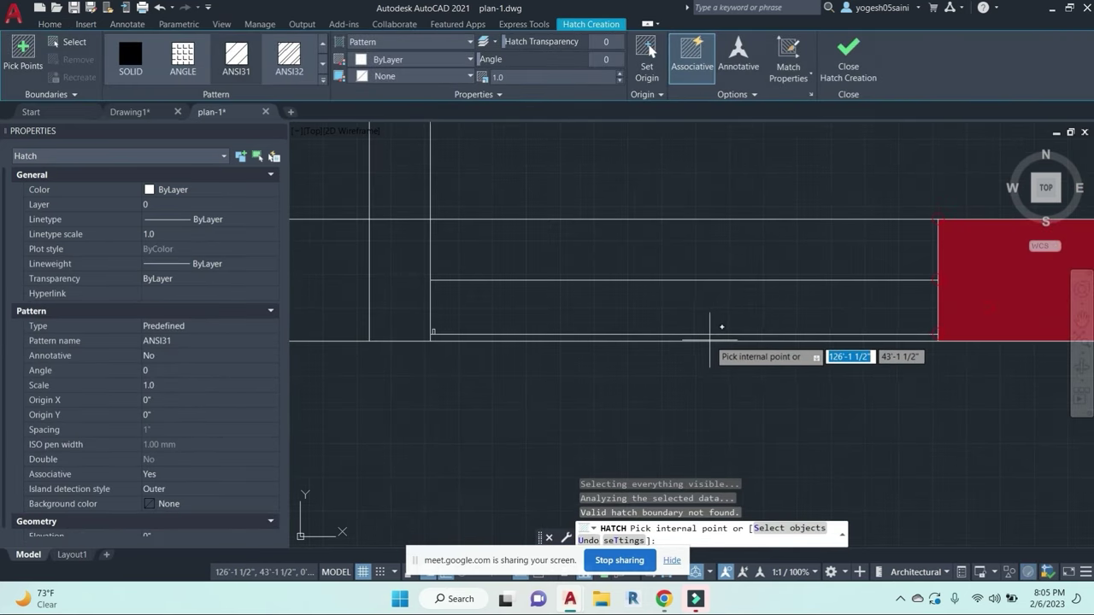
click(715, 334)
click(679, 325)
key(Escape)
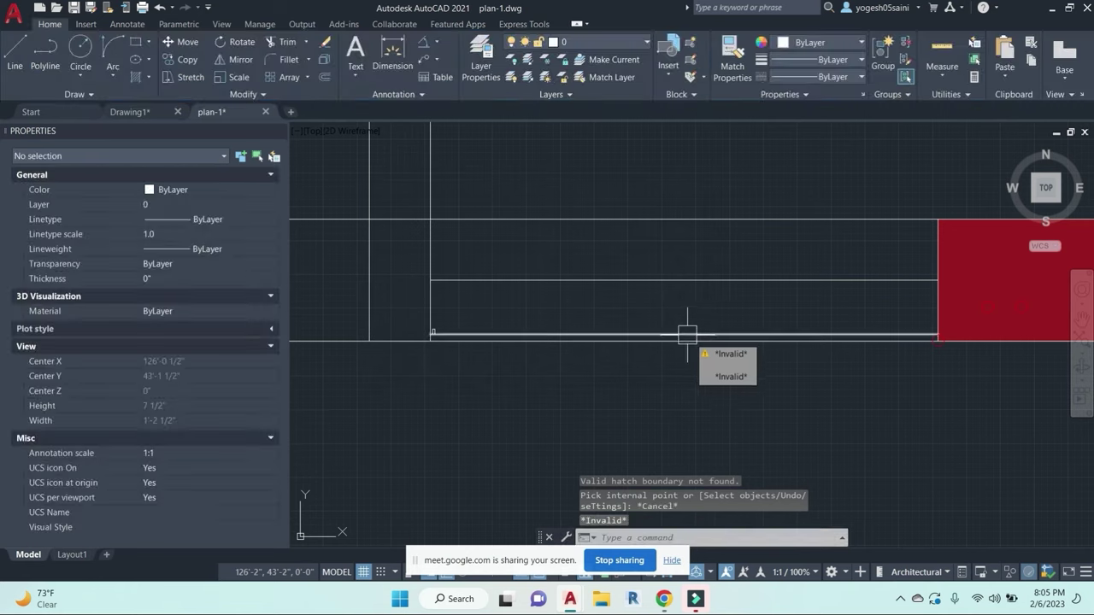
key(Escape)
key(Escape)
key(Escape)
text(h)
key(Return)
click(731, 336)
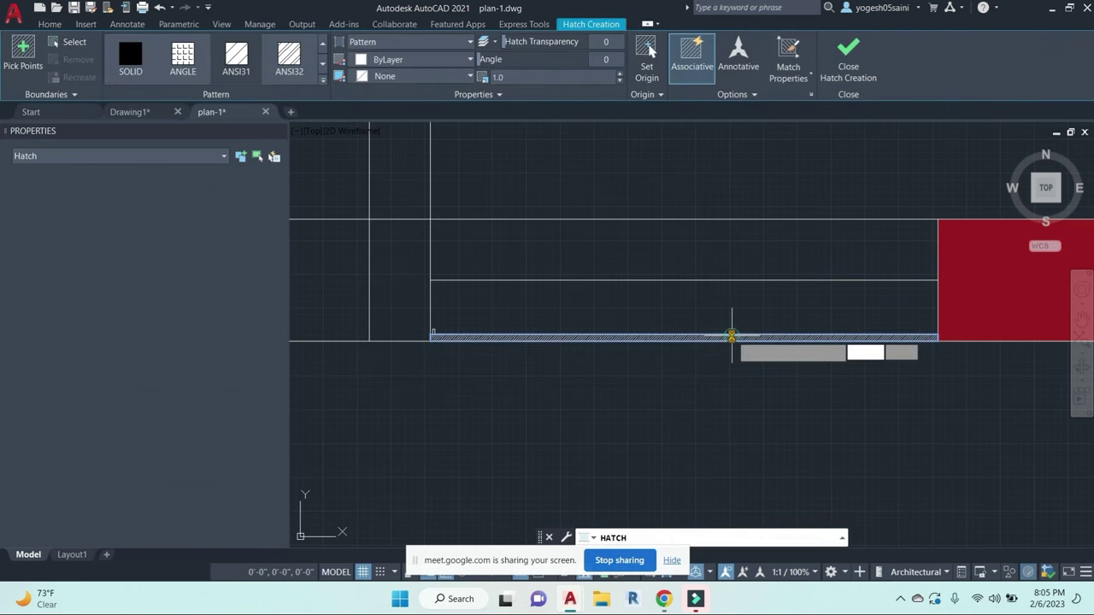
right_click(732, 337)
click(768, 345)
scroll(762, 345, up, 8)
double_click(706, 330)
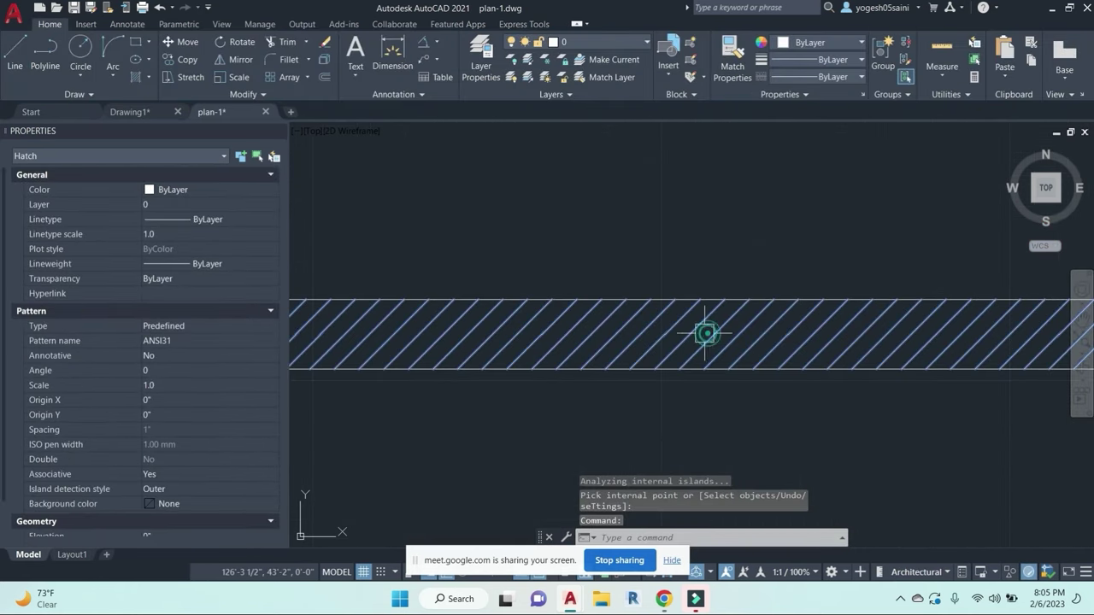
click(183, 58)
key(Escape)
key(Escape)
scroll(760, 299, down, 5)
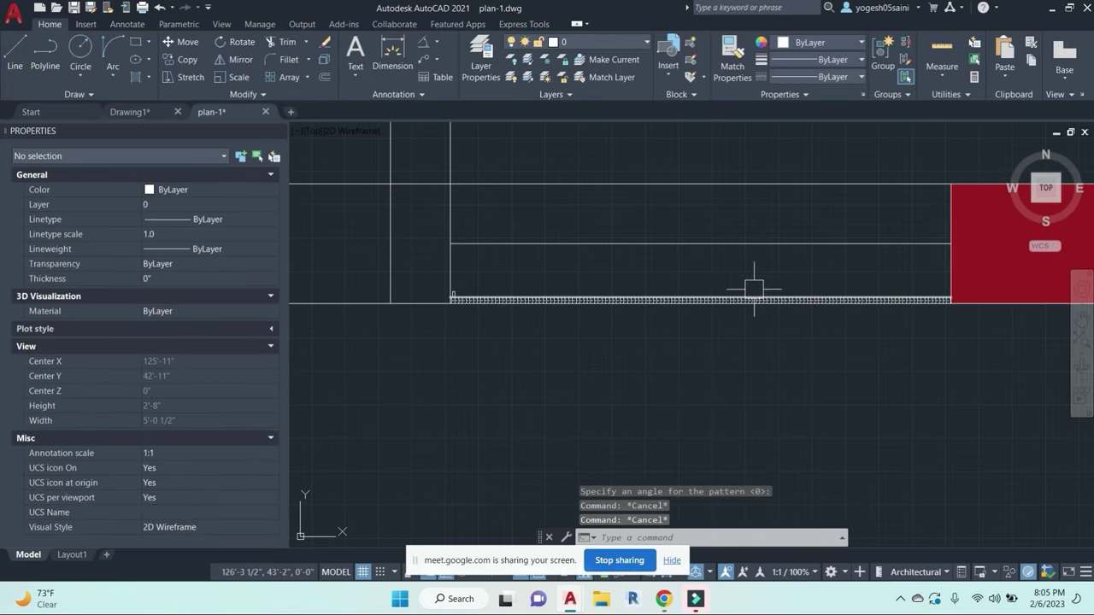
scroll(670, 323, up, 4)
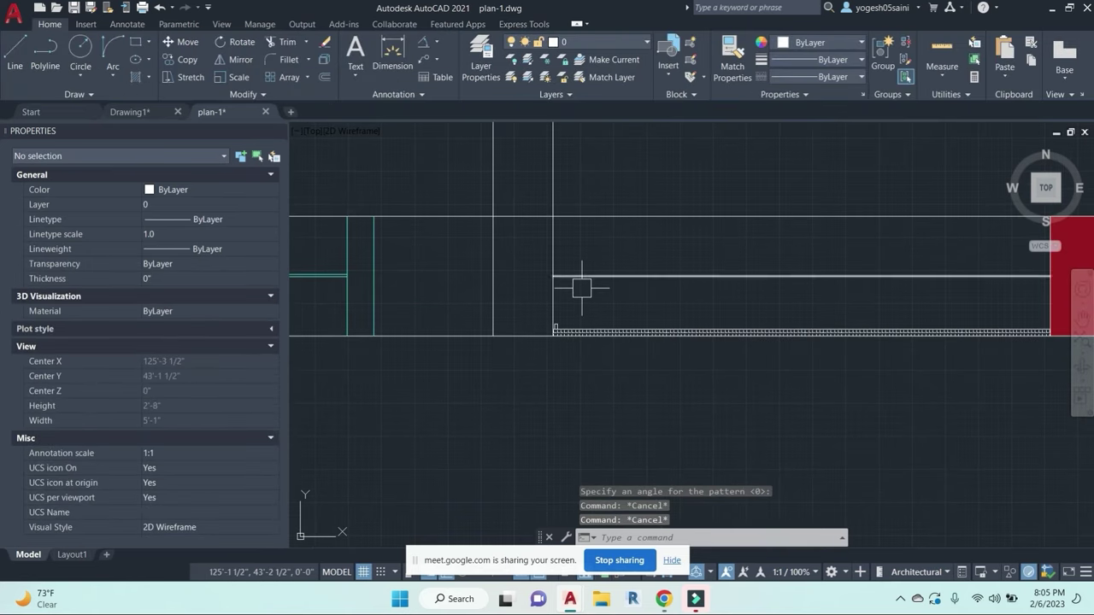
scroll(579, 288, down, 2)
scroll(508, 332, down, 4)
middle_drag(482, 379, 669, 339)
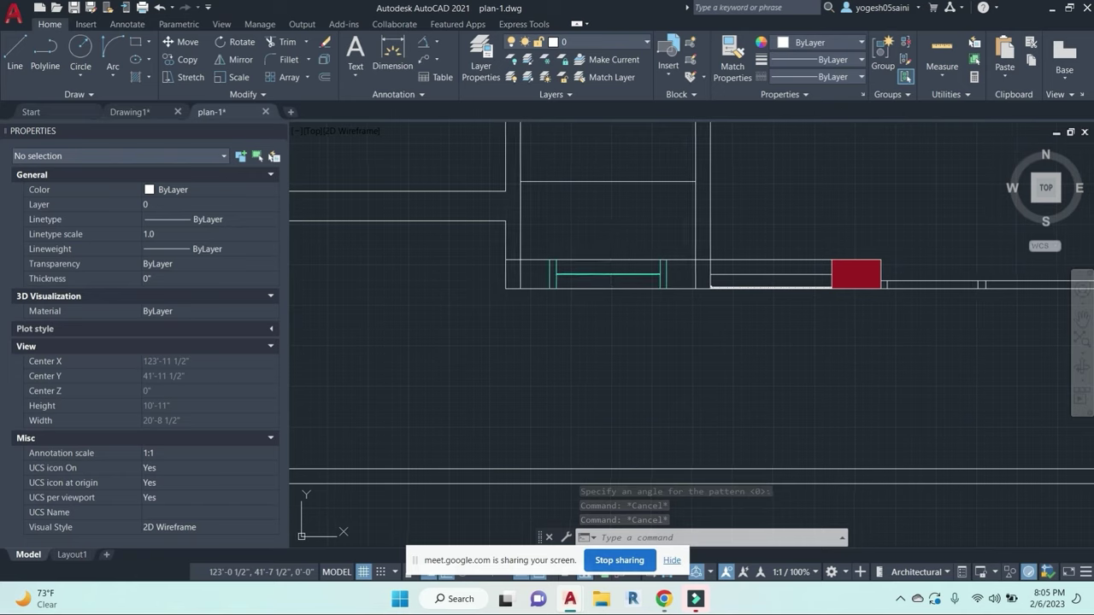
scroll(666, 279, down, 2)
middle_drag(614, 361, 756, 348)
scroll(542, 251, down, 1)
Step: Save the plan-1 drawing and frame both floor plans in view
scroll(689, 302, down, 2)
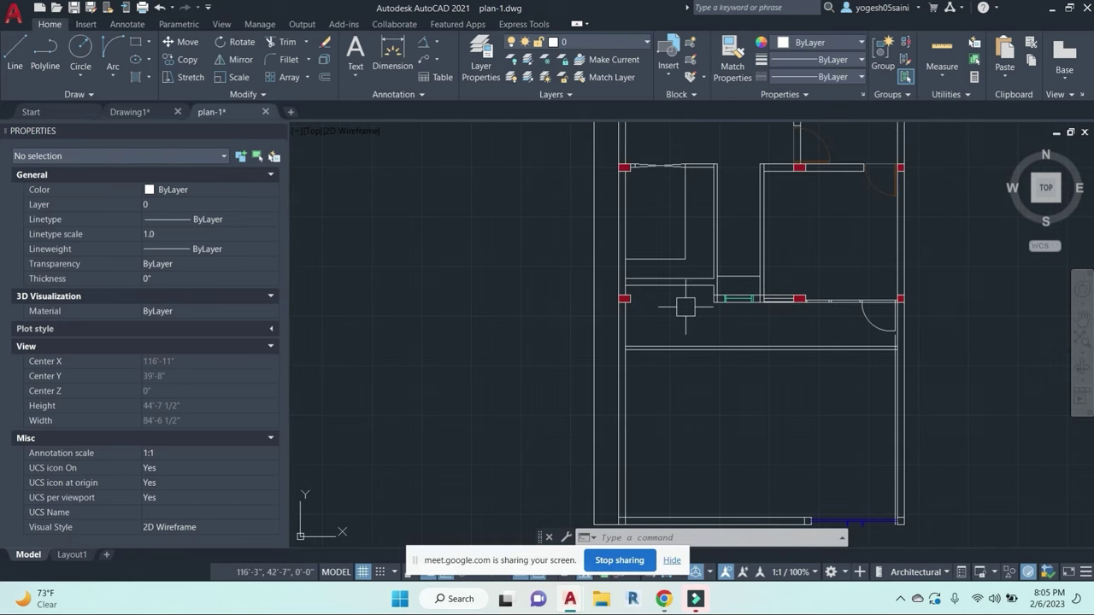
scroll(640, 364, down, 2)
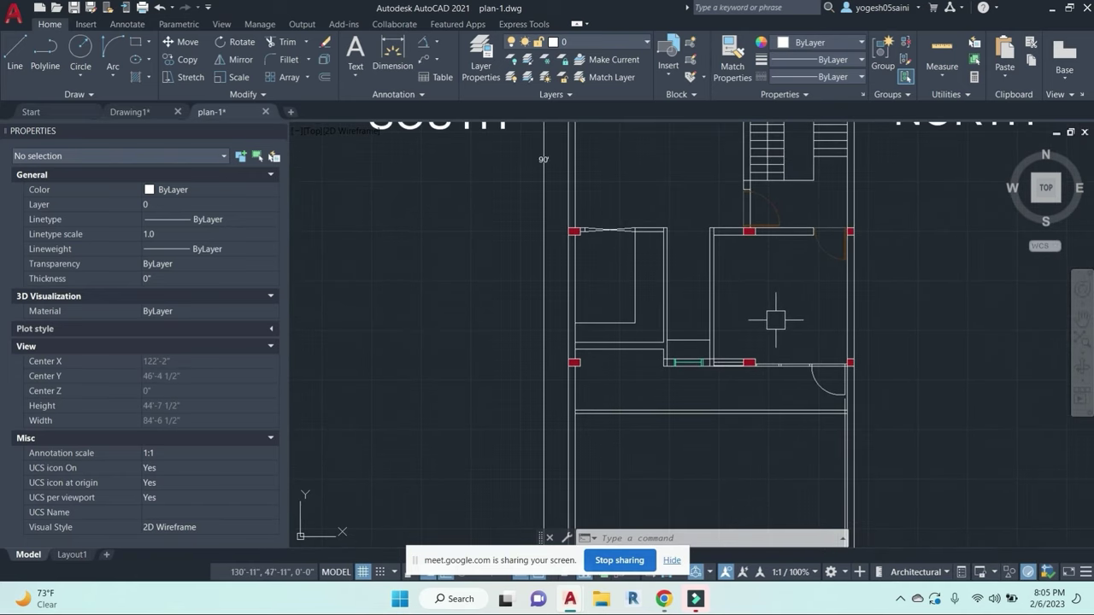
key(ctrl+s)
middle_drag(912, 328, 820, 350)
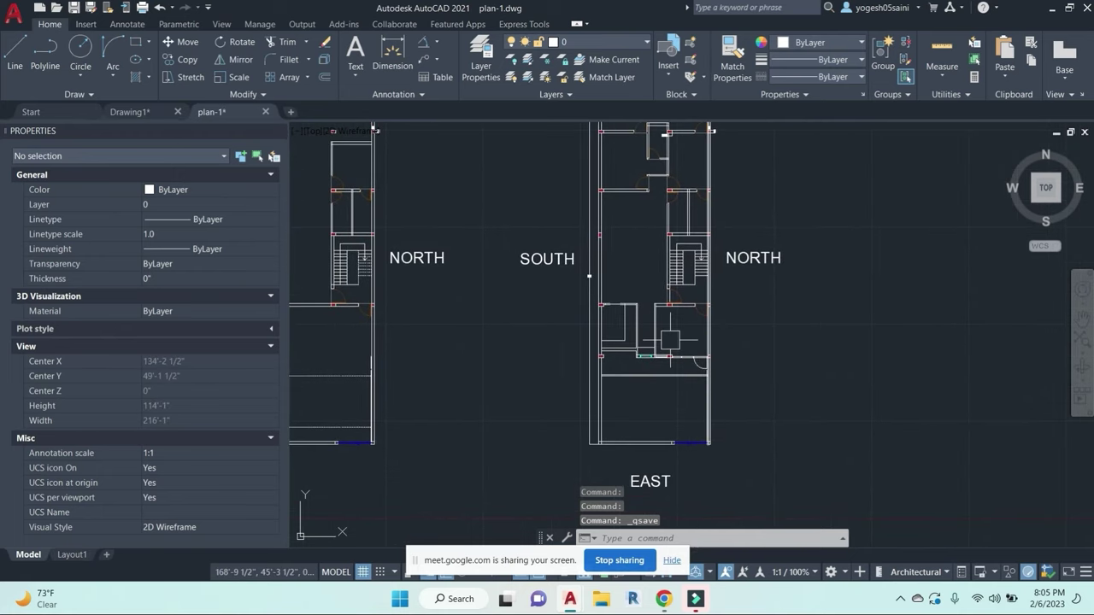
scroll(631, 360, down, 2)
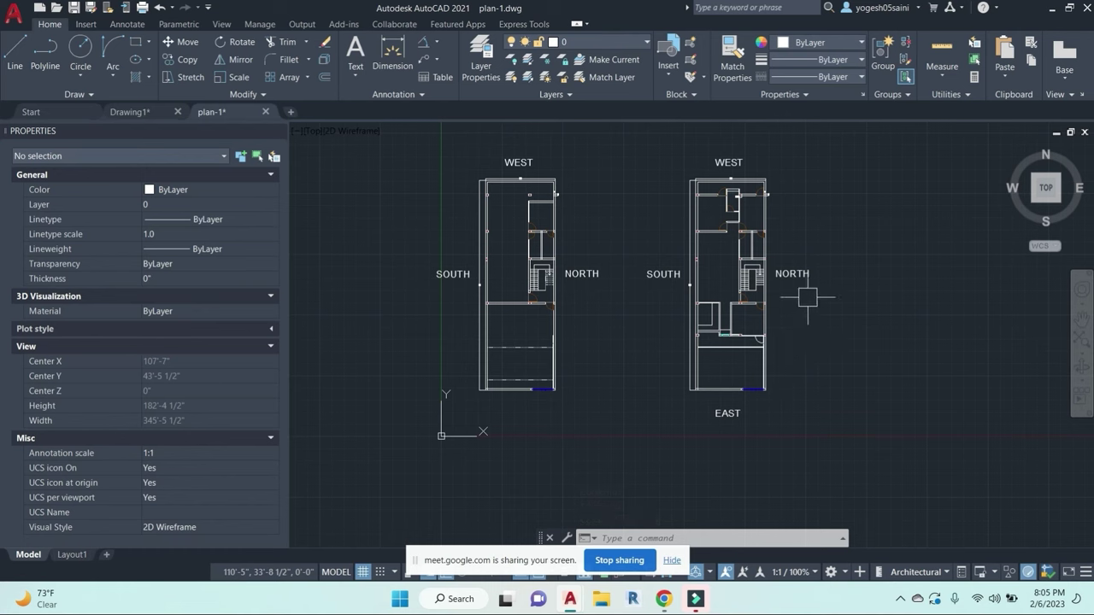
scroll(755, 195, up, 2)
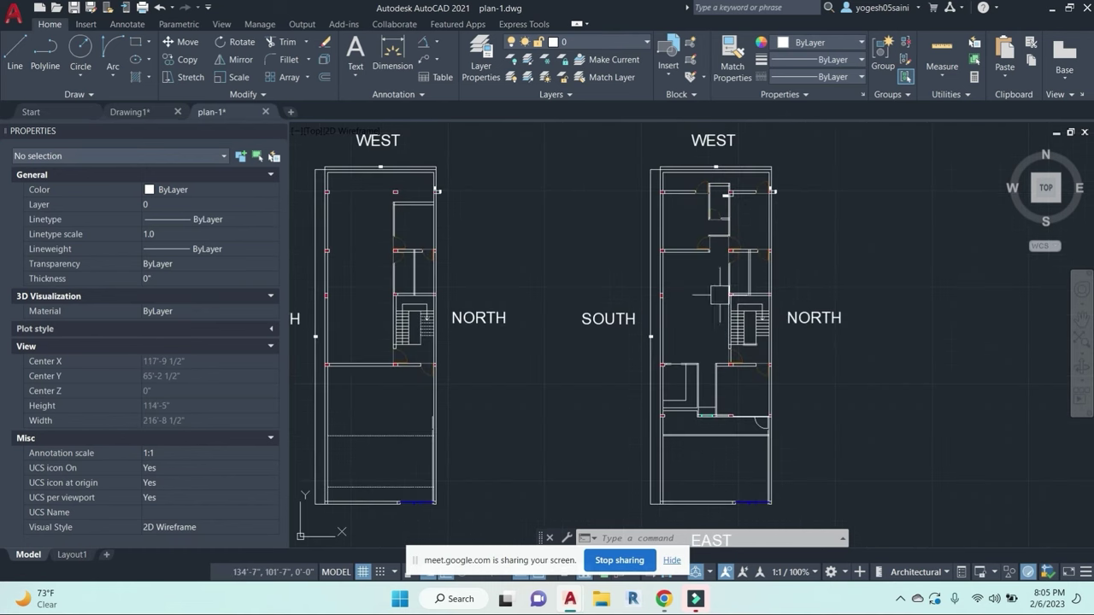
scroll(774, 376, down, 2)
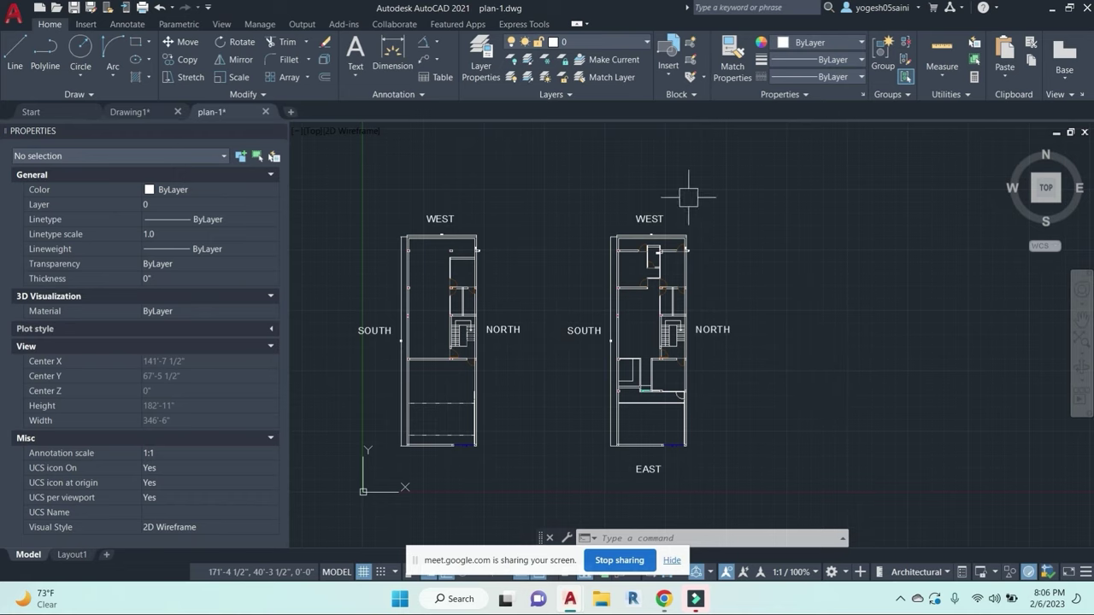
middle_drag(585, 390, 663, 357)
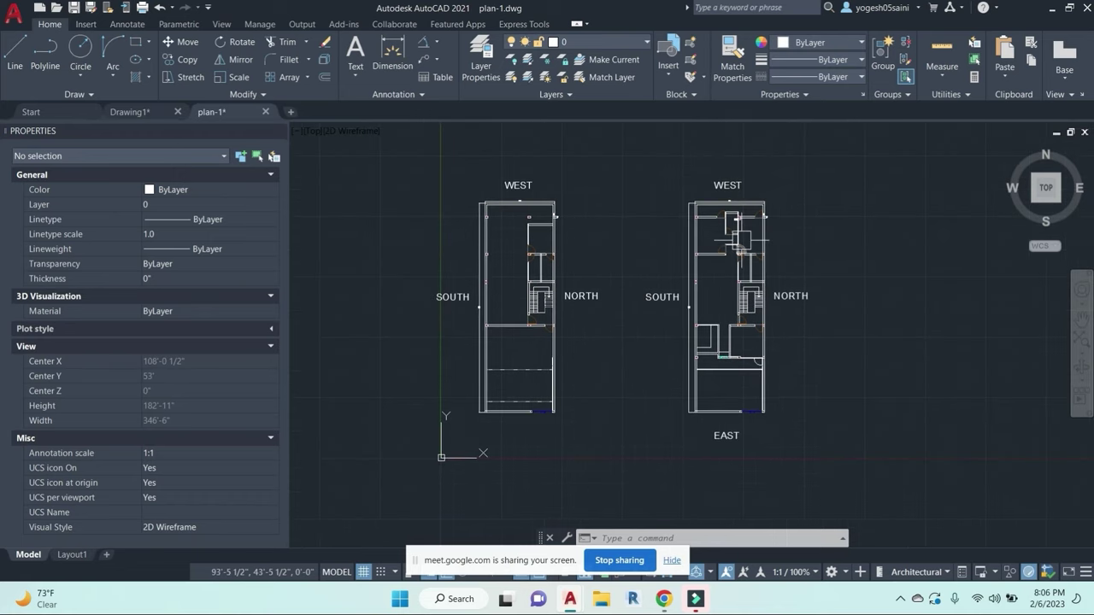
Step: Hide the screen-sharing notice, check the Google Meet call, then return to AutoCAD
mouse_move(739, 247)
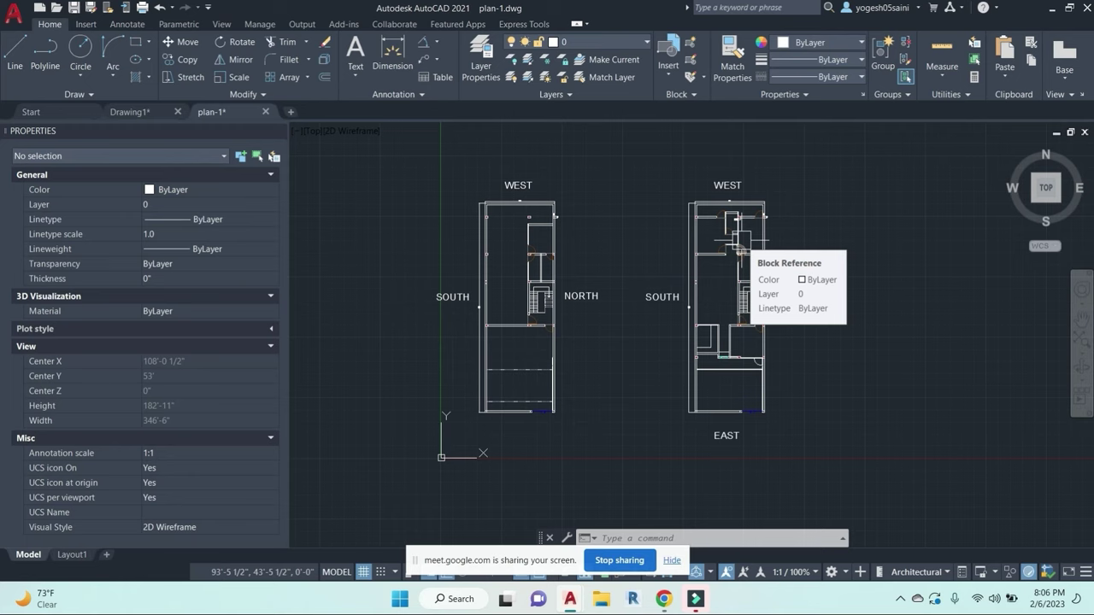
click(666, 566)
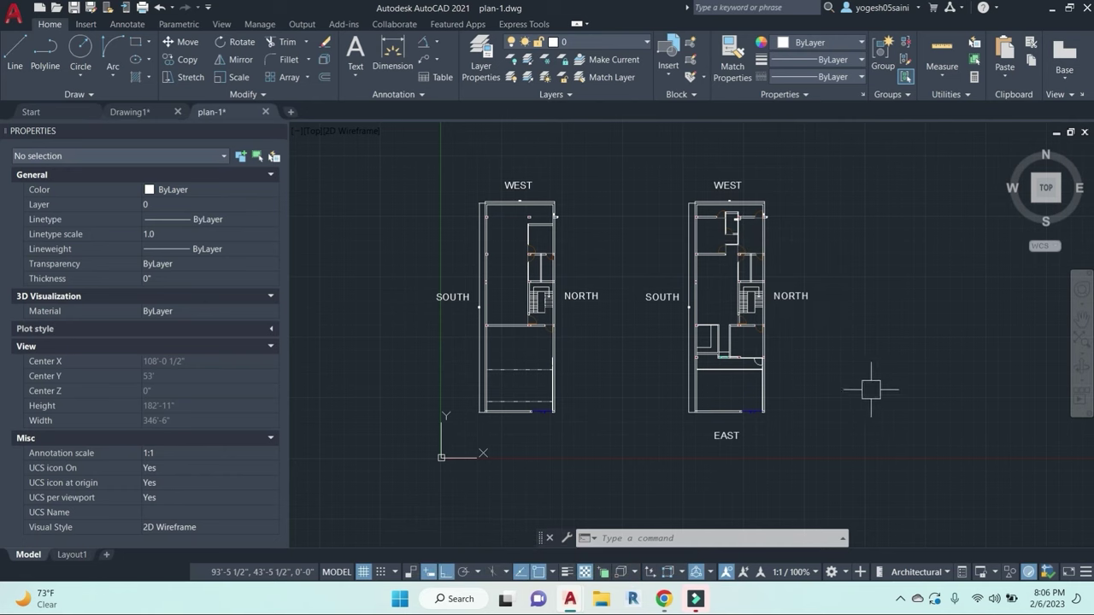
middle_drag(860, 397, 845, 421)
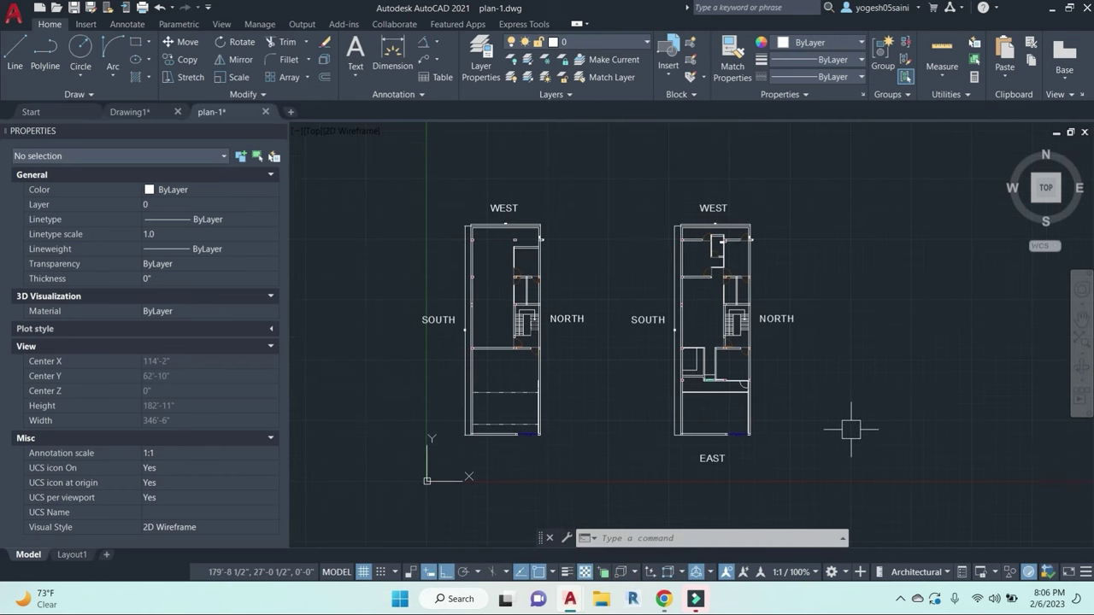
mouse_move(663, 598)
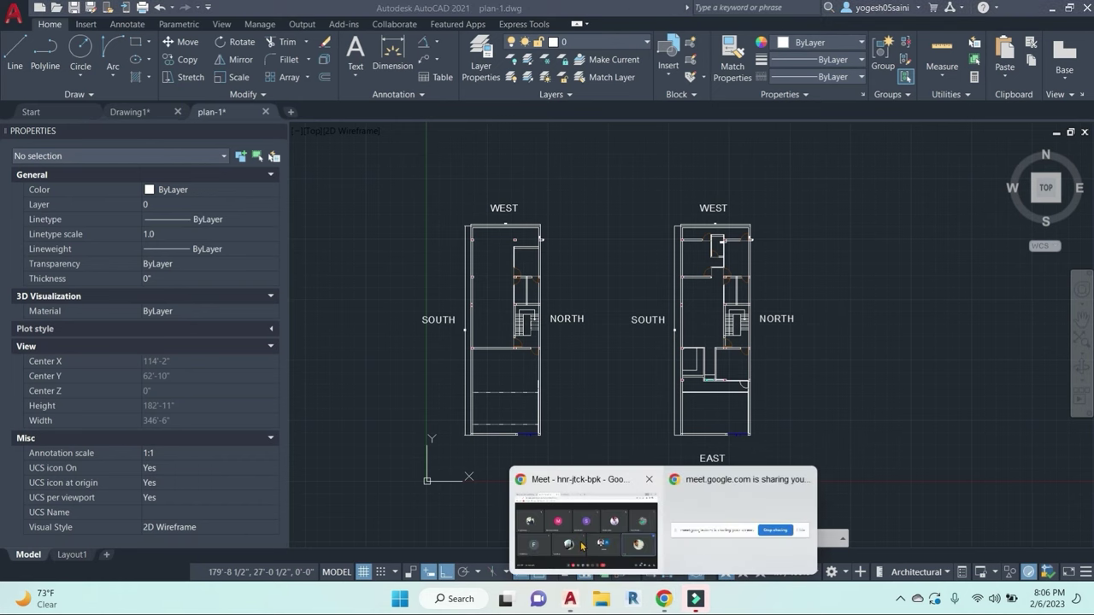
click(580, 540)
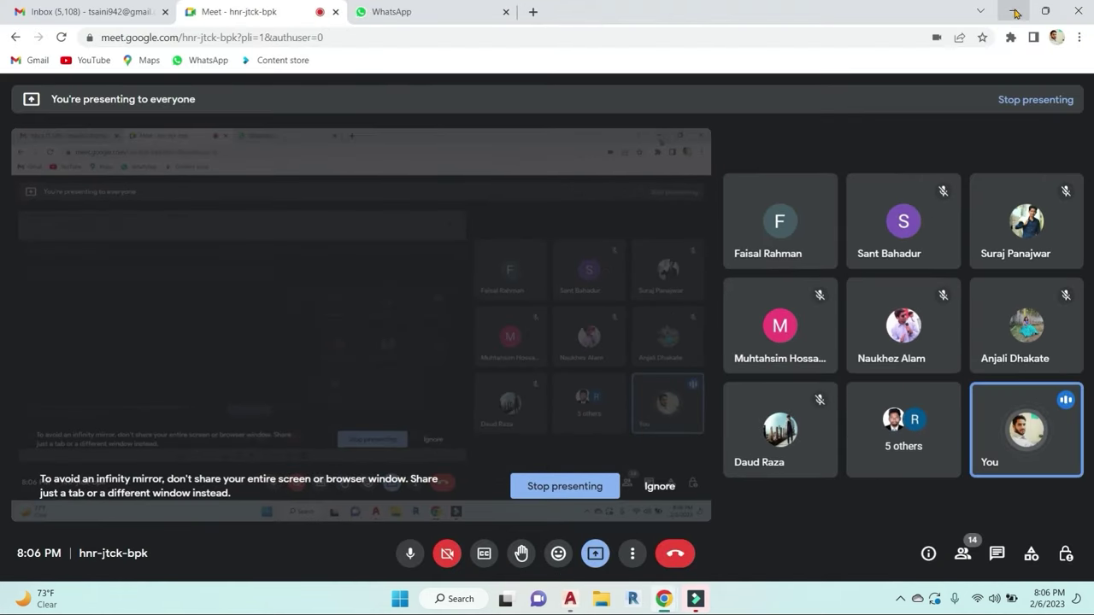
click(1013, 11)
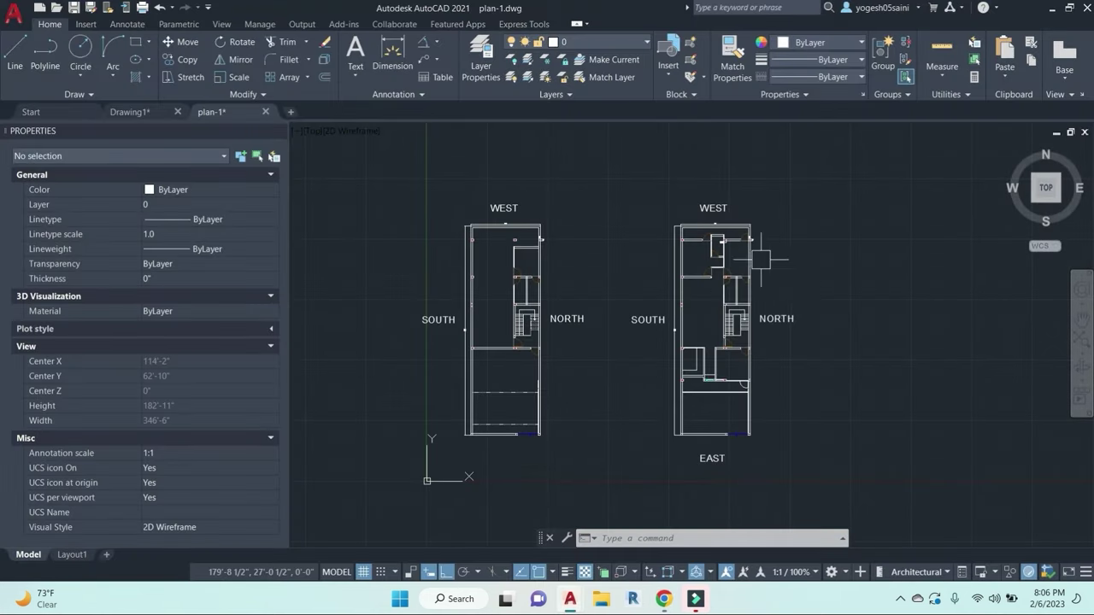
Step: Erase the stray line at the bottom of the left floor plan
scroll(741, 270, up, 8)
scroll(727, 223, down, 4)
middle_drag(719, 213, 719, 268)
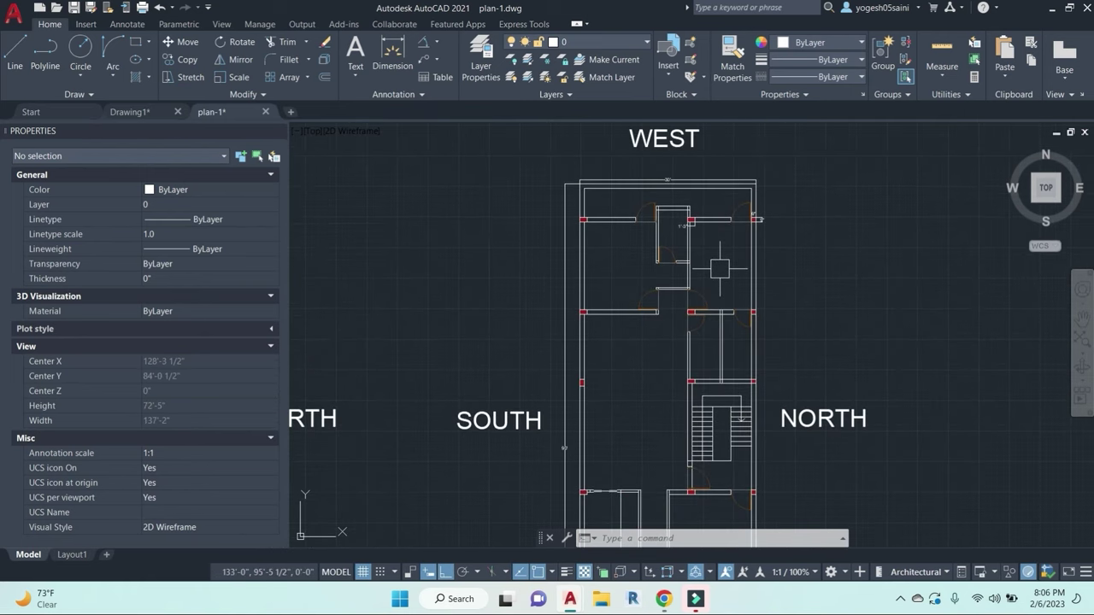
scroll(720, 268, up, 6)
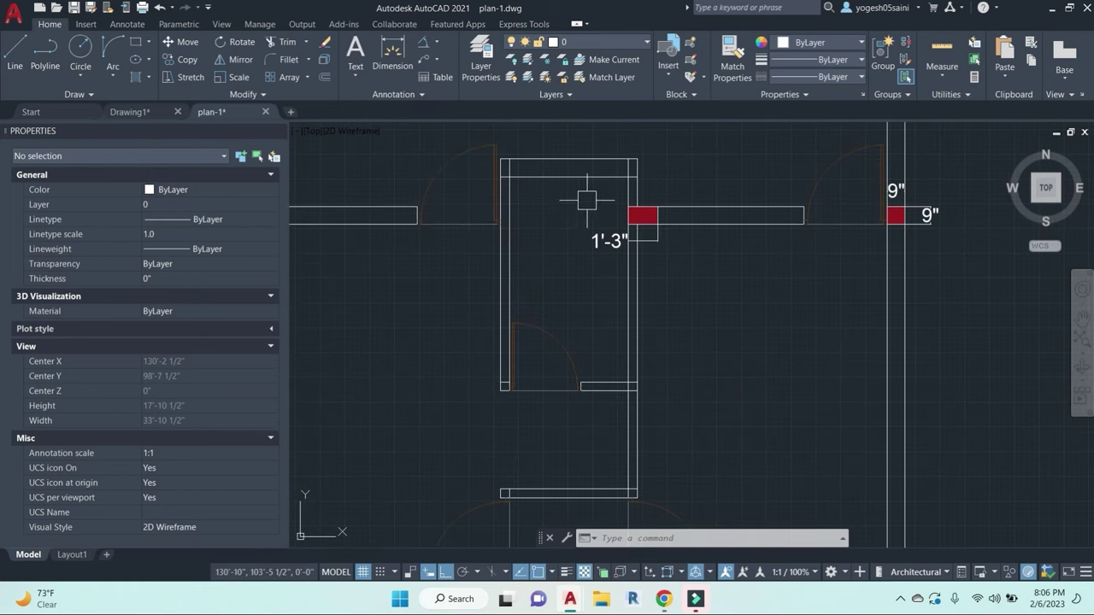
scroll(683, 281, down, 10)
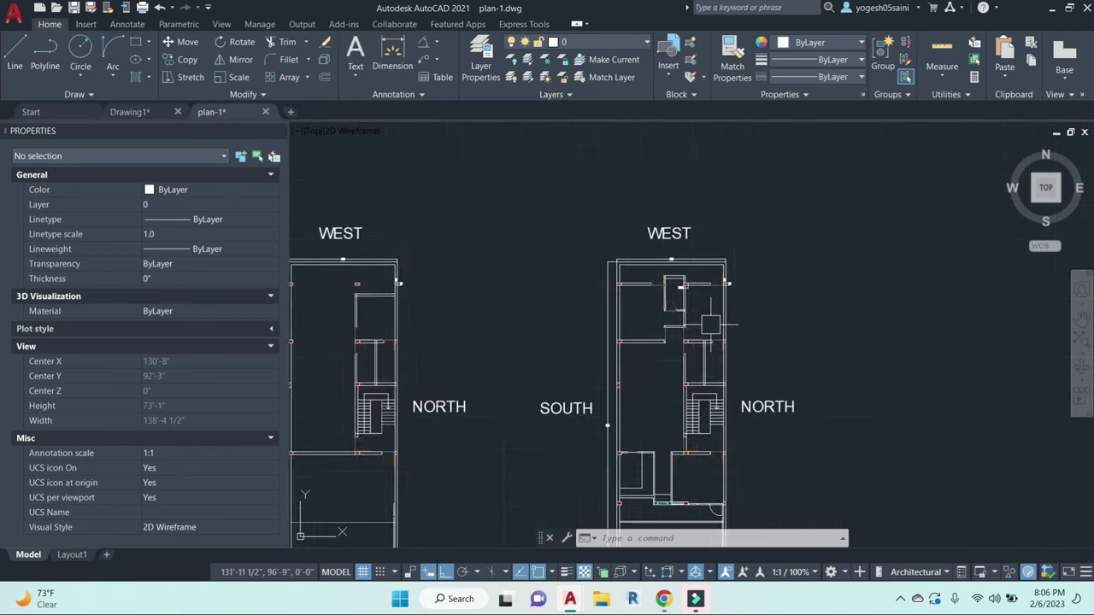
middle_drag(768, 420, 769, 380)
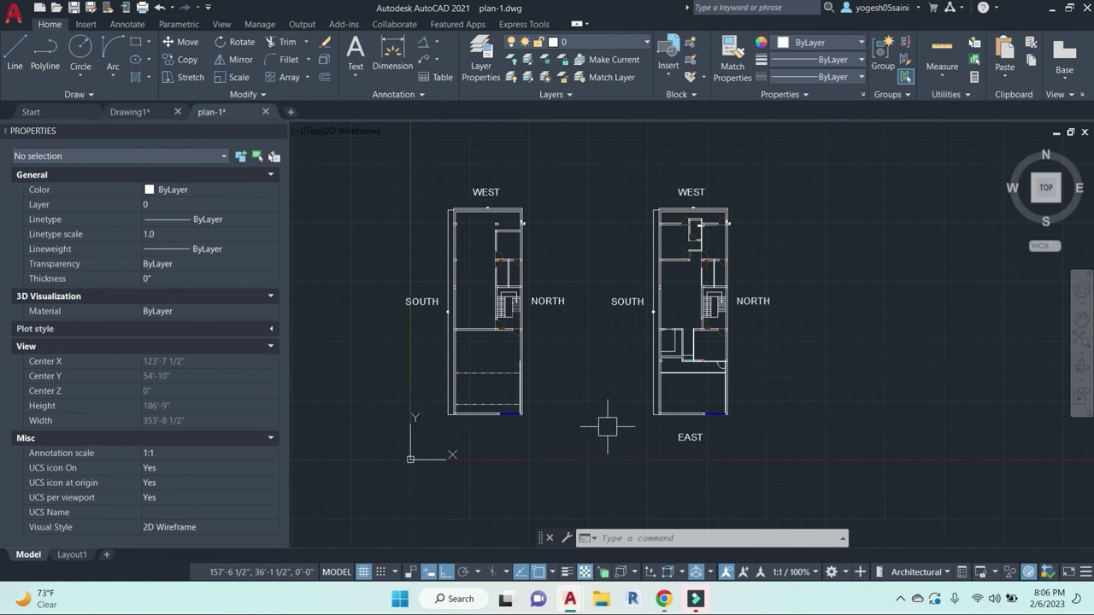
scroll(487, 403, up, 4)
click(488, 402)
text(e)
key(Return)
Step: Window-select every object in both plans, then clear the selection
scroll(488, 402, down, 4)
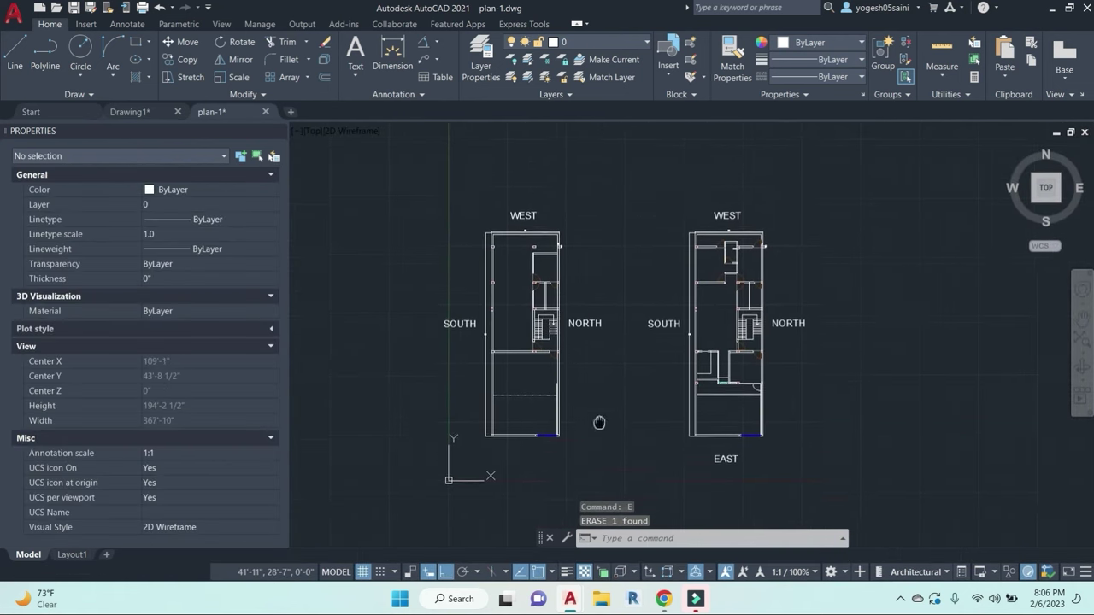
scroll(752, 369, up, 4)
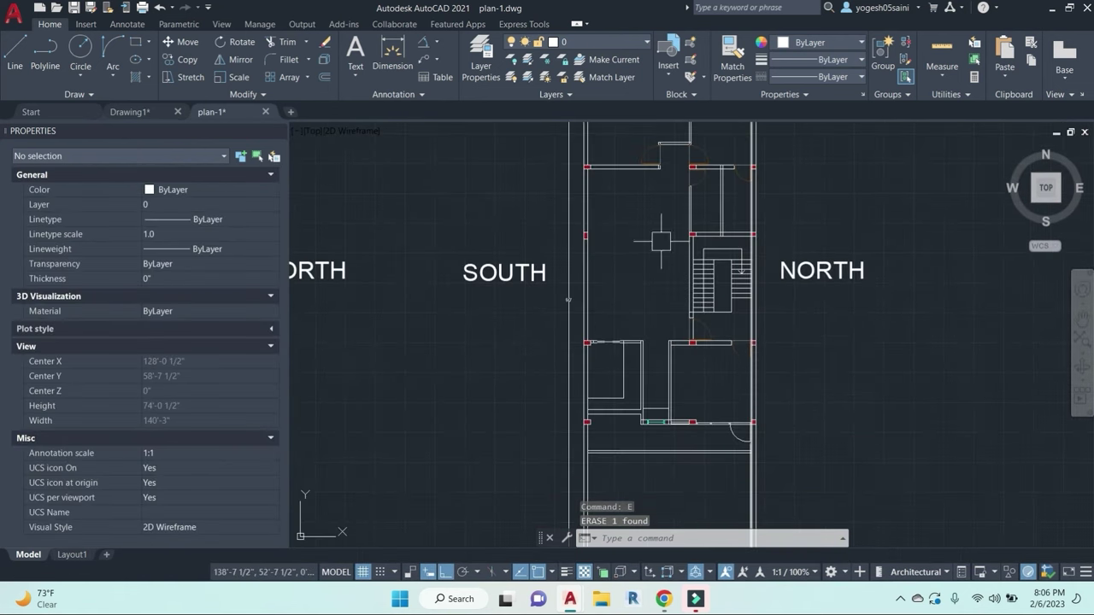
scroll(661, 242, down, 6)
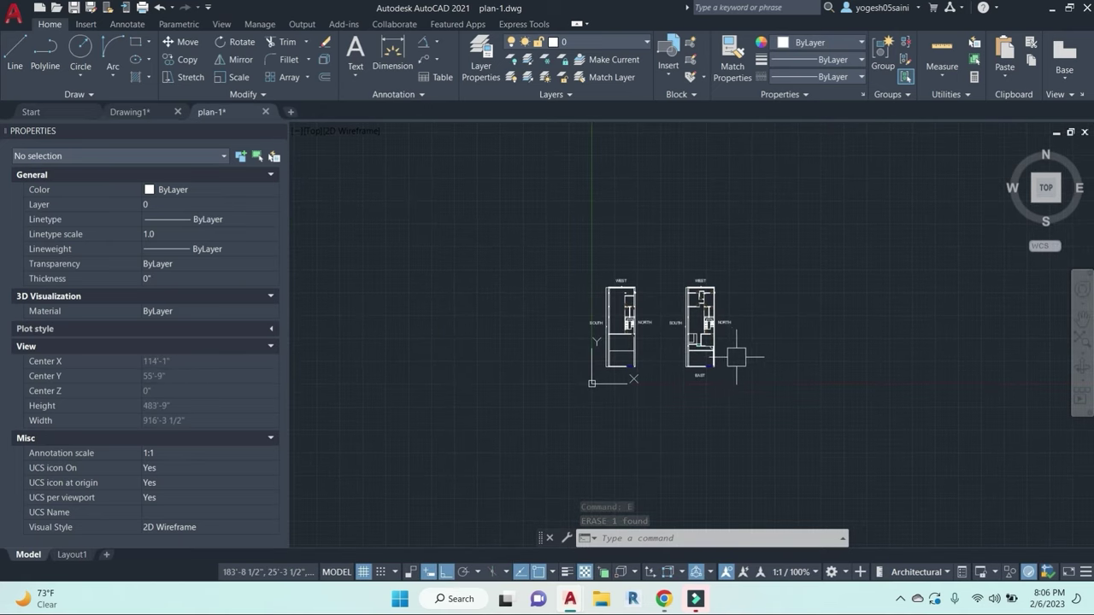
scroll(736, 357, up, 3)
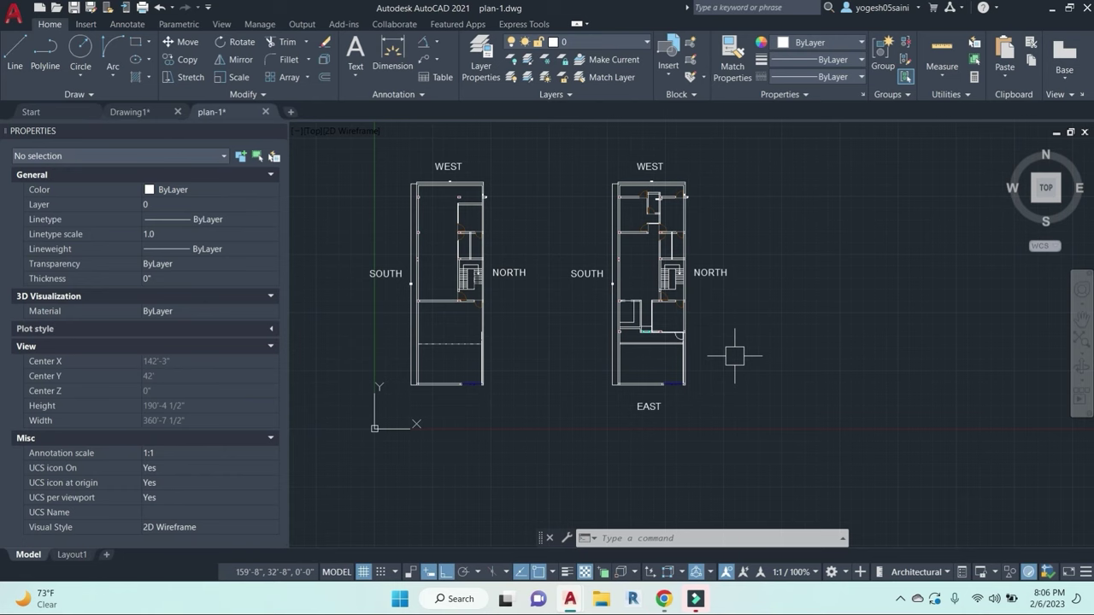
scroll(440, 200, up, 2)
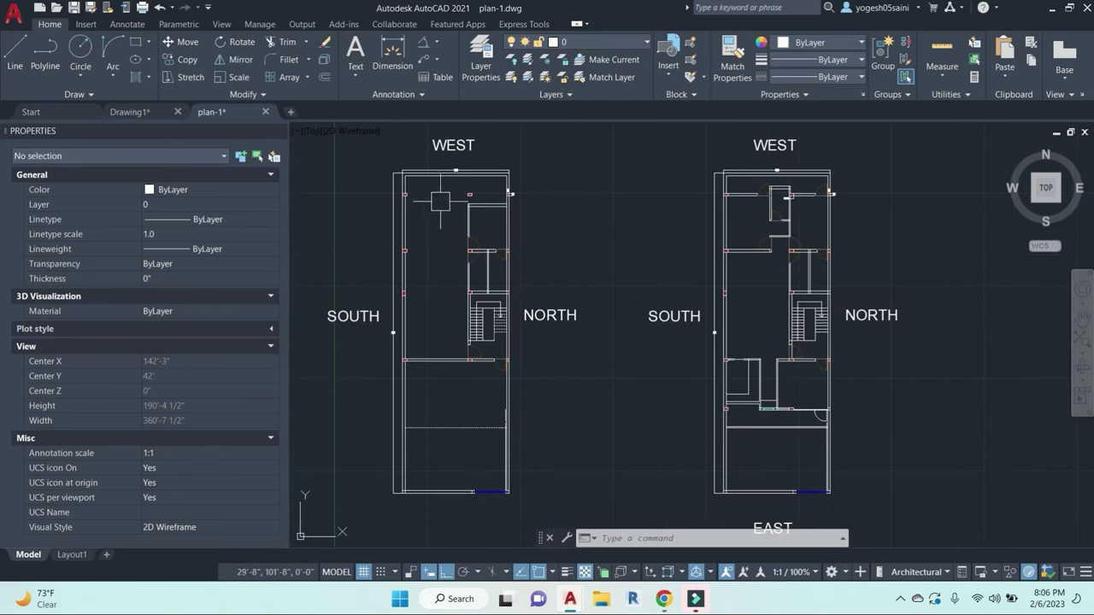
scroll(788, 197, up, 3)
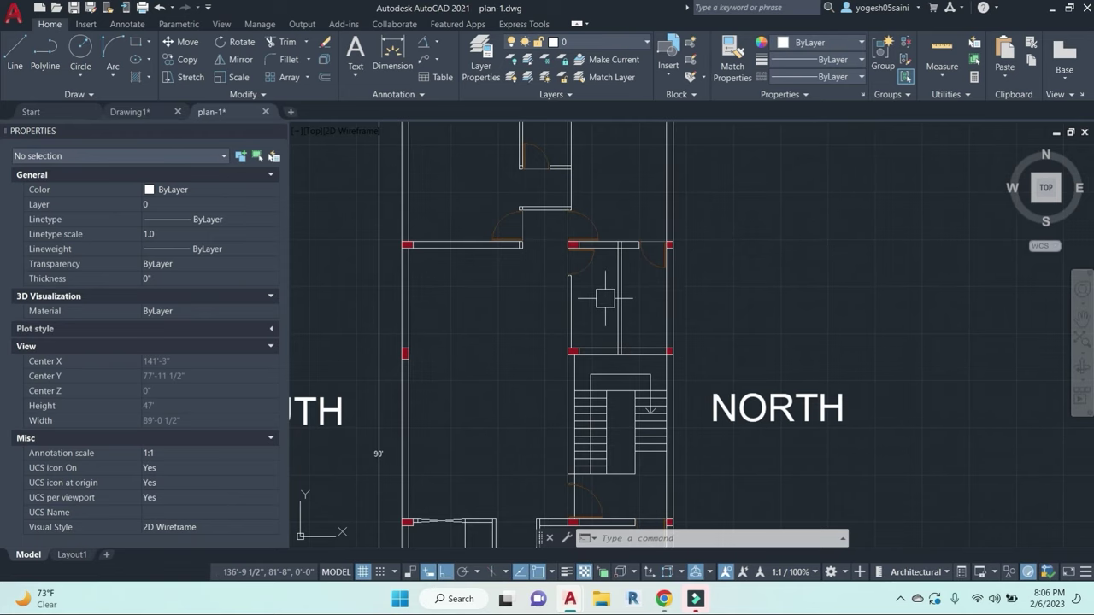
scroll(604, 296, down, 4)
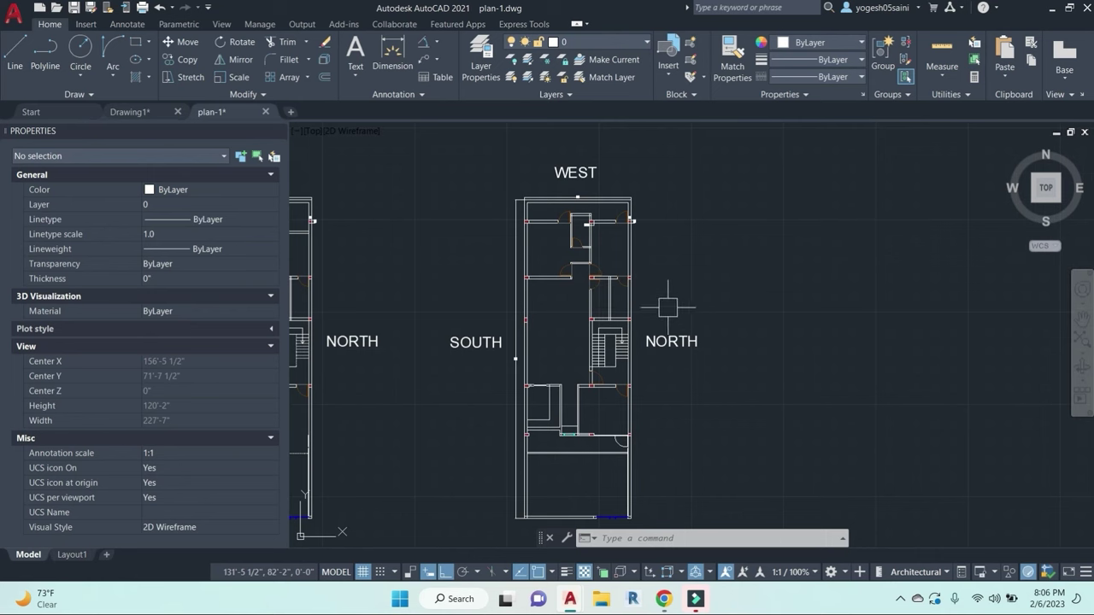
scroll(778, 291, down, 3)
scroll(726, 274, up, 4)
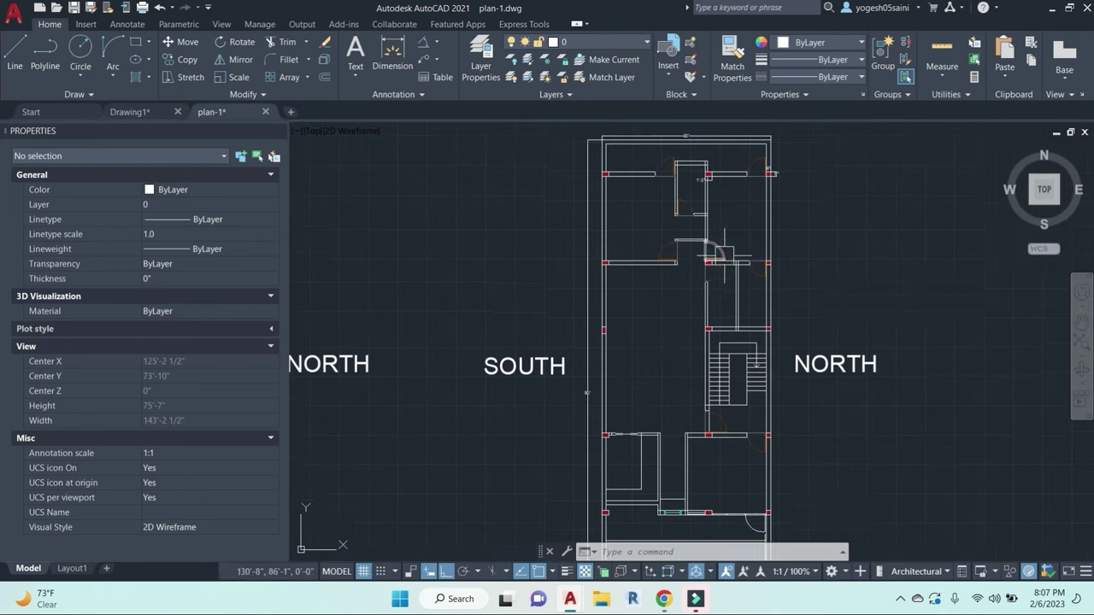
scroll(704, 299, down, 4)
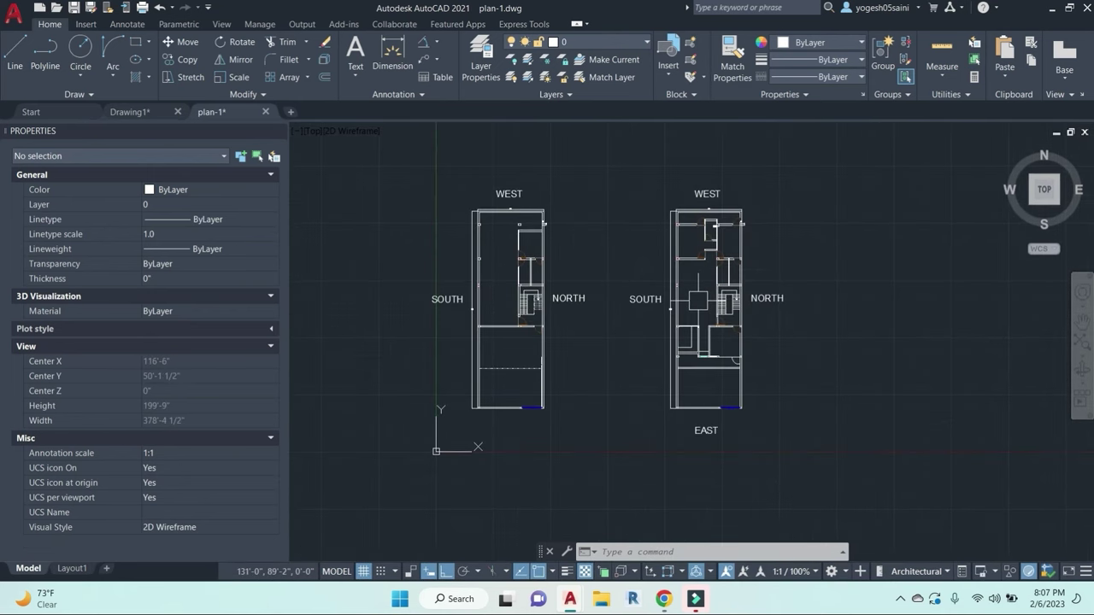
middle_drag(803, 369, 818, 367)
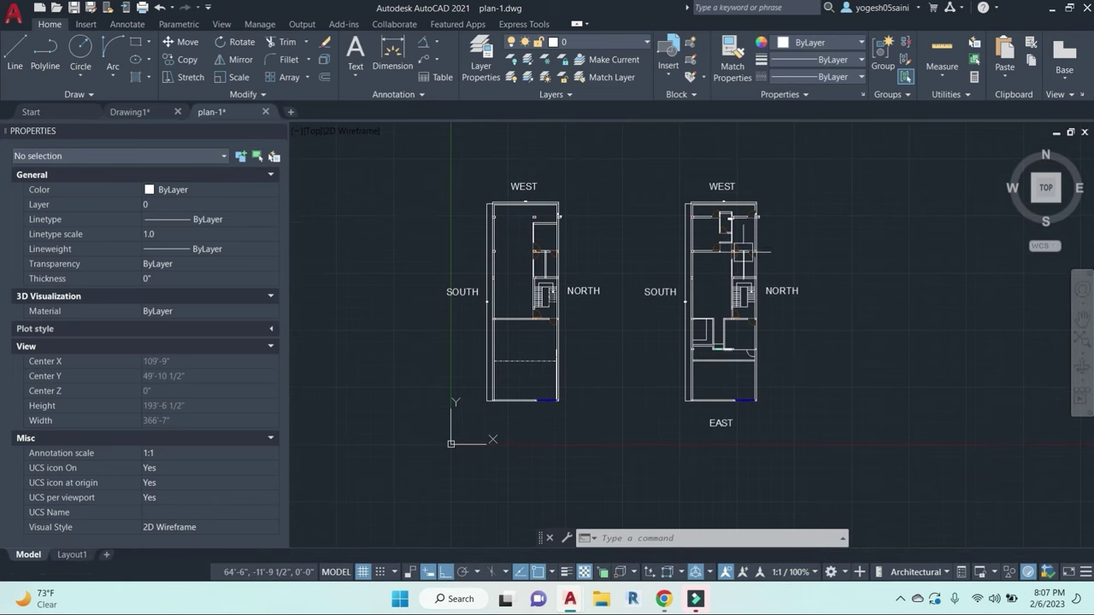
click(952, 492)
click(381, 128)
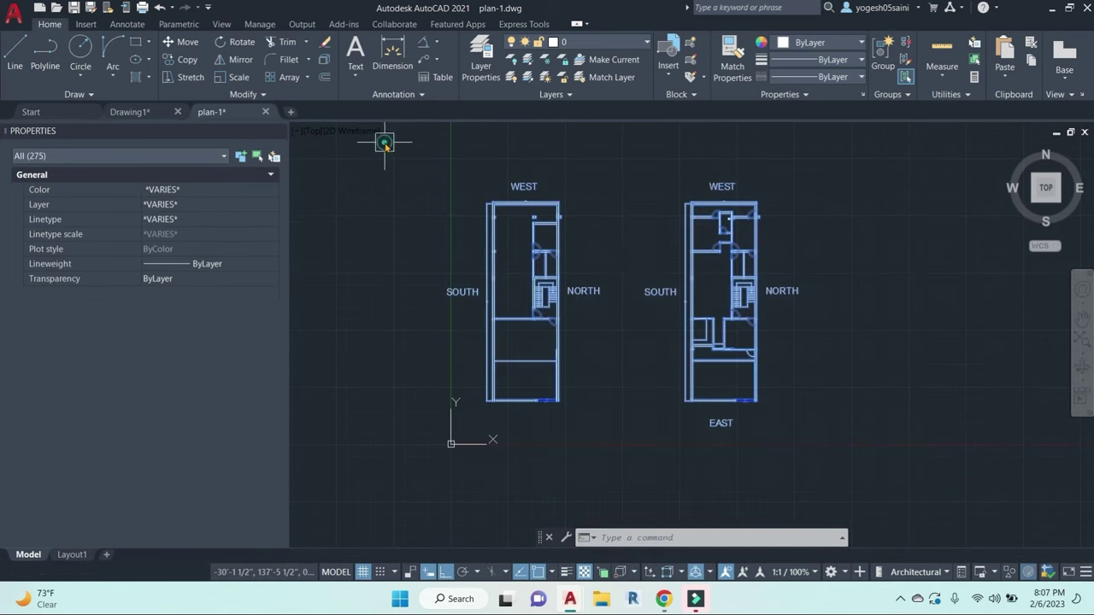
key(Escape)
key(Escape)
key(Escape)
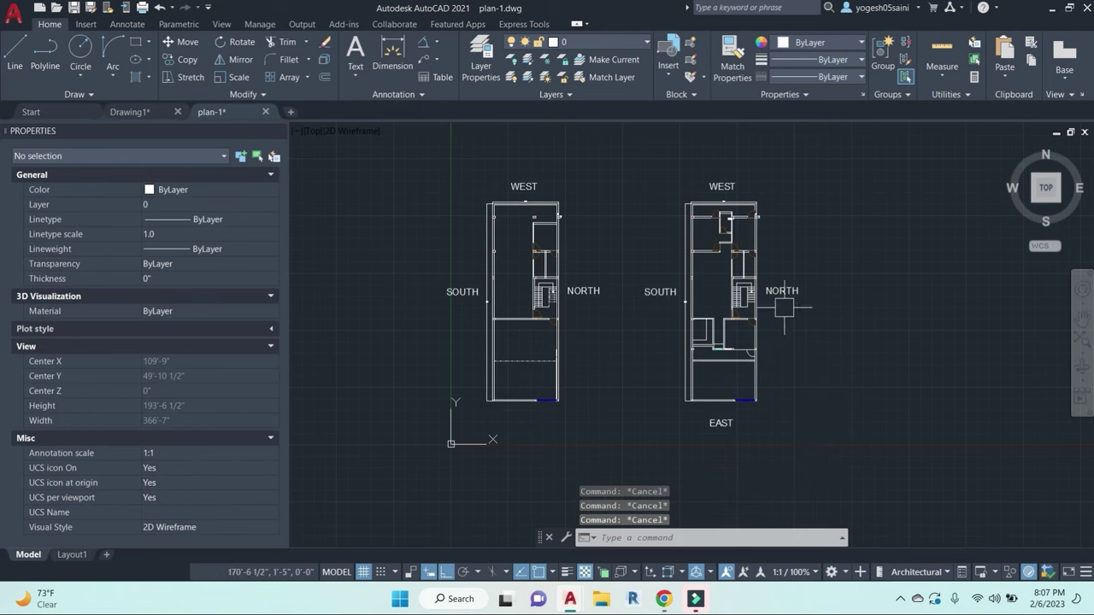
scroll(773, 290, up, 3)
Step: Start a rectangle at the column, then cancel it unfinished
text(rec)
key(Return)
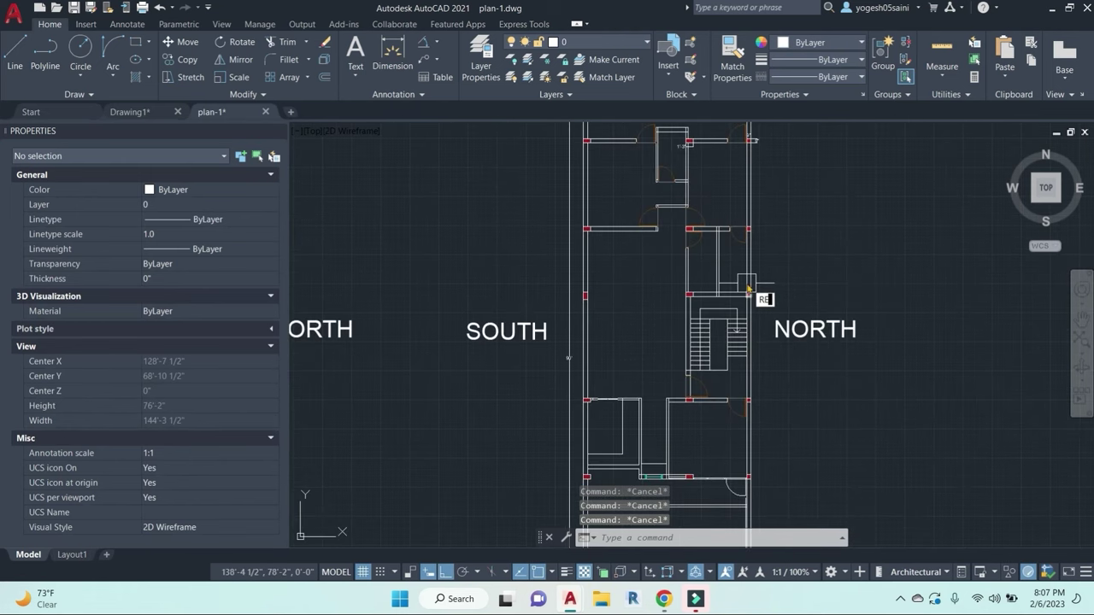
scroll(769, 282, up, 6)
scroll(889, 209, down, 4)
scroll(885, 202, up, 4)
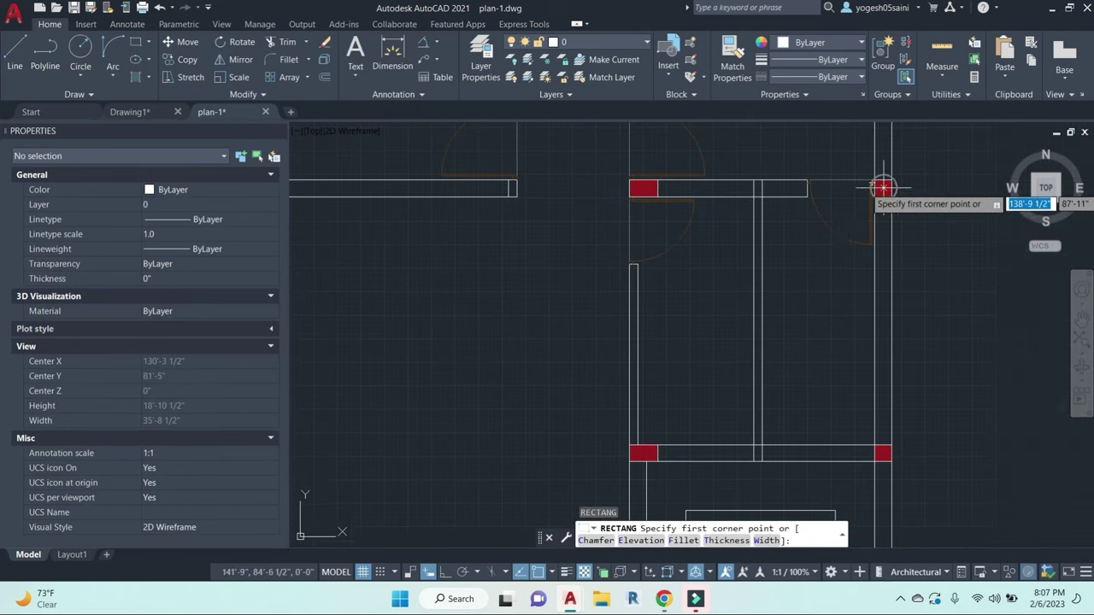
click(885, 193)
scroll(669, 305, down, 3)
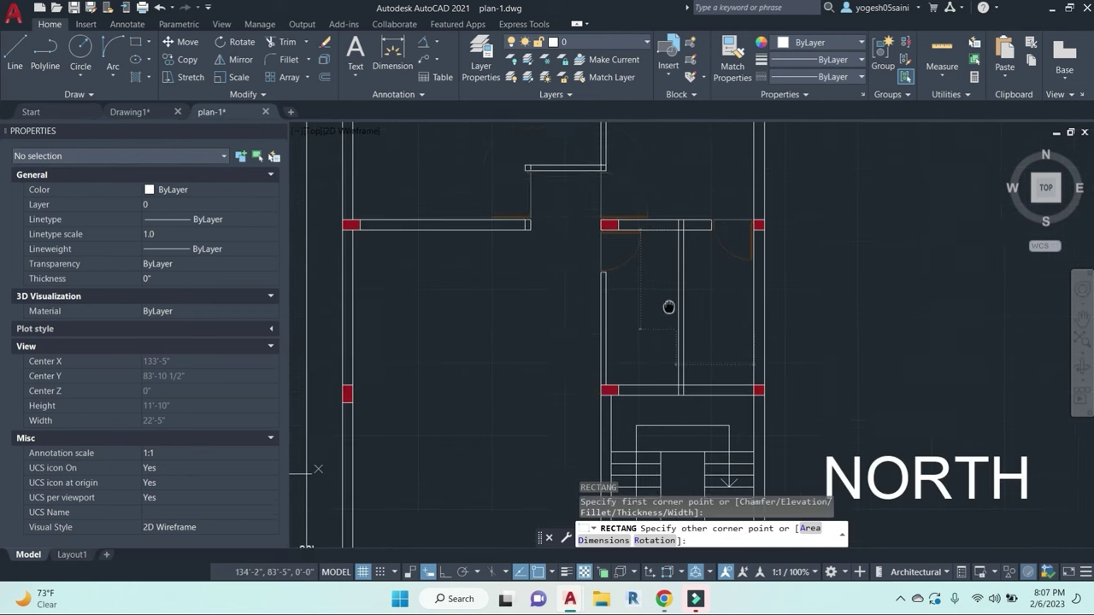
scroll(598, 333, up, 3)
key(Escape)
key(Escape)
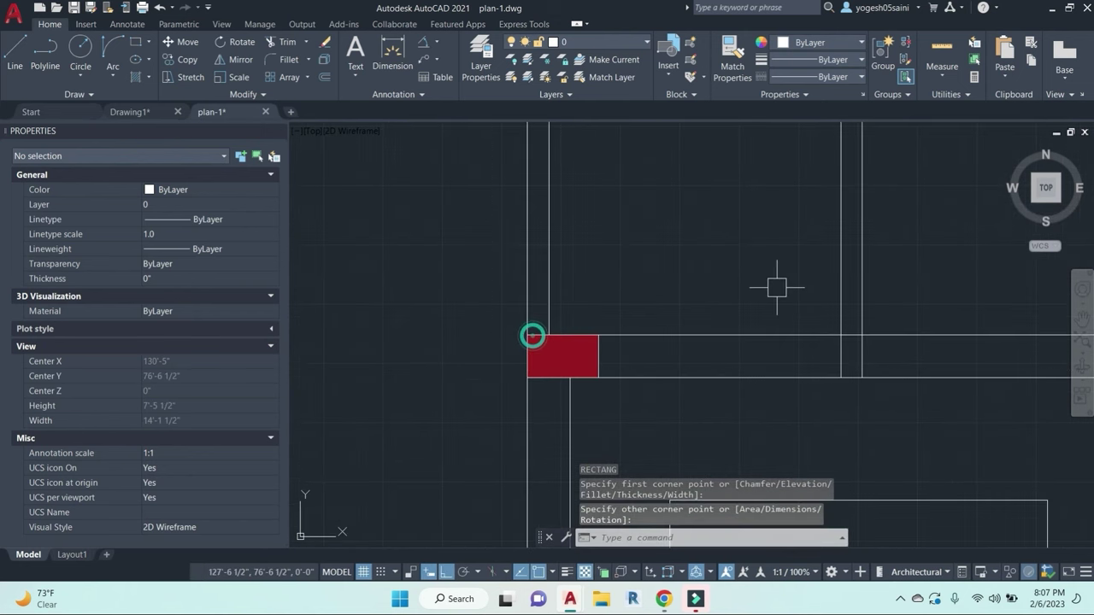
scroll(764, 325, down, 3)
Step: Hatch both halves of the small room beside the stairs with a white fill
click(755, 365)
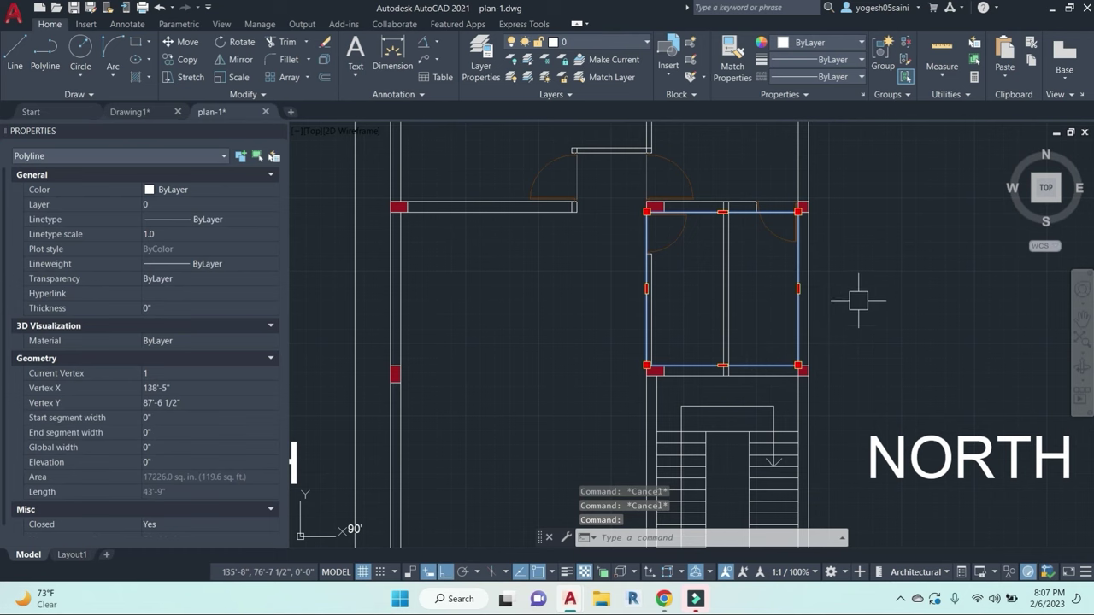
text(h)
key(space)
click(765, 307)
click(691, 303)
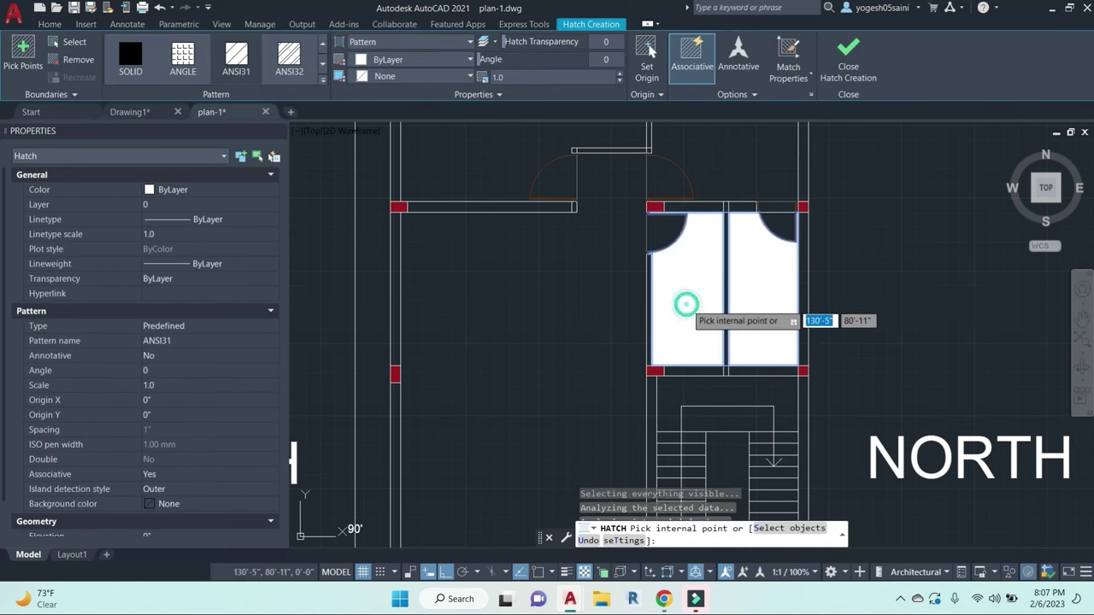
key(space)
Step: Erase the white hatch and save the drawing
click(757, 285)
text(e)
key(Return)
scroll(732, 282, down, 4)
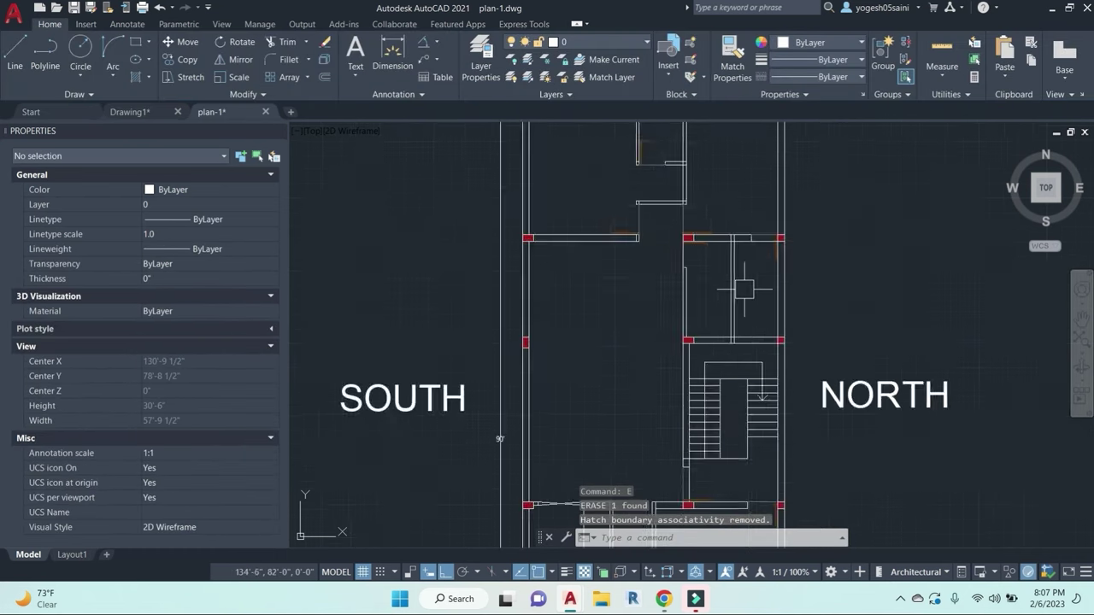
scroll(785, 304, down, 3)
key(ctrl+s)
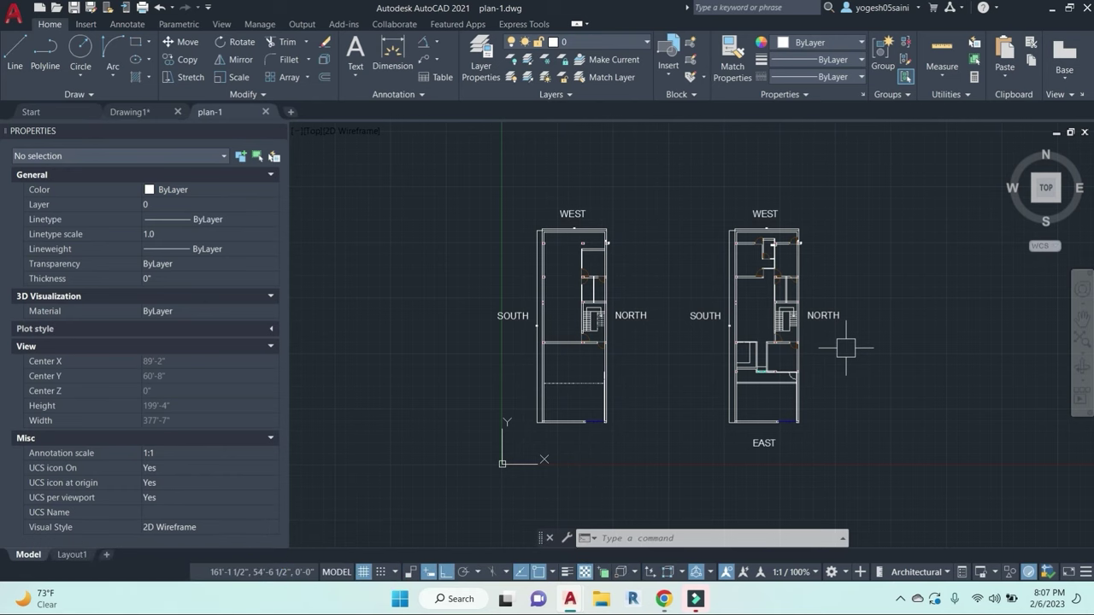
Step: Window-select both plans and WBLOCK them to the Desktop as 'LIVE PROECT'
click(931, 484)
click(442, 162)
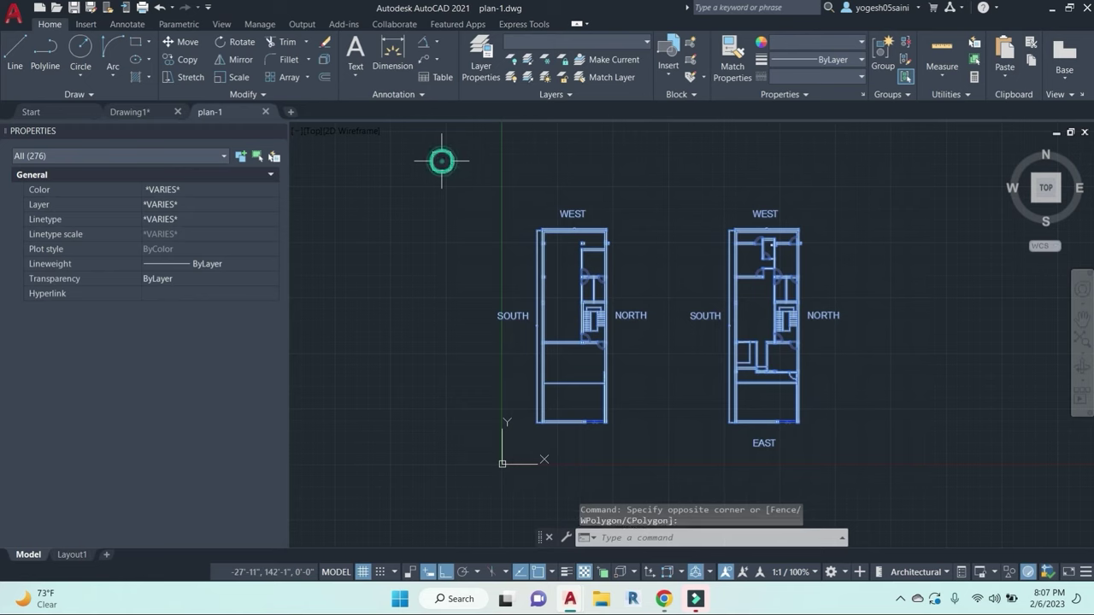
middle_drag(840, 424, 837, 402)
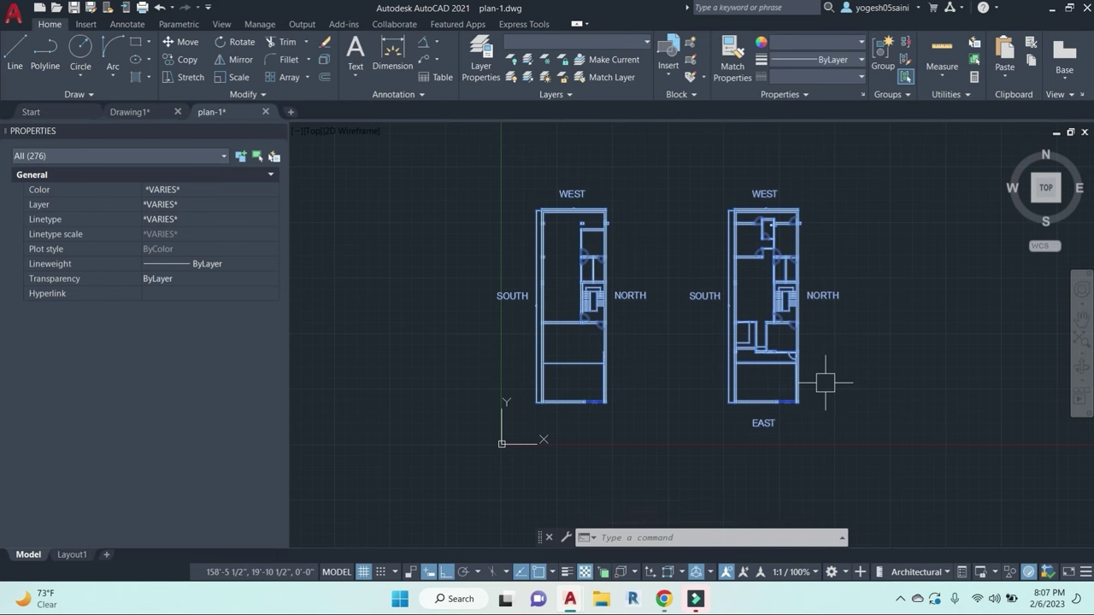
text(w)
key(Return)
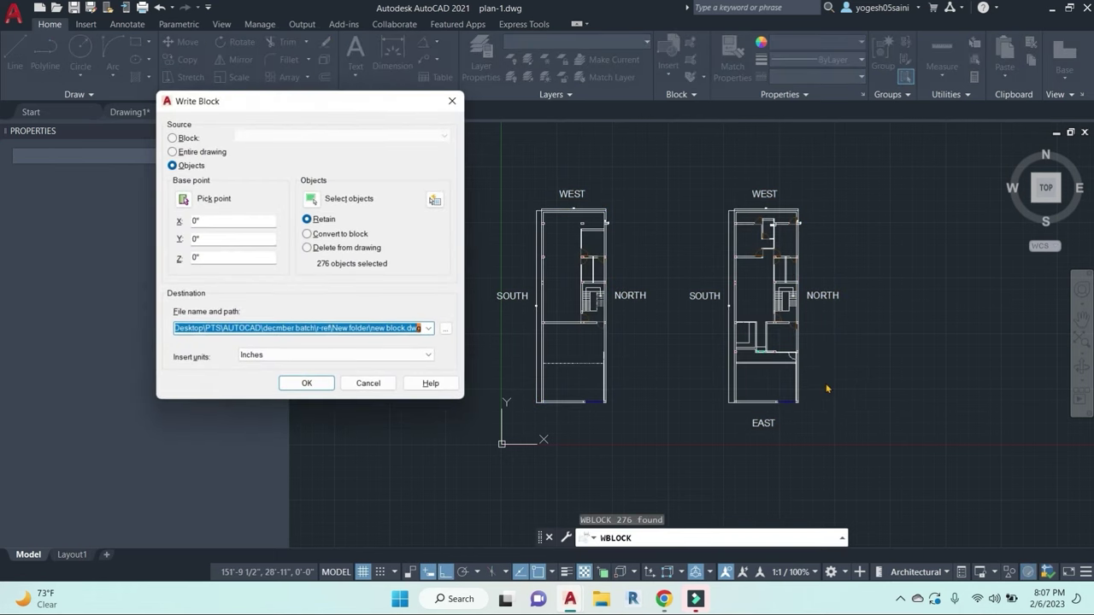
click(445, 328)
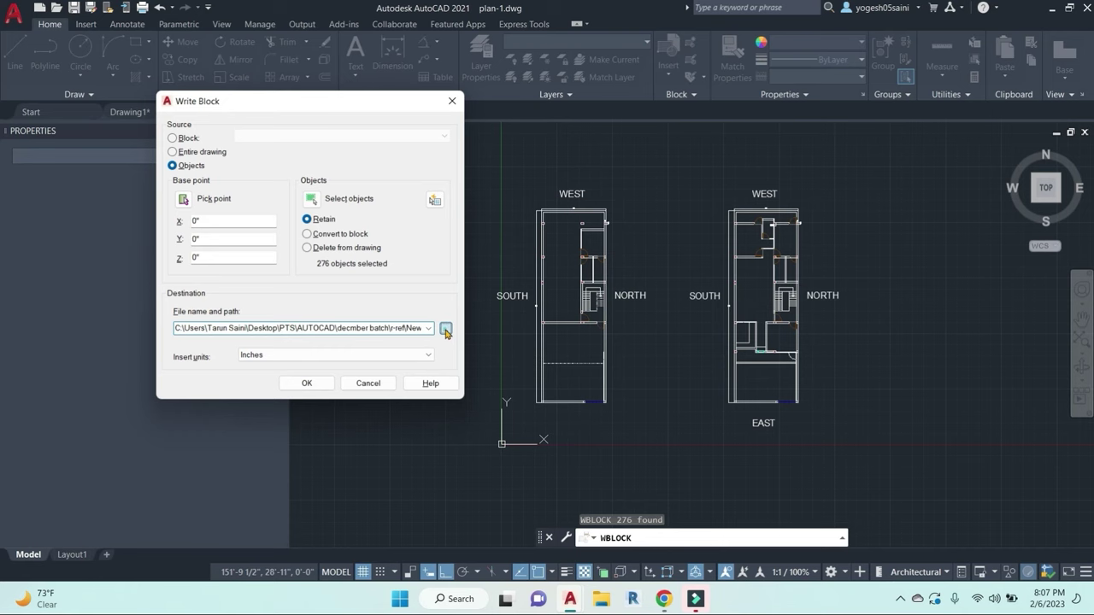
click(74, 241)
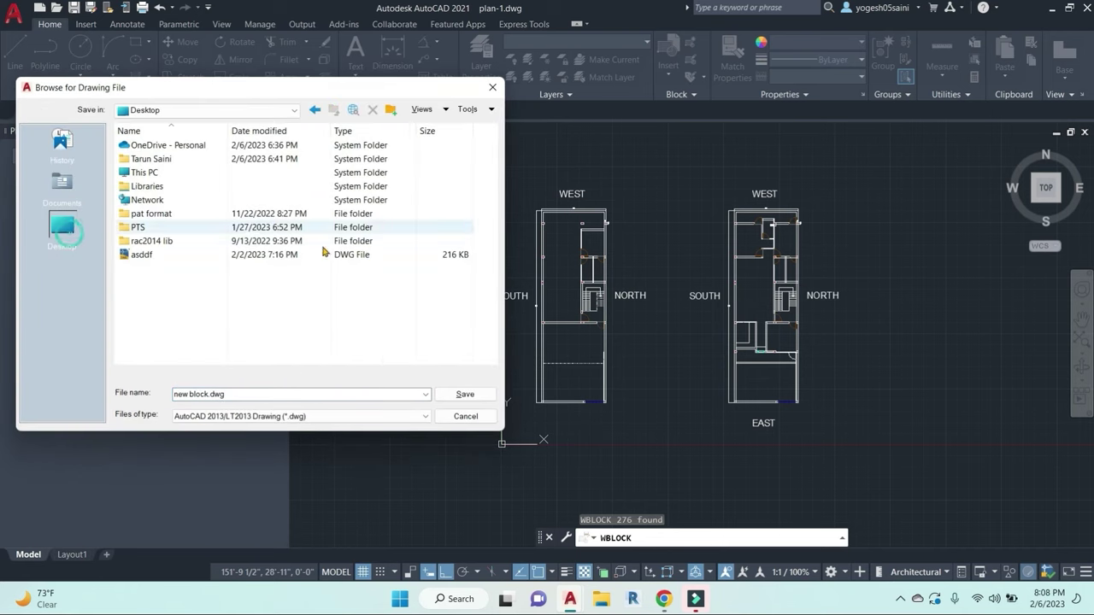
click(247, 392)
drag(270, 392, 137, 410)
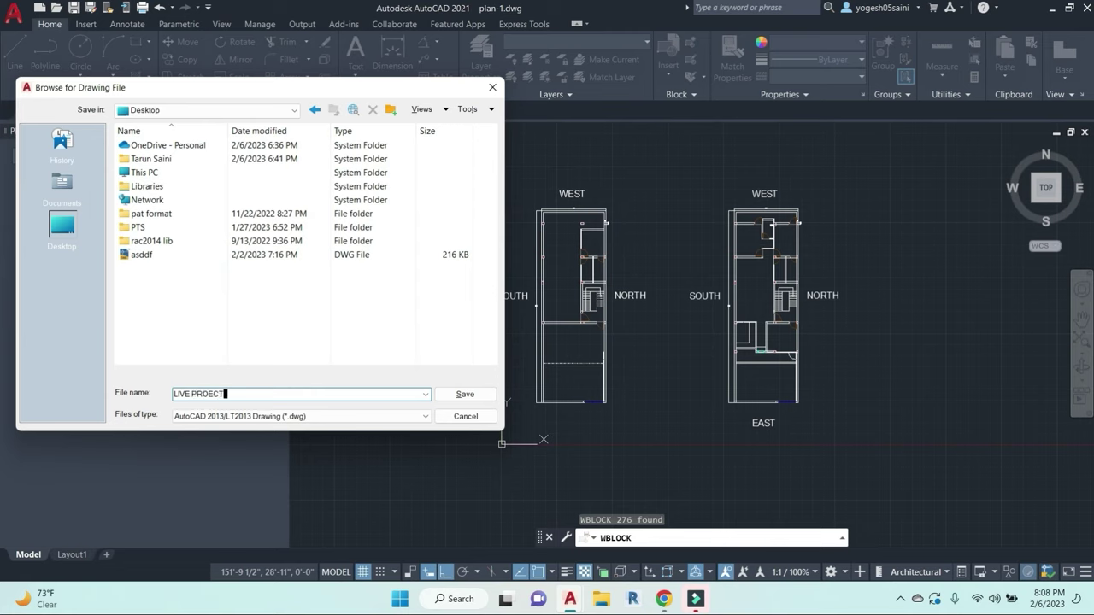
click(466, 393)
click(295, 389)
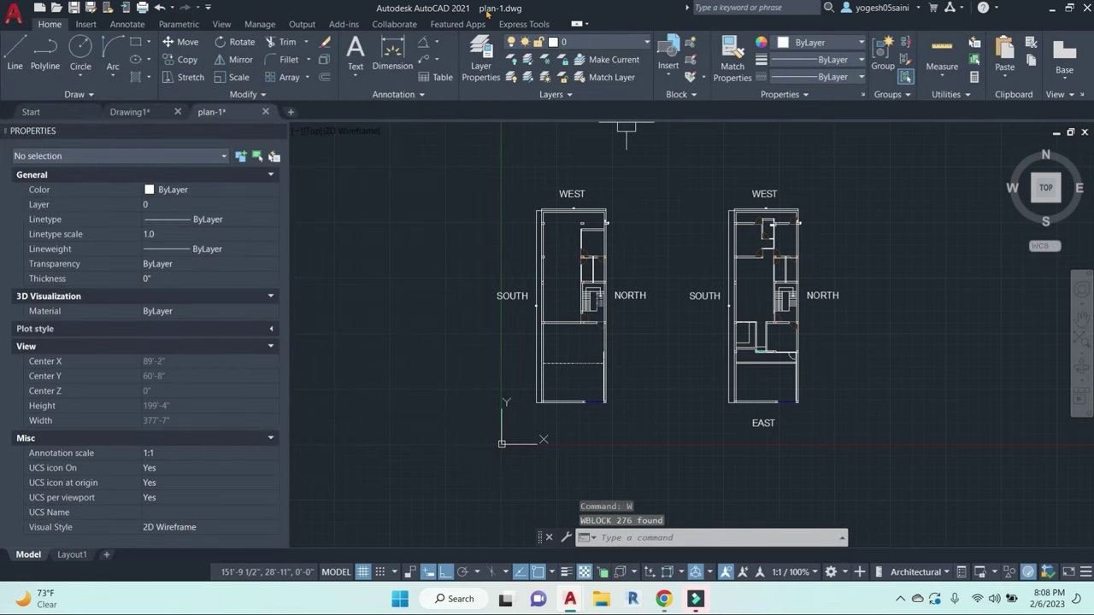
Step: Save the drawing and bring the Google Meet window to the front
key(ctrl+s)
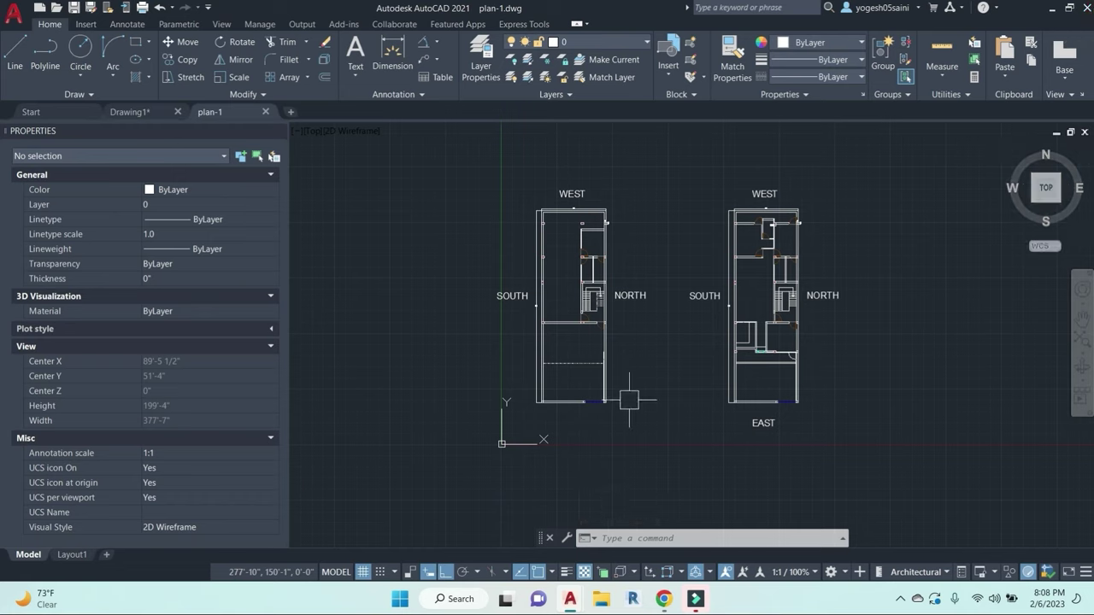
mouse_move(663, 598)
click(581, 560)
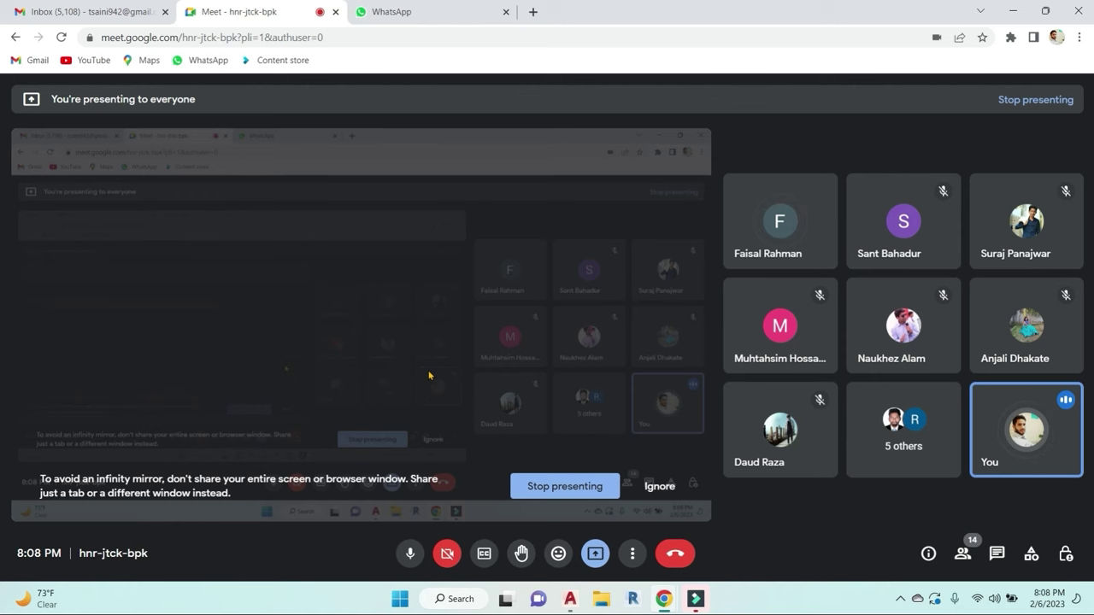
Step: Present the entire screen in Google Meet, hide the notice, and return to AutoCAD
click(595, 553)
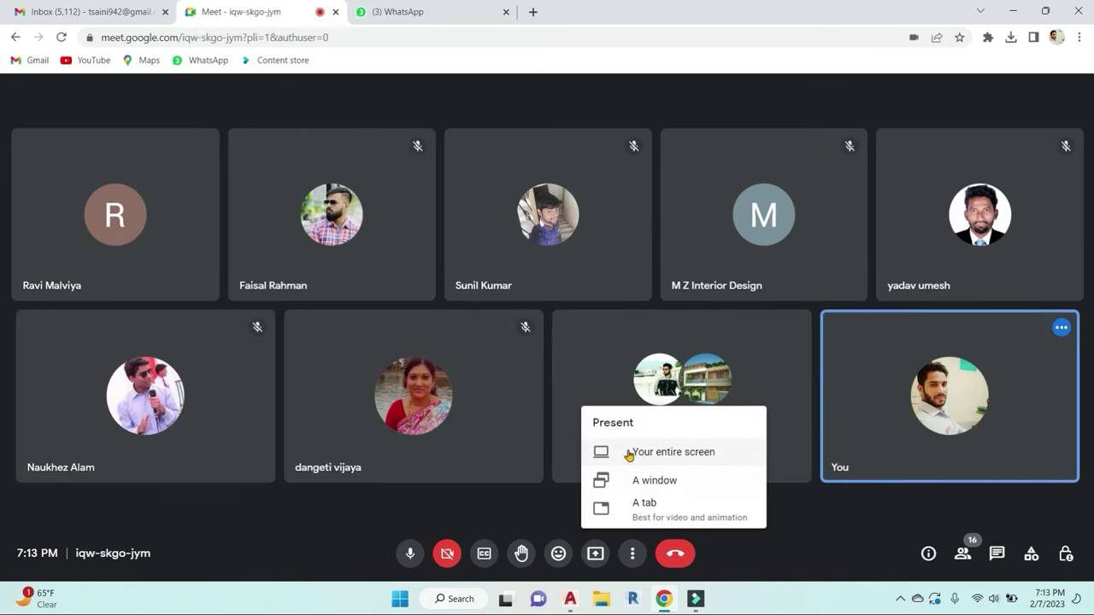
click(630, 454)
click(398, 207)
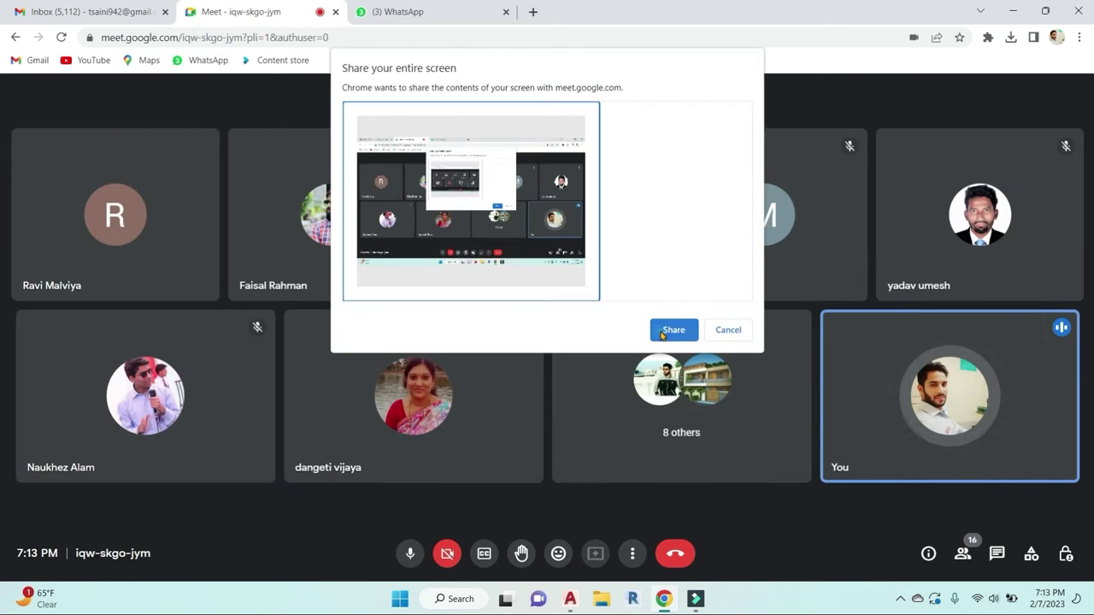
click(664, 331)
click(672, 560)
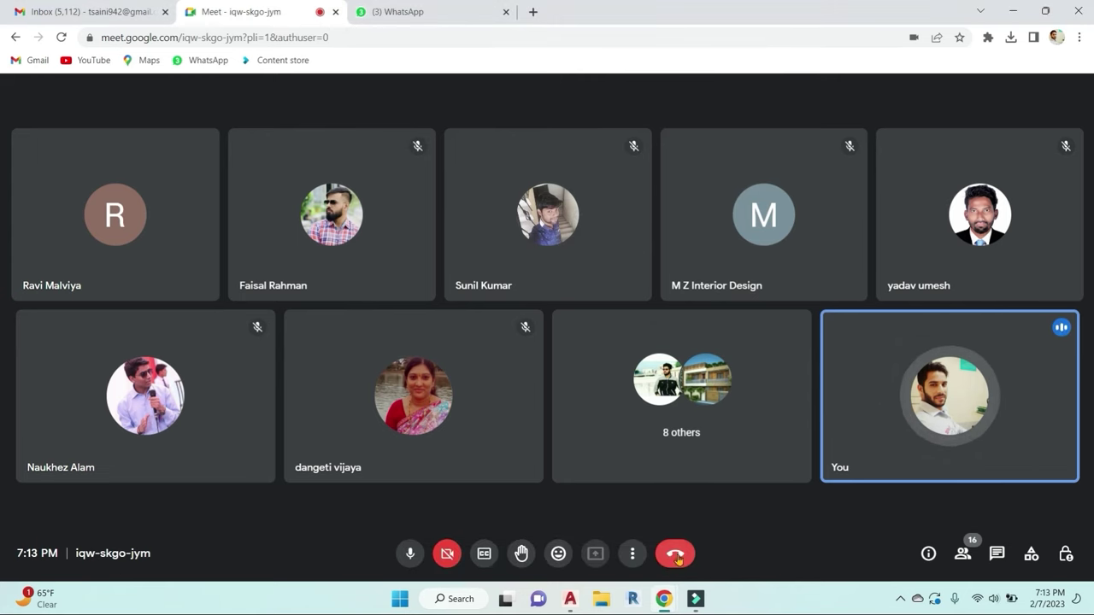
mouse_move(573, 605)
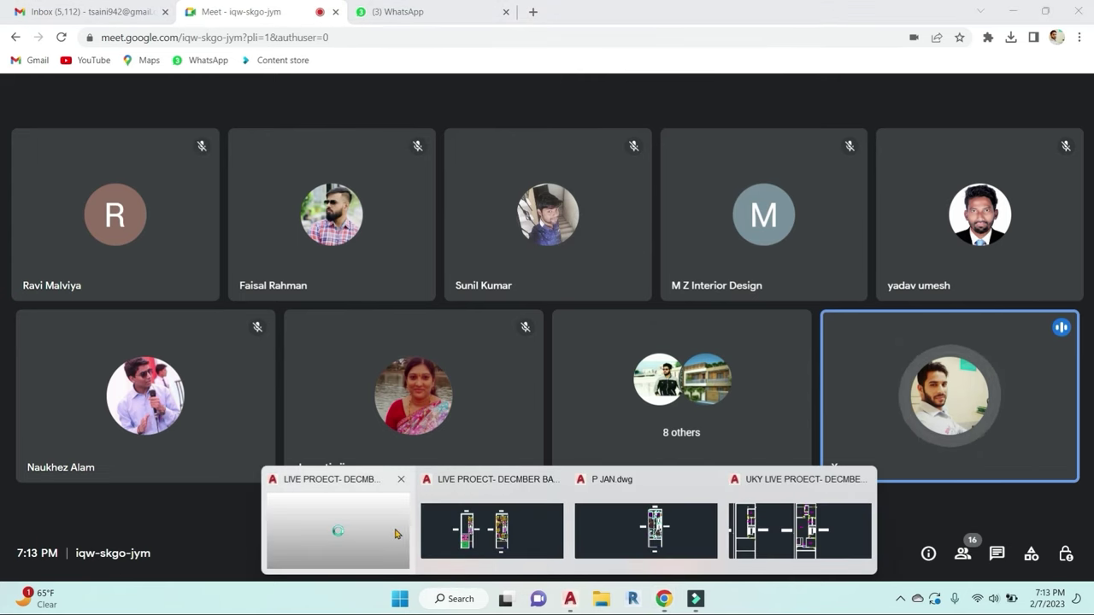
click(367, 531)
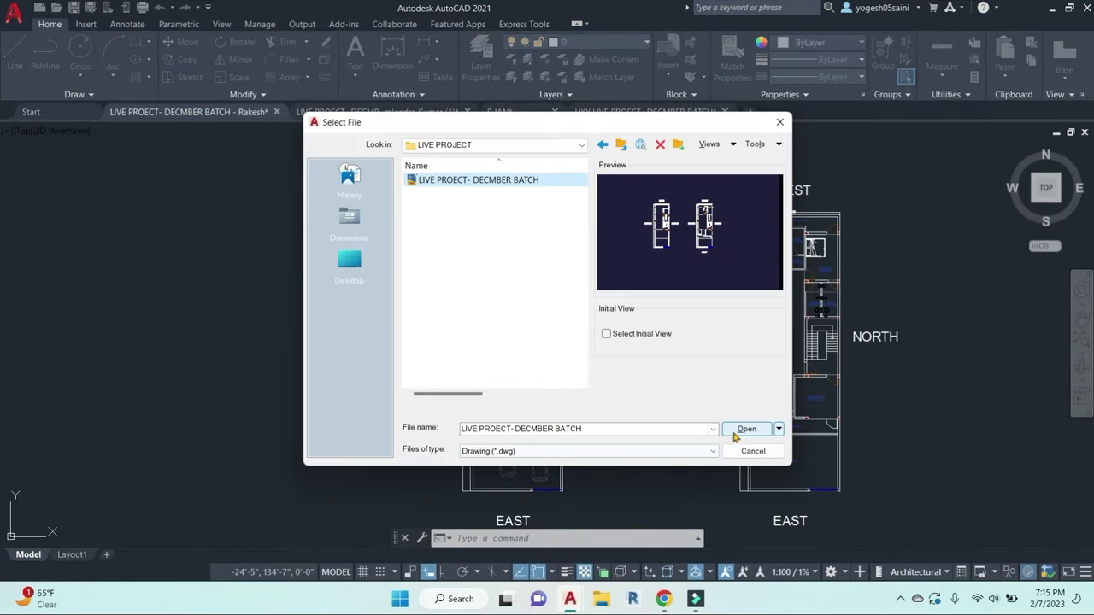
Step: Open the chosen drawing file and bring the P JAN drawing to the front
click(732, 430)
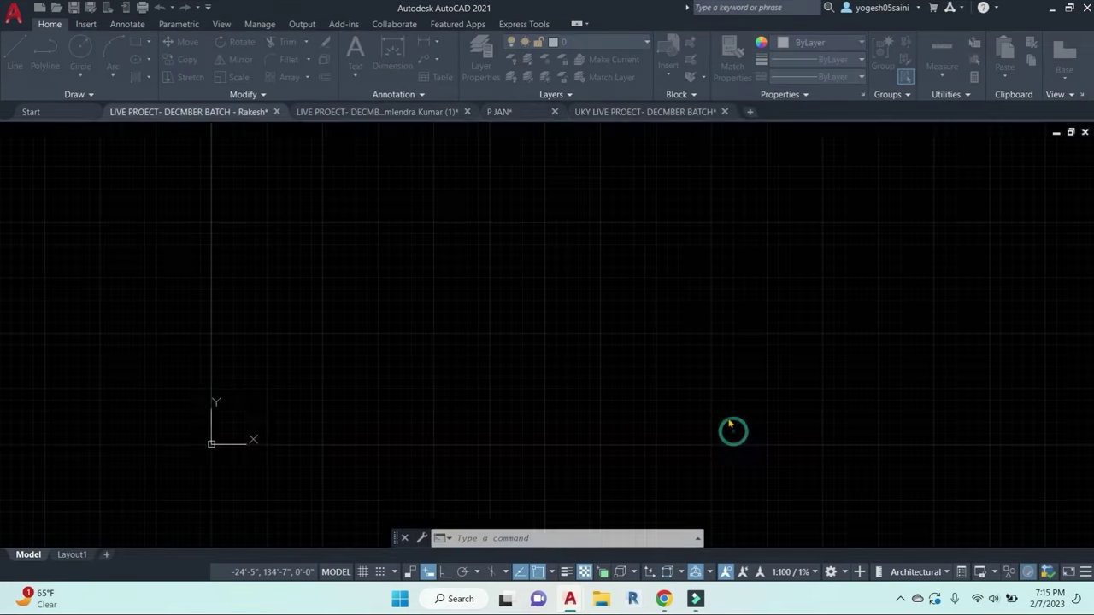
click(658, 111)
click(510, 112)
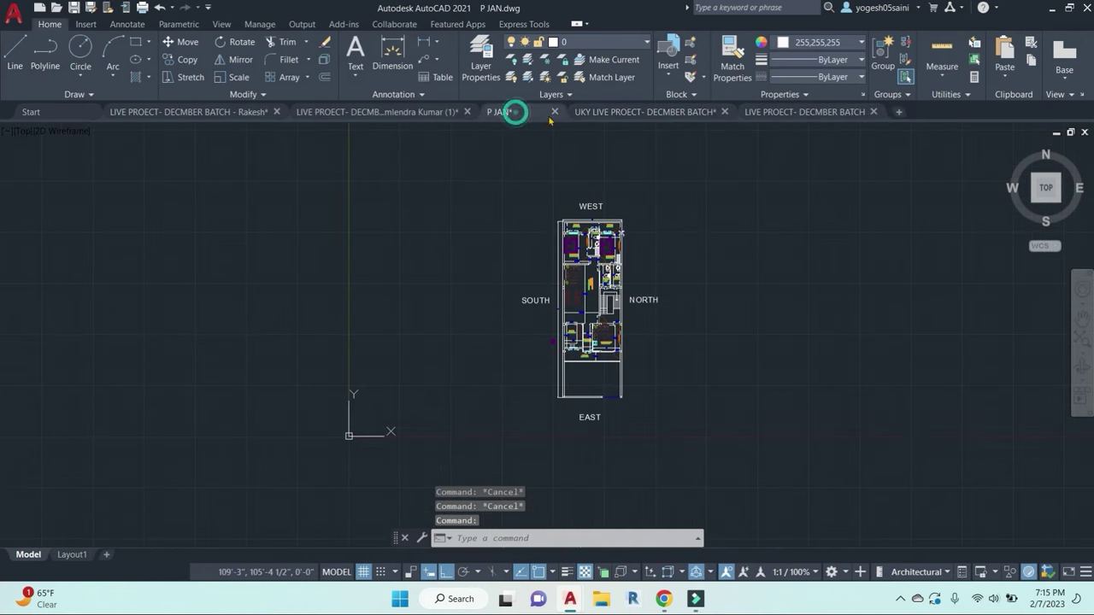
scroll(611, 248, up, 5)
scroll(640, 220, up, 2)
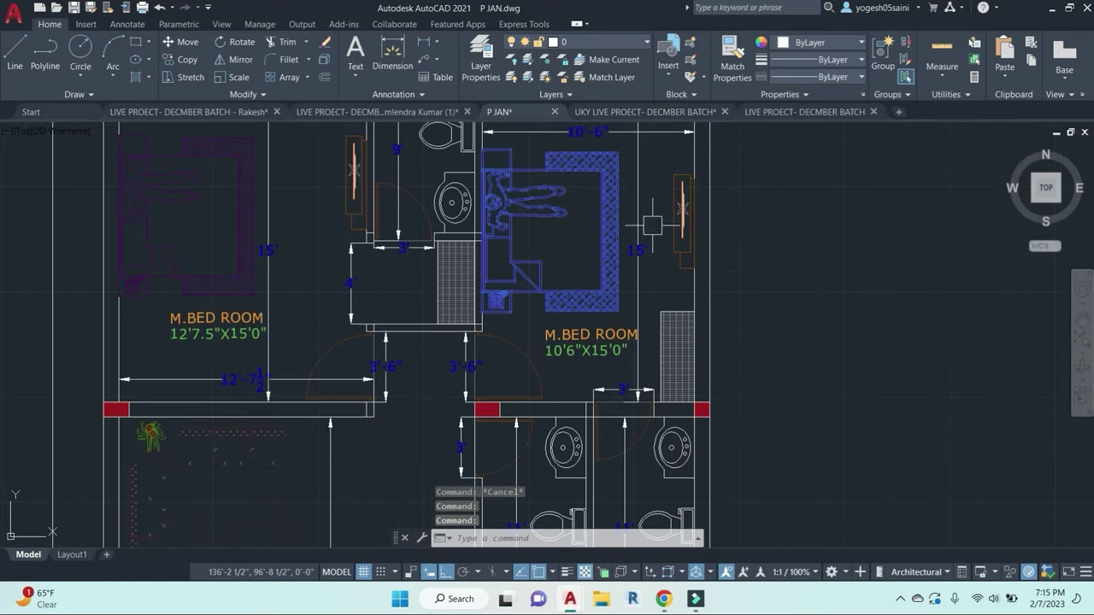
Step: In the P JAN plan, select the TV unit and the toilet
click(657, 166)
click(746, 287)
middle_drag(446, 202, 523, 262)
click(513, 187)
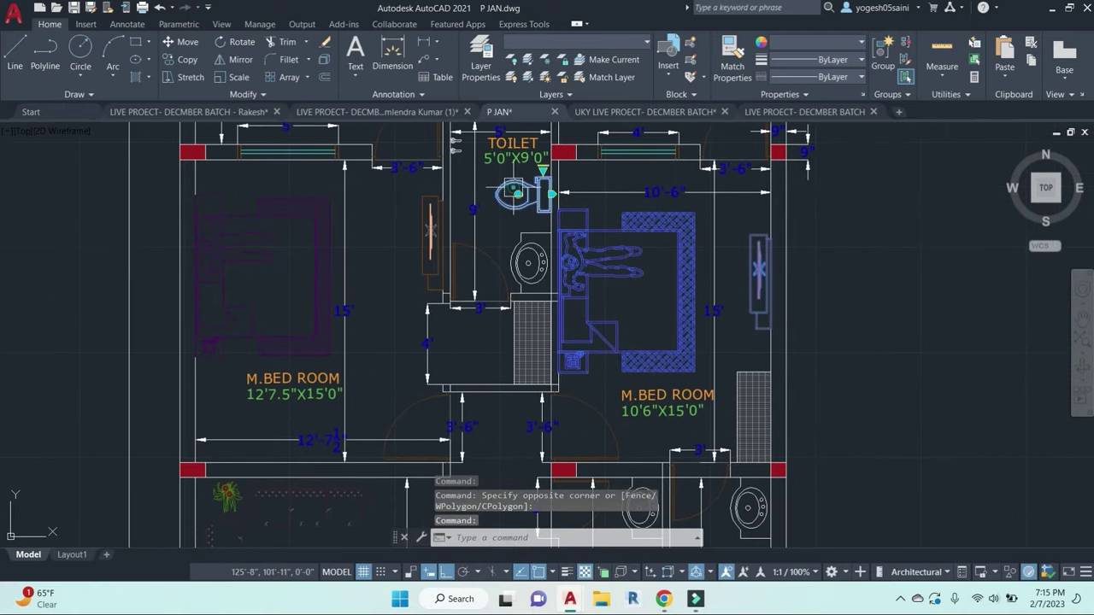
scroll(520, 258, down, 5)
scroll(519, 190, up, 8)
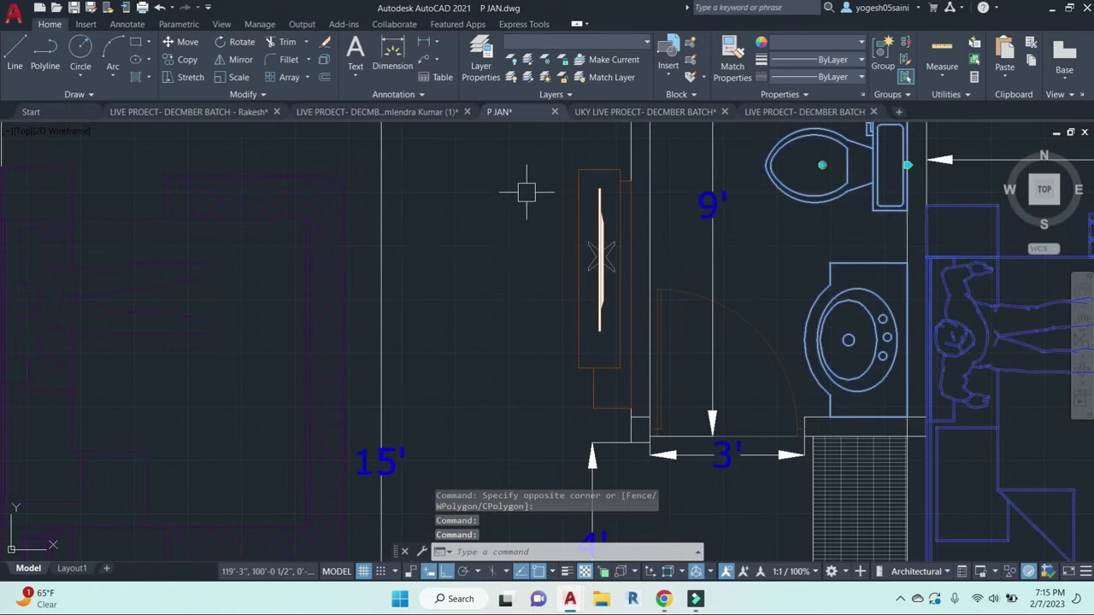
click(530, 159)
click(661, 408)
Step: Add the stove, sink, and drawing-room sofa, plant and table to the selection
scroll(662, 408, down, 8)
middle_drag(740, 504, 676, 98)
scroll(516, 398, up, 6)
click(561, 371)
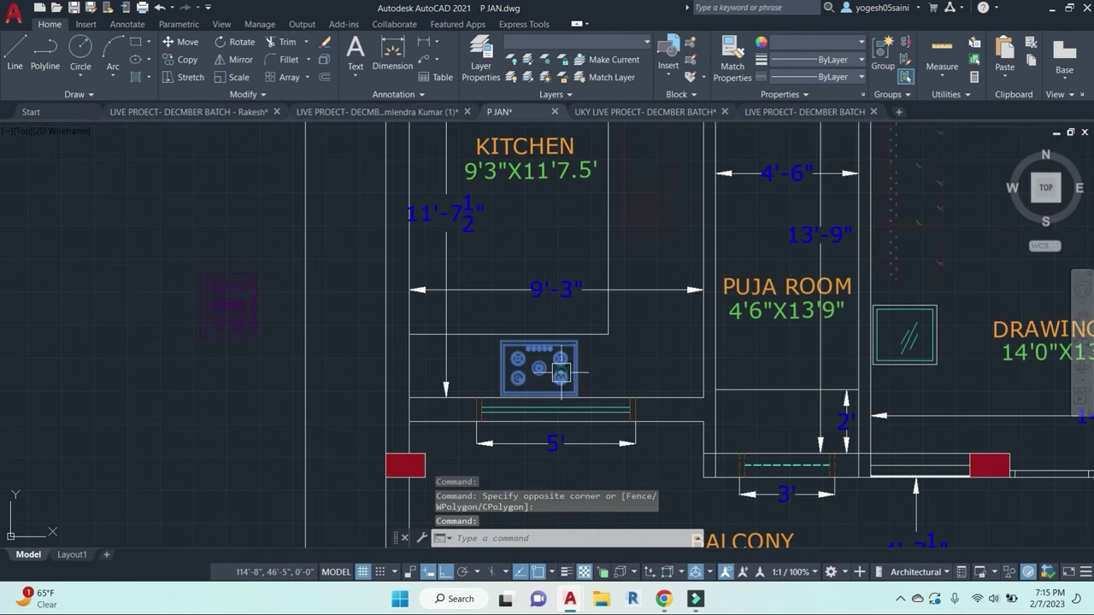
middle_drag(561, 370, 562, 377)
click(669, 205)
scroll(654, 325, down, 4)
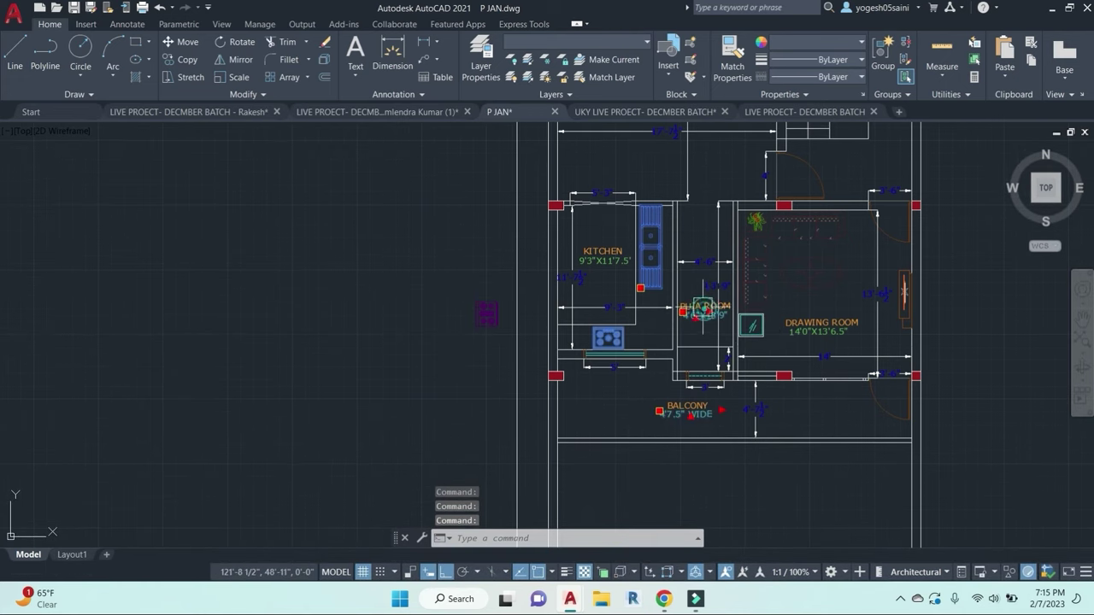
scroll(712, 297, up, 4)
middle_drag(978, 291, 679, 407)
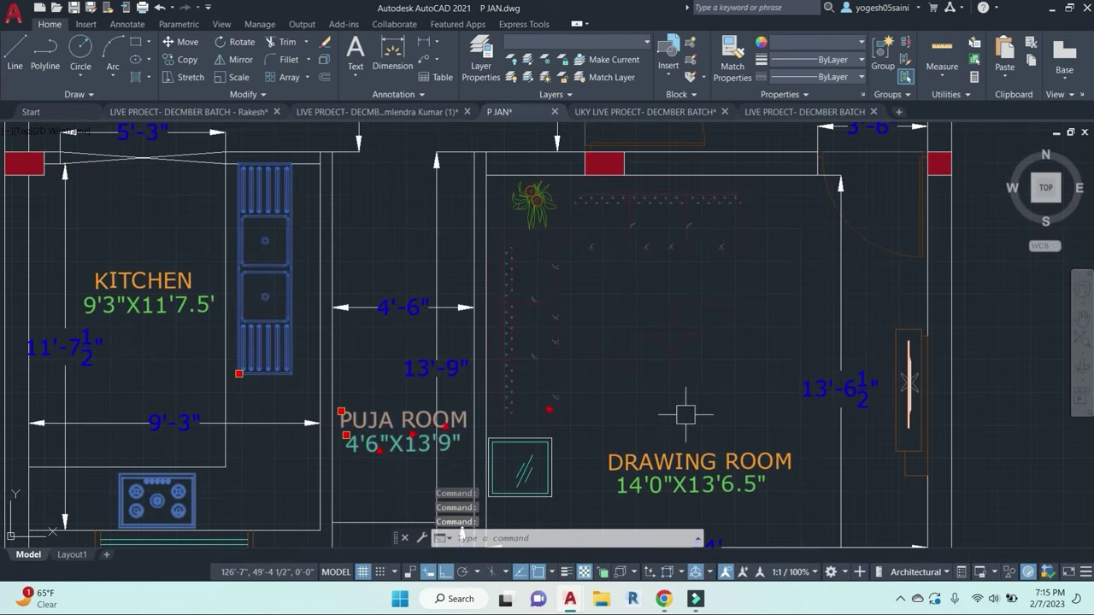
click(769, 399)
click(517, 195)
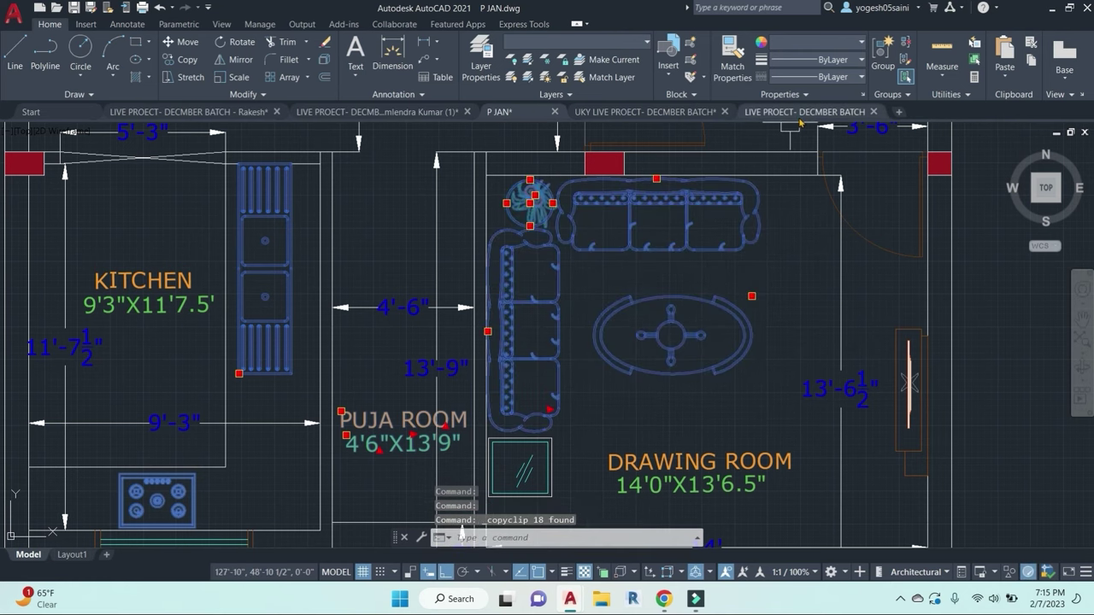
Step: Paste the bathroom fixtures into the LIVE PROECT- DECMBER BATCH drawing and select the block
click(799, 111)
key(ctrl+v)
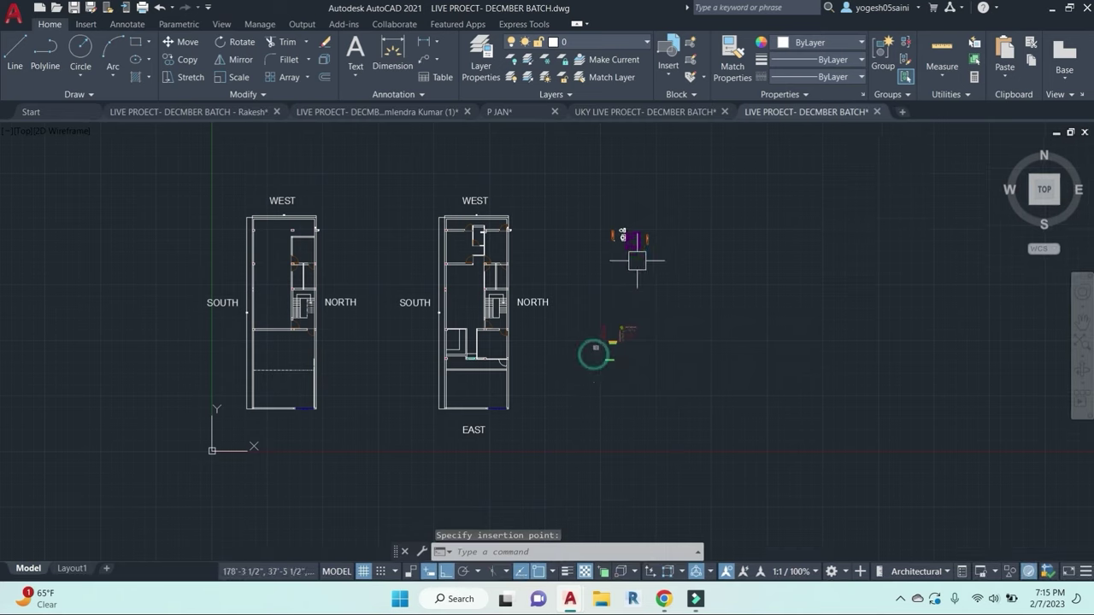
click(630, 241)
scroll(631, 241, up, 5)
key(Escape)
click(632, 231)
middle_drag(629, 345, 662, 414)
Step: Copy the bathroom block into the plan at the wall corner
text(co)
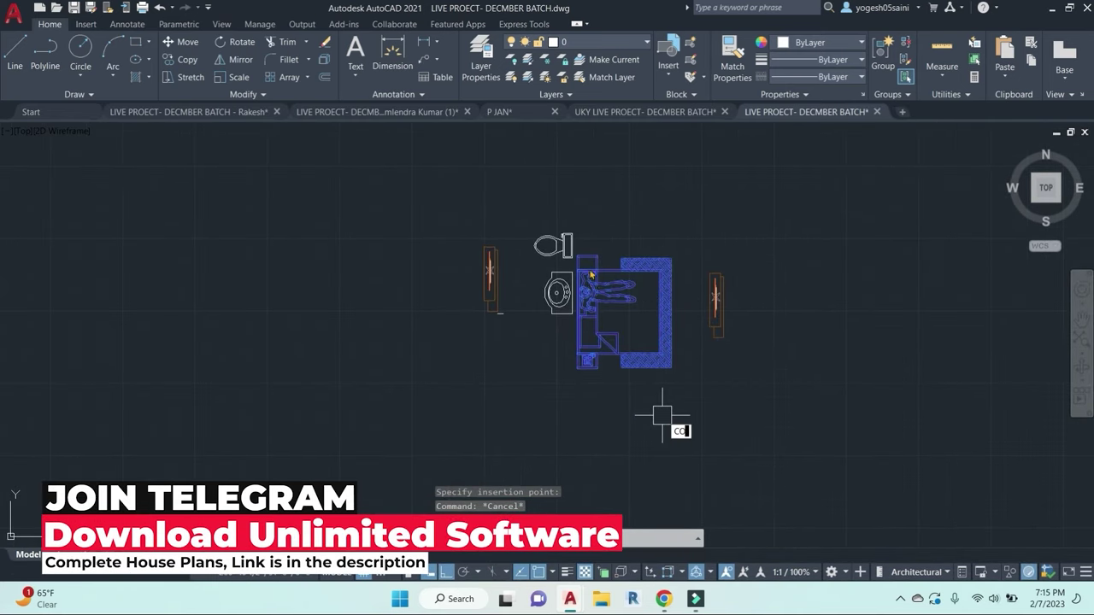
key(Return)
scroll(575, 258, up, 6)
click(577, 249)
scroll(443, 411, down, 5)
middle_drag(412, 411, 916, 414)
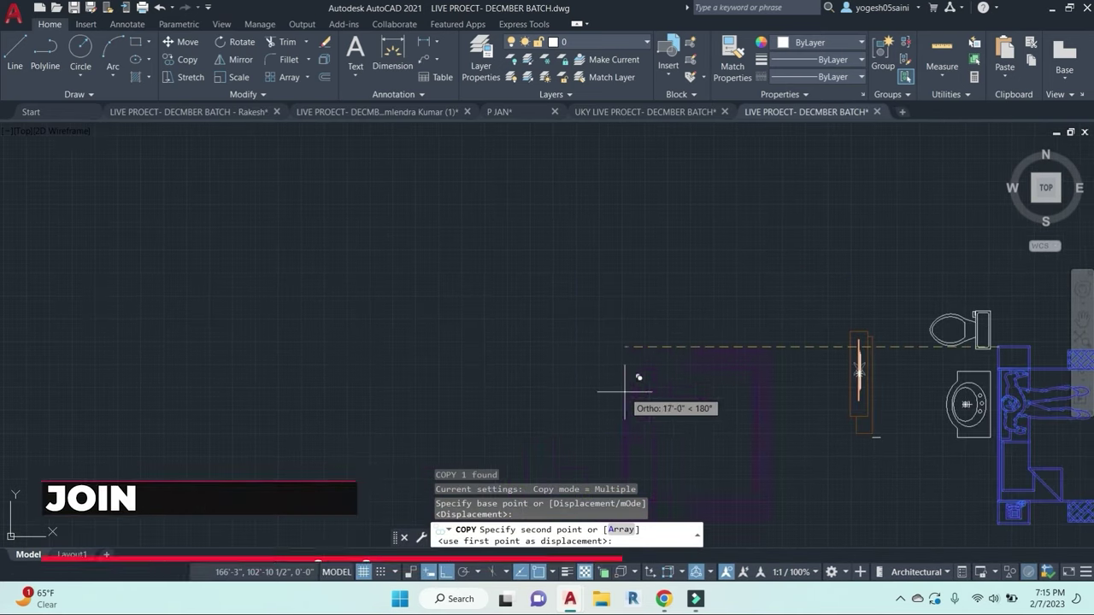
scroll(544, 400, down, 5)
scroll(540, 397, up, 5)
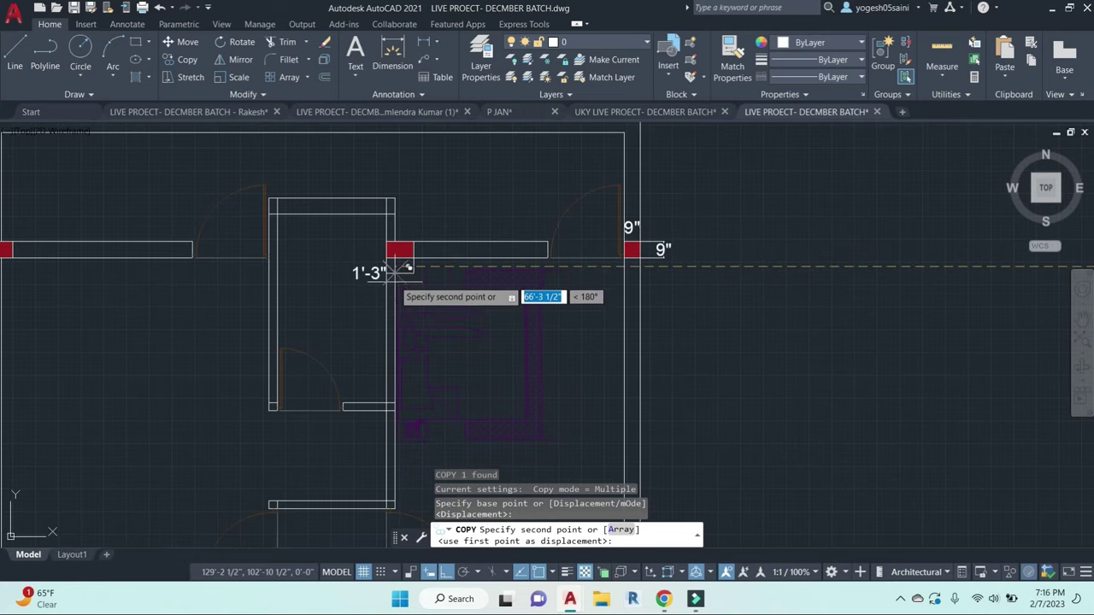
click(462, 281)
key(Escape)
Step: Send the placed bathroom block behind the other lines with DRAWORDER
middle_drag(481, 325, 574, 185)
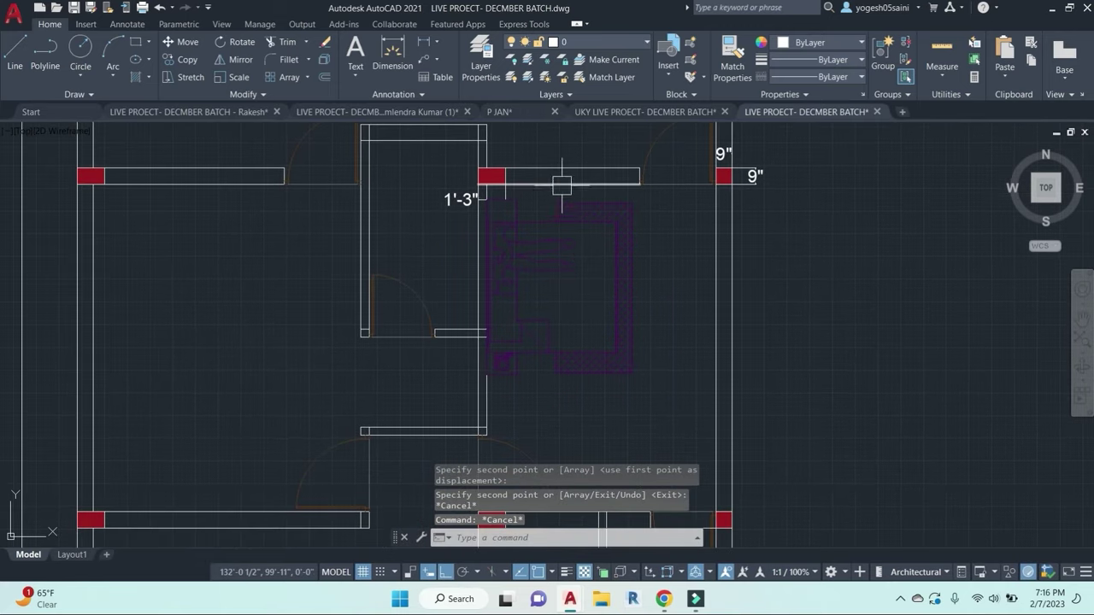
scroll(554, 176, down, 4)
scroll(566, 242, up, 4)
click(566, 260)
scroll(603, 307, down, 4)
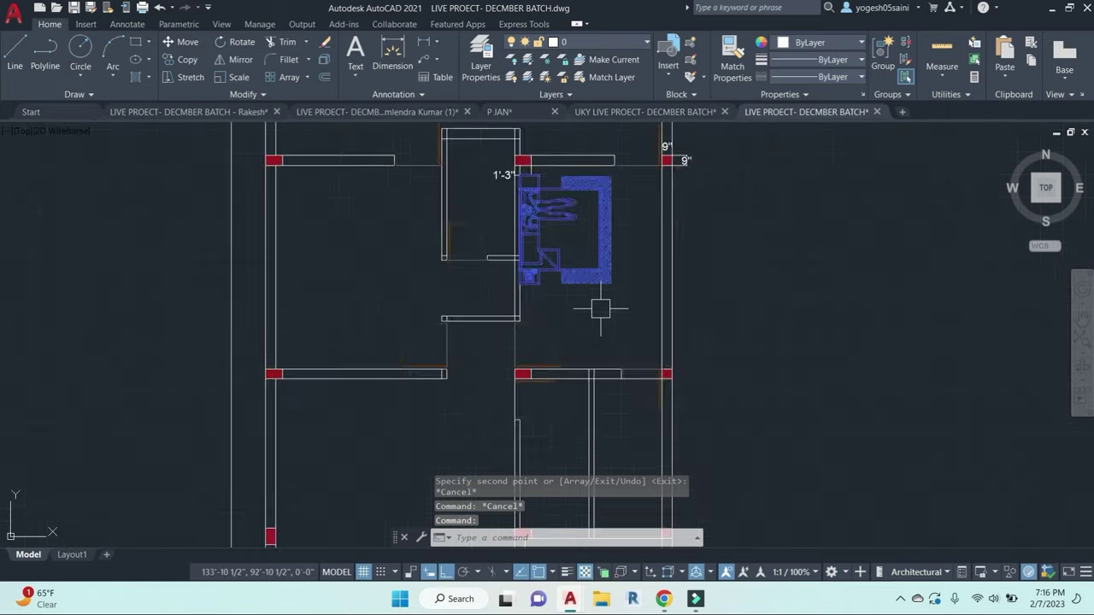
middle_drag(707, 339, 639, 339)
scroll(549, 298, up, 10)
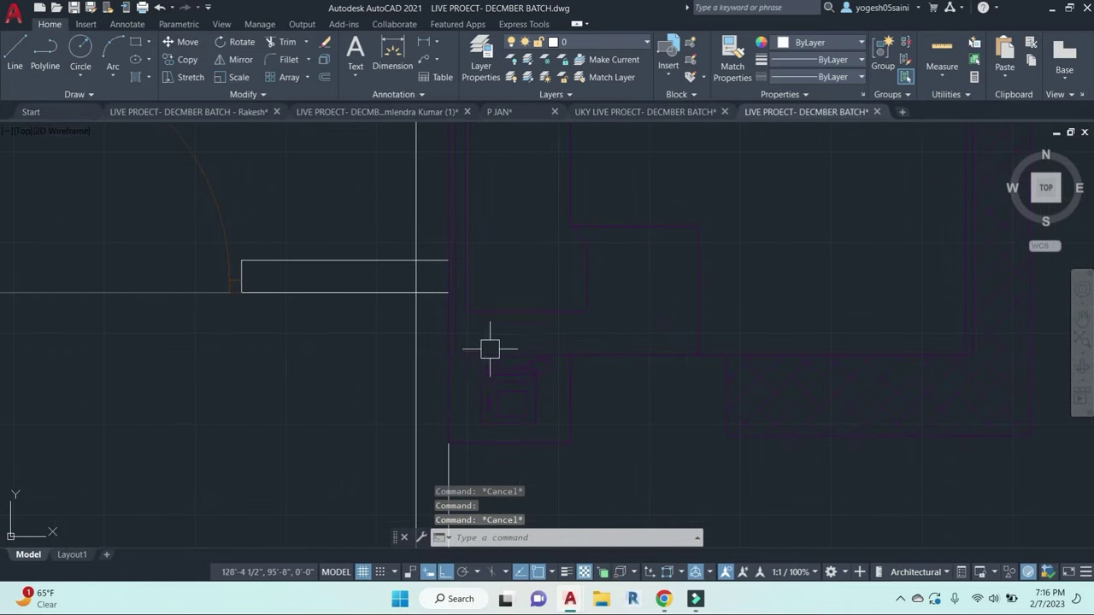
scroll(555, 342, down, 5)
text(dr)
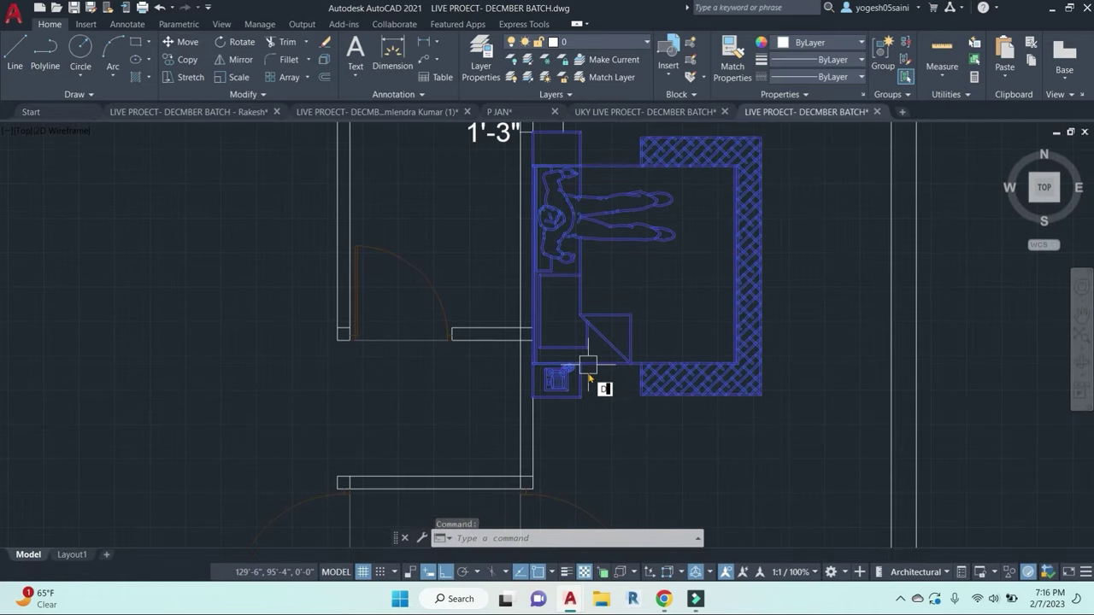
key(Return)
key(Return)
scroll(586, 237, down, 5)
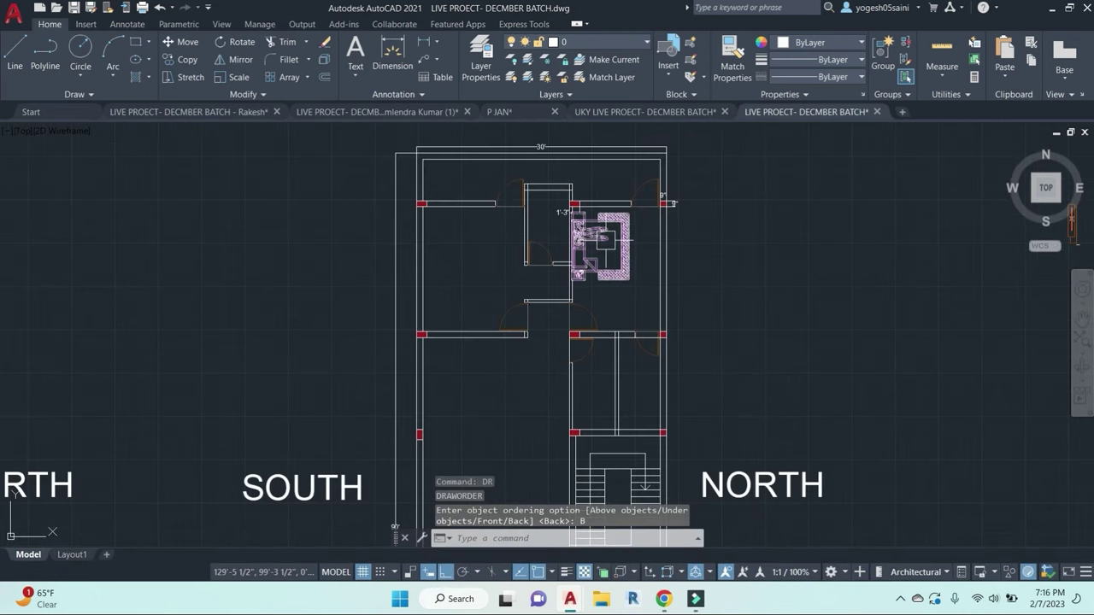
text(mi)
Step: Copy the bathroom block again into the neighbouring upper room
key(Return)
scroll(599, 291, up, 4)
key(Escape)
key(Escape)
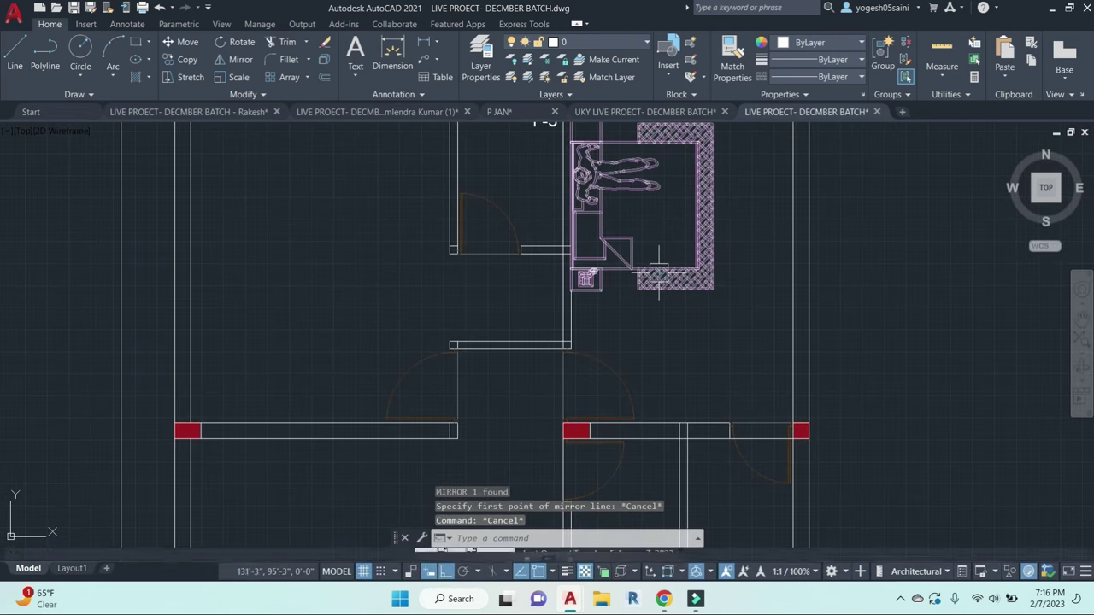
text(co)
key(Return)
scroll(559, 318, up, 4)
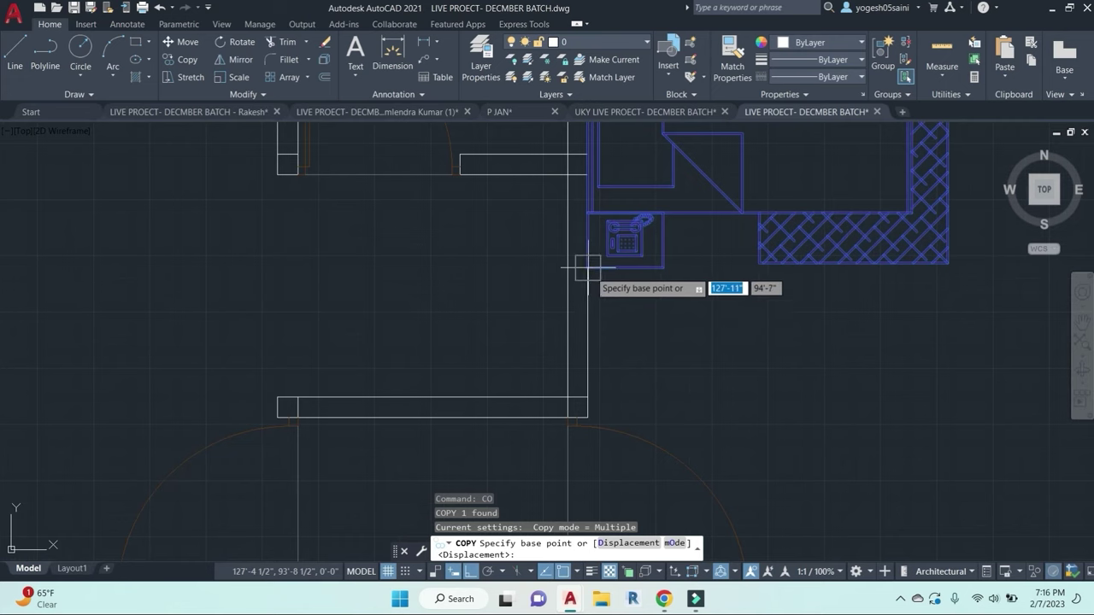
click(590, 270)
scroll(335, 258, down, 4)
middle_drag(590, 271, 1072, 333)
click(533, 320)
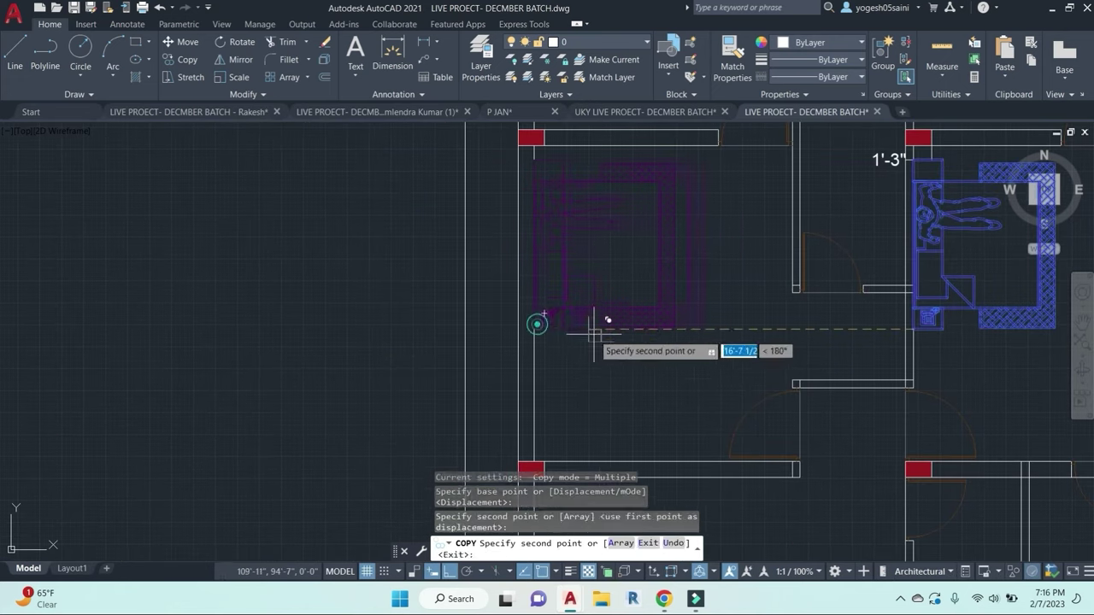
key(Escape)
scroll(532, 320, down, 4)
scroll(620, 285, up, 2)
scroll(620, 286, down, 4)
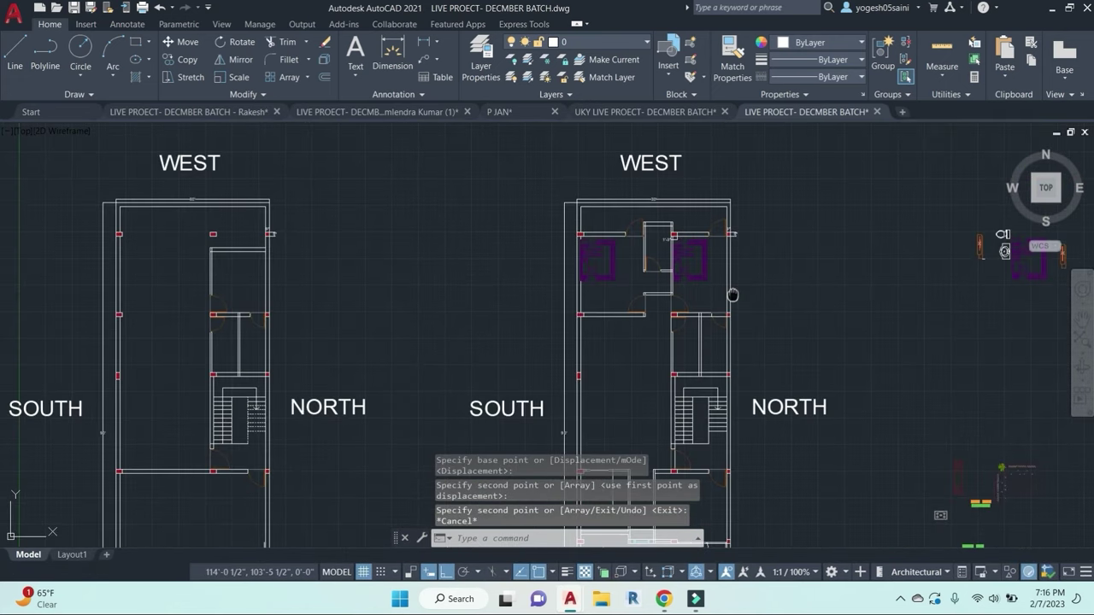
scroll(608, 128, up, 2)
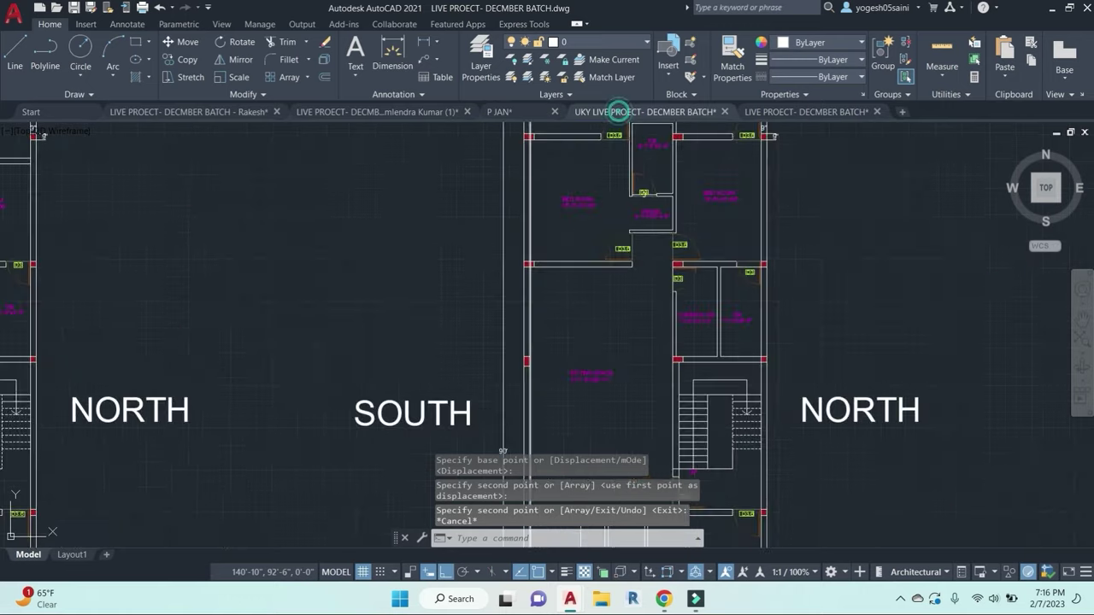
Step: In the other project drawing, copy the bedroom window to the clipboard
click(504, 111)
click(376, 112)
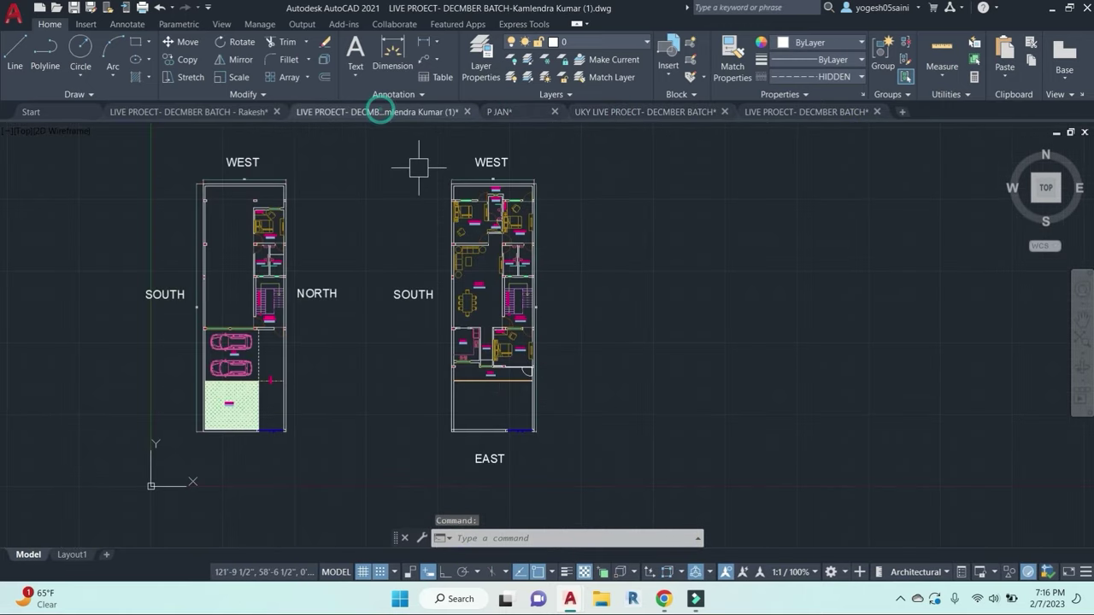
scroll(495, 198, up, 3)
scroll(280, 171, up, 3)
click(551, 308)
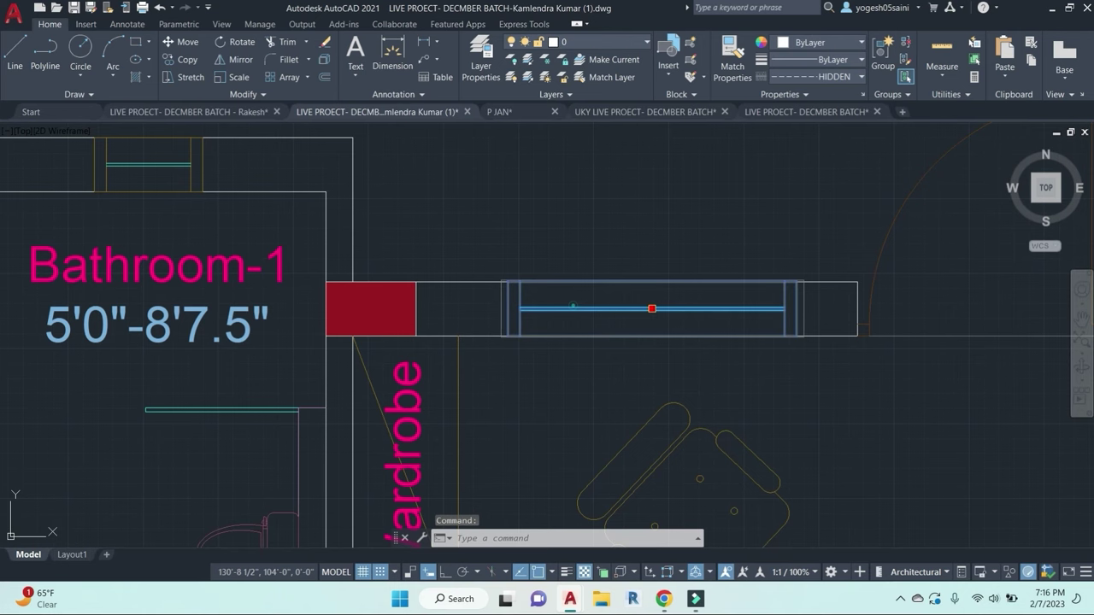
key(ctrl+c)
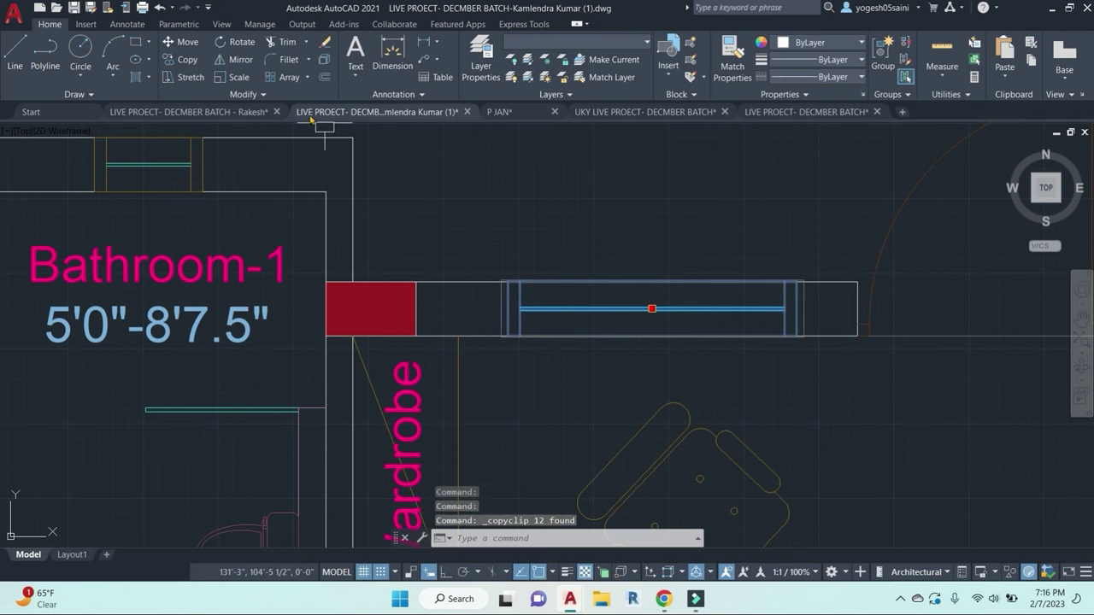
Step: Paste the window into LIVE PROECT- DECMBER BATCH and turn its lines into a block
click(805, 112)
key(ctrl+v)
click(735, 282)
scroll(769, 278, up, 4)
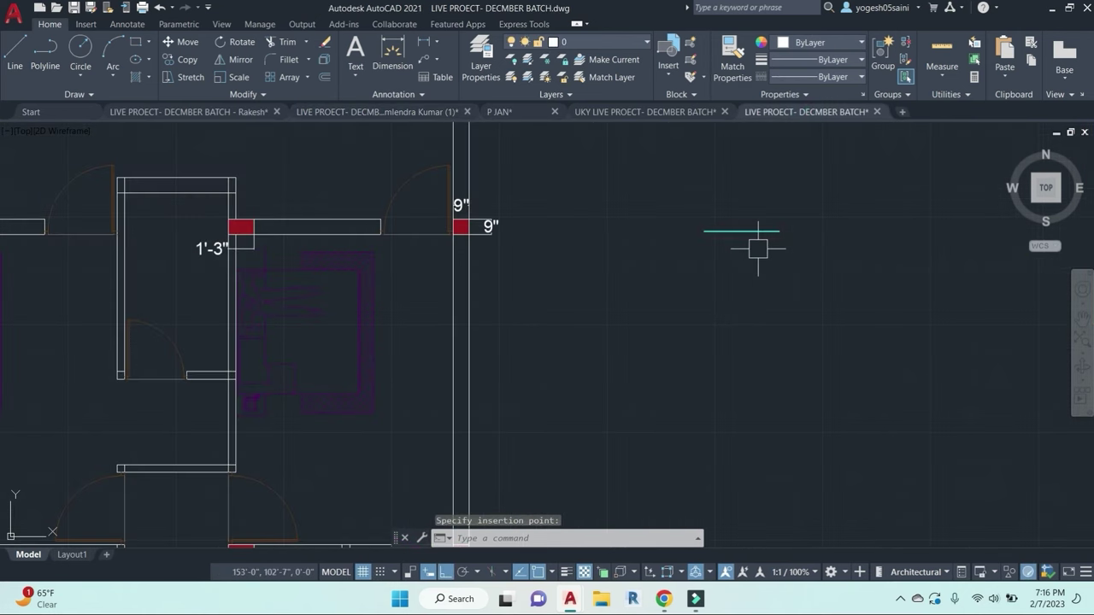
scroll(776, 253, up, 3)
key(Escape)
click(812, 281)
click(701, 193)
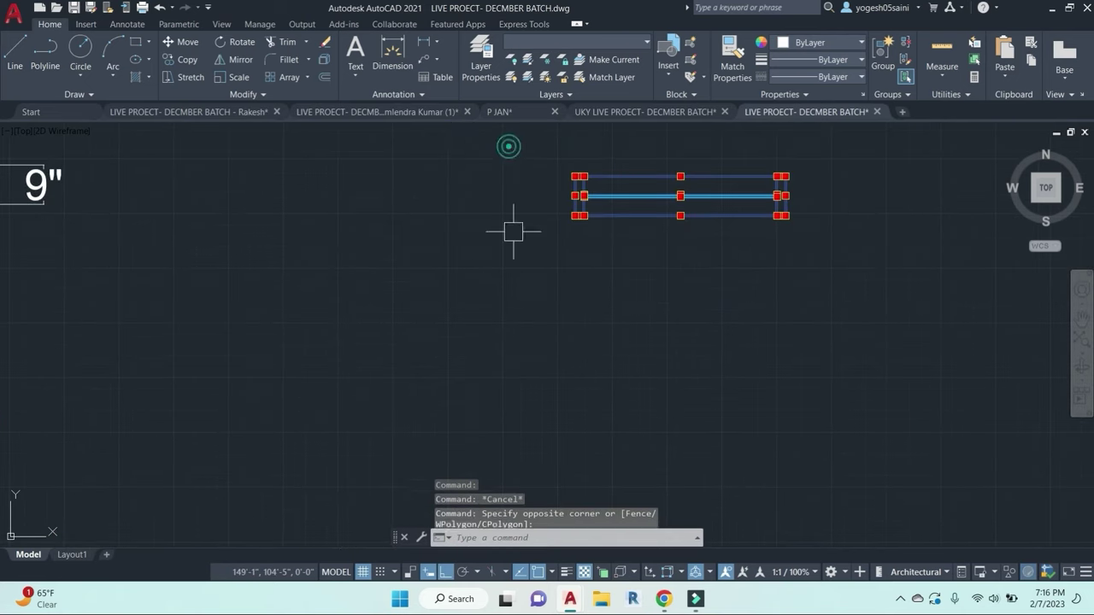
text(b)
key(Return)
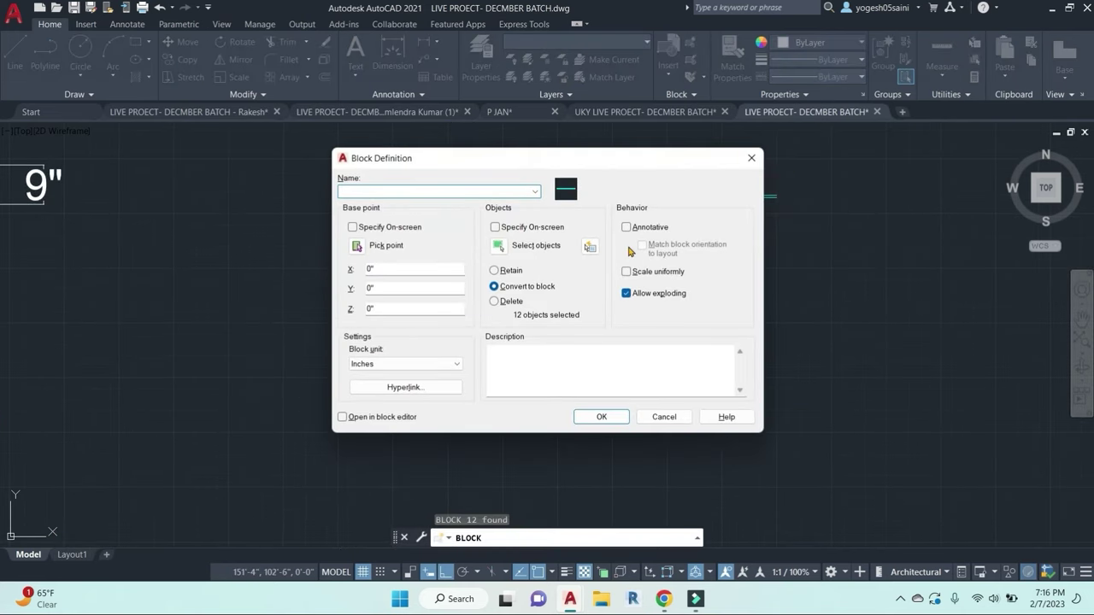
click(602, 417)
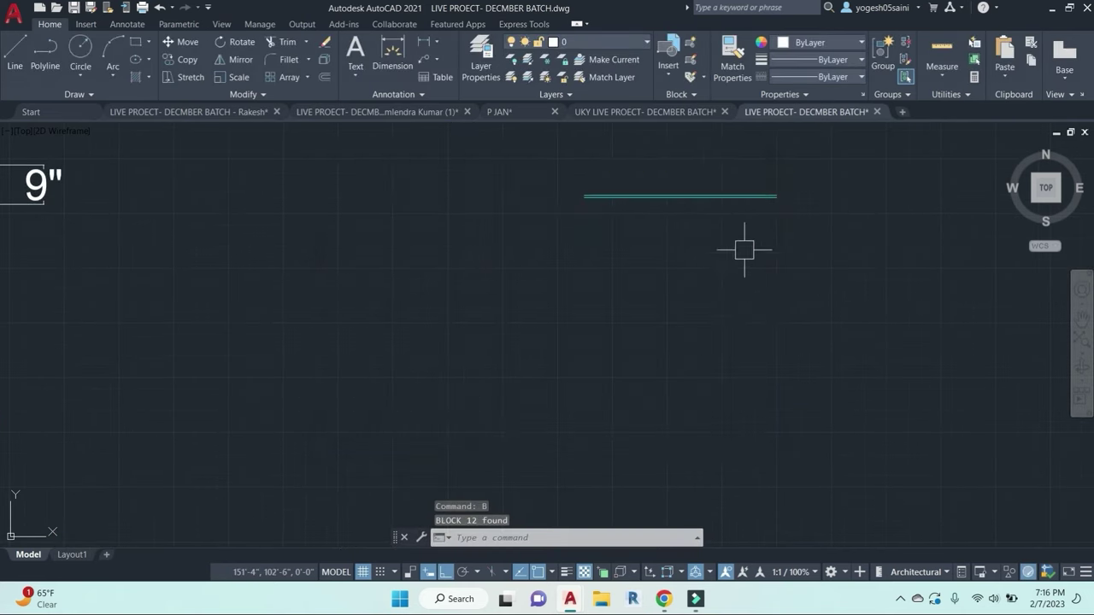
Step: Copy the window block into a wall opening, admitting a waiting meeting participant midway
click(564, 176)
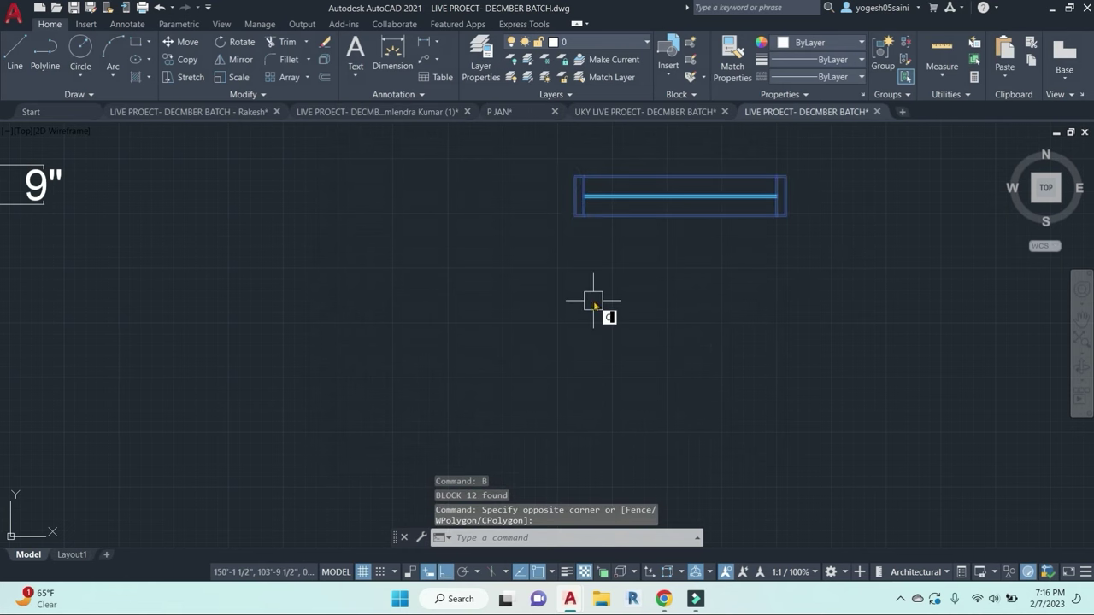
click(781, 217)
scroll(1001, 436, down, 3)
mouse_move(664, 598)
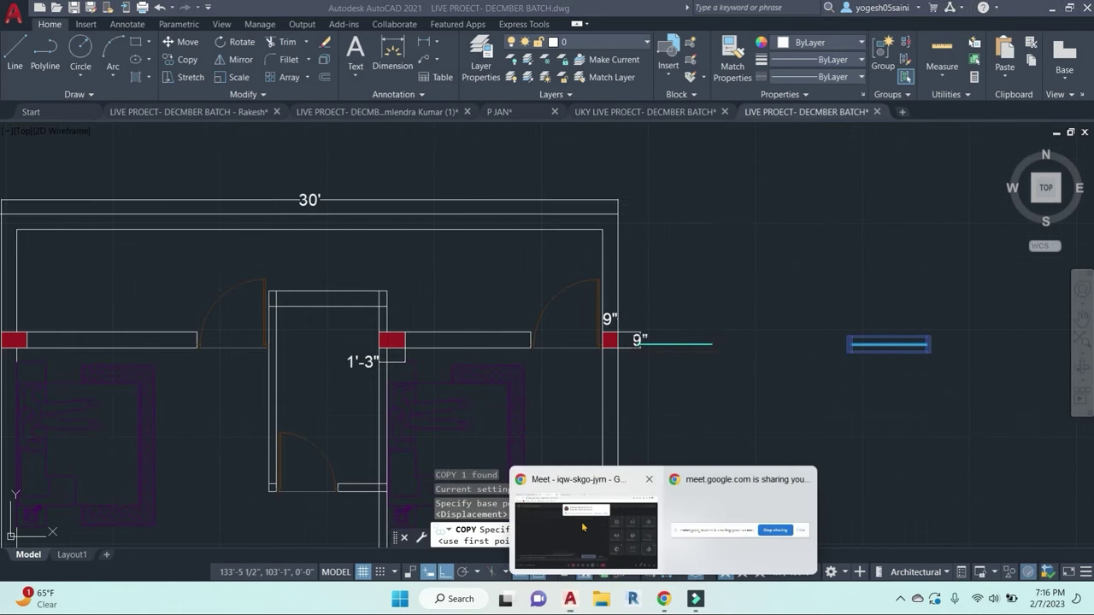
click(581, 525)
click(694, 155)
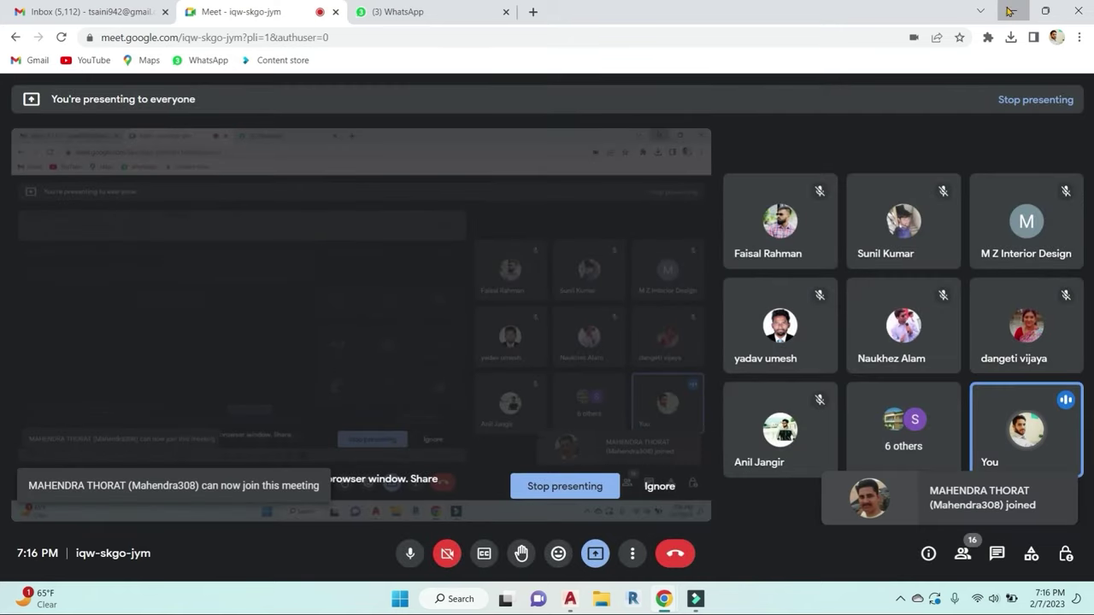
click(570, 598)
scroll(439, 364, up, 4)
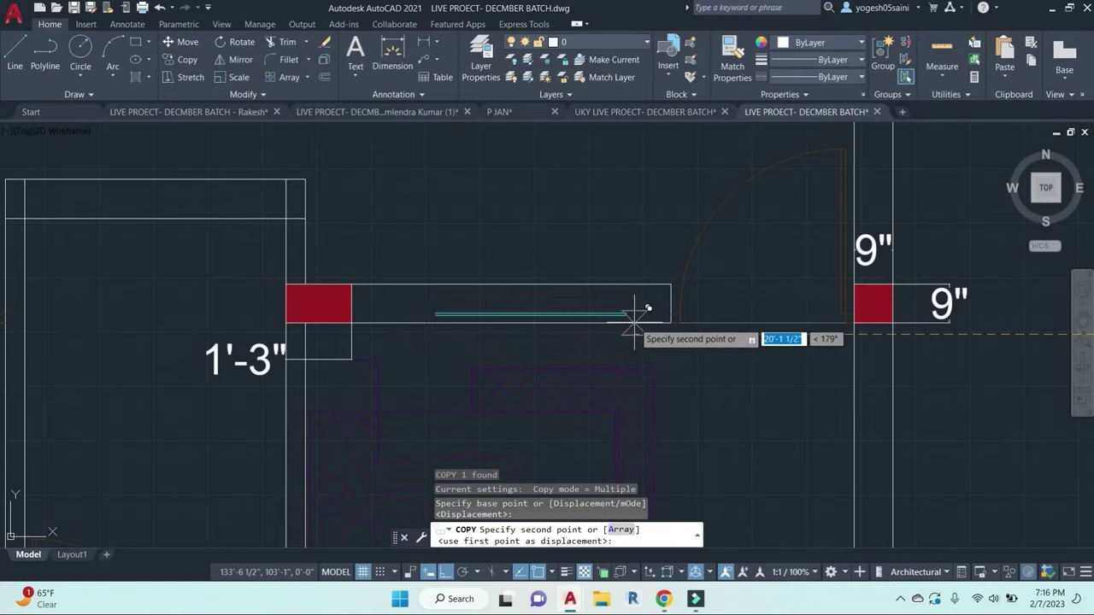
click(629, 318)
key(Escape)
key(Escape)
Step: Copy the placed window into the left wall opening
click(549, 299)
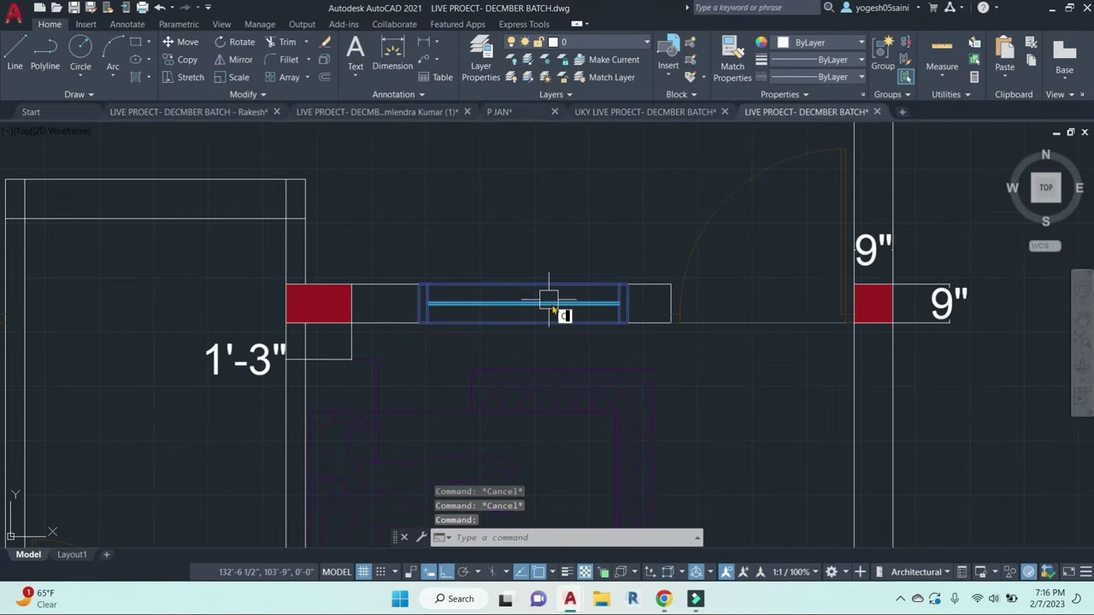
text(CO)
key(Return)
click(626, 321)
scroll(513, 324, down, 3)
scroll(598, 342, up, 1)
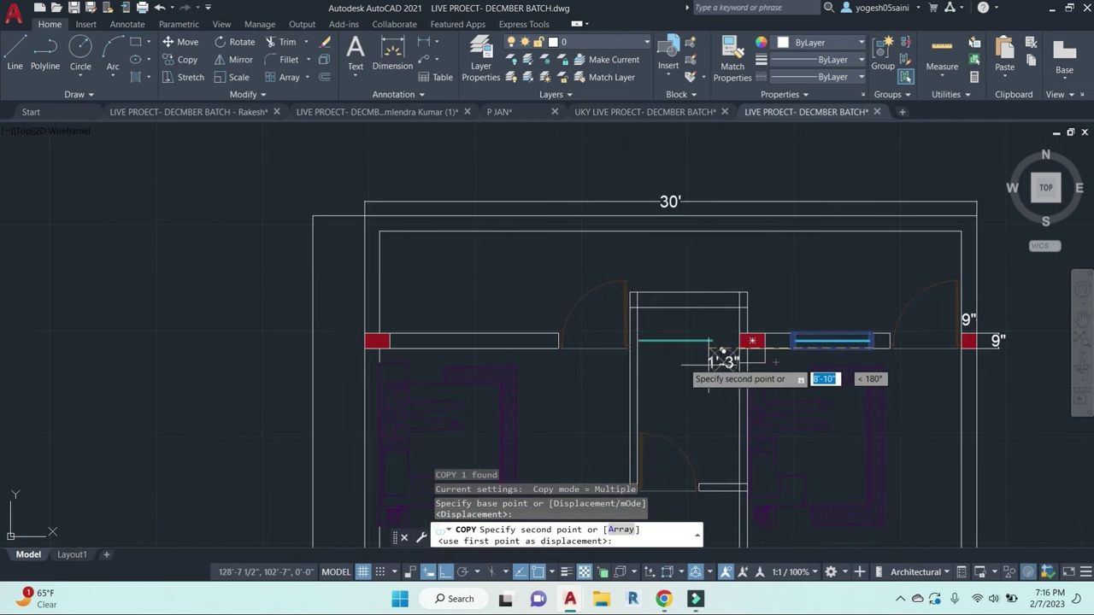
click(521, 338)
scroll(525, 316, down, 4)
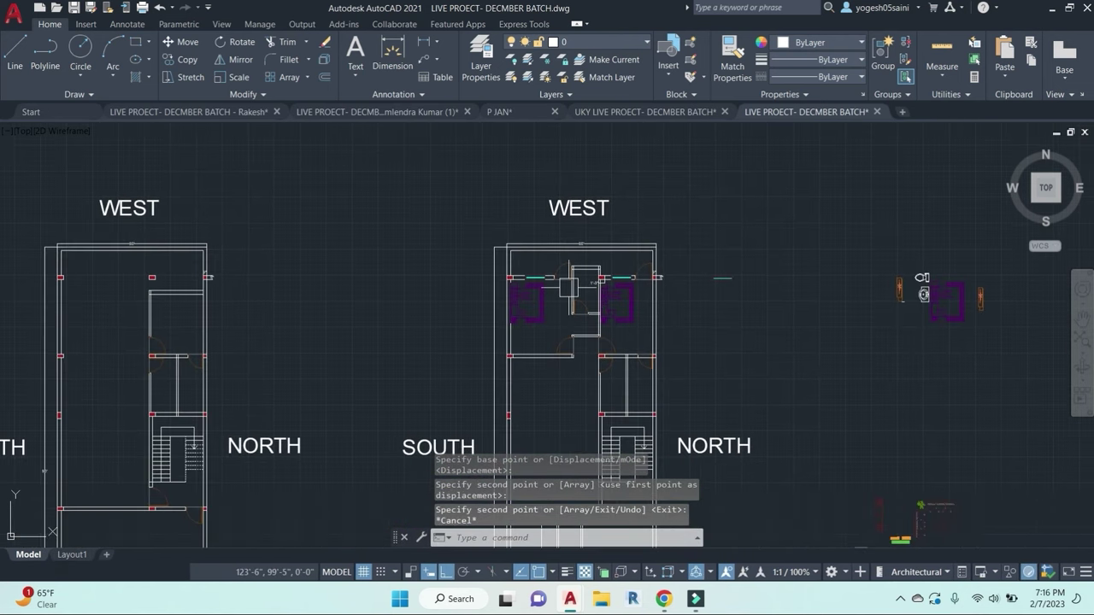
scroll(529, 303, up, 2)
key(Escape)
Step: Copy another window into the lower wall opening
key(Return)
scroll(529, 299, up, 4)
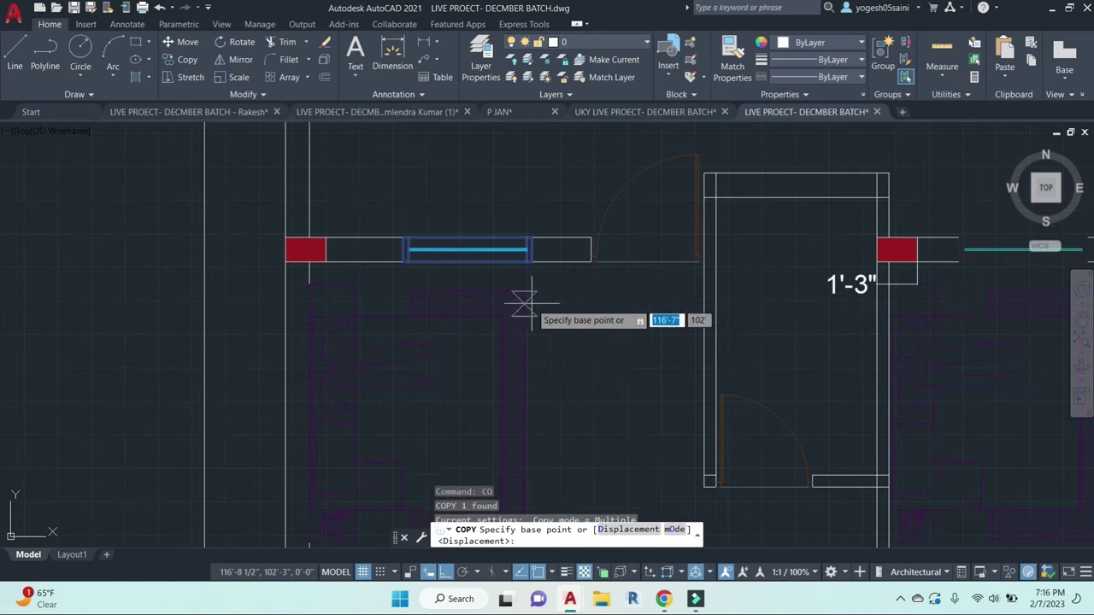
click(530, 259)
scroll(530, 261, down, 6)
scroll(718, 384, up, 6)
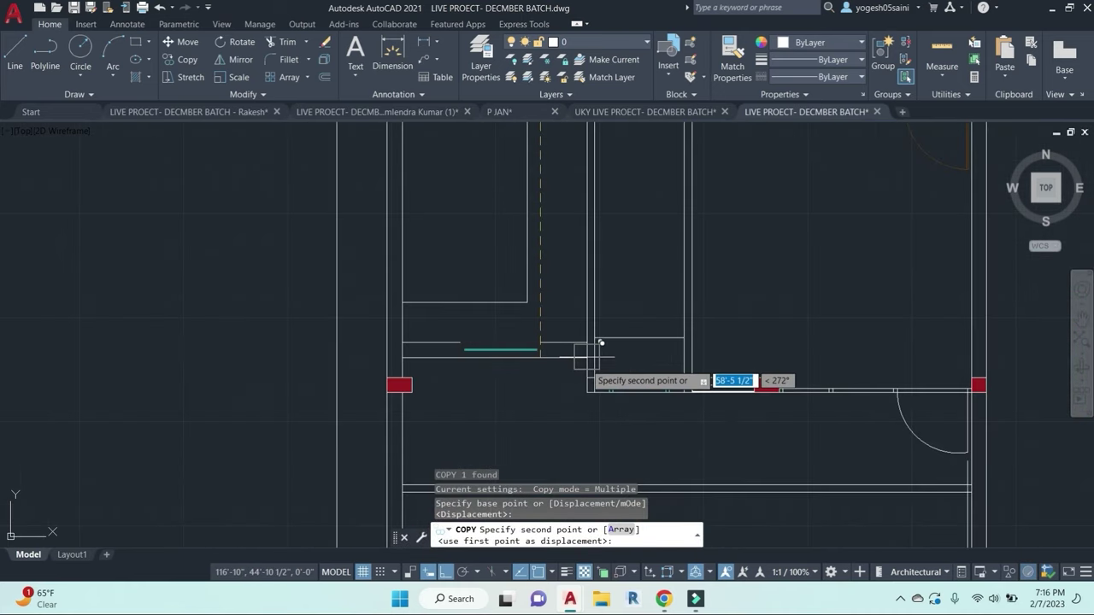
click(553, 353)
key(Escape)
scroll(598, 359, down, 5)
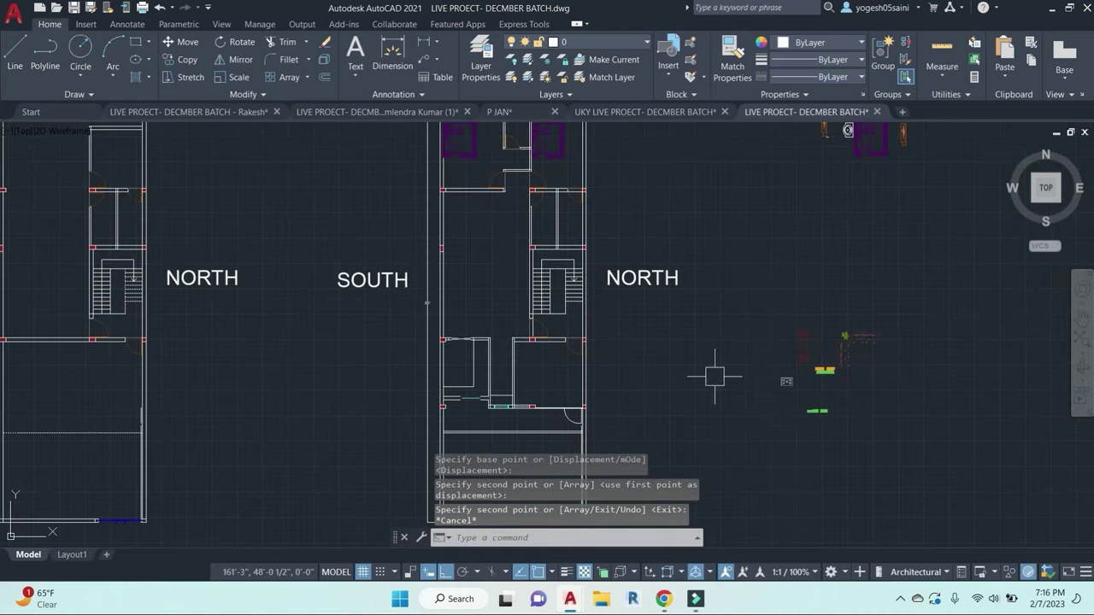
scroll(808, 343, up, 4)
click(807, 342)
Step: Cancel the copy and explode the sink counter block into separate lines
key(Return)
scroll(825, 333, up, 3)
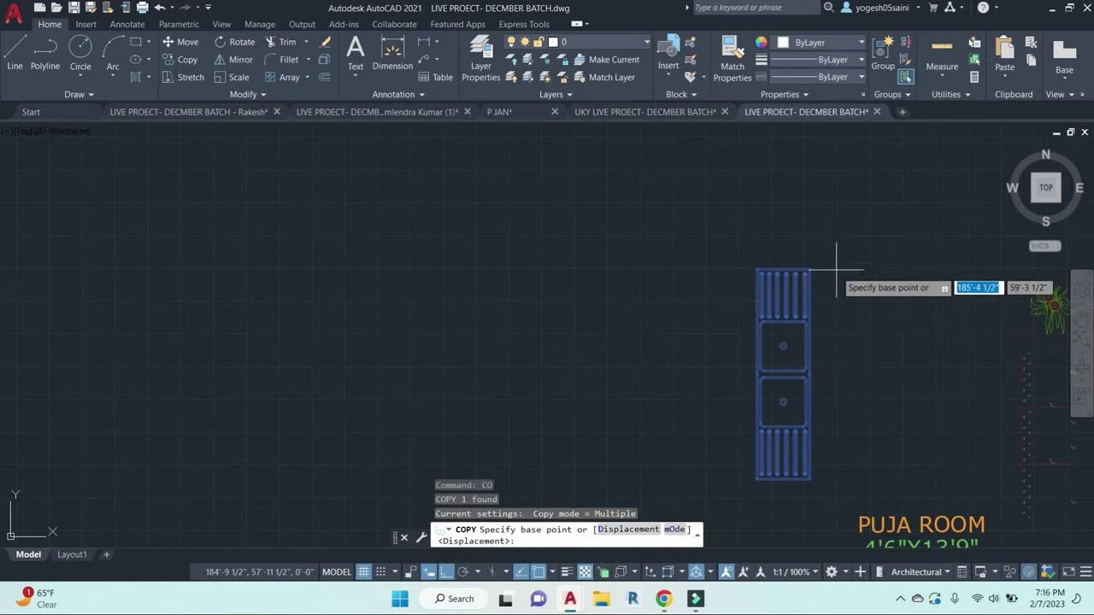
key(Escape)
click(716, 248)
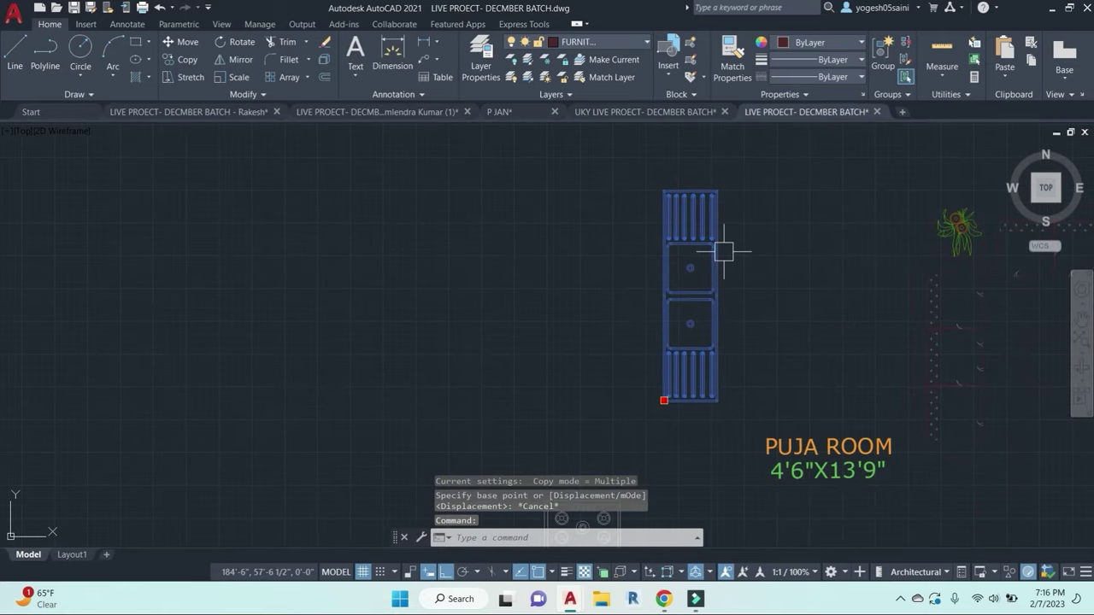
text(x)
key(Return)
scroll(635, 270, up, 2)
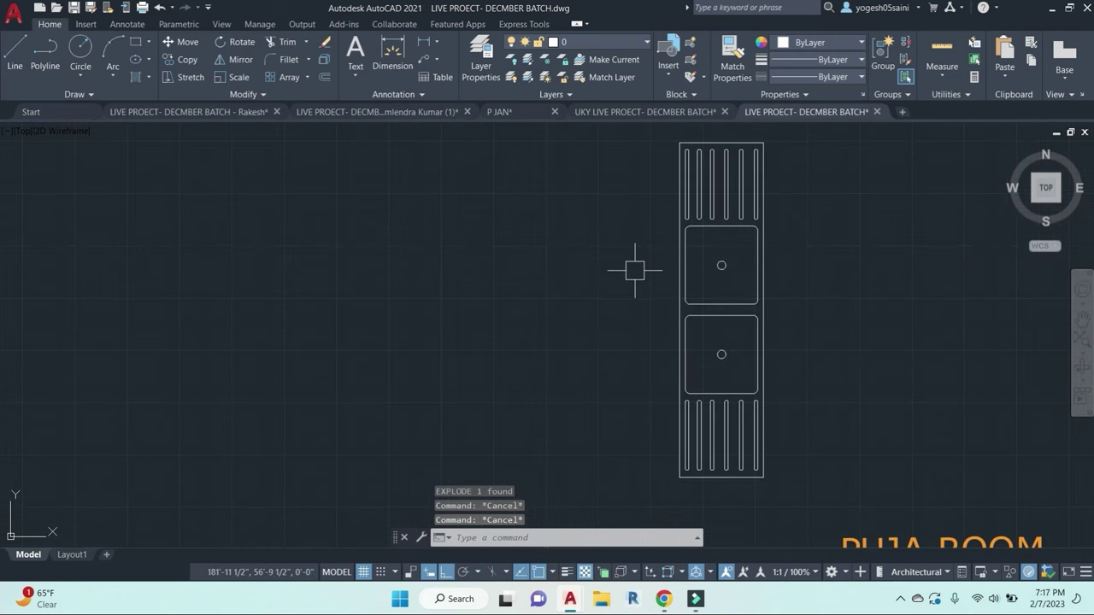
scroll(645, 231, down, 4)
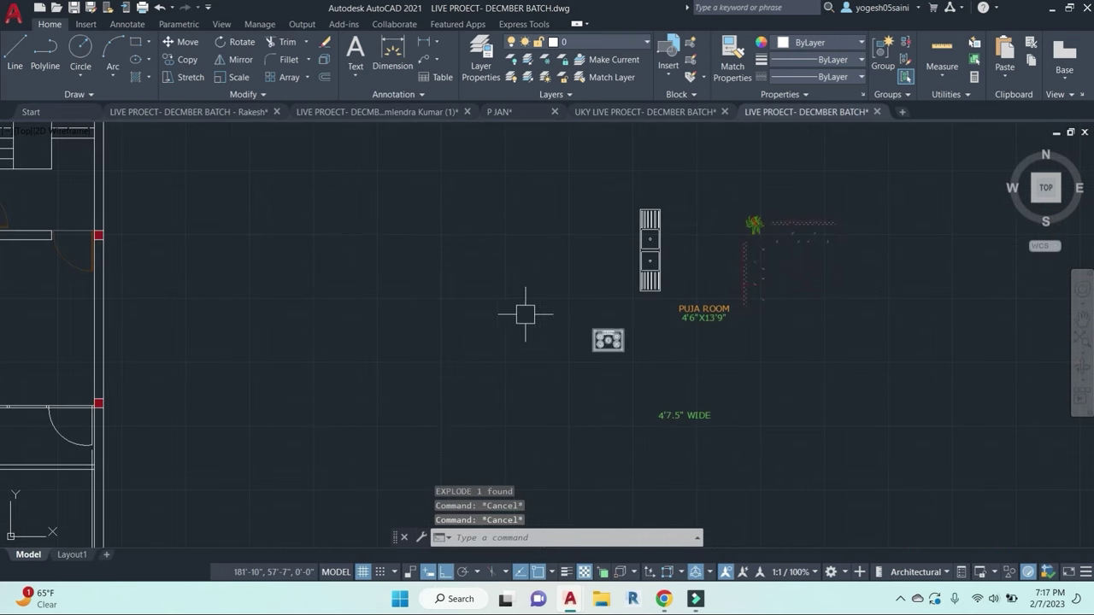
Step: Copy the cooktop into the floor plan's kitchen
text(co)
key(Return)
scroll(642, 341, up, 2)
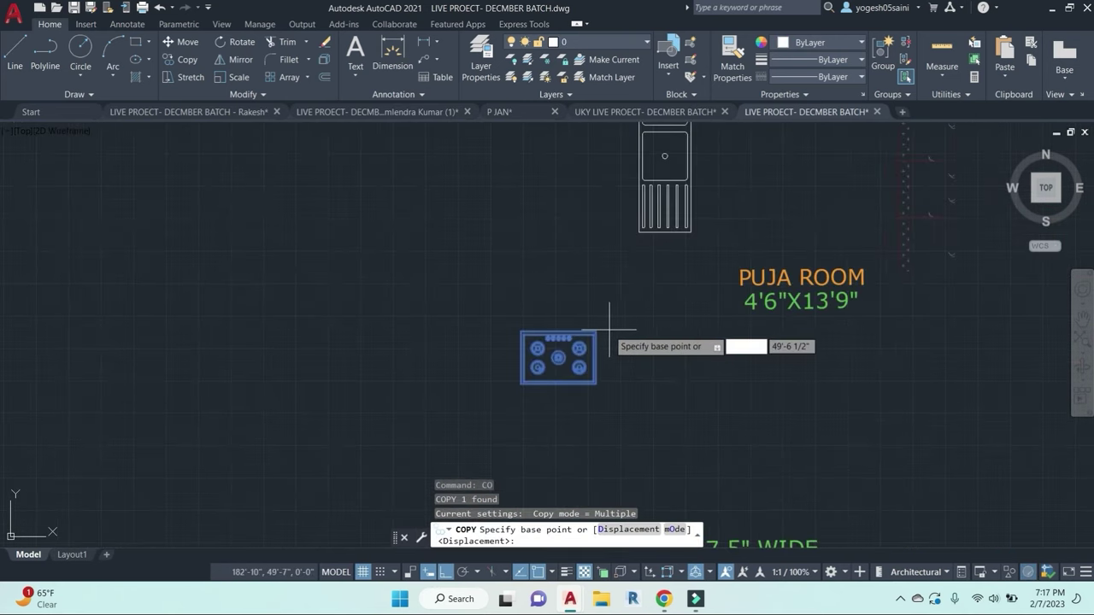
click(595, 330)
scroll(495, 346, down, 3)
middle_drag(500, 364, 1050, 316)
scroll(636, 316, up, 6)
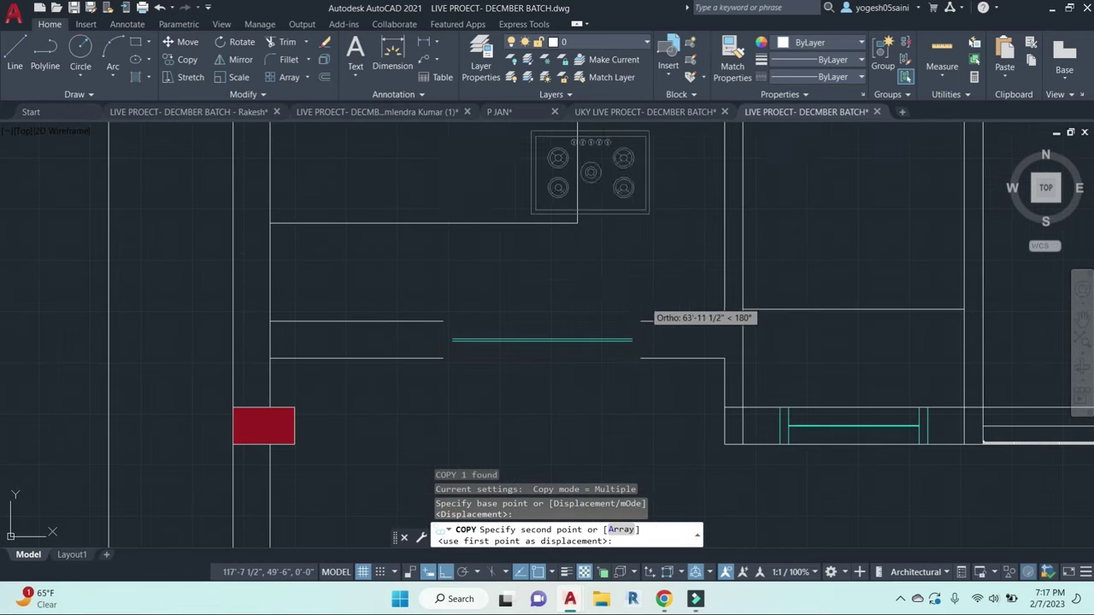
click(540, 258)
key(Escape)
key(Escape)
Step: Begin moving the cooktop copy, cancel, and reframe the kitchen area
click(548, 166)
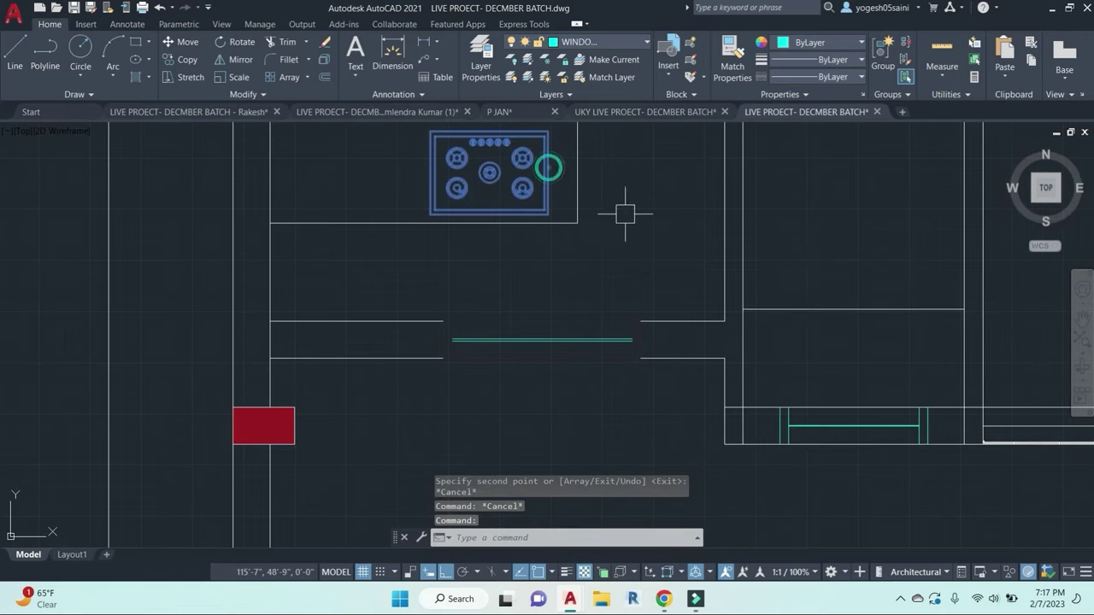
text(m)
key(Return)
click(657, 177)
key(Escape)
scroll(535, 273, down, 5)
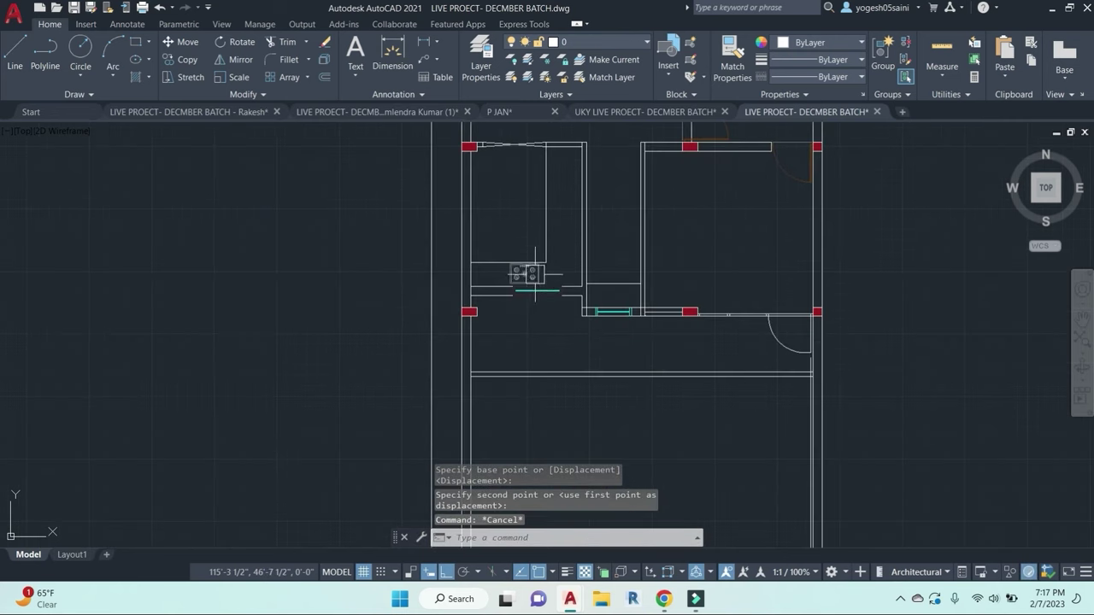
middle_drag(639, 291, 588, 327)
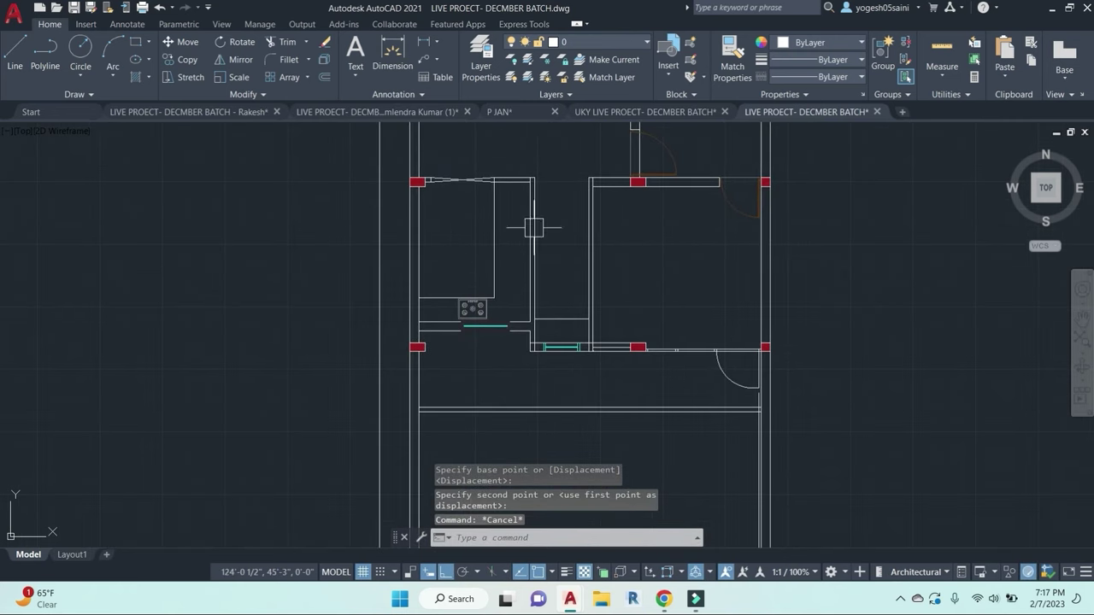
scroll(499, 223, up, 3)
key(Escape)
key(Escape)
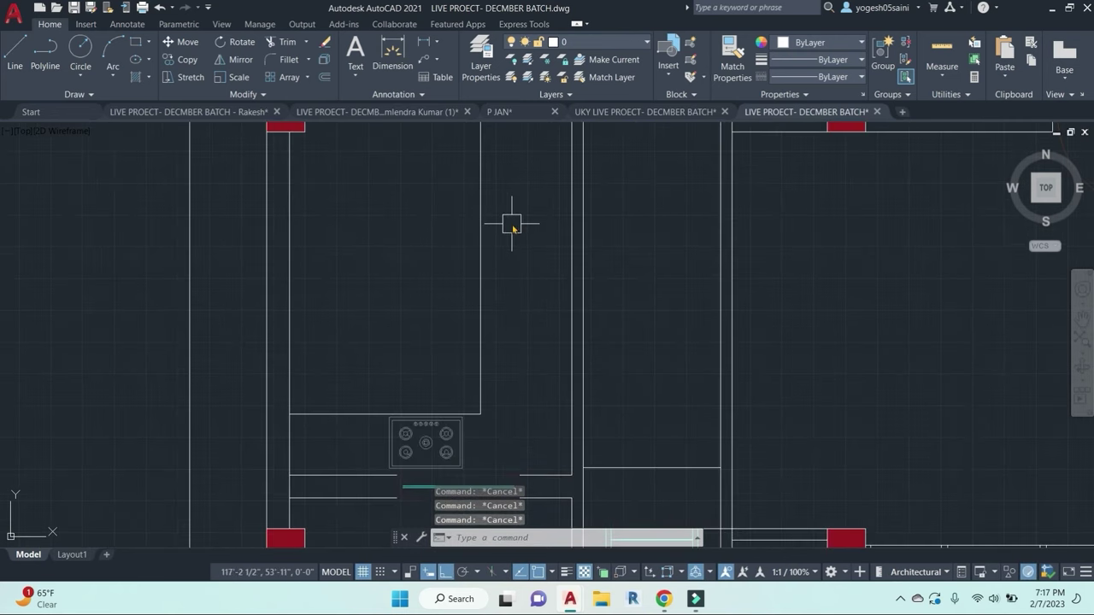
Step: Check the counter depth with a linear dimension reading 3'
text(dli)
key(Return)
click(569, 226)
click(480, 227)
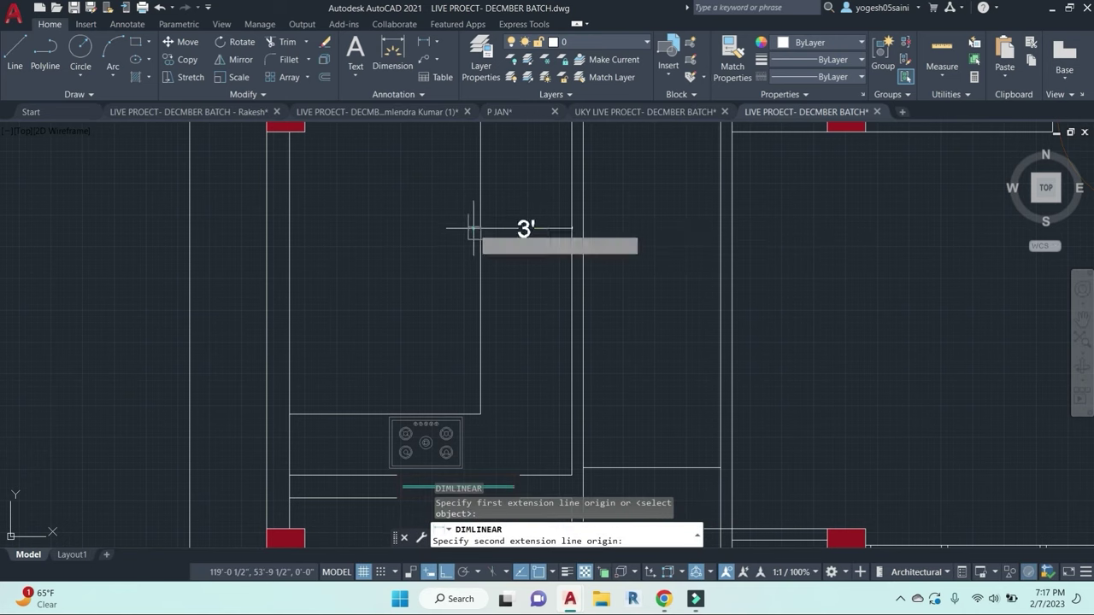
key(Escape)
key(Escape)
key(Escape)
key(Escape)
Step: Offset the counter edge by 2', then erase the misplaced offset line
text(o)
key(Return)
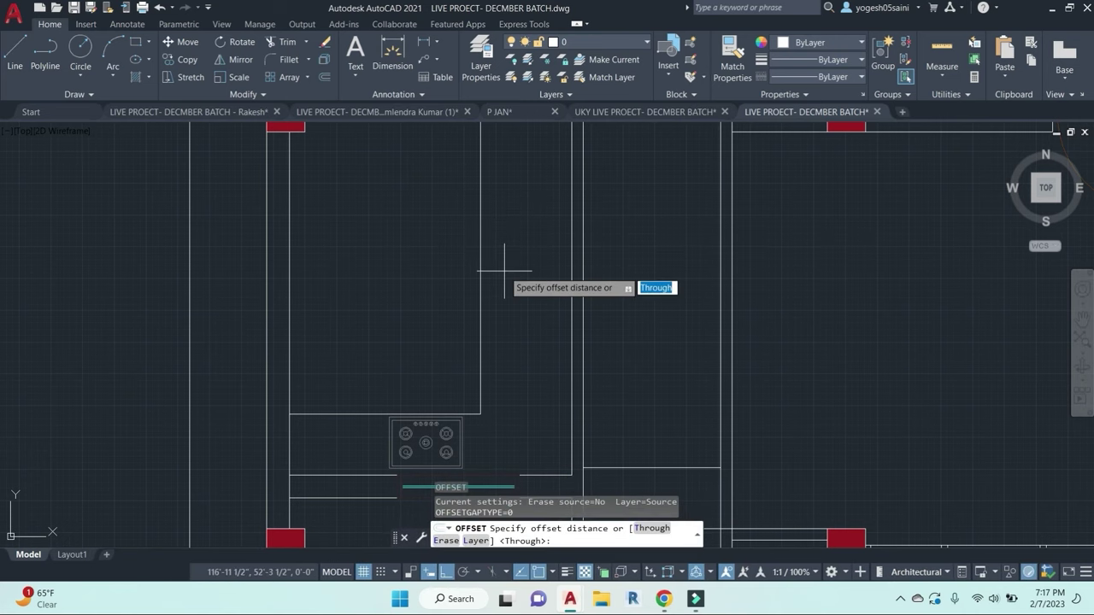
text(2')
key(Return)
click(482, 285)
click(546, 305)
key(Escape)
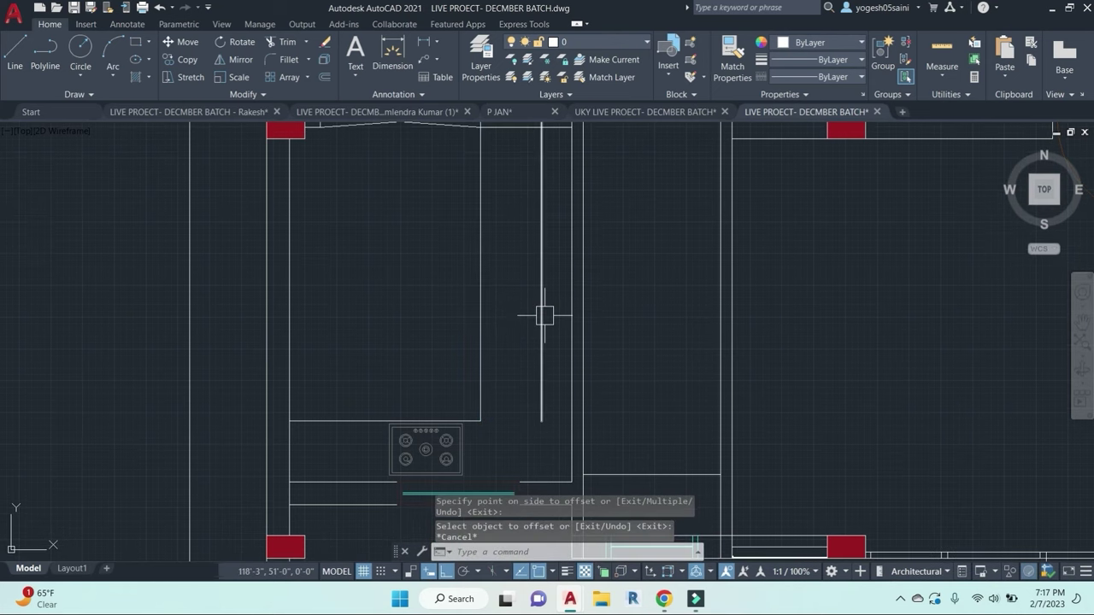
key(Escape)
click(545, 299)
text(e)
key(Return)
Step: Offset the right wall line 2' inward for the counter edge
text(o)
key(Return)
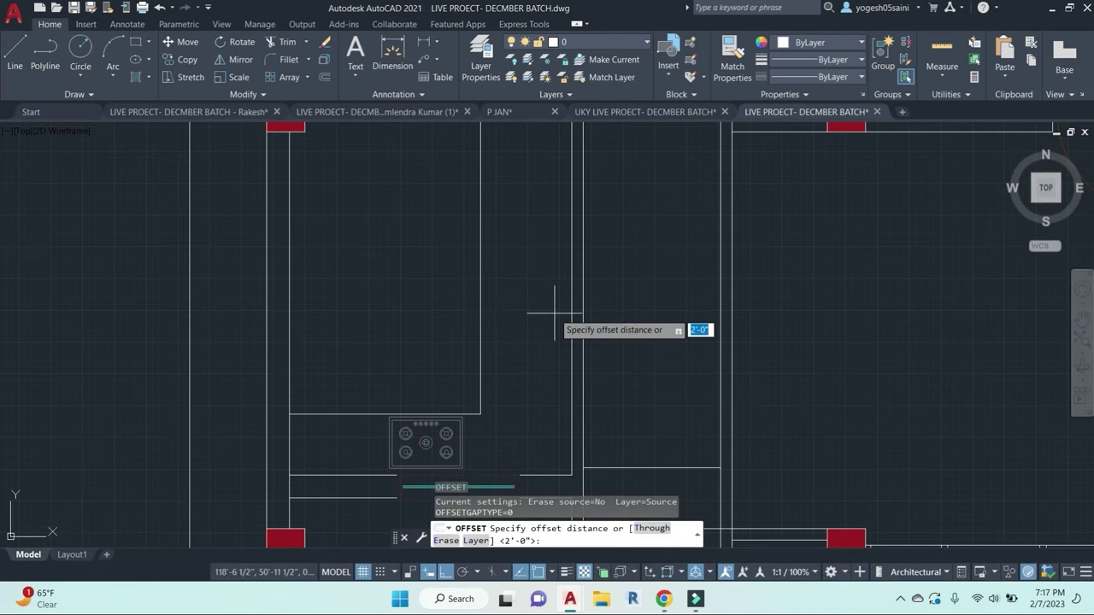
text(2')
key(Return)
click(566, 274)
click(527, 288)
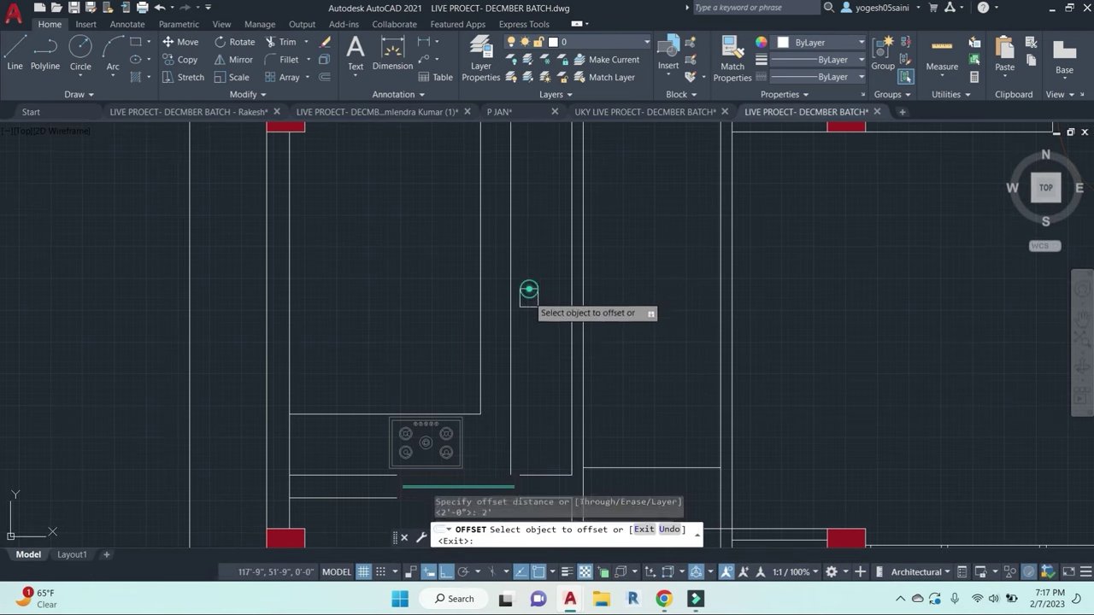
key(Escape)
key(Escape)
key(Escape)
Step: Fillet the counter's horizontal edge and new vertical line into a corner
text(f)
key(Return)
click(349, 414)
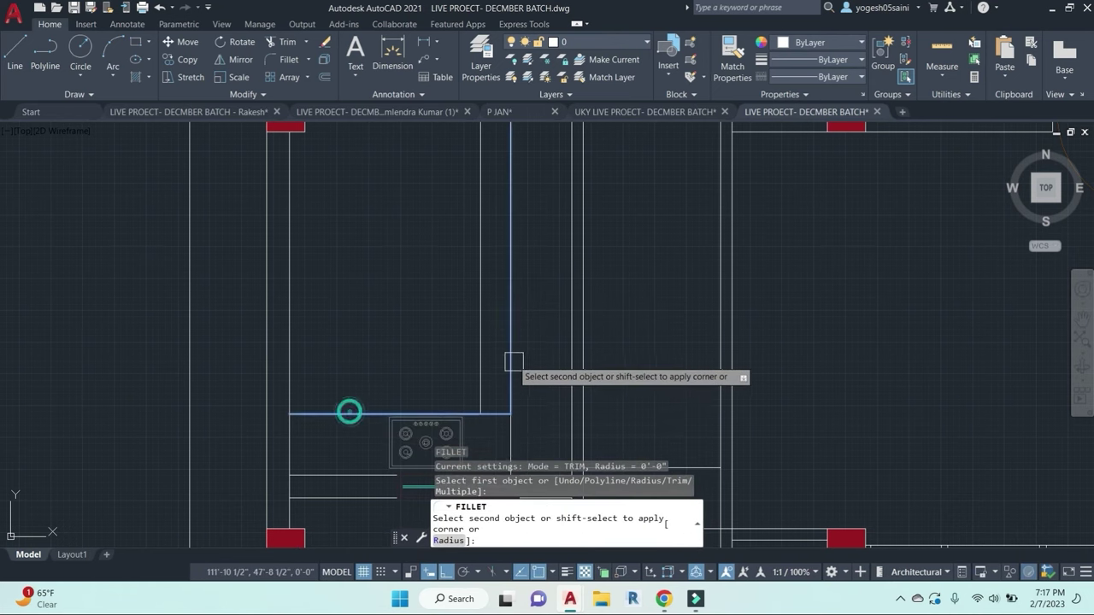
click(510, 332)
middle_drag(541, 267, 559, 320)
key(Escape)
key(Escape)
Step: Erase the leftover inner vertical line
click(500, 276)
text(e)
key(Return)
scroll(544, 270, down, 4)
key(Escape)
key(Escape)
key(Escape)
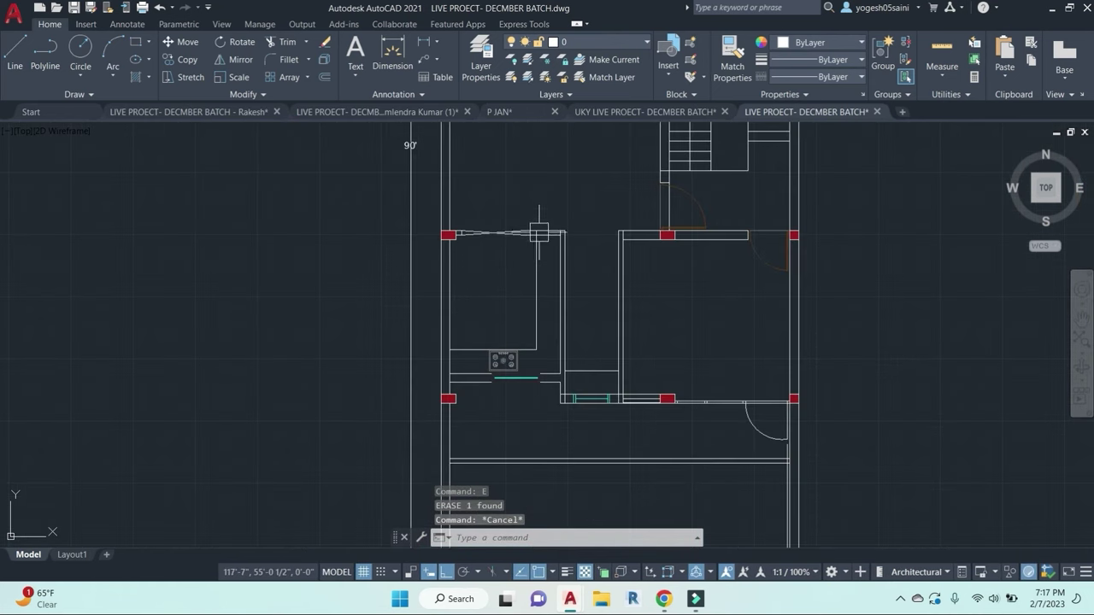
scroll(540, 229, up, 6)
scroll(529, 245, up, 2)
Step: Trim the short segment between the wall lines and begin a new line
text(tr)
key(Return)
click(522, 250)
key(Escape)
key(Escape)
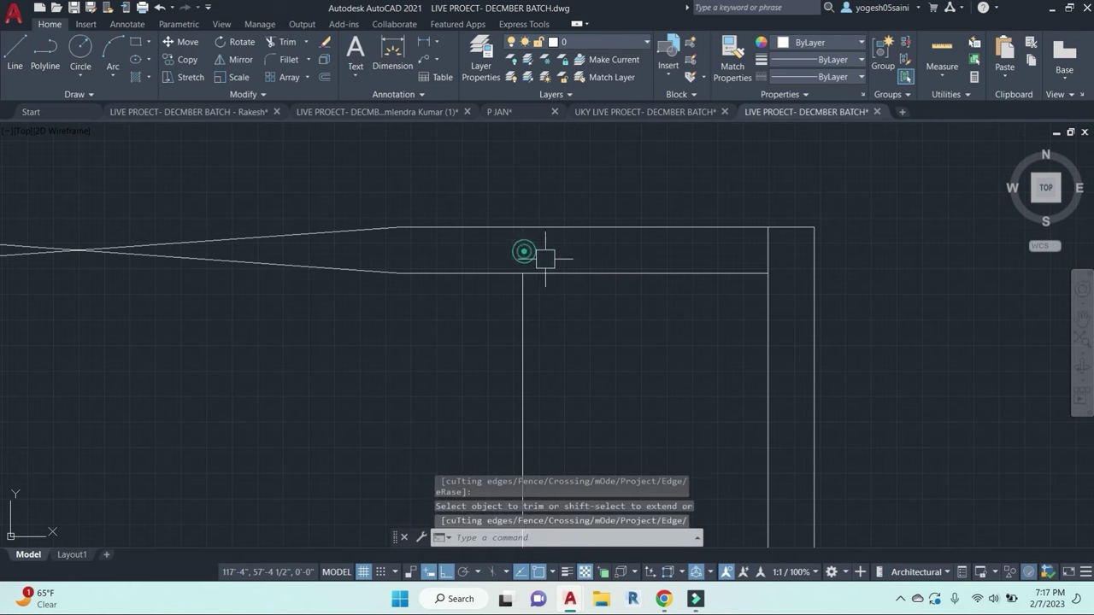
text(l)
key(Return)
click(399, 224)
Step: Cancel the line and pan across both plans to the spare bathroom fixtures
key(Escape)
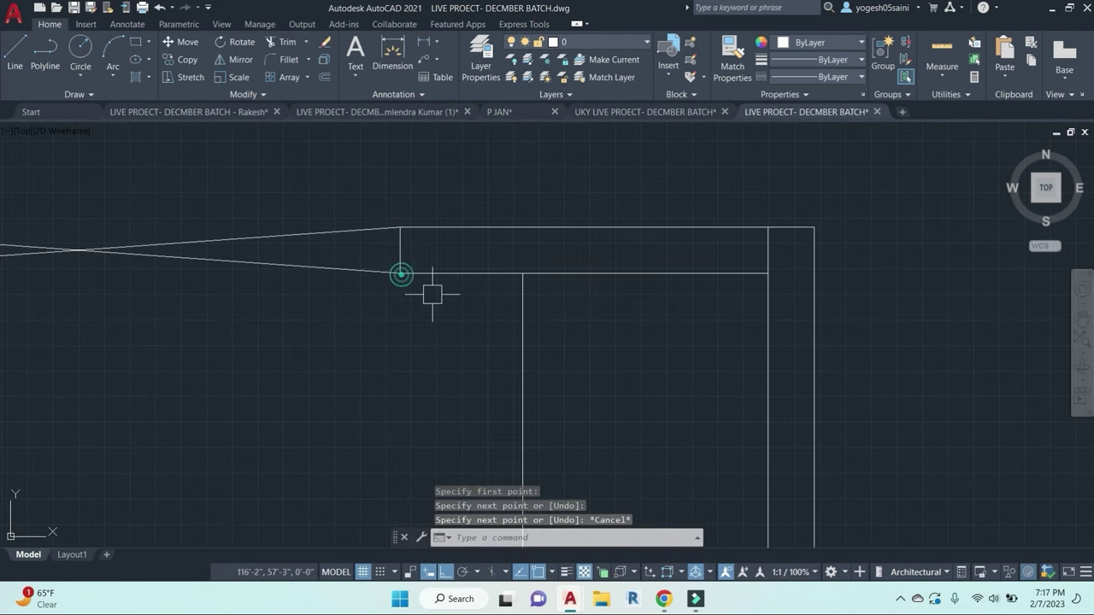
scroll(432, 293, down, 5)
middle_drag(599, 360, 578, 332)
scroll(504, 251, up, 4)
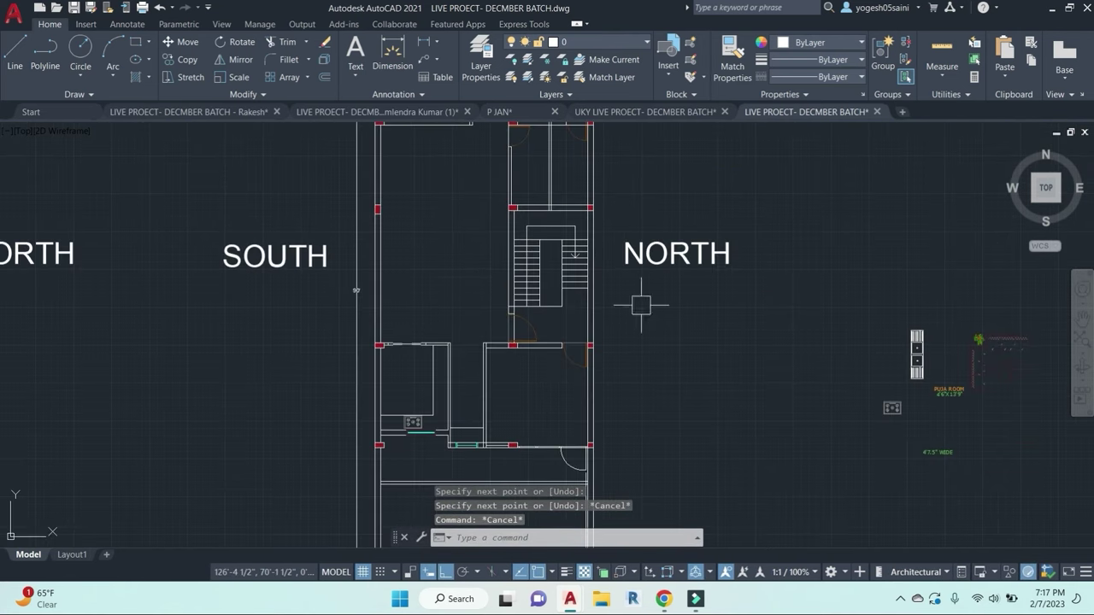
scroll(684, 320, down, 4)
middle_drag(833, 253, 793, 276)
scroll(793, 240, up, 4)
middle_drag(778, 356, 785, 382)
scroll(746, 189, up, 2)
Step: Copy the toilet into the small bathroom between the bedrooms
key(Return)
scroll(786, 220, up, 5)
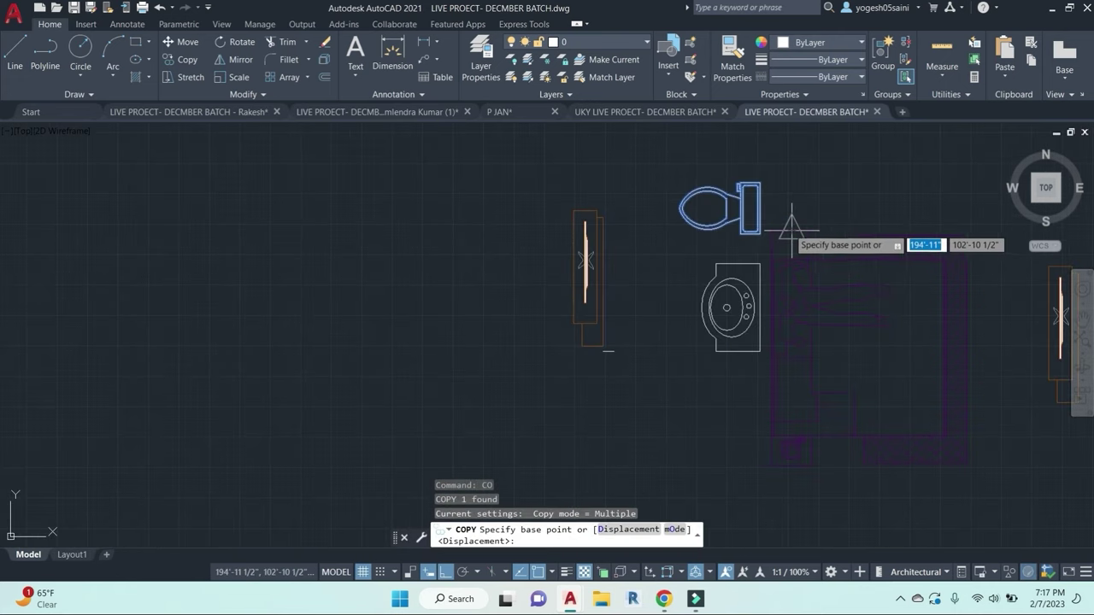
click(754, 227)
scroll(754, 227, down, 4)
scroll(755, 228, down, 6)
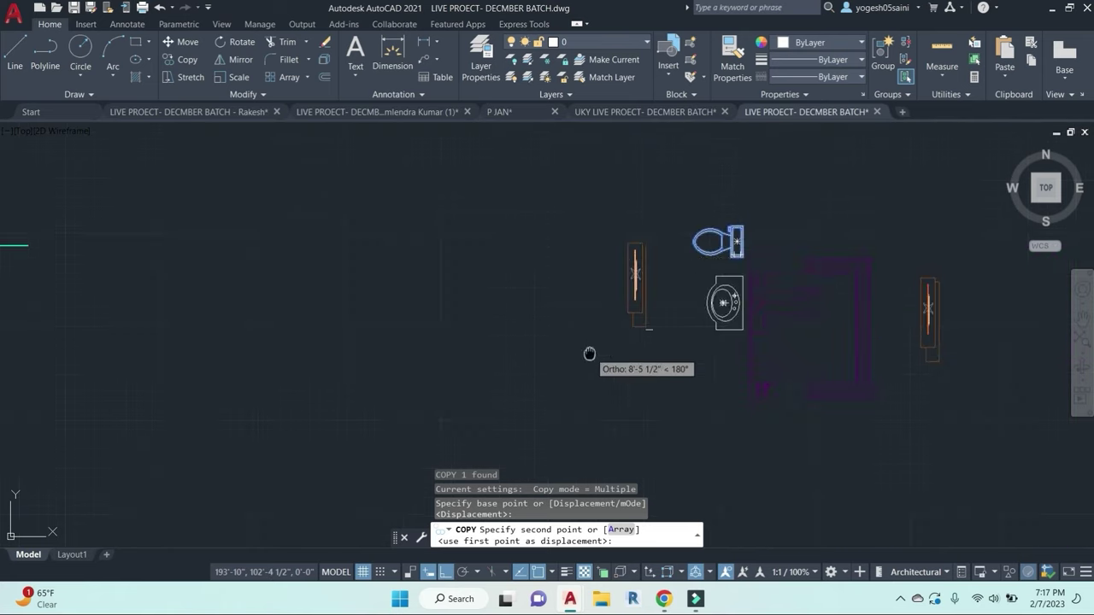
scroll(512, 294, up, 6)
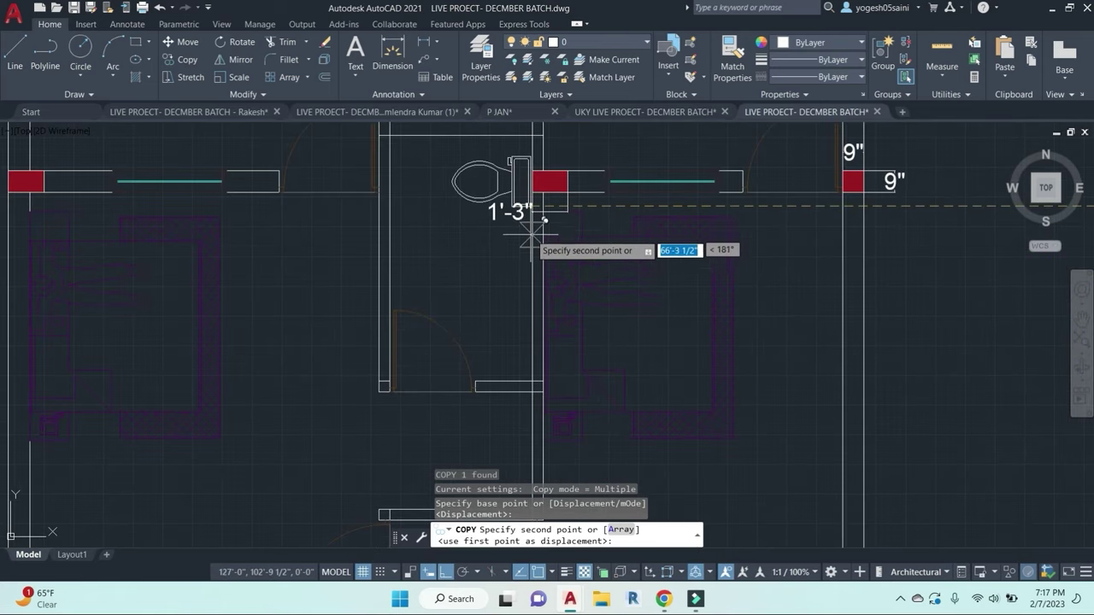
click(499, 227)
key(Escape)
Step: Move the toilet copy against the bathroom's right wall
scroll(487, 248, up, 4)
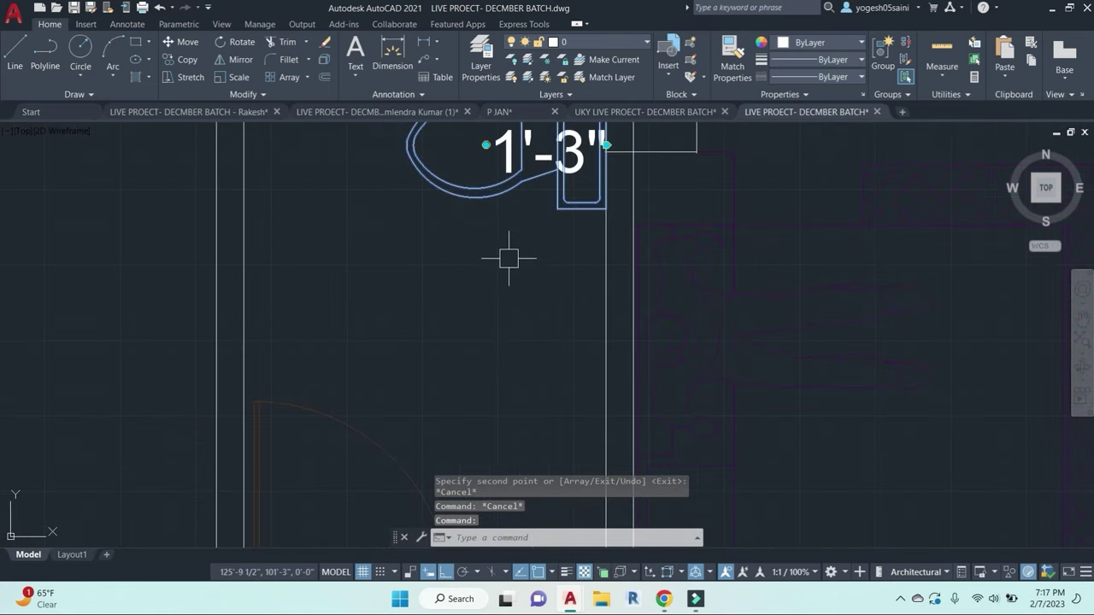
text(m)
key(Return)
click(487, 246)
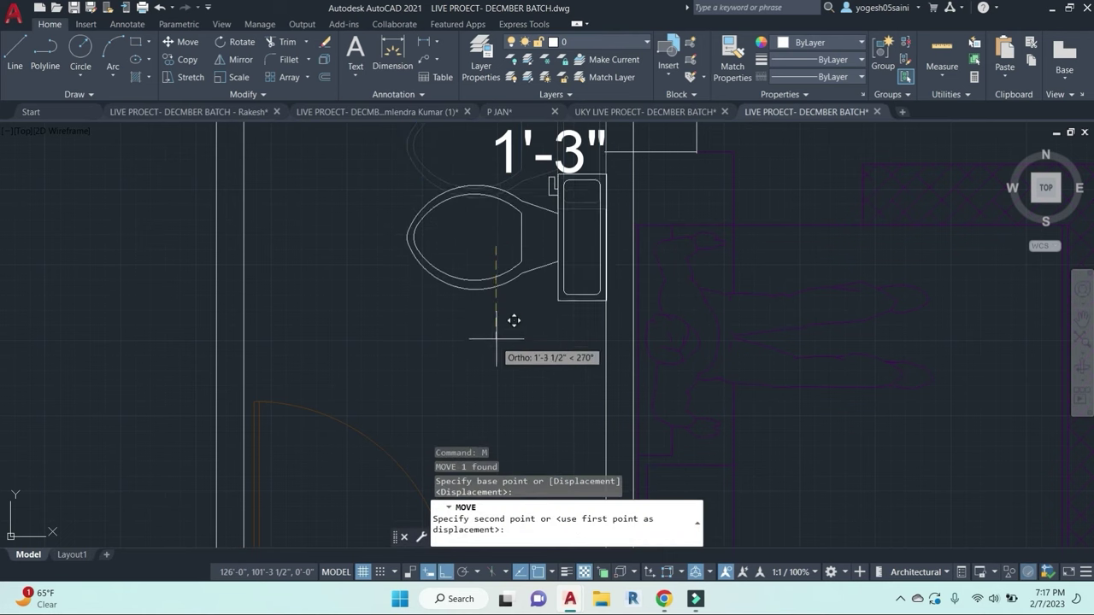
scroll(485, 363, down, 4)
scroll(500, 368, up, 3)
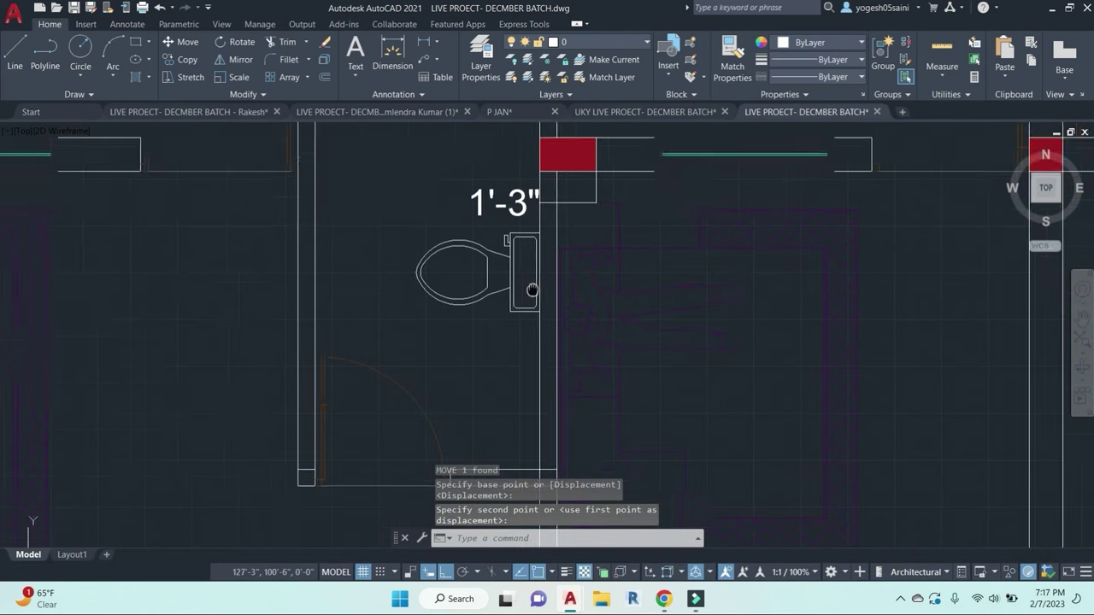
key(Escape)
Step: Erase the 1'-3" dimension beside the toilet
click(562, 269)
text(e)
key(Return)
key(Escape)
Step: Start a linear dimension, abandon it, and pan back to the spare fixtures
text(dli)
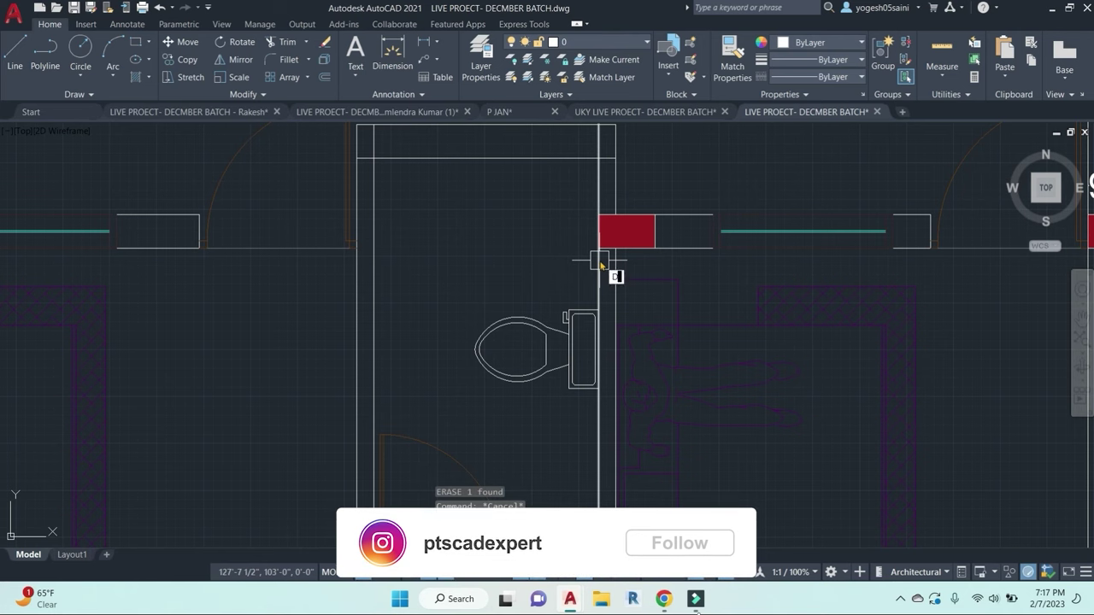
key(Return)
scroll(568, 282, down, 4)
middle_drag(952, 366, 726, 351)
key(Escape)
middle_drag(998, 338, 849, 324)
Step: Window-select the door and its frame and copy it to the bedroom's right wall
scroll(900, 284, up, 1)
key(Escape)
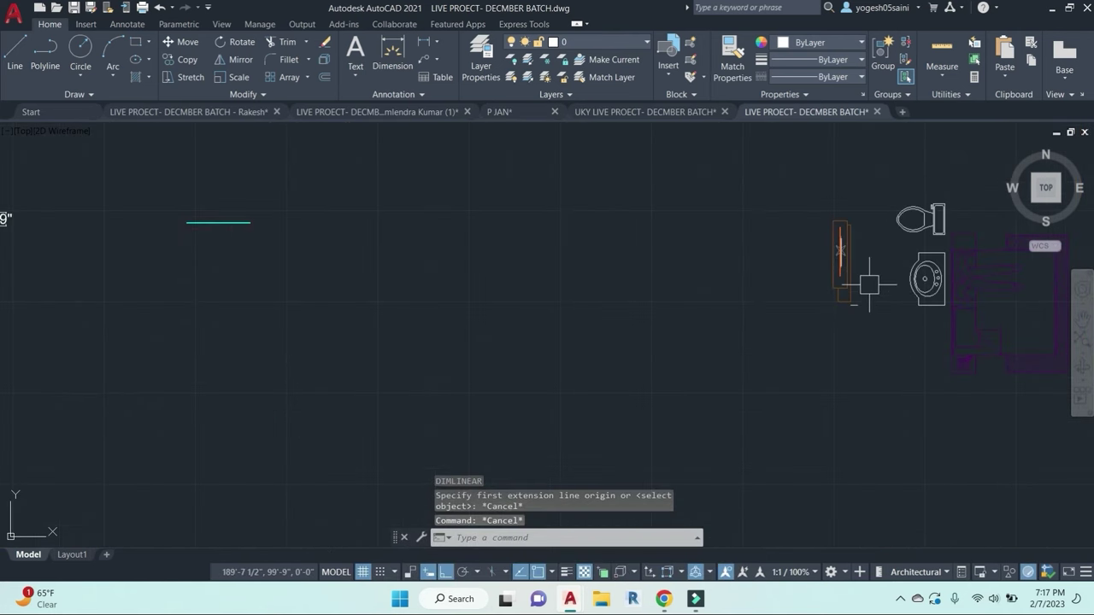
click(869, 287)
click(793, 225)
click(854, 306)
text(co)
key(Return)
scroll(812, 293, up, 3)
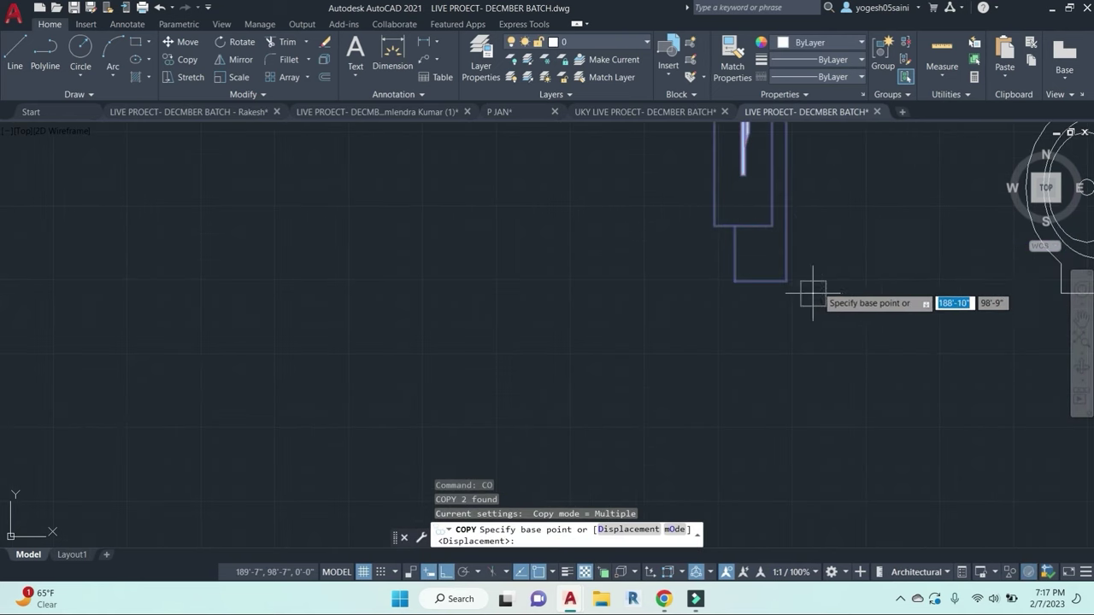
click(786, 277)
scroll(550, 325, down, 4)
scroll(703, 310, up, 2)
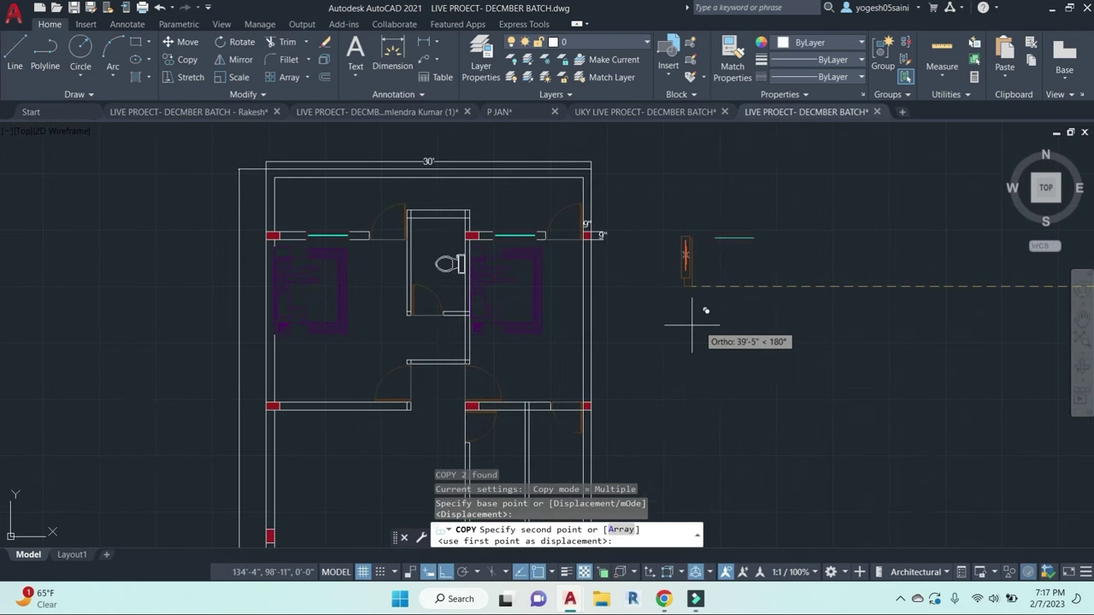
click(585, 336)
key(Escape)
key(Escape)
Step: Select the fixture and place a copy of it on the left bathroom wall
middle_drag(548, 268, 547, 274)
scroll(548, 279, up, 2)
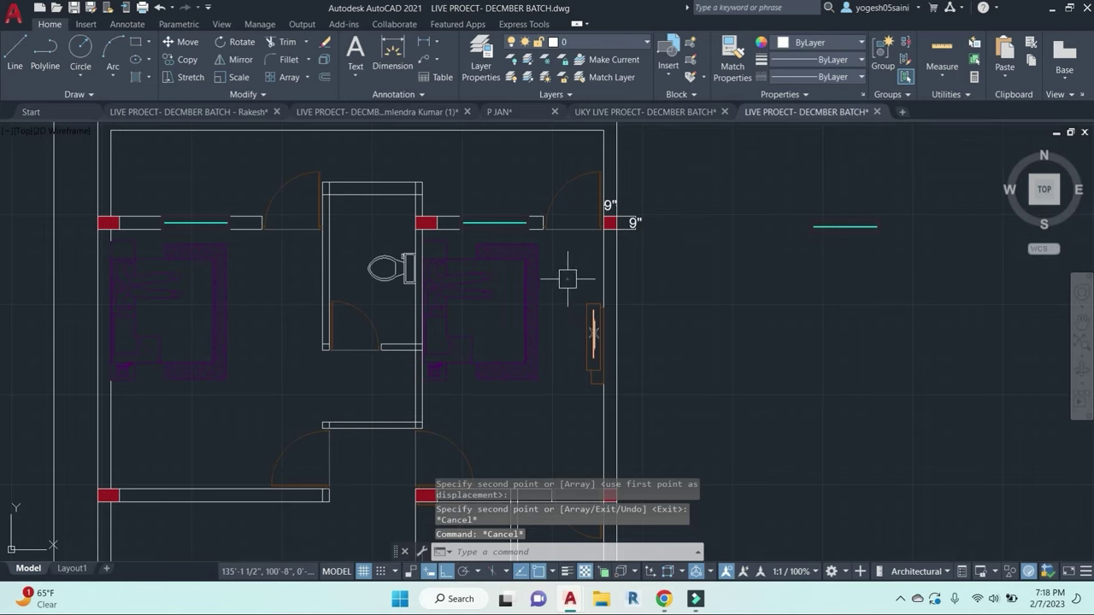
click(567, 279)
key(Escape)
click(568, 273)
click(717, 407)
scroll(603, 402, up, 5)
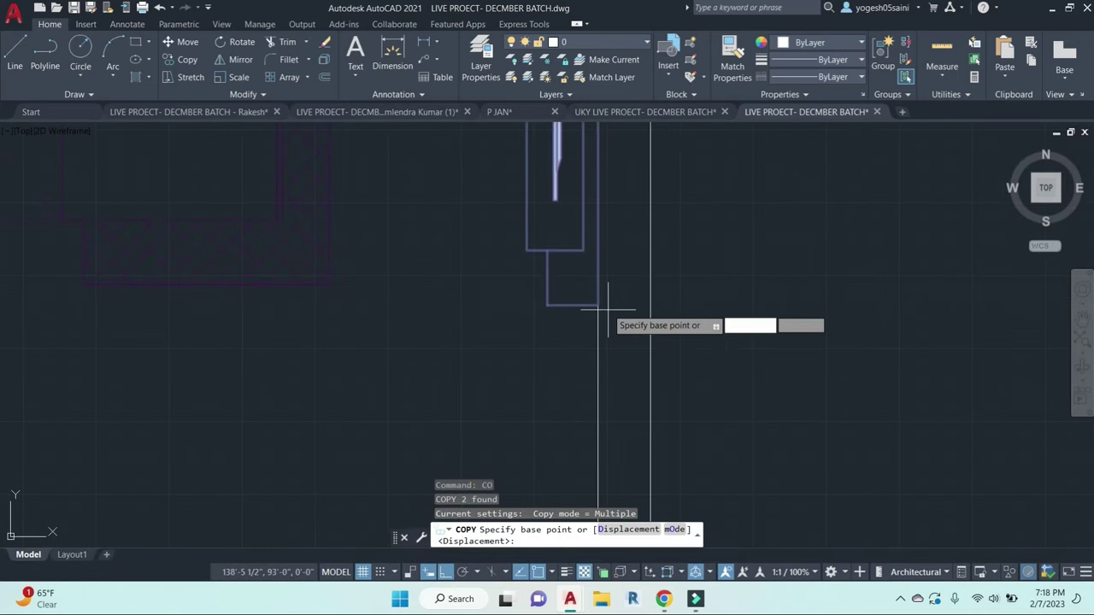
scroll(726, 355, down, 3)
middle_drag(636, 345, 770, 369)
scroll(547, 300, up, 2)
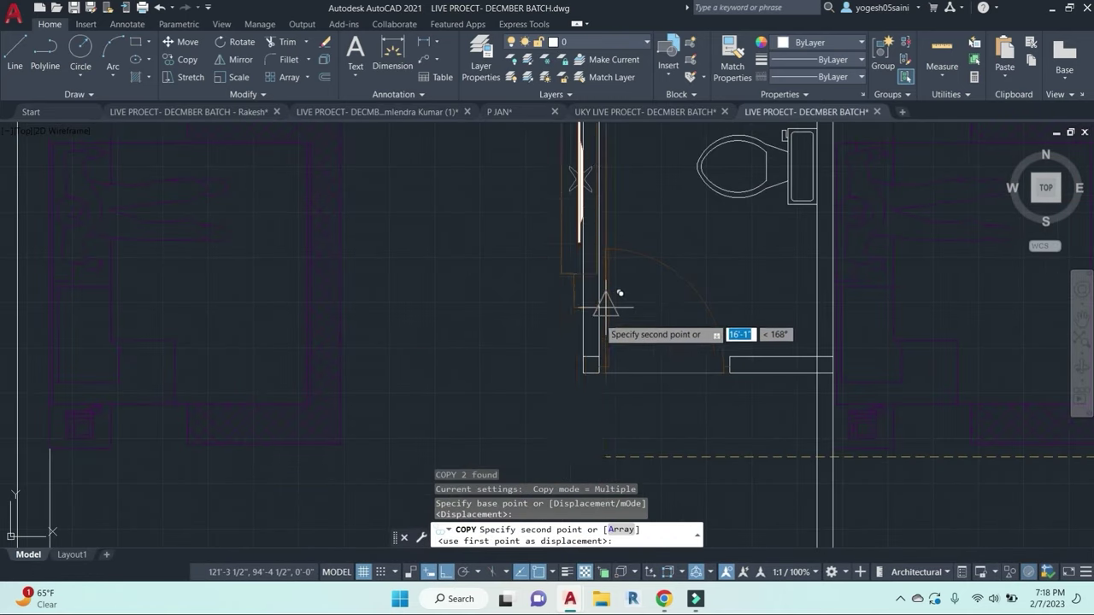
click(585, 322)
key(Escape)
Step: Window-select the light fixture, abandon a move attempt, and begin the LINE command
scroll(574, 363, down, 3)
click(527, 202)
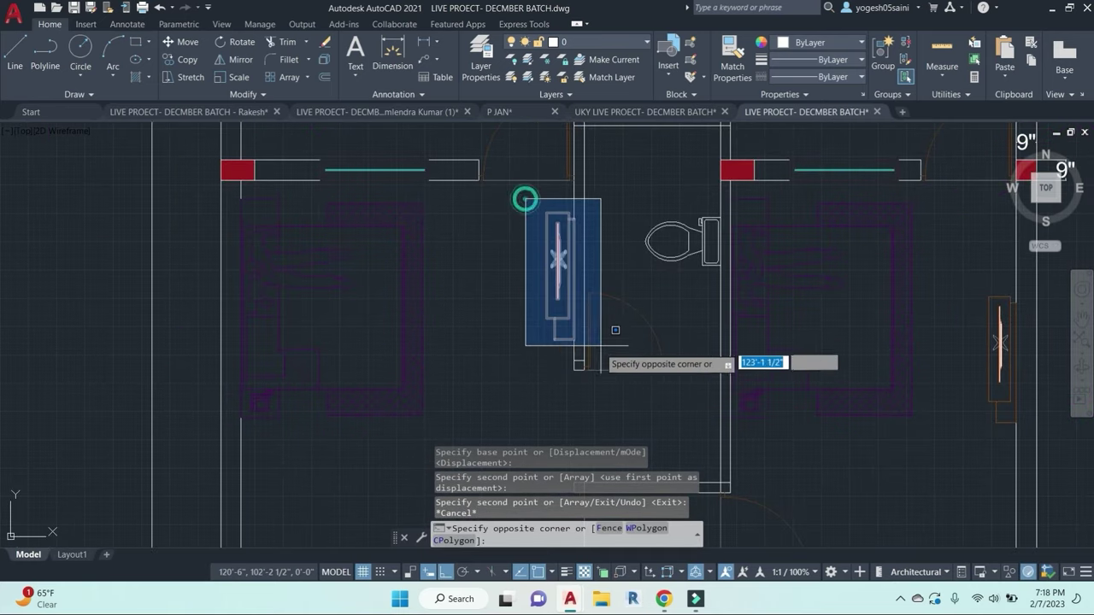
click(584, 361)
scroll(594, 347, up, 3)
text(m)
key(space)
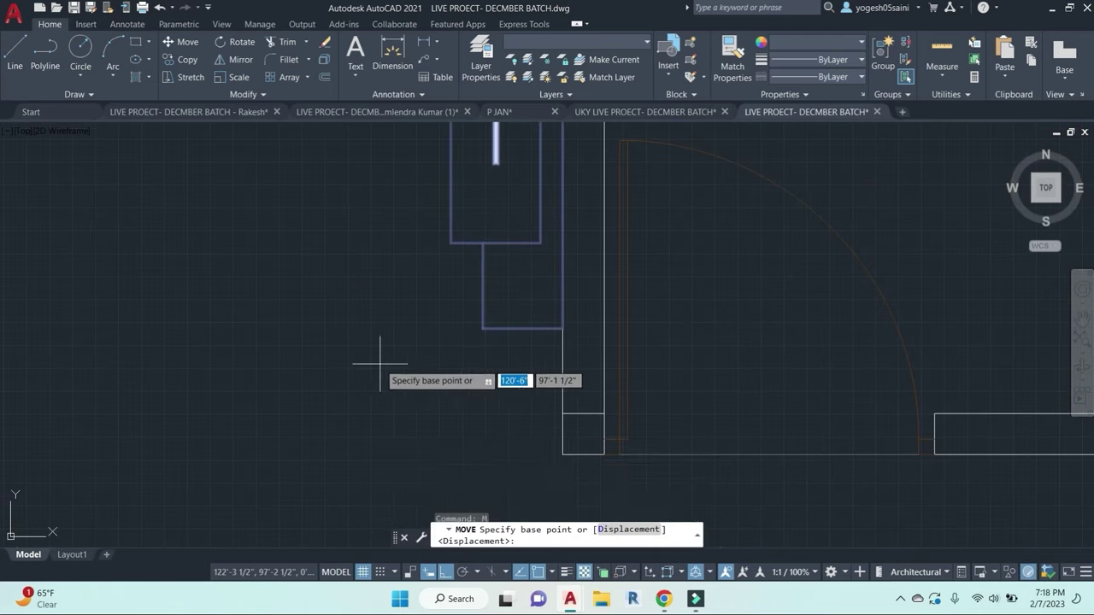
scroll(379, 376, down, 4)
click(342, 325)
key(Escape)
scroll(537, 384, down, 4)
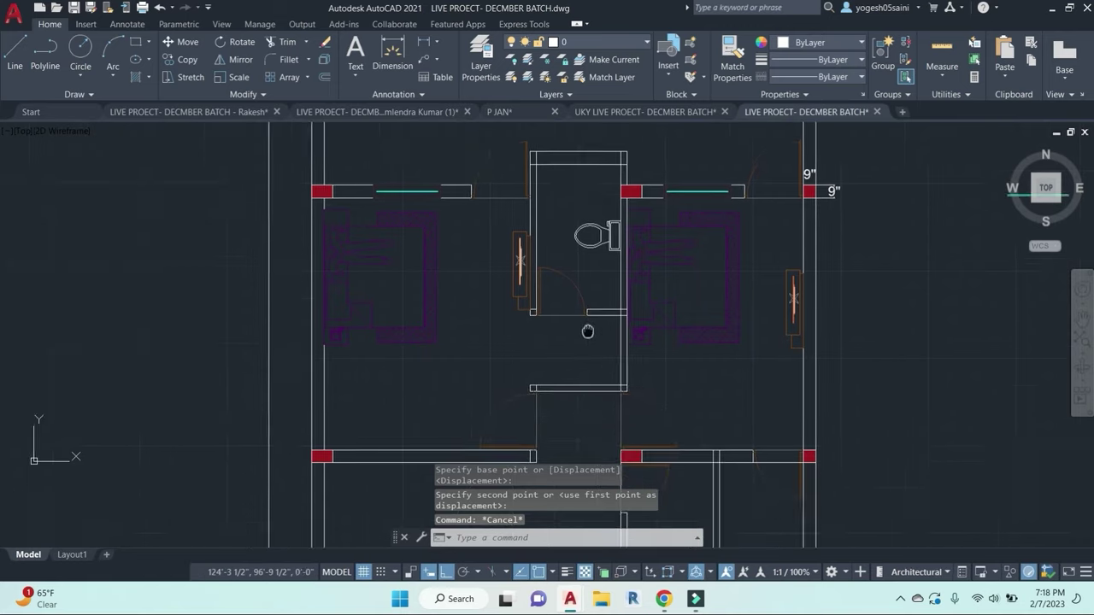
key(Escape)
key(Escape)
scroll(617, 337, up, 4)
text(l)
key(space)
Step: Draw a vertical line straight down from the bathroom wall corner
click(533, 269)
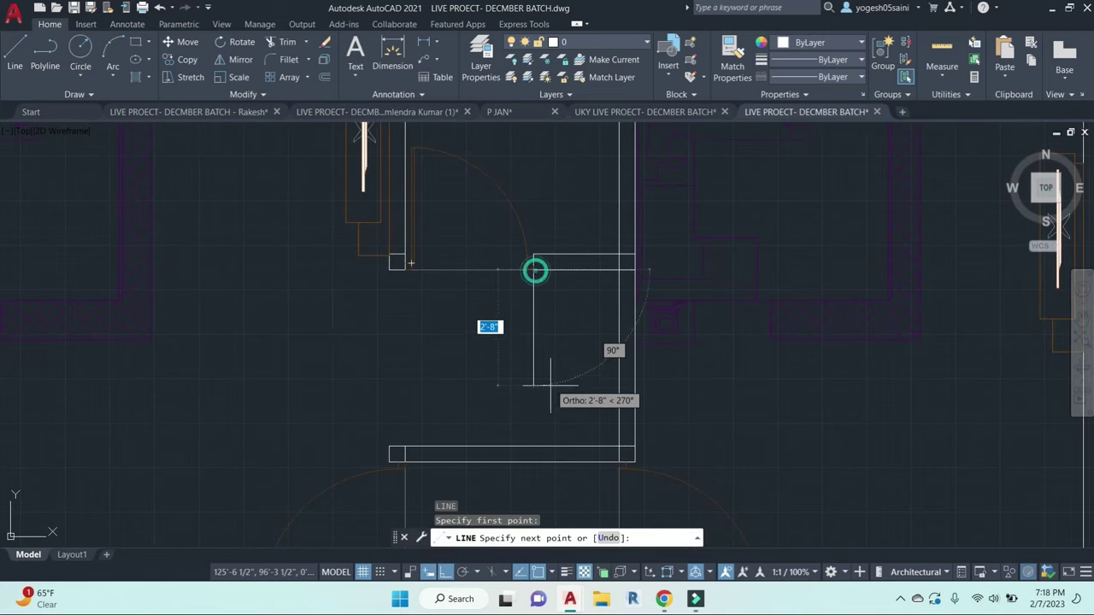
click(533, 376)
key(Escape)
Step: Extend the new vertical line down to the bottom wall as its boundary
key(space)
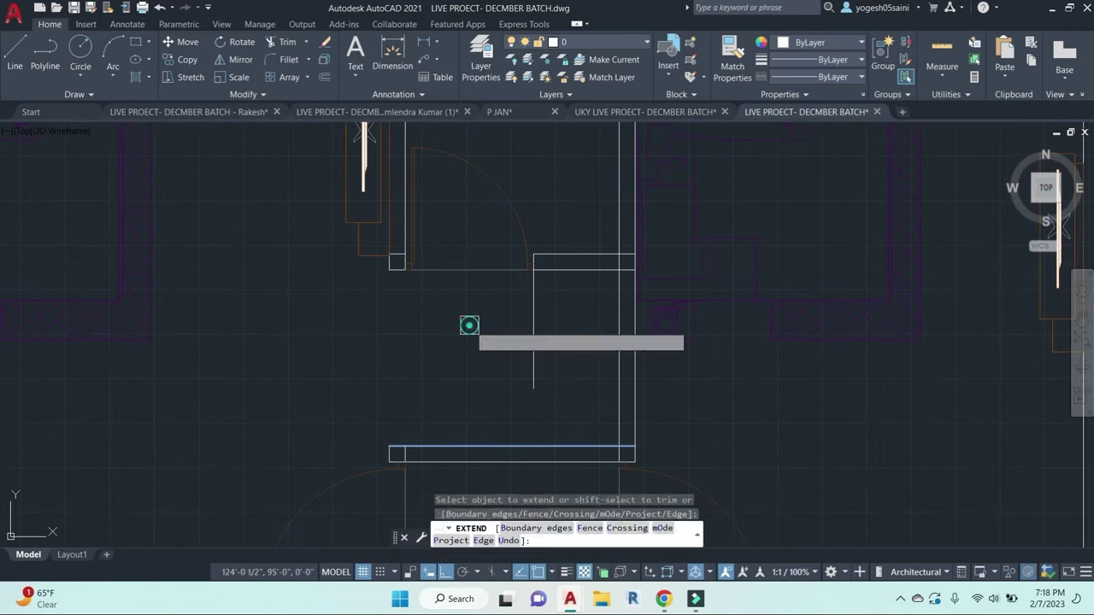
key(Escape)
key(Escape)
key(Escape)
key(space)
click(576, 390)
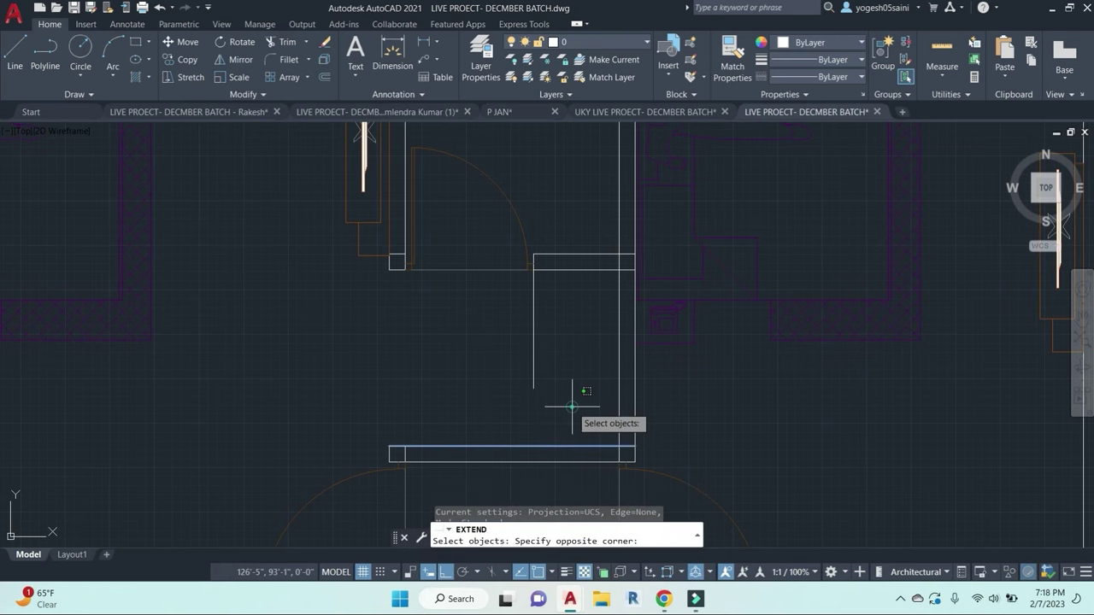
click(456, 347)
key(Escape)
key(Escape)
key(space)
click(559, 441)
key(space)
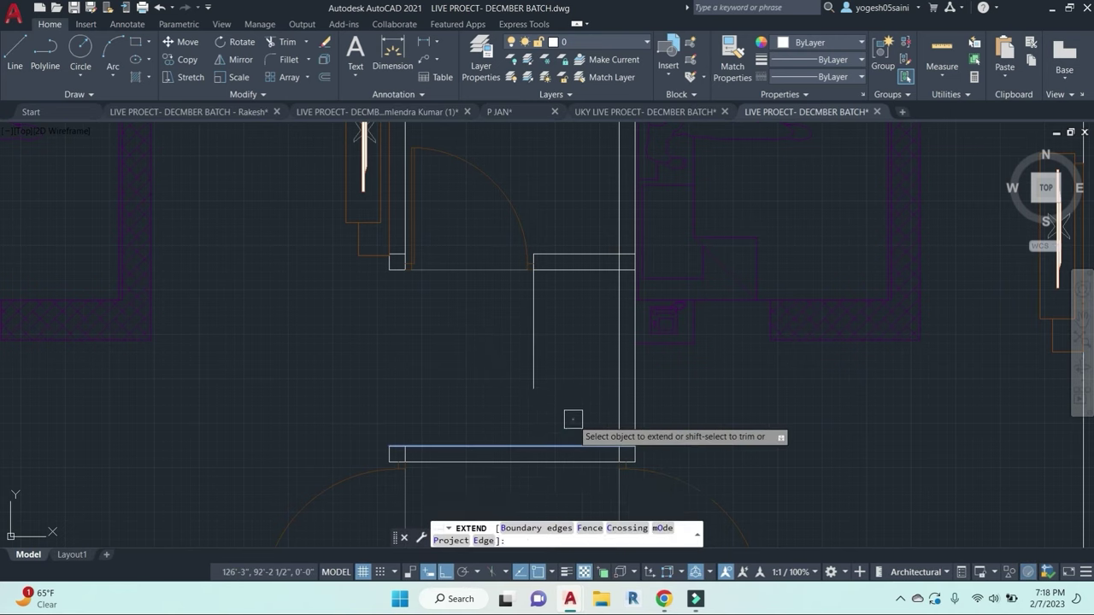
click(573, 410)
click(470, 351)
key(Escape)
key(Escape)
key(Escape)
Step: Hatch the bathroom rectangle using the HATCH command
text(h)
key(space)
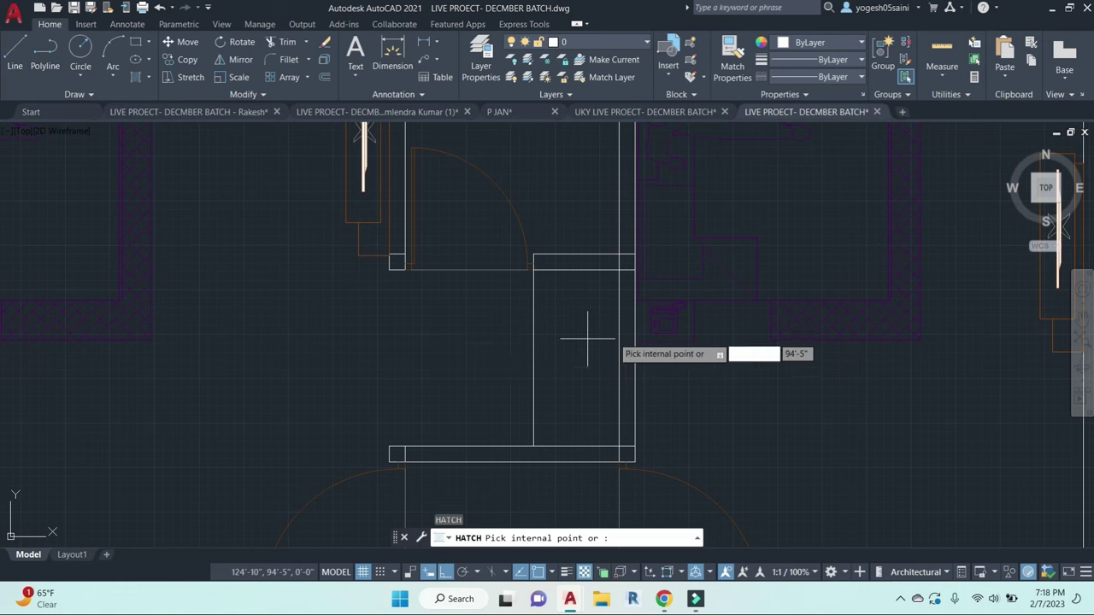
click(576, 362)
right_click(581, 363)
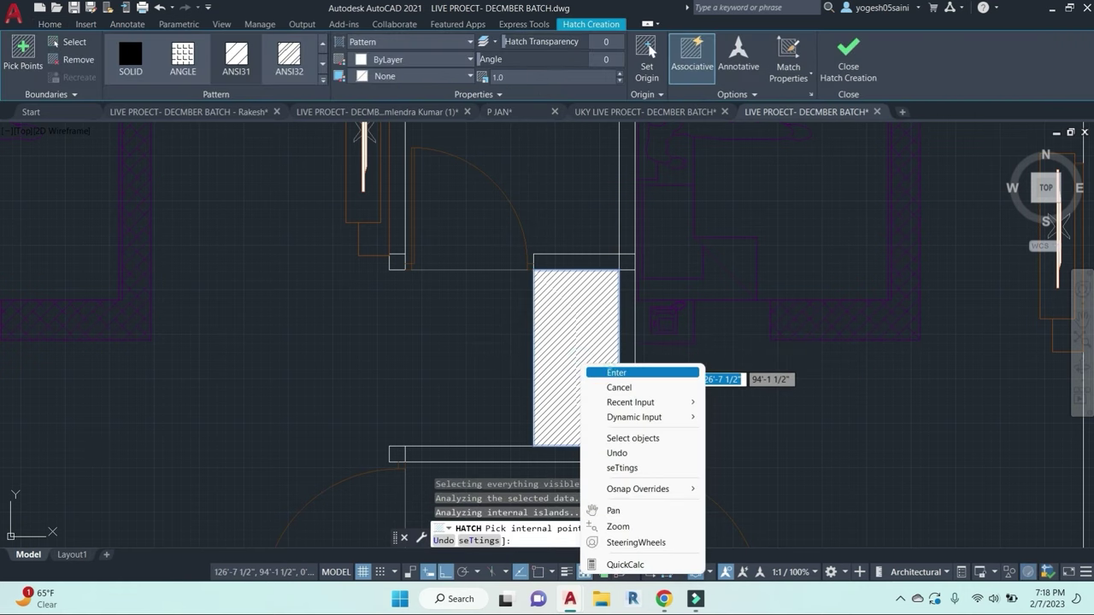
click(607, 371)
Step: Change the bathroom hatch to pattern ANSI31 with angle 135 and scale 20
click(576, 358)
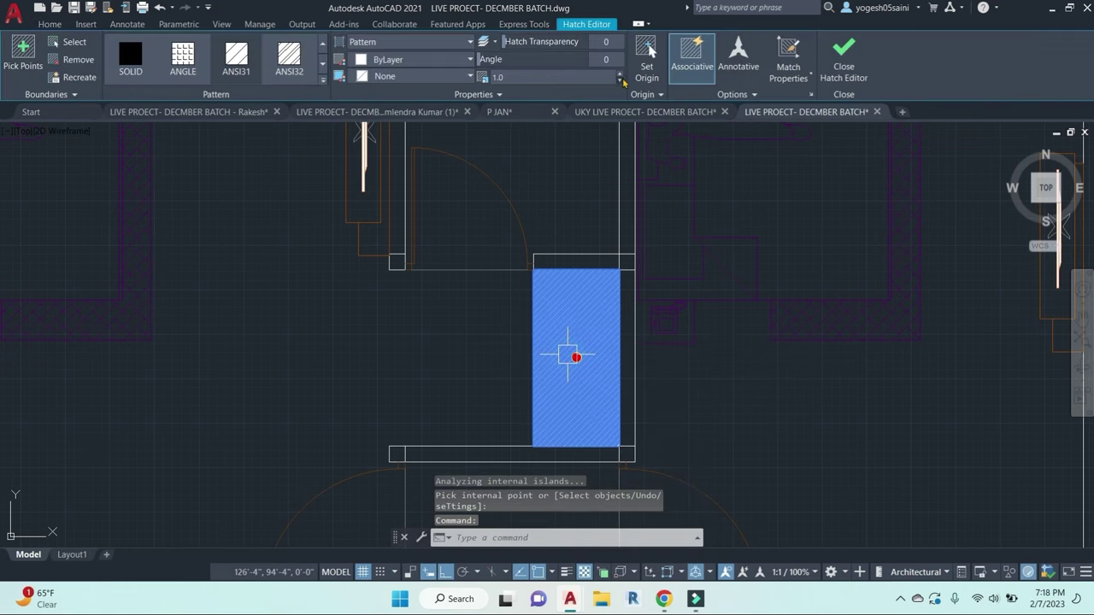
click(236, 58)
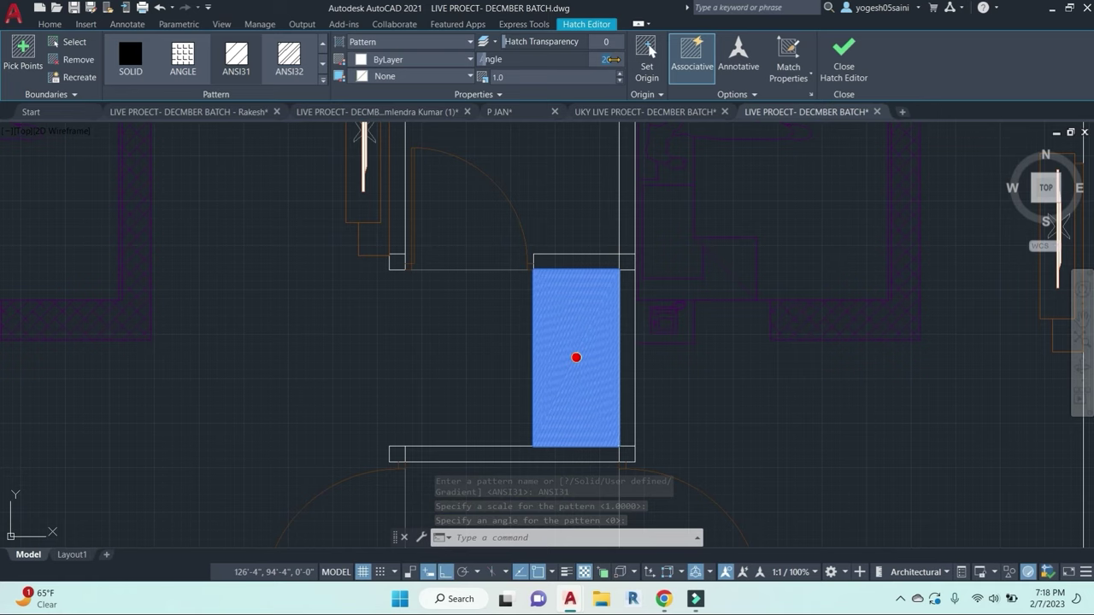
drag(612, 59, 614, 60)
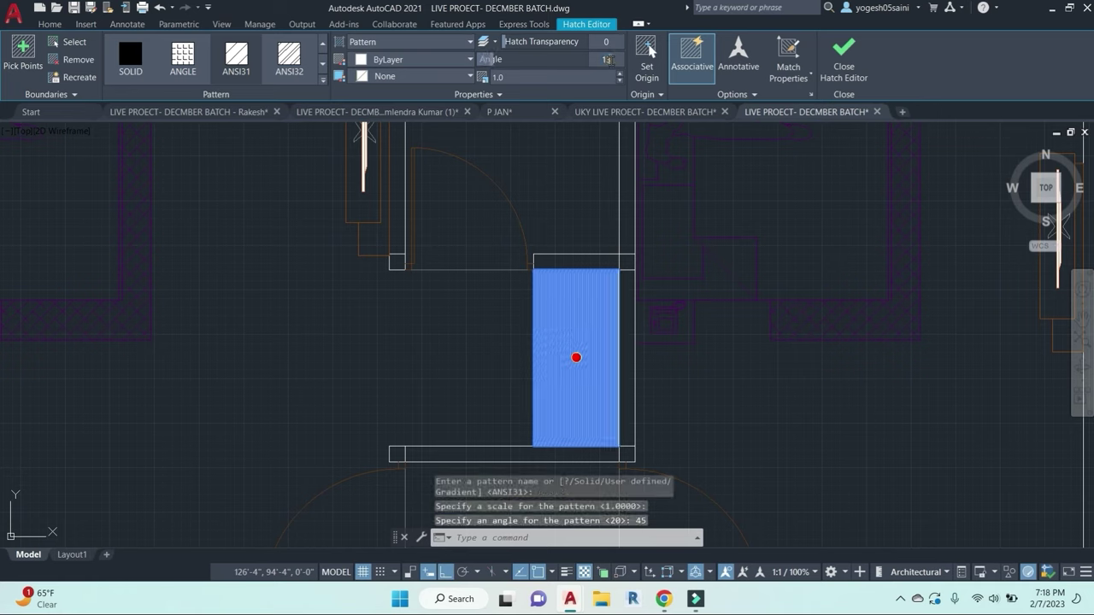
text(5)
key(Return)
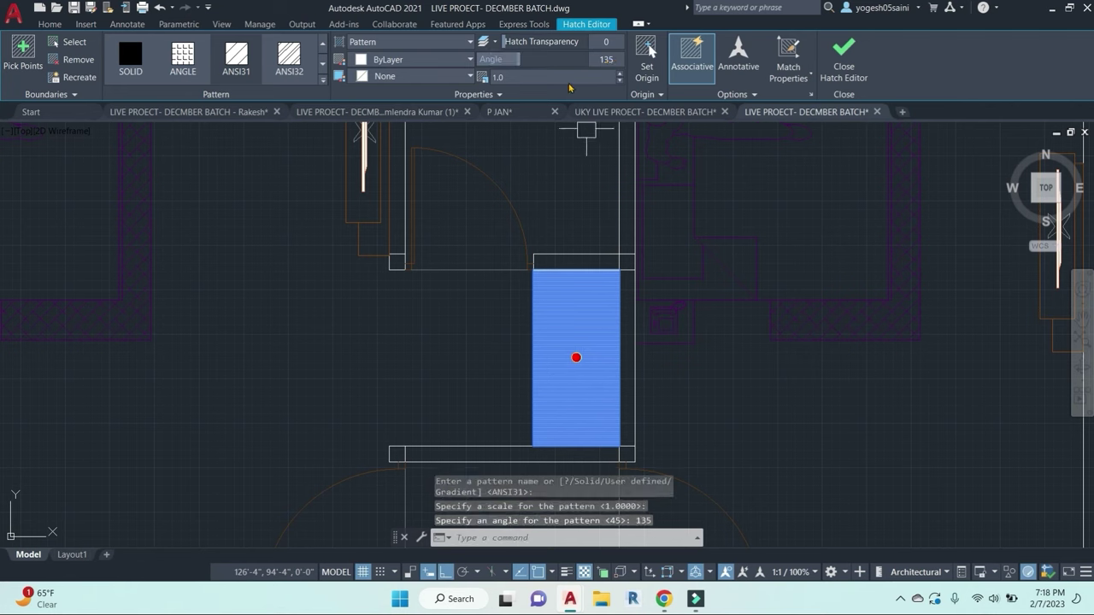
click(568, 80)
text(10)
key(Return)
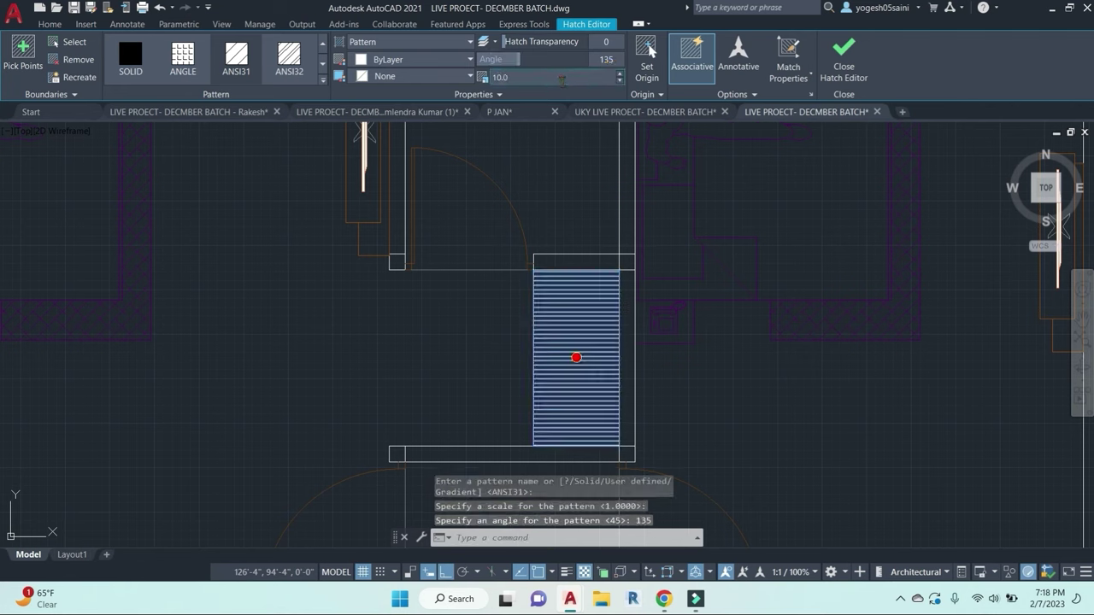
text(20)
key(Return)
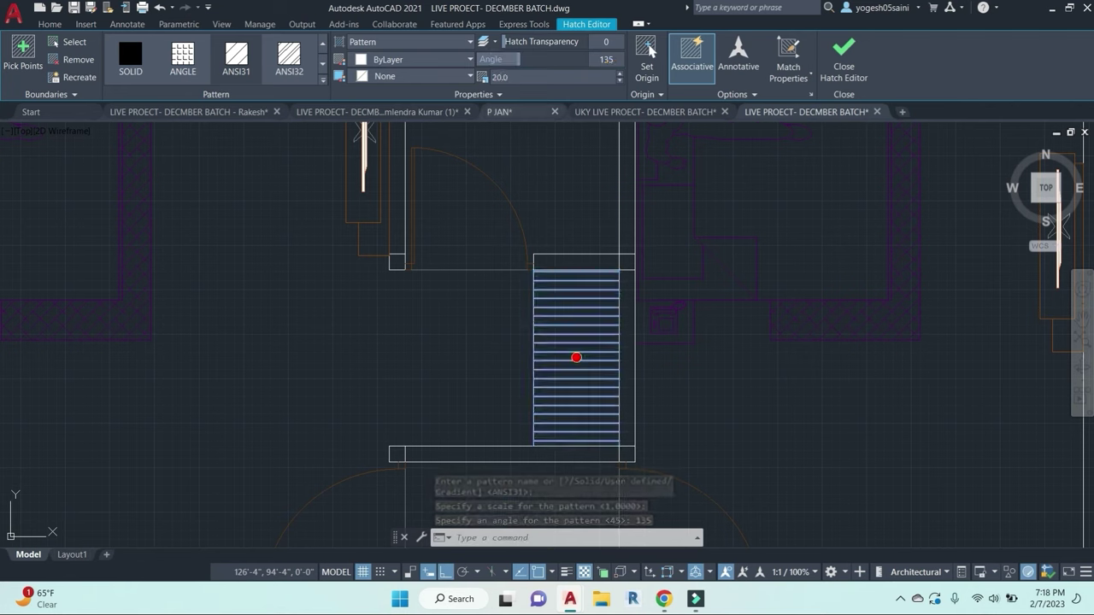
click(425, 62)
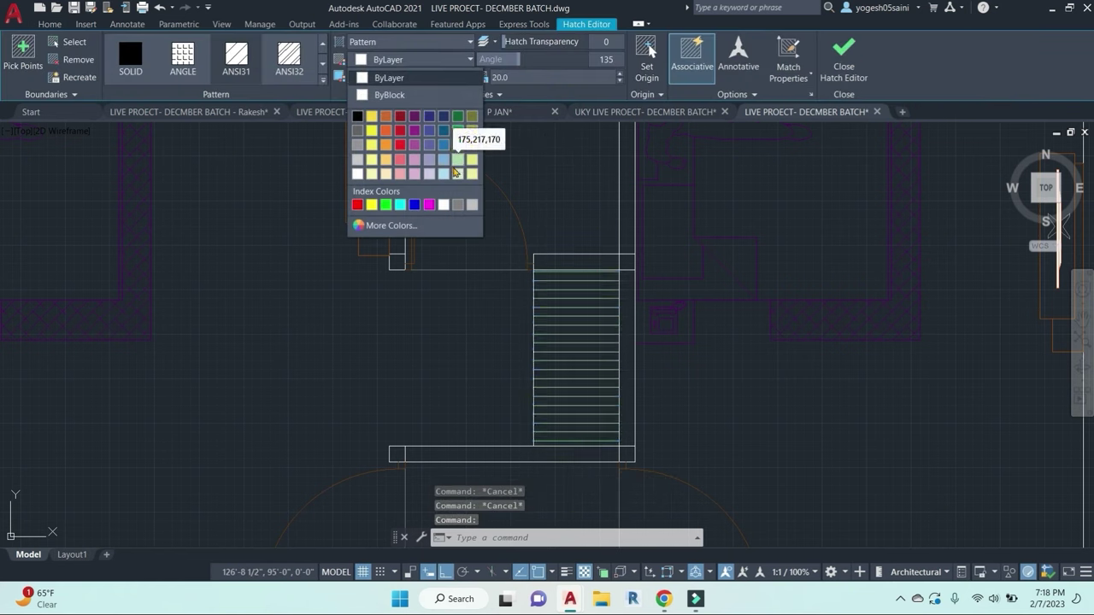
key(Escape)
key(Escape)
scroll(569, 232, down, 6)
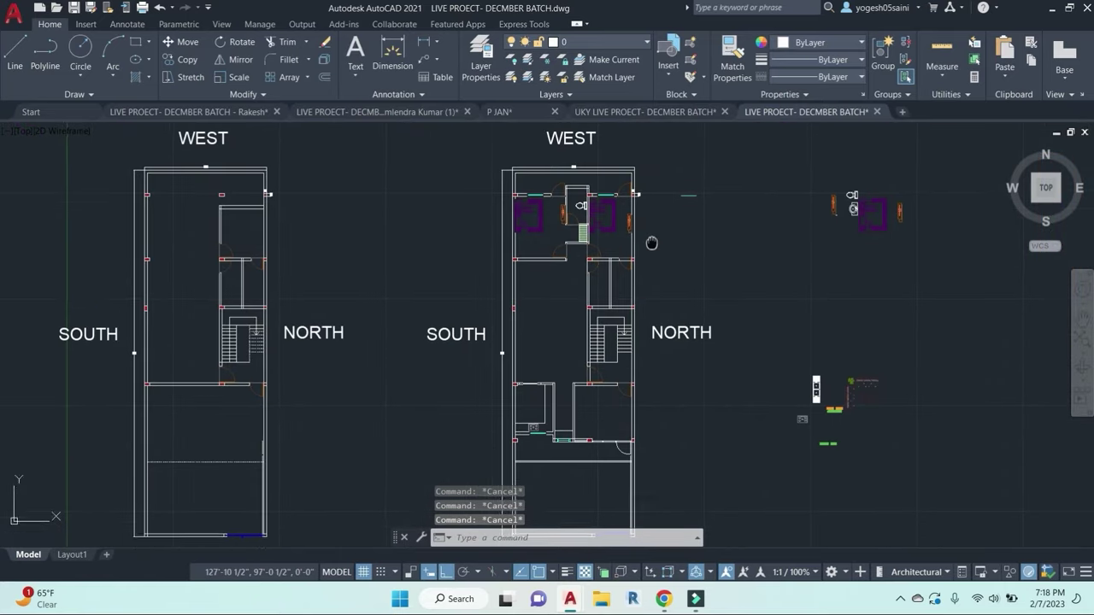
Step: Crossing-select the whole left floor plan and place a copy of it further left
mouse_move(683, 289)
middle_down()
mouse_move(693, 275)
mouse_move(706, 278)
middle_up()
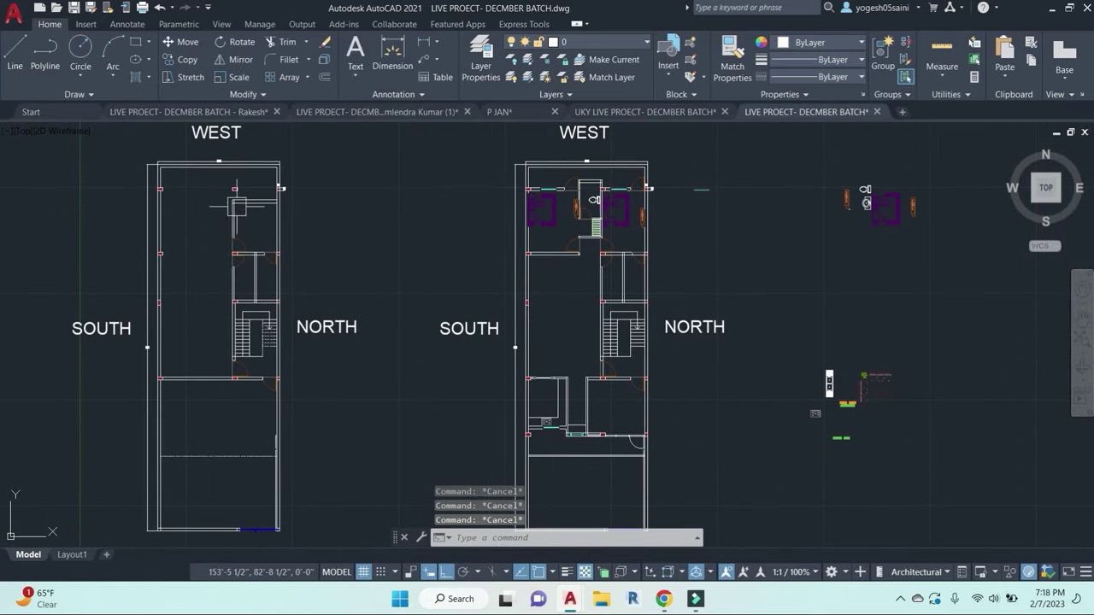
middle_drag(316, 370, 479, 371)
scroll(600, 379, down, 4)
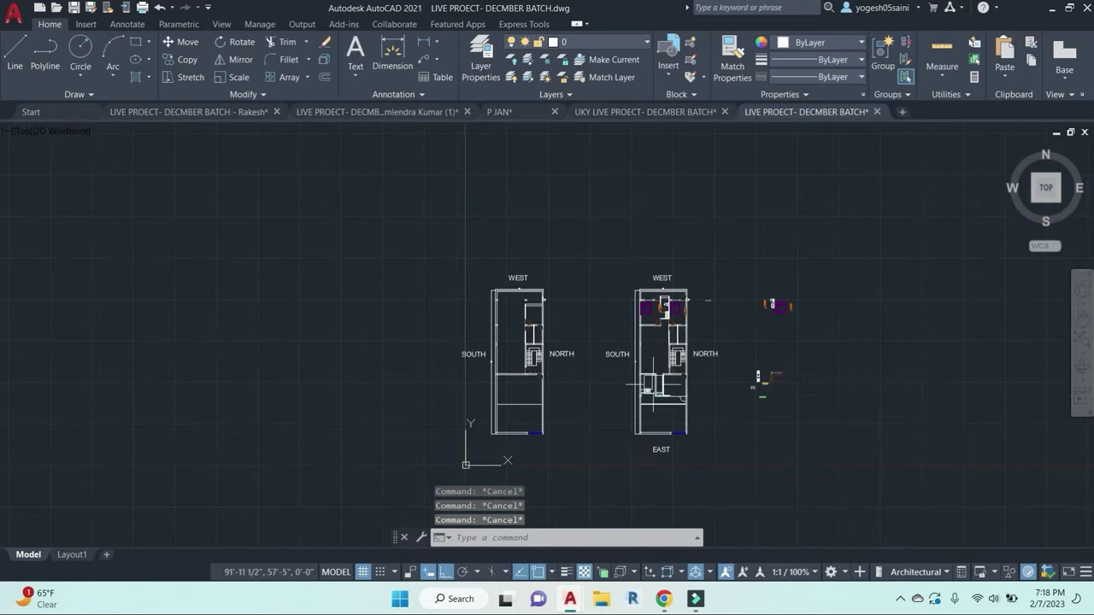
middle_drag(704, 487, 729, 450)
click(874, 410)
key(Escape)
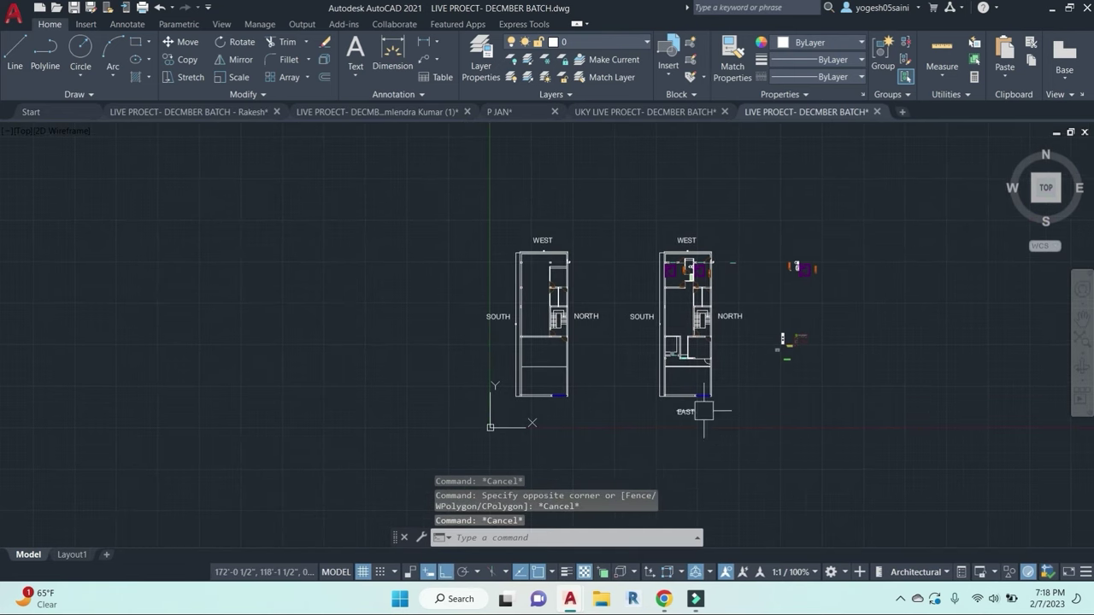
click(608, 445)
click(492, 262)
key(Return)
scroll(598, 192, down, 2)
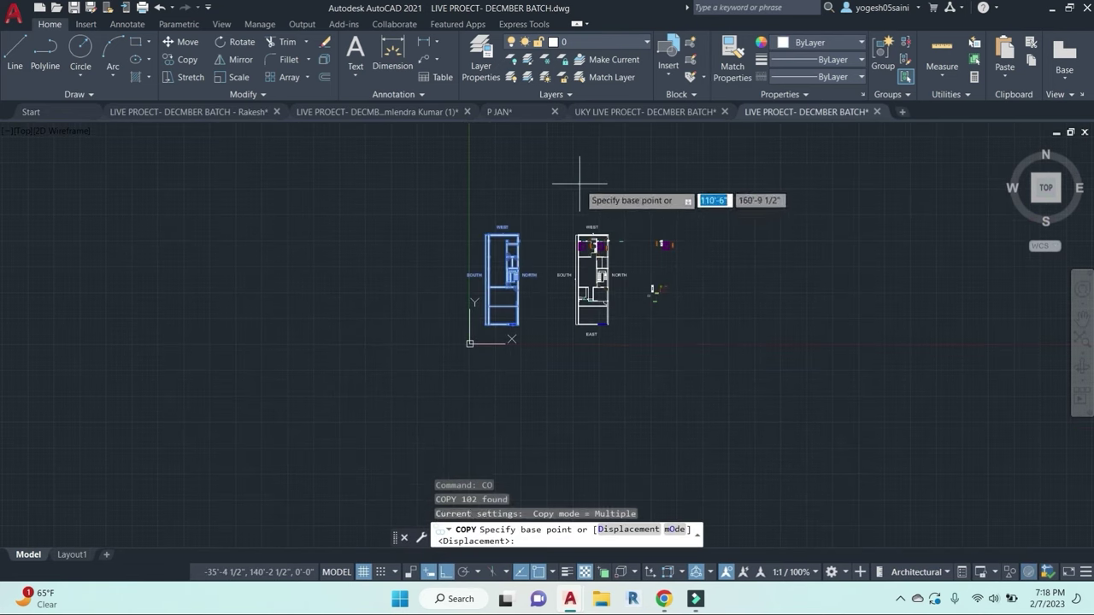
click(572, 184)
click(434, 183)
key(Escape)
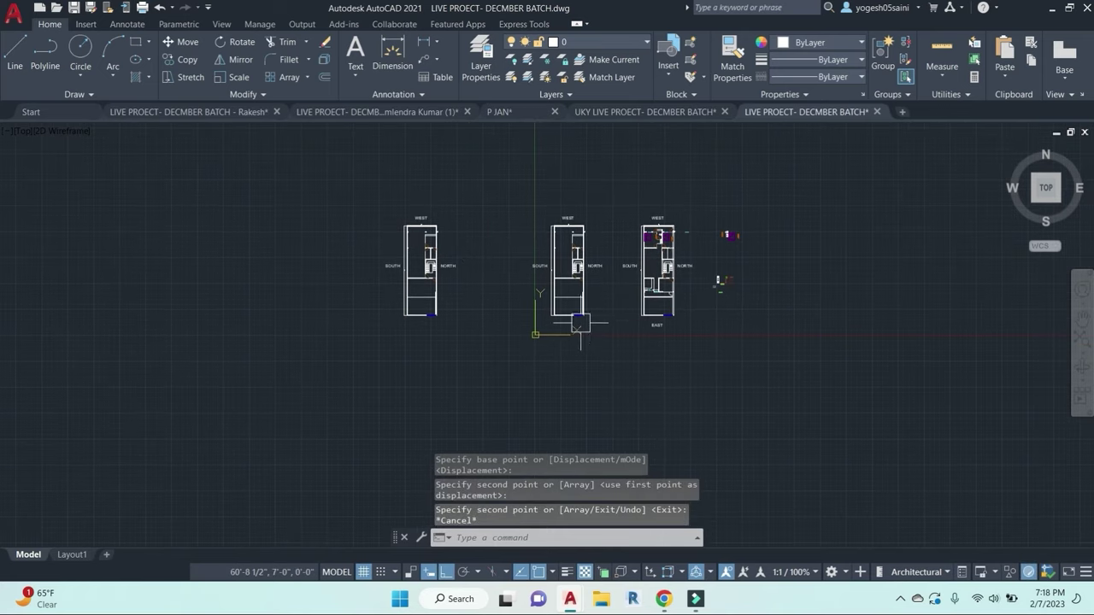
scroll(580, 323, up, 2)
scroll(693, 349, up, 5)
Step: Copy the EAST label to a spot just to its right
double_click(699, 304)
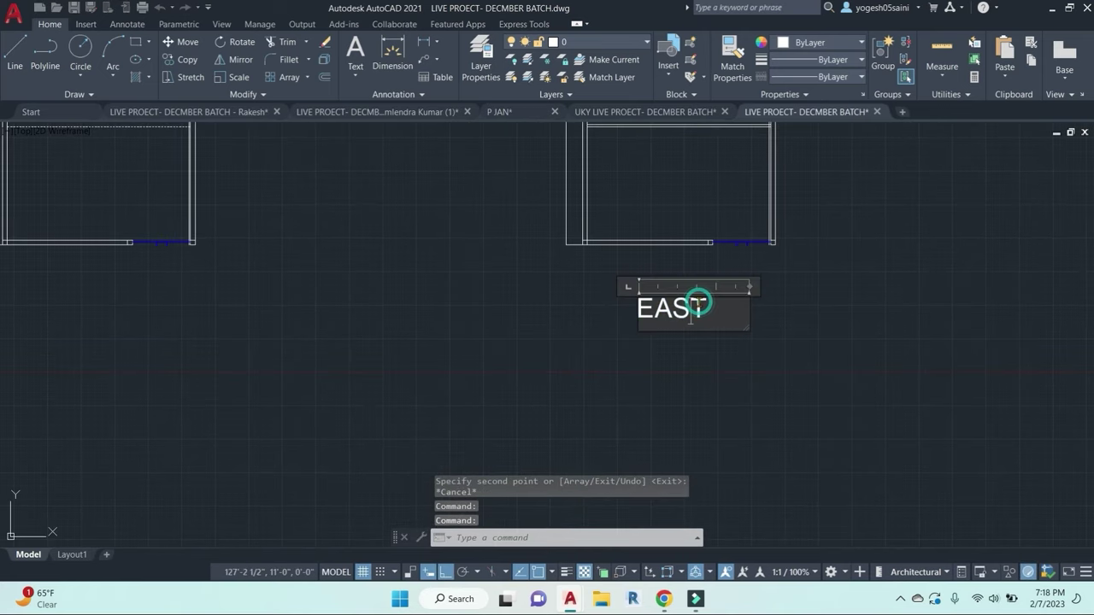
key(Escape)
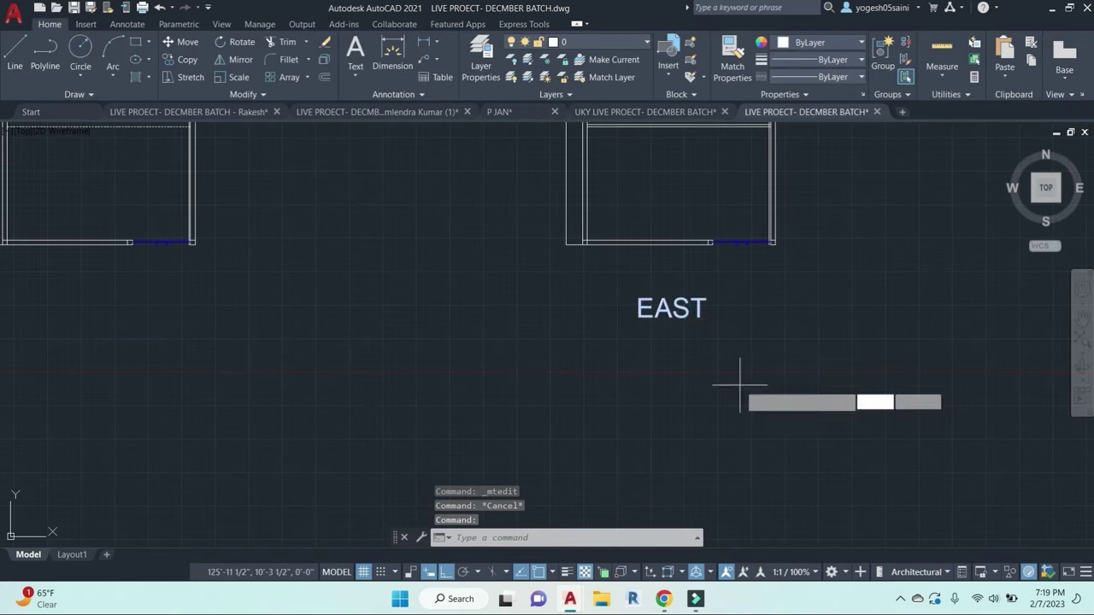
click(740, 385)
click(857, 384)
key(Escape)
Step: Clear a mistyped FIRT entry and reopen the copied EAST label for text editing
click(808, 298)
key(ctrl+a)
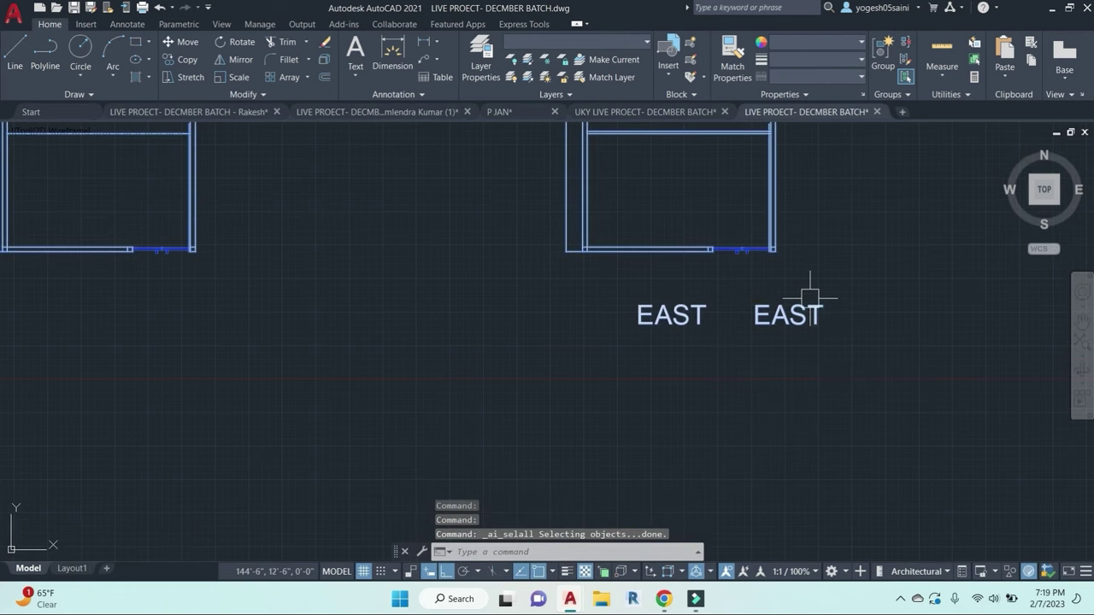
text(FIRT)
key(Return)
text(FI)
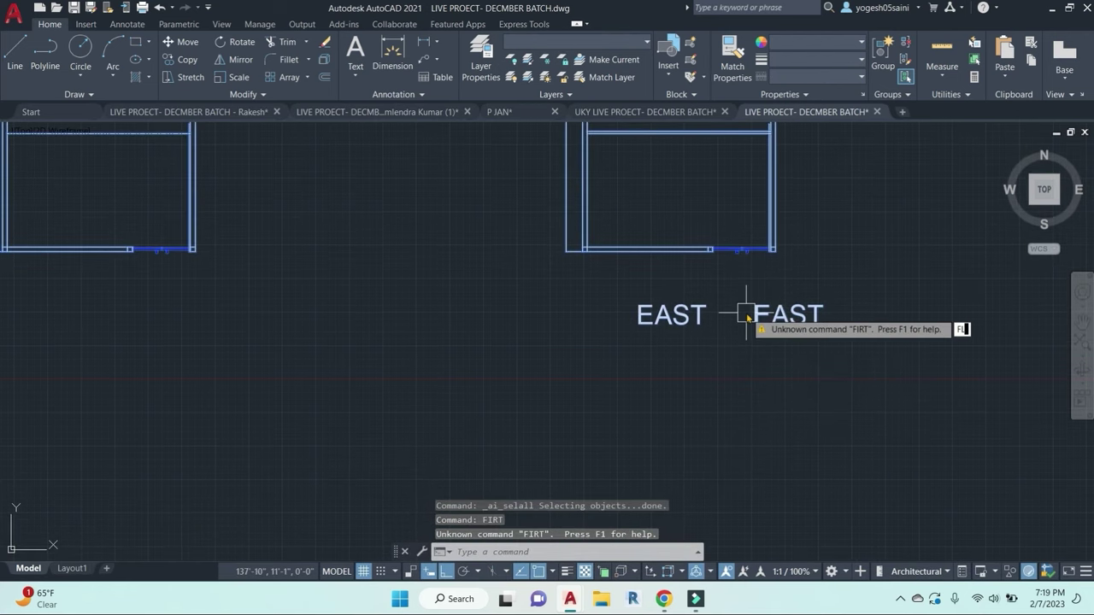
key(Escape)
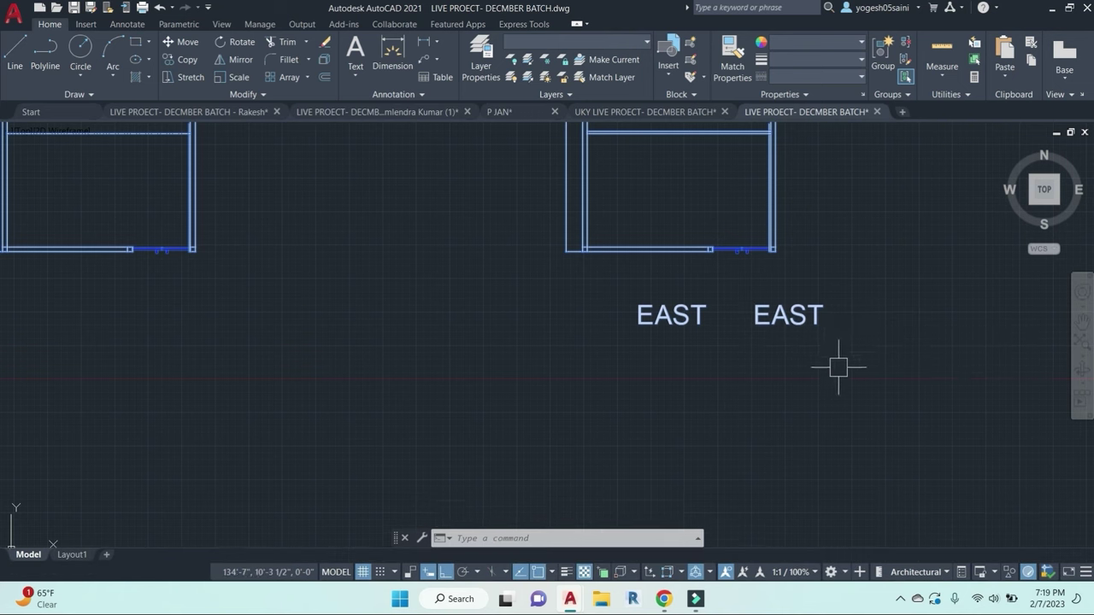
key(Escape)
double_click(818, 312)
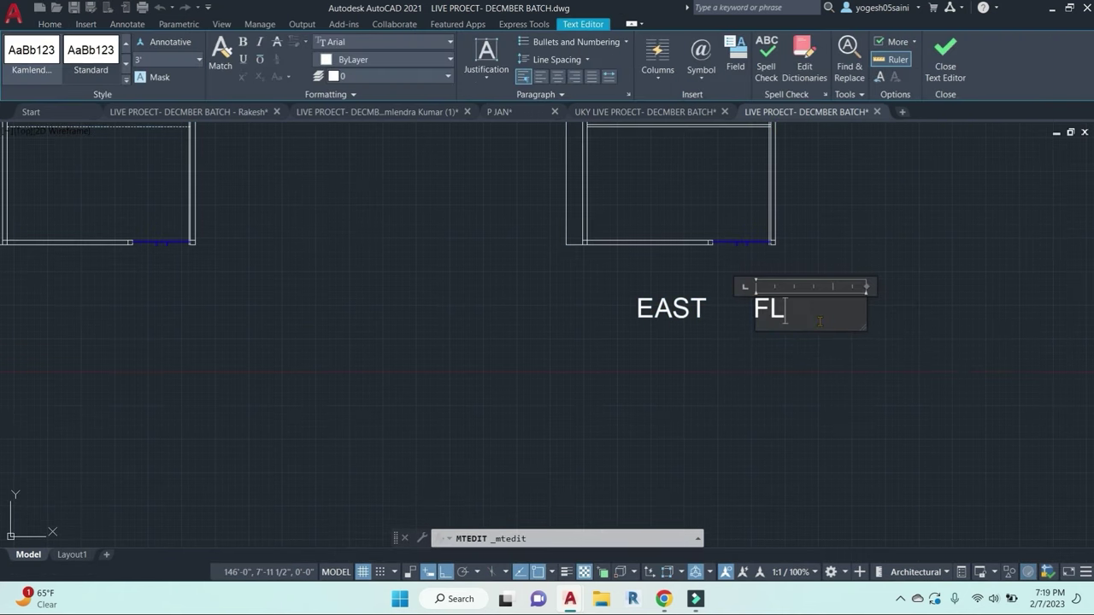
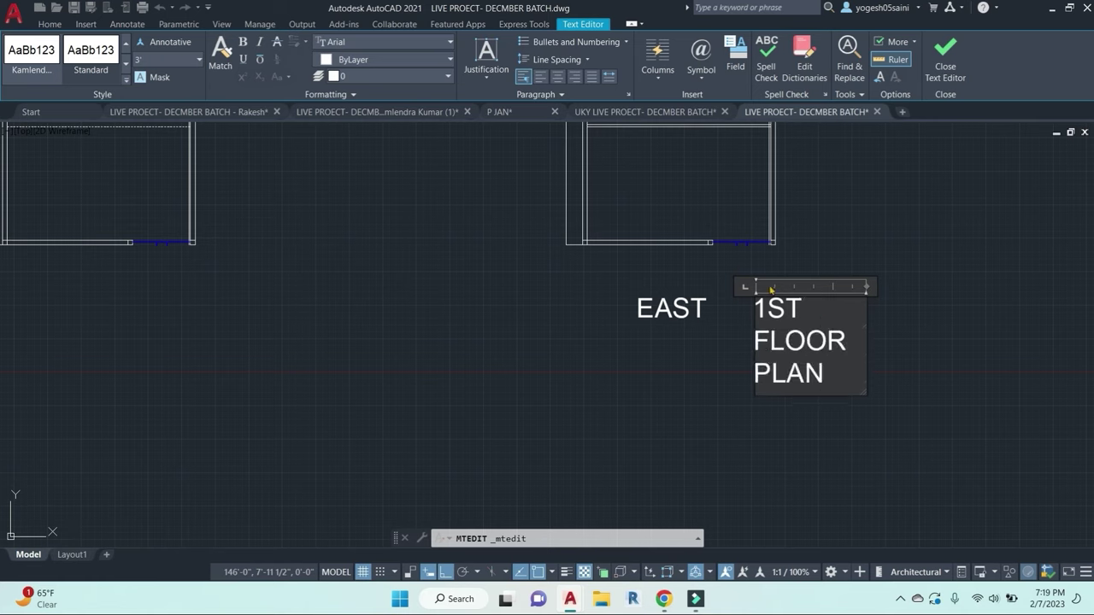
Step: Widen the 1ST FLOOR PLAN title to one line and copy it under the middle plan
drag(864, 287, 1013, 287)
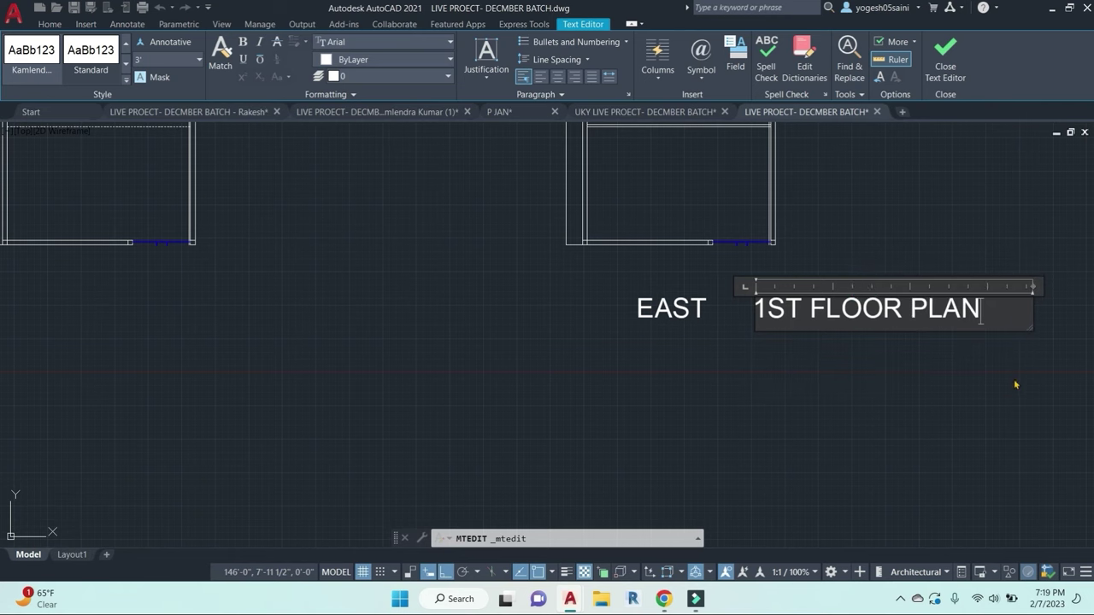
key(Escape)
scroll(835, 350, down, 2)
click(845, 334)
text(co)
key(Return)
click(907, 423)
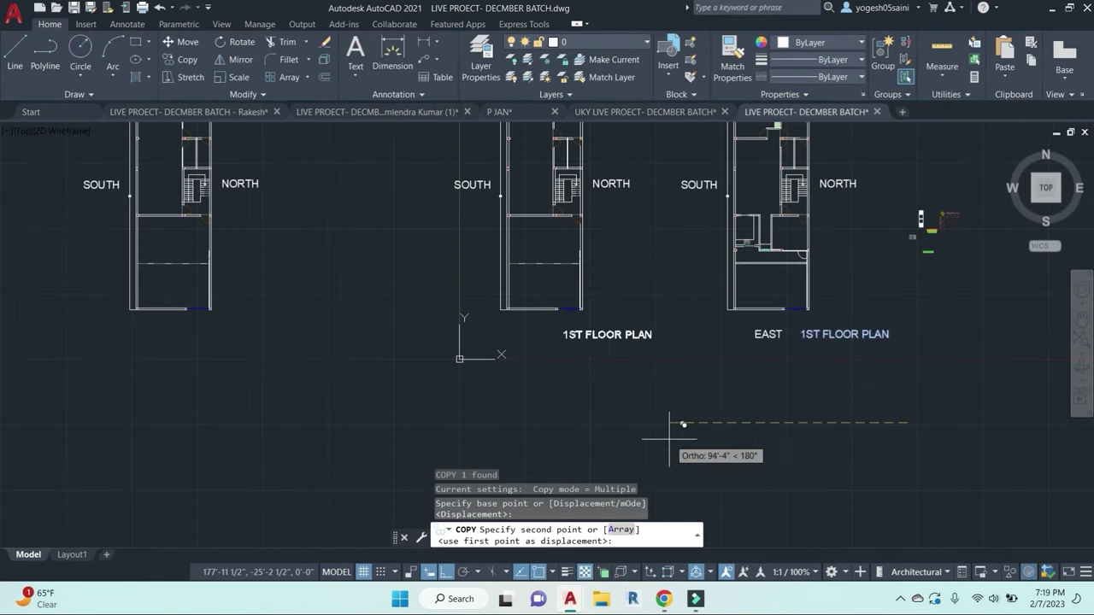
click(594, 445)
key(Escape)
Step: Rename the copied title under the middle plan to GROUND FLOOR PLAN
double_click(517, 334)
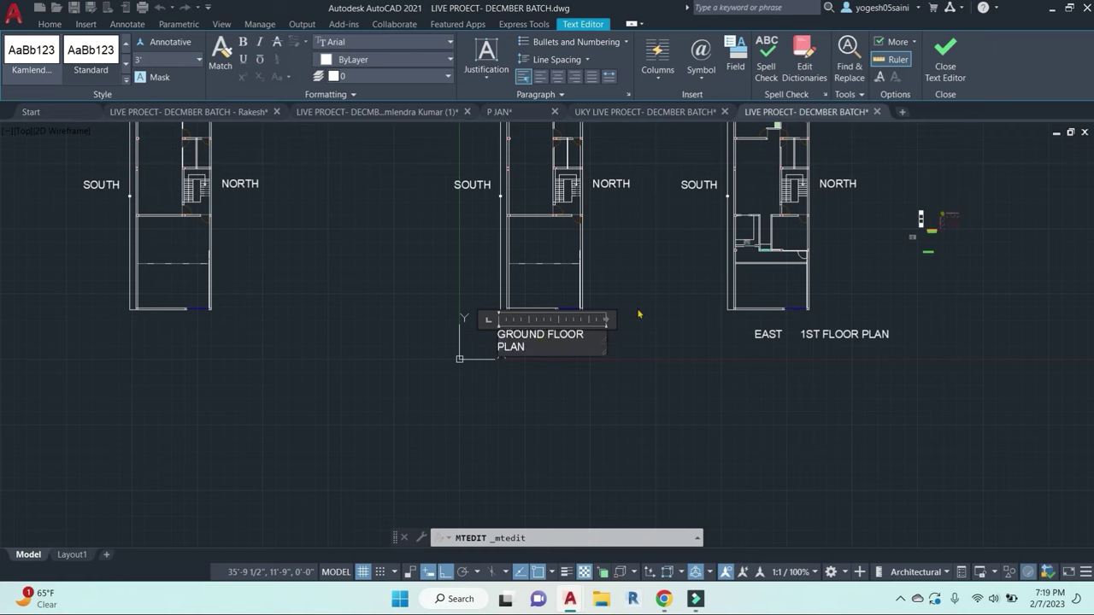
click(635, 374)
scroll(636, 380, down, 3)
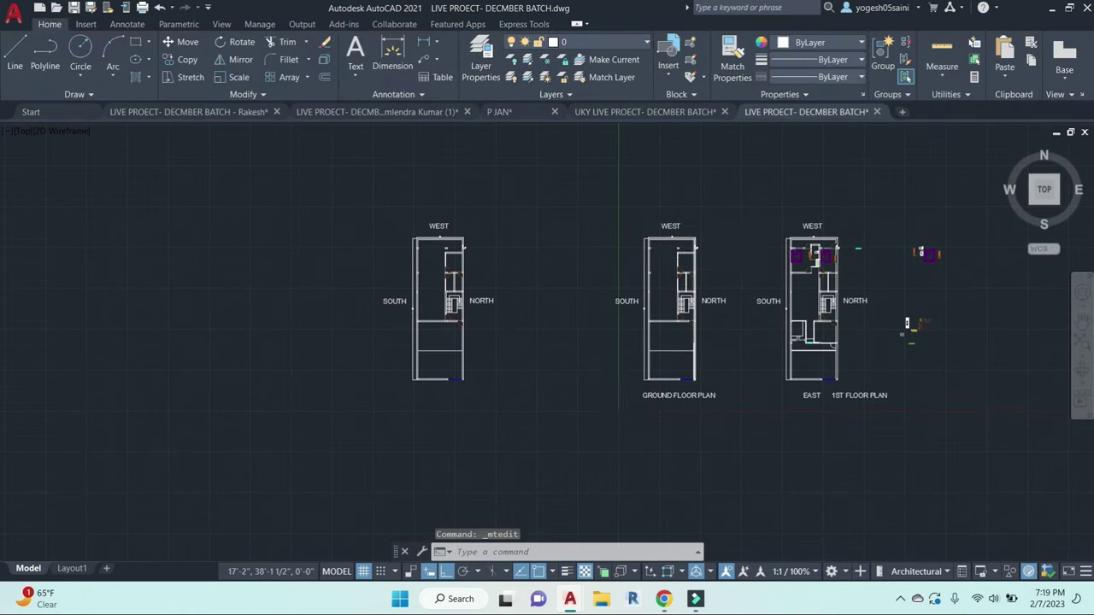
scroll(683, 262, up, 2)
scroll(643, 346, down, 2)
middle_drag(689, 395, 657, 370)
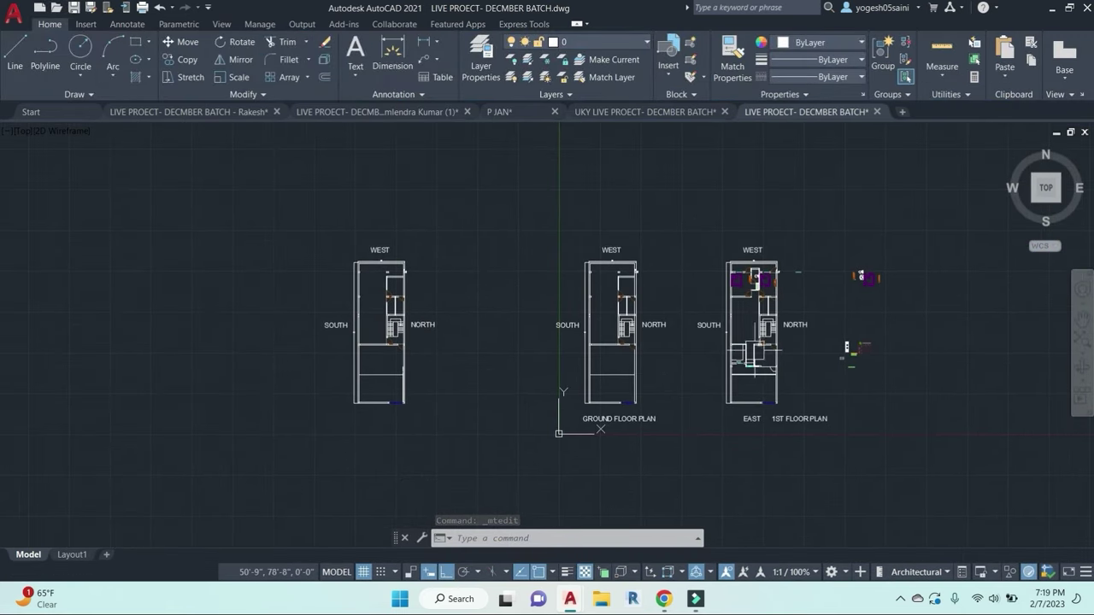
middle_drag(748, 346, 711, 305)
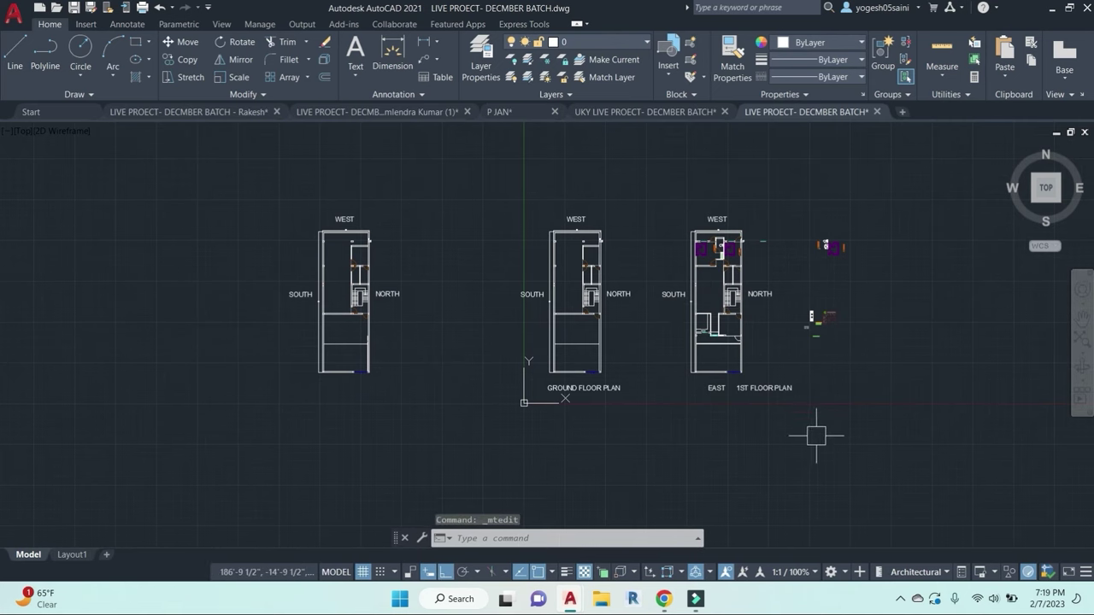
Step: Select the whole first floor plan and start copying it from a base point
click(793, 423)
click(653, 182)
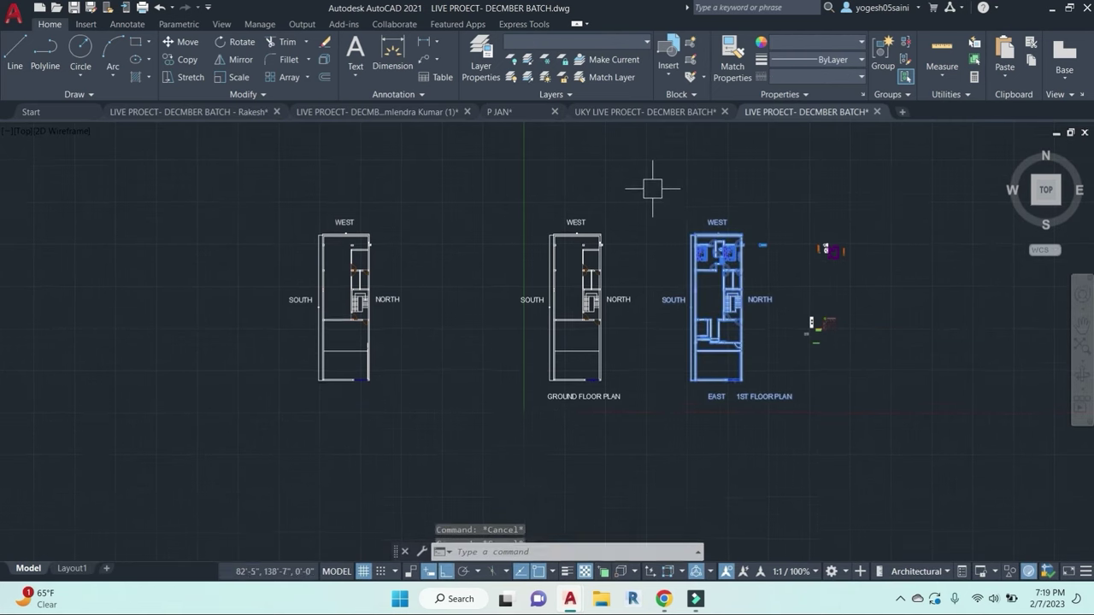
text(co)
key(Return)
click(780, 187)
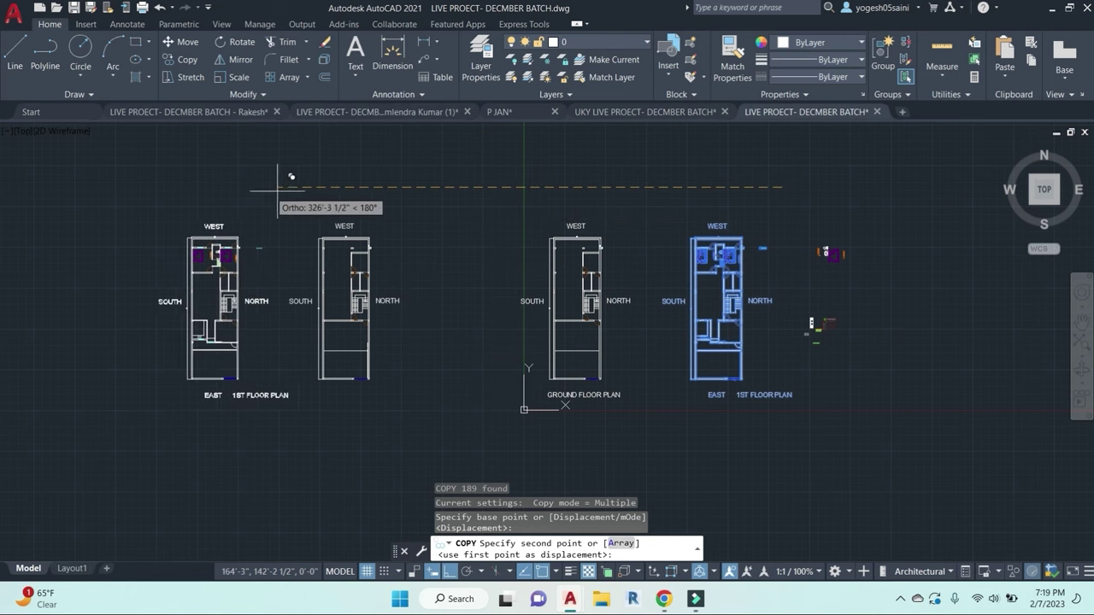
Step: Place the first-floor plan copy at the far left of the drawing
click(247, 186)
key(Escape)
middle_drag(406, 316, 453, 291)
Step: Admit a participant from the video meeting window, then return to the drawing
mouse_move(664, 600)
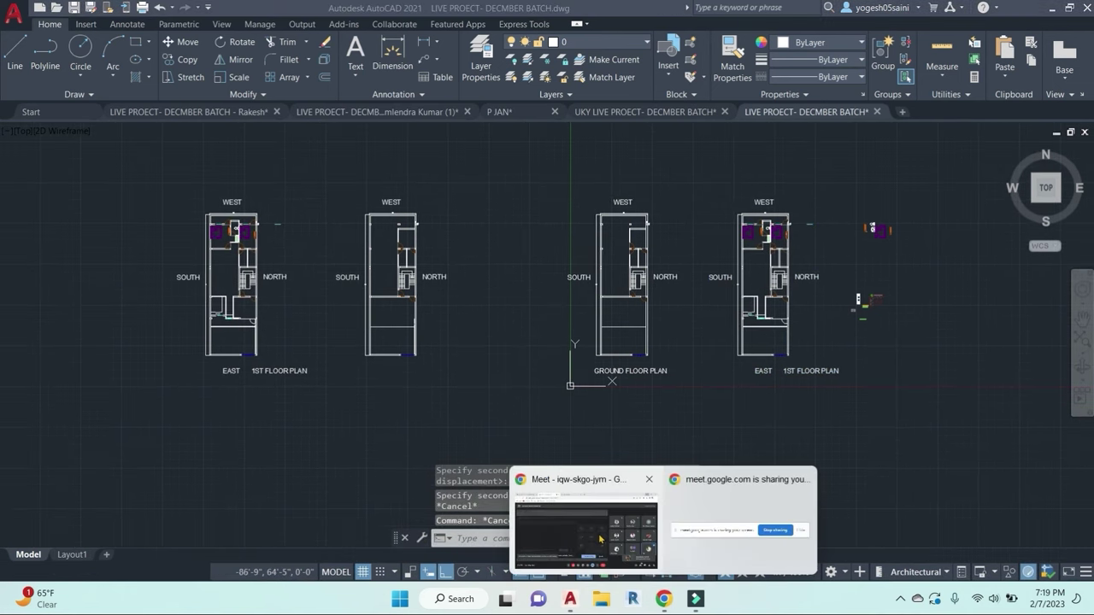
click(603, 538)
click(694, 153)
click(1023, 10)
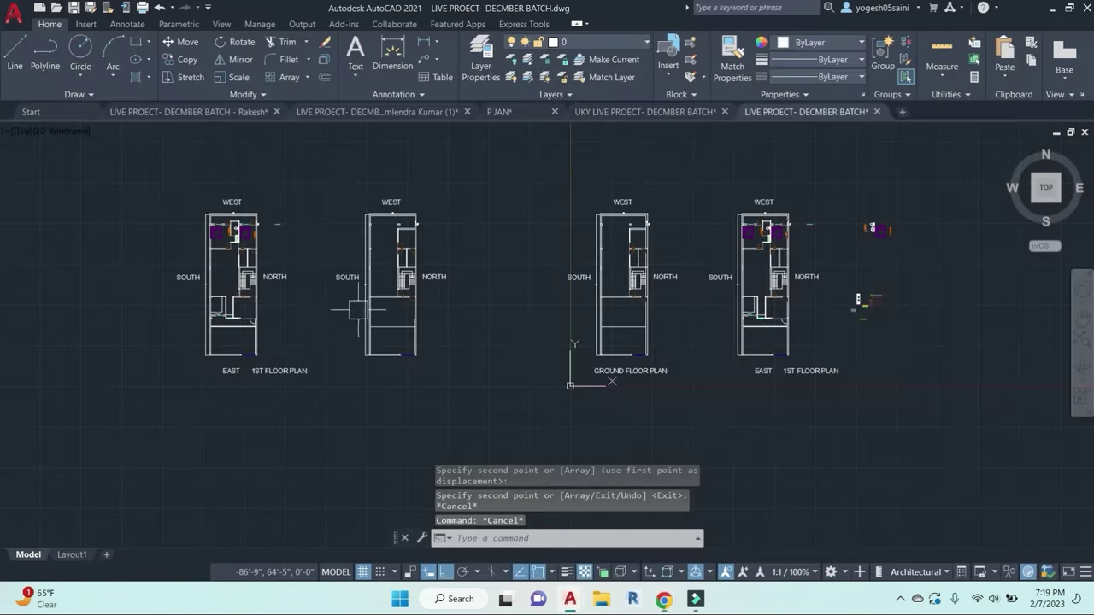
scroll(470, 382, up, 3)
scroll(402, 431, up, 4)
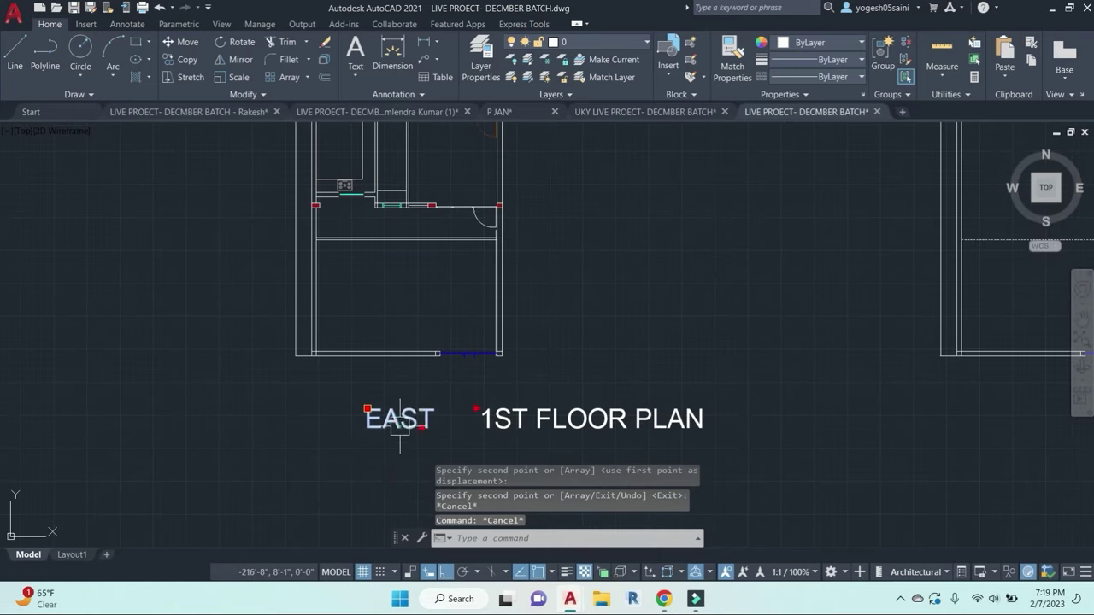
Step: Add CEILING to the left copy's title so it reads 1ST FLOOR PLAN CEILING PLAN
double_click(588, 419)
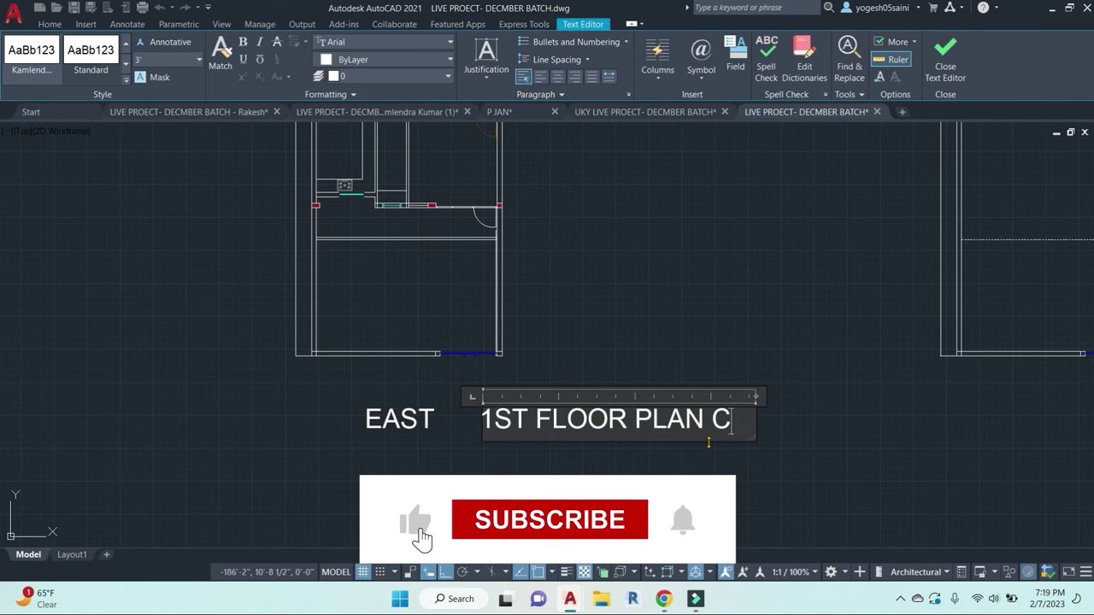
text(CEILING PLAN)
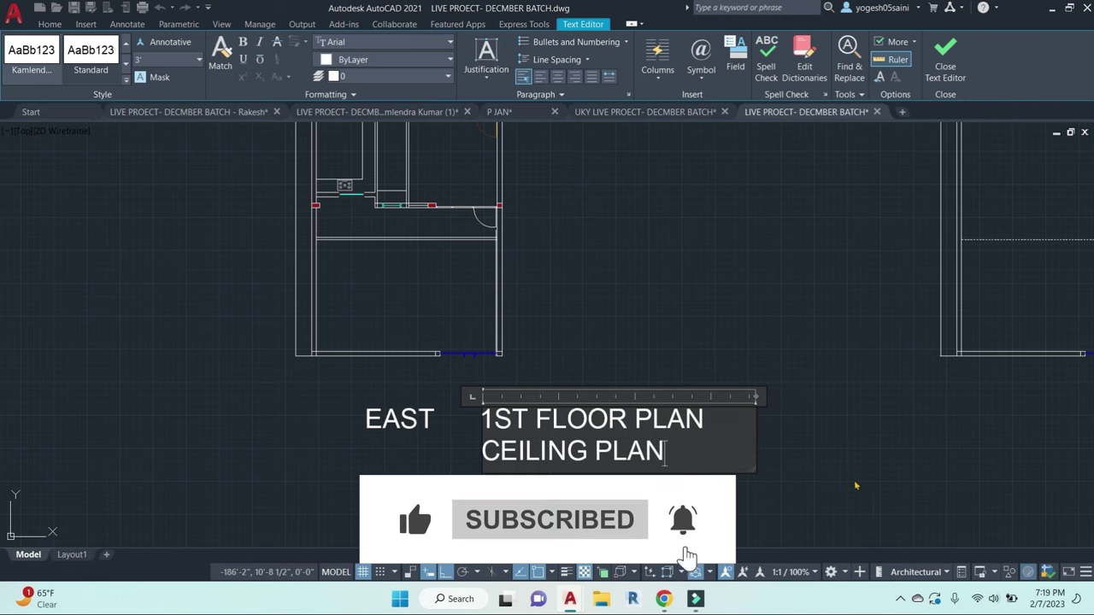
click(855, 485)
Step: Erase the EAST label from the ceiling-plan copy
click(433, 423)
text(e)
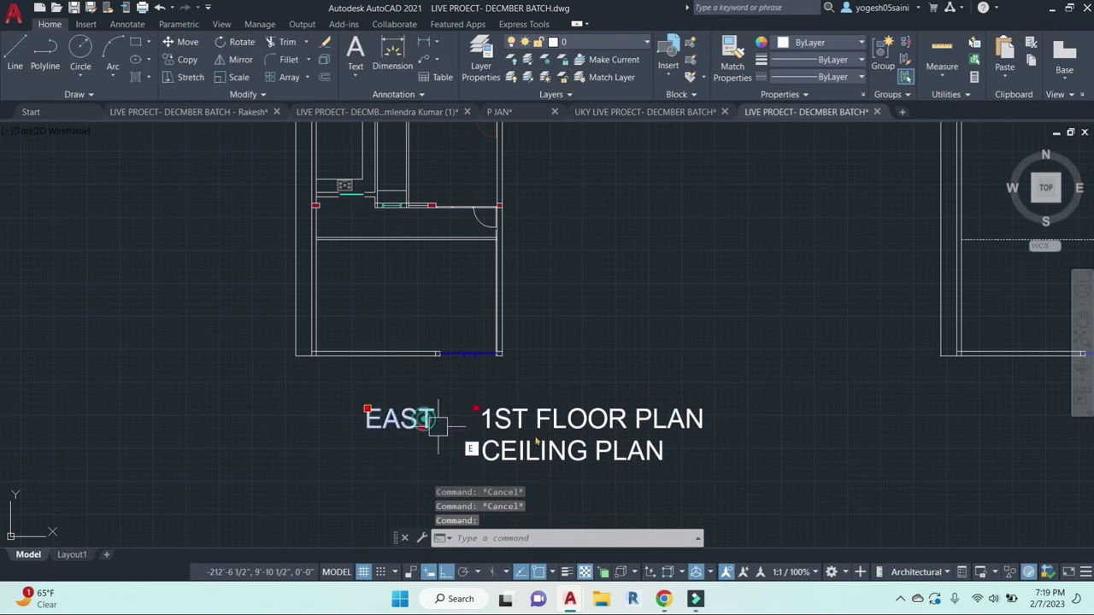
key(space)
scroll(571, 432, down, 2)
middle_drag(598, 380, 578, 512)
Step: Erase the WEST and SOUTH labels around the ceiling-plan copy
click(564, 393)
click(560, 264)
middle_drag(640, 256, 633, 406)
click(609, 387)
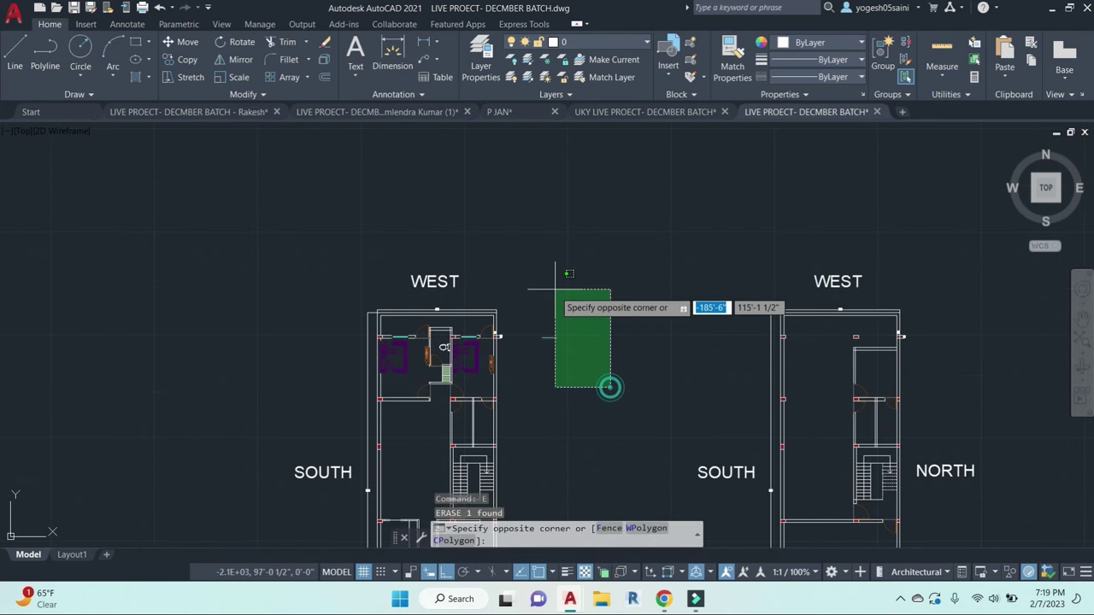
click(547, 283)
click(513, 287)
click(322, 268)
text(e)
key(space)
click(315, 487)
click(268, 420)
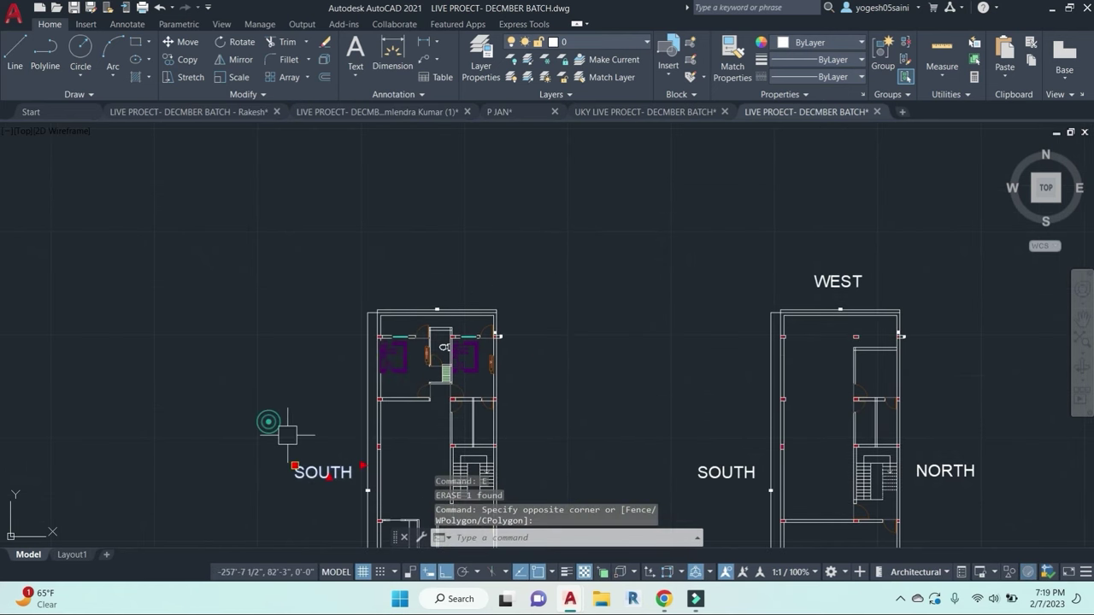
text(e)
scroll(473, 422, down, 4)
middle_drag(500, 401, 501, 315)
scroll(518, 427, up, 2)
key(Escape)
Step: Move the two-line ceiling plan title under the left plan
text(m)
key(space)
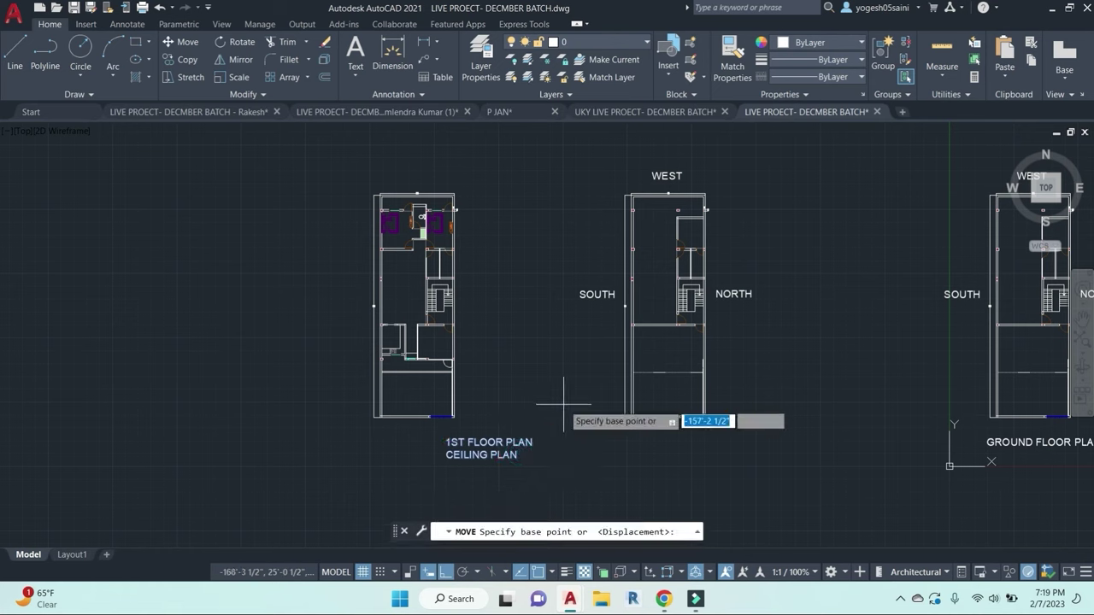
click(561, 404)
click(499, 401)
key(Escape)
key(Escape)
scroll(509, 446, up, 4)
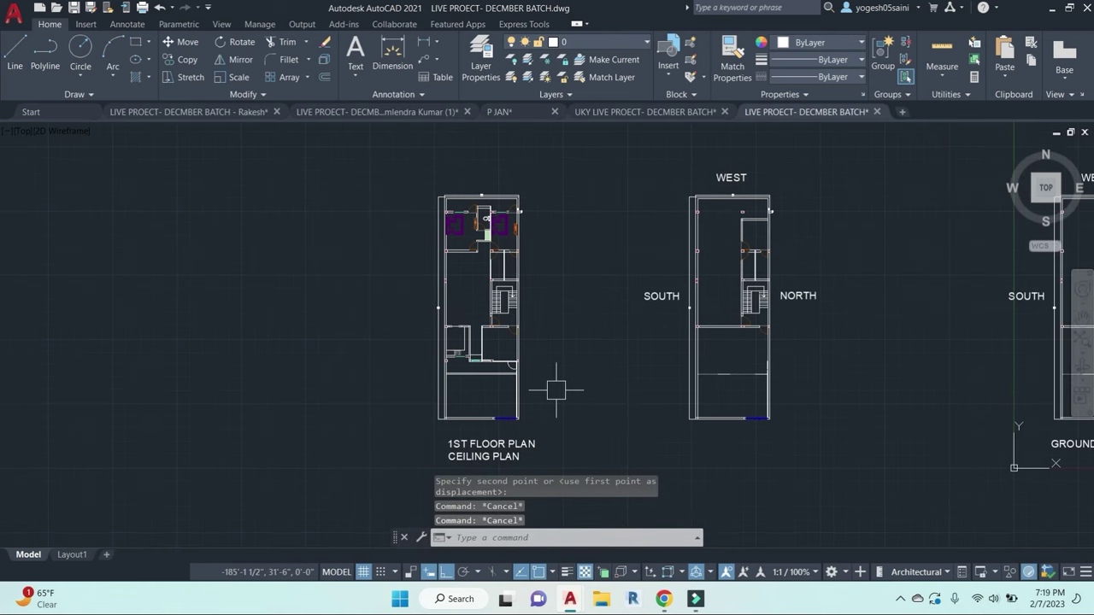
scroll(628, 272, down, 2)
middle_drag(644, 261, 640, 331)
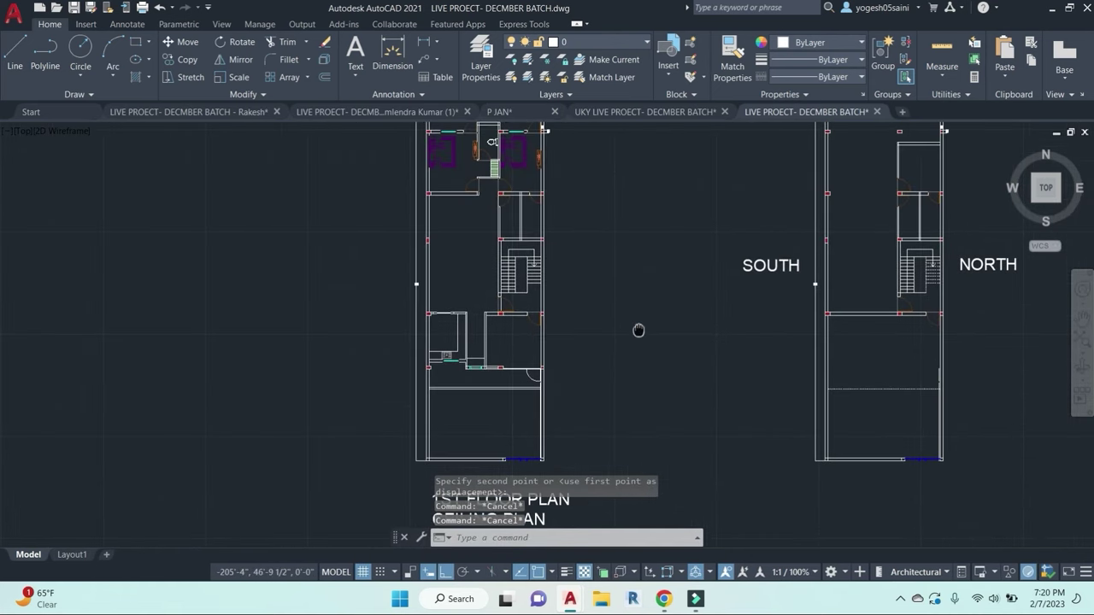
middle_drag(604, 213, 627, 304)
key(Escape)
scroll(529, 235, up, 5)
Step: Erase both bed blocks and the wardrobe block from the ceiling-plan copy
click(566, 229)
text(e)
key(space)
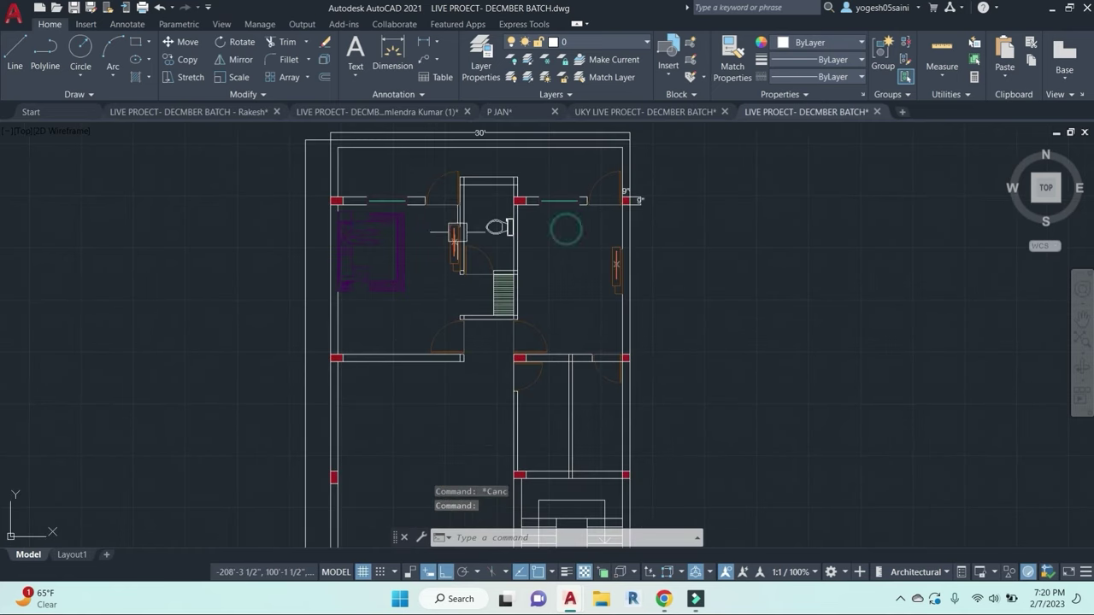
click(404, 243)
text(e)
key(space)
click(574, 237)
click(684, 282)
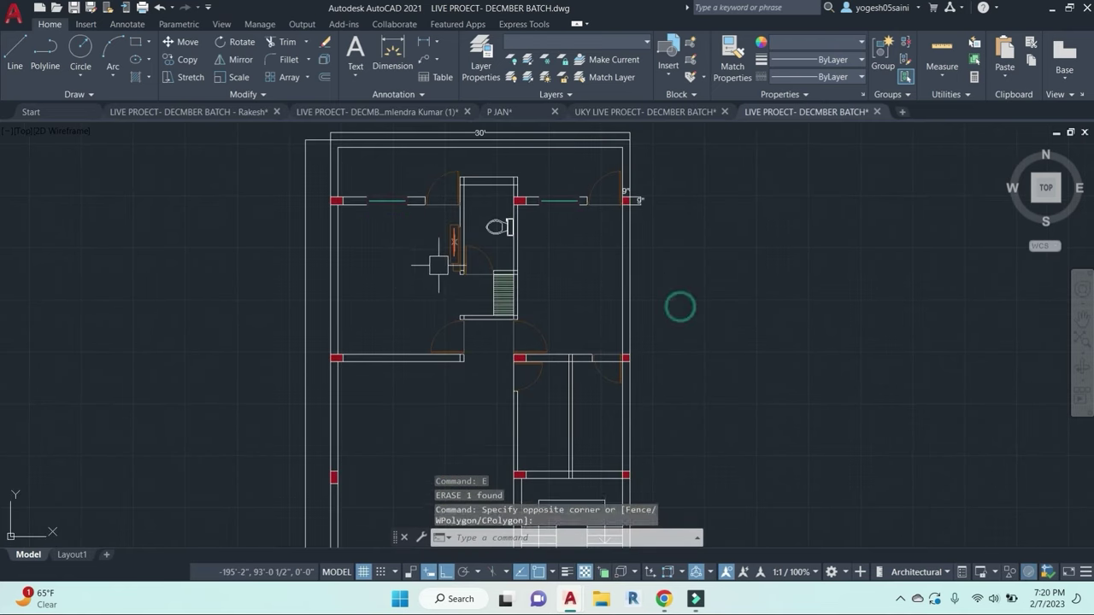
key(Return)
Step: Send both bedroom windows to the back with DRAWORDER
scroll(435, 222, up, 2)
click(434, 223)
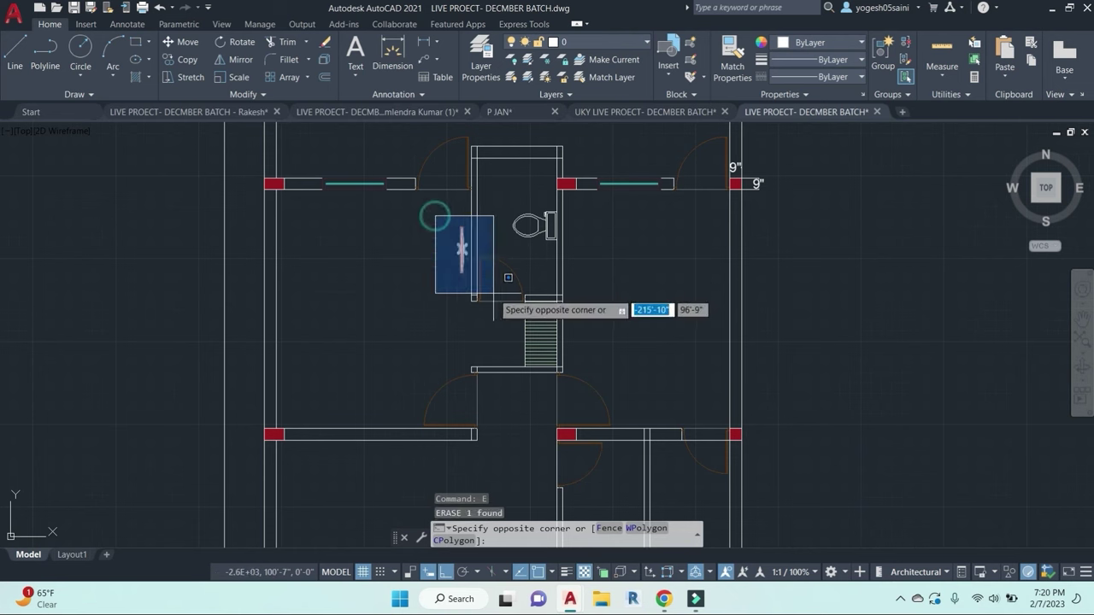
key(Escape)
scroll(470, 282, down, 2)
key(Escape)
key(Escape)
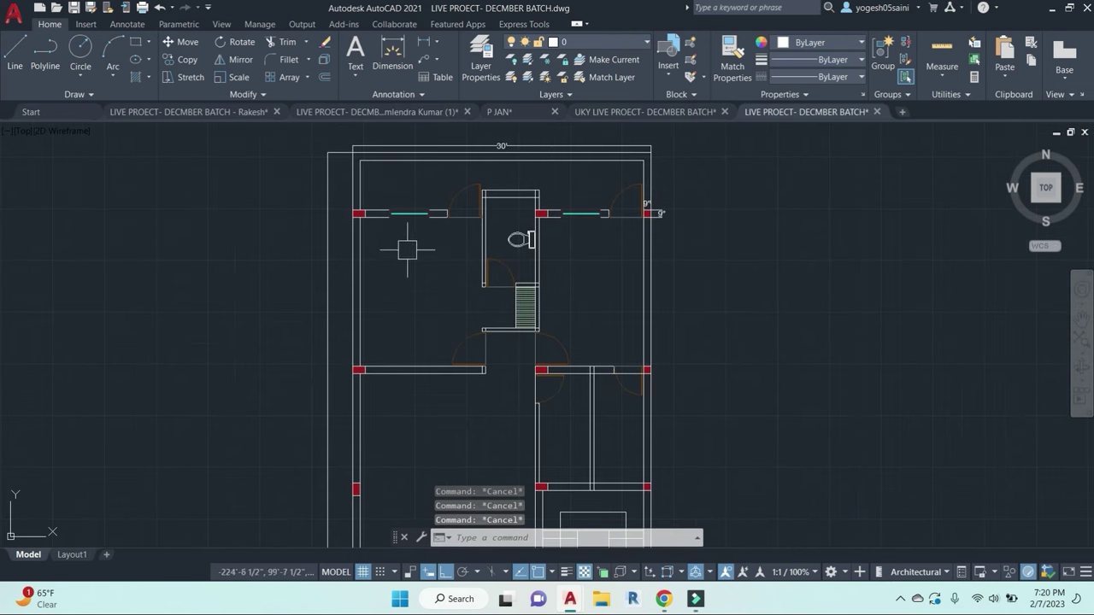
click(408, 214)
click(556, 186)
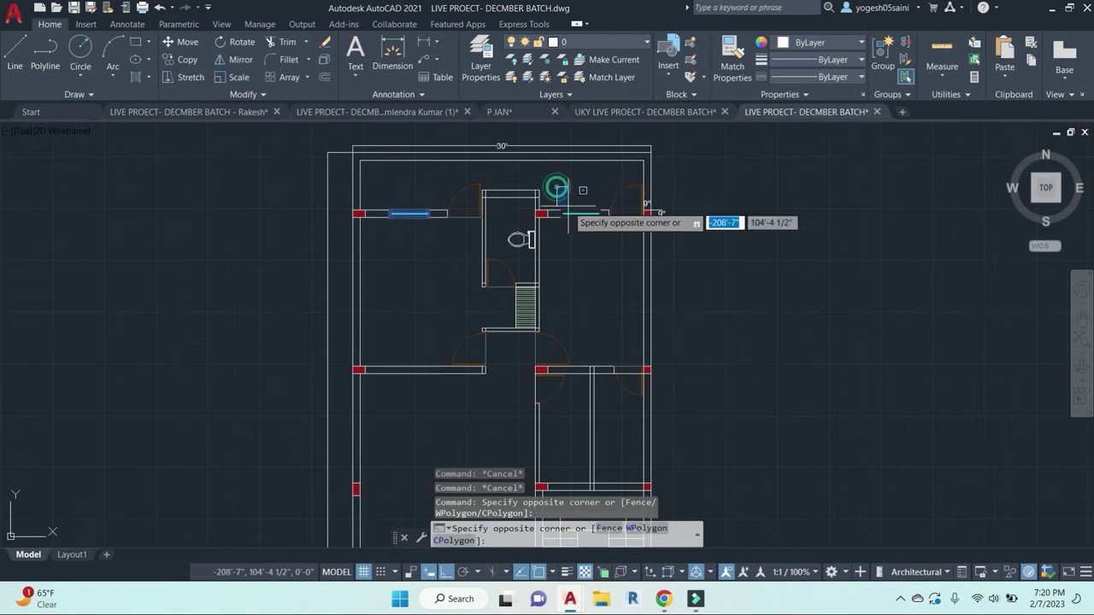
click(605, 247)
text(DR)
key(Return)
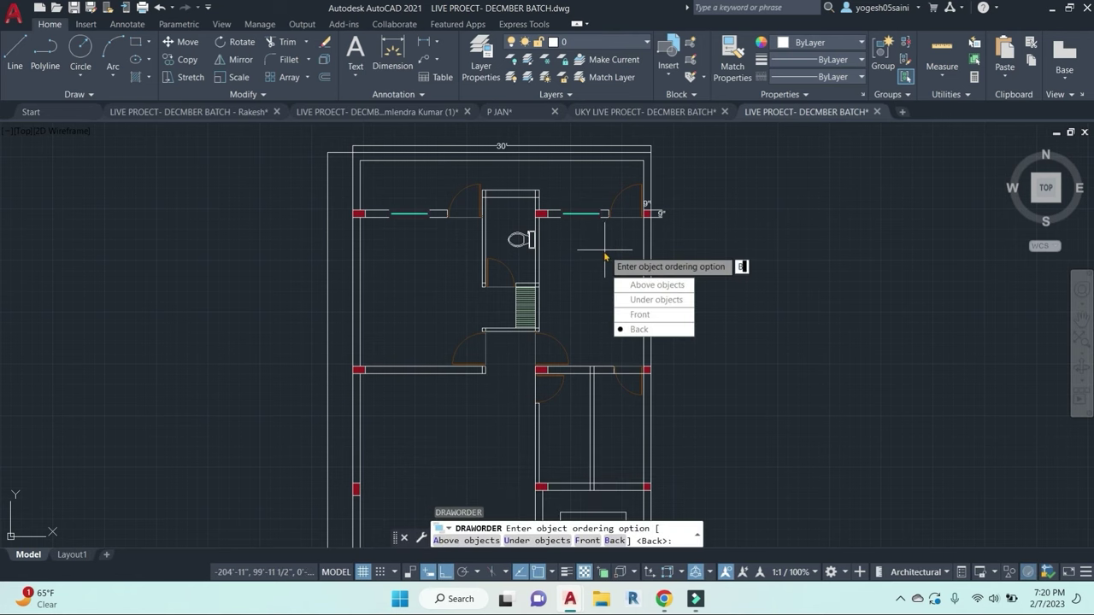
text(B)
key(Return)
Step: Pan around the ceiling-plan copy to check the staircase and top rooms
middle_drag(387, 274, 404, 279)
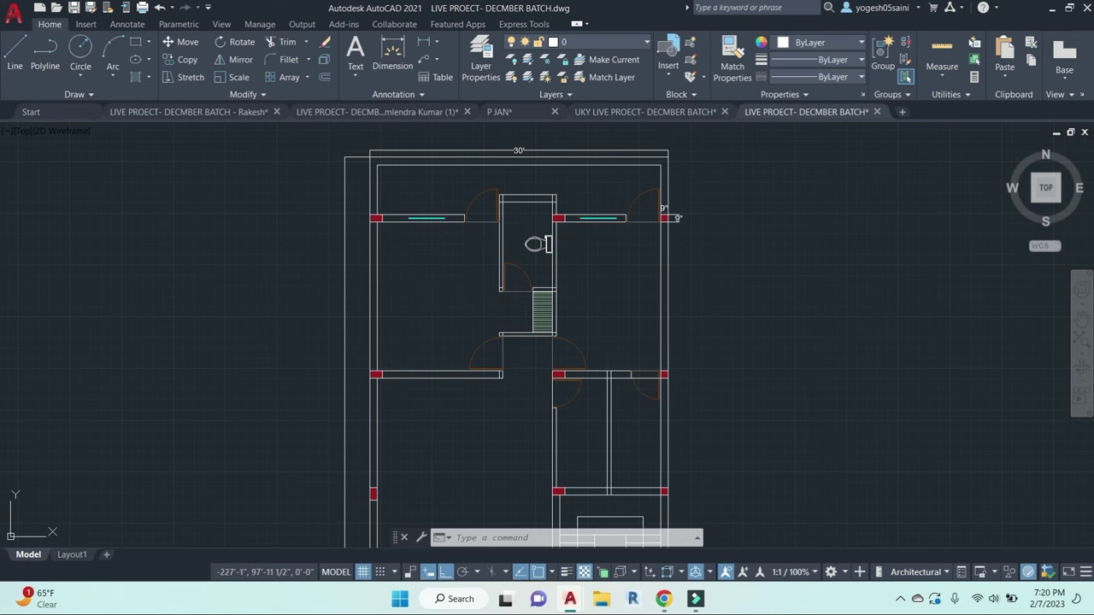
key(Escape)
key(Escape)
key(Escape)
middle_drag(610, 324, 555, 202)
middle_drag(592, 371, 623, 310)
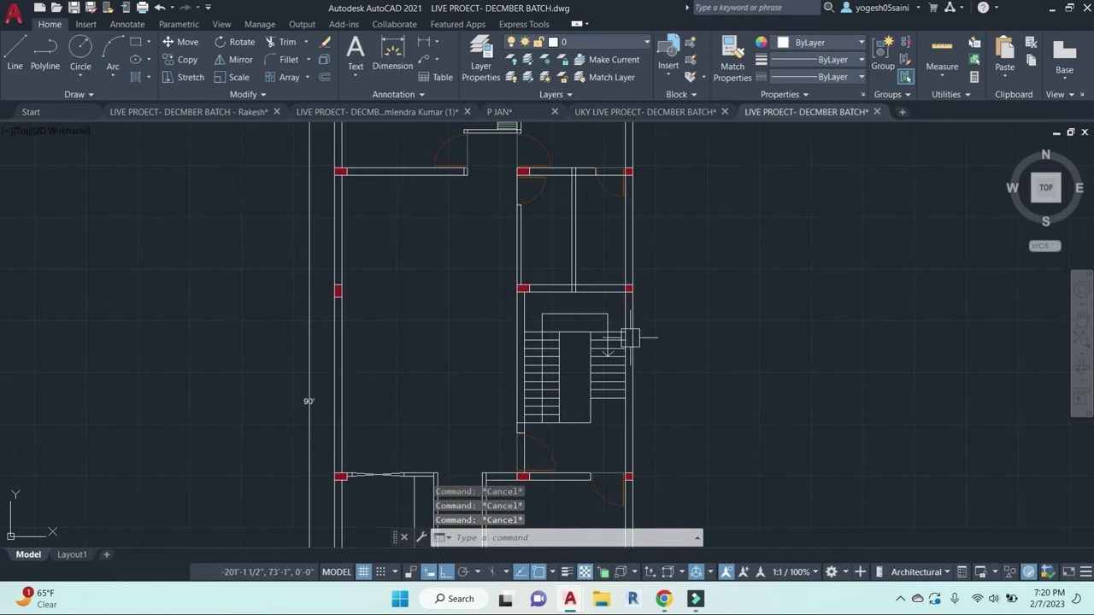
scroll(630, 337, down, 2)
middle_drag(520, 329, 554, 358)
scroll(514, 206, up, 2)
middle_drag(489, 201, 519, 268)
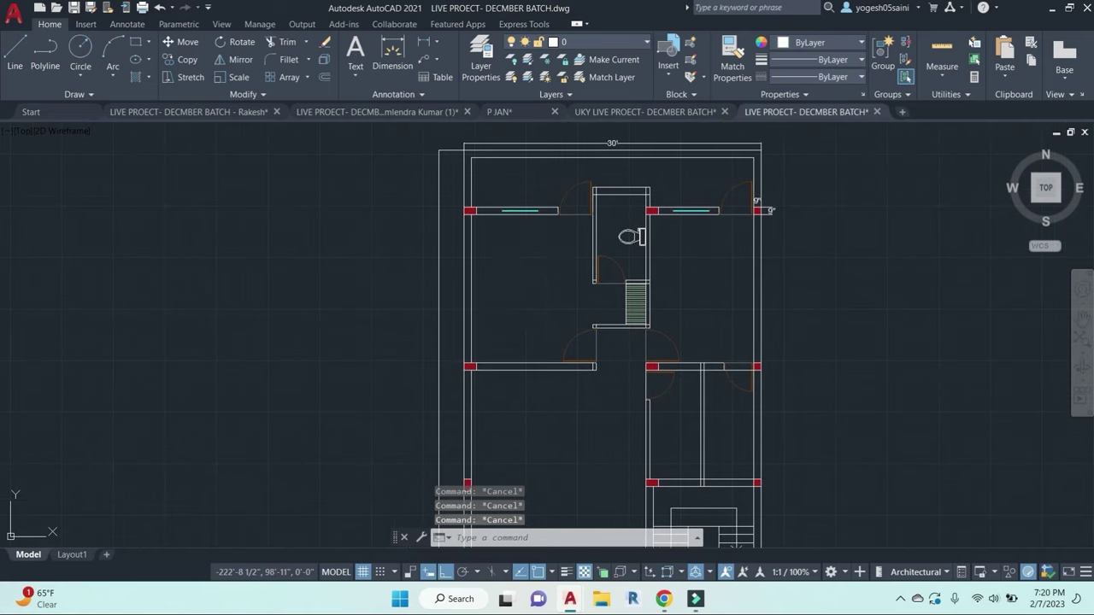
Step: Offset the room's top, left, bottom and right wall lines 2' inward
text(o)
key(Return)
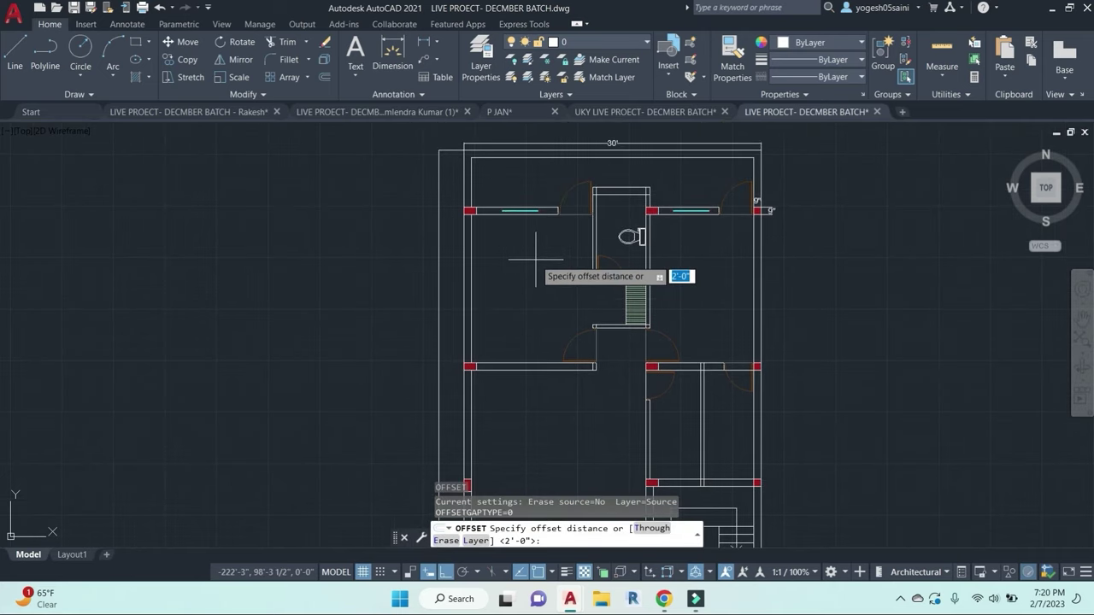
text(2')
key(Return)
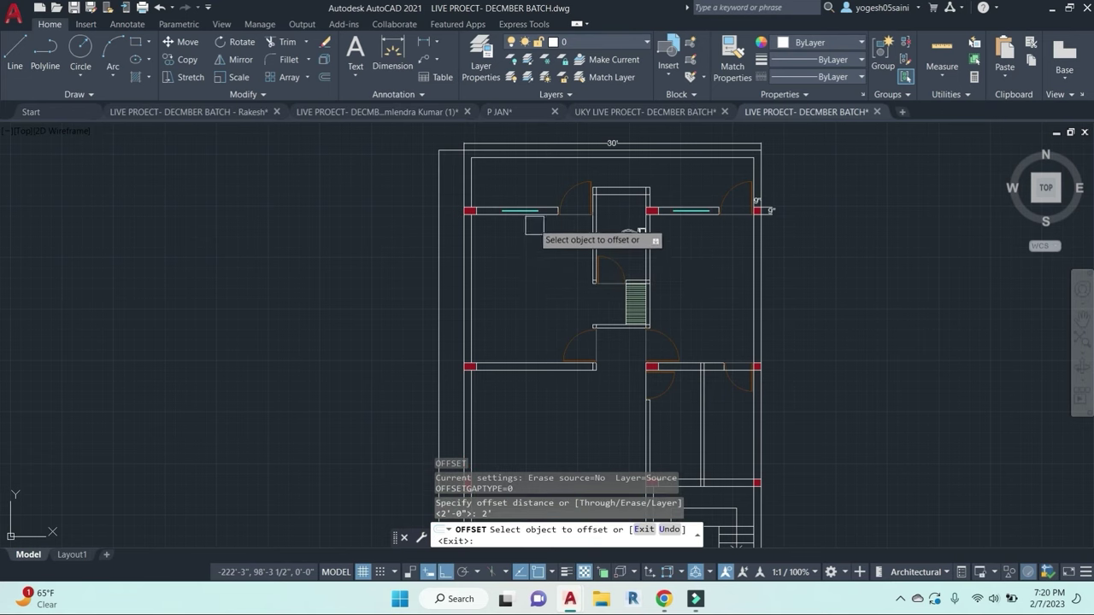
scroll(527, 226, up, 2)
click(456, 207)
click(475, 280)
click(434, 315)
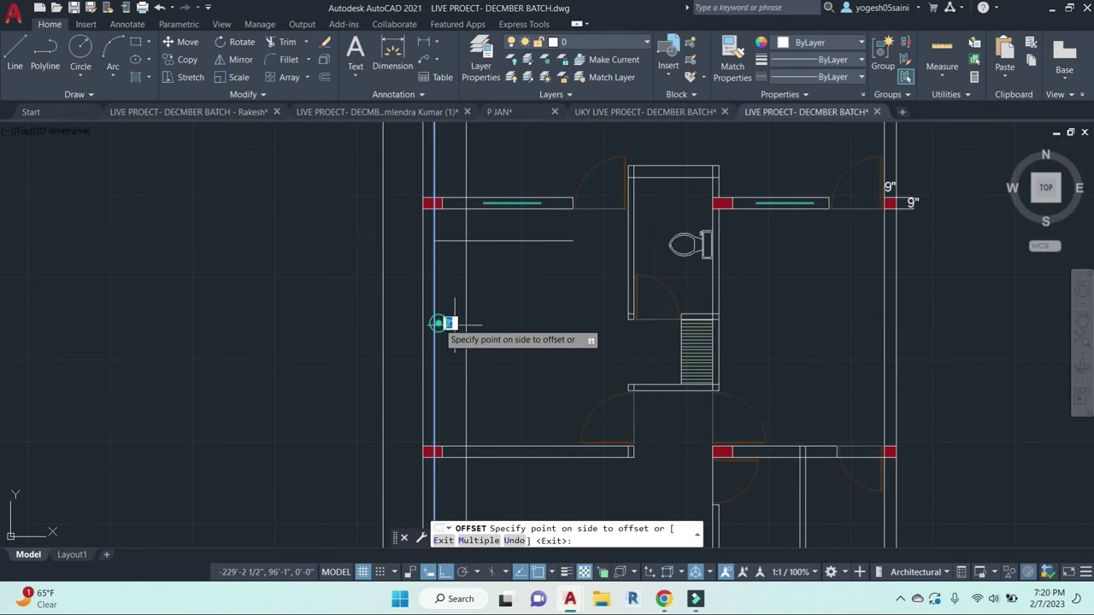
click(495, 376)
click(547, 446)
click(537, 349)
click(629, 263)
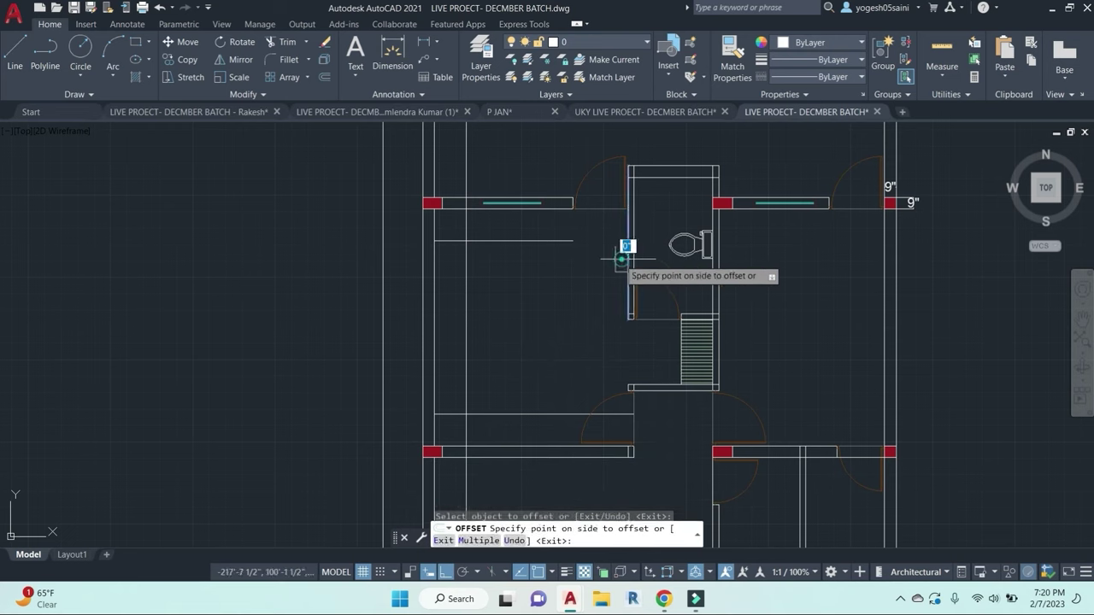
click(556, 276)
key(Escape)
key(Escape)
key(Escape)
Step: Fillet the four offset lines into a closed rectangular ceiling panel
text(f)
key(space)
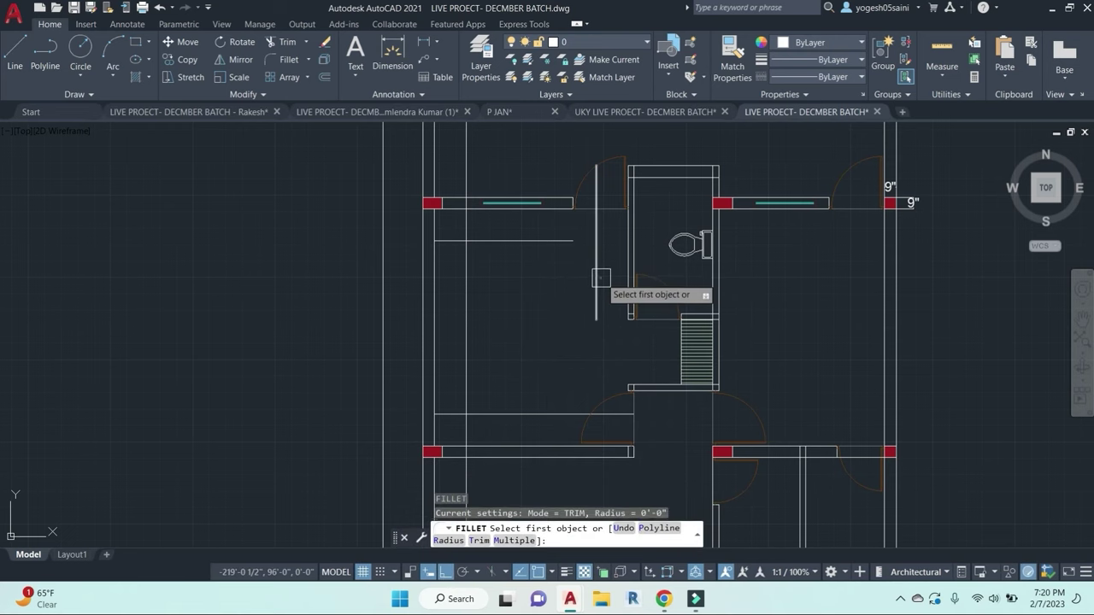
click(596, 279)
click(504, 414)
key(space)
click(498, 414)
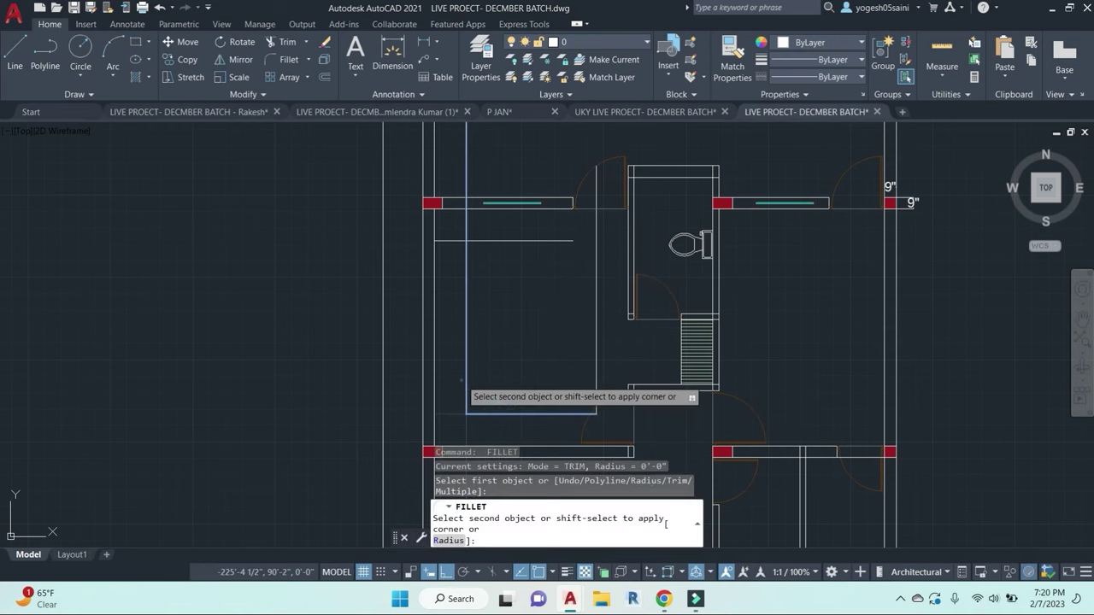
click(466, 377)
key(space)
click(466, 281)
click(504, 240)
key(space)
click(533, 240)
click(597, 265)
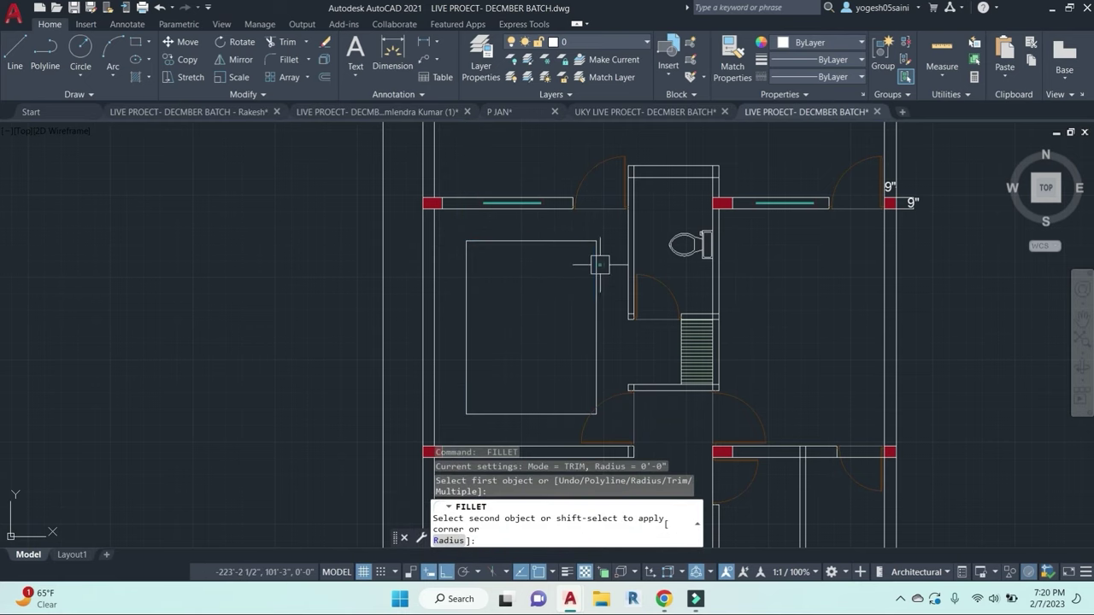
key(Escape)
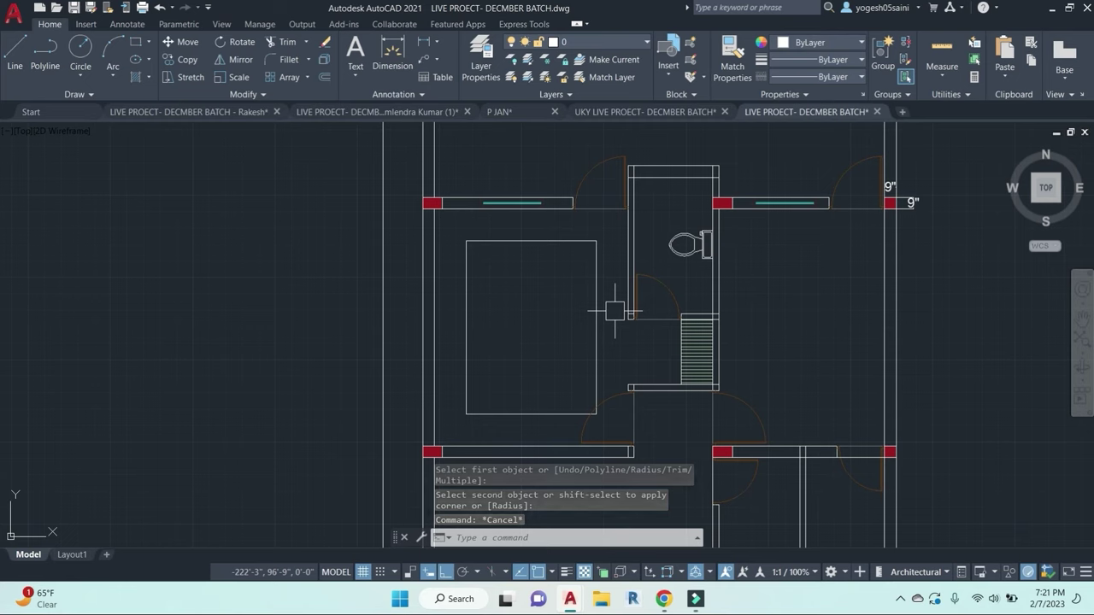
key(Escape)
key(Escape)
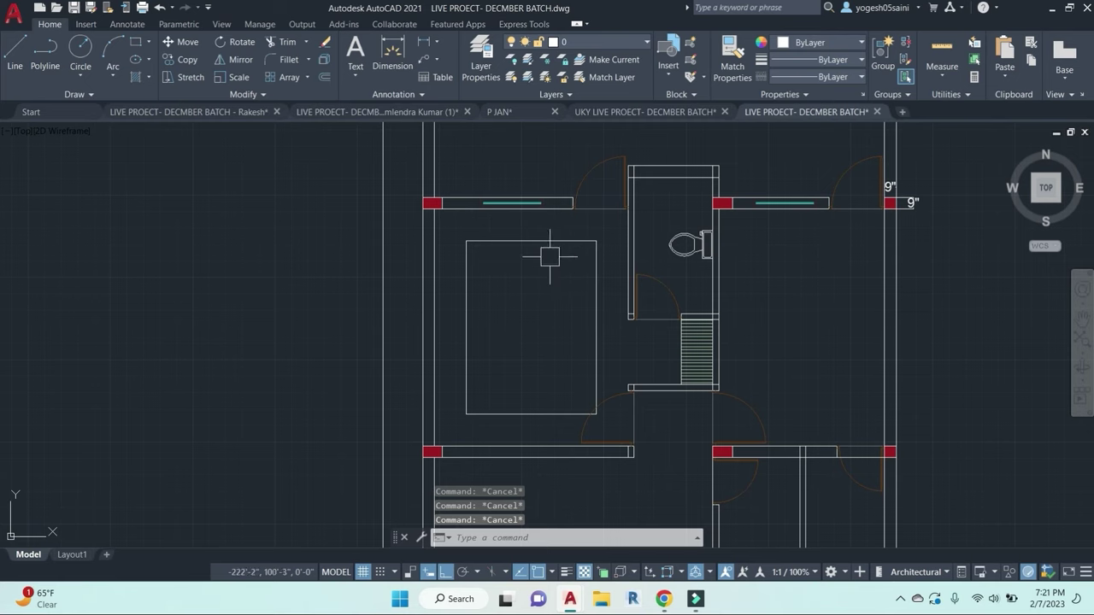
Step: Start a polyline at the left of the plan, then abandon it
text(p)
key(Return)
key(Escape)
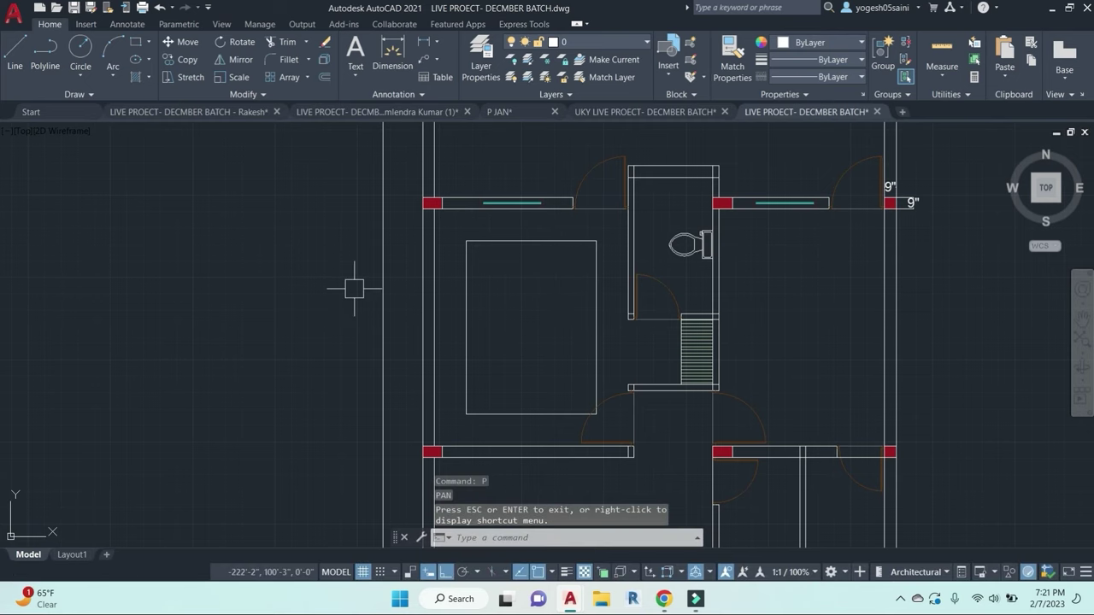
key(Escape)
text(pl)
key(Return)
click(279, 273)
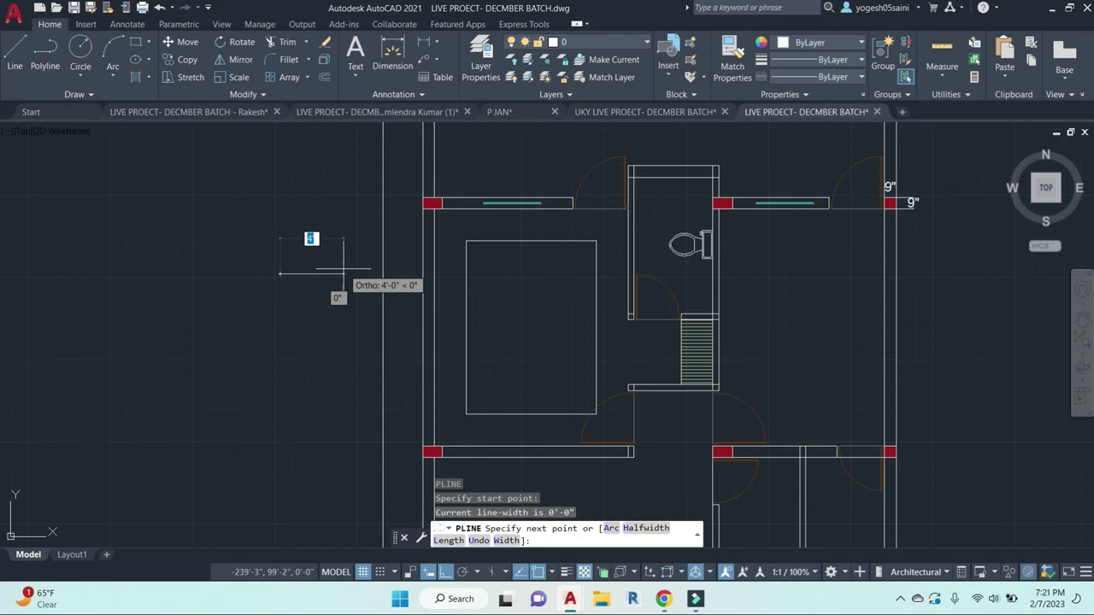
key(Escape)
key(Escape)
key(Escape)
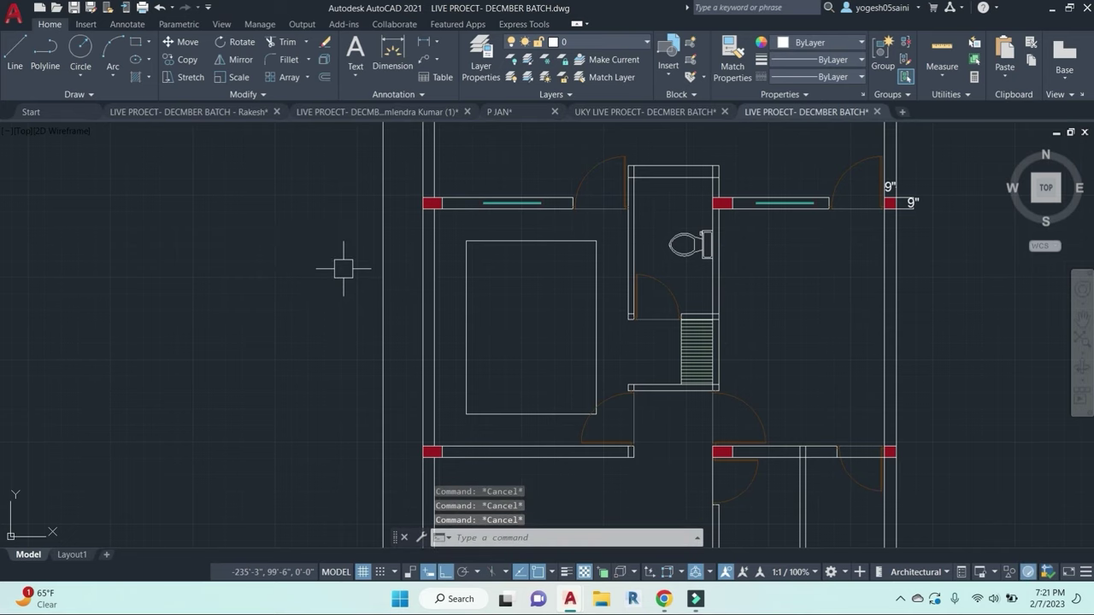
Step: Place point markers at the panel's four corners and left and right side midpoints
text(po)
key(Return)
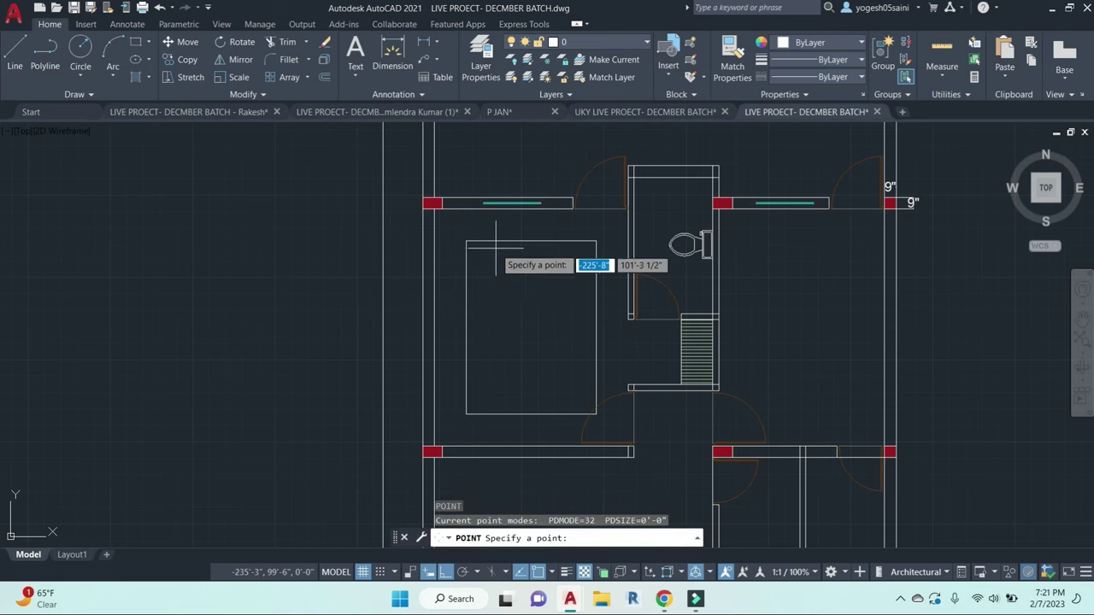
click(466, 241)
key(Return)
click(595, 241)
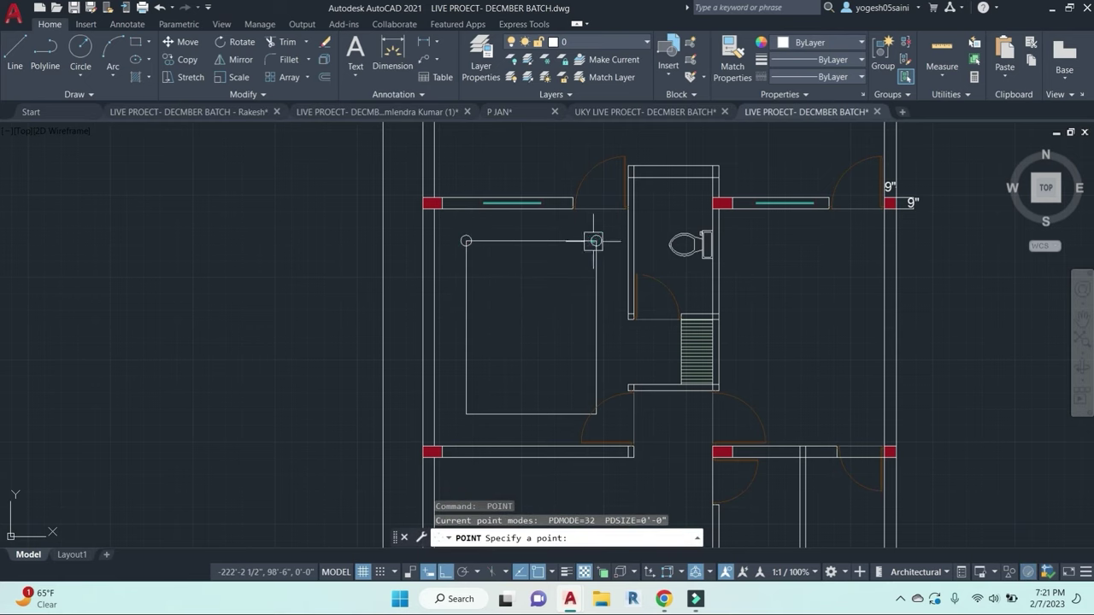
key(Return)
scroll(596, 409, up, 5)
click(600, 411)
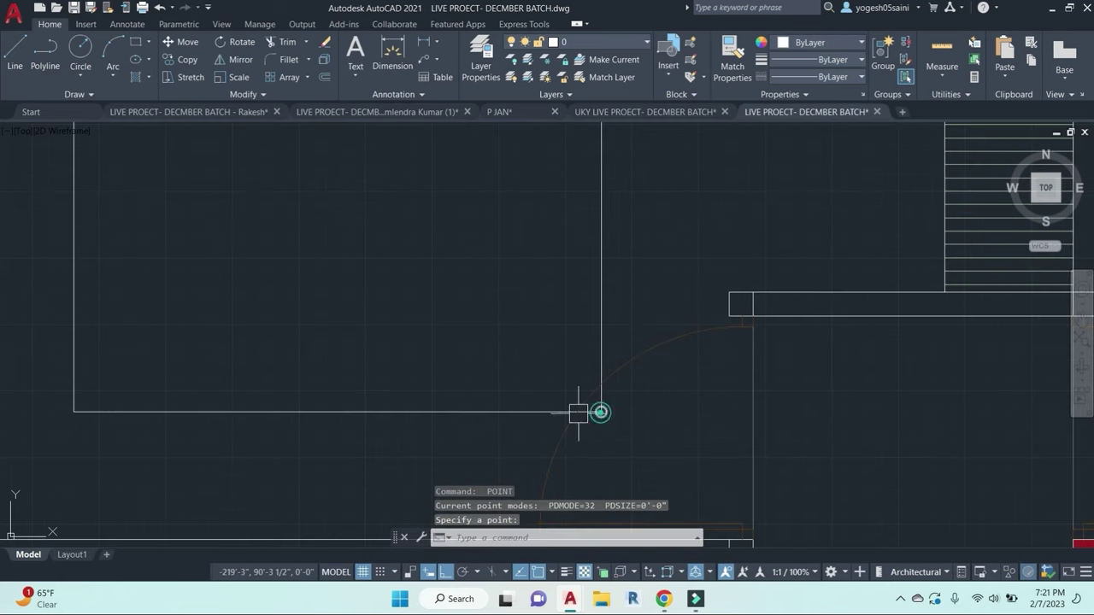
key(Return)
click(72, 412)
scroll(383, 312, down, 7)
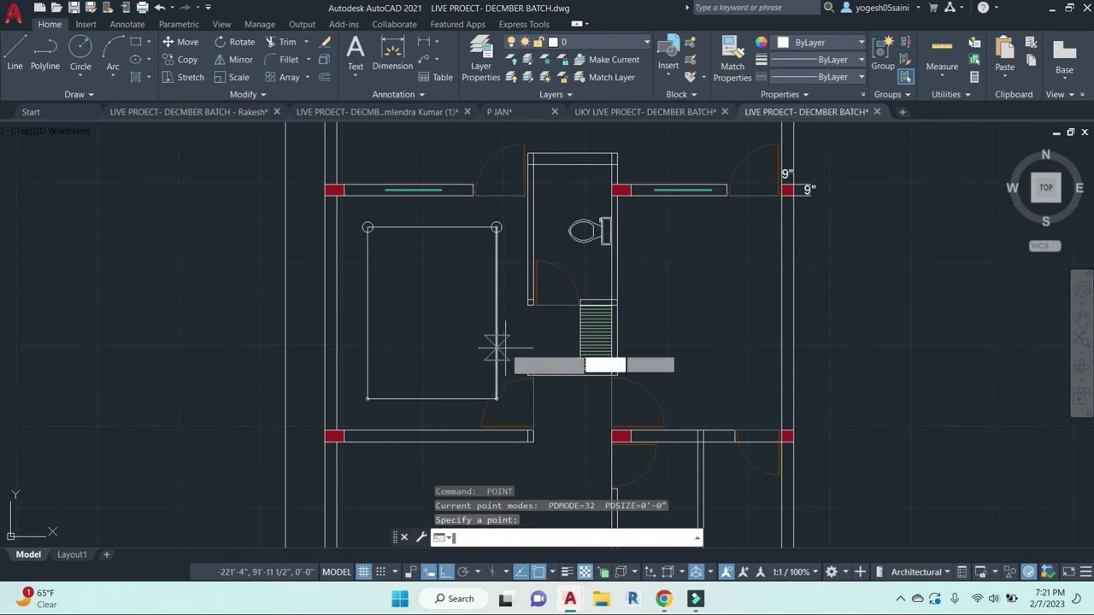
key(Return)
click(497, 312)
key(Return)
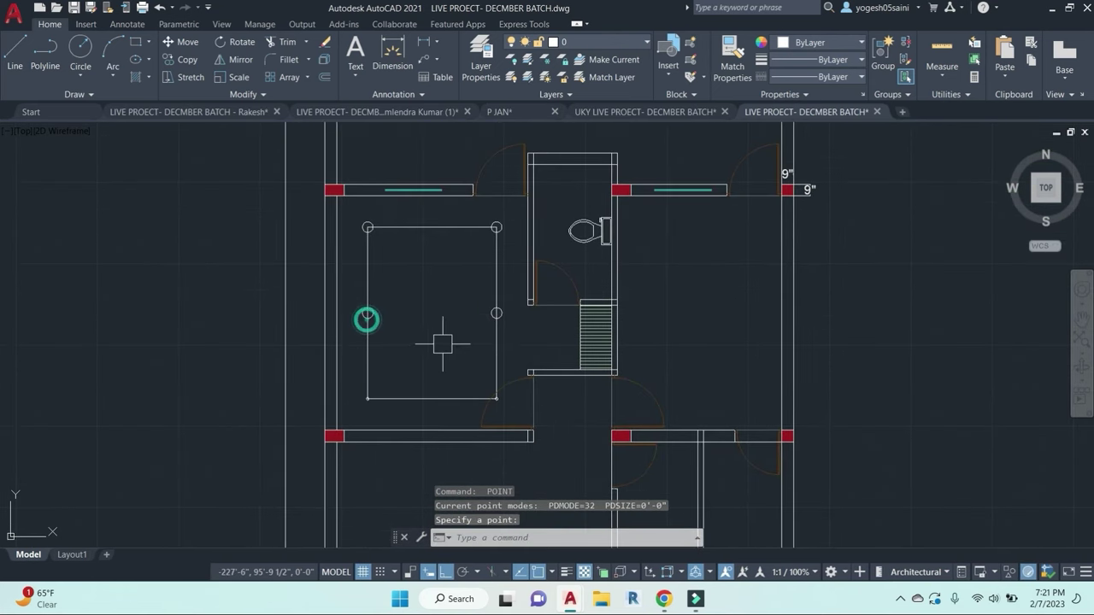
click(368, 313)
key(Escape)
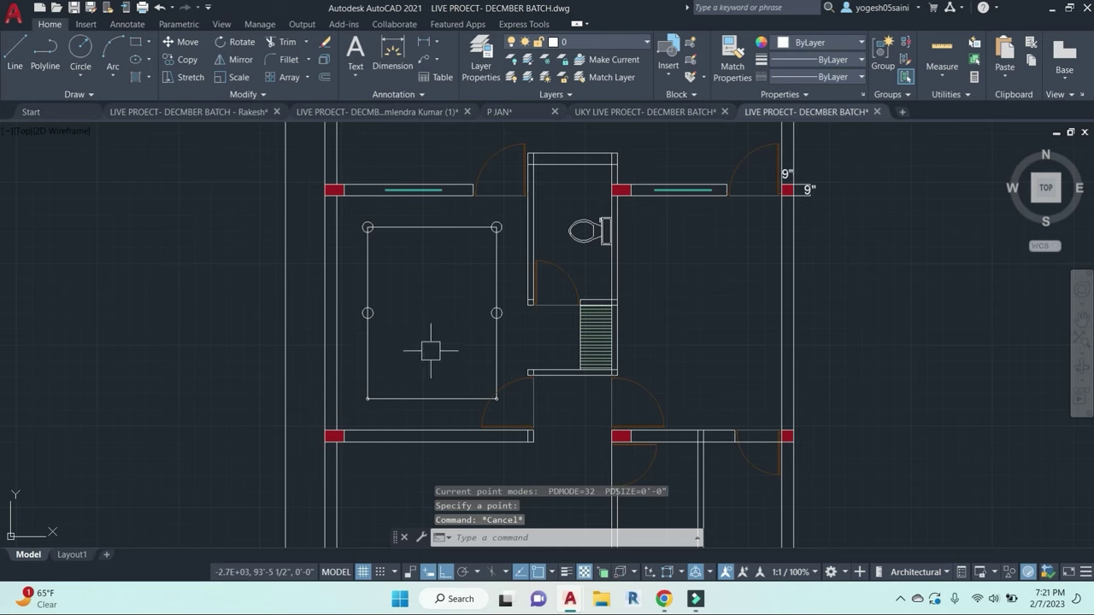
Step: Regenerate the display, draw lines beside the stairs, and mark the new corner with a point
text(RE)
key(Return)
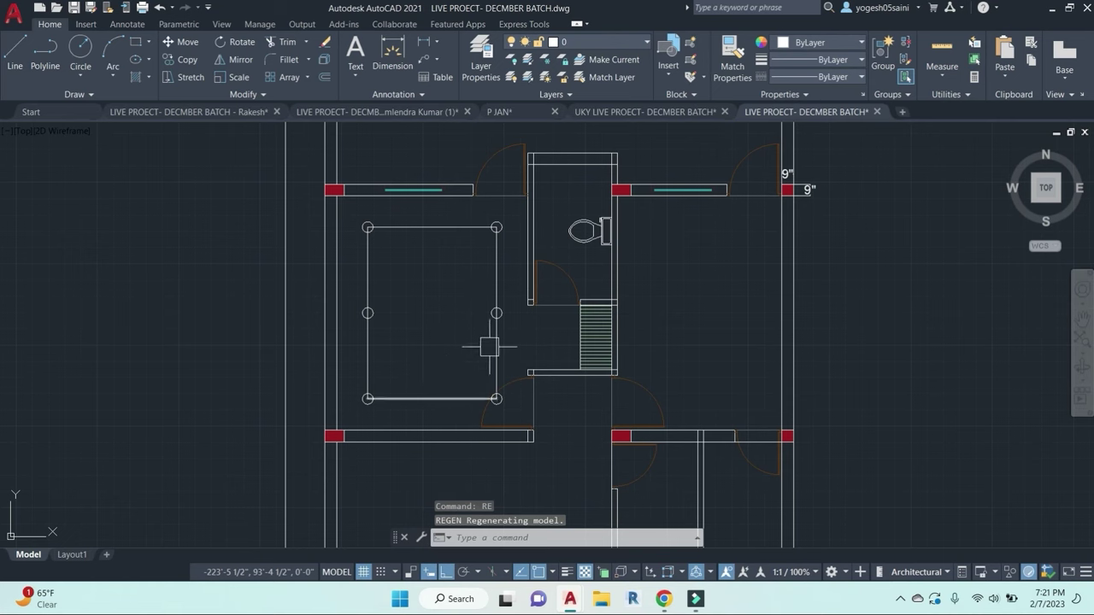
scroll(511, 342, up, 2)
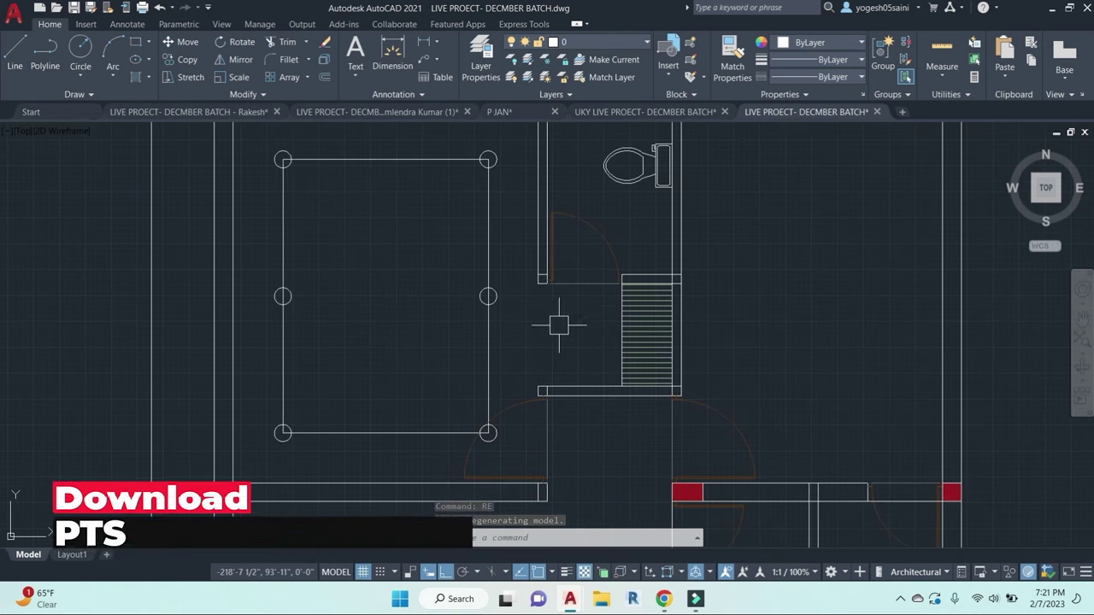
text(l)
key(Return)
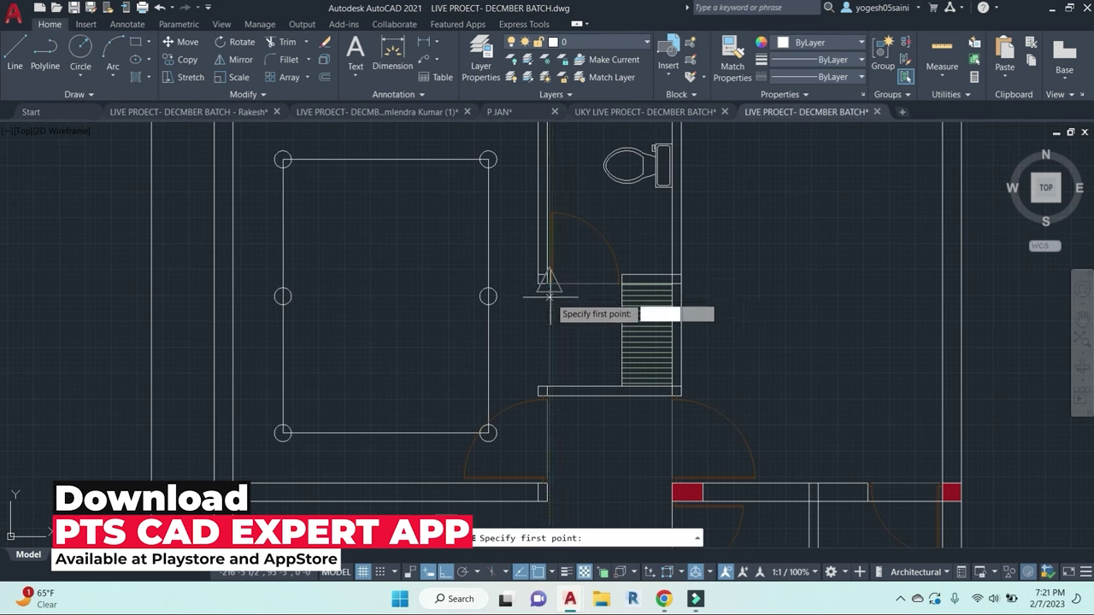
click(598, 284)
click(598, 385)
key(Escape)
key(Return)
click(598, 334)
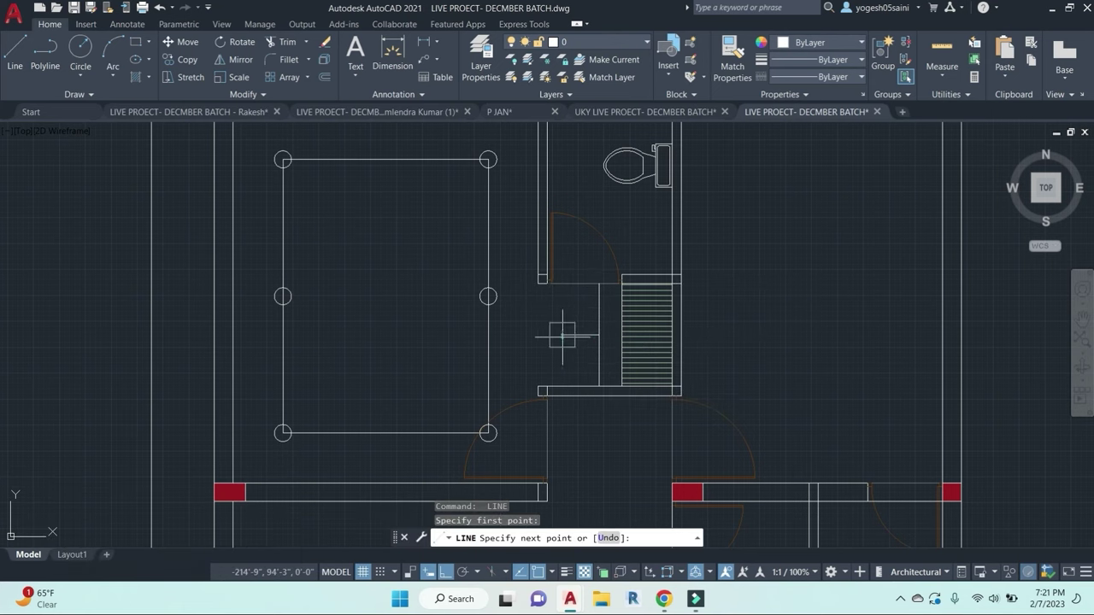
click(560, 334)
click(560, 386)
key(Escape)
key(Escape)
key(Escape)
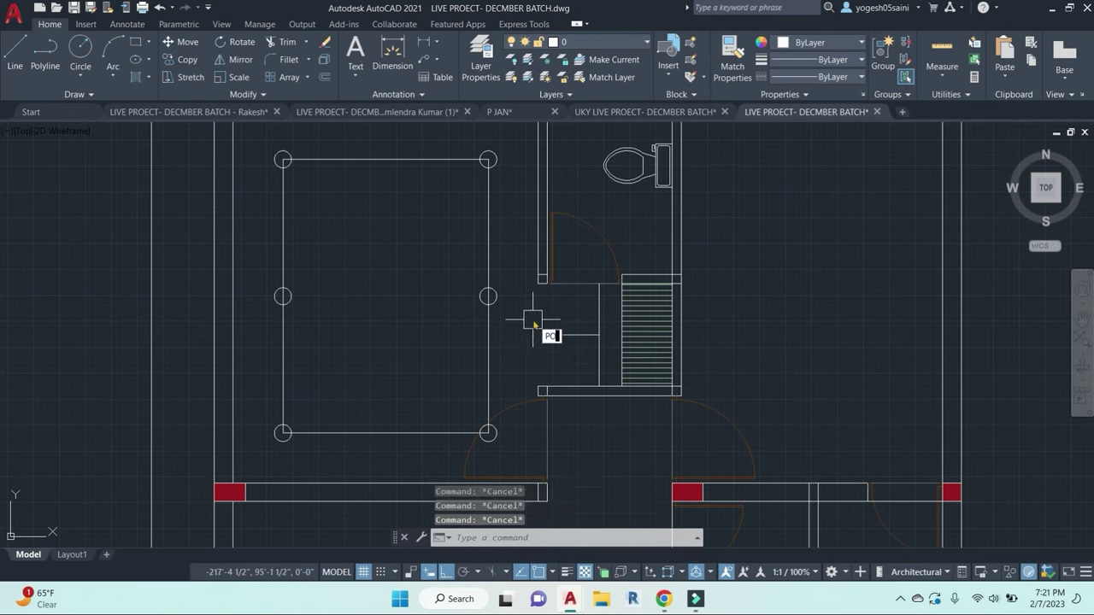
key(Return)
click(559, 335)
key(Escape)
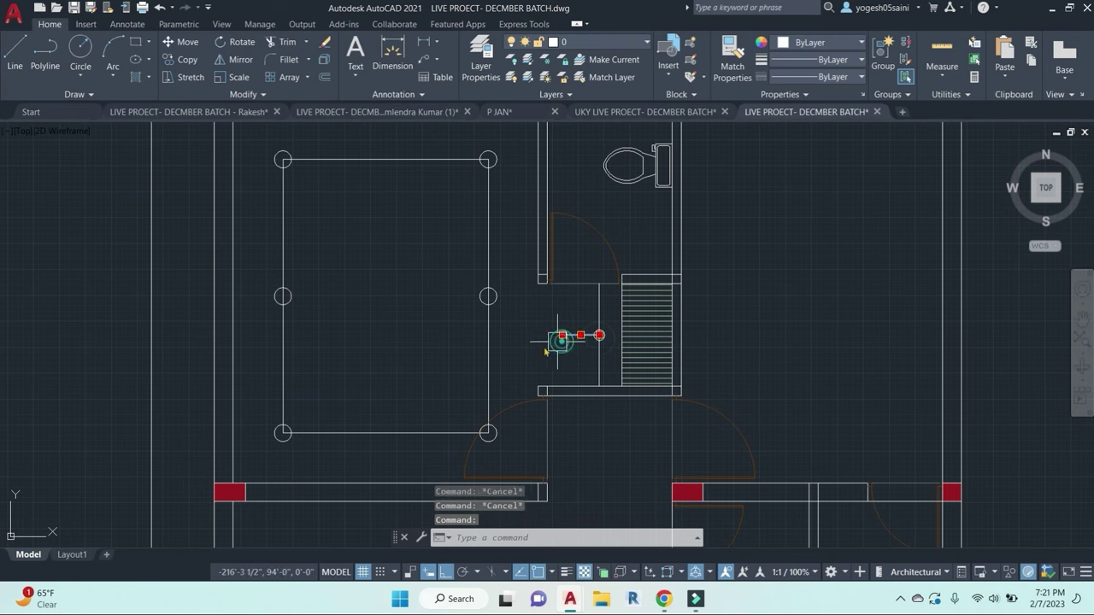
key(Escape)
Step: Erase the vertical line beside the stairs and its overlapping duplicate
text(tr)
key(Return)
key(Escape)
key(Escape)
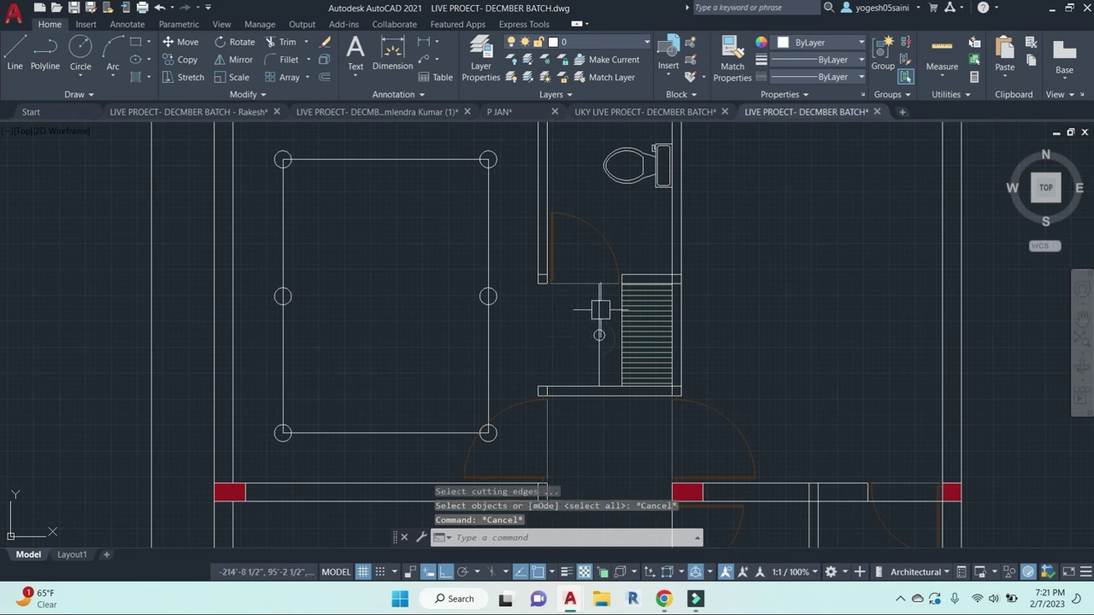
click(600, 310)
text(e)
key(Return)
key(Escape)
click(600, 308)
text(e)
key(Return)
key(Escape)
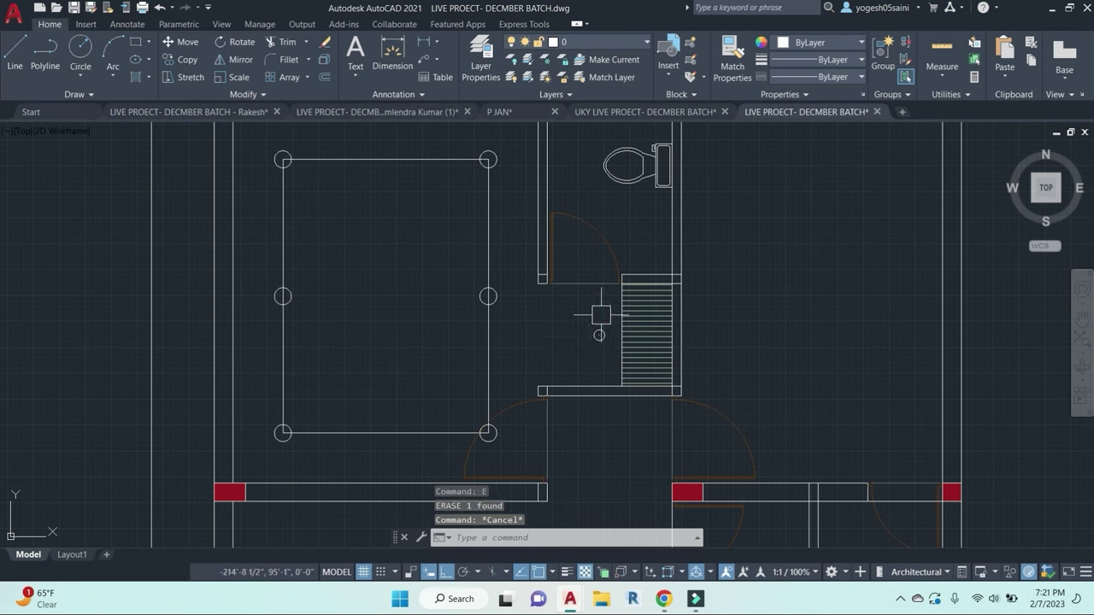
key(Escape)
key(Escape)
middle_drag(564, 350, 643, 381)
Step: Set the point style to X-in-square with DDPTYPE
text(DDPTYPE)
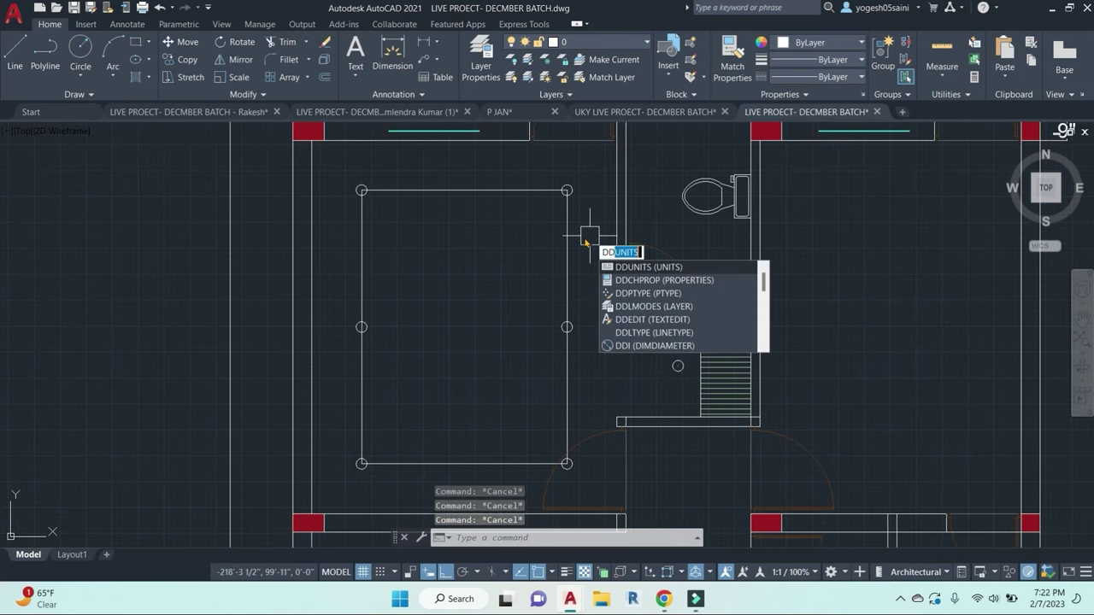
key(Return)
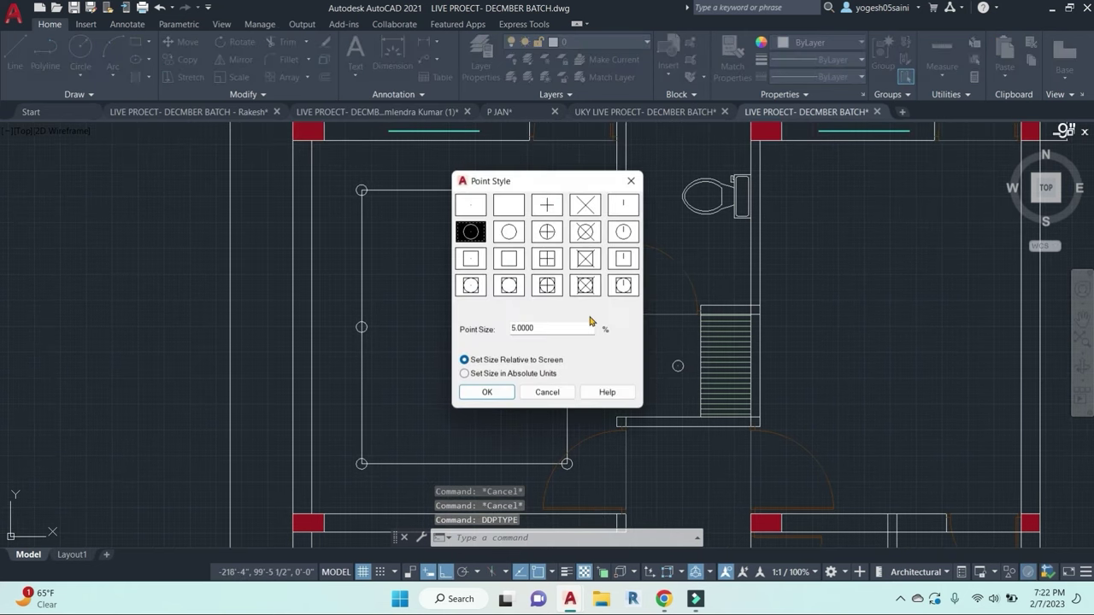
click(589, 256)
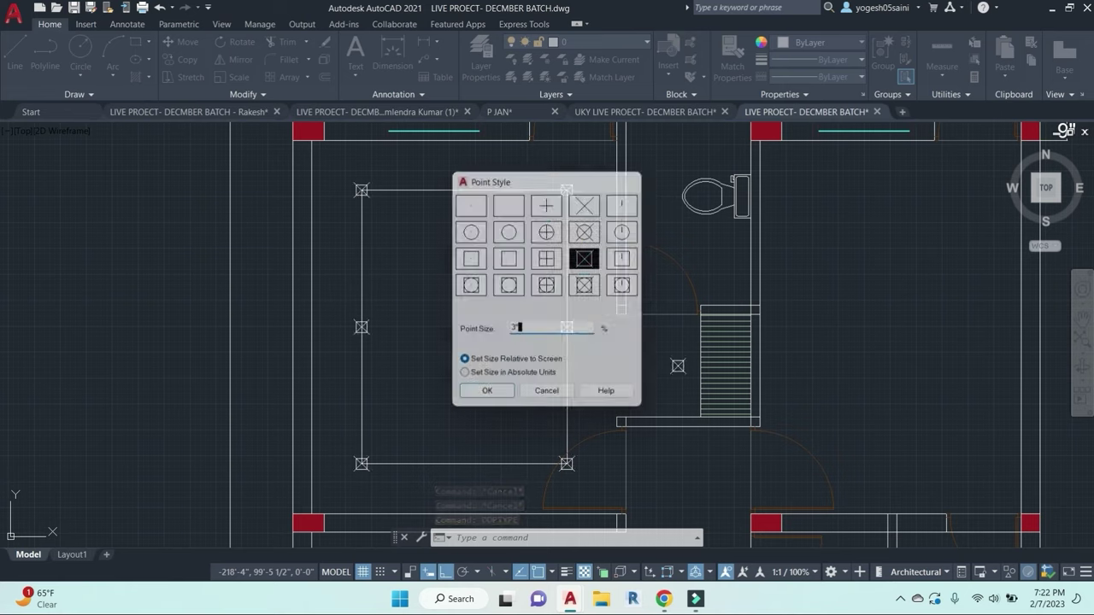
click(487, 392)
scroll(567, 331, up, 4)
scroll(587, 276, down, 6)
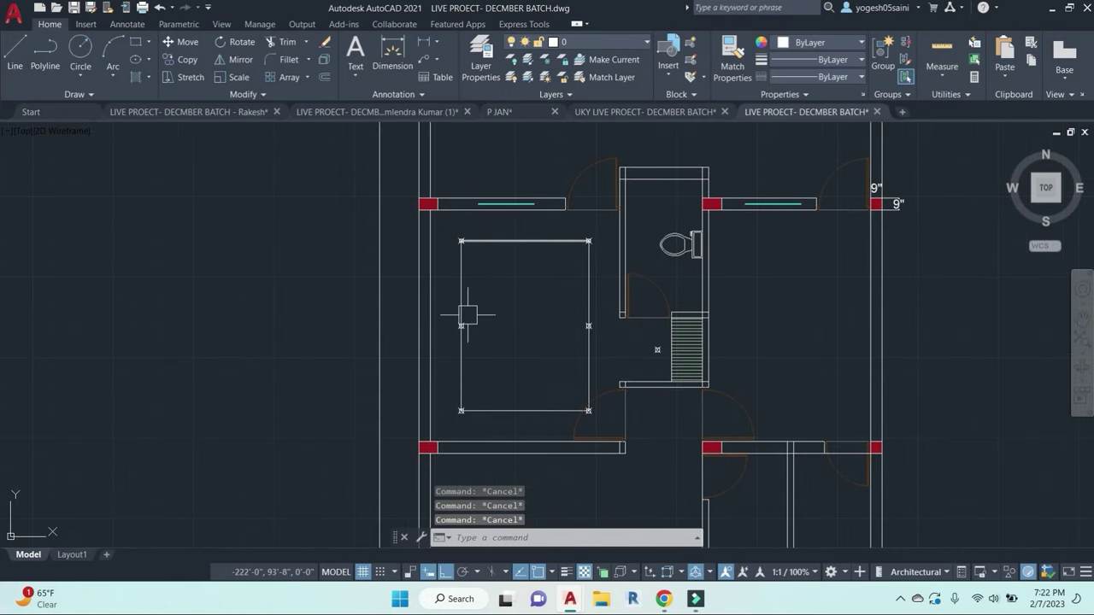
mouse_move(573, 293)
middle_down()
mouse_move(556, 360)
mouse_move(555, 310)
middle_up()
Step: Start a line from the rectangle's left-edge midpoint and a circle, cancelling both
text(l)
key(Return)
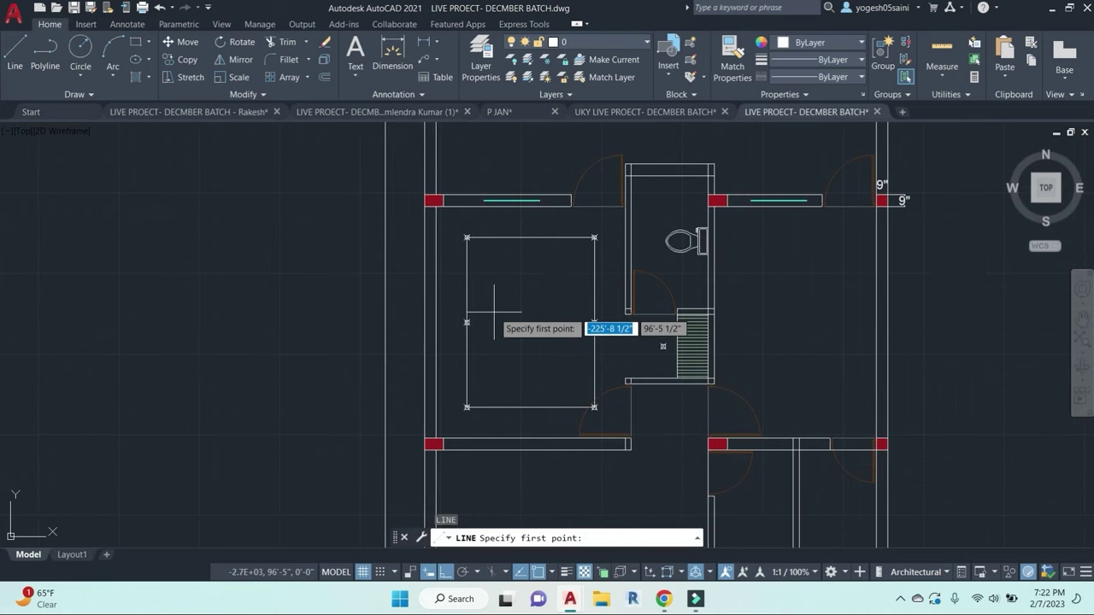
scroll(492, 316, up, 3)
click(422, 332)
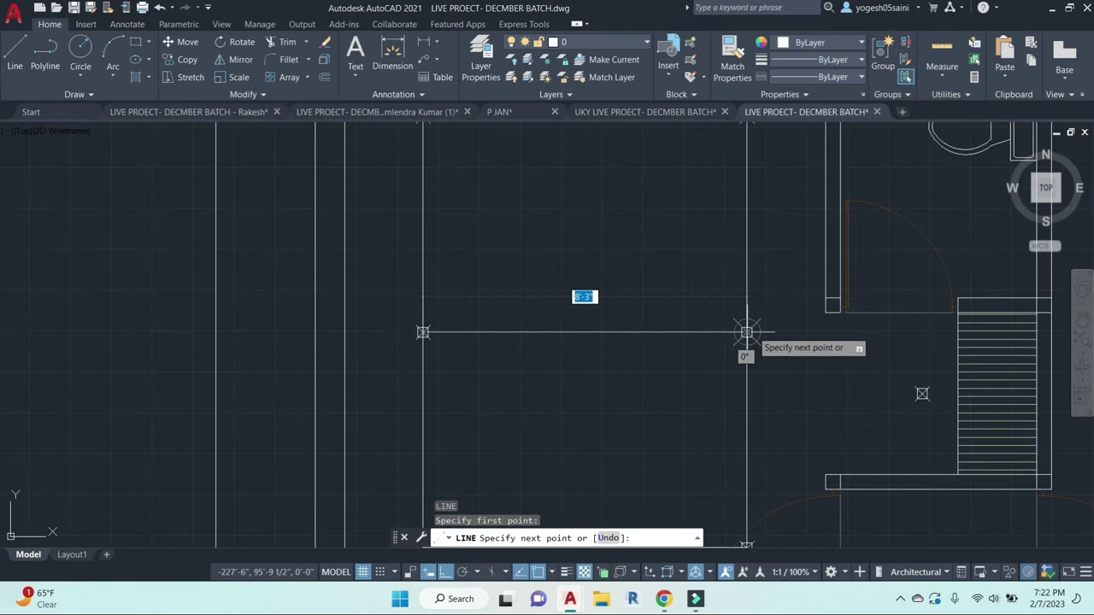
key(Escape)
scroll(752, 351, down, 3)
key(Return)
key(Escape)
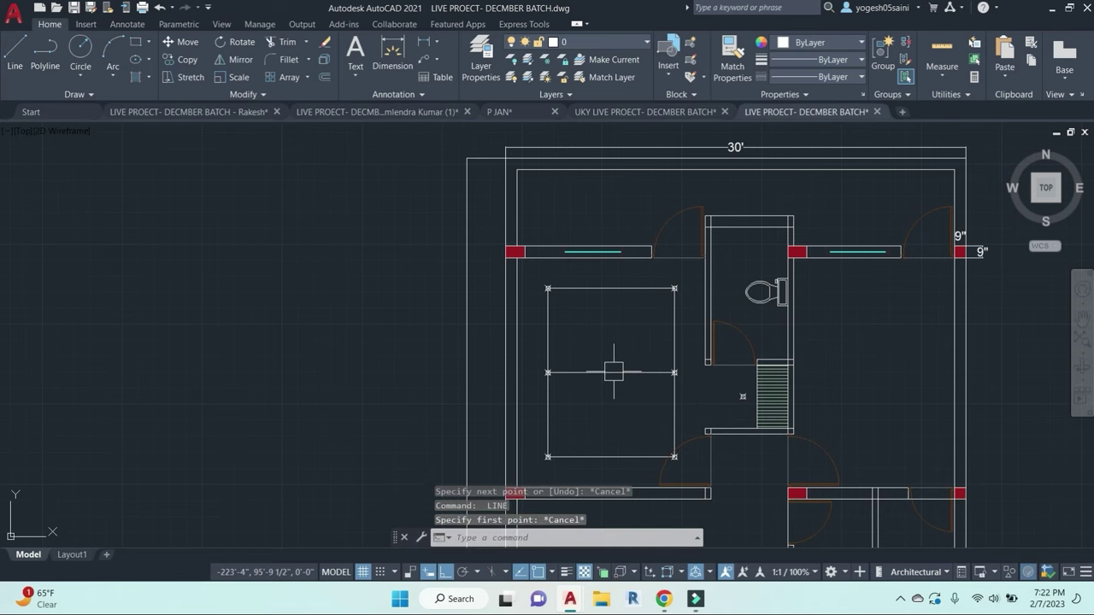
text(c)
key(Return)
key(Escape)
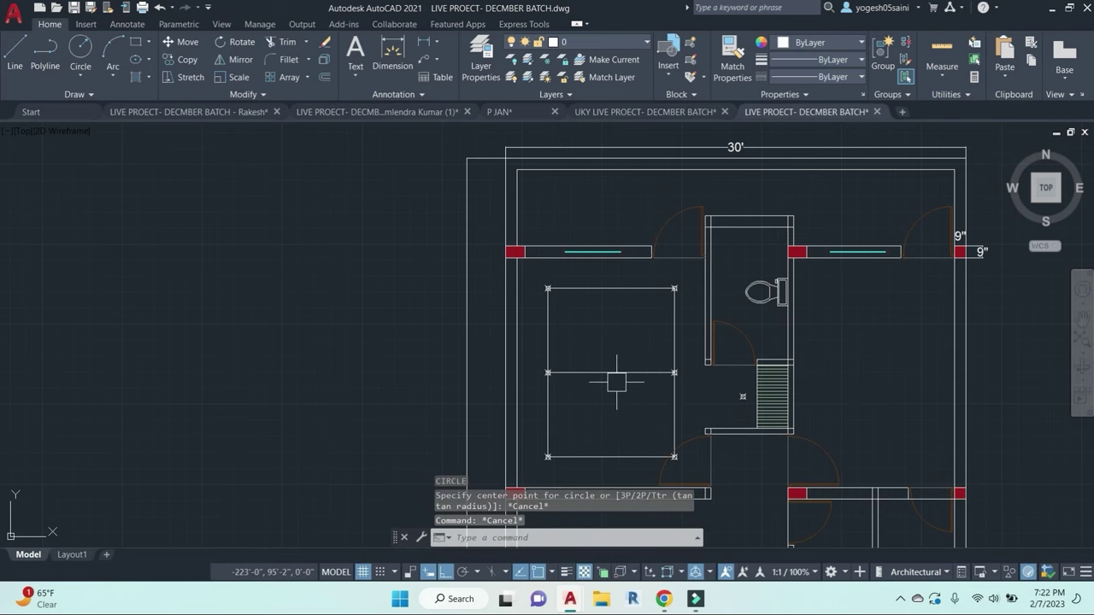
key(Return)
middle_drag(666, 371, 628, 335)
scroll(628, 335, up, 6)
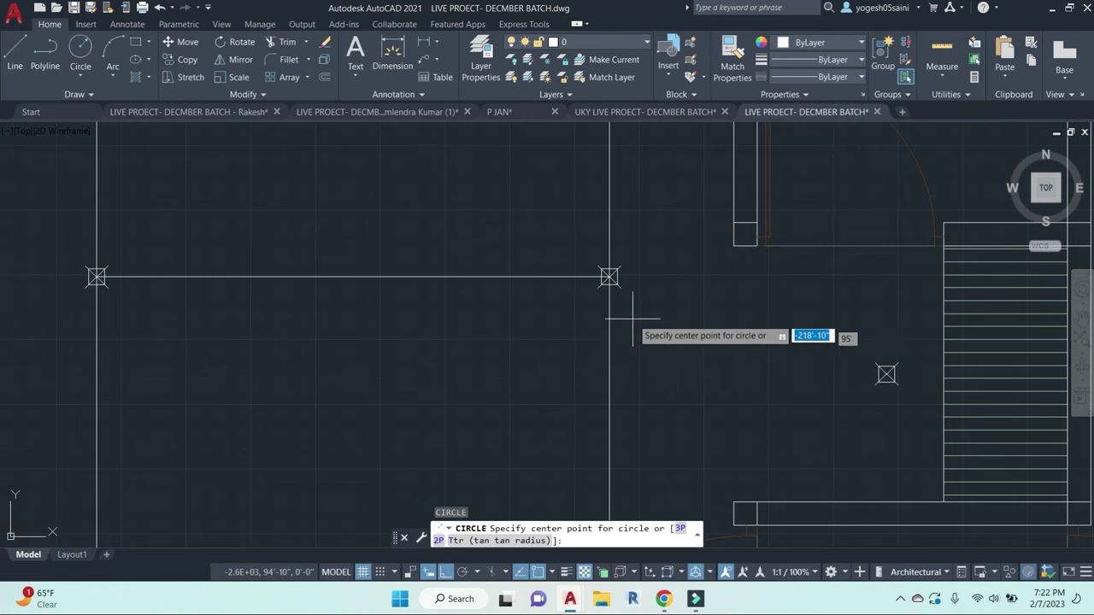
key(Escape)
key(Escape)
key(Escape)
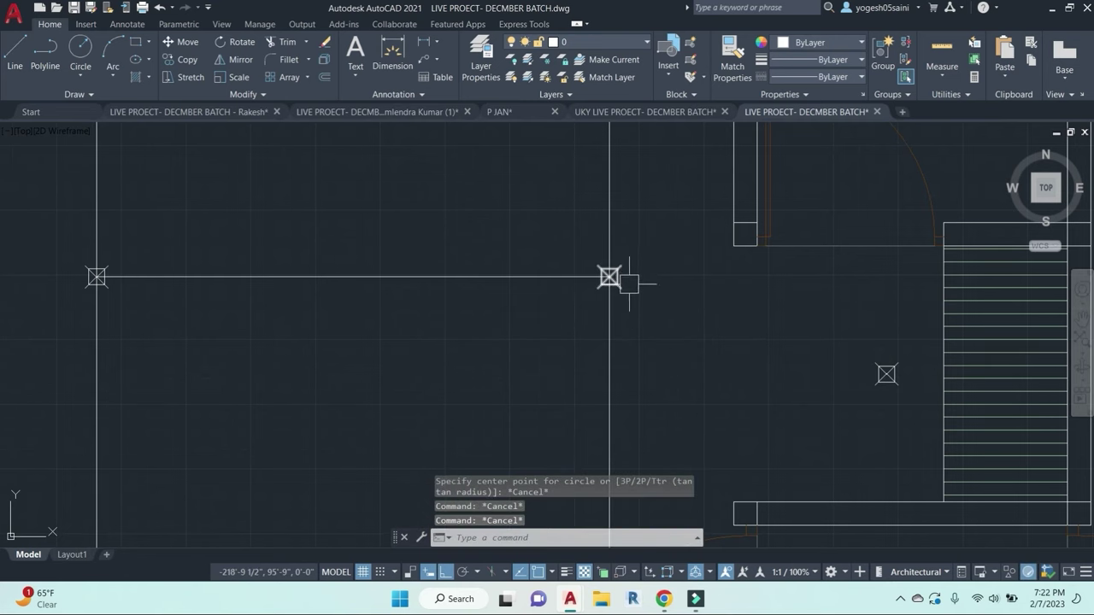
key(Escape)
scroll(642, 295, down, 5)
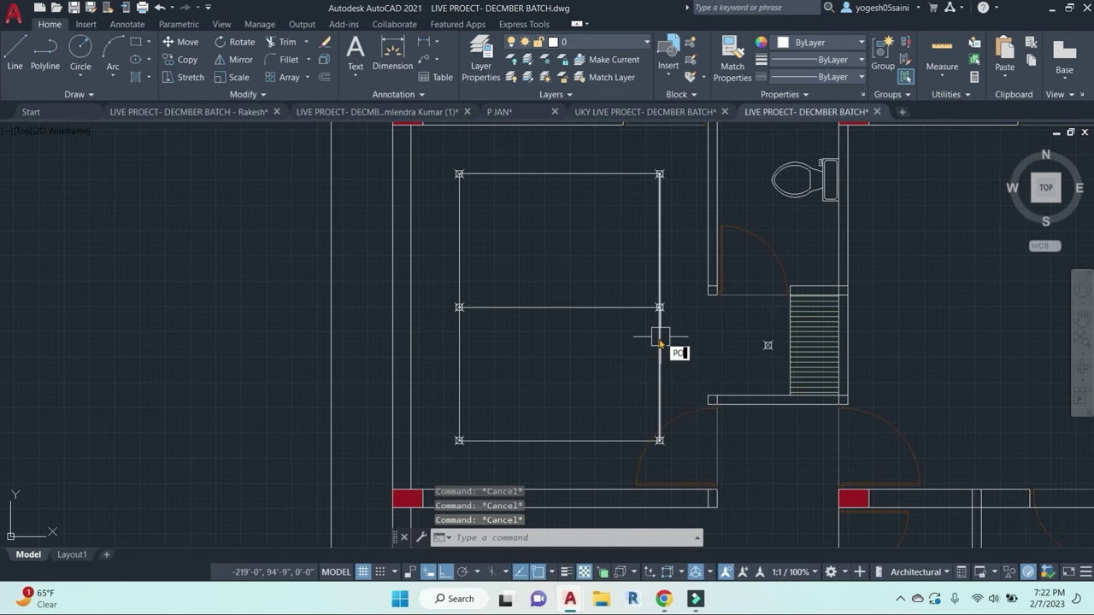
Step: Place a trial point inside the lower ceiling panel and select it
key(Return)
click(566, 354)
scroll(569, 359, up, 3)
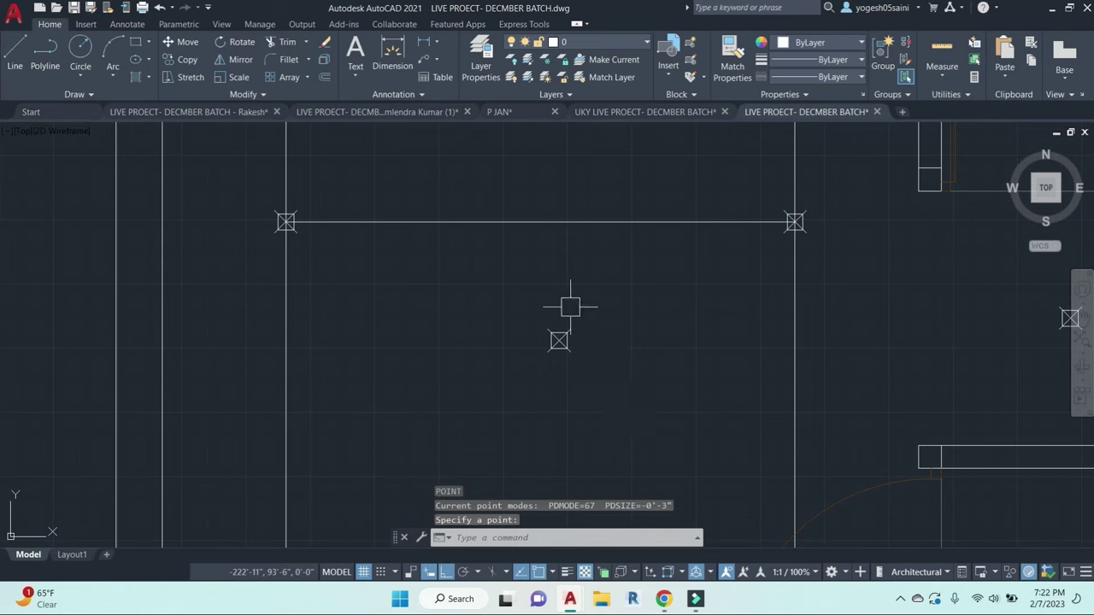
key(Escape)
key(Escape)
click(559, 341)
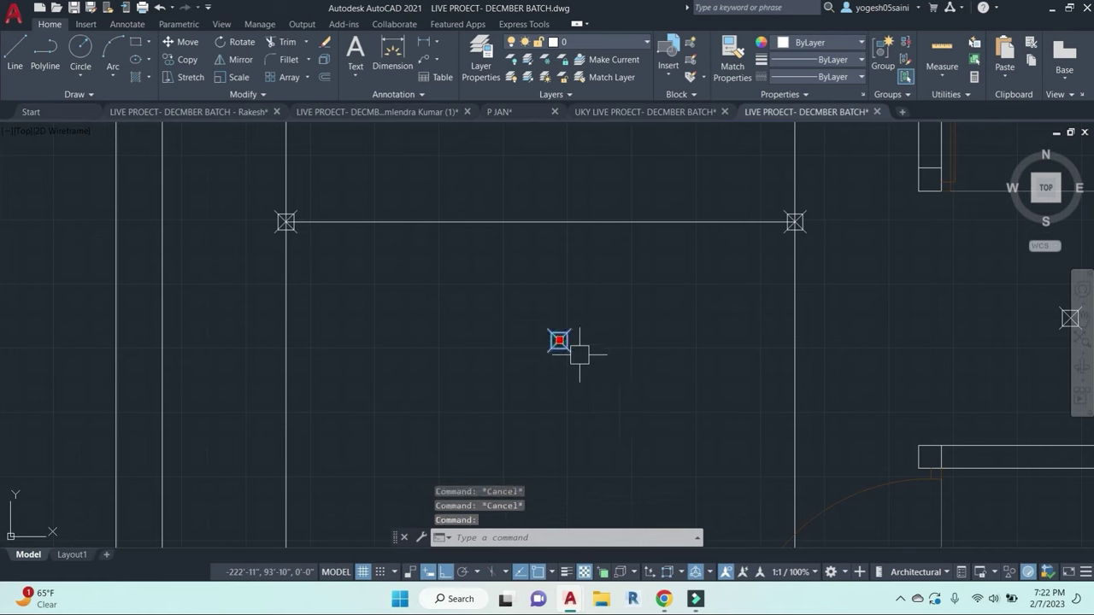
key(Escape)
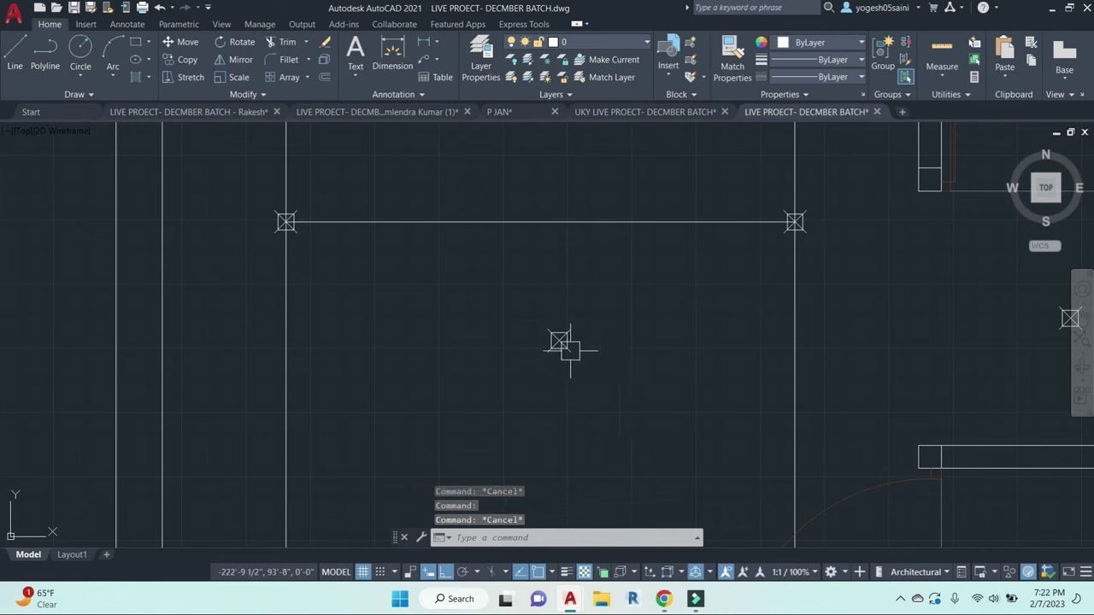
key(Escape)
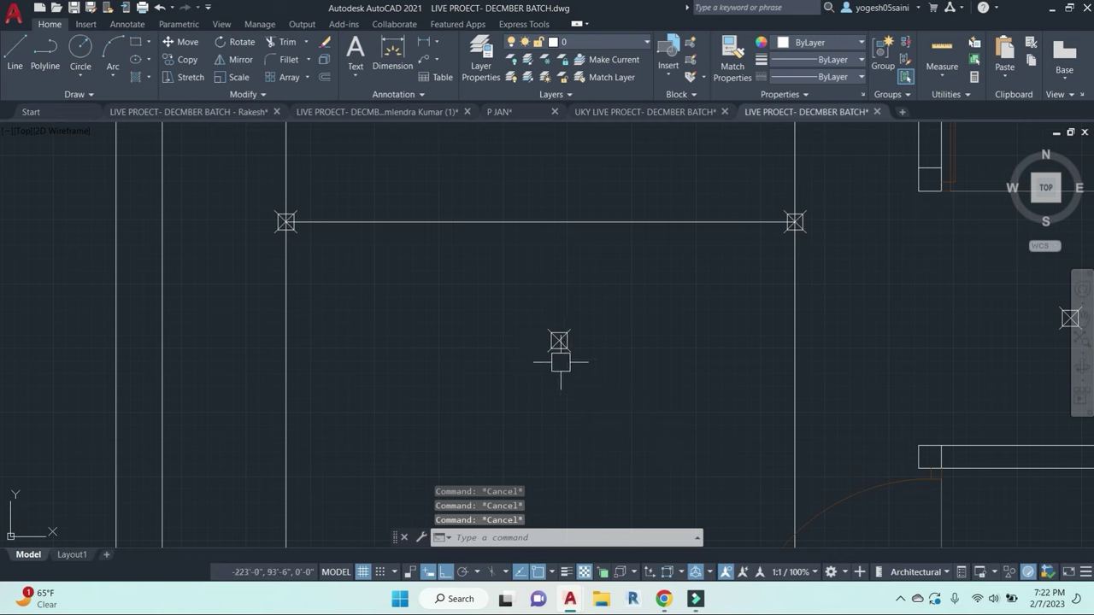
Step: Switch the point style to the plain circle with DDPTYPE
text(DDPTYPE)
key(Return)
click(511, 243)
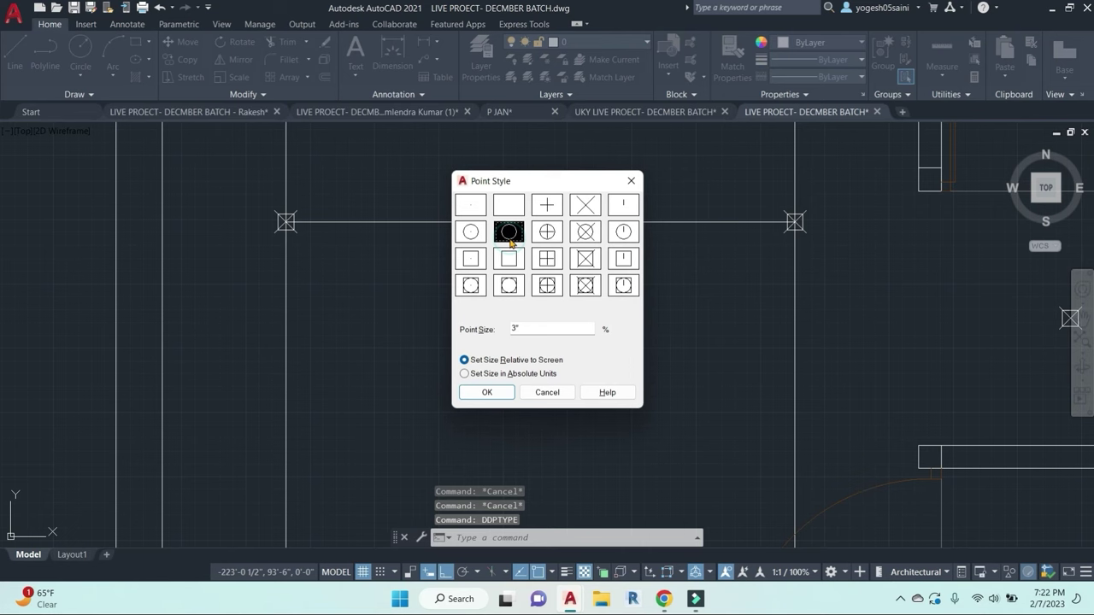
click(487, 392)
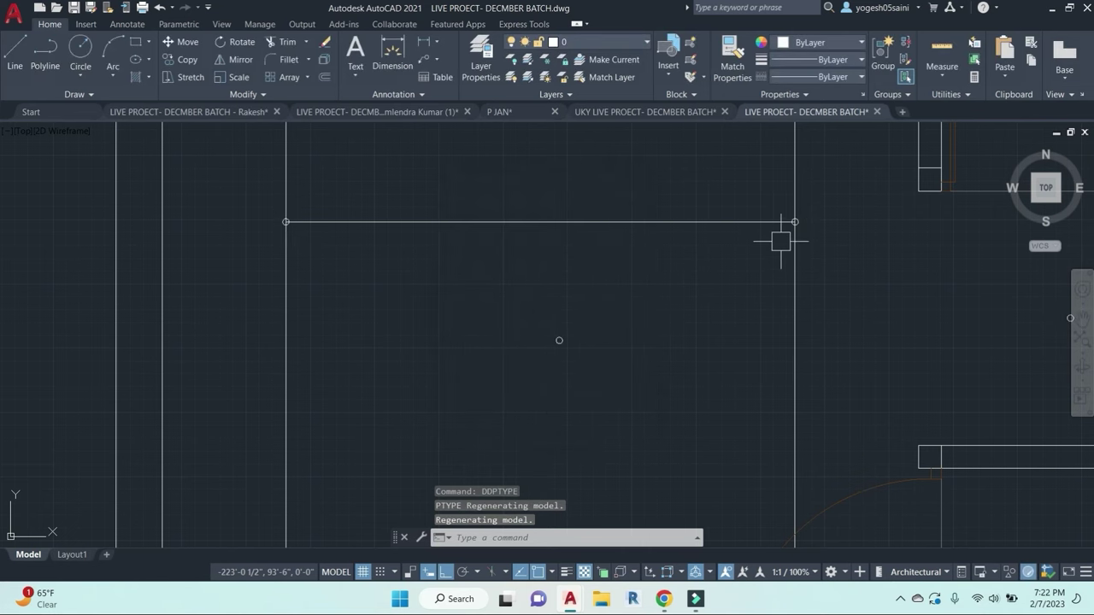
scroll(780, 242, up, 3)
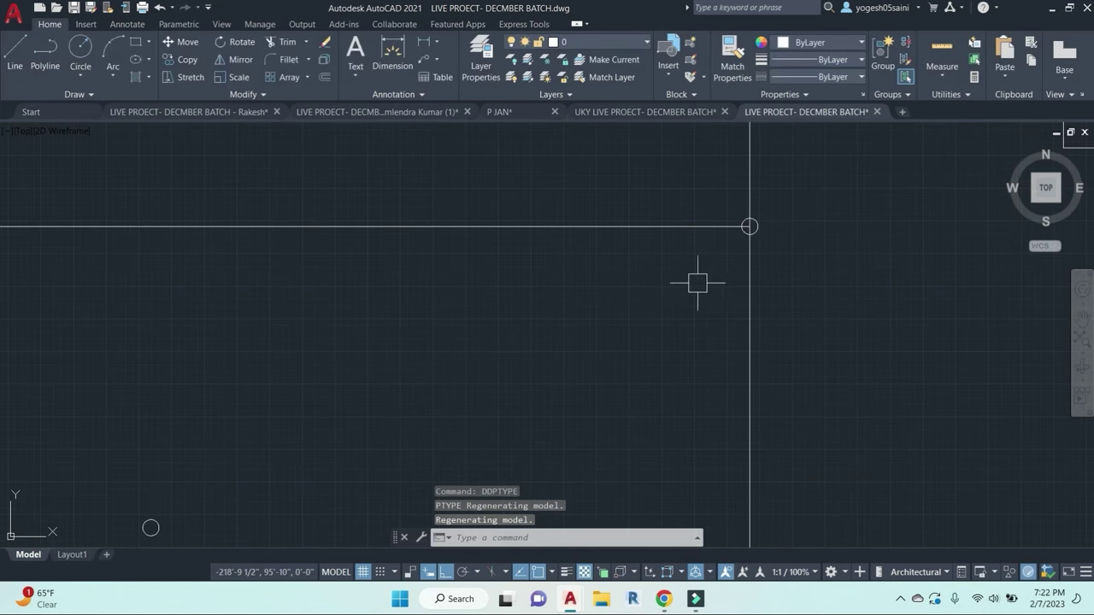
scroll(701, 283, down, 2)
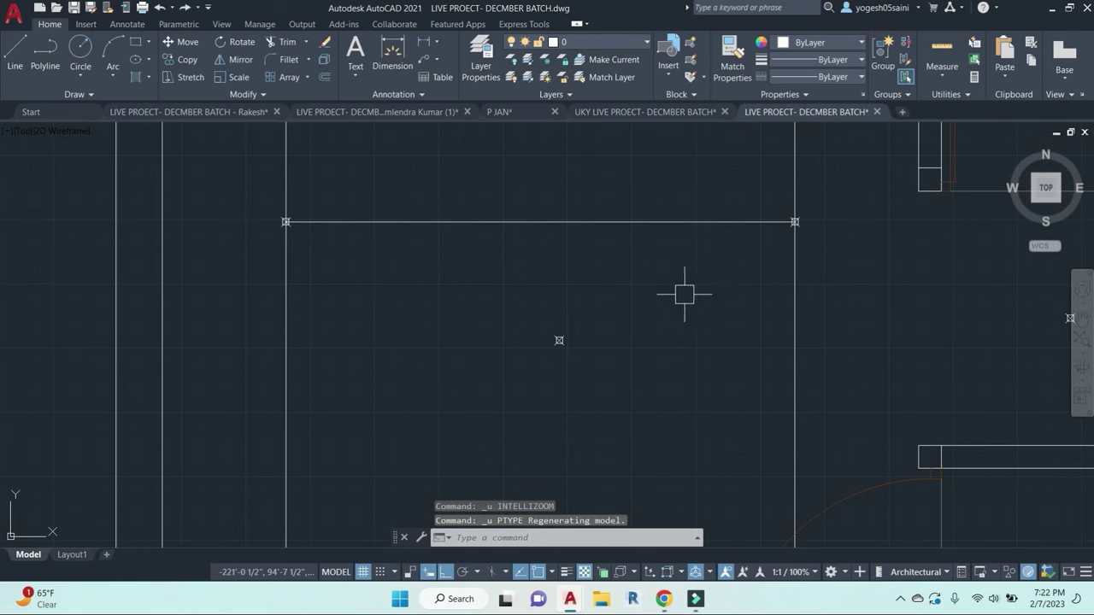
Step: Erase the stray trial point from the panel
click(560, 340)
text(e)
key(Return)
scroll(598, 345, down, 4)
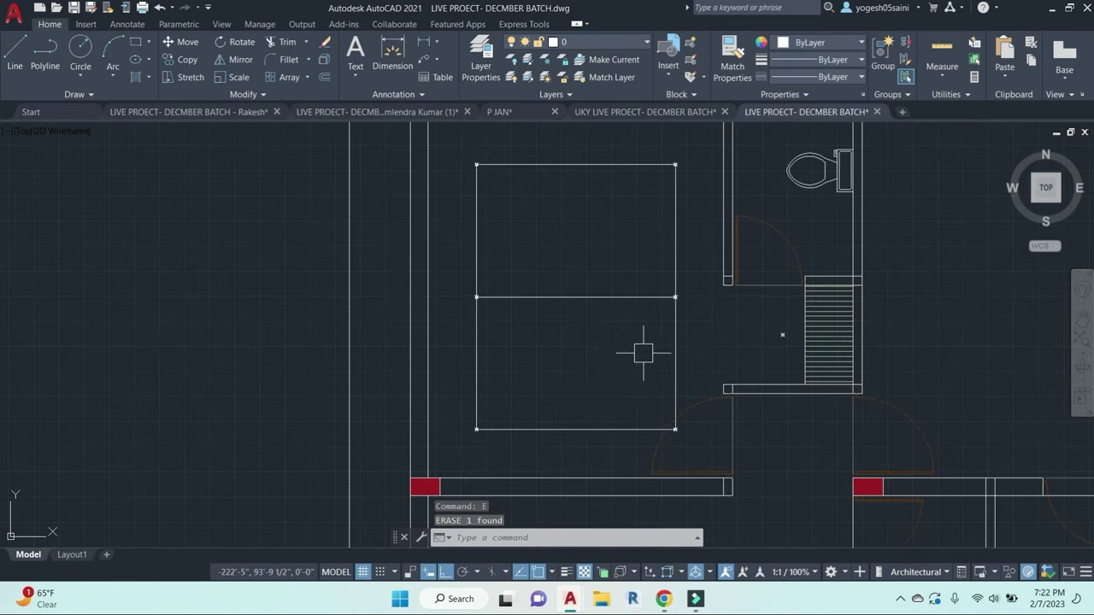
scroll(658, 346, up, 1)
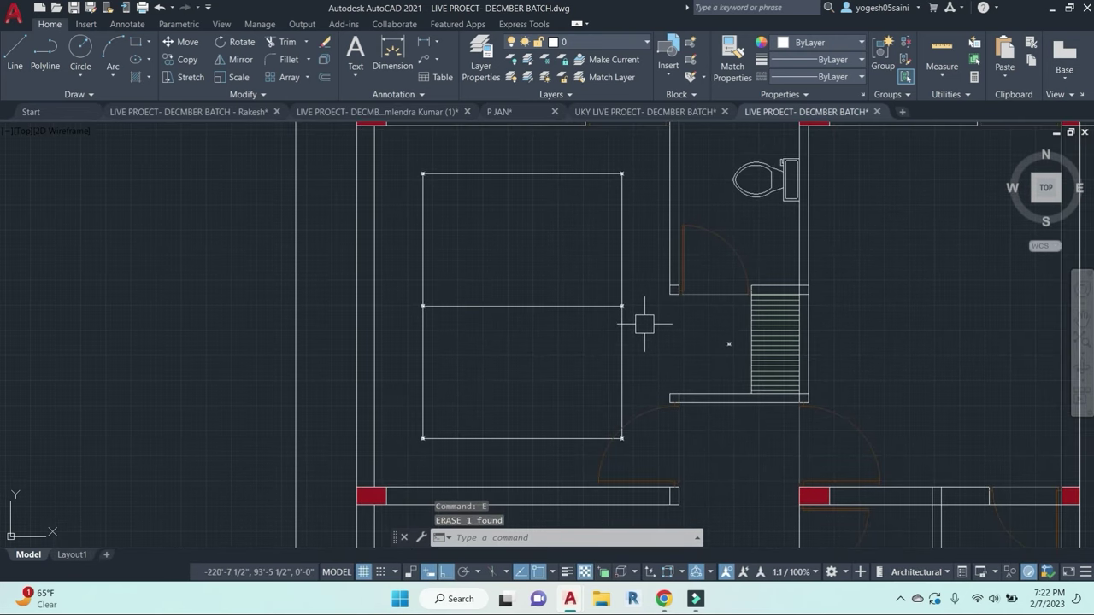
key(Escape)
key(Escape)
key(Escape)
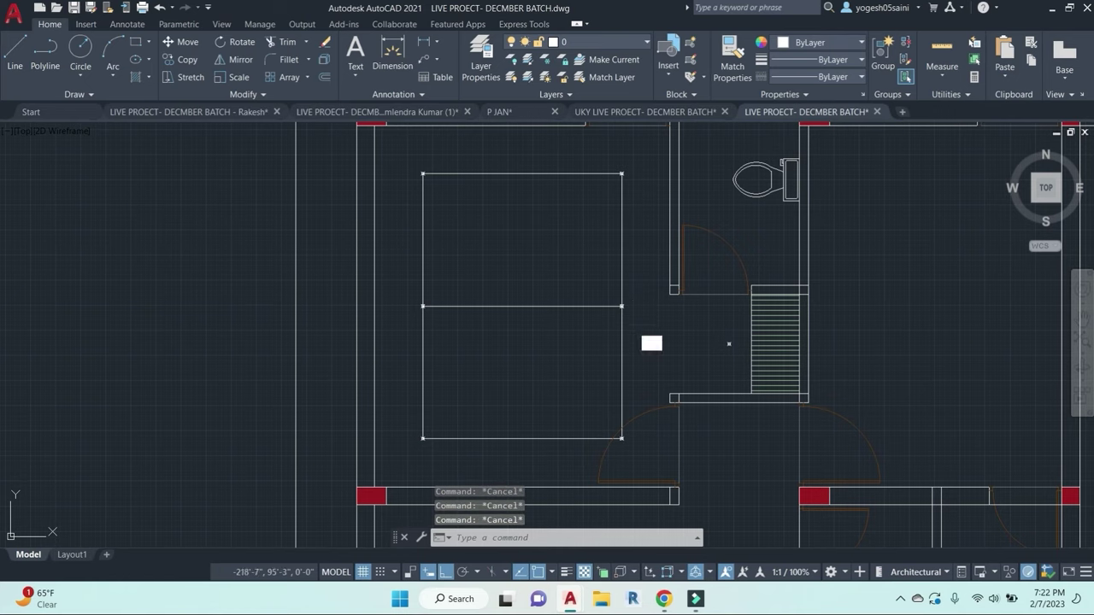
Step: Draw a 6-inch square polyline to the left of the plan
text(pl)
key(Return)
click(195, 290)
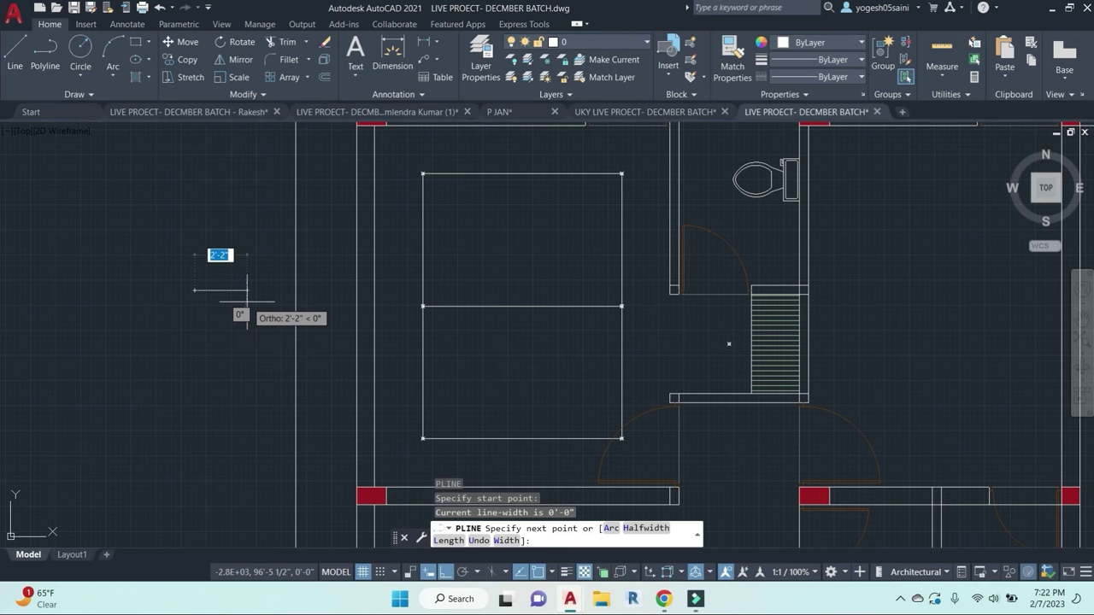
text(6)
key(Return)
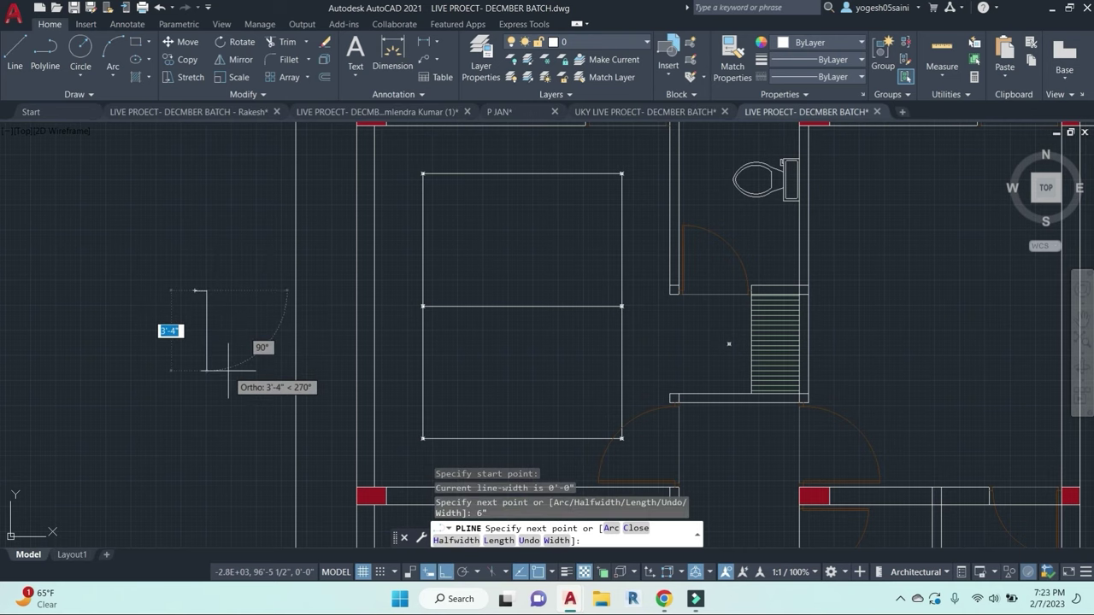
text(6)
key(Return)
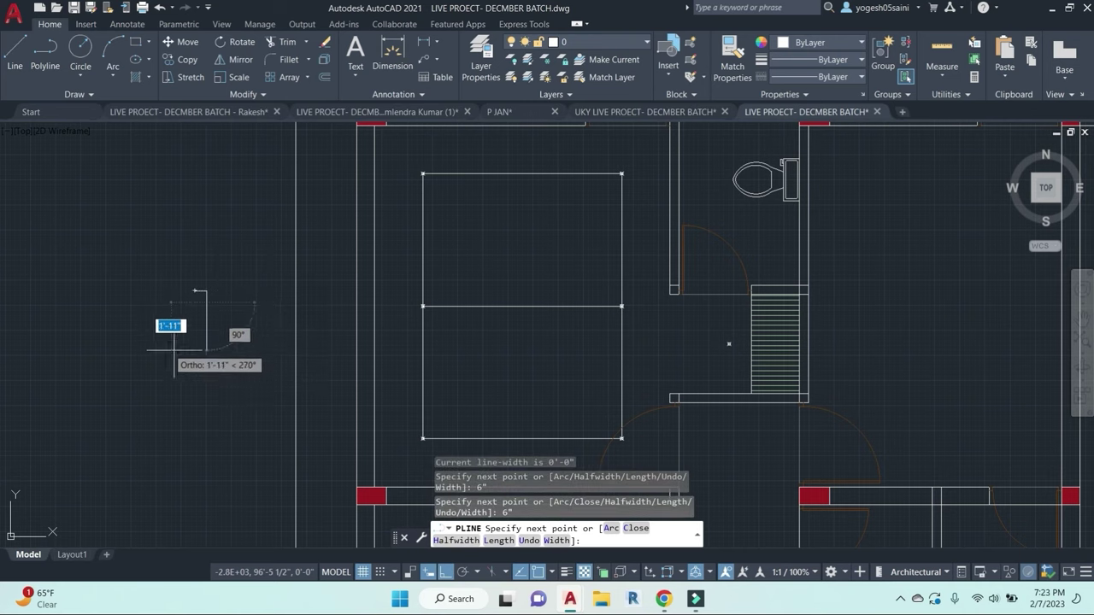
text(6)
key(Return)
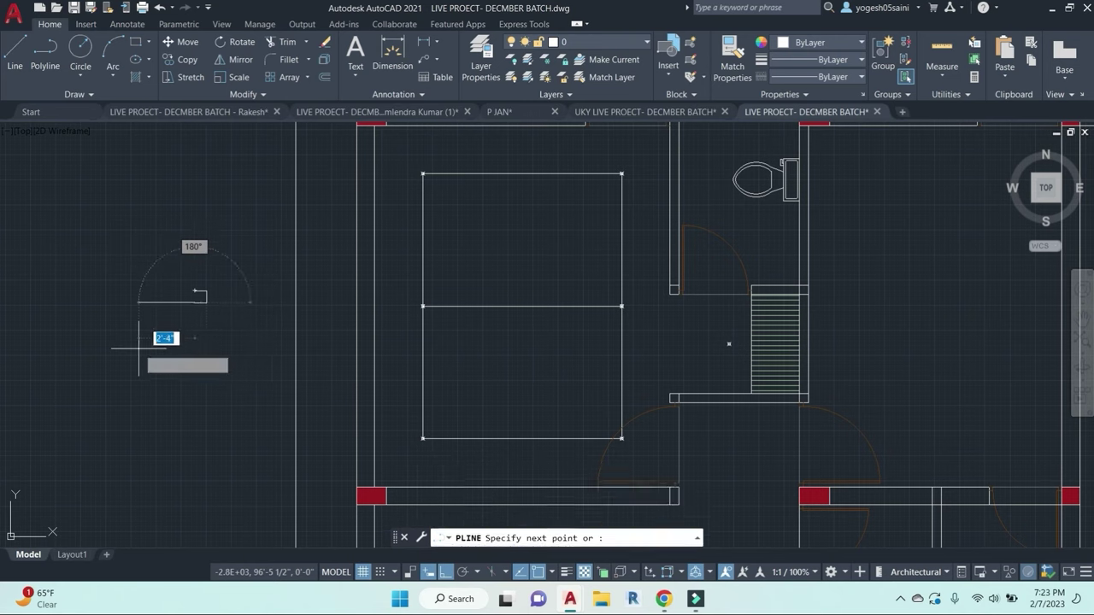
scroll(206, 298, up, 2)
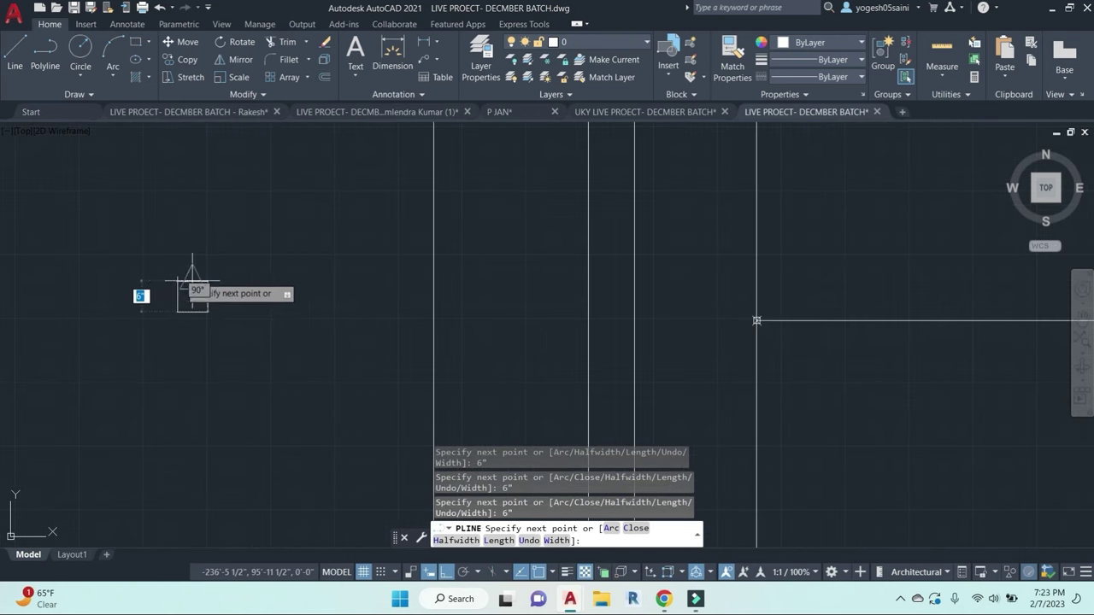
click(176, 281)
key(Return)
Step: Fill the small square with a SOLID hatch
click(134, 250)
click(320, 399)
text(j)
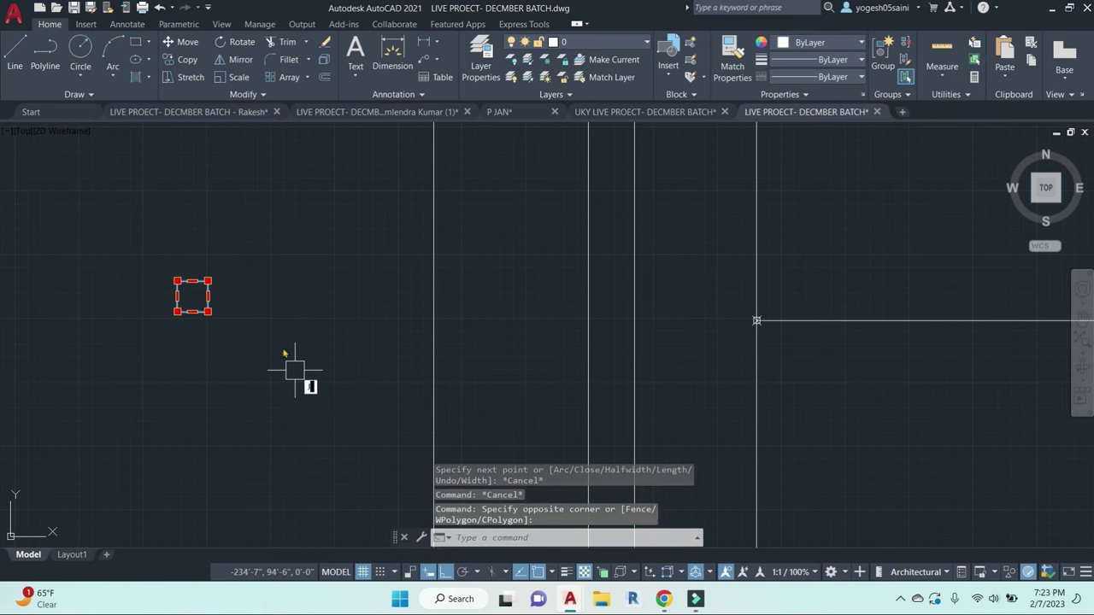
key(Return)
key(Escape)
key(Escape)
text(h)
key(Return)
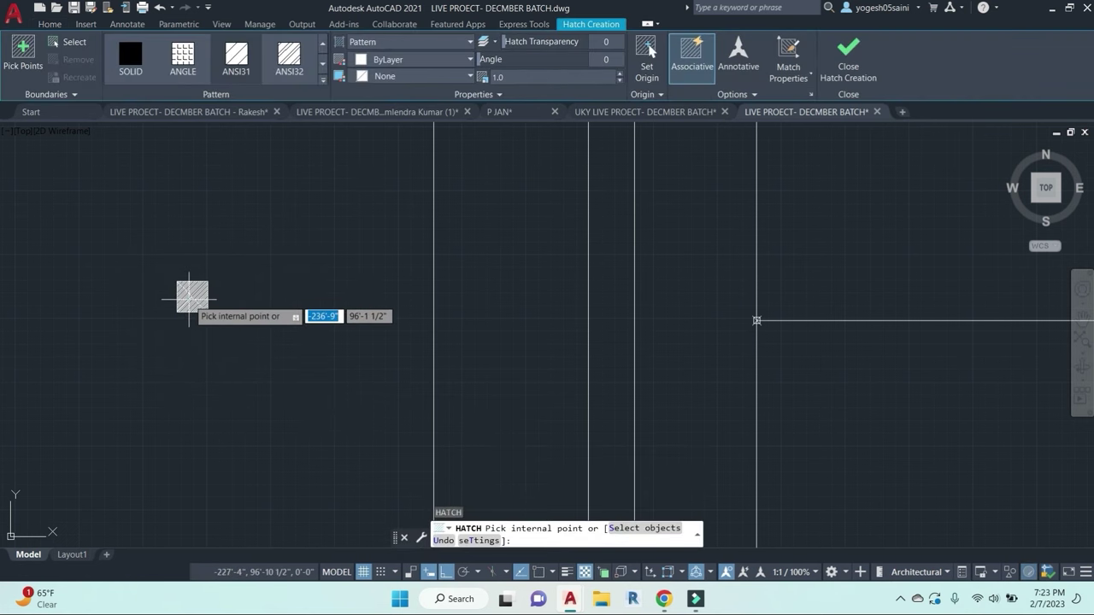
click(189, 298)
right_click(195, 301)
click(227, 309)
click(192, 297)
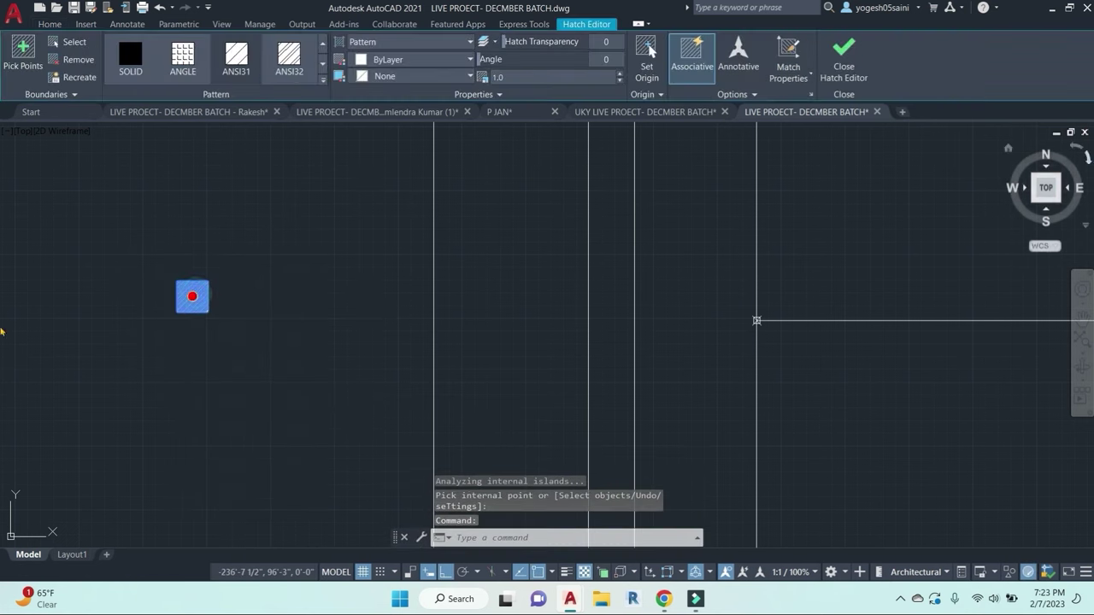
click(132, 61)
key(Escape)
Step: Copy the square and its fill with a base point at its corner
click(229, 339)
click(118, 225)
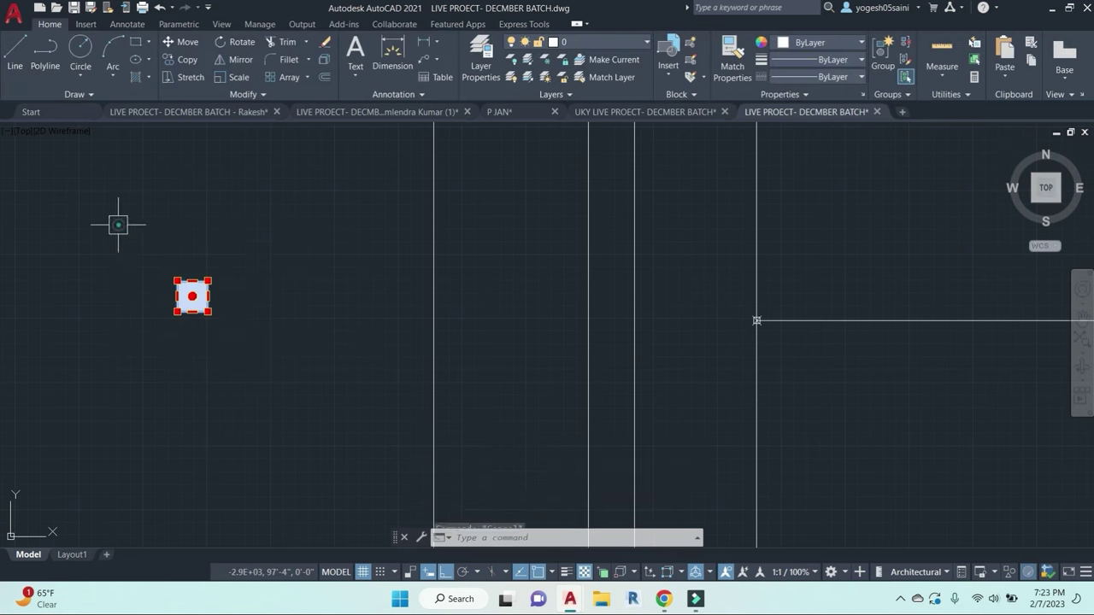
click(283, 308)
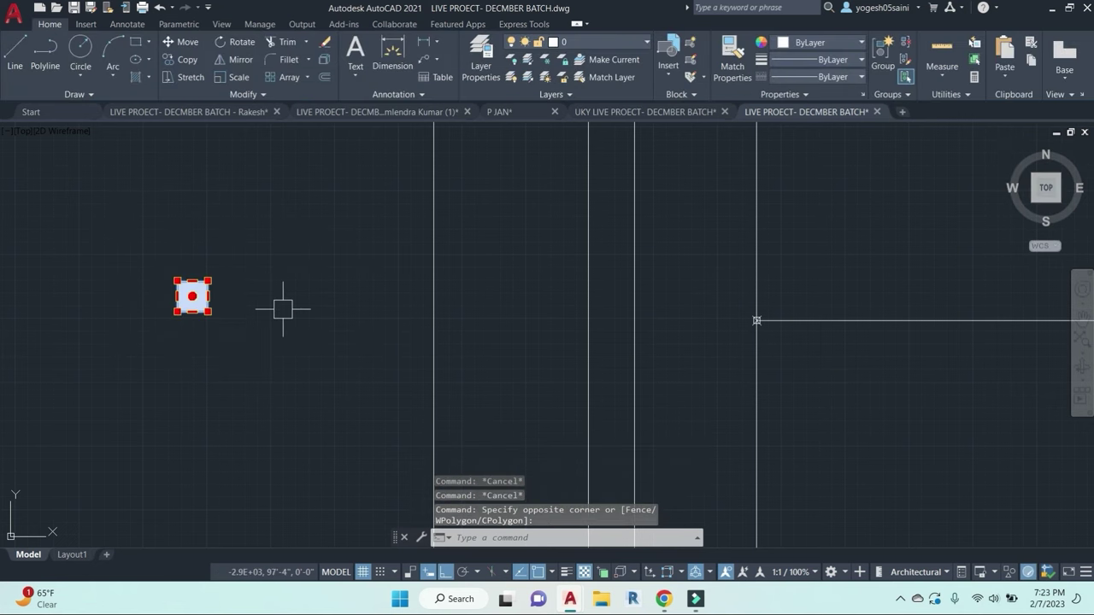
key(ctrl+shift+c)
click(207, 314)
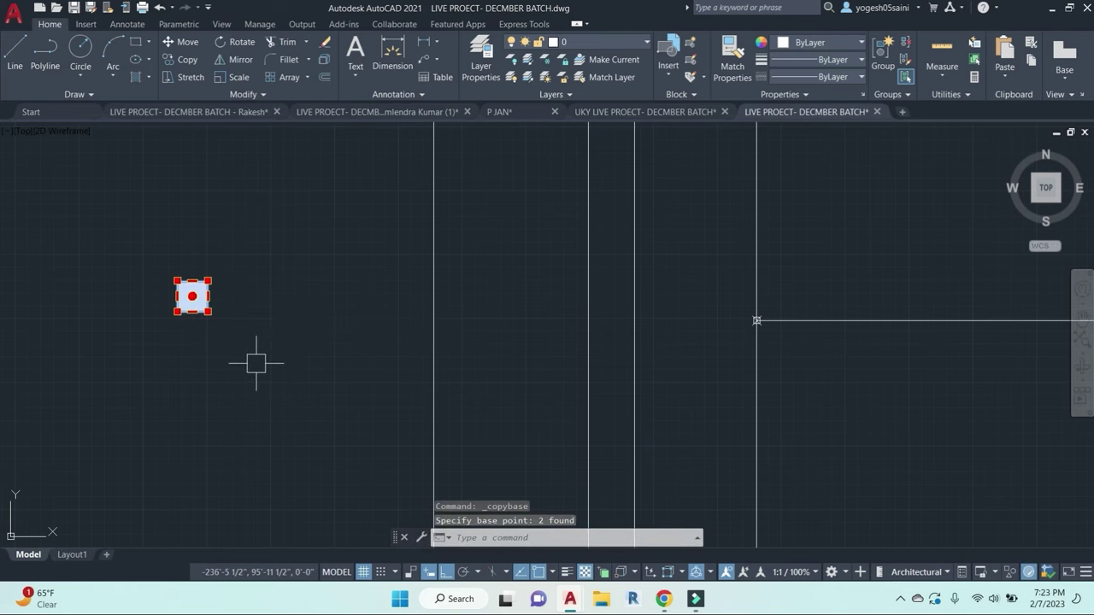
key(ctrl+shift+v)
scroll(420, 349, down, 1)
middle_drag(424, 351, 403, 412)
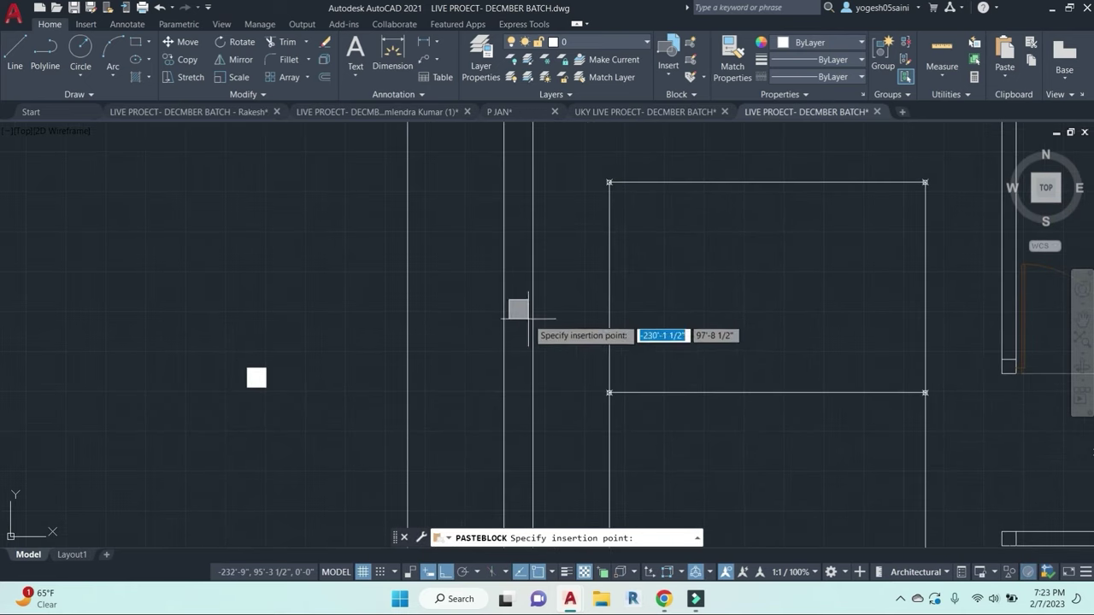
scroll(633, 198, up, 4)
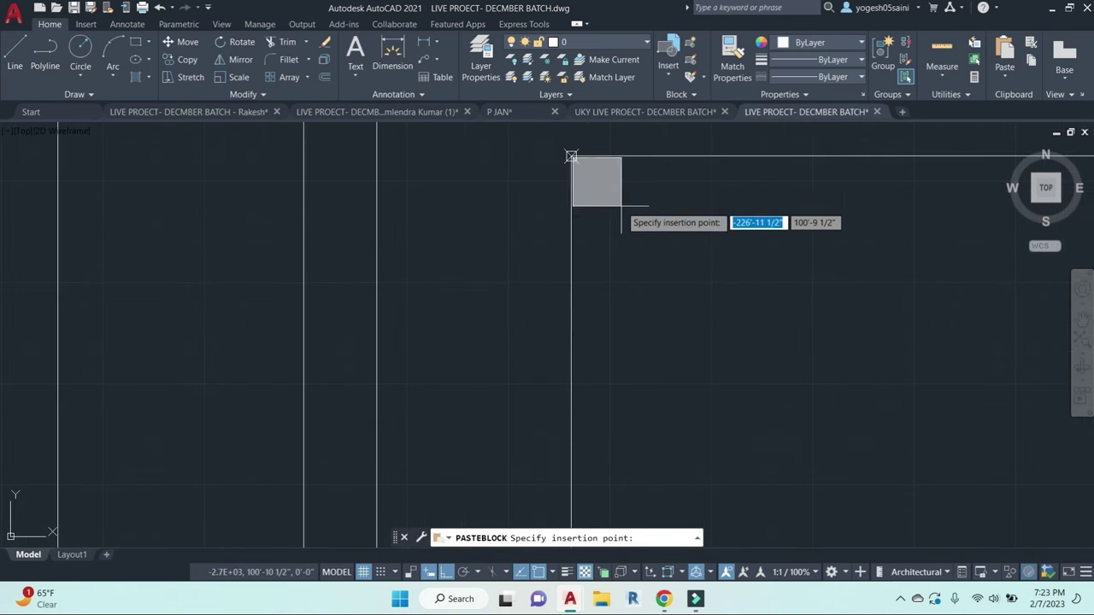
key(Escape)
Step: Erase the stray object at the panel rectangle's corner
click(619, 187)
key(Escape)
middle_drag(664, 228, 689, 344)
click(549, 236)
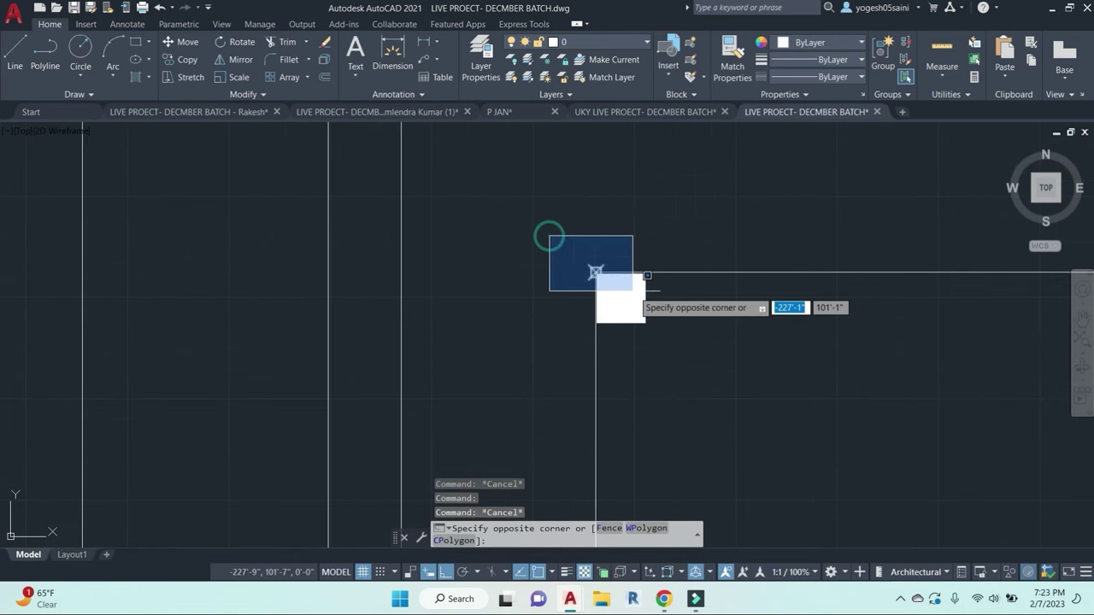
click(630, 291)
text(ee)
key(Return)
Step: Move the filled square onto the panel rectangle's top-left corner
text(m)
key(Return)
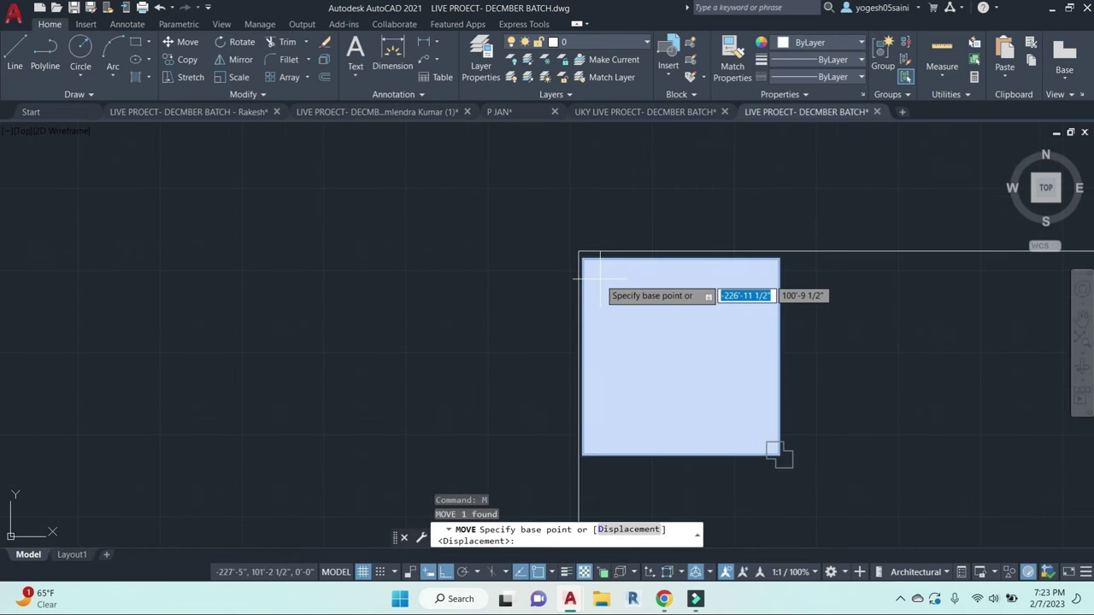
click(580, 253)
scroll(578, 251, up, 3)
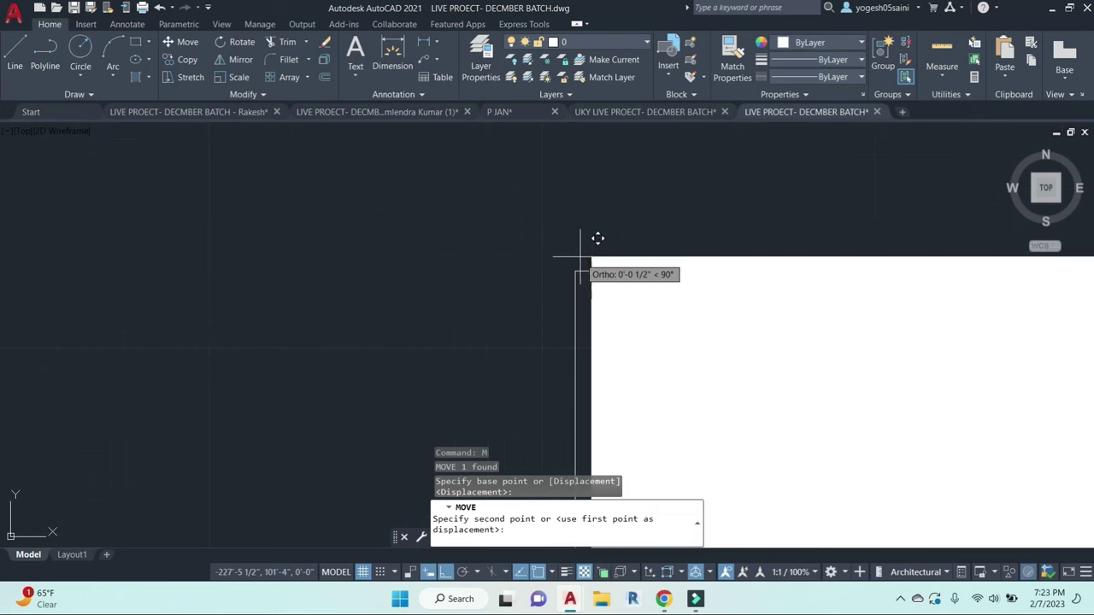
click(574, 273)
scroll(579, 334, down, 9)
click(590, 345)
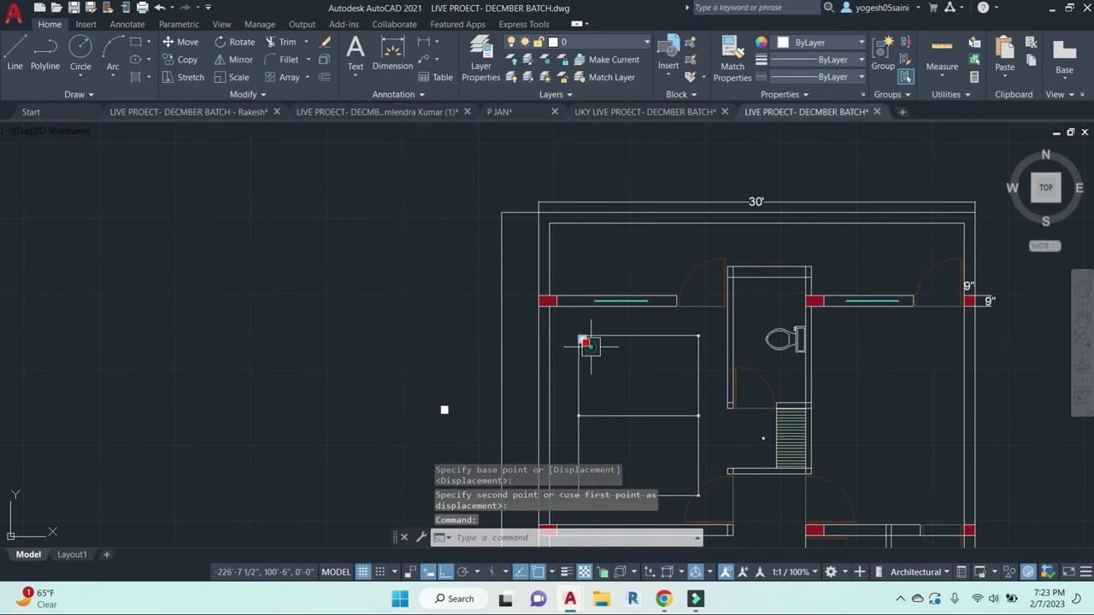
key(Return)
scroll(657, 351, up, 1)
key(Escape)
key(Escape)
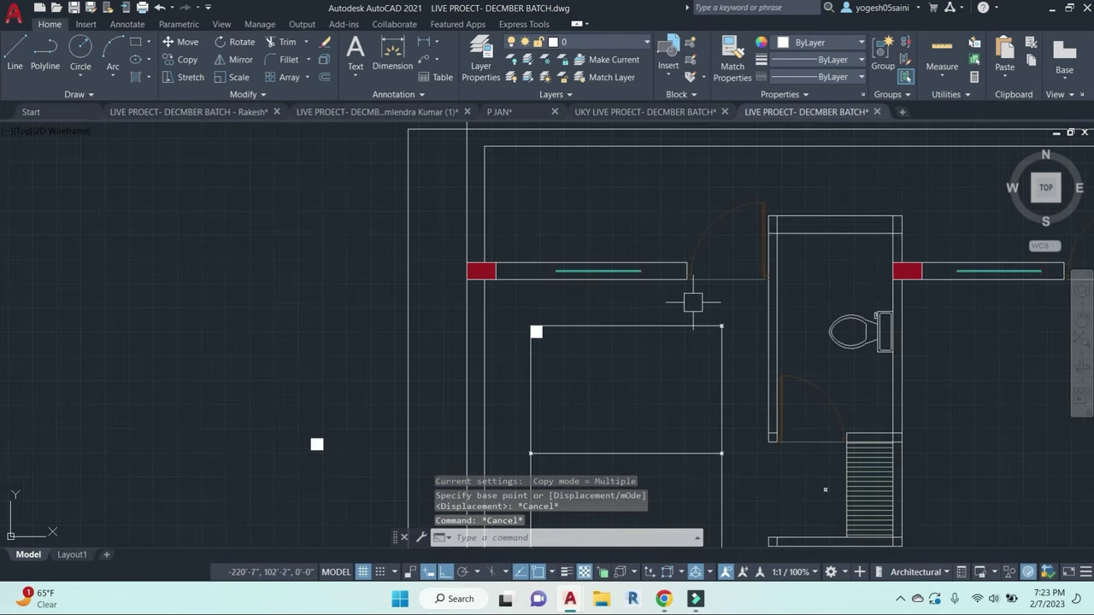
Step: Erase the extra corner point and the right midline point
click(693, 303)
click(745, 373)
text(e)
key(Return)
middle_drag(734, 385, 681, 233)
click(627, 264)
click(696, 344)
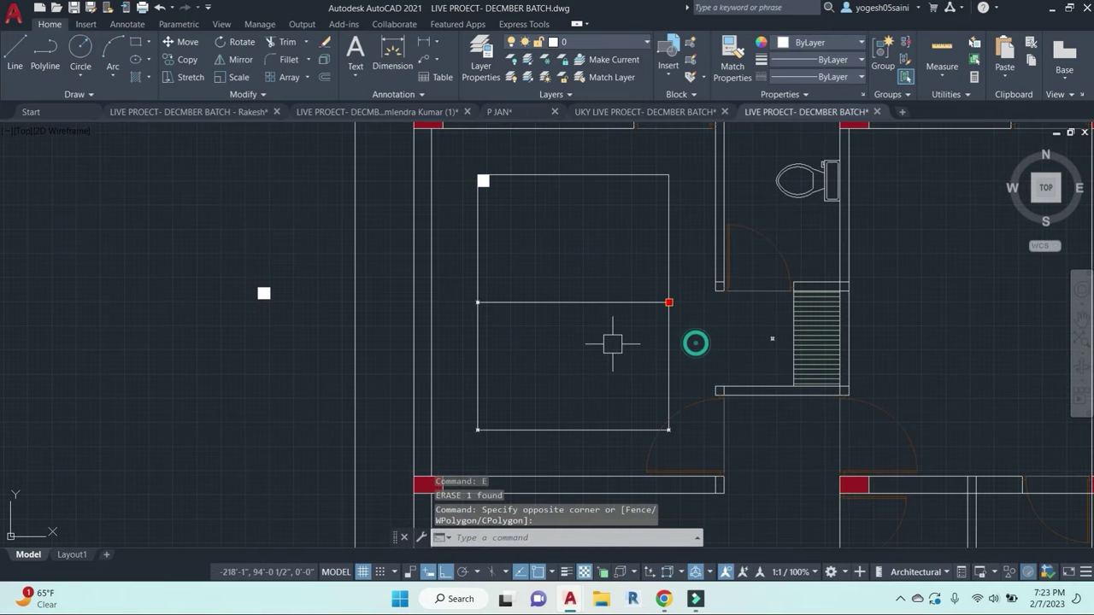
text(e)
key(Return)
Step: Erase the left midline and bottom-left point markers
click(467, 295)
click(534, 329)
text(e)
key(Return)
click(456, 404)
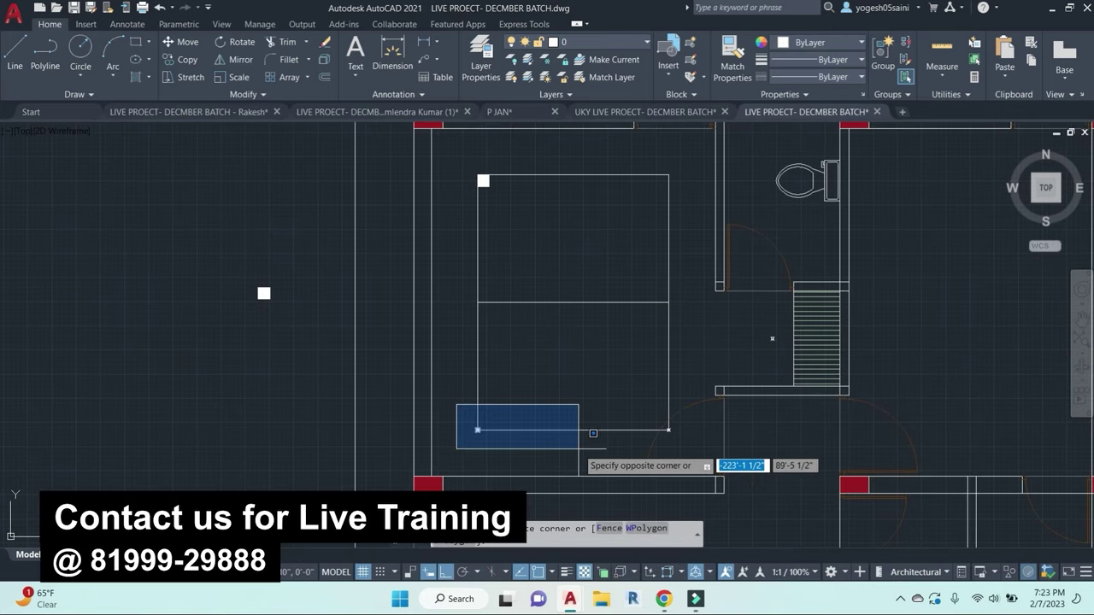
click(579, 449)
text(e)
key(Return)
click(630, 391)
click(668, 430)
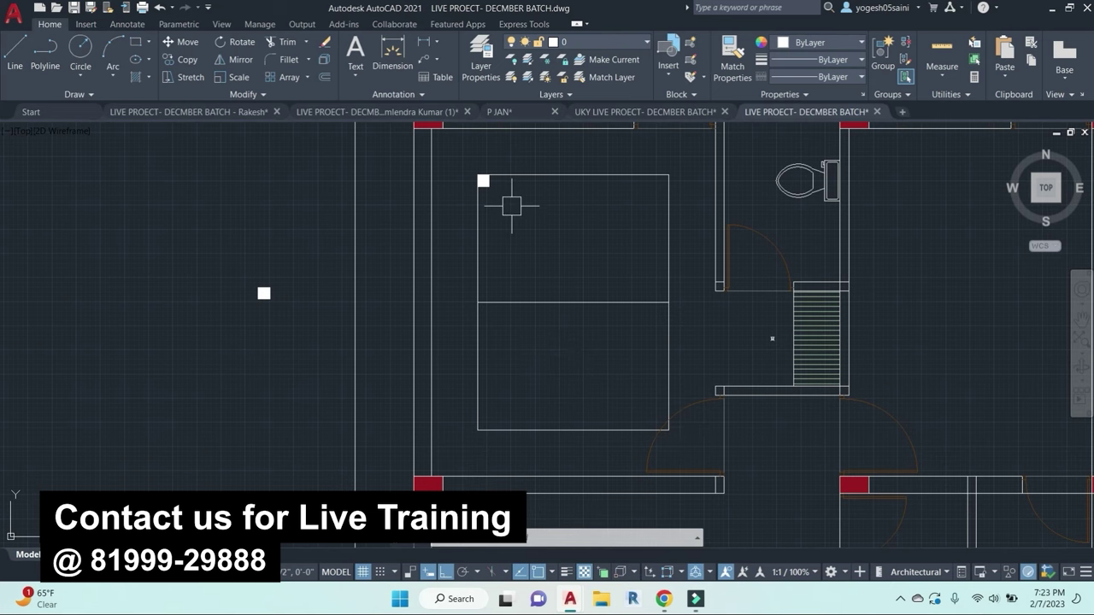
Step: Copy the corner square to the rectangle's top-right corner
text(co)
key(Return)
scroll(523, 183, up, 2)
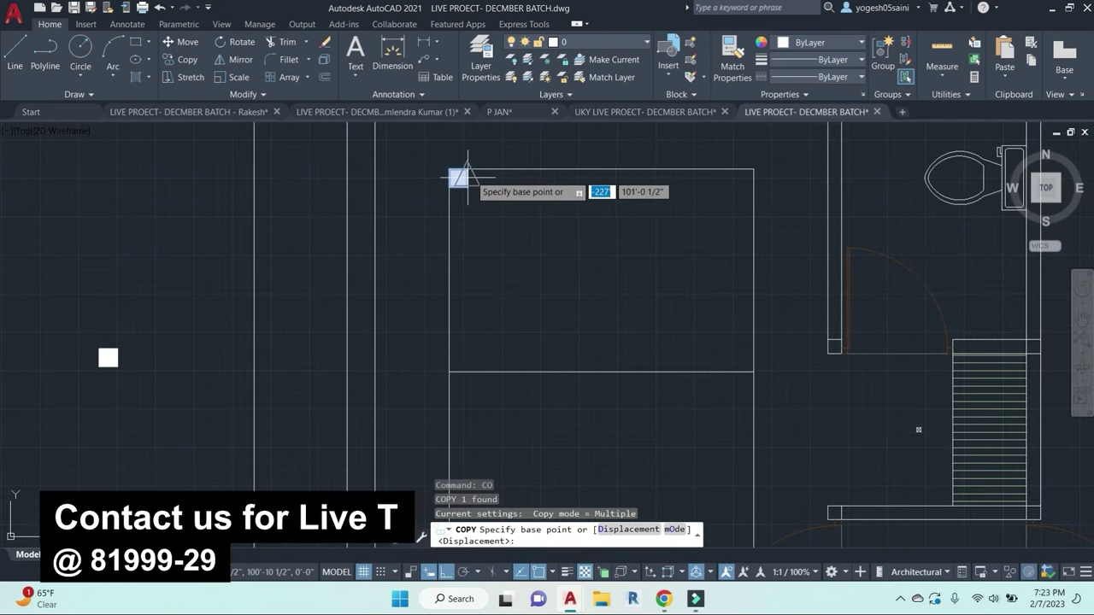
scroll(476, 164, up, 2)
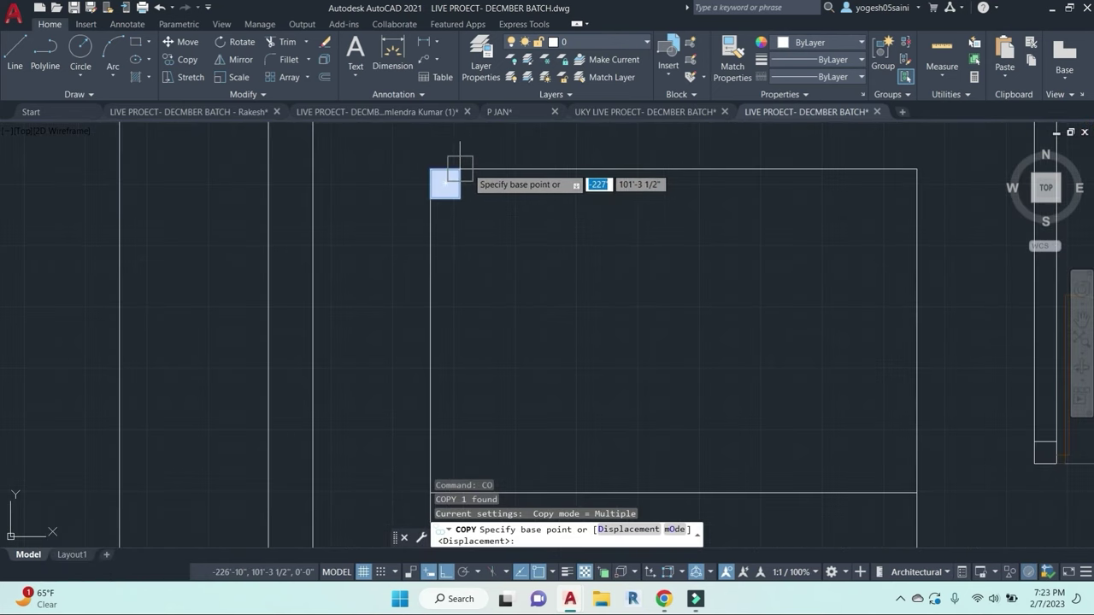
click(459, 169)
click(917, 170)
key(Escape)
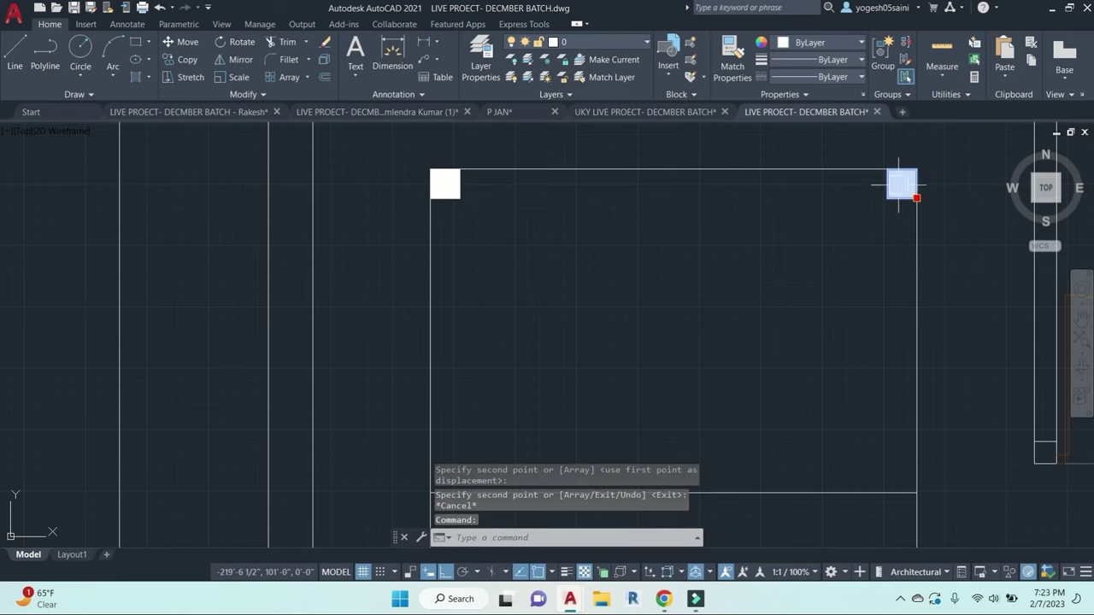
key(Escape)
Step: Copy both top squares down to the rectangle's bottom corners
click(463, 198)
text(co)
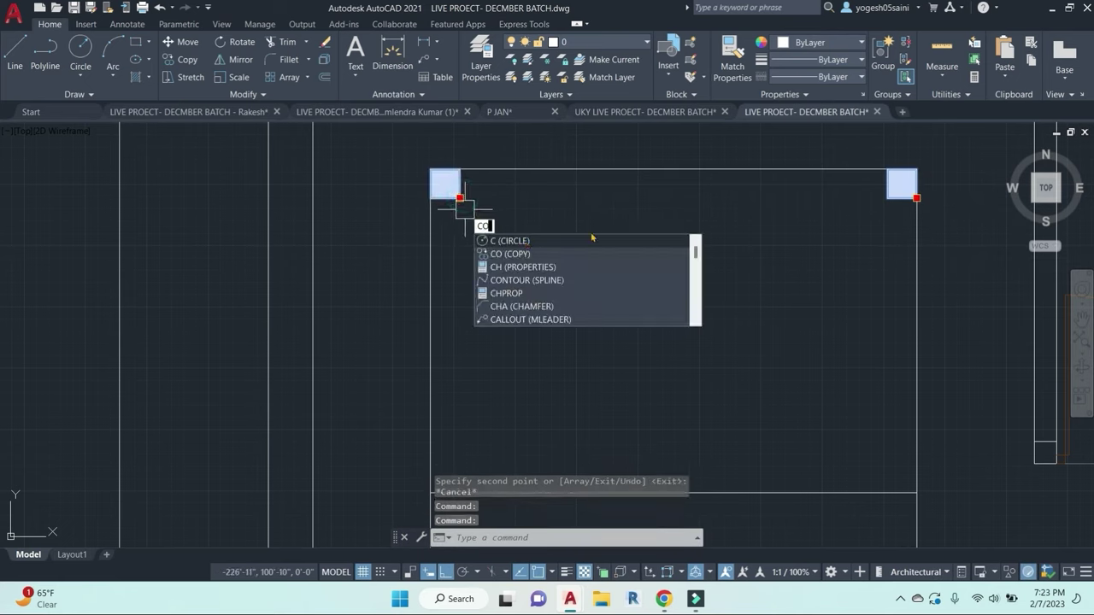
key(Return)
scroll(916, 200, up, 2)
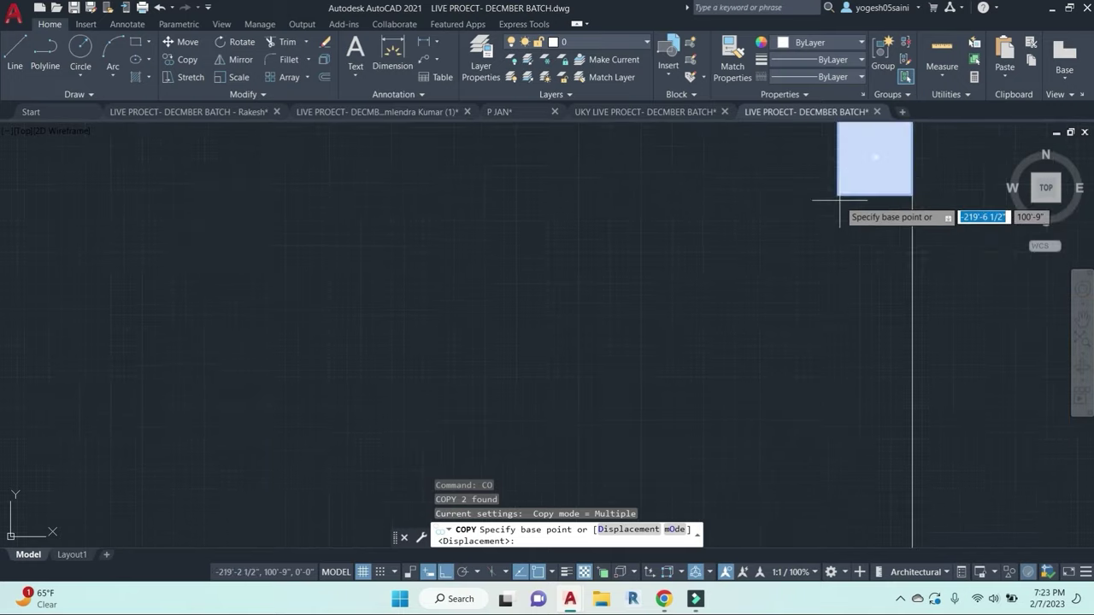
scroll(368, 248, down, 3)
middle_drag(376, 276, 572, 273)
scroll(406, 217, up, 4)
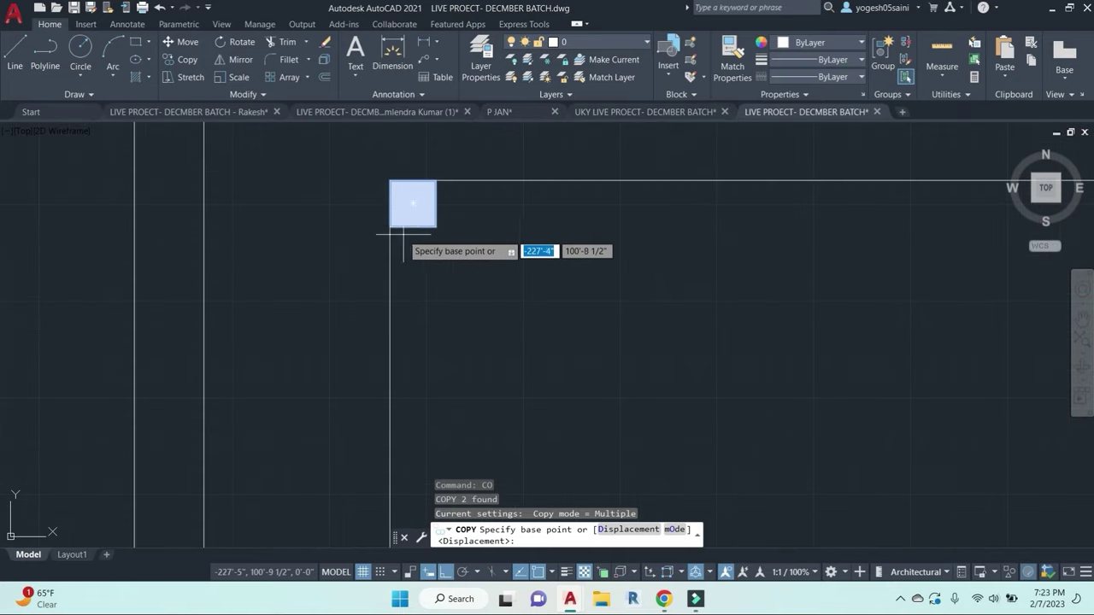
click(389, 227)
scroll(402, 341, down, 4)
scroll(415, 325, up, 3)
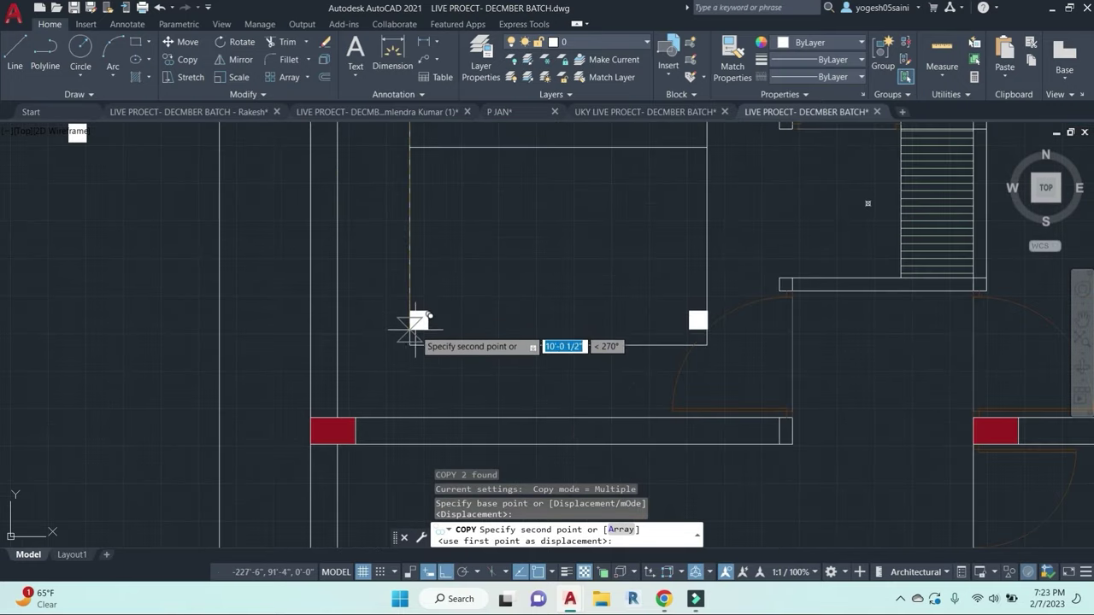
click(416, 337)
scroll(535, 337, down, 4)
scroll(658, 282, up, 4)
key(Escape)
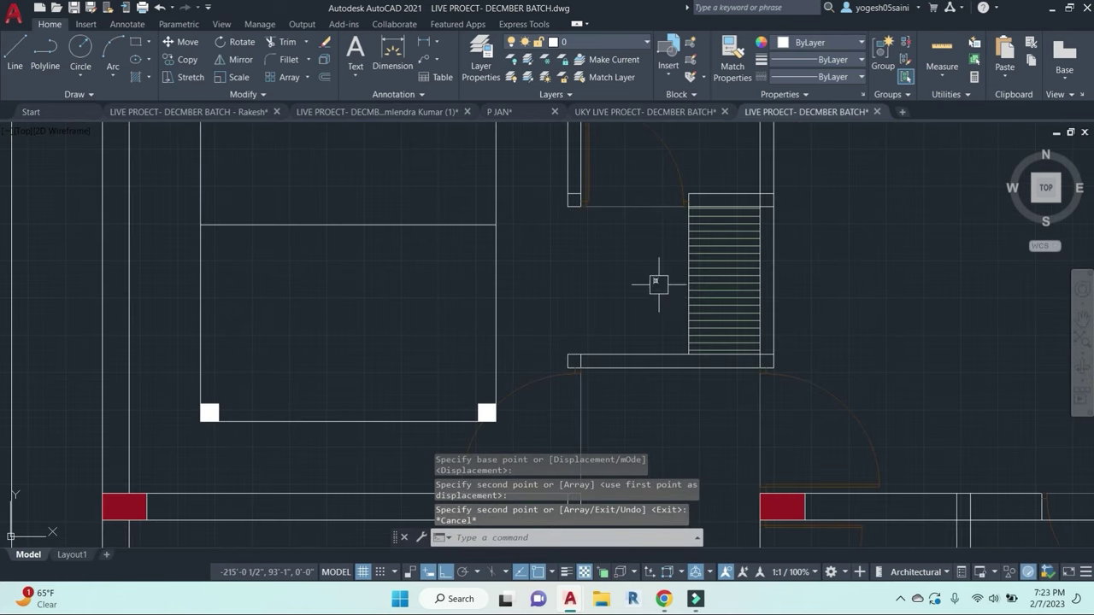
Step: Copy the bottom square again to the rectangle's bottom-right corner
key(space)
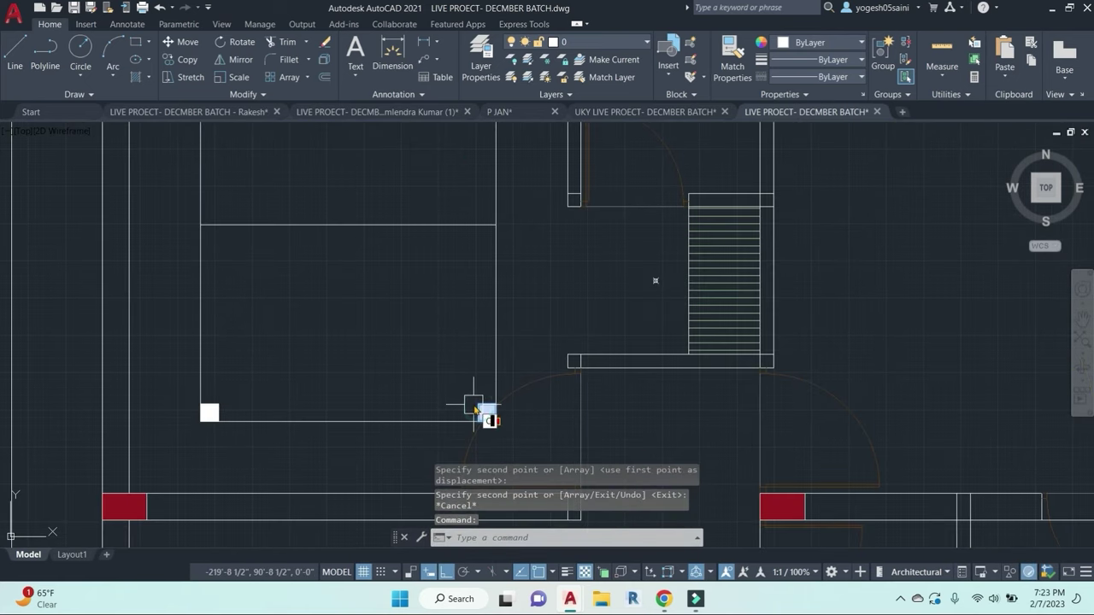
scroll(484, 413, up, 2)
click(487, 414)
click(757, 204)
key(Escape)
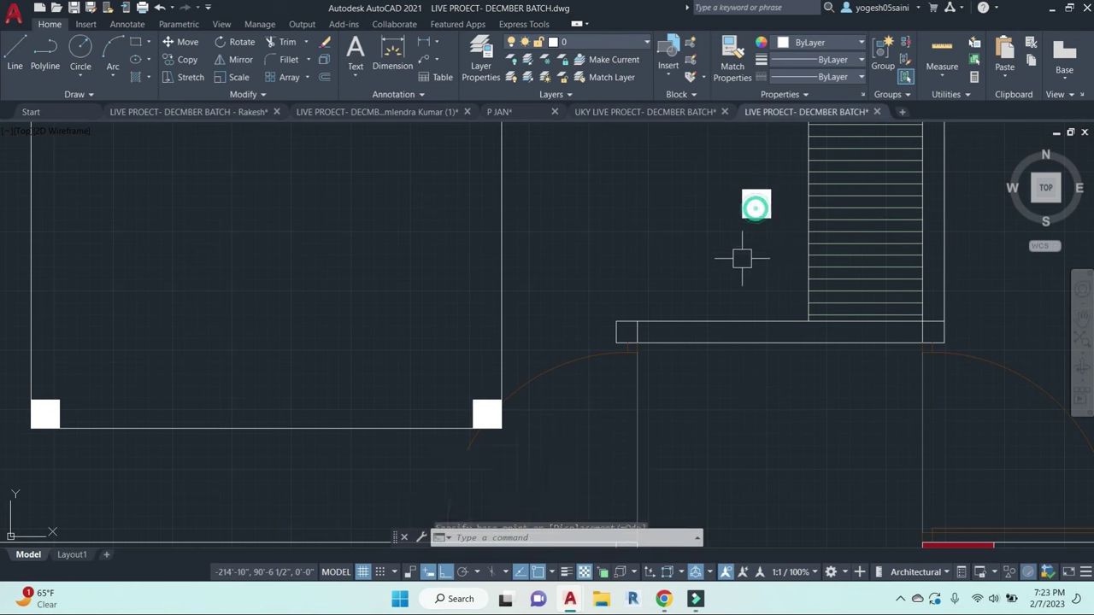
click(743, 207)
Step: Copy the top squares down onto the ends of the panel's middle line
key(Escape)
key(Escape)
scroll(680, 217, down, 3)
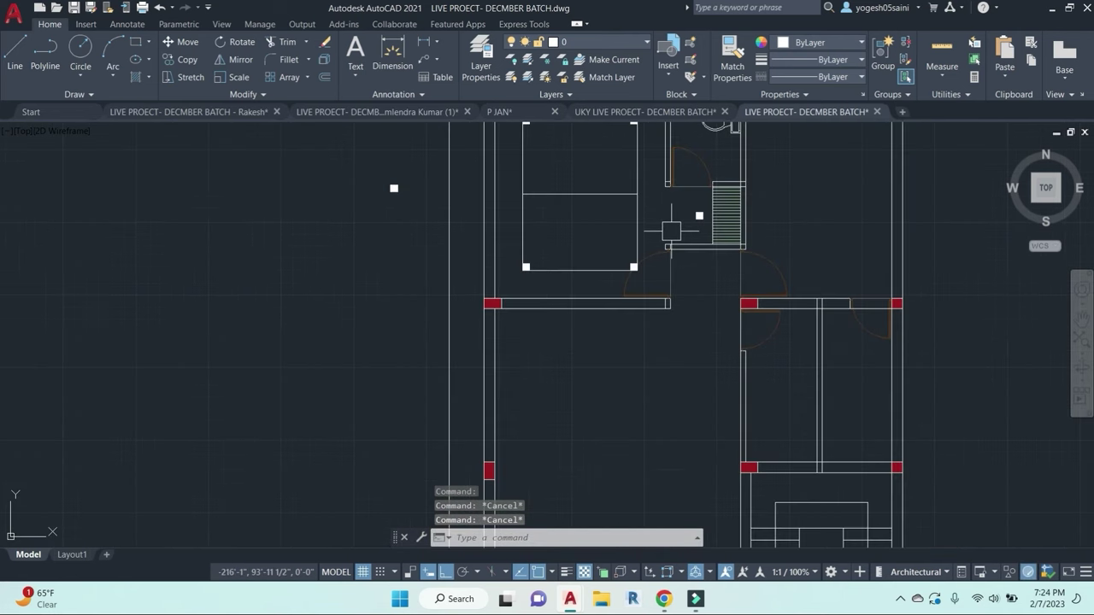
middle_drag(633, 187, 694, 269)
click(684, 206)
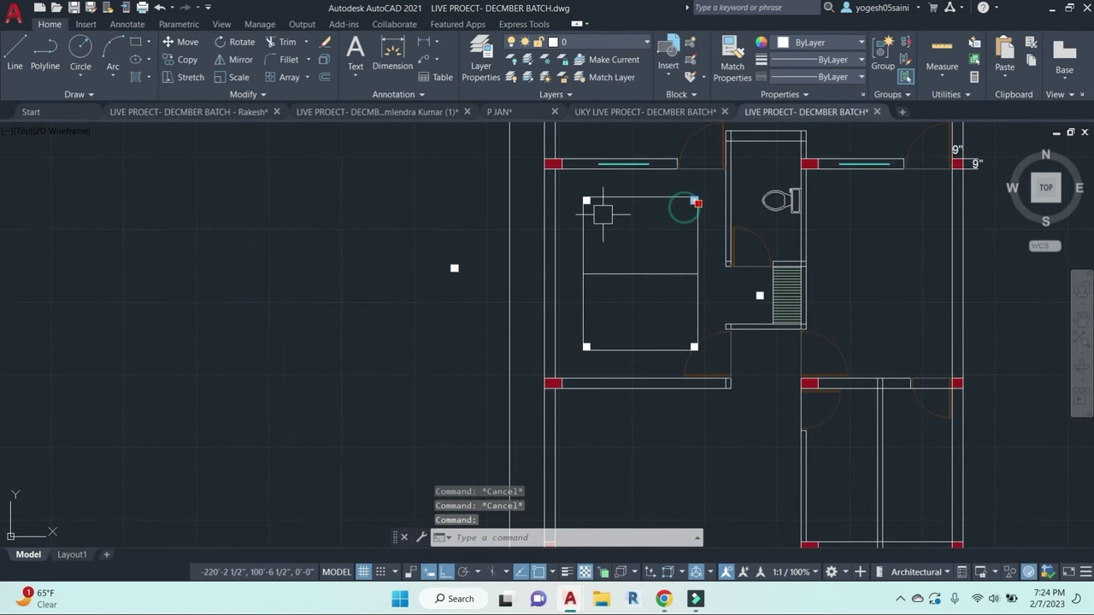
text(co)
key(Return)
scroll(698, 198, up, 3)
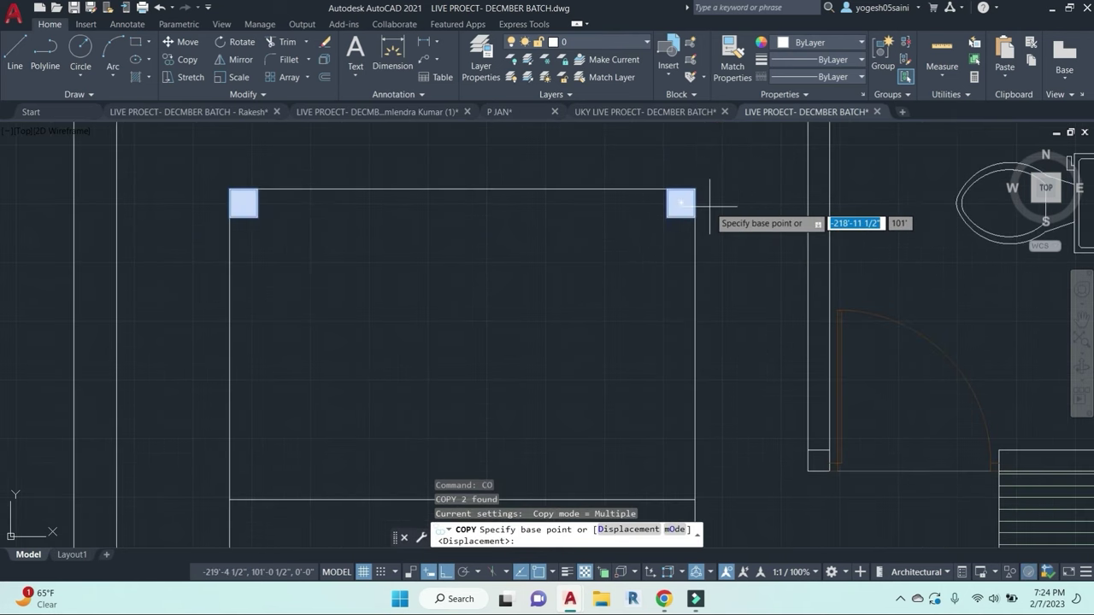
click(694, 202)
middle_drag(714, 399, 696, 184)
click(689, 275)
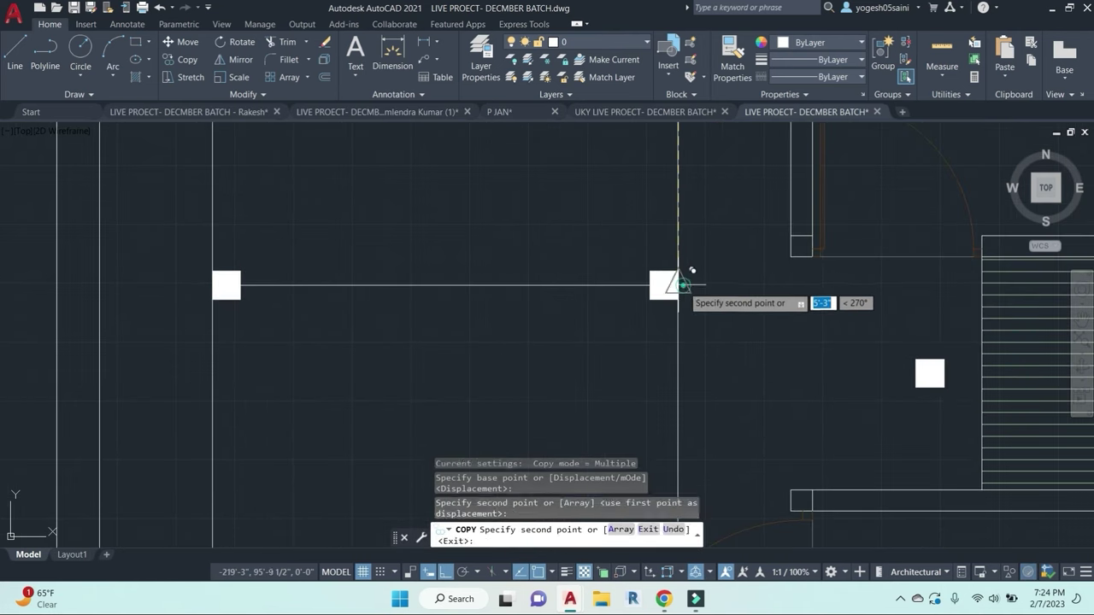
key(Escape)
scroll(587, 329, down, 4)
scroll(461, 309, up, 3)
Step: Start a circle (C) near the bedroom wall line
scroll(288, 371, down, 3)
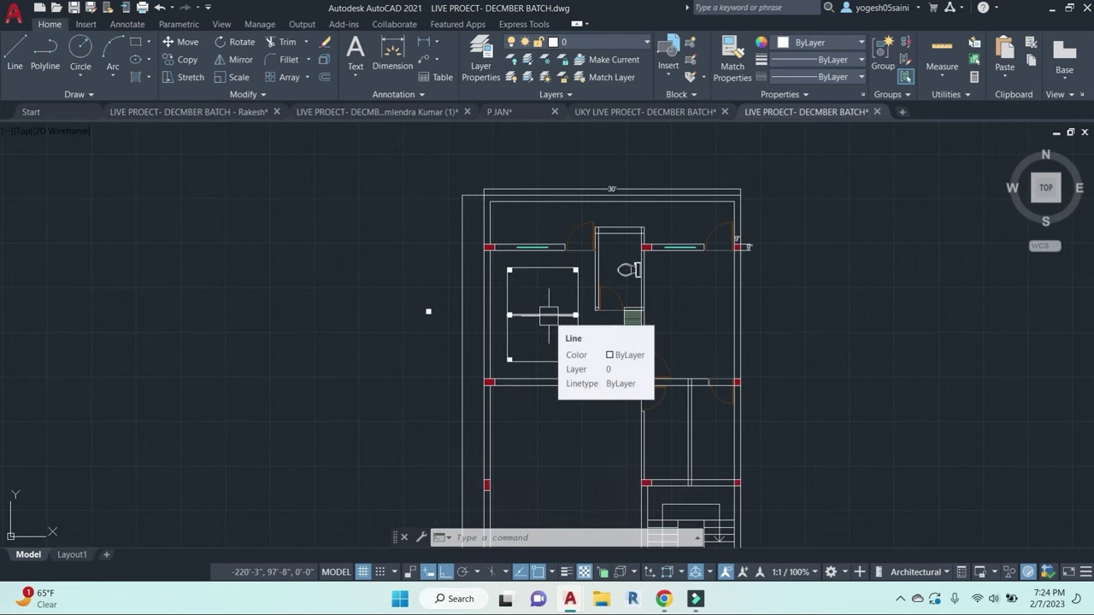
scroll(530, 282, up, 2)
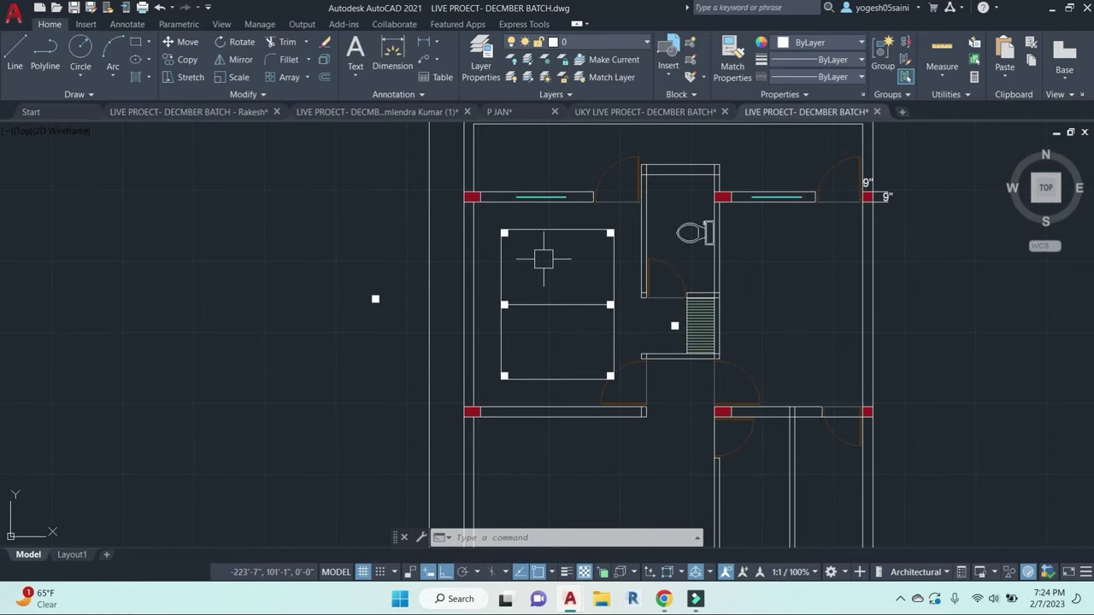
text(c)
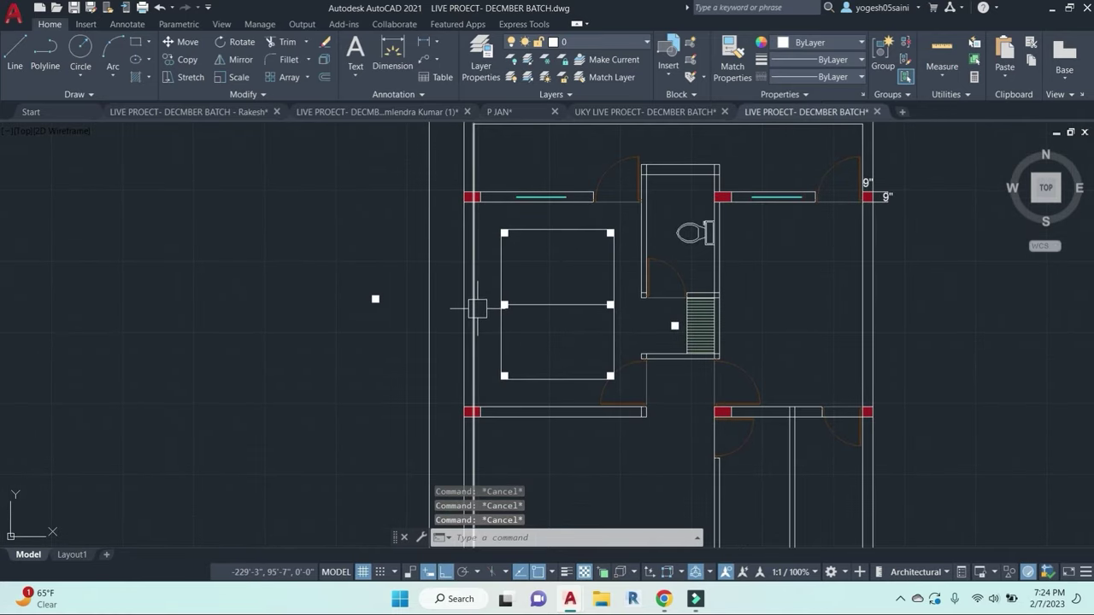
key(Return)
scroll(467, 310, up, 2)
Step: Finish the small circle on the wall line by setting its radius
click(466, 278)
scroll(472, 279, up, 4)
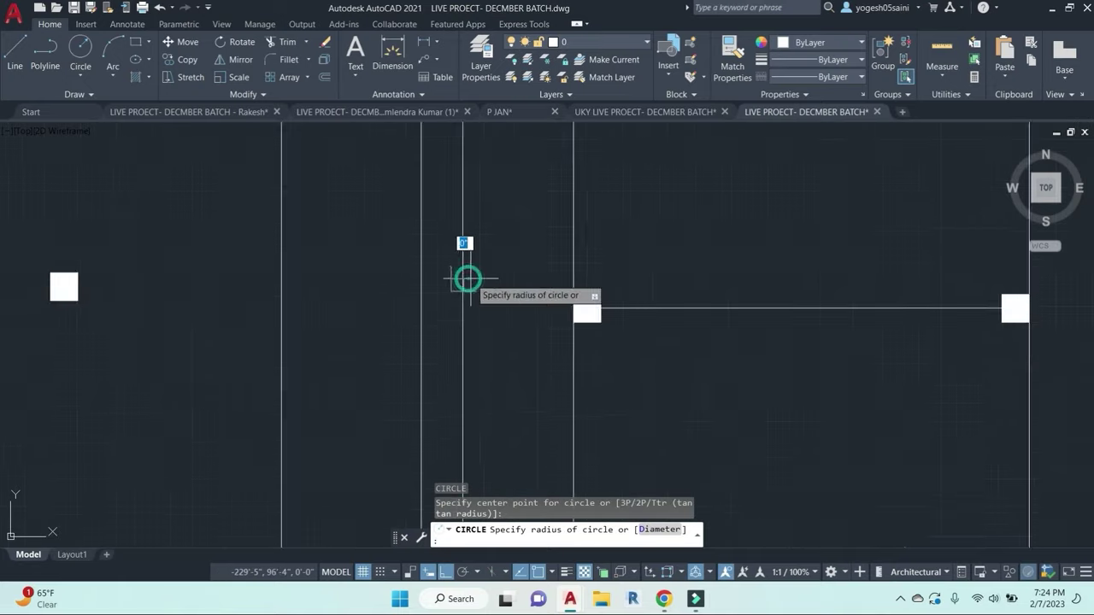
scroll(468, 278, up, 3)
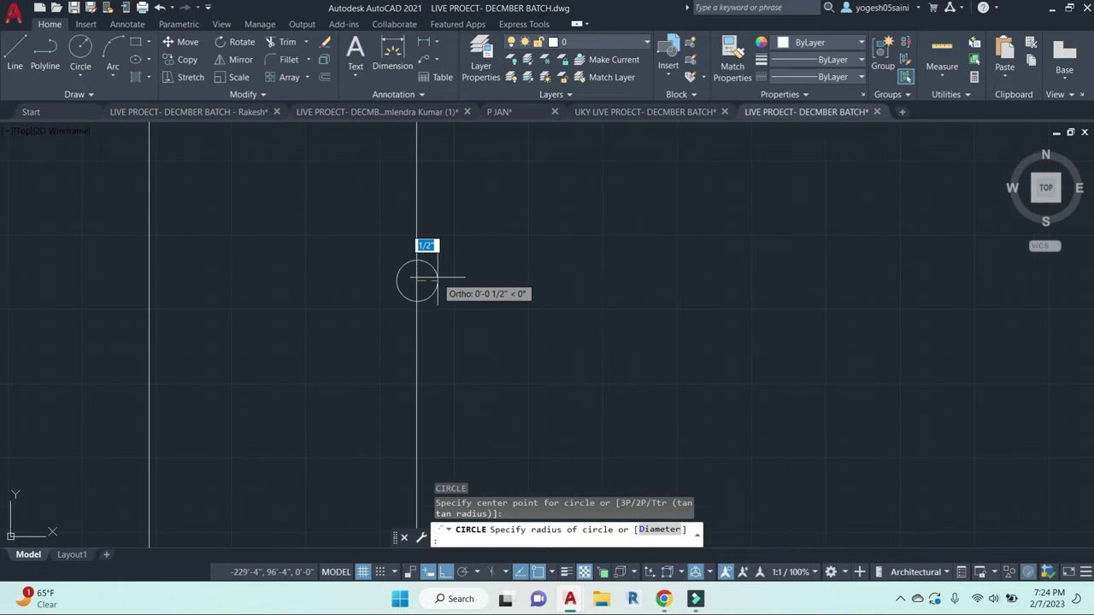
click(437, 278)
key(Escape)
Step: Try moving the new small circle, then cancel the move and deselect it
click(437, 280)
text(m)
key(Return)
click(417, 281)
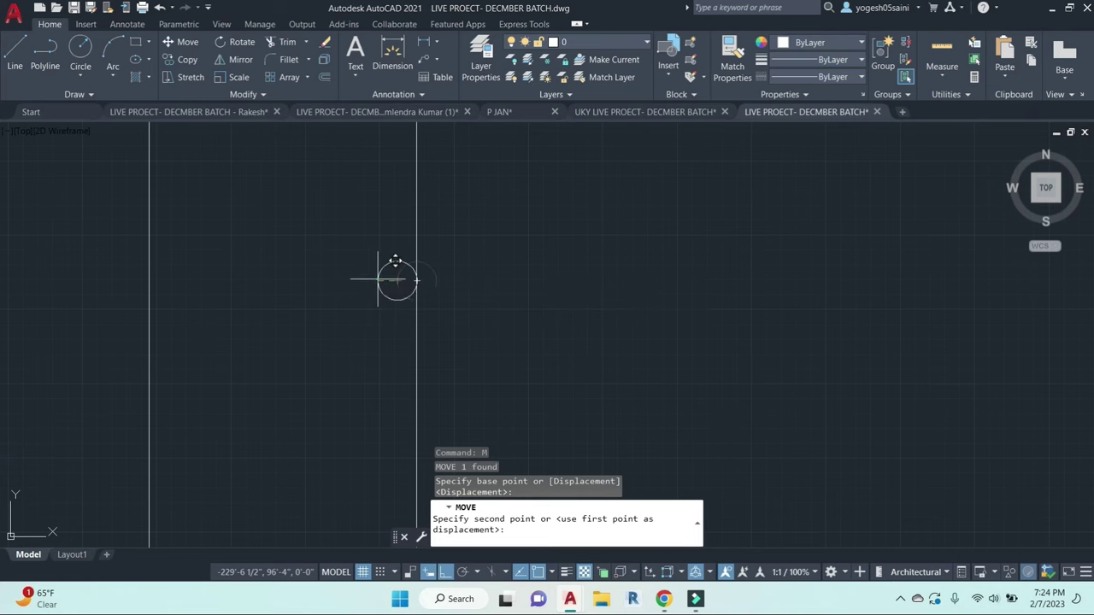
key(Escape)
key(Escape)
key(Escape)
scroll(434, 281, down, 3)
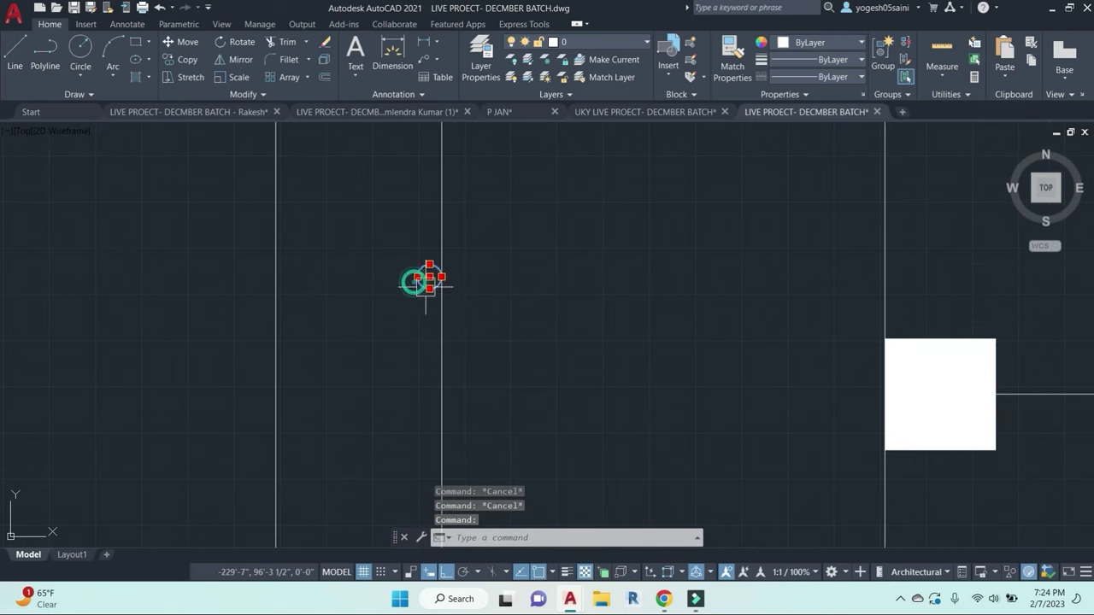
key(Escape)
Step: Copy the small circle marker from its centre to a new point near the panel
text(co)
key(Return)
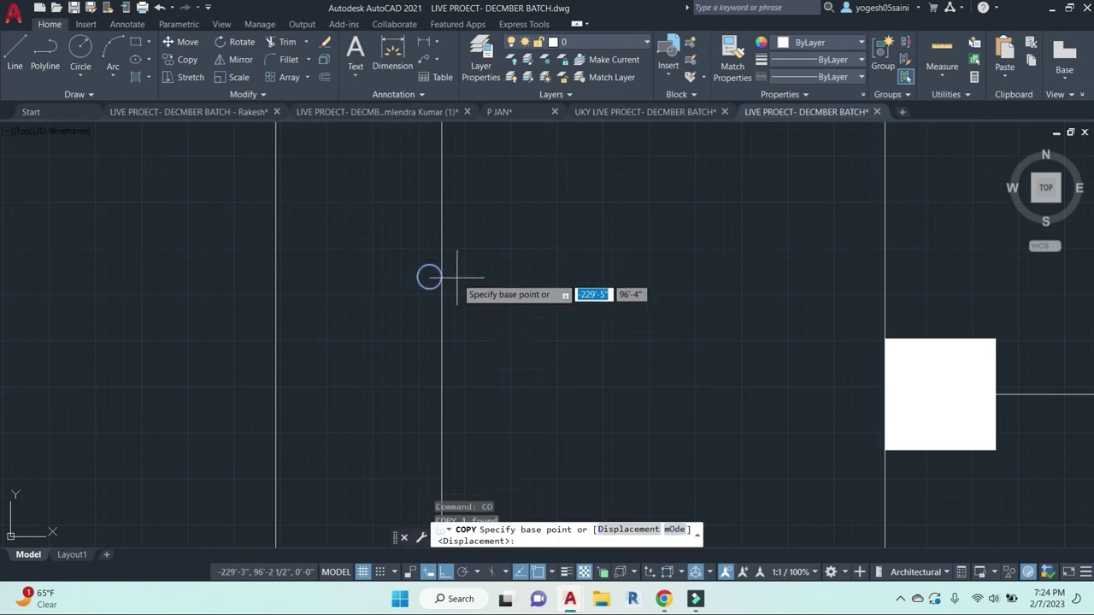
click(429, 276)
scroll(598, 414, up, 3)
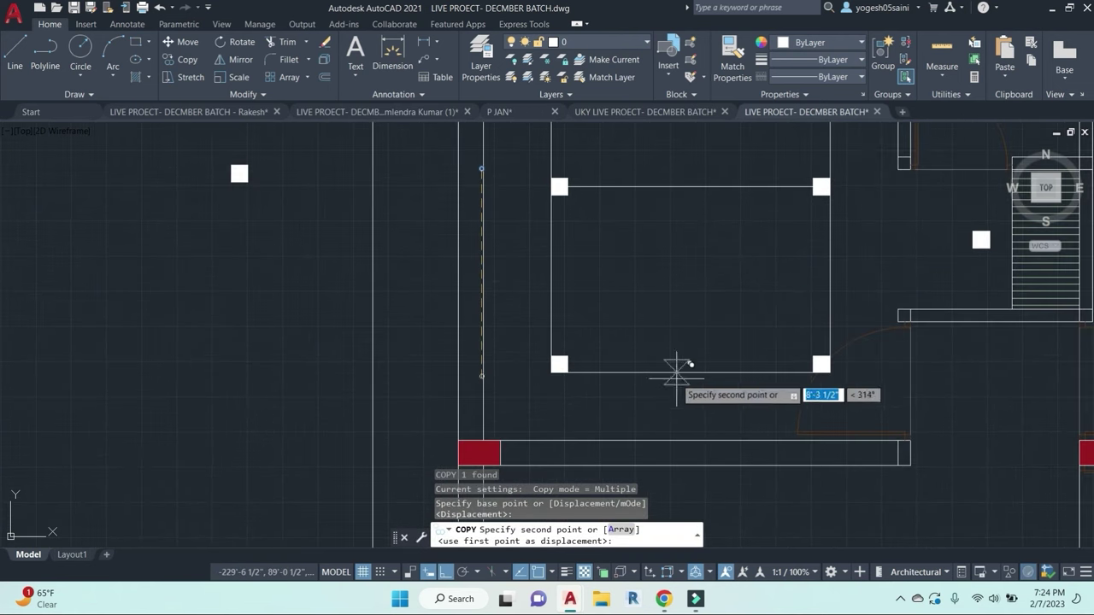
click(697, 437)
key(Escape)
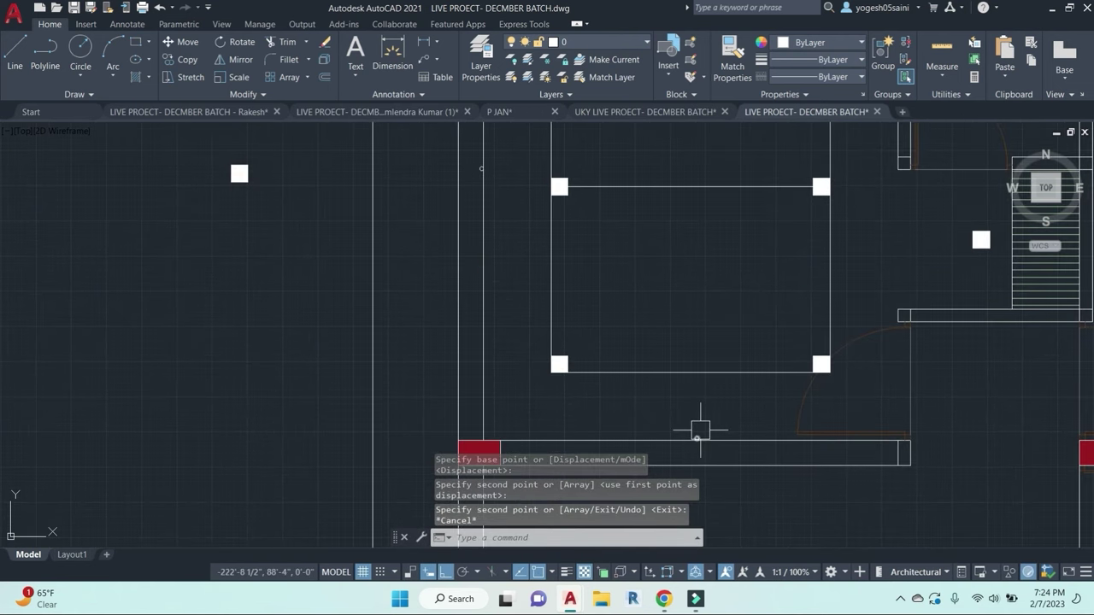
Step: Copy the small circle marker to a spot beside the right wall
click(700, 431)
text(co)
key(Return)
click(698, 438)
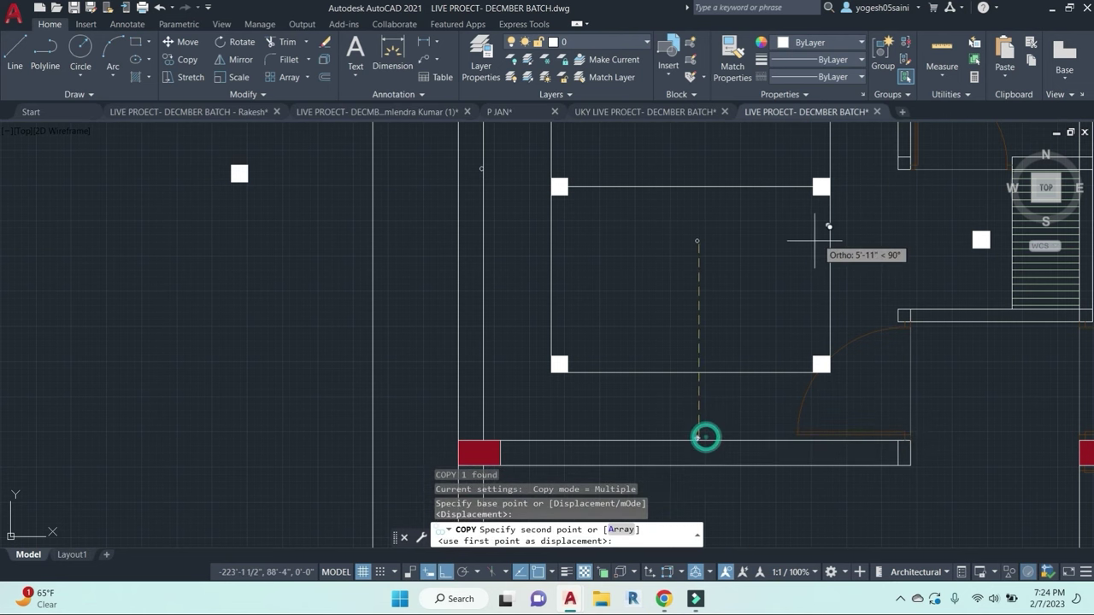
middle_drag(896, 137, 844, 276)
click(844, 276)
key(Escape)
Step: Select the small circle by the left wall and start copying it
middle_drag(577, 208, 567, 323)
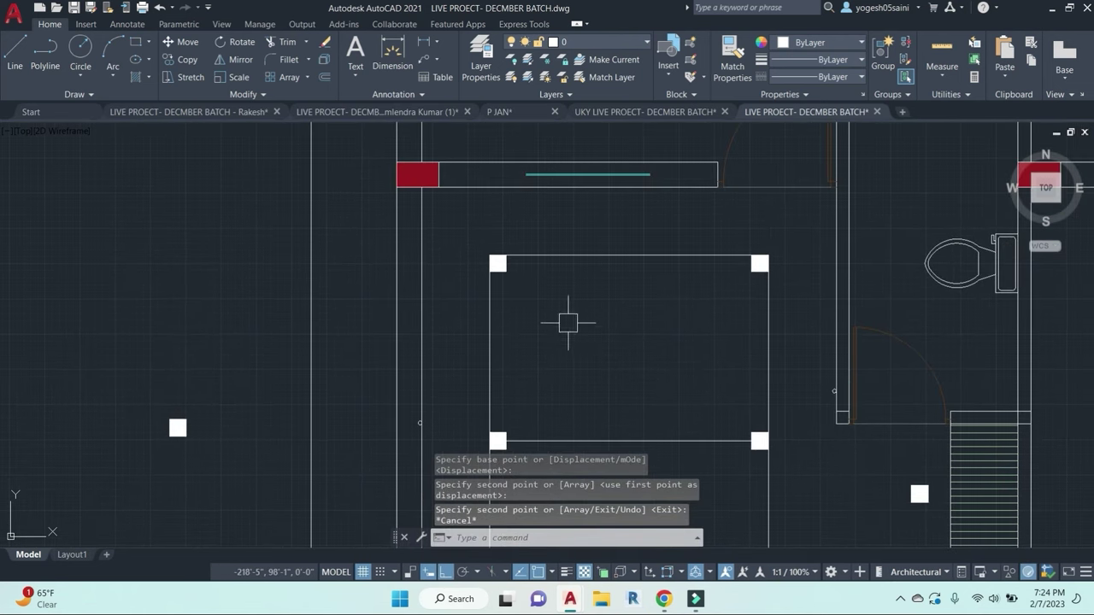
middle_drag(472, 385, 506, 267)
click(454, 305)
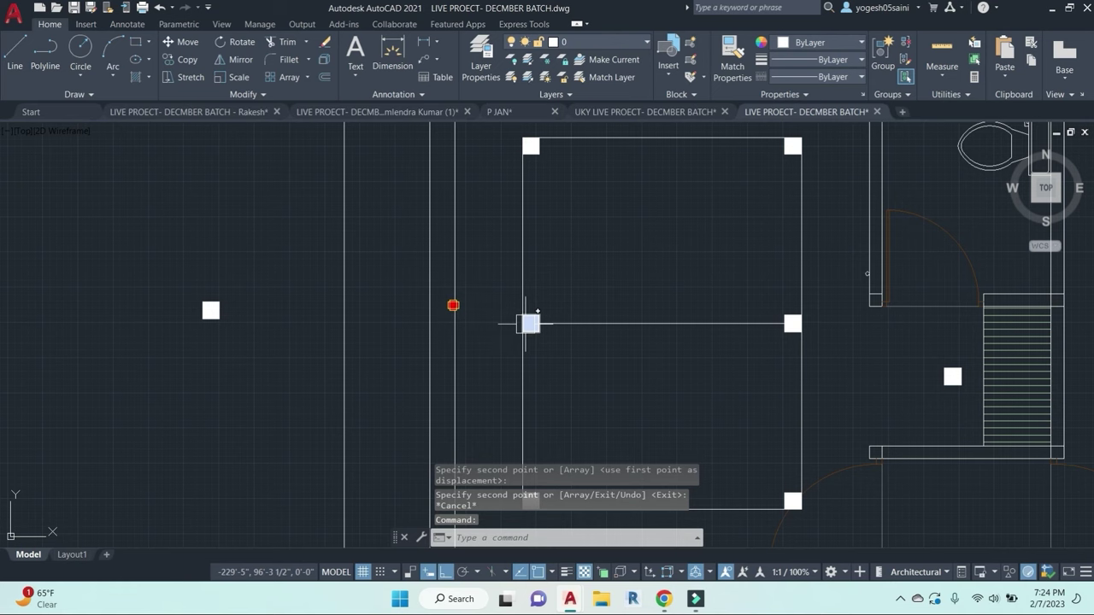
text(co)
key(Return)
scroll(459, 298, up, 3)
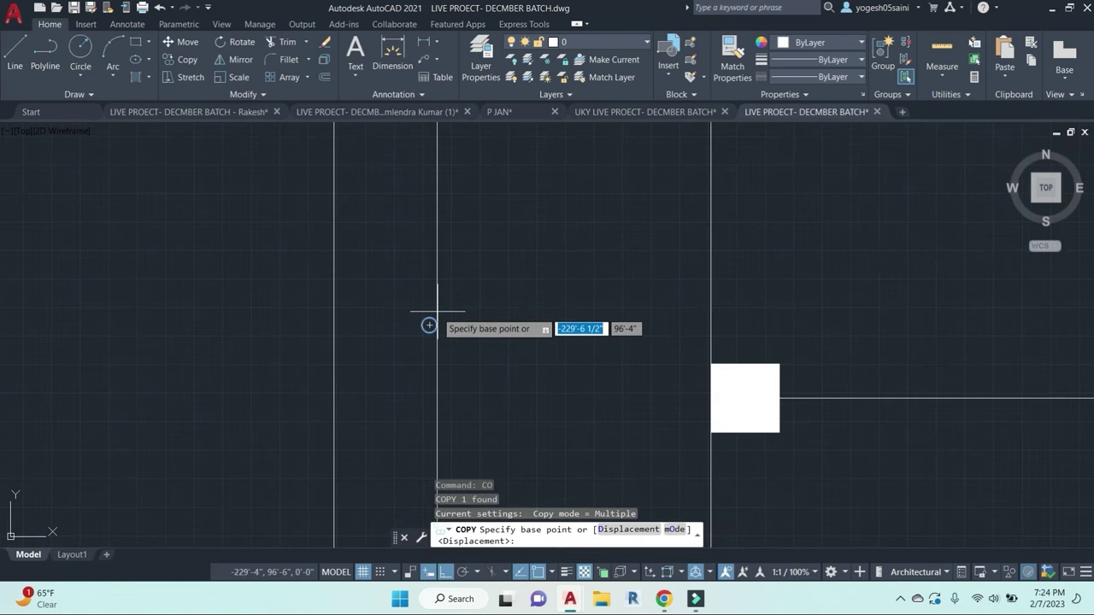
Step: Place a circle copy on the lower edge of the top wall near the window
click(429, 320)
scroll(570, 275, down, 2)
middle_drag(695, 290, 605, 507)
middle_drag(754, 164, 735, 262)
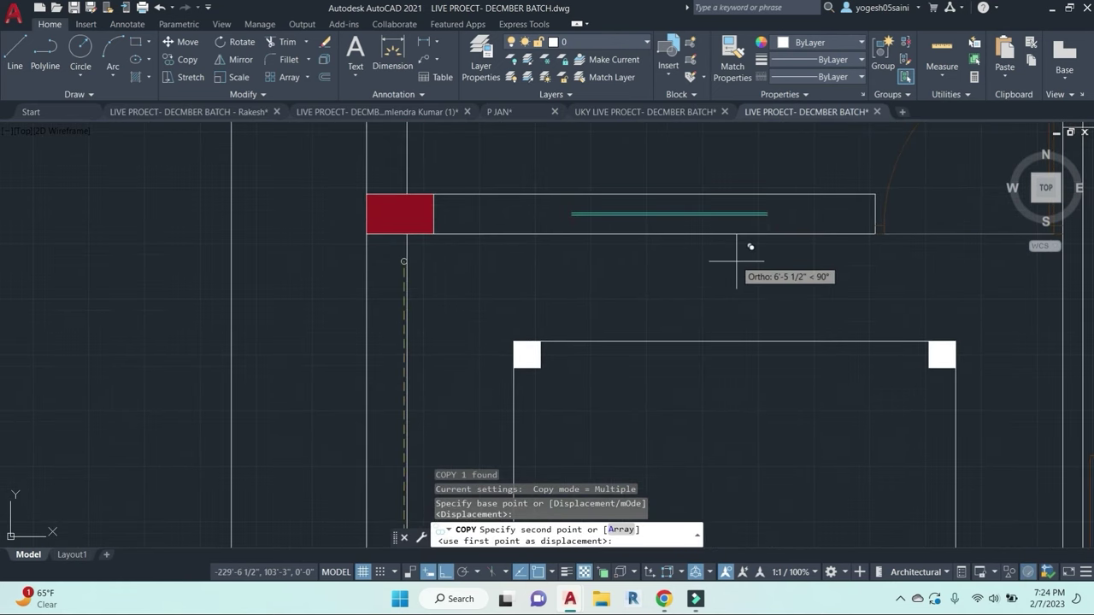
click(716, 233)
key(Escape)
key(Escape)
Step: Zoom and pan around the bedroom to review the placed markers
scroll(685, 278, down, 2)
scroll(683, 275, down, 2)
scroll(688, 269, up, 3)
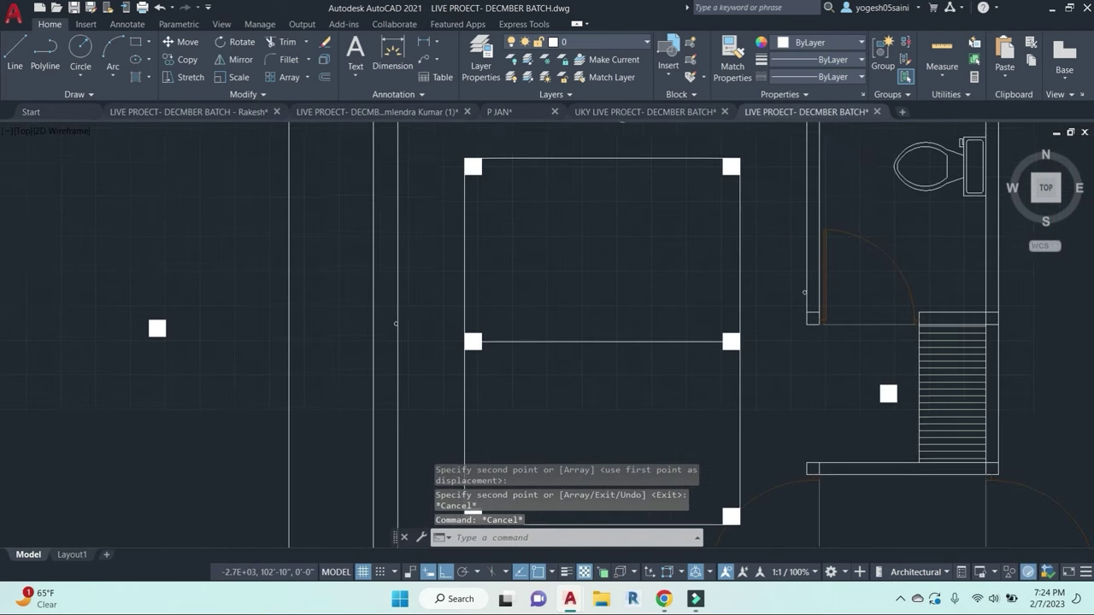
scroll(675, 272, down, 1)
middle_drag(669, 273, 677, 294)
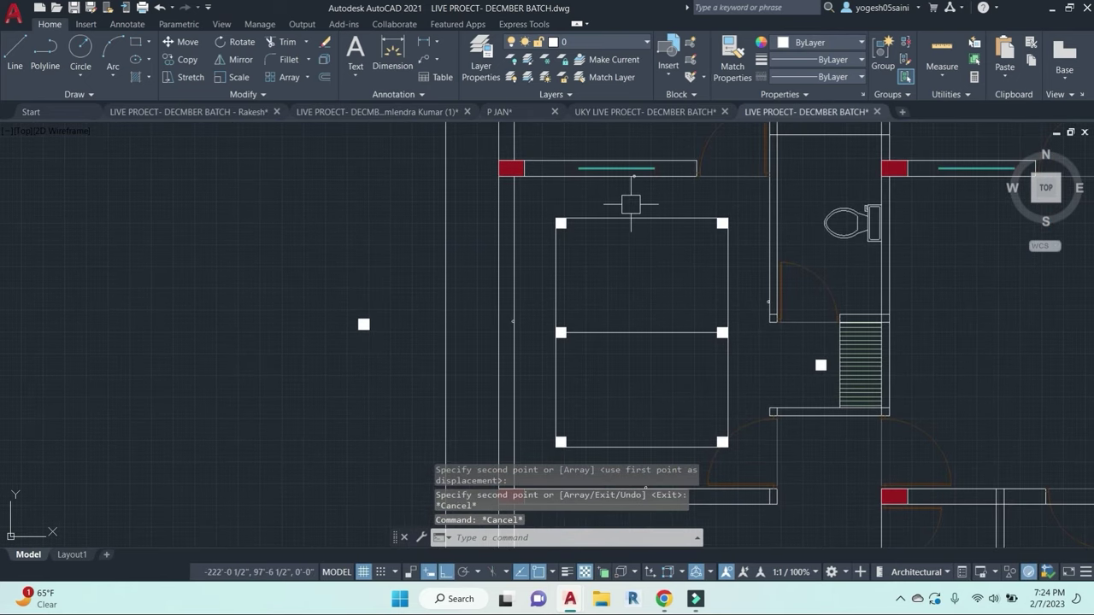
mouse_move(632, 200)
middle_down()
mouse_move(642, 173)
mouse_move(700, 255)
middle_up()
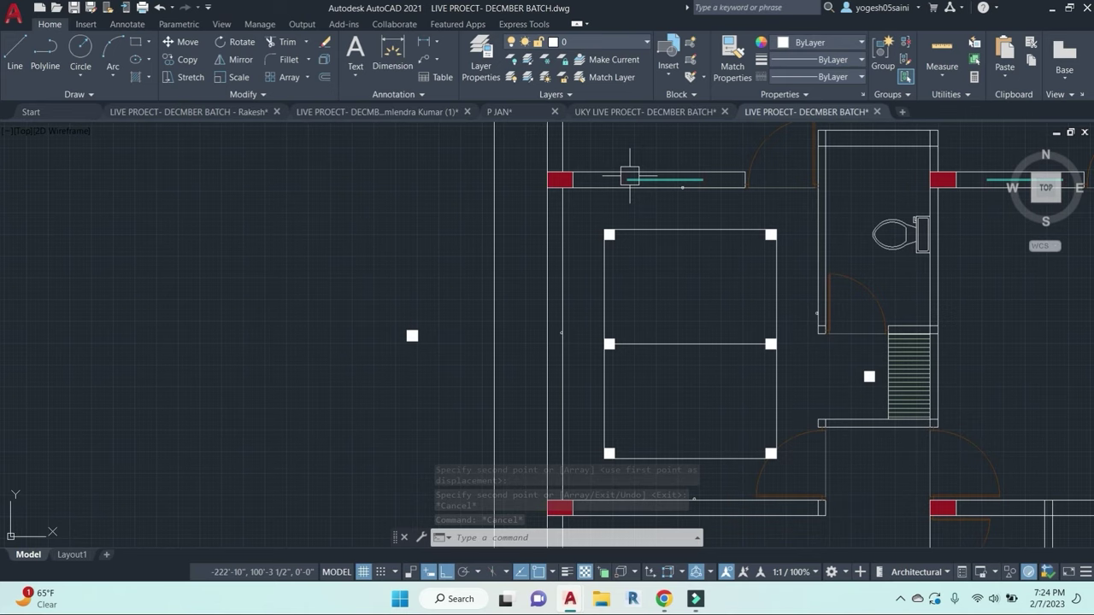
scroll(710, 194, up, 4)
scroll(744, 183, down, 2)
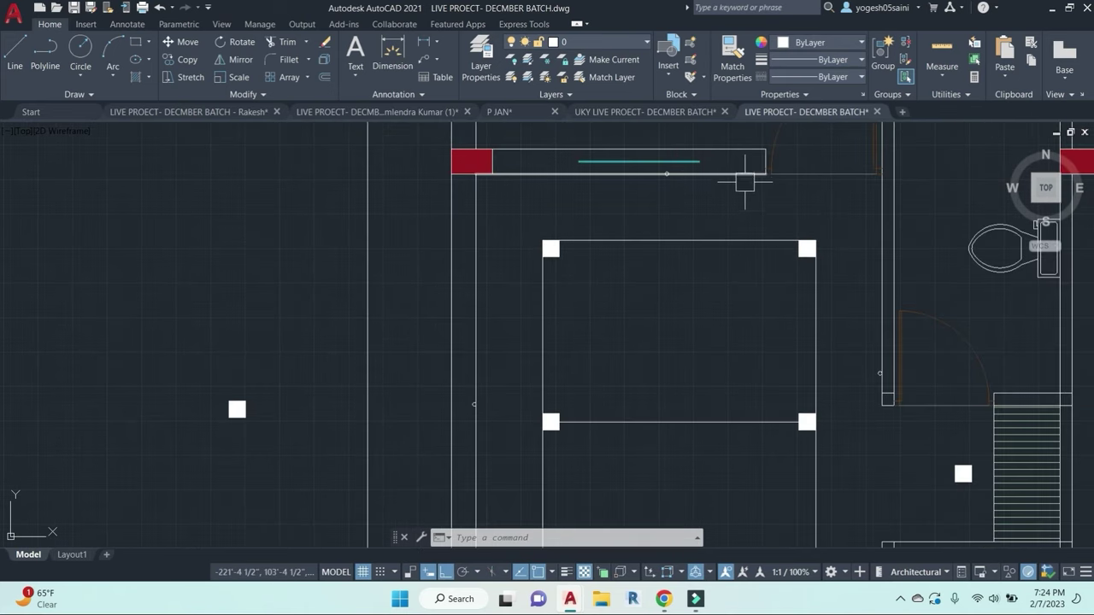
middle_drag(742, 184, 717, 135)
middle_drag(534, 370, 547, 311)
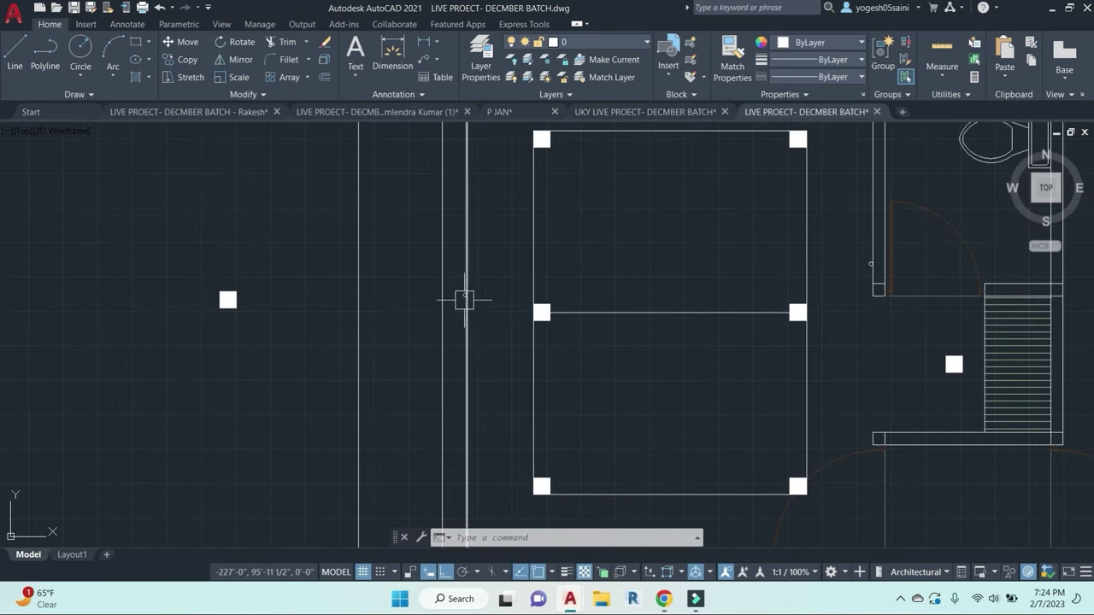
middle_drag(526, 363, 505, 320)
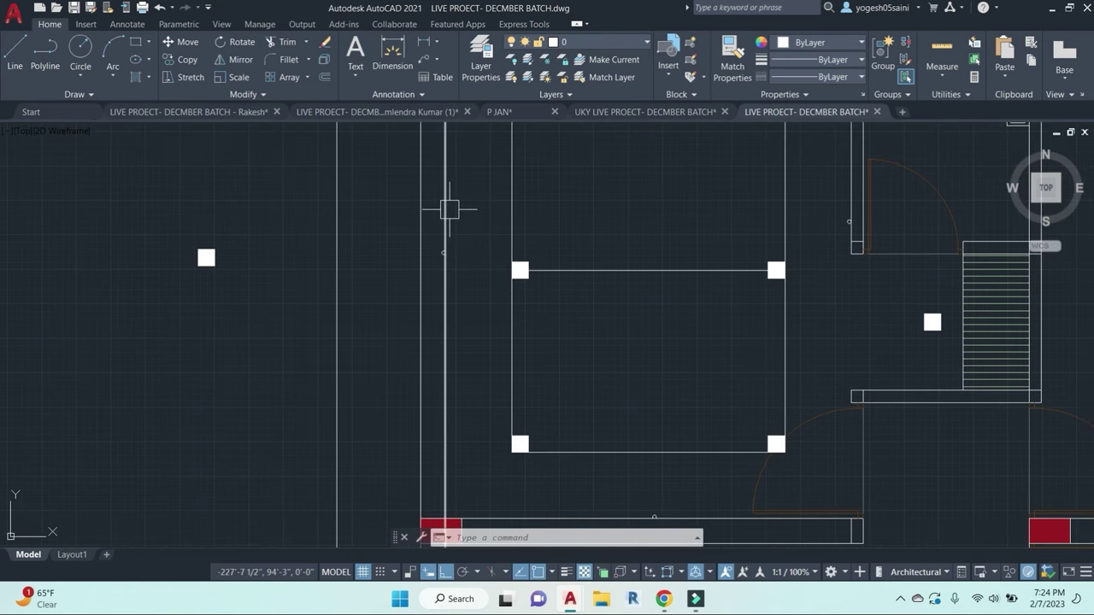
scroll(462, 253, down, 2)
scroll(586, 408, up, 2)
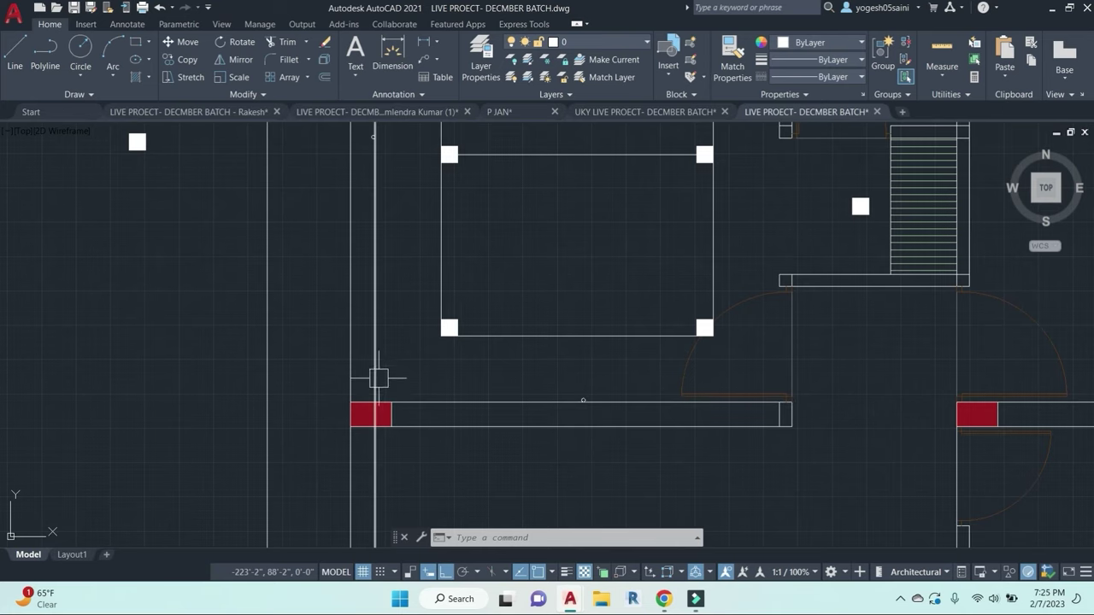
scroll(407, 402, up, 4)
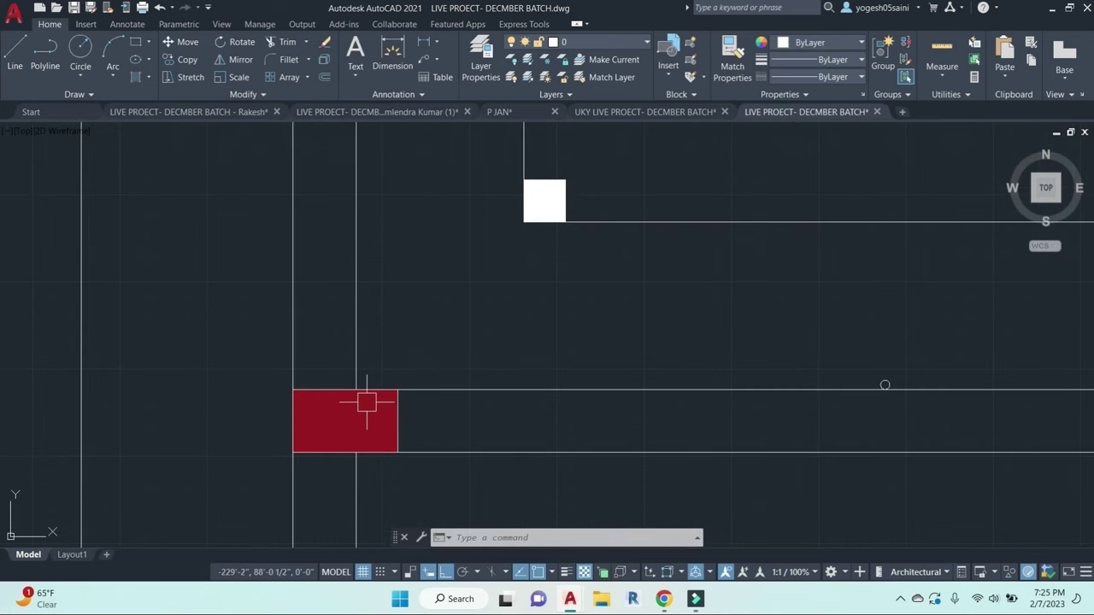
scroll(428, 351, down, 6)
middle_drag(444, 327, 449, 415)
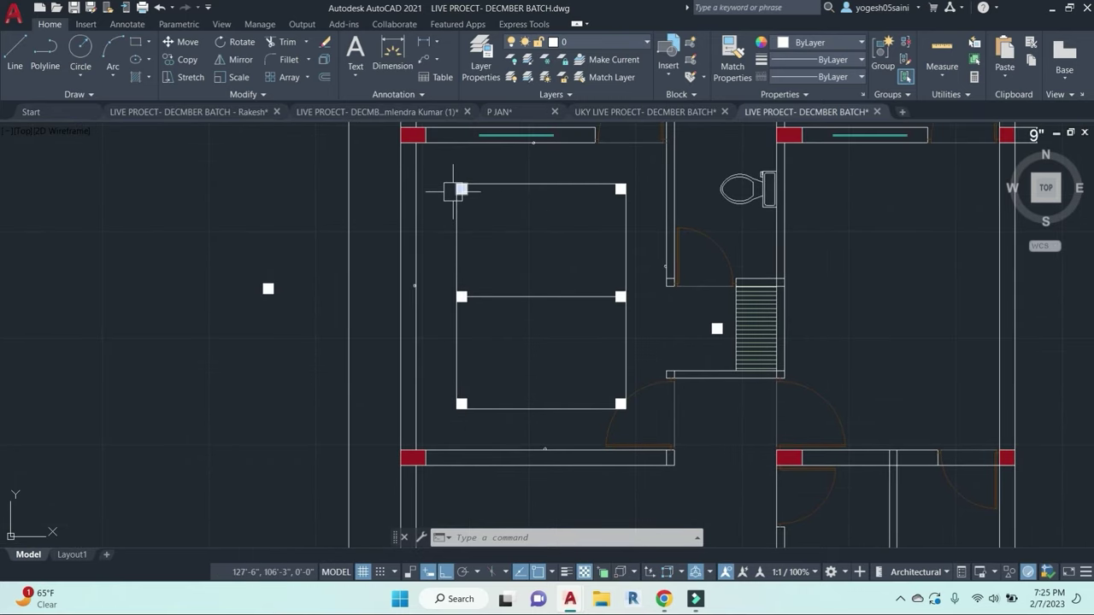
Step: Draw a small fan circle centred at the midpoint of the panel's dividing line
text(c)
key(Return)
click(541, 297)
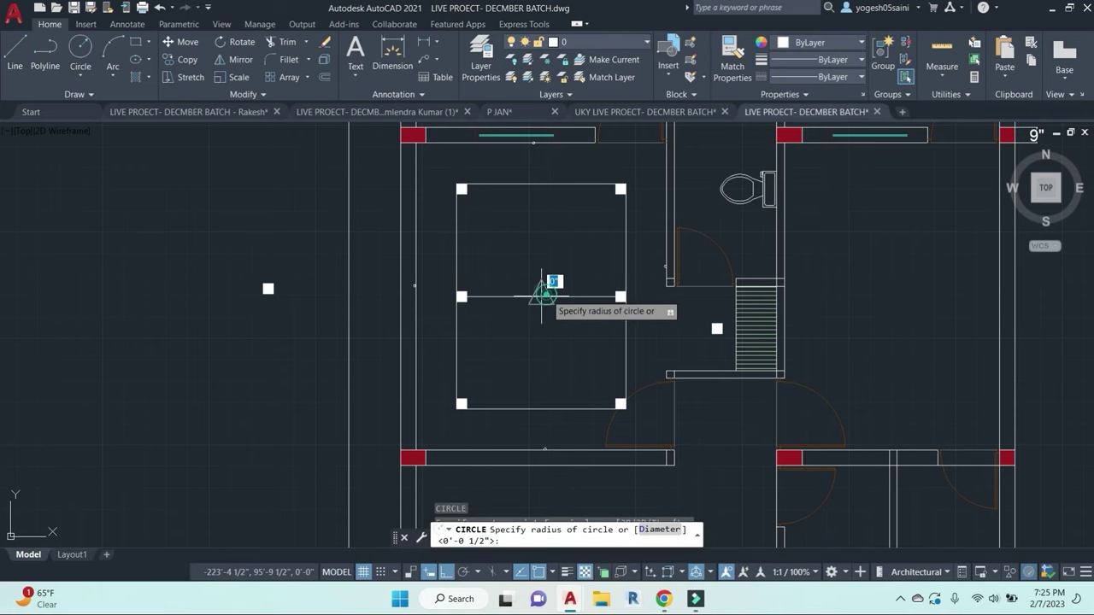
scroll(542, 293, up, 6)
click(538, 295)
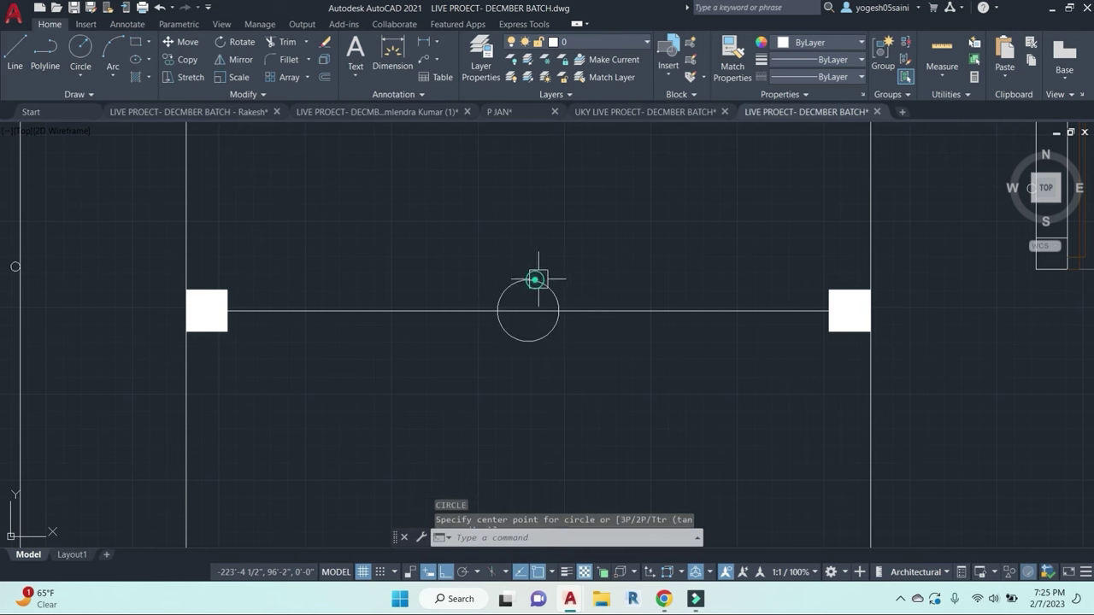
scroll(535, 286, down, 5)
middle_drag(593, 301, 613, 321)
key(Escape)
key(Escape)
key(Escape)
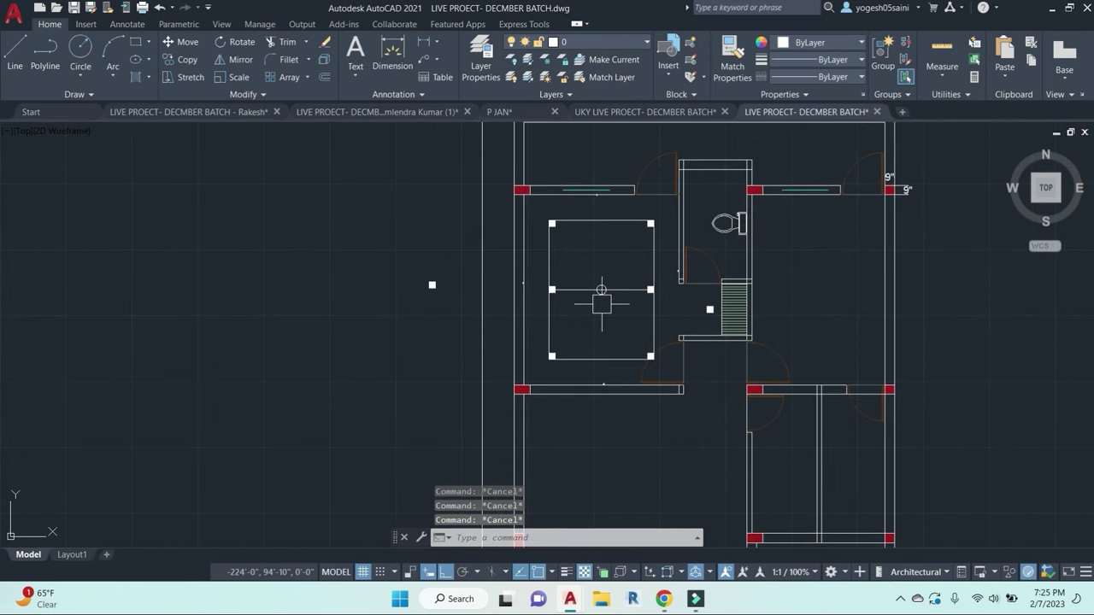
text(pl)
key(Return)
Step: Run polyline wiring from the fan circle's centre to the right and bottom walls
scroll(603, 310, up, 5)
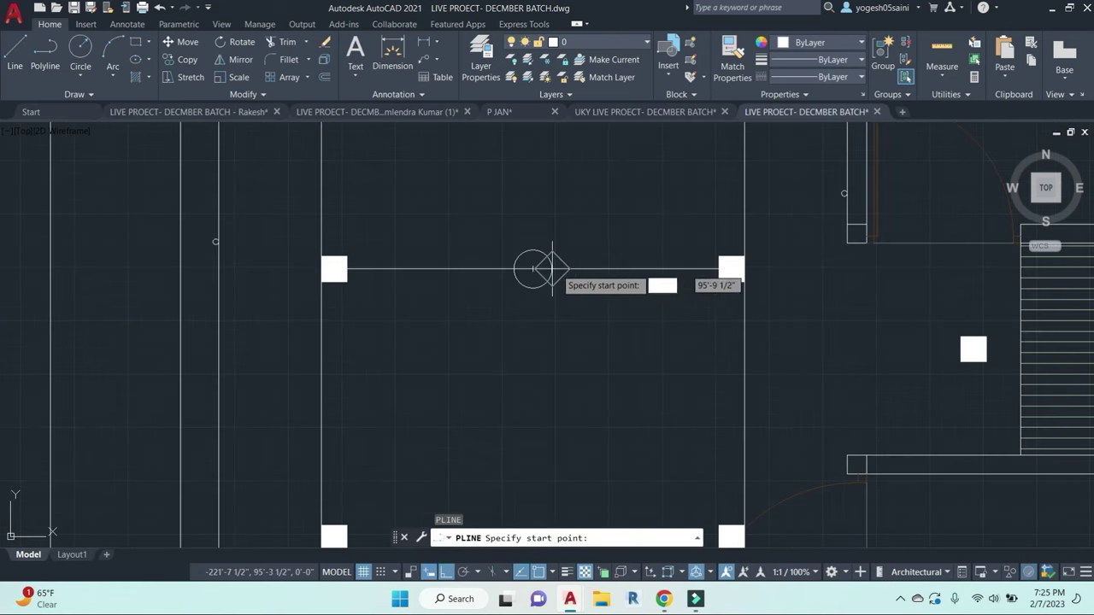
click(531, 267)
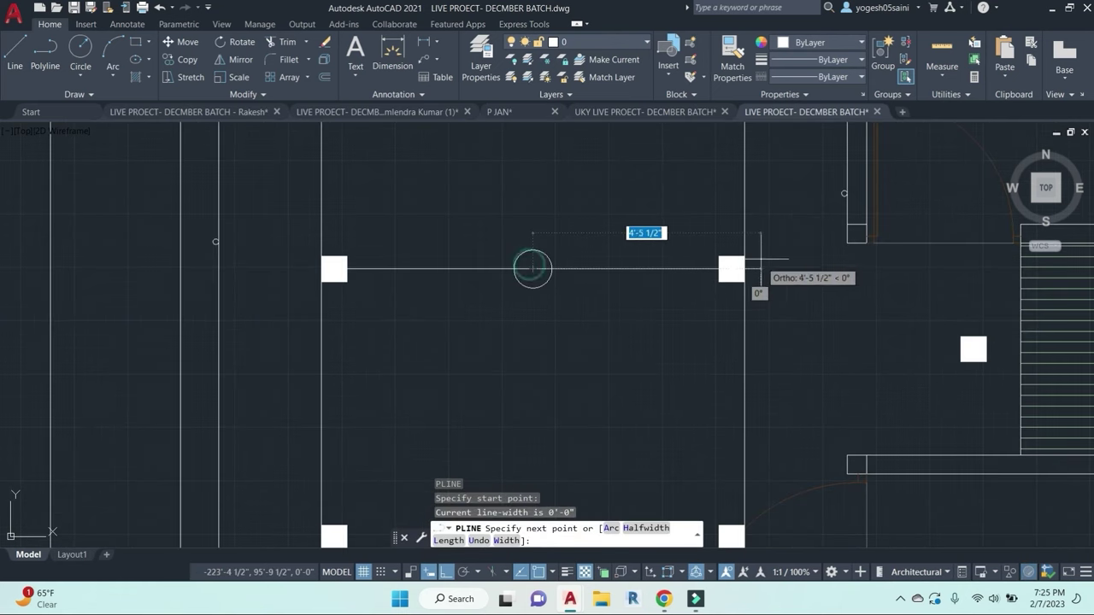
click(830, 193)
key(Escape)
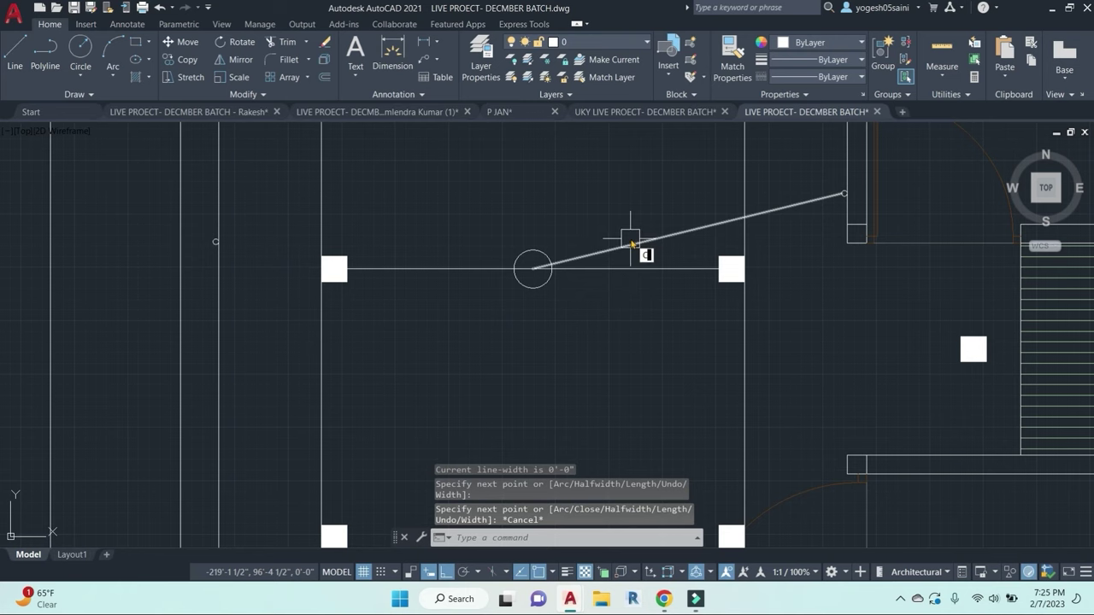
key(Escape)
key(Return)
click(531, 268)
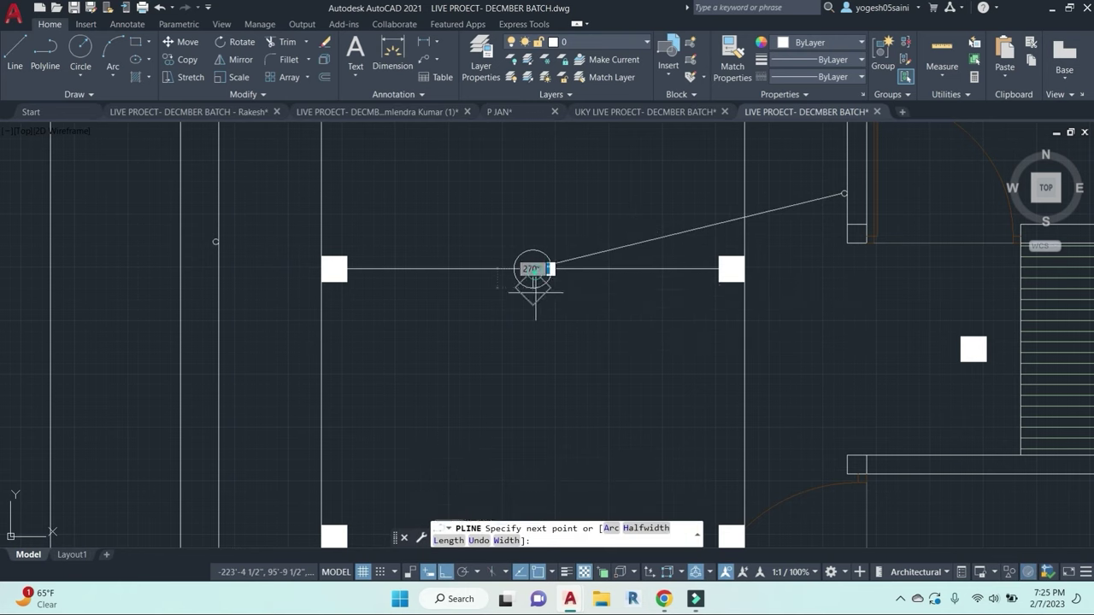
middle_drag(541, 464, 562, 132)
click(562, 317)
key(Escape)
Step: Run polyline wiring from the left marker to the fan, and from the fan to the top wall
middle_drag(597, 256, 653, 449)
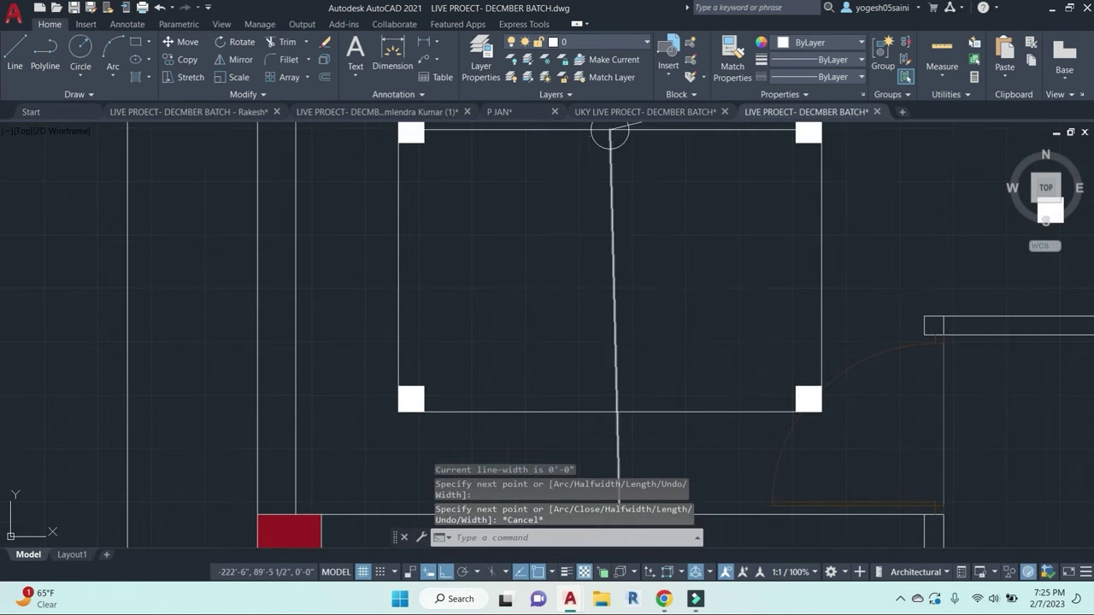
key(Return)
mouse_move(610, 143)
middle_down()
mouse_move(661, 268)
mouse_move(657, 336)
middle_up()
click(343, 227)
click(661, 254)
key(Escape)
key(Return)
click(662, 335)
middle_drag(663, 169, 677, 471)
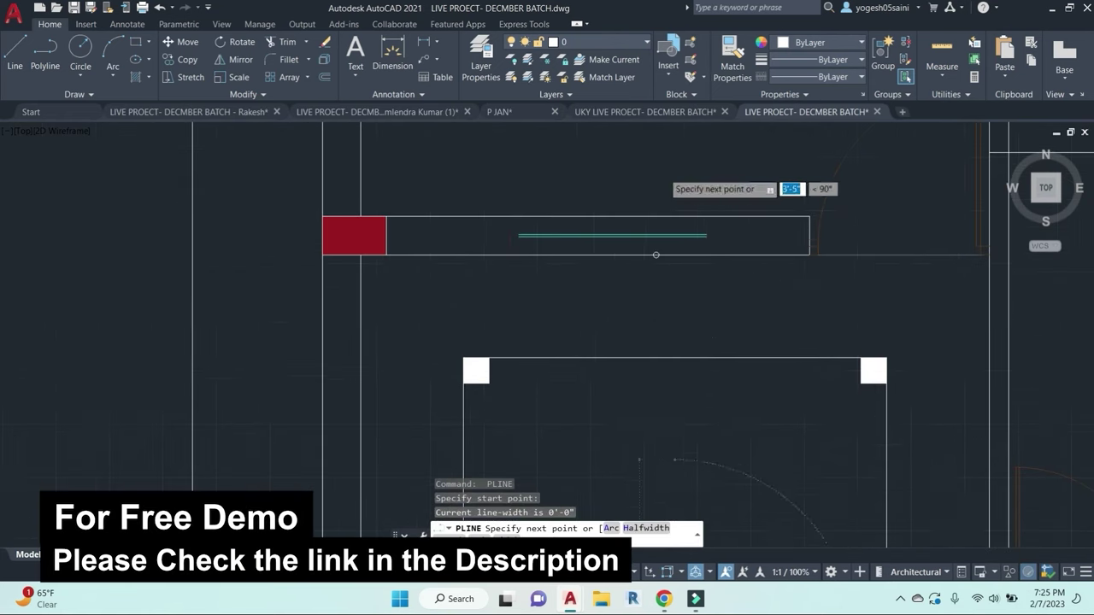
click(655, 254)
key(Escape)
Step: Window-select the whole first floor ceiling plan
scroll(689, 317, down, 2)
middle_drag(688, 317, 659, 247)
middle_drag(674, 378, 638, 302)
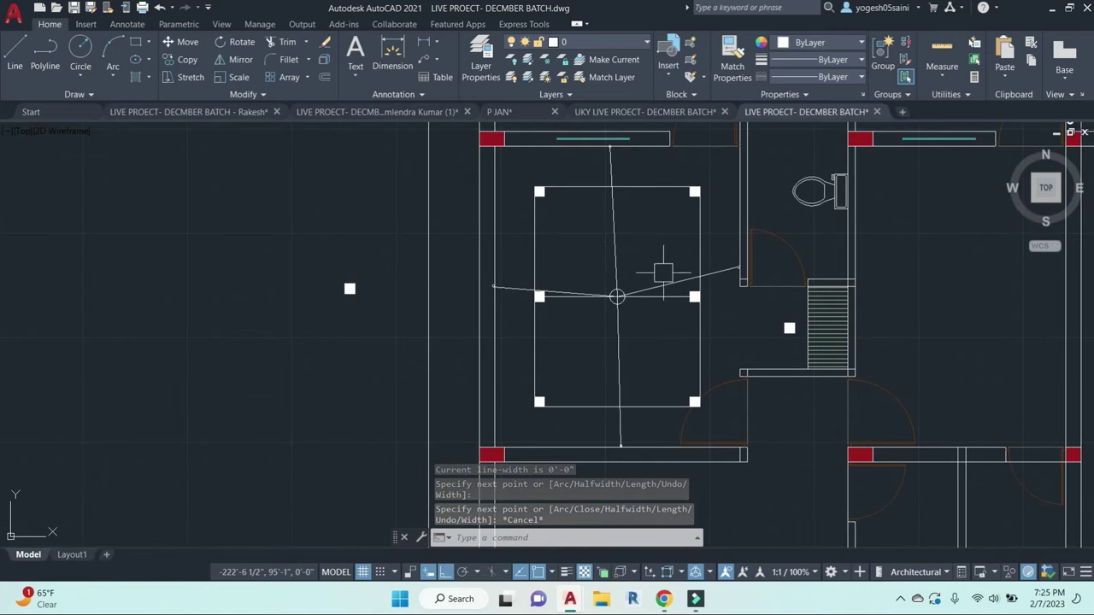
click(622, 251)
scroll(639, 264, down, 8)
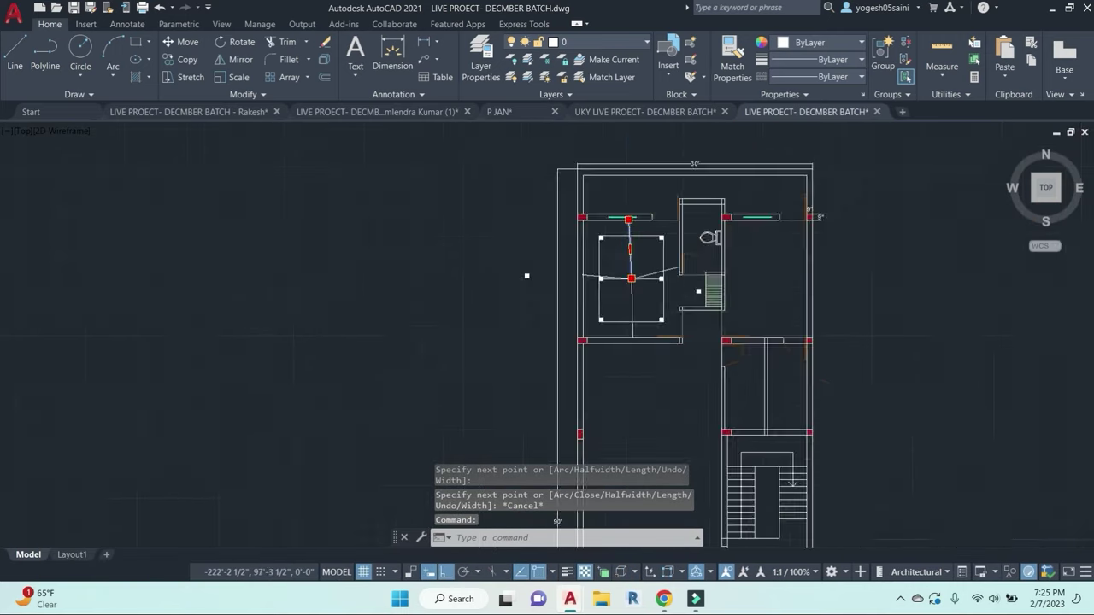
click(566, 199)
middle_drag(727, 369, 686, 258)
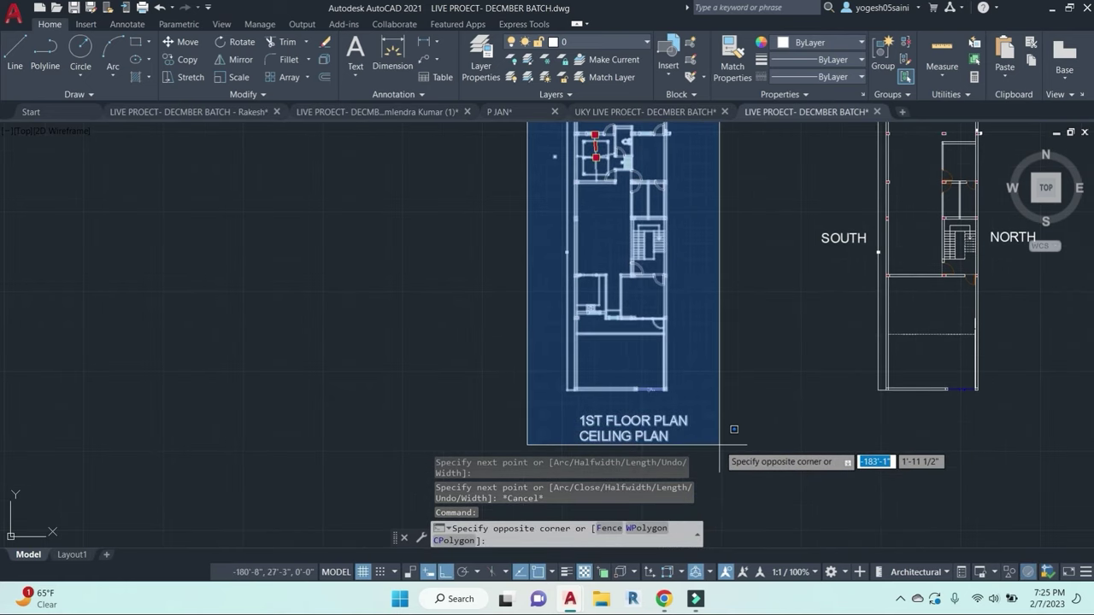
click(732, 398)
scroll(722, 398, down, 3)
Step: Copy the selected first floor ceiling plan a short distance to the left
text(co)
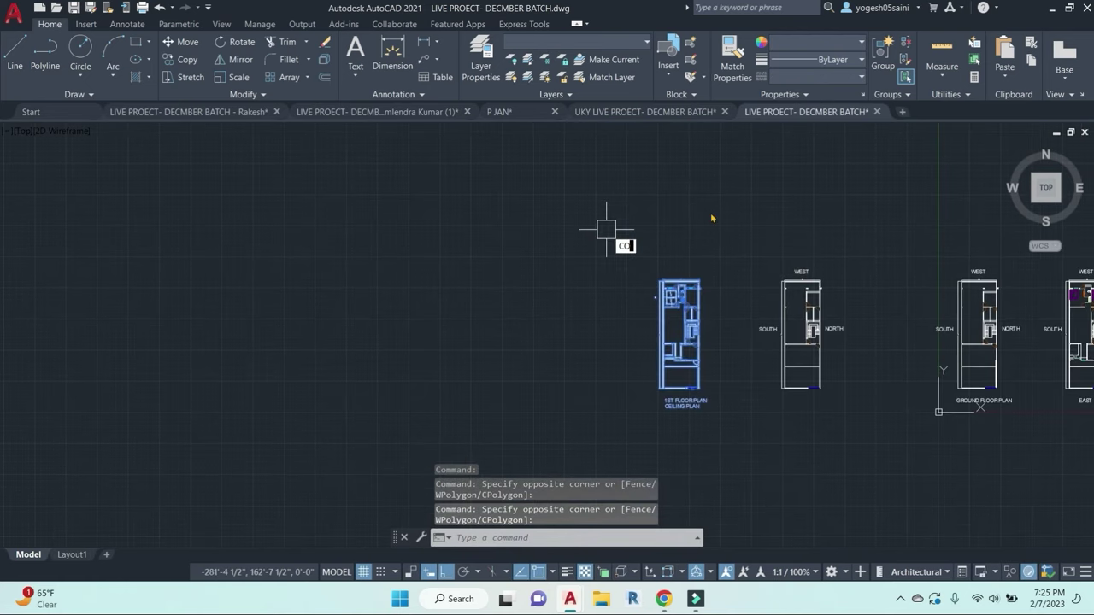
key(space)
click(730, 205)
click(666, 205)
key(Escape)
key(Escape)
scroll(680, 314, up, 4)
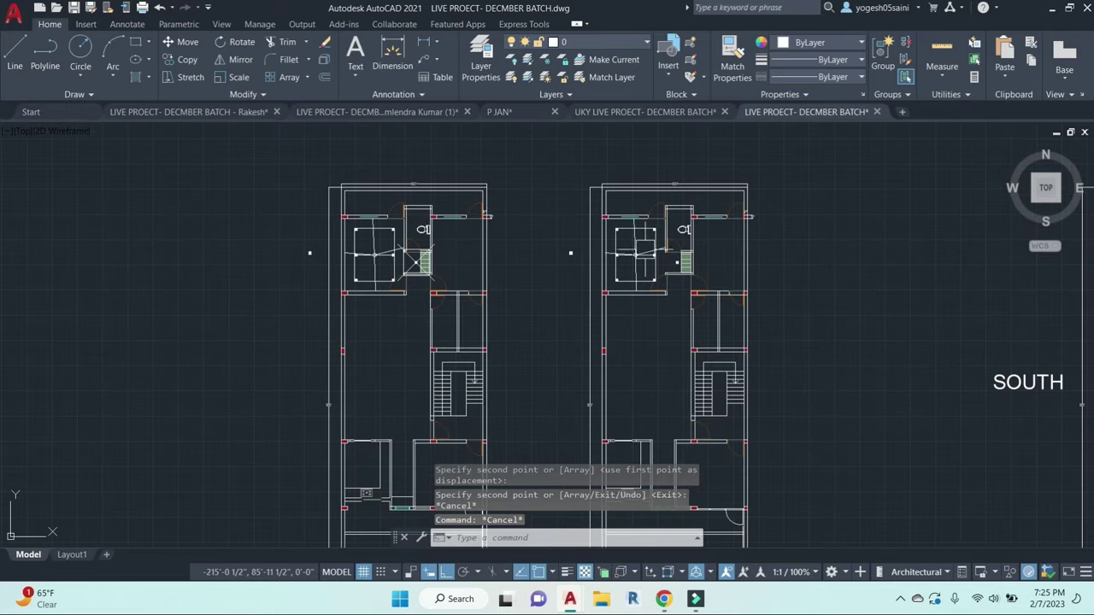
middle_drag(745, 512, 741, 330)
middle_drag(636, 187, 657, 376)
scroll(677, 243, up, 5)
scroll(680, 277, up, 2)
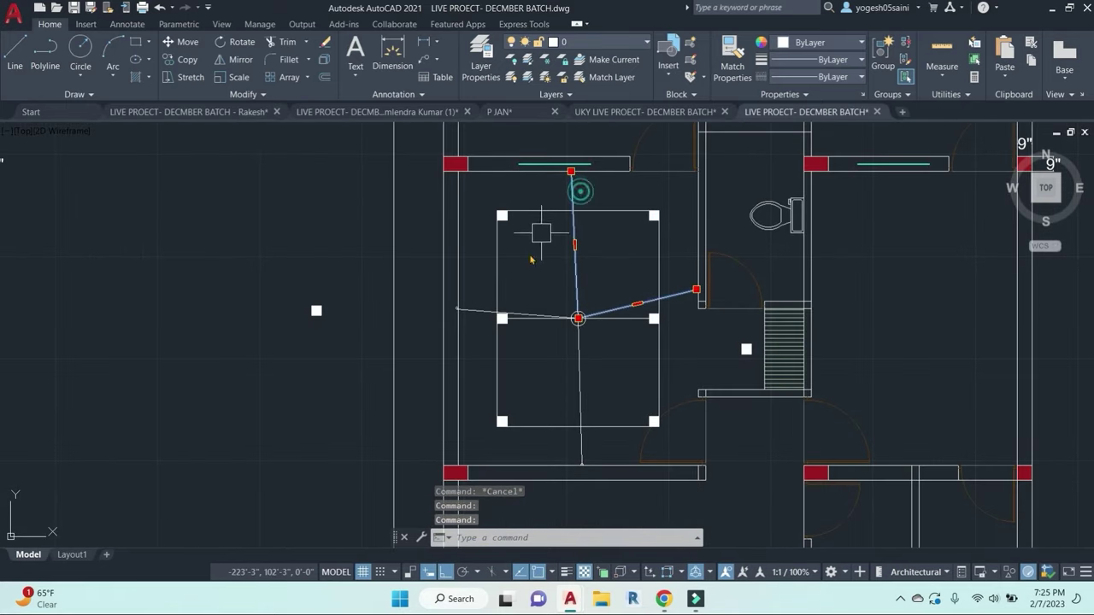
Step: Erase the fan blade lines from the bedroom ceiling panel
text(e)
key(Return)
click(582, 369)
text(e)
key(Return)
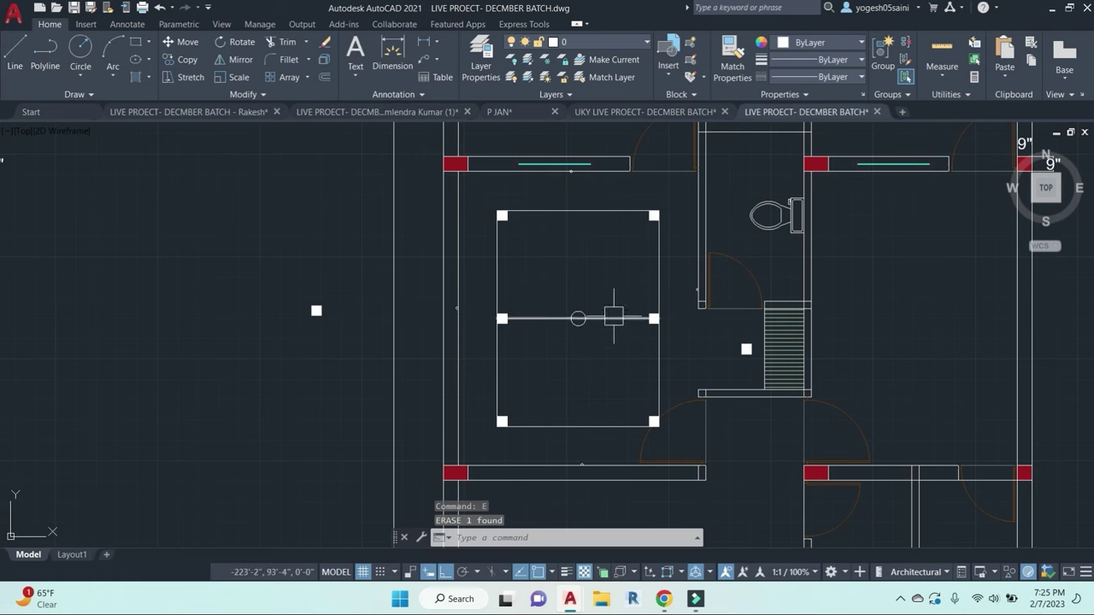
key(Escape)
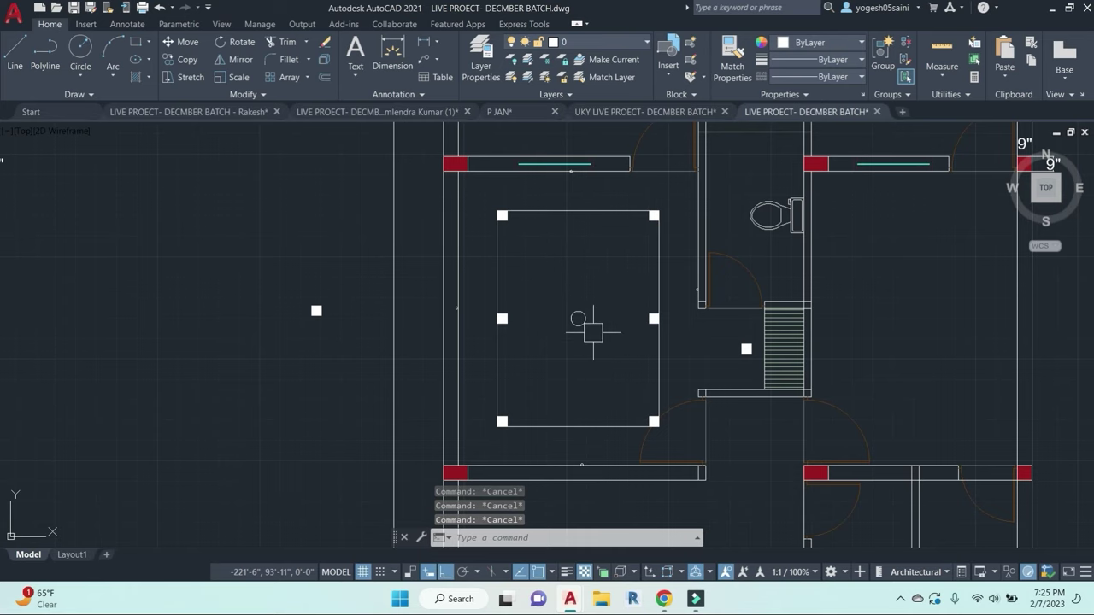
Step: Pan and zoom to see both floor plans, recentring on the bedroom panel
scroll(594, 342, down, 2)
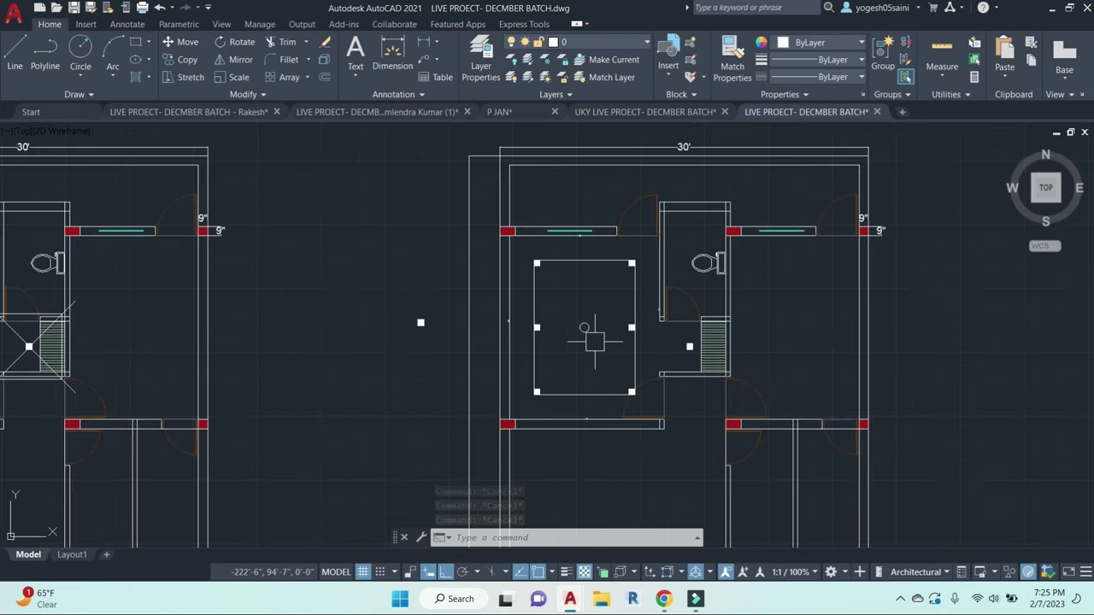
middle_drag(594, 342, 595, 337)
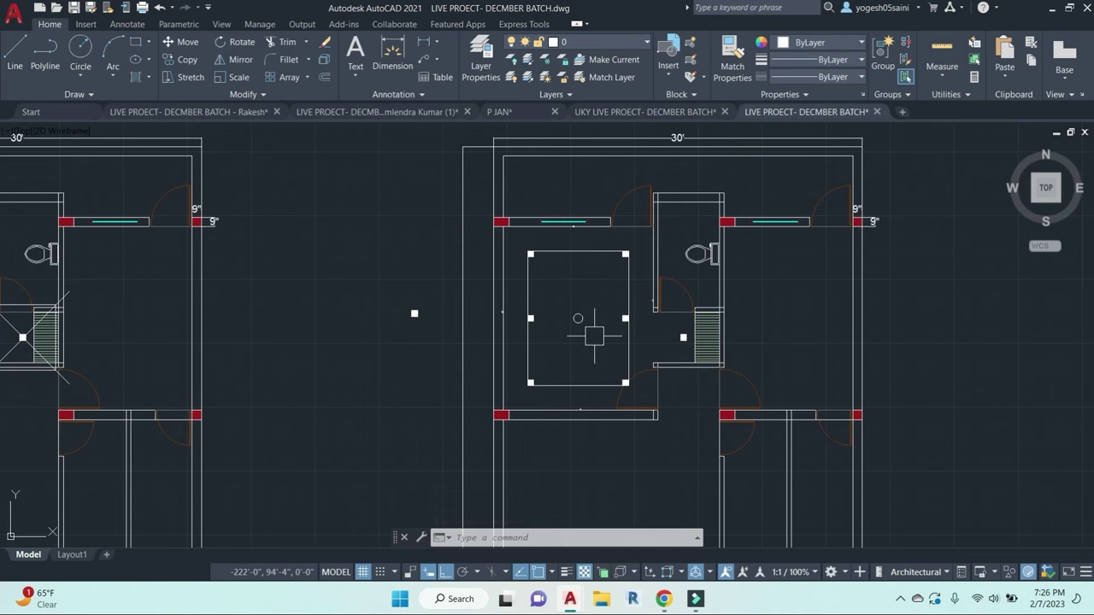
middle_drag(817, 315, 783, 303)
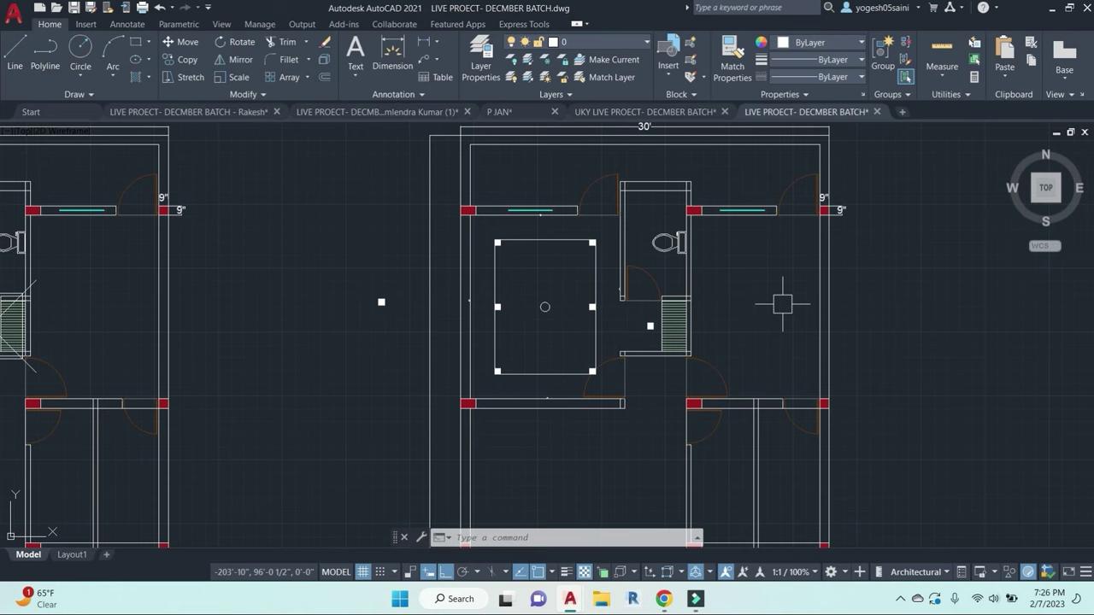
scroll(543, 335, up, 2)
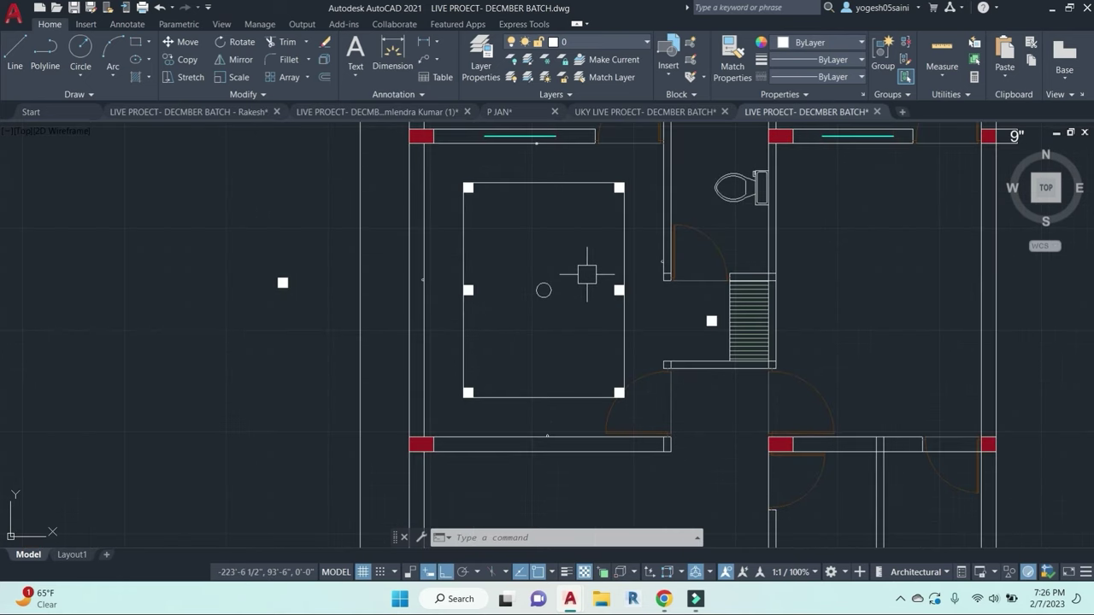
middle_drag(589, 344, 605, 371)
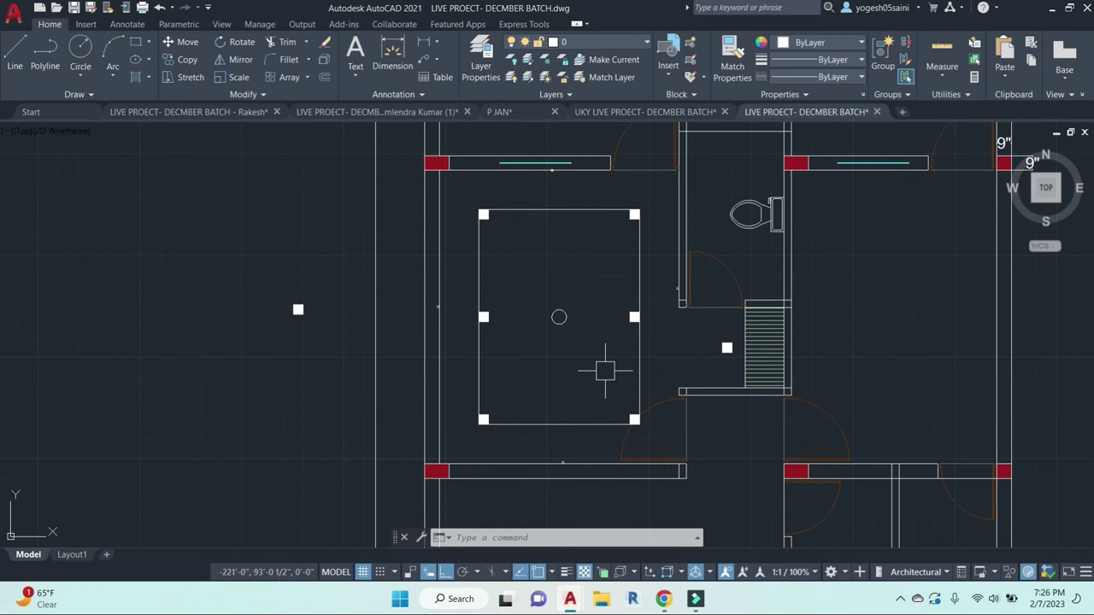
middle_drag(586, 262, 602, 275)
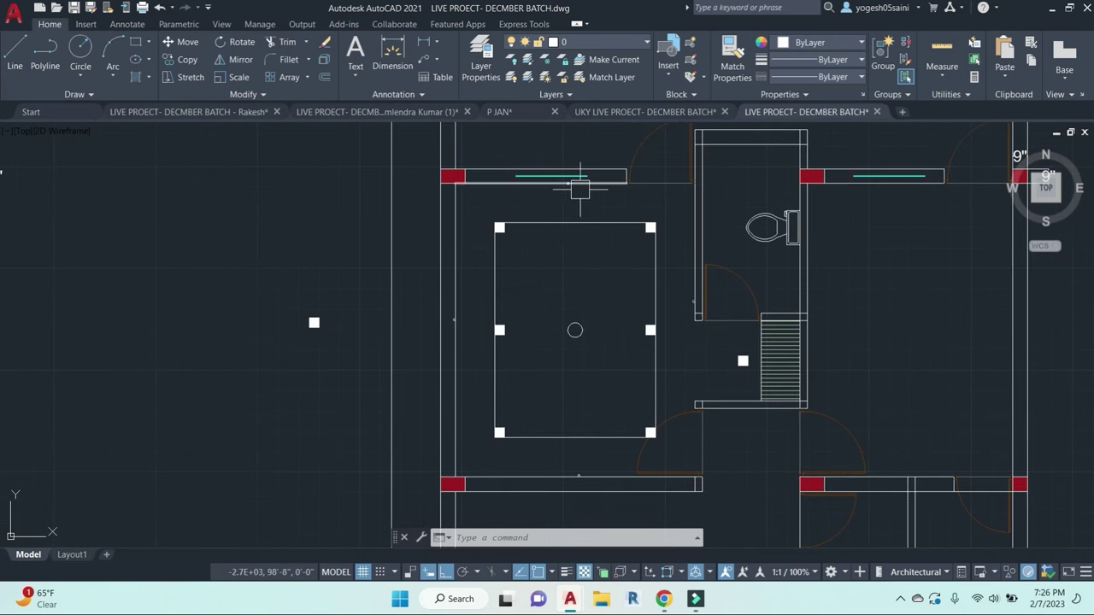
key(Escape)
key(Escape)
key(Escape)
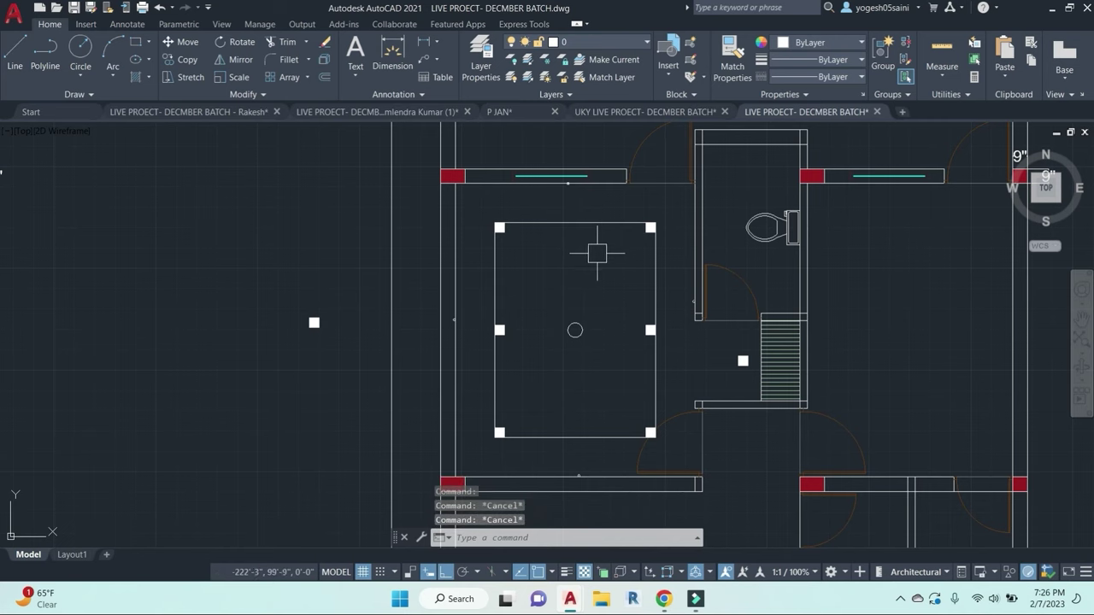
Step: Start an offset, look over the plan and staircases, then cancel it
text(o)
key(Return)
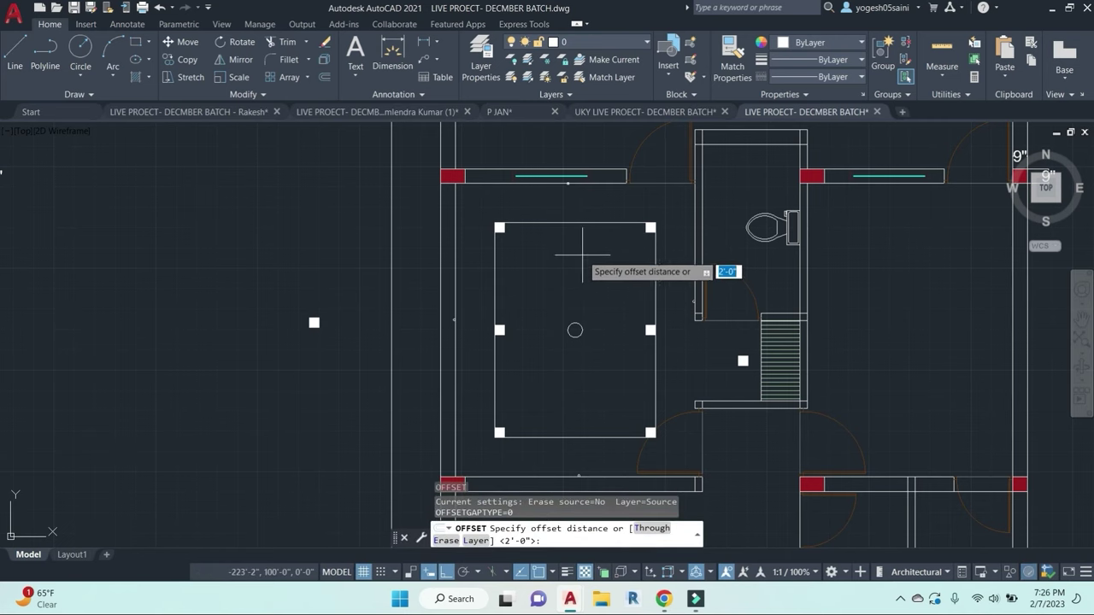
middle_drag(654, 346, 660, 175)
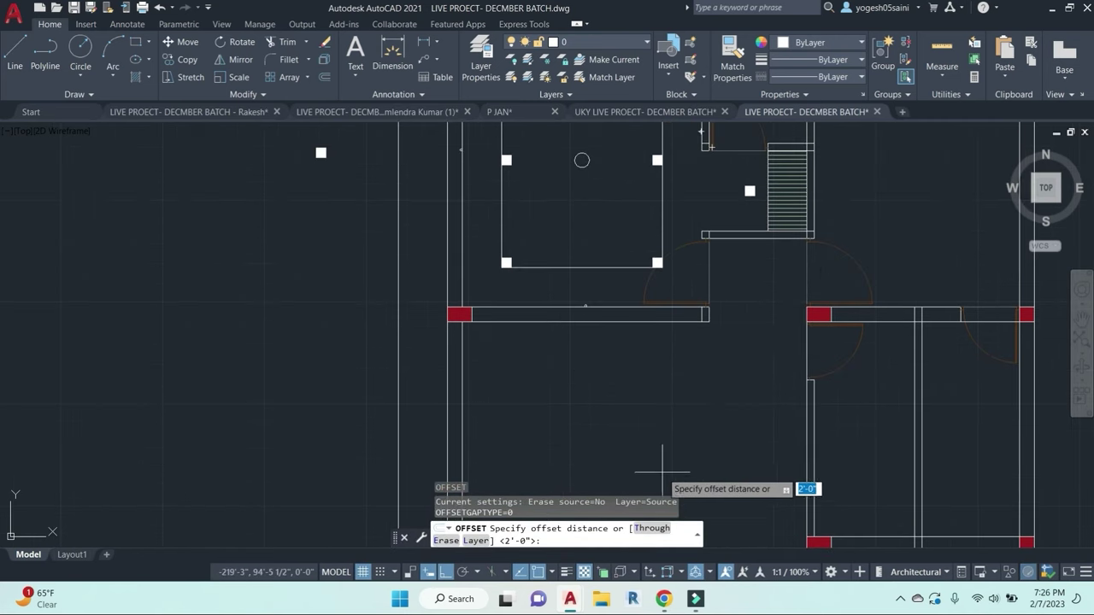
scroll(661, 473, down, 1)
middle_drag(668, 456, 655, 283)
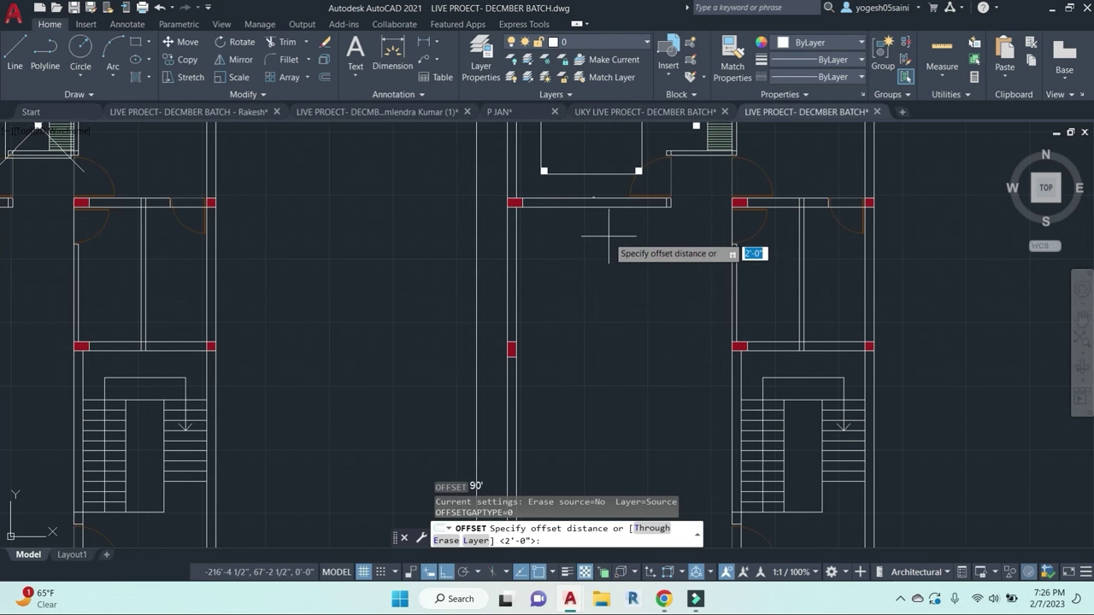
scroll(617, 335, down, 2)
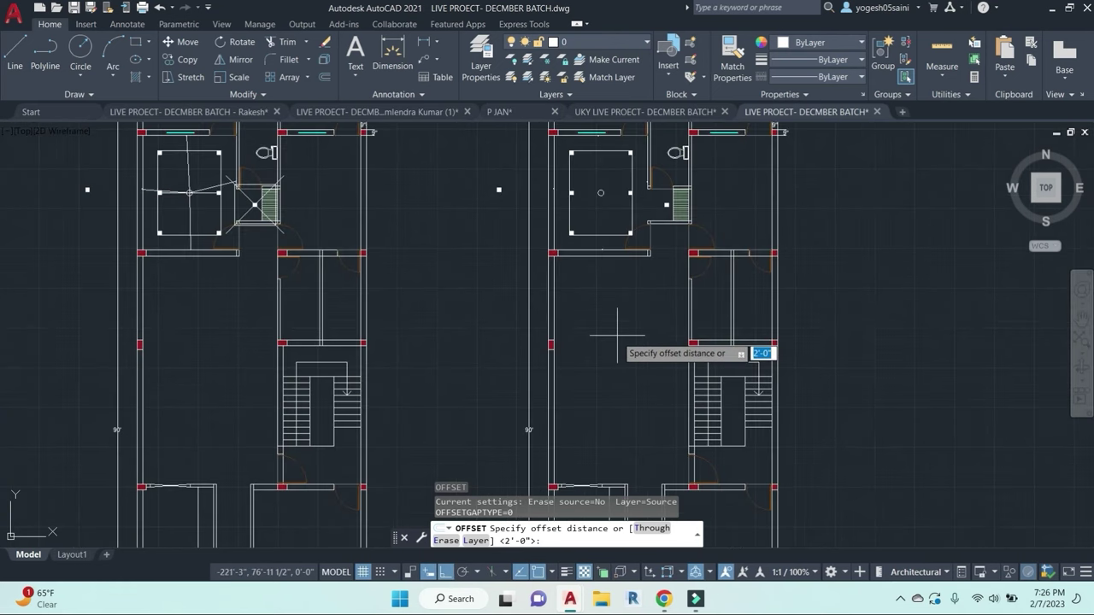
scroll(595, 234, up, 4)
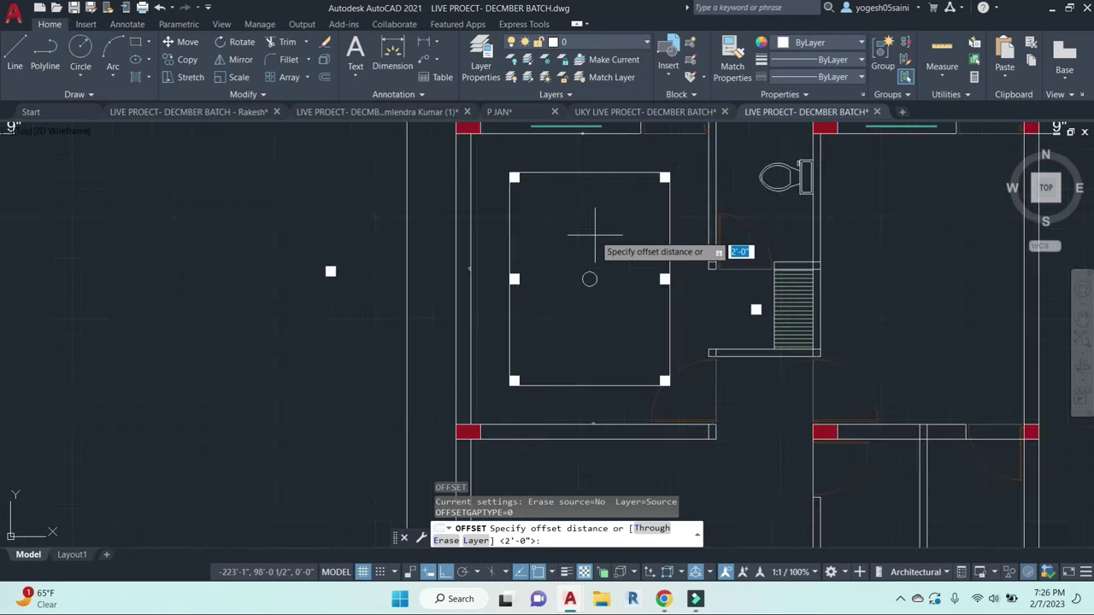
key(Escape)
key(Escape)
key(Escape)
middle_drag(605, 227, 580, 286)
Step: Draw a larger circle concentric with the small fan circle in the panel
text(c)
key(Return)
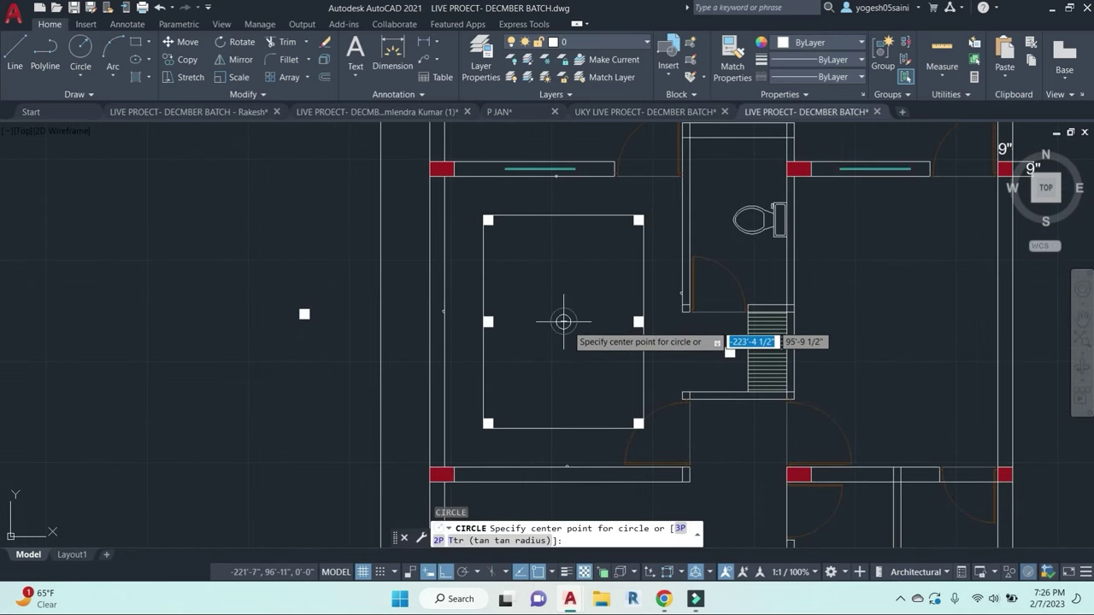
click(563, 321)
click(573, 297)
key(Escape)
key(Escape)
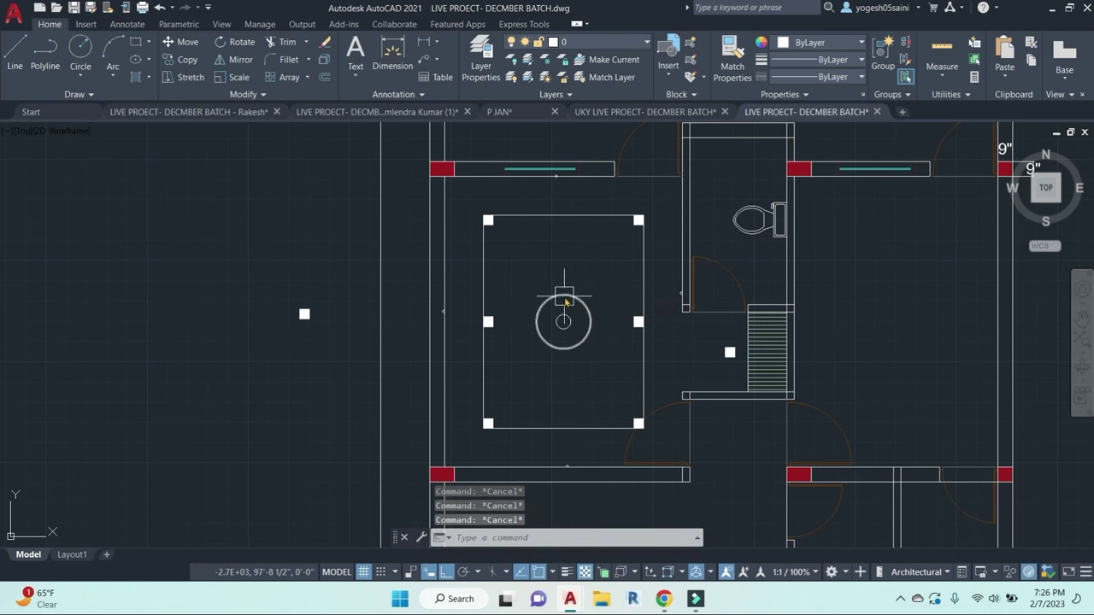
Step: Cancel a started line and bring up the recent drawings list
text(l)
key(Return)
scroll(565, 299, up, 4)
key(Escape)
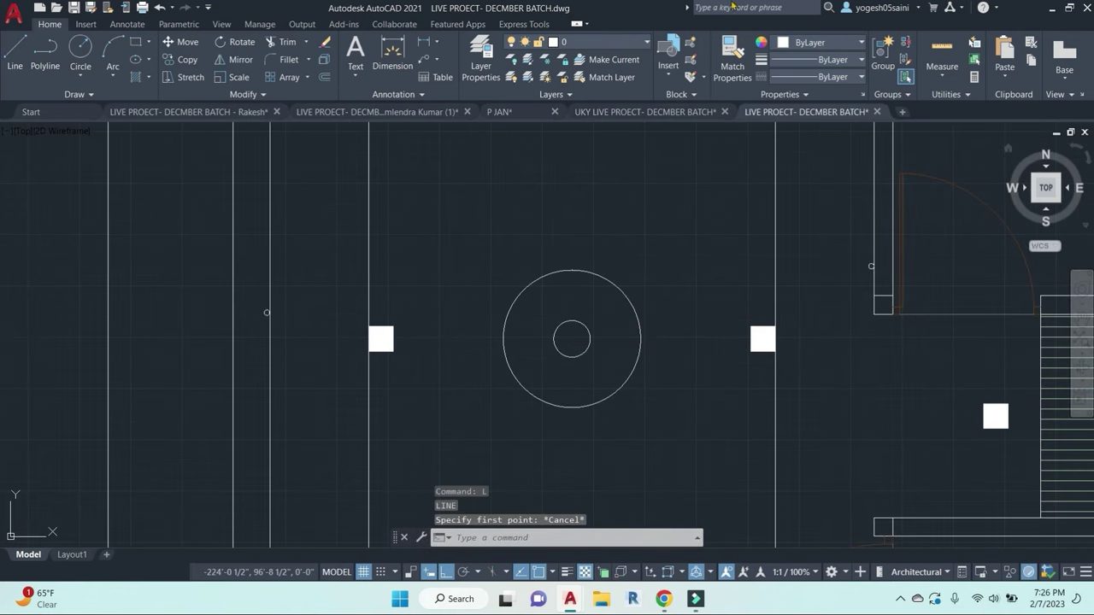
click(16, 24)
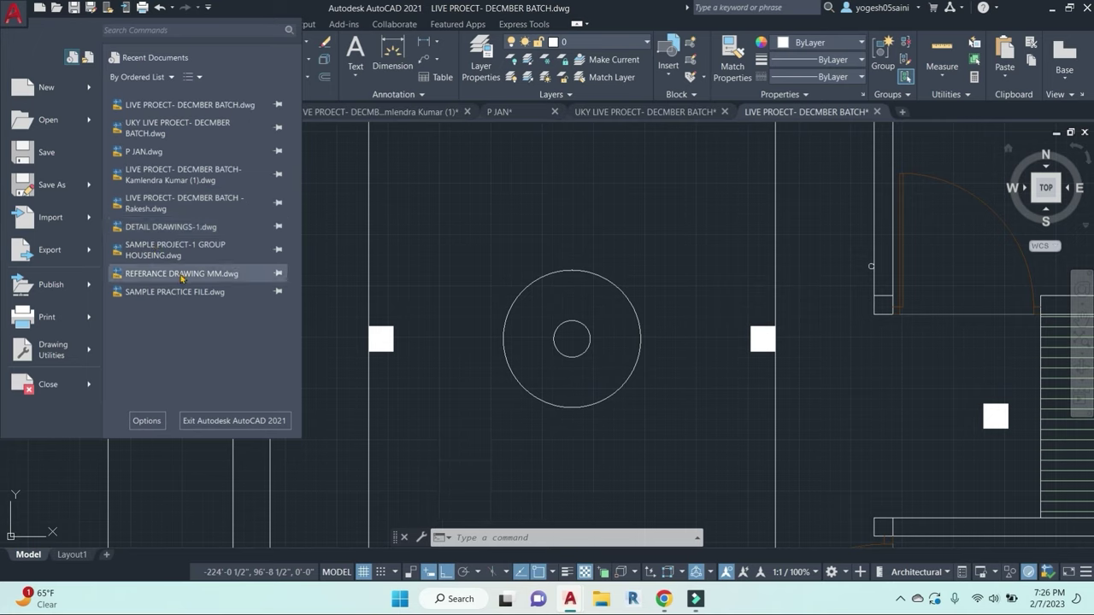
Step: Choose Open > Drawing from the application menu to bring up the Select File dialog
mouse_move(181, 277)
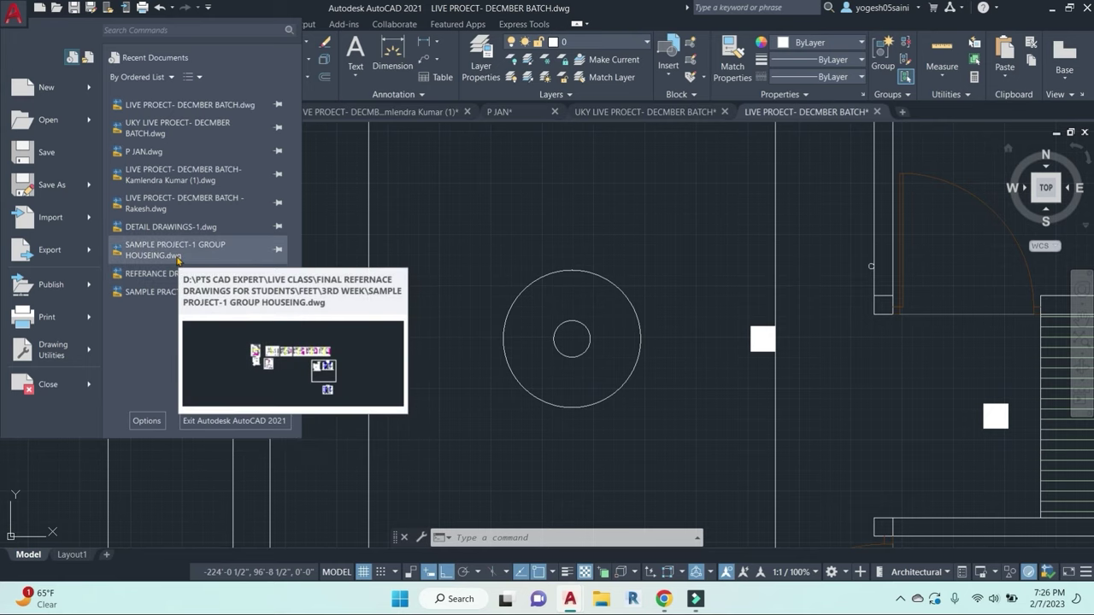
mouse_move(165, 296)
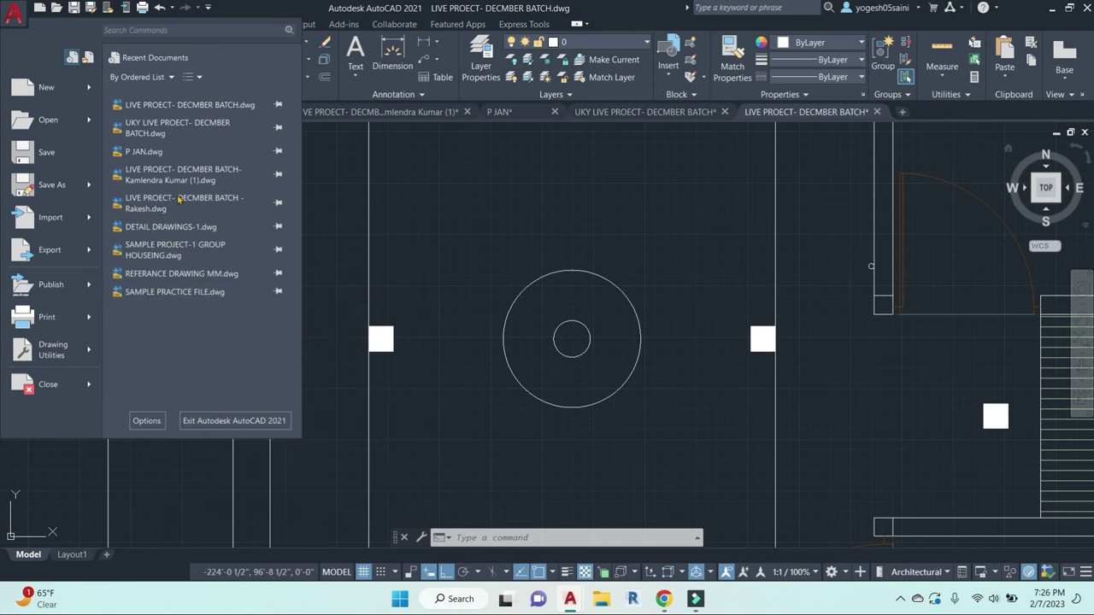
click(26, 28)
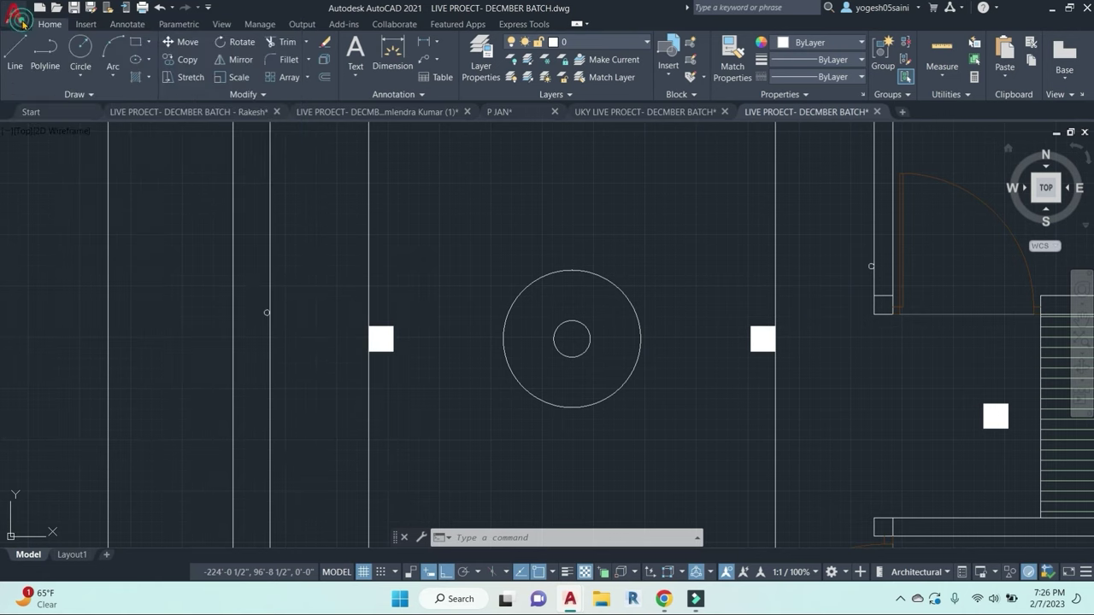
click(26, 28)
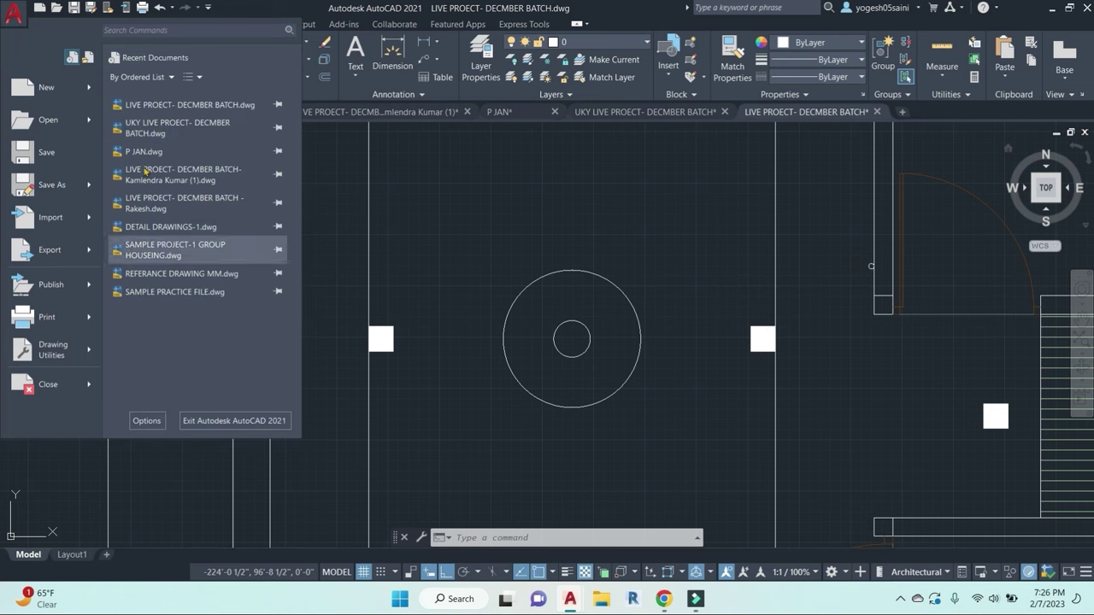
mouse_move(86, 118)
click(192, 99)
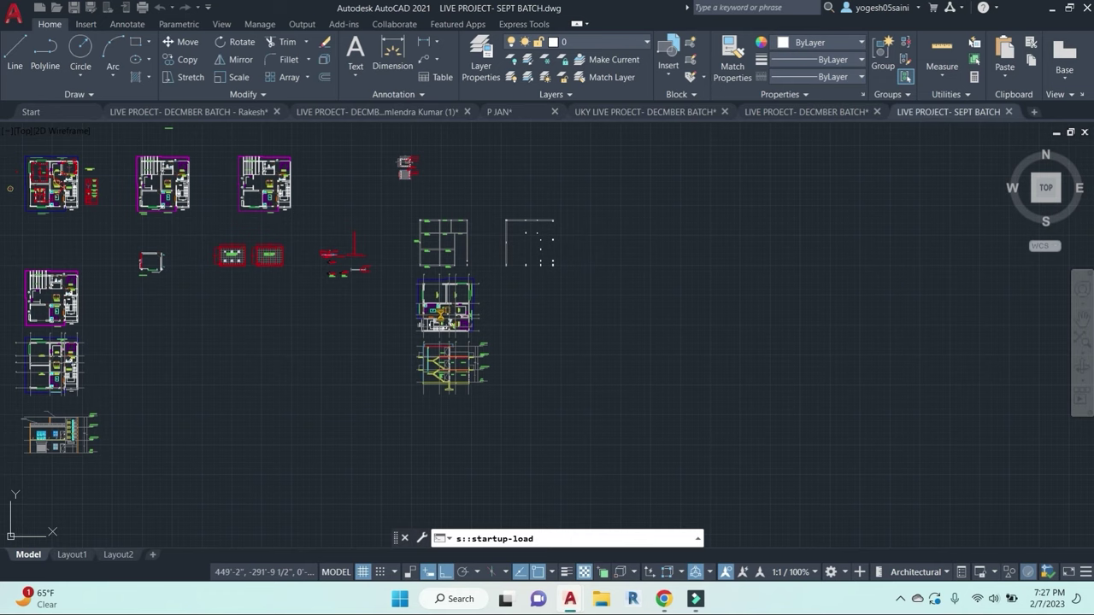
Step: Ignore the missing references and navigate the SEPT BATCH sheet to the floor plan's bedroom
click(602, 310)
middle_drag(247, 334, 487, 369)
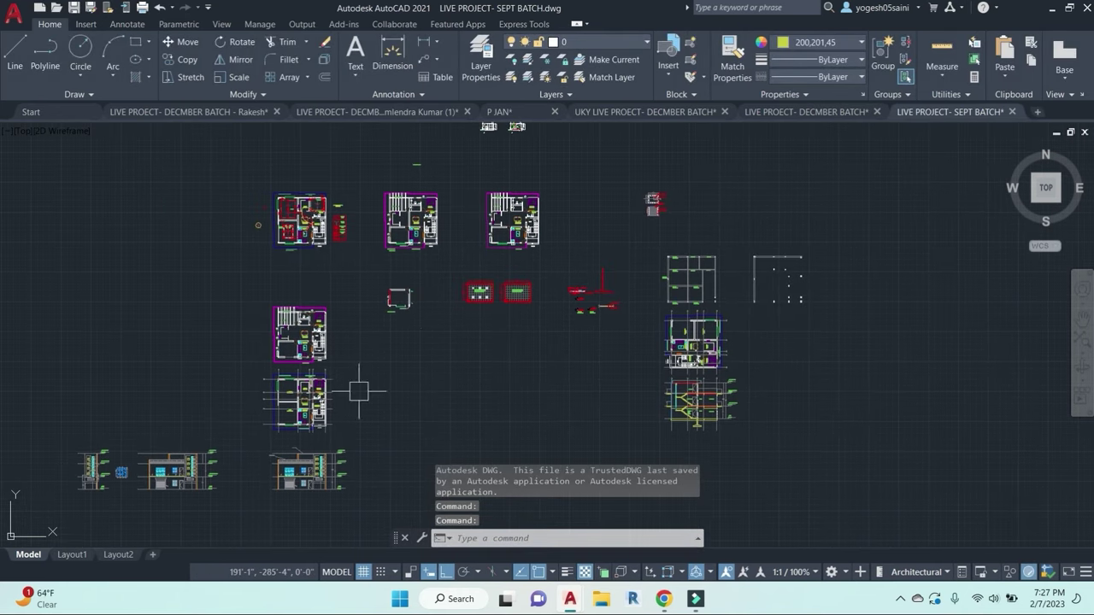
scroll(298, 426, up, 5)
scroll(398, 383, down, 5)
middle_drag(399, 327, 462, 282)
scroll(459, 280, up, 4)
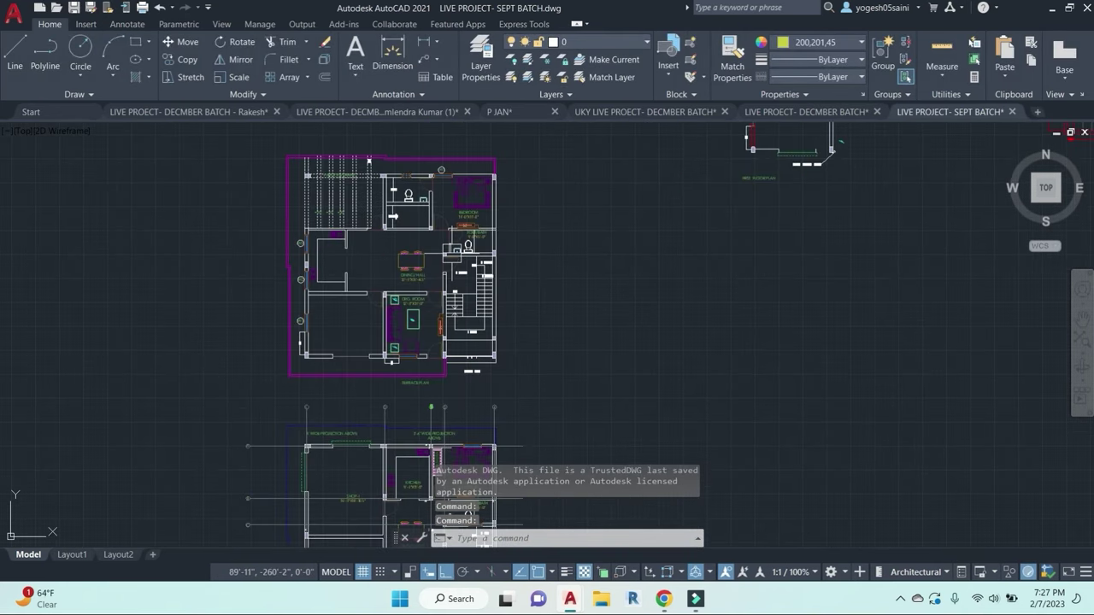
scroll(459, 280, down, 6)
scroll(466, 351, up, 5)
scroll(291, 256, up, 7)
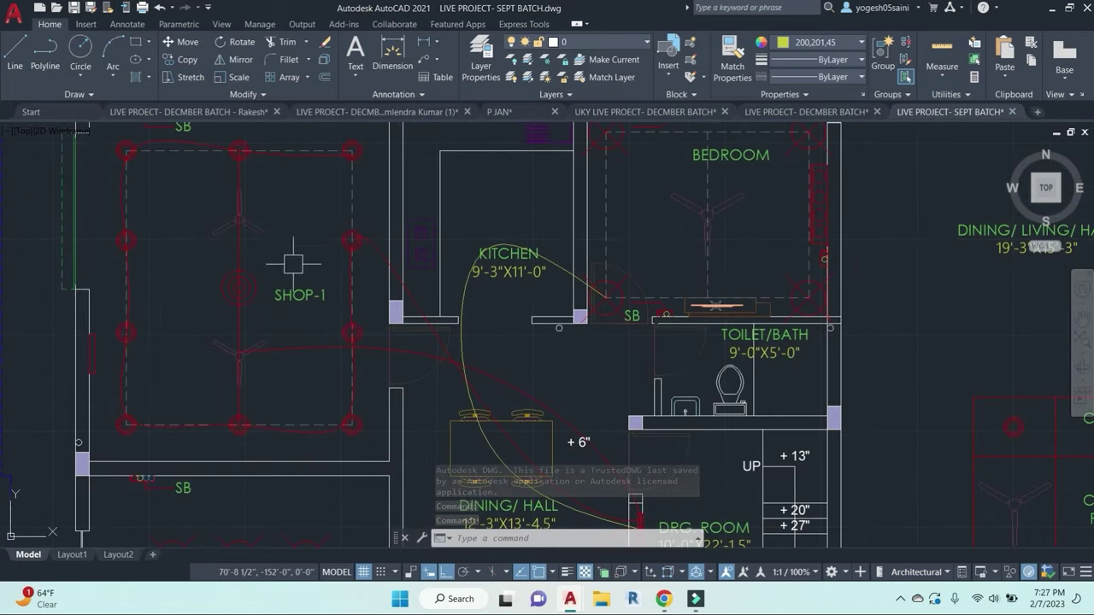
scroll(293, 257, up, 3)
scroll(305, 305, down, 6)
middle_drag(381, 361, 493, 227)
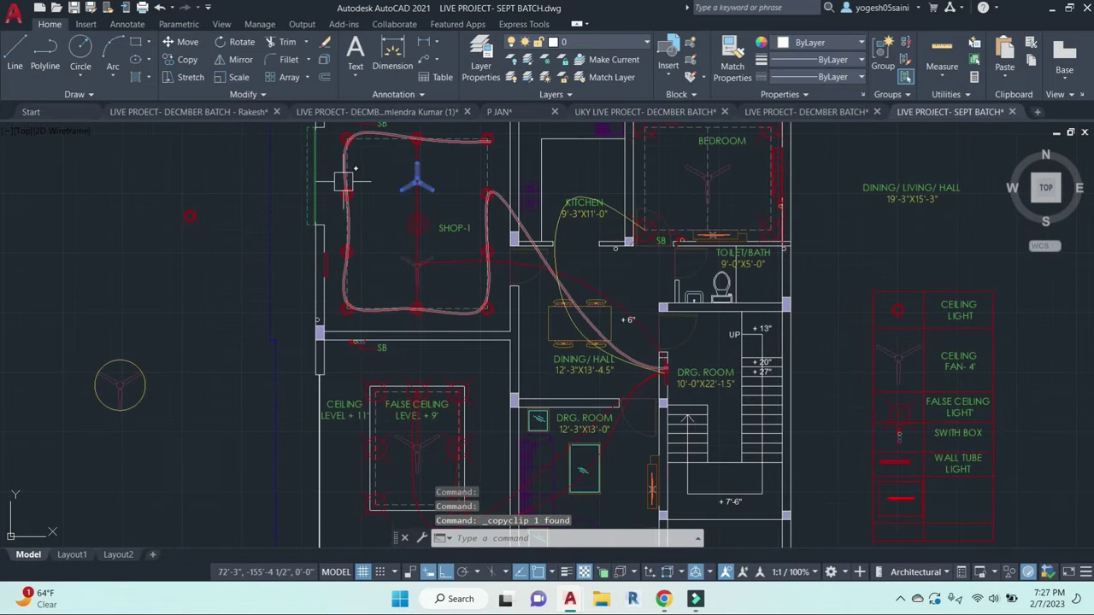
scroll(347, 188, up, 4)
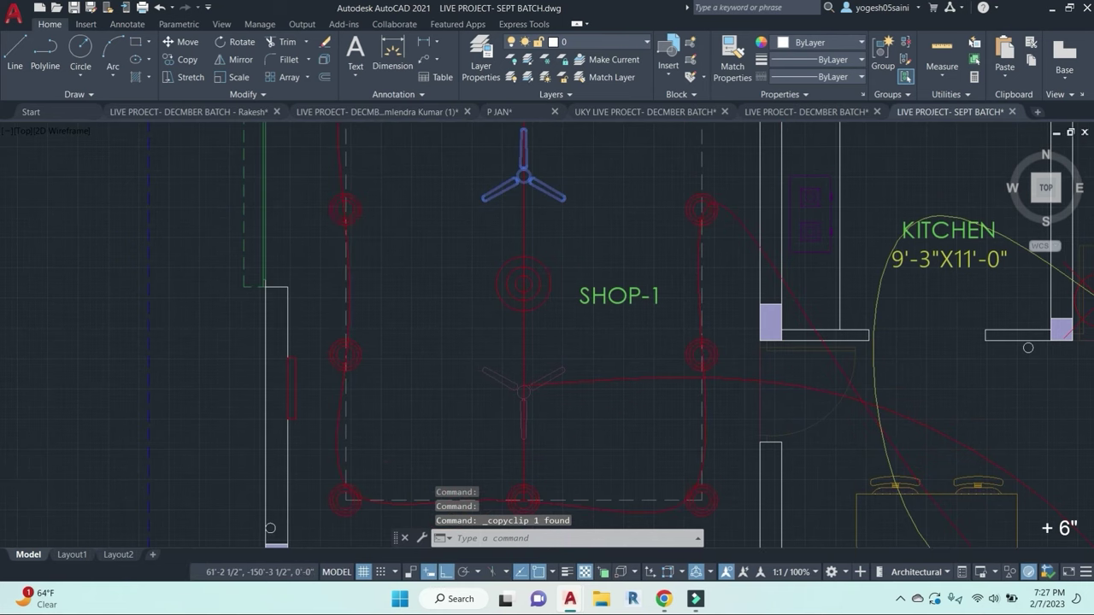
scroll(367, 196, down, 4)
middle_drag(552, 427, 557, 384)
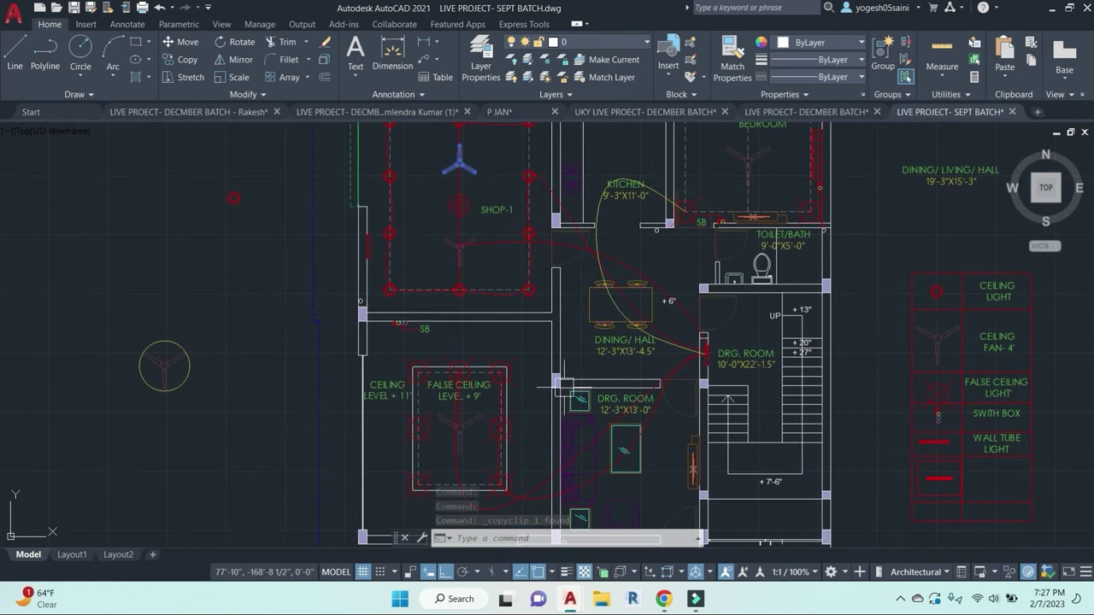
scroll(615, 303, up, 2)
scroll(559, 342, up, 3)
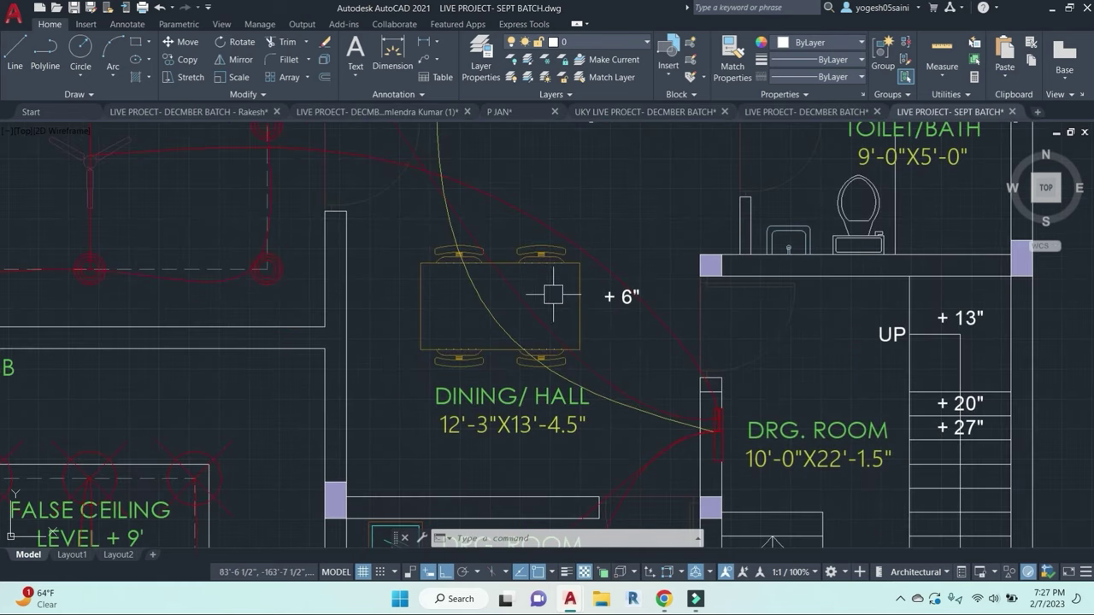
middle_drag(890, 211, 675, 343)
scroll(654, 281, down, 2)
middle_drag(645, 240, 671, 372)
scroll(694, 267, up, 3)
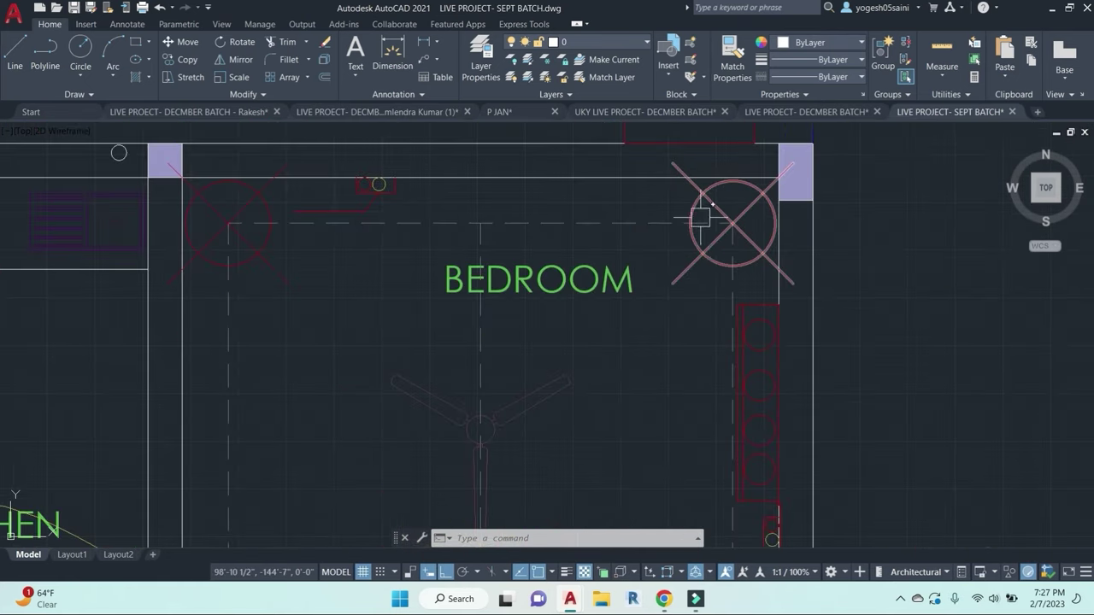
Step: Regenerate the view, copy the bedroom's ceiling fan, and return to the DECMBER BATCH drawing
text(re)
key(Return)
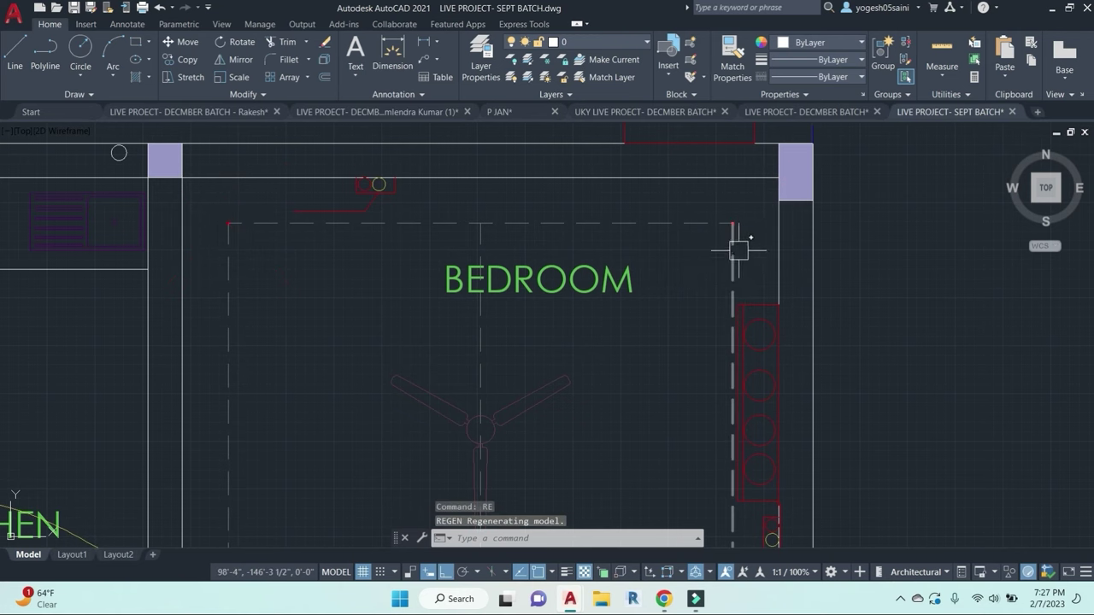
scroll(738, 250, up, 2)
scroll(752, 305, down, 4)
middle_drag(772, 366, 823, 160)
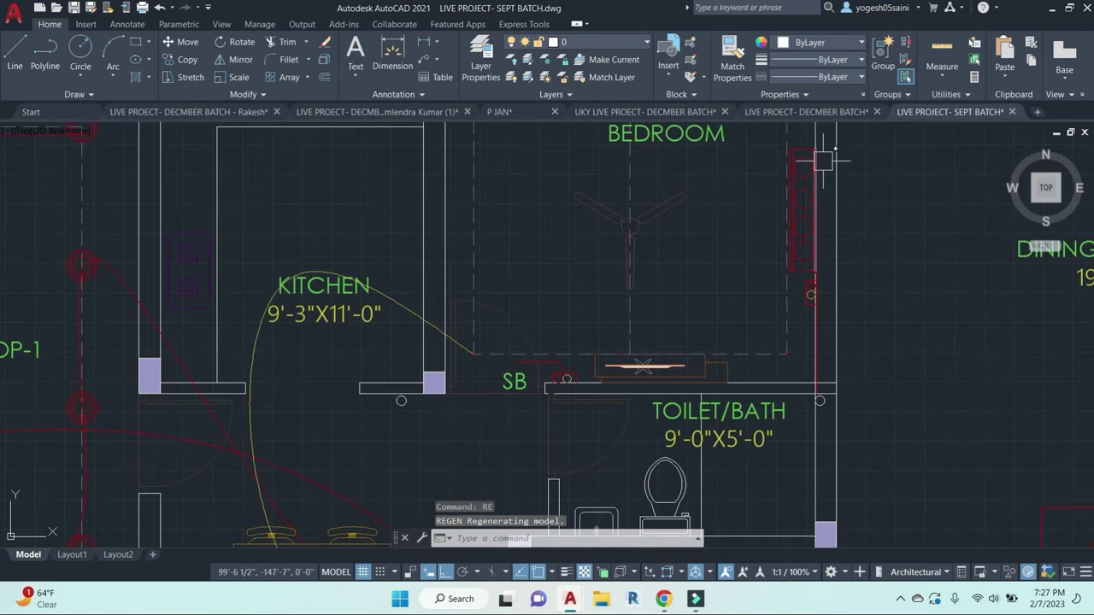
key(Escape)
key(Escape)
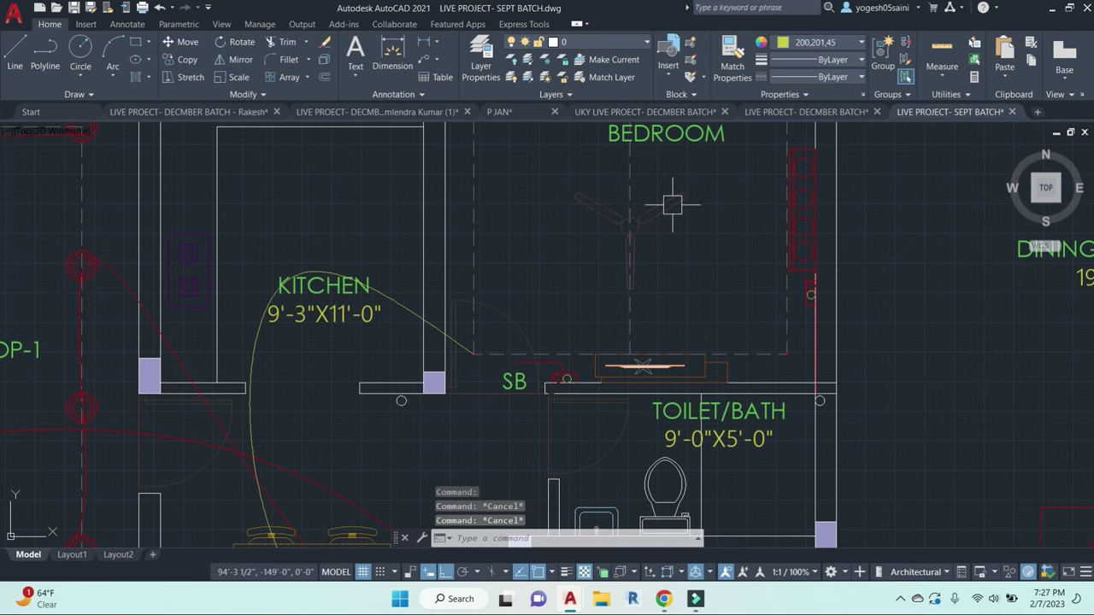
click(672, 205)
key(ctrl+c)
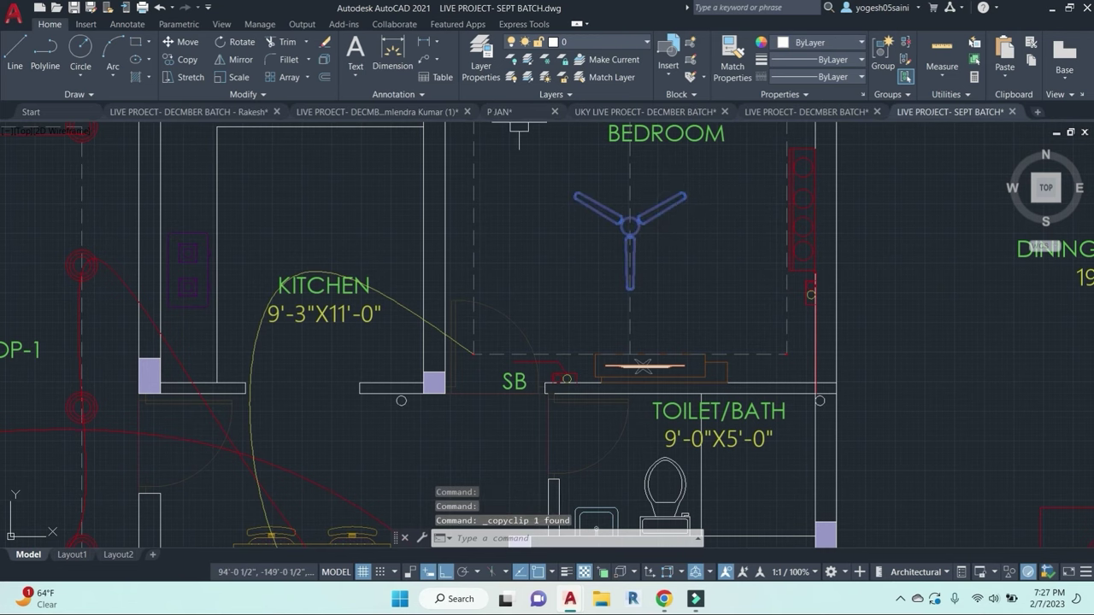
click(844, 114)
Step: Paste the SEPT BATCH ceiling fan into the December plan at the bedroom panel centre
key(ctrl+v)
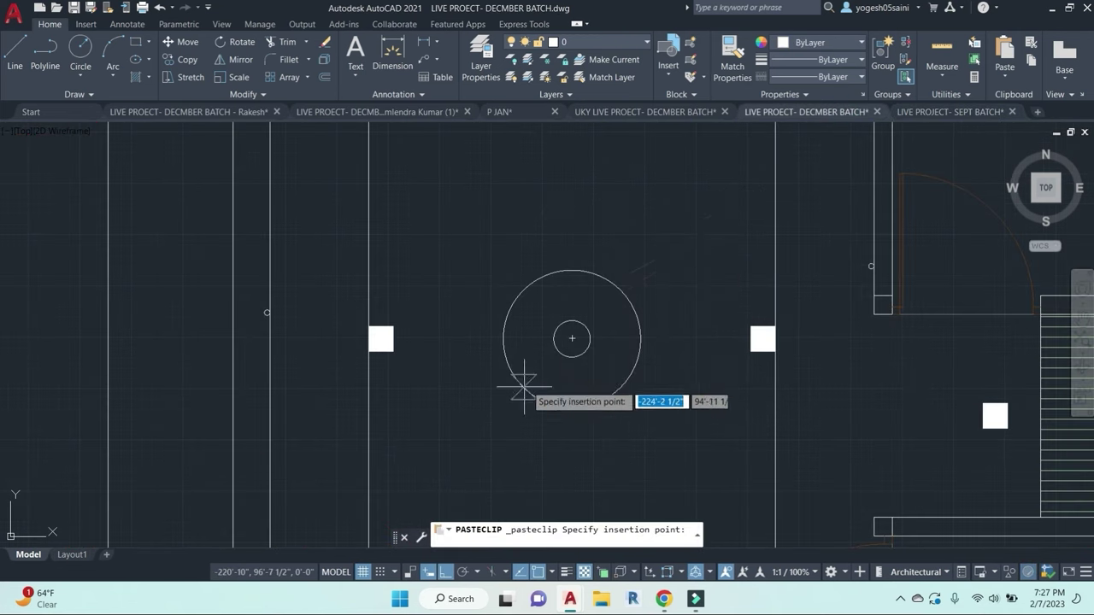
key(Escape)
key(Escape)
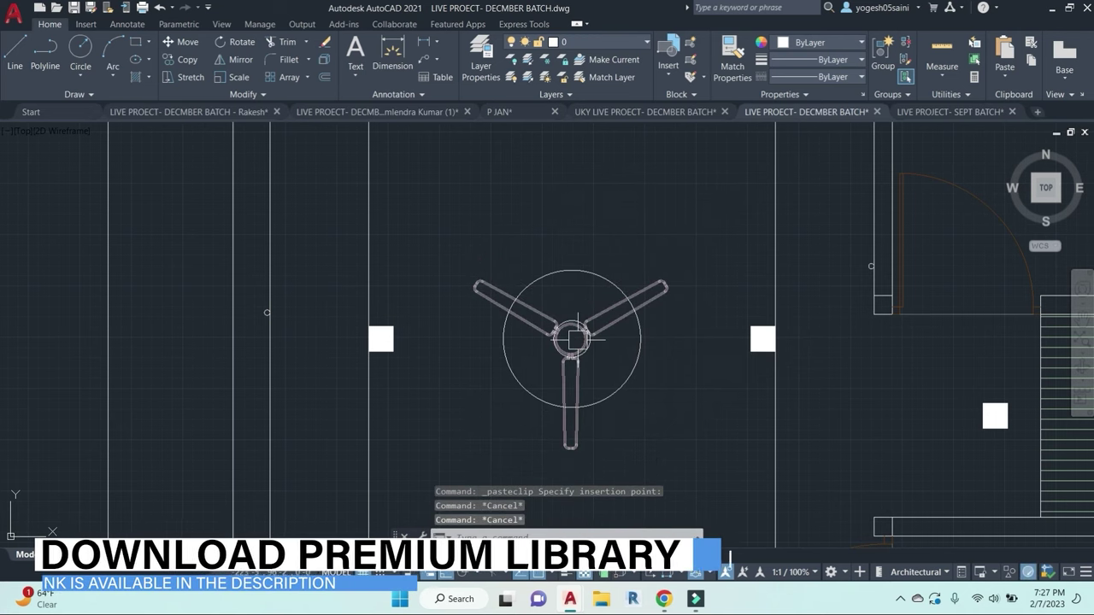
scroll(575, 333, up, 2)
key(Return)
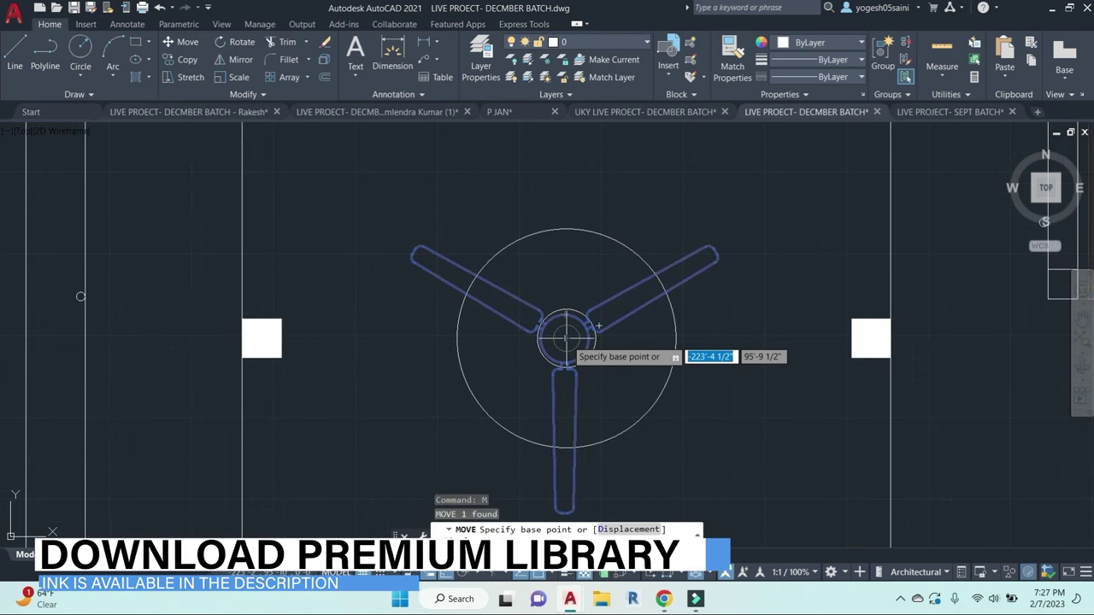
scroll(568, 325, up, 3)
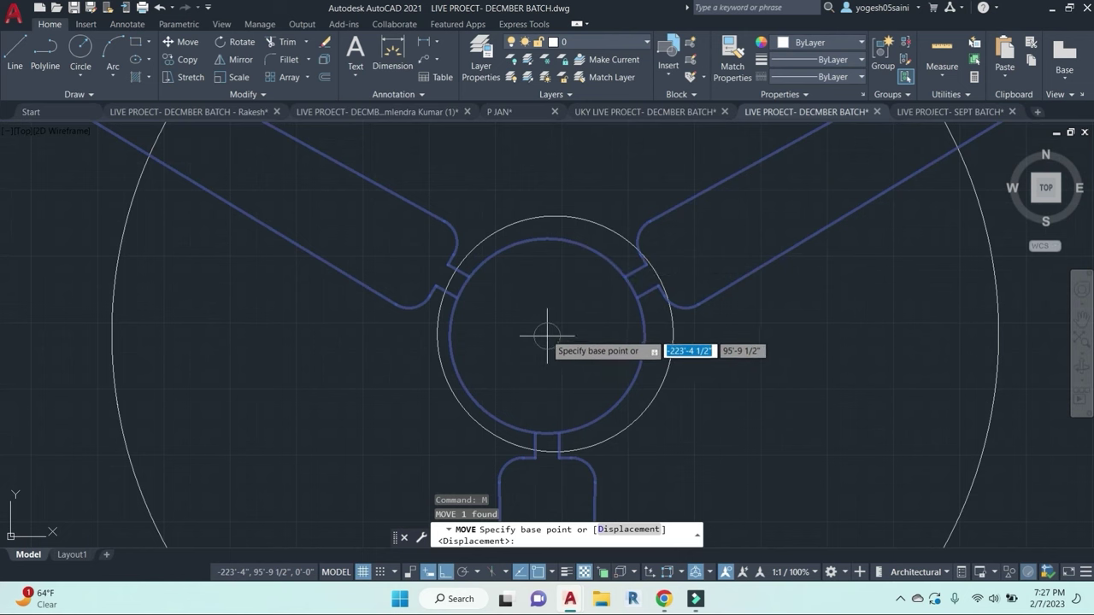
click(563, 335)
scroll(587, 289, down, 3)
key(Escape)
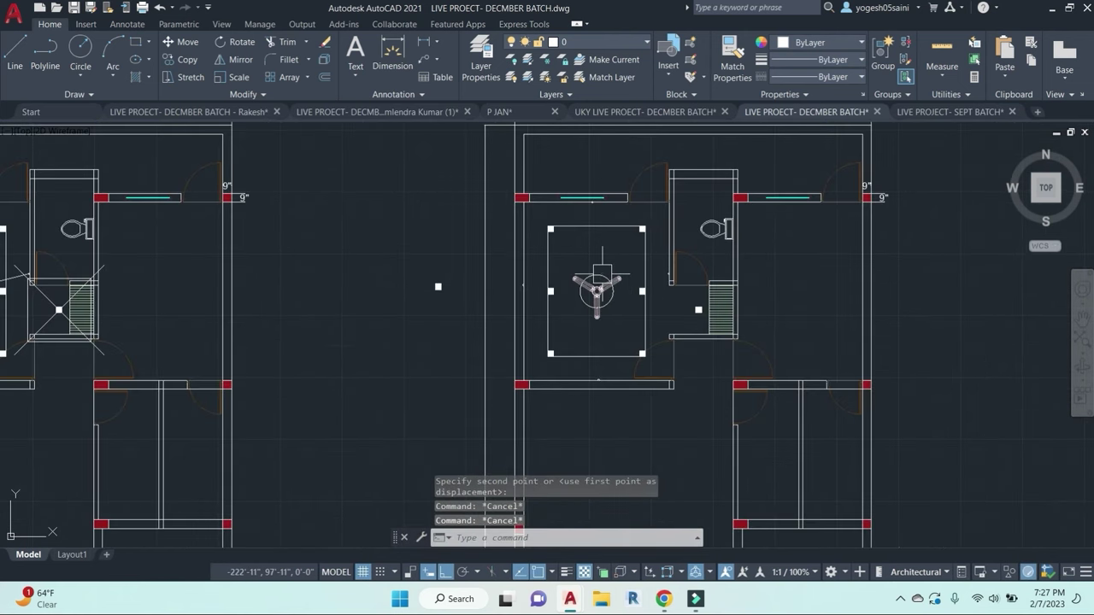
text(e)
key(Return)
scroll(598, 289, up, 4)
key(ctrl+z)
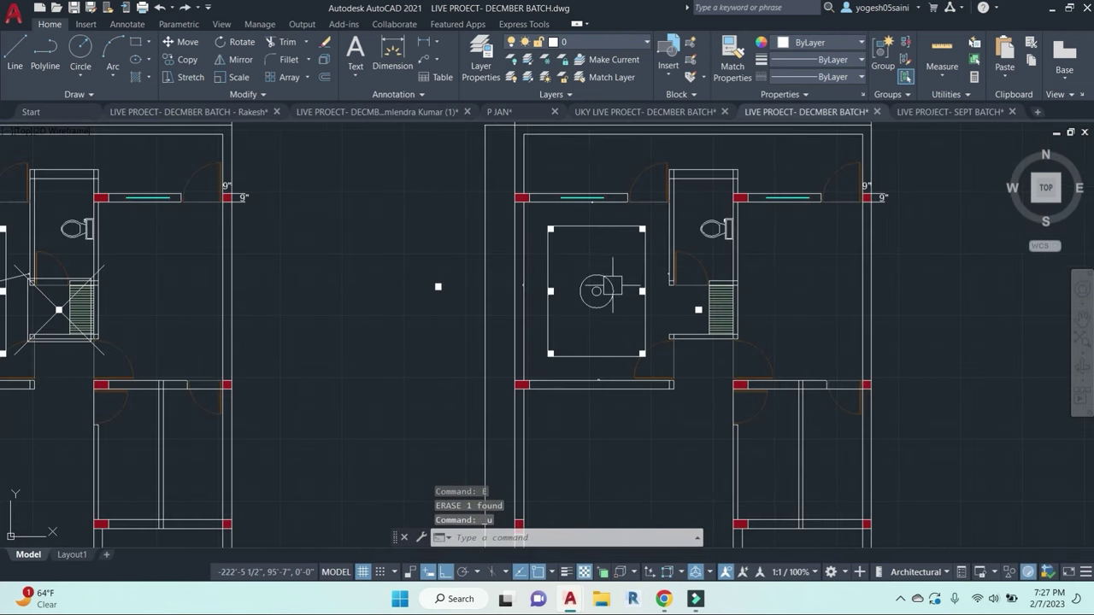
Step: Erase the old circle marker around the fan
scroll(615, 303, up, 4)
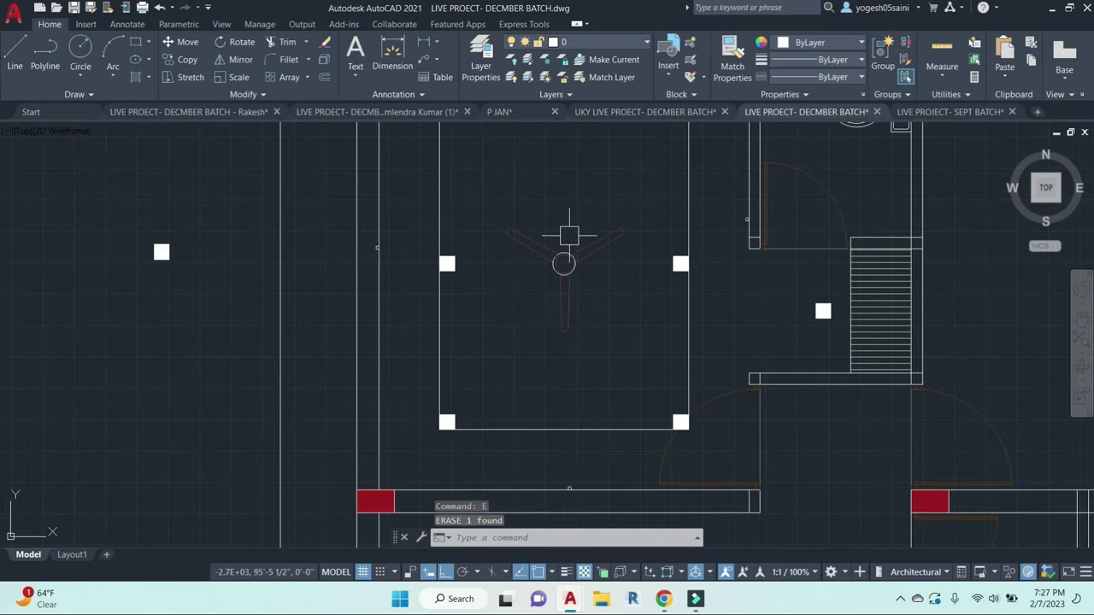
scroll(575, 274, up, 4)
click(571, 263)
text(e)
key(Return)
Step: Pan across the plan to bring the upper wall, toilet and 30' dimension into view
scroll(615, 285, down, 4)
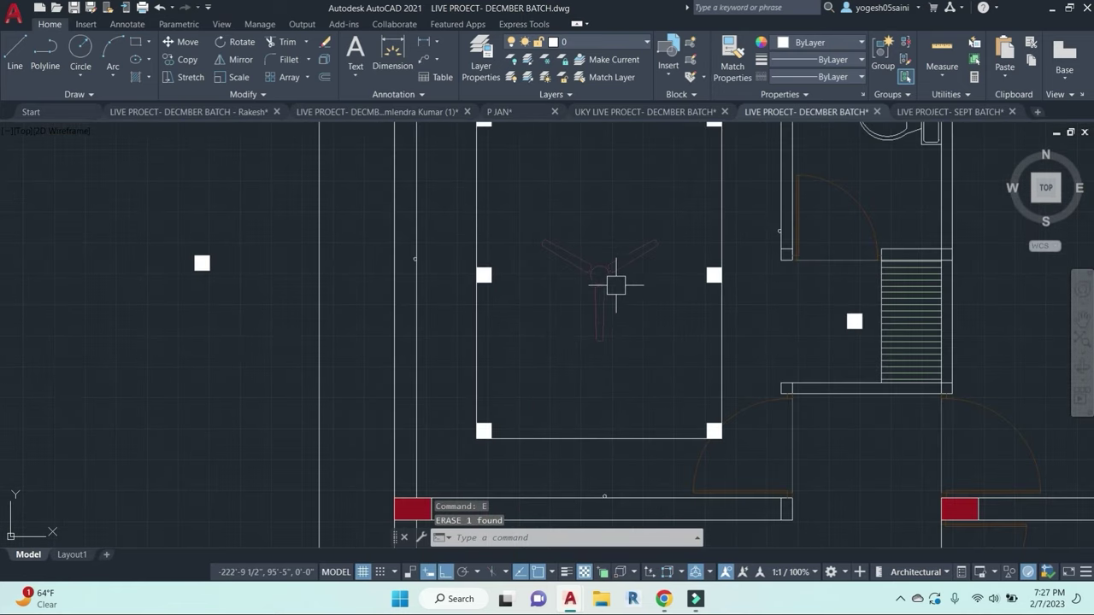
scroll(615, 286, down, 5)
scroll(589, 256, up, 5)
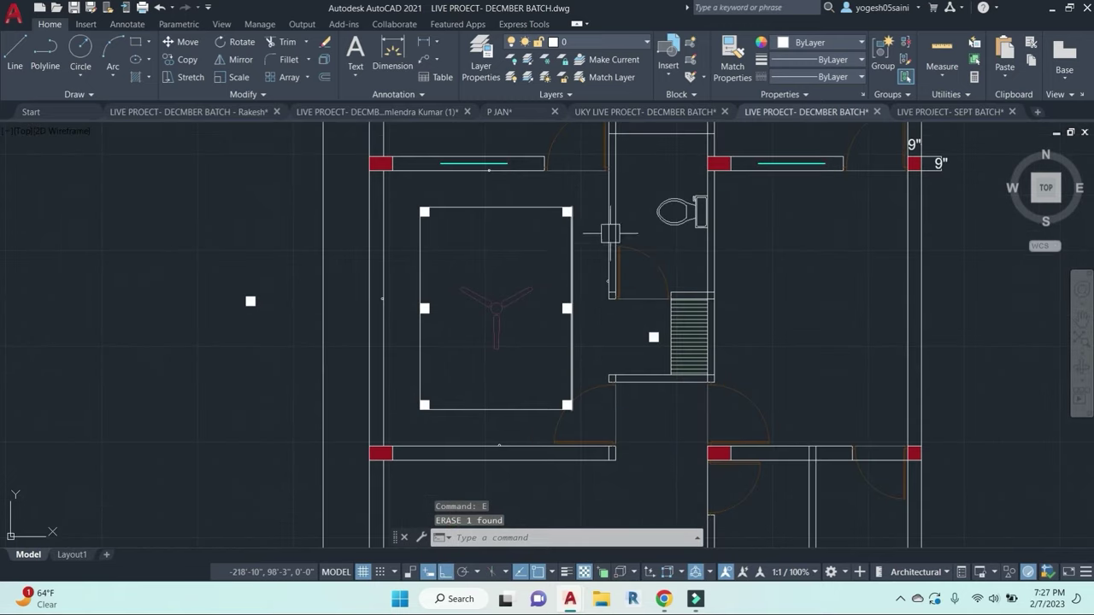
scroll(604, 287, up, 2)
scroll(614, 273, down, 2)
middle_drag(615, 363, 620, 251)
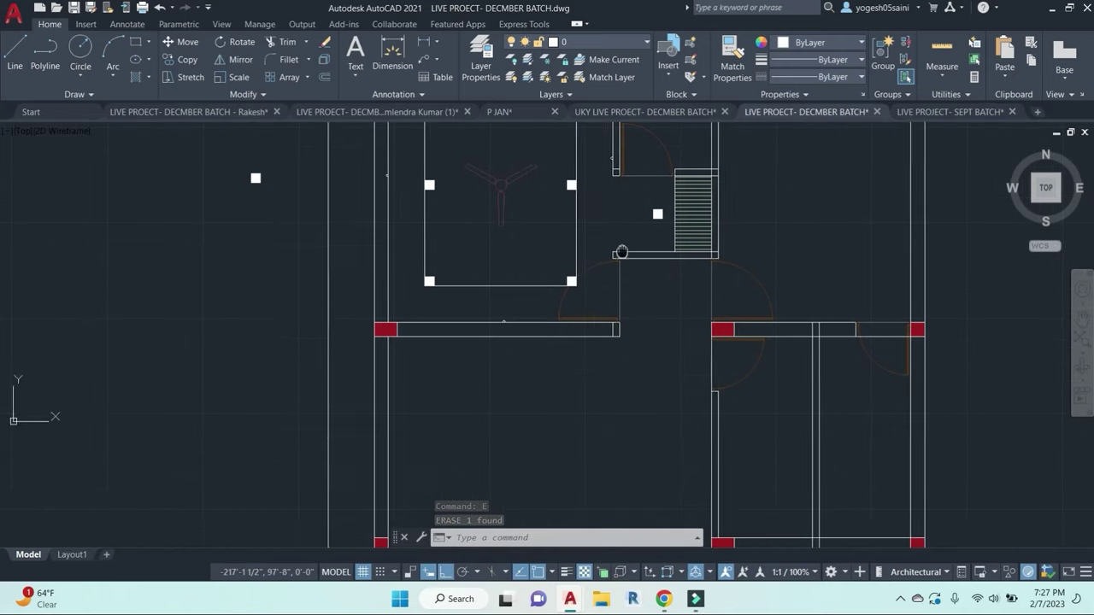
middle_drag(582, 324, 631, 461)
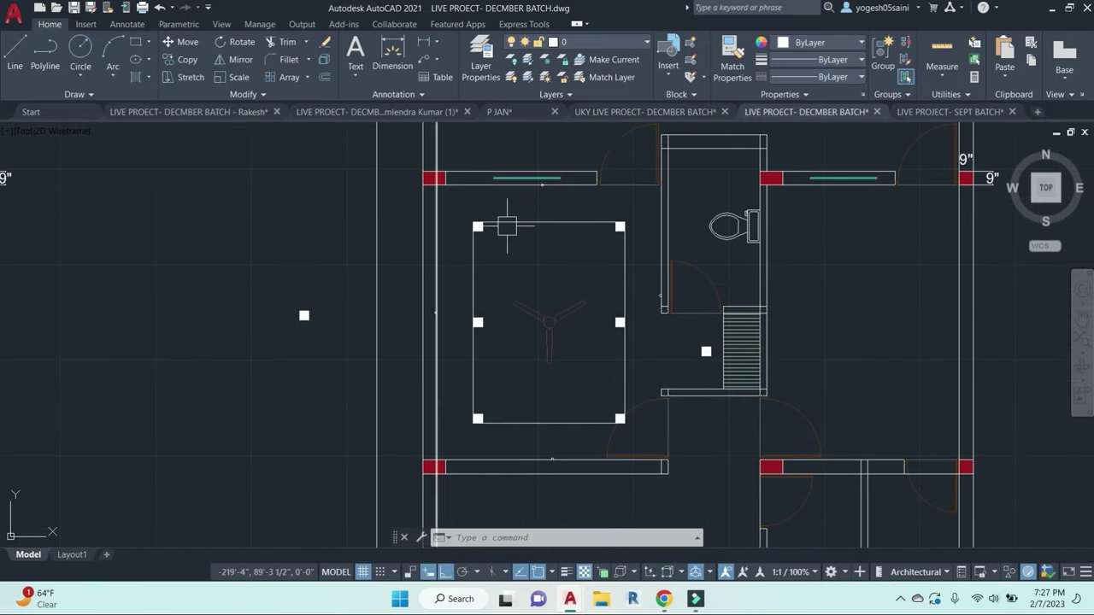
middle_drag(507, 225, 505, 271)
middle_drag(564, 235, 569, 314)
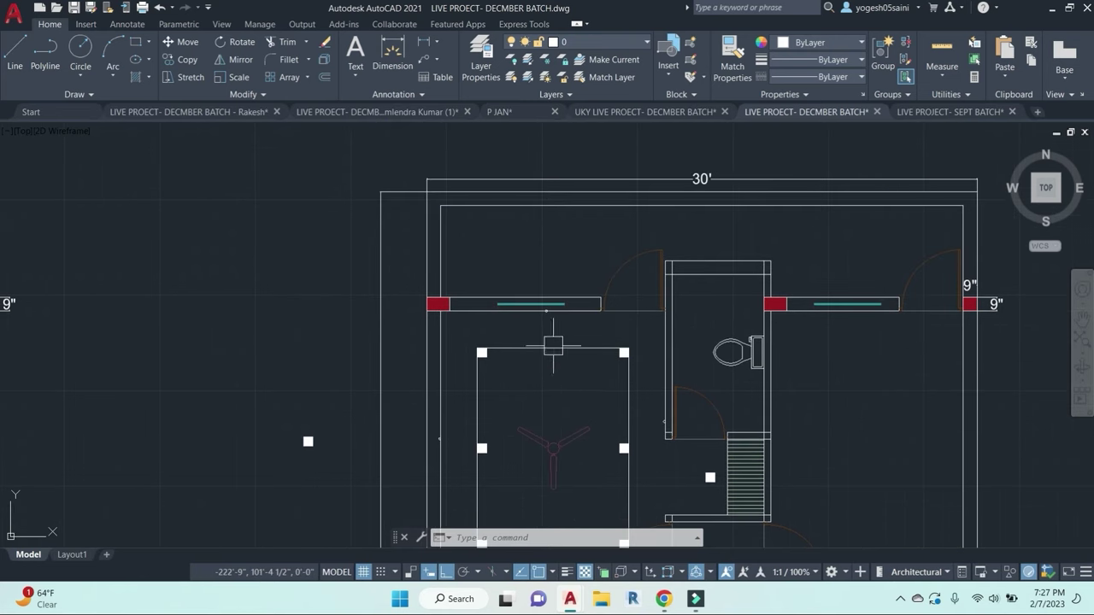
middle_drag(910, 240, 765, 217)
text(o)
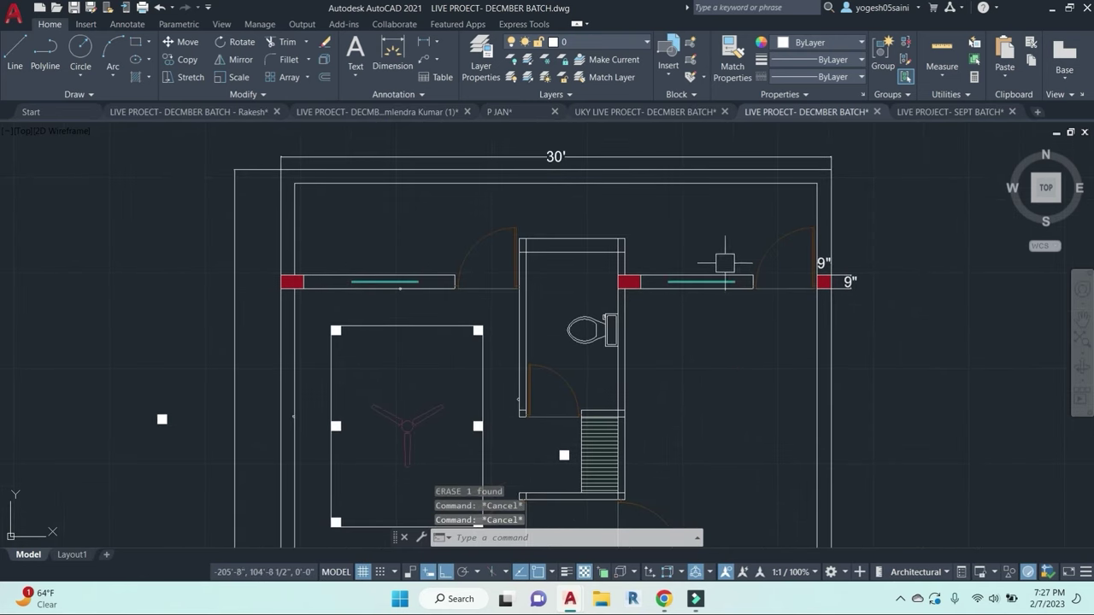
key(Return)
text(9)
key(Return)
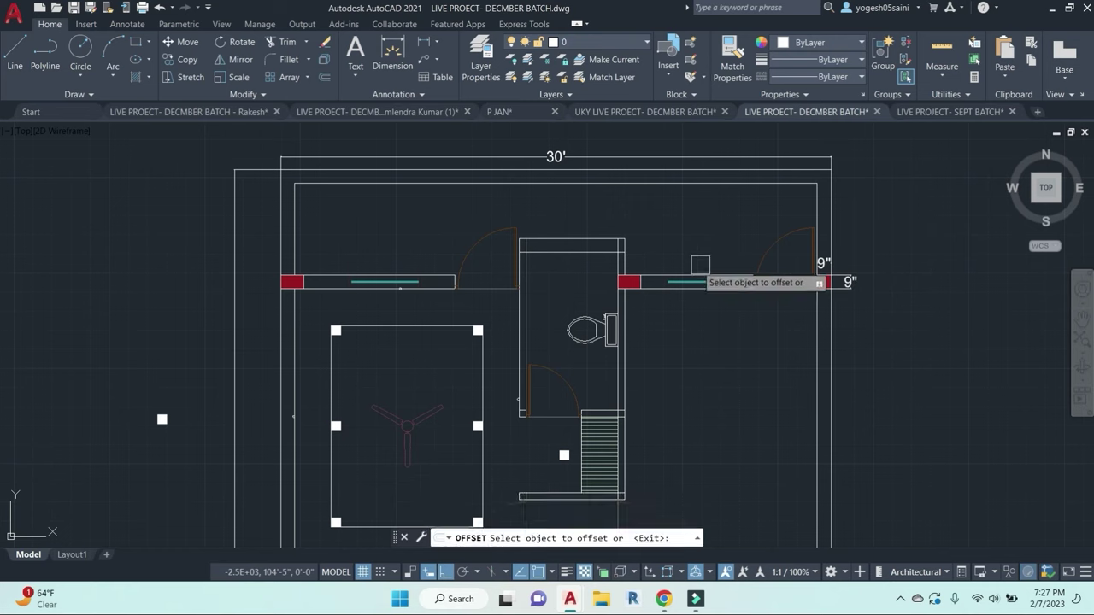
click(433, 275)
click(435, 214)
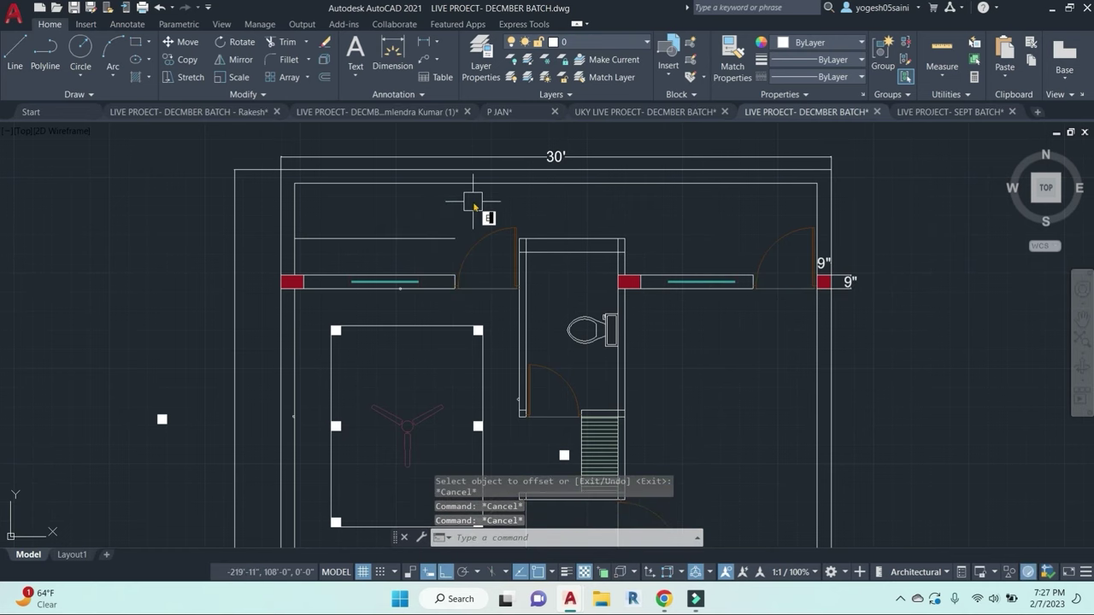
key(Escape)
text(ex)
key(Return)
click(810, 210)
key(Return)
click(427, 238)
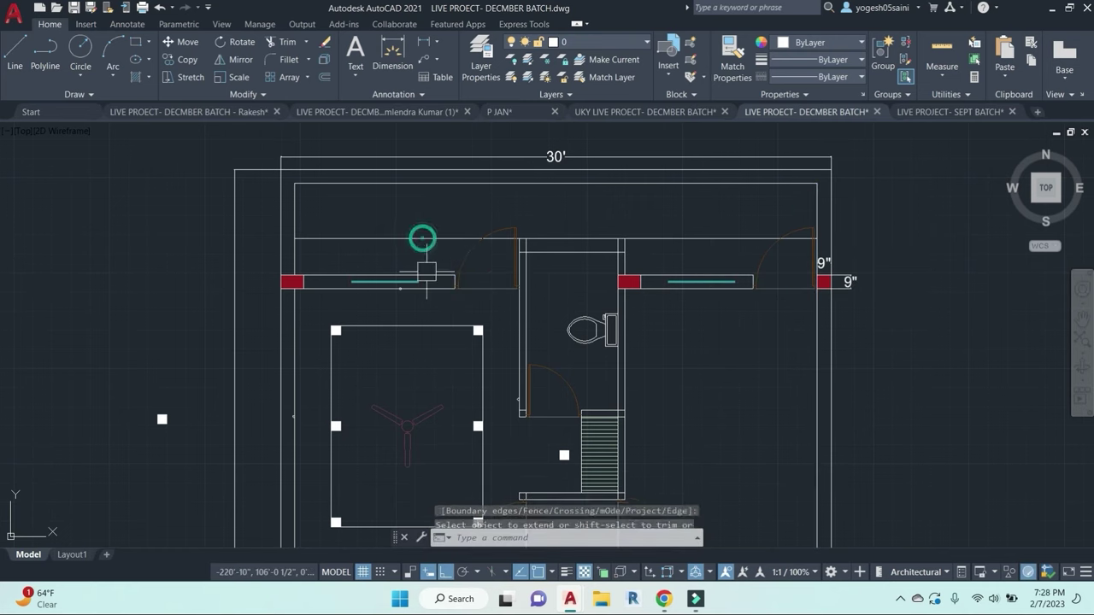
key(Escape)
key(Escape)
key(Escape)
middle_drag(427, 269, 472, 251)
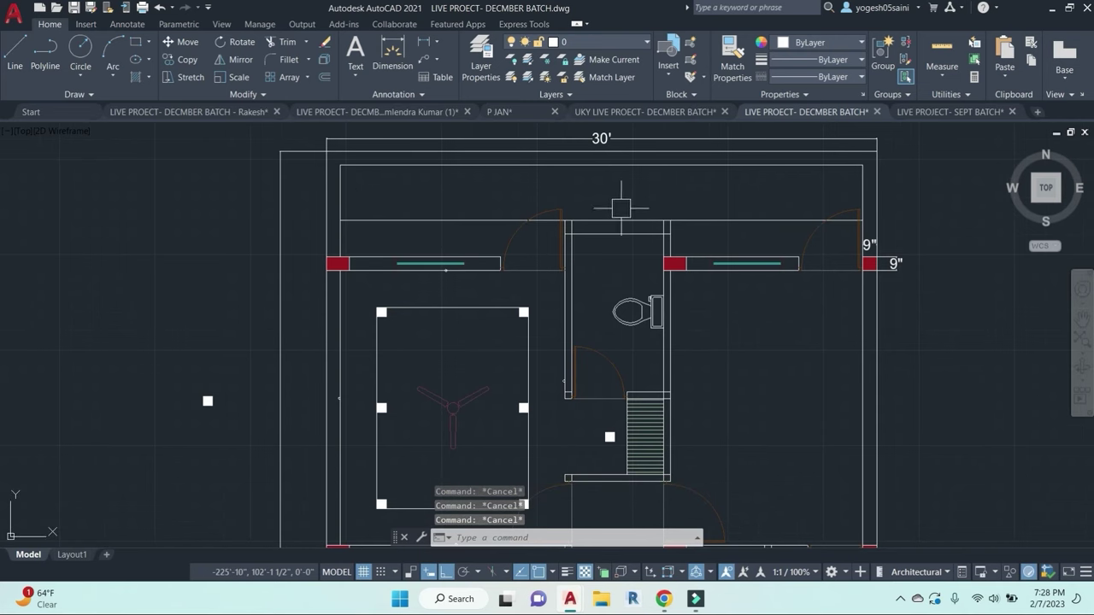
middle_drag(760, 195, 772, 209)
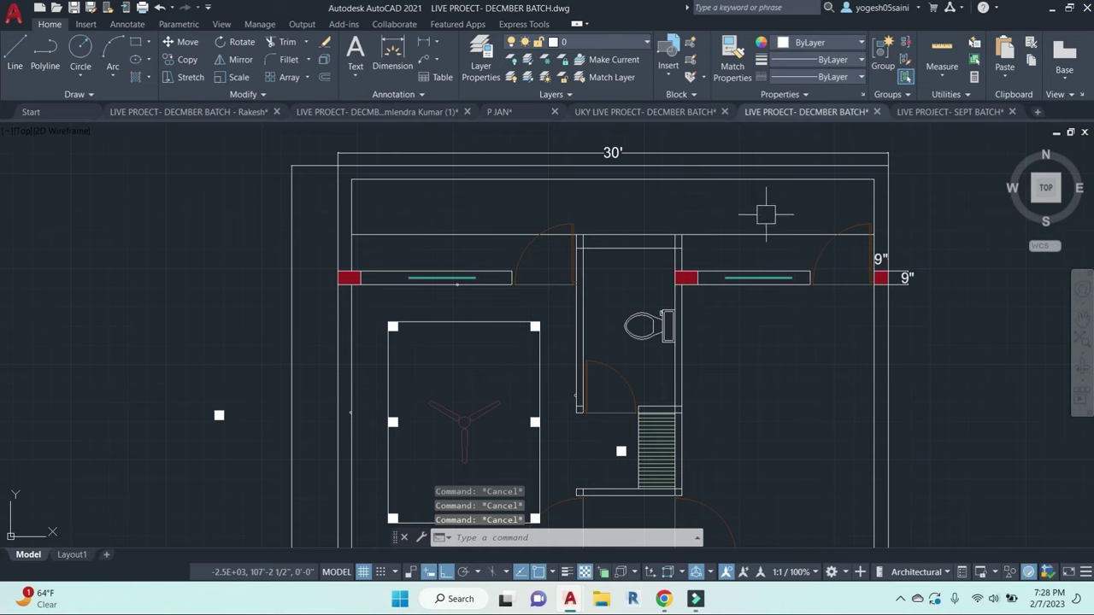
text(iv)
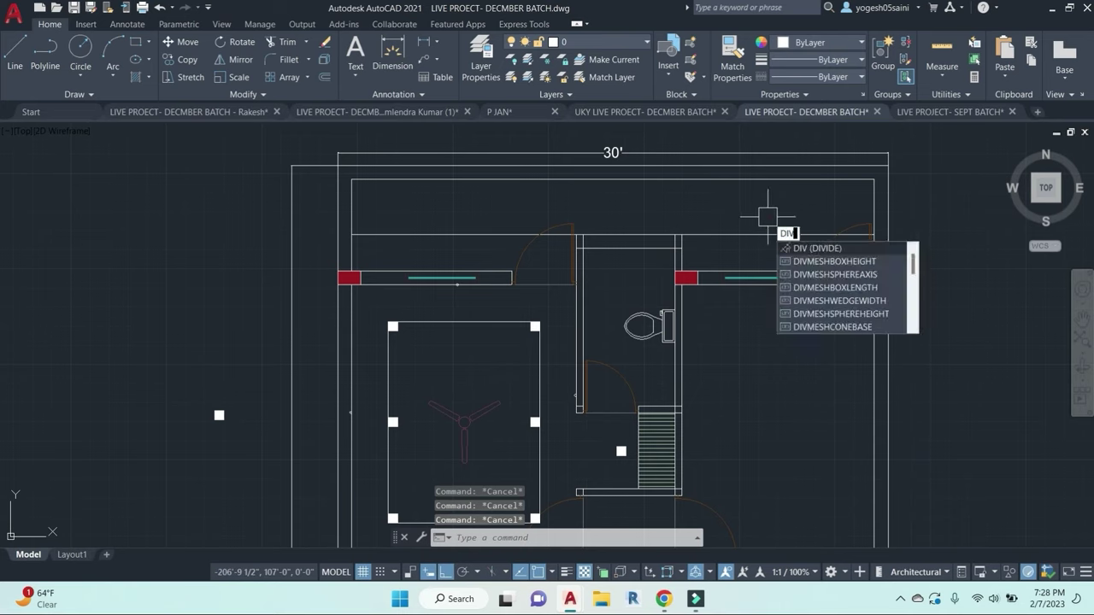
key(Return)
click(722, 232)
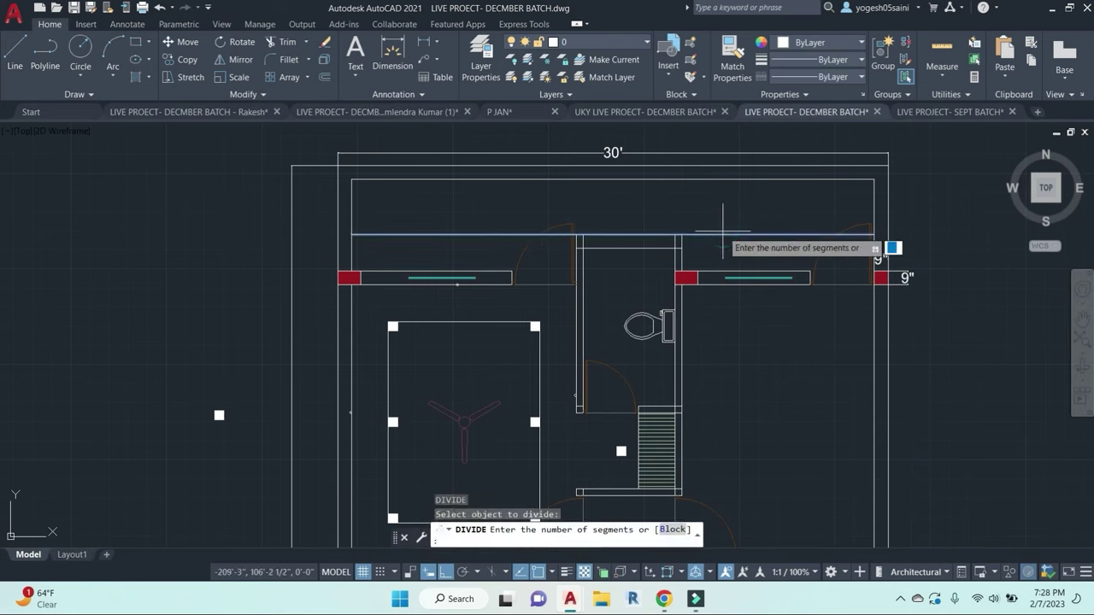
text(6)
key(Return)
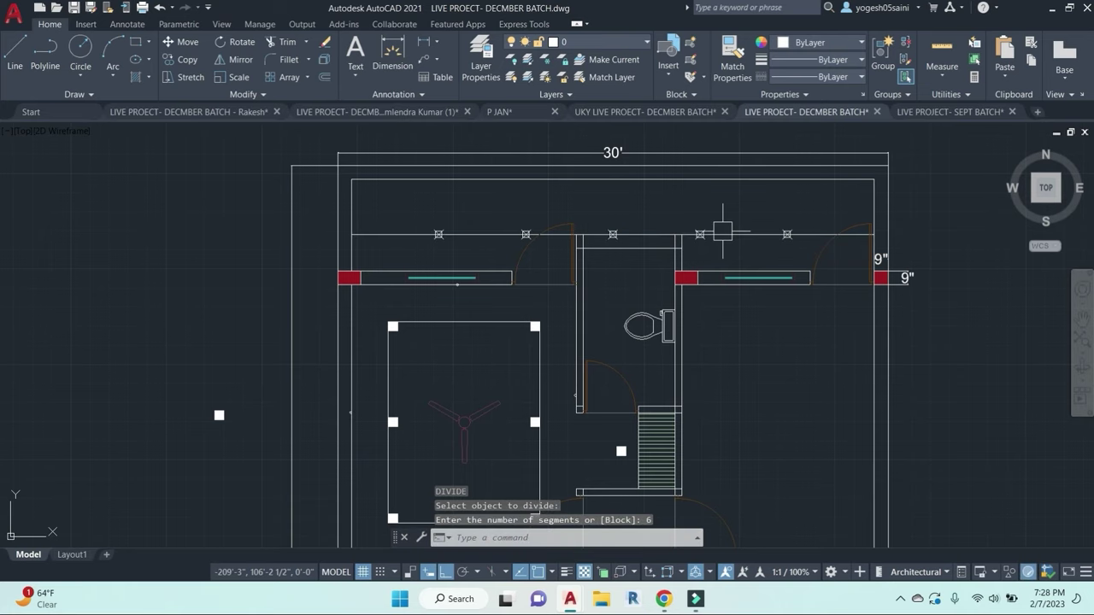
key(Escape)
key(Escape)
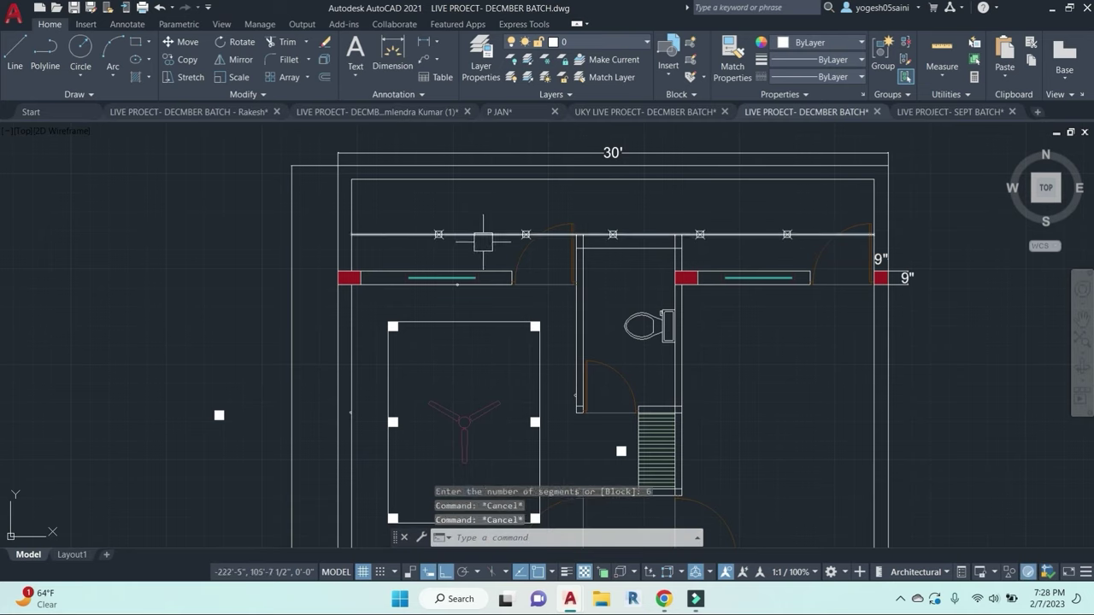
key(Escape)
text(RE)
key(Return)
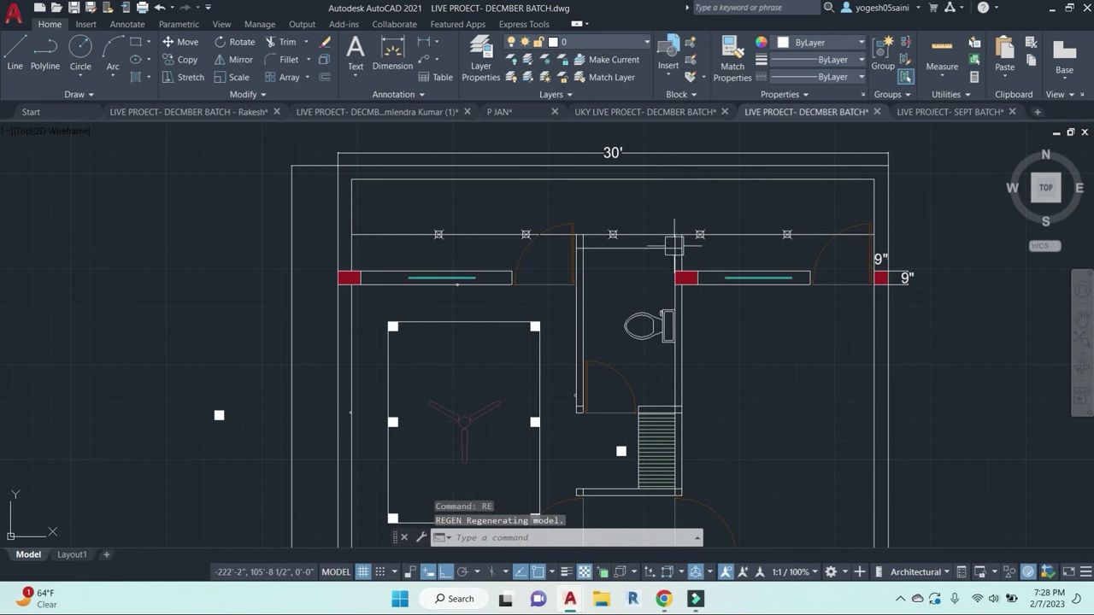
middle_drag(528, 251, 535, 244)
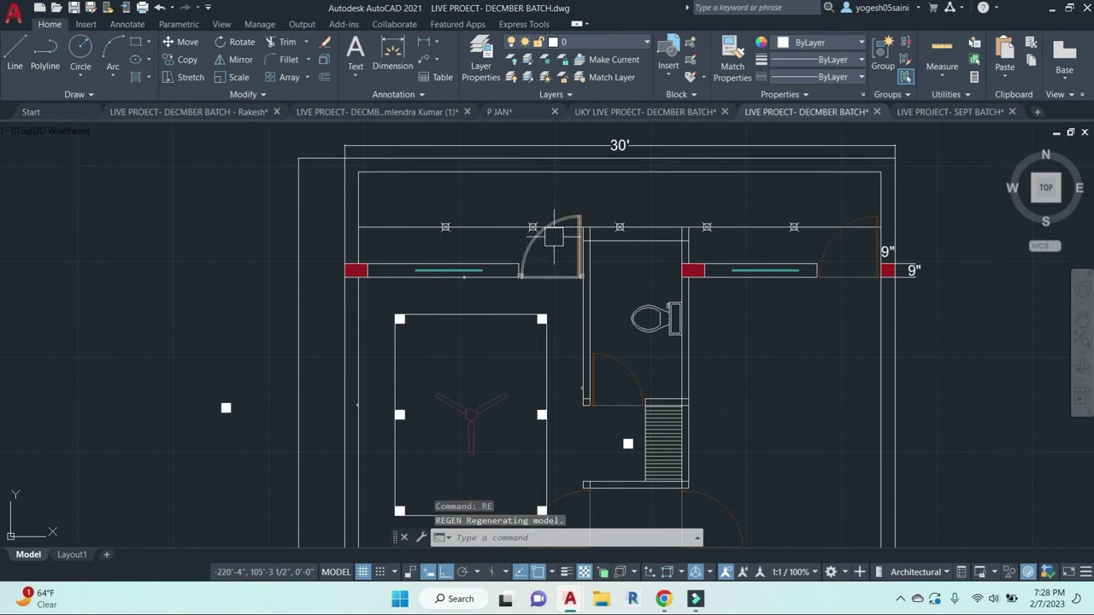
click(409, 199)
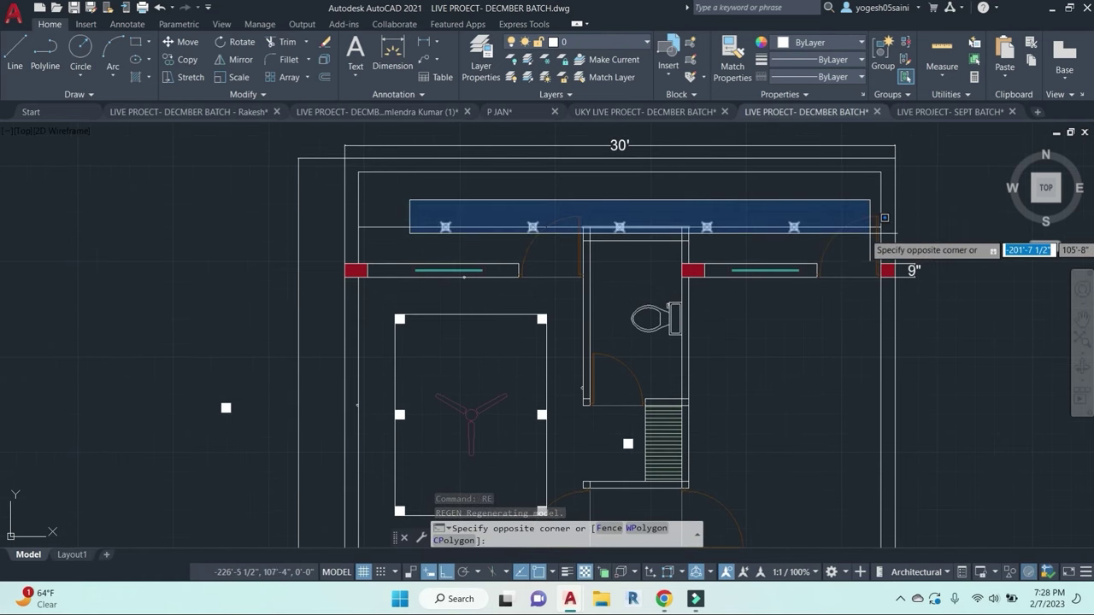
key(Escape)
key(Escape)
key(Escape)
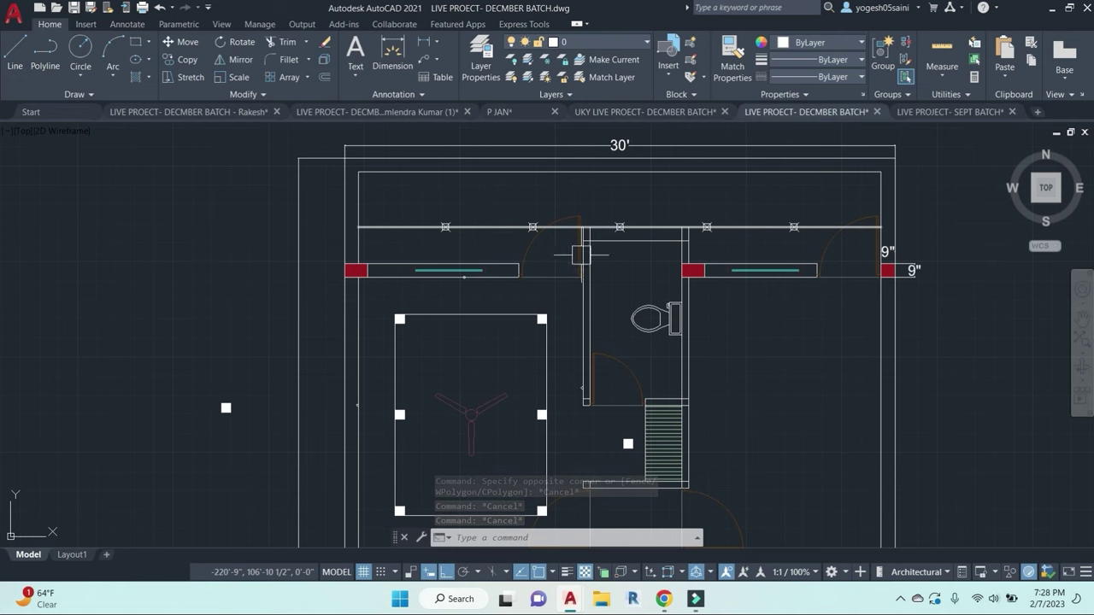
scroll(581, 254, down, 5)
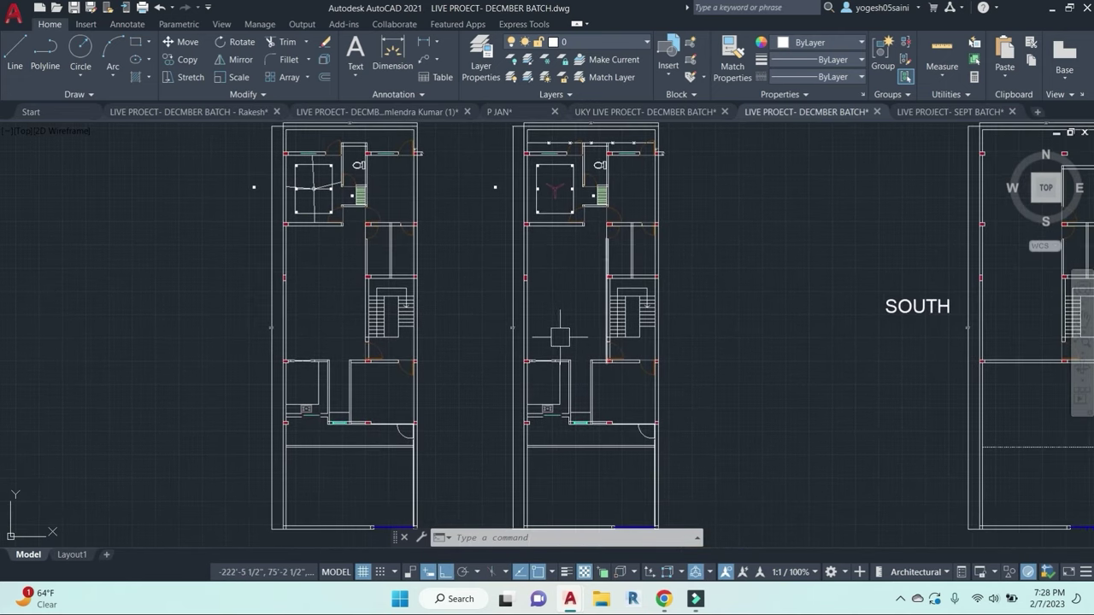
middle_drag(559, 272, 535, 273)
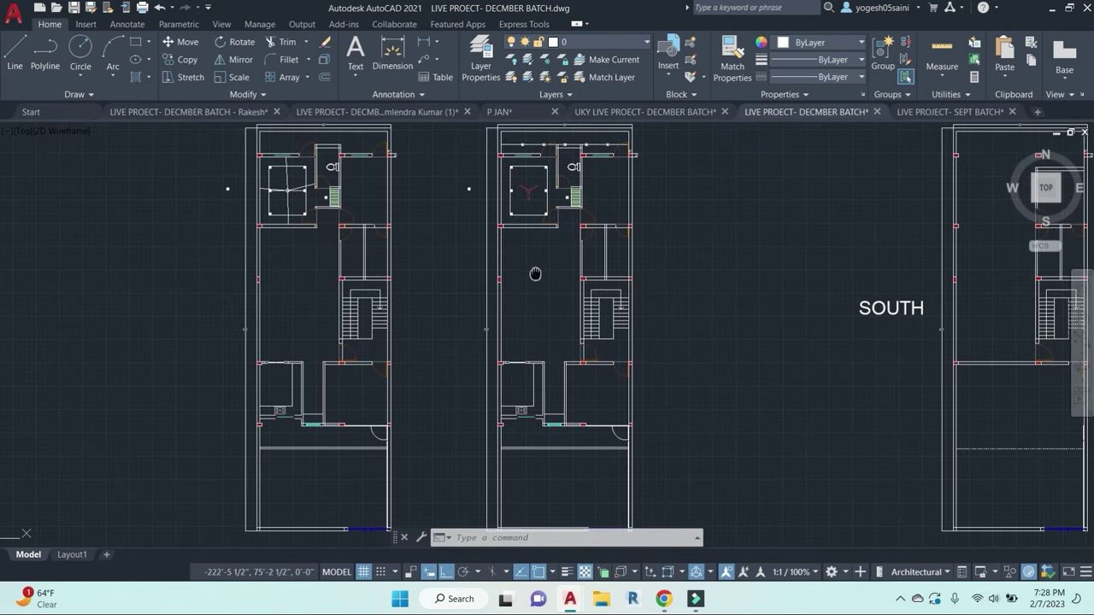
scroll(566, 148, up, 5)
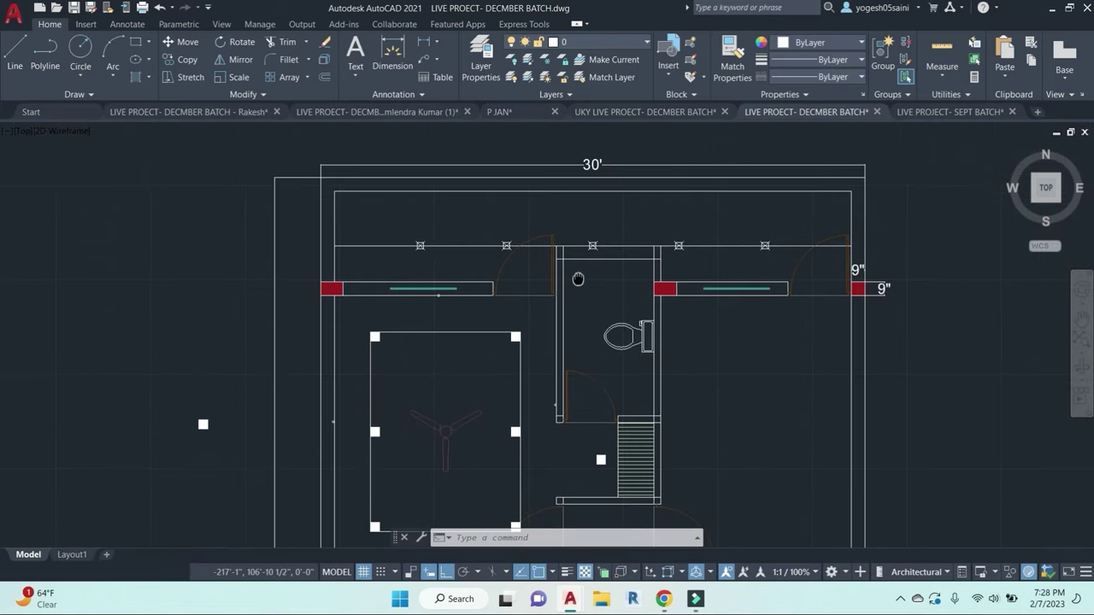
scroll(600, 248, down, 5)
scroll(559, 291, up, 4)
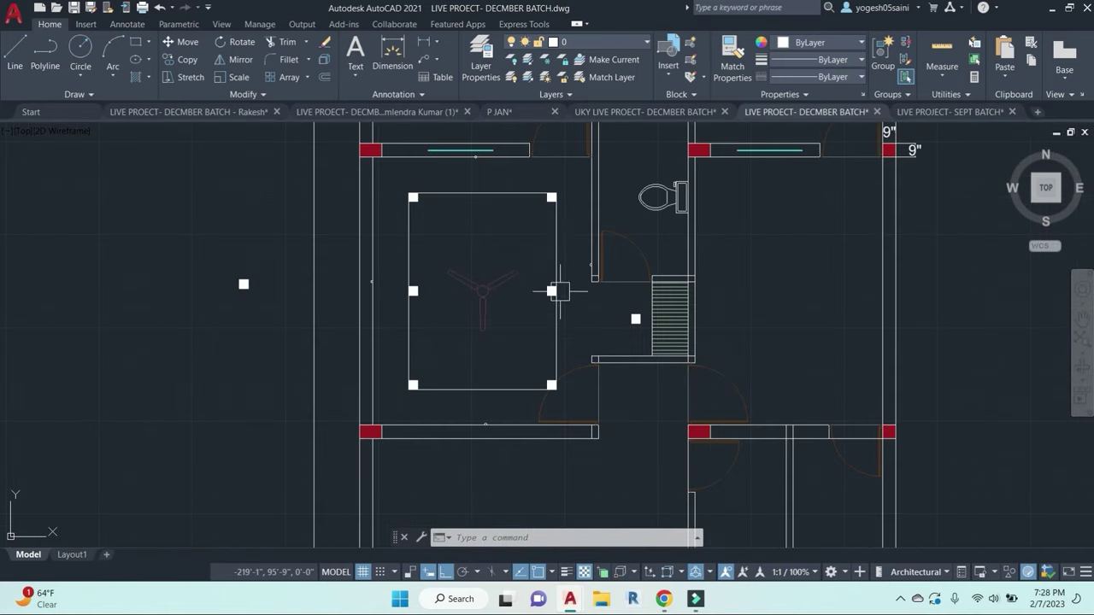
scroll(538, 278, up, 3)
key(Escape)
key(Escape)
key(Escape)
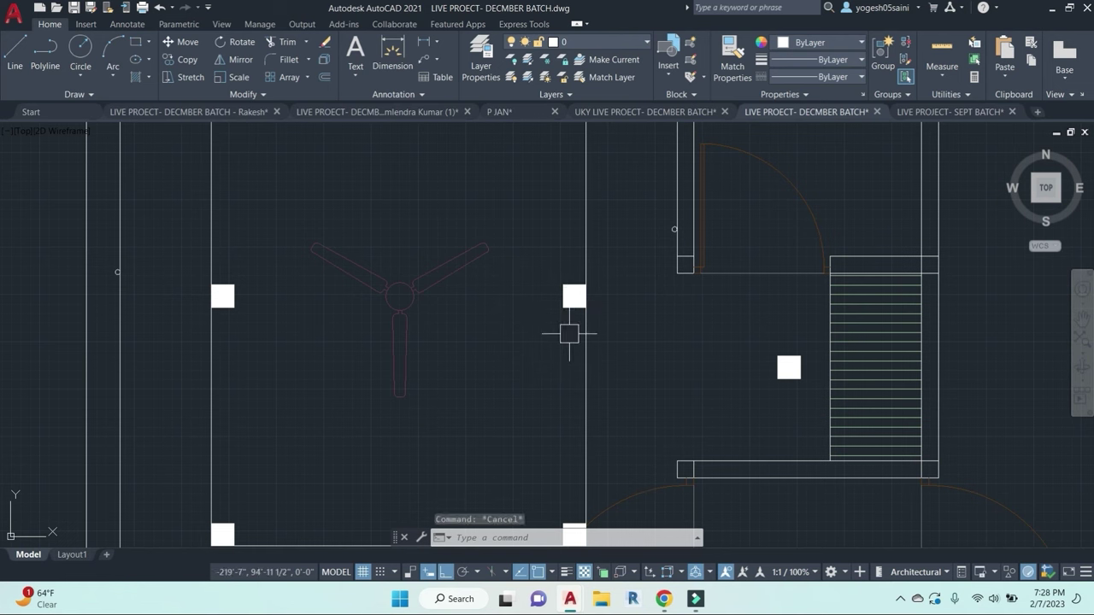
text(DDPTYPE)
key(Return)
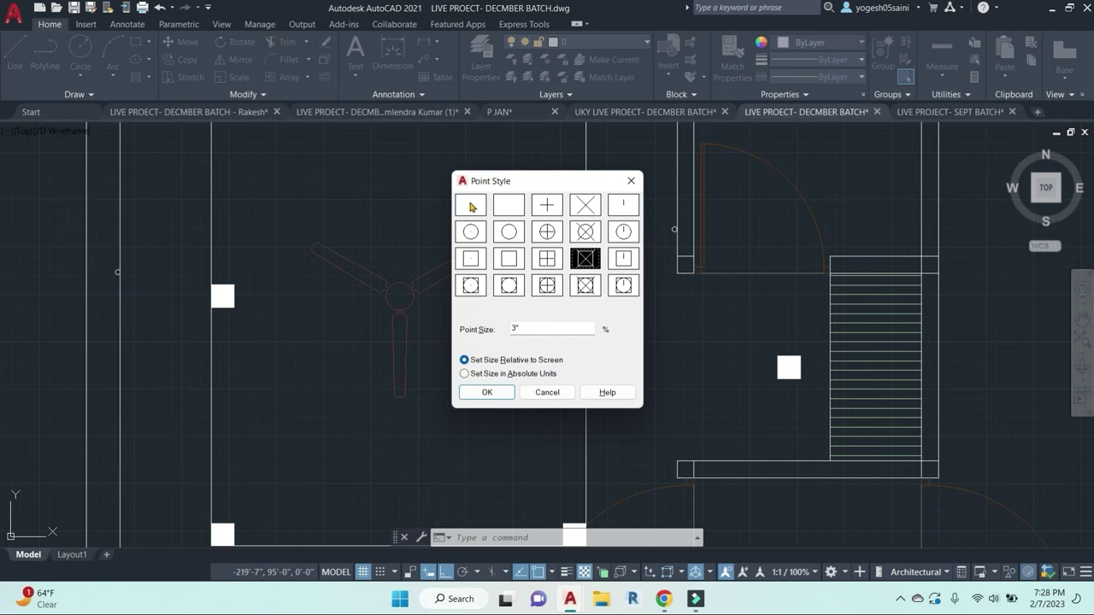
key(Escape)
key(Escape)
key(Escape)
Step: Pan and zoom across the two floor plans to the right plan's living hall
scroll(525, 280, down, 4)
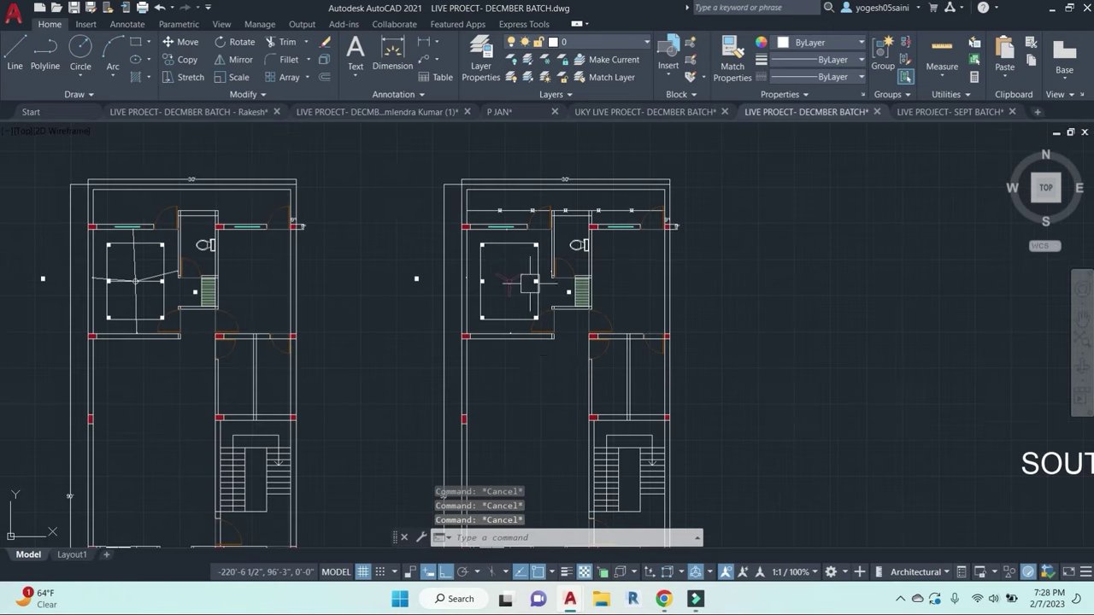
middle_drag(549, 365, 557, 287)
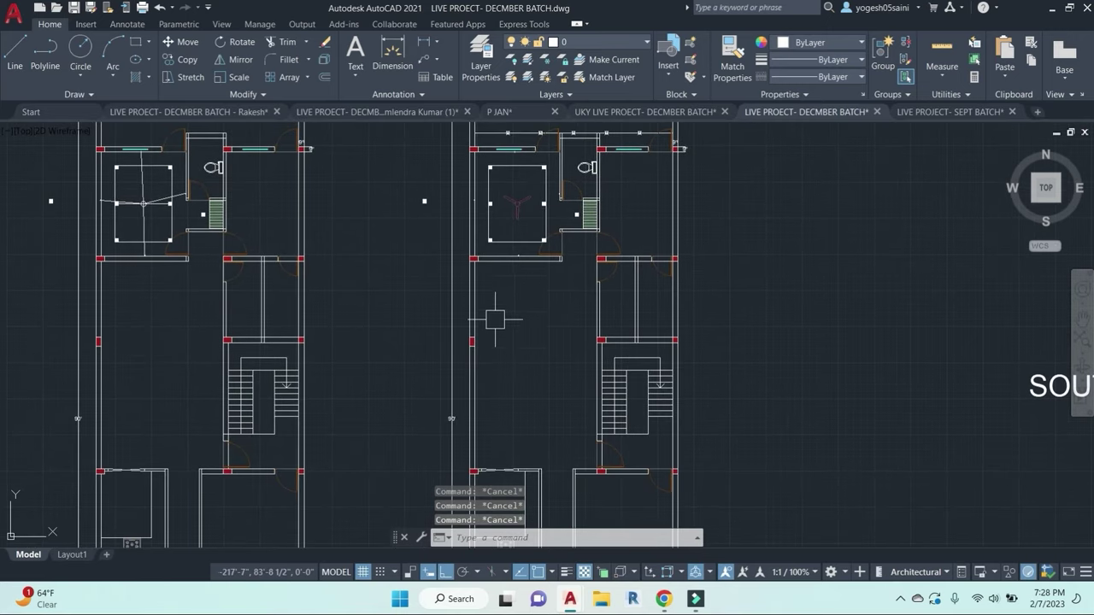
middle_drag(570, 359, 579, 348)
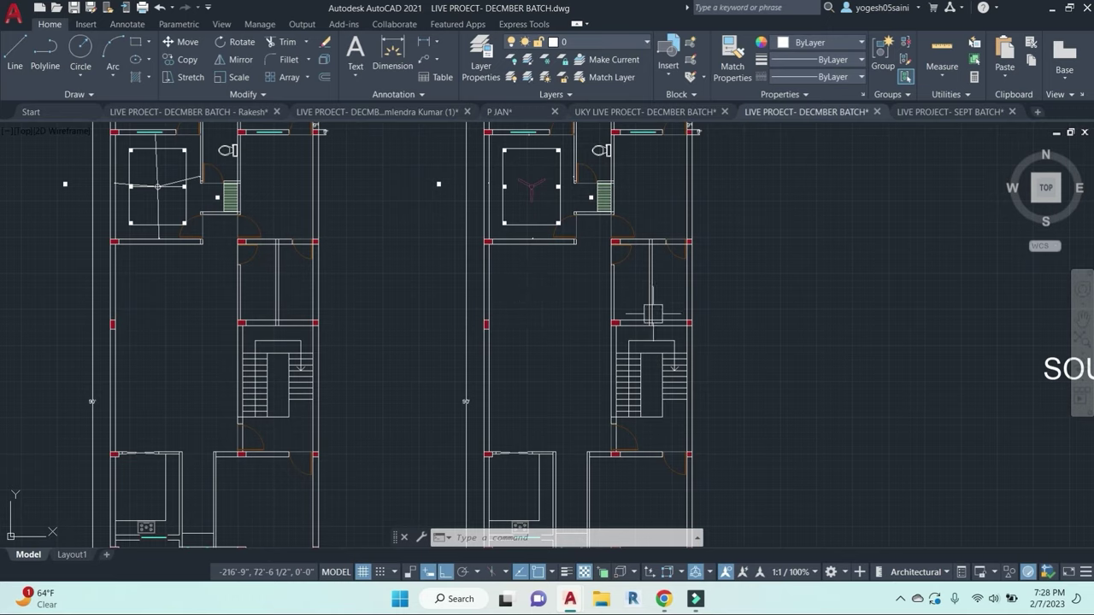
scroll(652, 313, down, 5)
scroll(631, 287, up, 2)
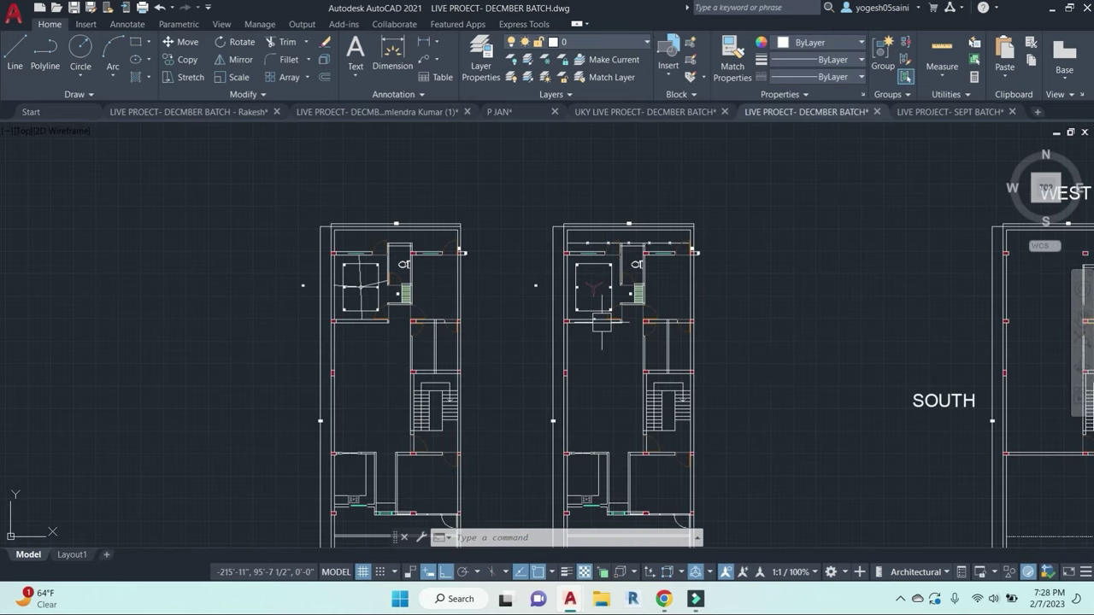
scroll(622, 306, up, 2)
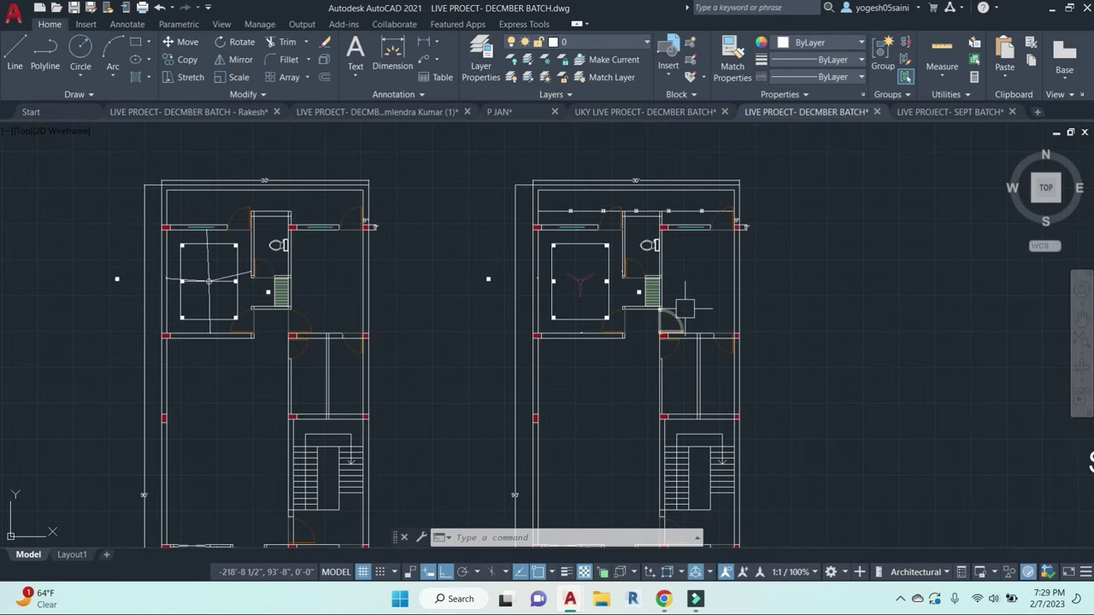
middle_drag(595, 268, 595, 270)
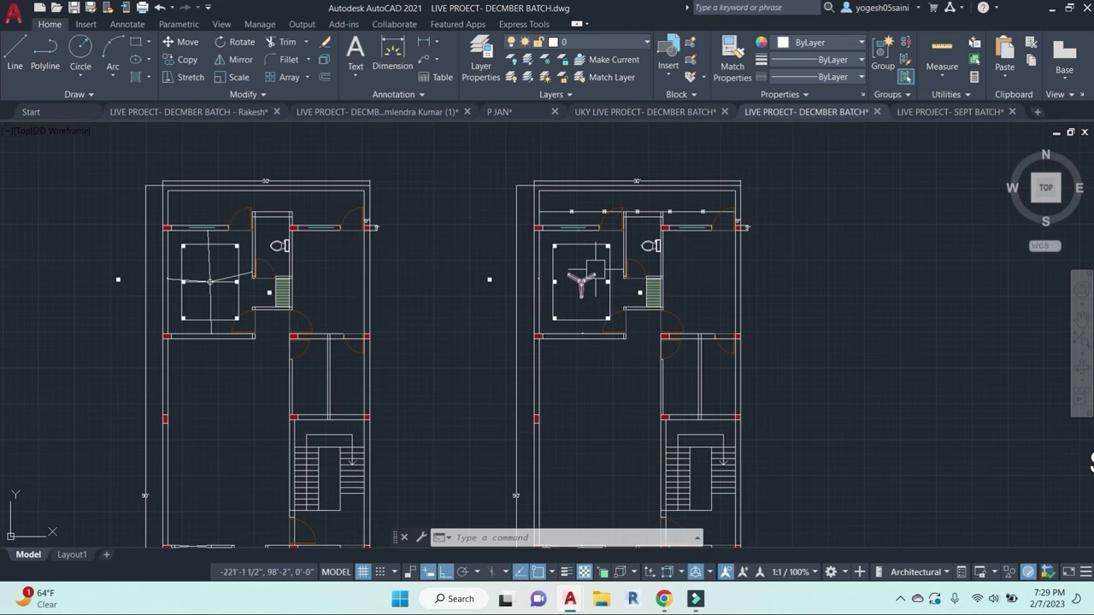
middle_drag(599, 368, 587, 304)
middle_drag(621, 339, 617, 264)
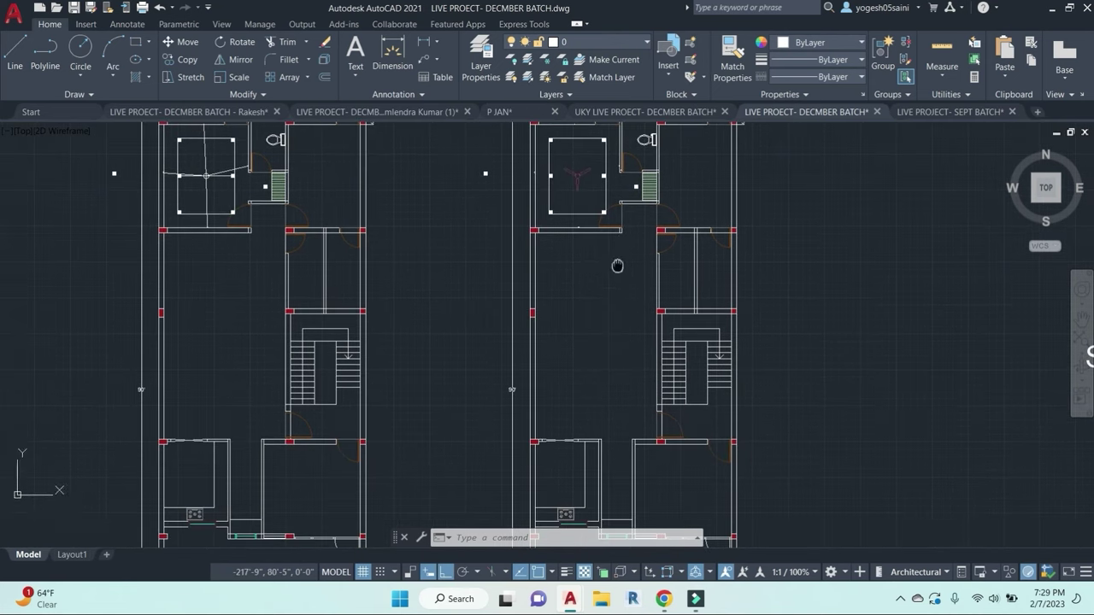
scroll(600, 274, up, 2)
key(Escape)
key(Escape)
key(Escape)
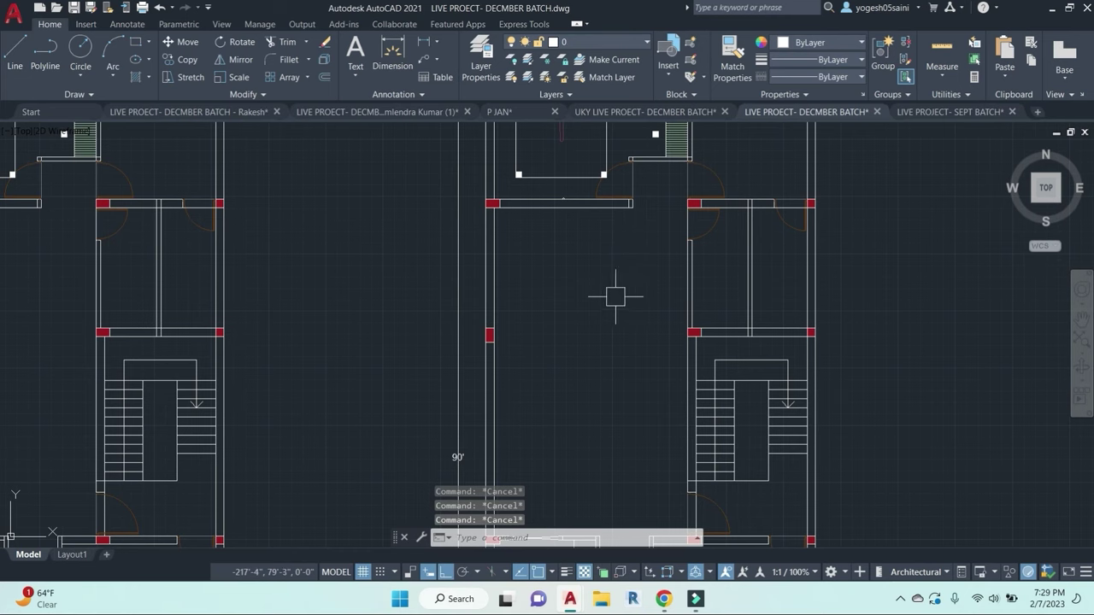
scroll(616, 277, down, 2)
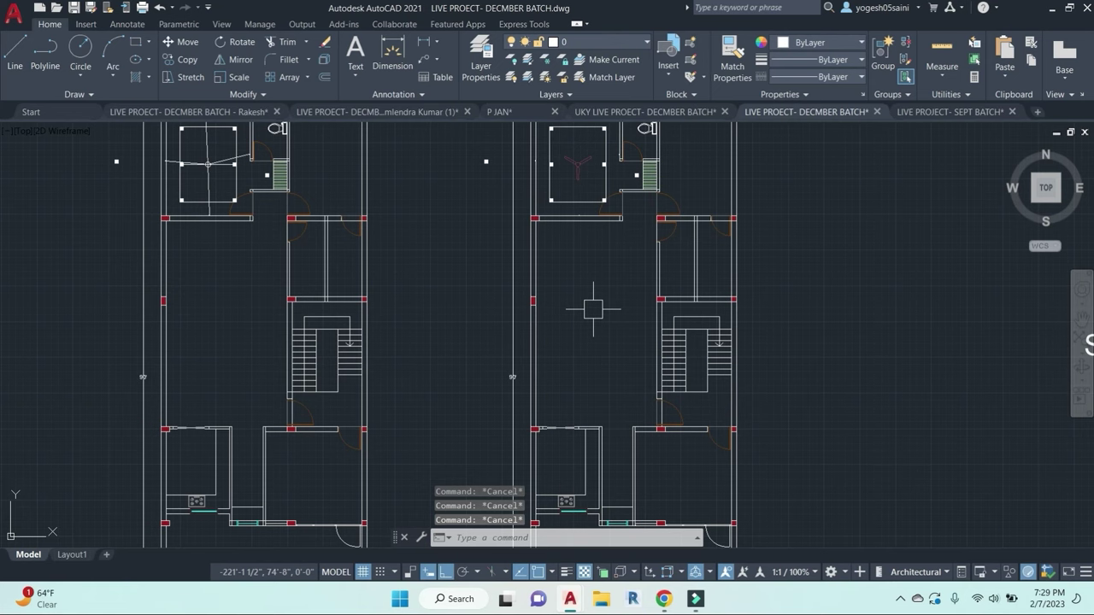
scroll(593, 309, down, 2)
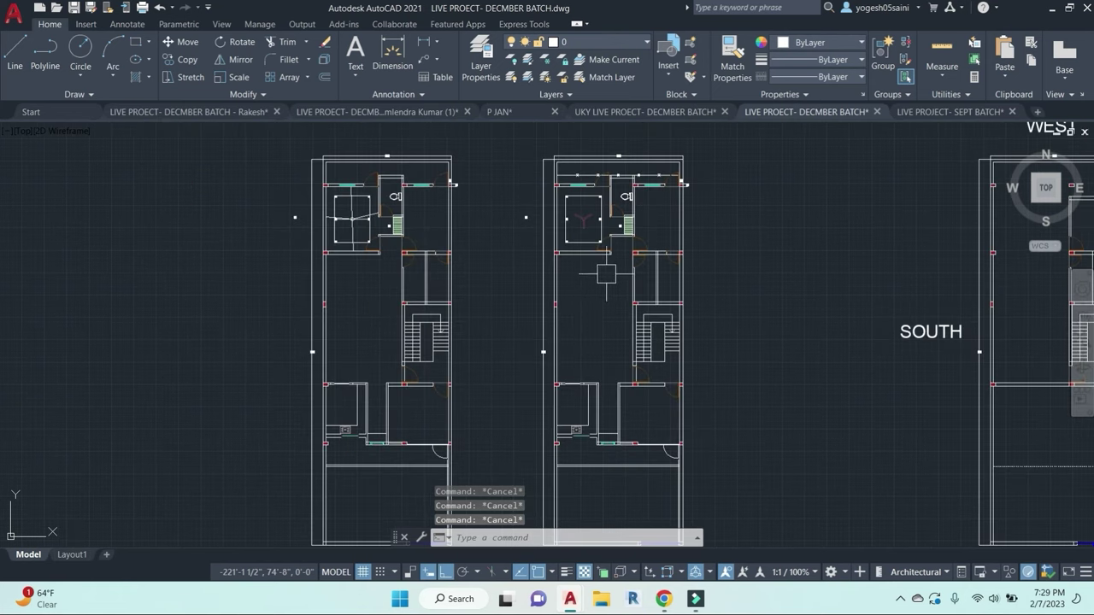
scroll(595, 284, up, 2)
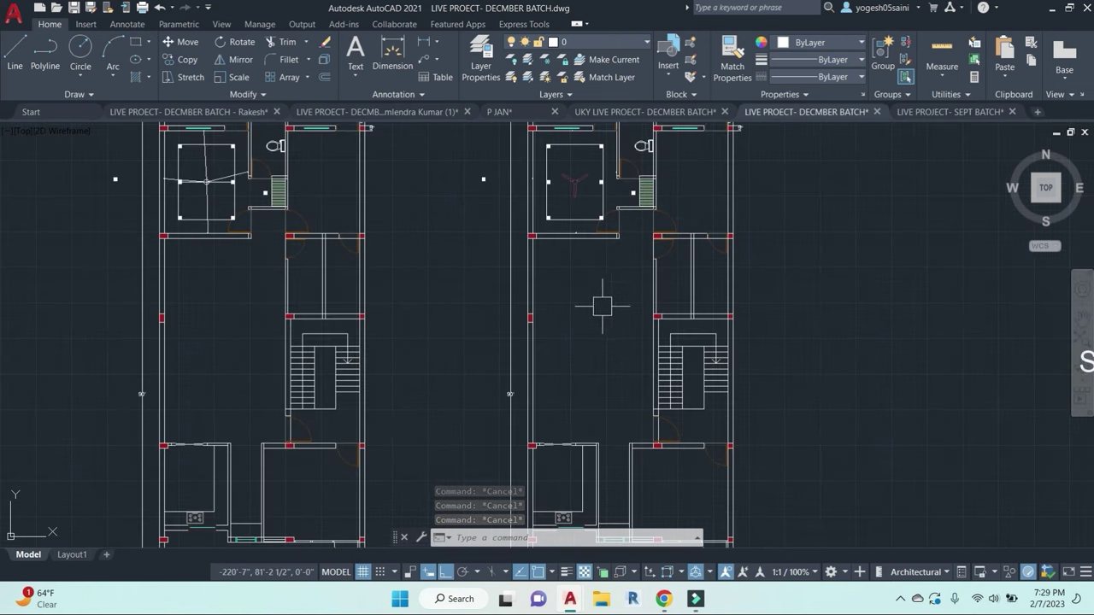
Step: Offset the living hall's wall lines 2' inward and delete an unwanted outer offset rectangle
text(o)
key(Return)
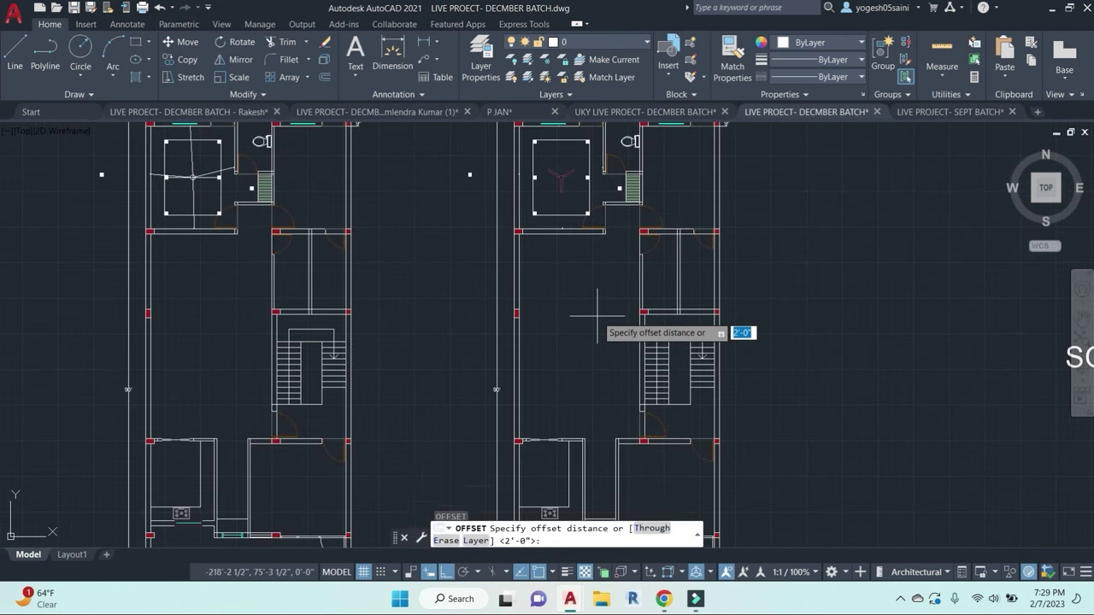
text(2')
key(Return)
scroll(596, 273, up, 4)
click(599, 200)
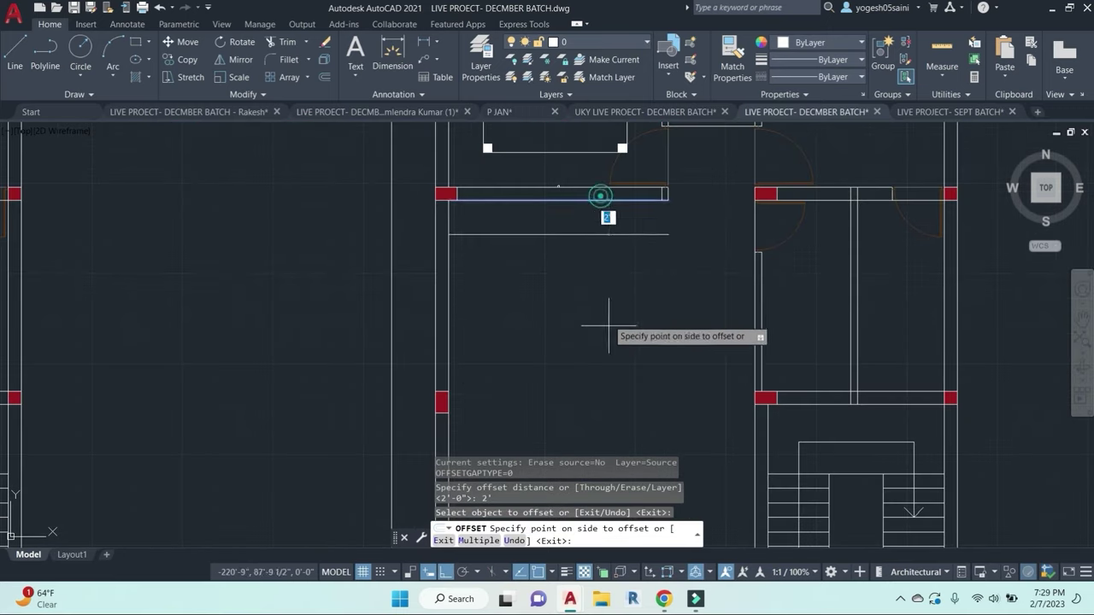
click(608, 328)
click(449, 327)
click(664, 340)
scroll(654, 369, down, 2)
middle_drag(654, 369, 668, 278)
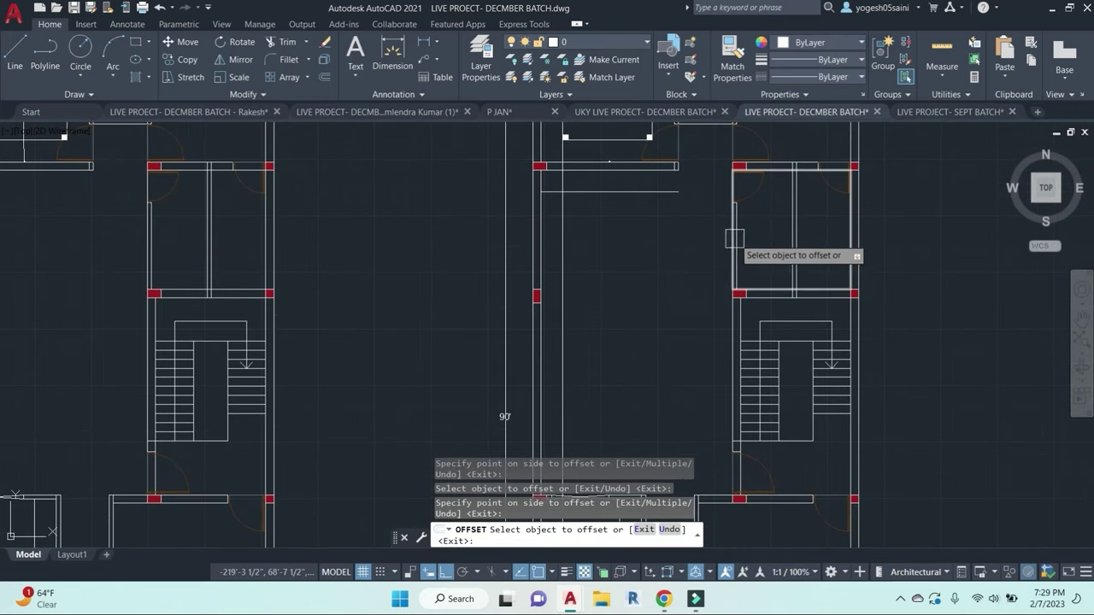
click(732, 239)
click(640, 256)
key(Escape)
key(Escape)
click(713, 235)
key(Delete)
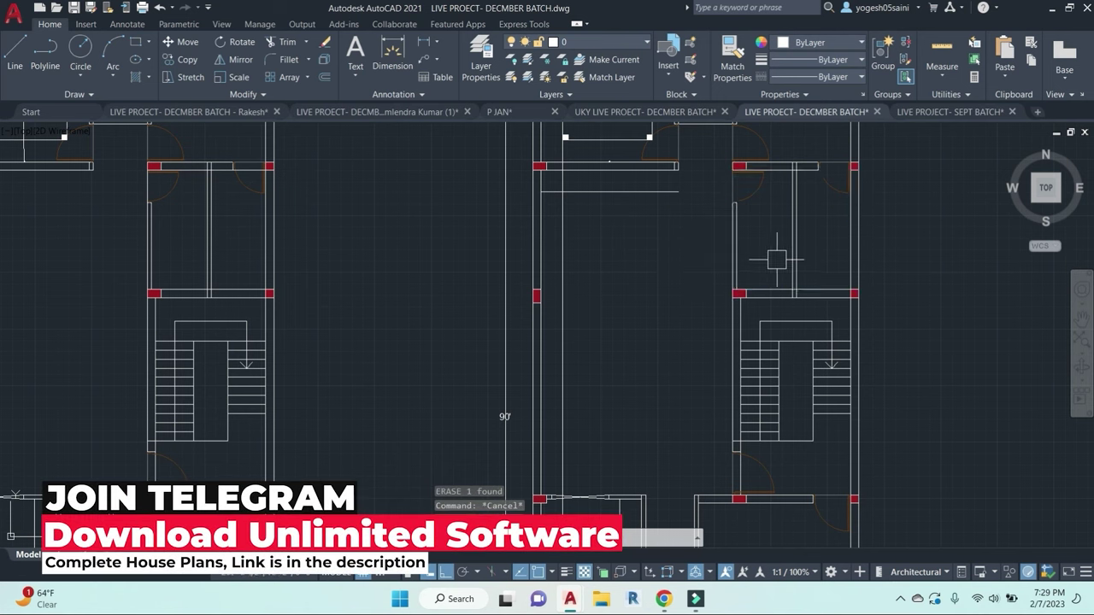
Step: Offset the hall's right-side wall and short lower wall 2' into the hall
text(o)
key(Return)
key(Return)
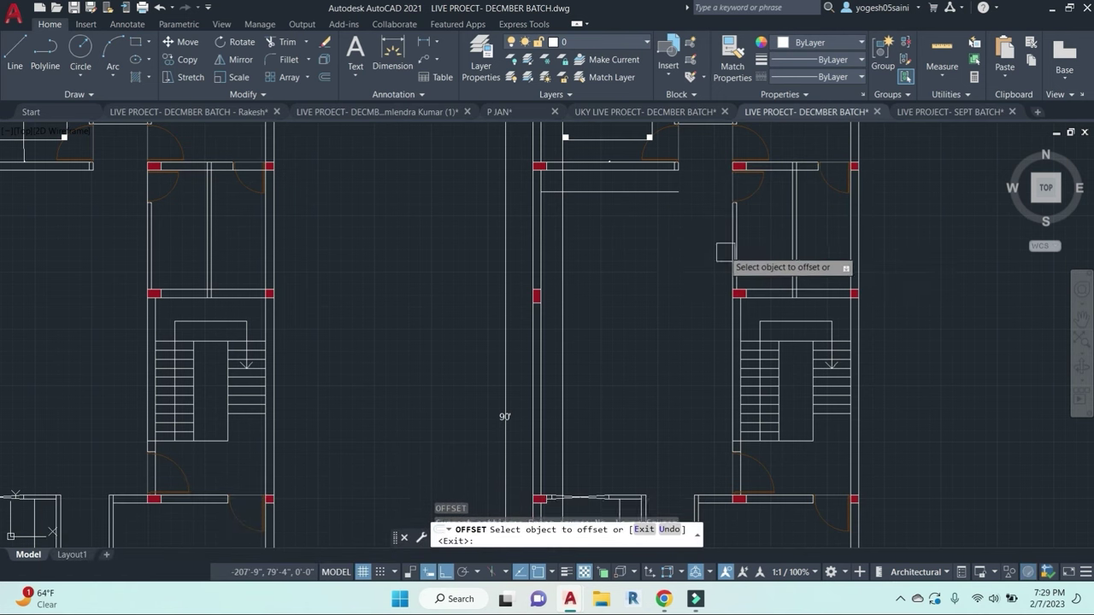
click(732, 243)
click(650, 245)
middle_drag(658, 493, 667, 433)
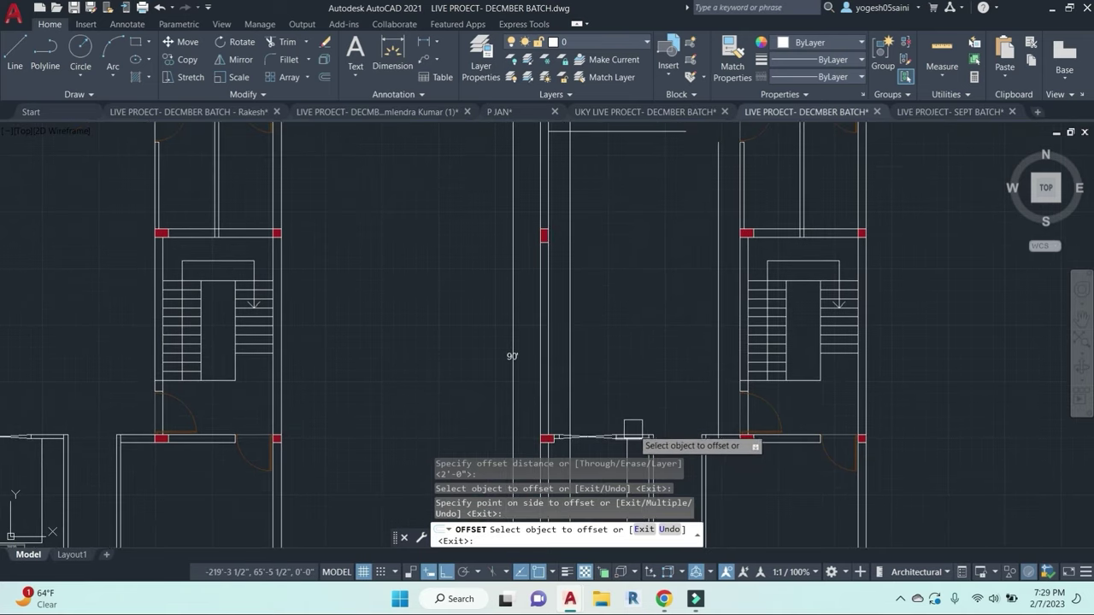
click(631, 427)
click(658, 317)
key(Escape)
Step: Fillet the offset lines to close the bottom-left and bottom-right ceiling corners
text(f)
key(Return)
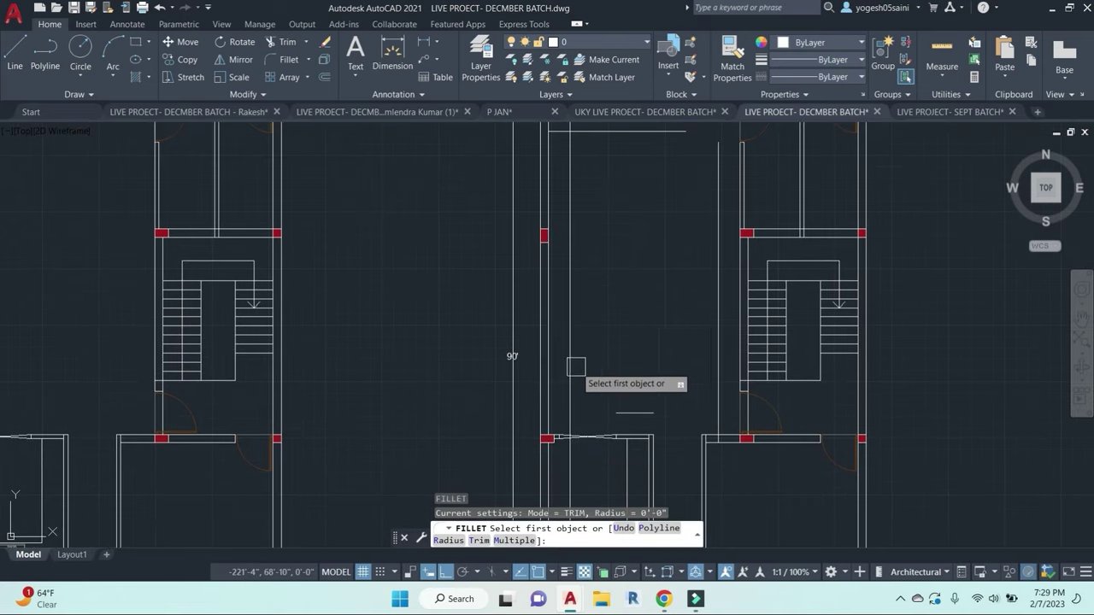
click(569, 370)
click(638, 413)
key(Return)
click(637, 413)
click(719, 354)
Step: Fillet the top-right and top-left corners to complete the ceiling rectangle
middle_drag(722, 196, 729, 229)
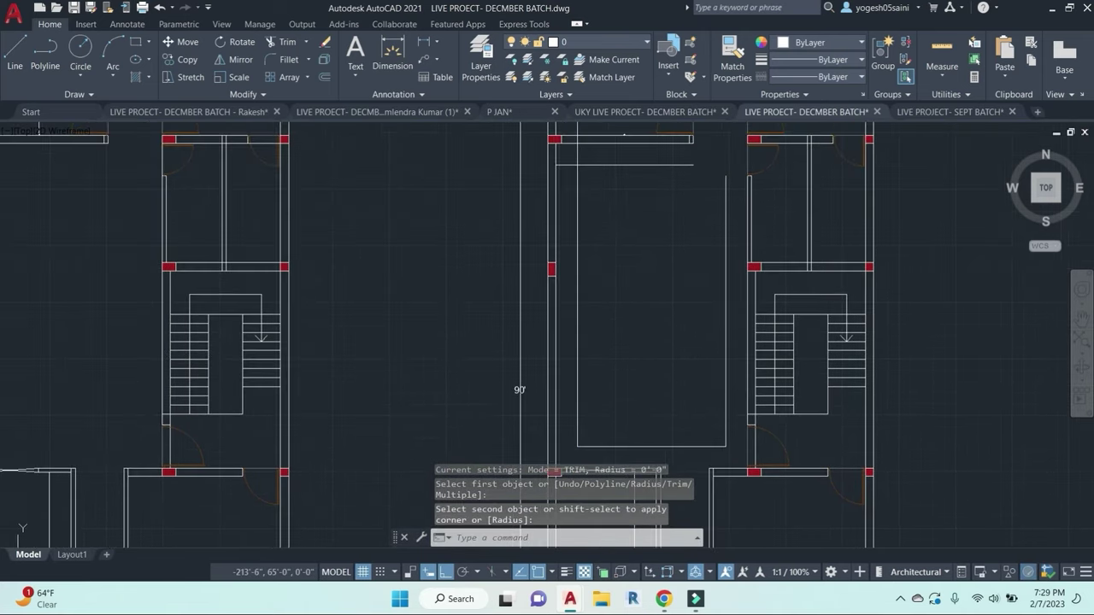
key(Return)
click(726, 219)
click(669, 163)
key(Return)
click(620, 167)
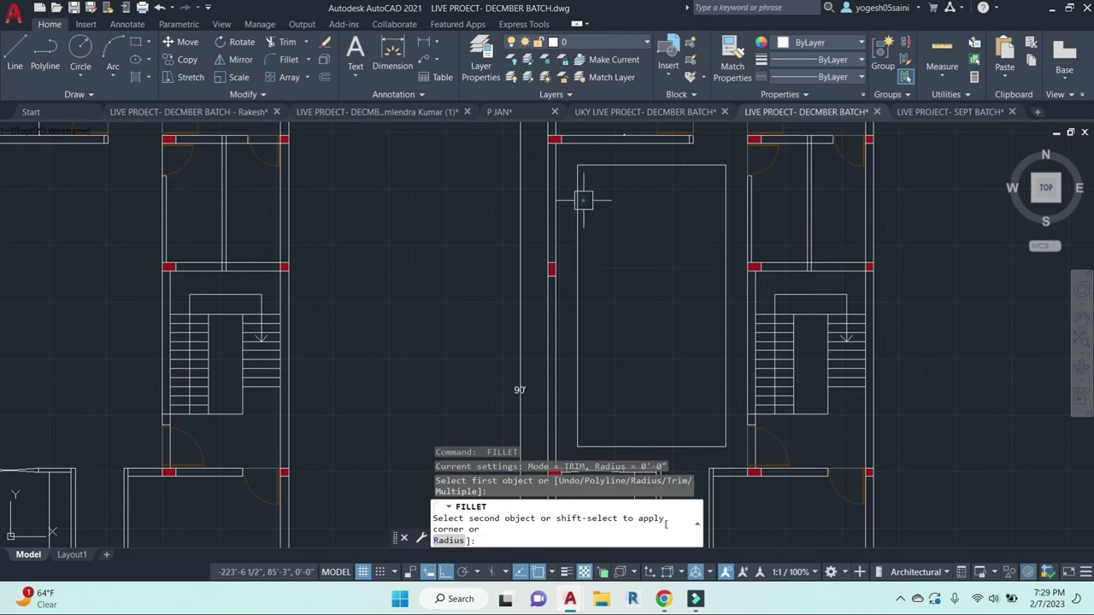
click(581, 210)
scroll(581, 209, down, 5)
scroll(611, 246, up, 5)
scroll(612, 246, up, 2)
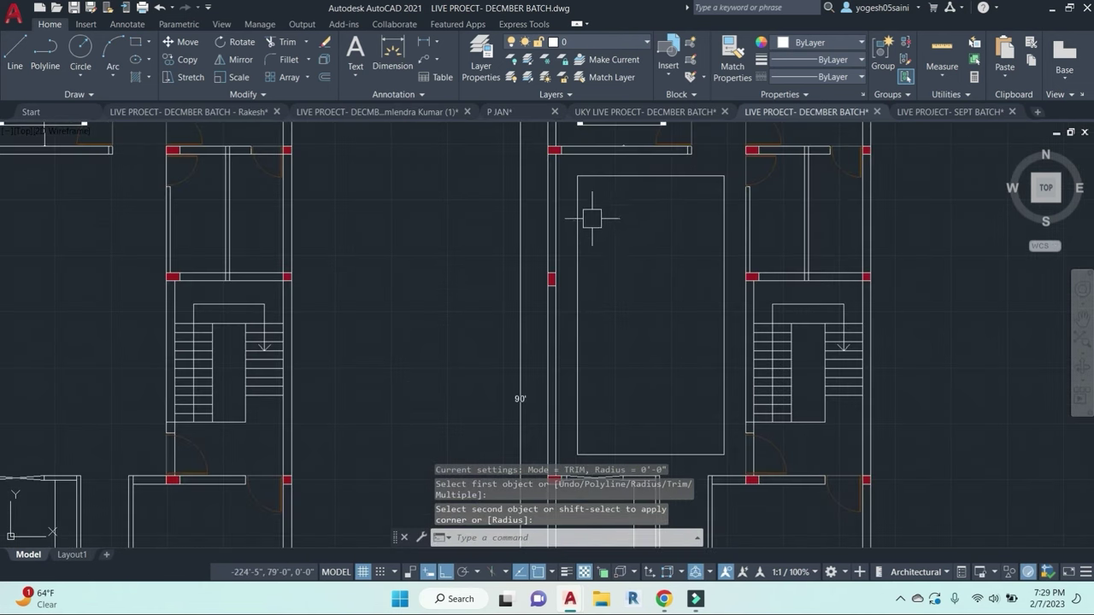
scroll(591, 287, down, 3)
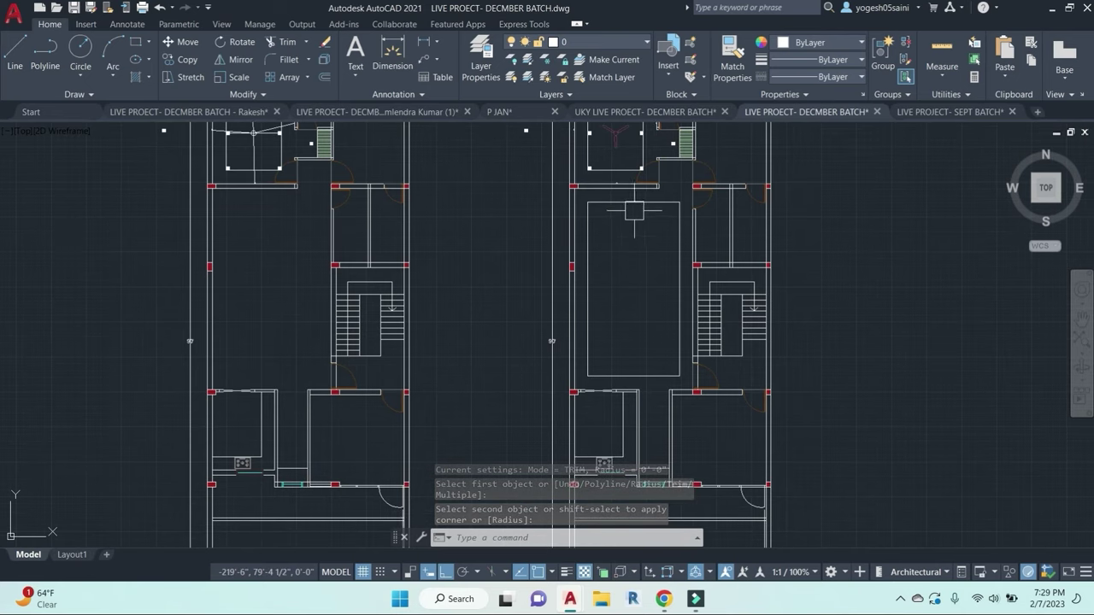
key(Escape)
key(Escape)
key(Escape)
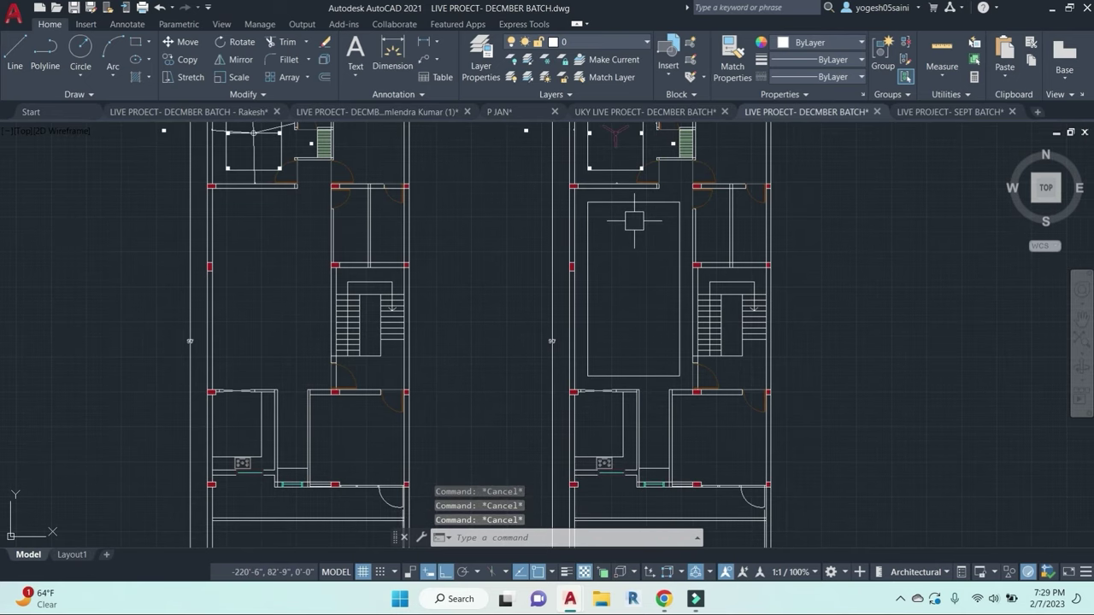
Step: Offset the ceiling rectangle's top and bottom edges 2' inward
text(o)
key(Return)
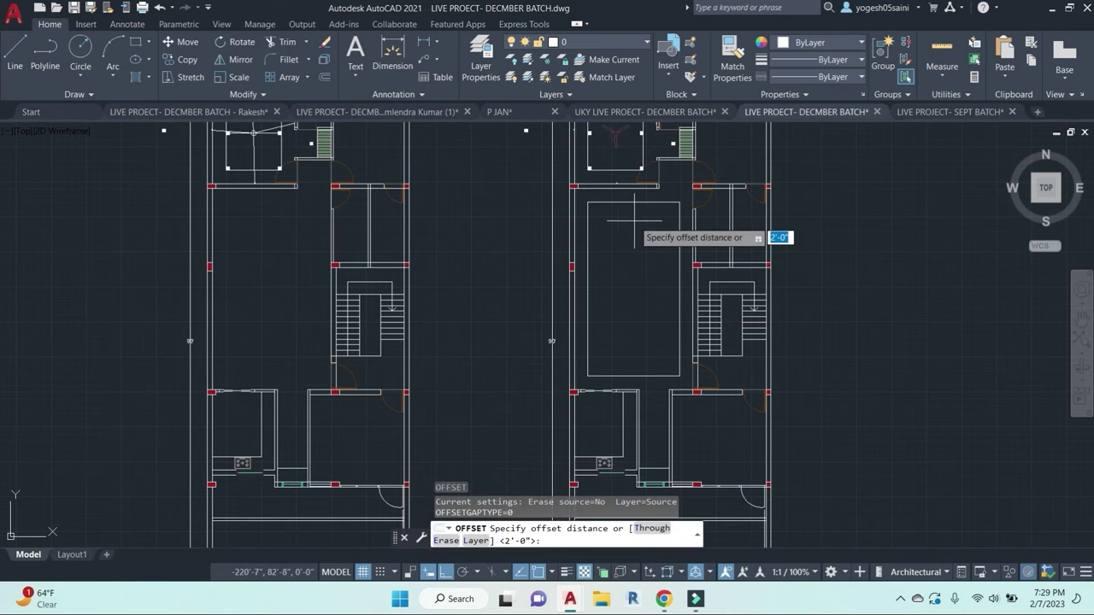
text(2')
key(Return)
click(634, 203)
click(635, 256)
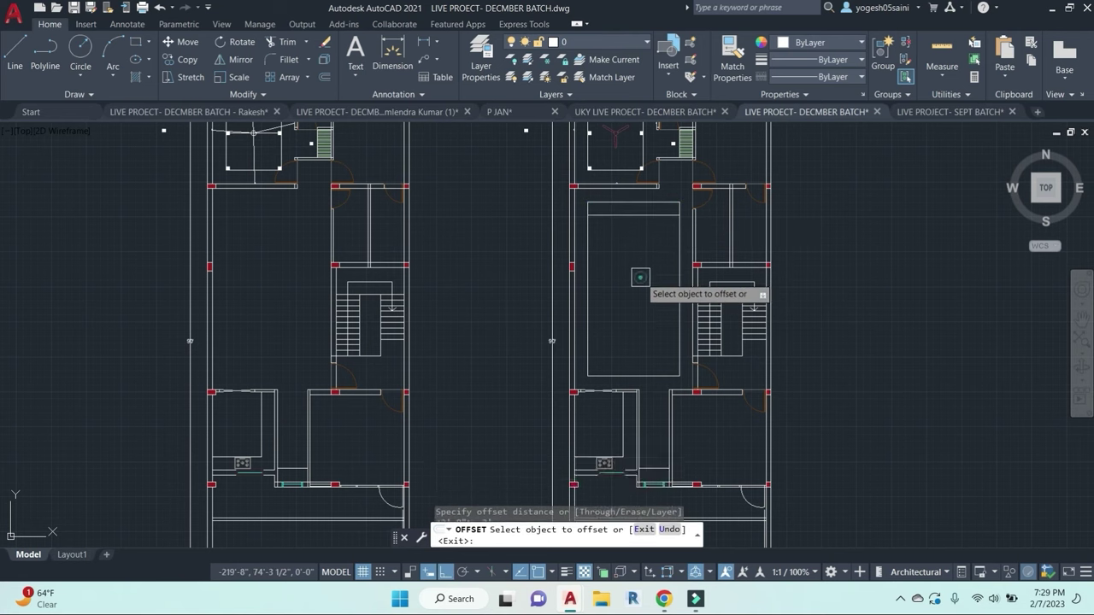
click(635, 375)
click(641, 283)
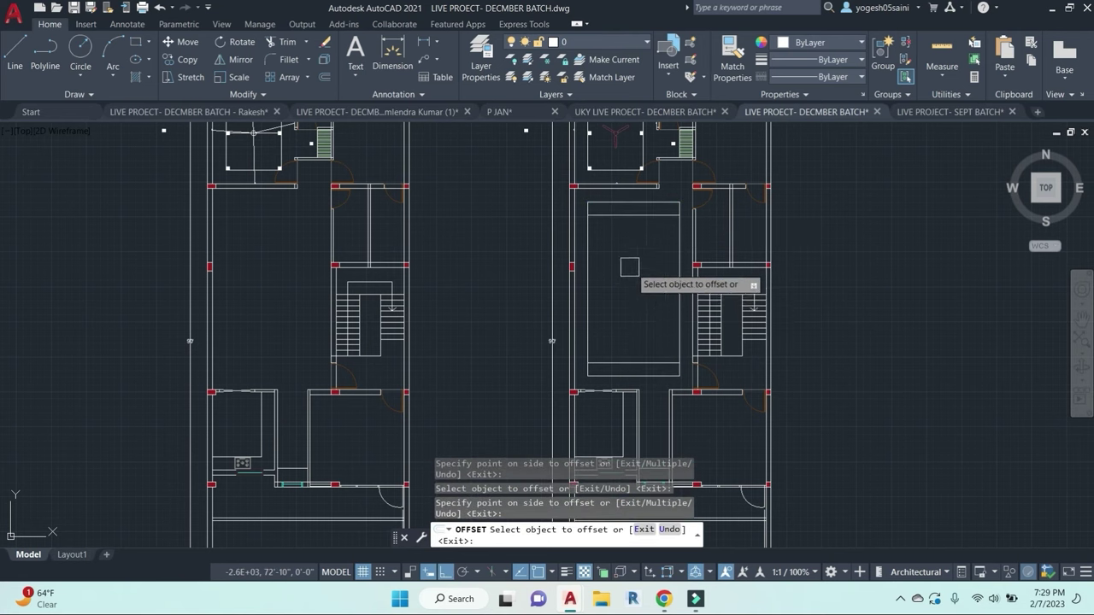
key(Escape)
Step: Start erasing, selecting the unwanted offset line near the top of the panel
text(e)
key(Return)
click(637, 363)
key(Escape)
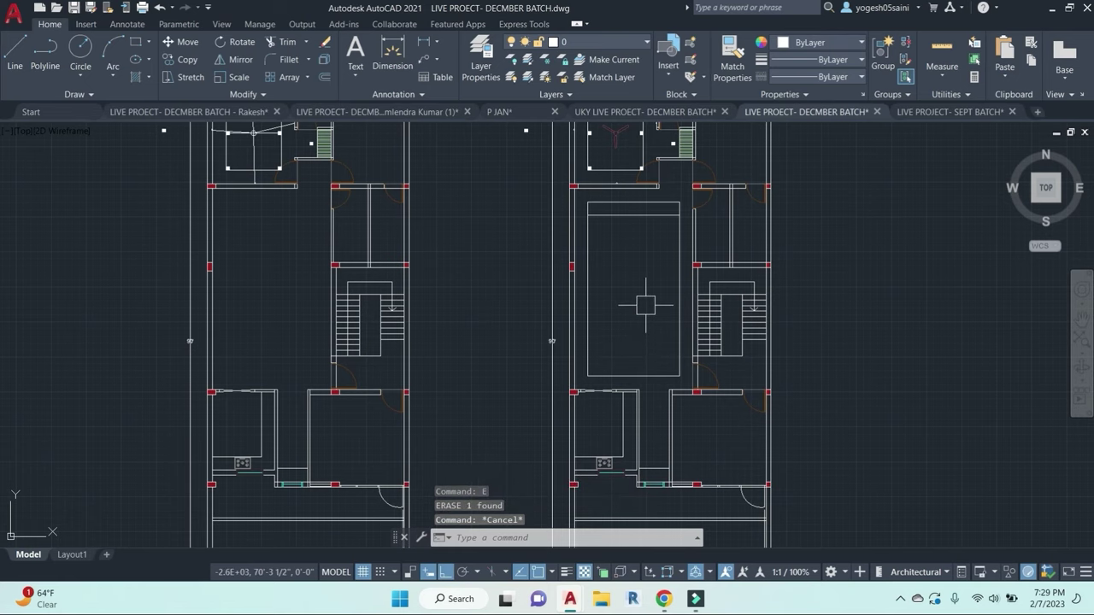
click(615, 212)
Step: Delete the picked line, then measure across the hall with DLI and cancel without placing it
key(Delete)
text(dli)
key(Return)
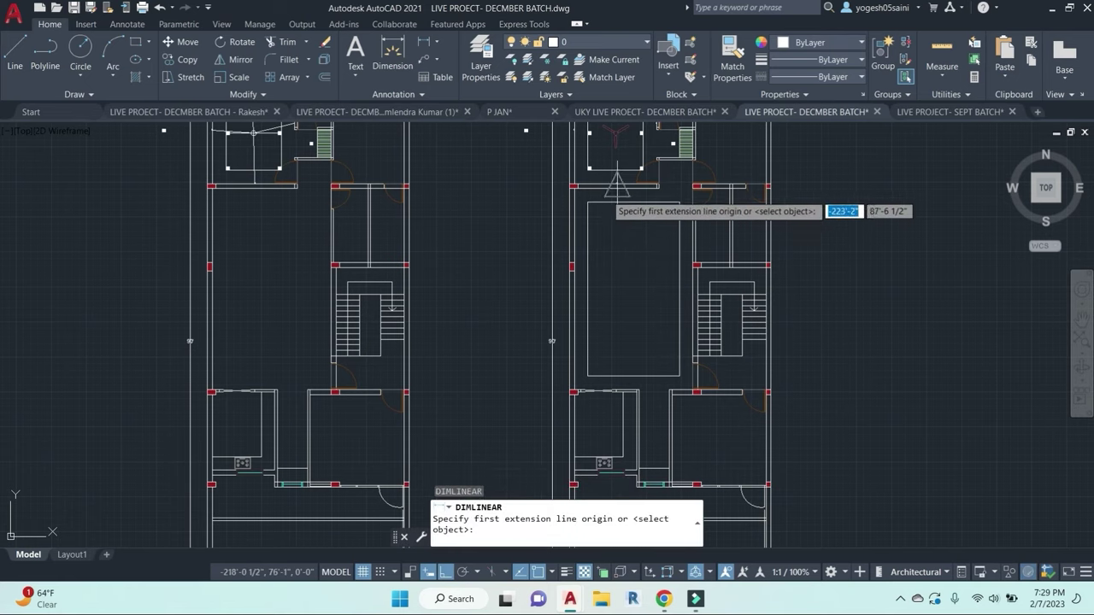
scroll(611, 187, up, 2)
click(603, 188)
middle_drag(615, 482, 593, 308)
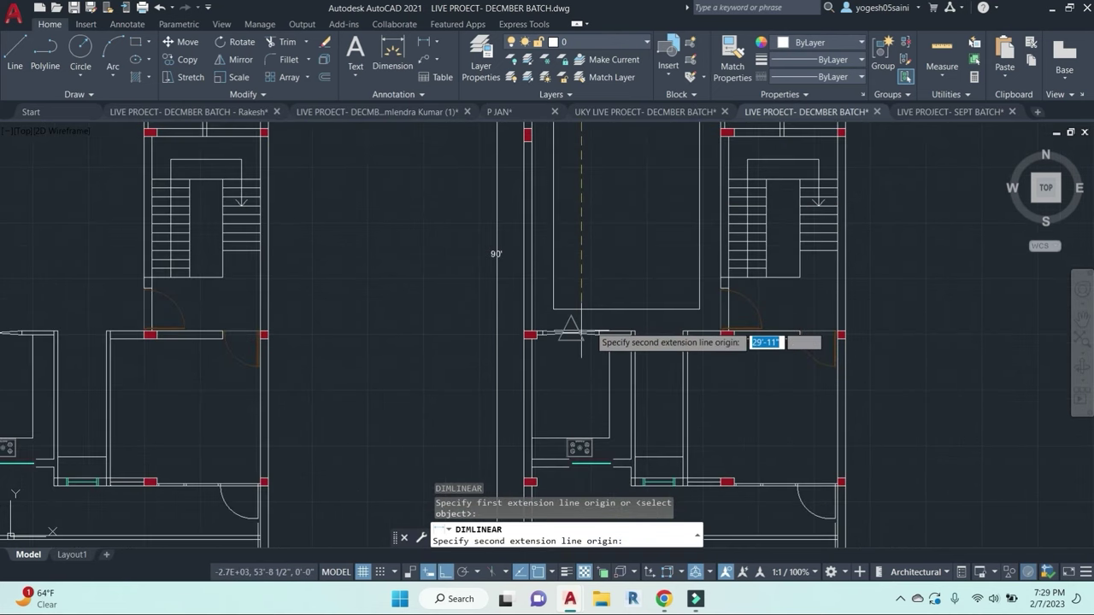
scroll(596, 331, up, 4)
click(575, 333)
scroll(579, 246, down, 3)
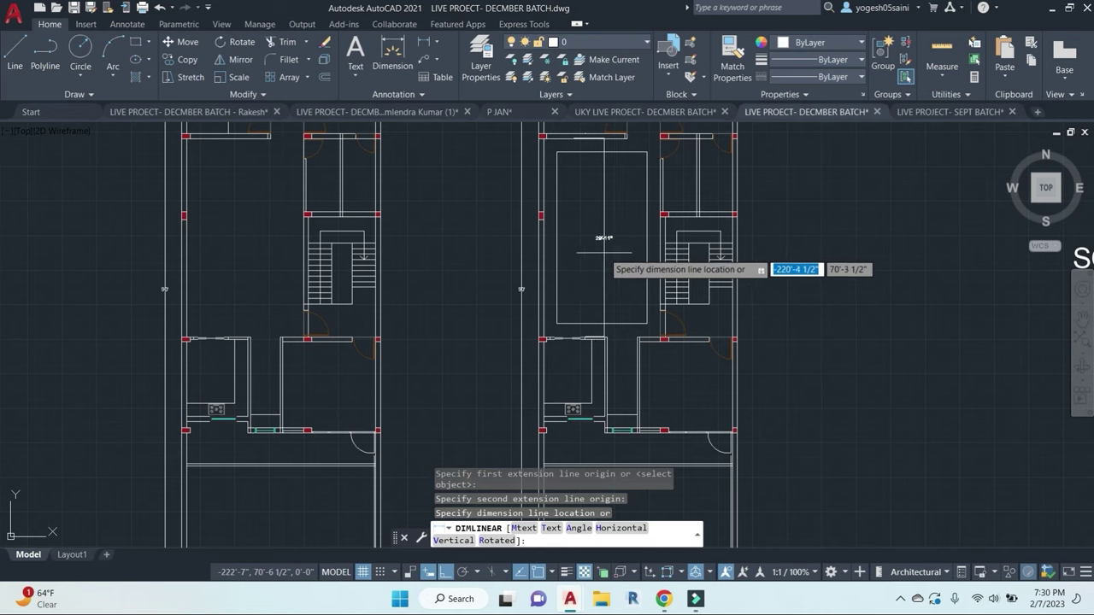
key(Escape)
key(Escape)
key(Escape)
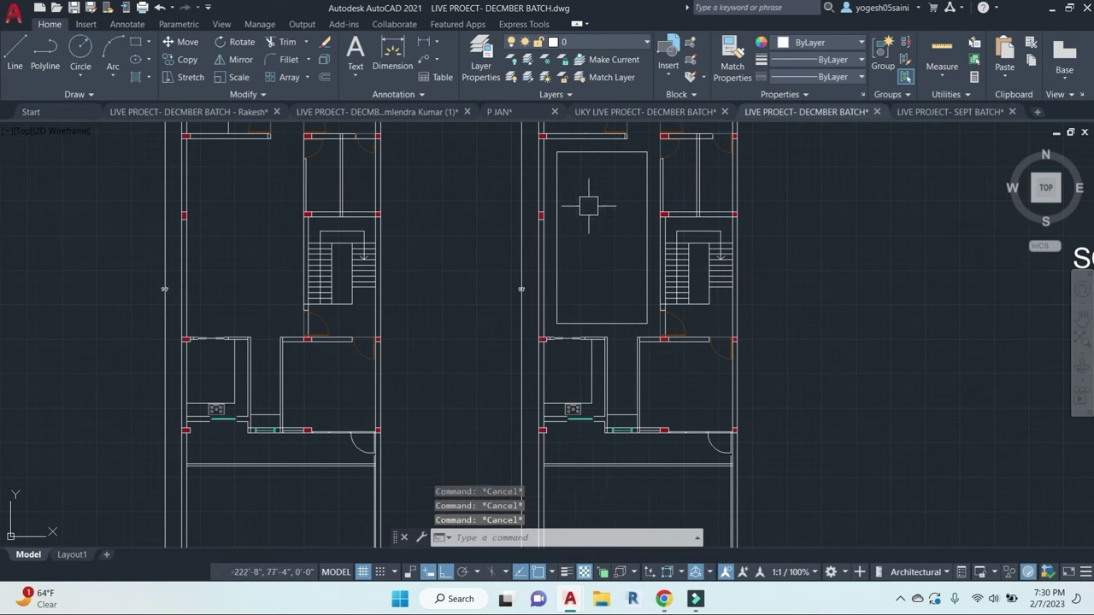
Step: Offset the hall's top line 7' down and the short line upward
text(o)
key(space)
text(7')
key(Return)
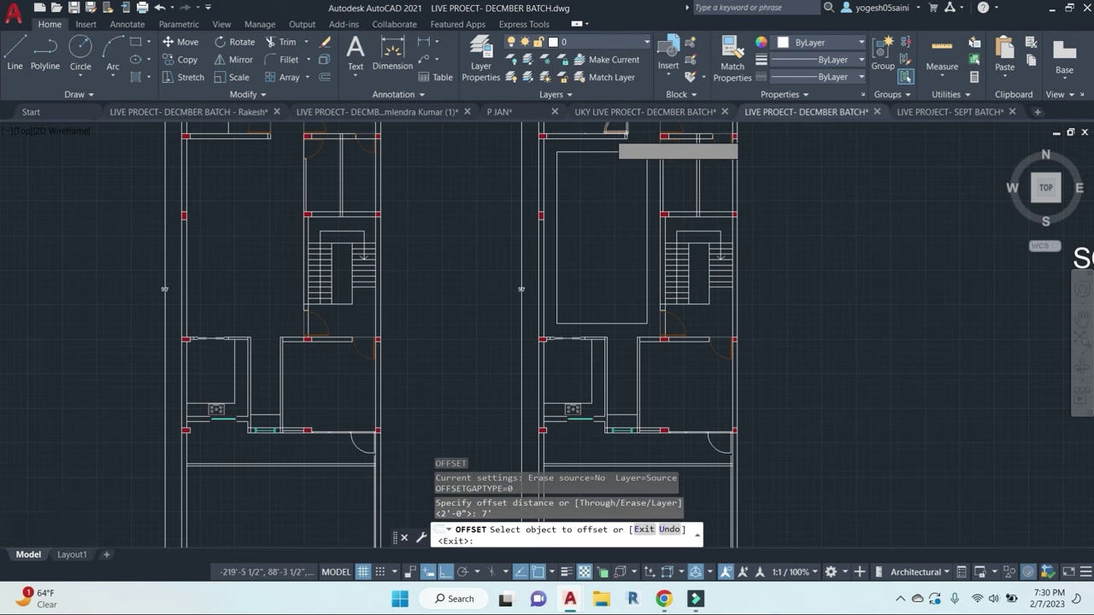
scroll(612, 137, up, 2)
click(592, 140)
click(606, 306)
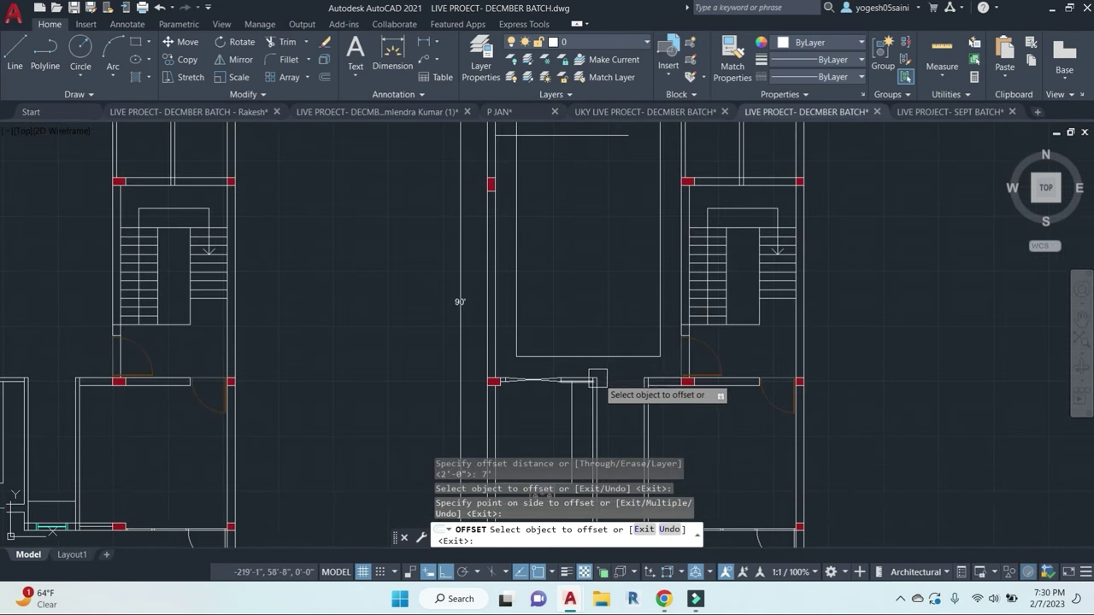
click(577, 370)
click(578, 264)
middle_drag(578, 264, 613, 296)
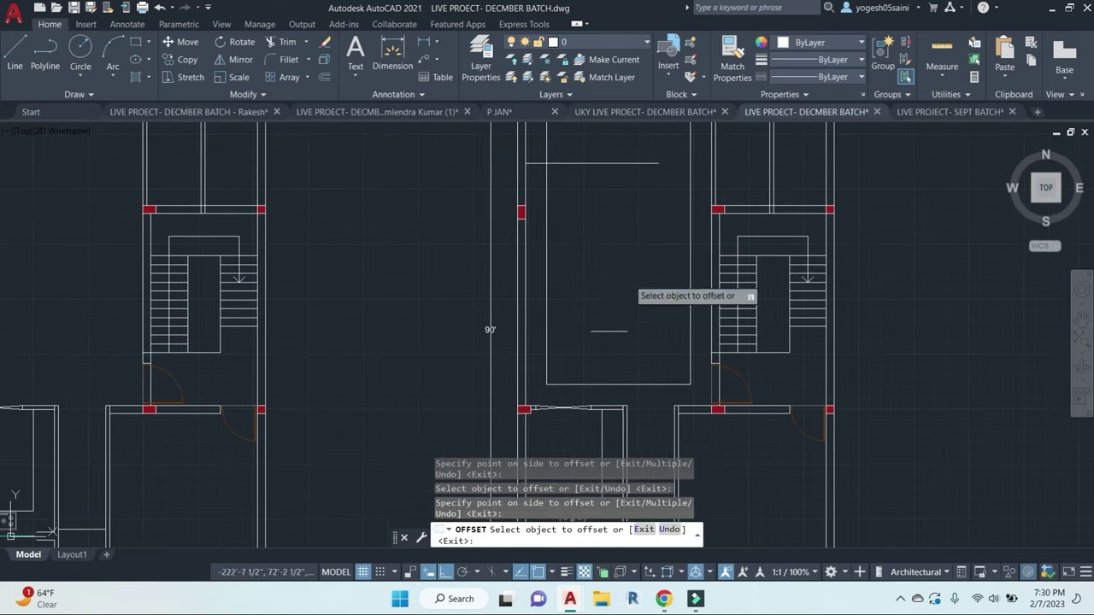
key(Escape)
key(Escape)
key(Escape)
Step: Draw a vertical centre line from the rectangle's bottom middle up to the top
text(l)
key(space)
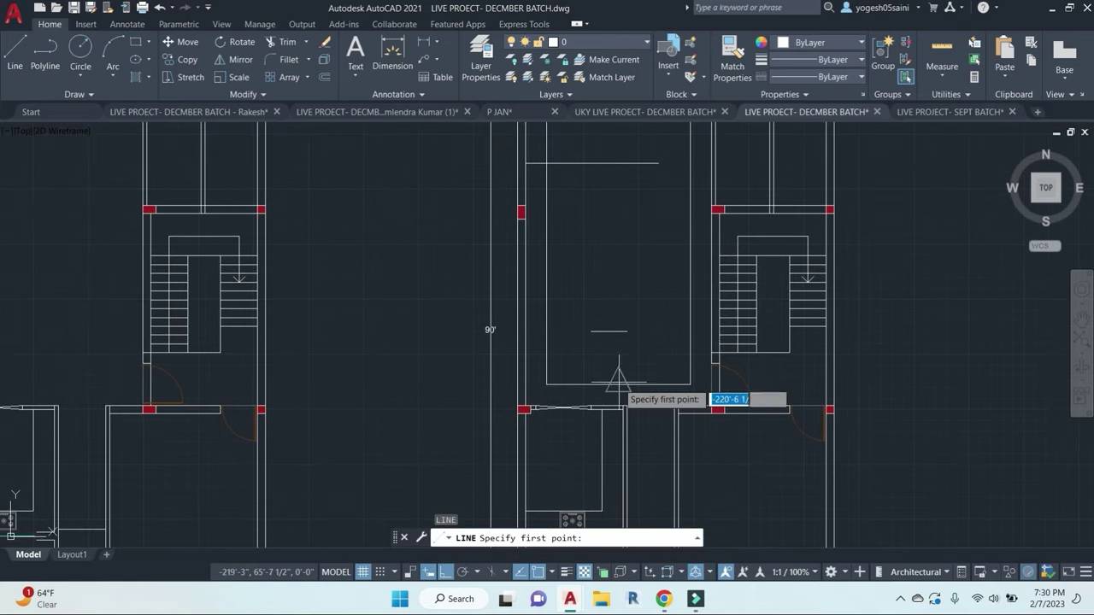
click(618, 384)
click(623, 224)
key(Escape)
key(Escape)
Step: Try extending the short line to a boundary with EX, then cancel
text(ex)
key(space)
scroll(654, 256, down, 3)
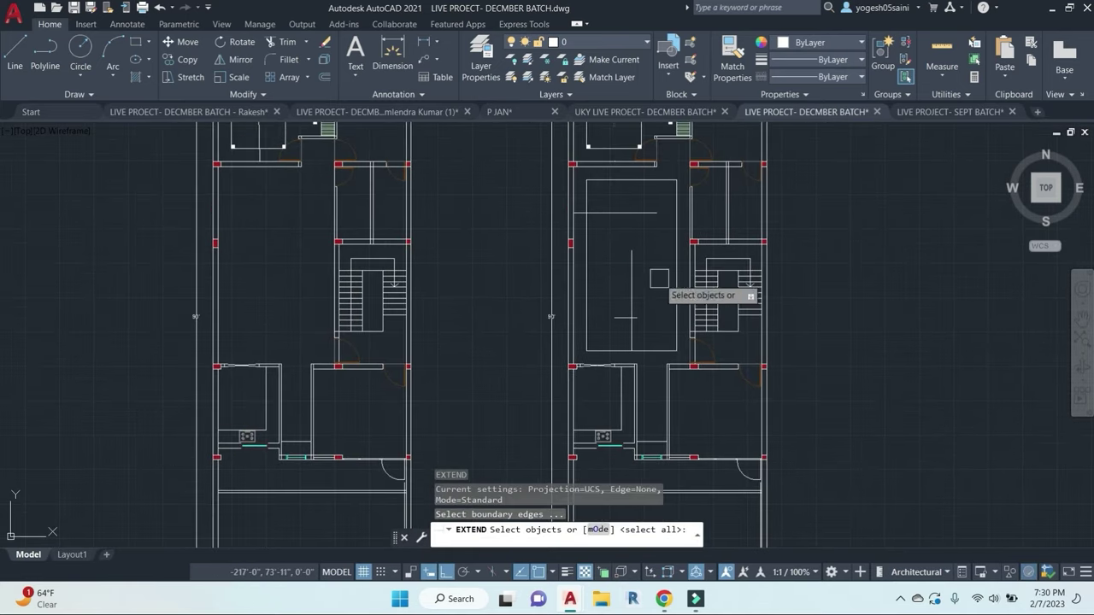
key(space)
click(636, 263)
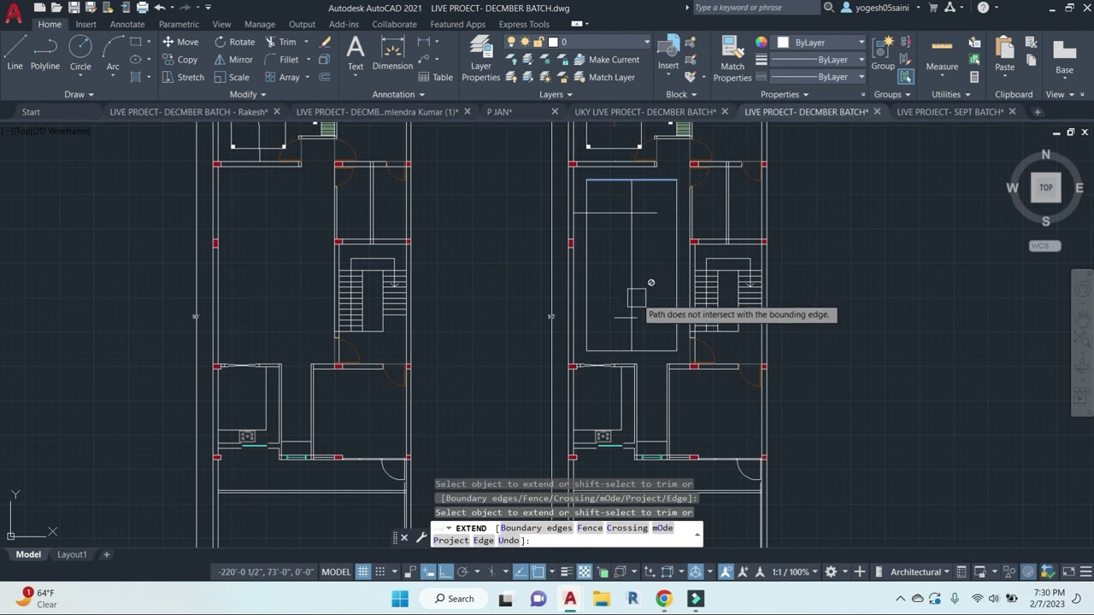
key(Escape)
key(Escape)
middle_drag(616, 163, 649, 187)
key(Escape)
Step: Copy the bedroom ceiling fan from its centre into the hall as two copies, upper and lower
click(642, 173)
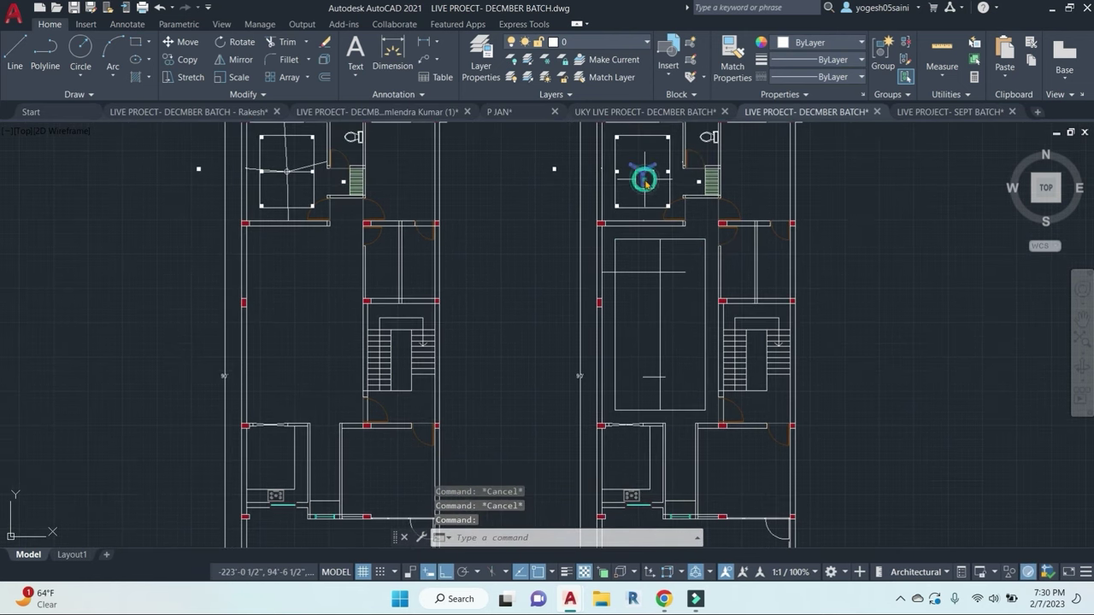
text(co)
key(space)
scroll(643, 174, up, 7)
click(588, 186)
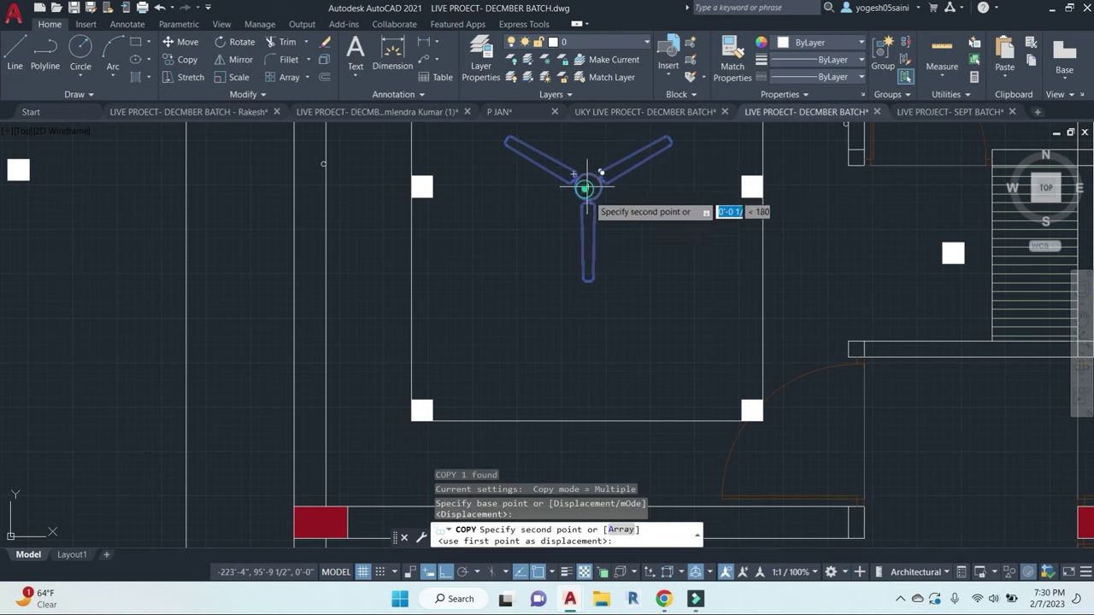
scroll(588, 187, down, 5)
middle_drag(626, 265, 657, 198)
click(671, 373)
middle_drag(671, 374, 659, 191)
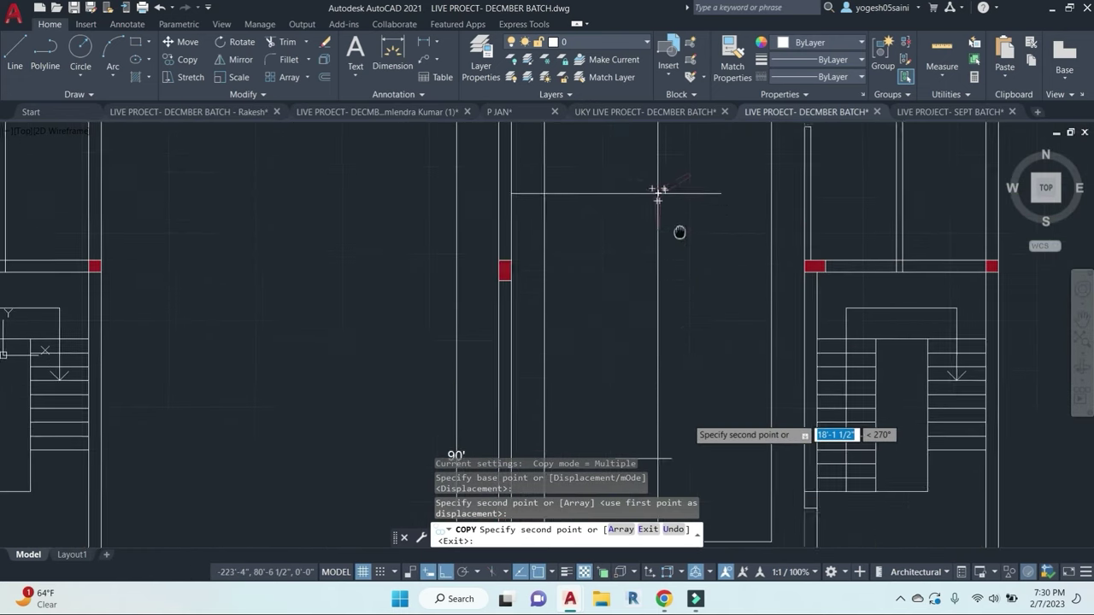
middle_drag(659, 432, 659, 366)
click(656, 392)
key(Escape)
scroll(660, 311, down, 3)
key(Escape)
key(Escape)
key(Escape)
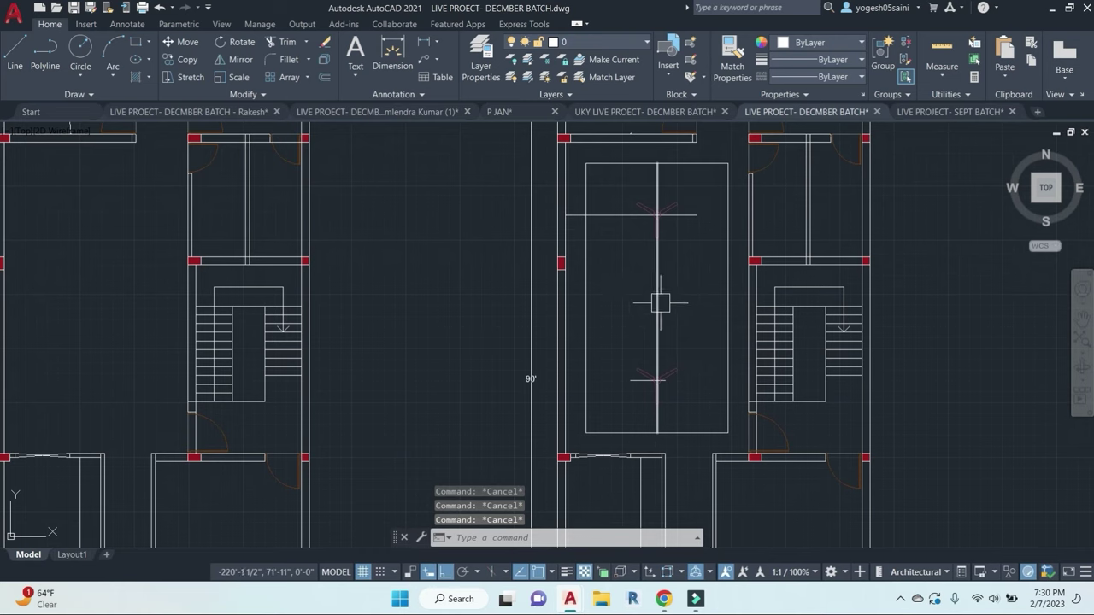
Step: Draw a short helper line, then erase the stray horizontal line and the short line at the lower fan
key(l)
key(Return)
click(656, 298)
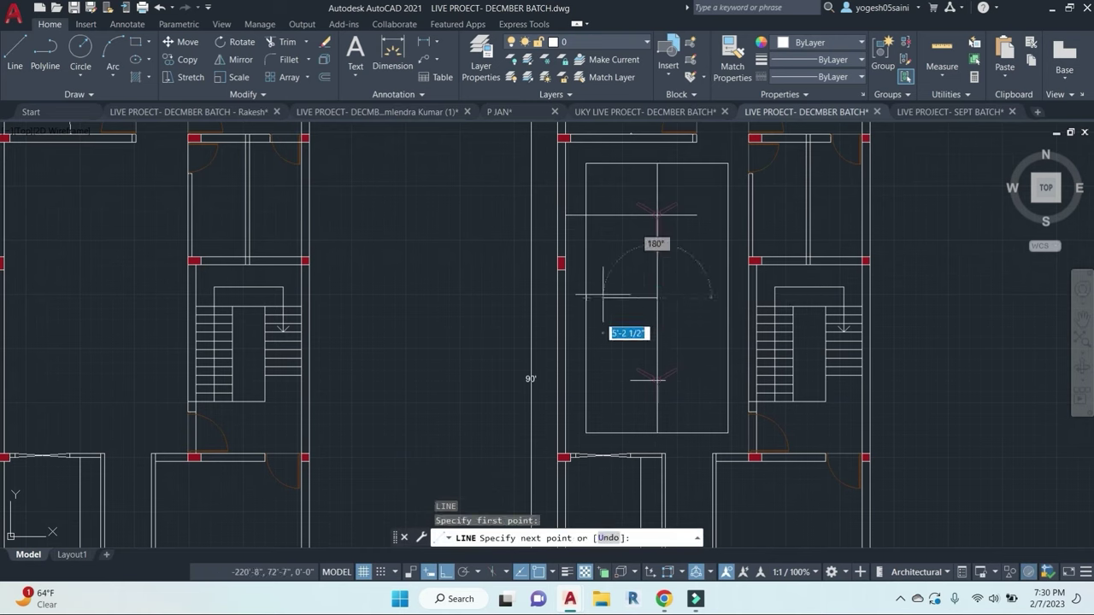
click(617, 297)
key(Escape)
click(605, 215)
key(e)
key(Return)
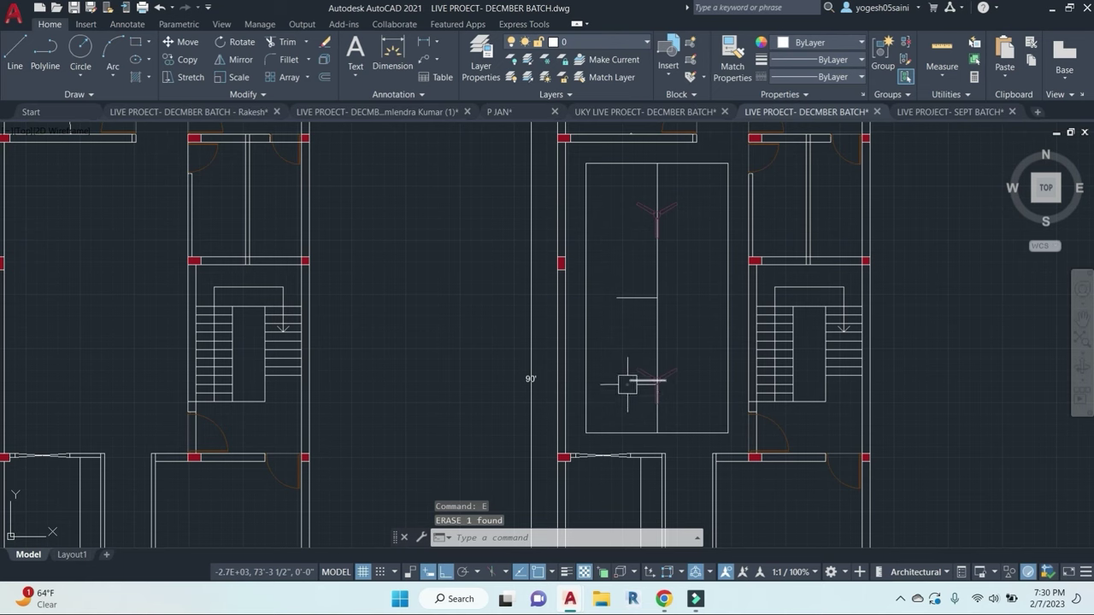
click(627, 384)
key(e)
key(Return)
Step: Copy the bedroom's ceiling-panel outline from its top-left corner into the hall
middle_drag(563, 153, 556, 154)
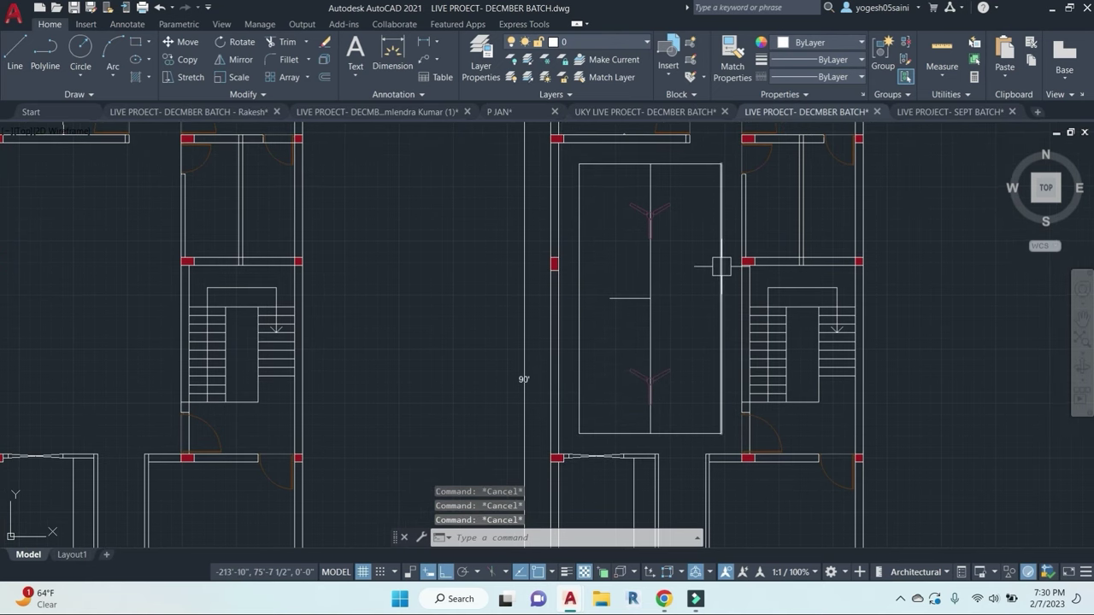
middle_drag(649, 139, 652, 310)
scroll(598, 186, up, 2)
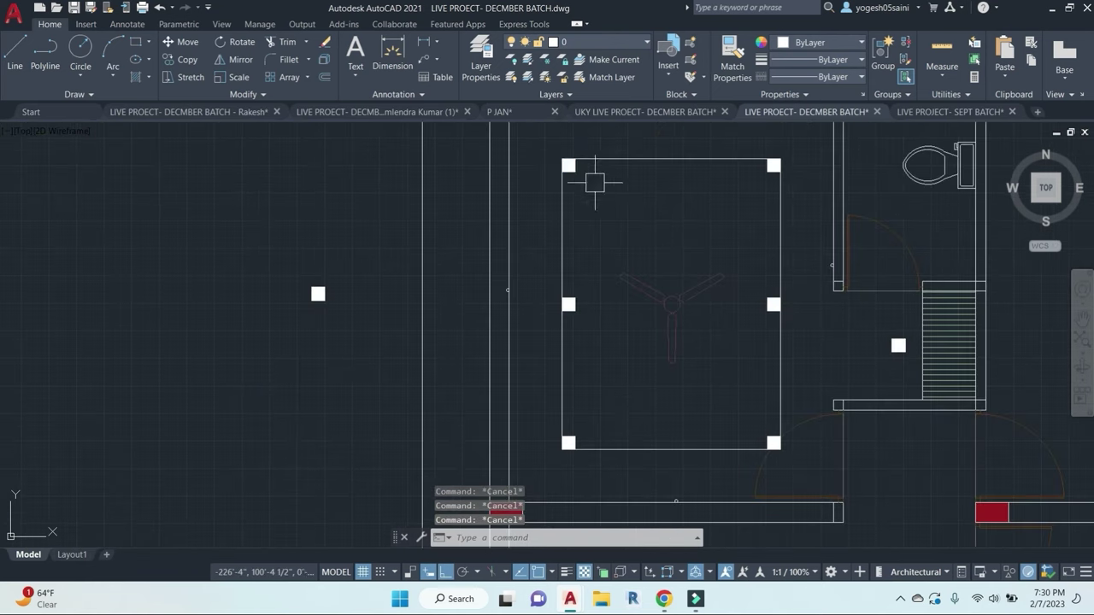
click(581, 173)
key(Return)
scroll(567, 150, up, 2)
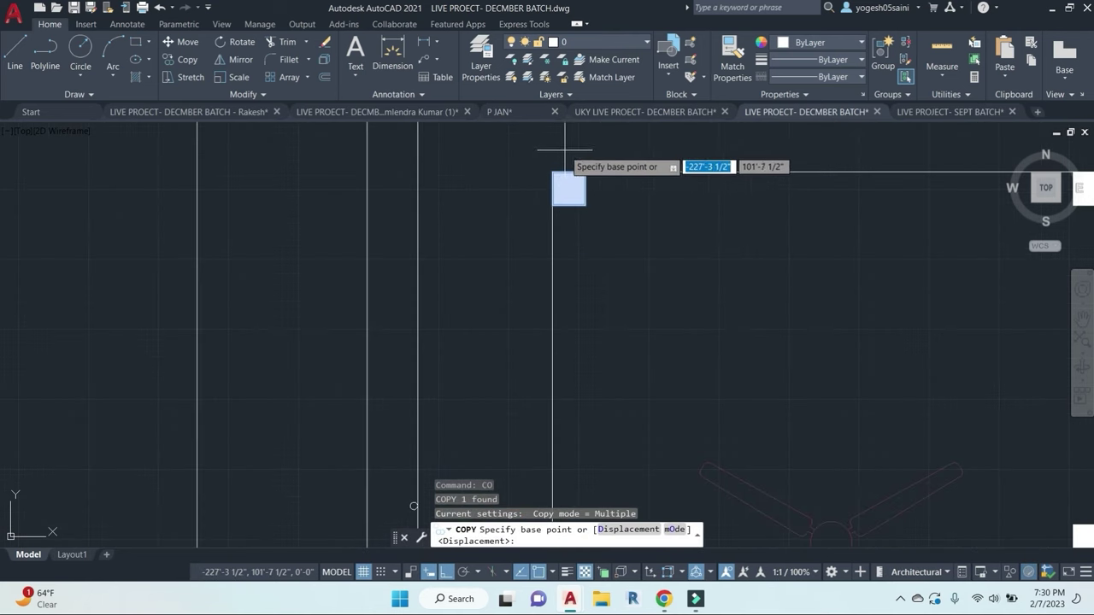
click(552, 173)
scroll(584, 383, down, 3)
middle_drag(591, 407, 606, 136)
click(596, 323)
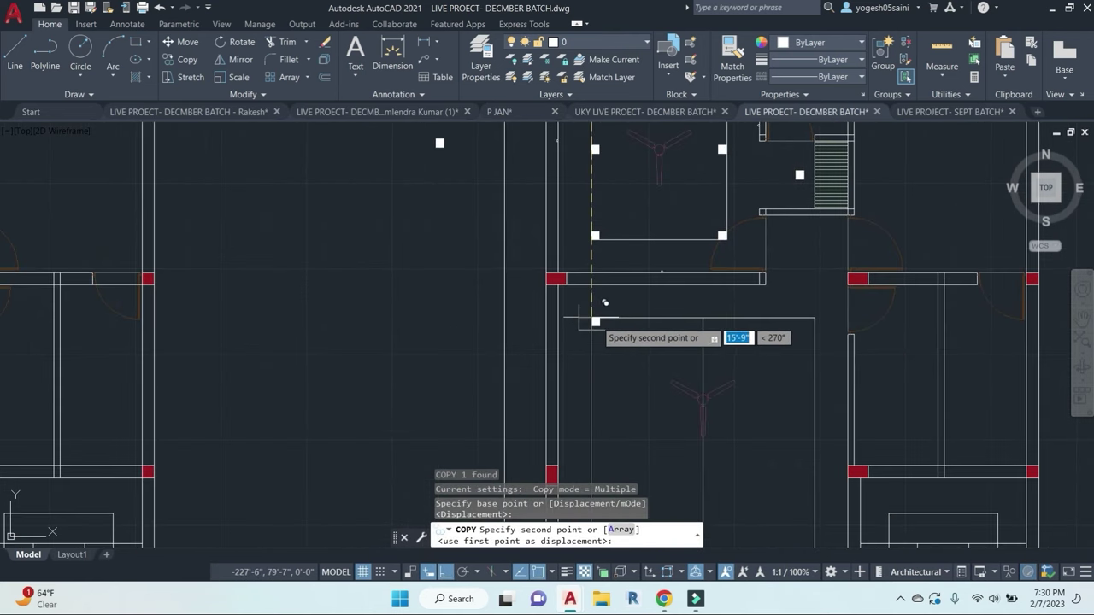
key(Escape)
key(Escape)
Step: Copy the outline again to the hall's right endpoint, giving square markers at both top corners
text(co)
key(Return)
scroll(589, 320, up, 5)
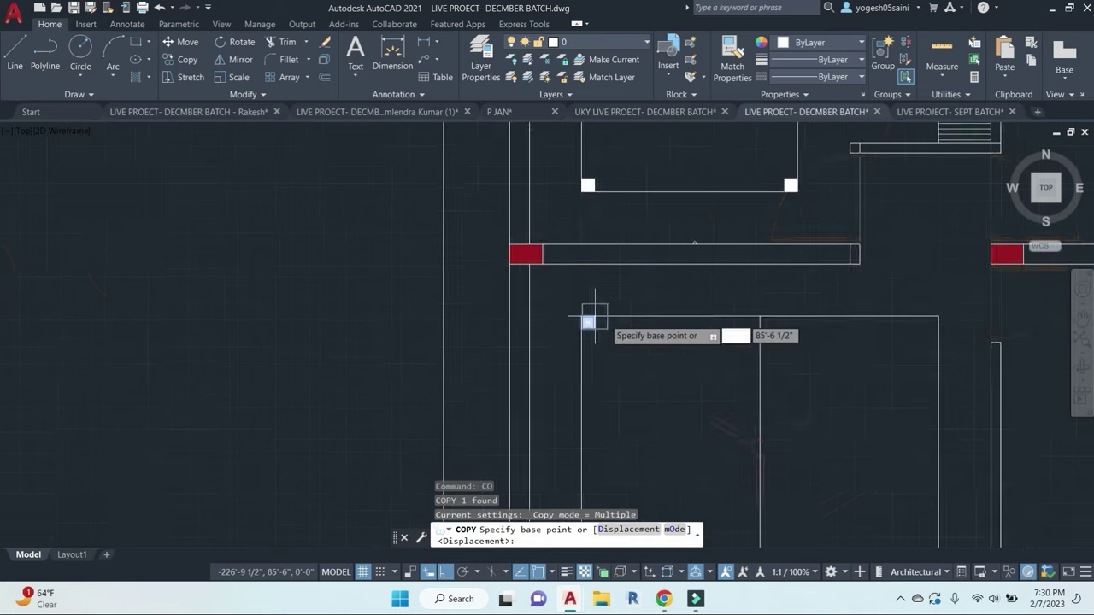
click(577, 320)
scroll(598, 320, down, 2)
middle_drag(932, 319, 798, 317)
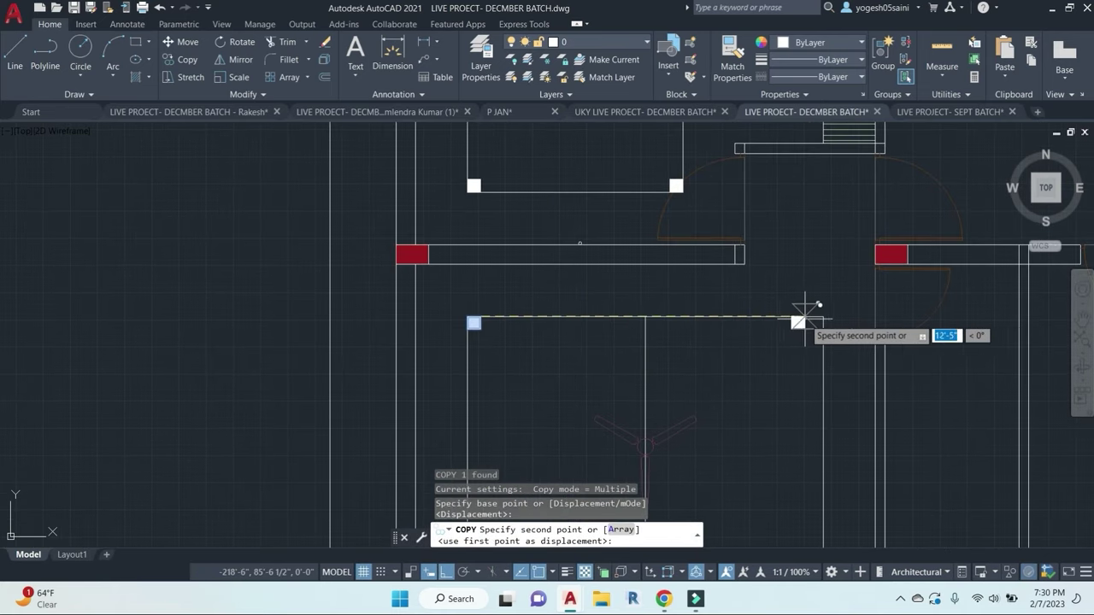
click(816, 320)
key(Escape)
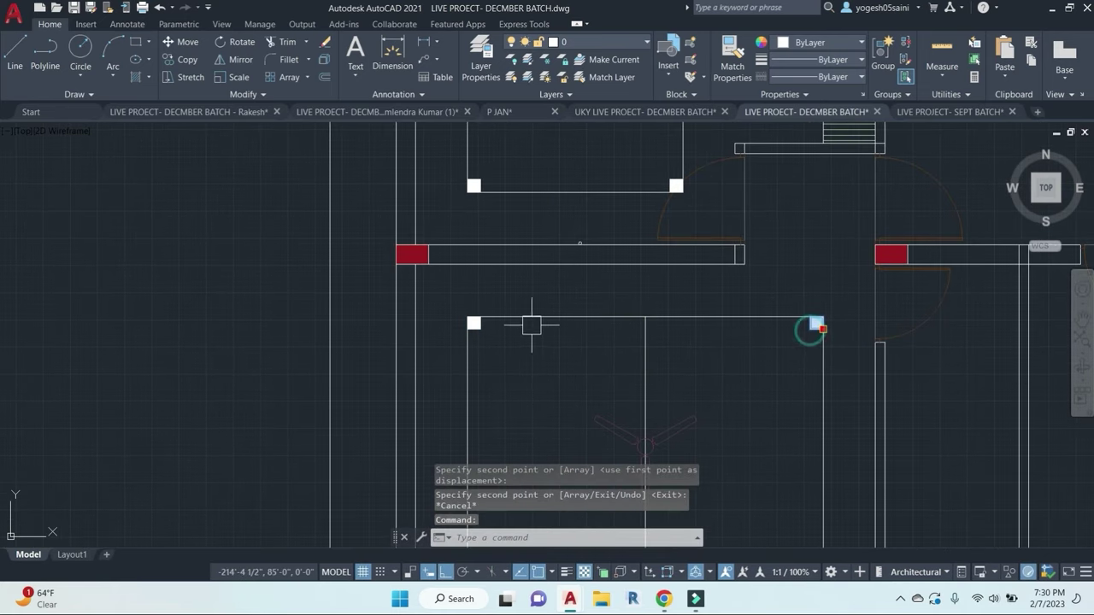
click(488, 333)
scroll(610, 350, down, 5)
middle_drag(633, 369, 622, 320)
key(Escape)
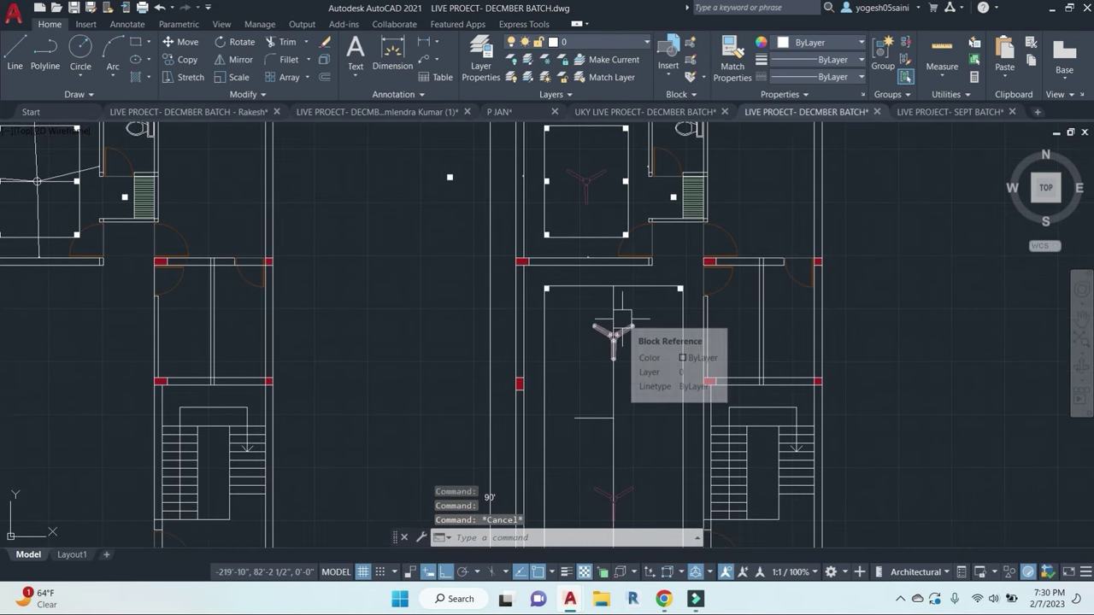
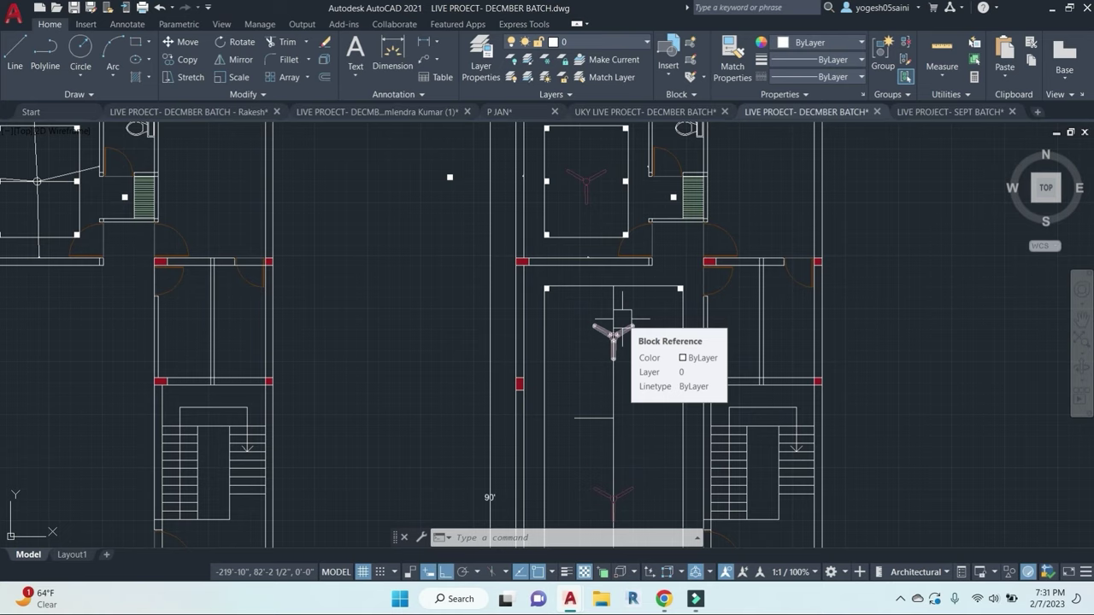
Step: Check the room's right side line with a linear dimension, then cancel it
mouse_move(675, 346)
middle_down()
mouse_move(674, 334)
mouse_move(644, 341)
middle_up()
scroll(652, 292, down, 2)
scroll(647, 342, up, 2)
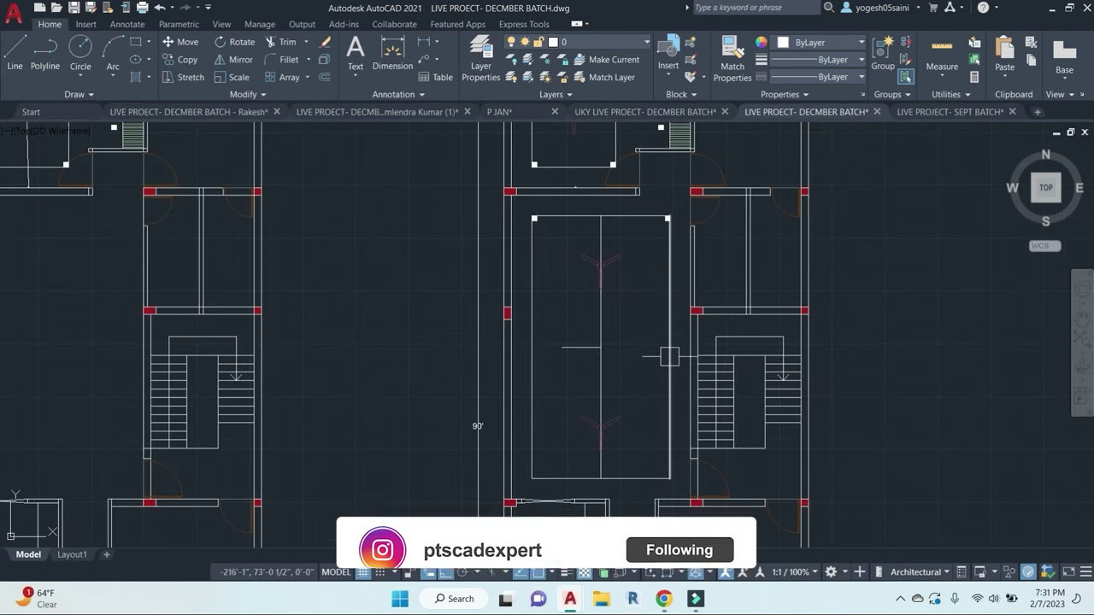
key(Escape)
key(Escape)
key(Escape)
text(DL)
key(Return)
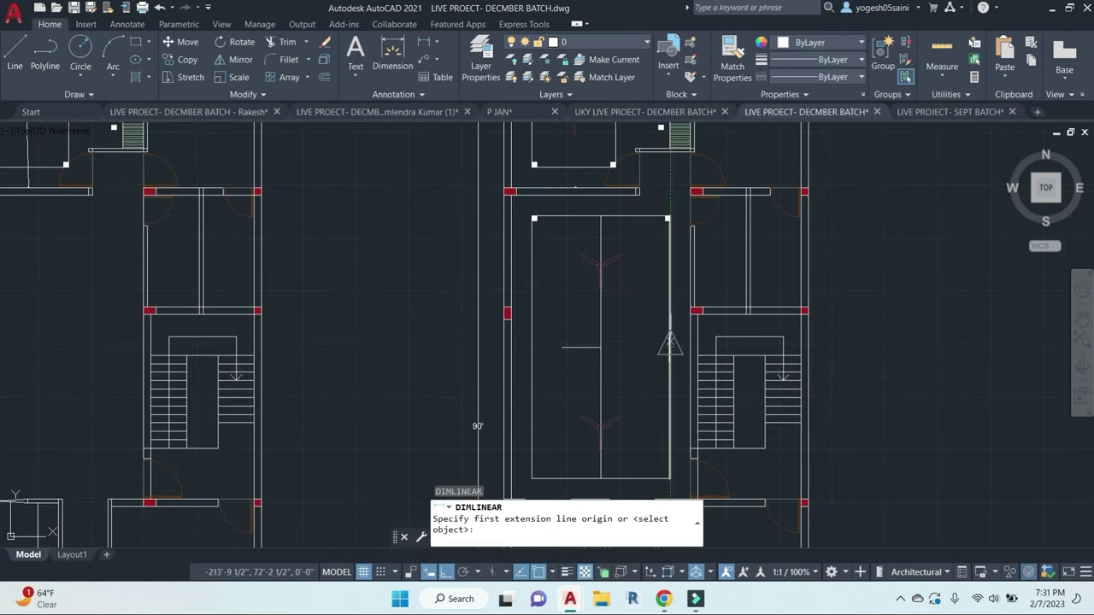
key(Return)
click(669, 338)
key(Escape)
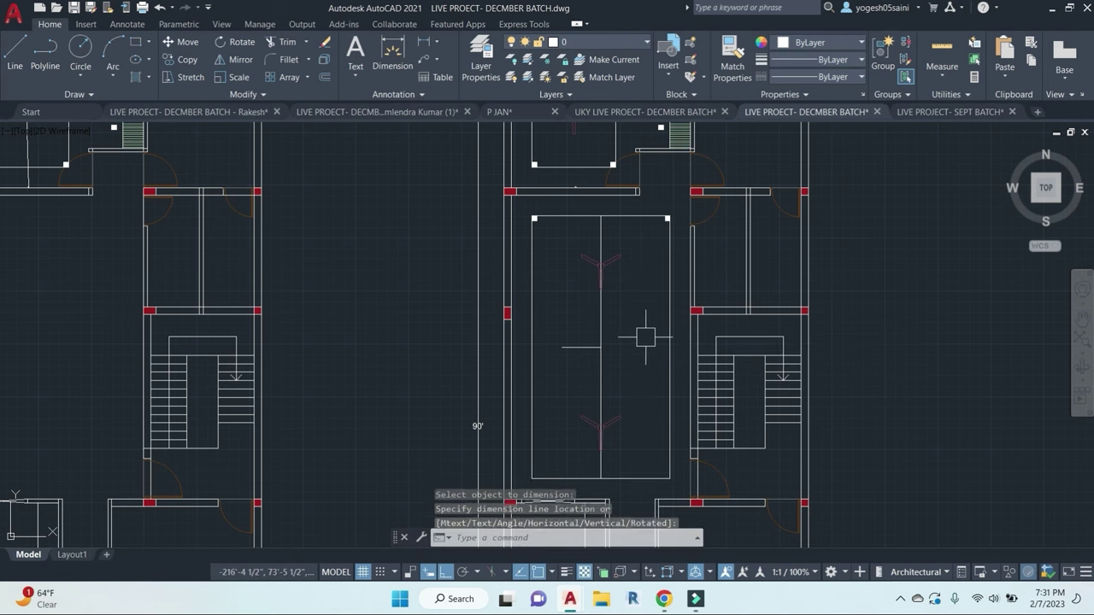
Step: Try offset and a mistaken constraint command on the right wall line, cancelling each
scroll(650, 337, down, 2)
middle_drag(648, 329, 645, 285)
scroll(642, 323, up, 2)
text(o)
key(Return)
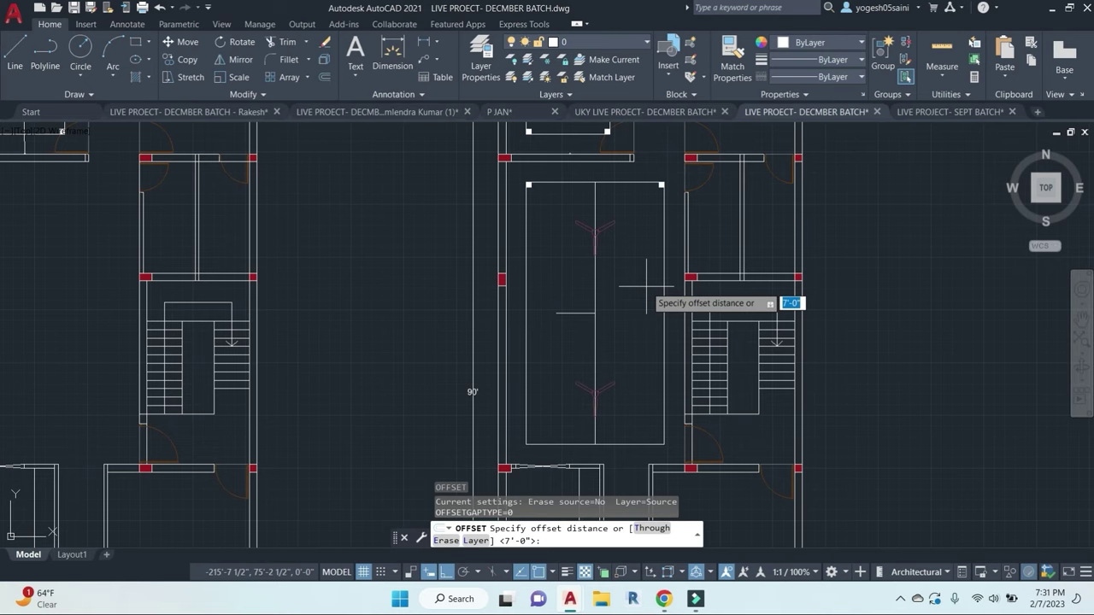
key(Escape)
key(Escape)
text(DIC)
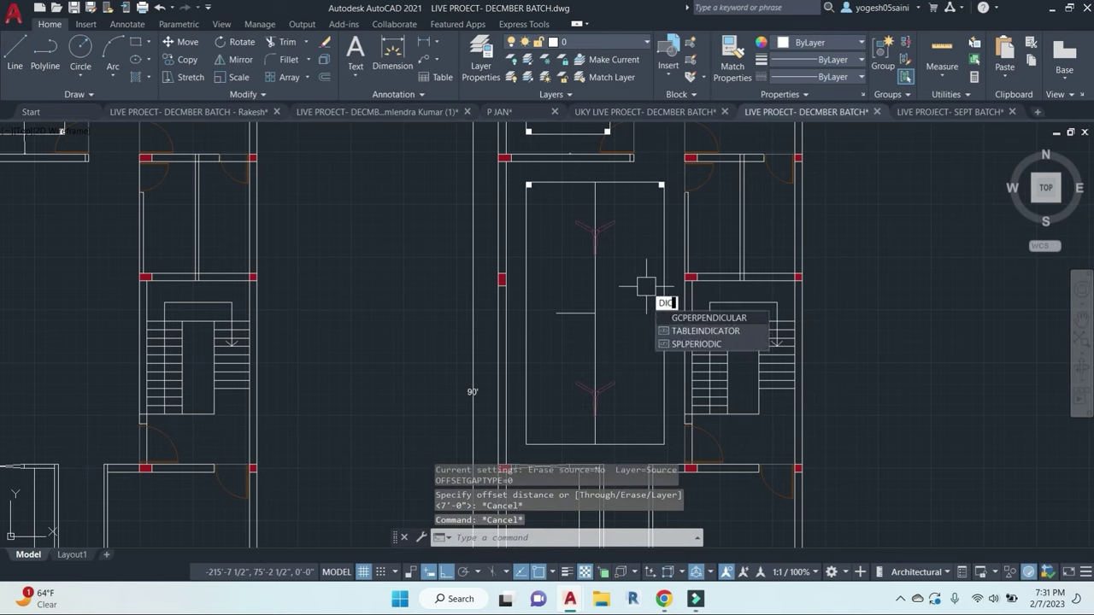
key(Return)
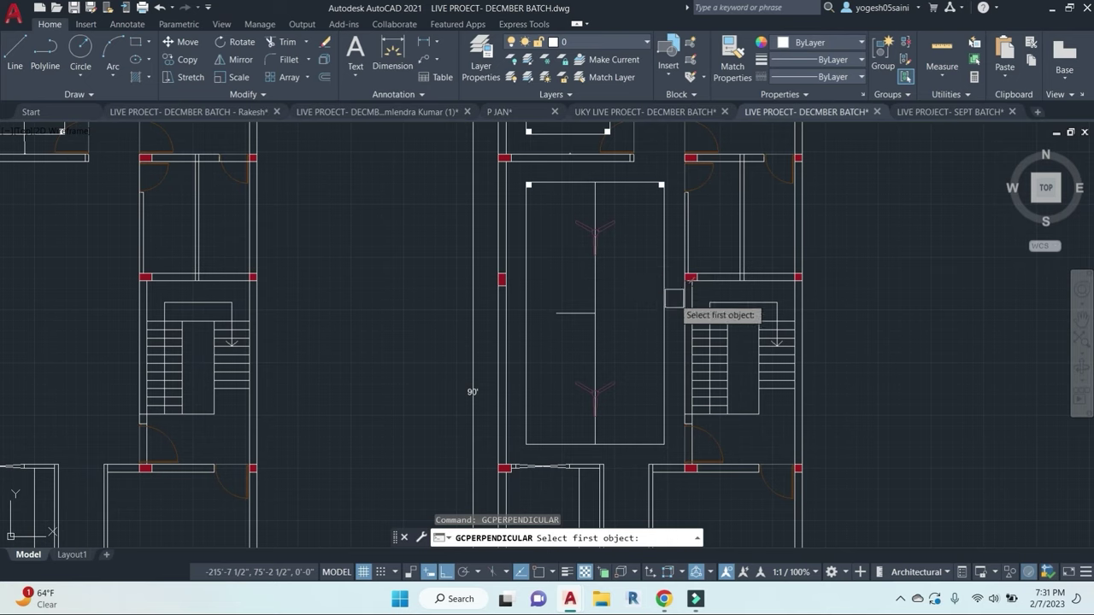
click(661, 310)
key(Escape)
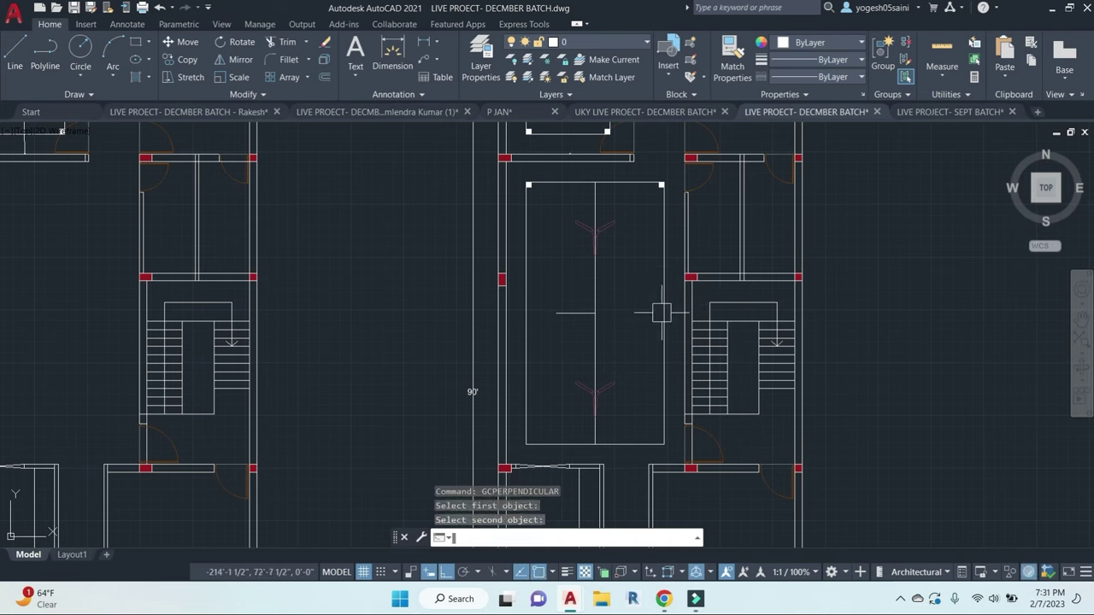
text(6)
key(Return)
key(Escape)
key(Escape)
Step: Divide the room's right side line into 6 equal parts with DIV
text(D)
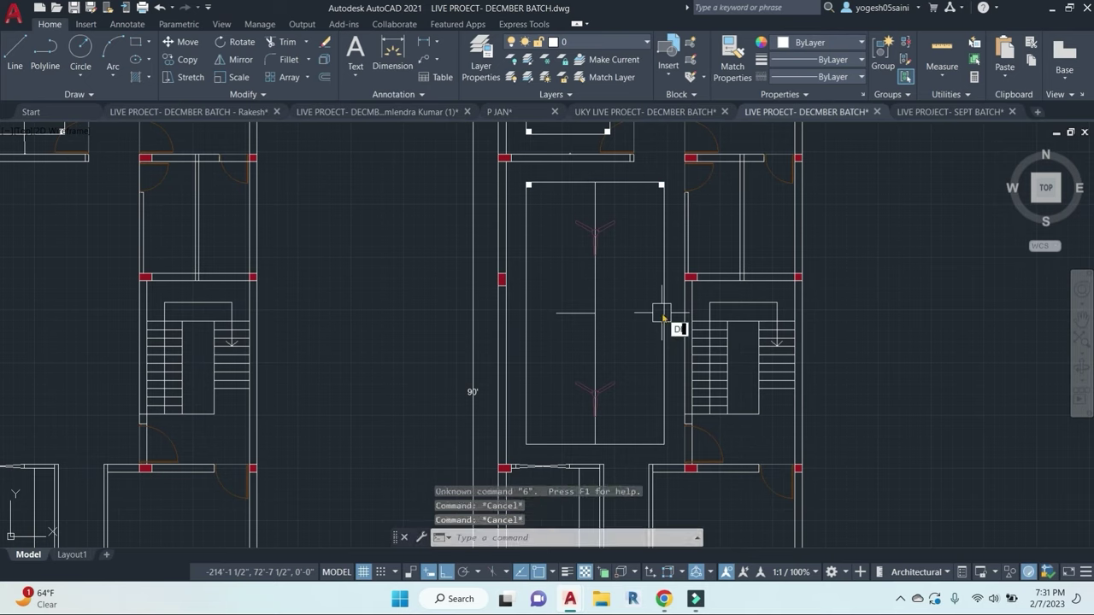
text(IV)
key(Return)
click(659, 286)
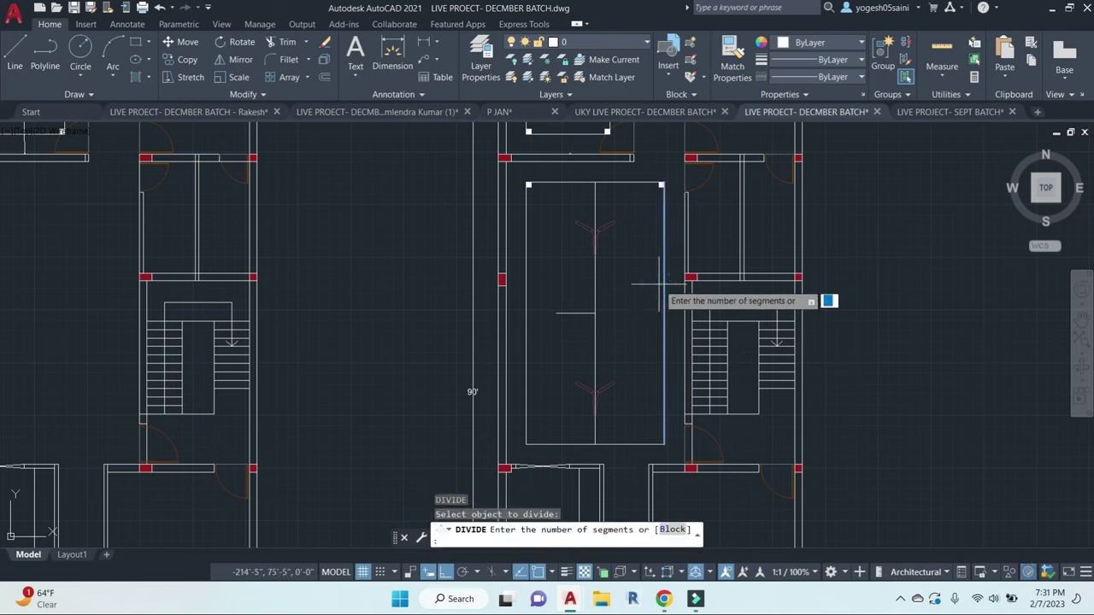
text(6)
key(Return)
Step: Copy both top corner squares down to each of the five divide points
scroll(681, 196, up, 4)
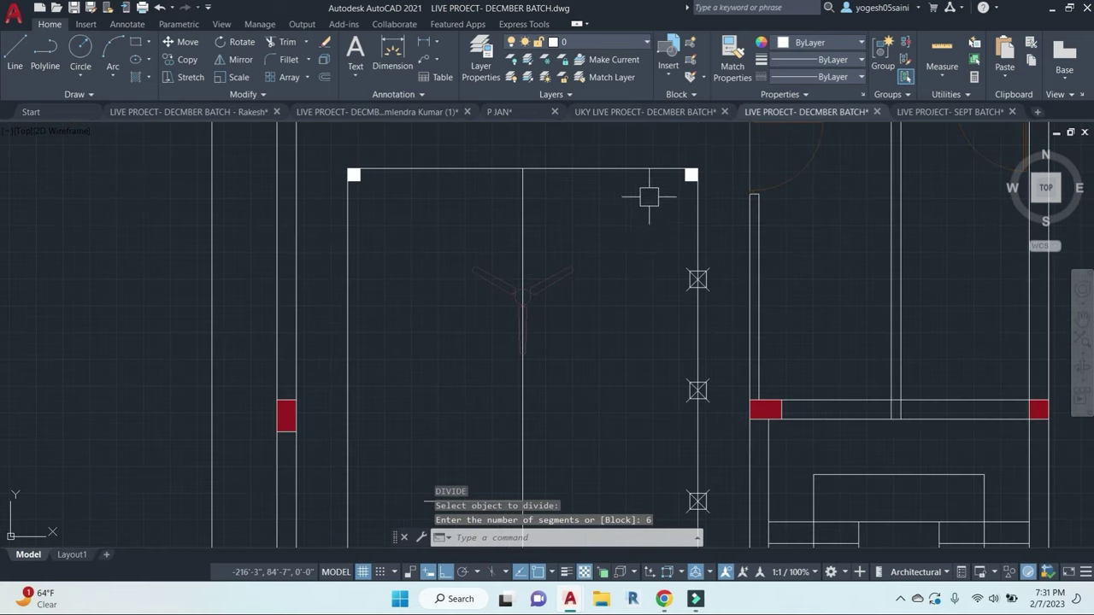
click(681, 185)
click(360, 186)
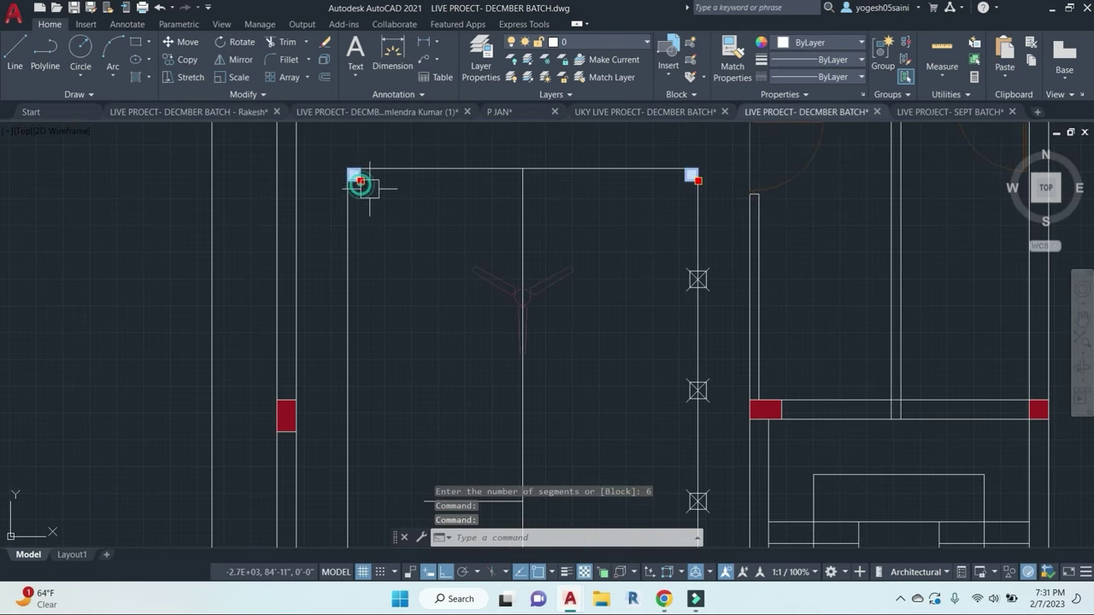
key(Return)
scroll(679, 167, up, 4)
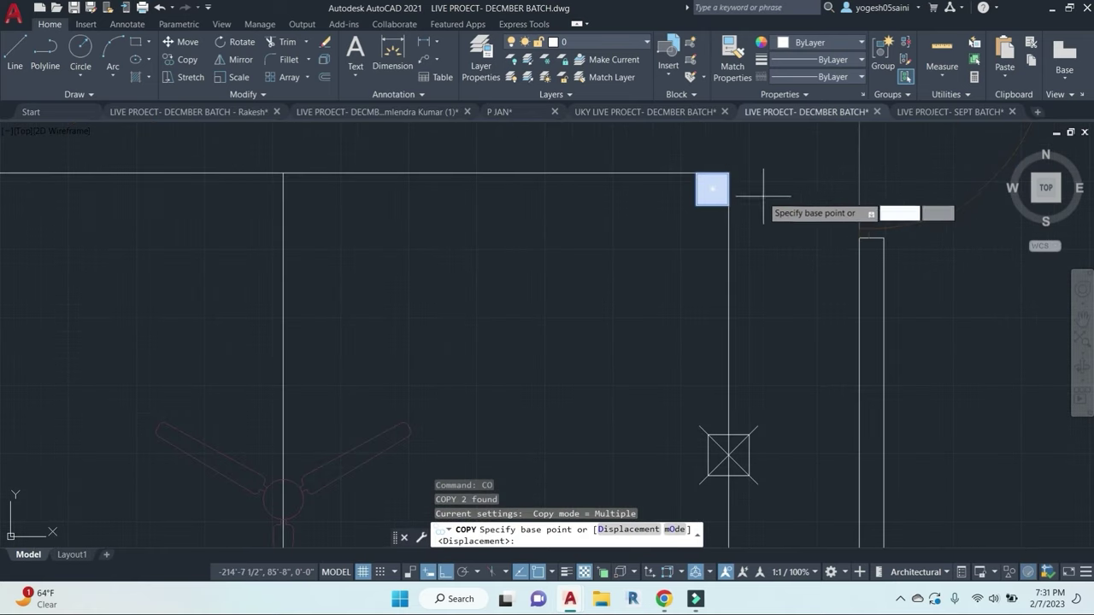
click(712, 188)
click(730, 460)
middle_drag(730, 514, 734, 169)
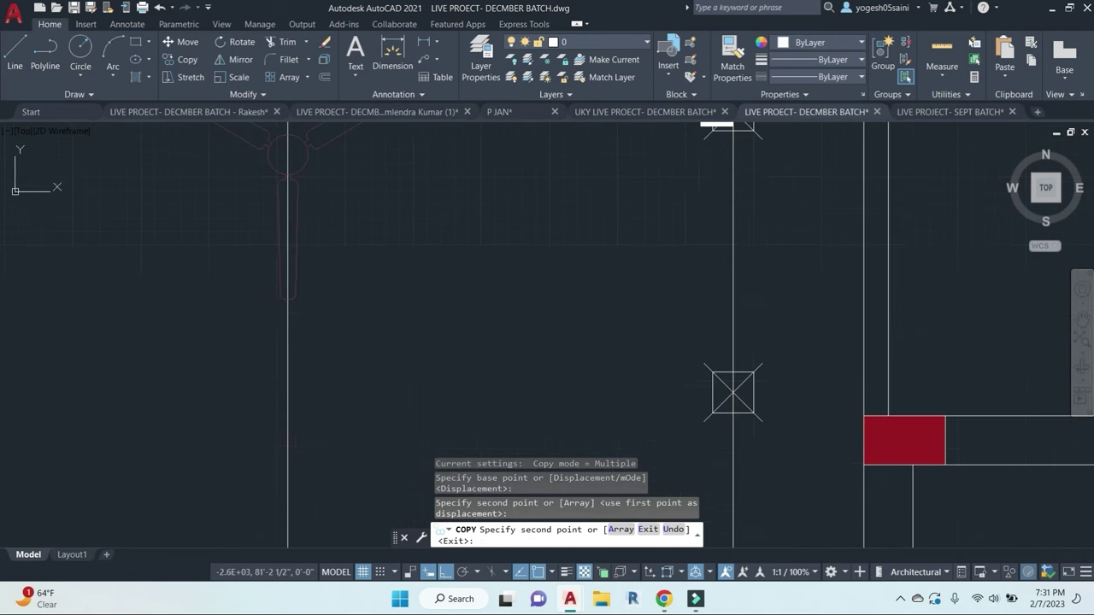
click(733, 397)
middle_drag(739, 462, 764, 137)
click(759, 349)
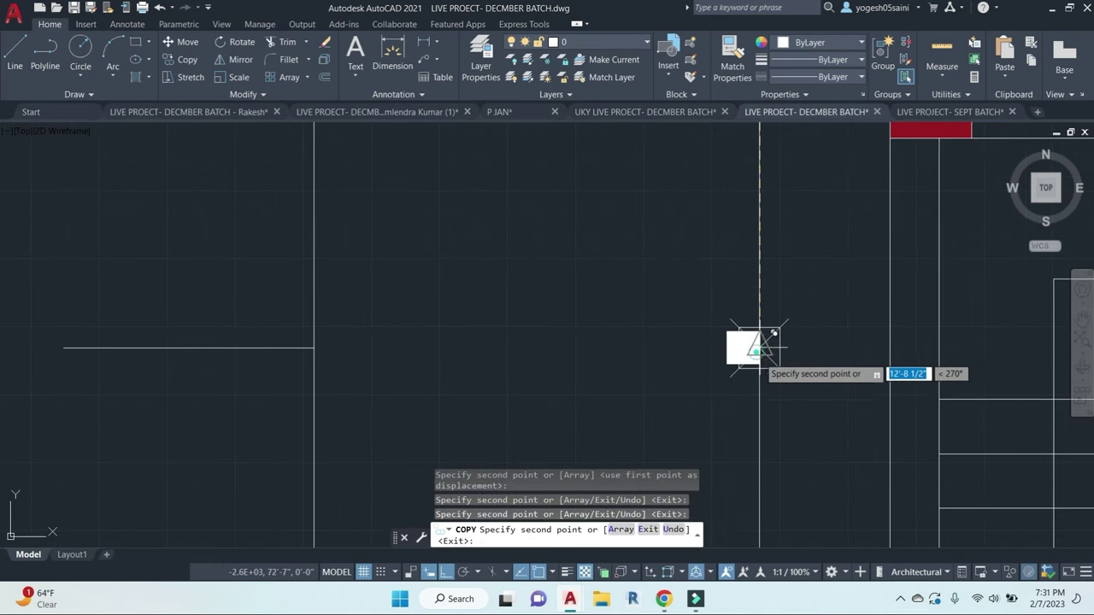
middle_drag(761, 350, 751, 114)
click(760, 397)
scroll(760, 397, down, 3)
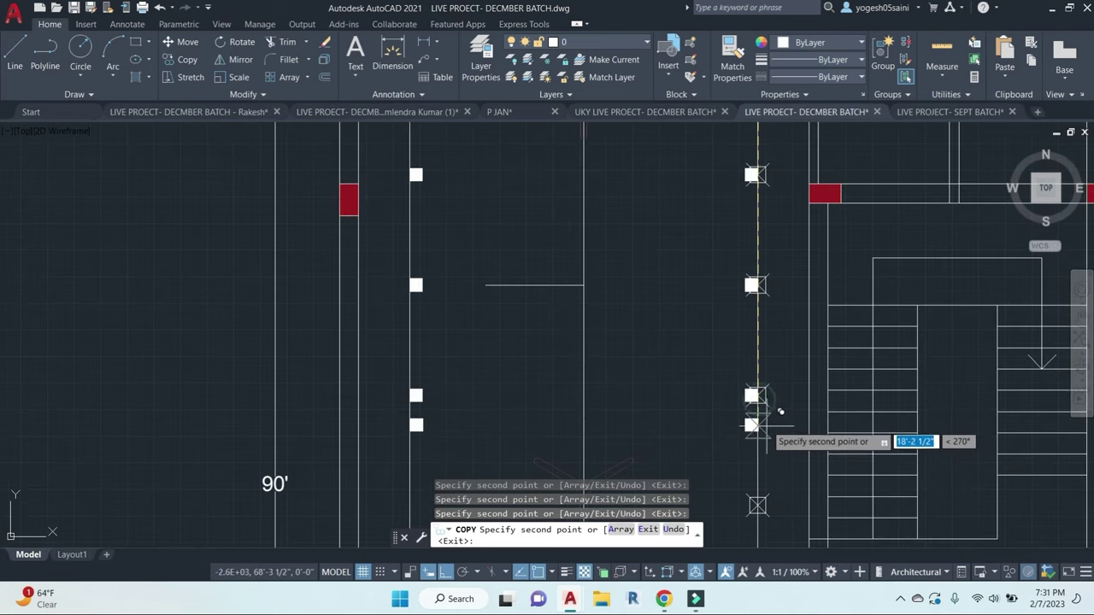
middle_drag(763, 423, 770, 305)
scroll(764, 307, up, 4)
click(749, 305)
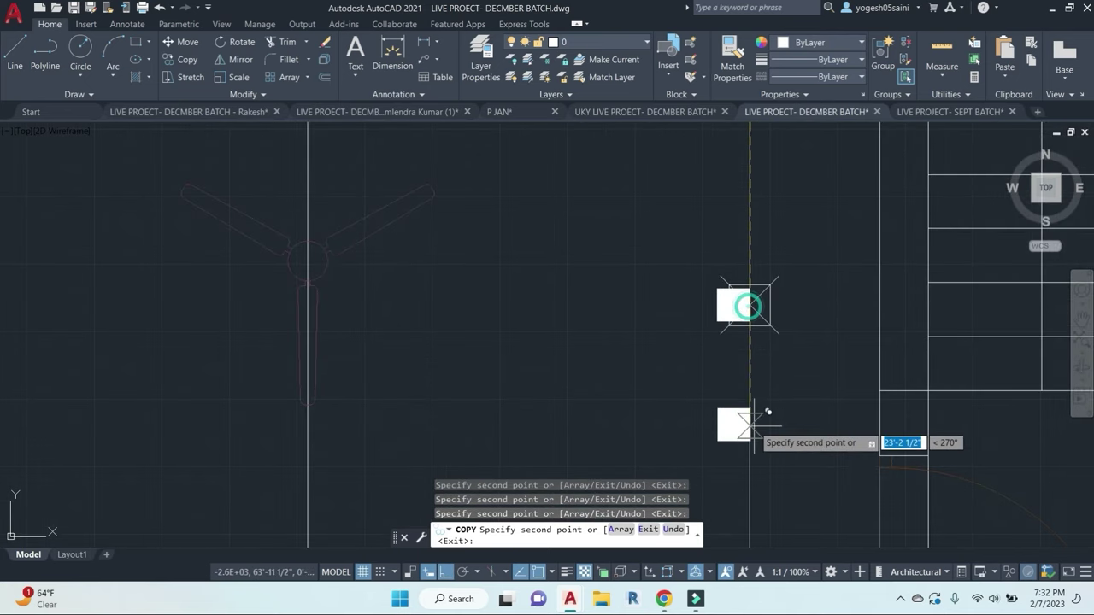
middle_drag(756, 538, 776, 274)
key(Escape)
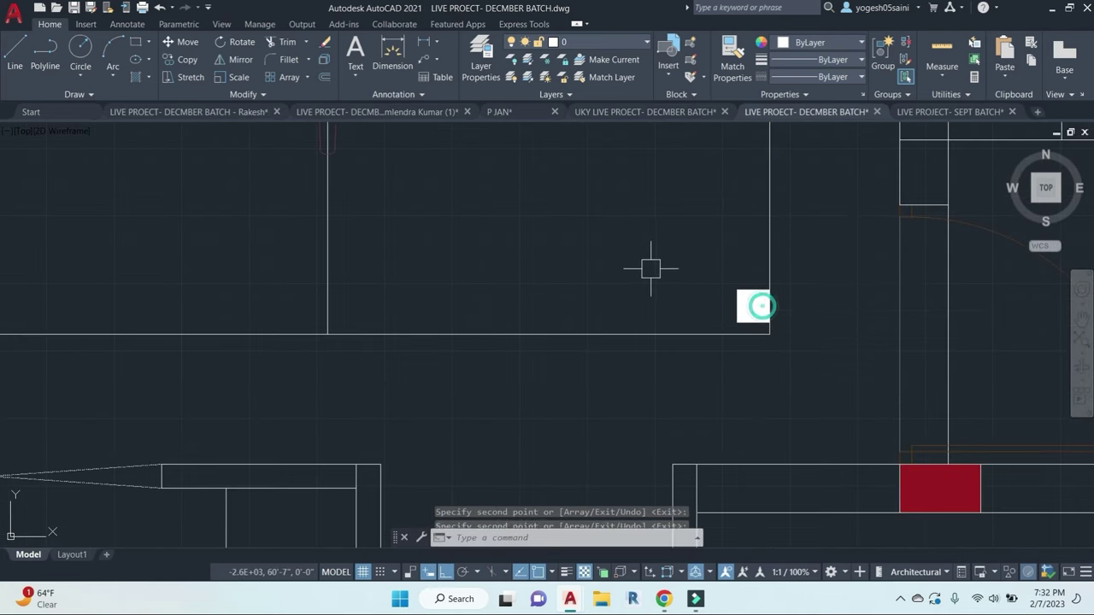
key(Escape)
Step: Select the bottom-right and bottom-left squares and start moving them, then cancel
click(744, 288)
scroll(651, 272, down, 4)
middle_drag(410, 281, 471, 284)
click(434, 280)
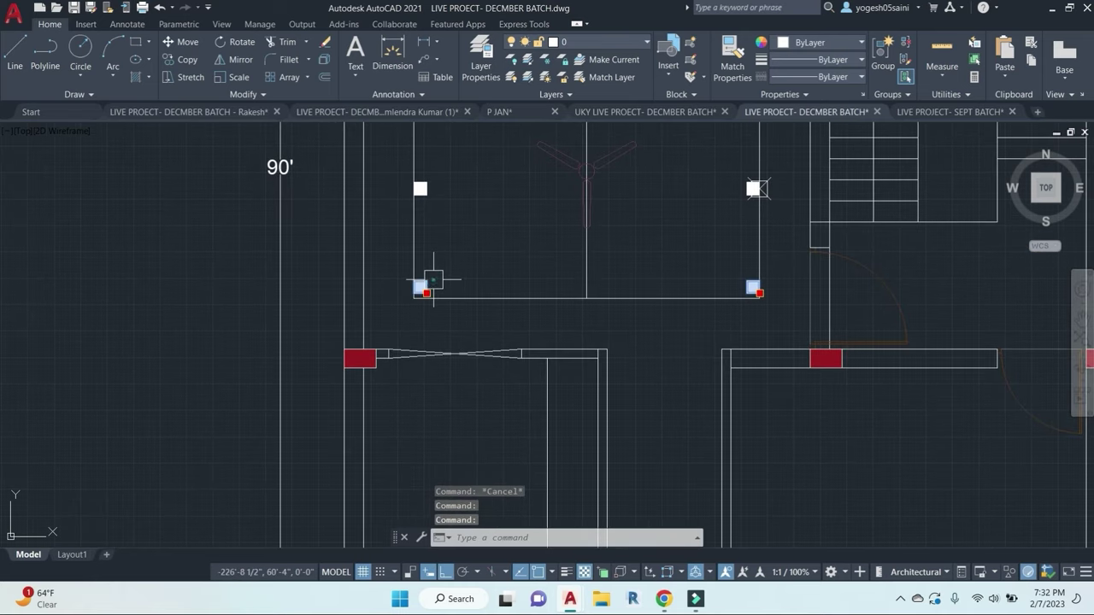
key(m)
key(Return)
scroll(405, 299, up, 3)
click(457, 250)
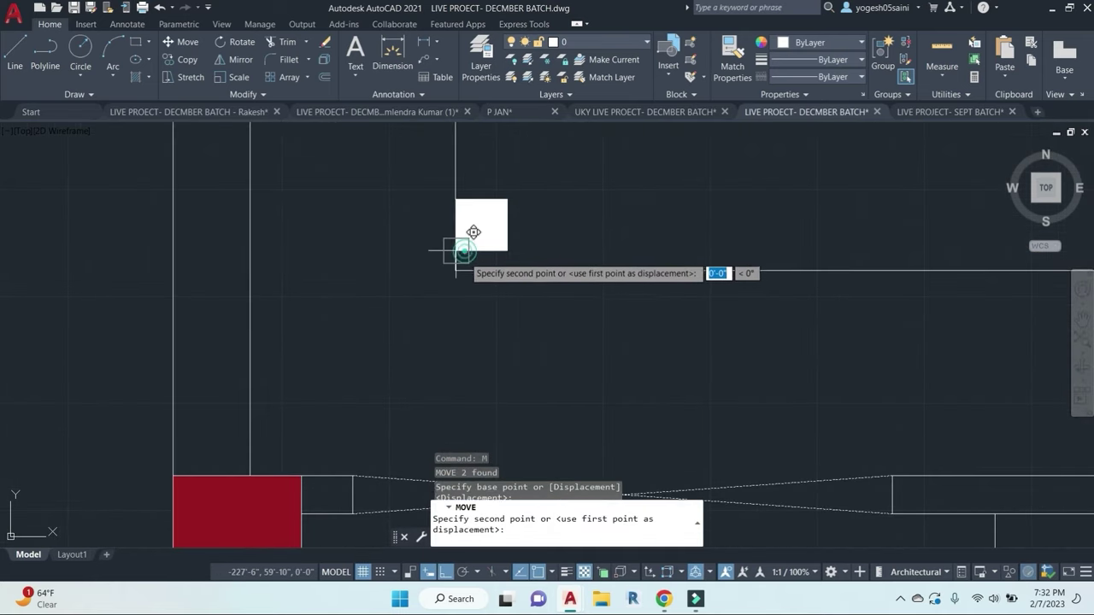
key(Escape)
scroll(591, 269, down, 6)
middle_drag(676, 256, 635, 314)
key(Escape)
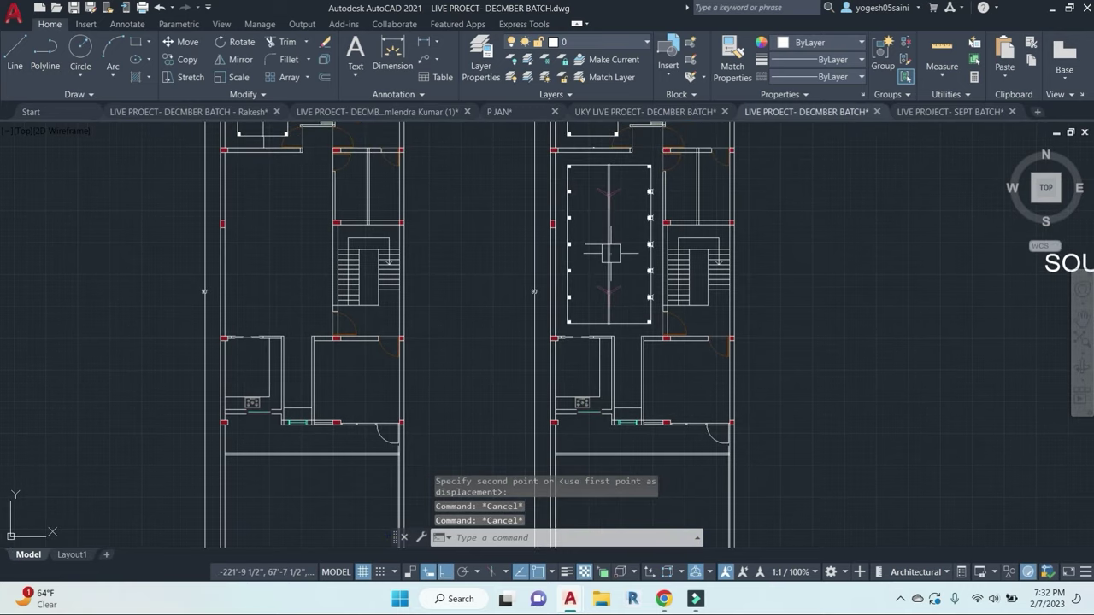
Step: Erase the room's vertical centre line and review the fan and bottom wall
click(610, 254)
scroll(608, 244, up, 3)
text(e)
key(Return)
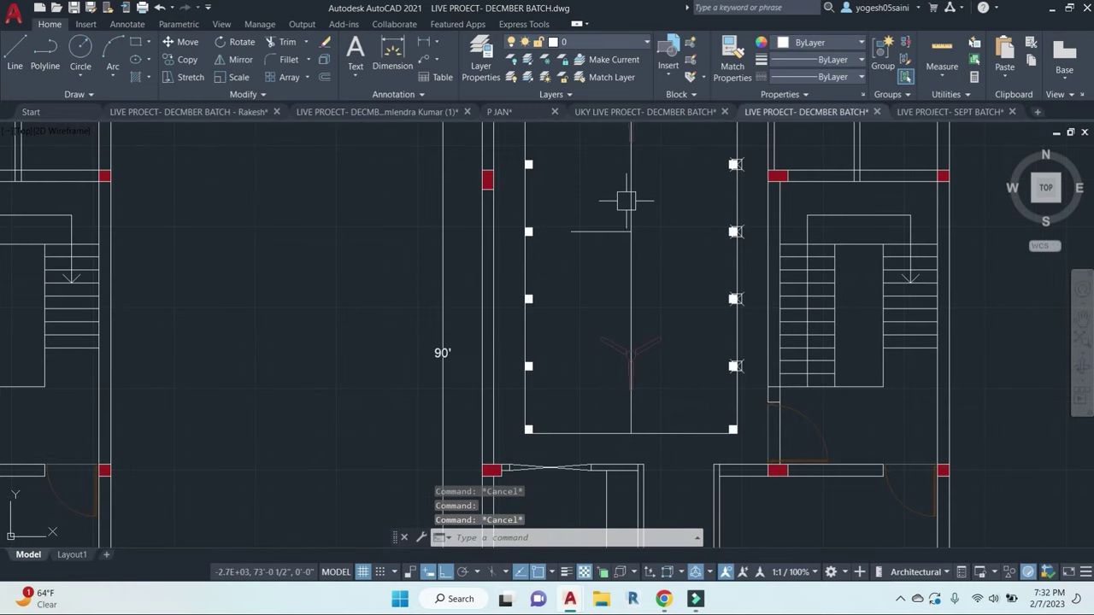
scroll(656, 245, down, 1)
scroll(706, 244, up, 5)
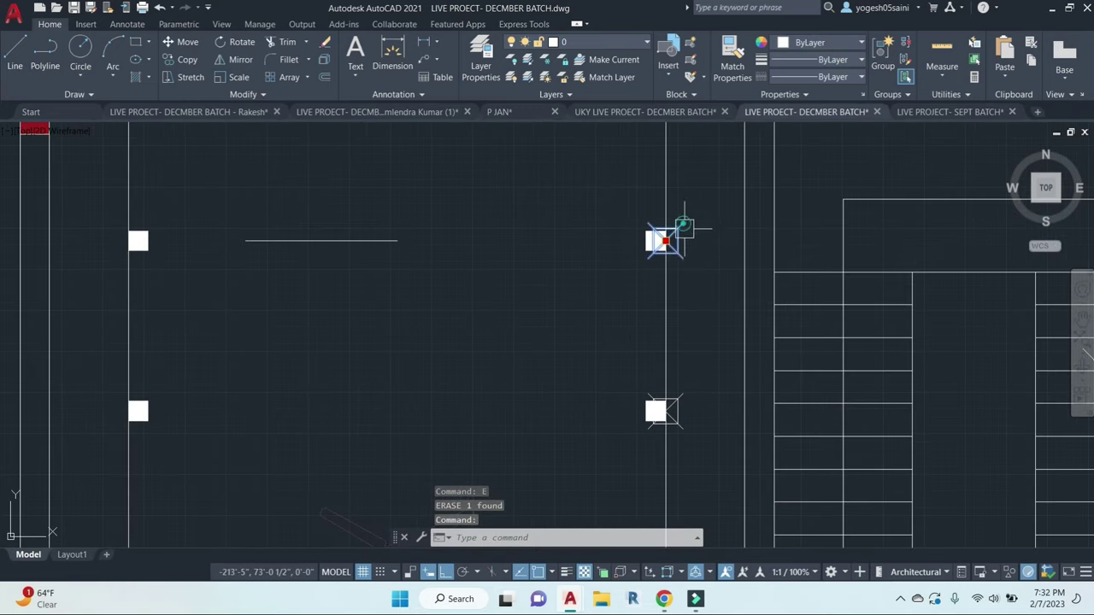
middle_drag(676, 398, 667, 341)
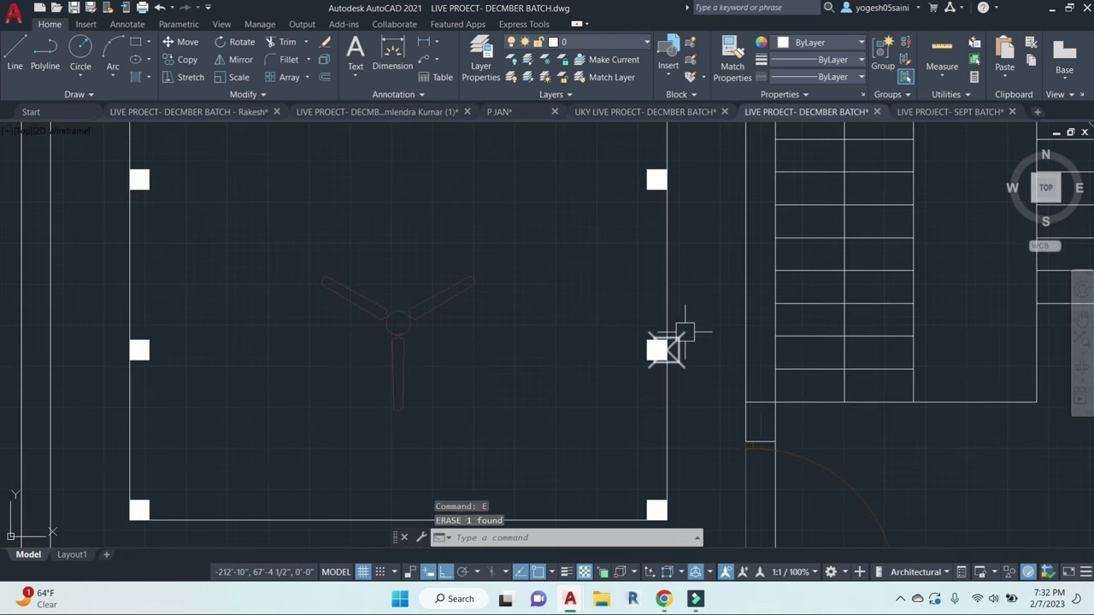
scroll(687, 275, down, 4)
scroll(708, 296, up, 2)
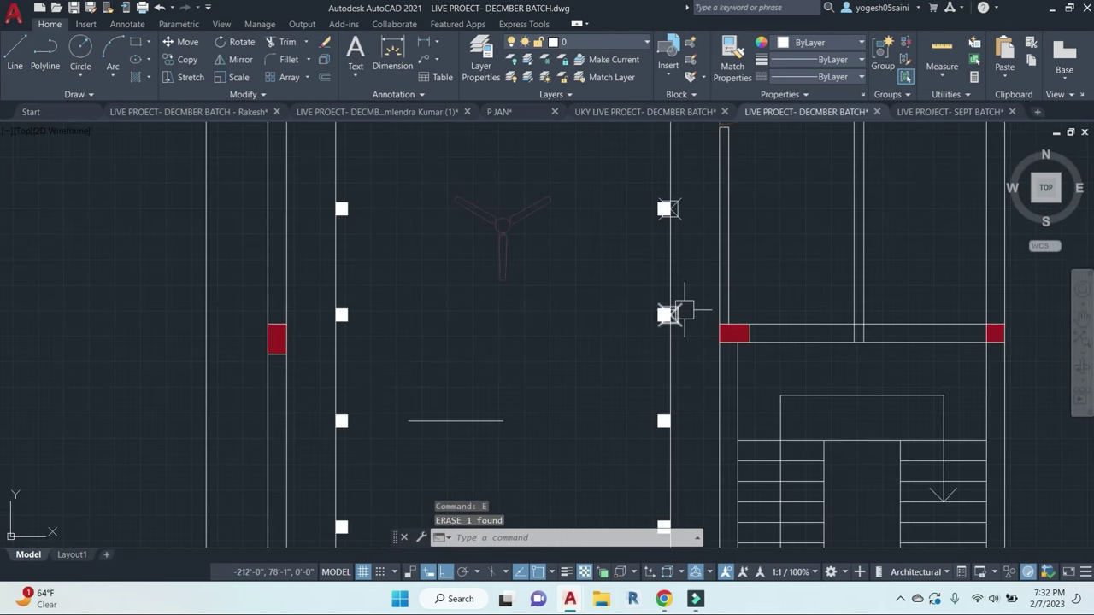
key(Escape)
key(Escape)
key(Escape)
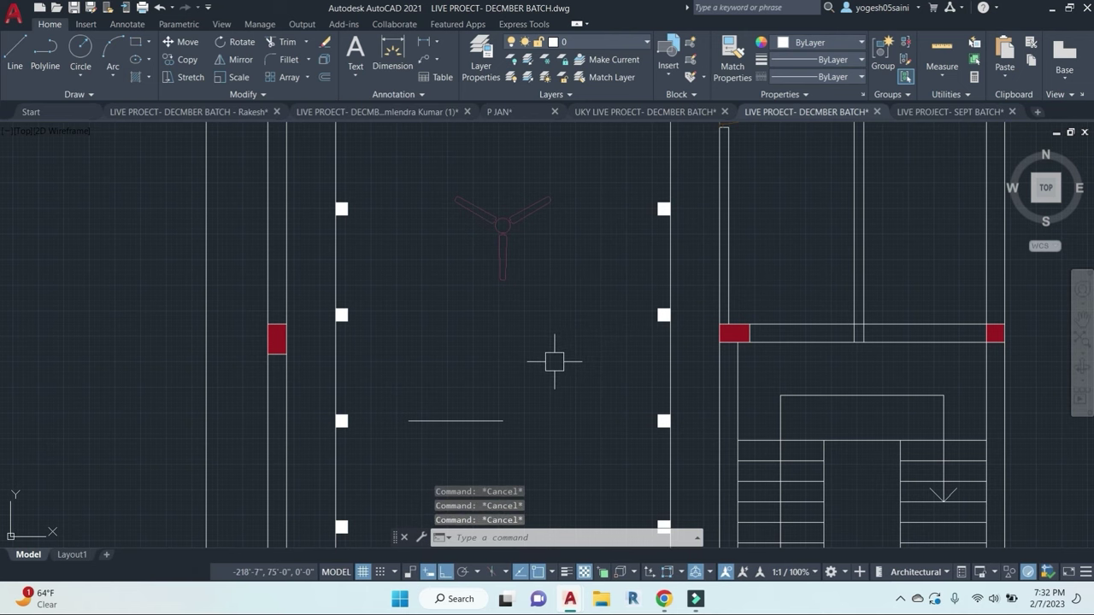
Step: Draw three concentric circles centred on the short line's end between the fans
text(c)
key(Return)
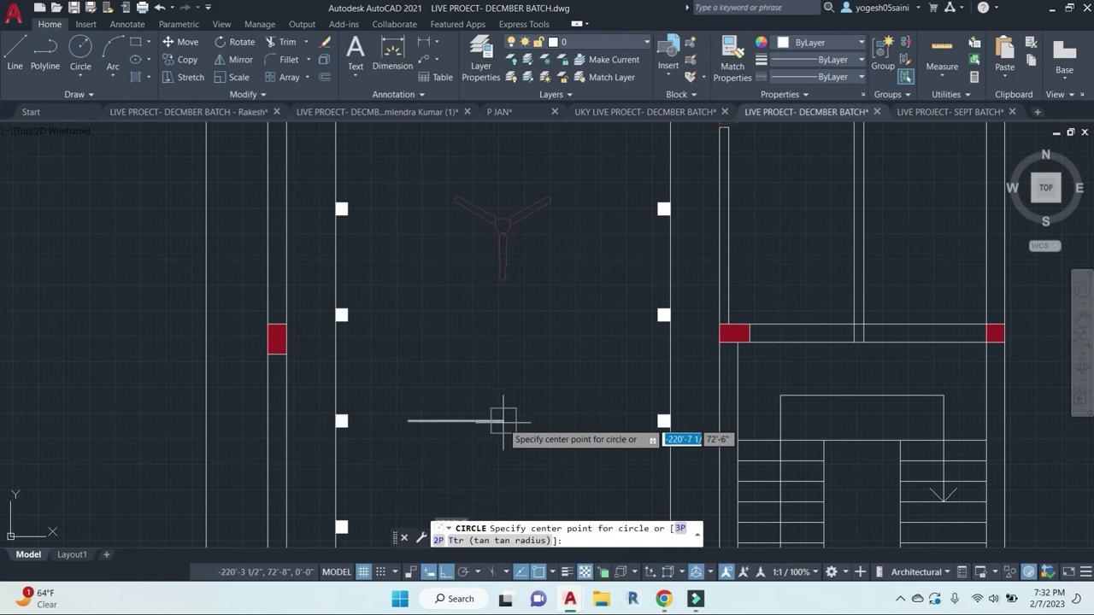
click(502, 420)
click(511, 381)
middle_drag(523, 420, 525, 361)
key(Return)
click(505, 362)
click(463, 319)
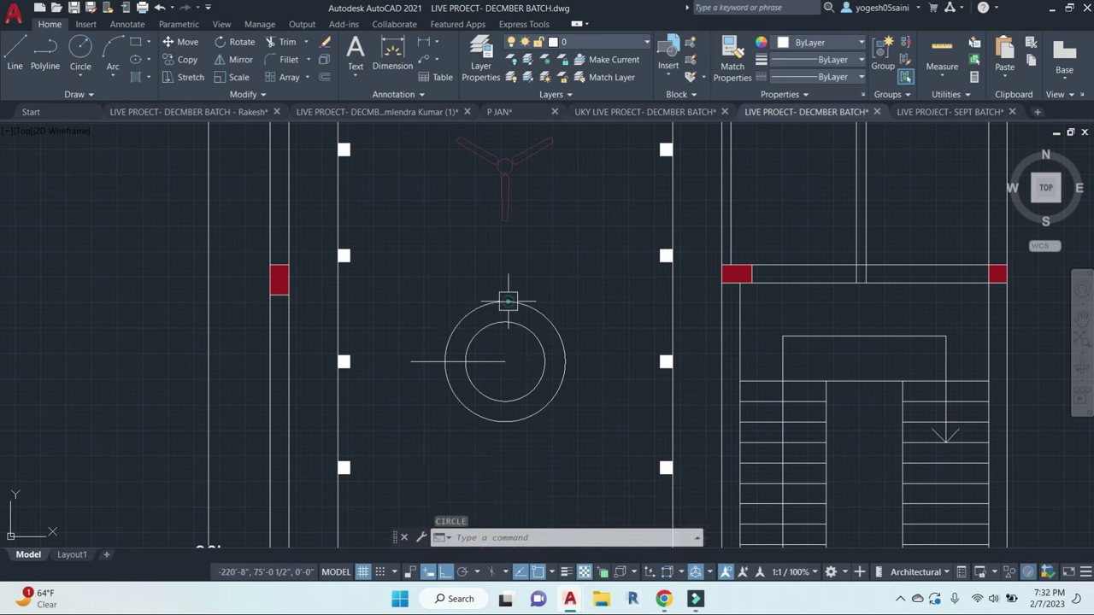
key(Return)
click(505, 362)
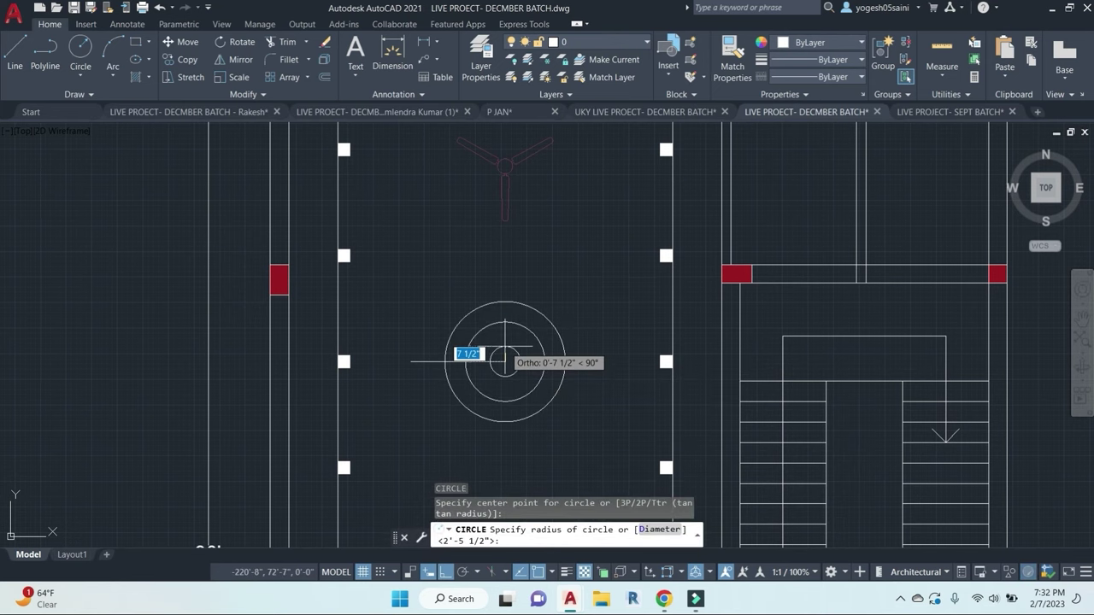
click(490, 361)
key(Escape)
scroll(526, 355, up, 4)
Step: Offset the small inner circle outward repeatedly at 1" to form many concentric rings
text(o)
key(Return)
text(1)
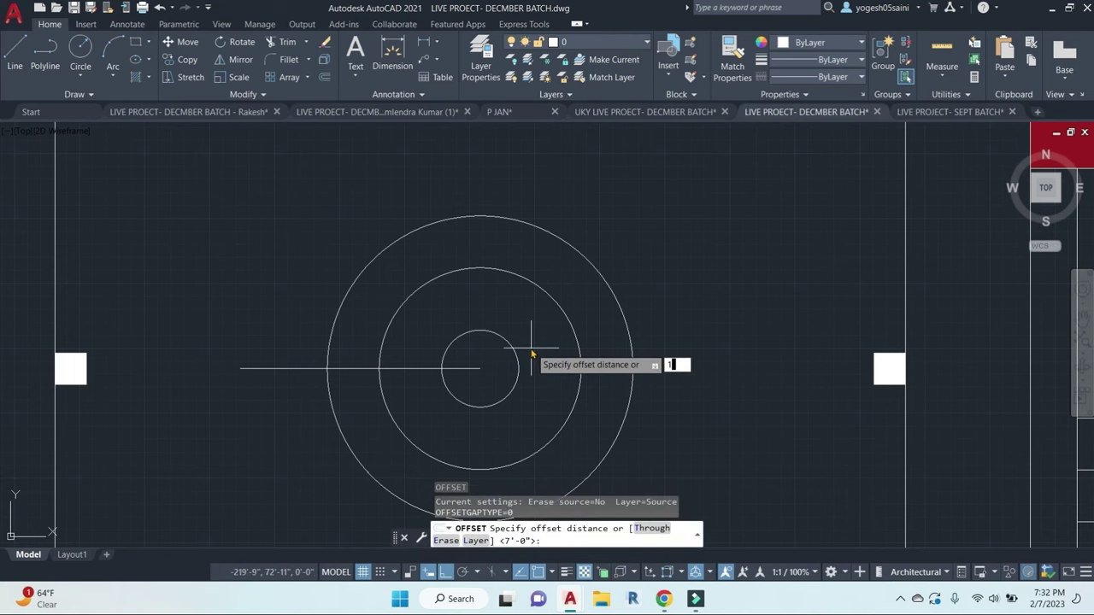
key(Return)
click(511, 341)
click(518, 312)
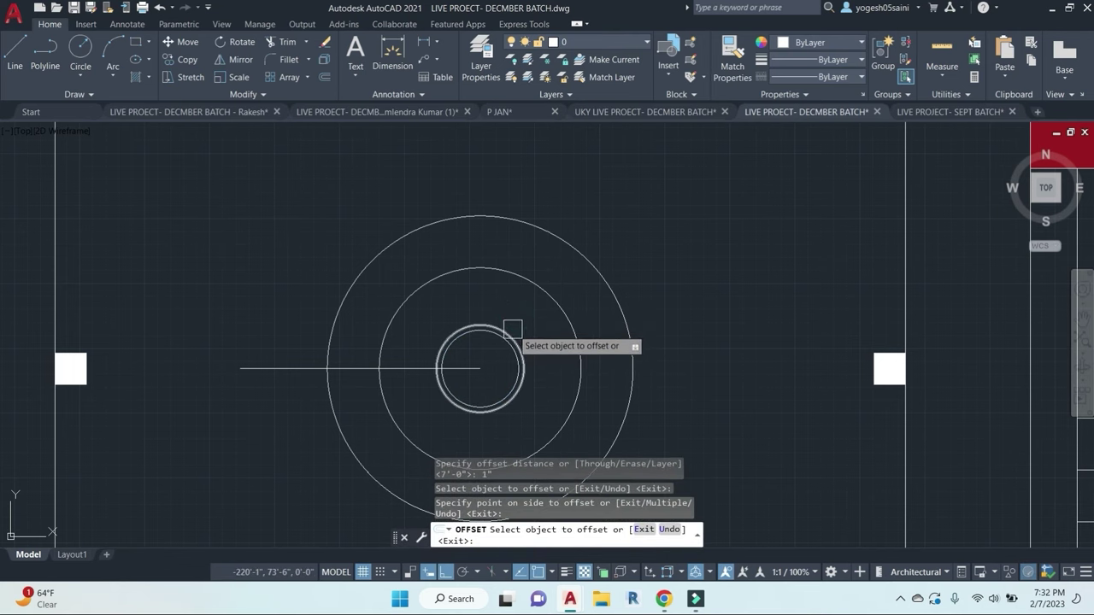
click(513, 329)
key(Return)
click(521, 305)
click(525, 297)
click(529, 291)
click(535, 285)
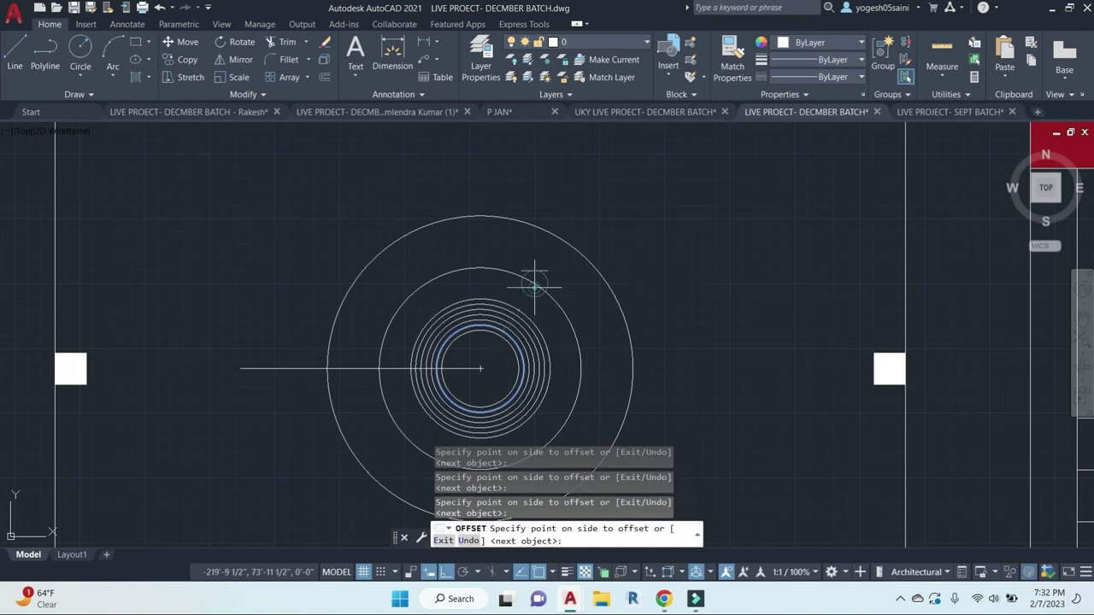
click(555, 275)
click(586, 257)
click(605, 245)
click(639, 226)
click(654, 219)
click(681, 213)
click(688, 210)
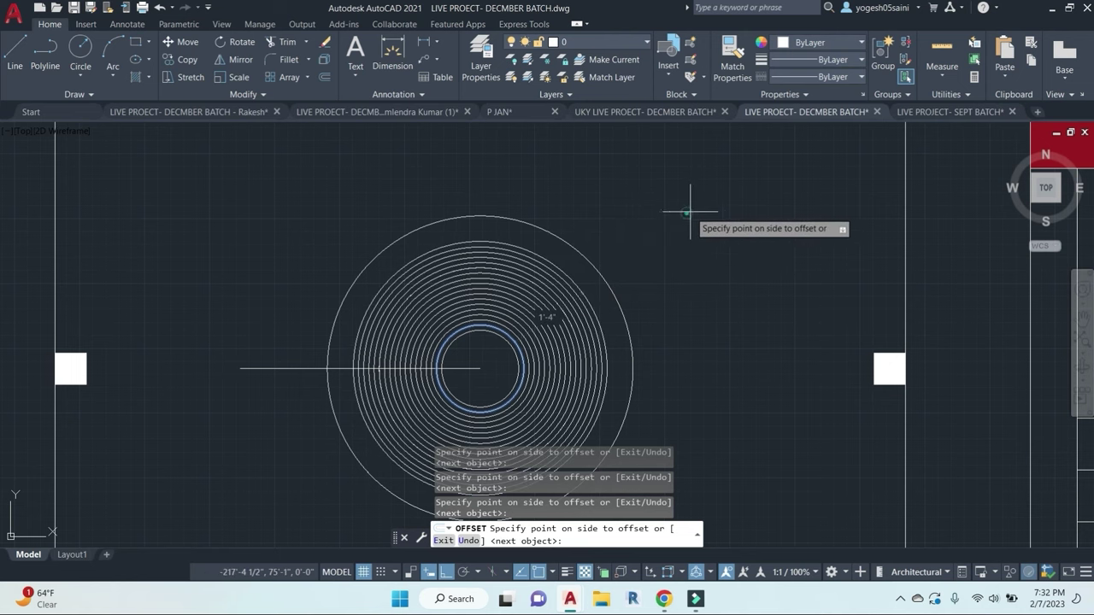
click(691, 210)
click(694, 210)
click(699, 210)
key(Escape)
key(Escape)
Step: Erase the extra unwanted rings from the fixture
scroll(598, 305, down, 3)
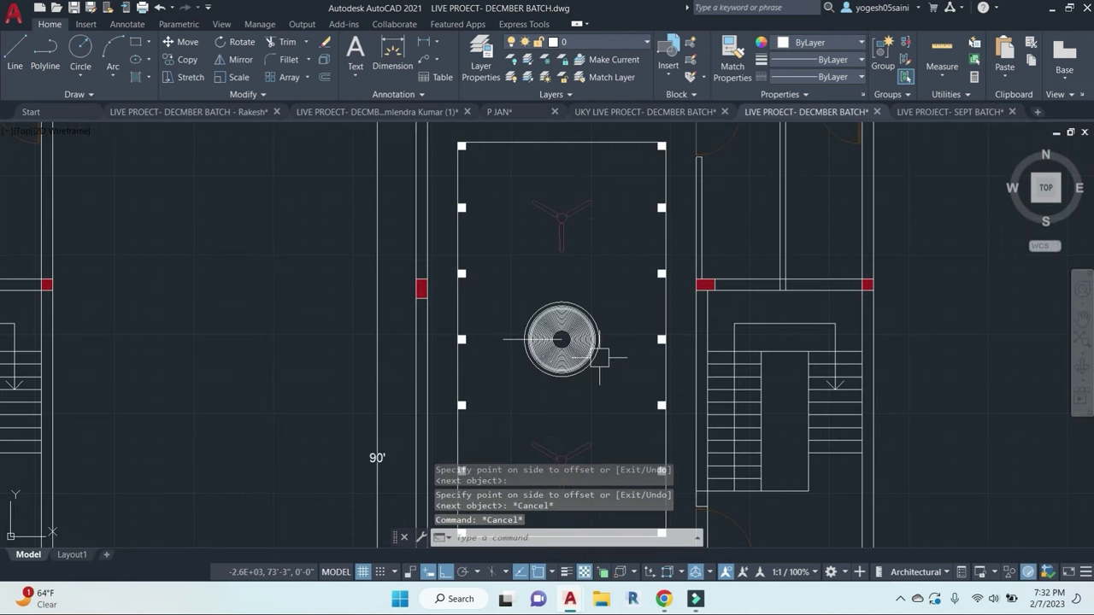
scroll(560, 336, up, 3)
click(573, 277)
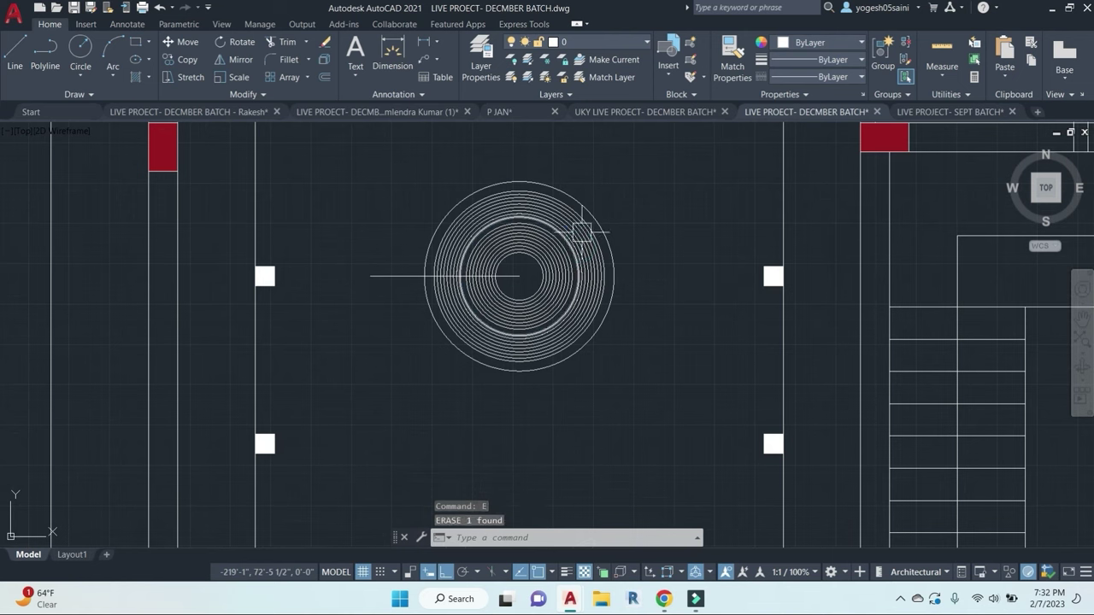
click(587, 270)
text(e)
key(Return)
click(588, 256)
scroll(593, 267, up, 2)
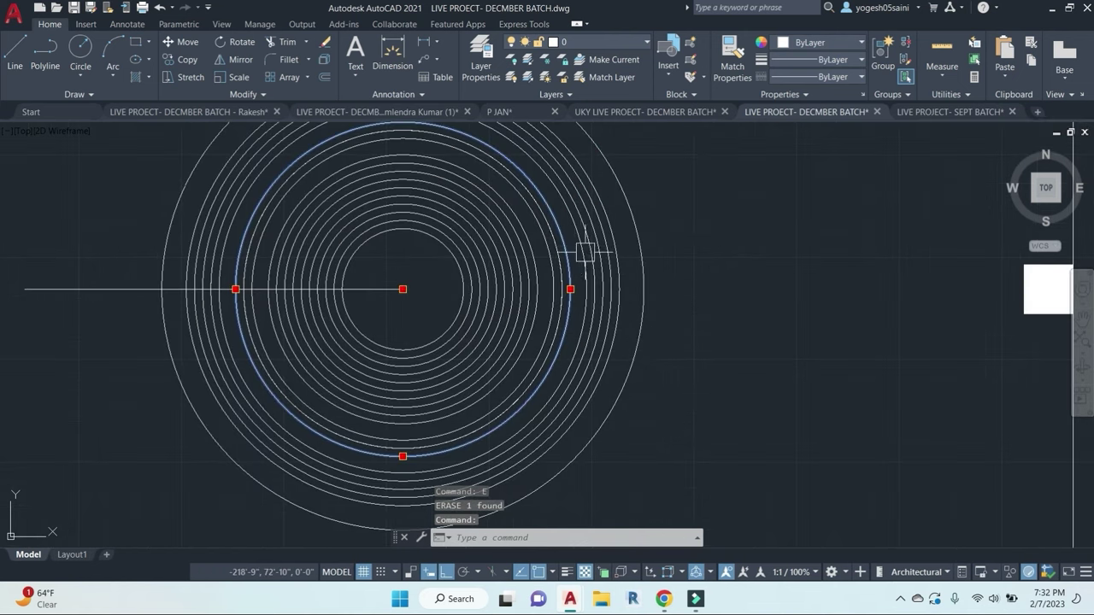
text(E)
key(Return)
scroll(640, 290, down, 6)
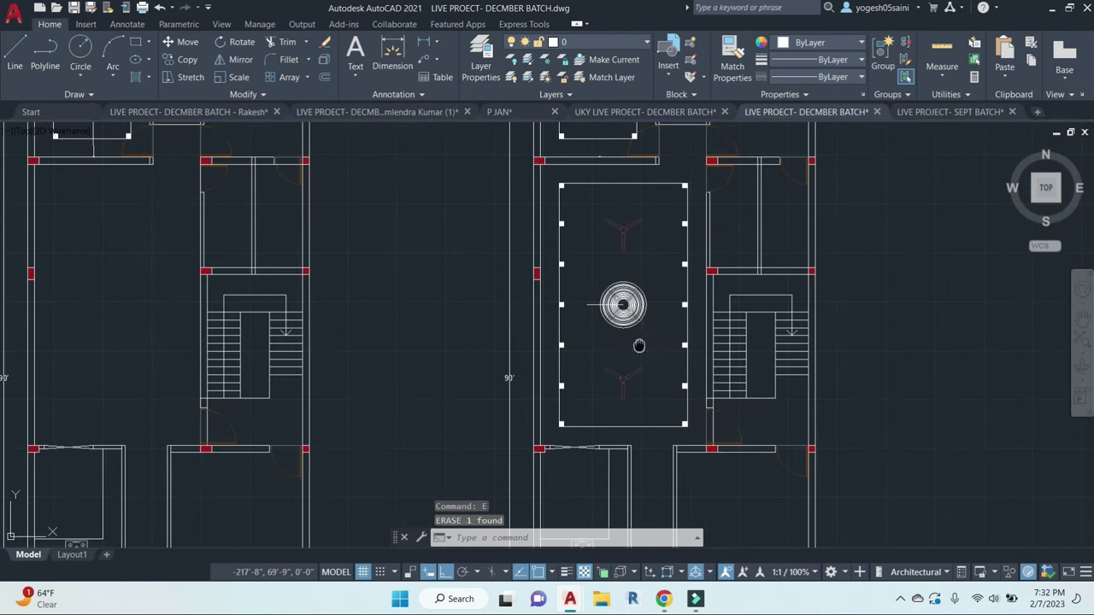
Step: Pan the view across the hall to centre the kitchen below
middle_drag(638, 345, 581, 354)
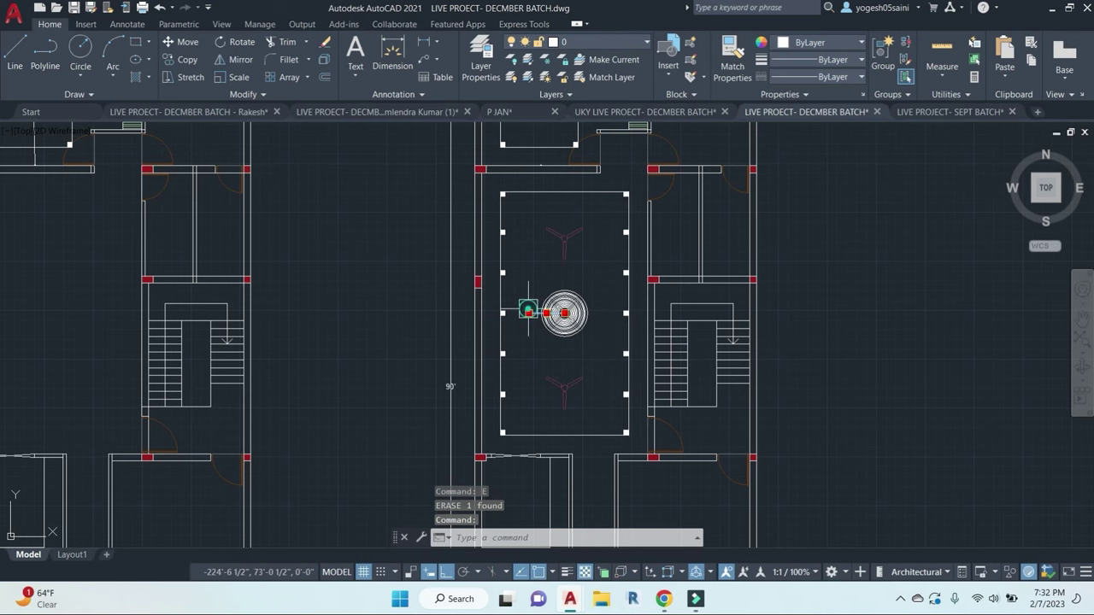
scroll(561, 350, down, 2)
middle_drag(620, 441, 569, 391)
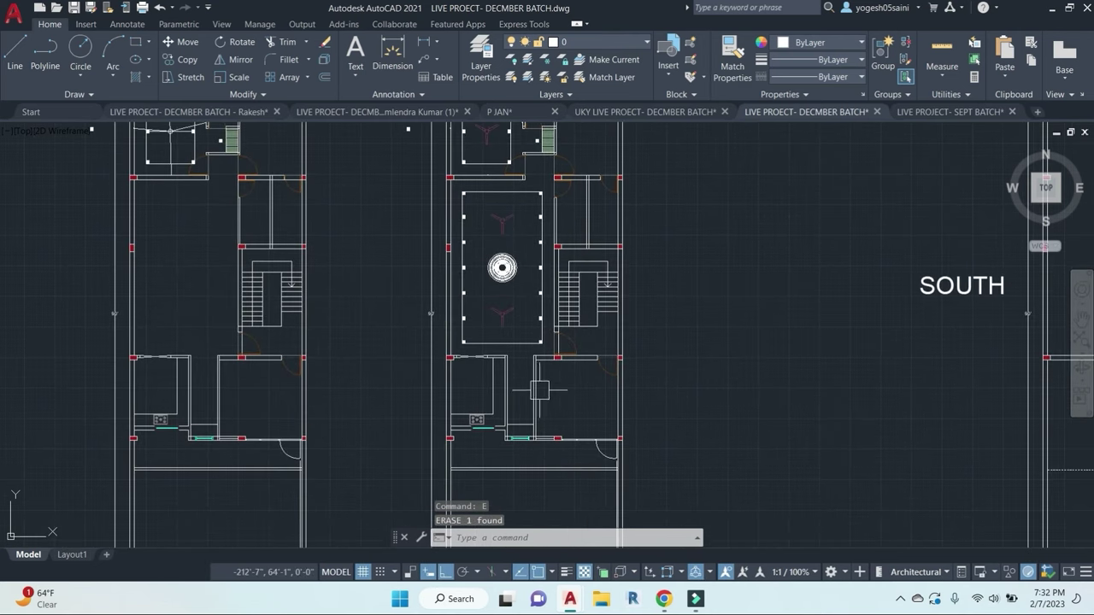
scroll(497, 359, up, 2)
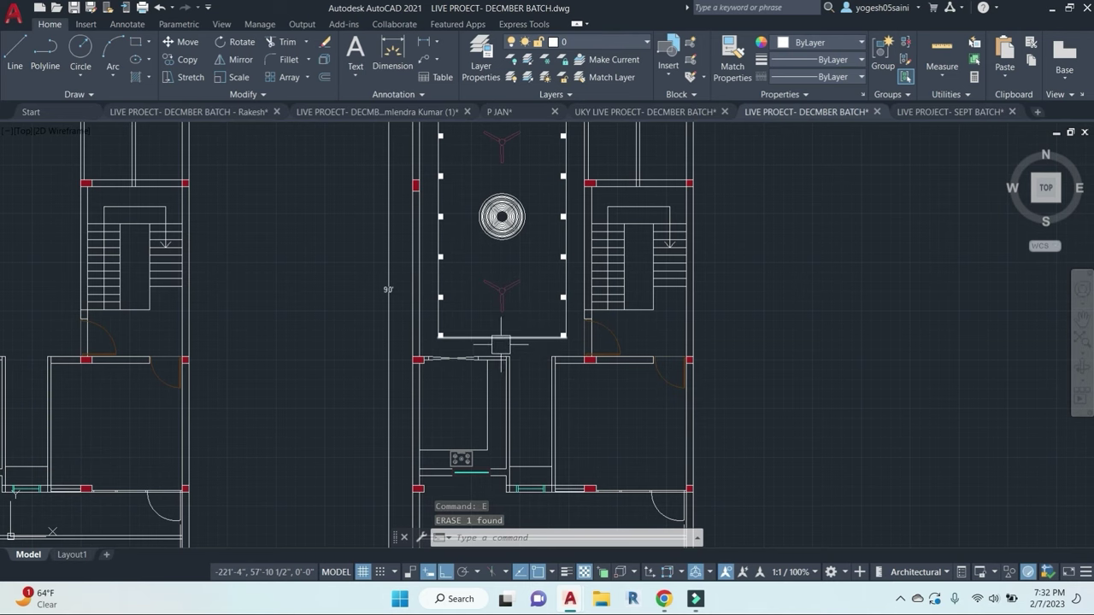
scroll(532, 340, down, 1)
middle_drag(573, 413, 607, 399)
scroll(529, 382, up, 2)
middle_drag(544, 382, 558, 340)
key(Escape)
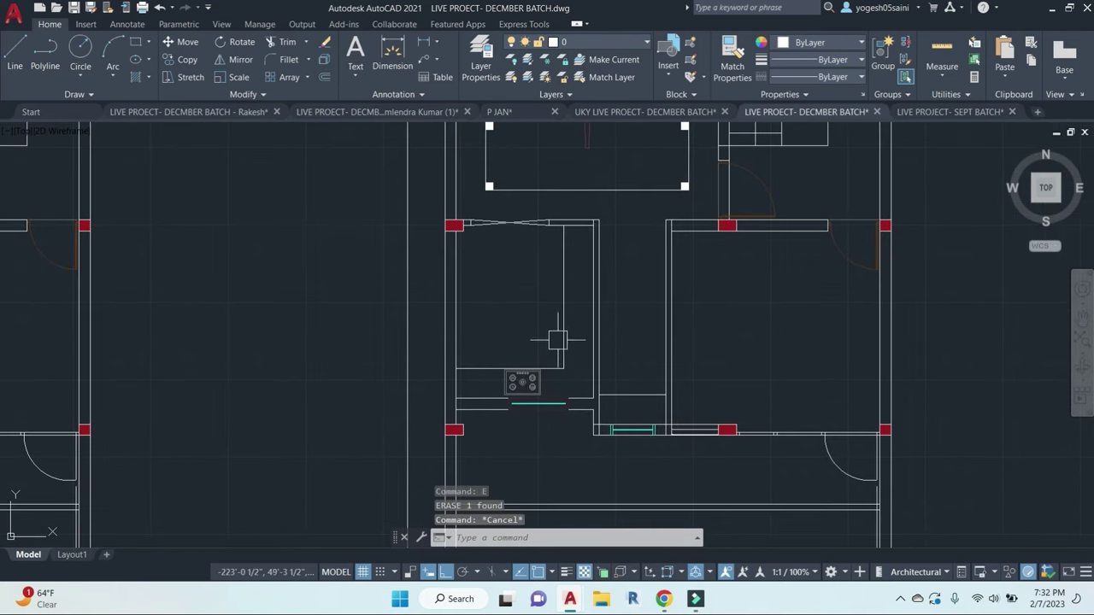
text(o)
key(Return)
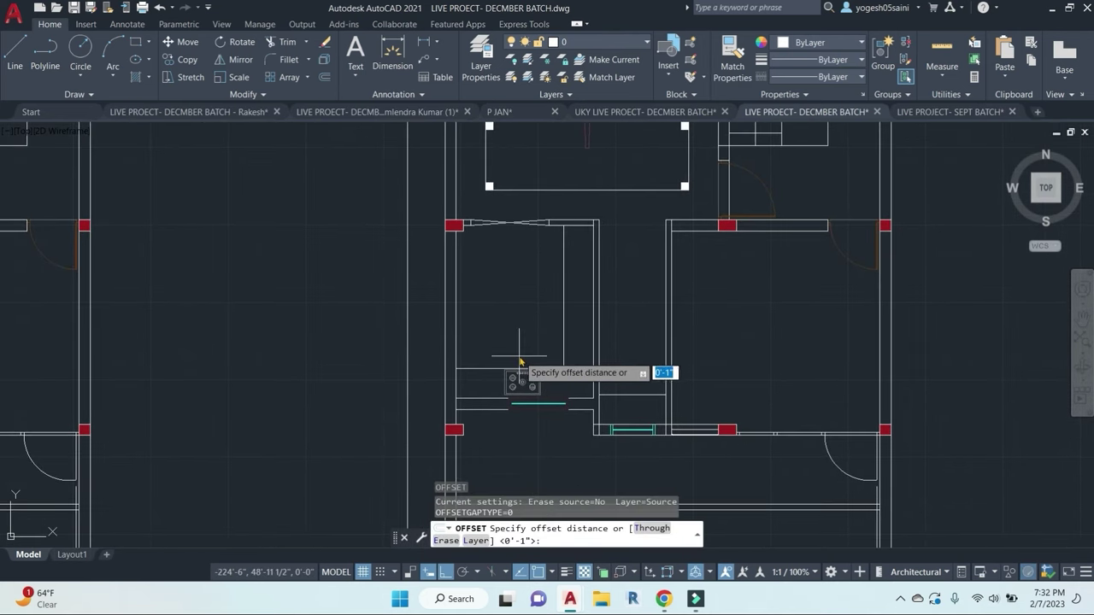
Step: Try offsetting a kitchen wall line by 2', cancelling both attempts
text(2)
key(Return)
click(591, 267)
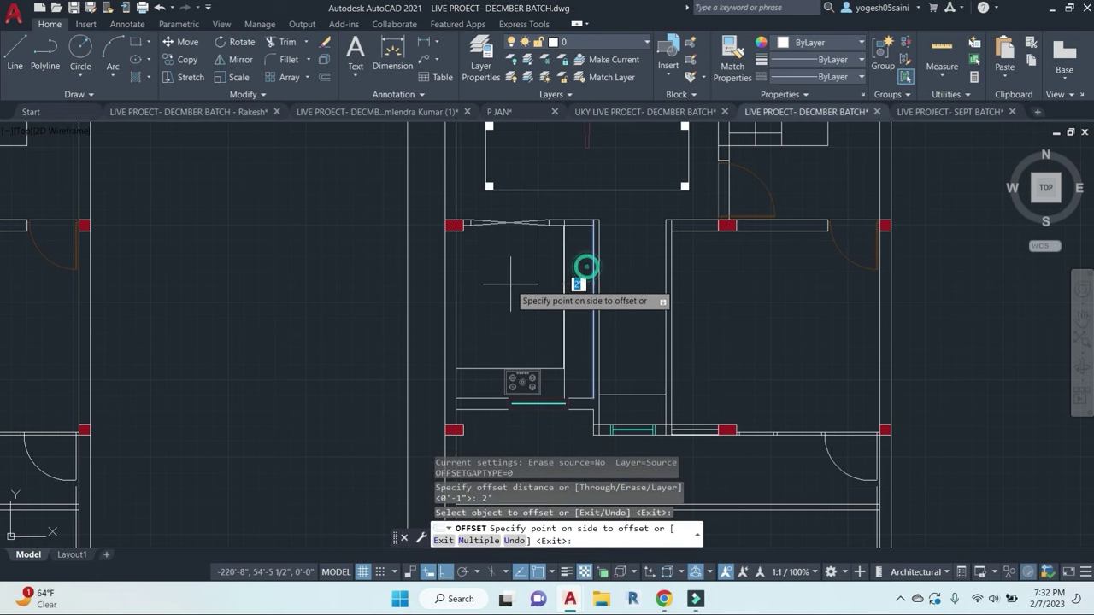
key(Escape)
key(Escape)
key(Escape)
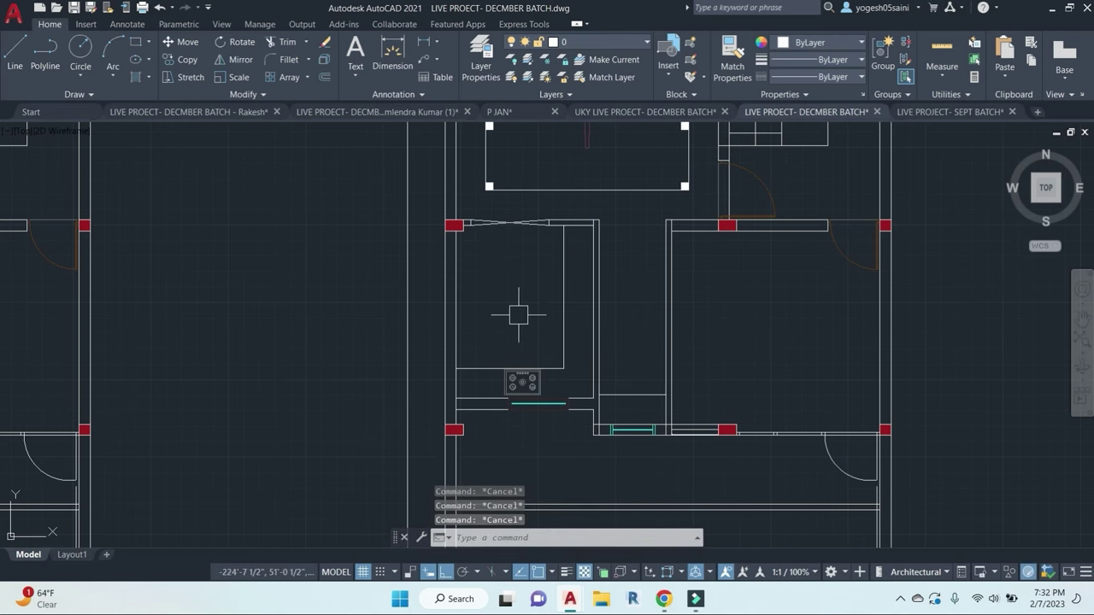
middle_drag(518, 313, 540, 319)
text(o)
key(Return)
text(2)
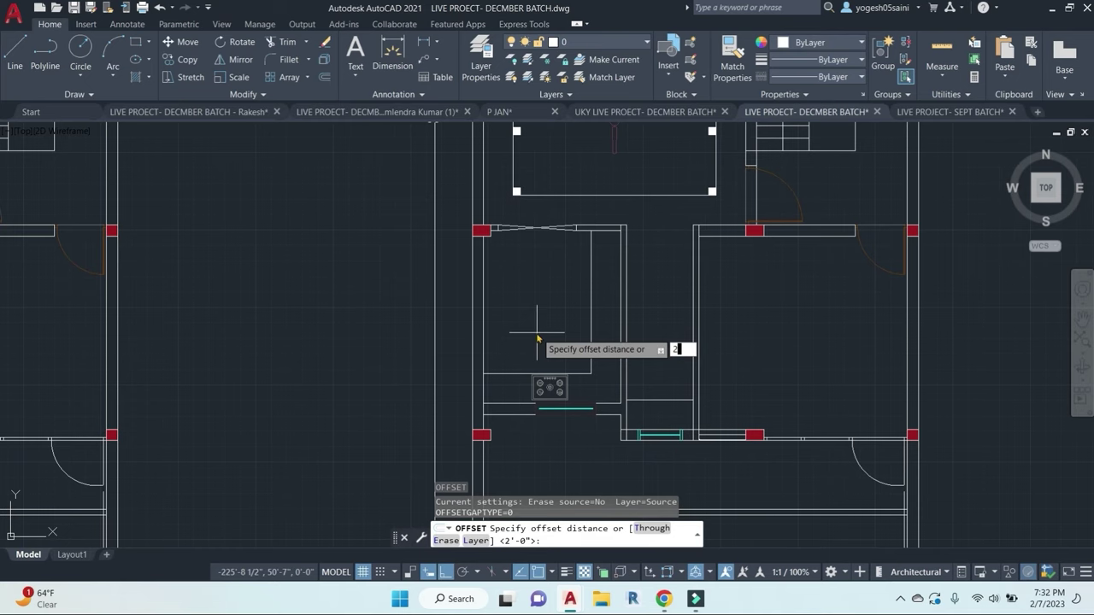
text(')
key(Return)
click(489, 329)
key(Escape)
key(Escape)
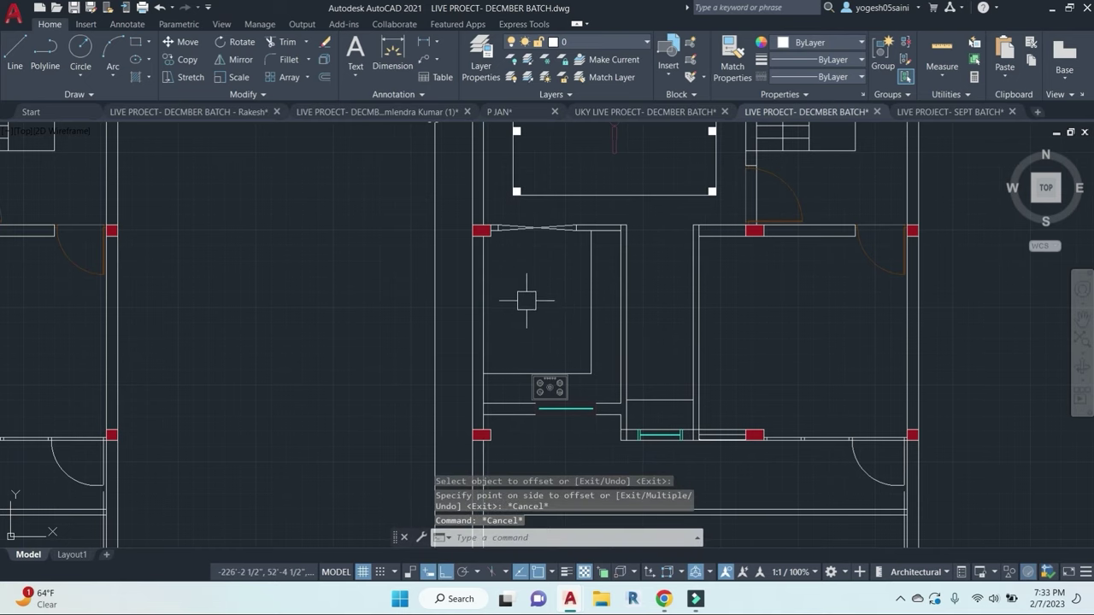
key(Escape)
Step: Draw a horizontal kitchen line from the left inner wall, plus a vertical line from its midpoint upward
text(l)
key(Return)
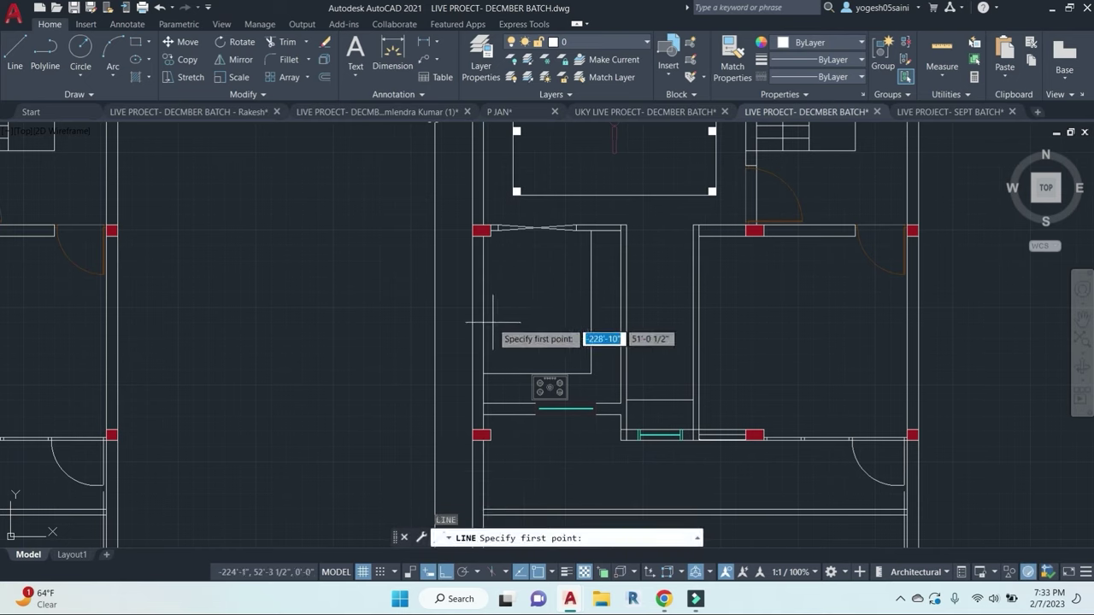
click(486, 317)
click(621, 319)
key(Escape)
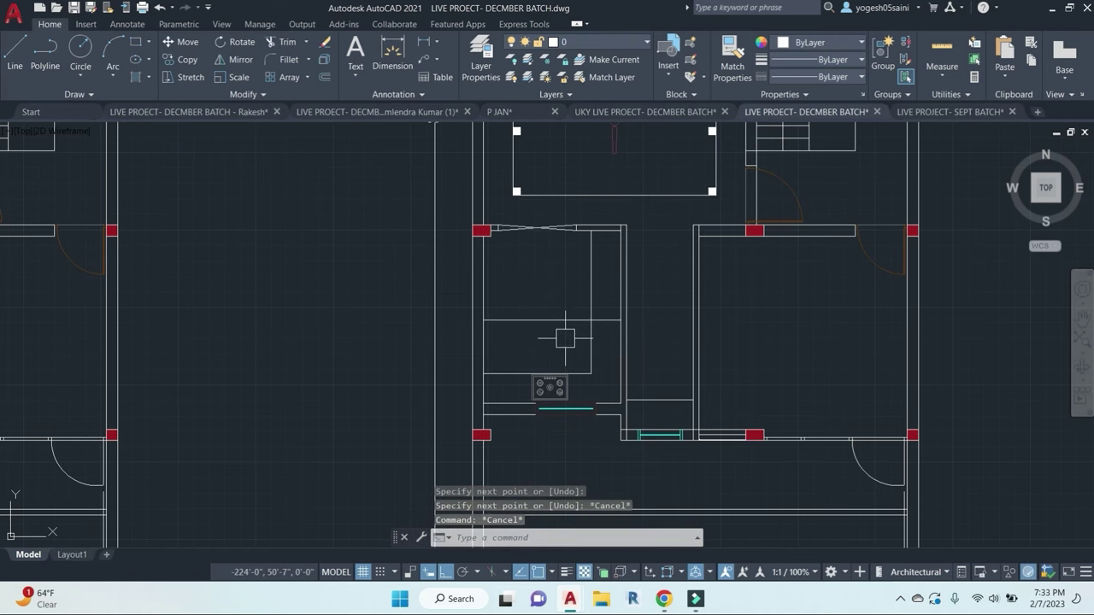
key(Return)
click(552, 320)
click(552, 258)
key(Escape)
key(Escape)
Step: Attempt to extend the vertical line to the top wall, abandoning the failed try
text(ex)
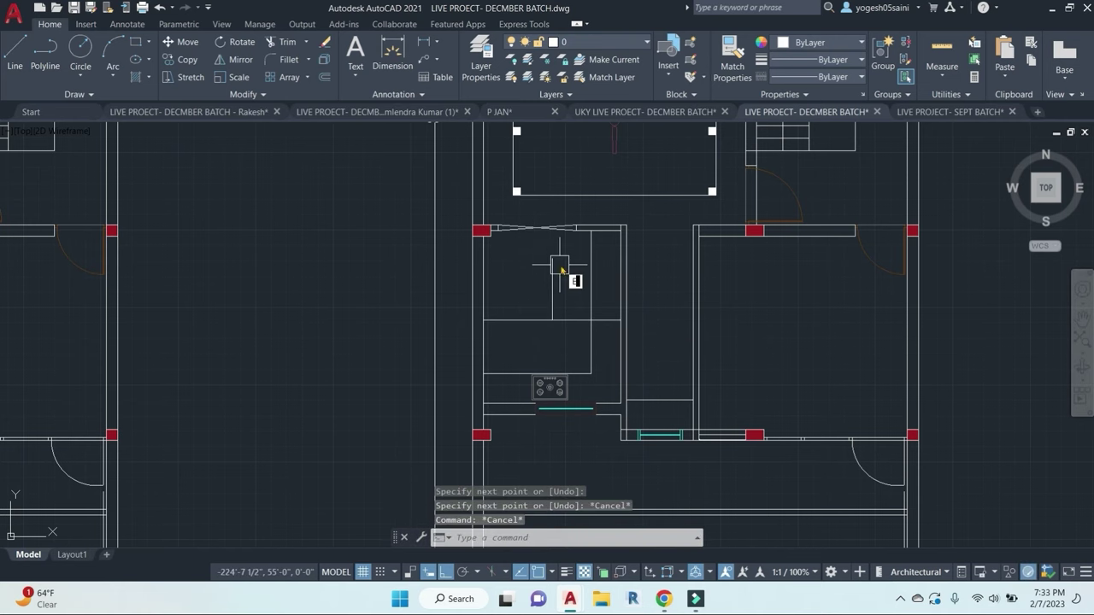
key(Return)
scroll(571, 244, up, 2)
click(596, 212)
key(Return)
click(569, 325)
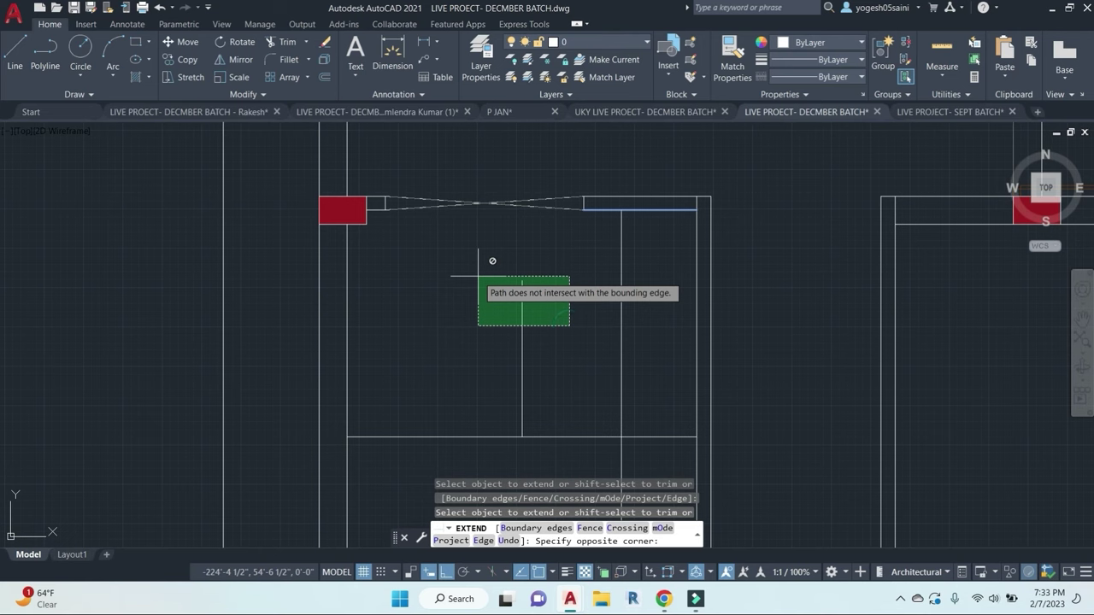
click(475, 276)
key(Escape)
key(Escape)
Step: Extend the vertical line up to the top wall
key(Return)
click(546, 209)
key(Return)
click(557, 340)
click(478, 276)
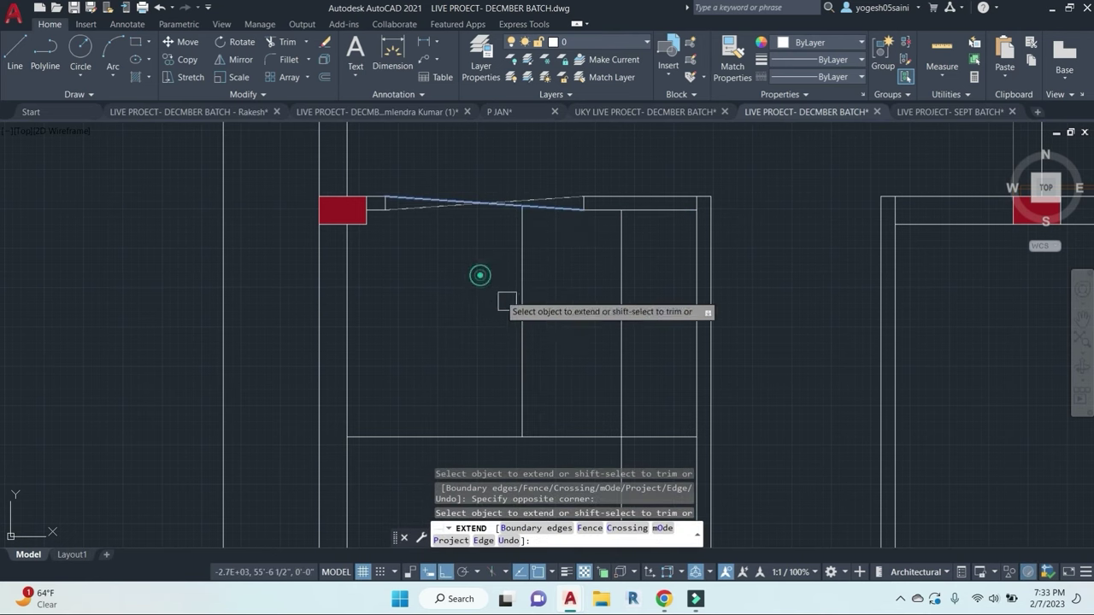
middle_drag(548, 354, 574, 184)
key(Escape)
Step: Extend the vertical line down through the stove to the counter line below it
text(ex)
key(Return)
scroll(570, 355, down, 1)
middle_drag(582, 416, 592, 335)
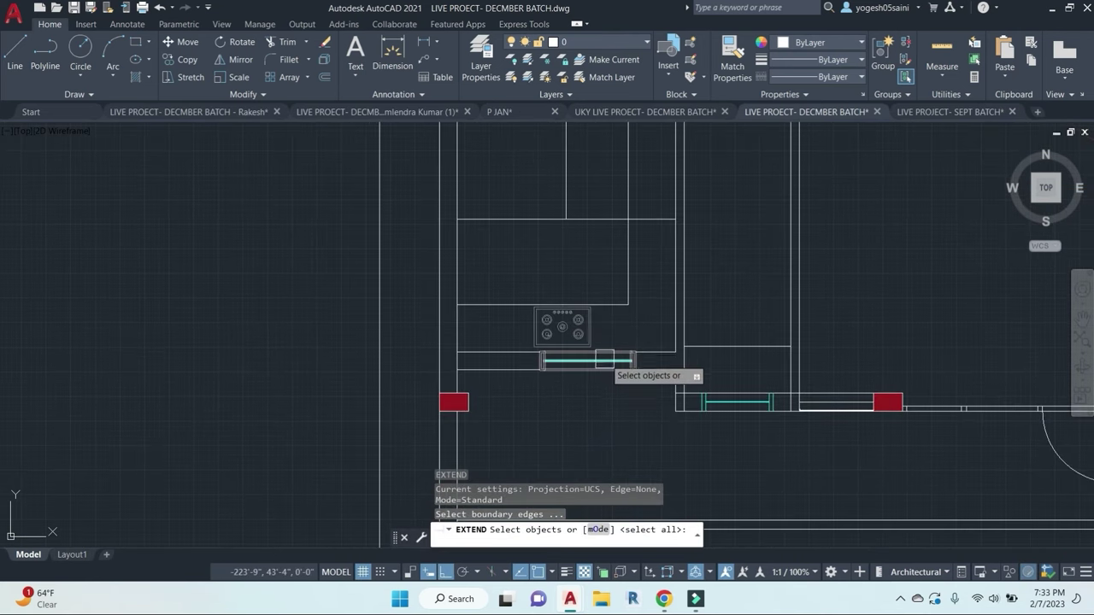
double_click(595, 378)
click(587, 279)
key(Escape)
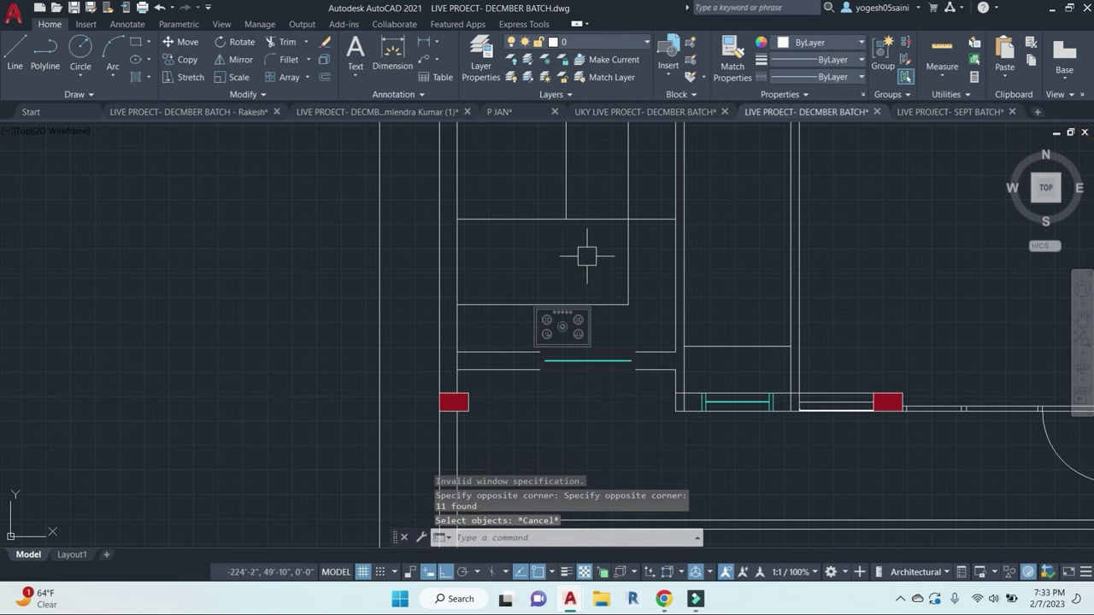
key(Return)
click(588, 370)
key(Return)
click(584, 271)
click(518, 173)
key(Escape)
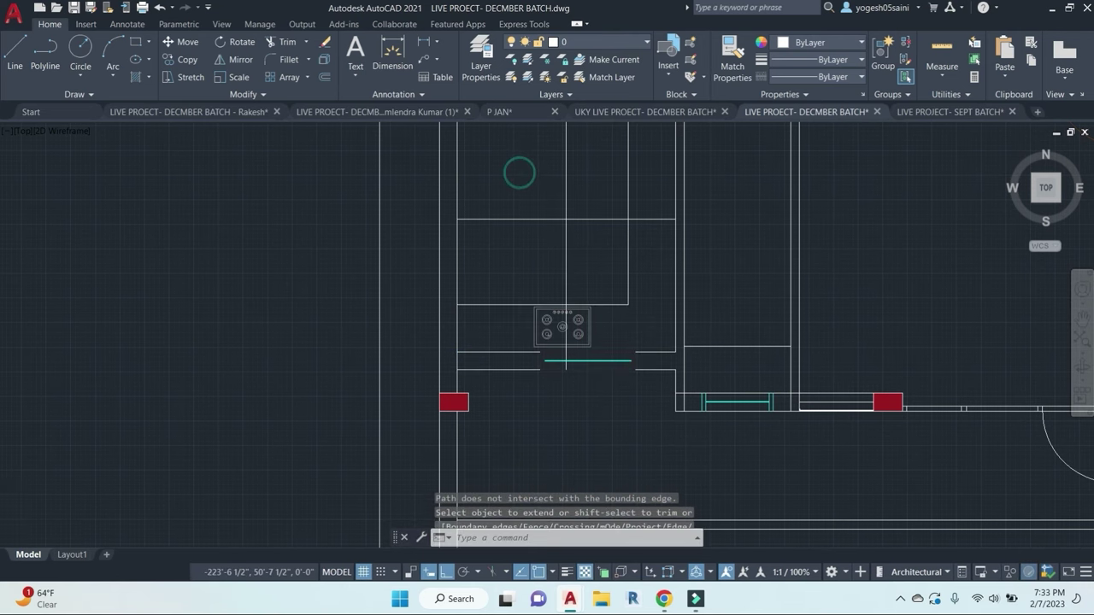
Step: Extend the short horizontal line to meet the vertical line, then start selecting the hall's small square
scroll(581, 269, down, 1)
middle_drag(581, 269, 586, 316)
scroll(582, 282, up, 1)
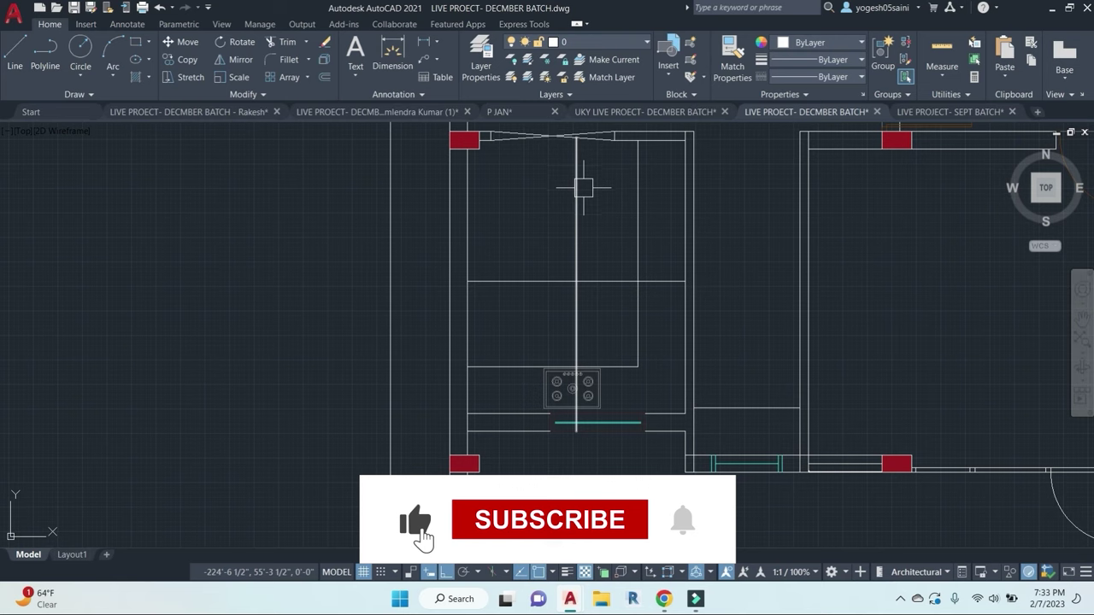
key(o)
key(Return)
key(Return)
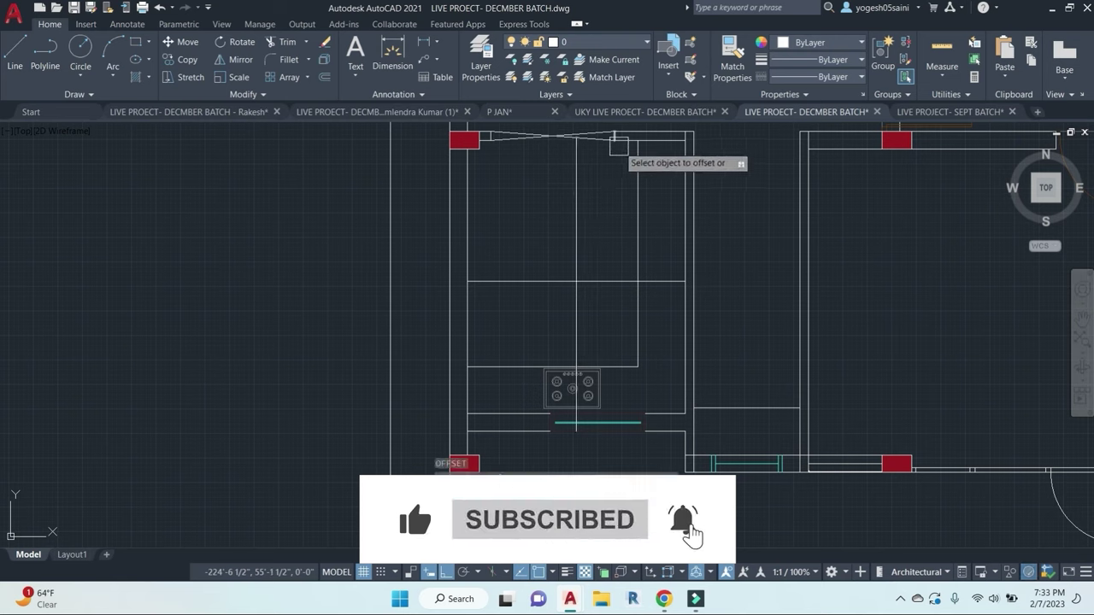
key(Escape)
text(x)
key(space)
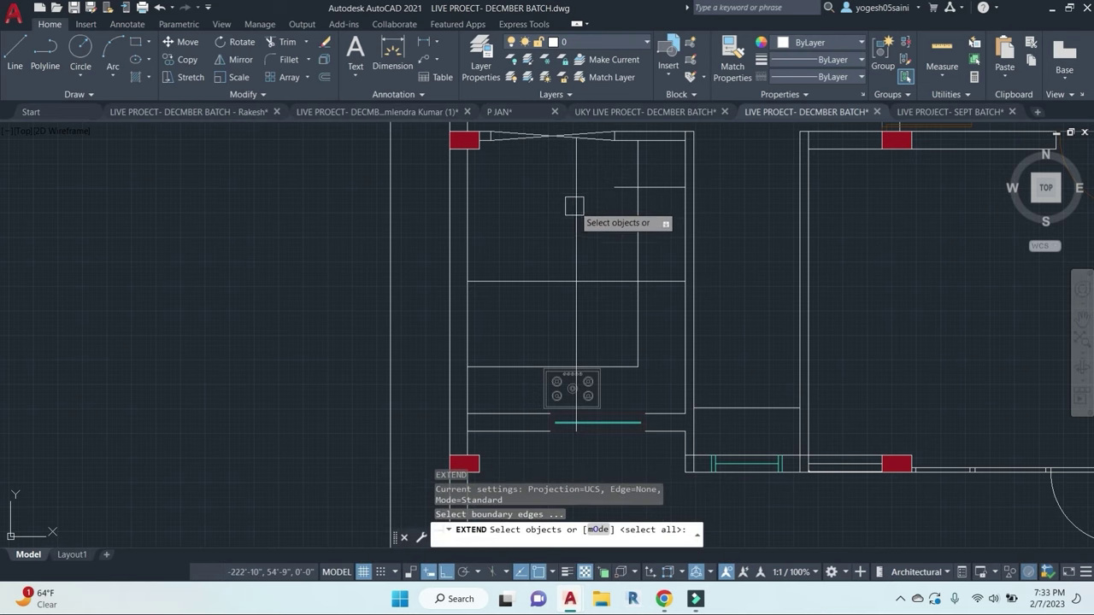
click(575, 200)
key(space)
click(628, 188)
key(Escape)
key(Escape)
key(Escape)
key(Escape)
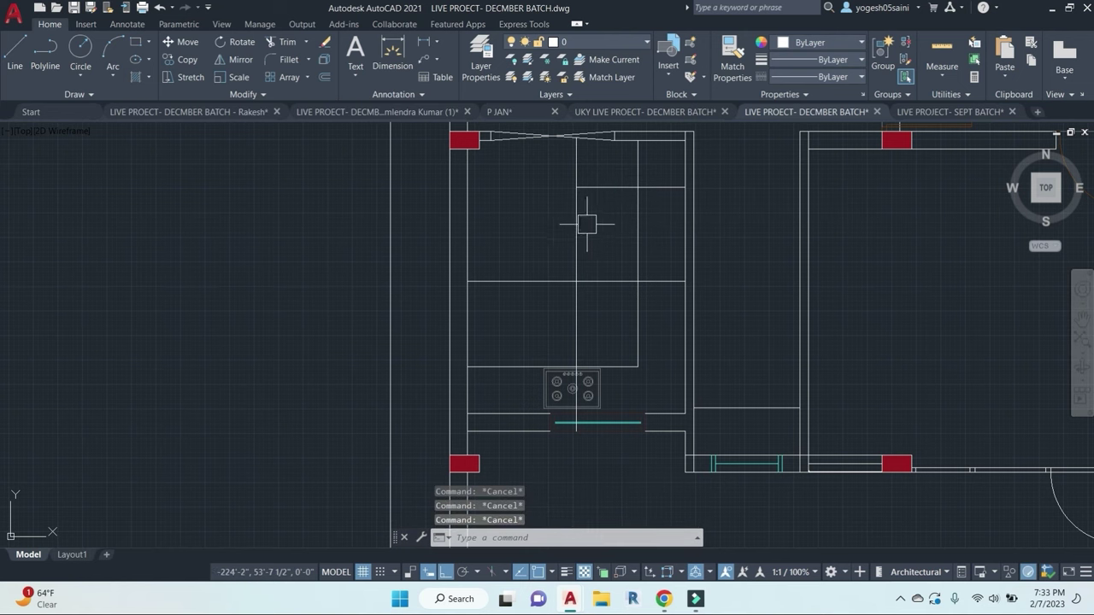
middle_drag(586, 224, 610, 417)
click(560, 255)
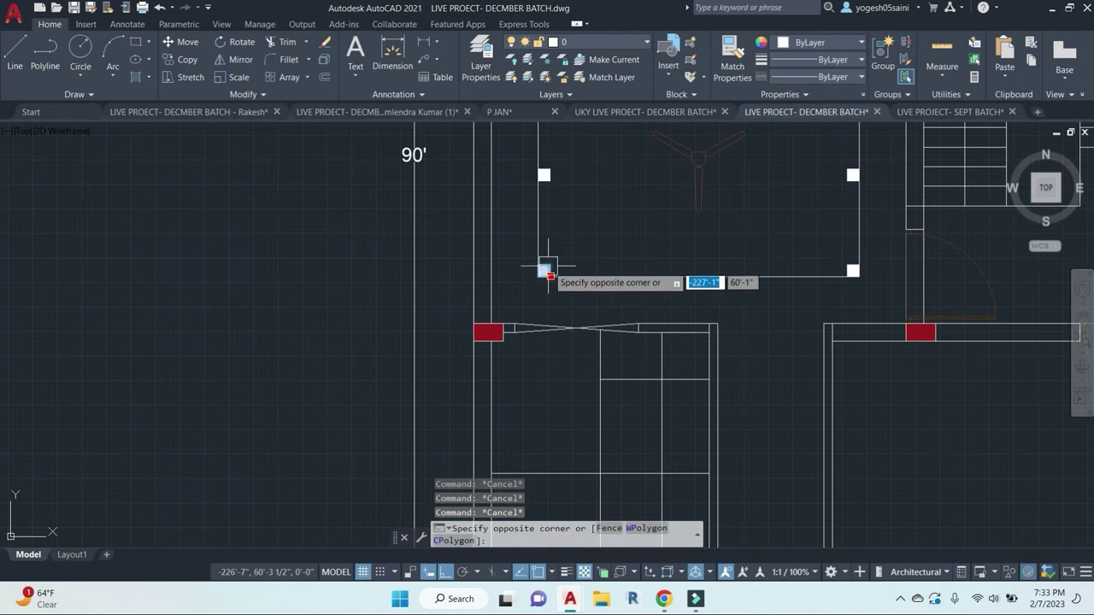
Step: Copy the small square fixture onto the kitchen's vertical guide line
click(547, 270)
text(co)
key(Return)
scroll(530, 267, up, 3)
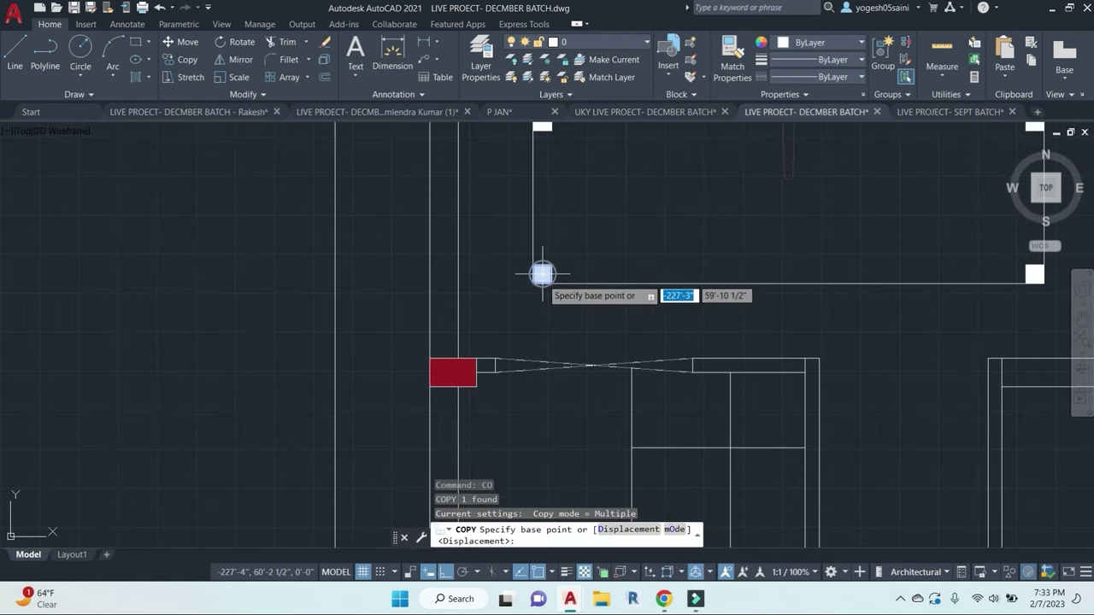
click(541, 274)
middle_drag(640, 431, 640, 324)
click(619, 343)
key(Escape)
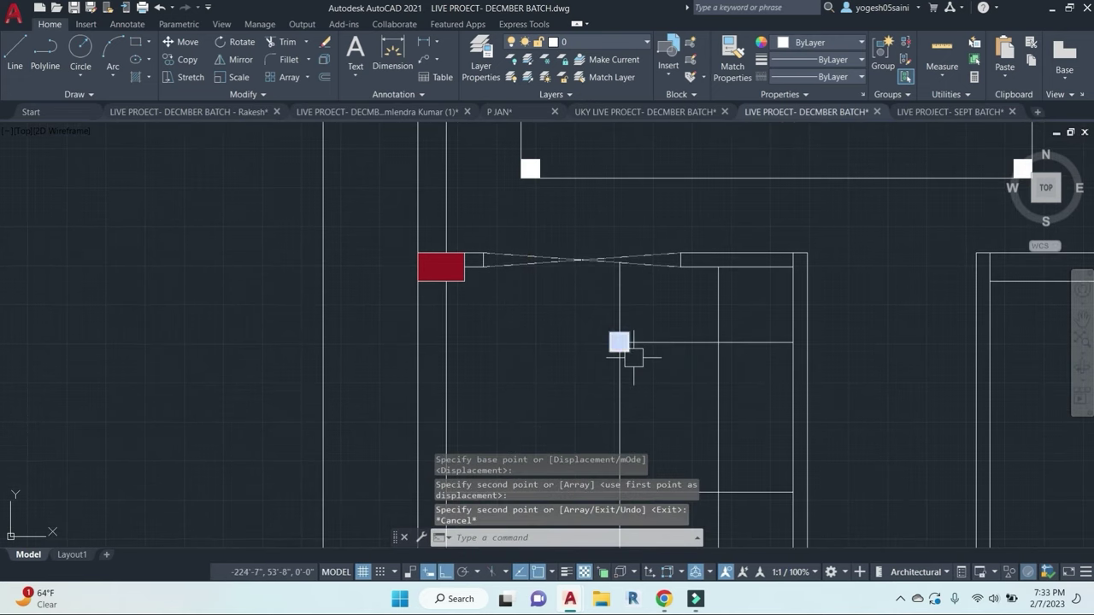
Step: Copy the square from its centre to points 3' and 6' along the line
click(631, 354)
text(co)
key(Return)
scroll(631, 350, up, 3)
click(602, 329)
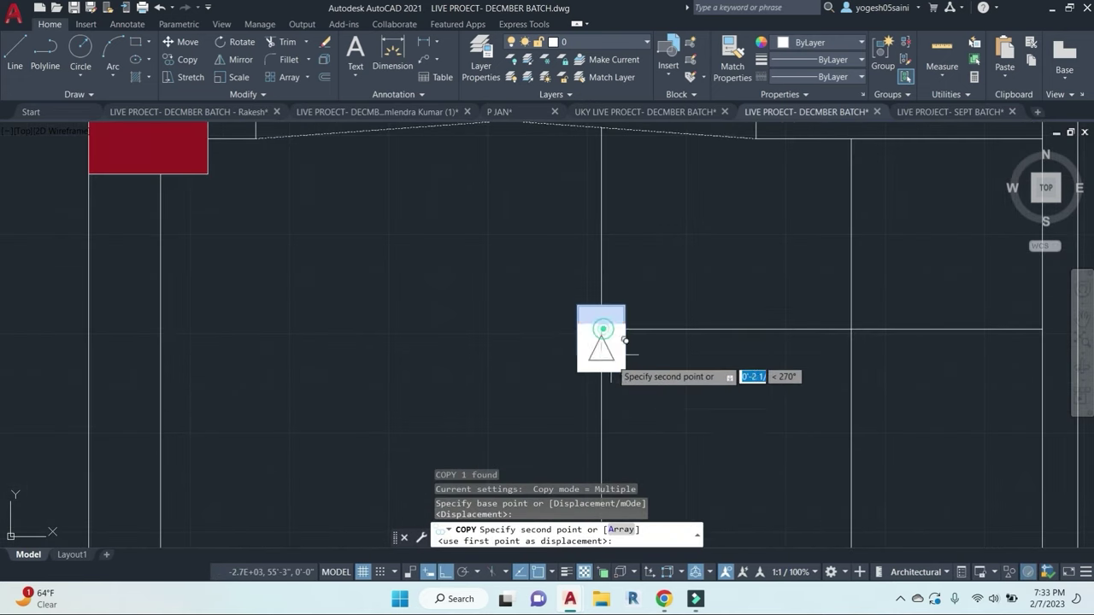
scroll(607, 355, down, 3)
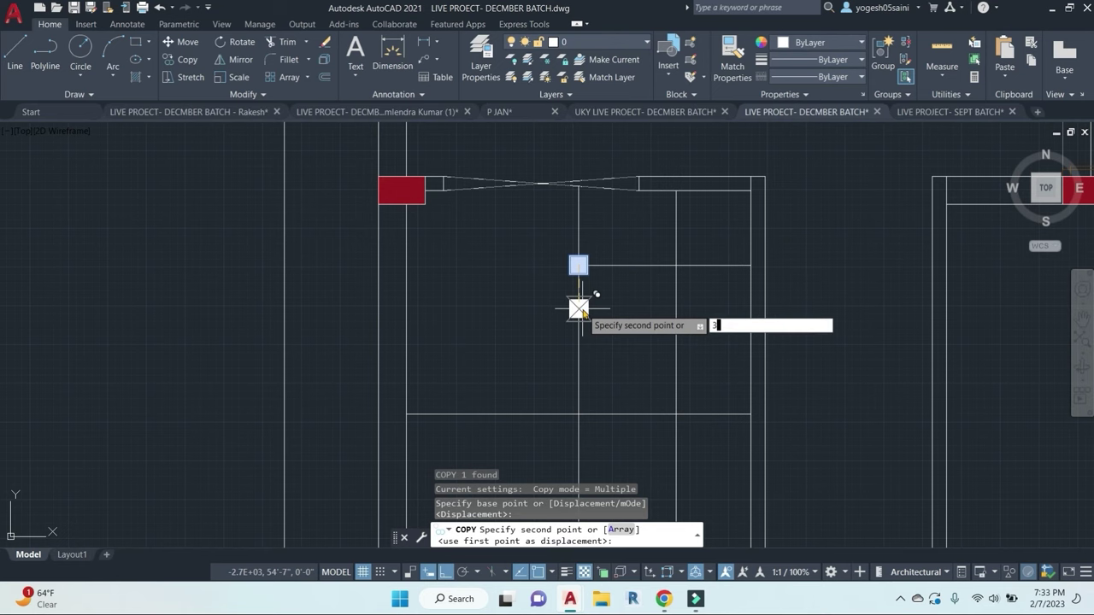
text(3')
key(Return)
middle_drag(588, 350, 582, 232)
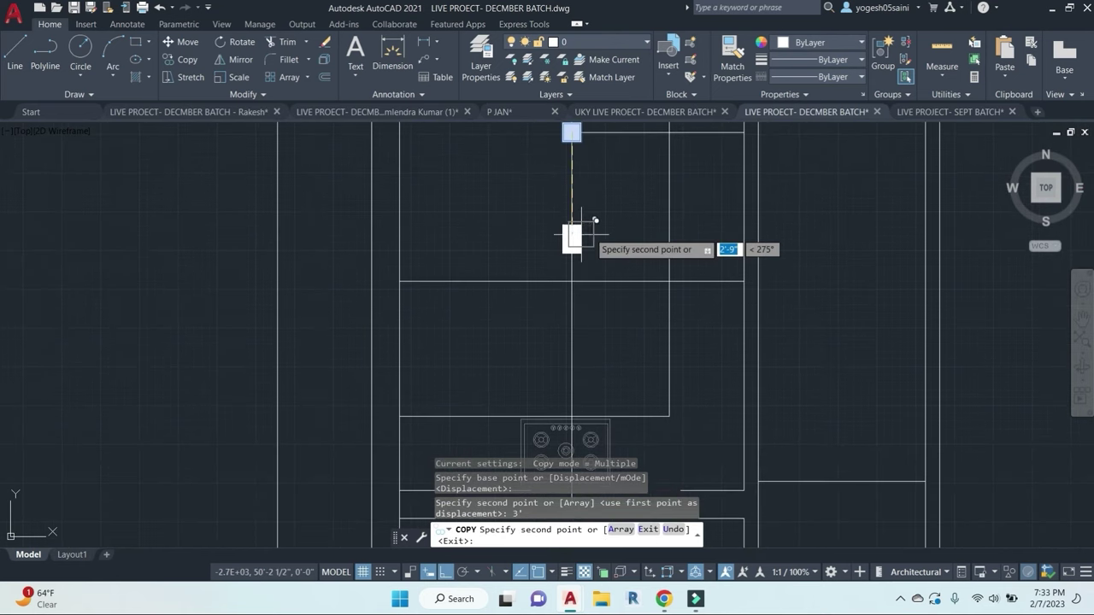
text(6)
key(Return)
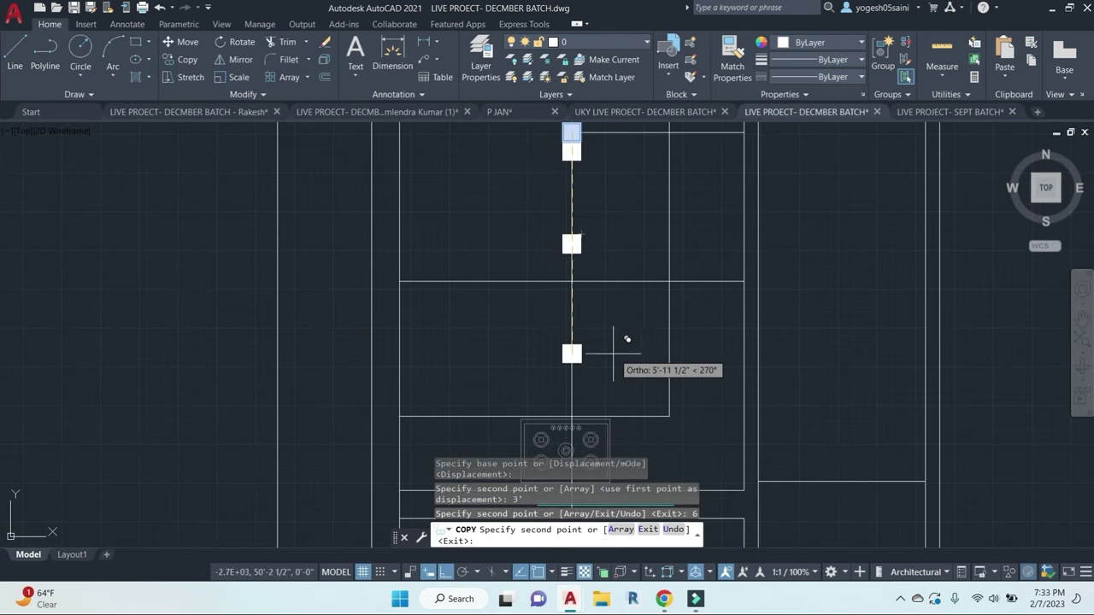
scroll(629, 322, down, 2)
key(Escape)
Step: Erase the unwanted copy and copy a square another 3' down the kitchen line
click(589, 228)
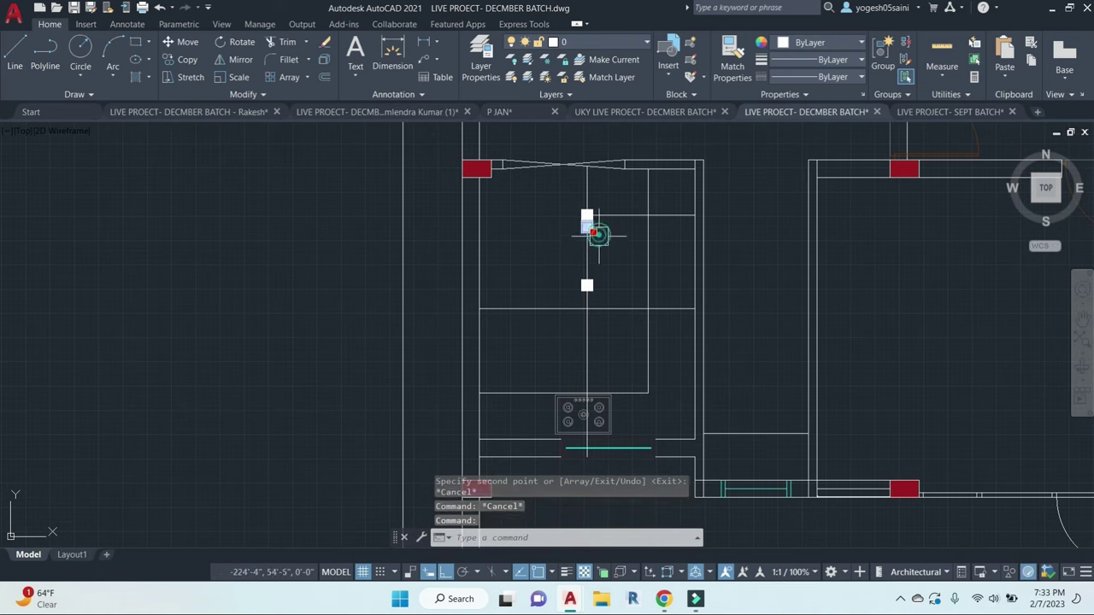
text(E)
key(Return)
text(co)
key(Return)
click(614, 285)
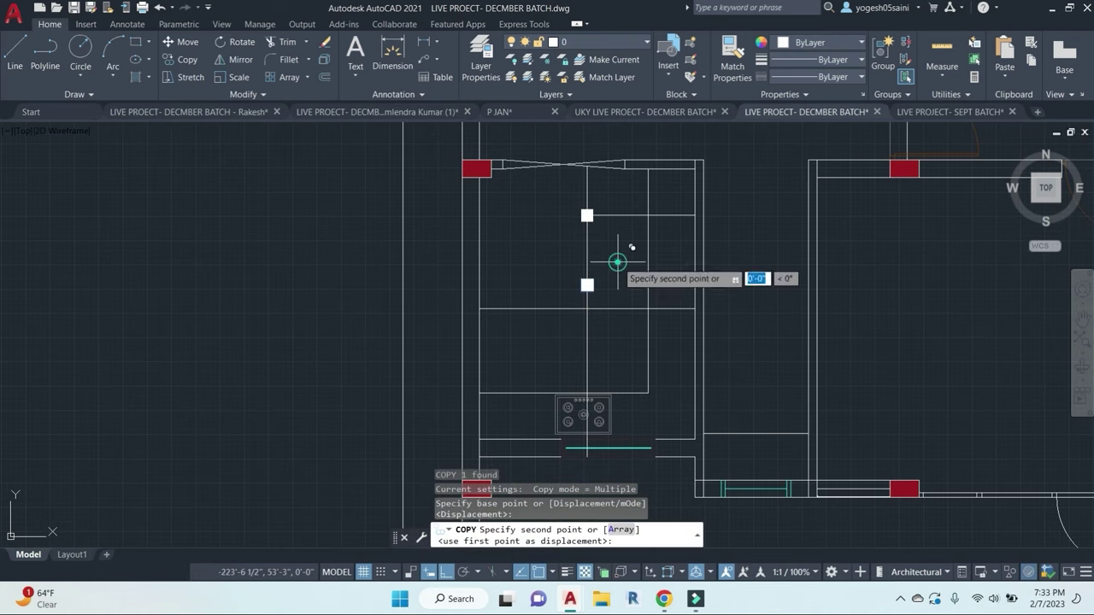
key(Return)
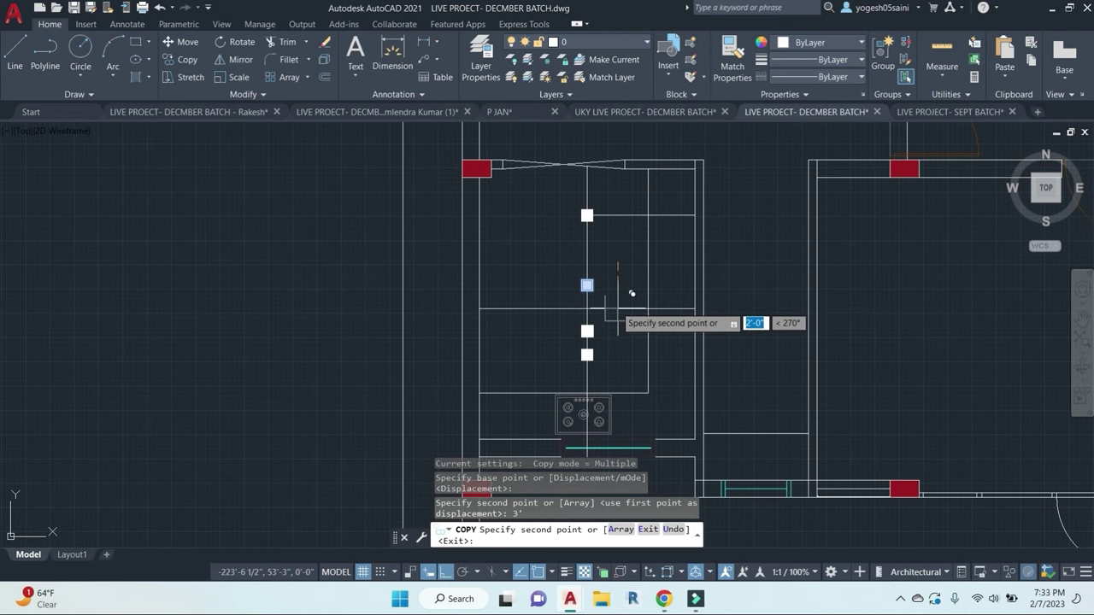
middle_drag(640, 342, 640, 274)
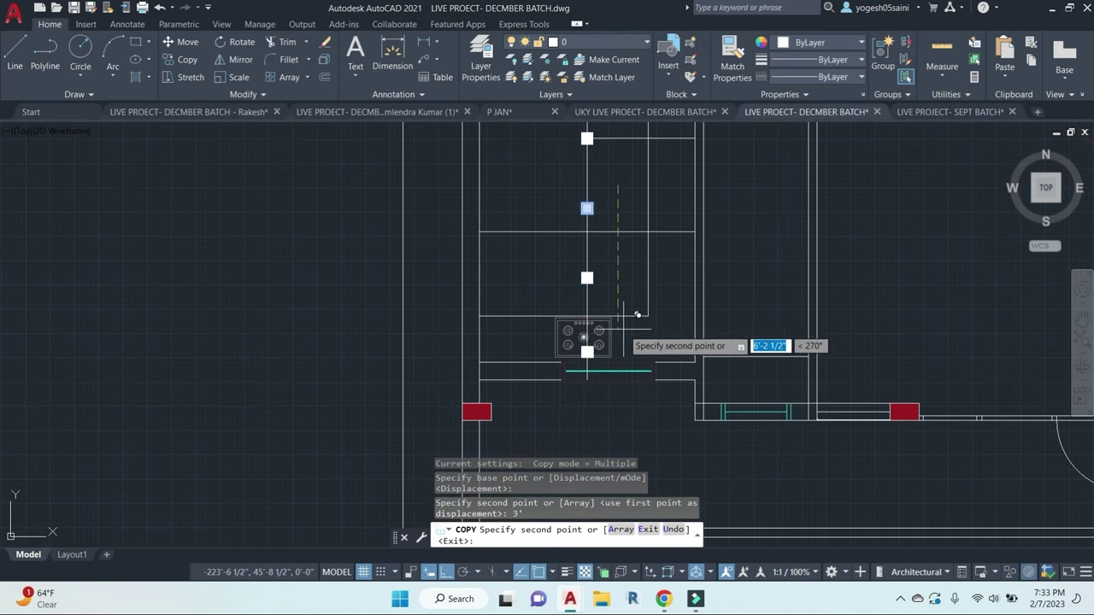
key(Escape)
Step: Erase the two stray horizontal guide lines
scroll(612, 282, down, 2)
scroll(612, 266, up, 1)
key(Escape)
click(613, 238)
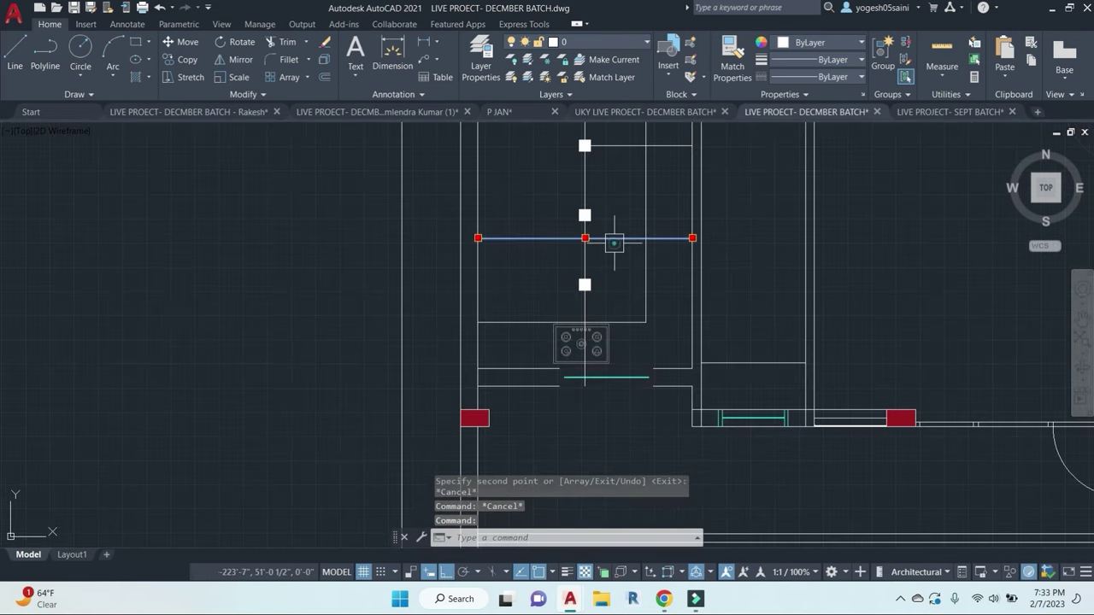
text(e)
click(616, 146)
text(e)
scroll(622, 193, down, 1)
middle_drag(623, 193, 655, 288)
scroll(634, 318, up, 4)
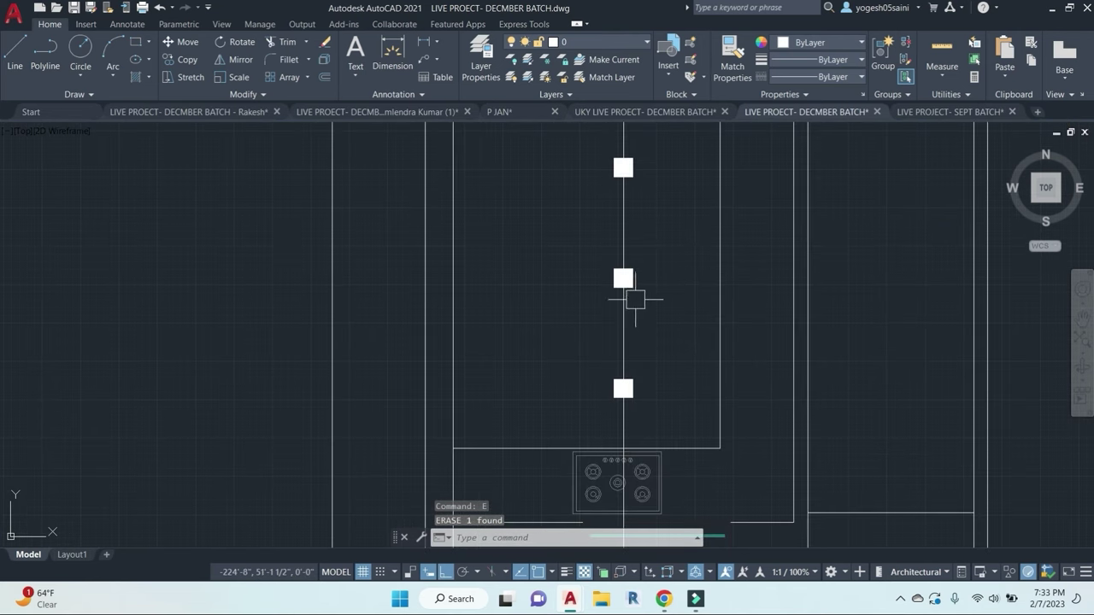
scroll(649, 283, down, 4)
Step: Copy the ceiling fan from its centre into the kitchen
text(co)
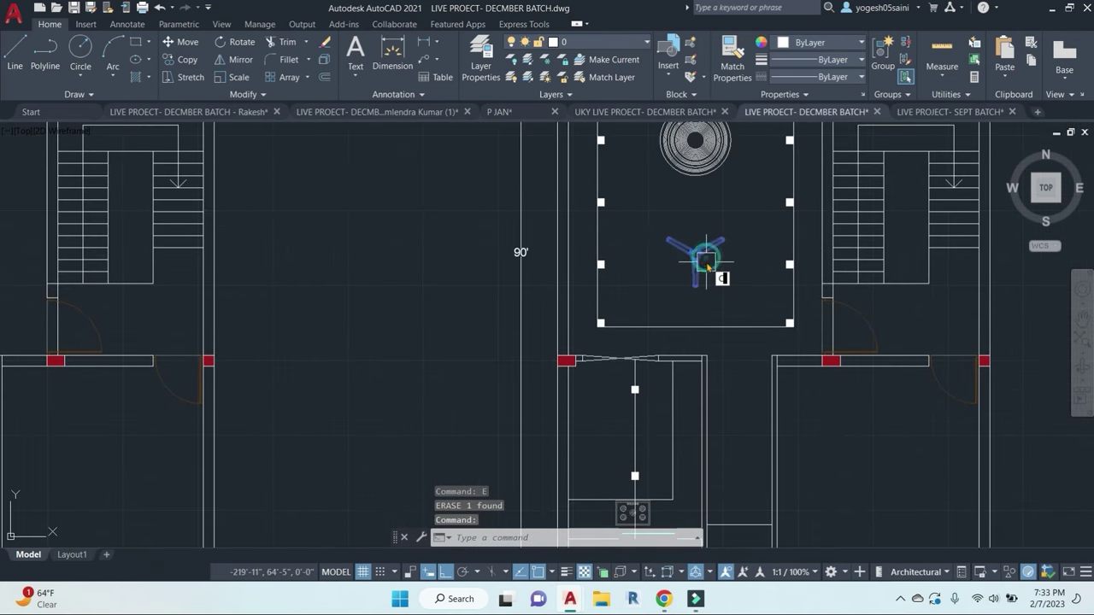
key(Return)
scroll(693, 272, up, 2)
scroll(684, 242, up, 3)
click(695, 253)
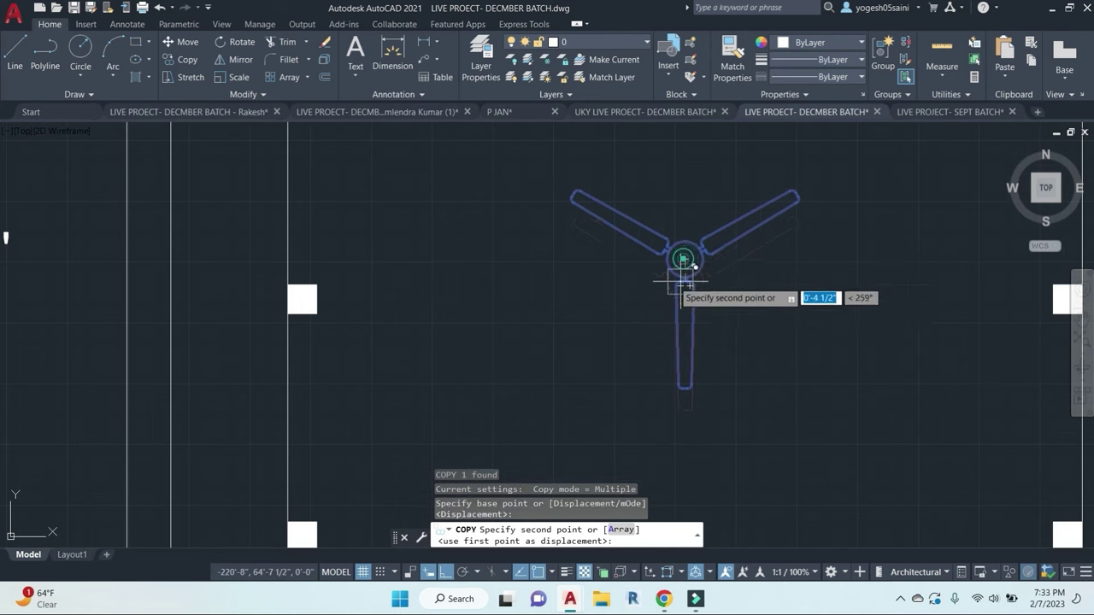
scroll(684, 262, down, 5)
scroll(620, 296, up, 2)
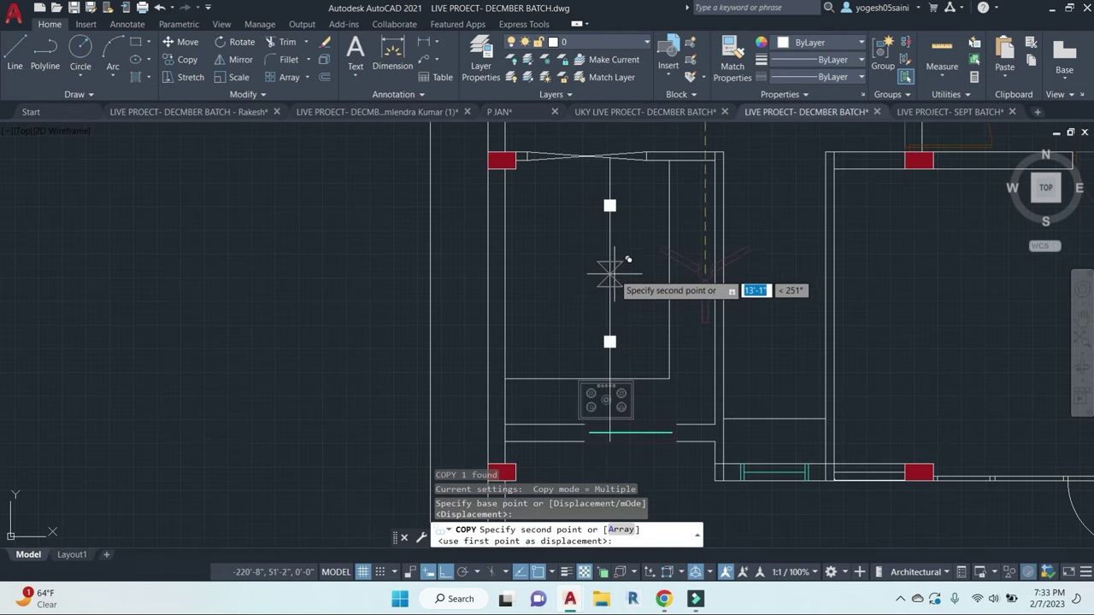
click(609, 275)
key(Escape)
key(Escape)
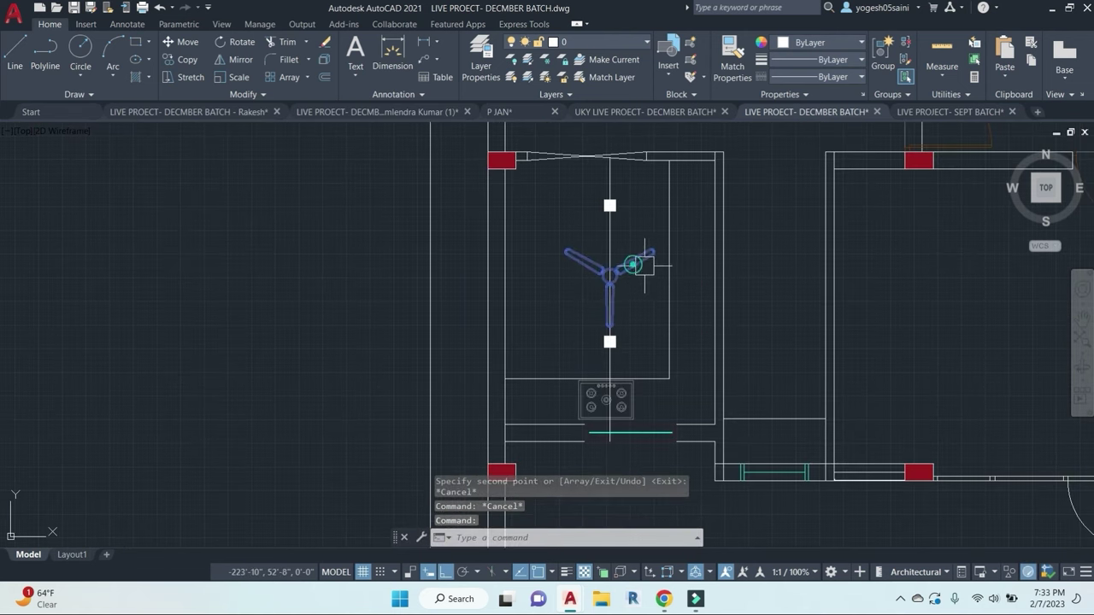
Step: Scale the fan copy down with the Reference option to sit between the lights
key(Return)
scroll(630, 283, up, 5)
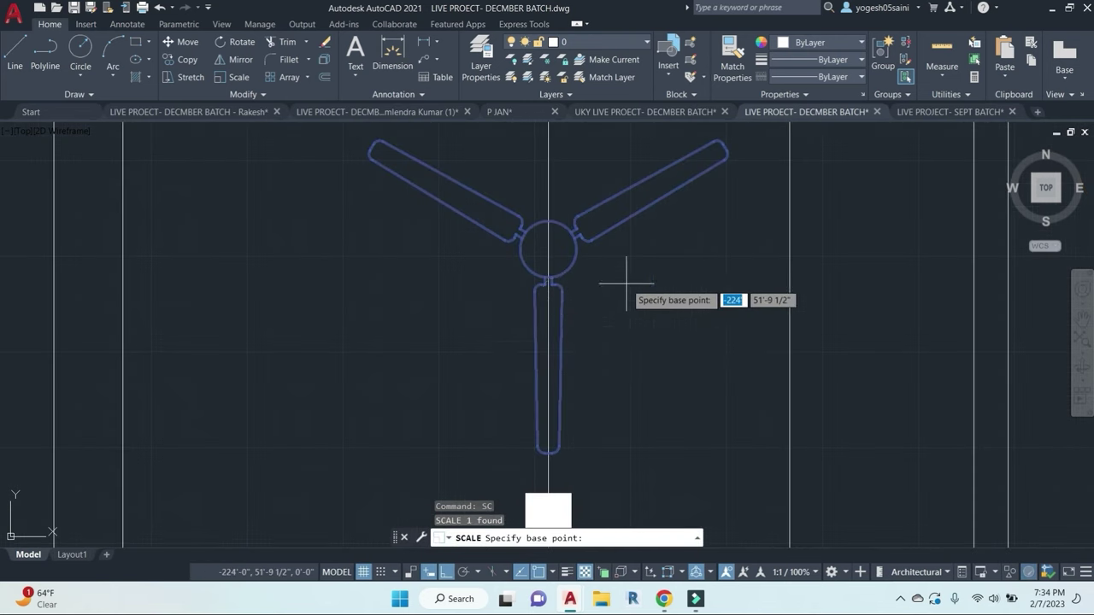
click(578, 291)
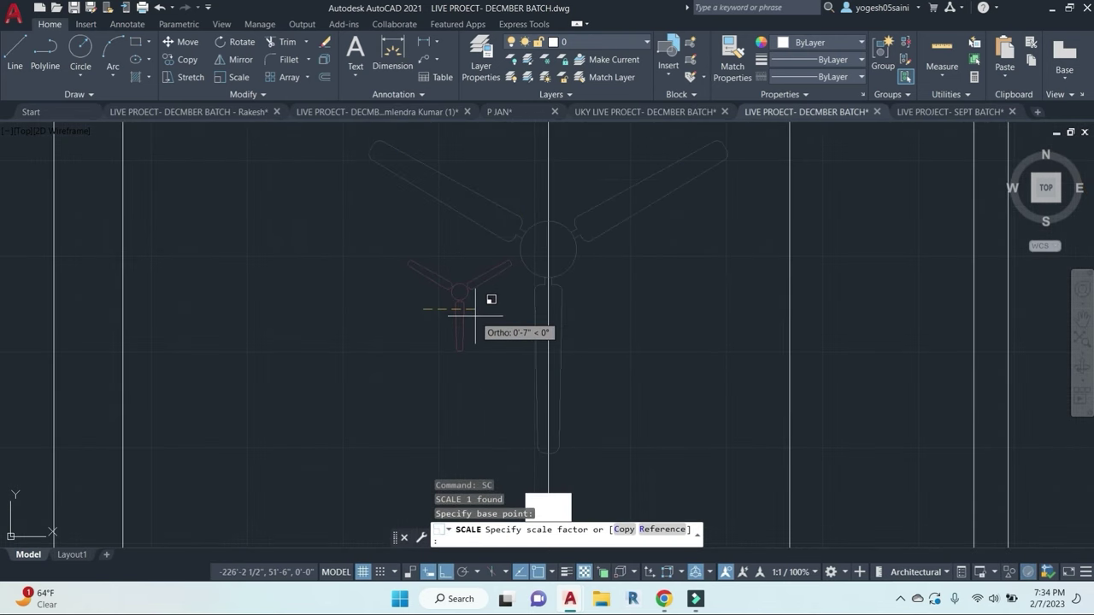
text(R)
key(Return)
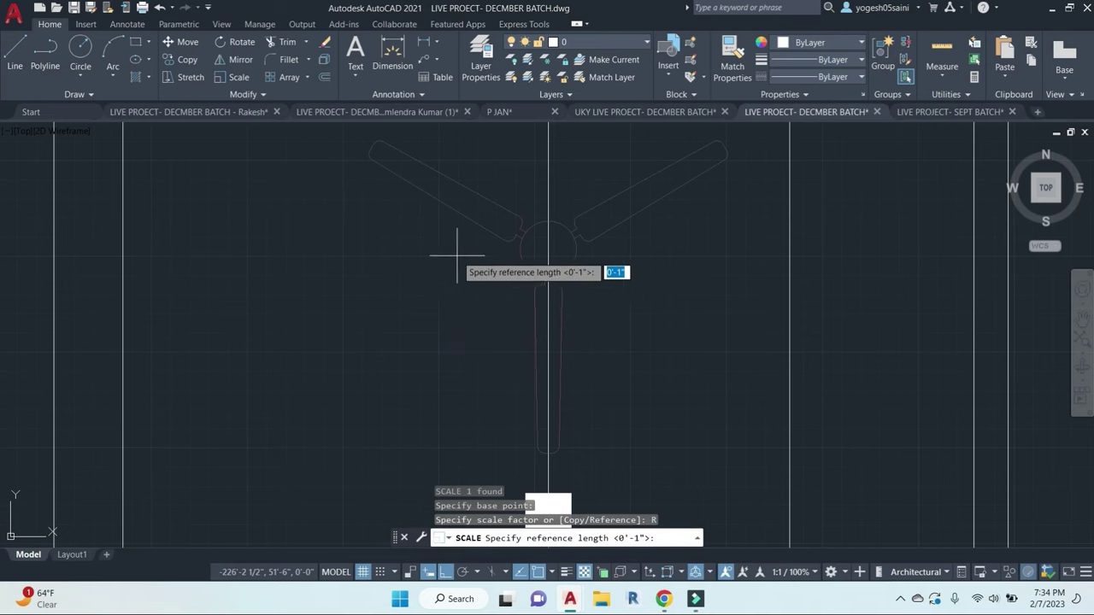
click(376, 154)
click(725, 312)
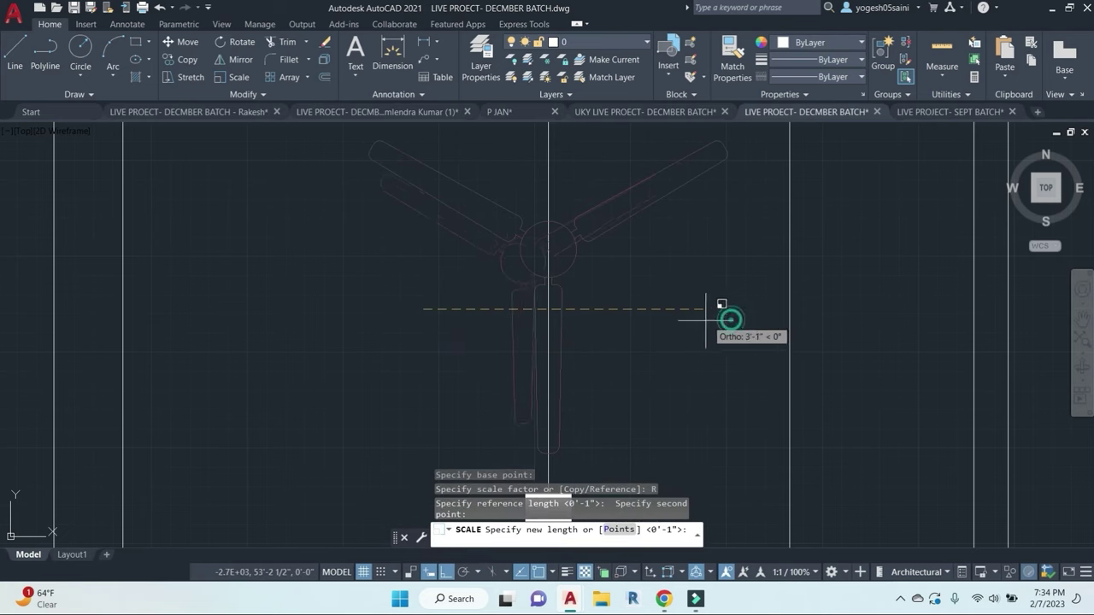
click(609, 338)
Step: Start moving the resized fan, then cancel and leave it in place
click(488, 268)
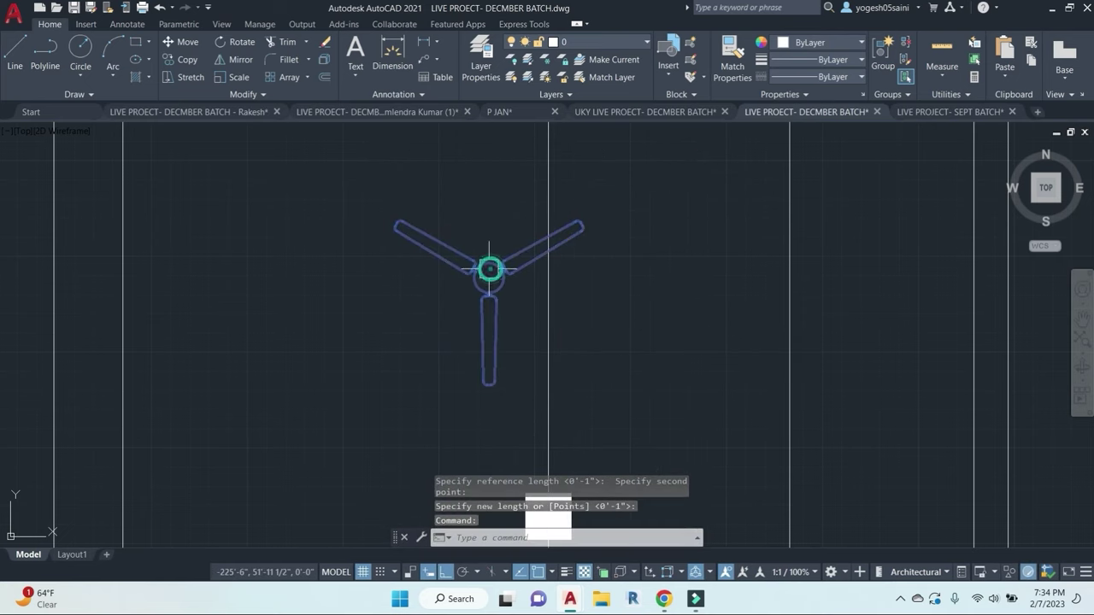
text(M)
key(Return)
click(483, 275)
key(Escape)
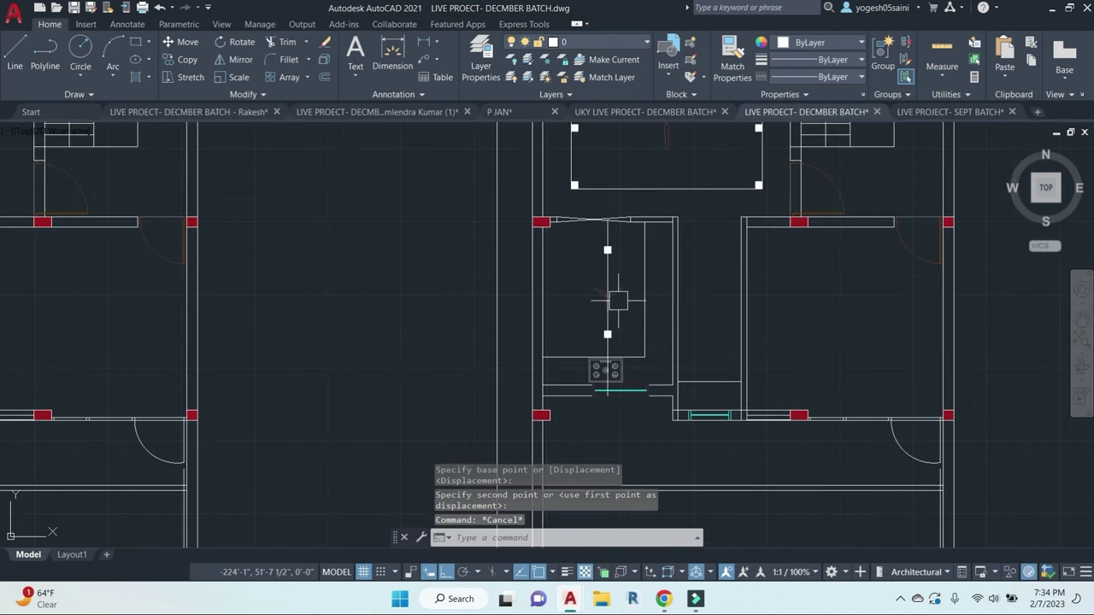
scroll(551, 274, up, 5)
click(567, 285)
scroll(560, 305, up, 4)
key(Escape)
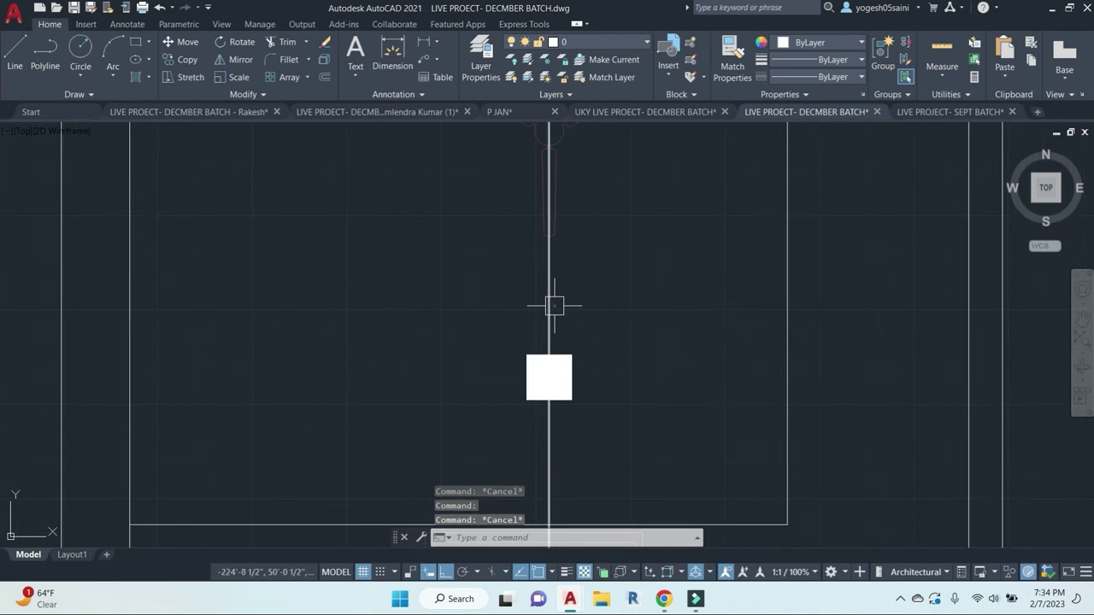
Step: Erase the leftover vertical centre line and pan back to the kitchen
click(548, 305)
text(E)
key(Return)
scroll(554, 305, down, 6)
middle_drag(644, 308, 691, 331)
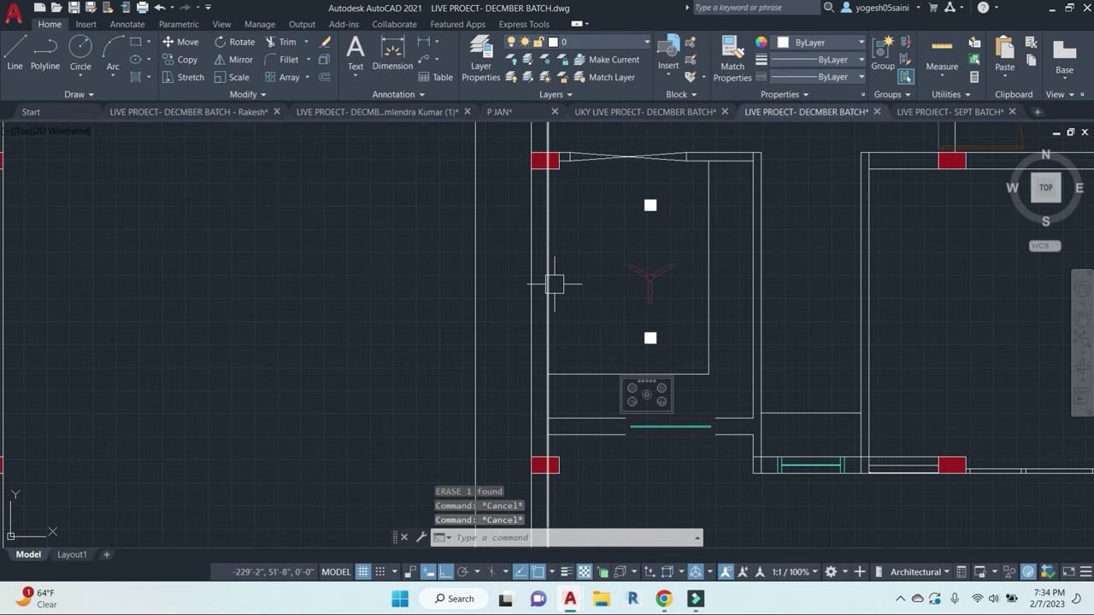
Step: Cancel a stray circle, recentre the kitchen, and begin copying the two light fixtures
text(c)
key(Return)
scroll(555, 285, up, 2)
key(Escape)
key(Escape)
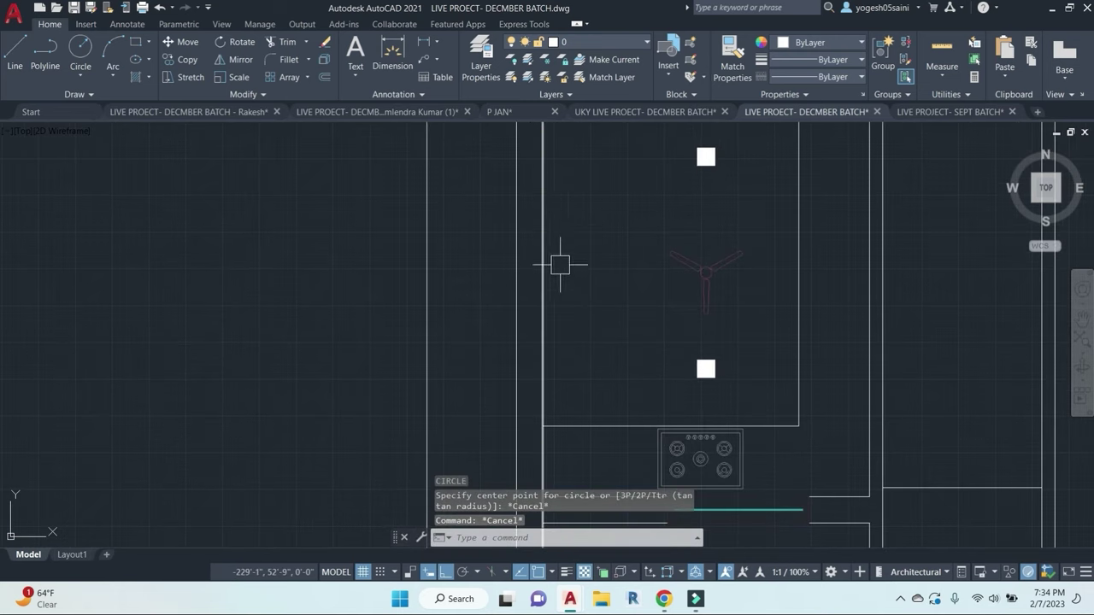
scroll(560, 264, down, 5)
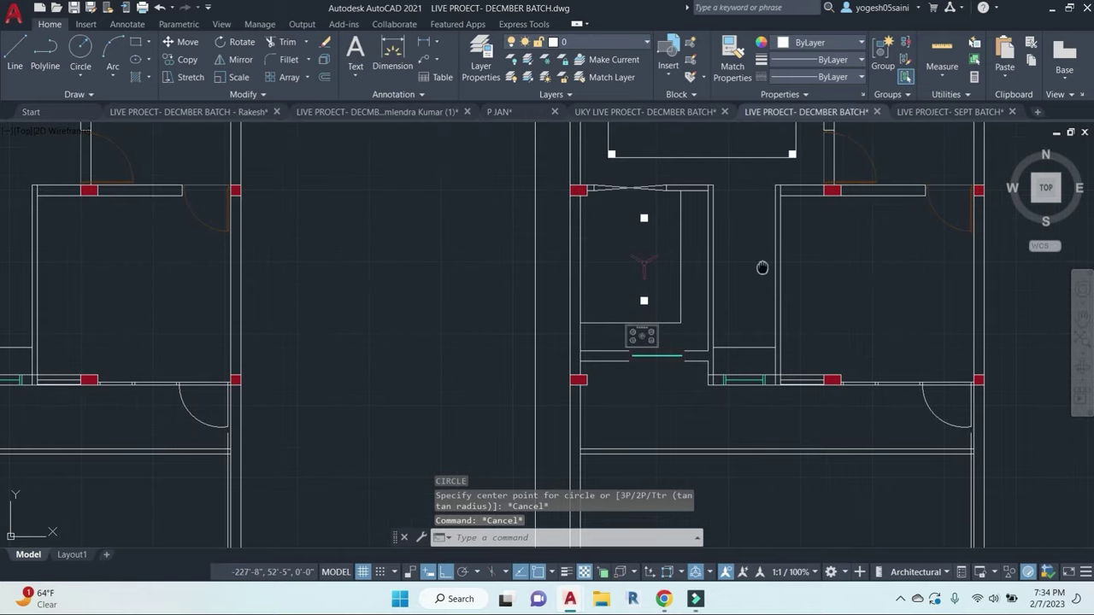
middle_drag(762, 267, 678, 268)
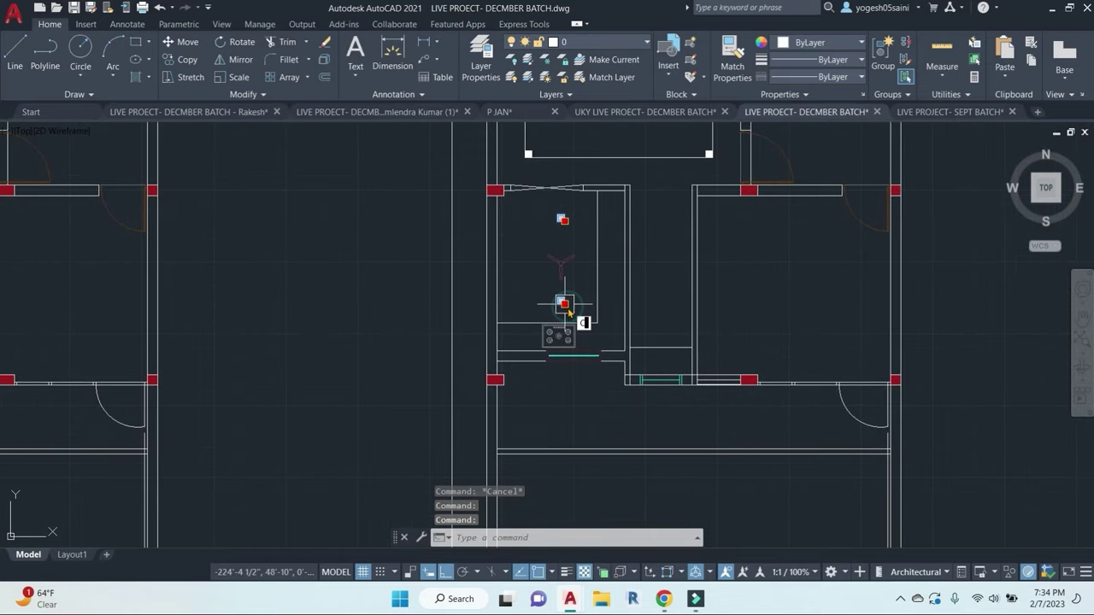
text(o)
key(Return)
Step: Draw a short horizontal line in the passage, then erase it
click(766, 289)
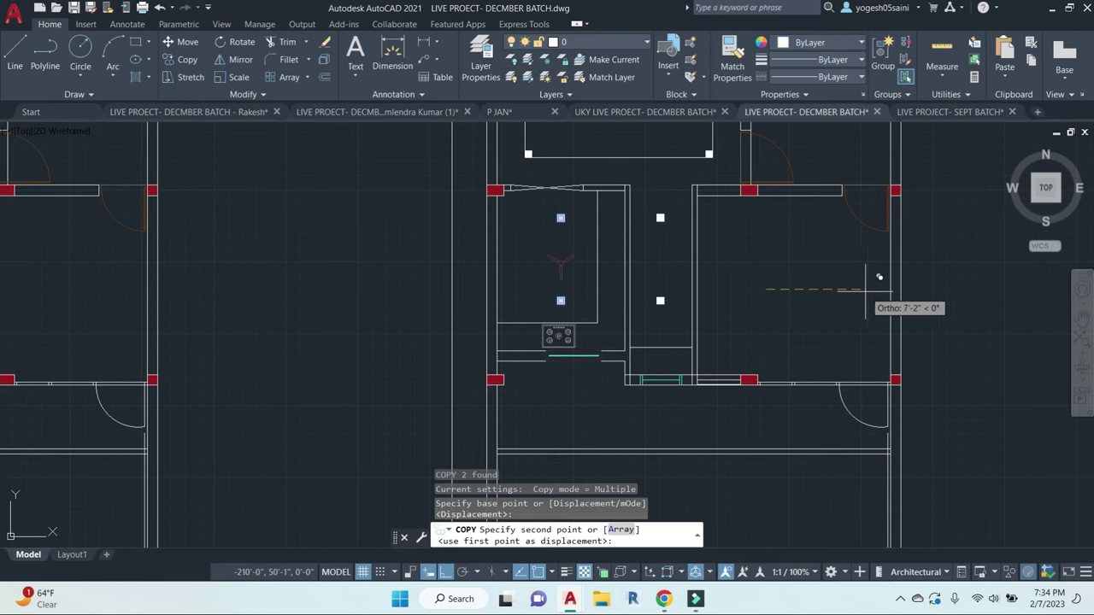
key(Escape)
key(Escape)
text(l)
key(Return)
click(634, 274)
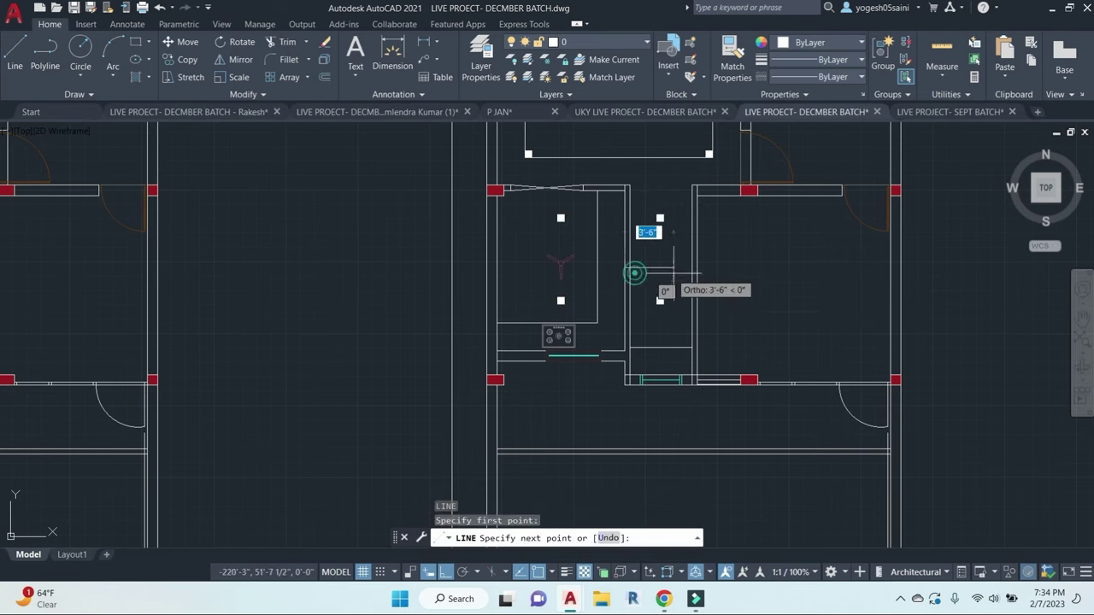
click(692, 268)
key(Escape)
text(l)
key(Return)
key(Escape)
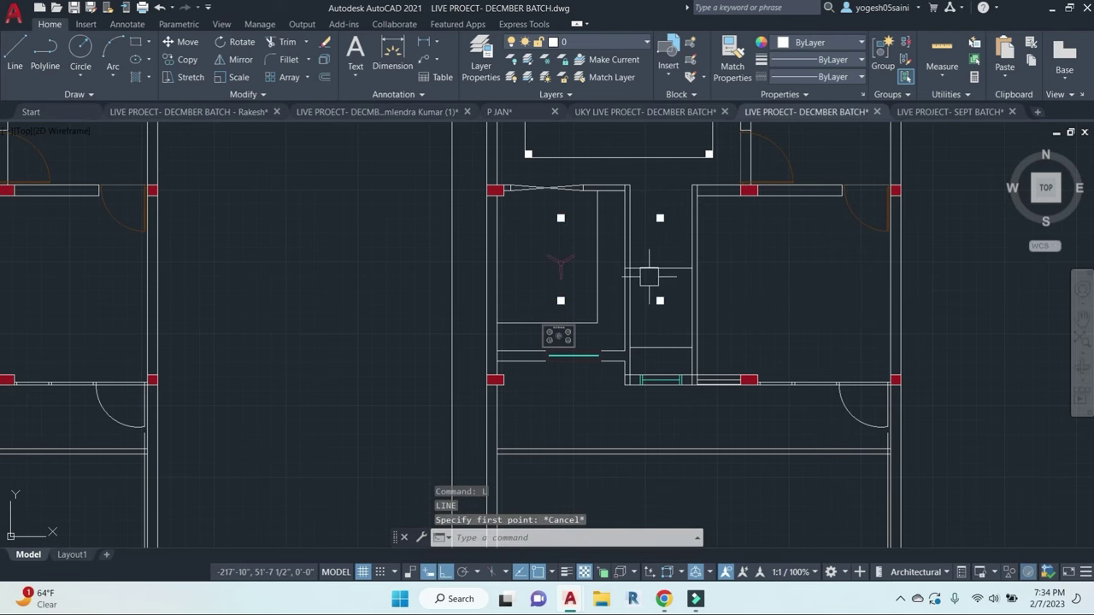
text(e)
key(Return)
Step: Draw a horizontal guide line from the wall and a vertical line up to the circle
scroll(661, 274, up, 4)
text(l)
key(Return)
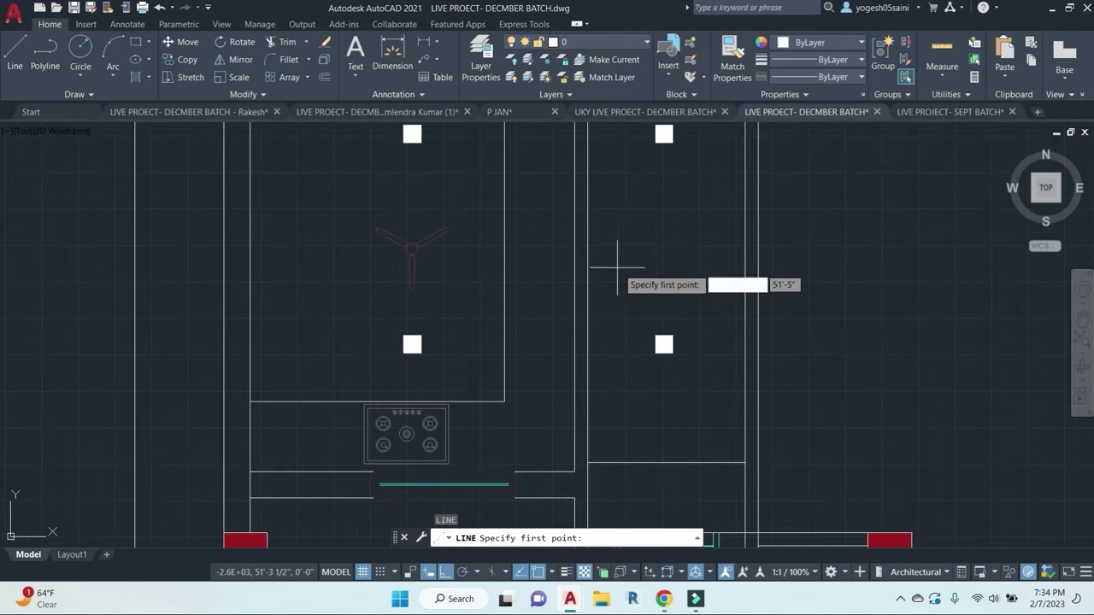
click(587, 271)
click(744, 272)
key(Escape)
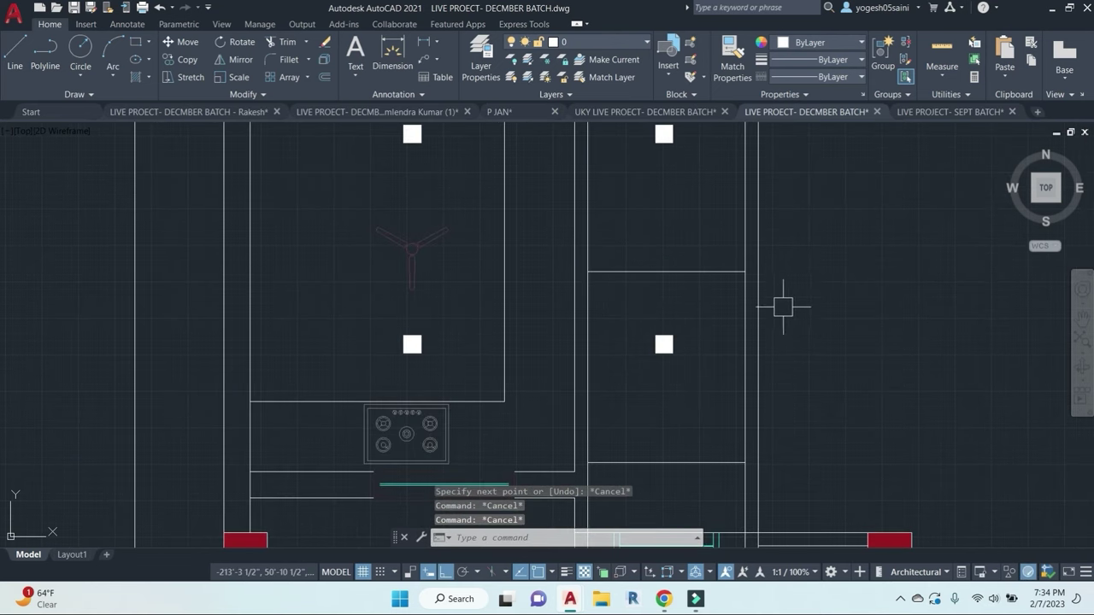
text(l)
key(Return)
click(666, 272)
scroll(672, 268, down, 4)
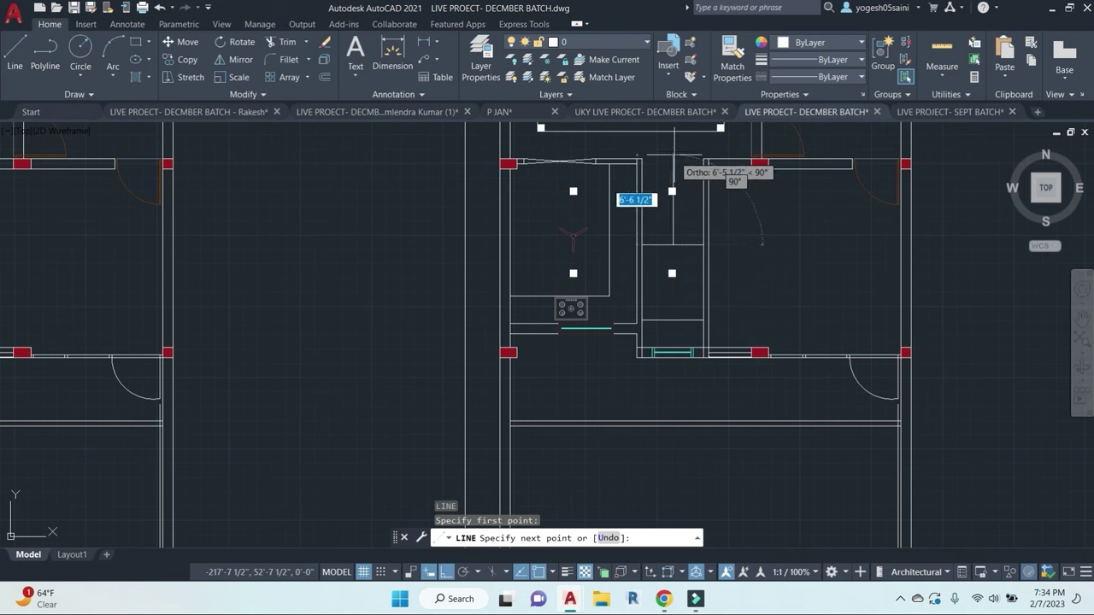
click(672, 170)
key(Escape)
key(Escape)
Step: Extend the vertical line to the boundary line with EXTEND
text(ex)
key(Return)
scroll(678, 324, up, 2)
click(679, 313)
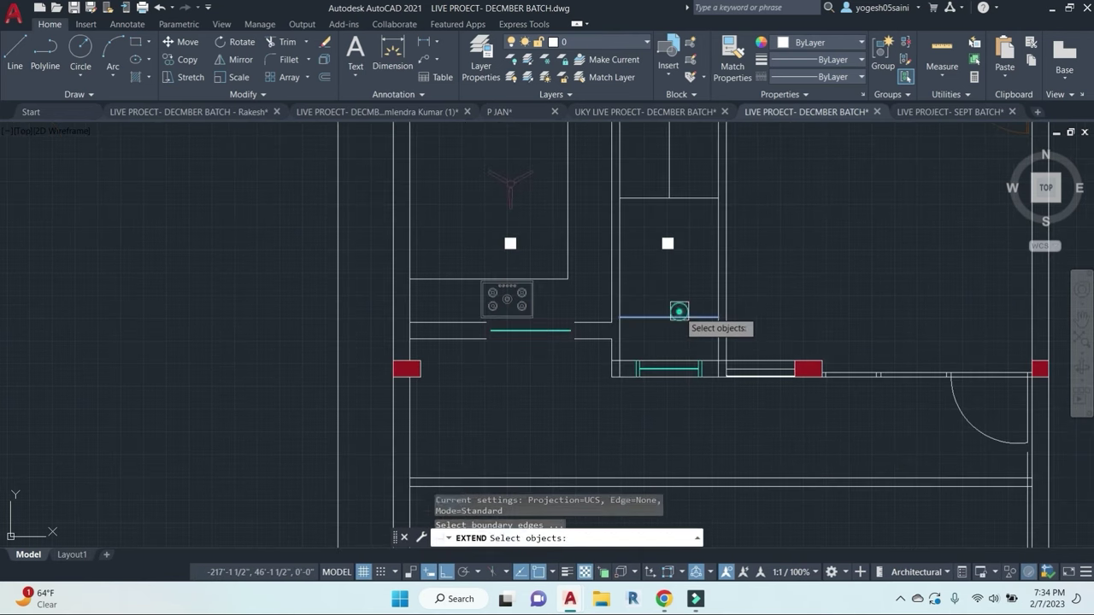
key(Return)
click(689, 169)
click(660, 164)
key(Escape)
Step: Select the two square fixtures and start a move, cancelling it to leave them in place
middle_drag(675, 241, 695, 336)
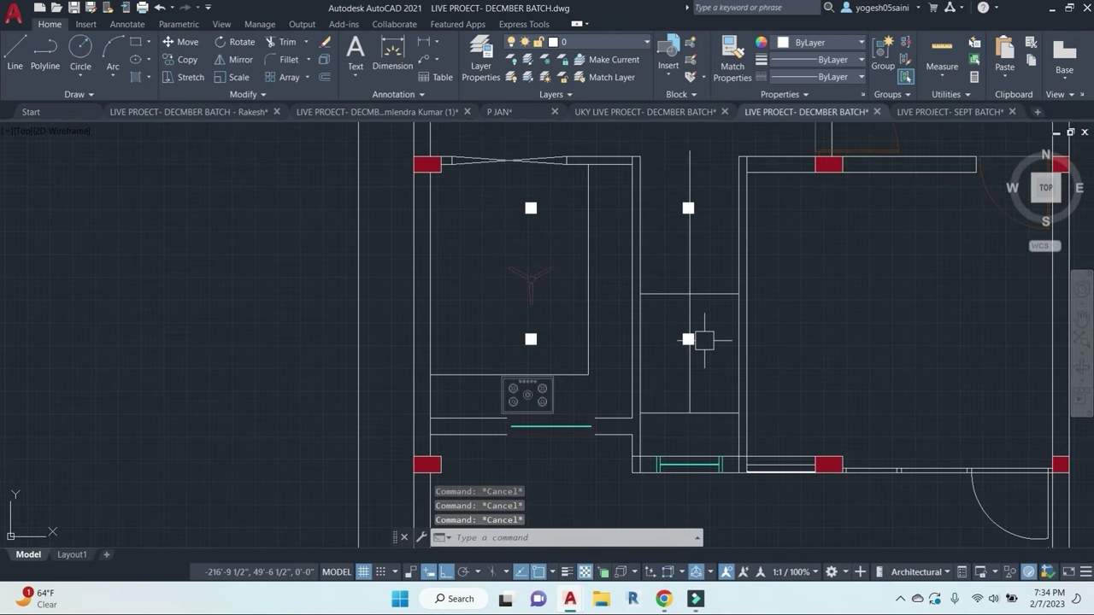
click(699, 337)
key(Escape)
click(695, 334)
key(Escape)
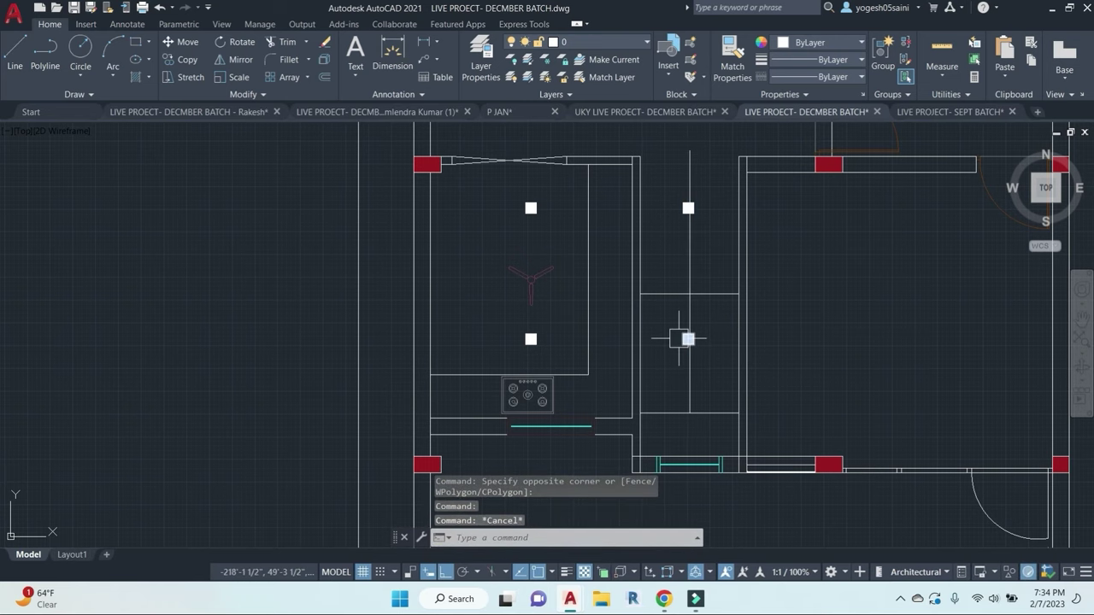
click(679, 338)
click(688, 206)
text(m)
key(Return)
scroll(718, 220, up, 3)
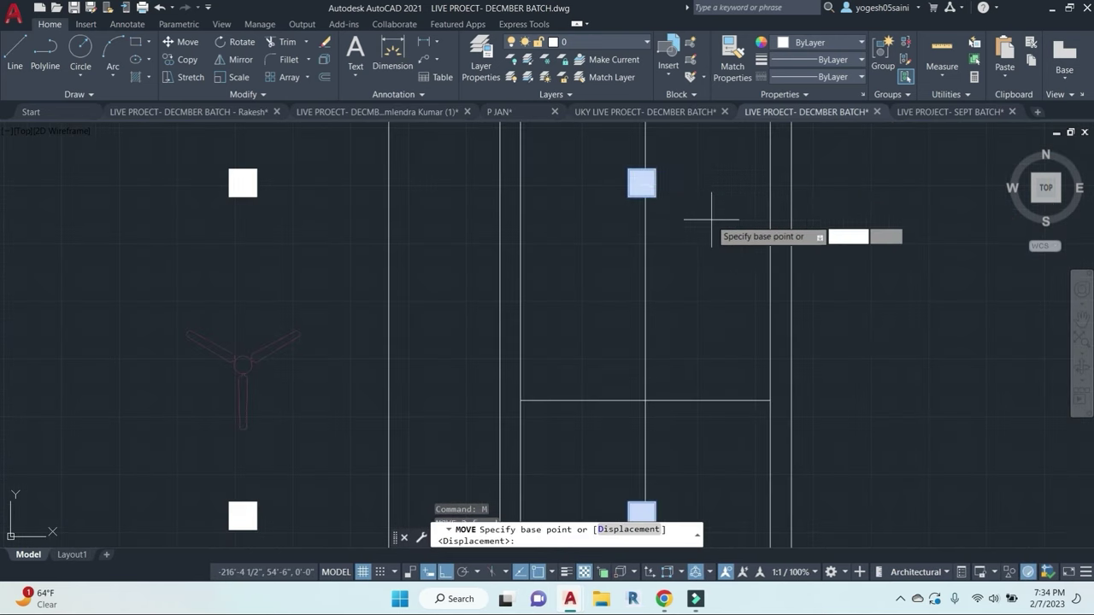
click(641, 181)
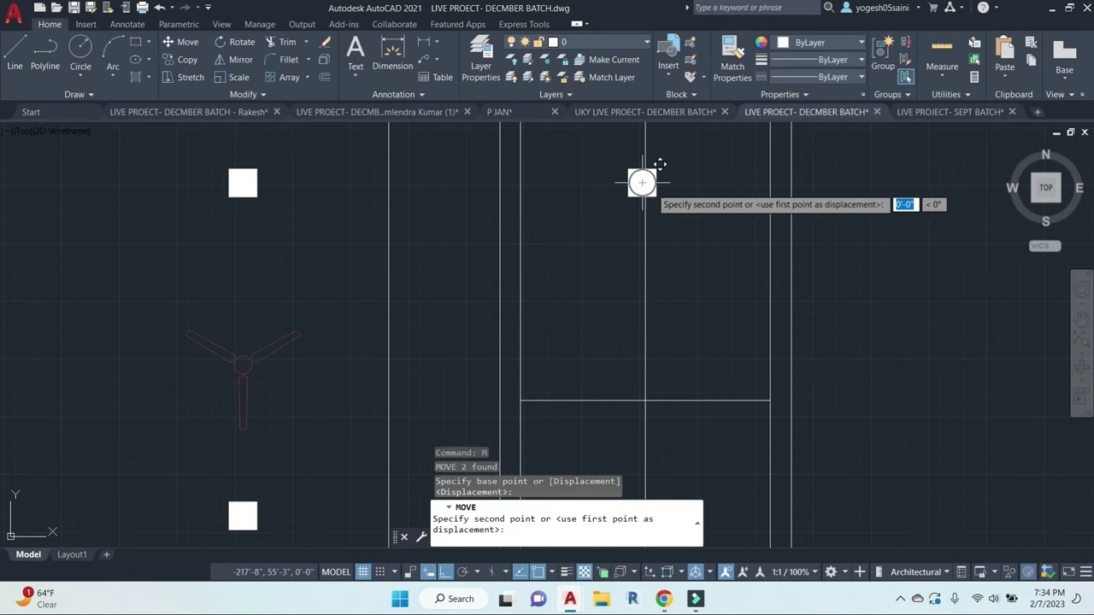
scroll(673, 164, up, 3)
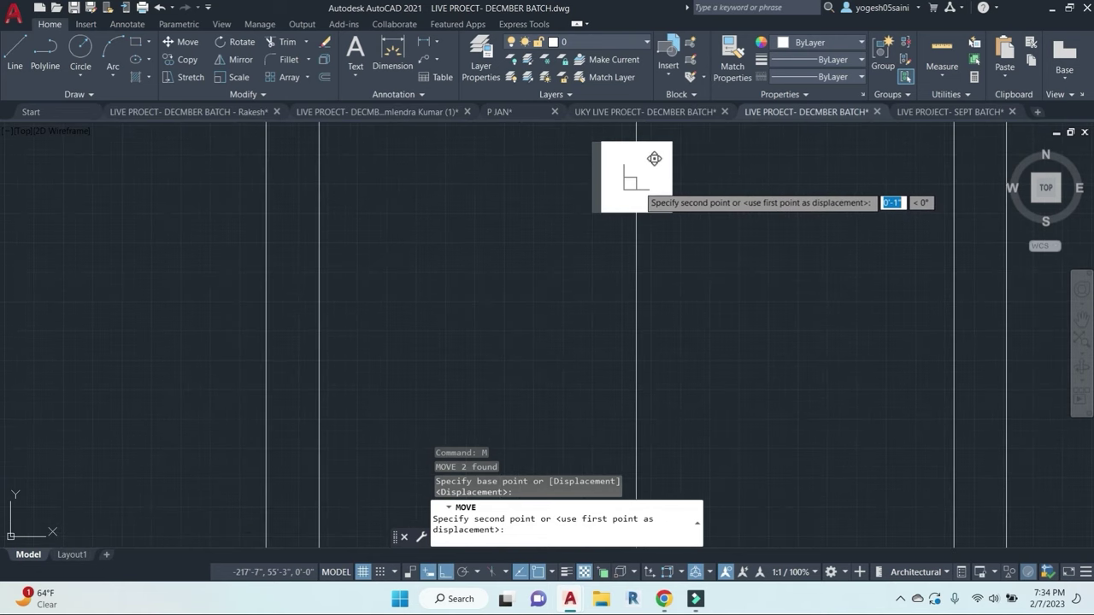
key(Escape)
key(Escape)
Step: Erase the stray horizontal and vertical lines in the passage
scroll(718, 318, down, 3)
click(733, 430)
text(E)
key(Return)
scroll(700, 324, down, 3)
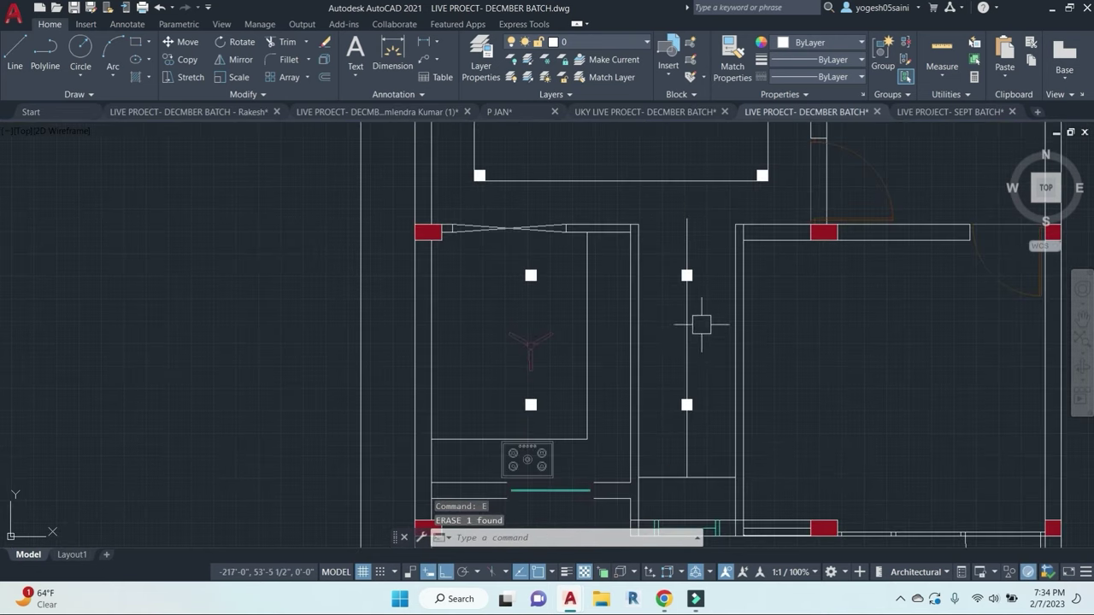
right_click(559, 353)
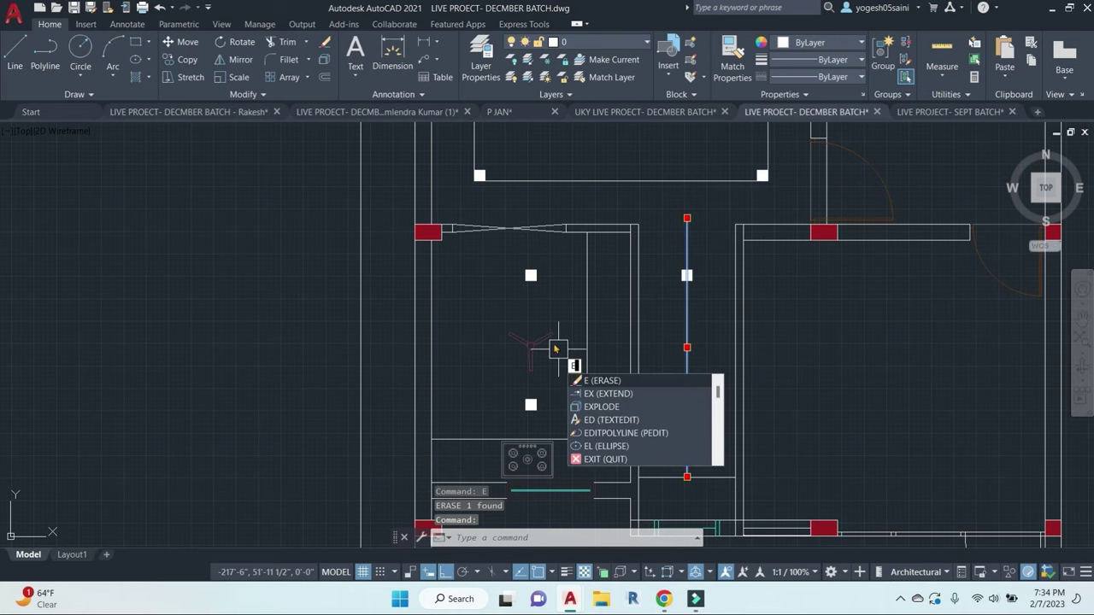
click(586, 379)
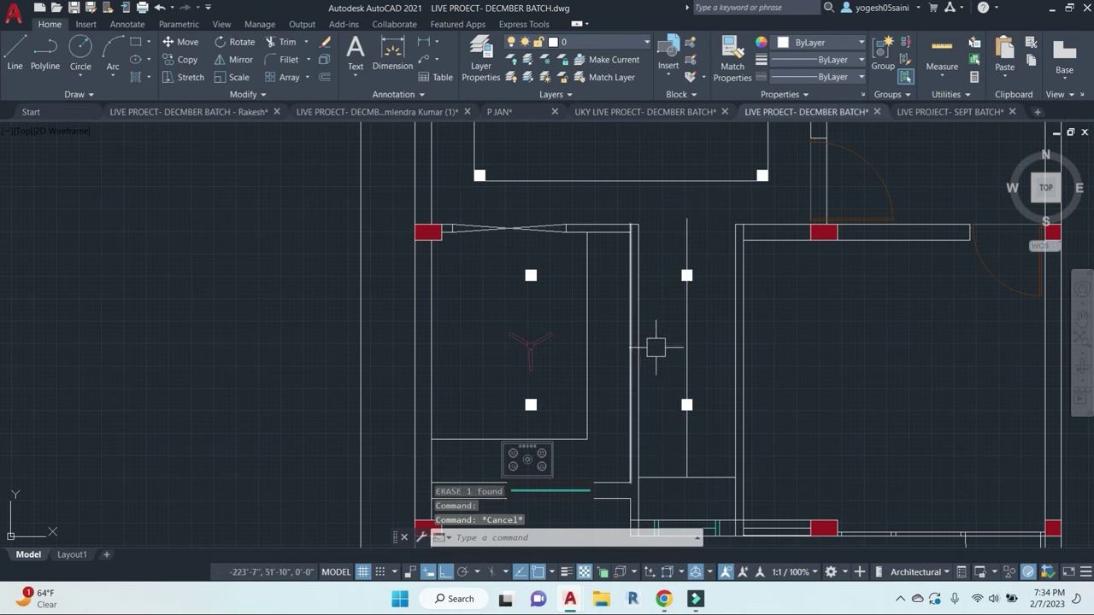
Step: Copy the kitchen ceiling fan from its centre into the passage
click(535, 342)
text(co)
key(Return)
scroll(530, 346, up, 5)
click(525, 355)
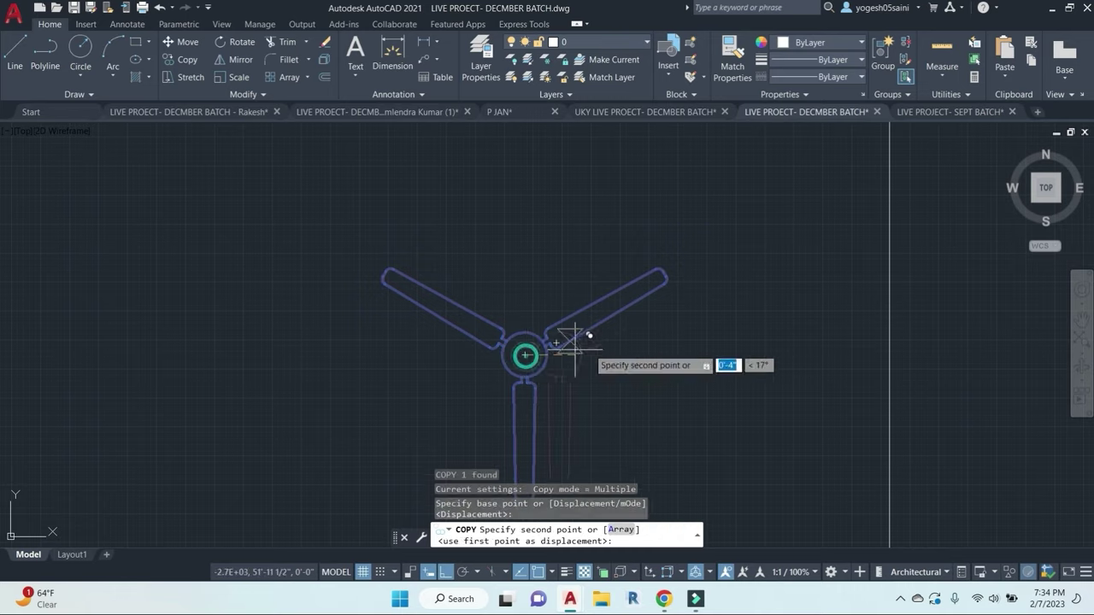
scroll(564, 342, down, 5)
click(737, 319)
scroll(744, 335, down, 3)
key(Escape)
key(Escape)
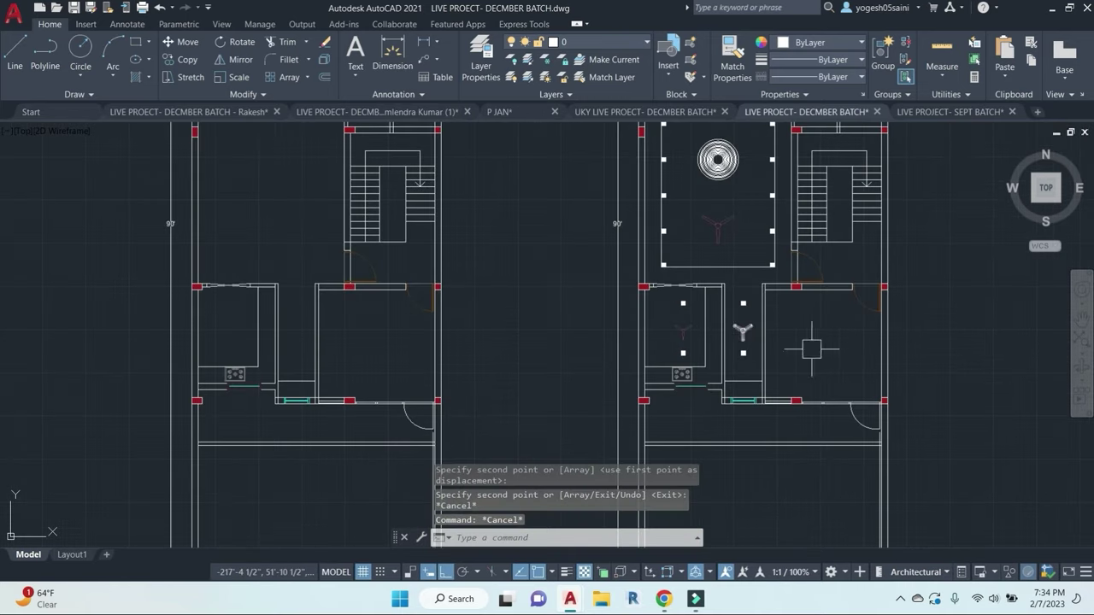
scroll(811, 348, down, 5)
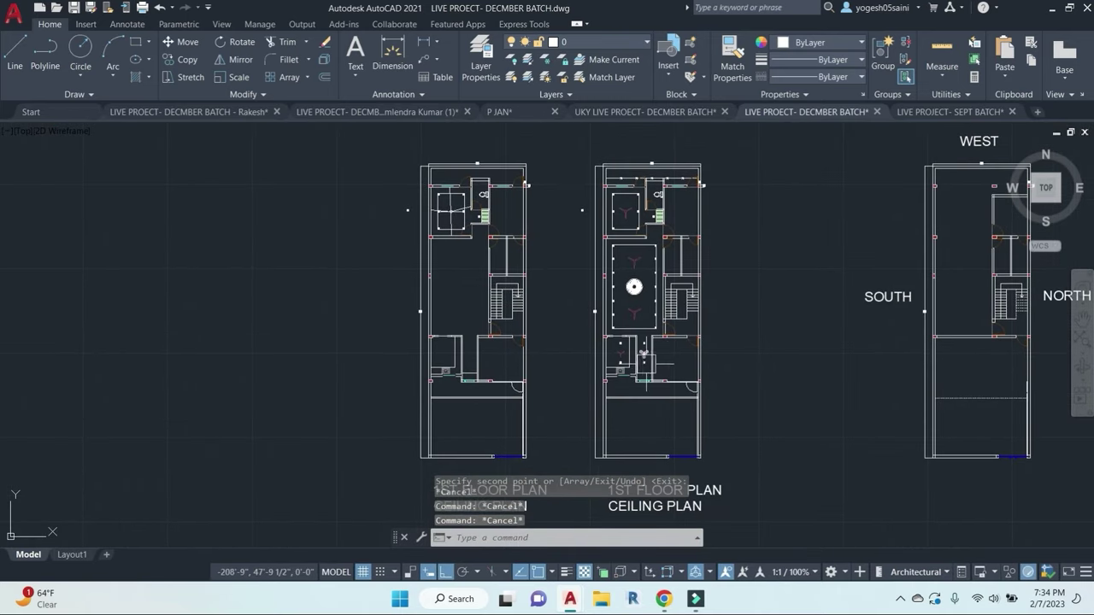
scroll(630, 356, up, 6)
key(Escape)
scroll(495, 320, down, 5)
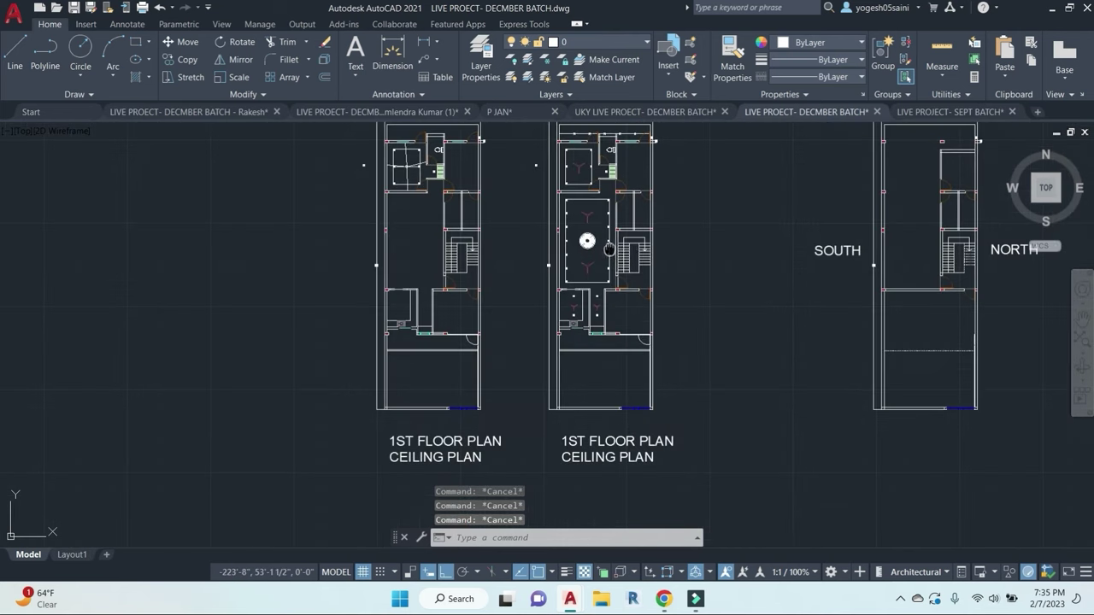
scroll(529, 384, up, 6)
scroll(529, 384, up, 3)
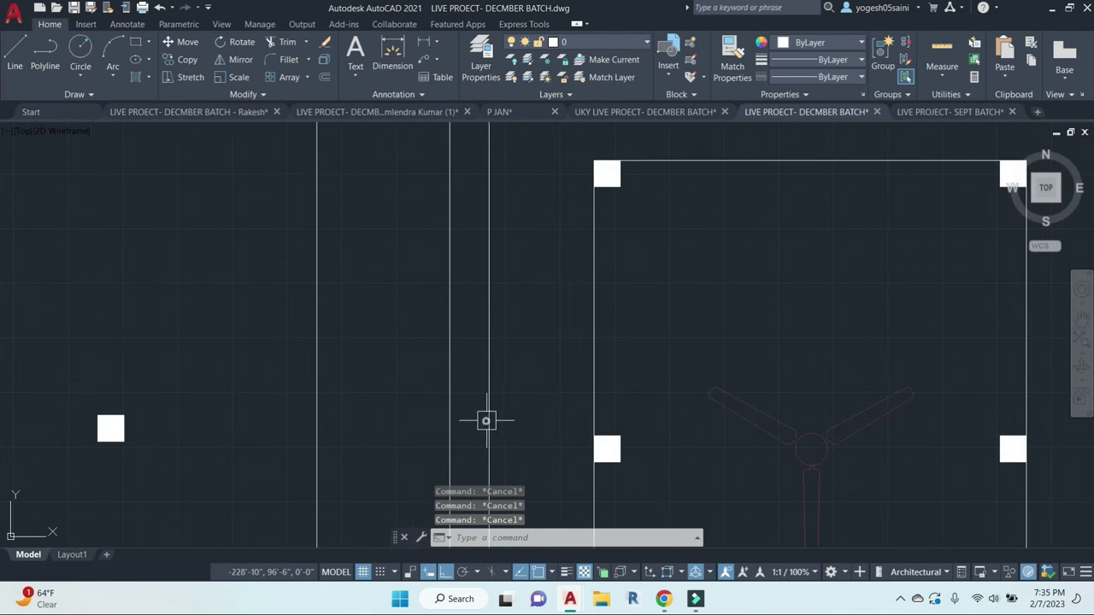
scroll(487, 429, down, 3)
scroll(523, 385, up, 3)
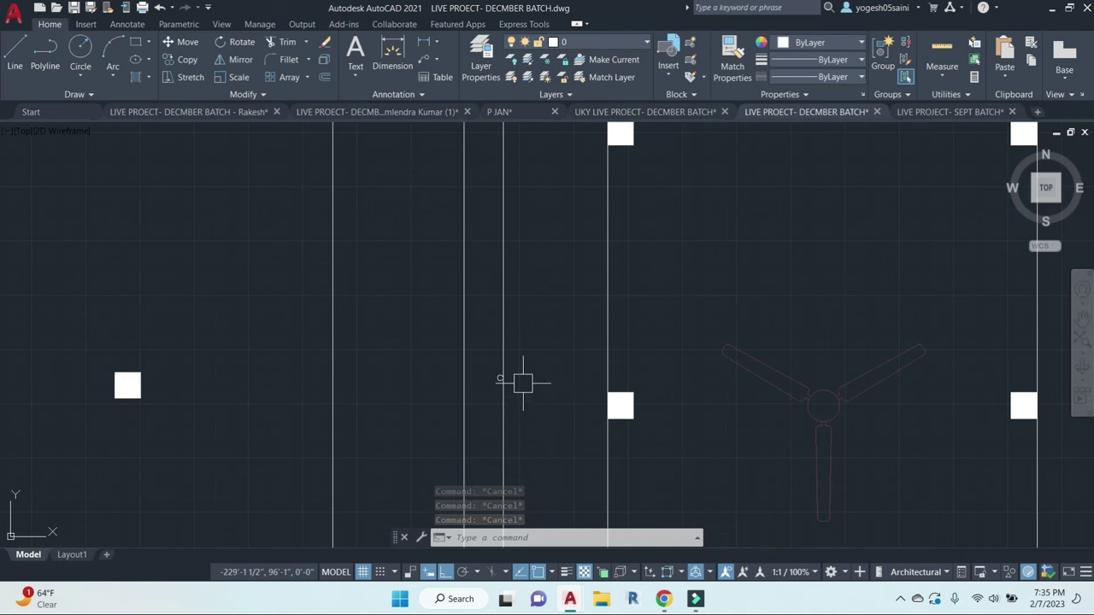
scroll(699, 290, down, 5)
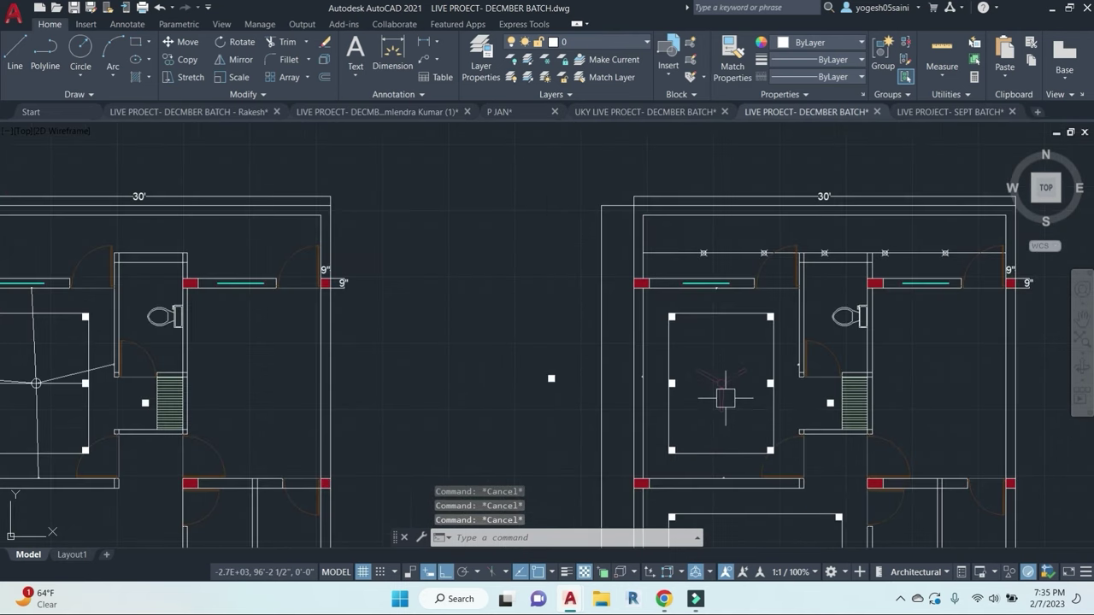
scroll(699, 290, down, 3)
middle_drag(699, 427, 636, 369)
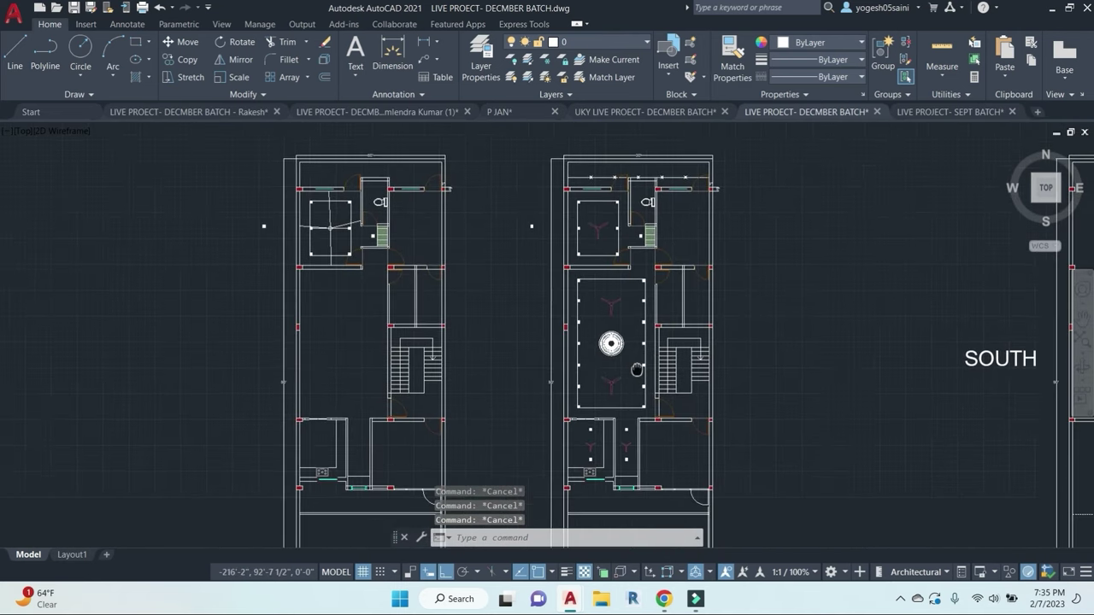
middle_drag(765, 419, 740, 387)
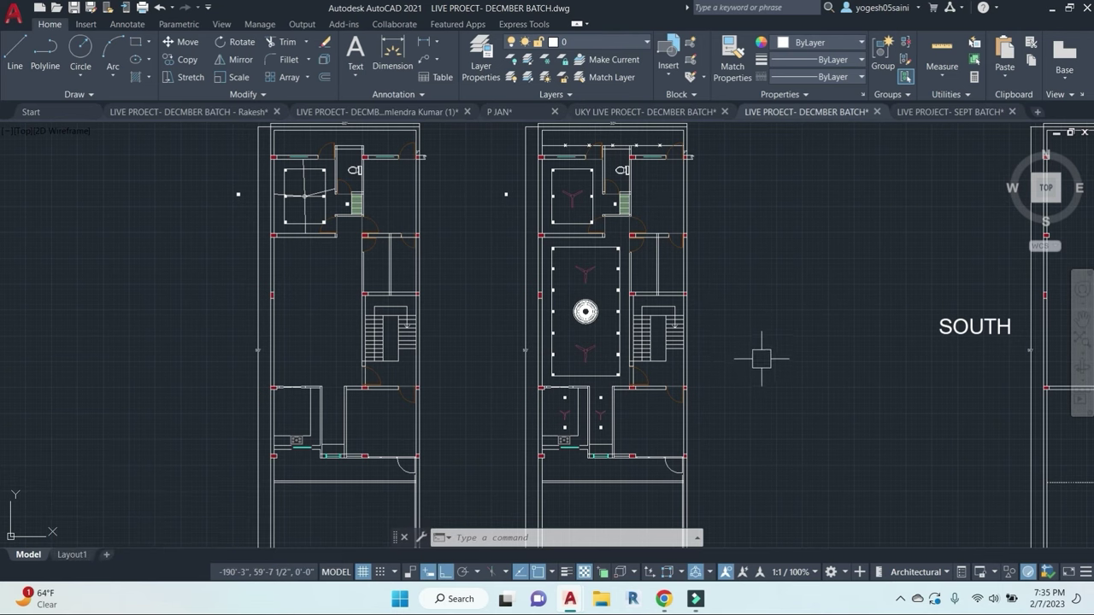
scroll(559, 280, up, 4)
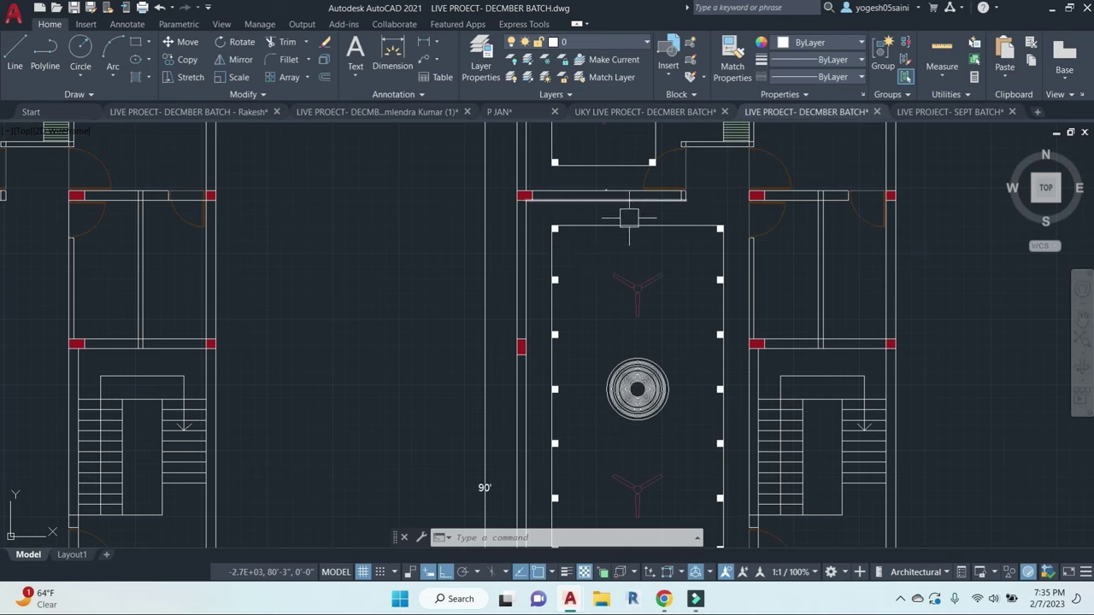
scroll(642, 228, down, 3)
middle_drag(749, 288, 623, 291)
scroll(494, 260, up, 4)
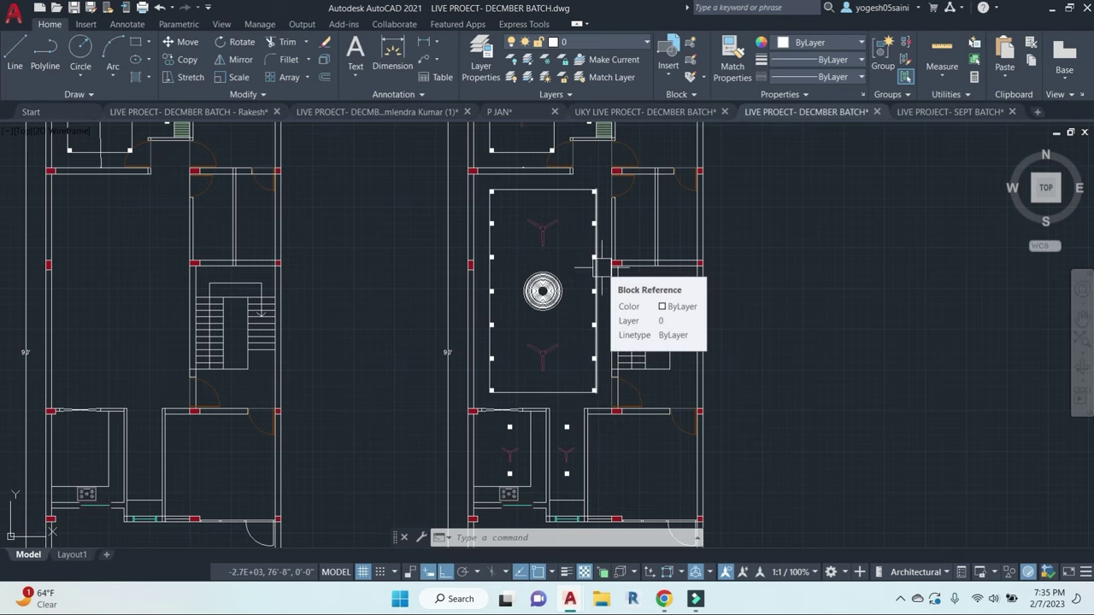
scroll(602, 273, down, 2)
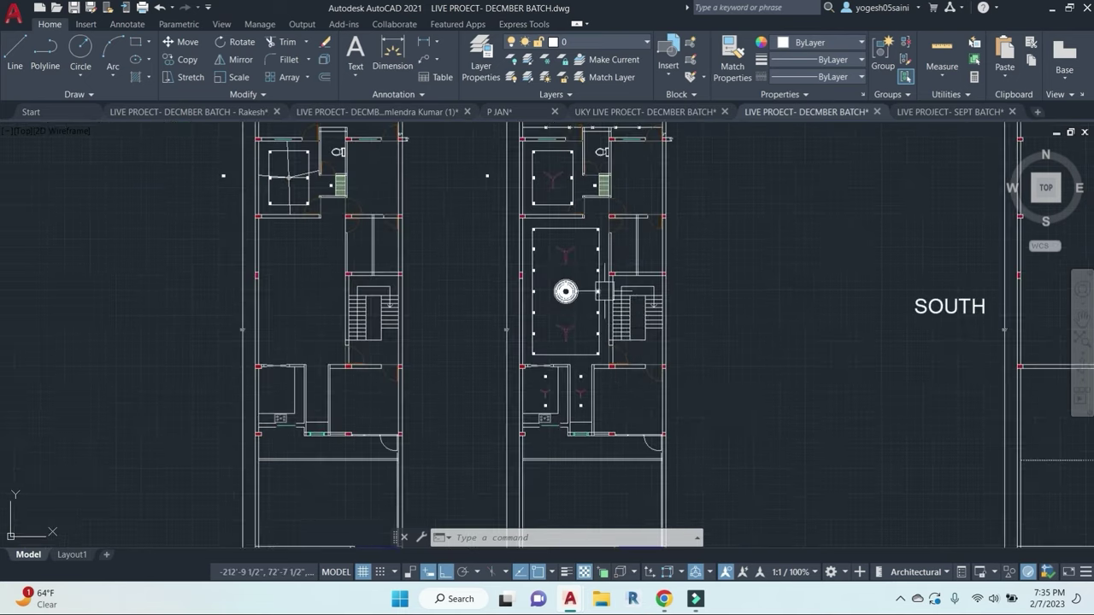
middle_drag(662, 342, 654, 345)
scroll(560, 323, up, 2)
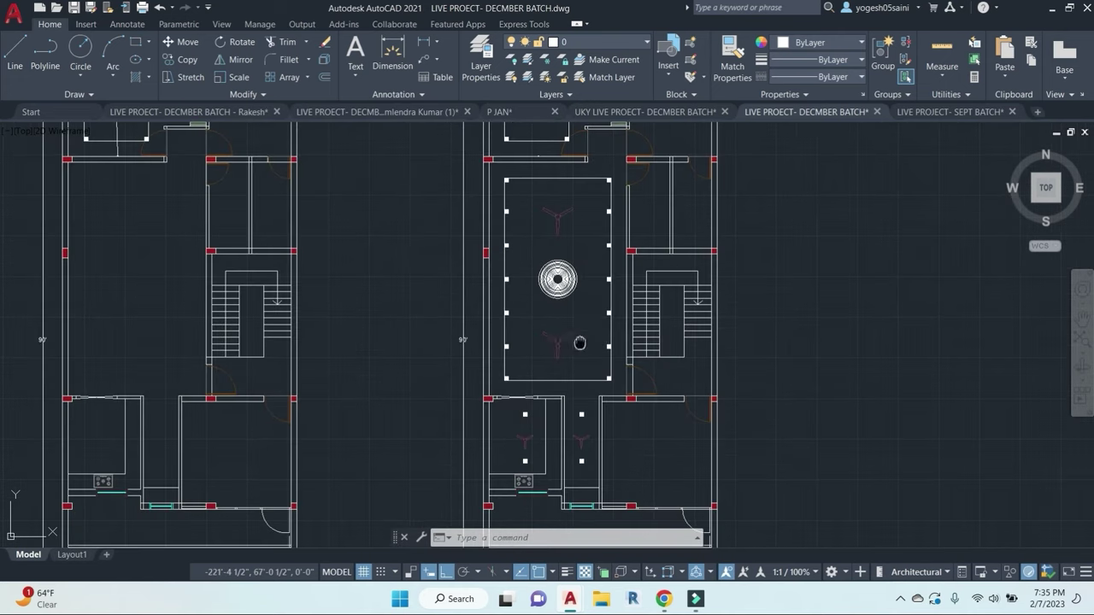
mouse_move(579, 342)
middle_down()
mouse_move(566, 315)
mouse_move(552, 322)
middle_up()
scroll(552, 317, up, 2)
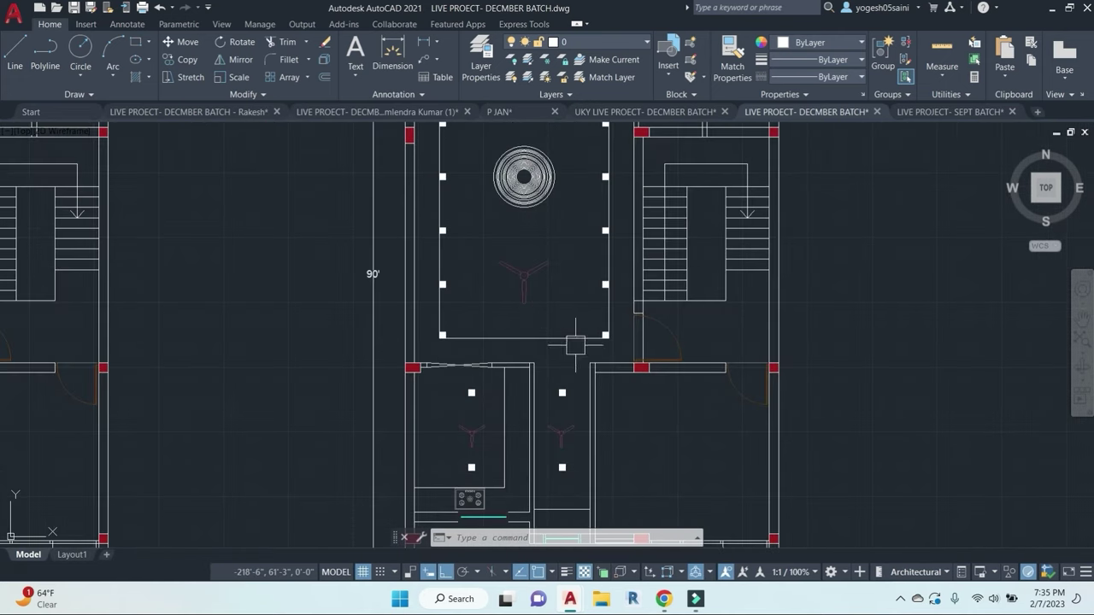
middle_drag(638, 430, 617, 350)
scroll(620, 357, down, 2)
mouse_move(676, 385)
middle_down()
mouse_move(594, 434)
mouse_move(576, 422)
mouse_move(586, 413)
middle_up()
scroll(564, 407, up, 2)
Step: Offset the room's first wall line 2' inward
key(Escape)
text(o)
key(Return)
text(2')
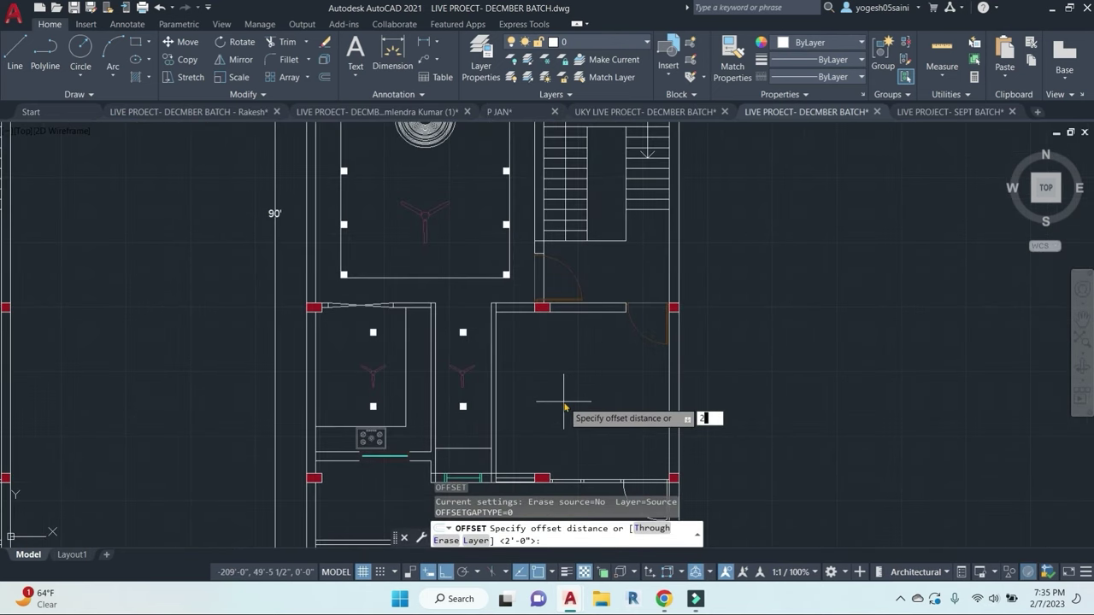
key(Return)
click(599, 315)
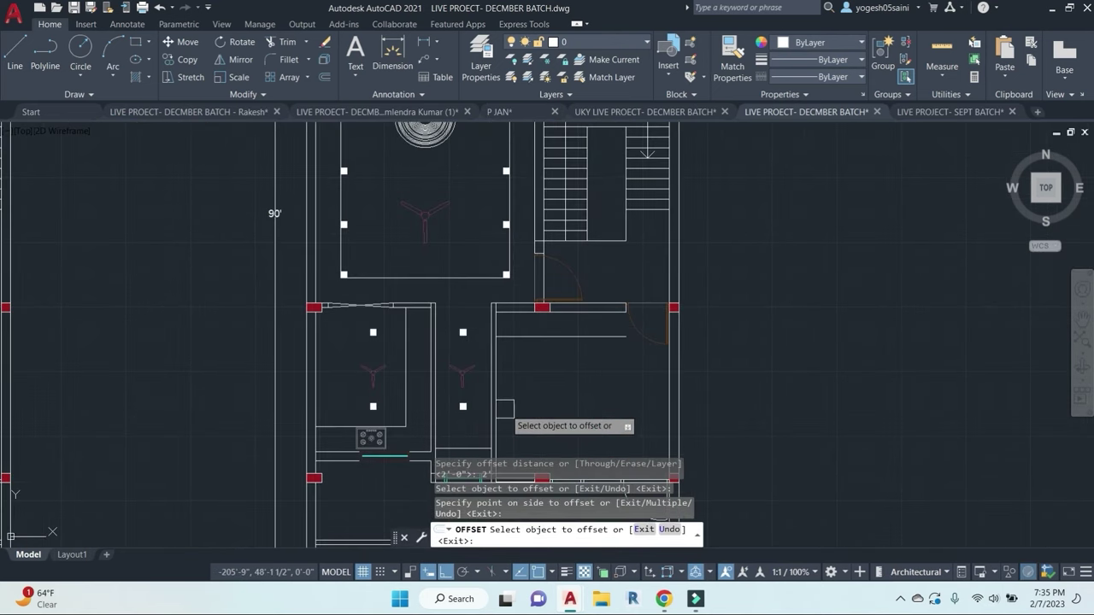
click(502, 408)
Step: Offset the room's bottom wall line 2' upward into the room
click(637, 416)
middle_drag(612, 432, 630, 336)
scroll(558, 384, up, 5)
click(514, 356)
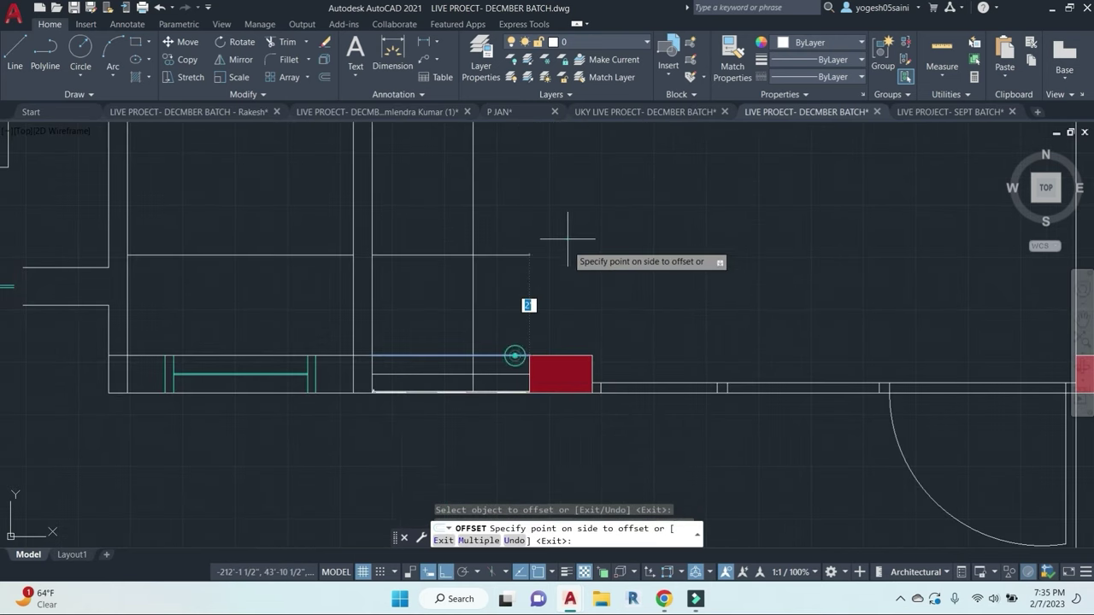
click(567, 239)
scroll(854, 282, down, 3)
middle_drag(855, 281, 744, 310)
key(Escape)
key(Escape)
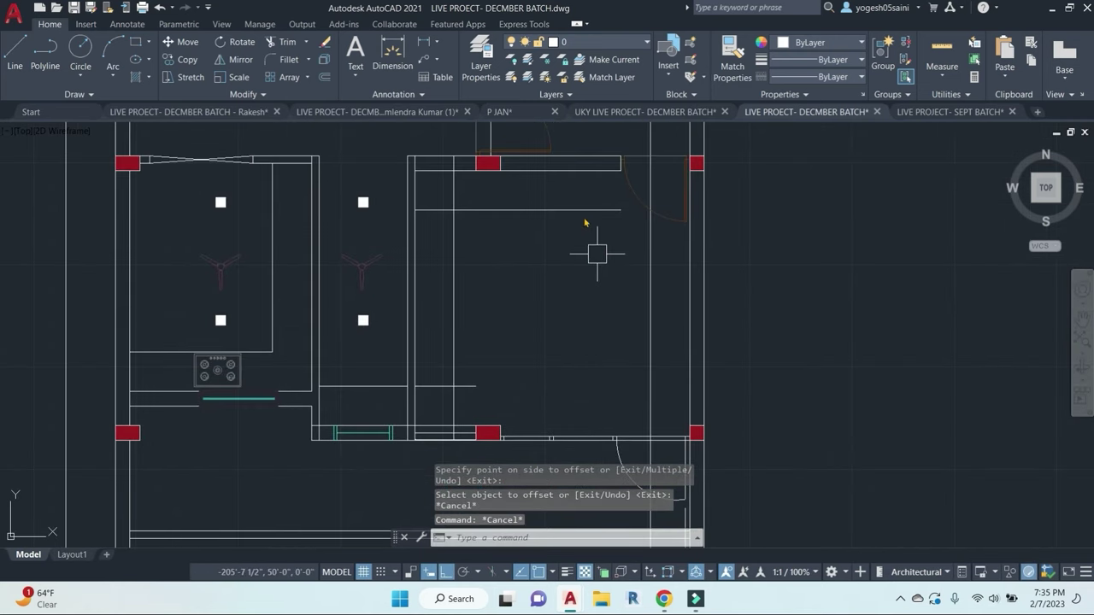
Step: Fillet the offset lines at all four corners to close the inner rectangle
text(f)
key(space)
click(586, 211)
click(653, 250)
key(space)
click(489, 217)
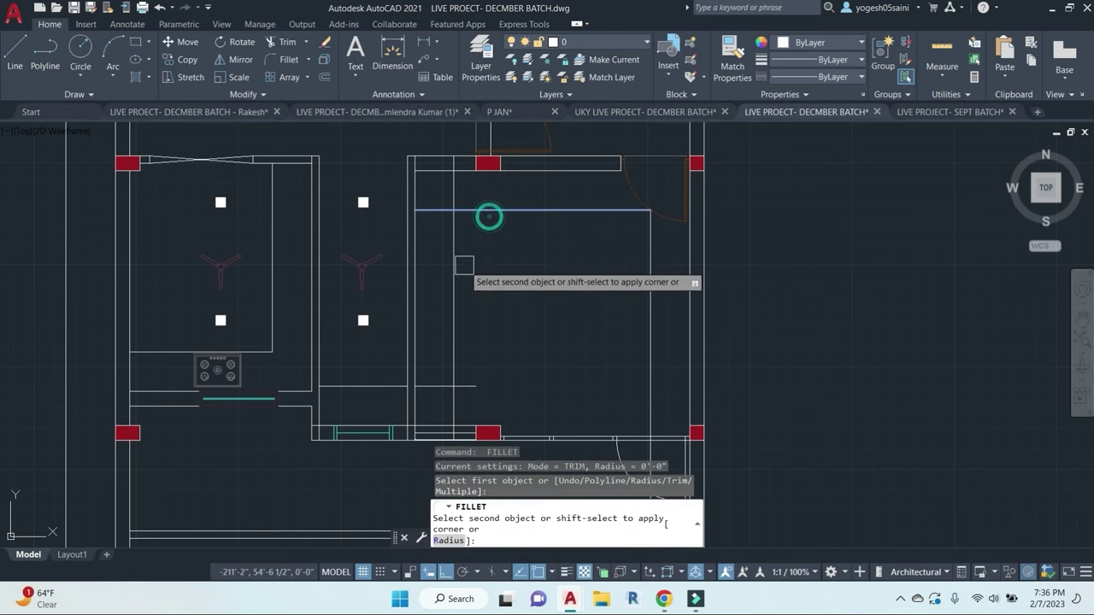
click(454, 299)
key(space)
click(453, 359)
click(470, 386)
key(space)
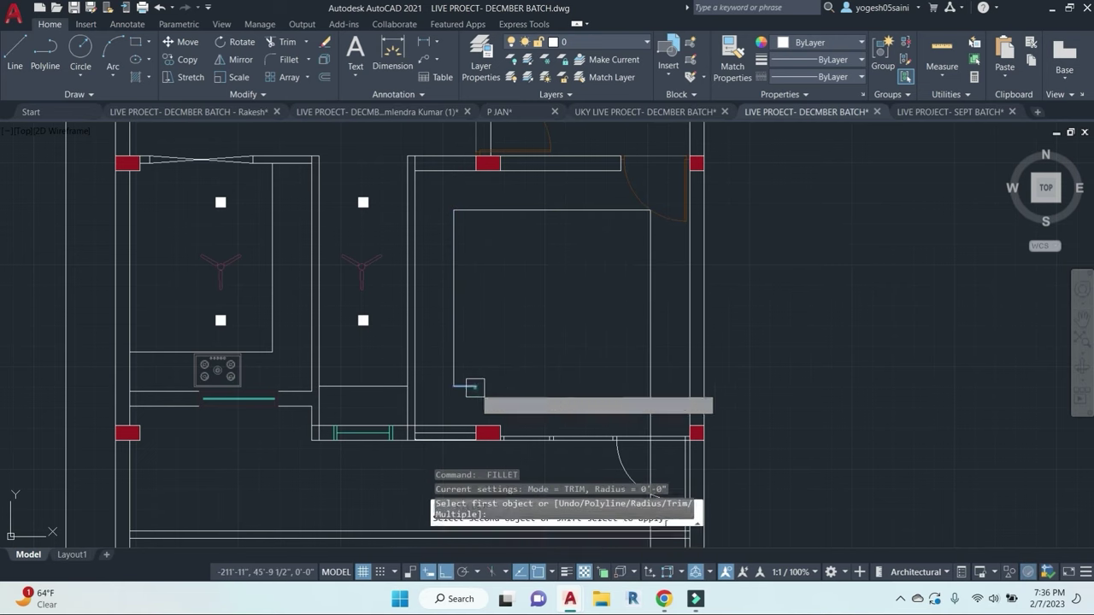
click(470, 387)
click(650, 338)
key(Escape)
key(Escape)
key(Escape)
Step: Copy a square light fixture from its top-left corner toward the rectangle's corner
middle_drag(596, 337, 660, 350)
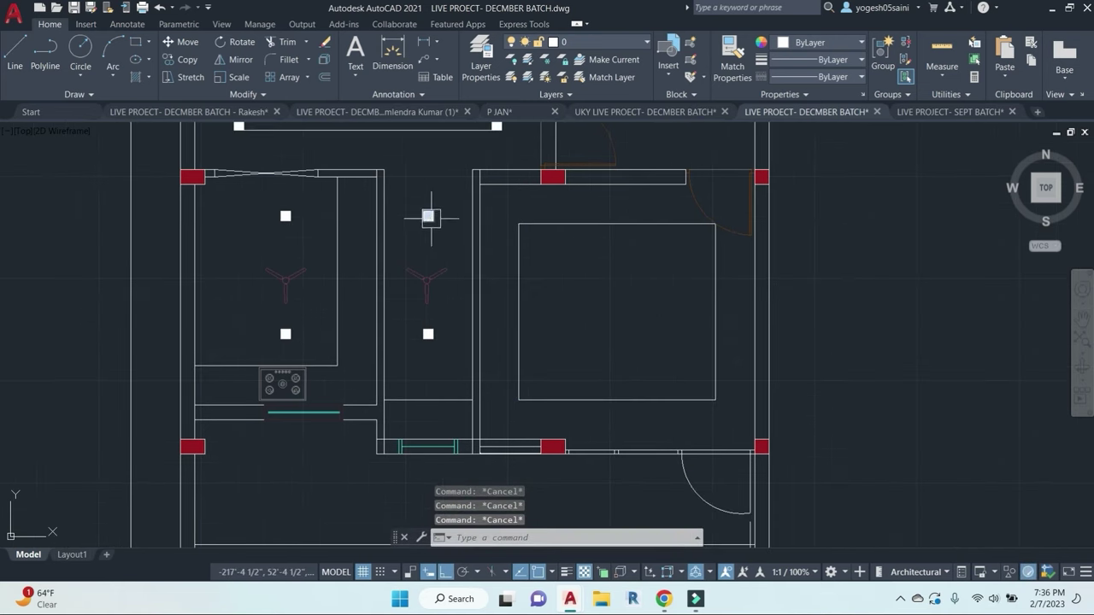
click(429, 217)
text(co)
key(space)
scroll(423, 222, up, 3)
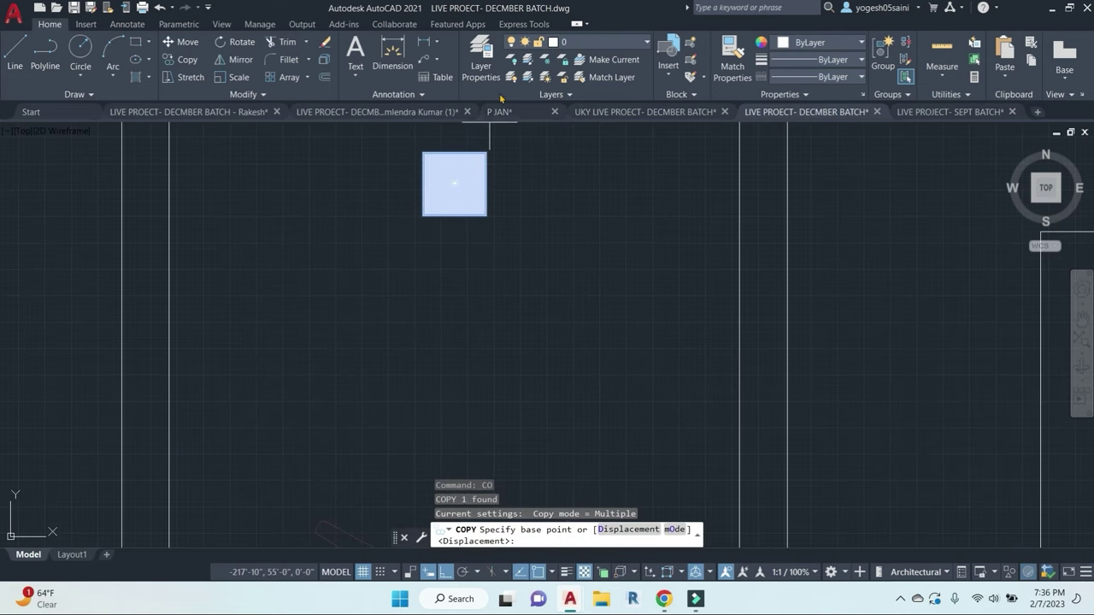
click(423, 153)
middle_drag(566, 244, 271, 405)
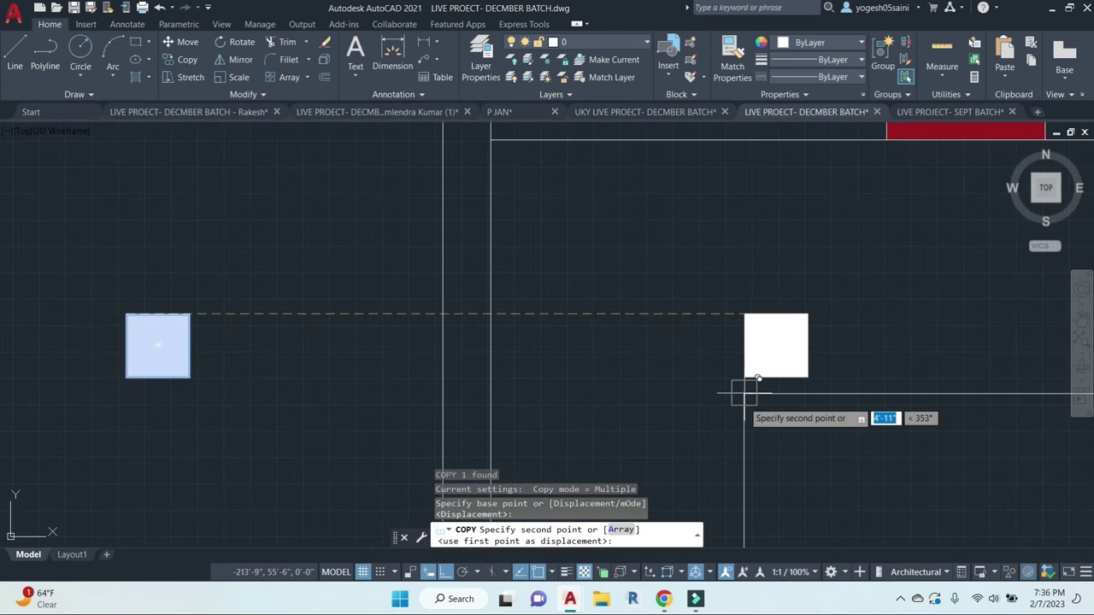
Step: Place a copied square marker at the lower-right room's first corner
click(743, 393)
scroll(815, 436, down, 2)
middle_drag(841, 447, 345, 256)
key(Escape)
key(Escape)
Step: Copy that square to the room's opposite top corner using its corner as base point
click(318, 257)
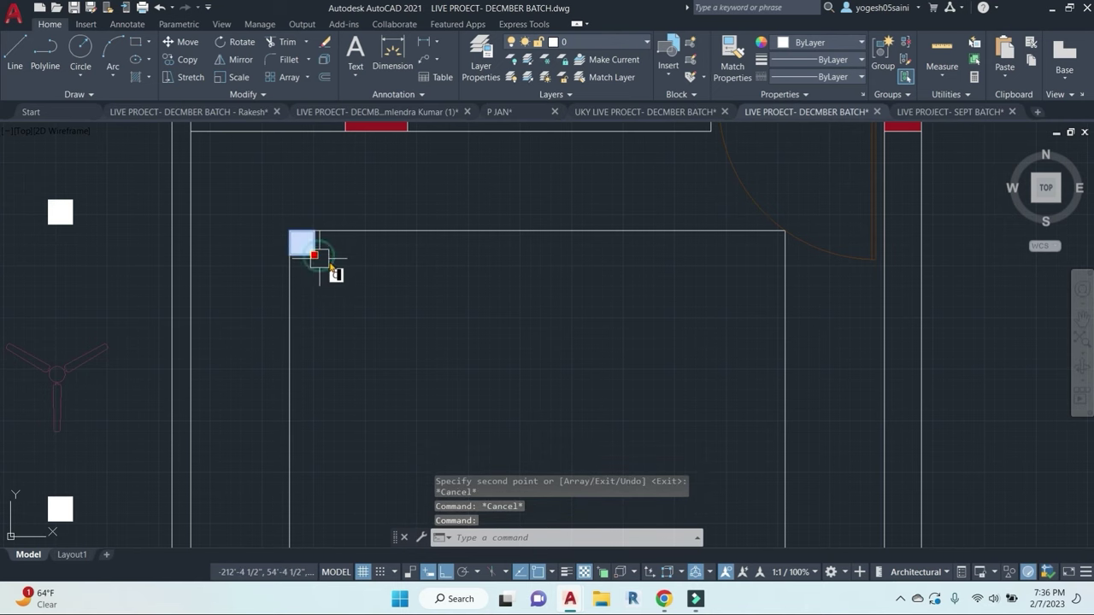
text(co)
key(space)
scroll(326, 228, up, 2)
click(308, 232)
middle_drag(982, 255, 656, 248)
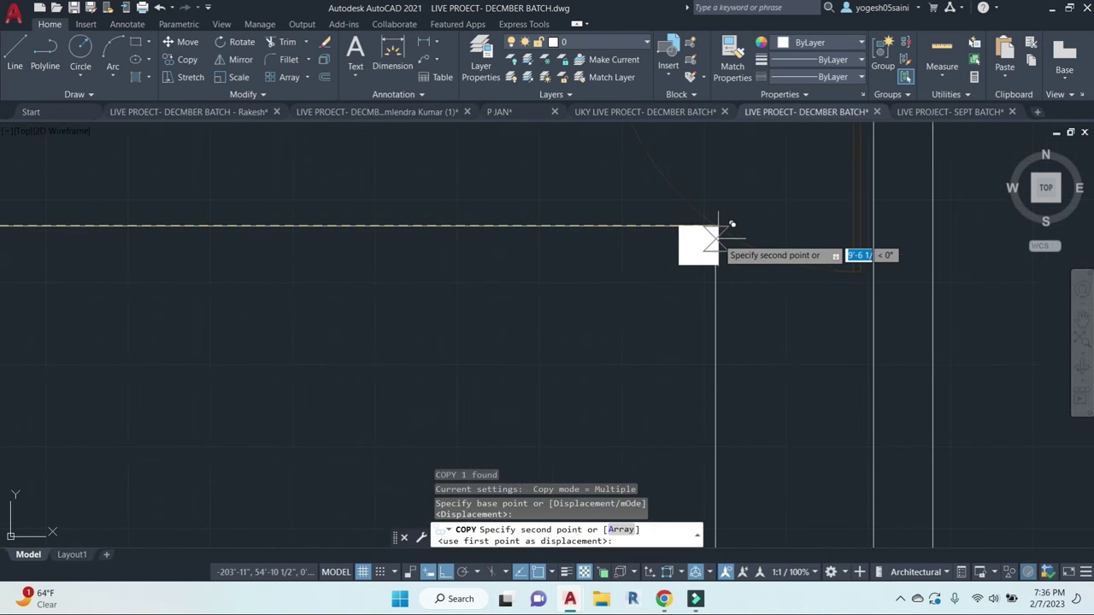
click(715, 225)
key(Escape)
Step: Copy both top squares down to the rectangle's bottom corners
click(690, 253)
scroll(349, 348, down, 4)
middle_drag(257, 363, 434, 330)
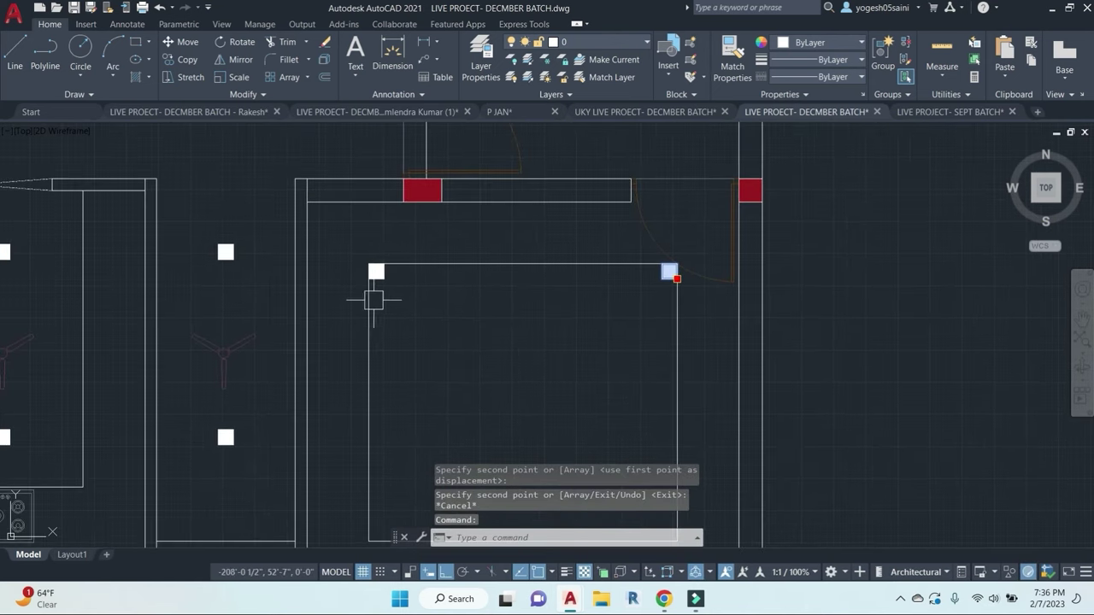
click(382, 279)
text(co)
key(space)
scroll(673, 274, up, 3)
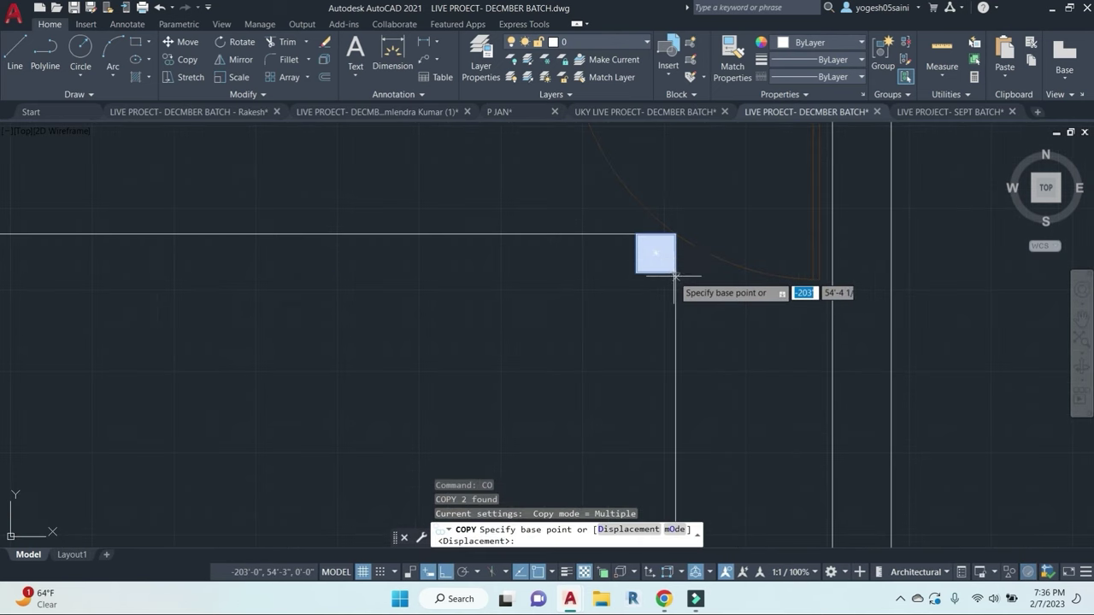
middle_drag(287, 322, 762, 298)
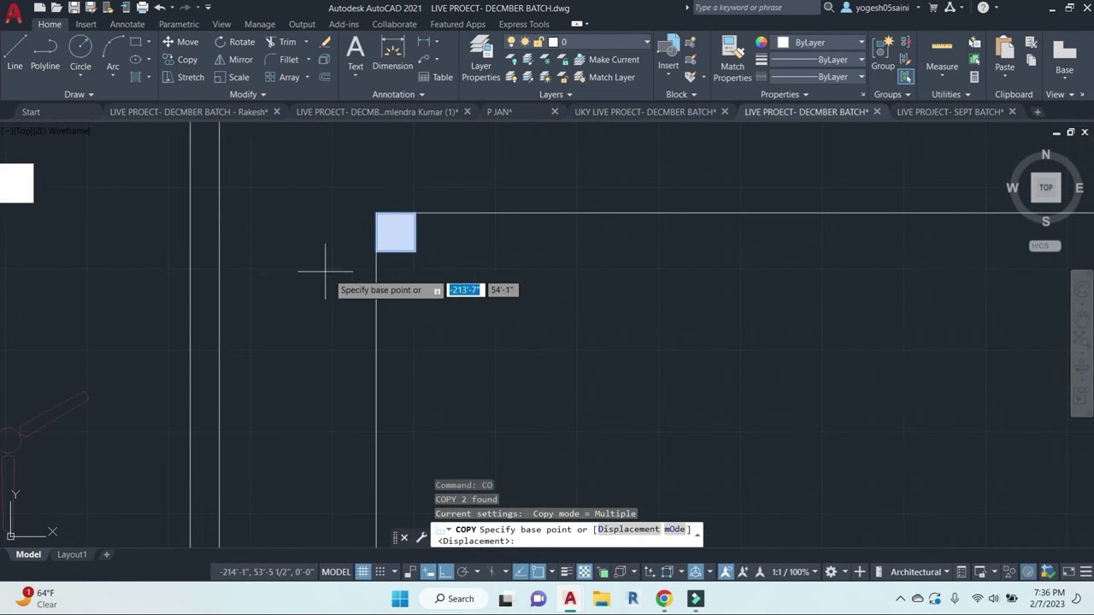
click(376, 249)
scroll(405, 425, down, 4)
middle_drag(411, 425, 462, 176)
click(440, 369)
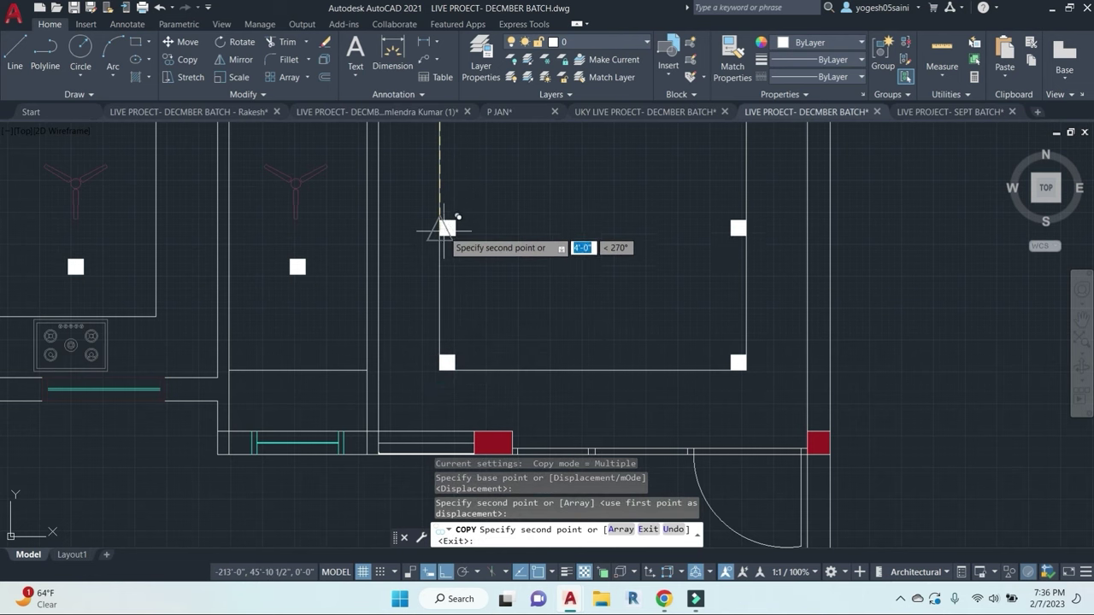
key(Escape)
key(Escape)
key(Escape)
Step: Copy the two left squares to the midpoints of the rectangle's sides
scroll(589, 315, down, 4)
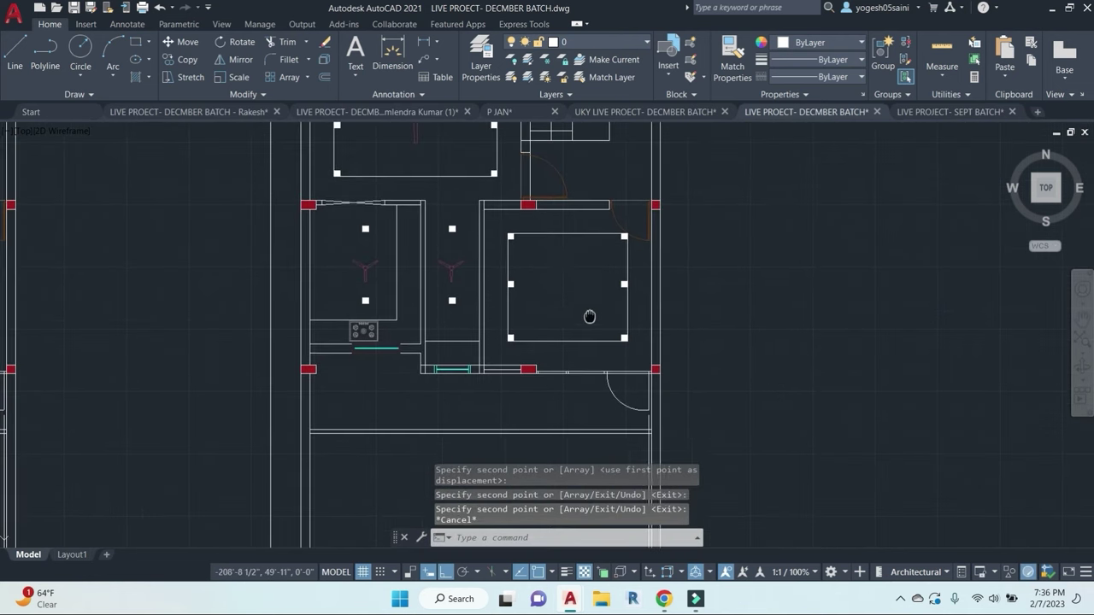
scroll(539, 348, up, 4)
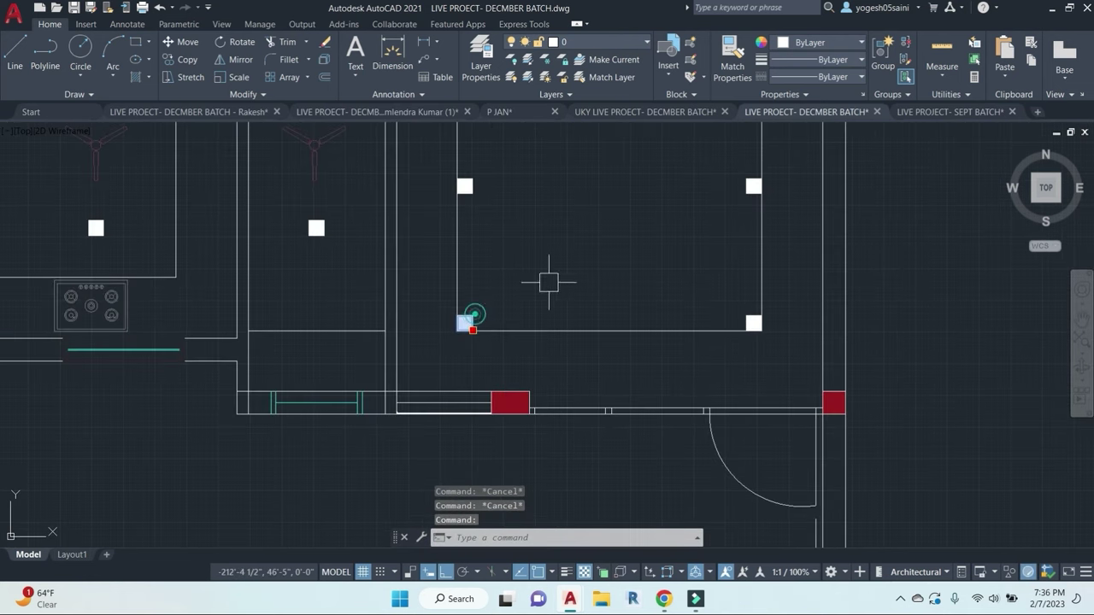
middle_drag(549, 282, 558, 386)
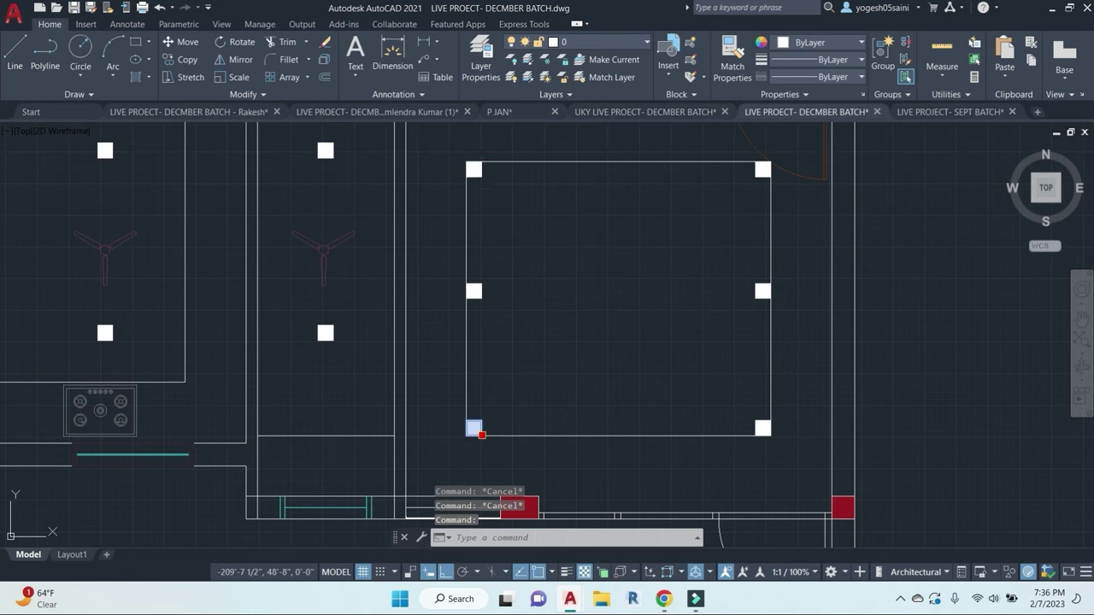
key(space)
key(Escape)
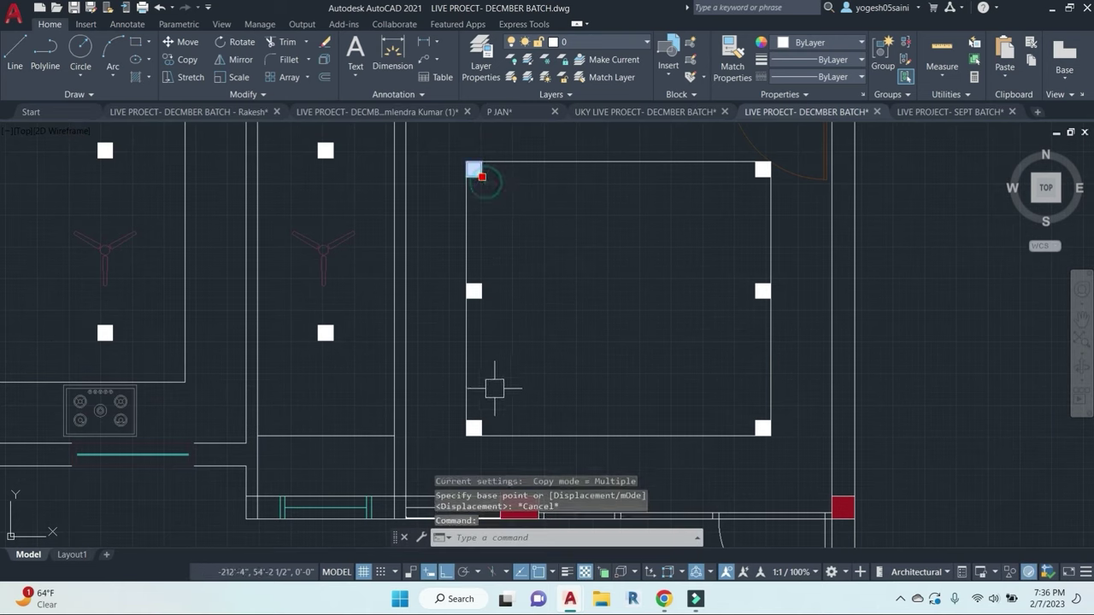
shift+click(475, 427)
key(space)
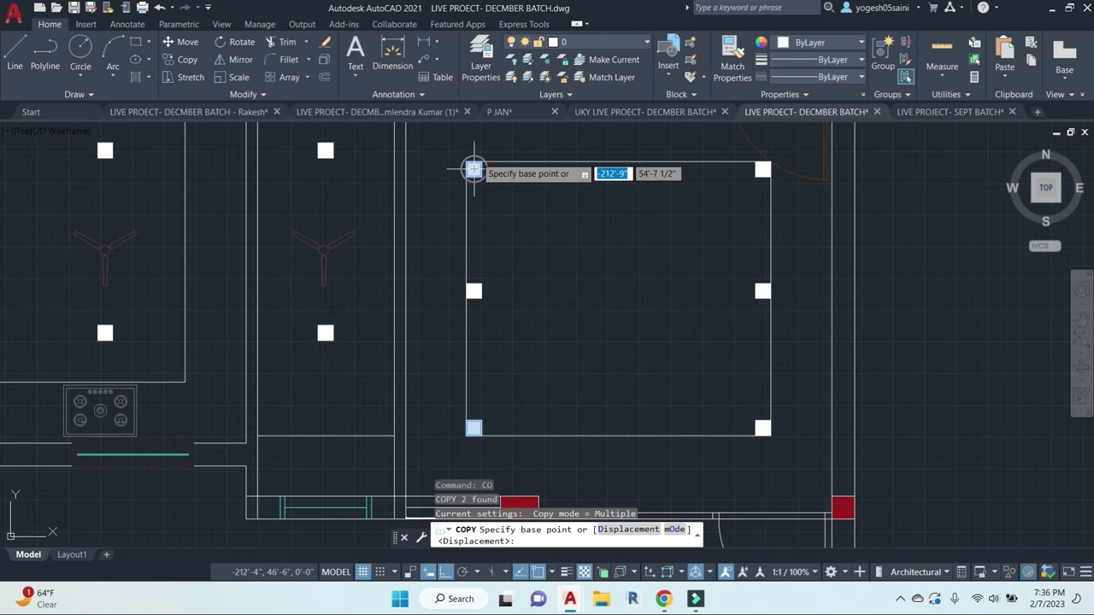
click(473, 168)
click(612, 165)
key(Escape)
Step: Draw a helper line between the left and right midpoint squares
scroll(623, 304, down, 2)
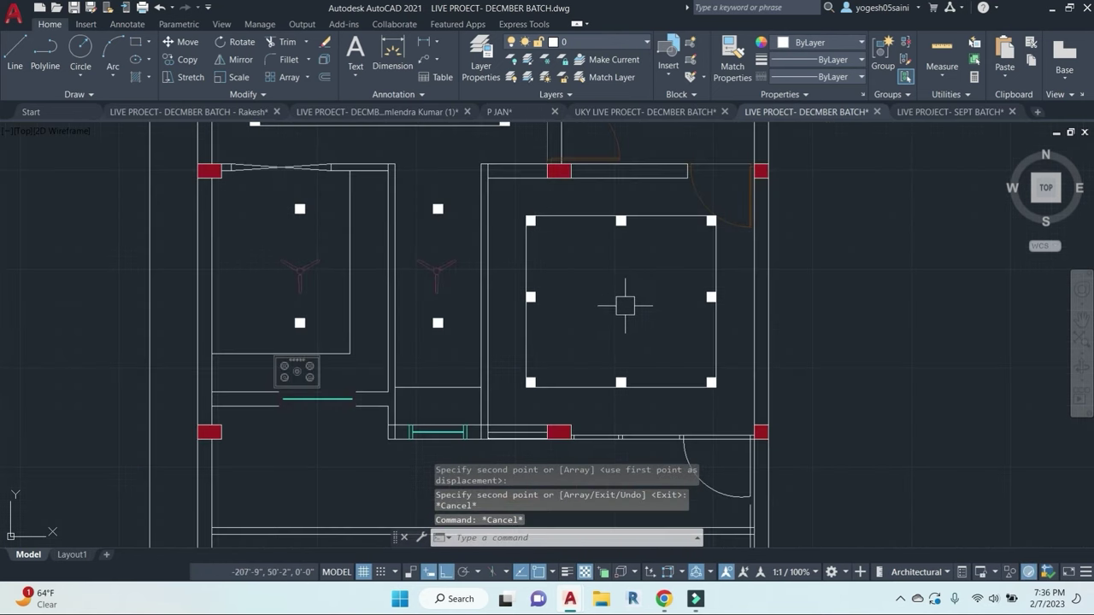
key(Escape)
key(Escape)
text(l)
key(space)
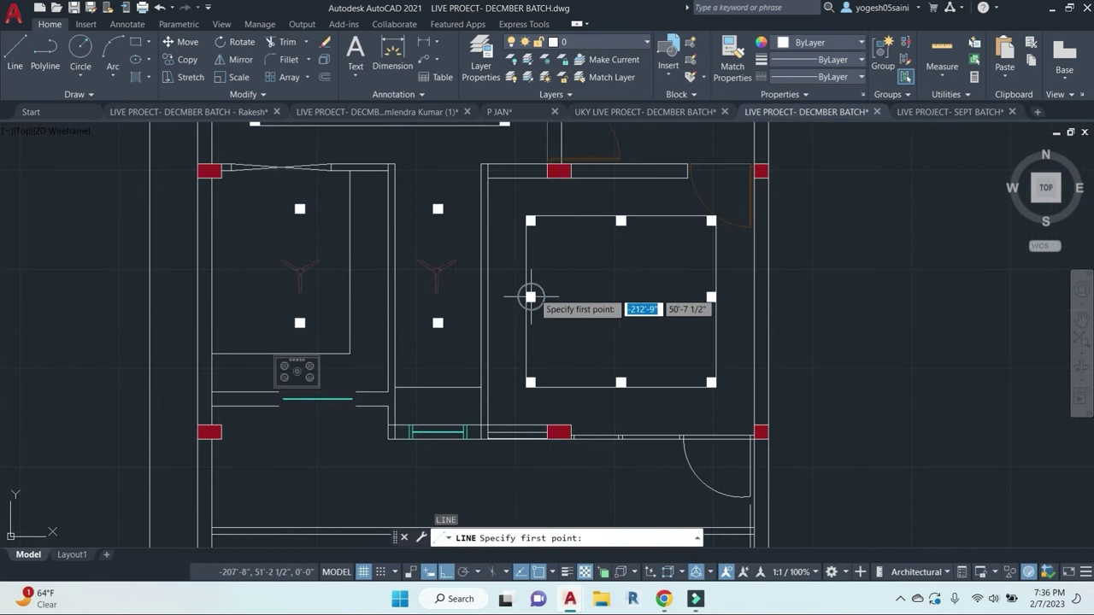
click(530, 297)
click(711, 297)
key(Escape)
key(Escape)
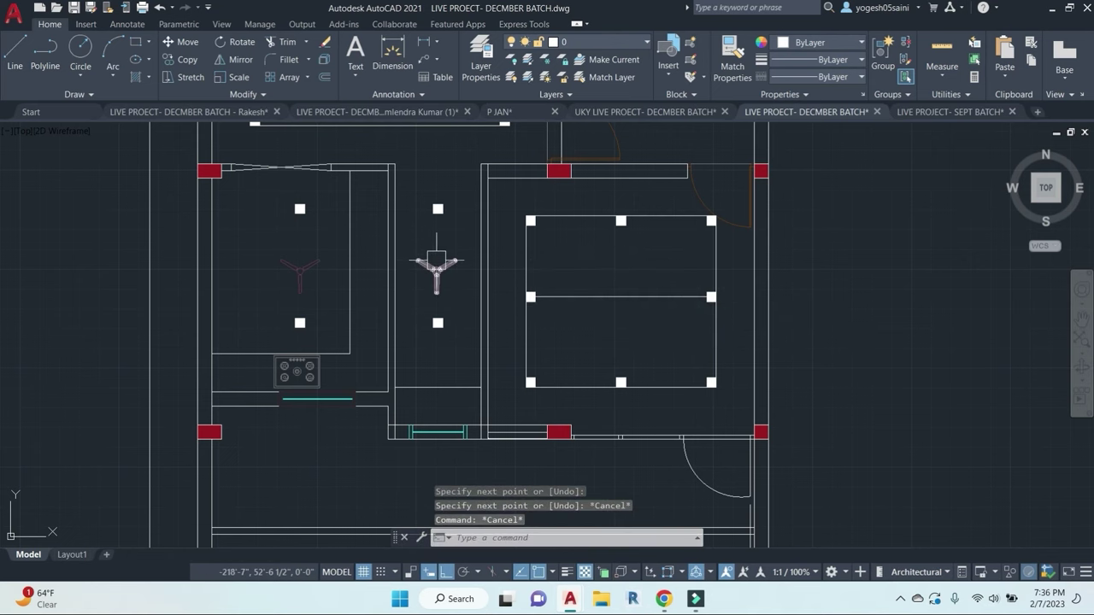
Step: Copy the upper room's ceiling fan to the rectangle's centre, then erase the helper line
middle_drag(452, 266, 466, 385)
click(406, 158)
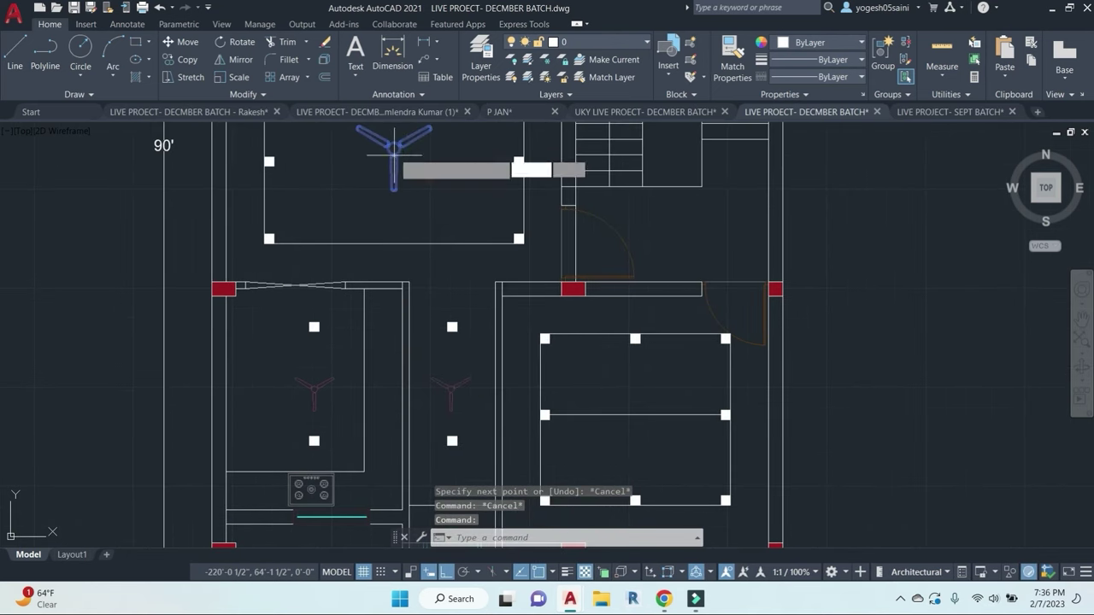
text(co)
key(space)
scroll(393, 142, up, 1)
click(393, 150)
middle_drag(716, 388, 558, 140)
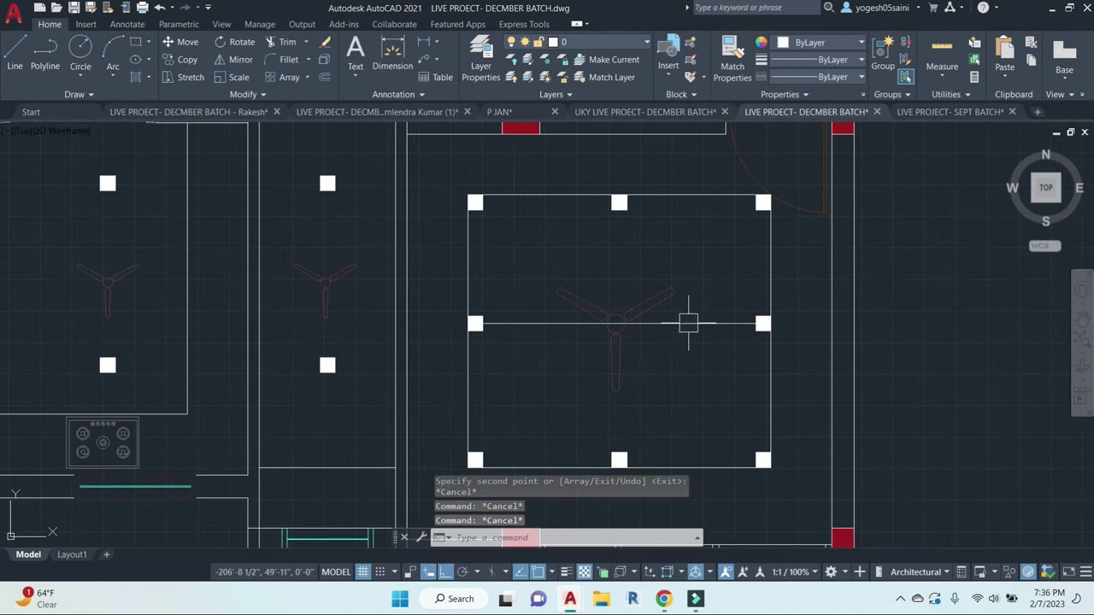
text(e)
key(Return)
scroll(688, 323, down, 5)
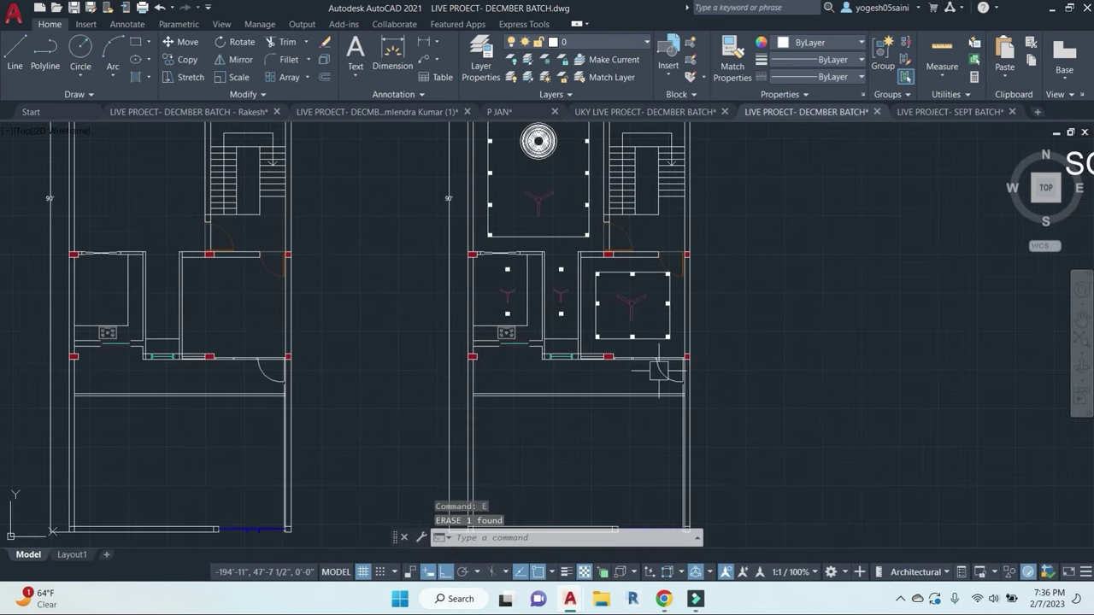
Step: Offset the corridor wall line 3 units to the lower side
scroll(626, 365, up, 2)
text(o)
key(Return)
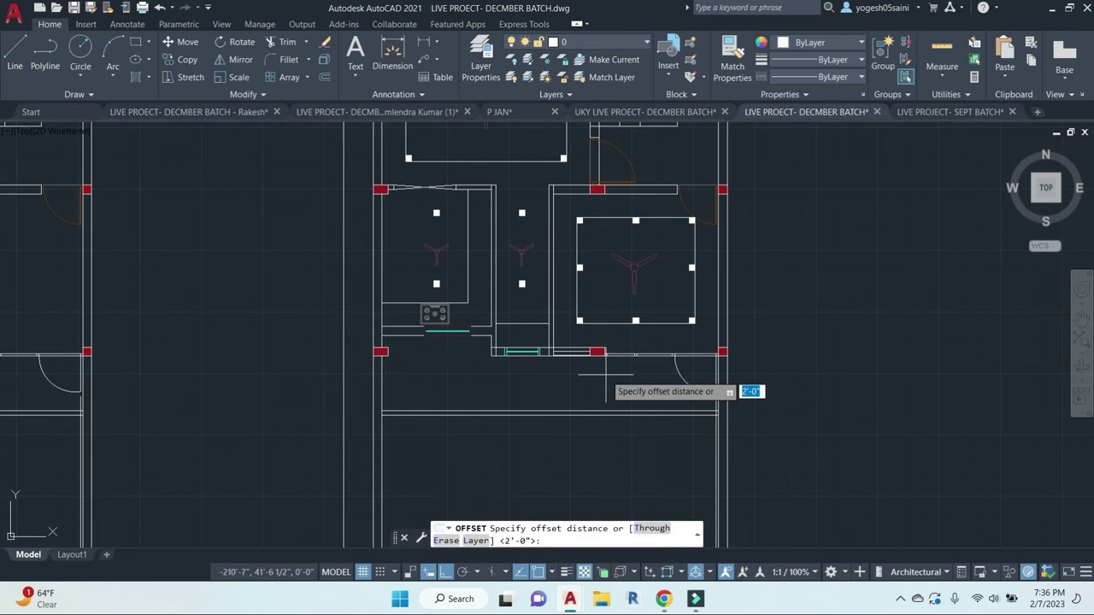
text(3)
key(Return)
click(566, 371)
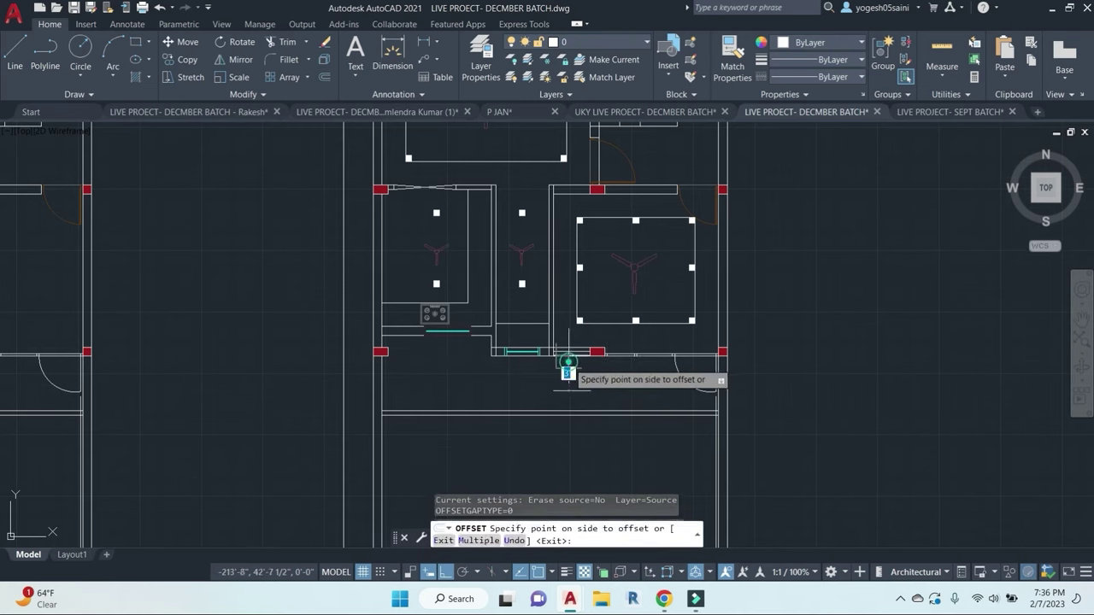
click(574, 384)
key(Escape)
key(Escape)
Step: Extend the offset line to the left wall
text(ex)
key(Return)
key(Return)
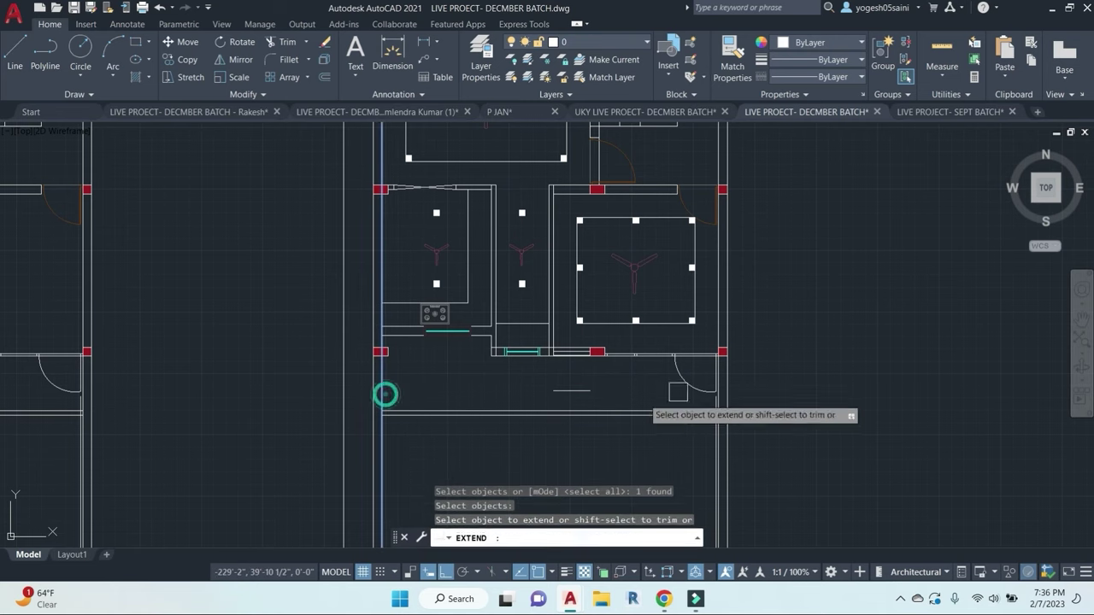
key(Escape)
text(ex)
key(Return)
click(383, 450)
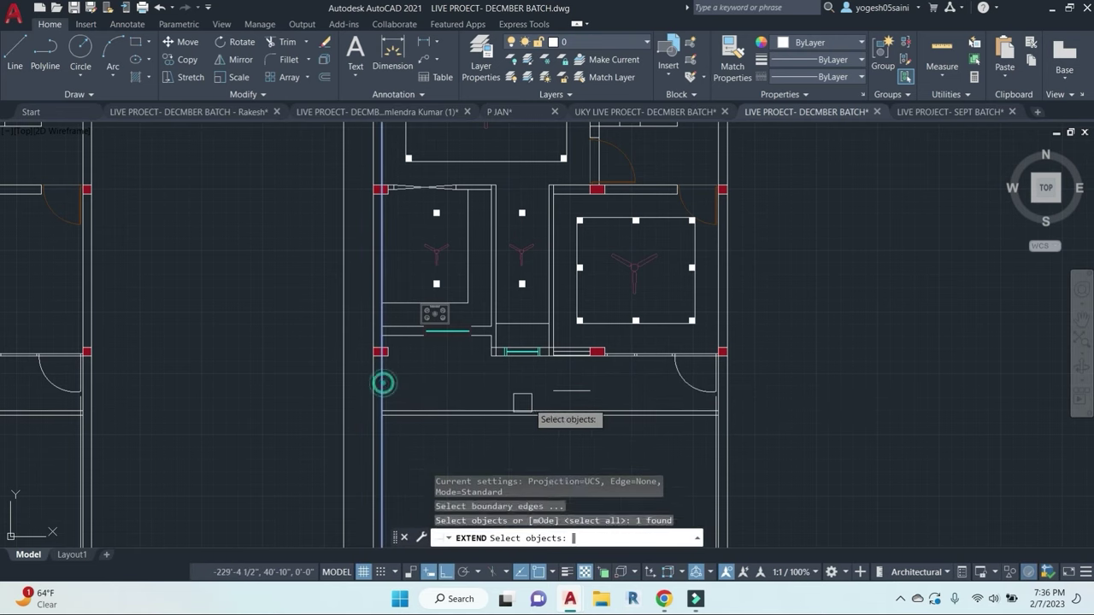
Step: Extend the offset line to the right wall
key(Return)
click(571, 392)
key(Escape)
key(Escape)
key(Return)
scroll(720, 407, up, 5)
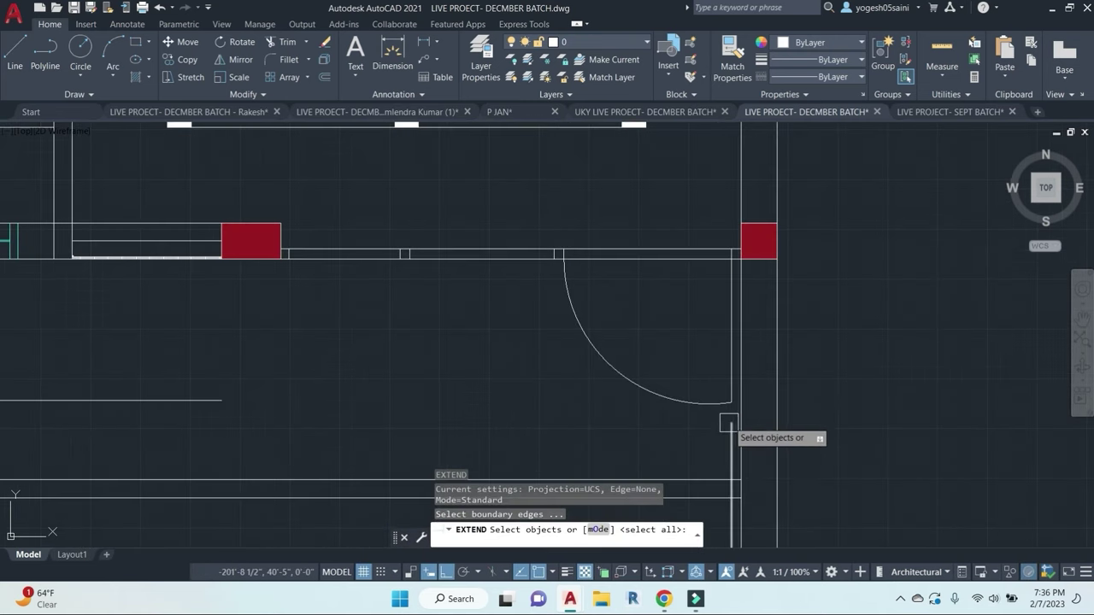
click(744, 412)
key(Return)
click(357, 426)
click(139, 335)
key(Escape)
key(Escape)
key(Escape)
Step: Erase the short leftover vertical stub near the right room's door
middle_drag(767, 425, 767, 257)
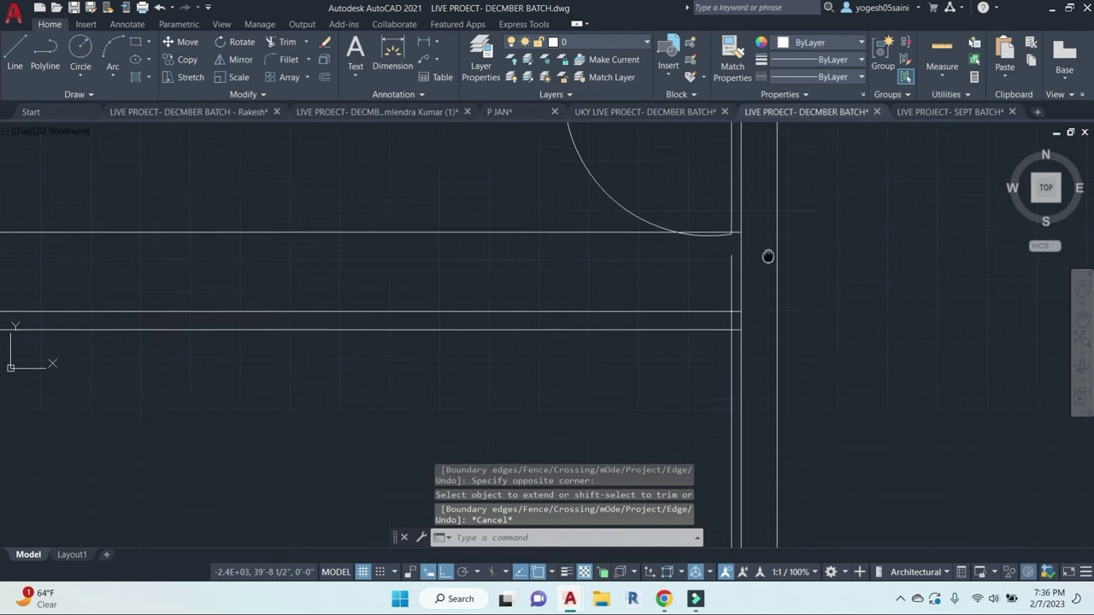
click(730, 266)
text(e)
scroll(707, 269, down, 5)
scroll(773, 360, down, 2)
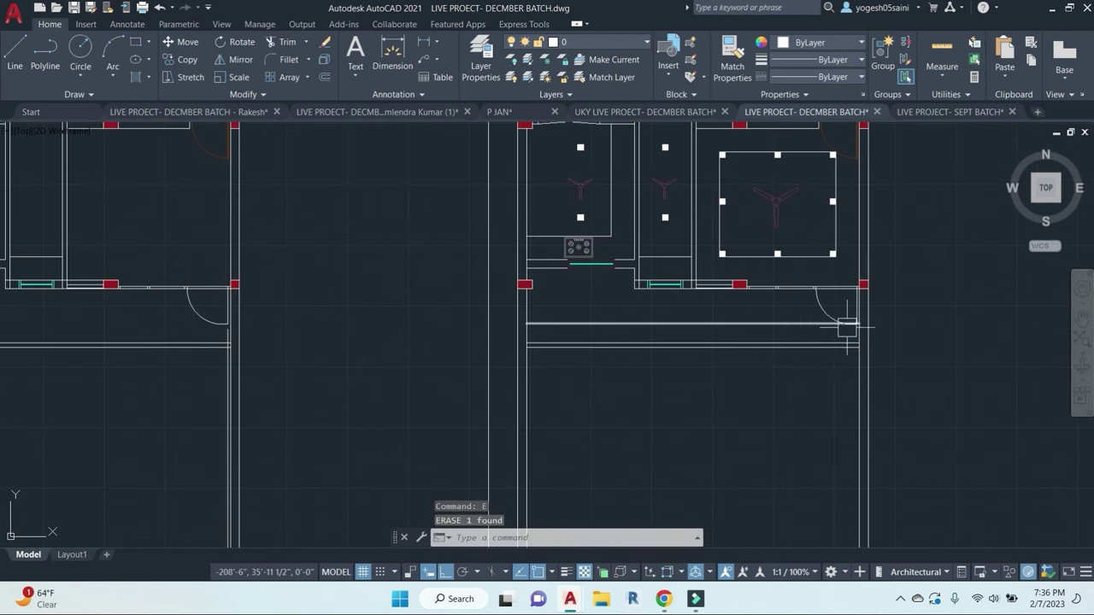
scroll(769, 325, up, 3)
key(Escape)
key(Escape)
scroll(708, 342, down, 2)
scroll(675, 346, up, 3)
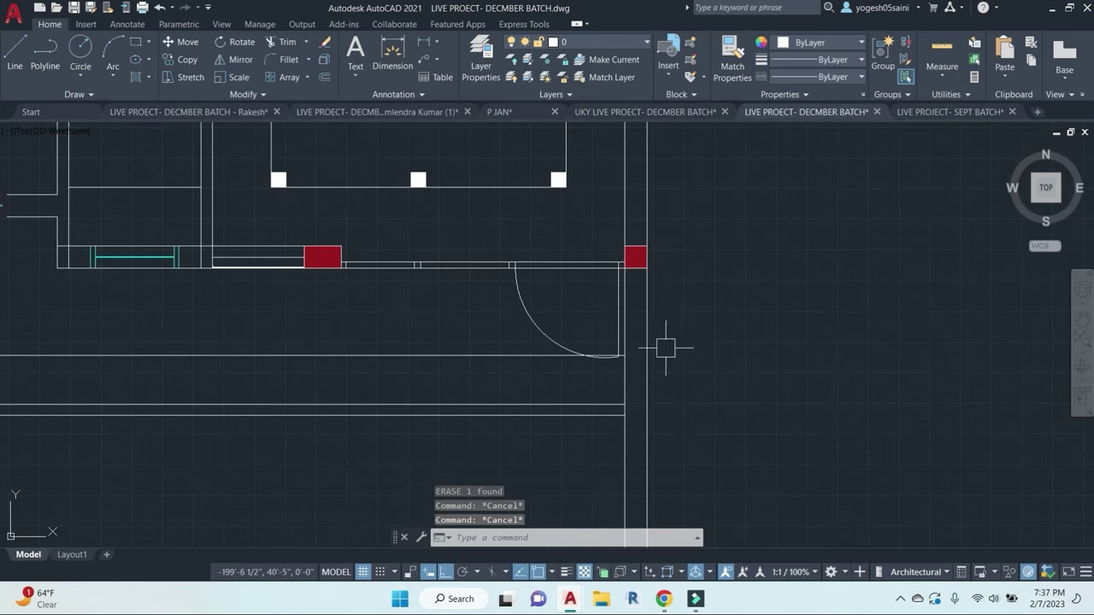
Step: Regenerate the drawing display with RE after abandoning a circle
key(c)
key(Return)
scroll(637, 353, up, 3)
key(Escape)
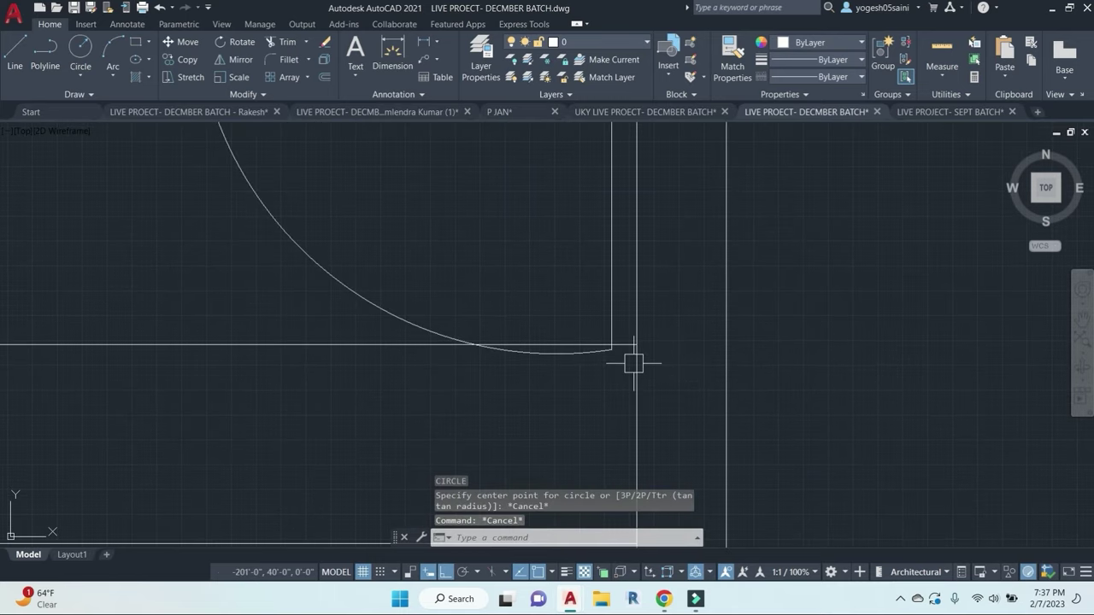
text(RE)
key(Return)
Step: Begin a rectangle with REC at the wall corner by the door
scroll(637, 367, up, 4)
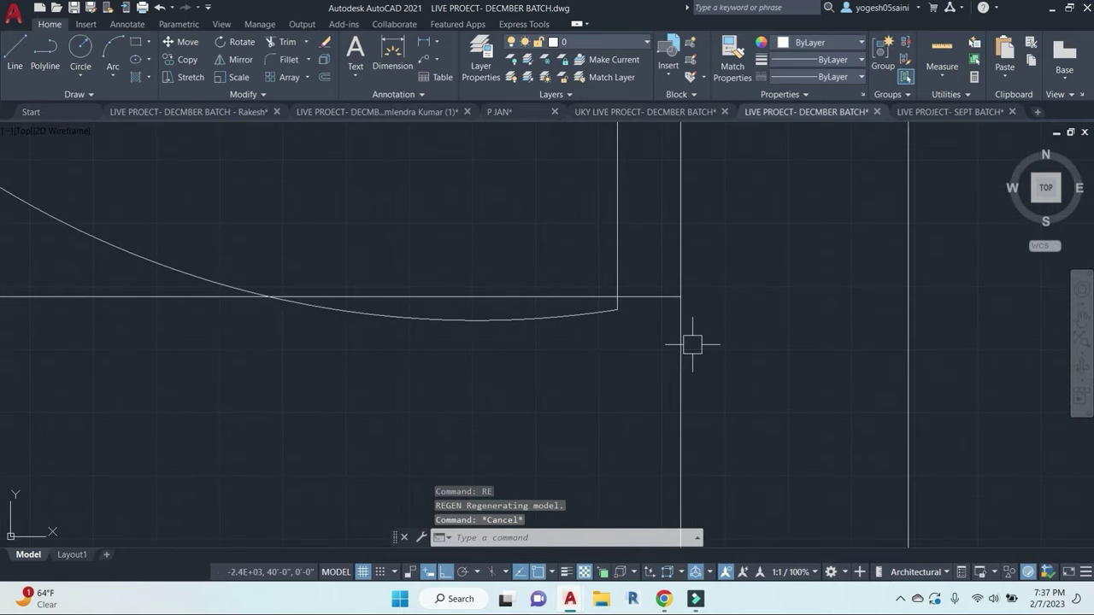
text(REC)
key(Return)
scroll(688, 342, up, 4)
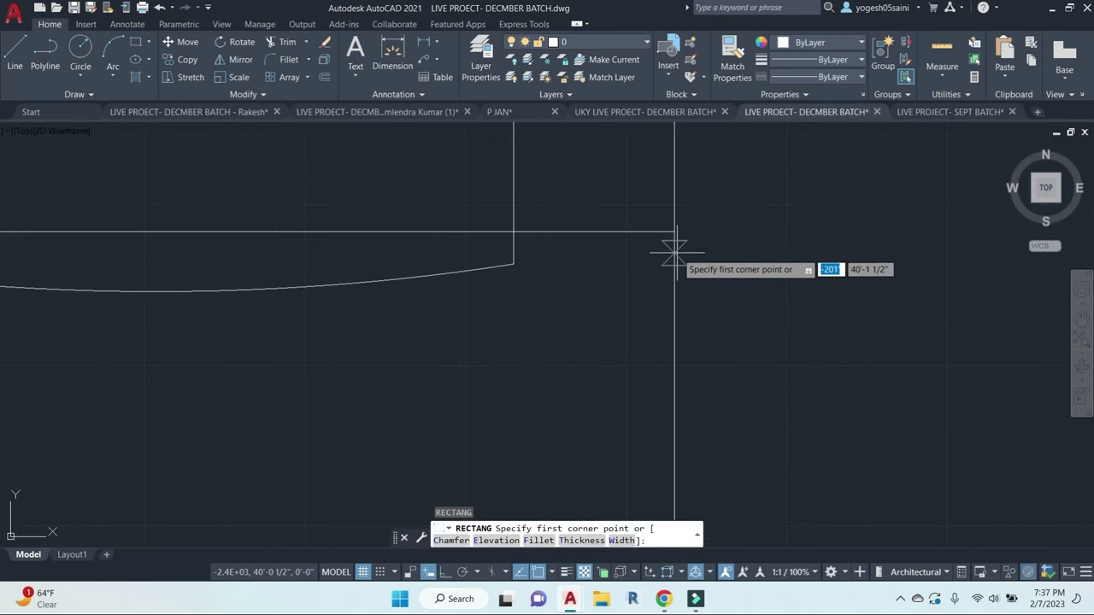
Step: Draw a small rectangle at the wall corner and a horizontal ray to its left
click(674, 251)
click(637, 345)
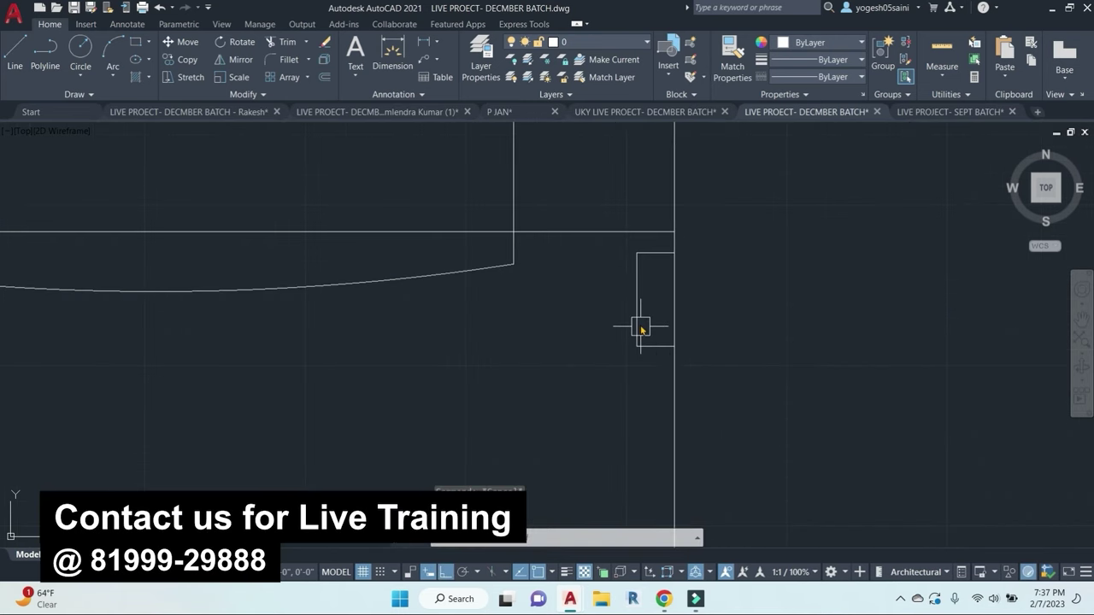
text(l)
key(Return)
click(630, 296)
key(Escape)
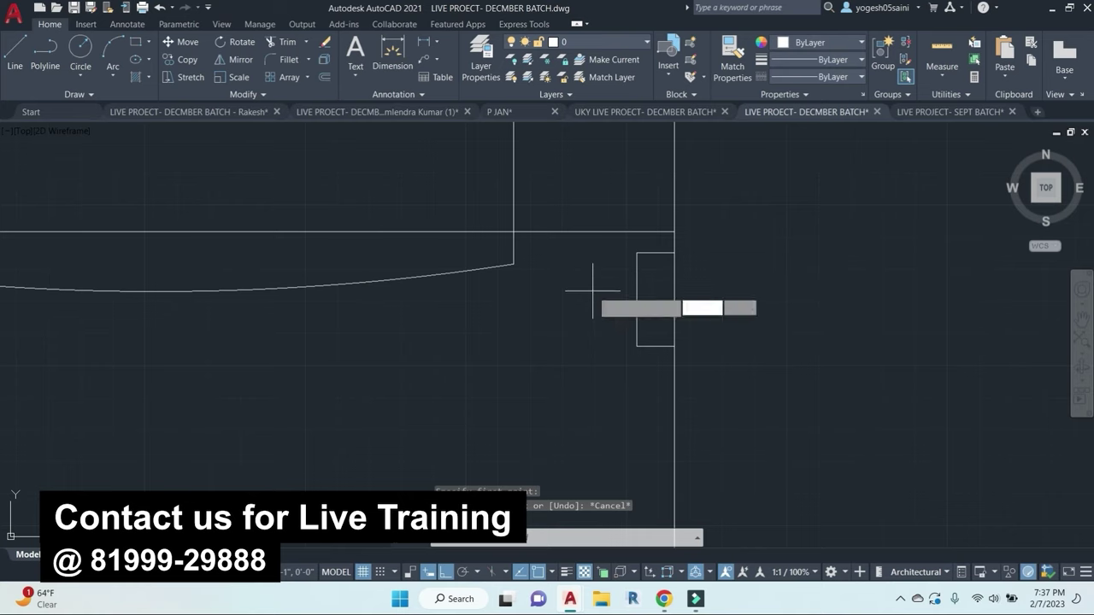
click(623, 276)
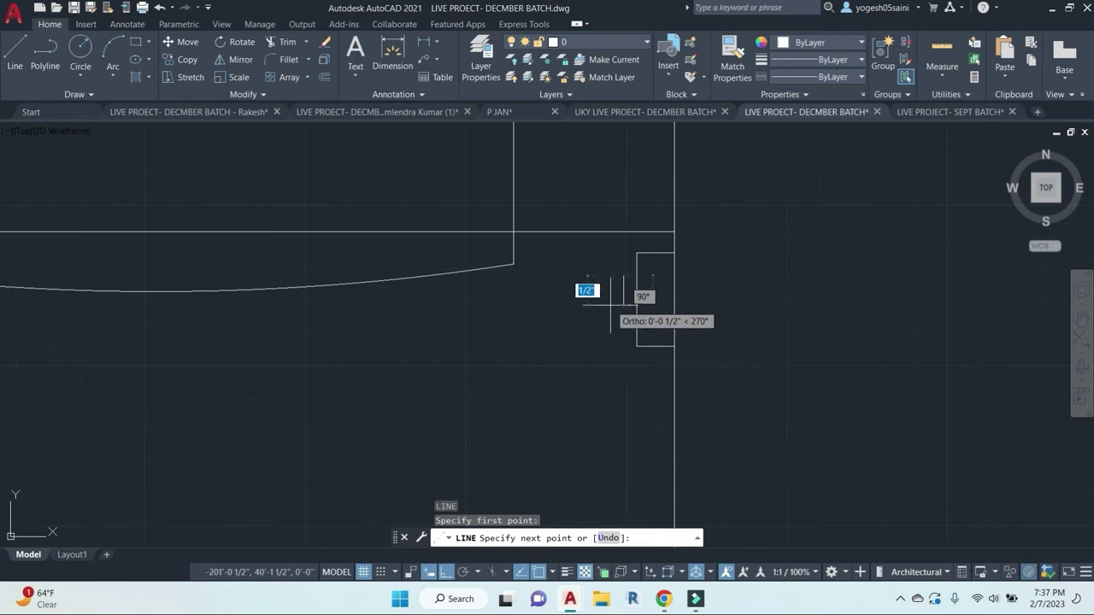
key(Escape)
key(Return)
click(629, 293)
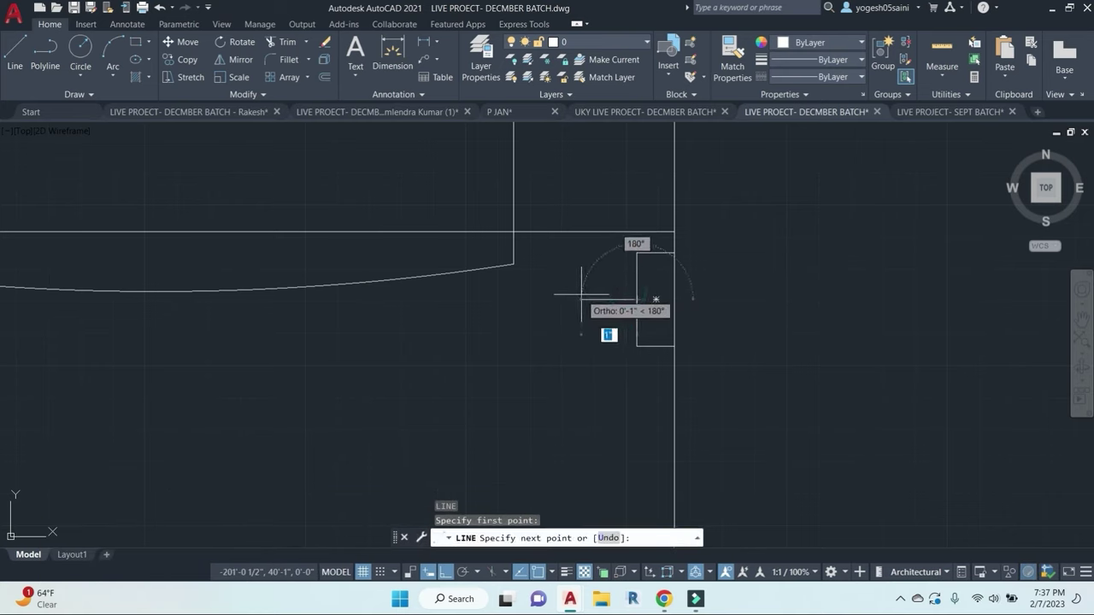
key(Escape)
key(Return)
click(610, 297)
click(568, 298)
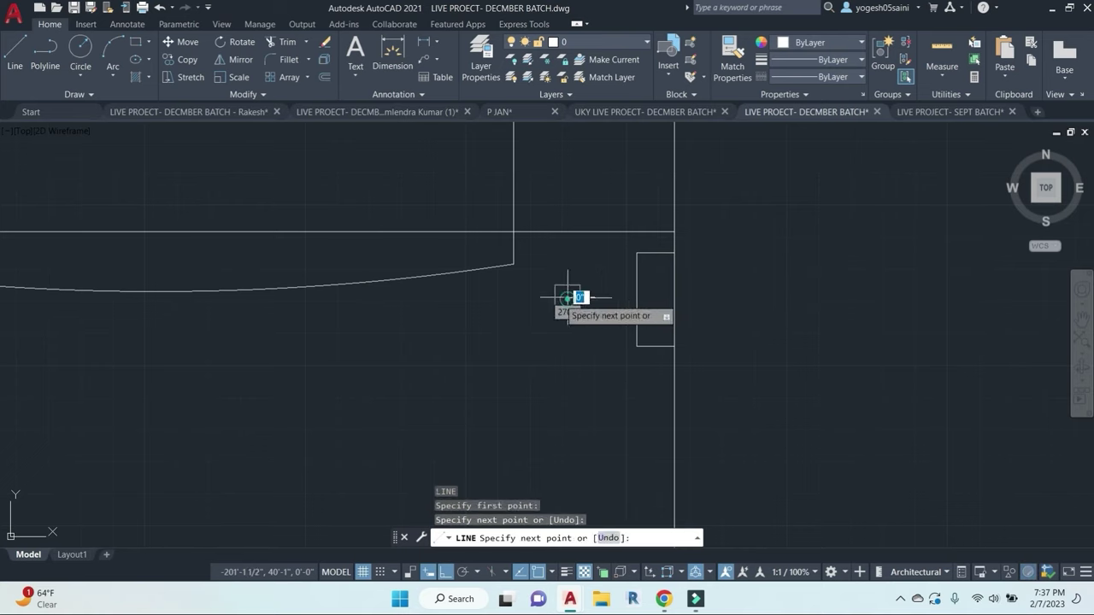
key(Escape)
key(Escape)
key(Escape)
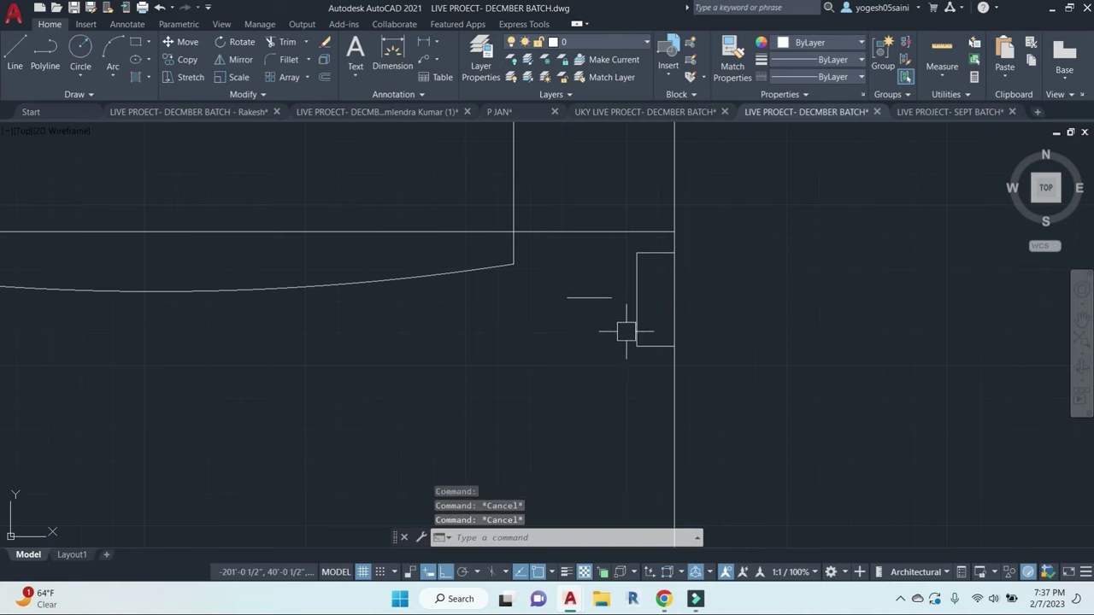
Step: With Ortho off (F8), draw two diagonal rays angled up-left
key(Return)
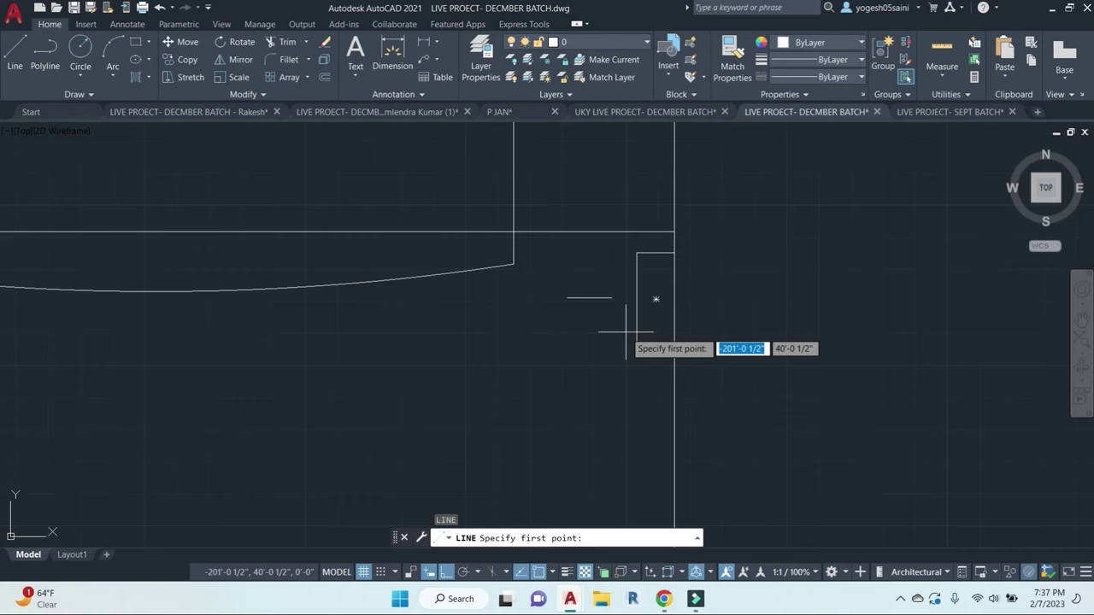
click(626, 332)
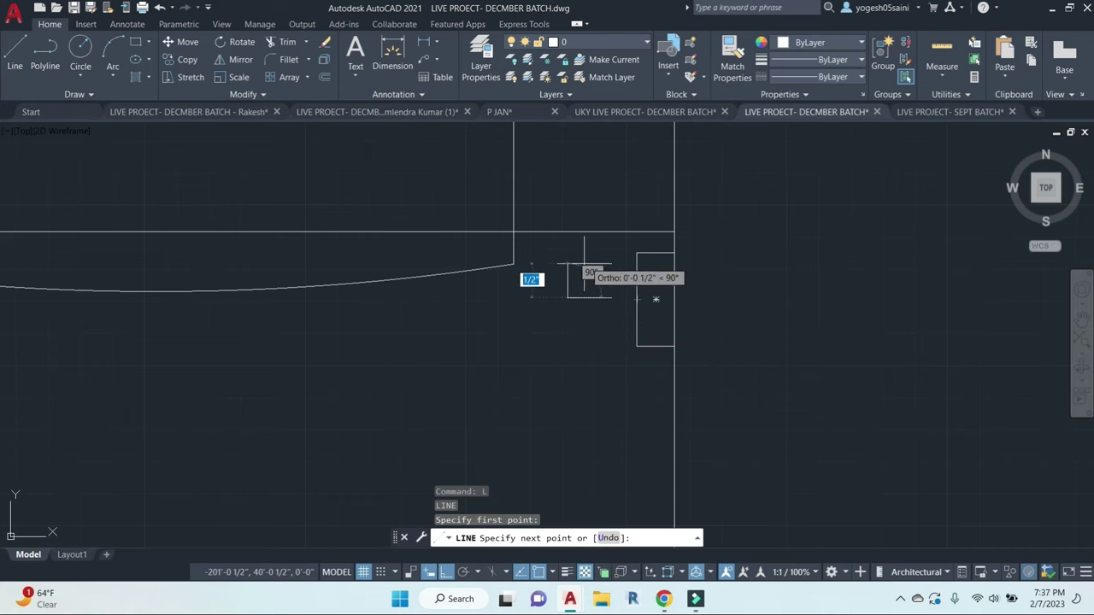
key(Escape)
key(Escape)
key(Return)
key(F8)
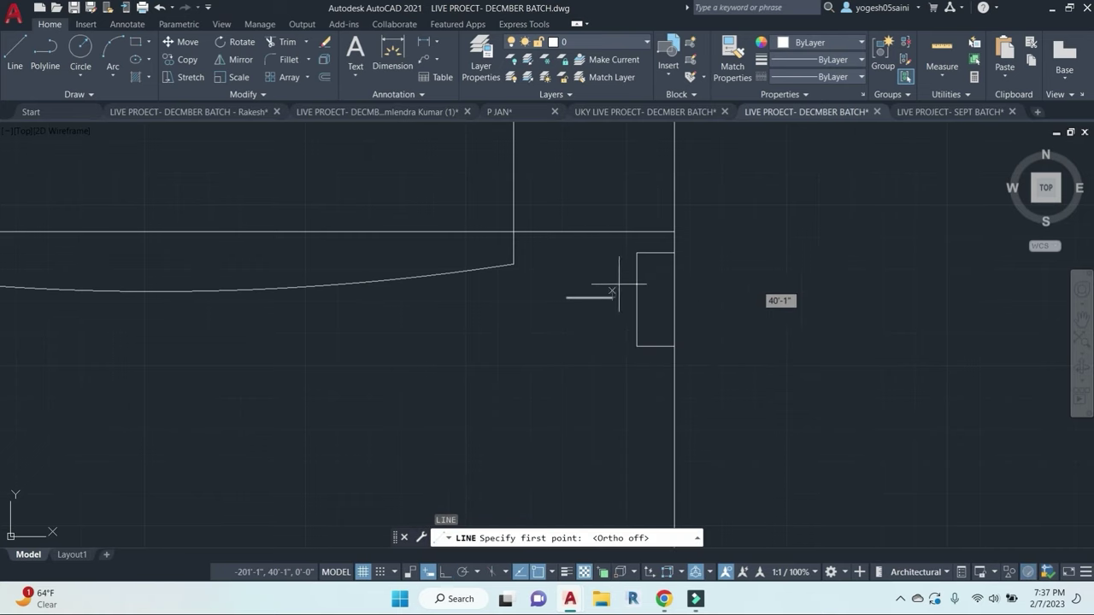
scroll(617, 287, up, 4)
click(580, 265)
click(485, 204)
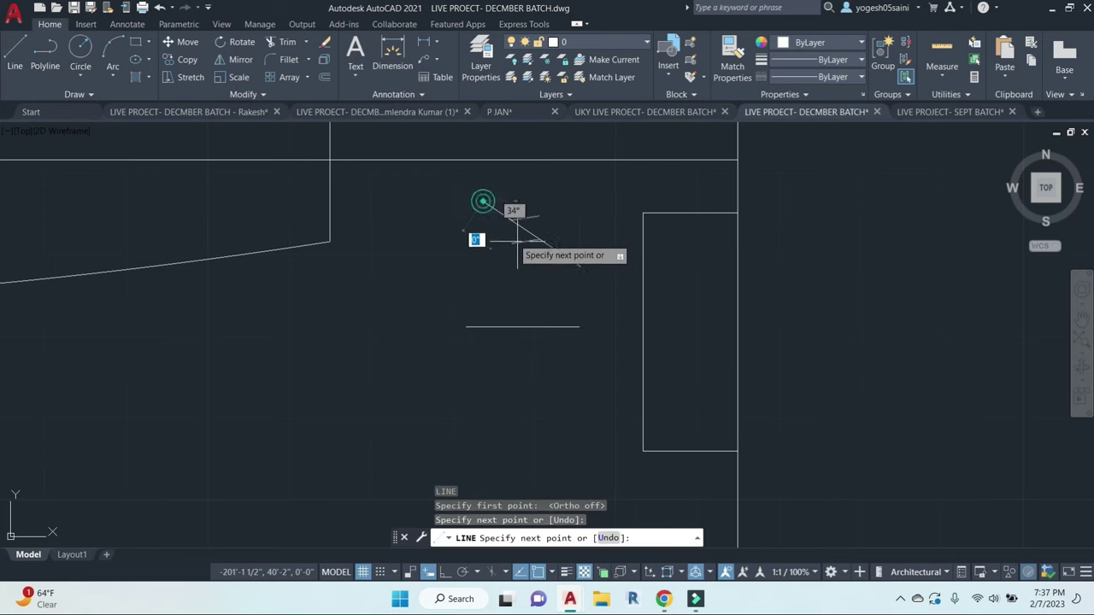
key(Escape)
key(Return)
click(557, 295)
click(448, 246)
key(Return)
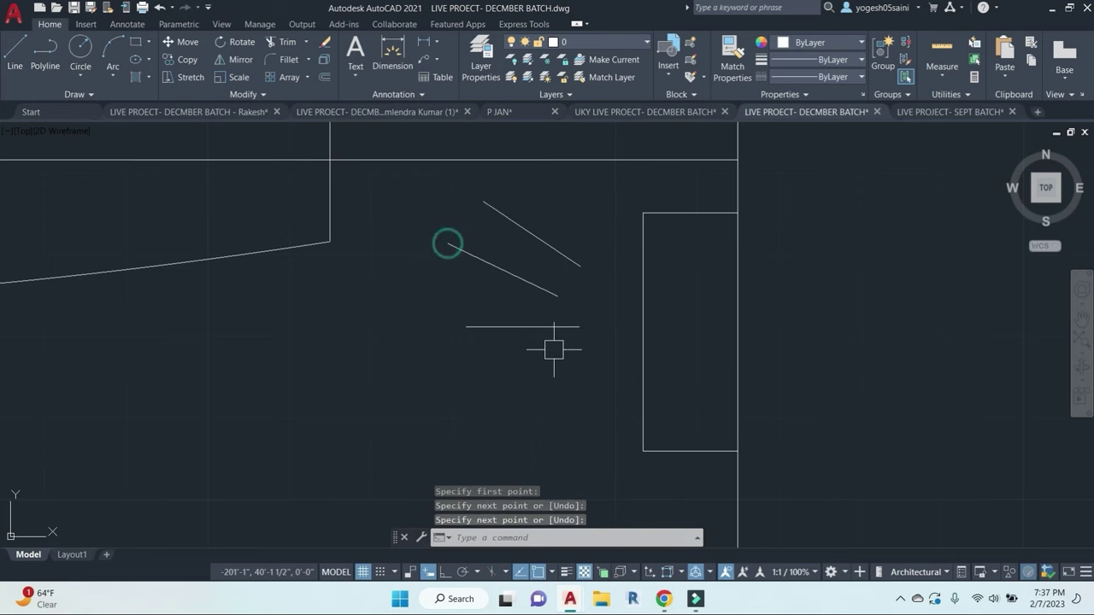
key(Escape)
key(Escape)
Step: Mirror the two diagonal rays about the horizontal ray to create the lower pair
click(598, 231)
click(461, 291)
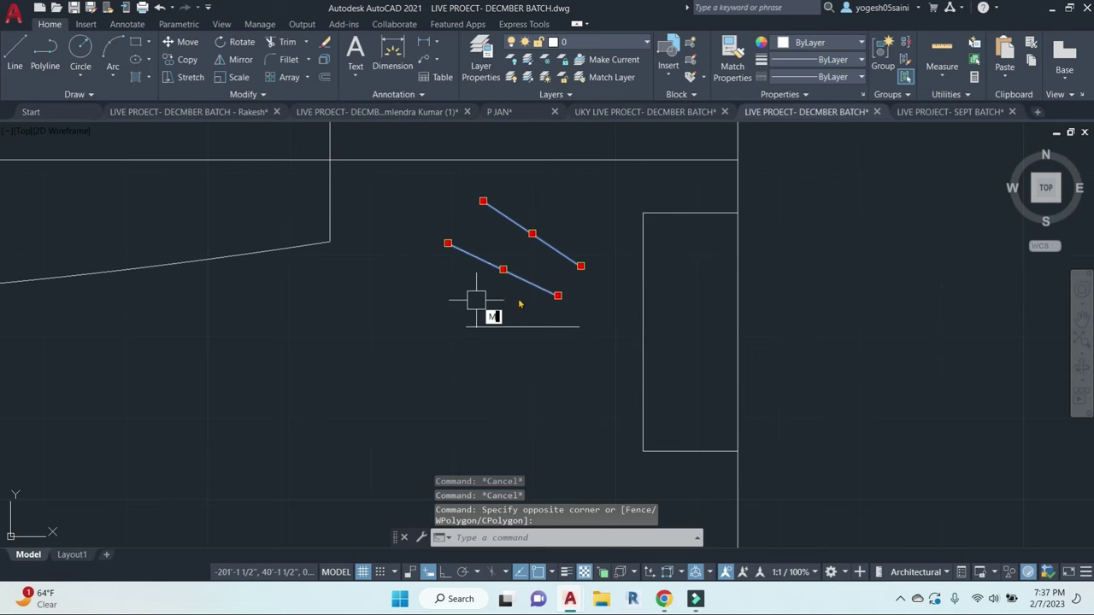
text(i)
key(Return)
click(578, 326)
click(463, 329)
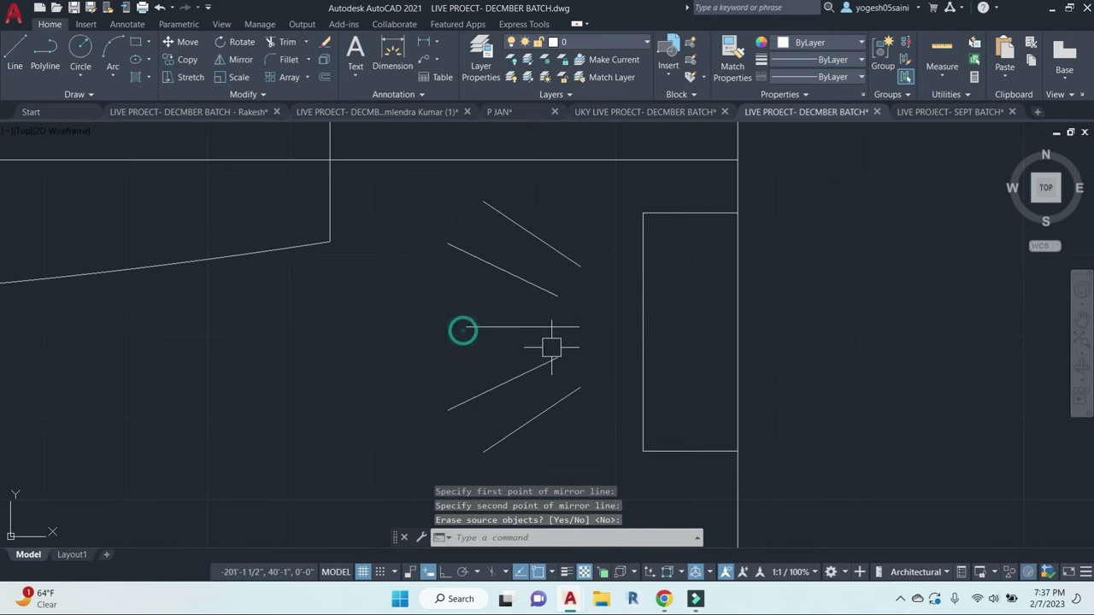
Step: Move all five rays so they sit right beside the rectangle
scroll(598, 376, down, 3)
click(627, 403)
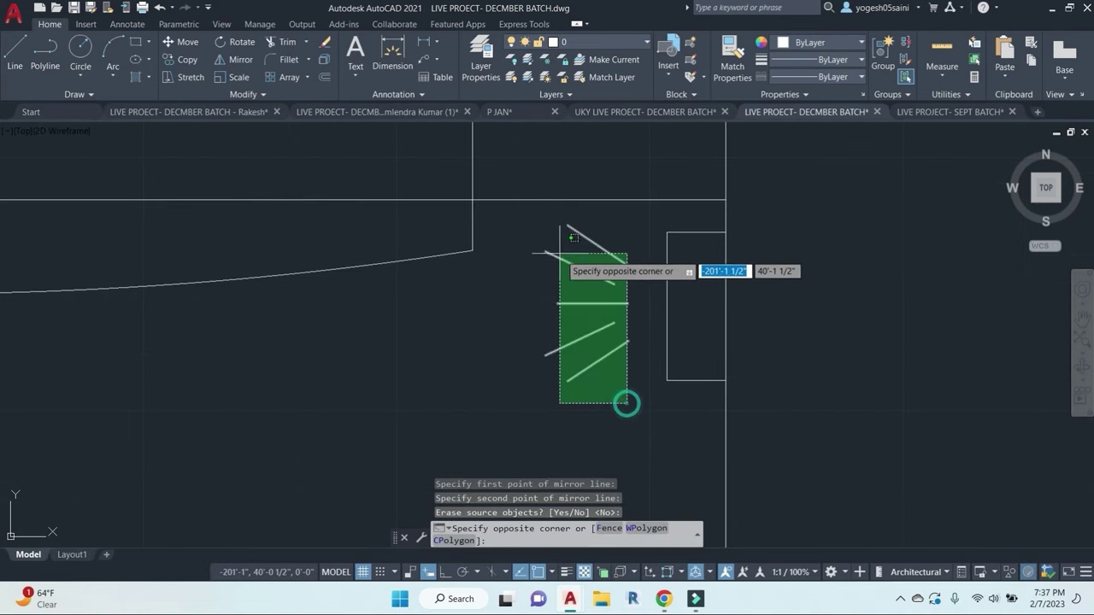
click(537, 227)
text(m)
key(Return)
click(829, 434)
click(856, 434)
key(Escape)
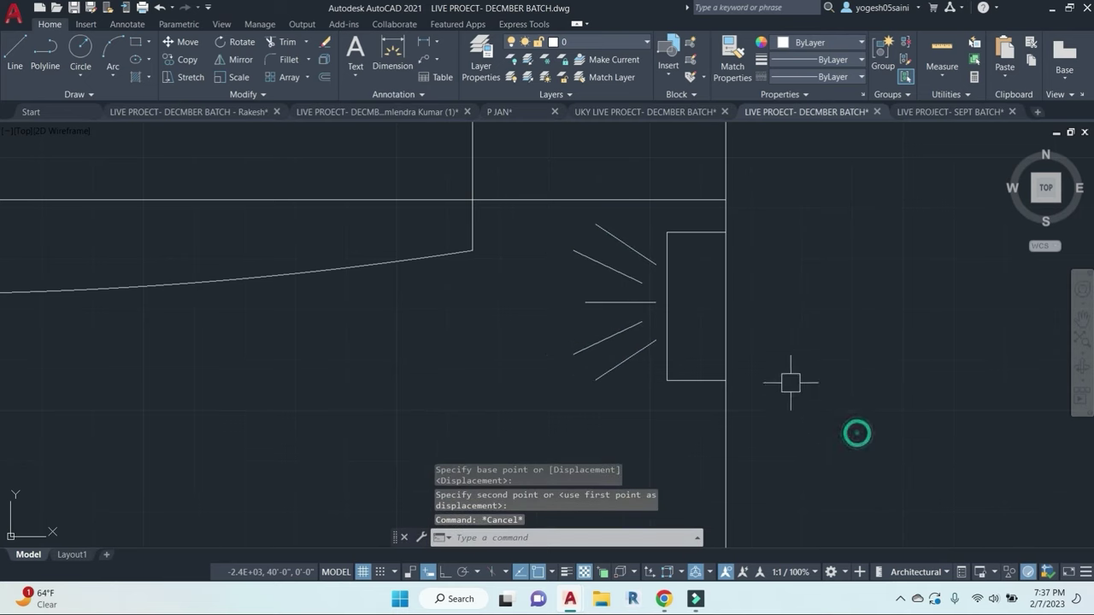
scroll(790, 383, down, 1)
scroll(772, 363, up, 3)
Step: Draw a small circle on the wall line and move it inside the rectangle
text(c)
key(Return)
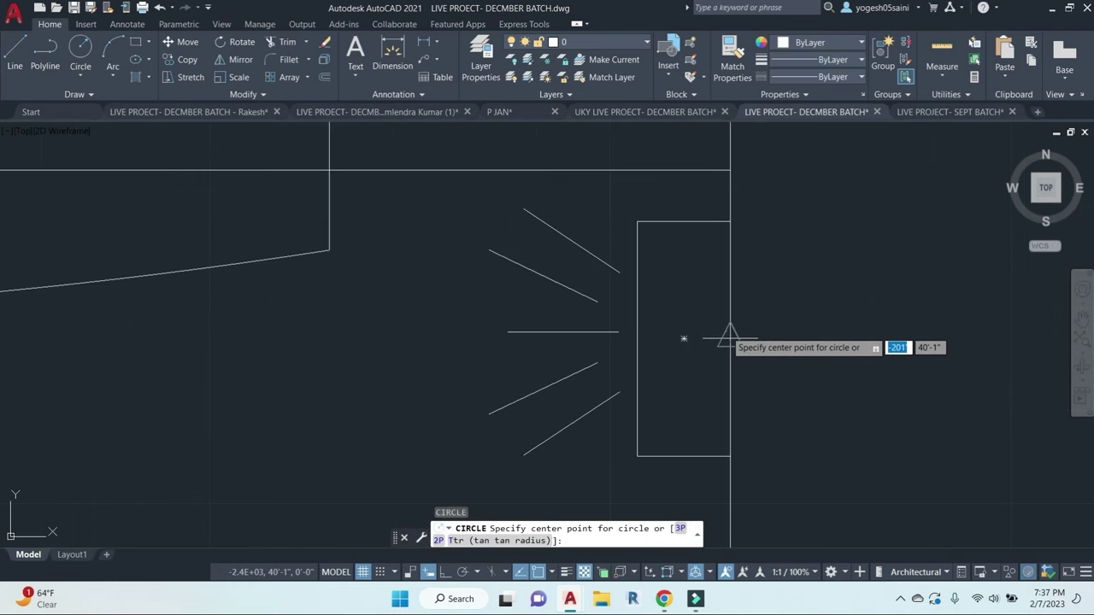
click(730, 338)
click(705, 339)
click(757, 339)
text(m)
key(Return)
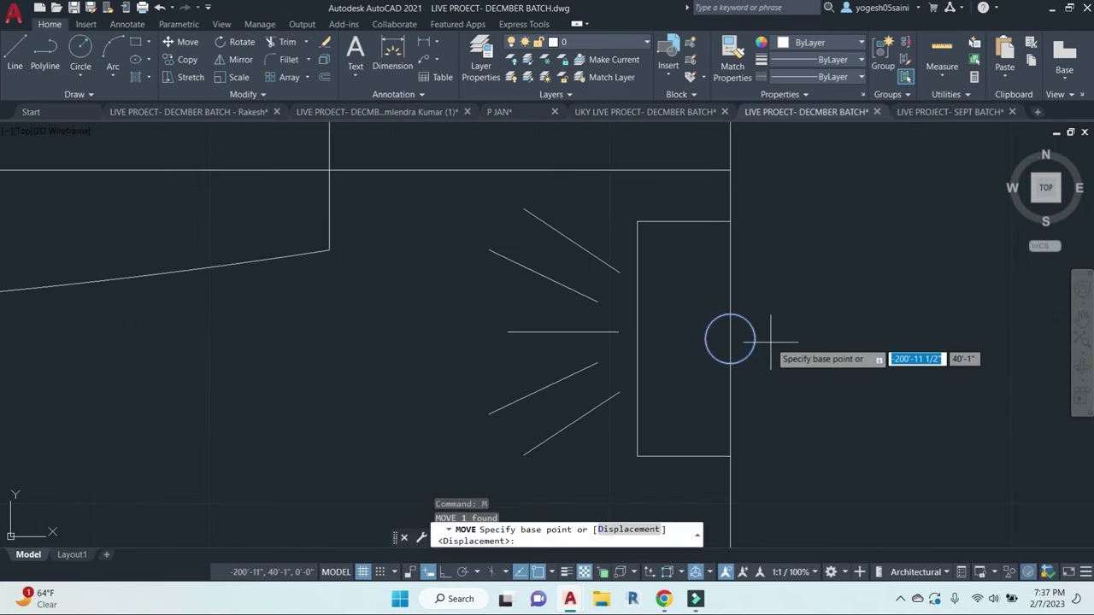
click(757, 339)
click(730, 339)
key(Escape)
scroll(789, 359, down, 6)
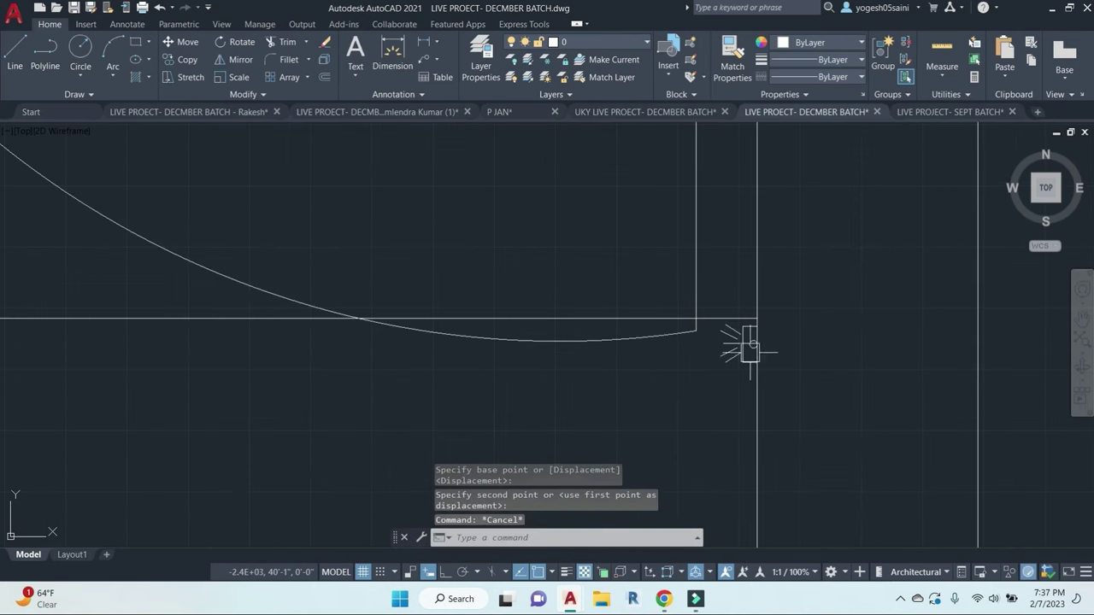
scroll(750, 350, down, 5)
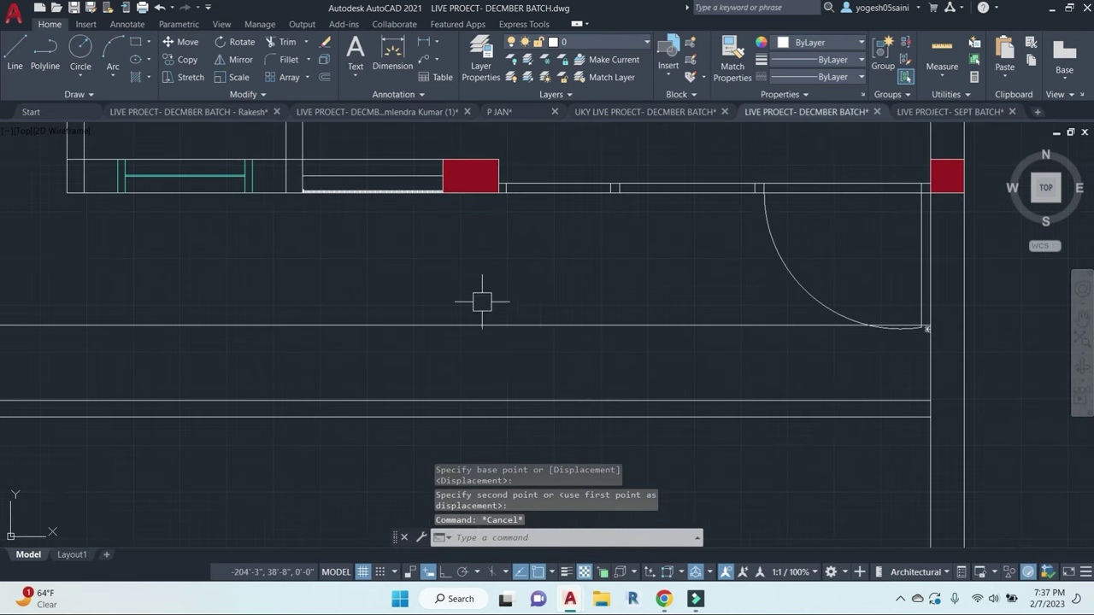
scroll(481, 302, down, 4)
Step: Copy the square light onto the corridor's offset line
text(c)
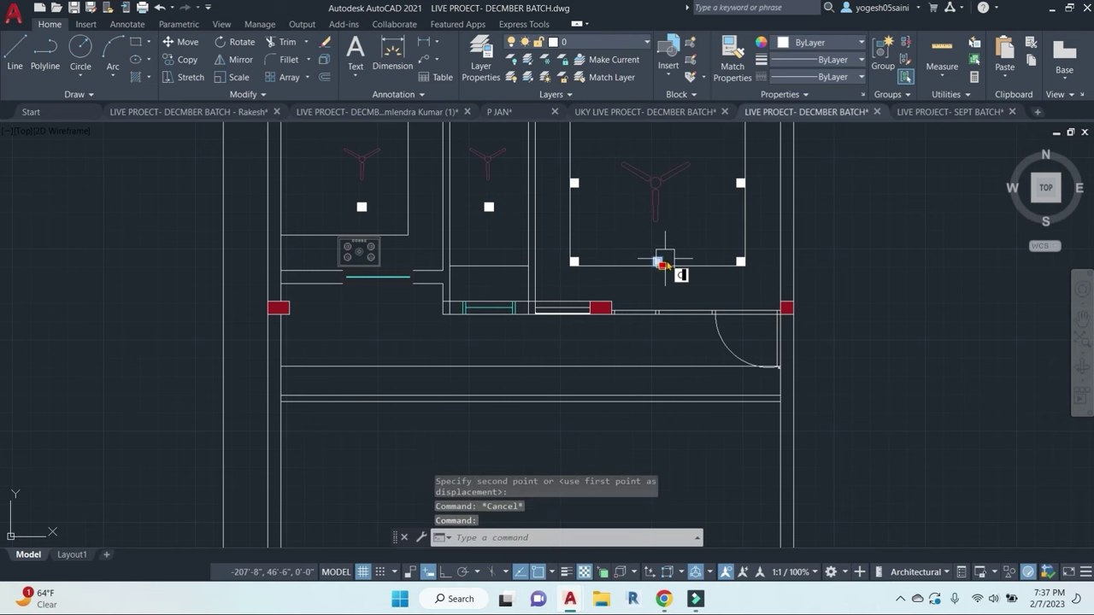
text(o)
key(Return)
scroll(660, 264, up, 4)
click(639, 269)
middle_drag(647, 390, 627, 202)
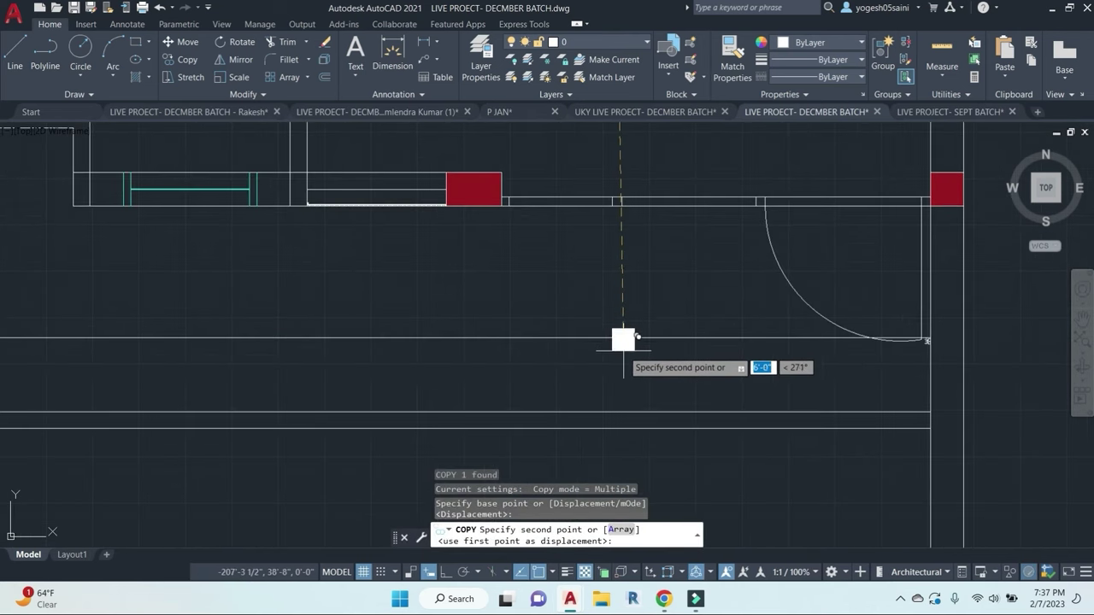
click(623, 344)
key(Escape)
text(m)
key(Return)
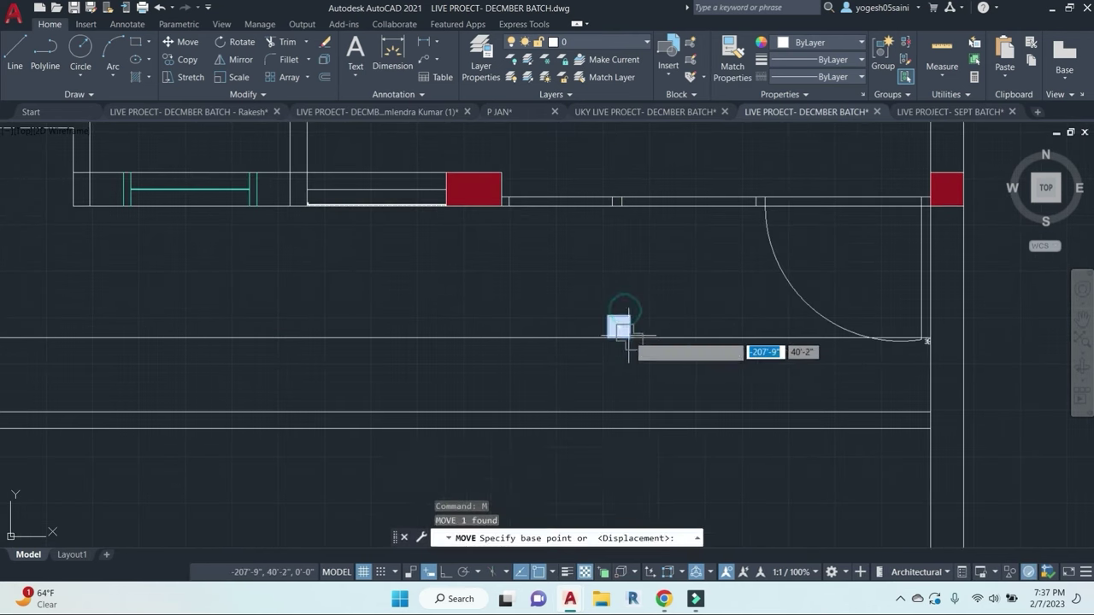
scroll(618, 317, up, 3)
click(603, 303)
key(Escape)
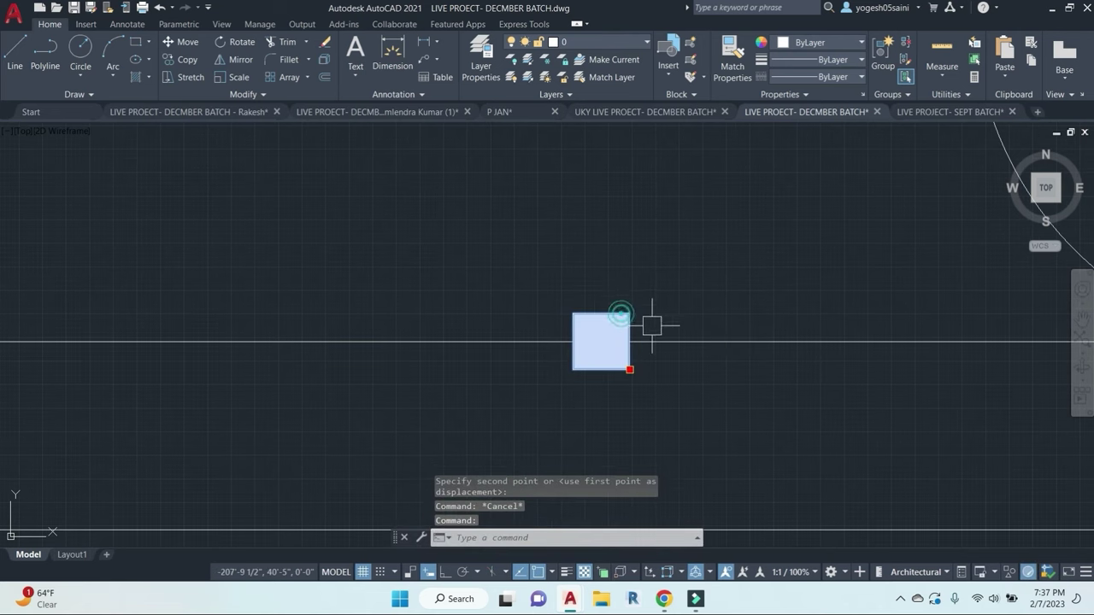
Step: Copy the square leftward along the corridor at 5', 10' and 15', plus one more further left
text(co)
key(Return)
click(600, 342)
scroll(598, 341, down, 4)
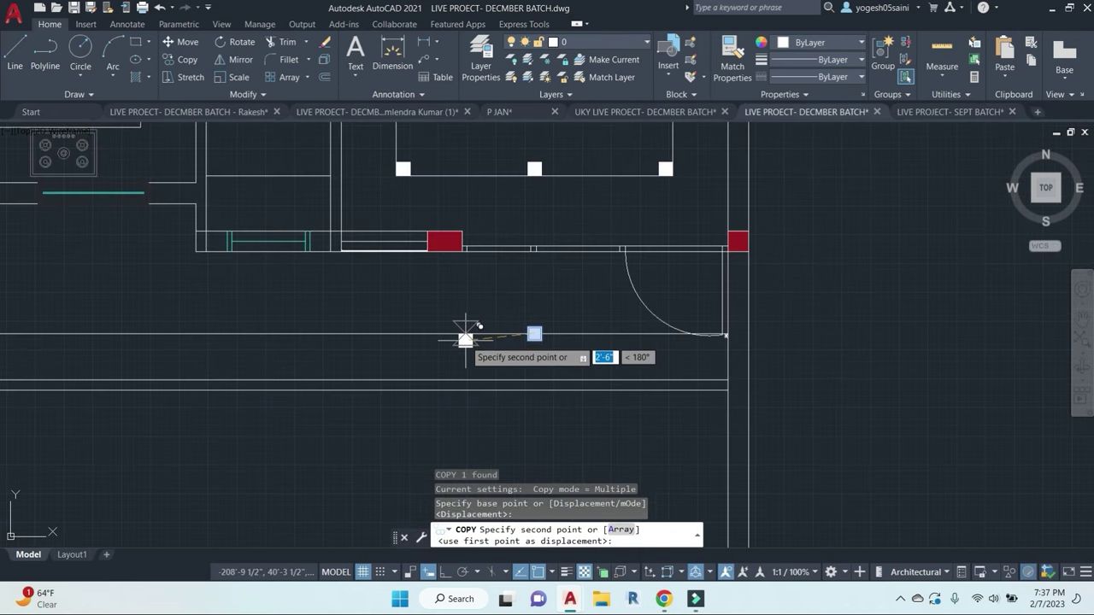
text(5')
key(Return)
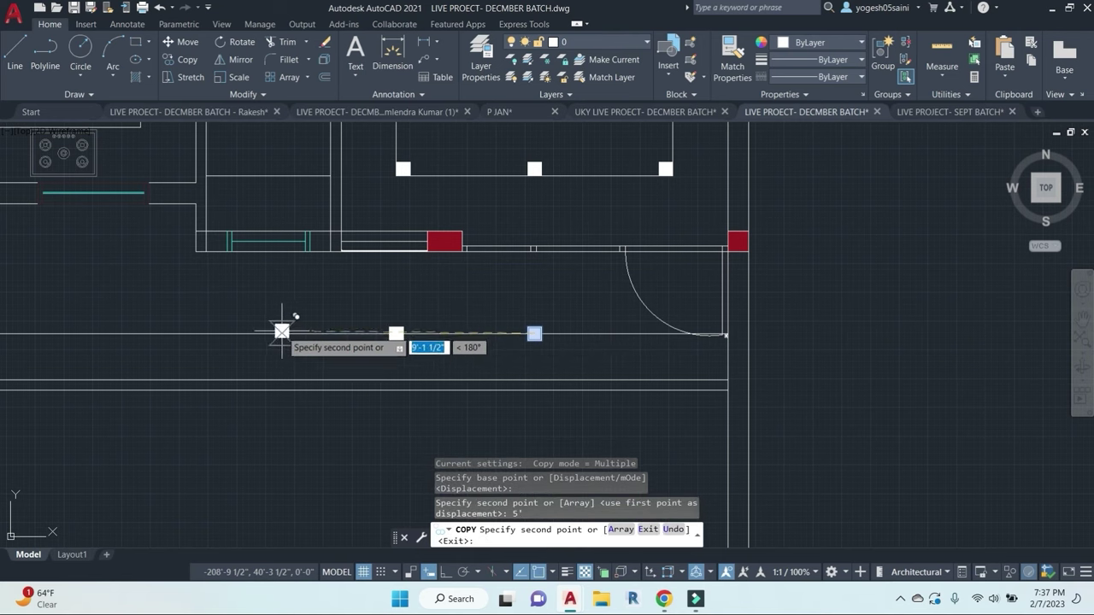
text(10)
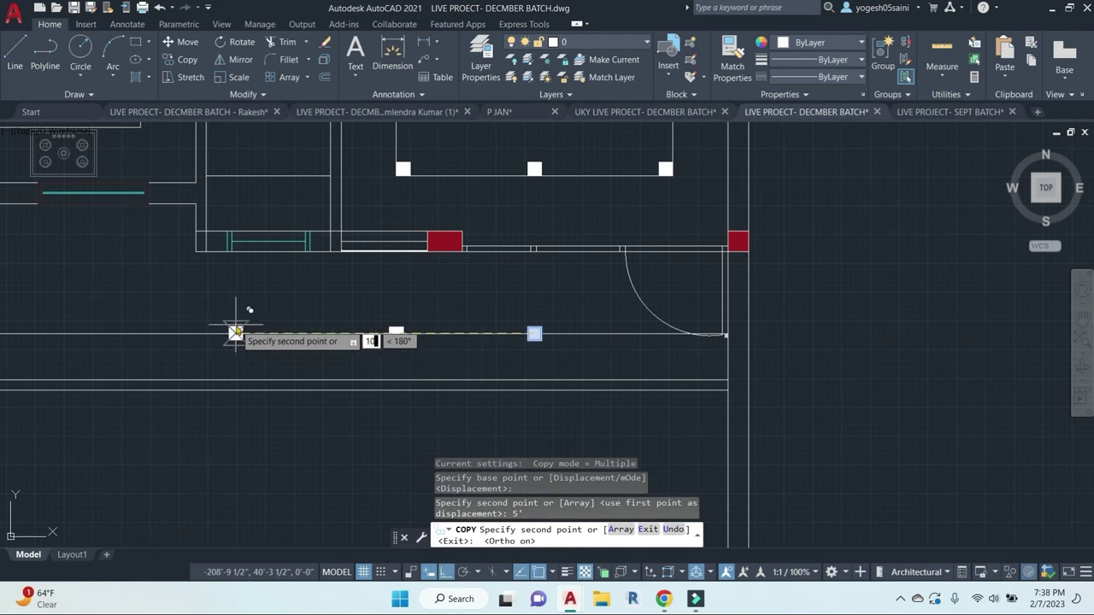
text('-9 1/2")
key(Return)
middle_drag(254, 330, 495, 334)
text(1)
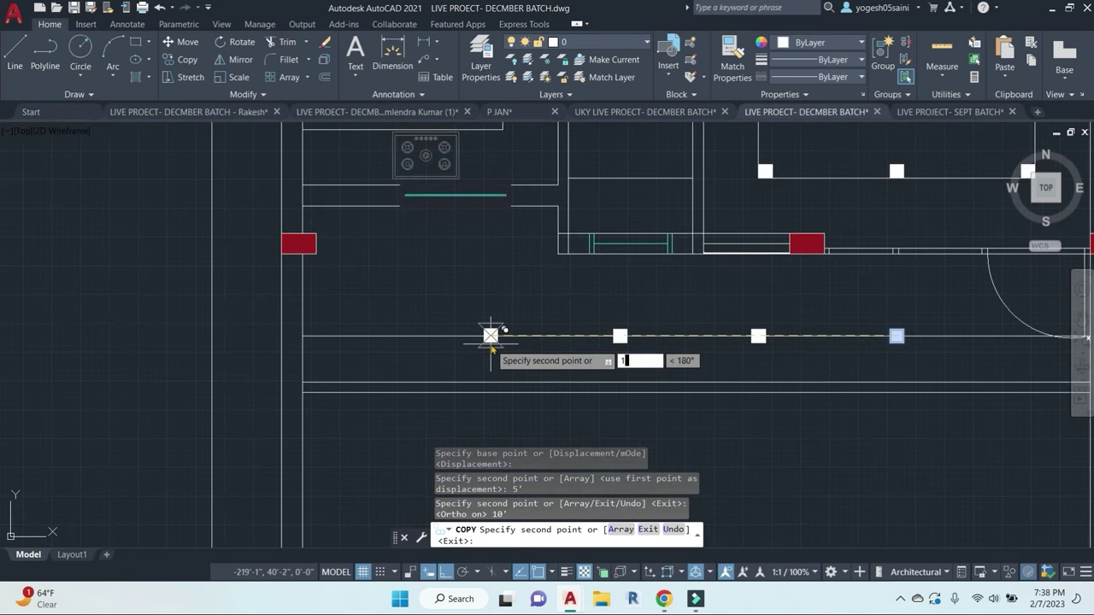
text(5')
key(Return)
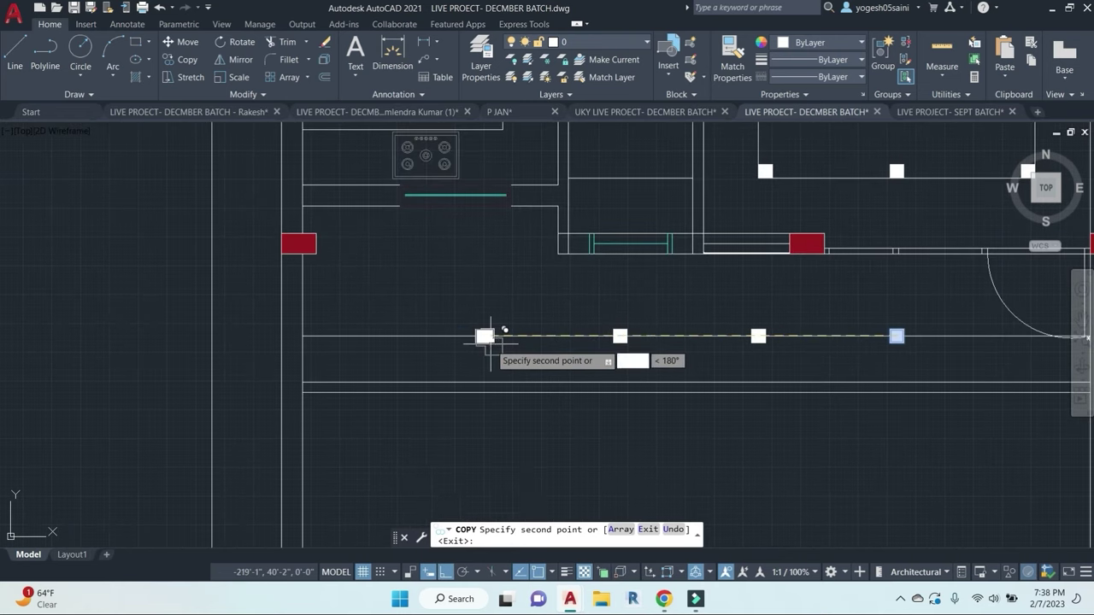
click(371, 336)
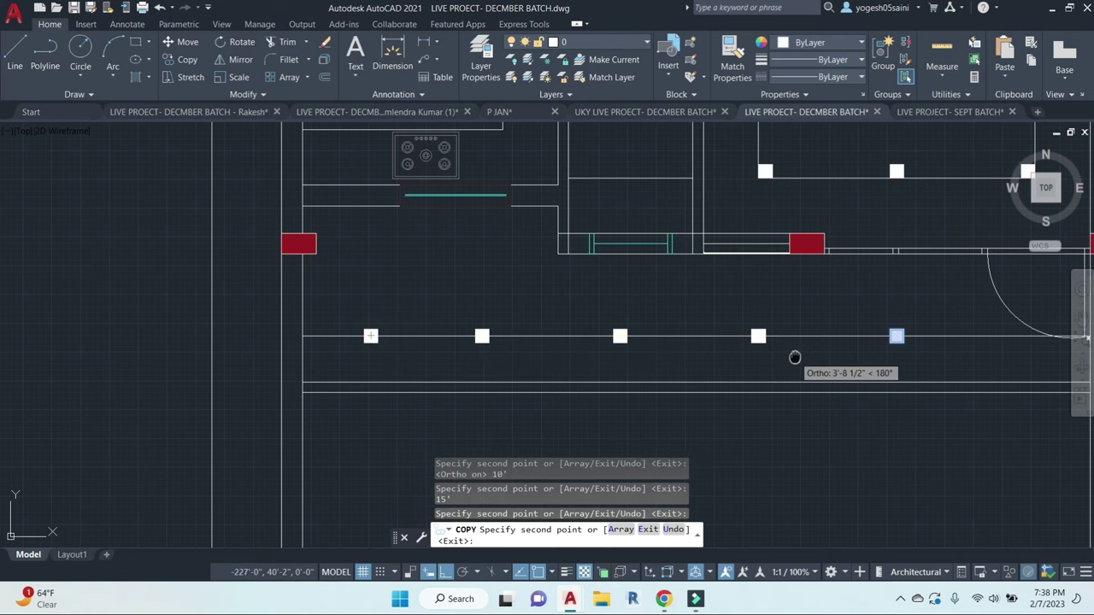
middle_drag(793, 356, 510, 359)
key(Escape)
scroll(702, 359, down, 2)
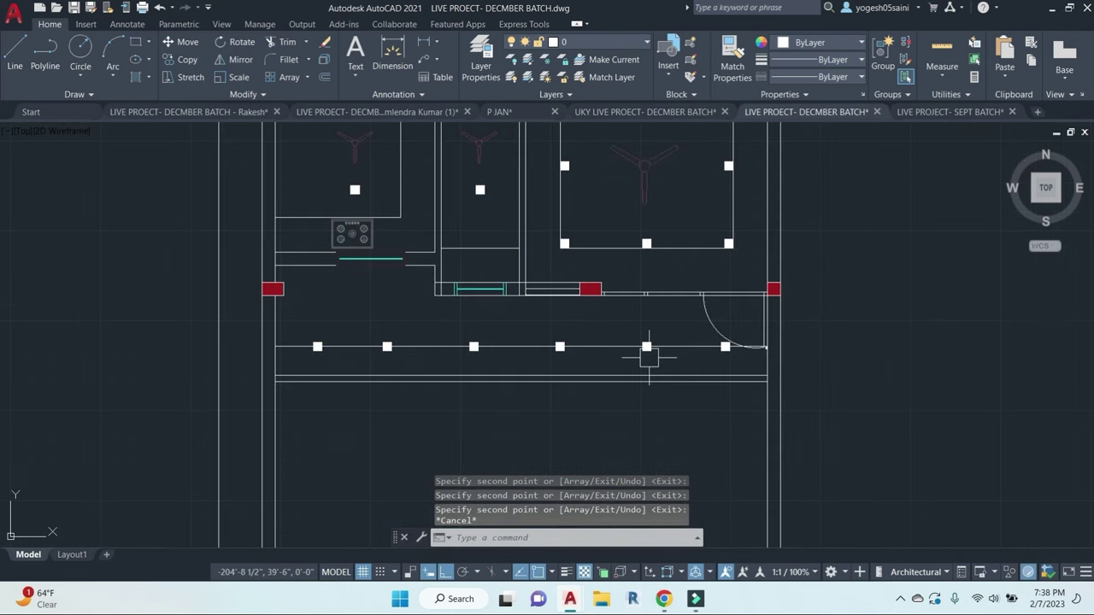
middle_drag(366, 332, 466, 347)
Step: Select the two leftmost squares and copy them using the leftmost square as base point
key(Escape)
scroll(466, 347, up, 2)
click(512, 357)
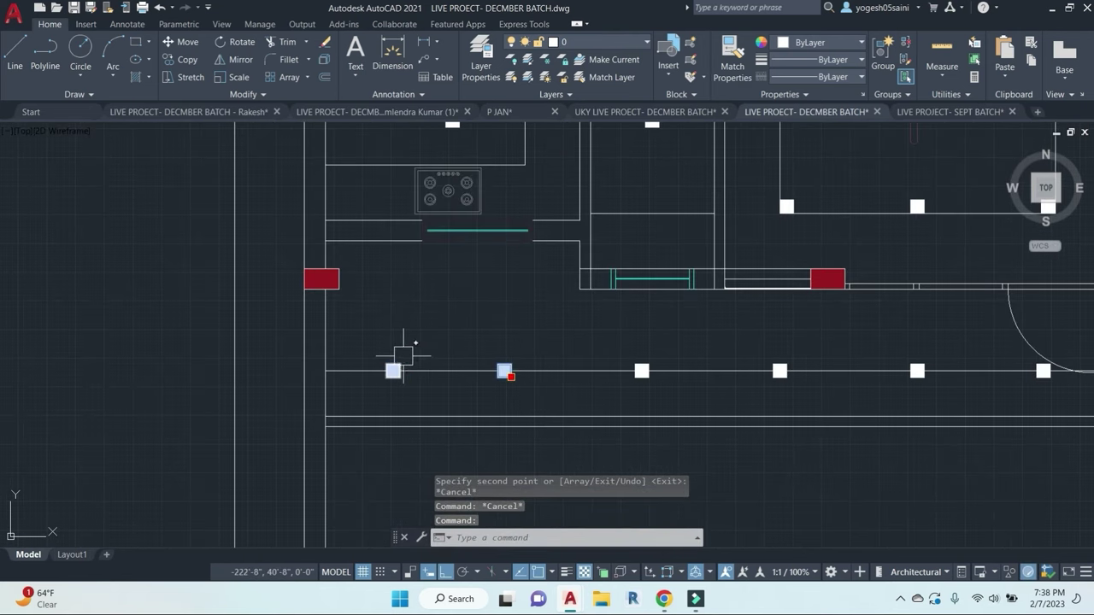
click(401, 360)
key(space)
text(co)
key(Return)
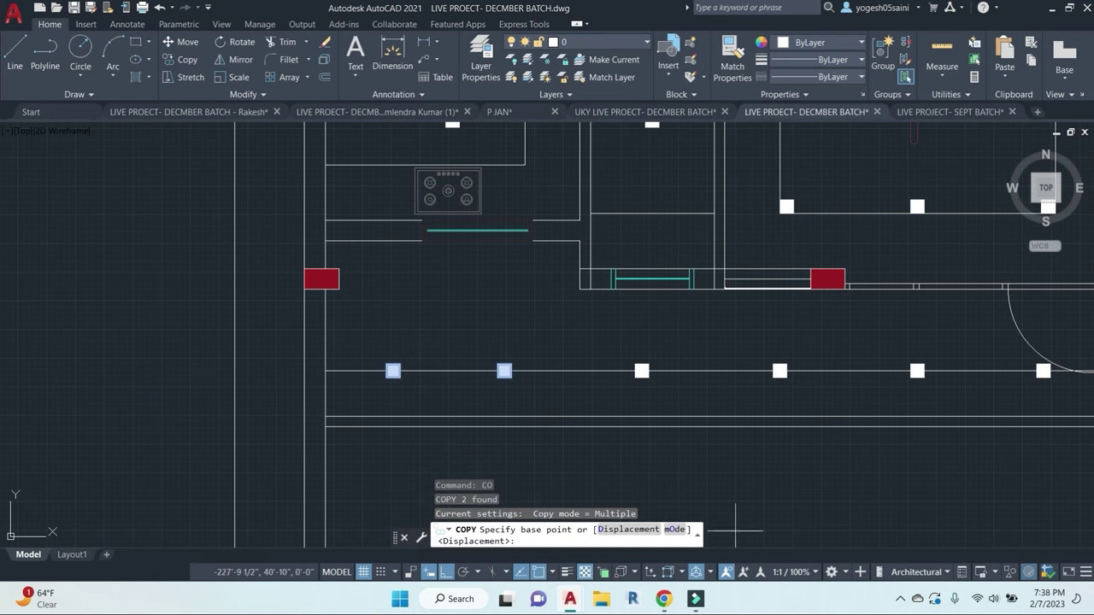
click(89, 389)
Step: Place the two copied squares higher up near the red column
click(86, 286)
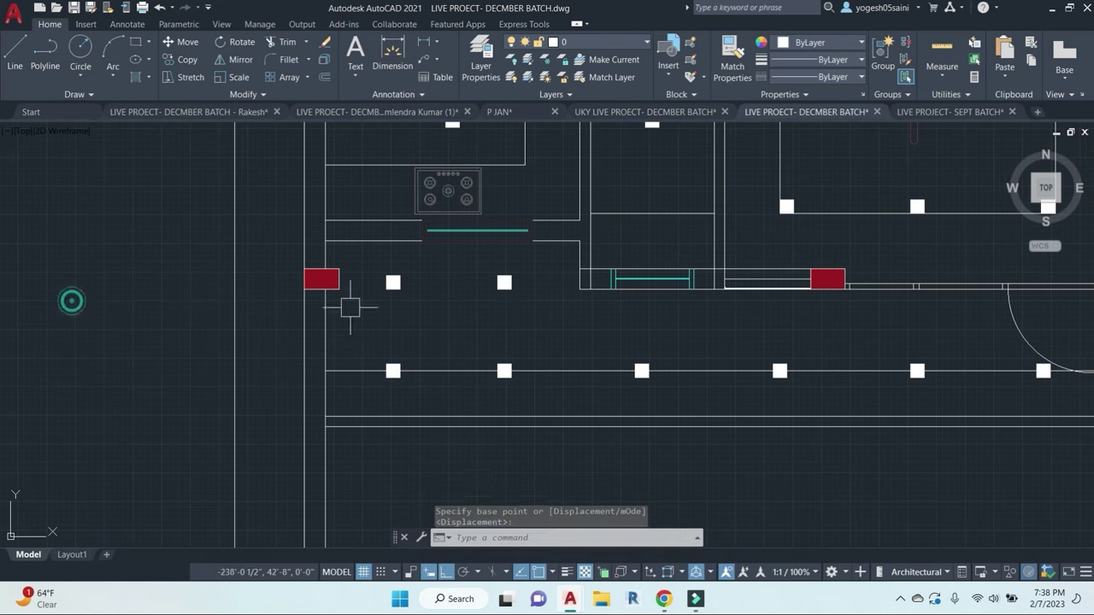
key(Escape)
scroll(512, 343, down, 3)
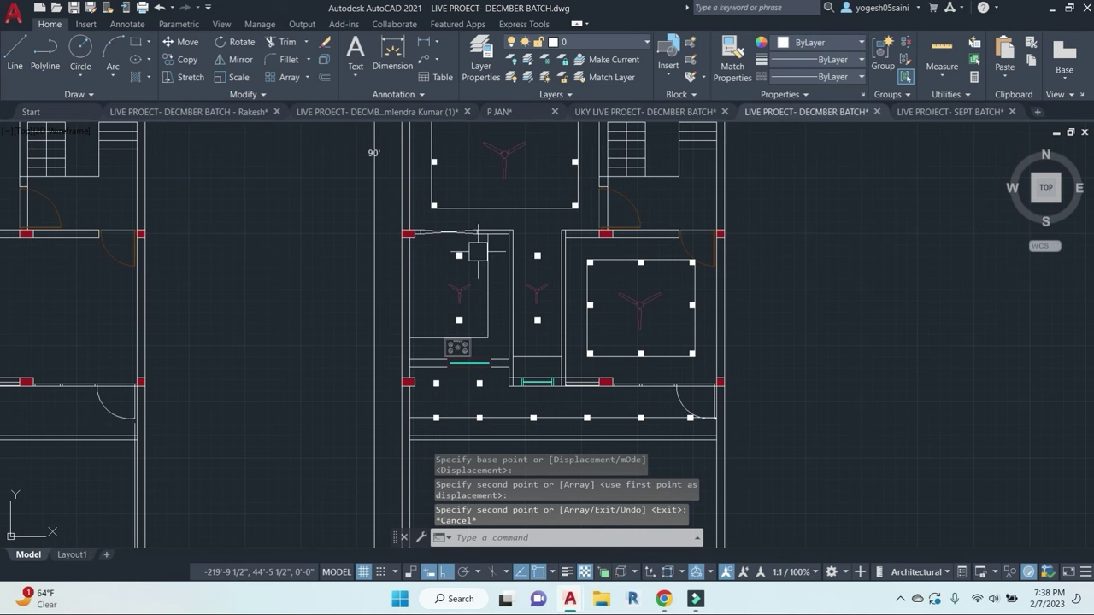
scroll(477, 250, down, 2)
scroll(572, 310, up, 5)
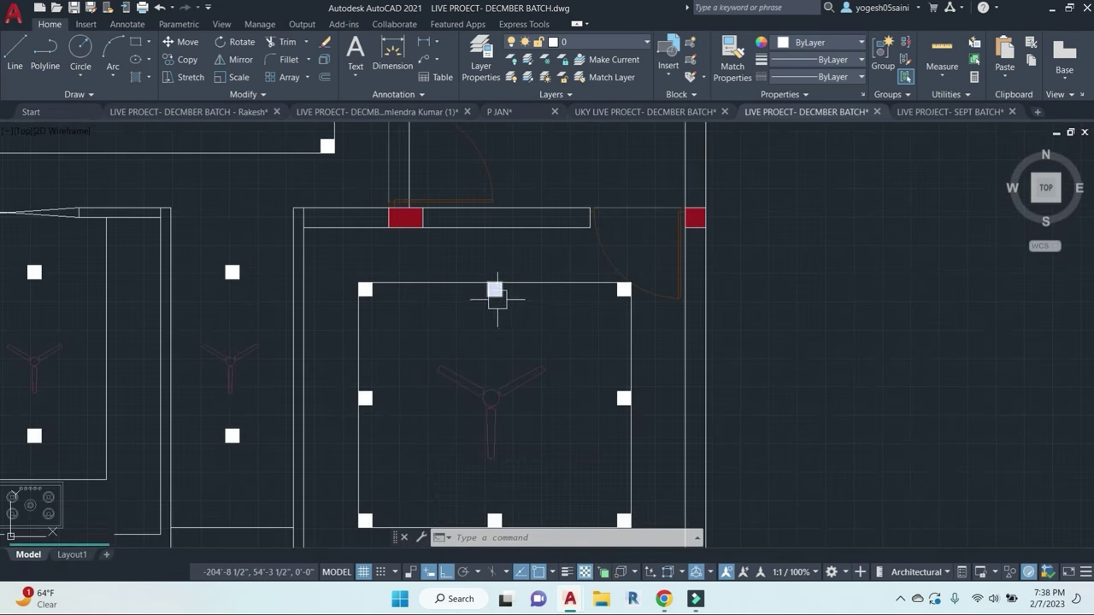
Step: Copy the square above the fan into the next room twice
click(498, 299)
text(co)
key(space)
click(833, 319)
middle_drag(825, 205, 822, 322)
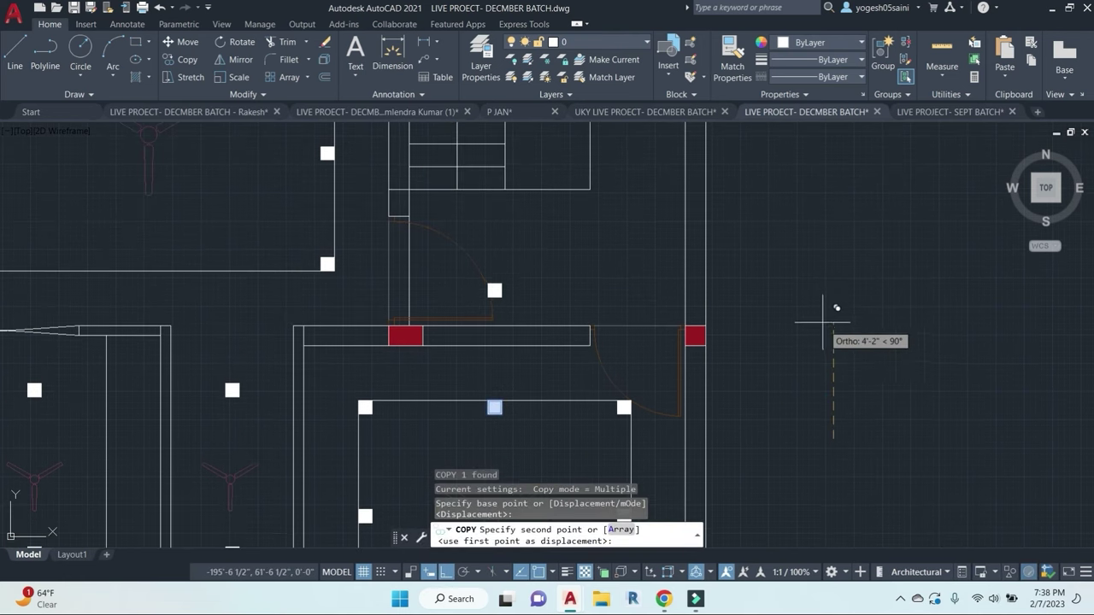
click(819, 304)
key(Escape)
text(c)
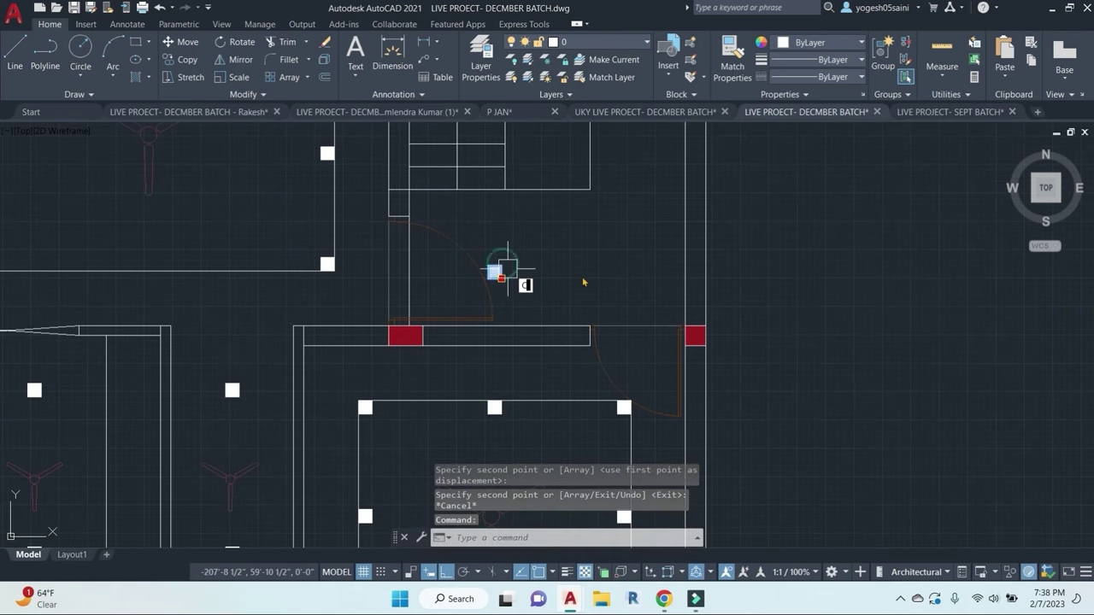
text(o)
key(space)
click(824, 326)
click(959, 312)
key(Escape)
Step: Copy the square at the room's top-right corner into the next room
scroll(800, 286, down, 2)
middle_drag(801, 285, 755, 364)
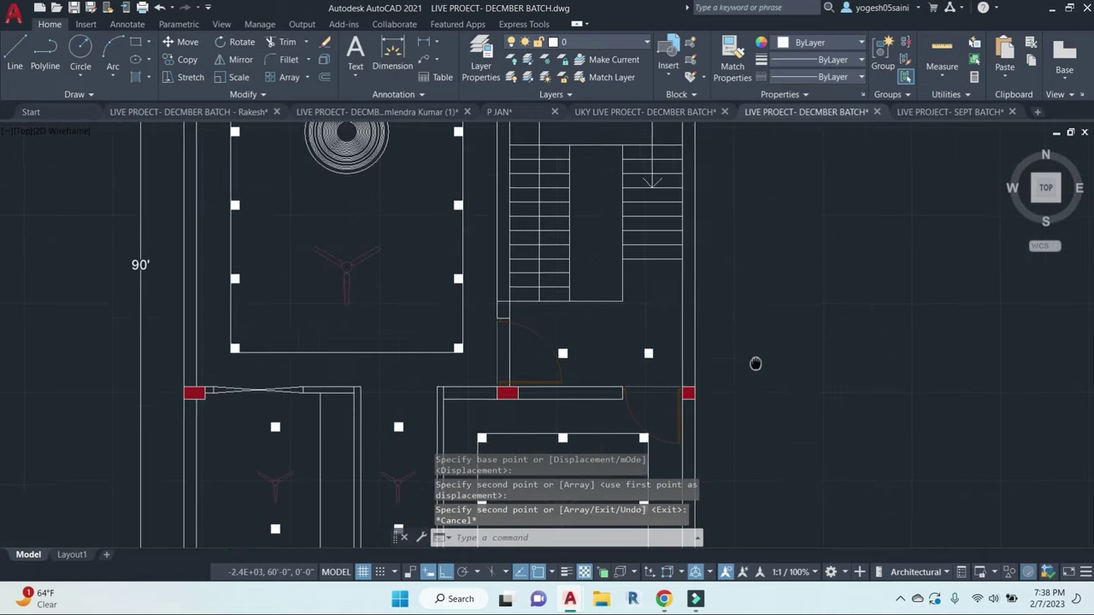
scroll(684, 344, down, 4)
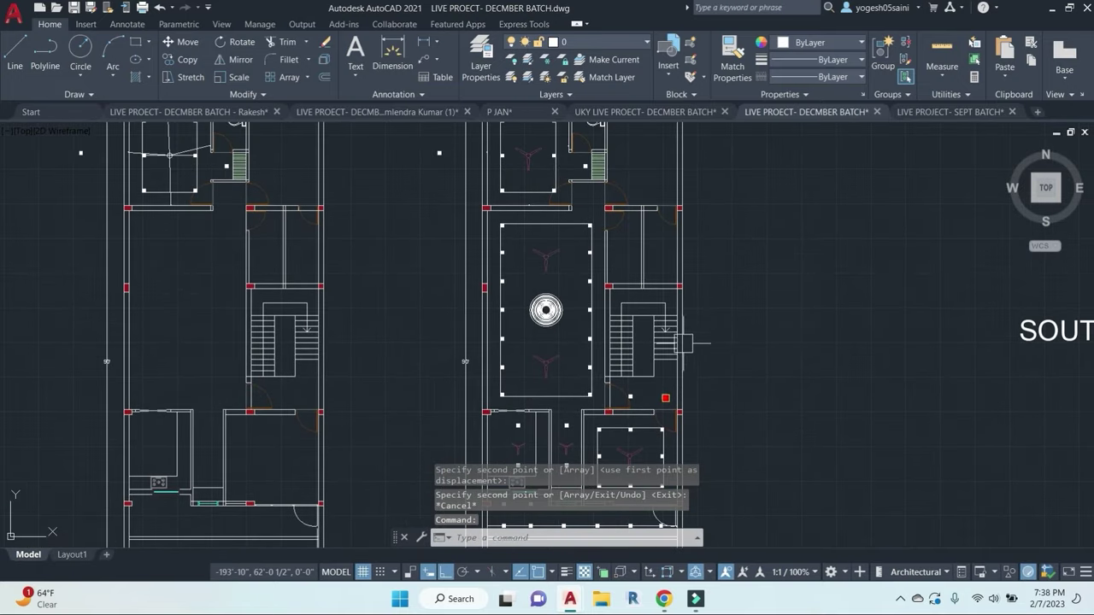
middle_drag(738, 308, 704, 306)
scroll(557, 235, up, 4)
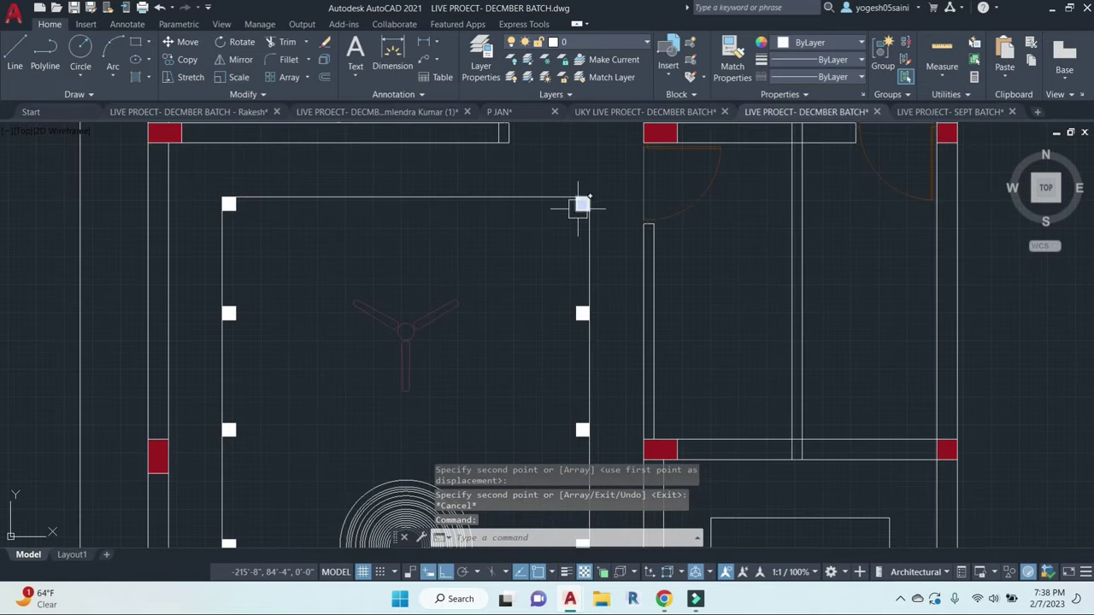
click(577, 208)
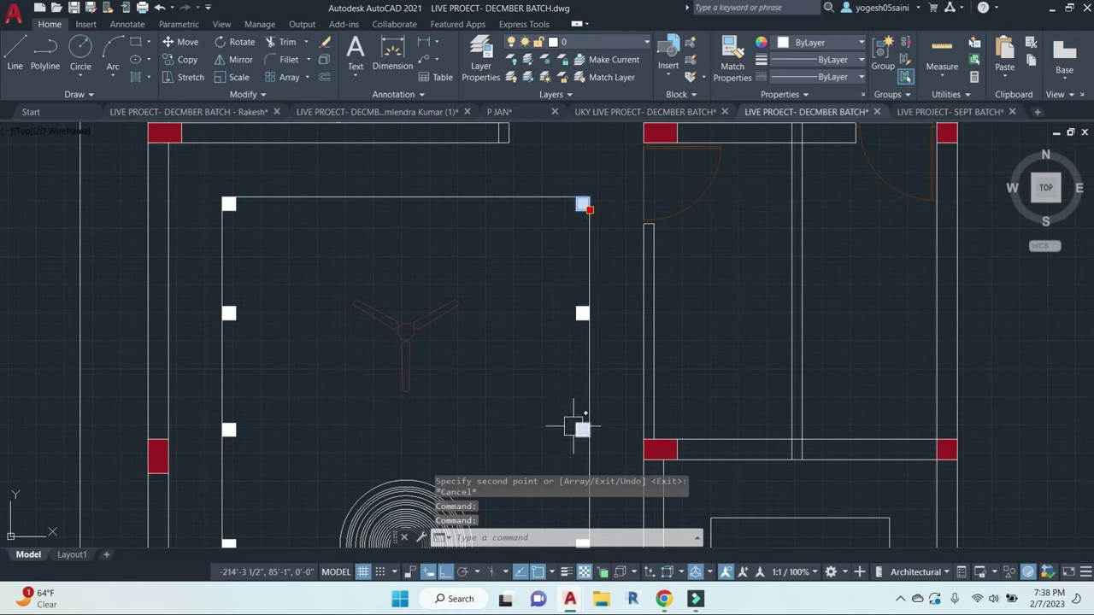
text(co)
key(Return)
click(698, 340)
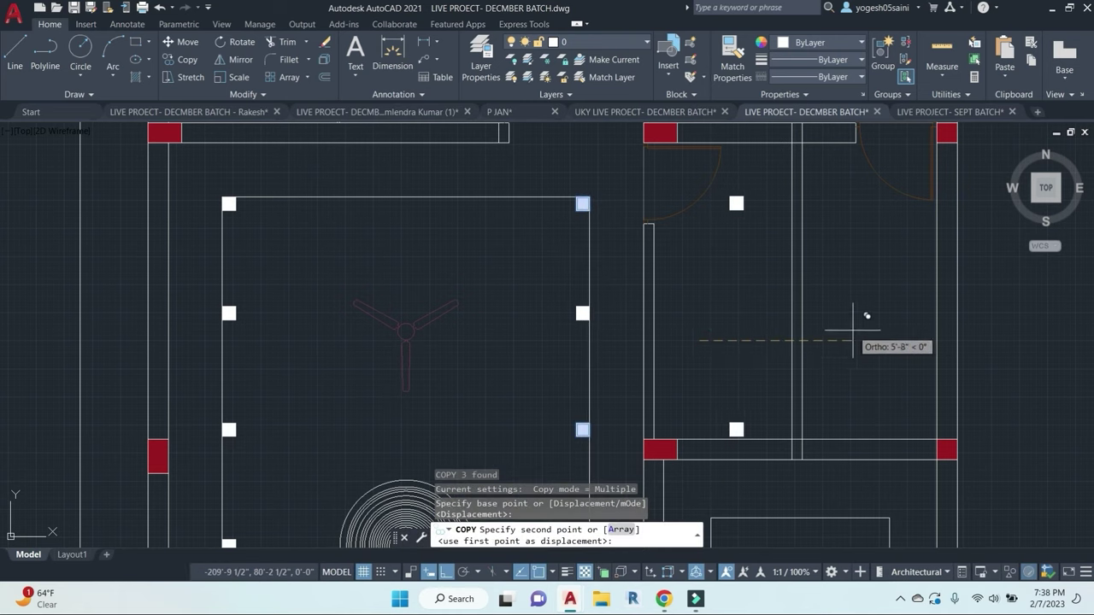
click(852, 329)
key(Escape)
Step: Move the lower copied square higher up in the room
click(738, 427)
text(m)
key(Return)
click(846, 387)
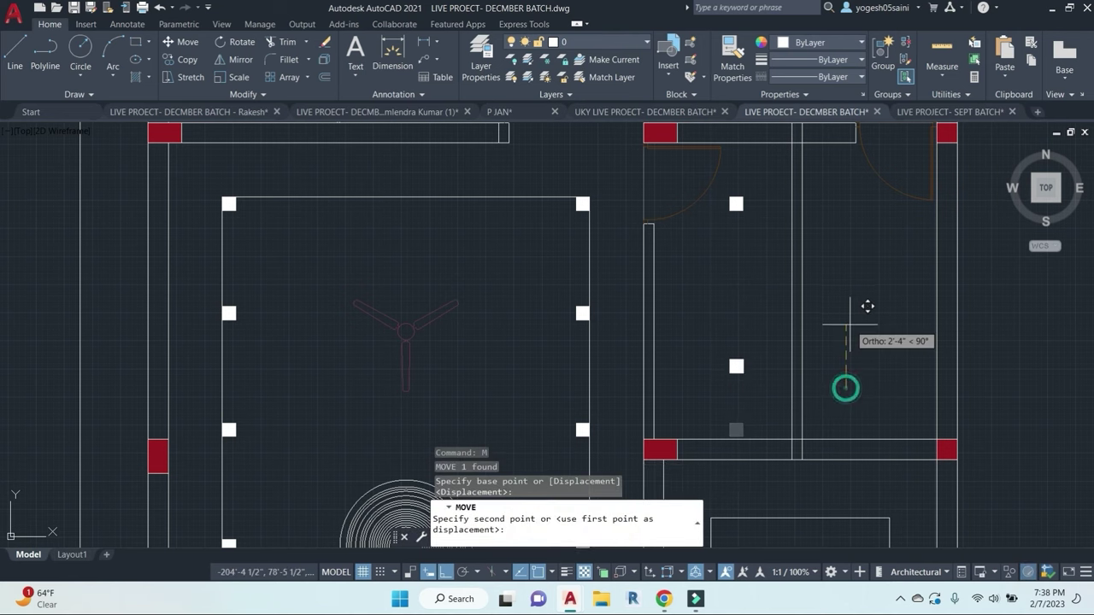
click(850, 318)
key(Escape)
click(741, 200)
Step: Copy the two squares further right to form a second vertical row
click(737, 202)
click(735, 361)
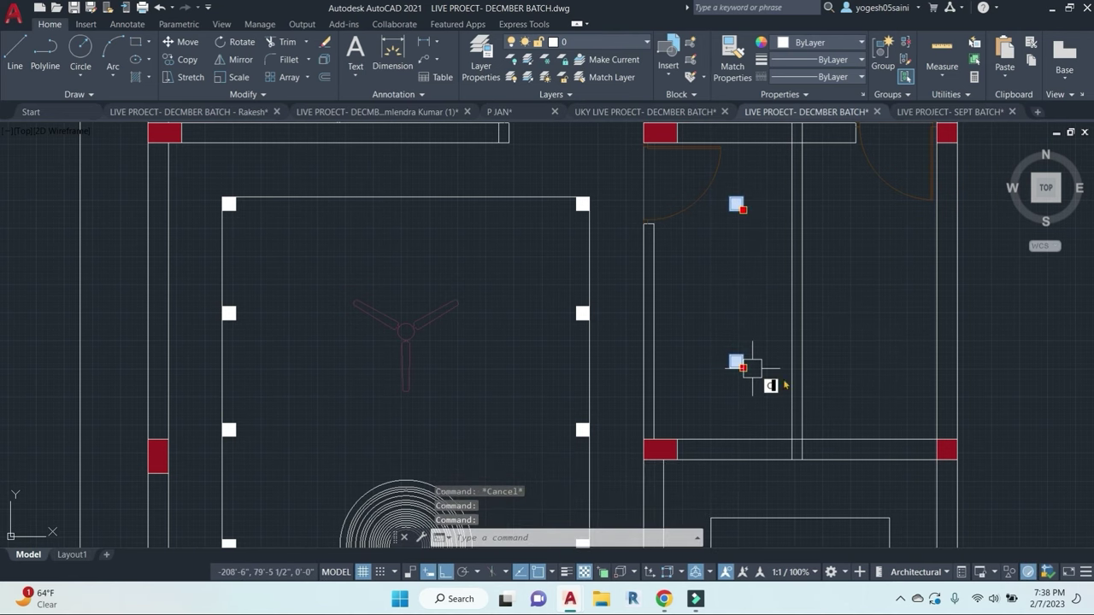
text(co)
key(Return)
click(833, 365)
click(974, 363)
key(Escape)
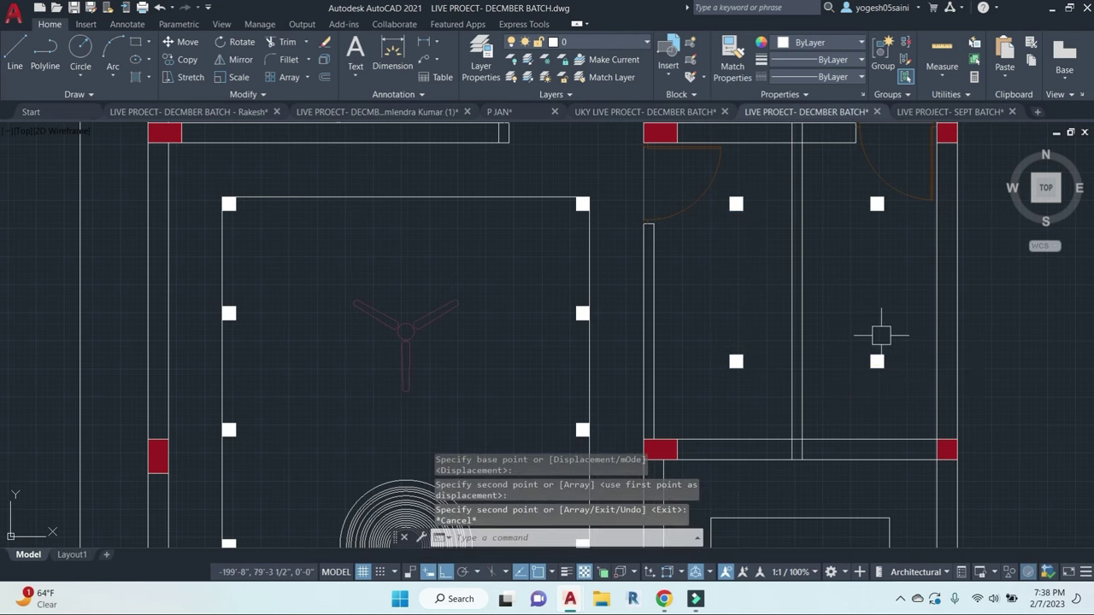
scroll(727, 374, down, 4)
Step: Pan to the hall and check the chandelier circle's properties
scroll(709, 320, down, 4)
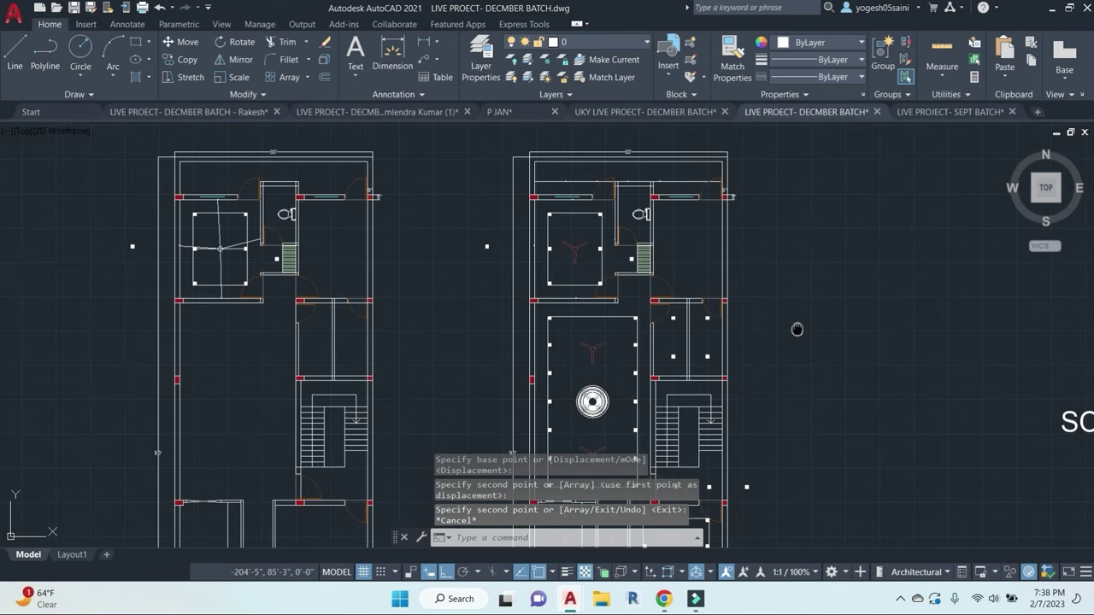
scroll(795, 324, up, 4)
scroll(663, 273, down, 4)
middle_drag(658, 262, 650, 217)
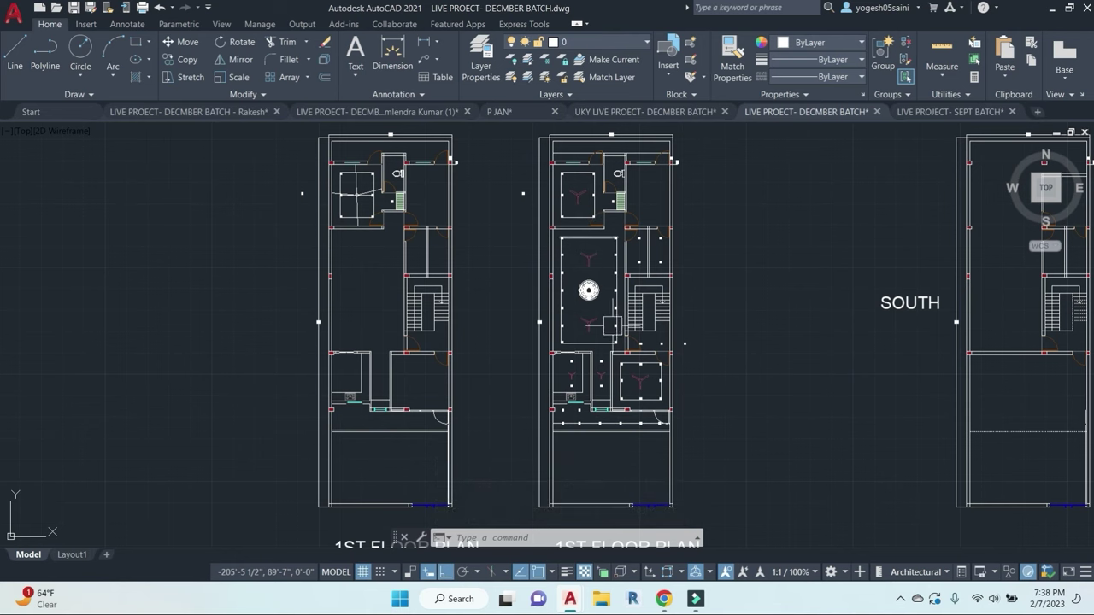
scroll(645, 427, up, 4)
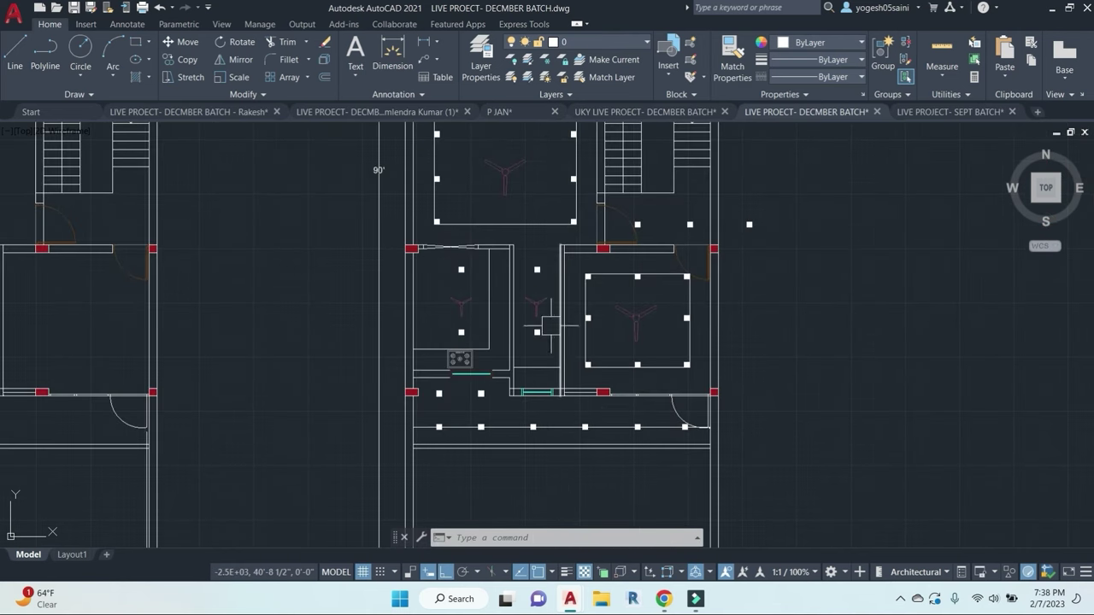
middle_drag(560, 291, 612, 470)
mouse_move(596, 282)
middle_down()
mouse_move(590, 363)
mouse_move(602, 405)
mouse_move(558, 335)
middle_up()
click(556, 328)
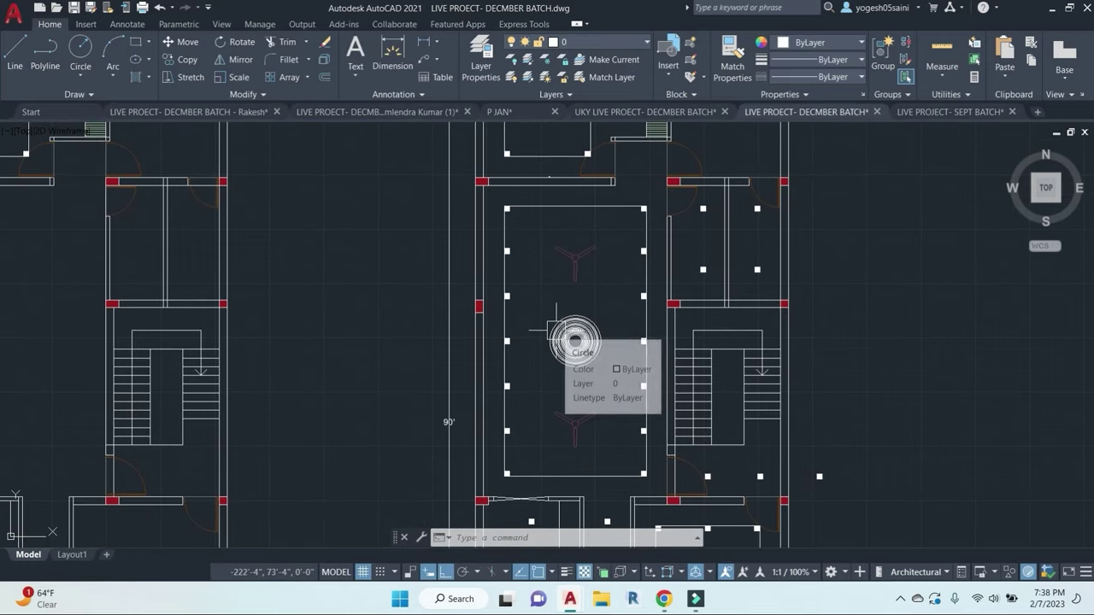
key(Escape)
key(Escape)
key(Escape)
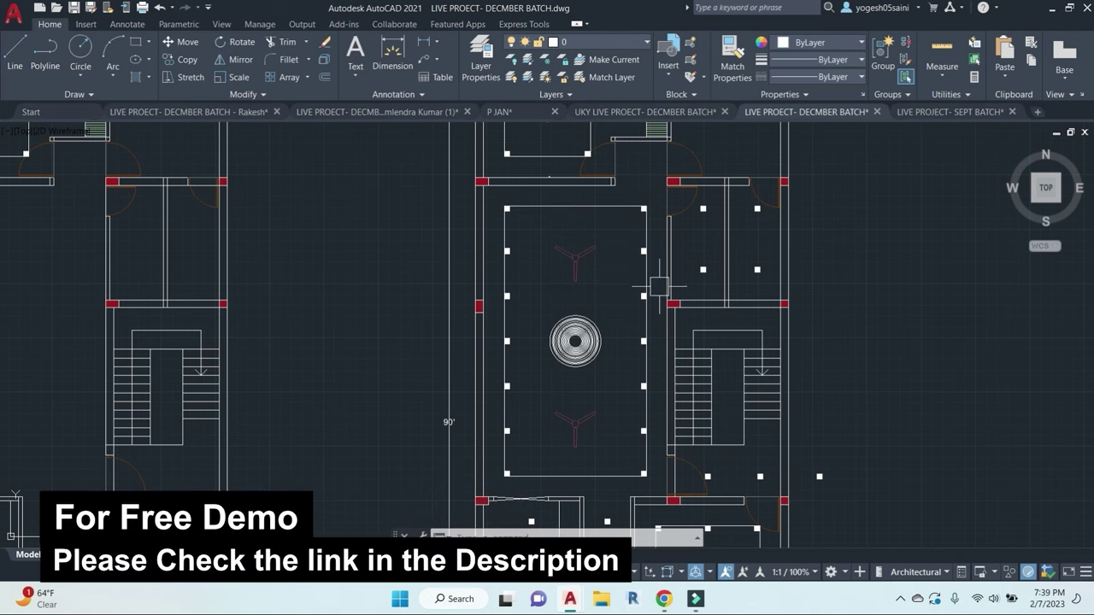
Step: Window-select the middle ceiling plan and copy it (CO) to the right
scroll(658, 286, down, 3)
scroll(735, 479, up, 2)
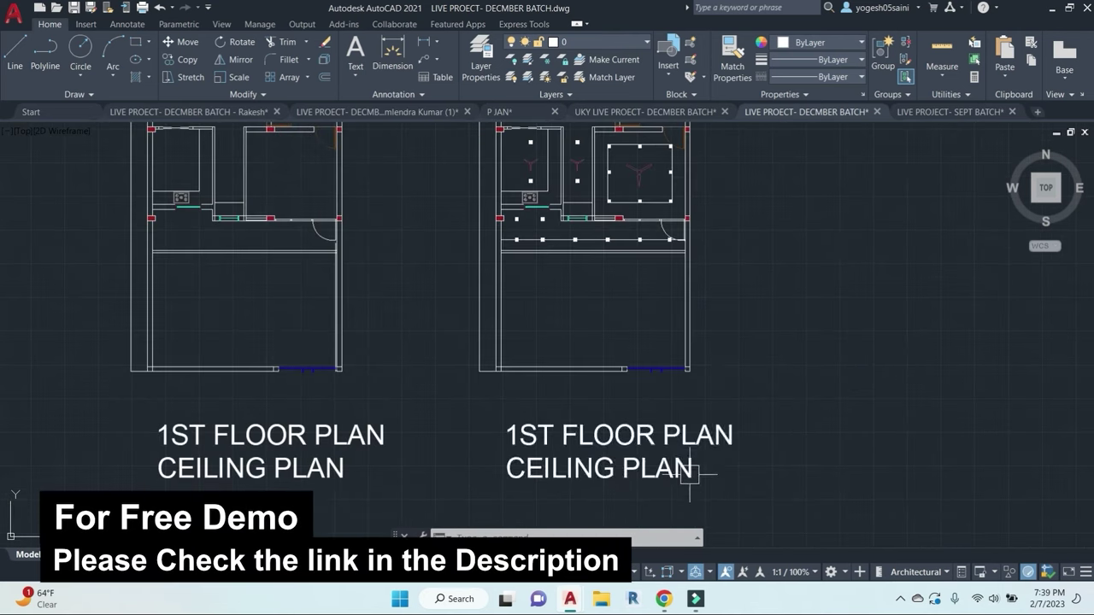
scroll(745, 476, down, 2)
click(746, 487)
click(610, 163)
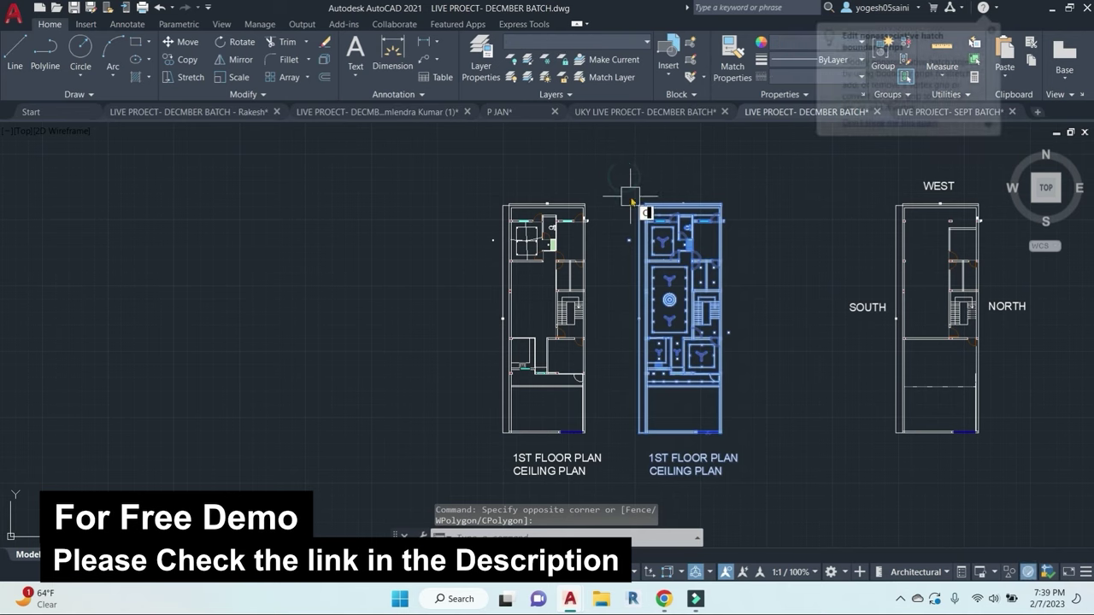
text(CO)
key(Return)
scroll(659, 288, down, 3)
scroll(632, 389, up, 1)
click(602, 381)
middle_drag(690, 377, 678, 464)
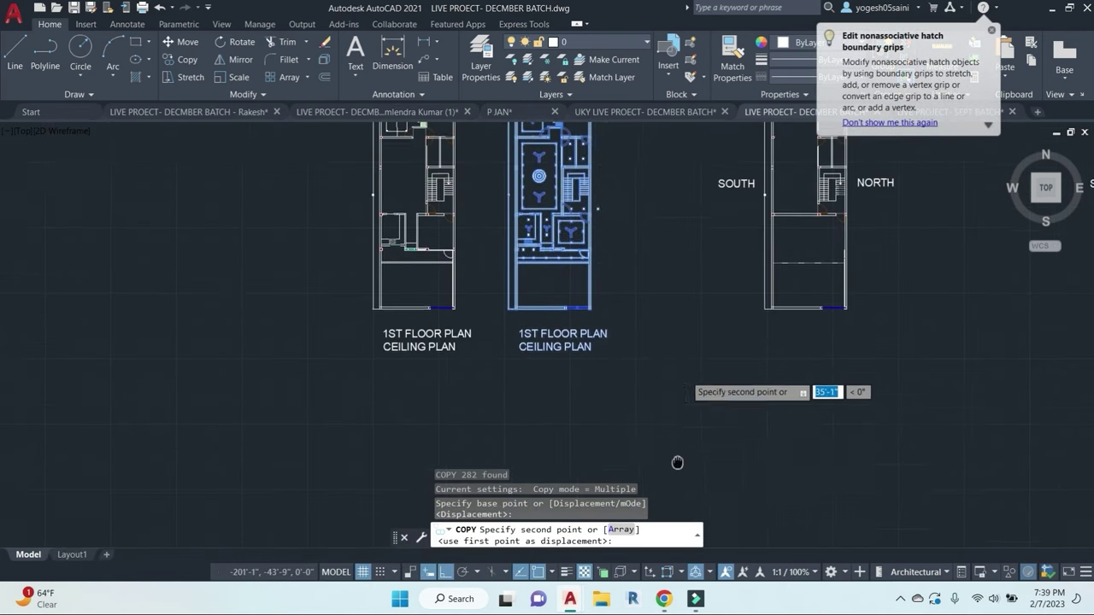
click(692, 463)
key(Escape)
key(Escape)
scroll(673, 341, up, 2)
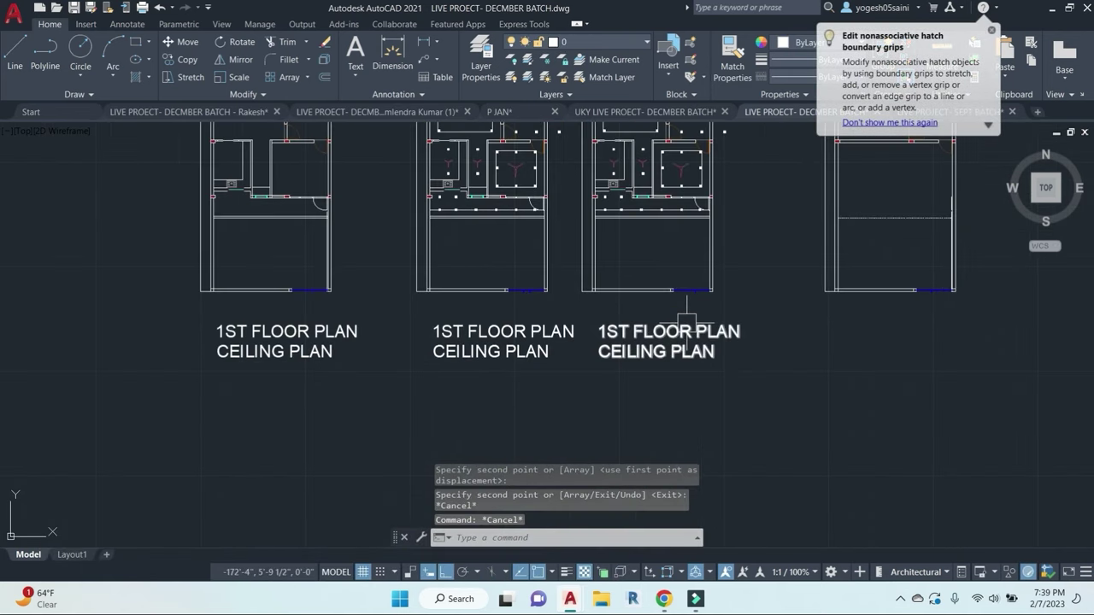
Step: Change the third plan's CEILING PLAN title to '1ST FLOOR PLAN WALL ELECTRICAL PLAN'
double_click(641, 353)
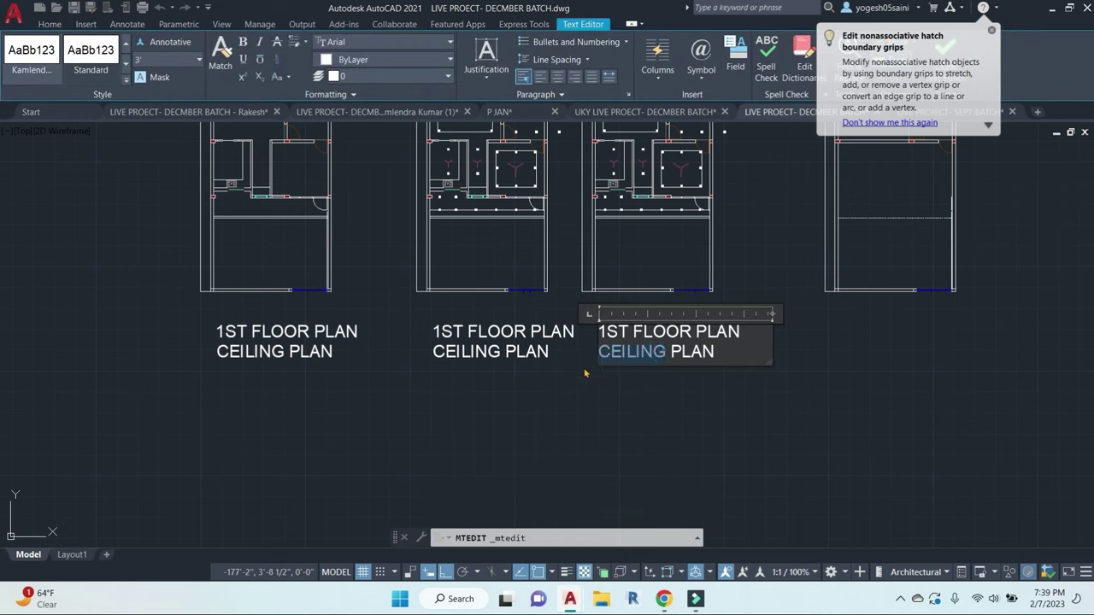
text(WALL)
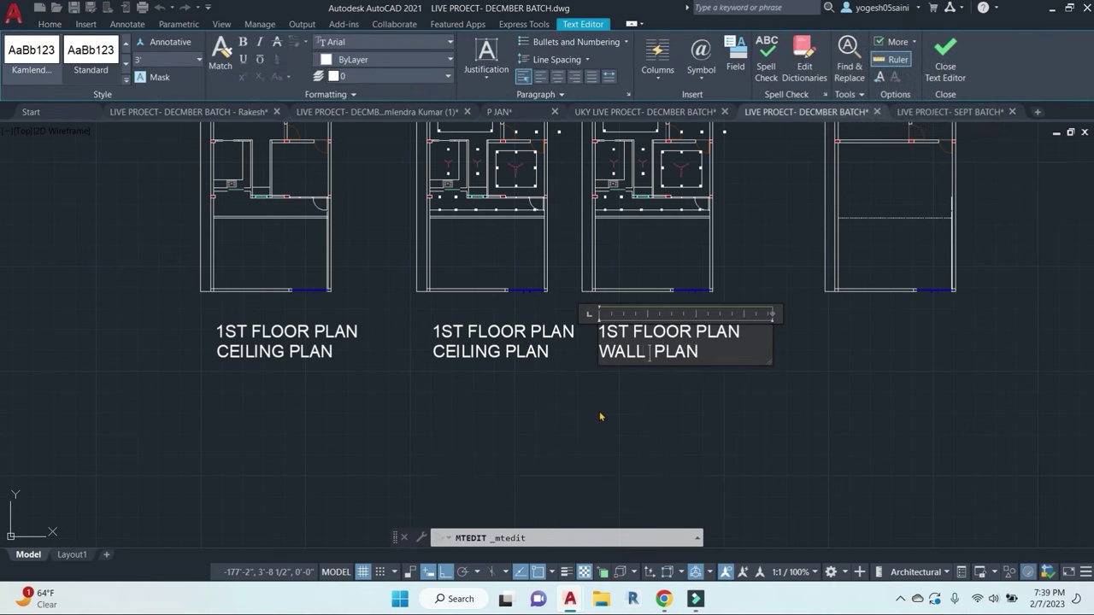
text( ELECTRICA)
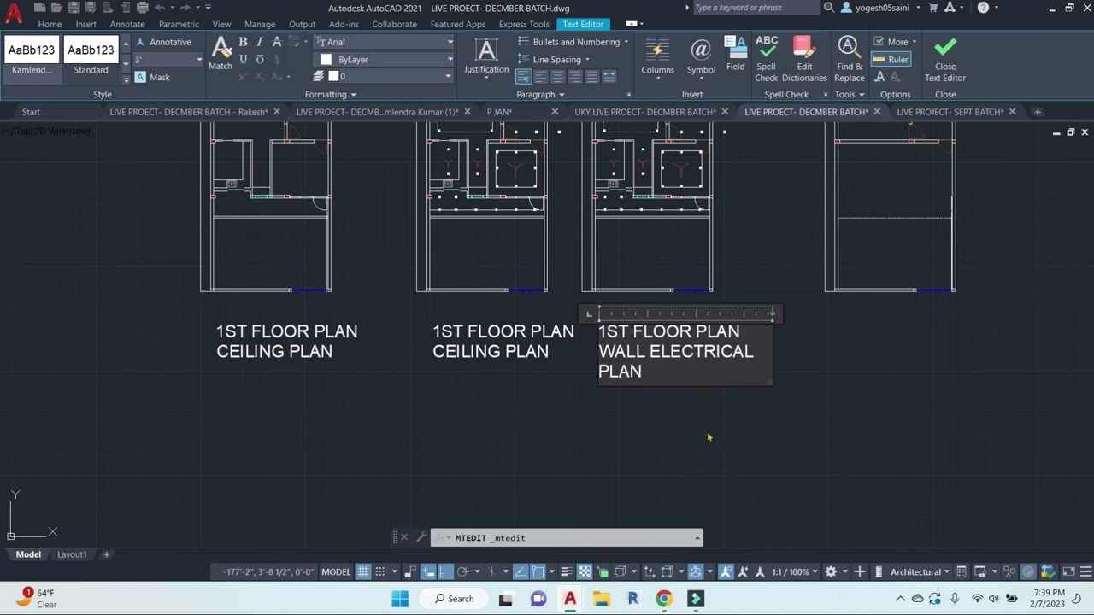
click(798, 415)
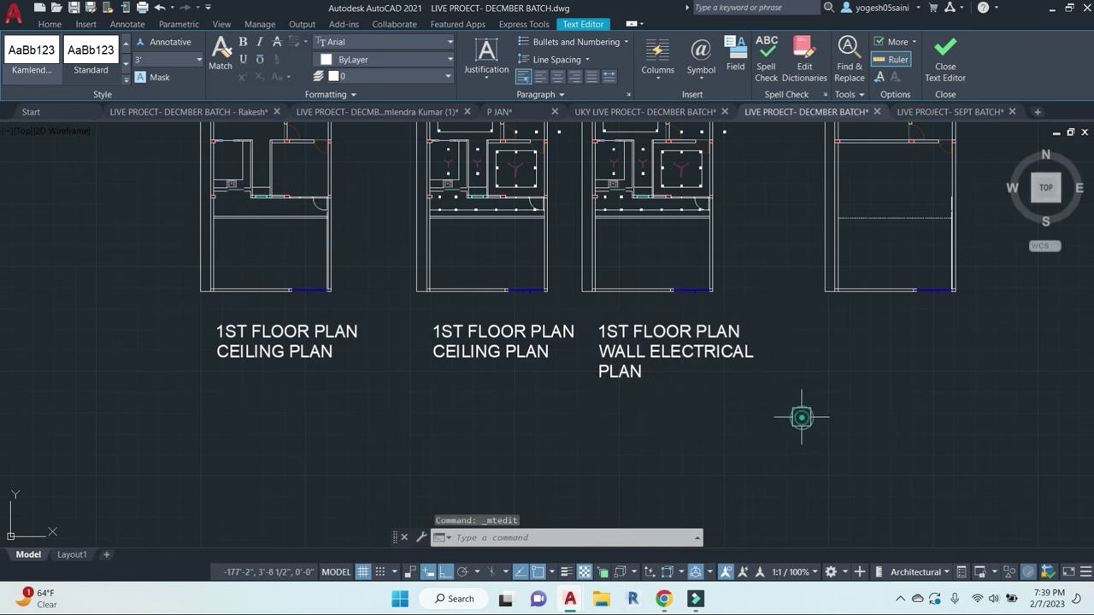
scroll(798, 415, down, 2)
scroll(708, 451, up, 3)
Step: Pan over the plans and regenerate the drawing display with RE
scroll(707, 451, up, 5)
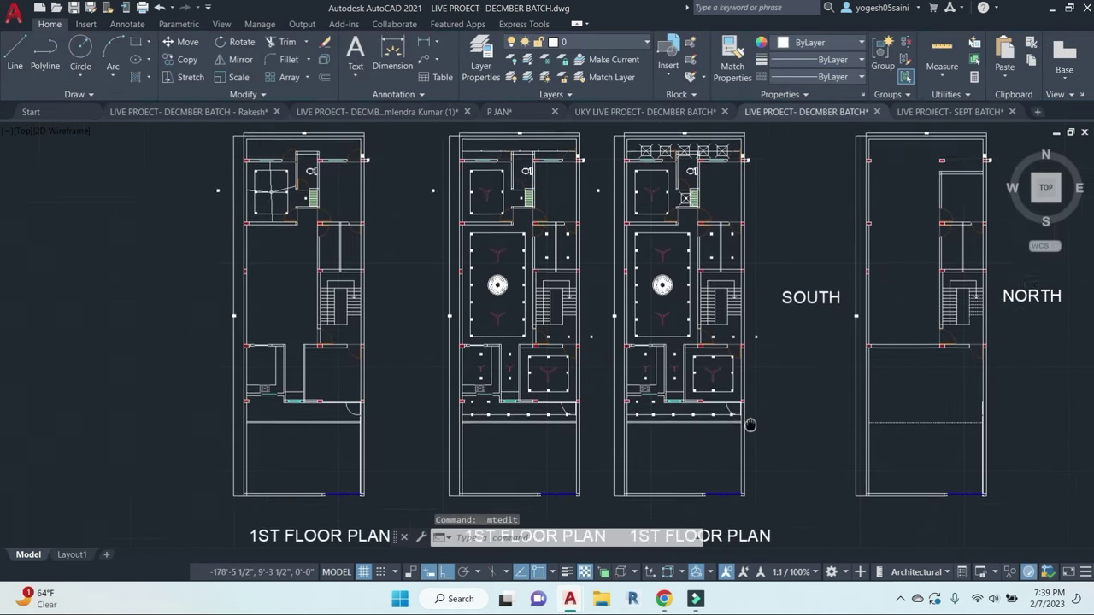
middle_drag(647, 278, 657, 367)
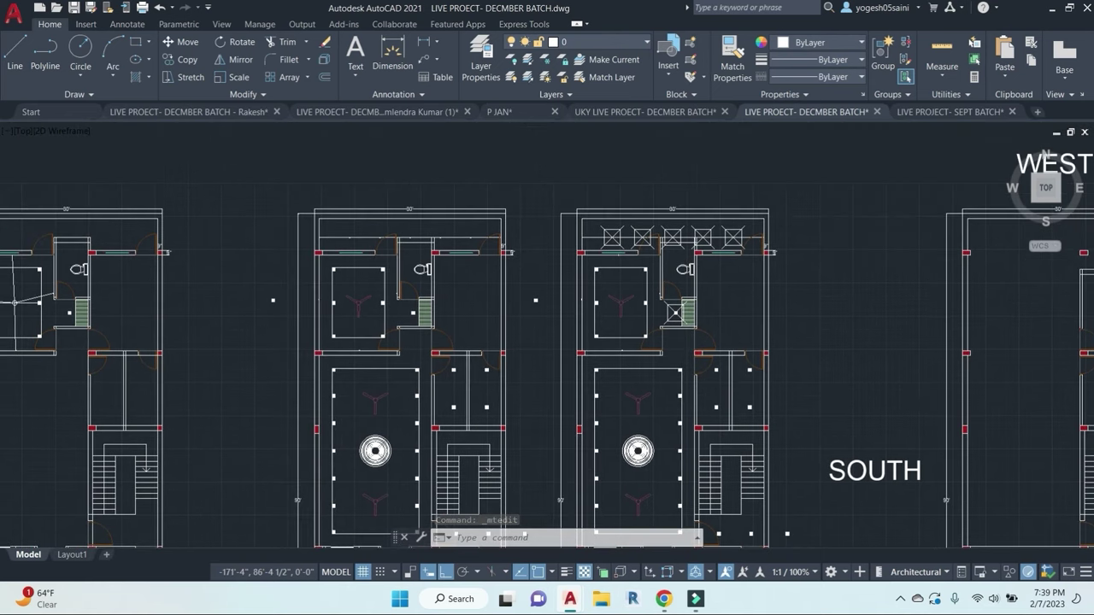
text(RE)
key(Return)
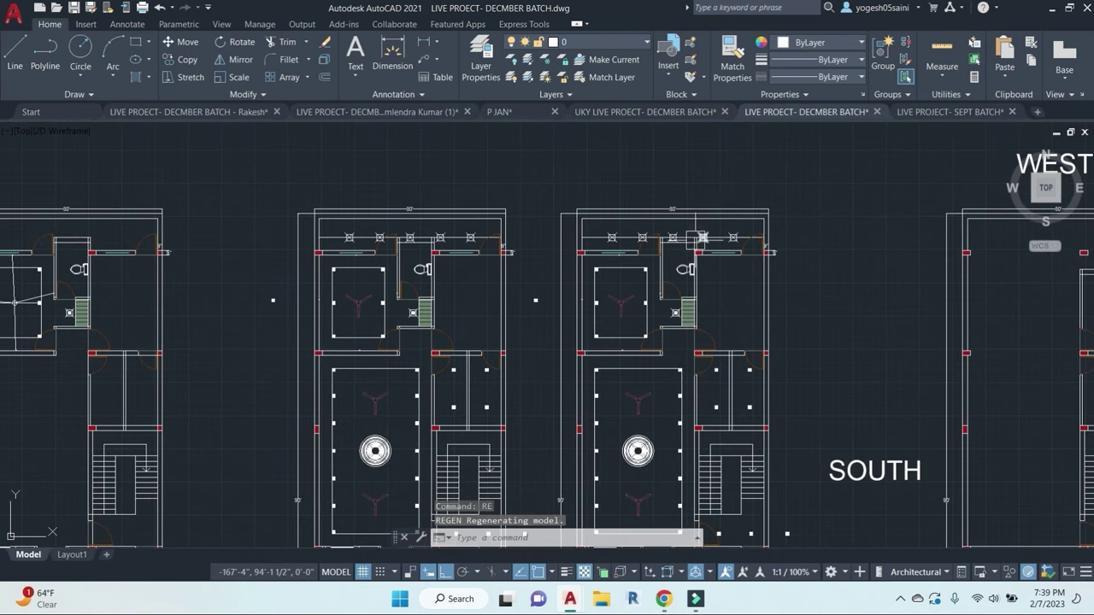
scroll(707, 282, up, 2)
scroll(649, 209, up, 2)
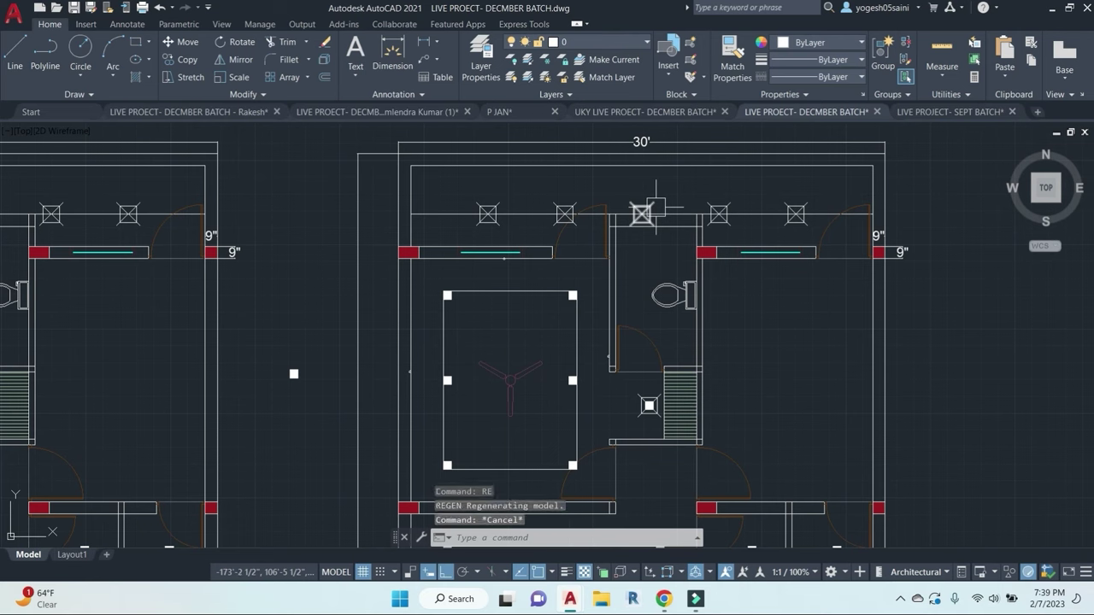
middle_drag(583, 328, 613, 290)
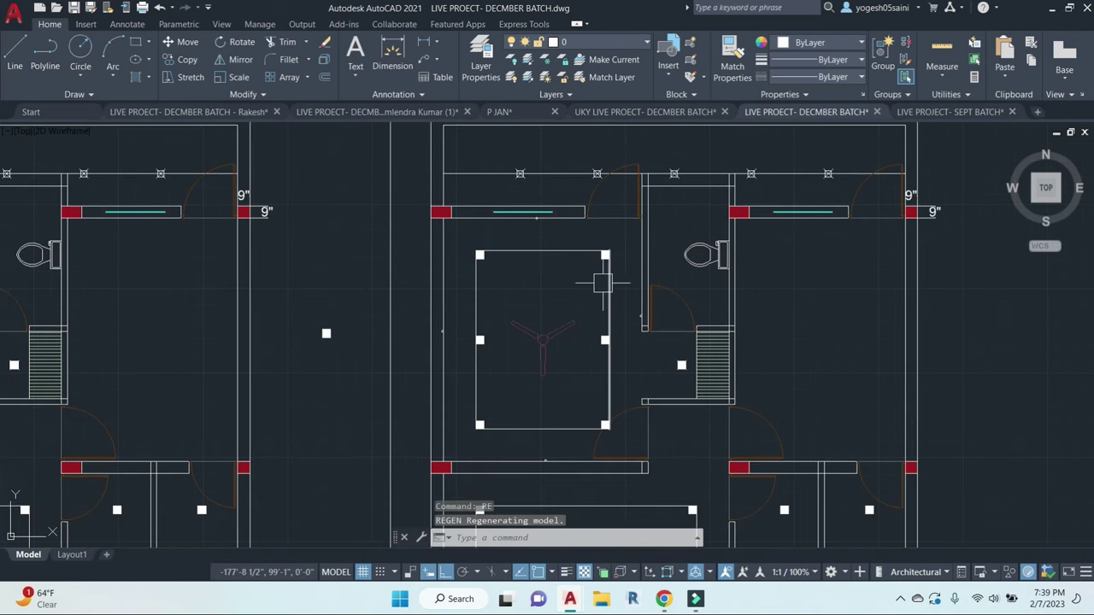
key(Escape)
key(Escape)
Step: Zoom in on the top wall of the ceiling-fan room; start and cancel a line
scroll(566, 218, up, 4)
scroll(564, 232, down, 2)
scroll(563, 136, down, 2)
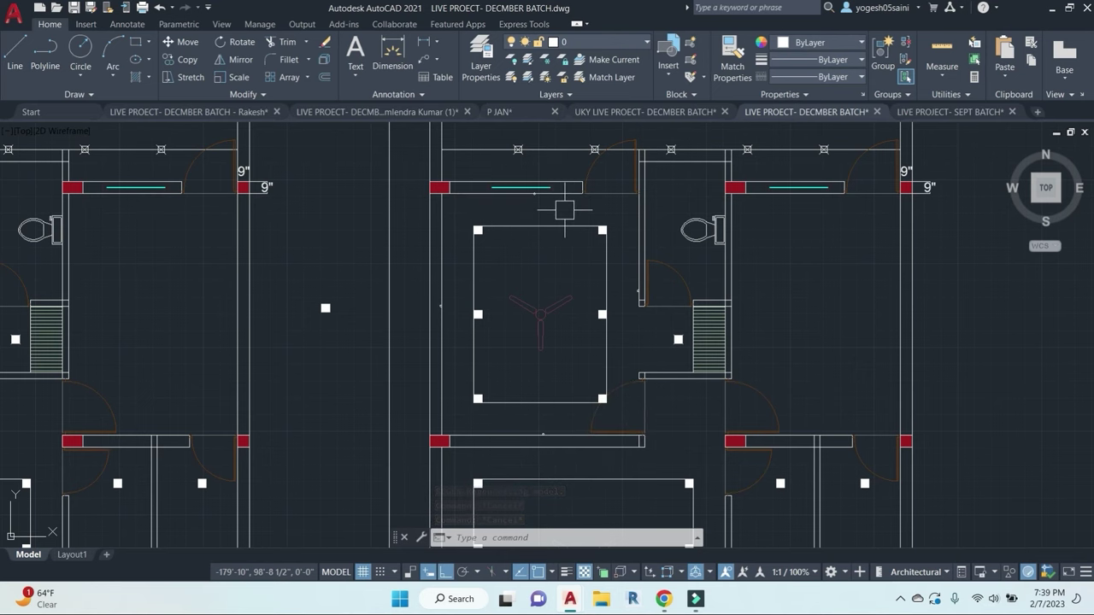
scroll(564, 210, down, 2)
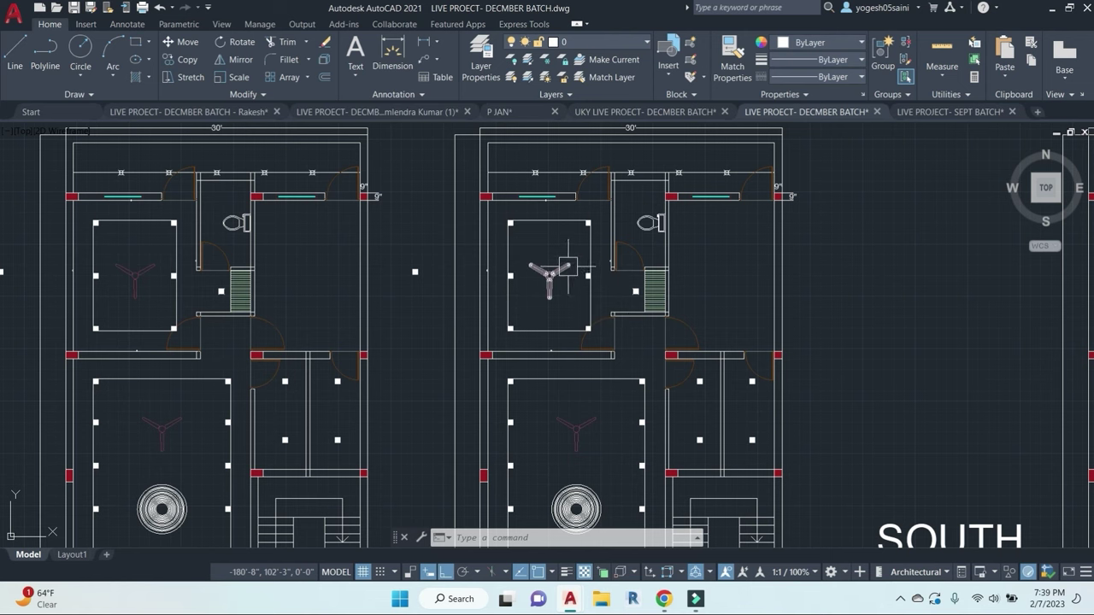
middle_drag(568, 266, 575, 251)
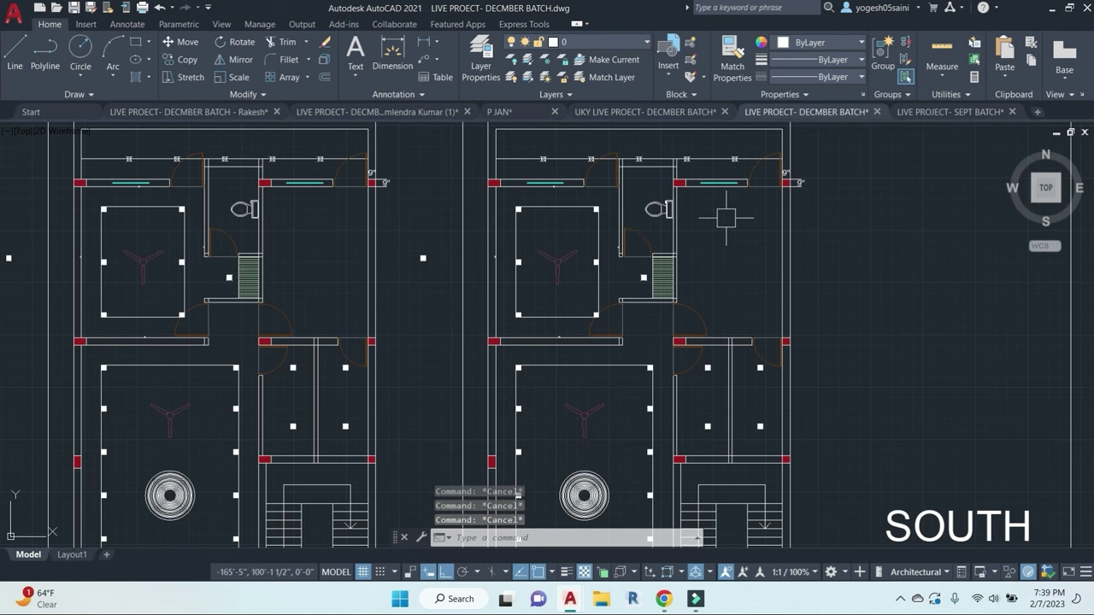
text(l)
key(Return)
scroll(722, 201, up, 5)
scroll(717, 222, down, 4)
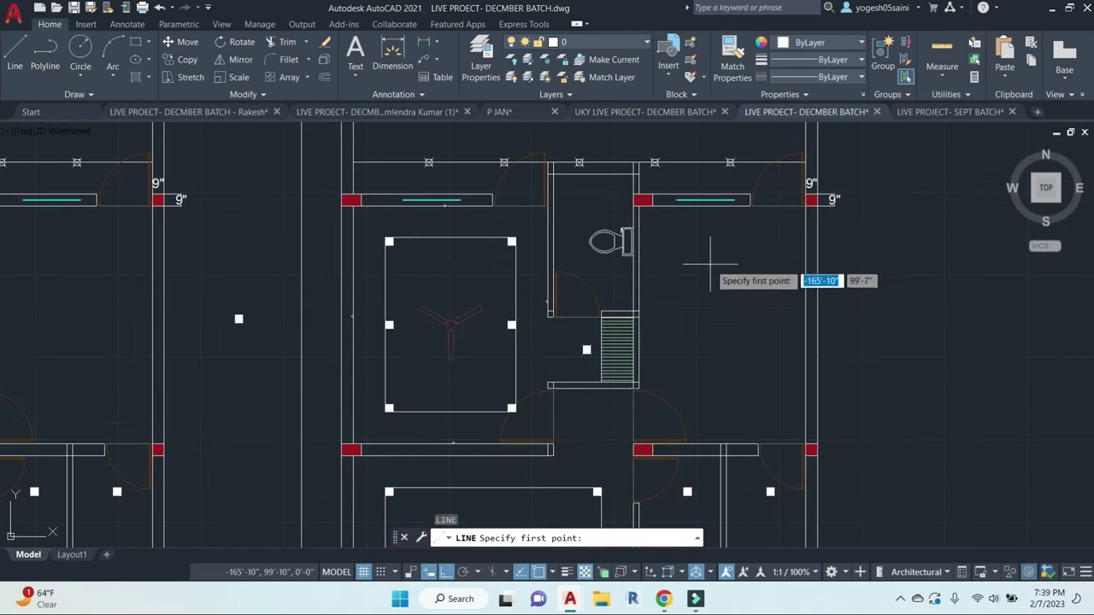
key(Escape)
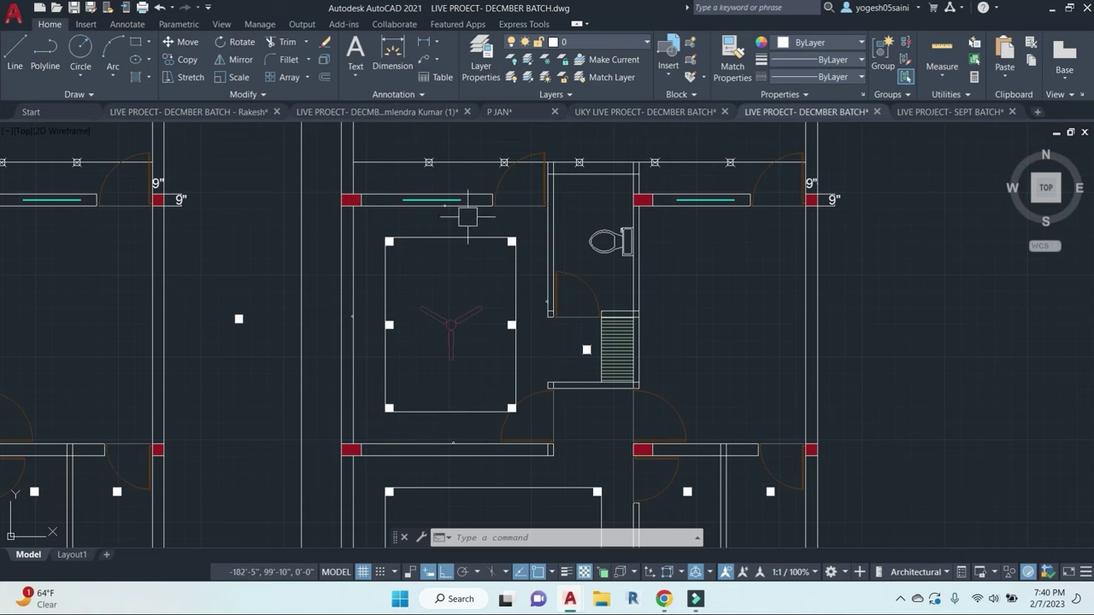
scroll(466, 216, up, 4)
key(Escape)
key(Escape)
key(Escape)
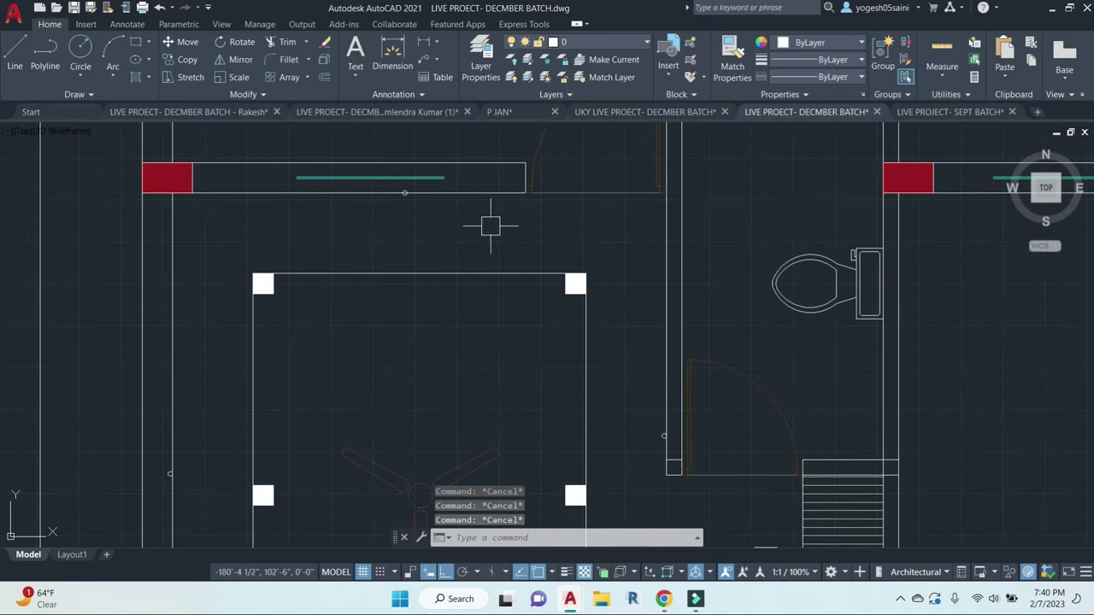
Step: Draw the switchboard's rectangular outline on the wall face with lines
key(Return)
scroll(447, 178, up, 3)
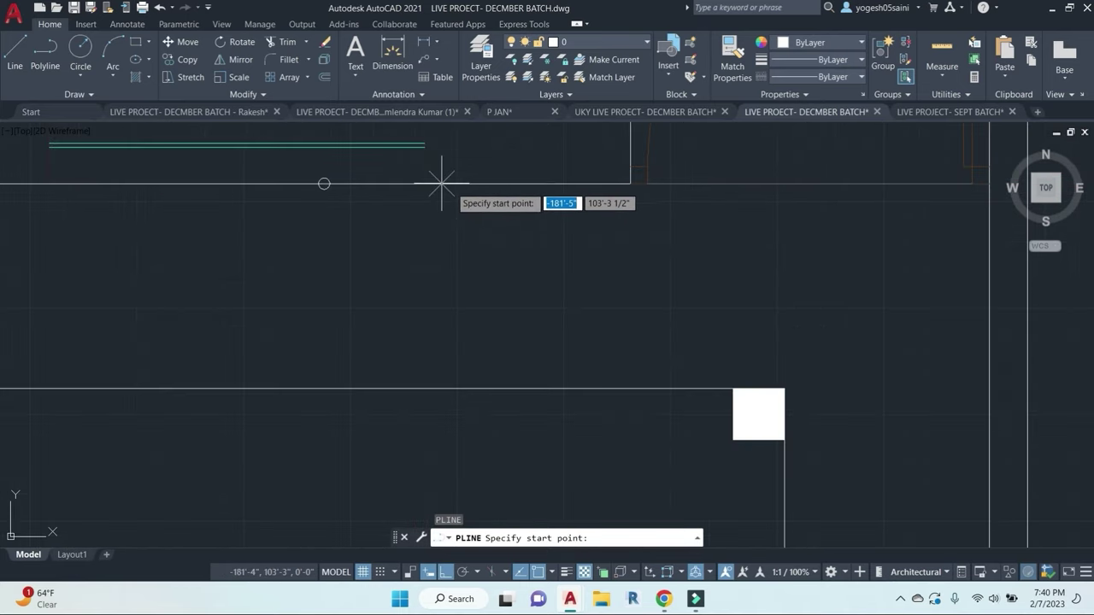
click(450, 185)
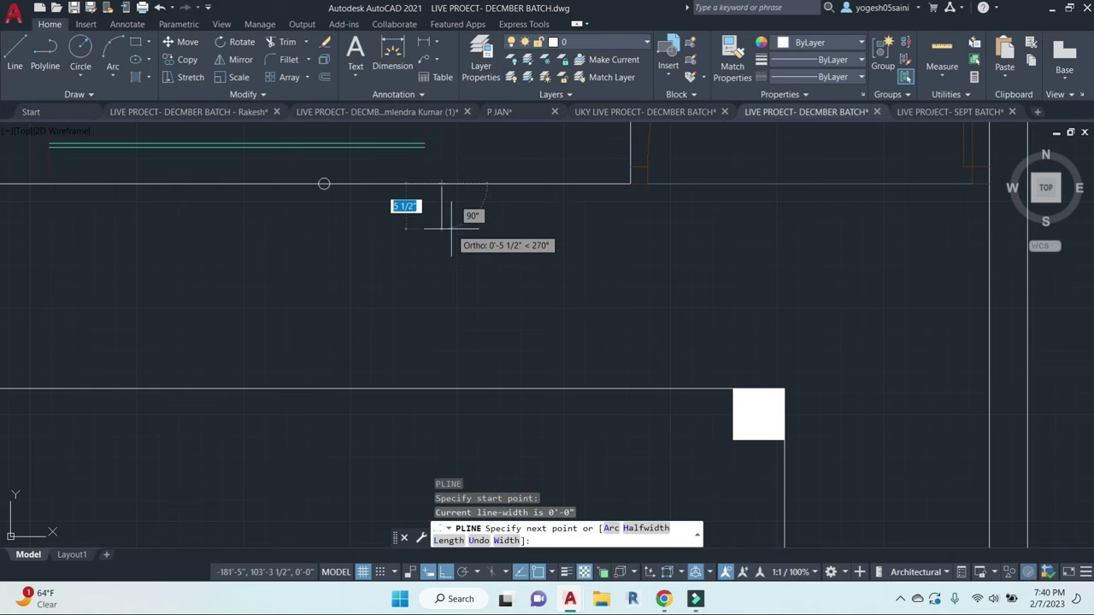
key(Escape)
key(Escape)
key(Escape)
key(Escape)
middle_drag(561, 292, 578, 378)
text(l)
key(Return)
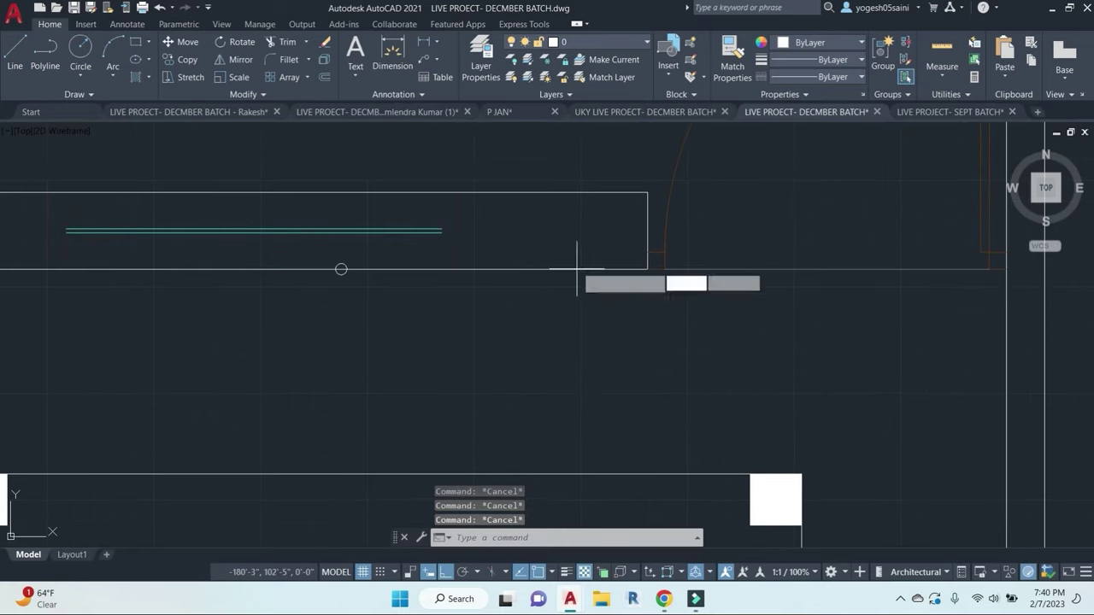
click(599, 269)
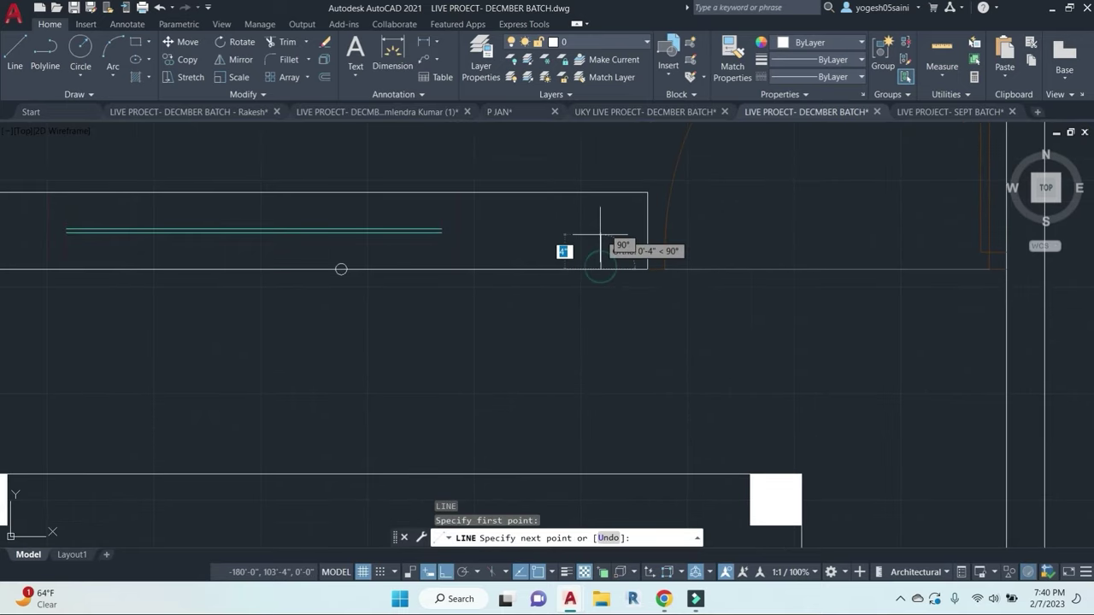
key(Return)
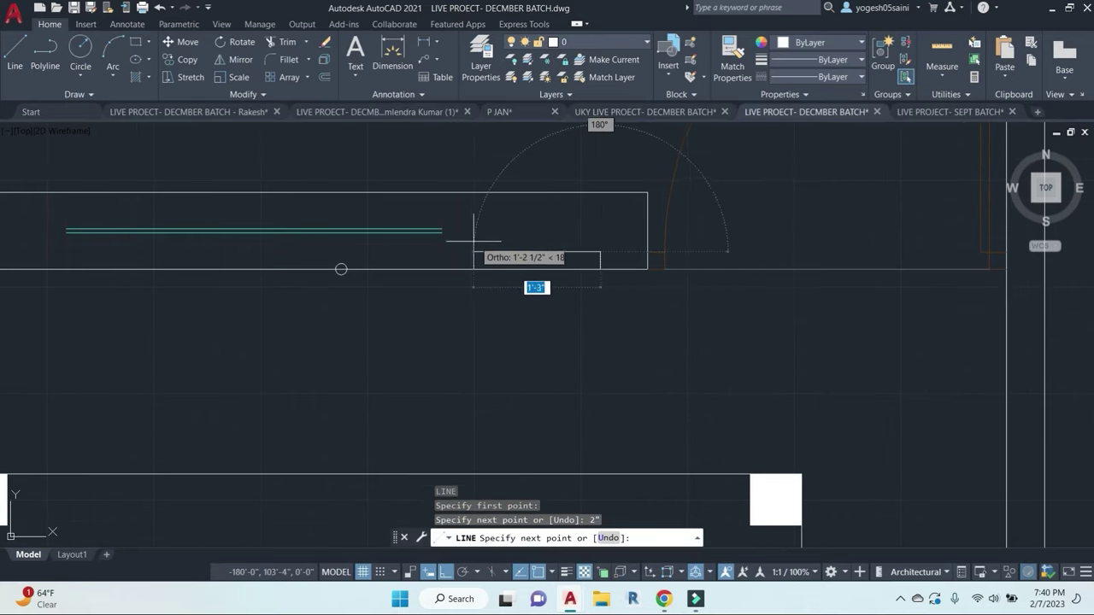
scroll(471, 224, down, 2)
scroll(576, 264, up, 4)
click(576, 264)
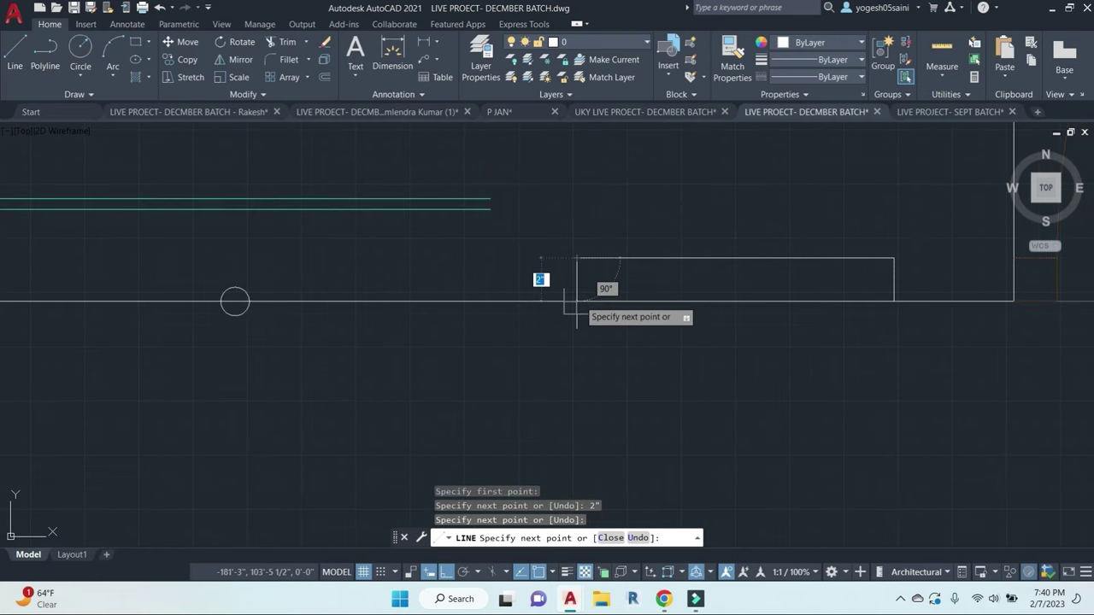
click(577, 300)
click(576, 344)
click(896, 344)
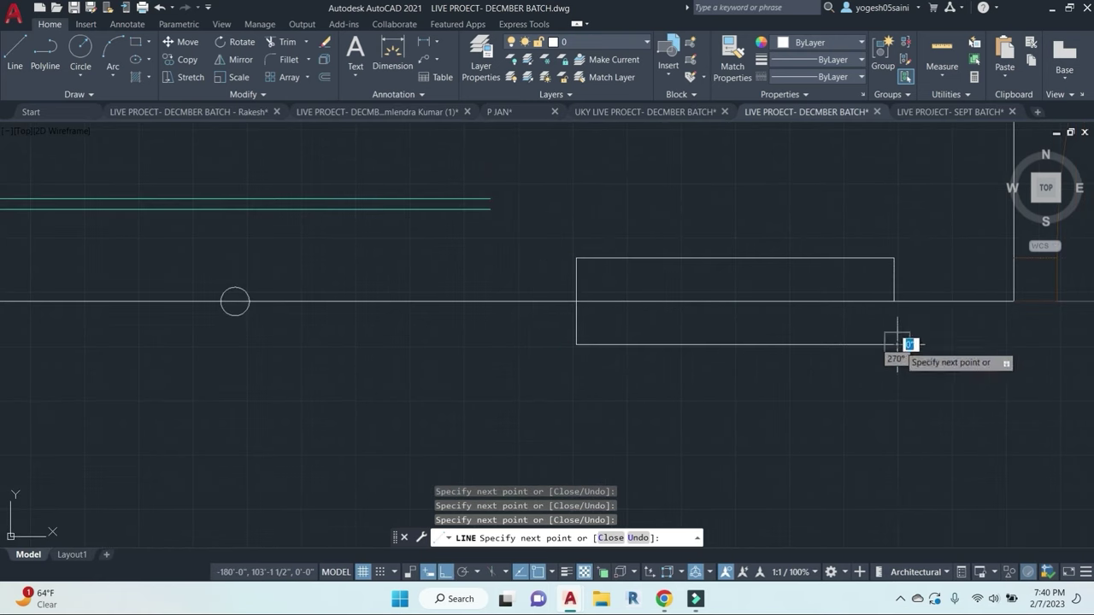
key(Escape)
key(Escape)
Step: Fillet the rectangle's overhanging bottom-right corner into a clean corner
key(Return)
click(895, 300)
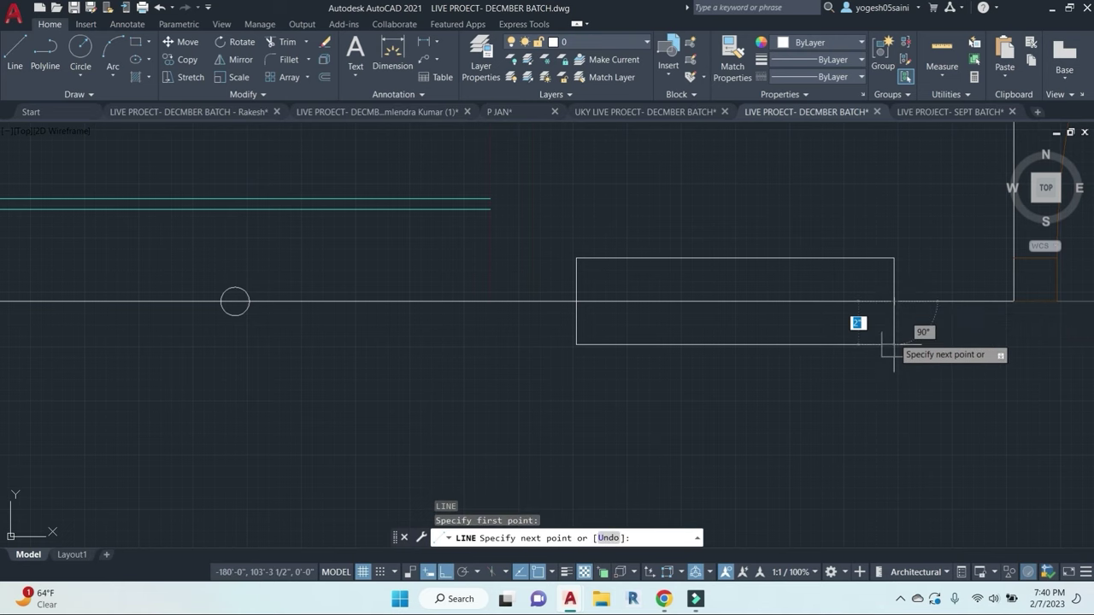
key(Escape)
scroll(904, 342, up, 1)
text(f)
key(Return)
click(889, 350)
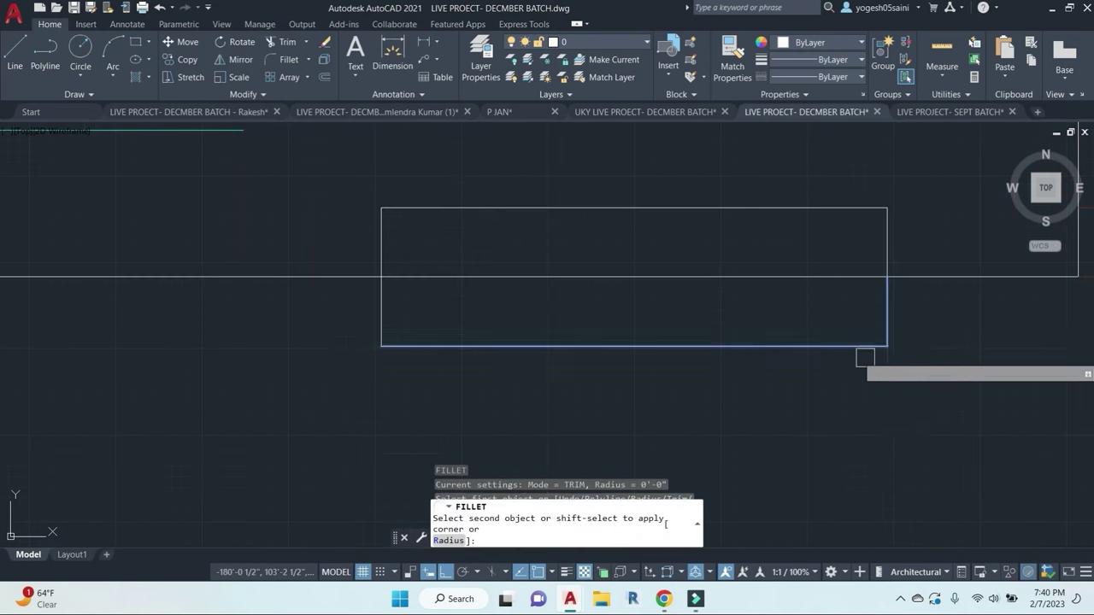
click(844, 363)
click(816, 346)
scroll(811, 372, down, 3)
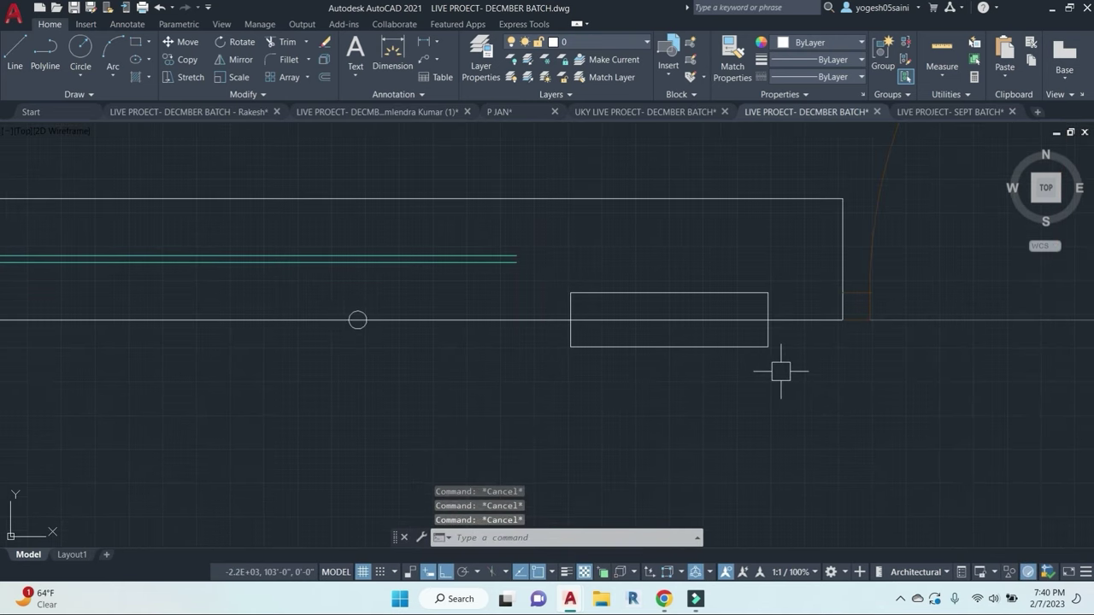
Step: Draw a small circle inside the switchboard
text(c)
key(Return)
scroll(649, 342, up, 1)
click(571, 332)
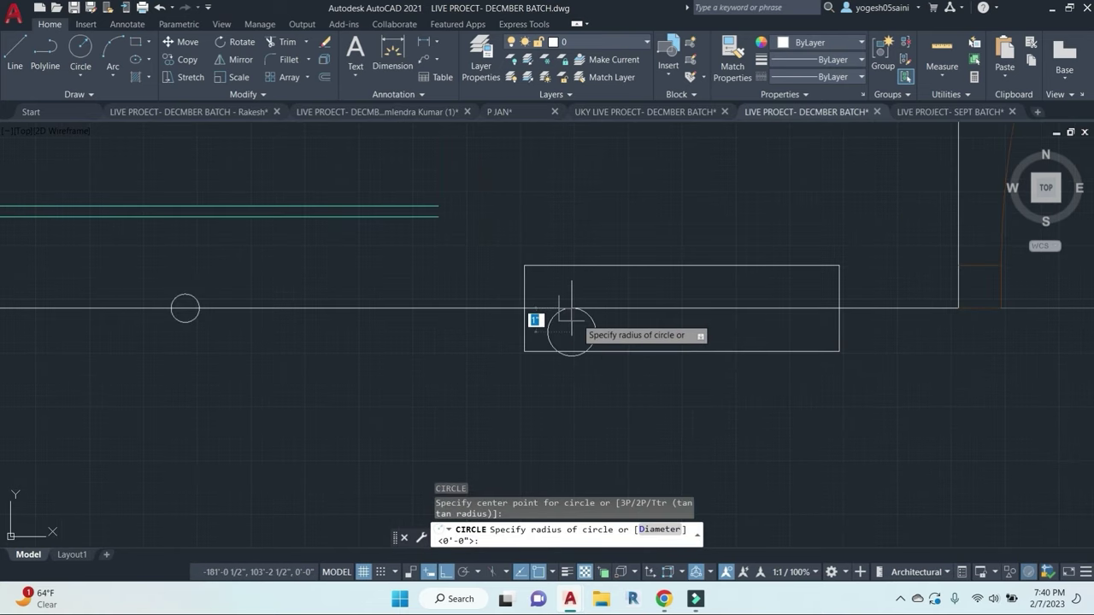
click(580, 321)
click(581, 330)
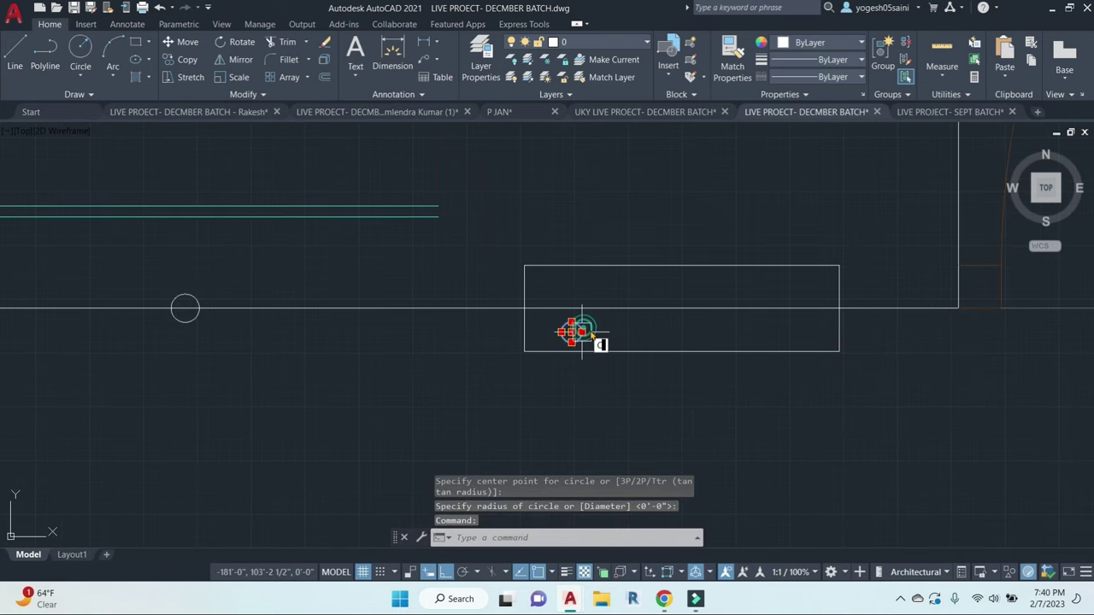
Step: Copy the circle five times into a row of six, then select the switchboard
text(co)
key(Return)
click(553, 181)
click(590, 182)
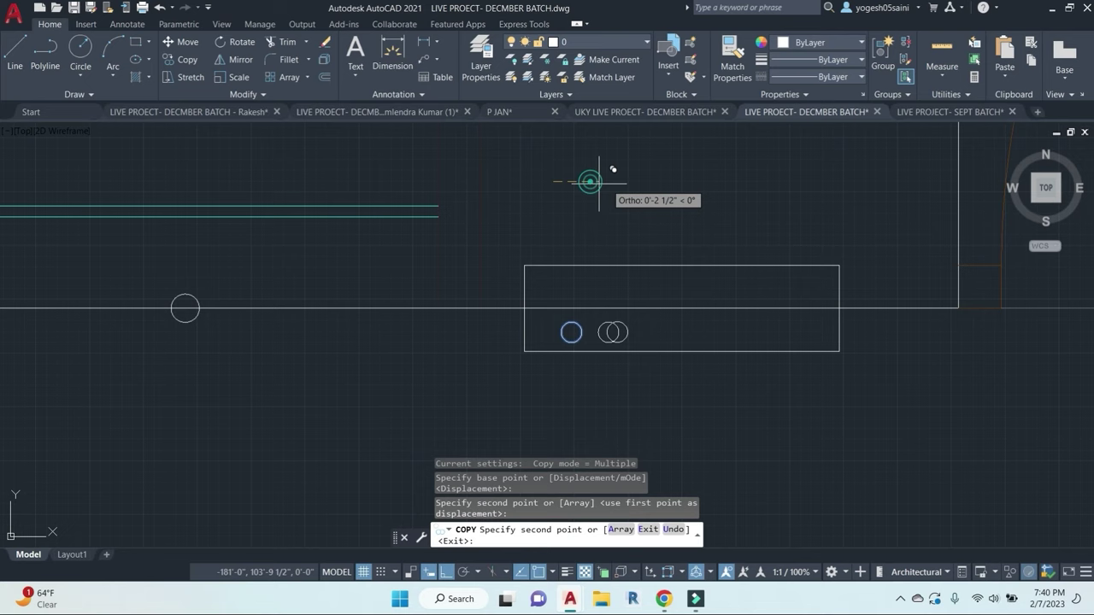
click(643, 181)
click(694, 183)
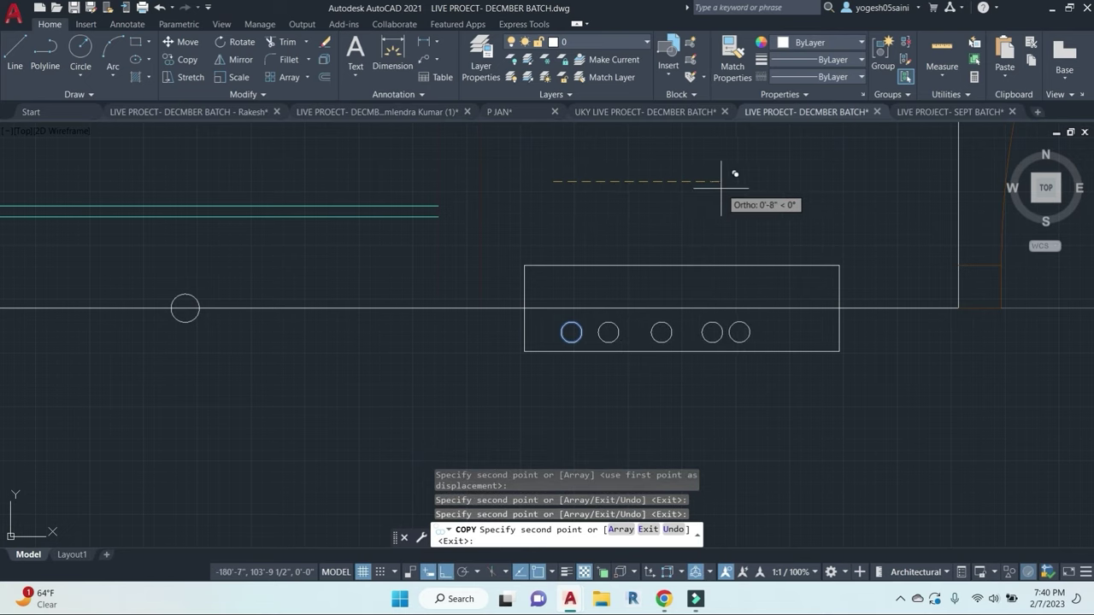
click(737, 182)
click(778, 182)
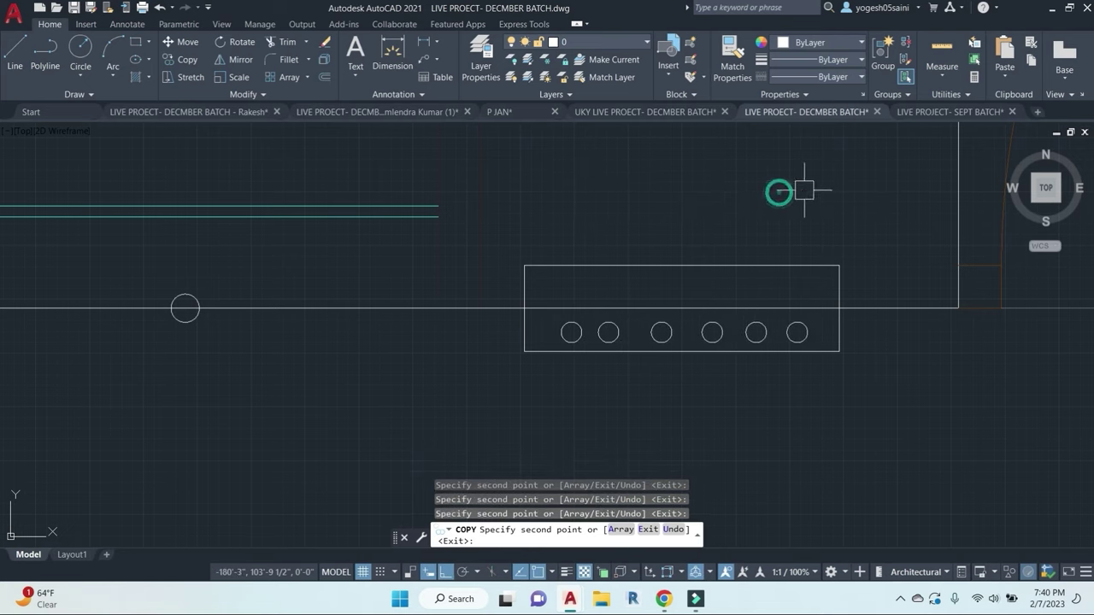
key(Escape)
key(Escape)
key(Escape)
click(512, 215)
click(872, 390)
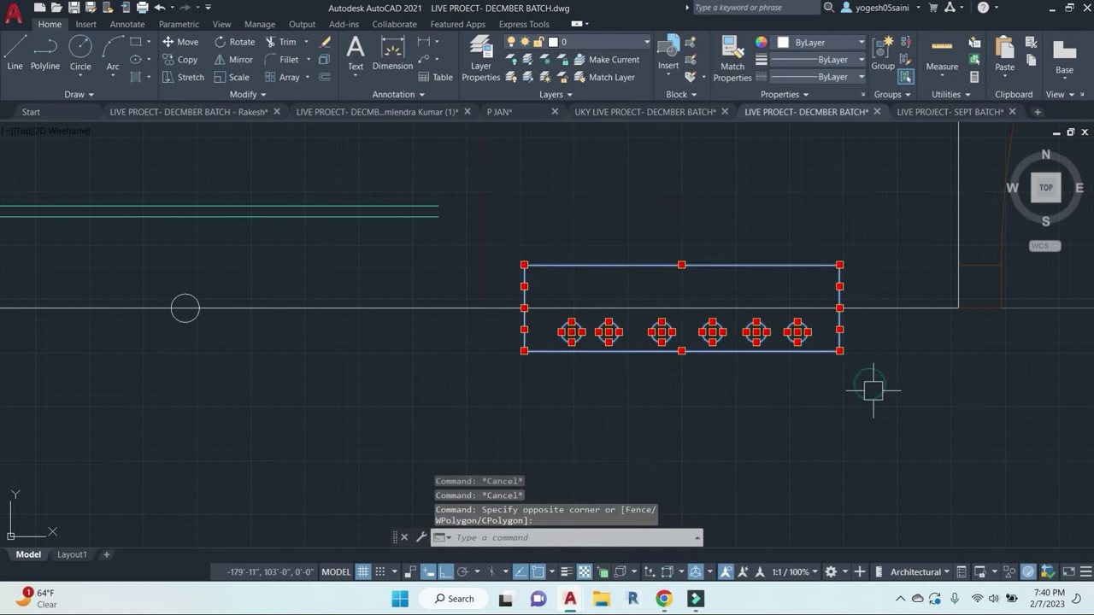
Step: Start a leader (LE) on the second switchboard circle, then cancel it
scroll(769, 374, down, 5)
key(Escape)
scroll(749, 373, up, 4)
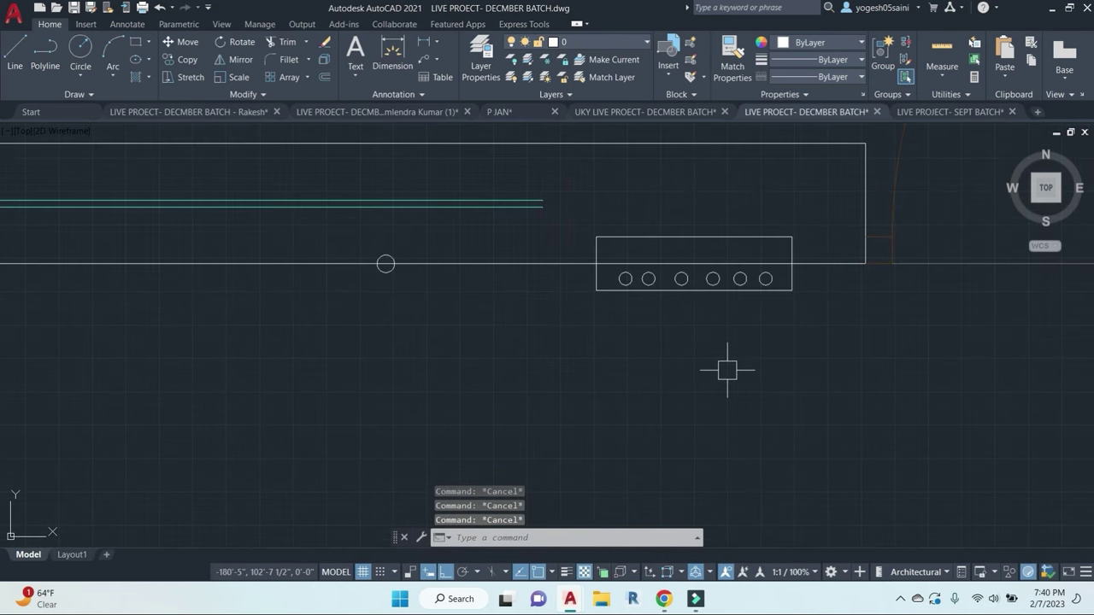
scroll(726, 371, down, 2)
scroll(738, 374, down, 3)
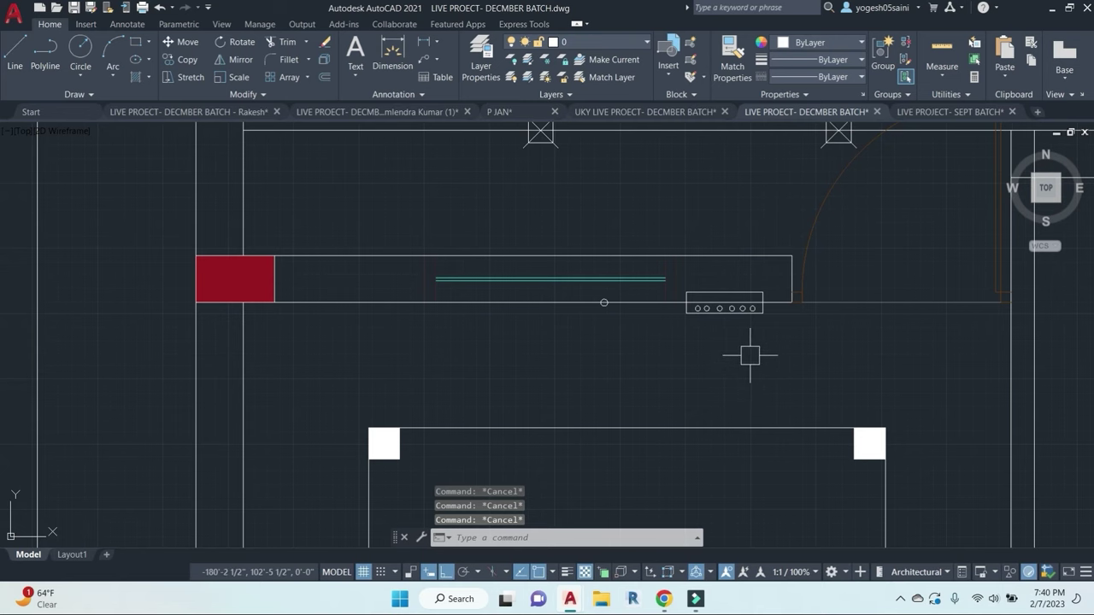
text(LE)
key(Return)
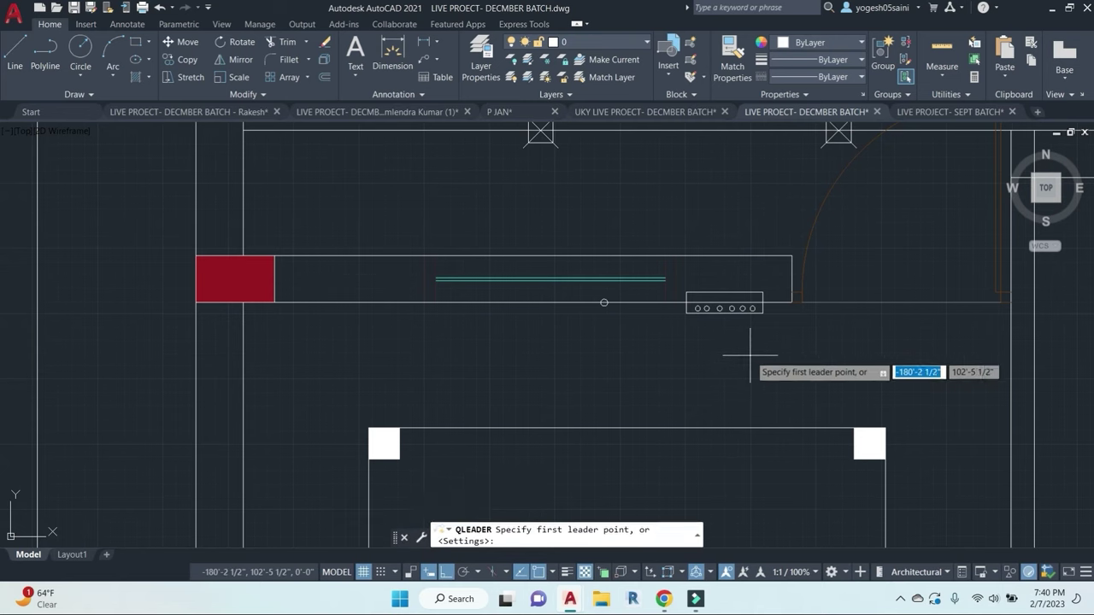
scroll(735, 349, up, 4)
click(710, 269)
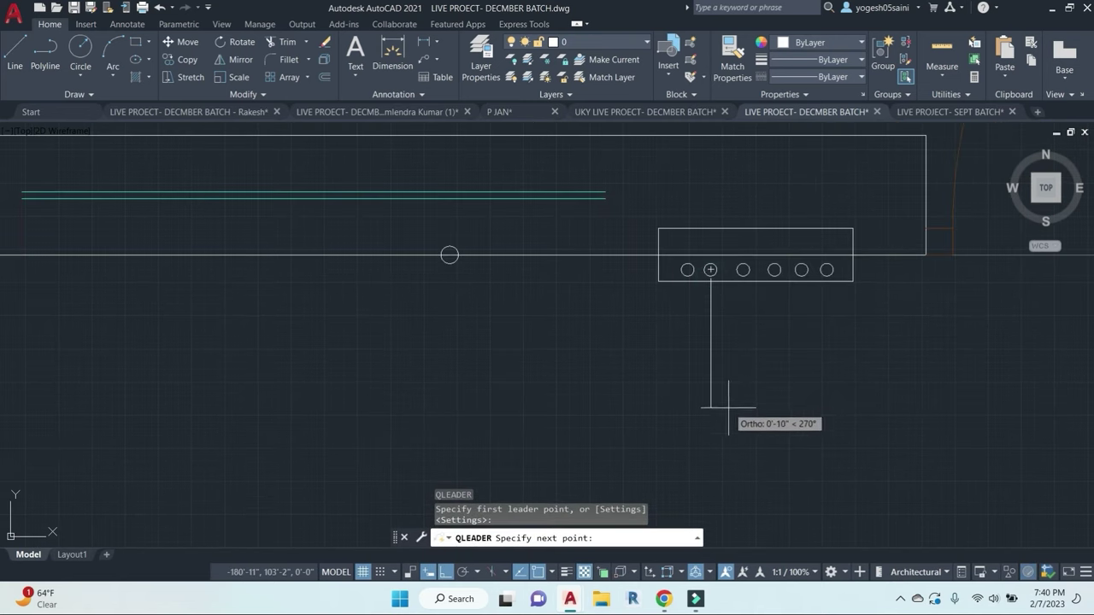
key(Escape)
key(Escape)
key(Escape)
Step: Run the leader from a switchboard circle down and left, accepting default text width
scroll(708, 422, down, 3)
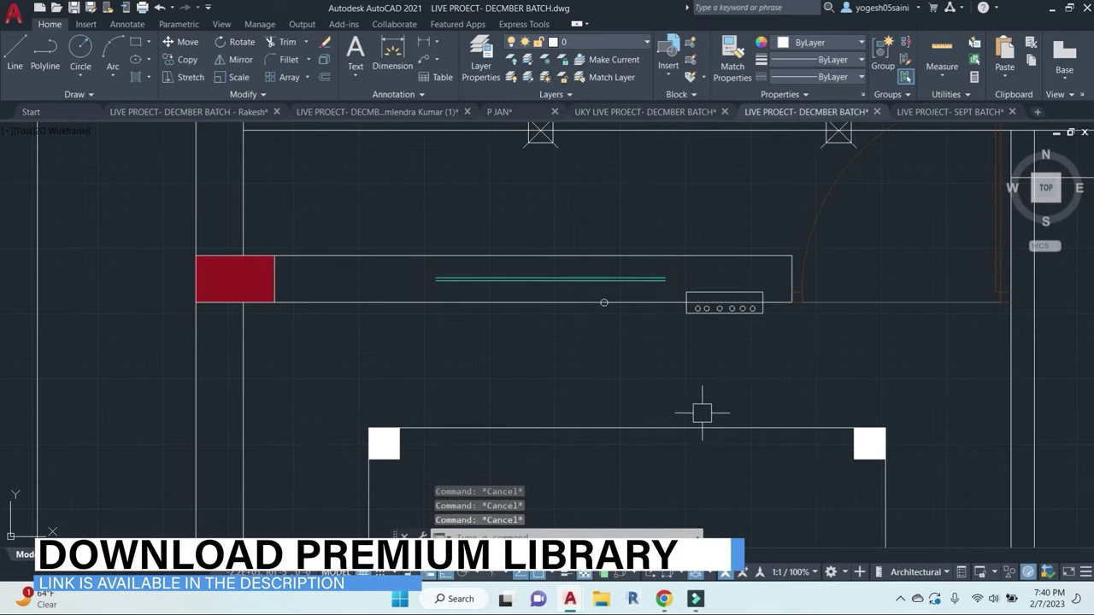
key(Return)
click(708, 308)
click(706, 350)
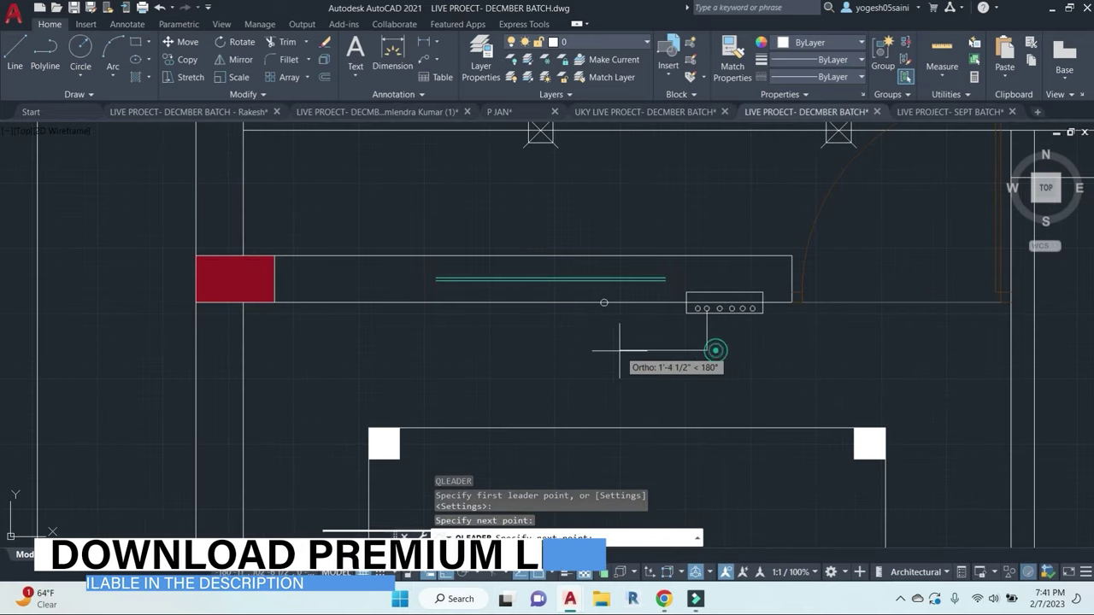
click(612, 349)
key(Return)
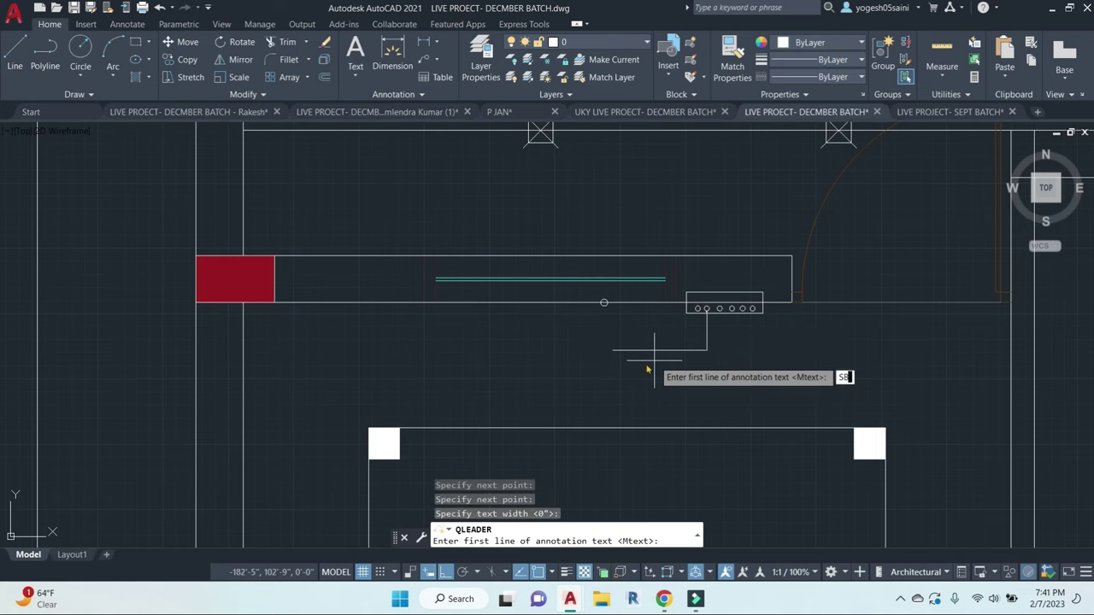
Step: Enter 'SB -1' as the leader's label text
text(SB -1)
key(Return)
key(Escape)
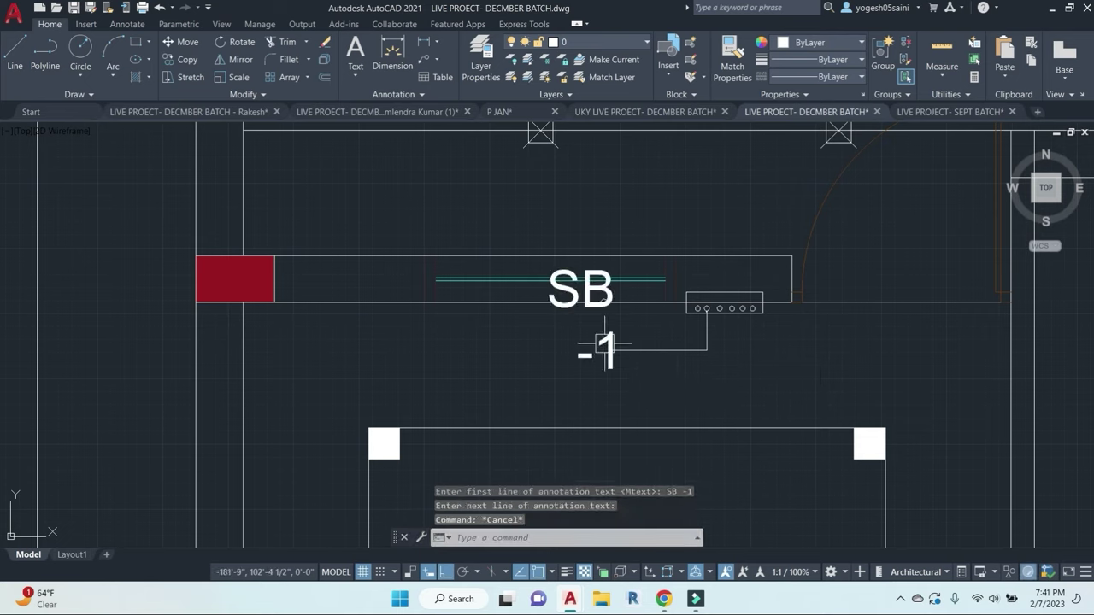
Step: Widen the SB -1 text box so the label sits on a single line
click(594, 346)
click(597, 368)
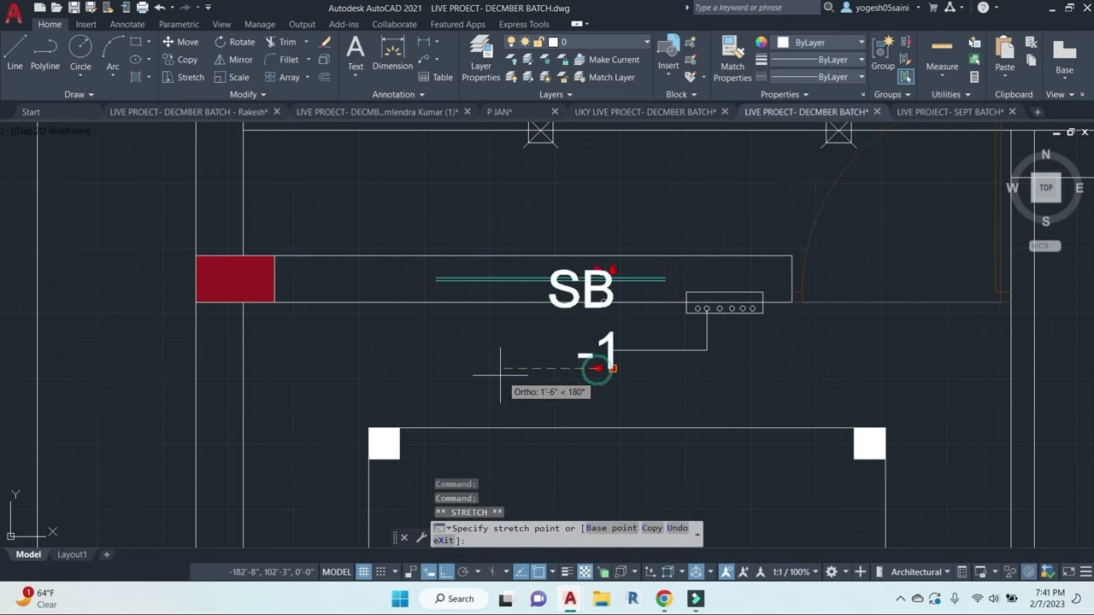
click(450, 373)
key(Escape)
key(Escape)
key(Escape)
middle_drag(705, 360, 640, 344)
scroll(608, 278, up, 4)
Step: Combine the switchboard box and its six circles into a block named SB
click(604, 282)
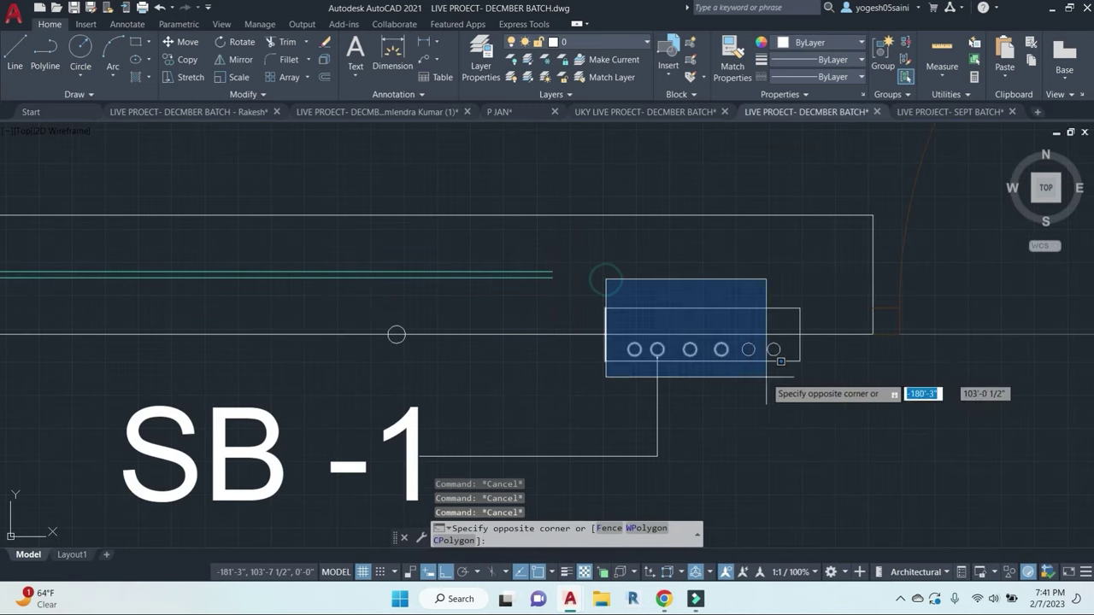
click(812, 380)
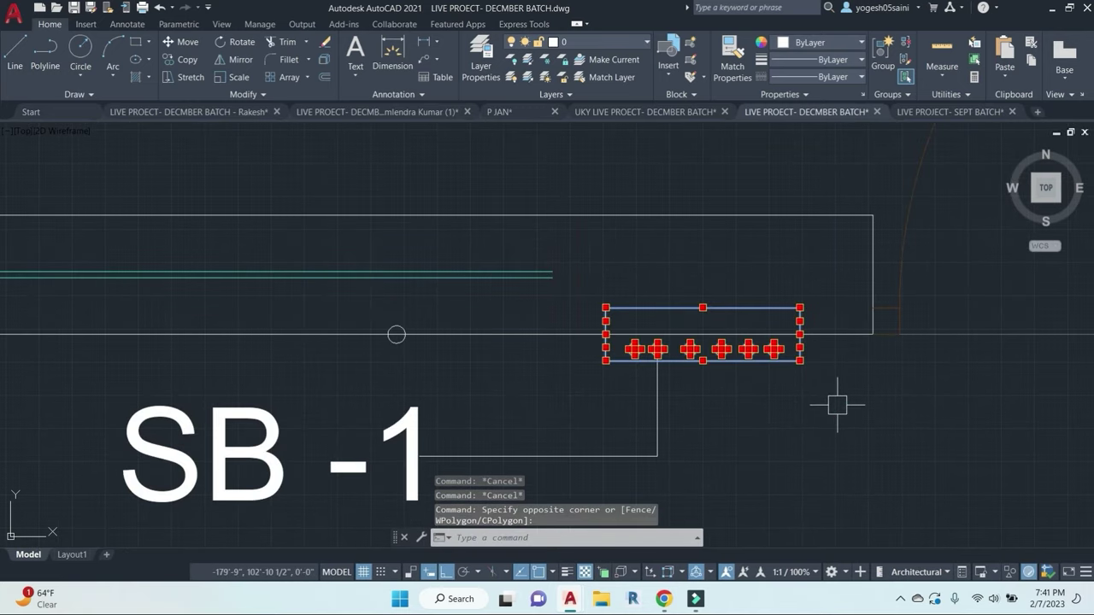
text(b)
key(Return)
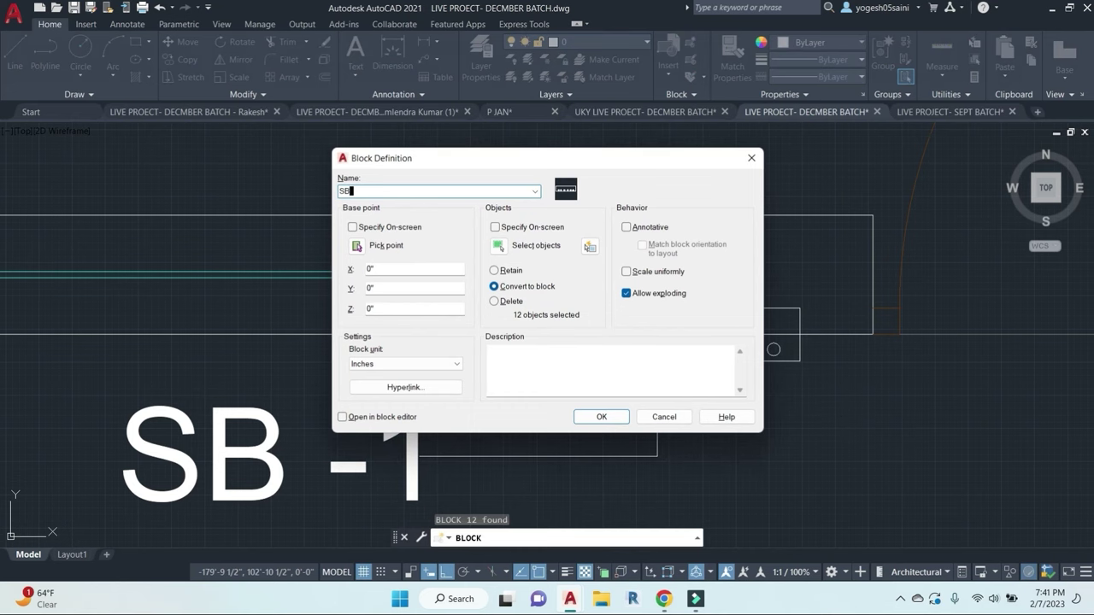
click(601, 417)
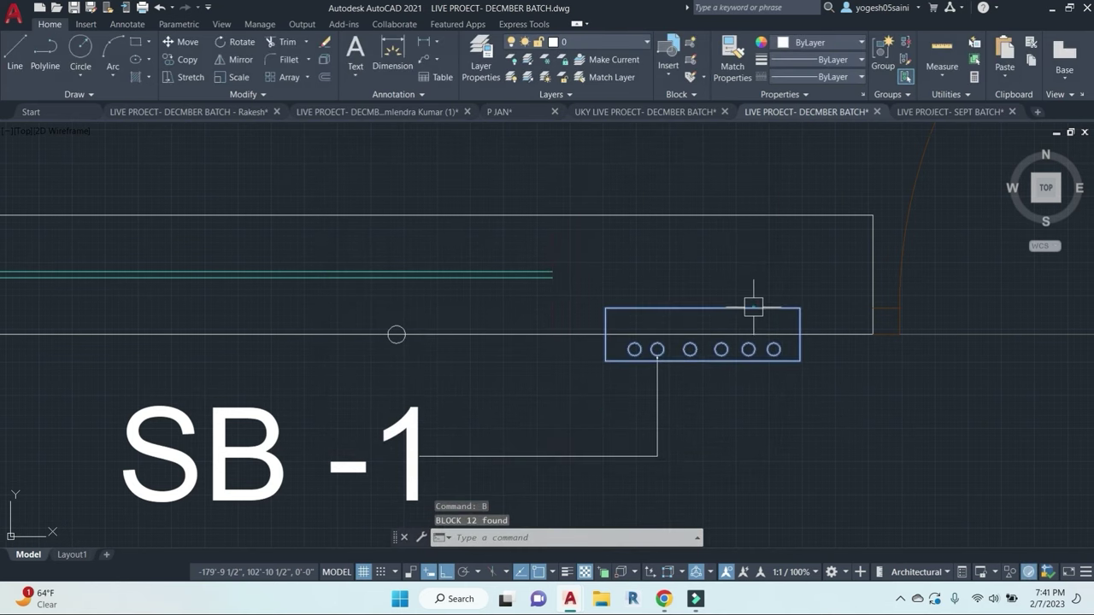
scroll(658, 380, up, 4)
key(Escape)
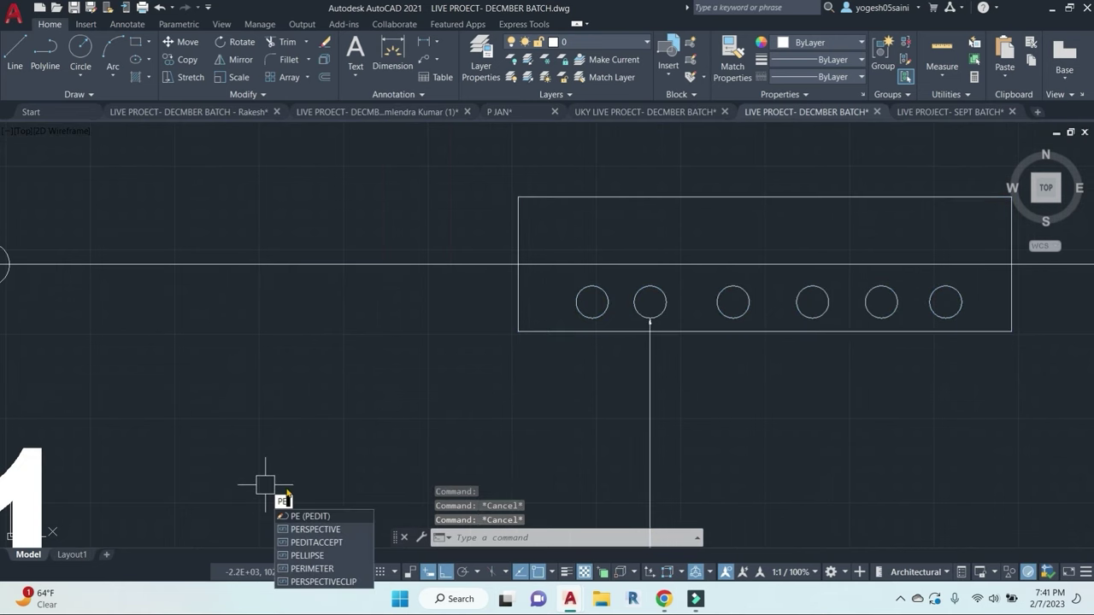
Step: Open the Properties palette with PR
key(Escape)
text(PR)
key(Return)
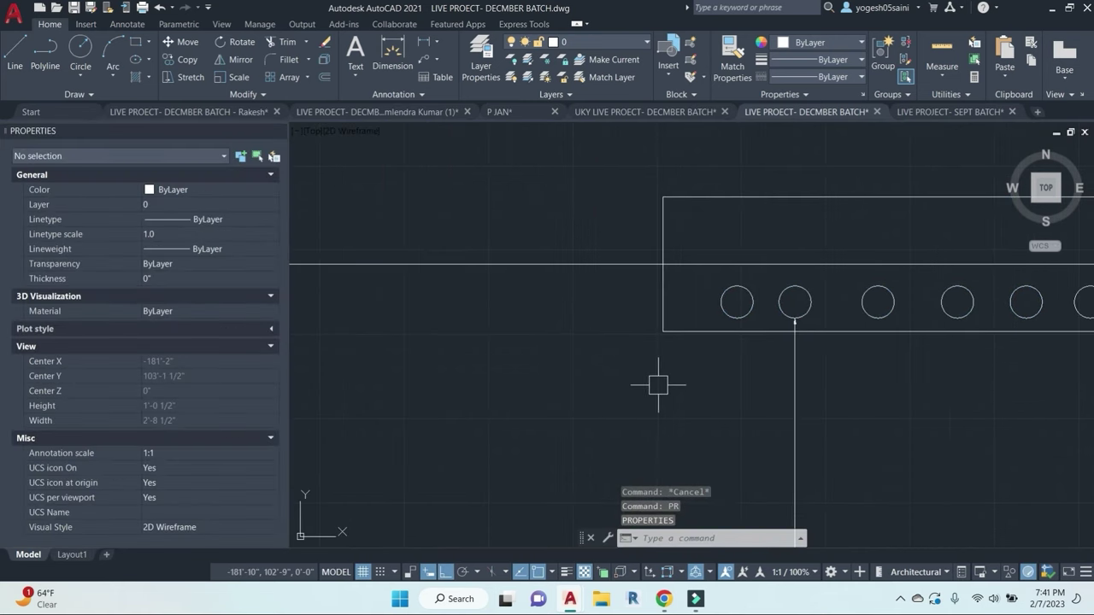
Step: Try arrow sizes of 4" and 1' on the SB -1 leader in Properties
click(794, 352)
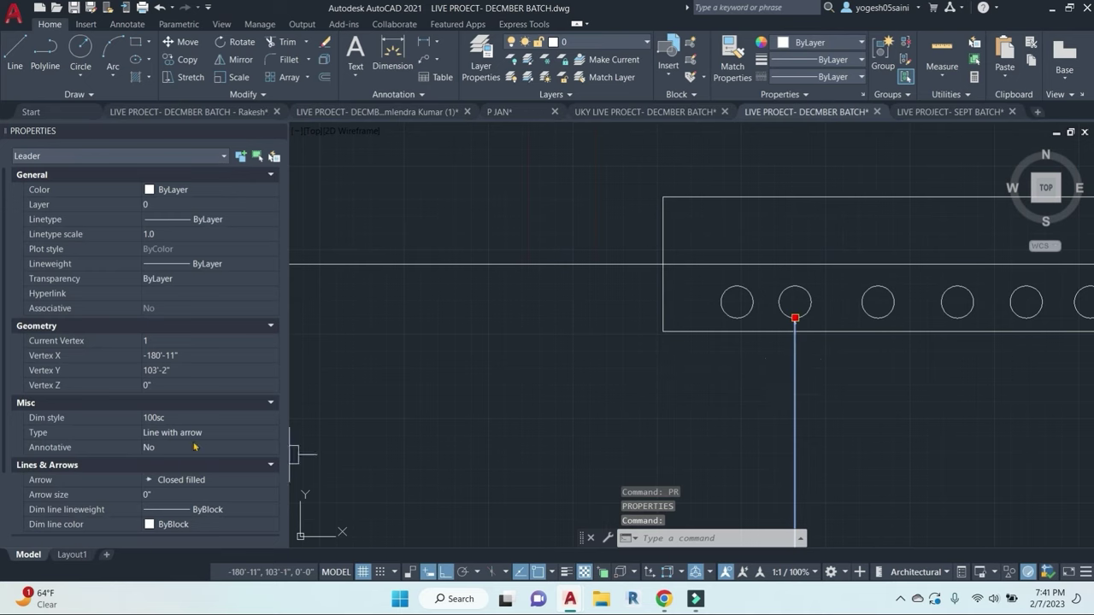
scroll(174, 395, down, 3)
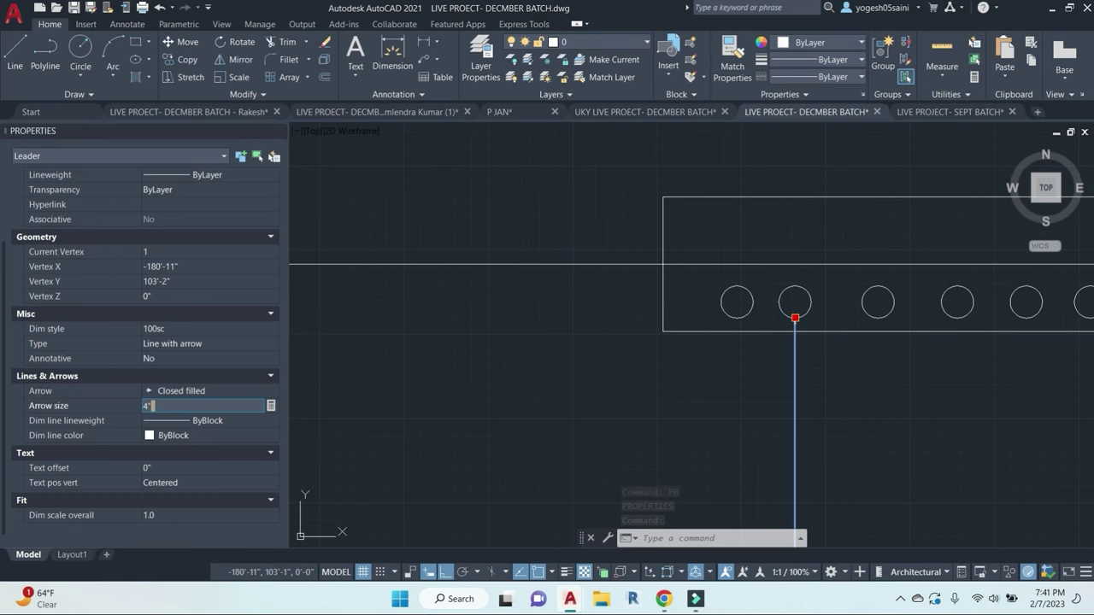
key(Return)
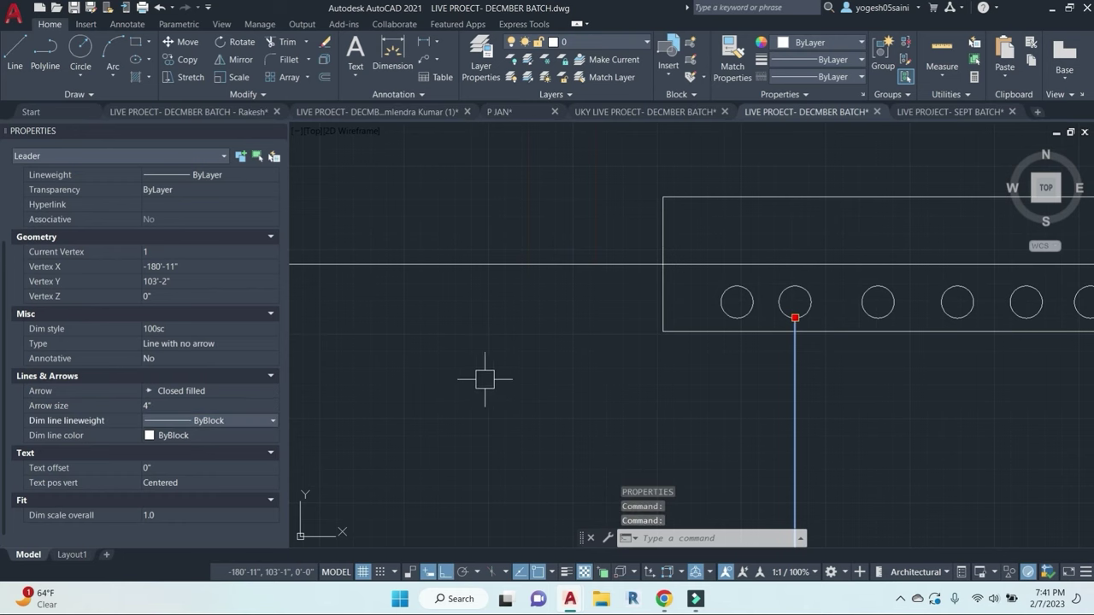
key(Escape)
key(Escape)
click(794, 371)
scroll(180, 462, down, 1)
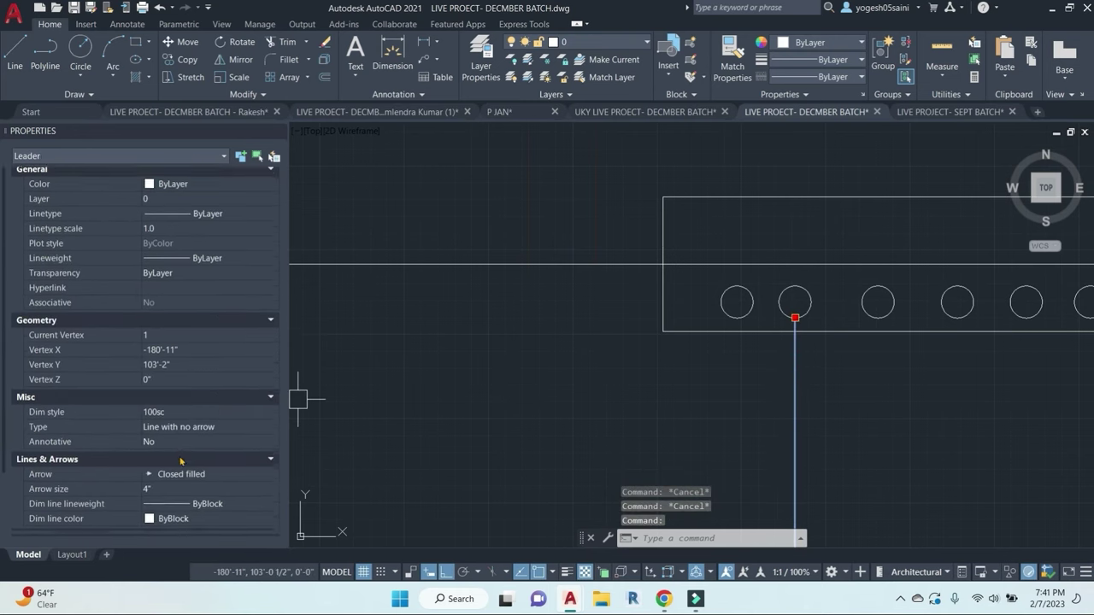
scroll(180, 461, down, 3)
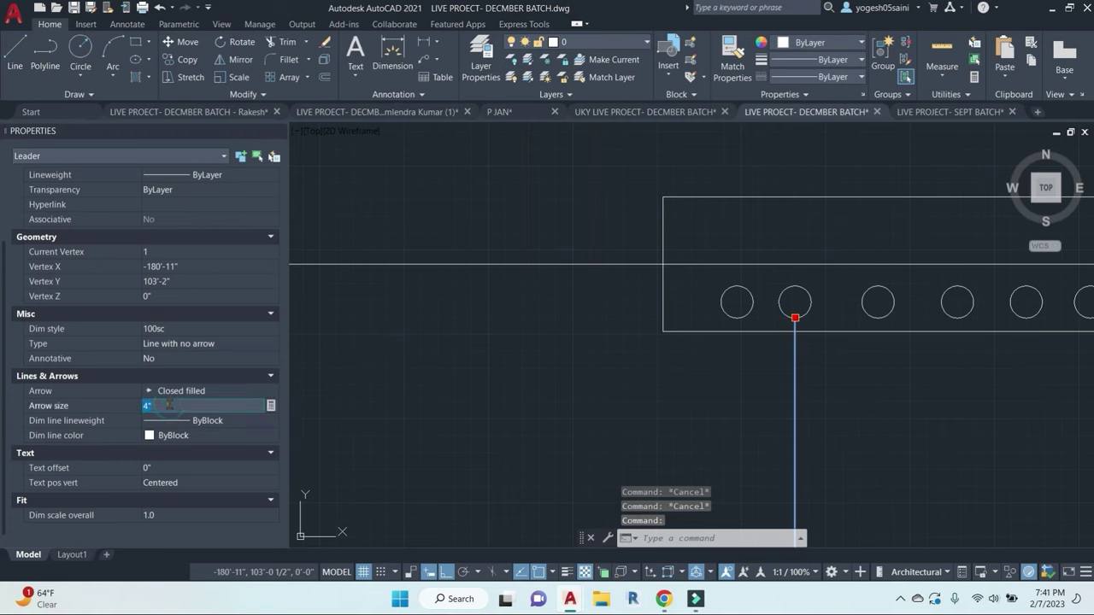
key(Return)
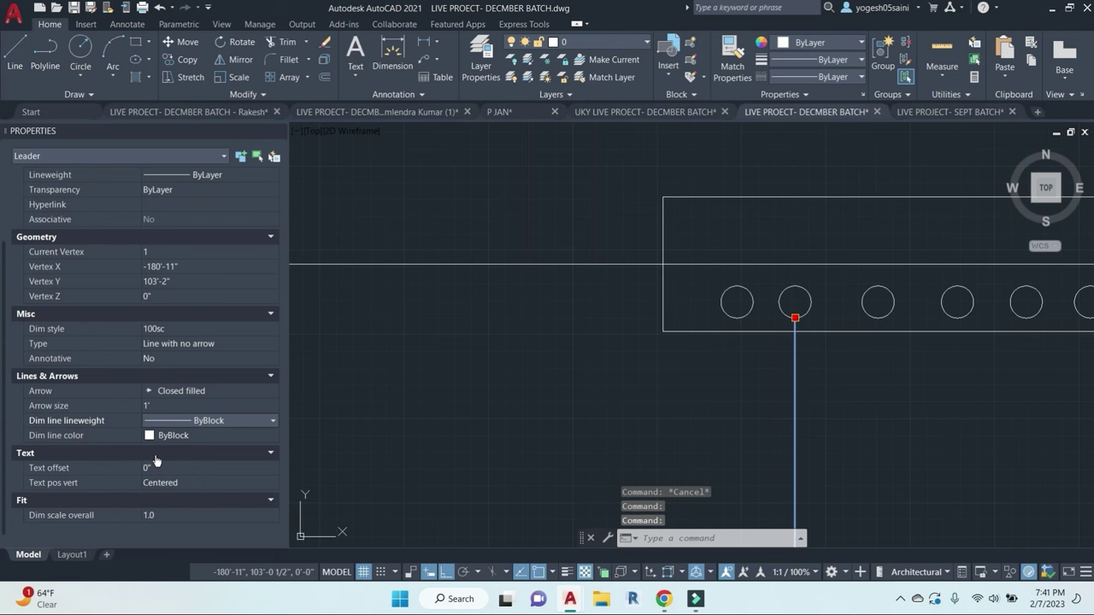
key(Escape)
key(Escape)
Step: Set the SB -1 leader's arrow size to 2" so the arrowhead shows
click(784, 385)
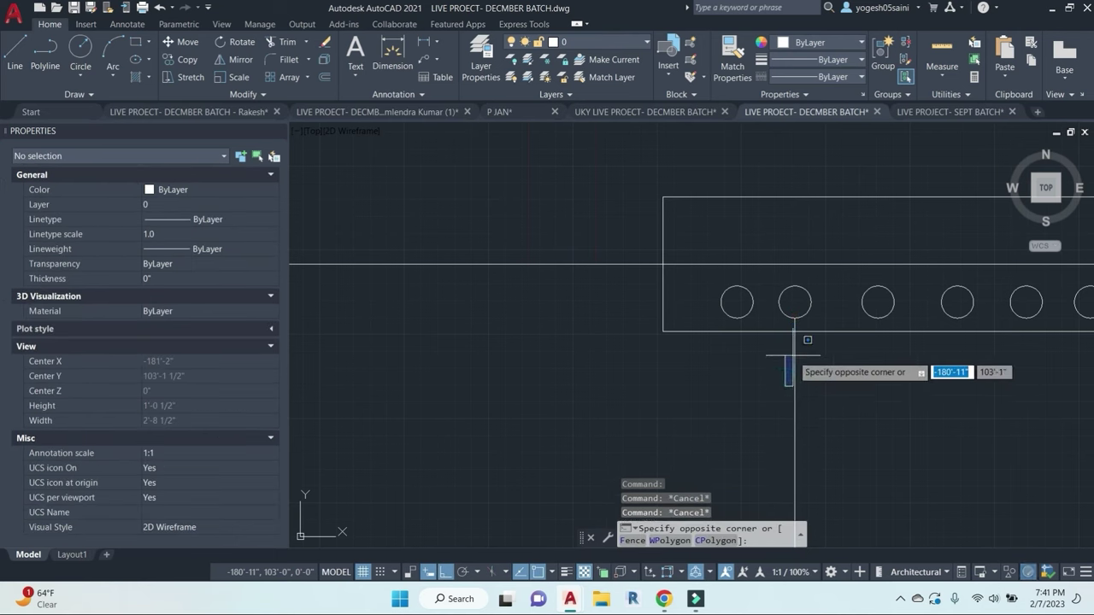
click(793, 358)
click(791, 363)
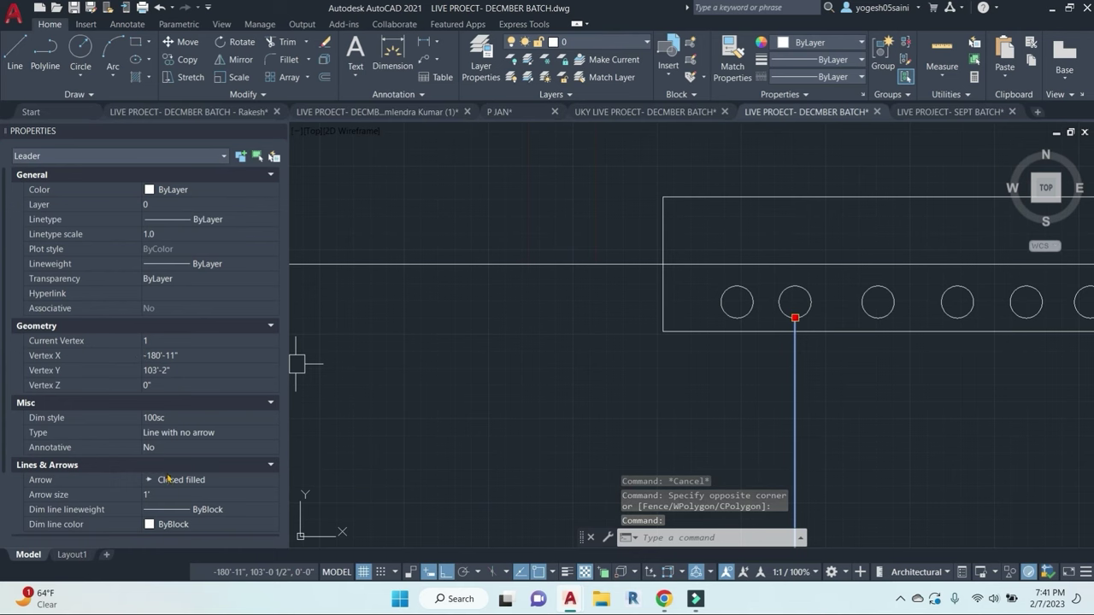
key(Escape)
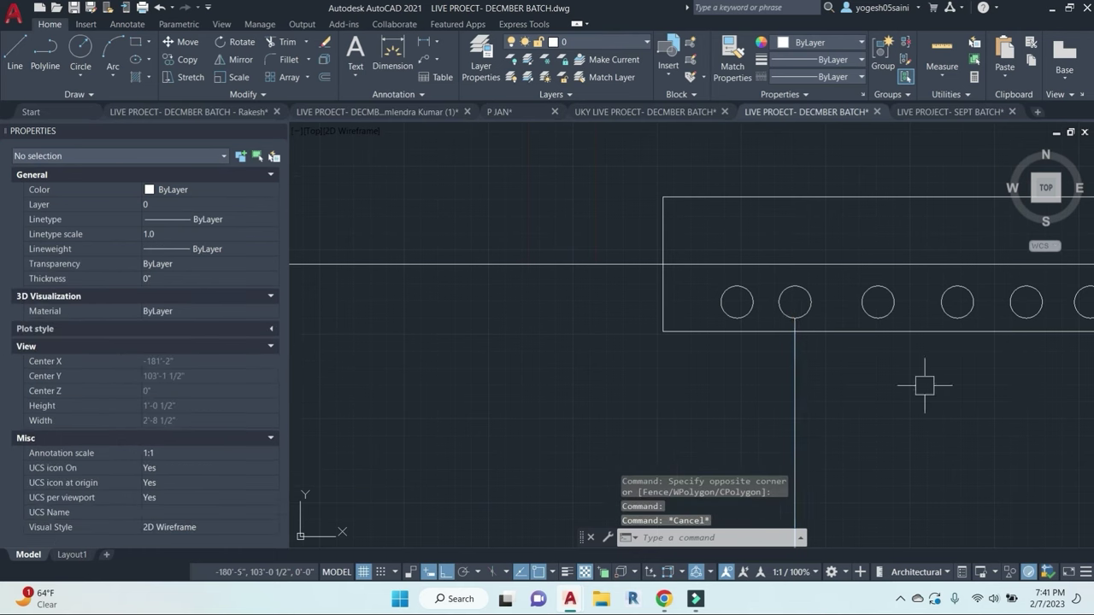
scroll(918, 383, down, 3)
click(795, 368)
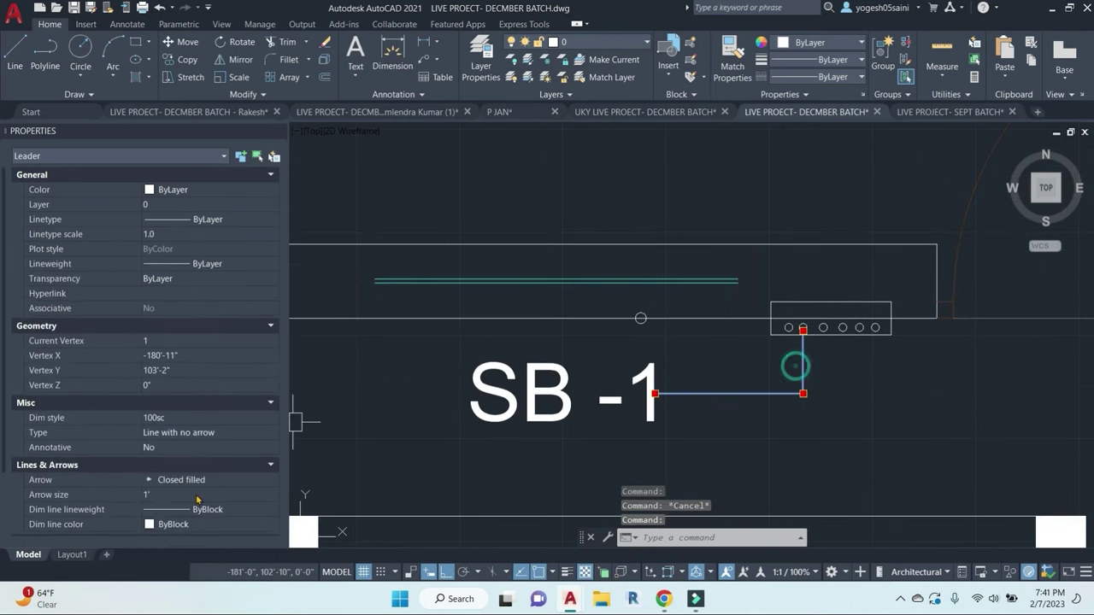
click(168, 492)
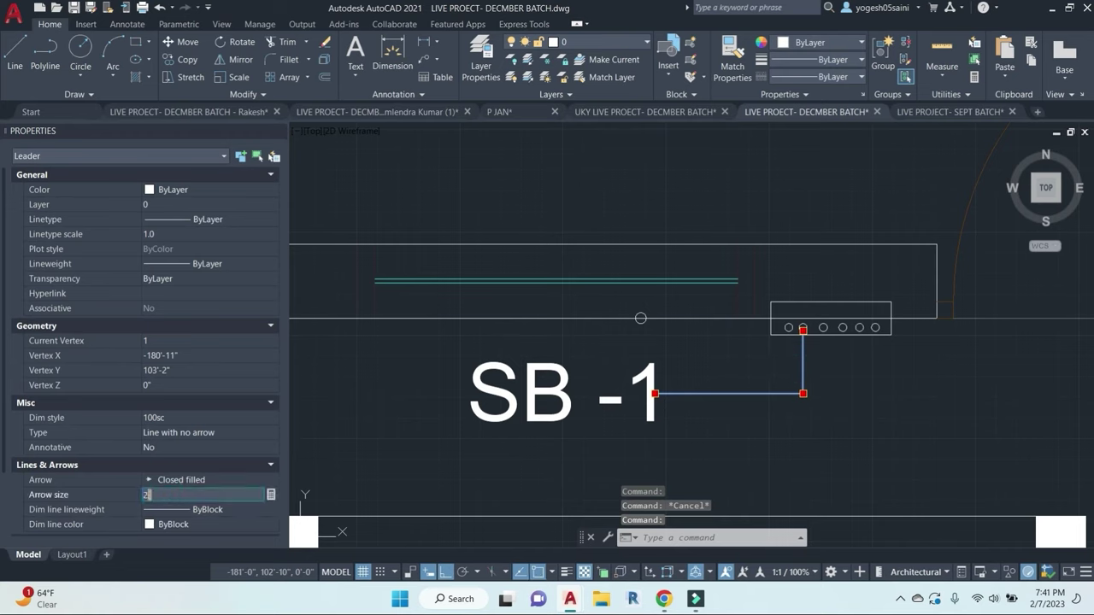
key(Return)
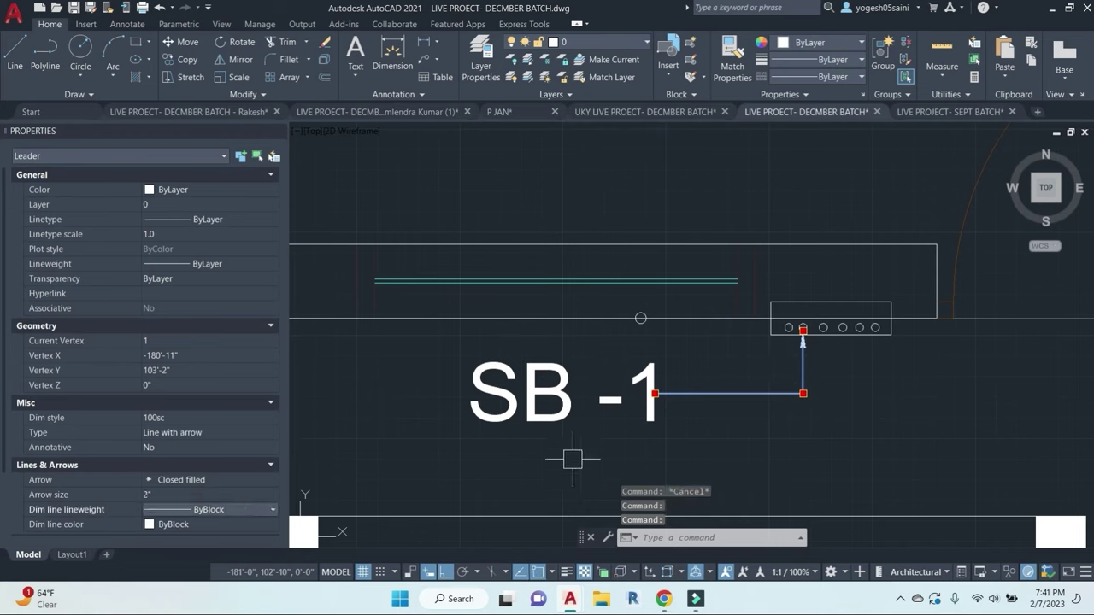
Step: Stretch the SB -1 label and leader lower, closer to the switchboard
click(803, 393)
key(Escape)
key(Escape)
key(Escape)
text(s)
key(space)
click(847, 453)
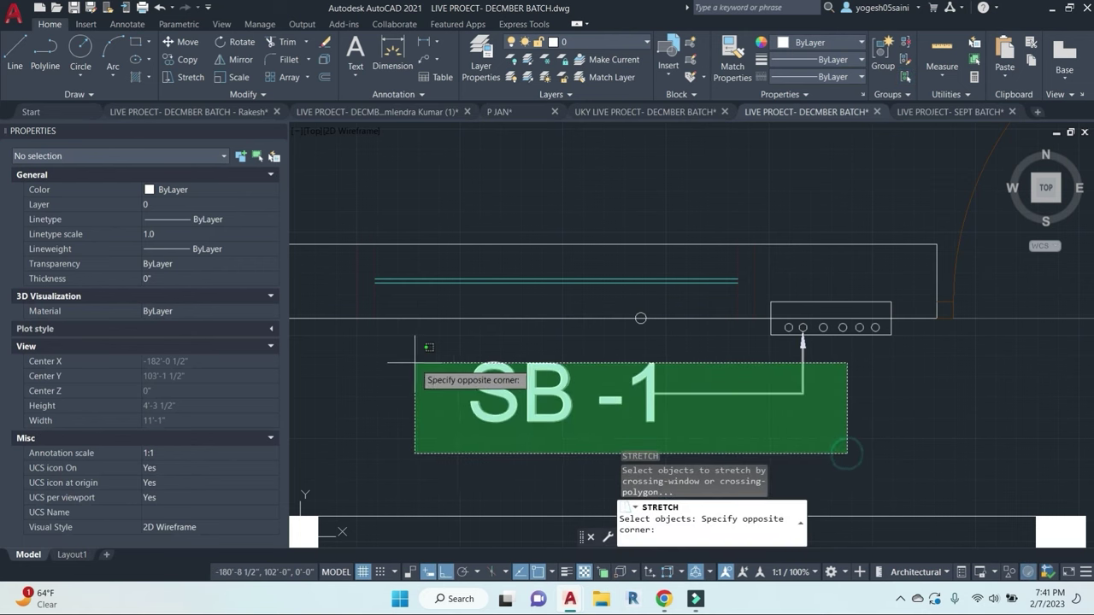
click(414, 362)
key(space)
click(871, 393)
click(874, 421)
Step: Reduce the SB -1 label's text height to 4"
scroll(809, 436, down, 4)
middle_drag(808, 436, 778, 281)
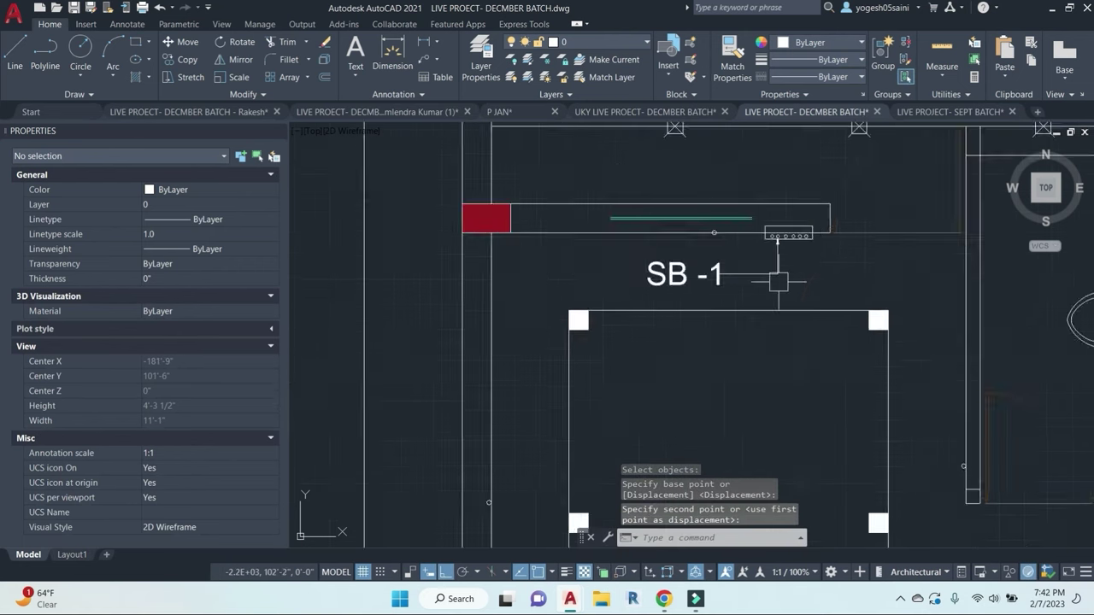
scroll(778, 281, down, 2)
scroll(719, 278, down, 2)
scroll(720, 278, up, 5)
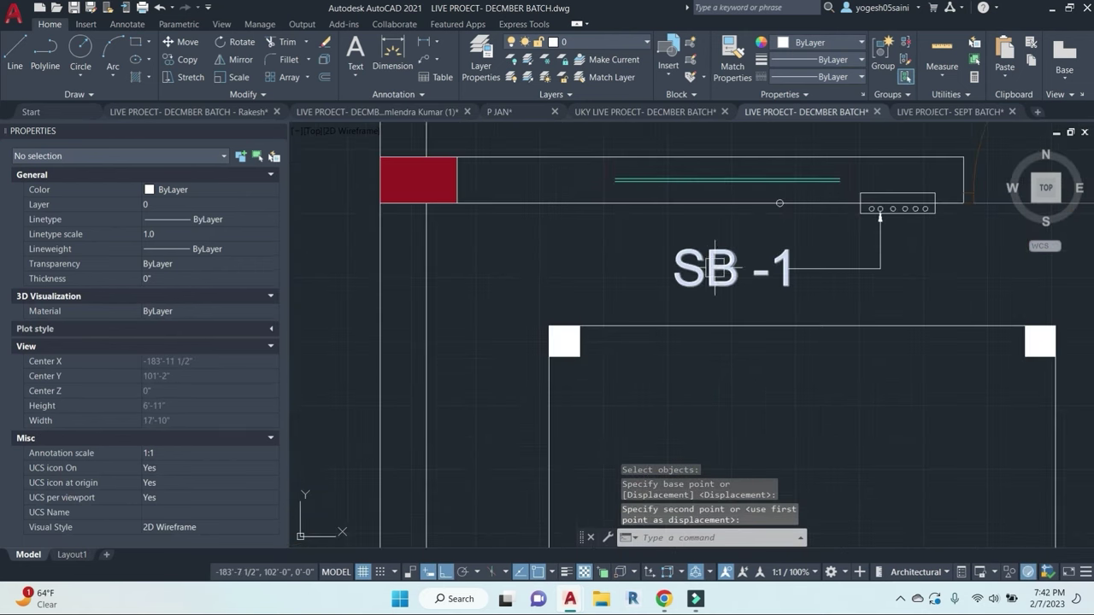
click(707, 260)
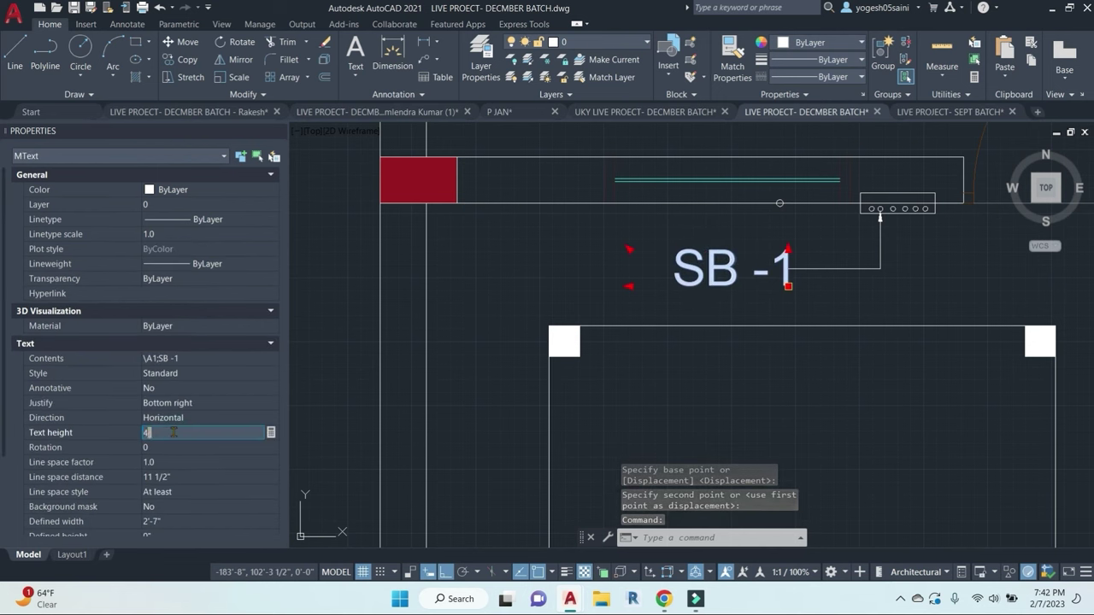
key(Return)
key(Escape)
key(Escape)
Step: Window-select the switchboard block
middle_drag(922, 307, 530, 359)
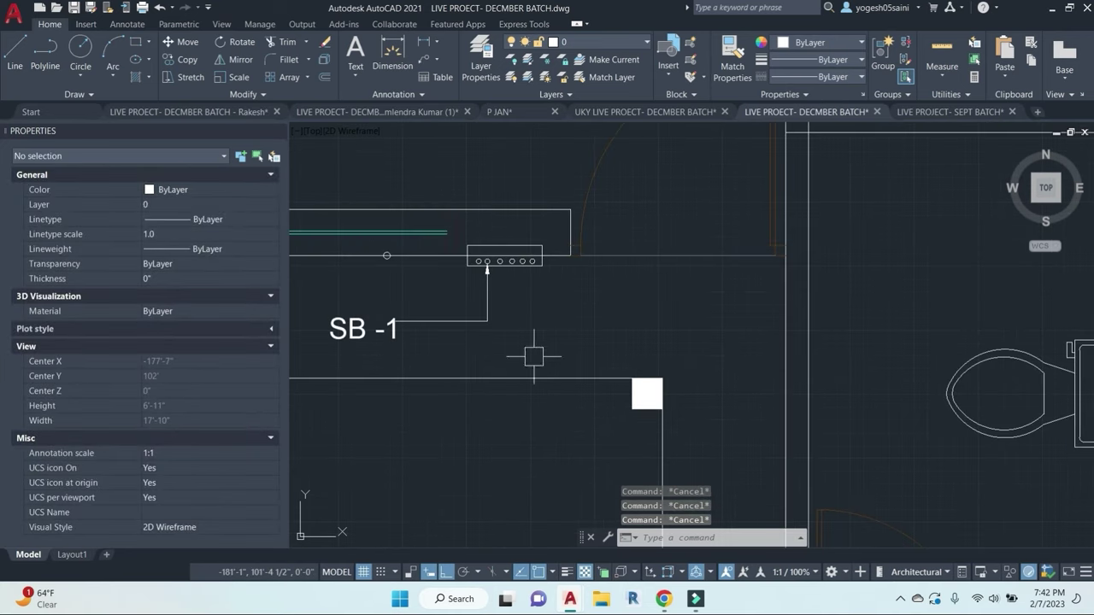
click(549, 319)
click(513, 250)
Step: Copy the switchboard with its SB -1 leader and label onto another wall
click(520, 311)
click(375, 275)
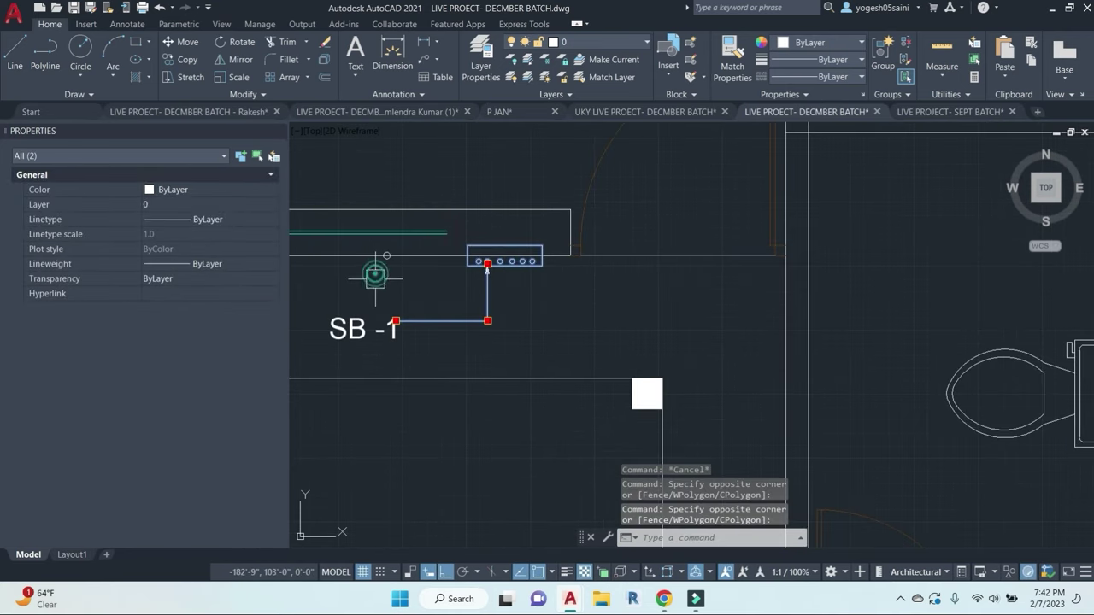
click(358, 333)
text(co)
key(Return)
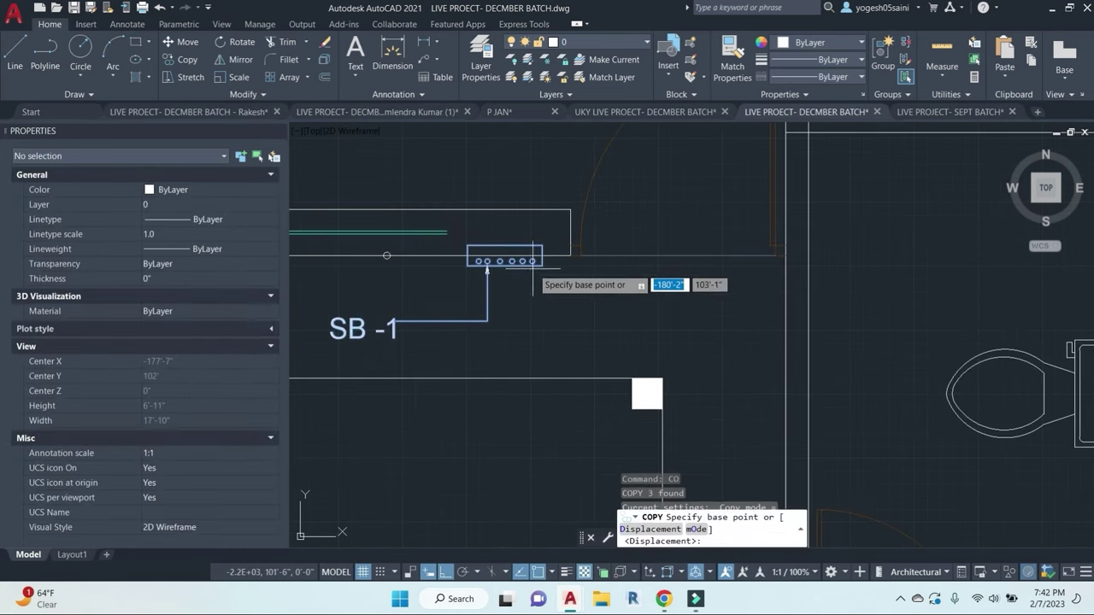
scroll(538, 257, up, 4)
click(546, 261)
scroll(562, 305, down, 6)
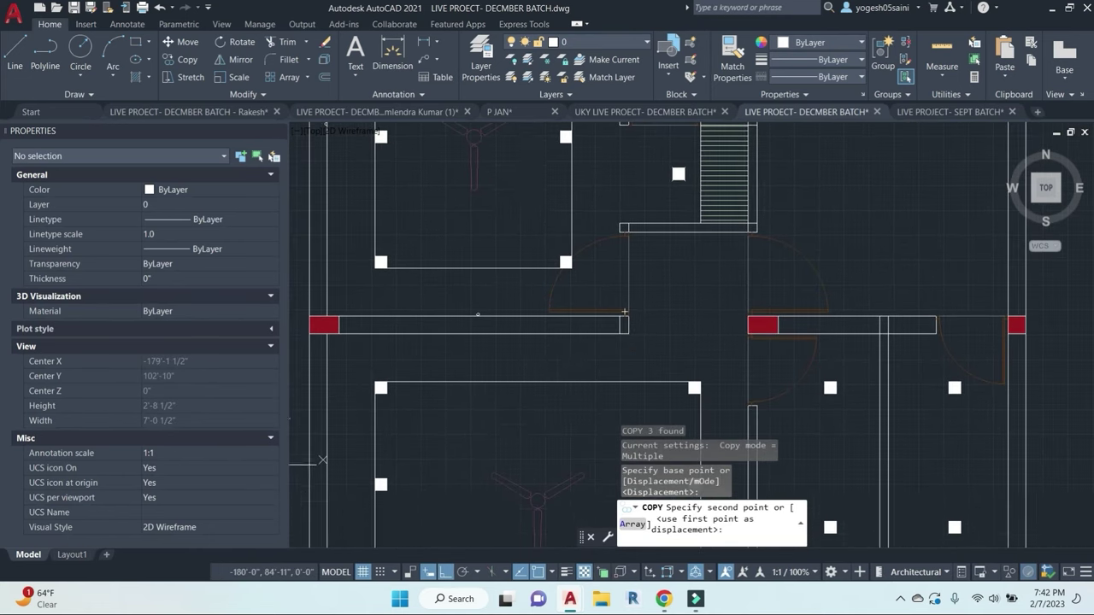
scroll(522, 332, up, 4)
click(522, 328)
Step: Place another switchboard copy below the lower room's door wall
scroll(513, 400, down, 6)
middle_drag(532, 443, 520, 223)
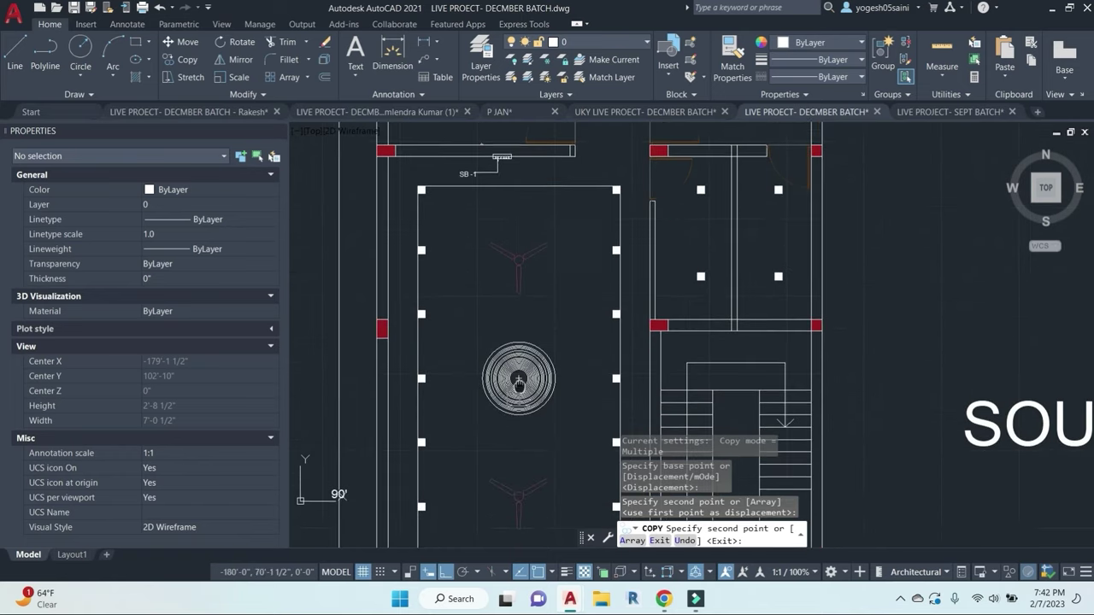
middle_drag(517, 419, 528, 305)
scroll(517, 434, up, 4)
mouse_move(517, 498)
middle_down()
mouse_move(516, 434)
mouse_move(612, 412)
middle_up()
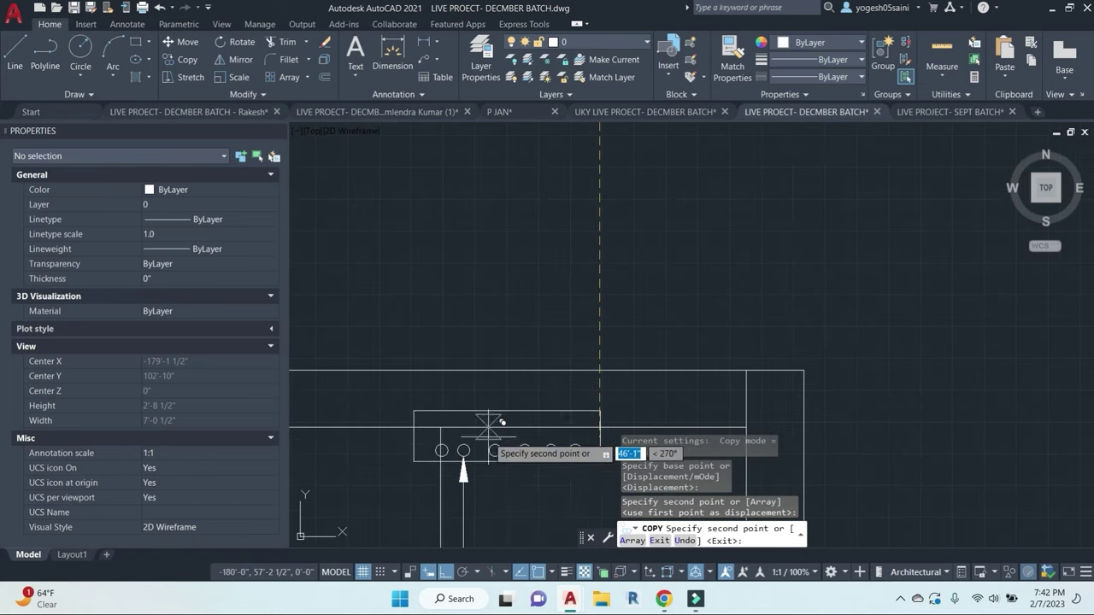
scroll(612, 413, up, 3)
scroll(612, 413, down, 3)
middle_drag(527, 450, 633, 368)
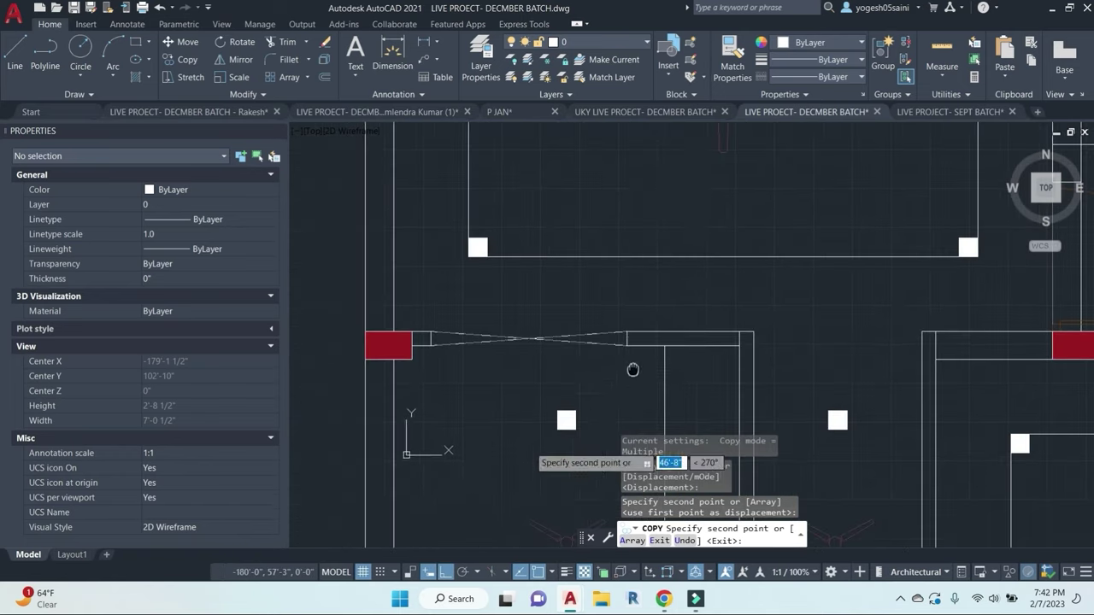
click(459, 412)
key(Escape)
Step: Rotate the SB-1 switchboard block 90° so it stands vertical
middle_drag(562, 402, 481, 277)
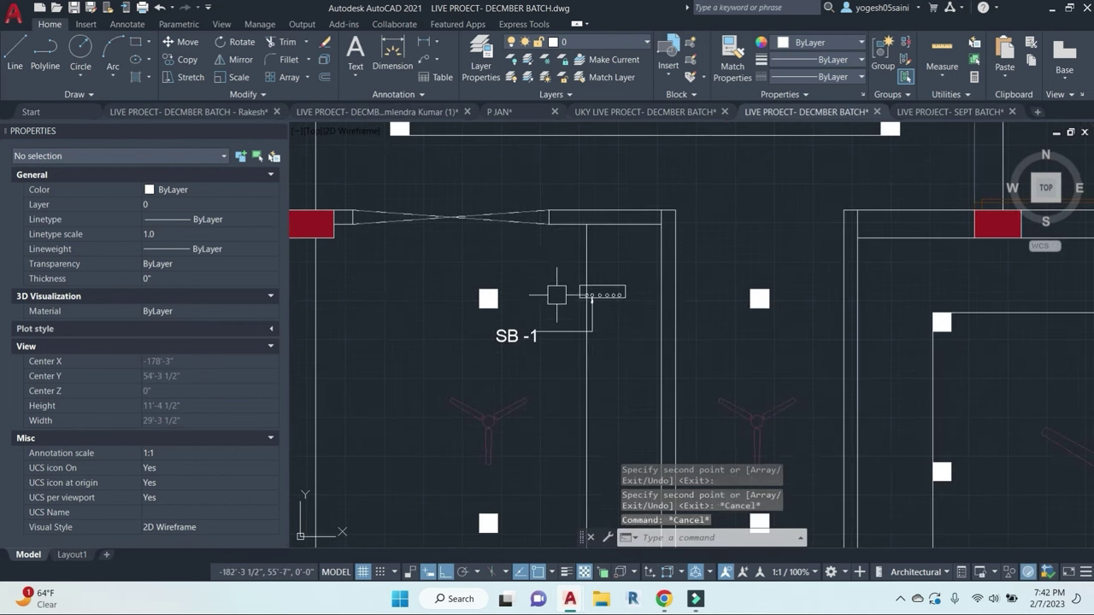
click(560, 275)
click(639, 316)
text(c)
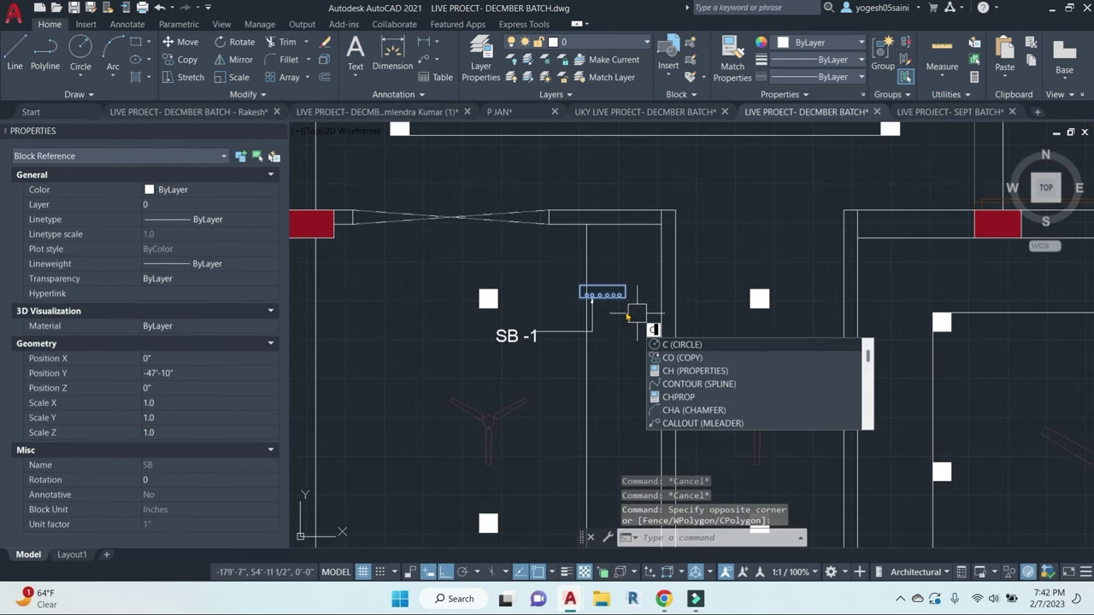
key(Escape)
click(624, 292)
text(o)
key(Return)
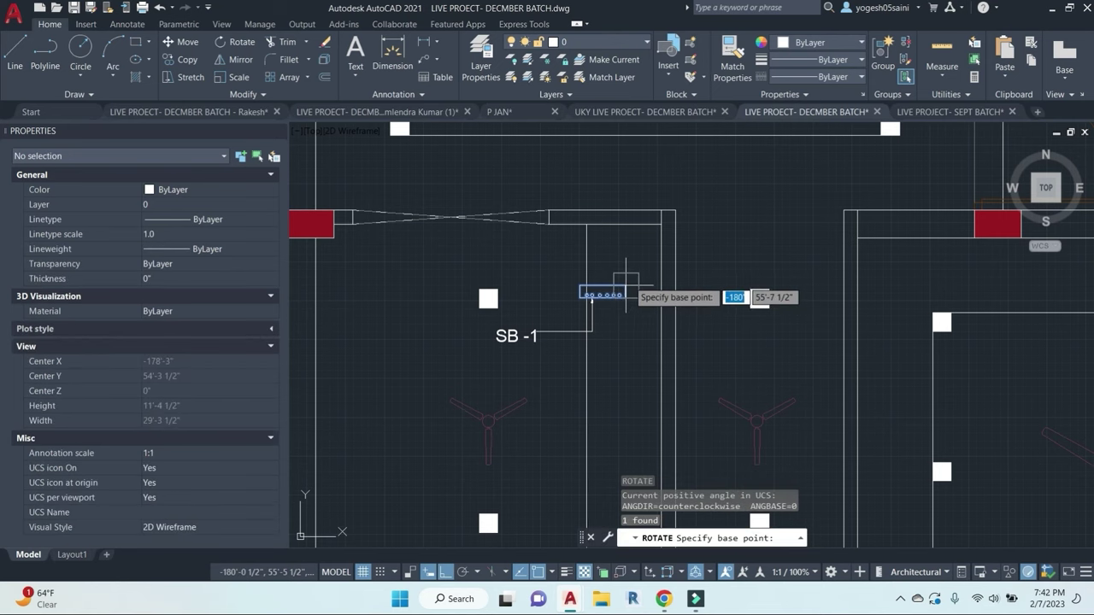
click(632, 292)
click(629, 242)
key(Return)
key(Escape)
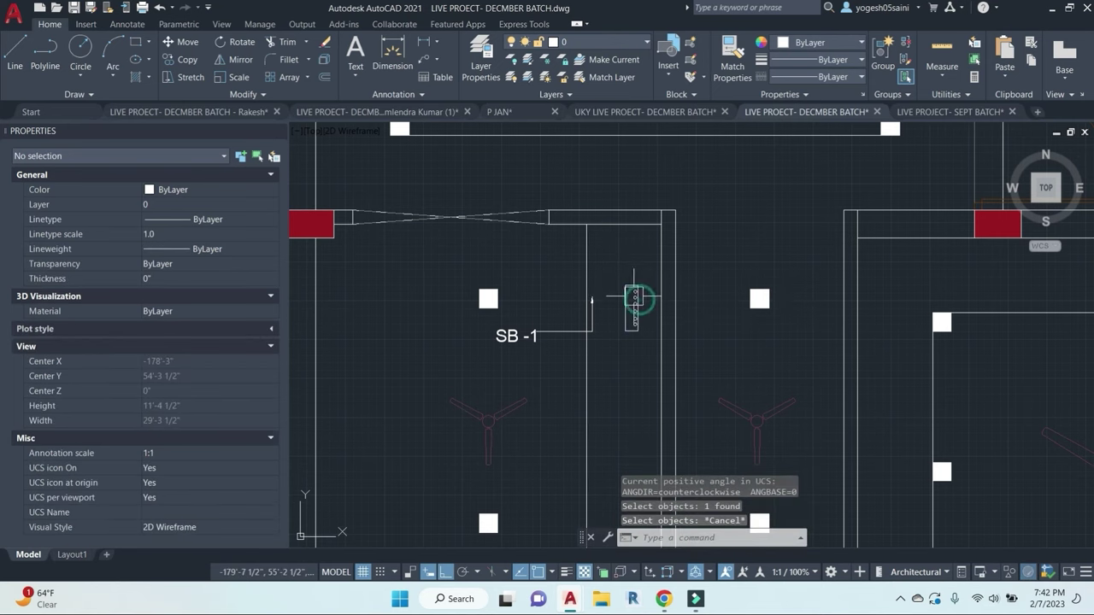
Step: Copy the vertical switchboard block beside the wall near the red column
click(630, 297)
text(co)
key(Return)
scroll(631, 292, up, 3)
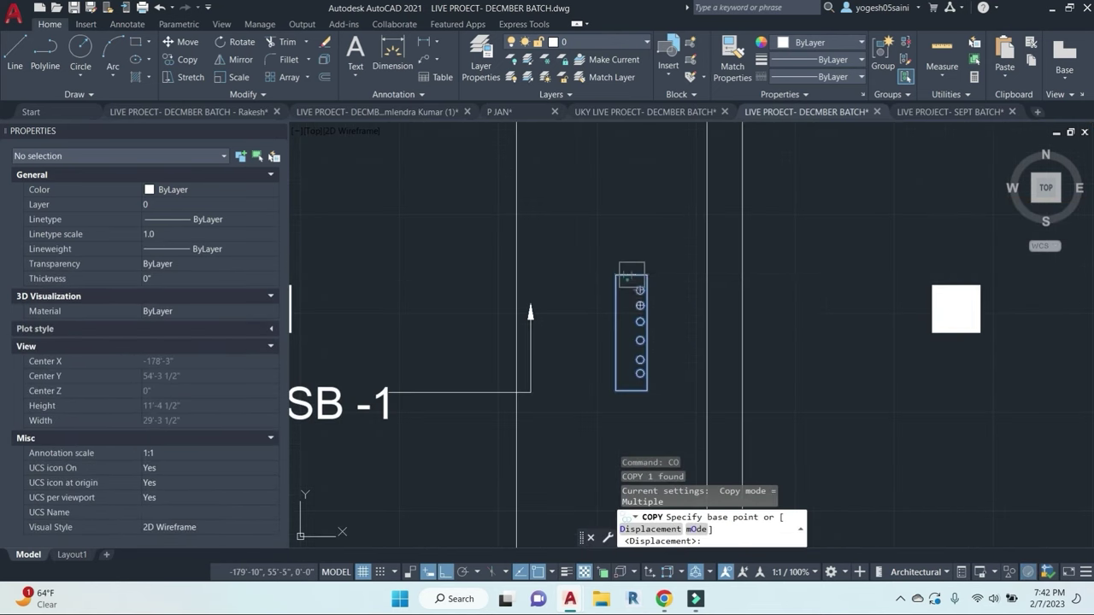
click(630, 275)
scroll(539, 263, down, 4)
middle_drag(411, 291, 767, 295)
click(621, 270)
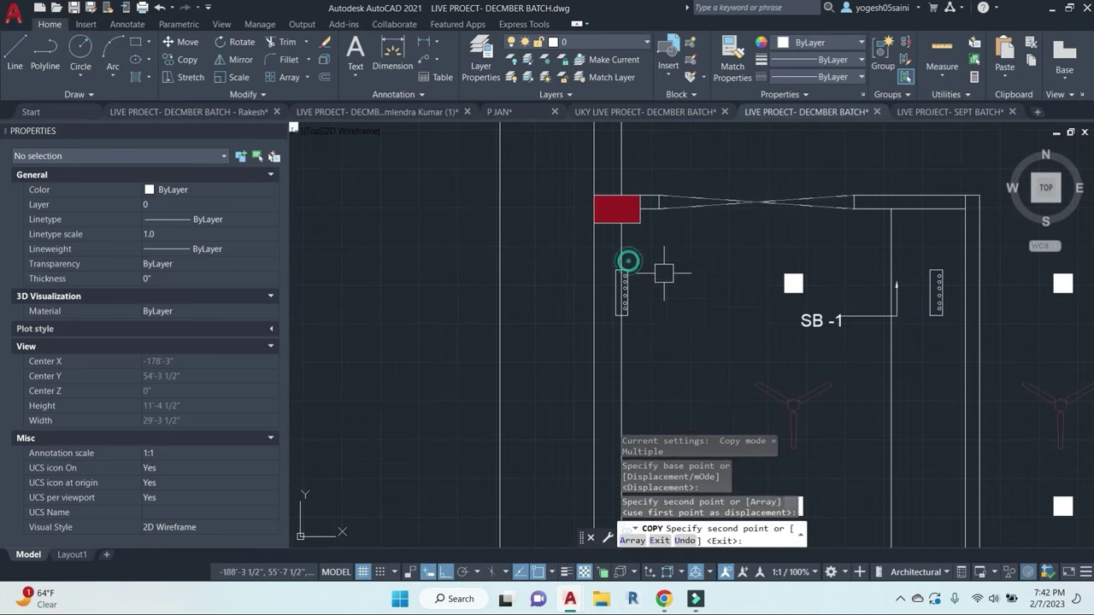
key(Escape)
key(Escape)
Step: Move the SB -1 label and leader beside the vertical switchboard copy
click(830, 324)
middle_drag(828, 363, 600, 386)
scroll(655, 334, up, 2)
key(Escape)
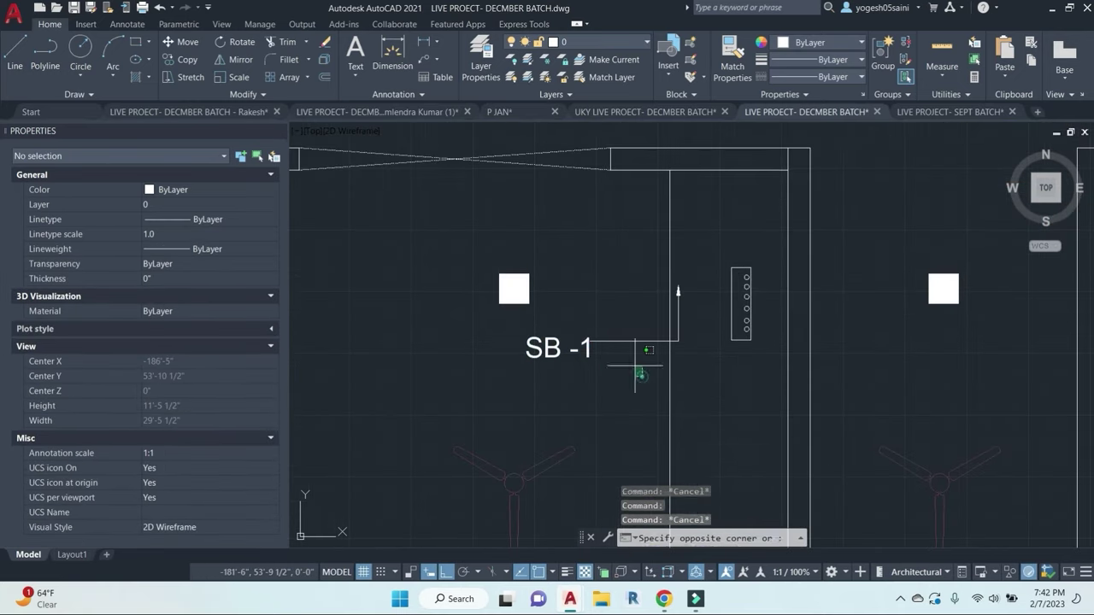
drag(640, 367, 542, 325)
text(m)
key(Return)
click(681, 388)
middle_drag(506, 358, 808, 360)
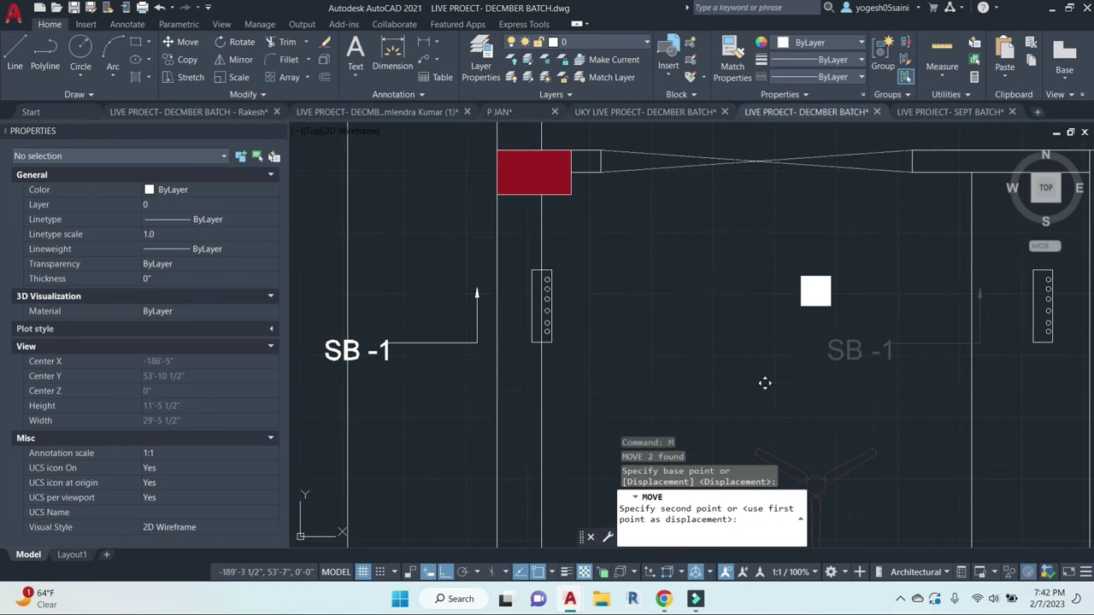
click(729, 399)
key(Escape)
key(Escape)
key(Escape)
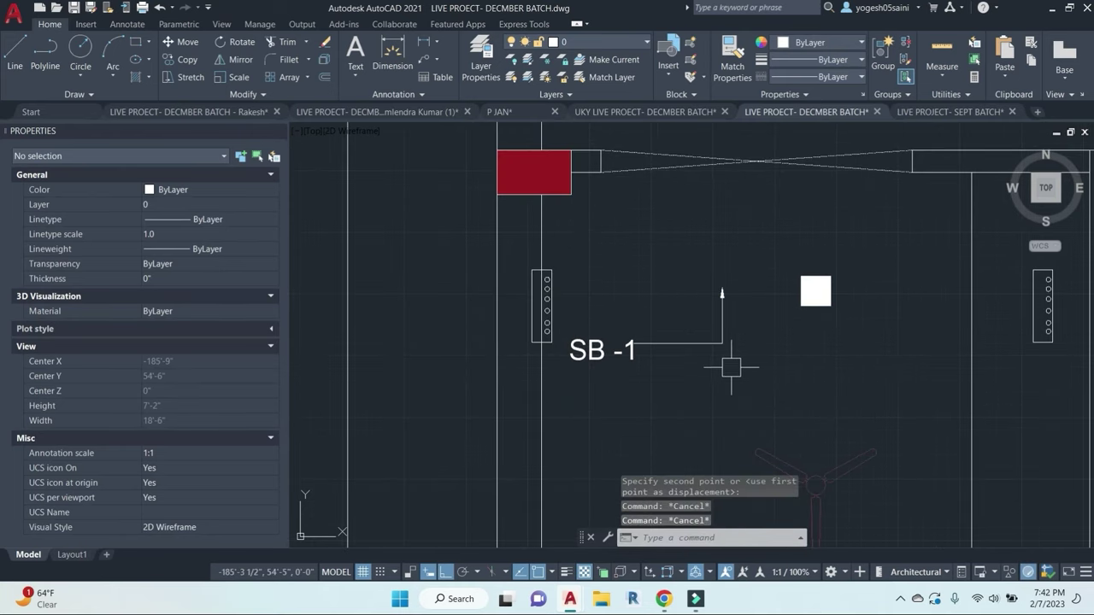
Step: Begin stretching the SB -1 leader's end, picking its base point
text(s)
key(Return)
drag(751, 379, 686, 247)
key(Return)
click(720, 252)
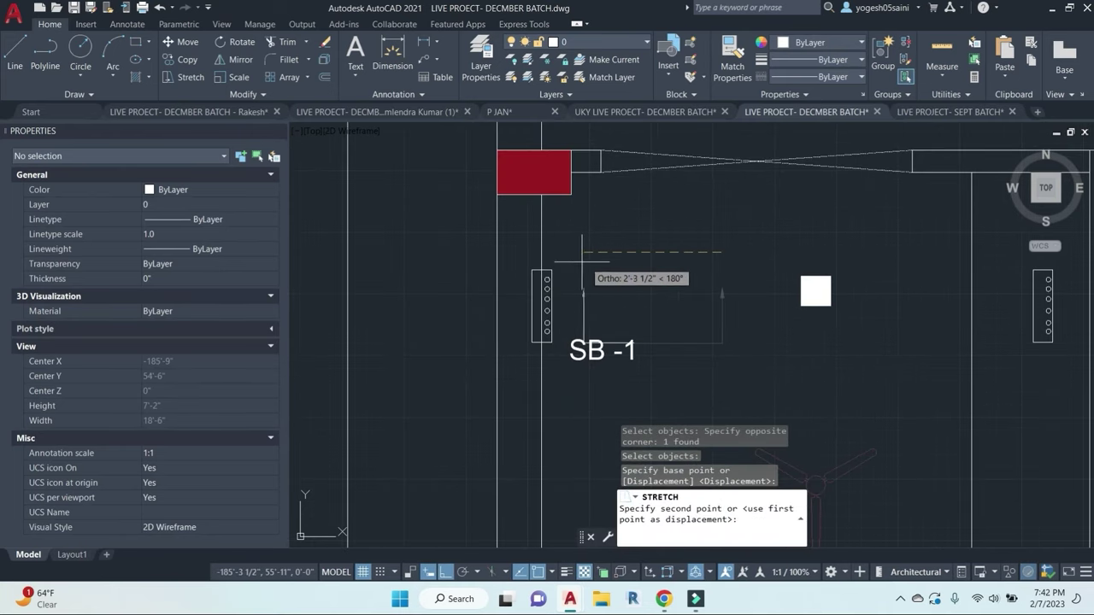
Step: Draw a new bent leader from a switchboard circle, running right and then down
key(Escape)
key(Escape)
key(Escape)
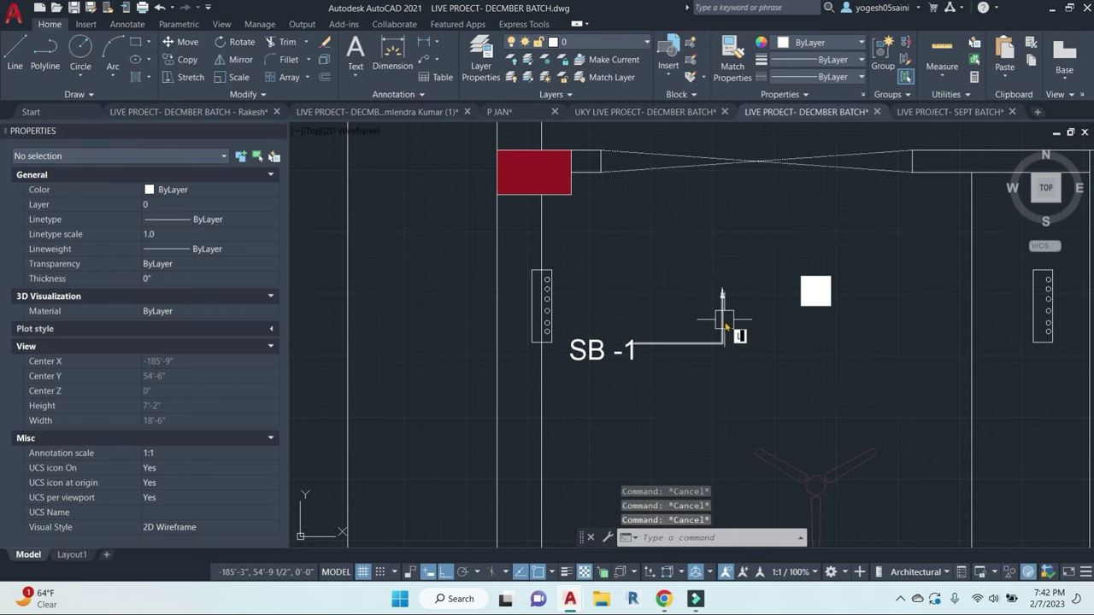
scroll(725, 325, up, 2)
text(le)
key(Return)
scroll(491, 282, up, 2)
click(515, 262)
click(725, 262)
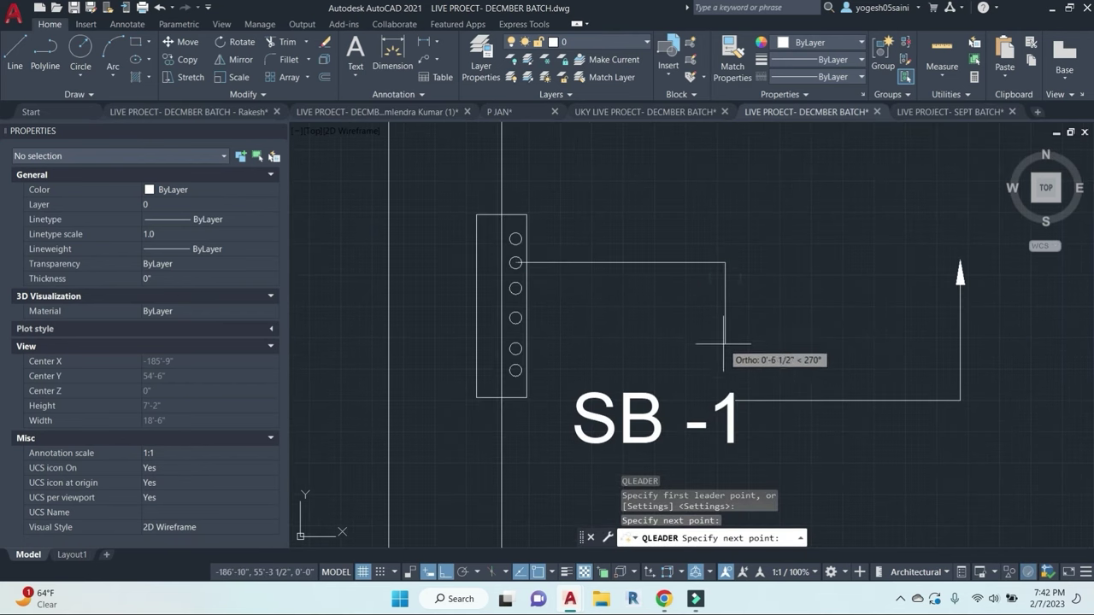
click(724, 354)
click(716, 362)
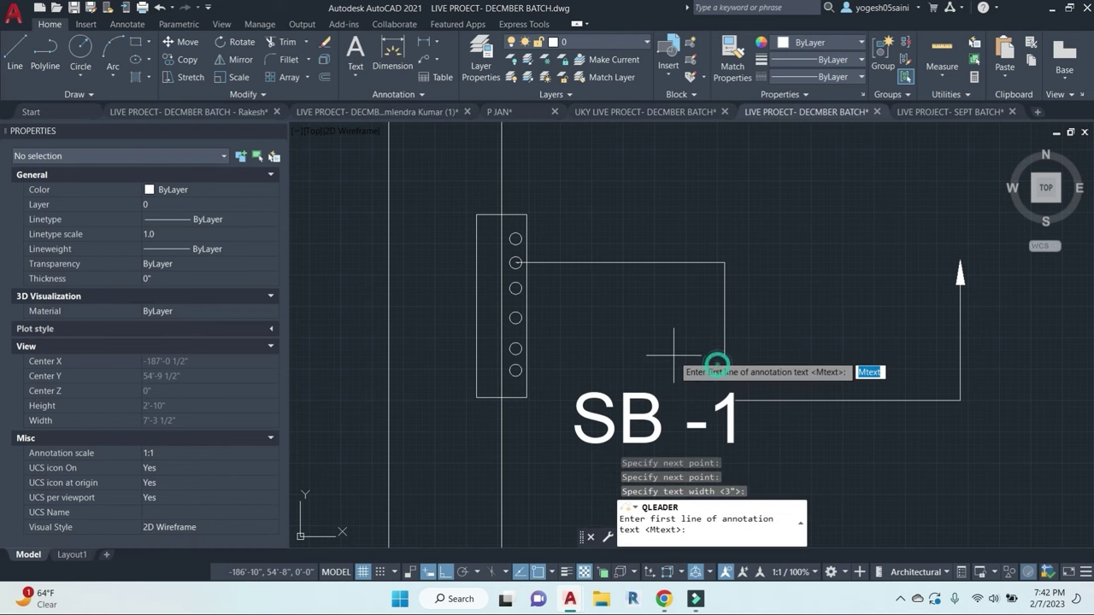
key(Return)
key(Escape)
key(Escape)
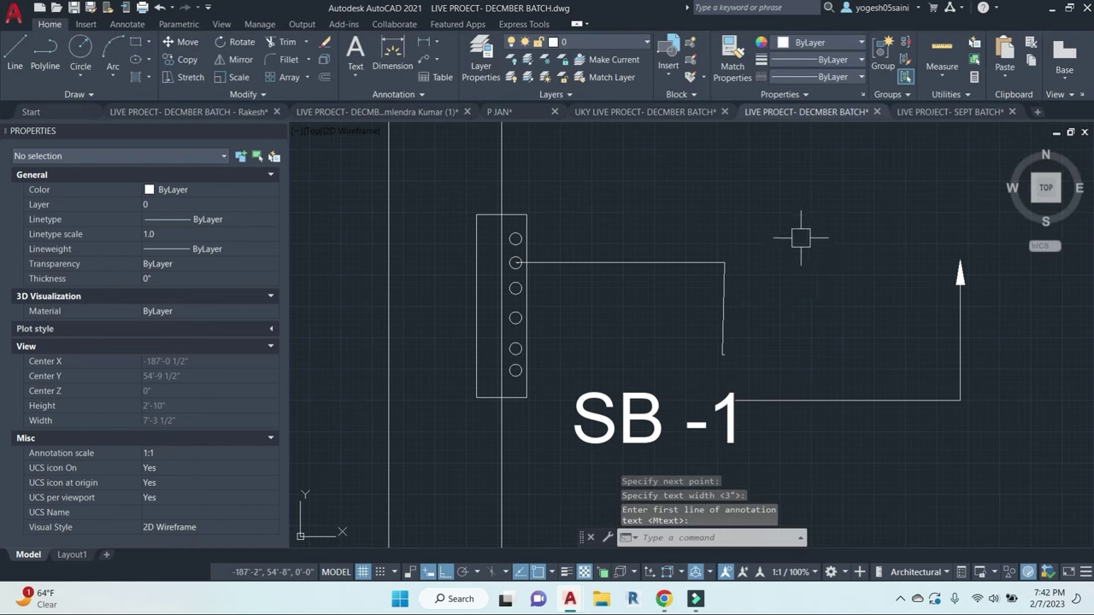
Step: Move the SB -1 label to the new leader's end and erase the old leader line
click(695, 416)
text(m)
key(Return)
click(827, 451)
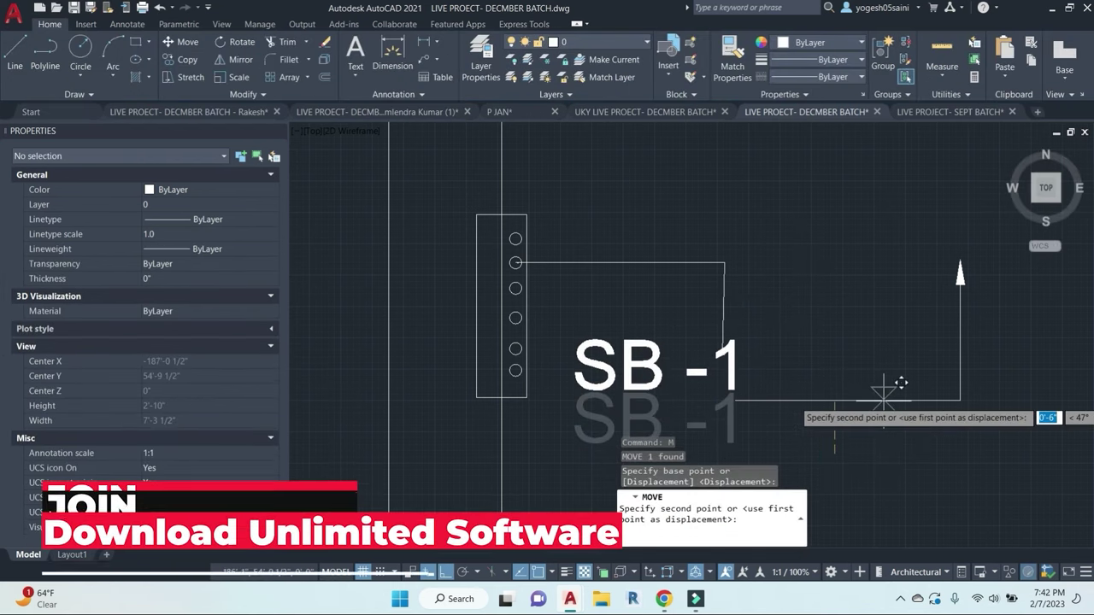
click(879, 400)
click(959, 331)
text(e)
key(Return)
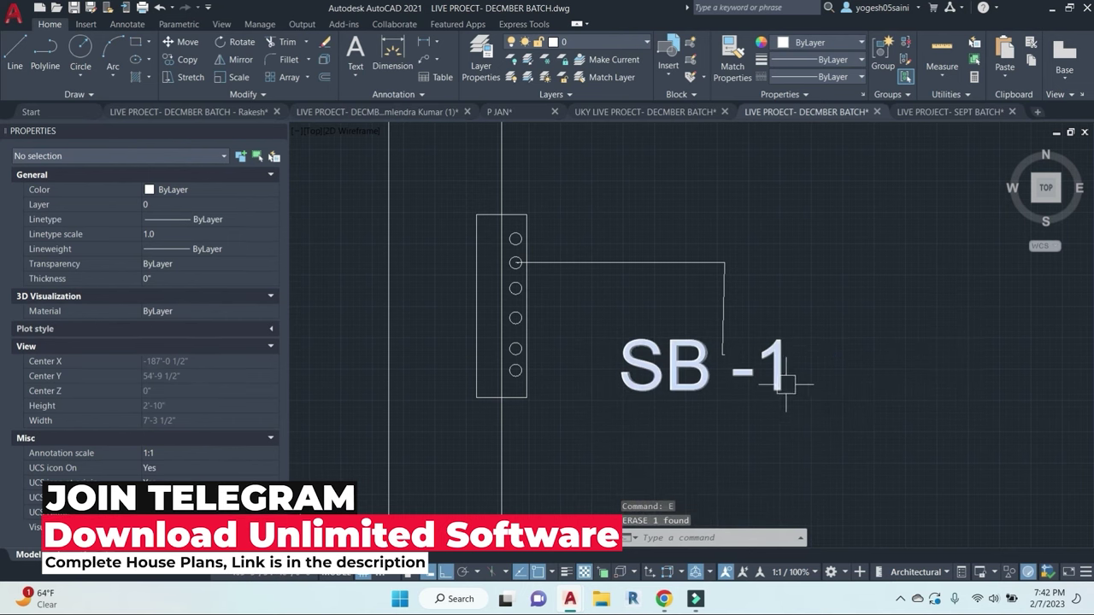
Step: Nudge the label up slightly and renumber it from SB -1 to SB -2
click(784, 378)
text(m)
key(Return)
click(846, 449)
click(847, 427)
key(Escape)
scroll(721, 398, down, 2)
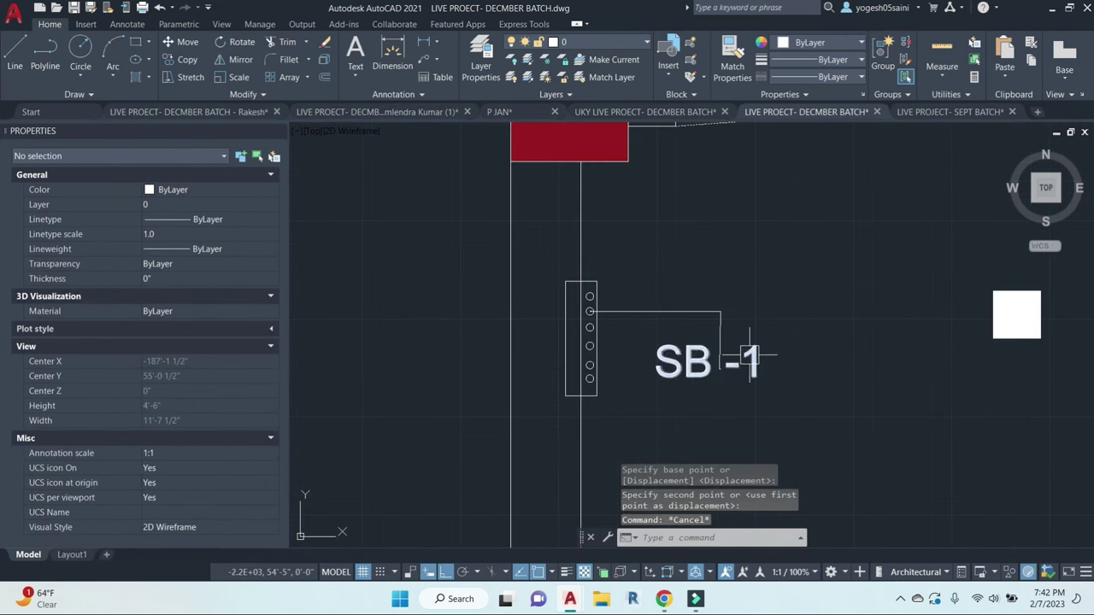
double_click(748, 355)
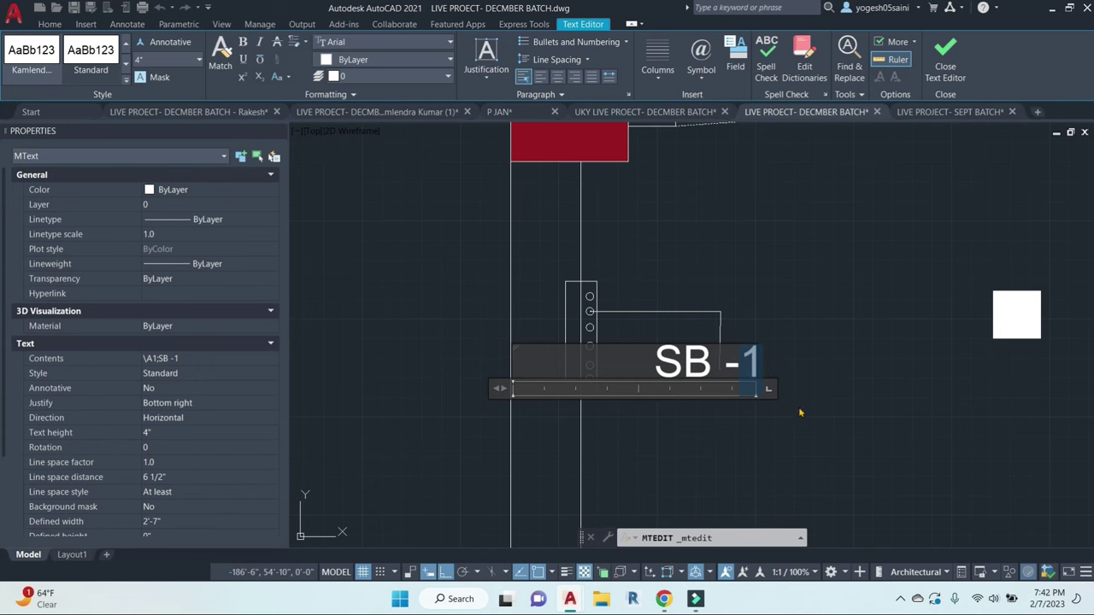
text(2)
click(818, 437)
scroll(603, 382, down, 2)
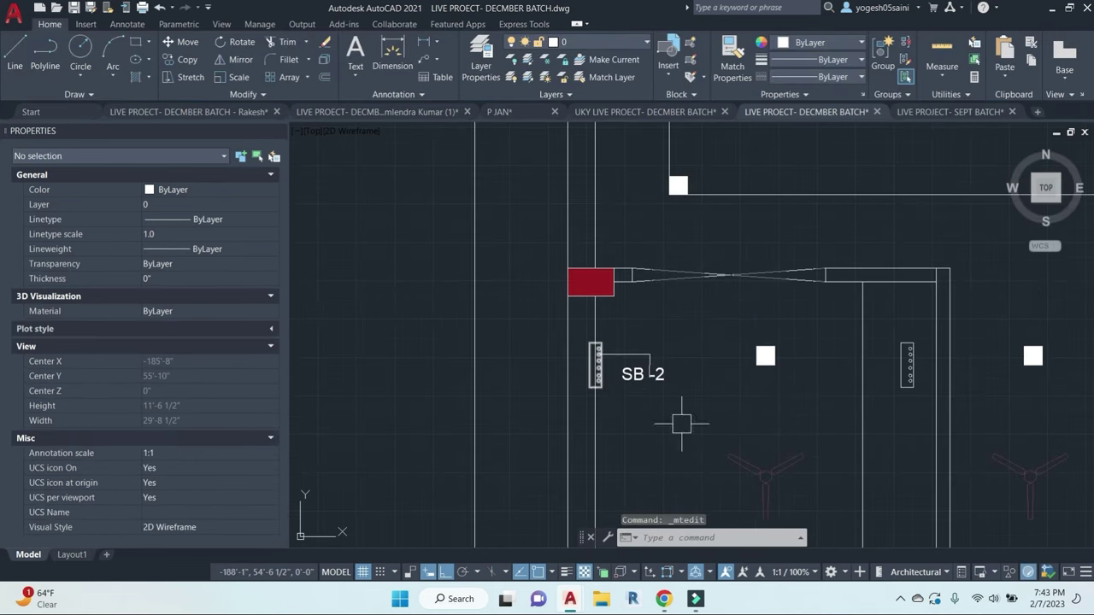
middle_drag(681, 423, 636, 323)
scroll(627, 363, down, 4)
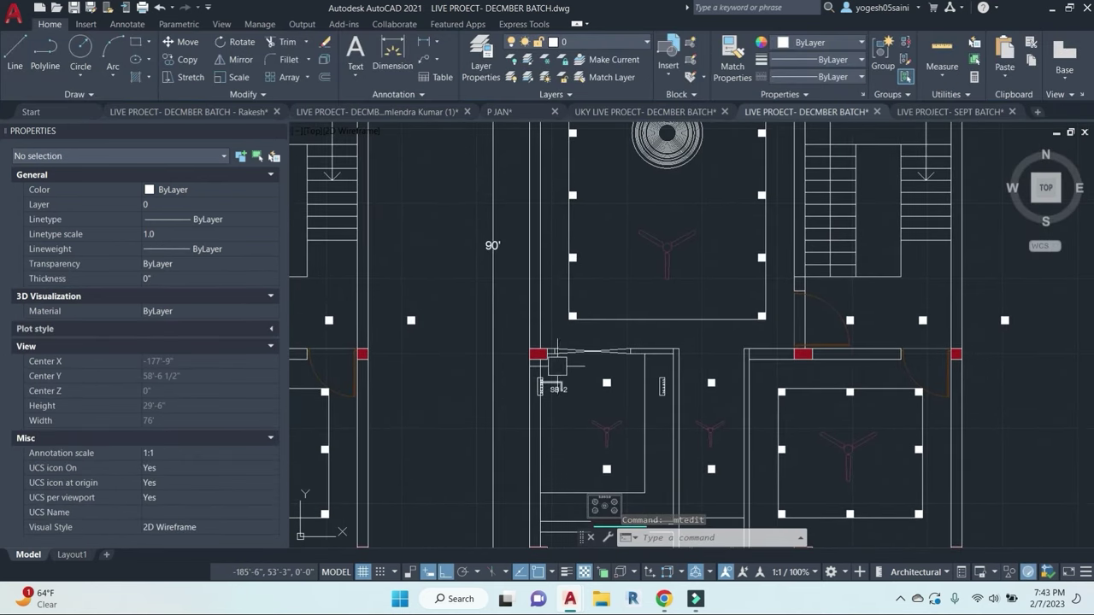
middle_drag(544, 280, 550, 379)
scroll(532, 288, up, 1)
scroll(566, 320, down, 3)
middle_drag(626, 383, 604, 363)
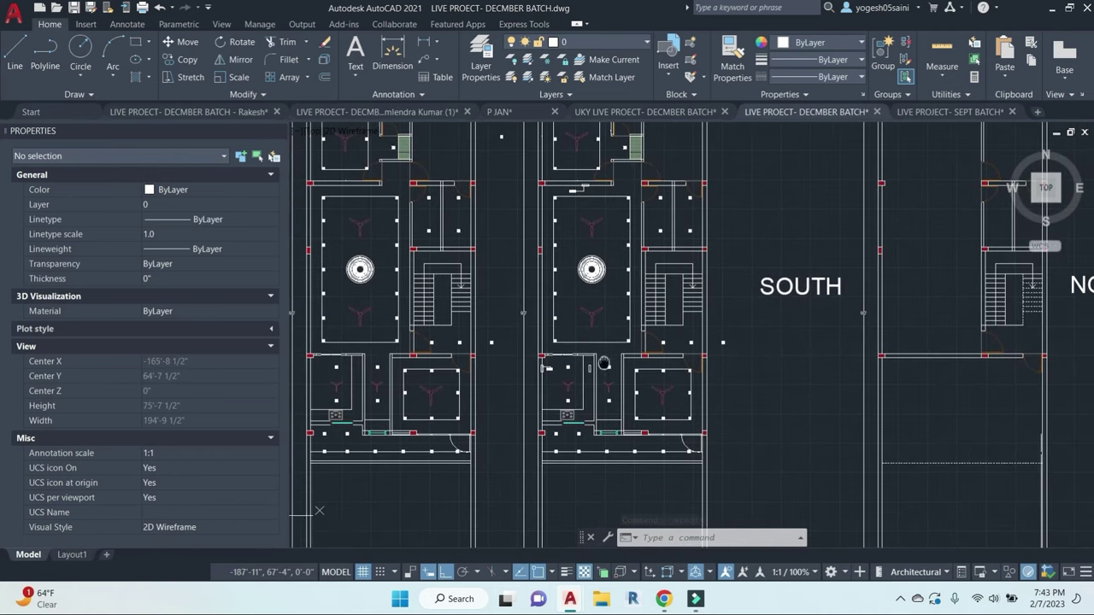
scroll(547, 292, up, 4)
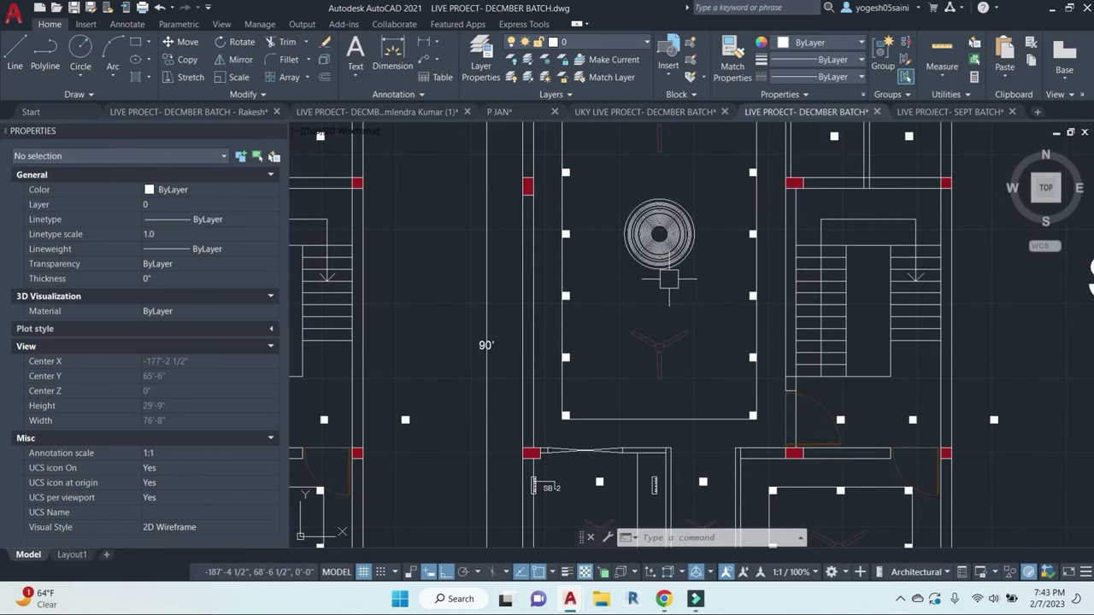
scroll(671, 338, down, 2)
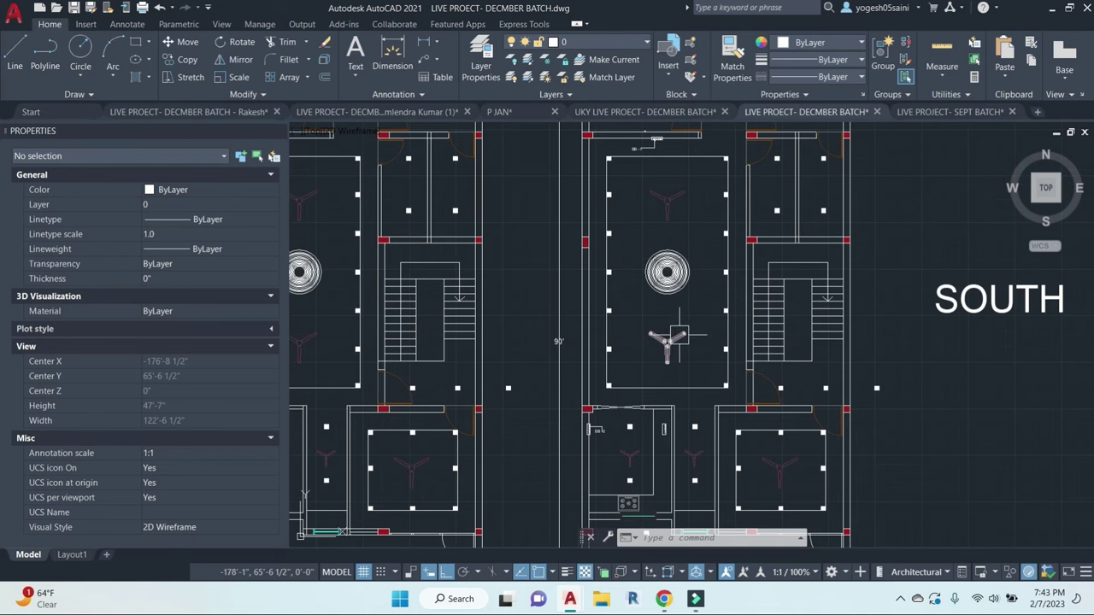
mouse_move(678, 336)
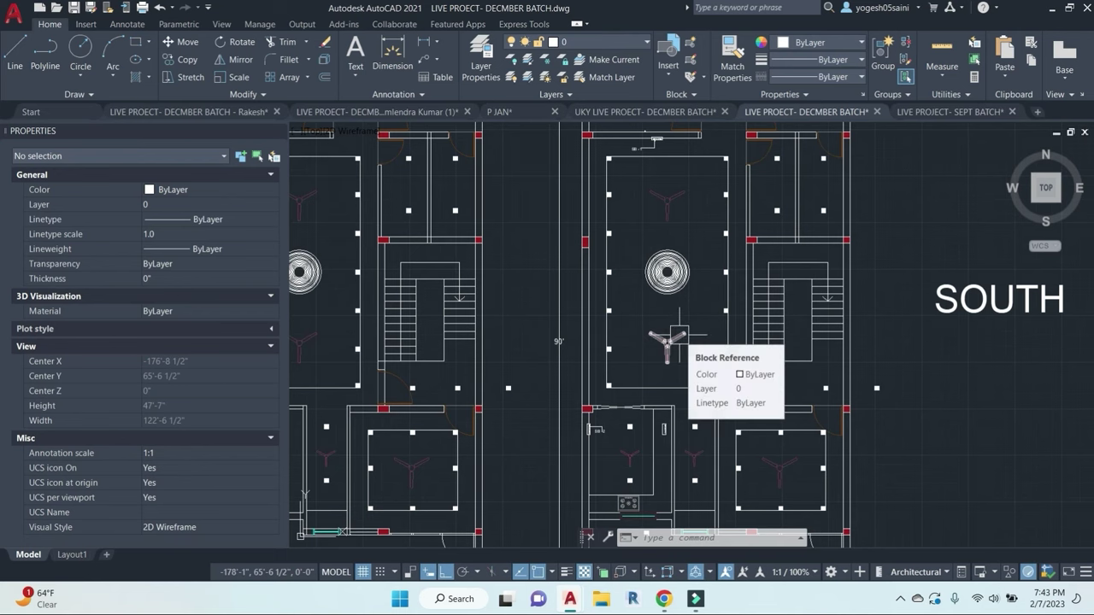
middle_drag(679, 335, 659, 476)
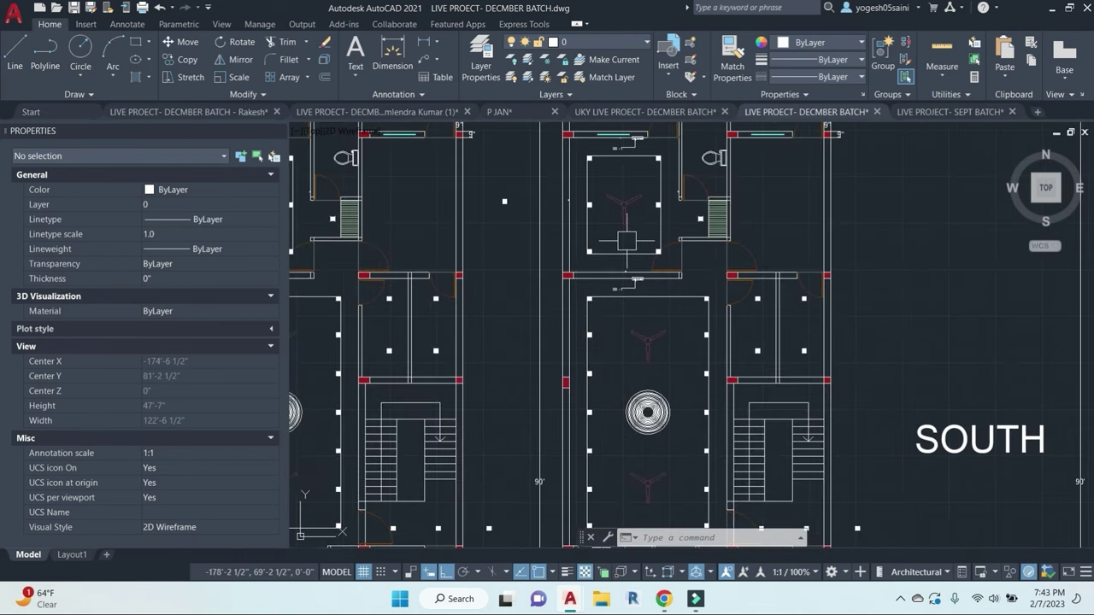
middle_drag(622, 207, 629, 291)
scroll(622, 287, up, 4)
middle_drag(588, 260, 596, 346)
key(Escape)
key(Escape)
key(Escape)
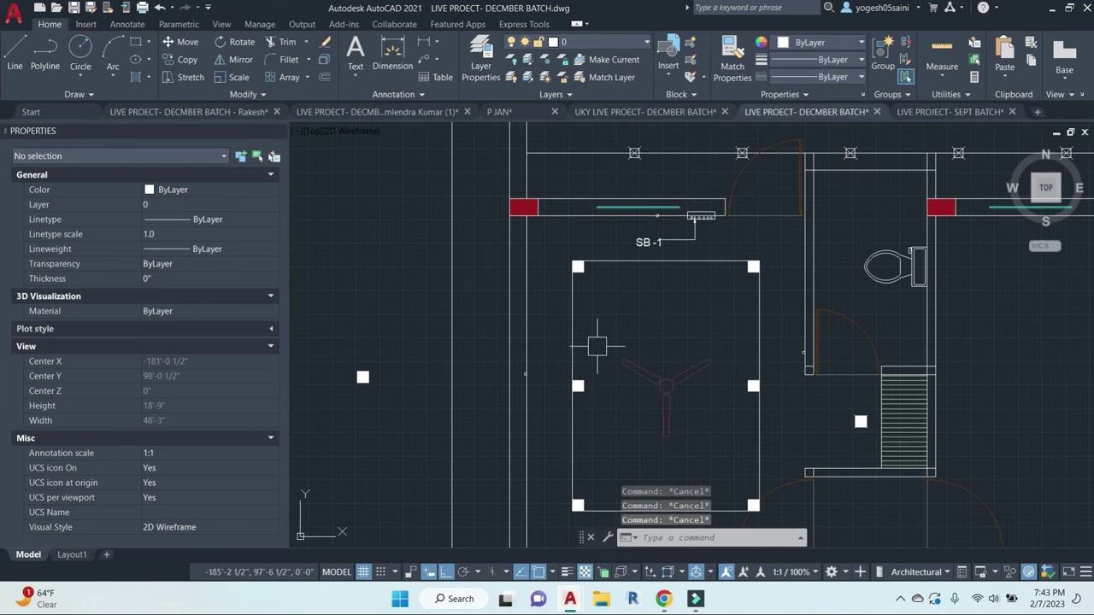
text(l)
key(Return)
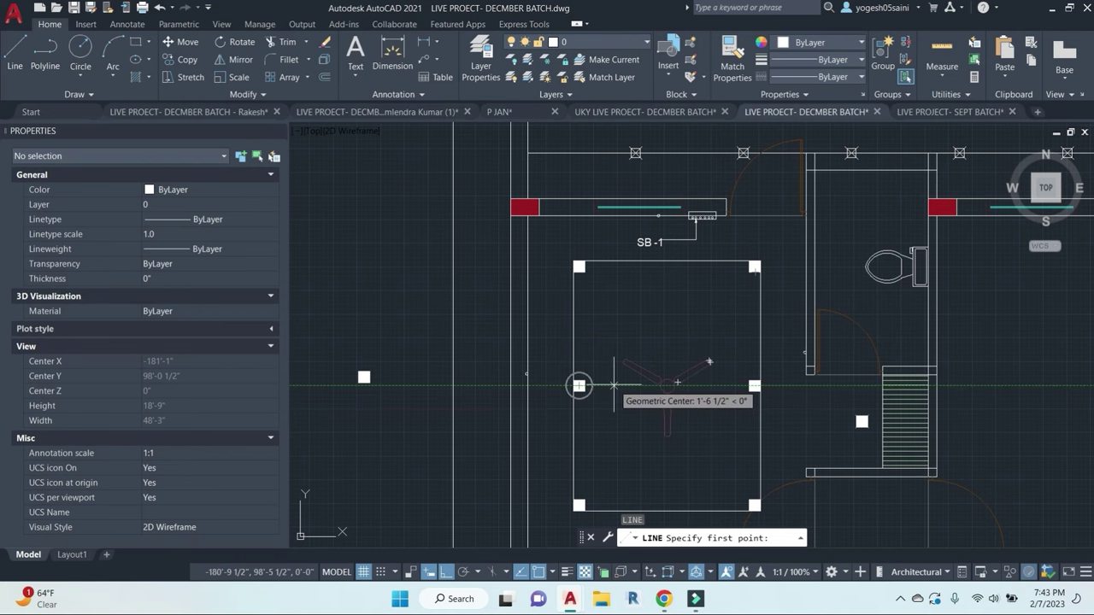
scroll(622, 359, down, 1)
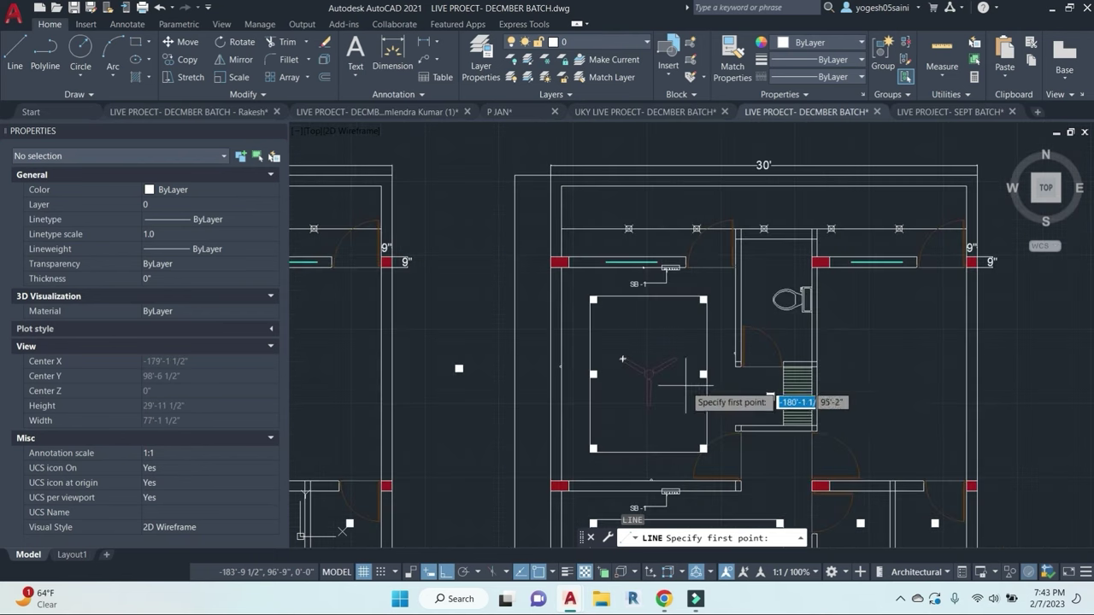
middle_drag(762, 368, 492, 295)
middle_drag(531, 216, 614, 267)
scroll(598, 282, down, 3)
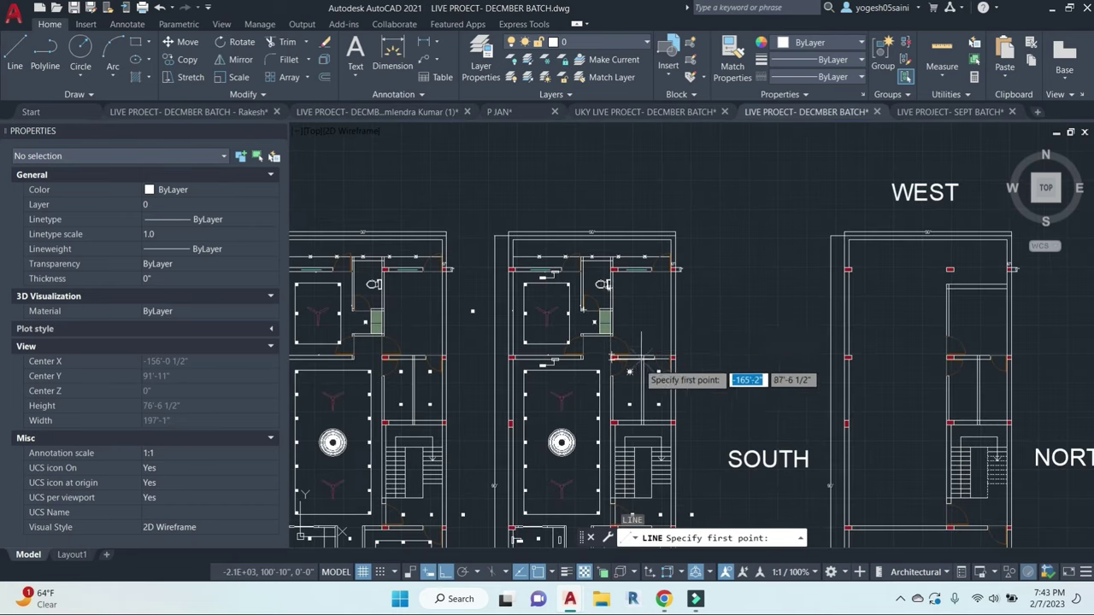
middle_drag(640, 364, 617, 310)
scroll(630, 417, down, 1)
middle_drag(631, 417, 689, 293)
scroll(692, 325, down, 2)
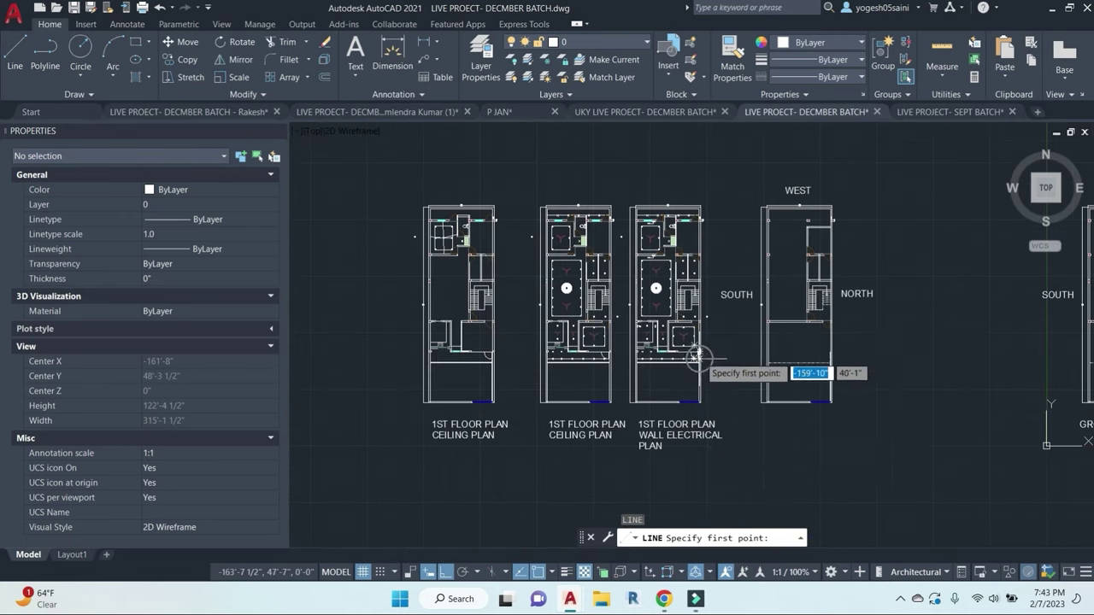
key(Escape)
click(709, 476)
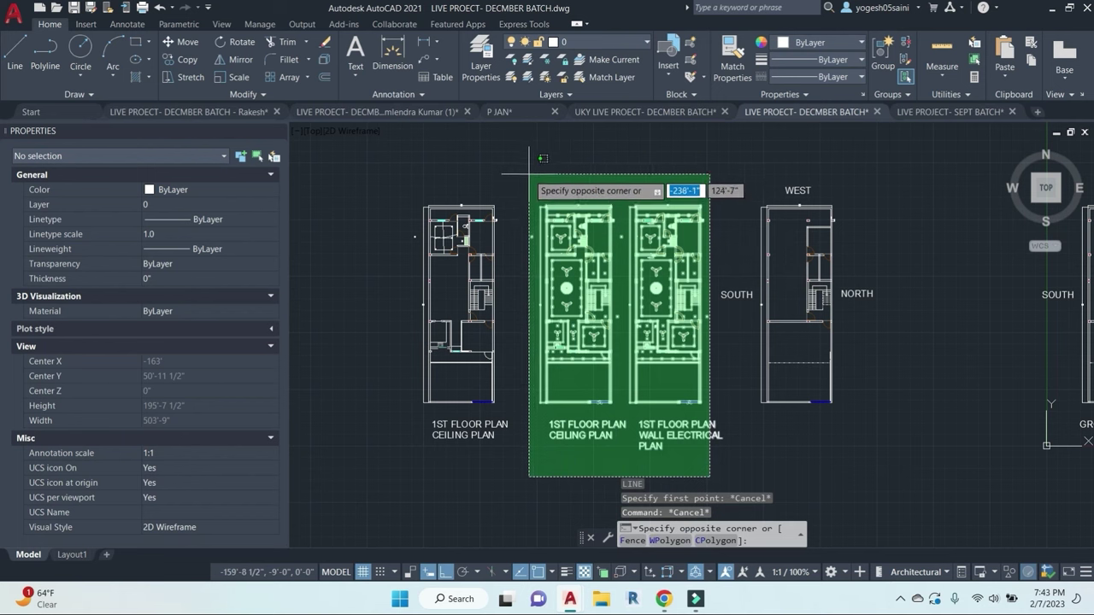
key(Escape)
key(Escape)
click(620, 457)
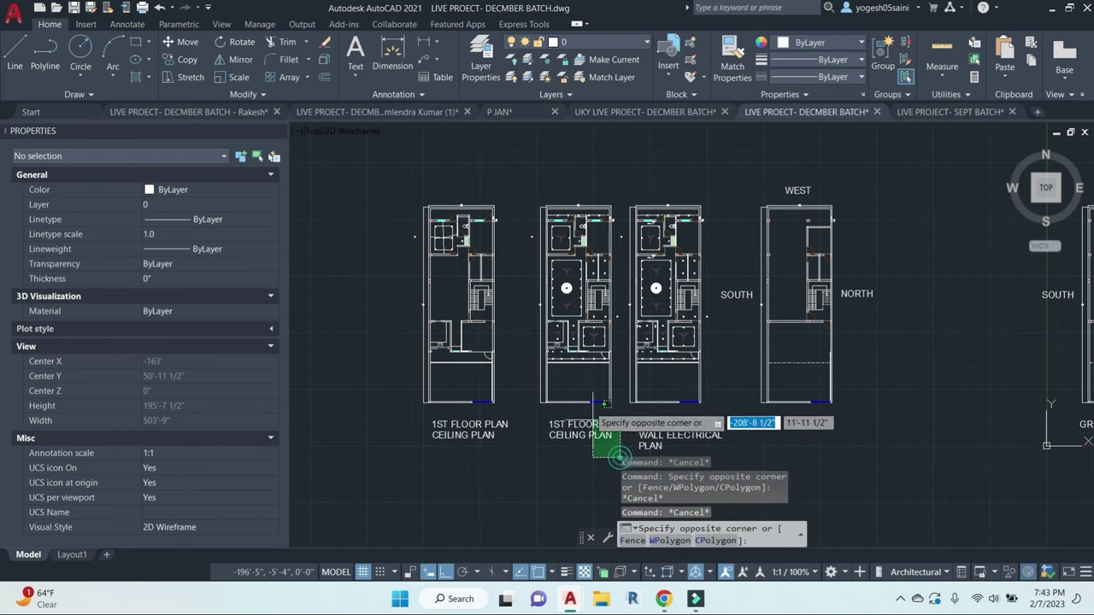
key(Escape)
scroll(659, 283, up, 6)
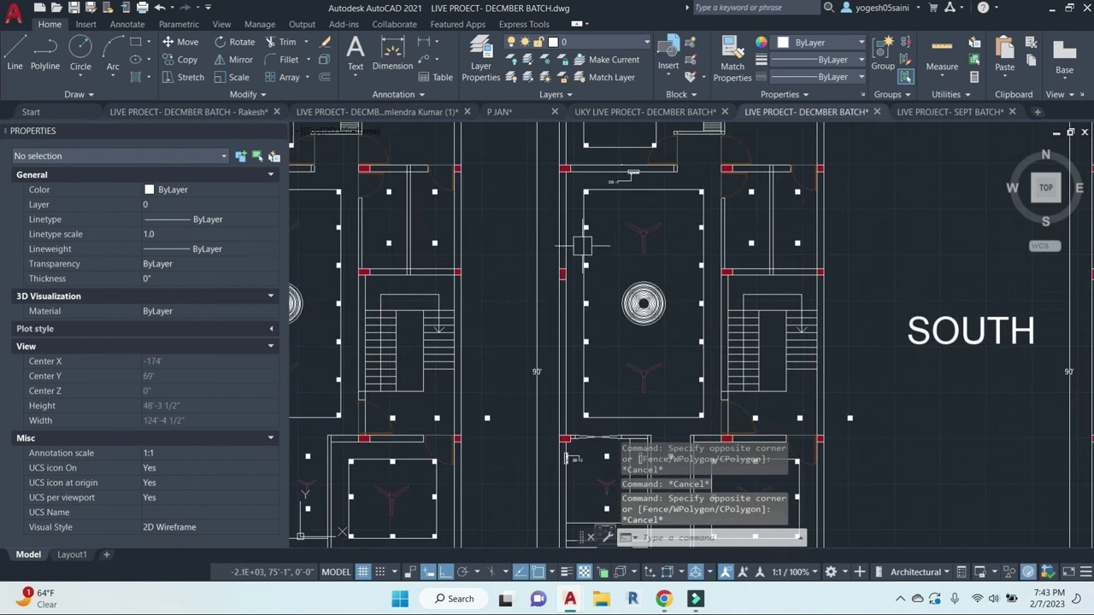
scroll(611, 274, down, 5)
mouse_move(572, 410)
middle_down()
mouse_move(675, 336)
mouse_move(690, 259)
middle_up()
key(Escape)
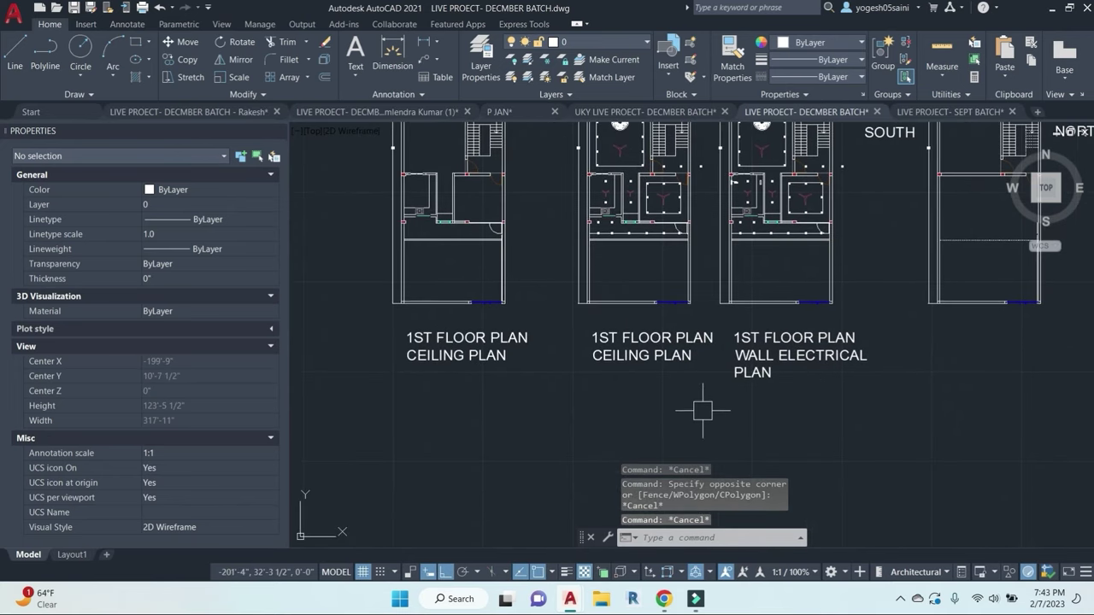
click(704, 418)
scroll(604, 244, down, 2)
middle_drag(587, 241, 589, 338)
click(581, 163)
text(c)
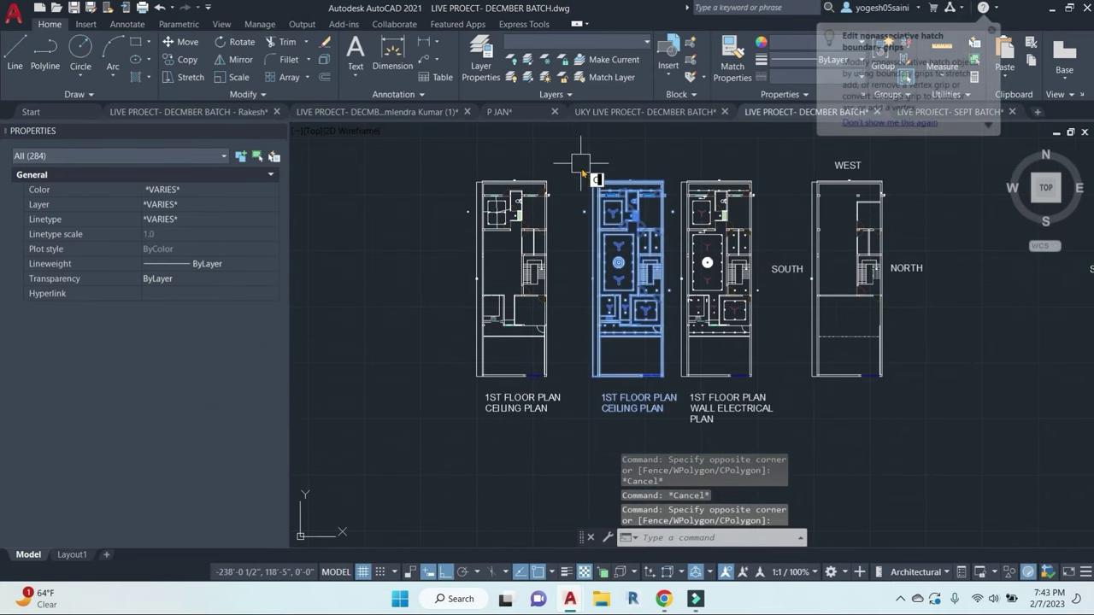
text(o)
key(space)
scroll(598, 170, down, 2)
middle_drag(606, 174, 644, 234)
click(663, 187)
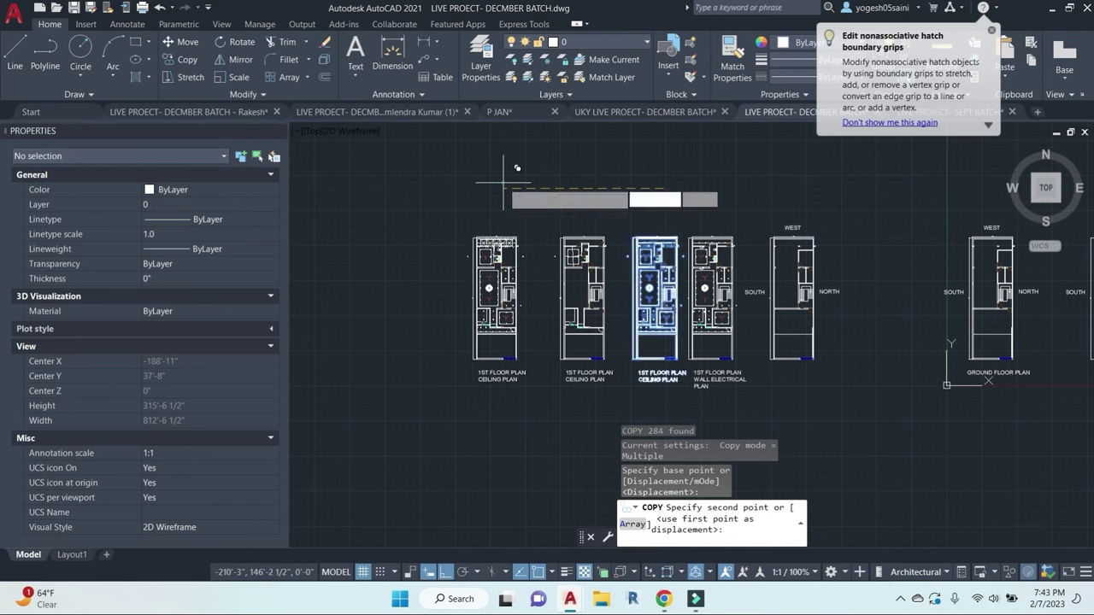
key(Escape)
key(Escape)
key(Escape)
scroll(491, 290, up, 5)
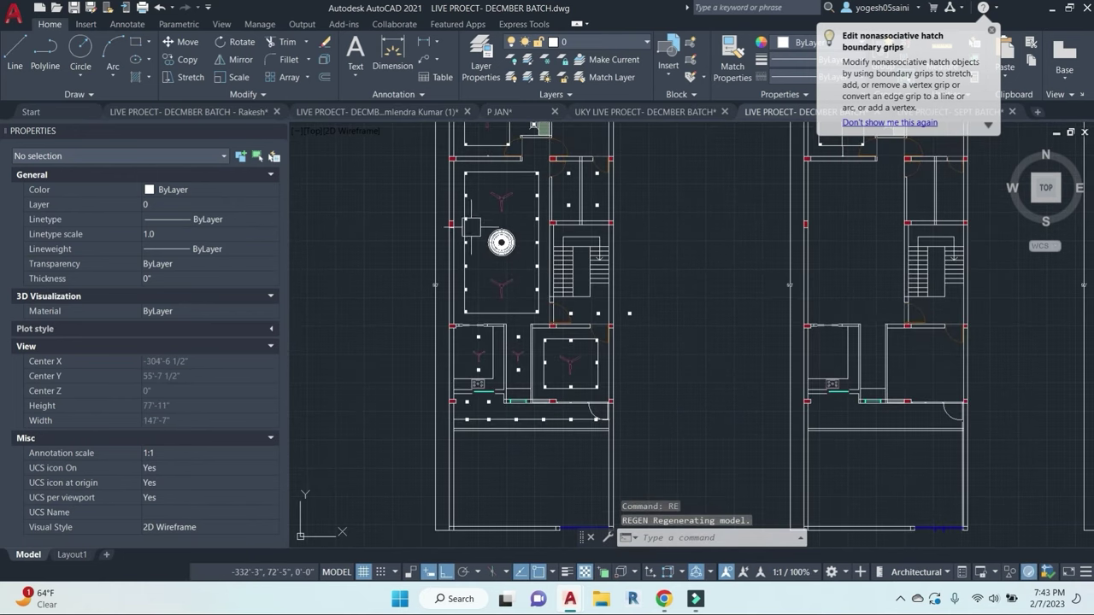
scroll(466, 221, up, 2)
scroll(521, 239, down, 2)
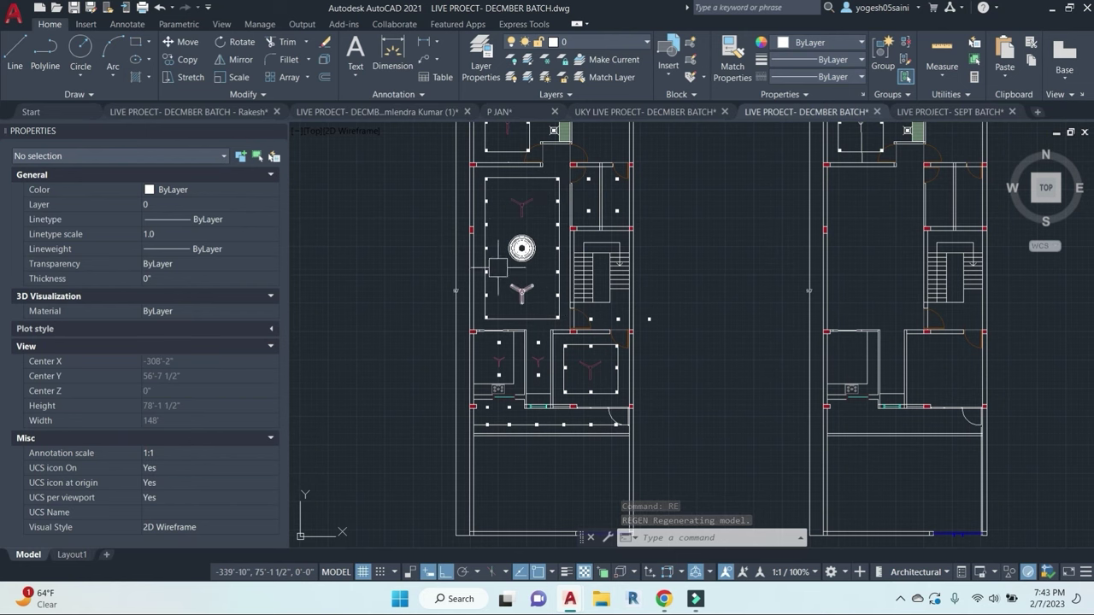
scroll(481, 201, up, 2)
Step: Frame the wall above the square fan room and try placing the box's rectangle corner there
middle_drag(517, 247, 534, 307)
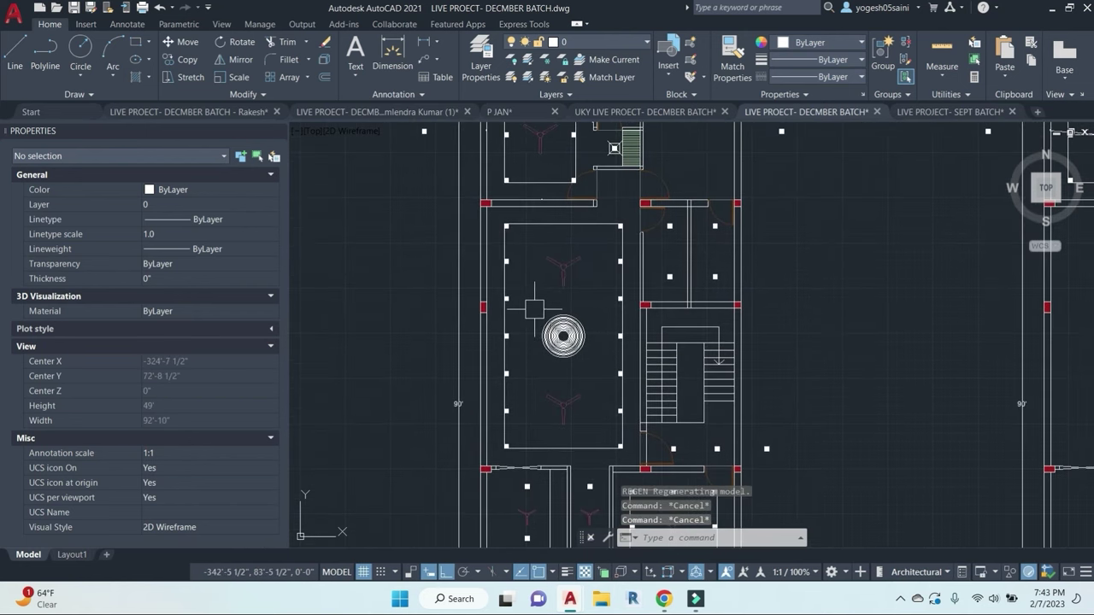
middle_drag(551, 396, 550, 332)
middle_drag(611, 412, 616, 291)
key(Escape)
scroll(666, 402, up, 4)
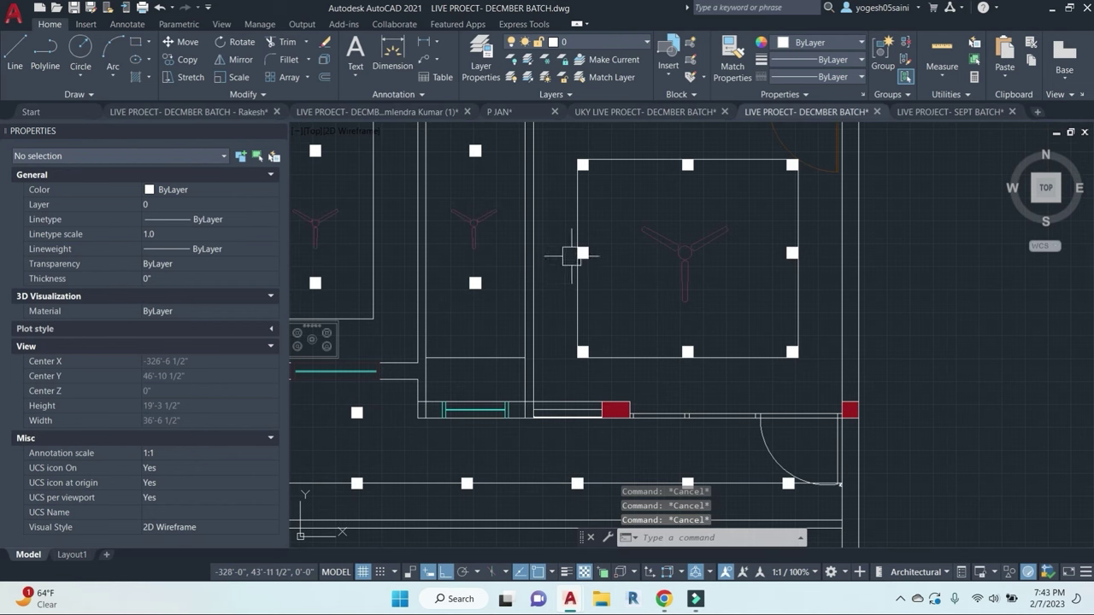
middle_drag(540, 253, 545, 364)
middle_drag(693, 244, 681, 272)
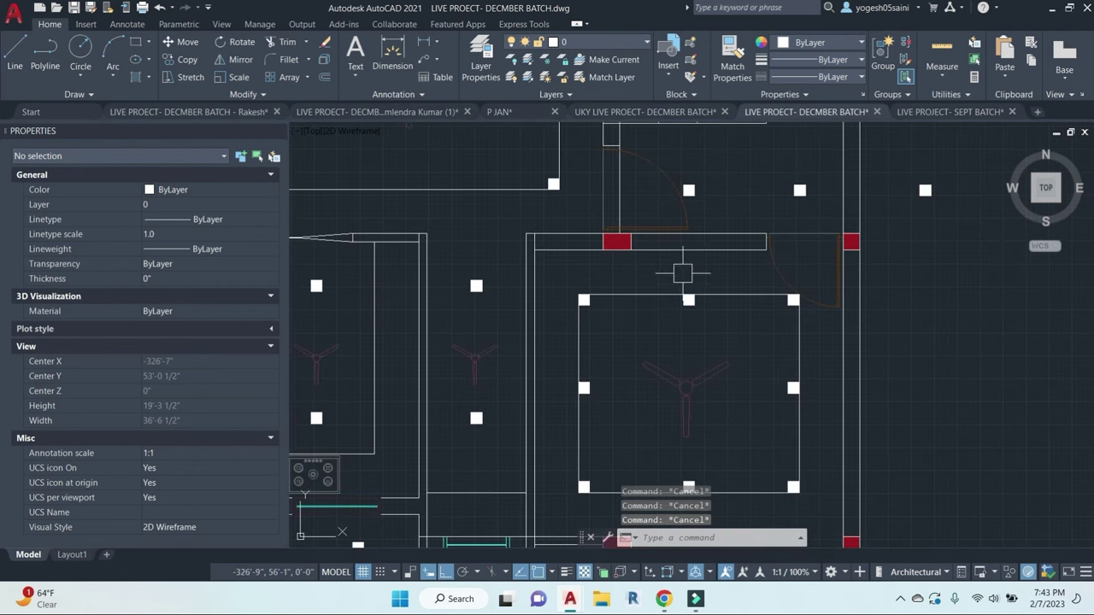
text(C)
key(Return)
click(662, 250)
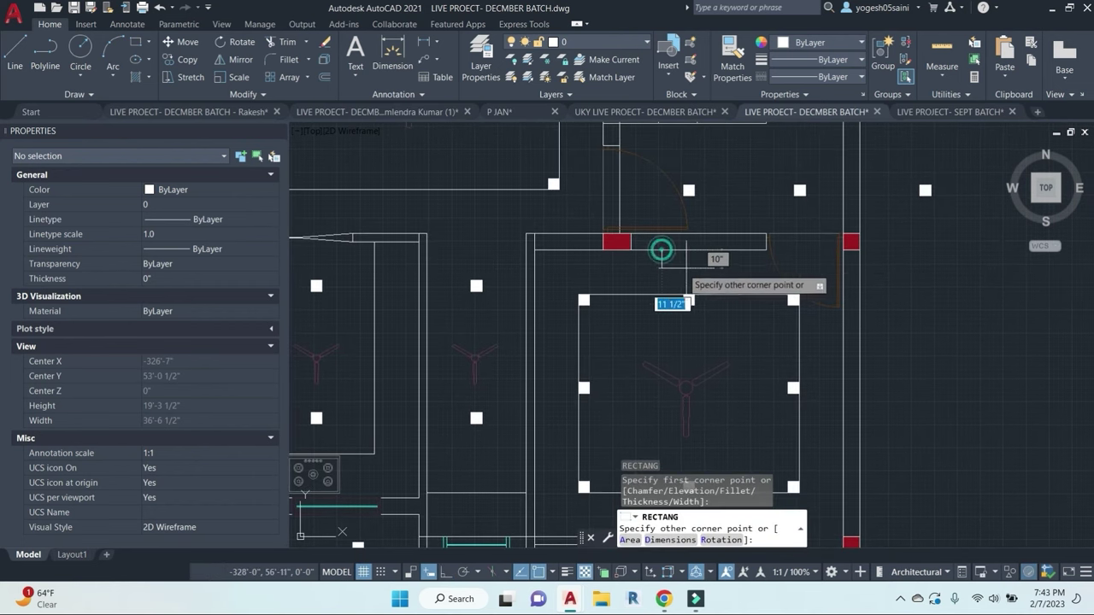
key(Escape)
middle_drag(737, 278, 732, 283)
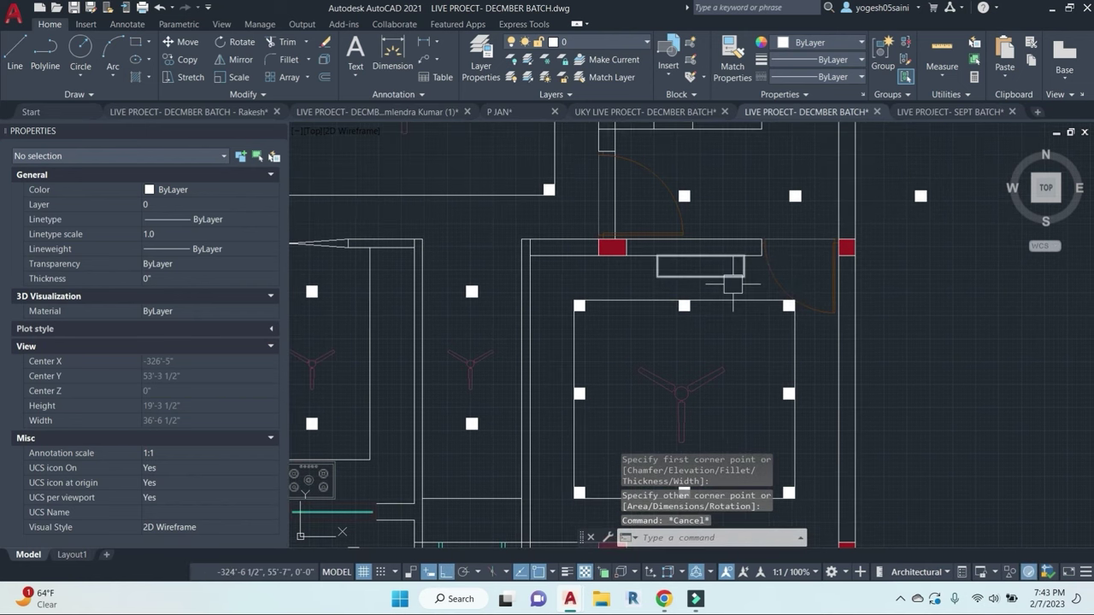
scroll(689, 264, up, 6)
key(Return)
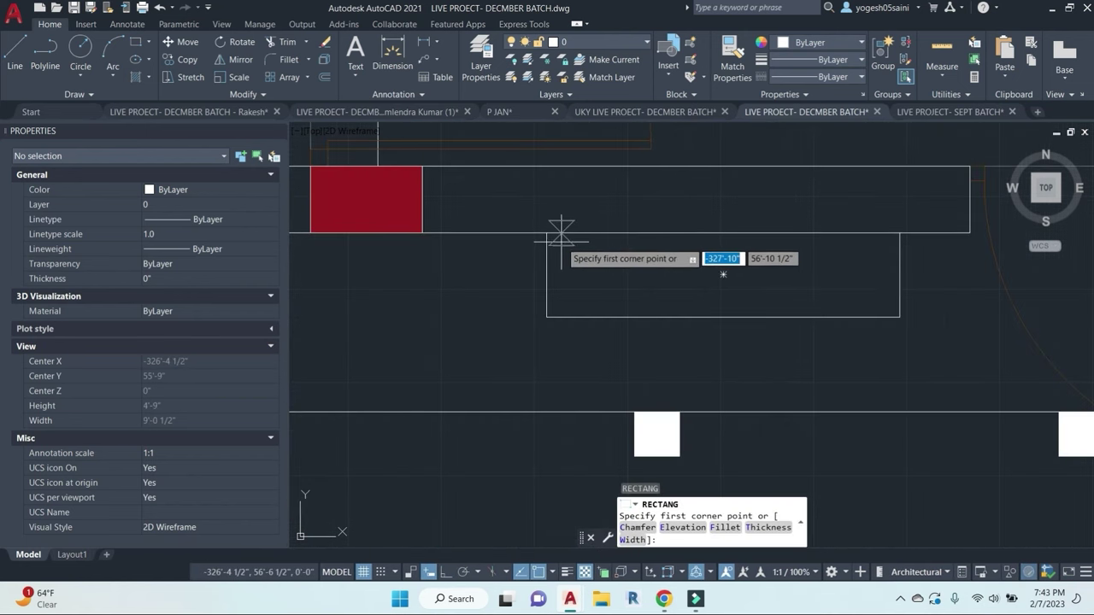
click(570, 233)
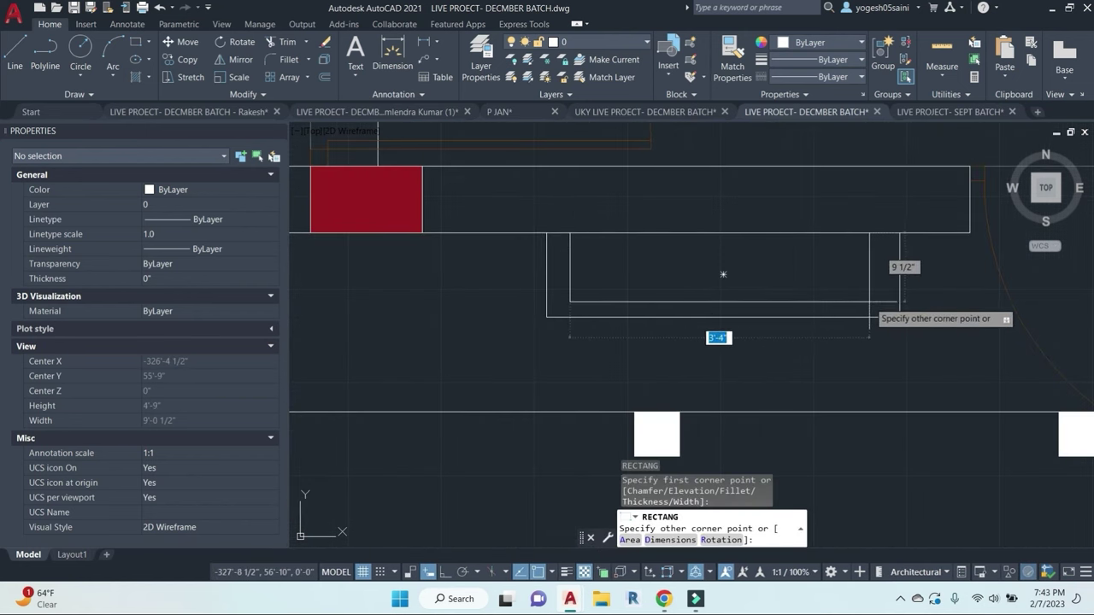
key(Escape)
Step: Draw short vertical lines at the box's left and right inner corners to close the bottom strip
text(l)
key(Return)
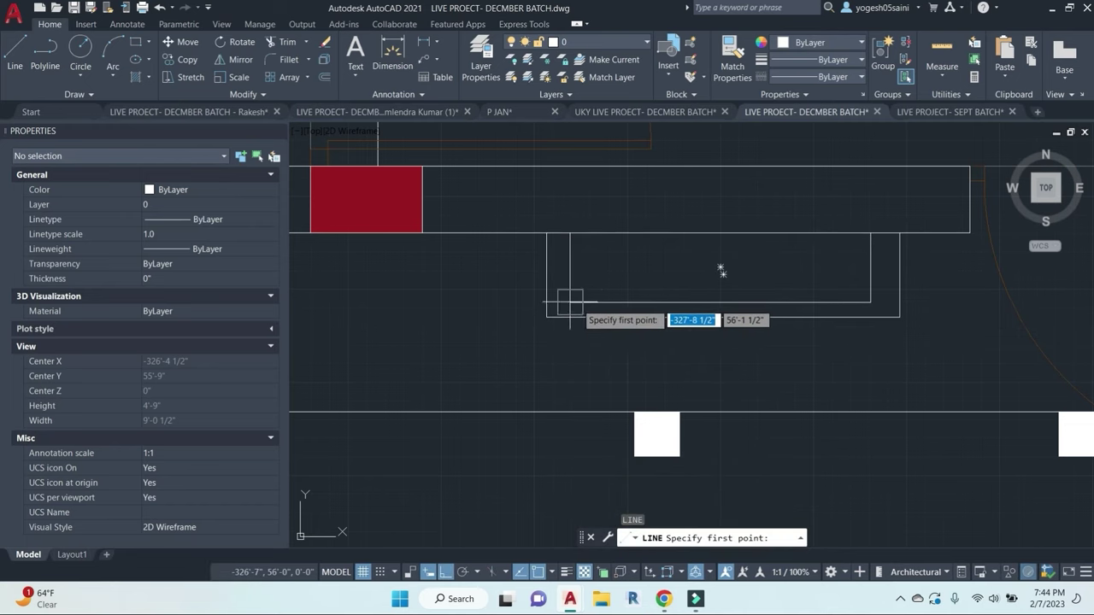
click(570, 302)
click(570, 317)
key(Return)
key(Return)
click(870, 302)
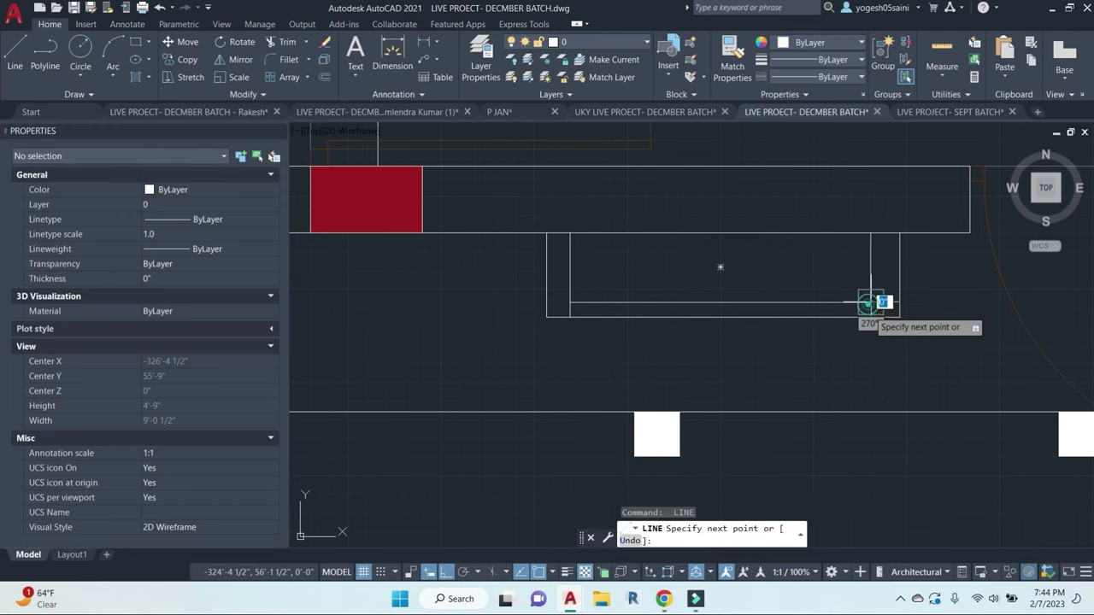
click(871, 317)
key(Escape)
key(Escape)
Step: Hatch the box's bottom strip with ANSI31 and set the hatch scale to 5
text(h)
key(Return)
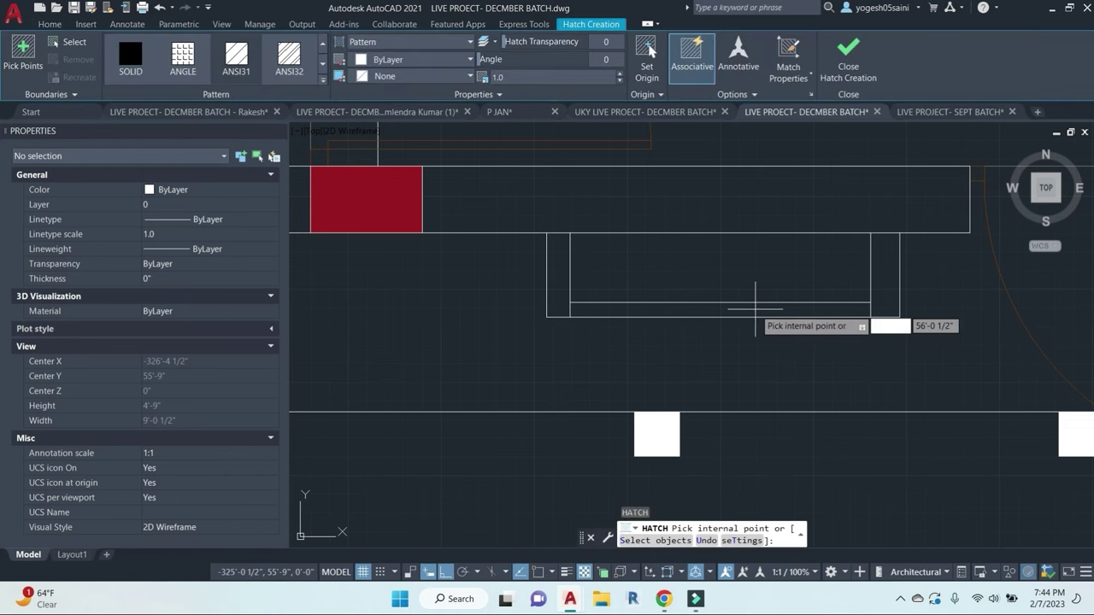
click(816, 309)
right_click(804, 321)
click(803, 322)
key(Escape)
scroll(711, 306, up, 4)
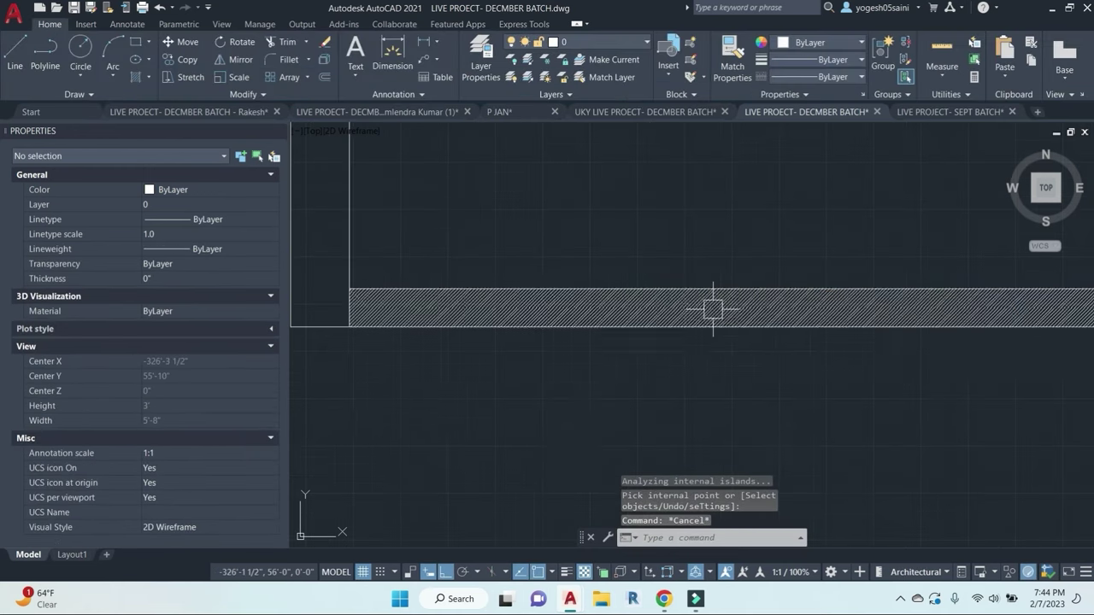
click(710, 305)
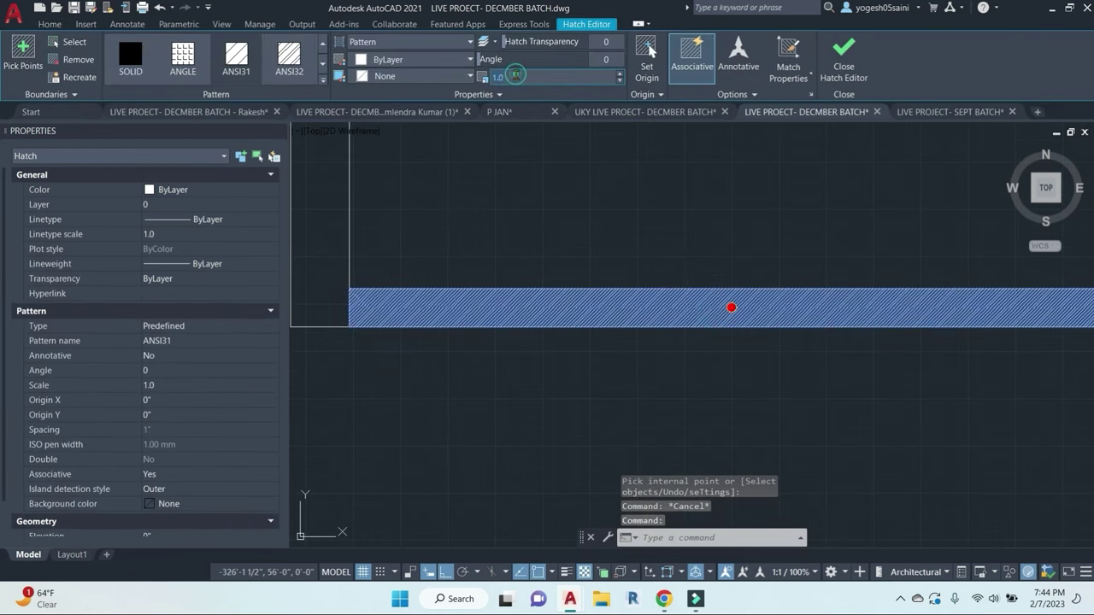
click(516, 76)
text(5)
key(Return)
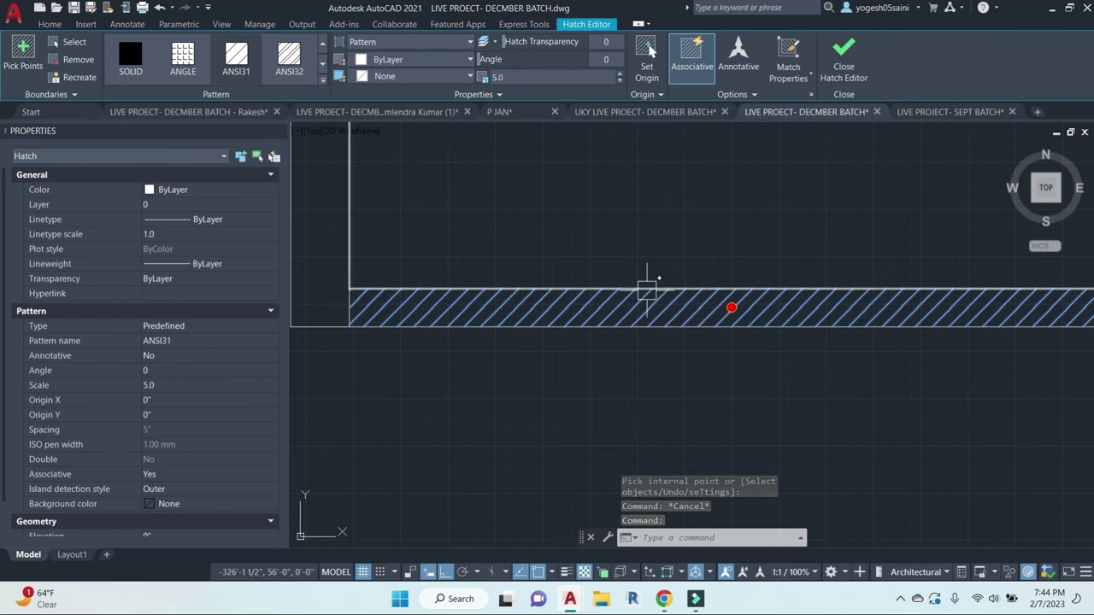
key(Escape)
scroll(660, 305, down, 5)
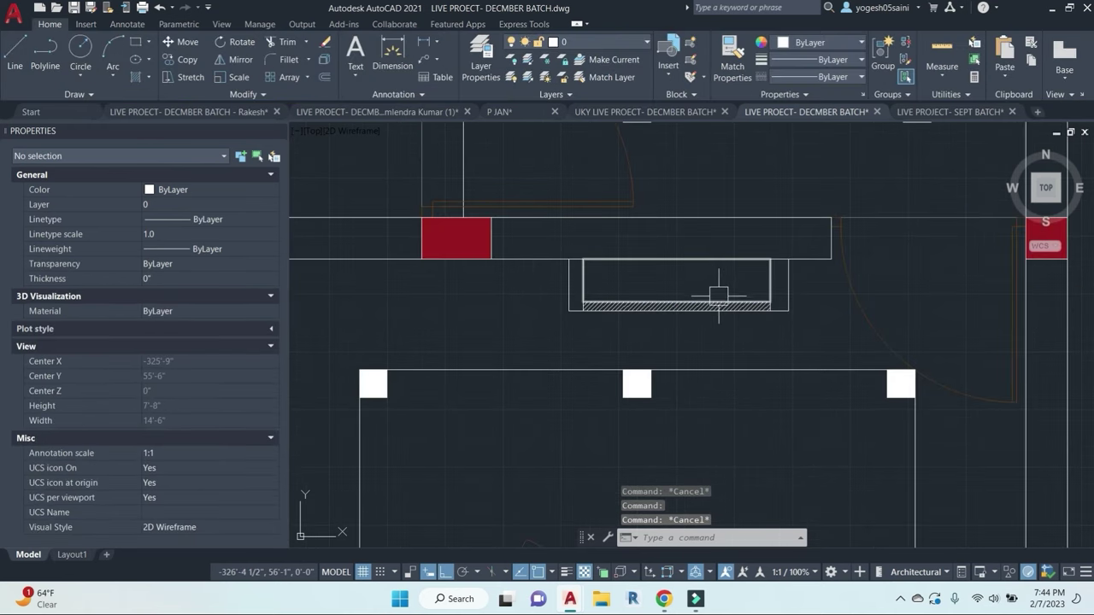
Step: Draw a small circle inside the box and copy it left and right to make three
text(c)
key(Return)
scroll(635, 274, up, 2)
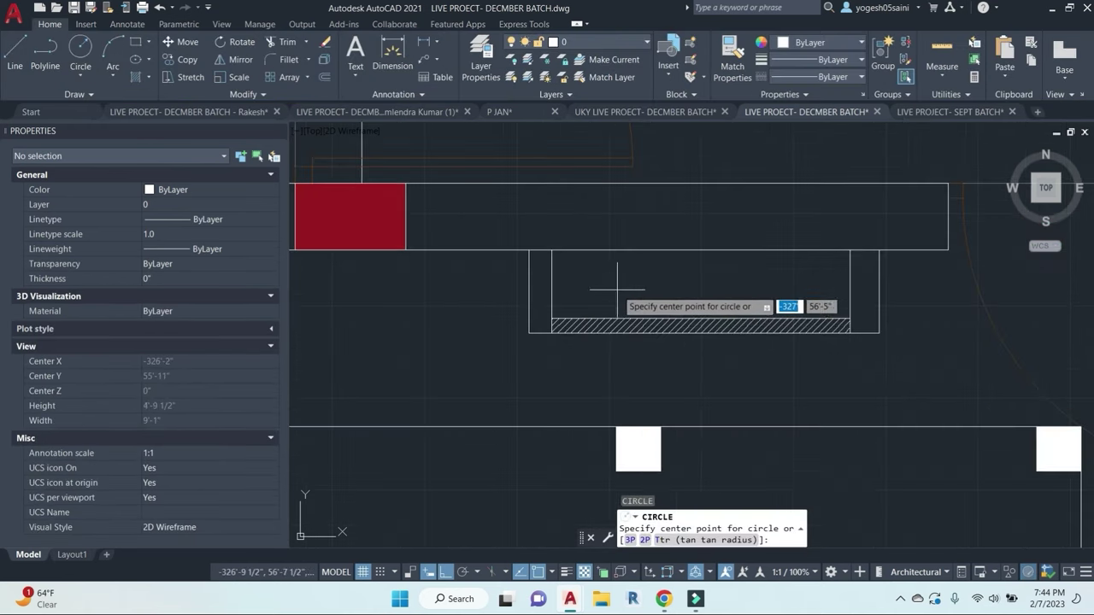
click(702, 281)
click(706, 268)
key(Escape)
key(Escape)
click(718, 282)
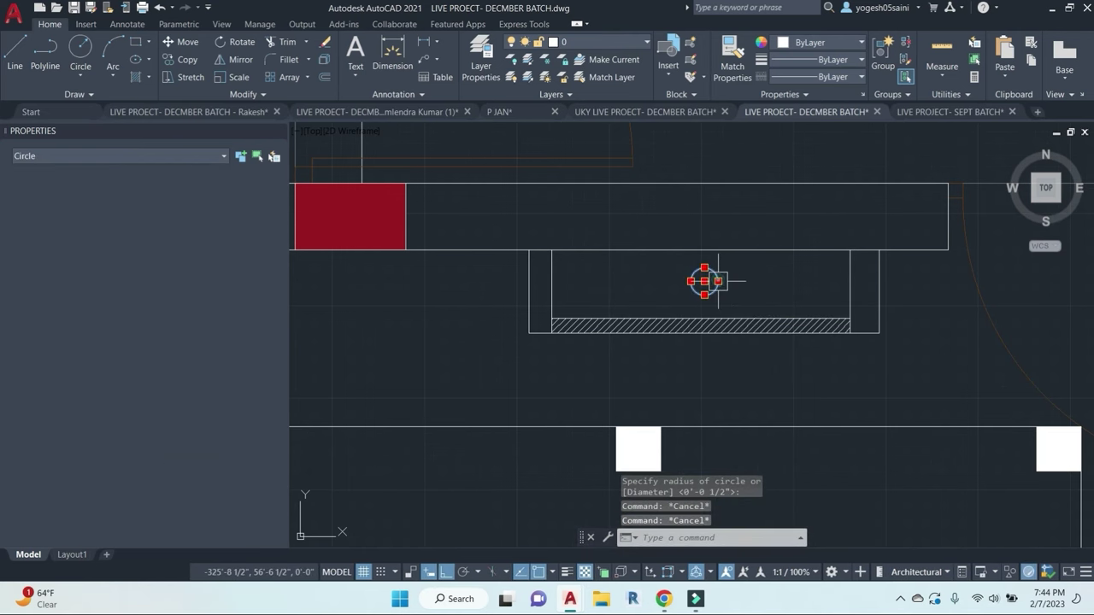
text(co)
key(Return)
click(744, 143)
click(693, 148)
click(795, 144)
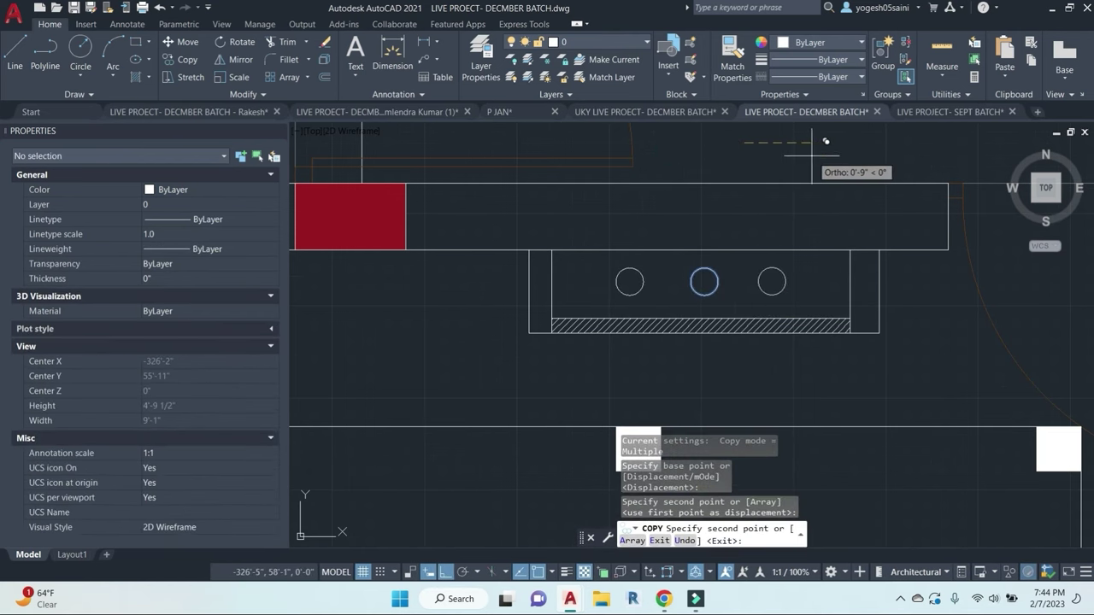
key(Escape)
key(Escape)
scroll(783, 308, down, 3)
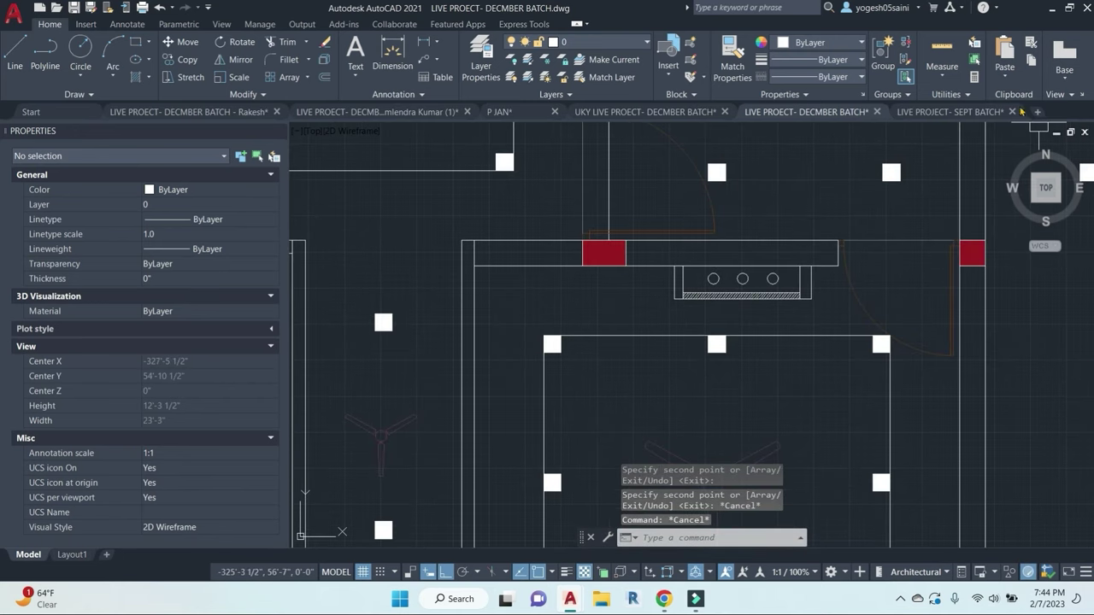
click(950, 112)
scroll(604, 367, down, 5)
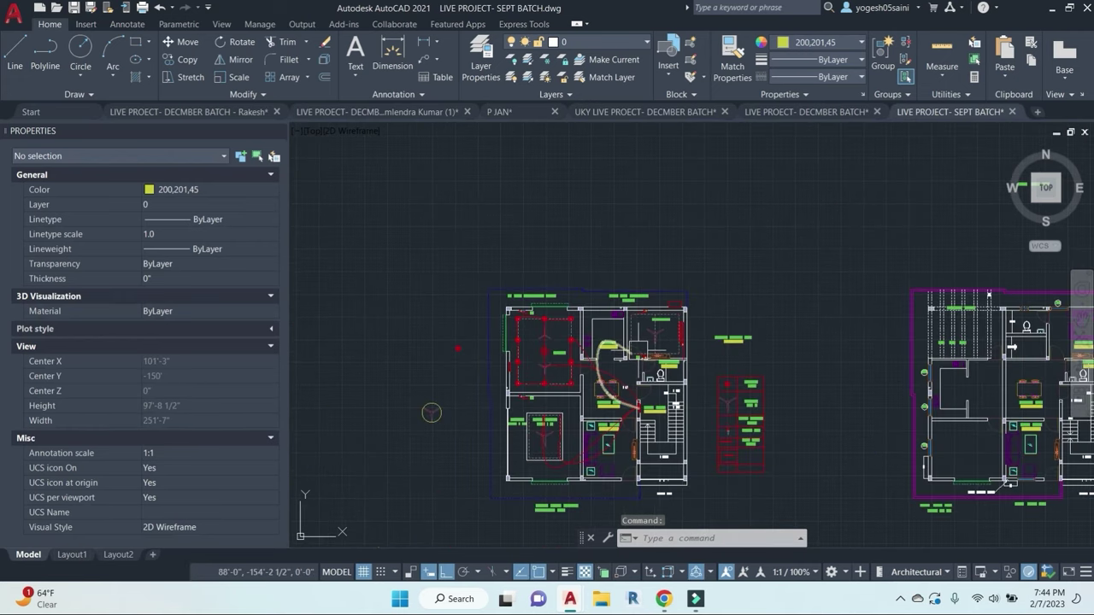
scroll(594, 393, up, 4)
scroll(628, 340, down, 3)
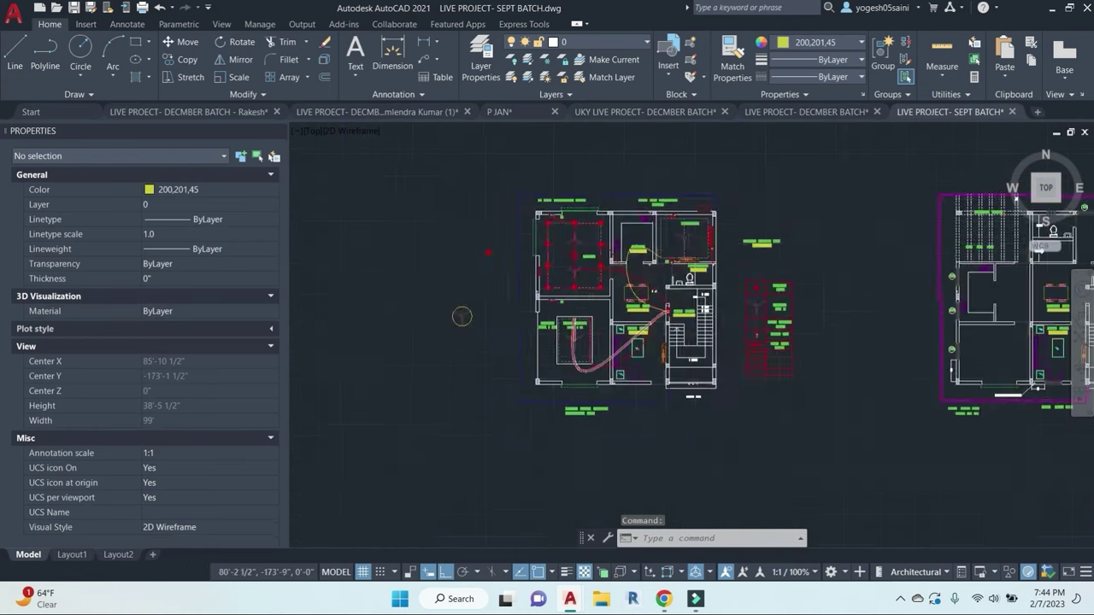
middle_drag(756, 385, 695, 222)
scroll(545, 453, up, 2)
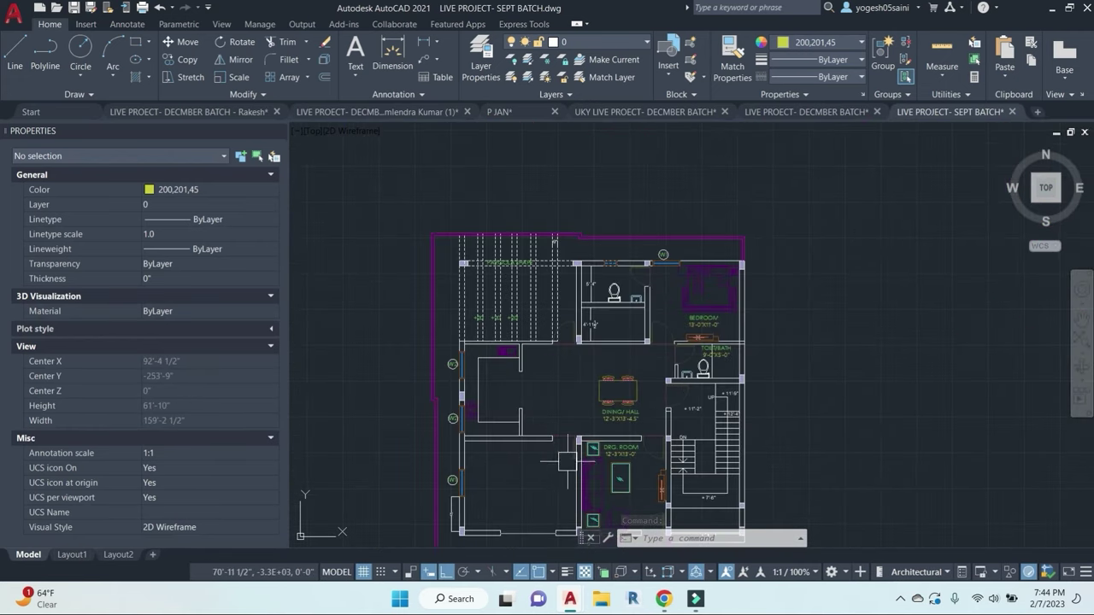
scroll(567, 461, down, 4)
middle_drag(746, 199, 715, 390)
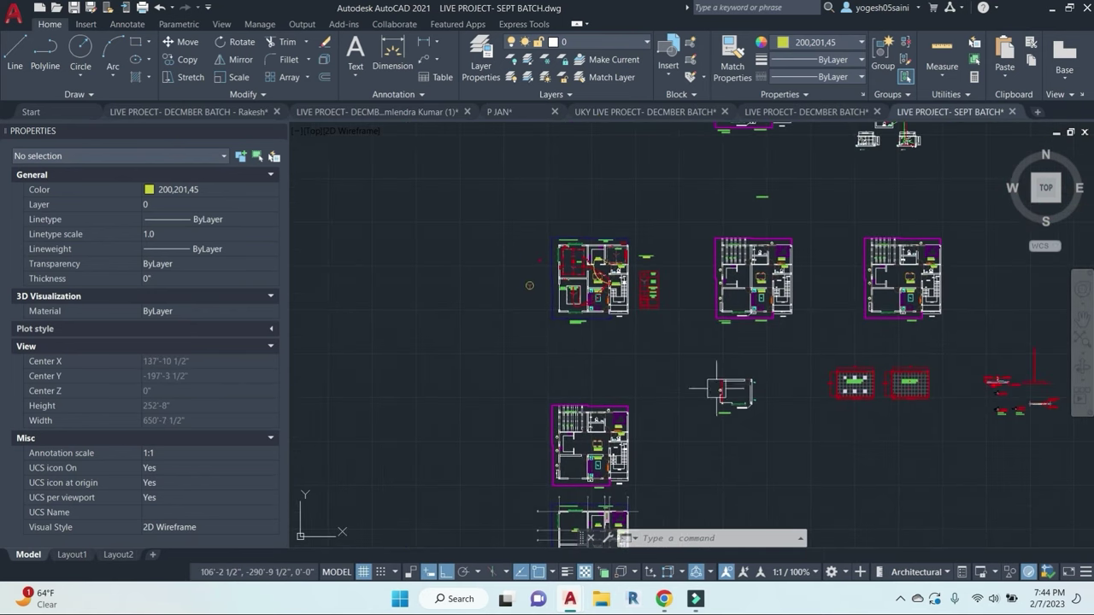
scroll(934, 275, up, 3)
scroll(855, 304, down, 3)
scroll(846, 305, up, 4)
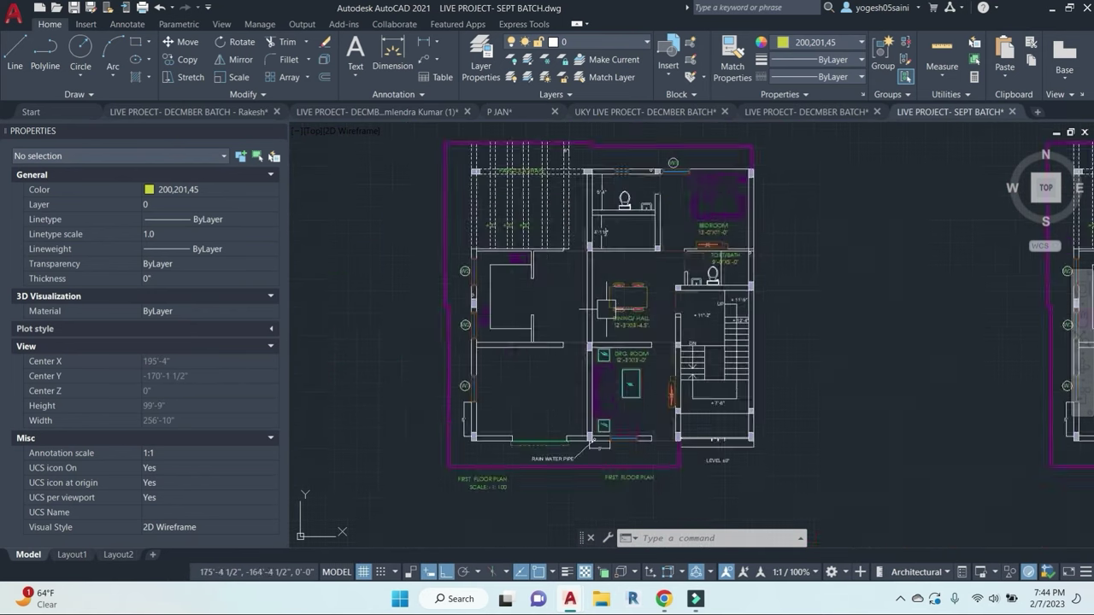
scroll(606, 310, down, 3)
scroll(568, 343, up, 2)
scroll(523, 263, up, 3)
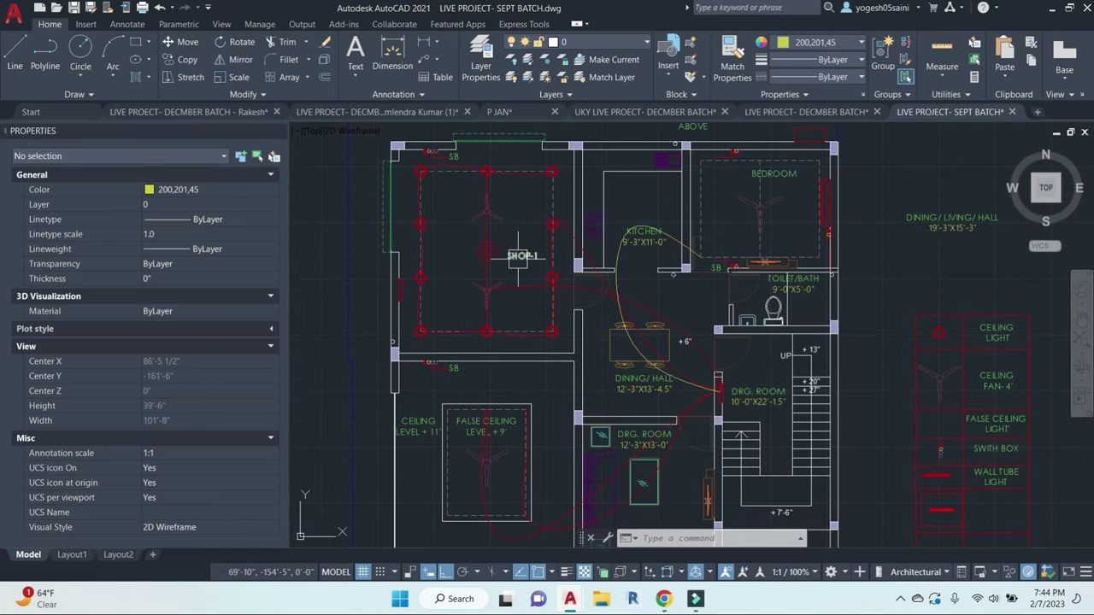
middle_drag(605, 373, 596, 290)
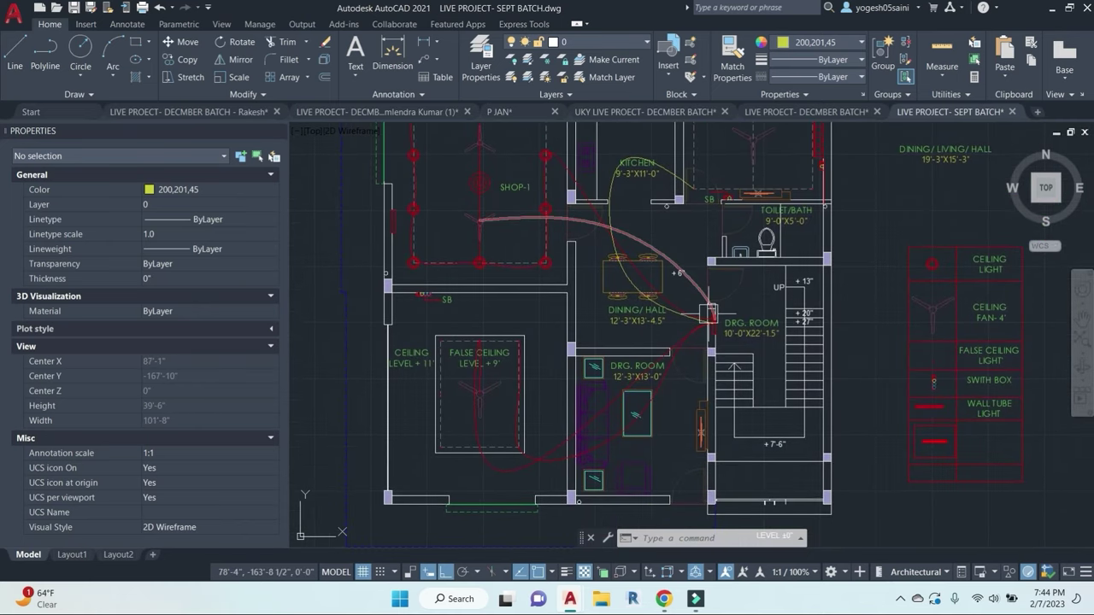
scroll(615, 340, down, 3)
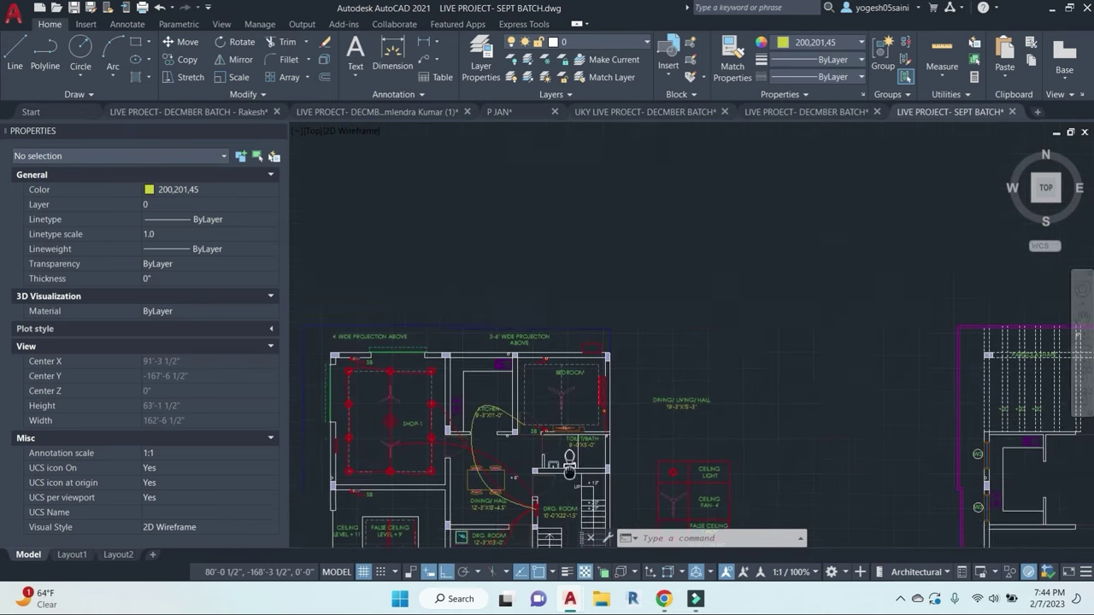
scroll(655, 476, down, 5)
scroll(824, 333, up, 5)
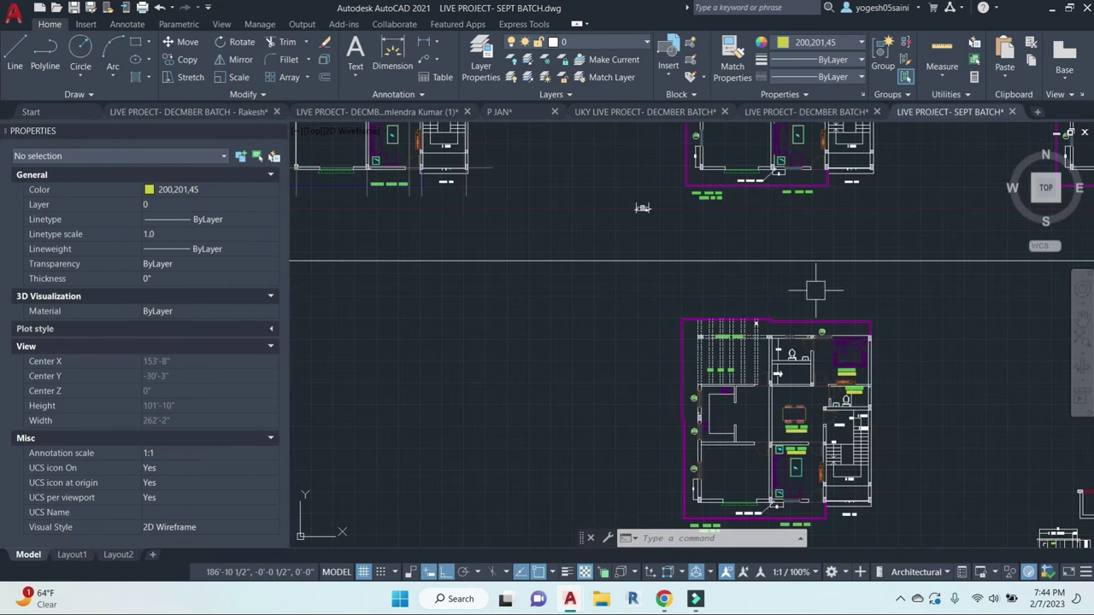
scroll(669, 422, up, 5)
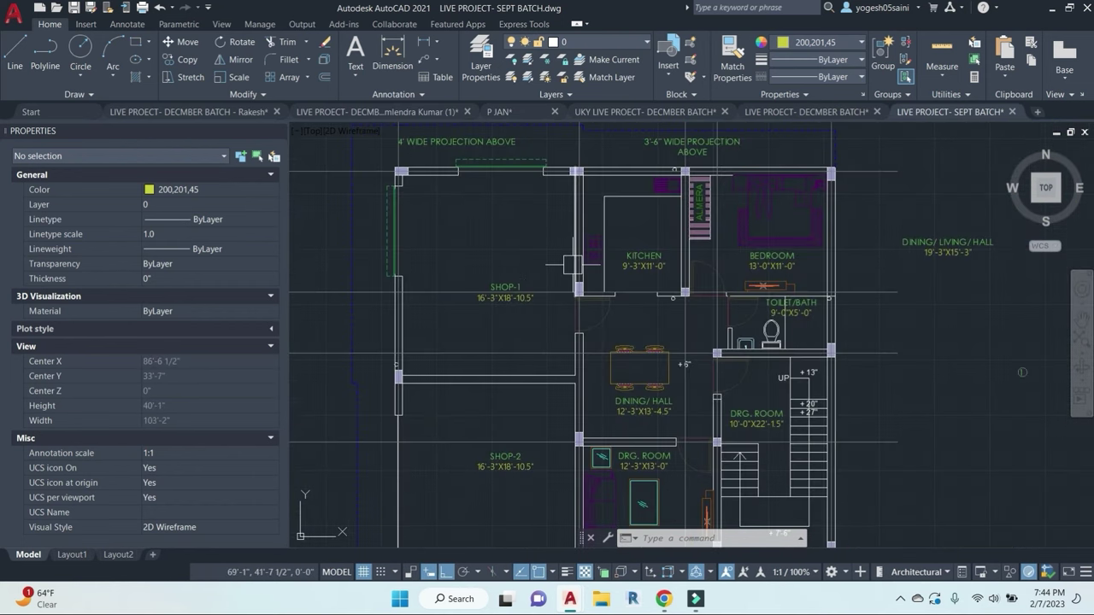
scroll(573, 264, down, 5)
scroll(613, 279, up, 6)
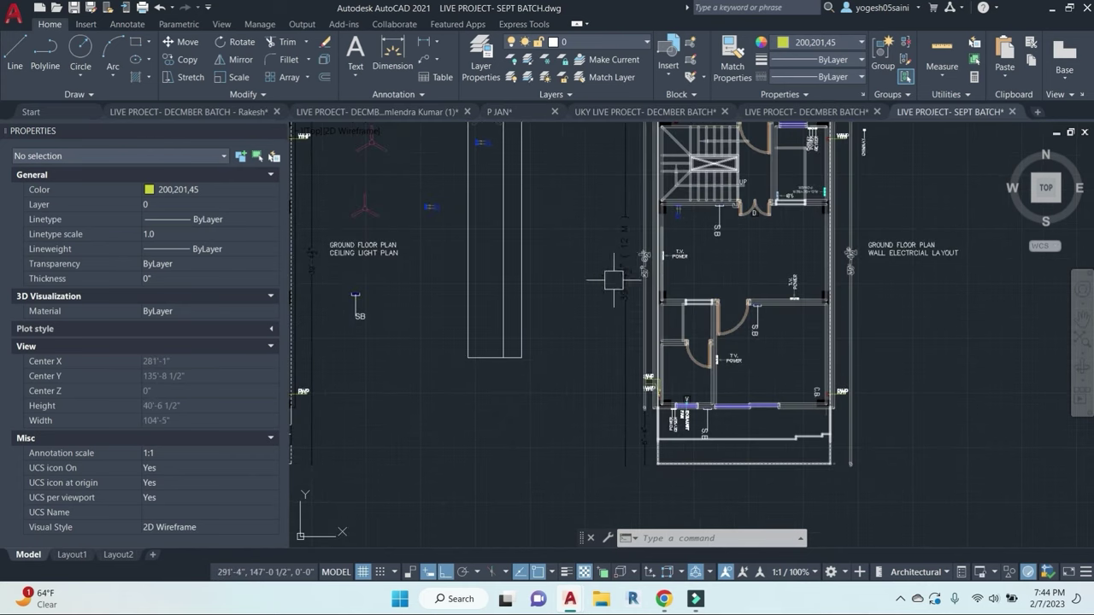
middle_drag(573, 313, 918, 366)
scroll(512, 419, up, 2)
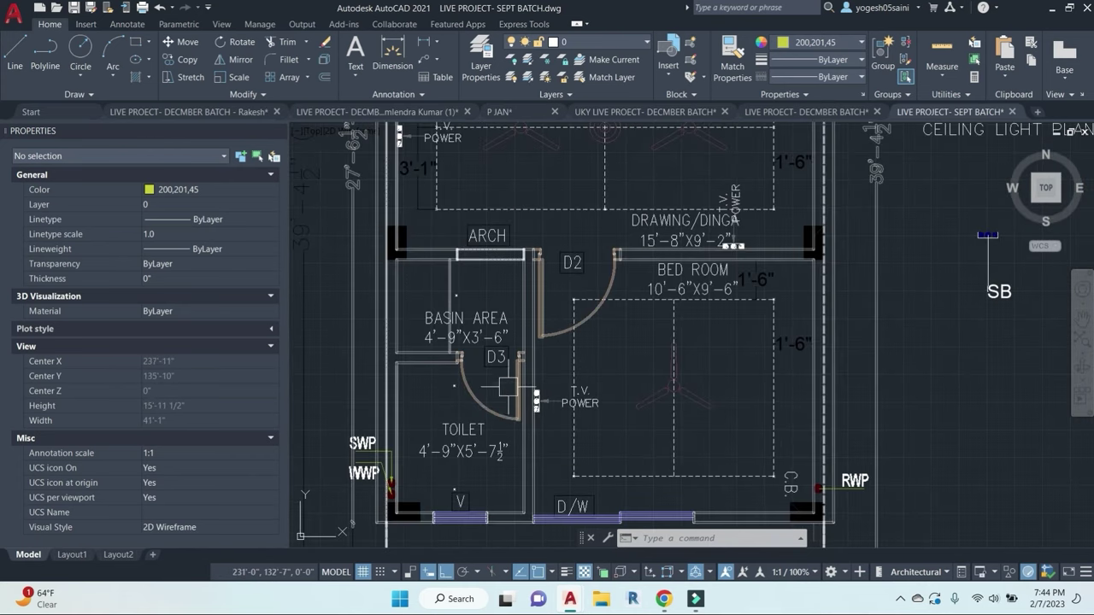
scroll(507, 386, down, 5)
scroll(598, 359, up, 3)
scroll(648, 351, down, 3)
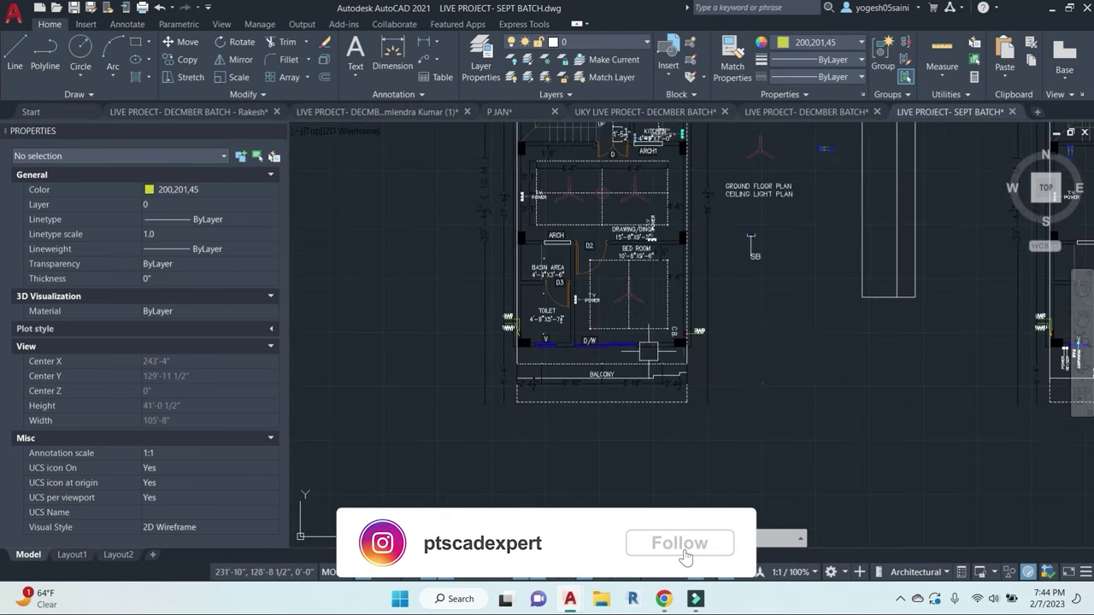
middle_drag(776, 357, 717, 365)
scroll(718, 346, down, 2)
middle_drag(855, 376, 564, 384)
scroll(662, 347, up, 4)
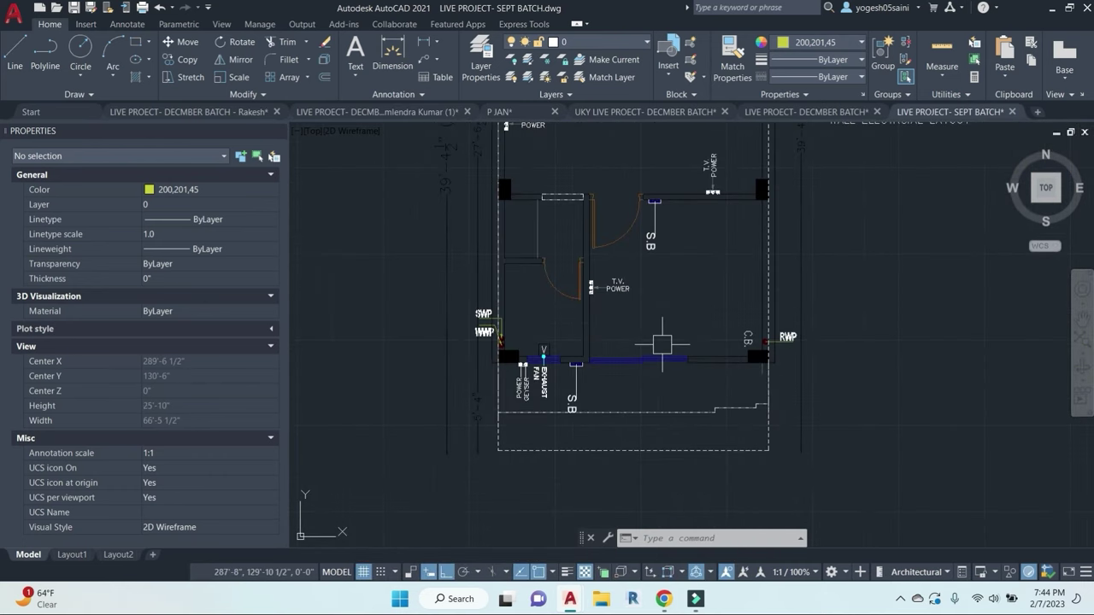
scroll(530, 385, up, 4)
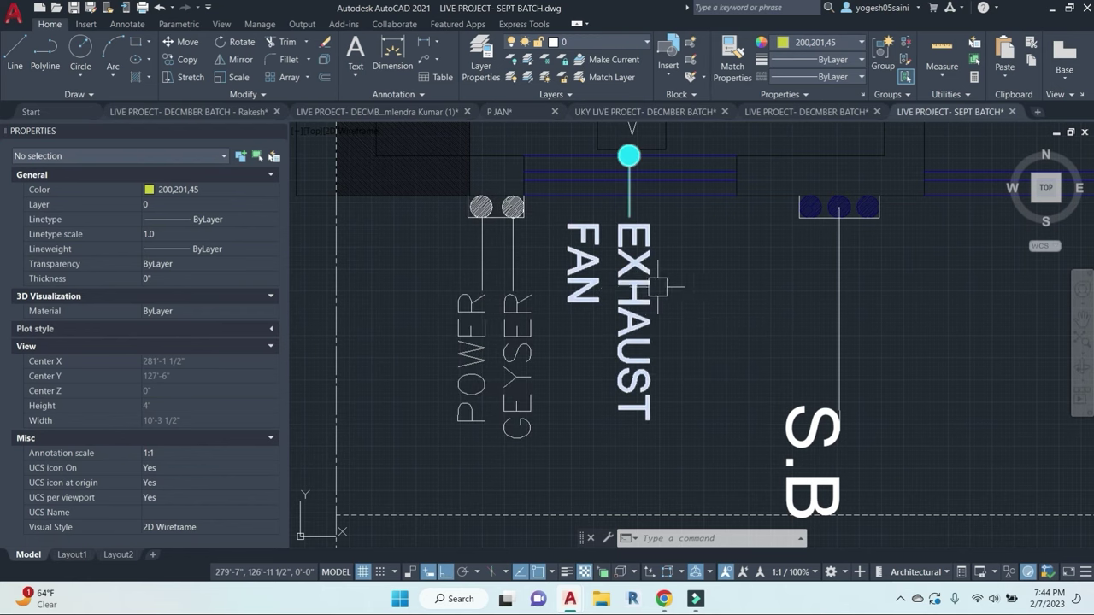
middle_drag(664, 285, 643, 256)
scroll(660, 384, down, 3)
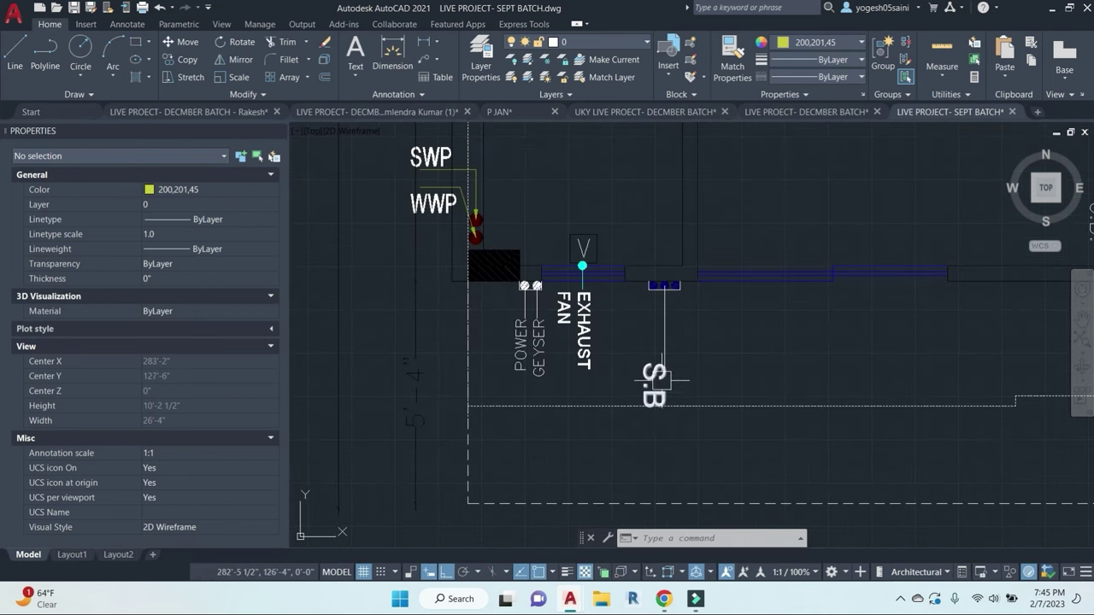
scroll(661, 308, up, 1)
scroll(654, 275, up, 4)
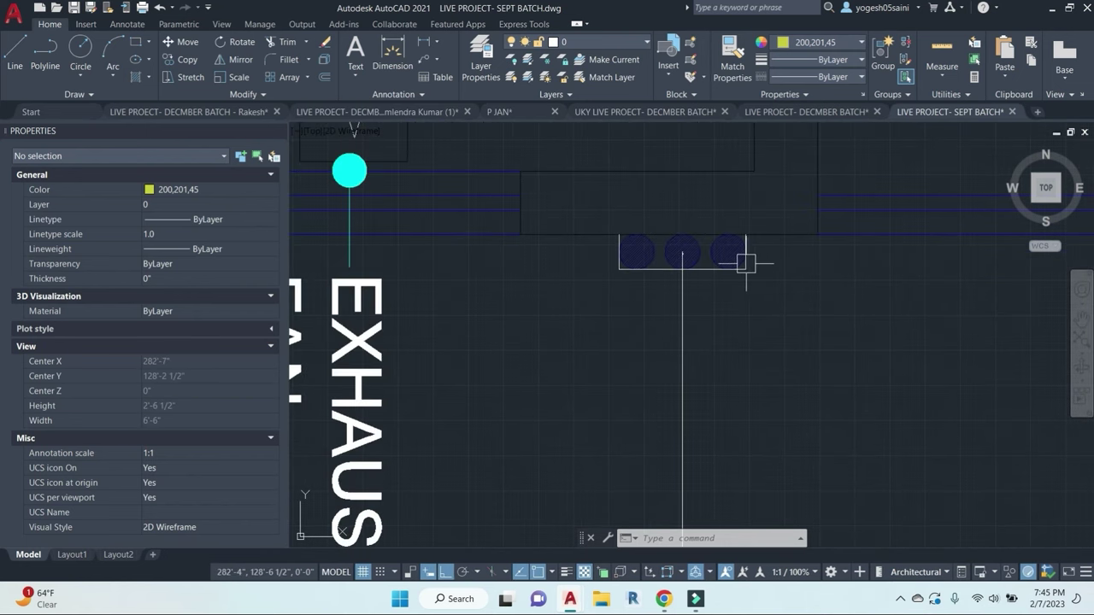
scroll(718, 261, down, 15)
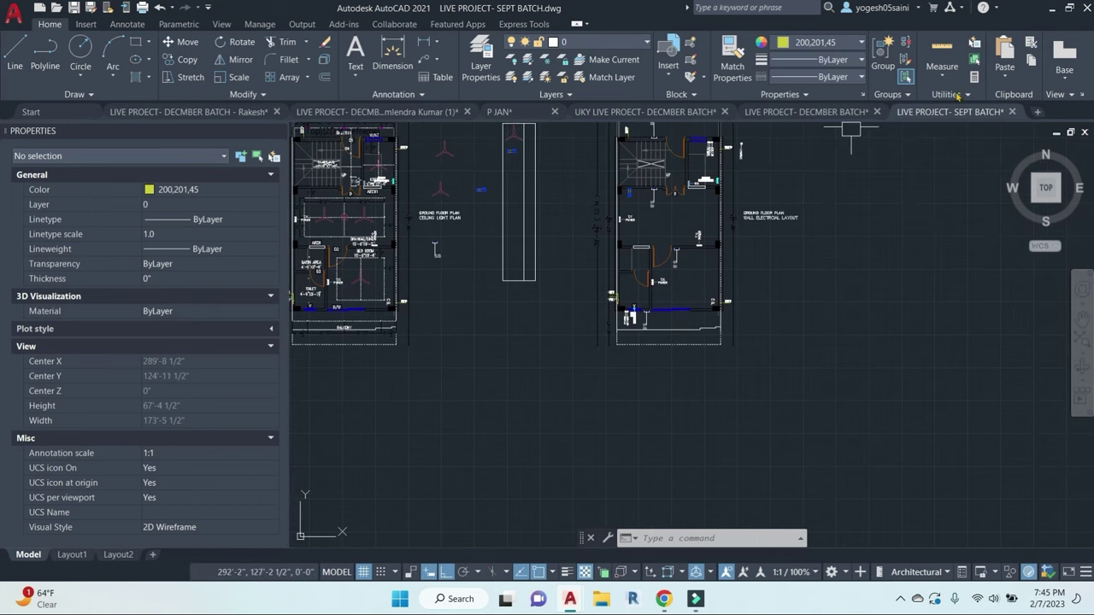
click(663, 599)
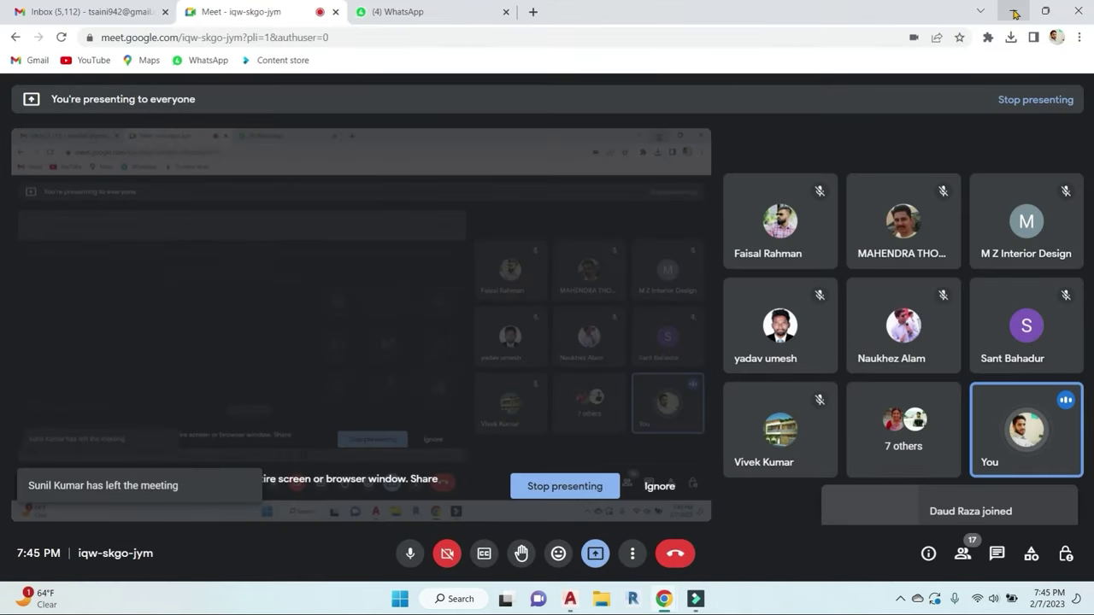
click(1012, 12)
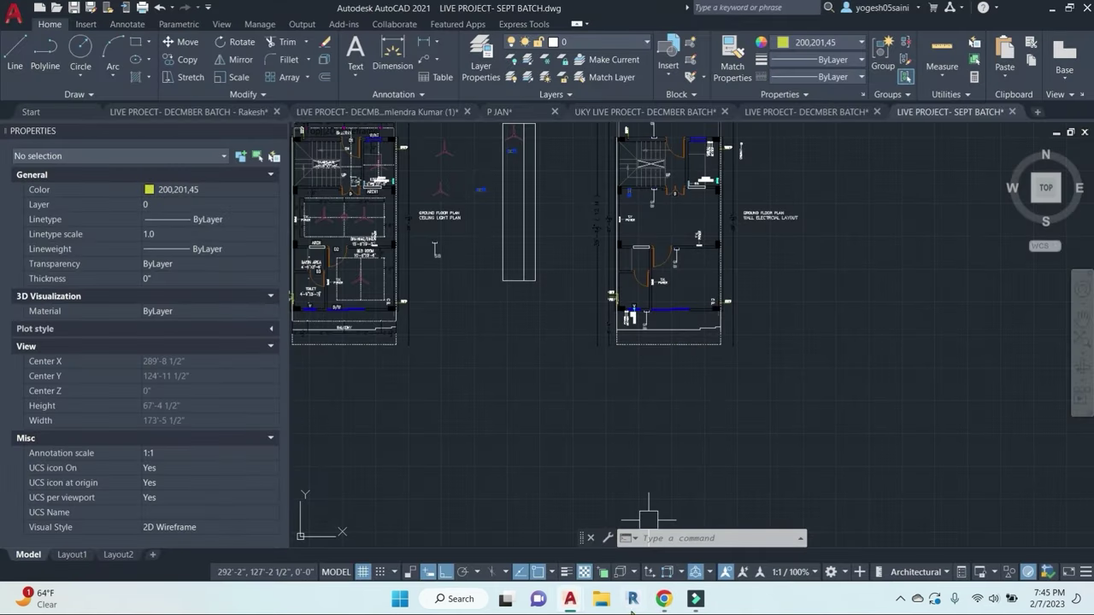
click(840, 113)
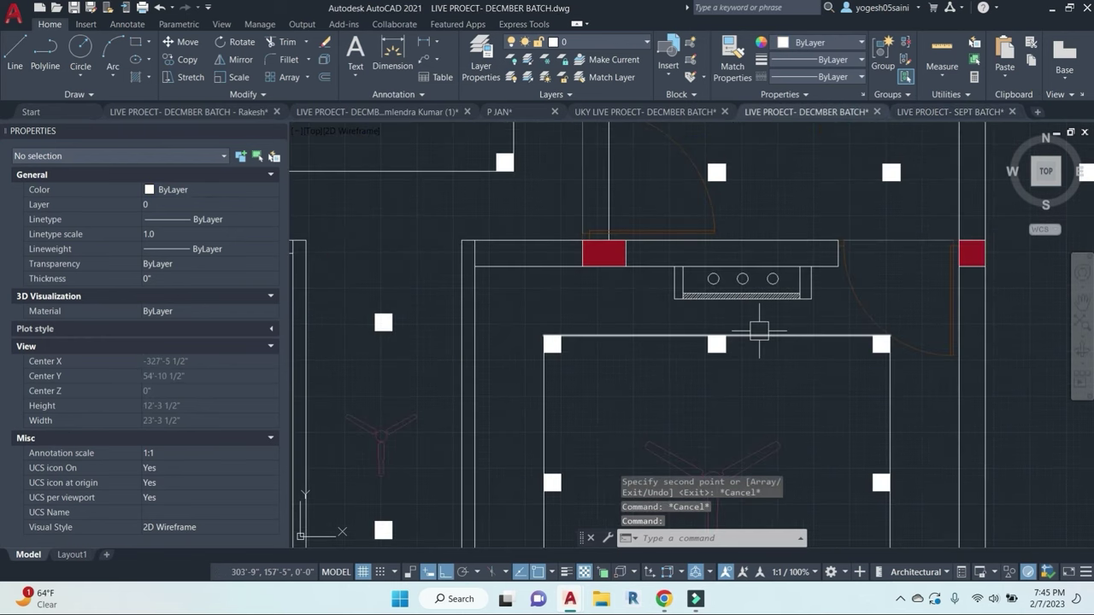
middle_drag(722, 312, 720, 280)
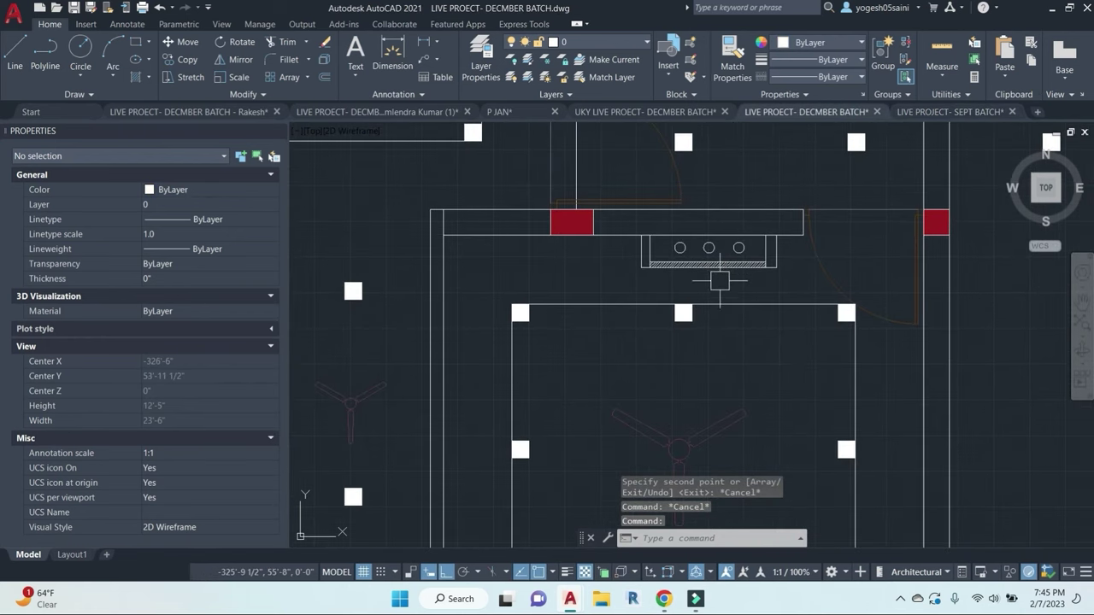
key(Escape)
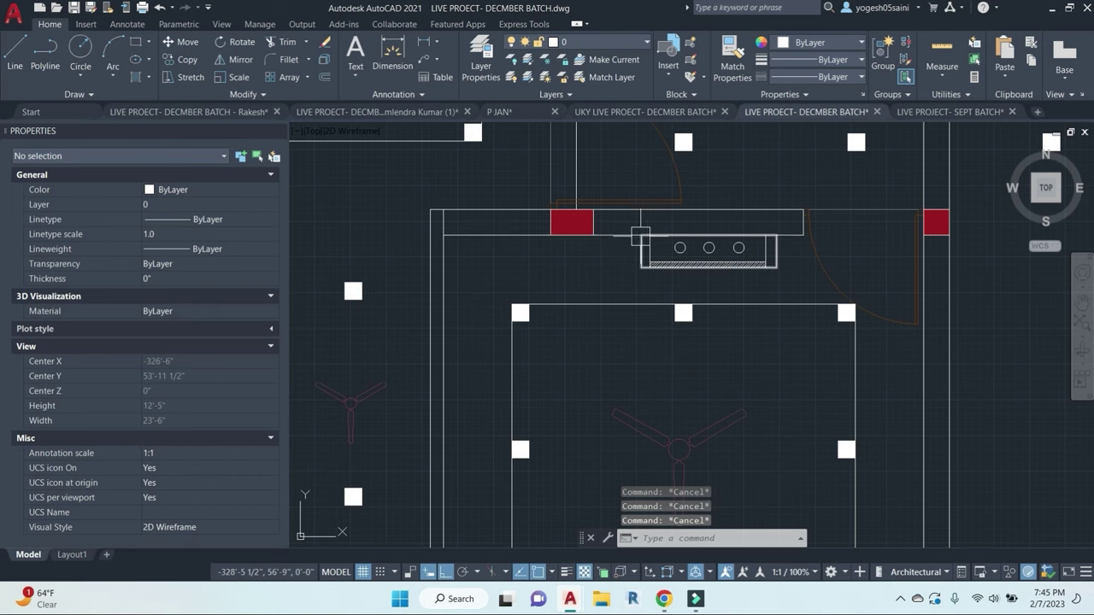
text(c)
key(Return)
scroll(640, 236, up, 2)
click(621, 234)
scroll(621, 235, up, 3)
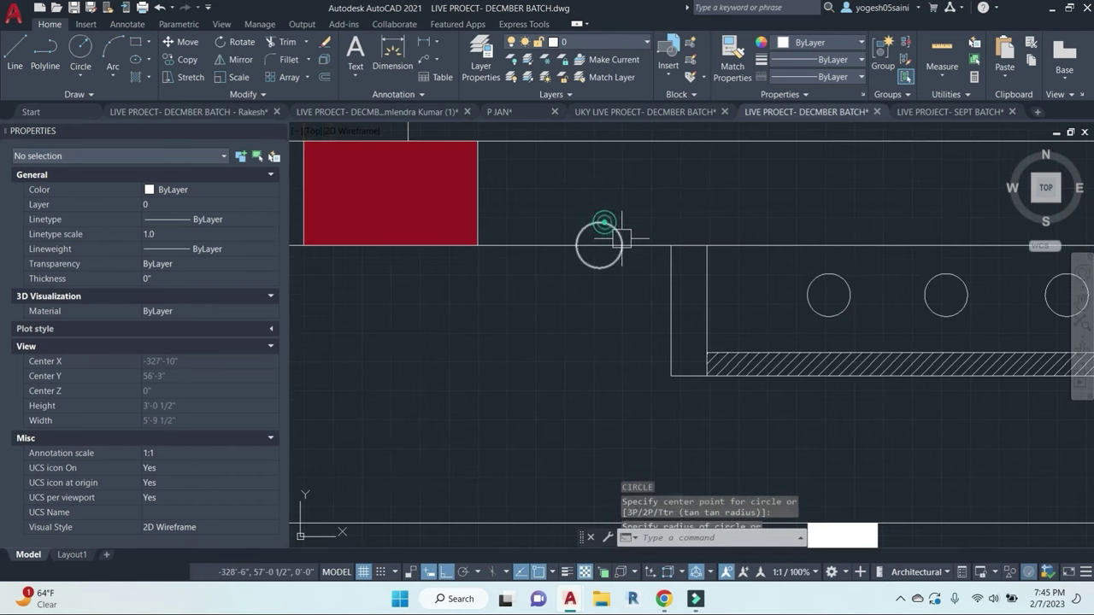
key(Escape)
click(622, 230)
key(Return)
key(Escape)
click(610, 225)
text(m)
key(Return)
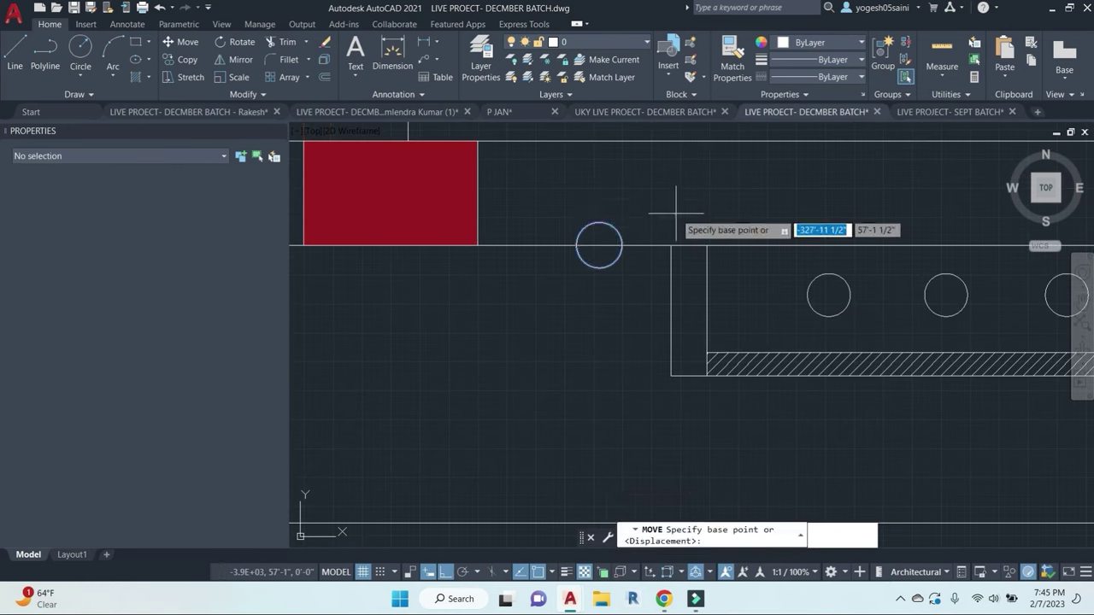
click(676, 213)
click(676, 192)
key(Escape)
scroll(595, 263, down, 6)
middle_drag(589, 292, 747, 316)
scroll(598, 376, down, 3)
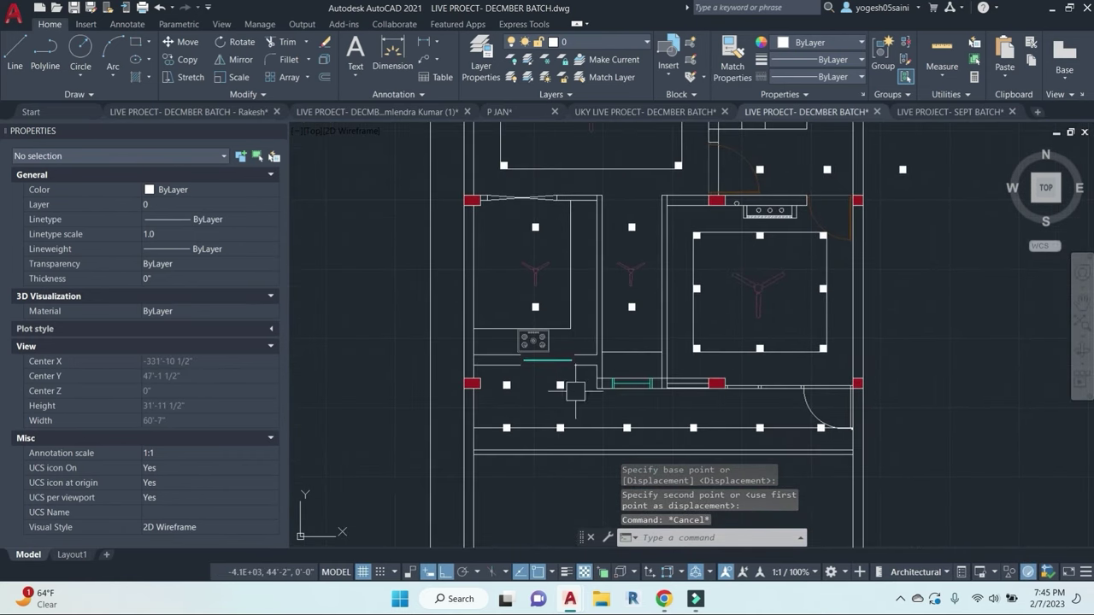
scroll(631, 353, down, 5)
middle_drag(903, 344, 586, 327)
middle_drag(872, 326, 695, 350)
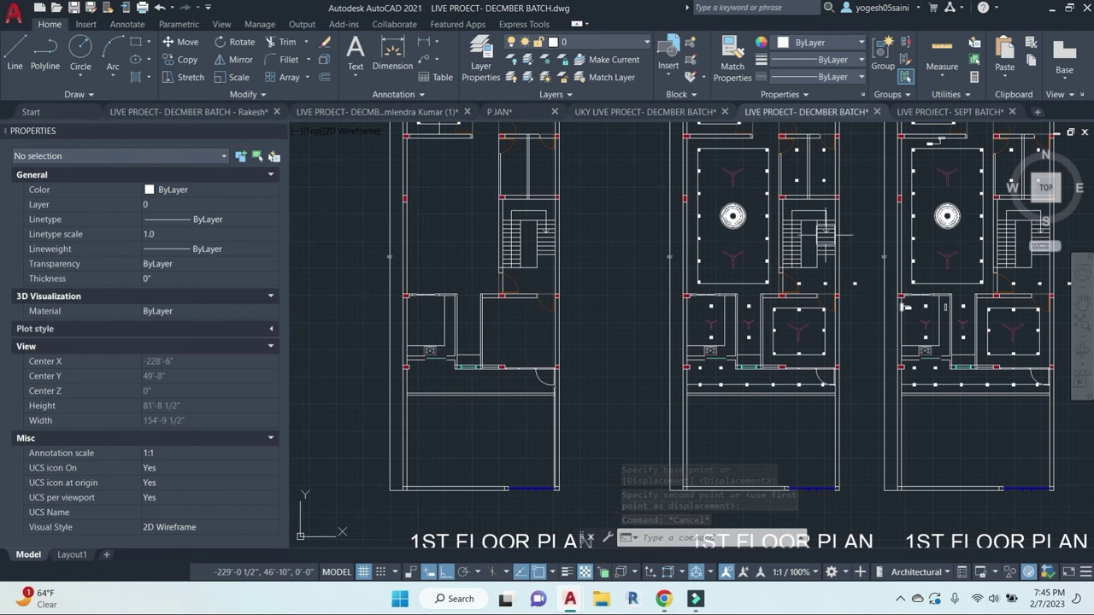
middle_drag(479, 317, 903, 333)
middle_drag(587, 348, 663, 350)
scroll(659, 346, up, 4)
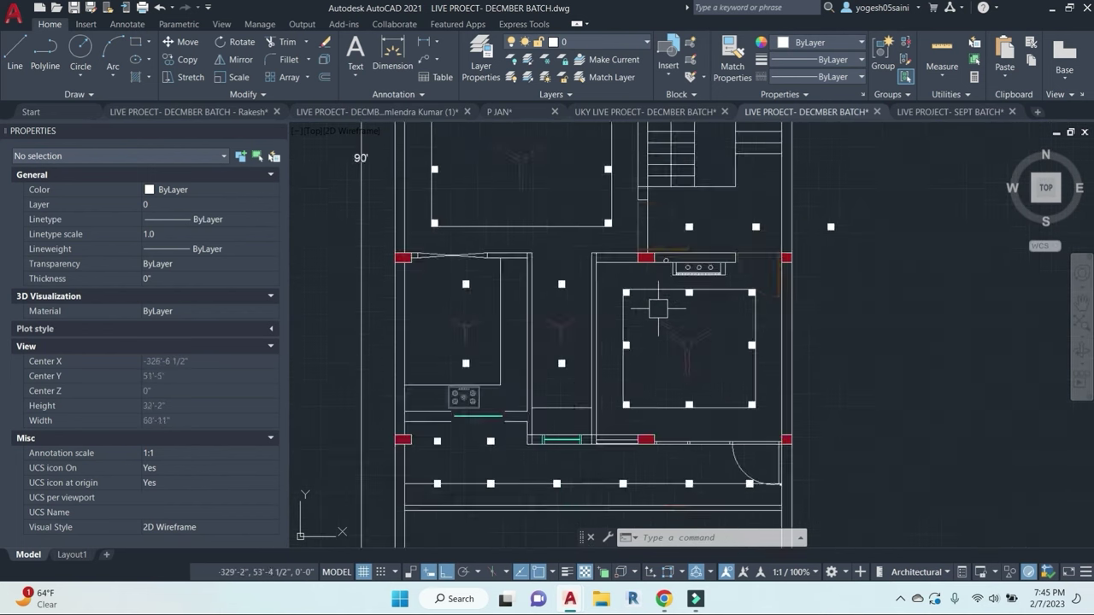
scroll(706, 280, down, 2)
scroll(702, 314, up, 3)
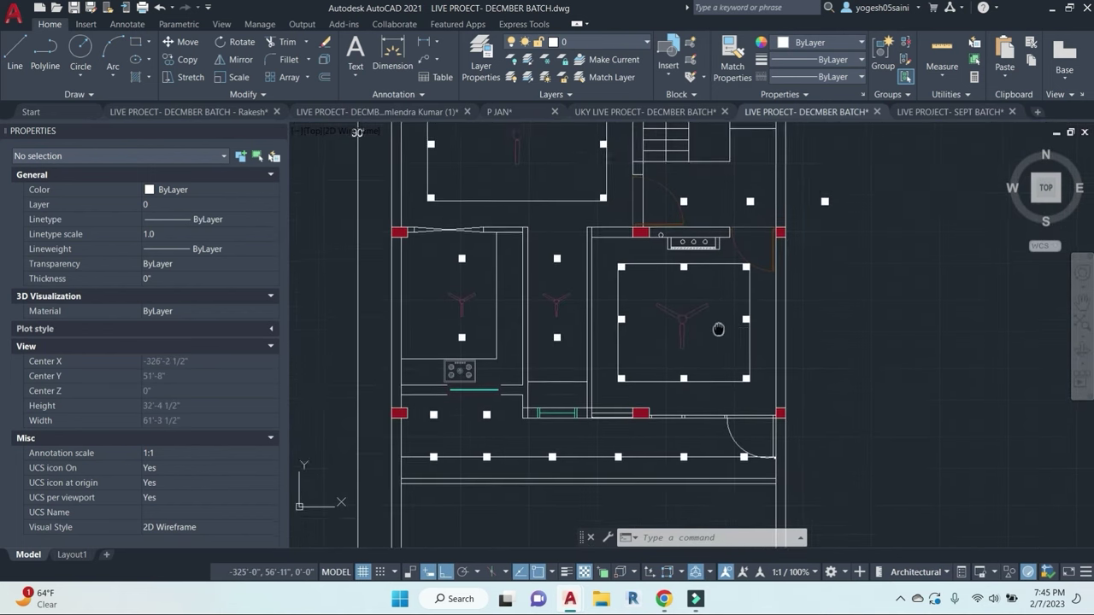
middle_drag(690, 314, 694, 451)
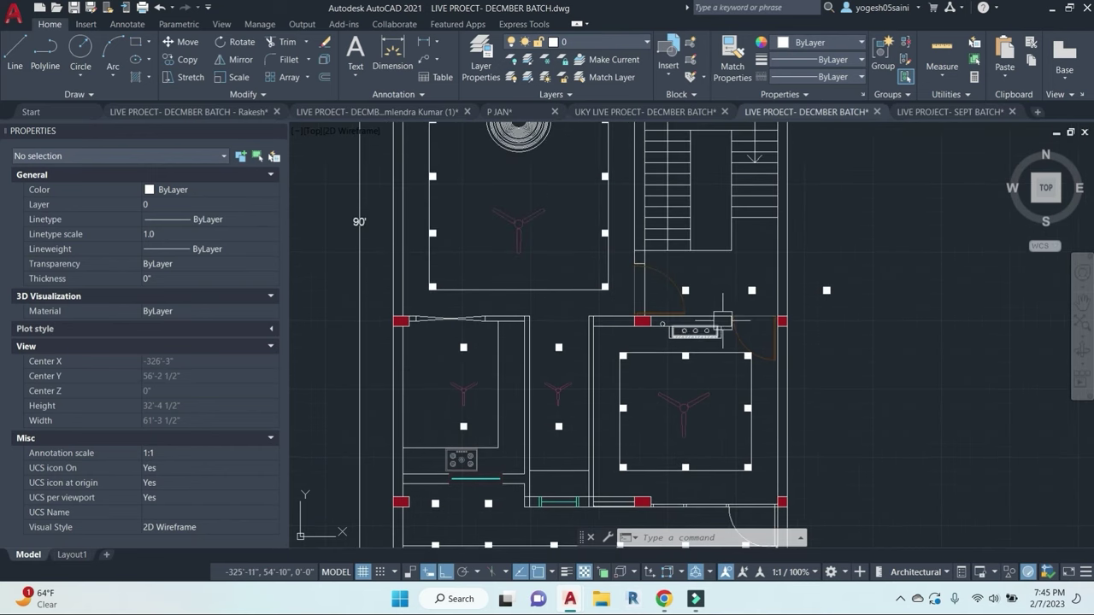
scroll(703, 305, up, 5)
mouse_move(647, 263)
middle_down()
mouse_move(647, 311)
mouse_move(573, 377)
middle_up()
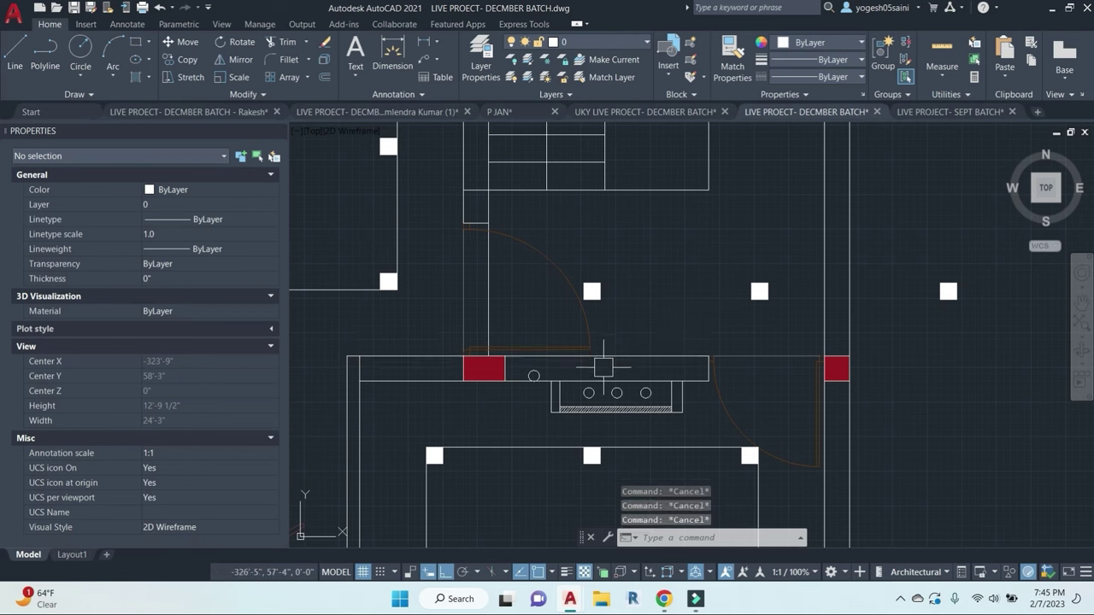
text(l)
key(Return)
scroll(624, 369, up, 3)
click(720, 394)
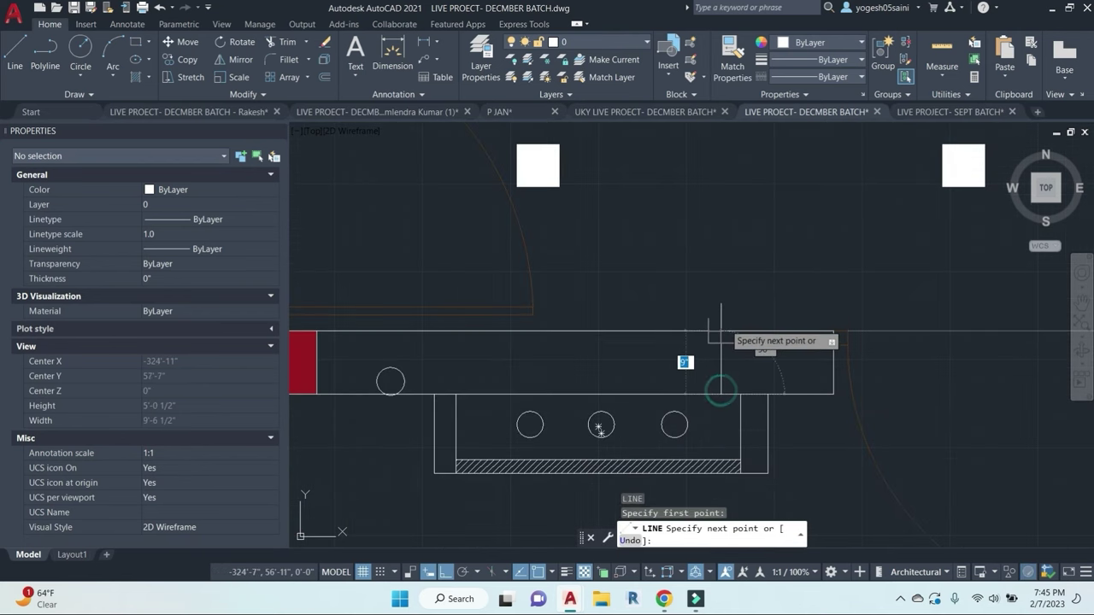
scroll(726, 317, up, 3)
click(713, 350)
key(Escape)
key(Escape)
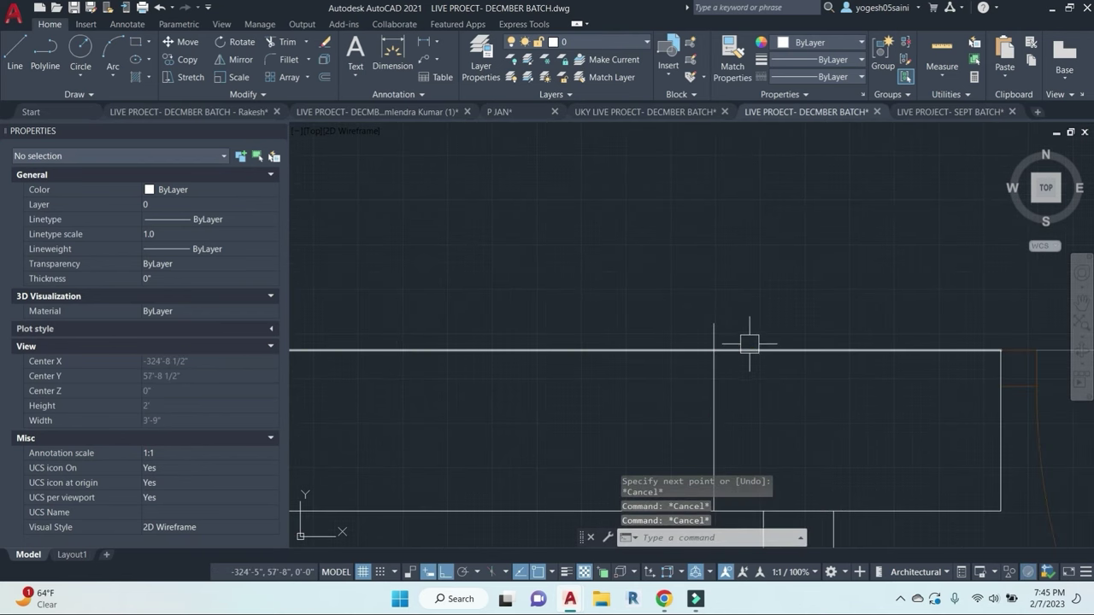
text(o)
key(Return)
text(1)
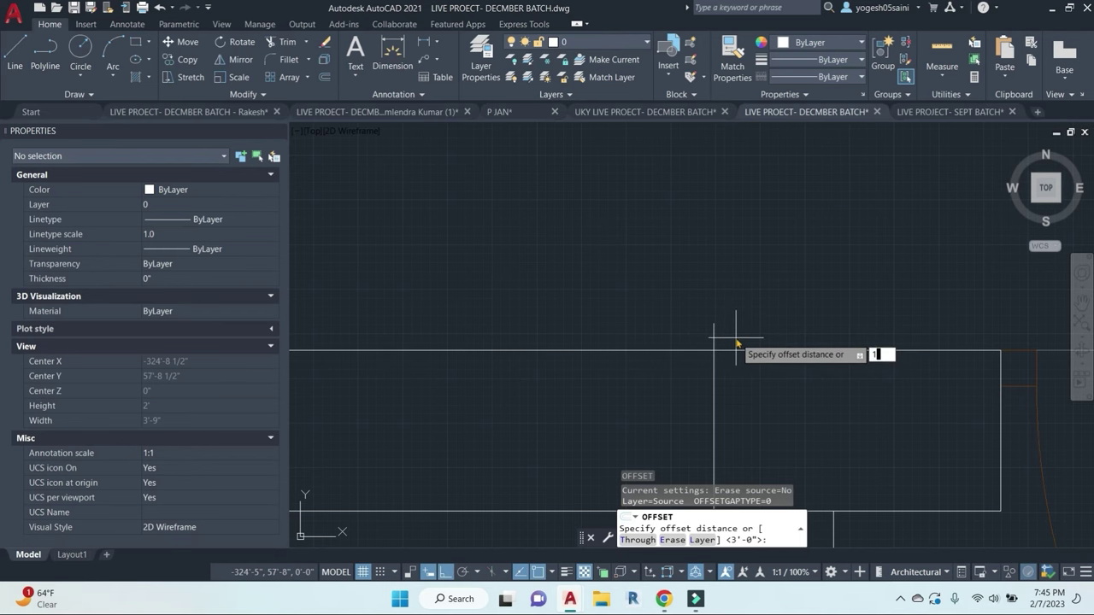
text(")
key(Return)
click(710, 339)
click(757, 327)
scroll(768, 305, down, 3)
scroll(760, 317, up, 3)
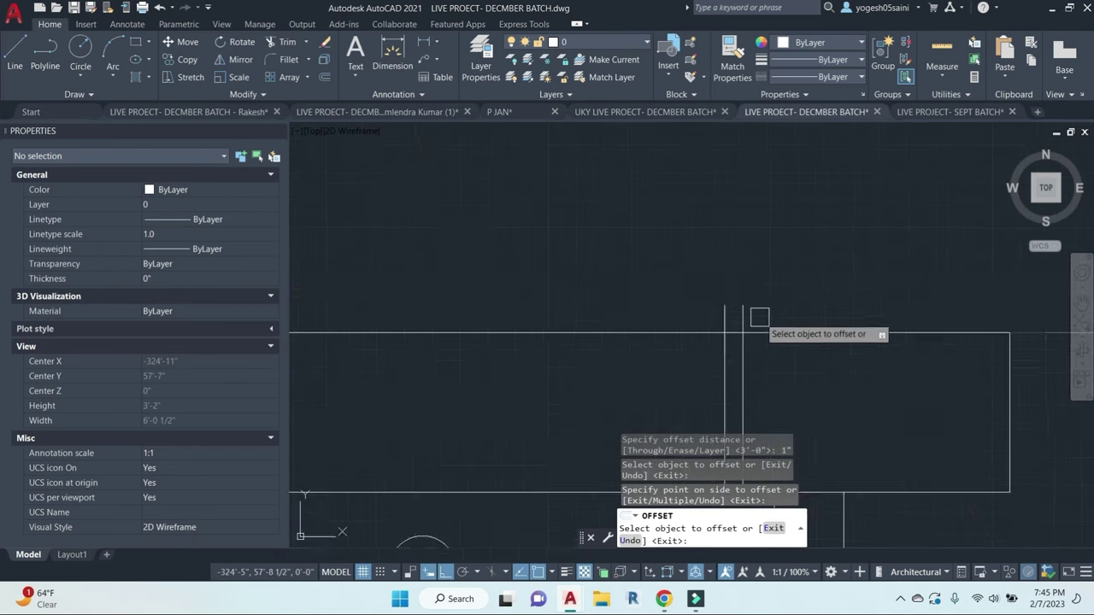
scroll(759, 318, down, 5)
middle_drag(720, 310, 725, 339)
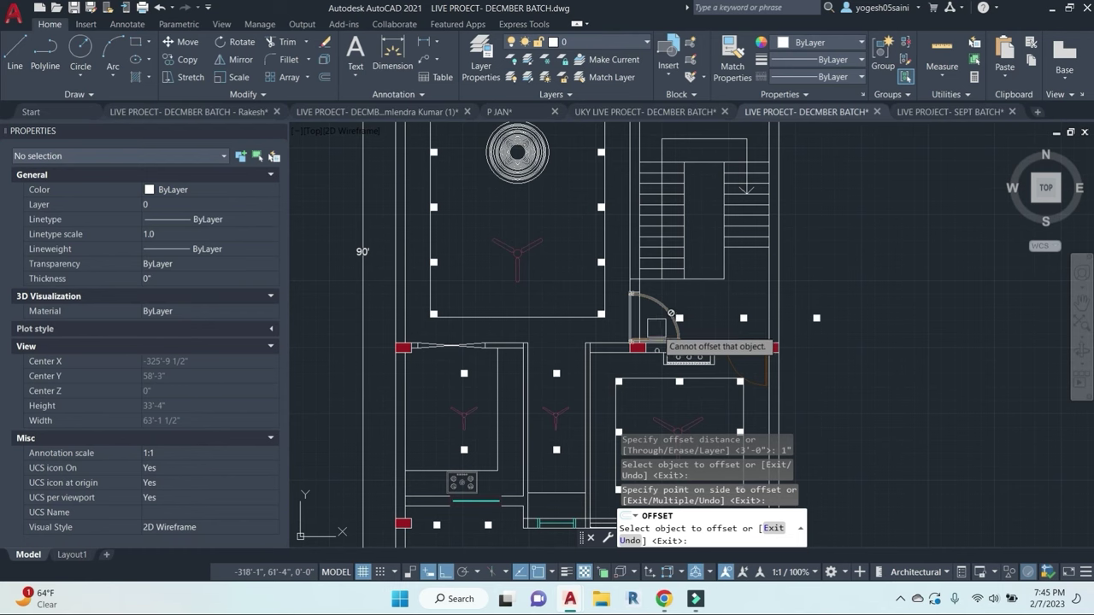
scroll(615, 258, down, 3)
scroll(675, 256, up, 3)
click(736, 213)
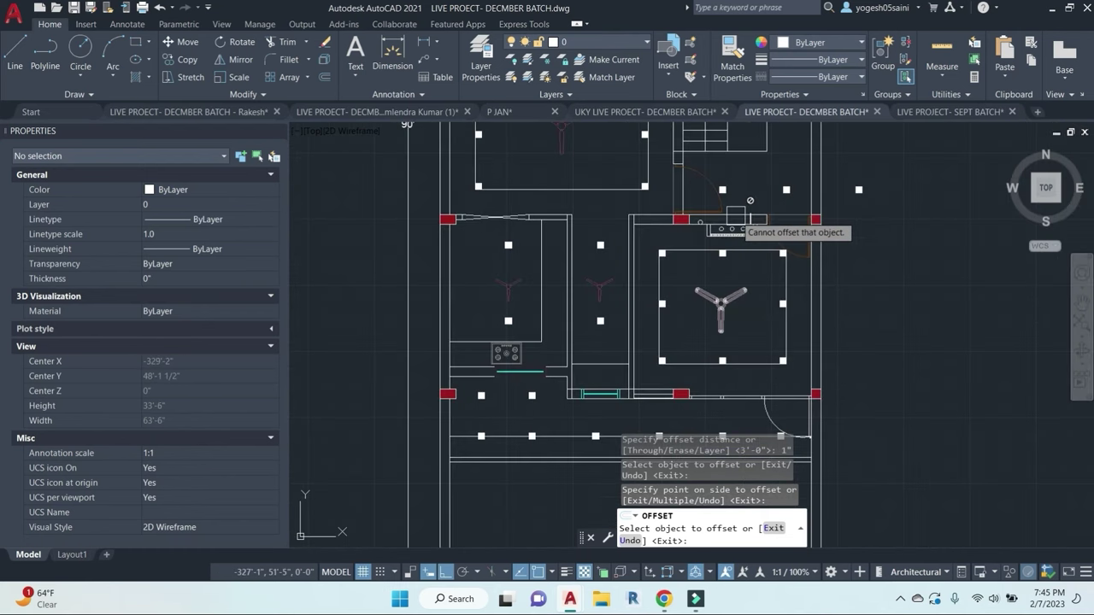
middle_drag(688, 196, 687, 346)
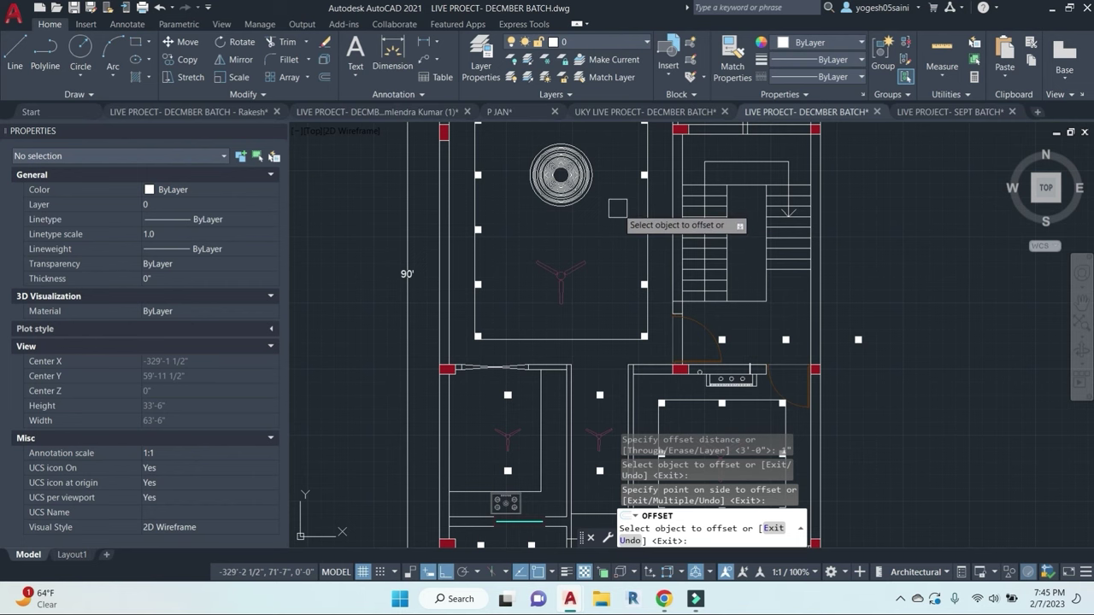
scroll(603, 236, down, 3)
click(654, 311)
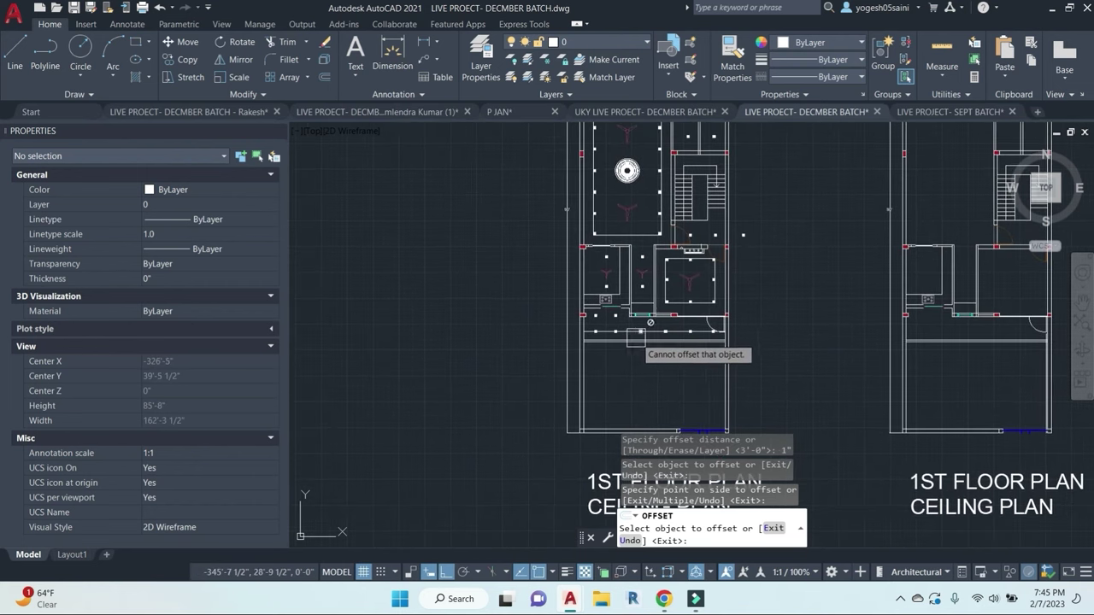
scroll(652, 271, down, 4)
click(678, 332)
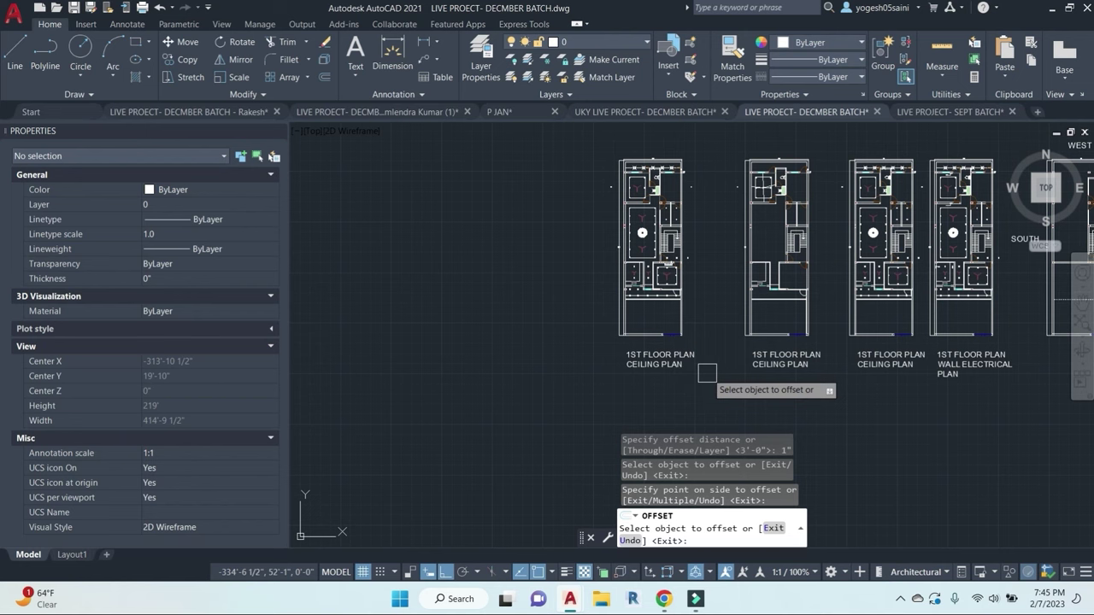
key(Escape)
scroll(658, 214, up, 6)
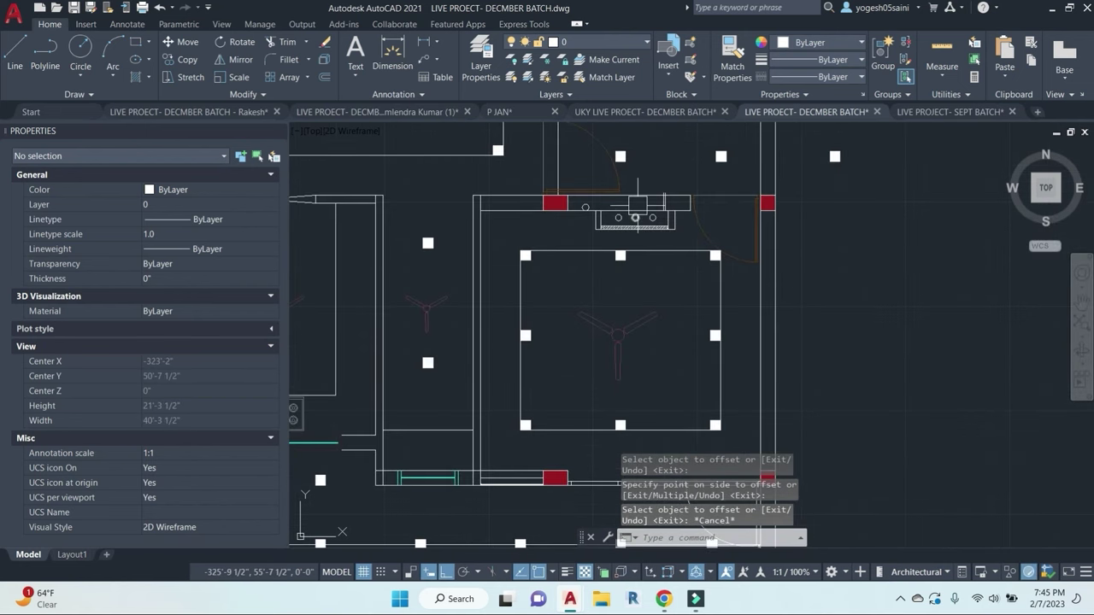
scroll(635, 218, down, 3)
key(Escape)
key(Escape)
text(RE)
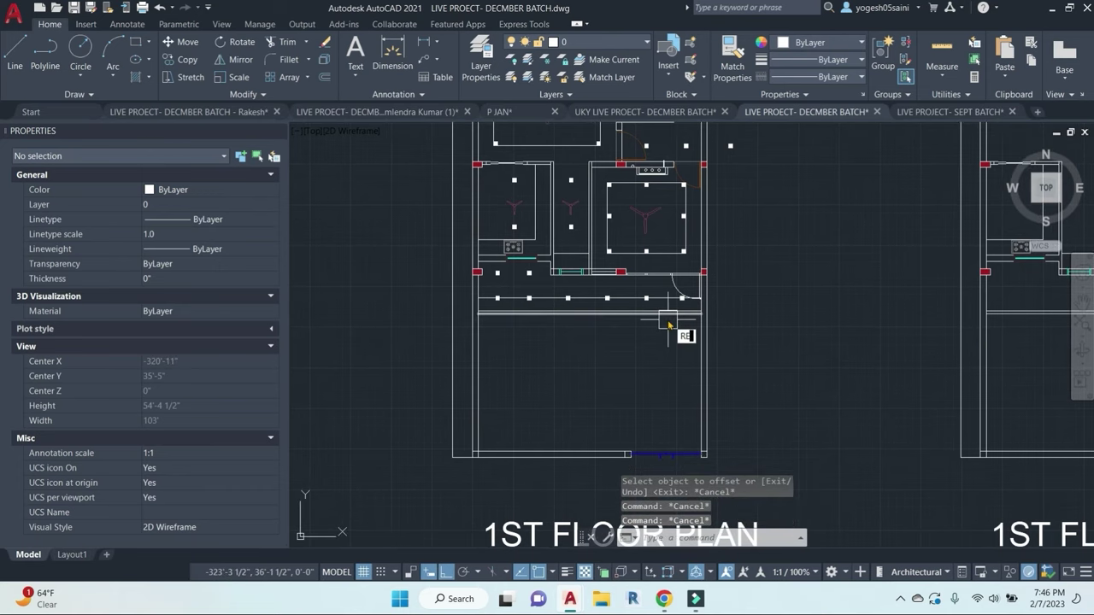
text(C)
key(Return)
scroll(696, 368, up, 2)
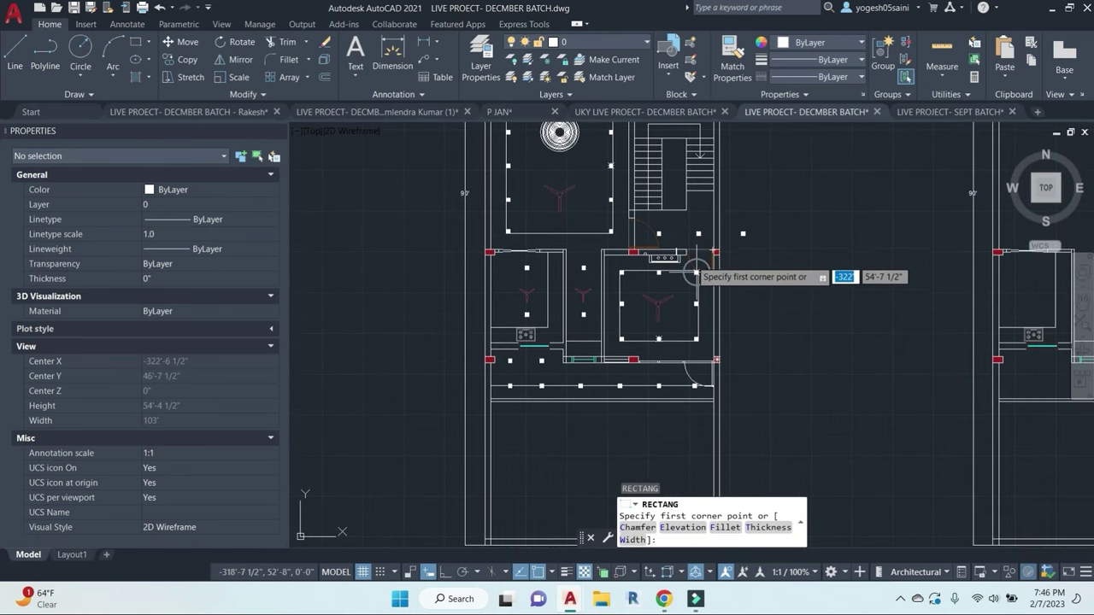
scroll(694, 273, up, 2)
scroll(645, 245, up, 2)
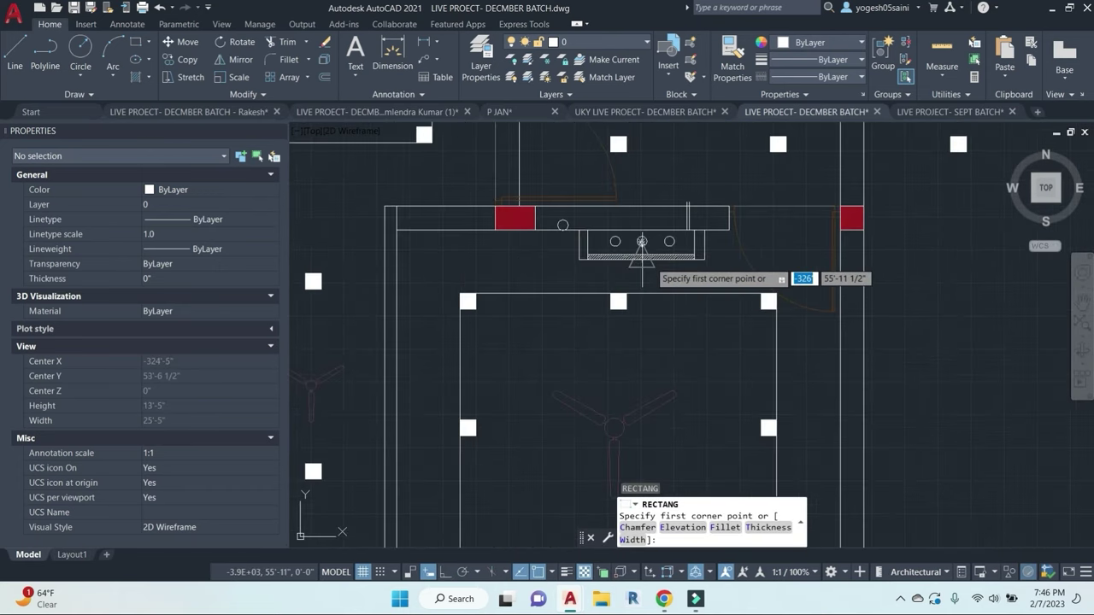
scroll(641, 242, down, 5)
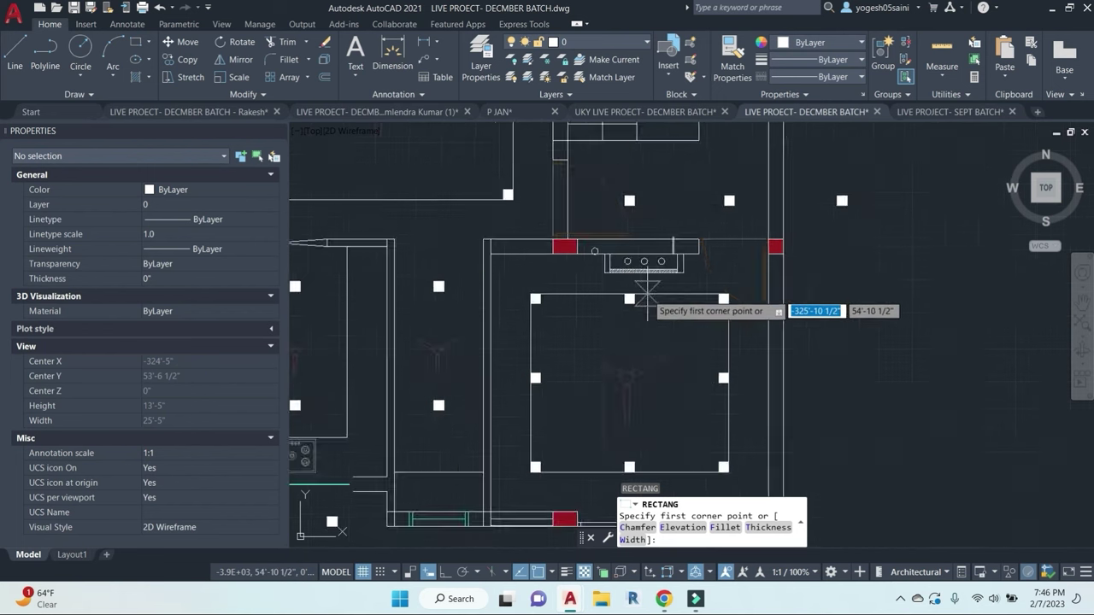
scroll(701, 316, down, 2)
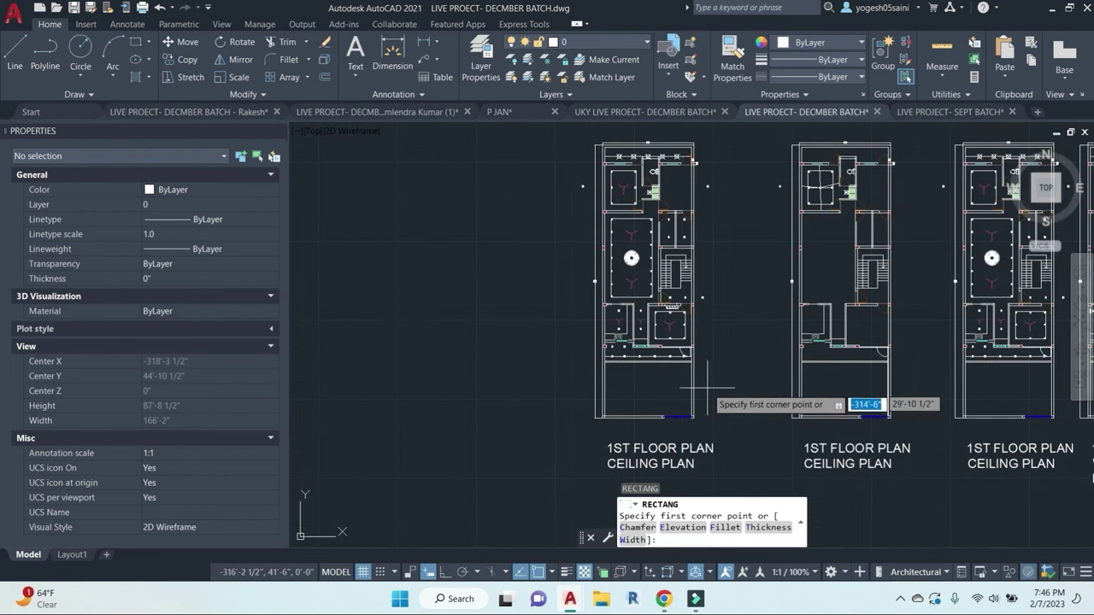
key(Escape)
middle_drag(729, 370, 727, 321)
scroll(662, 396, up, 2)
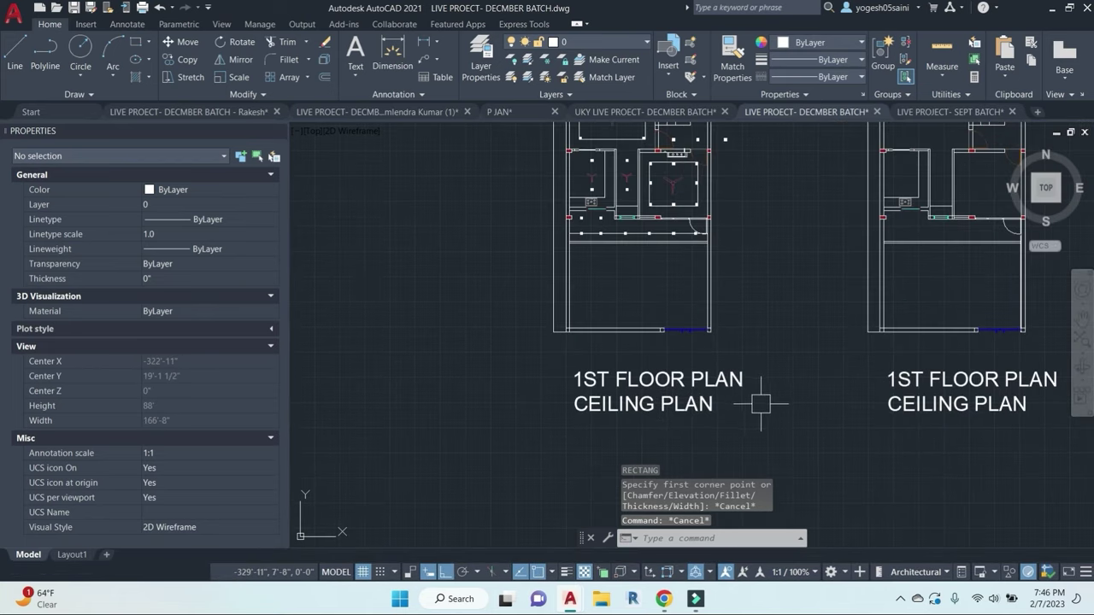
scroll(759, 405, down, 4)
Step: Window-select the leftmost ceiling plan and copy it beside the original
click(766, 420)
click(644, 169)
text(co)
key(space)
click(704, 174)
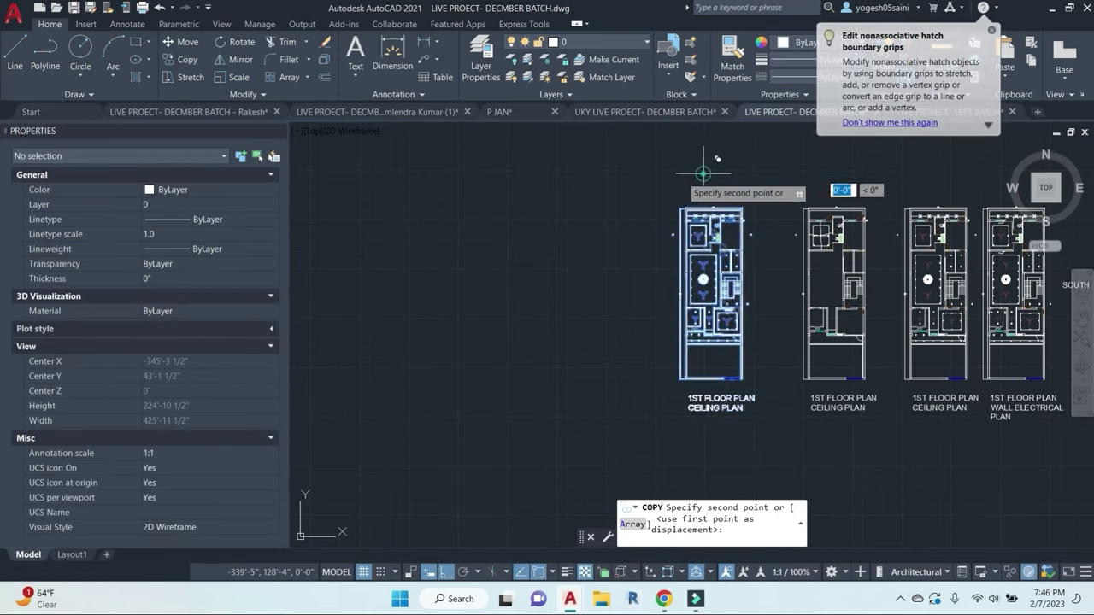
click(593, 180)
click(594, 179)
key(Escape)
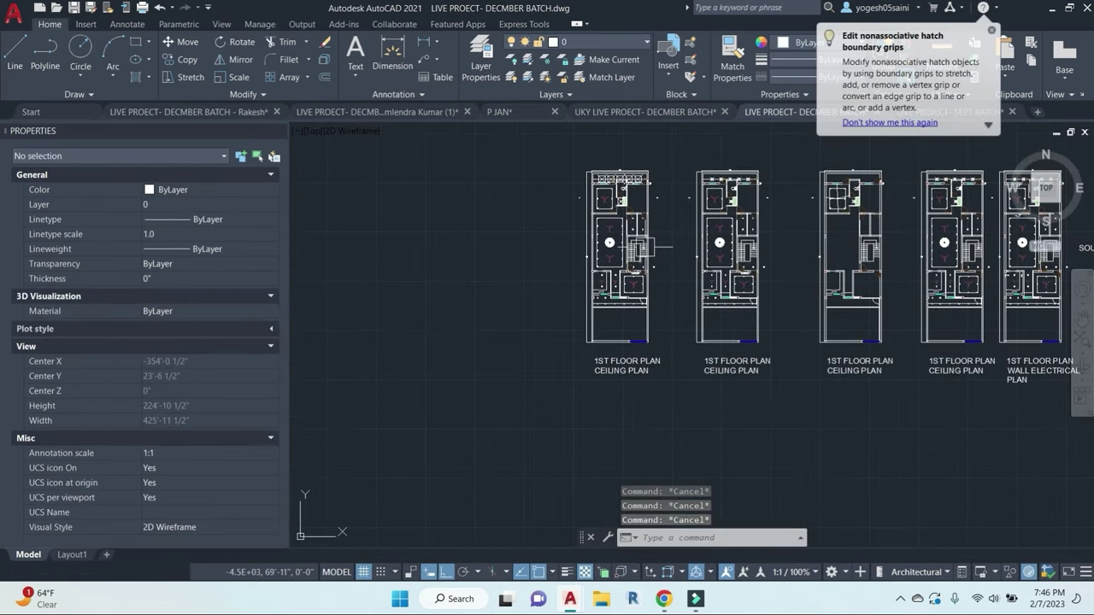
Step: Regenerate the drawing display with REGEN
text(re)
key(Return)
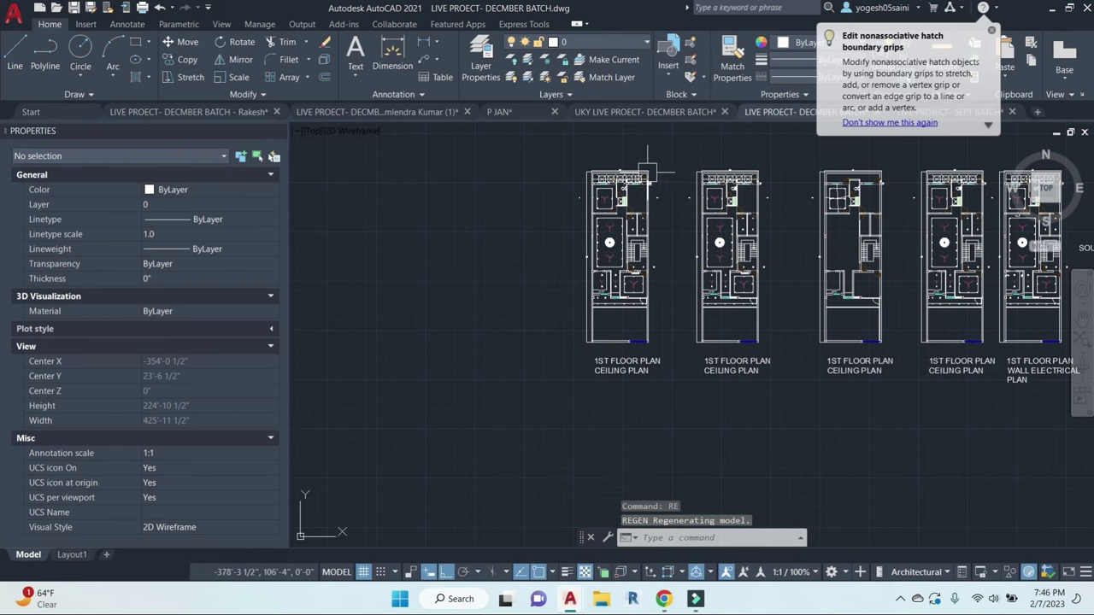
scroll(647, 171, up, 8)
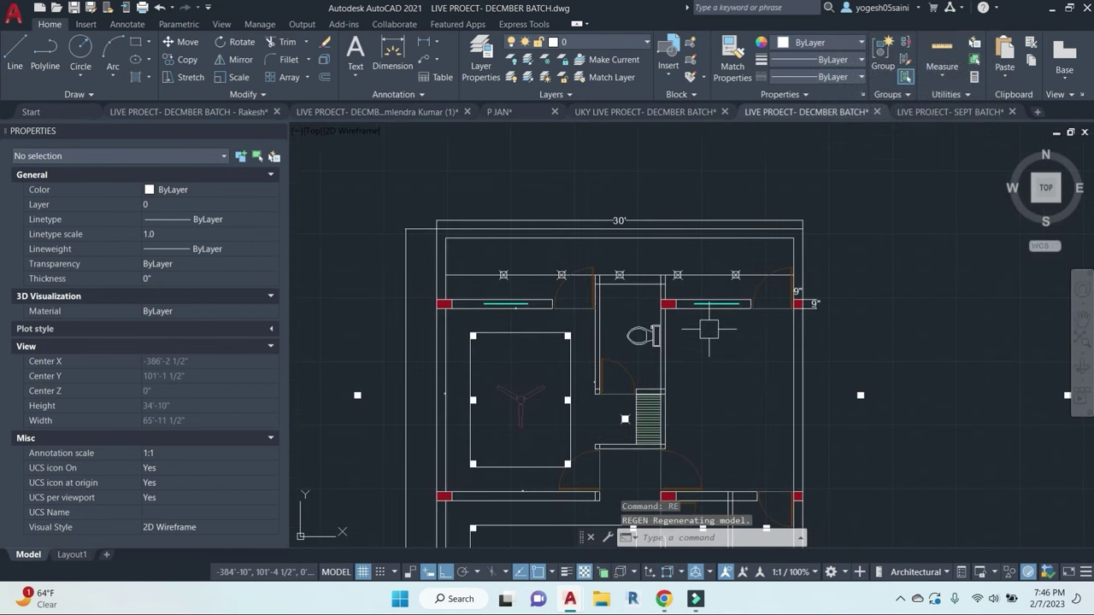
scroll(719, 305, down, 4)
key(Escape)
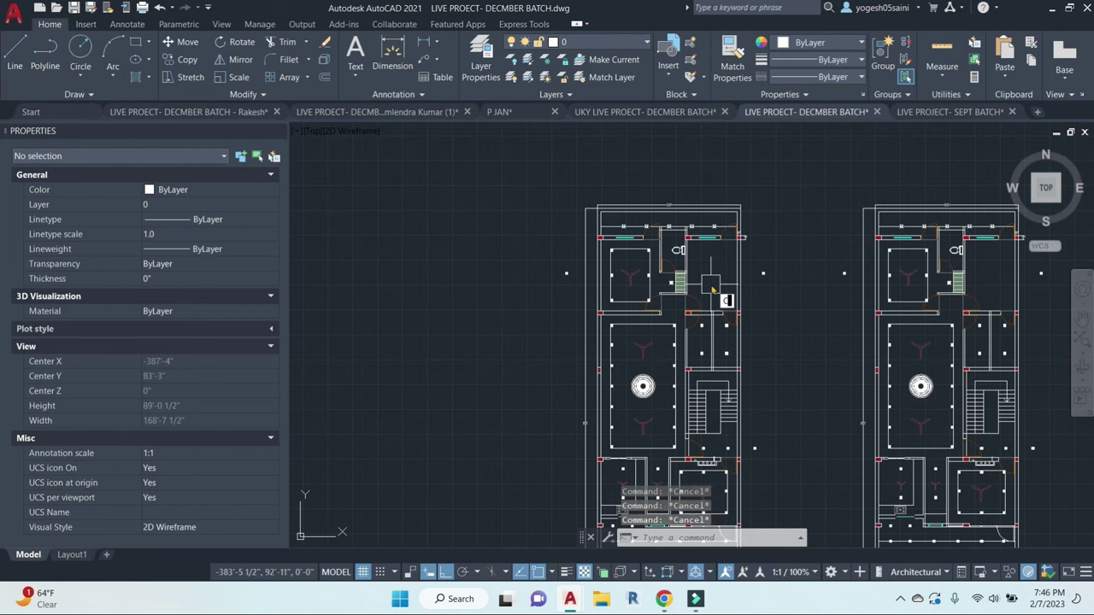
Step: Pan across the floor plans and select the first plan's title text
text(c)
key(Return)
scroll(726, 305, up, 4)
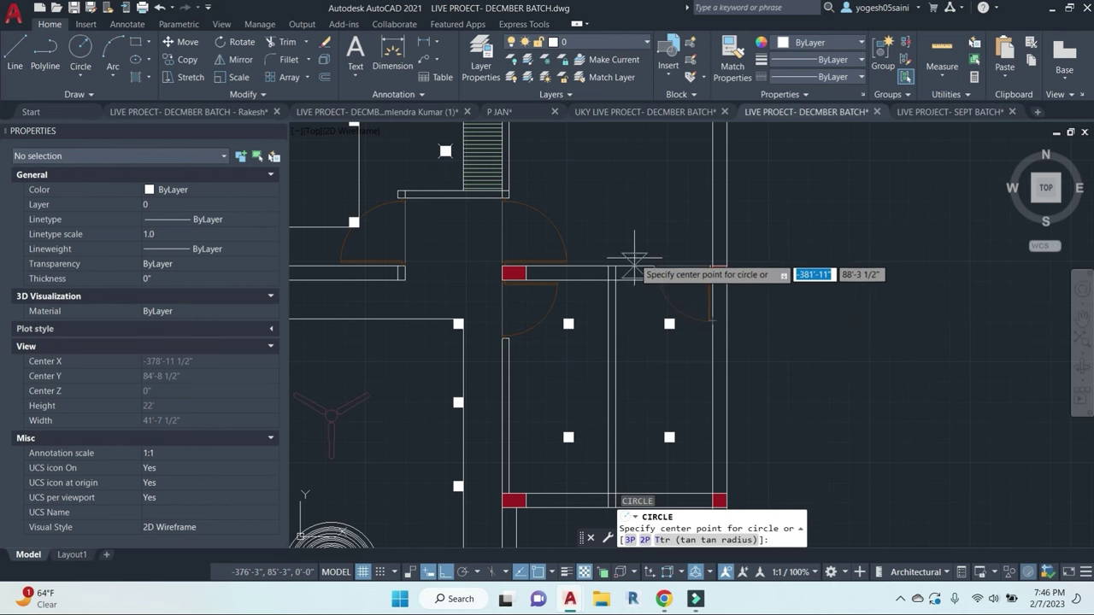
scroll(726, 325, down, 5)
scroll(690, 258, down, 2)
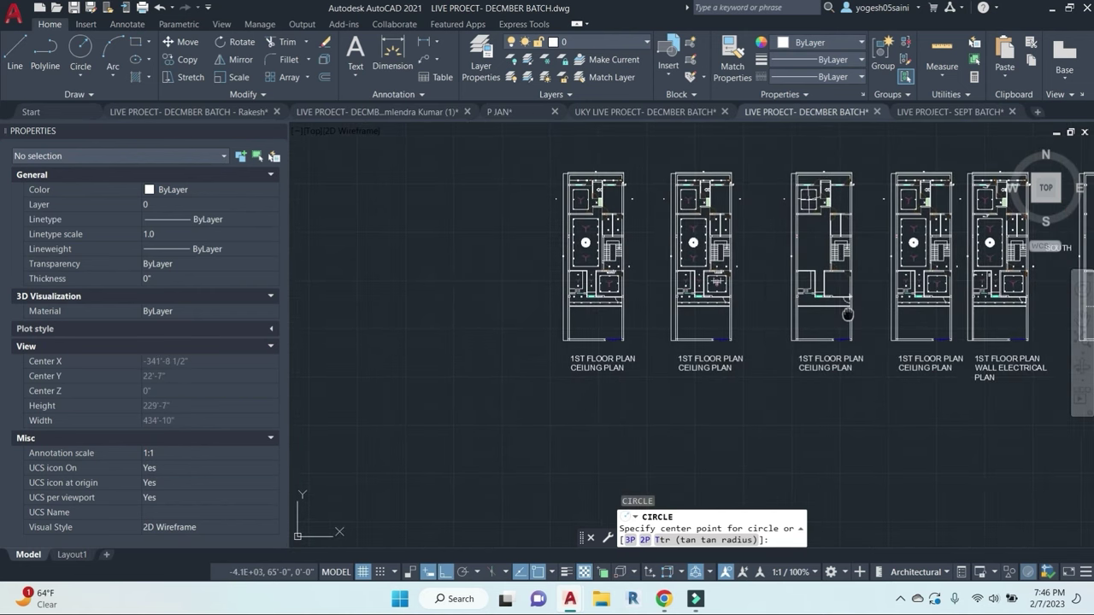
middle_drag(846, 312, 752, 331)
middle_drag(885, 323, 791, 348)
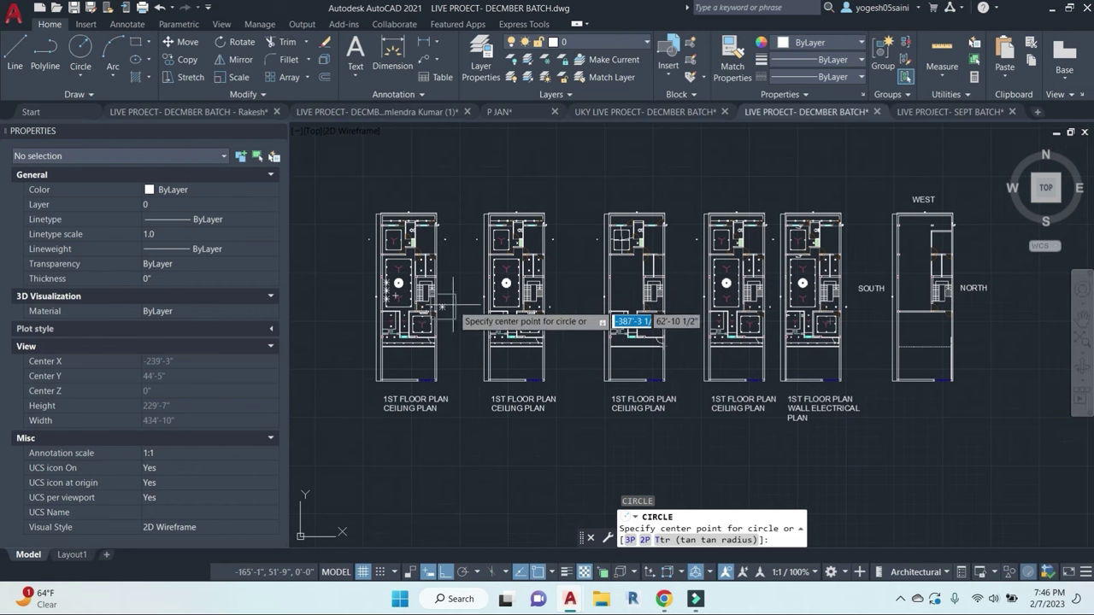
middle_drag(480, 299, 580, 302)
key(Escape)
scroll(512, 418, up, 3)
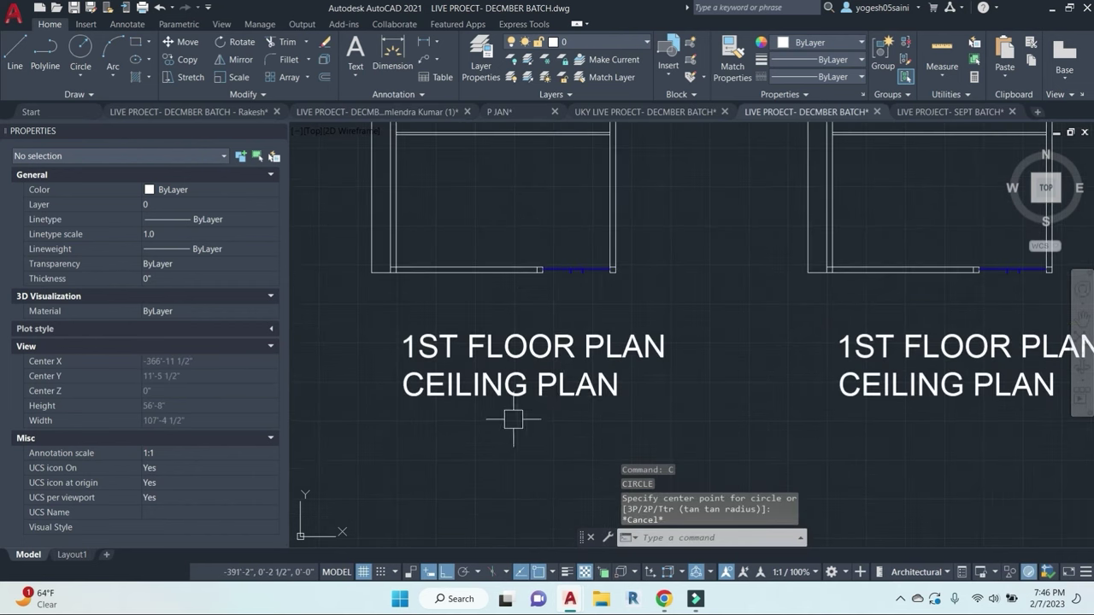
click(634, 383)
Step: Append WIRING to the first plan's title and widen its text box to fit
click(603, 391)
double_click(610, 386)
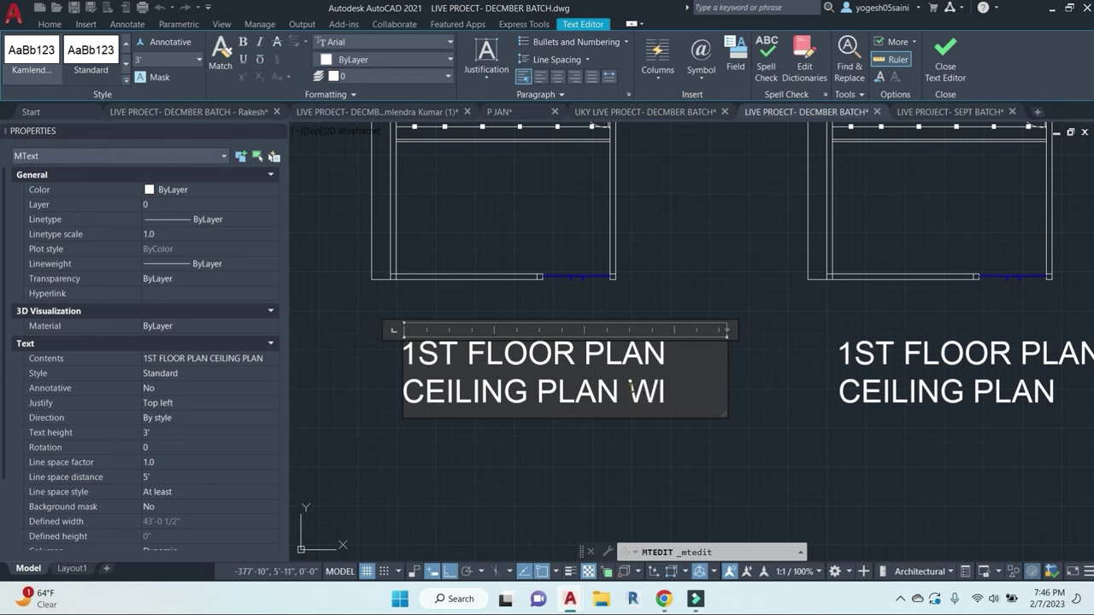
text(WIRING)
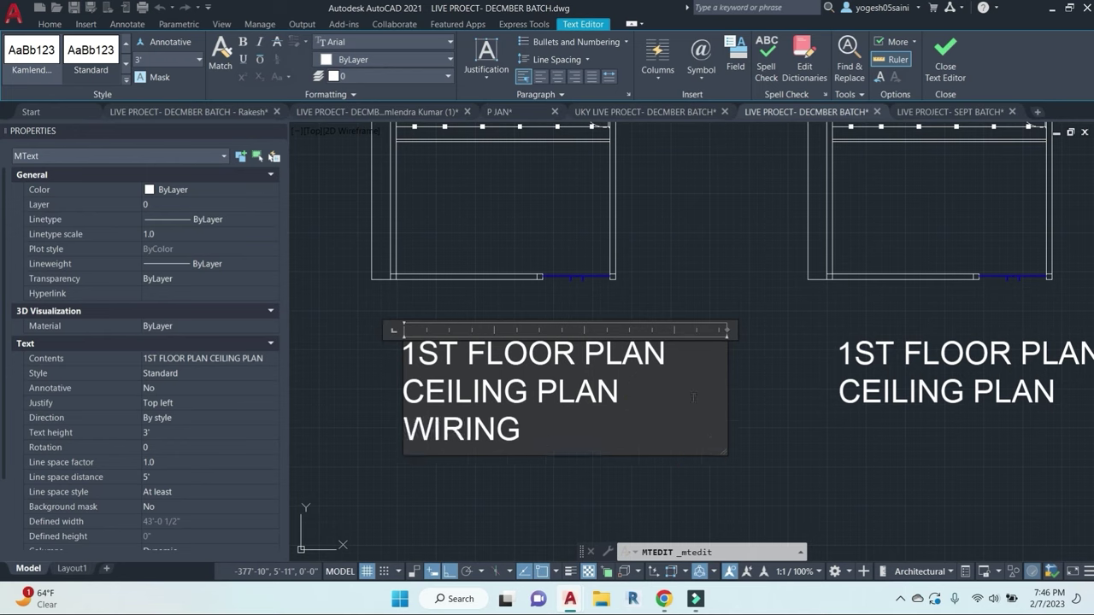
drag(724, 329, 786, 330)
click(735, 466)
scroll(732, 458, down, 4)
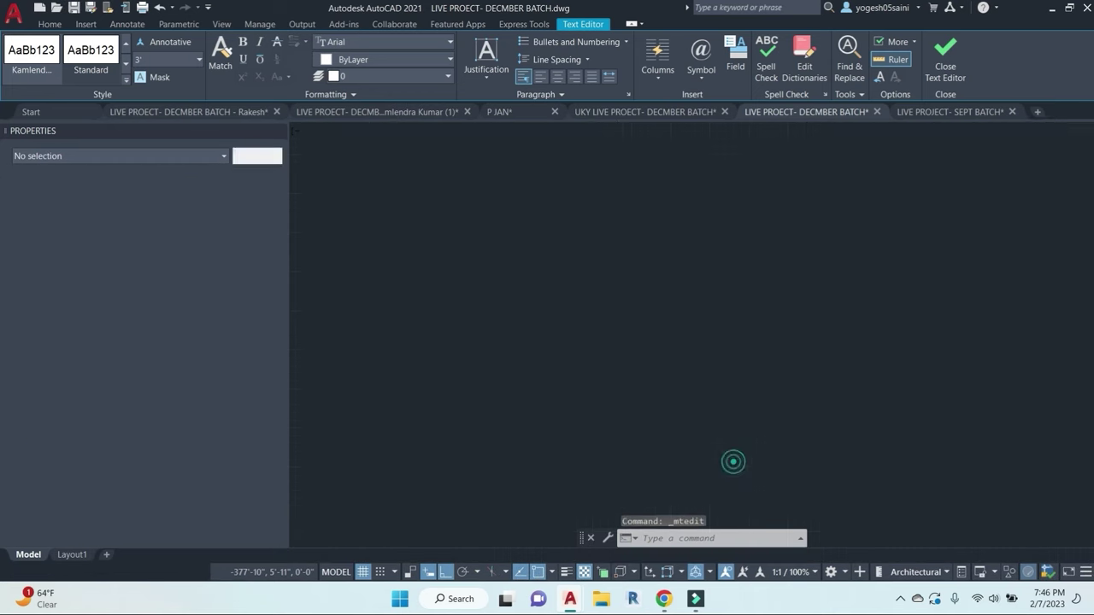
scroll(711, 303, down, 2)
scroll(631, 347, up, 6)
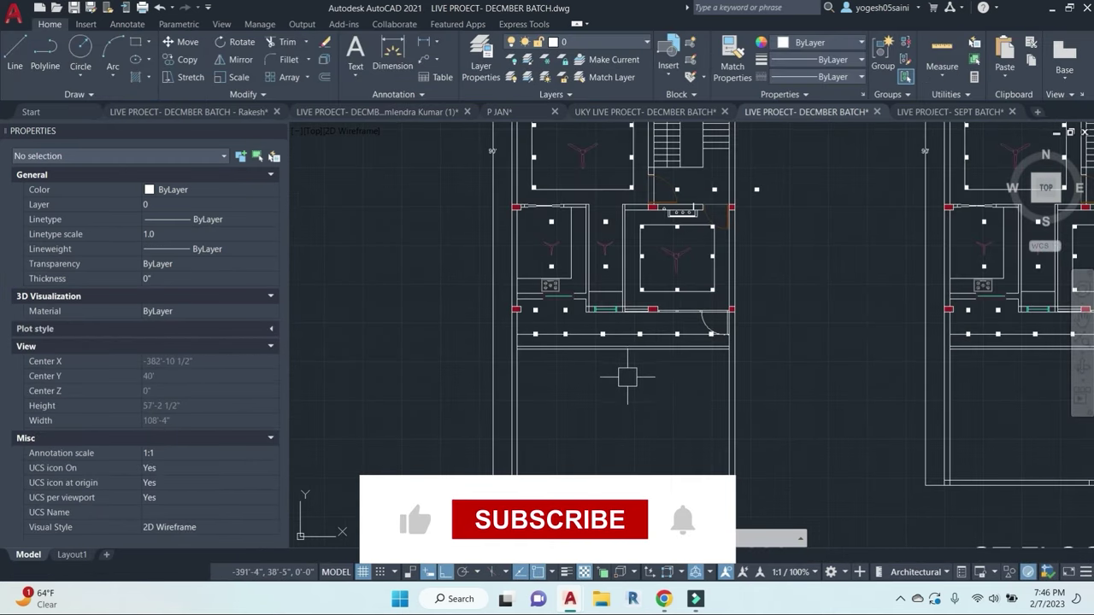
scroll(678, 281, down, 2)
middle_drag(718, 258, 664, 373)
middle_drag(698, 278, 712, 328)
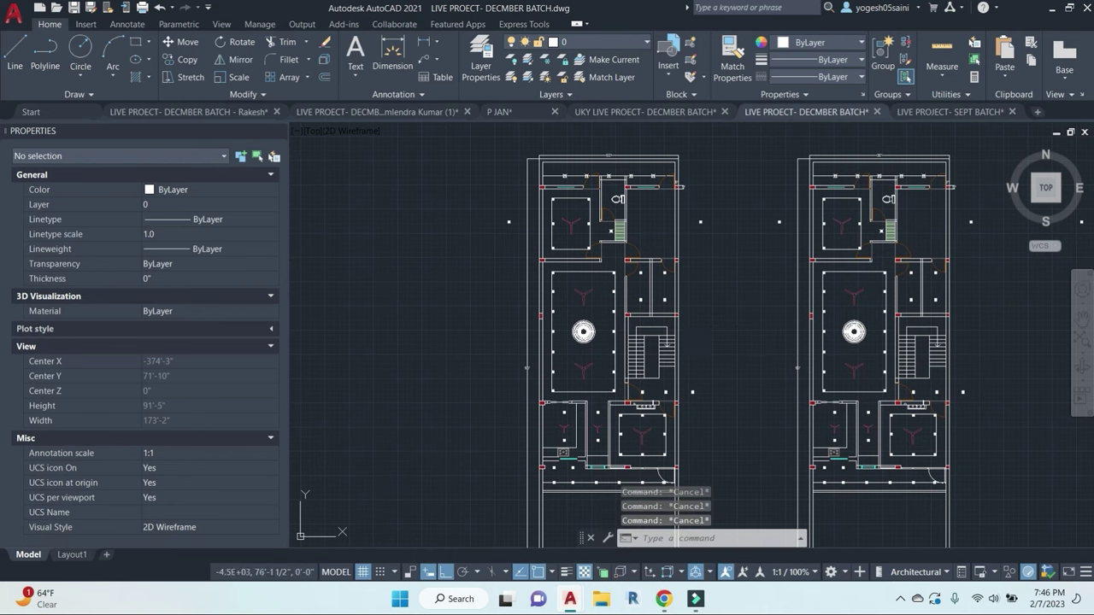
Step: Start a spline wire, cancel it, and begin a selection window around the WALL ELECTRICAL plan
key(Return)
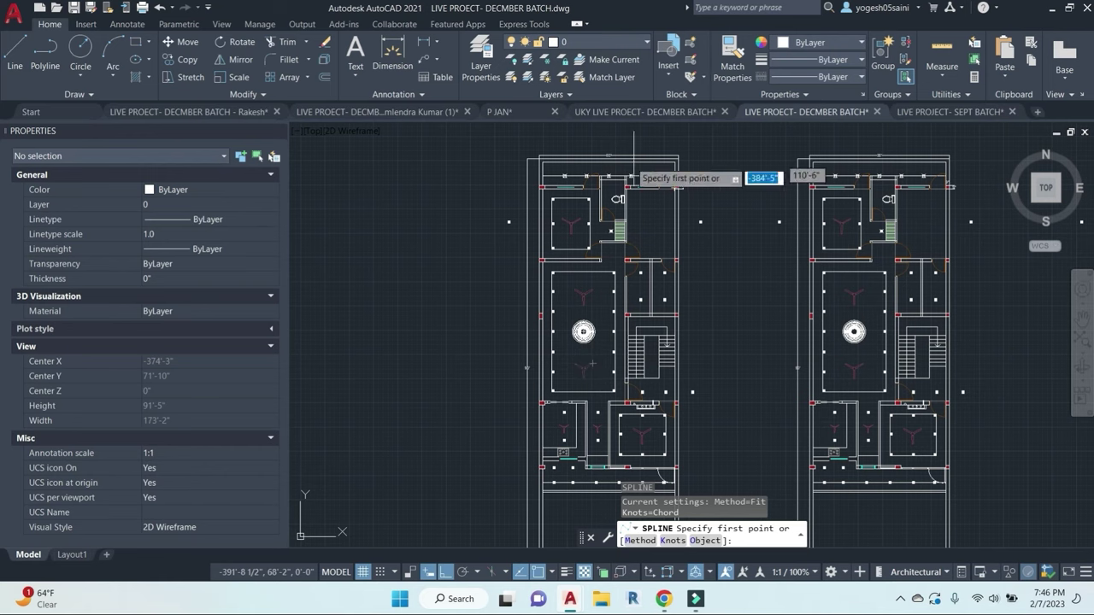
scroll(595, 210, up, 4)
scroll(577, 208, down, 6)
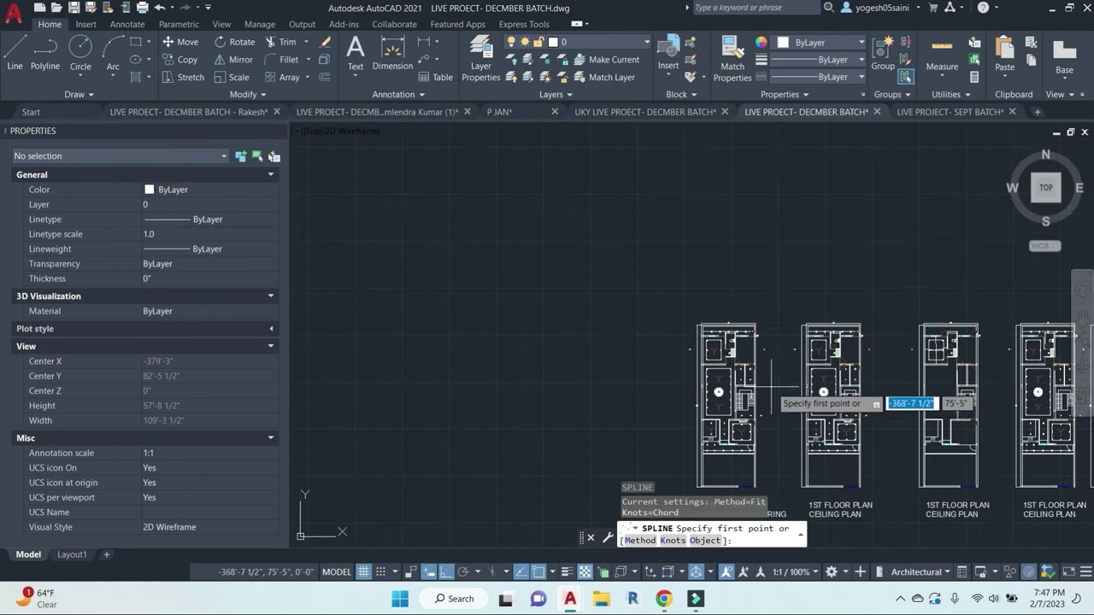
scroll(610, 347, up, 5)
scroll(761, 276, down, 5)
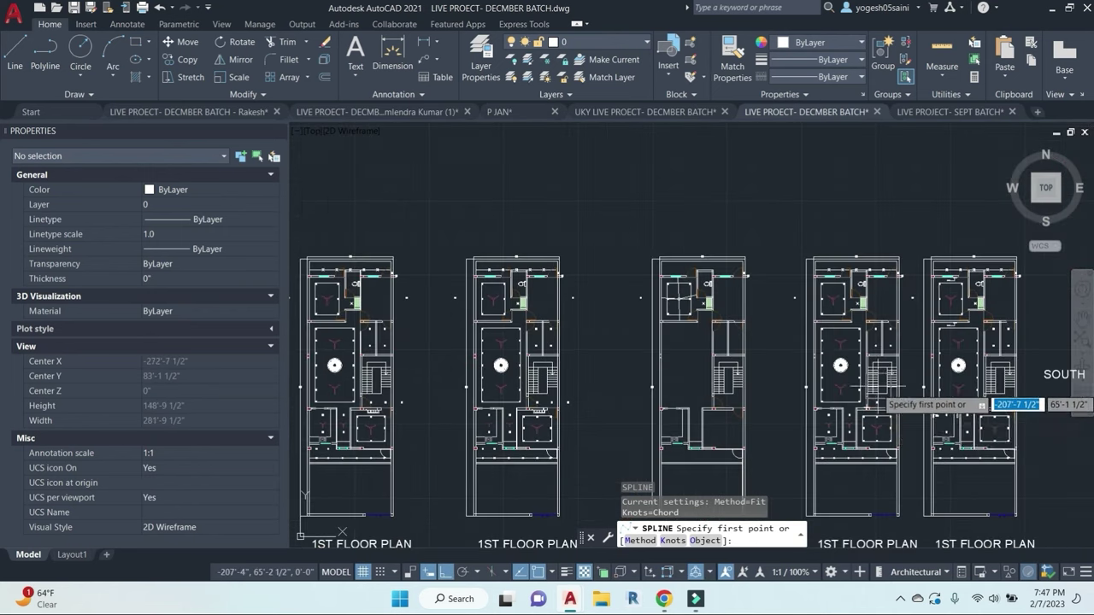
scroll(840, 315, up, 4)
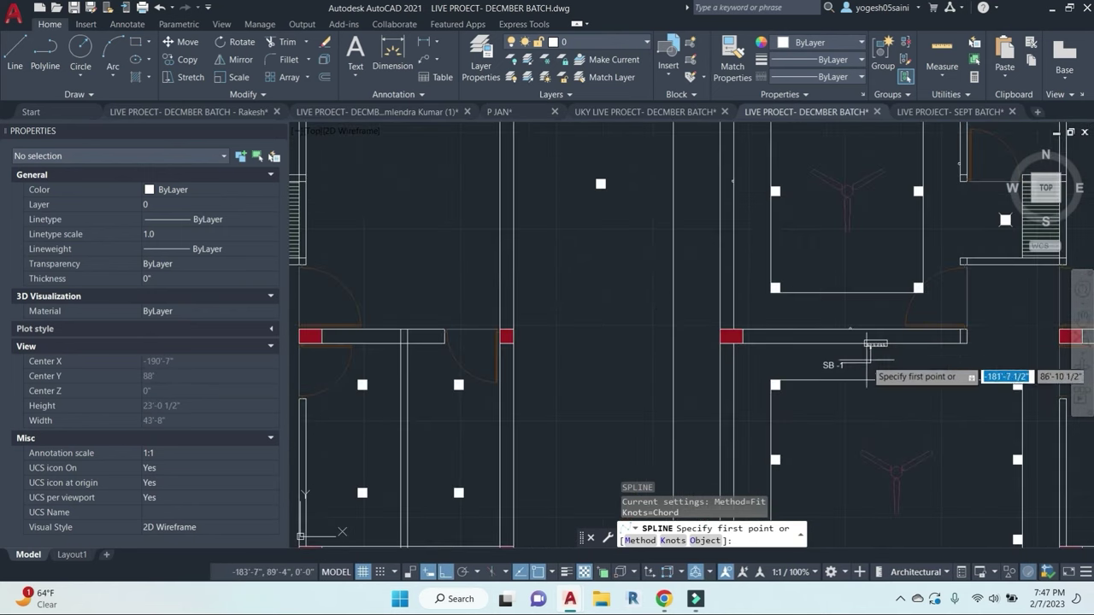
scroll(757, 359, down, 5)
key(Escape)
key(Escape)
middle_drag(809, 454, 825, 391)
click(811, 437)
scroll(694, 261, down, 2)
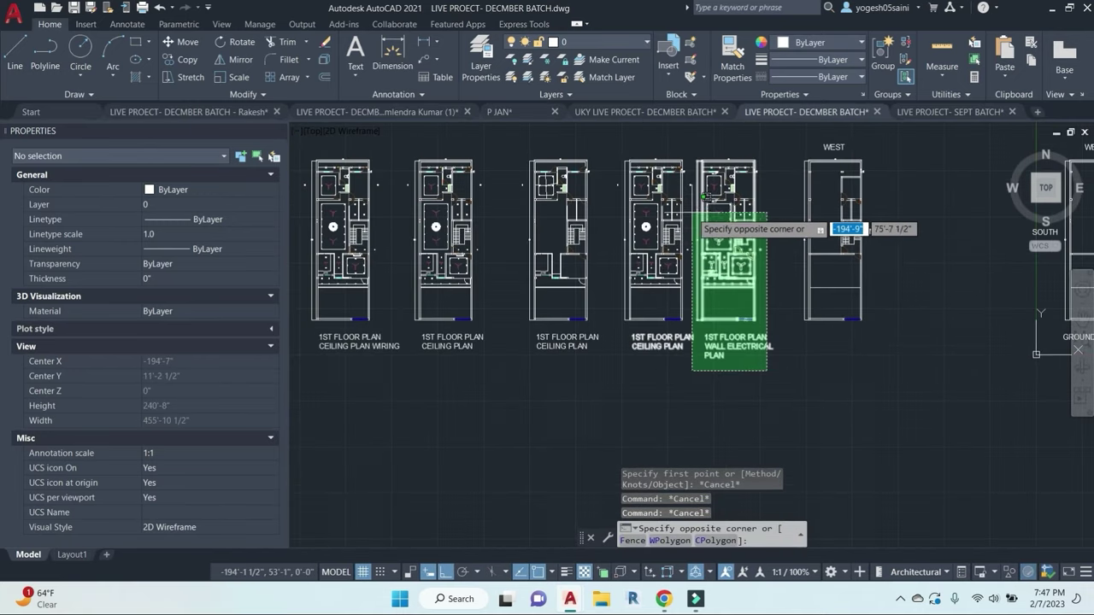
Step: Copy the WALL ELECTRICAL floor plan and place the copy to the right
click(700, 161)
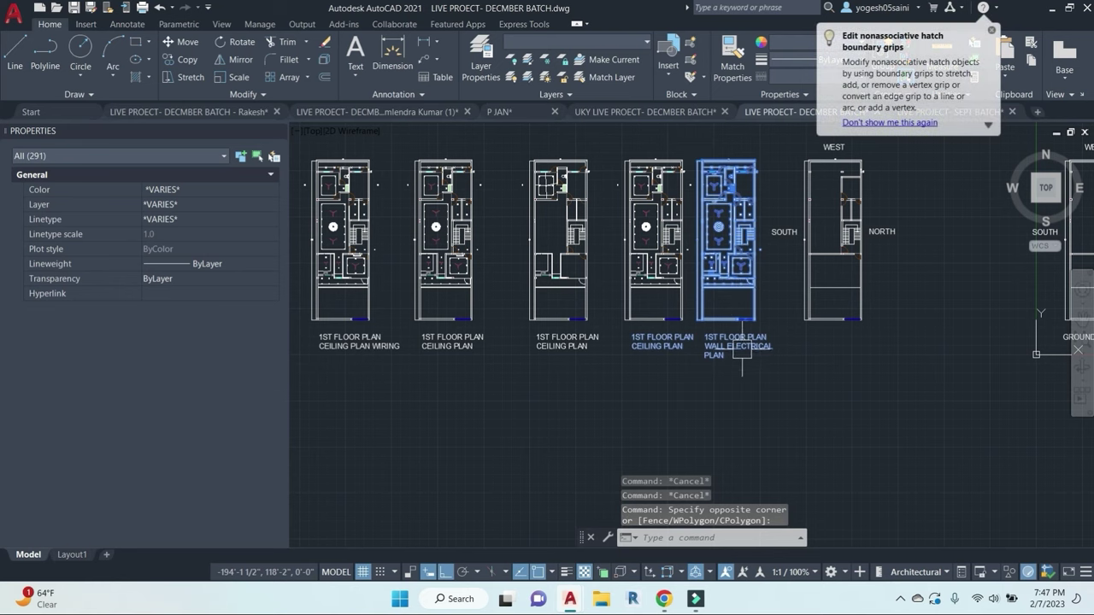
text(co)
key(Return)
scroll(929, 302, down, 4)
click(891, 374)
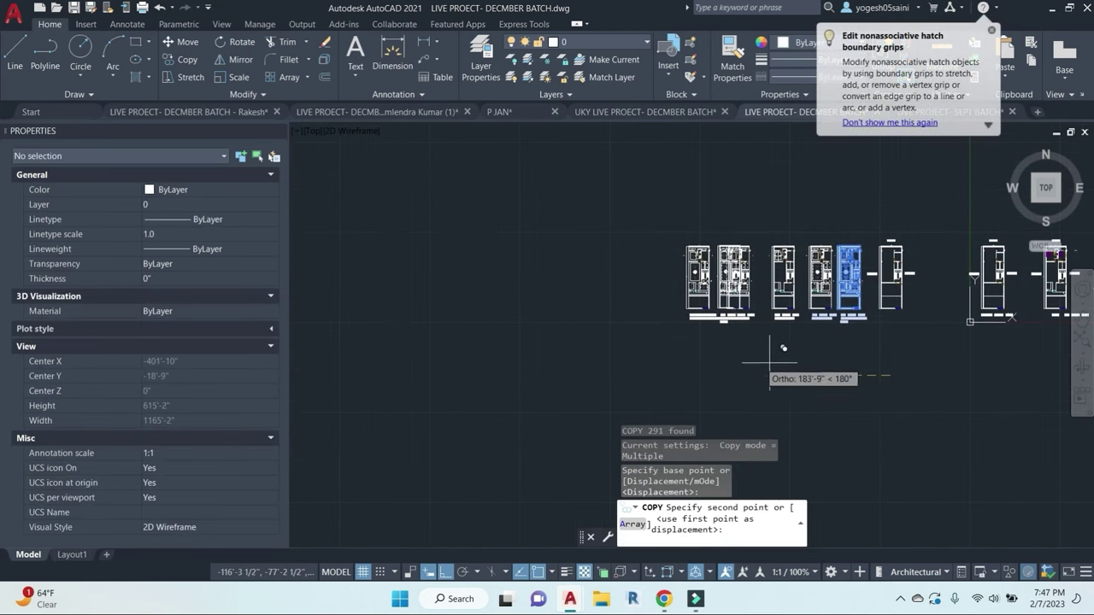
click(671, 365)
key(Escape)
scroll(622, 236, up, 6)
key(Escape)
key(Escape)
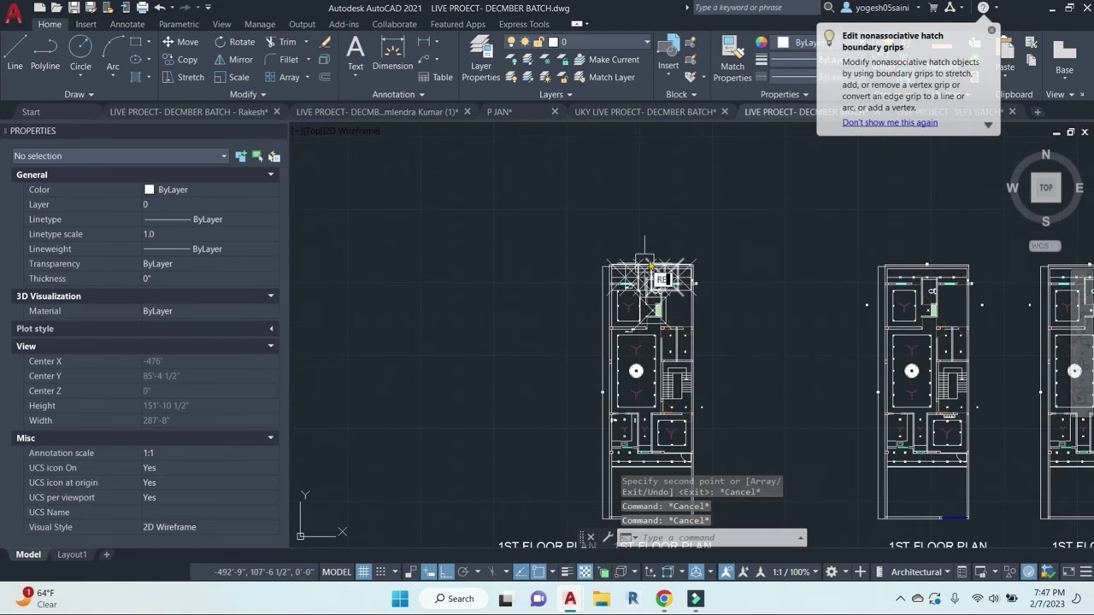
Step: Regenerate the display and pan up to the room, cancelling a stray circle command
text(re)
key(Return)
scroll(659, 262, up, 6)
middle_drag(606, 395, 595, 267)
text(c)
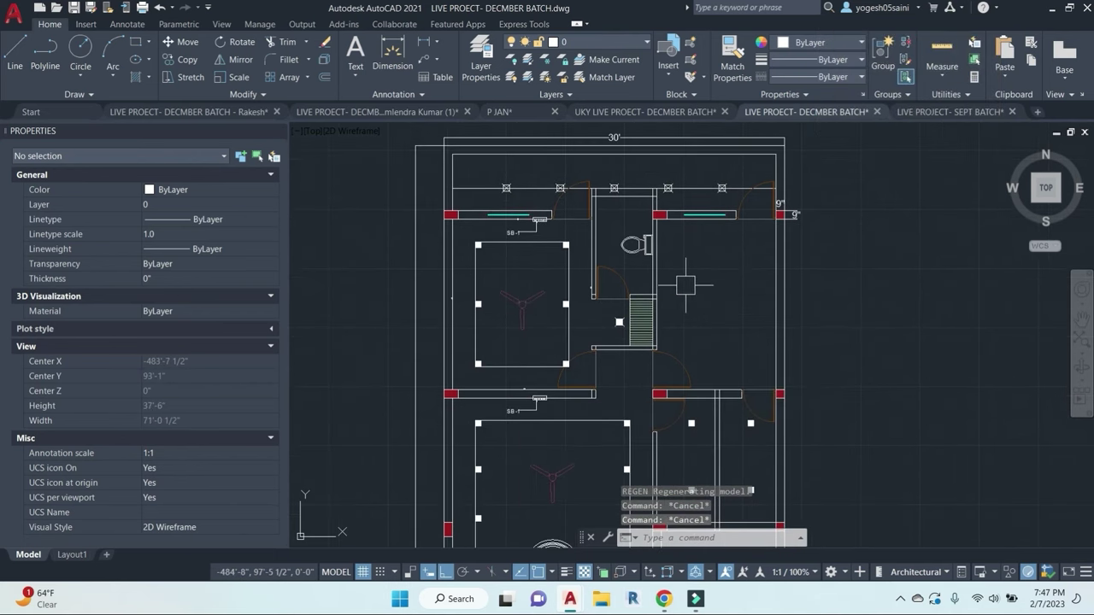
key(Return)
key(Escape)
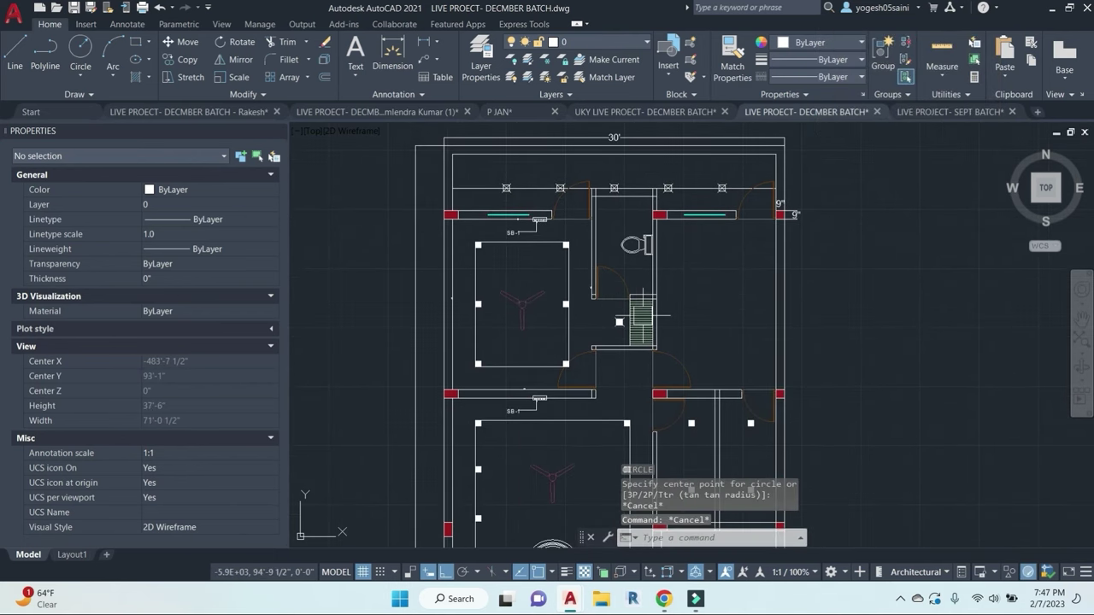
key(Escape)
key(Escape)
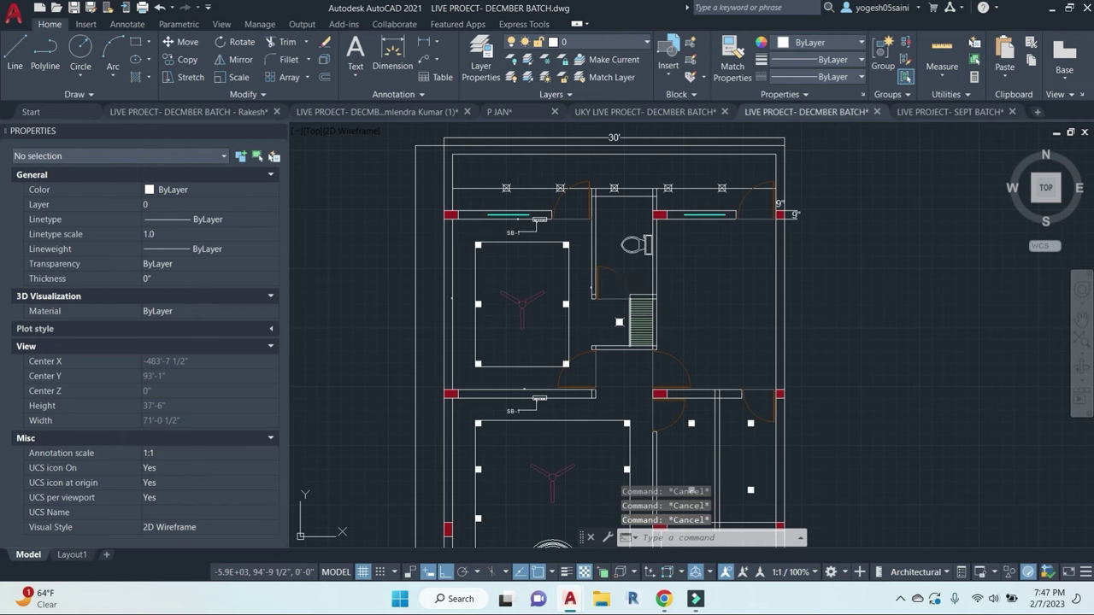
Step: Draw a test line rightward from the fan centre, then erase it
text(l)
key(Return)
scroll(581, 307, up, 5)
click(554, 333)
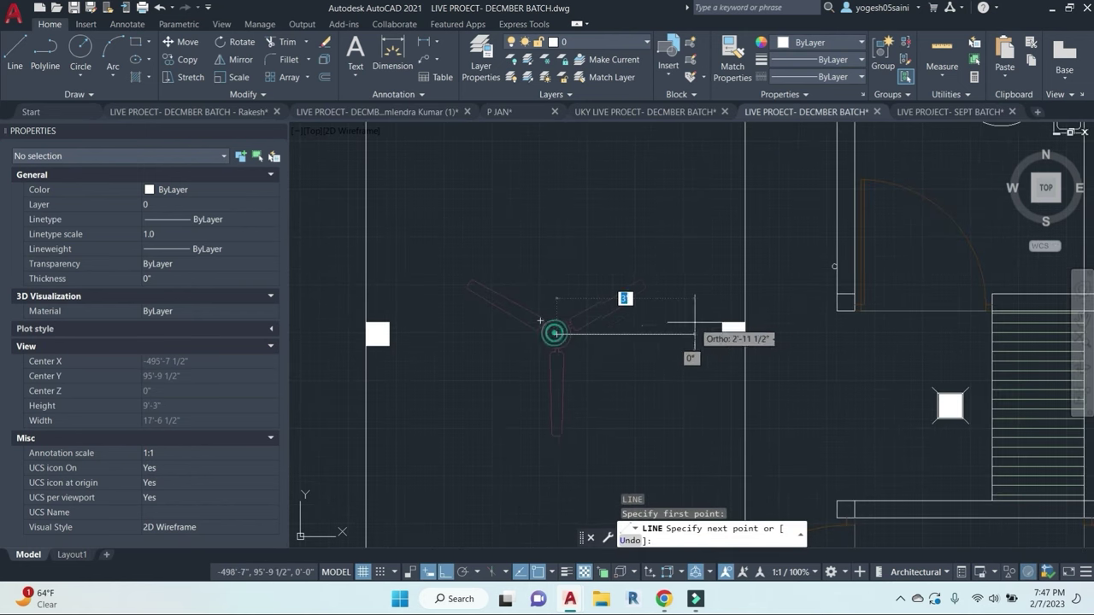
click(733, 333)
key(Escape)
click(667, 333)
text(e)
key(Return)
key(Escape)
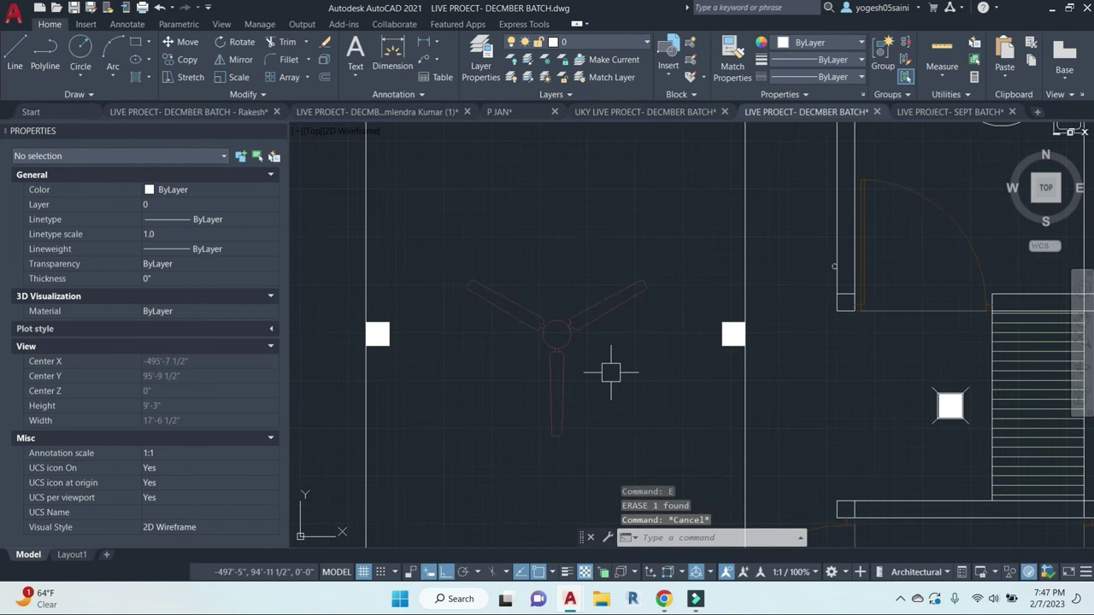
Step: Start a spline wire at the ceiling fan's hub
text(spl)
key(Return)
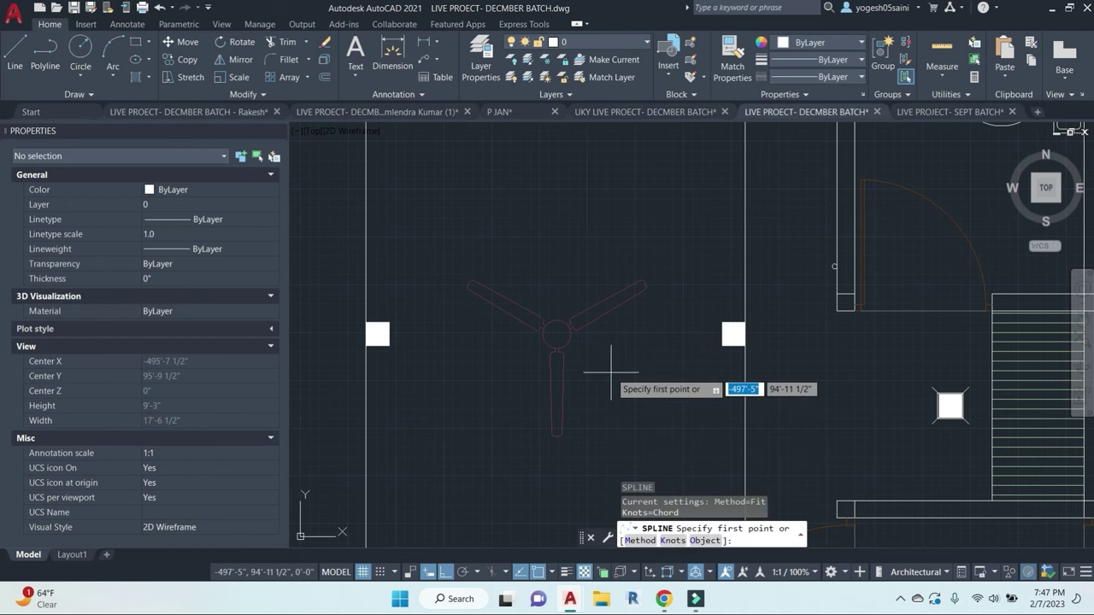
scroll(559, 360, down, 2)
middle_drag(625, 436, 624, 390)
scroll(627, 384, down, 2)
scroll(596, 343, up, 5)
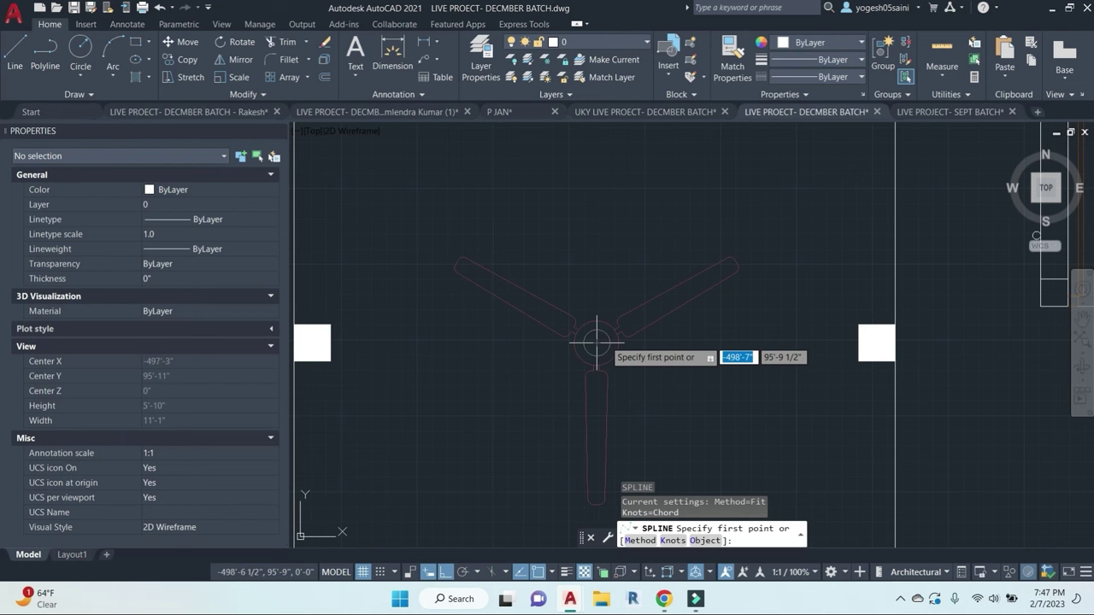
click(596, 343)
scroll(683, 359, down, 2)
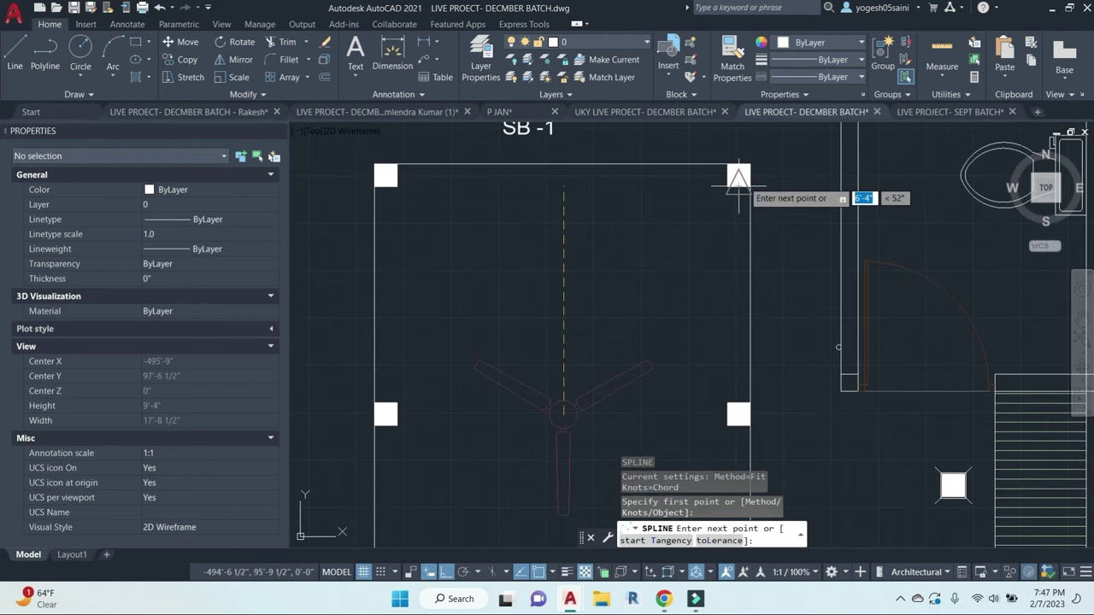
Step: Route the fan wire through the top-right and right-side lights to the bottom-right light
click(739, 175)
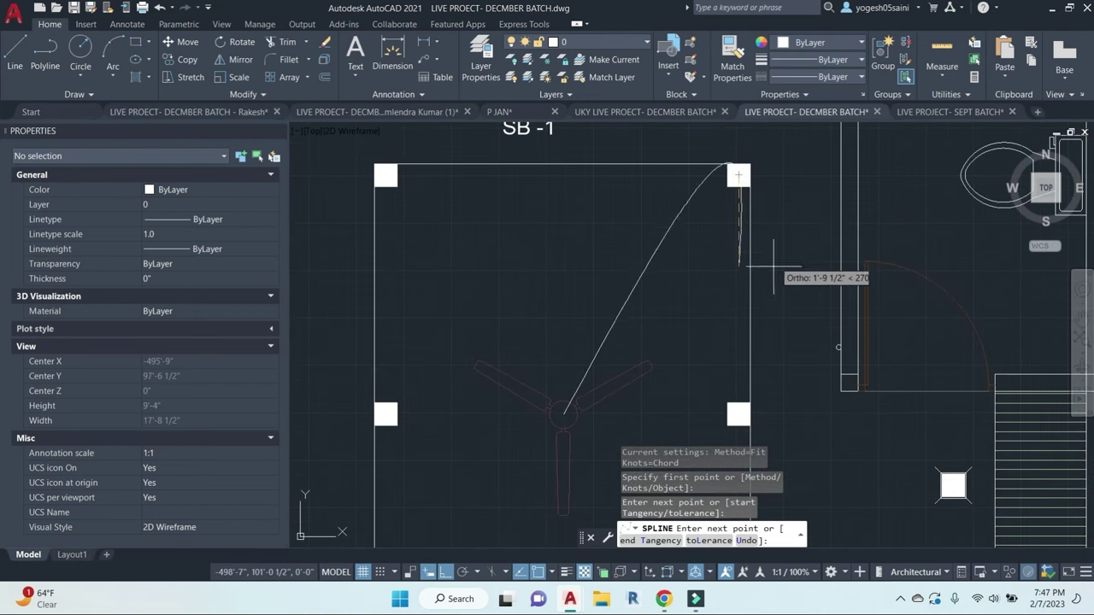
click(749, 413)
middle_drag(726, 392, 749, 261)
click(760, 356)
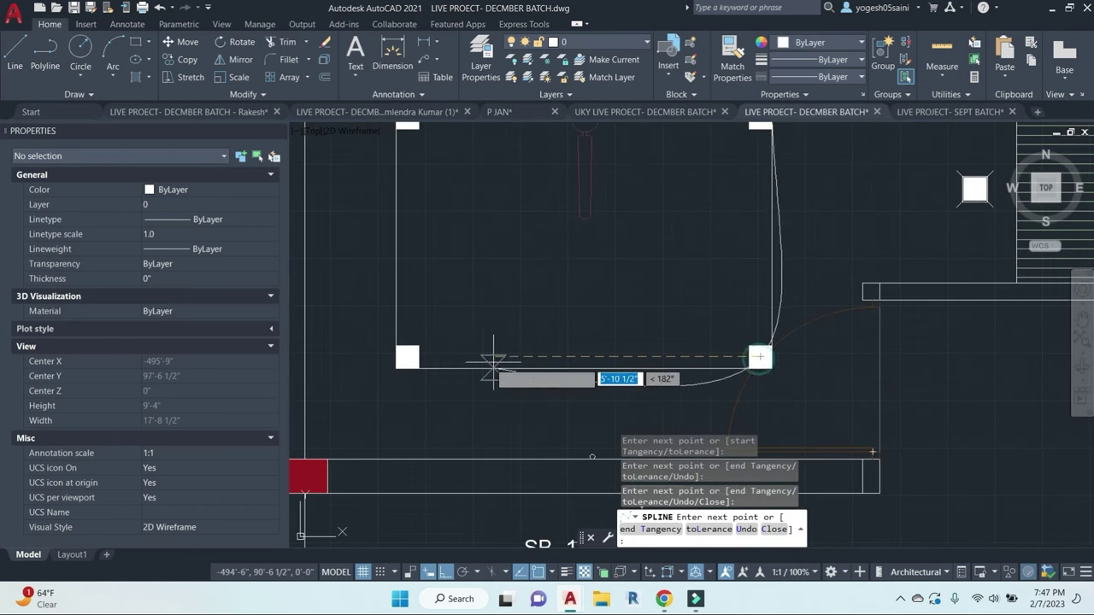
right_click(406, 356)
click(427, 139)
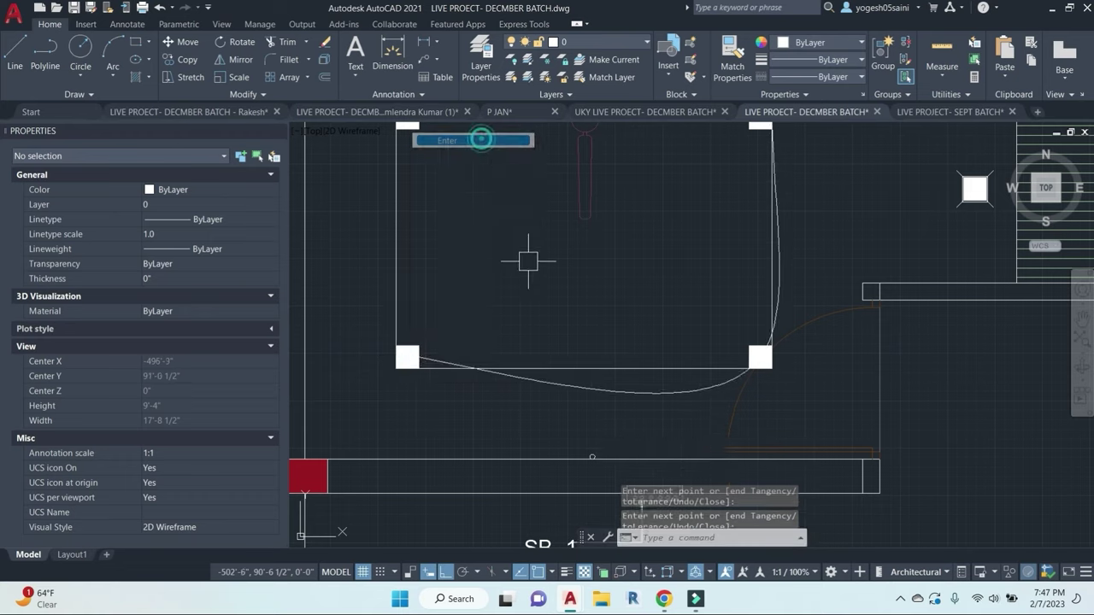
Step: Begin a wire from the top-right to the top-left light, then cancel it
scroll(524, 256, down, 5)
middle_drag(571, 273, 564, 387)
key(Escape)
key(Escape)
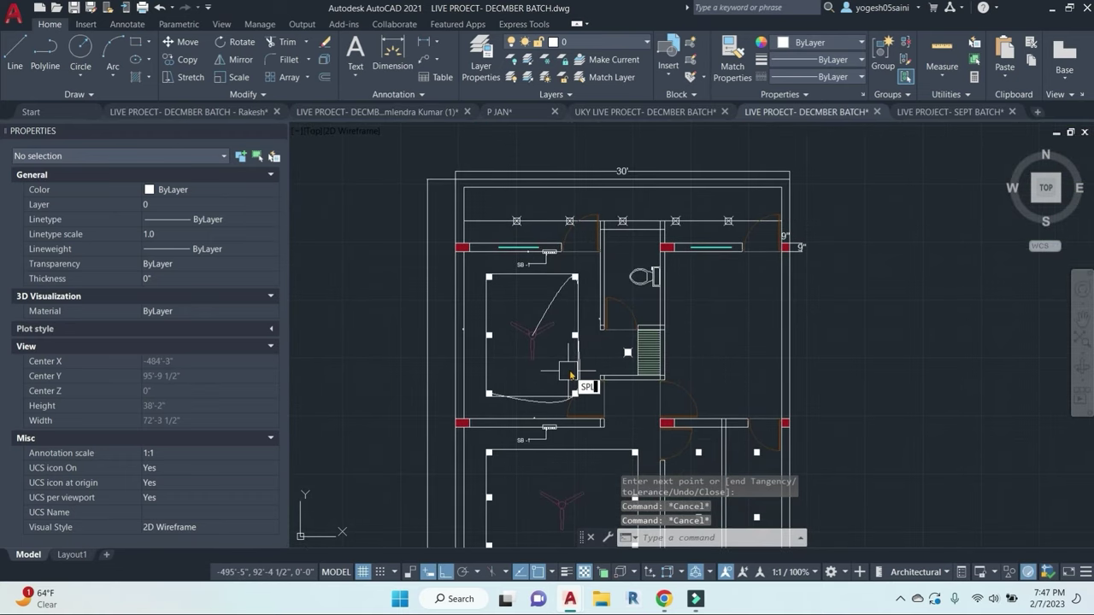
key(Return)
scroll(505, 286, up, 4)
click(681, 264)
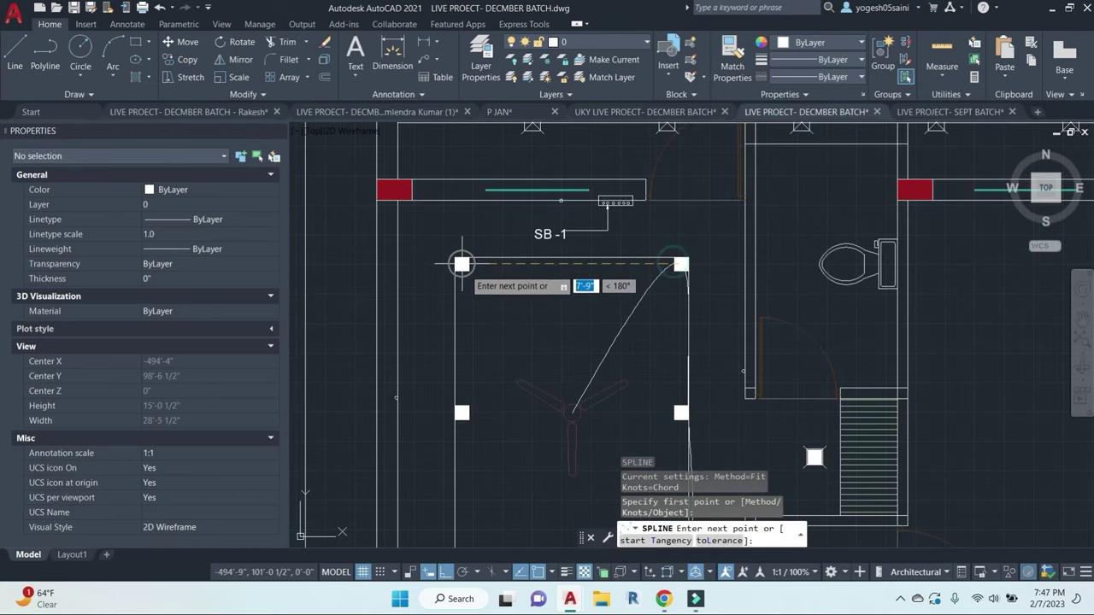
click(462, 264)
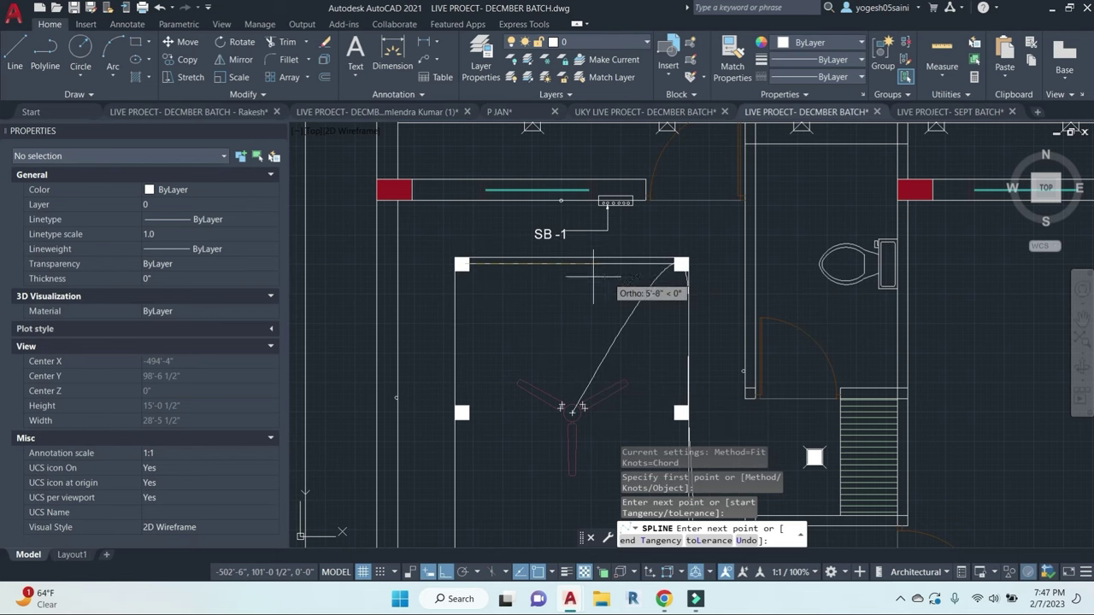
key(Escape)
Step: Draw a curved wire from the top-left light through the fan to the bottom-left light
key(Return)
click(461, 264)
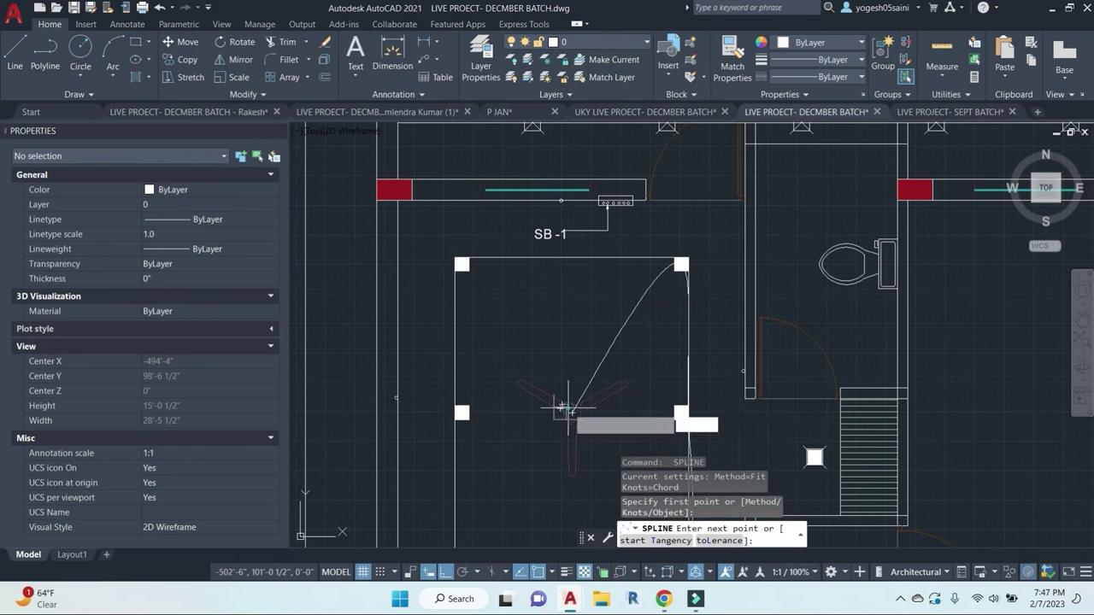
click(562, 408)
click(462, 412)
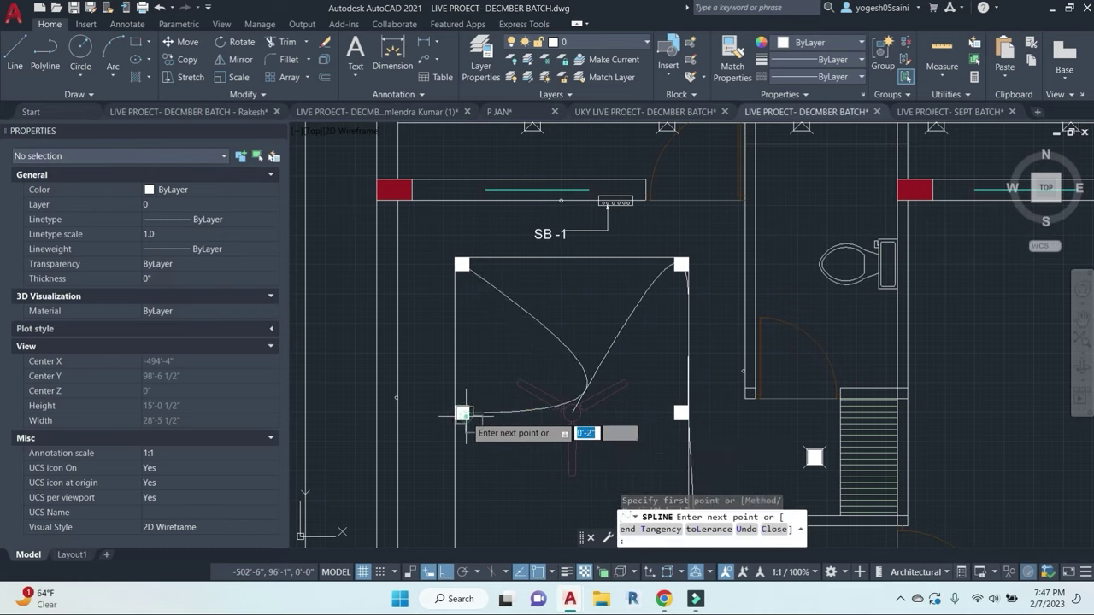
mouse_move(513, 500)
middle_down()
mouse_move(490, 359)
mouse_move(588, 441)
middle_up()
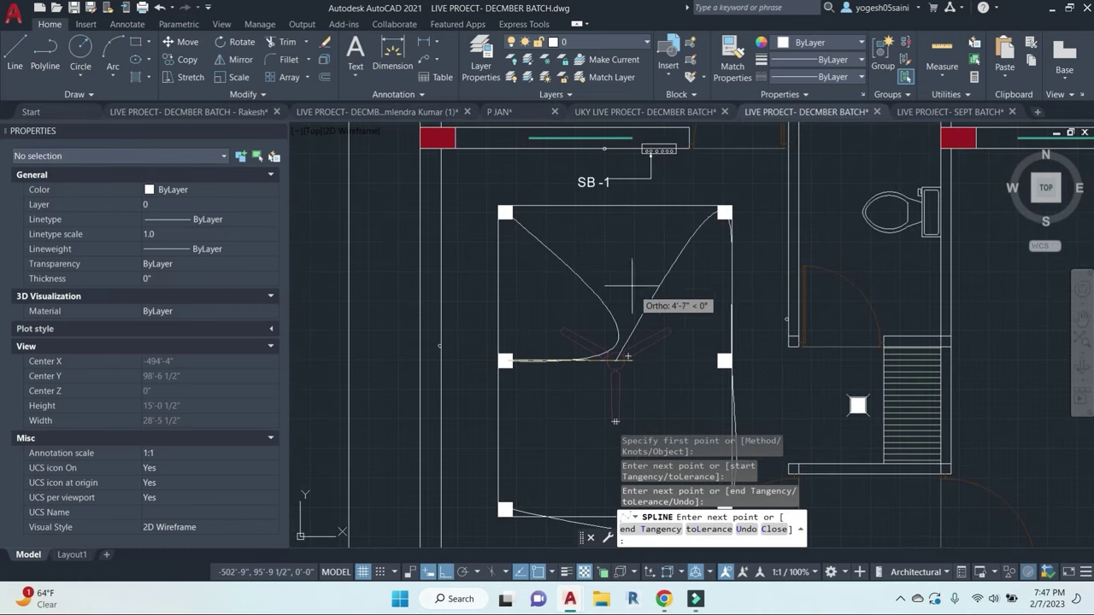
right_click(617, 338)
click(636, 348)
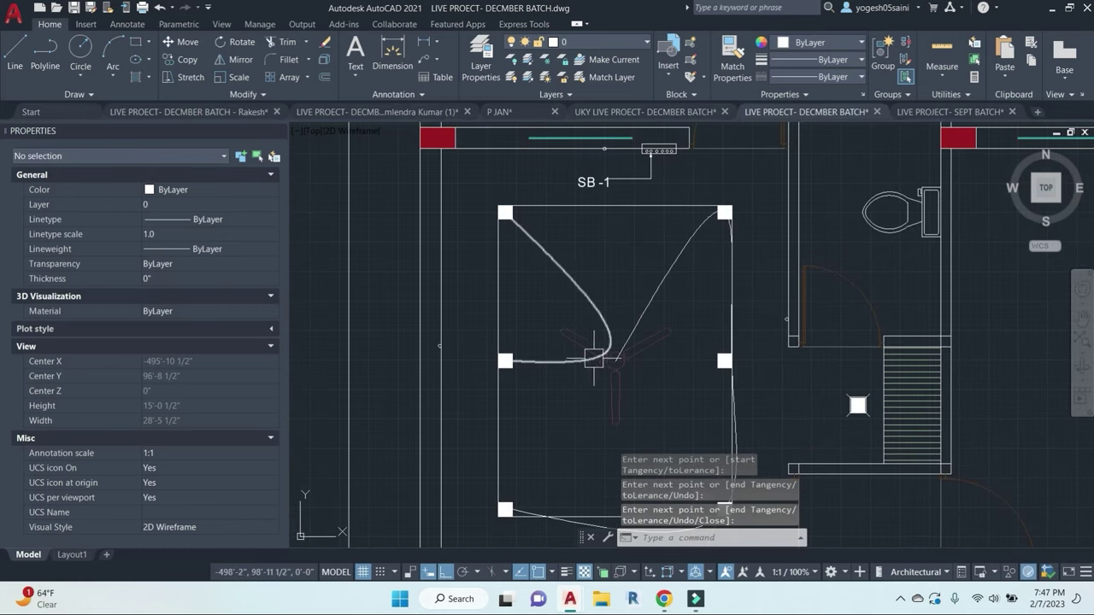
Step: Select the new wire's end grip near the fan, then cancel the stretch
click(608, 327)
scroll(616, 357, up, 4)
click(609, 364)
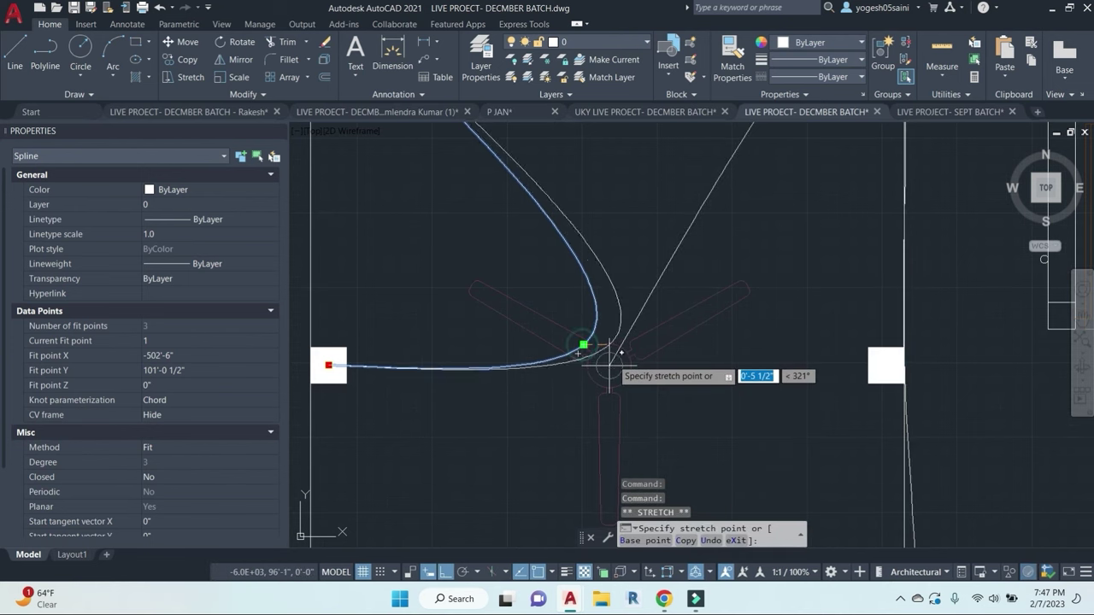
scroll(632, 357, down, 5)
middle_drag(664, 361, 642, 322)
key(Escape)
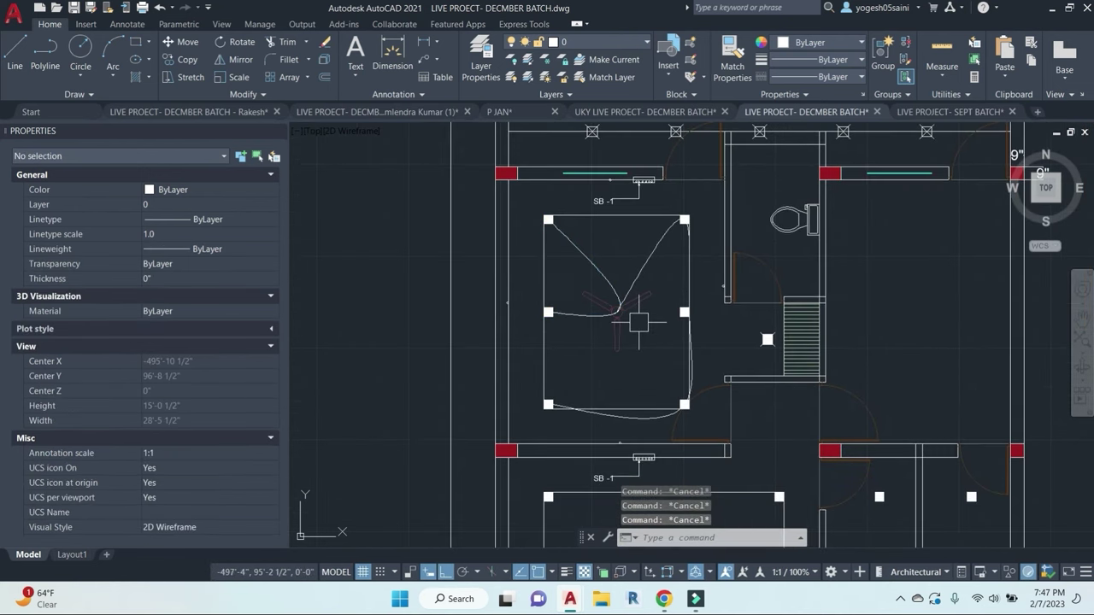
Step: Draw a spline wire from the fan centre down to the wall near SB-1
key(Return)
scroll(637, 329, up, 4)
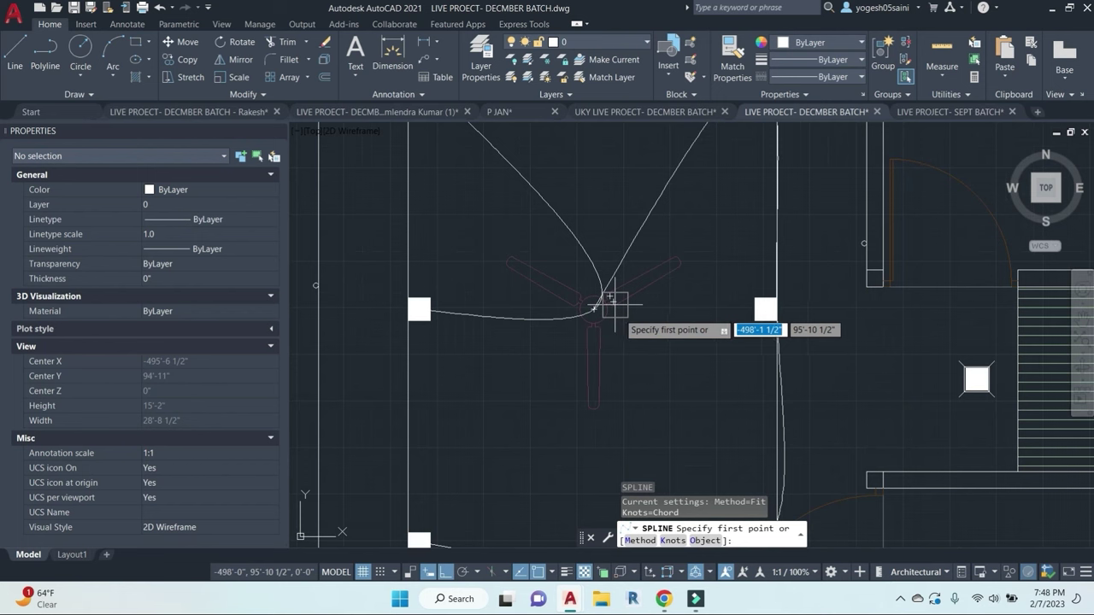
click(596, 306)
scroll(595, 306, down, 6)
scroll(616, 329, up, 3)
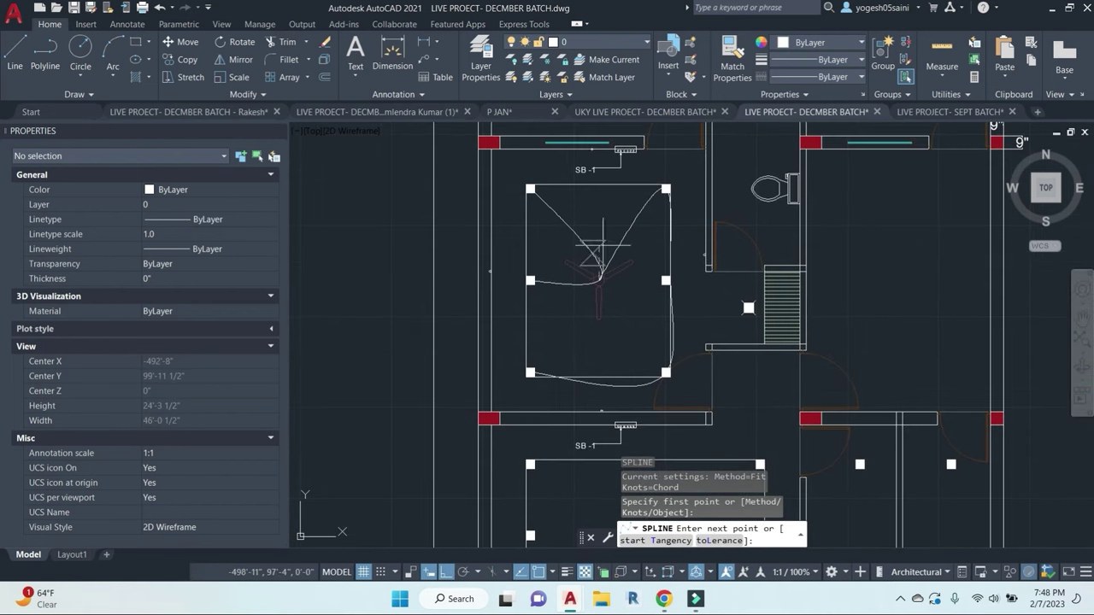
scroll(612, 326, up, 4)
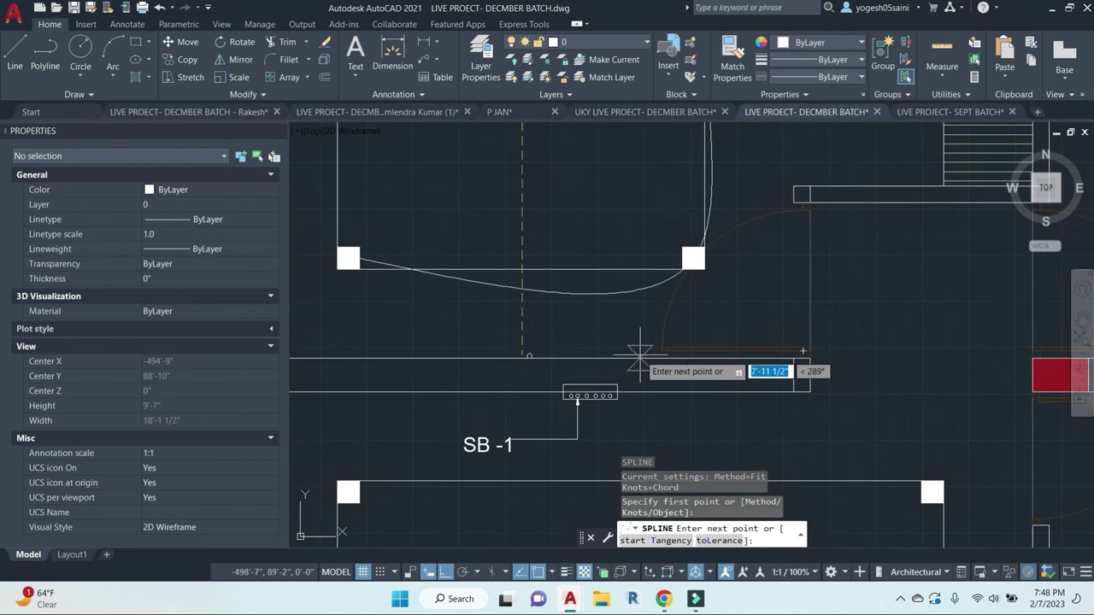
click(632, 357)
right_click(642, 345)
click(658, 351)
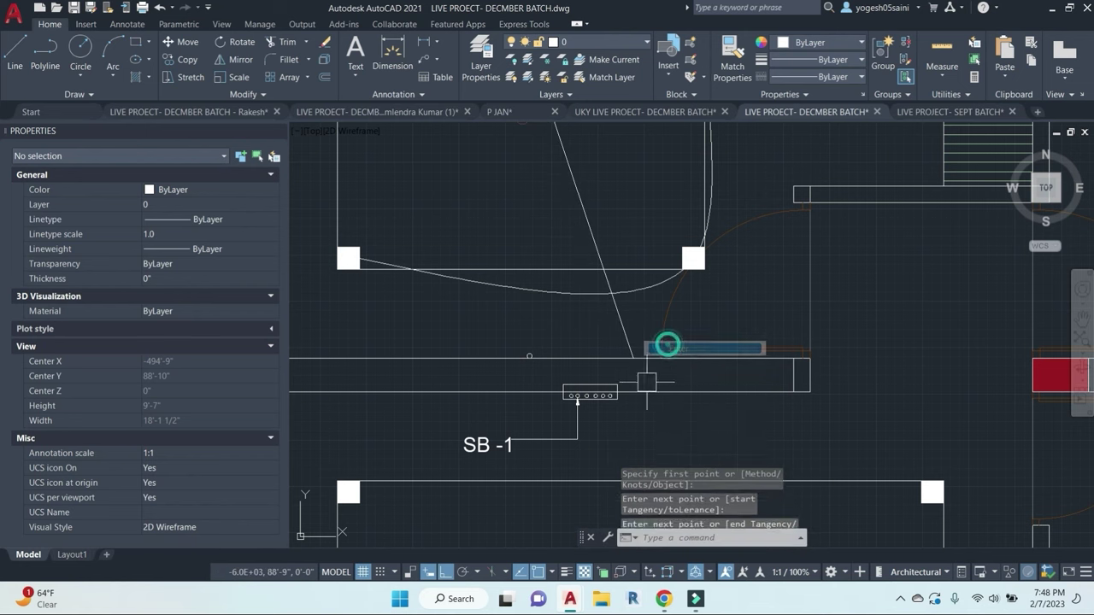
Step: Pan to the room's top, briefly starting and cancelling another spline
scroll(615, 329, down, 5)
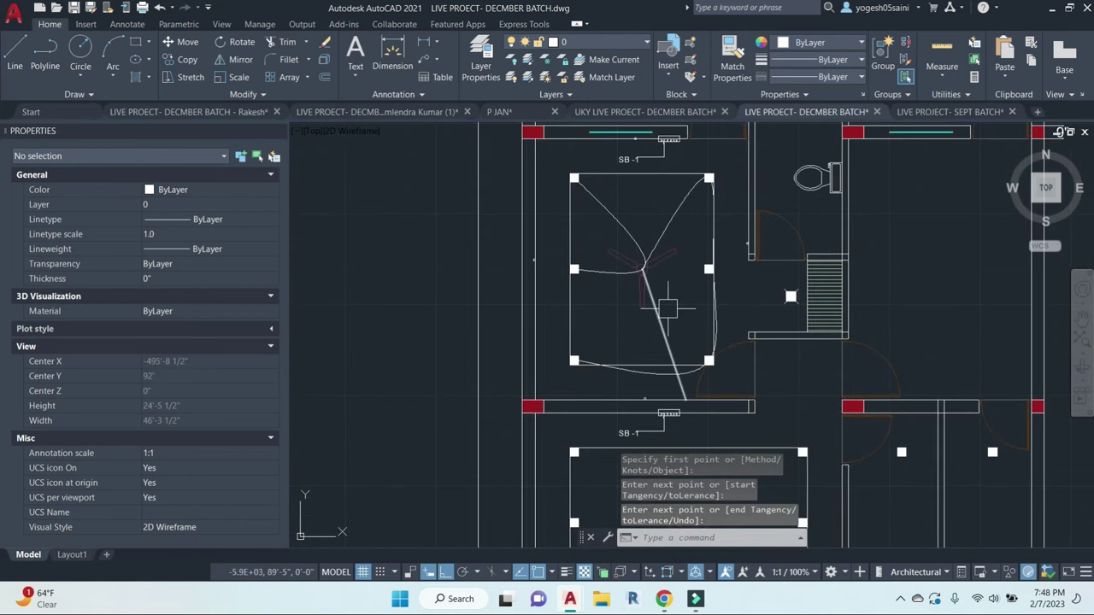
middle_drag(633, 239, 653, 336)
key(Escape)
key(Escape)
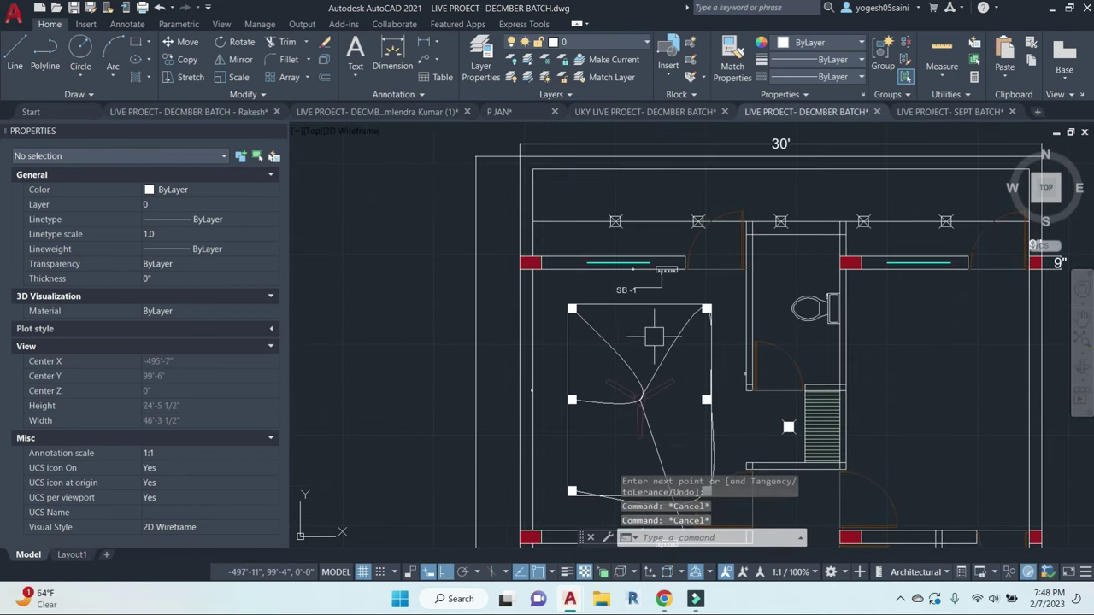
text(SP)
key(Return)
key(Escape)
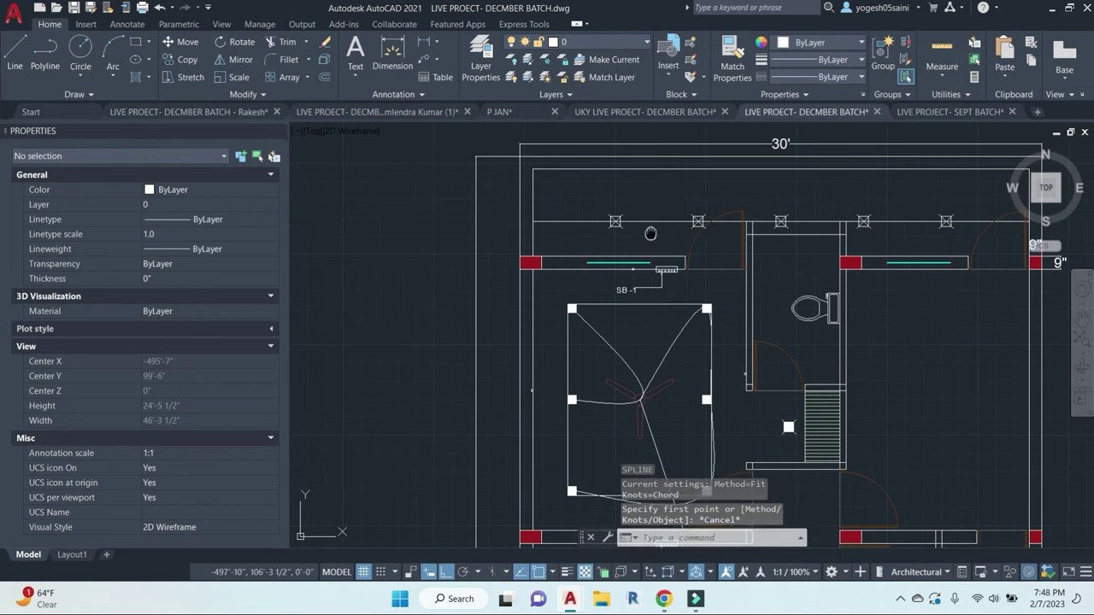
middle_drag(714, 221, 632, 234)
Step: Mirror the SB-1 switchboard across the wall, keeping the original
scroll(585, 278, up, 5)
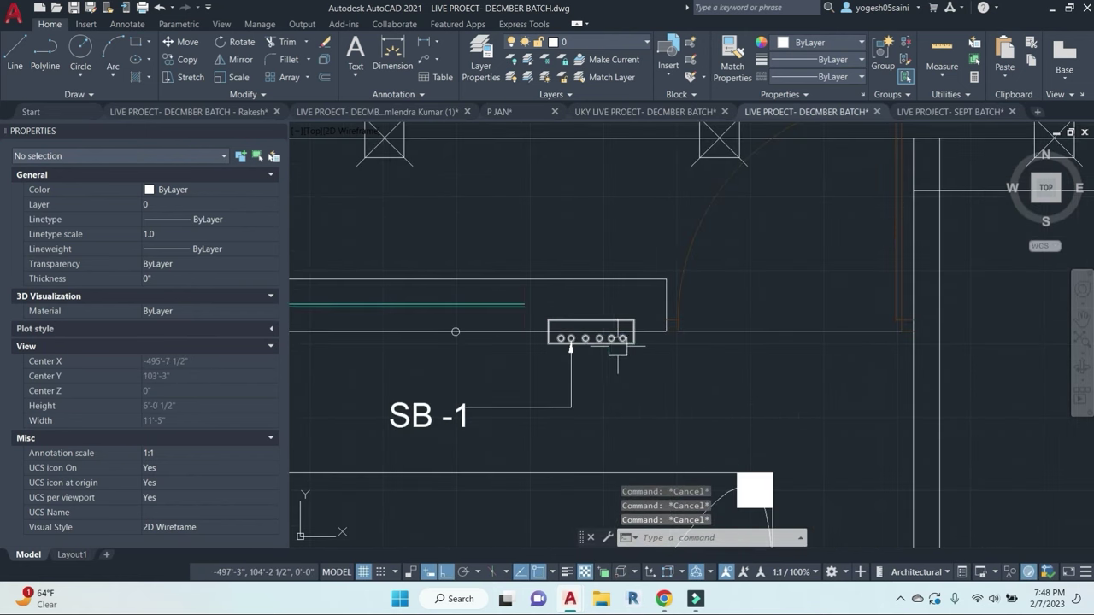
click(628, 342)
key(Return)
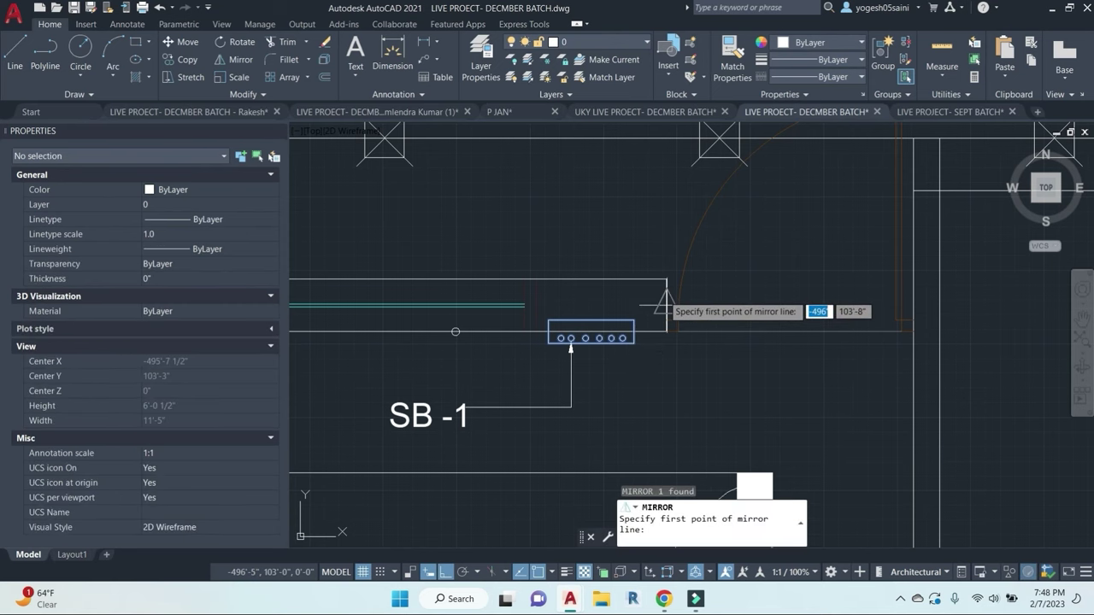
click(665, 305)
click(796, 297)
key(Return)
middle_drag(578, 380, 641, 383)
key(Return)
Step: Mirror the SB-1 leader and label upward, keeping the originals
click(635, 382)
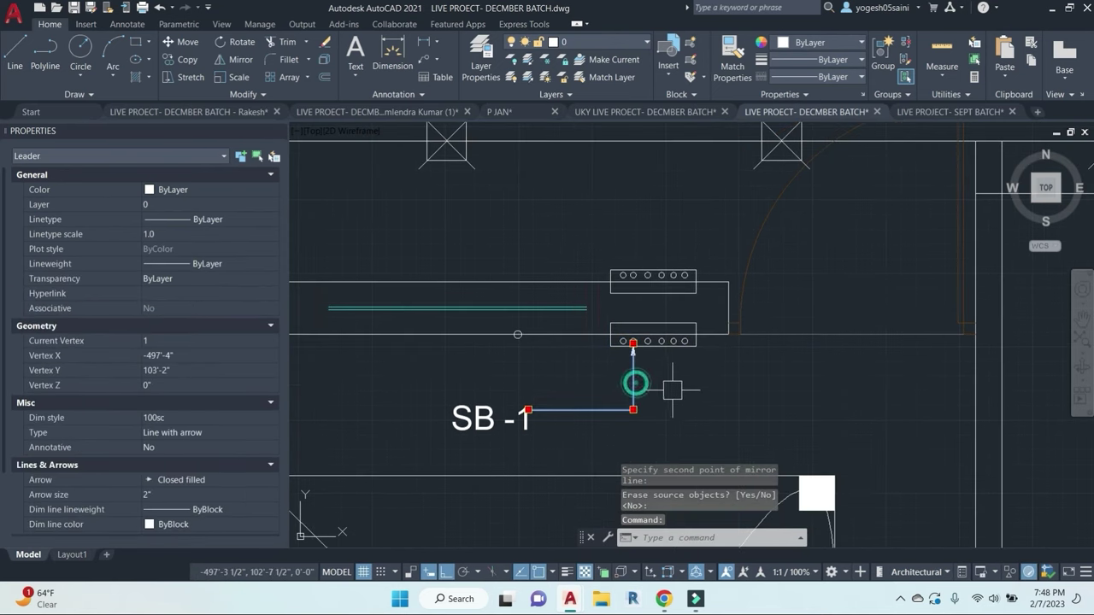
click(489, 419)
text(I)
key(Return)
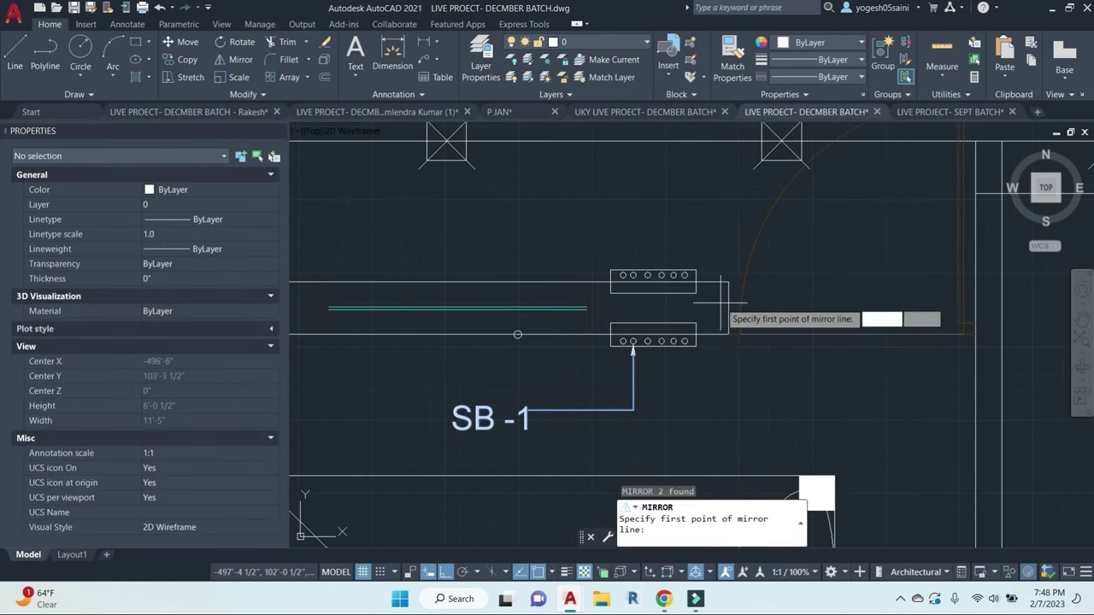
click(727, 309)
click(716, 288)
key(Return)
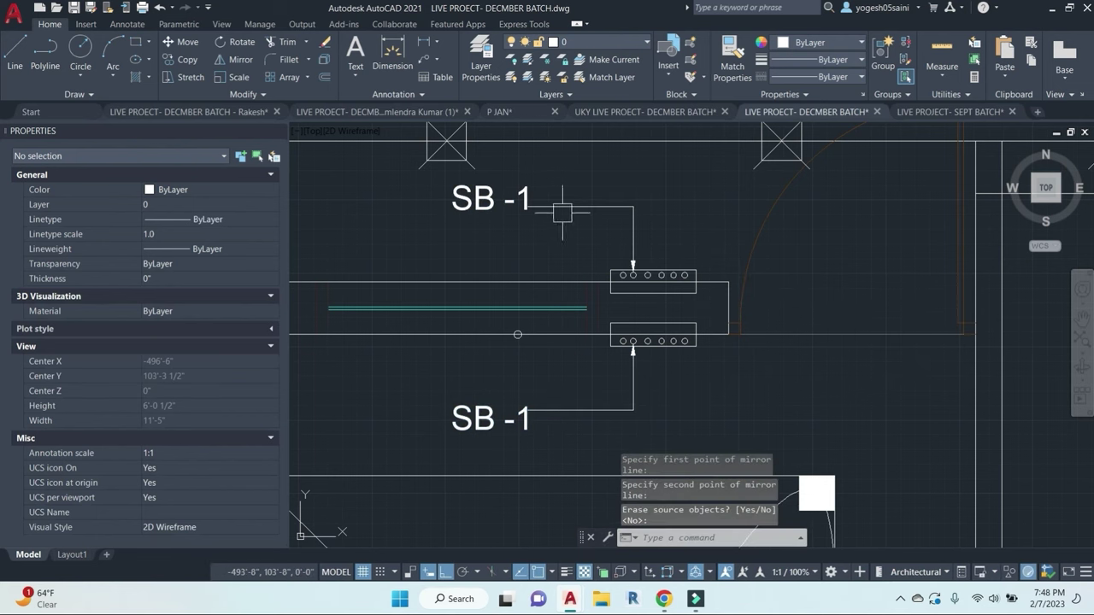
Step: Edit the mirrored label to read SB-3 and begin the next wire
double_click(530, 189)
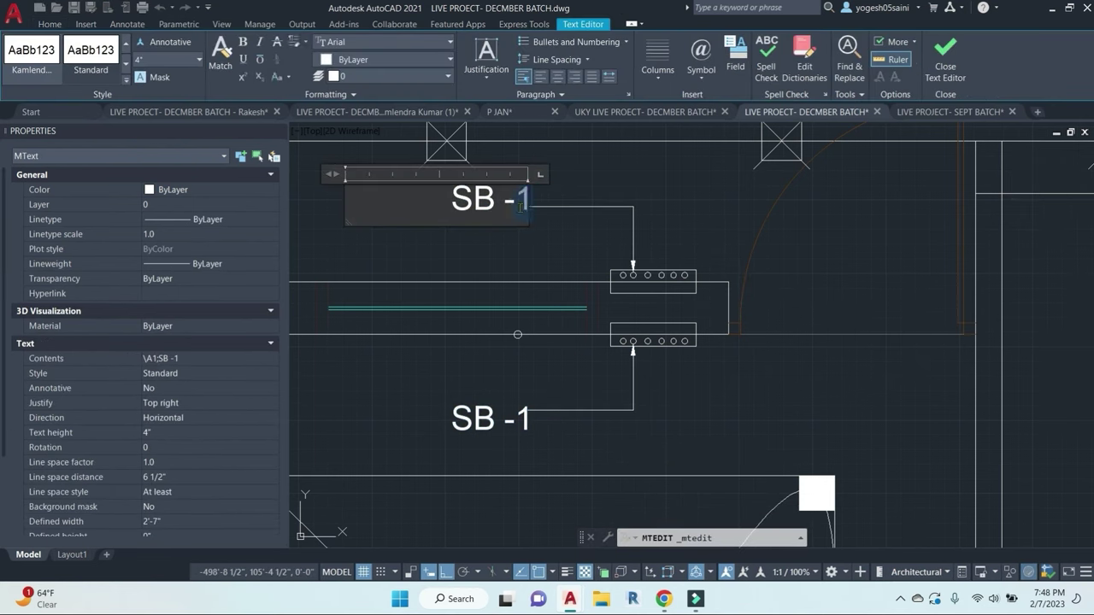
text(3)
click(559, 249)
scroll(597, 249, down, 2)
mouse_move(617, 232)
middle_down()
mouse_move(673, 298)
mouse_move(614, 254)
middle_up()
key(Escape)
key(Escape)
key(Escape)
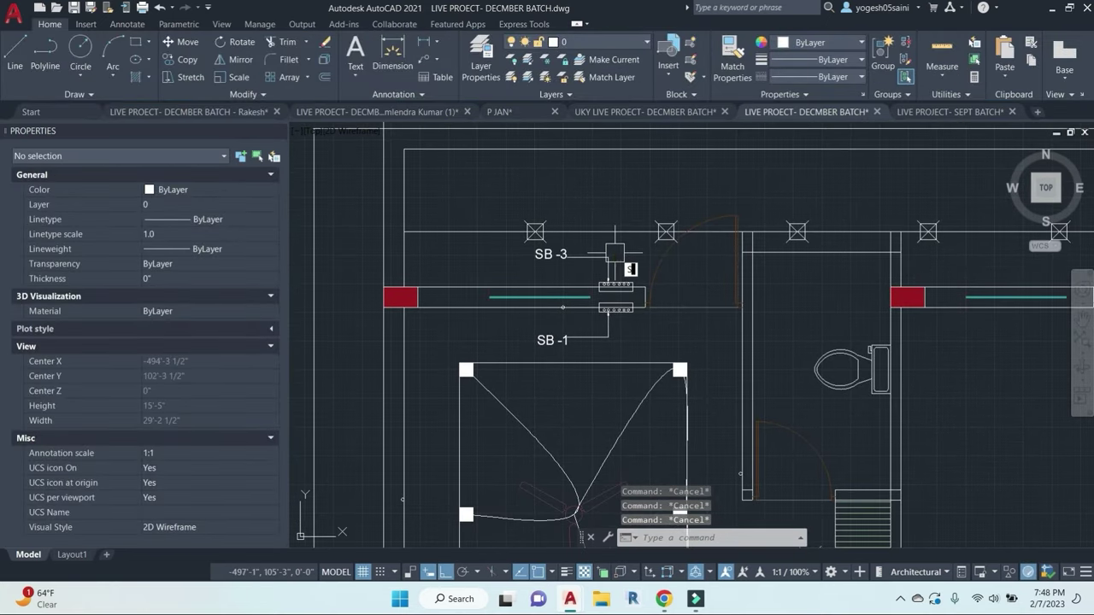
text(pl)
key(Return)
Step: Draw a spline wire from the left ceiling fixture through the right fixture
scroll(615, 256, up, 2)
click(618, 284)
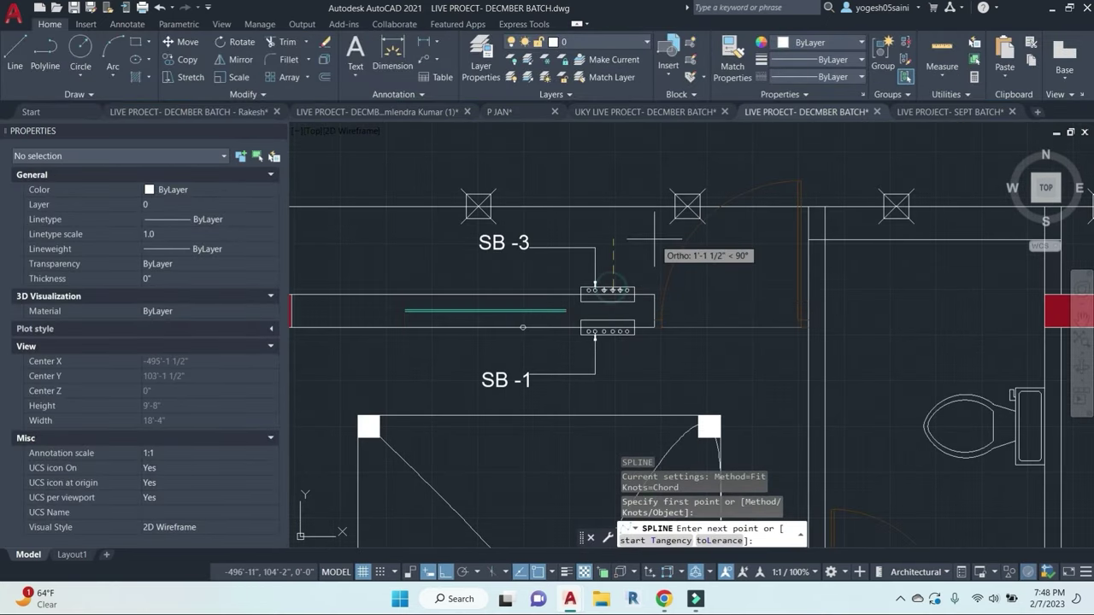
middle_drag(652, 240, 655, 346)
key(Escape)
key(Return)
click(483, 312)
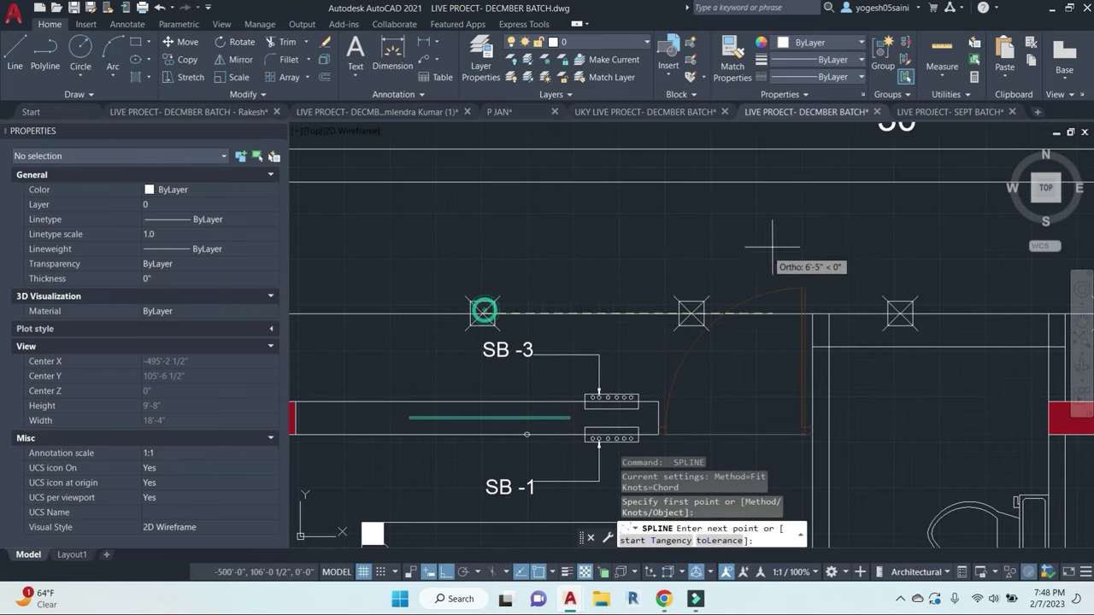
middle_drag(896, 289, 774, 334)
click(778, 359)
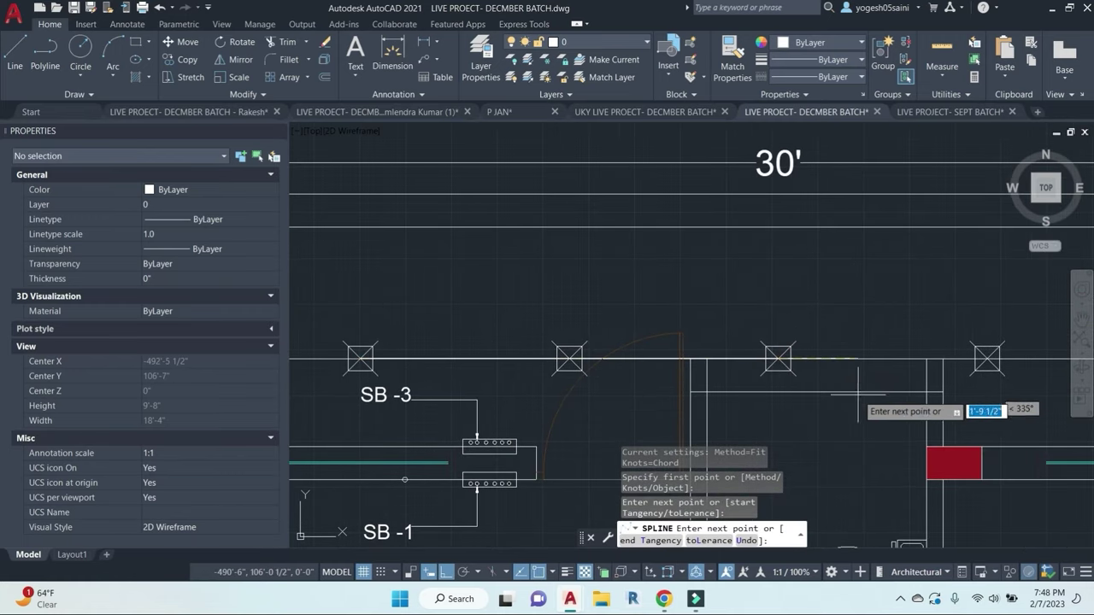
scroll(787, 337, down, 4)
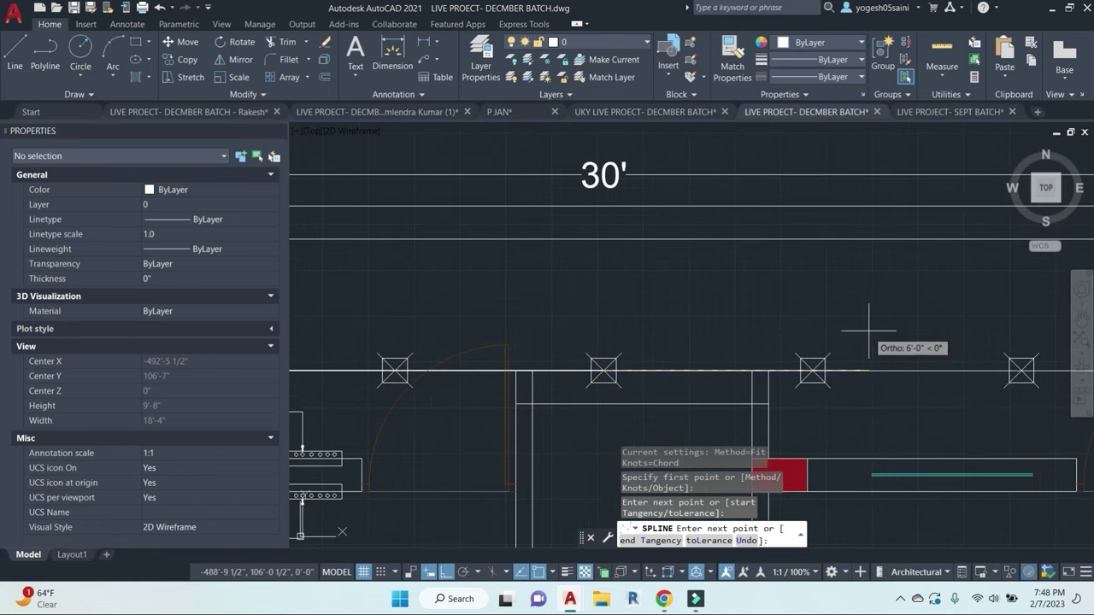
scroll(735, 329, up, 4)
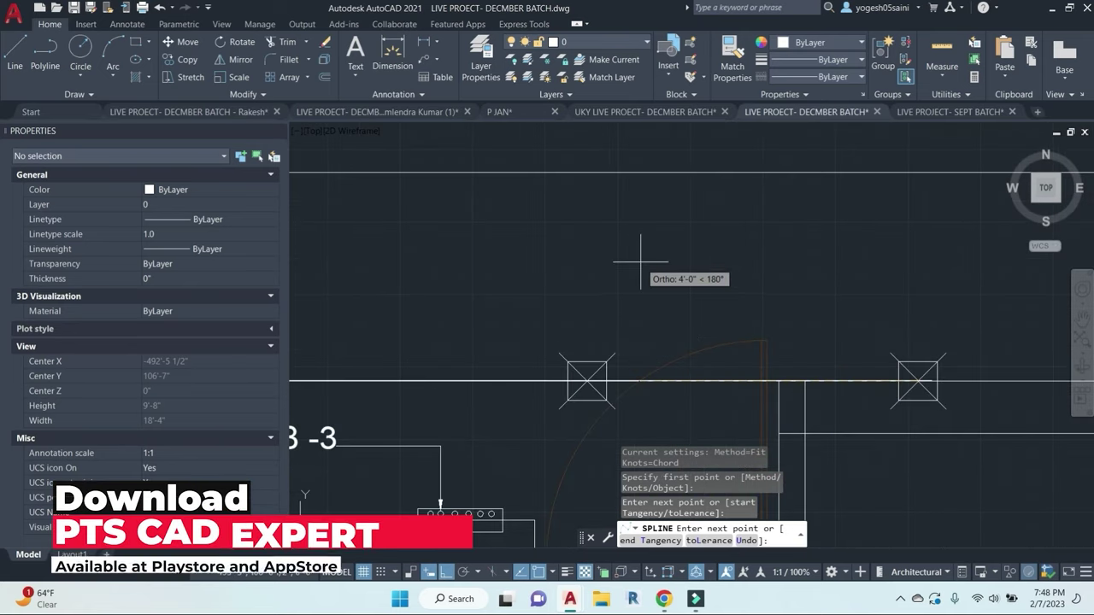
click(731, 265)
right_click(784, 268)
click(818, 276)
Step: Draw a spline from the fixture above SB-3 to the right fixture, ending just below it
scroll(880, 346, down, 3)
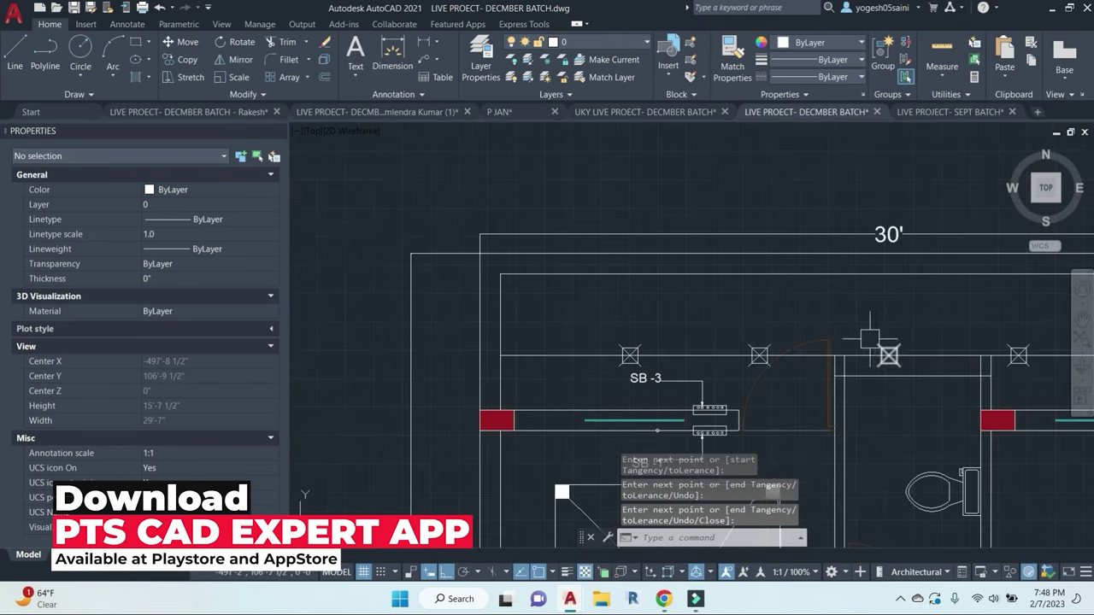
key(Escape)
key(Escape)
key(space)
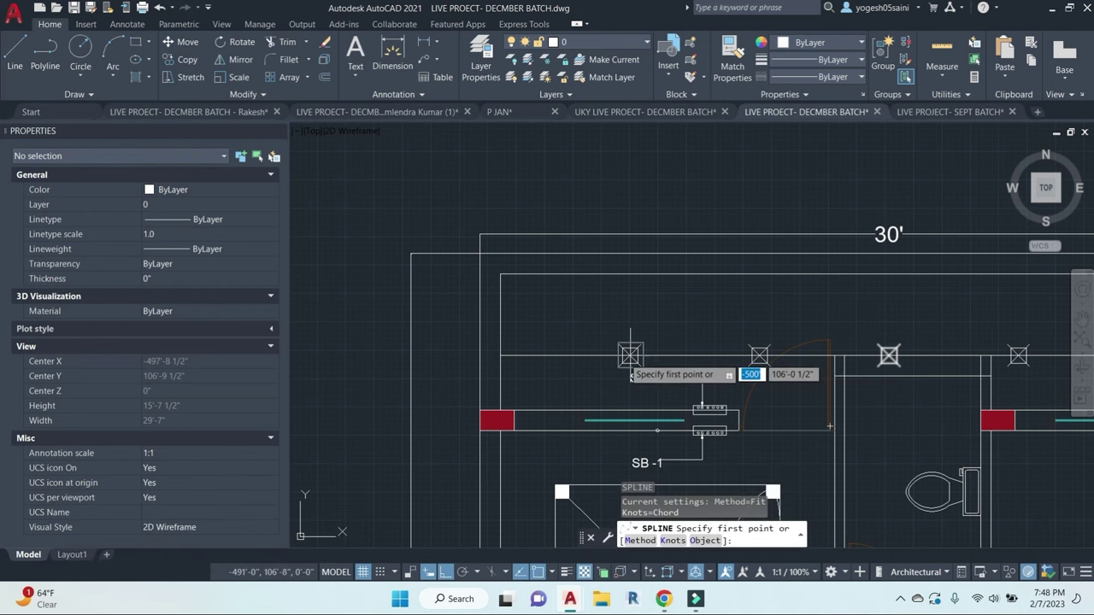
click(629, 355)
click(889, 356)
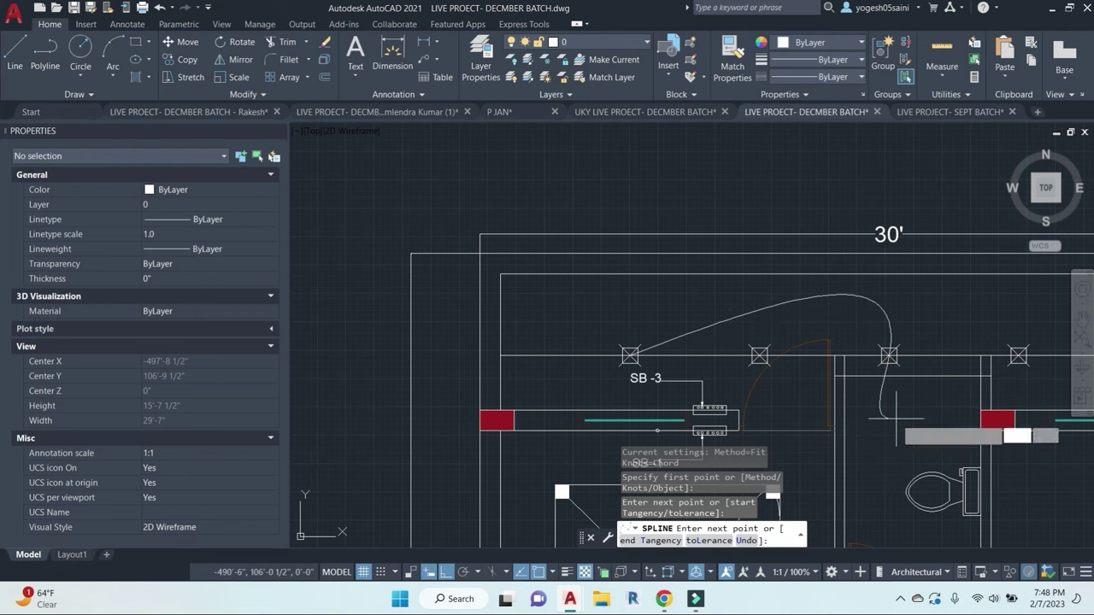
click(895, 419)
right_click(896, 420)
click(944, 218)
Step: Snap the new wire's end onto the fixture and raise two control vertices to arch it
click(891, 404)
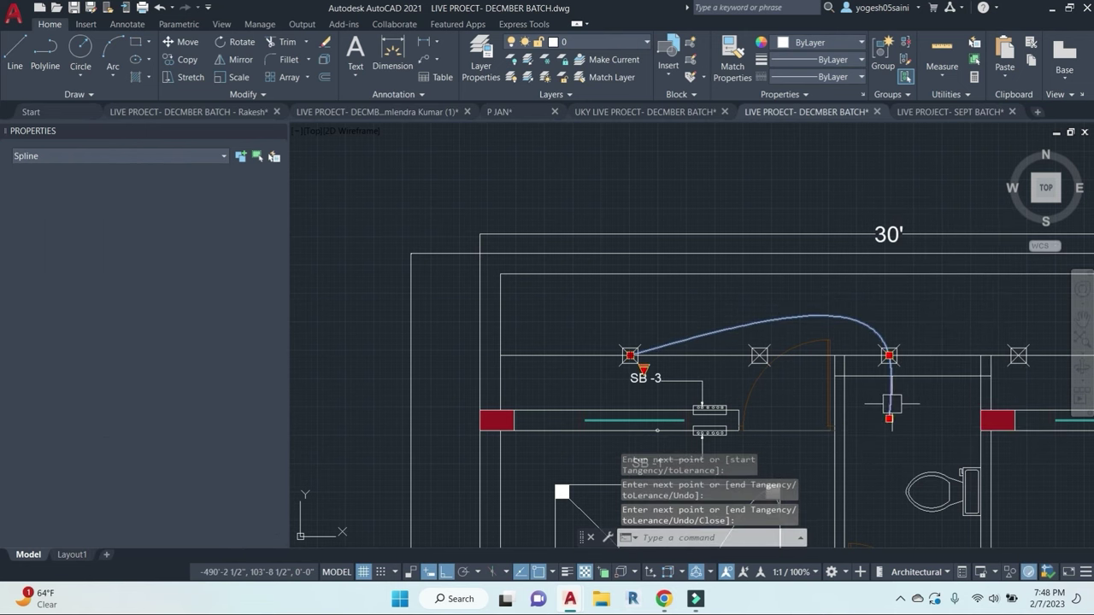
click(889, 418)
click(888, 355)
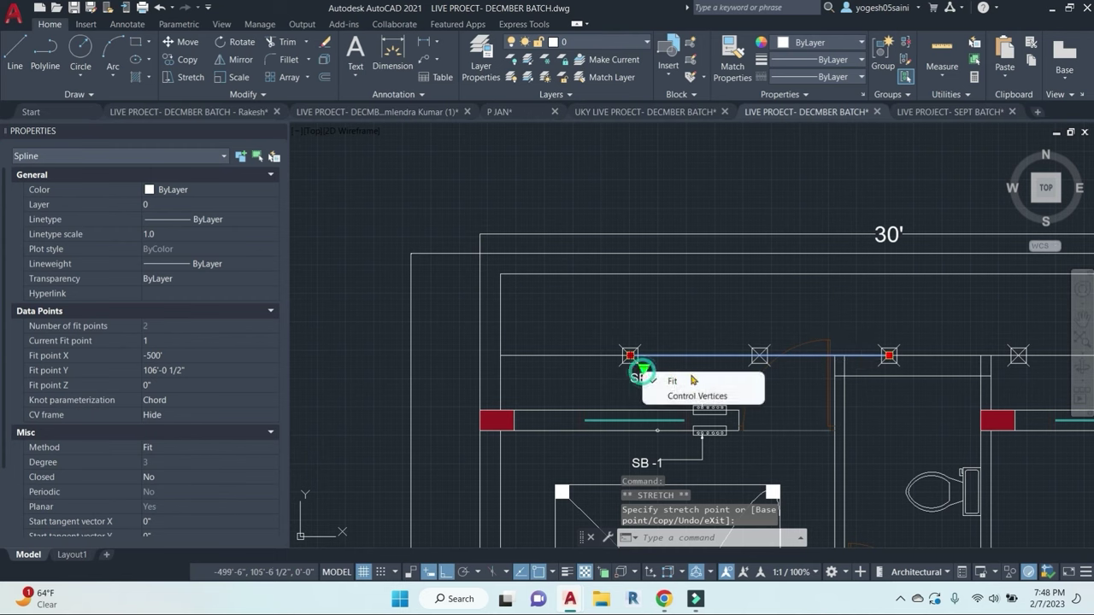
click(697, 396)
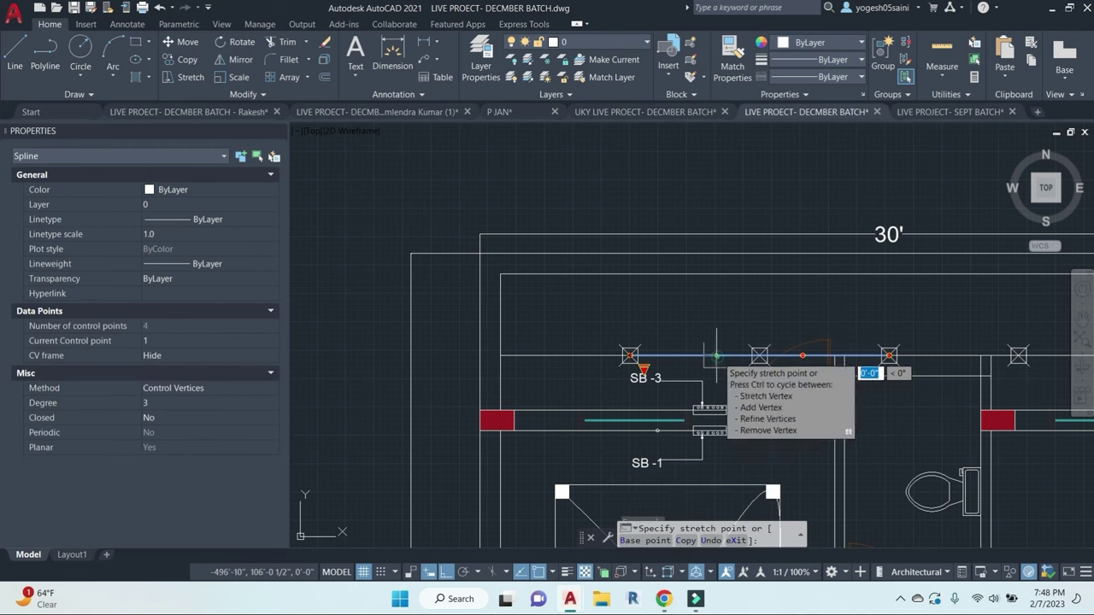
click(716, 355)
click(716, 310)
click(802, 356)
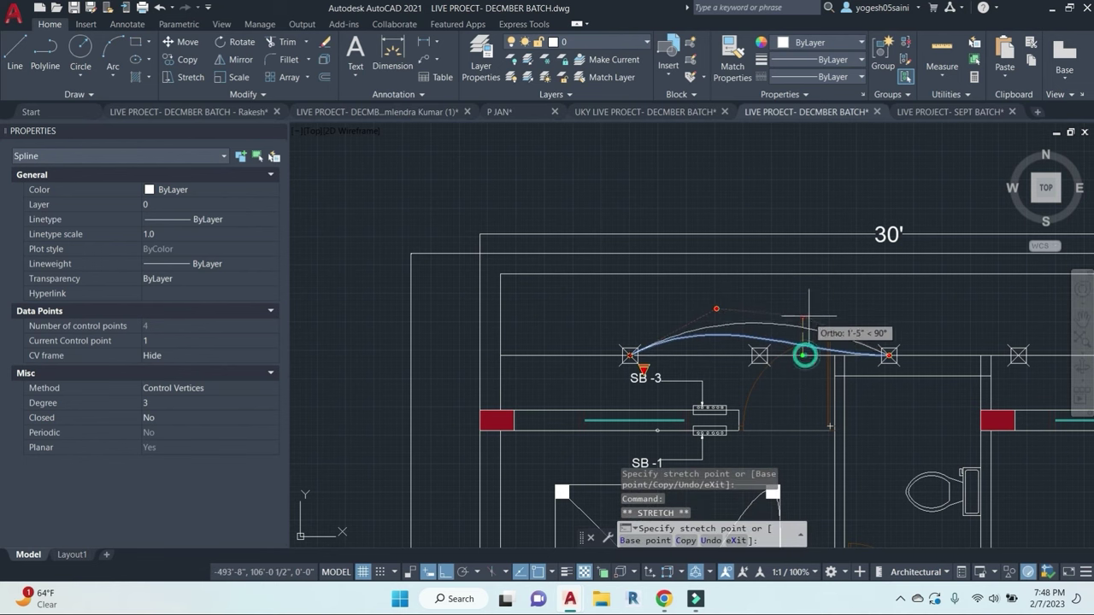
click(810, 310)
middle_drag(888, 337, 739, 337)
key(Escape)
Step: Copy the arched wire from the left fixture to span the next pair of fixtures
click(615, 323)
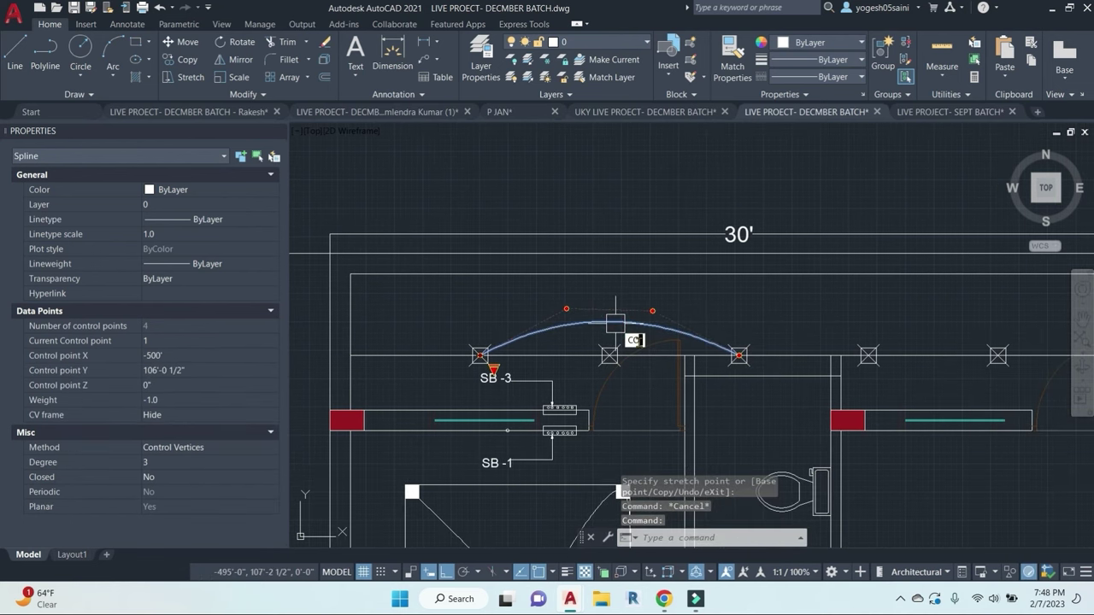
key(Return)
scroll(615, 323, down, 3)
scroll(666, 359, up, 3)
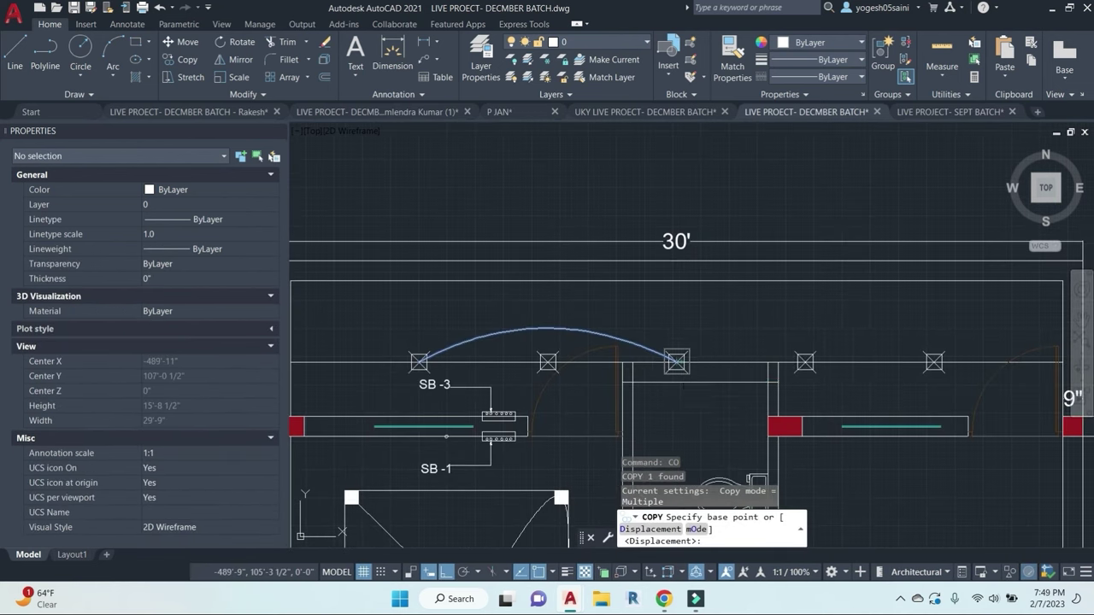
click(676, 362)
middle_drag(961, 358, 842, 342)
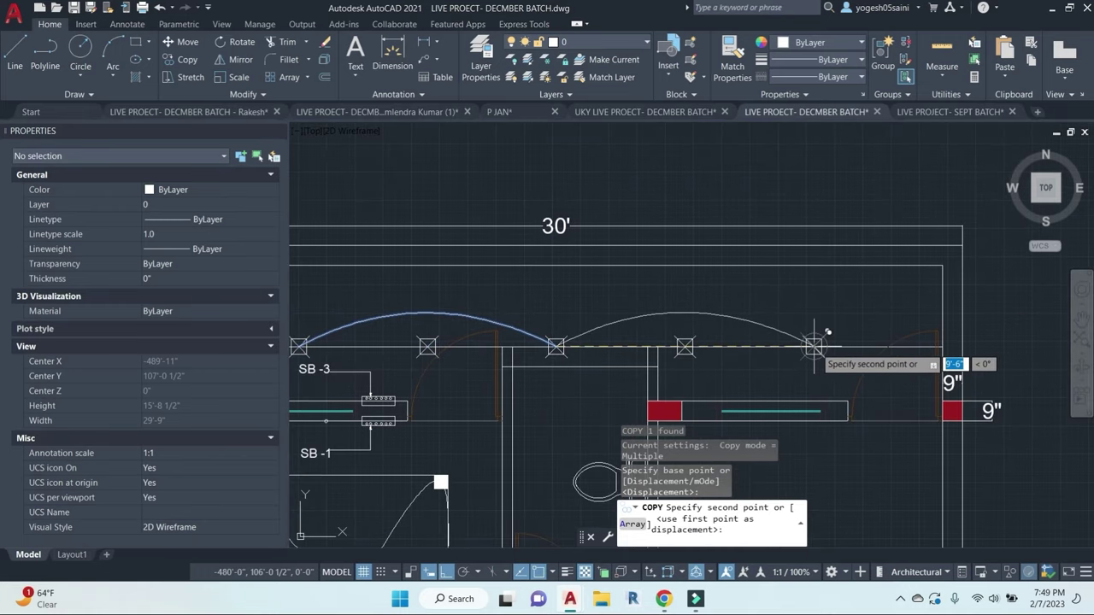
click(813, 346)
key(Escape)
Step: Select the copied wire and try a grip edit, then cancel it
middle_drag(651, 389, 774, 376)
key(Escape)
key(Escape)
click(738, 307)
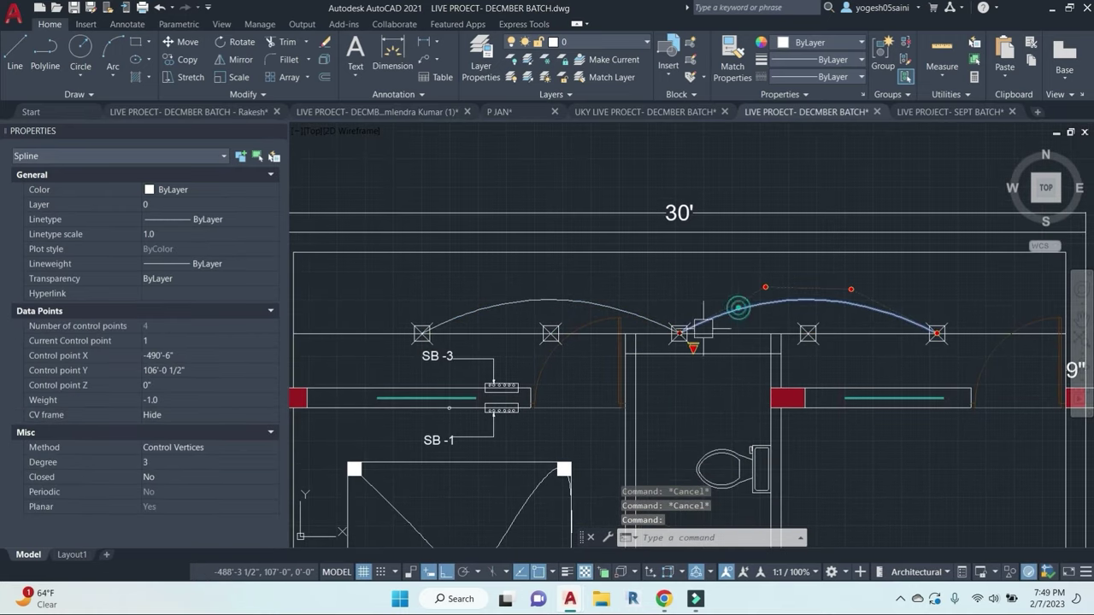
click(680, 335)
key(Escape)
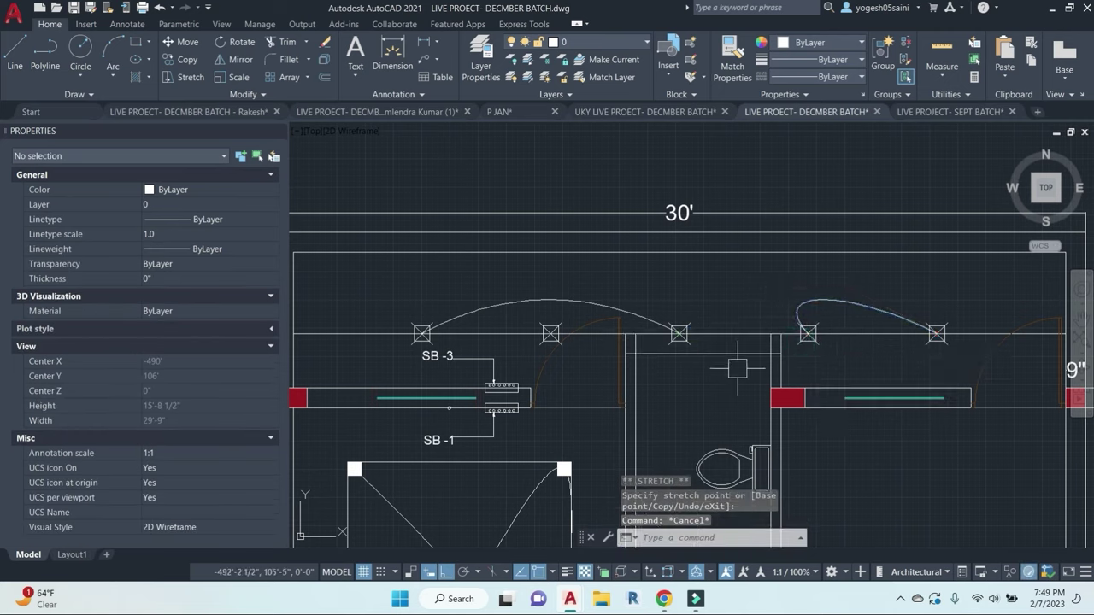
scroll(804, 376, down, 5)
scroll(718, 480, up, 4)
scroll(752, 504, down, 2)
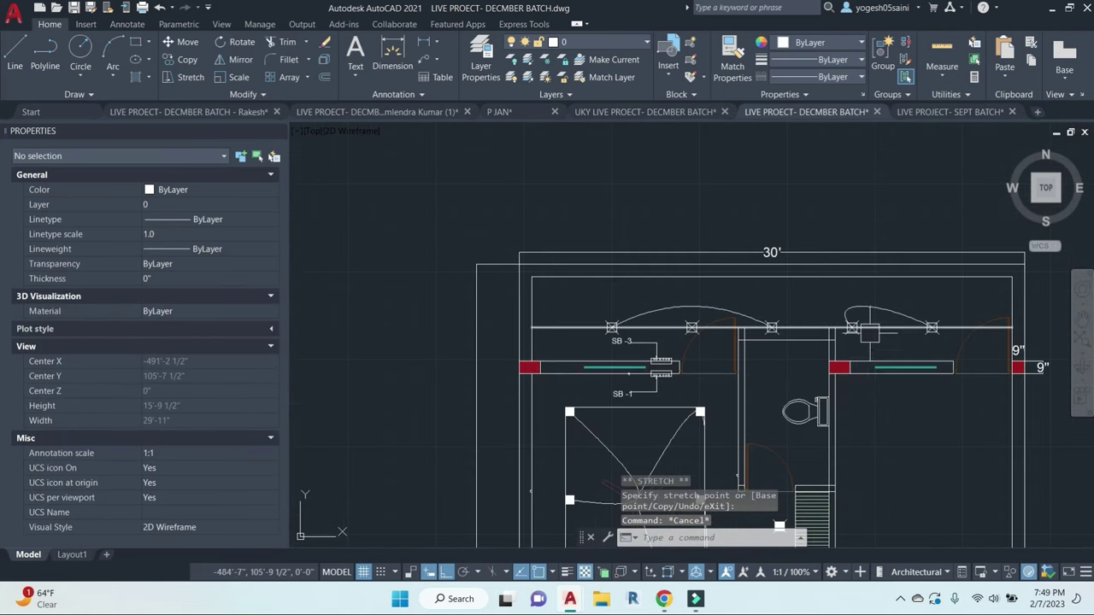
key(Escape)
key(Escape)
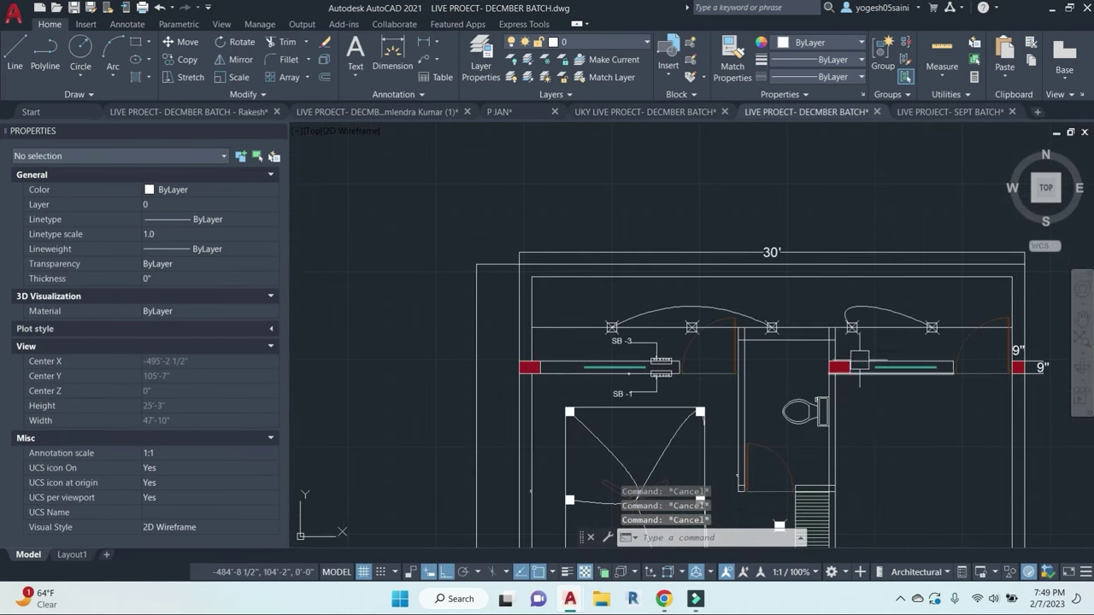
Step: Draw a spline wire with SPL from the middle fixture to the right fixture
text(spl)
key(Return)
scroll(700, 333, up, 4)
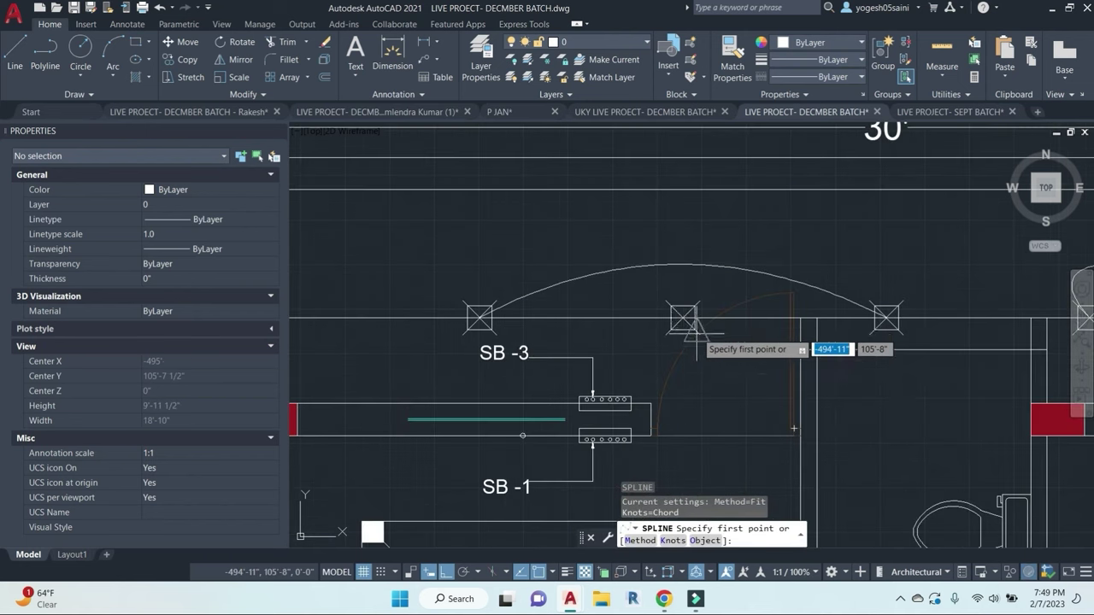
click(793, 428)
middle_drag(794, 428, 692, 462)
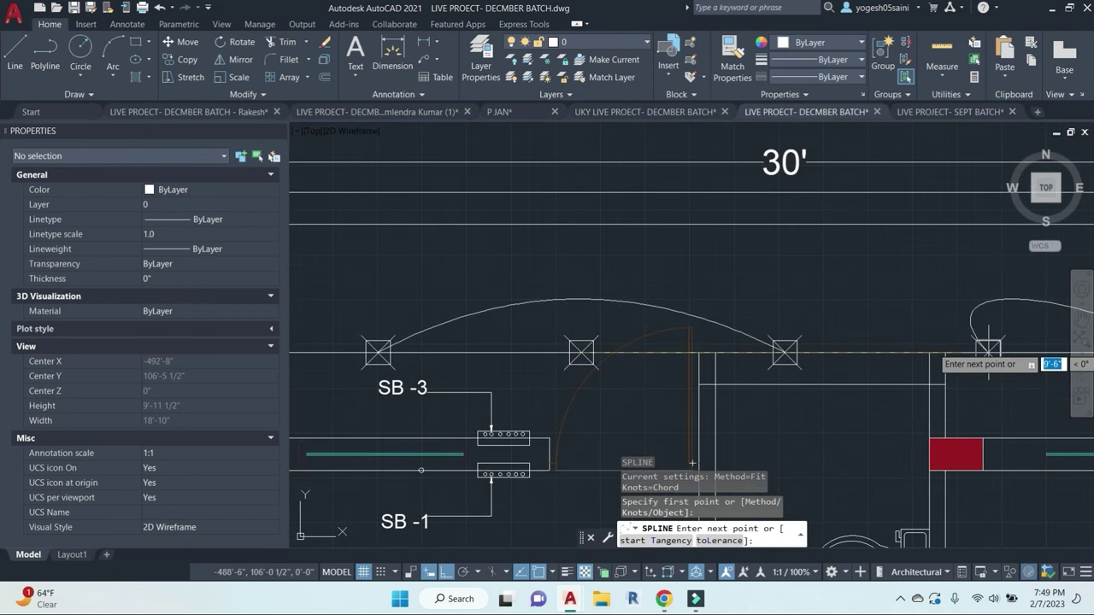
click(989, 350)
click(748, 275)
right_click(748, 278)
click(764, 290)
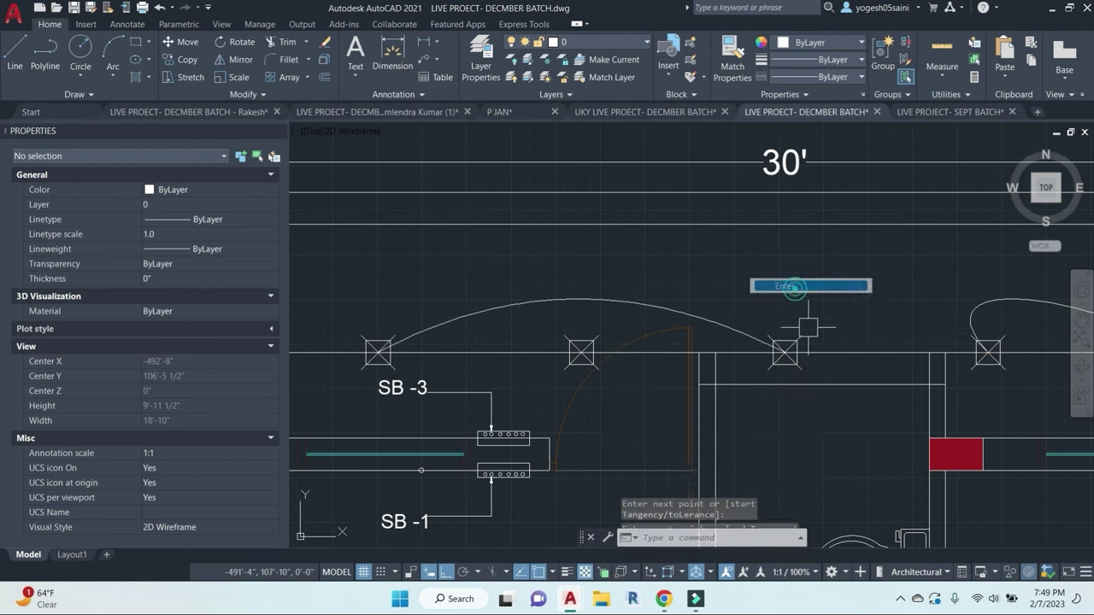
Step: Try reshaping that wire by control vertices, then erase the misshapen wire
click(783, 352)
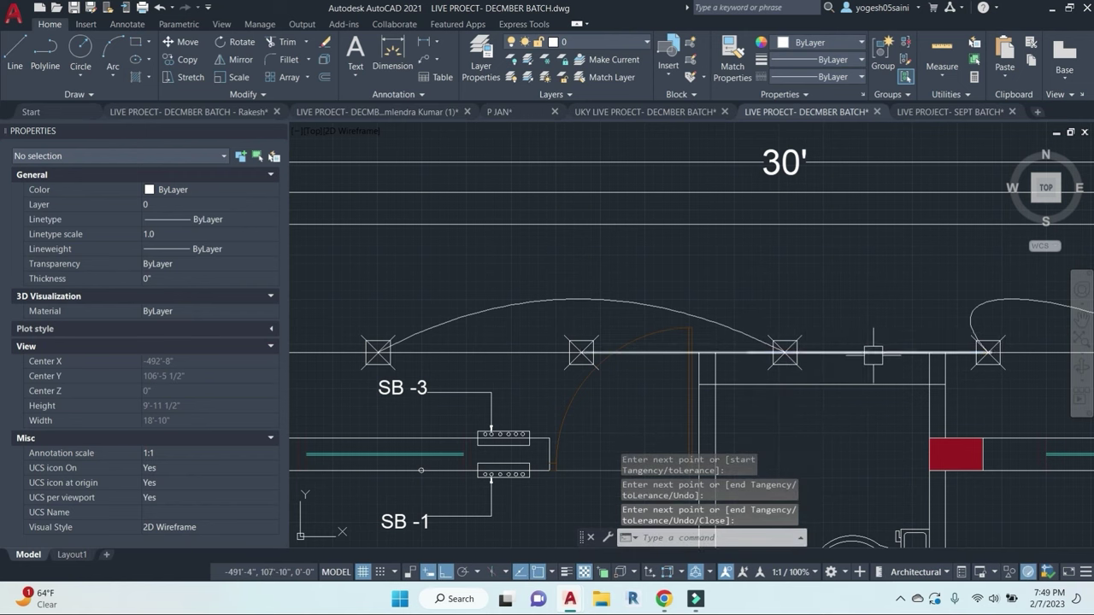
click(596, 366)
click(650, 394)
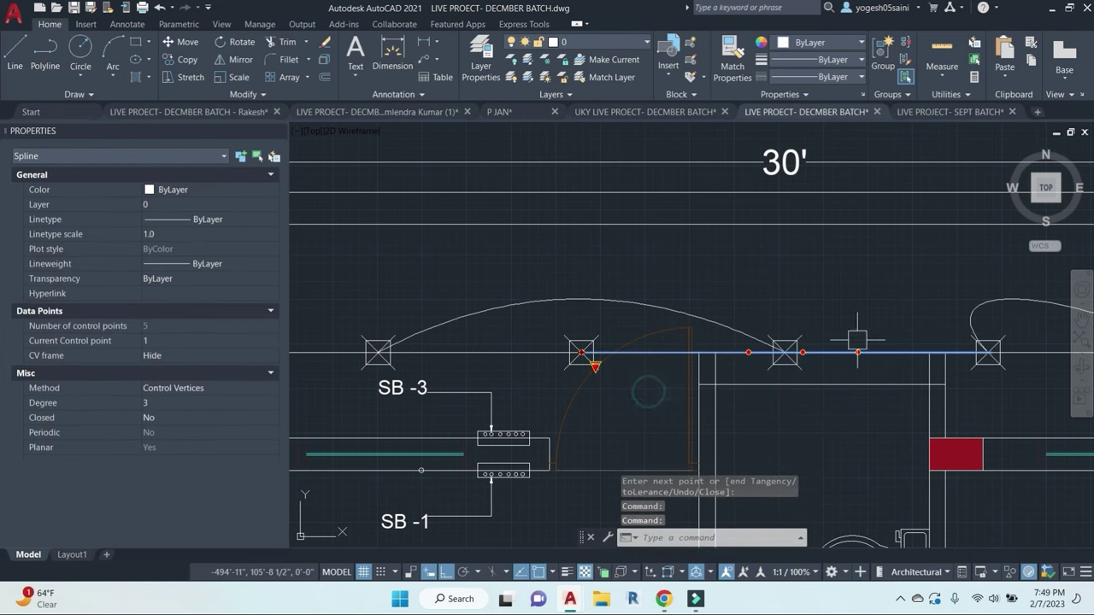
click(855, 352)
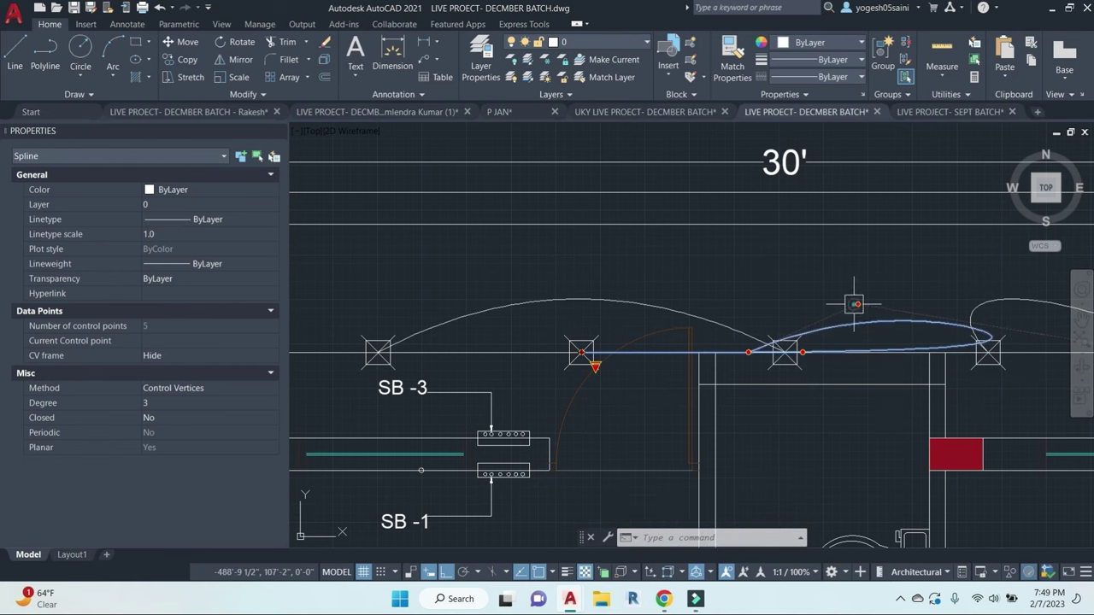
key(Escape)
text(e)
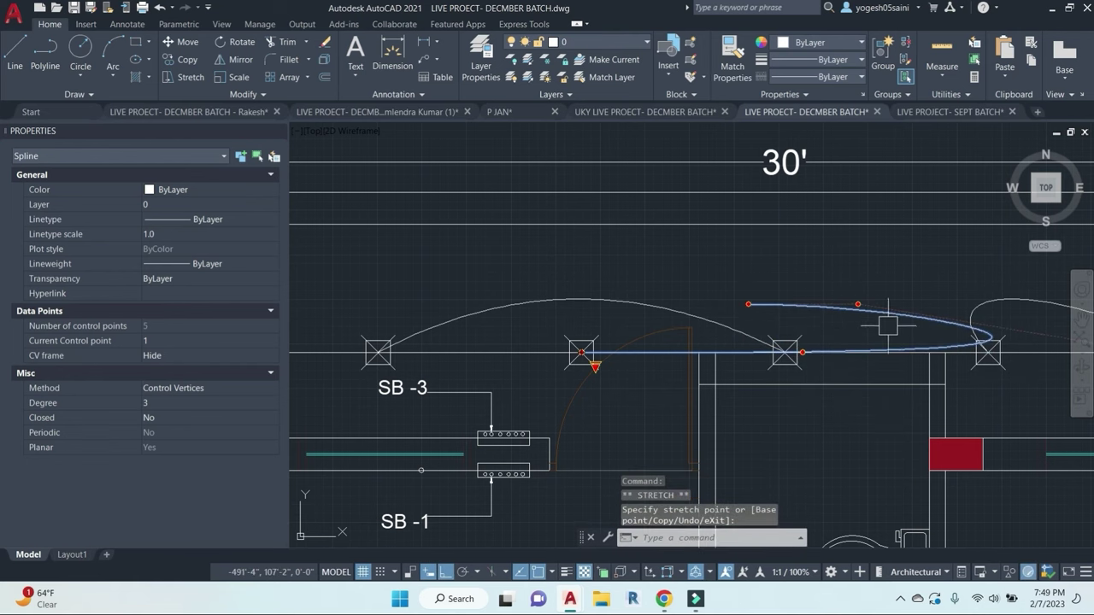
key(Return)
Step: Add a new control vertex to the right wire, snapped to the left fixture
click(975, 313)
mouse_move(988, 354)
middle_down()
mouse_move(912, 350)
mouse_move(747, 312)
middle_up()
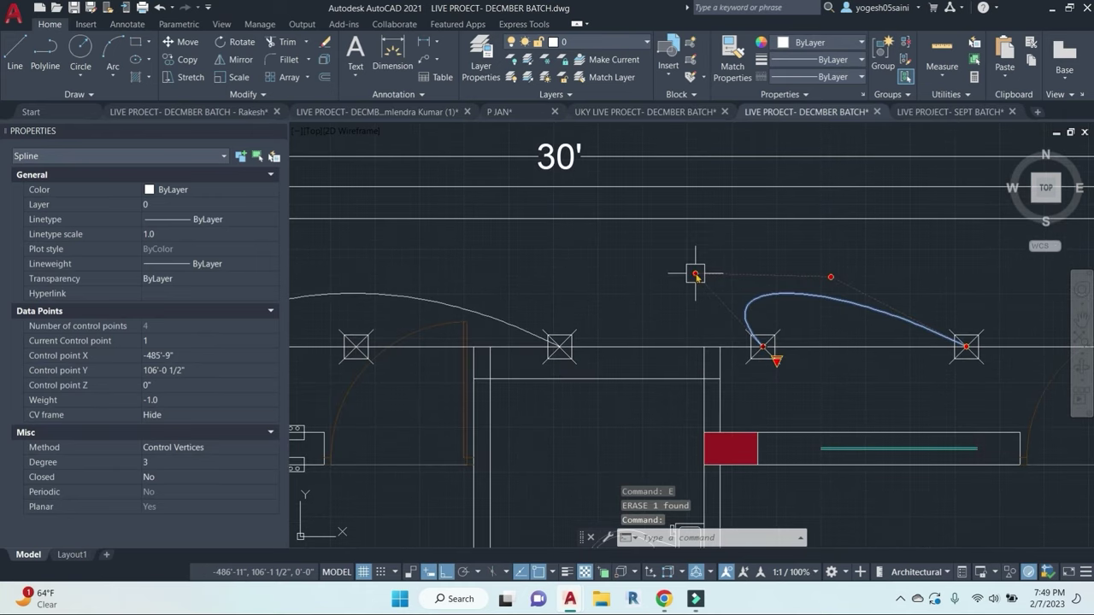
mouse_move(696, 275)
click(737, 313)
middle_drag(688, 307, 855, 282)
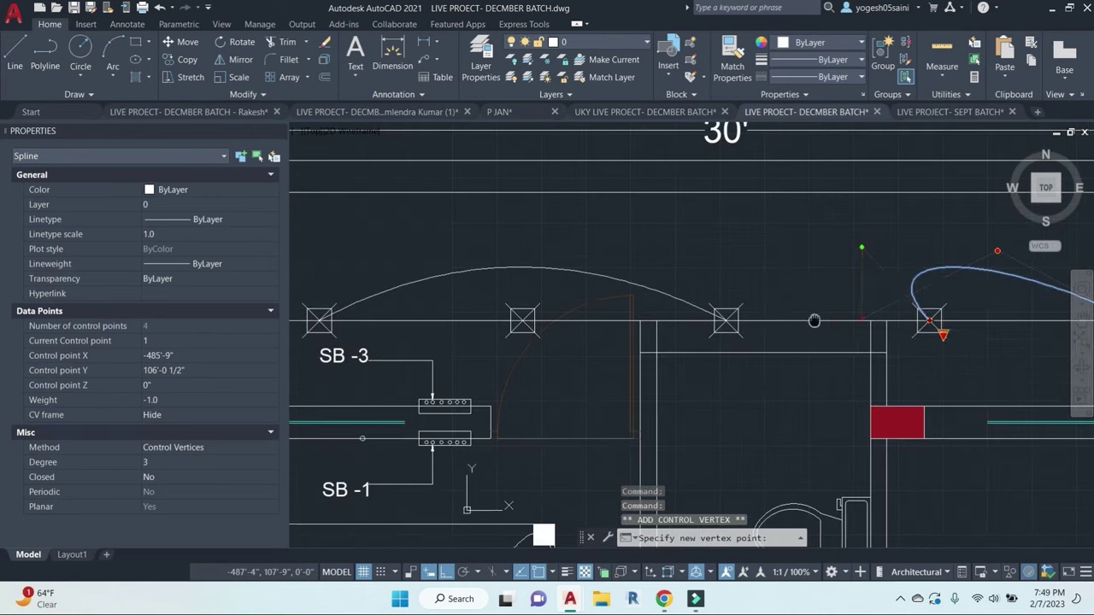
click(523, 320)
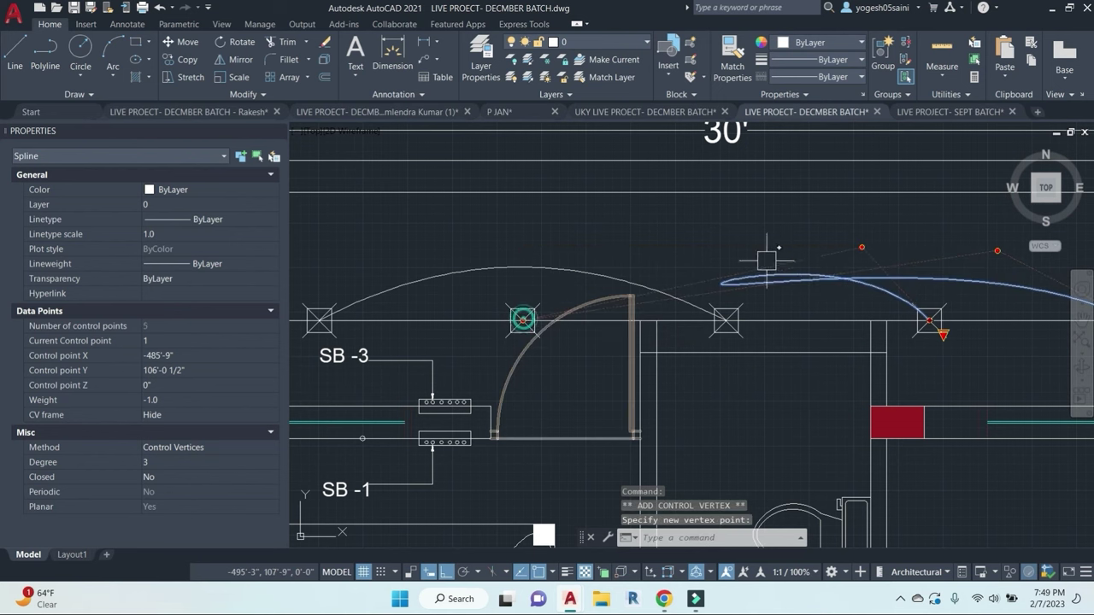
key(Escape)
key(Escape)
Step: Stretch the wire's end onto the left ceiling fixture and check its upper control point
click(874, 288)
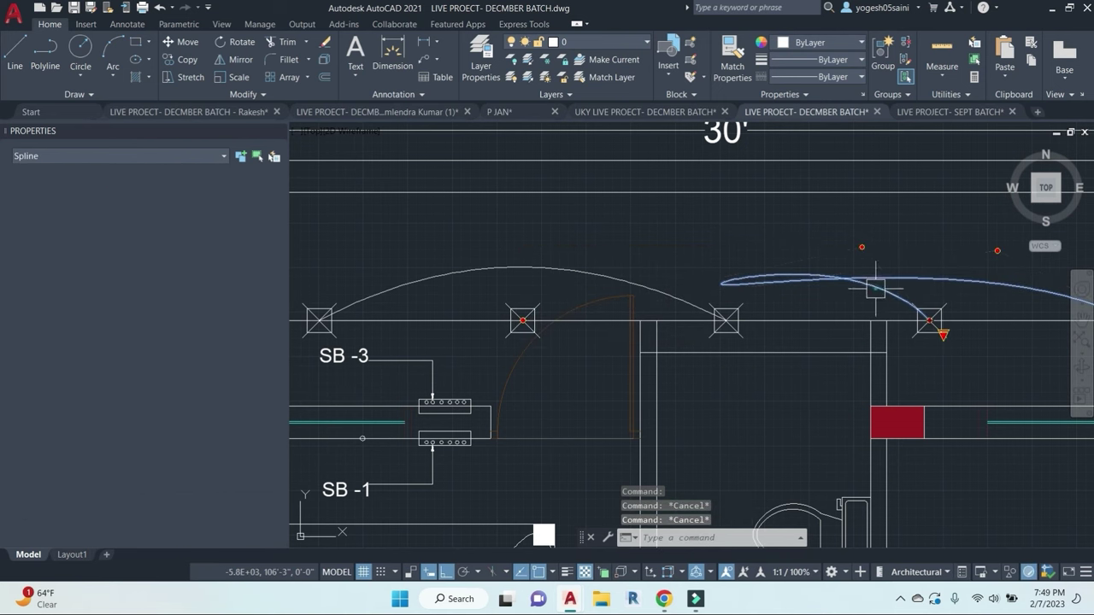
click(930, 320)
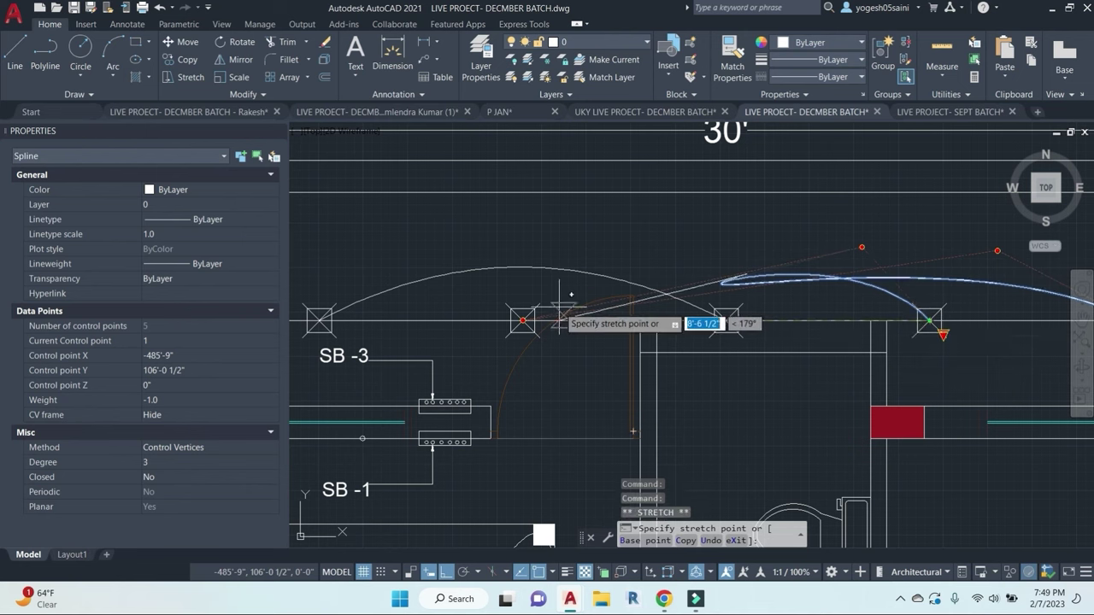
click(523, 321)
middle_drag(866, 279, 695, 252)
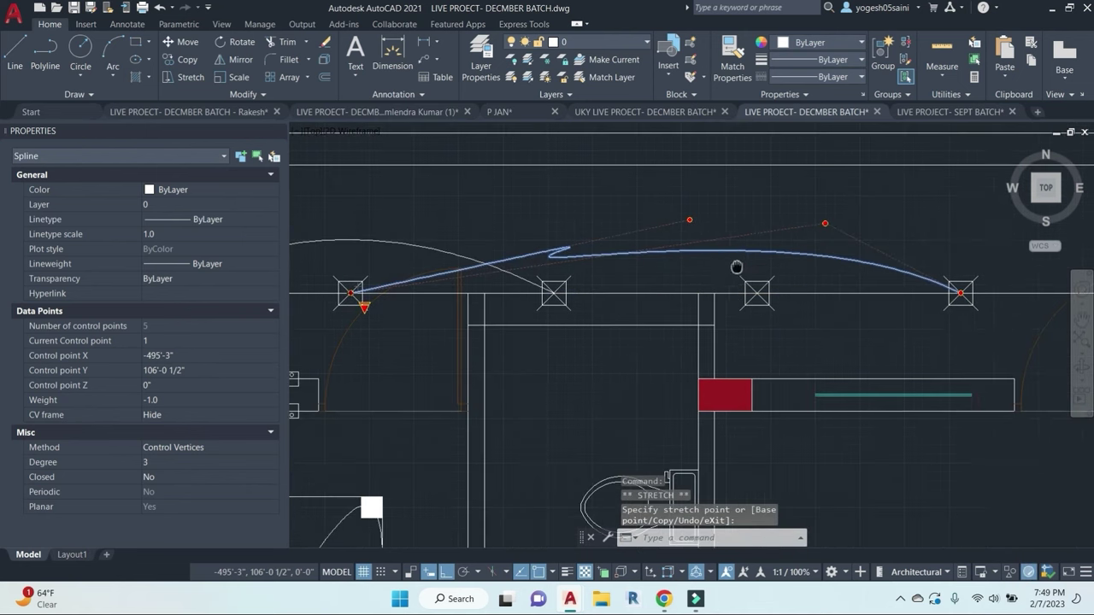
key(Escape)
key(Escape)
click(766, 254)
click(694, 224)
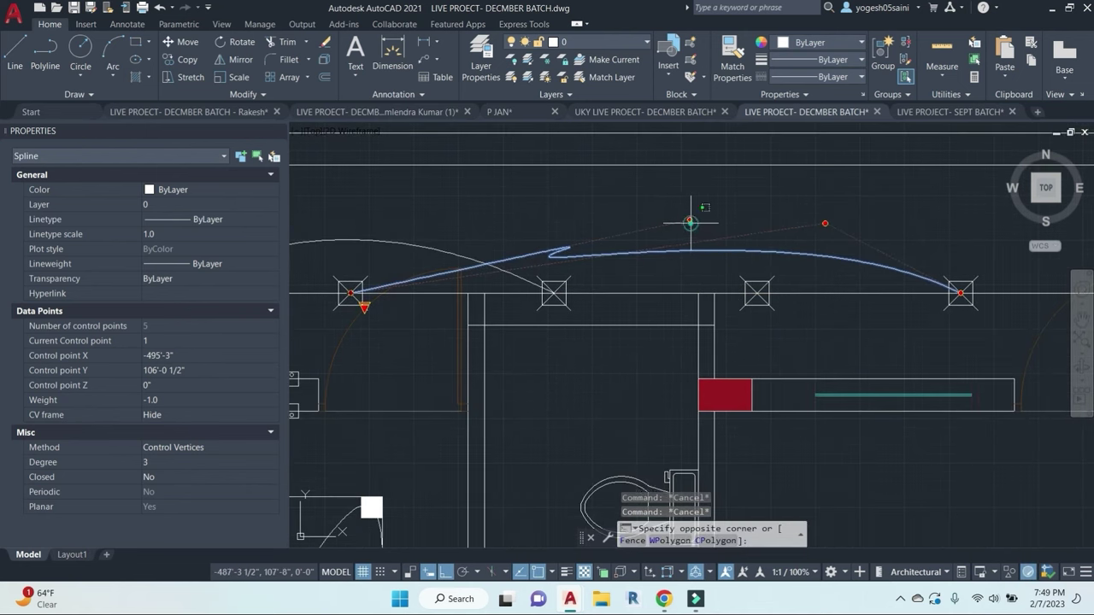
key(Escape)
click(690, 219)
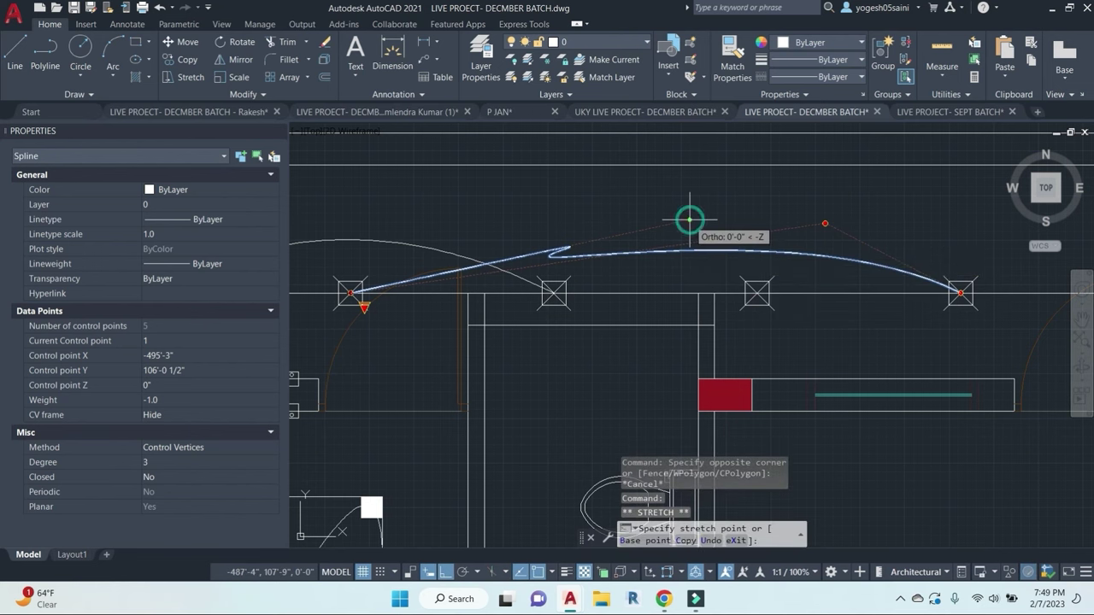
scroll(820, 257, down, 5)
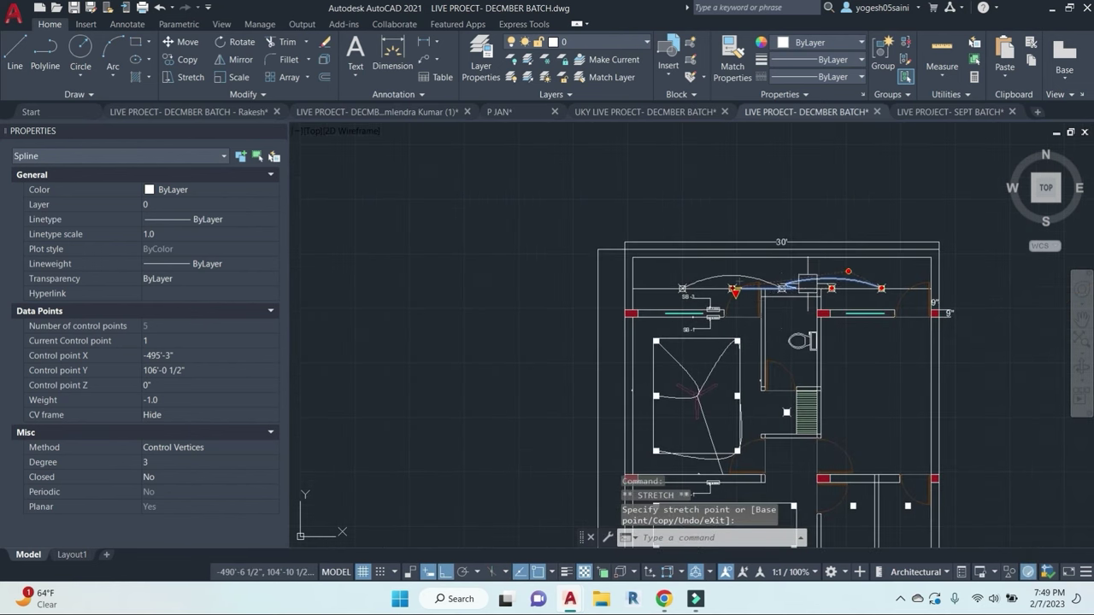
scroll(773, 265, up, 4)
key(Escape)
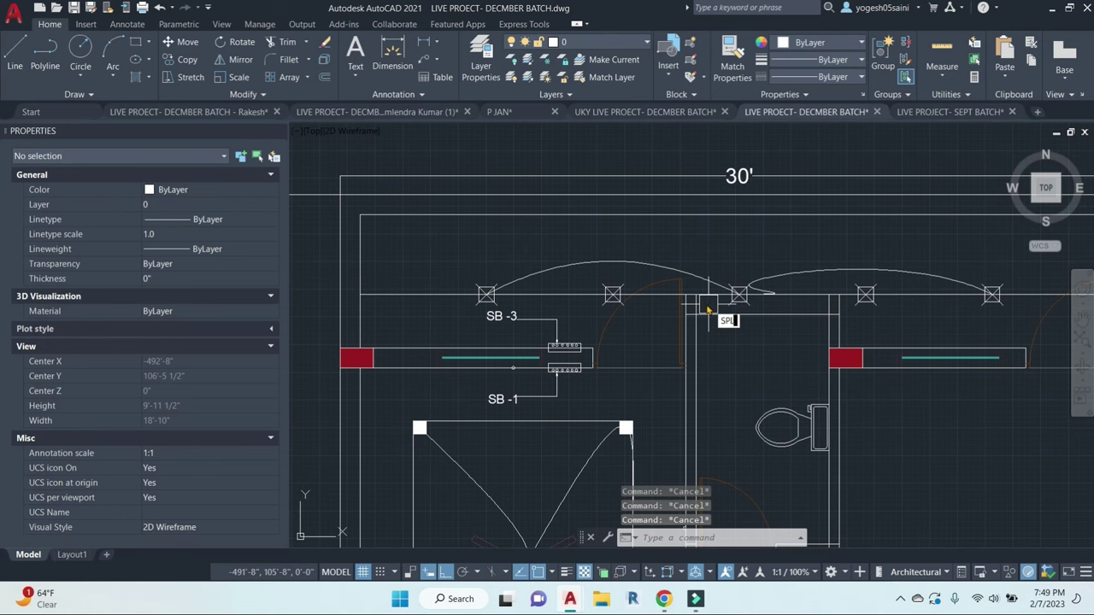
Step: Draw a spline wire from the ceiling fixture to the SB-3 switchboard
text(SPL)
key(Return)
scroll(707, 309, up, 5)
click(575, 232)
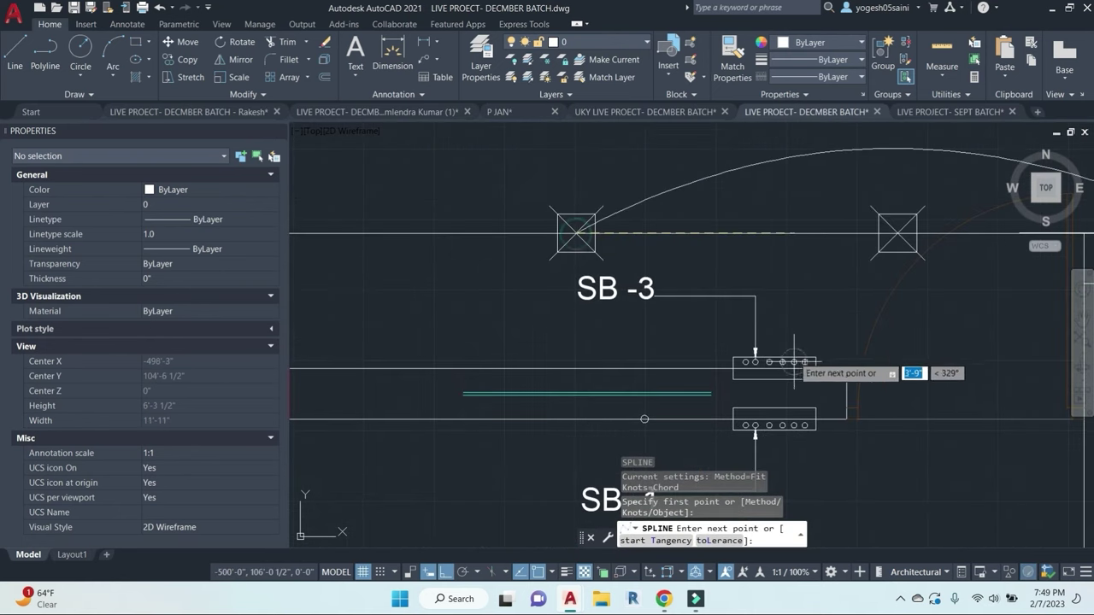
click(769, 352)
scroll(487, 361, down, 4)
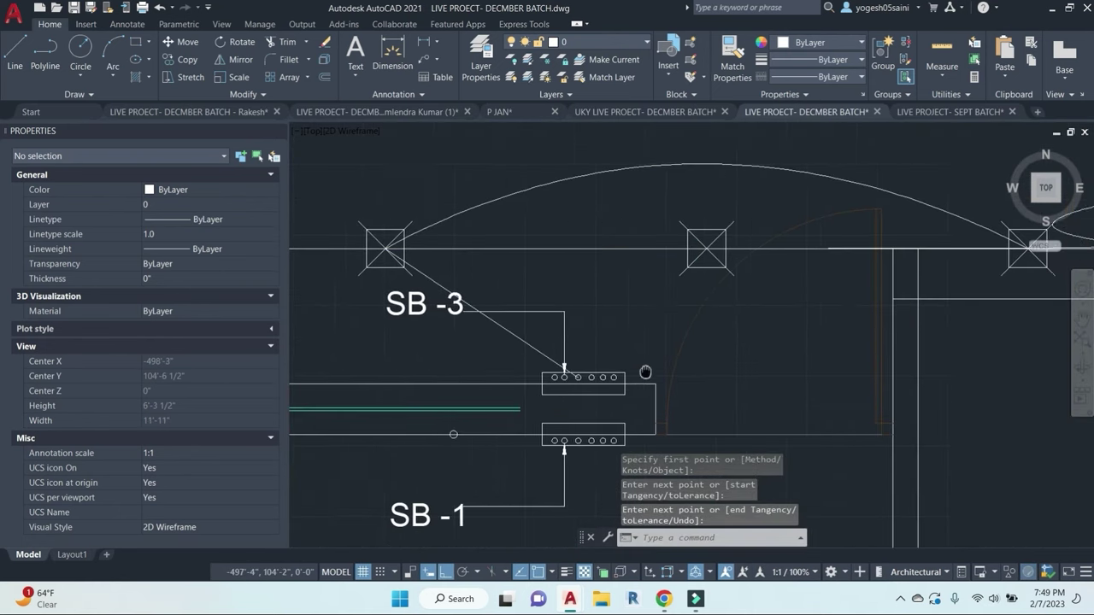
key(Return)
key(Return)
Step: Run a second wire from SB-3 to the middle ceiling fixture, then pan to the rooms below
scroll(650, 312, up, 5)
click(649, 309)
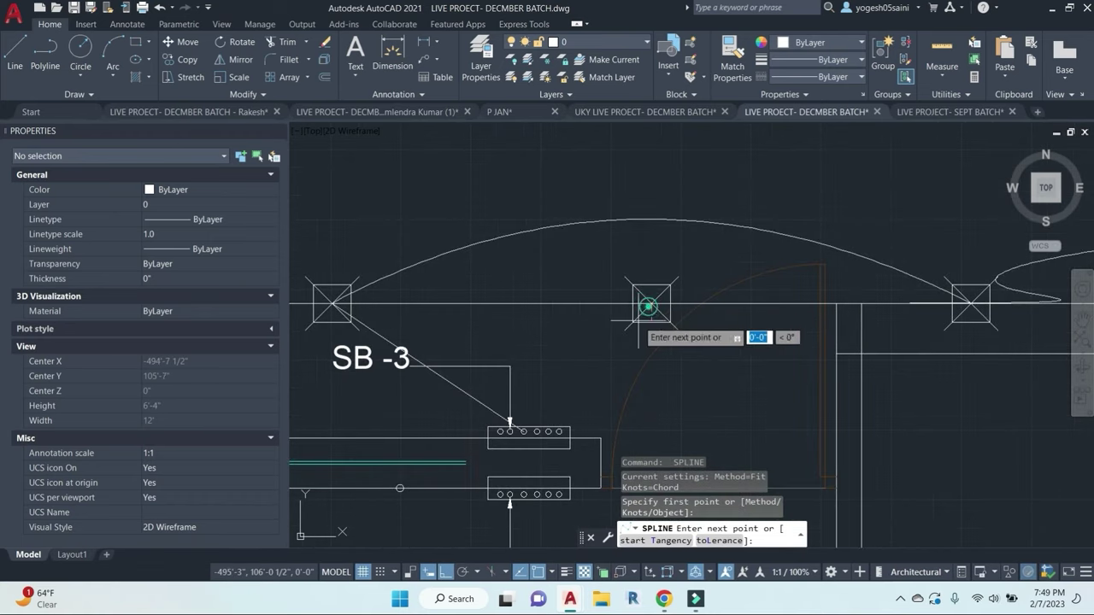
click(544, 431)
right_click(548, 432)
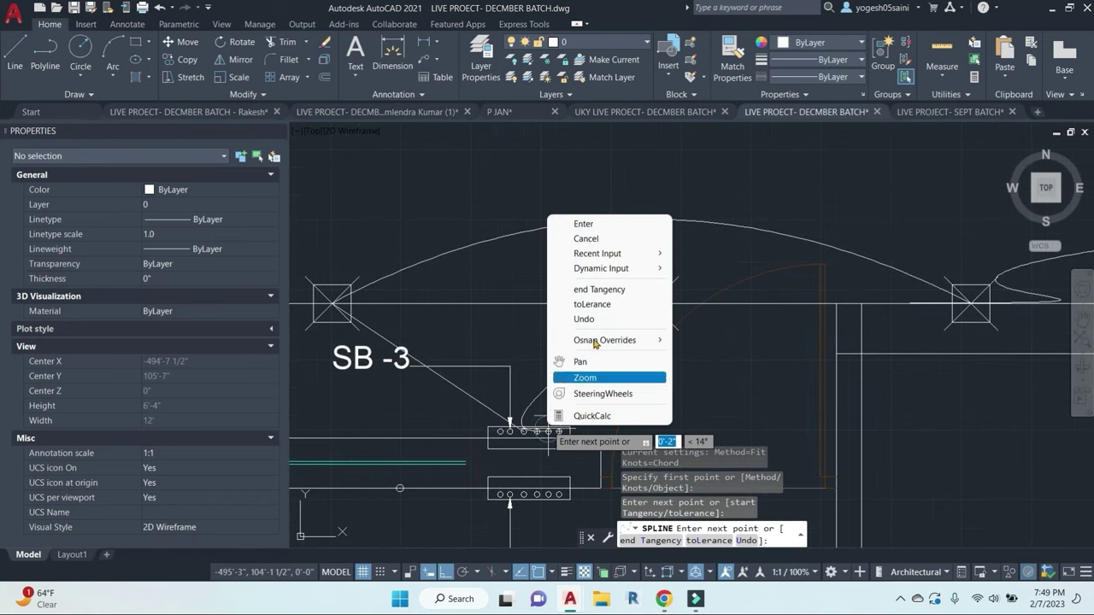
click(596, 224)
scroll(632, 298, down, 3)
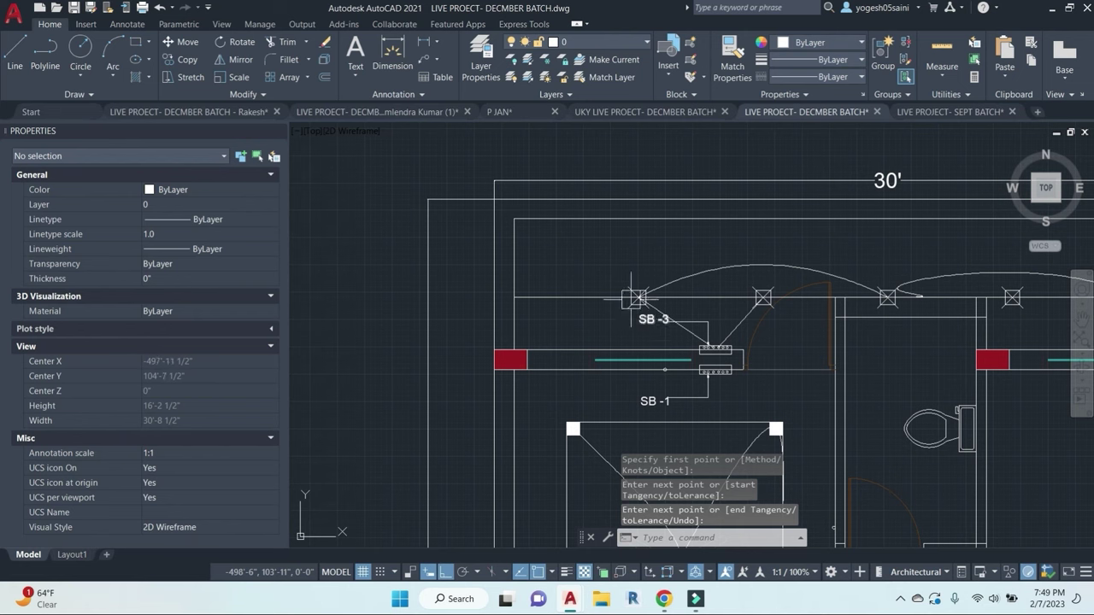
scroll(726, 350, up, 1)
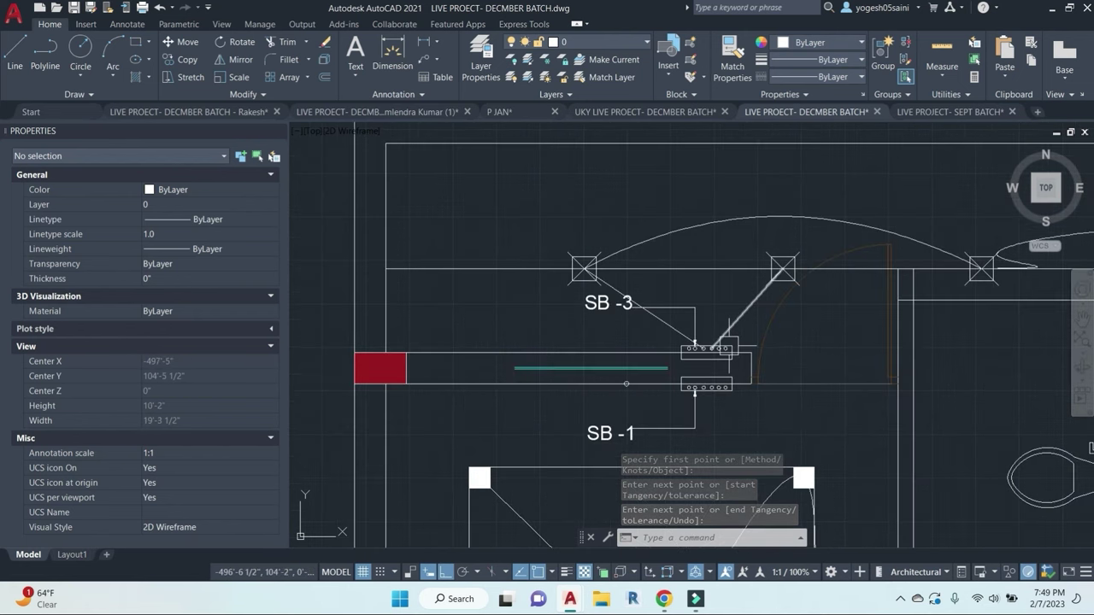
scroll(723, 317, down, 3)
middle_drag(790, 320, 695, 214)
scroll(696, 215, down, 1)
middle_drag(716, 318, 716, 267)
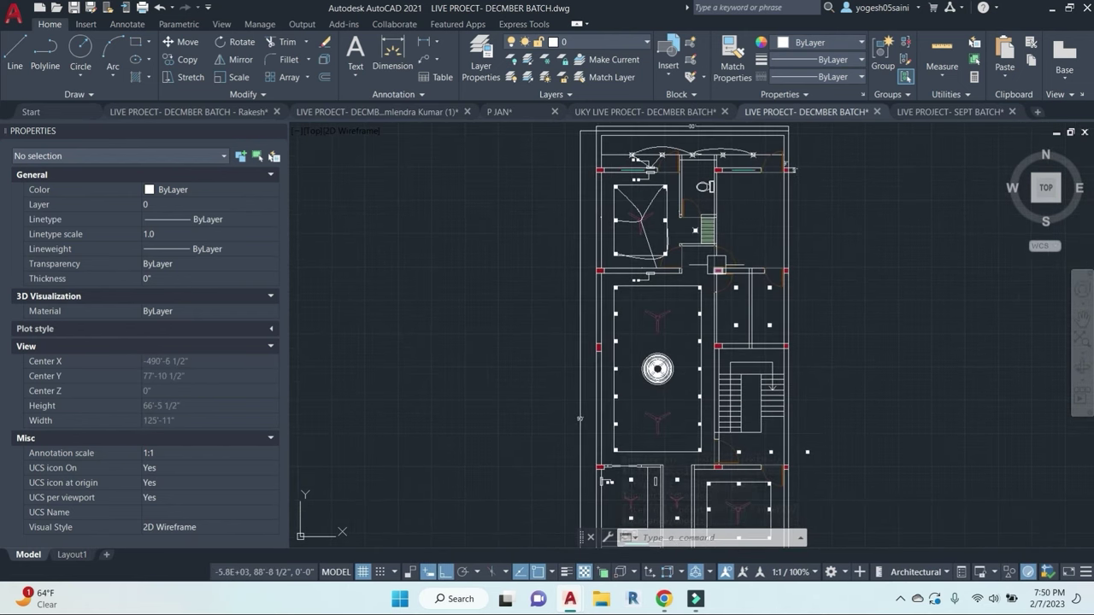
Step: Draw wires from the top-left light to the right-side light and back to the upper-left light
key(Escape)
key(Escape)
text(s)
scroll(642, 300, up, 5)
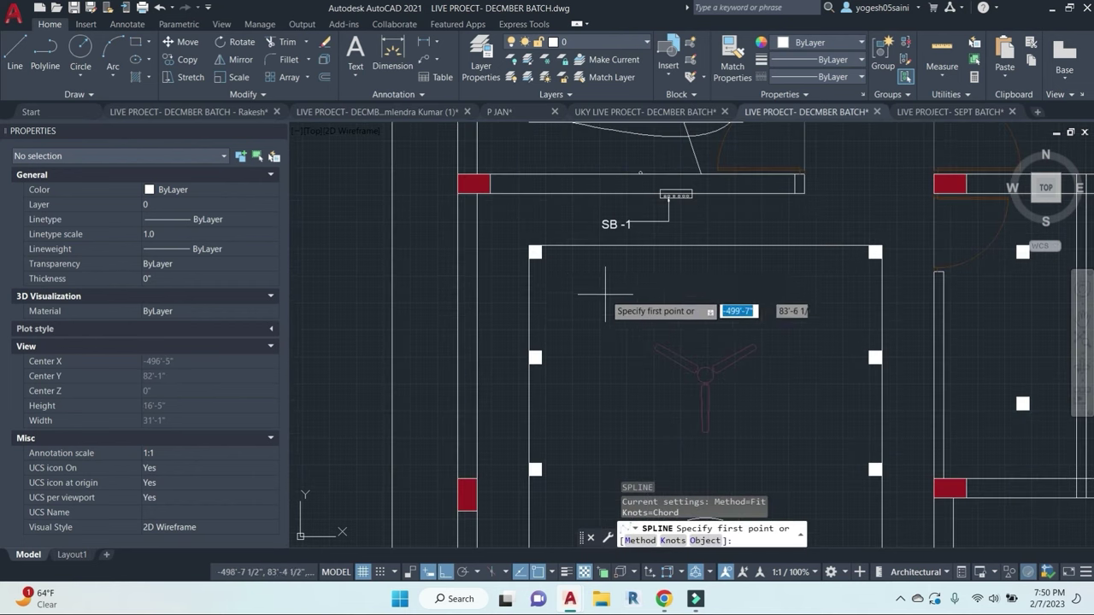
click(534, 248)
click(866, 360)
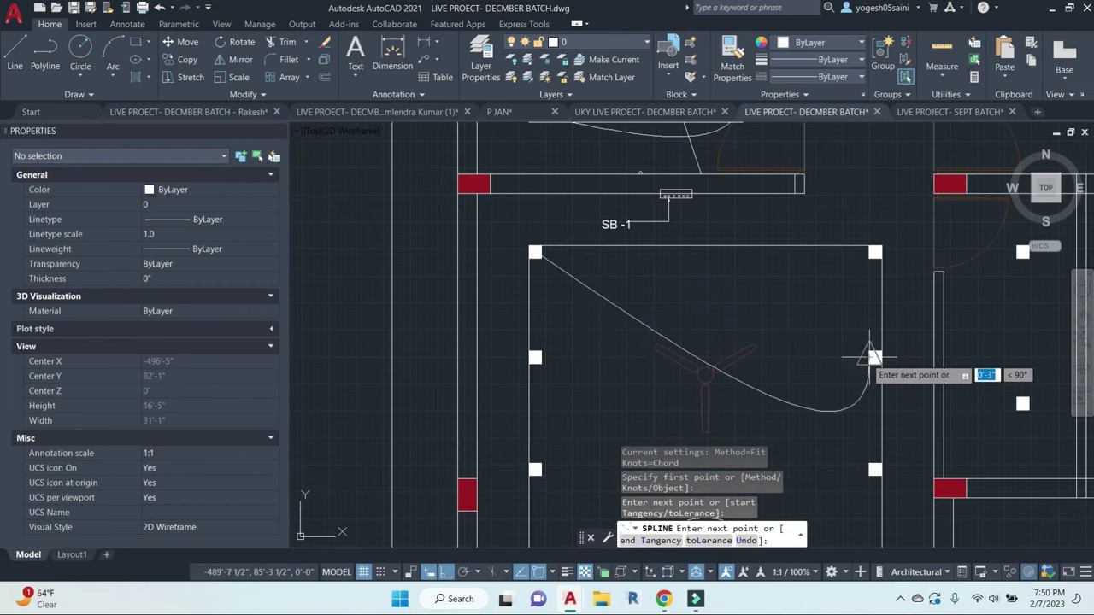
click(841, 339)
right_click(848, 336)
click(867, 345)
middle_drag(858, 359, 902, 209)
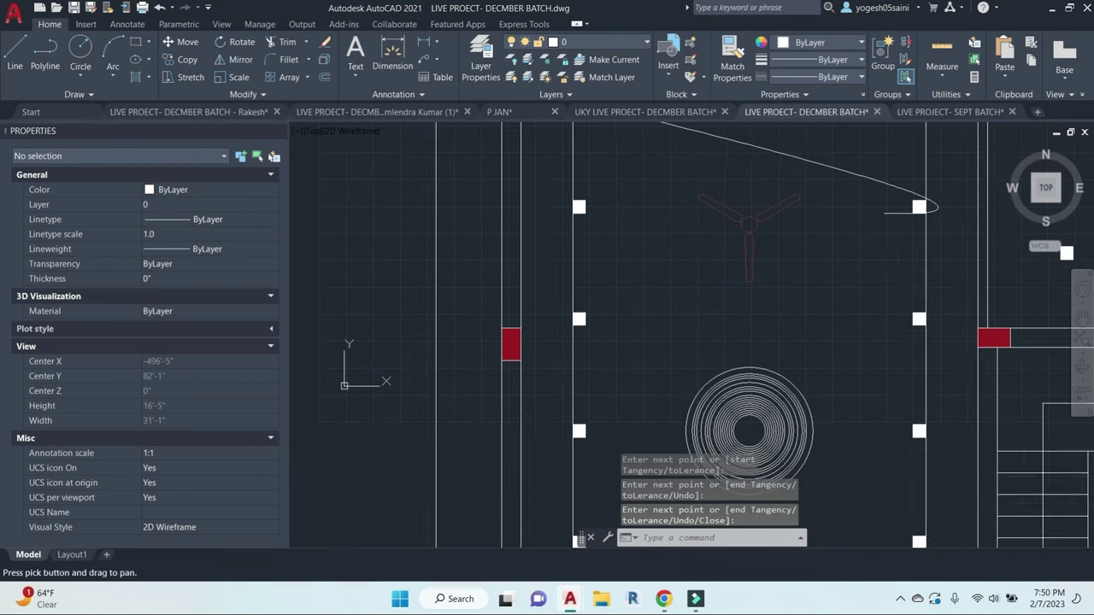
key(space)
click(918, 317)
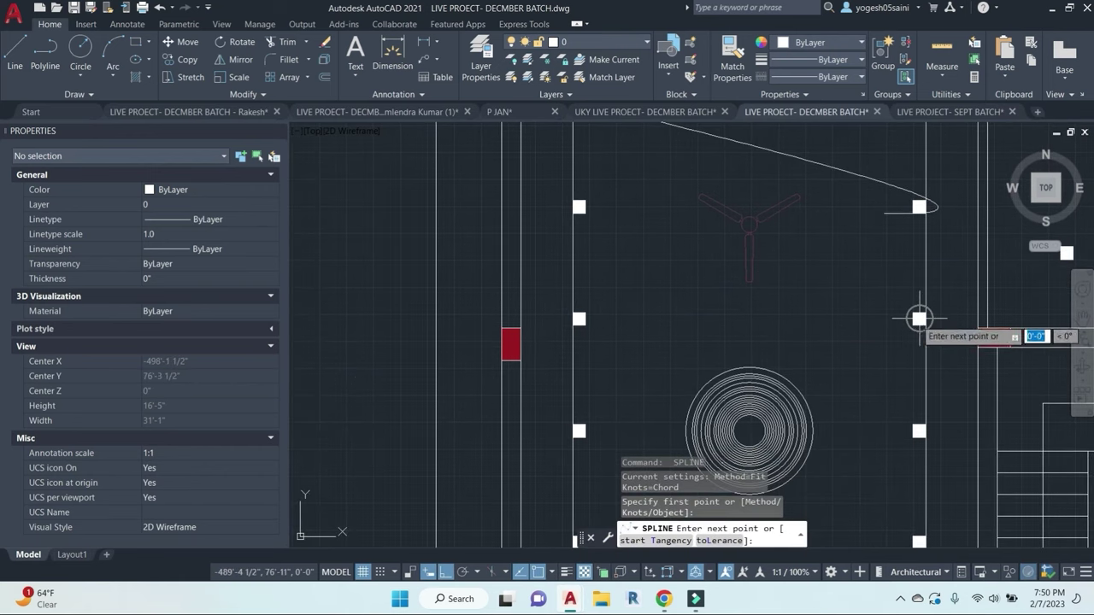
click(578, 206)
right_click(579, 206)
click(655, 217)
middle_drag(655, 217, 738, 155)
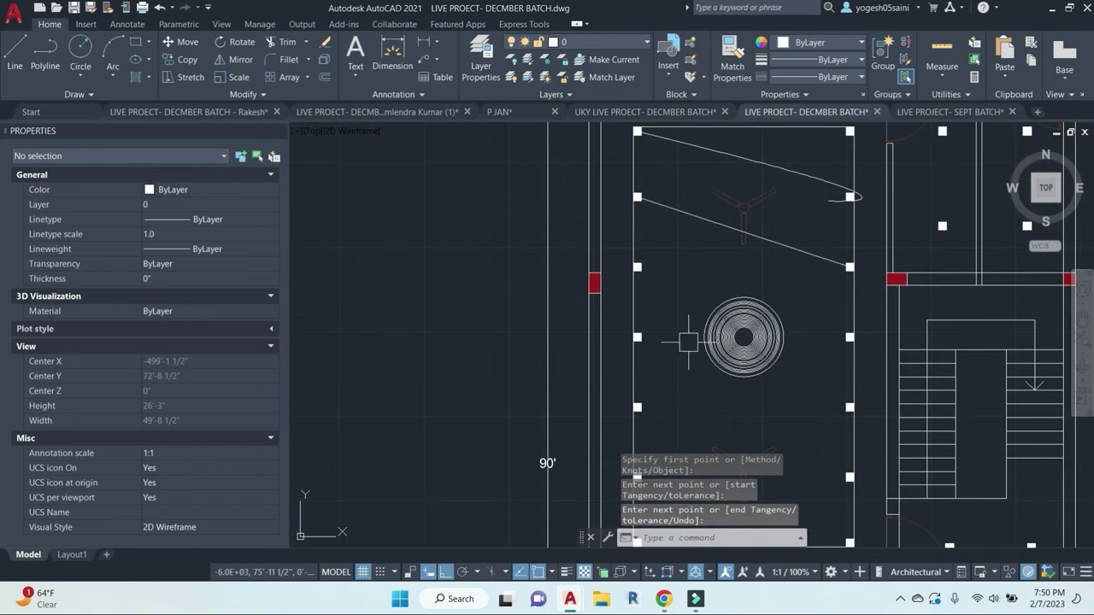
Step: Add wires from the left light to the lower-right light and from the right light to the lower-left
key(Return)
click(638, 339)
click(849, 407)
right_click(849, 410)
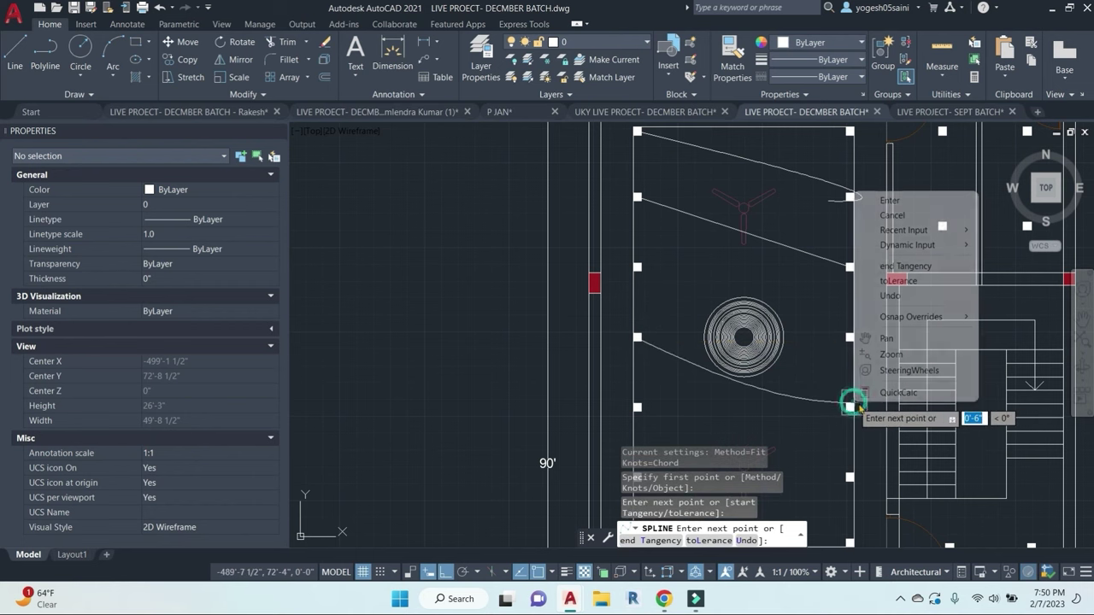
click(881, 199)
scroll(862, 291, down, 4)
scroll(852, 318, up, 4)
key(Return)
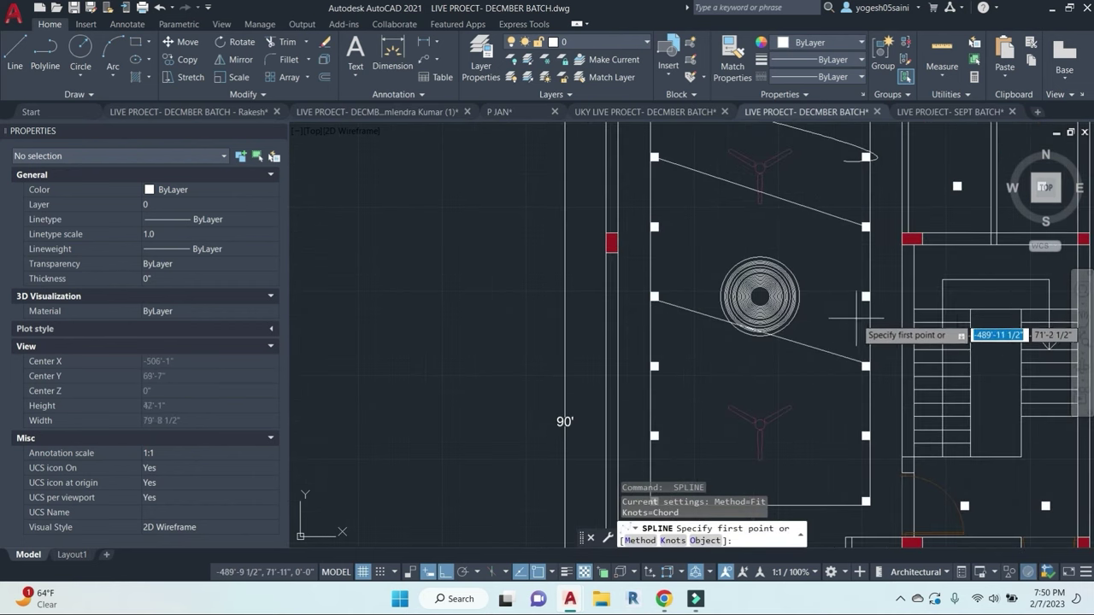
click(866, 297)
click(653, 435)
right_click(652, 435)
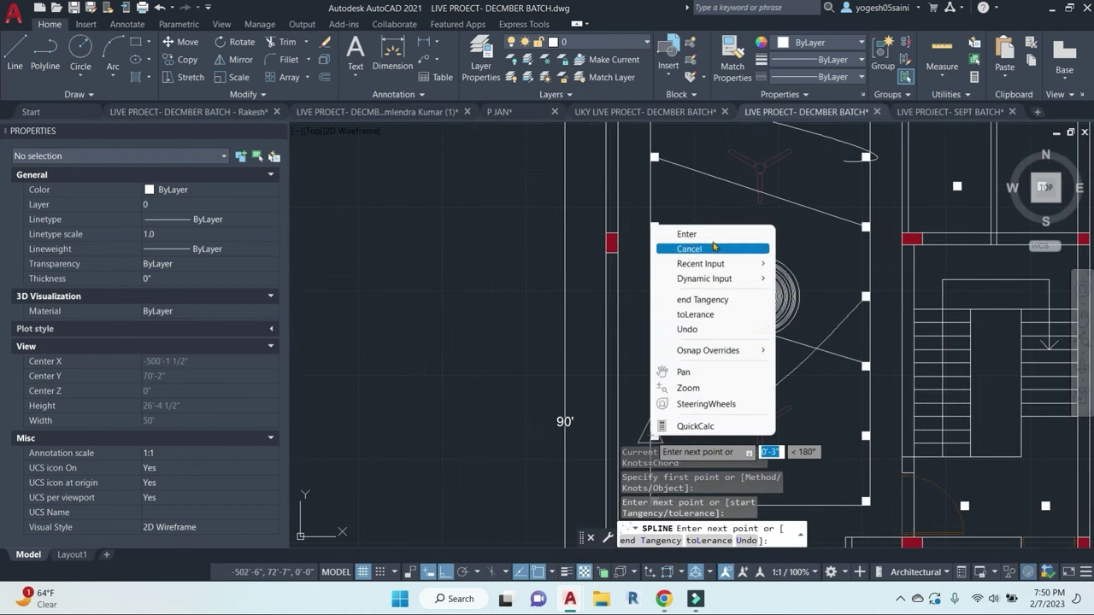
click(686, 233)
scroll(760, 316, down, 4)
scroll(799, 379, up, 4)
Step: Draw a diagonal wire from the lower-right light point to the upper-left one and check it
key(Return)
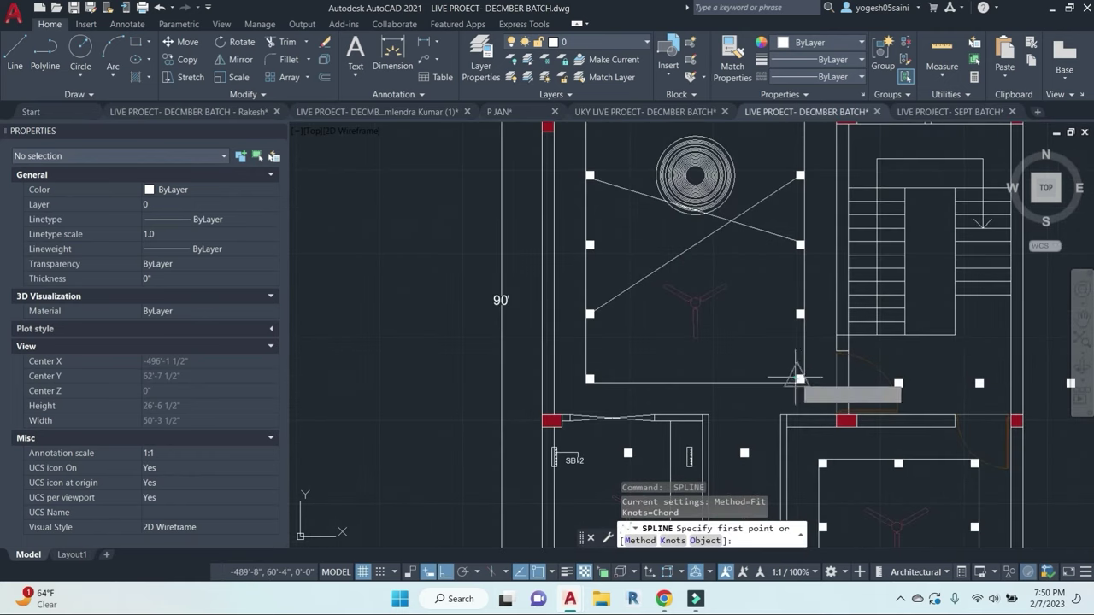
click(799, 378)
click(590, 244)
right_click(590, 245)
click(615, 254)
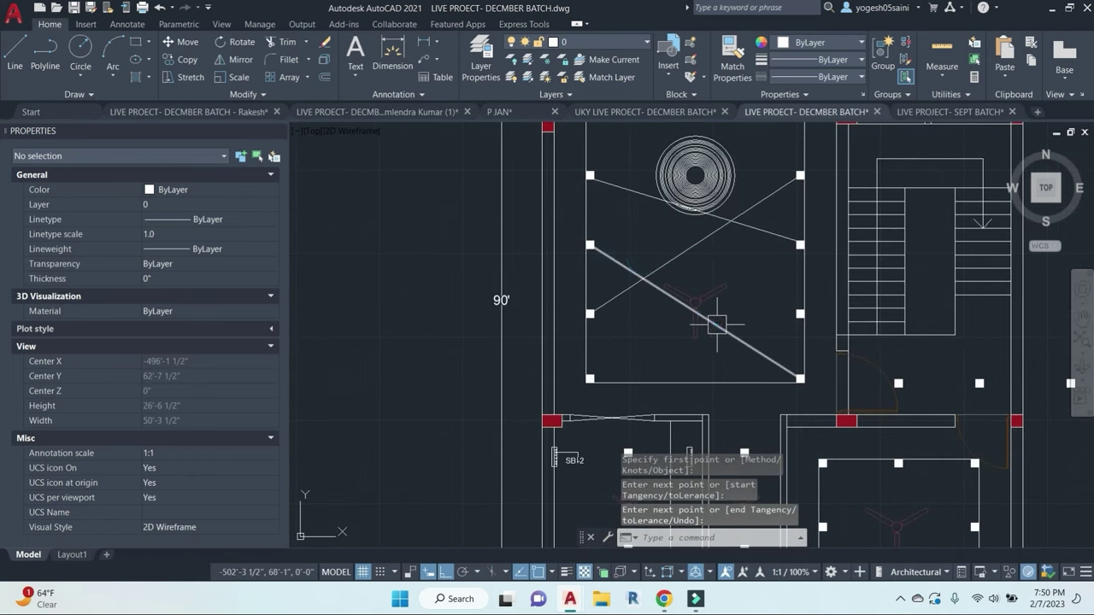
click(716, 325)
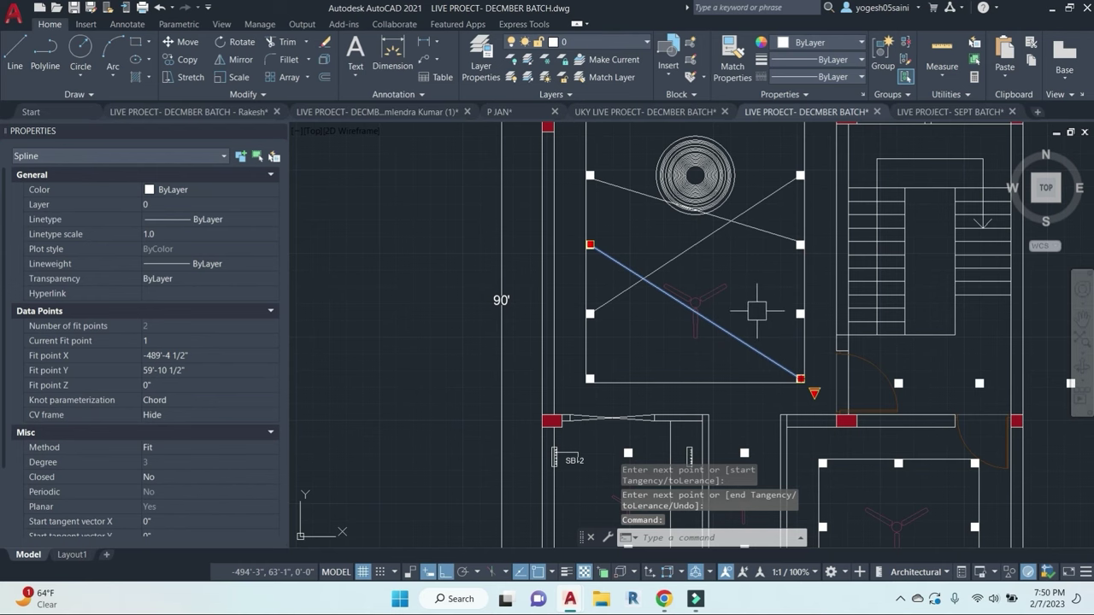
scroll(756, 309, down, 4)
scroll(727, 338, up, 2)
key(Escape)
key(Escape)
key(Escape)
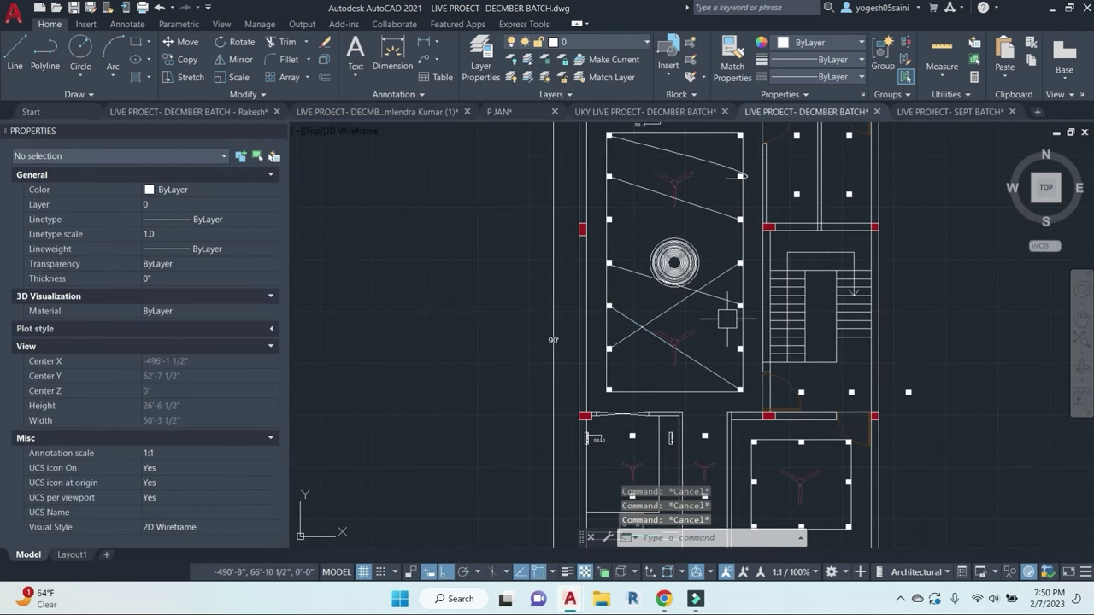
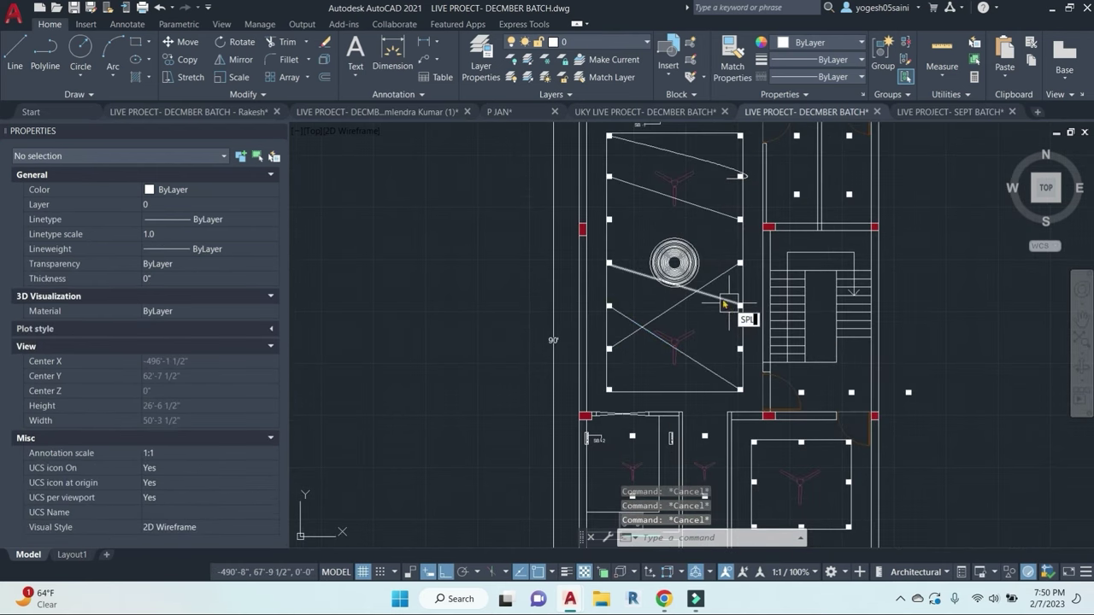
Step: Draw spline wires with SPL, including one from the upper fan's centre to switchboard SB-1
text(SPL)
key(Return)
click(739, 305)
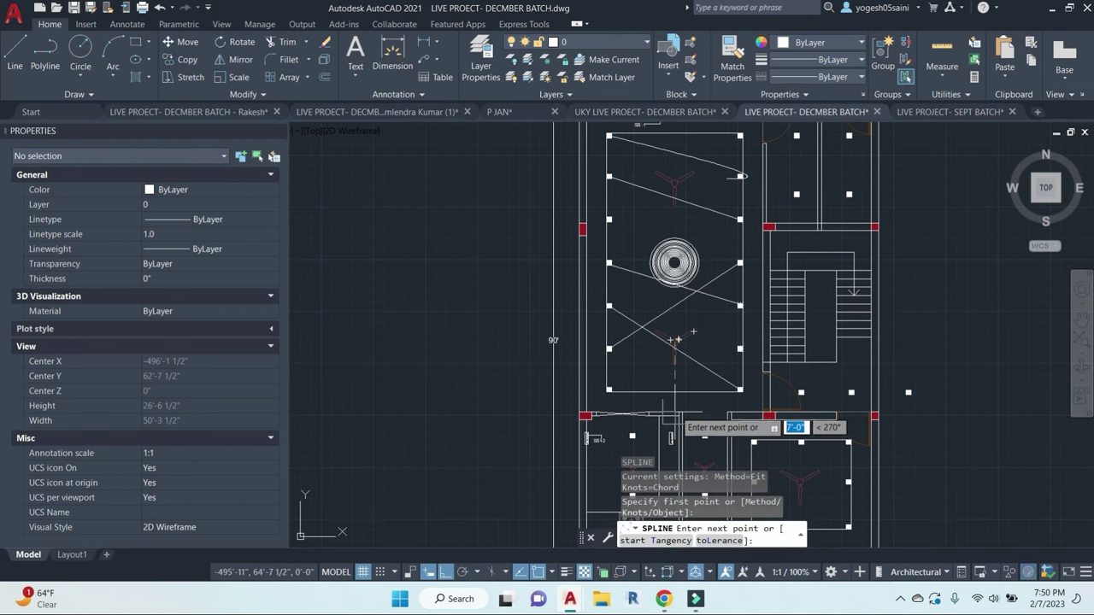
scroll(674, 415, up, 2)
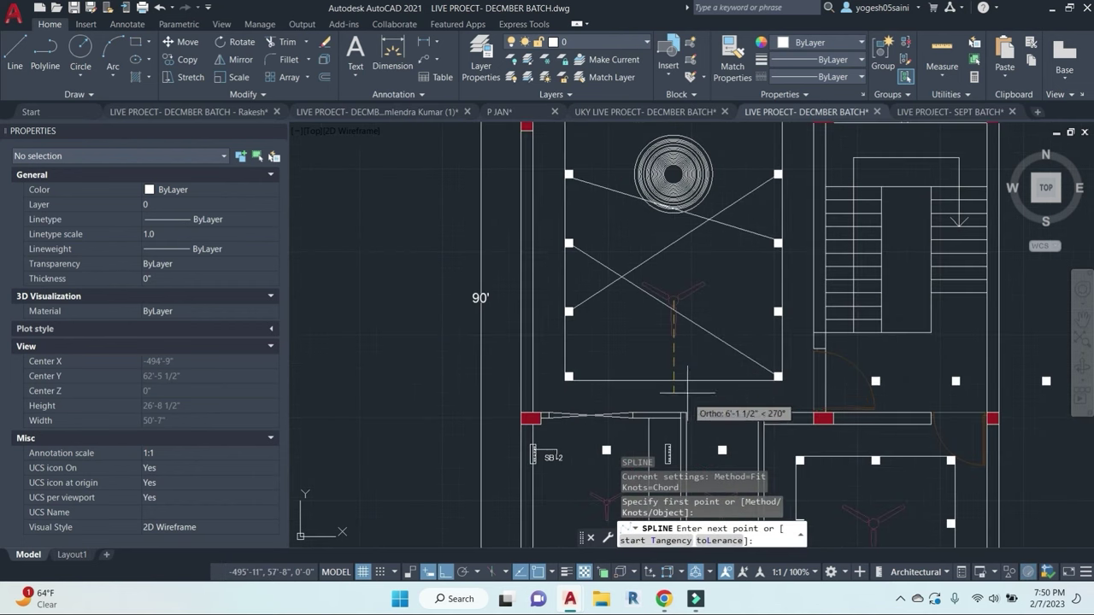
right_click(793, 298)
click(828, 319)
middle_drag(704, 288, 709, 374)
key(Return)
middle_drag(698, 236, 710, 324)
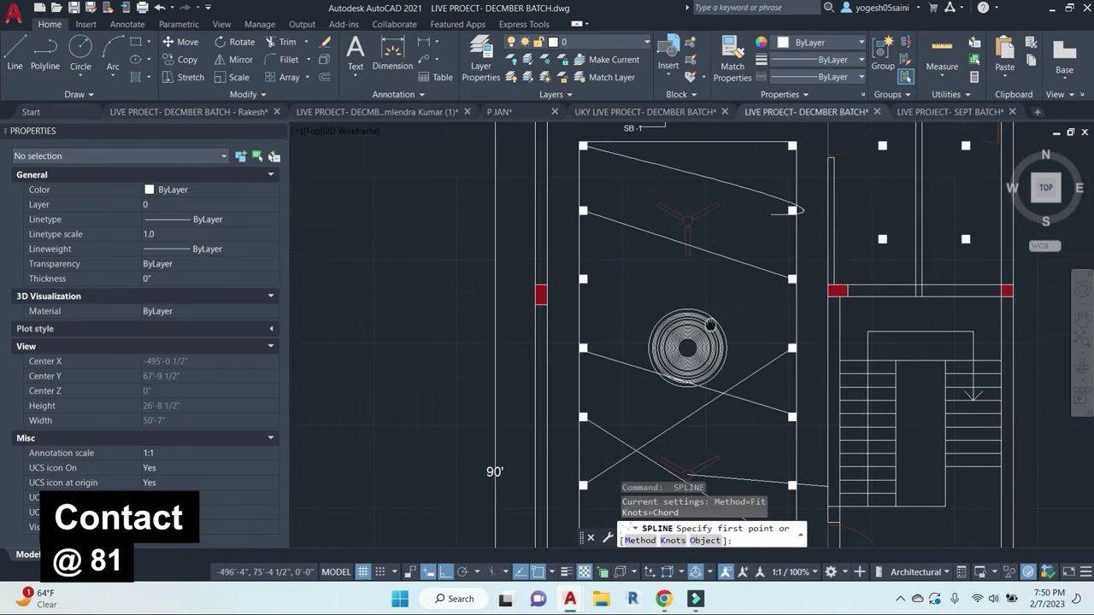
click(691, 221)
middle_drag(697, 163, 708, 304)
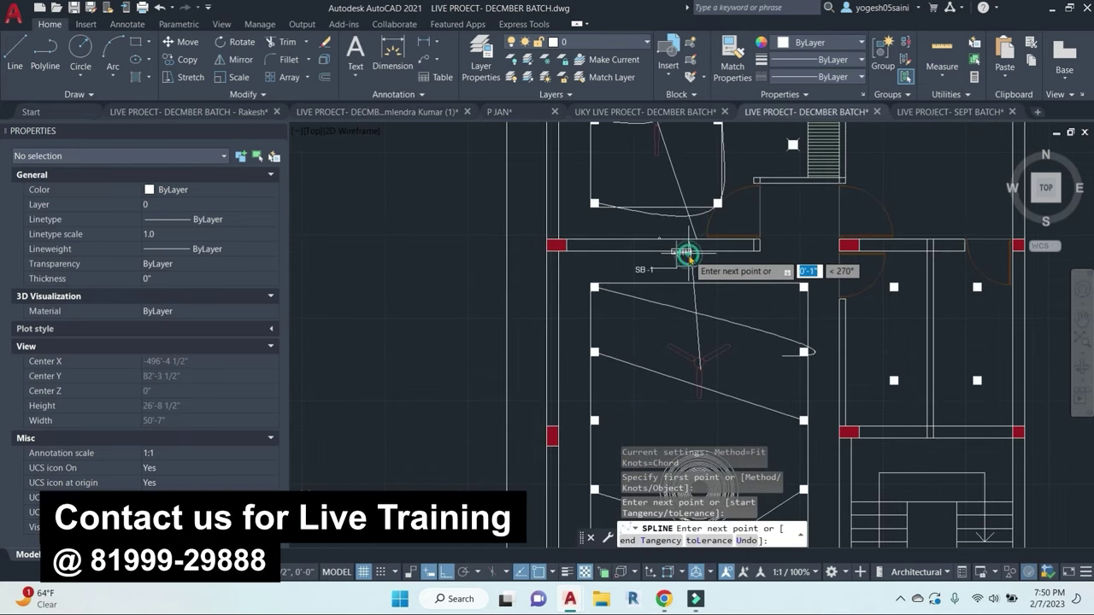
click(681, 254)
key(Return)
key(Return)
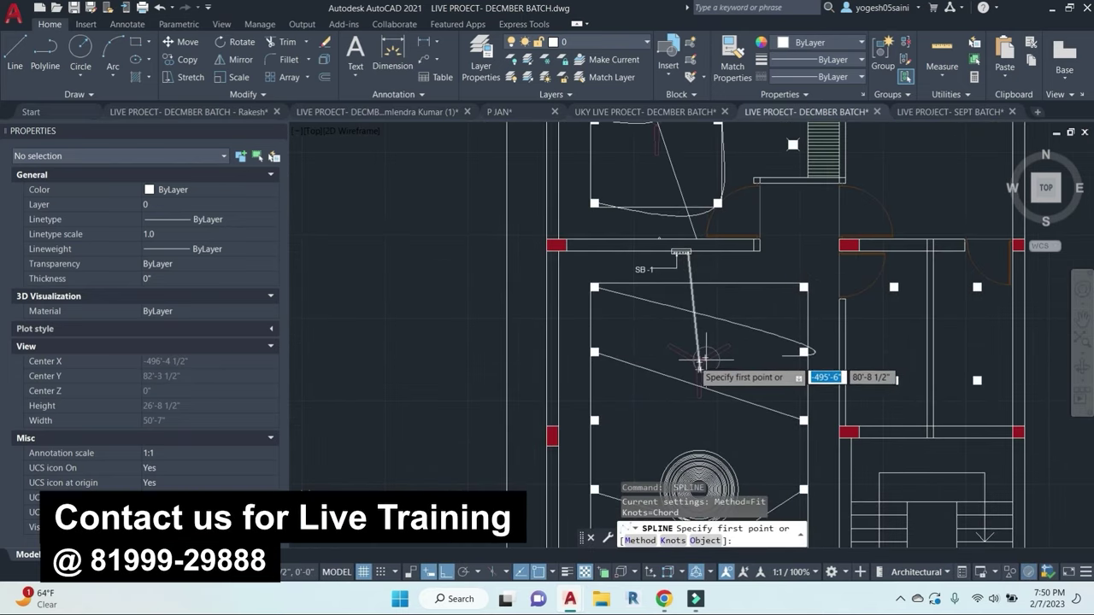
Step: Run a wire from SB-1 down through the fan's centre to the chandelier's centre
scroll(677, 271, up, 4)
click(681, 254)
scroll(722, 389, down, 1)
middle_drag(724, 394, 727, 305)
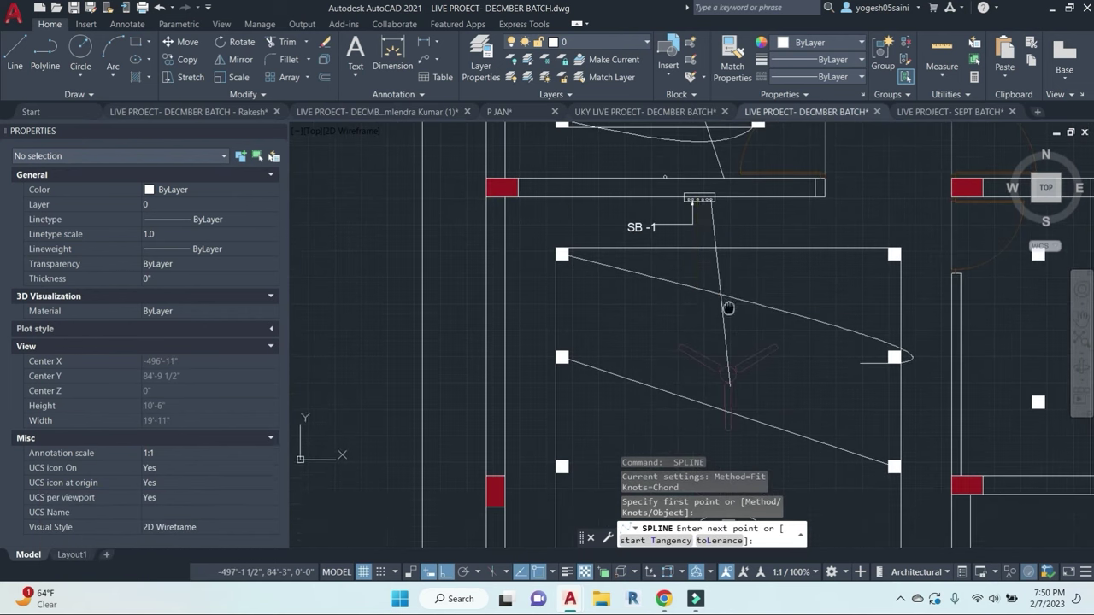
click(730, 378)
middle_drag(732, 381, 742, 204)
click(738, 400)
right_click(738, 406)
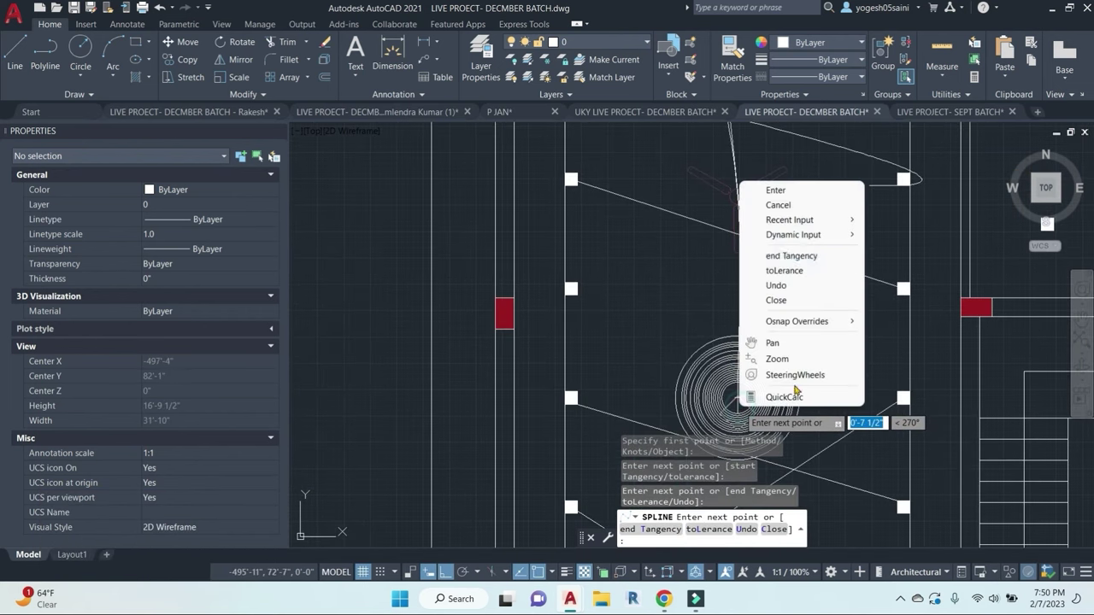
click(801, 192)
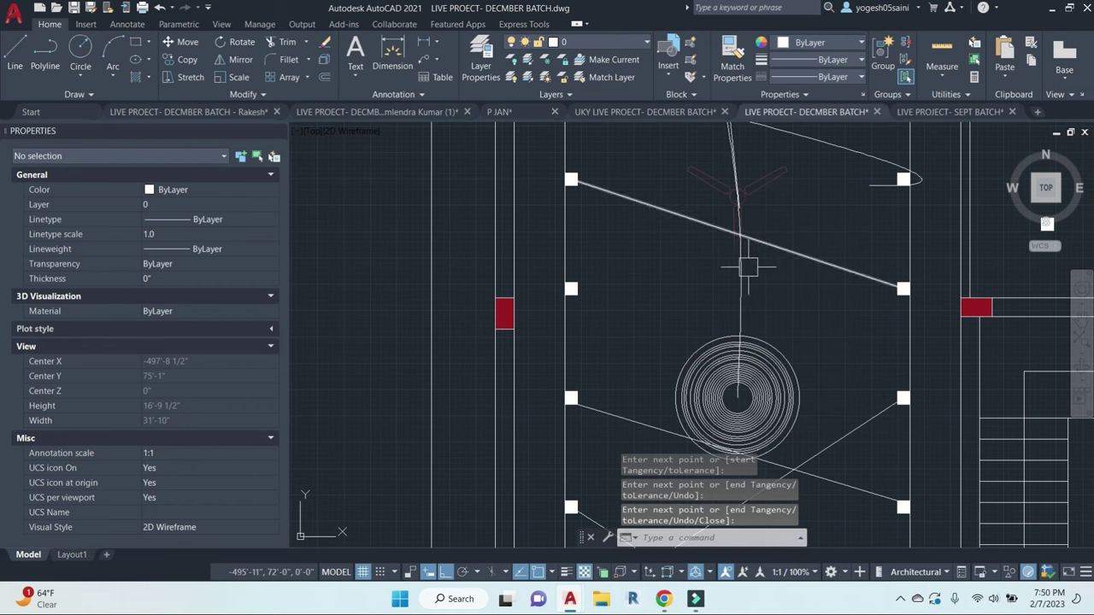
Step: Draw a wire from the left light point to the upper-right light point
scroll(748, 267, down, 3)
scroll(738, 265, up, 3)
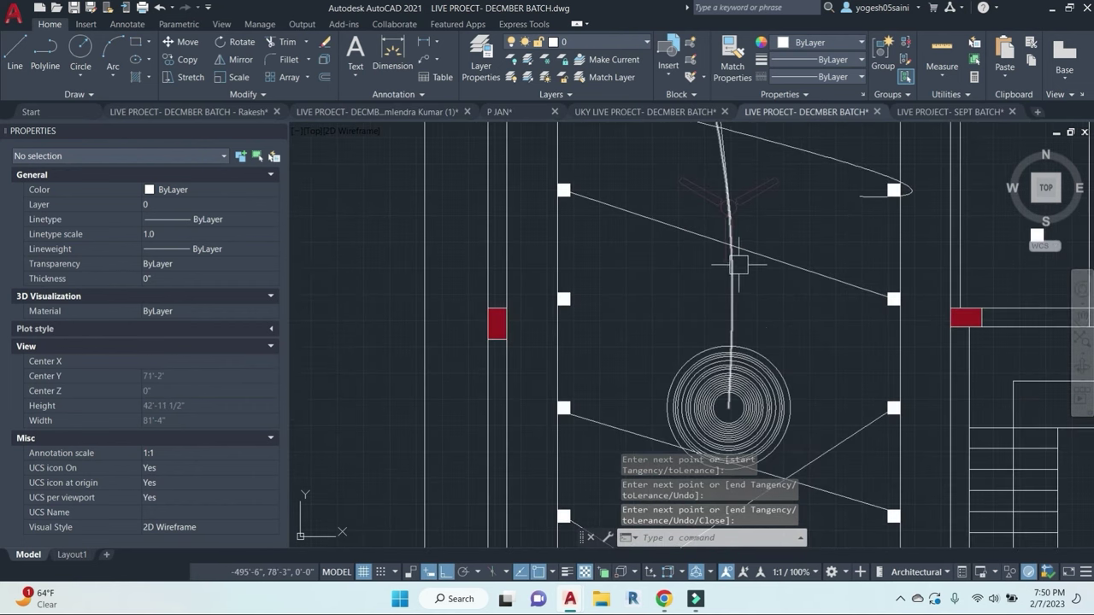
scroll(739, 265, down, 2)
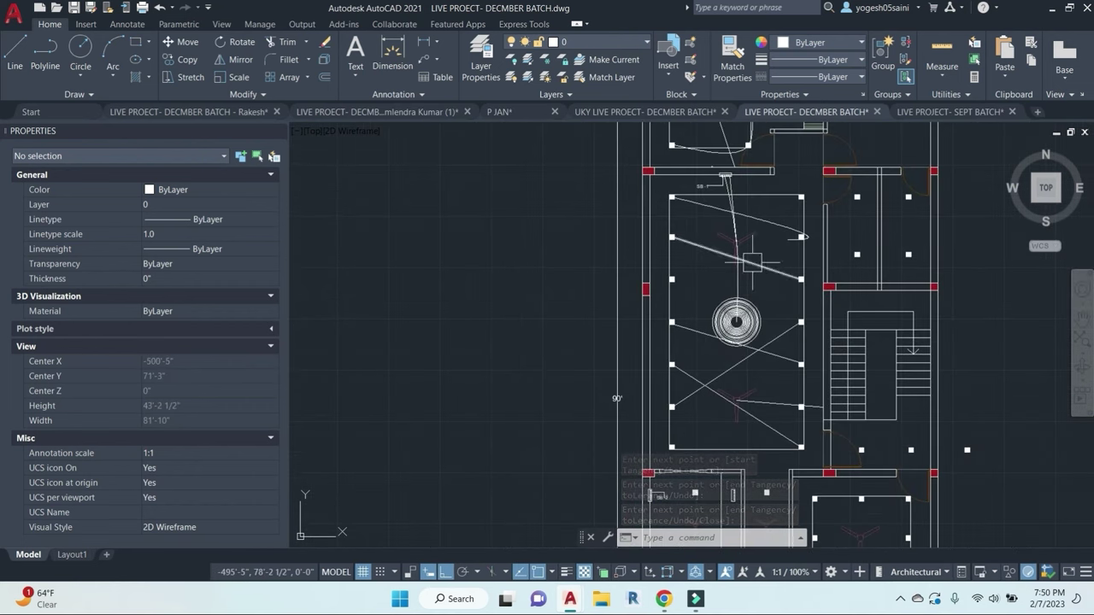
middle_drag(761, 282, 821, 299)
key(Return)
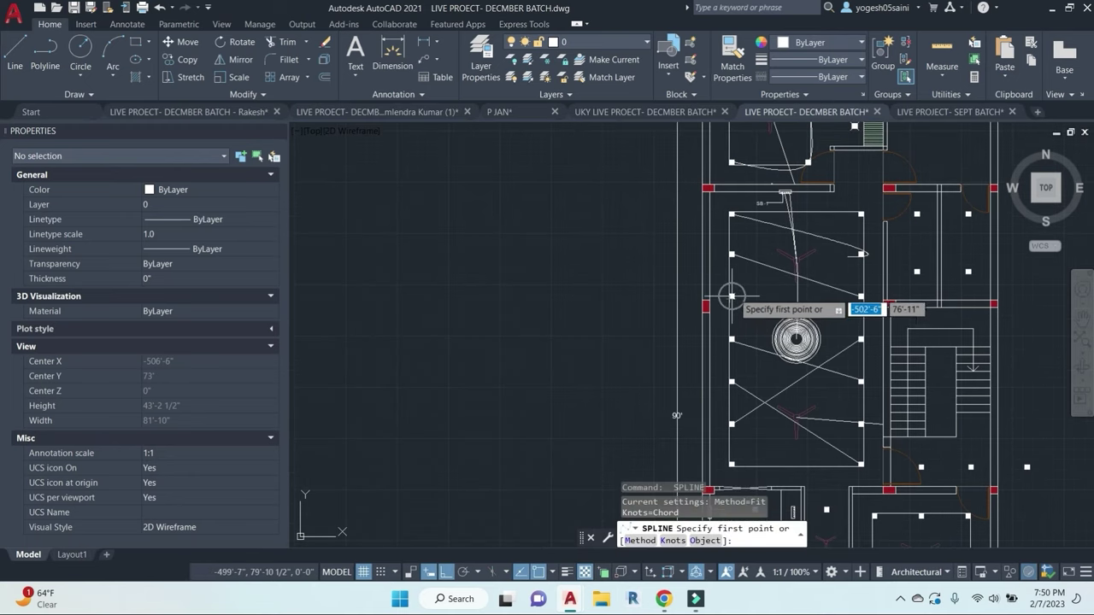
click(732, 295)
click(860, 213)
right_click(861, 215)
click(879, 227)
right_click(880, 226)
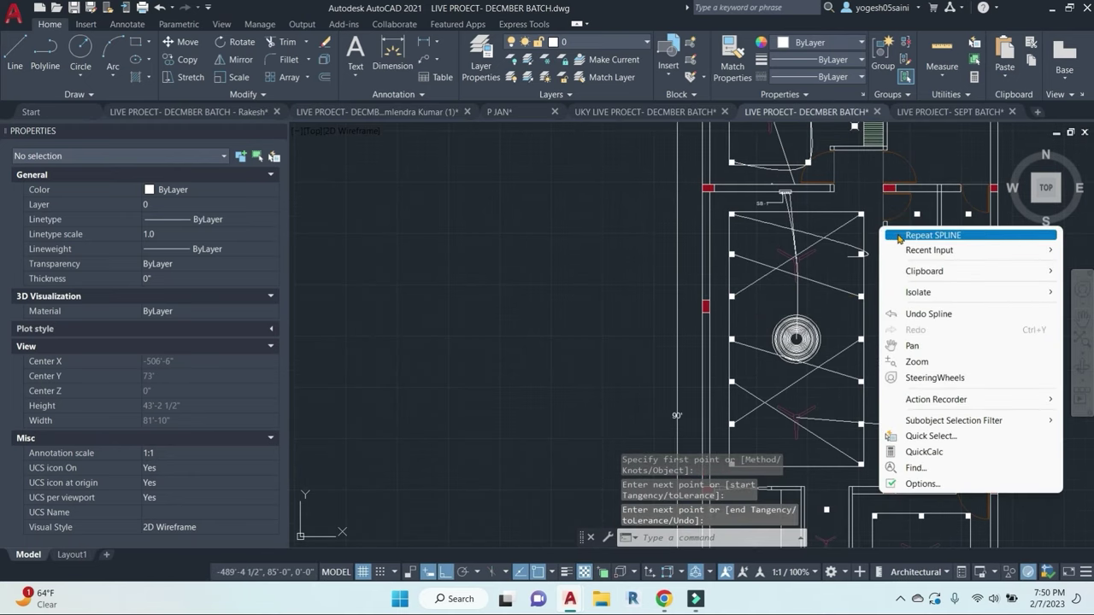
key(Escape)
middle_drag(755, 510, 709, 469)
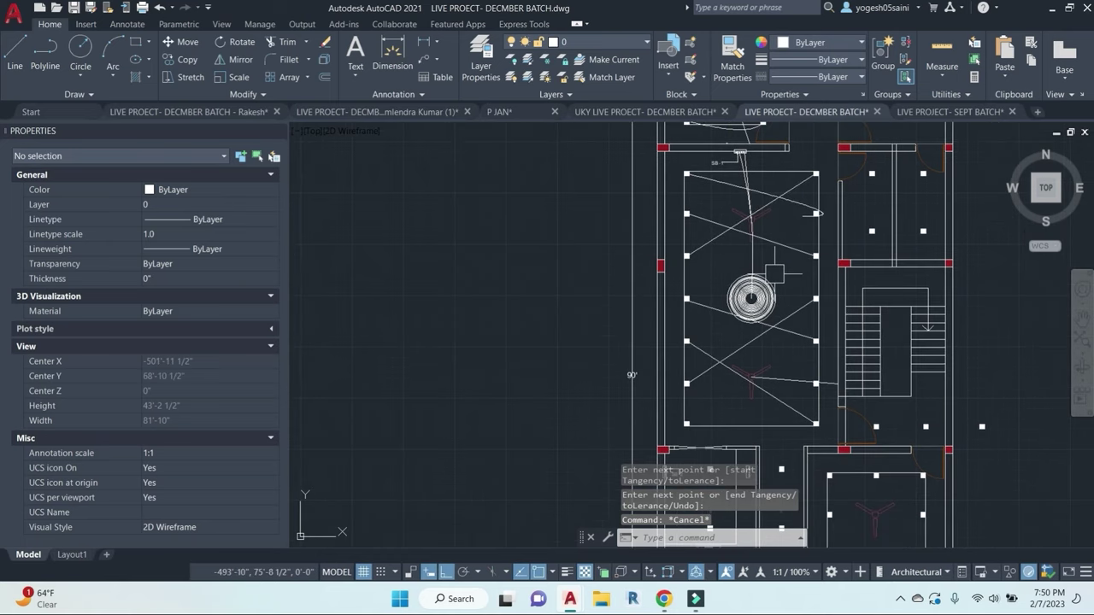
Step: Draw a wire from the chandelier's centre to the left light point
key(Return)
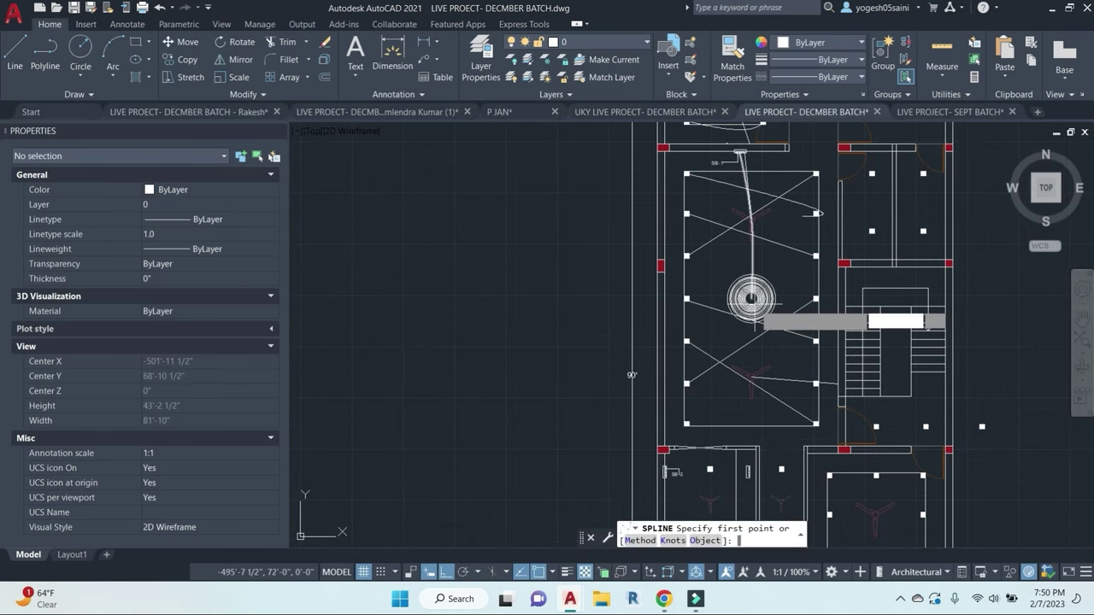
click(751, 298)
click(686, 256)
right_click(734, 263)
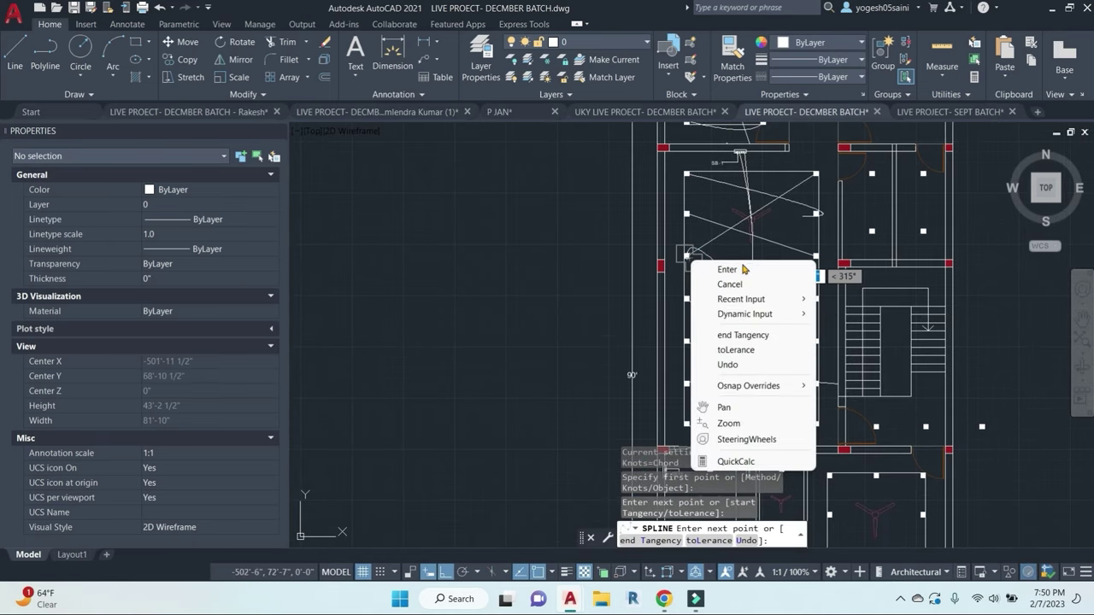
click(759, 273)
Step: Add wires from the chandelier to the right light and the lower-left light point
key(Return)
click(751, 298)
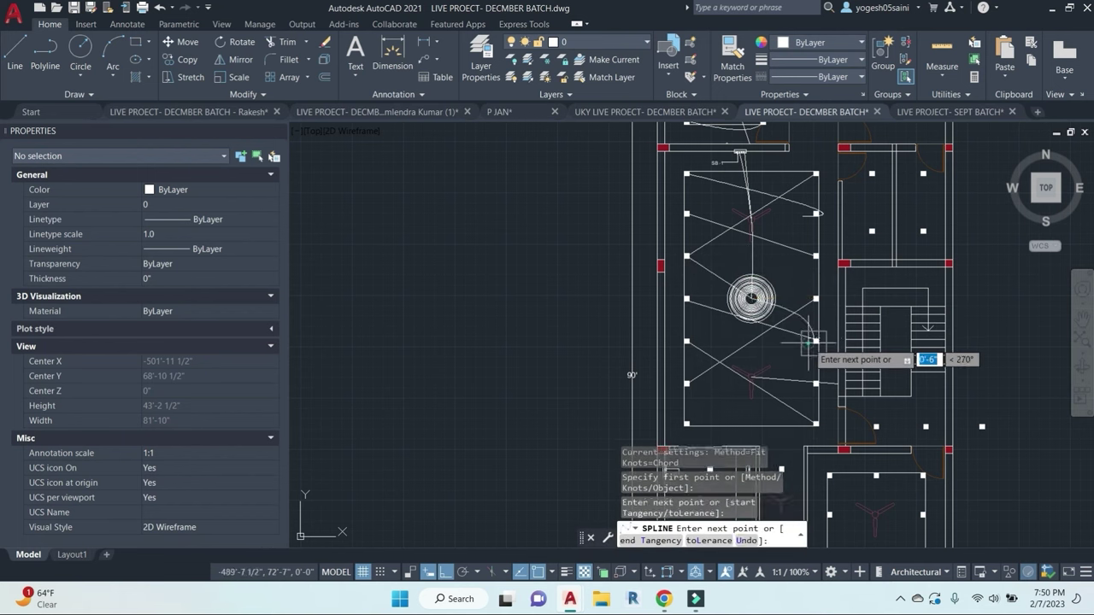
right_click(812, 342)
click(825, 350)
key(Return)
click(750, 297)
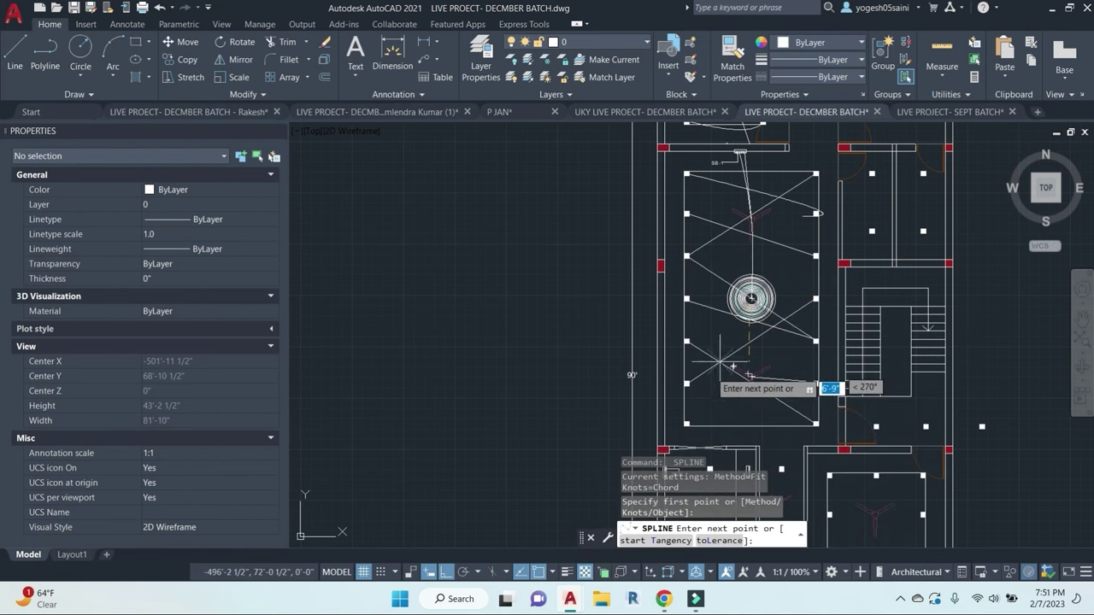
click(686, 383)
right_click(686, 383)
click(740, 187)
Step: Draw a straight spline wire between the upper and lower light points in the SB-2 room
scroll(567, 346, down, 2)
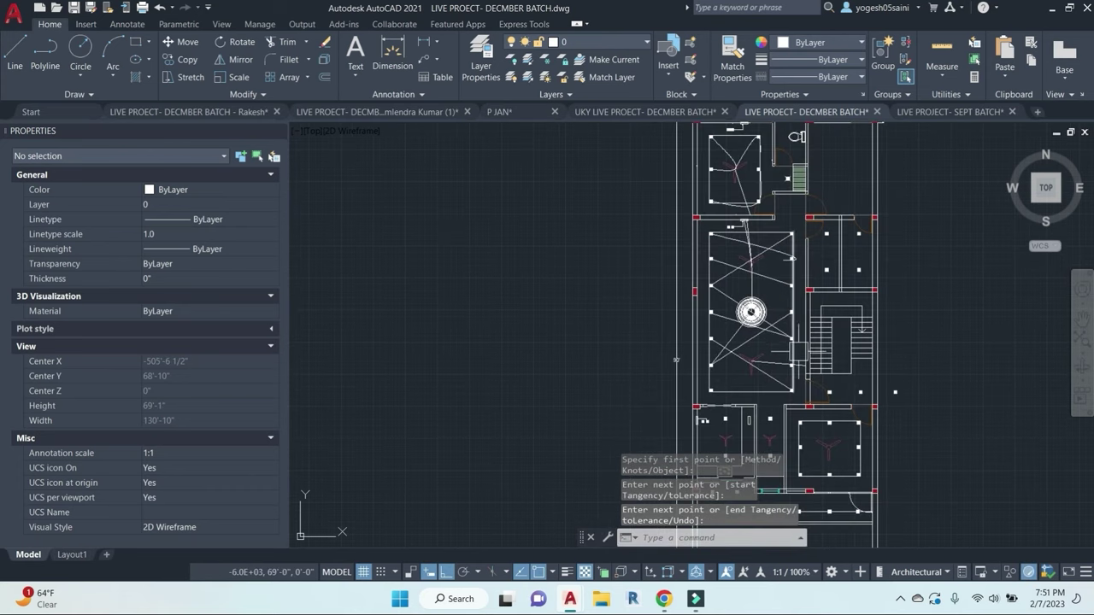
scroll(718, 387, up, 3)
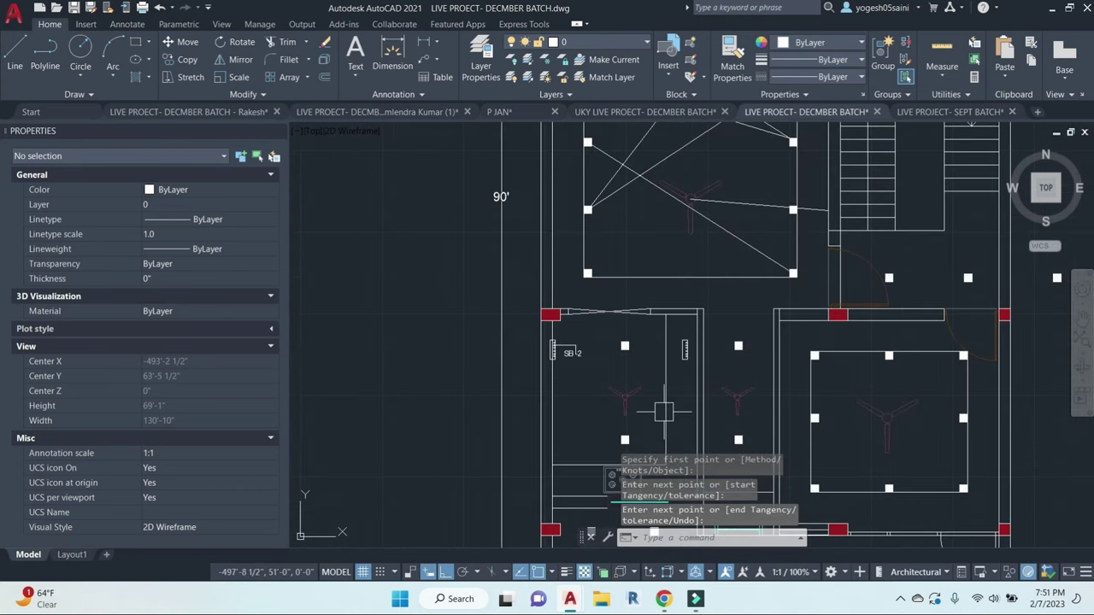
text(SPL)
key(Return)
middle_drag(640, 436, 641, 371)
click(626, 375)
click(626, 280)
right_click(626, 281)
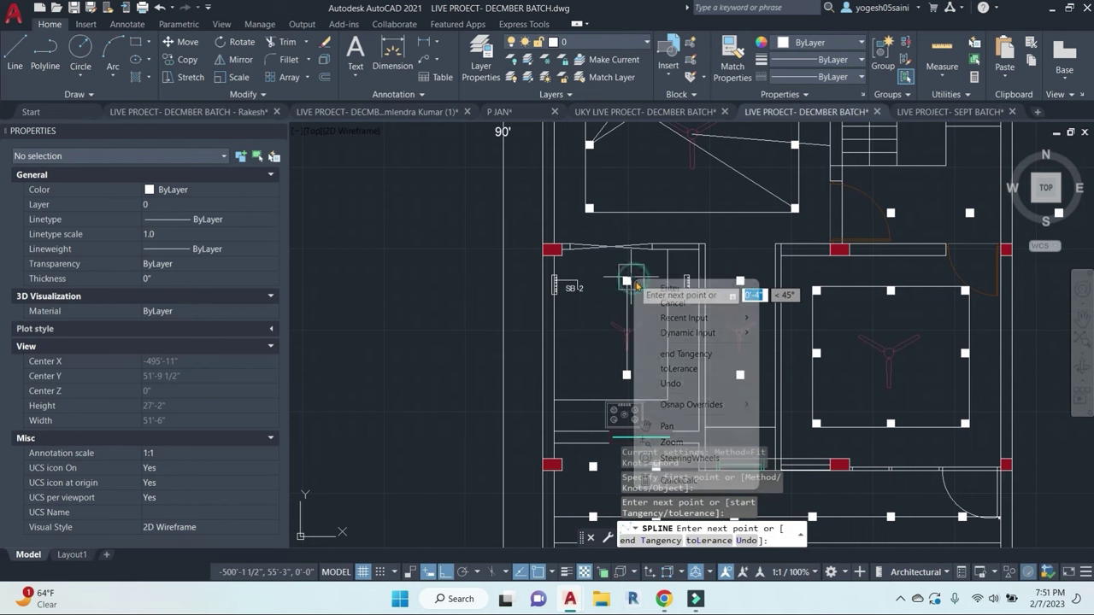
click(649, 273)
Step: Switch that wire to control vertices and pull its middle vertex left to curve it
click(625, 340)
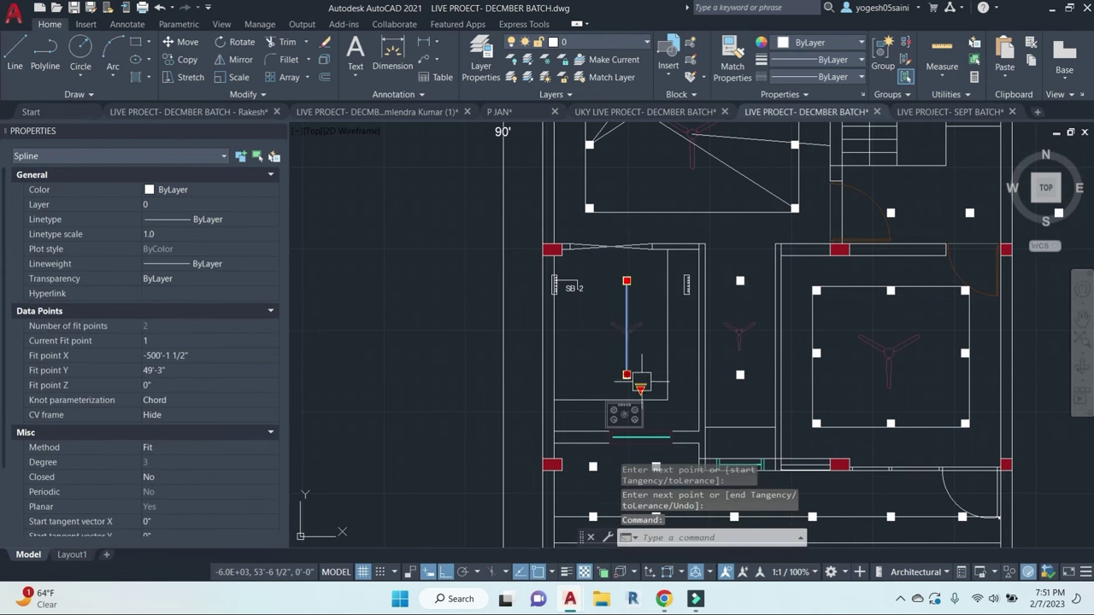
click(674, 413)
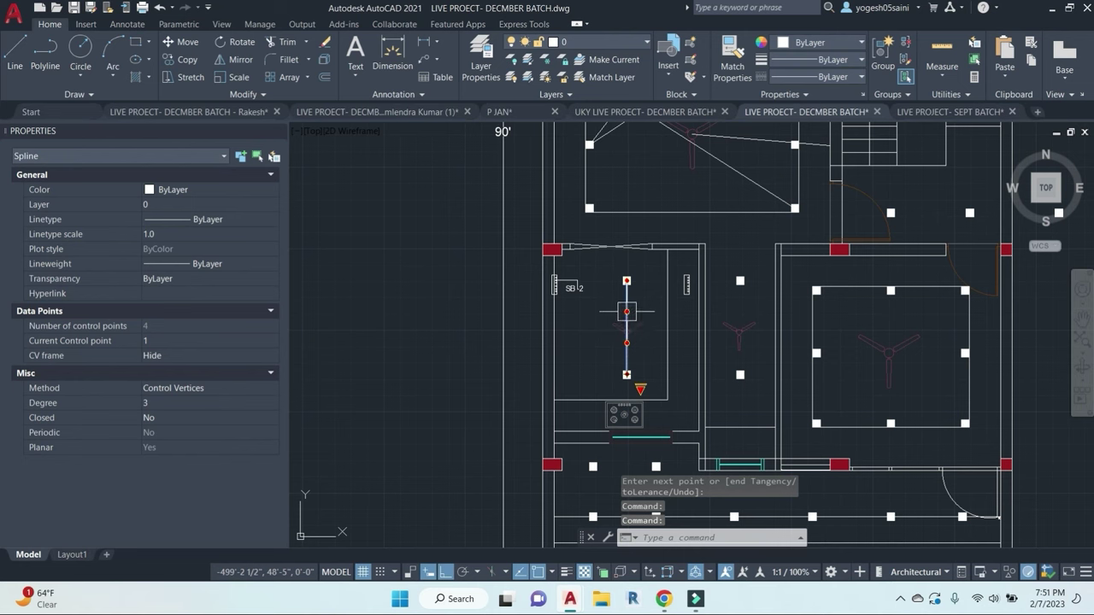
click(627, 311)
click(590, 318)
key(Escape)
key(Escape)
key(Escape)
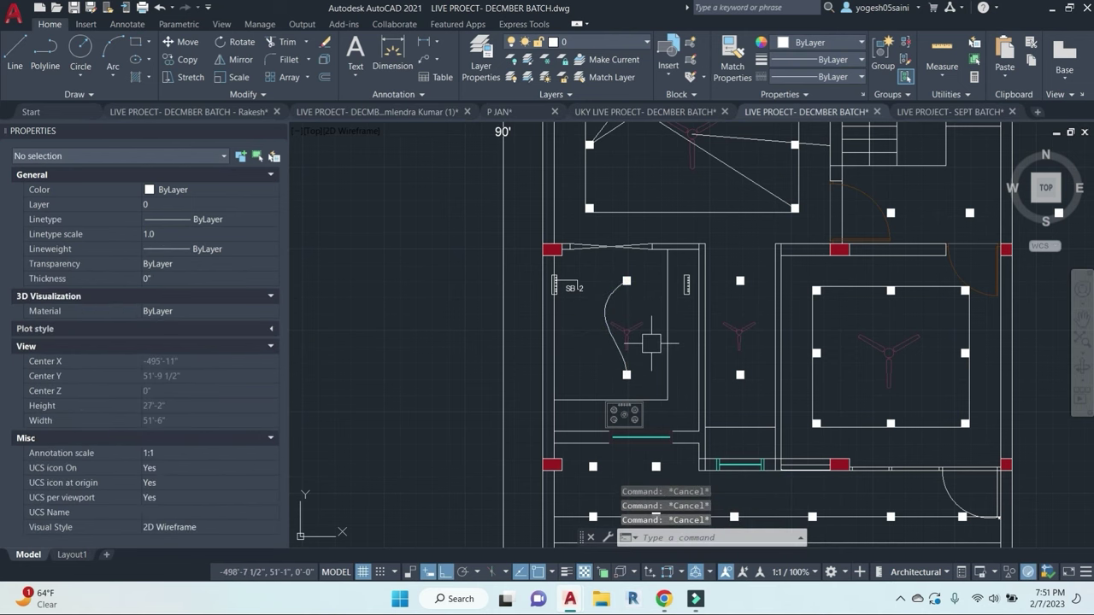
Step: Draw a spline wire from the fan's centre to switchboard SB-2
text(SPL)
key(Return)
scroll(640, 340, up, 4)
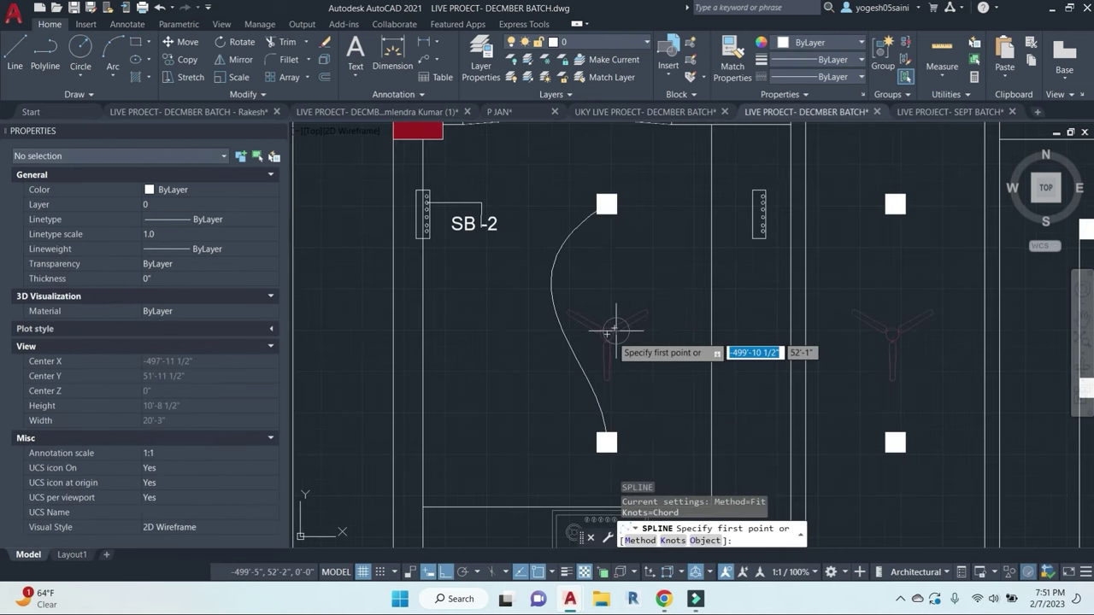
click(615, 331)
click(428, 225)
right_click(428, 225)
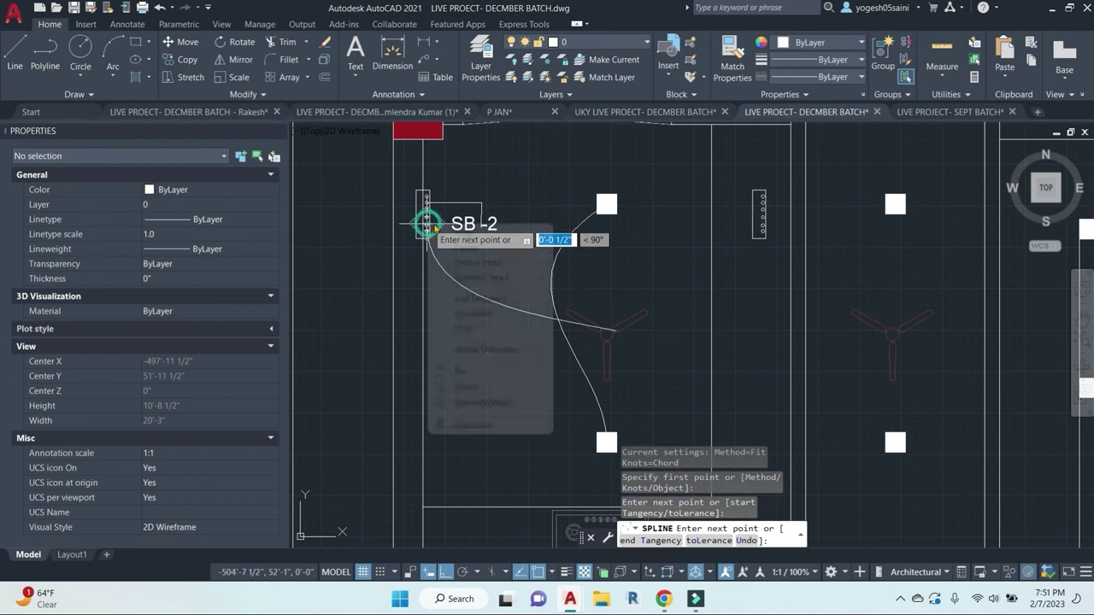
click(464, 232)
click(464, 232)
click(458, 254)
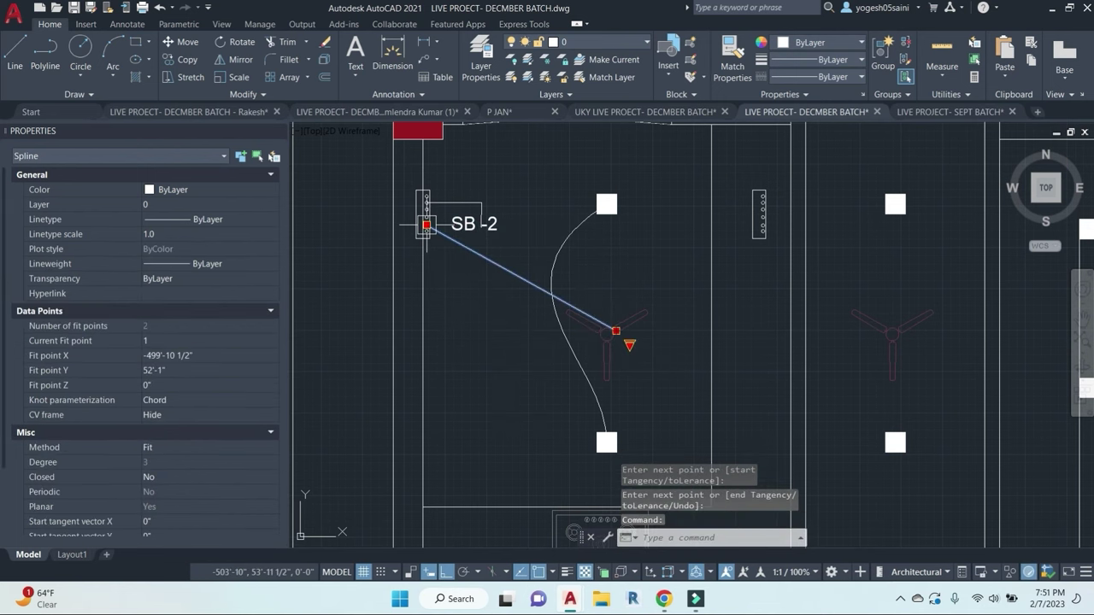
key(Escape)
Step: Draw a wire from the top-centre light point to switchboard SB-2
key(Return)
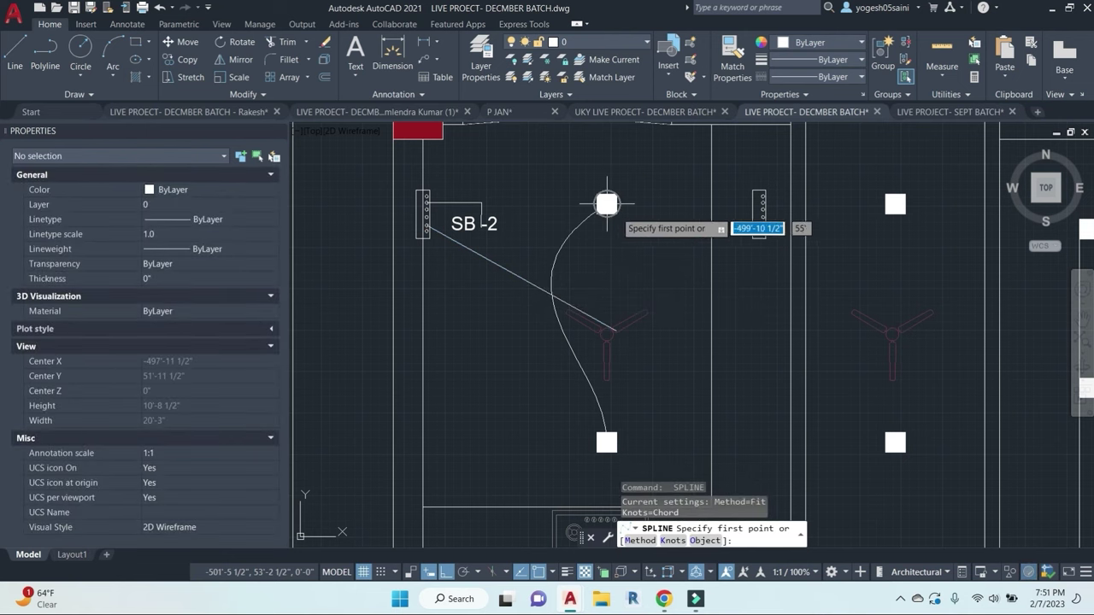
click(607, 205)
click(429, 205)
right_click(440, 204)
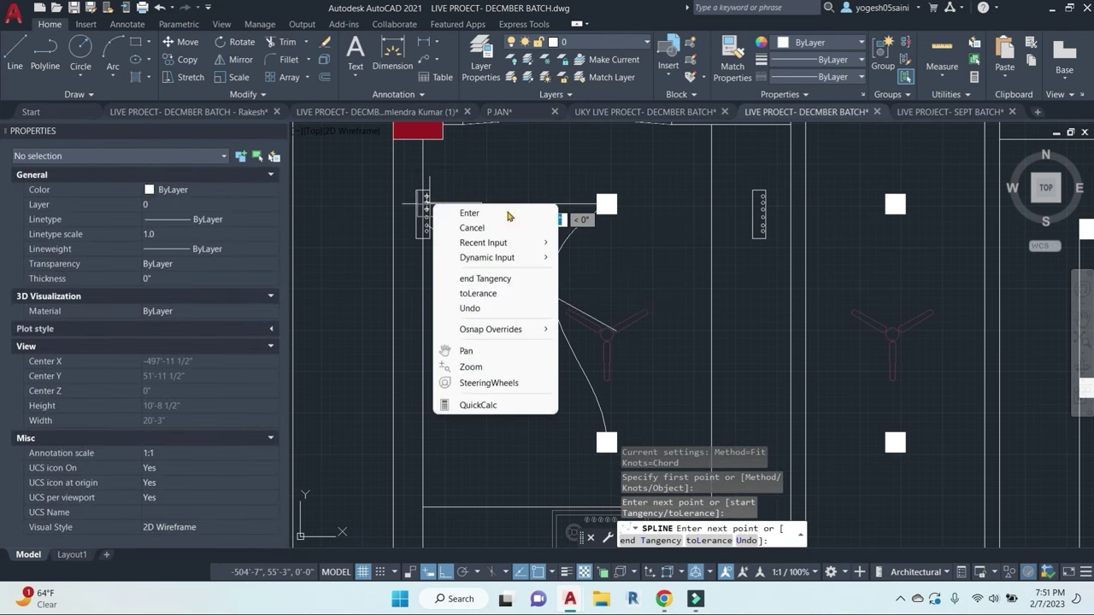
click(508, 215)
click(536, 203)
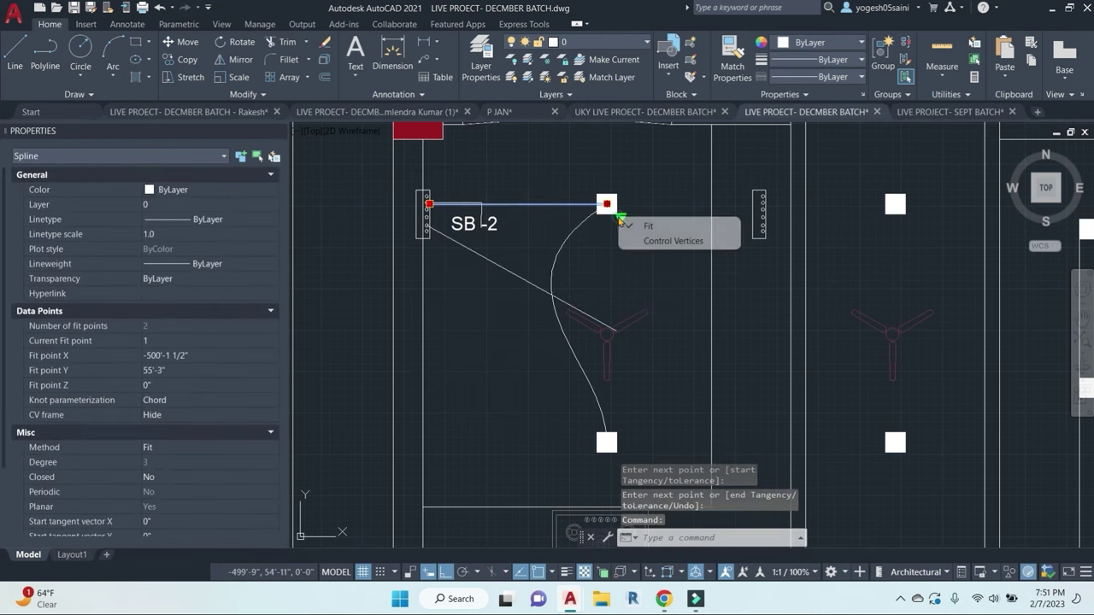
Step: Use control vertices to stretch the SB-2 wire's end to the ceiling fan
click(672, 241)
click(545, 203)
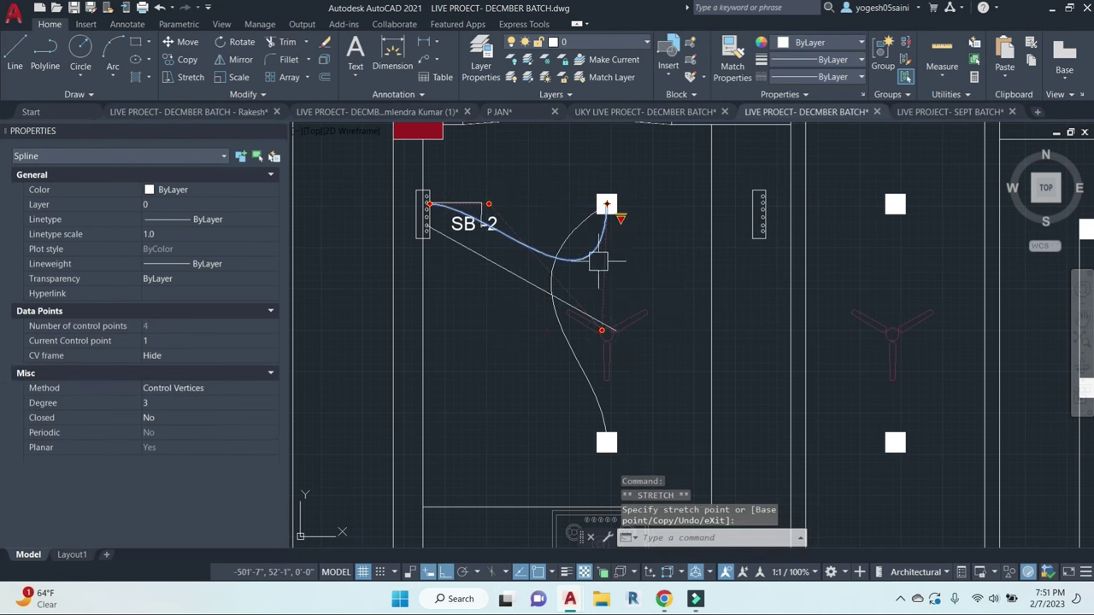
click(601, 331)
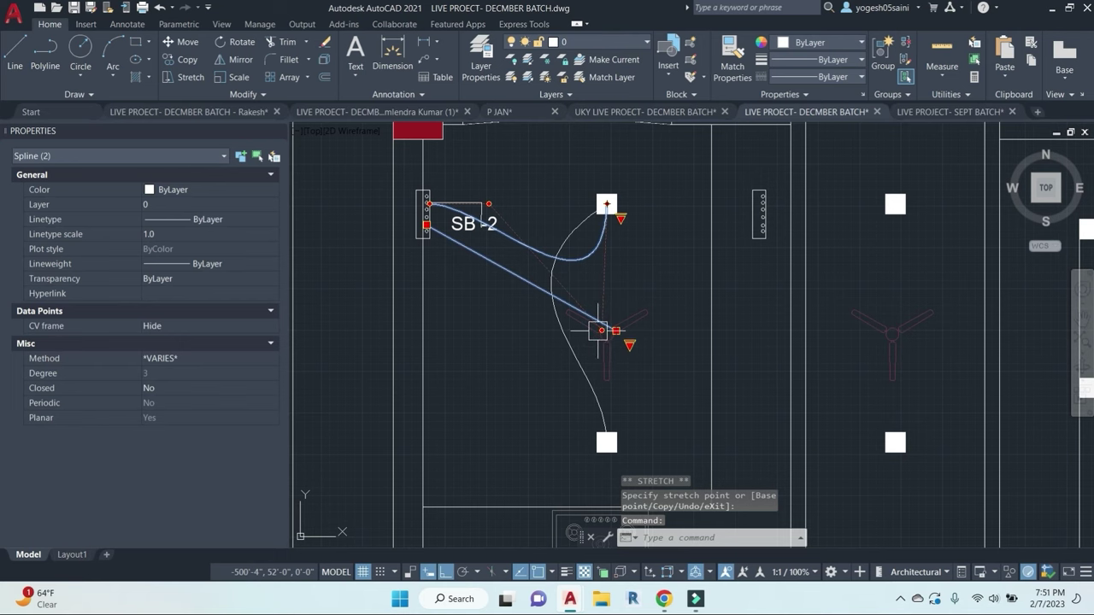
click(600, 330)
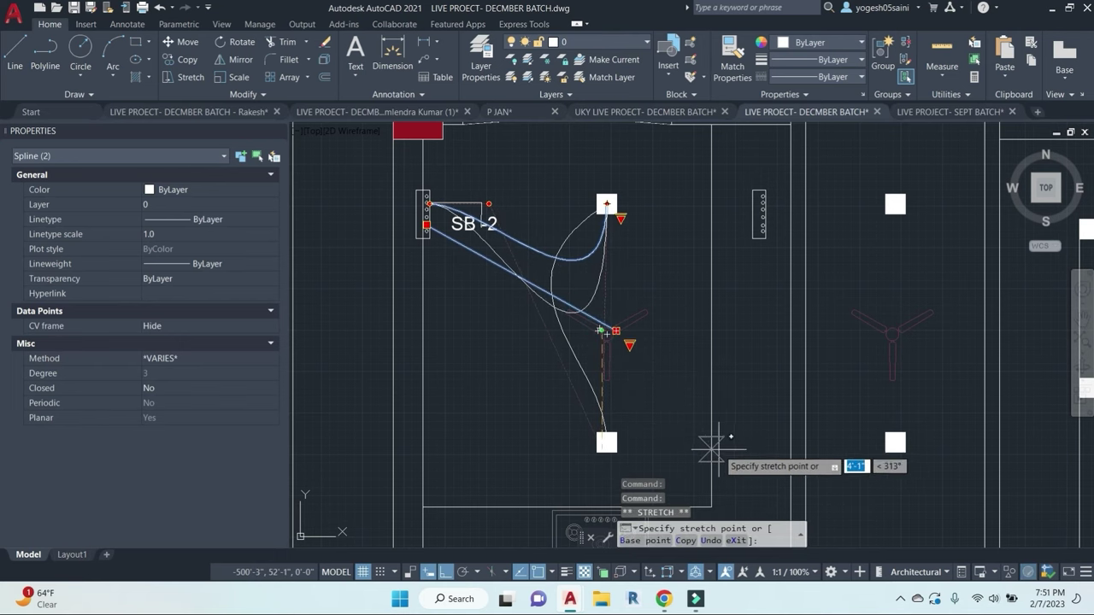
middle_drag(634, 320, 655, 256)
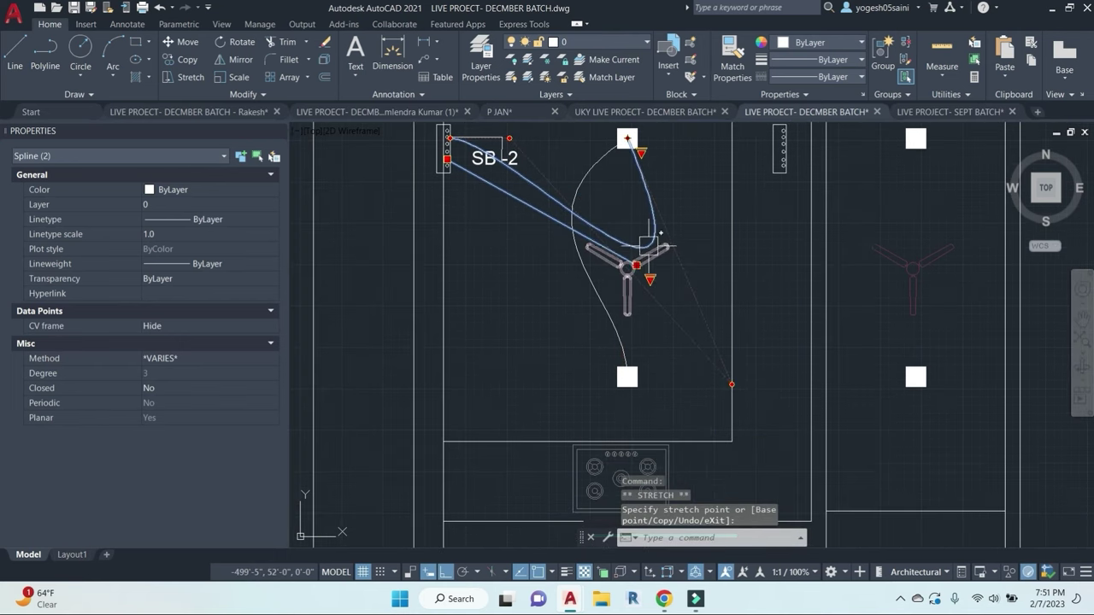
Step: Erase the old curved wire
key(Escape)
click(643, 203)
text(e)
key(space)
key(Escape)
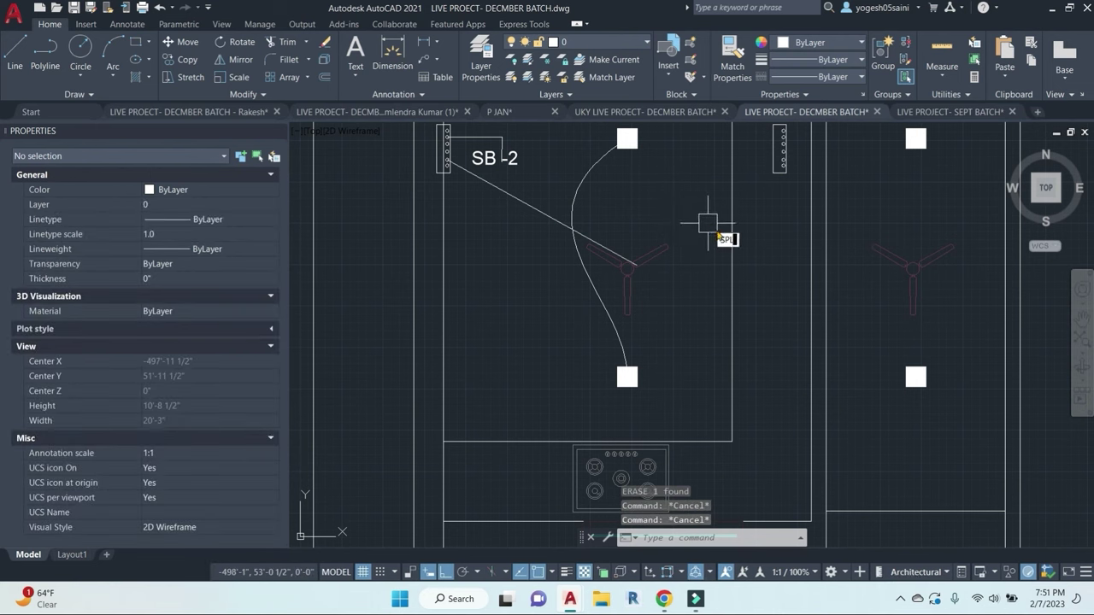
Step: Draw a new curved wire from the SB-2 switchboard box through a point near the fan to the fan
key(Return)
click(447, 161)
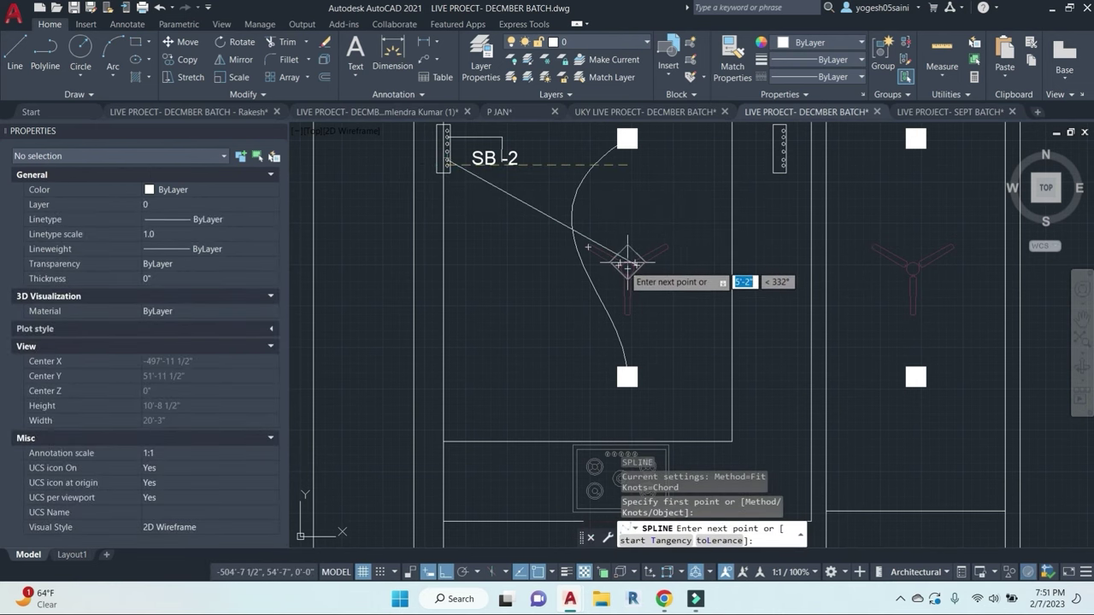
click(627, 263)
click(627, 138)
right_click(630, 145)
click(673, 157)
scroll(662, 257, down, 2)
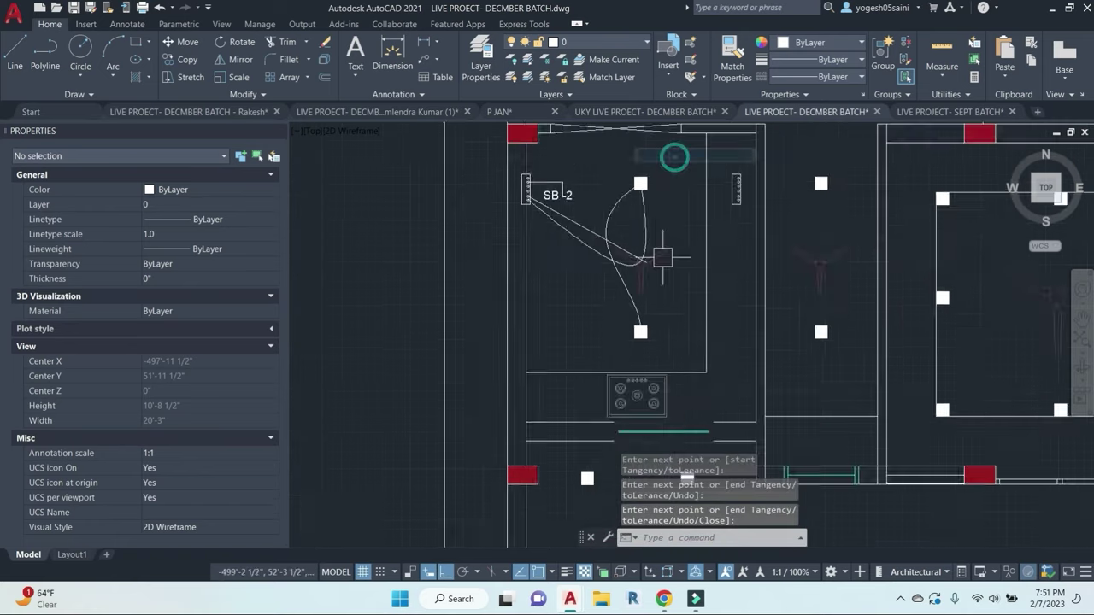
middle_drag(697, 271, 589, 330)
scroll(595, 296, down, 1)
scroll(594, 293, up, 6)
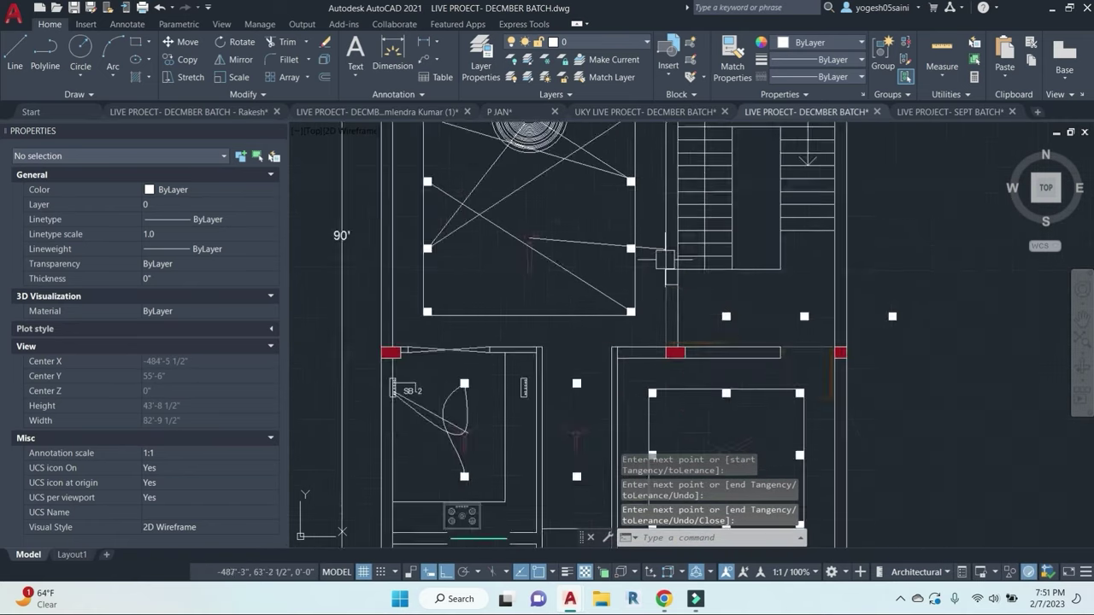
scroll(675, 286, down, 5)
scroll(768, 284, up, 5)
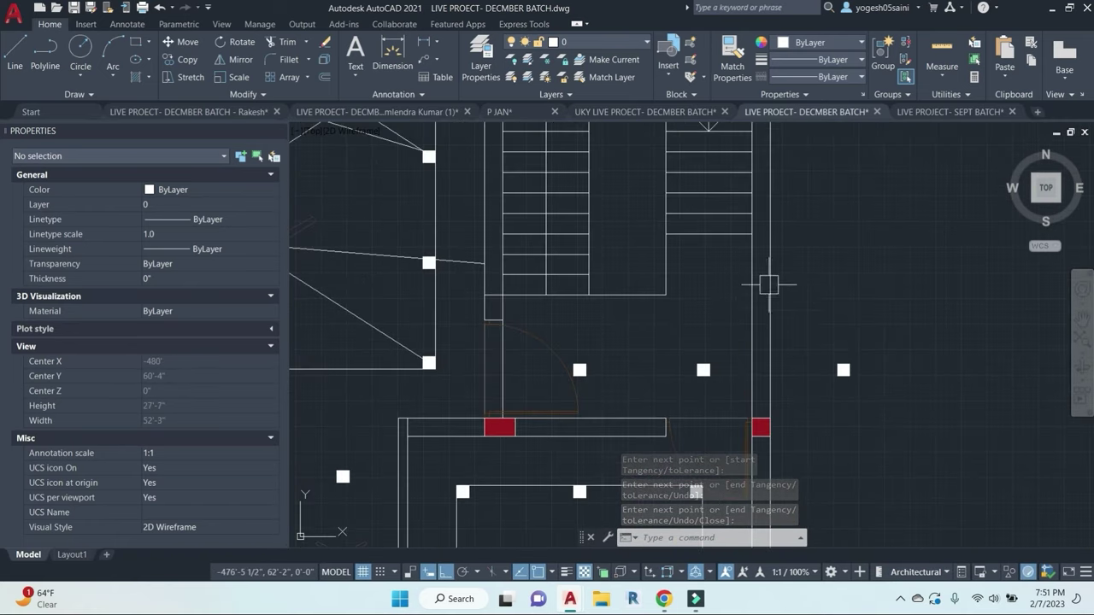
Step: Start another SPL wire, pan to the neighbouring rooms, then cancel it unstarted
text(S)
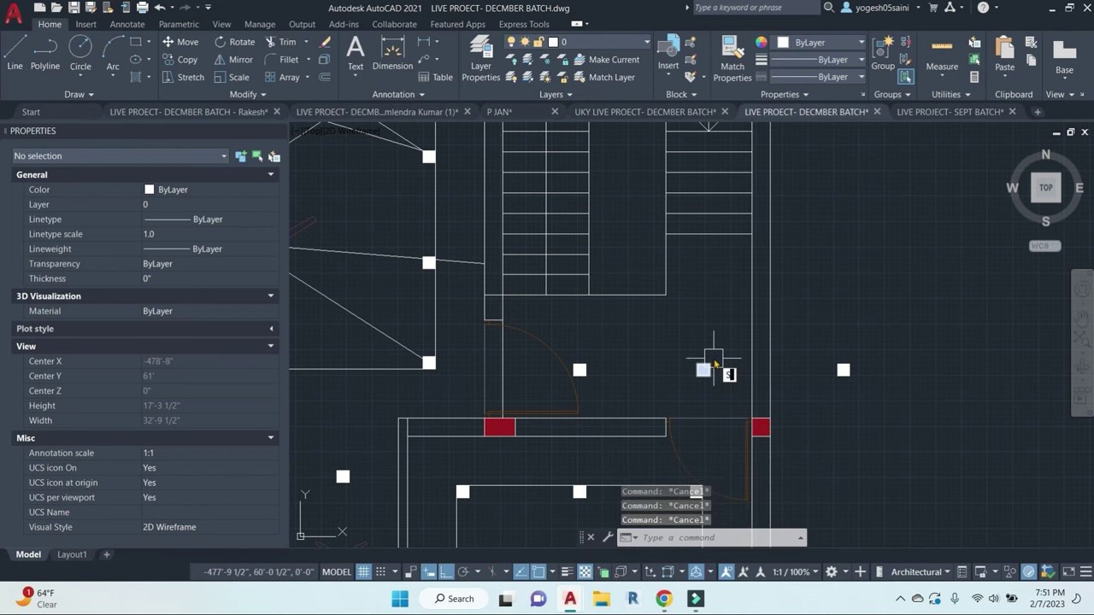
text(PL)
key(Return)
middle_drag(659, 400, 738, 275)
scroll(660, 411, up, 2)
scroll(662, 413, down, 2)
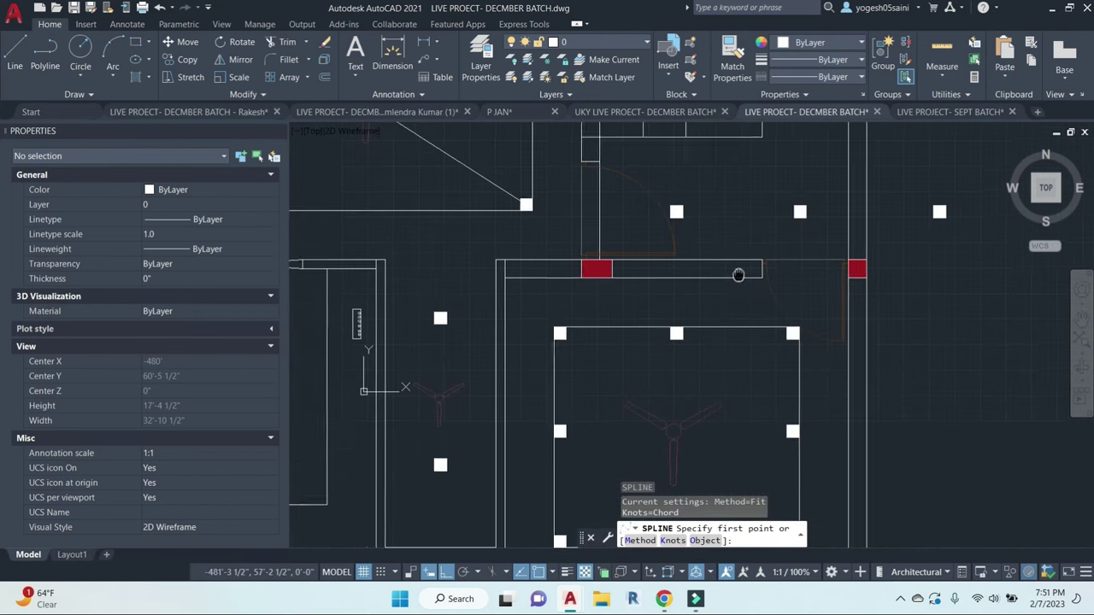
scroll(738, 275, down, 6)
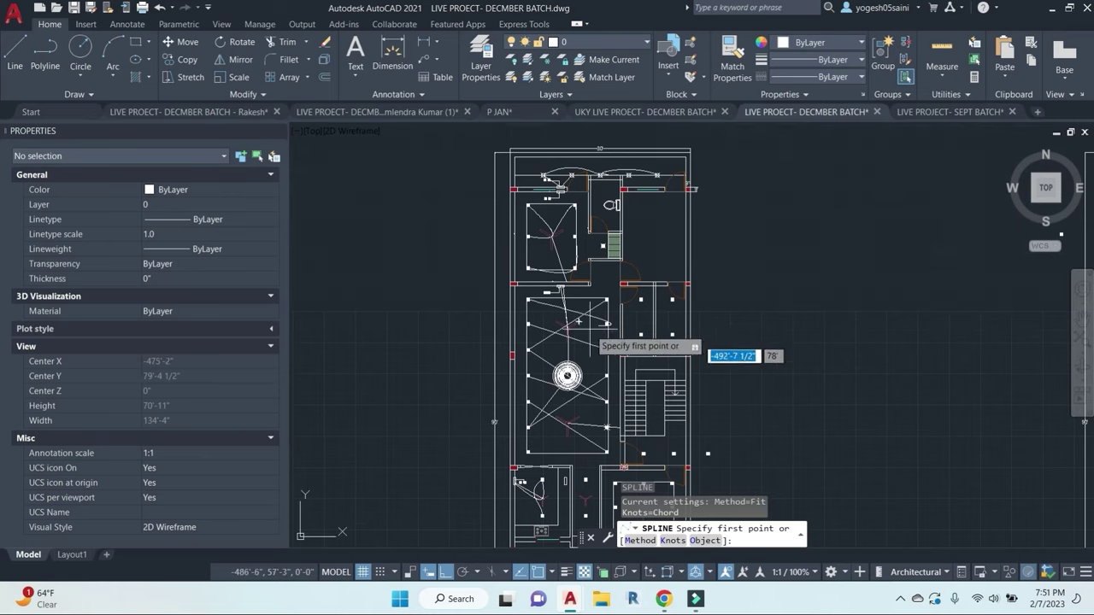
scroll(578, 321, up, 5)
key(Escape)
scroll(546, 376, up, 2)
Step: Copy the SB-1 switchboard with its leader and label onto the target room's wall
click(459, 376)
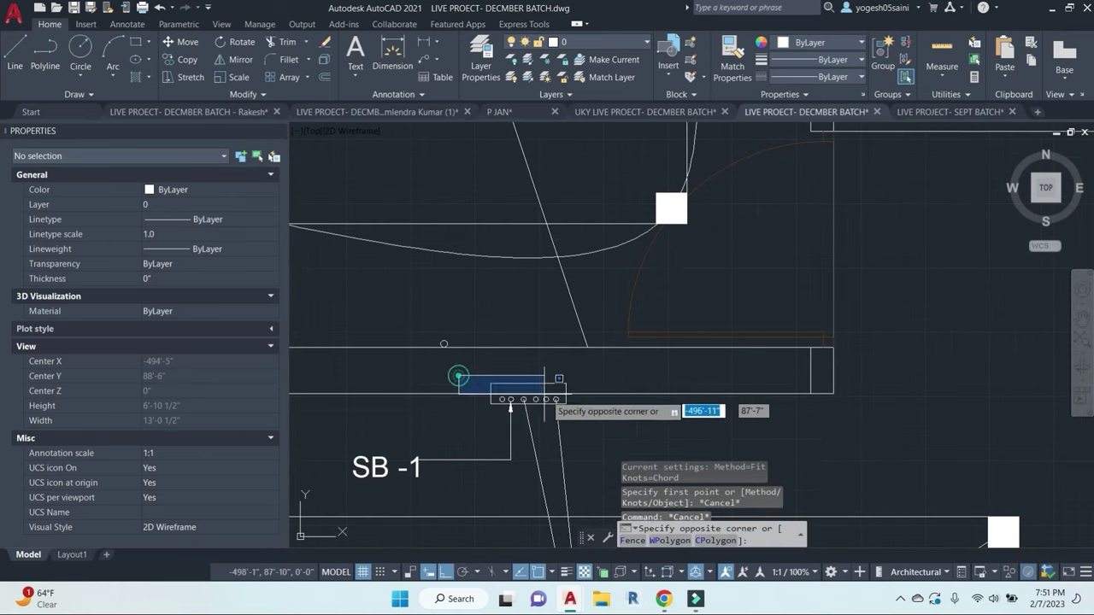
click(627, 435)
click(464, 447)
click(348, 445)
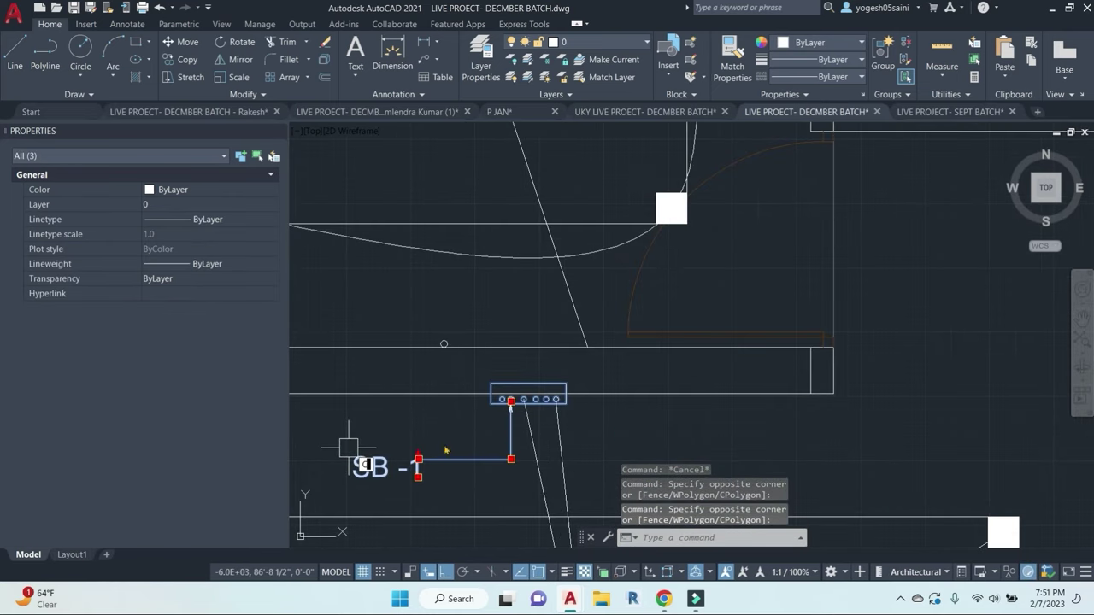
text(co)
key(Return)
scroll(571, 394, up, 2)
click(553, 398)
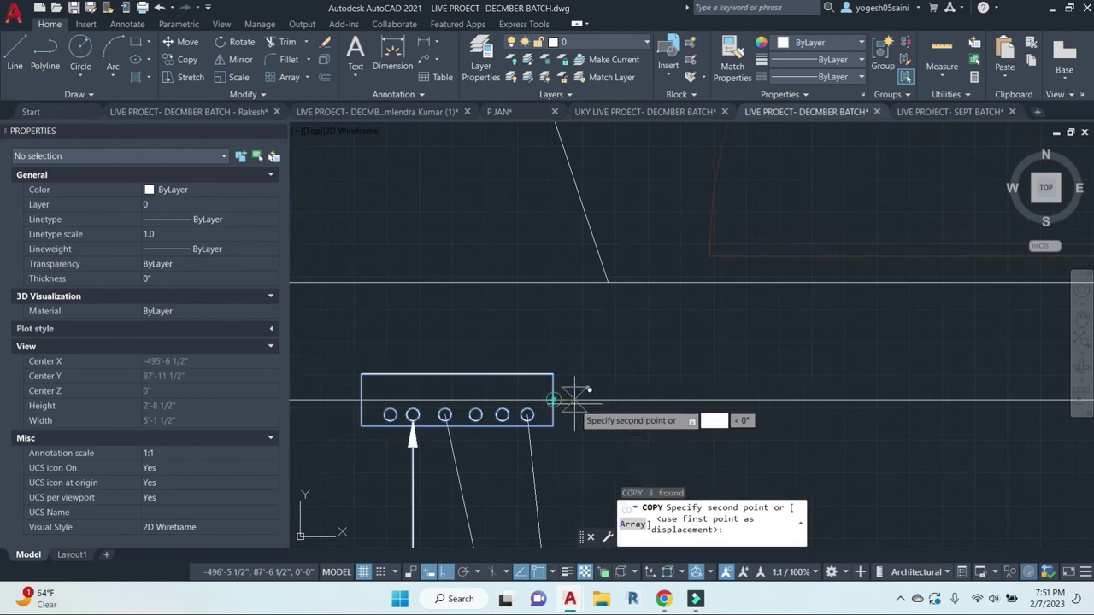
scroll(737, 410, down, 4)
middle_drag(821, 433, 687, 272)
middle_drag(849, 416, 706, 144)
middle_drag(815, 358, 782, 92)
middle_drag(829, 389, 827, 322)
scroll(796, 366, up, 2)
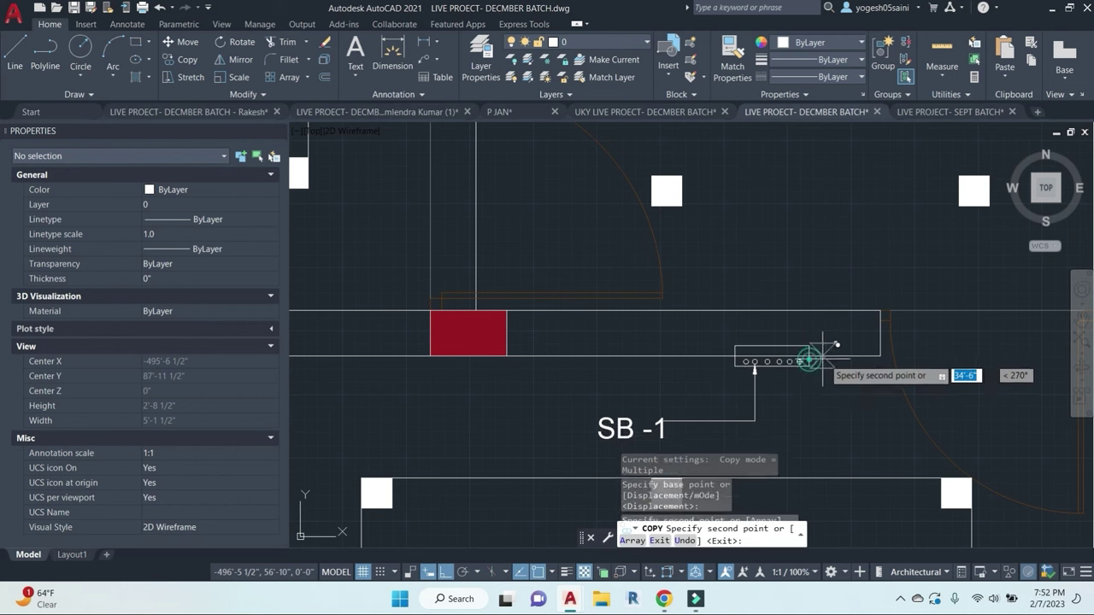
click(812, 359)
scroll(816, 395, down, 2)
key(Escape)
key(Escape)
key(Escape)
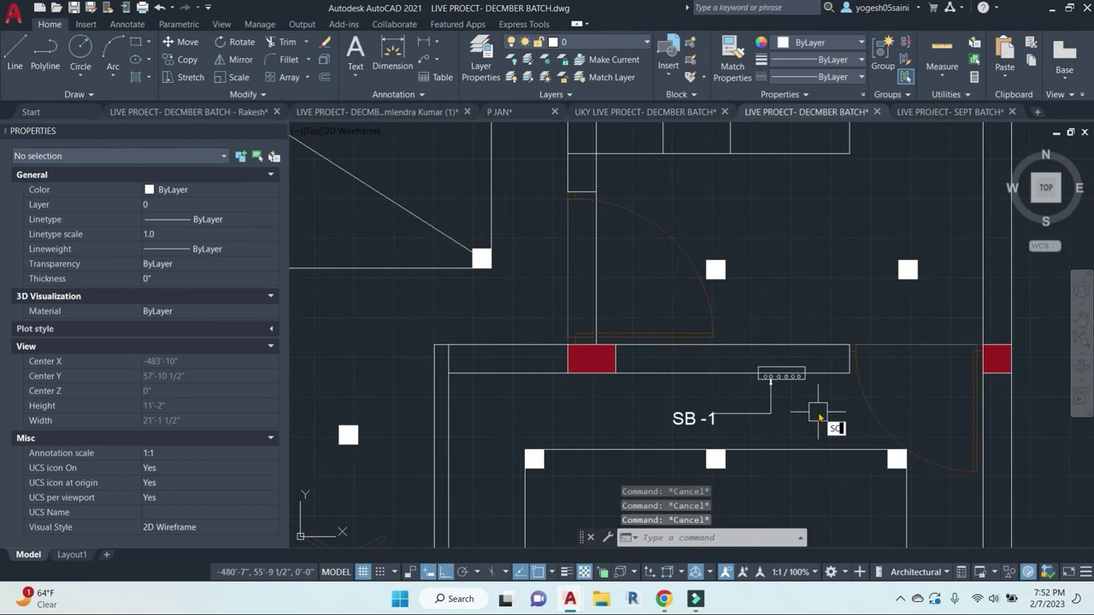
Step: Draw a spline wire from the copied SB-1 switchboard to the ceiling fan
text(SPL)
key(Return)
middle_drag(841, 355, 804, 399)
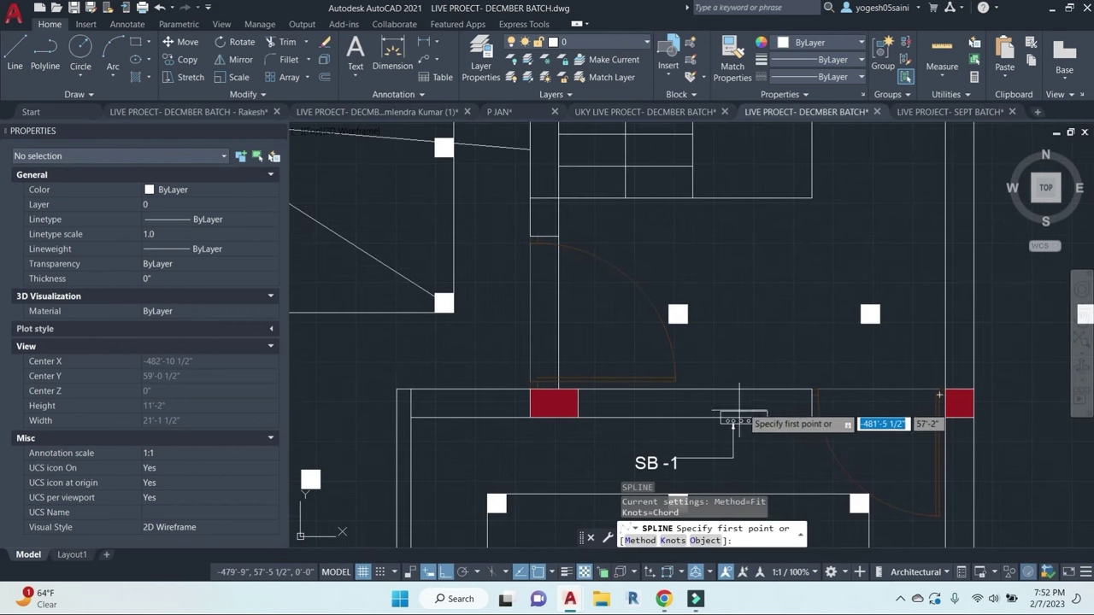
click(727, 420)
middle_drag(763, 504, 775, 340)
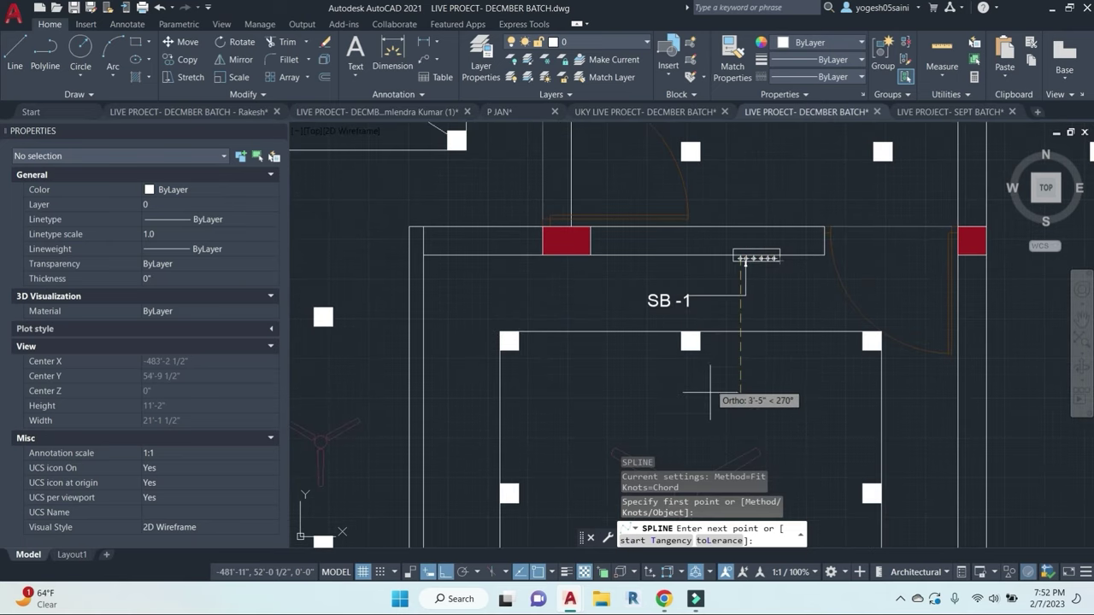
middle_drag(693, 458, 722, 344)
click(714, 385)
right_click(714, 395)
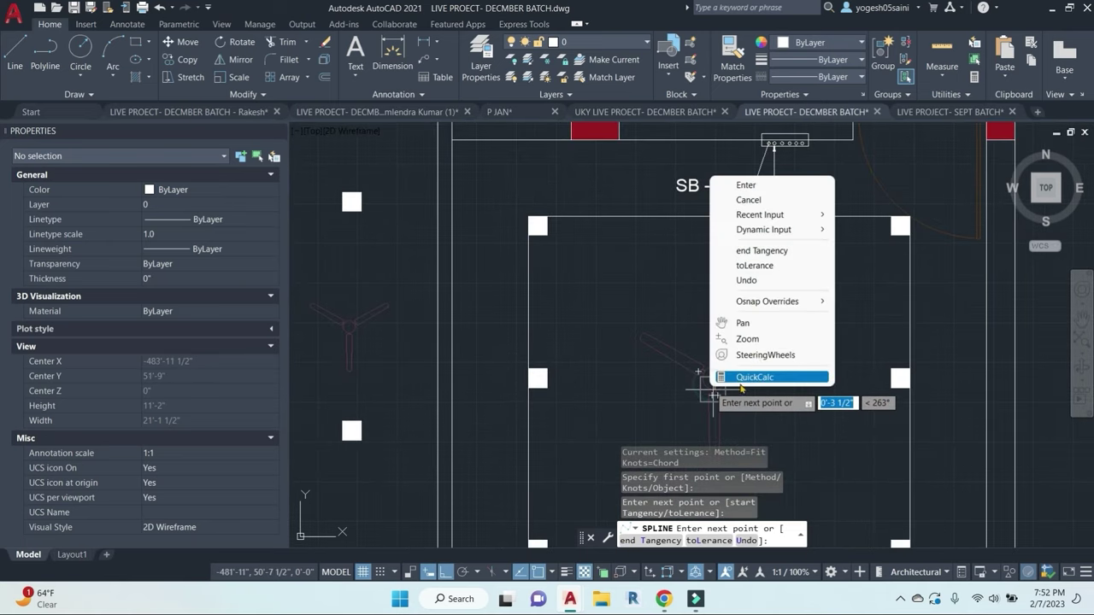
click(749, 184)
Step: Draw a second spline wire from the switchboard to the right corner light
key(Return)
click(781, 144)
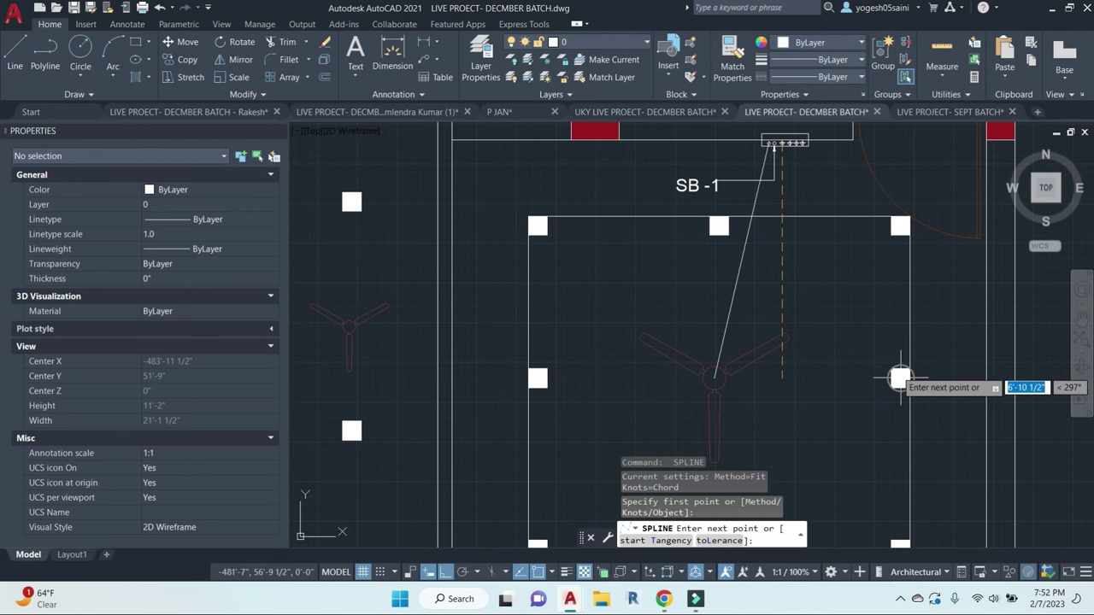
click(900, 377)
right_click(899, 376)
click(933, 170)
click(844, 282)
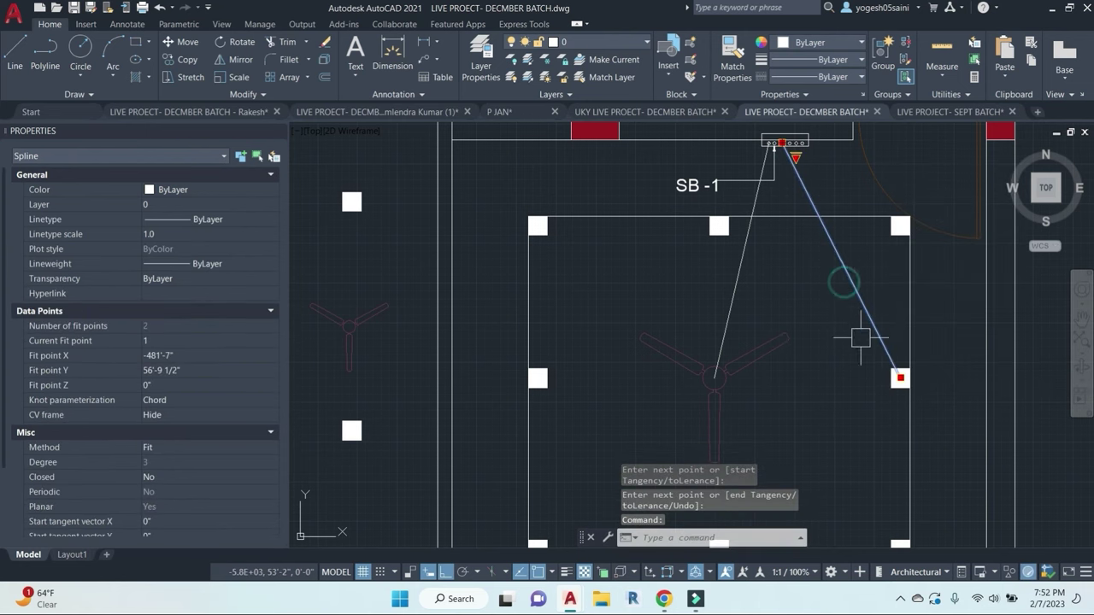
key(Escape)
key(Escape)
Step: Add a curved wire from the switchboard down through the fan to the right light
text(l)
key(Return)
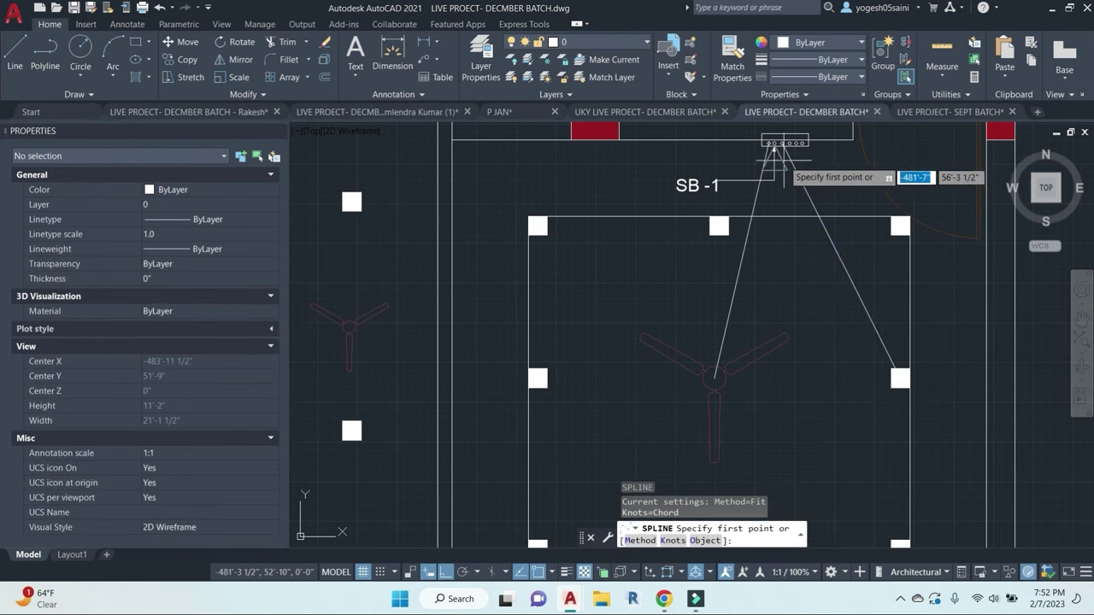
click(774, 146)
click(715, 374)
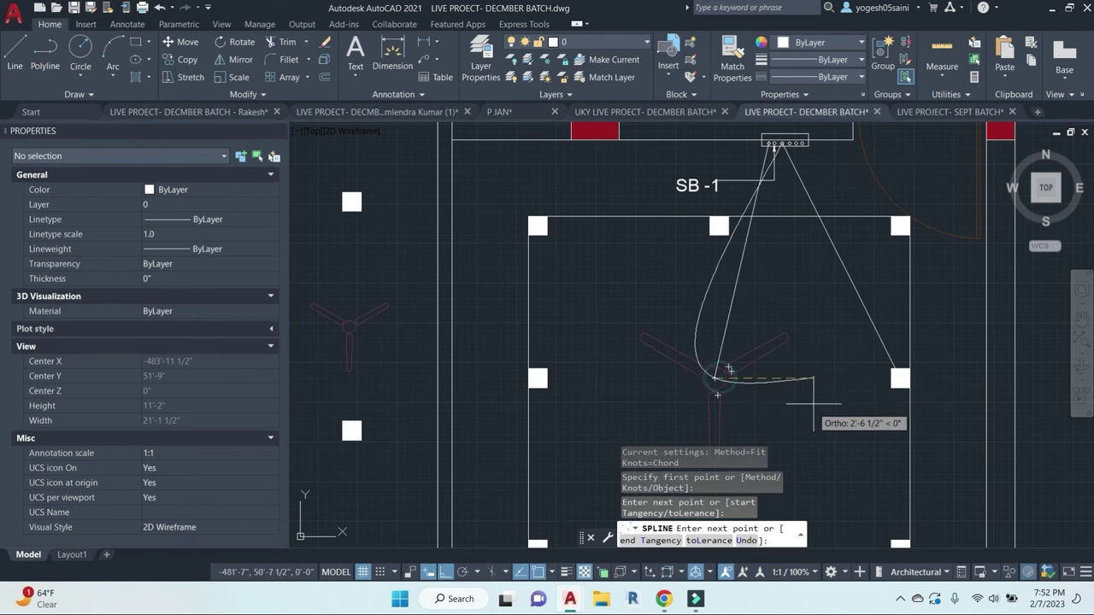
click(816, 384)
right_click(896, 379)
click(910, 156)
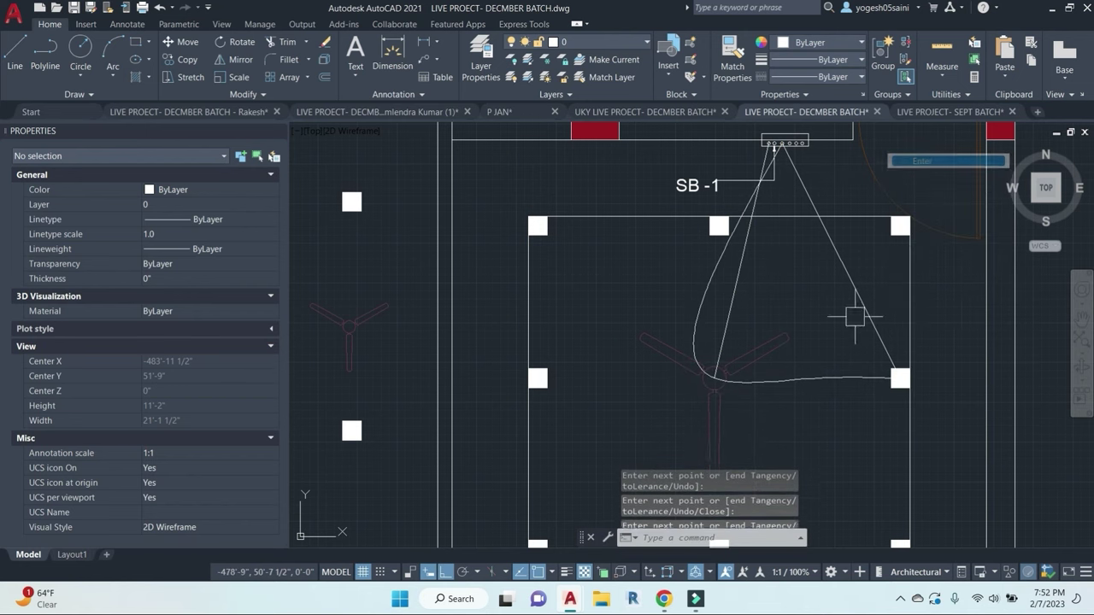
scroll(855, 312, down, 4)
middle_drag(637, 415, 642, 363)
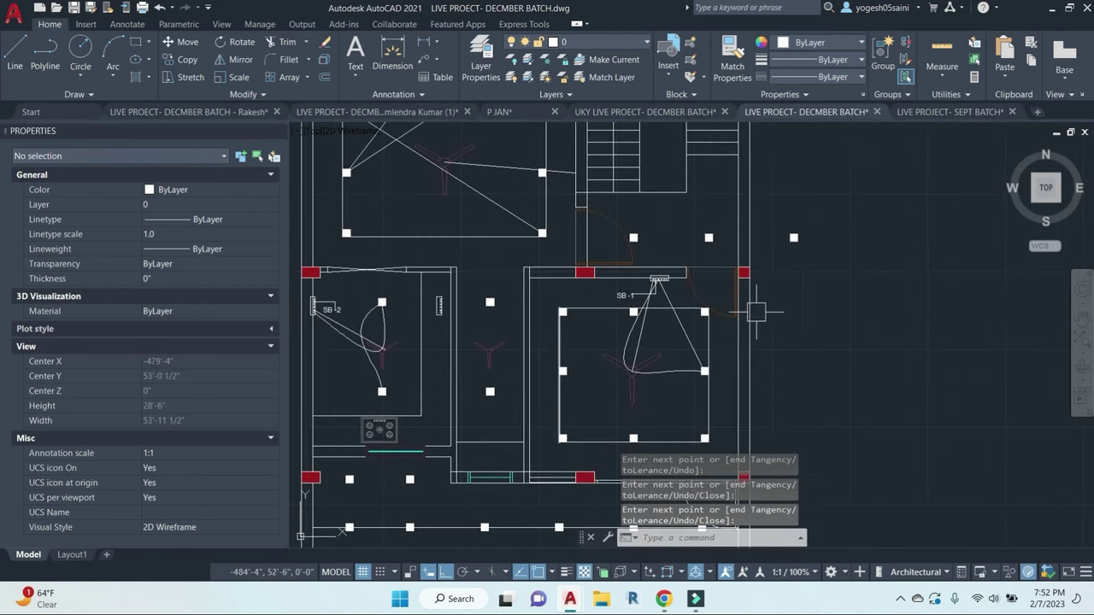
middle_drag(801, 312, 845, 375)
Step: Erase the stray square block and cancel the started rectangle
key(Escape)
click(839, 302)
text(e)
key(Return)
key(Escape)
scroll(789, 295, up, 4)
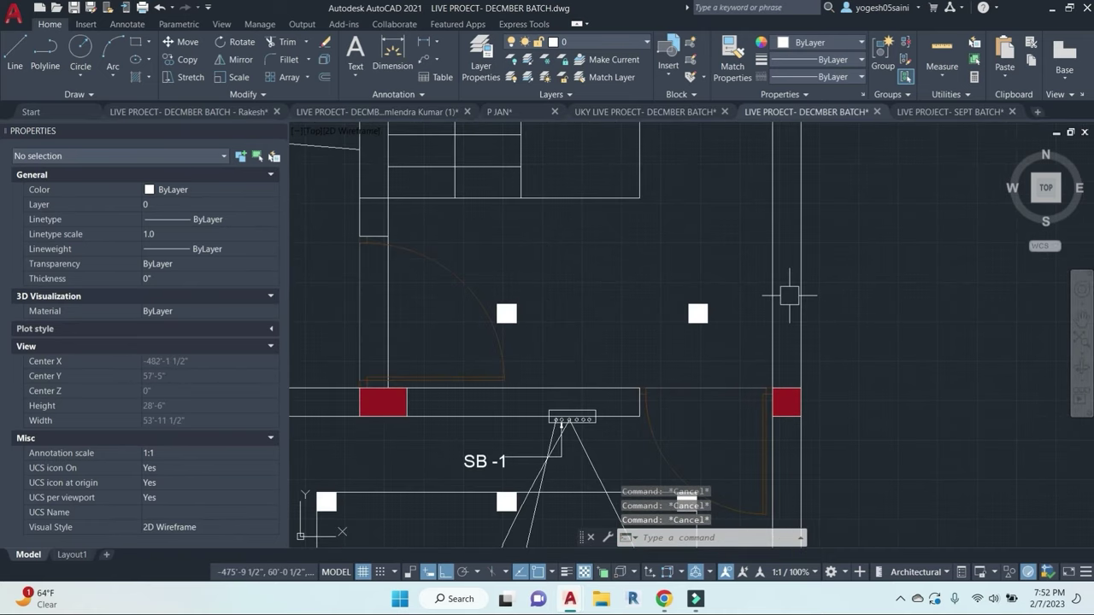
text(rec)
key(Return)
scroll(774, 270, up, 2)
key(Escape)
key(Escape)
Step: Draw the outline lines against the right wall: a 3" segment then a 1' segment
text(l)
key(Return)
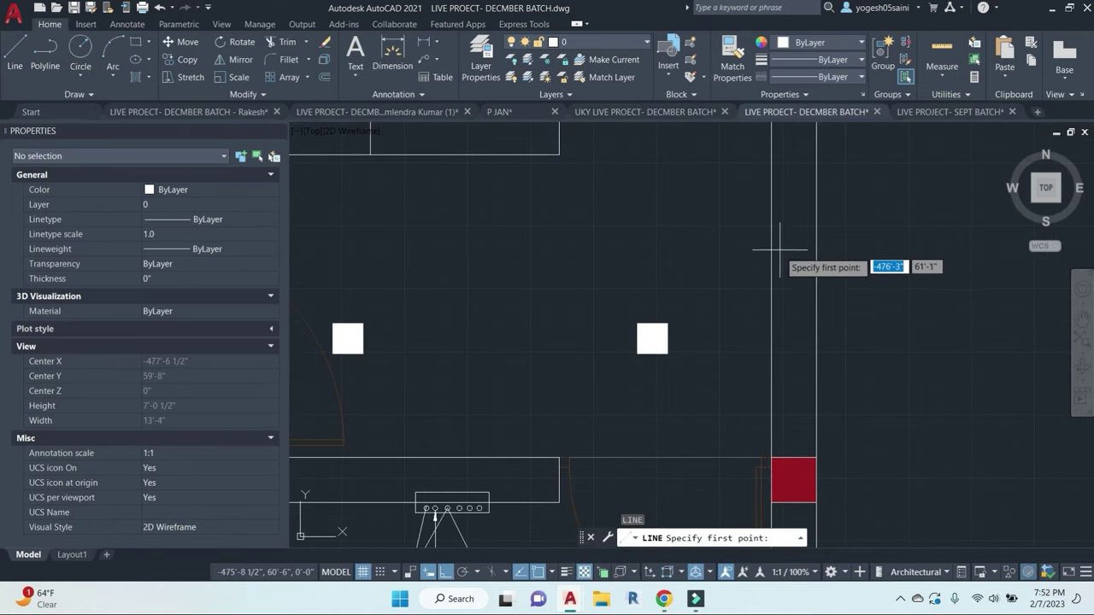
click(772, 266)
text(3)
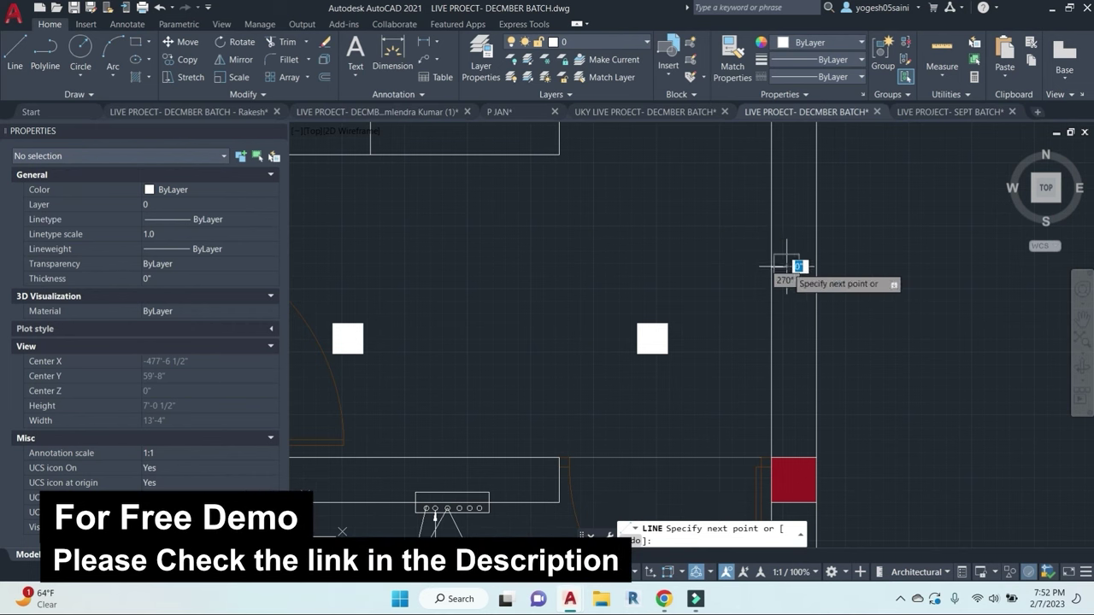
key(Return)
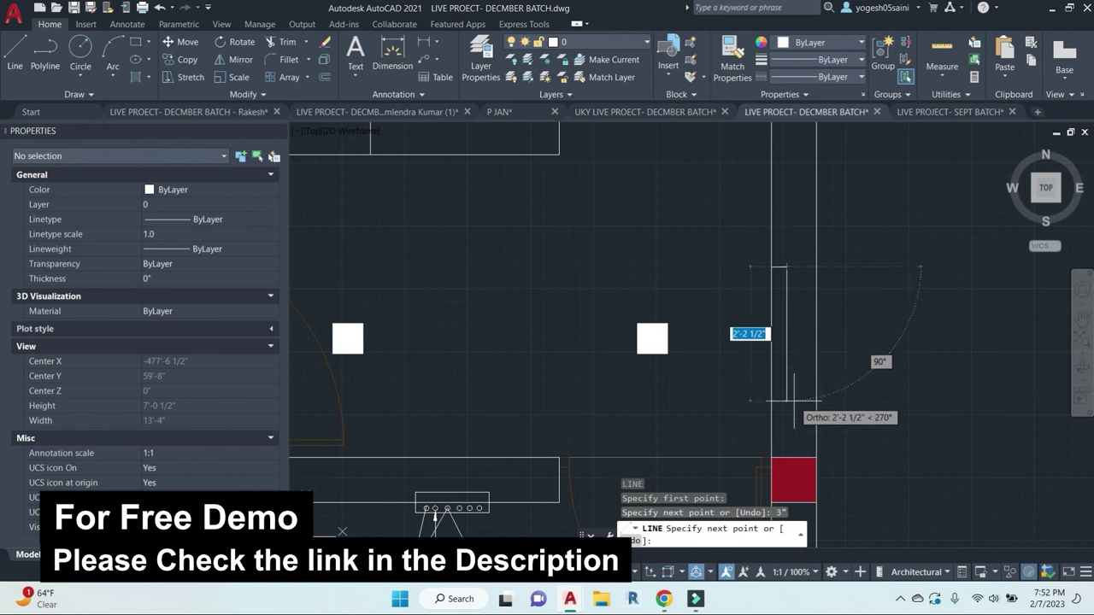
text(1')
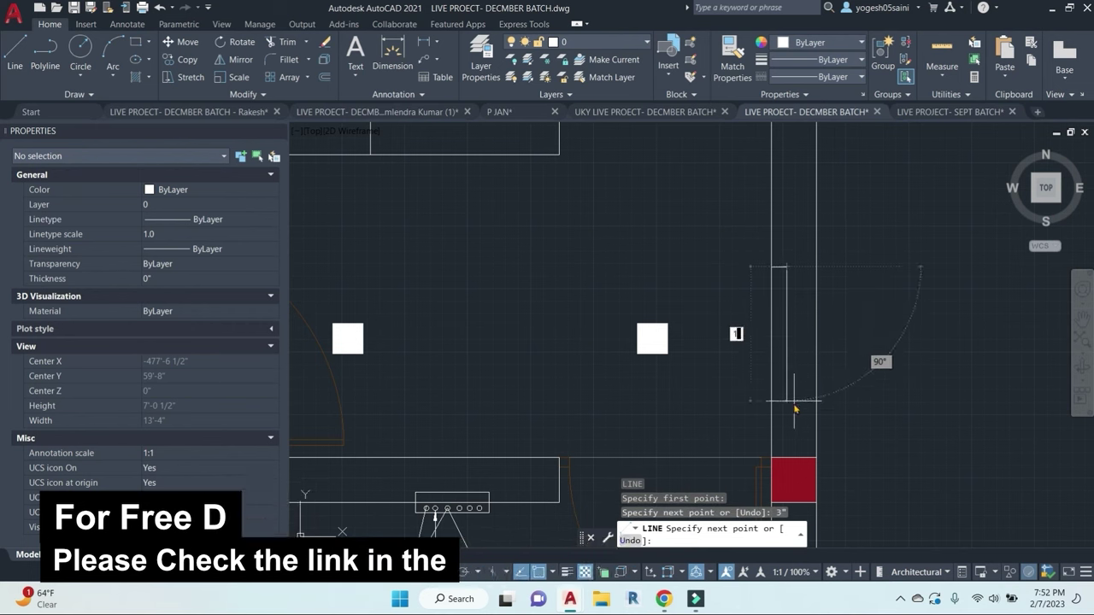
key(Return)
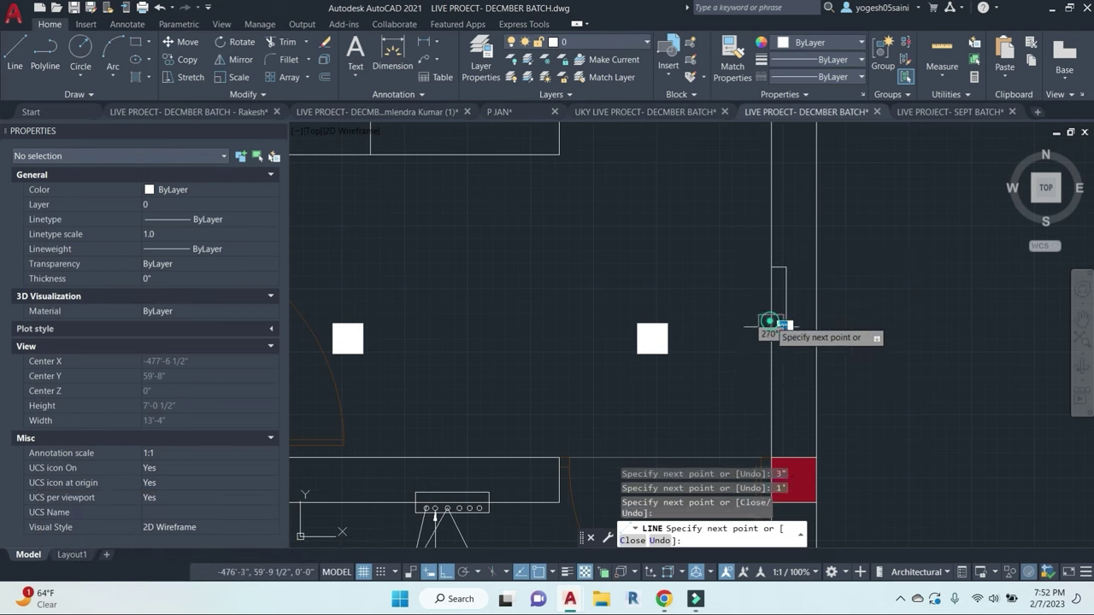
key(Escape)
key(Escape)
key(Escape)
Step: Stretch the outline's lower lines 1' downward using a crossing window
click(747, 261)
click(808, 347)
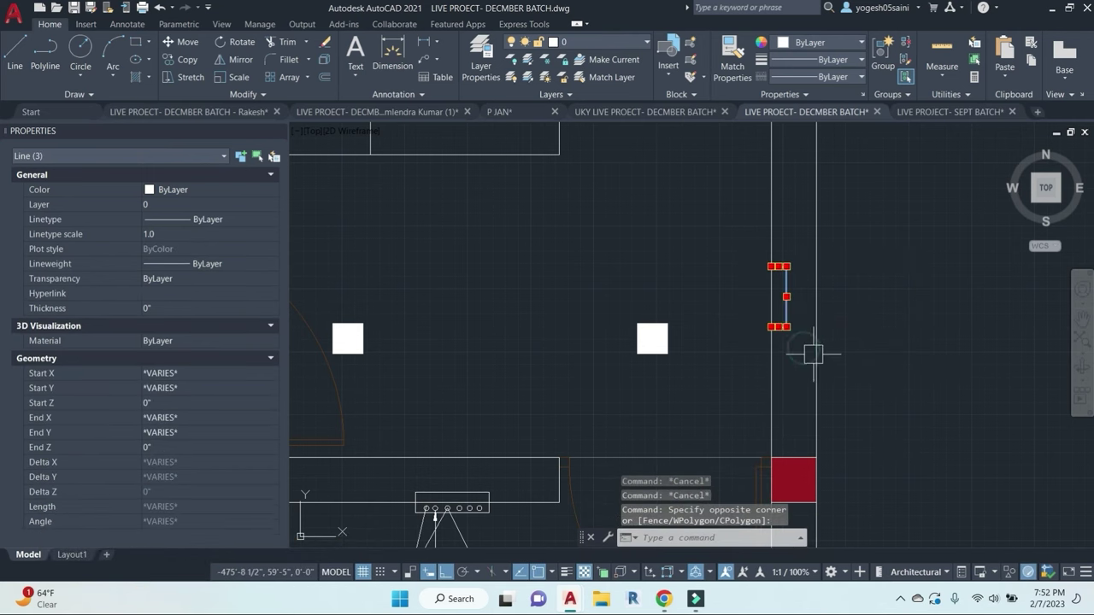
text(s)
key(Return)
click(794, 352)
click(735, 310)
key(Return)
click(913, 328)
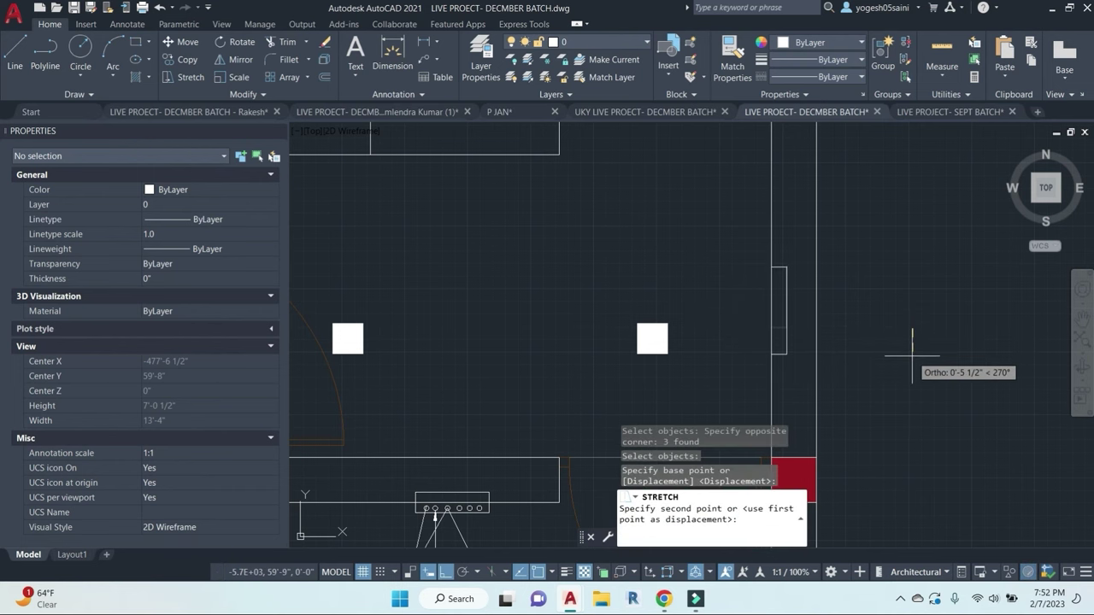
key(Escape)
key(Escape)
key(Escape)
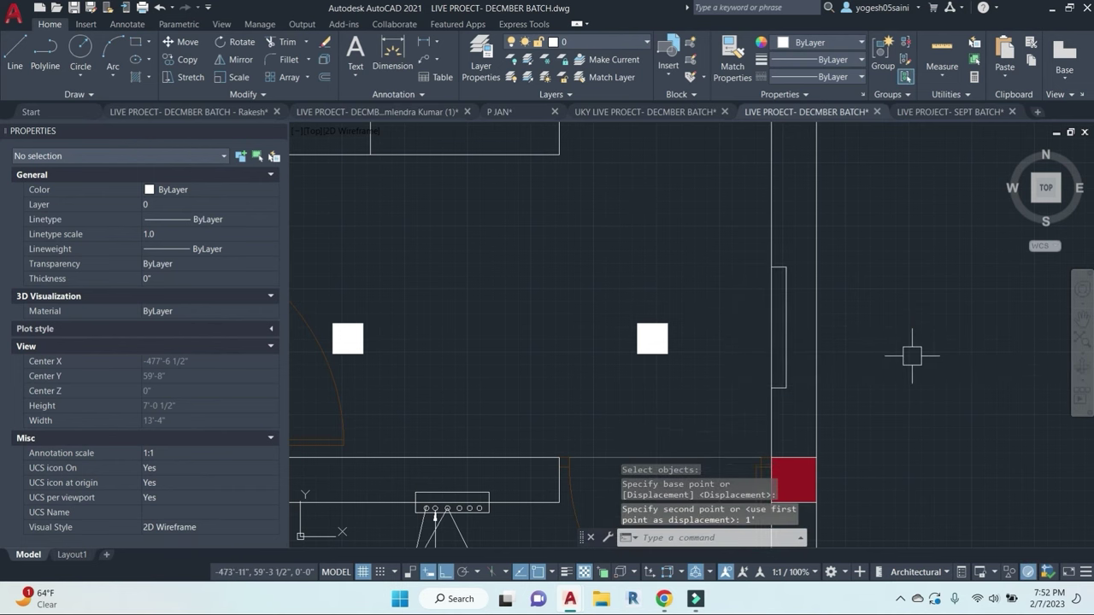
scroll(911, 354, down, 5)
scroll(864, 353, up, 6)
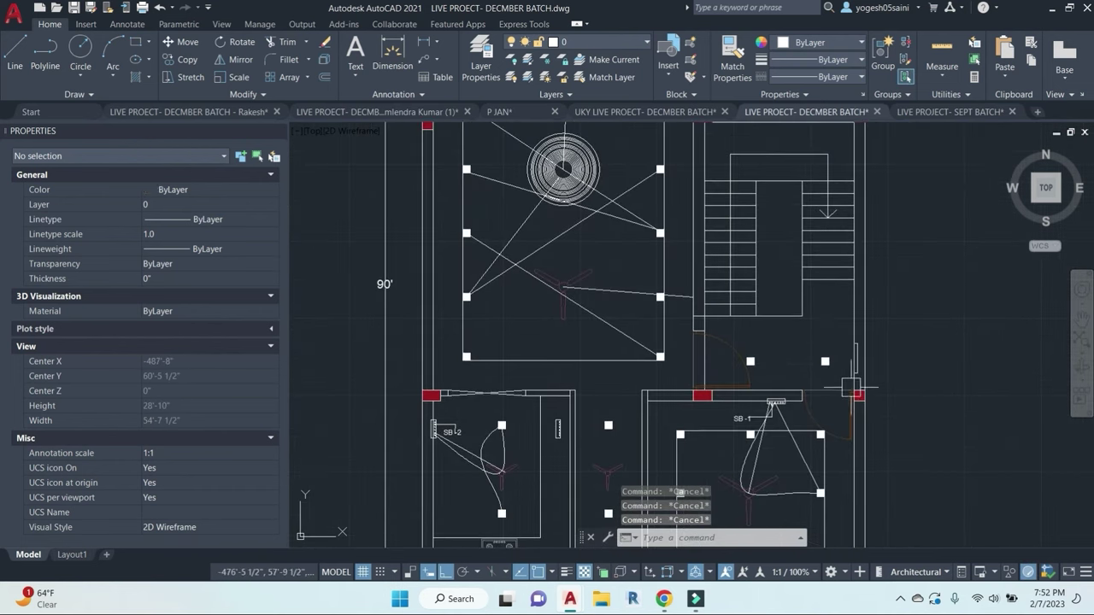
Step: Draw a 1/2" radius circle inside the top of the narrow outline
scroll(834, 295, up, 3)
text(c)
key(Return)
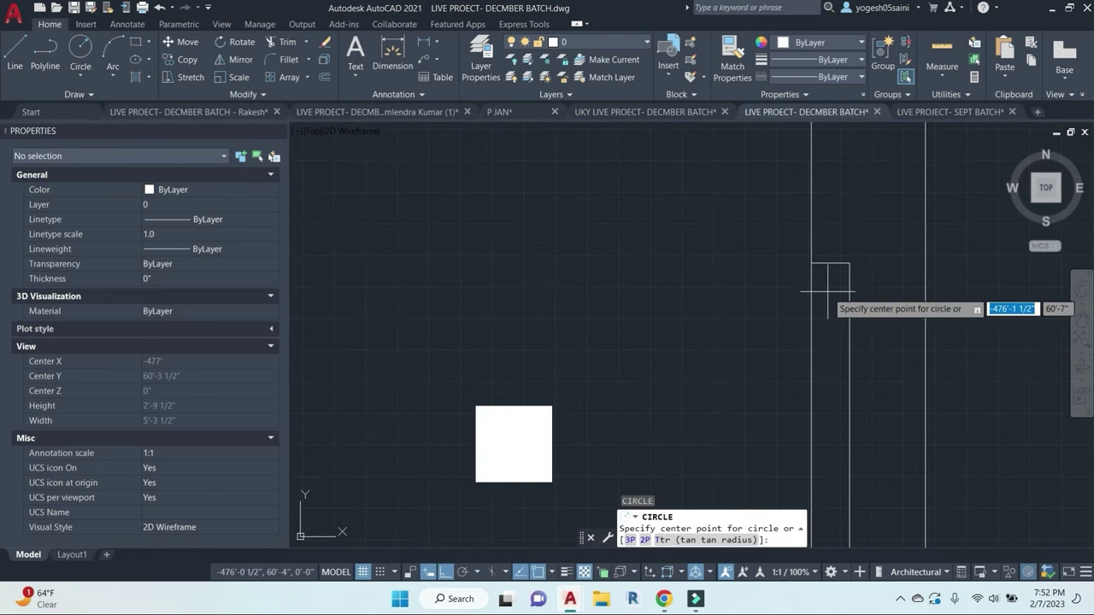
scroll(833, 298, up, 3)
click(830, 283)
click(834, 259)
click(849, 313)
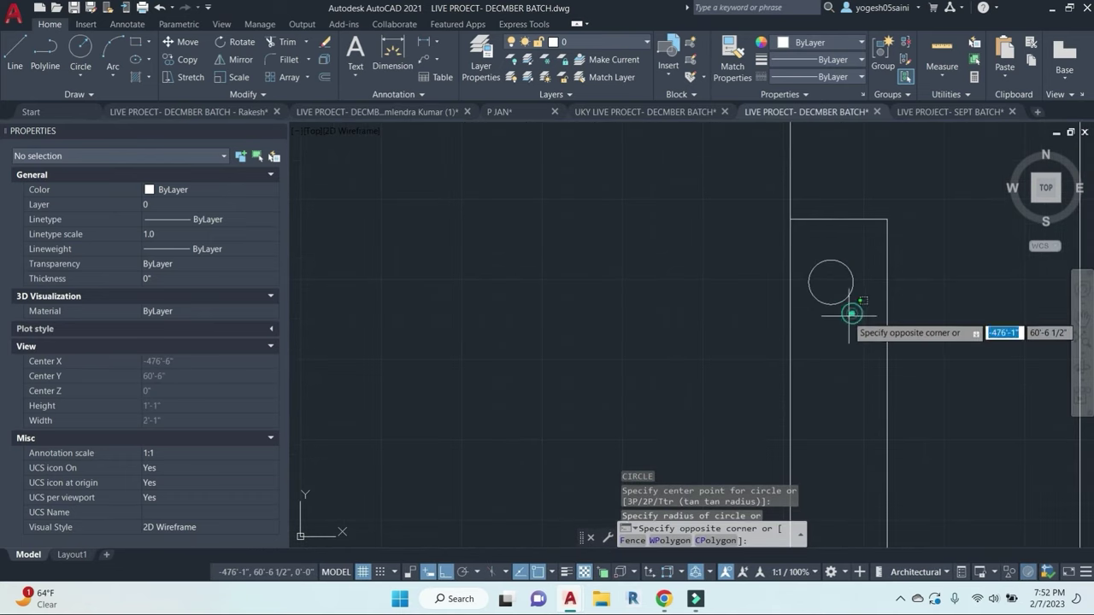
key(Escape)
Step: Copy the circle three times, stacking each copy directly below the previous one
text(co)
key(Return)
scroll(847, 309, down, 2)
middle_drag(843, 329, 676, 276)
click(674, 245)
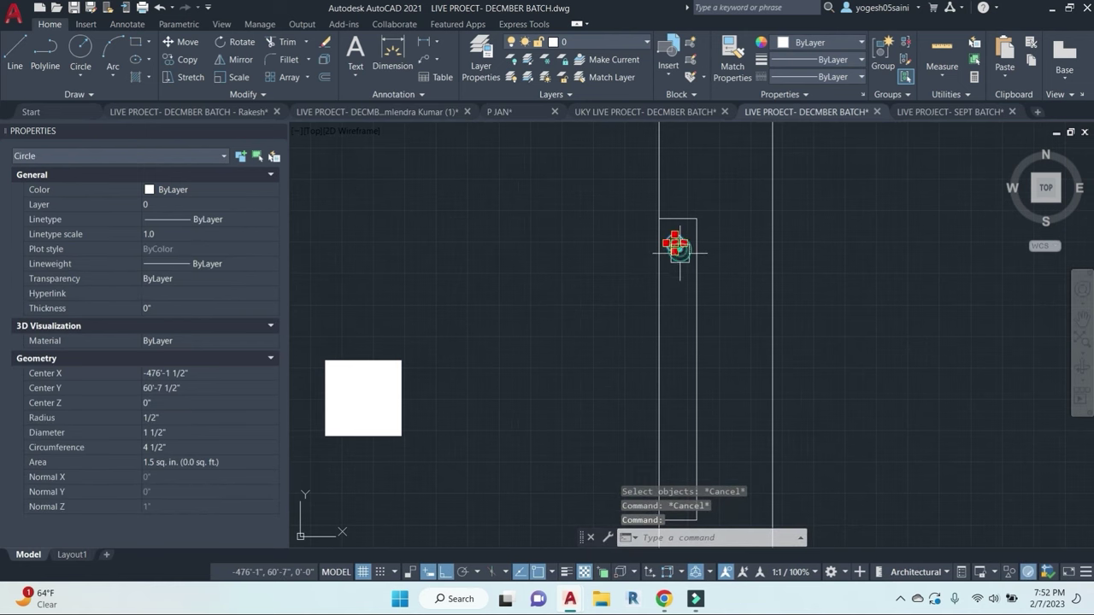
key(Return)
click(880, 243)
click(876, 264)
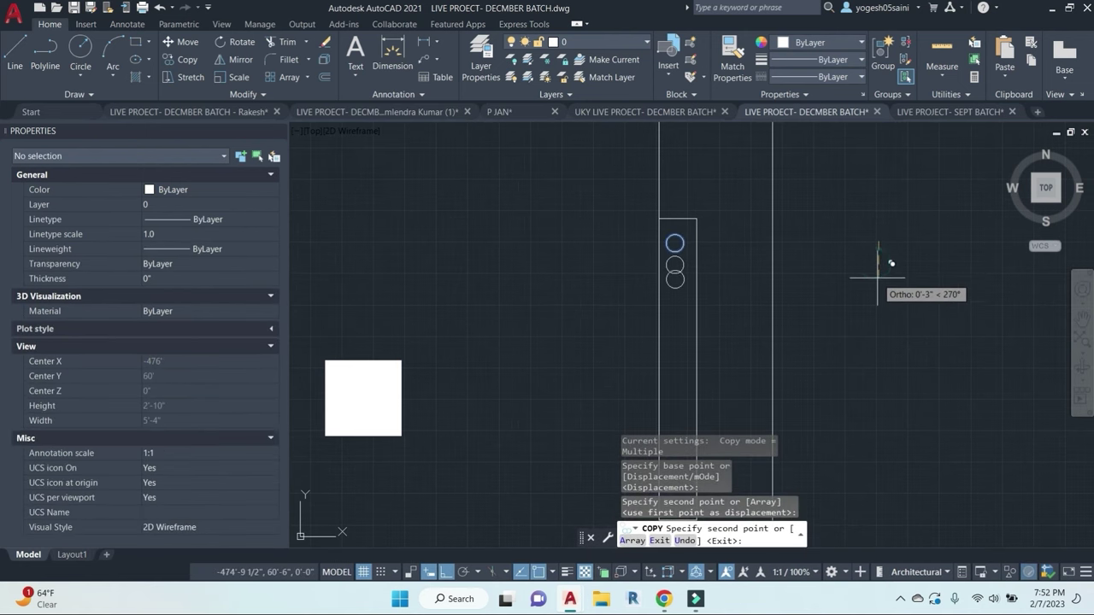
click(877, 284)
click(877, 303)
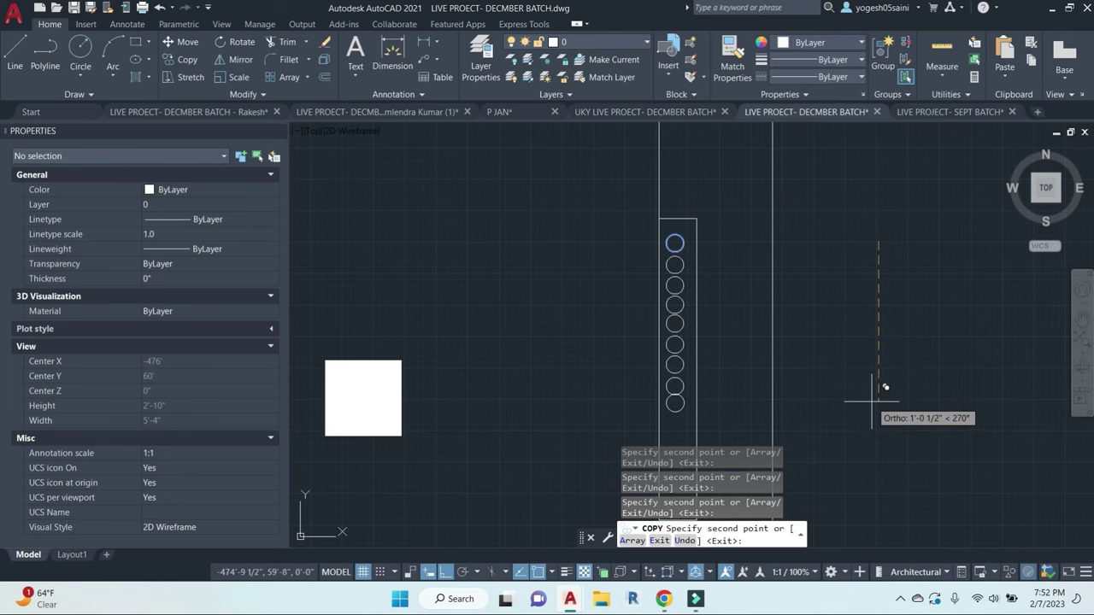
Step: Place the remaining circle copies down to the outline's bottom end
middle_drag(859, 419, 858, 328)
click(861, 367)
click(857, 323)
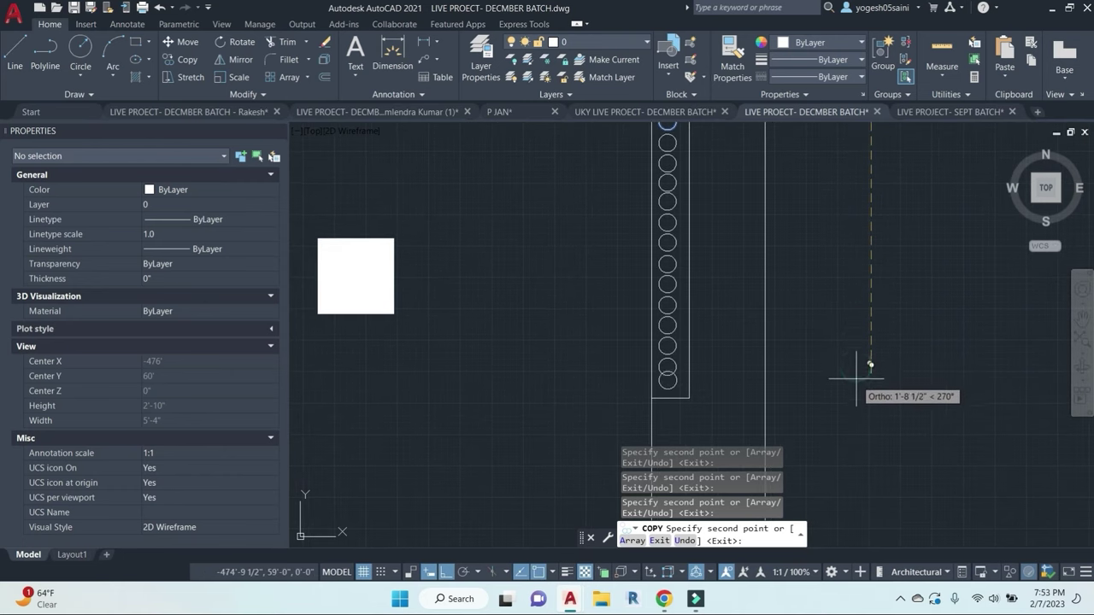
key(Escape)
key(Escape)
scroll(825, 302, down, 4)
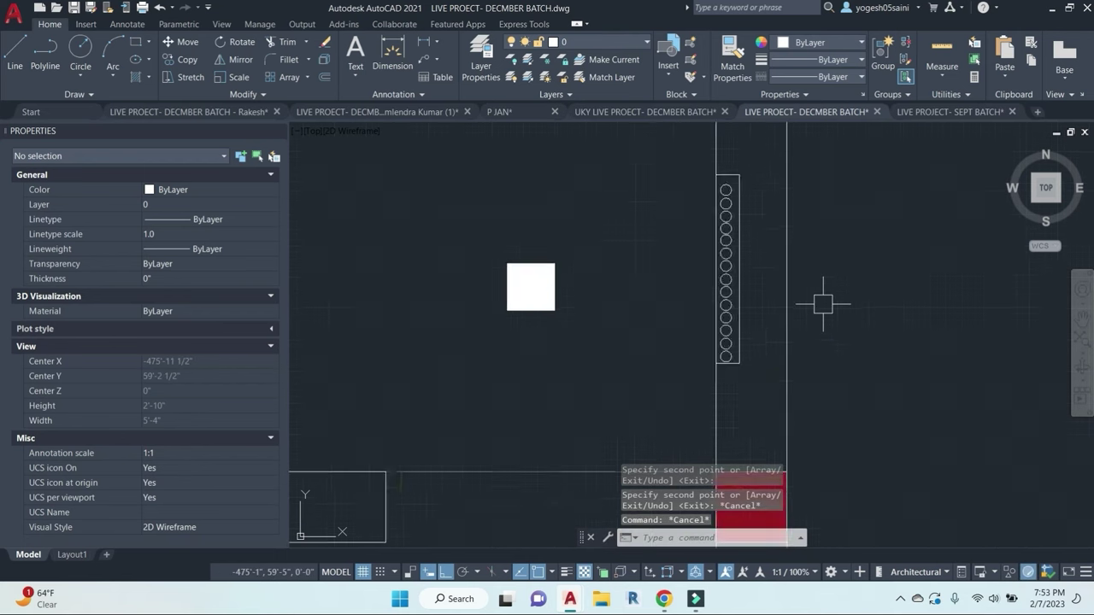
scroll(793, 308, up, 2)
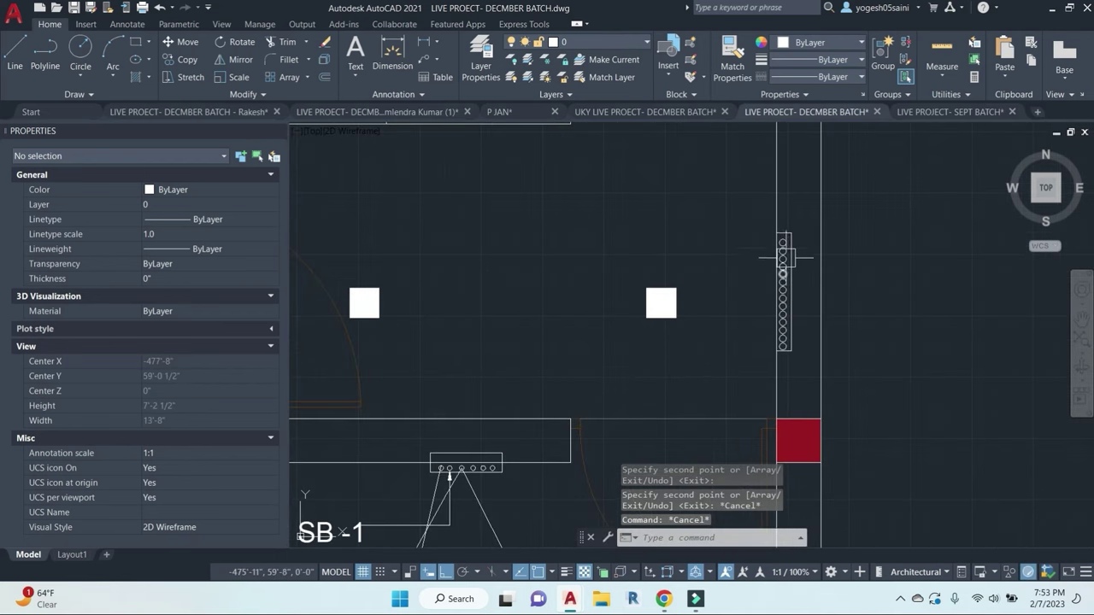
scroll(690, 199, down, 1)
middle_drag(548, 215, 803, 299)
key(Escape)
key(Escape)
scroll(773, 299, down, 1)
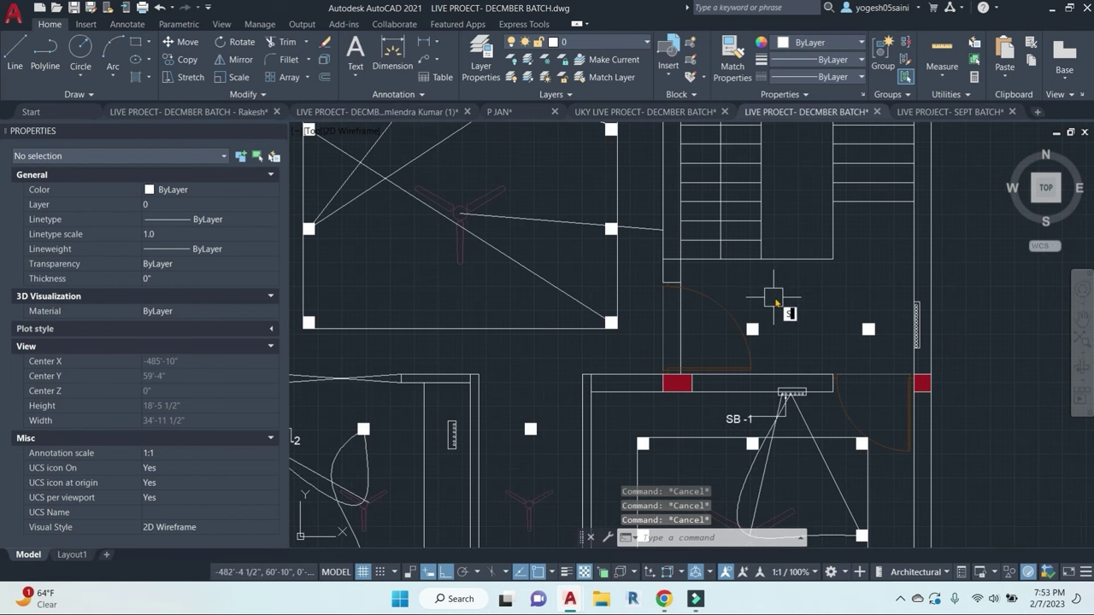
Step: Draw a wiring spline (SPL) from the room's fan through two bend points to the switchboard
text(SPL)
key(Return)
scroll(774, 299, down, 2)
scroll(785, 386, up, 2)
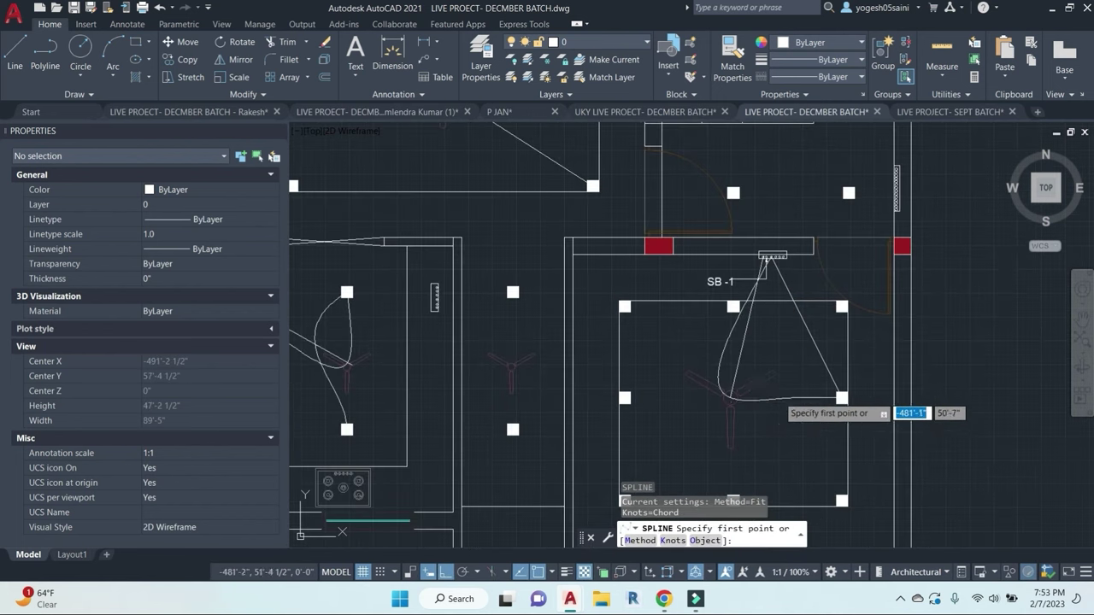
click(729, 397)
scroll(804, 291, up, 3)
click(819, 288)
click(897, 286)
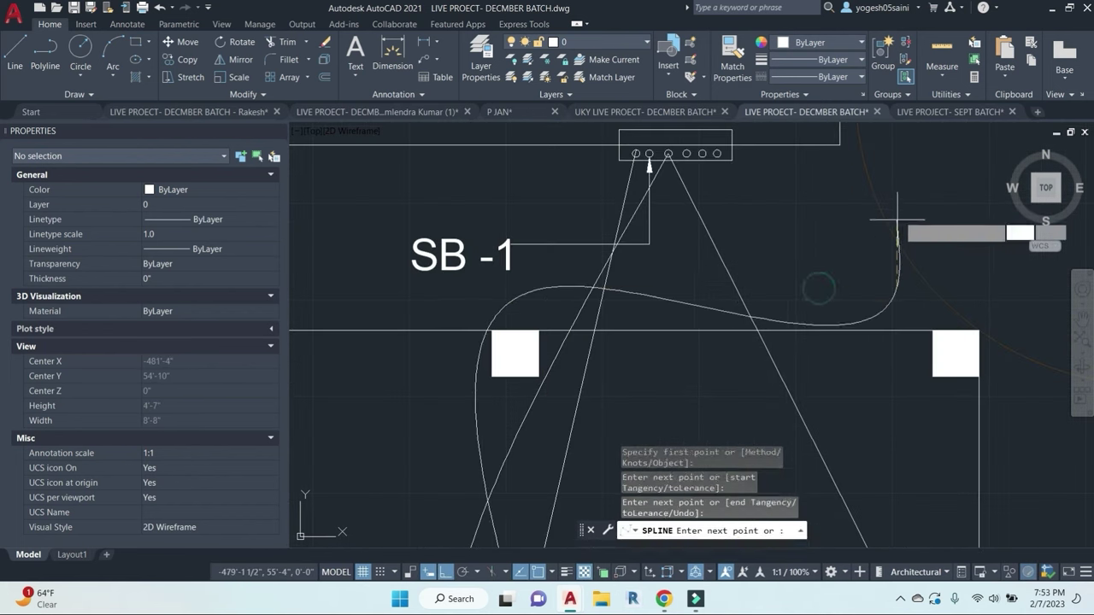
middle_drag(947, 163, 720, 403)
click(947, 159)
right_click(948, 159)
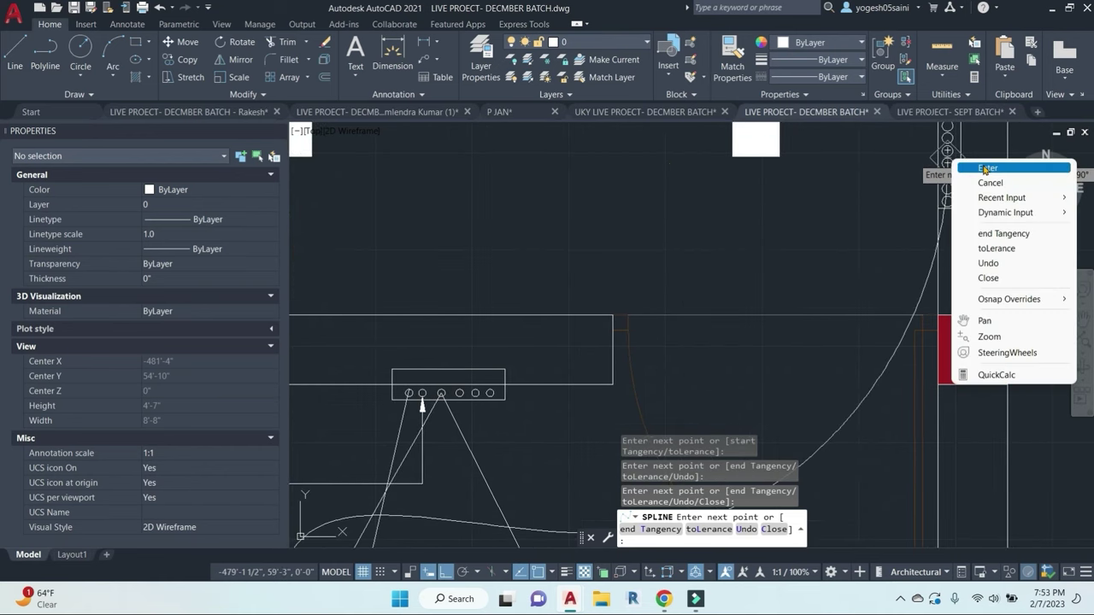
click(985, 168)
Step: Draw a spline from the middle fan through the room's fan, past the switchboard, up through the doorway
scroll(801, 246, down, 4)
middle_drag(570, 340, 702, 262)
key(Return)
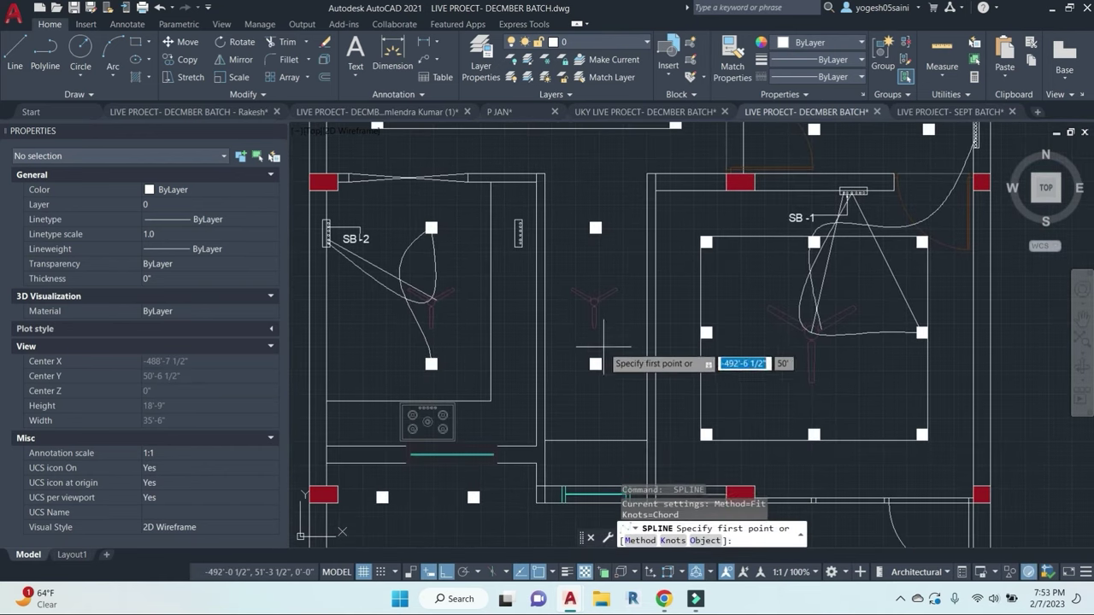
click(593, 304)
middle_drag(593, 302, 532, 399)
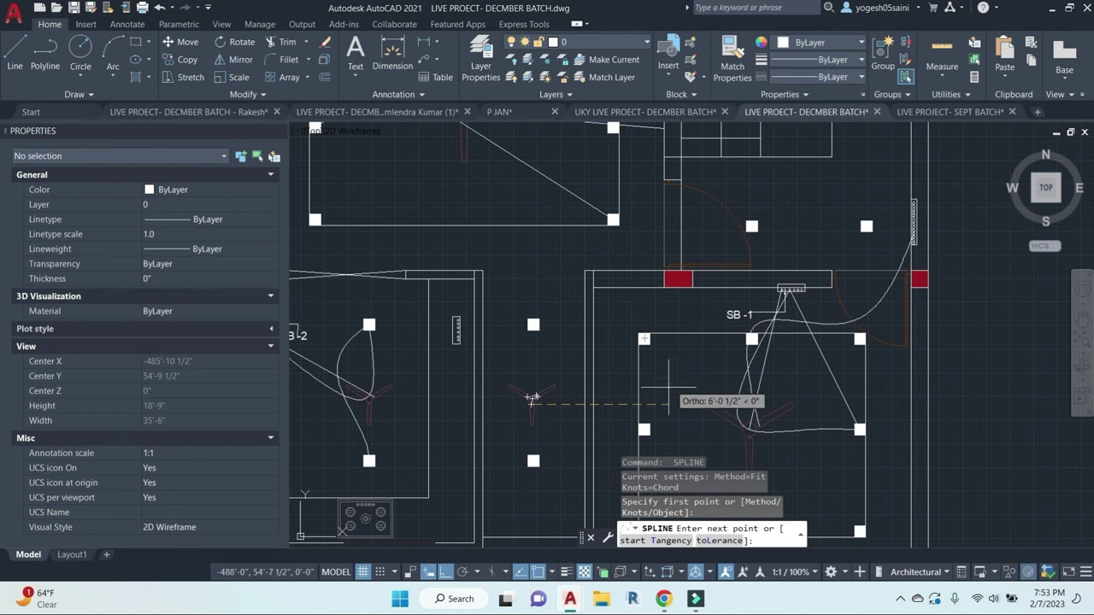
click(750, 417)
click(804, 294)
click(861, 254)
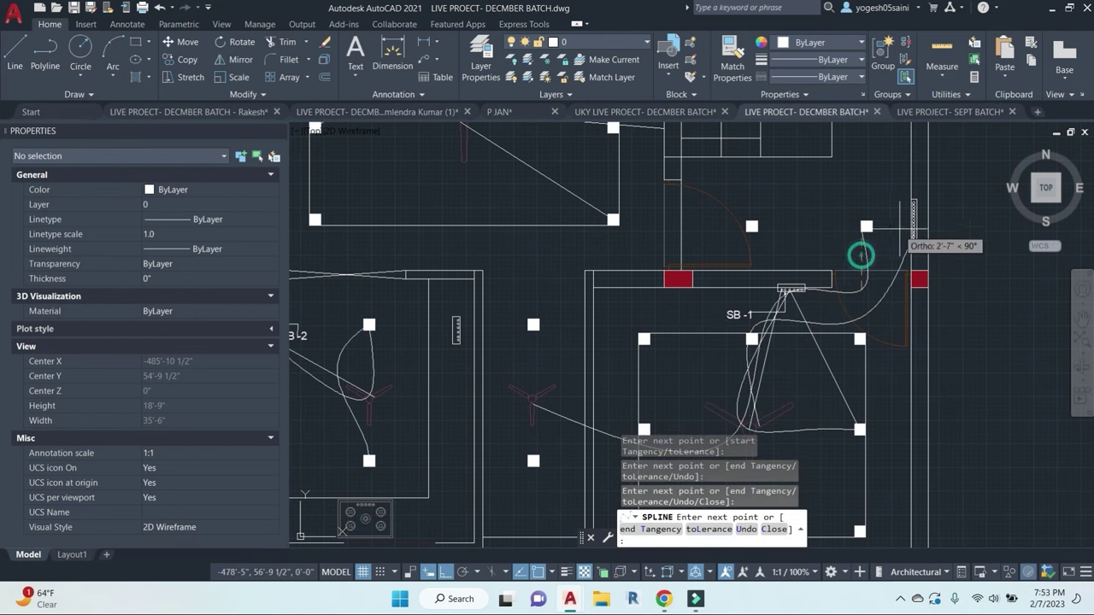
right_click(913, 219)
Step: Draw a wiring spline from the fan up along the right wall to the wall
middle_drag(555, 410, 591, 506)
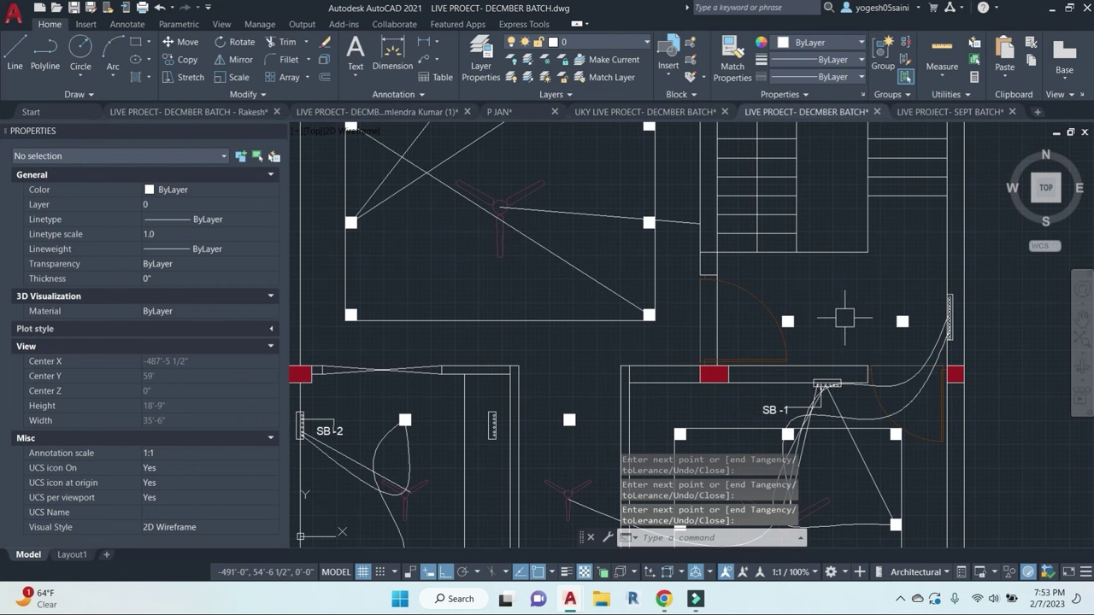
scroll(734, 170, down, 2)
middle_drag(685, 220, 751, 183)
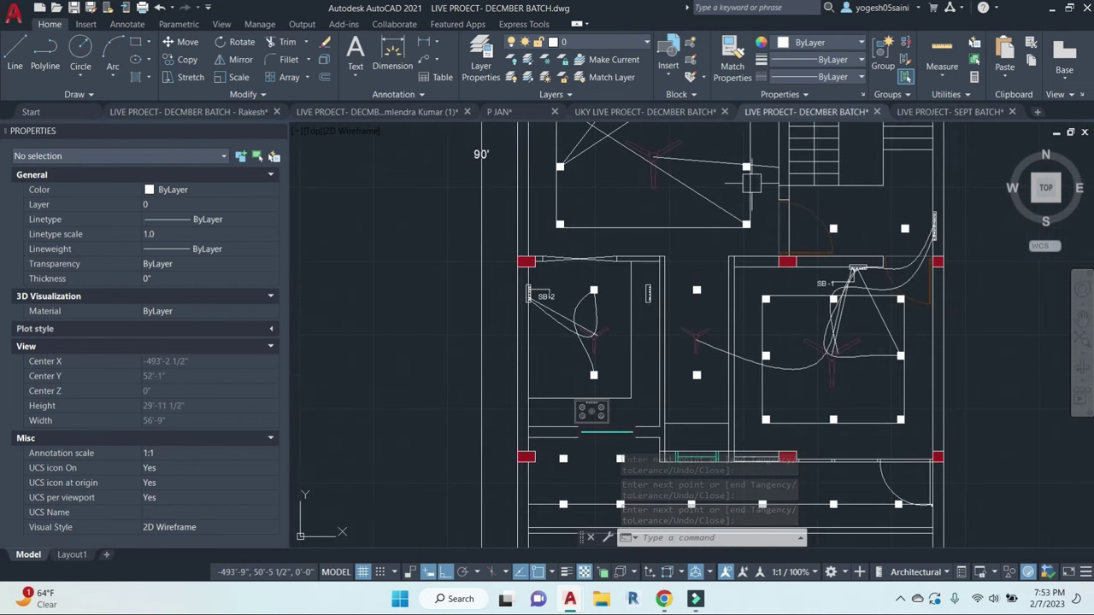
key(Return)
click(595, 334)
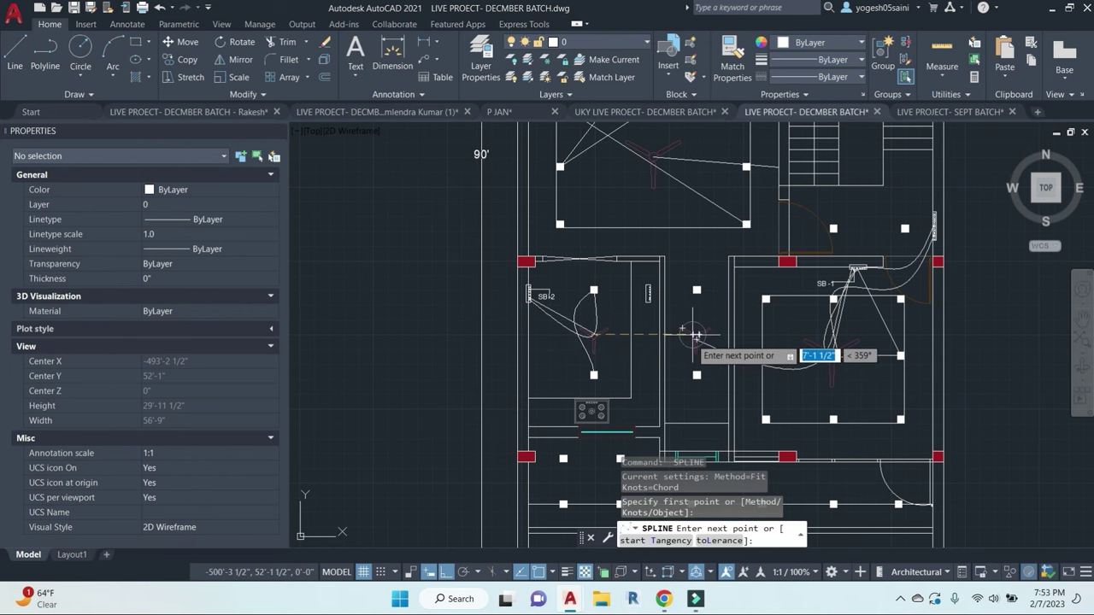
click(693, 334)
click(746, 224)
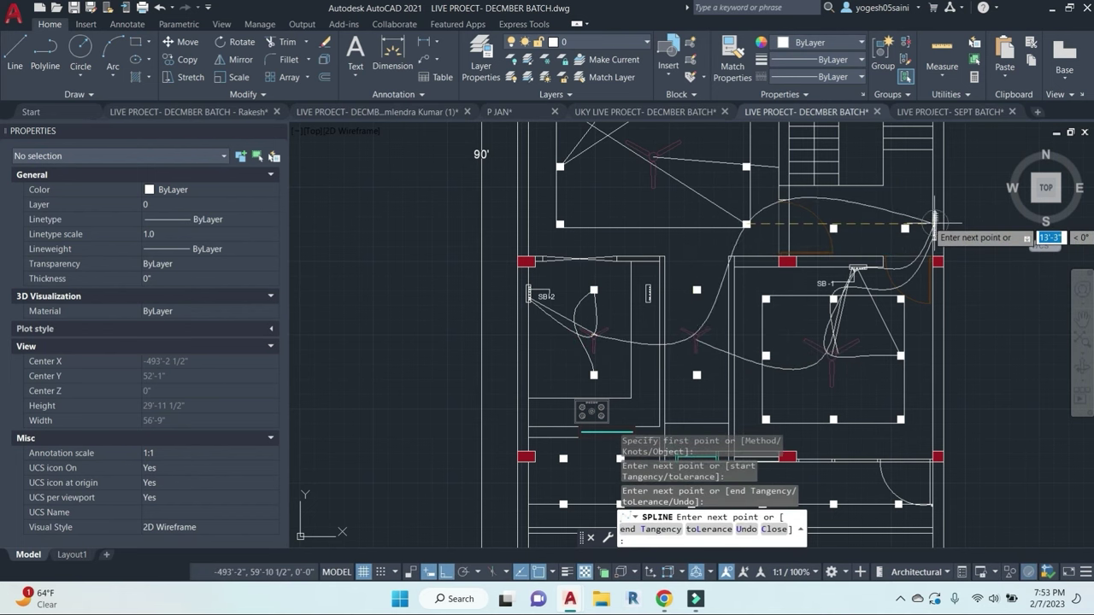
click(934, 223)
right_click(934, 223)
click(948, 229)
Step: Draw a wiring spline from the upper room's fan down and across to the right wall
middle_drag(649, 189, 588, 373)
key(Return)
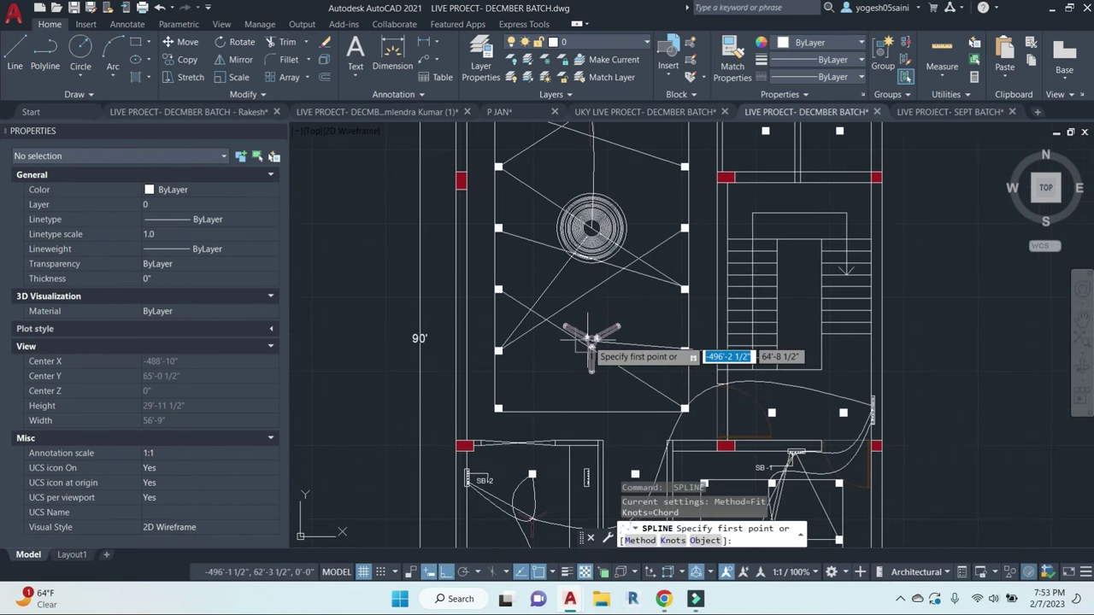
click(594, 341)
click(669, 385)
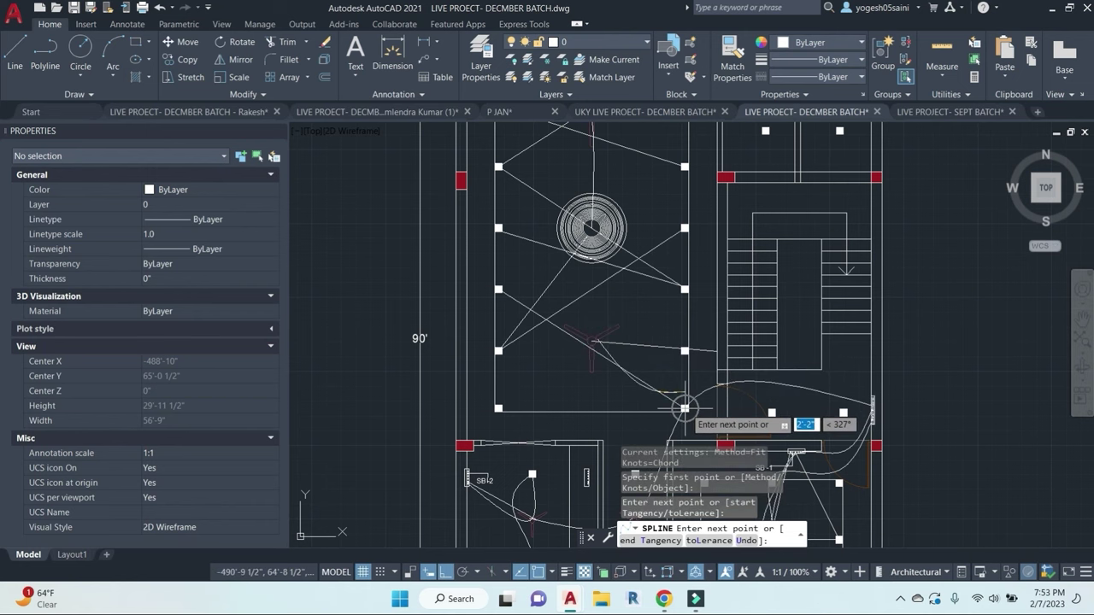
click(684, 409)
click(871, 406)
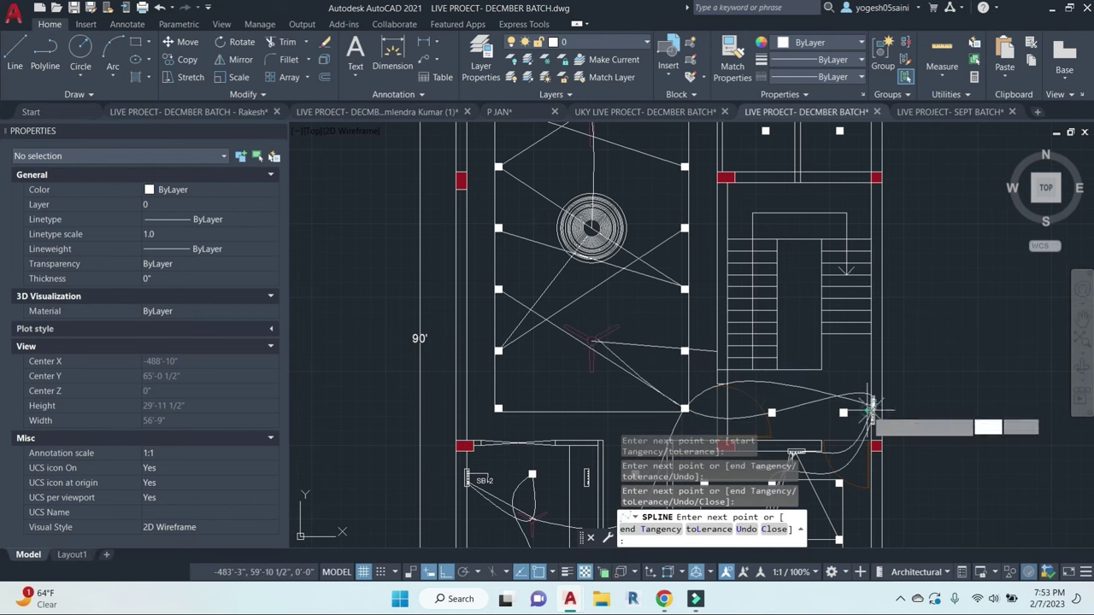
right_click(872, 406)
click(928, 198)
Step: Draw a wiring spline from the light point through the fan centre to the room corner
scroll(876, 383, up, 5)
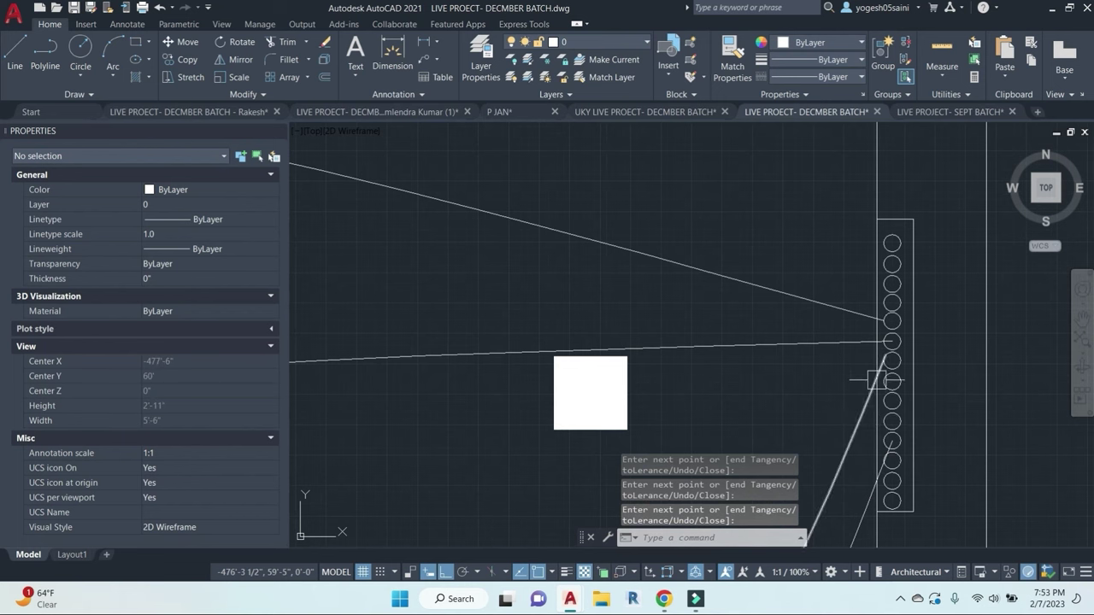
scroll(863, 400, down, 7)
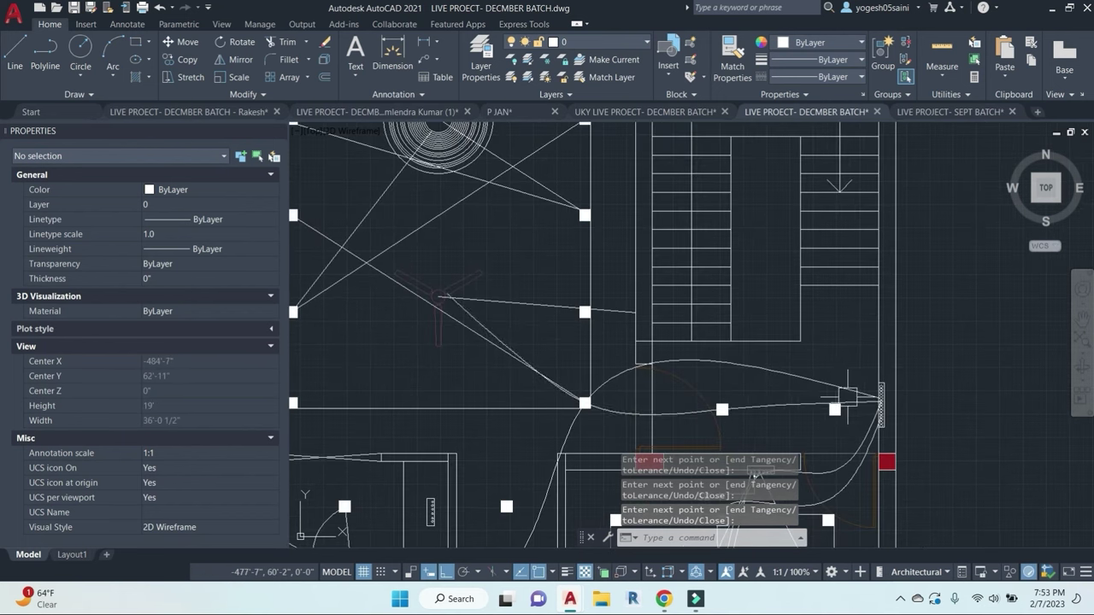
scroll(839, 358, down, 2)
mouse_move(825, 237)
middle_down()
mouse_move(786, 356)
mouse_move(904, 359)
mouse_move(689, 253)
mouse_move(775, 398)
middle_up()
scroll(790, 357, down, 2)
scroll(855, 295, up, 4)
key(space)
click(742, 253)
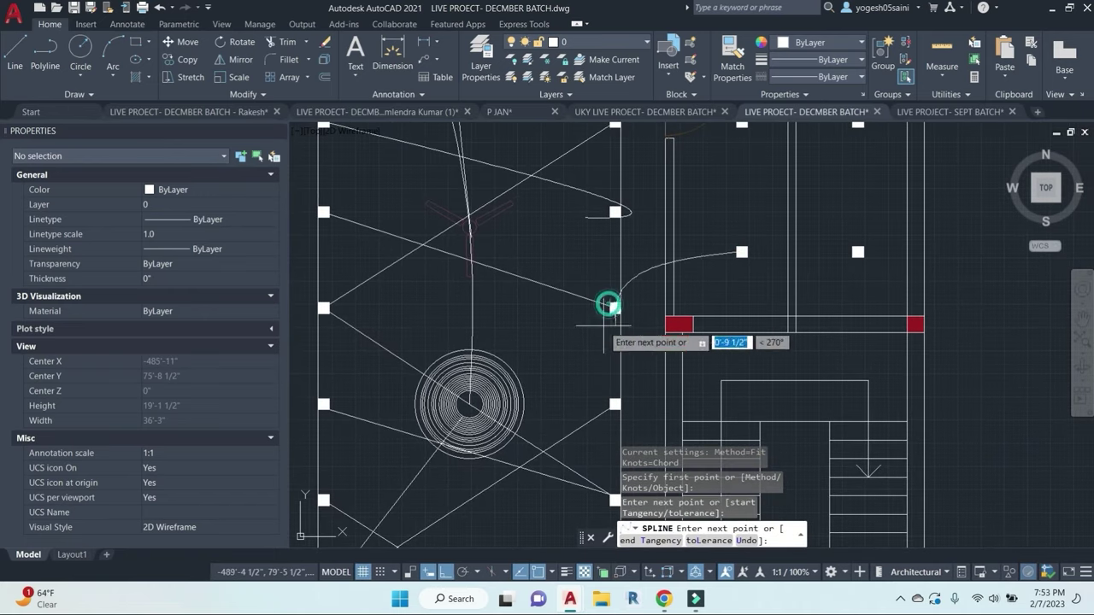
click(469, 404)
scroll(517, 502, down, 2)
mouse_move(517, 502)
middle_down()
mouse_move(485, 341)
mouse_move(493, 245)
middle_up()
click(533, 315)
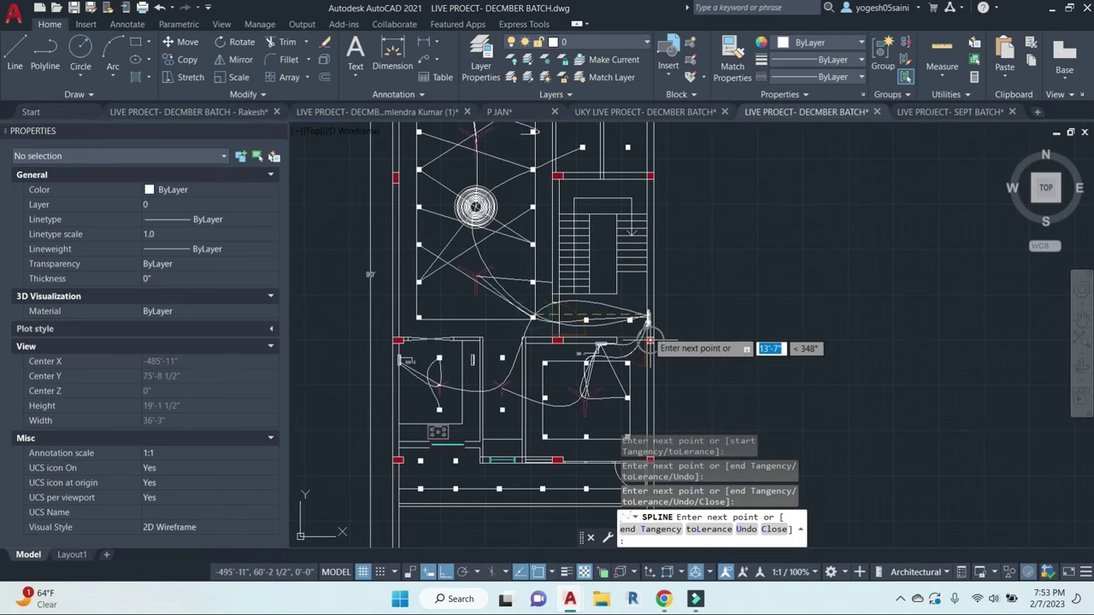
right_click(651, 340)
click(683, 344)
Step: Start a new spline (S) with its first point at the light
middle_drag(684, 343, 756, 480)
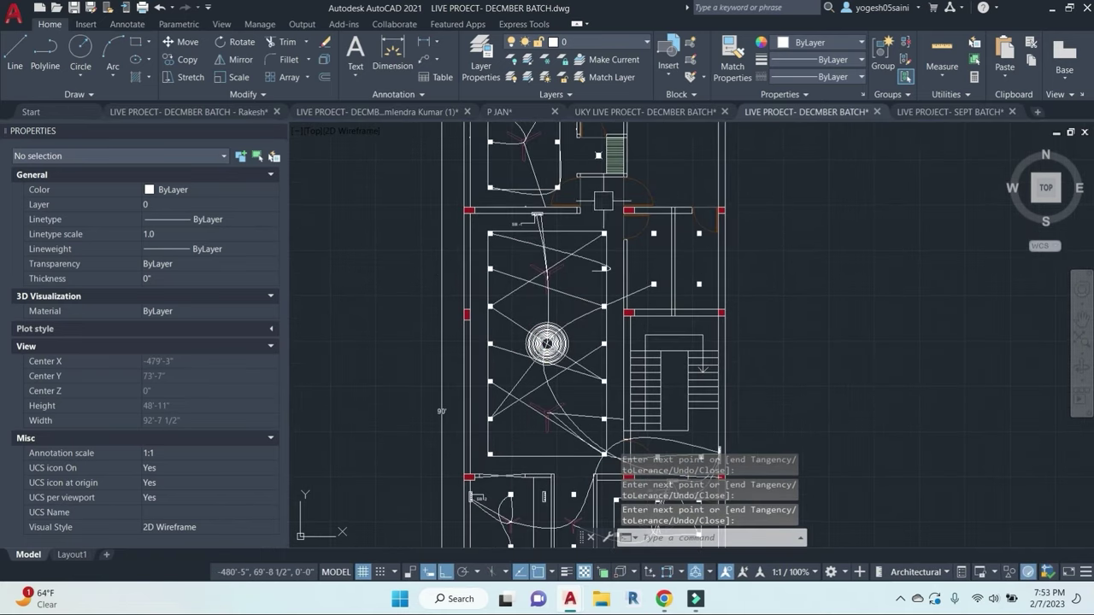
scroll(605, 312, down, 1)
scroll(556, 202, up, 2)
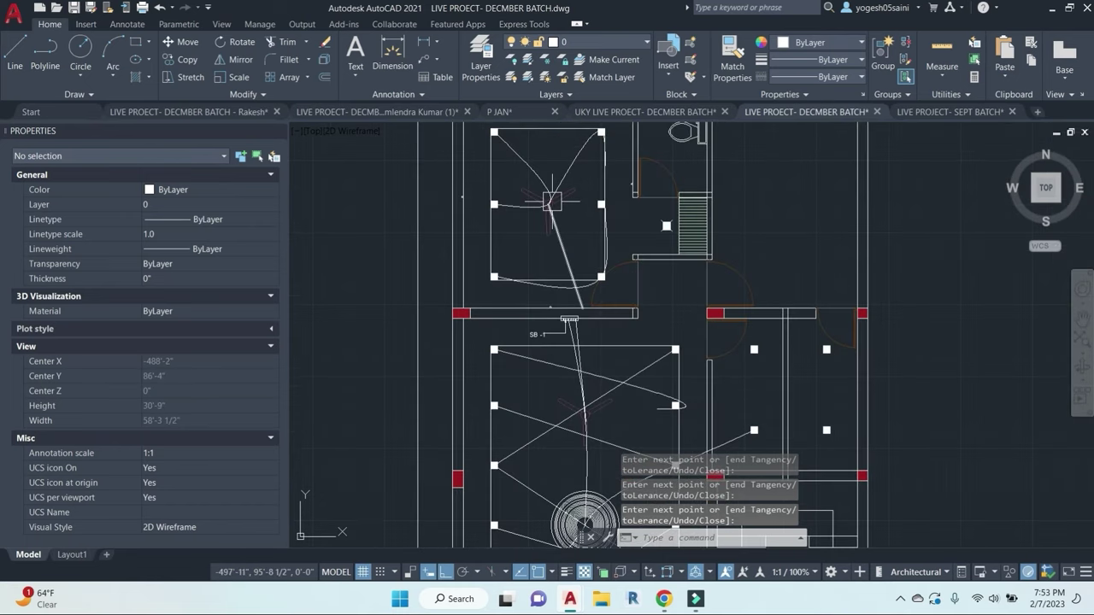
key(Escape)
key(Escape)
text(S)
key(Return)
click(553, 202)
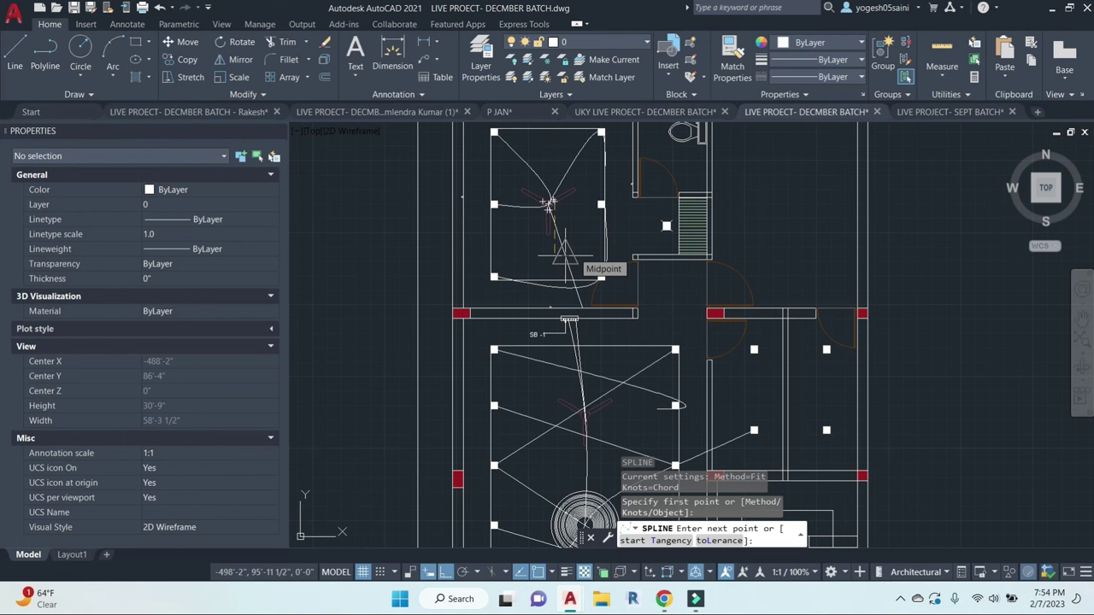
Step: Continue the spline through points in the lower rooms and finish it near the wall
scroll(609, 312, down, 2)
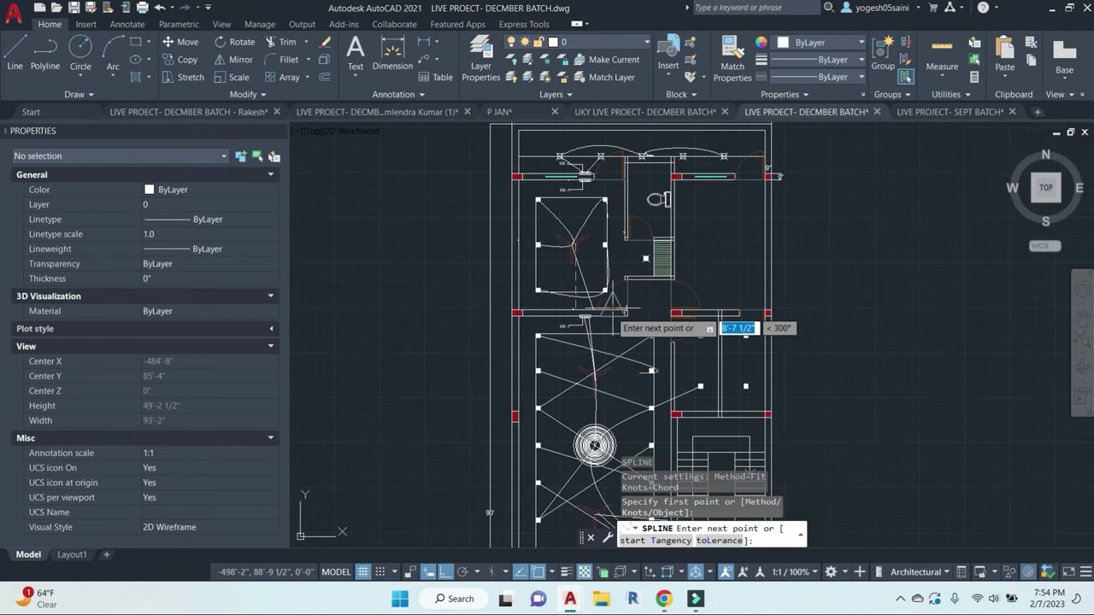
click(597, 321)
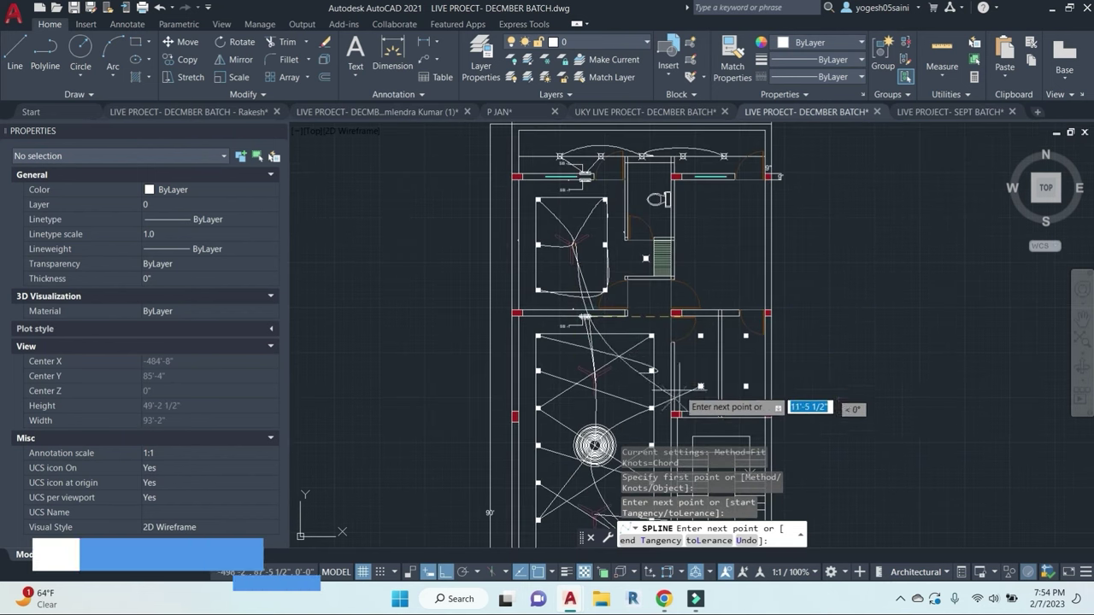
middle_drag(691, 461, 682, 318)
click(612, 340)
middle_drag(637, 348, 624, 281)
click(680, 339)
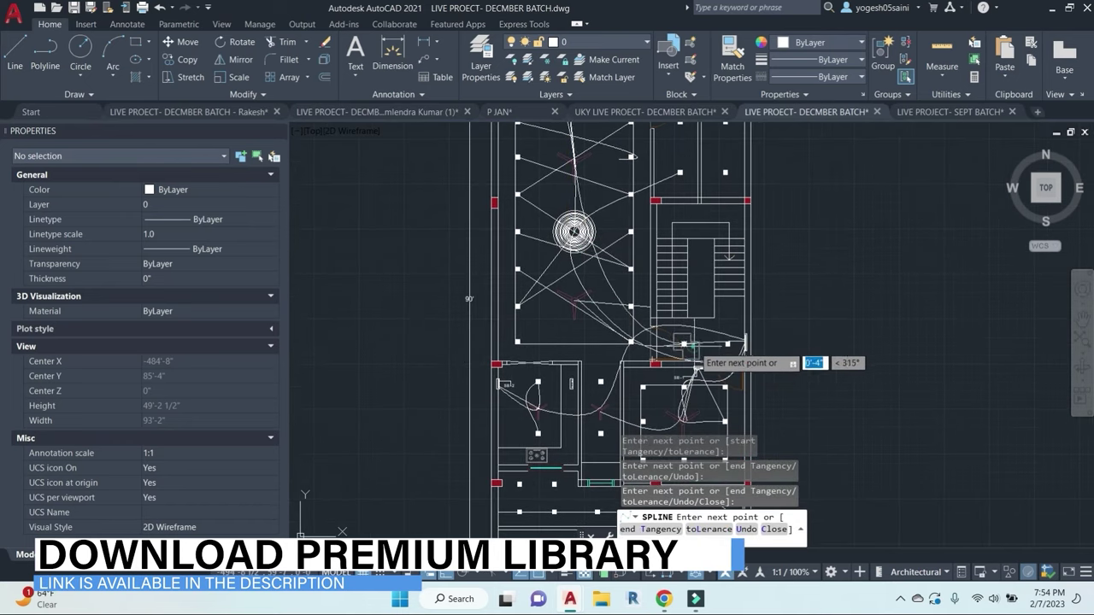
click(744, 344)
right_click(746, 345)
click(780, 356)
Step: Select the five wiring splines around switchboard SB-1
click(742, 345)
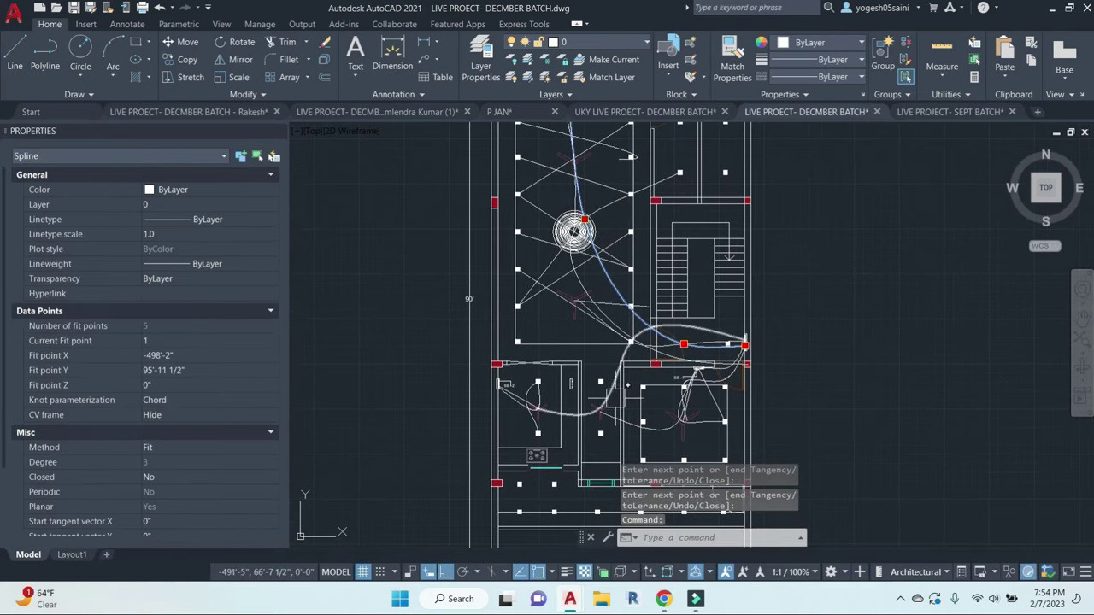
click(610, 396)
click(658, 432)
middle_drag(602, 207, 670, 386)
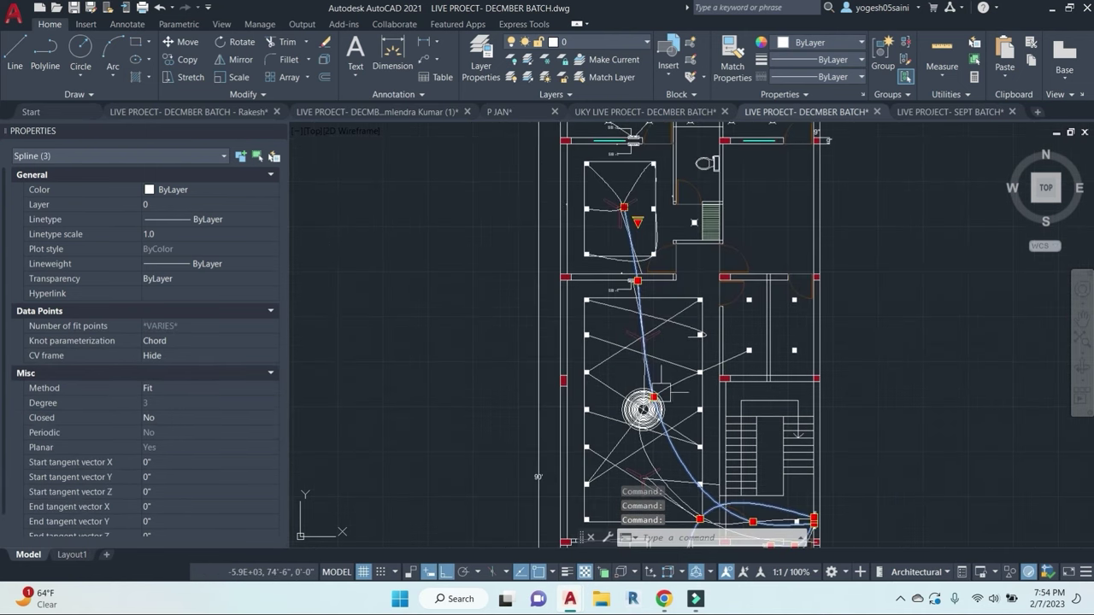
middle_drag(641, 259, 658, 362)
middle_drag(770, 412, 685, 209)
scroll(703, 483, up, 1)
middle_drag(702, 475, 694, 314)
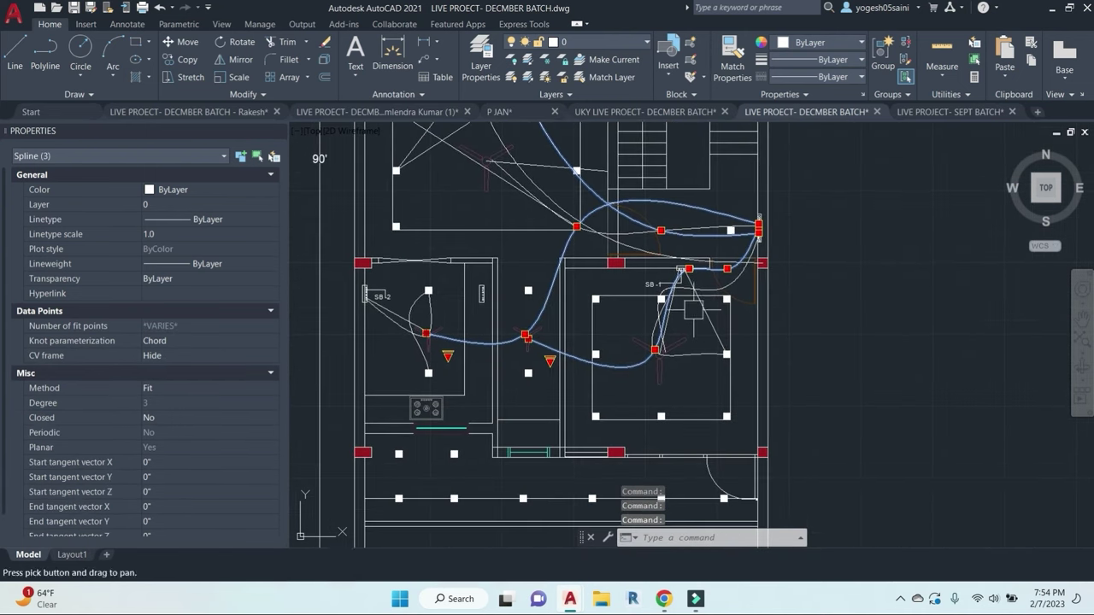
click(698, 311)
scroll(658, 327, up, 2)
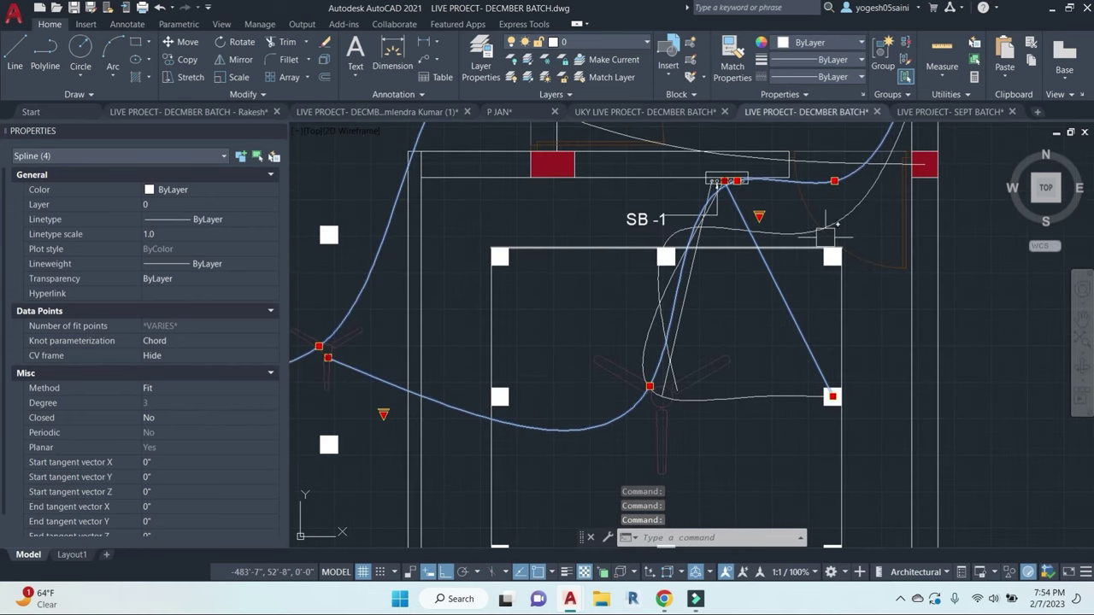
click(852, 213)
middle_drag(770, 137, 692, 240)
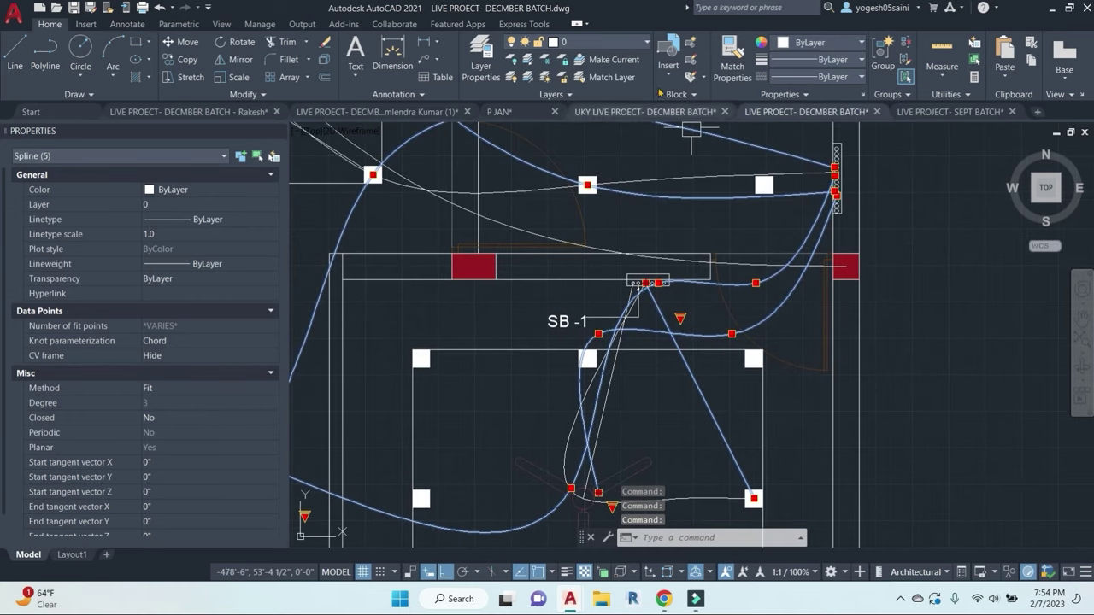
Step: Check the Layer and Color lists for the selected splines, then deselect them
click(636, 41)
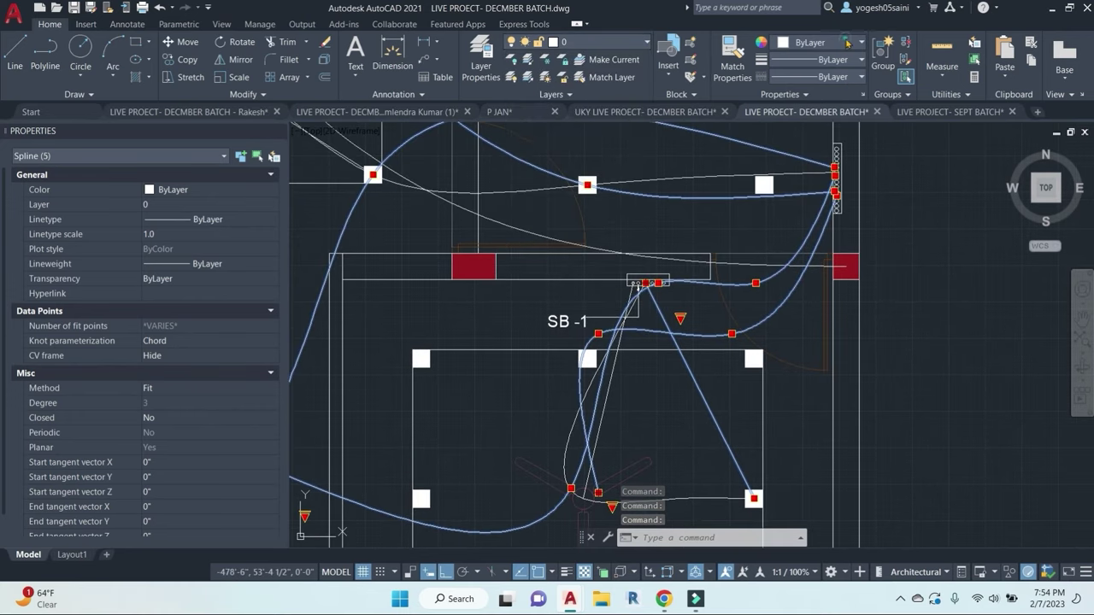
click(847, 42)
key(Escape)
key(Escape)
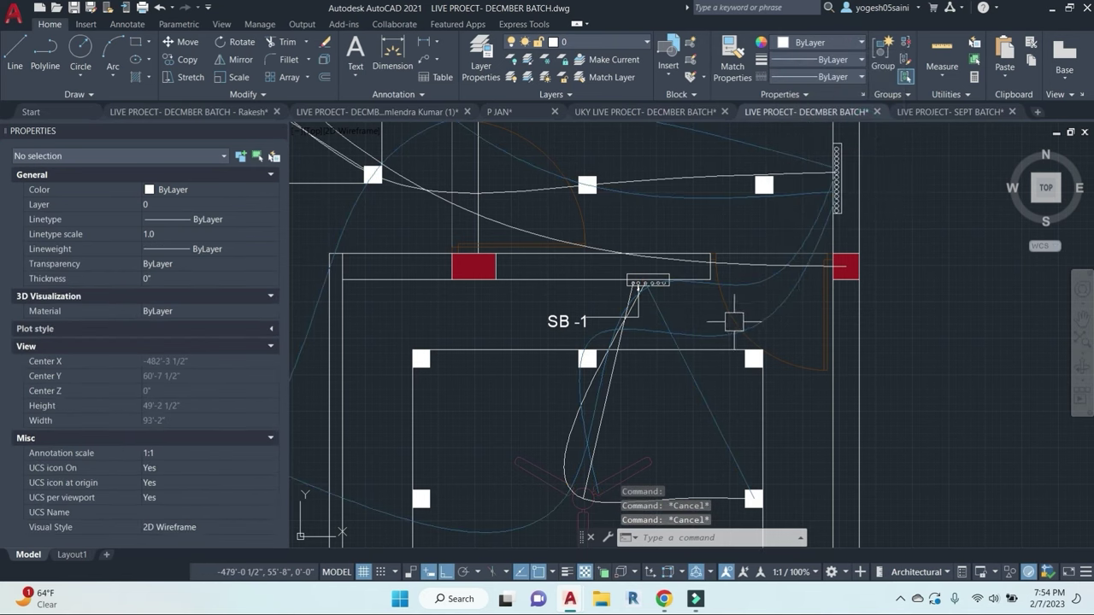
Step: Change the title 'WALL ELECTRICAL PLAN' to '1ST FLOOR PLAN WIRING ELECTRICAL PLAN'
scroll(786, 324, down, 5)
scroll(624, 242, up, 2)
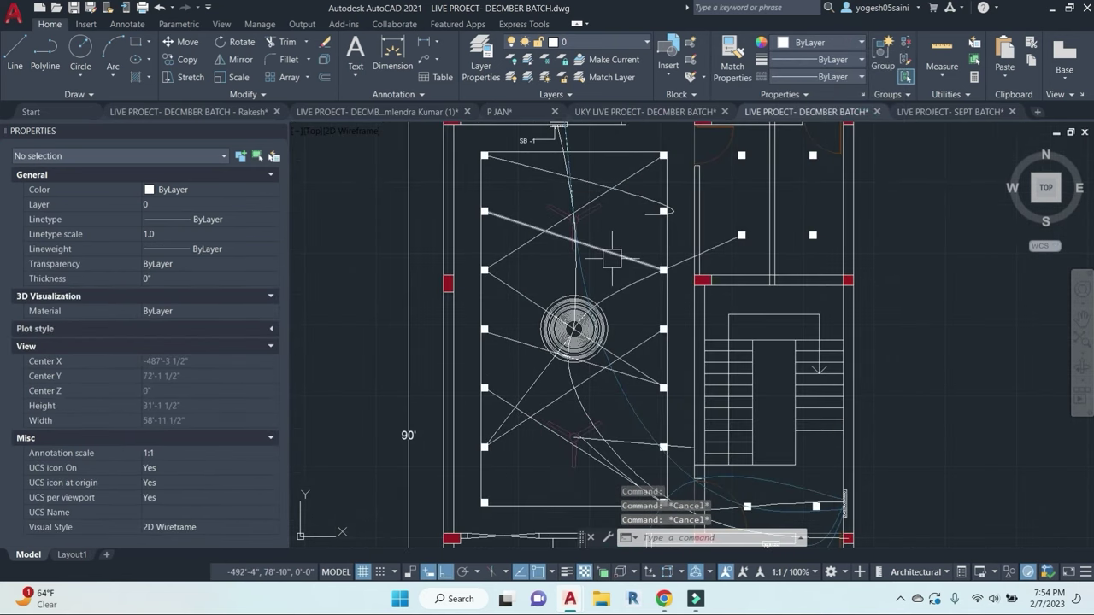
scroll(619, 255, down, 4)
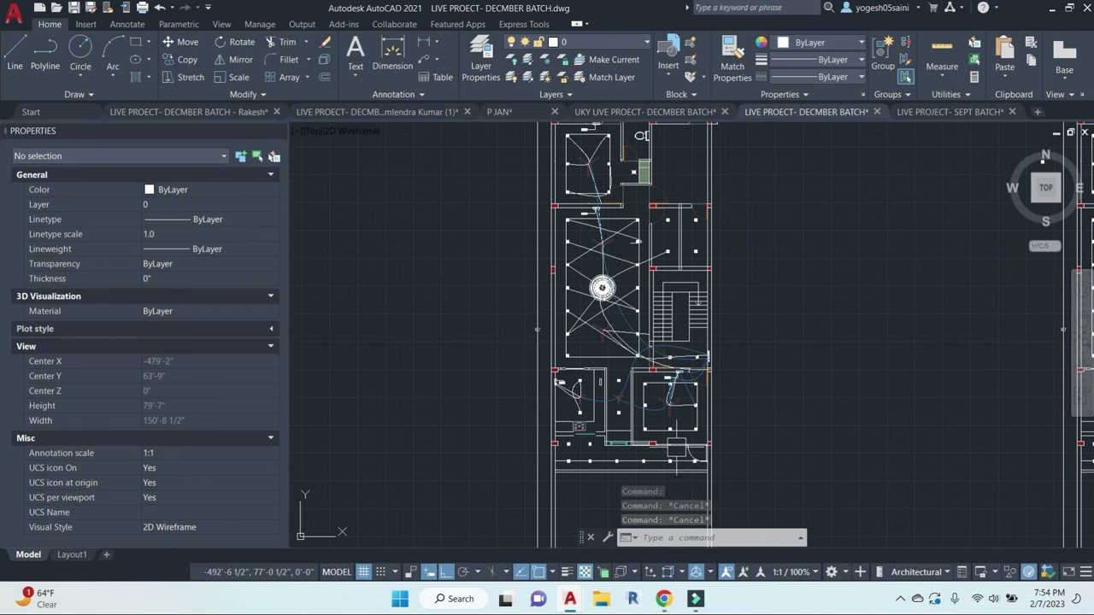
scroll(753, 376, down, 3)
scroll(721, 370, up, 1)
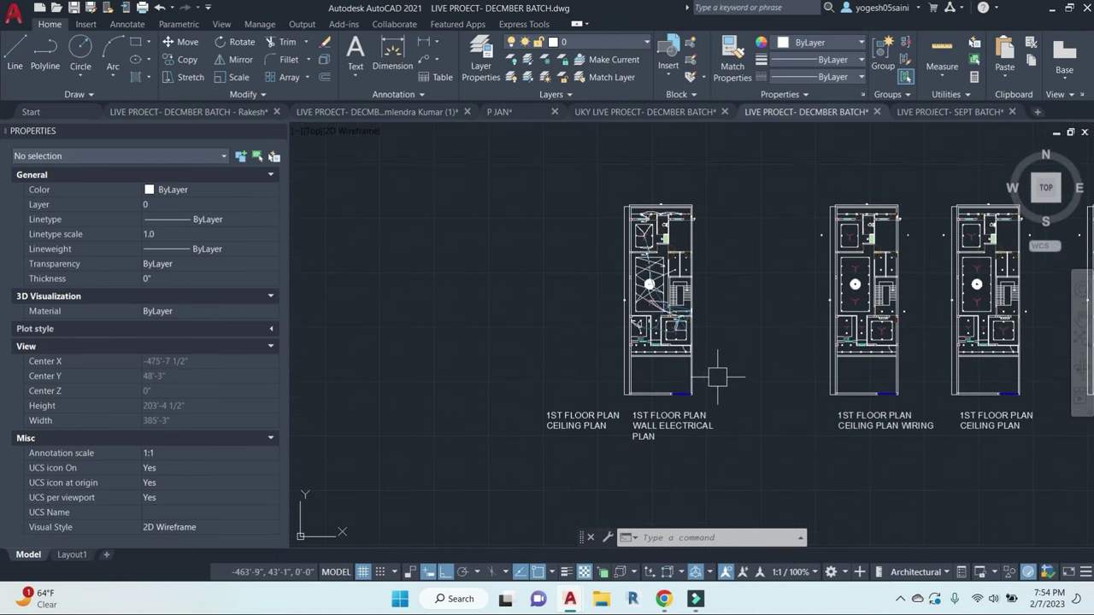
double_click(628, 444)
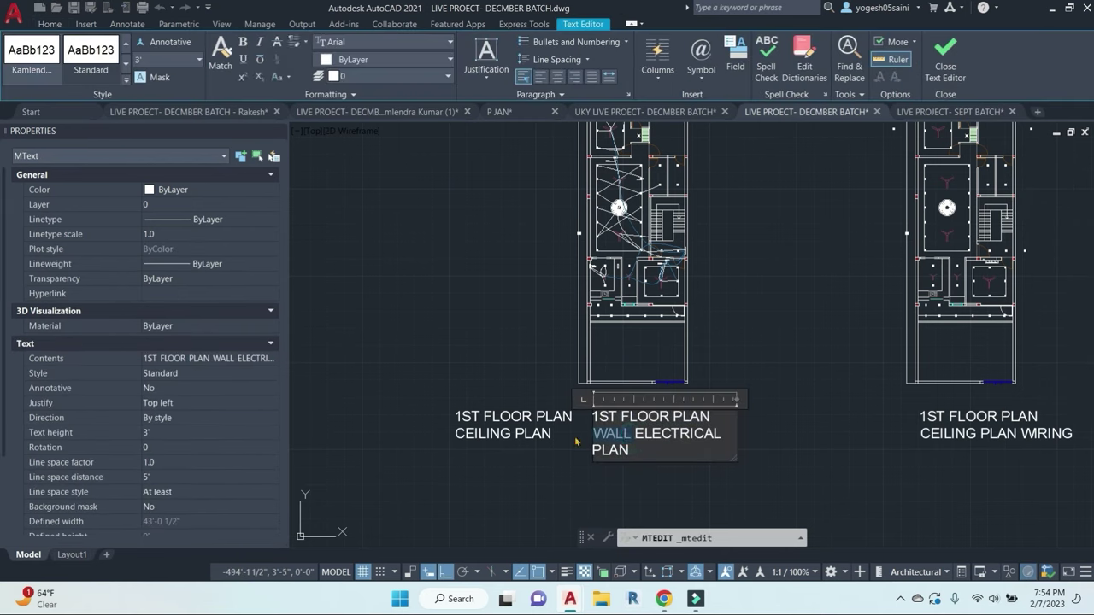
text(W)
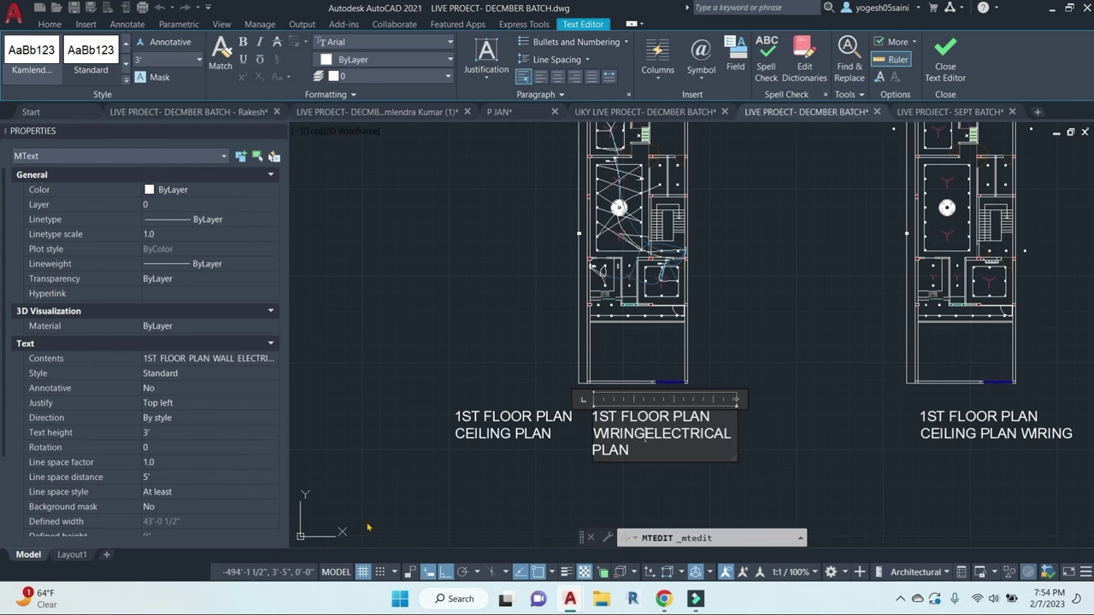
click(413, 537)
key(Escape)
key(Escape)
Step: Erase the label on the left with a window selection
click(493, 482)
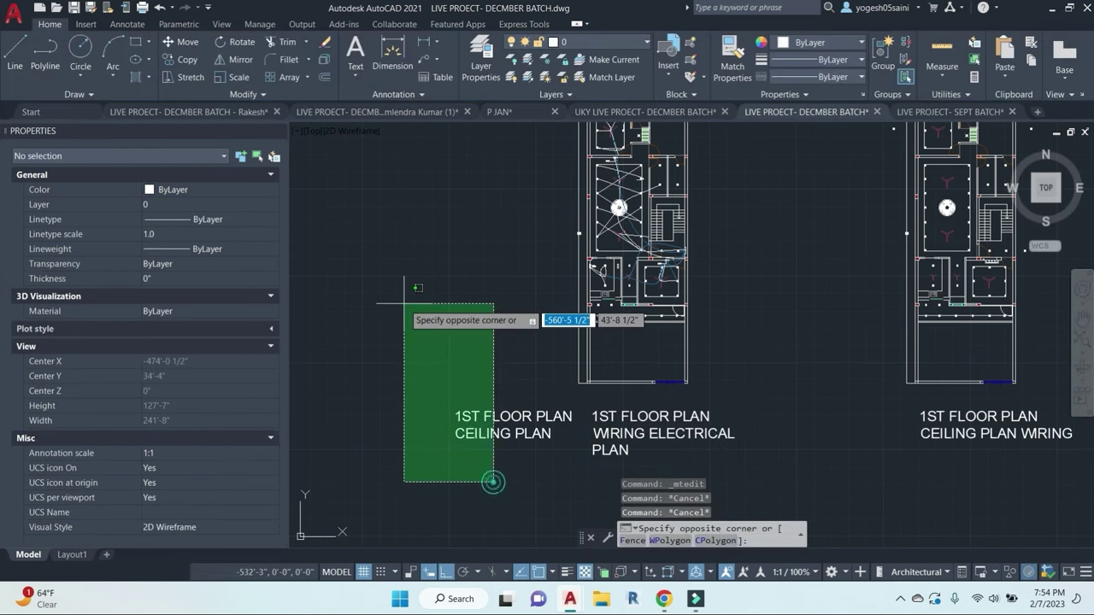
click(402, 303)
text(e)
key(Return)
Step: Move the first plan drawing next to the other plans
scroll(577, 392, down, 2)
middle_drag(603, 383, 614, 391)
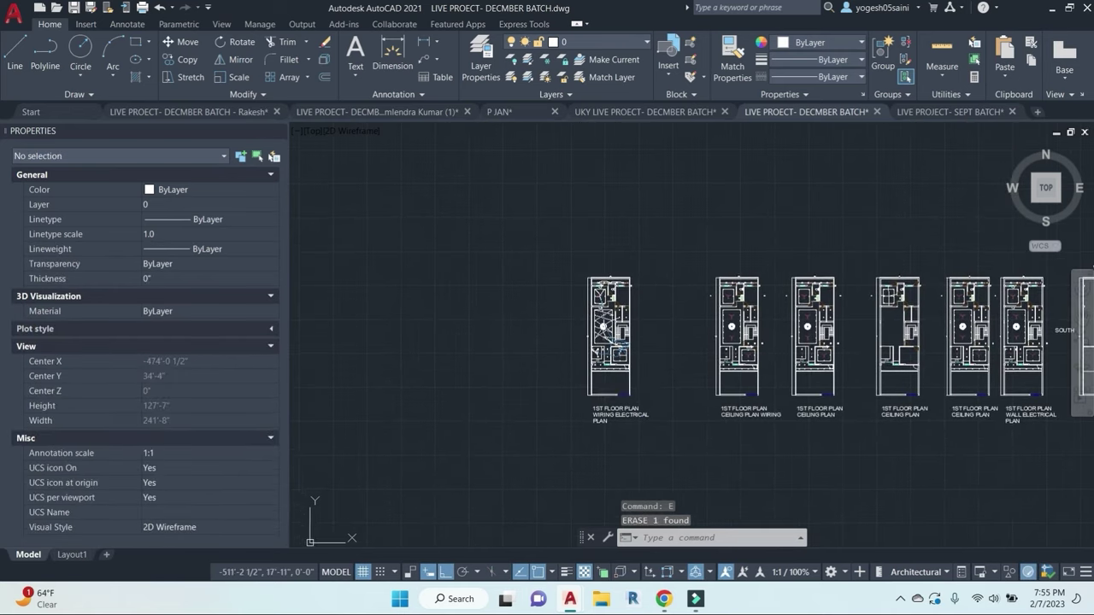
click(669, 447)
click(446, 196)
key(Return)
click(434, 192)
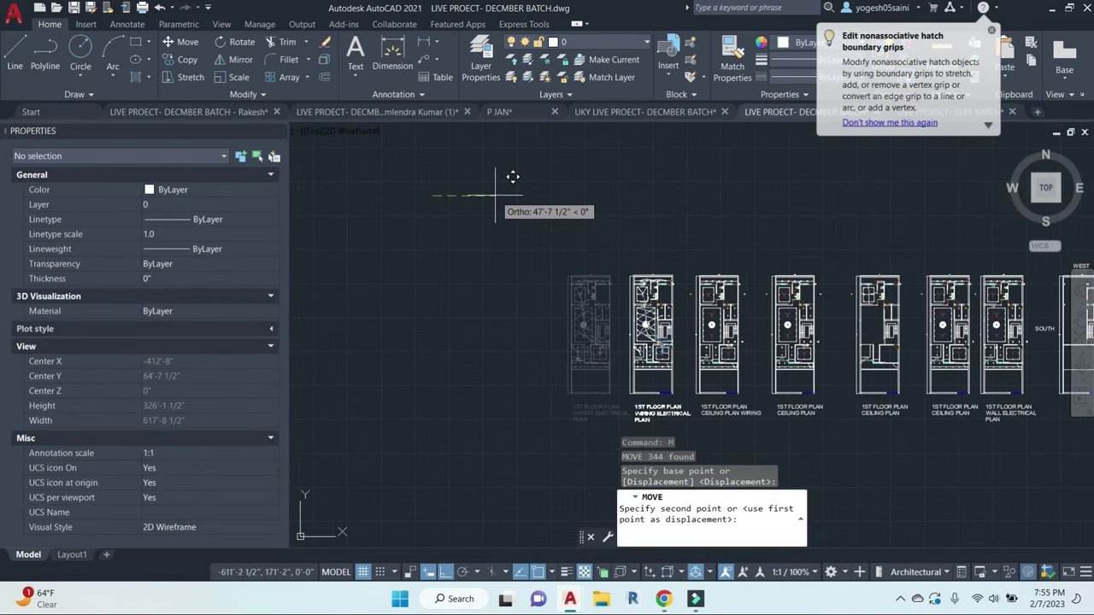
click(497, 198)
key(Escape)
Step: Erase the stray items and small fixtures between the plans
scroll(779, 298, up, 8)
click(781, 310)
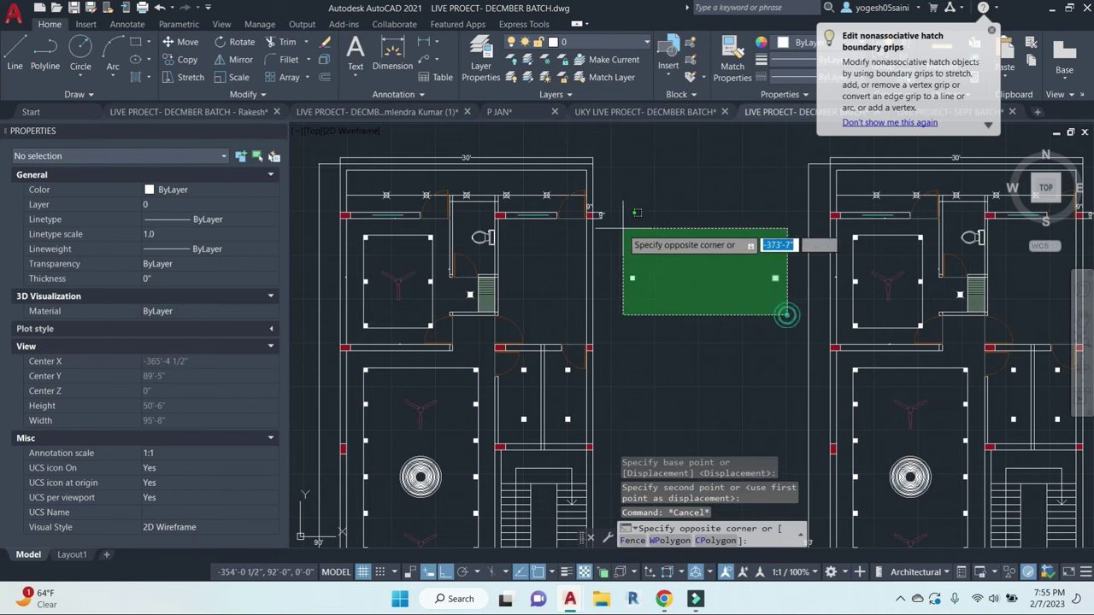
click(615, 237)
text(e)
key(Return)
scroll(749, 356, down, 4)
middle_drag(750, 355, 713, 353)
scroll(767, 334, up, 5)
click(789, 310)
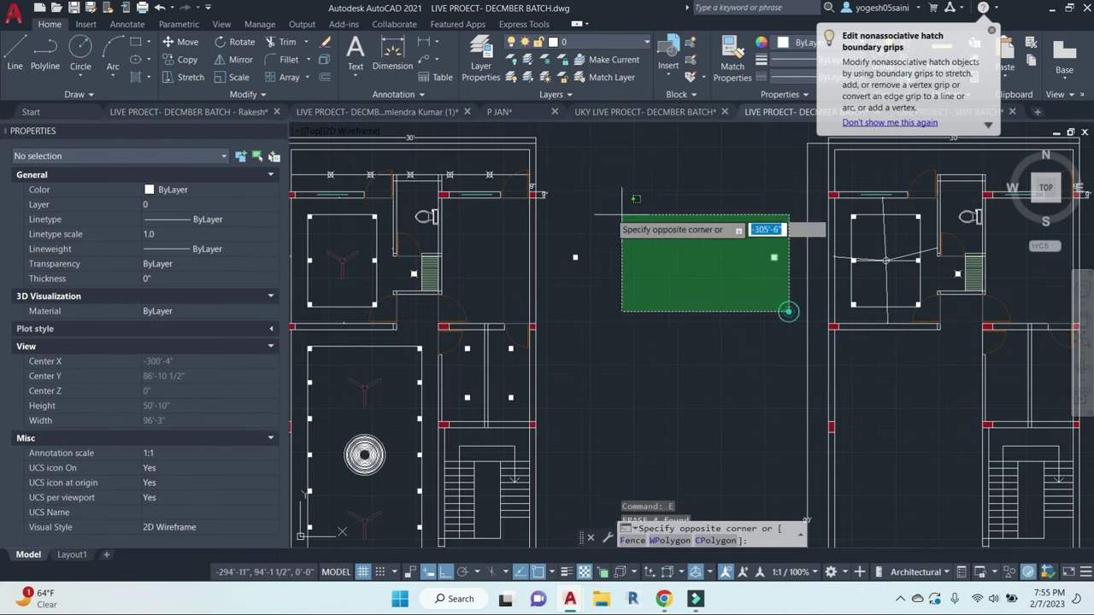
click(574, 215)
text(e)
key(Return)
Step: Erase the leftover polyline and the small hatch
scroll(646, 303, down, 5)
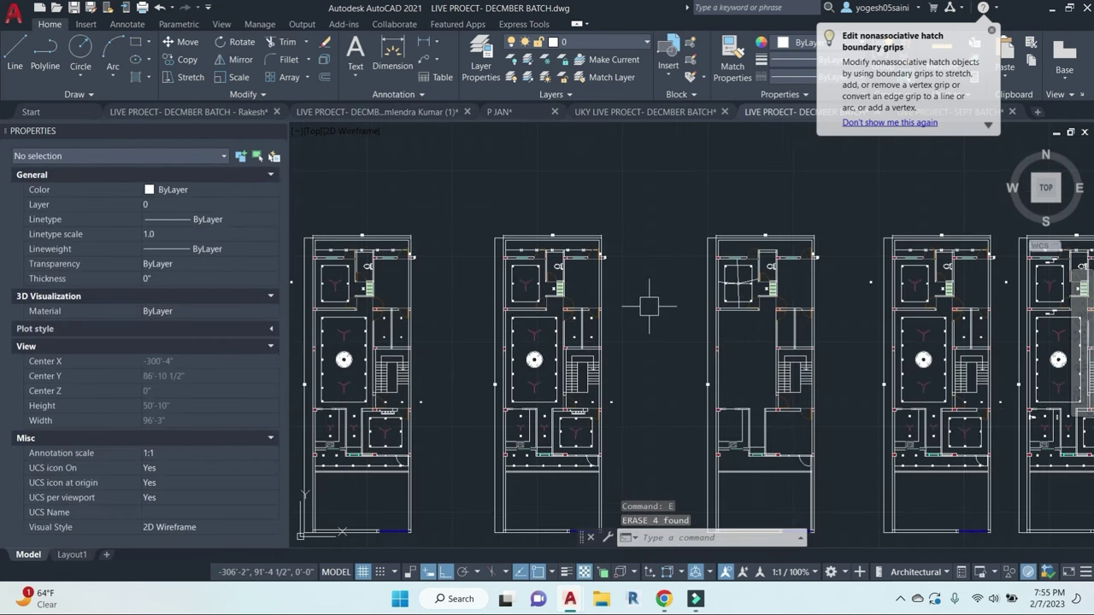
middle_drag(648, 306, 518, 329)
click(736, 306)
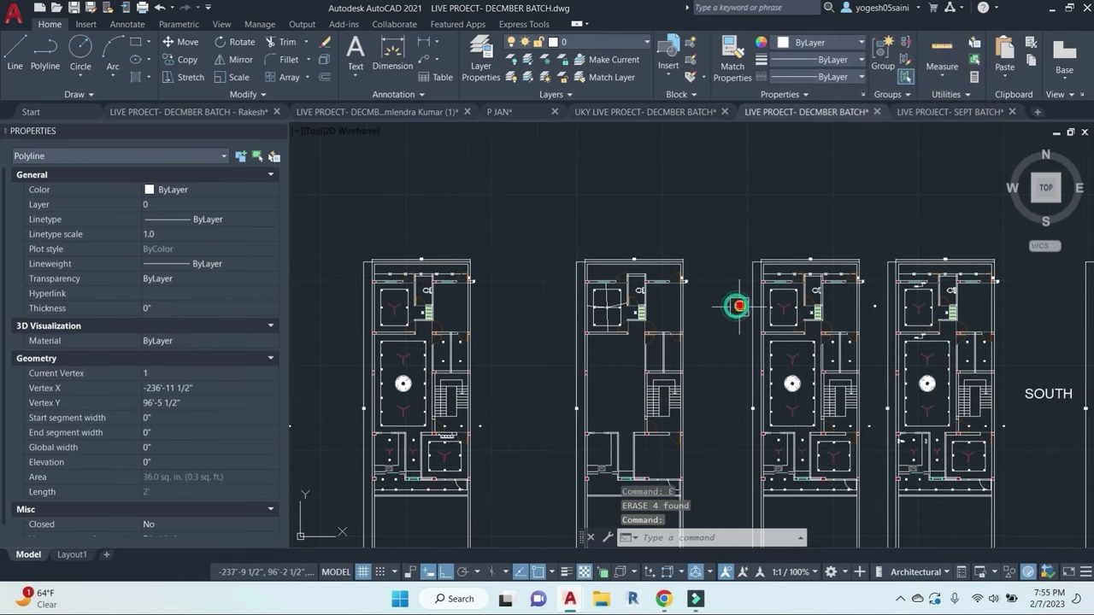
text(e)
key(Return)
scroll(740, 313, up, 5)
click(745, 333)
click(683, 276)
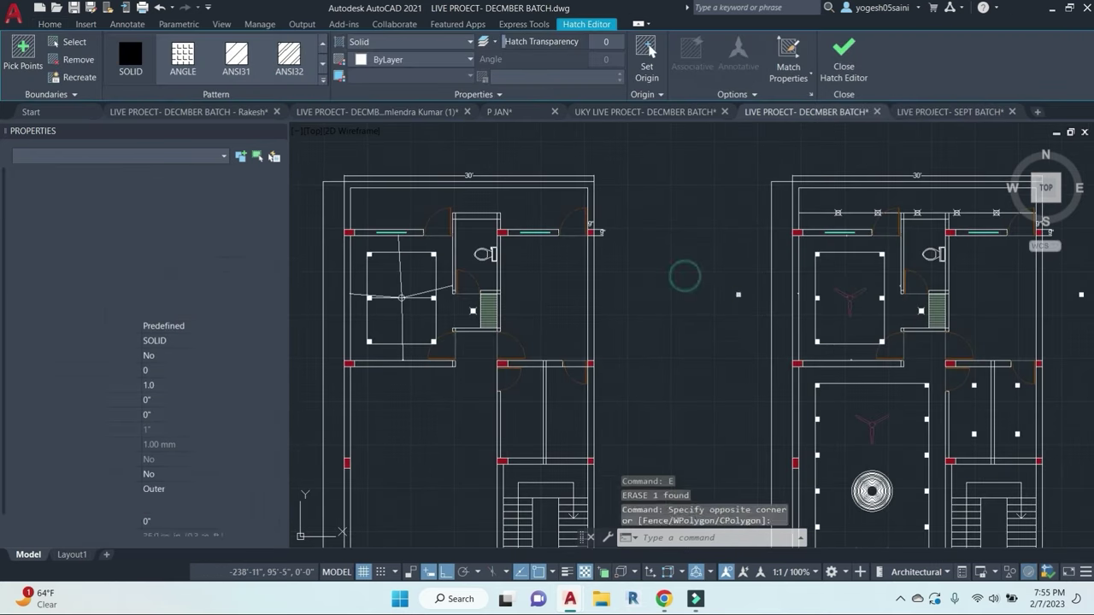
text(e)
key(Return)
Step: Erase the small hatched square and pan to show all plan sheets
mouse_move(1044, 338)
middle_down()
mouse_move(655, 388)
mouse_move(758, 366)
middle_up()
scroll(714, 355, up, 2)
click(687, 368)
click(649, 310)
text(e)
key(Return)
scroll(684, 338, down, 10)
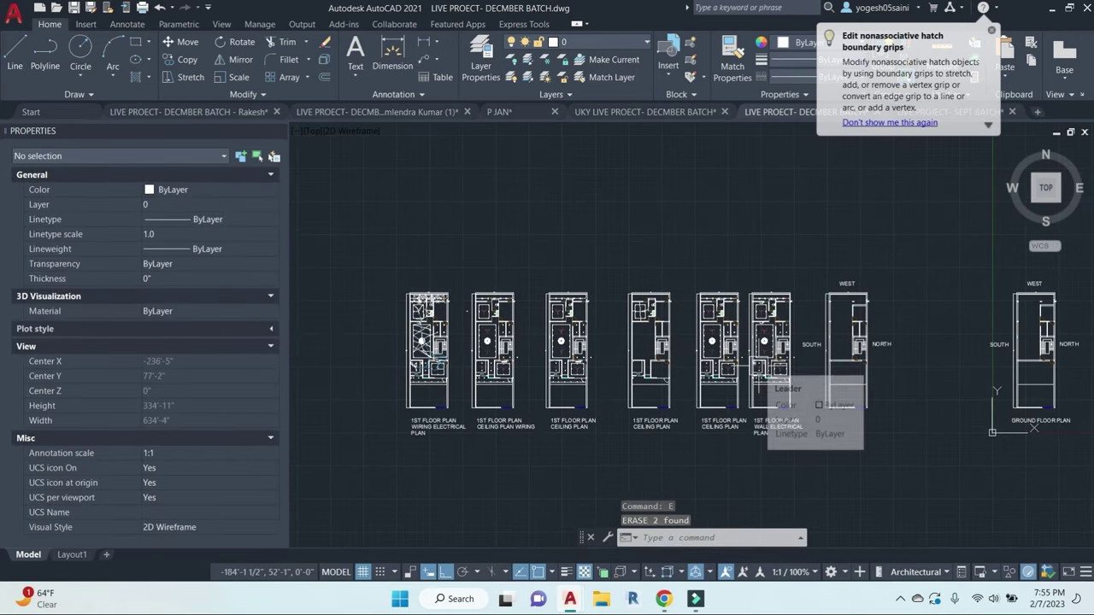
middle_drag(503, 448, 642, 430)
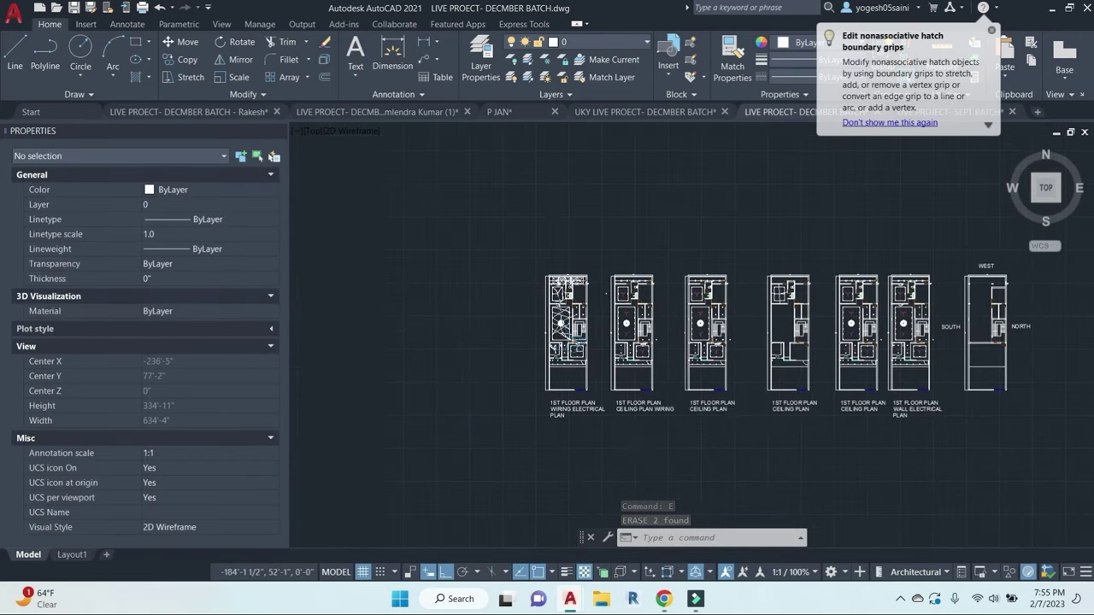
middle_drag(988, 473, 927, 473)
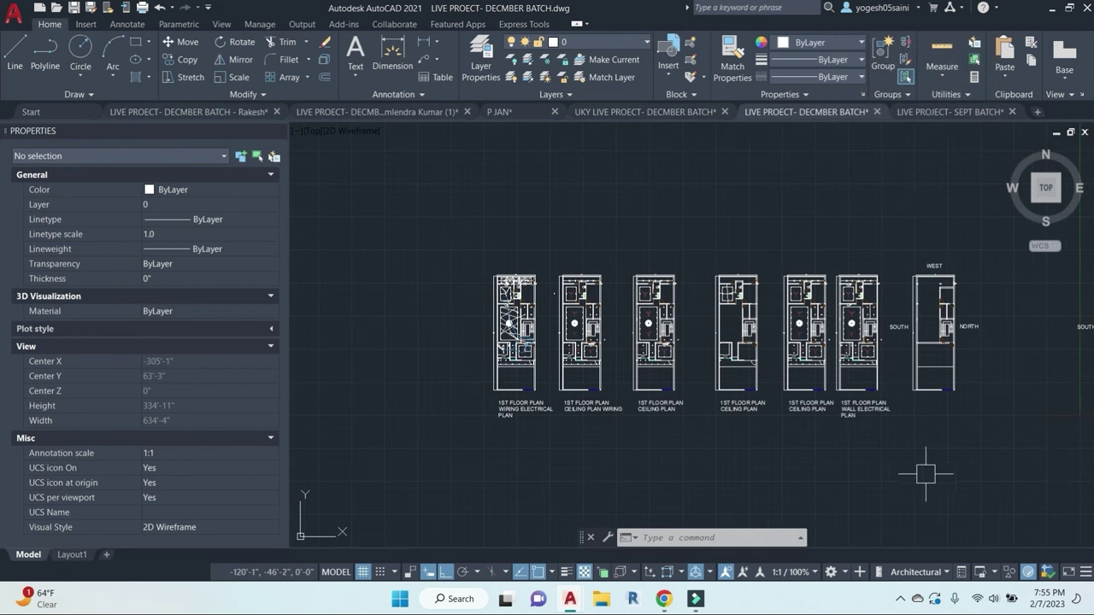
Step: Copy the whole 1ST FLOOR PLAN CEILING PLAN sheet to the left of the plan row
click(675, 442)
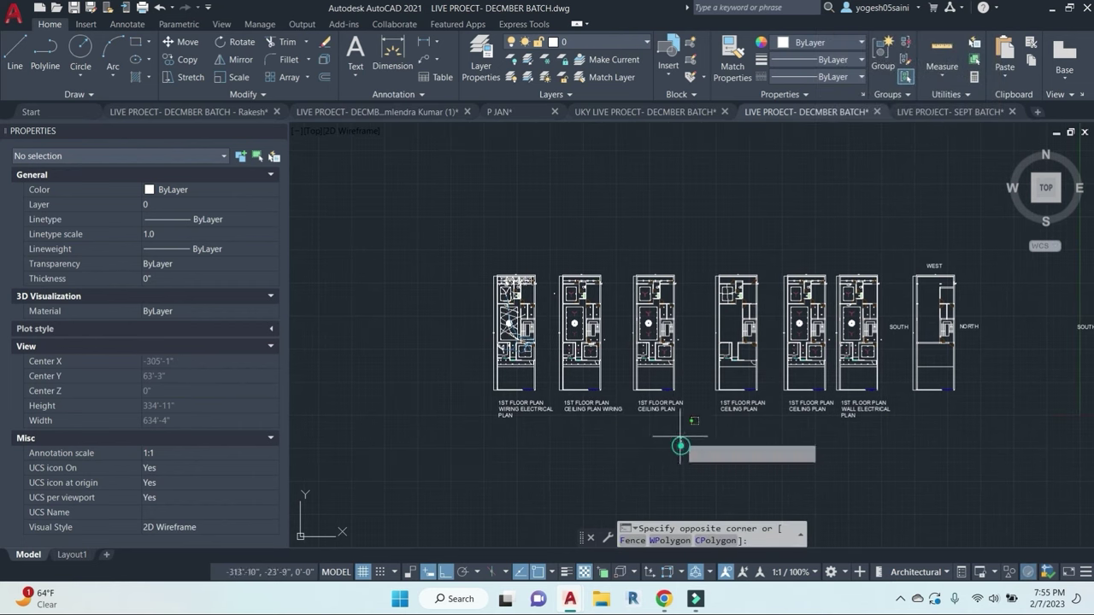
click(630, 245)
text(co)
key(Return)
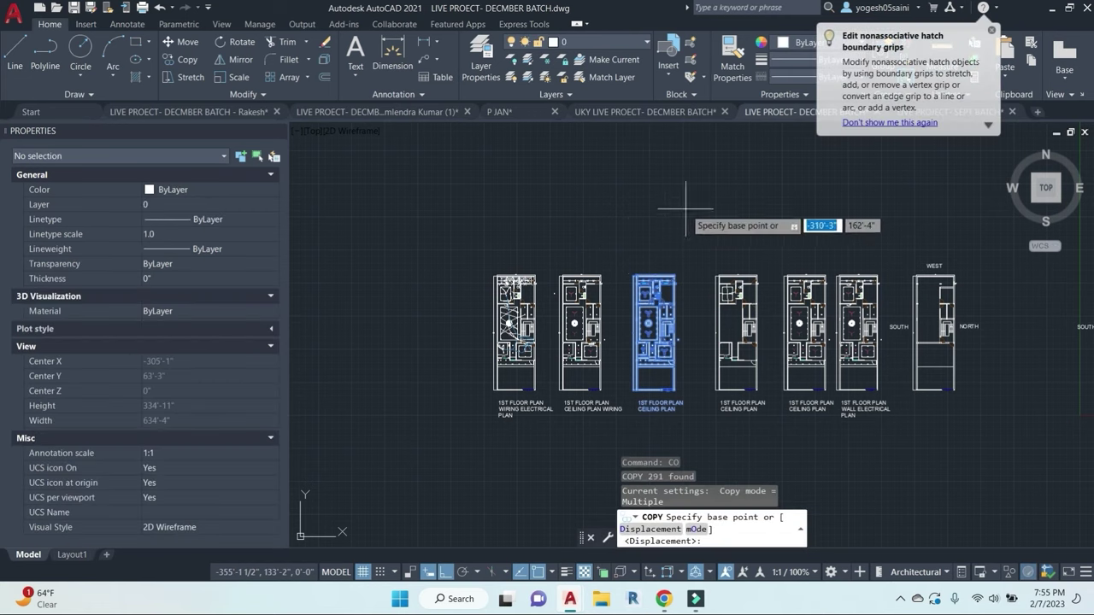
click(684, 205)
click(454, 204)
key(Escape)
scroll(418, 424, up, 5)
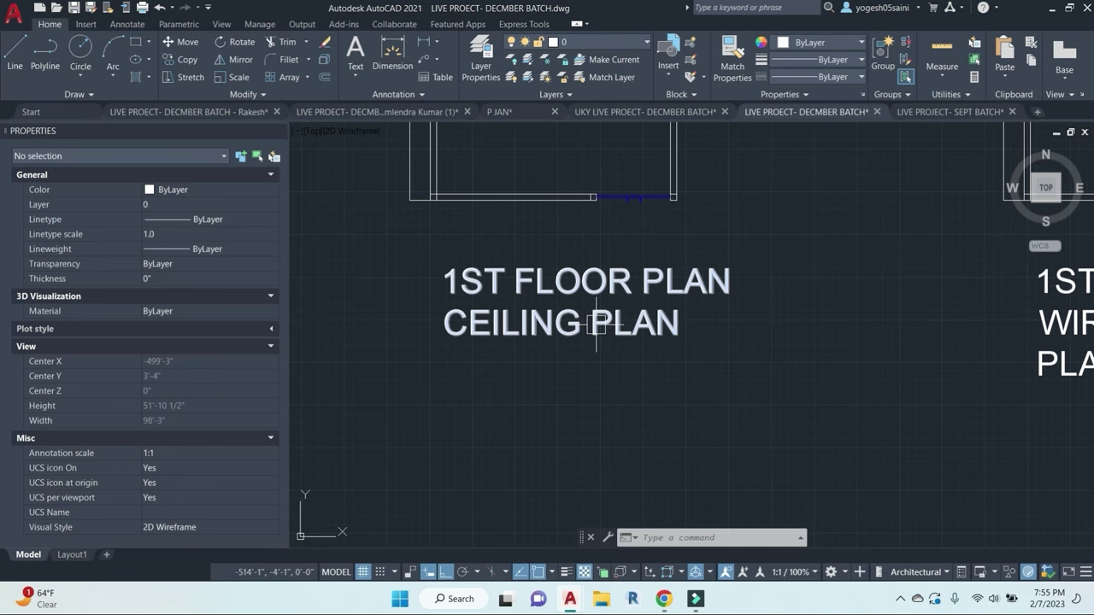
Step: Search Google for 'CEILING FAN' in a new Chrome tab
mouse_move(665, 601)
click(581, 513)
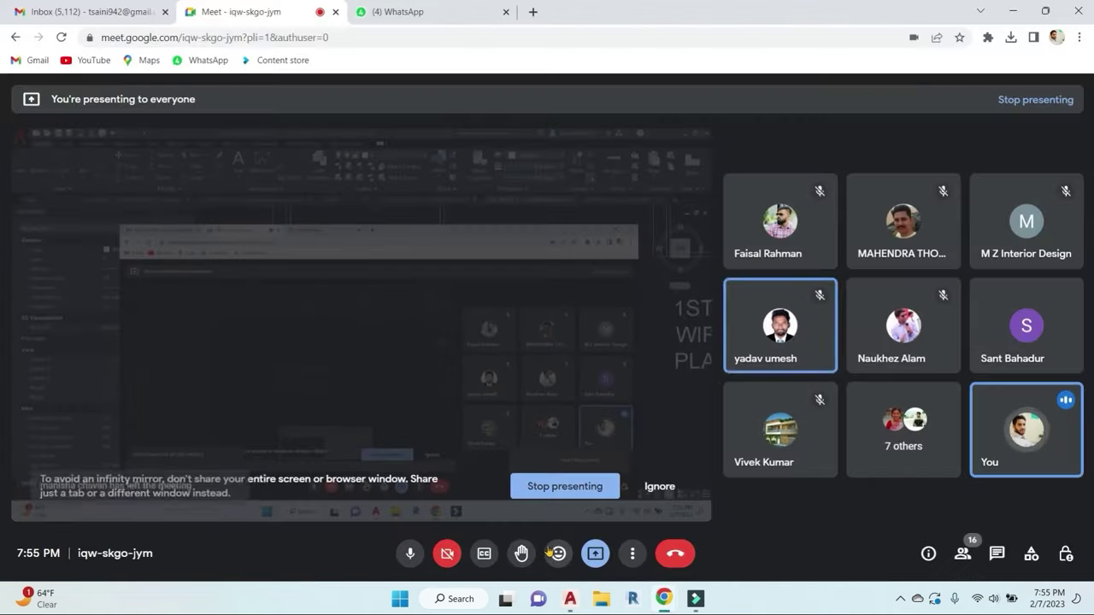
click(533, 13)
click(477, 291)
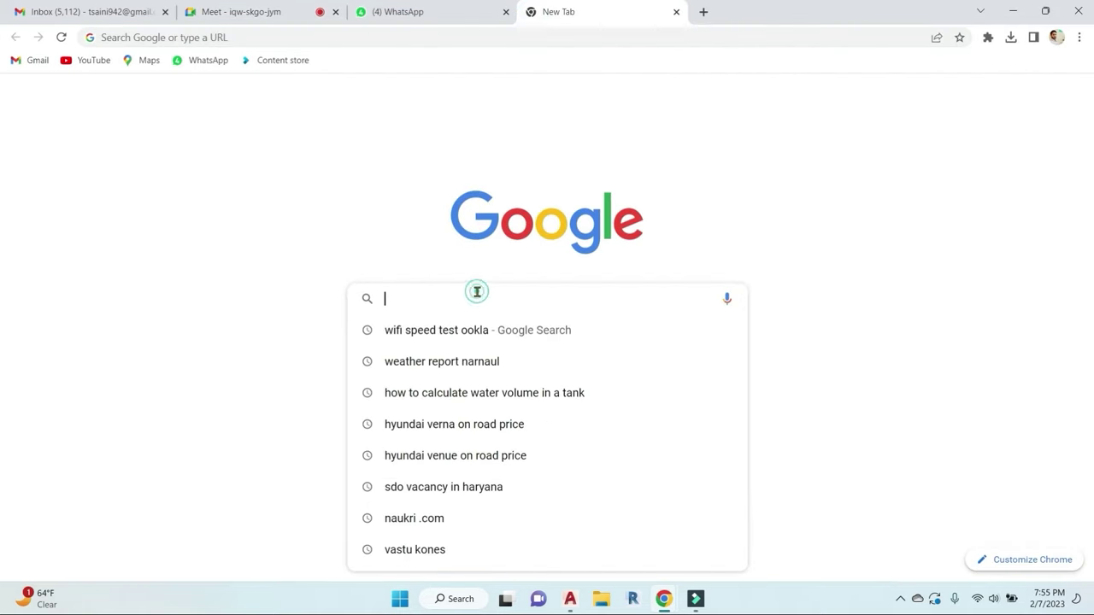
text(C)
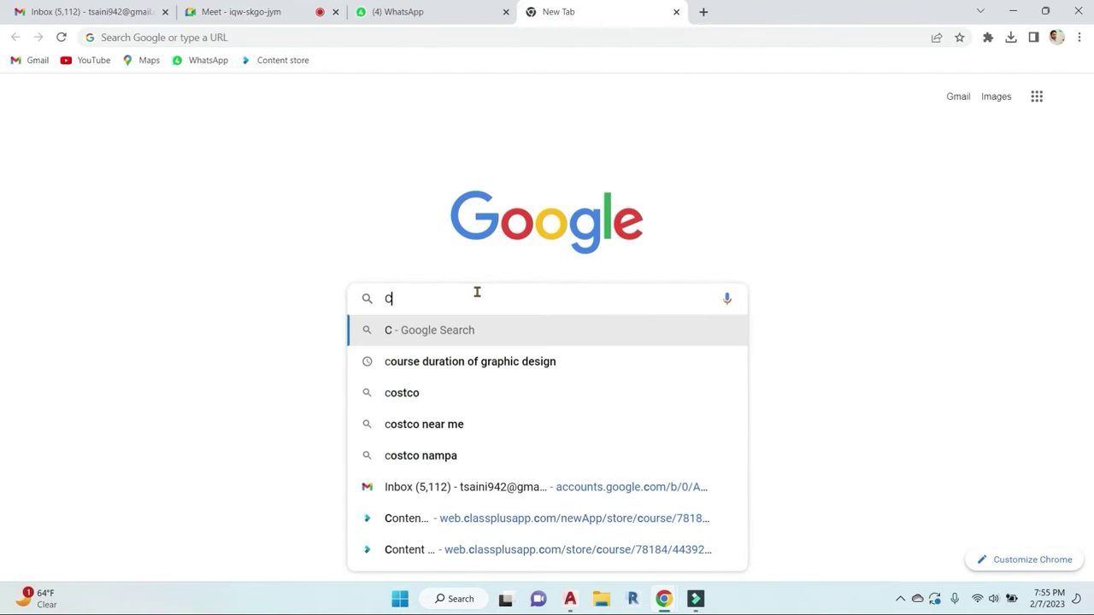
text(EILING C)
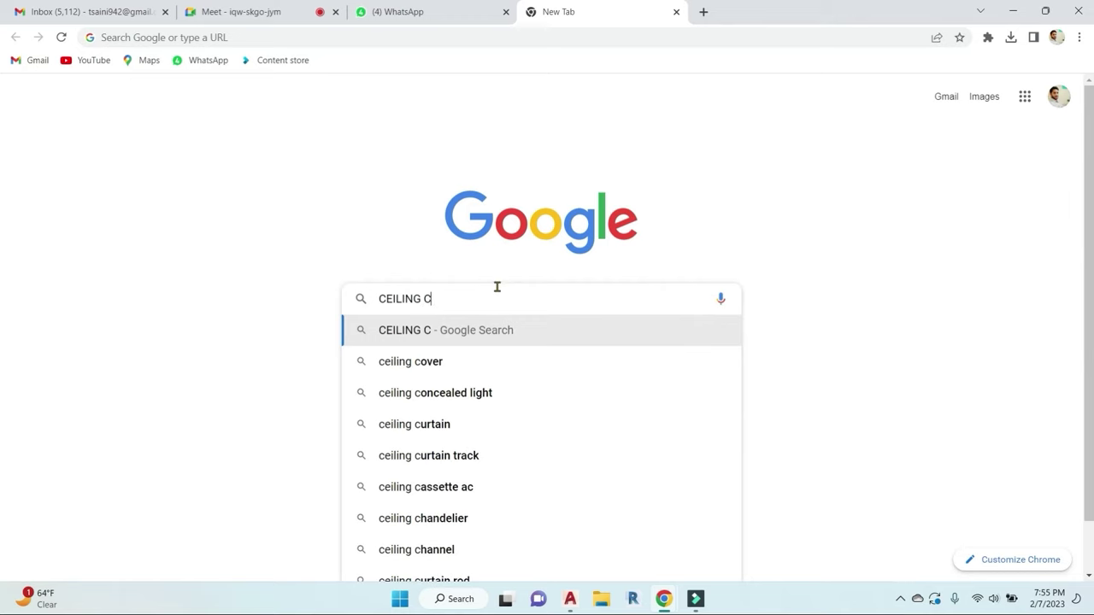
key(BackSpace)
text(FAN)
key(Return)
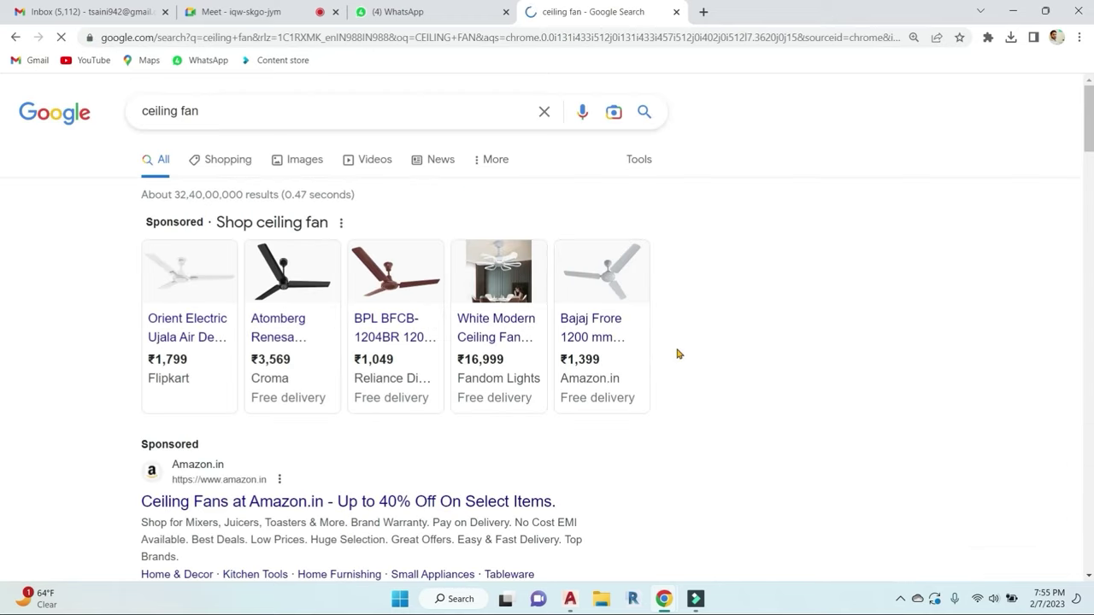
scroll(281, 515, down, 2)
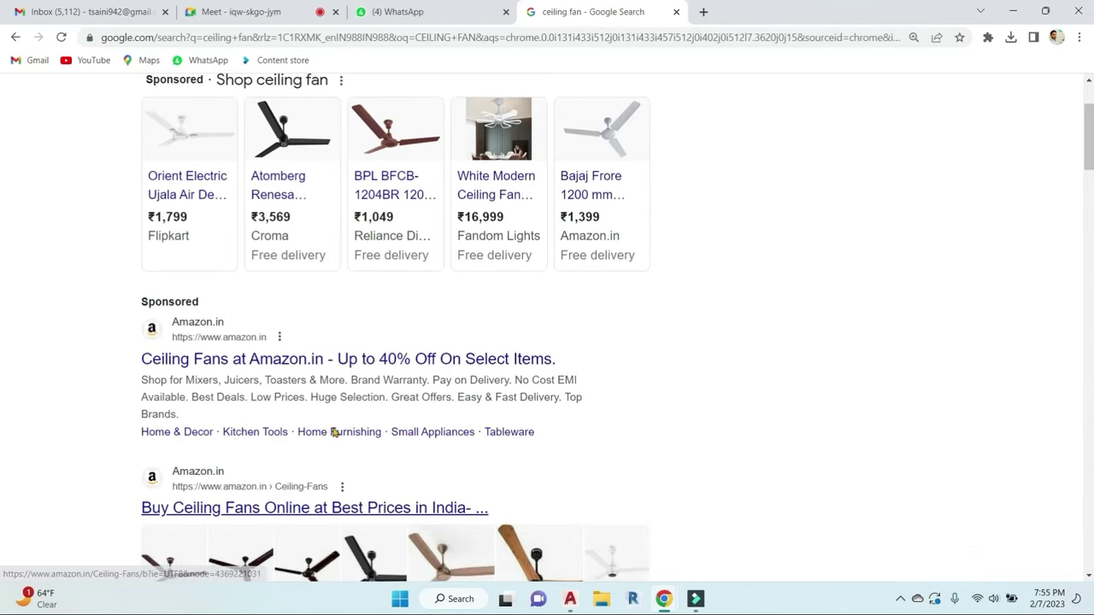
scroll(335, 446, up, 2)
Step: Switch to image results, add dimensions to the query, and preview the Creslow 5-Blade drawing
click(305, 163)
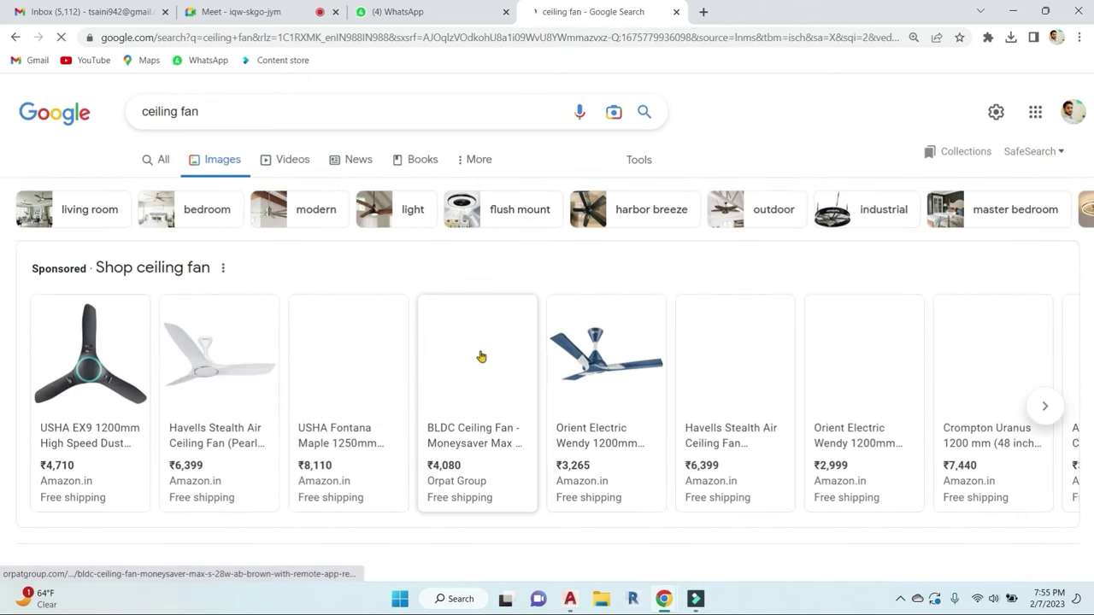
click(261, 109)
text(Dl)
text(MENSIONS)
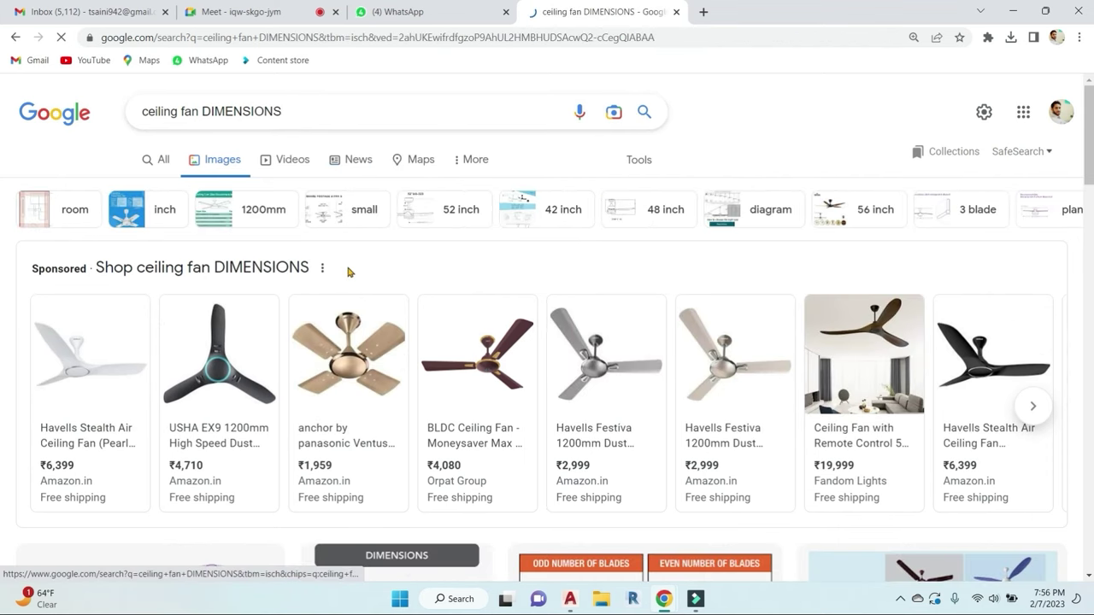
scroll(389, 363, down, 4)
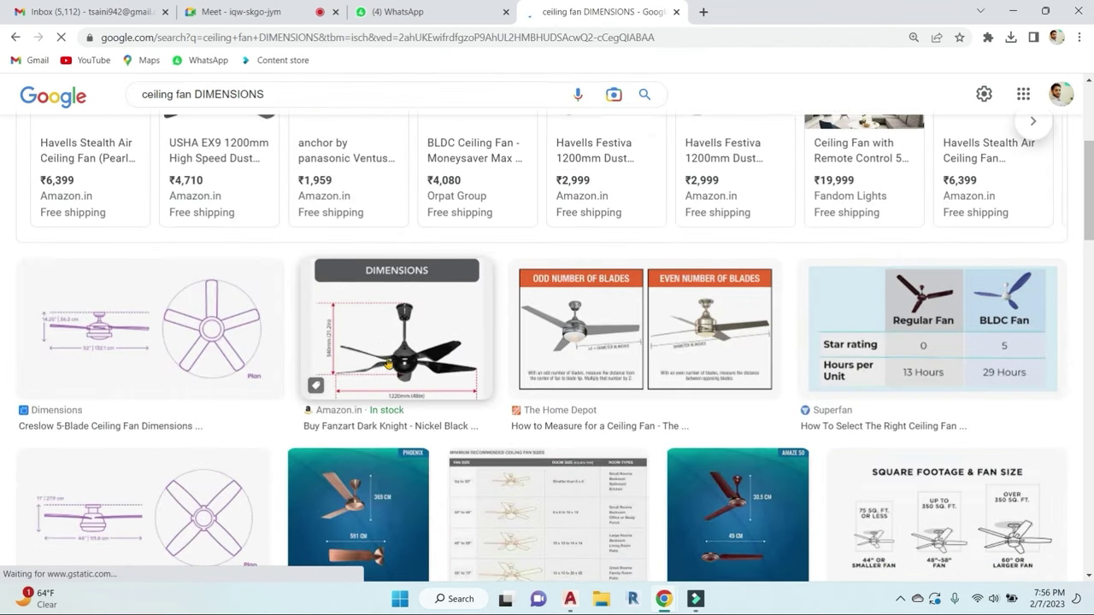
click(146, 348)
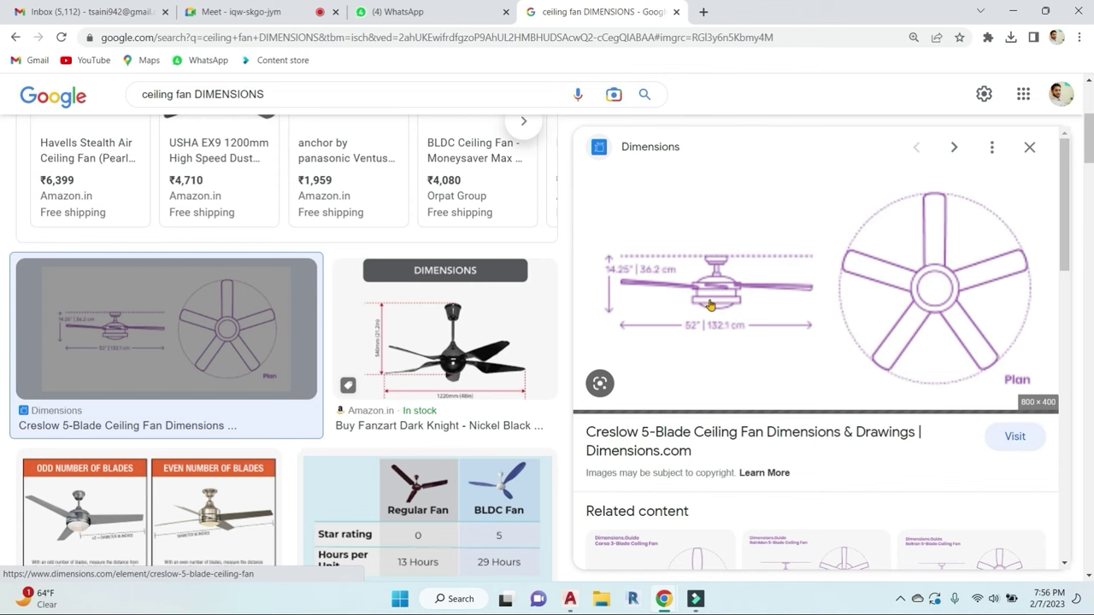
Step: Preview the RainMan 5-Blade fan dimension drawing, then minimize Chrome
scroll(542, 500, down, 3)
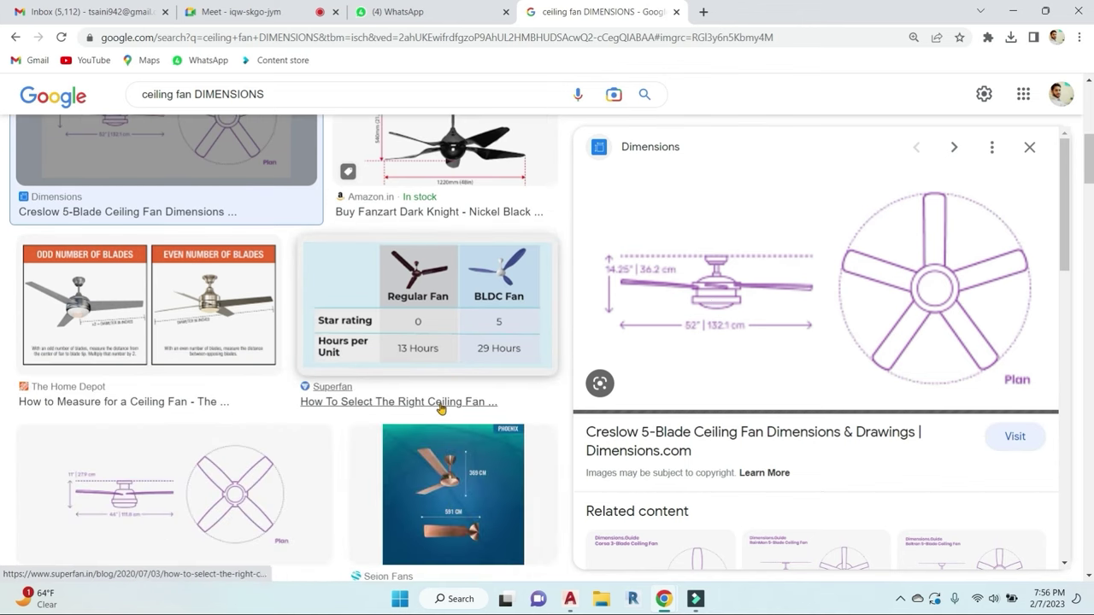
scroll(411, 376, down, 2)
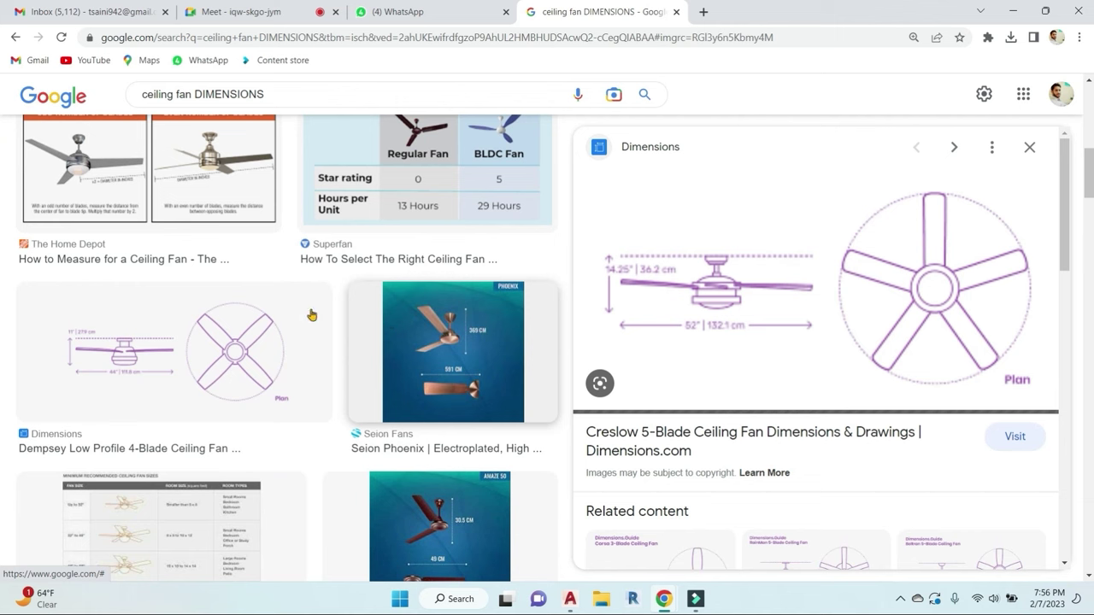
scroll(867, 461, down, 2)
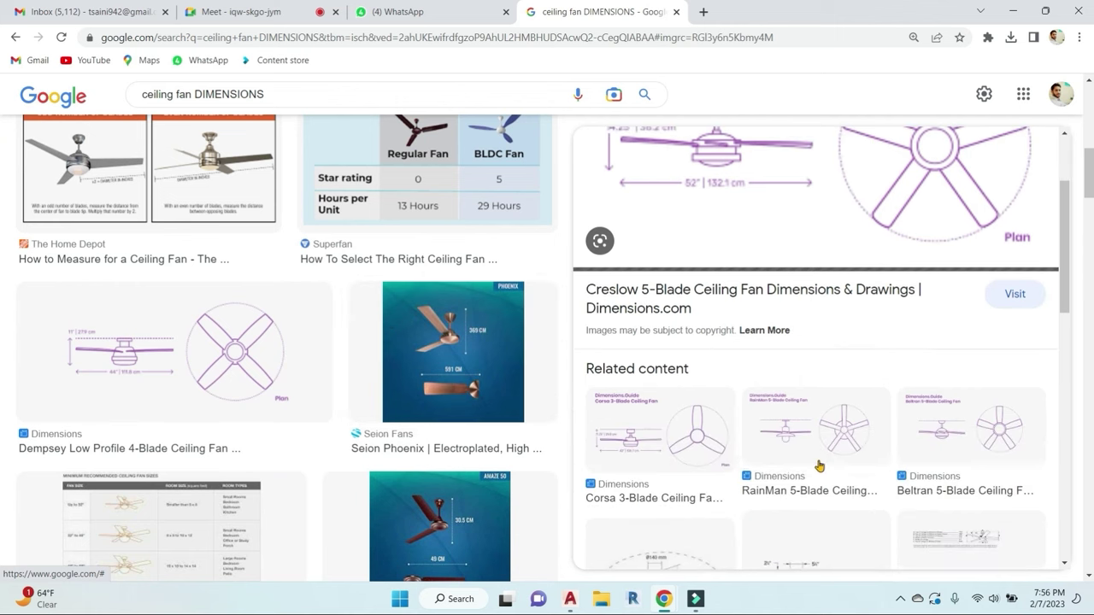
click(817, 461)
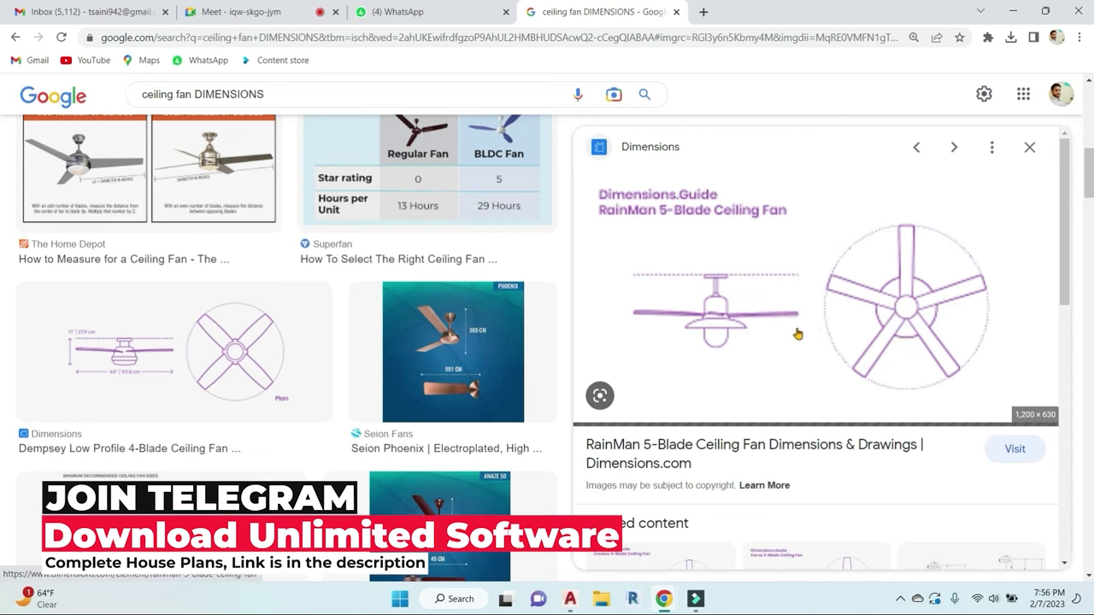
scroll(769, 338, down, 4)
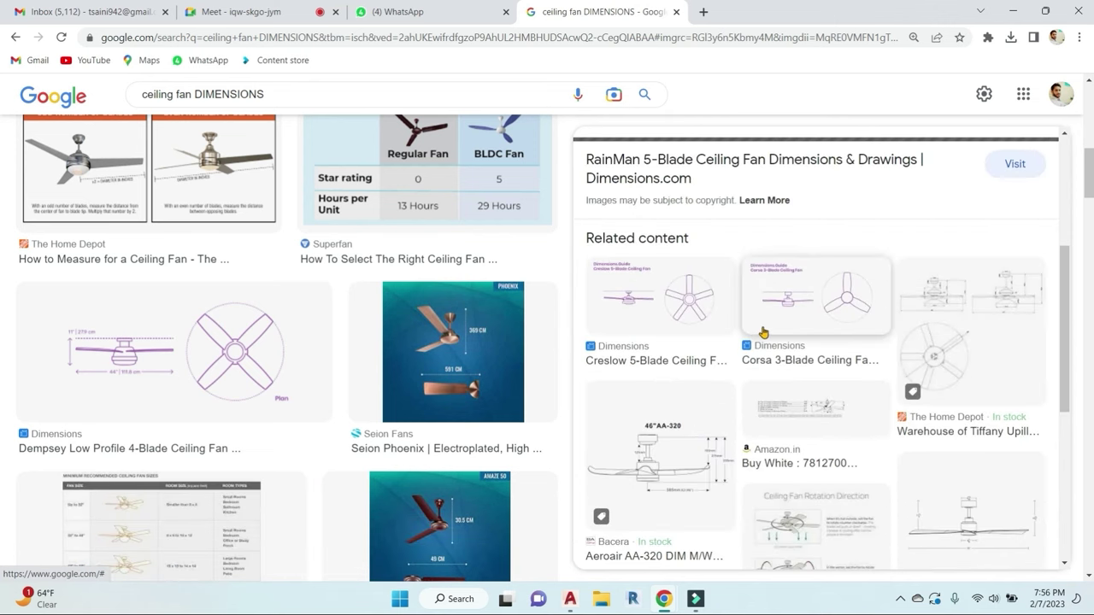
scroll(664, 446, down, 1)
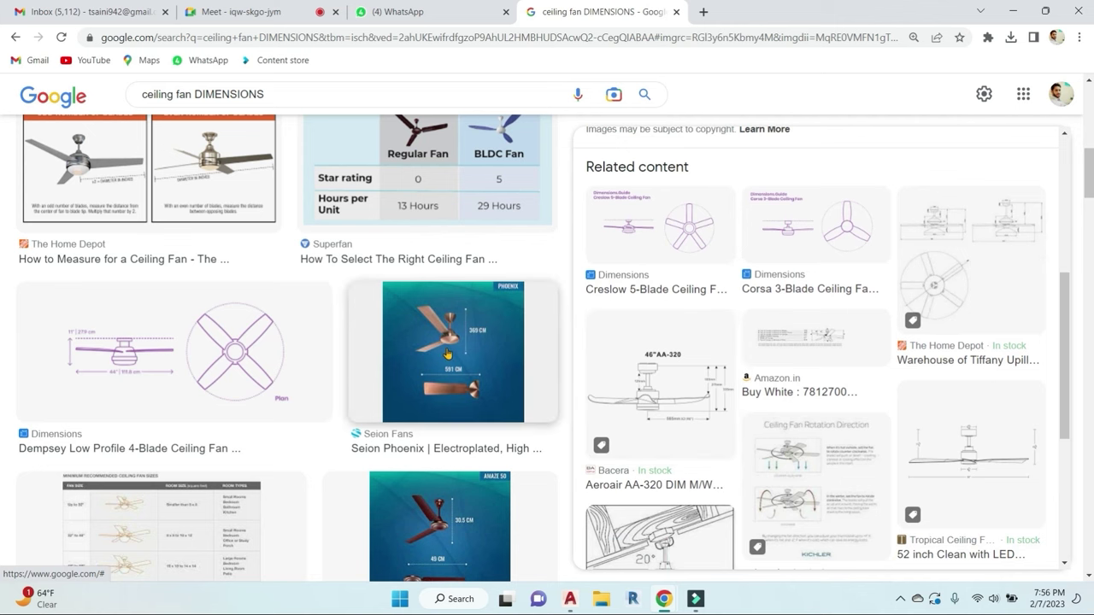
scroll(446, 353, up, 1)
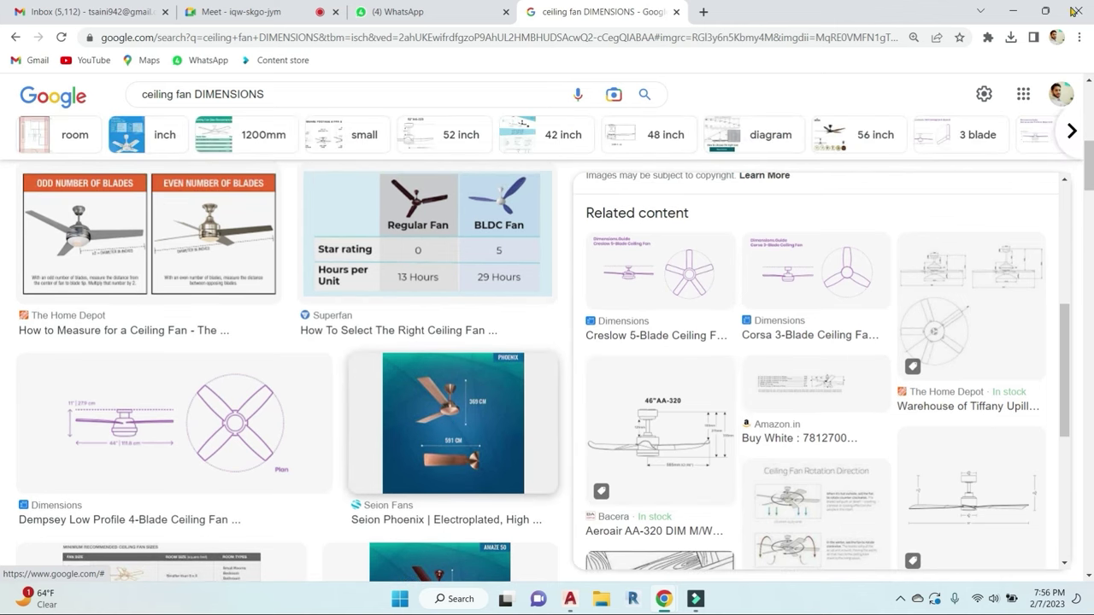
click(1012, 11)
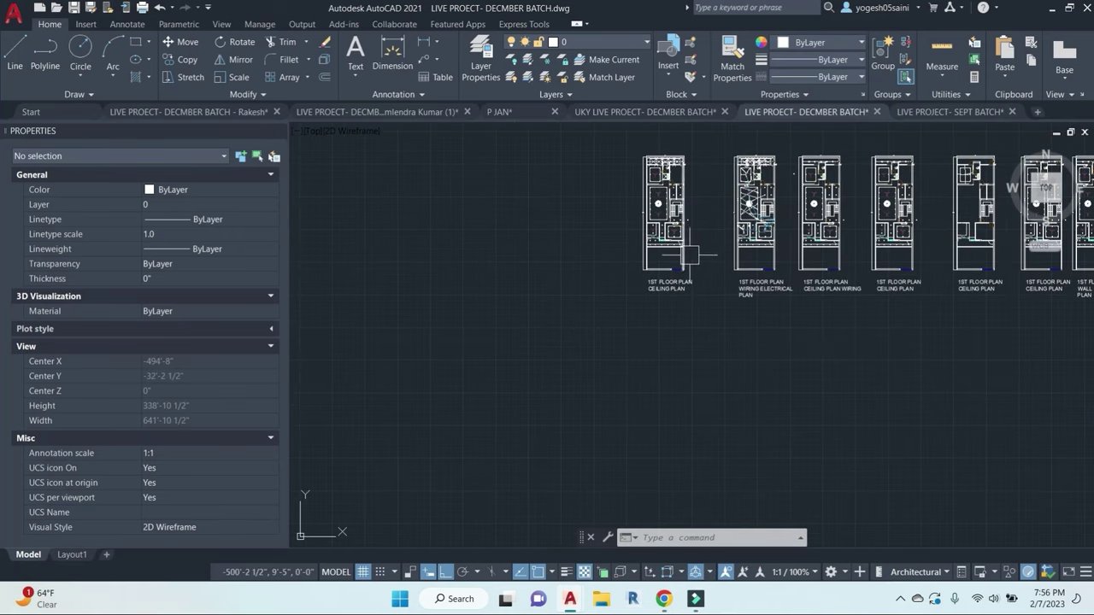
Step: Bring the copied ceiling plan sheet into view and regenerate the display with RE
middle_drag(689, 254, 675, 330)
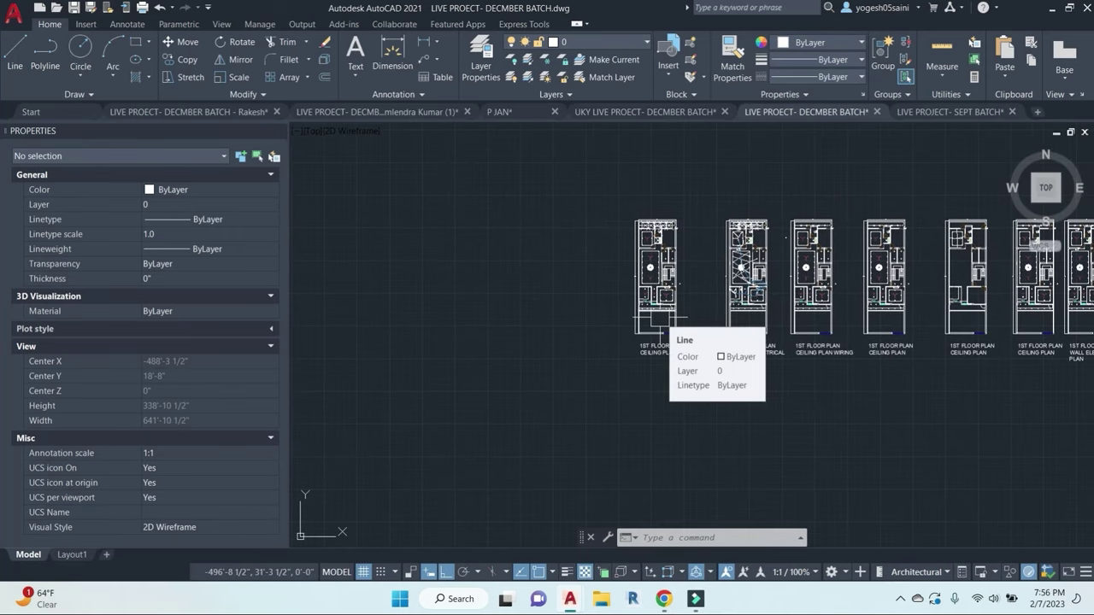
scroll(675, 249, up, 2)
text(RE)
key(Return)
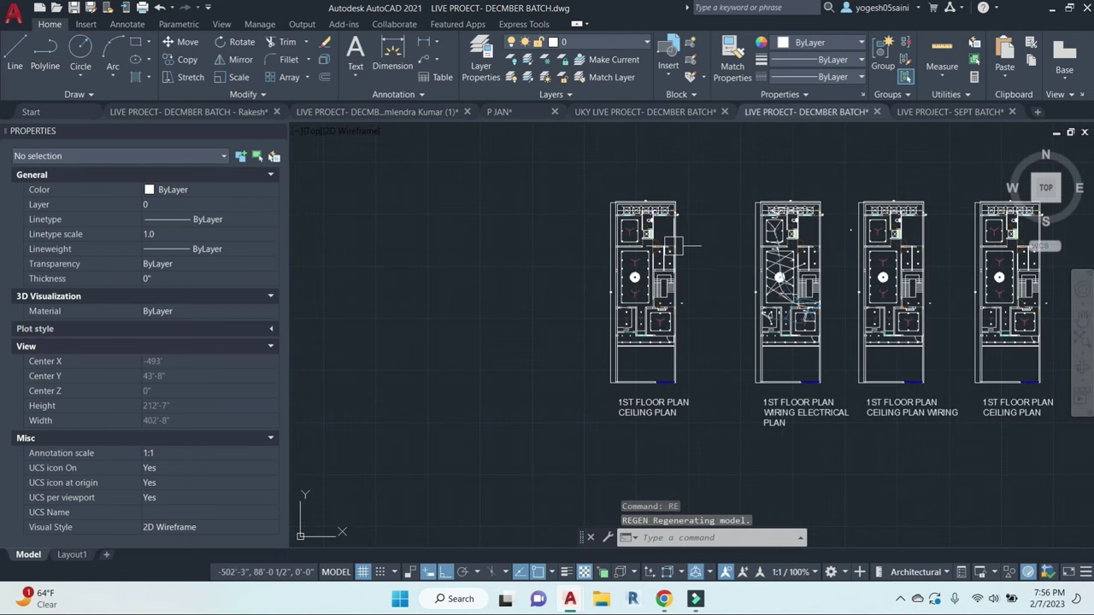
Step: Edit the copied sheet's title, typing 'RAIN W' in place of '1ST'
scroll(679, 233, up, 8)
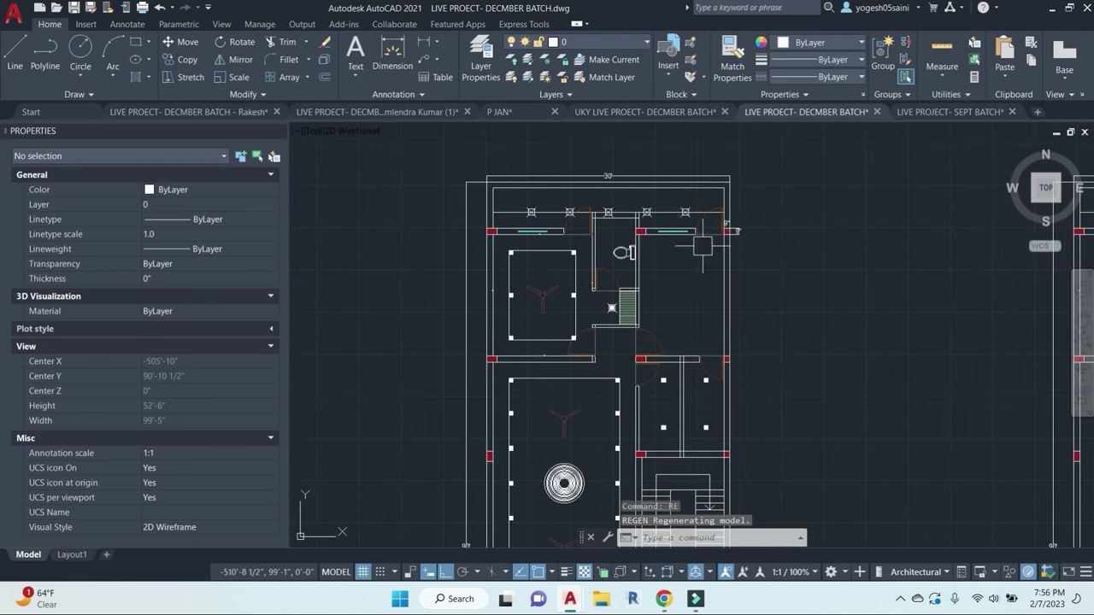
scroll(710, 236, down, 8)
scroll(672, 437, up, 6)
double_click(660, 418)
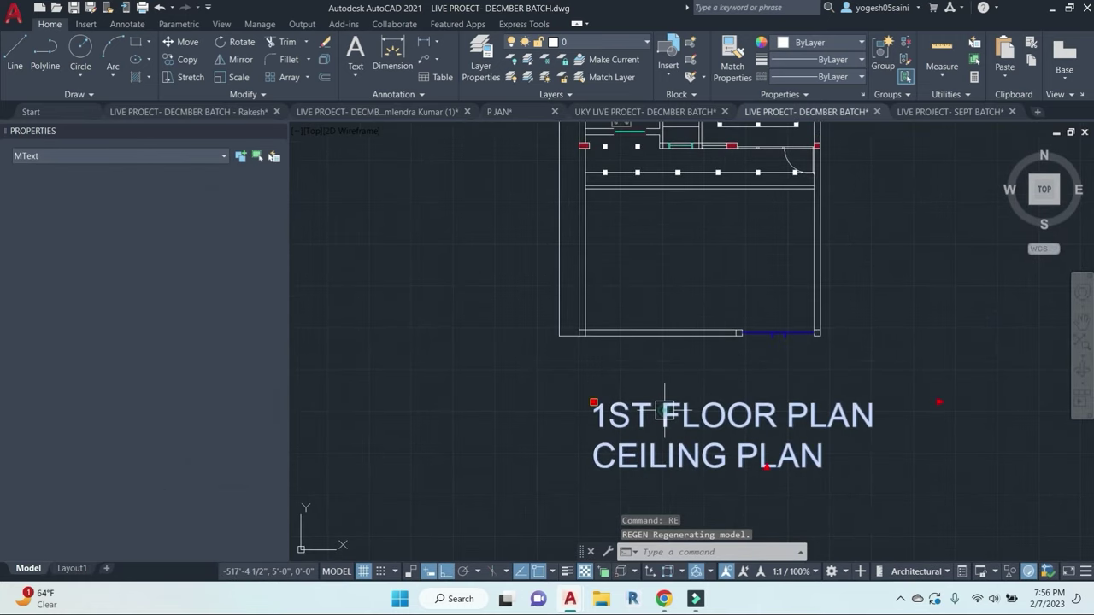
text(R)
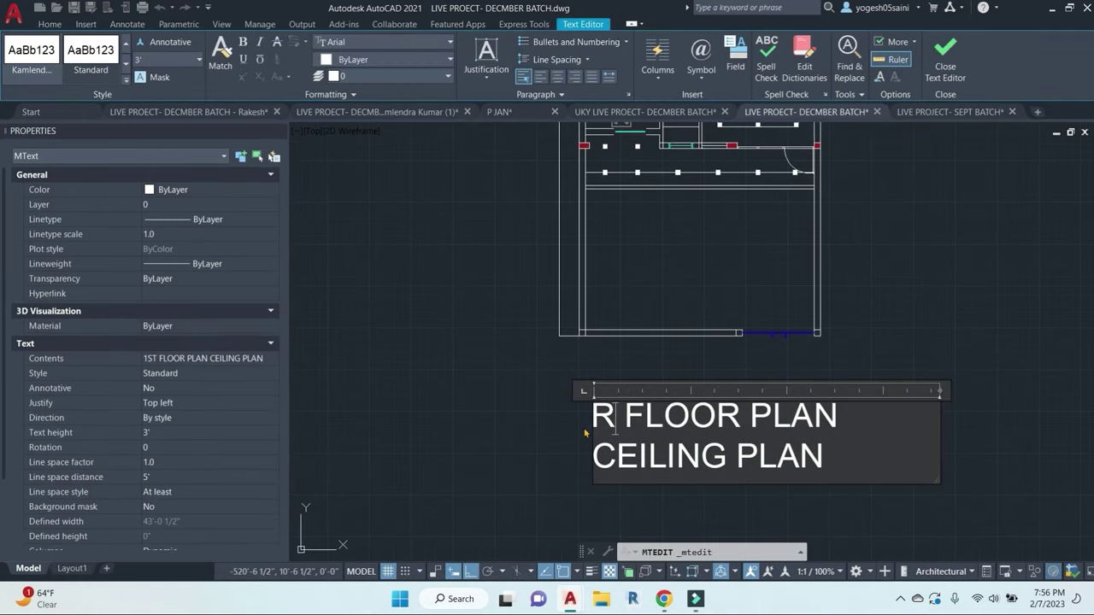
text(AIN W)
click(944, 278)
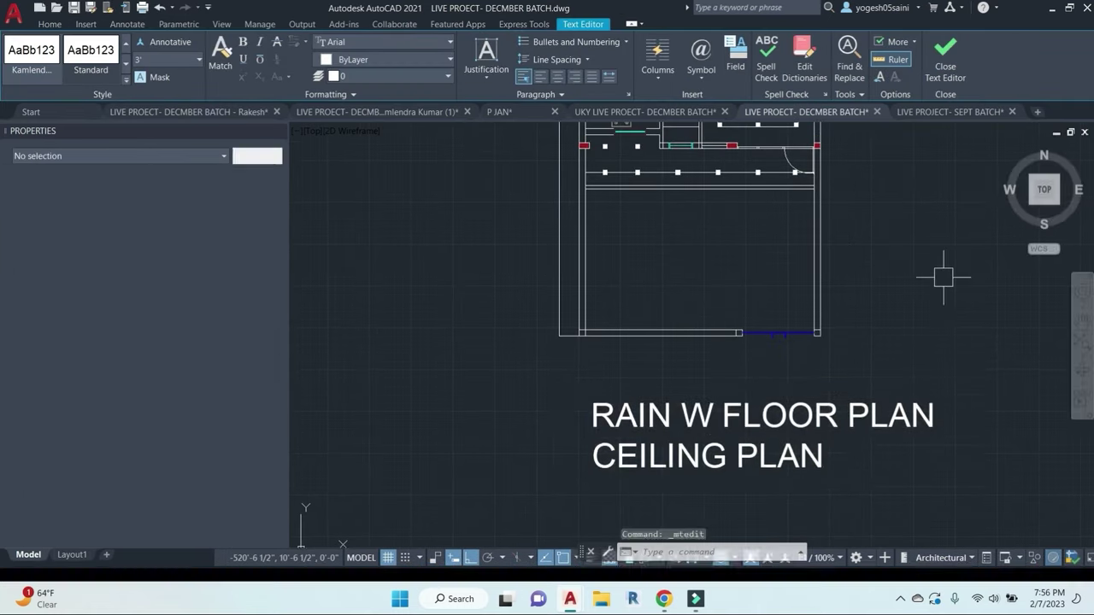
Step: Delete 'RAIN' so the title reads W FLOOR PLAN CEILING PLAN
scroll(752, 417, down, 2)
scroll(716, 429, up, 2)
double_click(711, 390)
drag(722, 391, 583, 391)
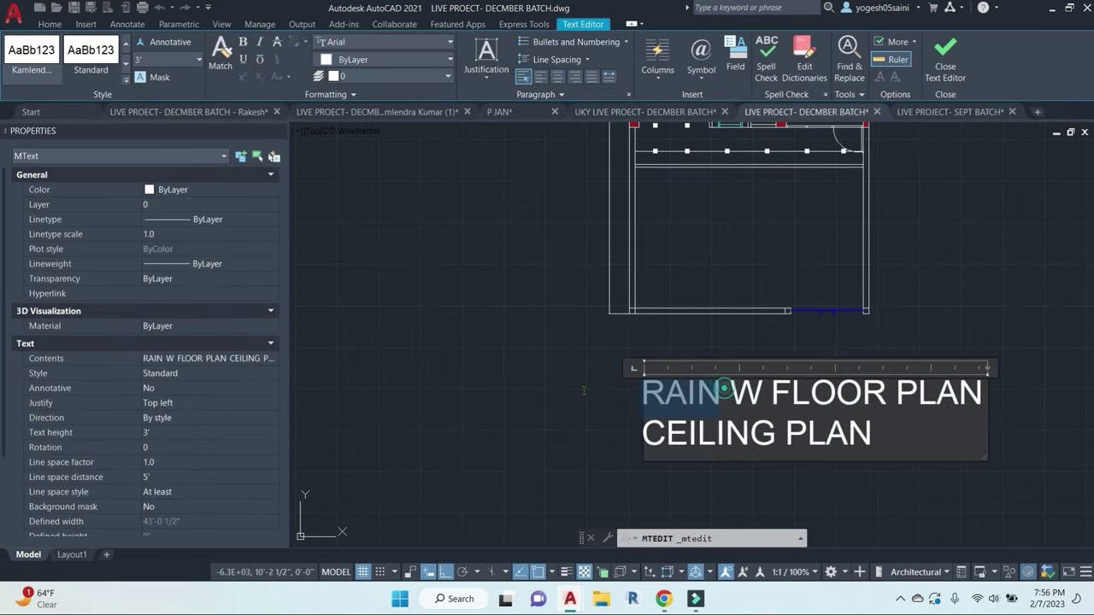
key(Delete)
key(Escape)
scroll(623, 423, down, 5)
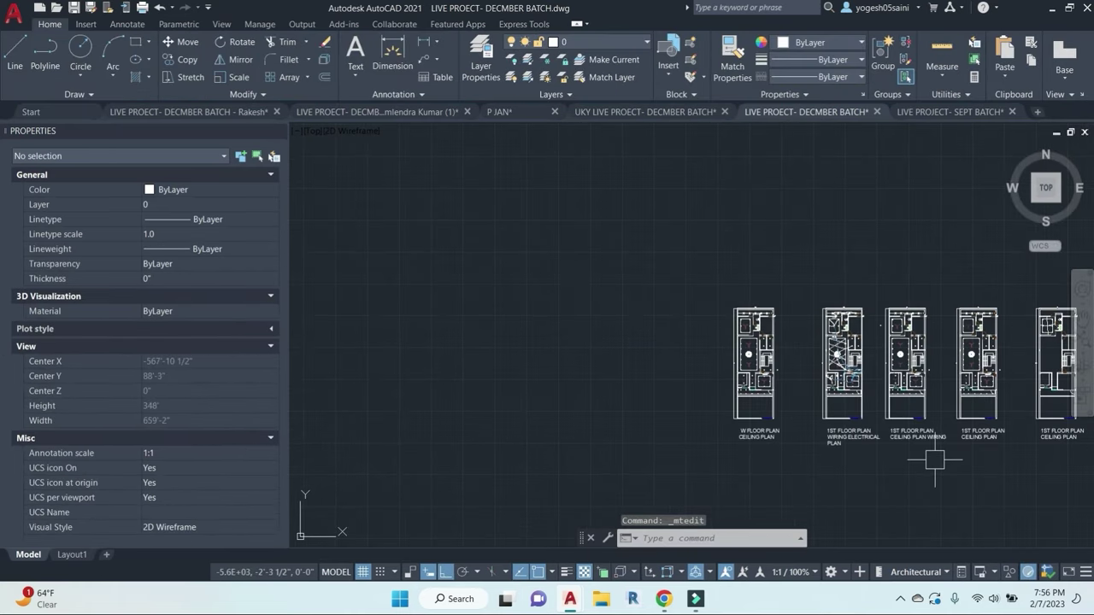
text(rec)
key(Return)
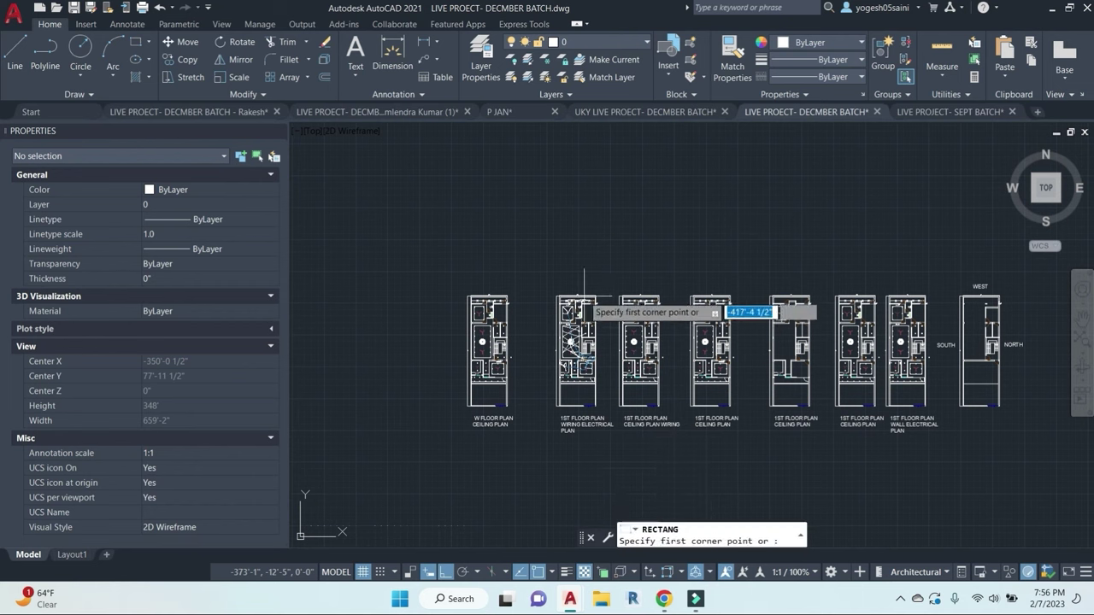
Step: Draw a rectangular frame around the electrical floor plans
click(535, 260)
click(945, 451)
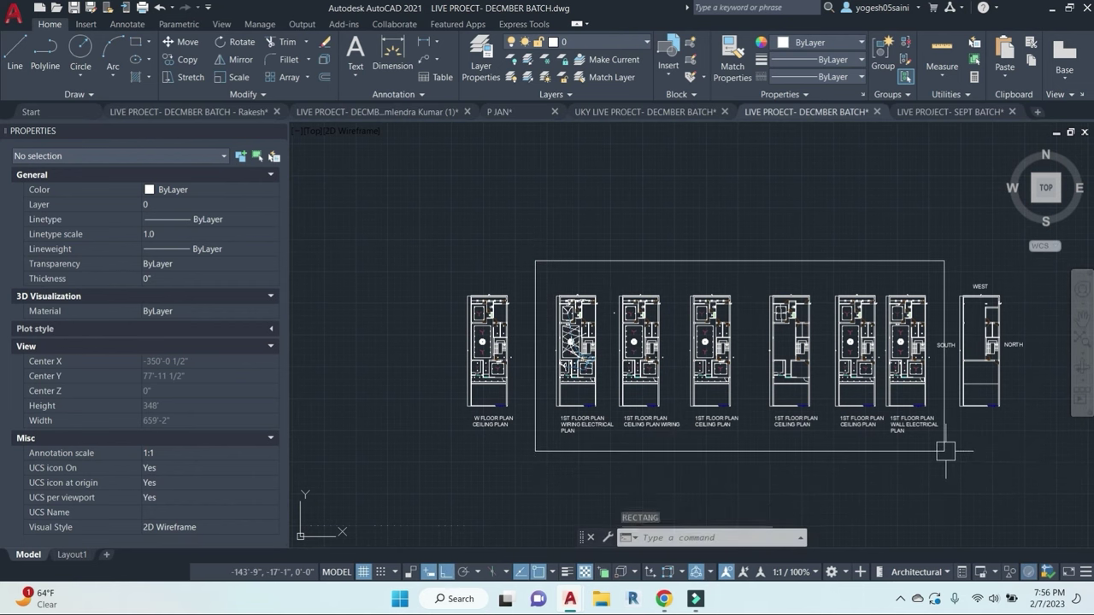
scroll(945, 452, down, 1)
middle_drag(940, 452, 746, 400)
scroll(600, 389, up, 4)
Step: Copy the 1ST FLOOR PLAN CEILING PLAN label to above the plans
click(630, 368)
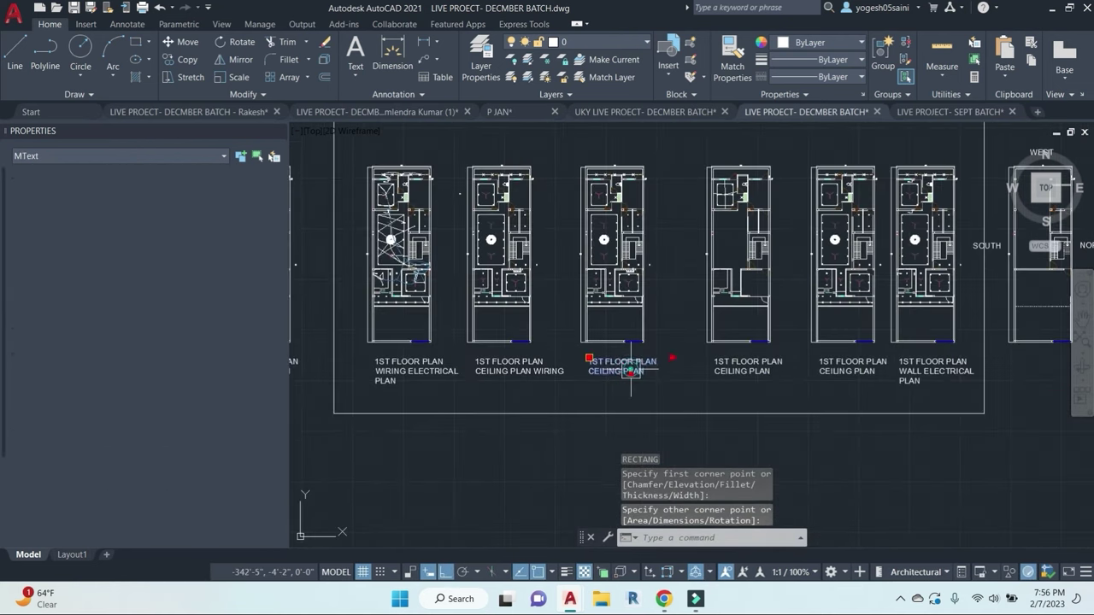
text(co)
key(Return)
click(760, 409)
middle_drag(753, 282, 779, 467)
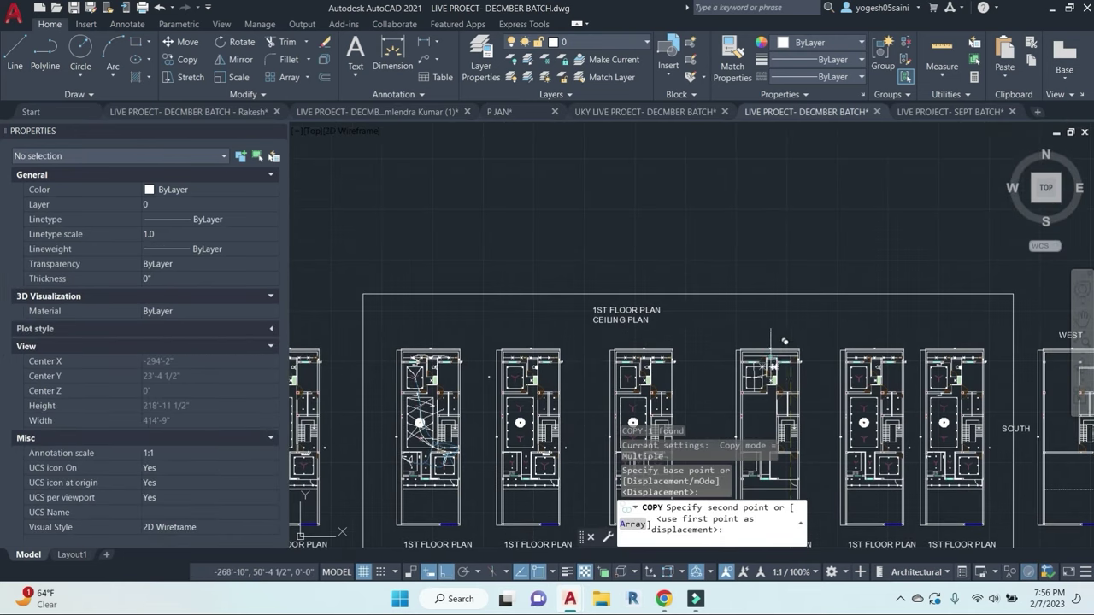
click(767, 350)
key(Escape)
Step: Change the copied label to ELECTRICAL with a 5' text height
double_click(648, 311)
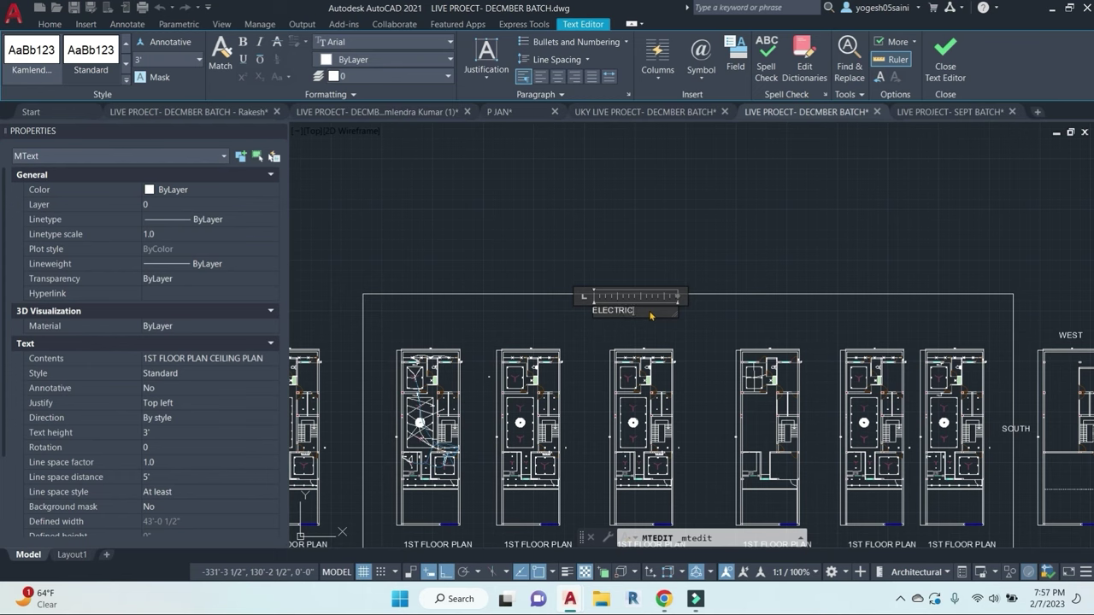
key(Escape)
click(623, 310)
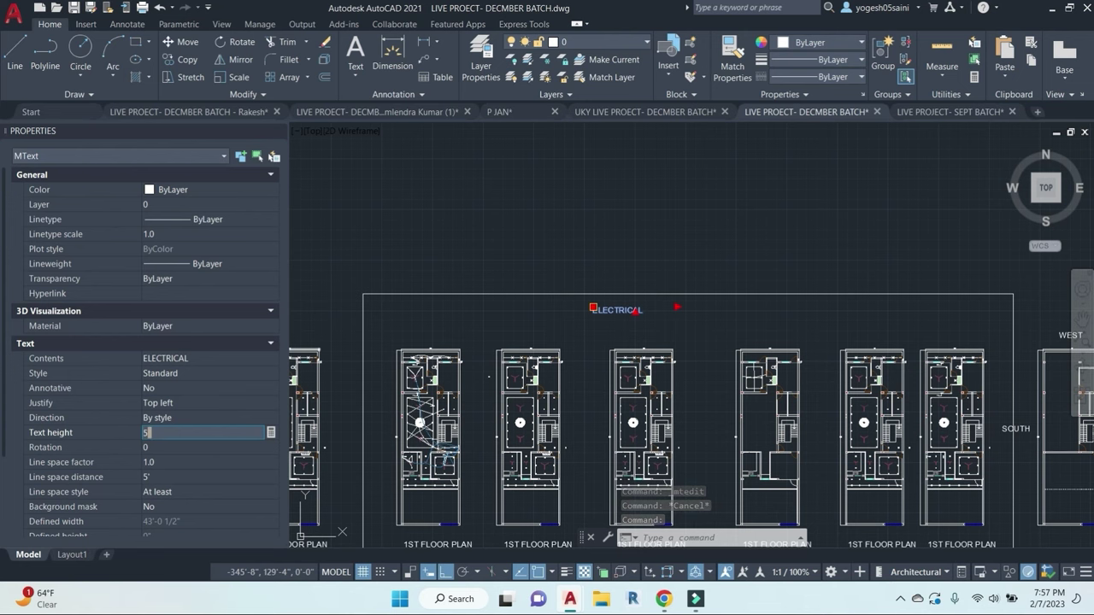
click(197, 440)
key(Escape)
Step: Select the ELECTRICAL title and its frame and start copying them
scroll(681, 315, down, 5)
mouse_move(681, 316)
middle_down()
mouse_move(490, 322)
mouse_move(631, 313)
middle_up()
click(624, 309)
click(654, 302)
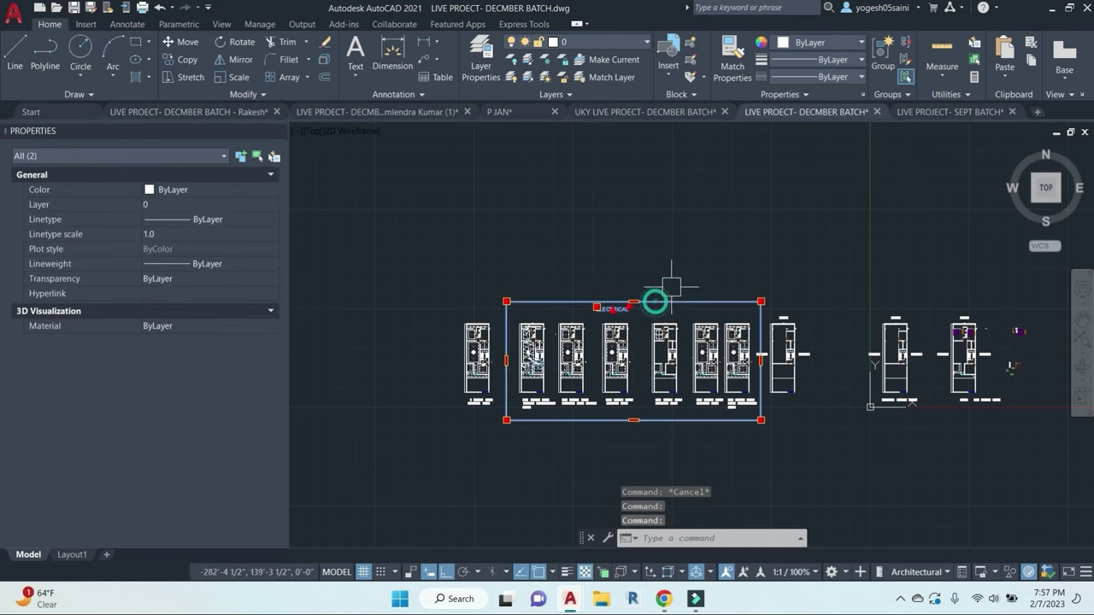
text(co)
key(space)
click(723, 247)
Step: Place the frame copy to the left and erase the 291 objects inside it
click(461, 233)
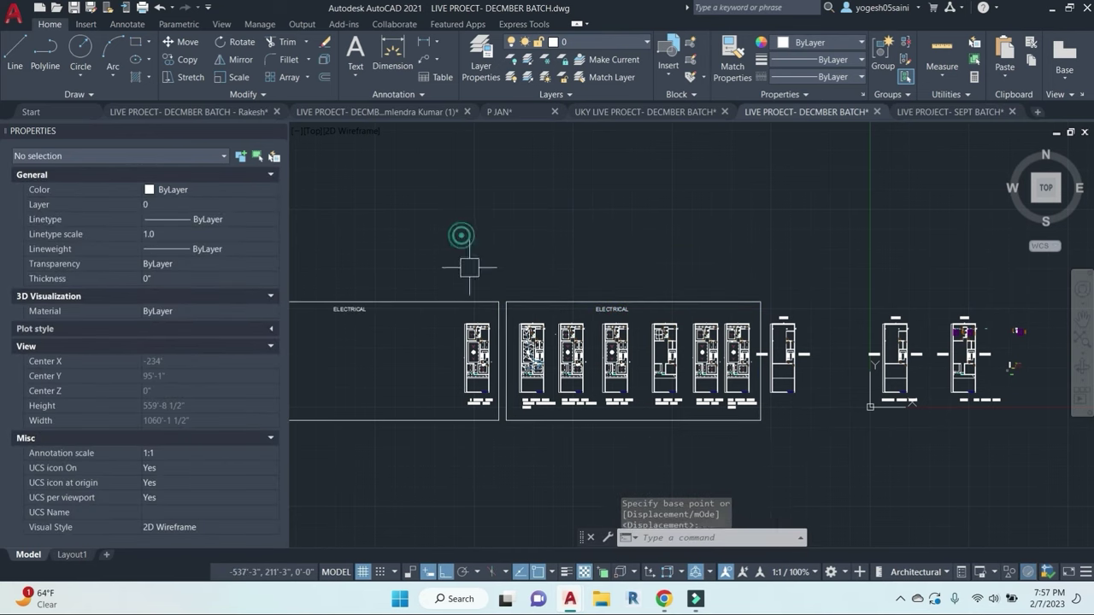
key(Escape)
scroll(460, 335, up, 2)
click(426, 302)
click(516, 450)
text(e)
key(space)
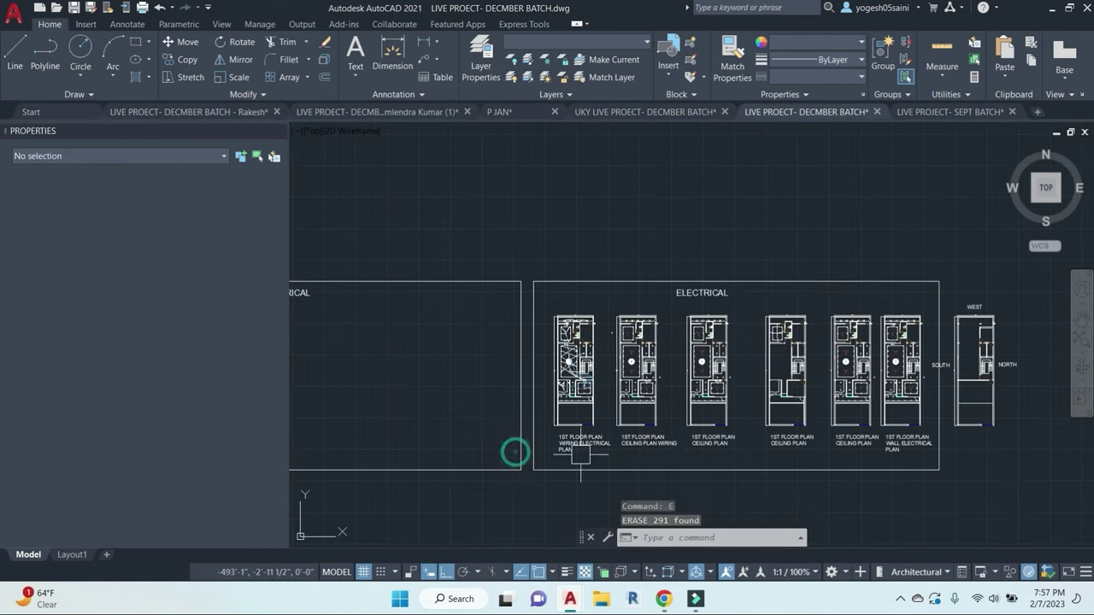
Step: Copy the 1st floor plan into the new left frame
scroll(523, 453, down, 2)
middle_drag(525, 453, 449, 435)
scroll(849, 443, up, 2)
middle_drag(965, 432, 817, 446)
scroll(816, 445, up, 2)
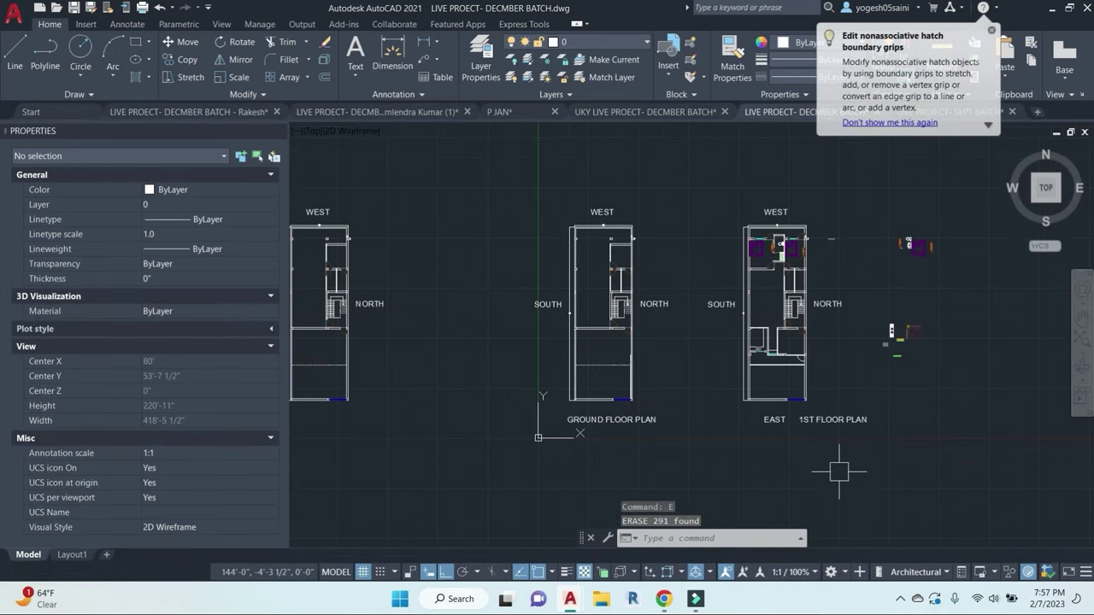
click(918, 472)
click(694, 168)
text(co)
key(Return)
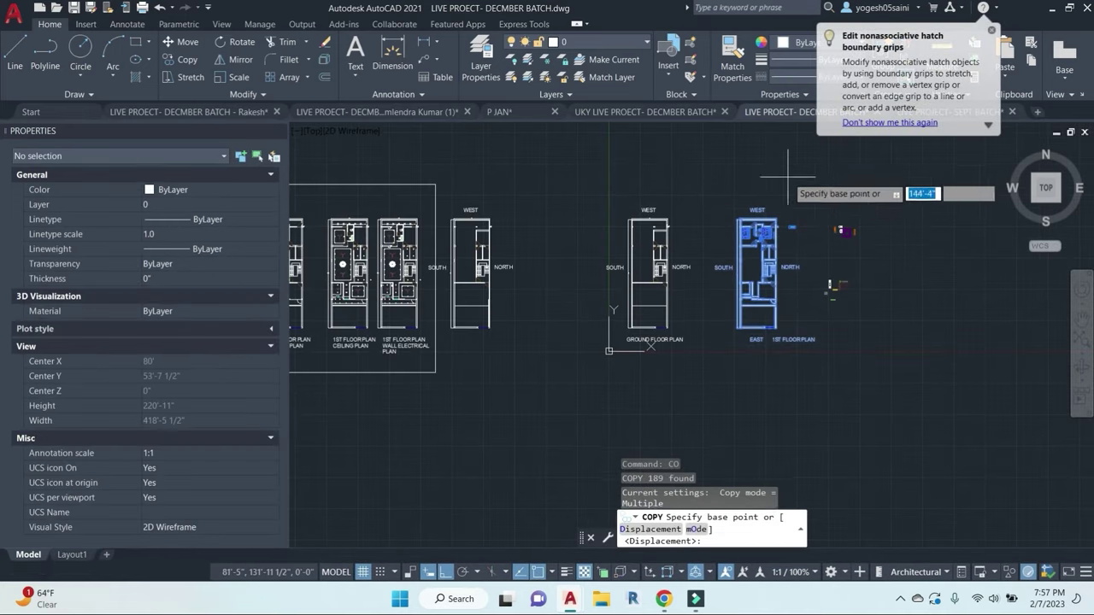
click(806, 163)
scroll(610, 247, down, 2)
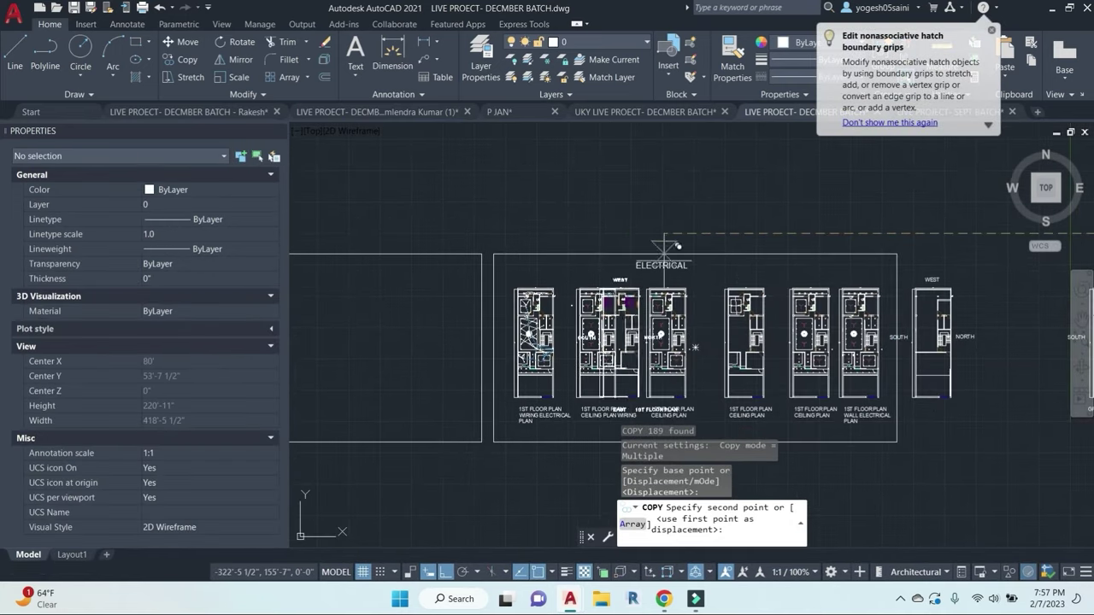
click(470, 213)
key(Escape)
Step: Retitle the copy 1ST FLOOR PLAN RAIN WATER PIPE and move the title left
scroll(470, 432, up, 5)
click(438, 364)
middle_drag(438, 396, 773, 368)
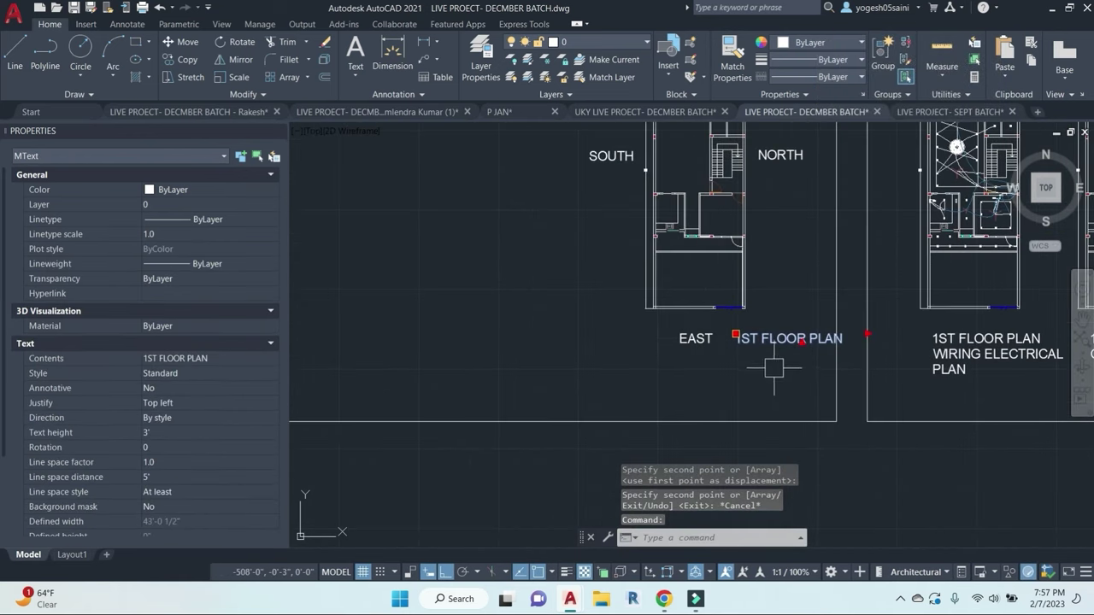
double_click(797, 338)
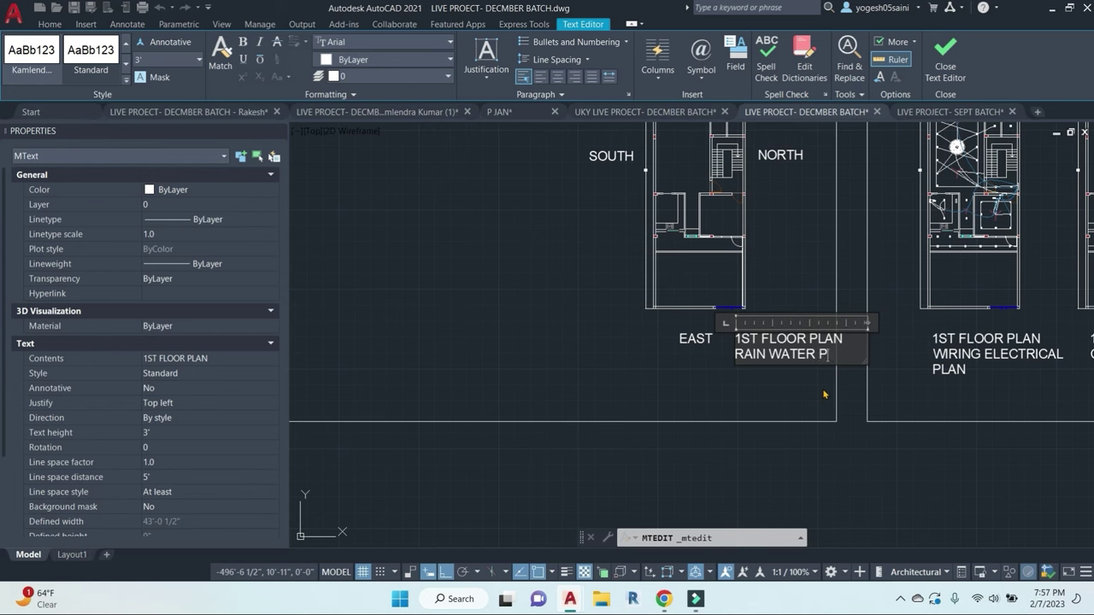
click(796, 398)
click(776, 359)
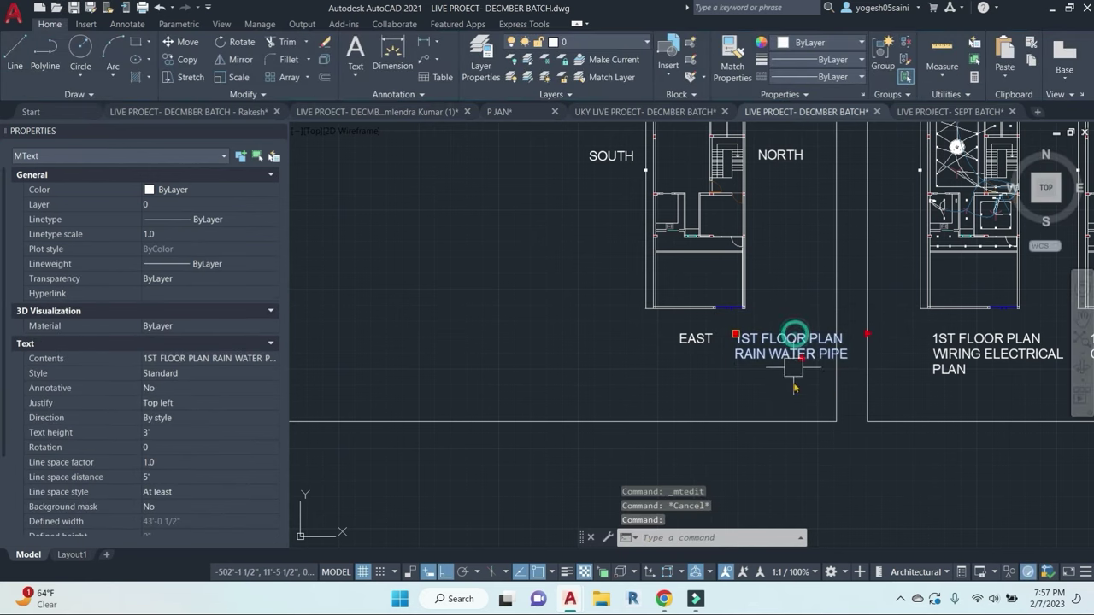
text(m)
key(Return)
click(762, 389)
click(593, 389)
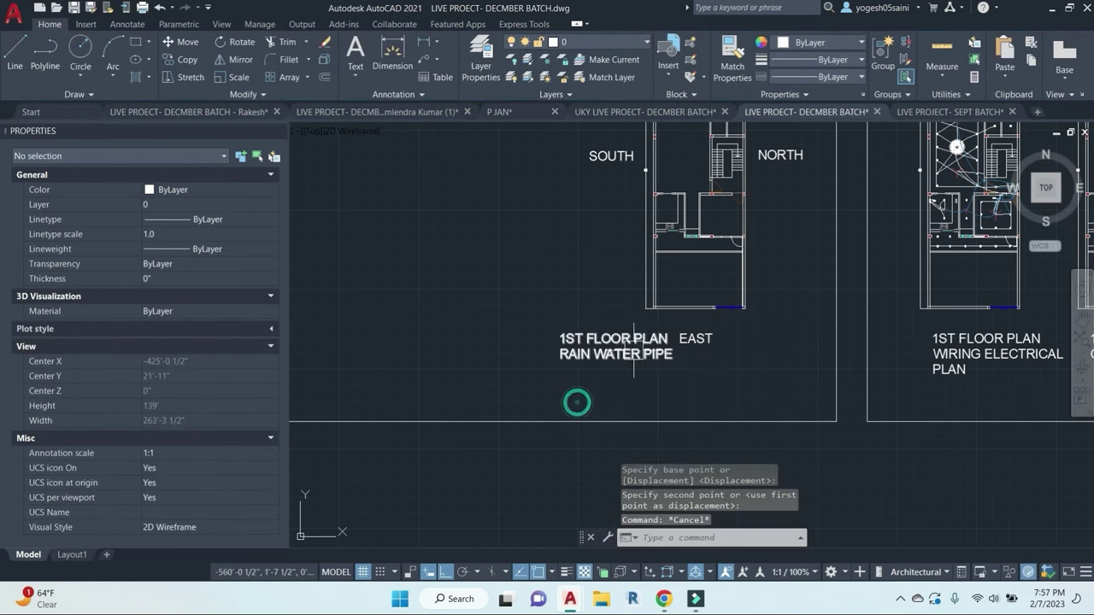
Step: Erase the EAST, NORTH, SOUTH and WEST direction labels around the plan
click(695, 337)
text(e)
key(Return)
middle_drag(695, 336, 672, 407)
click(767, 230)
text(e)
key(Return)
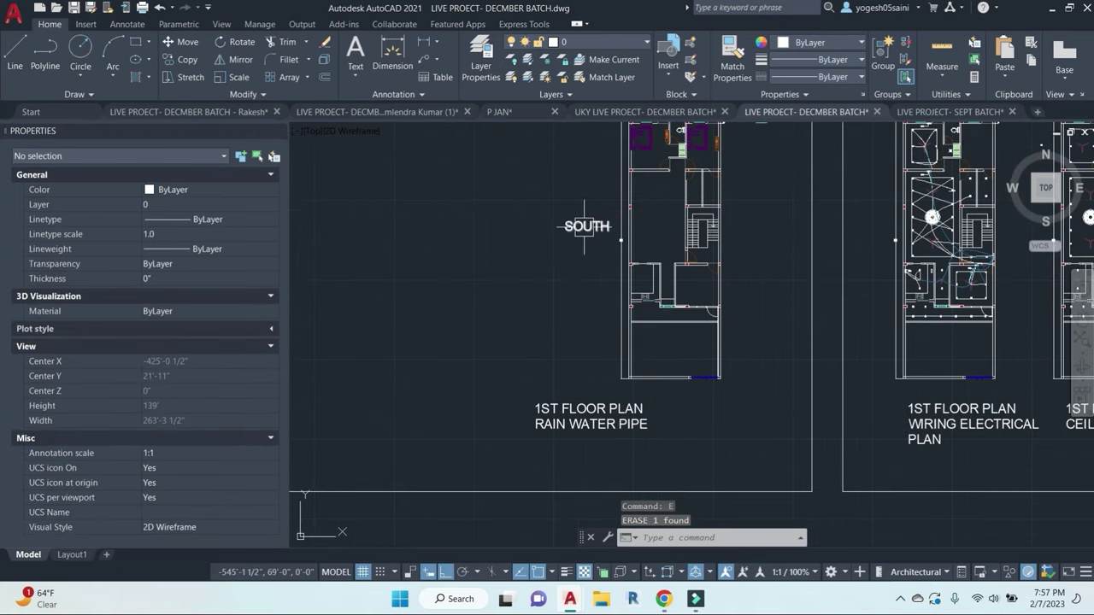
click(586, 227)
text(e)
key(Return)
middle_drag(699, 266, 695, 464)
click(675, 267)
text(e)
middle_drag(612, 496, 575, 209)
key(Escape)
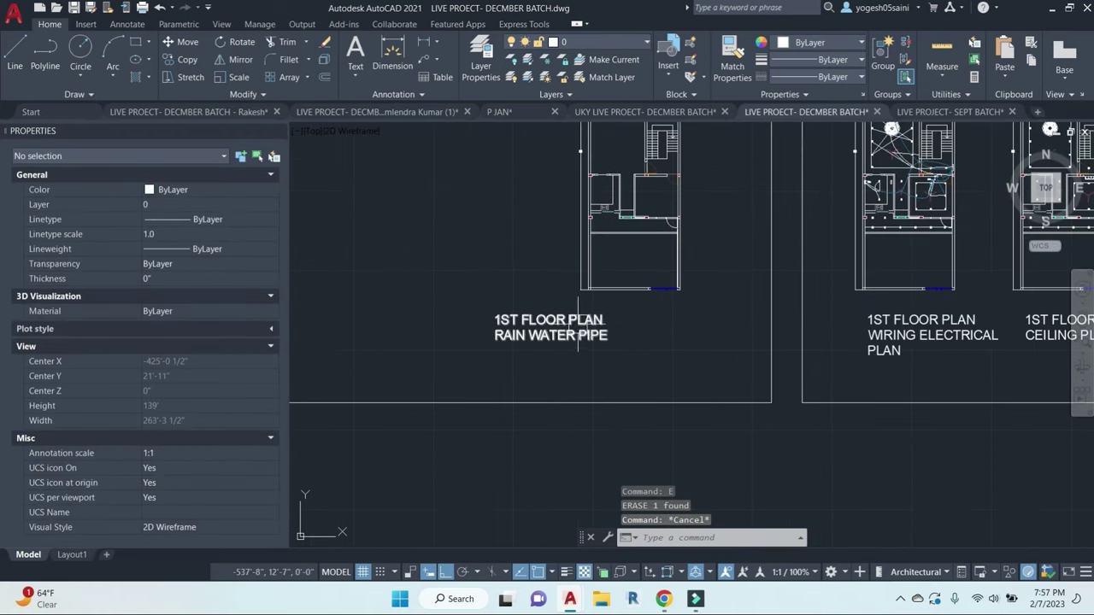
Step: Move the rain water pipe title to beneath the plan
click(576, 323)
text(m)
click(461, 370)
click(526, 375)
key(Escape)
Step: Draw a radius-4 circle at the upper middle wall corner near the bedrooms
scroll(669, 315, down, 1)
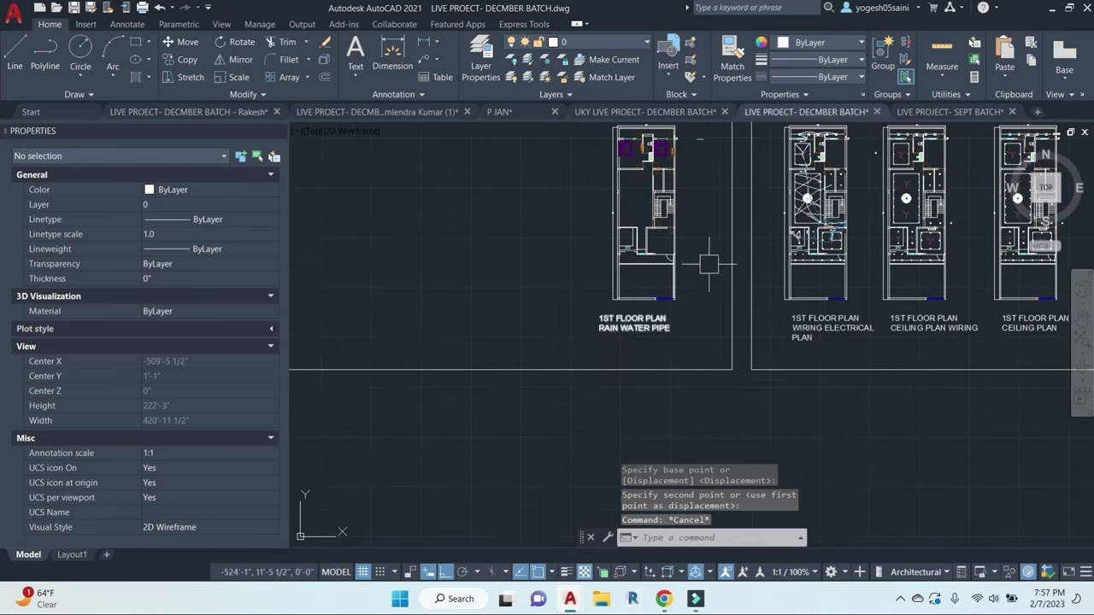
mouse_move(660, 150)
middle_down()
mouse_move(635, 263)
mouse_move(657, 311)
middle_up()
scroll(635, 261, up, 5)
scroll(635, 260, down, 4)
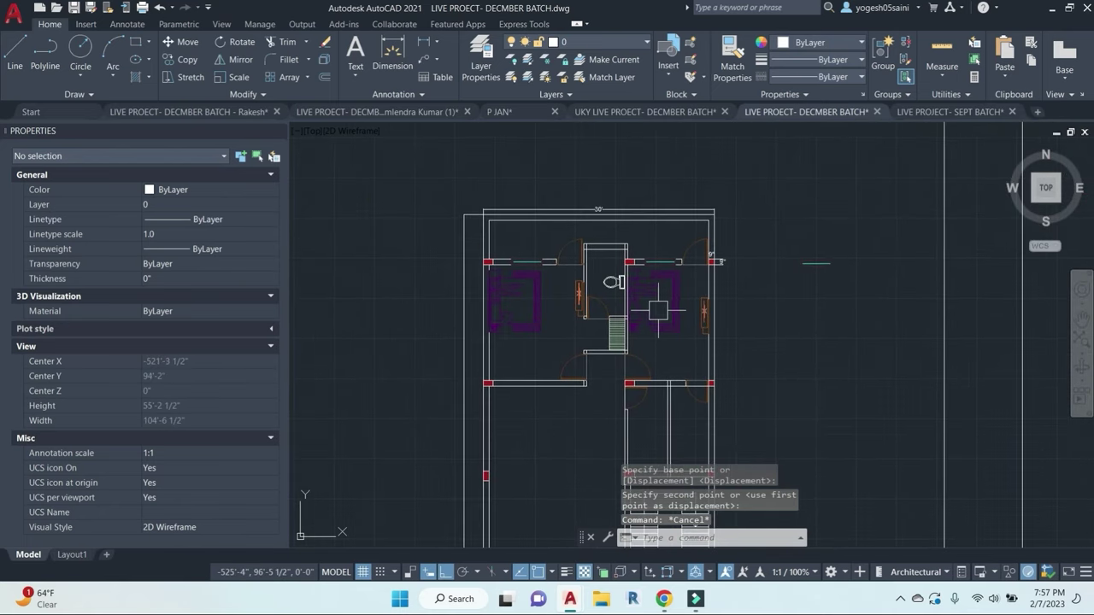
scroll(636, 290, up, 2)
middle_drag(706, 267, 755, 330)
scroll(760, 318, up, 2)
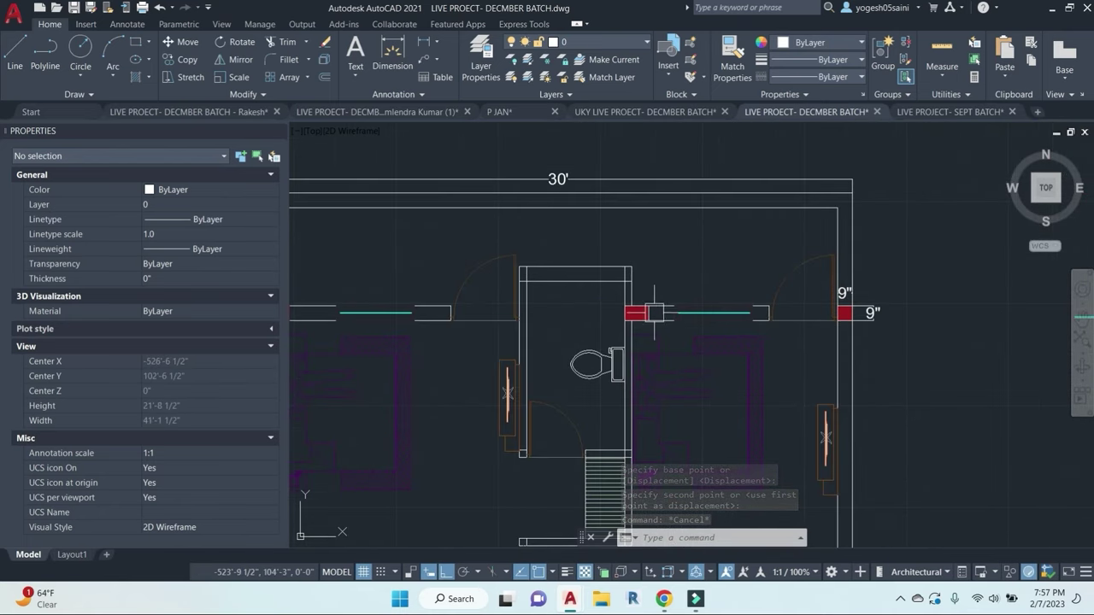
middle_drag(654, 313, 702, 299)
key(Escape)
key(Escape)
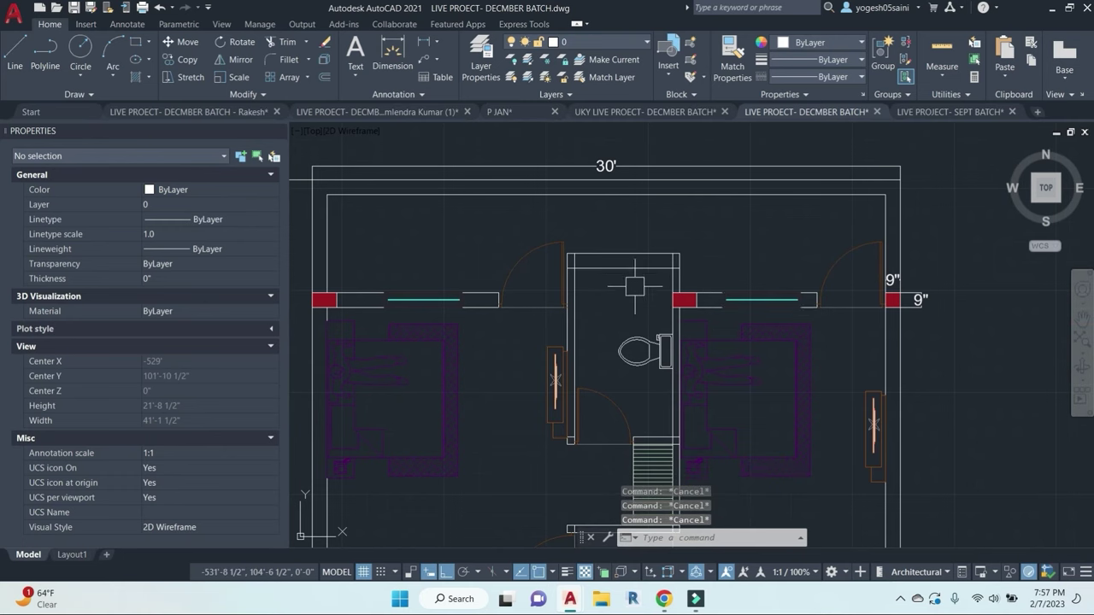
text(c)
key(Return)
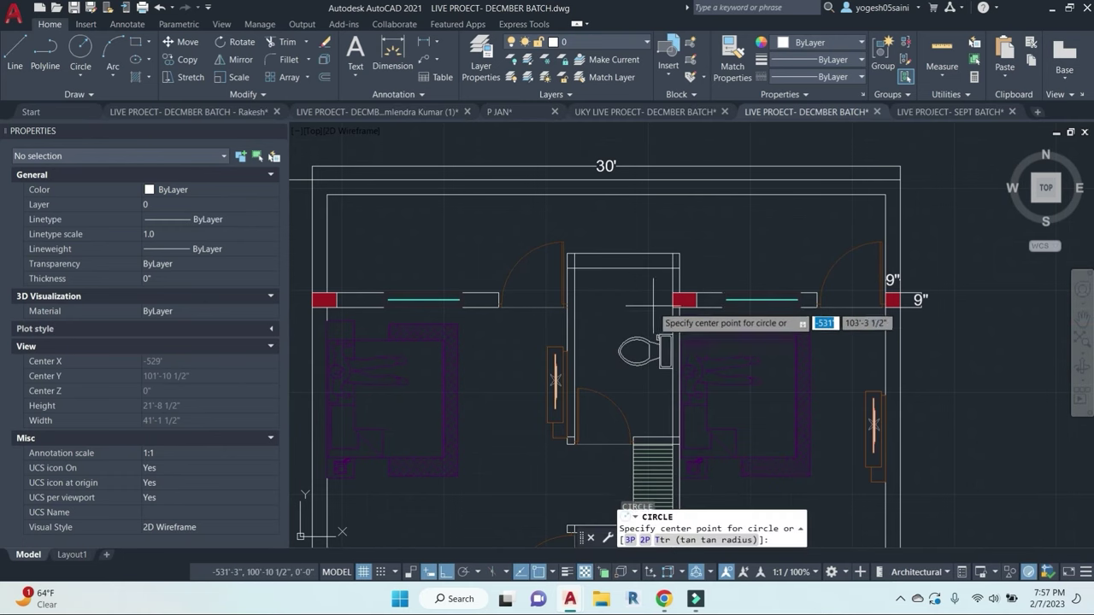
scroll(649, 289, up, 4)
click(665, 270)
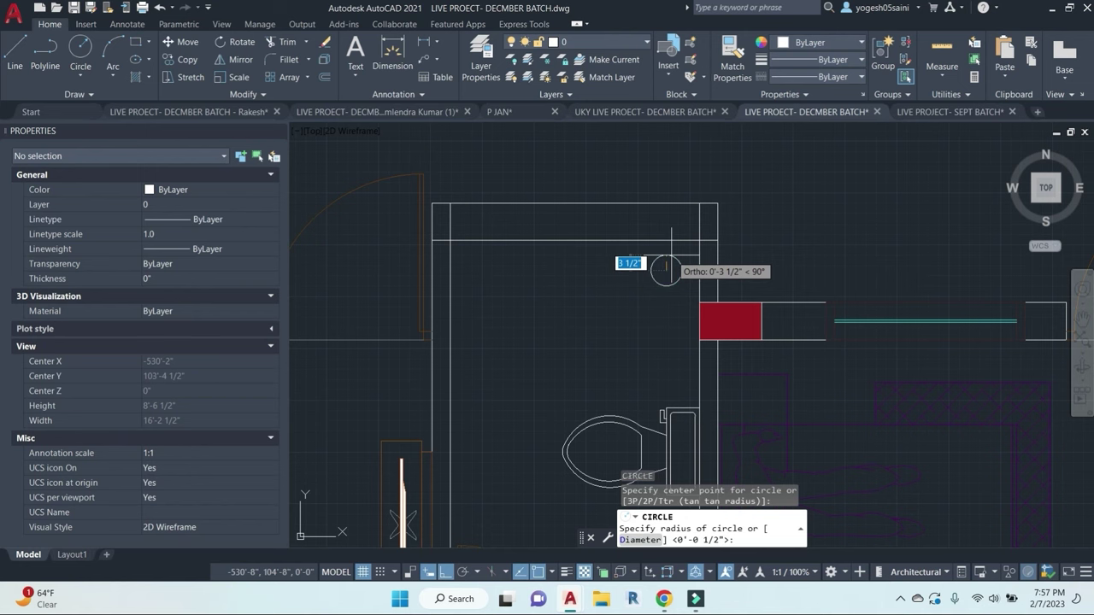
text(4)
key(Return)
Step: Abandon moving the oversized circle and erase it instead
scroll(667, 265, up, 2)
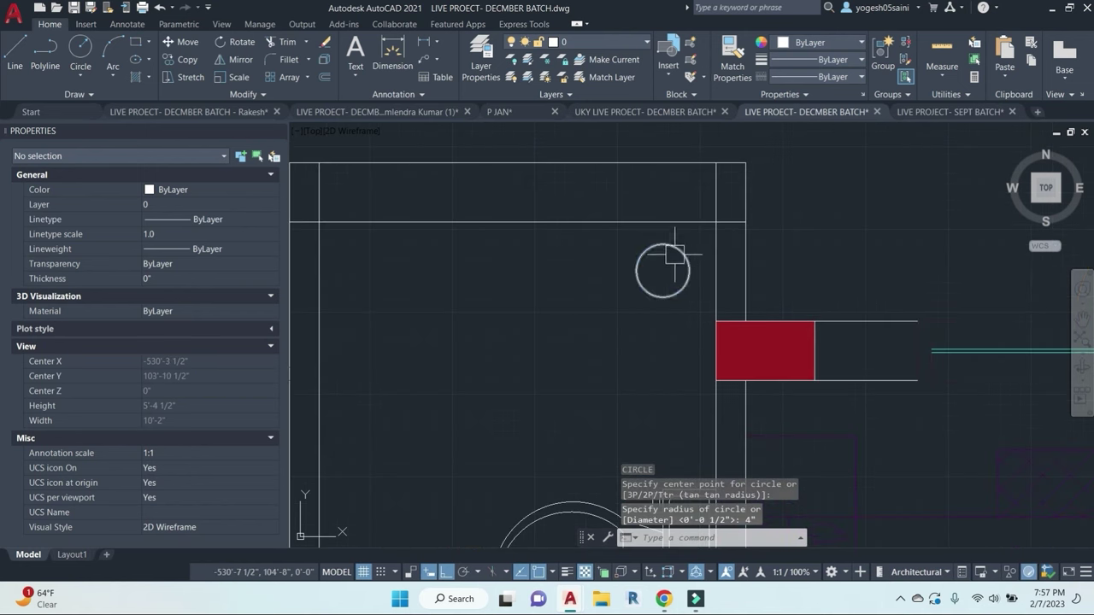
click(681, 251)
text(m)
key(Return)
click(836, 253)
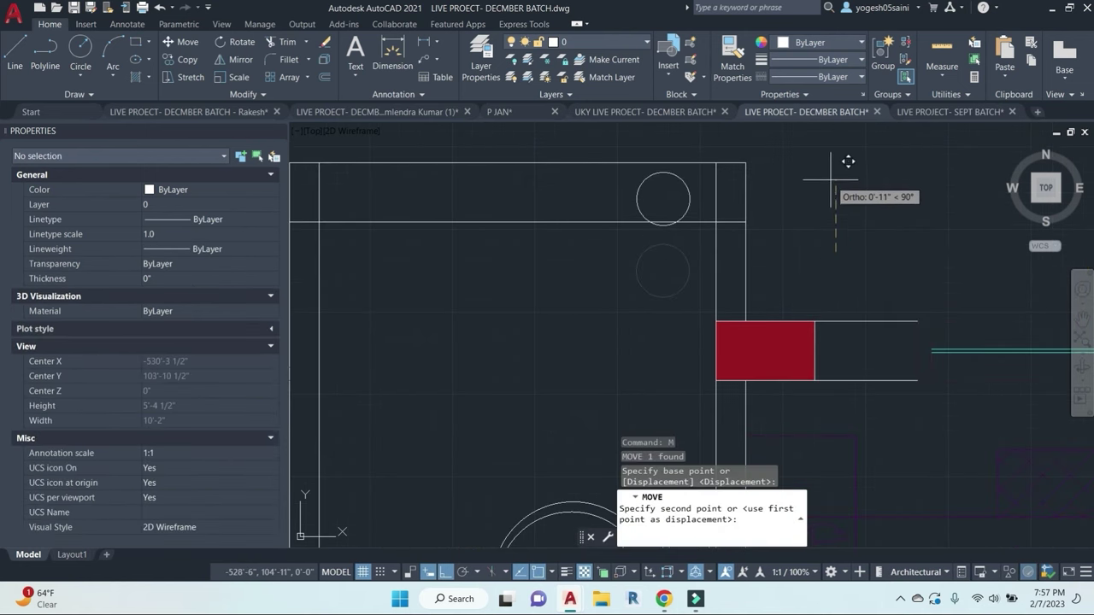
key(Escape)
key(Escape)
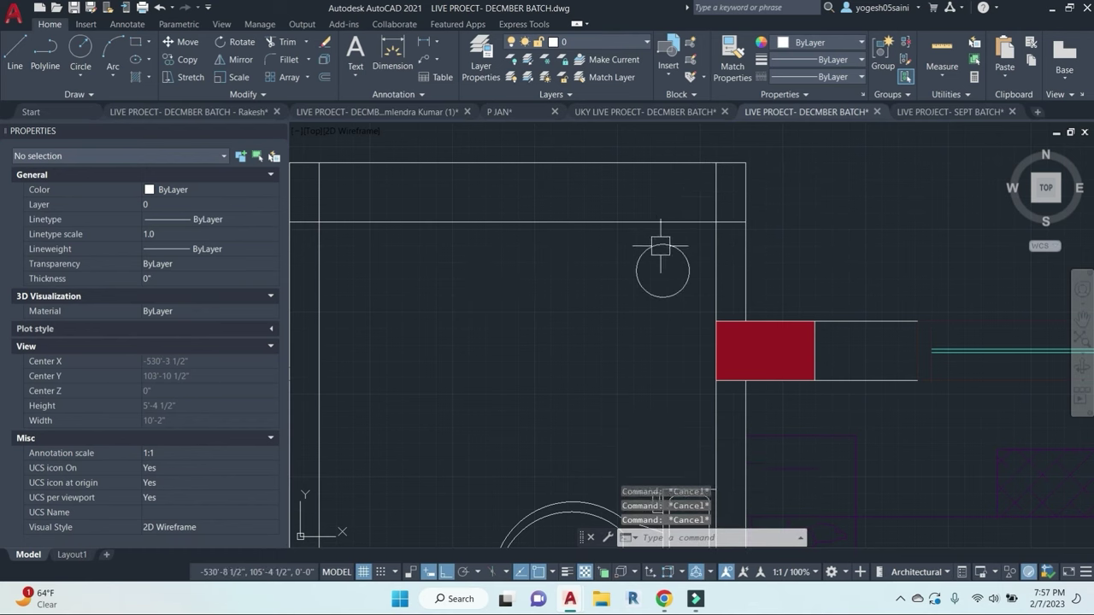
click(669, 246)
text(e)
key(Return)
key(Escape)
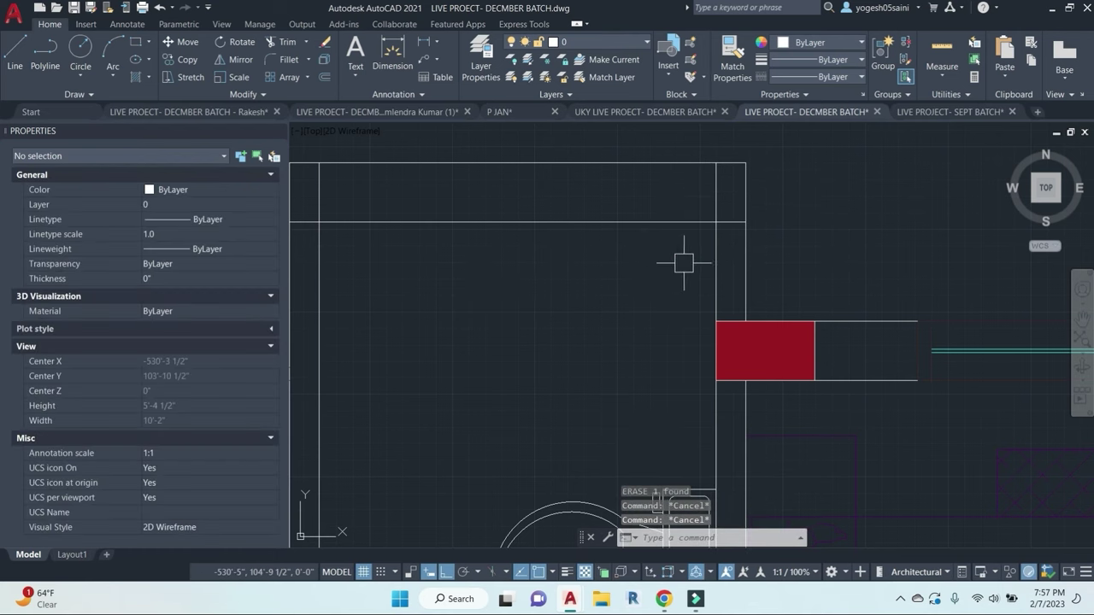
Step: Draw a smaller radius-2 pipe circle at the wall corner
text(c)
key(Return)
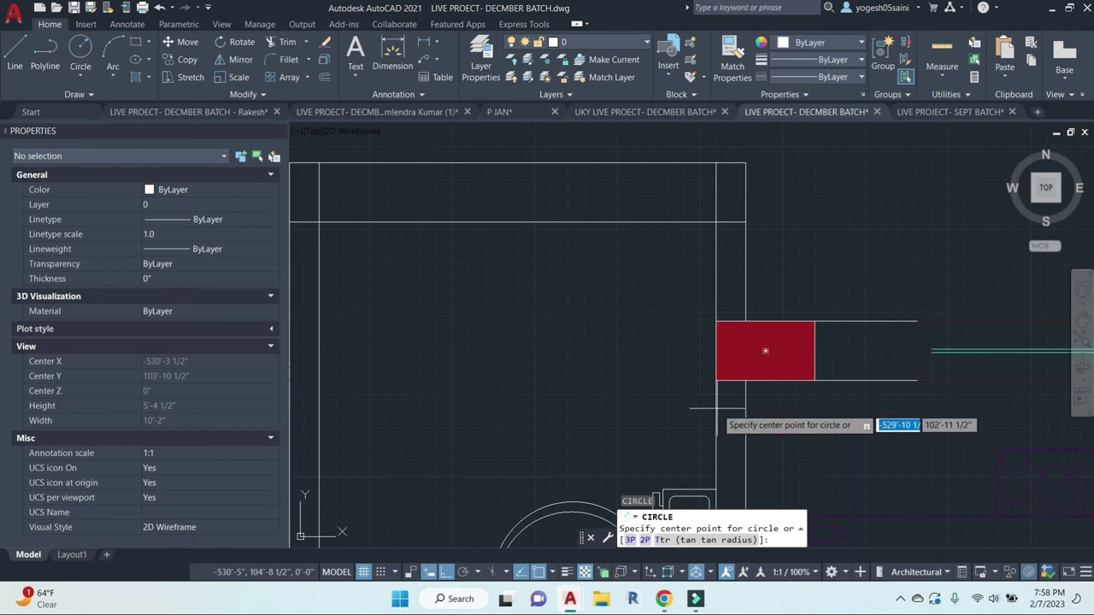
click(674, 273)
text(2)
key(Return)
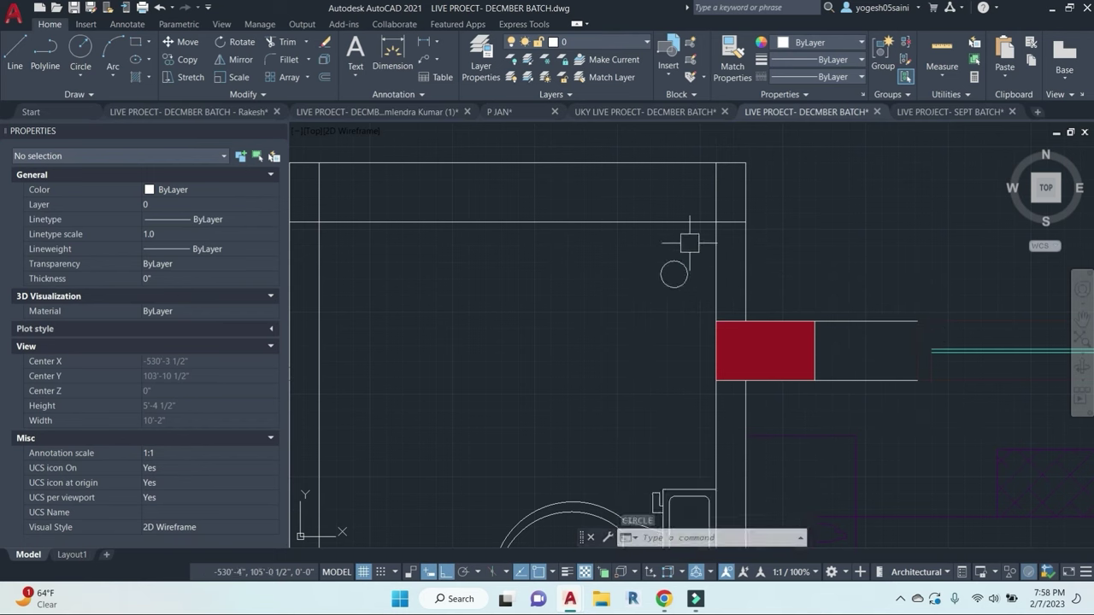
key(Escape)
key(Escape)
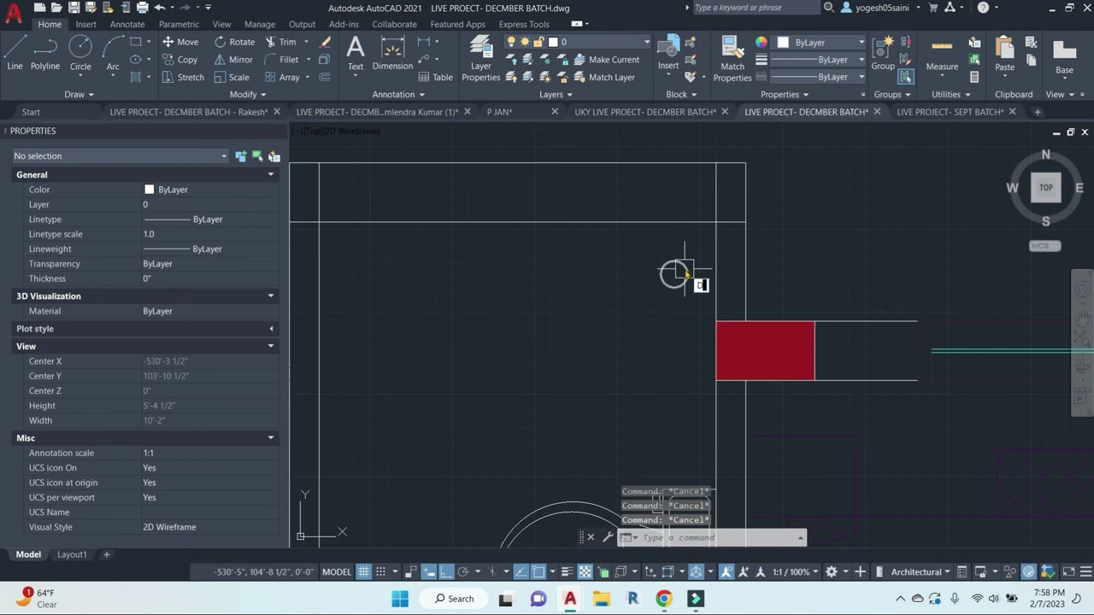
Step: Try a DIMRADIUS radius dimension on the pipe circle, then cancel it
text(dra)
key(Return)
key(Escape)
click(684, 266)
key(Escape)
key(Escape)
text(d)
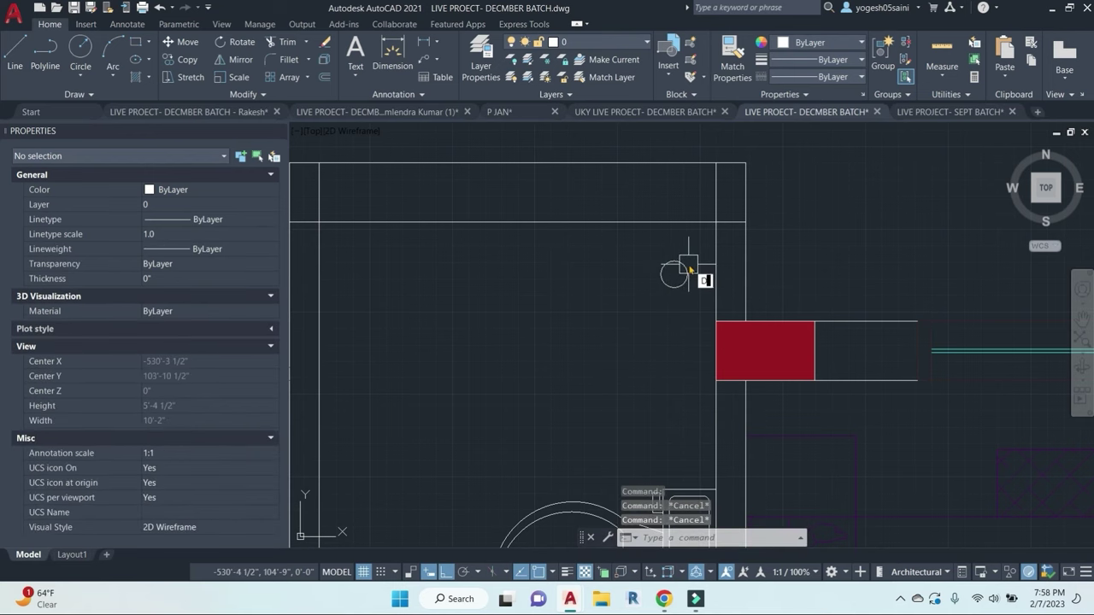
text(RA)
key(Return)
click(675, 261)
scroll(675, 261, up, 3)
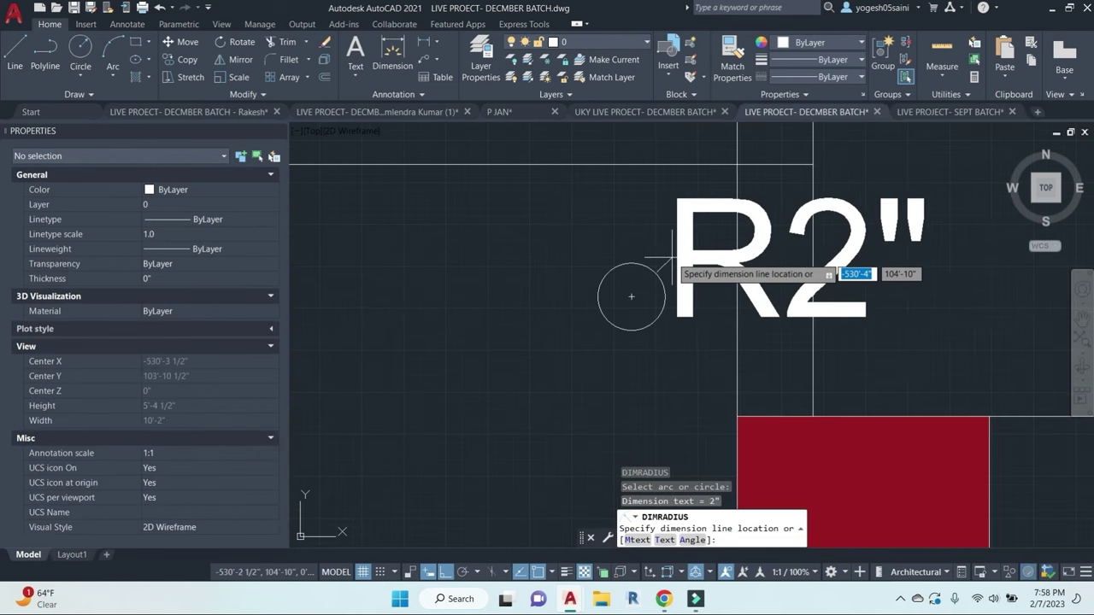
key(Escape)
click(647, 261)
scroll(647, 281, down, 3)
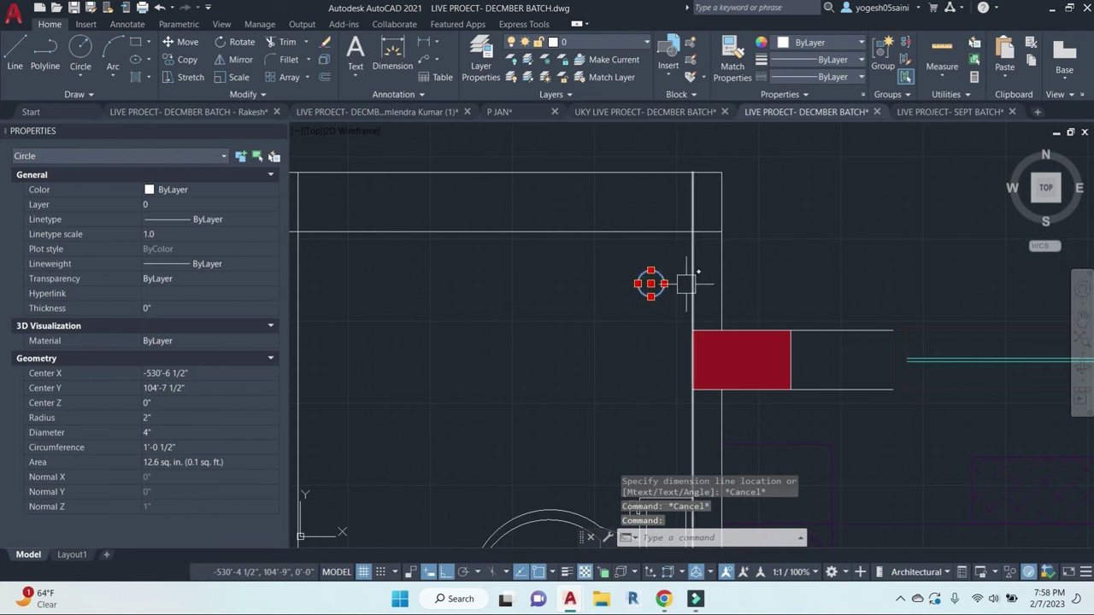
key(Escape)
Step: Start a linear dimension along the wall line, then cancel it
key(Escape)
text(dli)
key(Return)
click(654, 173)
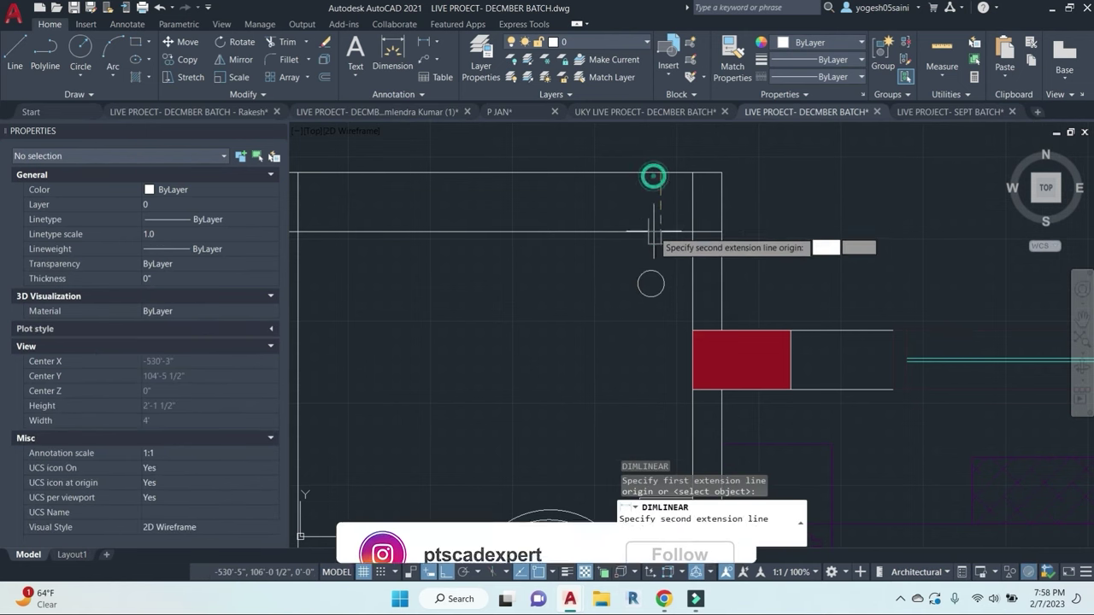
click(653, 231)
key(Escape)
Step: Resize the pipe circle to a 4-inch radius using its quadrant grip
click(669, 282)
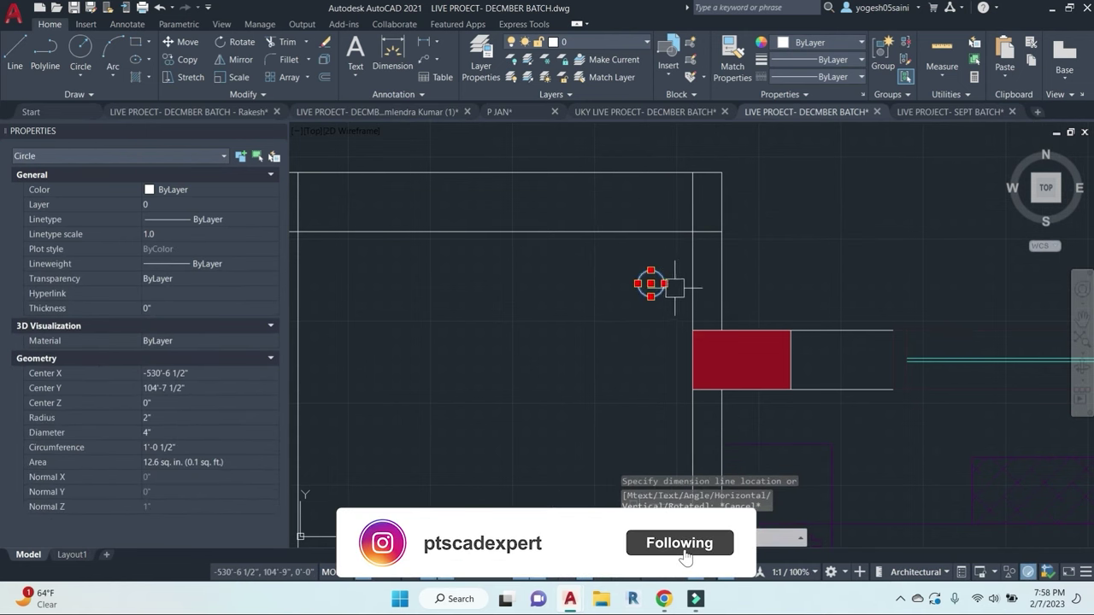
click(650, 296)
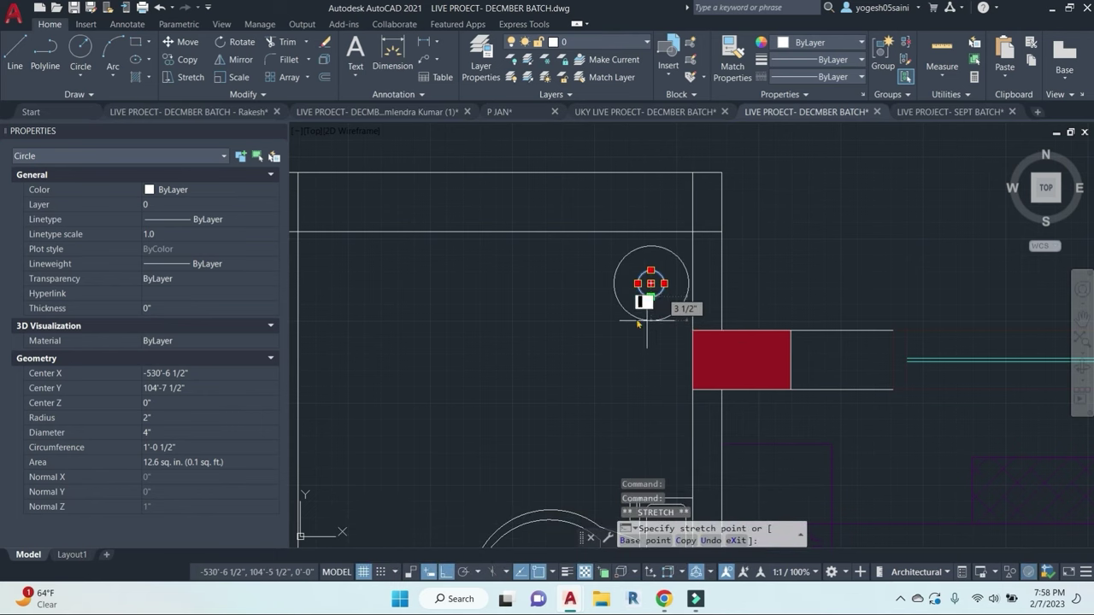
text(4)
key(Return)
Step: Copy the pipe circle upward onto the inner wall line
key(Escape)
key(Escape)
click(659, 307)
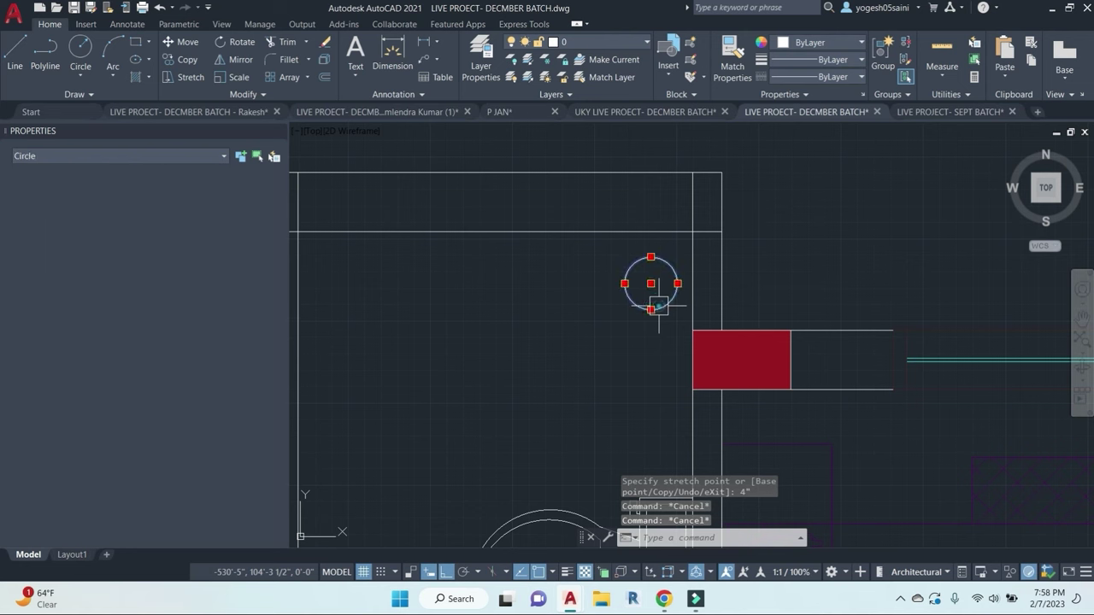
text(co)
key(Return)
click(650, 310)
click(649, 232)
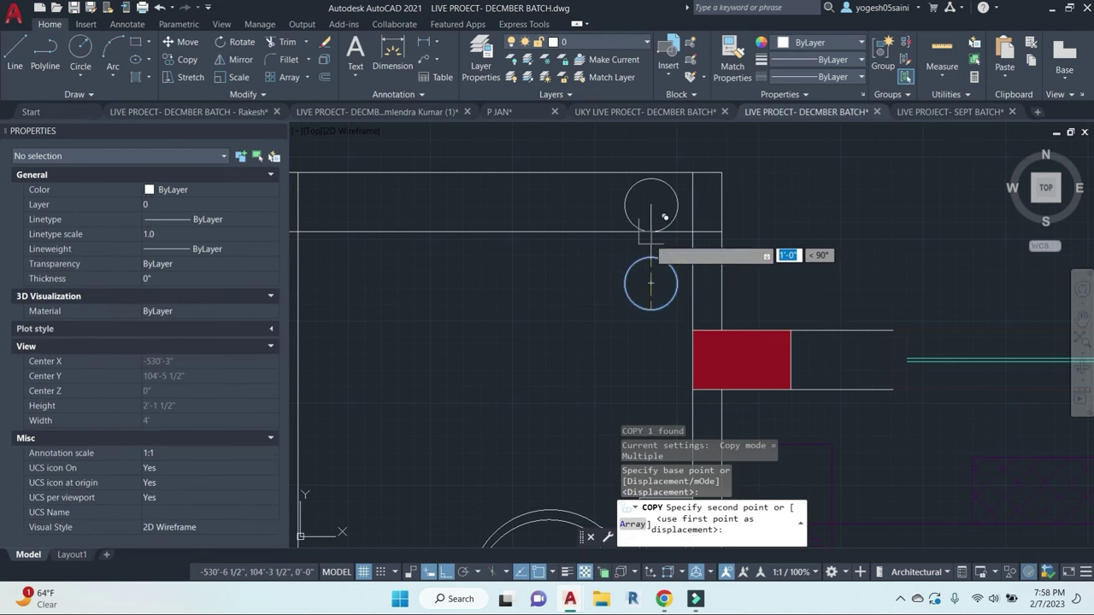
key(Escape)
Step: Bring the toilet block walls into view and try a linear dimension on a wall end
scroll(656, 329, down, 2)
scroll(660, 334, down, 2)
middle_drag(669, 345, 797, 345)
key(Escape)
key(Escape)
key(Escape)
text(dl)
key(Return)
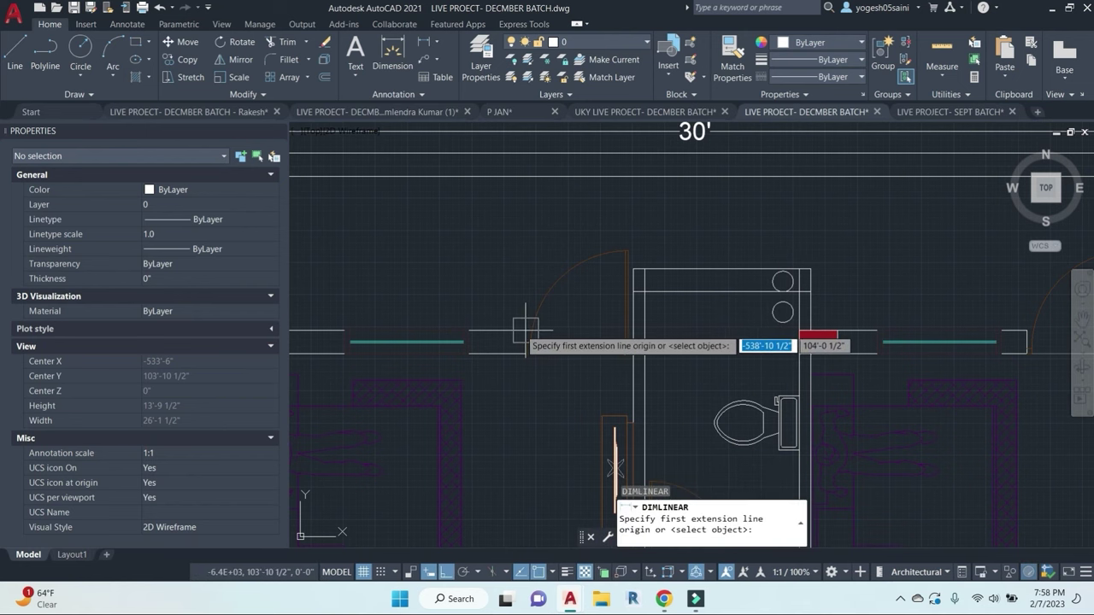
click(525, 330)
click(525, 353)
key(Escape)
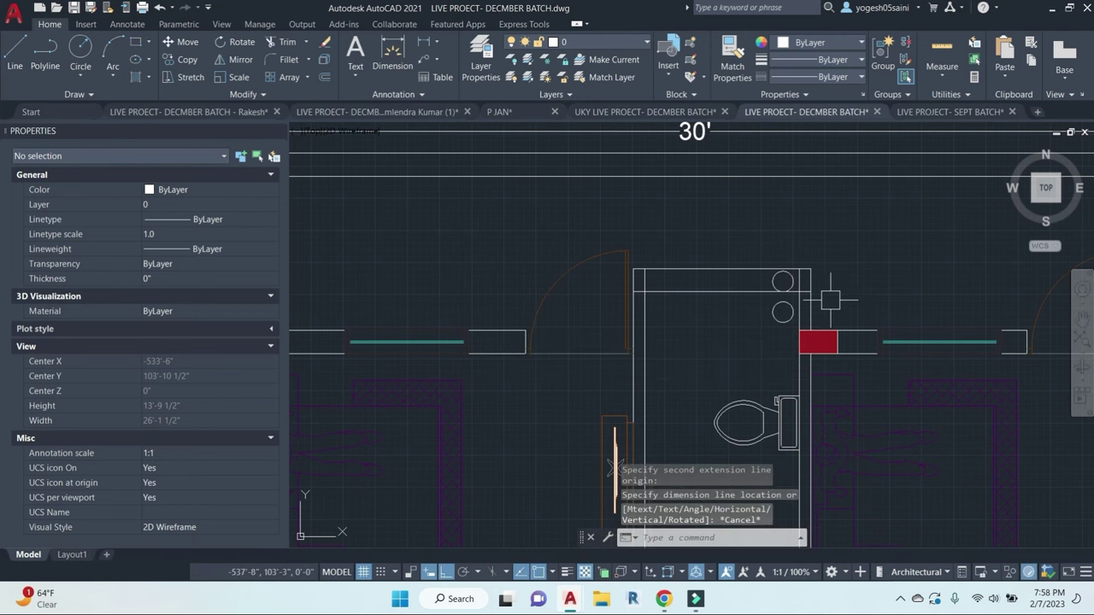
Step: Attempt linear dimensions across the upper circle, cancelling each one
scroll(789, 290, up, 5)
key(Escape)
key(Escape)
text(dl)
key(Return)
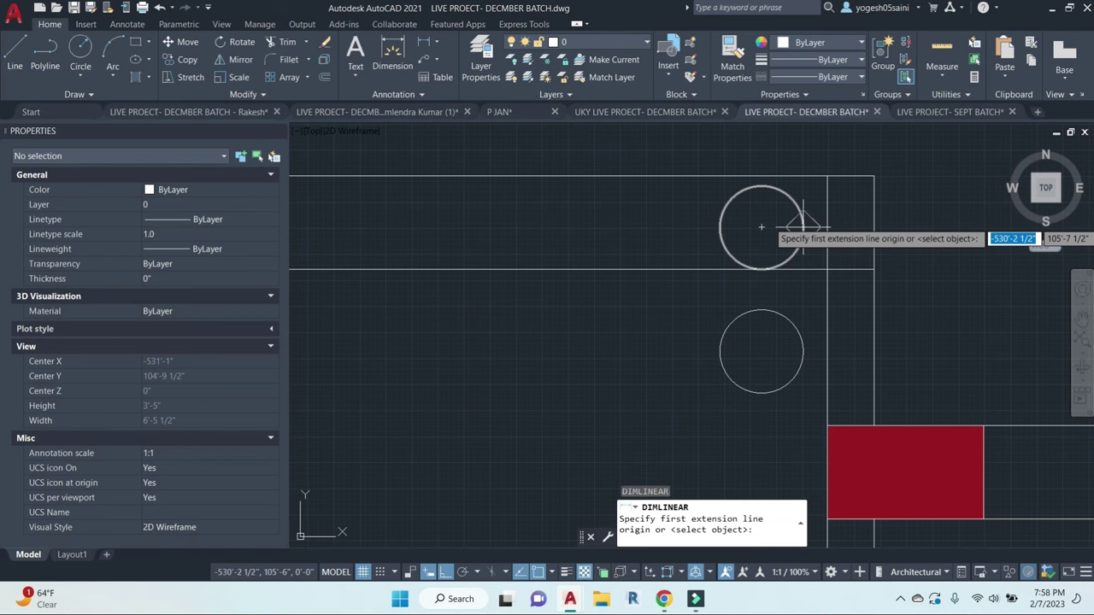
click(803, 227)
click(720, 227)
key(Escape)
key(Escape)
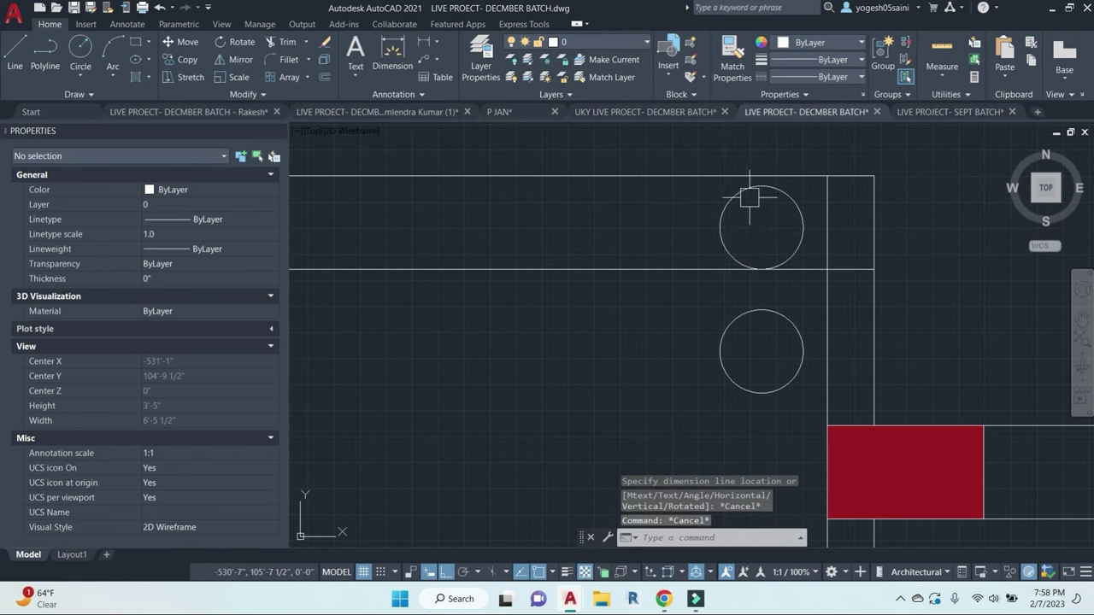
key(Return)
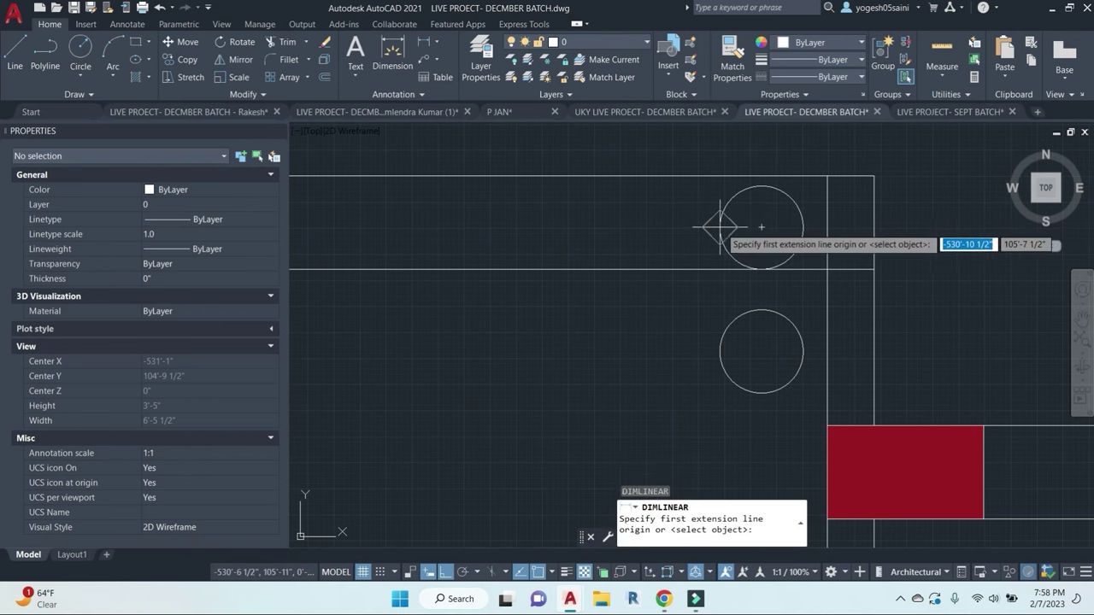
click(719, 226)
click(803, 226)
key(Escape)
Step: Undo the copy and recent edits with Ctrl+Z
click(789, 207)
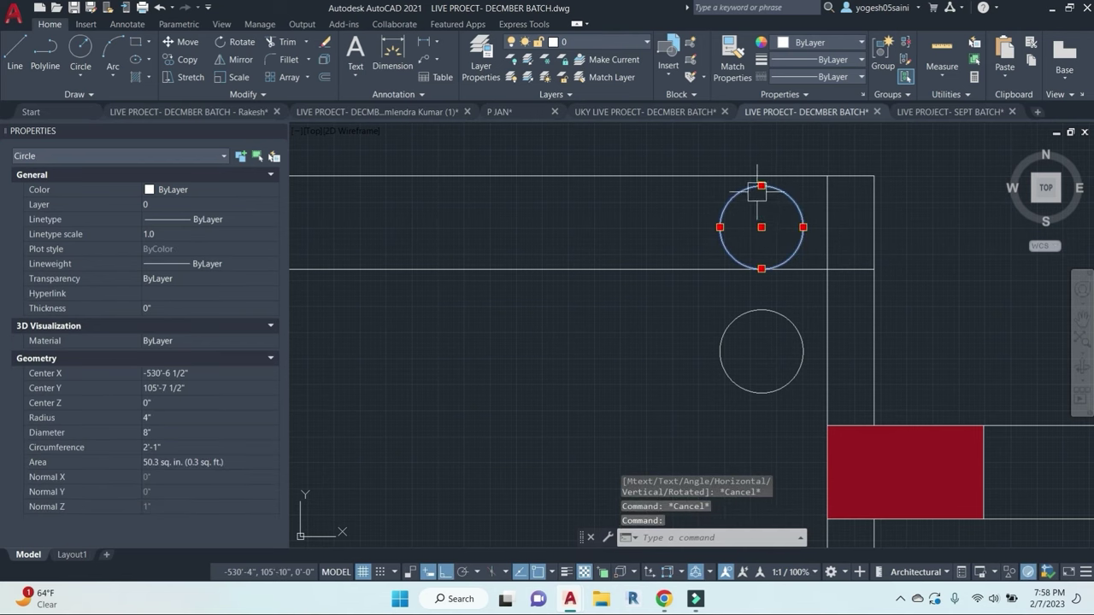
key(ctrl+z)
key(ctrl+z)
key(ctrl+z)
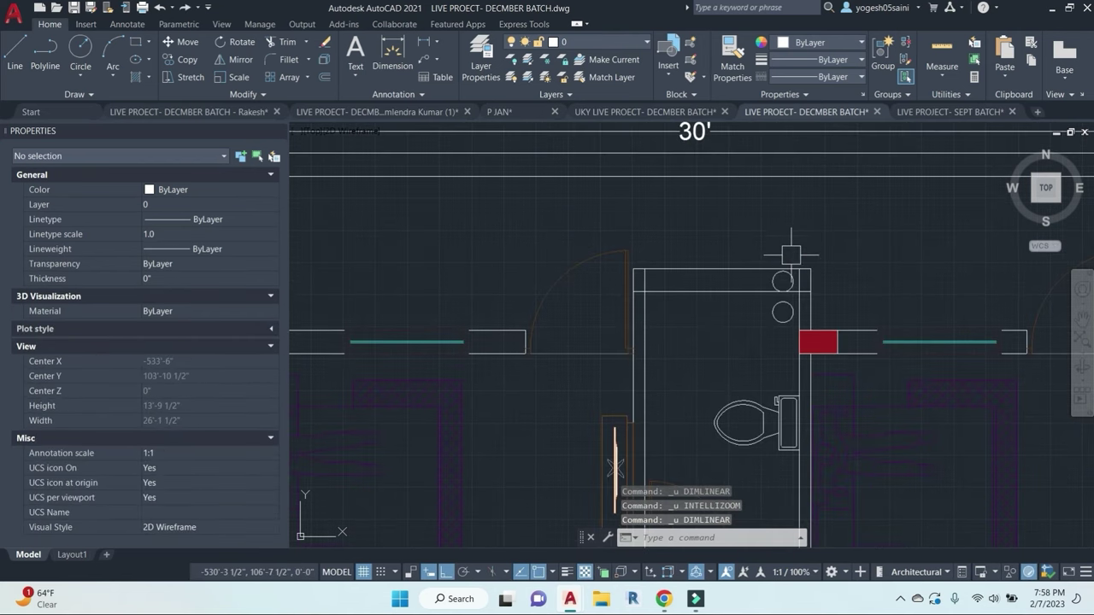
key(ctrl+z)
key(ctrl+z)
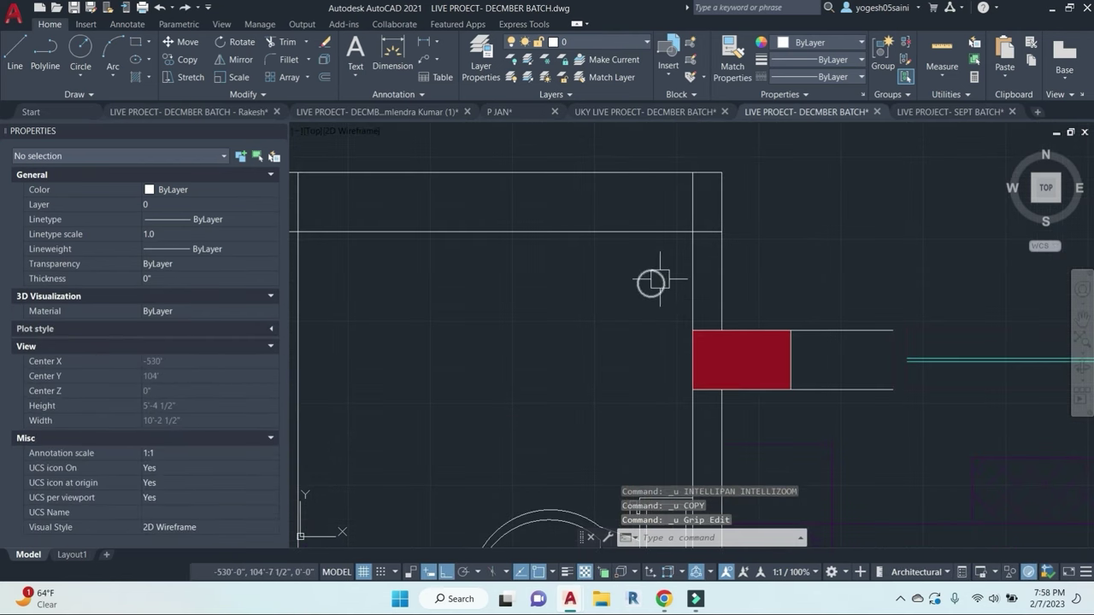
Step: Start moving the pipe circle with M, then cancel the move
click(651, 282)
text(m)
key(Return)
click(792, 290)
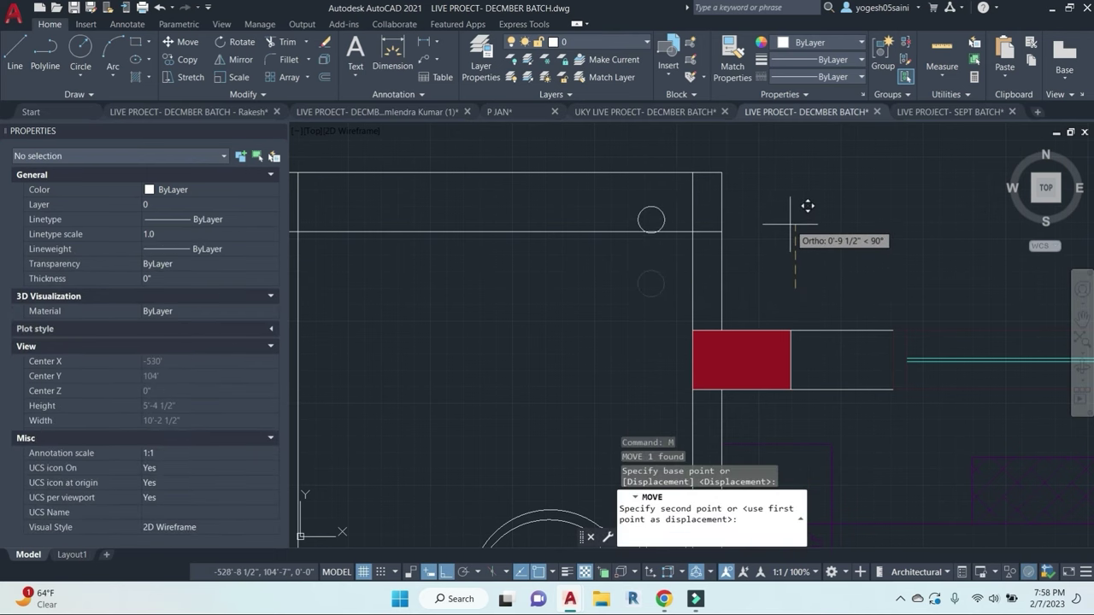
key(Escape)
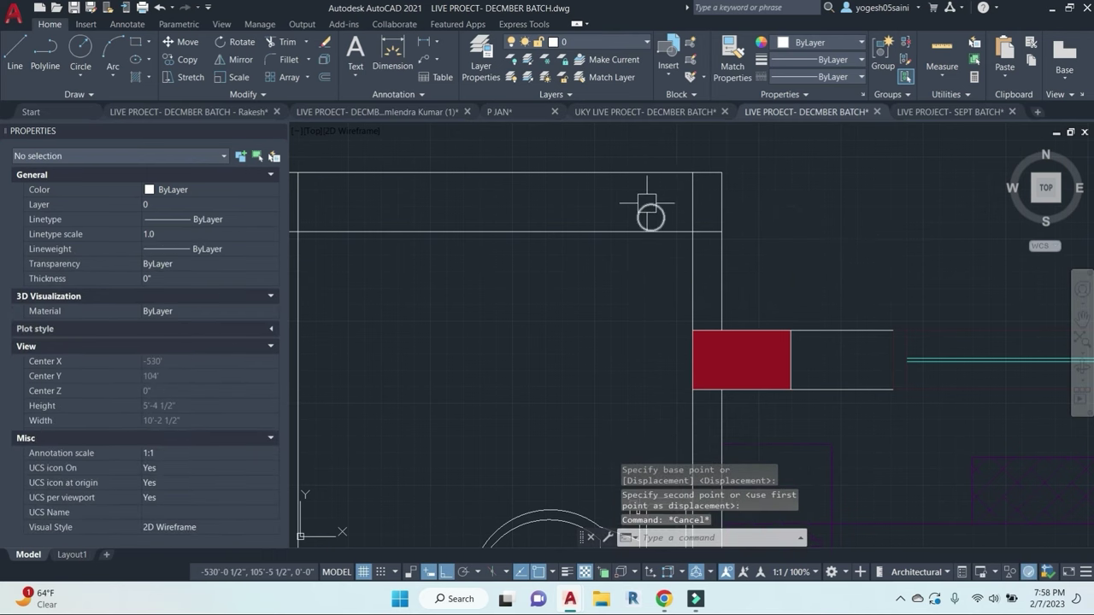
scroll(647, 203, down, 4)
scroll(648, 205, up, 4)
Step: Copy the pipe circle from its right edge to near the opposite wall corner
click(648, 206)
text(co)
key(Return)
scroll(655, 224, up, 4)
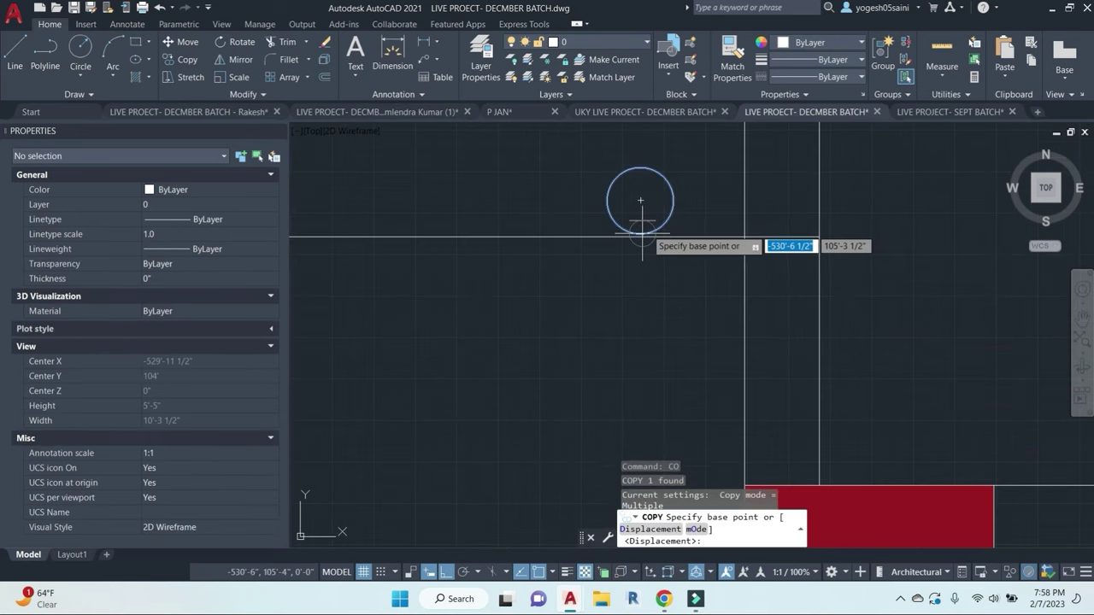
click(674, 200)
scroll(799, 252, down, 4)
middle_drag(916, 297, 510, 260)
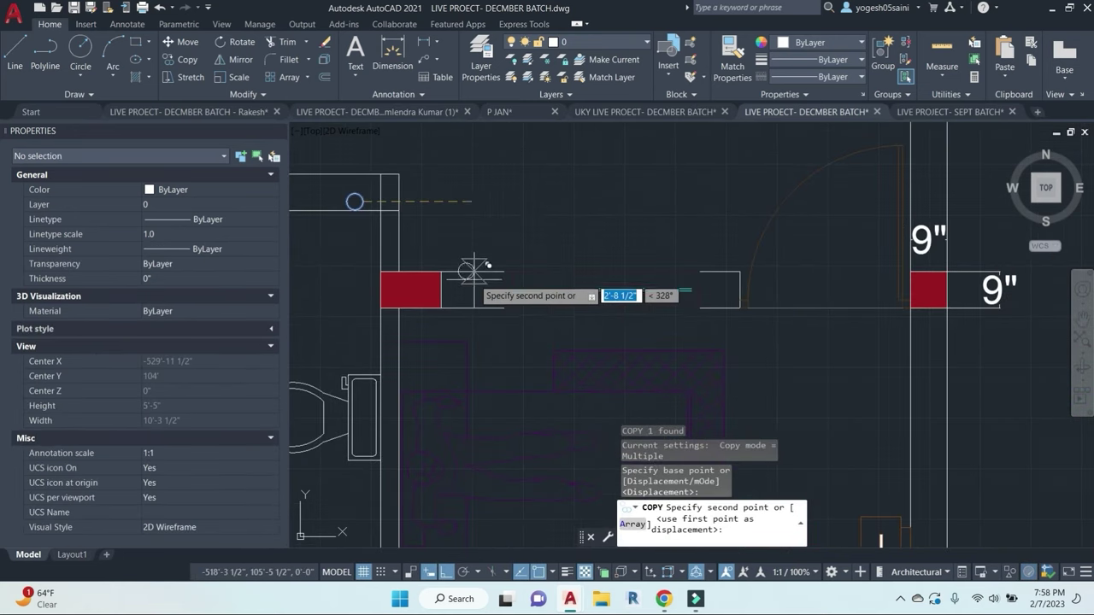
middle_drag(923, 269, 784, 270)
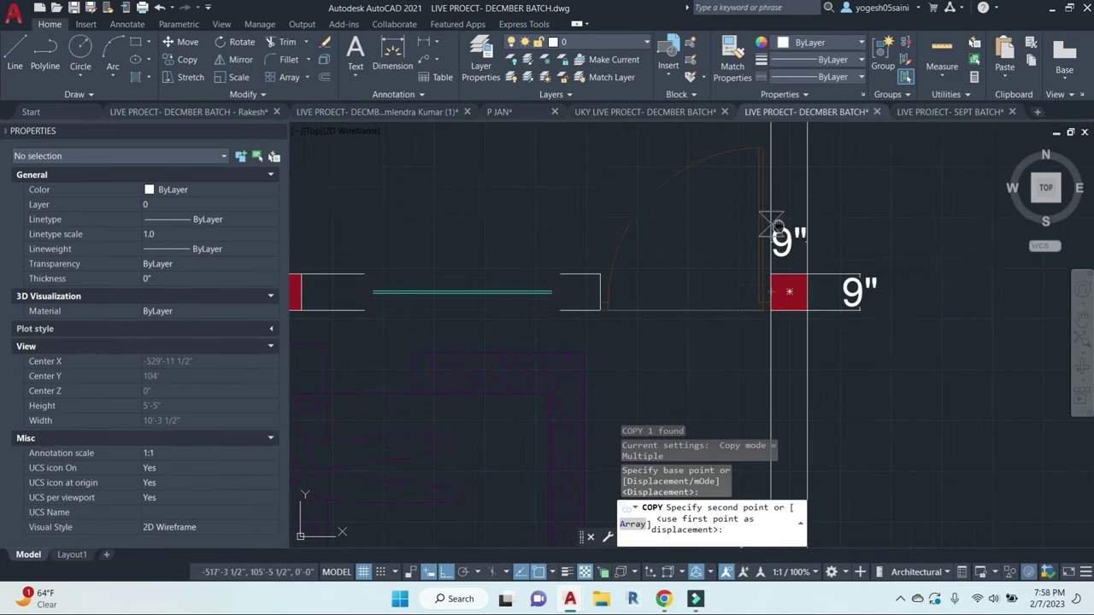
scroll(772, 224, up, 2)
click(789, 266)
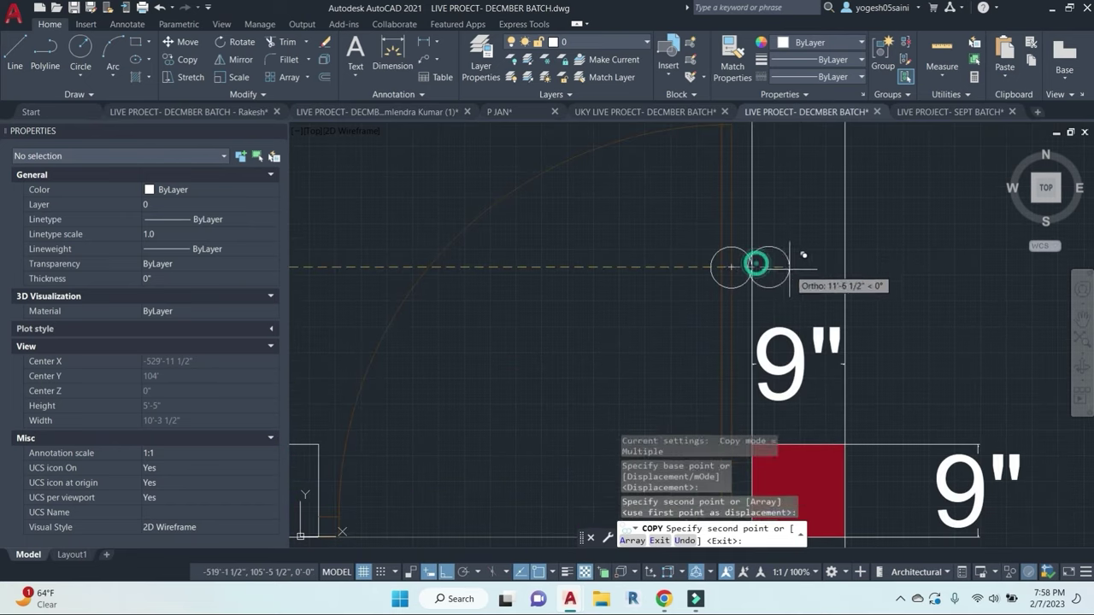
key(Escape)
Step: Move the copied circle inside the wall corner
click(740, 253)
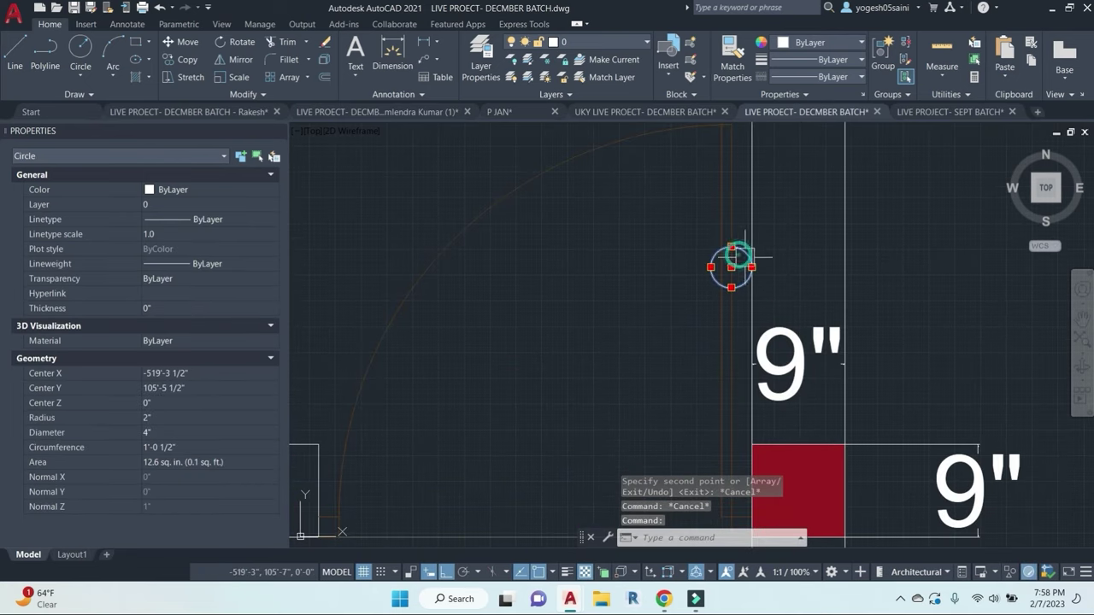
scroll(750, 265, up, 4)
text(m)
key(Return)
click(646, 265)
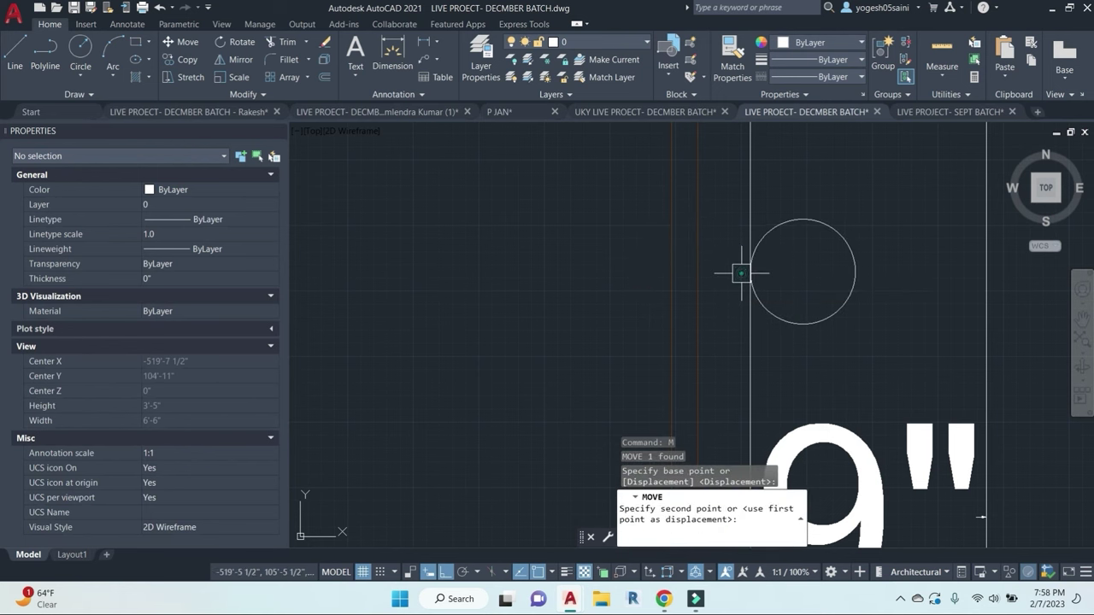
click(741, 274)
scroll(835, 263, down, 5)
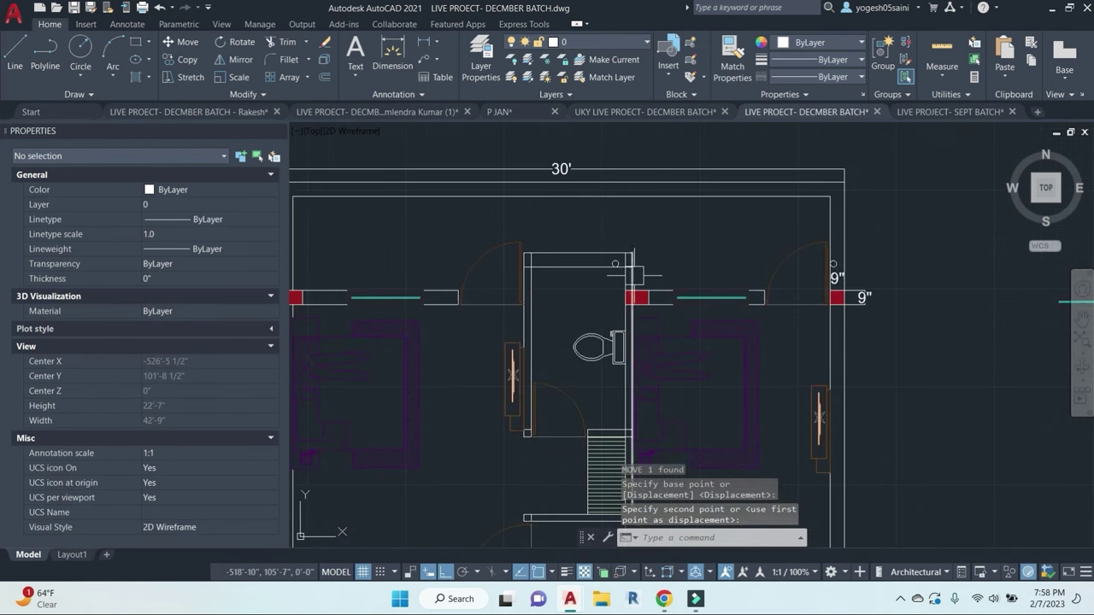
scroll(890, 245, up, 3)
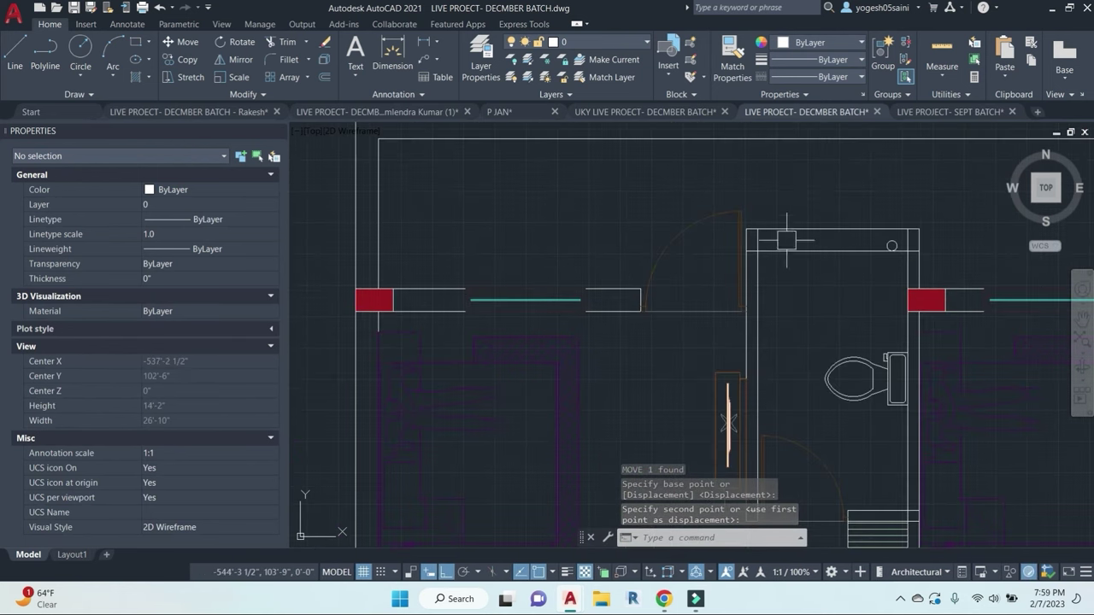
Step: Copy the circle near the top corner to the left wall end
click(892, 246)
text(co)
key(Return)
scroll(893, 247, up, 2)
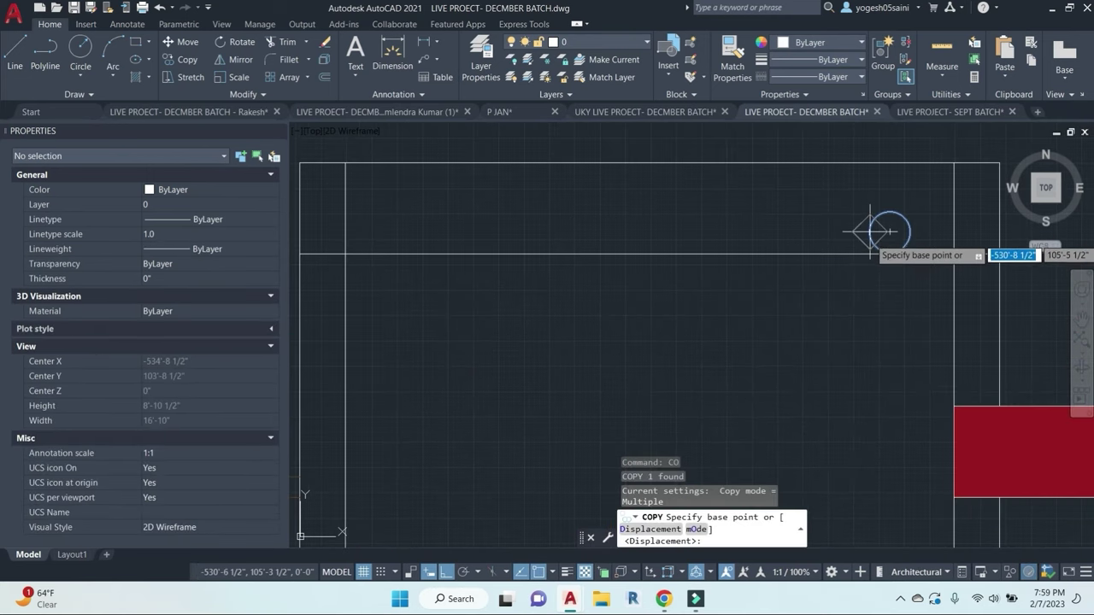
click(869, 231)
scroll(574, 317, down, 2)
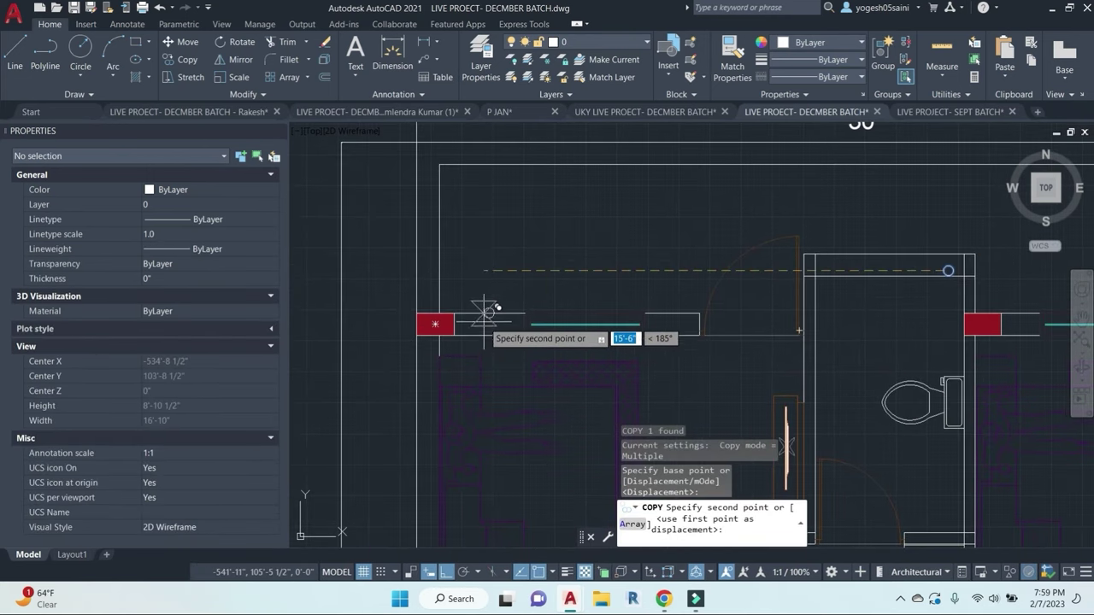
scroll(482, 313, up, 2)
click(464, 365)
key(Escape)
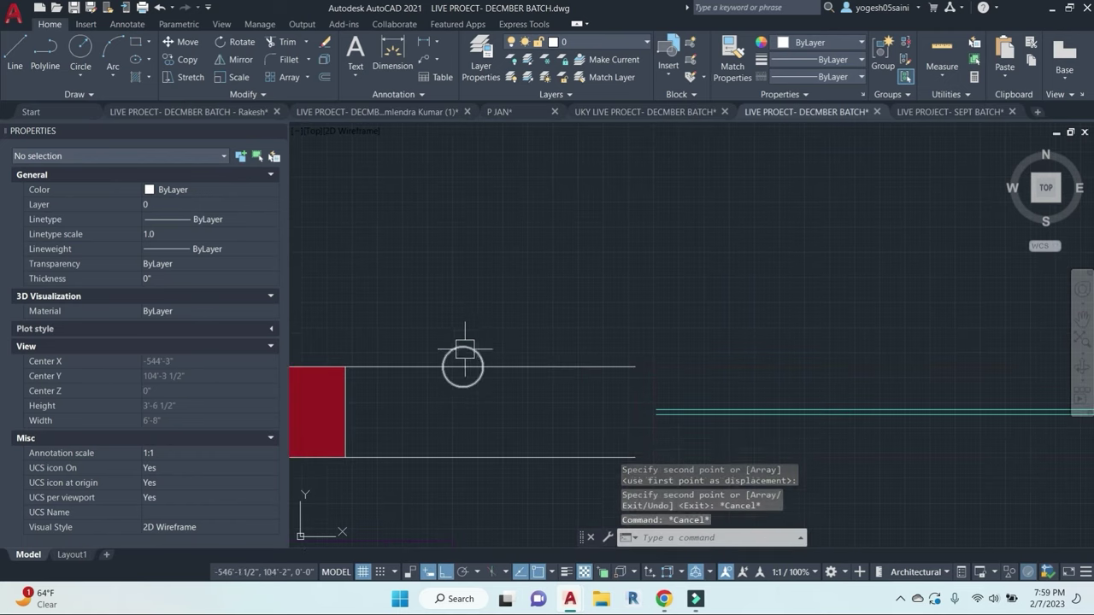
Step: Select the newly placed circle and start a move, then cancel it
click(464, 366)
middle_drag(464, 366, 664, 362)
text(m)
key(Return)
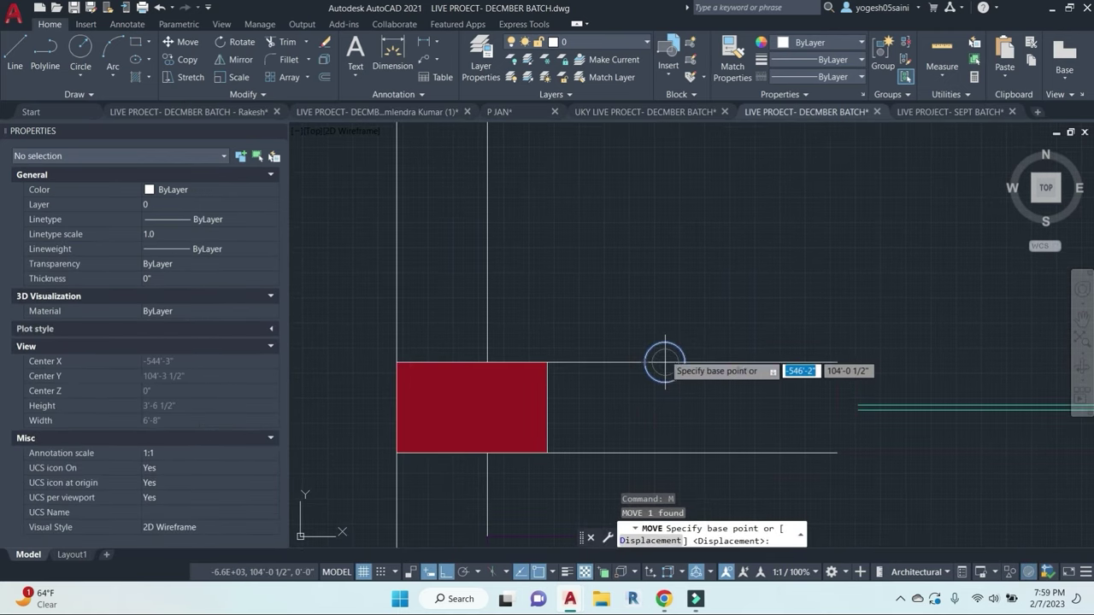
click(663, 343)
key(Escape)
scroll(658, 371, down, 3)
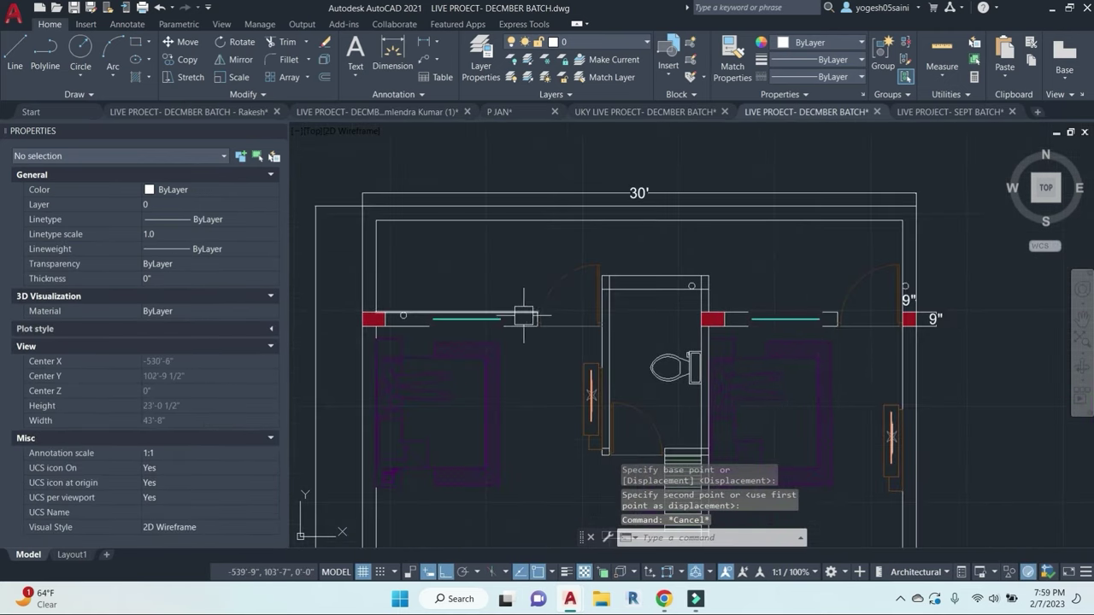
scroll(906, 291, up, 3)
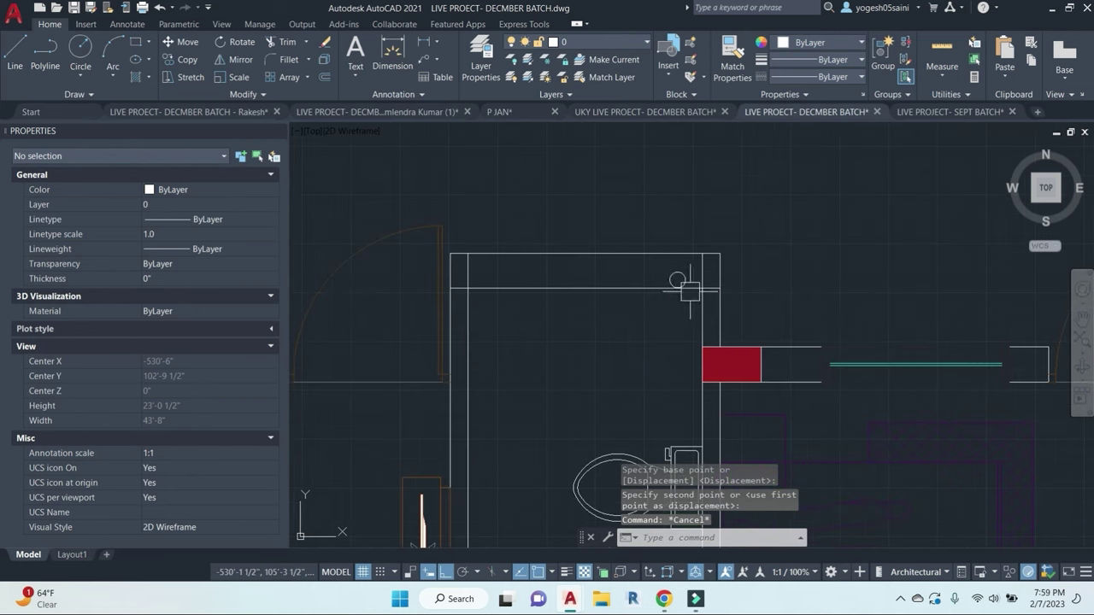
Step: Copy the small pipe circle to a second point below it
click(678, 278)
text(co)
key(Return)
scroll(668, 292, up, 2)
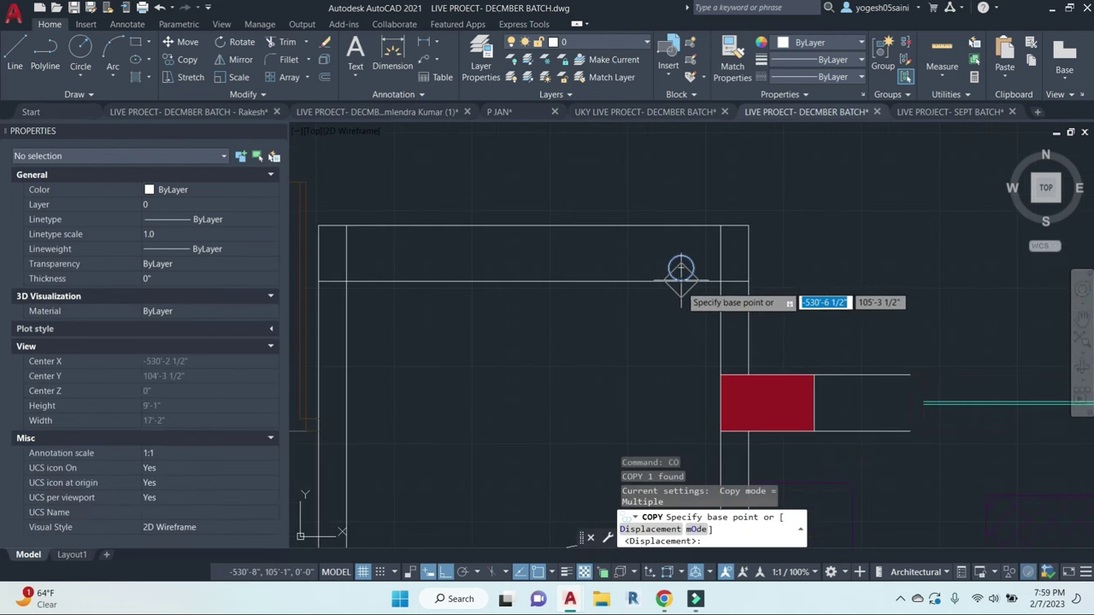
click(680, 270)
scroll(734, 393, down, 3)
scroll(722, 350, up, 4)
scroll(654, 308, up, 3)
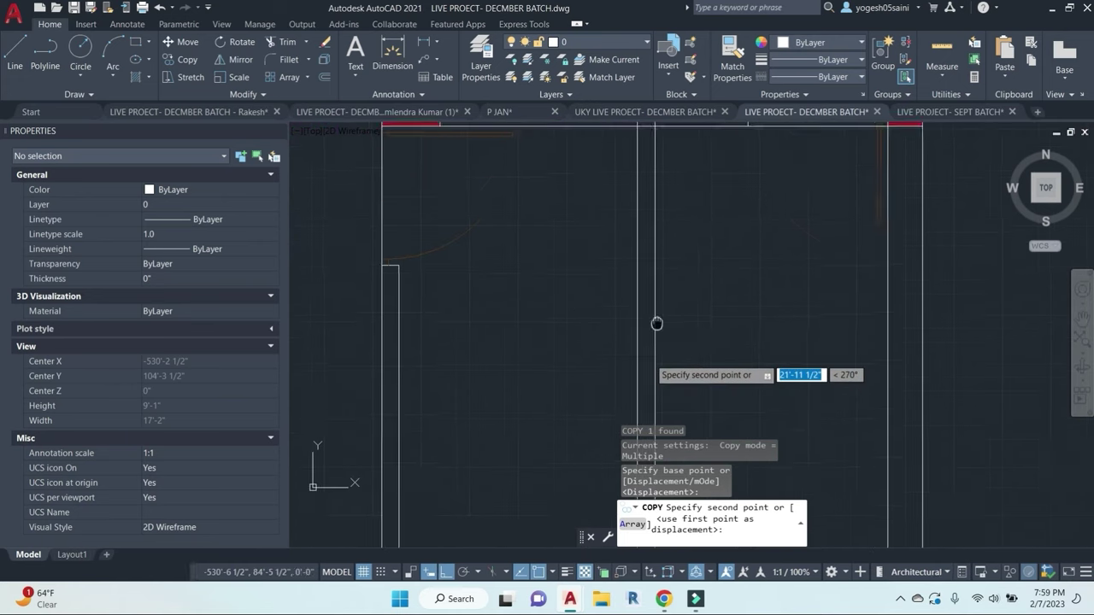
click(656, 301)
key(Escape)
key(Escape)
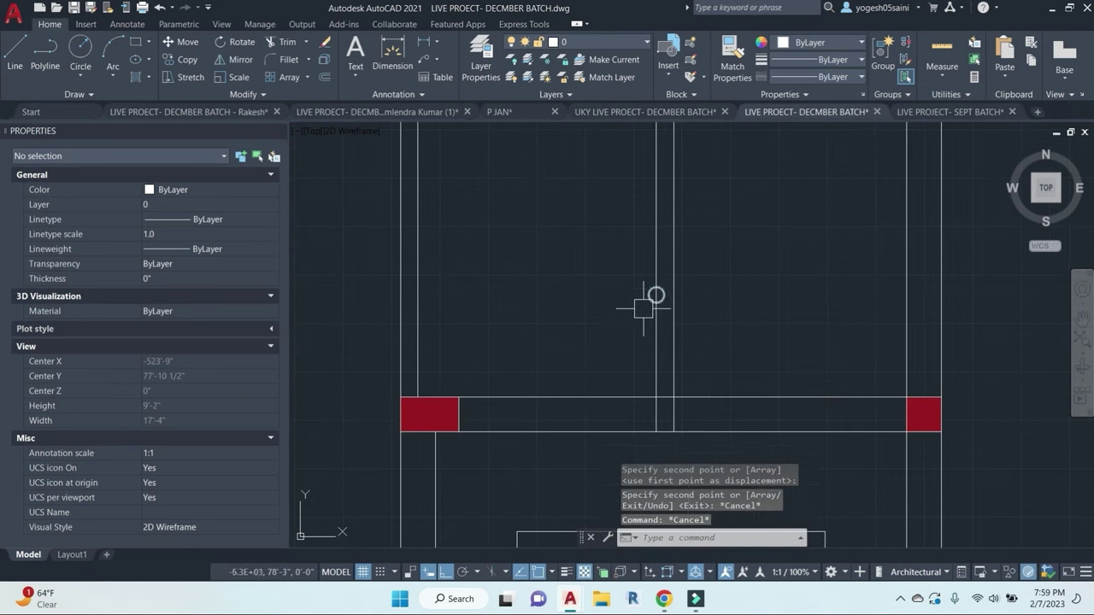
scroll(643, 309, up, 3)
Step: Select a pipe circle and start moving it, then cancel, leaving it in place
click(657, 264)
scroll(694, 312, down, 2)
middle_drag(700, 328, 810, 305)
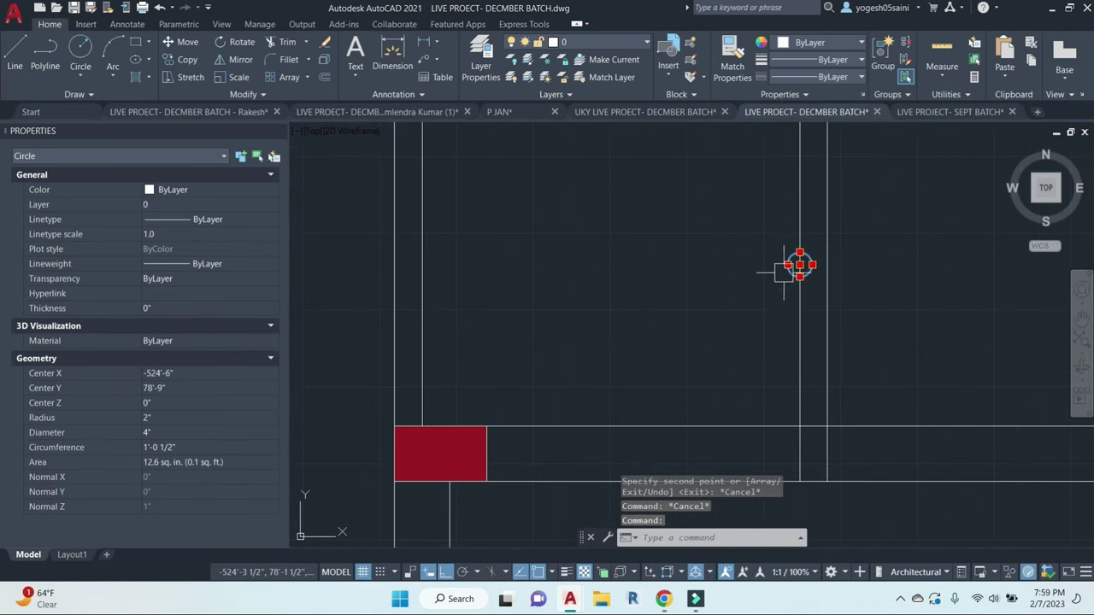
scroll(799, 317, down, 4)
scroll(684, 359, up, 4)
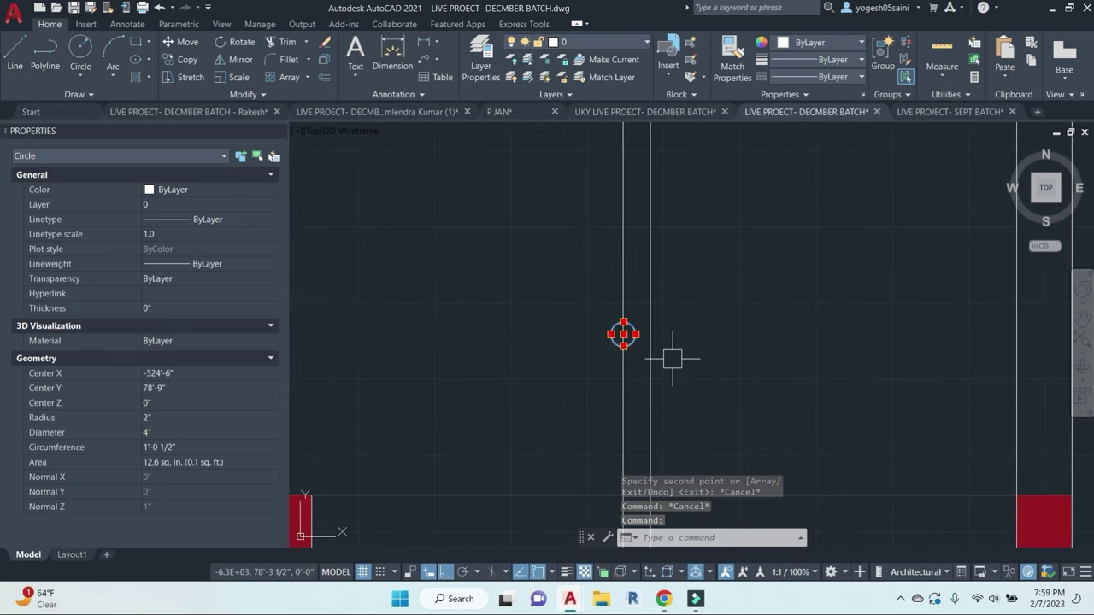
text(m)
key(Return)
click(633, 334)
scroll(843, 339, down, 2)
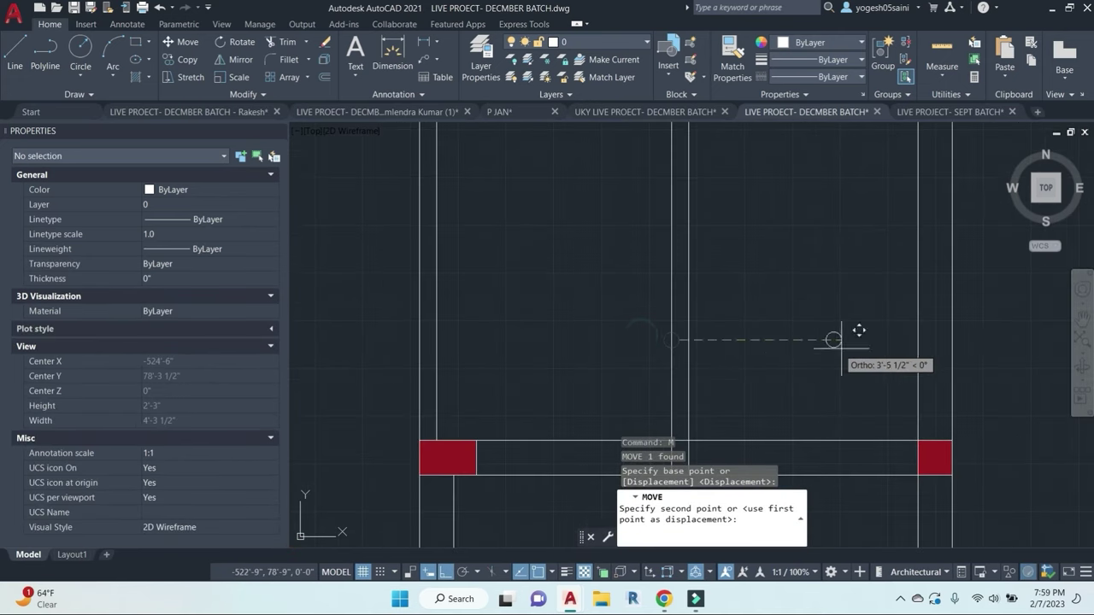
scroll(795, 330, up, 1)
scroll(854, 316, up, 2)
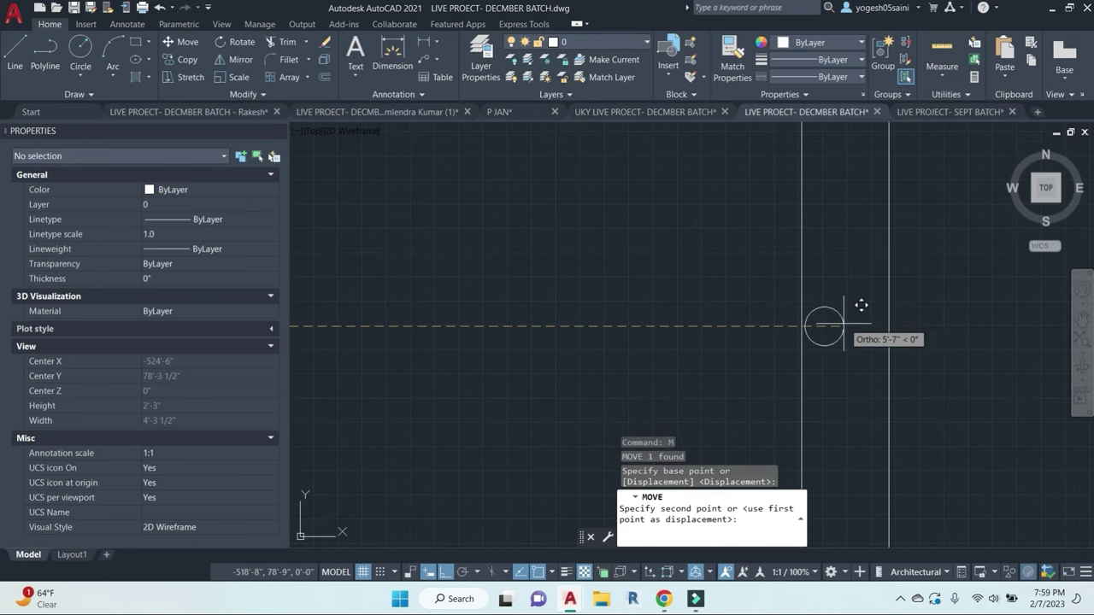
key(Escape)
scroll(795, 341, down, 3)
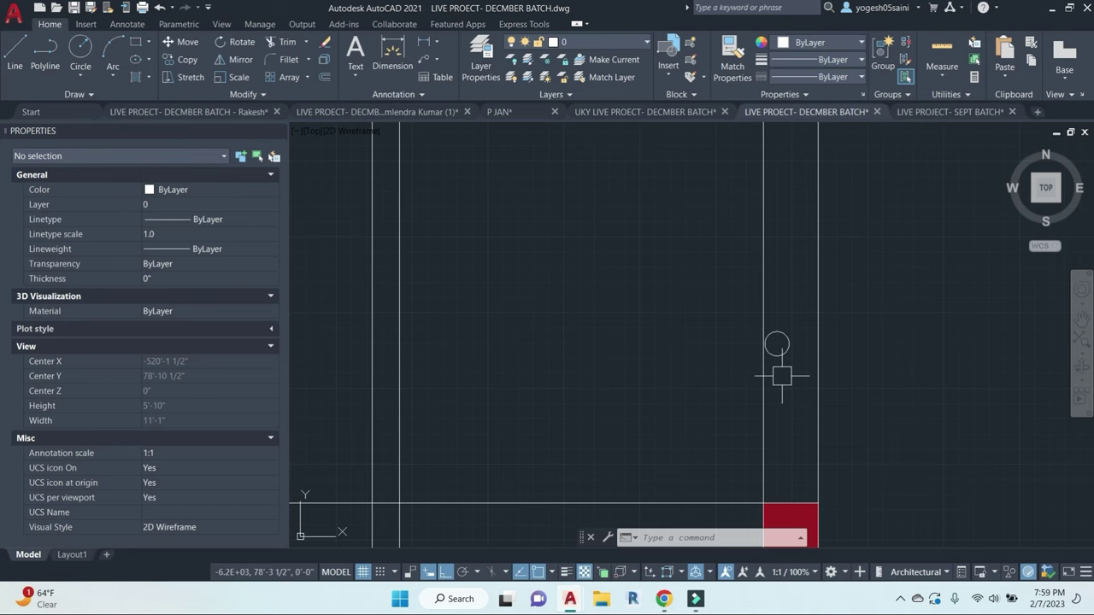
Step: Copy the circle beside the wall twice straight down to form a stack of three
click(776, 354)
text(co)
key(Return)
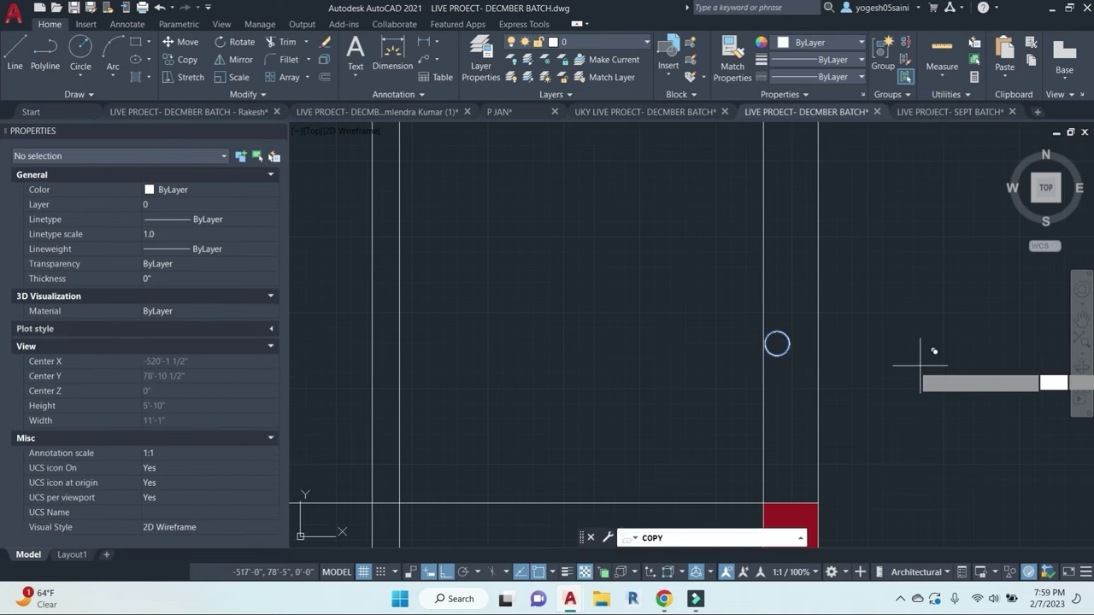
click(920, 366)
click(919, 393)
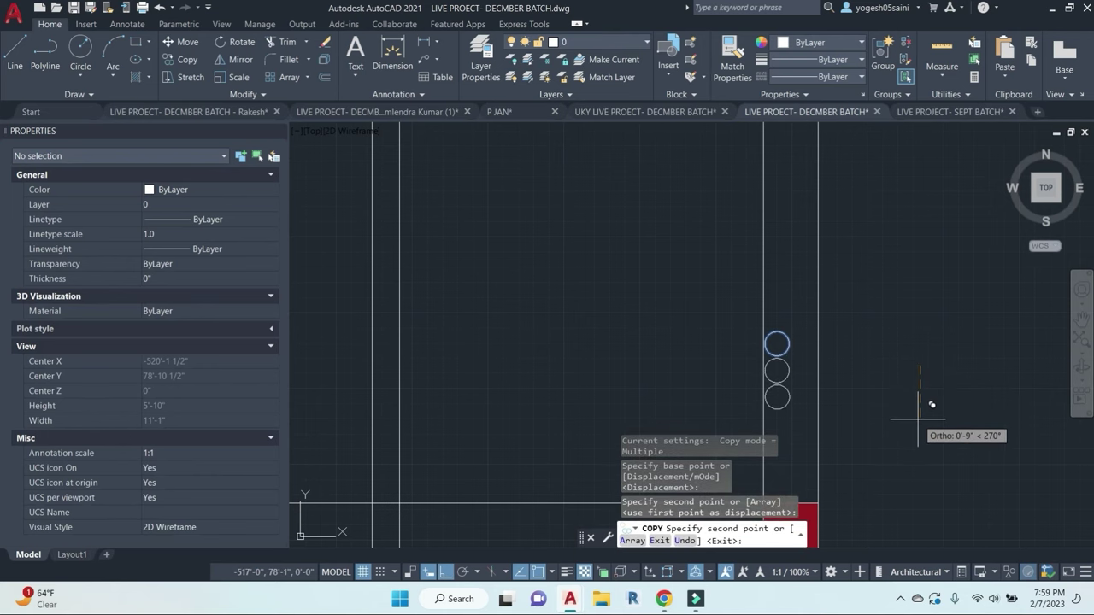
click(918, 418)
key(Escape)
key(Escape)
key(Escape)
key(Escape)
scroll(822, 360, down, 1)
scroll(829, 381, up, 1)
middle_drag(828, 381, 763, 384)
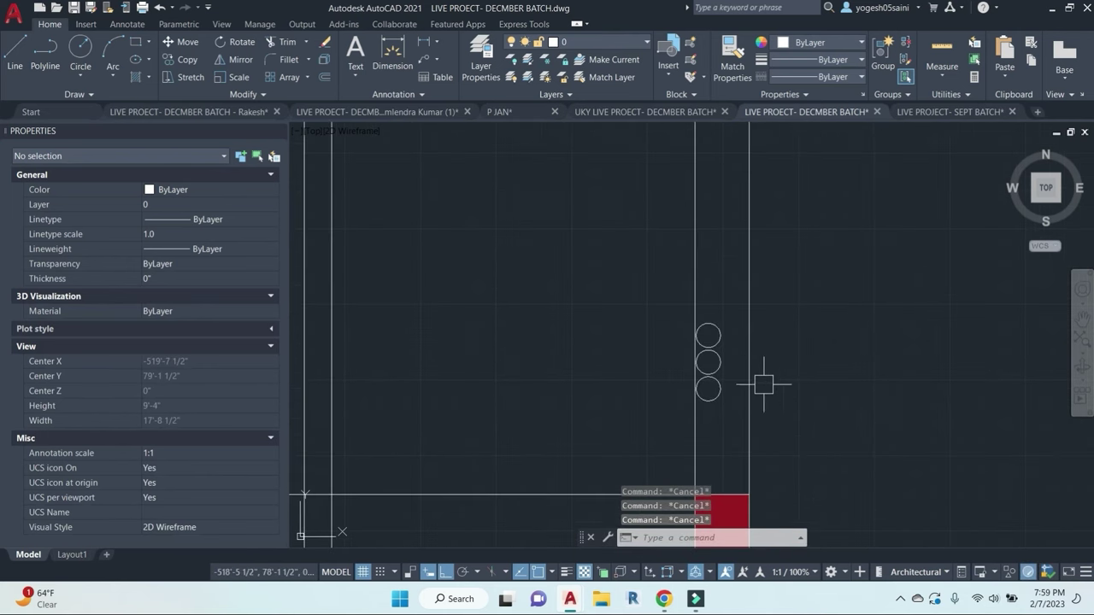
Step: Add an RWP leader label running right and up from the top circle's centre
text(le)
key(Return)
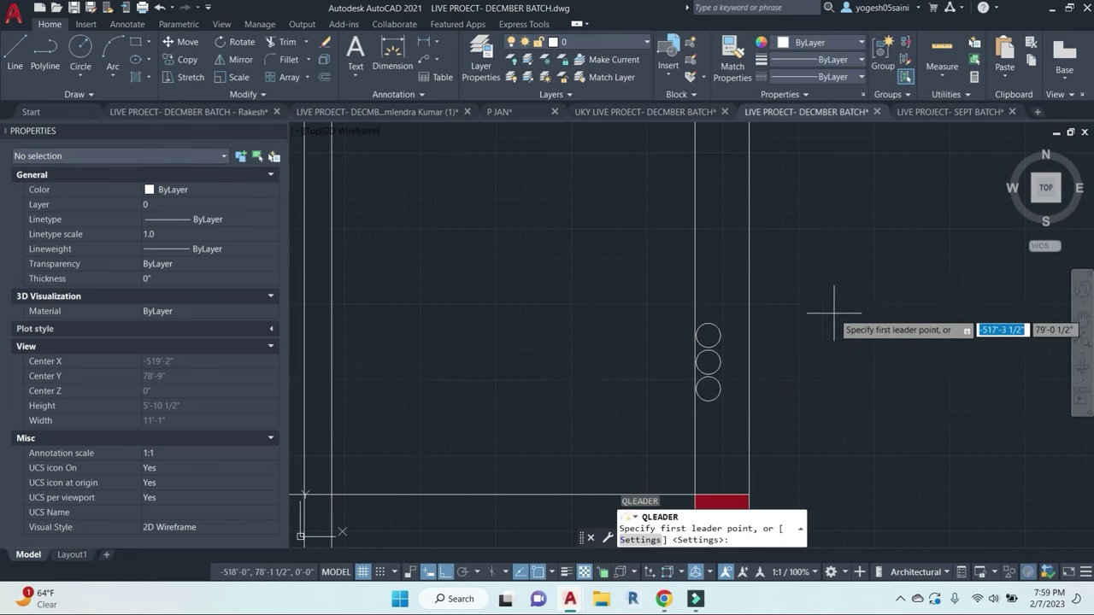
click(707, 335)
click(839, 335)
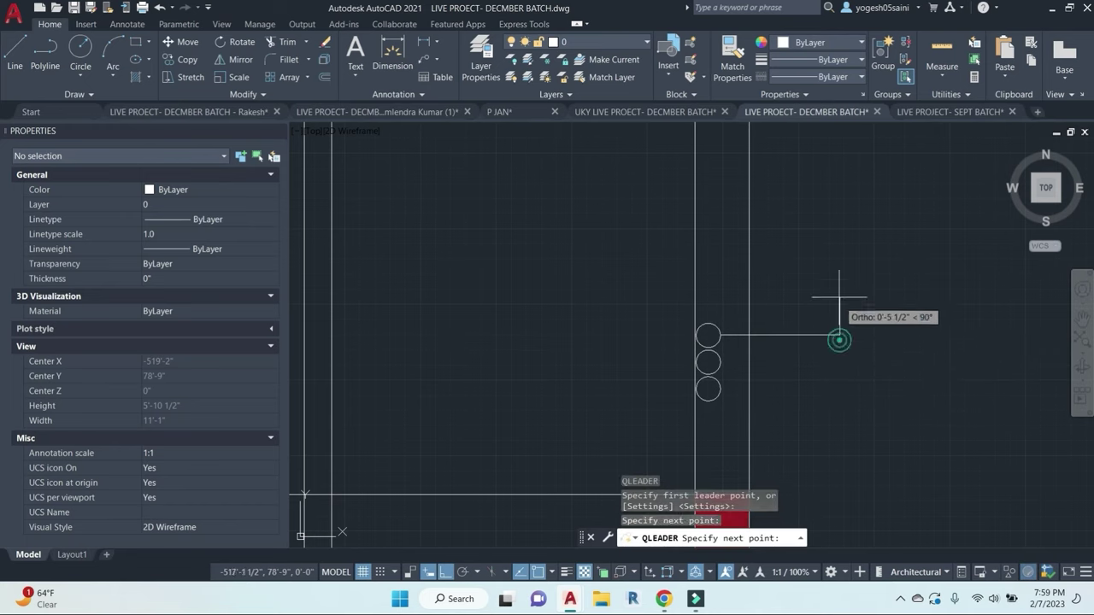
click(840, 282)
click(855, 252)
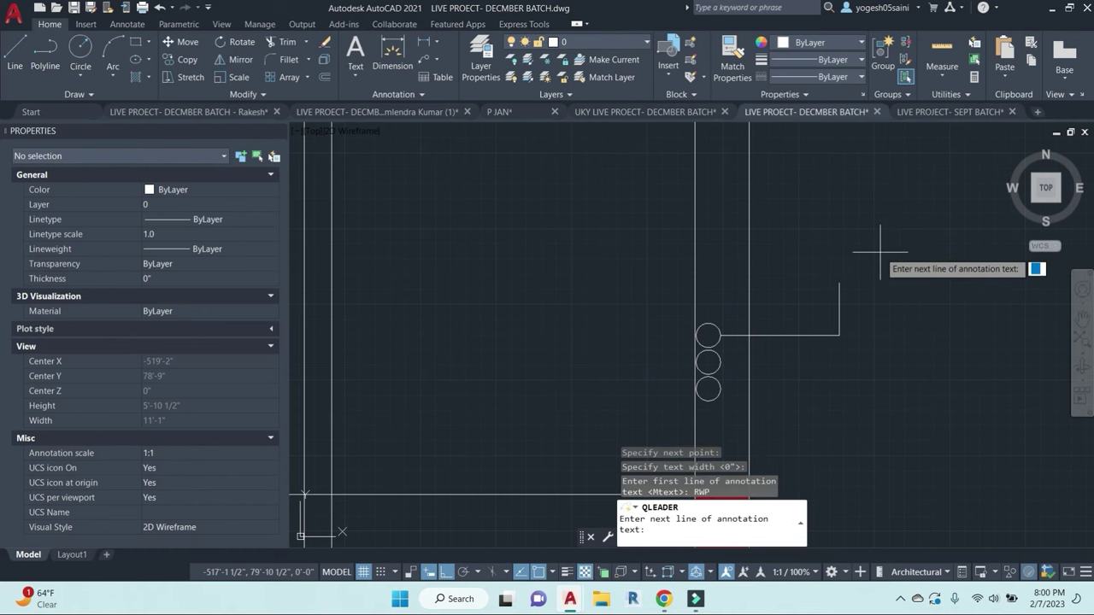
key(Return)
key(Escape)
key(Escape)
key(Escape)
middle_drag(868, 399, 765, 387)
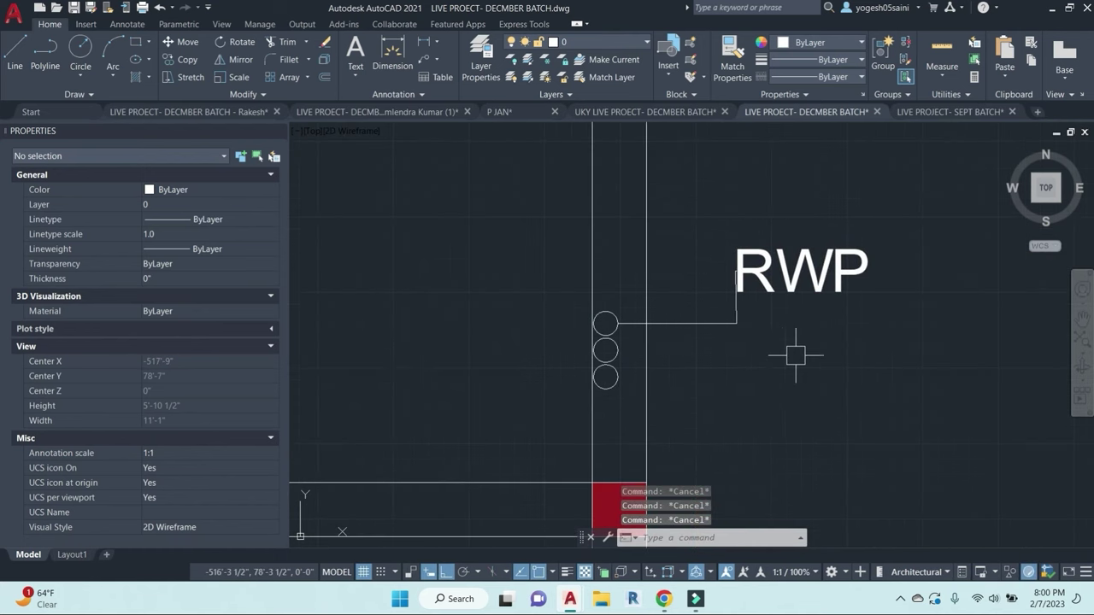
Step: Copy the leader and RWP label just below the original
drag(863, 350, 698, 213)
text(co)
key(Return)
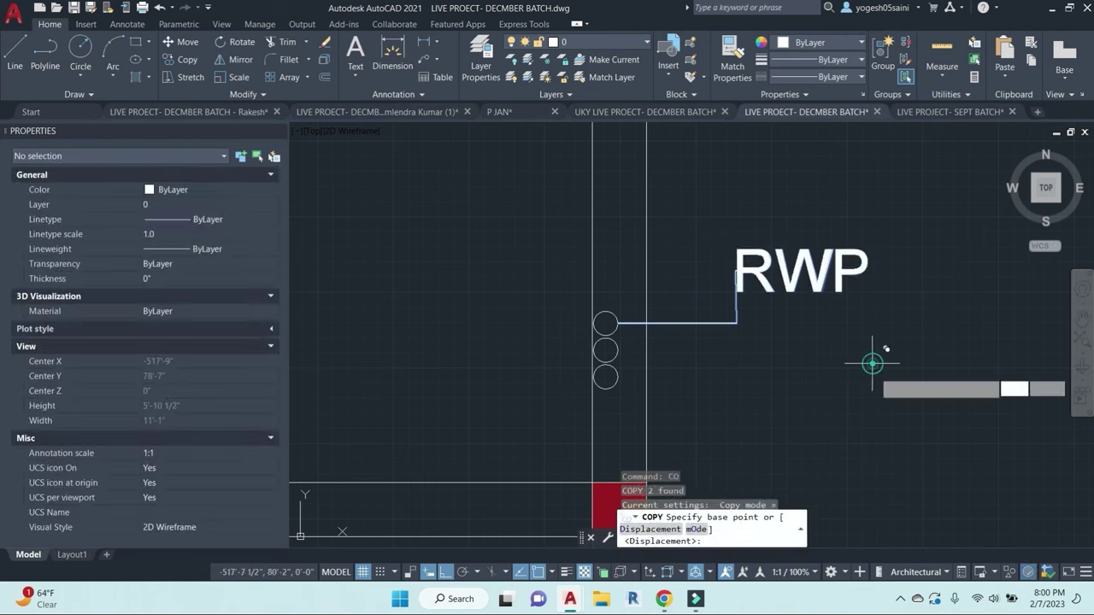
click(873, 366)
click(879, 419)
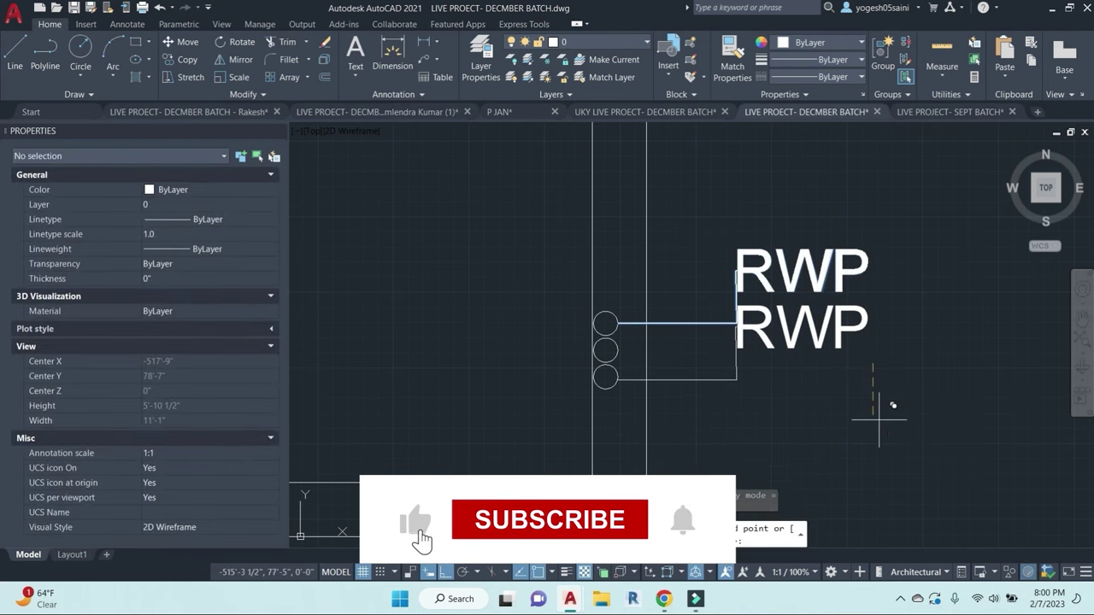
key(Escape)
Step: Select the lower leader for a STRETCH, then cancel the stretch
text(s)
key(Return)
click(901, 360)
click(701, 307)
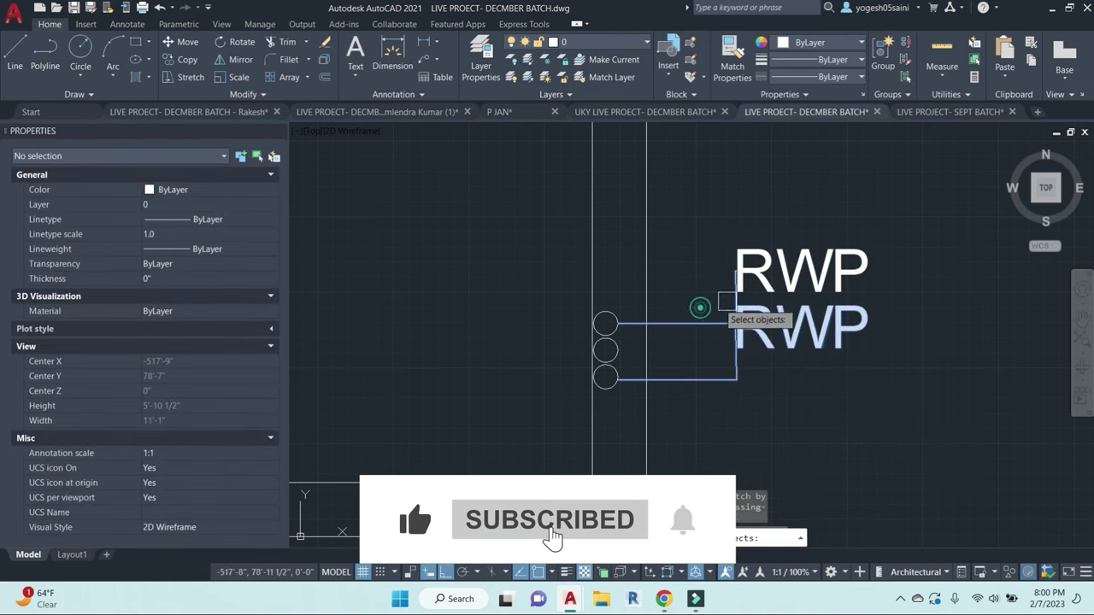
shift+click(808, 279)
shift+click(691, 324)
key(Return)
click(923, 353)
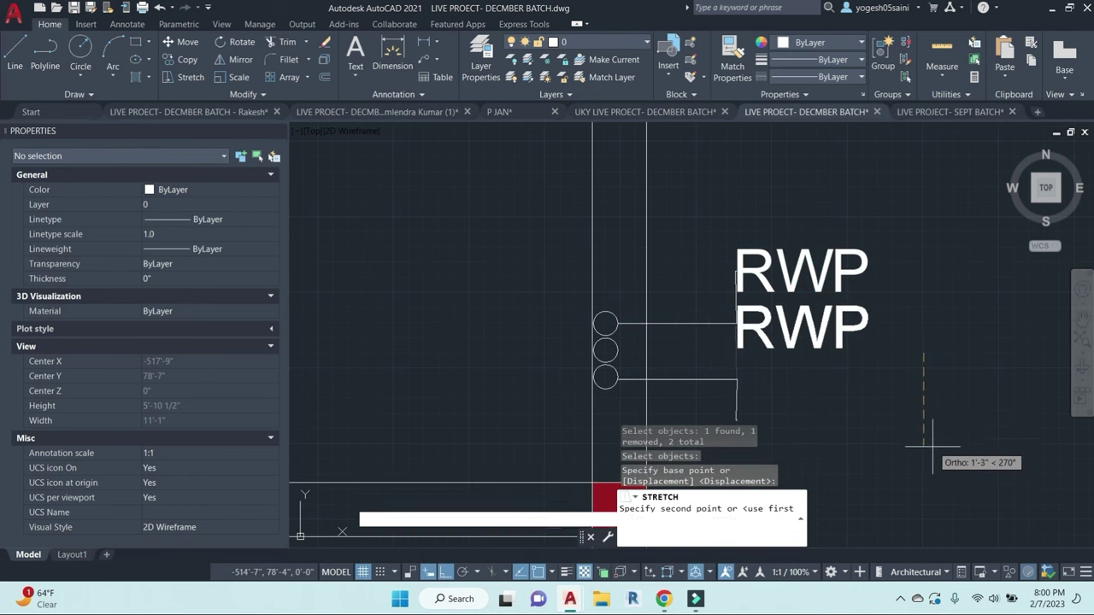
key(Escape)
key(Escape)
Step: Pull the lower leader's end down and move the lower label and leader further down
click(728, 341)
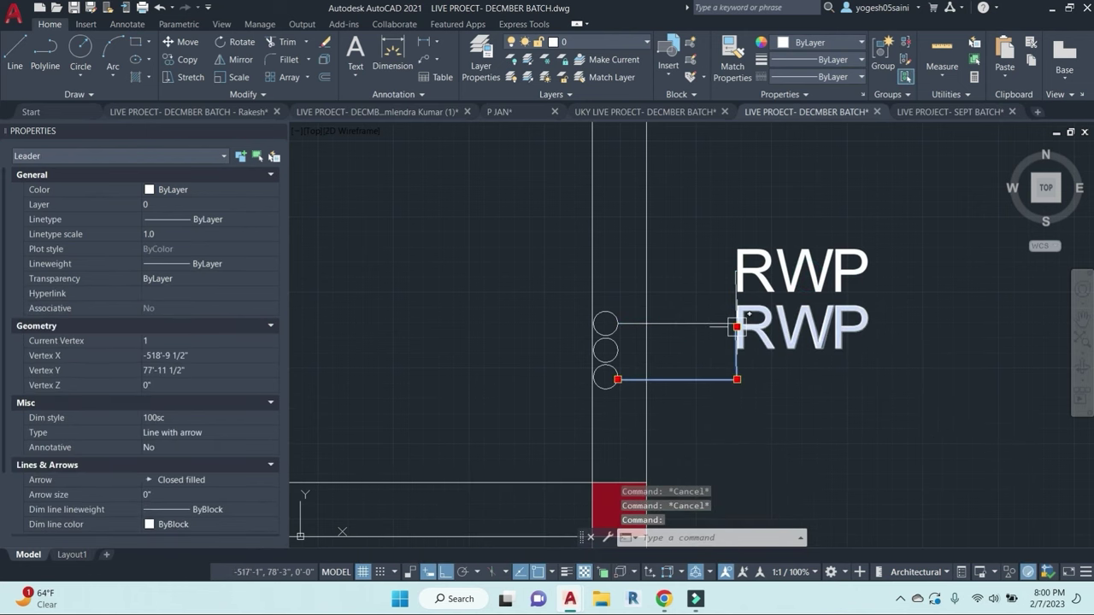
click(737, 326)
click(737, 443)
text(m)
key(Return)
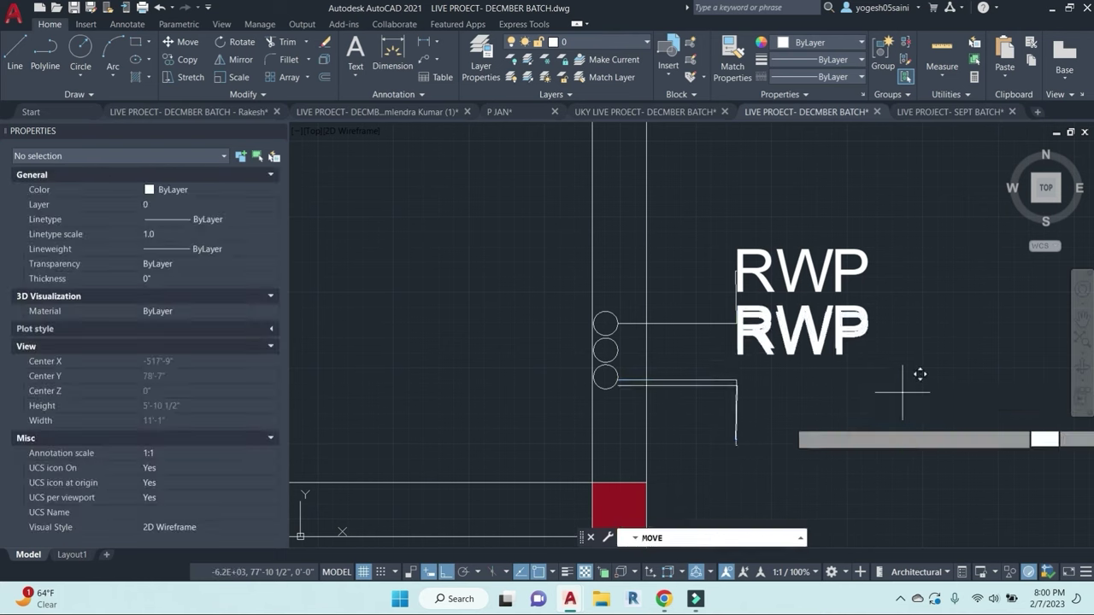
middle_drag(885, 435, 875, 314)
click(876, 343)
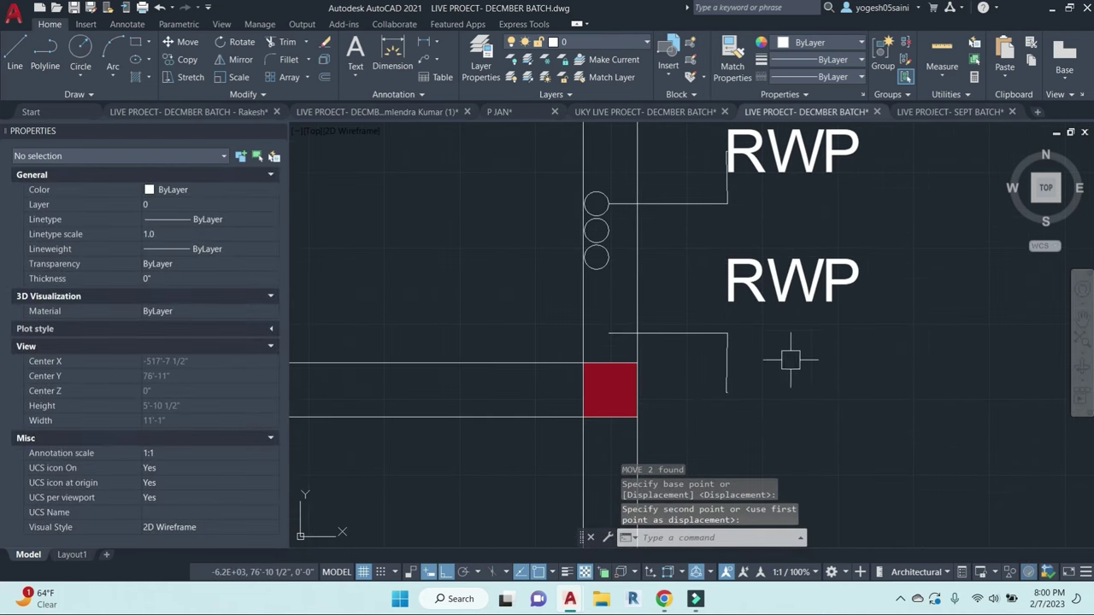
Step: Move the lower RWP text to the leader's new end and open it for editing
click(777, 320)
text(m)
key(Return)
click(891, 359)
click(890, 446)
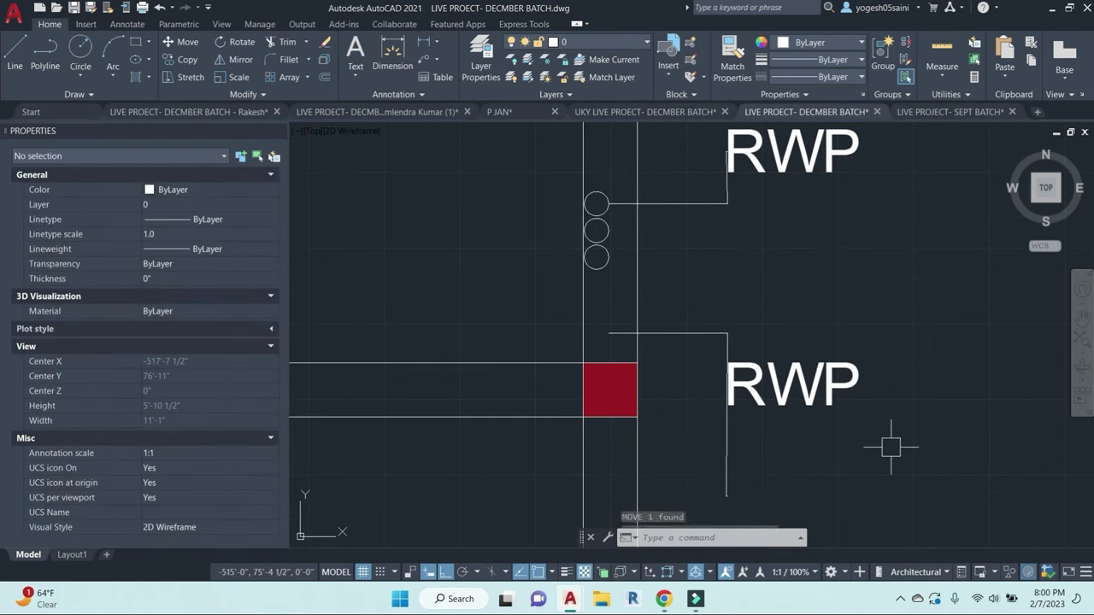
double_click(810, 390)
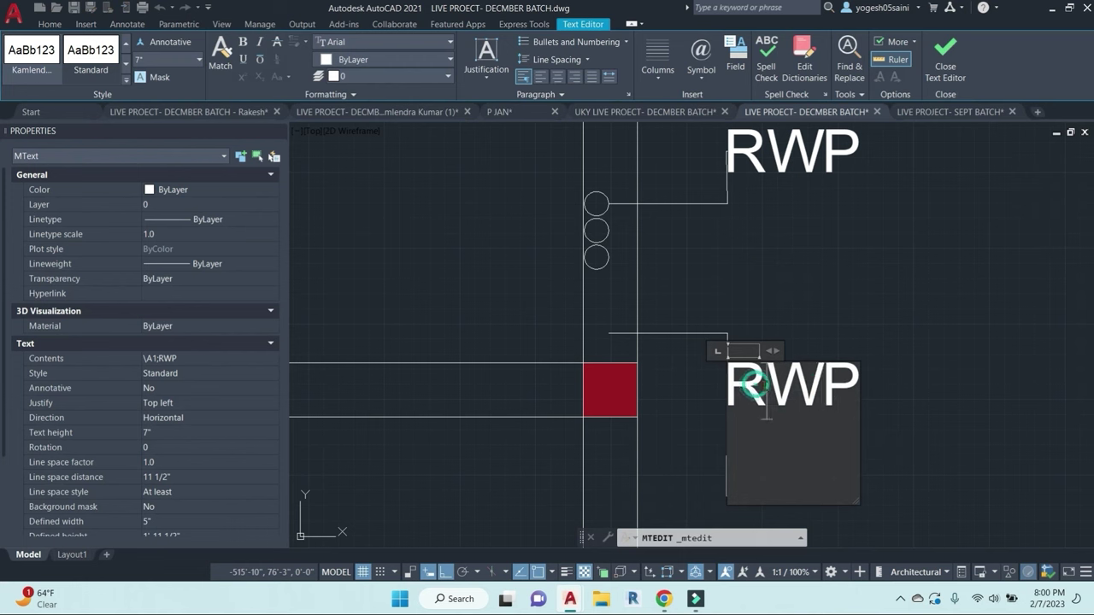
Step: Keep the label as SWP and shorten its leader to end at the SWP text
click(911, 390)
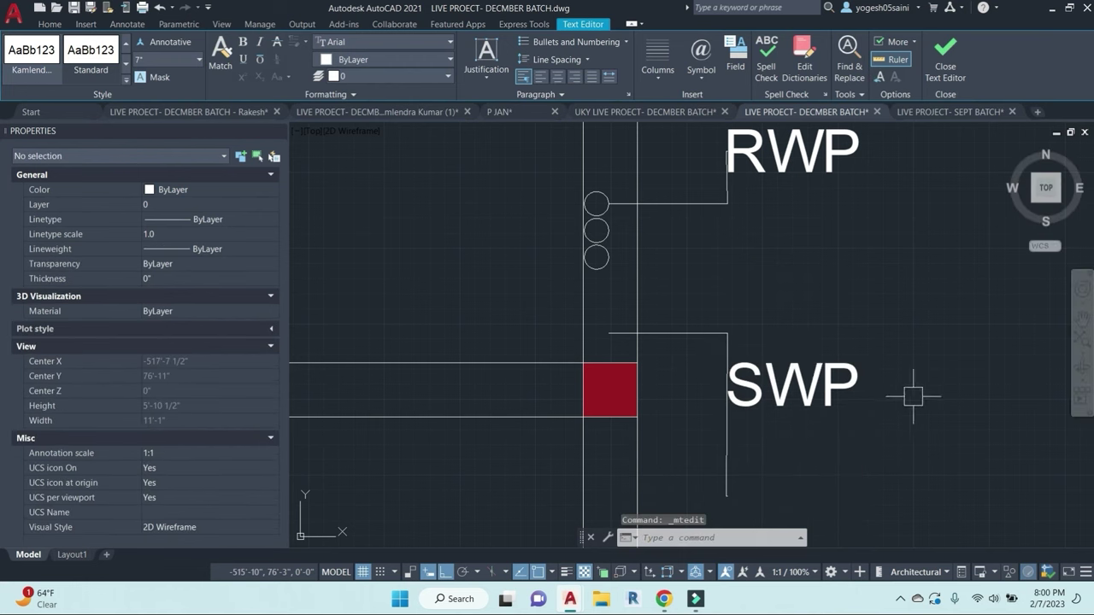
click(721, 334)
click(727, 495)
click(725, 371)
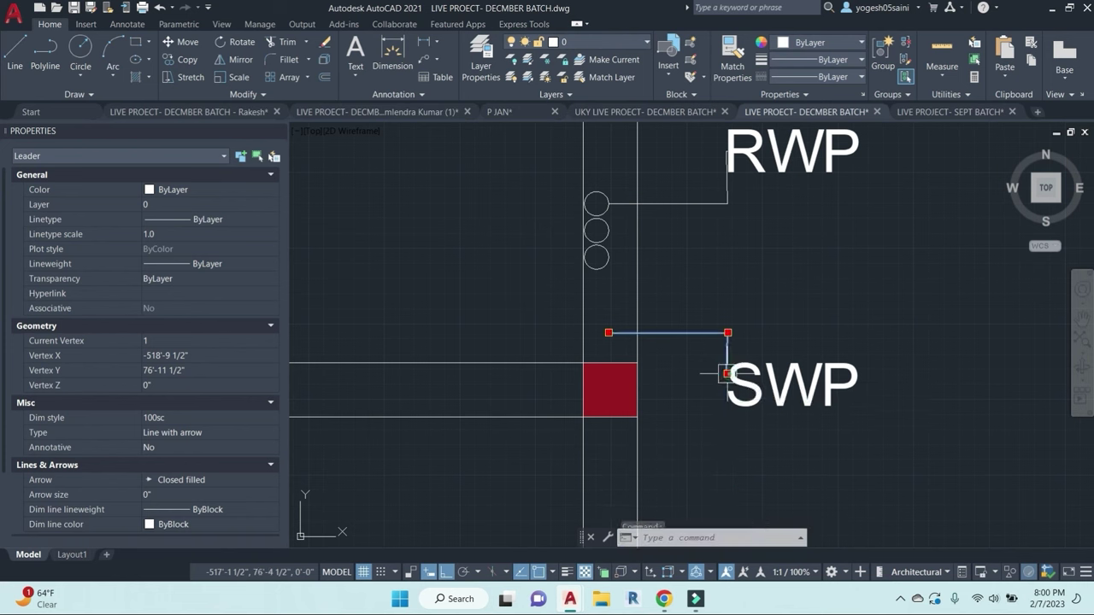
key(Escape)
key(Escape)
key(Escape)
Step: Try editing the SWP leader's arrow size and matching its properties (MA), then cancel
click(615, 334)
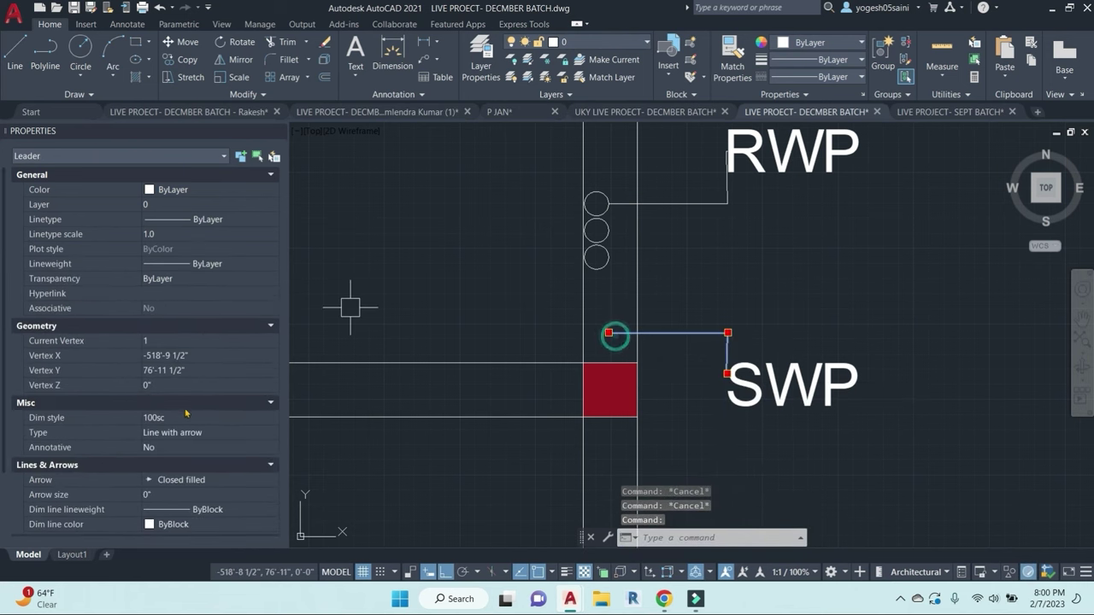
click(167, 495)
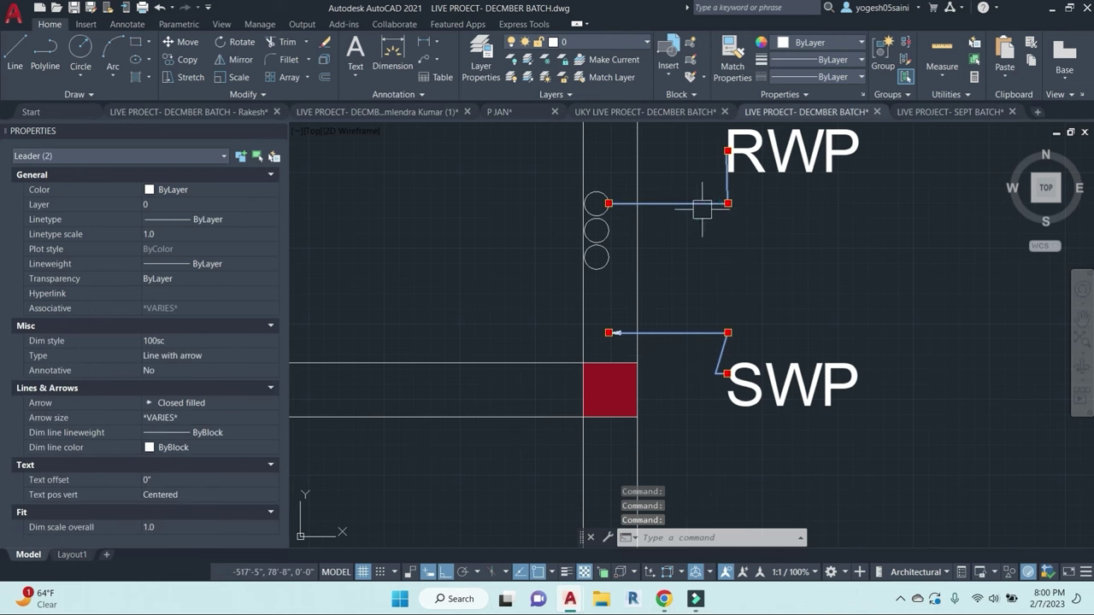
key(Escape)
key(Escape)
text(MA)
key(Return)
click(678, 334)
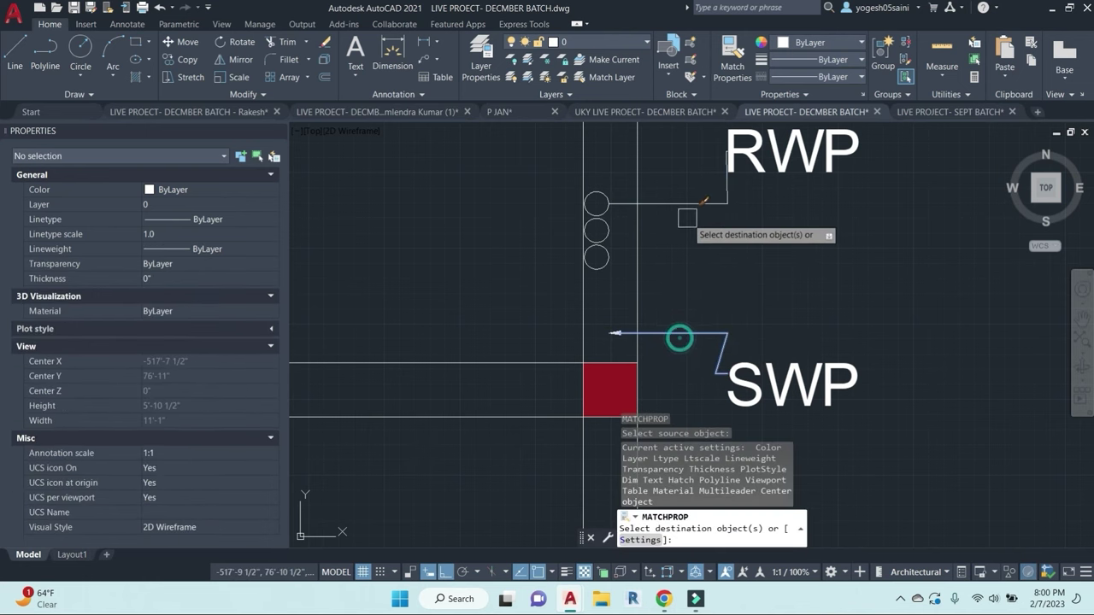
mouse_move(697, 242)
middle_down()
mouse_move(726, 298)
mouse_move(734, 280)
middle_up()
scroll(731, 290, down, 1)
key(Escape)
key(Escape)
key(Escape)
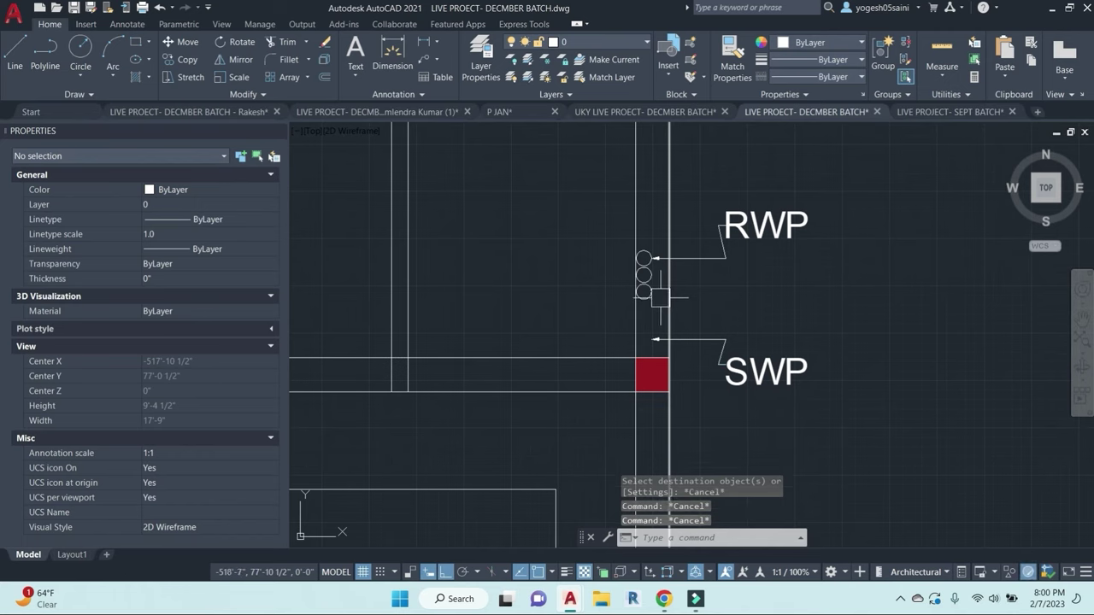
scroll(661, 311, up, 1)
Step: Put the SWP arrowhead on the bottom circle, with a horizontal arrow line and vertical lower segment
click(649, 349)
click(645, 350)
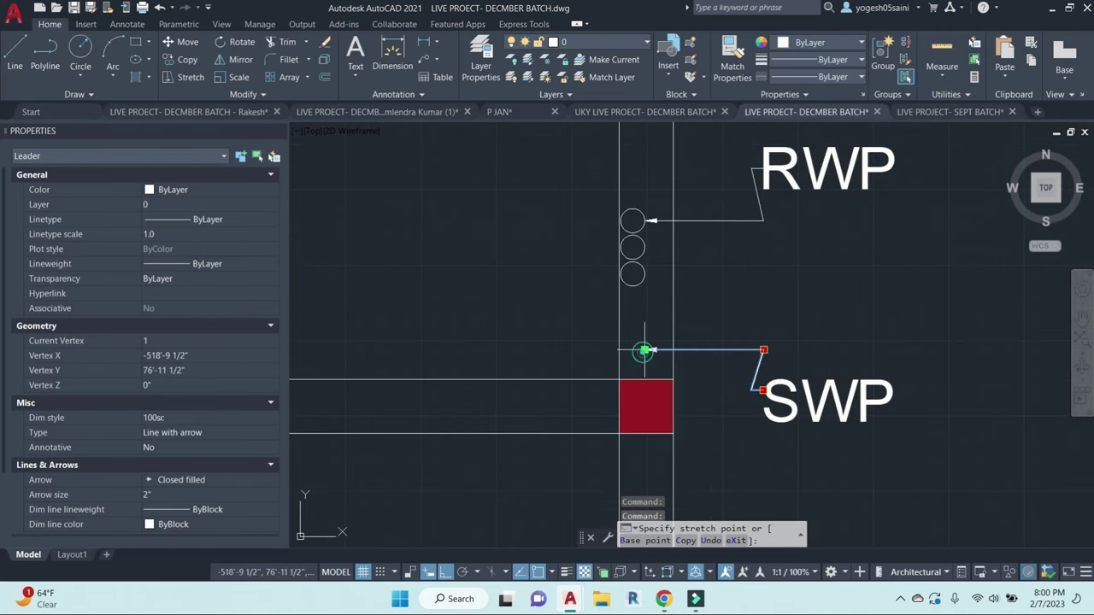
click(634, 285)
scroll(642, 285, up, 1)
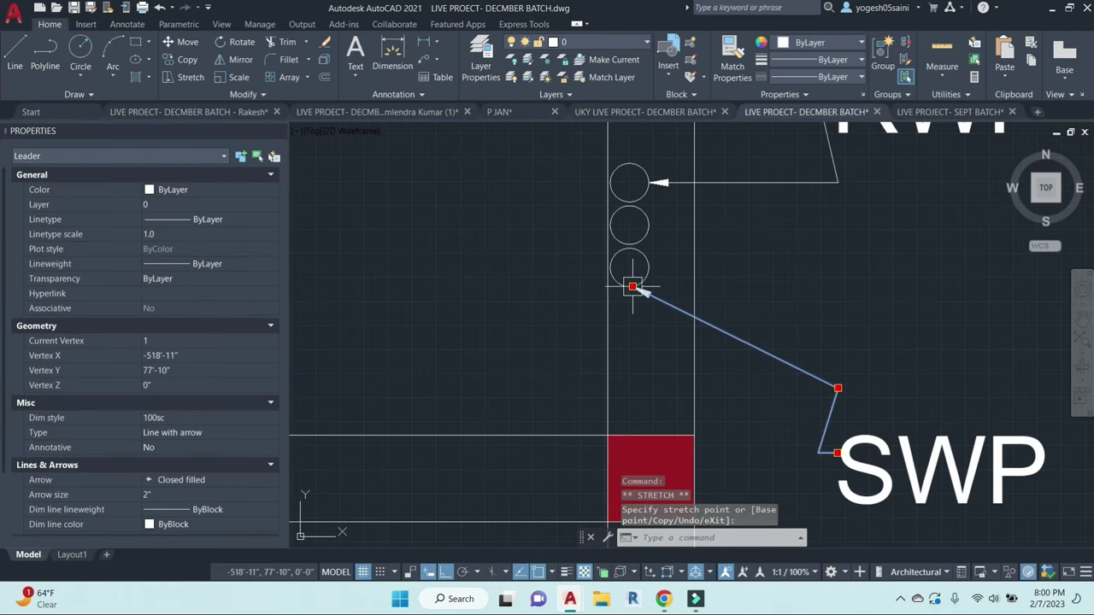
click(633, 286)
click(632, 286)
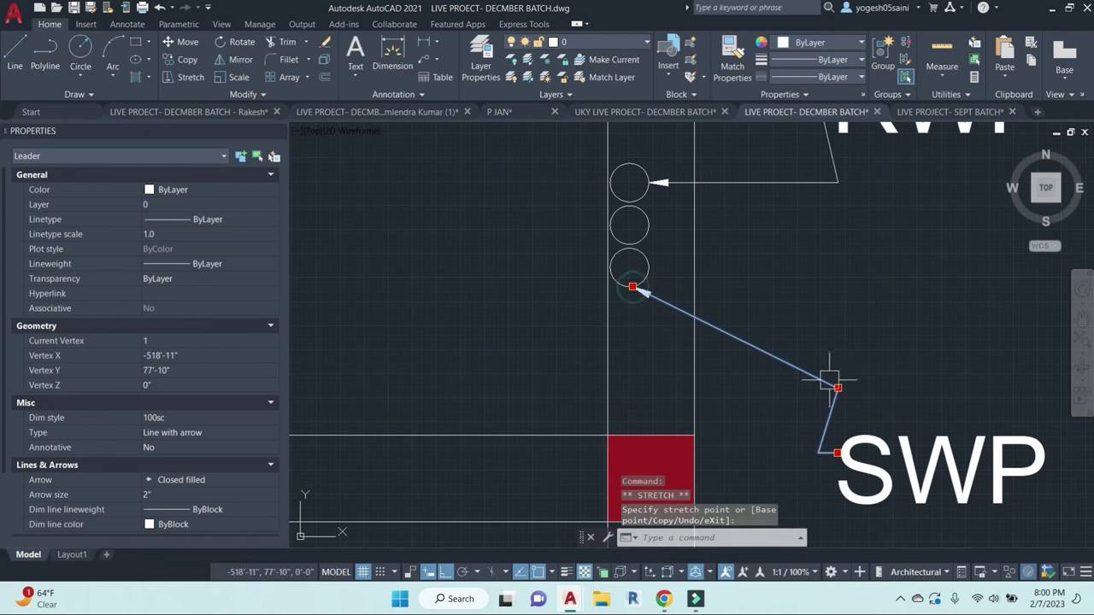
click(837, 388)
click(837, 291)
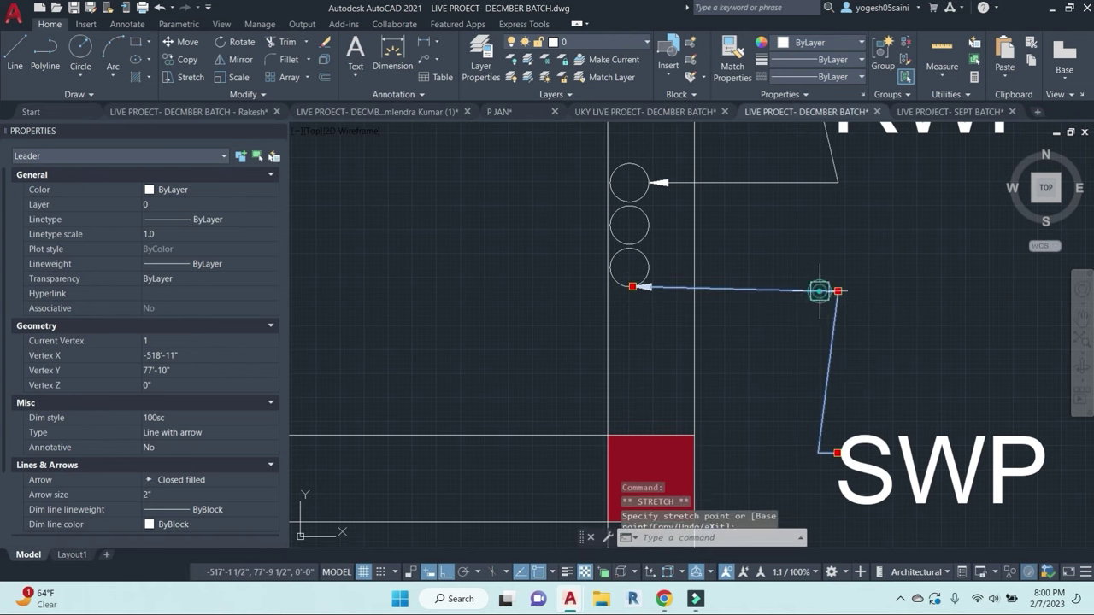
click(838, 291)
click(821, 290)
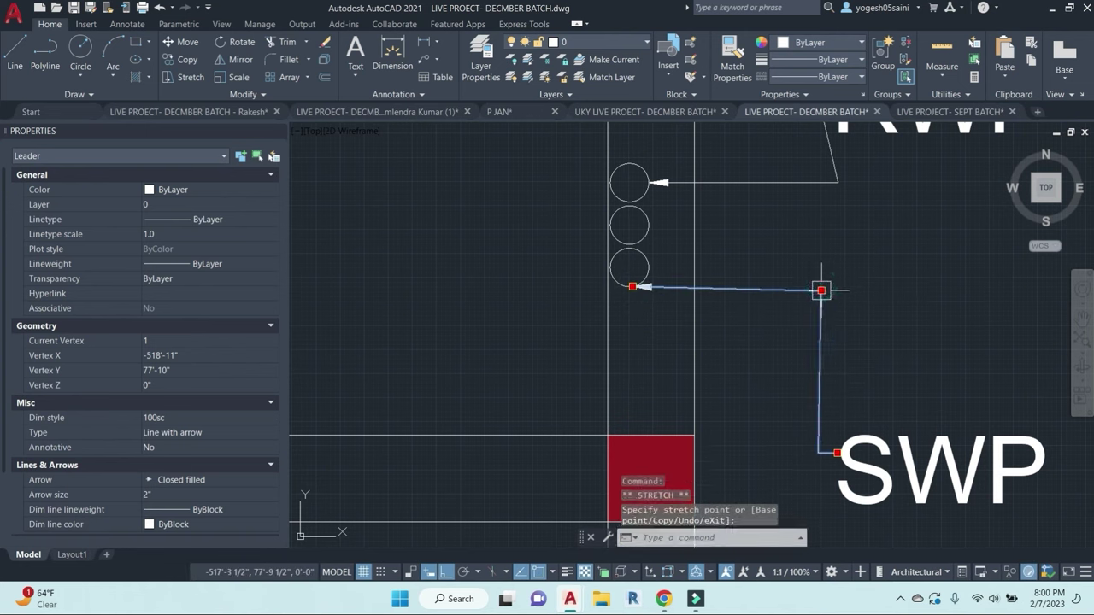
key(Escape)
key(Escape)
Step: Stretch the SWP leader's bend point slightly upward
scroll(828, 282, up, 2)
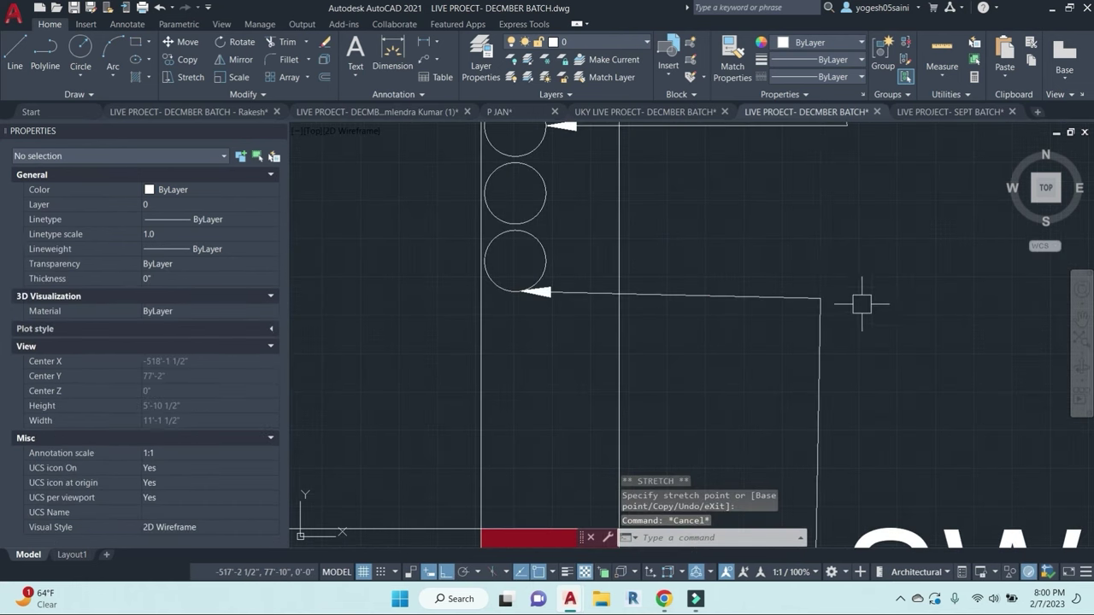
text(S)
click(884, 333)
click(764, 264)
key(Return)
click(893, 341)
click(892, 330)
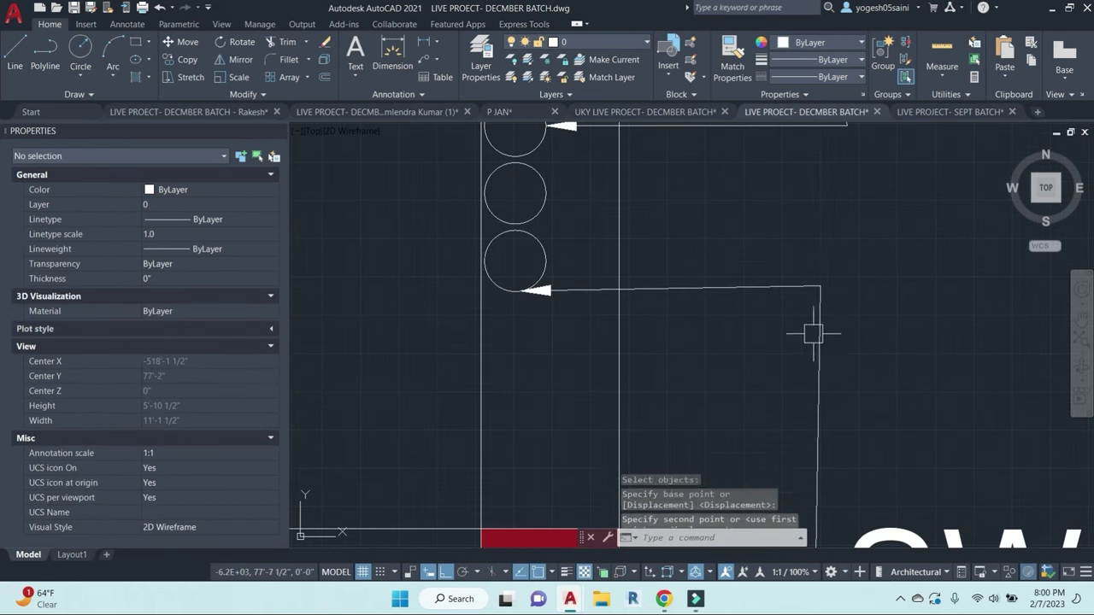
Step: Copy the SWP text and its leader to just above the original
scroll(667, 300, down, 1)
middle_drag(780, 309, 691, 423)
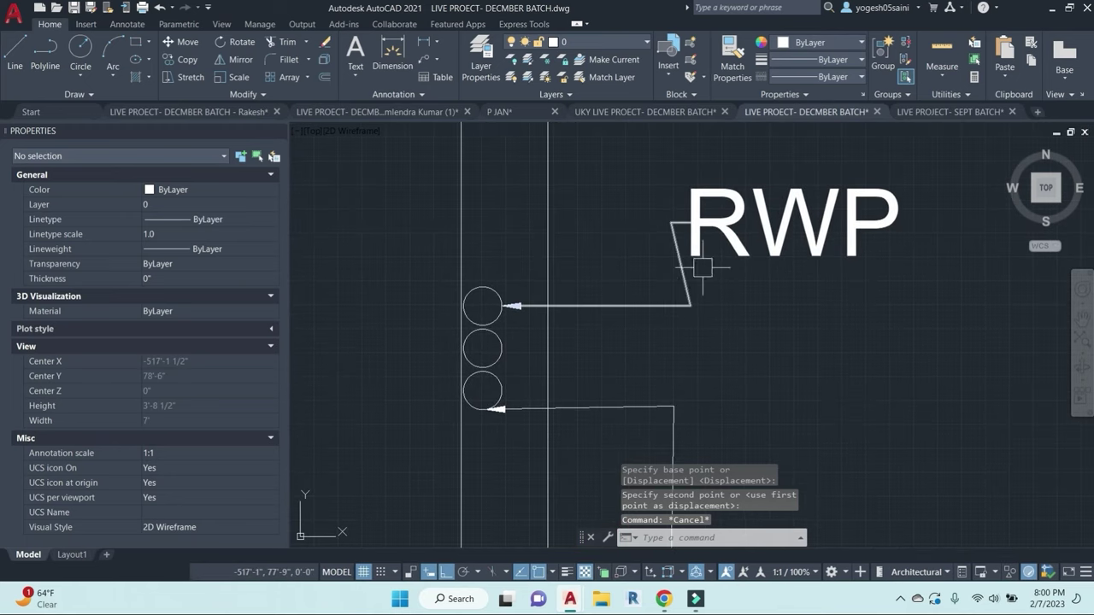
scroll(755, 278, down, 1)
middle_drag(810, 363, 786, 307)
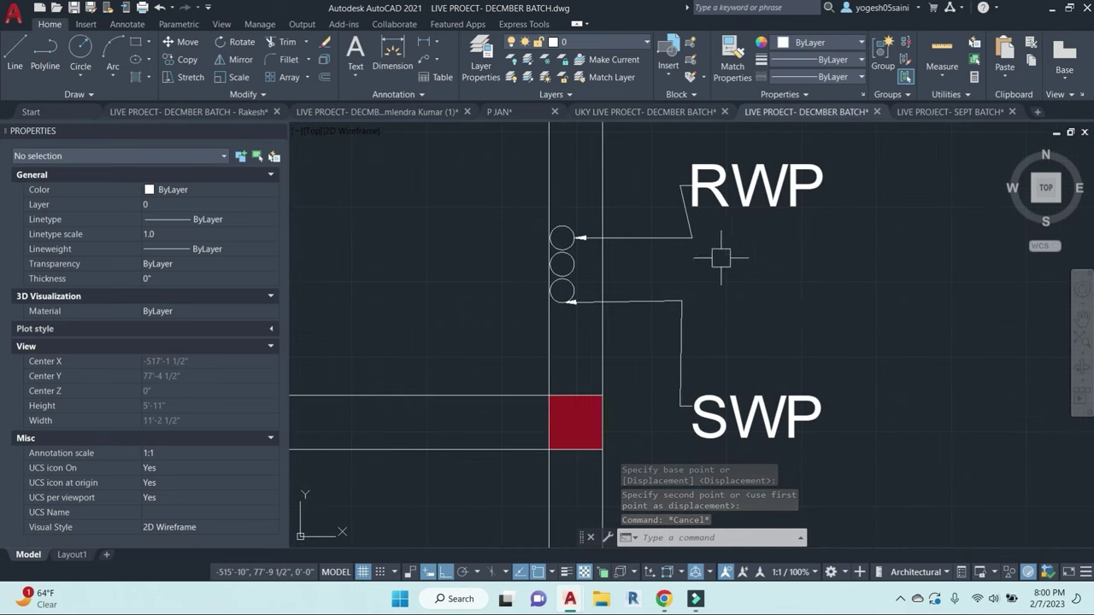
click(791, 374)
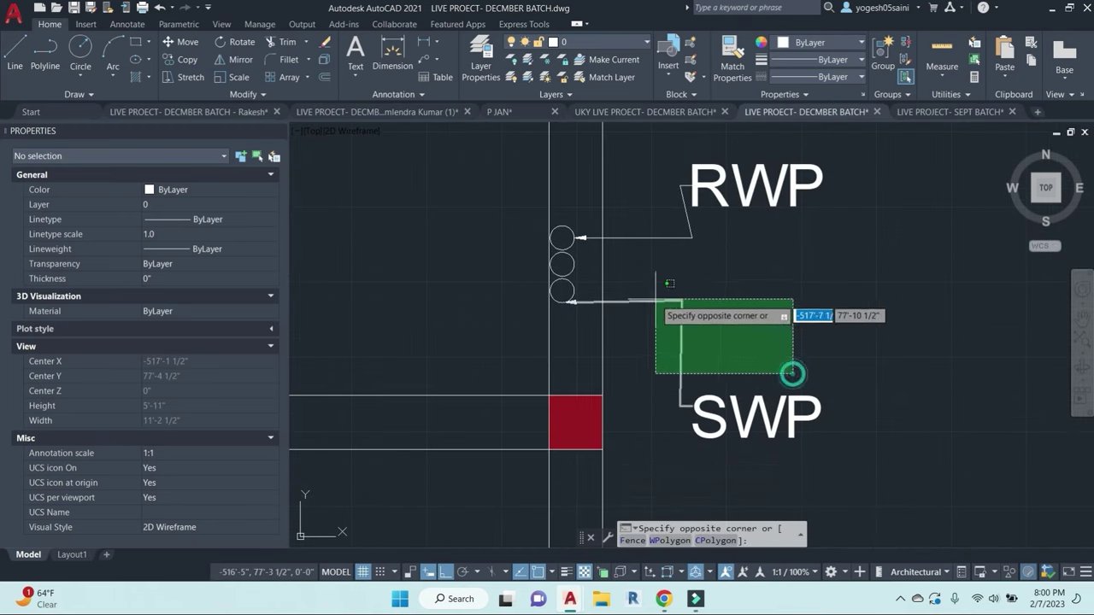
click(644, 300)
click(825, 423)
click(696, 385)
text(cco)
key(Return)
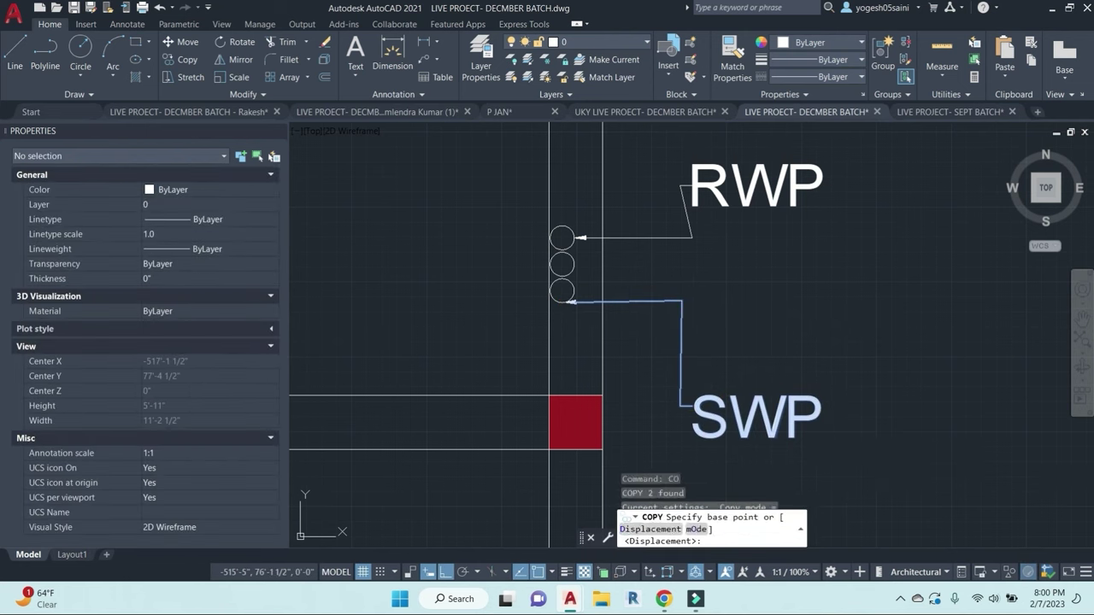
click(818, 425)
click(819, 385)
key(Escape)
key(Escape)
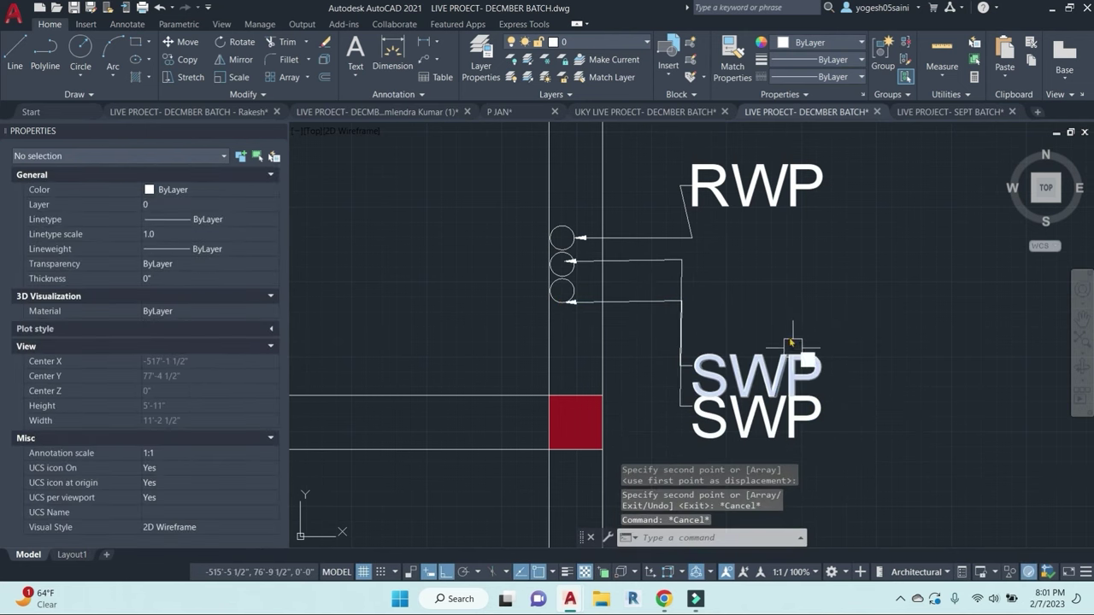
Step: Pull the copied leader's text end up beside the copied label
text(s)
key(Return)
key(Escape)
key(Escape)
click(683, 279)
click(692, 365)
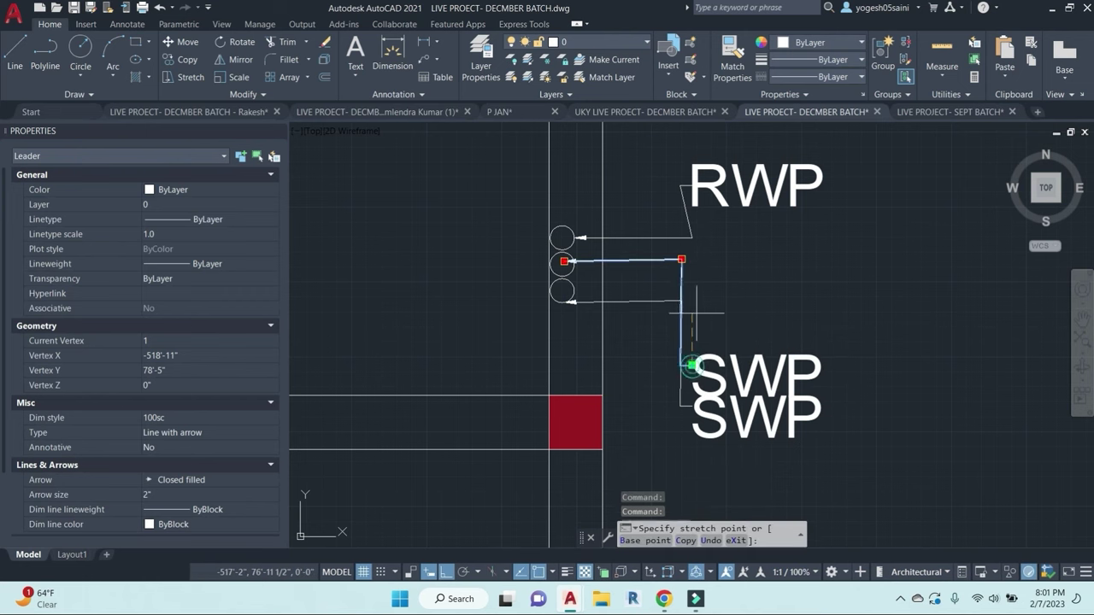
click(691, 287)
Step: Move the copied SWP text higher up
click(786, 365)
text(m)
key(Return)
click(901, 407)
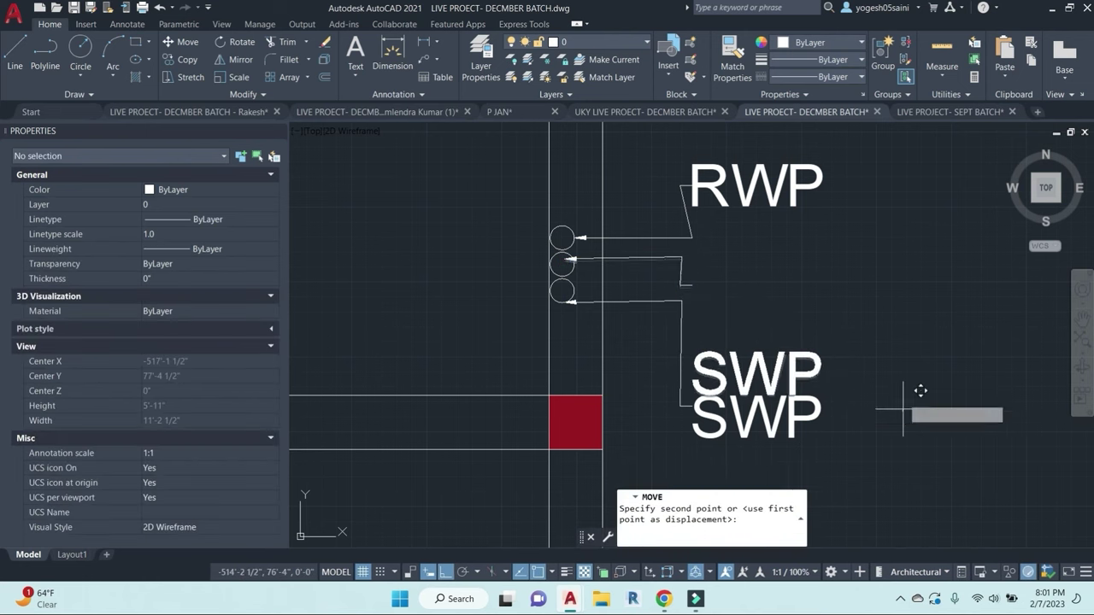
key(Escape)
click(787, 357)
text(mm)
key(space)
click(891, 411)
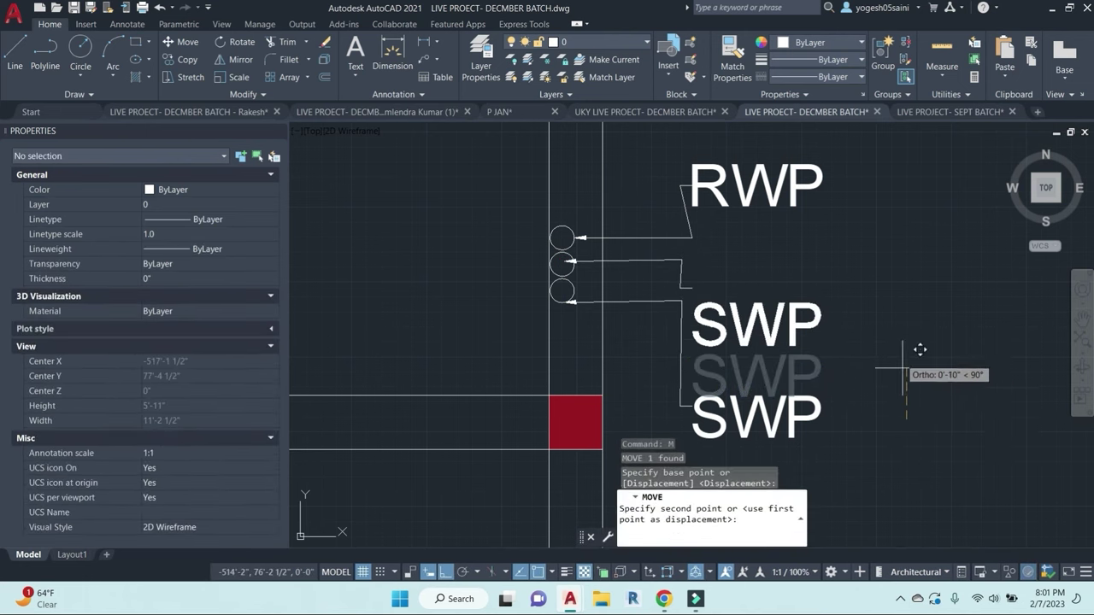
click(898, 330)
key(Escape)
Step: Change the copied label's text from SWP to WWP
double_click(705, 293)
drag(705, 293, 727, 295)
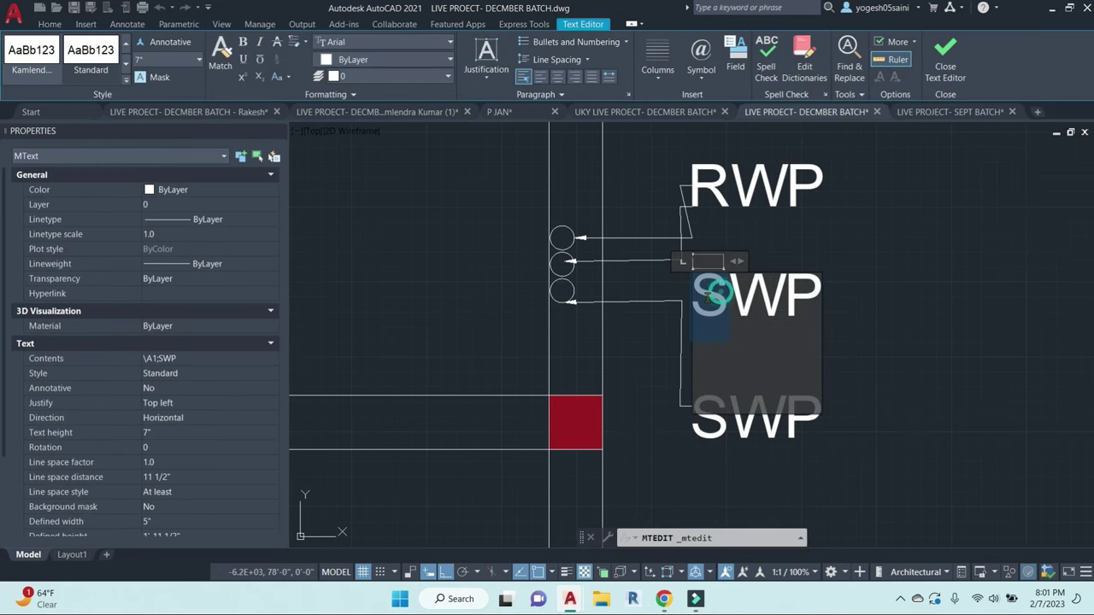
text(W)
click(873, 379)
Step: With Ortho off, re-aim the middle circle's leader end toward the WWP text
click(671, 259)
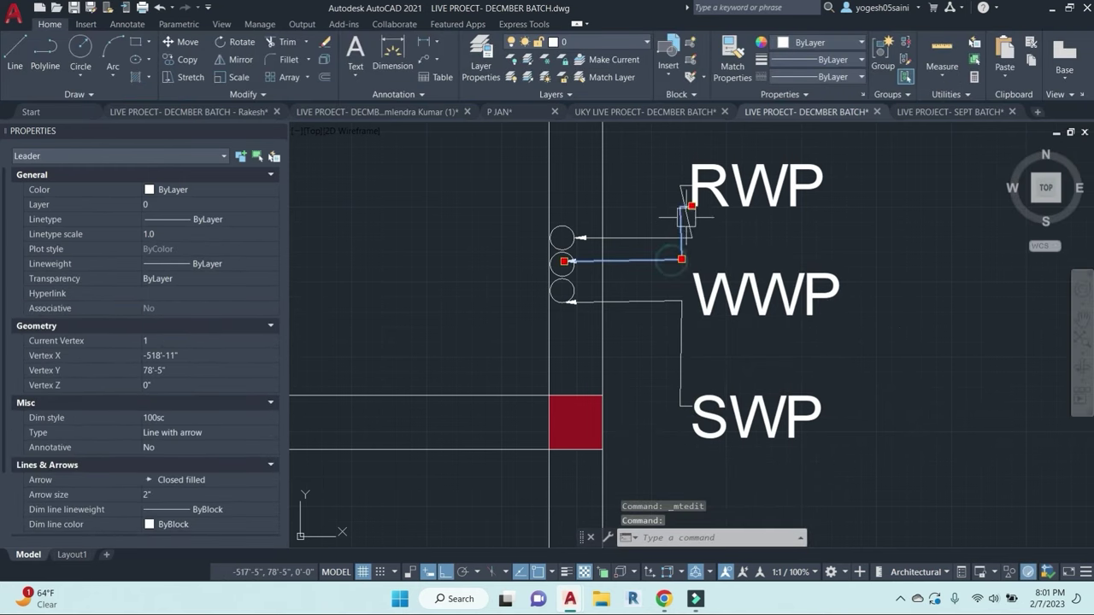
click(691, 206)
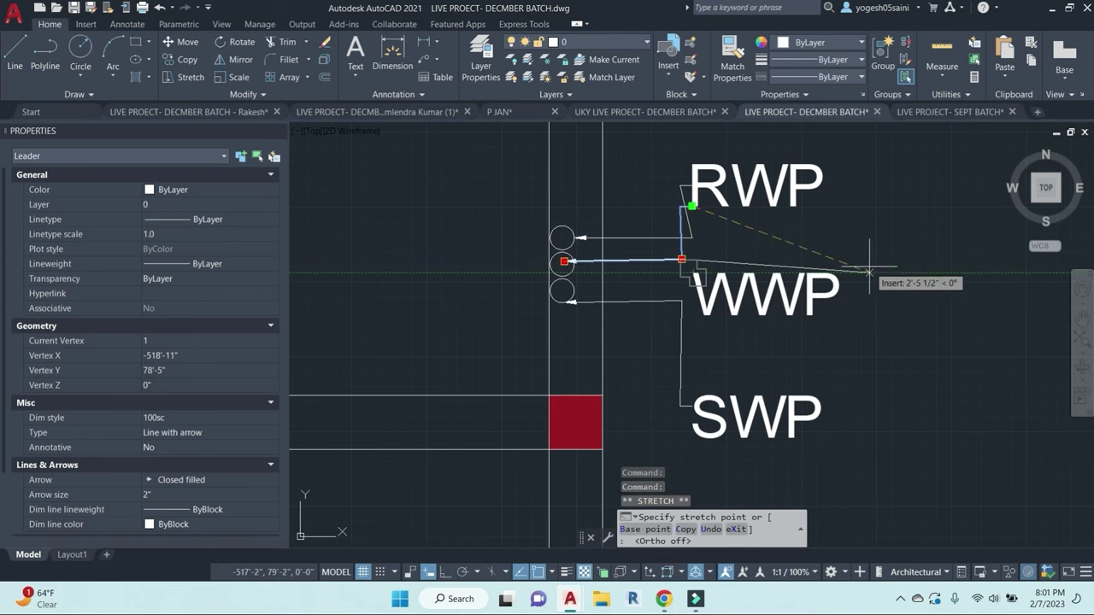
key(F8)
click(869, 261)
key(Escape)
key(Escape)
key(Escape)
Step: Attempt to stretch the WWP leader end and text together, then cancel
text(s)
key(Return)
click(901, 279)
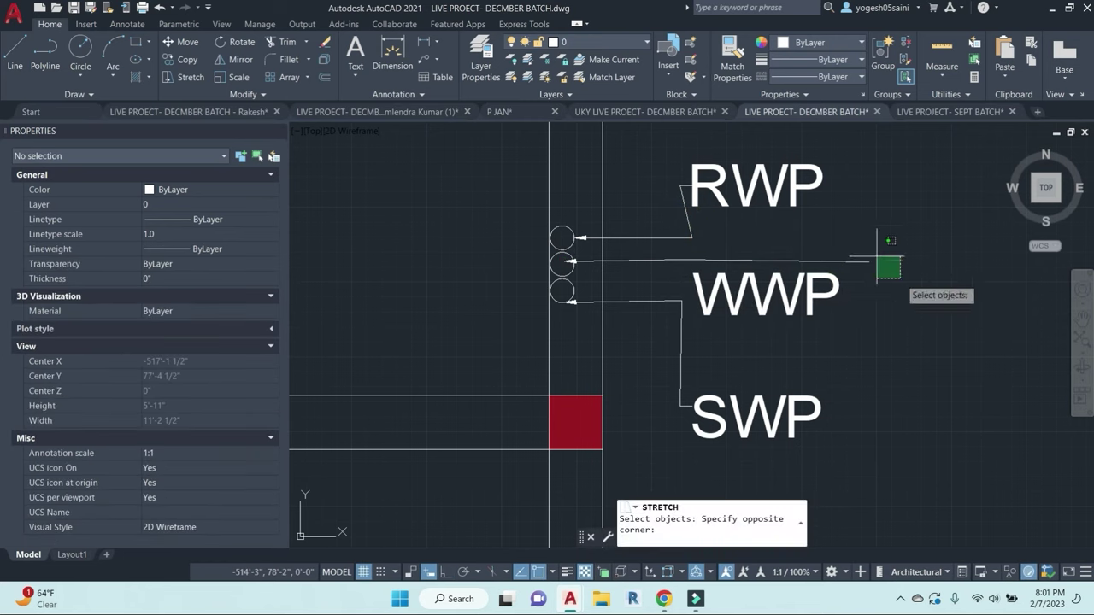
click(821, 227)
key(Return)
click(997, 410)
key(Escape)
key(Escape)
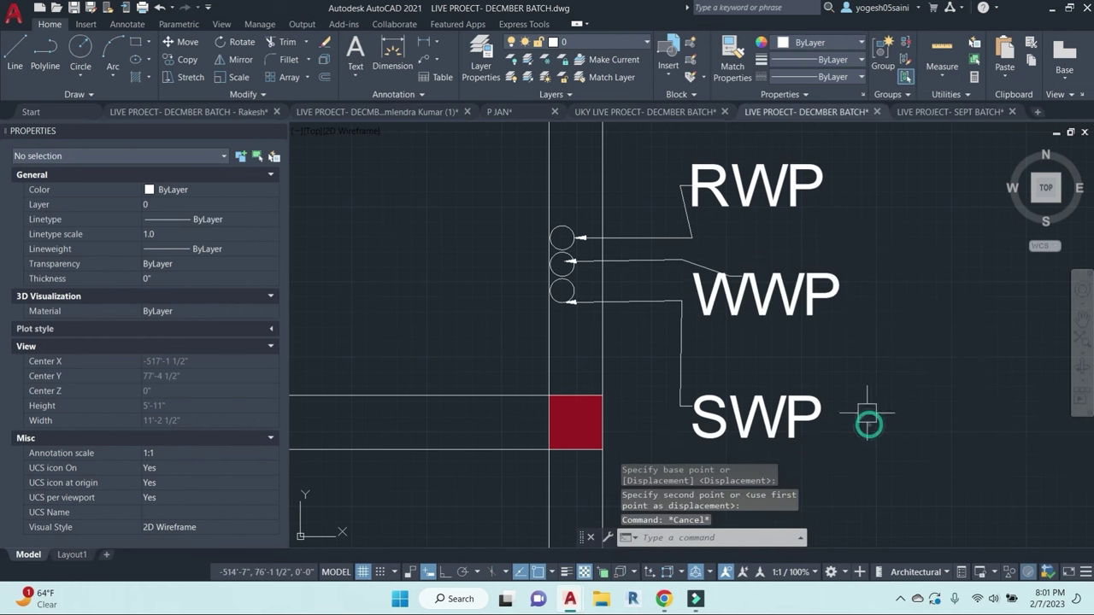
scroll(839, 356, down, 4)
scroll(588, 326, up, 2)
scroll(589, 326, up, 2)
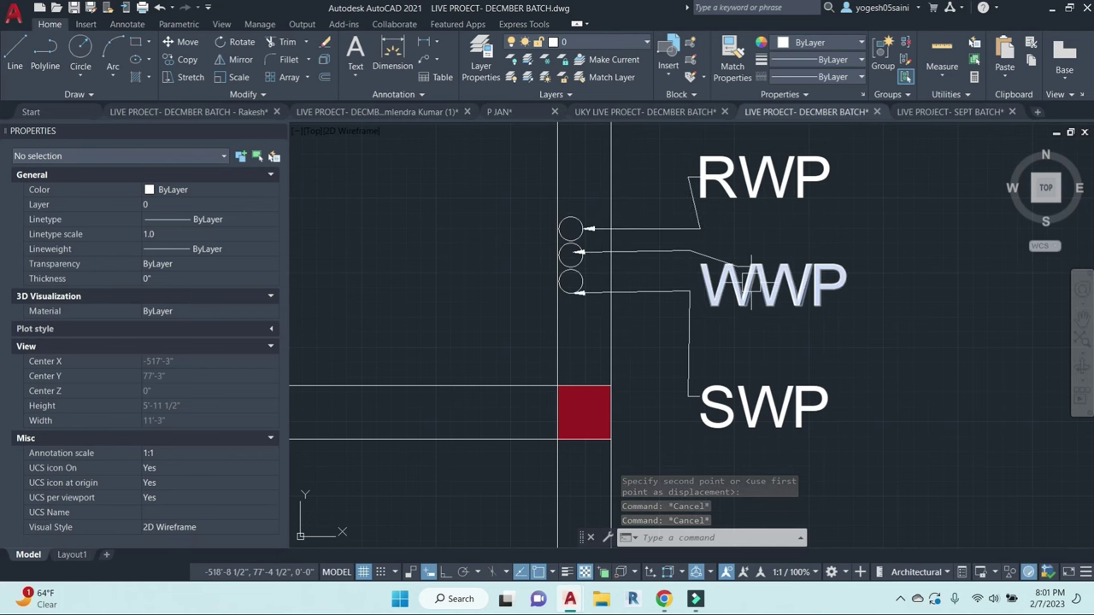
middle_drag(646, 354, 766, 350)
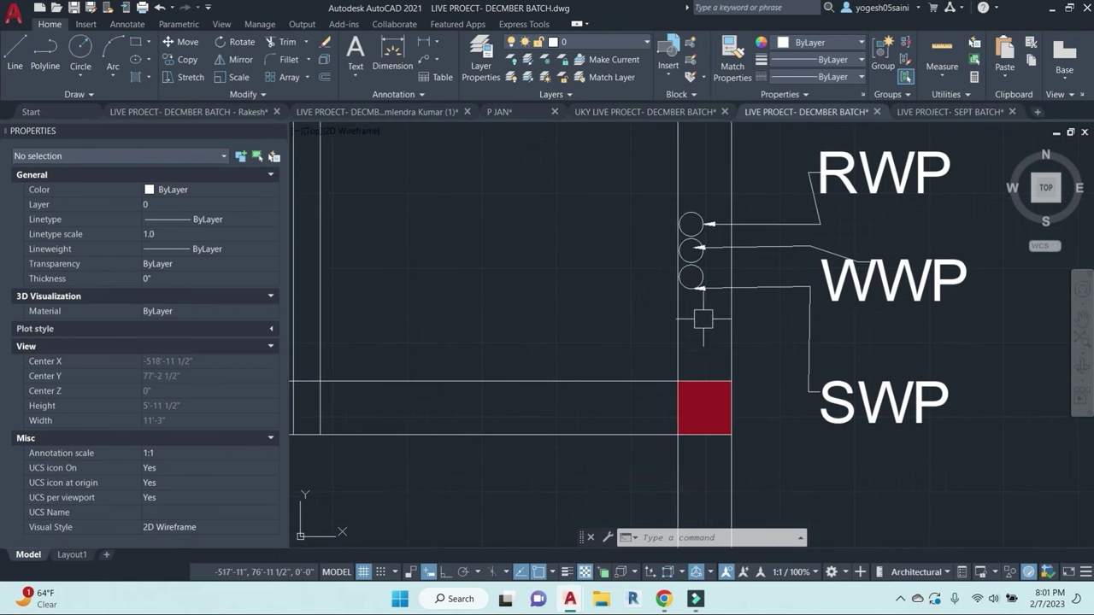
scroll(840, 369, down, 2)
scroll(732, 362, down, 1)
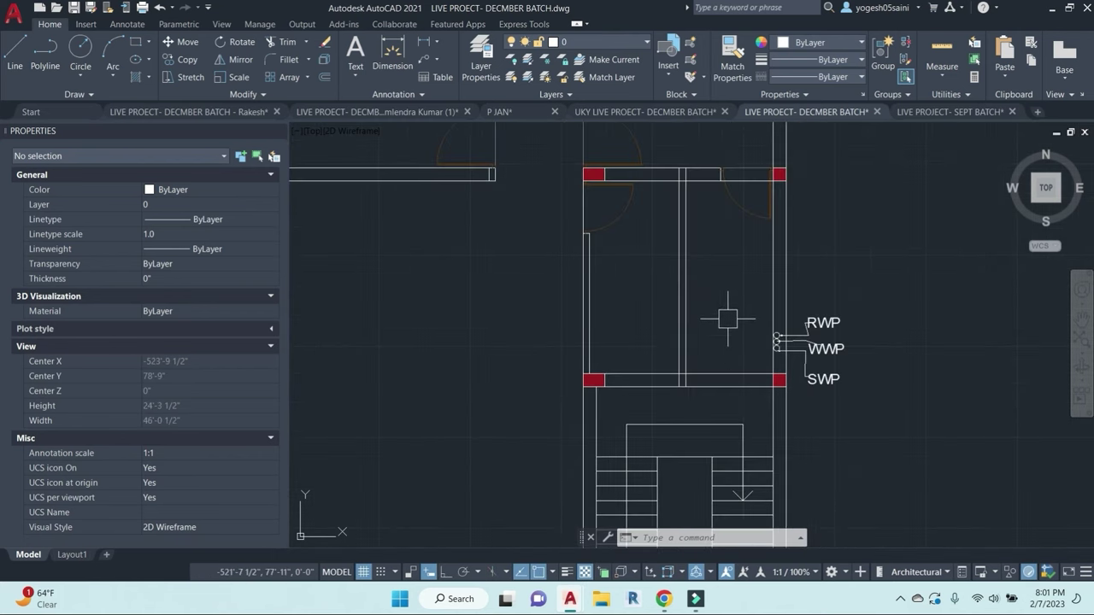
scroll(703, 288, down, 2)
scroll(698, 279, down, 2)
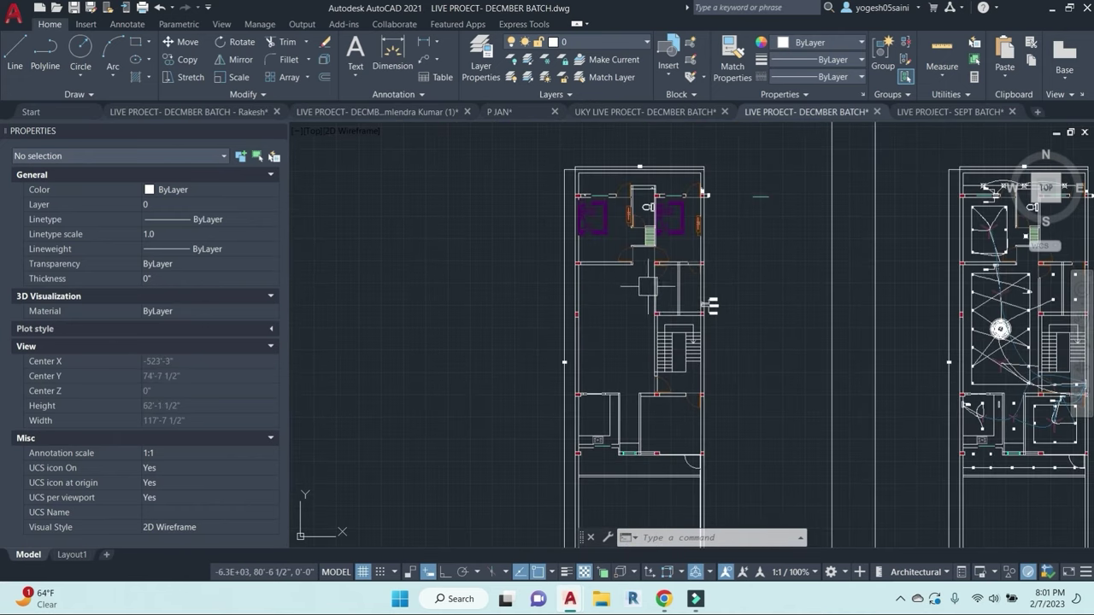
scroll(705, 195, up, 5)
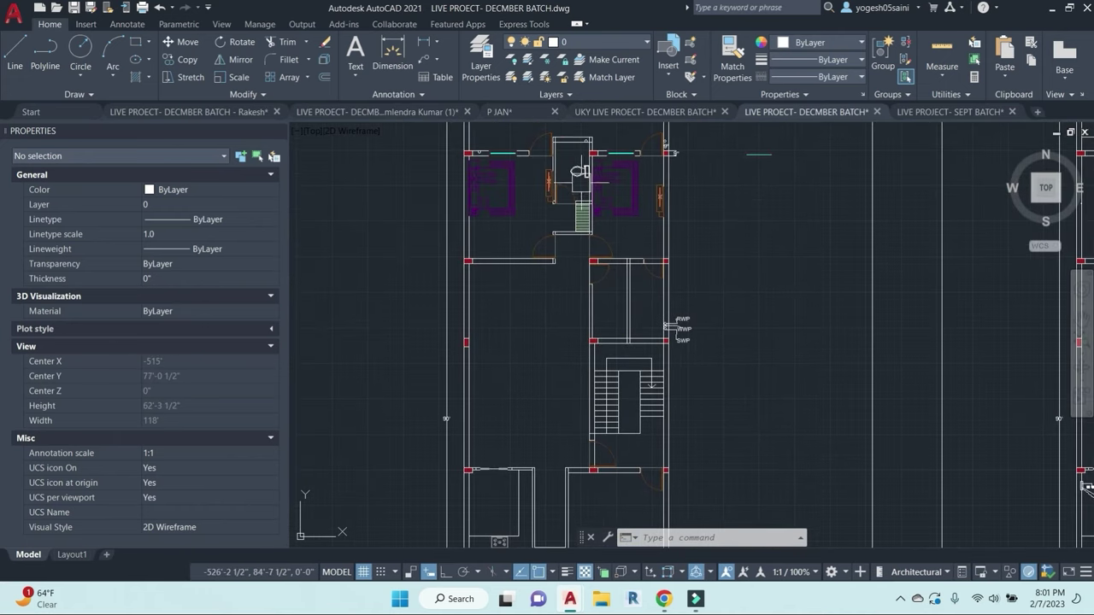
click(586, 192)
text(coo)
key(space)
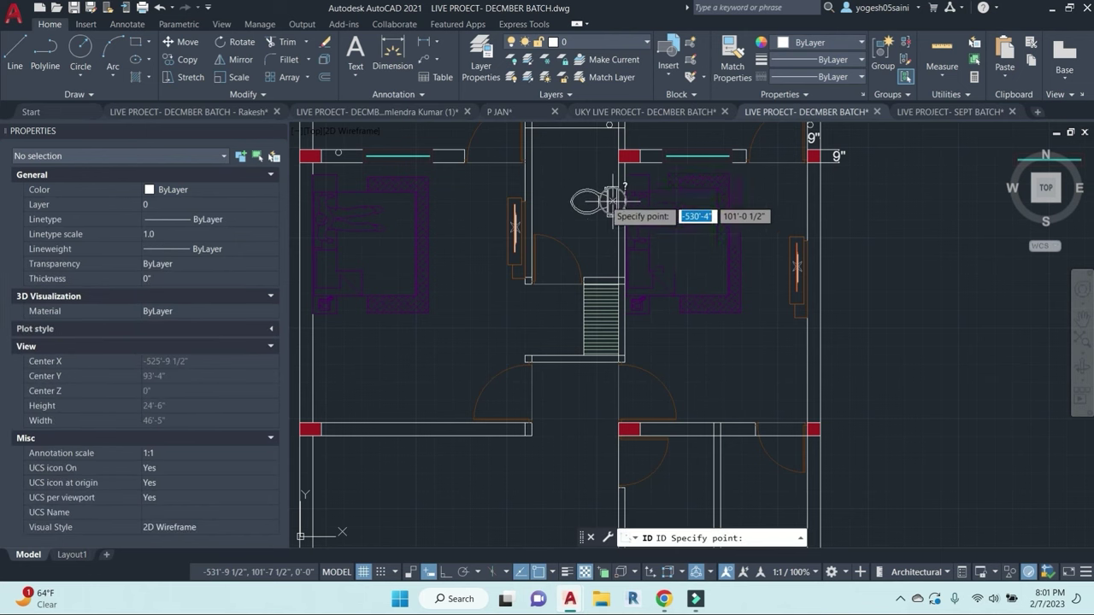
key(Escape)
key(Escape)
key(Escape)
key(Escape)
scroll(679, 299, down, 3)
scroll(722, 360, up, 2)
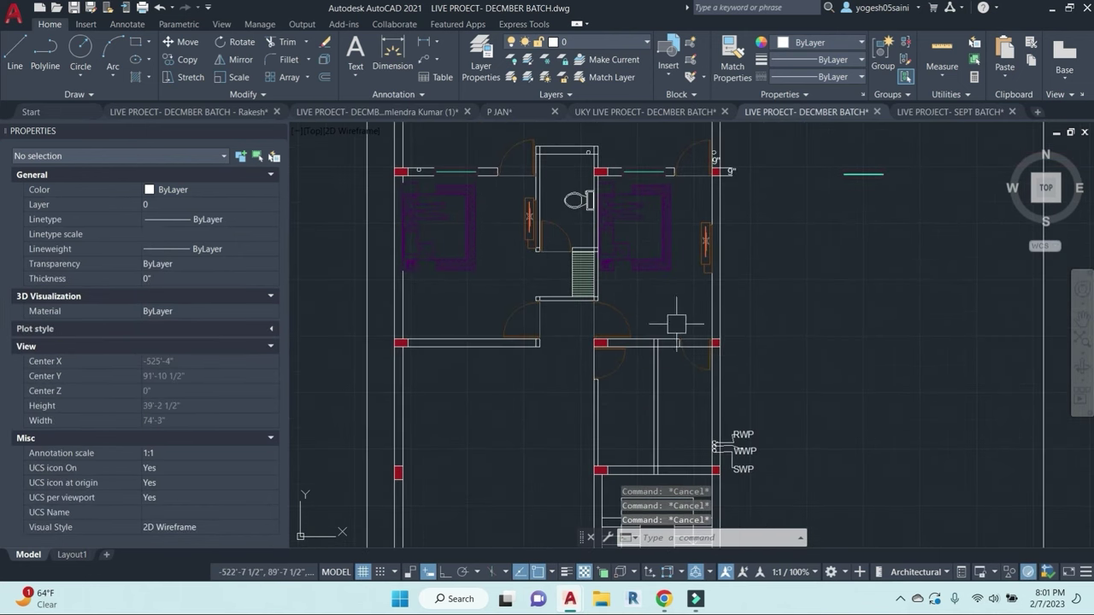
scroll(731, 380, down, 3)
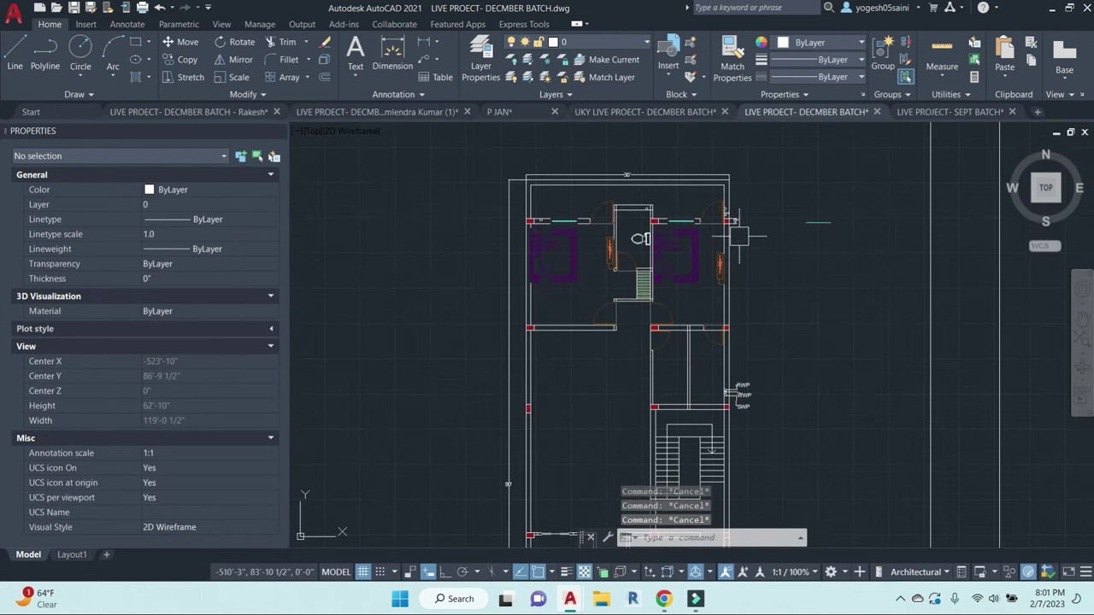
scroll(560, 335, up, 5)
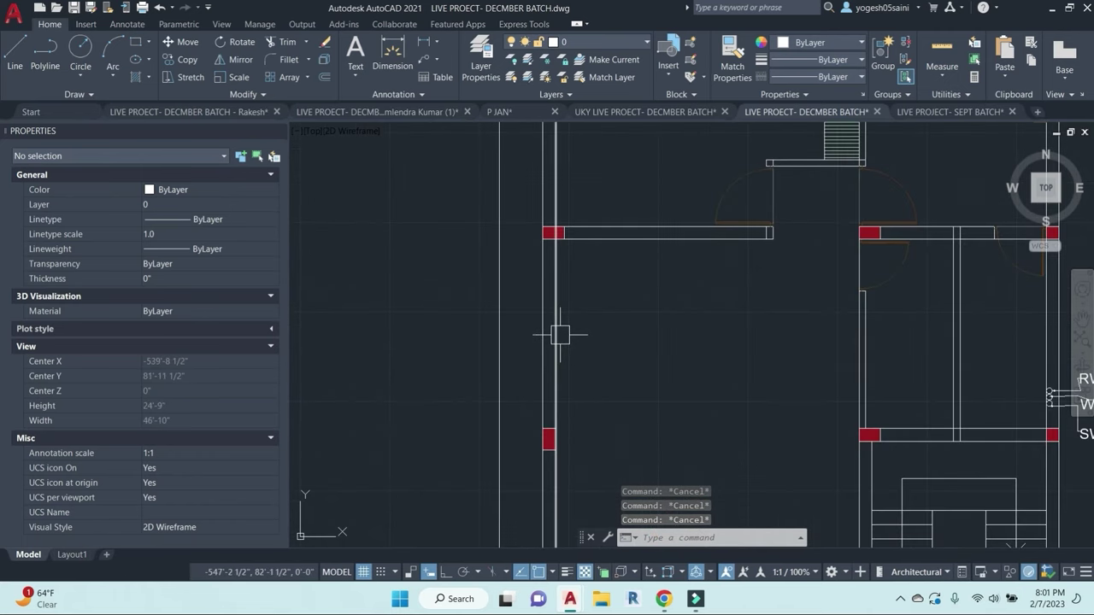
Step: Draw a circle near the left wall, then erase it as misdrawn
text(c)
key(Return)
scroll(556, 329, up, 4)
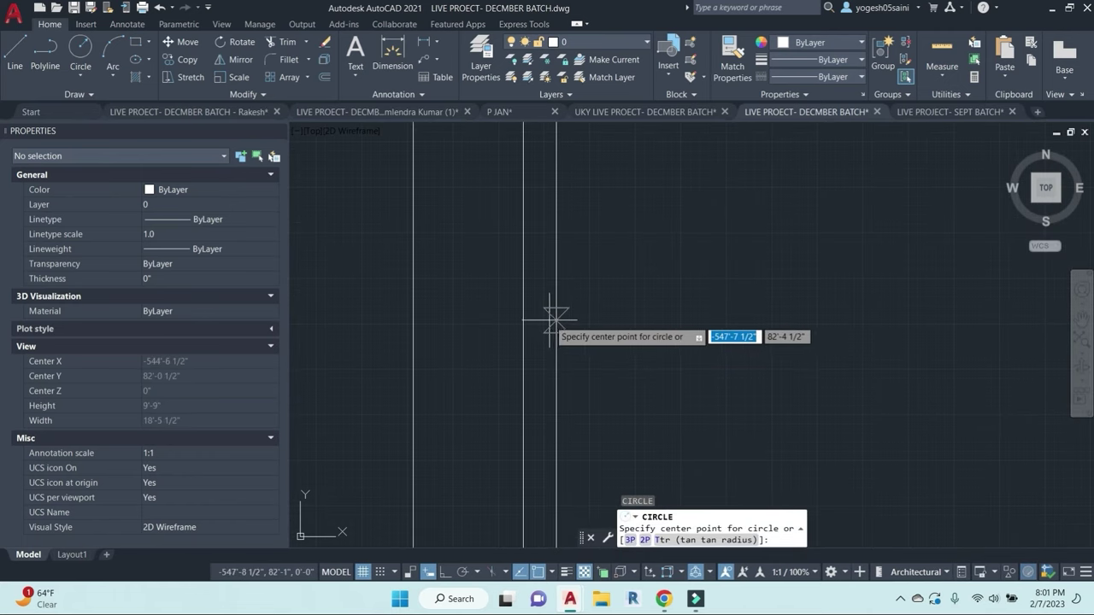
click(550, 320)
scroll(547, 323, up, 4)
click(559, 325)
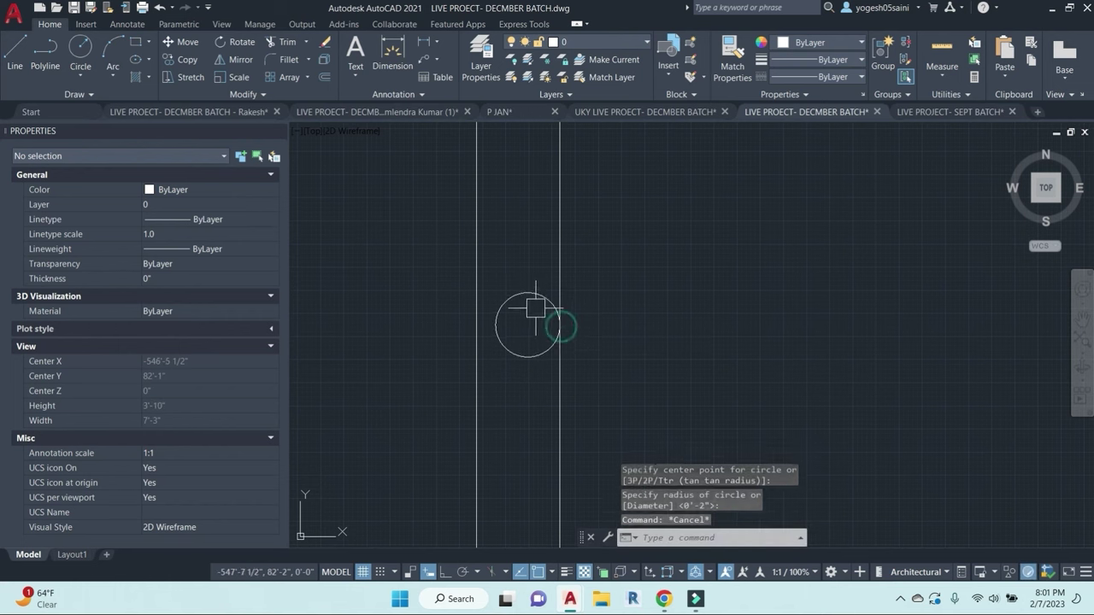
click(560, 316)
text(e)
key(Return)
scroll(647, 322, down, 4)
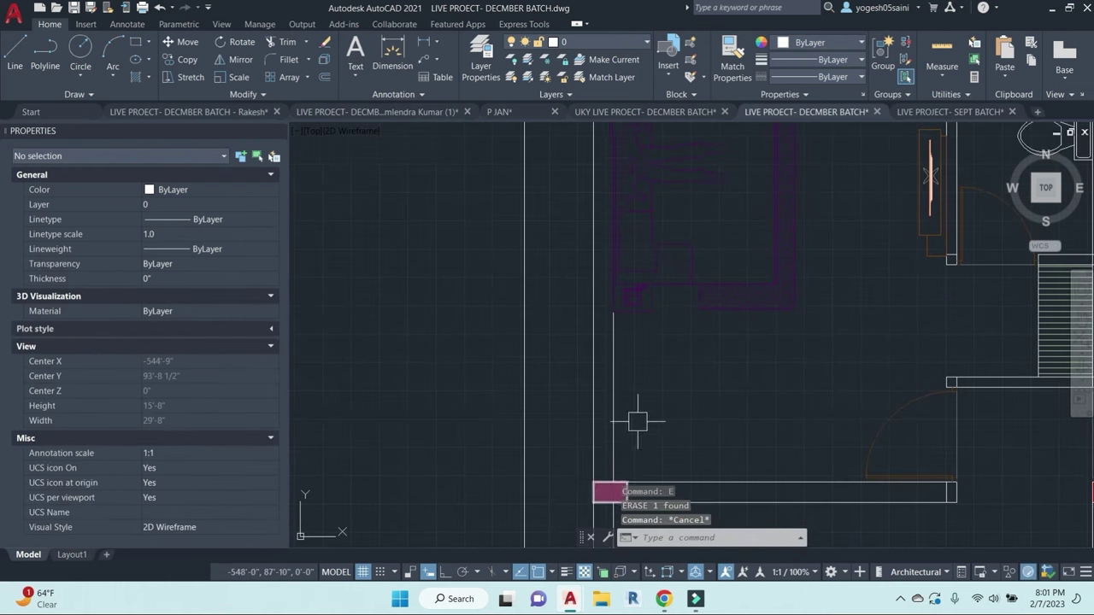
scroll(615, 385, up, 4)
Step: Redraw the 2-inch-radius pipe circle beside the left wall line
text(c)
key(Return)
click(614, 331)
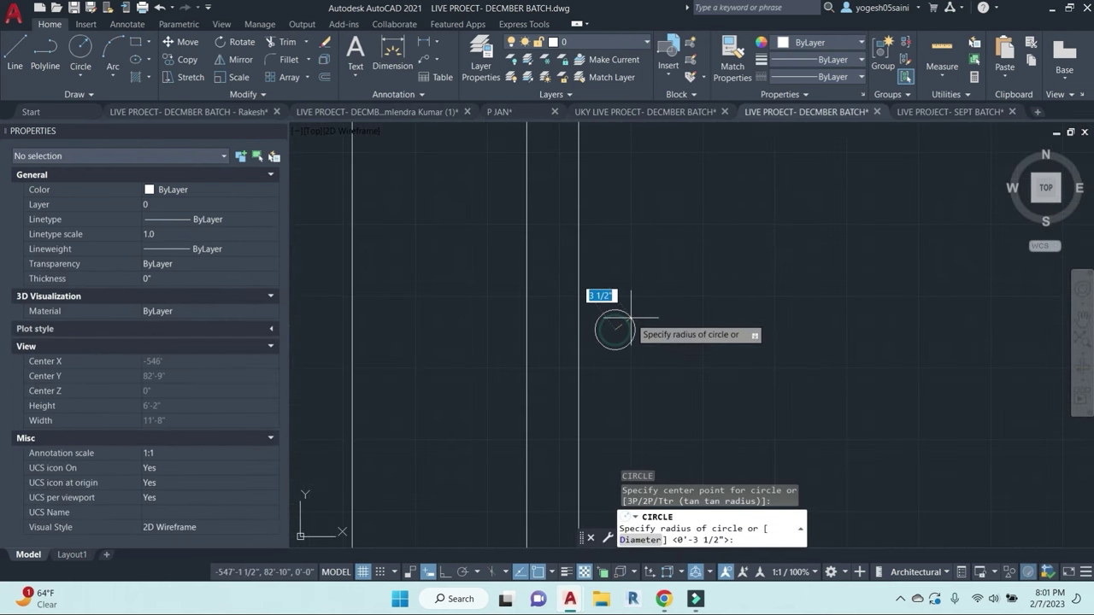
click(599, 324)
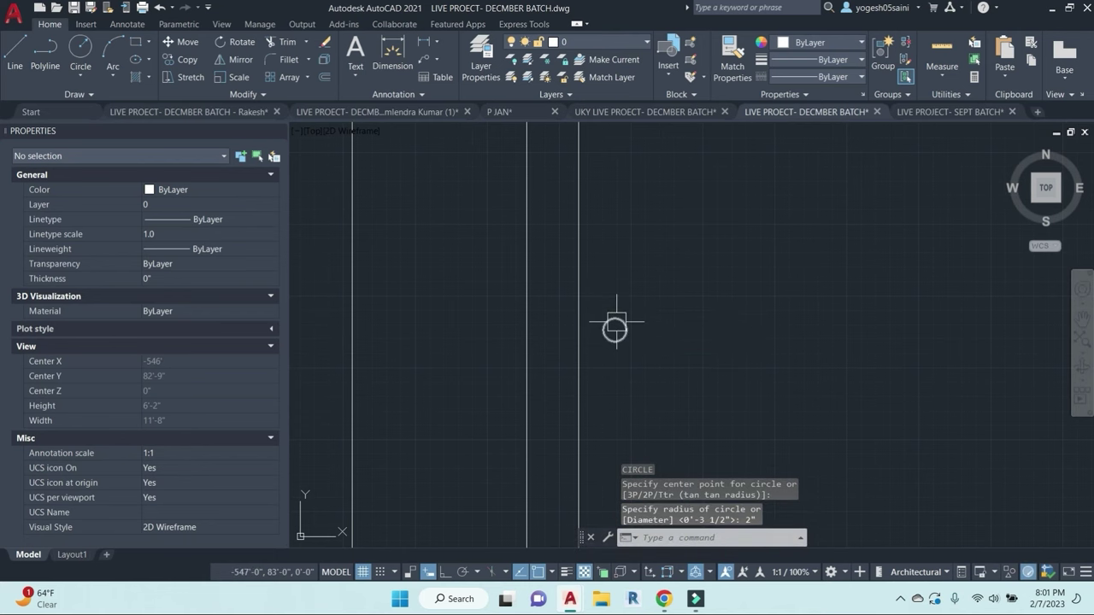
click(630, 329)
Step: Move the pipe circle so it touches the left wall line
text(m)
key(Return)
click(627, 330)
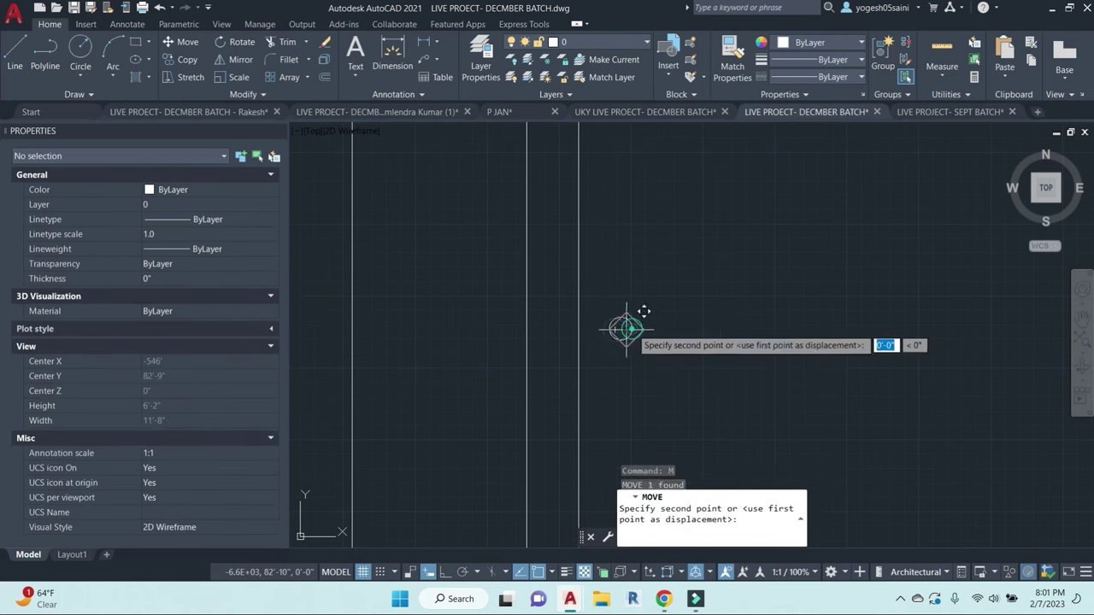
click(579, 329)
key(Escape)
click(557, 331)
text(cco)
key(Return)
scroll(588, 339, down, 5)
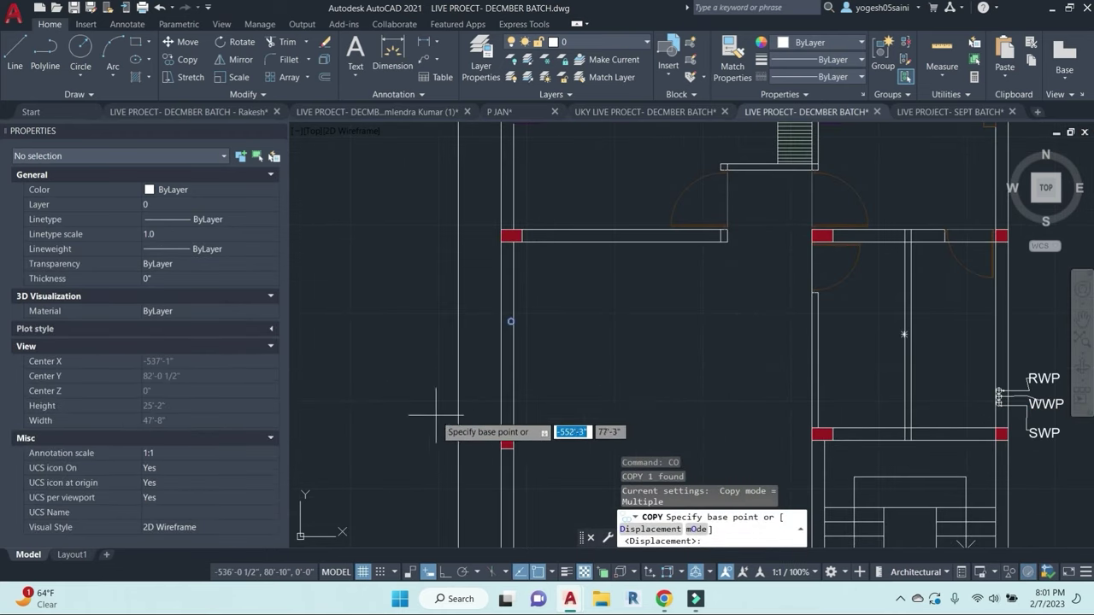
Step: With Ortho on, copy the pipe circle straight down onto the left wall
scroll(766, 397, down, 2)
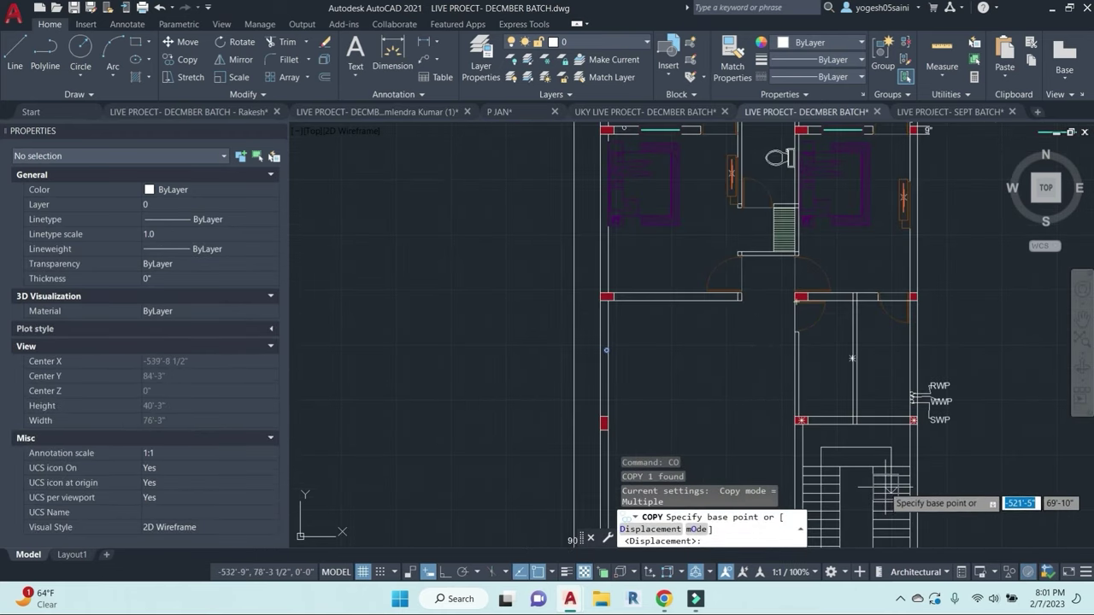
middle_drag(886, 487, 812, 371)
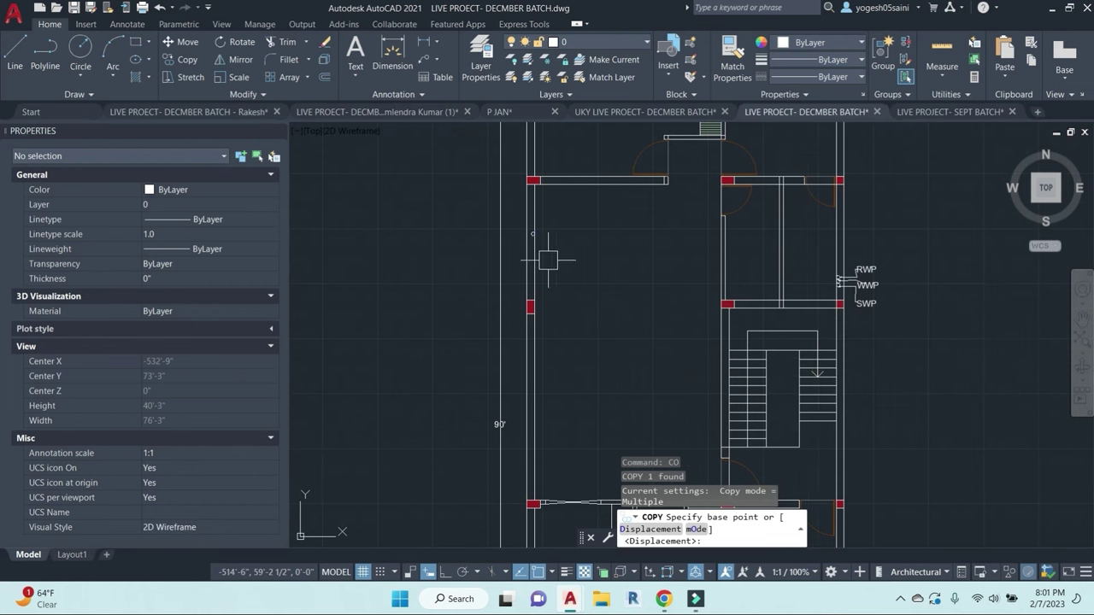
key(Escape)
key(Escape)
click(533, 234)
text(co)
key(Return)
scroll(584, 266, down, 1)
middle_drag(827, 328, 675, 282)
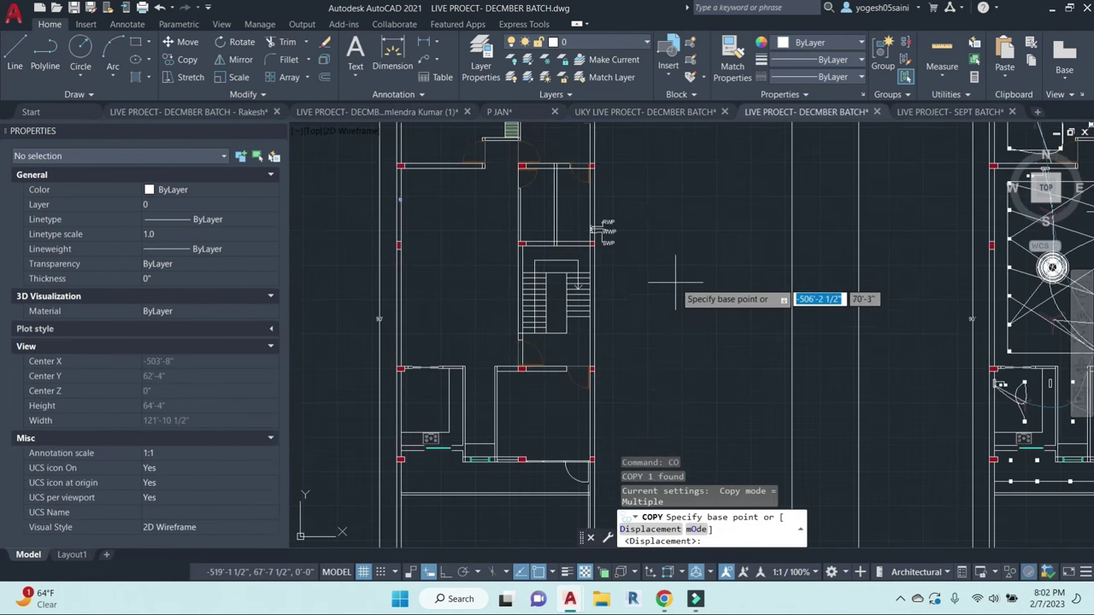
click(678, 279)
middle_drag(692, 417, 716, 317)
scroll(705, 368, up, 1)
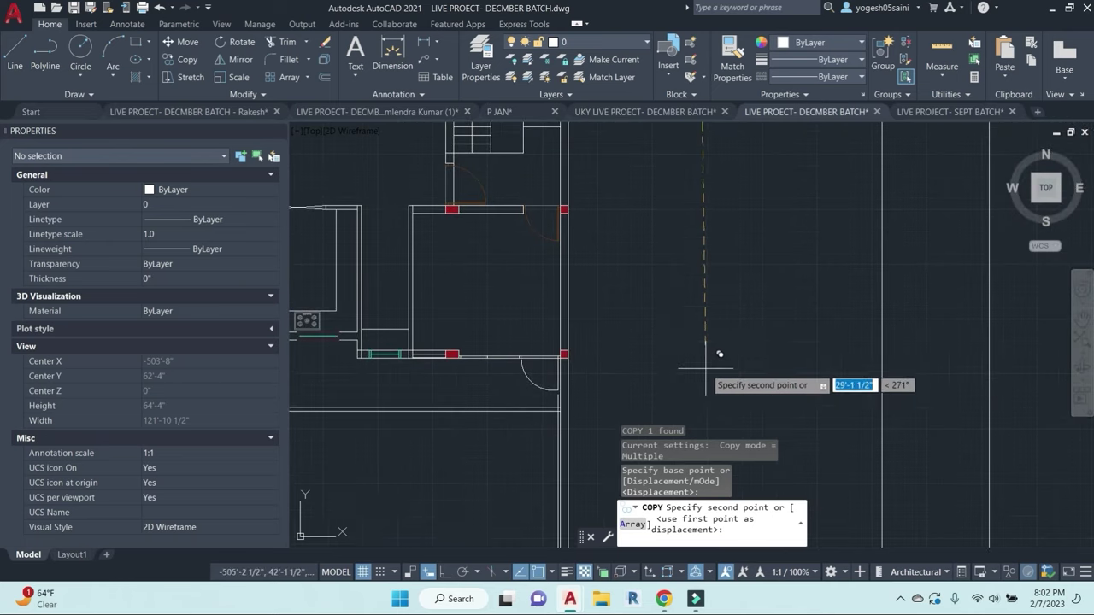
key(F8)
middle_drag(695, 310, 876, 320)
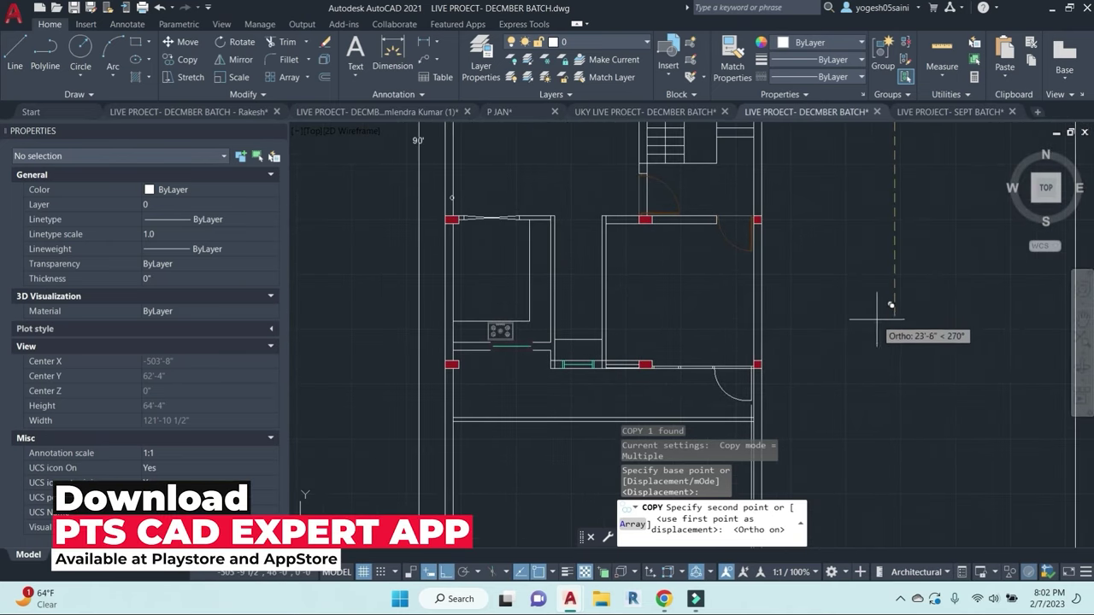
click(895, 446)
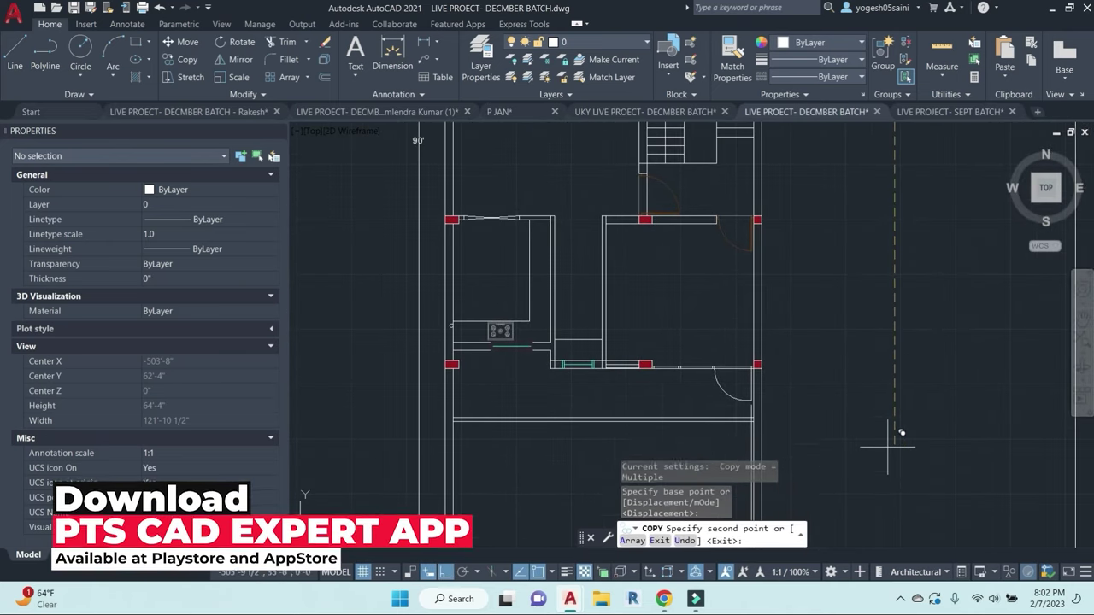
key(Escape)
key(Escape)
Step: Copy that pipe circle across to the wall right of the stove
scroll(466, 342, up, 8)
click(464, 348)
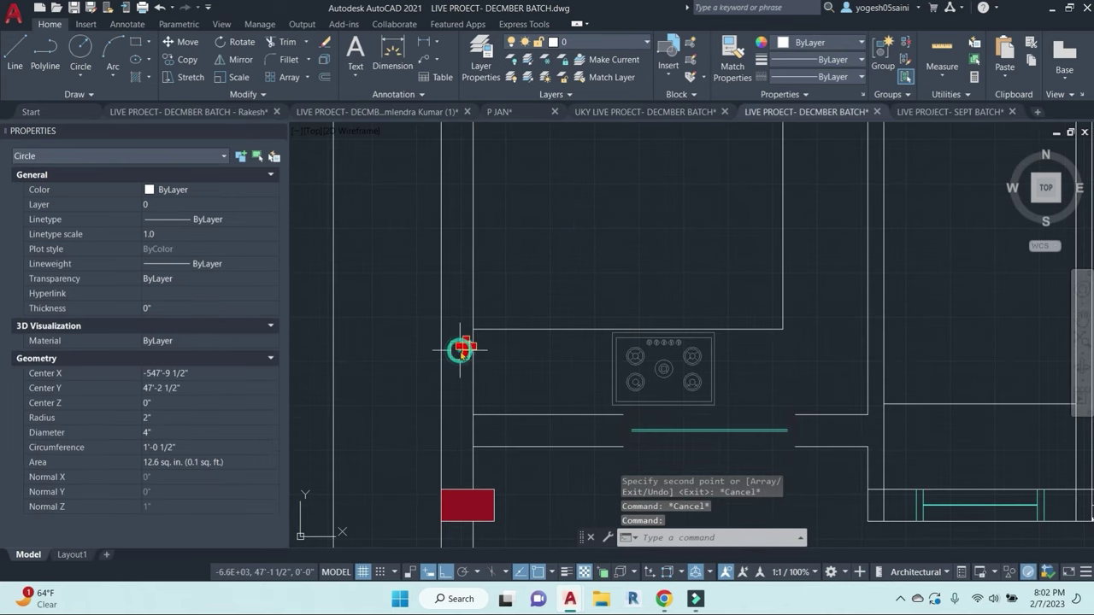
text(co)
key(Return)
click(465, 347)
click(833, 328)
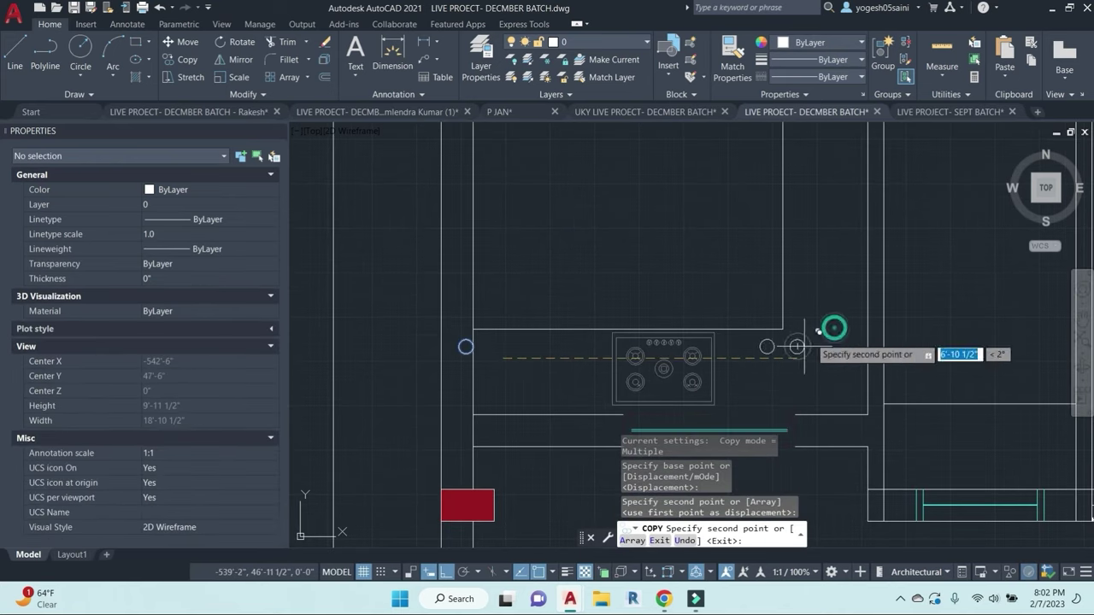
key(Escape)
Step: Copy the right-hand pipe circle 6'-2" up the right wall
click(797, 340)
key(Escape)
click(799, 350)
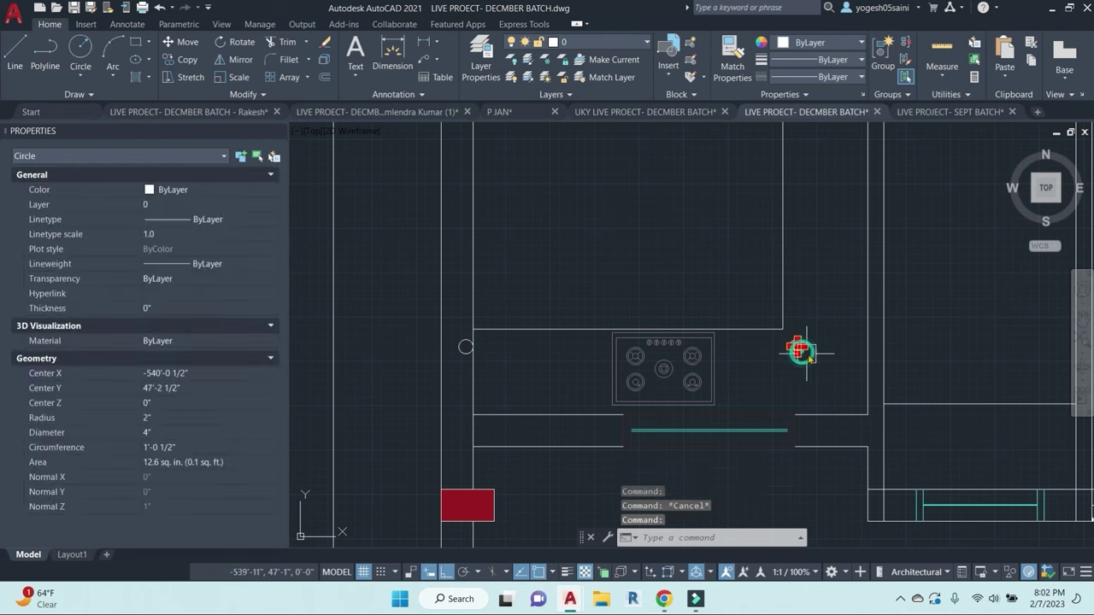
text(co)
key(Return)
click(797, 347)
middle_drag(836, 248, 835, 433)
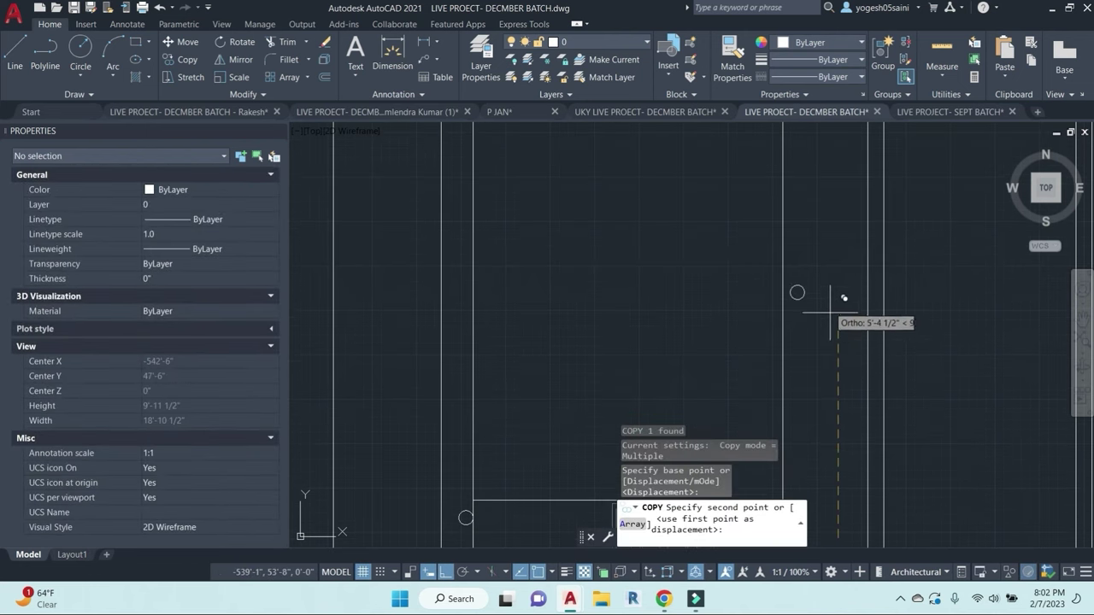
click(818, 254)
key(Escape)
Step: Draw a short horizontal leader line from the upper 2" pipe circle to the wall line on its right
text(l)
key(Return)
click(798, 253)
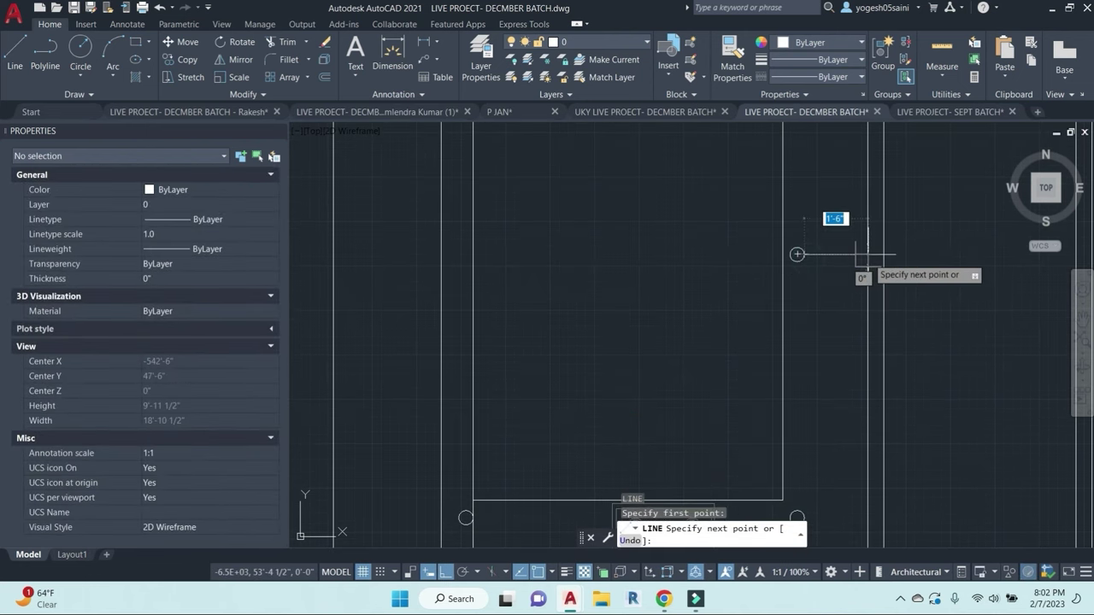
click(868, 254)
key(Escape)
key(Escape)
Step: Select the upper pipe circle and zoom in to inspect it with its new leader
scroll(795, 259, up, 2)
click(793, 243)
scroll(818, 305, down, 3)
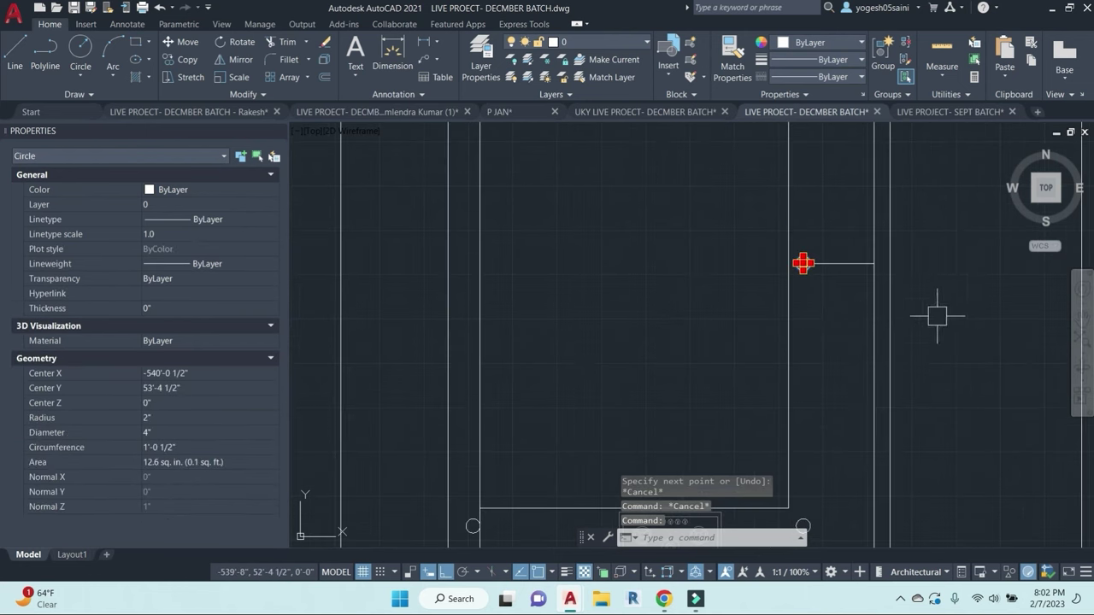
scroll(739, 324, up, 2)
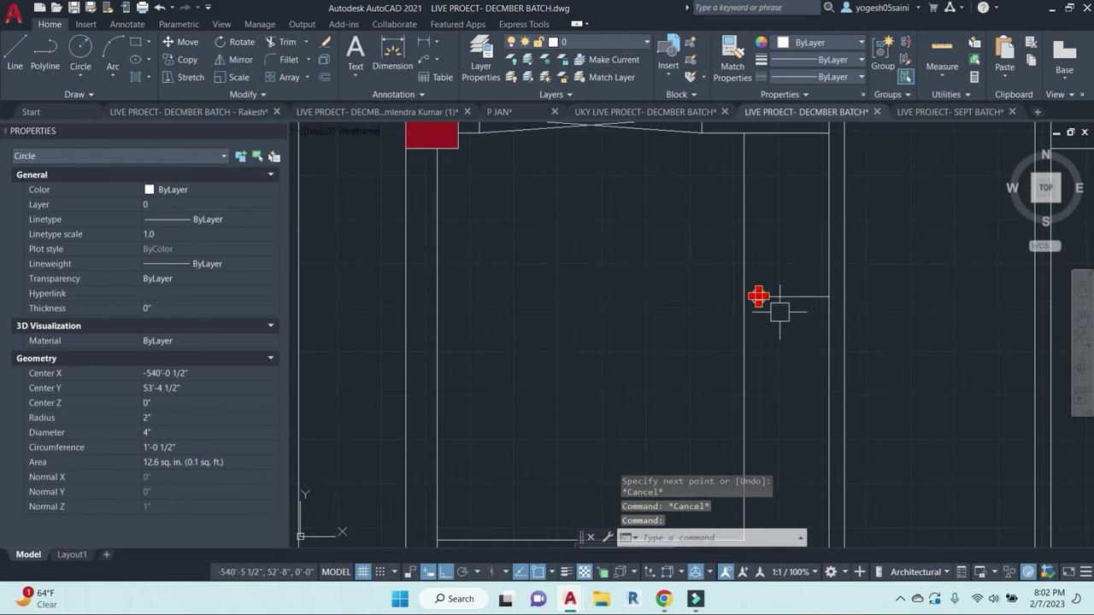
middle_drag(806, 201, 817, 305)
scroll(817, 298, up, 2)
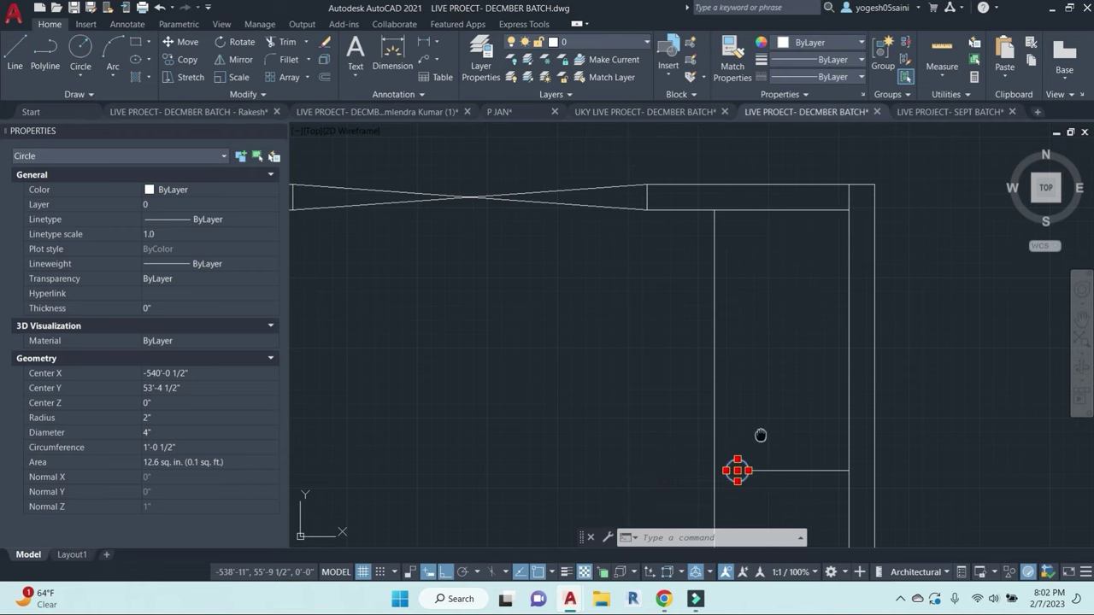
middle_drag(761, 435, 767, 338)
scroll(752, 383, up, 2)
key(Escape)
scroll(743, 372, down, 2)
middle_drag(869, 390, 798, 349)
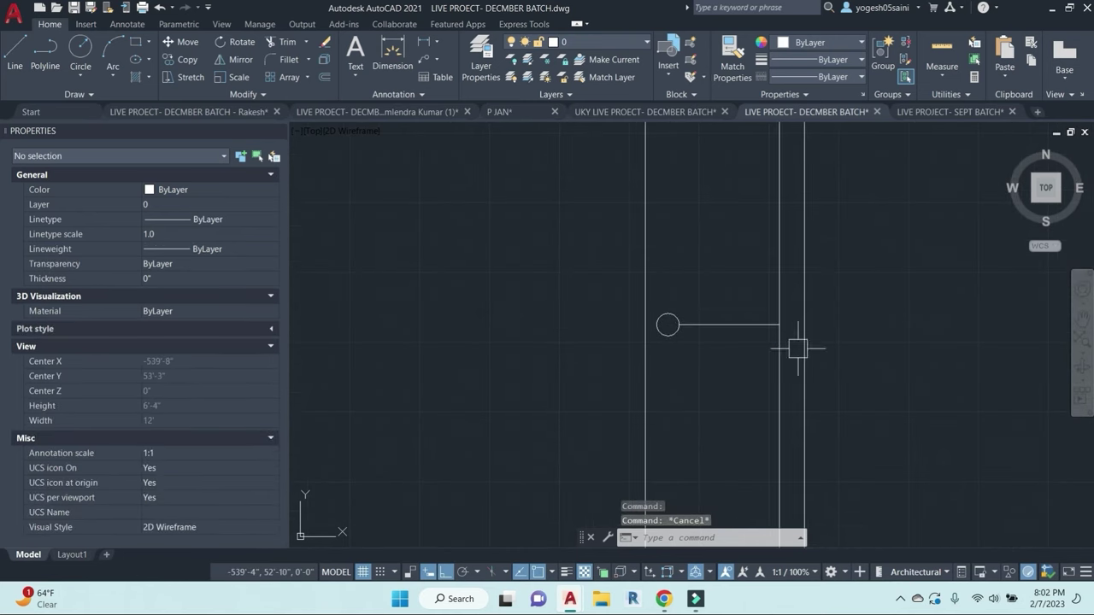
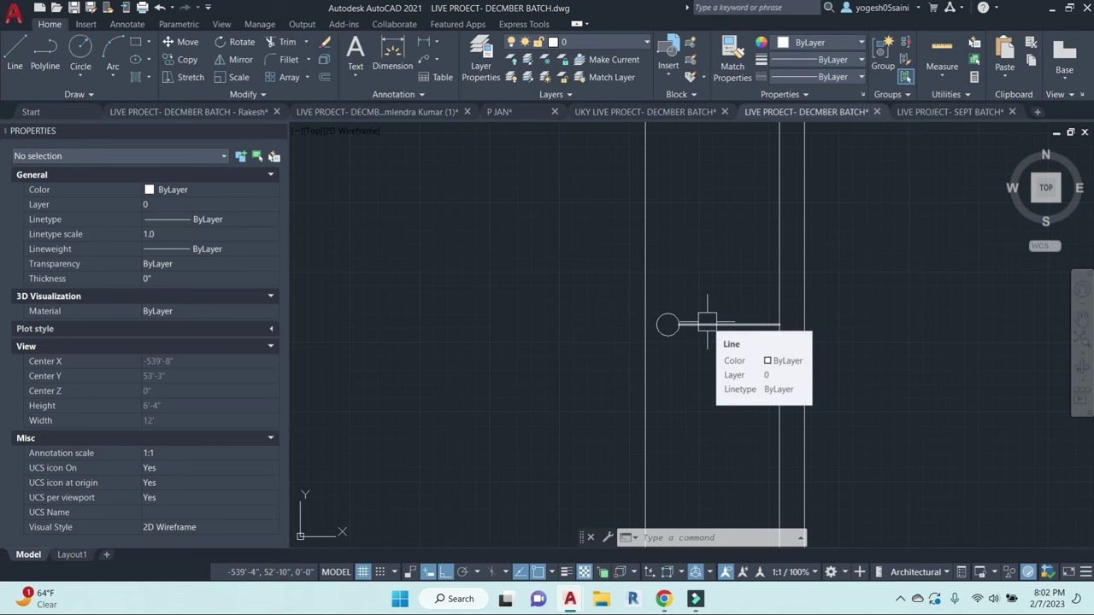
Step: Check the small pipe circle, then survey the RWP, WWP and SWP labels and the staircase below the toilet
scroll(706, 322, down, 4)
scroll(702, 352, up, 4)
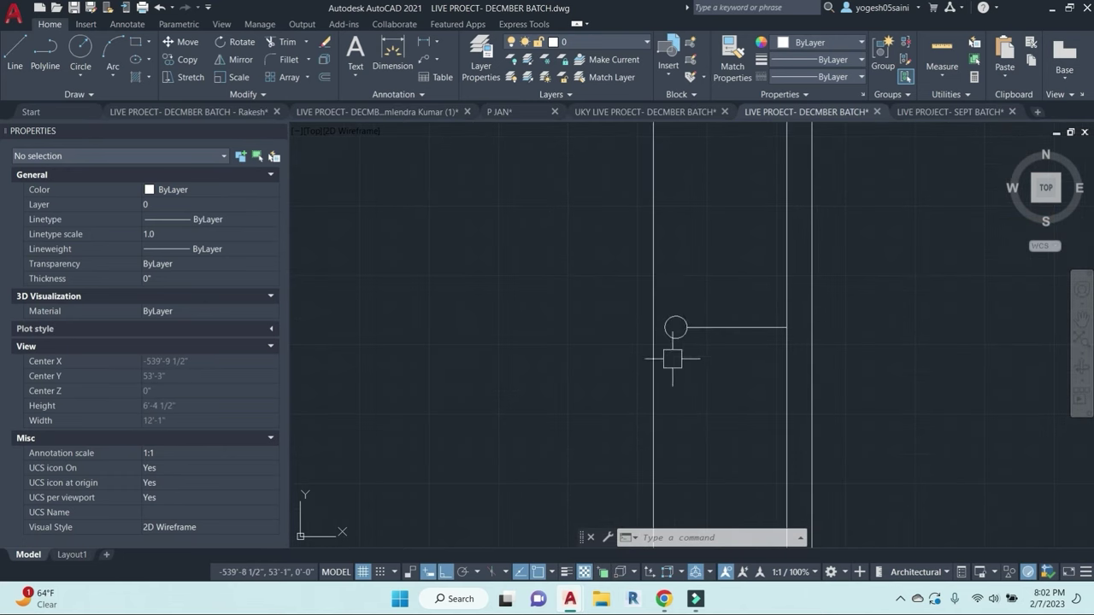
click(666, 305)
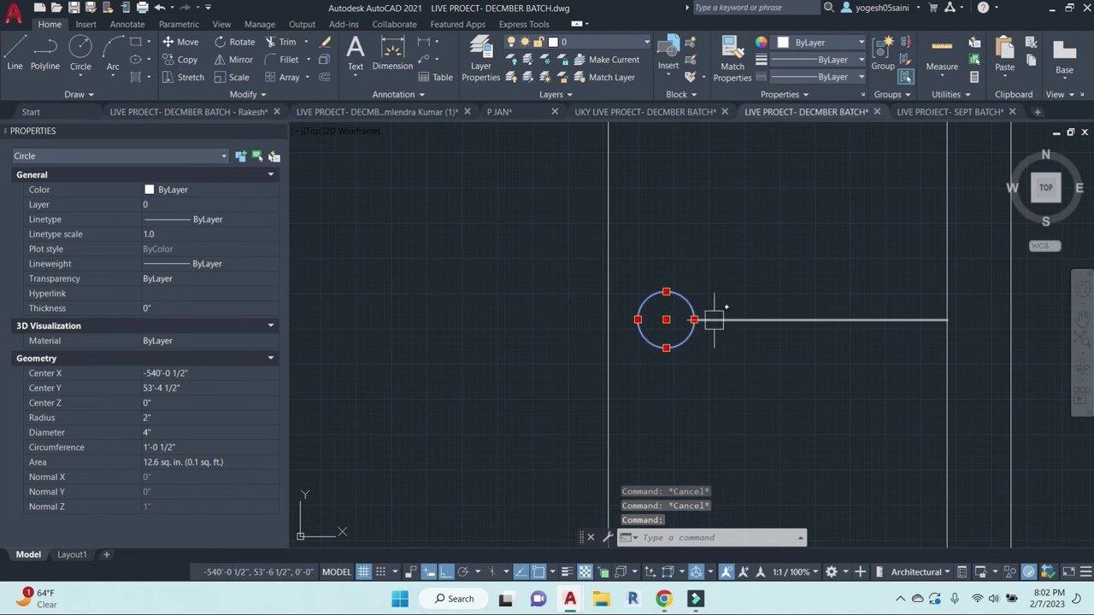
key(Escape)
scroll(681, 333, down, 5)
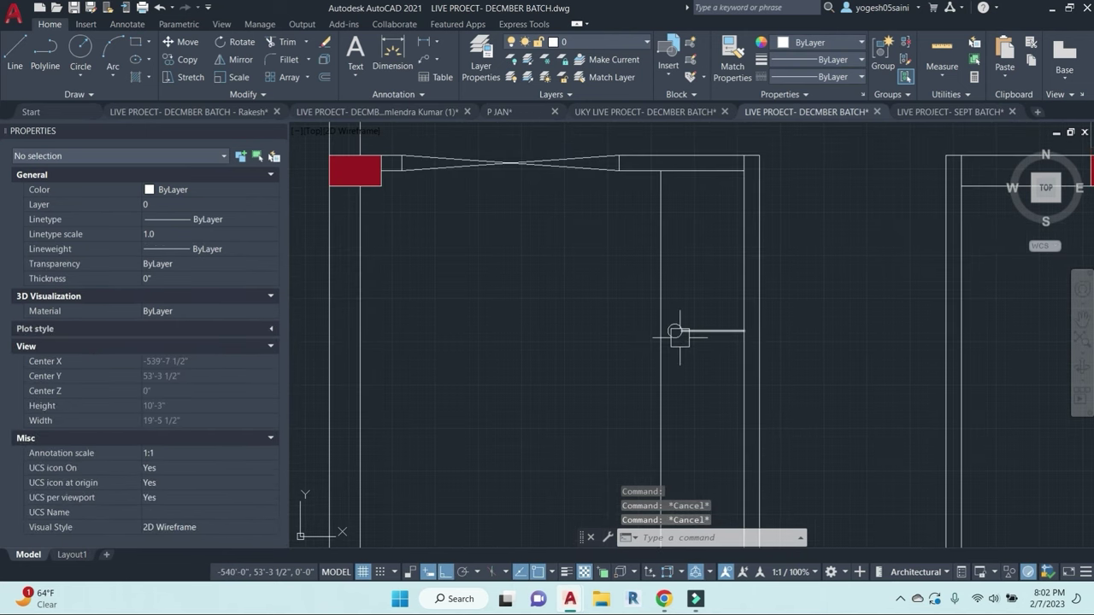
middle_drag(751, 292, 613, 395)
scroll(622, 394, down, 2)
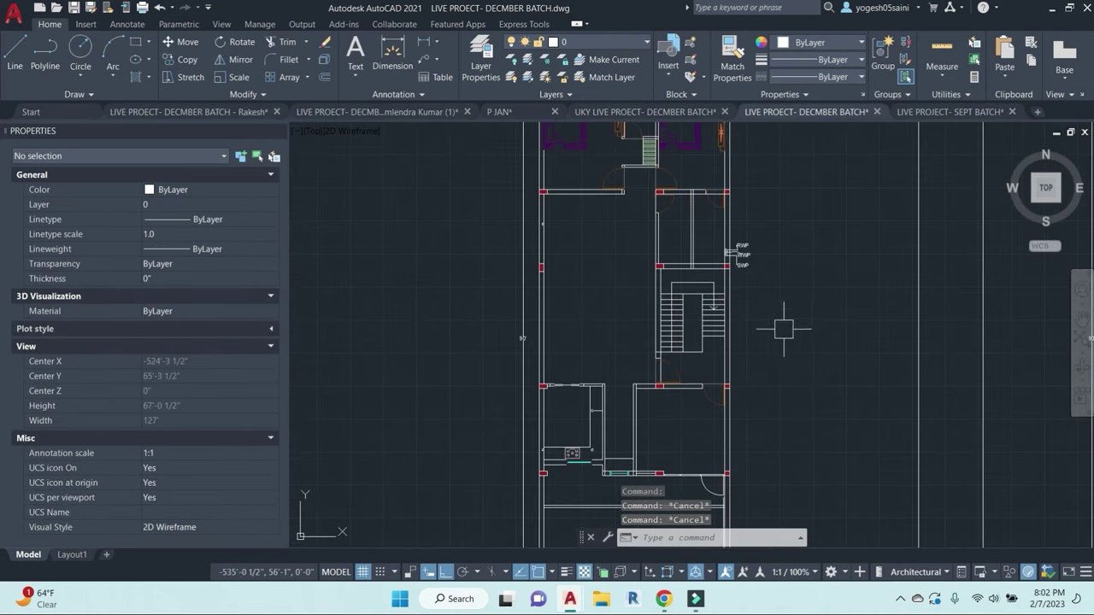
middle_drag(784, 328, 752, 392)
scroll(647, 252, up, 2)
middle_drag(677, 340, 683, 313)
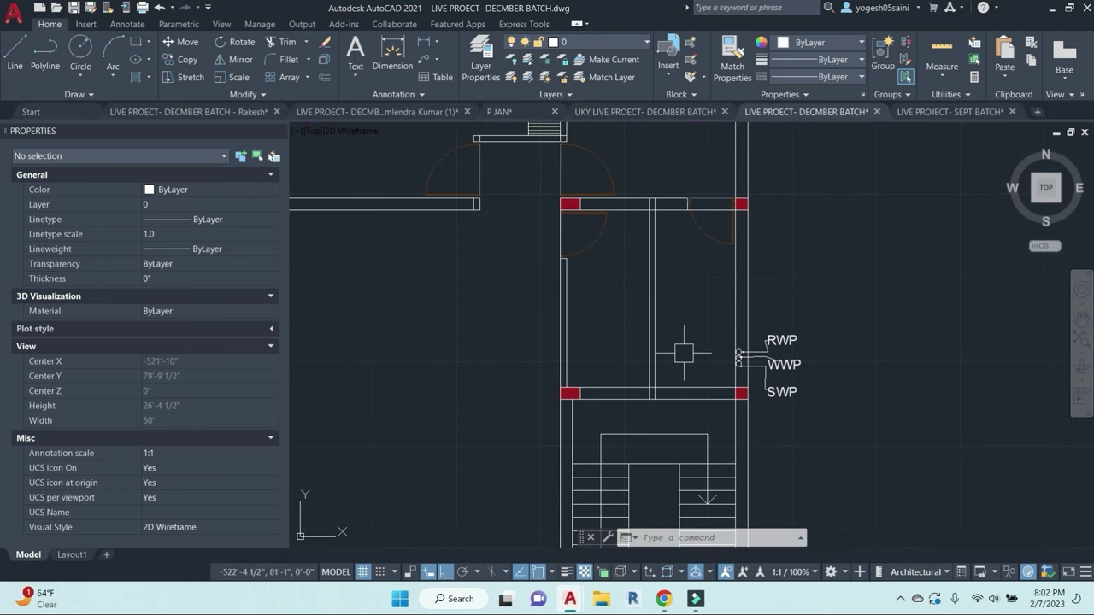
scroll(671, 338, down, 3)
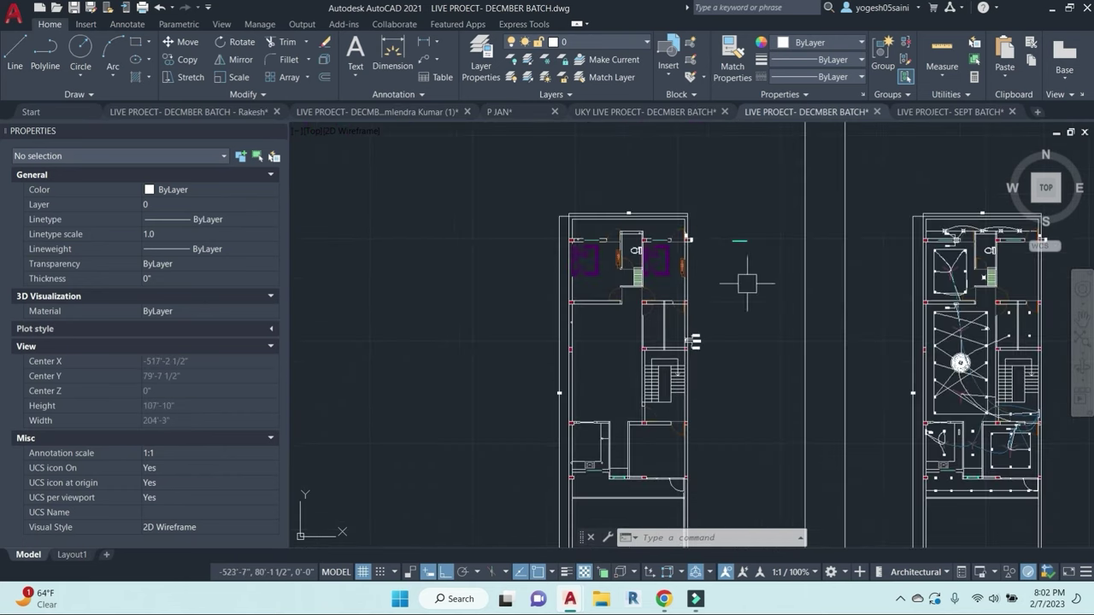
scroll(704, 272, up, 3)
scroll(713, 255, down, 4)
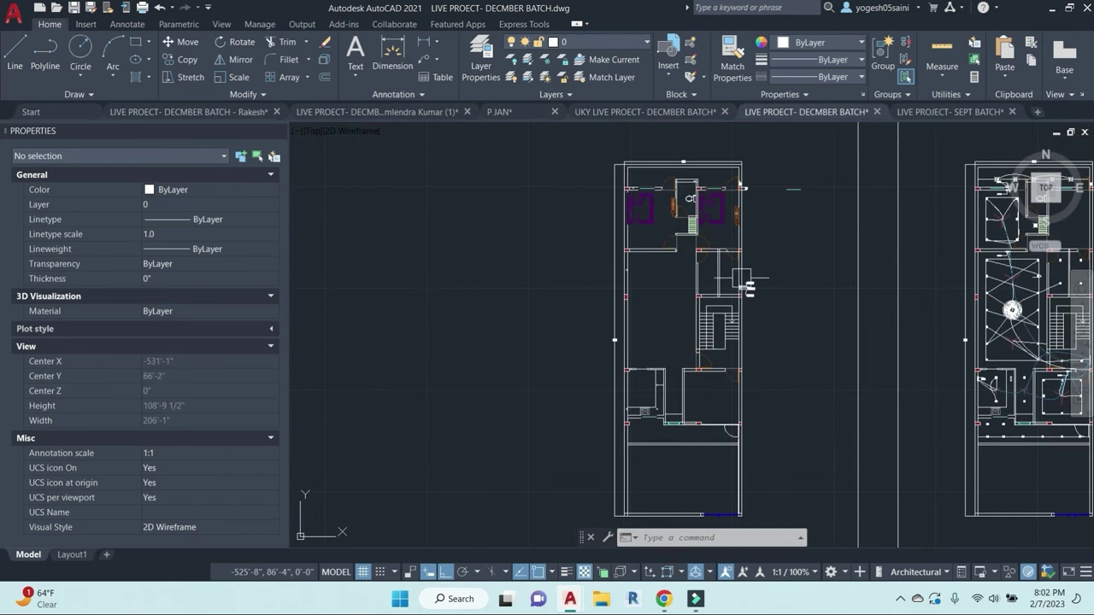
scroll(726, 269, up, 3)
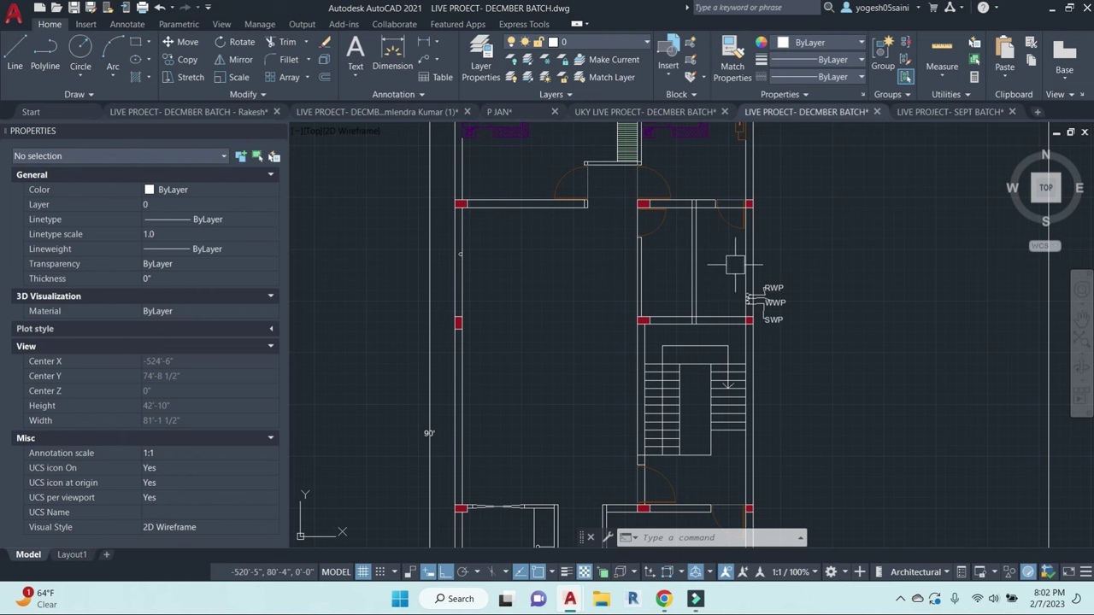
scroll(541, 385, down, 10)
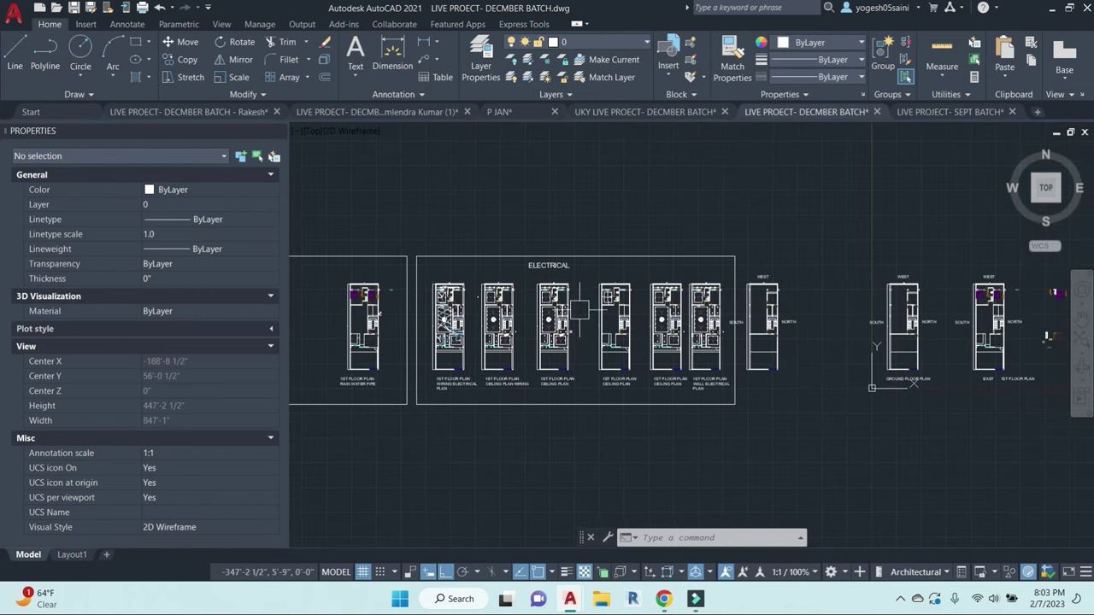
scroll(581, 310, up, 4)
scroll(669, 346, up, 2)
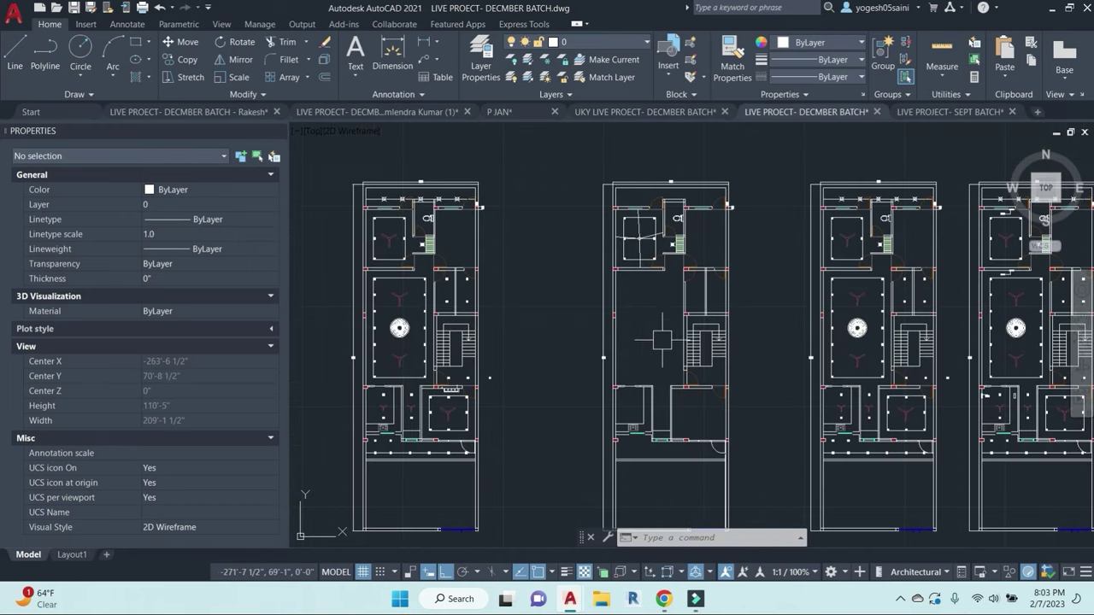
scroll(718, 230, down, 2)
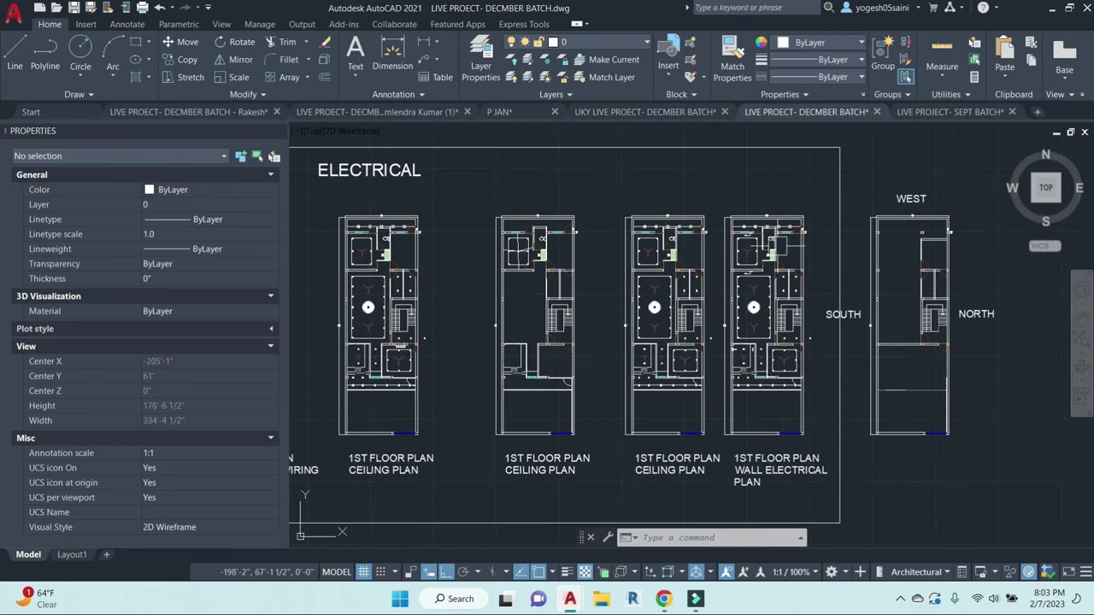
scroll(666, 314, up, 4)
scroll(699, 316, down, 9)
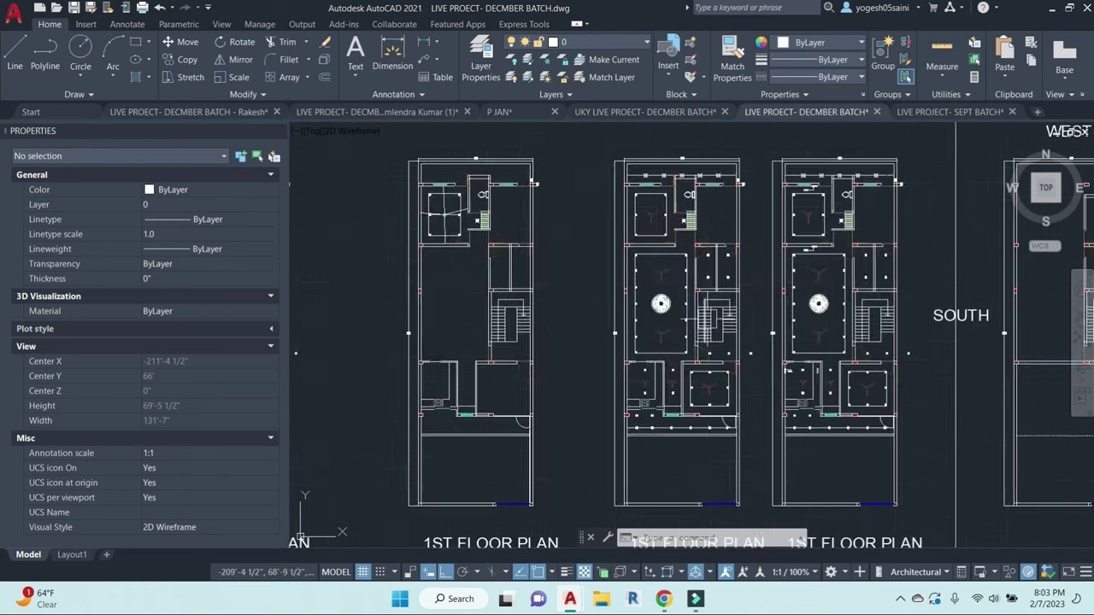
scroll(801, 371, up, 3)
scroll(802, 372, up, 4)
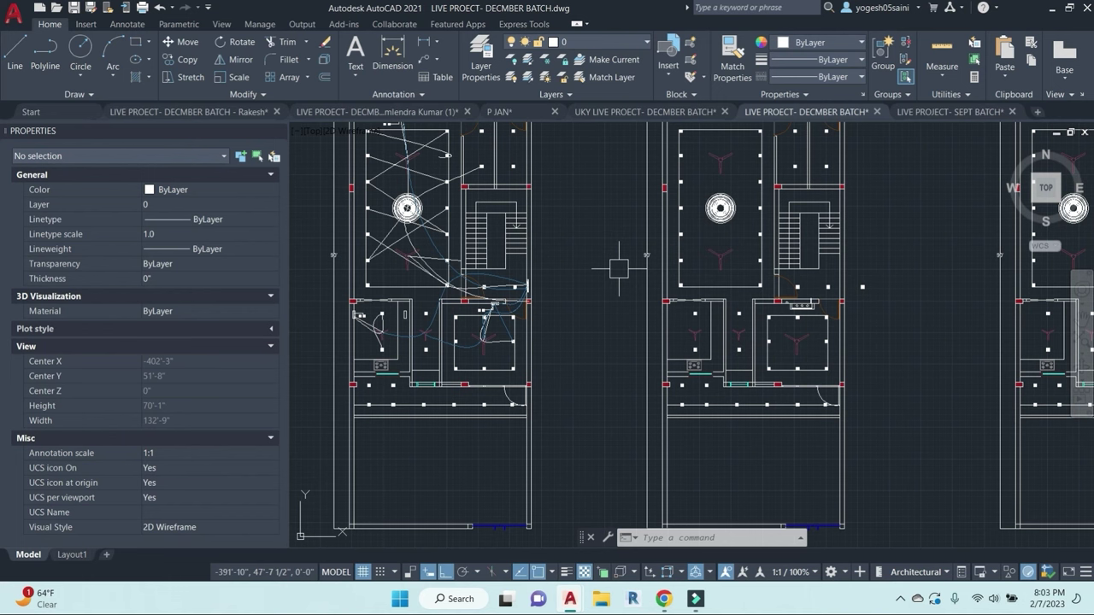
Step: Bring the lower rooms and the rain water pipe plan into view
middle_drag(724, 464, 743, 366)
mouse_move(629, 347)
middle_down()
mouse_move(633, 374)
mouse_move(784, 481)
middle_up()
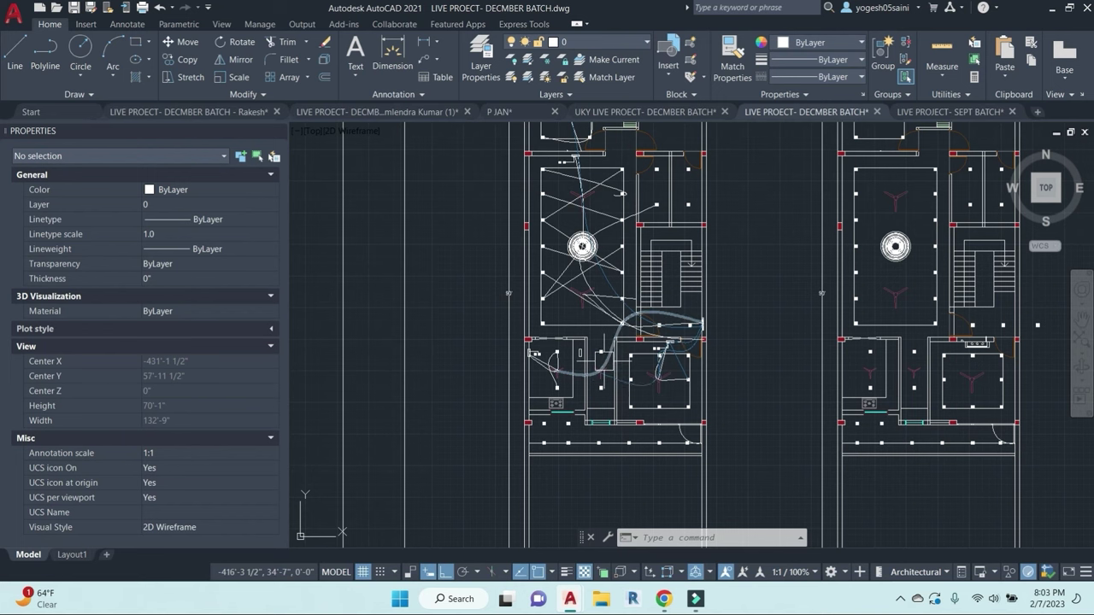
scroll(755, 284, down, 8)
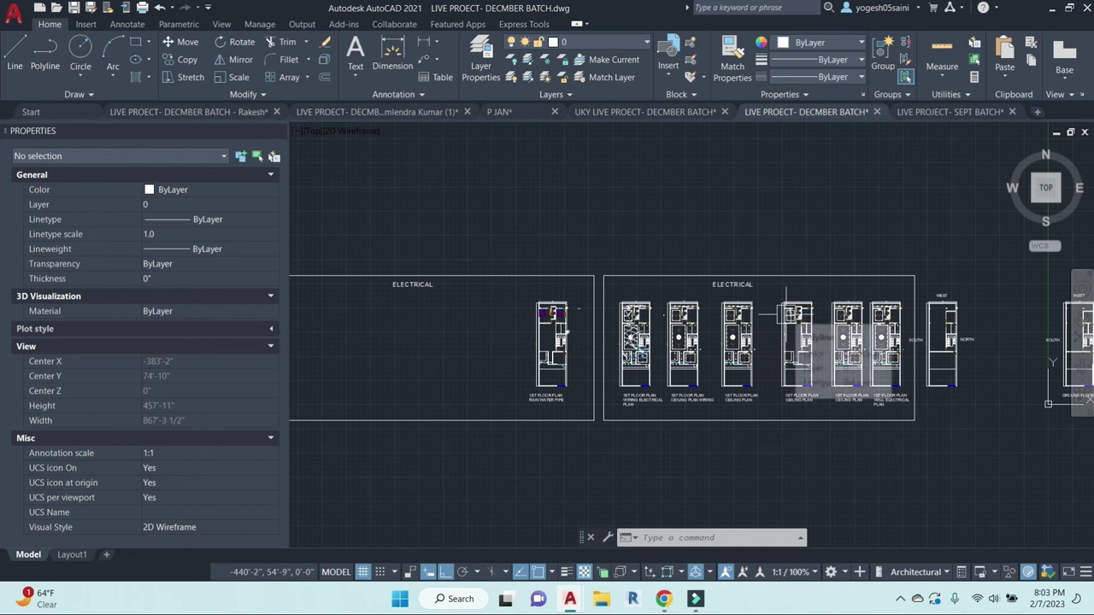
scroll(626, 347, up, 5)
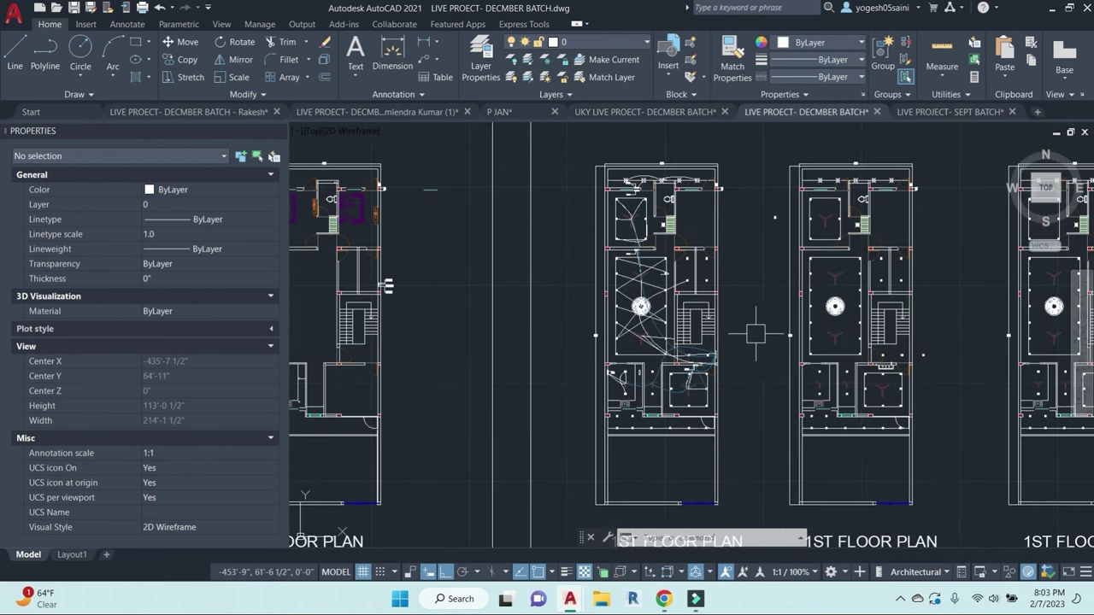
scroll(755, 333, down, 4)
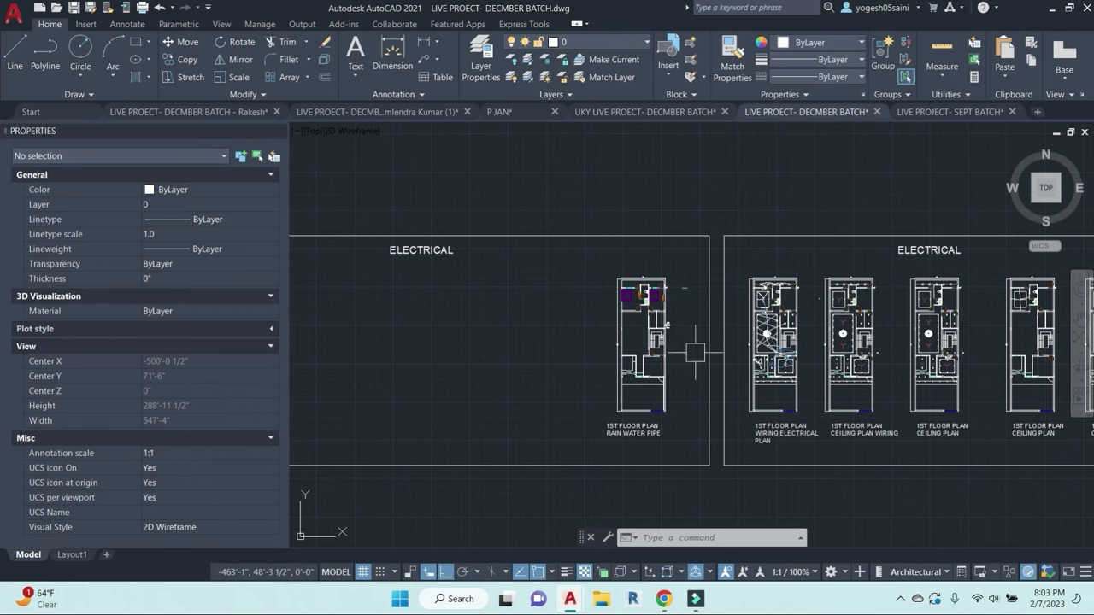
scroll(694, 352, up, 1)
scroll(609, 261, down, 2)
middle_drag(608, 261, 698, 255)
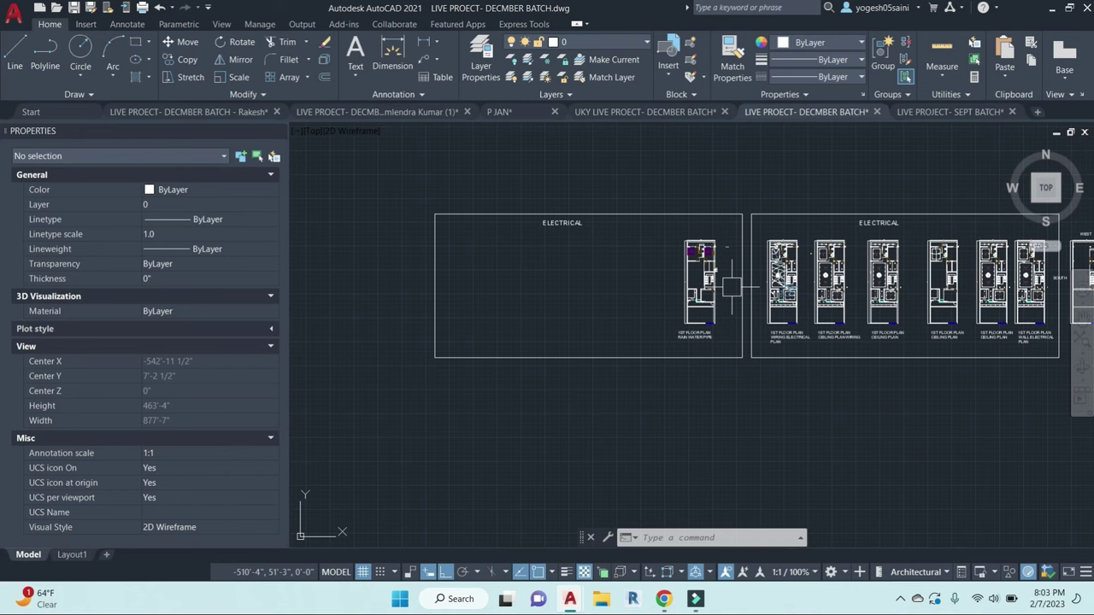
Step: Zoom to the kitchen wall and inspect the W1 window and the wall line beside it
key(Escape)
key(Escape)
scroll(762, 295, up, 6)
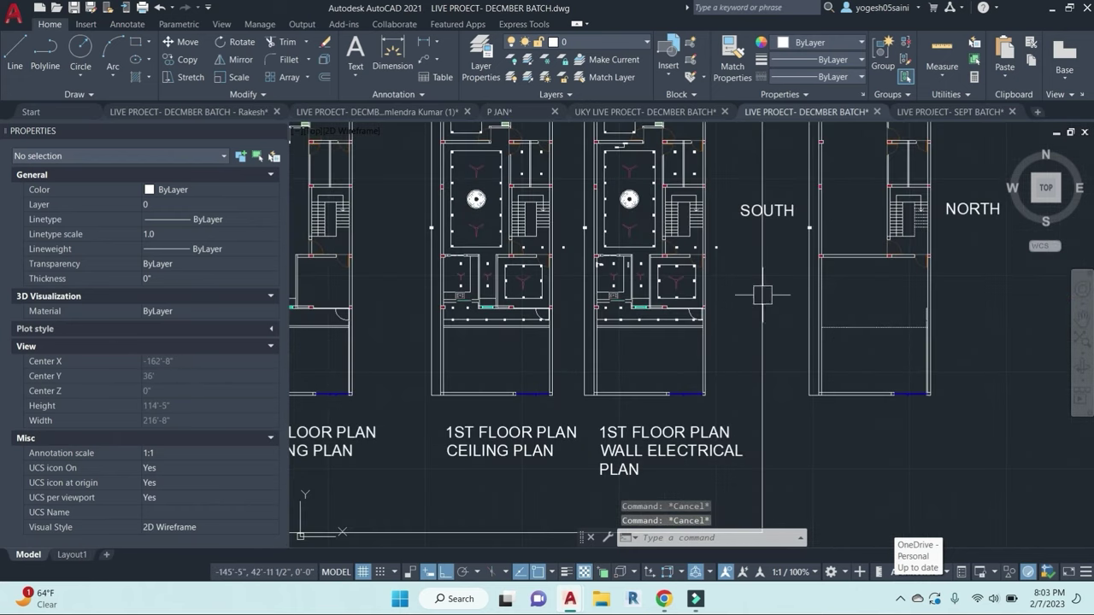
scroll(655, 306, up, 8)
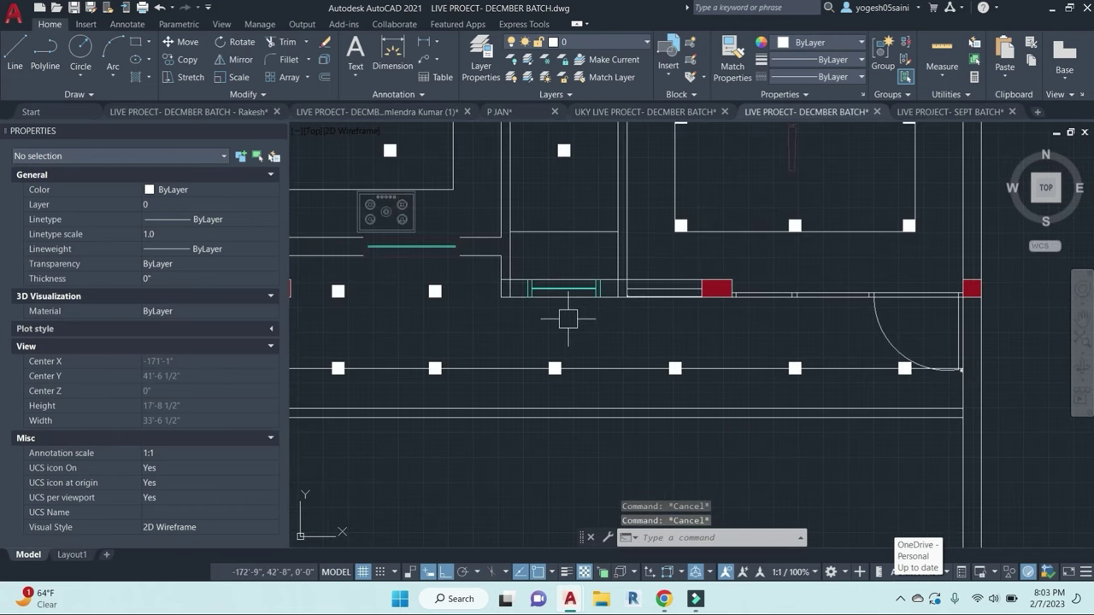
key(Escape)
text(dli)
key(space)
middle_drag(469, 291, 822, 379)
key(Escape)
key(Escape)
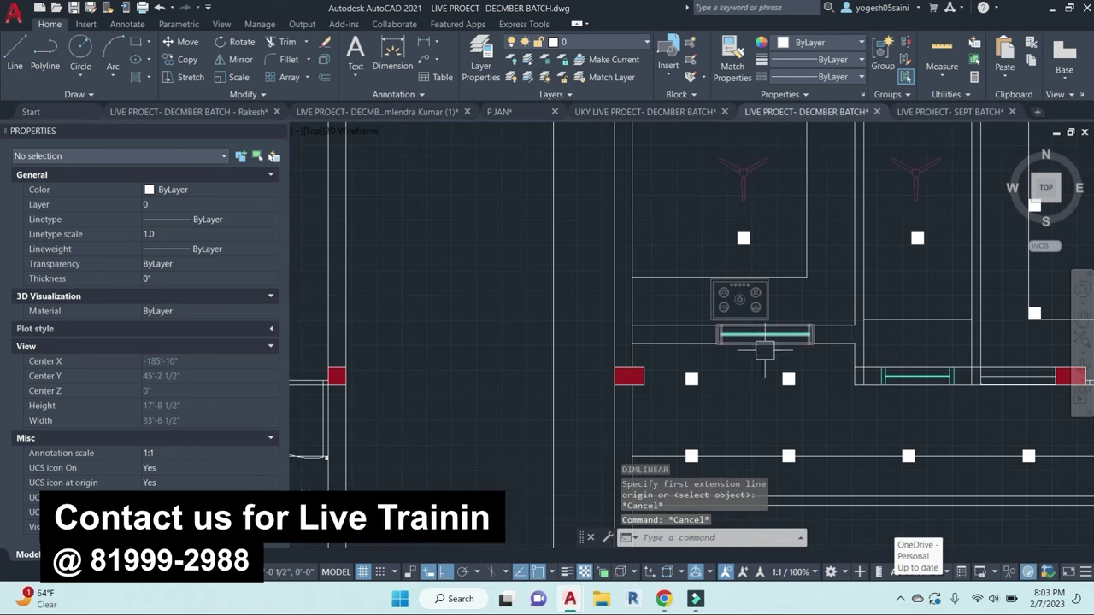
mouse_move(763, 350)
middle_down()
mouse_move(713, 363)
mouse_move(618, 361)
middle_up()
key(Escape)
key(Escape)
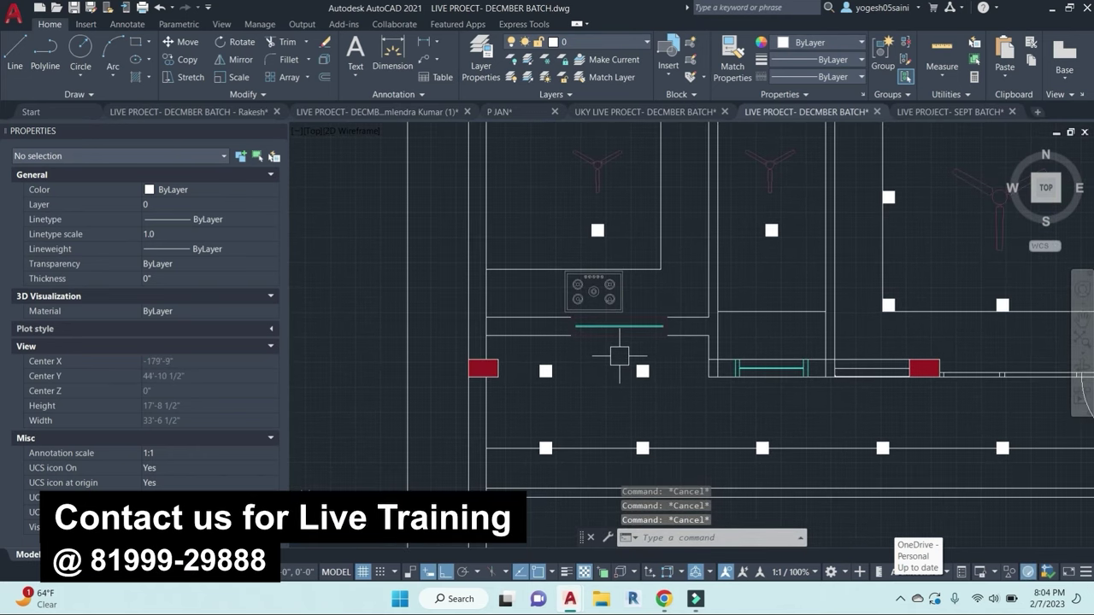
click(618, 326)
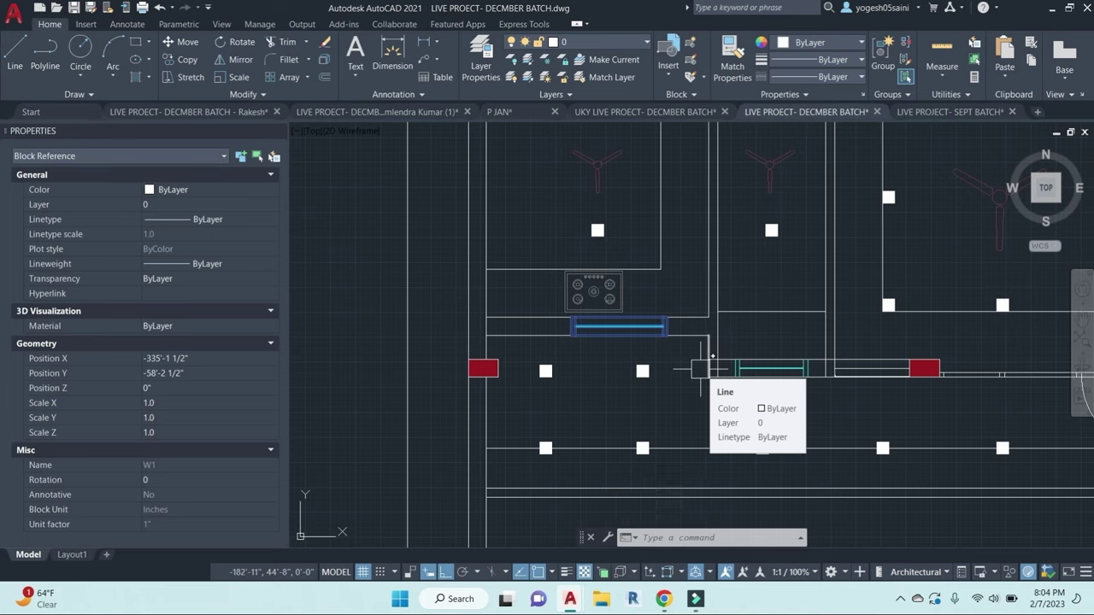
key(Escape)
key(Escape)
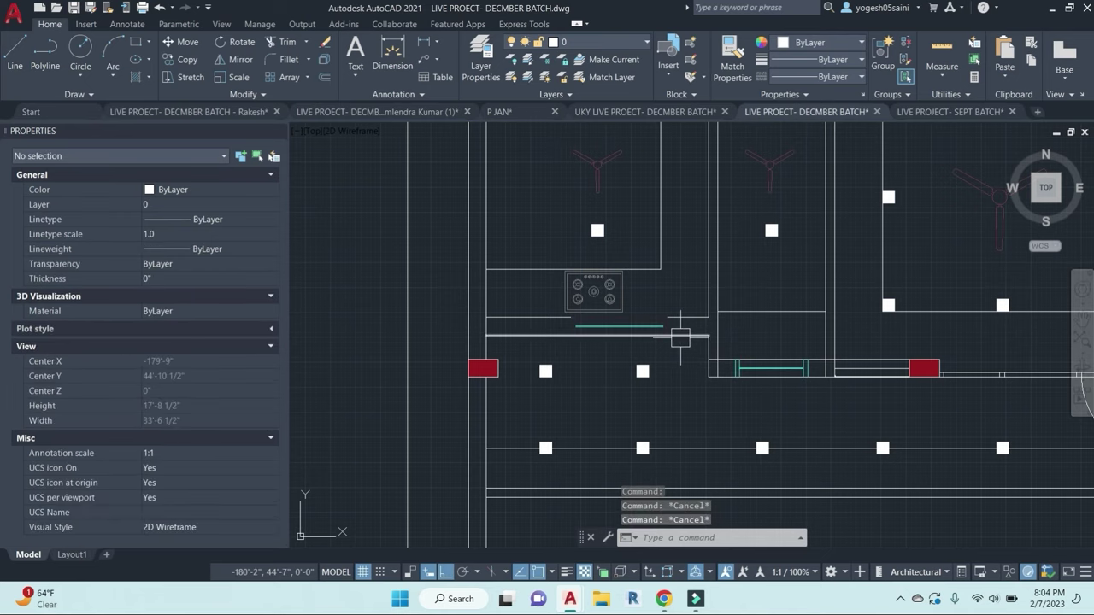
scroll(806, 367, up, 5)
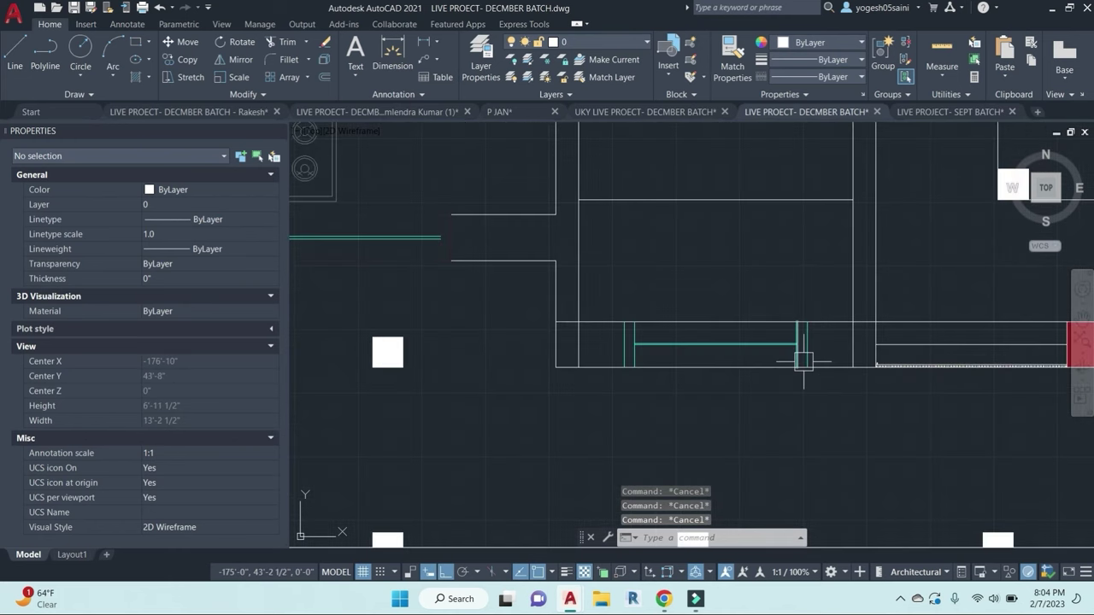
click(803, 335)
key(Escape)
scroll(807, 402, down, 5)
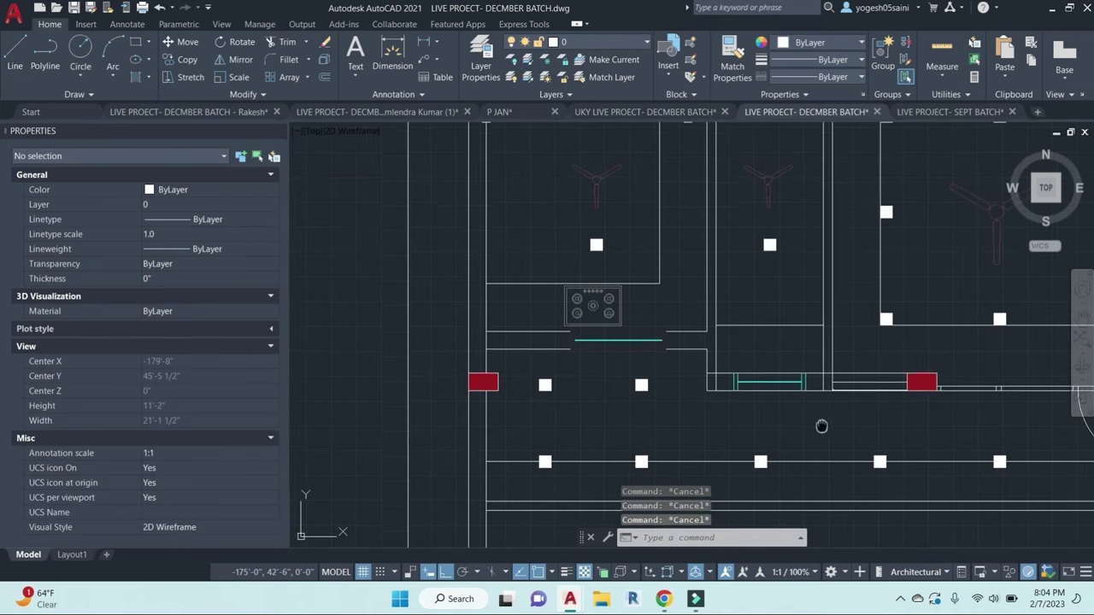
Step: Cancel the linear dimension and settle the view on the stove and kitchen window
text(dli)
key(Return)
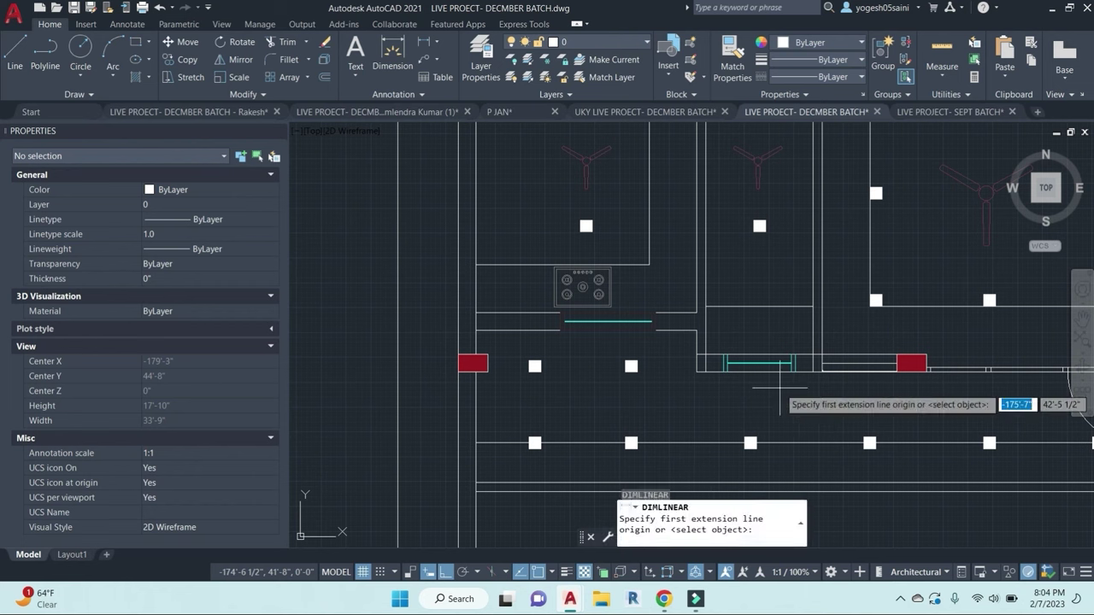
middle_drag(793, 393, 777, 383)
key(Escape)
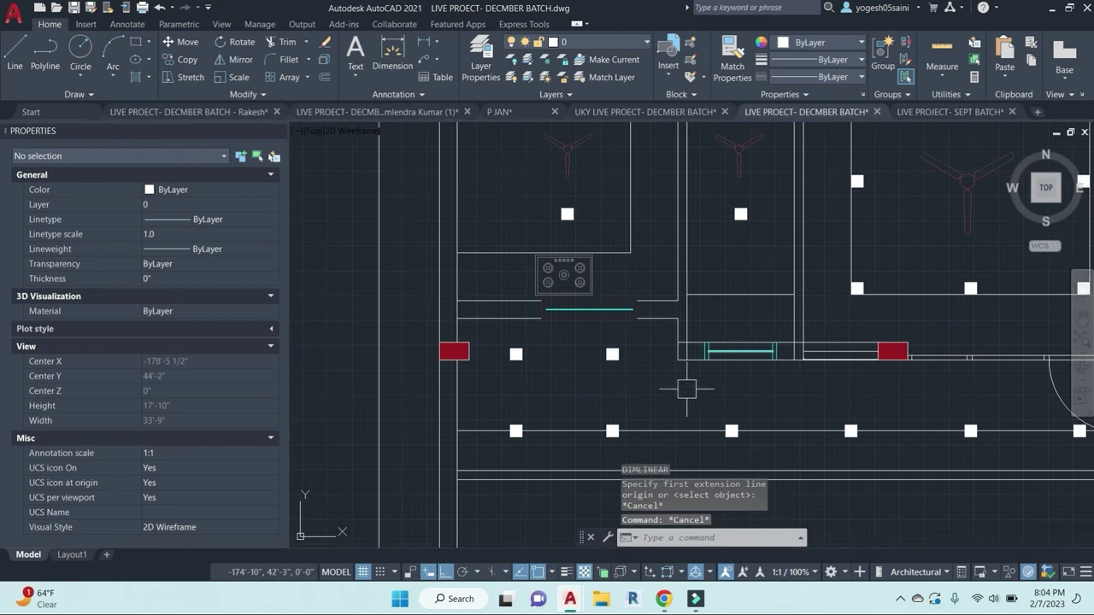
middle_drag(690, 385, 649, 401)
scroll(714, 397, down, 4)
middle_drag(803, 242, 740, 376)
scroll(735, 376, up, 6)
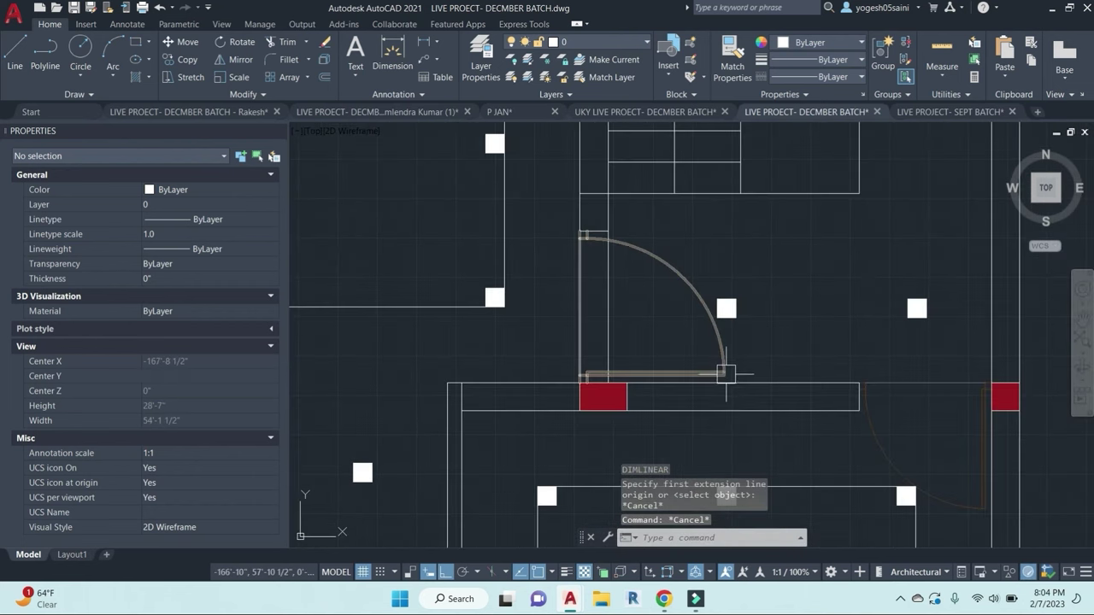
key(Escape)
key(Escape)
scroll(727, 378, down, 5)
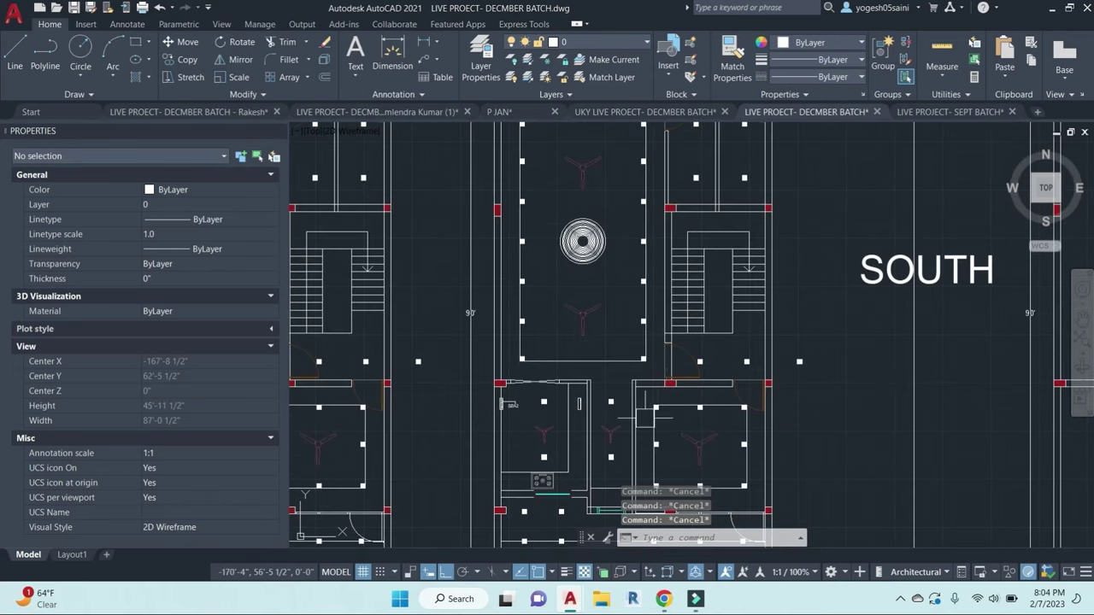
scroll(675, 376, up, 5)
Step: Add the 9" window dimension and the 1'-8 1/2" kitchen wall dimension with DIMLINEAR
text(DI)
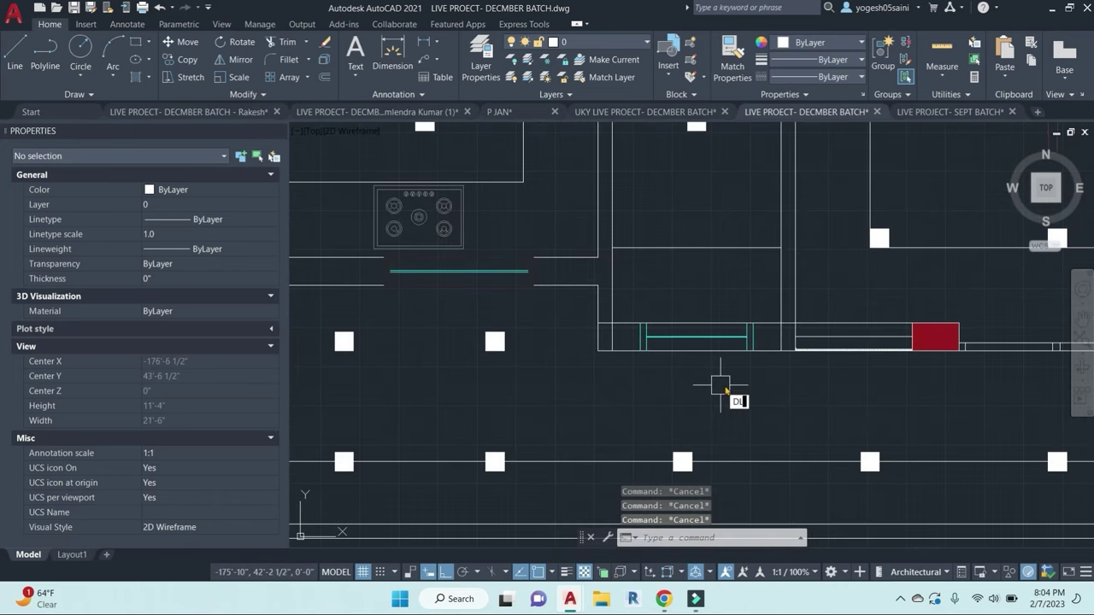
text(MLI)
key(Return)
click(753, 349)
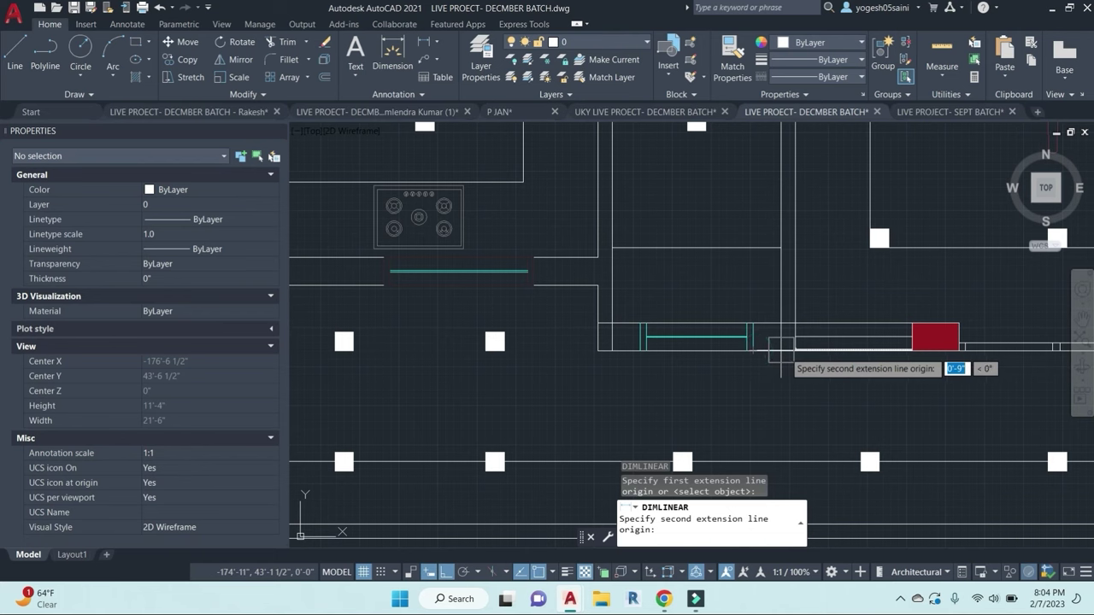
scroll(779, 349, up, 2)
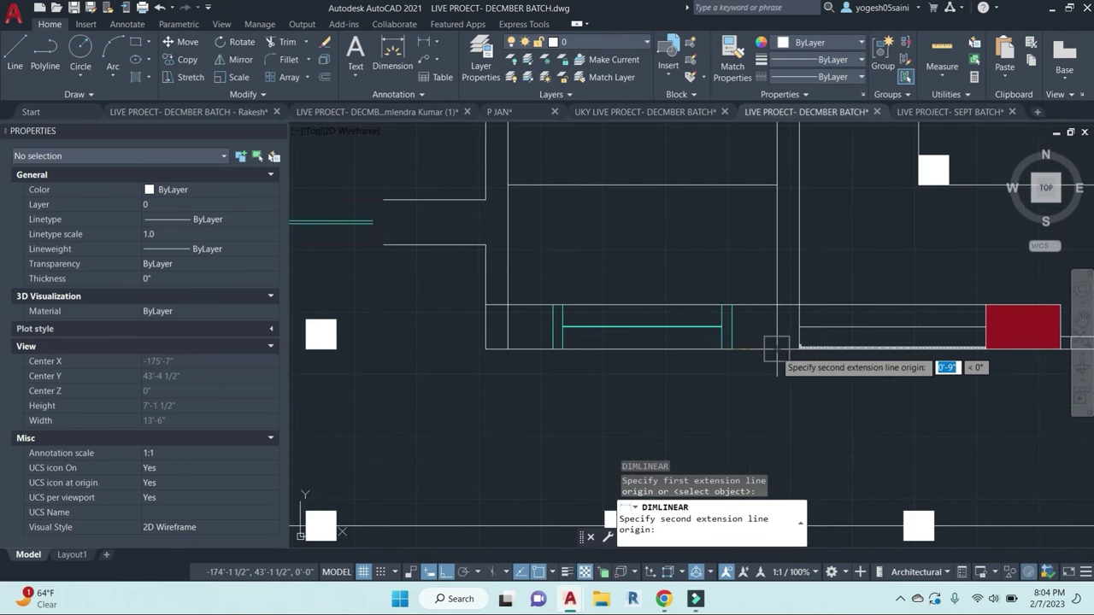
click(776, 350)
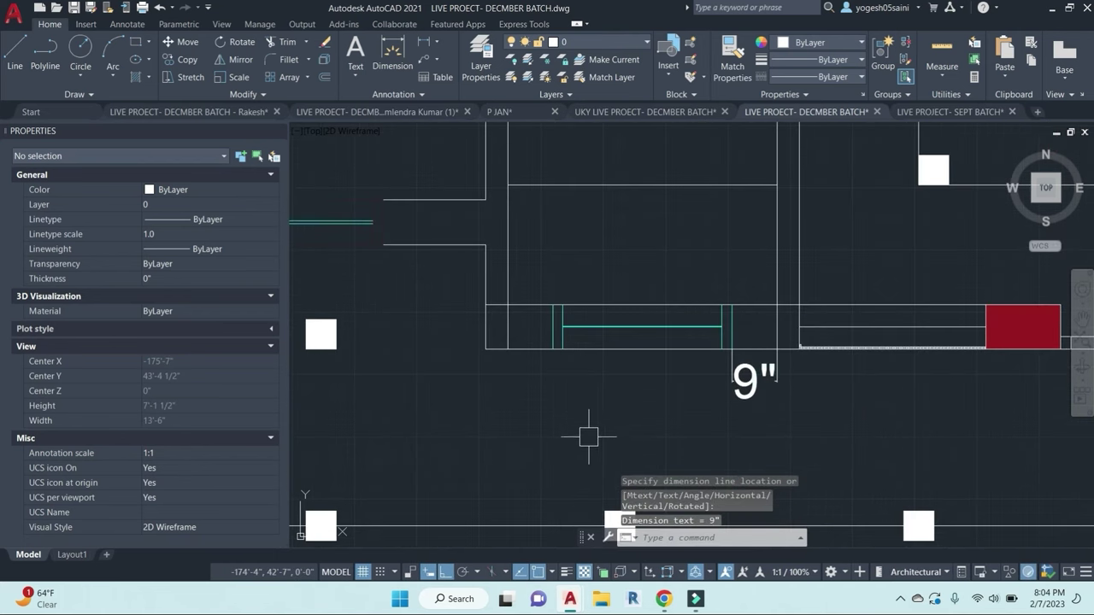
scroll(591, 429, down, 3)
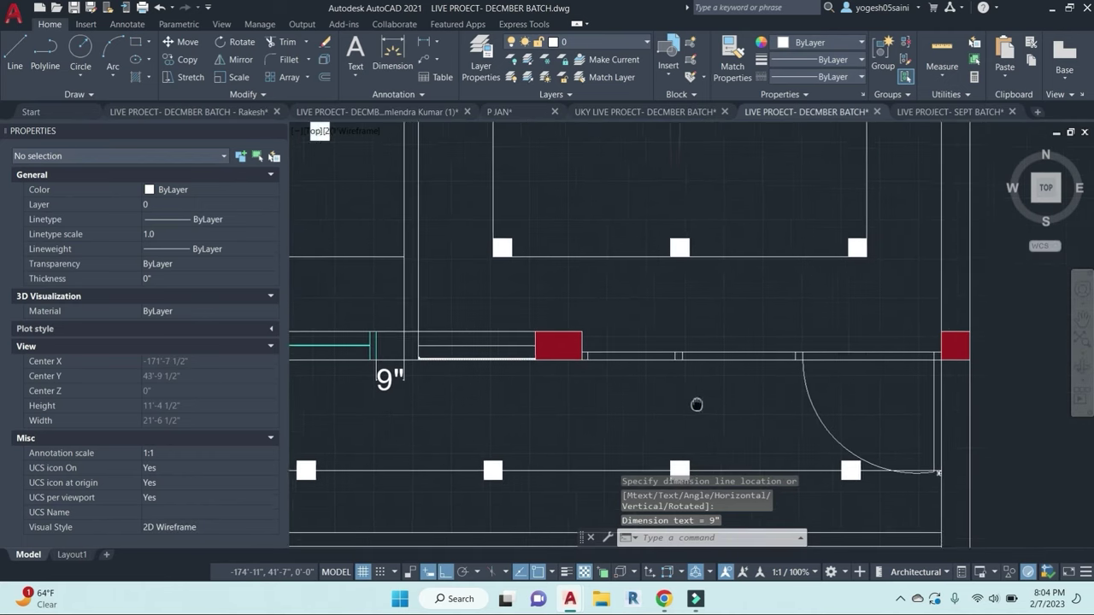
scroll(929, 374, up, 4)
scroll(569, 389, down, 4)
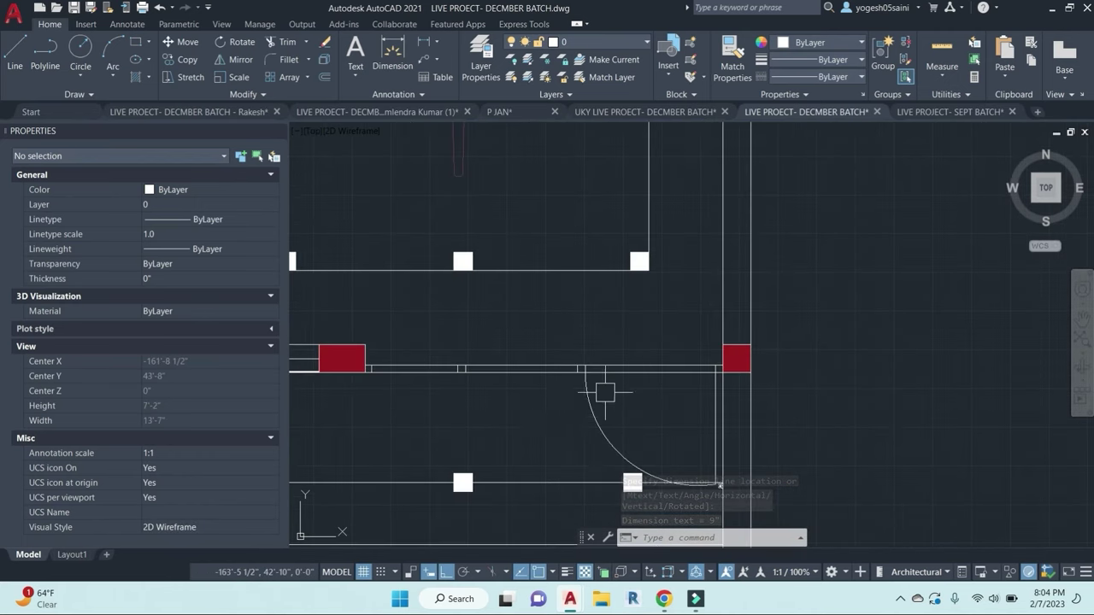
middle_drag(493, 420, 908, 440)
key(space)
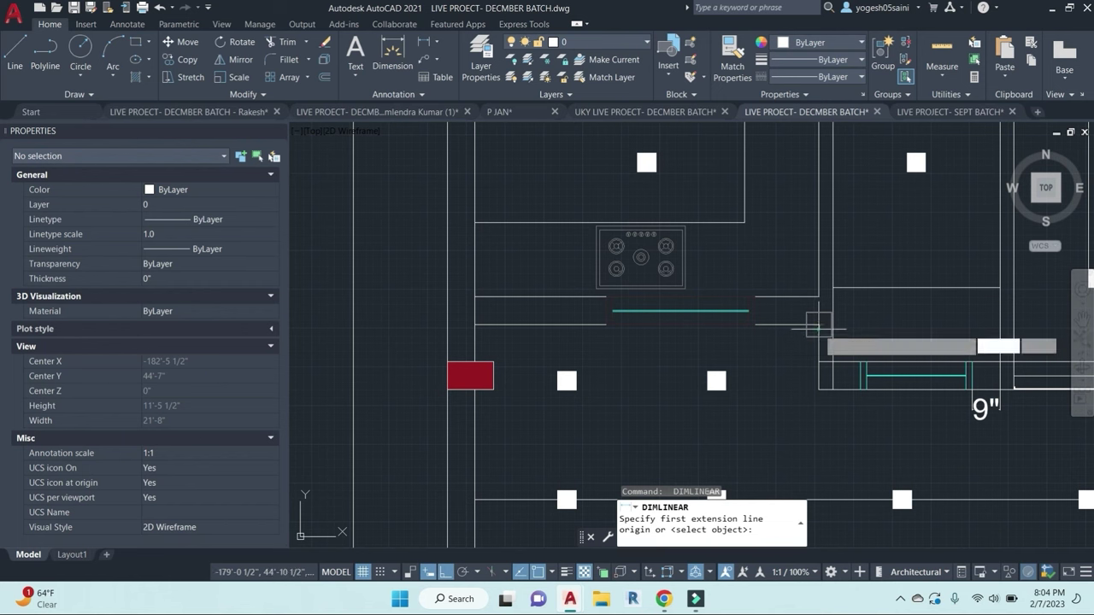
click(819, 325)
click(754, 325)
click(759, 342)
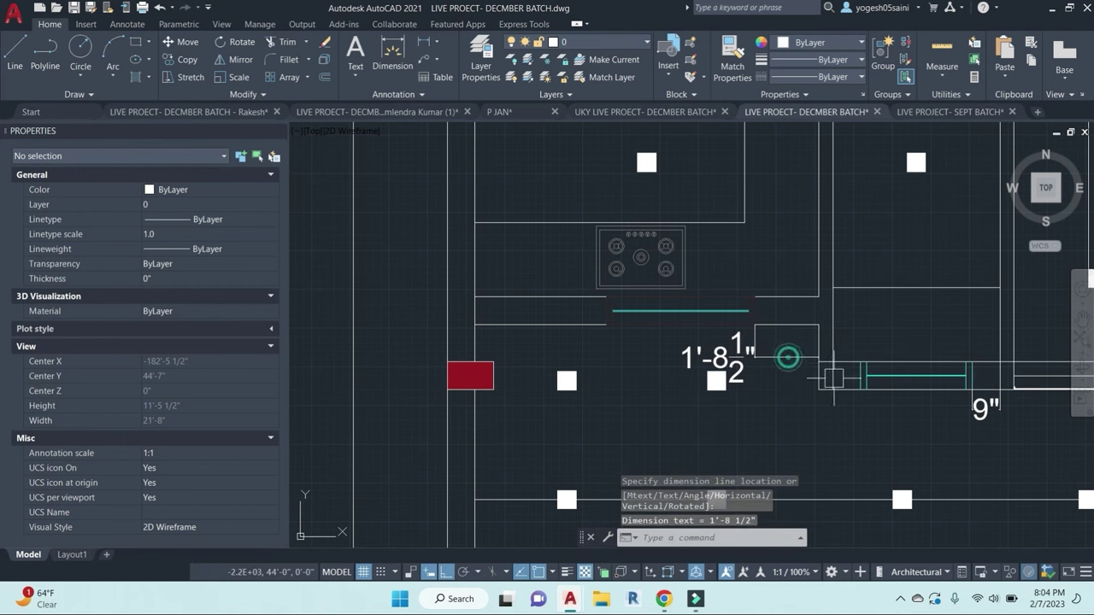
scroll(765, 389, down, 2)
middle_drag(905, 387, 788, 389)
scroll(694, 400, down, 3)
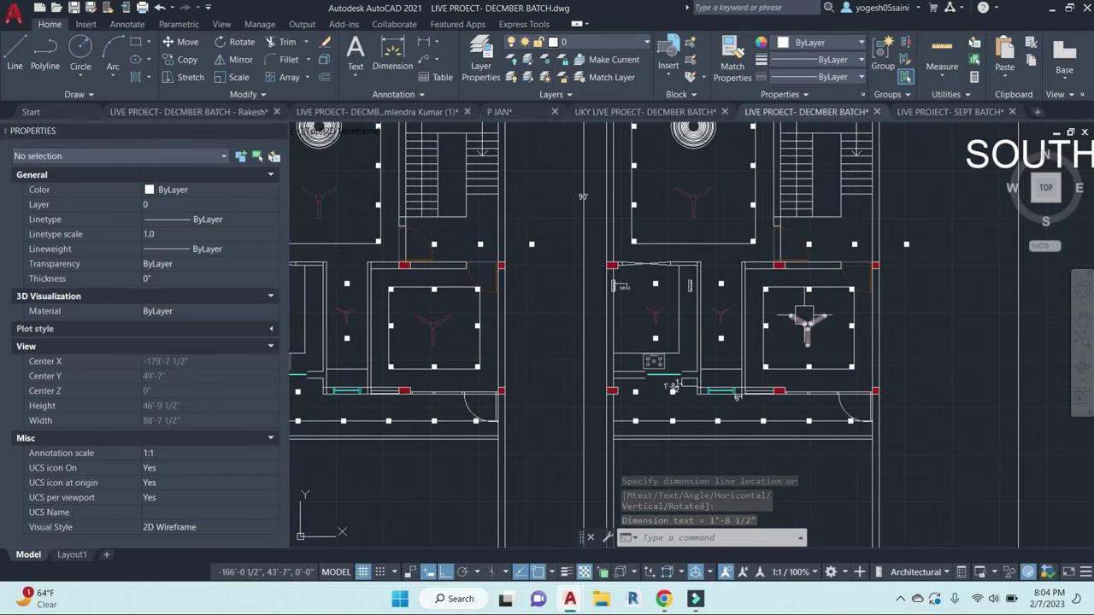
middle_drag(695, 279, 721, 309)
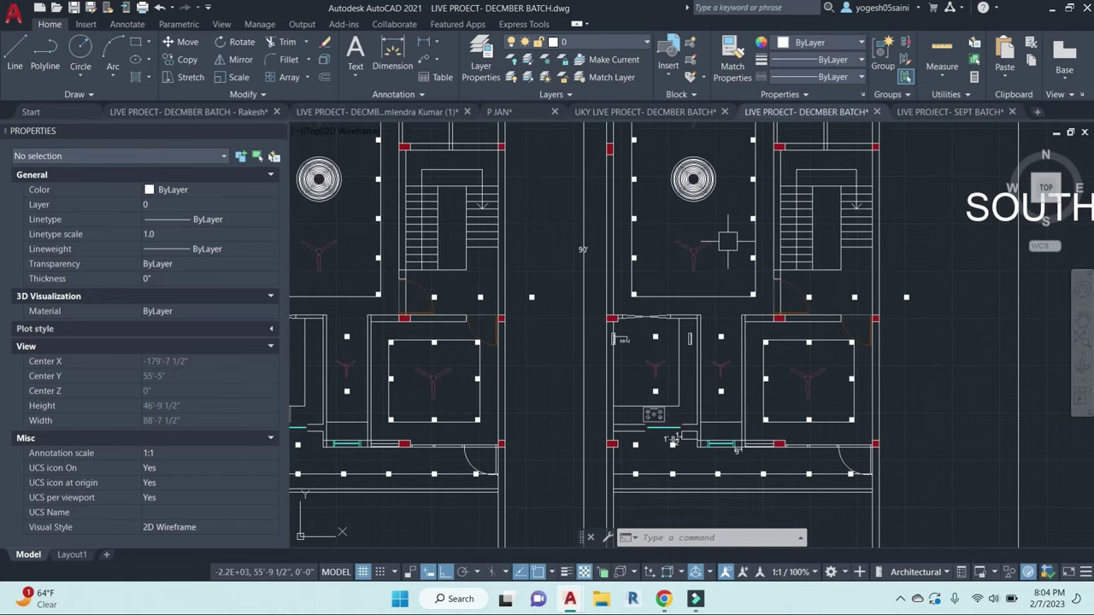
middle_drag(728, 242, 784, 335)
scroll(784, 336, up, 8)
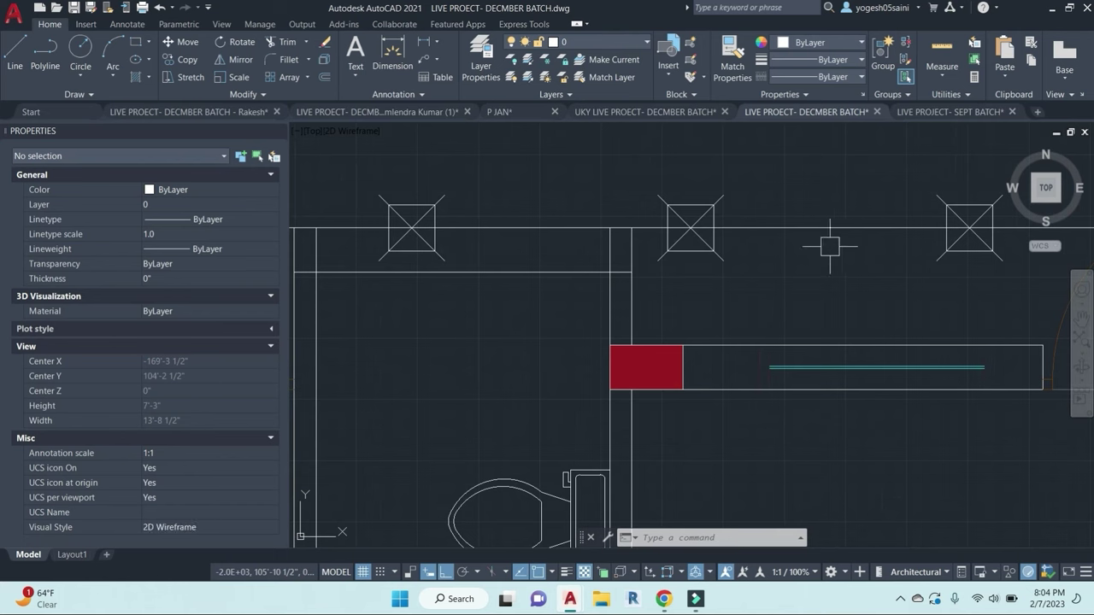
Step: Dimension the red column openings at 1'-11" above the window and 2'-5" above the wall
text(dli)
key(Return)
click(647, 345)
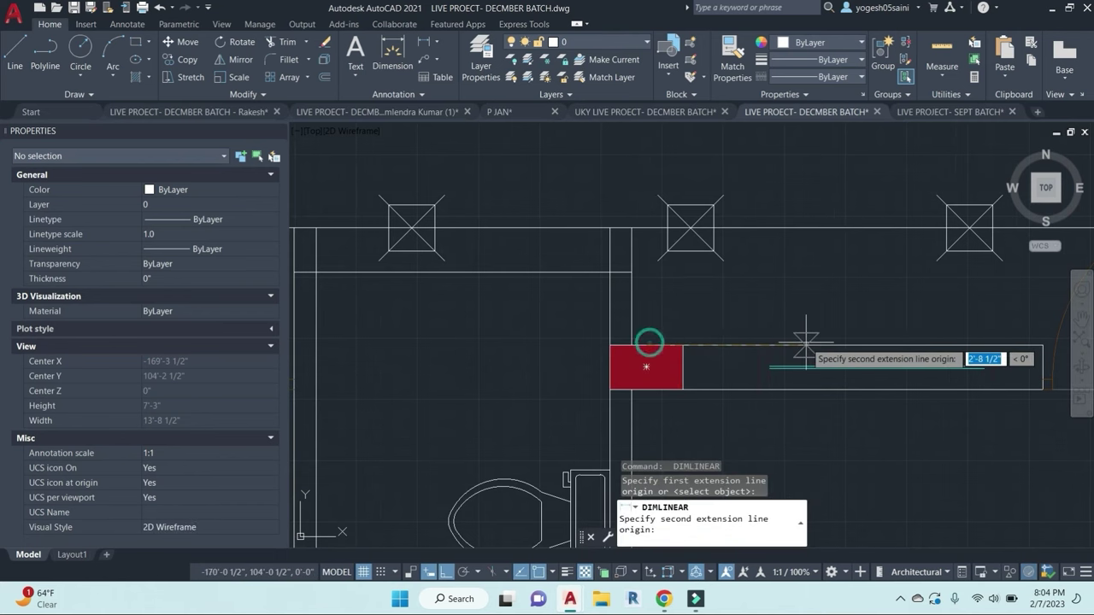
click(752, 341)
click(732, 301)
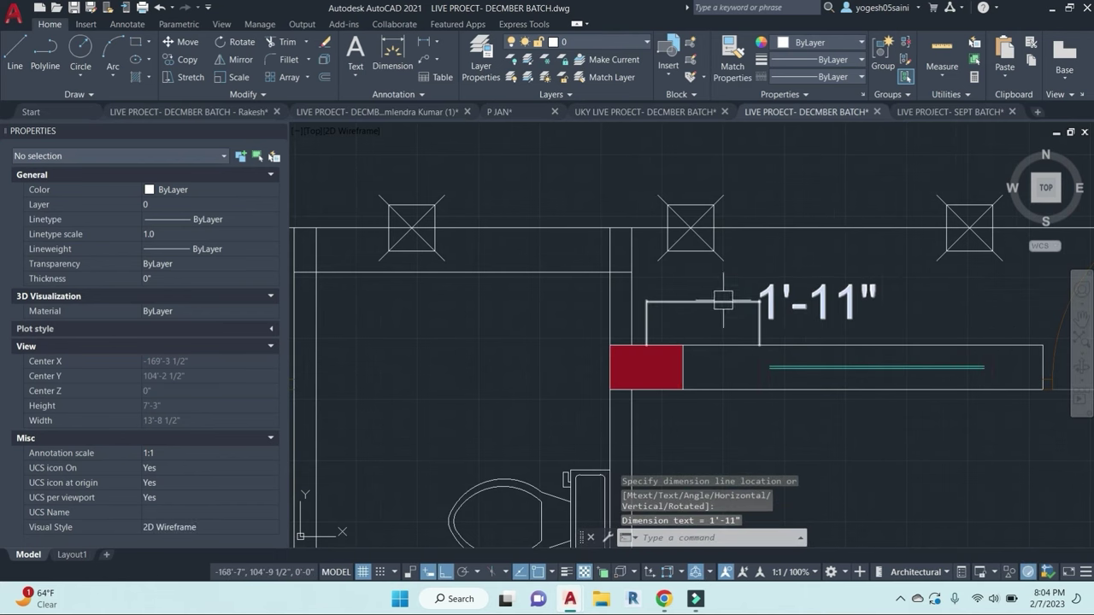
scroll(800, 294, down, 6)
mouse_move(797, 350)
middle_down()
mouse_move(781, 369)
mouse_move(801, 342)
middle_up()
scroll(585, 290, up, 4)
key(Return)
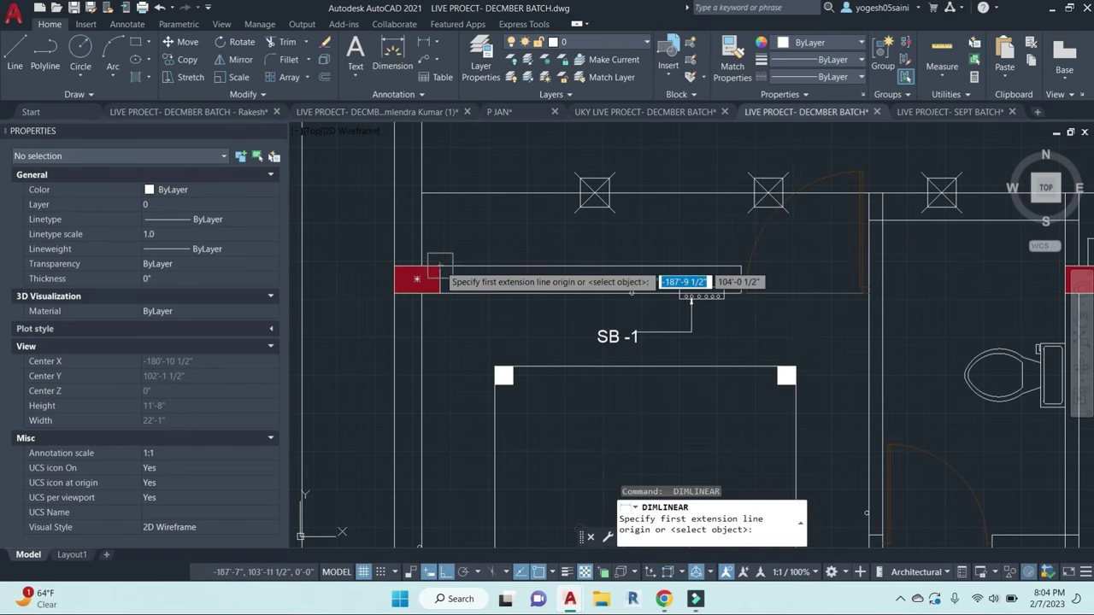
click(440, 265)
click(528, 267)
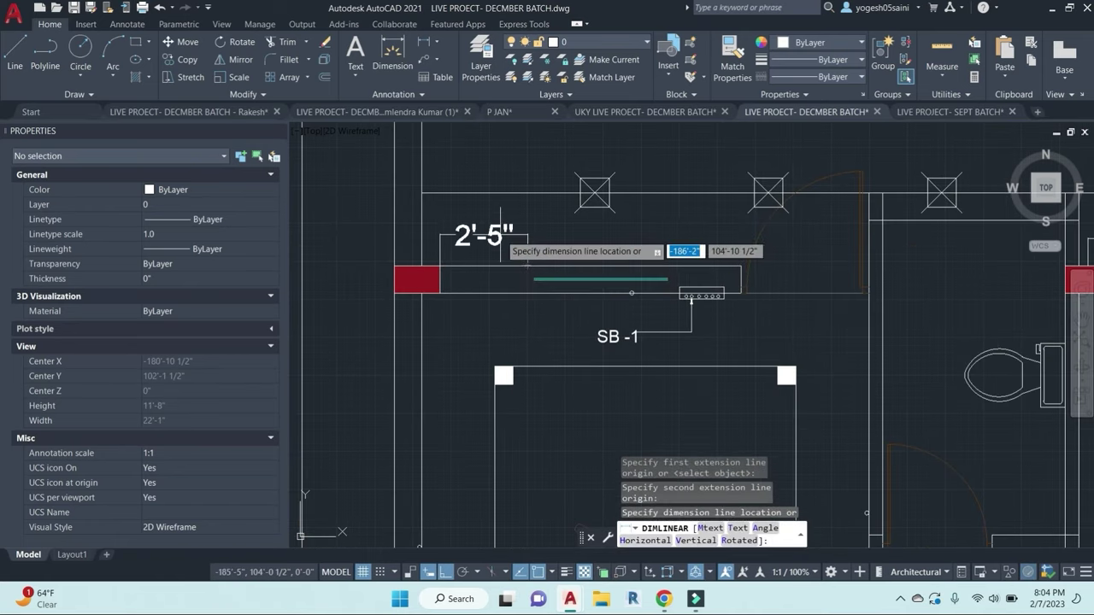
click(501, 233)
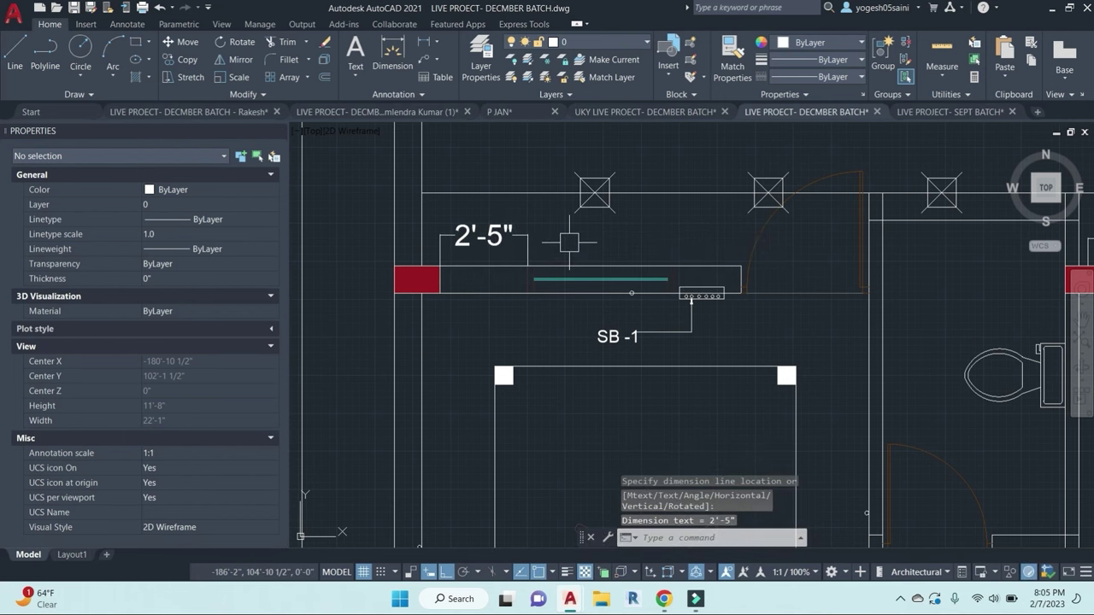
Step: Zoom out over the whole ELECTRICAL sheet, then centre the ground and 1st floor plans side by side
scroll(580, 237, down, 3)
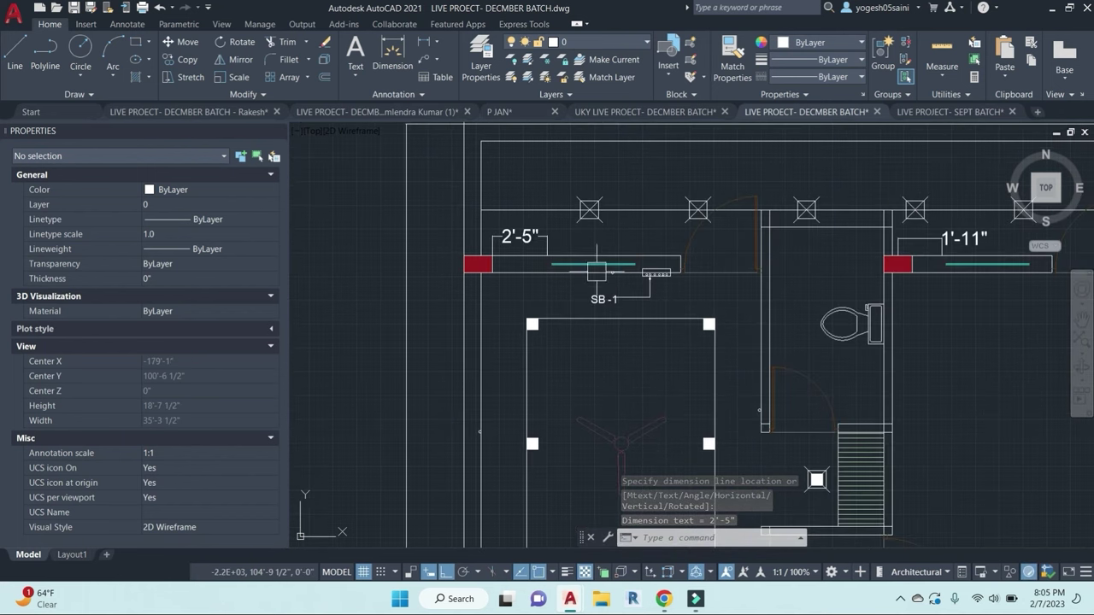
scroll(708, 301, down, 3)
middle_drag(938, 364, 864, 347)
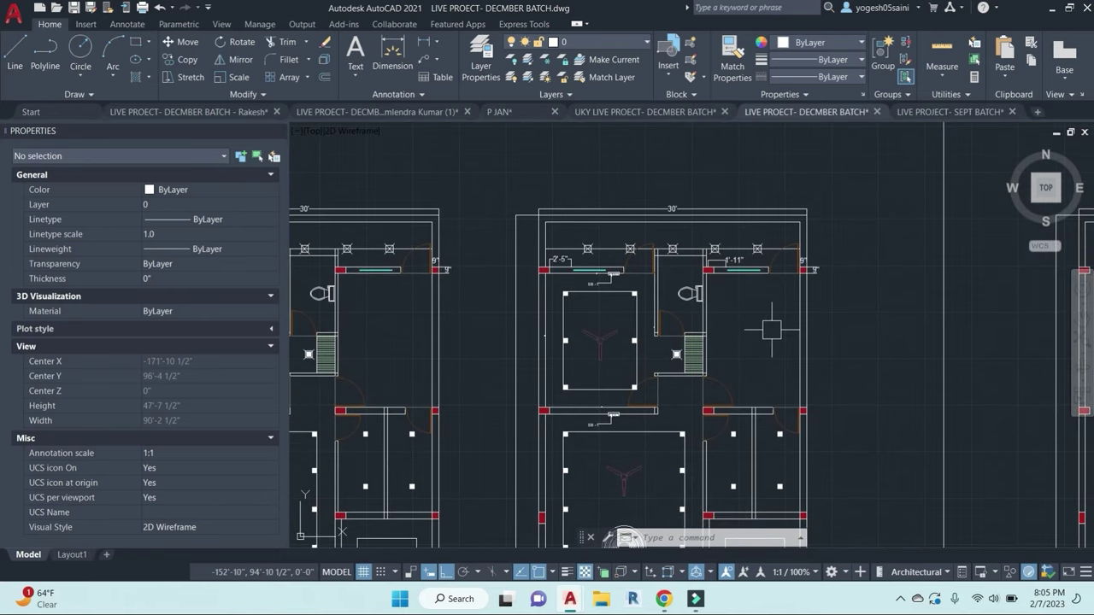
scroll(786, 317, down, 3)
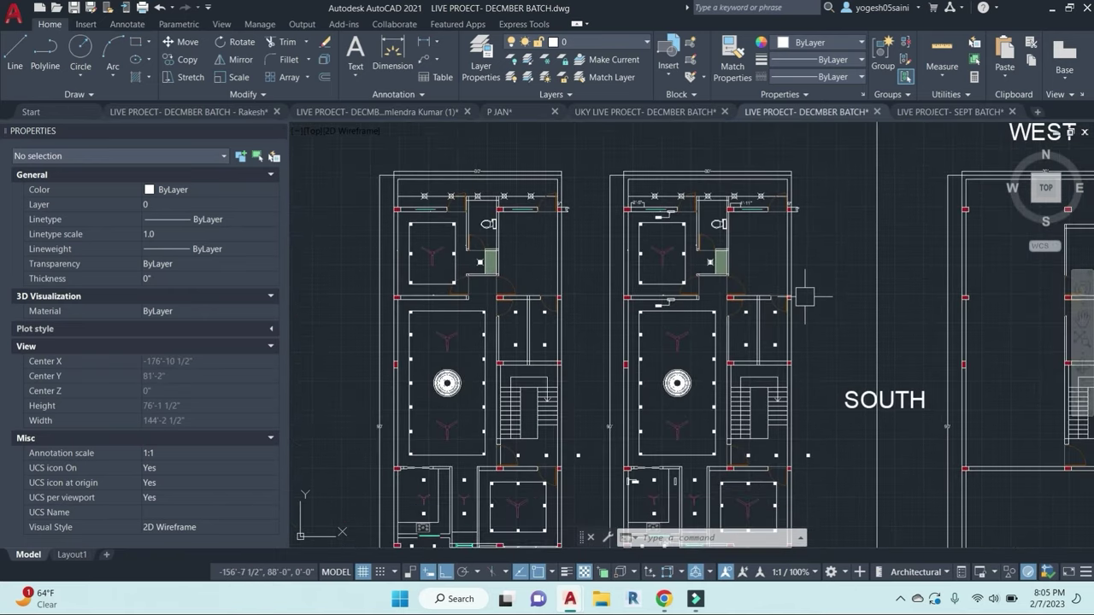
scroll(818, 255, down, 6)
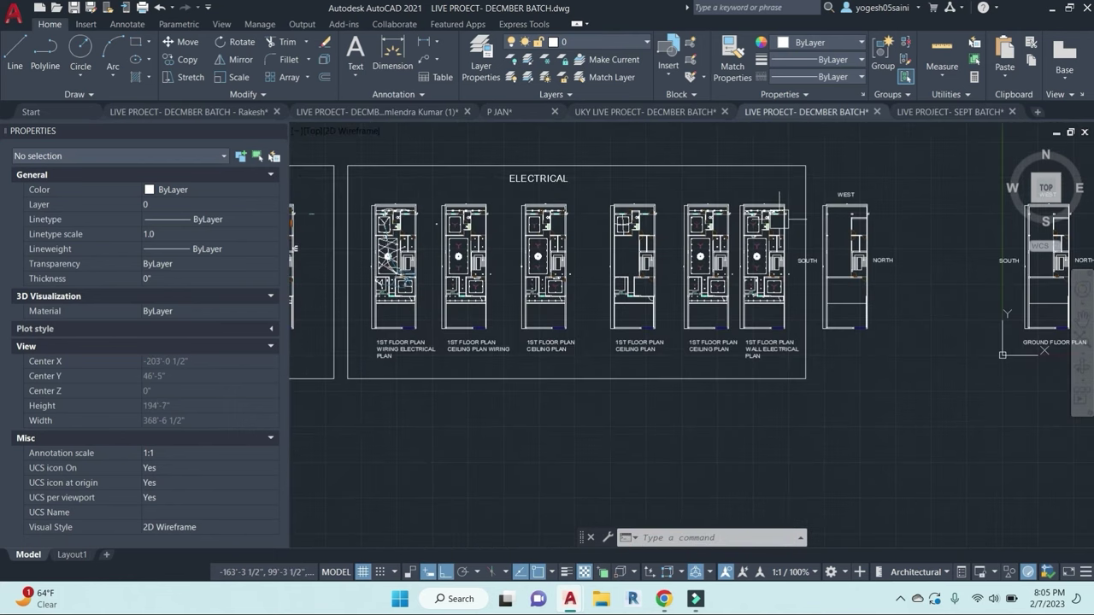
middle_drag(429, 353, 521, 374)
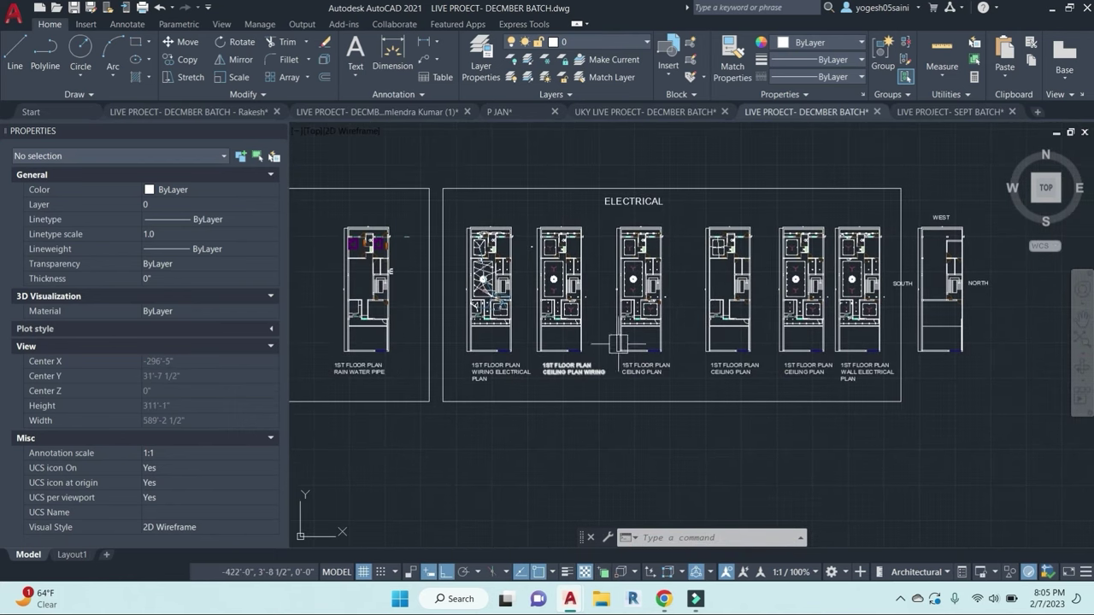
scroll(702, 297, down, 3)
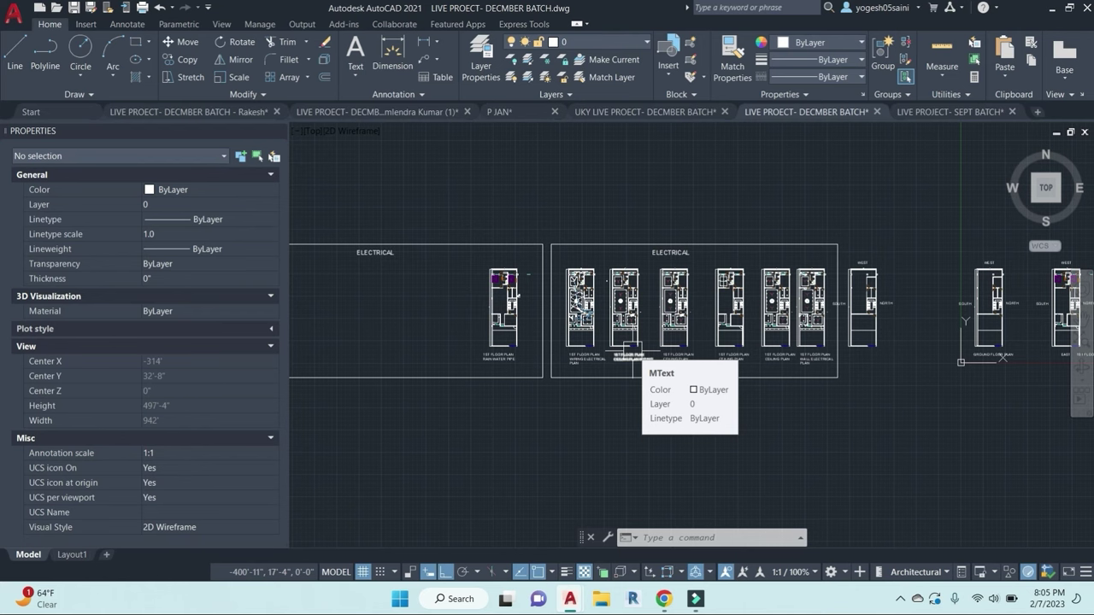
middle_drag(770, 393, 652, 377)
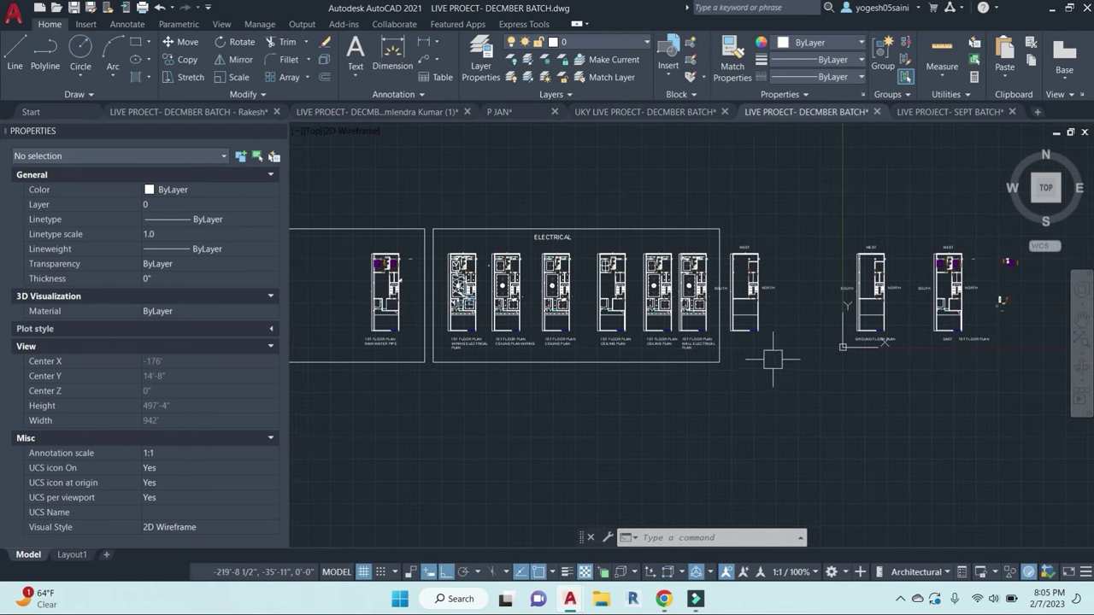
middle_drag(802, 399, 696, 411)
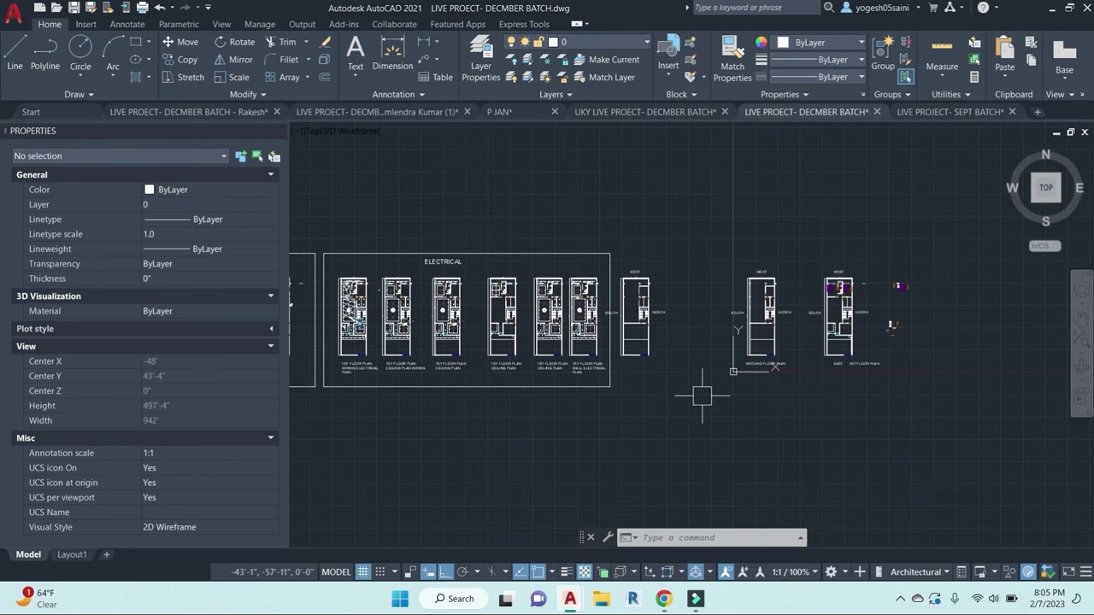
scroll(867, 393, up, 4)
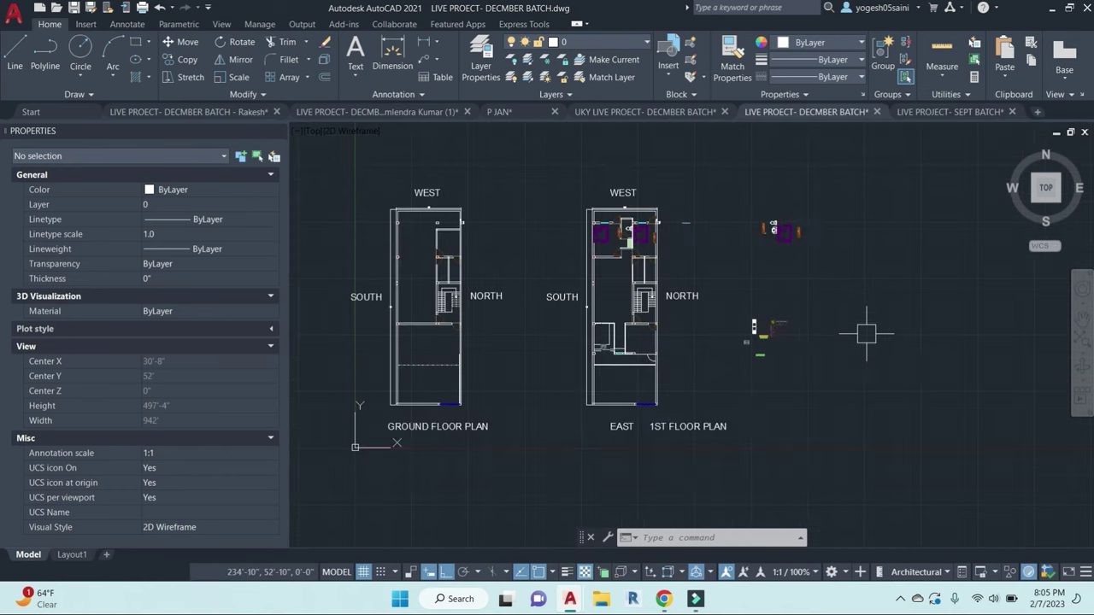
middle_drag(866, 337, 839, 455)
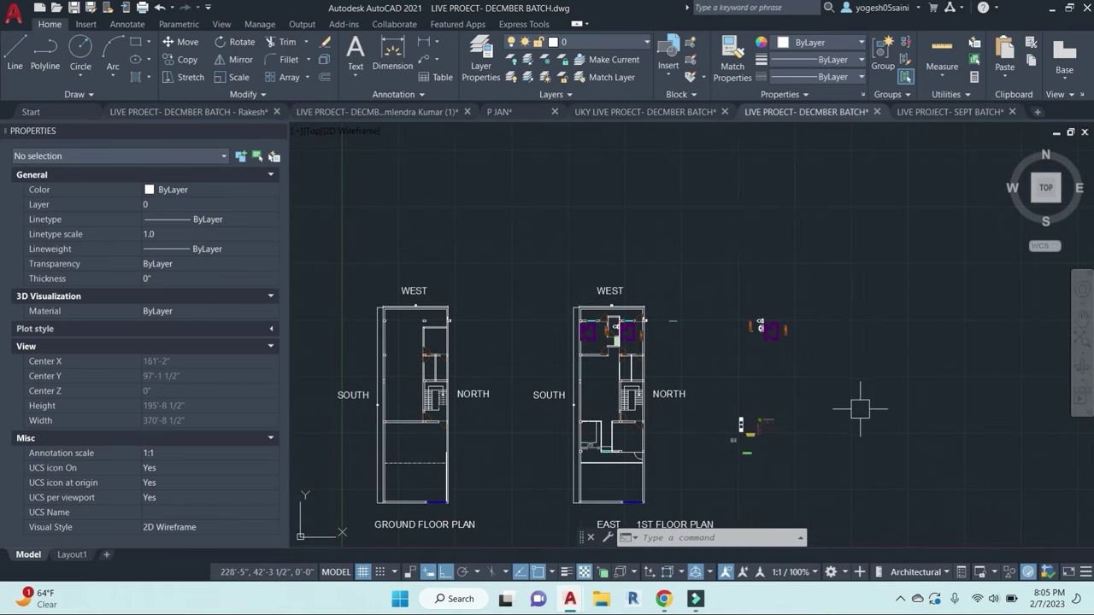
Step: Switch among the ceiling fan image search, Gmail inbox and Meet tabs in Chrome
click(663, 598)
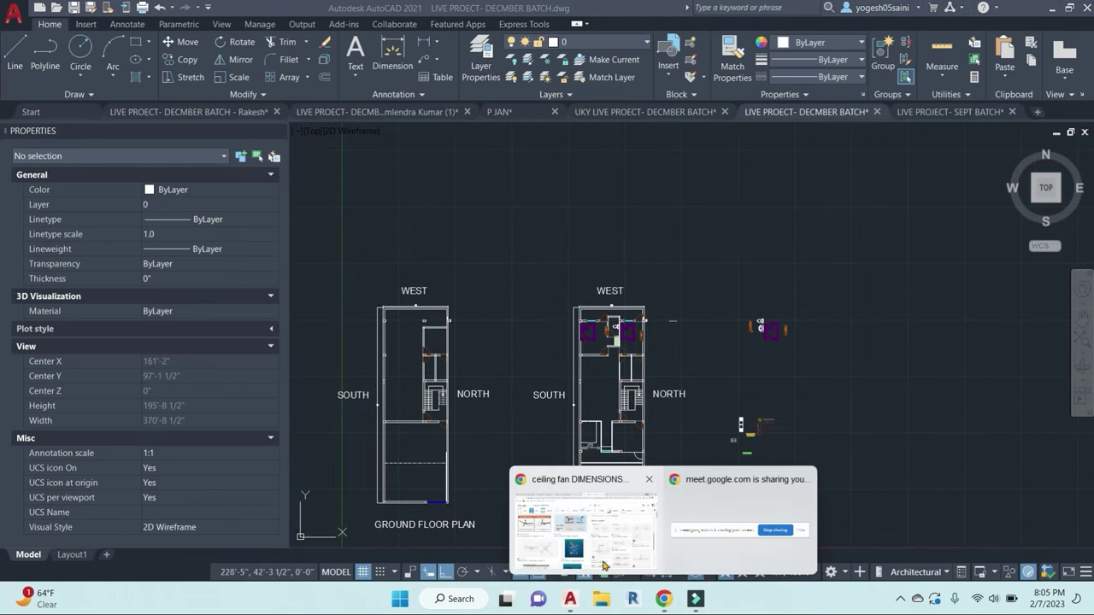
click(597, 541)
click(109, 12)
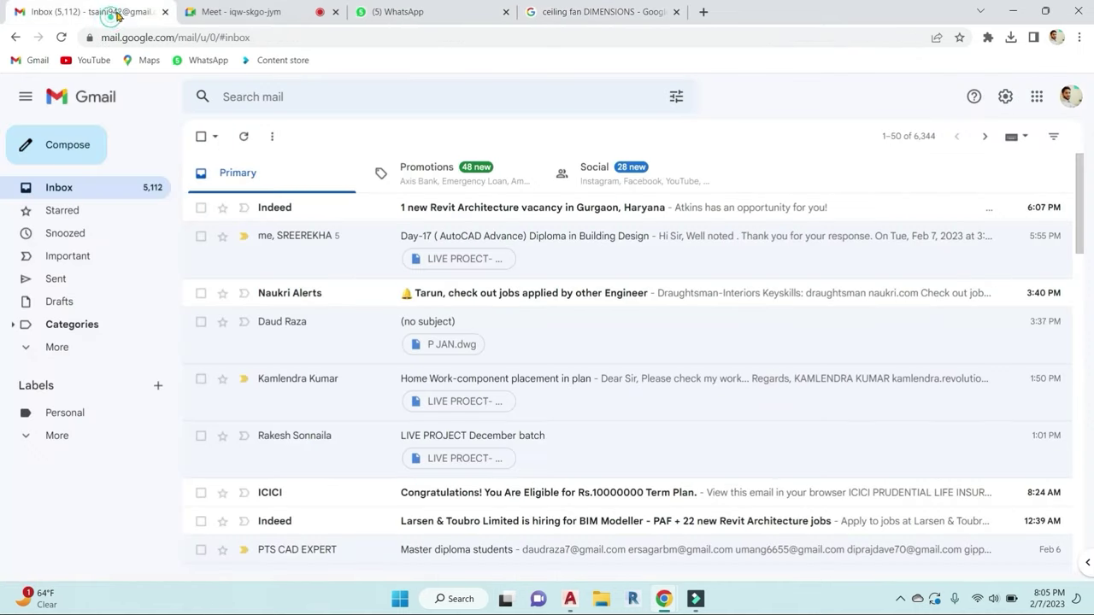
click(267, 9)
click(94, 12)
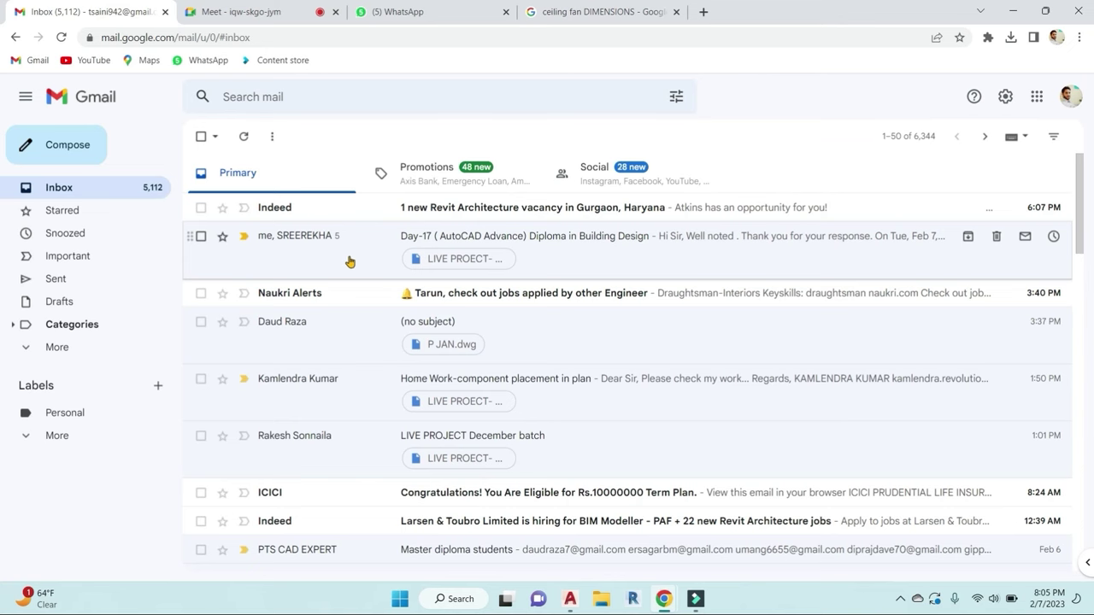
click(612, 12)
click(1013, 11)
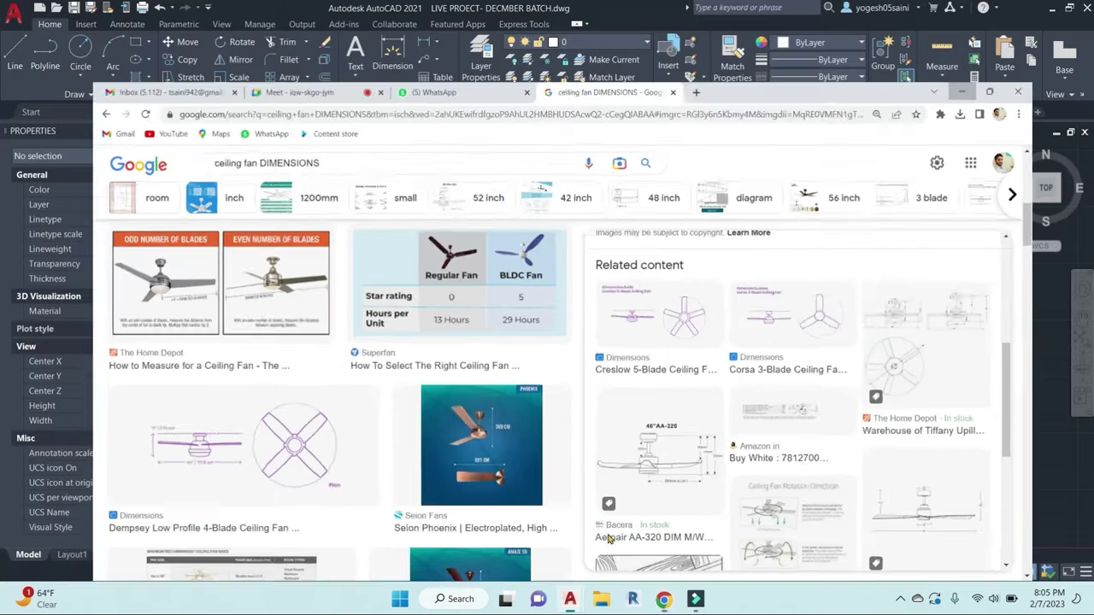
Step: Minimize and restore Chrome, then return to the Google Meet call
click(663, 598)
mouse_move(663, 598)
click(560, 530)
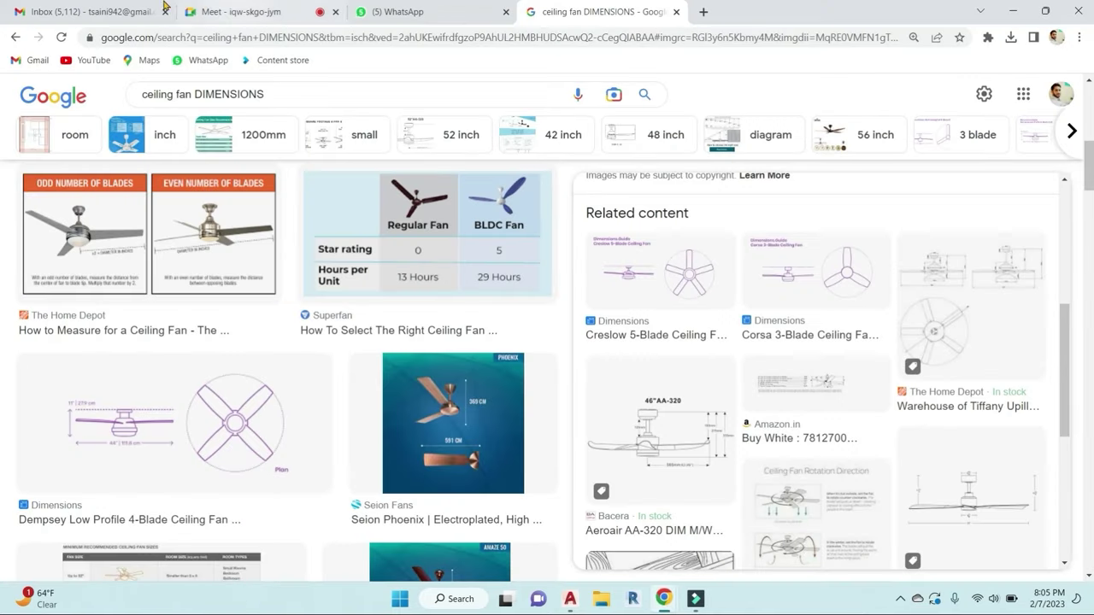
click(94, 12)
click(282, 11)
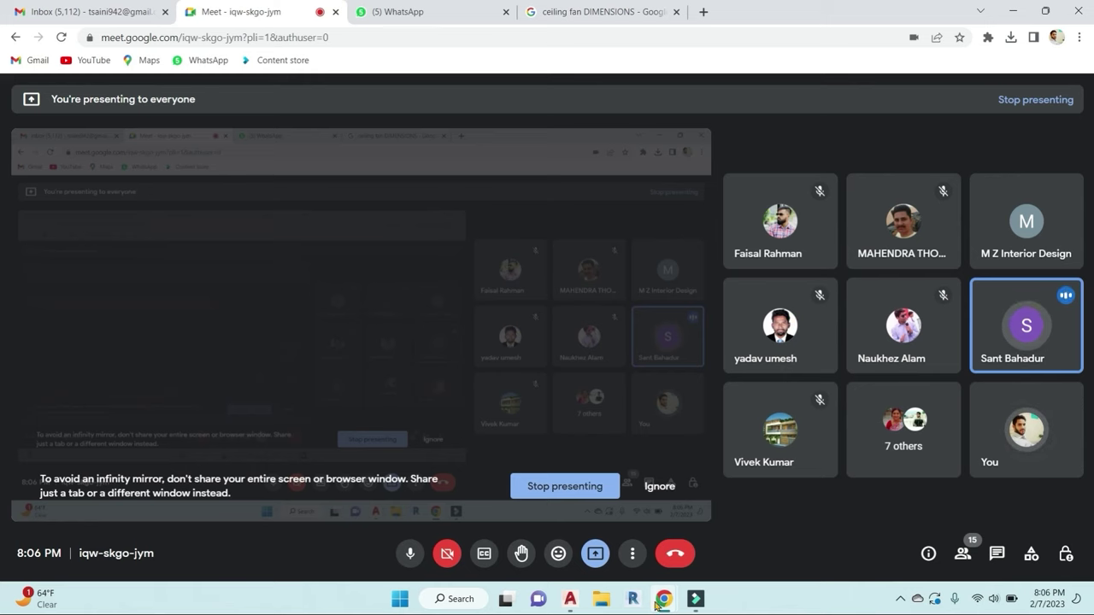
Step: Switch to the DECMBER BATCH drawing, zoom onto its ELECTRICAL floor plans, then return to the Meet call
mouse_move(591, 592)
click(953, 530)
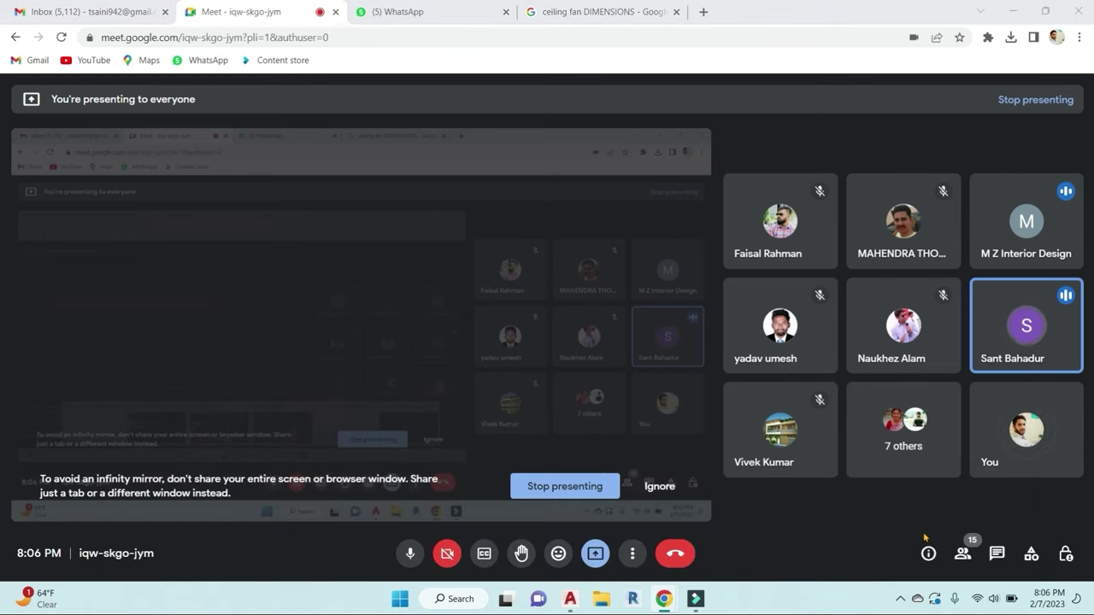
scroll(793, 232, down, 4)
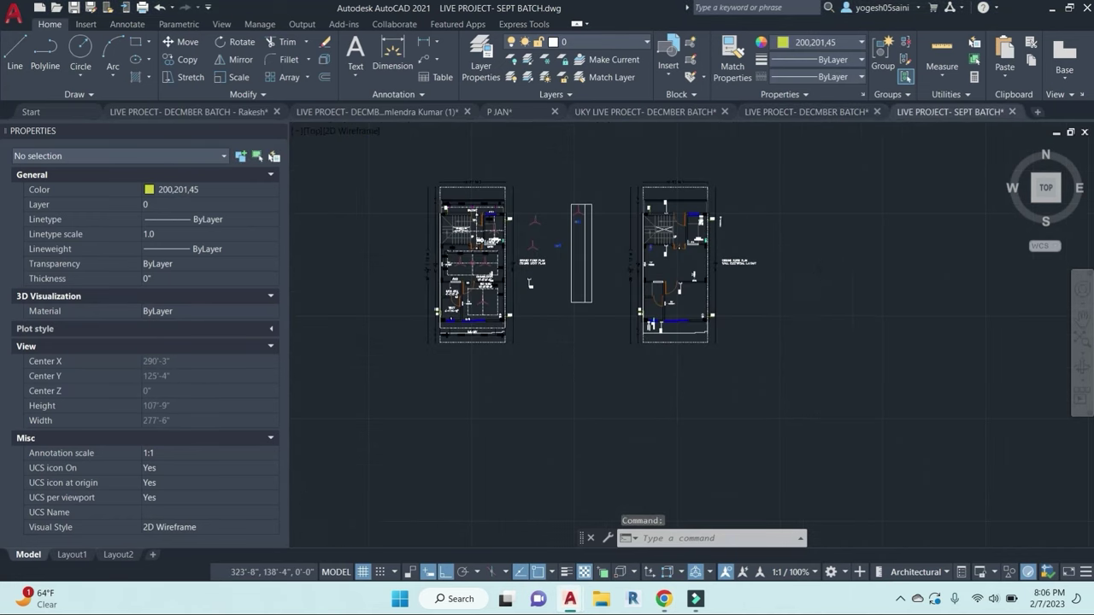
click(805, 112)
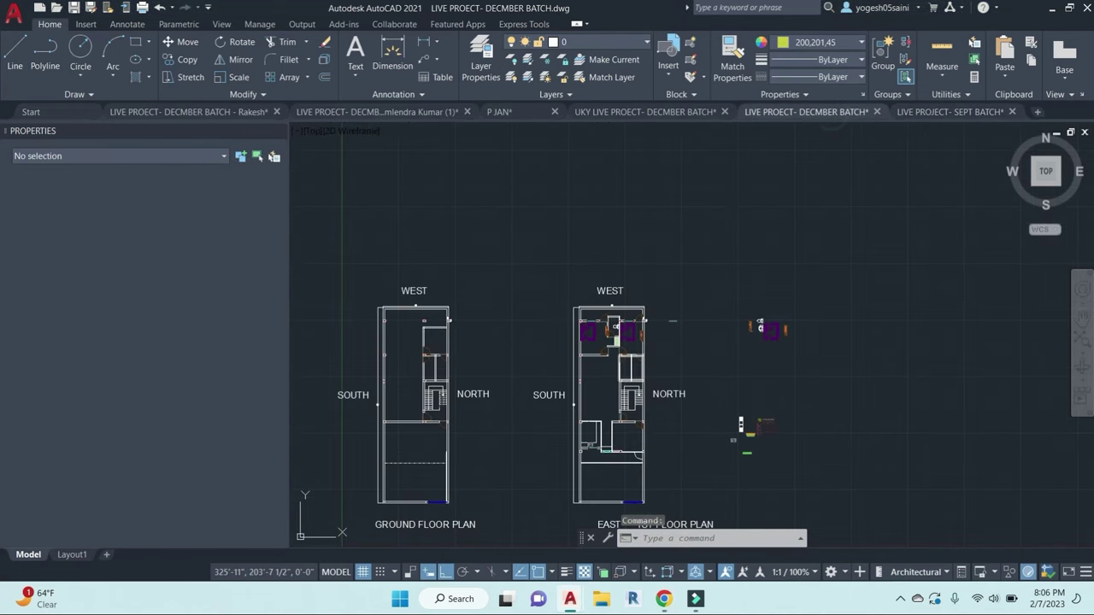
scroll(614, 435, down, 4)
scroll(575, 363, up, 5)
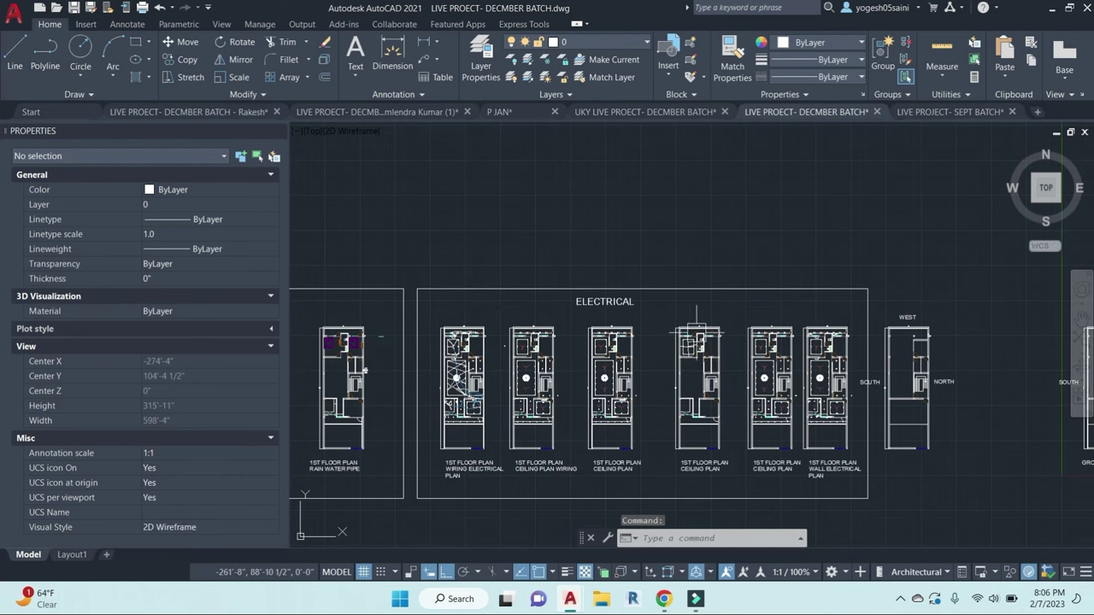
middle_drag(753, 434, 776, 421)
scroll(776, 421, down, 2)
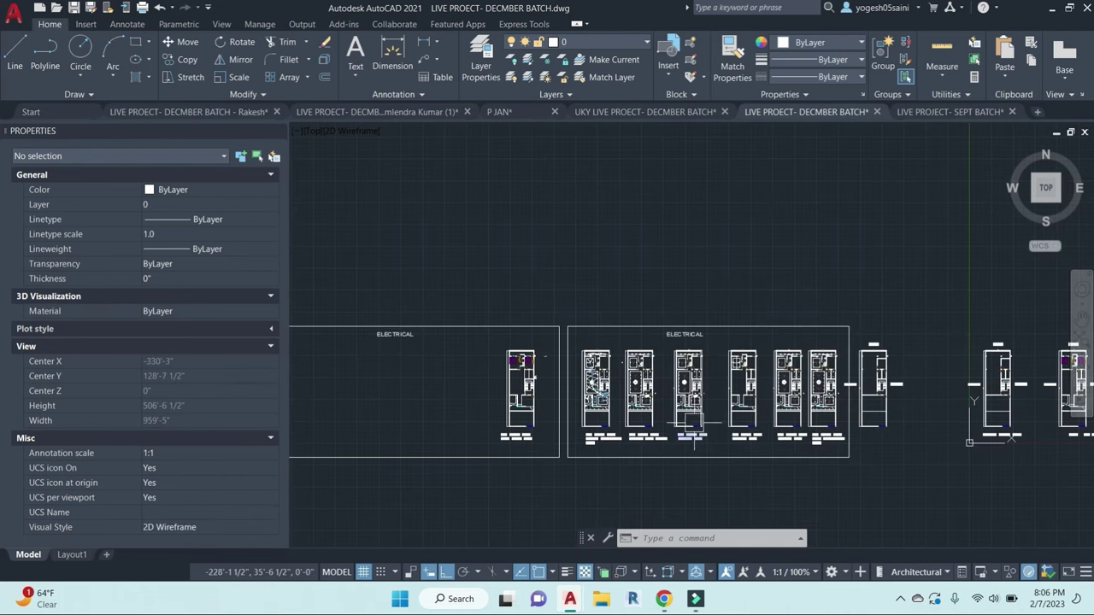
scroll(709, 397, up, 2)
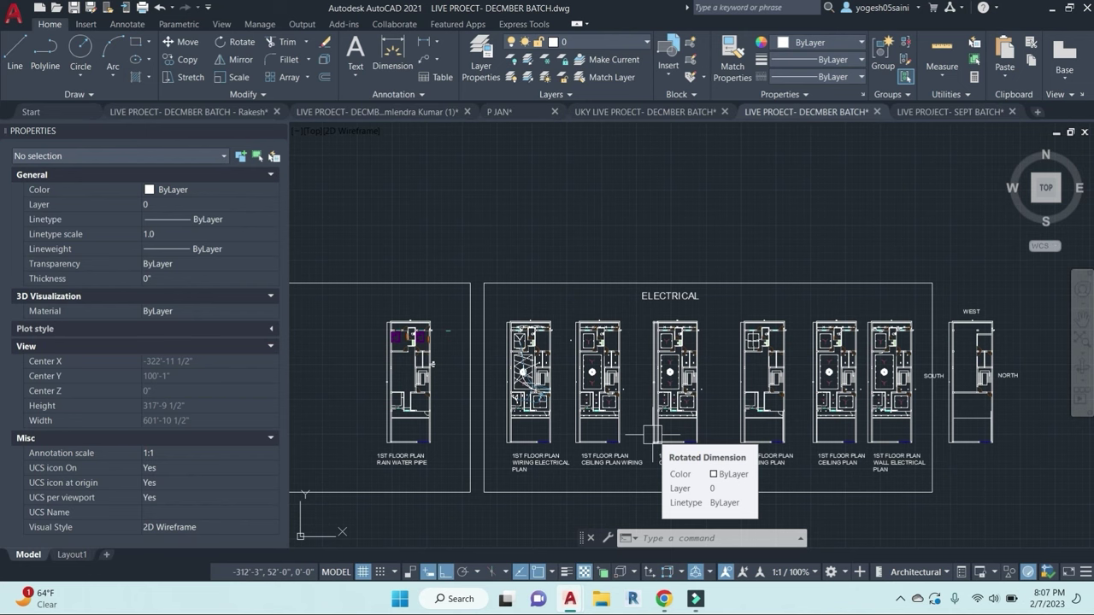
mouse_move(664, 598)
click(598, 539)
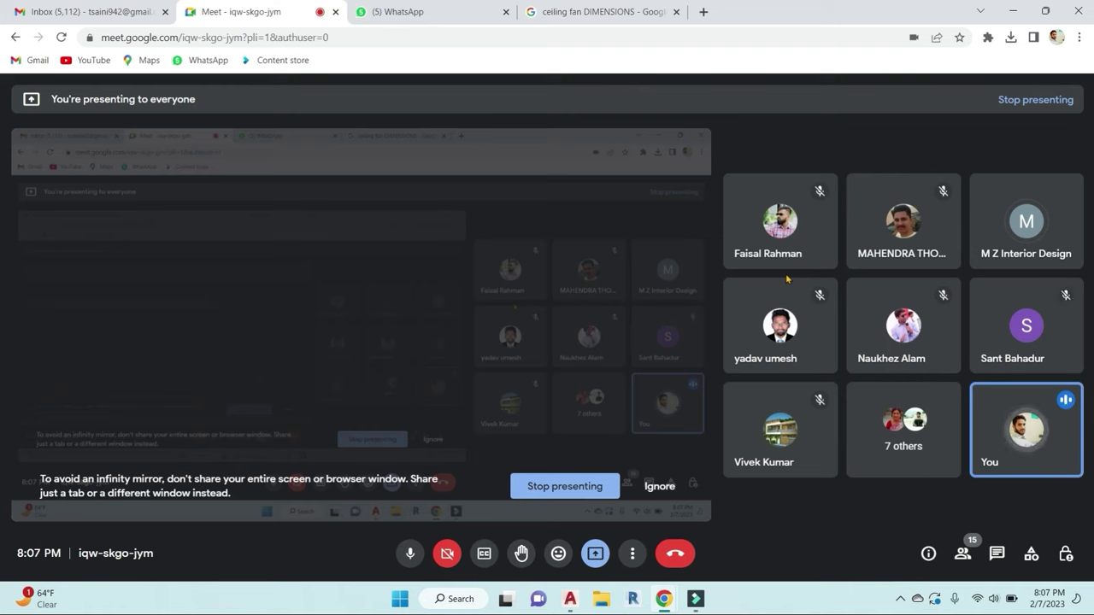
Step: Search Google for GETINTO and open getintopc.com, then go back to the AutoCAD drawing
click(563, 6)
click(320, 92)
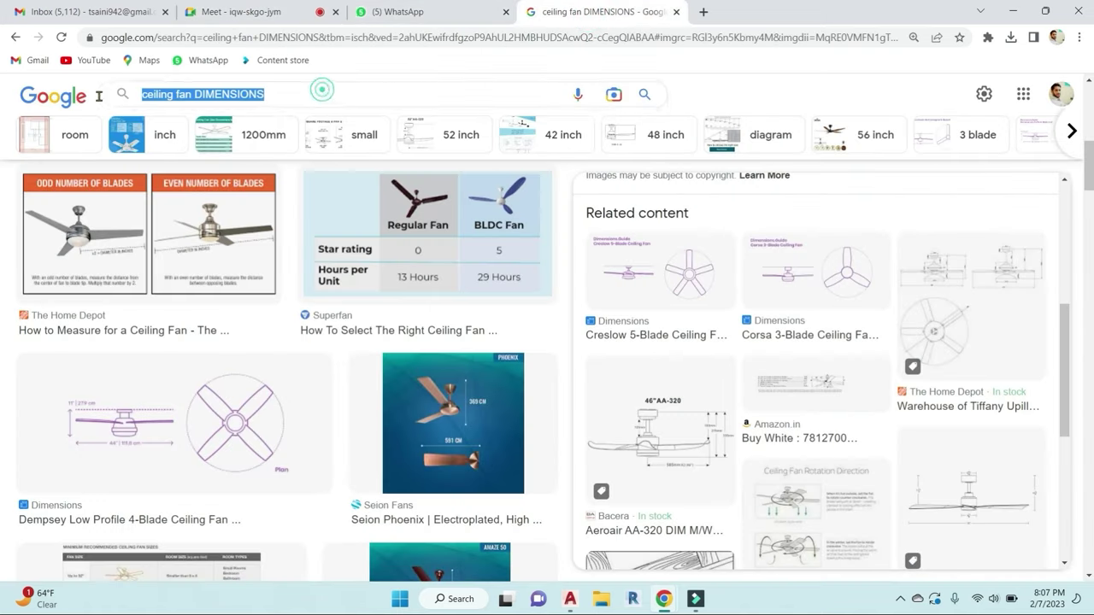
text(GE)
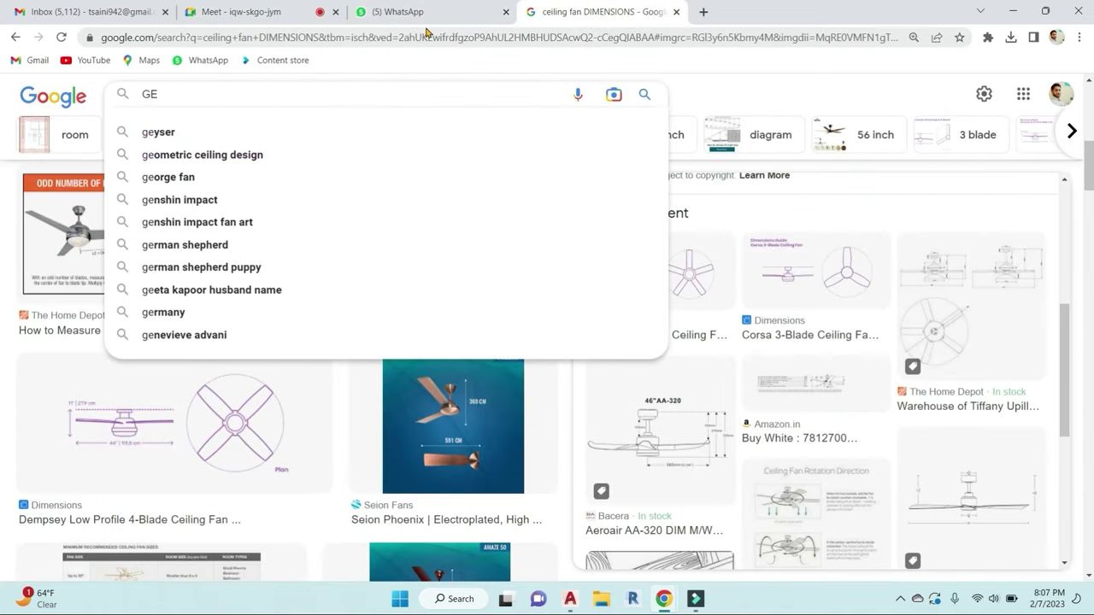
text(TINTO)
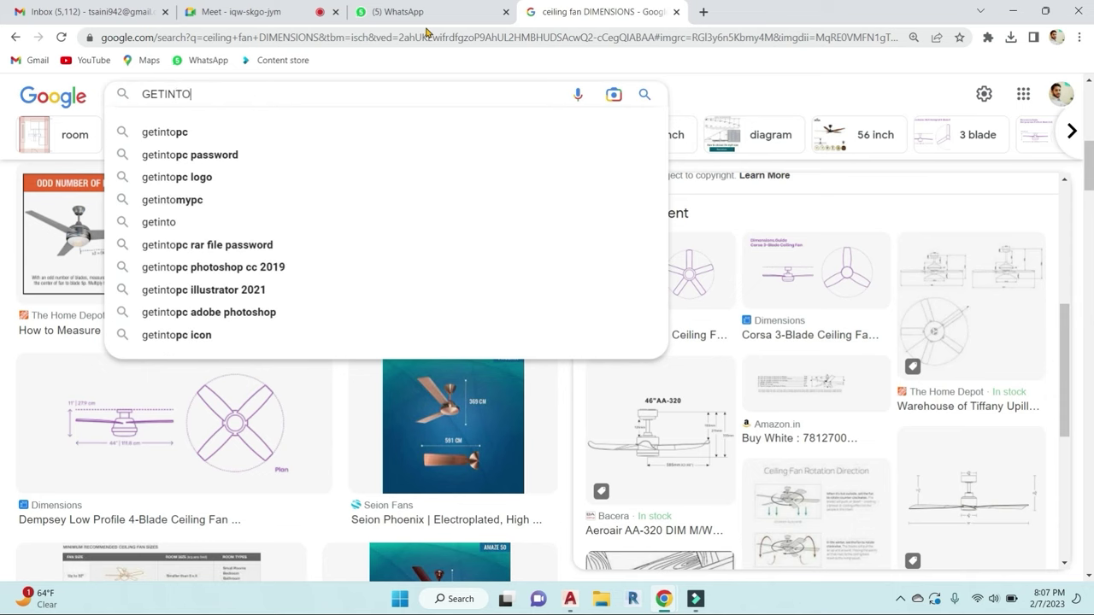
key(Return)
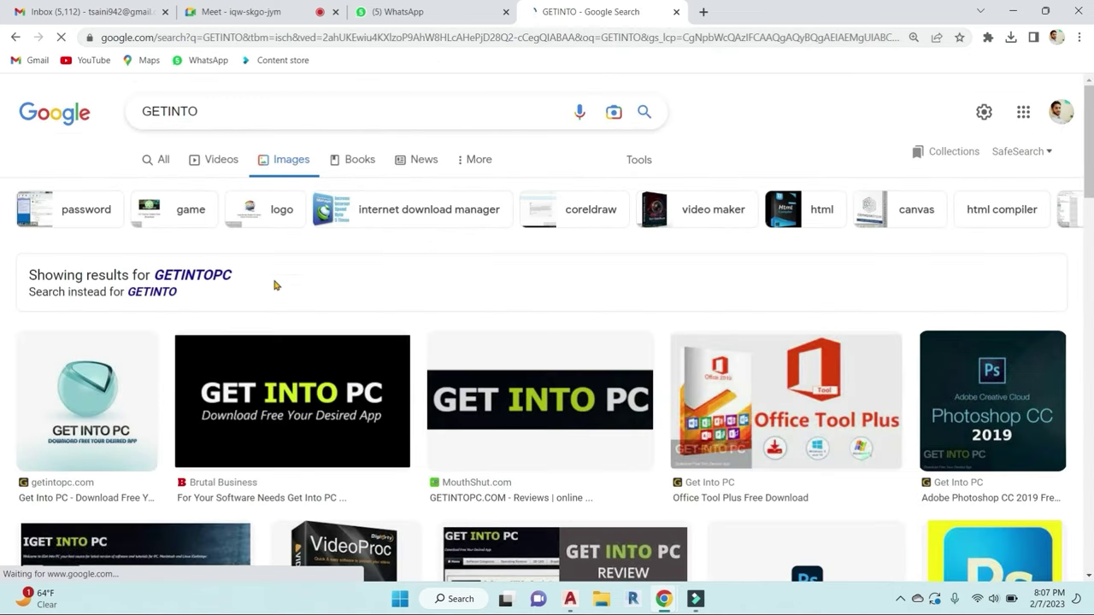
click(165, 161)
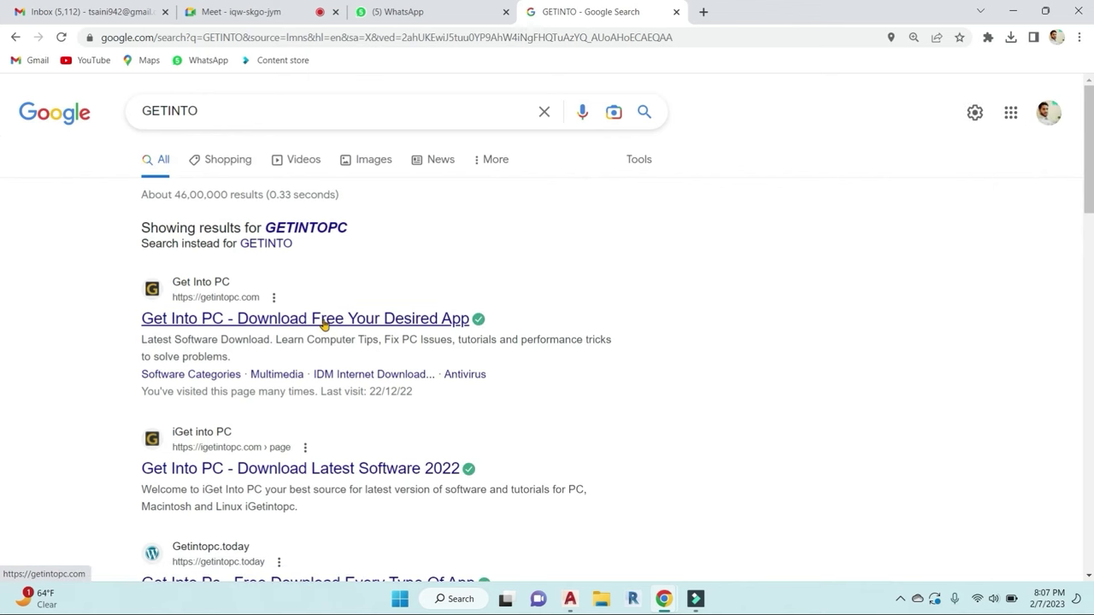
click(325, 323)
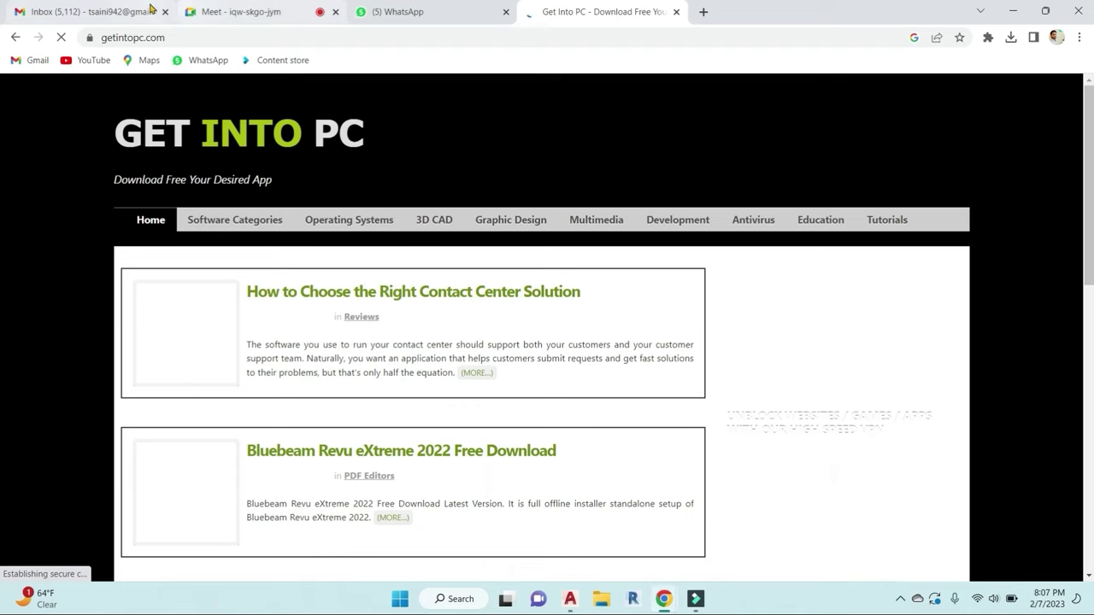
click(228, 11)
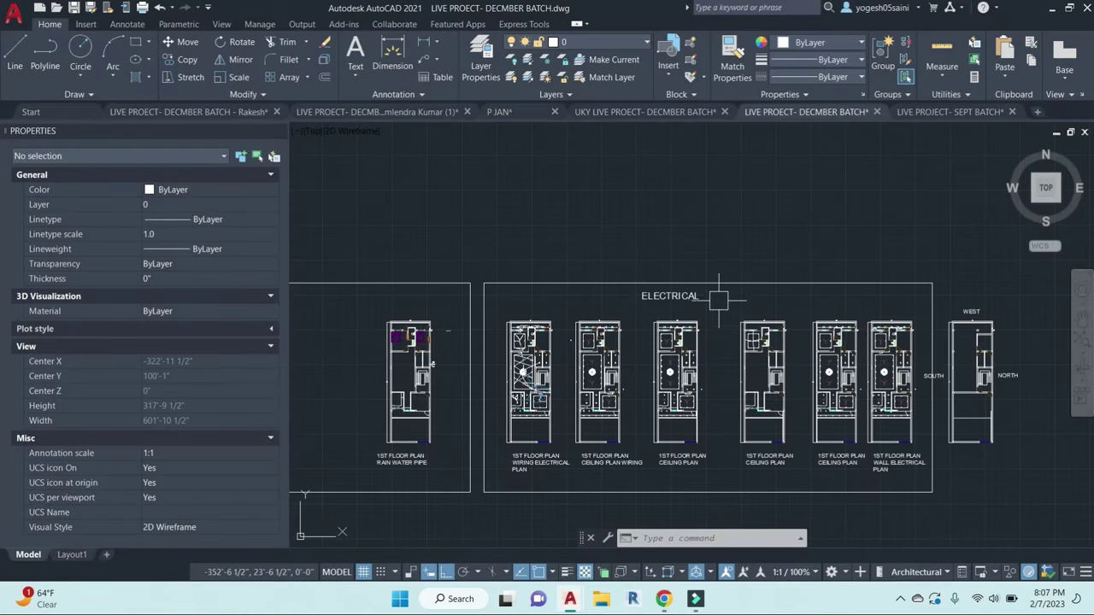
scroll(718, 303, down, 4)
Step: Zoom and pan onto the 1st floor ceiling and wall electrical plans, then bring back the Meet call
middle_drag(720, 306, 693, 277)
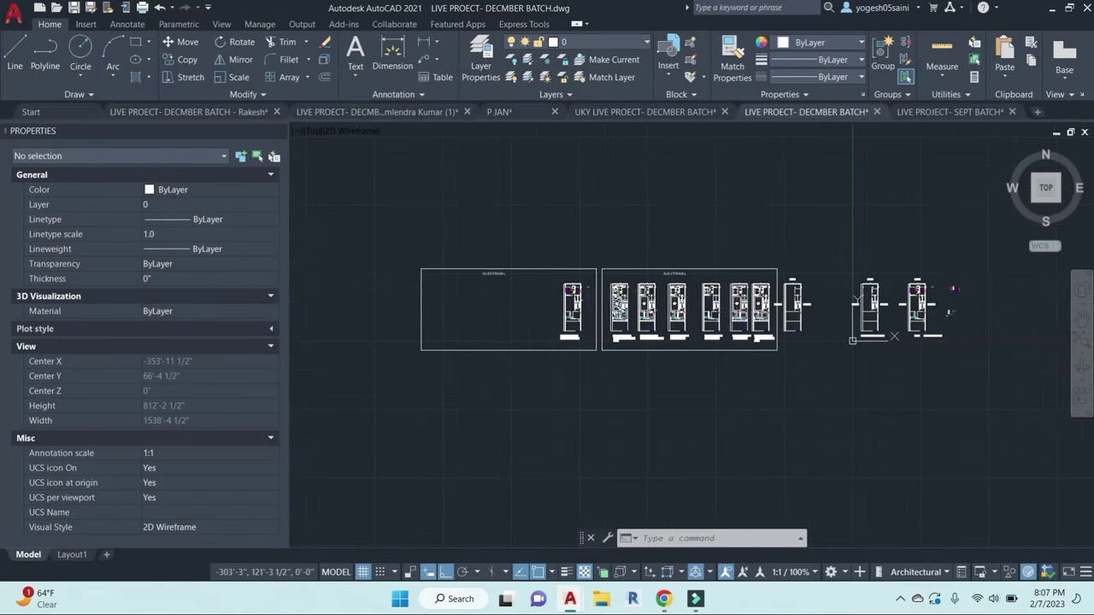
scroll(761, 363, down, 1)
scroll(862, 349, up, 3)
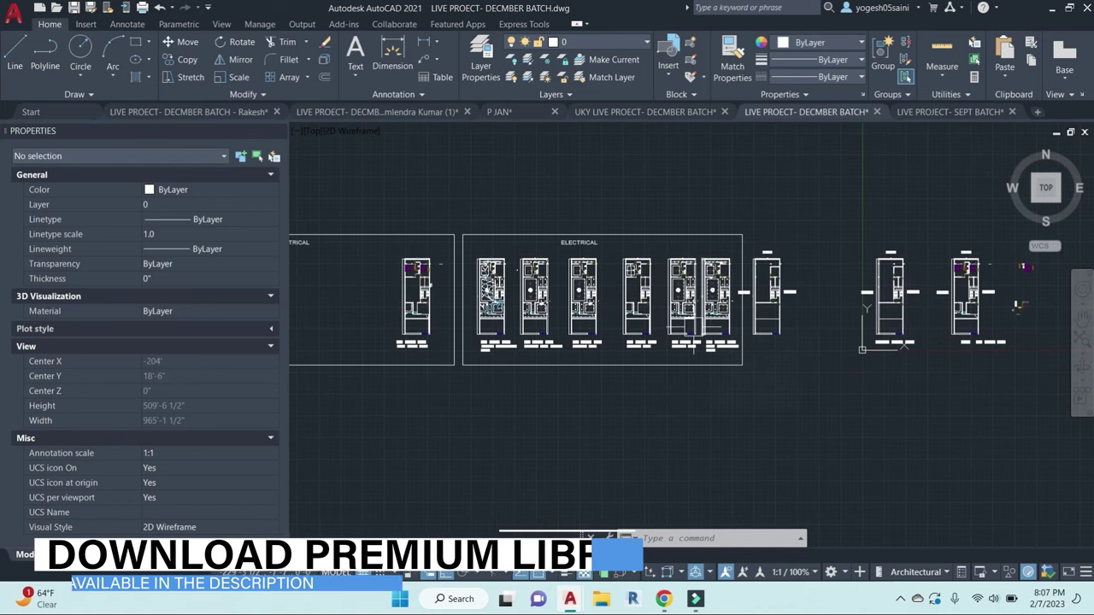
scroll(709, 368, up, 5)
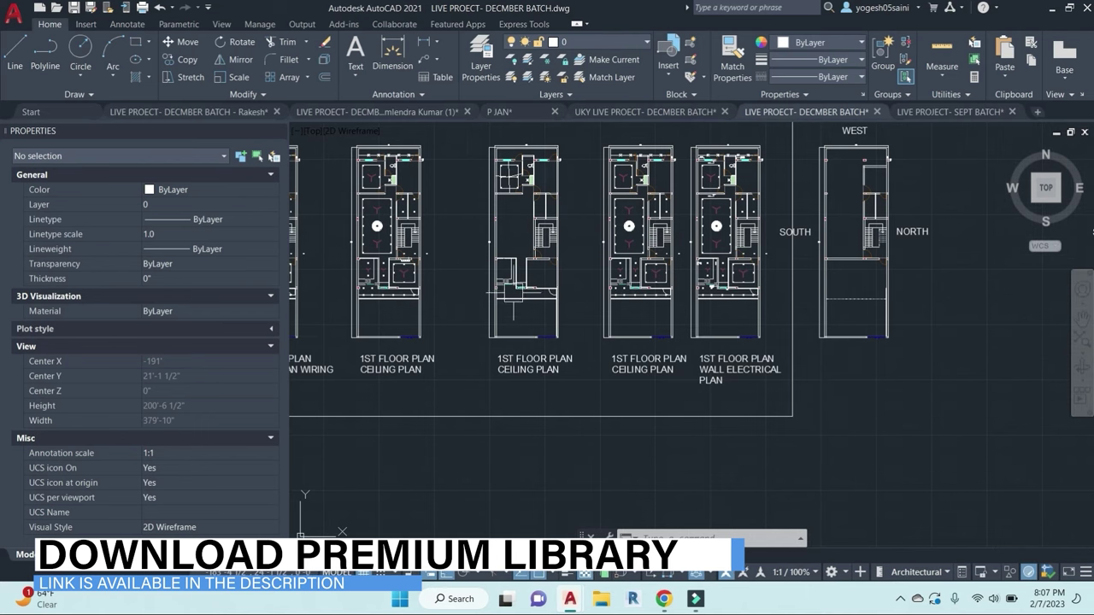
middle_drag(513, 290, 545, 353)
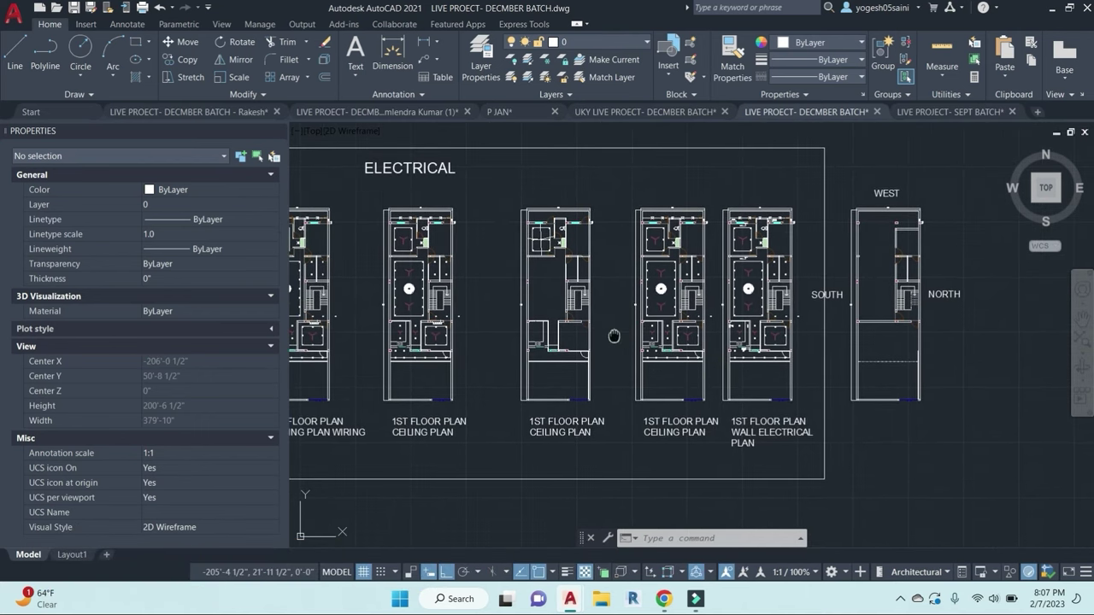
middle_drag(613, 336, 647, 343)
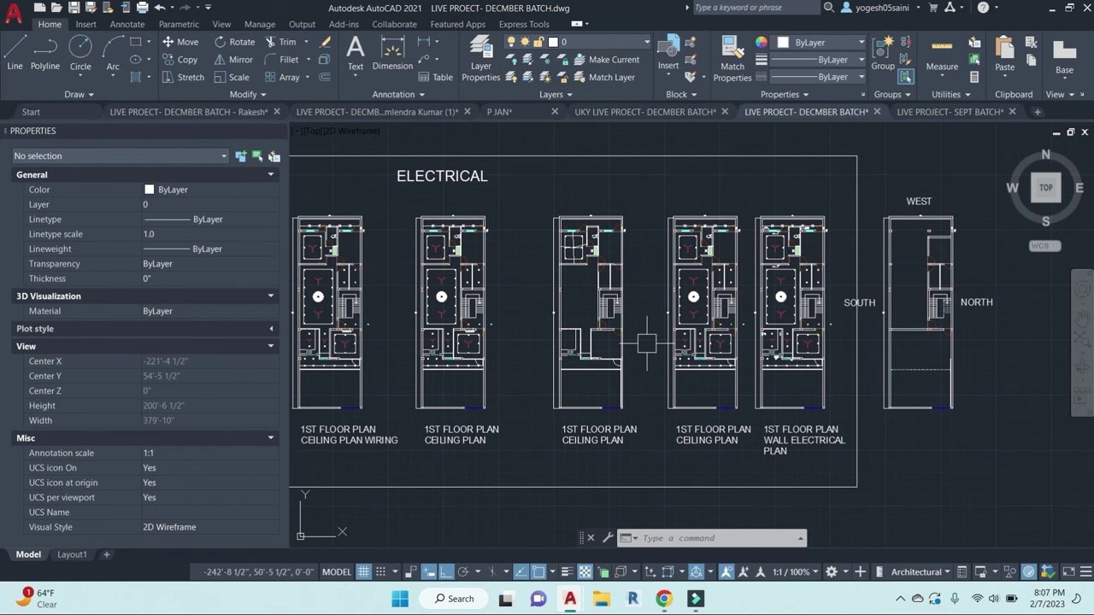
mouse_move(664, 598)
click(581, 538)
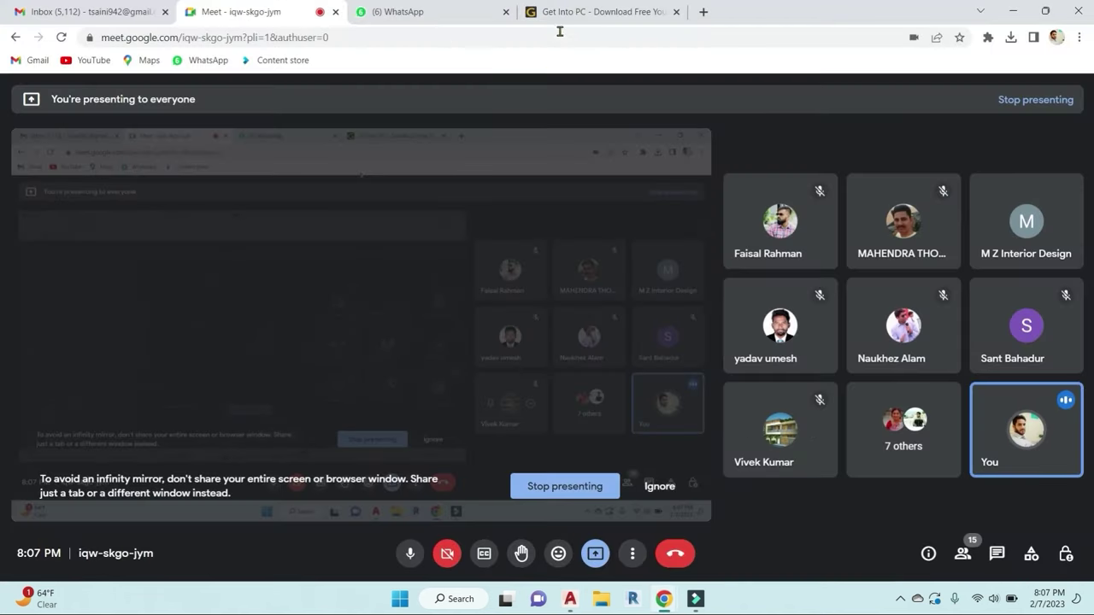
Step: Search Get Into PC for 'Autocad 2020' and open the AutoCAD 2020 x64 Free Download page
click(585, 13)
click(791, 276)
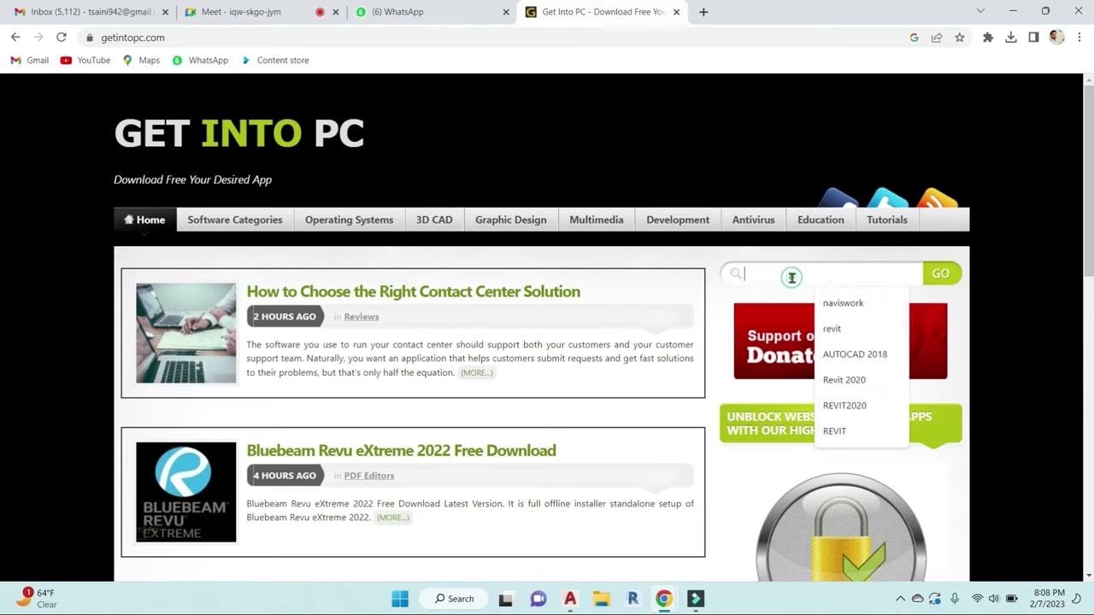
text(AUT)
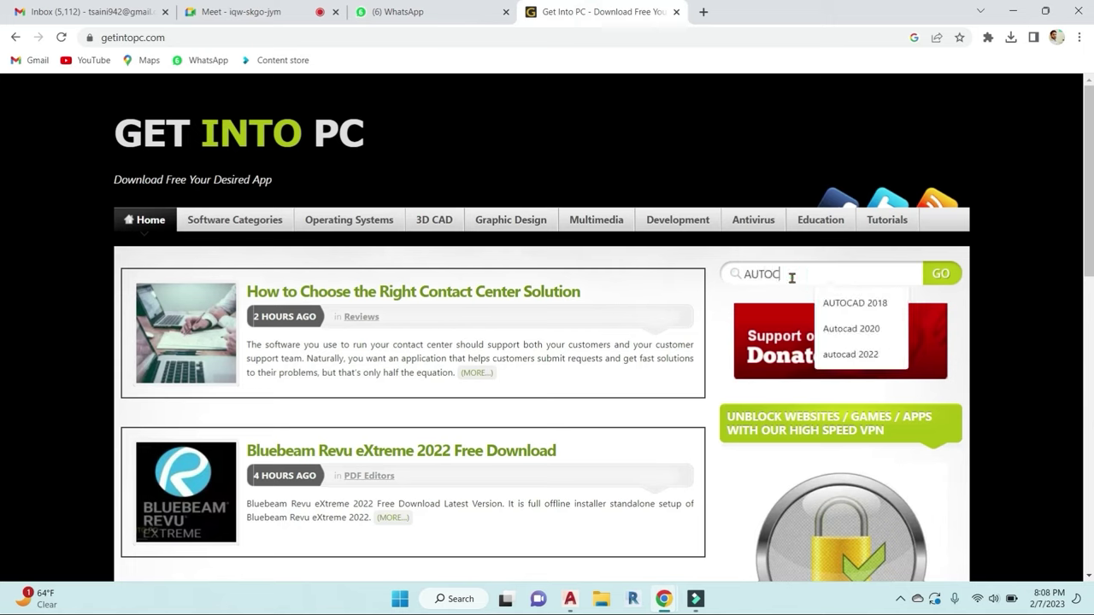
text(OC)
click(868, 328)
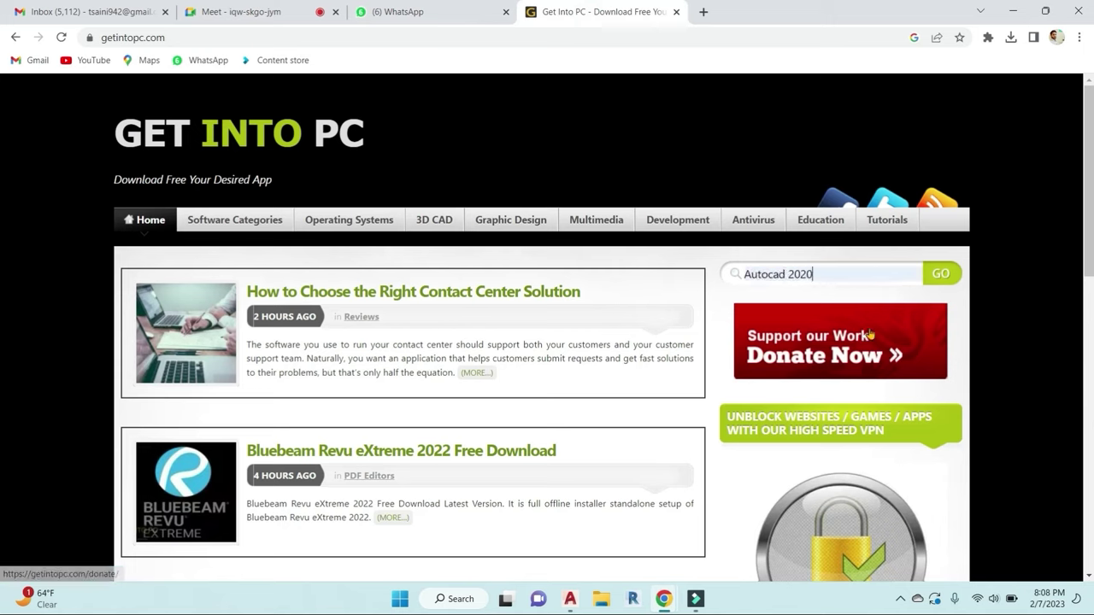
click(940, 275)
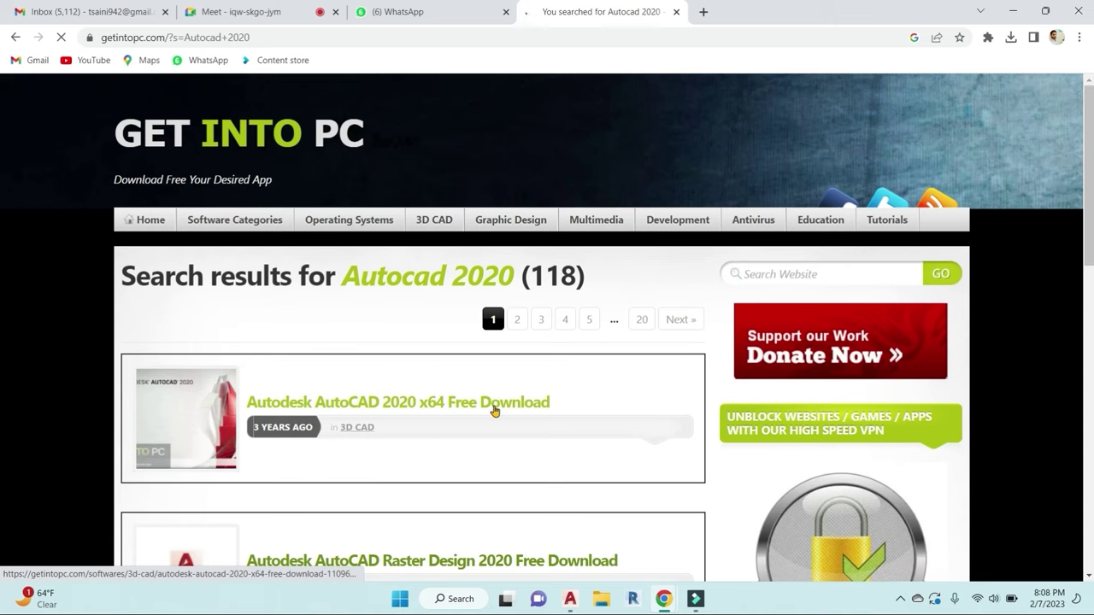
click(538, 404)
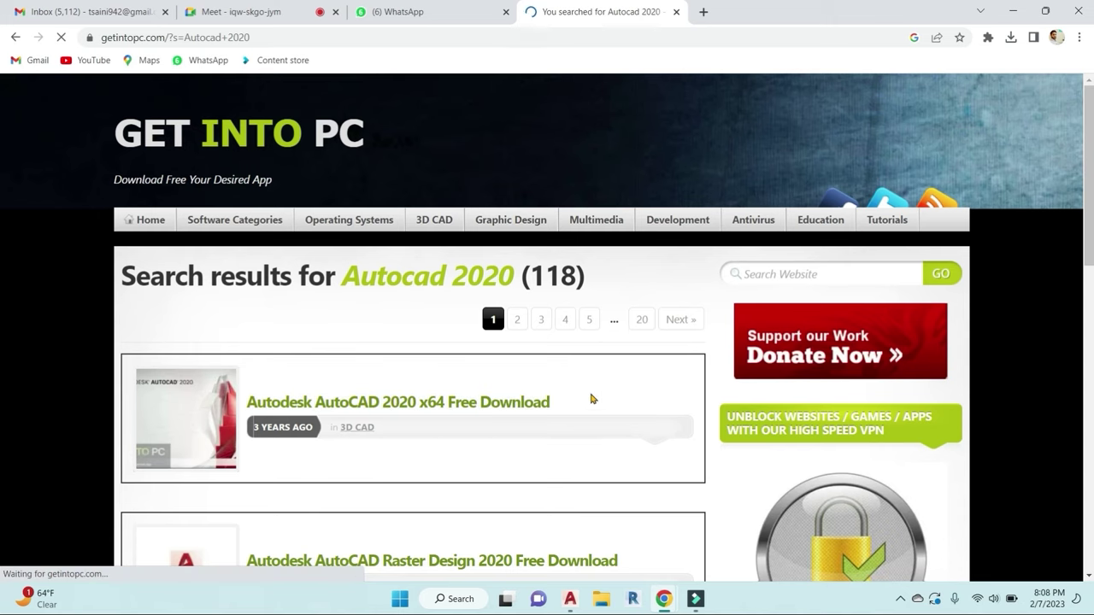
scroll(590, 398, down, 1)
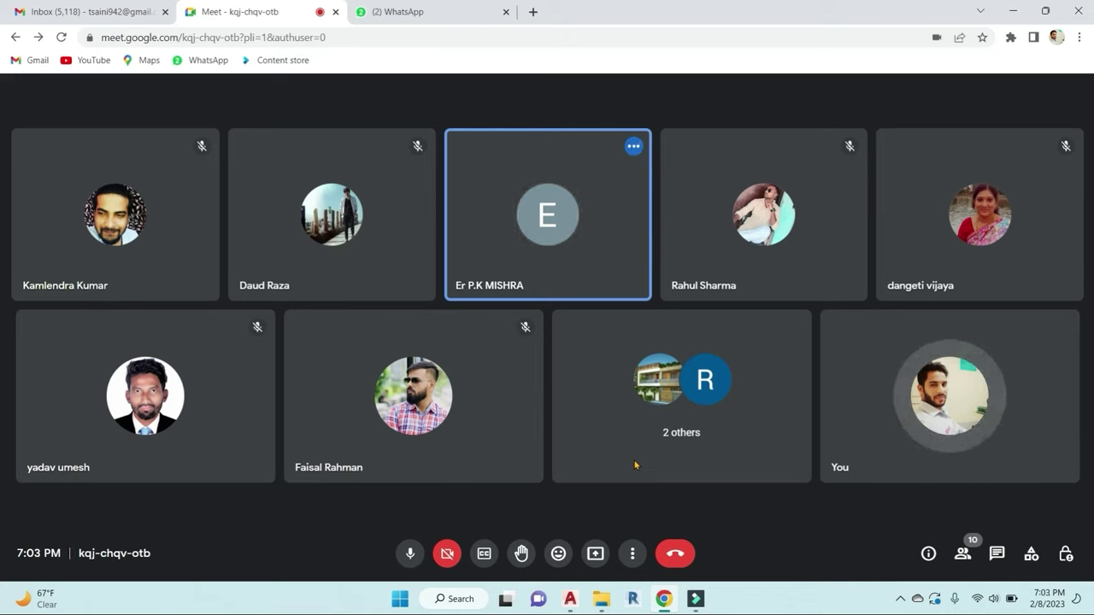
Step: Open a new Chrome tab and enter PARGOLA in the Google search box
click(663, 600)
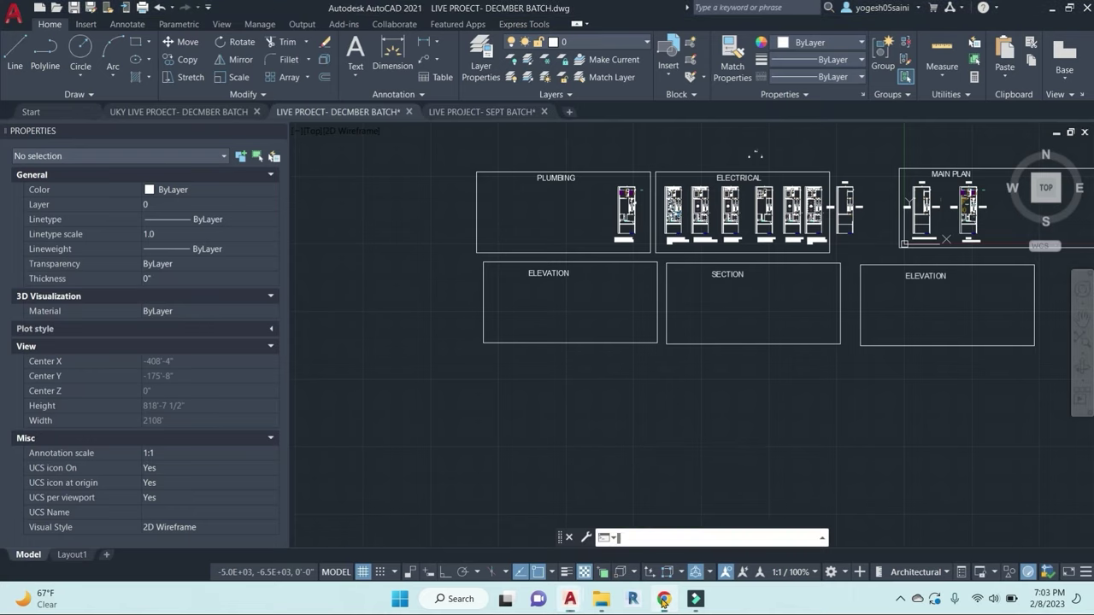
click(663, 600)
click(528, 12)
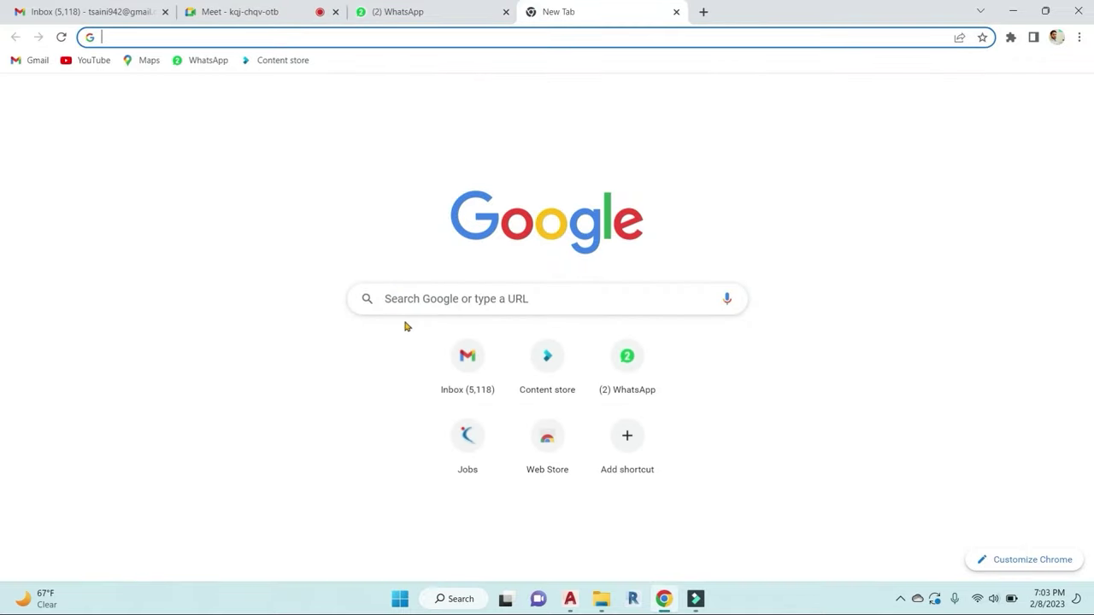
click(429, 303)
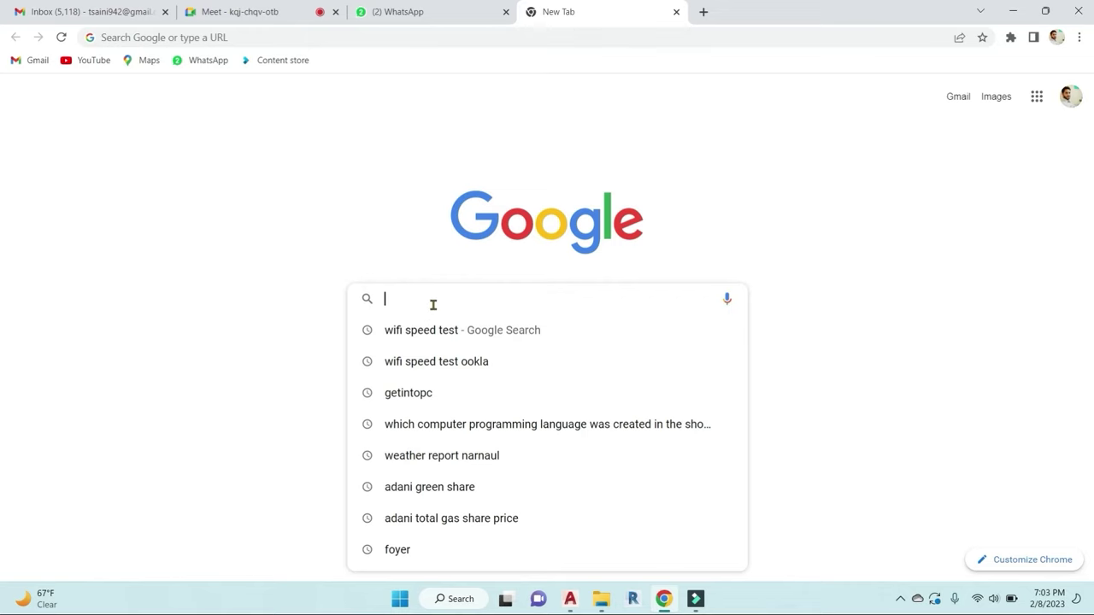
text(GOOGLE)
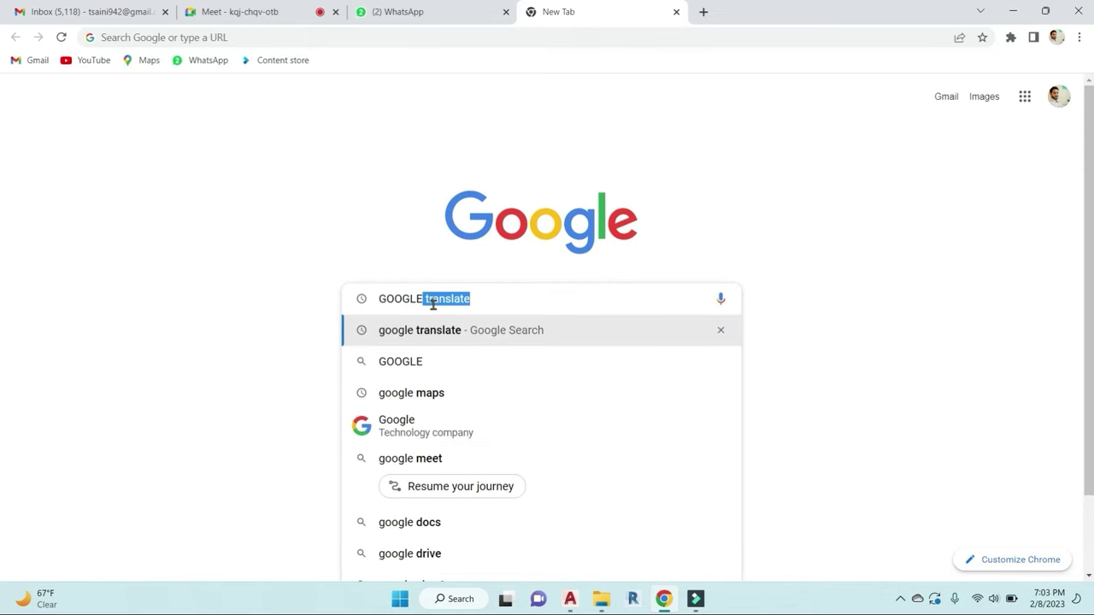
key(BackSpace)
key(BackSpace)
key(BackSpace)
key(BackSpace)
key(BackSpace)
key(BackSpace)
key(BackSpace)
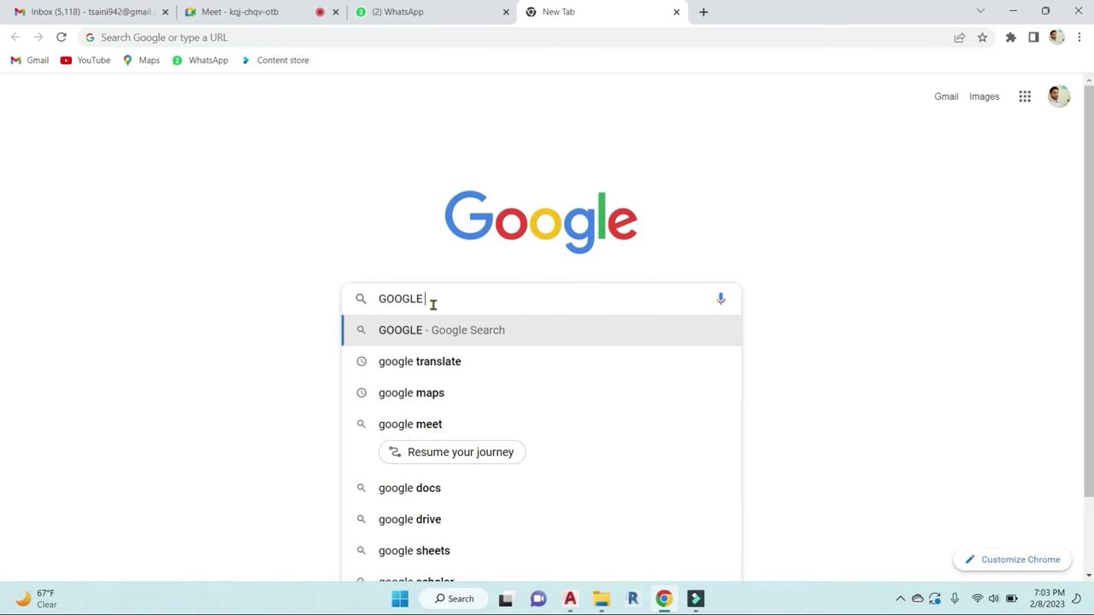
text(PARGOL)
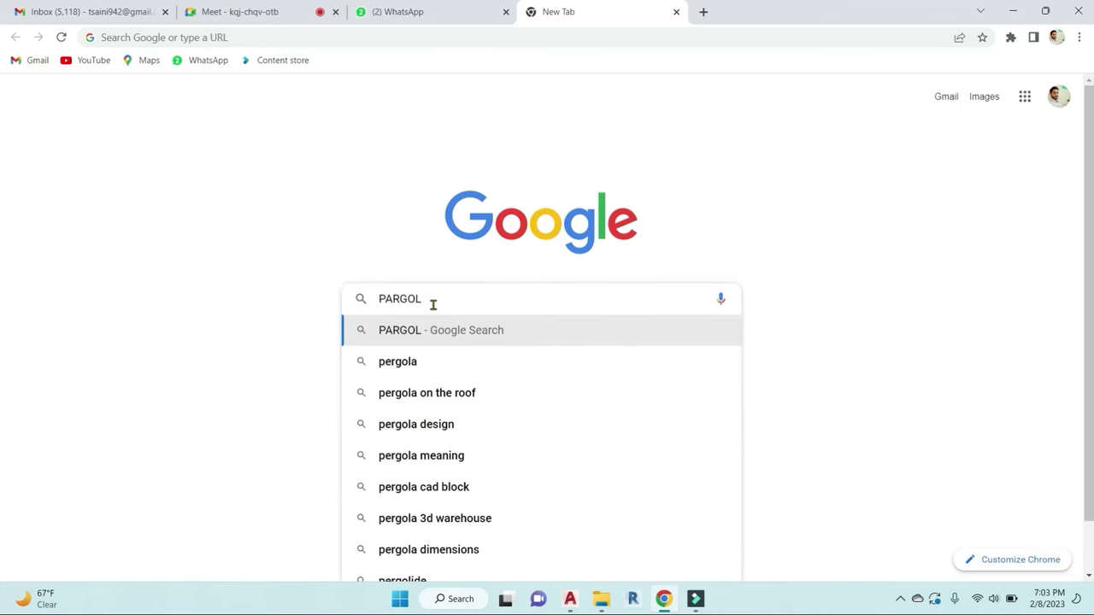
text(A)
Step: Run the PARGOLA Google search, browse the pergola image results, and minimise Chrome
key(Return)
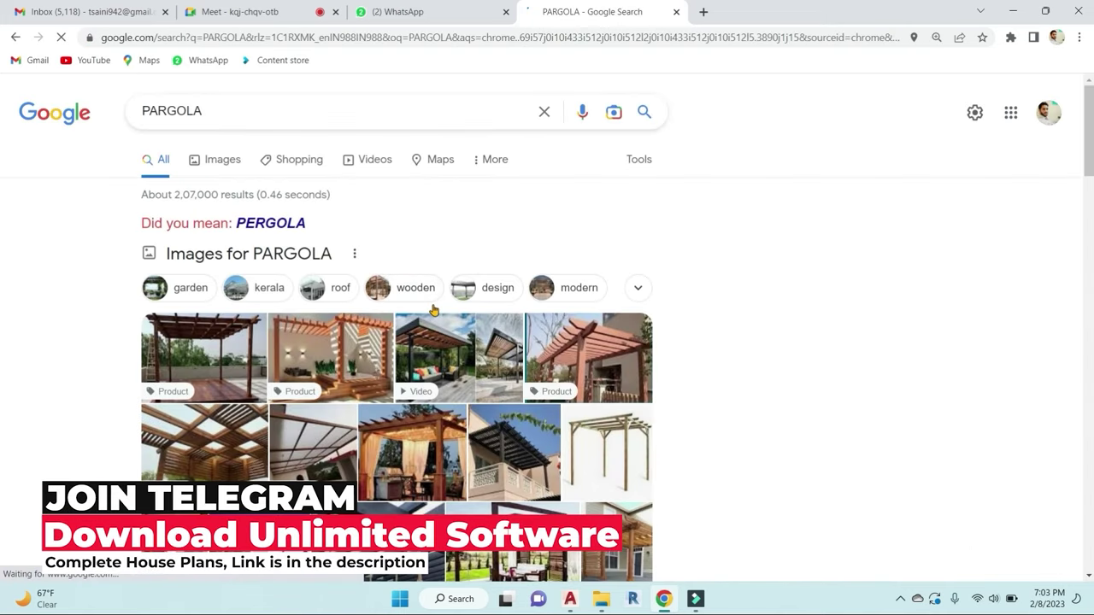
scroll(434, 311, down, 2)
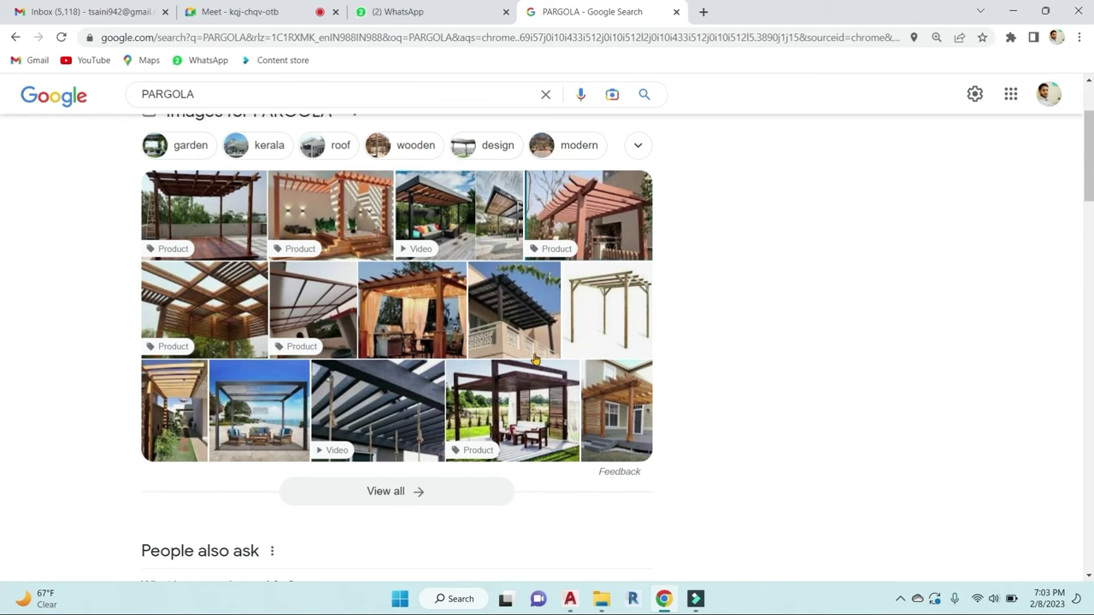
scroll(534, 359, up, 1)
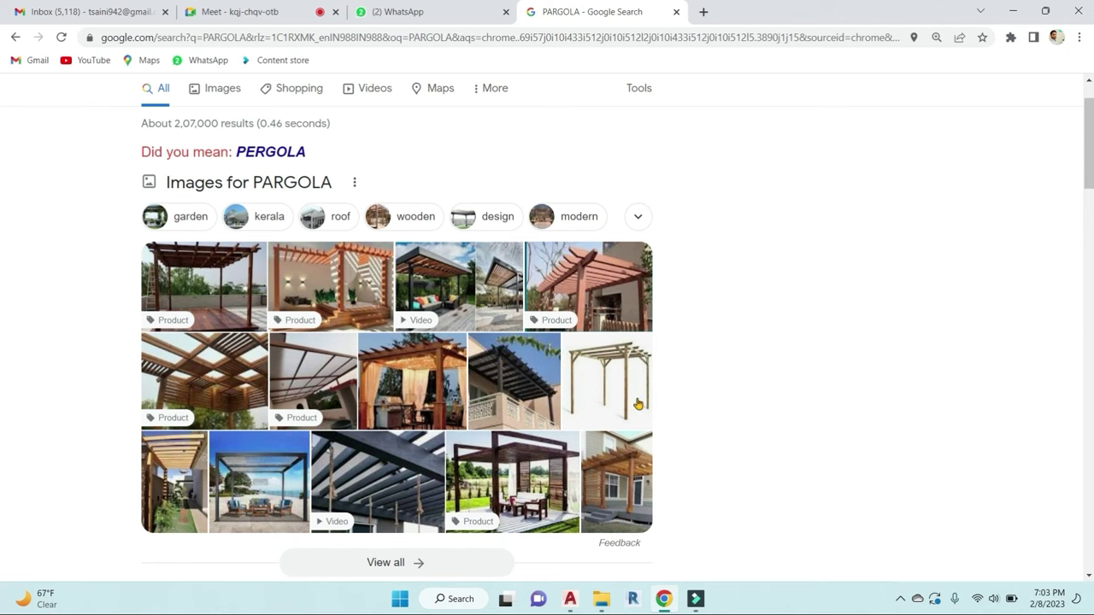
click(664, 600)
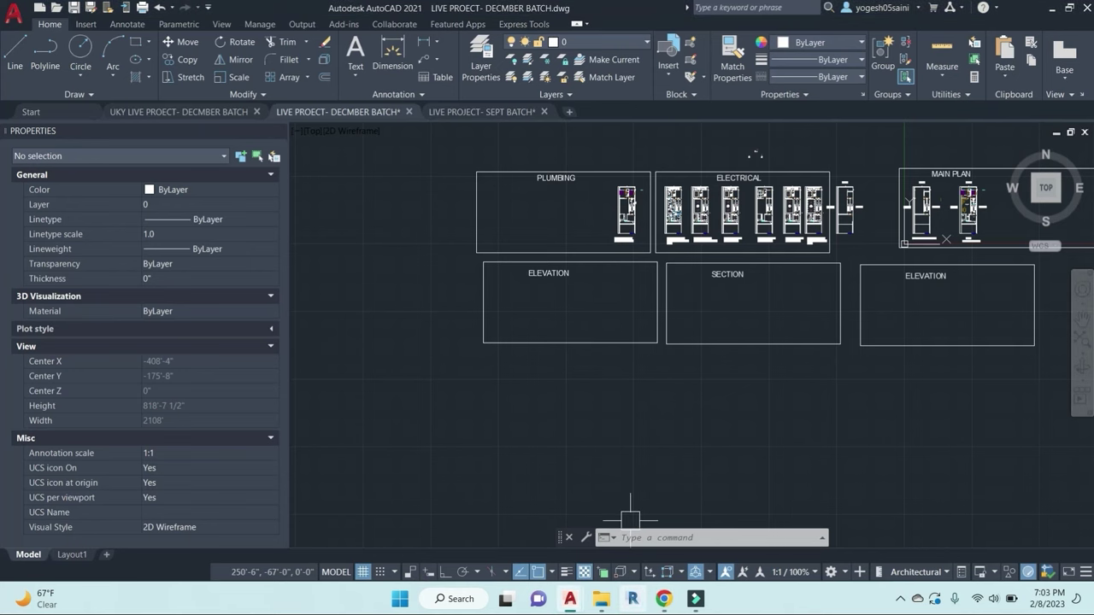
Step: Present the entire screen in Google Meet and admit the waiting participant
click(664, 599)
click(288, 11)
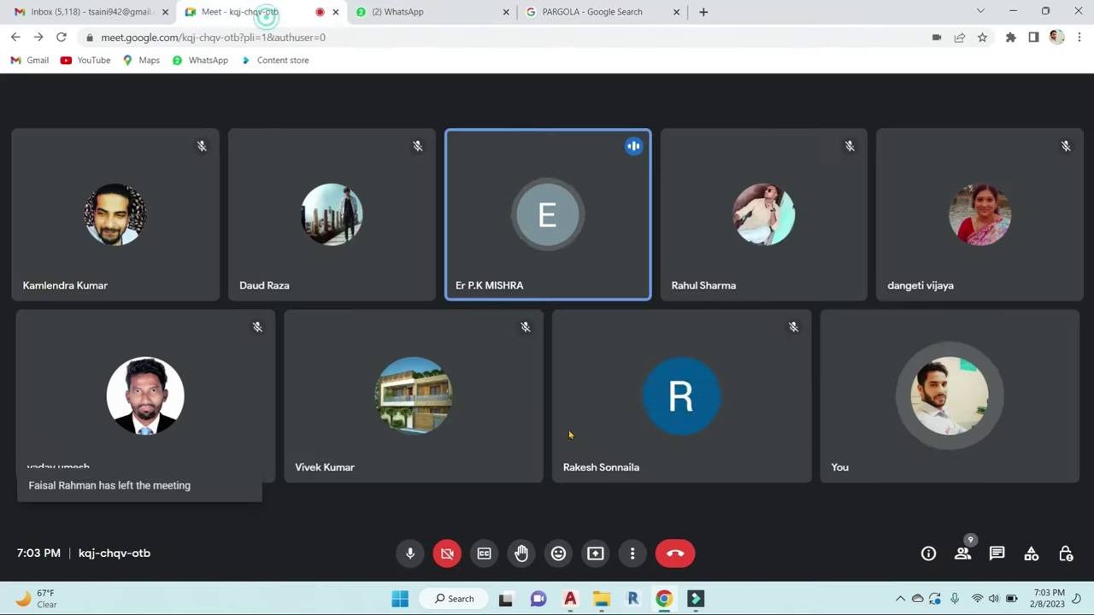
click(595, 554)
click(626, 459)
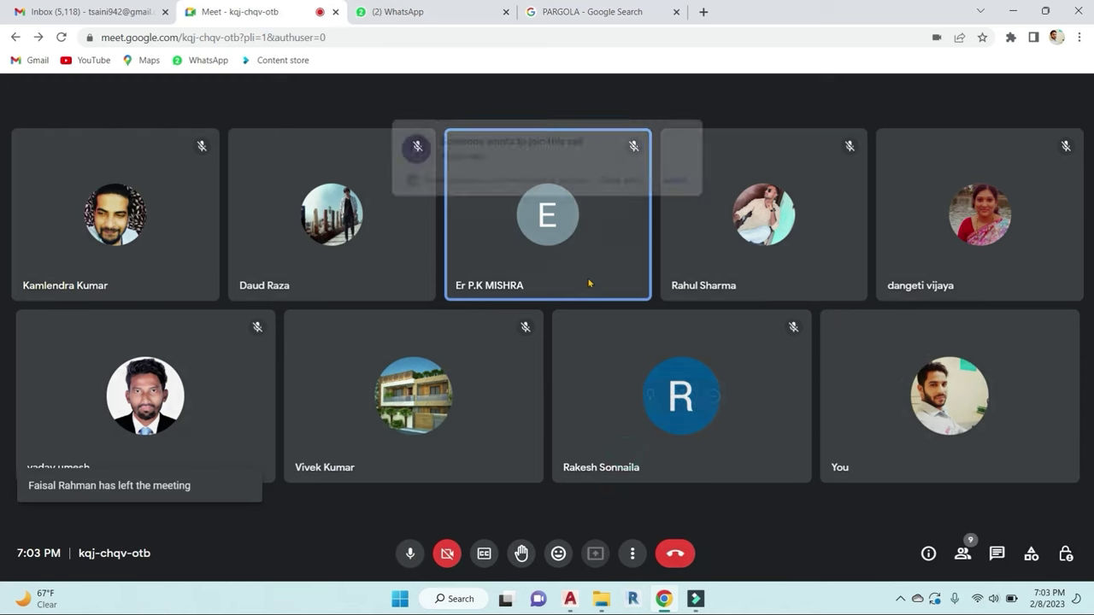
click(515, 175)
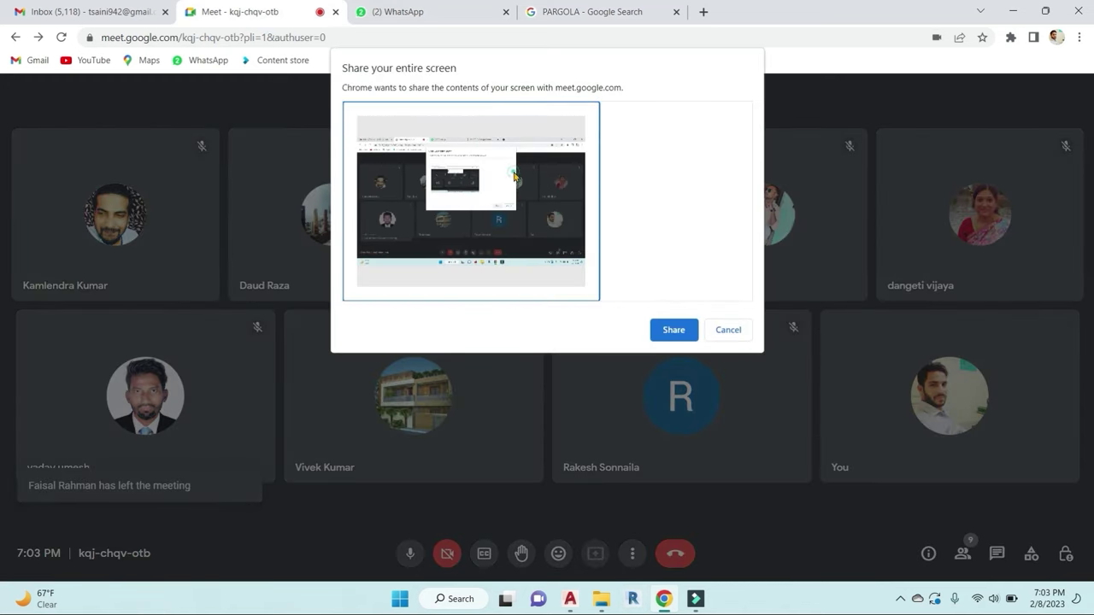
click(673, 330)
click(702, 157)
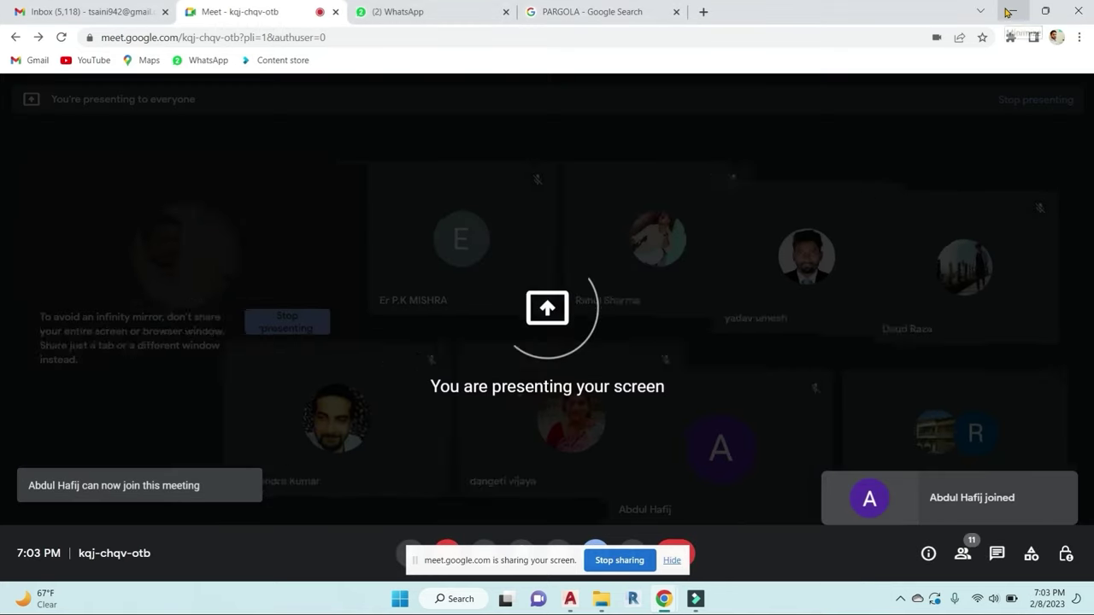
Step: Minimise the browser, dismiss the screen-sharing notice, and bring the meeting window forward
click(1008, 12)
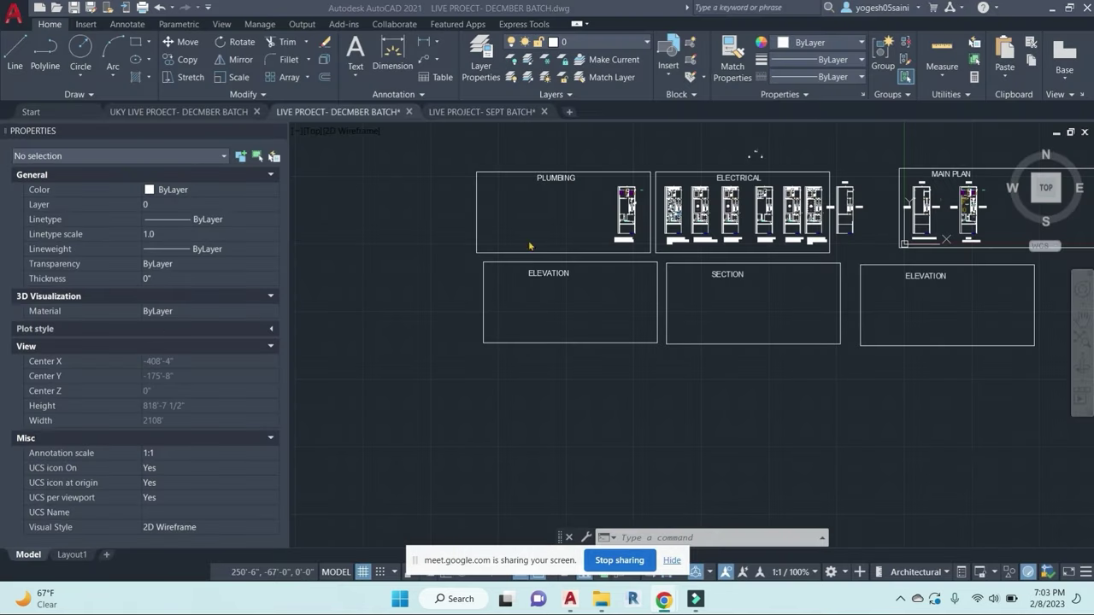
click(671, 560)
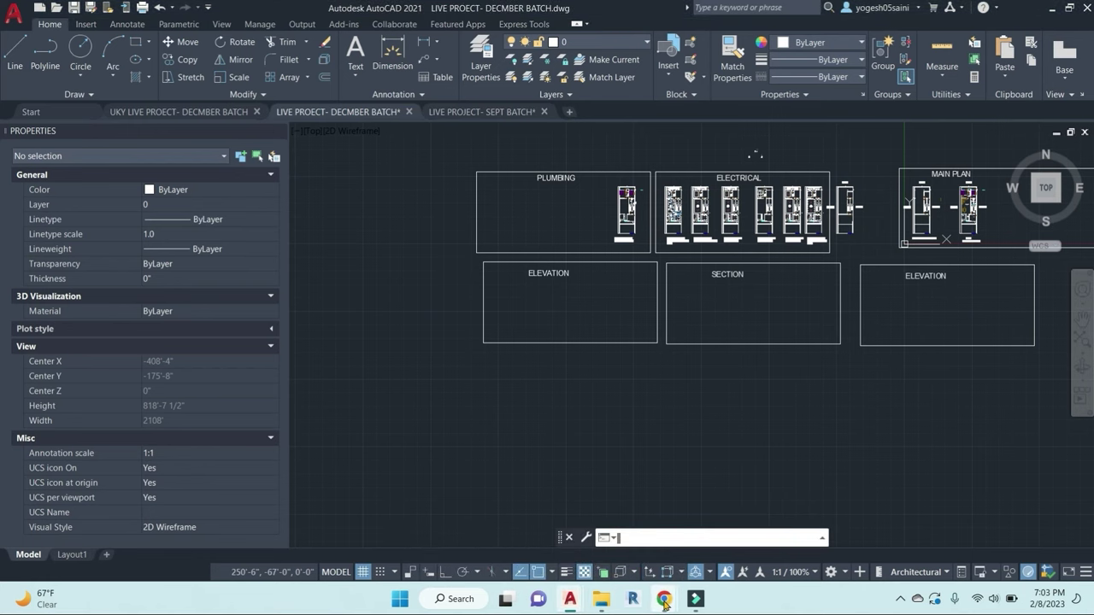
mouse_move(664, 604)
click(587, 526)
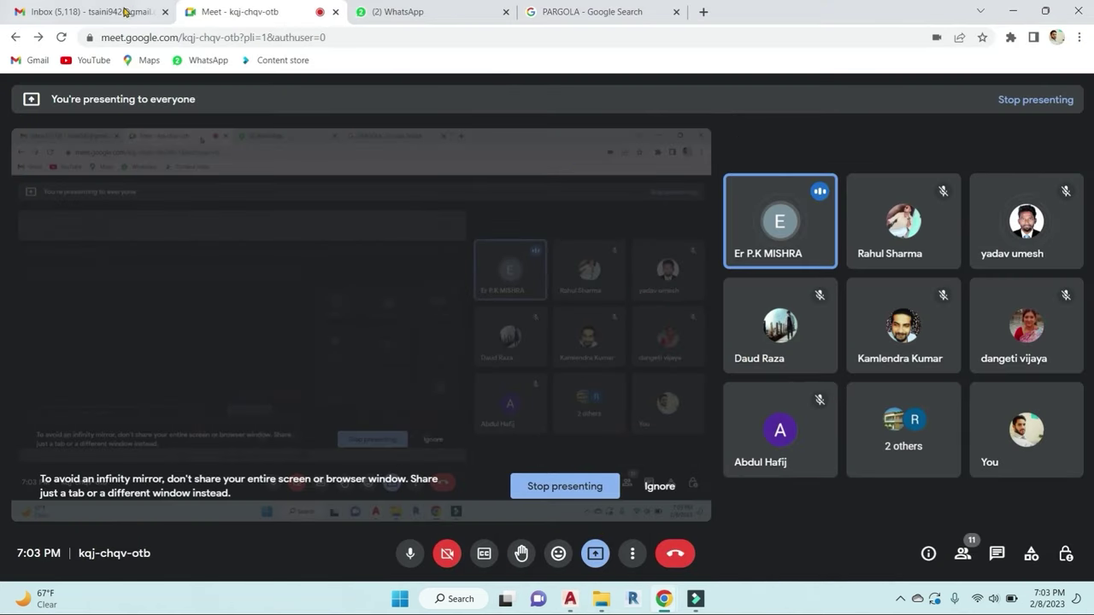
Step: Back on the PARGOLA results, preview the wooden lattice pergola, then the Thermo Pine Wood pergola
click(555, 11)
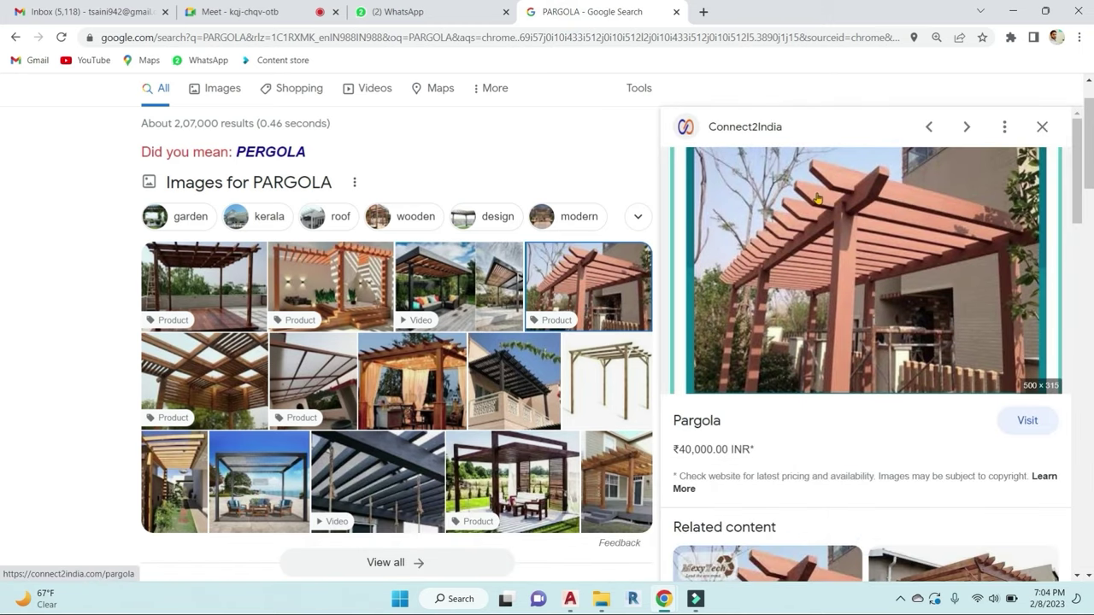
scroll(817, 198, down, 1)
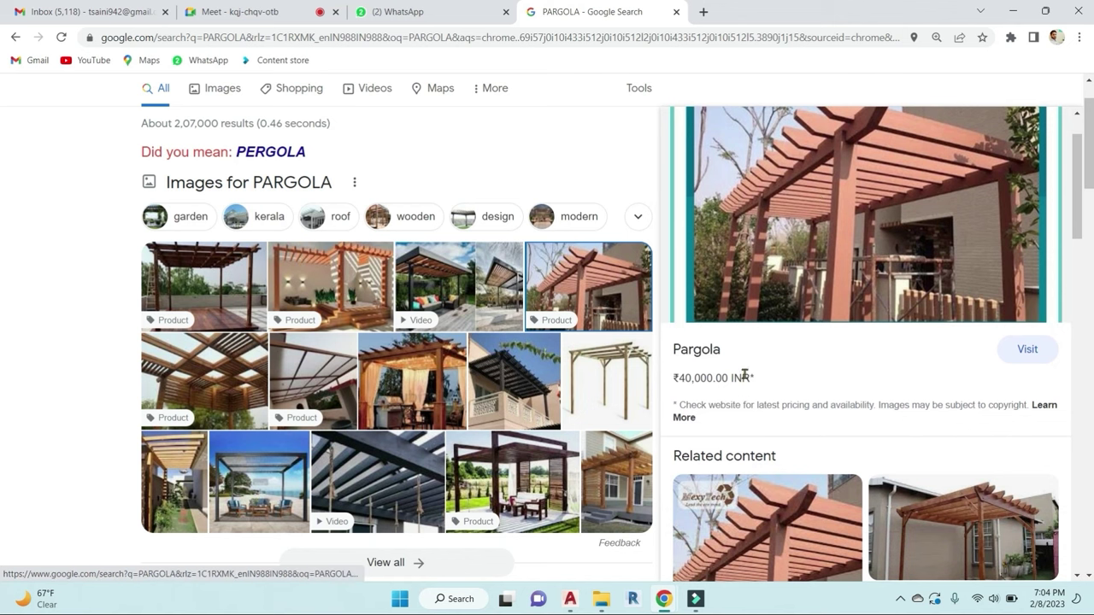
scroll(913, 234, up, 1)
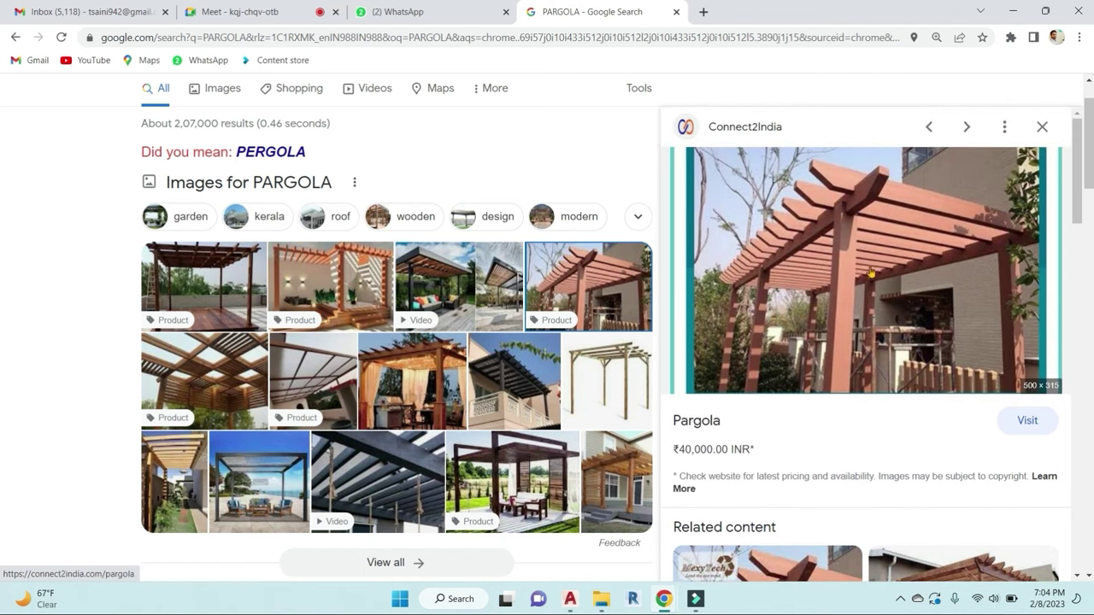
scroll(831, 239, down, 6)
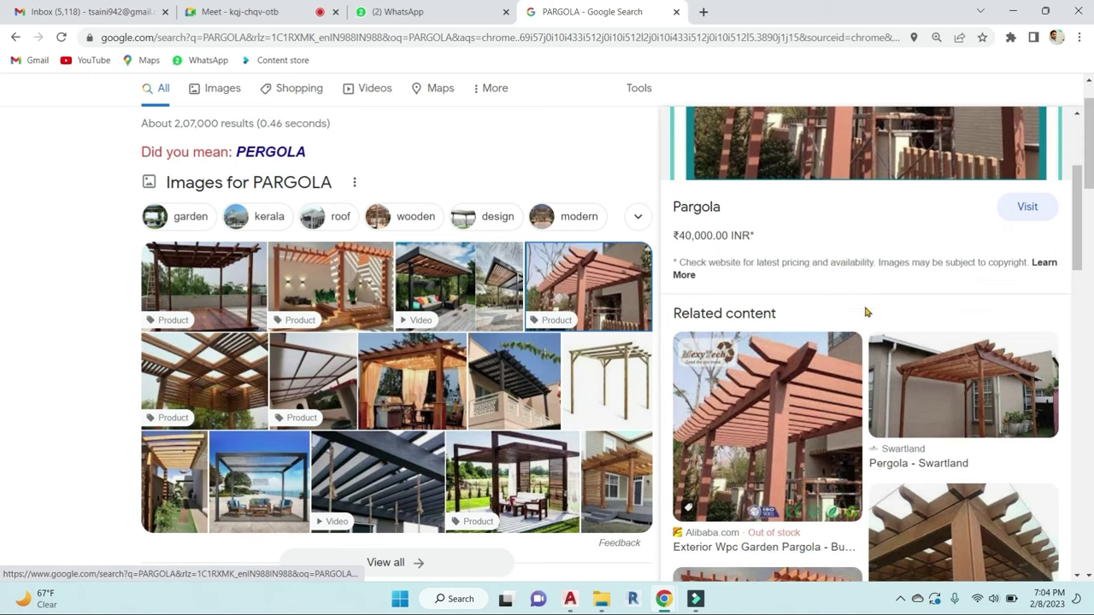
scroll(912, 364, down, 1)
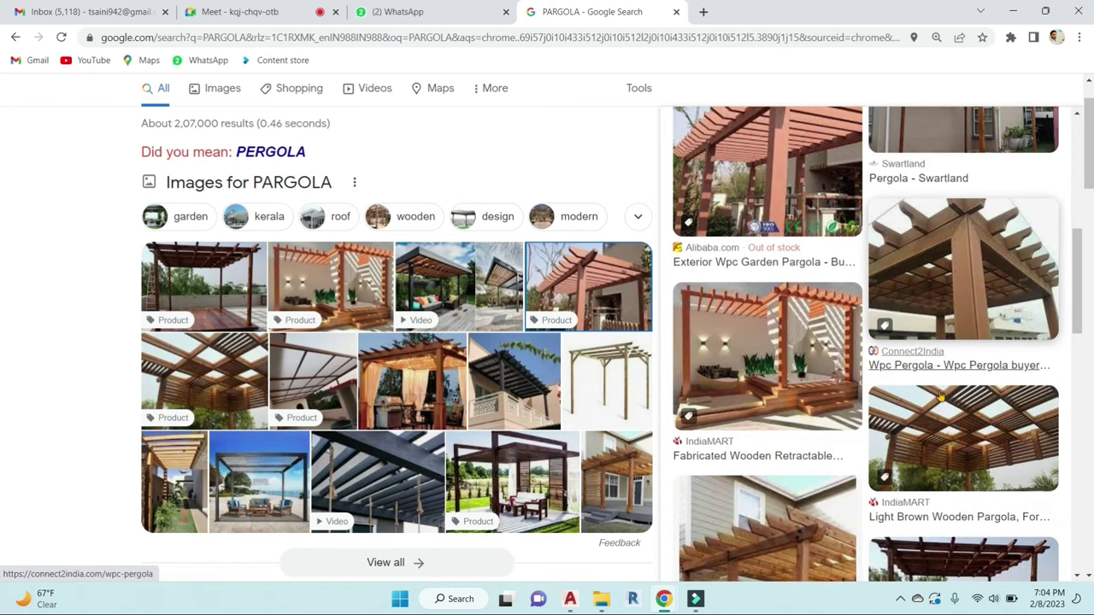
click(950, 431)
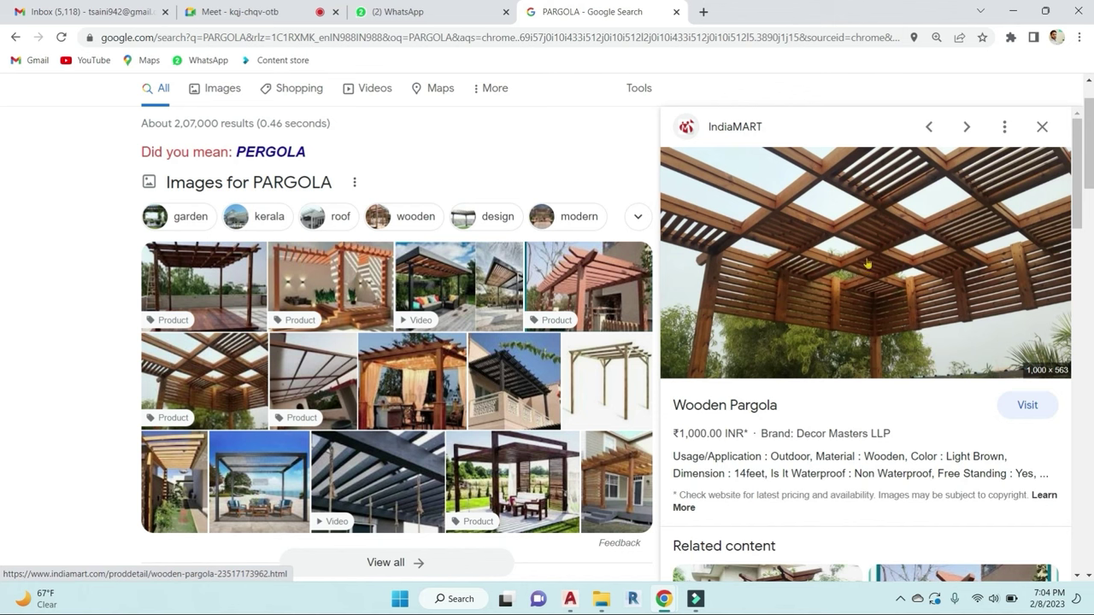
scroll(867, 264, down, 5)
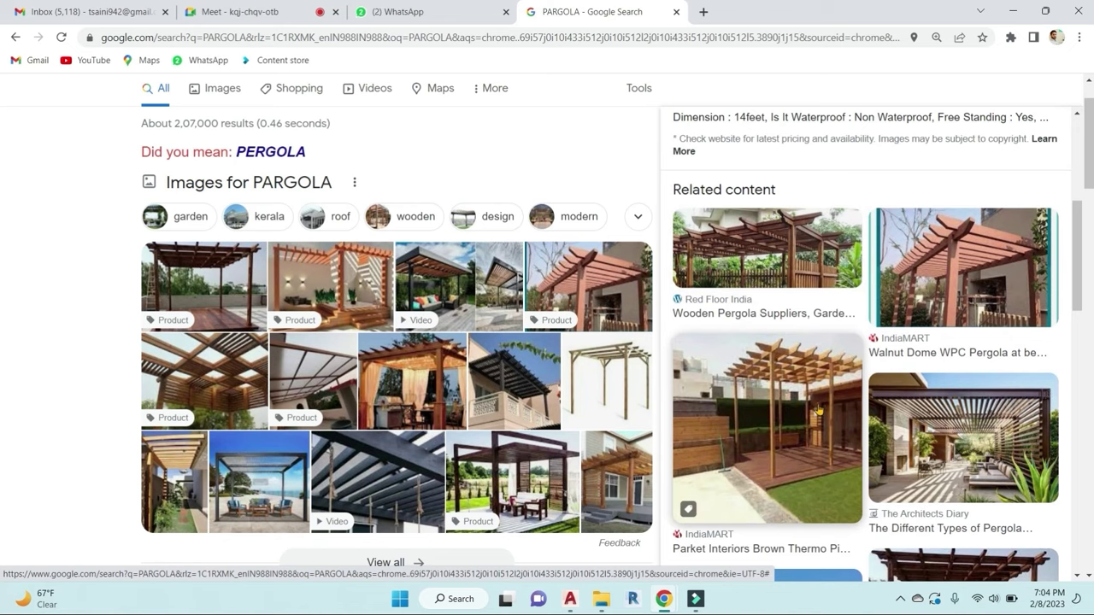
click(817, 411)
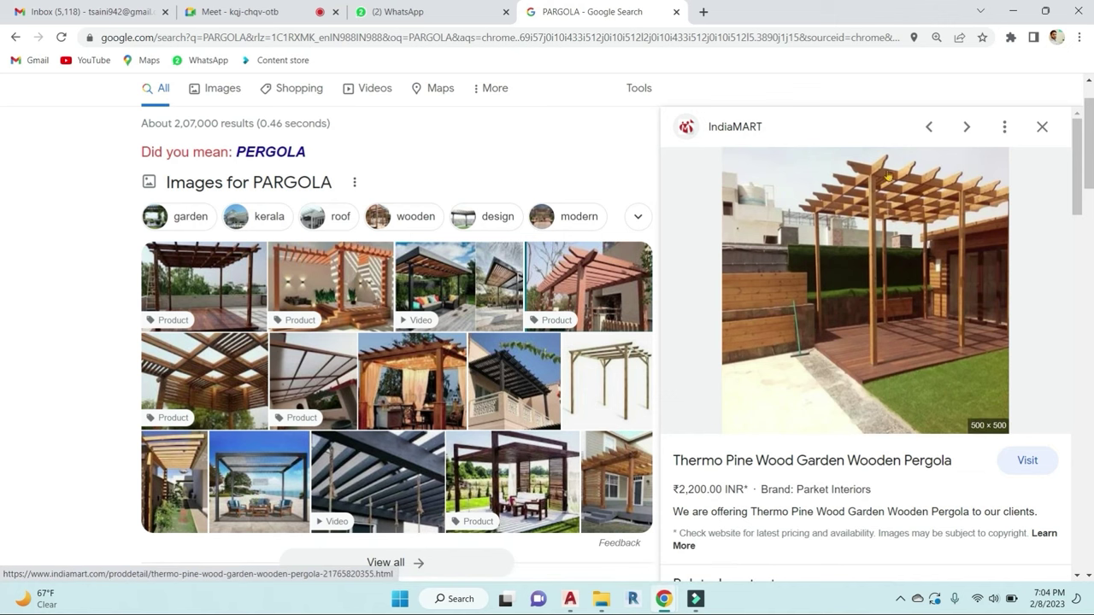
Step: Open the Parket Interiors Thermo Pine pergola page on IndiaMART, scroll it, then return to Meet
click(889, 218)
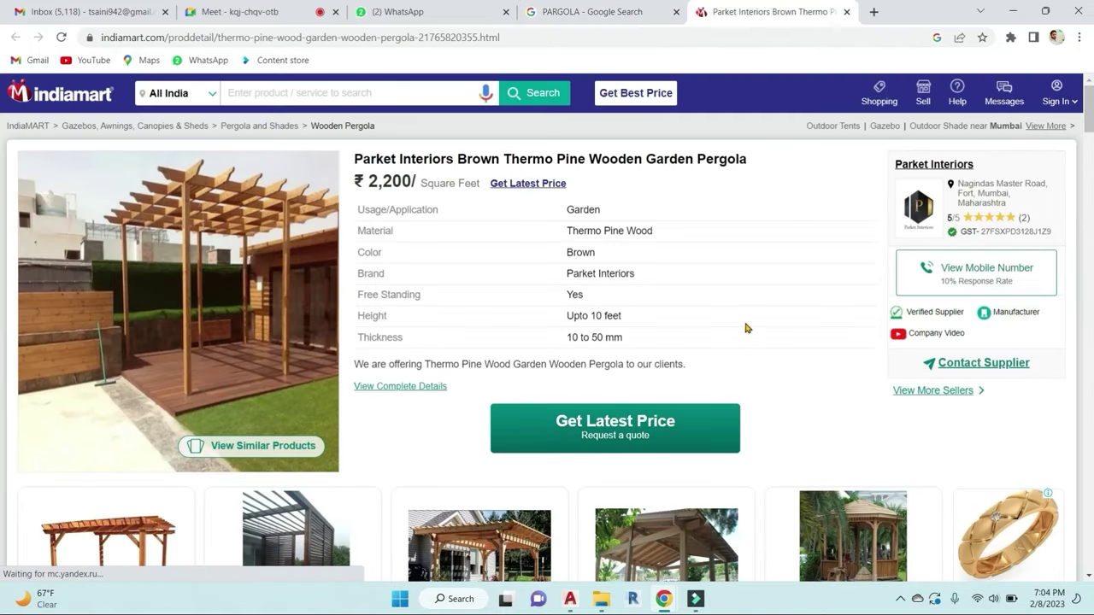
scroll(747, 328, down, 1)
scroll(747, 328, down, 1)
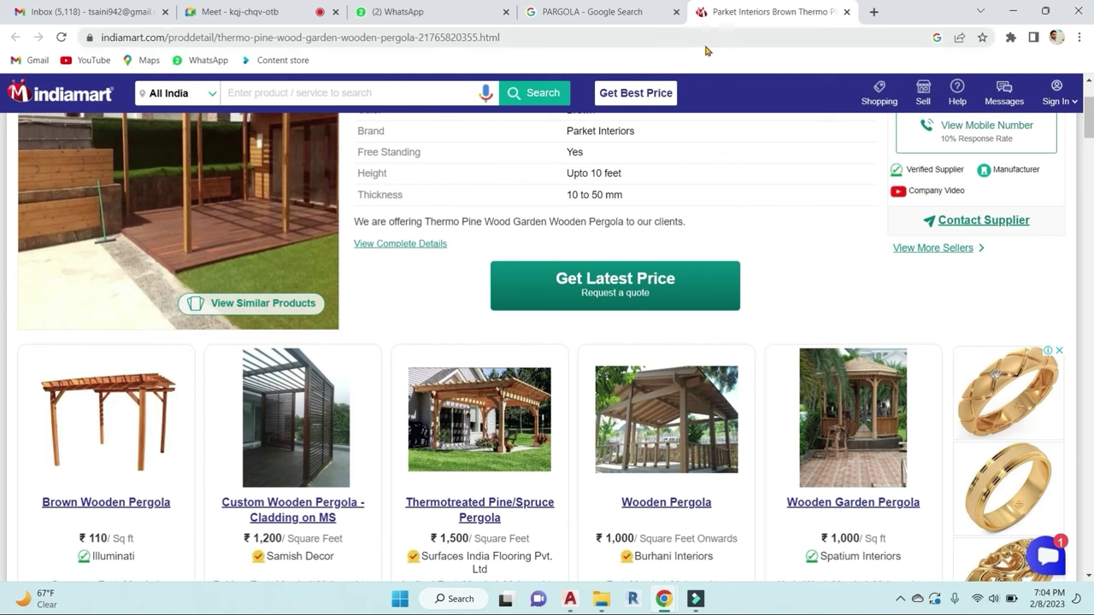
right_click(664, 96)
click(780, 272)
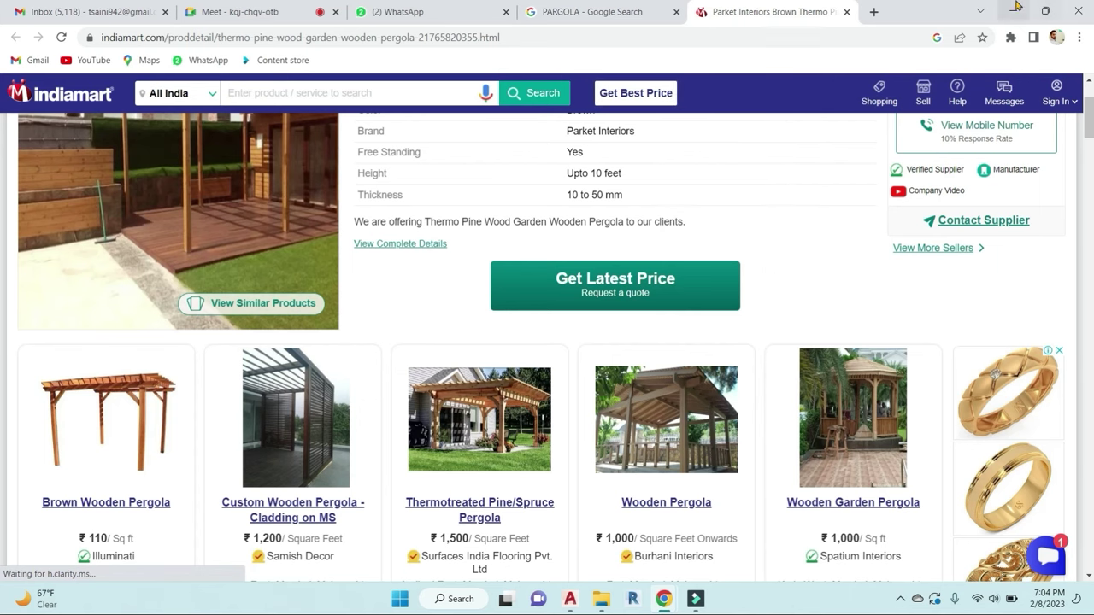
click(240, 11)
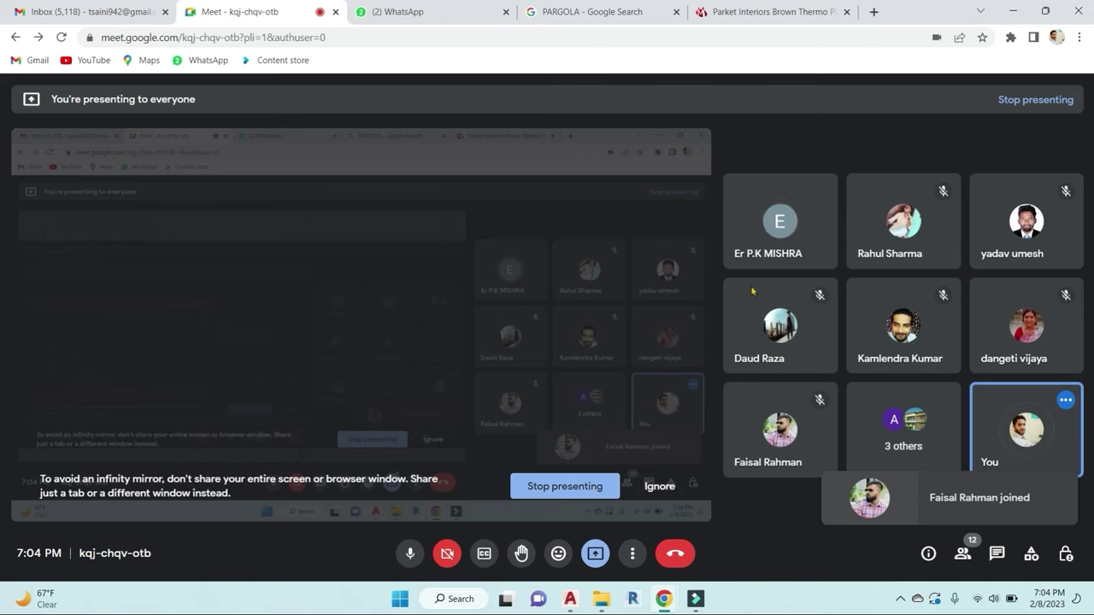
Step: Return to the drawing, zoom to the lower toilet, and start then cancel a copy of the washbasin
click(1007, 12)
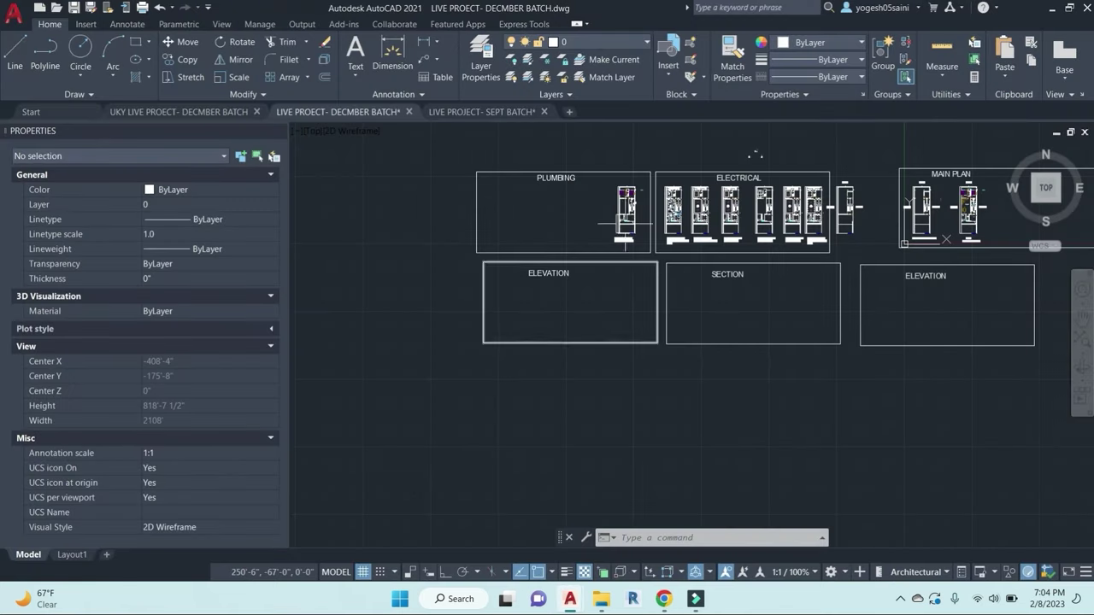
middle_drag(586, 211, 611, 274)
scroll(641, 273, up, 4)
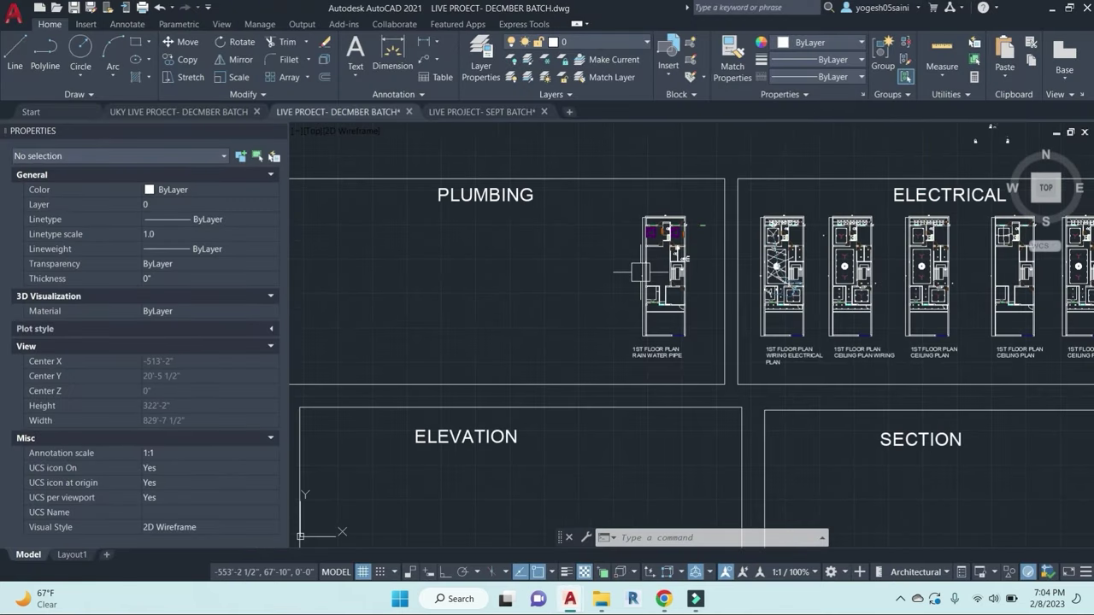
scroll(681, 256, up, 5)
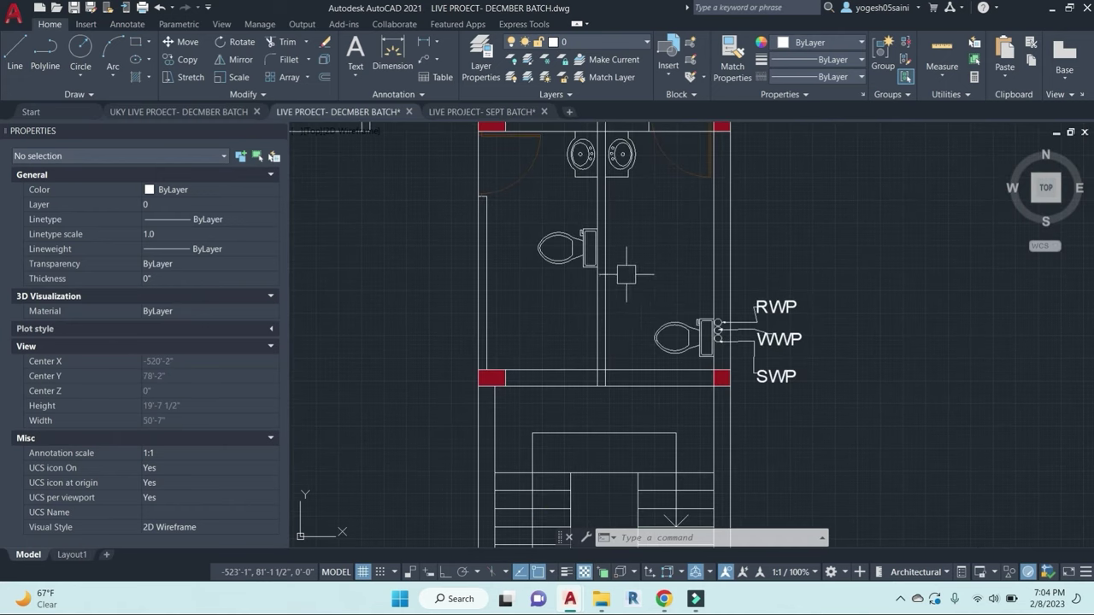
scroll(640, 266, down, 3)
middle_drag(652, 264, 708, 339)
scroll(656, 236, up, 3)
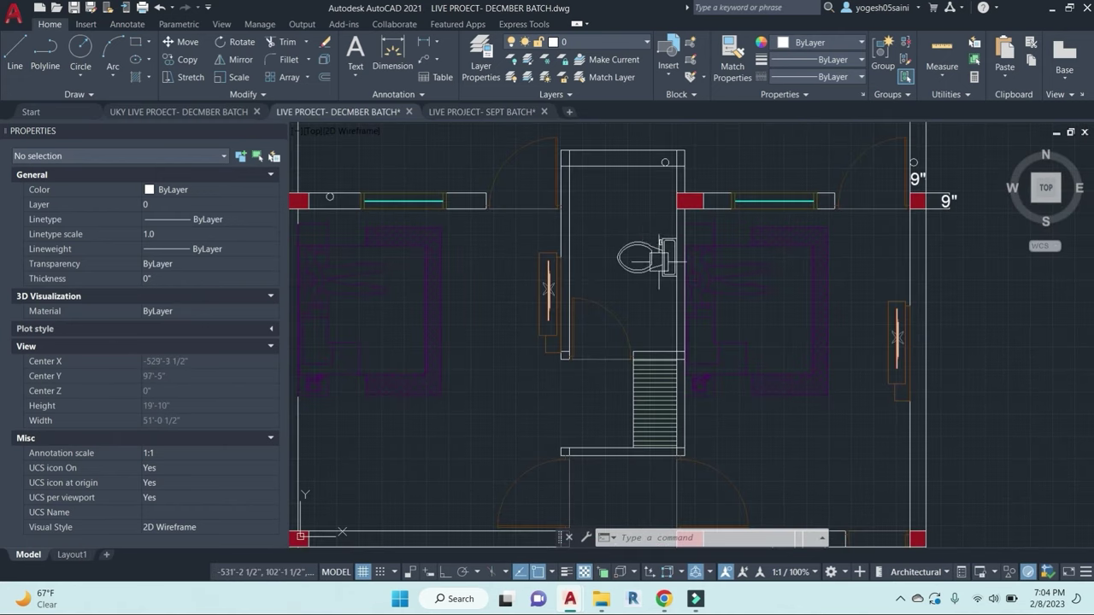
scroll(659, 270, down, 2)
middle_drag(734, 430, 730, 362)
scroll(716, 358, up, 1)
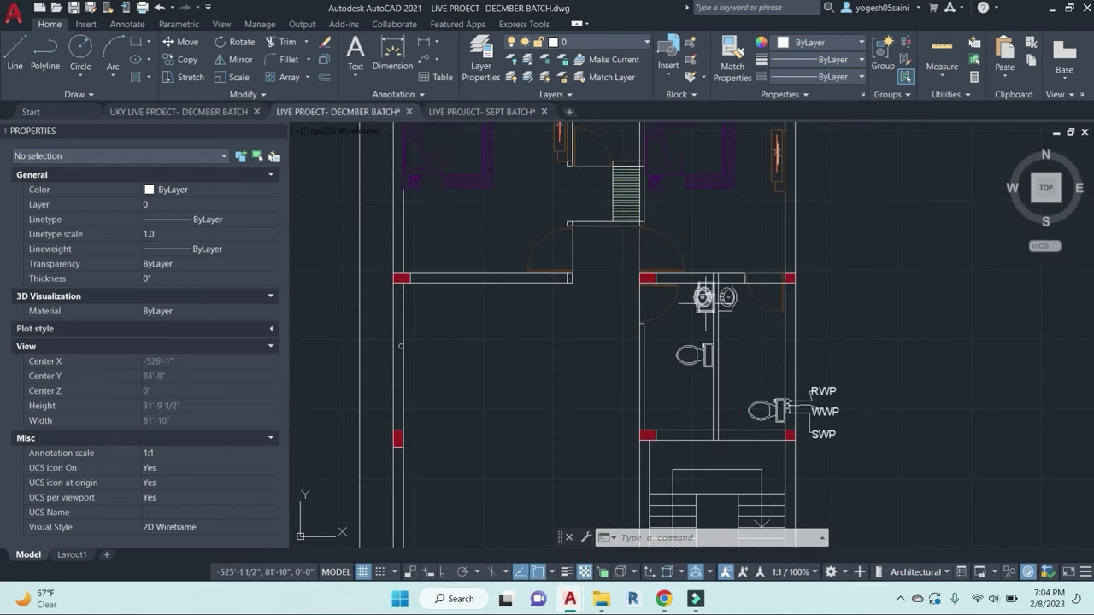
scroll(700, 296, up, 3)
click(702, 296)
text(co)
key(Return)
scroll(709, 324, up, 4)
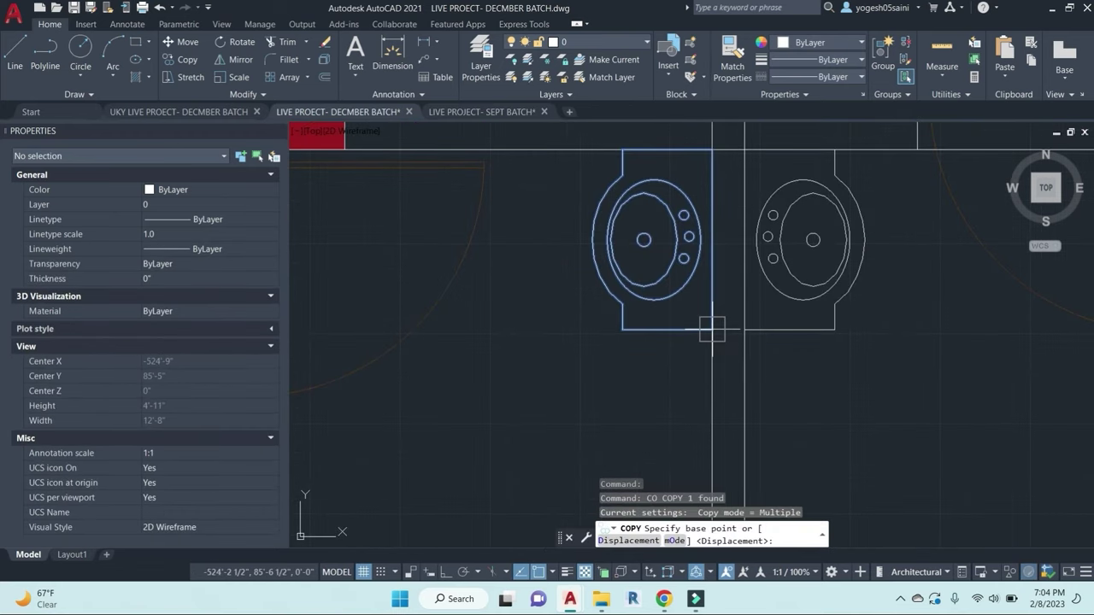
click(712, 329)
scroll(632, 318, down, 5)
scroll(598, 376, up, 4)
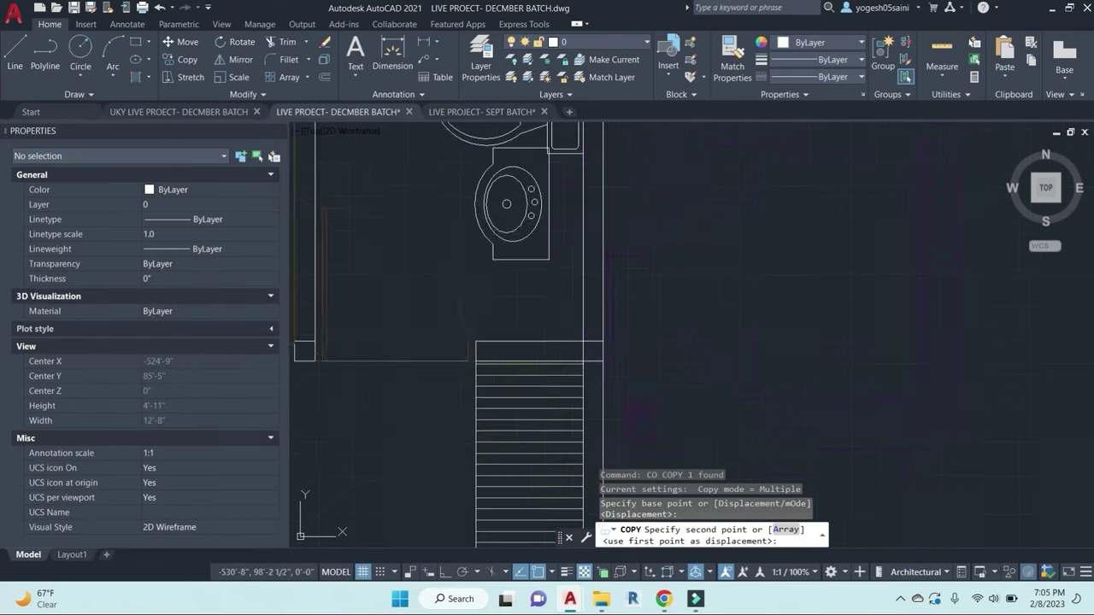
scroll(598, 342, up, 2)
key(Escape)
key(Escape)
scroll(586, 306, down, 5)
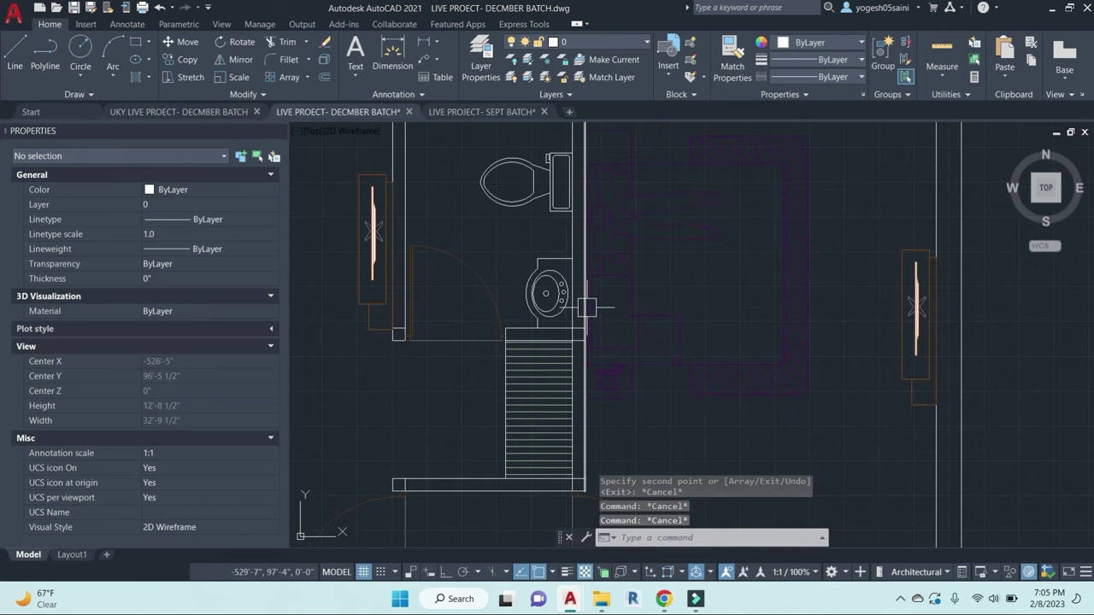
Step: Measure the washbasin's distance from the staircase edge with DLI without placing the dimension
text(dli)
key(Return)
scroll(536, 332, up, 2)
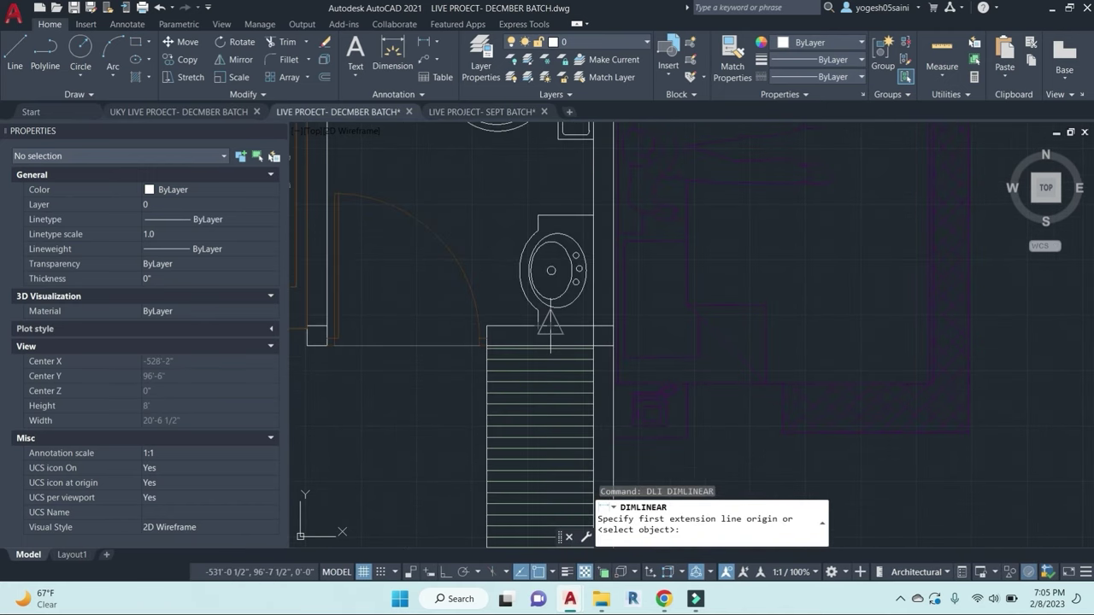
click(550, 325)
scroll(553, 270, up, 5)
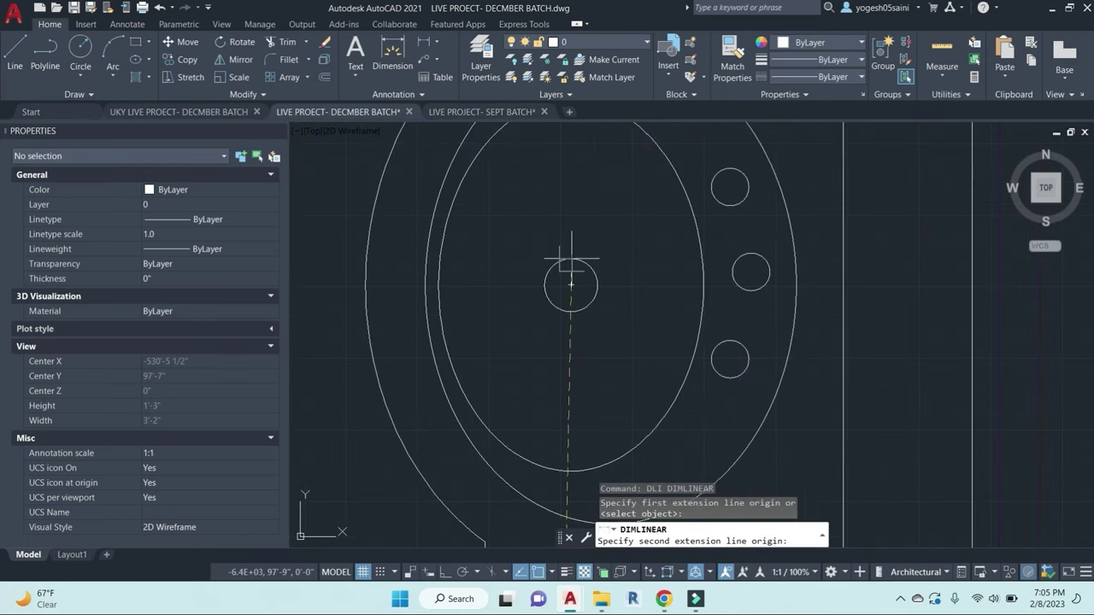
click(570, 285)
scroll(532, 295, down, 6)
scroll(526, 302, up, 2)
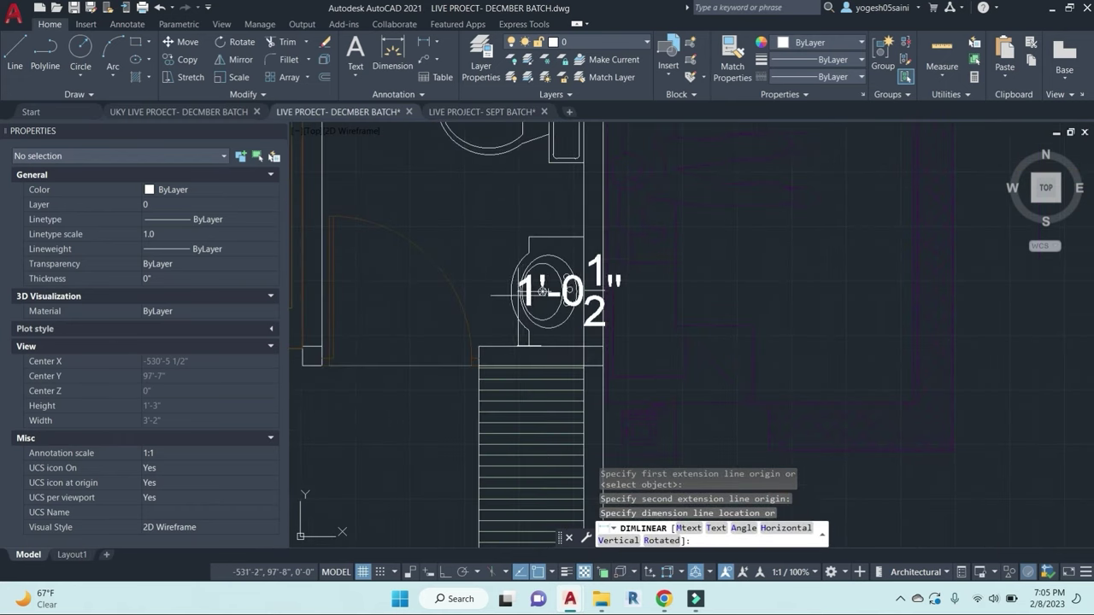
mouse_move(542, 292)
middle_down()
mouse_move(709, 303)
mouse_move(699, 301)
middle_up()
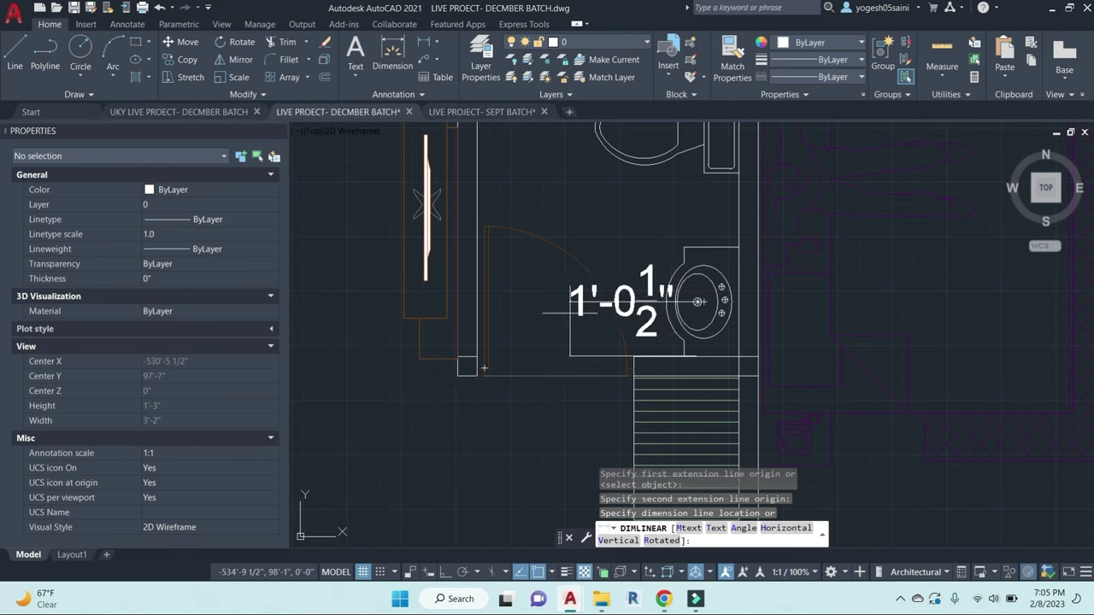
key(Escape)
Step: Move the washbasin 5" up
click(669, 278)
text(m)
key(Return)
click(630, 262)
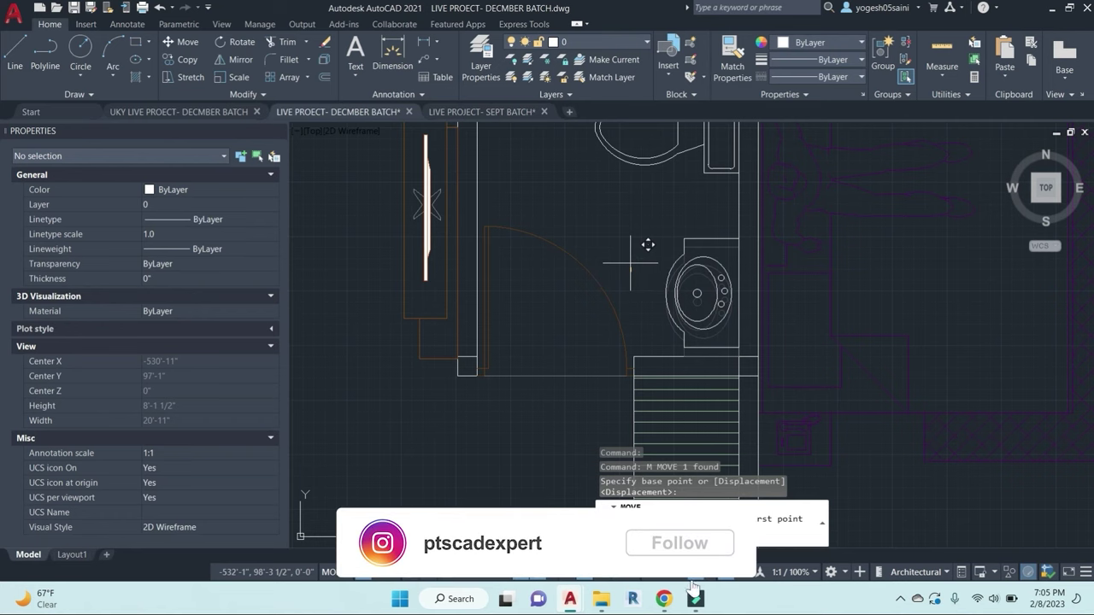
text(5")
key(Return)
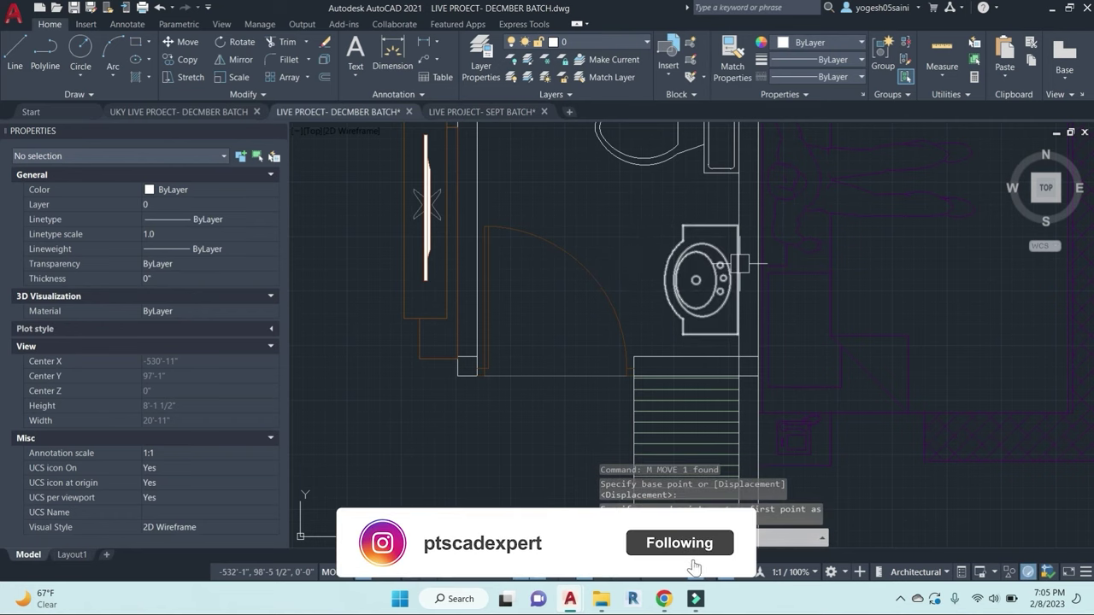
scroll(738, 261, down, 1)
scroll(714, 294, up, 1)
scroll(714, 295, up, 3)
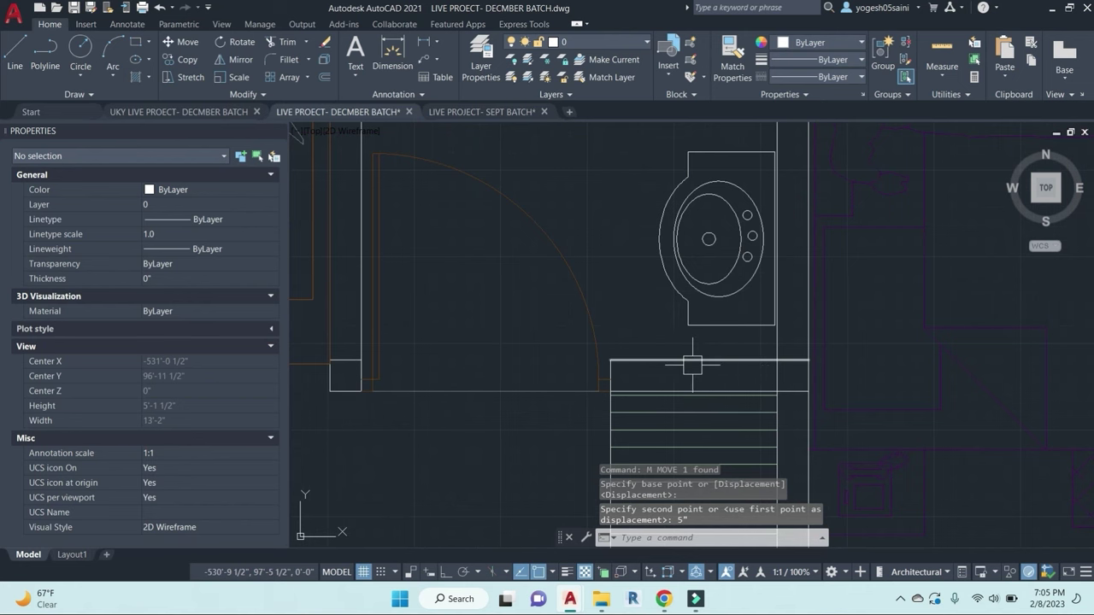
Step: Dimension the 2'-11" spacing from the washbasin centre to the toilet
click(692, 366)
scroll(696, 350, down, 5)
key(Escape)
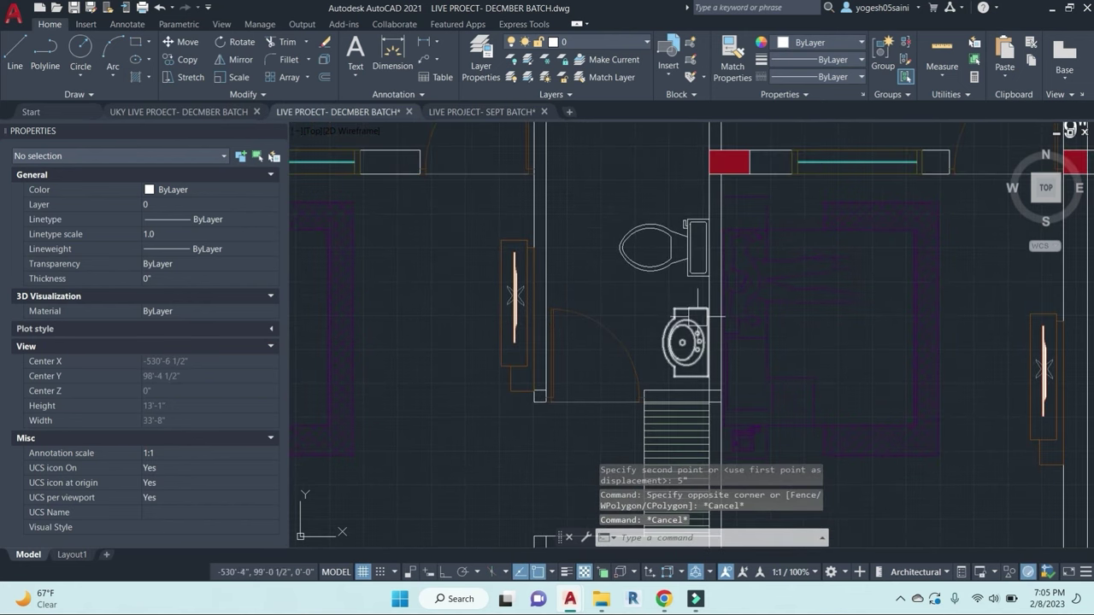
text(dli)
key(Return)
scroll(683, 340, up, 5)
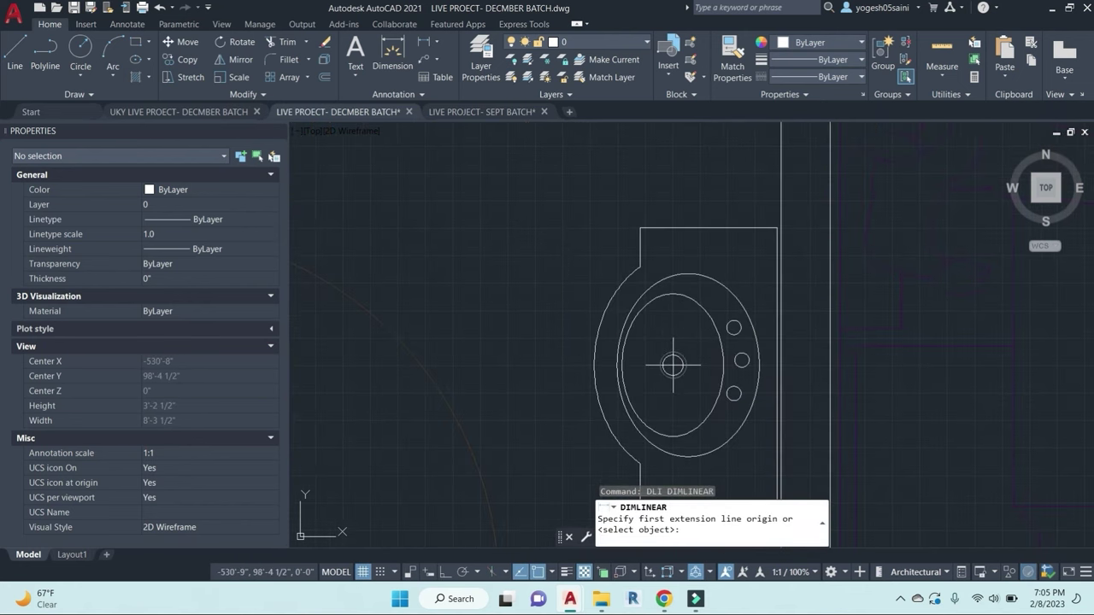
click(672, 365)
scroll(684, 363, down, 3)
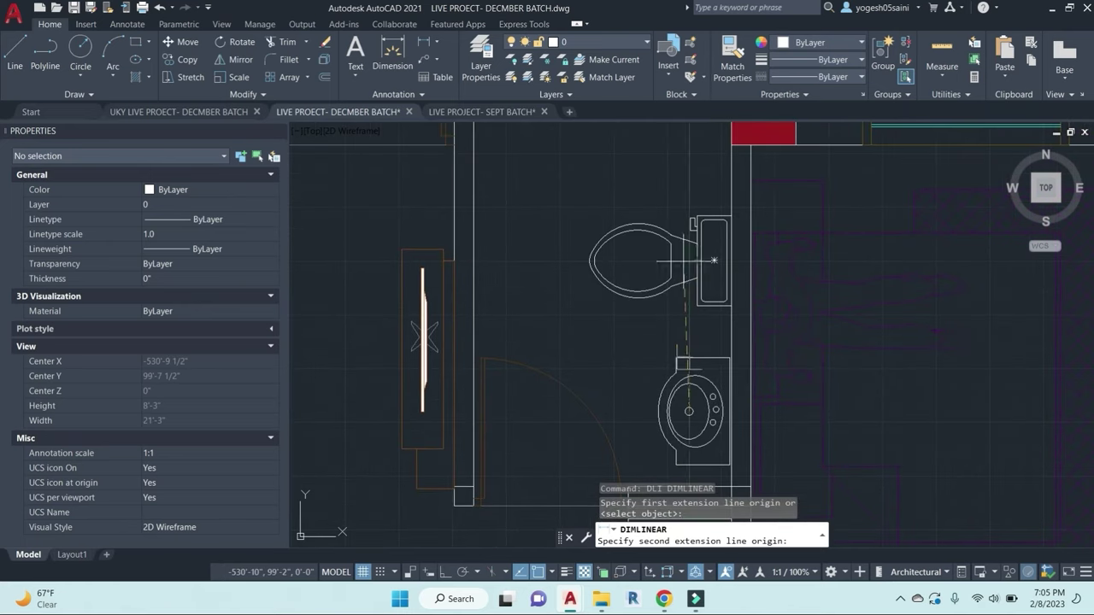
click(714, 260)
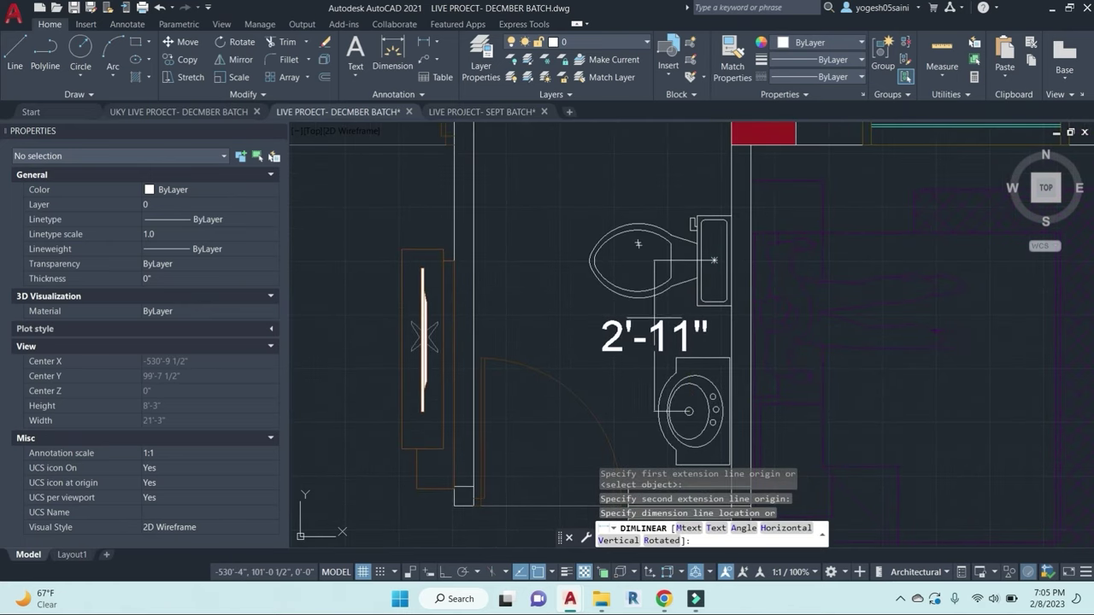
click(634, 323)
key(Escape)
key(Escape)
Step: Move the toilet 4" toward the washbasin and erase the resulting 2'-7" dimension
click(658, 227)
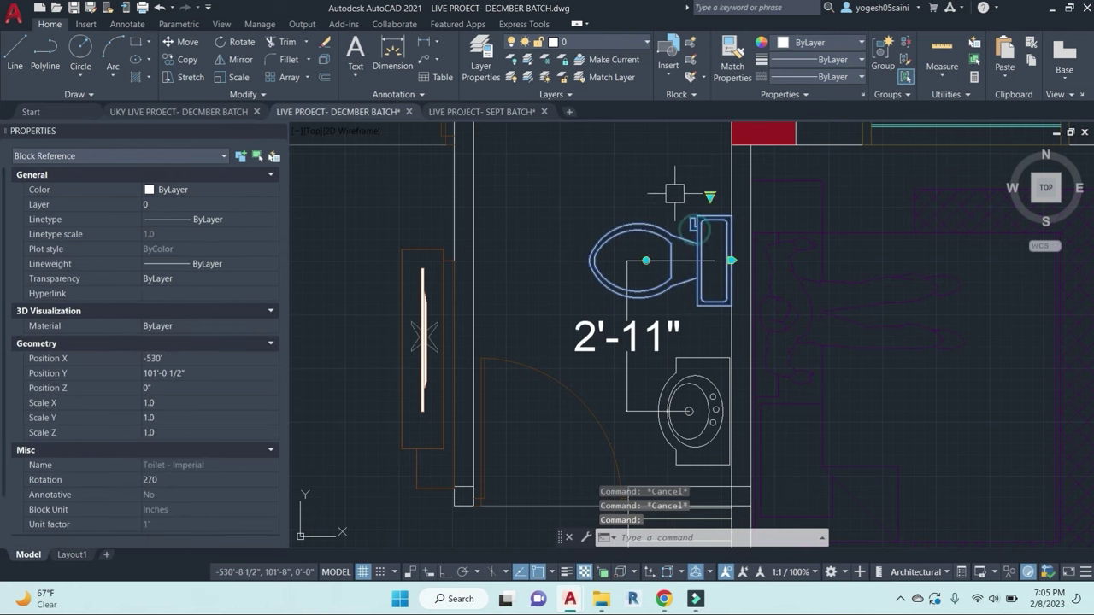
text(m)
key(Return)
click(655, 171)
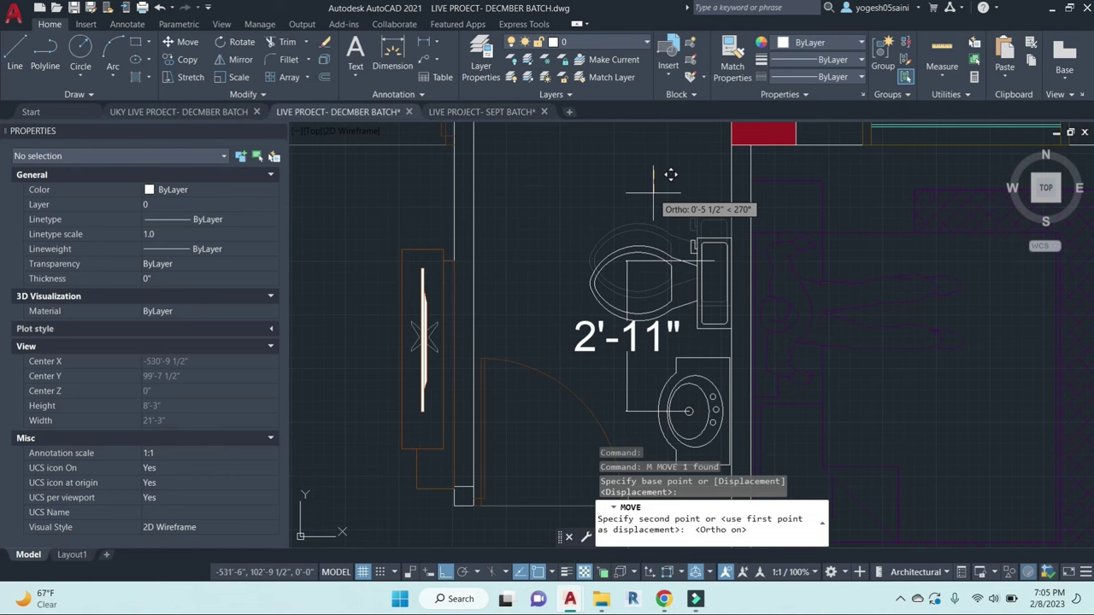
text(4")
key(Return)
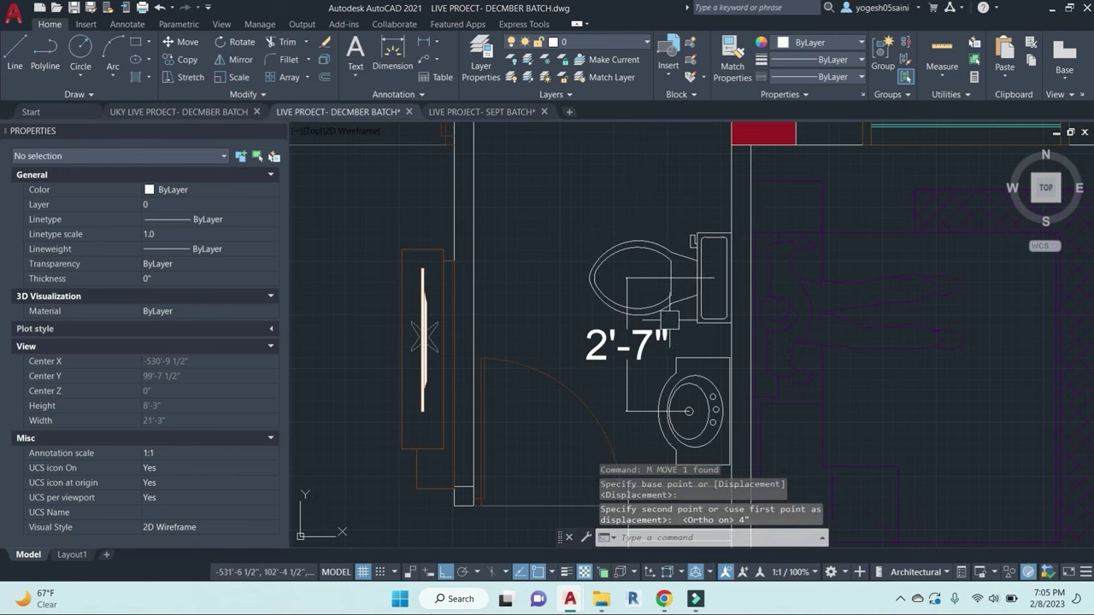
click(636, 337)
text(e)
key(Return)
Step: Start a further 2" move of the toilet, then cancel it
click(697, 248)
text(m)
key(Return)
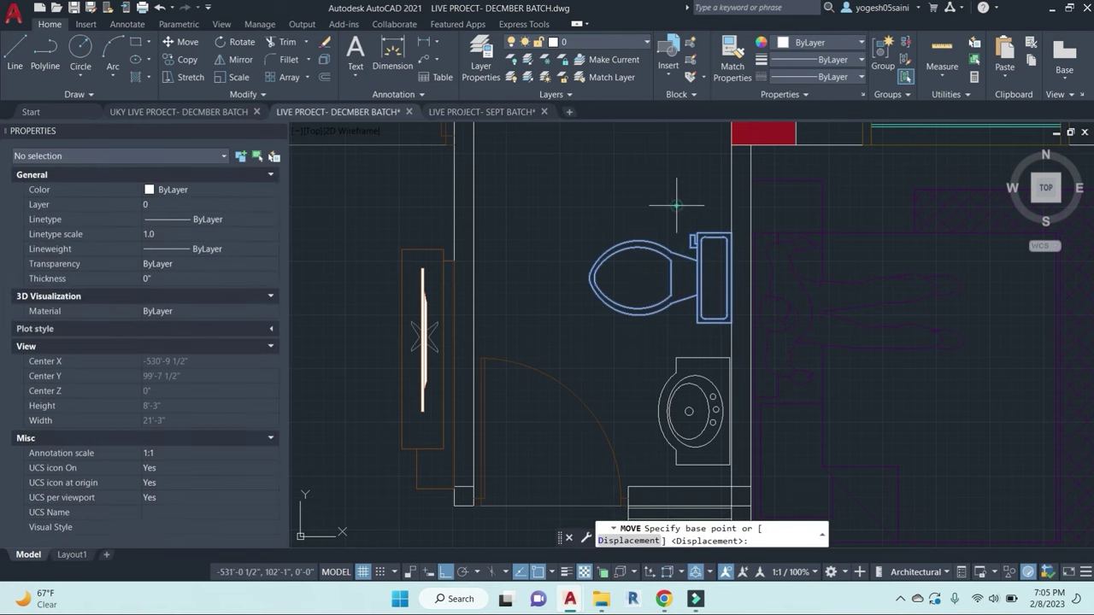
click(679, 205)
text(2")
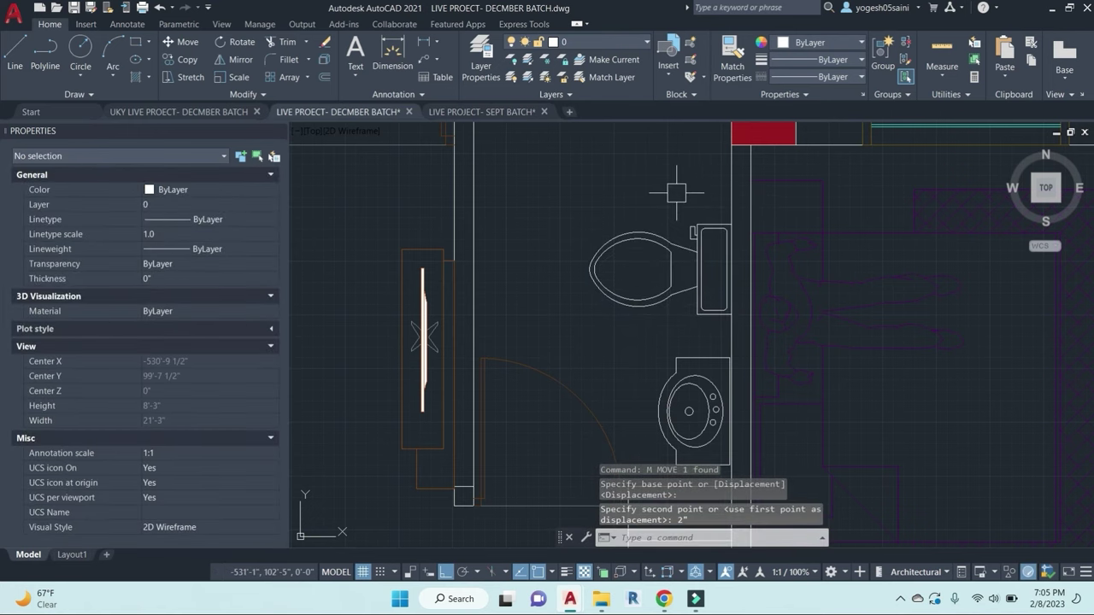
scroll(679, 190, down, 3)
key(Escape)
key(Escape)
key(Escape)
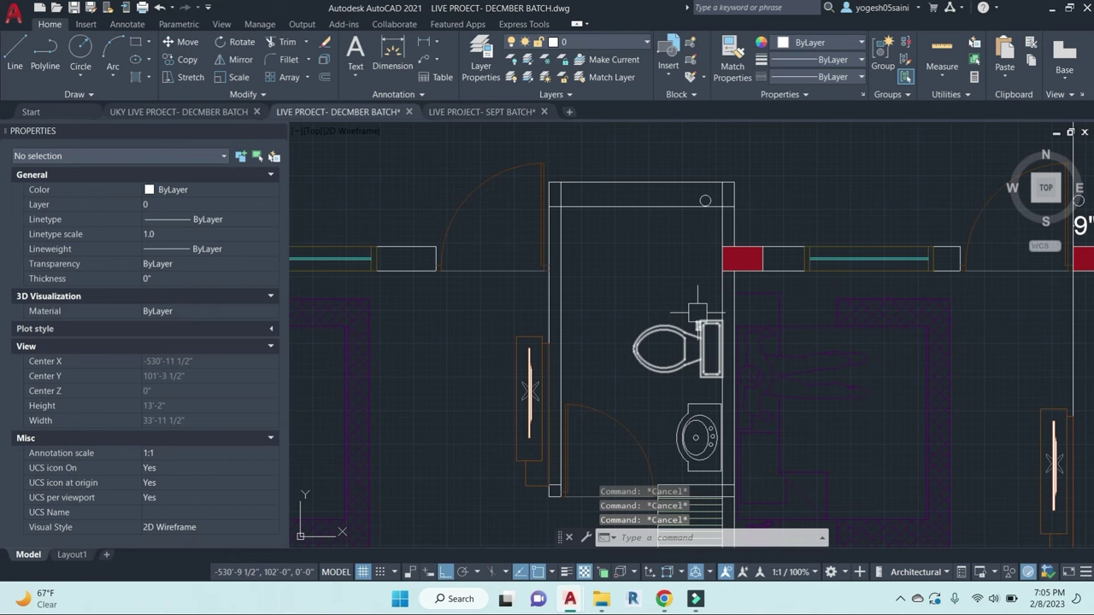
Step: Offset the top wall line 3'6" downward after trying 100 and 1000 distances
text(o)
key(Return)
text(1)
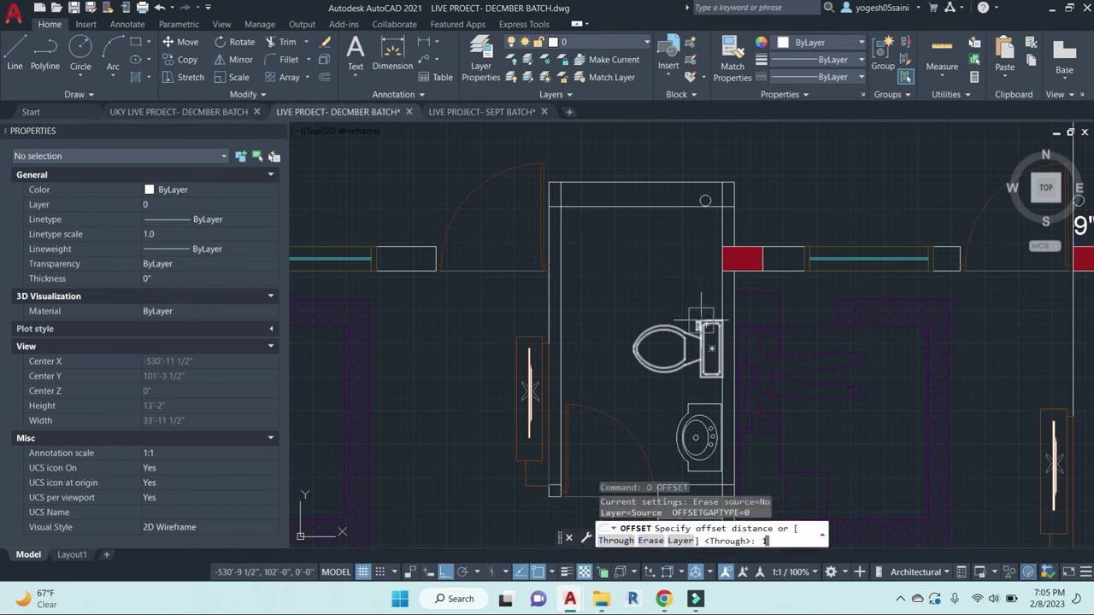
key(Return)
key(Escape)
key(Escape)
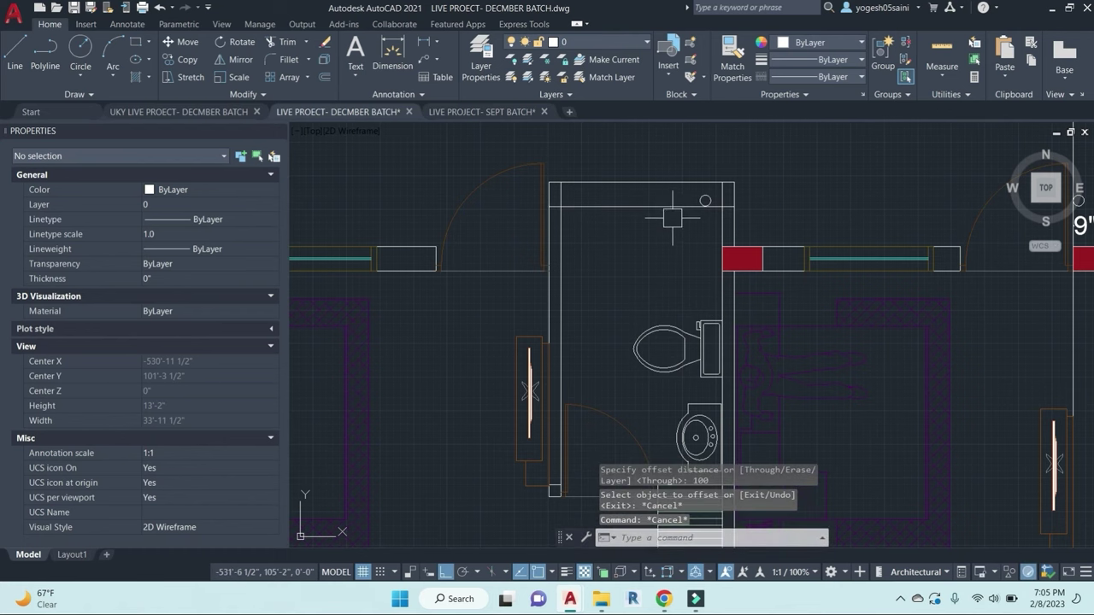
text(o)
key(Return)
text(100)
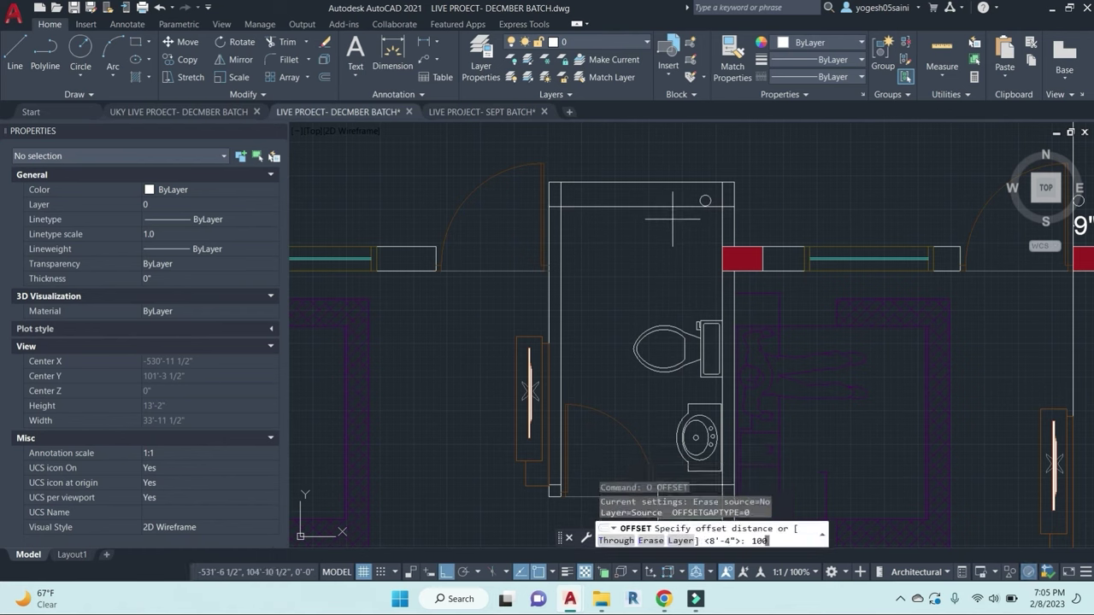
text(0)
key(Return)
click(635, 206)
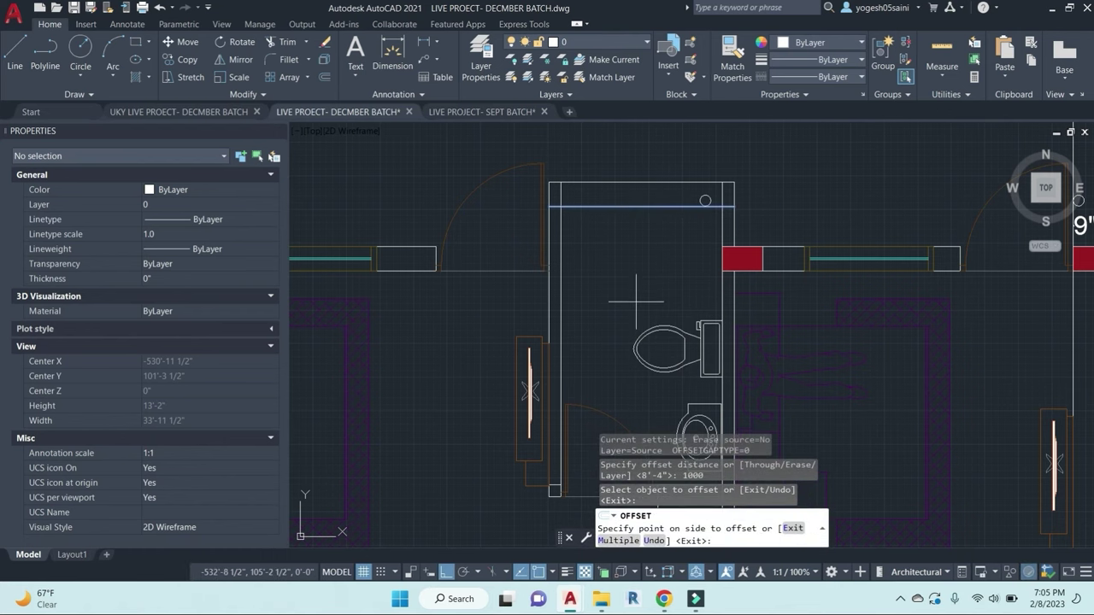
click(635, 302)
key(Escape)
text(o)
key(Return)
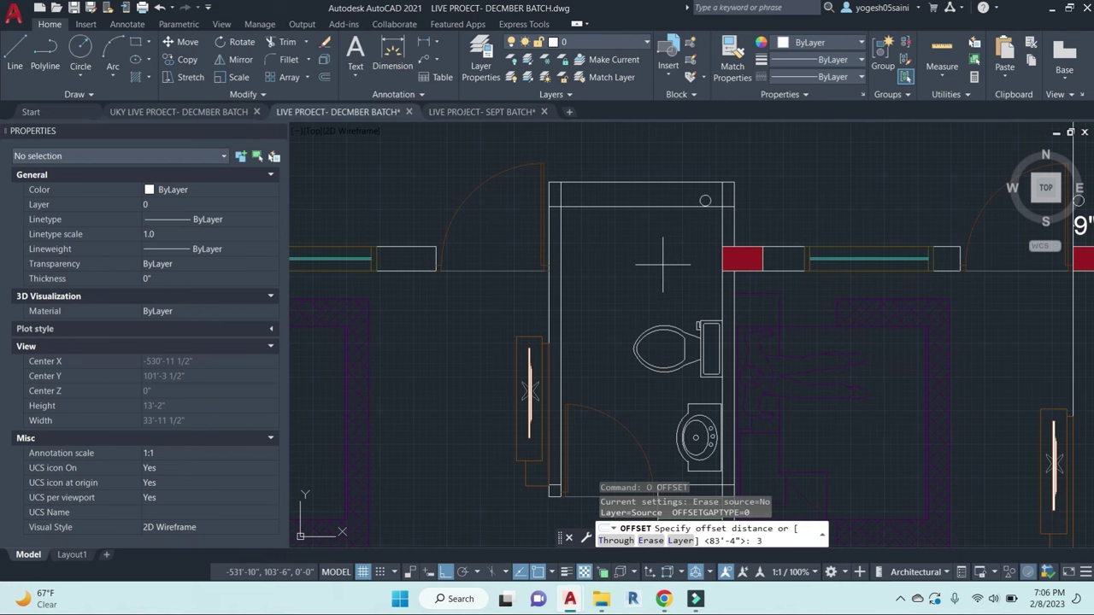
key(Return)
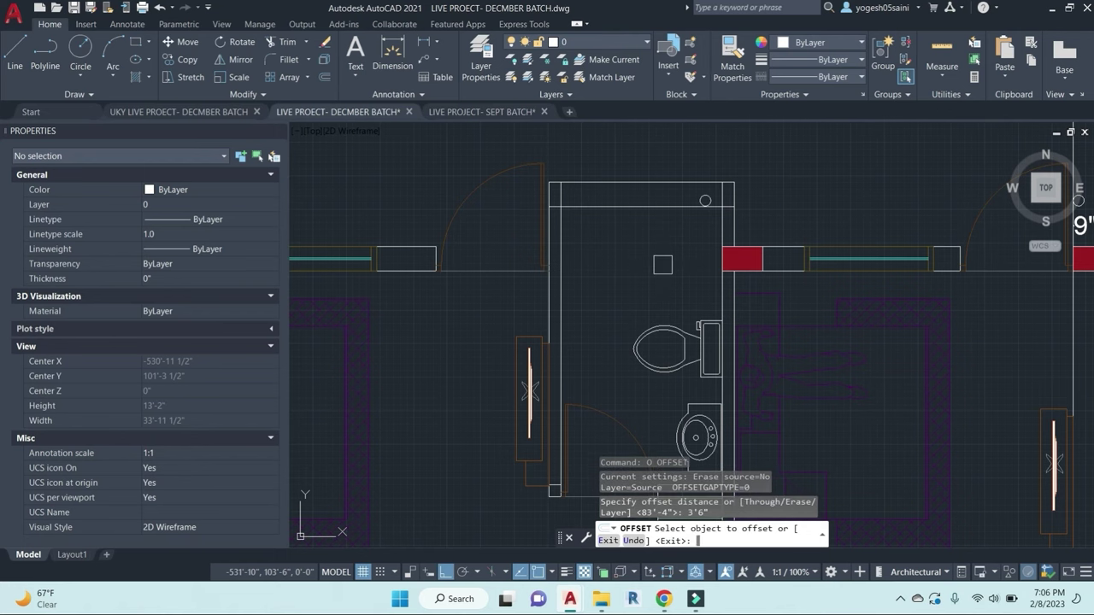
click(658, 206)
click(649, 254)
middle_drag(679, 303, 713, 299)
scroll(714, 298, up, 3)
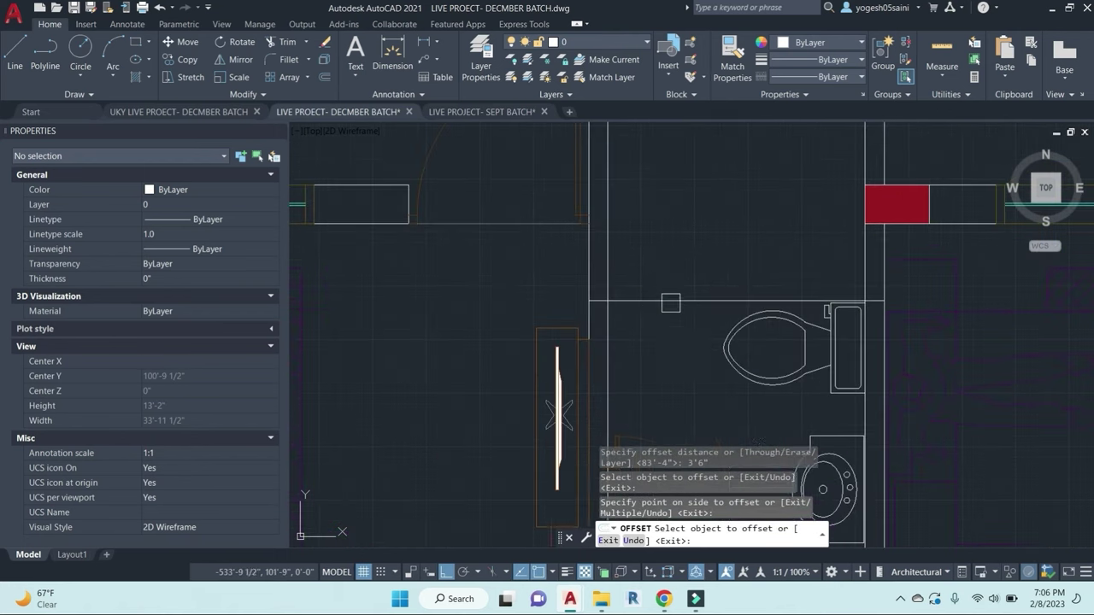
Step: Trim away the short stray line segment beside the toilet
key(Escape)
key(Escape)
text(tr)
key(Return)
scroll(585, 305, up, 3)
click(579, 304)
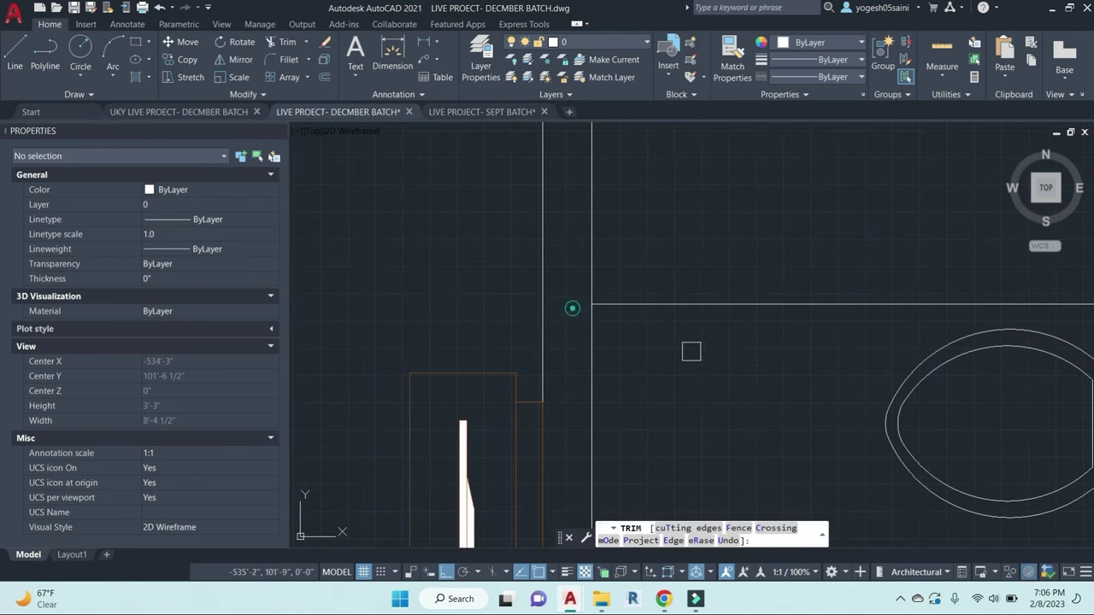
middle_drag(940, 368, 656, 335)
click(949, 280)
key(Escape)
scroll(714, 285, down, 2)
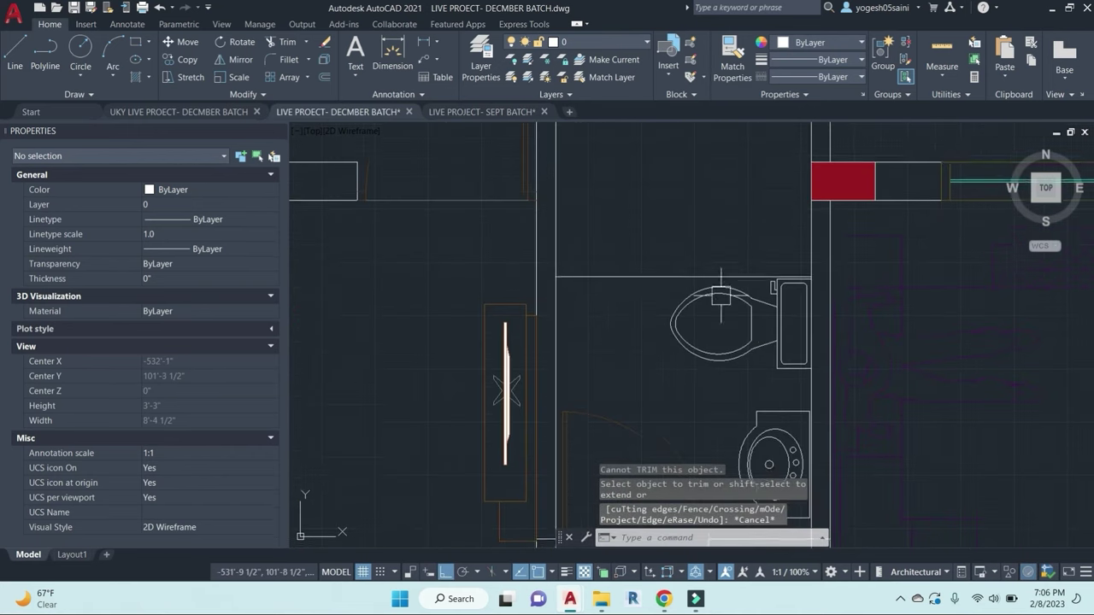
middle_drag(761, 338, 767, 299)
scroll(736, 299, up, 1)
key(Escape)
Step: Move the toilet block 2 inches from a picked base point
click(815, 264)
text(m)
key(Return)
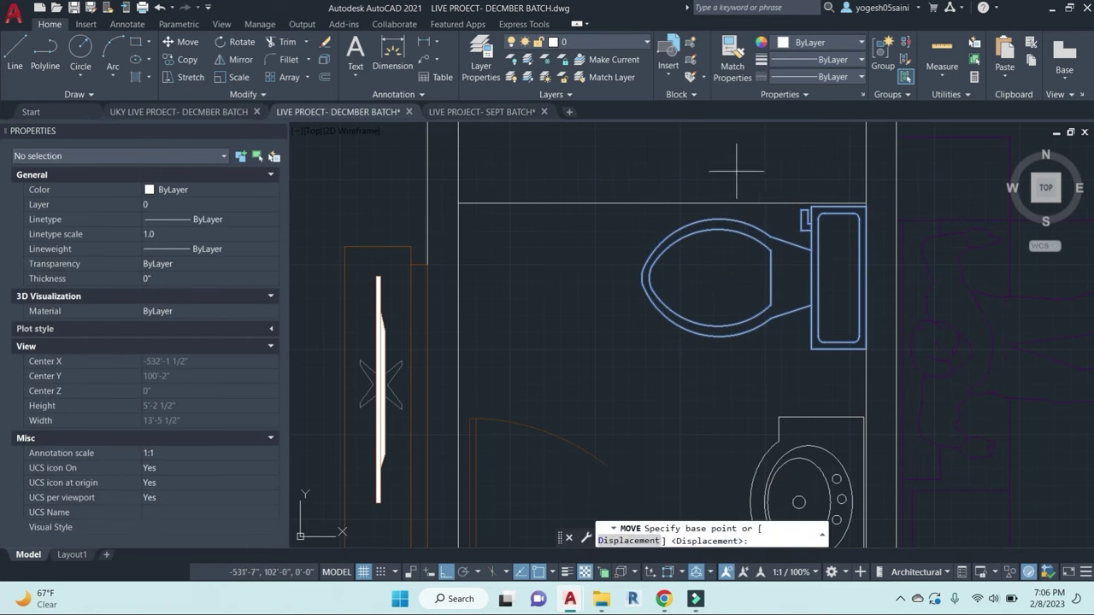
click(733, 158)
text(2)
key(Return)
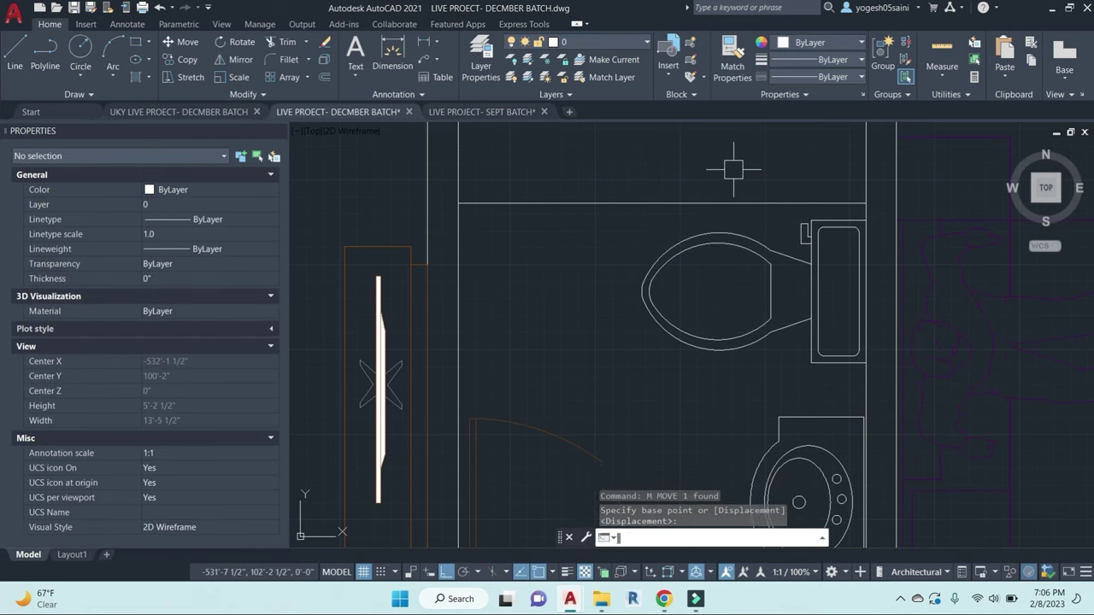
scroll(762, 197, down, 2)
scroll(798, 270, down, 2)
middle_drag(858, 324, 683, 149)
middle_drag(752, 400, 758, 309)
scroll(718, 290, up, 2)
scroll(709, 256, up, 3)
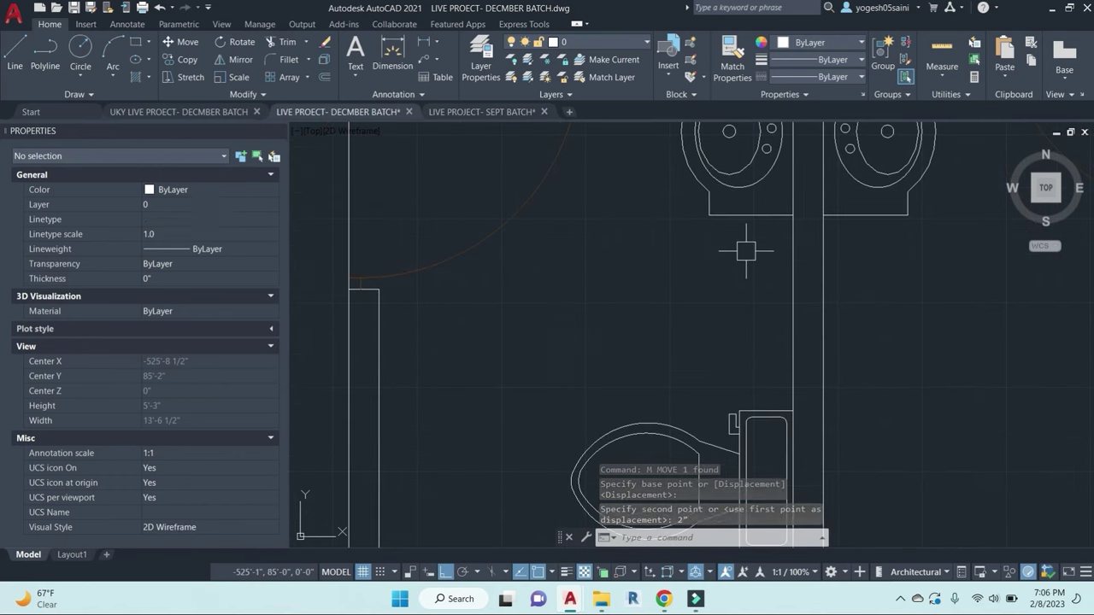
key(Escape)
key(Escape)
key(Escape)
scroll(740, 246, down, 2)
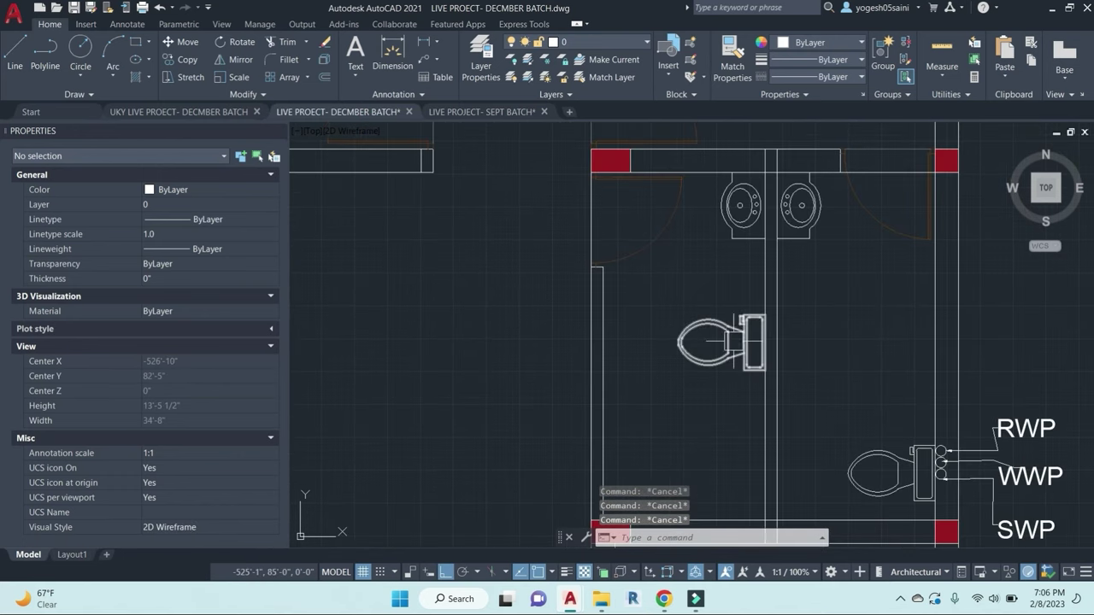
Step: Try a 4' offset and an erase on the lower cubicle wall line, cancelling both
middle_drag(726, 346, 757, 257)
text(o)
key(Return)
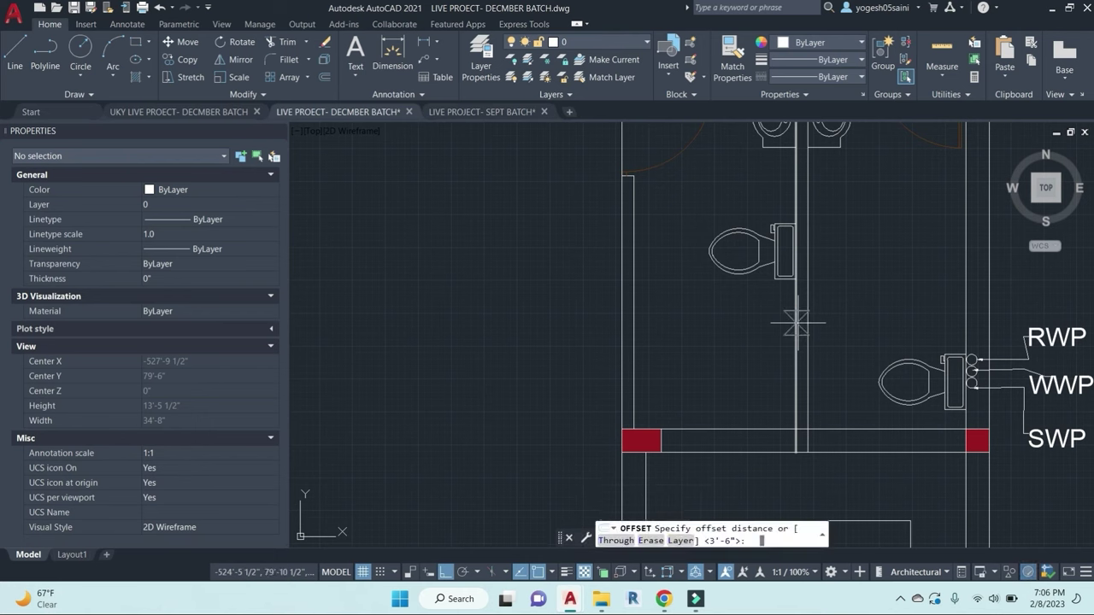
text(4')
key(Return)
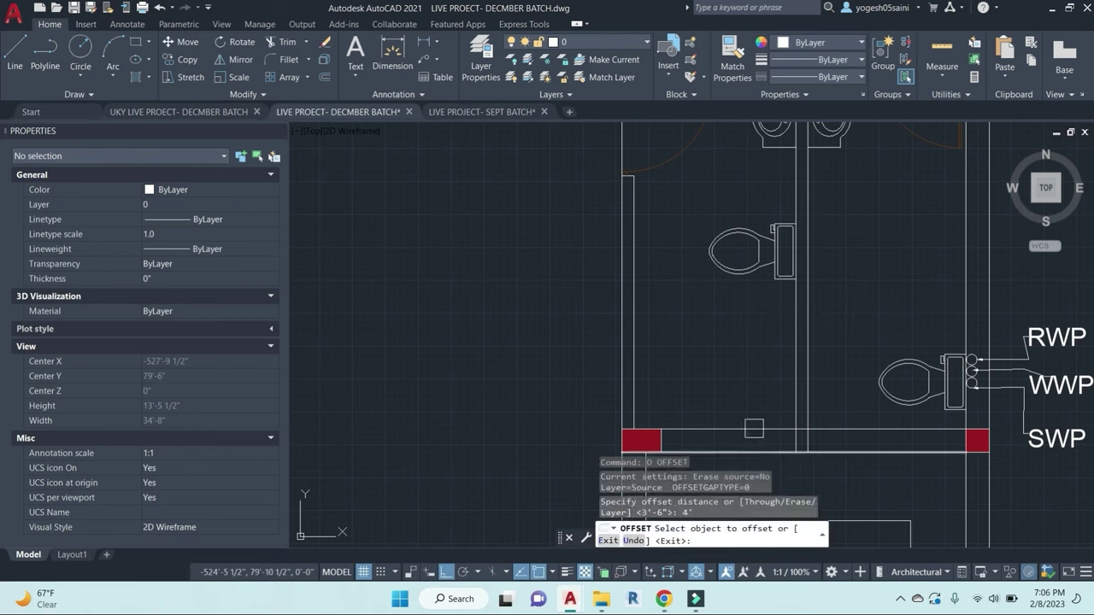
click(753, 431)
key(Escape)
text(e)
key(Return)
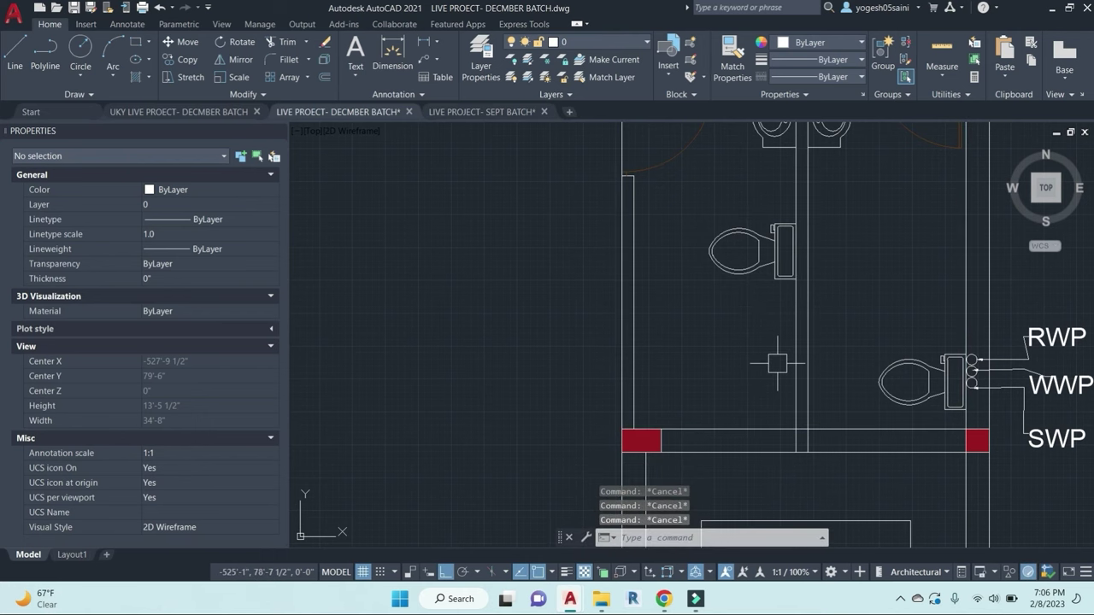
click(755, 430)
key(Escape)
text(o)
key(Return)
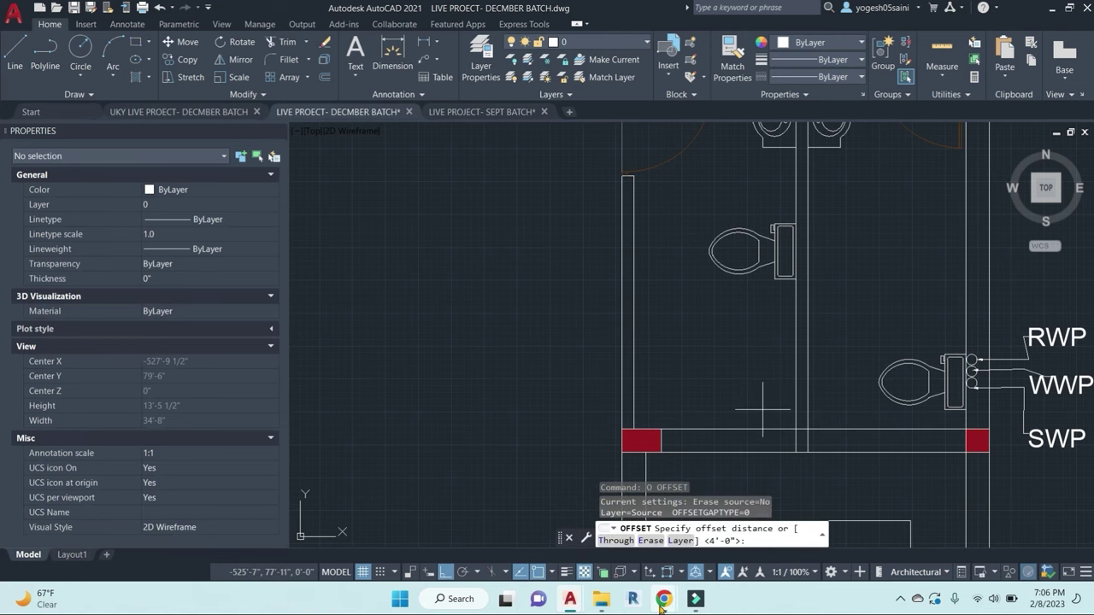
Step: Admit a waiting participant into the browser video call, then return to AutoCAD
click(664, 598)
click(594, 547)
click(697, 156)
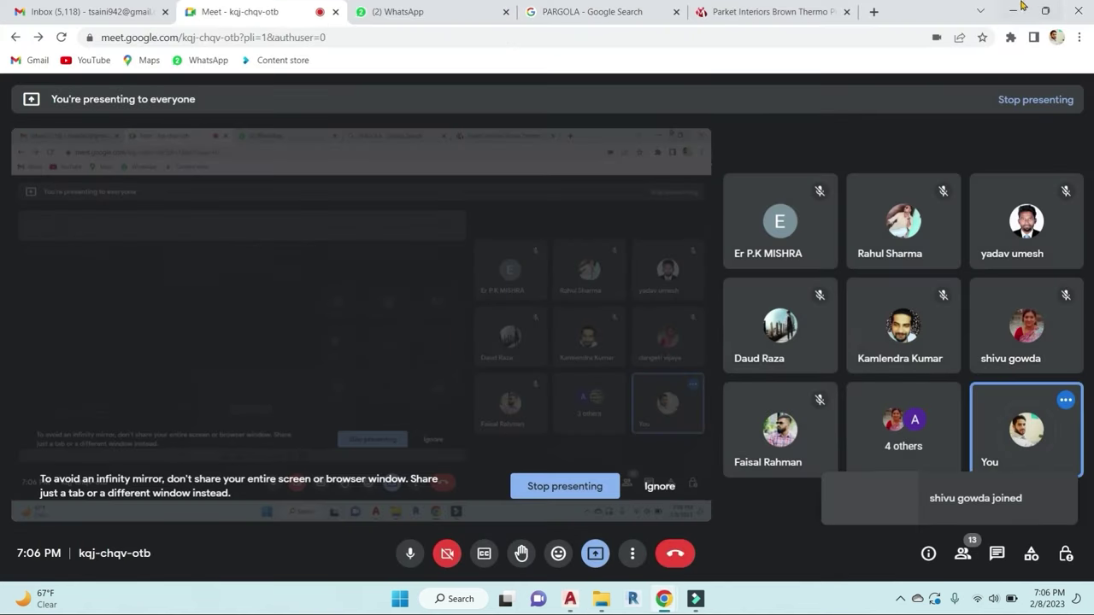
key(alt+Tab)
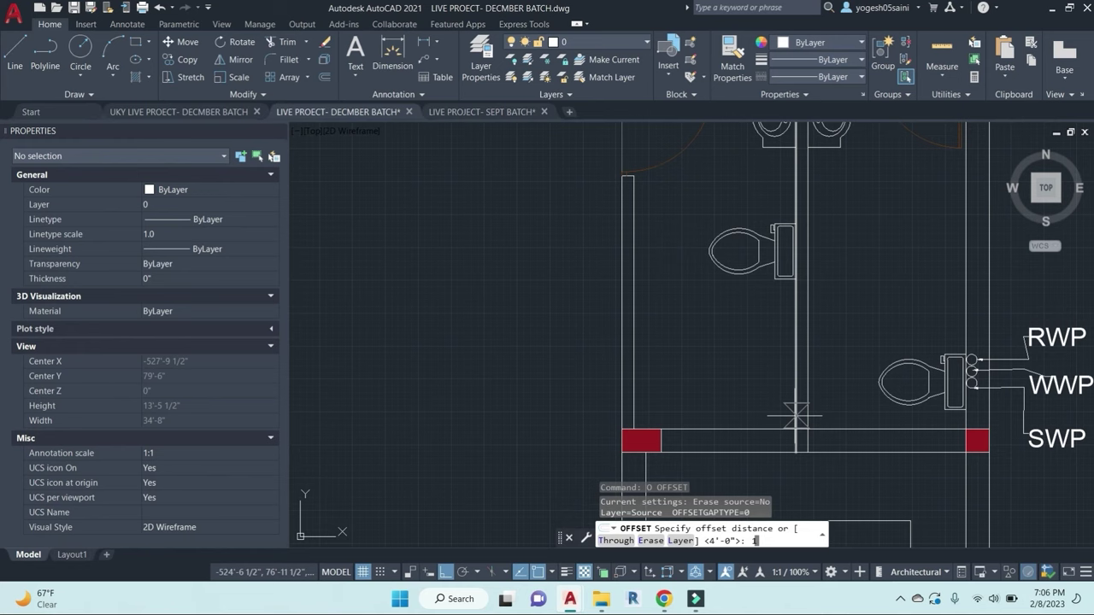
Step: Offset the lower cubicle wall line 4' upward into the cubicle
text(4')
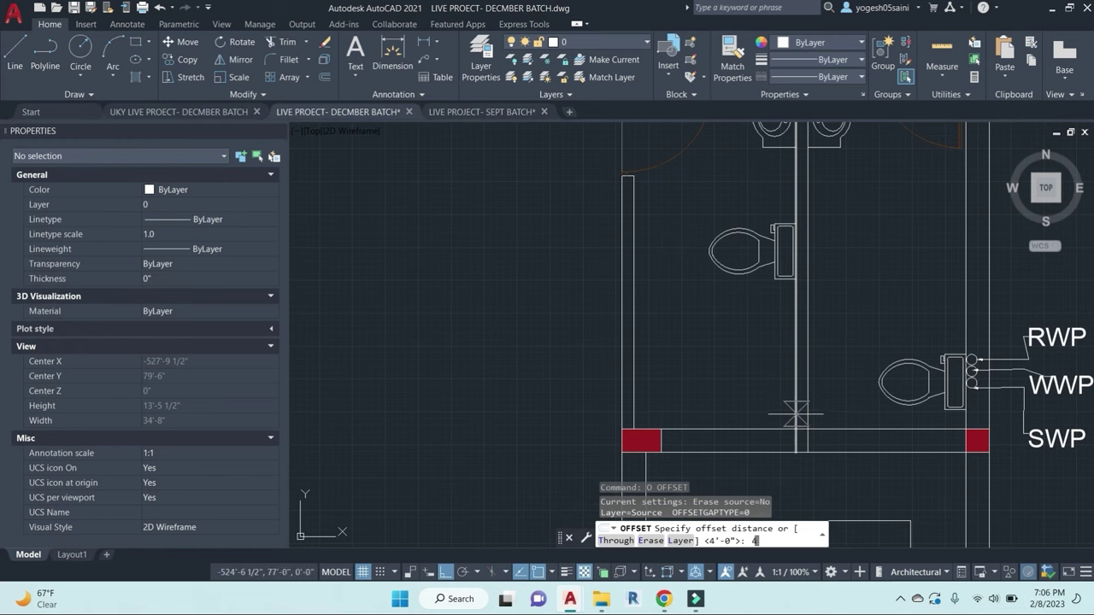
key(Return)
click(748, 430)
click(733, 318)
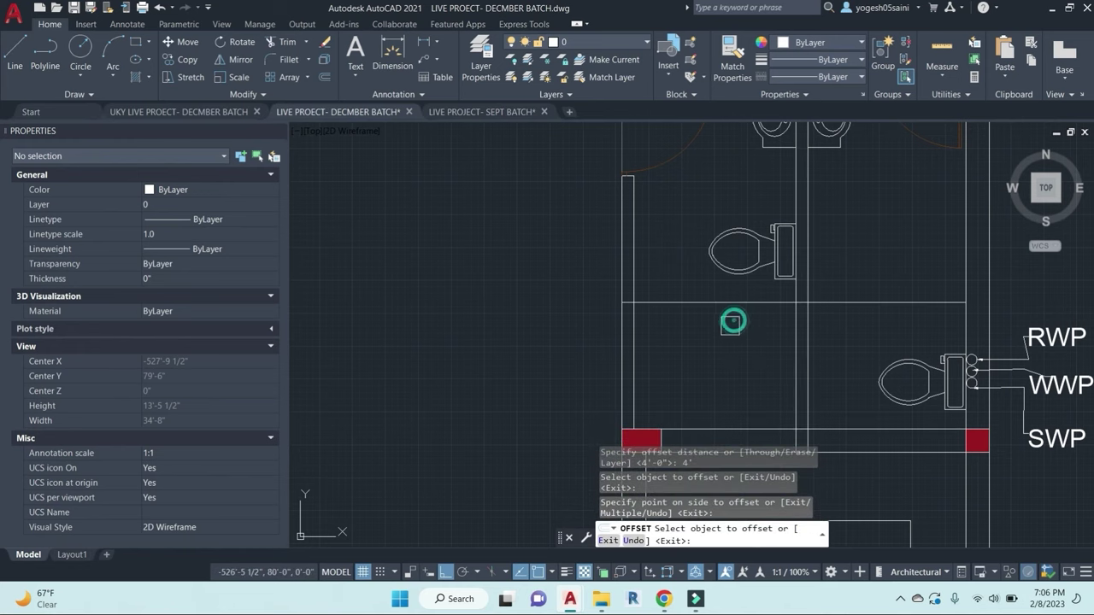
key(Escape)
key(Escape)
Step: Trim the new line at the left wall junction and delete the extra wall line
text(tr)
key(Return)
scroll(636, 308, up, 3)
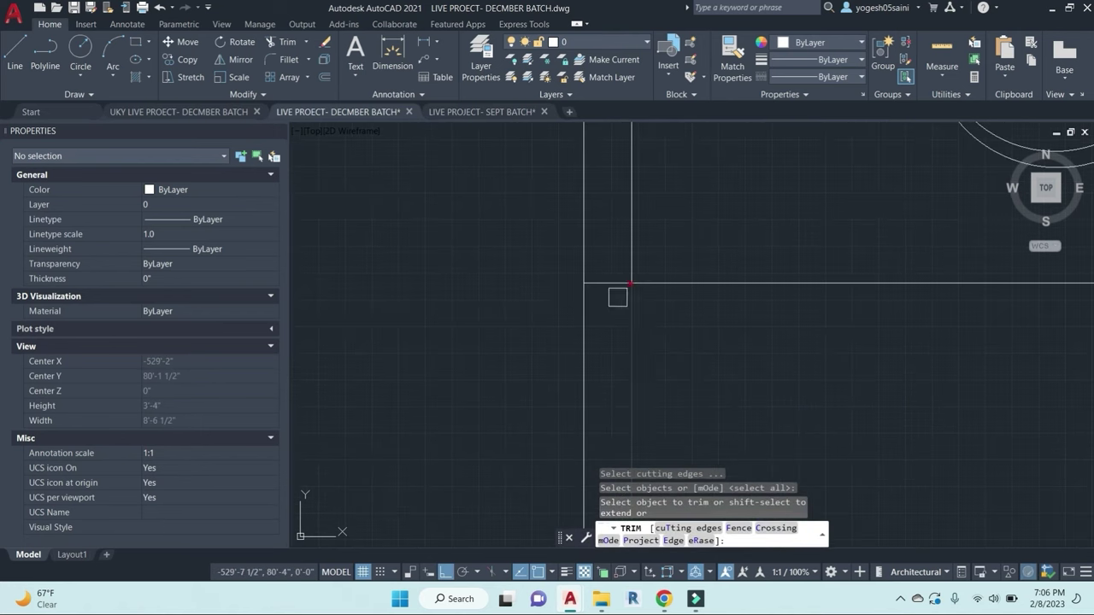
click(608, 291)
scroll(811, 337, down, 2)
middle_drag(933, 368, 826, 368)
scroll(900, 318, up, 2)
key(Escape)
key(Escape)
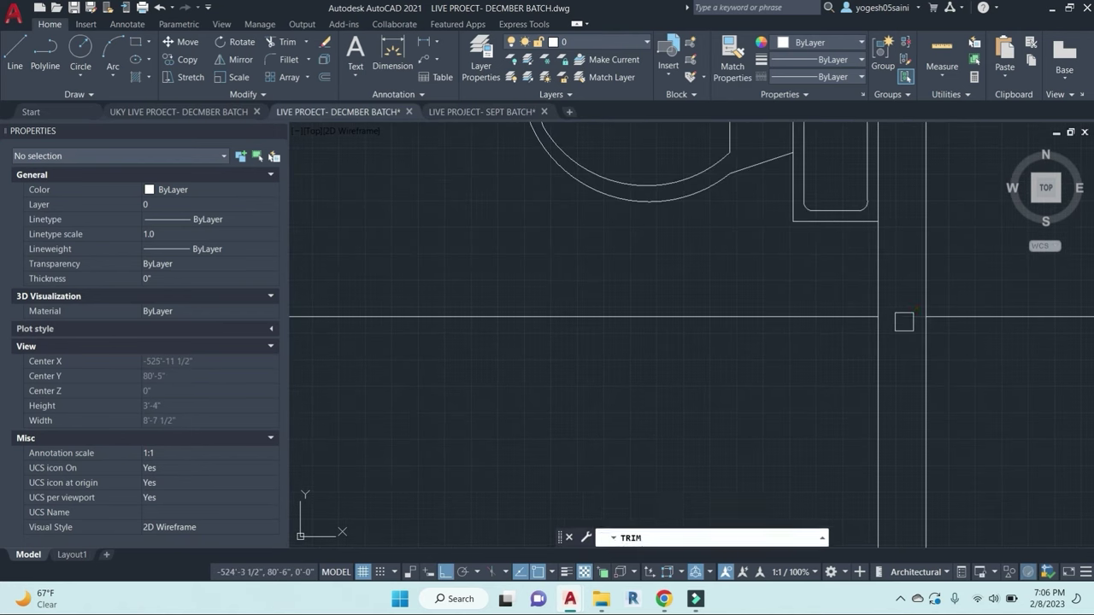
scroll(894, 327, down, 3)
scroll(894, 359, up, 2)
click(864, 359)
key(Delete)
middle_drag(894, 368, 766, 266)
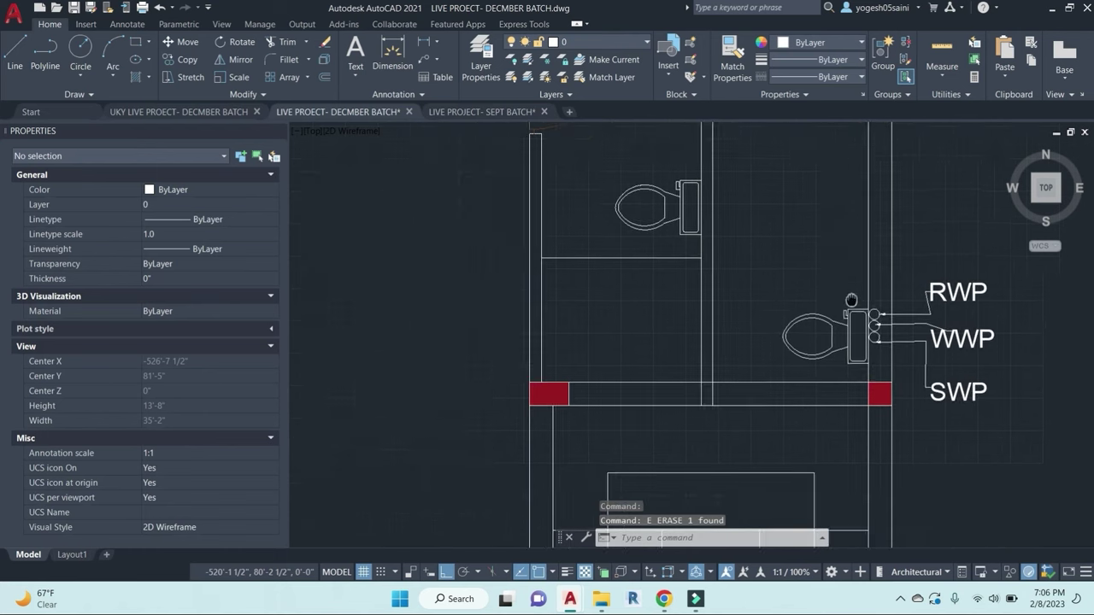
Step: Start a linear dimension from the lower wall line upward, then cancel it
text(dli)
key(Return)
scroll(827, 408, up, 3)
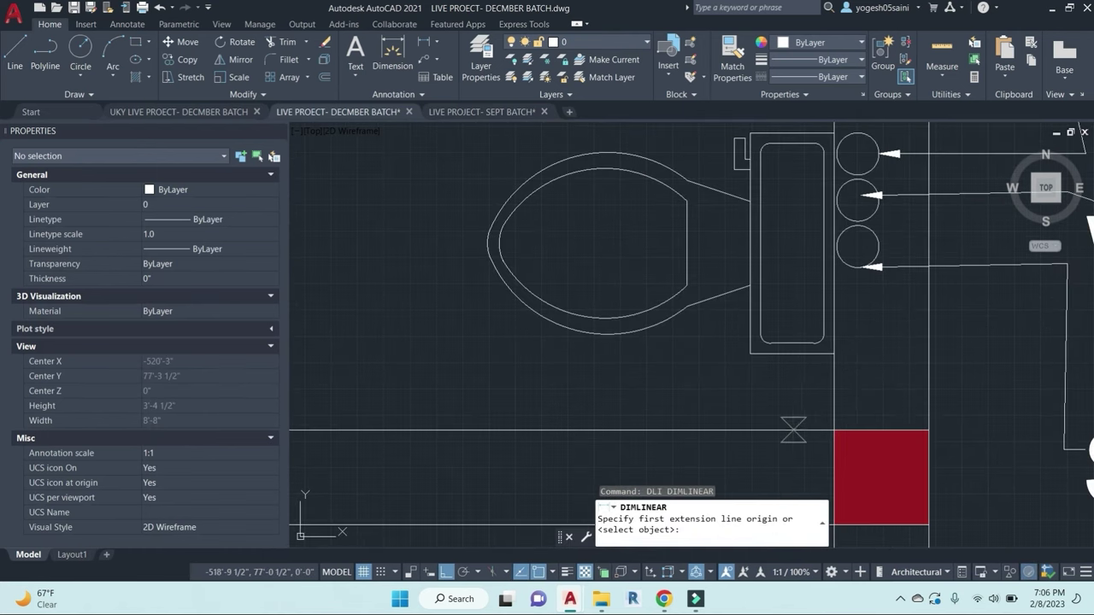
click(794, 429)
click(760, 243)
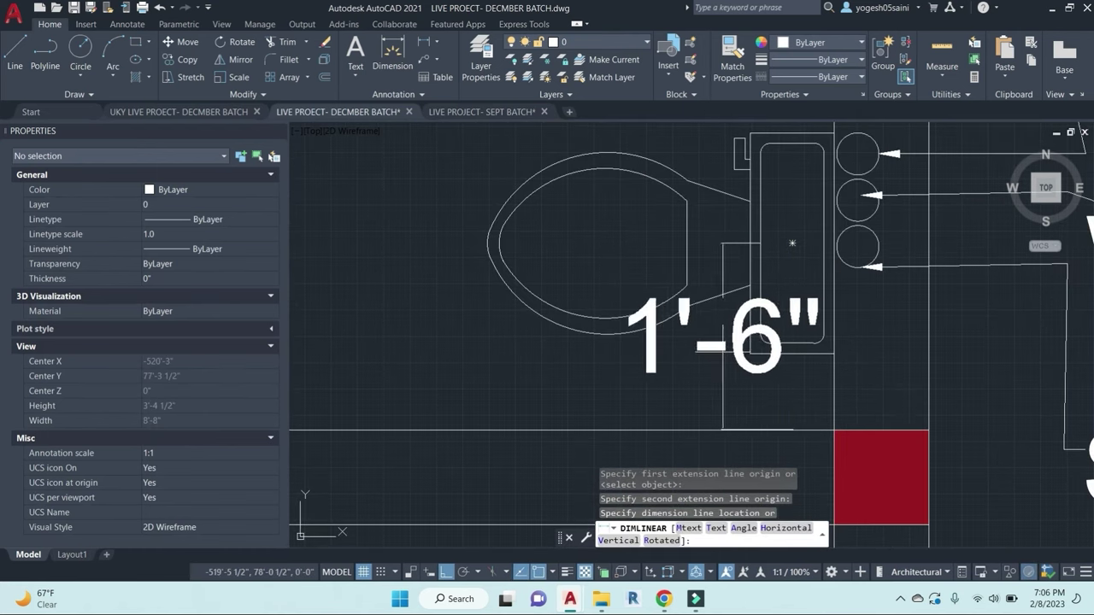
key(Escape)
scroll(710, 361, down, 3)
middle_drag(710, 361, 810, 483)
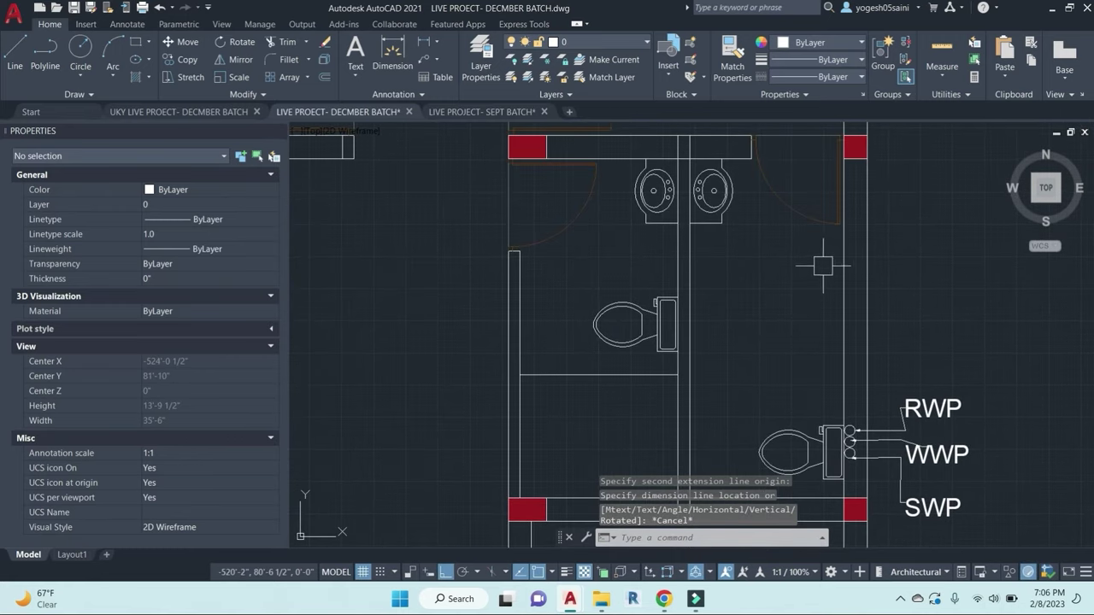
middle_drag(726, 351, 766, 317)
key(Escape)
key(Escape)
Step: Draw a small rectangle stub off the wall line, abandoning a circle attempt
text(REC)
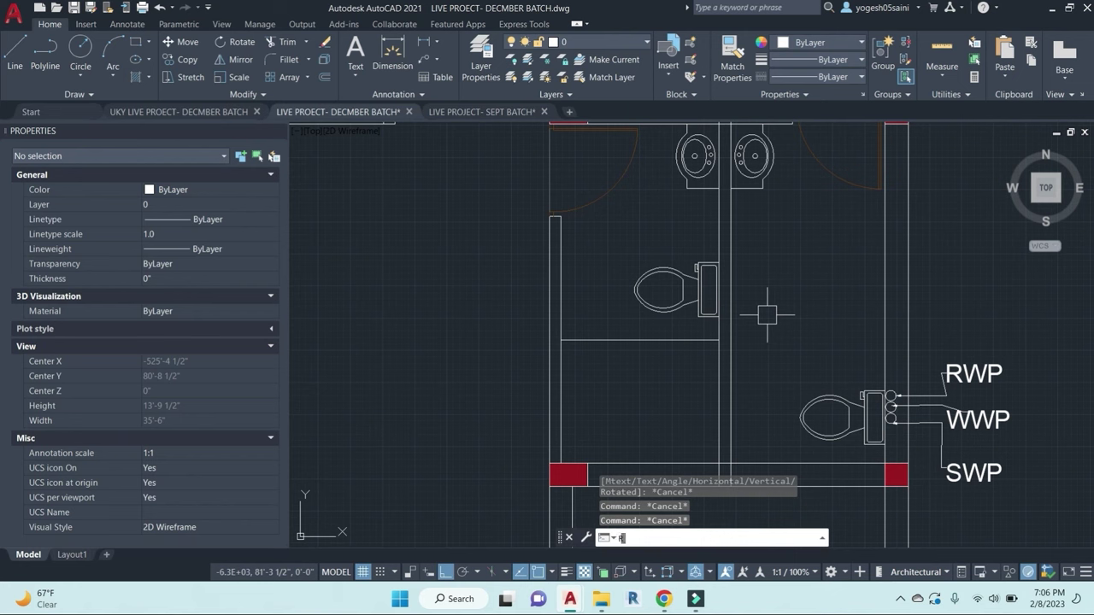
scroll(745, 314, up, 3)
key(Return)
click(728, 271)
scroll(742, 293, up, 4)
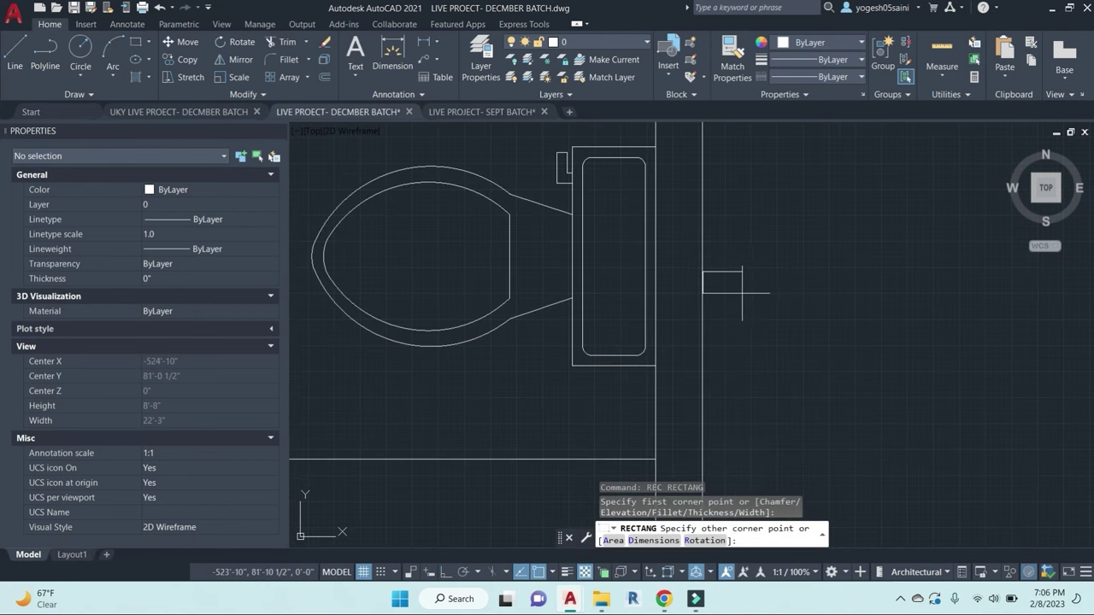
click(738, 281)
key(Escape)
key(Escape)
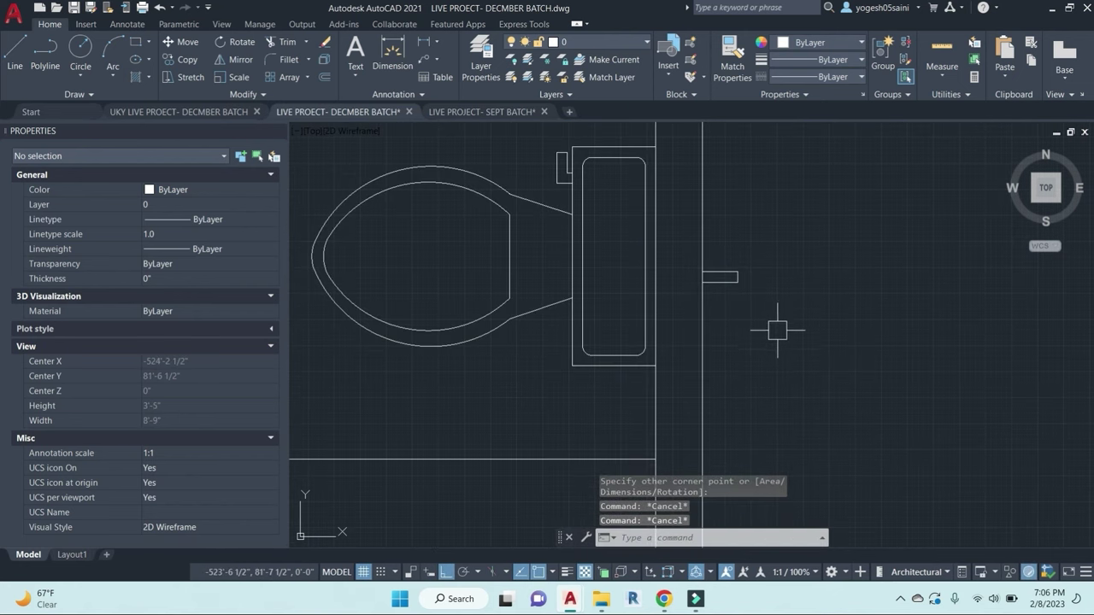
text(C)
key(Return)
scroll(704, 238, up, 4)
click(704, 233)
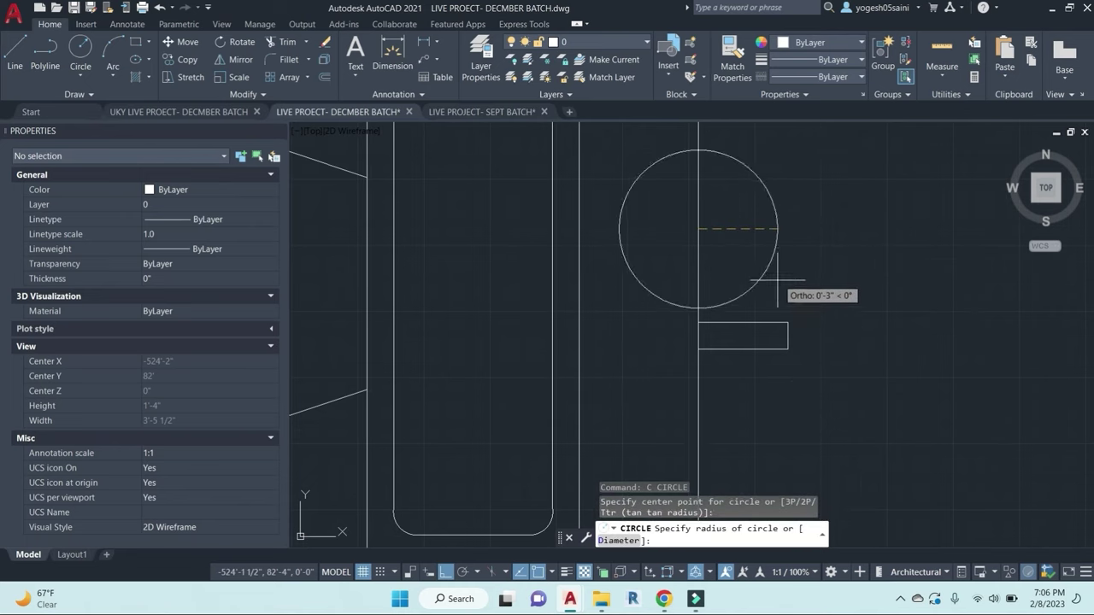
key(Escape)
key(Escape)
Step: Draw the long rectangle stub starting on the wall line
text(REC)
key(Return)
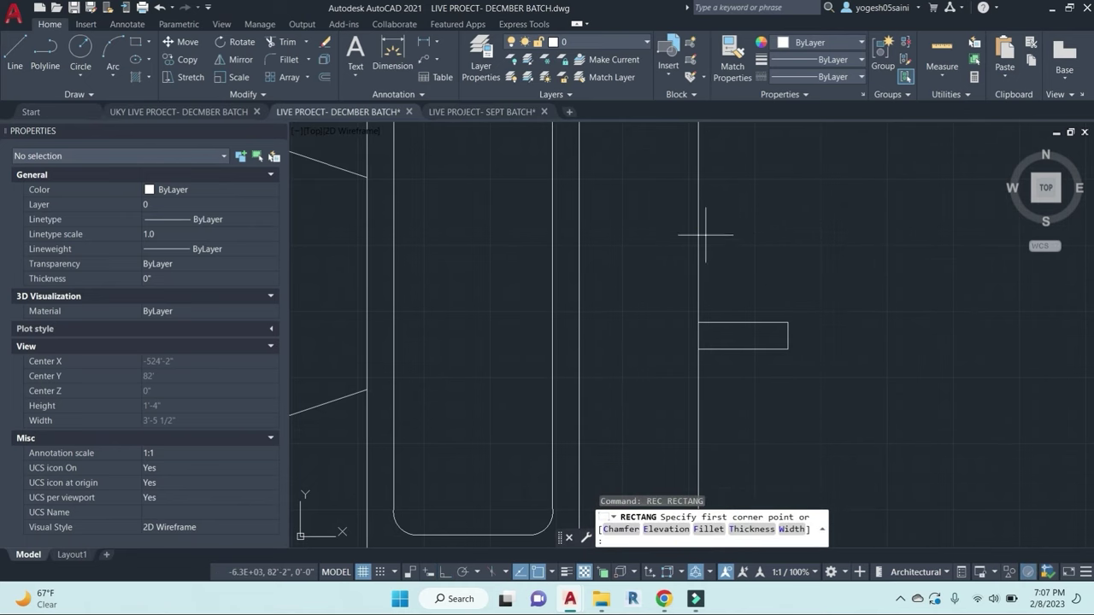
click(698, 228)
middle_drag(924, 263, 858, 345)
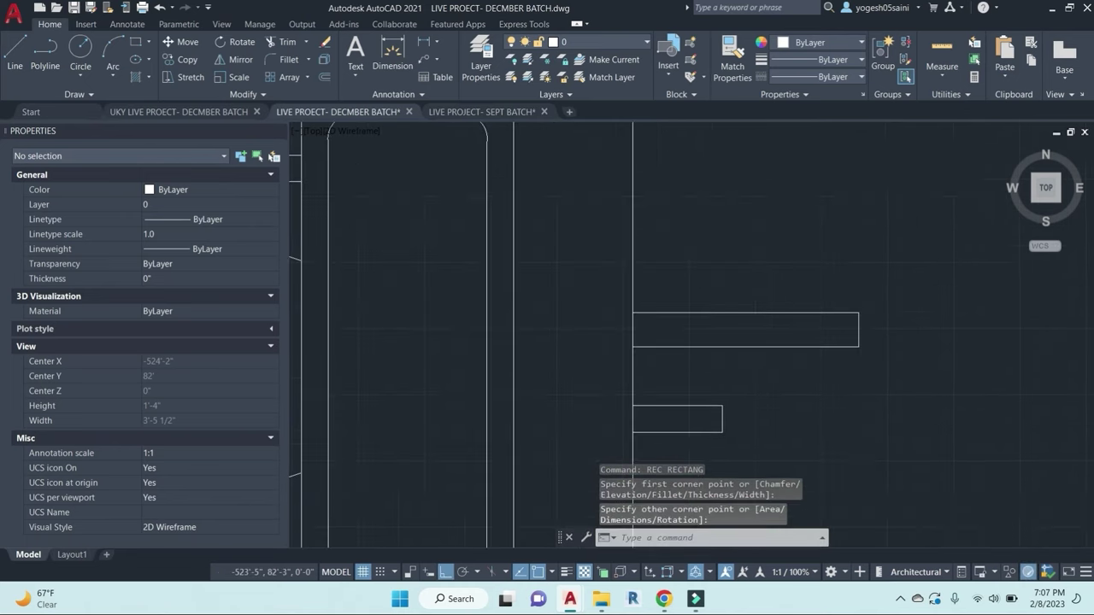
key(Escape)
Step: Mirror the small rectangle about the long stub's midline, keeping the original
click(722, 414)
text(mi)
key(Return)
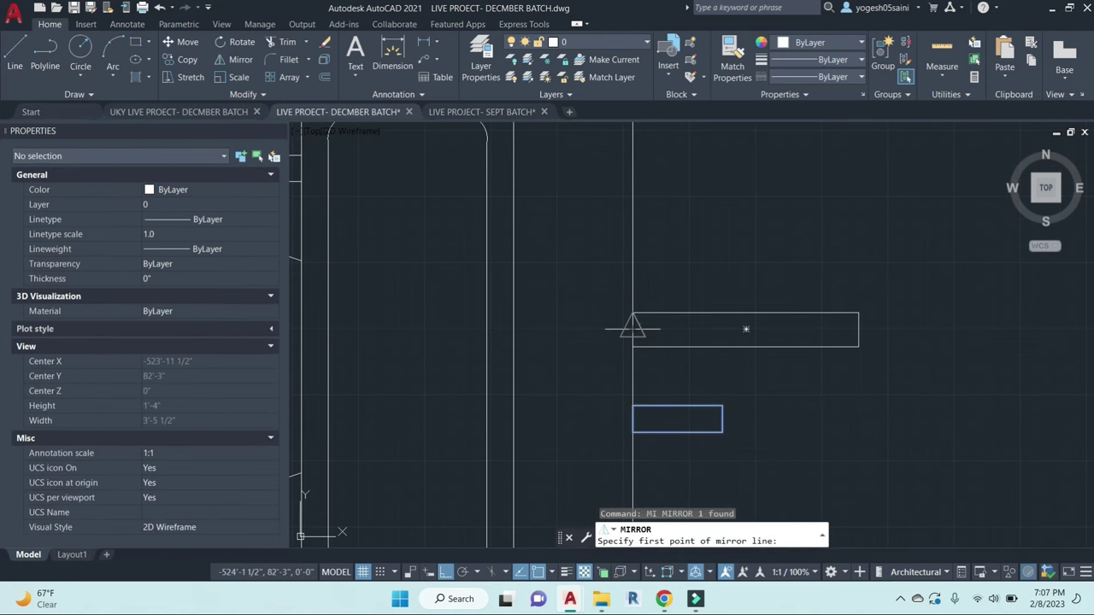
click(632, 330)
click(858, 330)
key(Return)
scroll(842, 296, down, 5)
scroll(821, 304, down, 5)
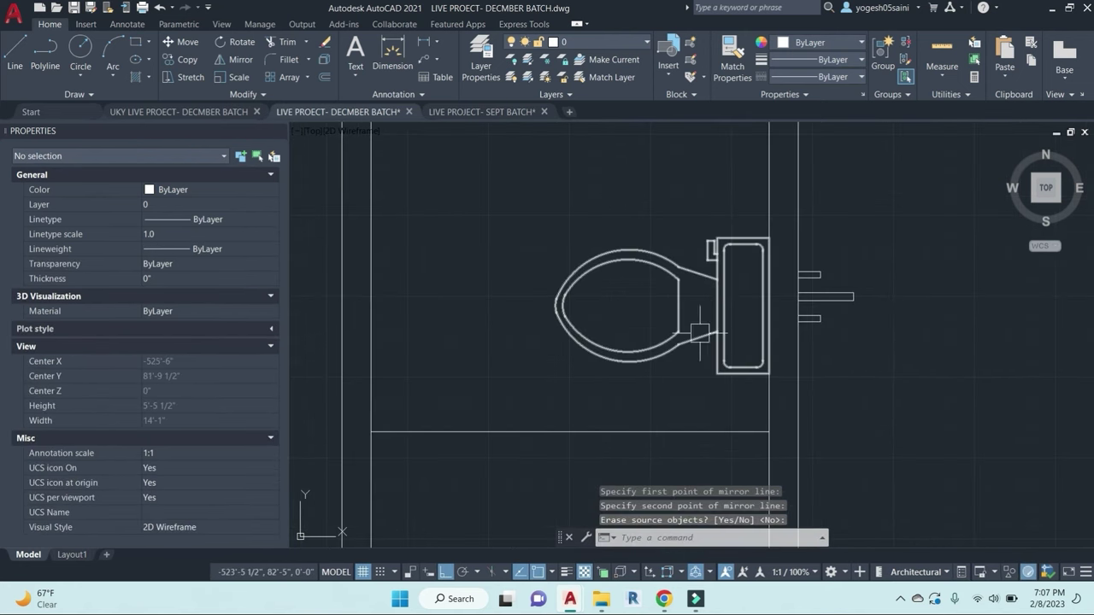
middle_drag(732, 215, 782, 358)
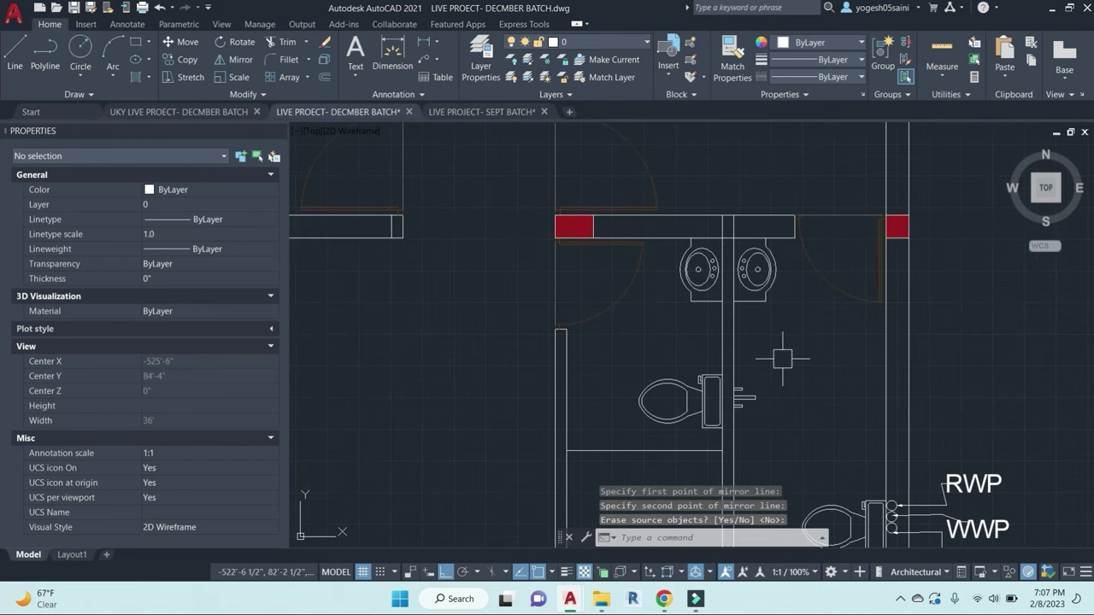
scroll(757, 266, up, 5)
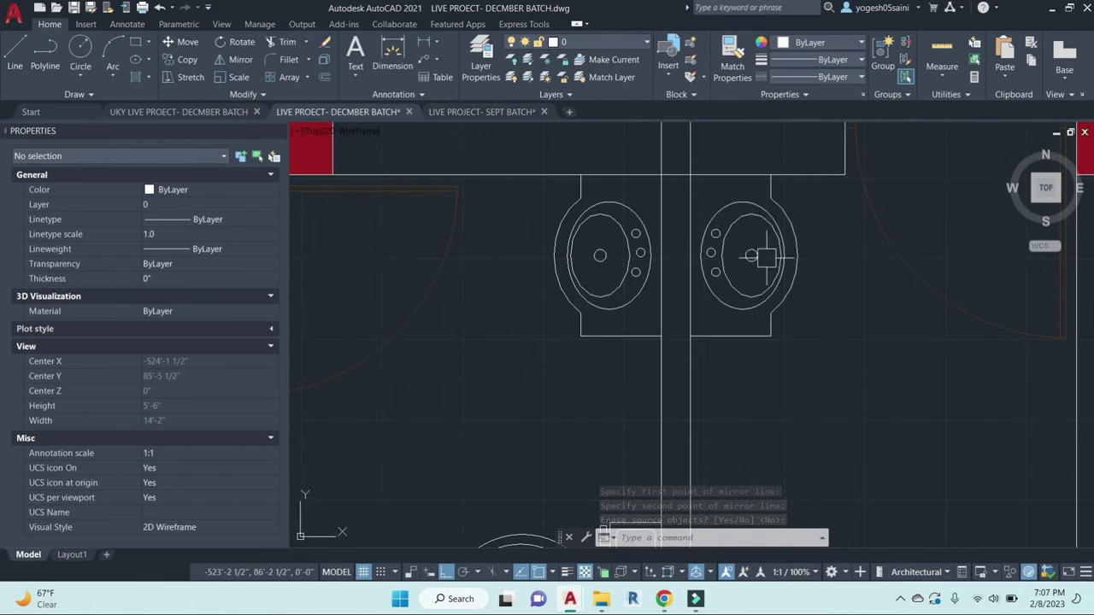
scroll(765, 256, down, 5)
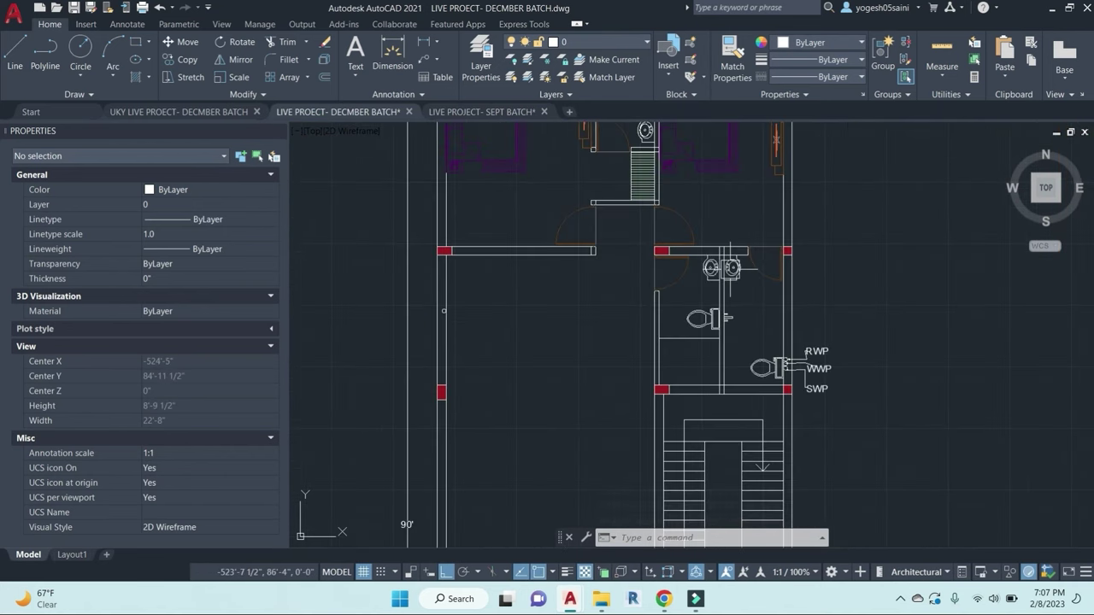
Step: Copy the RWP label to a spot above the pipe labels
click(827, 344)
text(co)
key(space)
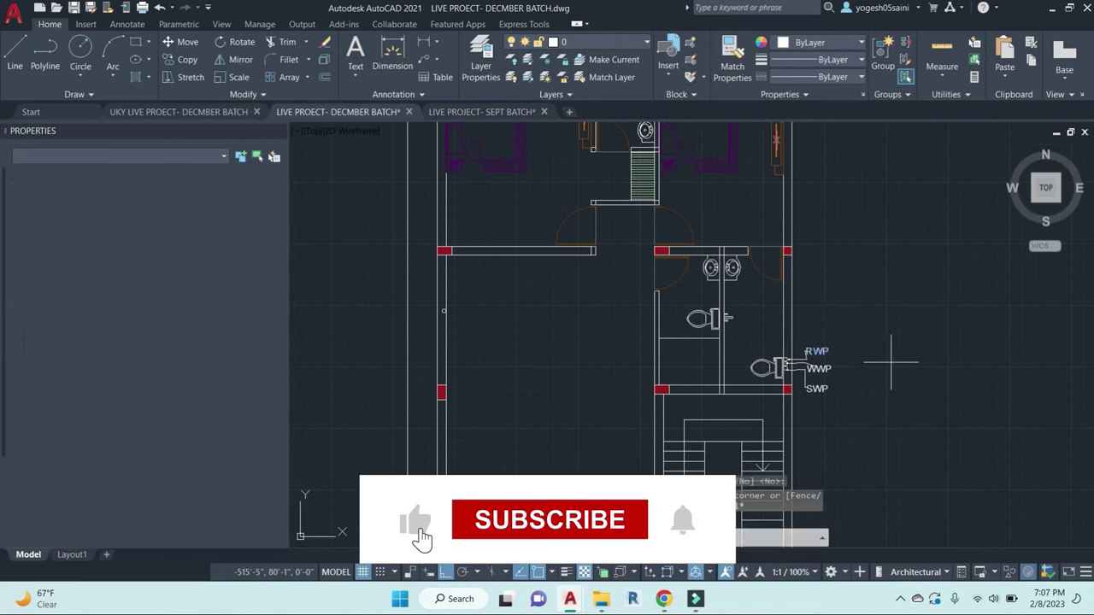
click(892, 361)
click(892, 288)
key(Escape)
Step: Set the copied label's text height to 4" and change its text to WC
click(817, 277)
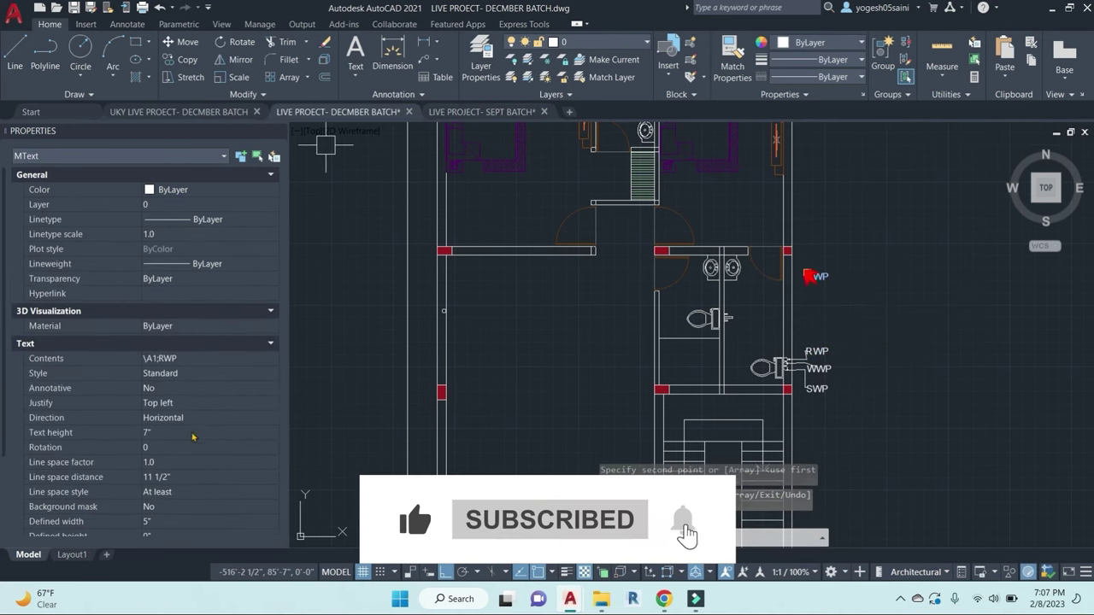
click(170, 435)
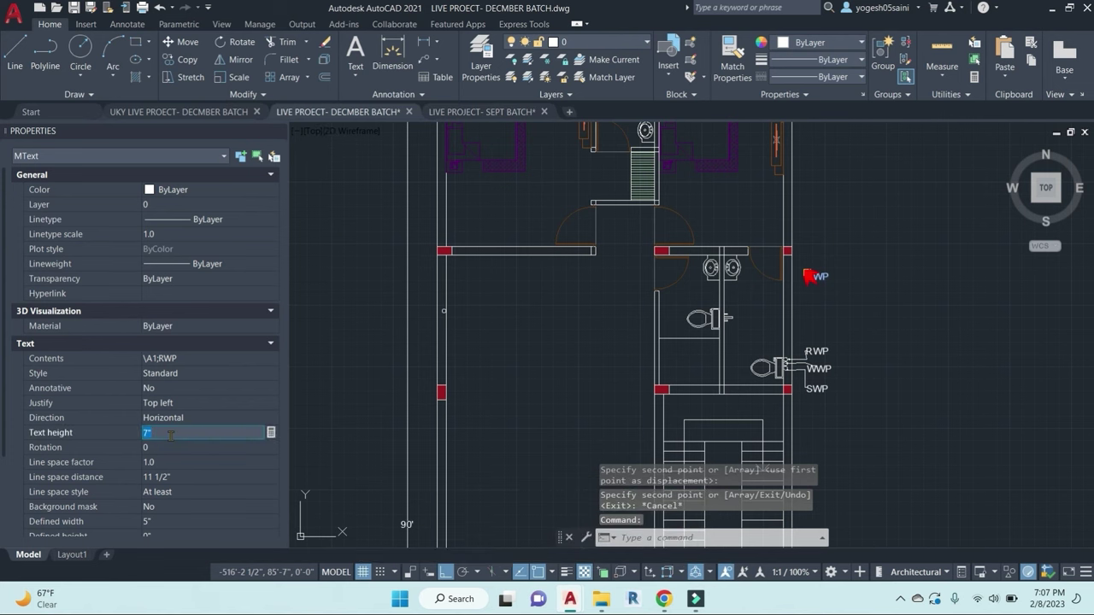
text(4")
key(Return)
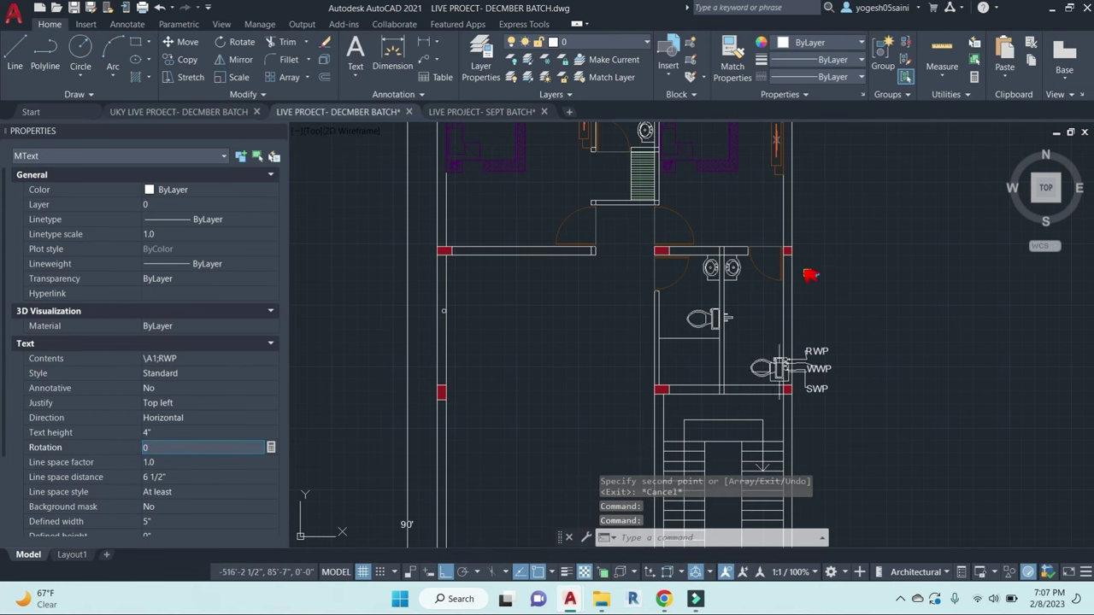
key(Escape)
key(Escape)
double_click(816, 275)
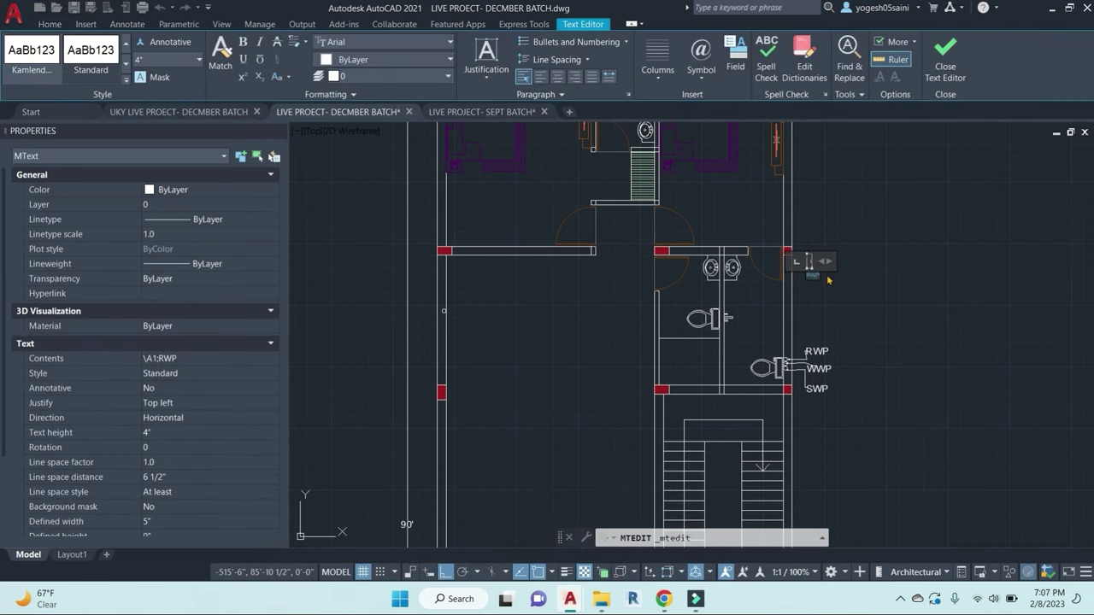
click(843, 315)
key(Escape)
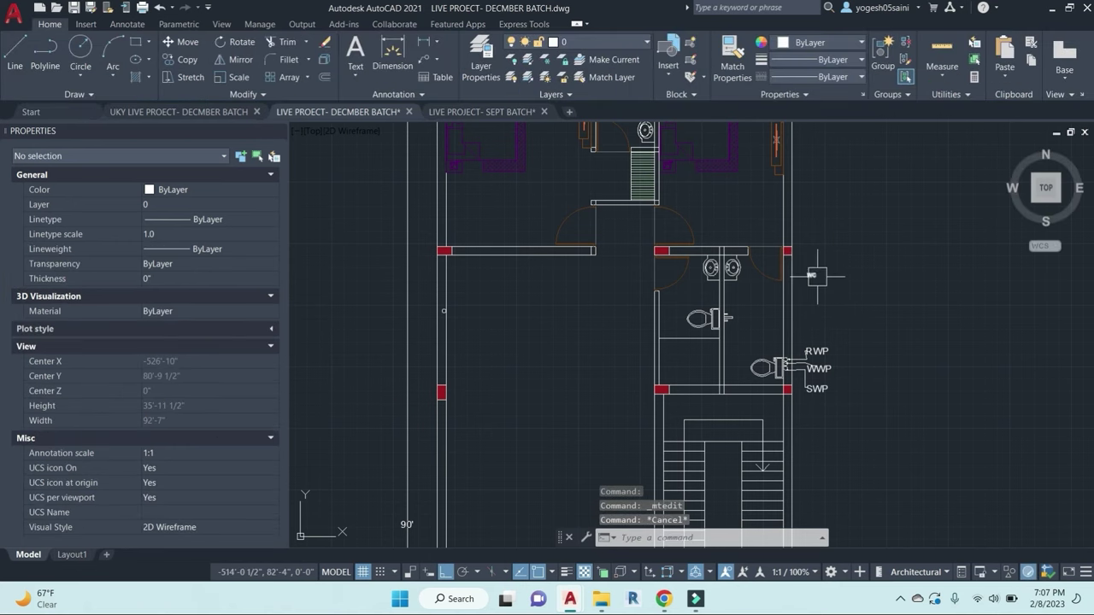
Step: Paste a copy of the WC label onto the lower toilet
click(809, 275)
key(ctrl+c)
key(ctrl+v)
scroll(671, 268, up, 5)
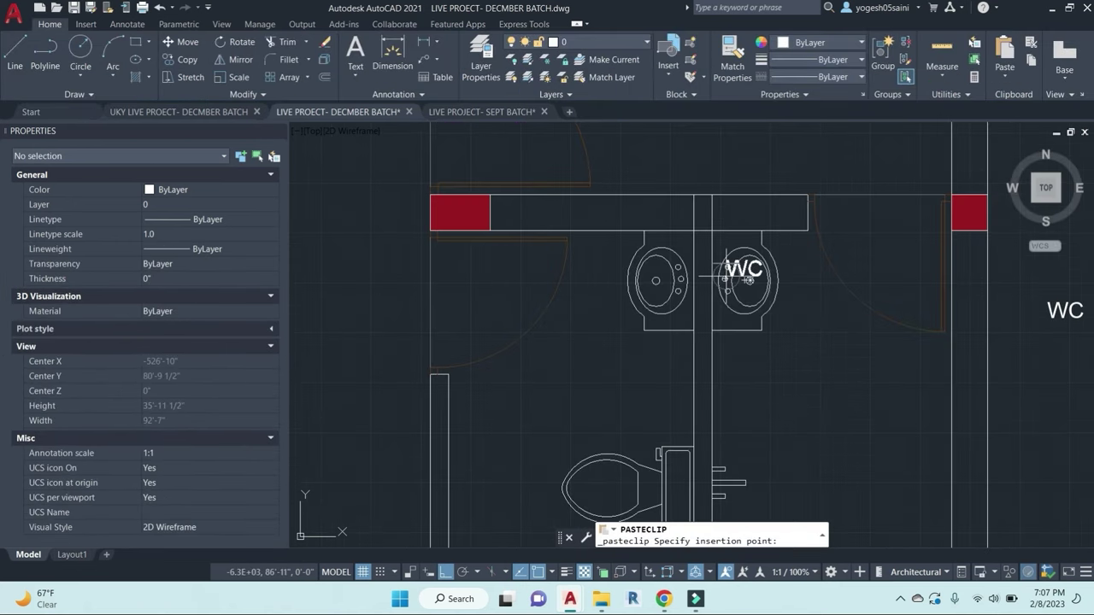
middle_drag(824, 495, 815, 337)
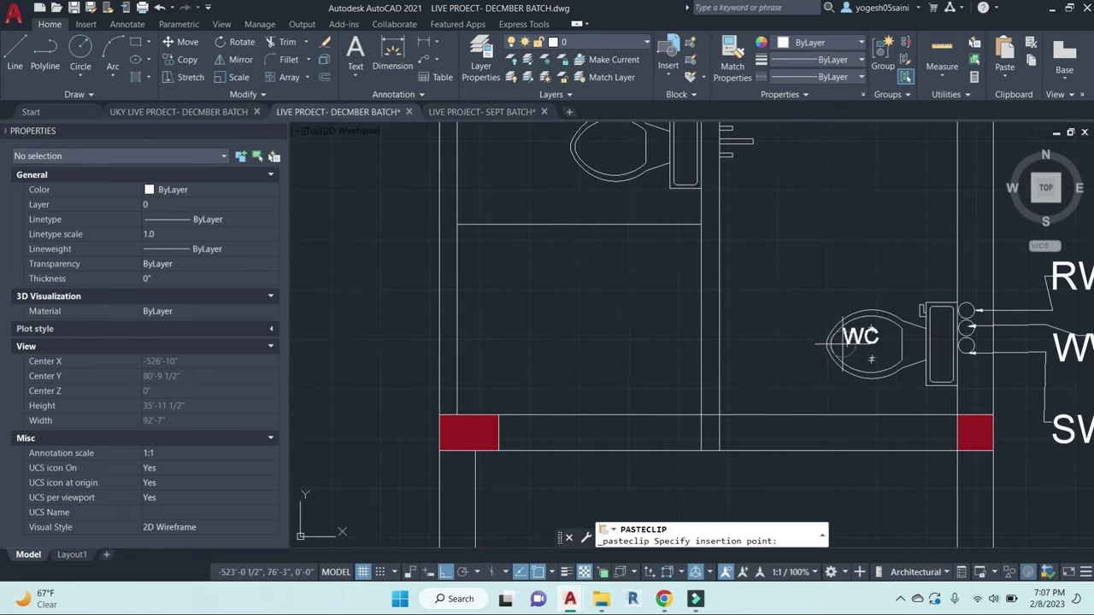
click(847, 345)
Step: Paste another copy of the WC label below the right wash basin
click(878, 335)
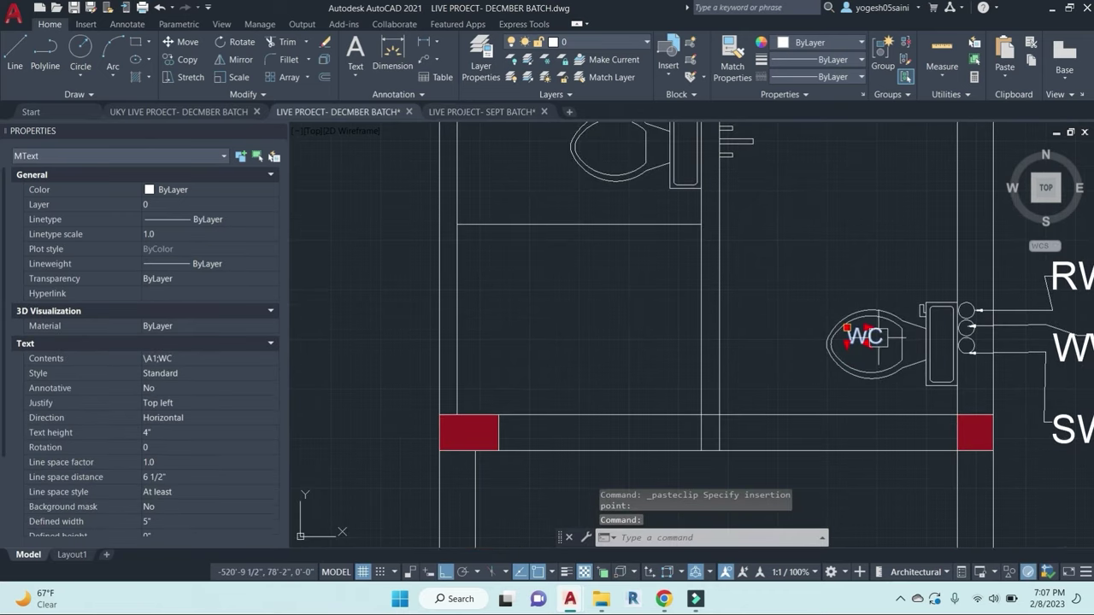
key(ctrl+c)
key(ctrl+v)
scroll(833, 241, down, 2)
middle_drag(785, 290, 771, 496)
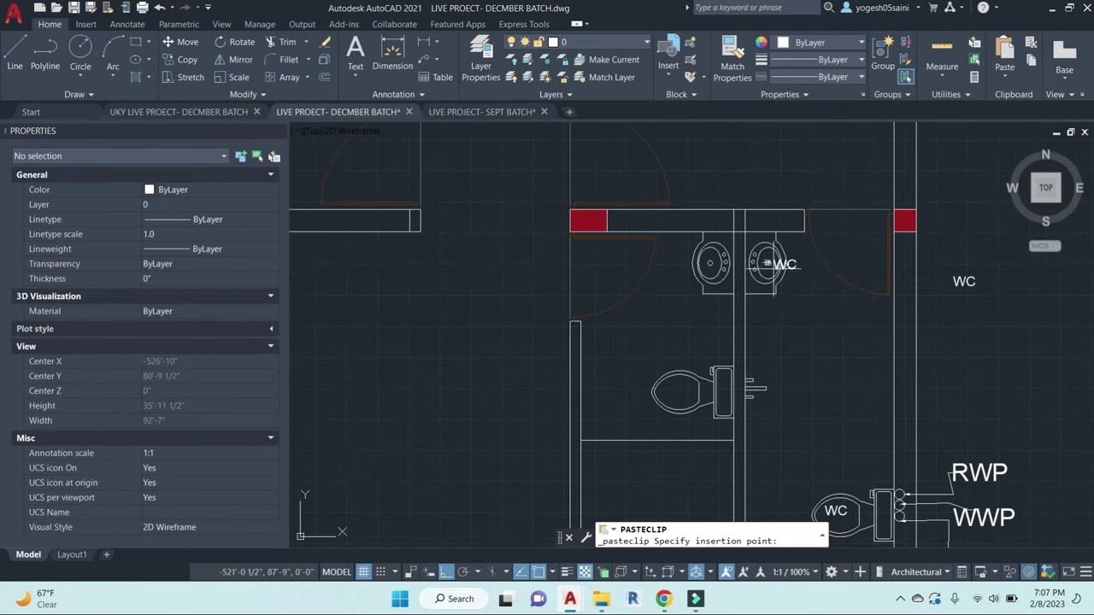
scroll(773, 261, up, 6)
click(689, 399)
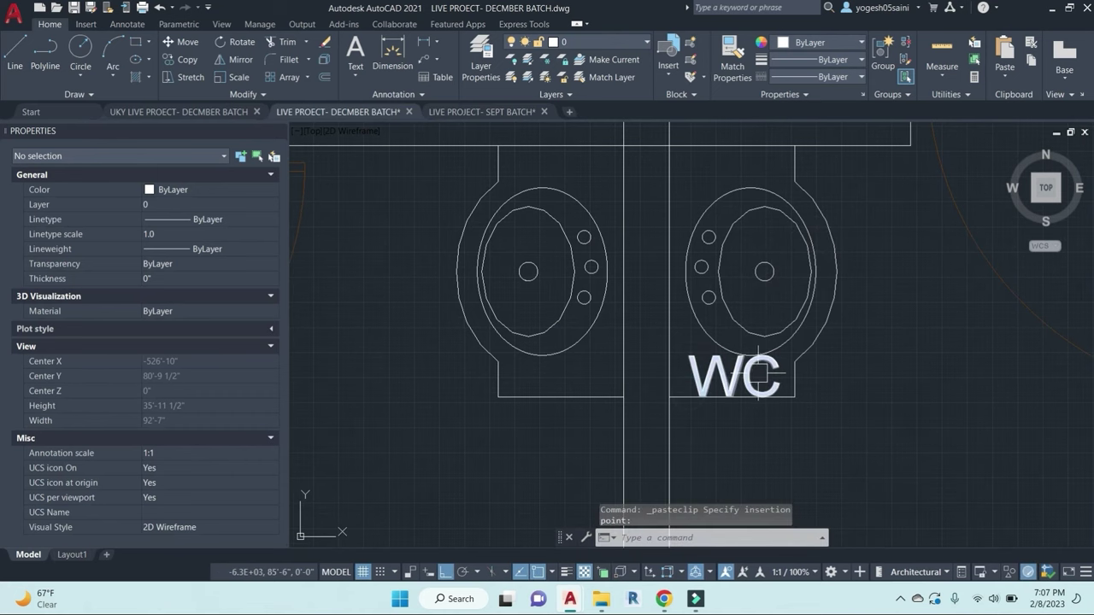
Step: Edit the label under the basins so it reads WB
click(775, 368)
double_click(775, 368)
drag(777, 376, 755, 384)
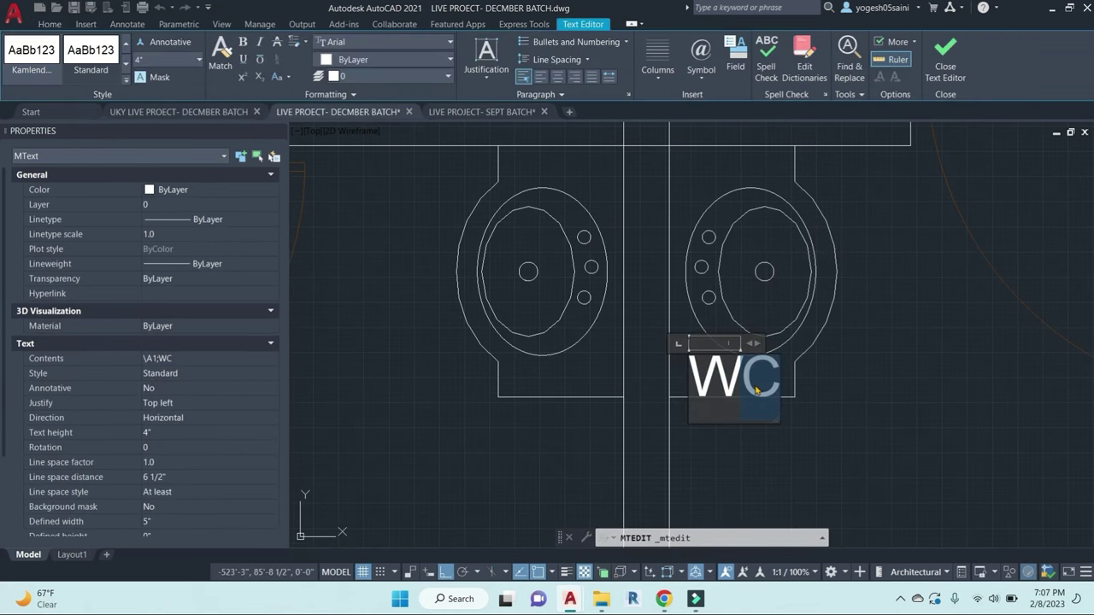
text(B)
click(894, 439)
Step: Admit everyone waiting to join the video call, then return to the drawing
scroll(898, 458, down, 4)
mouse_move(694, 602)
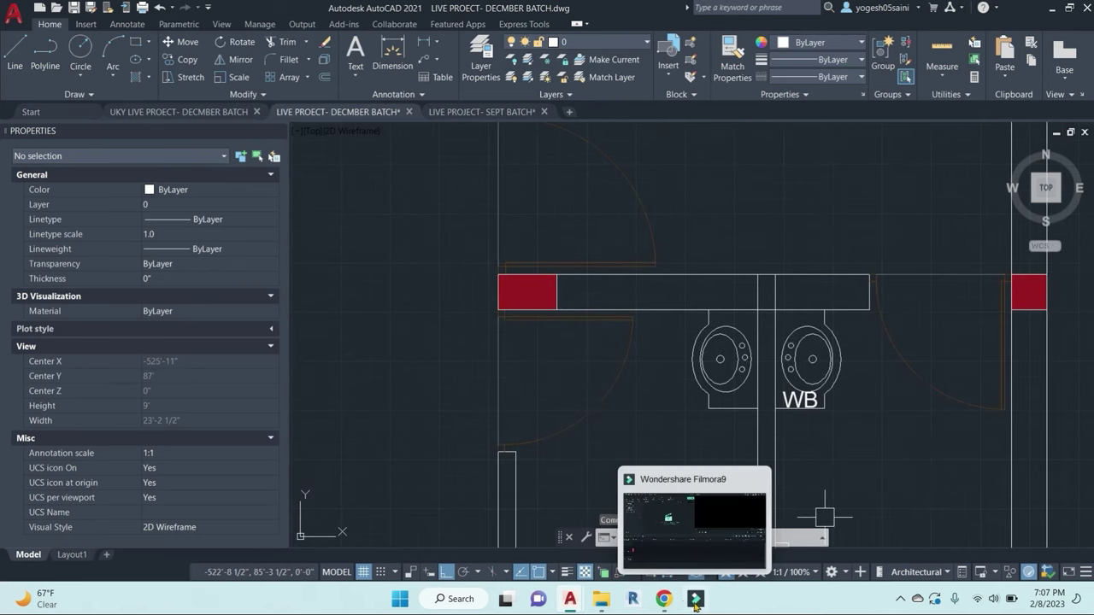
click(617, 524)
click(688, 152)
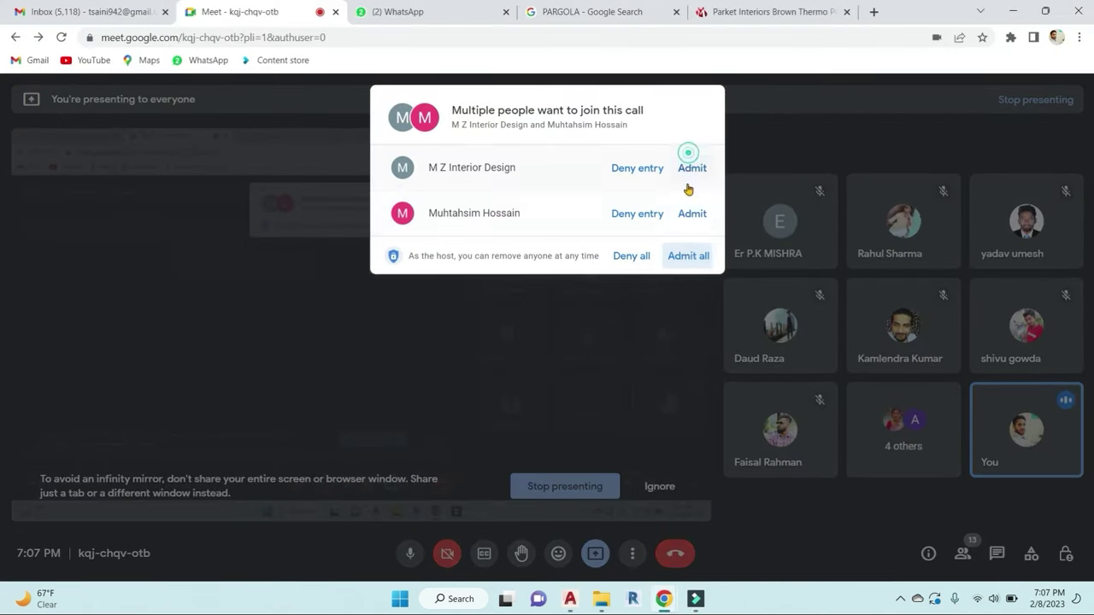
click(687, 255)
key(alt+Tab)
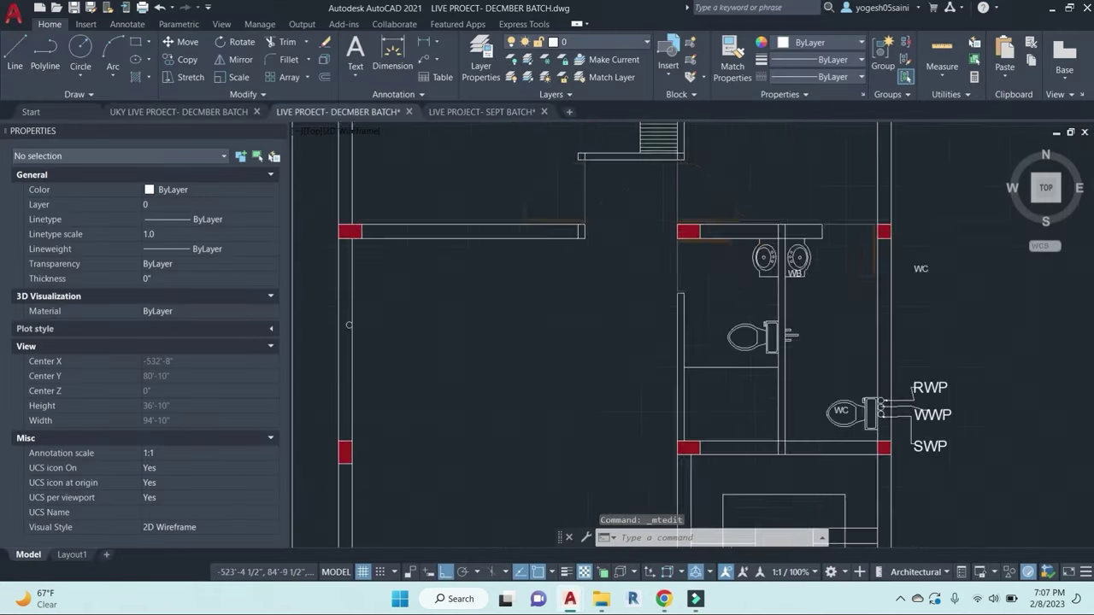
scroll(800, 292, up, 2)
scroll(799, 268, down, 2)
middle_drag(801, 304, 652, 354)
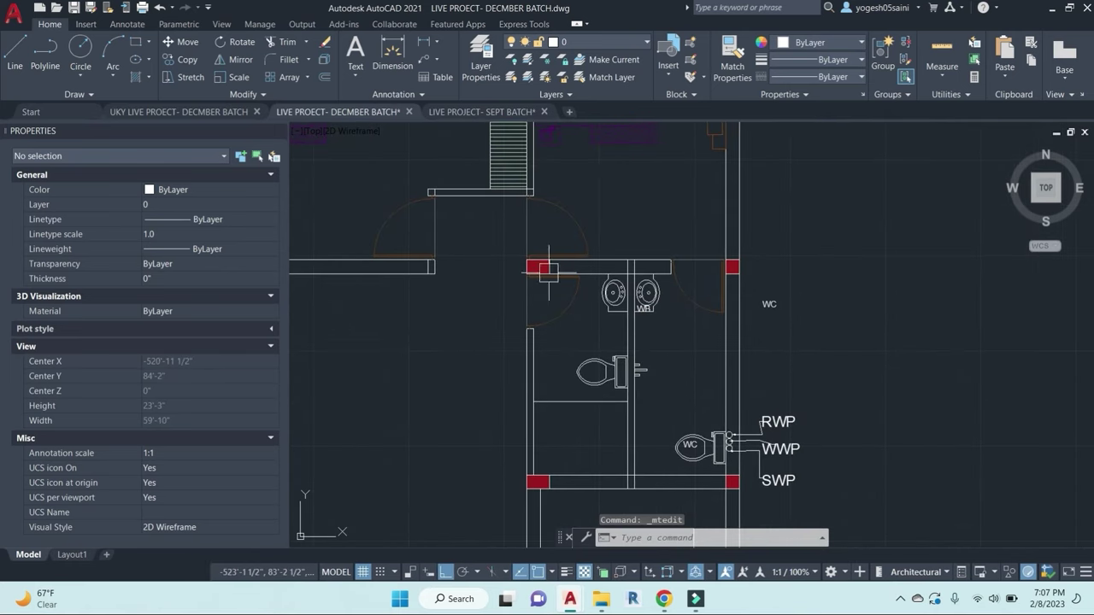
scroll(726, 333, down, 4)
scroll(736, 325, up, 1)
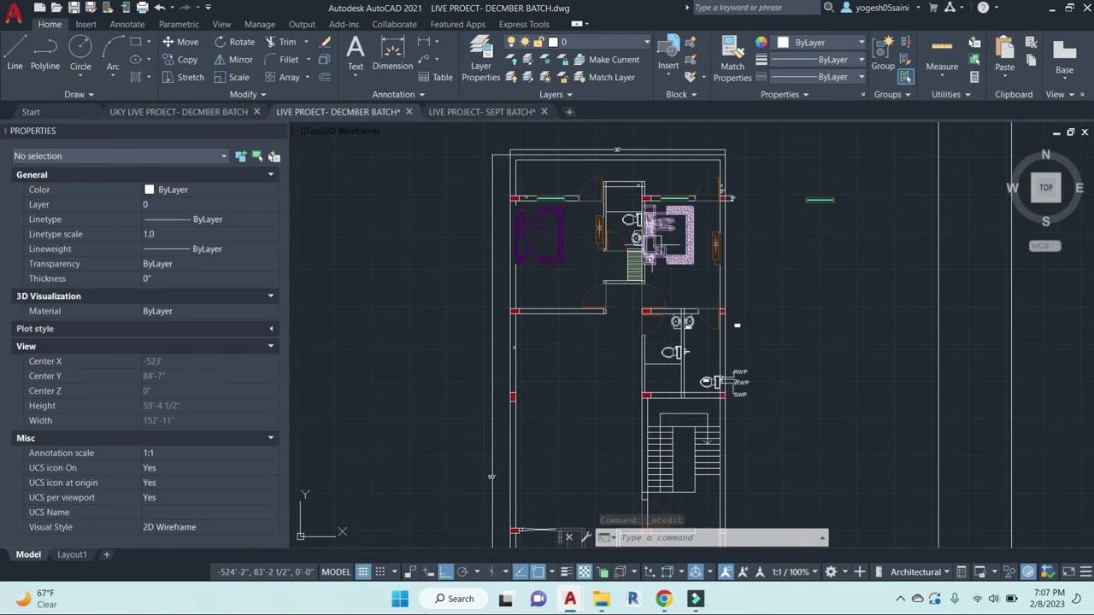
key(ctrl+z)
key(ctrl+z)
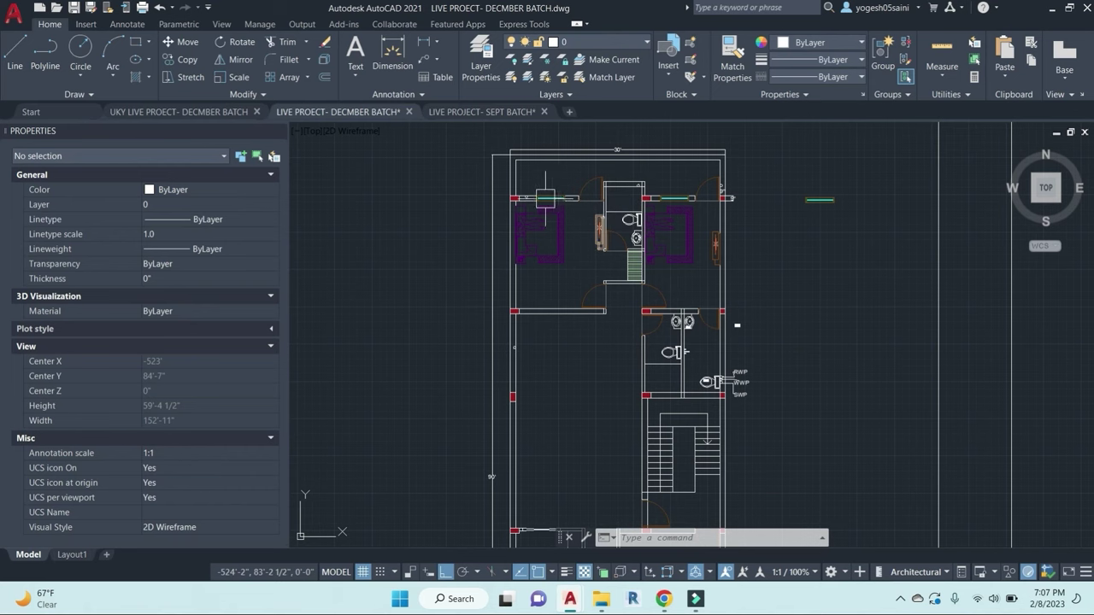
scroll(545, 198, up, 5)
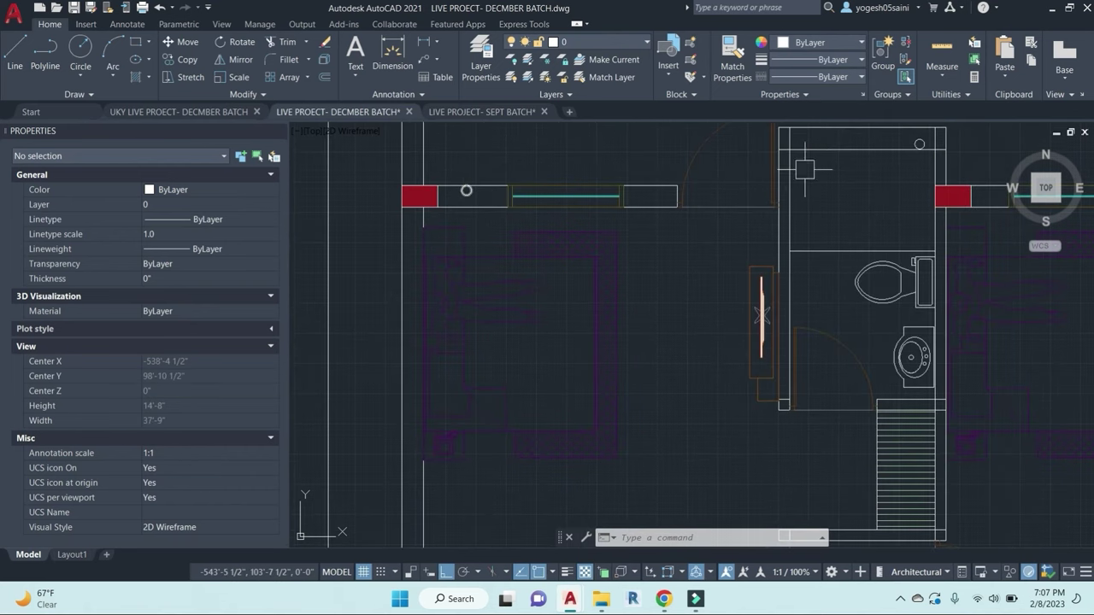
middle_drag(918, 143, 766, 187)
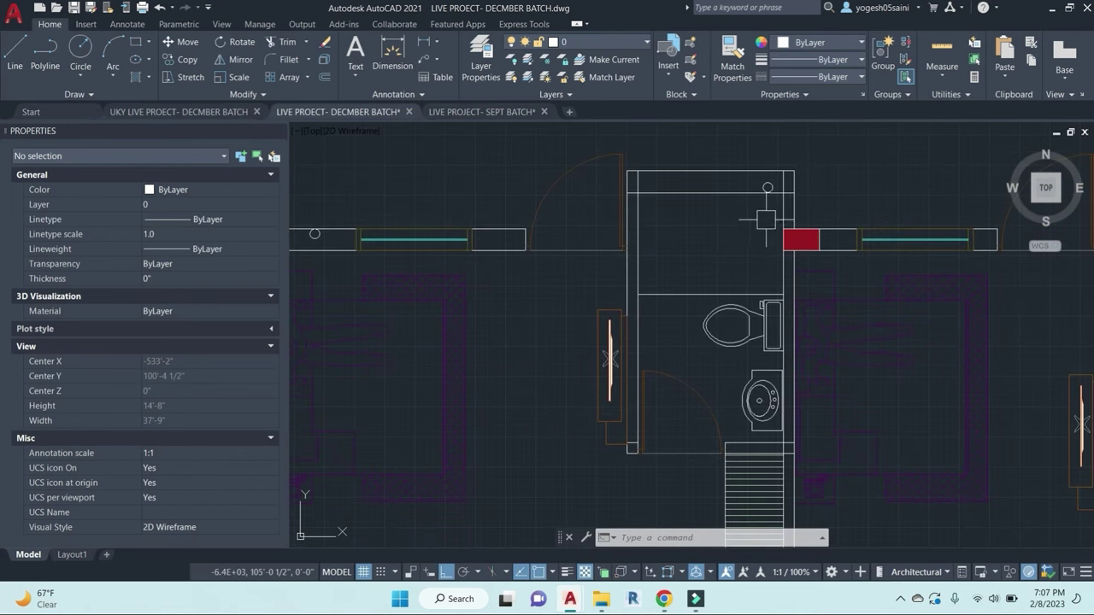
scroll(766, 238, down, 5)
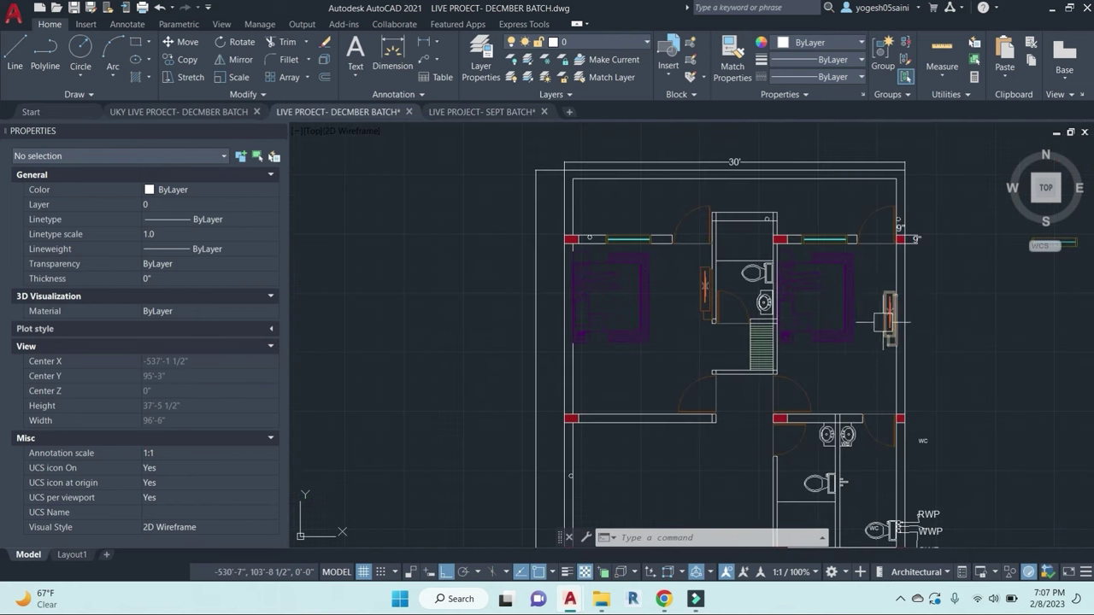
scroll(713, 169, up, 2)
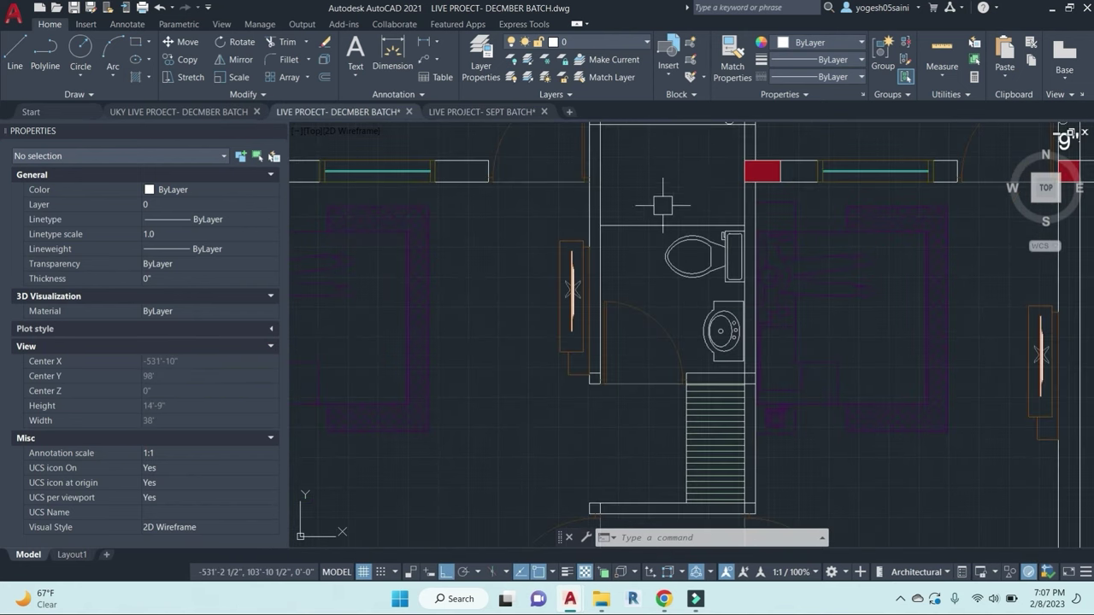
scroll(701, 268, down, 2)
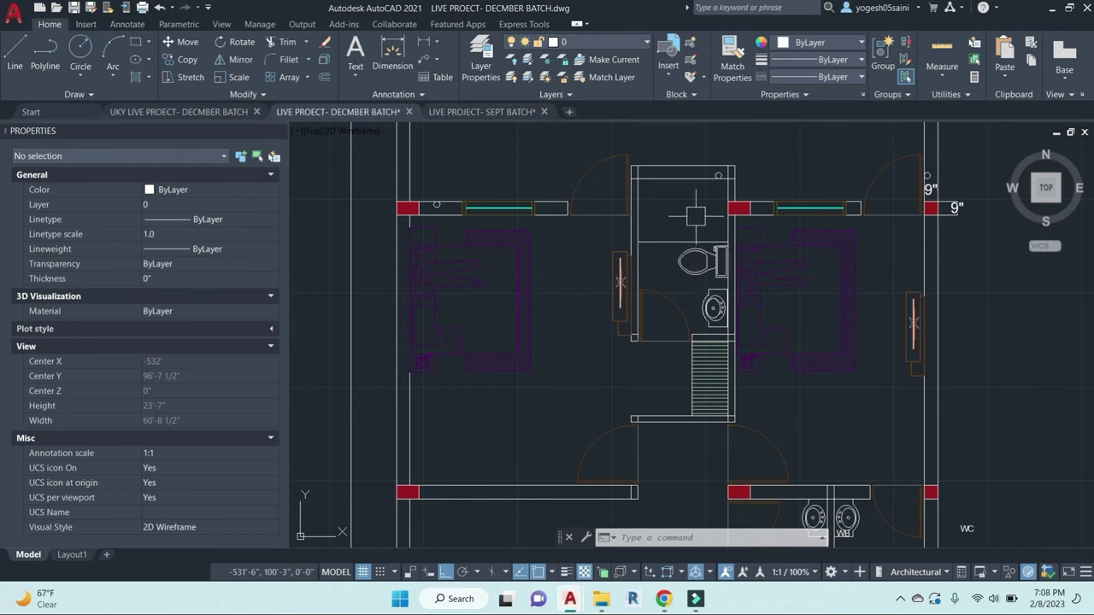
middle_drag(857, 397, 782, 269)
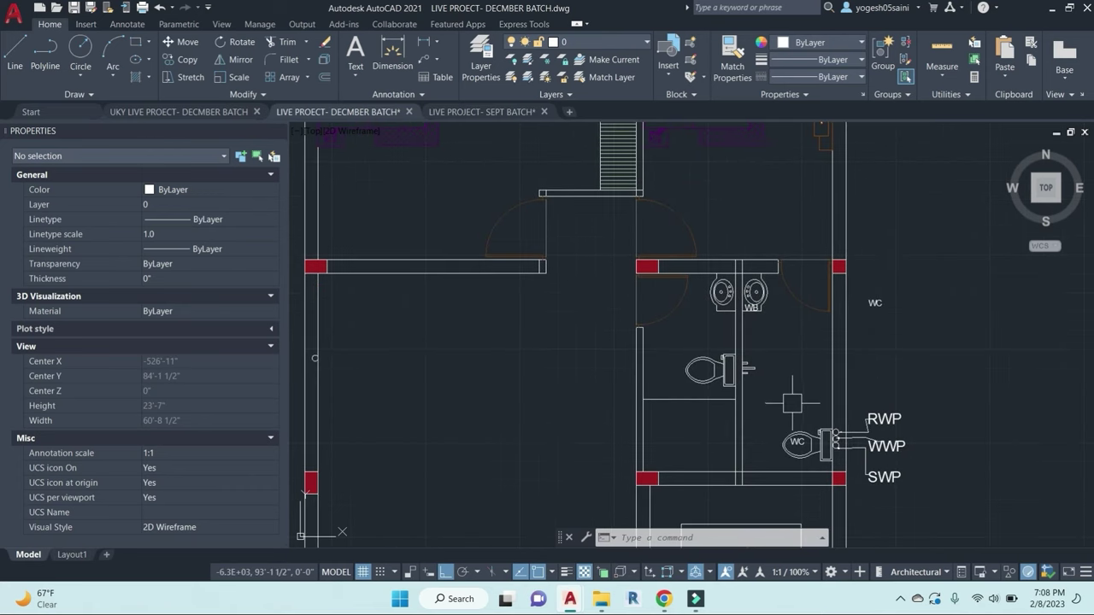
middle_drag(792, 402, 791, 272)
scroll(790, 271, down, 4)
scroll(773, 252, up, 2)
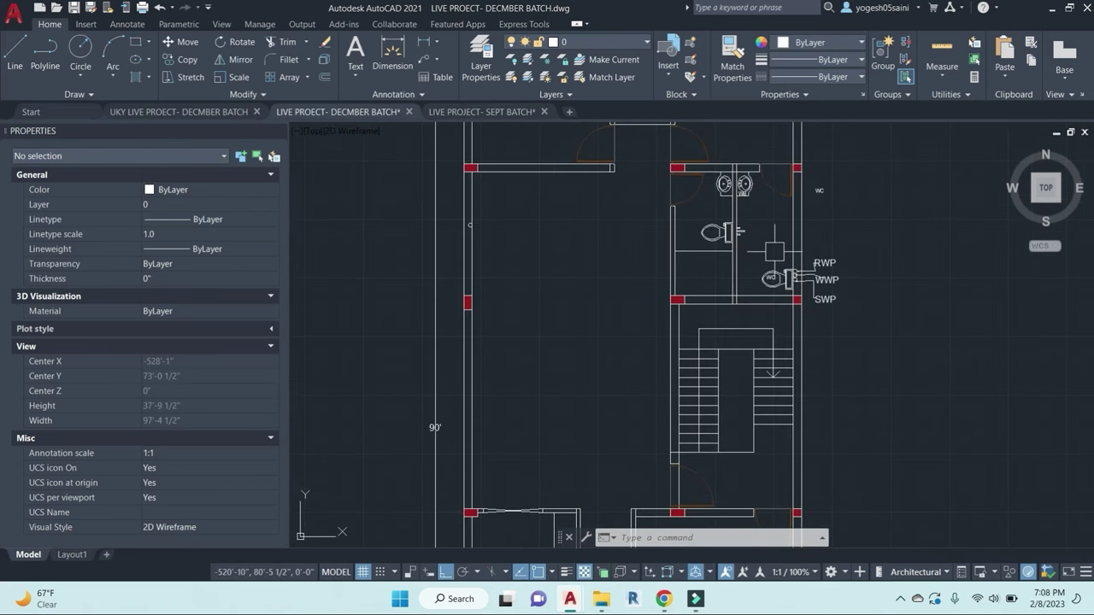
scroll(773, 277, up, 4)
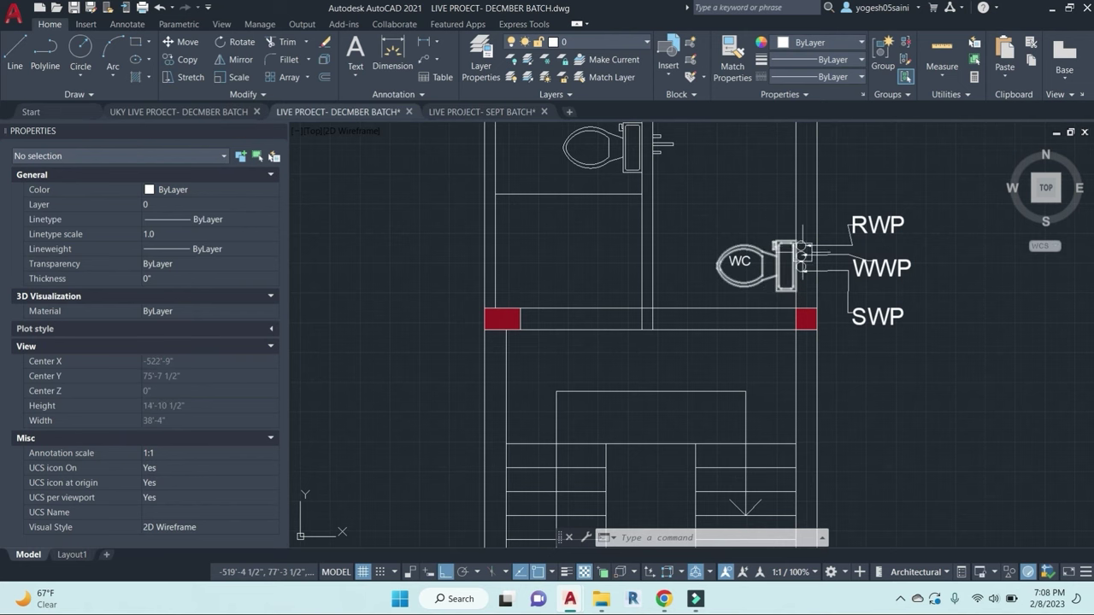
scroll(756, 351, up, 2)
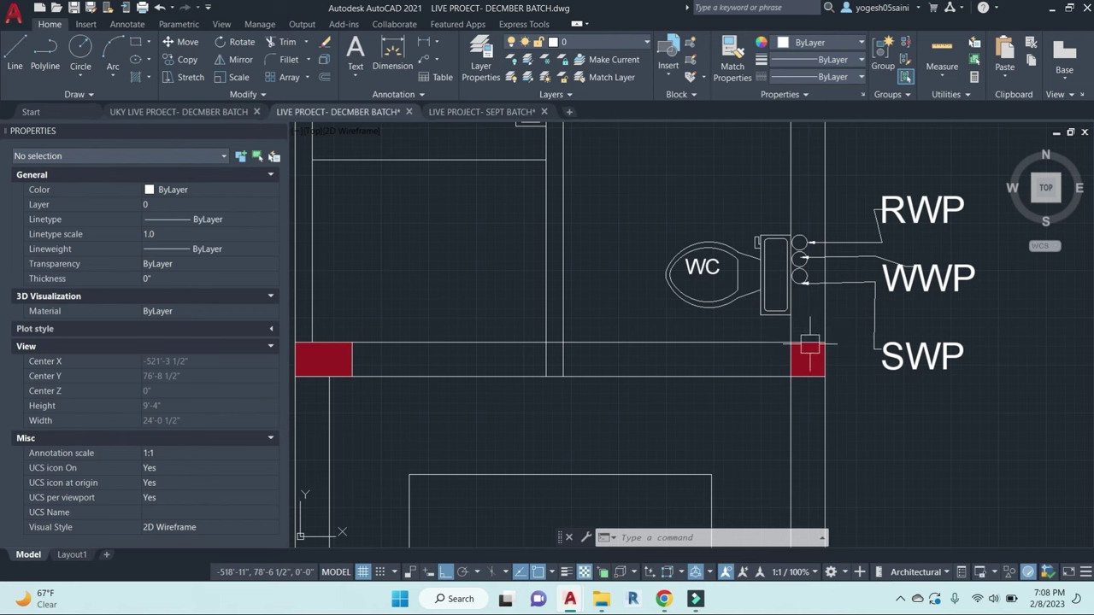
scroll(809, 248, up, 4)
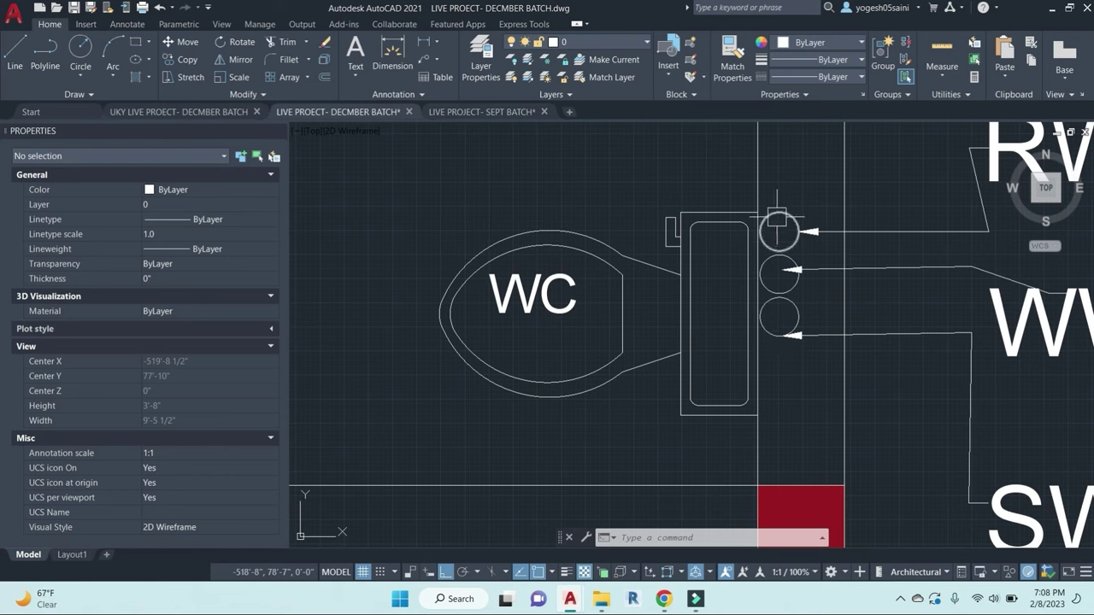
mouse_move(776, 219)
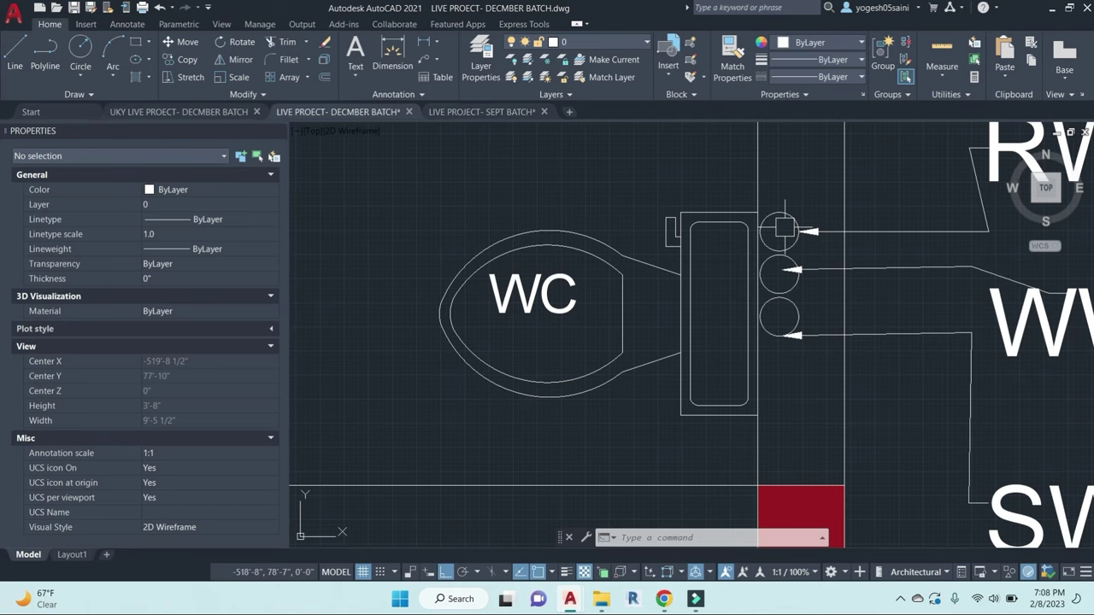
scroll(809, 294, down, 3)
middle_drag(889, 223, 663, 323)
Step: Draw a 450-long line starting on the toilet's outer wall
text(l)
key(Return)
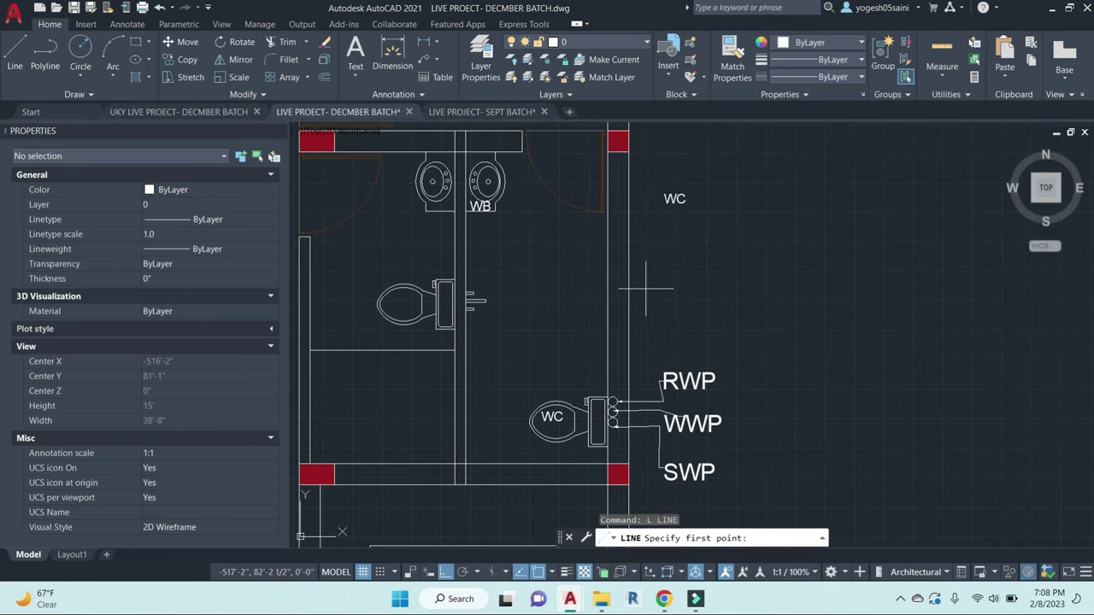
click(629, 287)
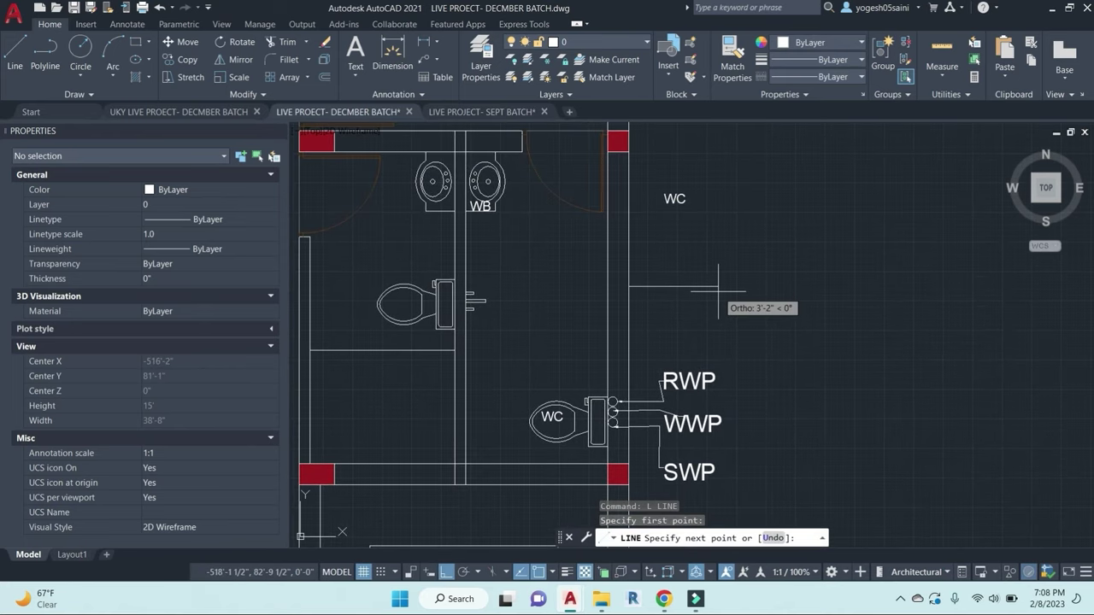
text(450)
key(Return)
key(Escape)
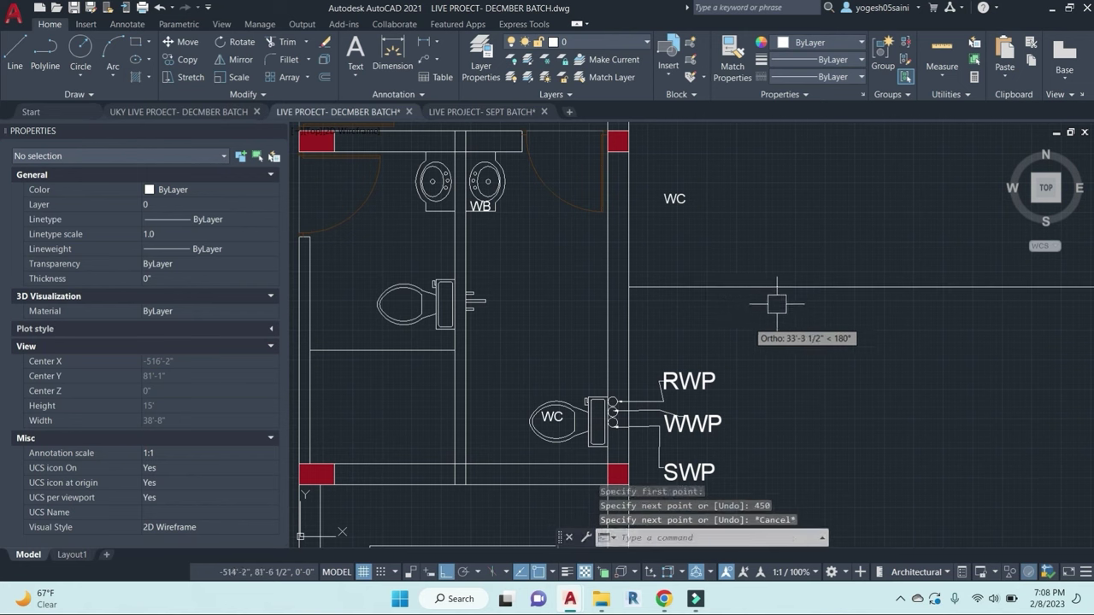
click(776, 304)
click(749, 245)
key(Escape)
Step: Offset the wall line 1'6" to the right and draw the box's short top line between them
text(o)
key(Return)
text(1)
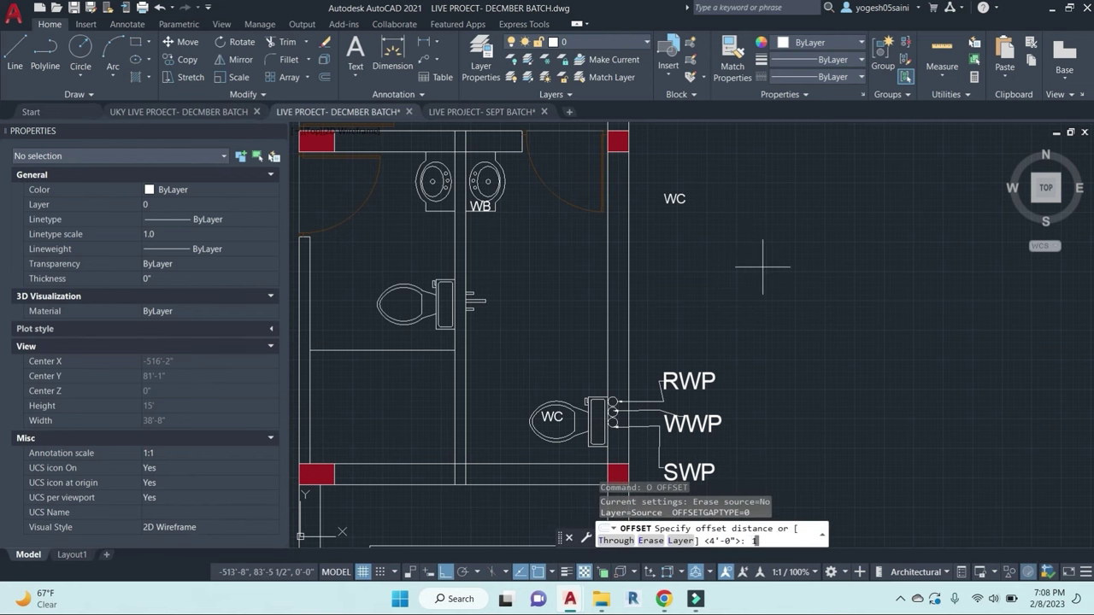
text('6")
key(Return)
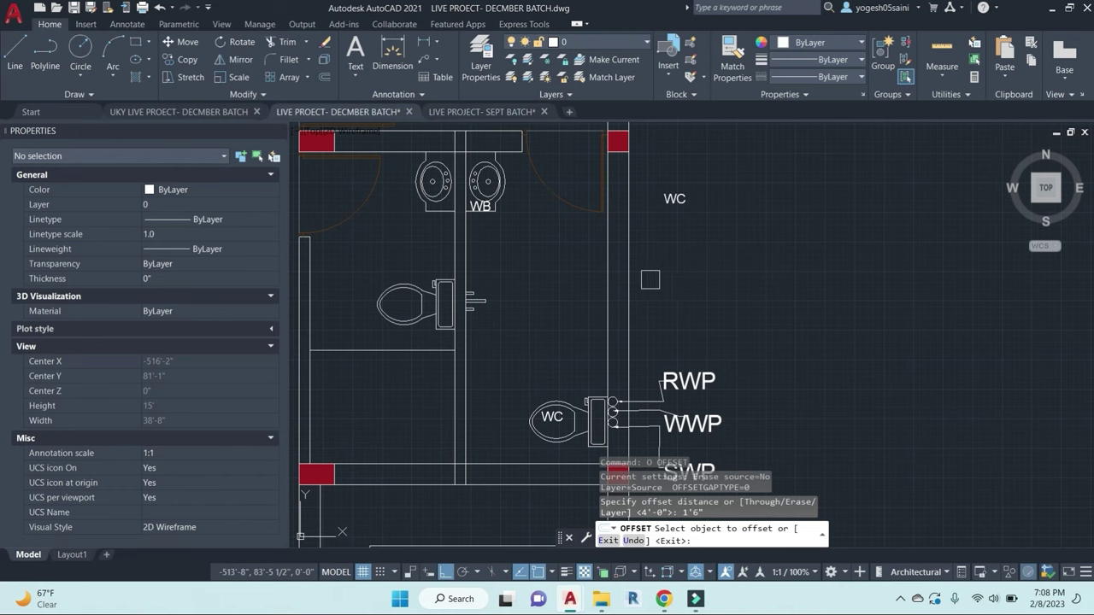
click(636, 280)
click(740, 286)
key(Escape)
key(Escape)
key(Escape)
text(l)
key(Return)
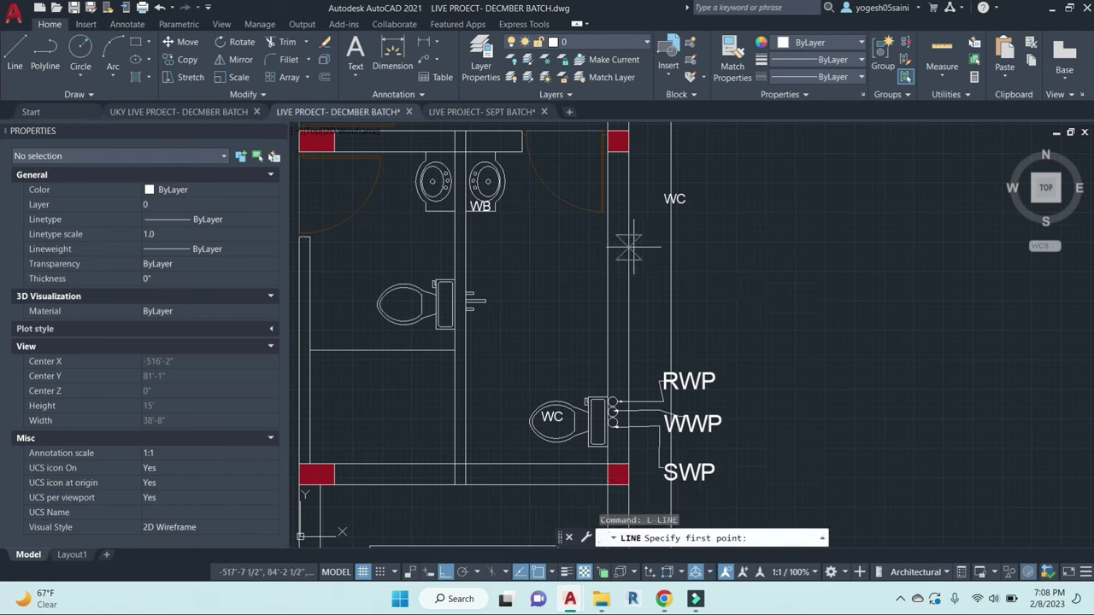
click(630, 252)
click(671, 253)
key(Escape)
Step: Offset the short top line 2' down to form the box's bottom edge
text(o)
key(Return)
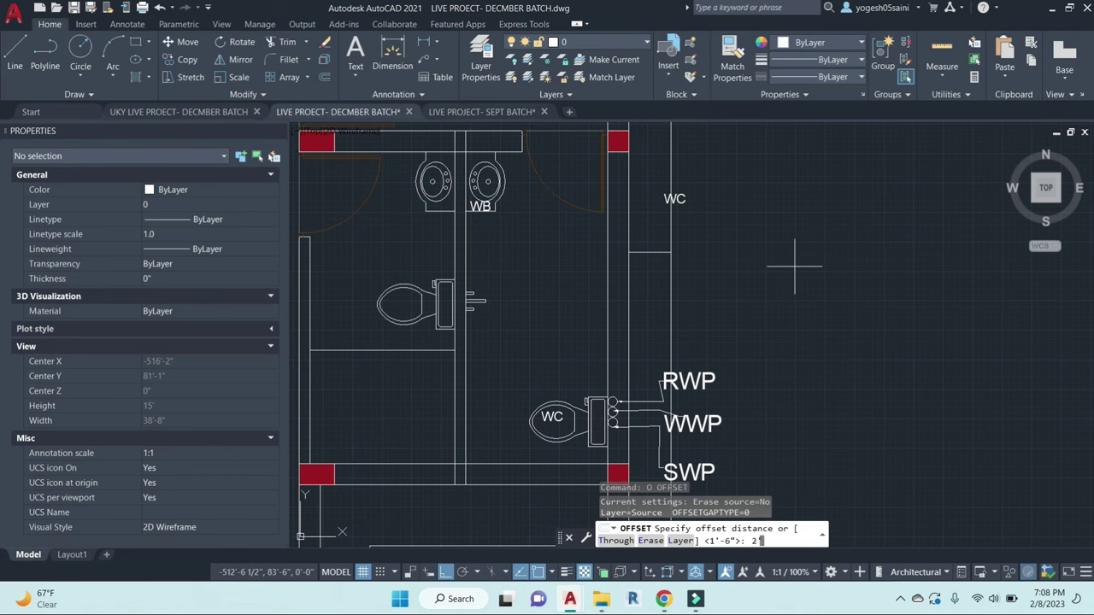
text(2)
key(Return)
click(647, 253)
click(654, 317)
key(Escape)
key(Escape)
key(Escape)
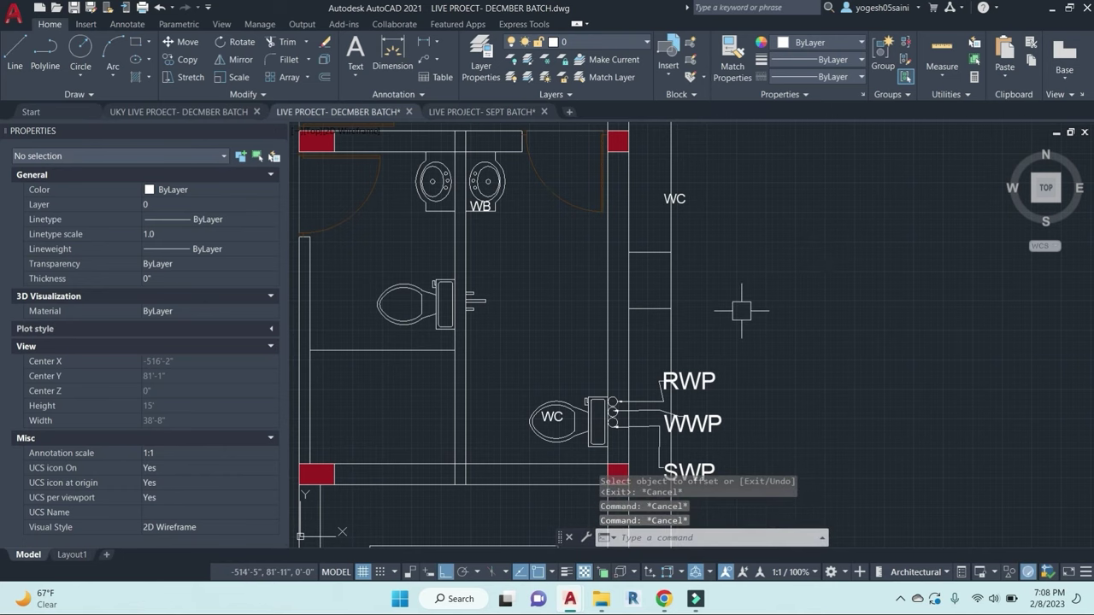
Step: Trim the vertical line above the box and erase two stray vertical segments
text(tr)
key(Return)
click(674, 229)
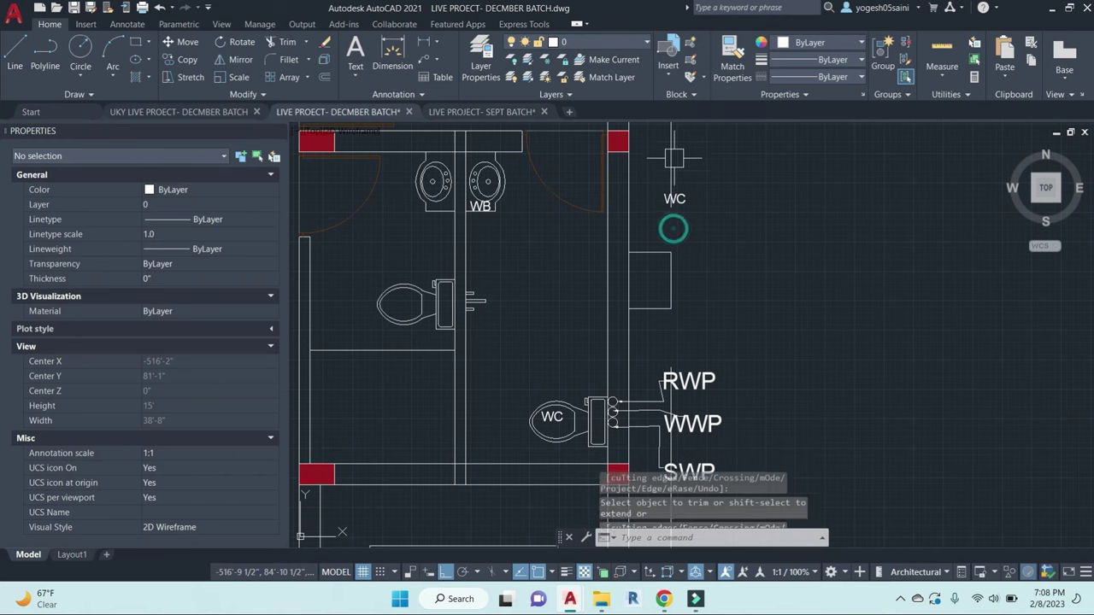
click(674, 152)
text(e)
key(Return)
mouse_move(671, 382)
middle_down()
mouse_move(695, 334)
mouse_move(692, 259)
middle_up()
click(699, 421)
text(e)
key(Return)
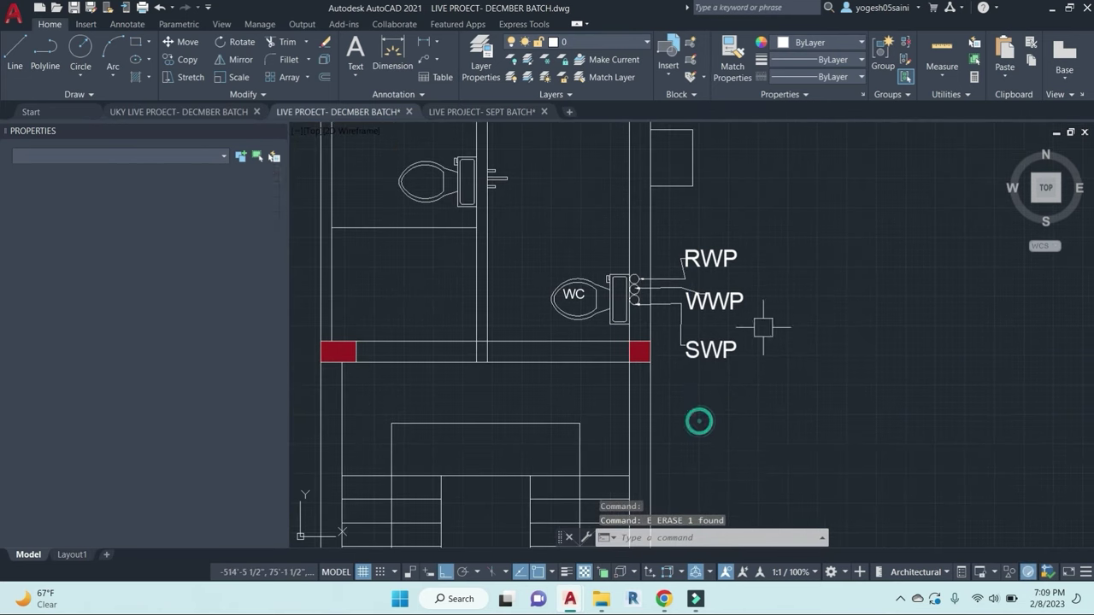
middle_drag(763, 328, 771, 367)
Step: Offset the box's bottom and right edges 4.5 outward to form its walls
text(o)
key(Return)
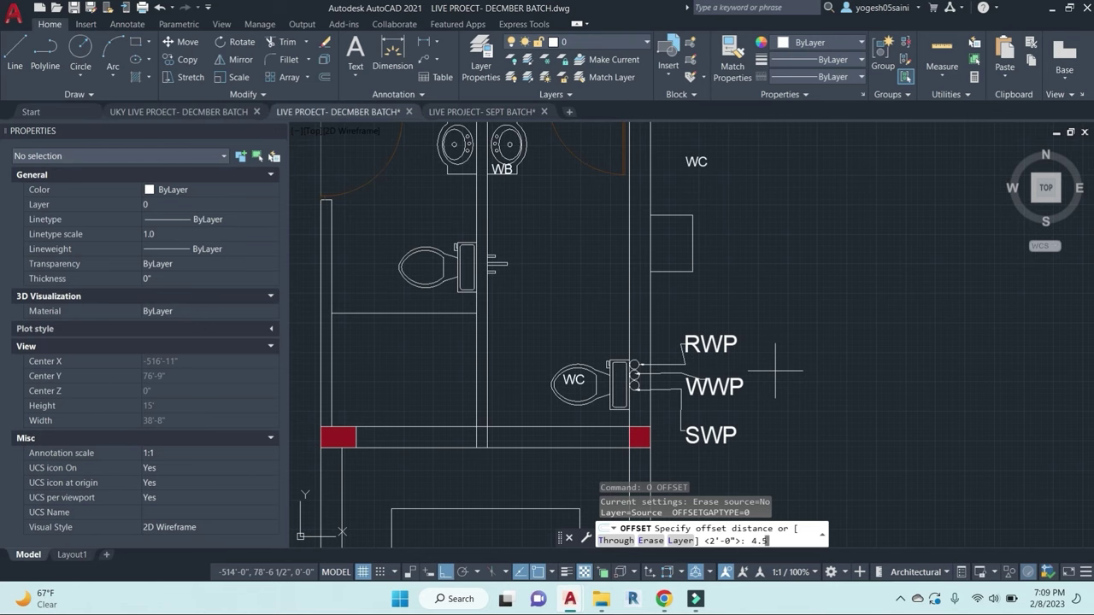
key(Return)
click(676, 271)
click(684, 309)
click(692, 256)
click(792, 240)
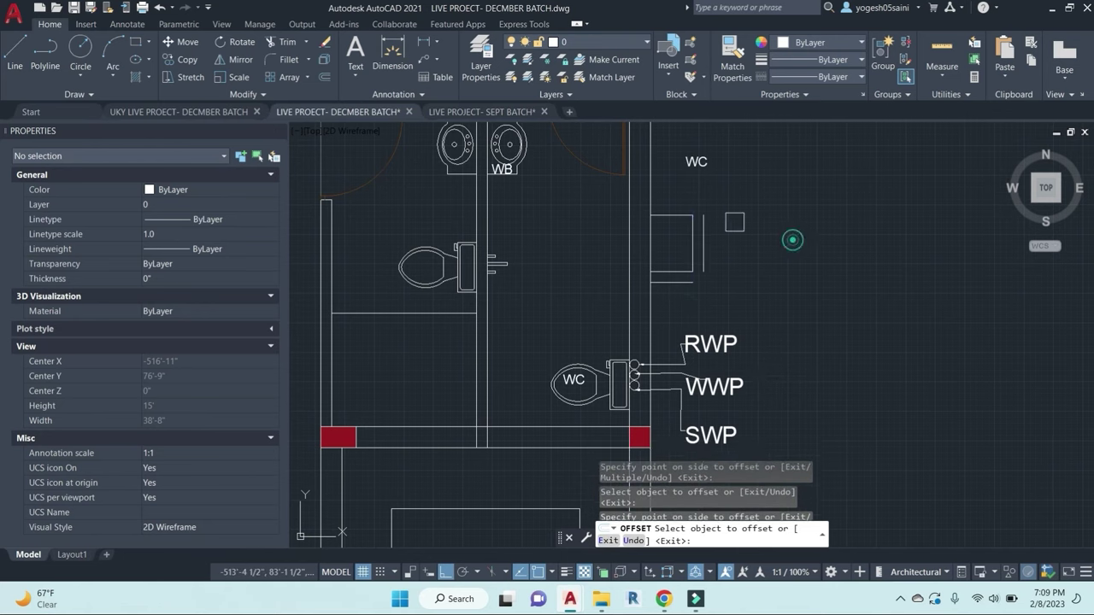
key(Escape)
key(Escape)
key(Escape)
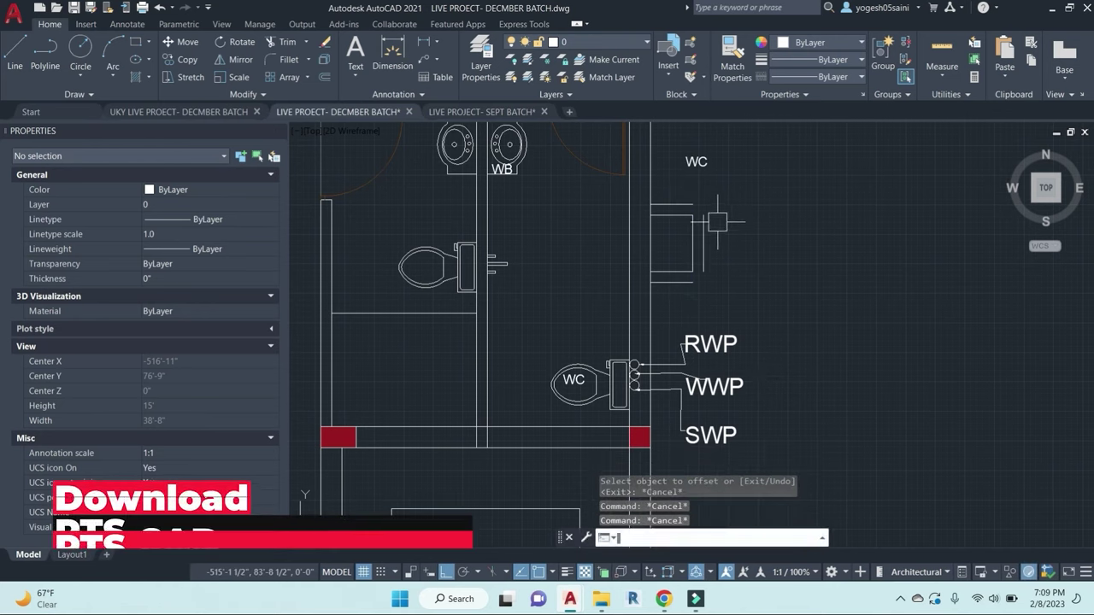
text(f)
key(Return)
click(702, 212)
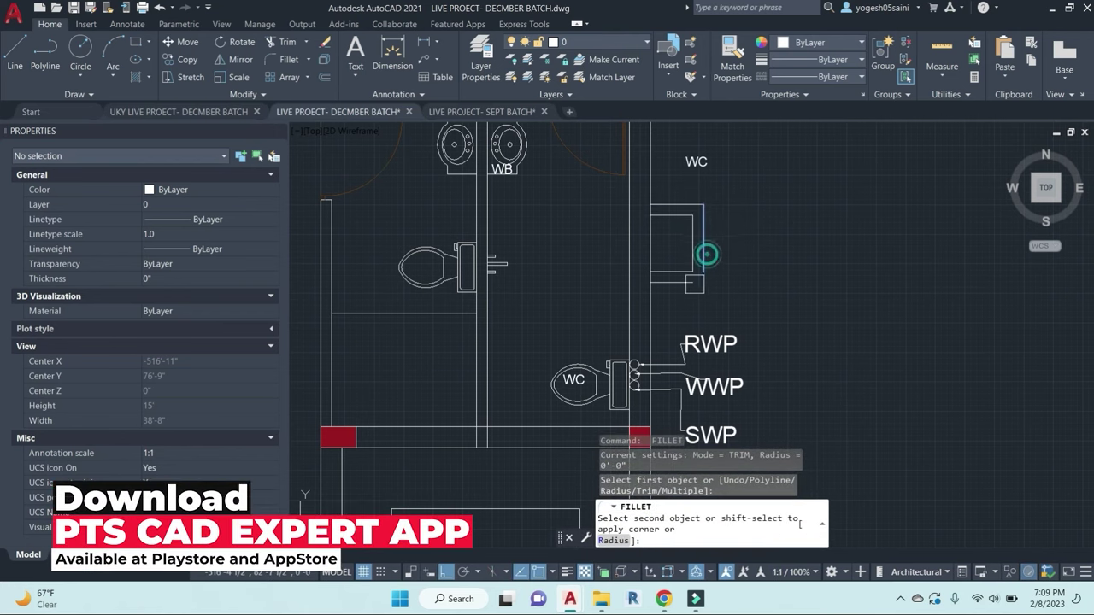
key(Escape)
key(Escape)
key(Escape)
scroll(703, 243, up, 5)
Step: Draw a line near the box's top-right, then erase the unwanted line
text(L)
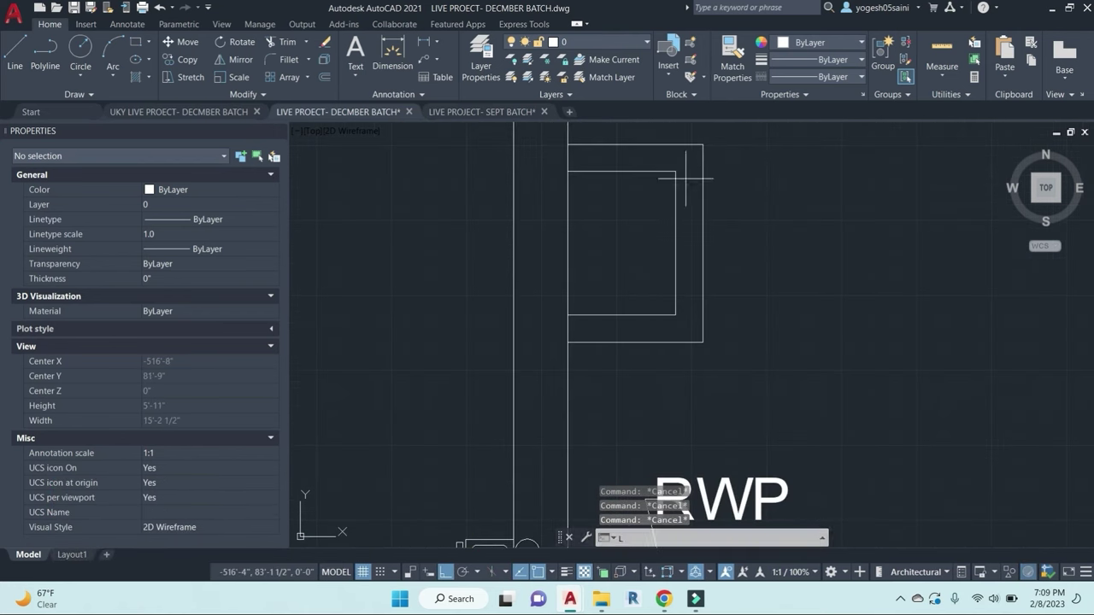
key(Return)
click(702, 173)
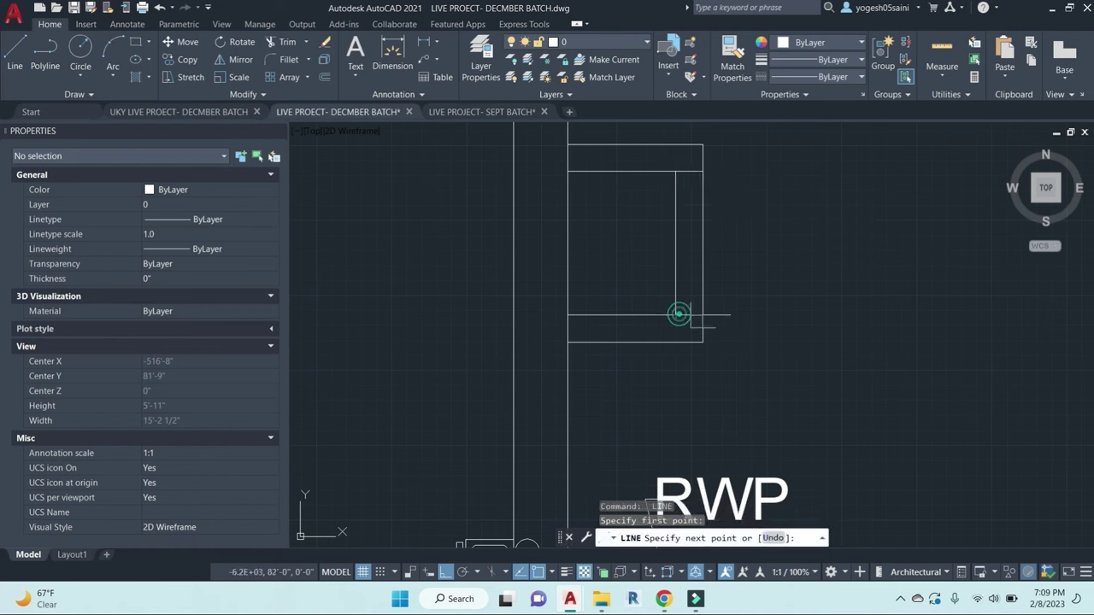
click(694, 313)
key(Return)
click(674, 224)
text(e)
key(Return)
key(Escape)
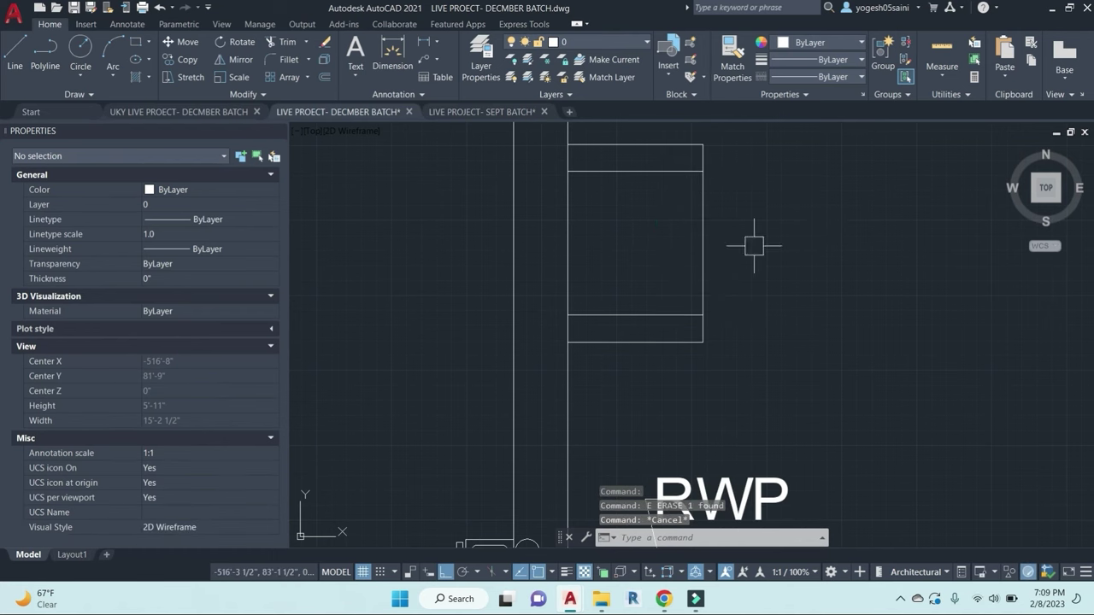
Step: Offset the box's right edge 2" inward
text(o)
key(Return)
text(2")
key(Return)
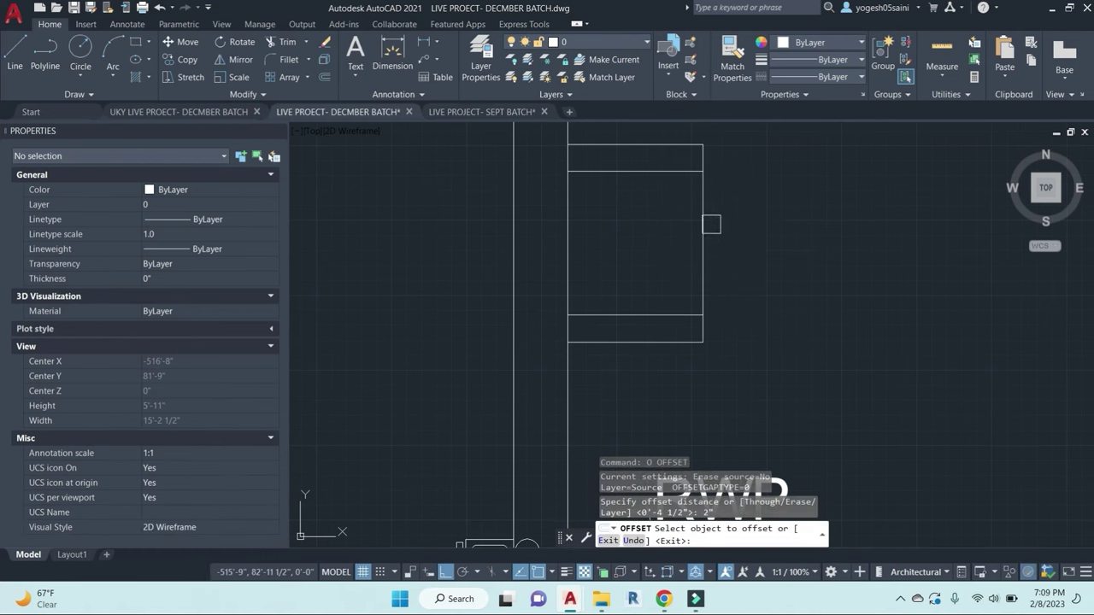
click(708, 223)
click(664, 243)
key(Escape)
key(Escape)
key(Escape)
key(Escape)
Step: Trim away a stray horizontal line segment by the toilet walls
text(tr)
key(Return)
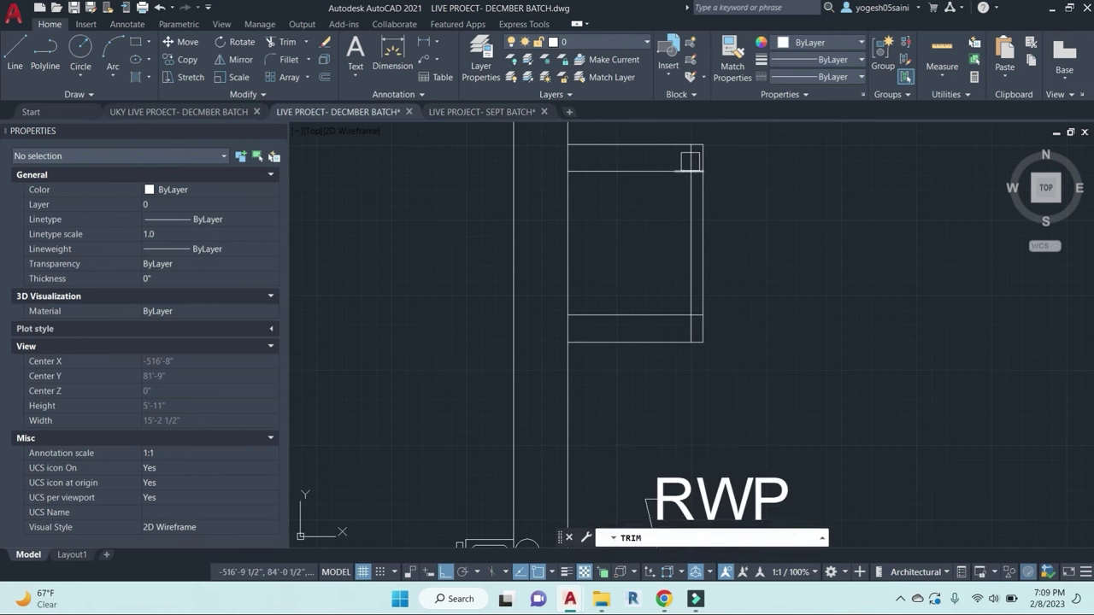
scroll(757, 309, down, 4)
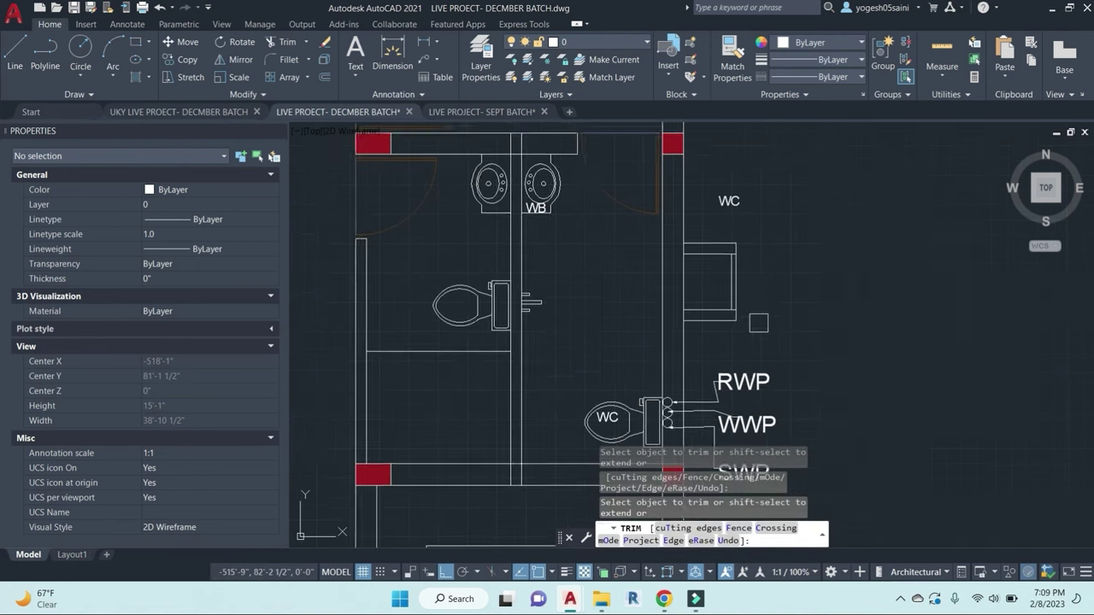
middle_drag(758, 323, 793, 209)
click(725, 314)
click(675, 349)
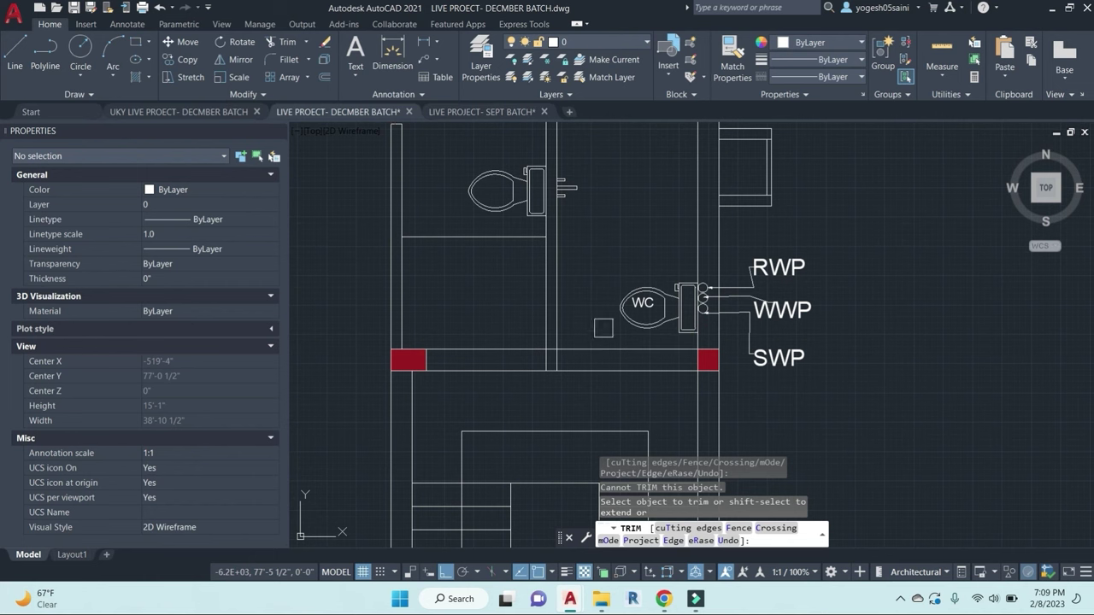
scroll(663, 359, up, 3)
key(Escape)
Step: Pan and zoom to recentre the view on the WC cubicle and shaft box
scroll(657, 316, down, 3)
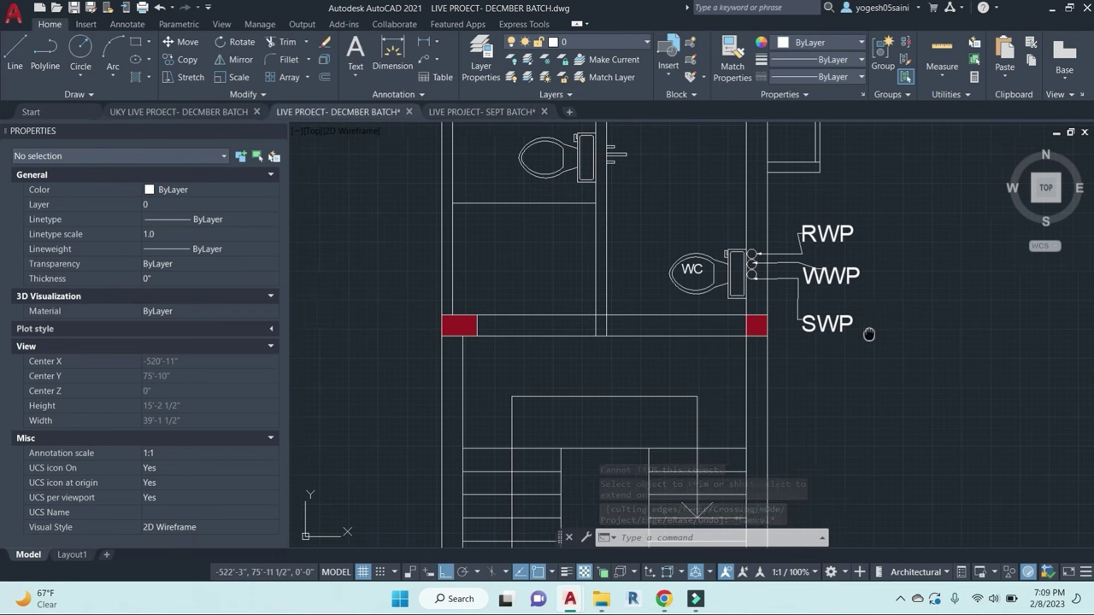
middle_drag(855, 334, 783, 403)
middle_drag(649, 271, 661, 276)
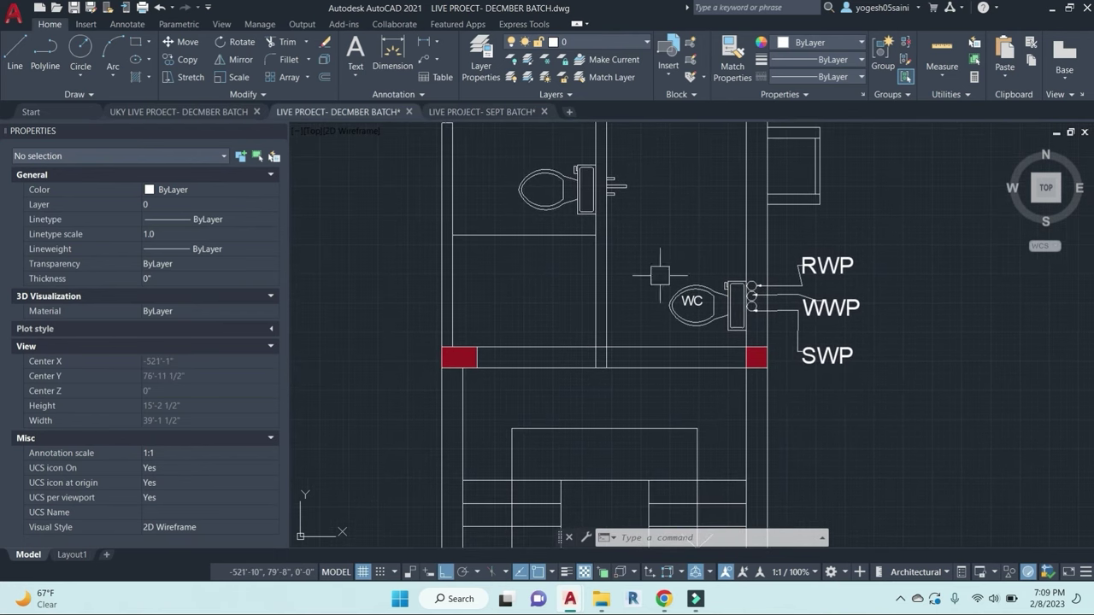
scroll(654, 262, down, 2)
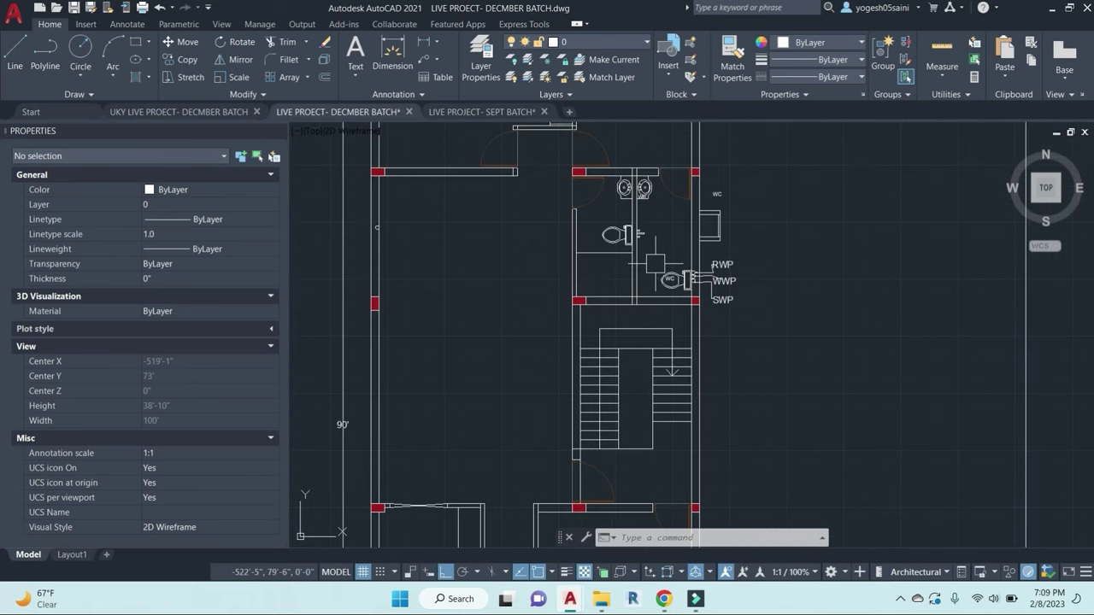
scroll(654, 262, up, 2)
middle_drag(599, 280, 624, 285)
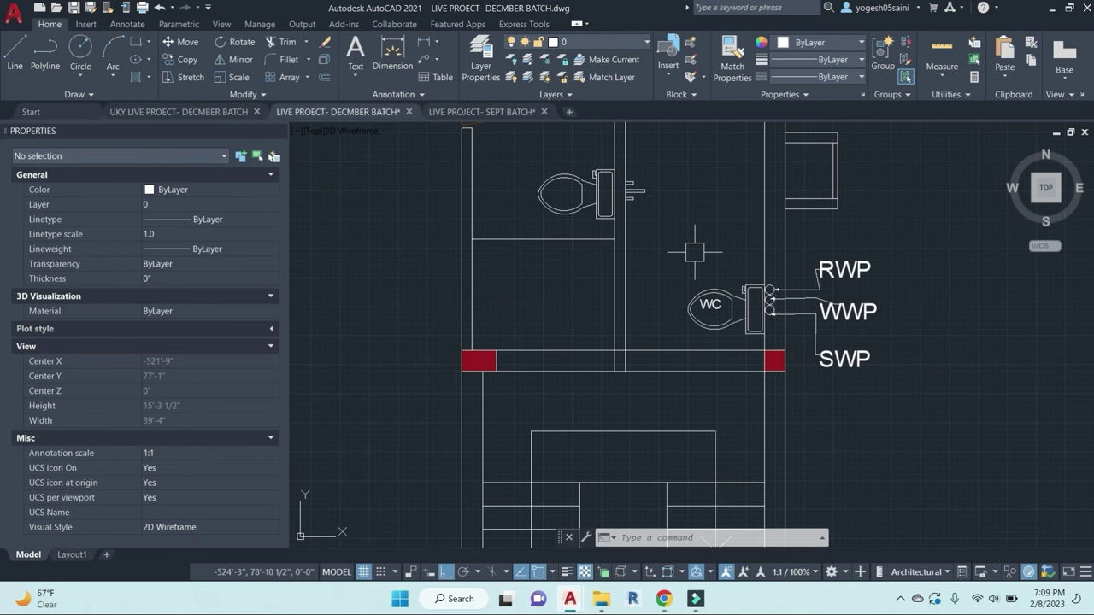
Step: Pan and zoom around the WC fixture area, checking the WC room label
middle_drag(694, 252, 691, 266)
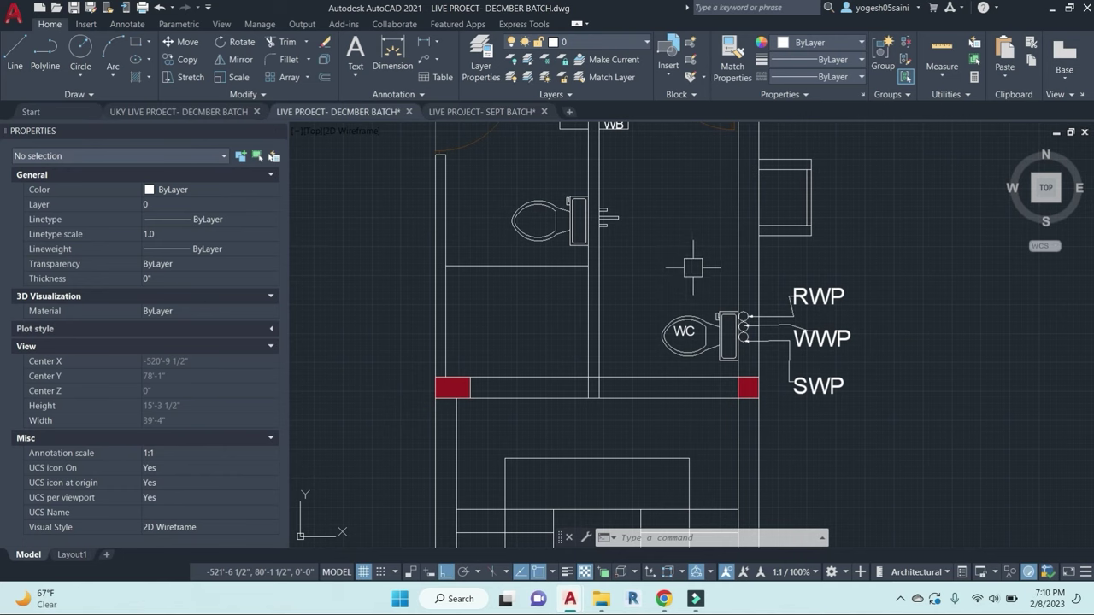
scroll(820, 269, up, 1)
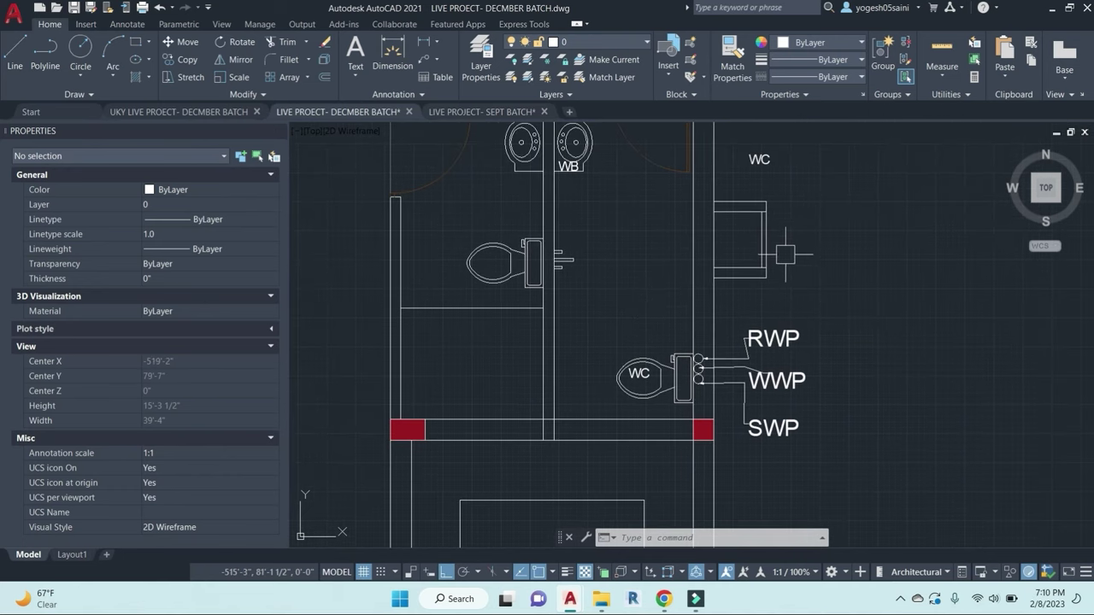
scroll(784, 247, up, 2)
middle_drag(781, 241, 792, 322)
key(Escape)
click(742, 193)
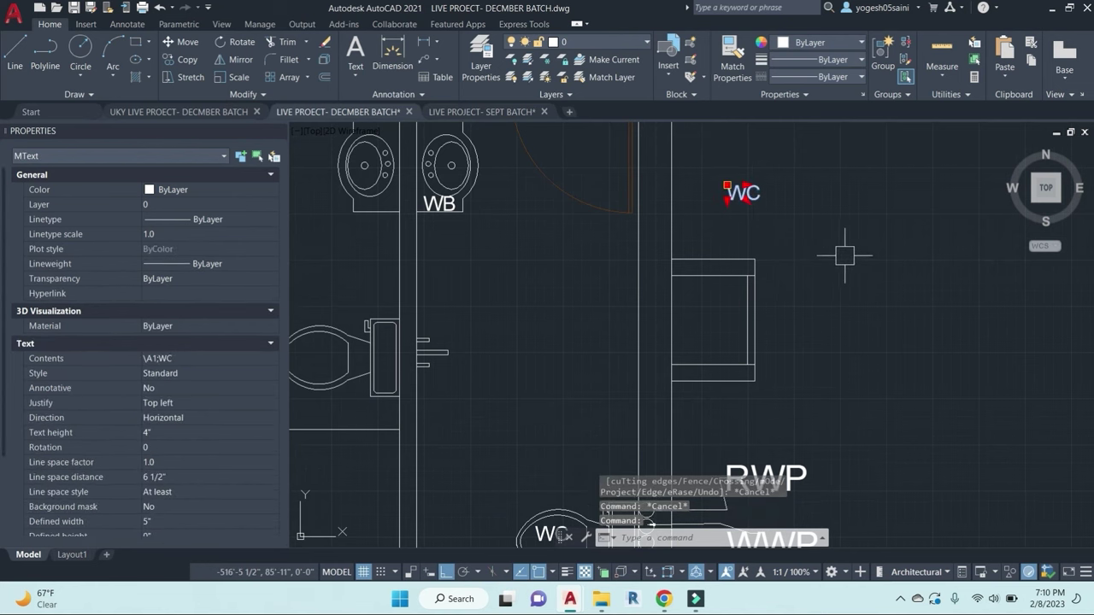
key(Escape)
scroll(781, 220, down, 4)
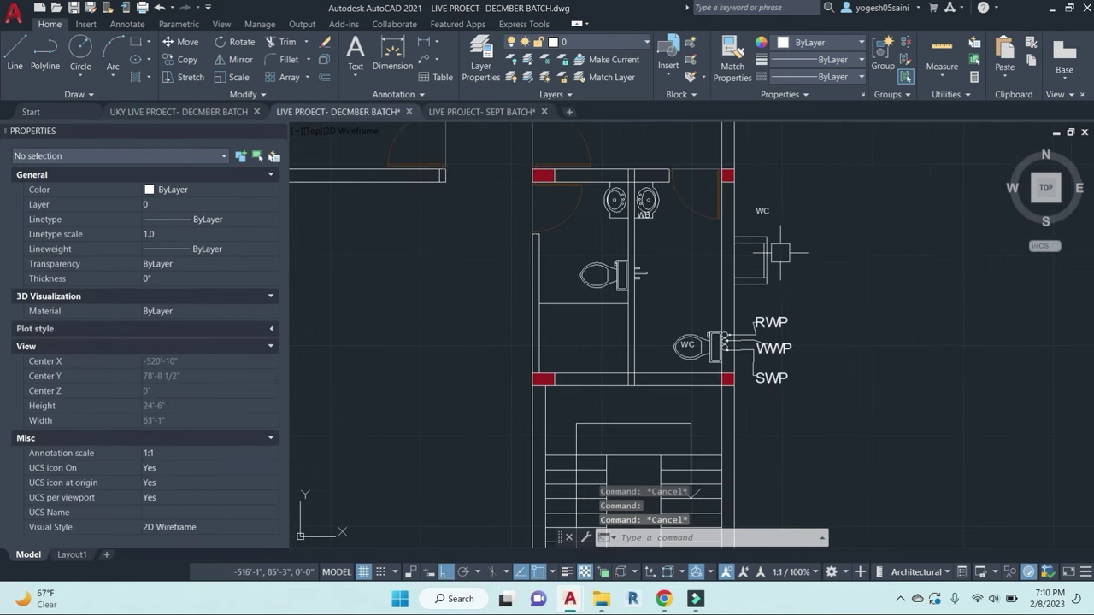
middle_drag(855, 288, 818, 296)
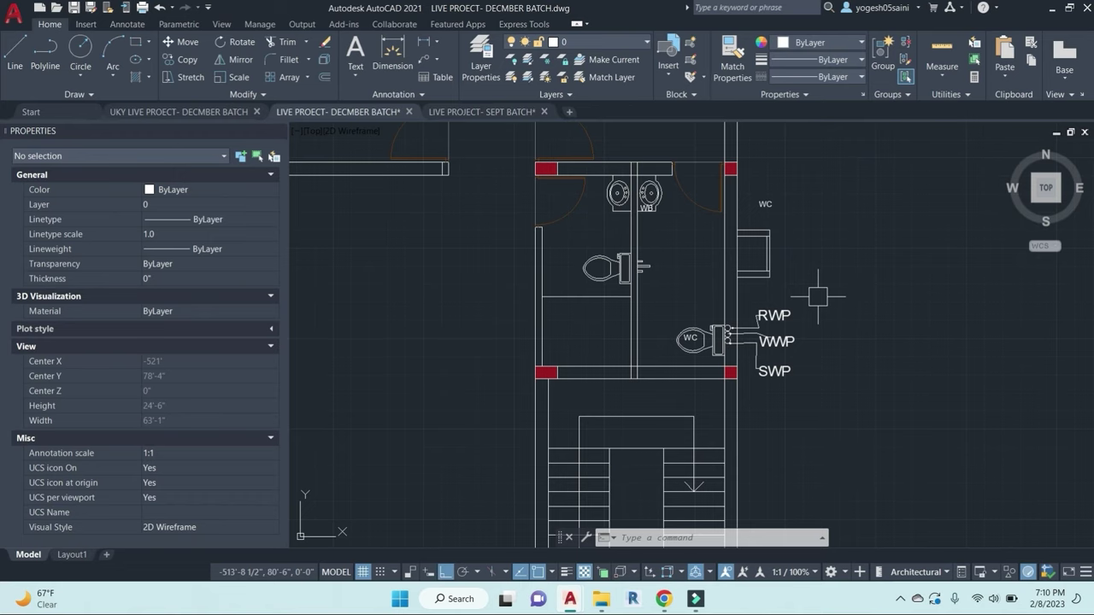
scroll(670, 325, up, 2)
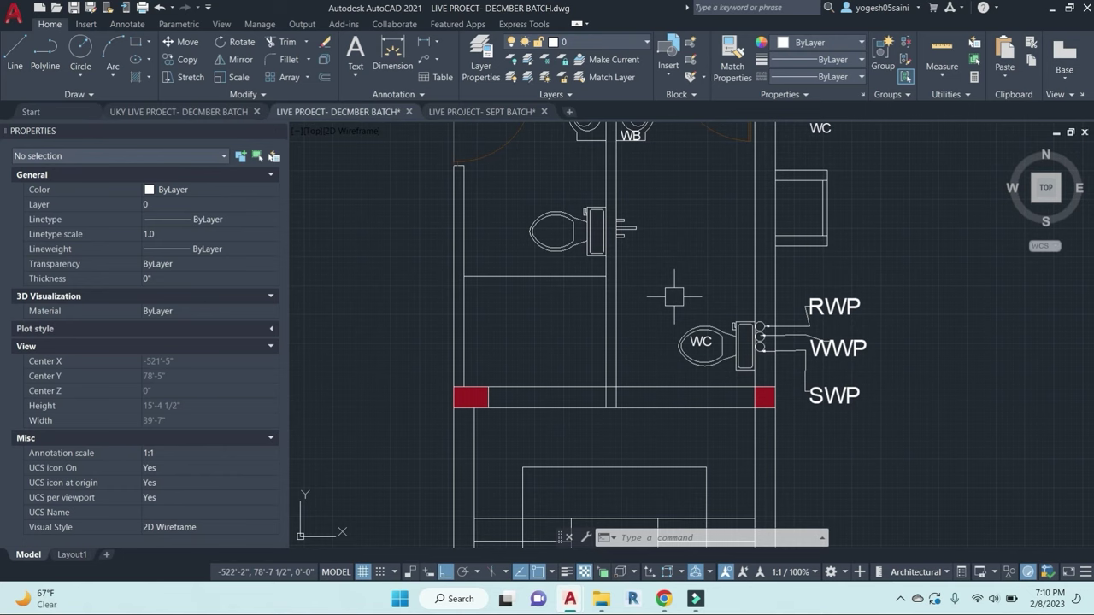
middle_drag(676, 260, 670, 286)
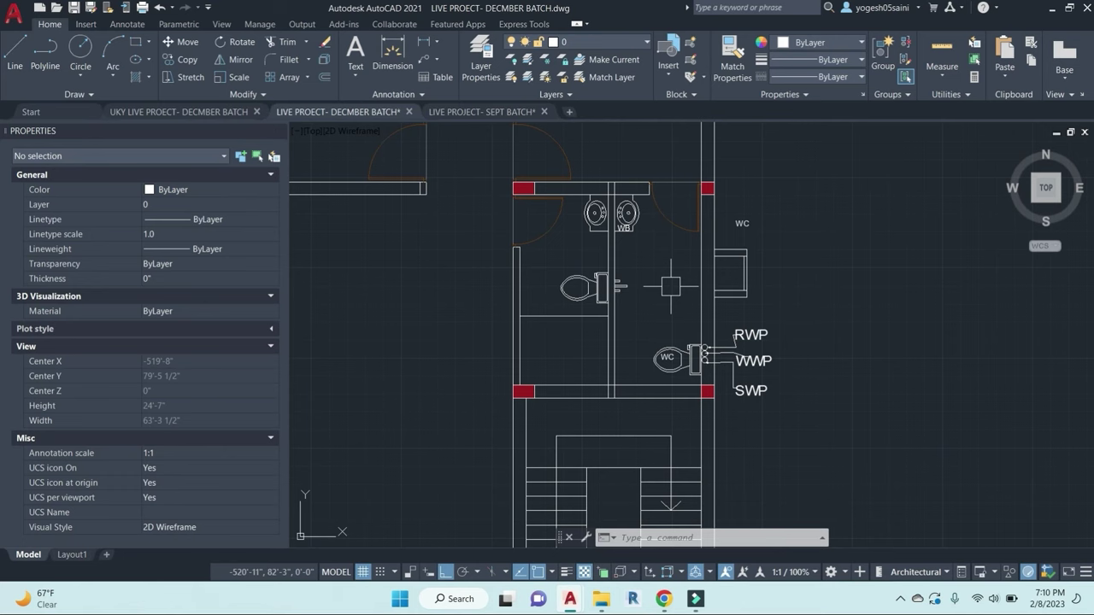
middle_drag(877, 351, 855, 325)
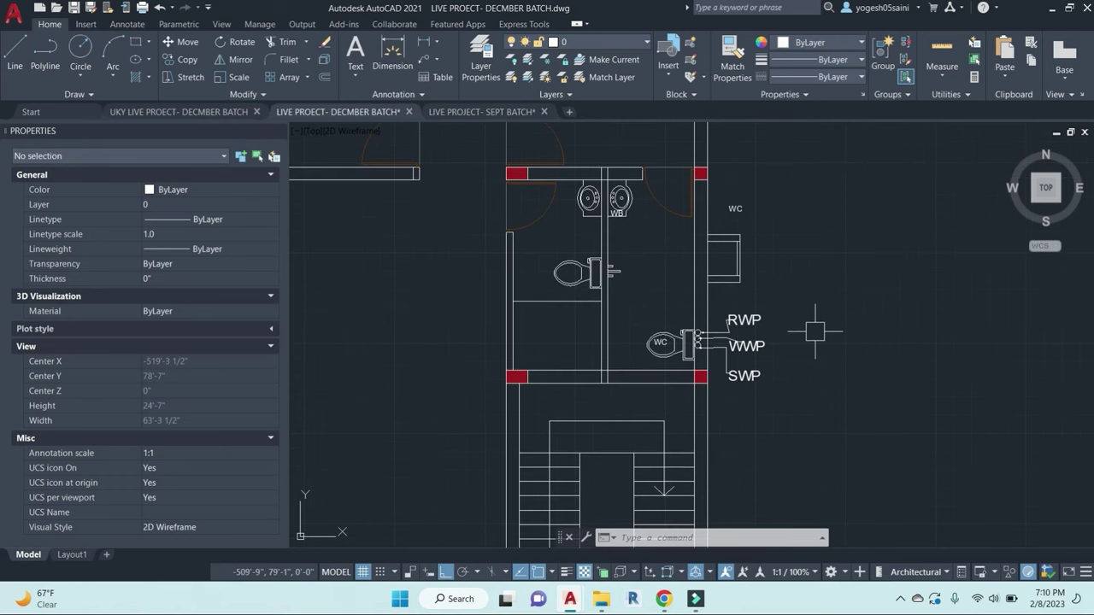
scroll(814, 331, up, 2)
scroll(814, 326, down, 2)
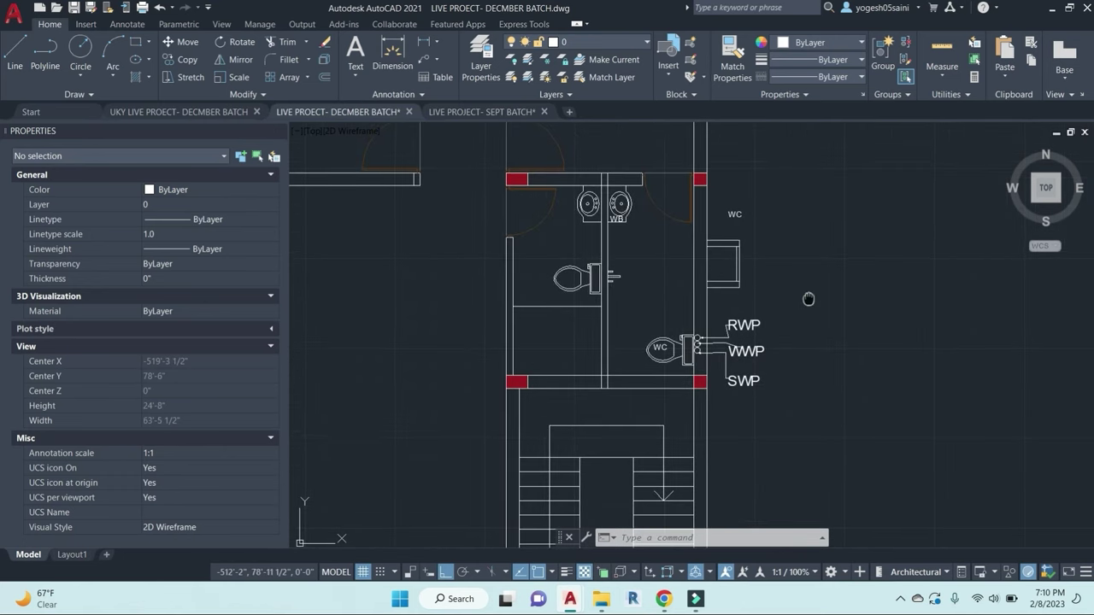
key(Escape)
key(Escape)
click(726, 219)
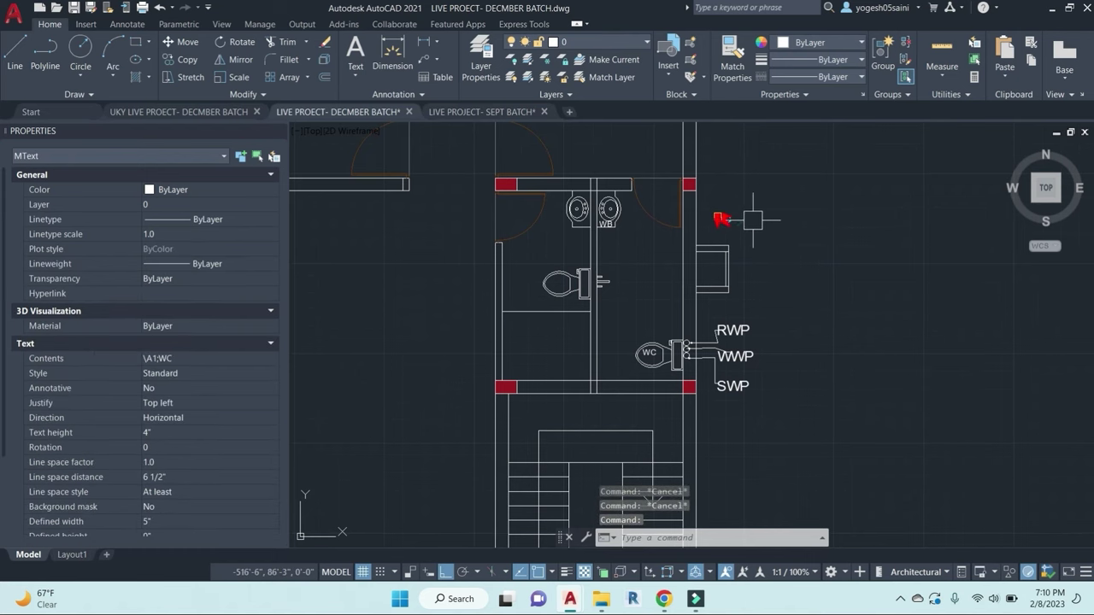
key(Escape)
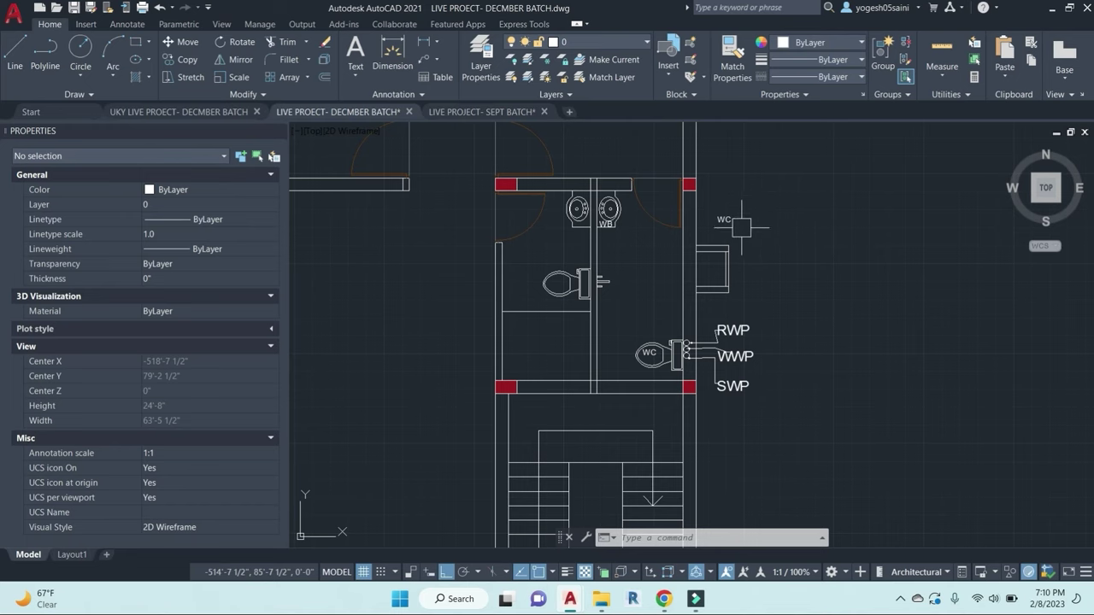
scroll(741, 227, up, 4)
middle_drag(616, 370, 646, 284)
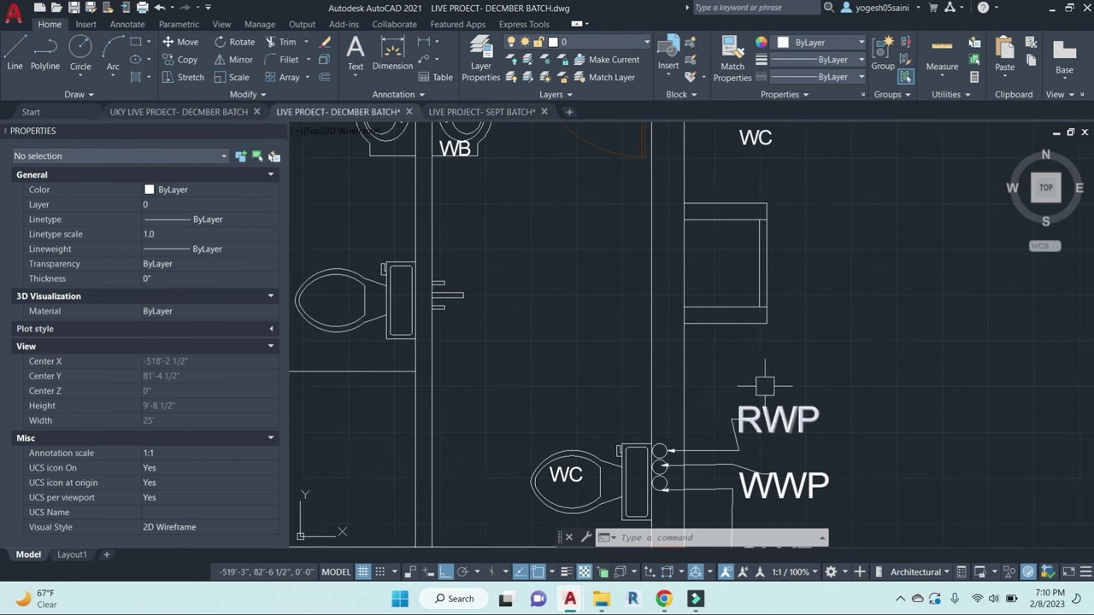
middle_drag(769, 391, 728, 351)
scroll(779, 331, down, 4)
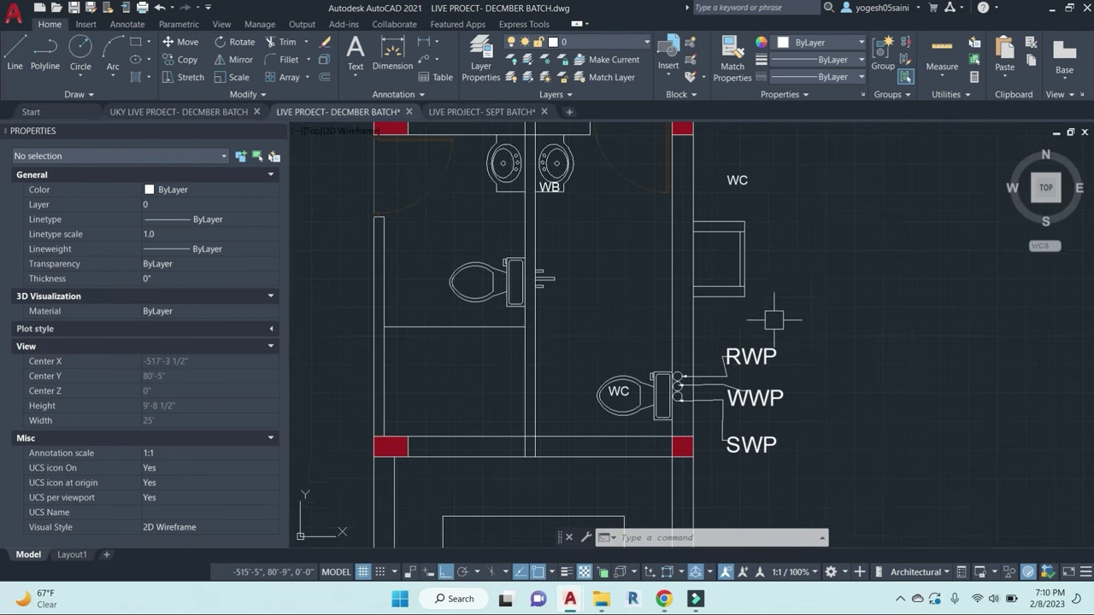
scroll(730, 252, up, 4)
scroll(786, 269, down, 2)
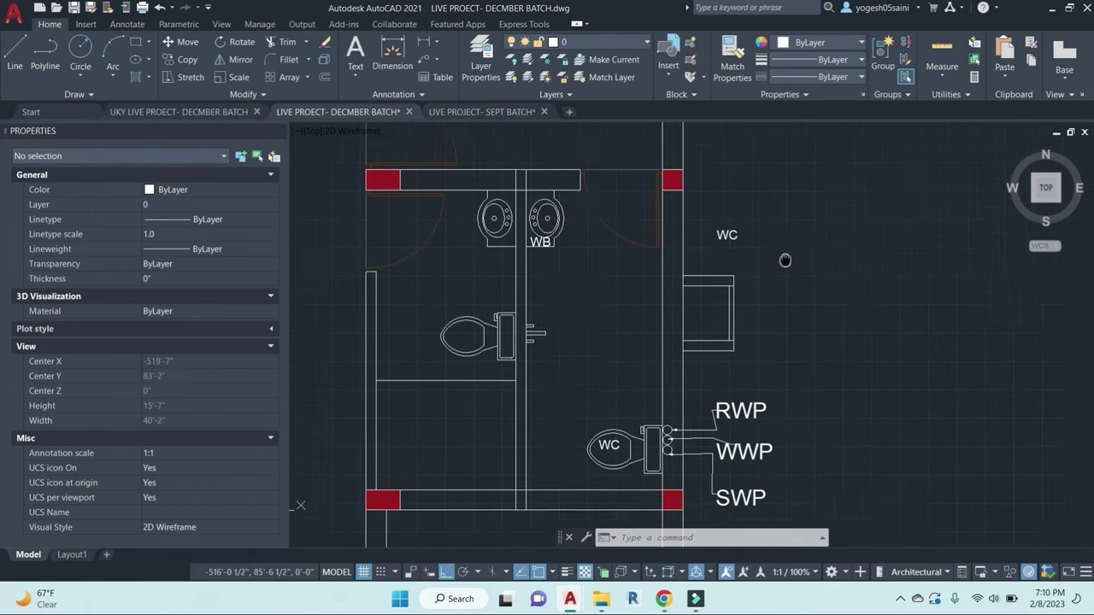
click(734, 223)
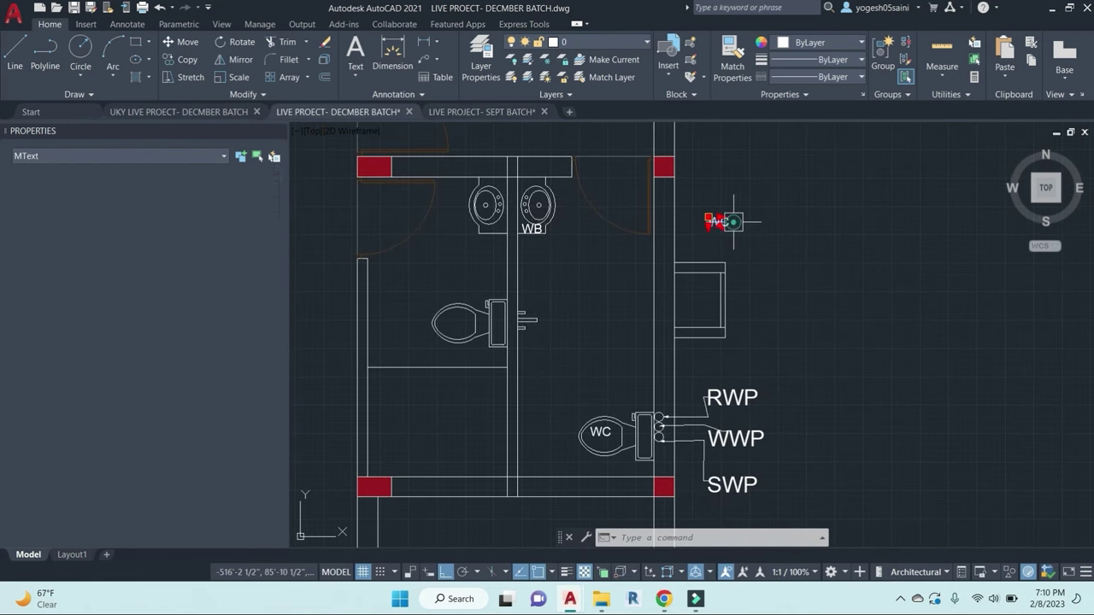
key(Escape)
key(Escape)
scroll(754, 246, down, 2)
scroll(618, 249, up, 4)
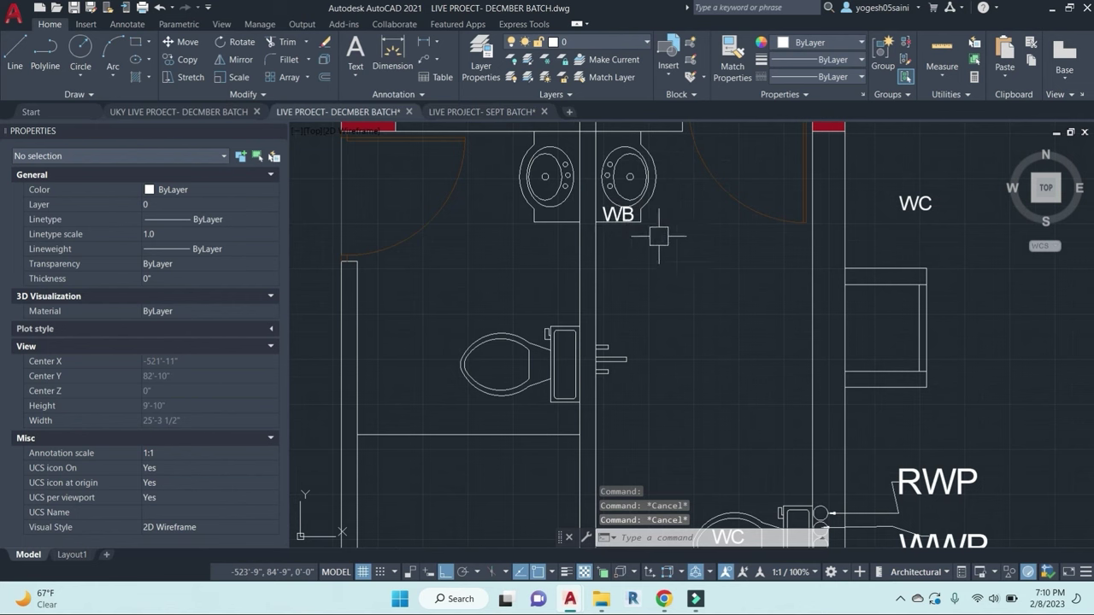
Step: Copy the WC label beside the left toilet and retype it as BC
click(916, 203)
text(co)
key(Return)
click(948, 219)
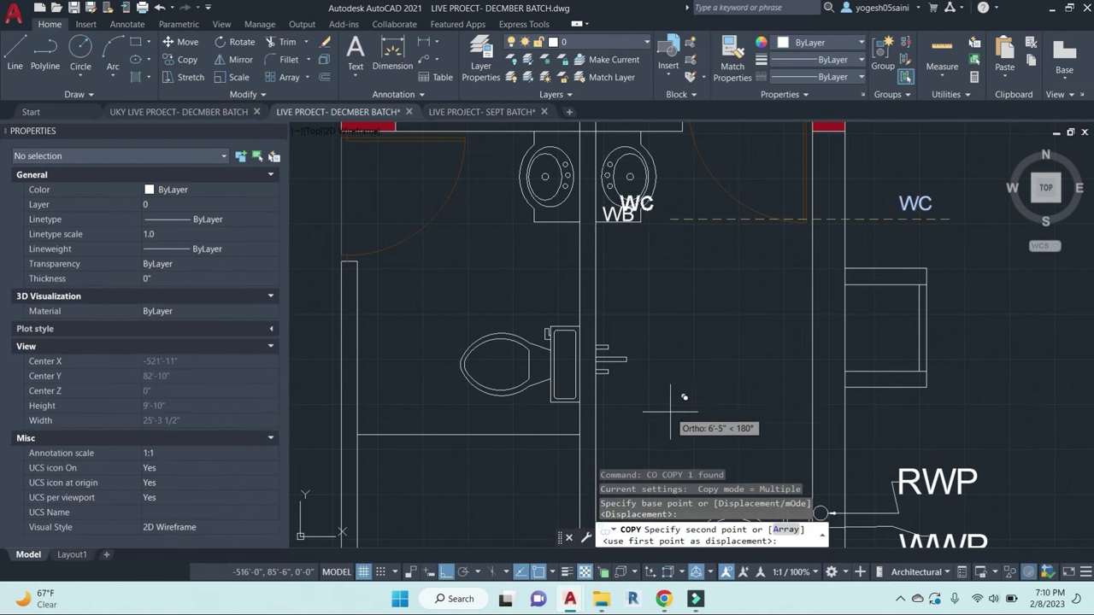
key(F7)
key(F8)
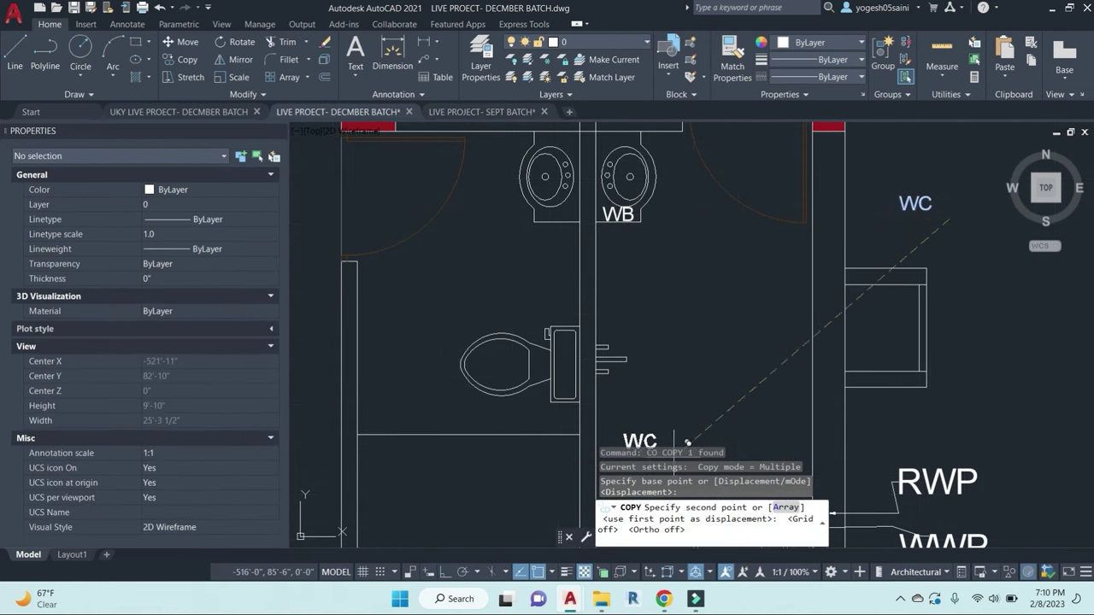
click(673, 335)
key(Escape)
double_click(649, 333)
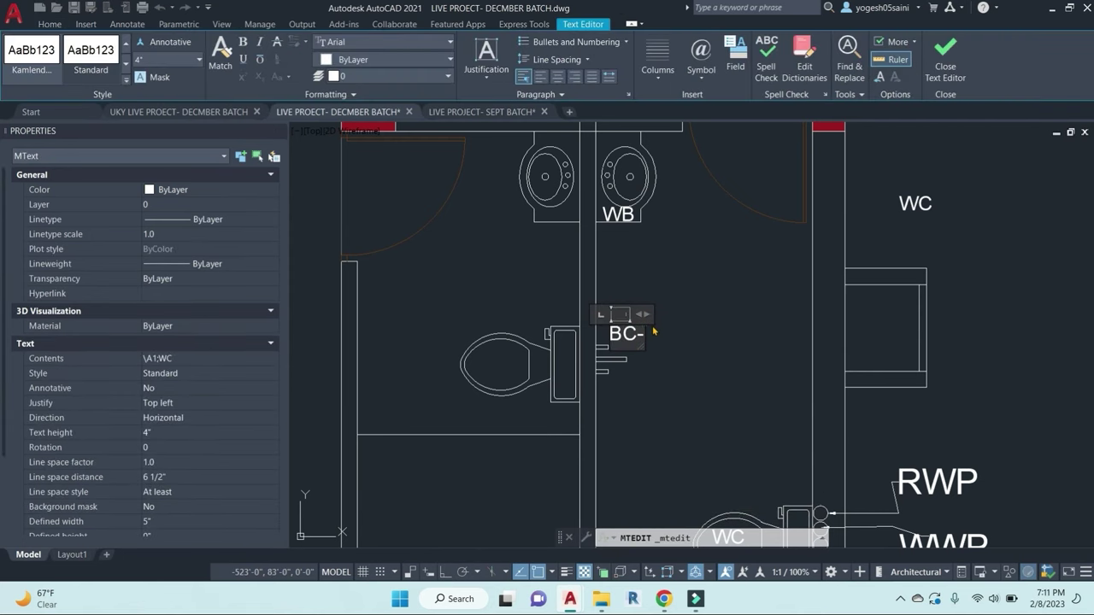
text(BC)
click(663, 371)
Step: Copy the three tap fittings beside BC over to the WC
mouse_move(663, 370)
middle_down()
mouse_move(625, 324)
mouse_move(656, 346)
middle_up()
key(Escape)
key(Escape)
click(561, 267)
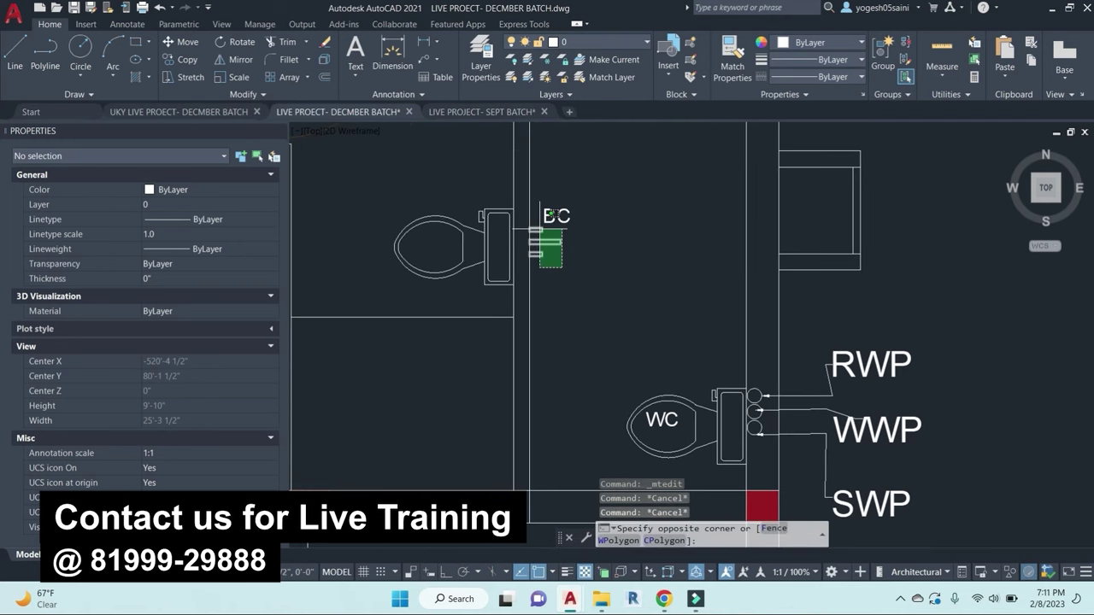
click(539, 228)
text(co)
key(Return)
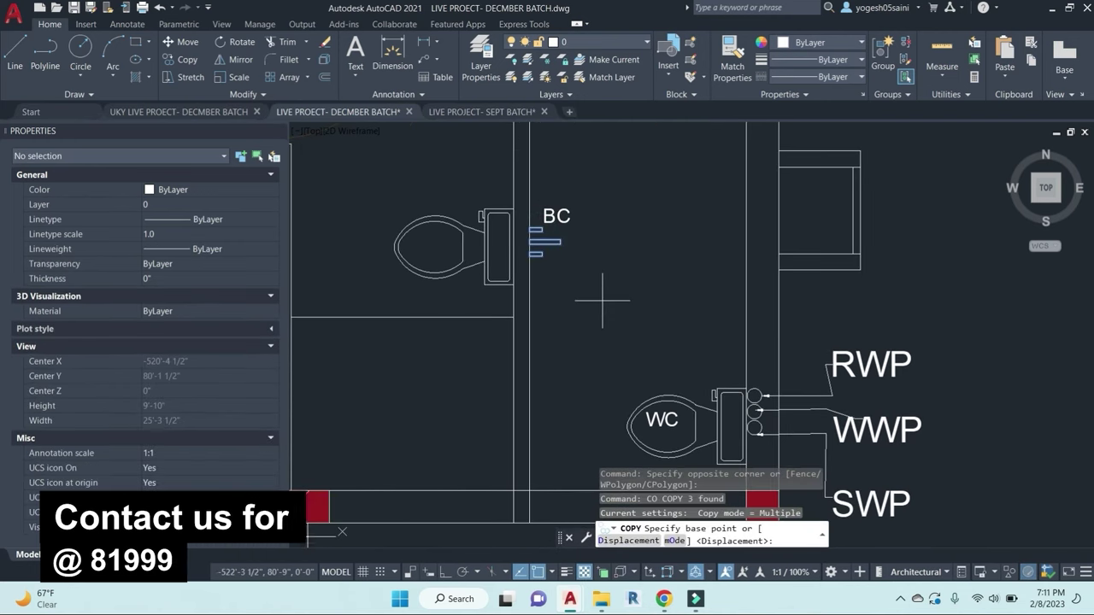
click(598, 299)
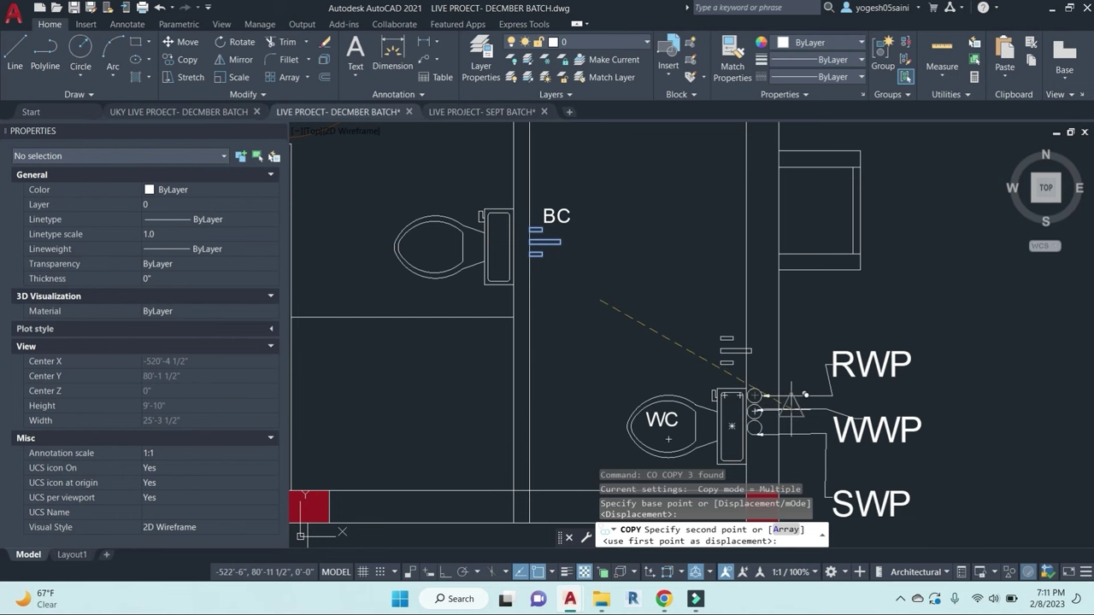
scroll(797, 412, up, 5)
click(752, 424)
key(Escape)
Step: Mirror the copied tap fittings across the wall line and erase the originals
click(646, 328)
click(550, 202)
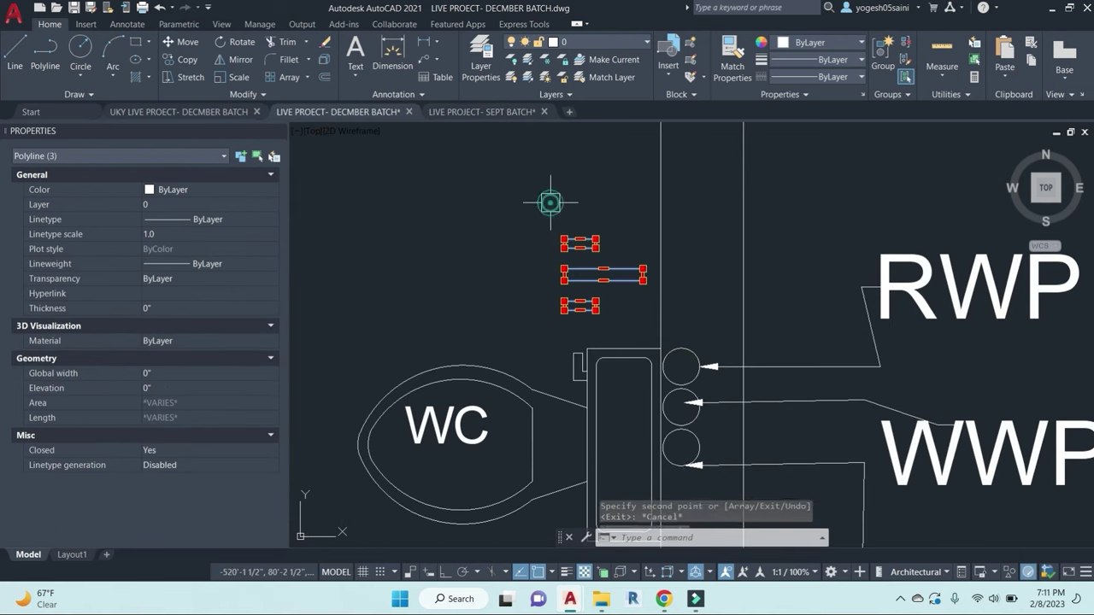
text(mi)
key(Return)
click(660, 228)
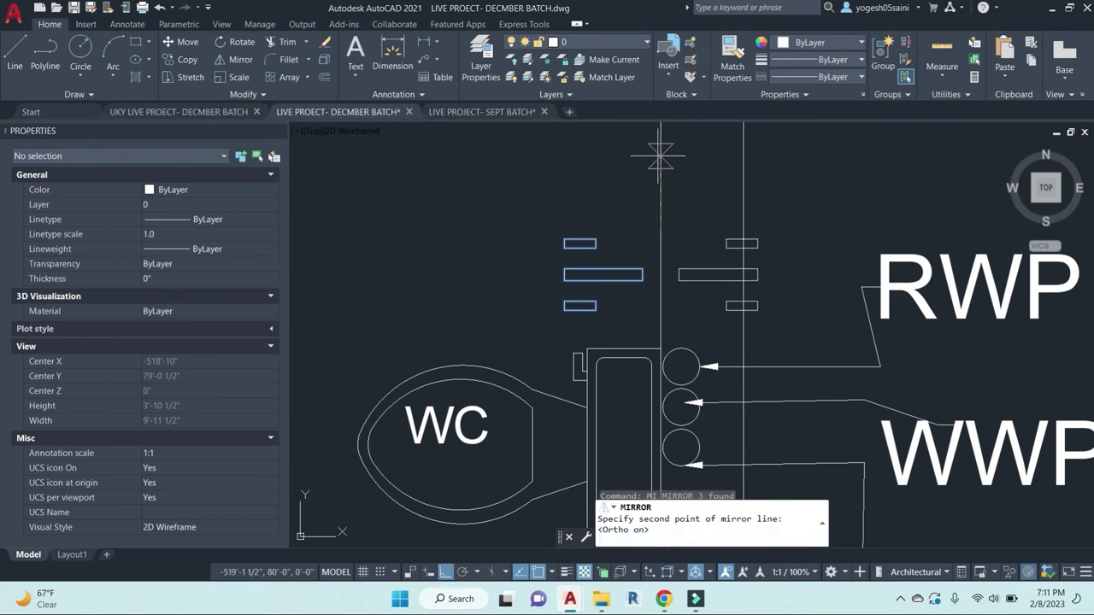
click(654, 154)
key(Return)
click(614, 314)
click(549, 225)
text(e)
key(Return)
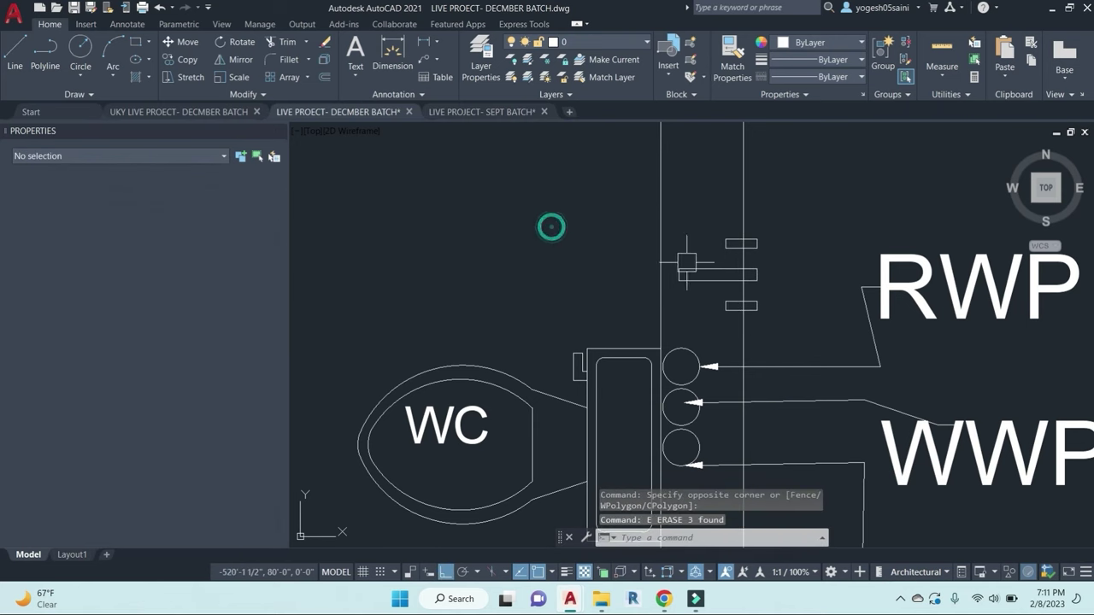
Step: Move the three mirrored fittings against the wall line above the WC
click(709, 183)
click(794, 312)
click(757, 270)
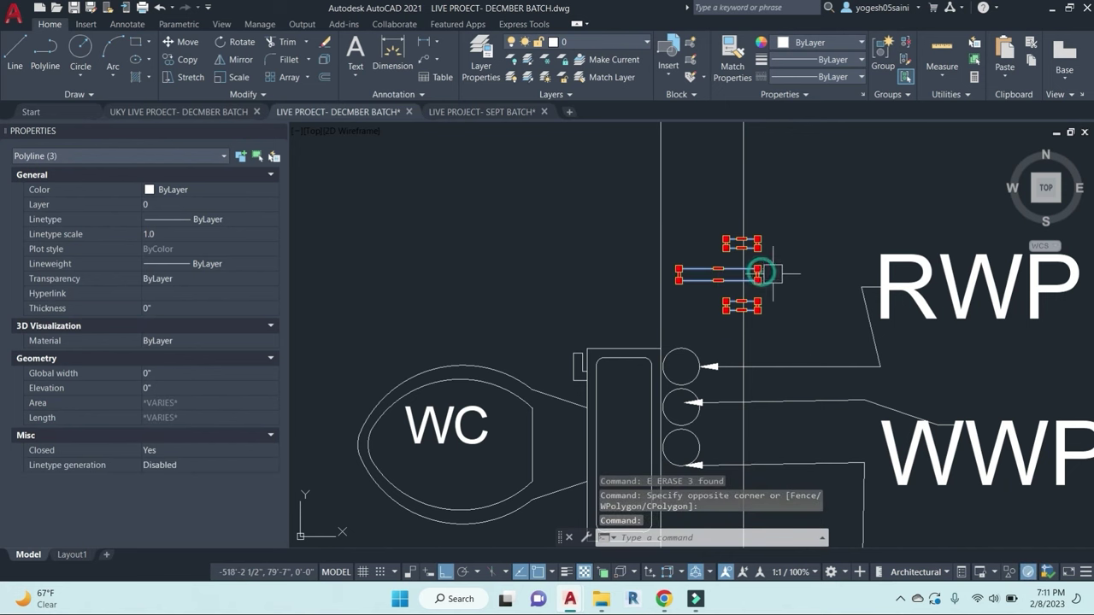
text(m)
key(Return)
click(771, 255)
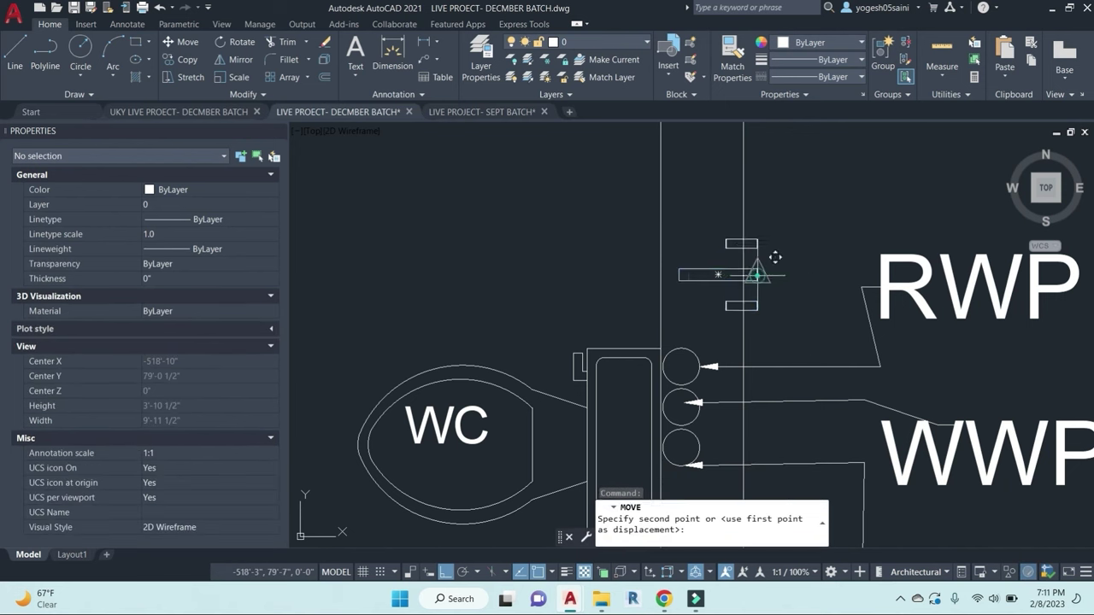
click(677, 256)
Step: Start Stretch and Rectangle commands but cancel both without drawing anything
text(s)
key(Return)
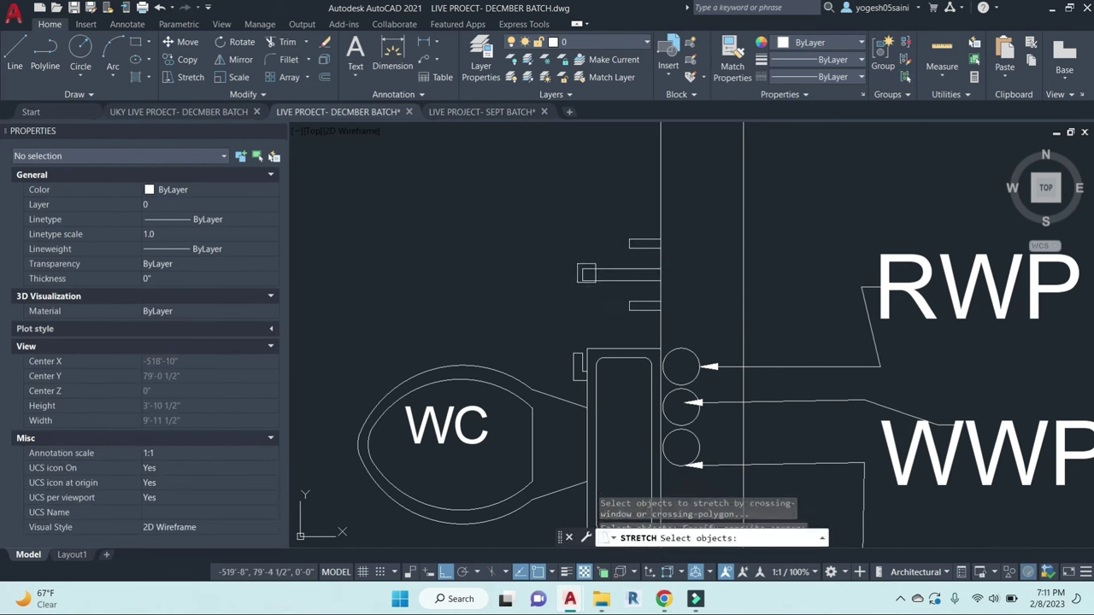
key(Escape)
text(rec)
key(Return)
scroll(603, 272, up, 5)
click(675, 264)
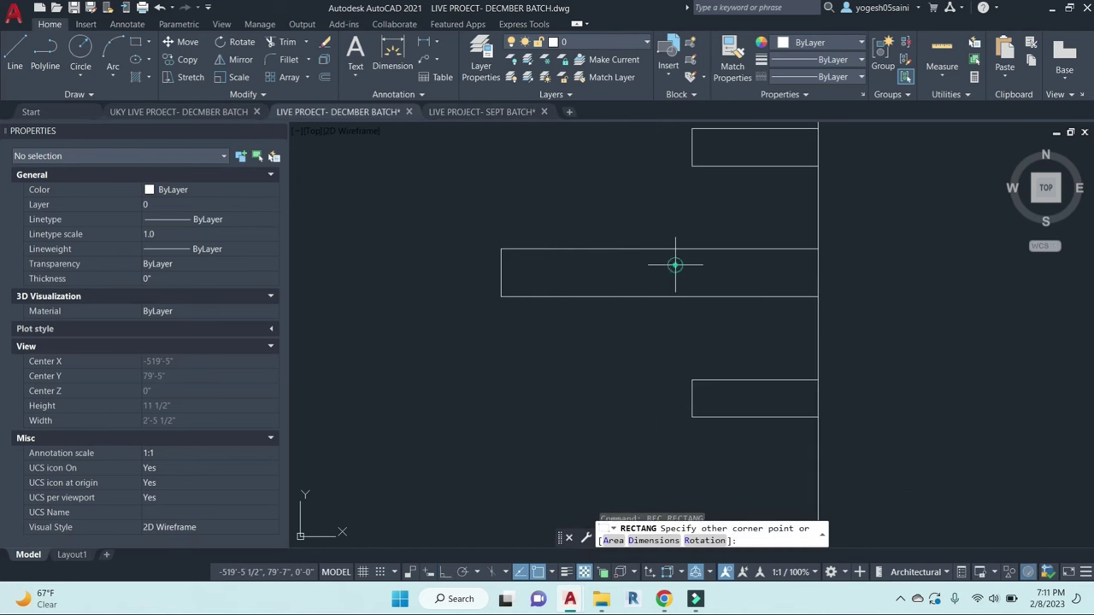
key(Escape)
scroll(717, 274, down, 8)
Step: Copy the WC label above the lower WC fixture and shift it slightly right
key(Escape)
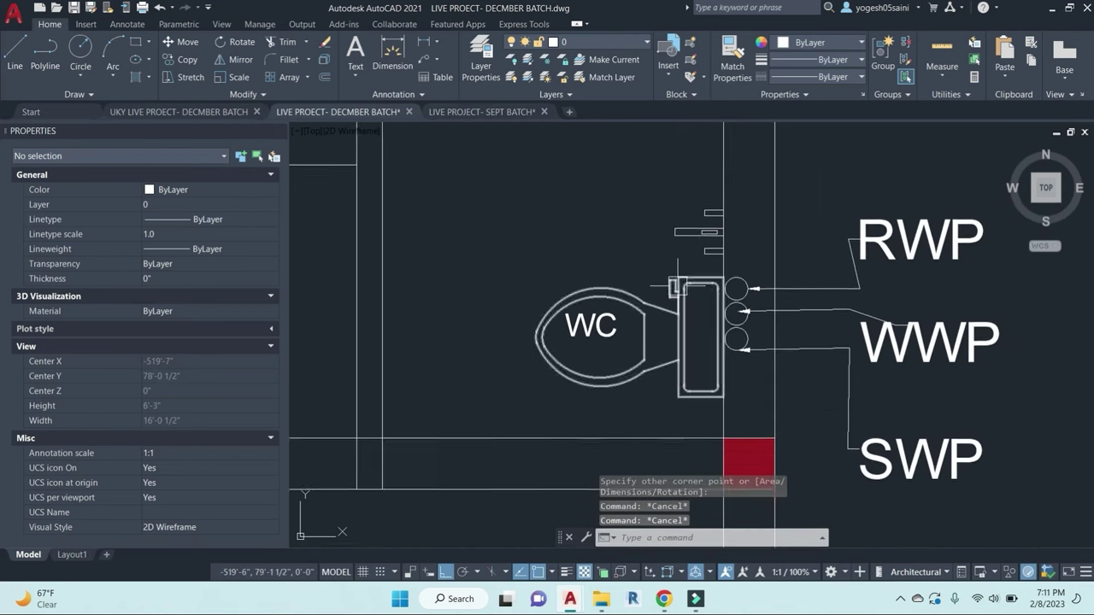
middle_drag(678, 287, 685, 339)
click(598, 376)
text(co)
key(Return)
click(781, 350)
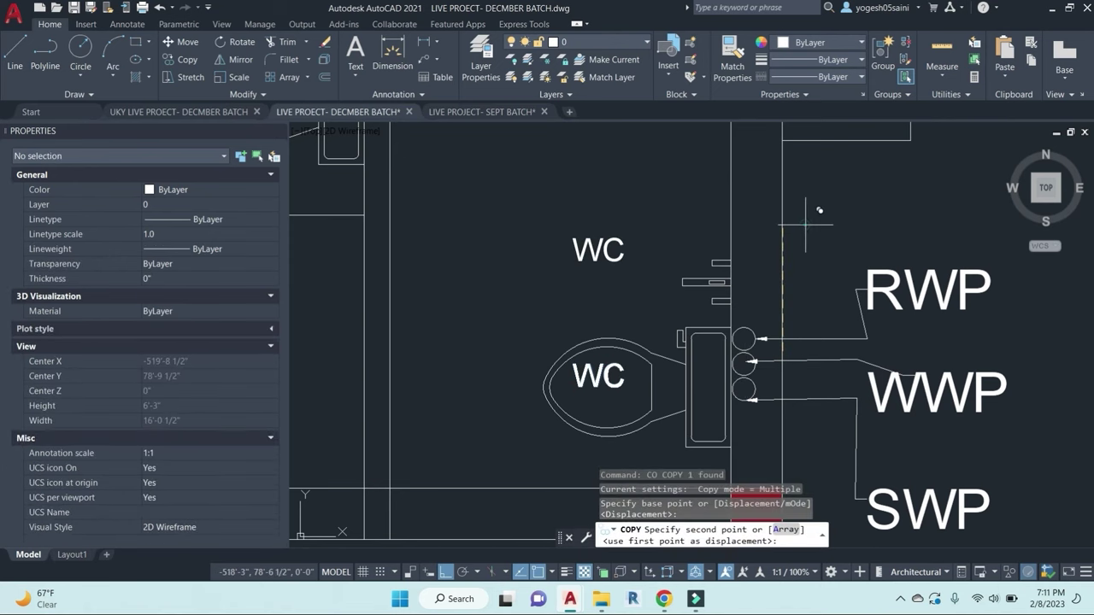
click(805, 224)
key(Escape)
click(575, 236)
text(m)
key(Return)
click(572, 235)
click(605, 227)
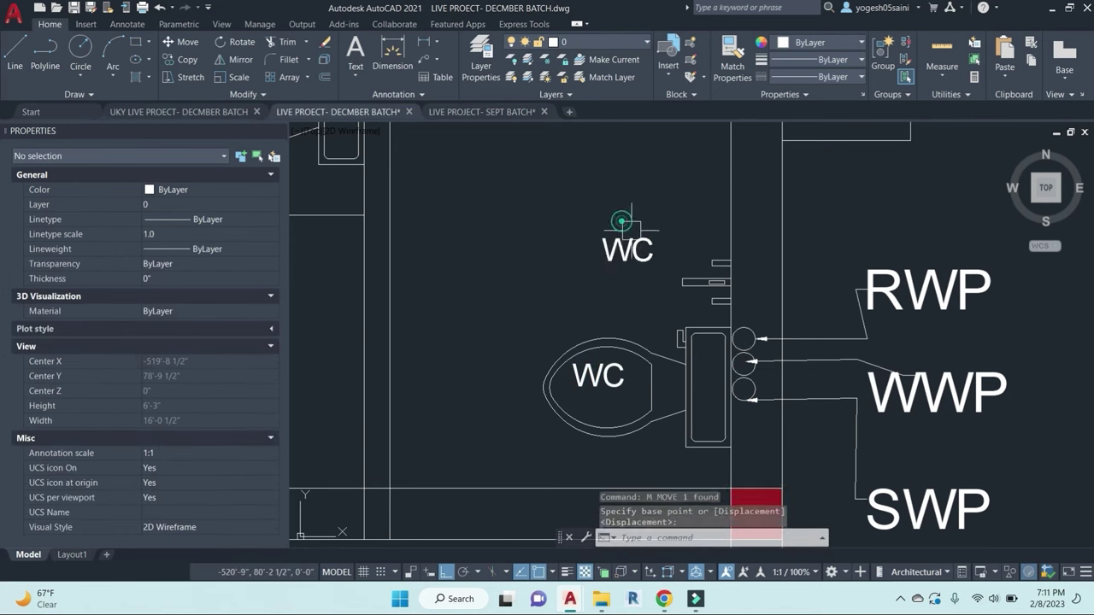
Step: Retype the copied label as BC+HF and move it slightly right
double_click(631, 250)
text(BC+HF)
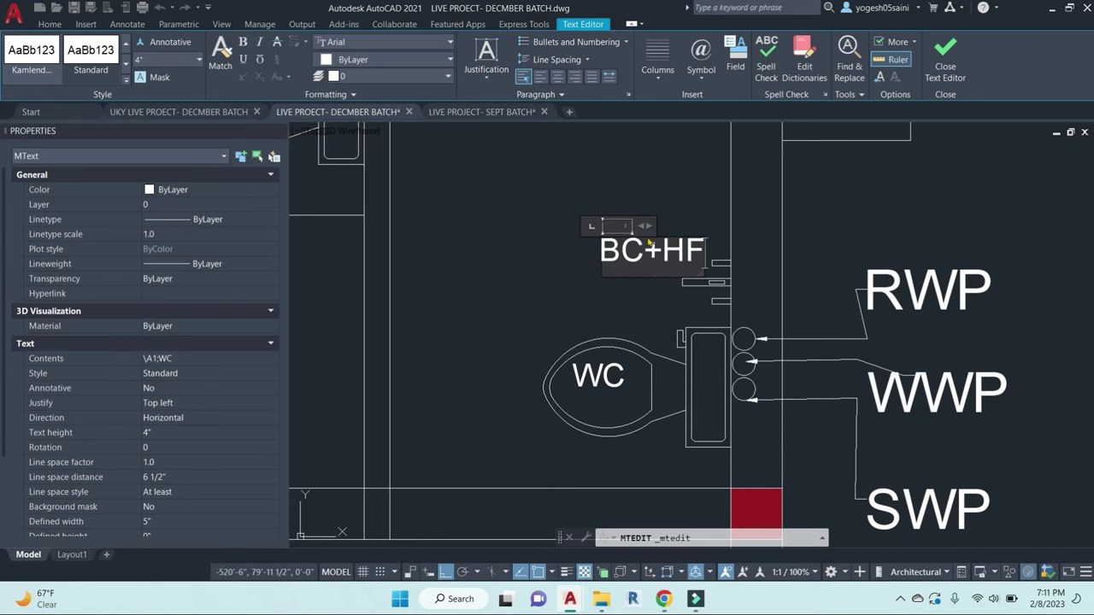
click(663, 187)
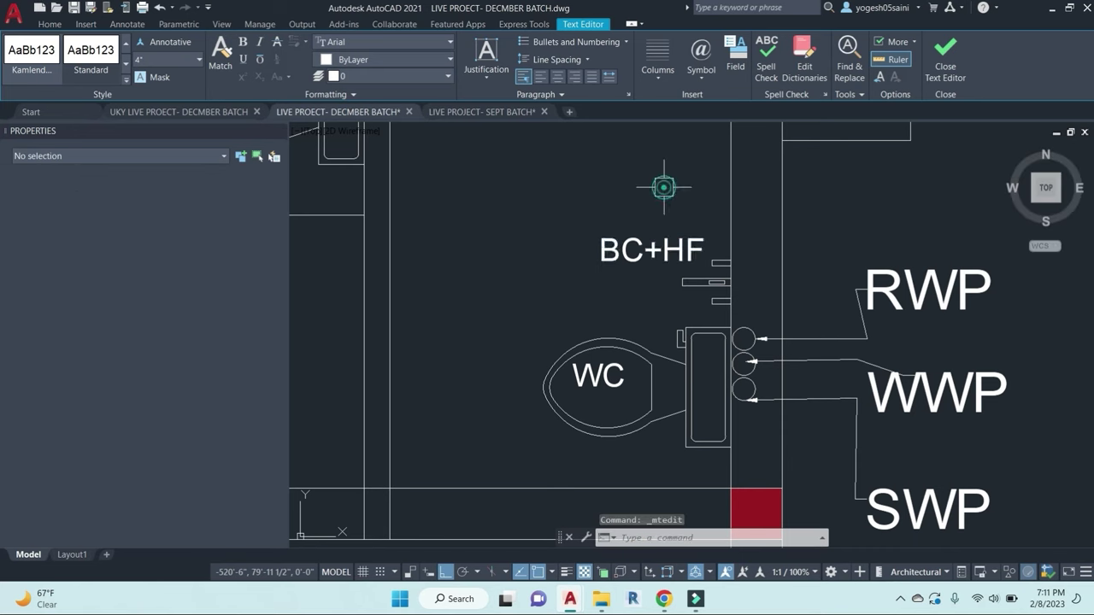
key(Escape)
click(643, 251)
scroll(650, 257, up, 2)
text(mm)
key(Return)
click(566, 293)
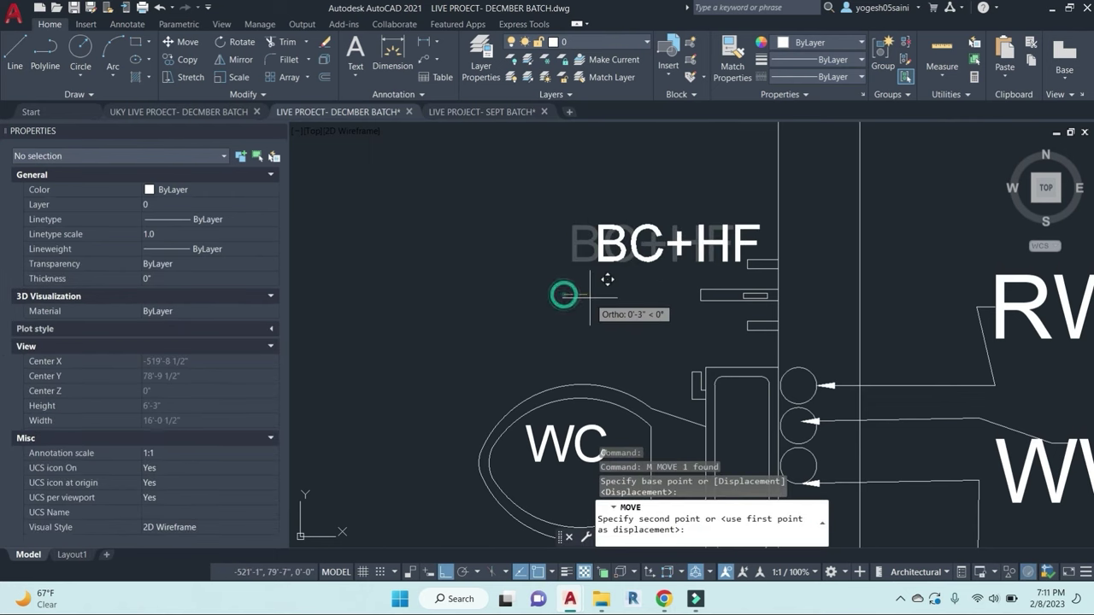
click(597, 294)
key(Escape)
scroll(785, 289, down, 5)
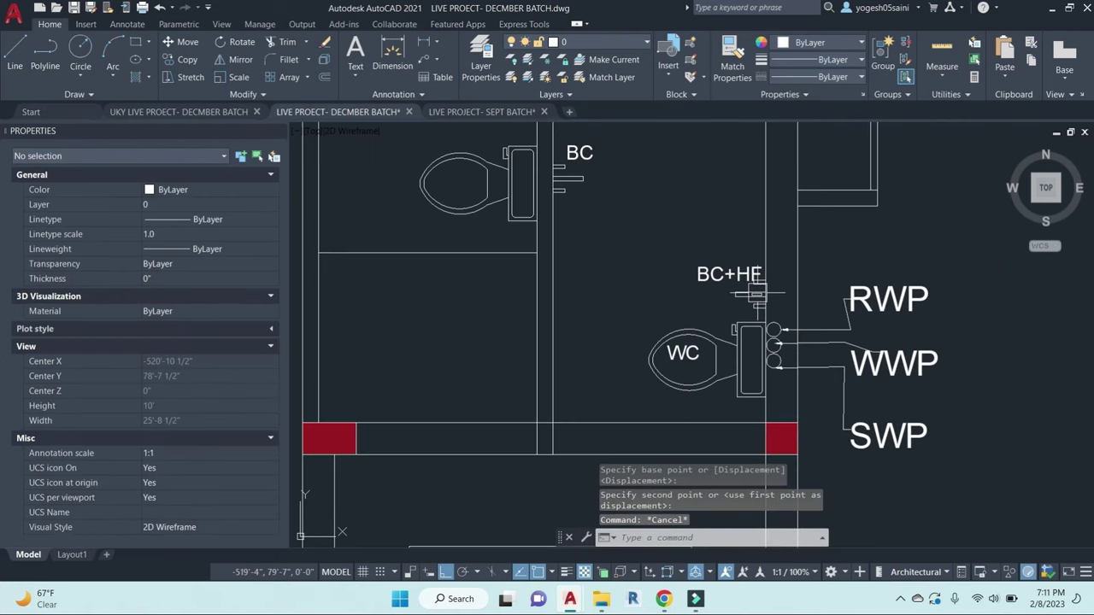
Step: Draw a line across the lower cubicle and extend it up to the wall
middle_drag(672, 302, 676, 328)
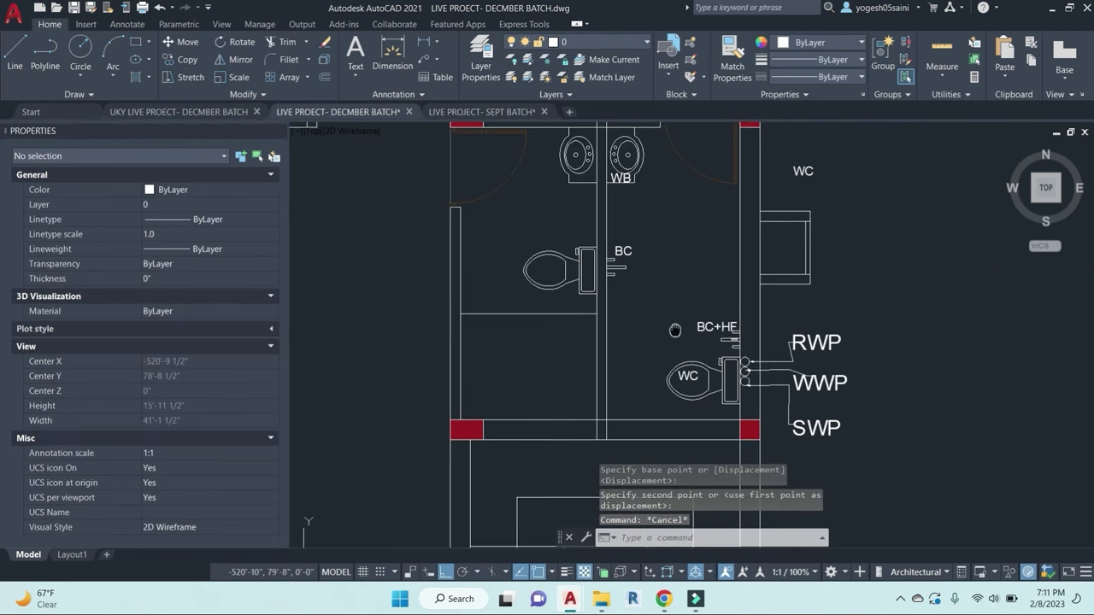
key(Escape)
key(Escape)
scroll(630, 317, up, 2)
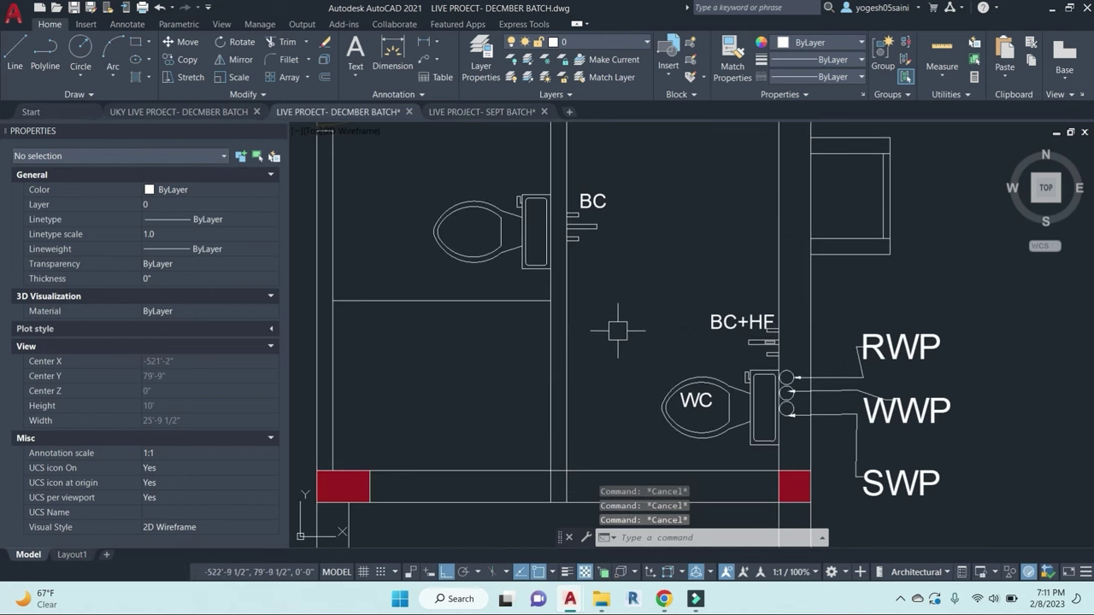
text(l)
key(Return)
click(567, 318)
click(679, 316)
key(Escape)
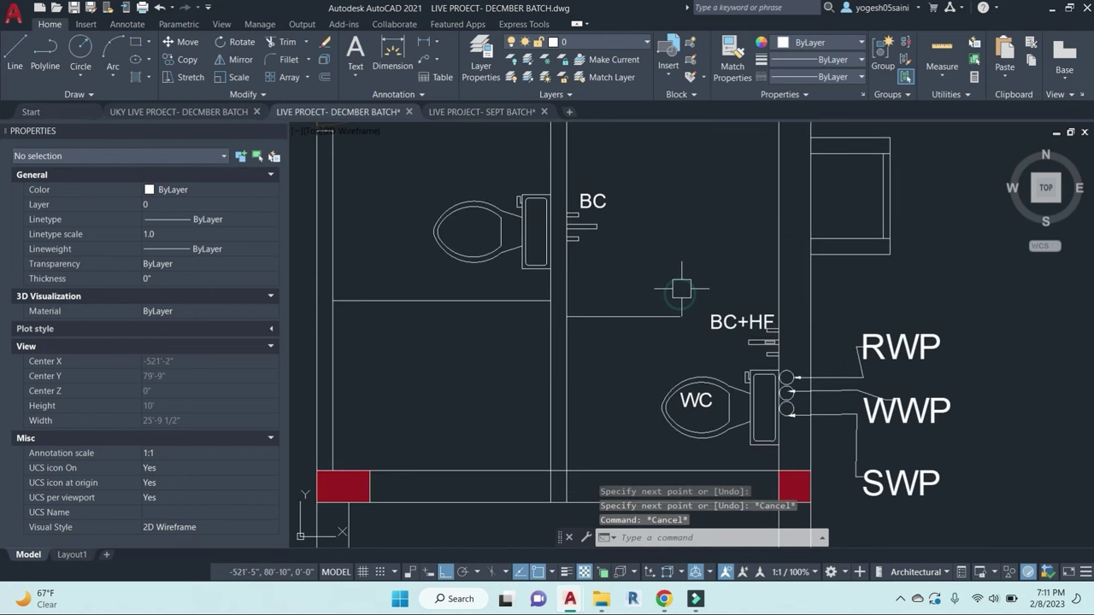
text(ex)
key(Return)
click(776, 254)
key(Return)
click(662, 317)
click(662, 317)
scroll(716, 281, down, 1)
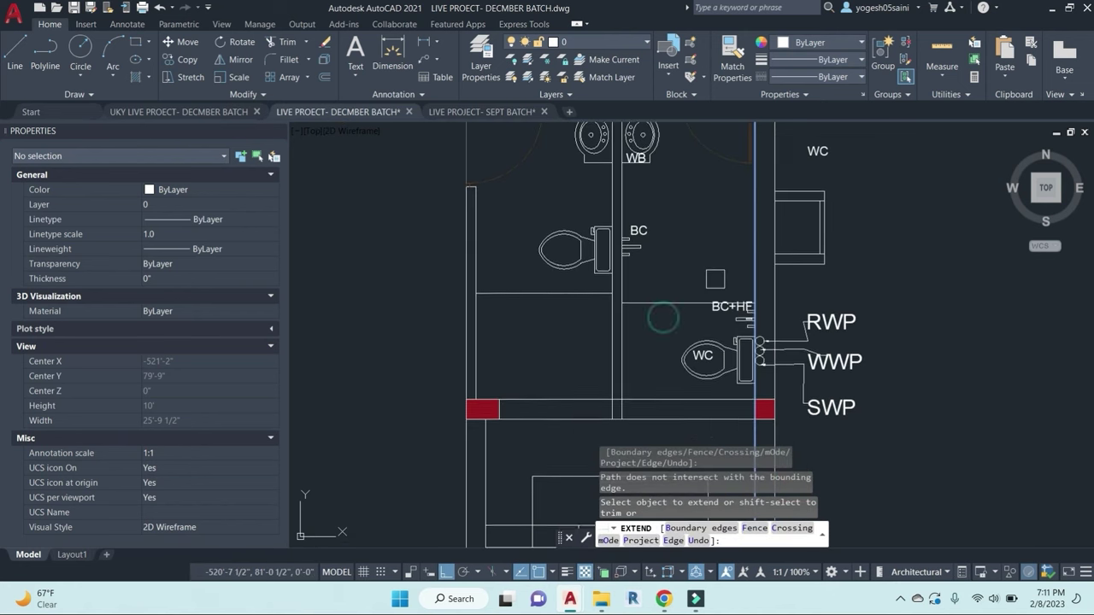
middle_drag(713, 192, 704, 276)
key(Escape)
Step: Draw a small square beside BC with a smaller square nested inside it
middle_drag(628, 378, 649, 316)
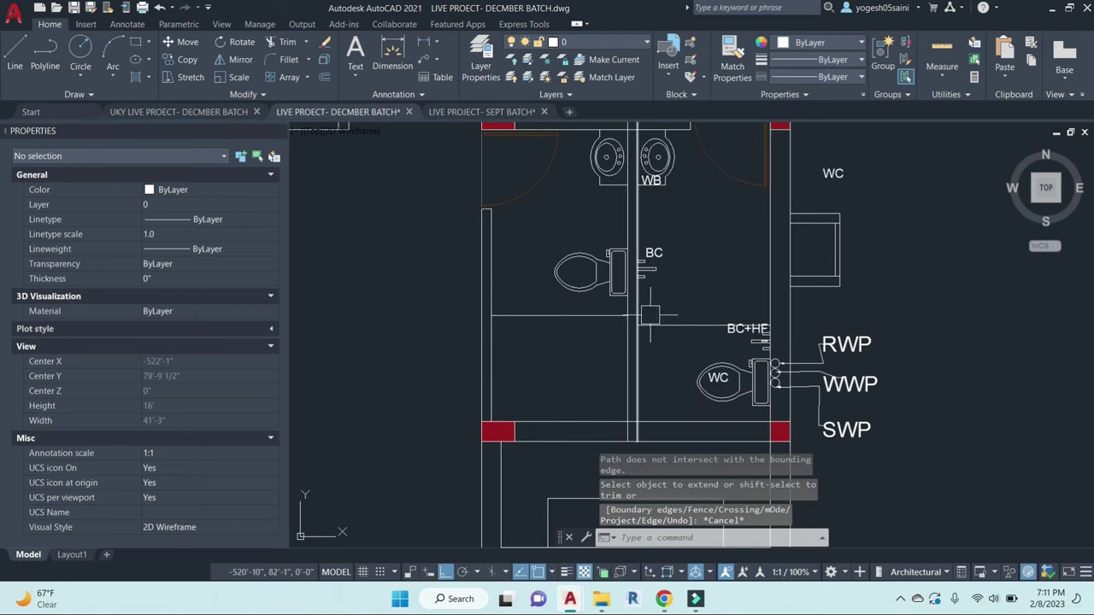
text(rec)
key(Return)
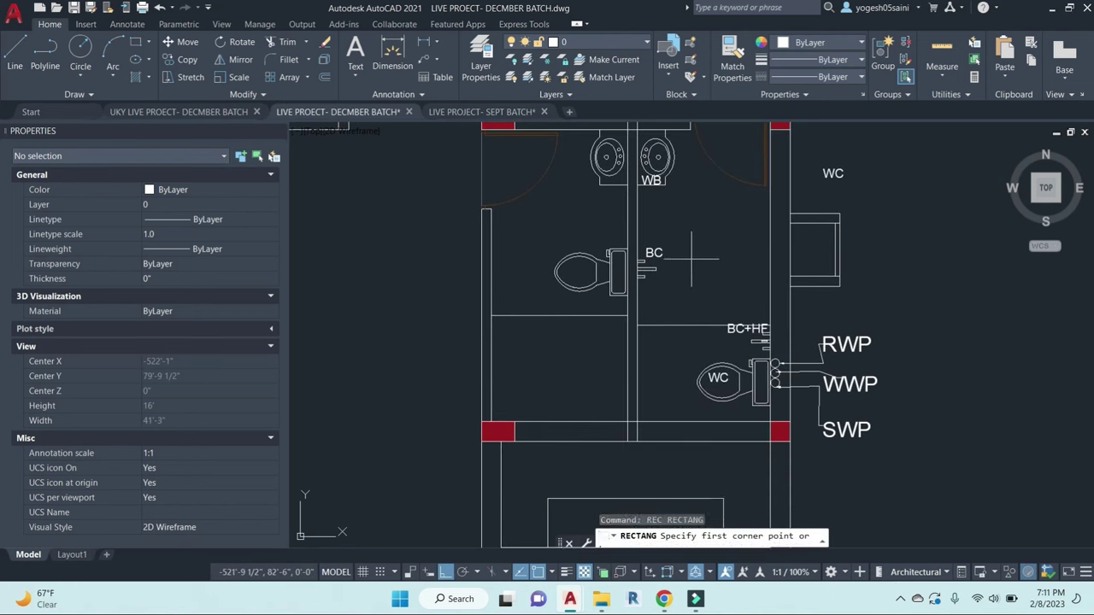
click(693, 248)
click(730, 276)
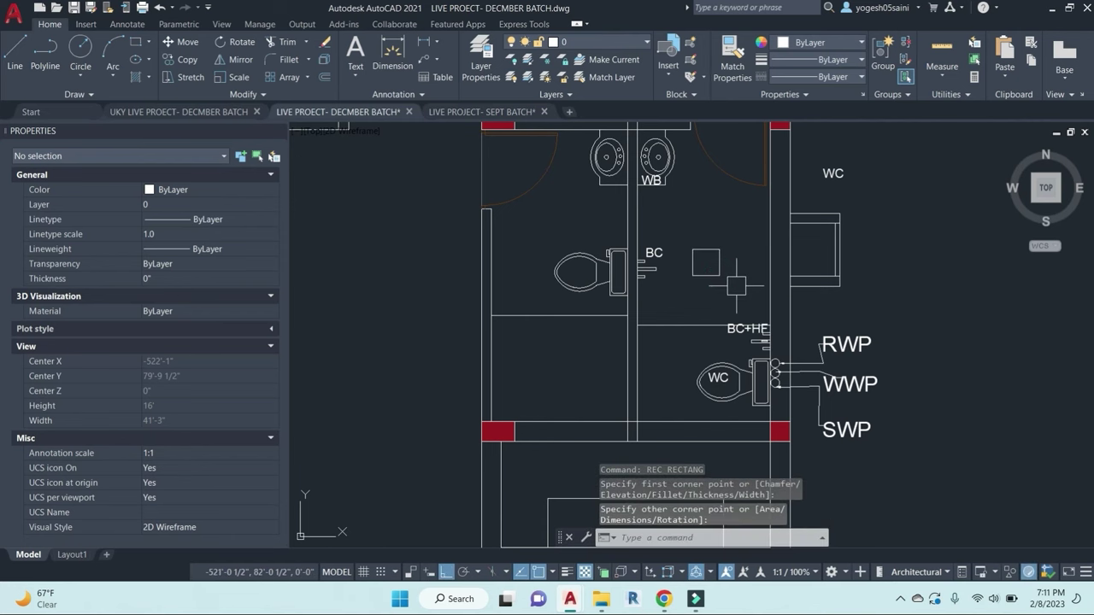
text(re)
key(Return)
scroll(720, 265, up, 4)
click(698, 257)
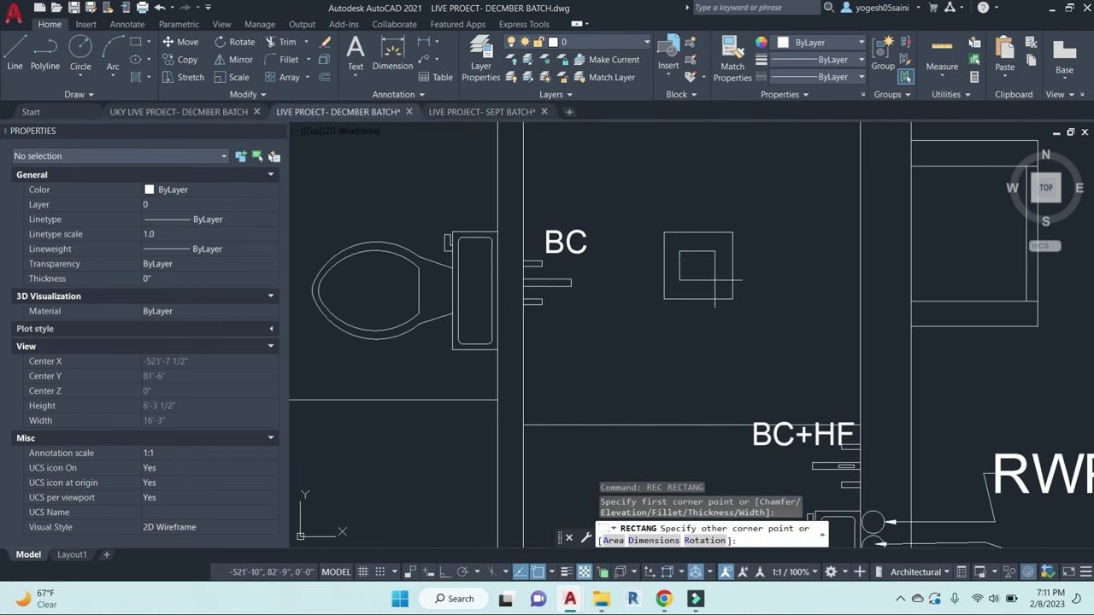
click(712, 268)
Step: Start a circle inside the squares, cancel it, then begin selecting the toilet block
text(c)
key(Return)
scroll(716, 282, up, 3)
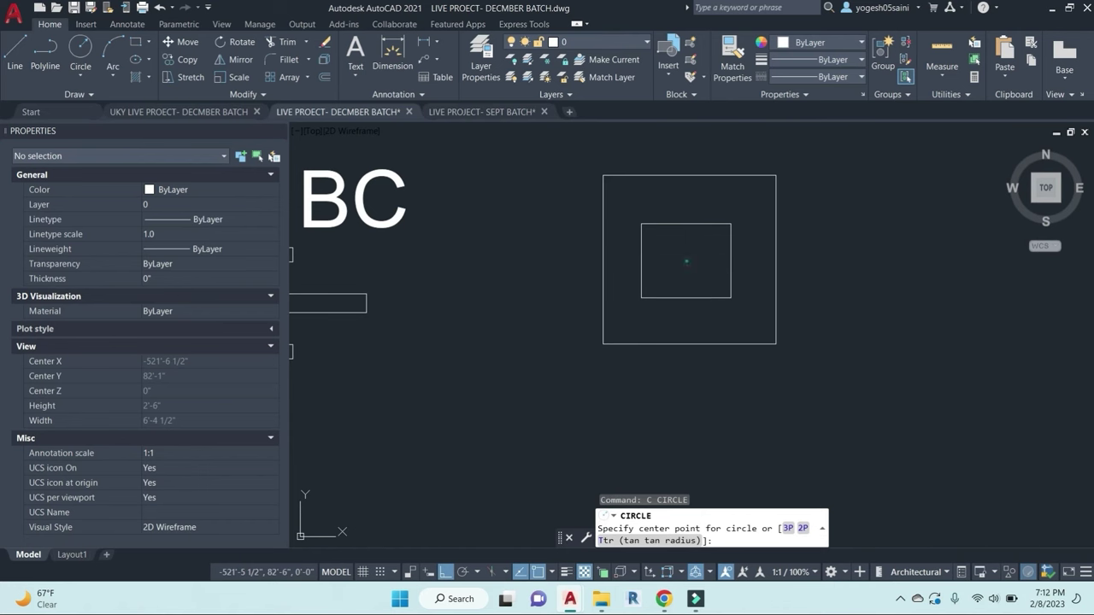
click(683, 259)
key(Escape)
scroll(756, 282, down, 8)
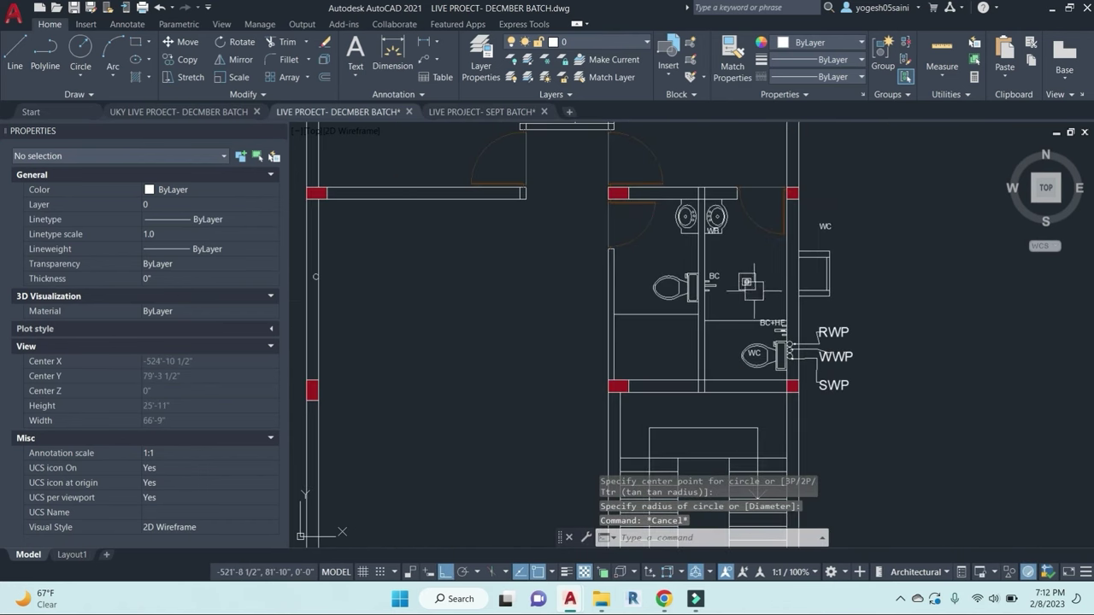
scroll(752, 282, up, 5)
scroll(752, 282, down, 5)
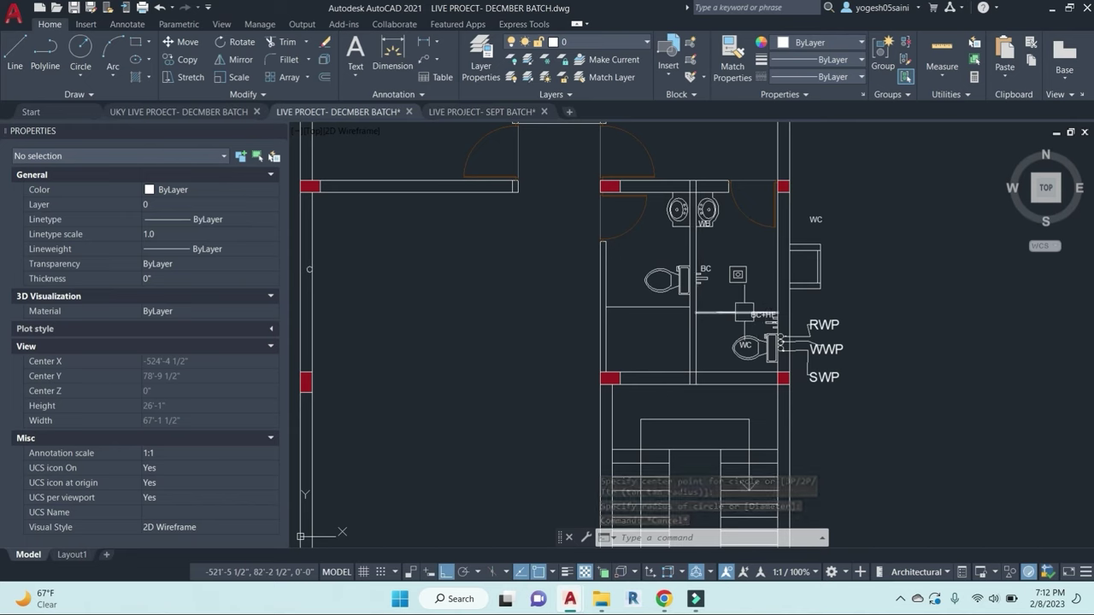
click(581, 169)
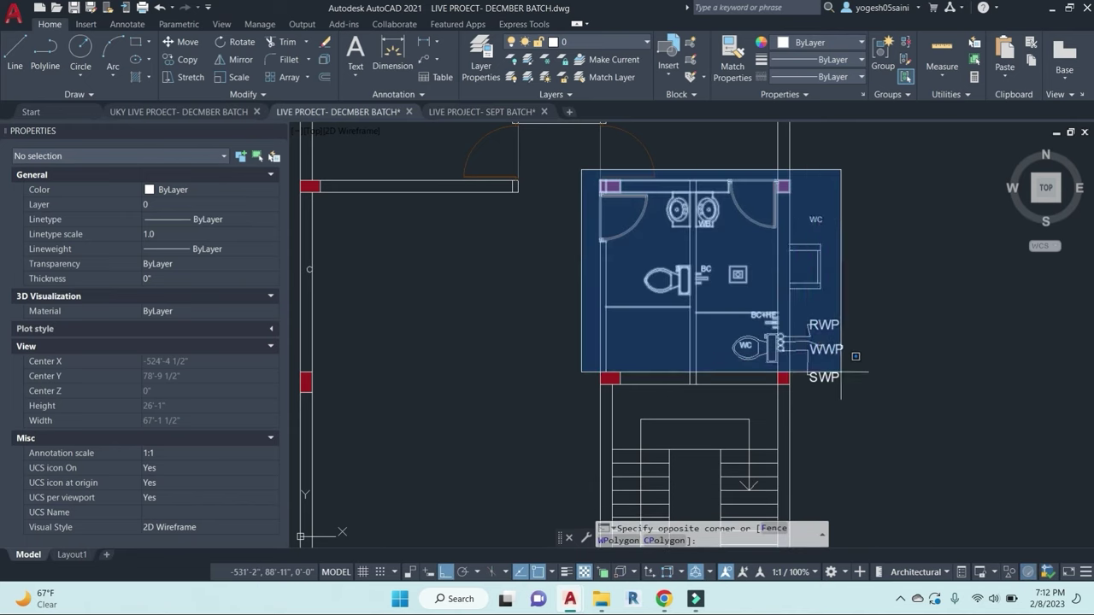
Step: Window-select the toilet block in the first-floor plan
key(Escape)
scroll(650, 239, down, 3)
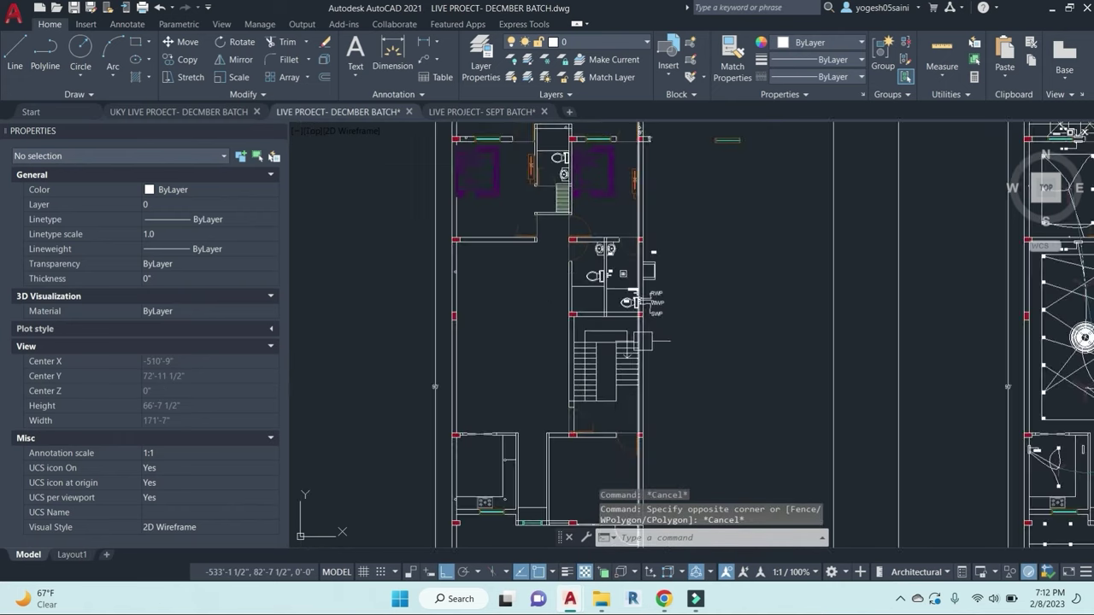
scroll(610, 211, up, 2)
scroll(703, 212, up, 3)
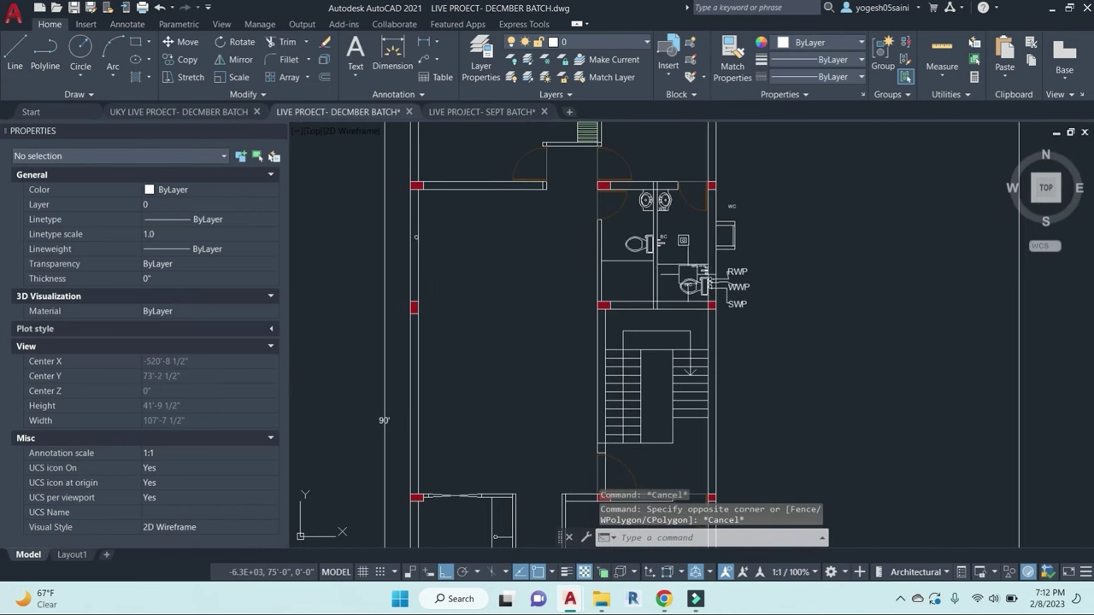
middle_drag(659, 262, 670, 280)
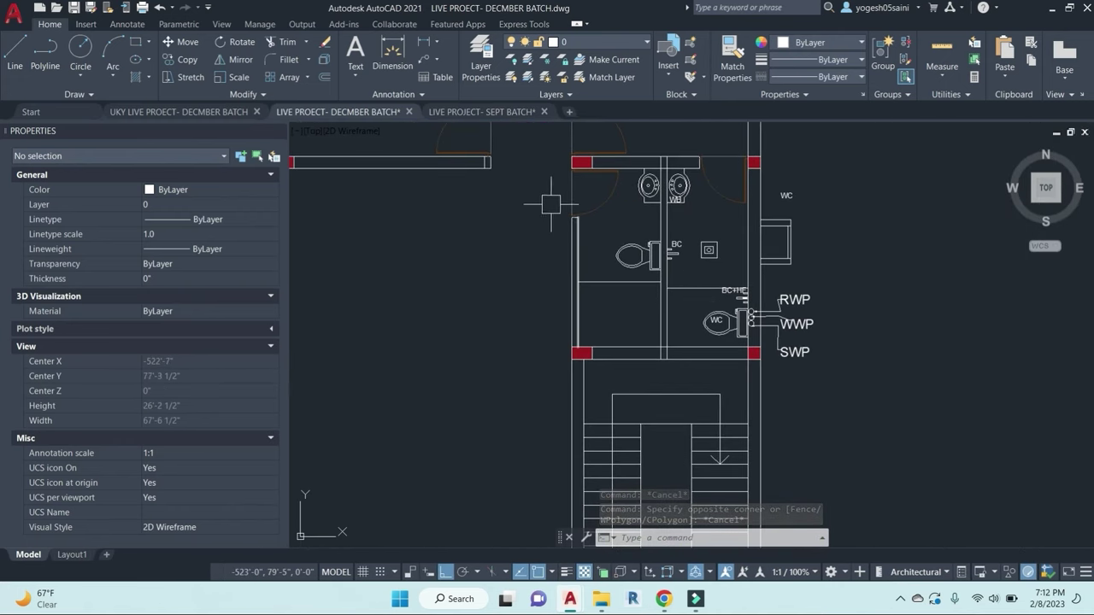
click(542, 140)
click(899, 393)
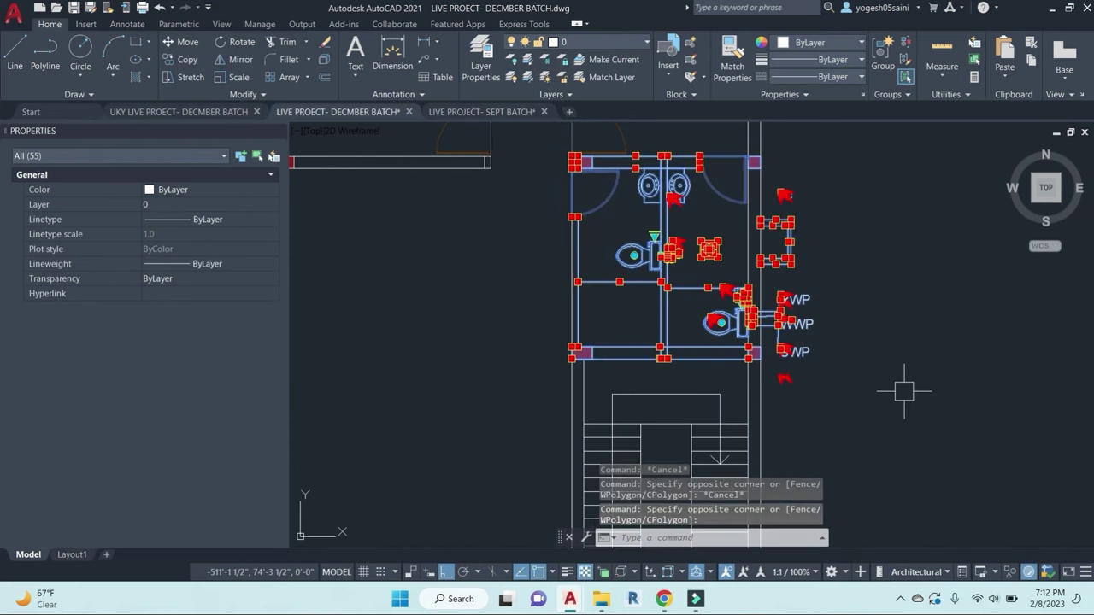
Step: Start a COPY of the selected block, then cancel it after picking a base point
scroll(779, 256, down, 6)
middle_drag(777, 255, 767, 304)
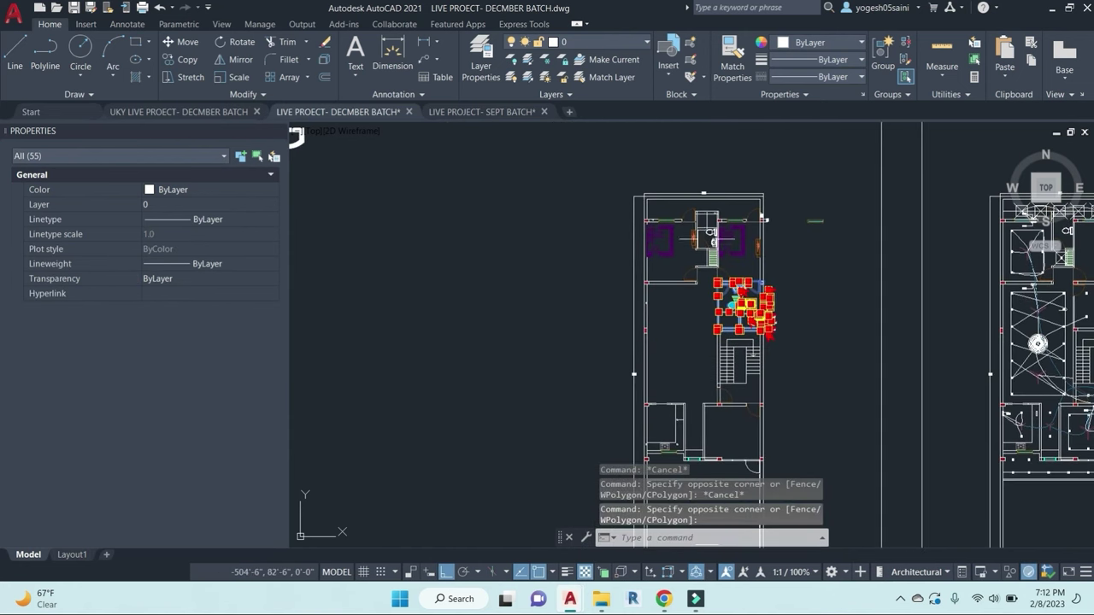
scroll(697, 229, up, 4)
middle_drag(720, 246, 687, 239)
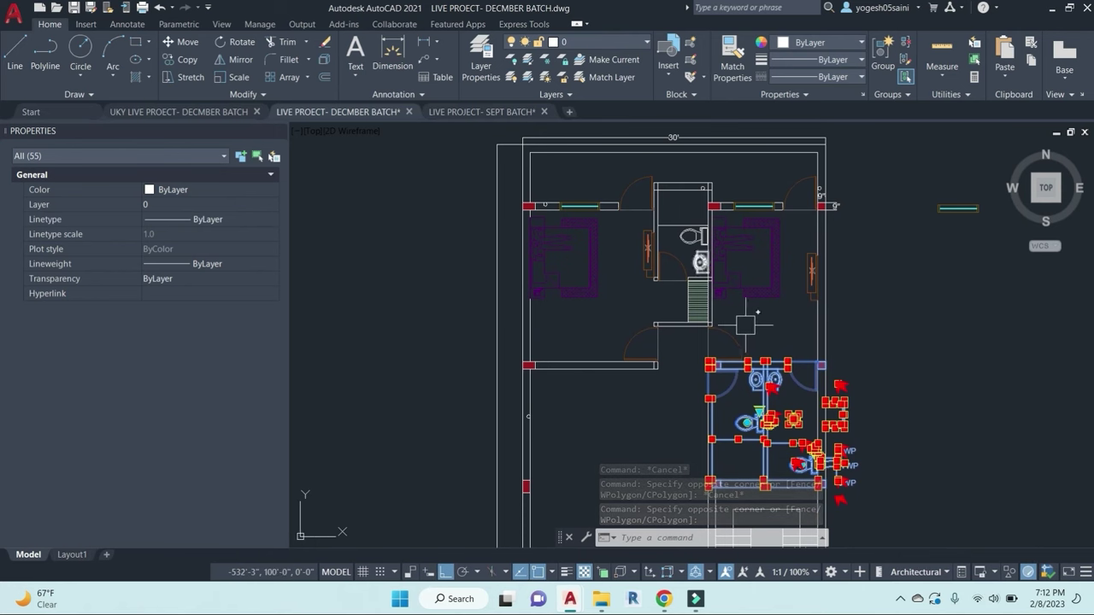
middle_drag(862, 407, 829, 354)
text(co)
key(Return)
scroll(833, 353, down, 2)
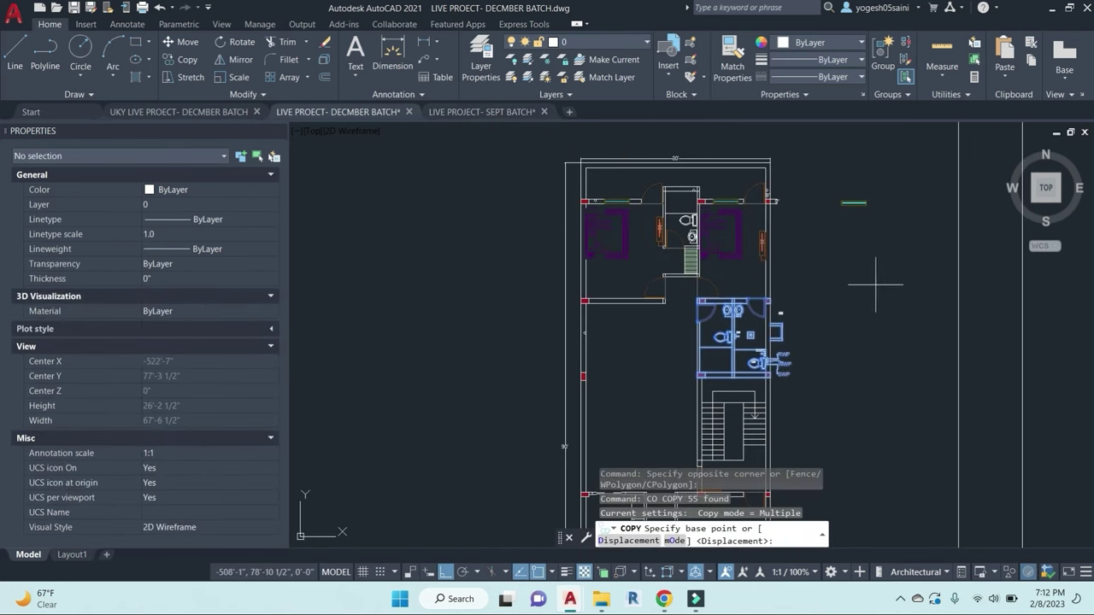
click(875, 285)
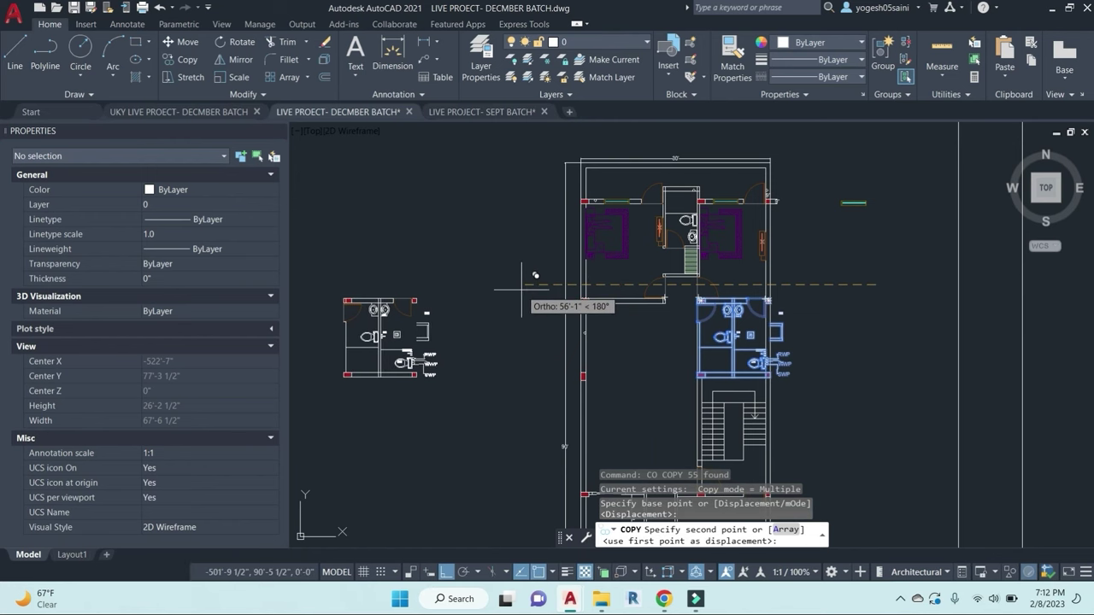
key(Escape)
Step: Reselect the toilet block together with its adjoining right wall lines
scroll(746, 299, up, 2)
click(579, 271)
scroll(754, 391, down, 2)
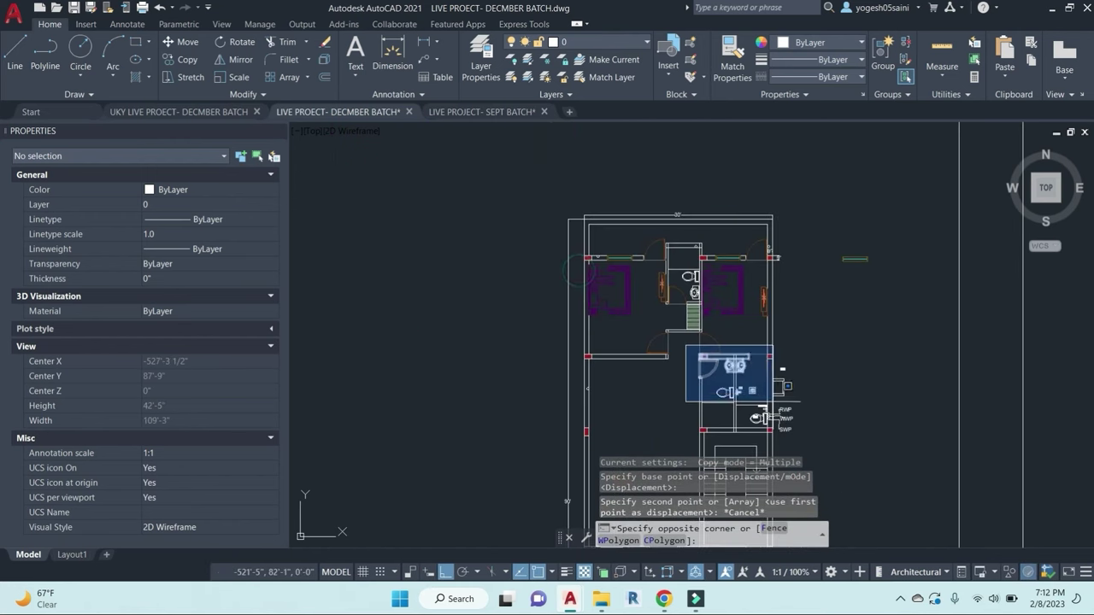
middle_drag(771, 405, 760, 334)
click(814, 365)
scroll(778, 270, up, 2)
click(774, 264)
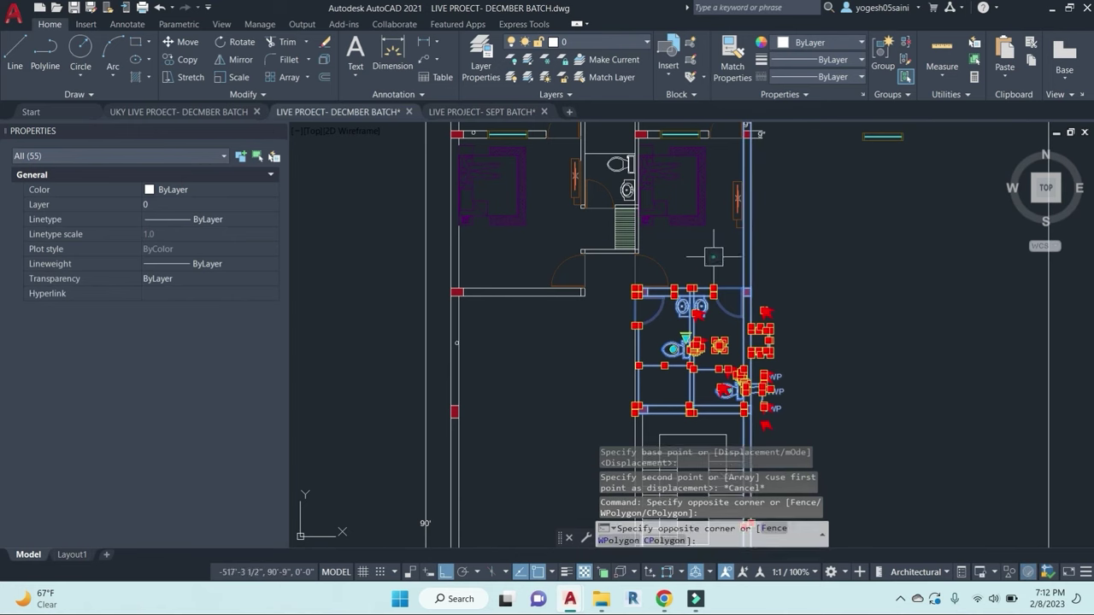
click(714, 257)
scroll(818, 267, down, 2)
Step: Copy the selected block into the empty space left of the floor plan
text(CO)
key(space)
scroll(818, 266, down, 2)
click(860, 263)
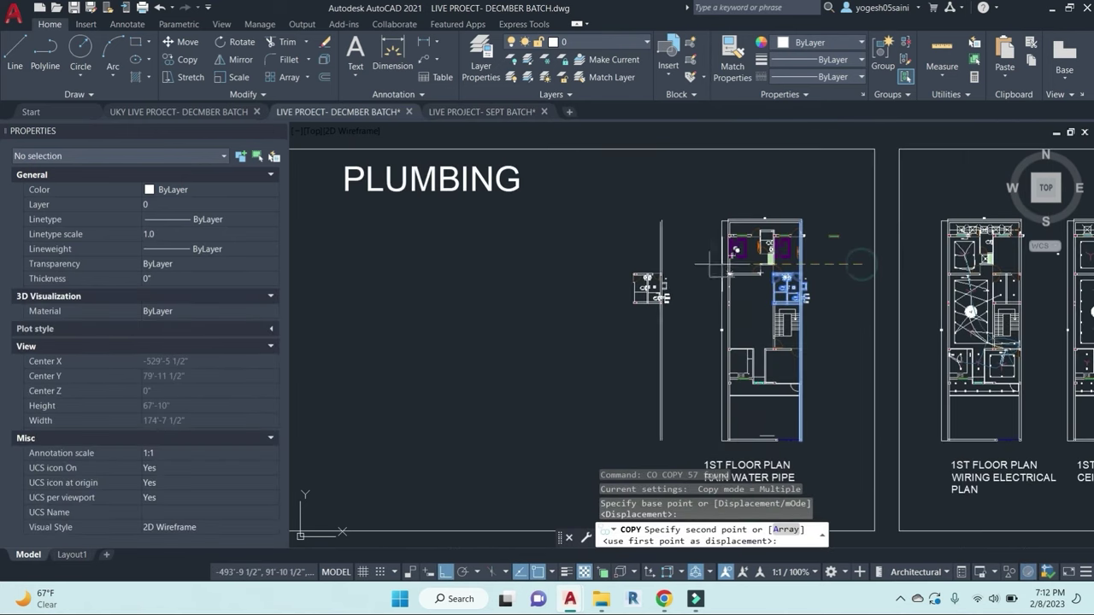
click(695, 264)
Step: Trim the extra wall lines below the copied toilet block
key(Escape)
scroll(626, 262, up, 1)
key(Escape)
key(Escape)
key(Escape)
scroll(692, 270, up, 1)
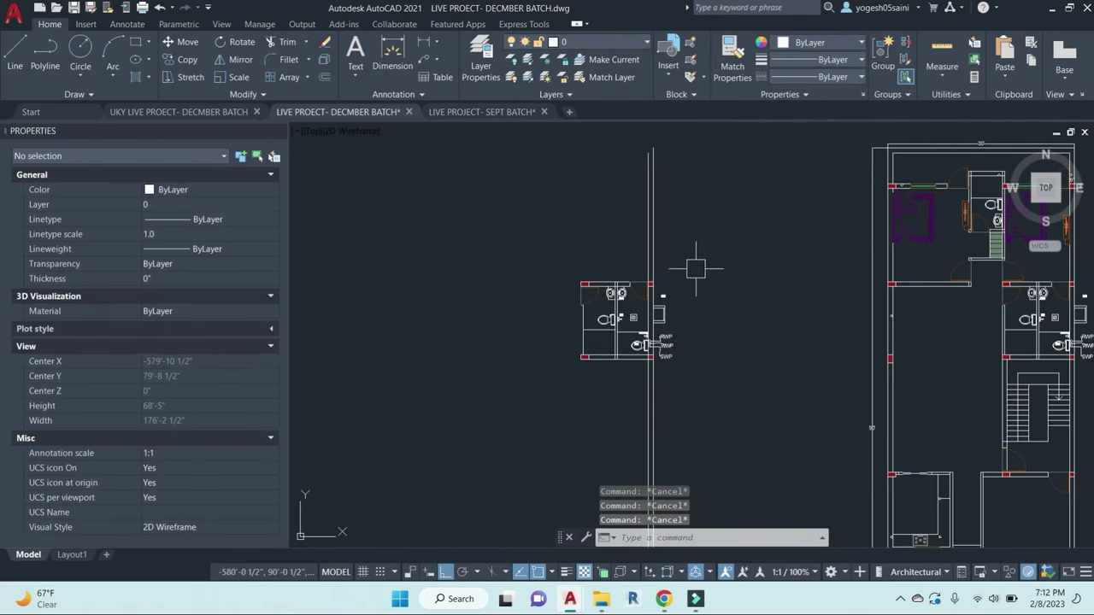
text(tr)
key(space)
key(Escape)
middle_drag(724, 338, 722, 197)
key(Escape)
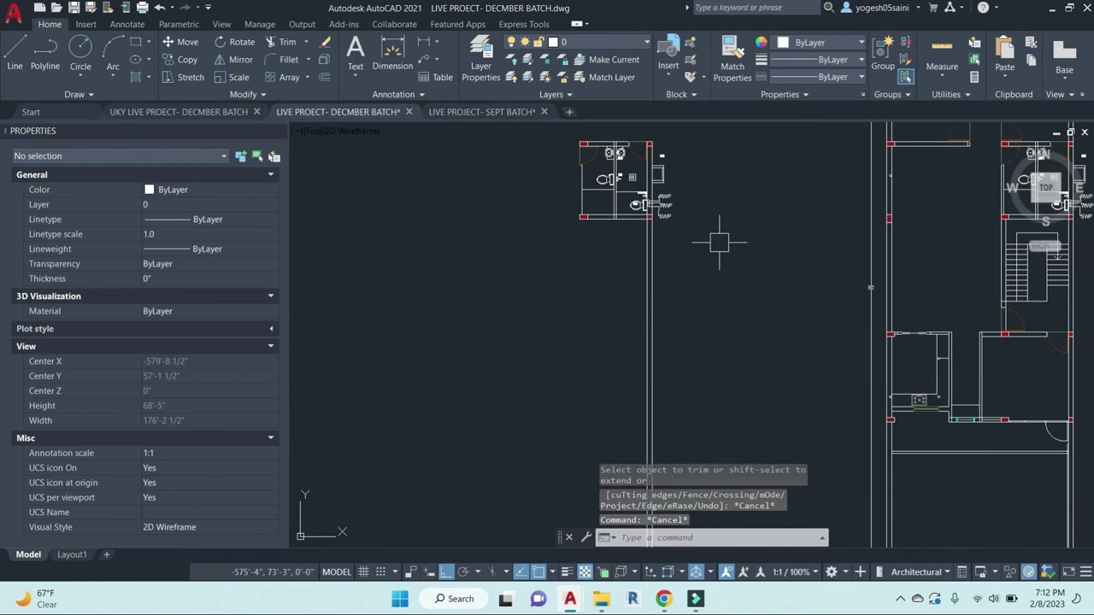
key(space)
click(739, 304)
click(593, 264)
middle_drag(657, 234, 681, 320)
scroll(655, 287, up, 3)
key(Escape)
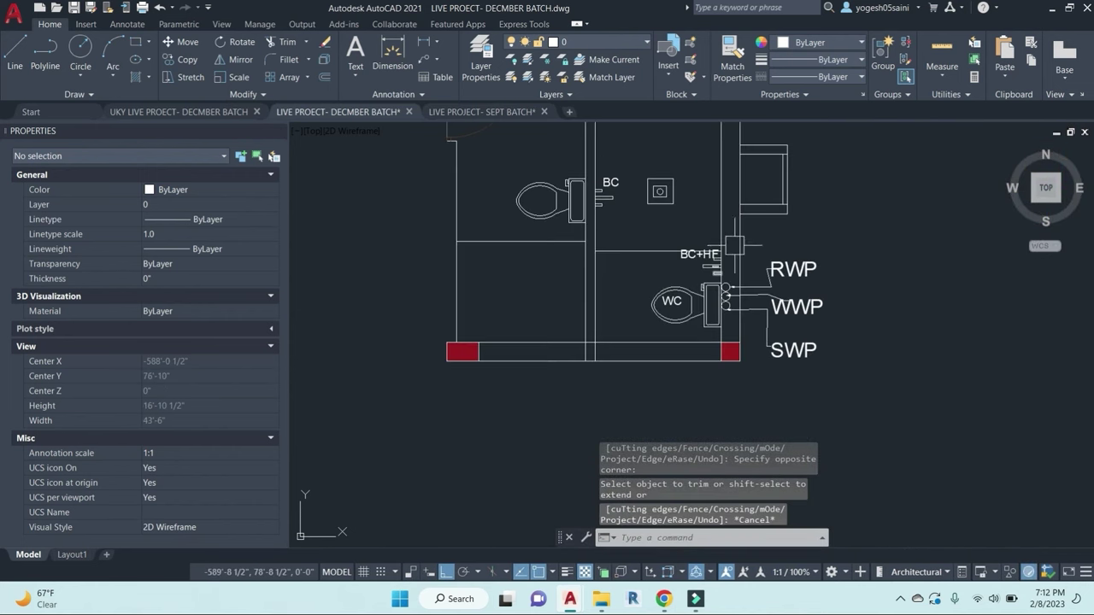
scroll(711, 248, up, 3)
Step: Move the BC+HF label to its spot beside the toilet
click(680, 248)
text(m)
key(space)
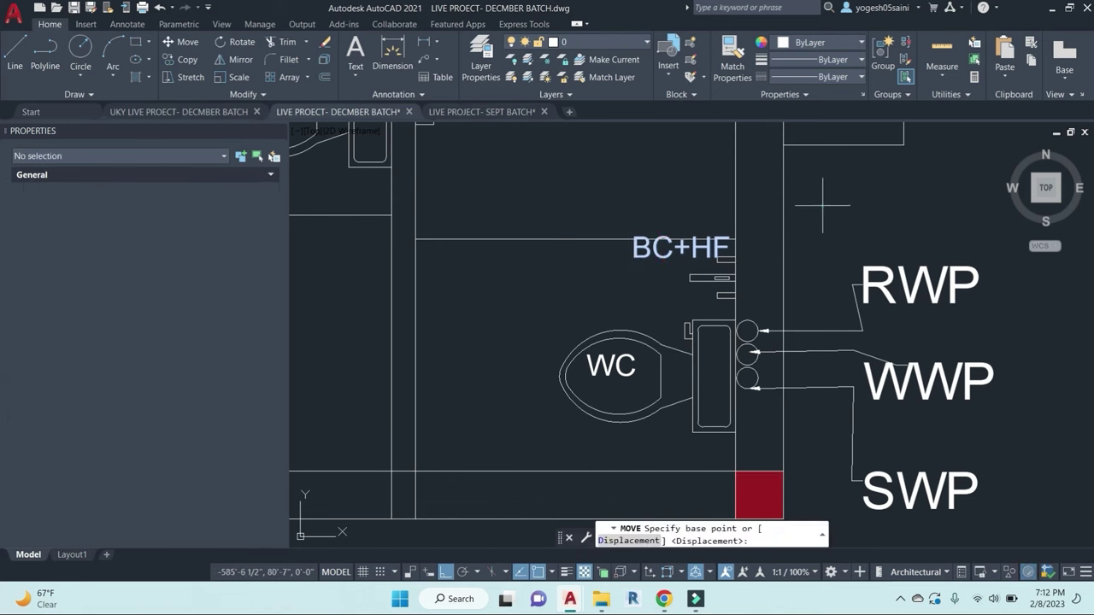
click(816, 206)
click(813, 218)
key(Escape)
click(659, 259)
text(m)
key(space)
click(661, 192)
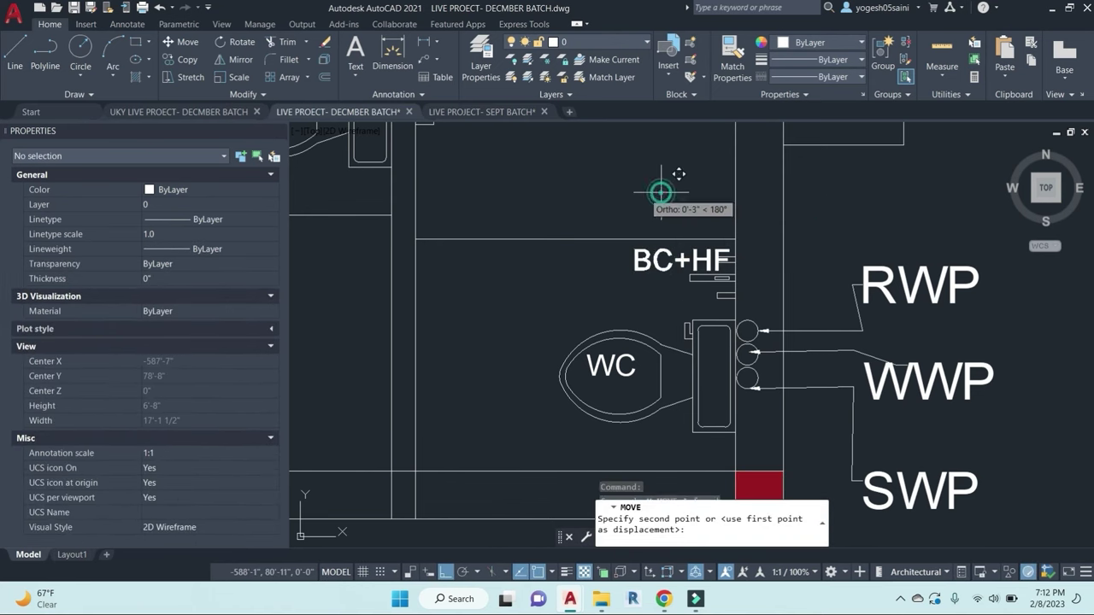
click(651, 179)
Step: Pan across the floor plans and electrical sheets to the plan beside NORTH
scroll(680, 272, down, 4)
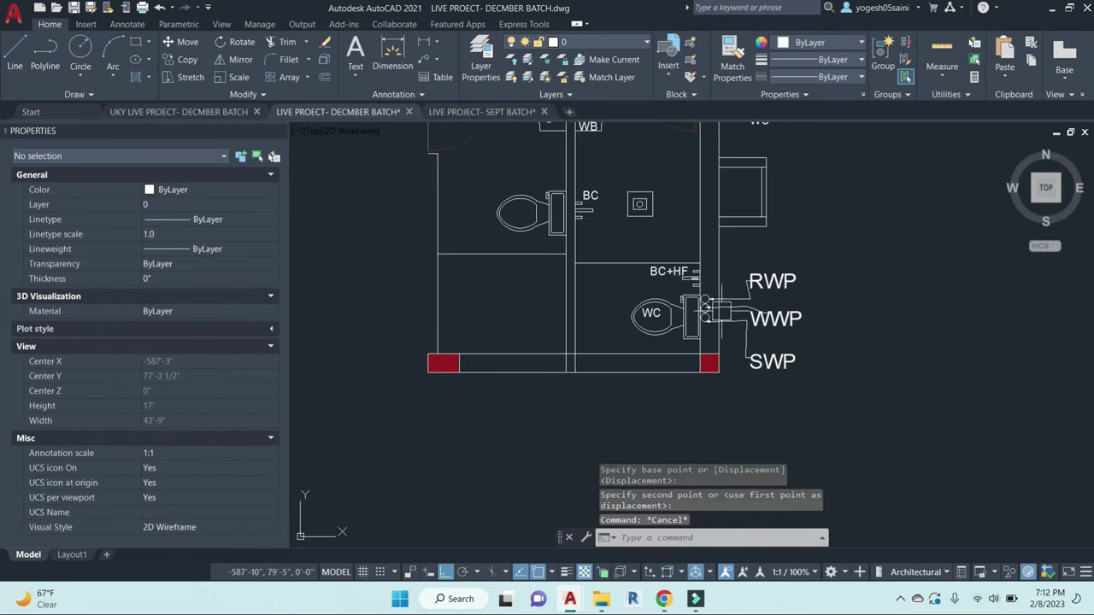
middle_drag(857, 329, 563, 334)
middle_drag(949, 369, 699, 353)
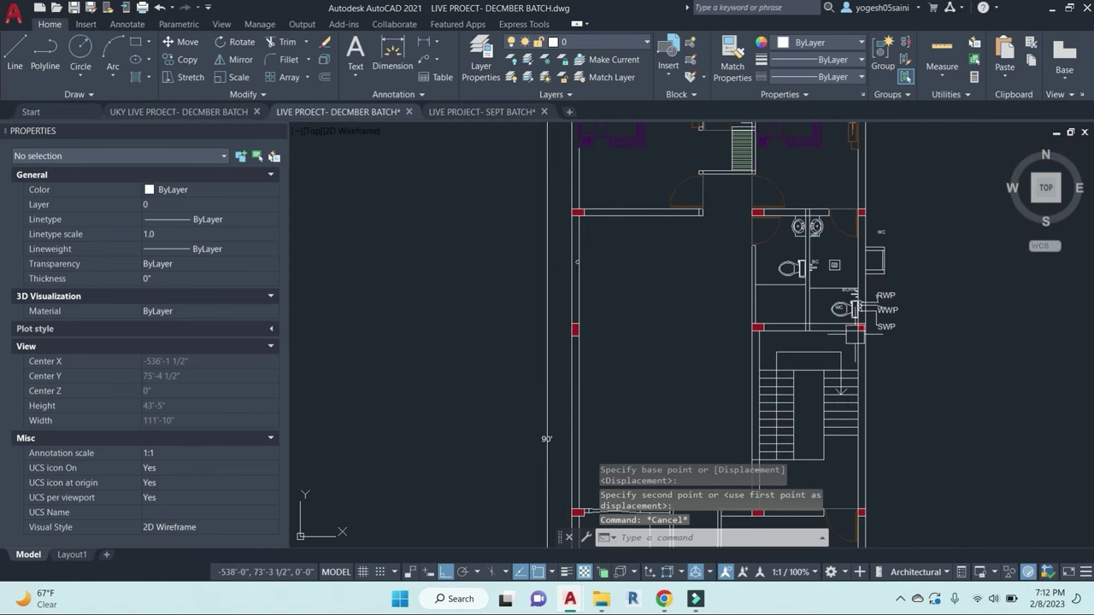
scroll(855, 334, down, 4)
middle_drag(914, 385, 368, 379)
scroll(844, 306, up, 3)
middle_drag(863, 342, 462, 348)
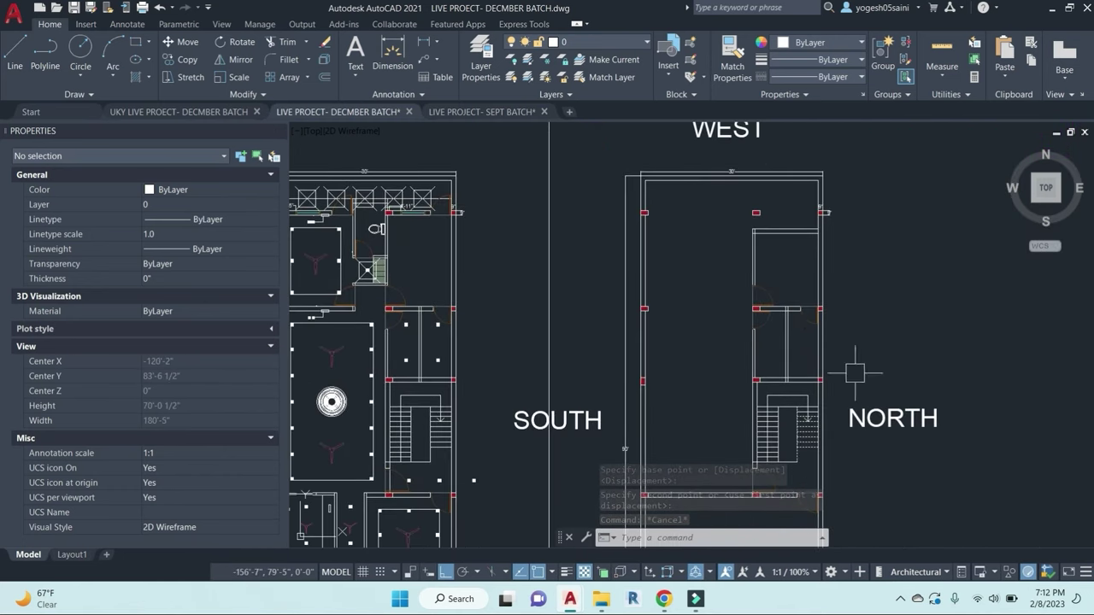
scroll(855, 372, down, 4)
scroll(820, 384, up, 6)
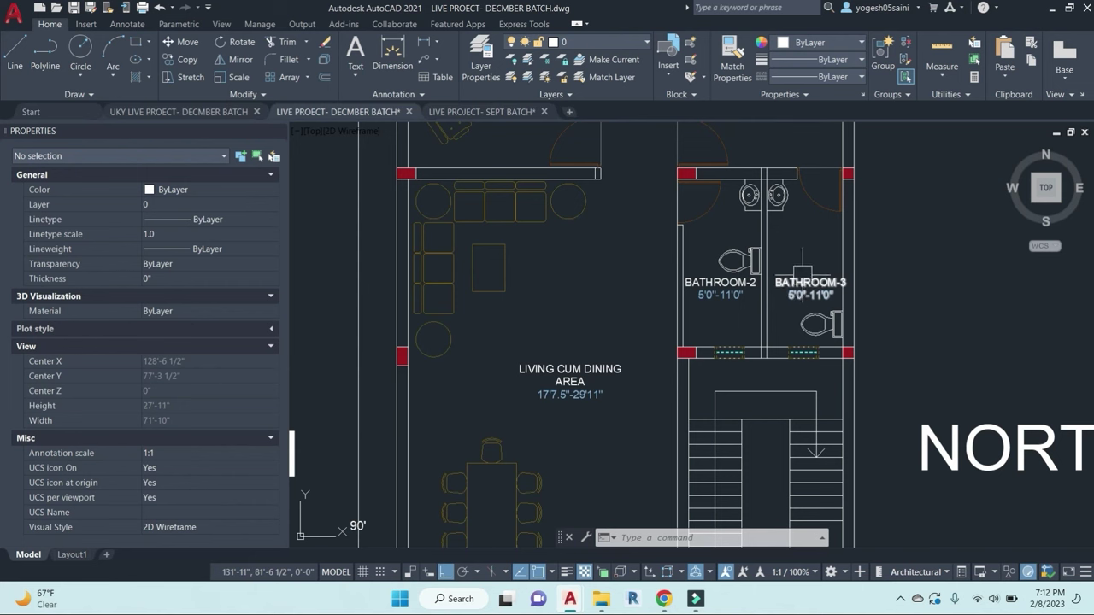
scroll(809, 278, up, 4)
Step: Move the BATHROOM-3 label slightly to the left
click(800, 277)
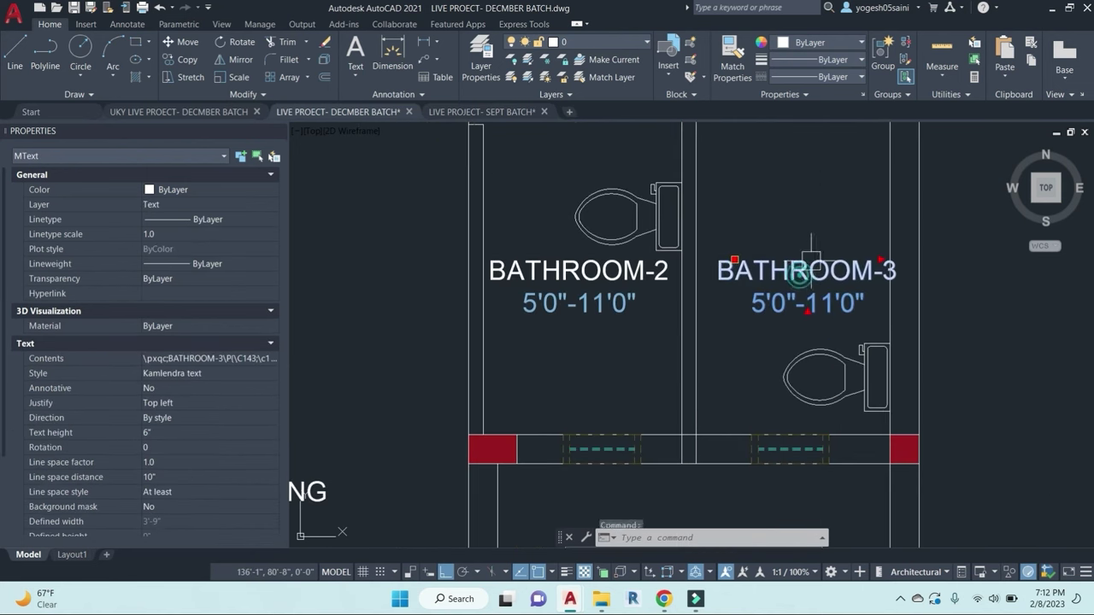
text(m)
key(space)
click(818, 211)
click(806, 213)
key(Escape)
click(794, 273)
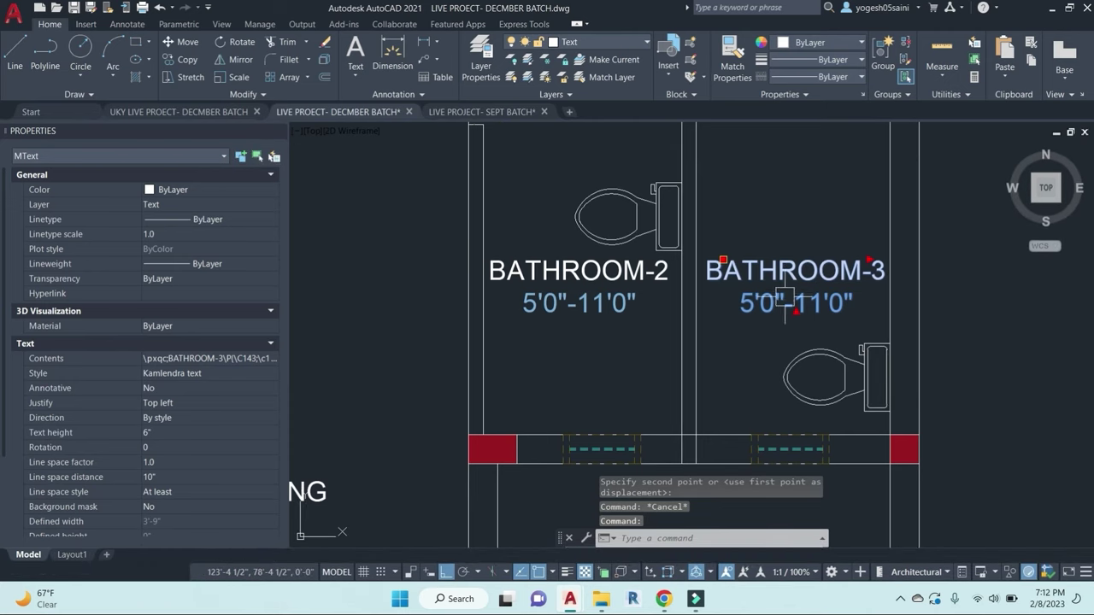
key(Escape)
scroll(796, 289, down, 12)
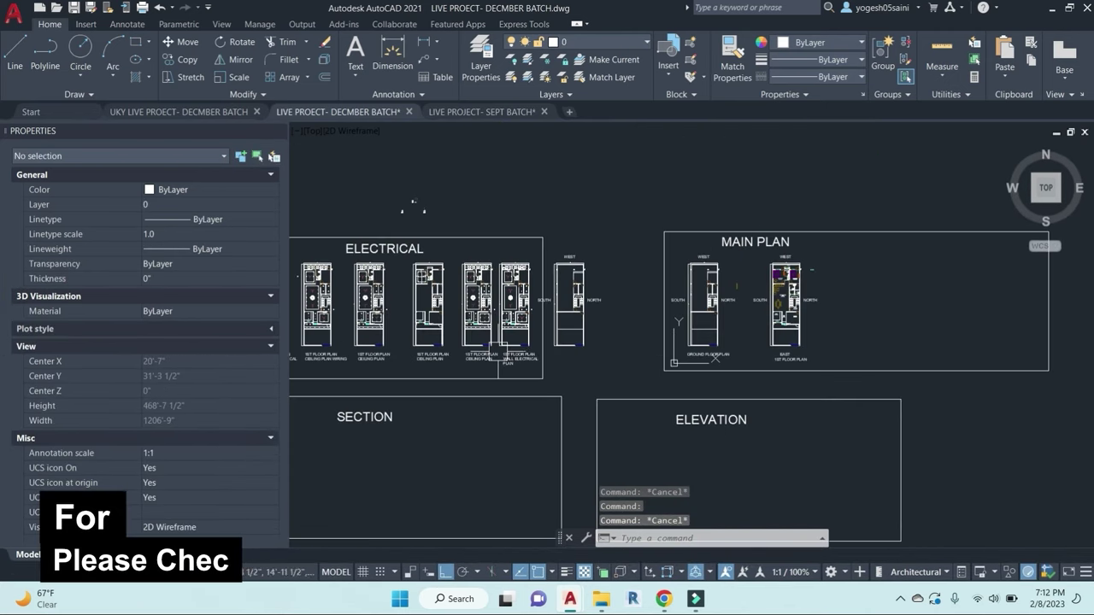
middle_drag(498, 351, 889, 321)
scroll(593, 261, up, 6)
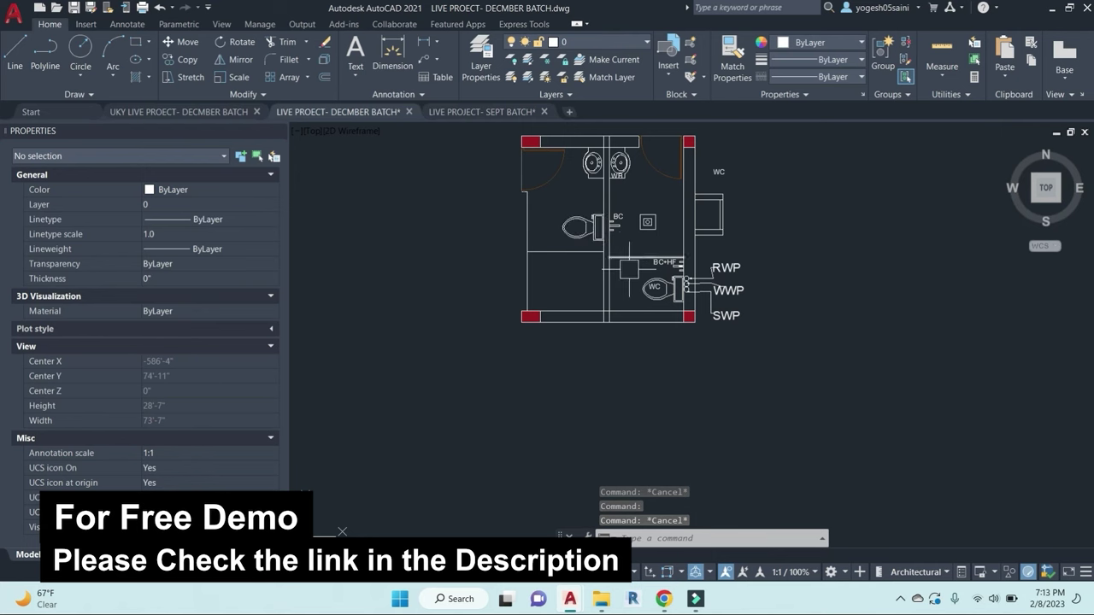
Step: Admit the waiting participants to the video meeting and return to AutoCAD
mouse_move(664, 598)
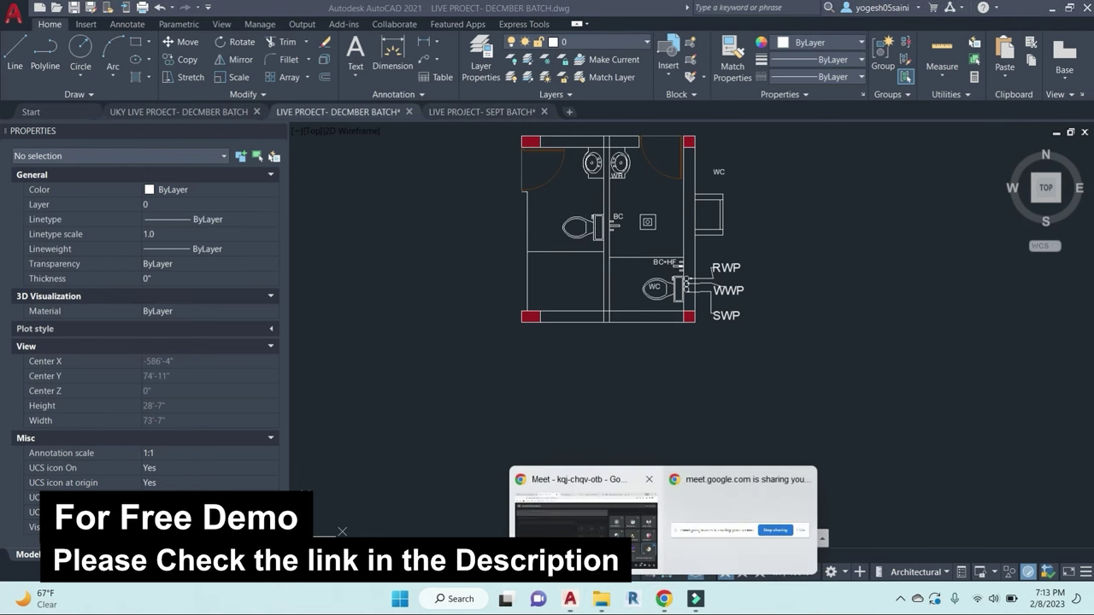
click(595, 523)
click(699, 151)
click(688, 253)
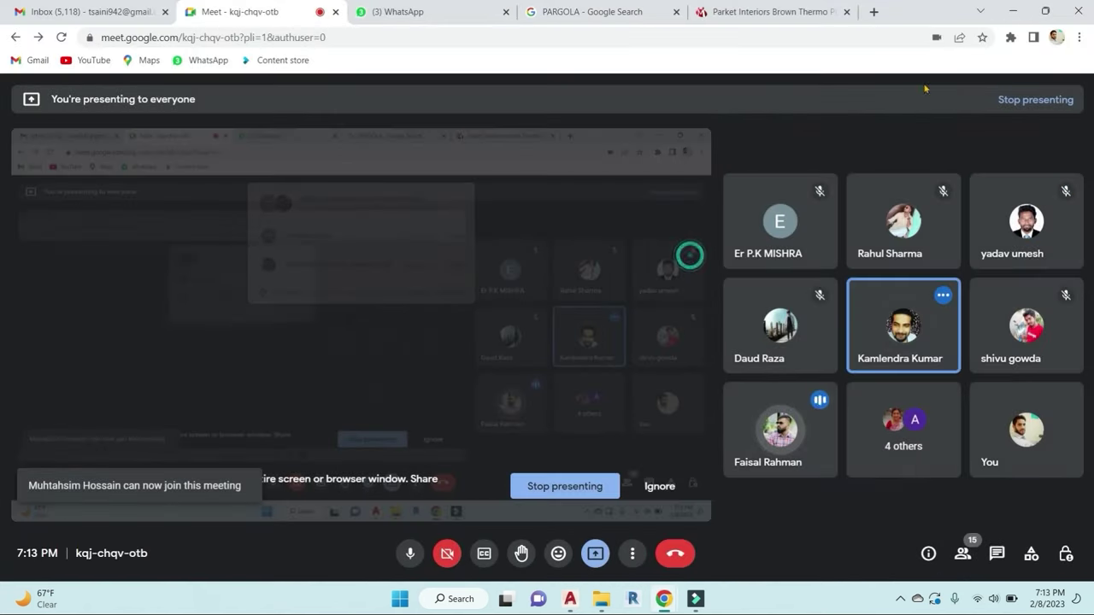
key(alt+Tab)
Step: Offset the toilet's left wall line 4.5 units to the left
scroll(682, 261, up, 2)
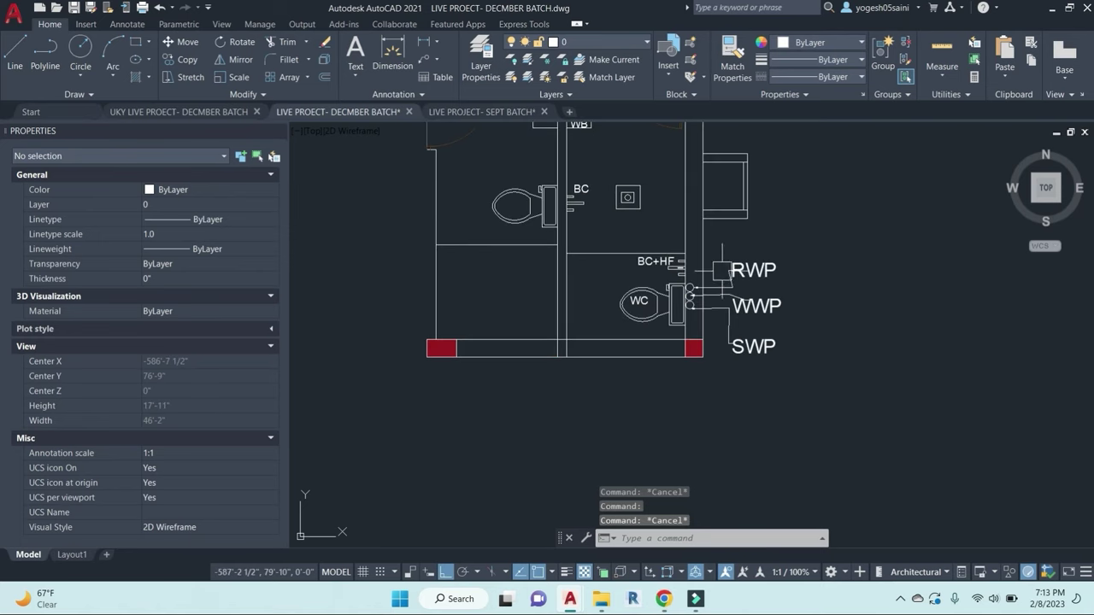
scroll(727, 272, down, 2)
middle_drag(727, 270, 753, 328)
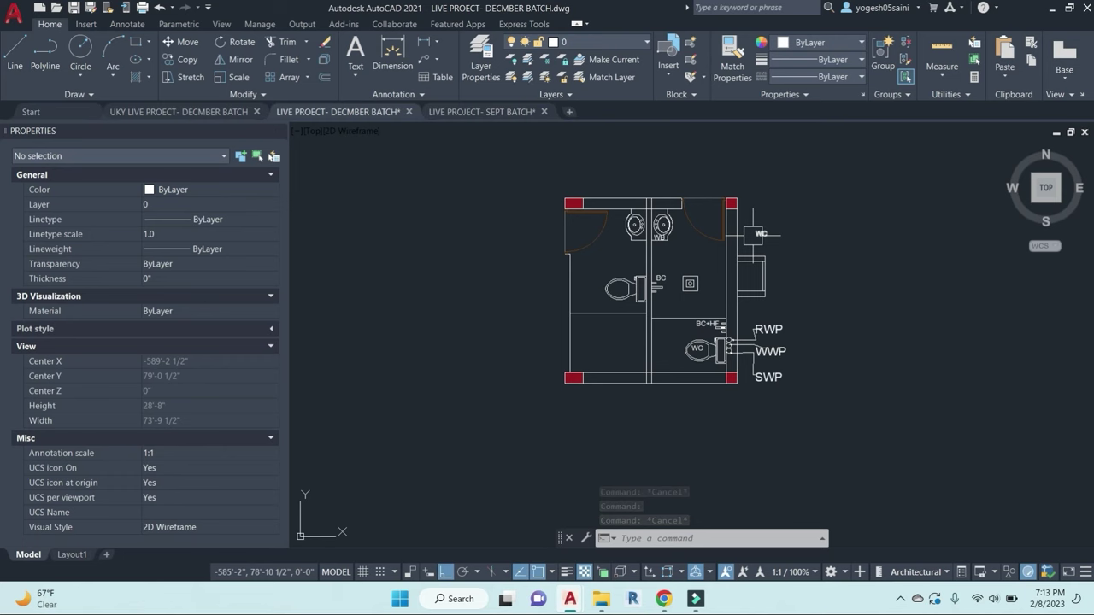
middle_drag(797, 395, 805, 396)
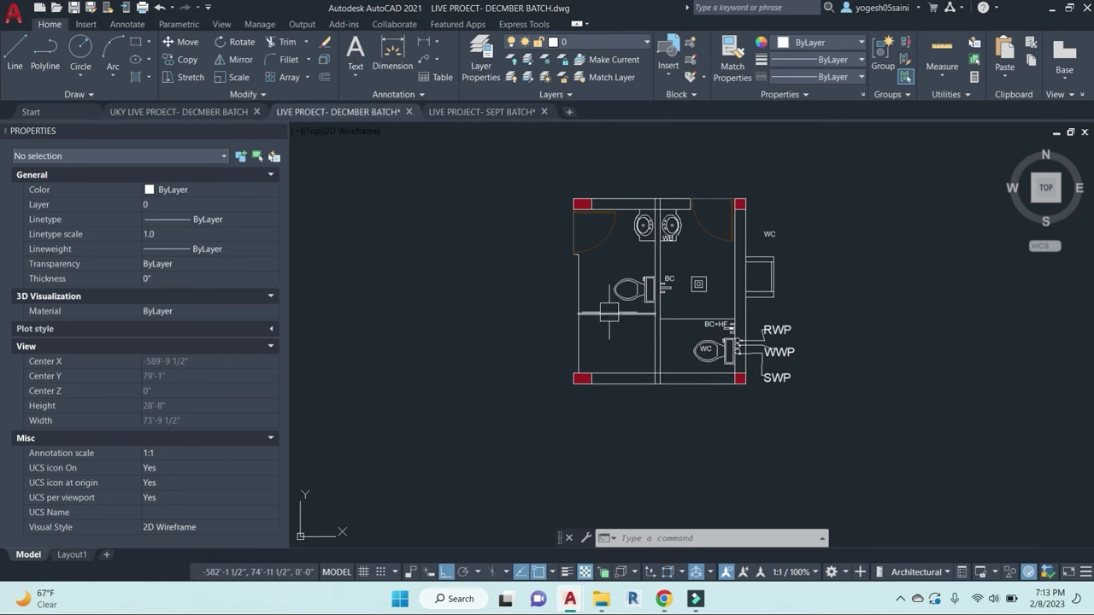
key(Escape)
key(Escape)
key(Escape)
text(o)
key(Return)
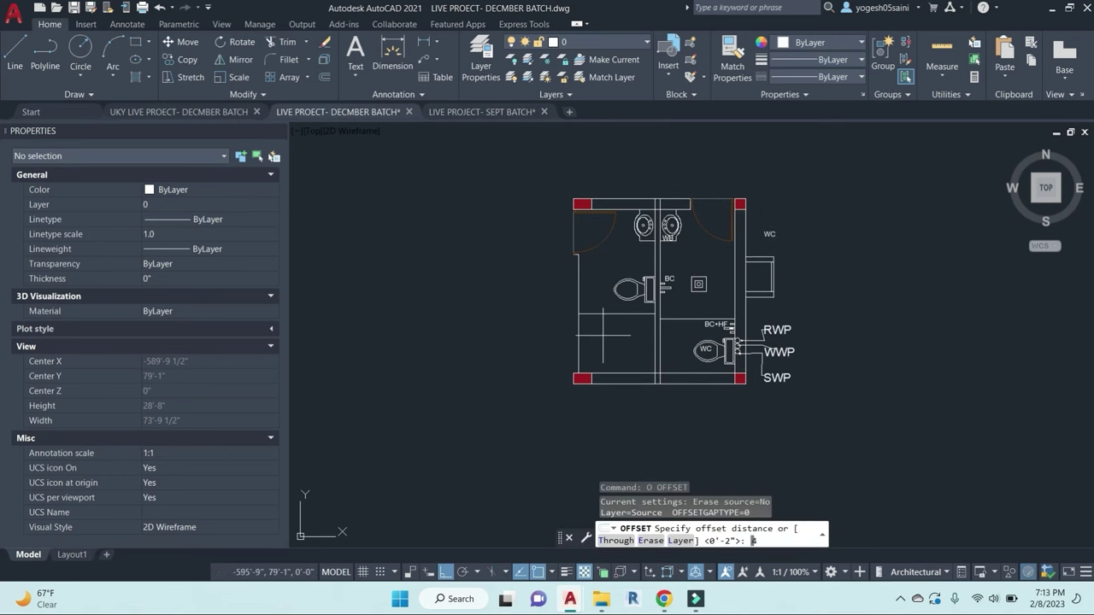
text(4.5)
key(Return)
click(579, 287)
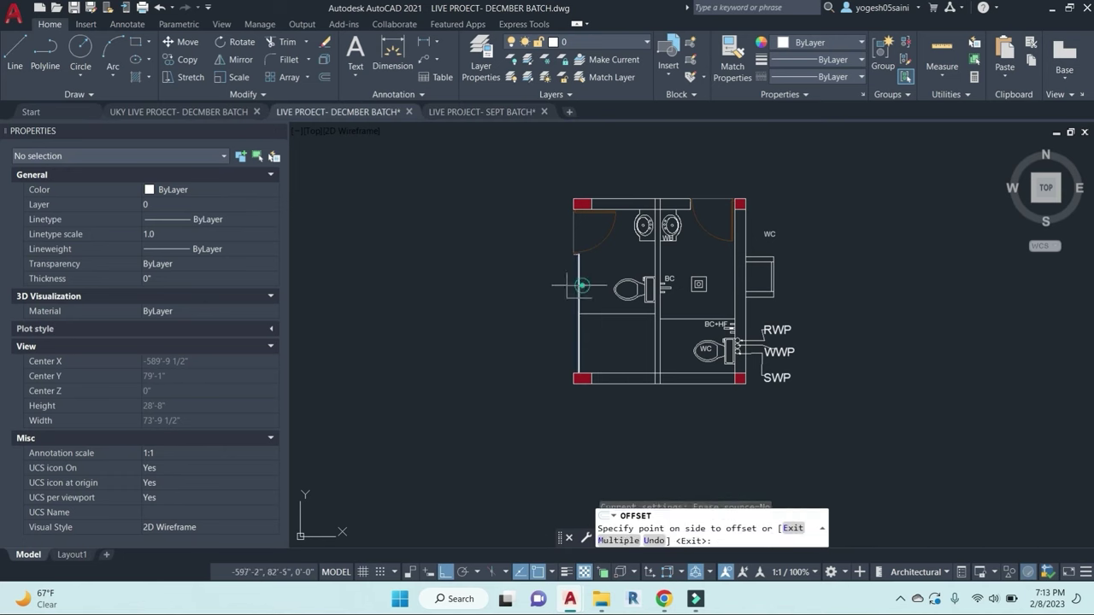
click(505, 296)
key(Escape)
Step: Copy the SWP label to a spot just below the original
middle_drag(796, 381, 771, 361)
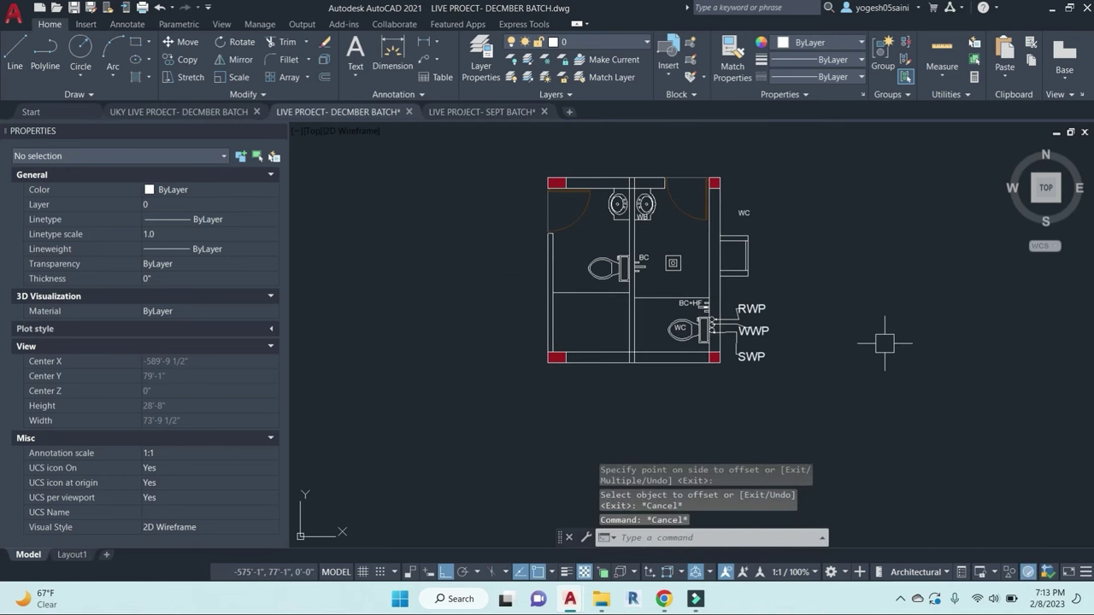
key(Escape)
key(Escape)
click(766, 362)
text(co)
key(Return)
click(850, 371)
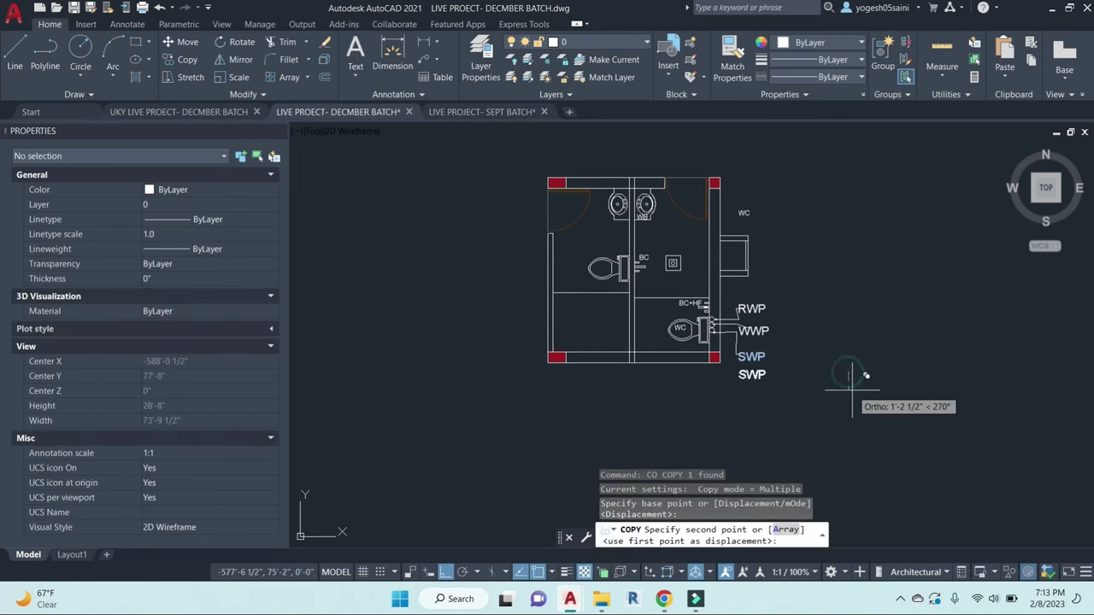
click(846, 390)
key(Escape)
Step: Move the SWP copy below the plan's left corner
click(759, 383)
text(m)
key(Return)
click(863, 400)
click(672, 414)
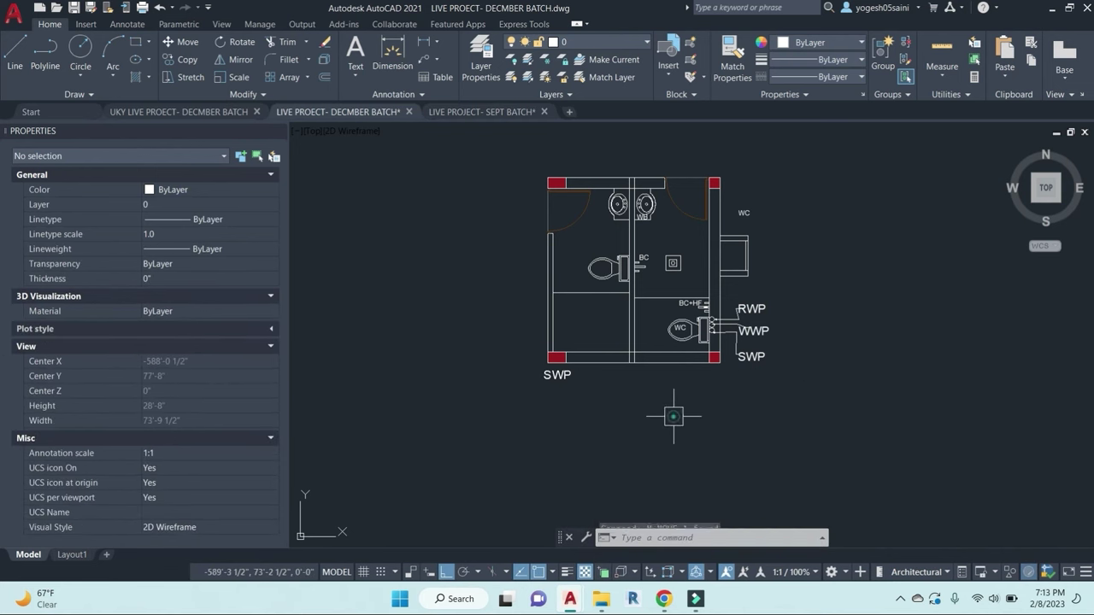
key(Escape)
Step: Retype the copy as 'FISRT FLOOR TOILET DETAIL FIXTURE LAYOUT' in a widened text box
click(561, 378)
text(m)
key(Return)
key(Return)
key(Escape)
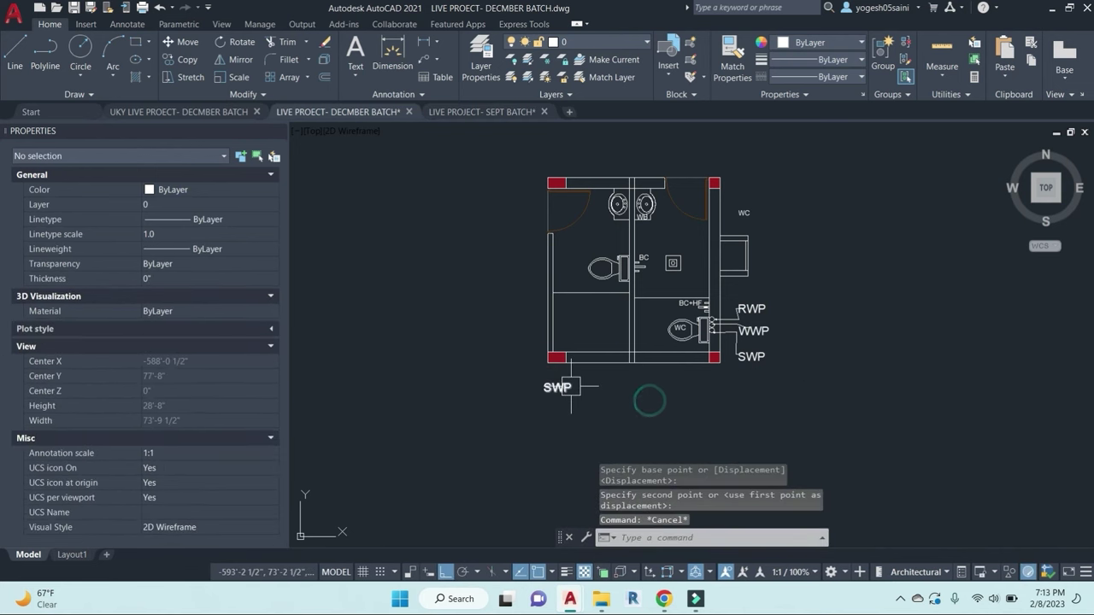
double_click(553, 380)
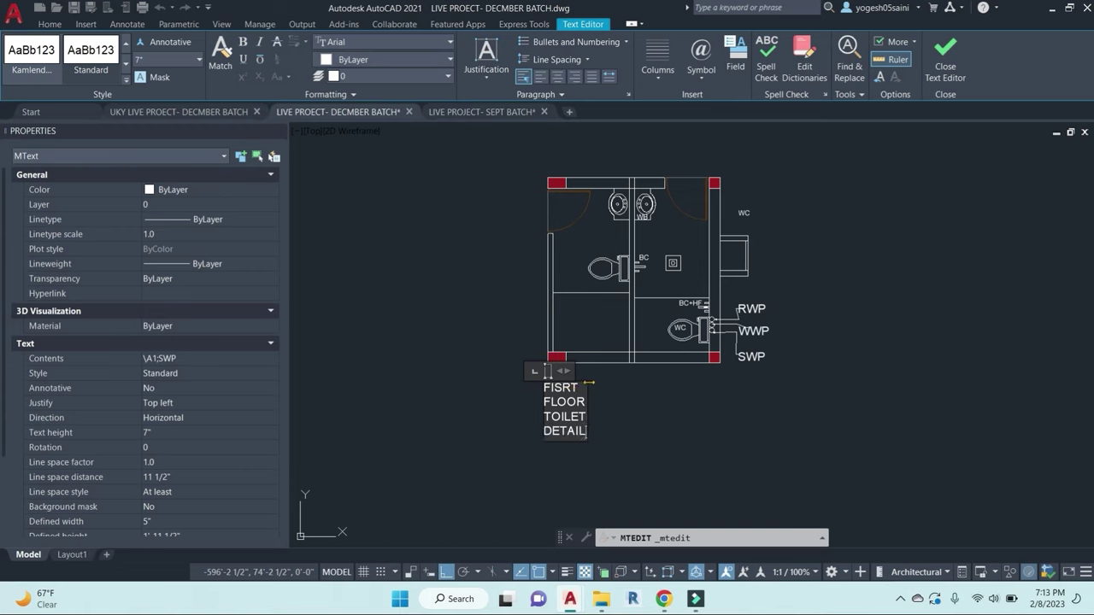
drag(564, 369, 812, 370)
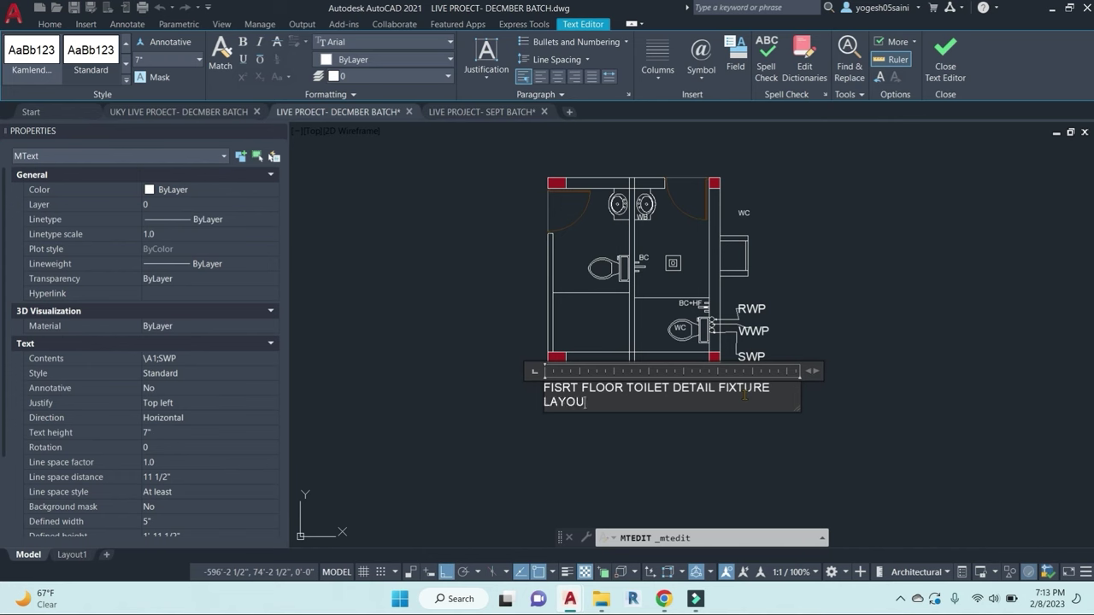
click(753, 452)
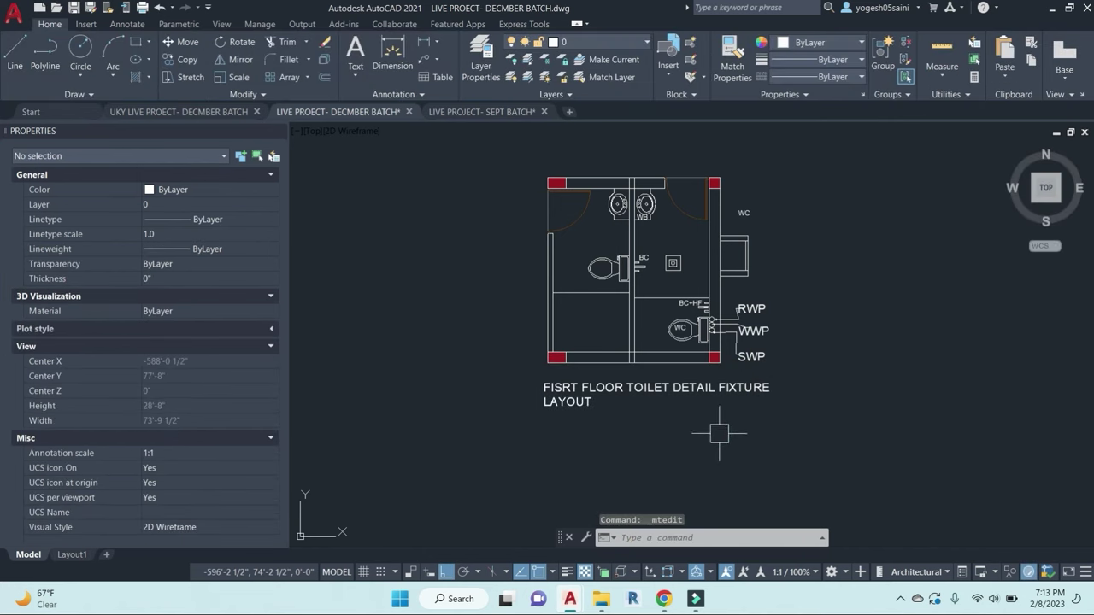
Step: Admit the person asking to join the meeting, then return to the drawing
mouse_move(664, 598)
click(591, 552)
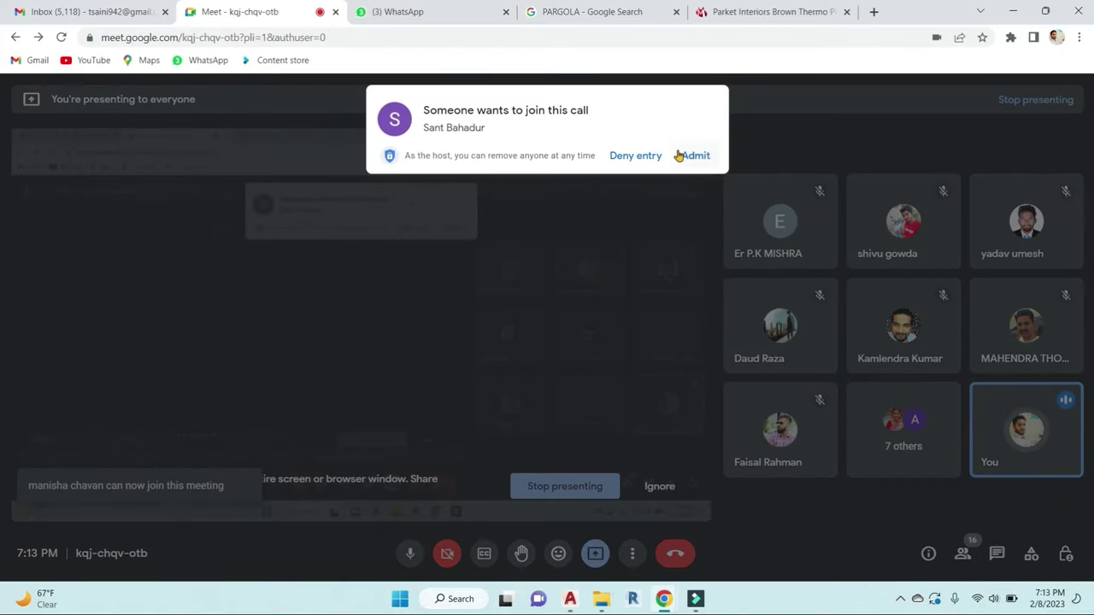
click(690, 154)
click(1011, 11)
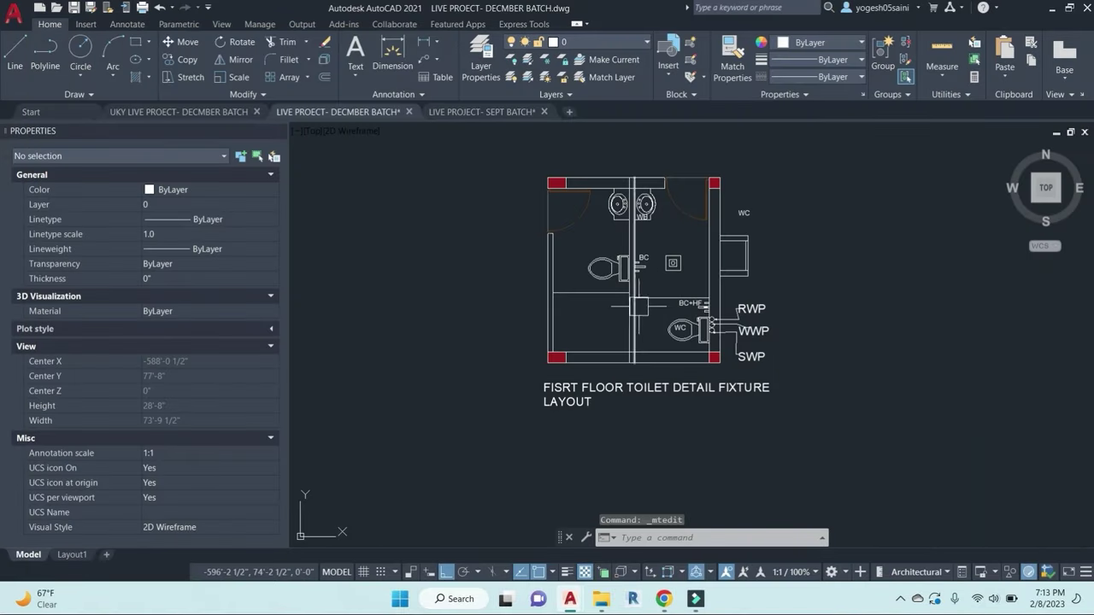
Step: Copy the whole toilet detail with its title to the right
scroll(647, 291, up, 1)
scroll(651, 311, down, 1)
click(809, 475)
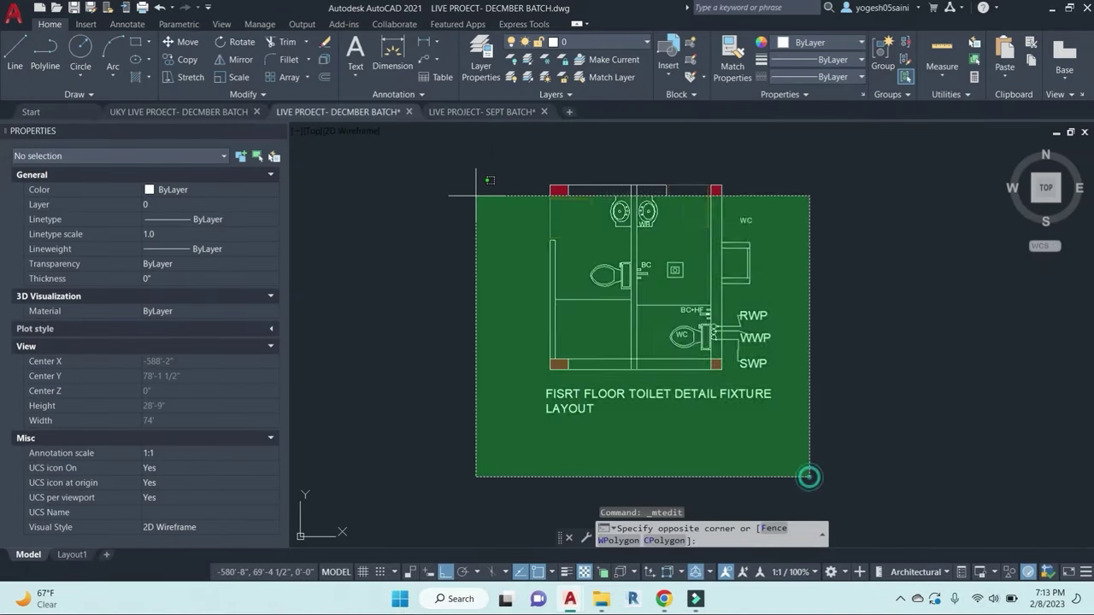
click(468, 149)
text(co)
key(Return)
scroll(601, 303, down, 2)
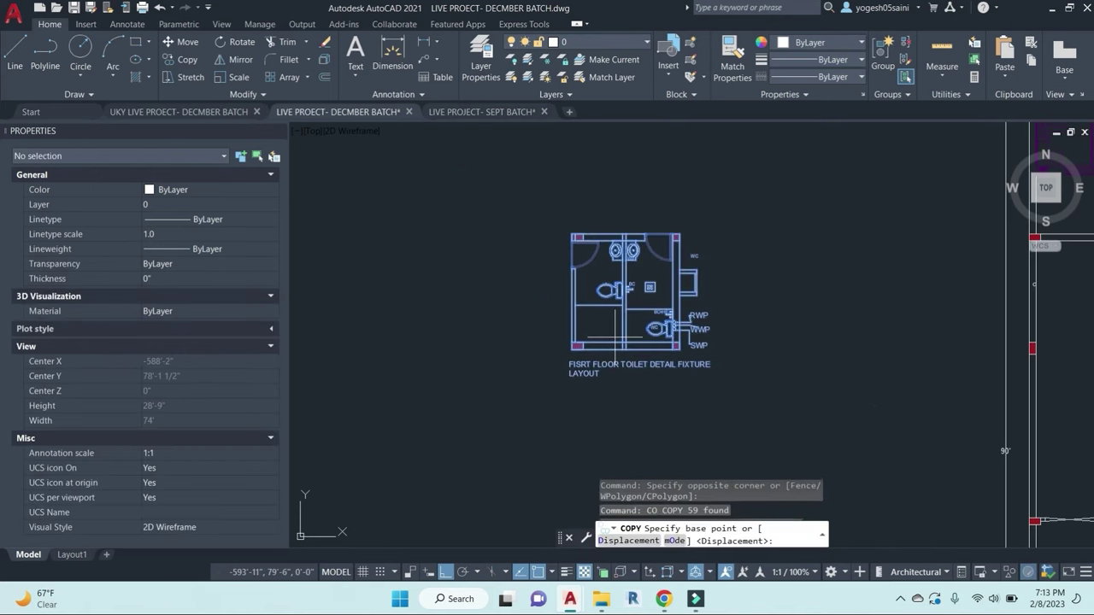
scroll(622, 365, up, 1)
click(613, 368)
click(808, 367)
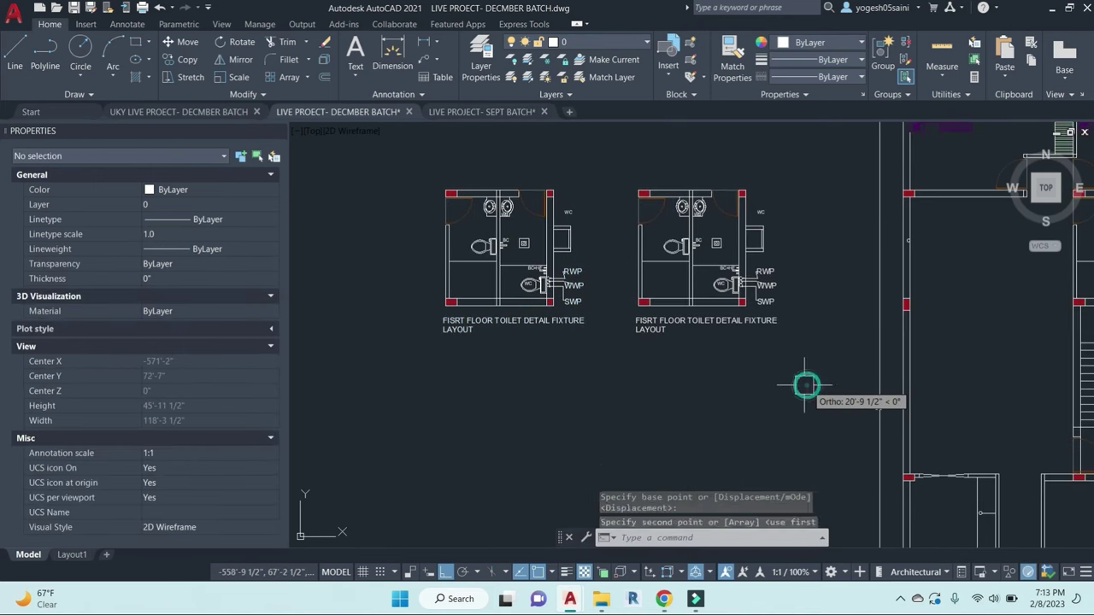
key(Escape)
Step: Pan and zoom to bring the left toilet detail into view
middle_drag(633, 197, 686, 227)
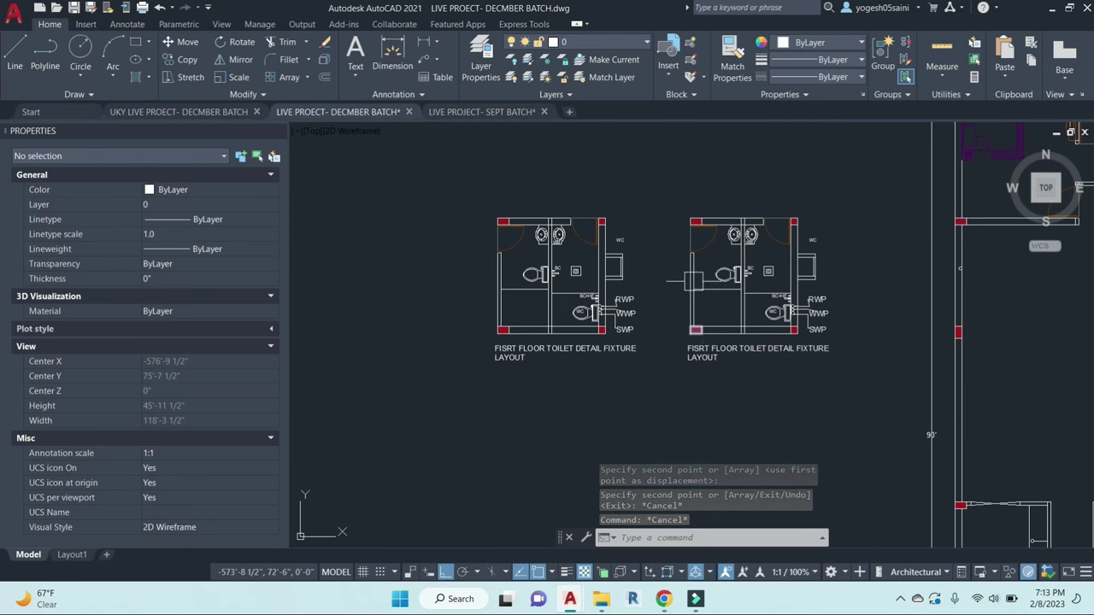
scroll(790, 303, up, 7)
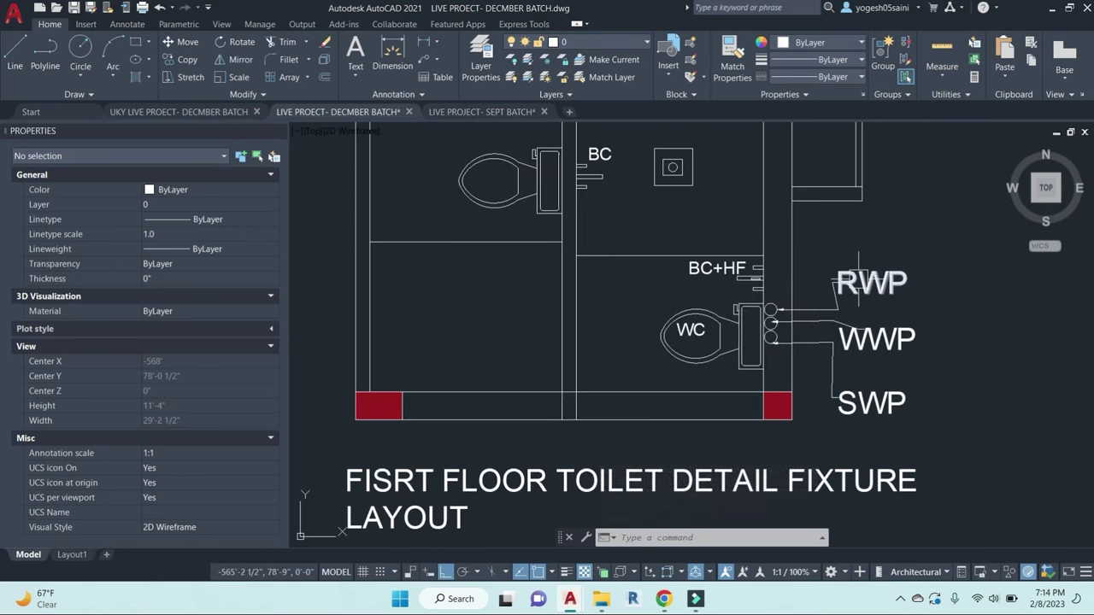
scroll(821, 291, down, 5)
scroll(479, 275, up, 1)
scroll(587, 259, up, 1)
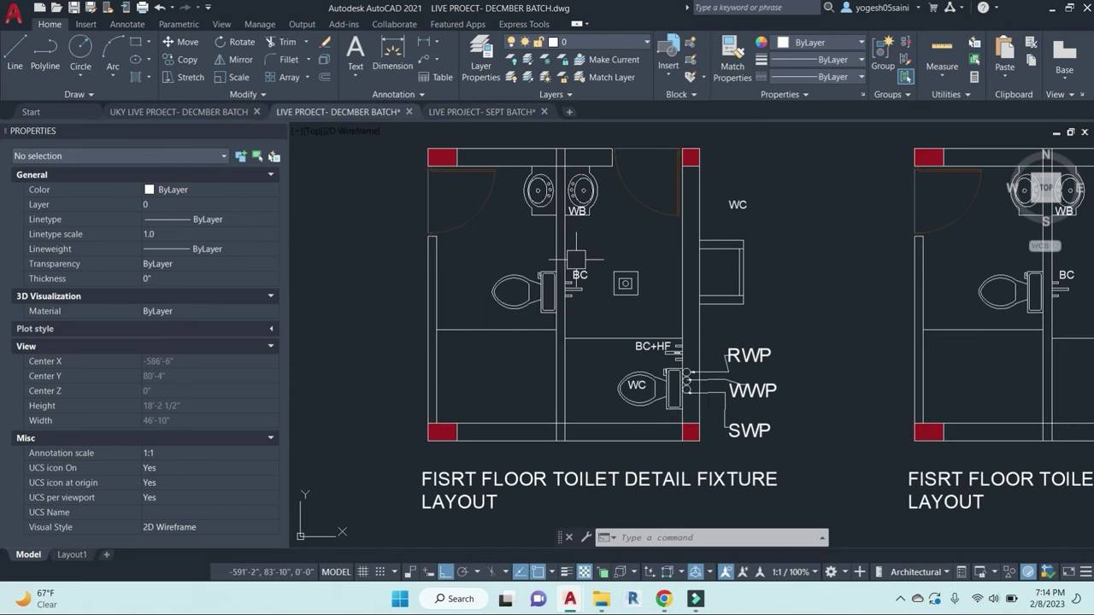
scroll(513, 240, up, 2)
key(Escape)
key(Escape)
middle_drag(479, 257, 498, 246)
key(Escape)
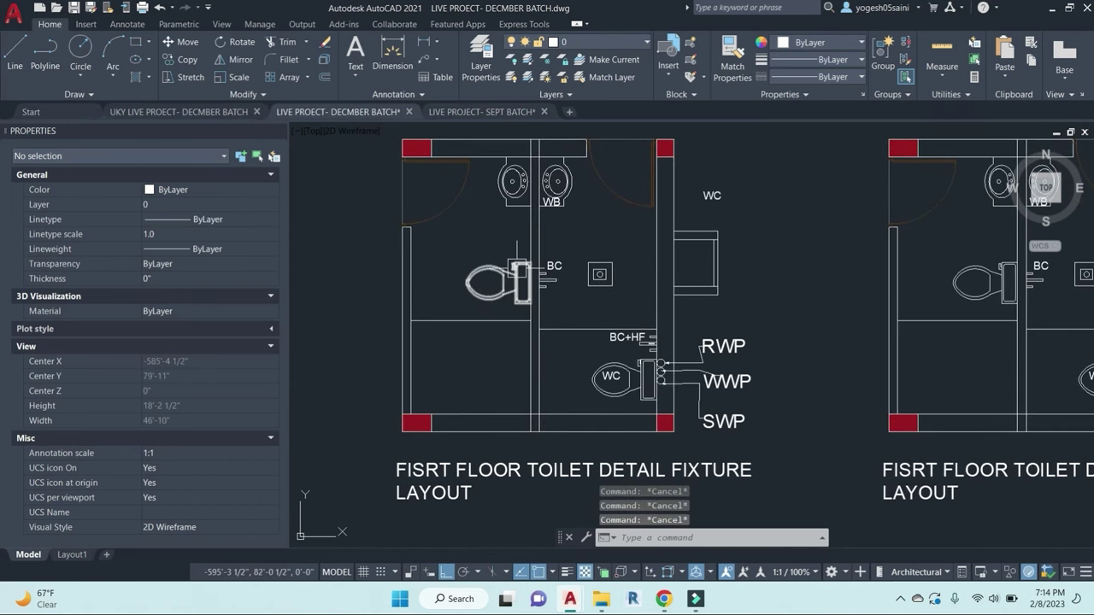
middle_drag(556, 337, 557, 322)
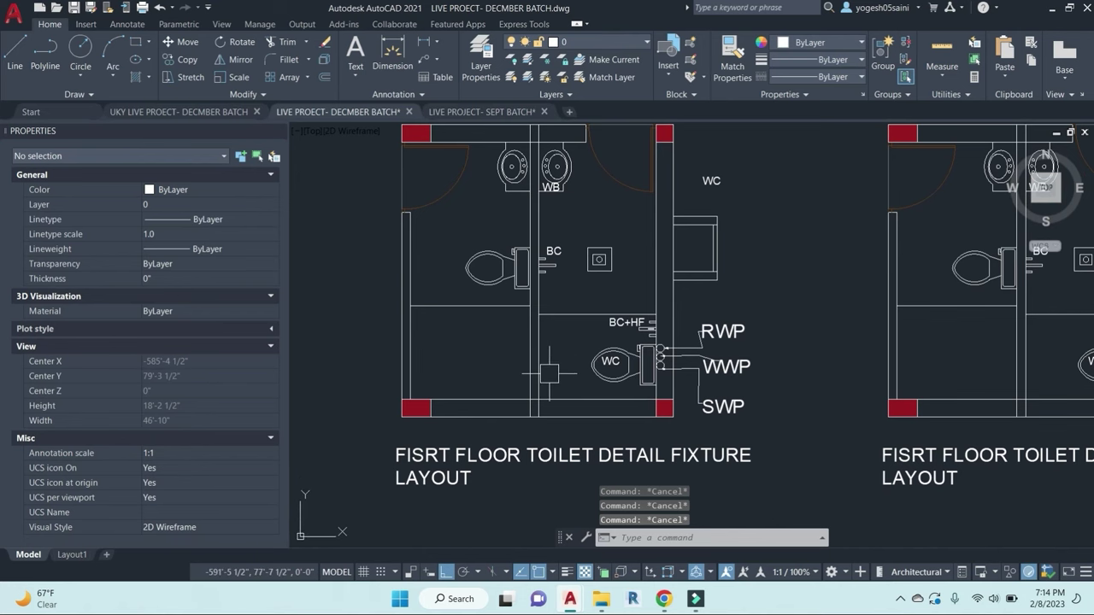
Step: Trim the wall lines crossing the bottom band of the left toilet
text(tr)
key(space)
scroll(542, 408, up, 3)
drag(568, 401, 427, 403)
click(415, 403)
click(415, 402)
scroll(595, 321, down, 3)
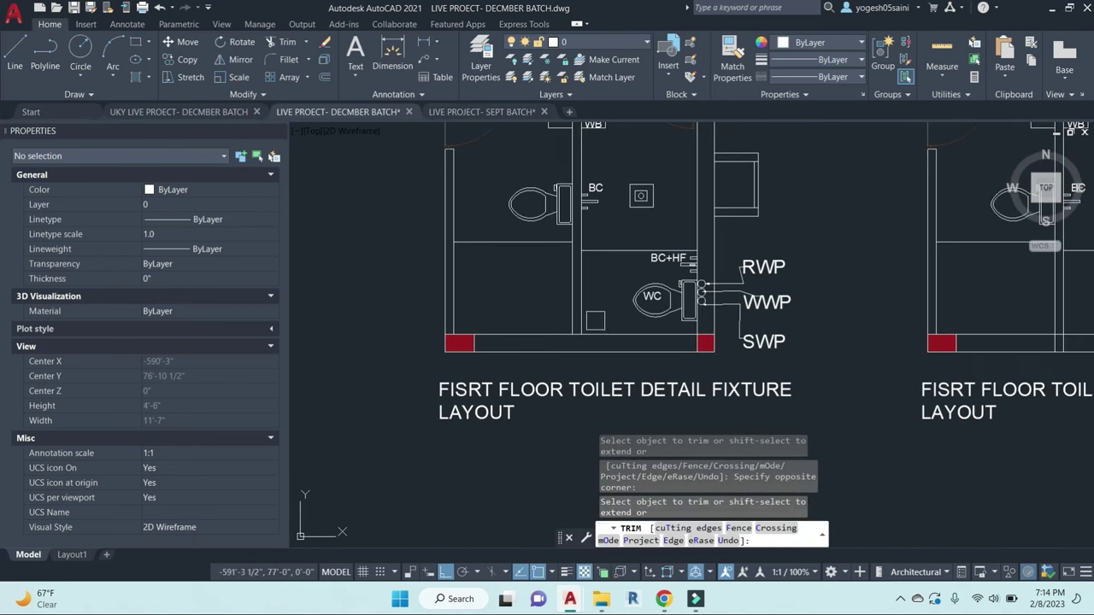
middle_drag(595, 320, 546, 351)
click(562, 215)
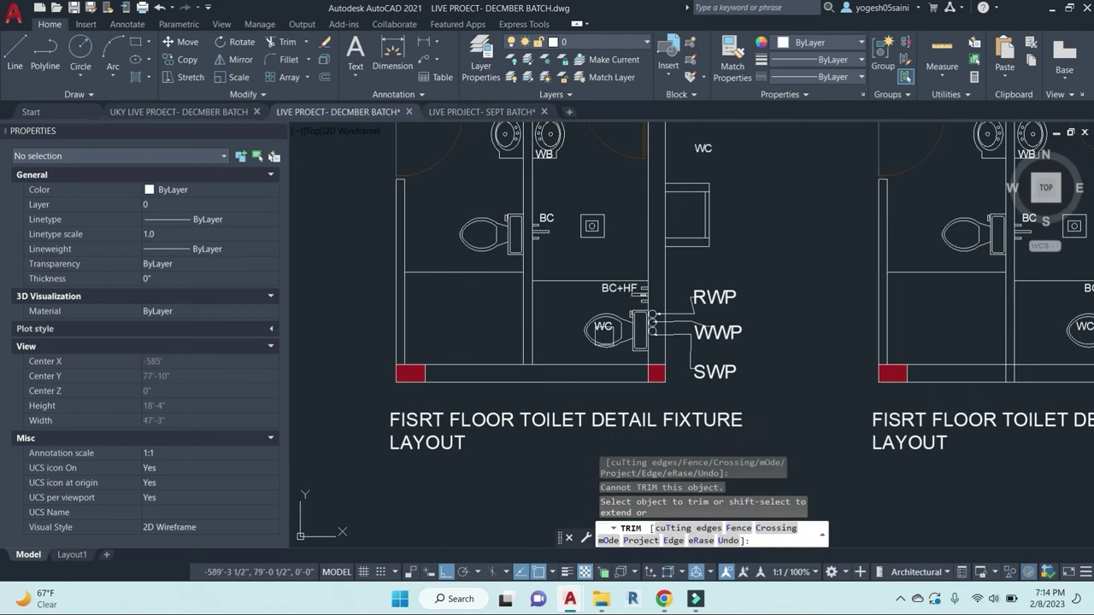
Step: Admit a waiting participant into the video call, then return to AutoCAD
mouse_move(663, 598)
click(581, 523)
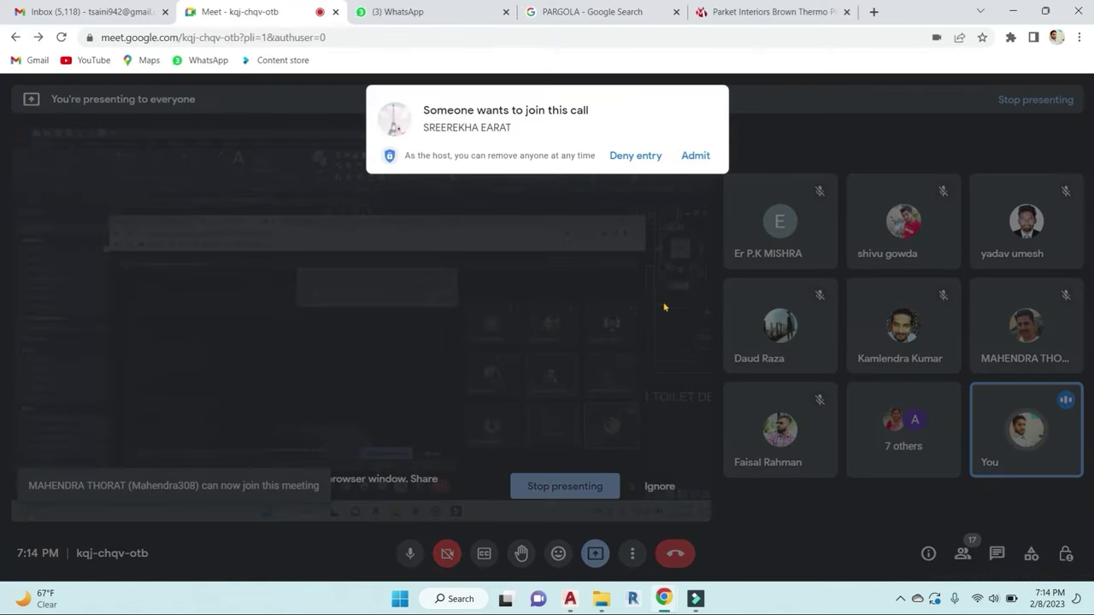
click(695, 156)
key(alt+Tab)
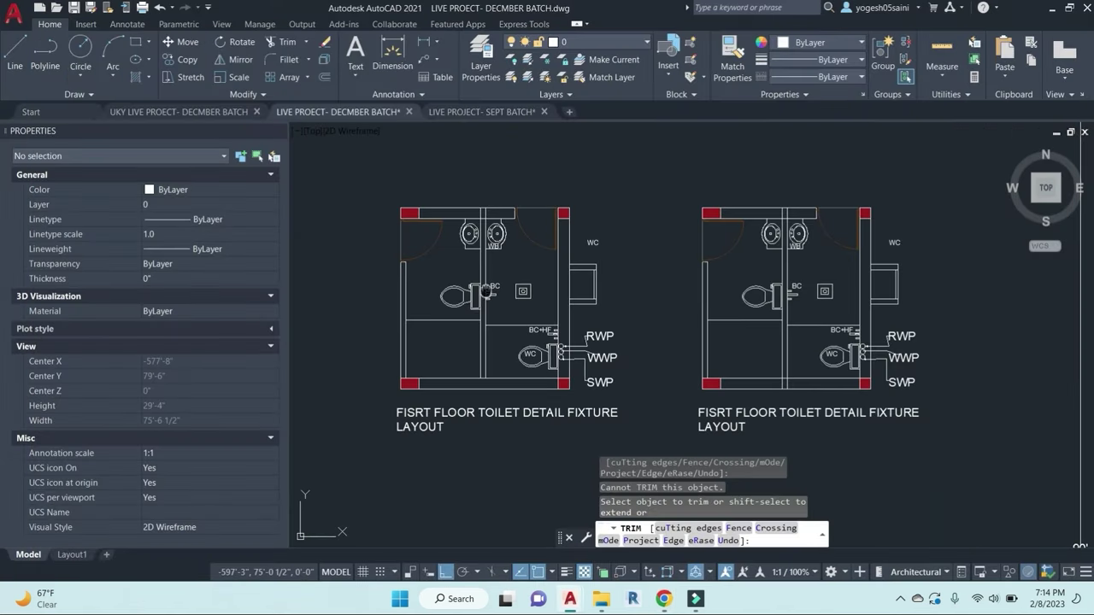
Step: Draw a short vertical line in the left toilet near the door
key(Escape)
scroll(424, 231, up, 7)
text(l)
key(Return)
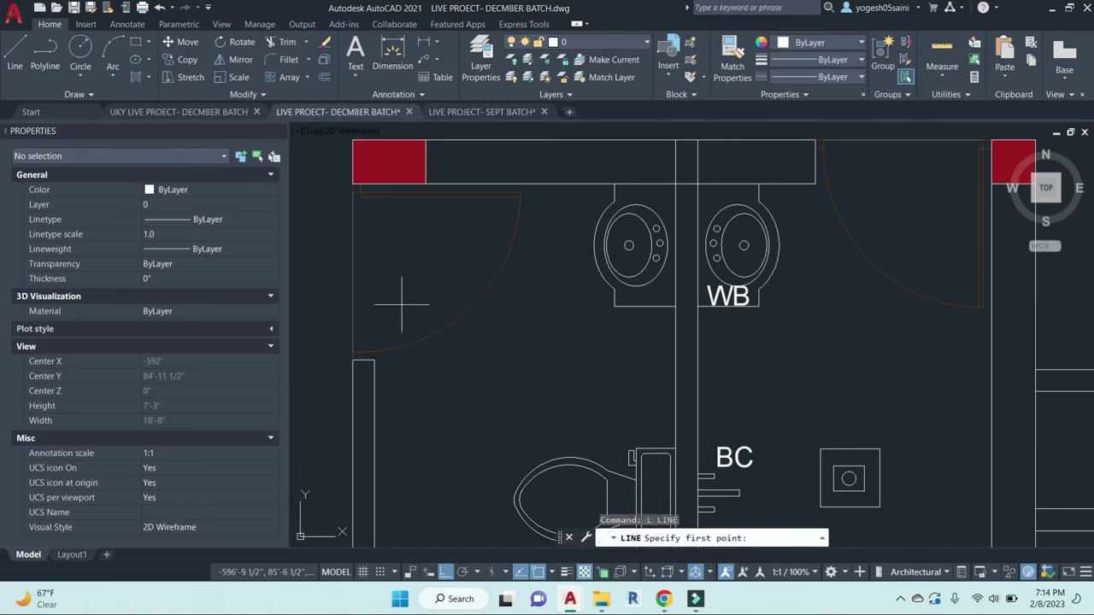
click(375, 359)
click(374, 265)
key(Escape)
Step: Extend the short vertical line up to the top wall
text(ex)
key(Return)
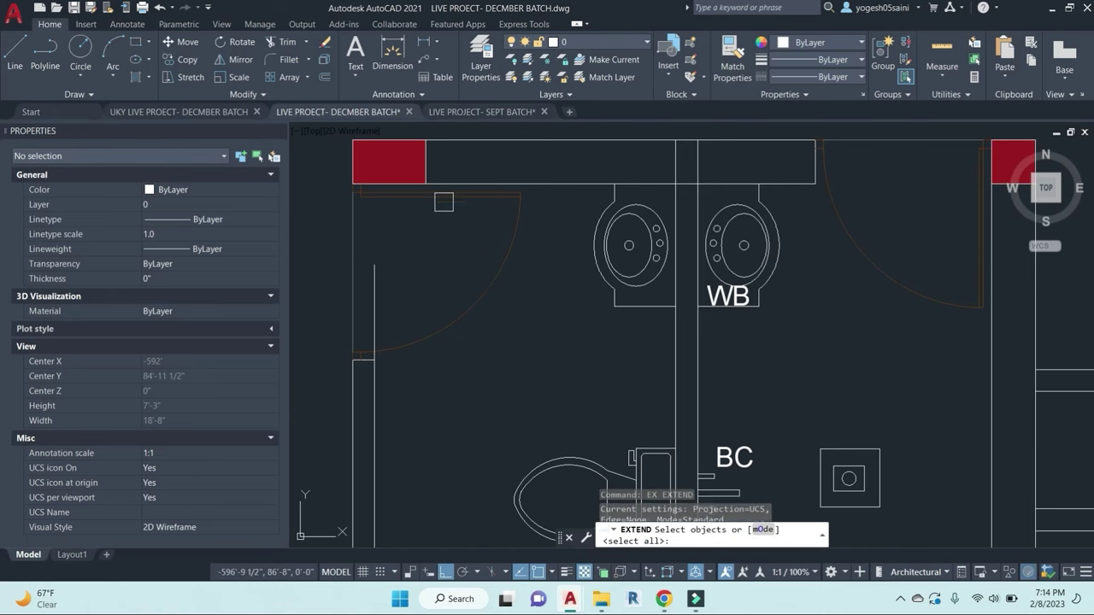
click(496, 181)
key(Return)
click(444, 284)
click(368, 263)
key(Escape)
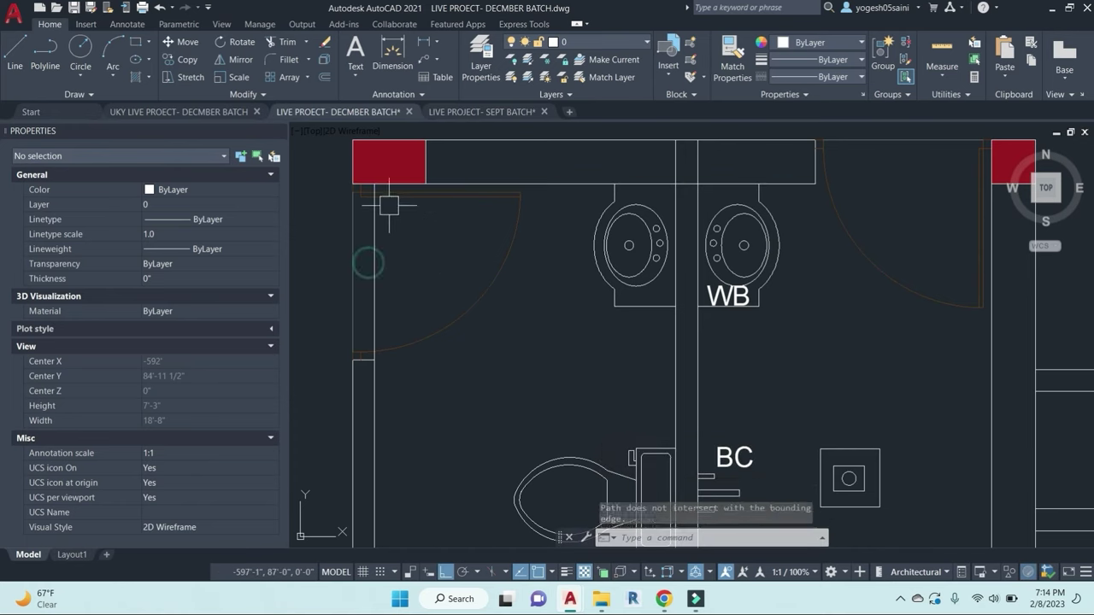
key(Escape)
key(Escape)
scroll(390, 258, down, 2)
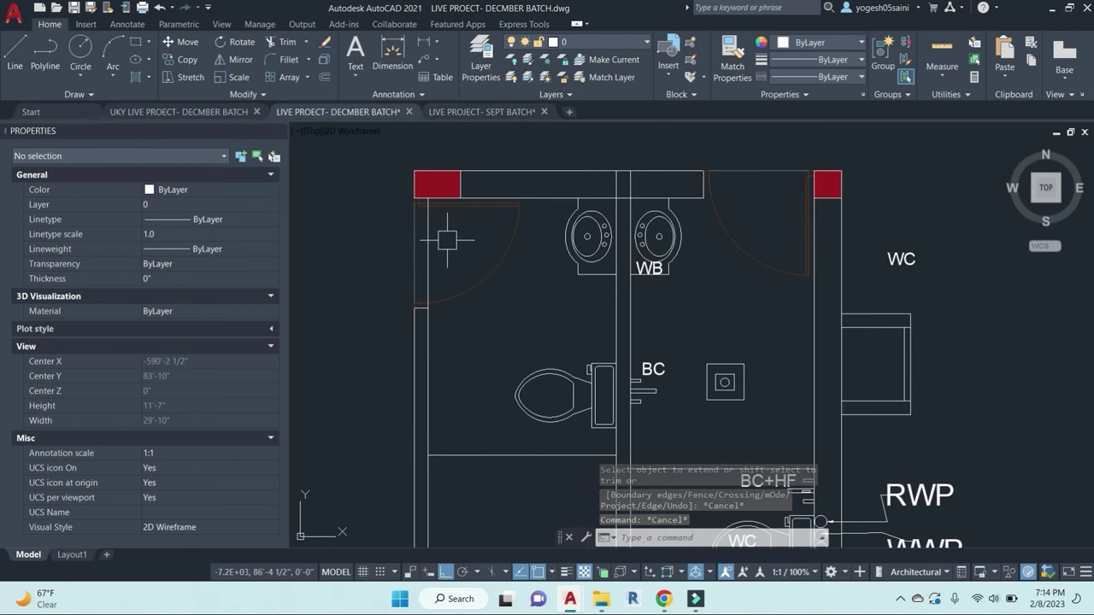
key(Escape)
key(Escape)
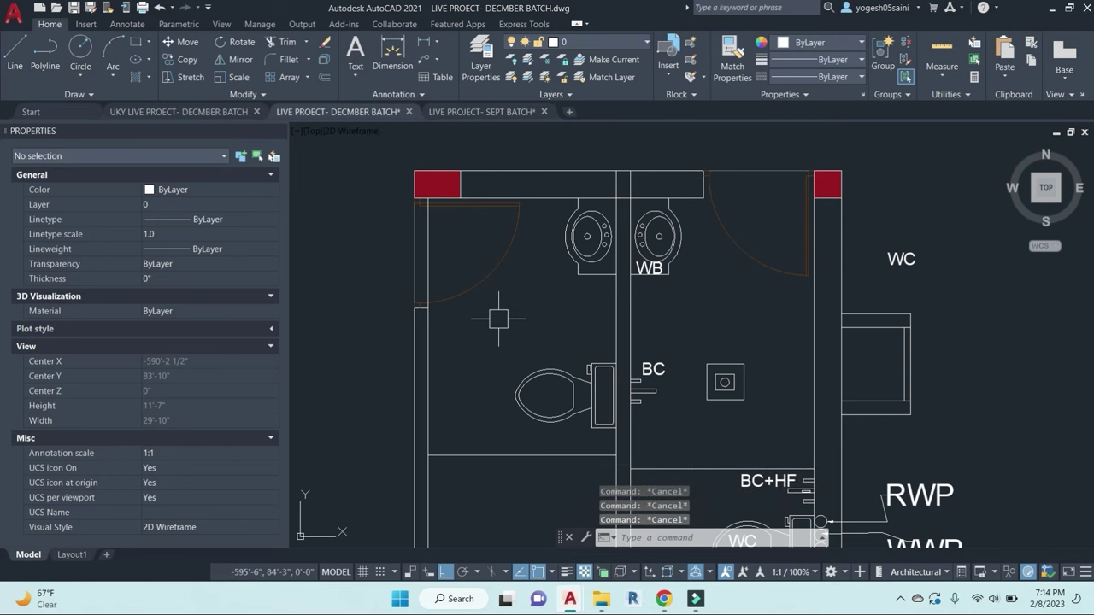
scroll(501, 318, down, 2)
middle_drag(568, 389, 577, 345)
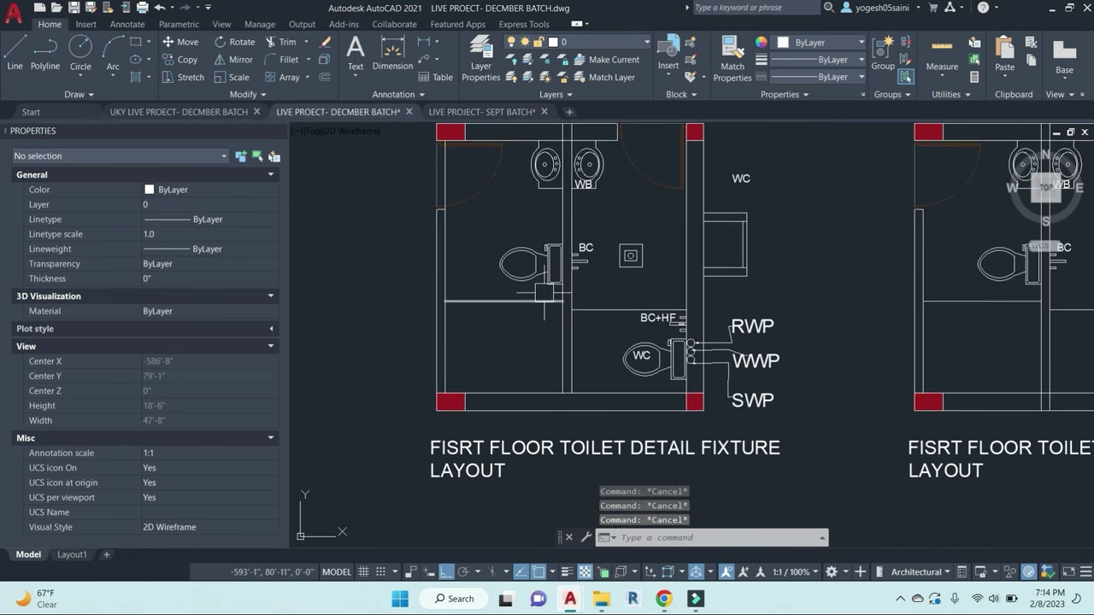
scroll(494, 294, up, 2)
Step: Set a 2' offset distance, then admit a waiting participant into the video call
text(o)
key(Return)
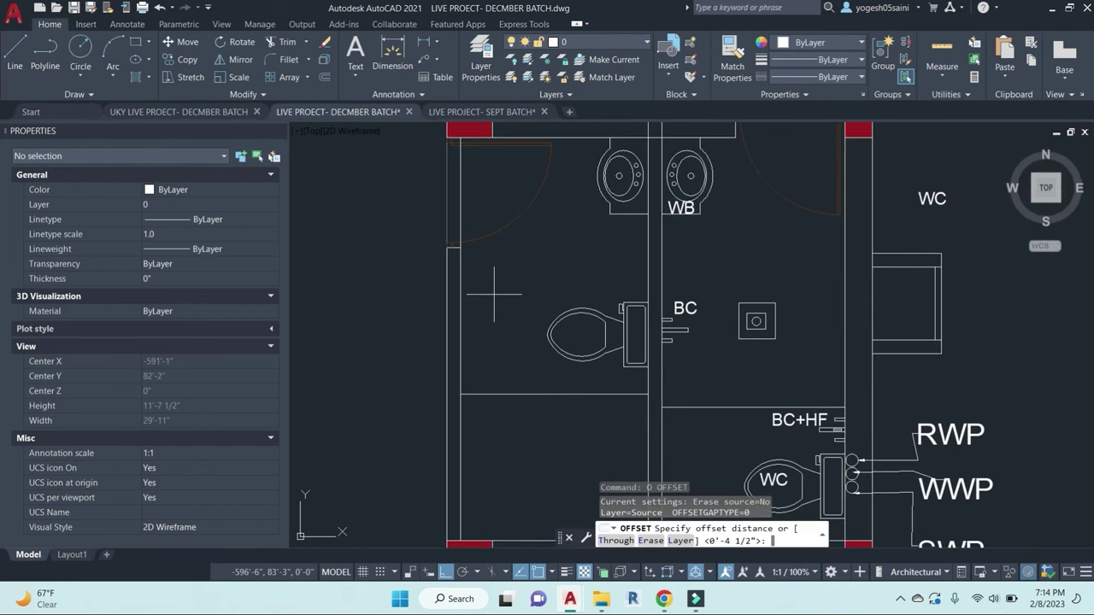
text(2')
key(Return)
mouse_move(658, 602)
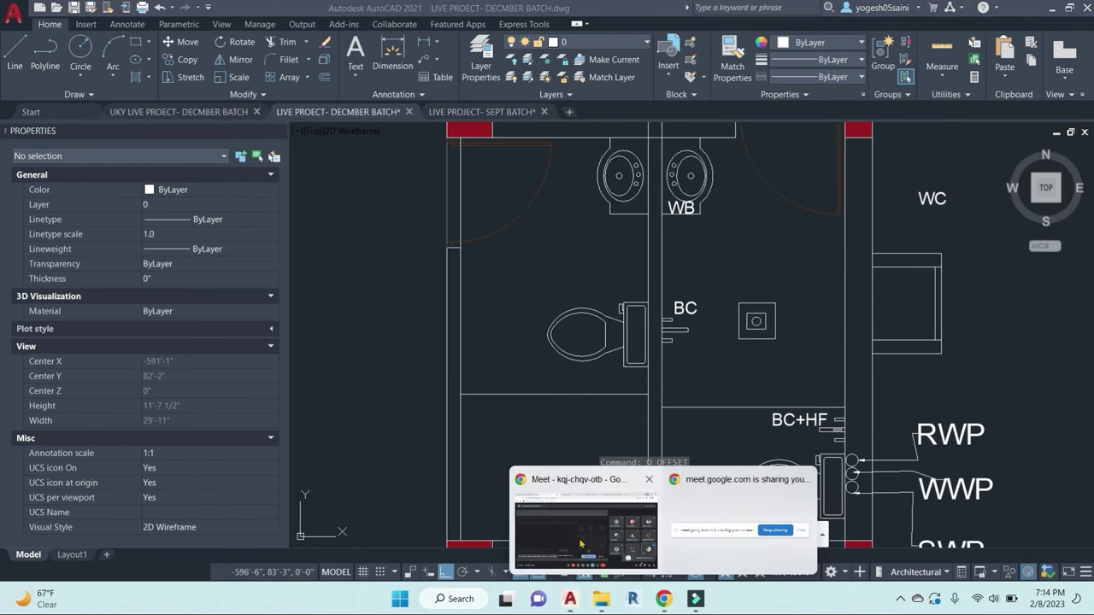
click(583, 534)
click(693, 154)
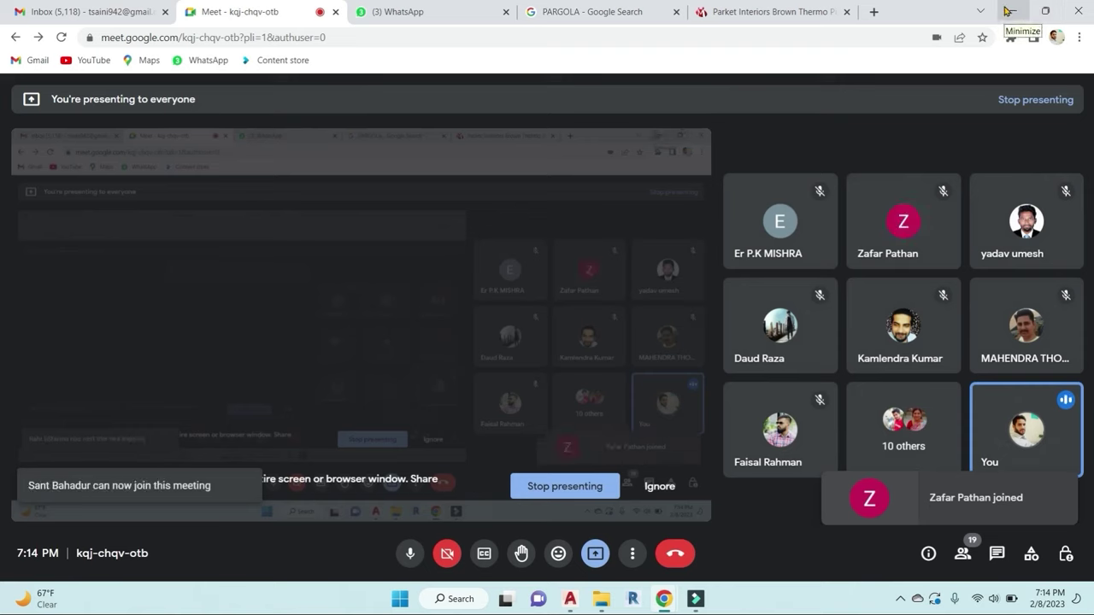
click(1005, 11)
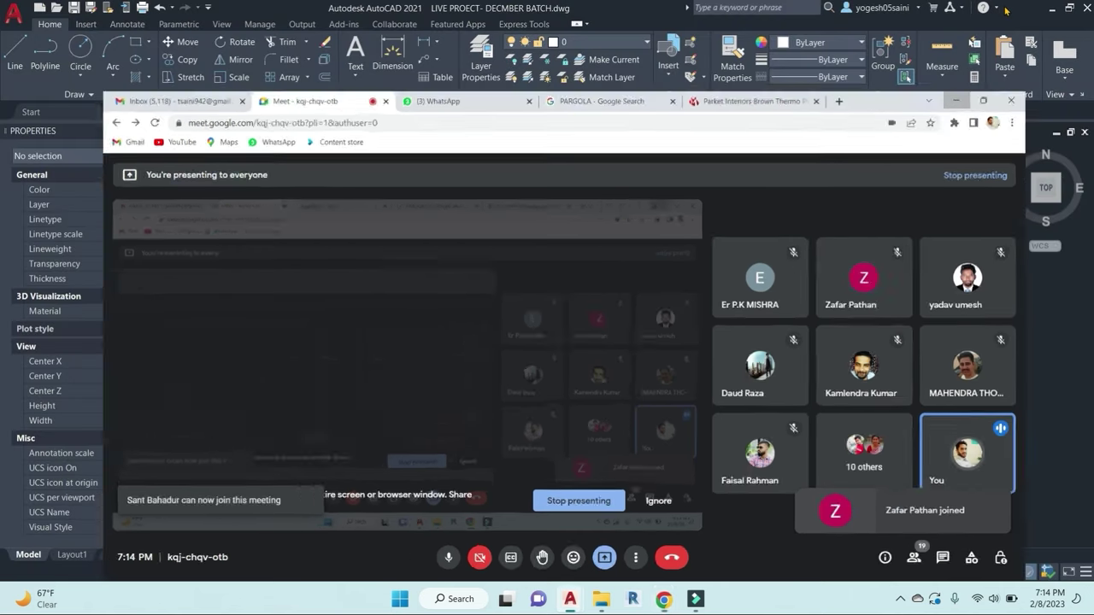
Step: Offset the vertical wall line twice, creating two grid lines 2' apart
click(457, 202)
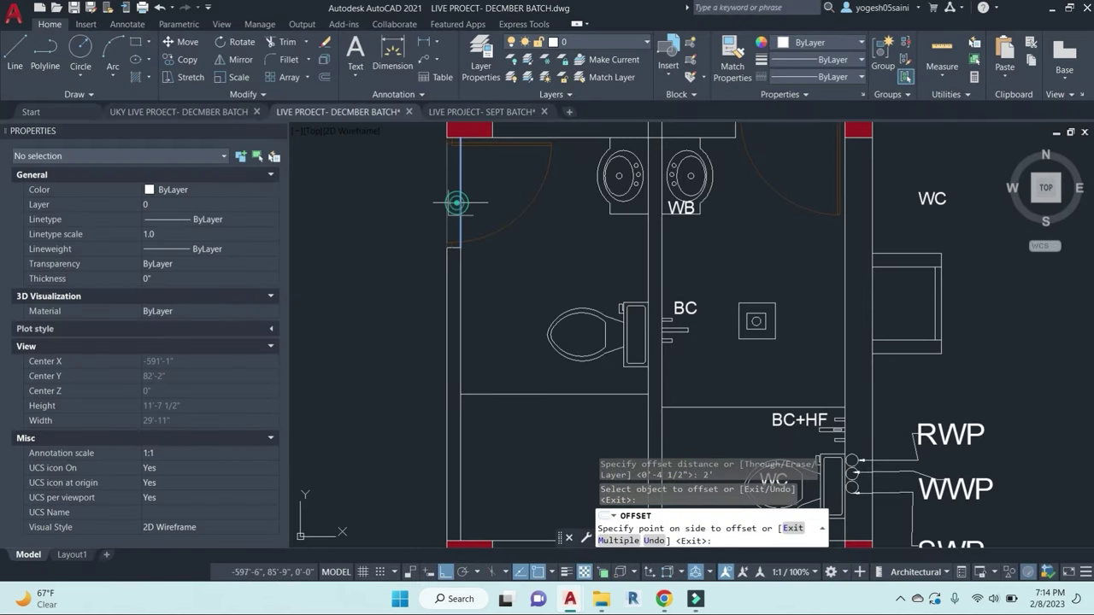
click(559, 210)
click(535, 229)
click(596, 233)
key(Escape)
Step: Extend the first new grid line down to the bottom wall
middle_drag(611, 255, 638, 302)
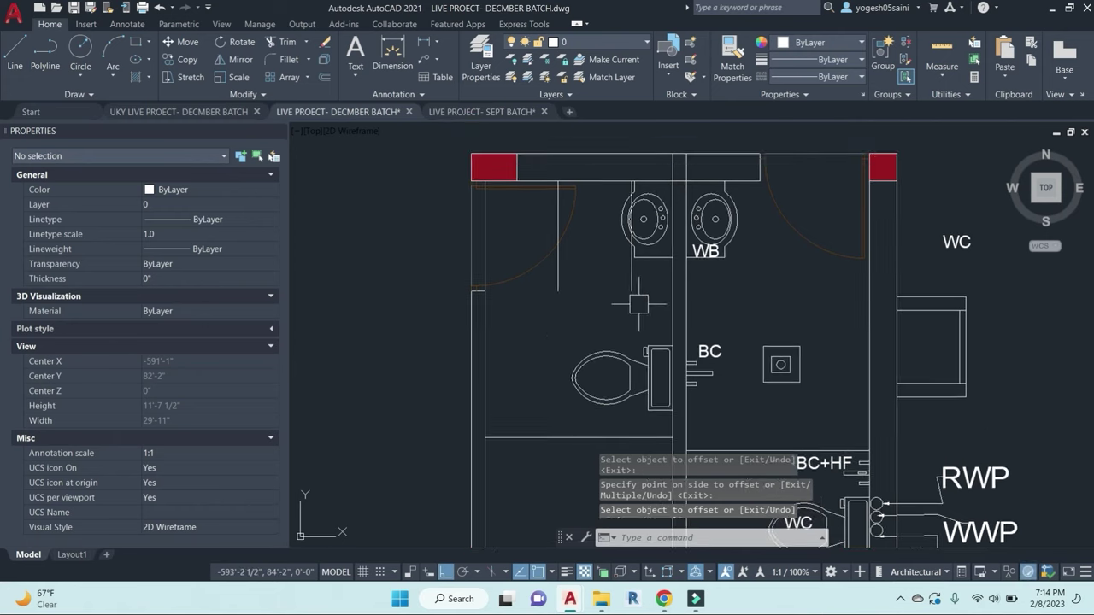
key(Escape)
key(Escape)
key(Escape)
text(ex)
key(space)
scroll(632, 298, down, 1)
middle_drag(630, 380, 612, 267)
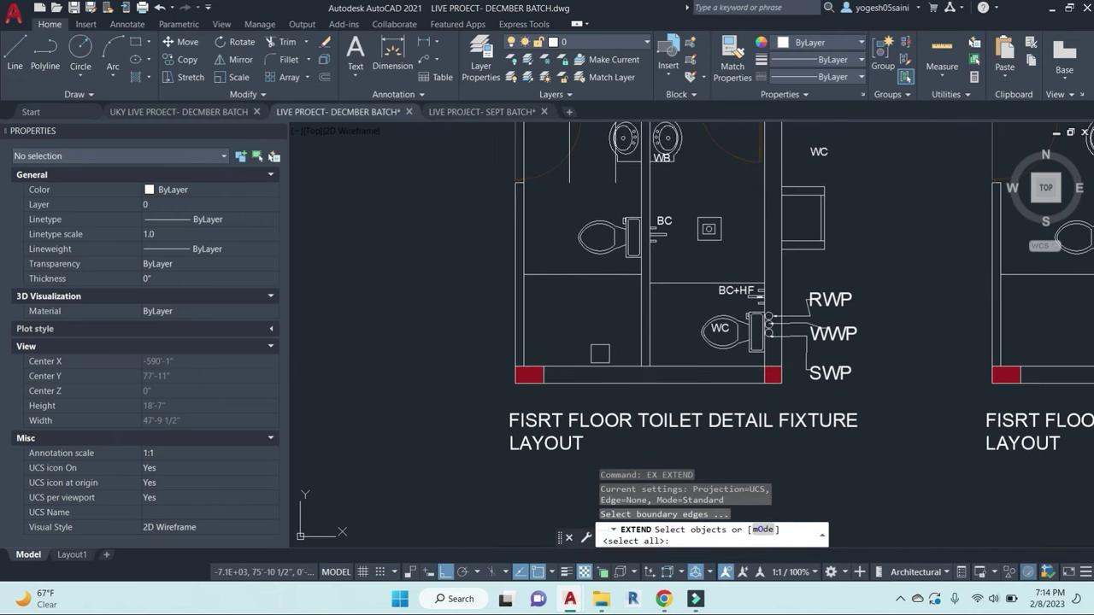
click(599, 365)
key(space)
click(570, 182)
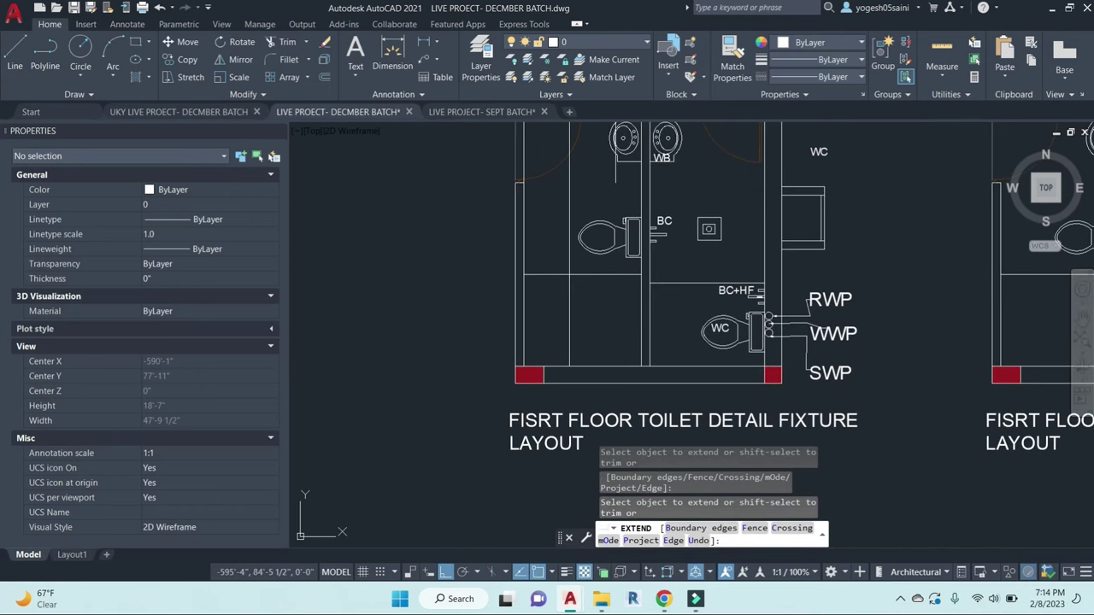
key(Escape)
Step: Extend the second grid line down to the bottom wall
text(ex)
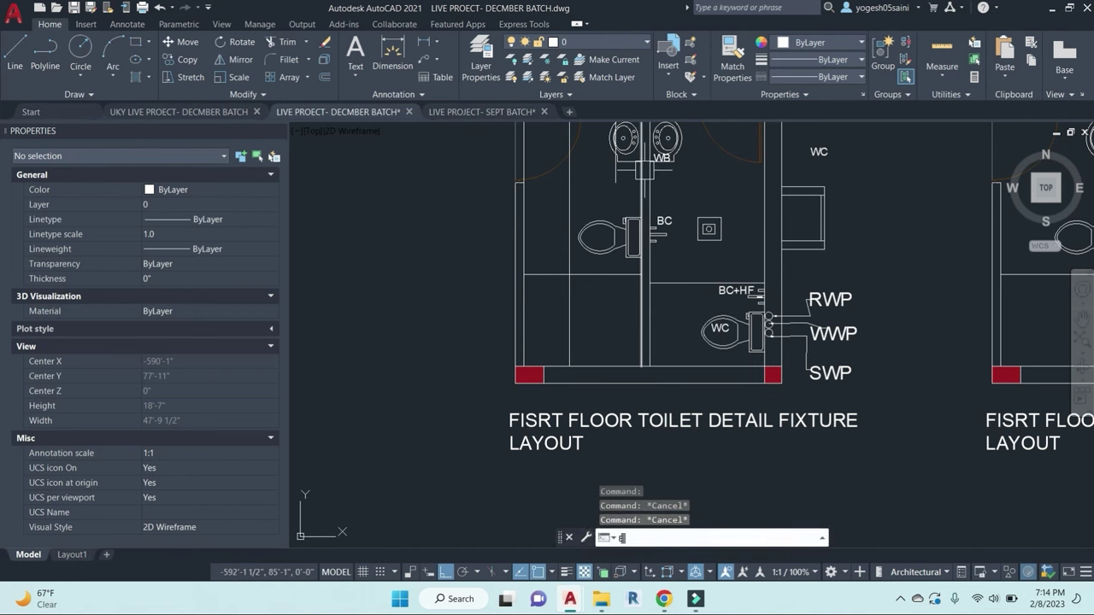
key(Return)
click(615, 368)
key(space)
click(615, 229)
click(613, 182)
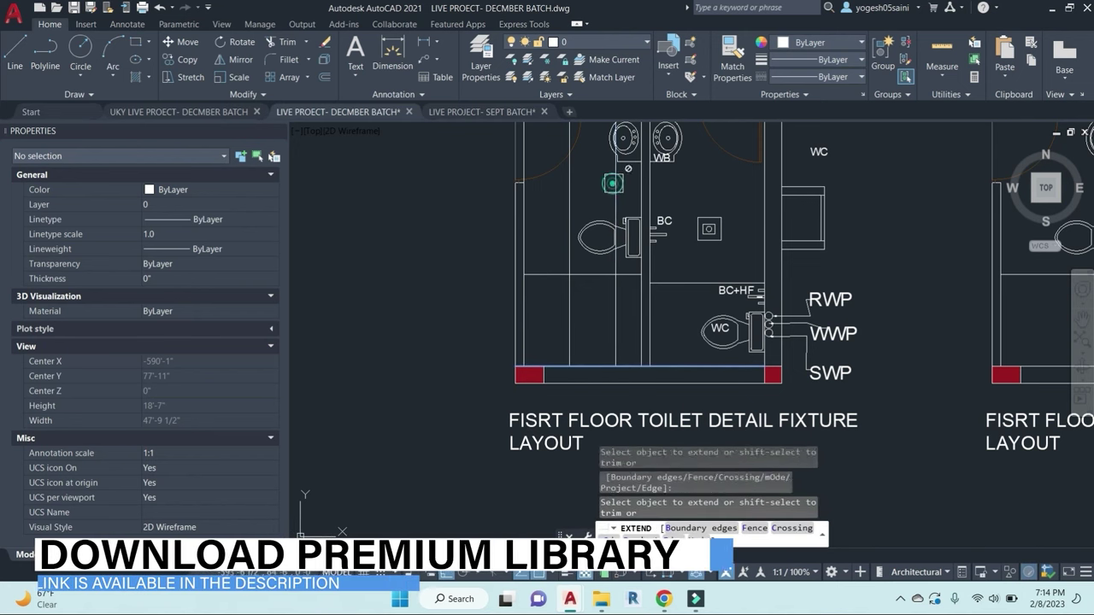
click(612, 183)
middle_drag(582, 181, 579, 295)
scroll(579, 294, up, 2)
key(Escape)
Step: Test a linear dimension (5'-1 1/2") in the room and cancel it without placing
scroll(534, 306, up, 4)
text(dli)
key(Return)
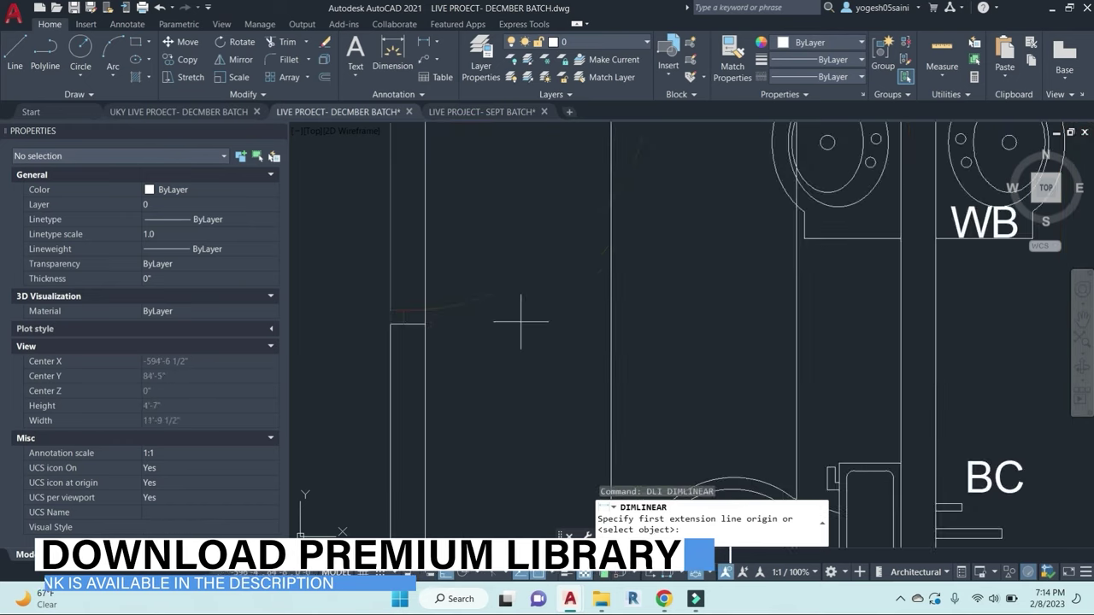
click(425, 324)
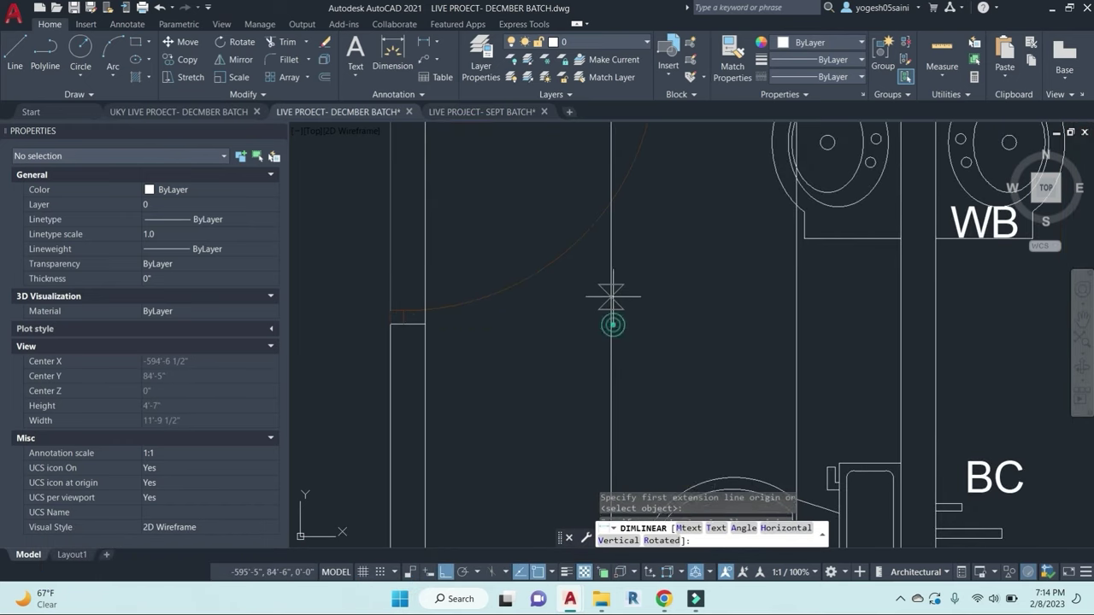
key(Return)
click(610, 332)
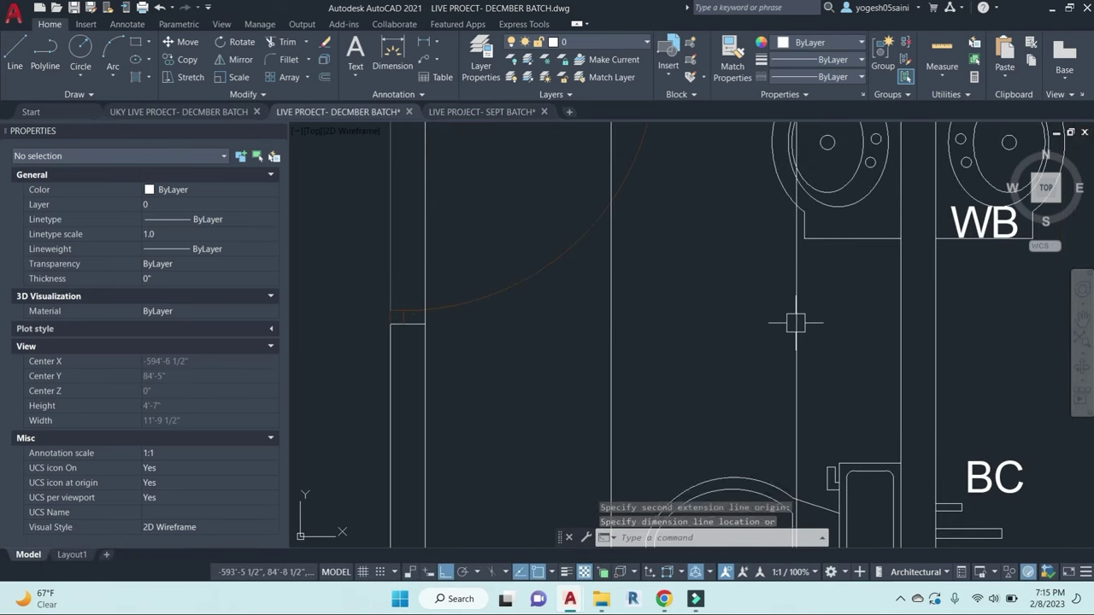
click(900, 327)
middle_drag(812, 322, 586, 329)
key(Escape)
scroll(640, 314, down, 4)
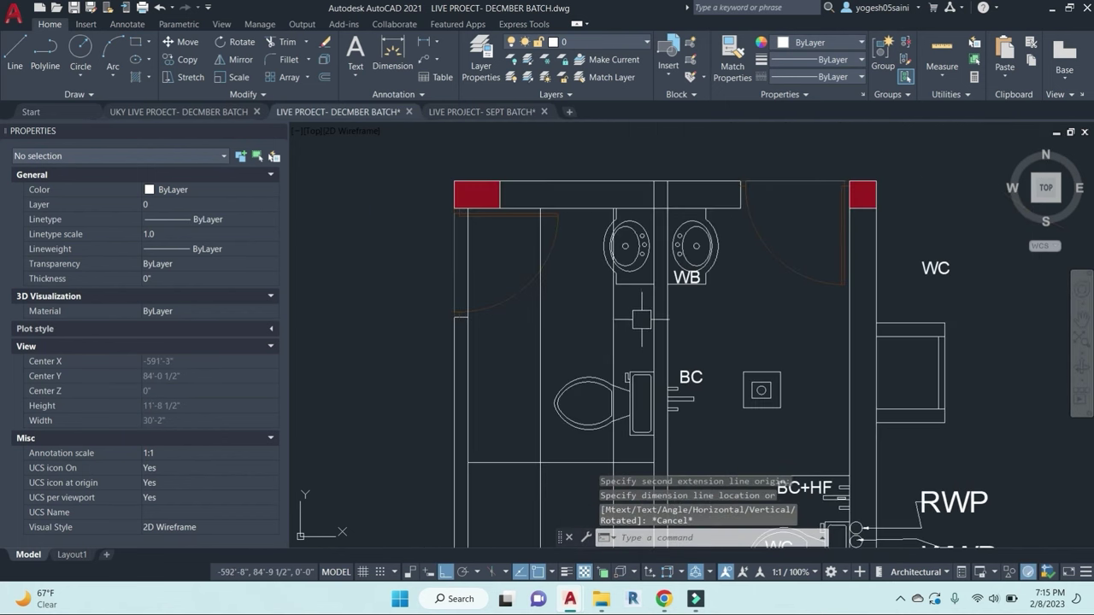
key(Return)
click(654, 333)
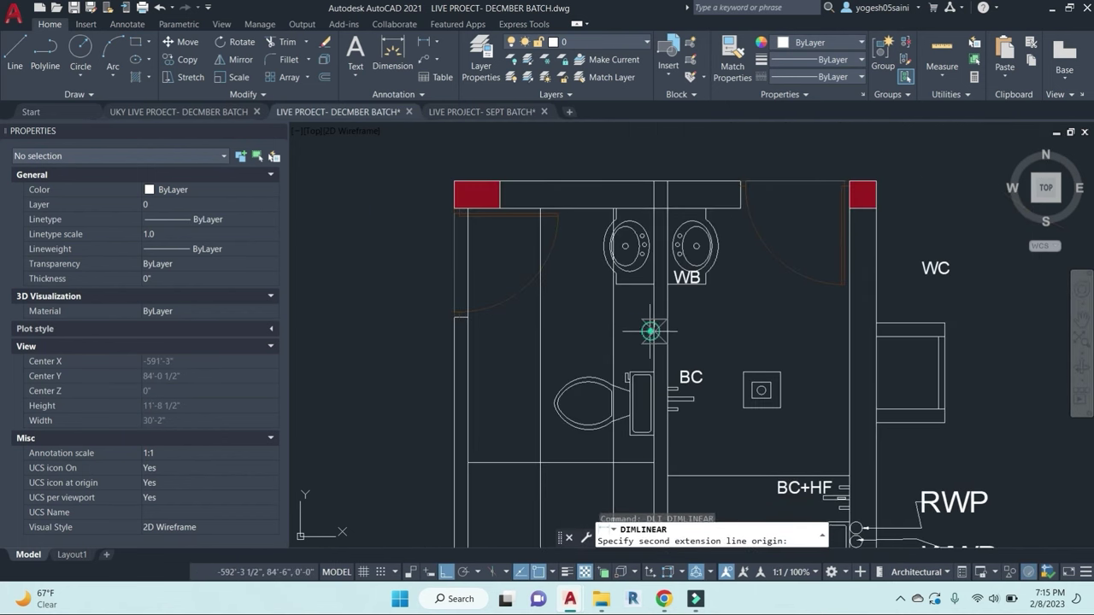
click(466, 317)
key(Escape)
key(Escape)
key(Escape)
key(Escape)
middle_drag(548, 300, 612, 269)
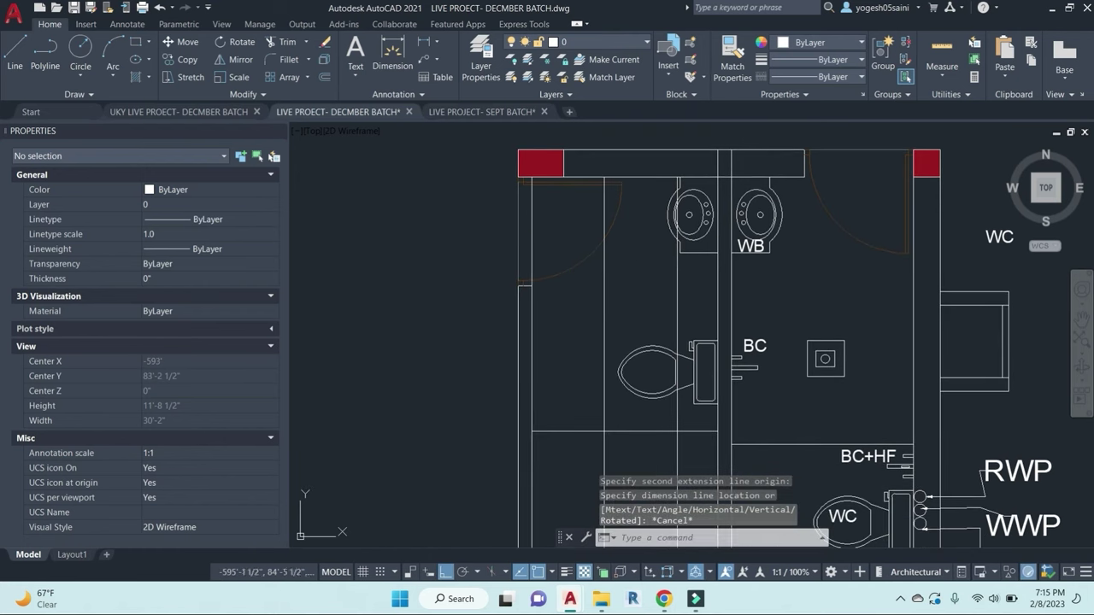
text(o)
key(Return)
Step: Offset the top wall line twice, adding two horizontal tile lines 2' apart
text(2)
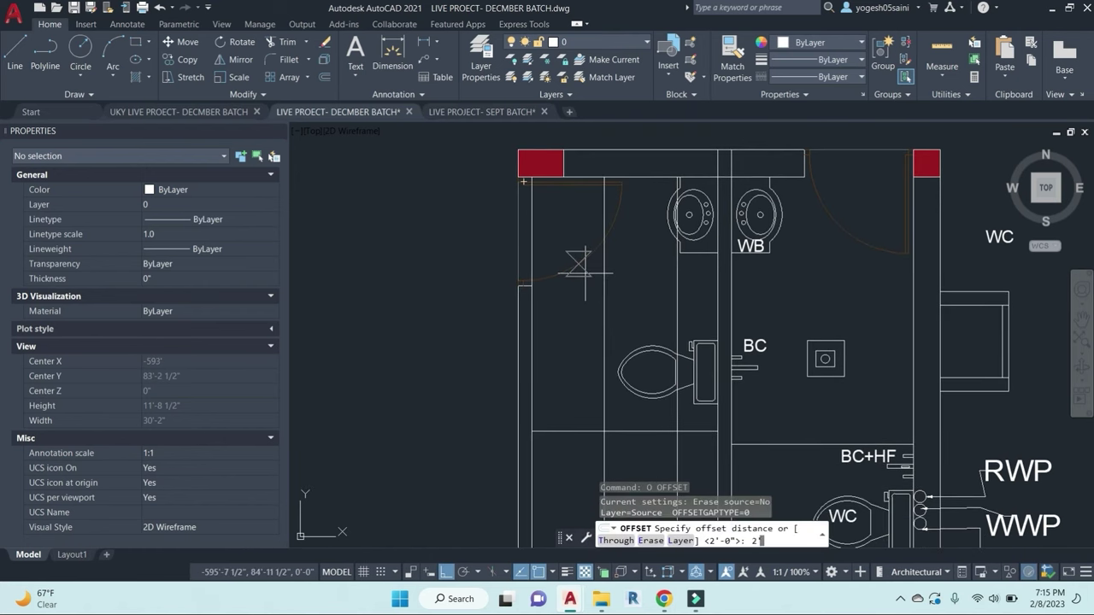
key(Return)
click(647, 178)
click(648, 222)
click(648, 250)
click(647, 303)
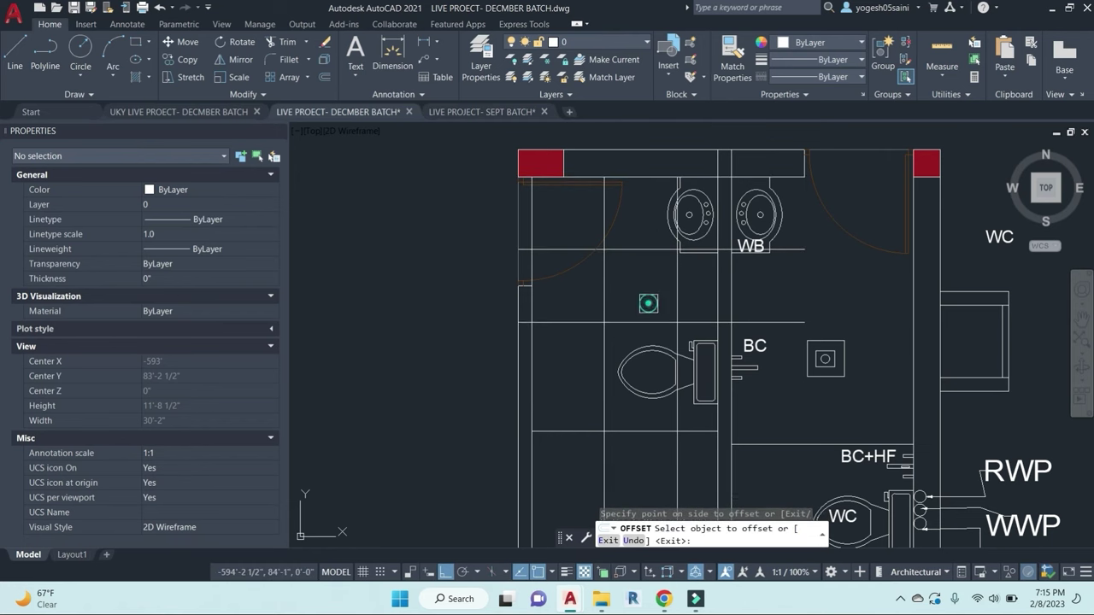
key(Escape)
Step: Erase the stray tile grid line near the WB basin
text(tr)
key(Return)
key(Return)
scroll(709, 262, up, 5)
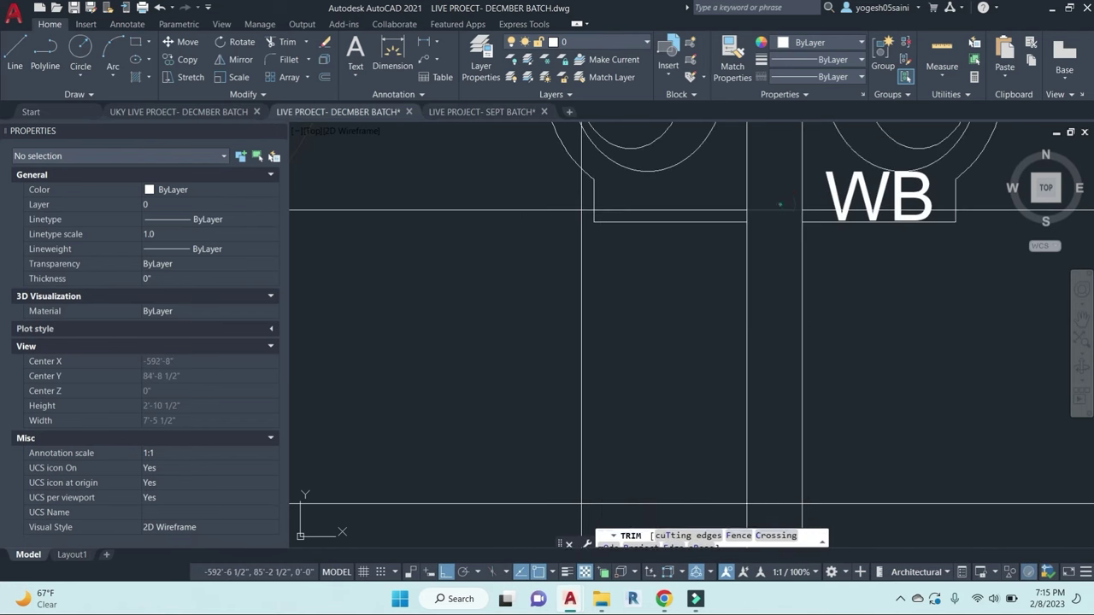
key(Escape)
middle_drag(835, 273, 664, 281)
click(798, 200)
text(e)
Step: Try trimming a line segment near the left washbasin, then cancel the trim
key(Return)
scroll(792, 277, down, 3)
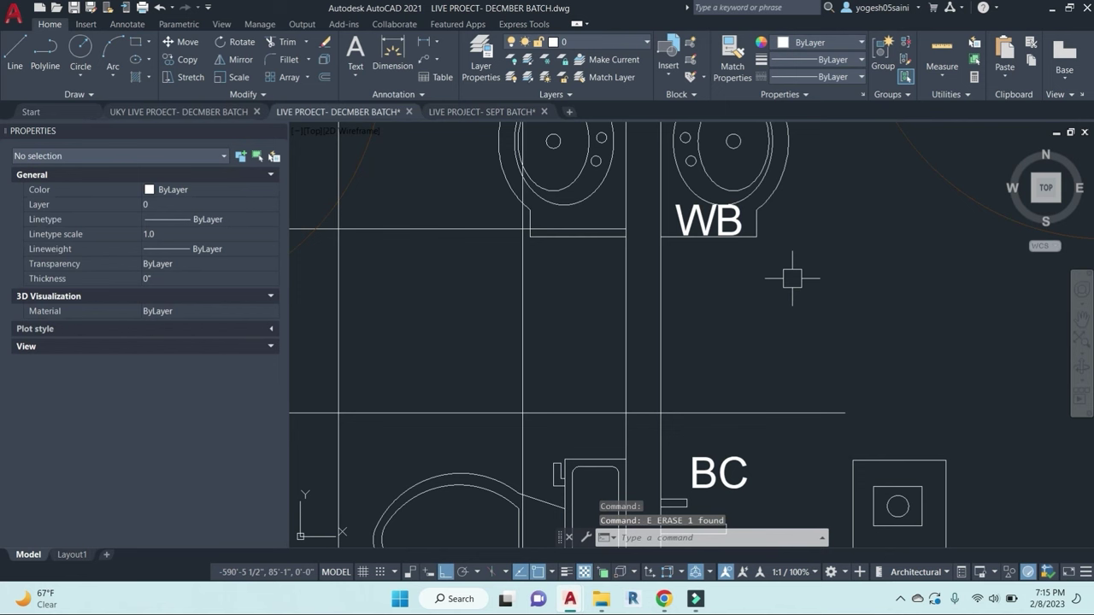
key(Escape)
key(Escape)
key(Escape)
text(tr)
key(Return)
key(Escape)
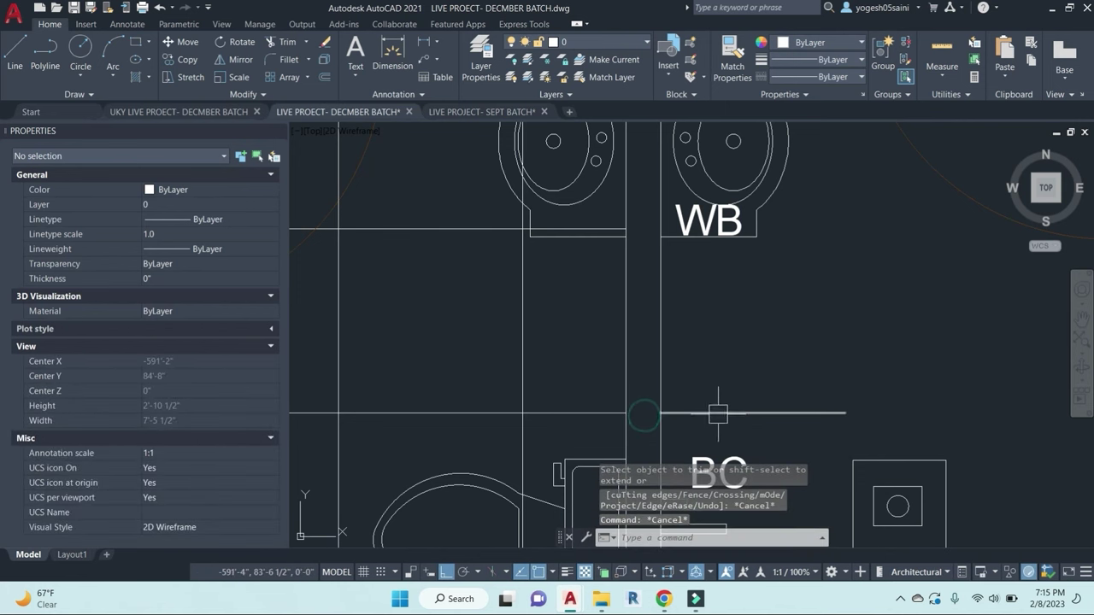
scroll(764, 317, down, 4)
scroll(736, 255, up, 3)
middle_drag(708, 202, 729, 303)
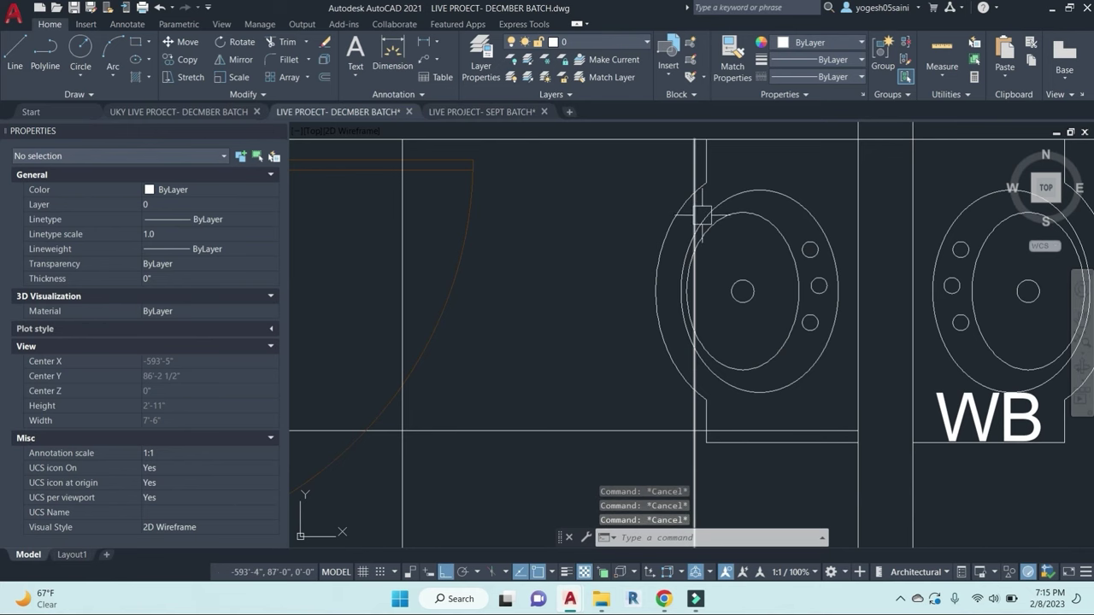
text(tr)
key(Return)
click(698, 216)
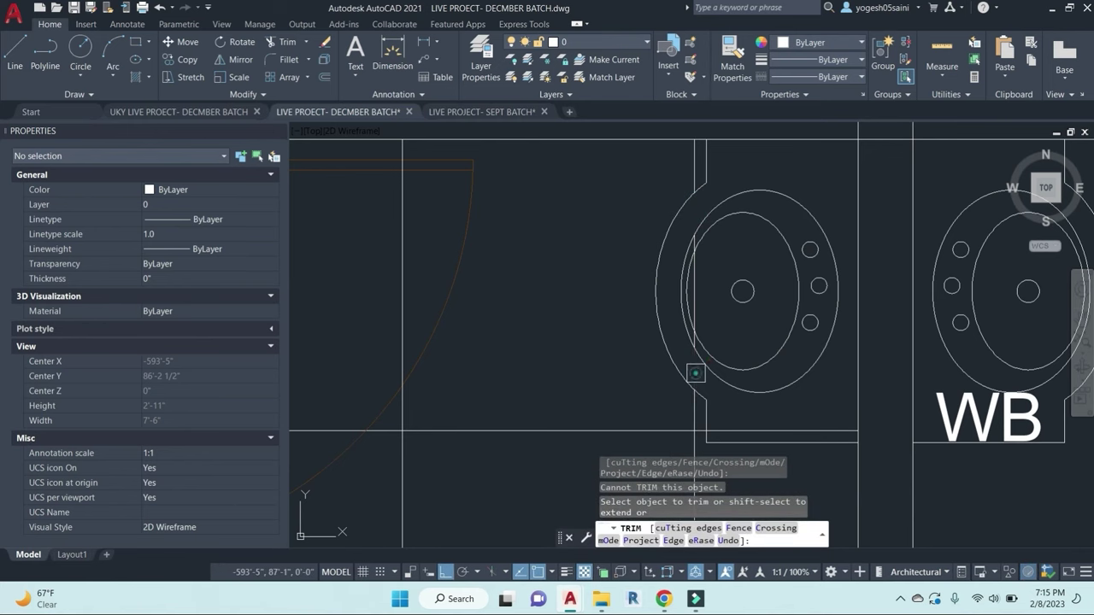
key(Escape)
Step: Erase the stray vertical line beside the left washbasin
click(694, 288)
text(e)
key(Return)
scroll(694, 220, down, 3)
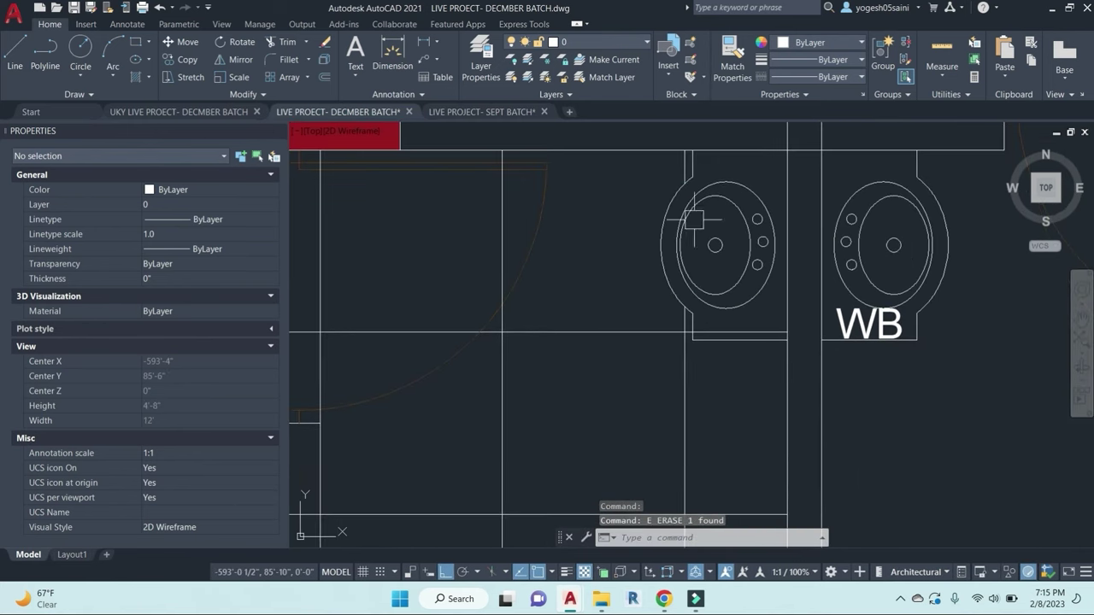
key(Escape)
Step: Trim the grid line end beside the toilet, using the adjacent line as cutting edge
text(tr)
key(Return)
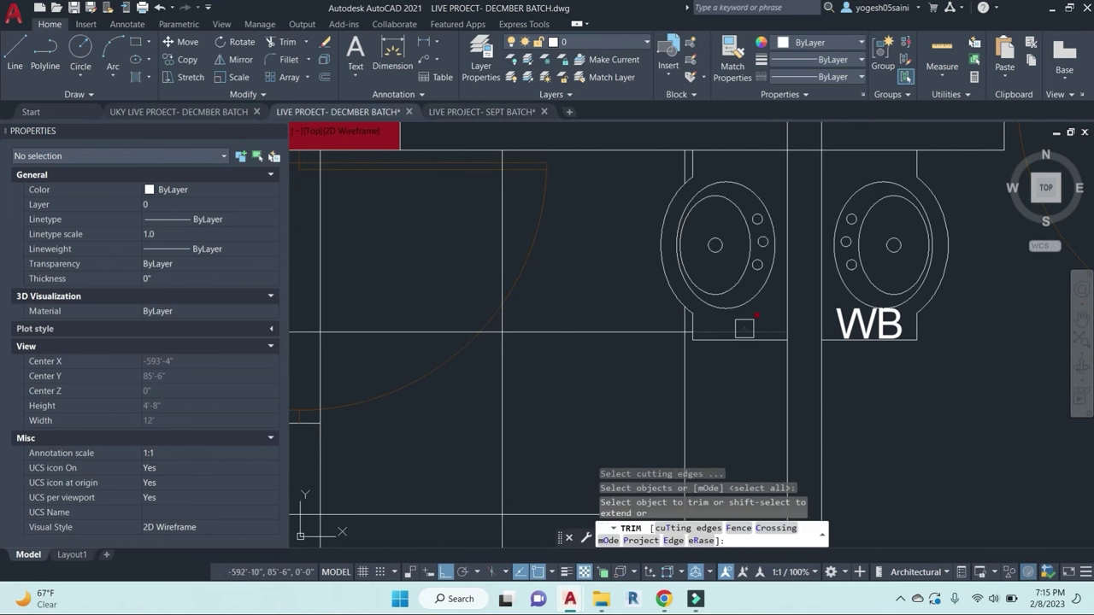
key(Escape)
scroll(735, 285, down, 4)
scroll(712, 347, up, 4)
key(Escape)
key(Escape)
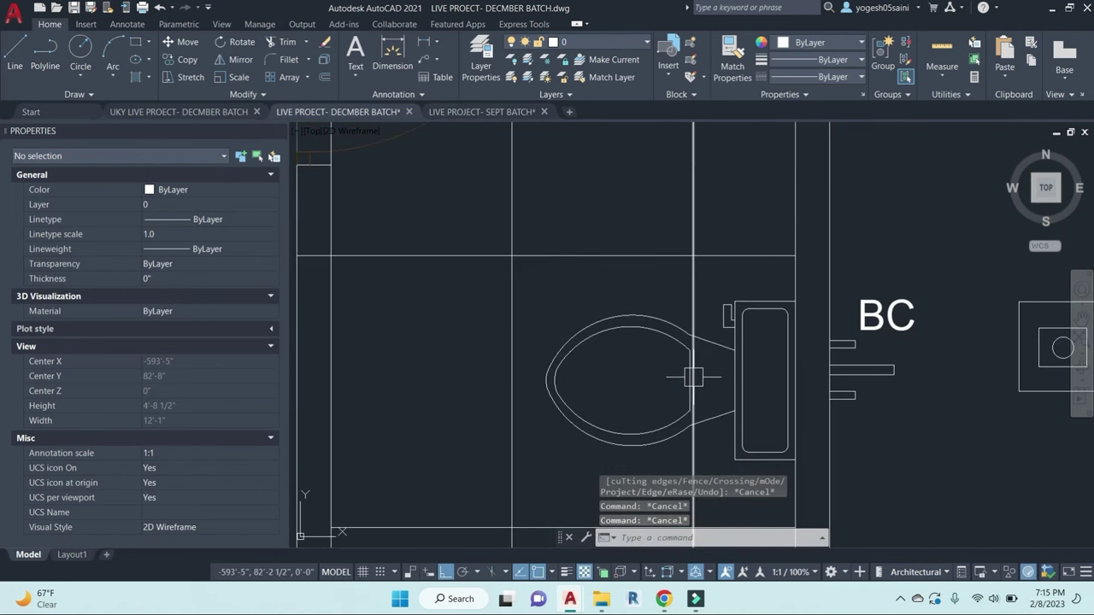
text(tr)
key(Return)
click(713, 347)
key(Return)
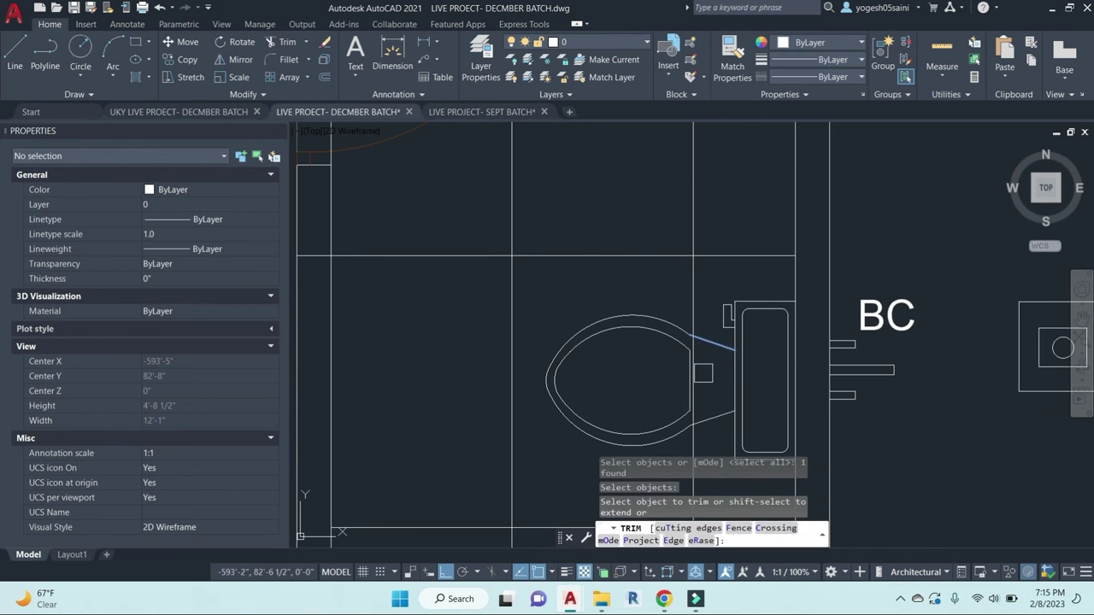
click(714, 361)
scroll(735, 264, down, 3)
key(Escape)
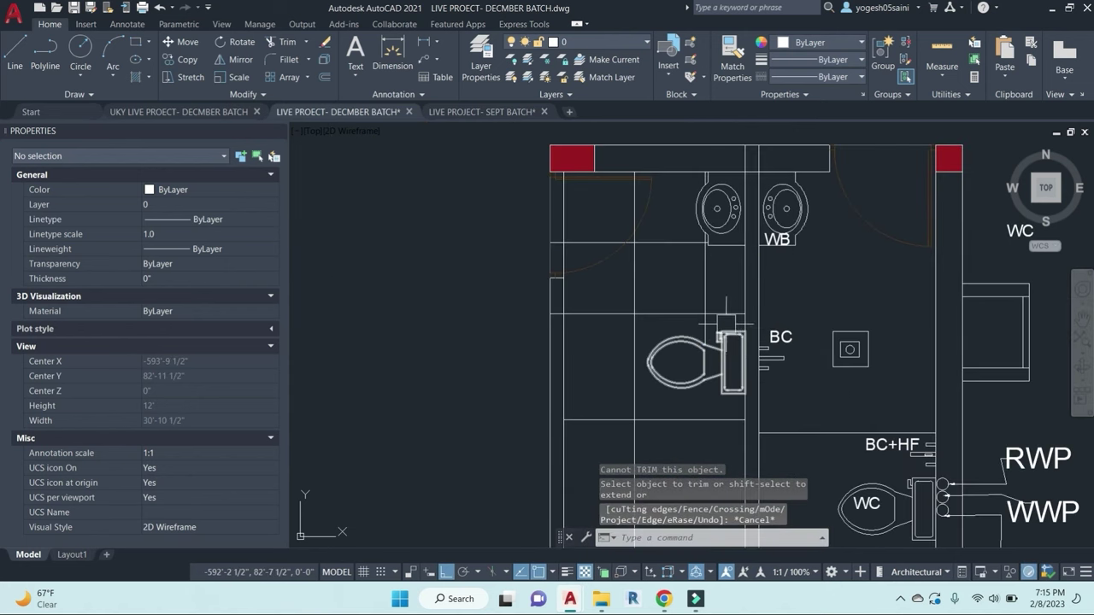
Step: Clear the command and pan out to see the whole toilet layout
middle_drag(698, 335, 669, 292)
key(Escape)
key(Escape)
key(Escape)
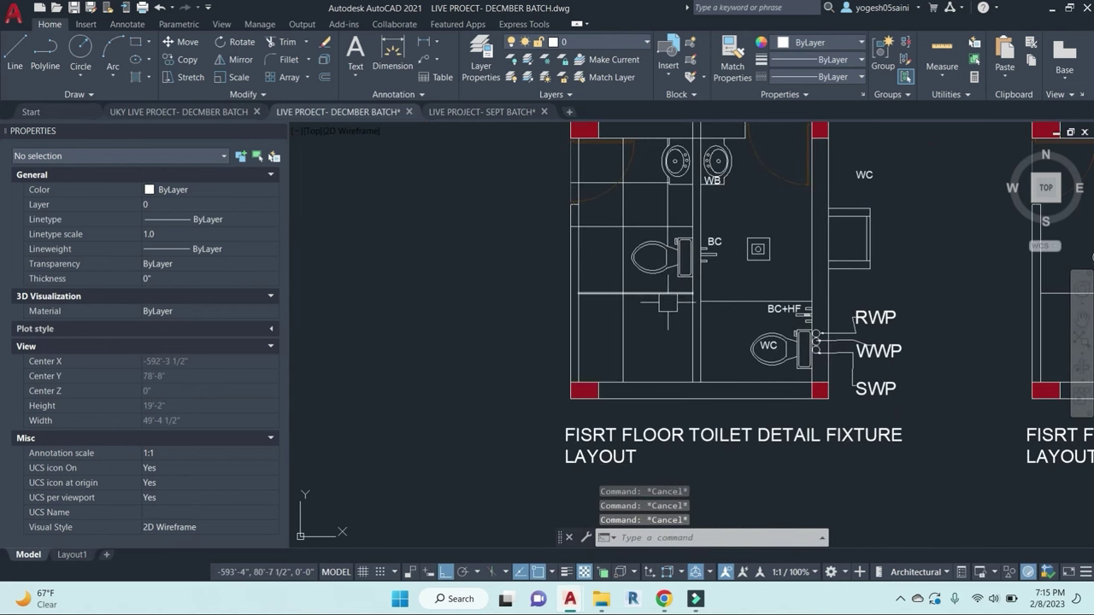
scroll(634, 210, up, 3)
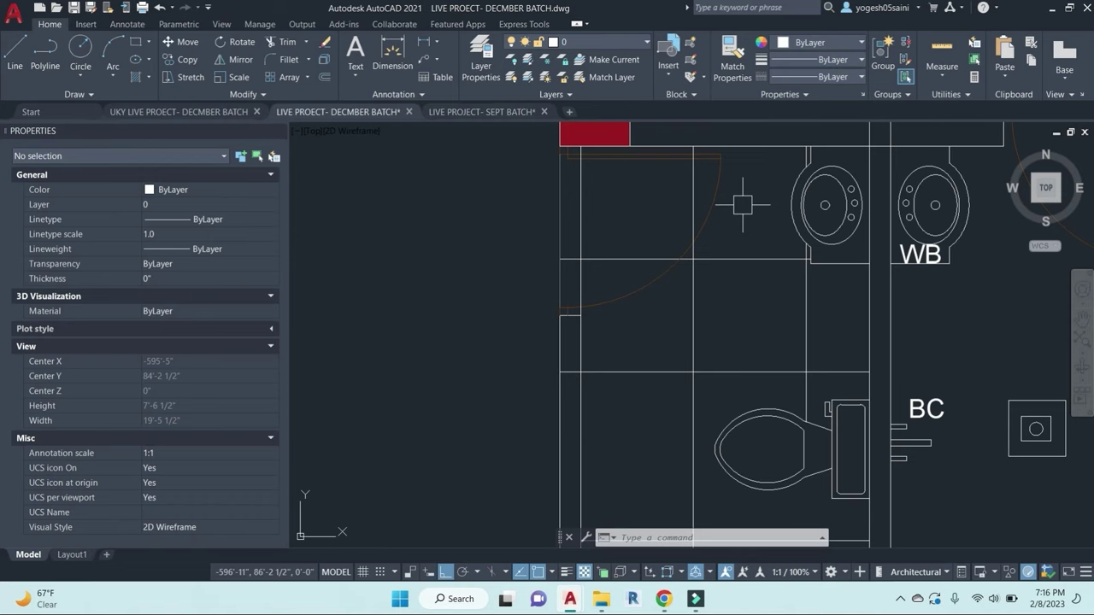
middle_drag(630, 157, 628, 226)
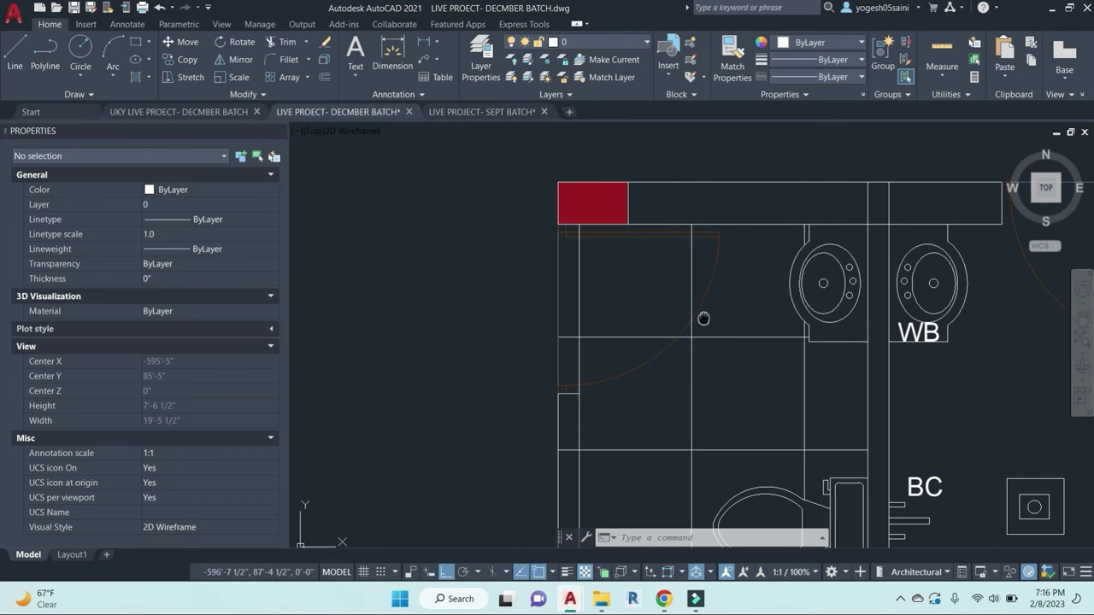
scroll(652, 293, up, 2)
scroll(584, 236, down, 4)
middle_drag(584, 236, 552, 219)
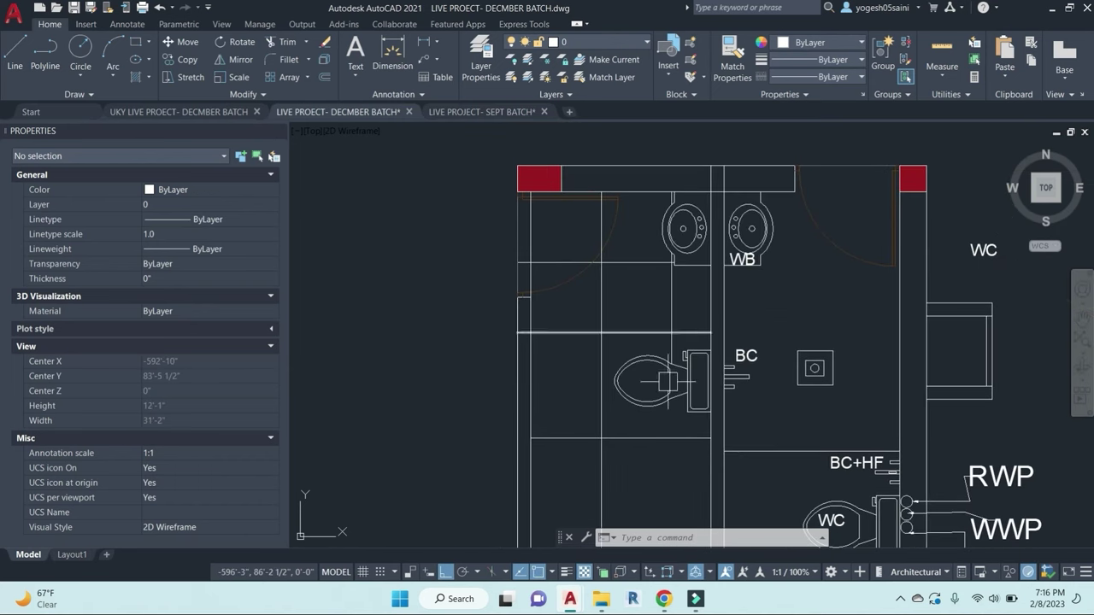
mouse_move(664, 598)
click(544, 549)
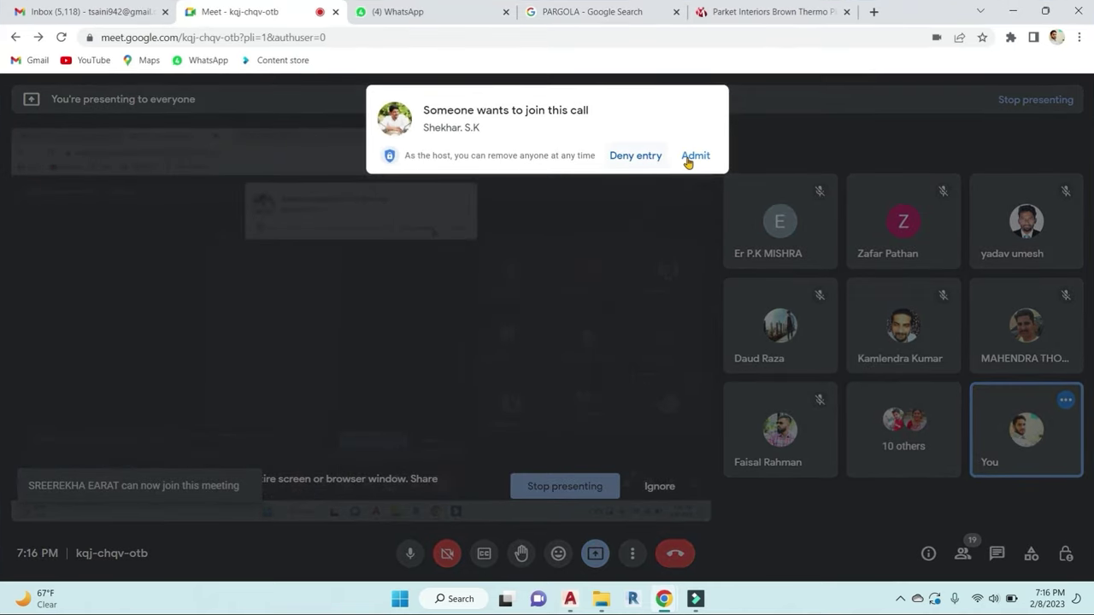
click(692, 156)
click(1009, 12)
scroll(709, 218, up, 3)
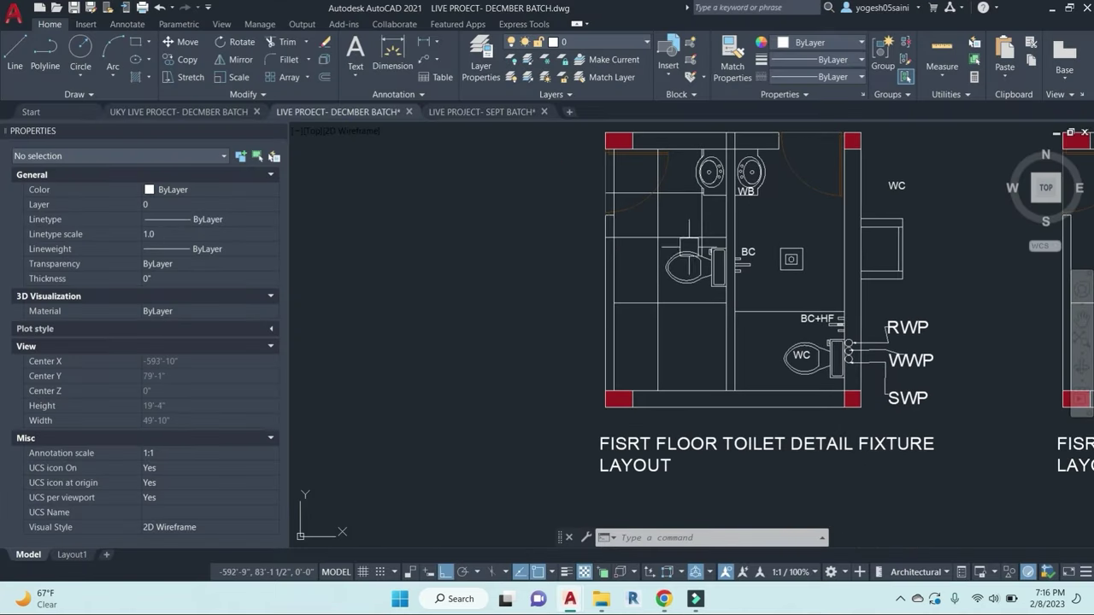
middle_drag(709, 218, 689, 275)
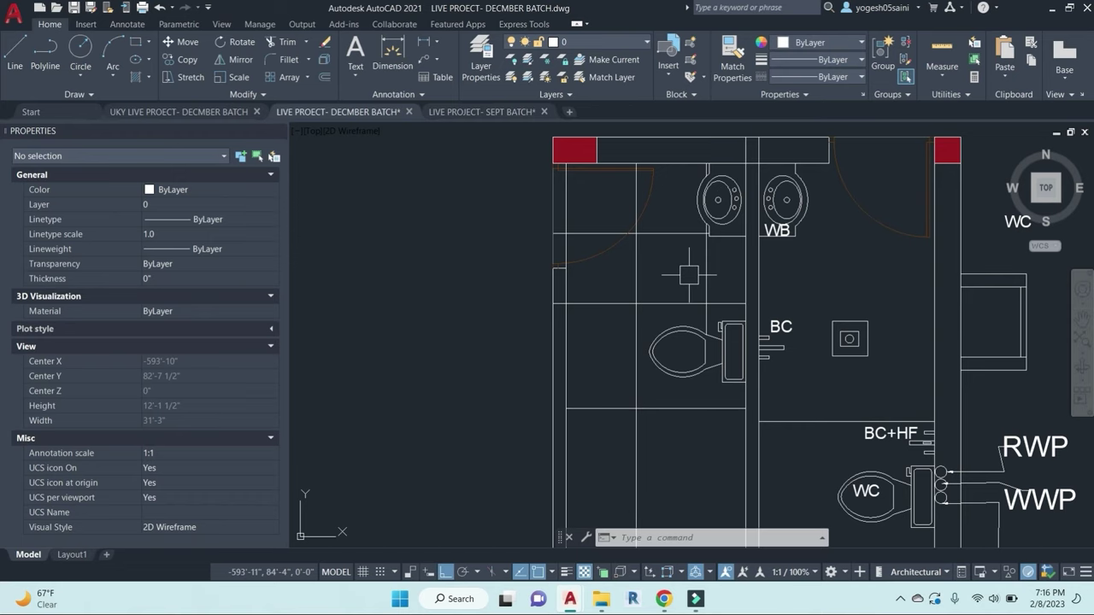
scroll(732, 197, up, 4)
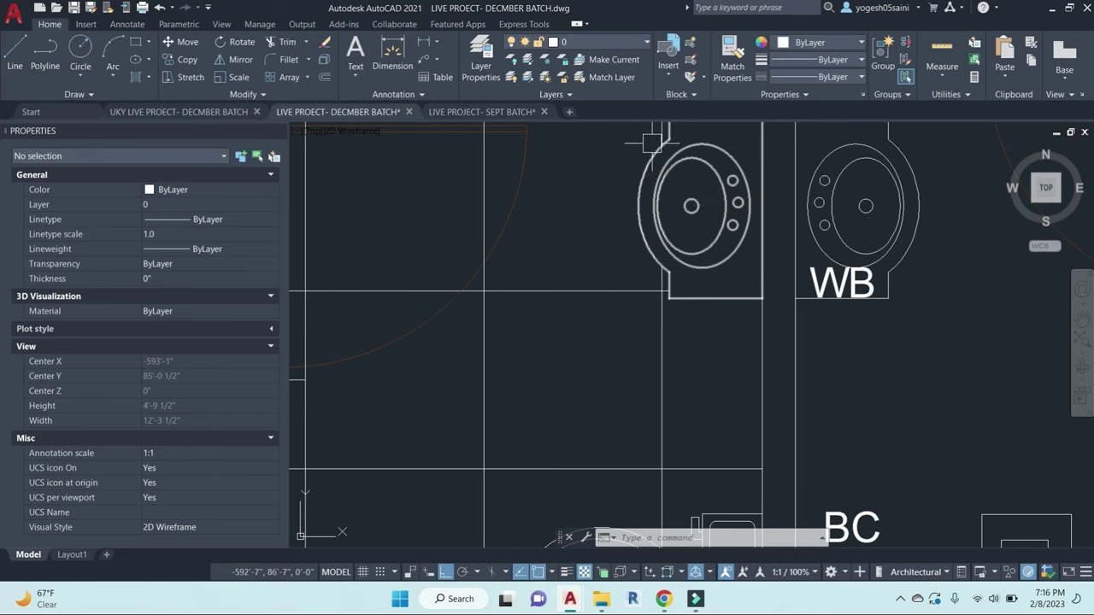
middle_drag(651, 143, 677, 226)
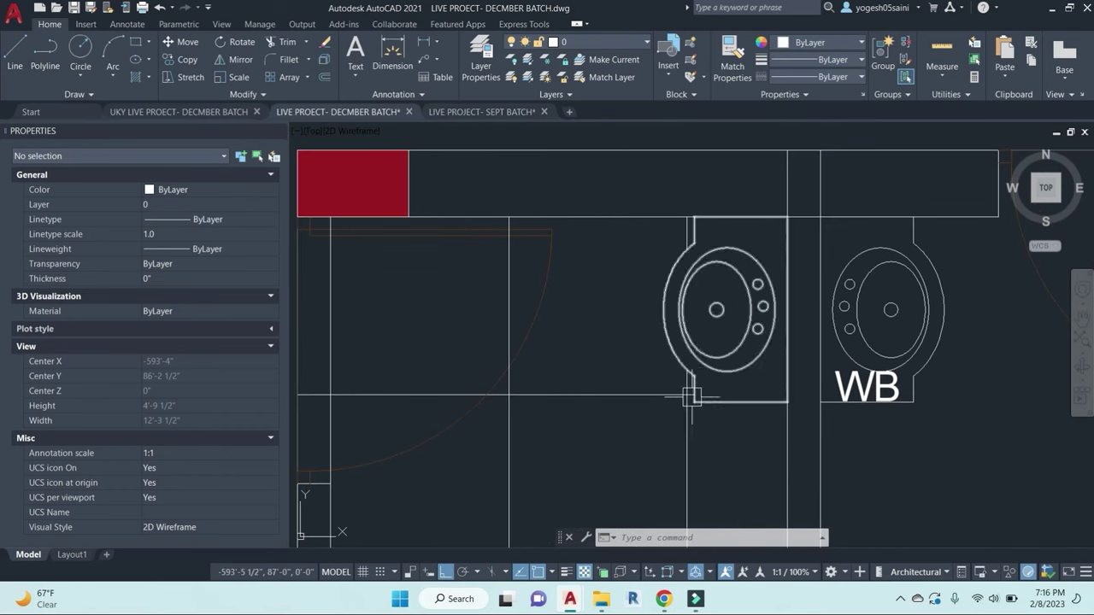
scroll(699, 366, down, 2)
scroll(846, 282, down, 2)
Step: Offset the first horizontal grid line 2' down in the left toilet room
scroll(645, 307, up, 2)
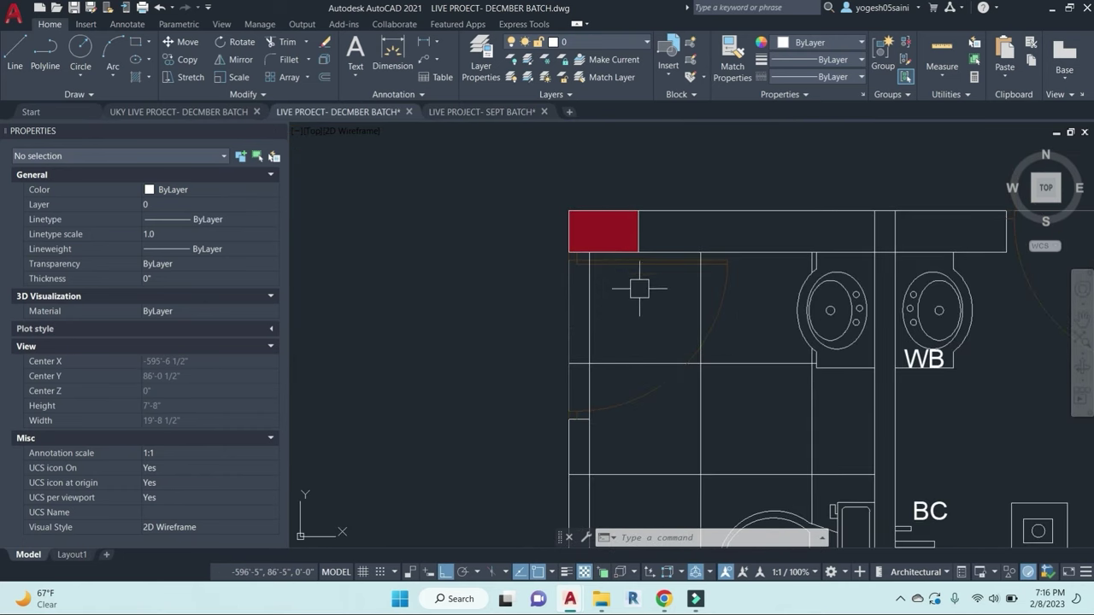
middle_drag(623, 311, 630, 264)
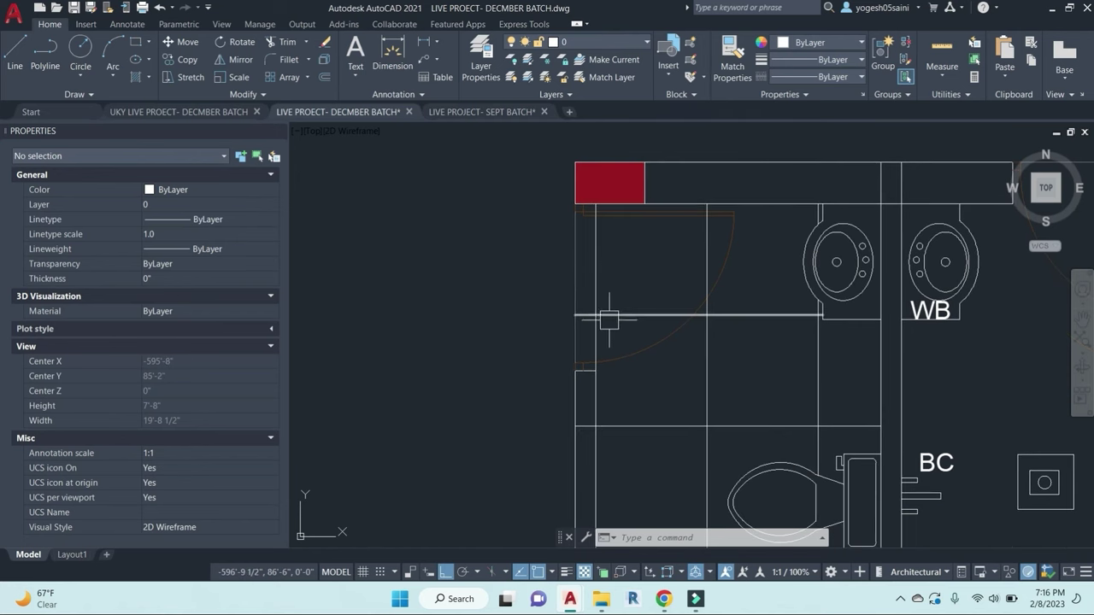
scroll(636, 320, down, 2)
middle_drag(666, 375, 669, 326)
text(o)
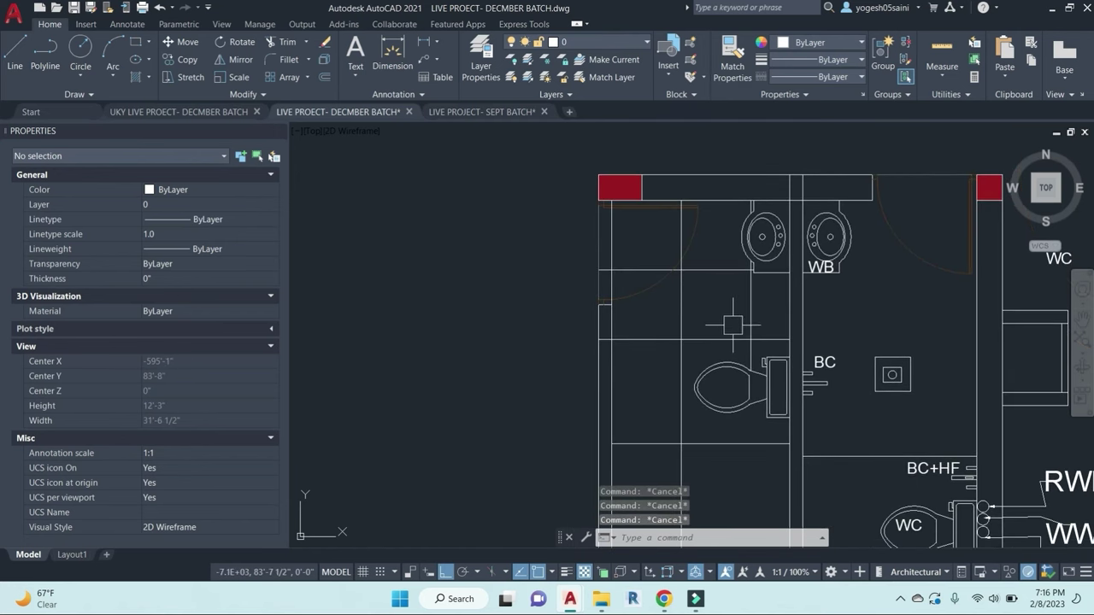
key(Return)
text(2)
key(Return)
click(723, 339)
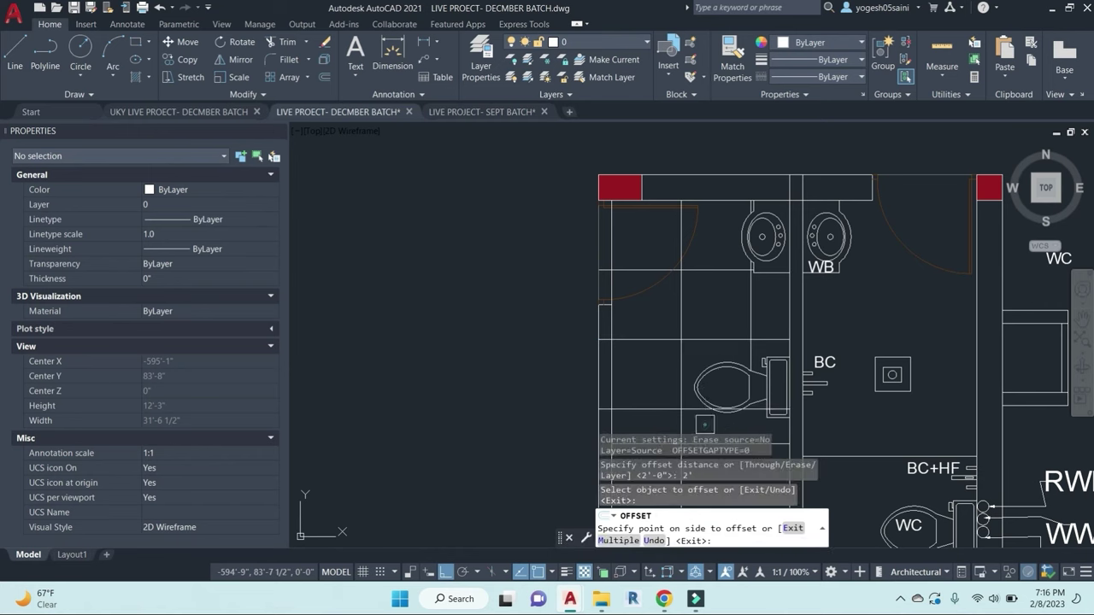
click(707, 386)
Step: Keep offsetting each newest grid line 2' lower to continue the grid
click(696, 394)
middle_drag(683, 418, 649, 226)
click(612, 218)
click(618, 353)
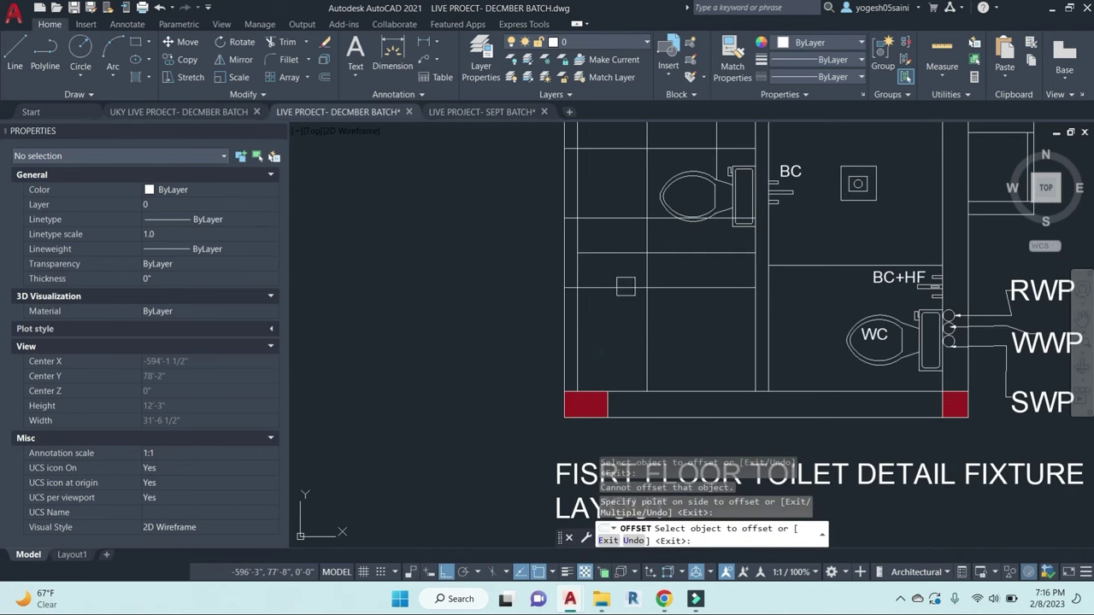
click(626, 287)
click(617, 350)
key(Escape)
key(Escape)
Step: Trim the stray grid line end near the door arc and washbasin
text(tr)
key(Return)
scroll(568, 370, up, 4)
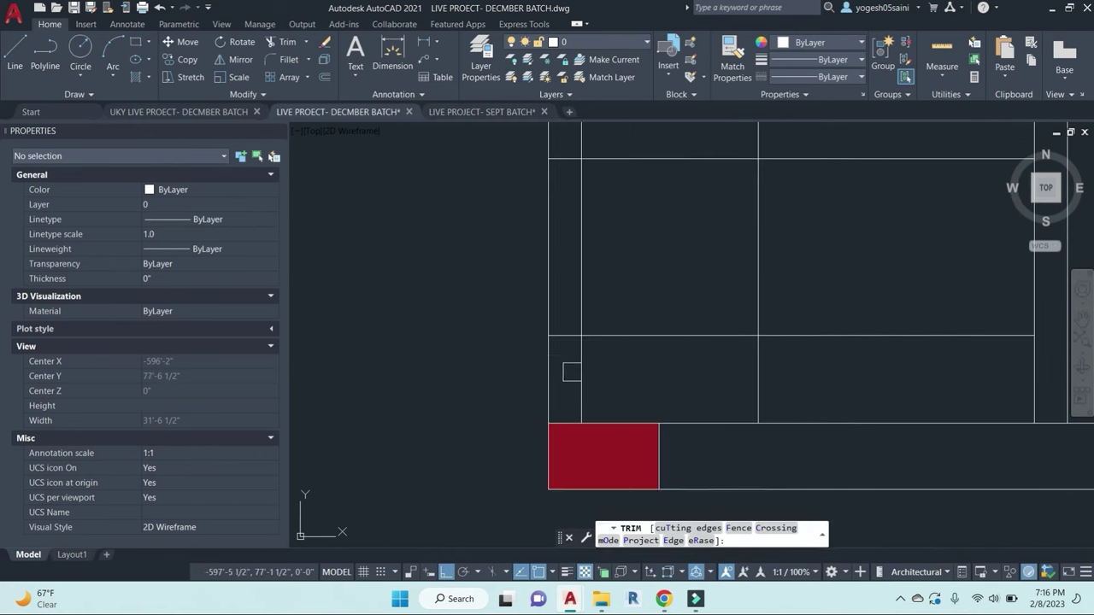
middle_drag(563, 155, 570, 346)
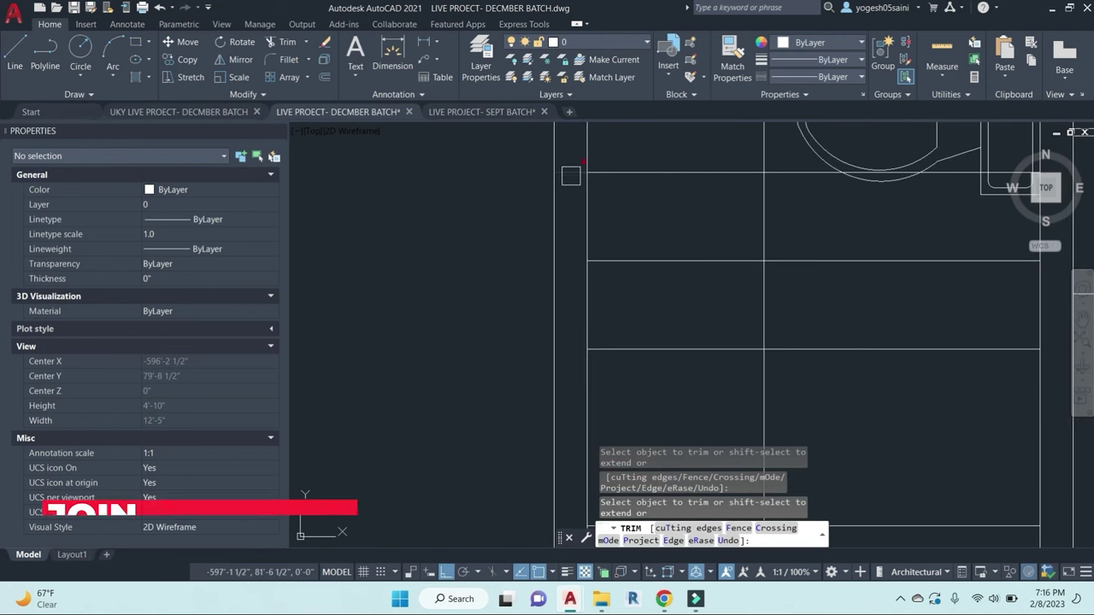
middle_drag(570, 176, 563, 415)
middle_drag(637, 211, 637, 392)
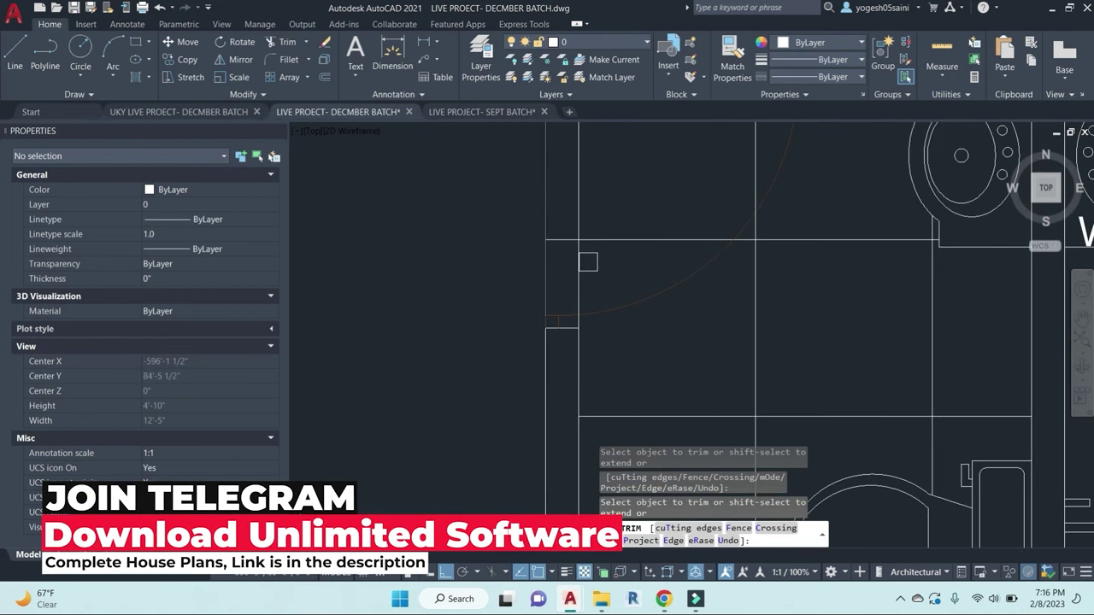
click(563, 239)
scroll(598, 275, down, 4)
middle_drag(637, 320, 684, 224)
key(Escape)
key(Escape)
scroll(729, 193, up, 2)
scroll(742, 318, down, 2)
middle_drag(742, 318, 734, 245)
key(Escape)
key(Escape)
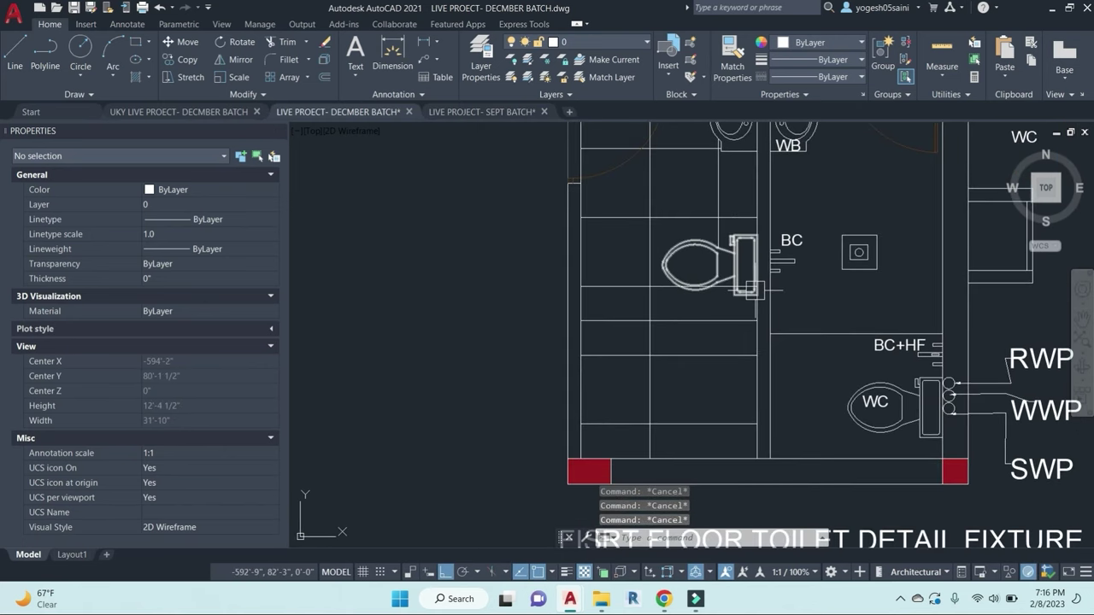
Step: Start EXTEND with every object as a boundary, then cancel it
text(ex)
key(Return)
key(Return)
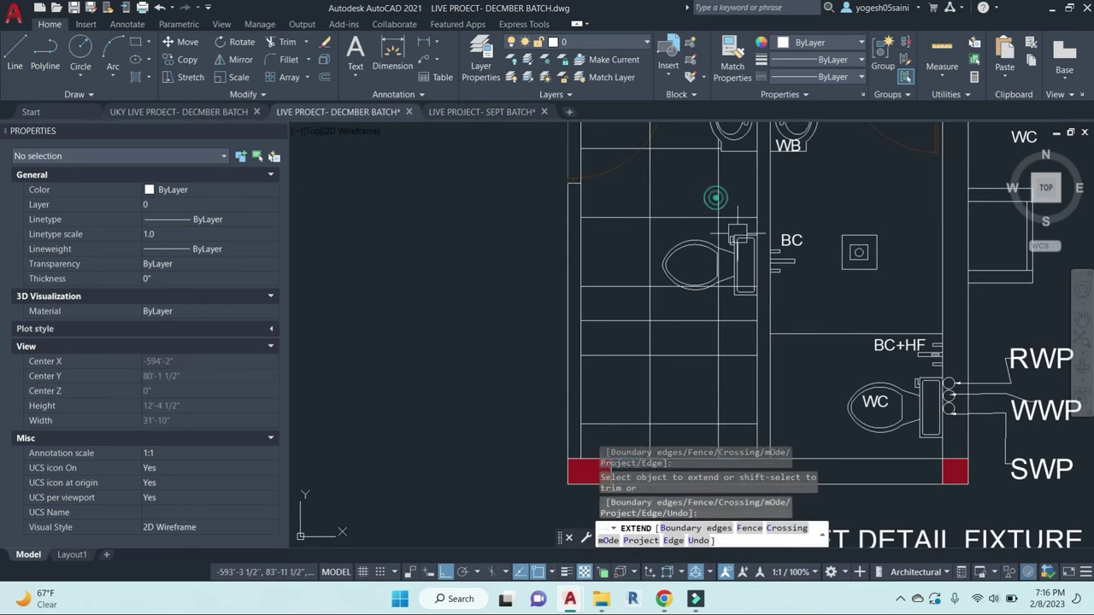
key(Escape)
key(Escape)
key(Escape)
key(Return)
scroll(737, 271, up, 5)
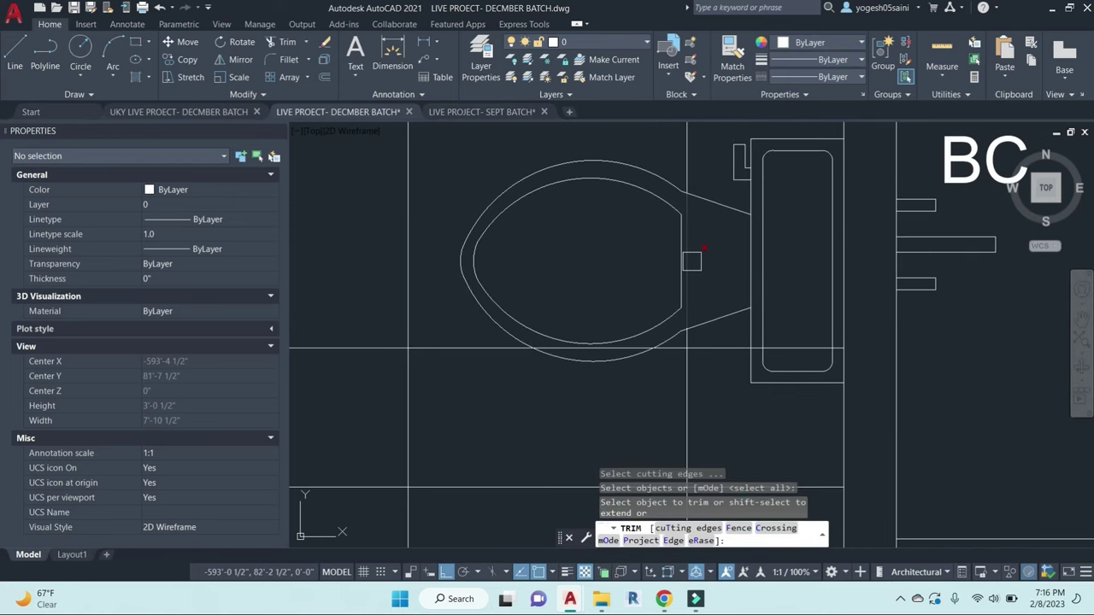
scroll(691, 260, down, 4)
key(Escape)
Step: Select the left room's tile grid lines, leaving out one horizontal line
scroll(731, 378, up, 2)
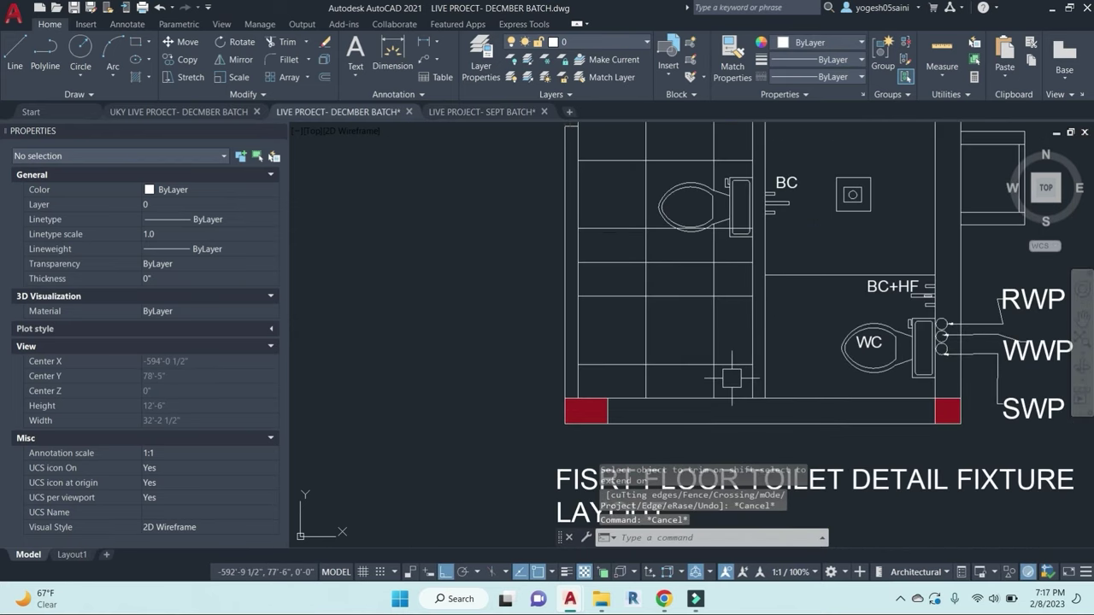
click(732, 378)
click(601, 245)
click(630, 243)
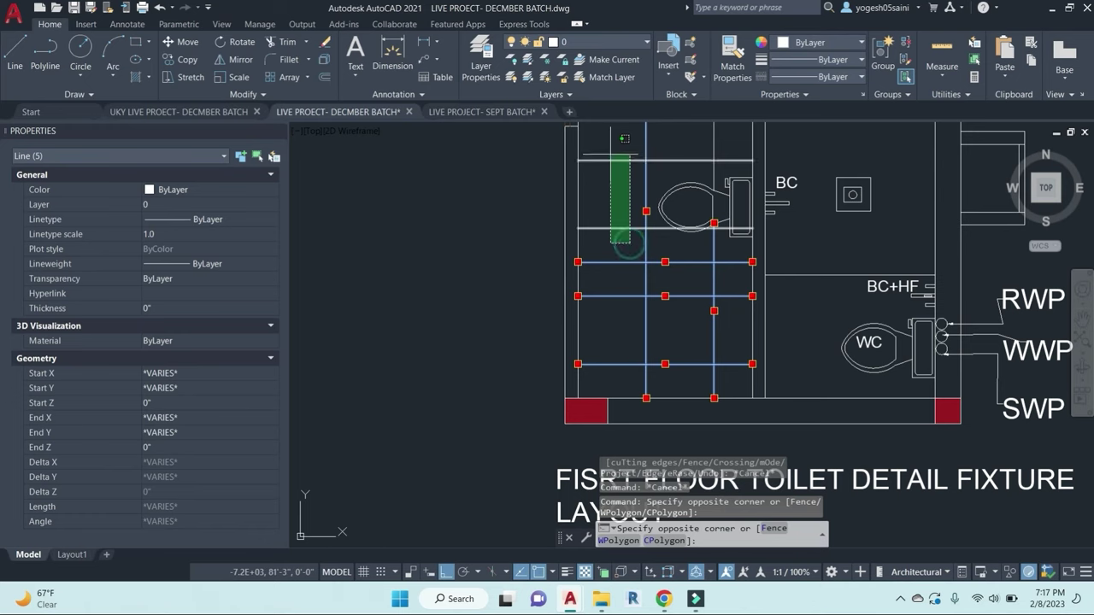
click(612, 152)
middle_drag(651, 190, 659, 293)
click(695, 232)
click(677, 188)
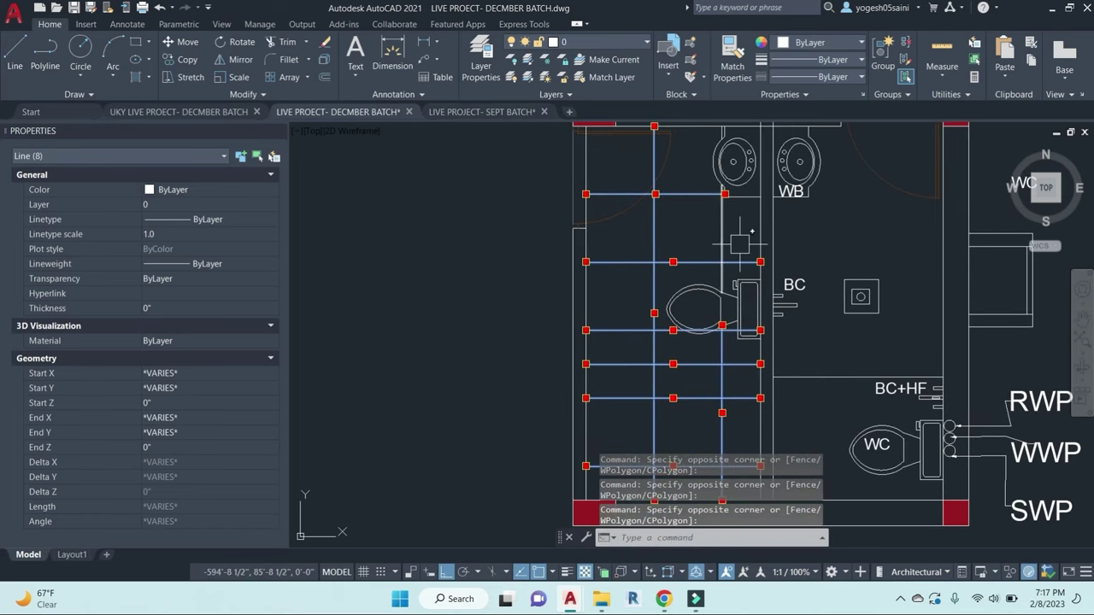
middle_drag(707, 363, 693, 278)
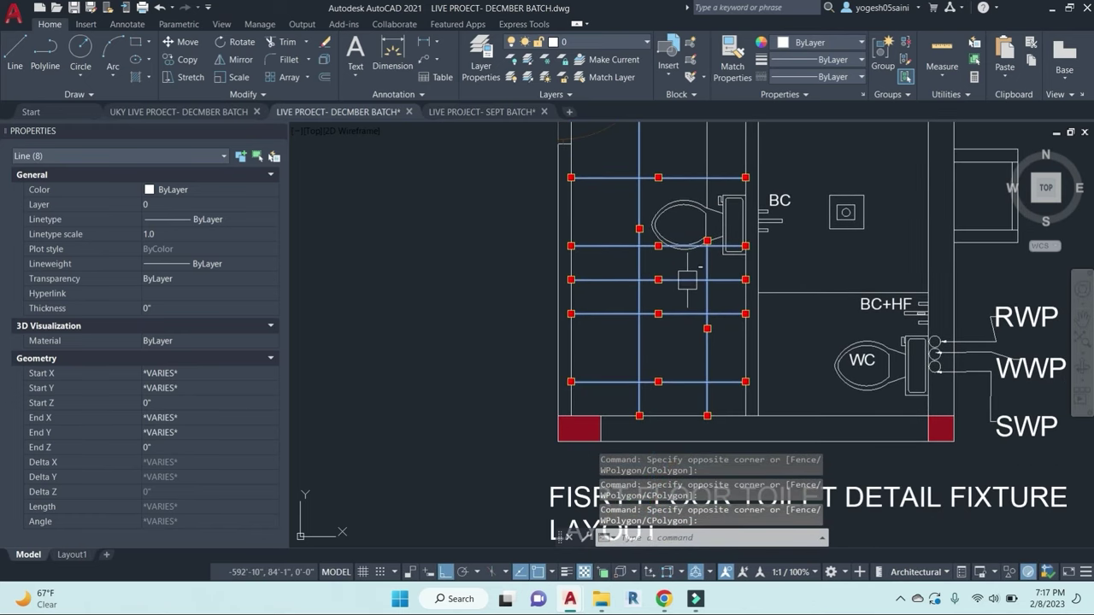
shift+click(687, 279)
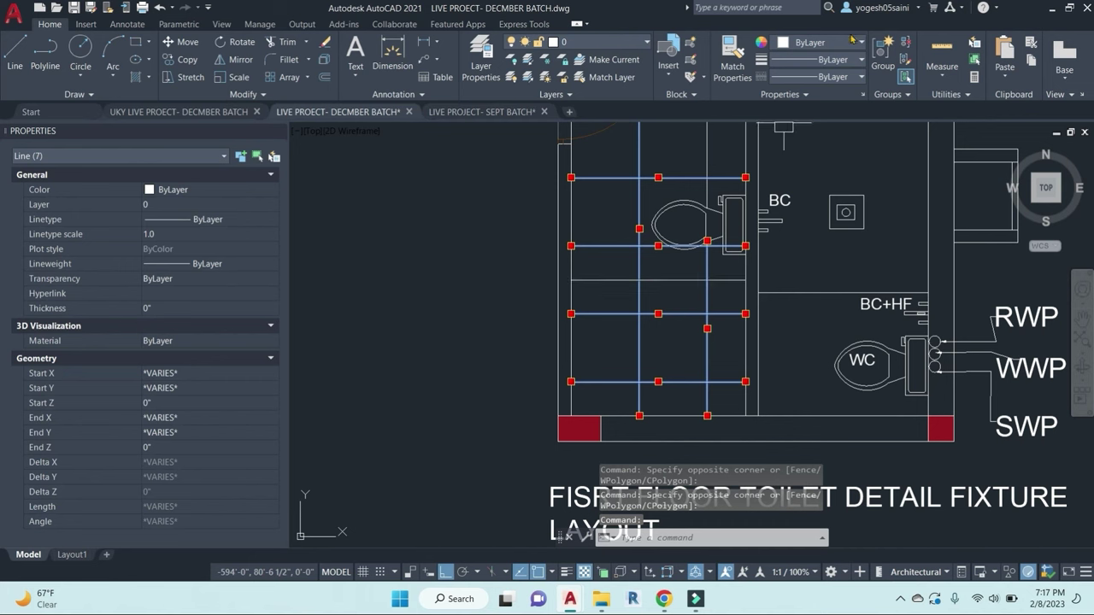
Step: Create a new FLOOR TILE layer with colour 175
click(481, 53)
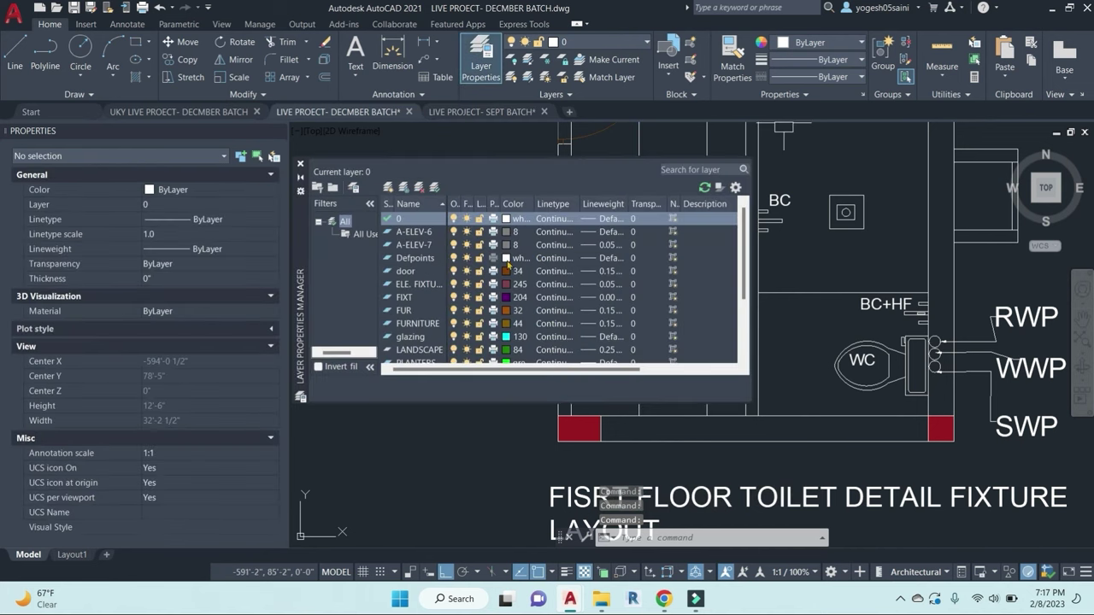
click(390, 189)
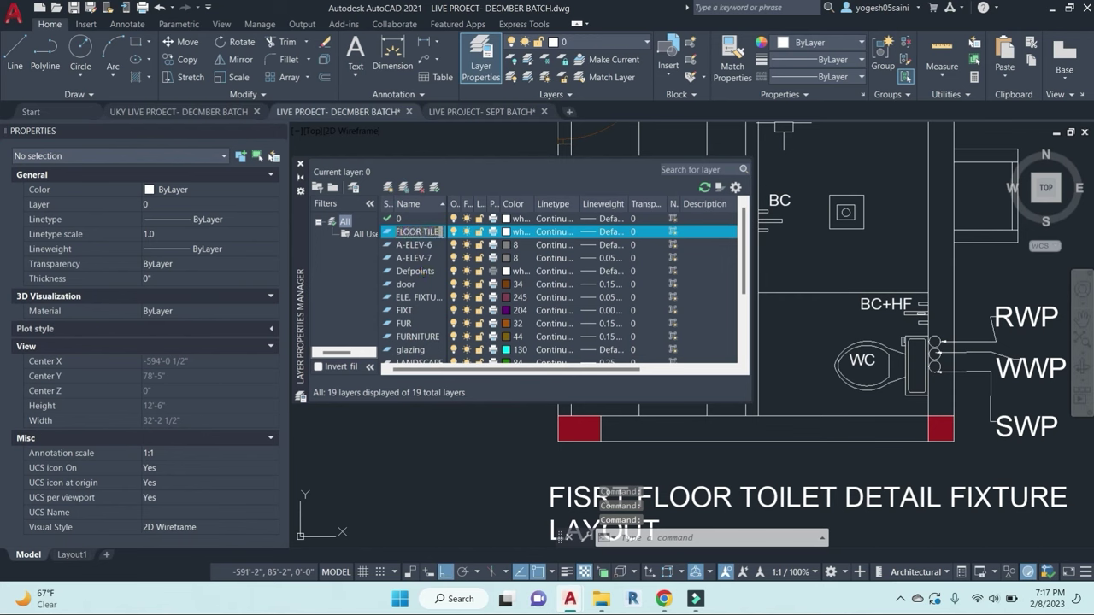
click(507, 234)
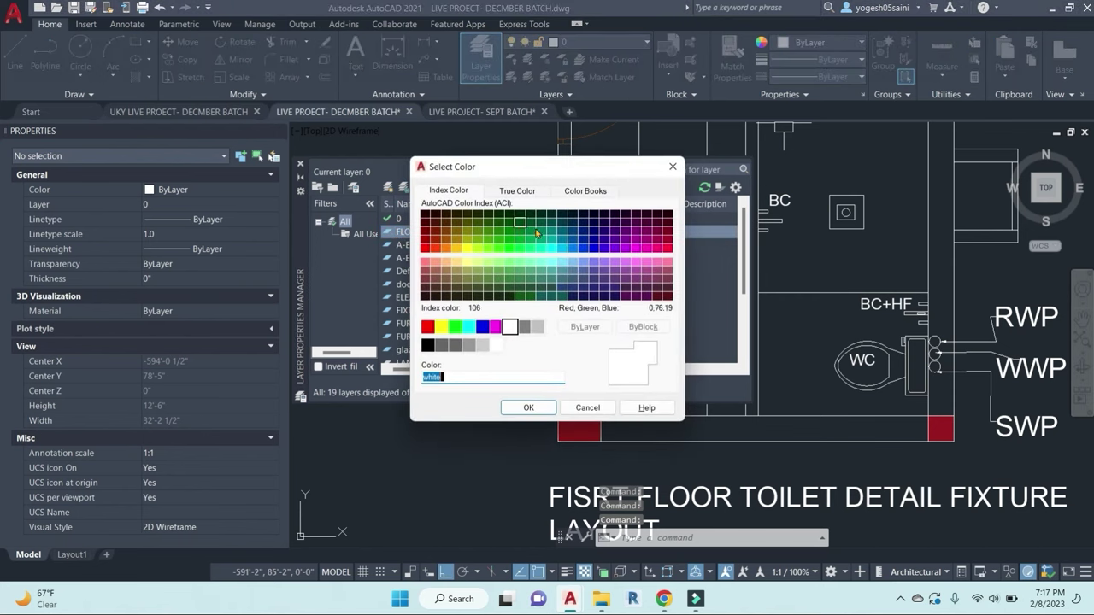
click(599, 280)
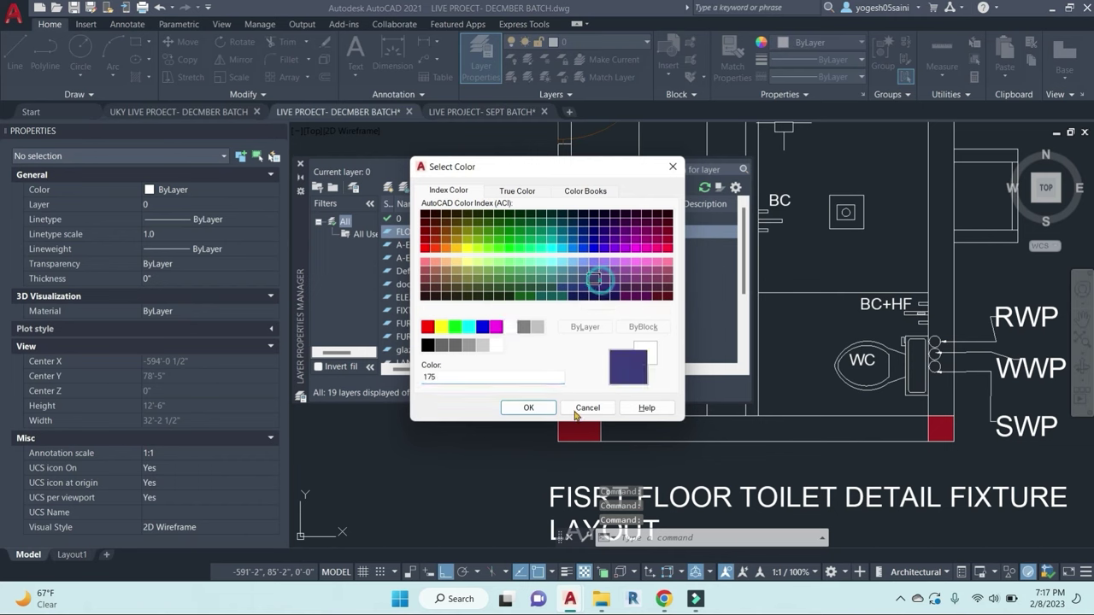
click(525, 409)
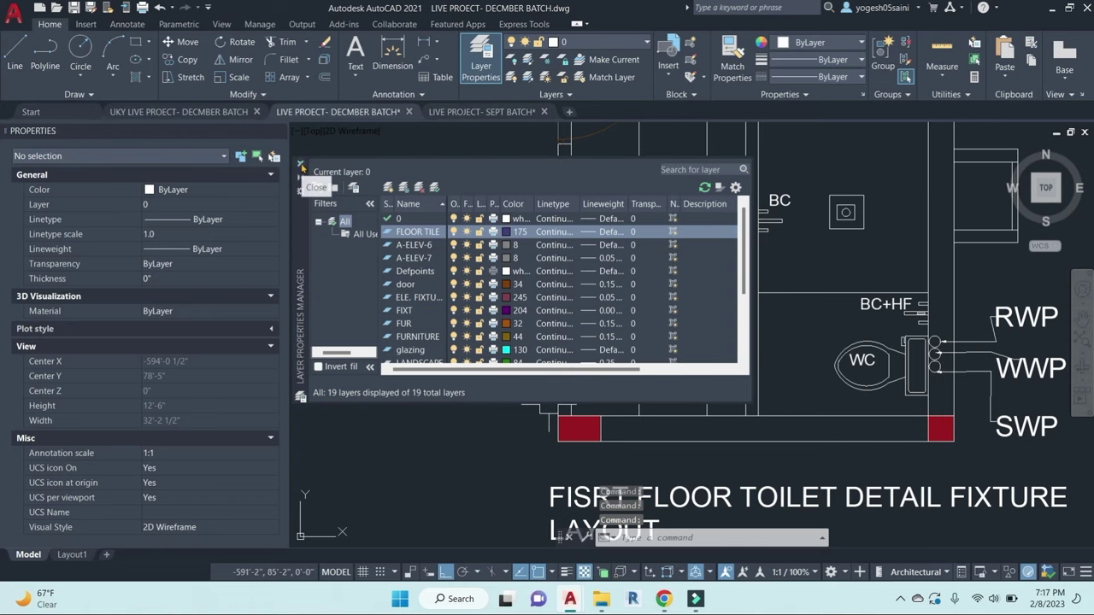
click(300, 164)
Step: Move all the left toilet's tile grid lines onto the FLOOR TILE layer
click(672, 395)
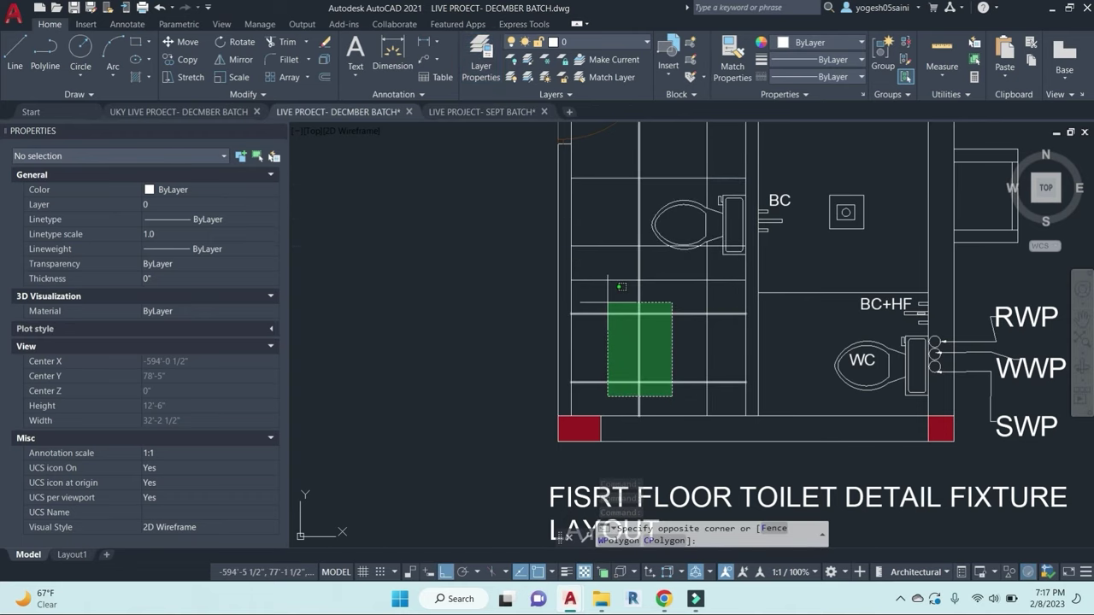
click(621, 289)
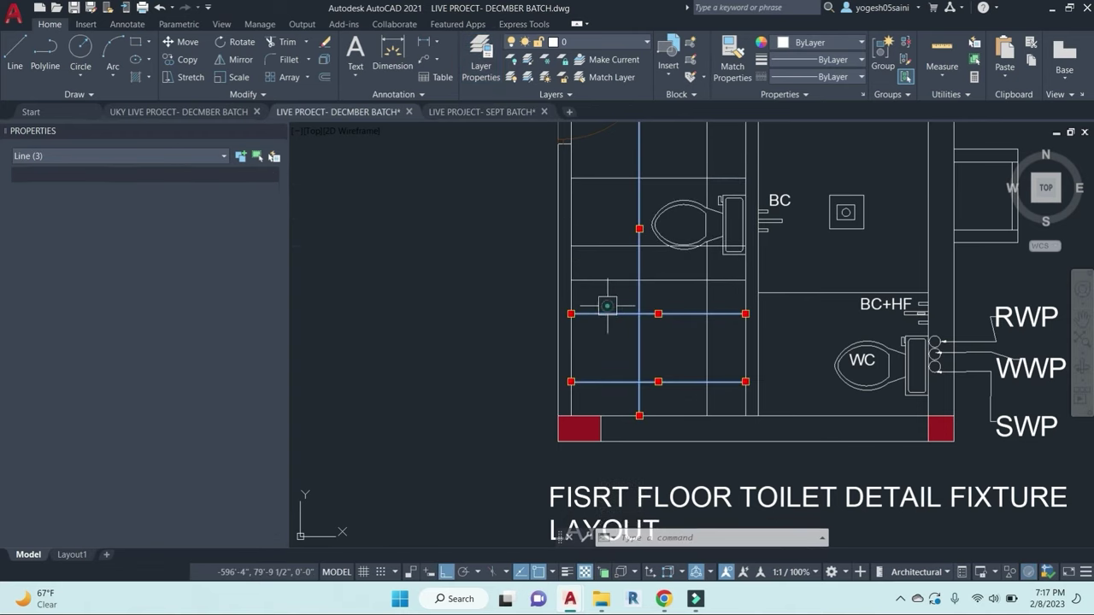
middle_drag(612, 186, 612, 242)
click(612, 242)
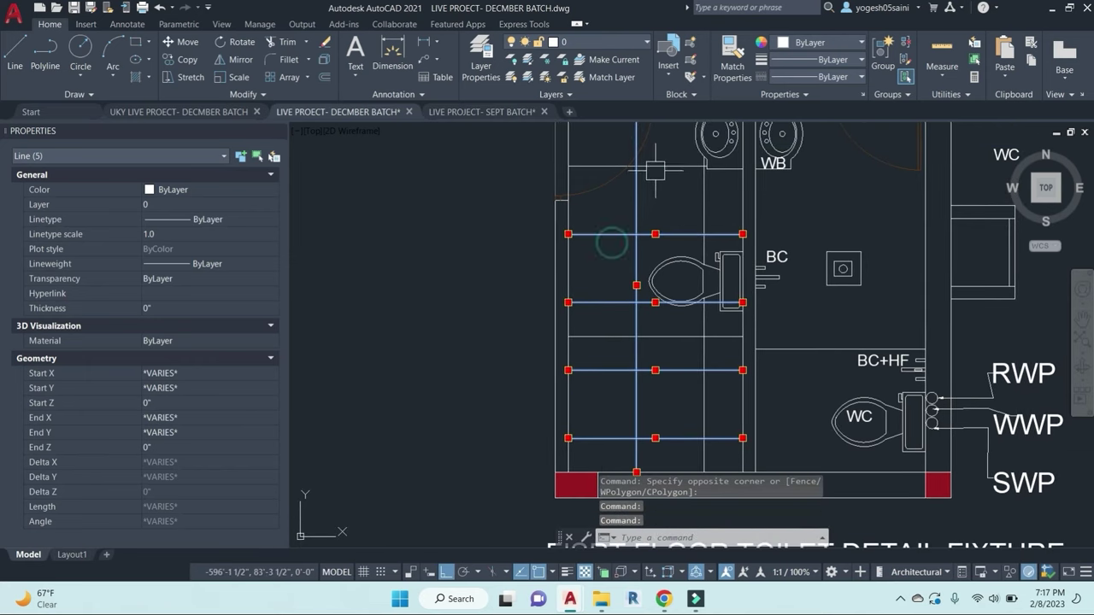
click(656, 166)
middle_drag(687, 224, 689, 303)
click(704, 282)
middle_drag(708, 399, 689, 299)
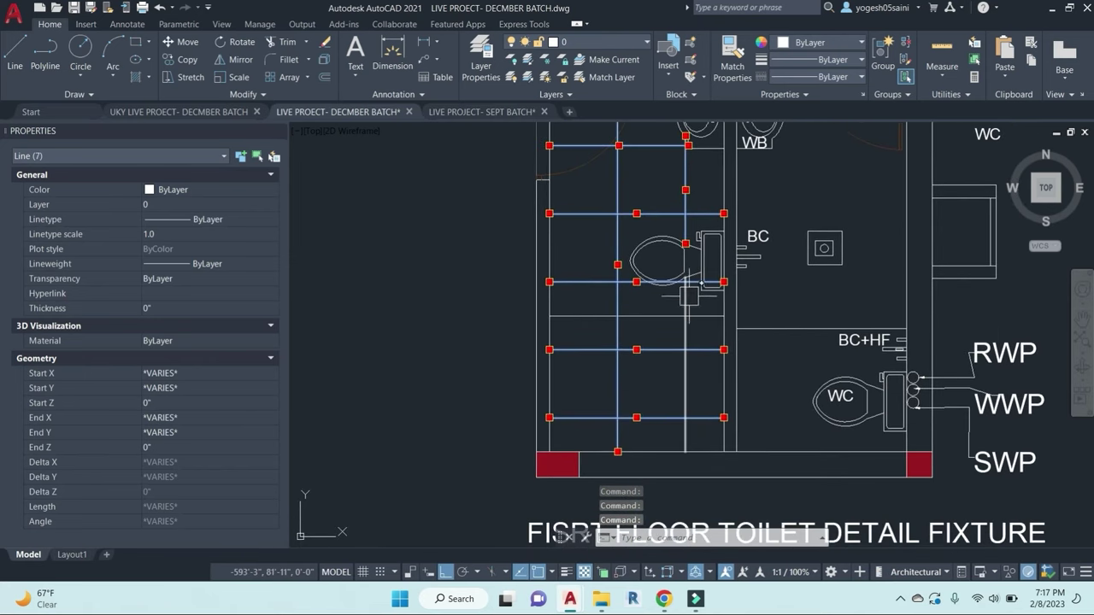
click(686, 305)
click(632, 45)
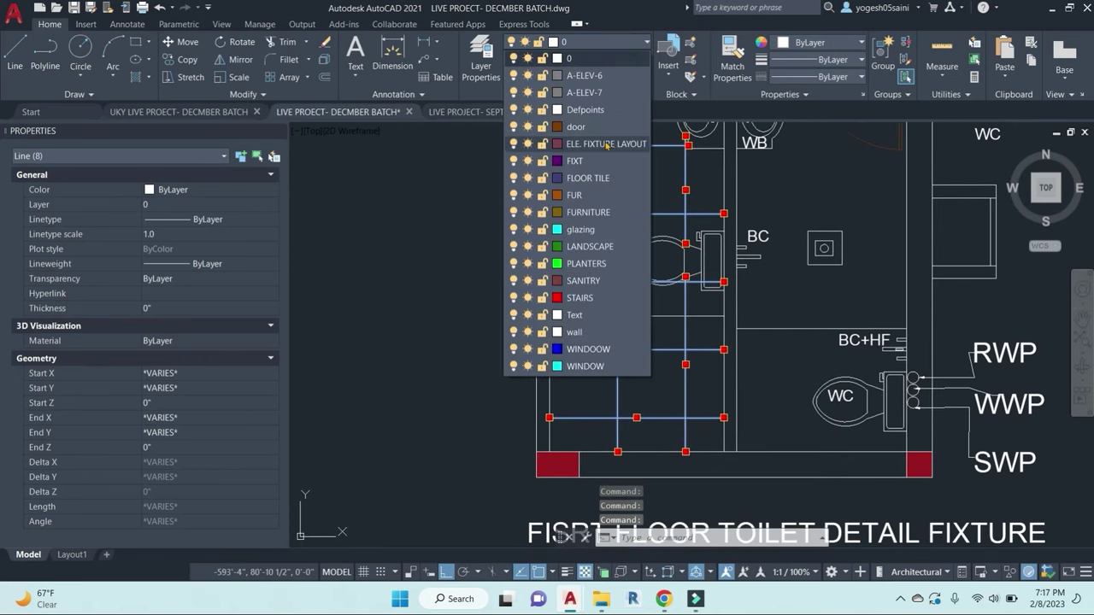
click(586, 178)
Step: Clear the selection and pan down to the lower toilet and title
key(Escape)
key(Escape)
mouse_move(650, 362)
middle_down()
mouse_move(610, 412)
mouse_move(561, 388)
mouse_move(610, 410)
middle_up()
key(Escape)
scroll(563, 188, up, 1)
middle_drag(563, 228, 587, 318)
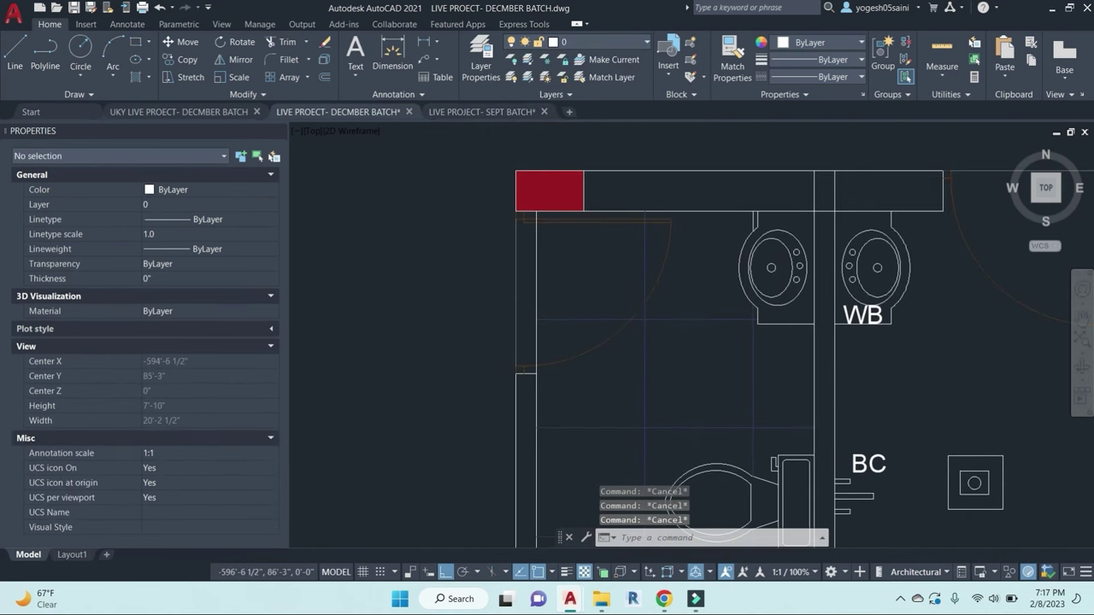
scroll(587, 319, down, 1)
middle_drag(663, 425, 610, 273)
middle_drag(669, 451, 657, 392)
scroll(657, 393, up, 3)
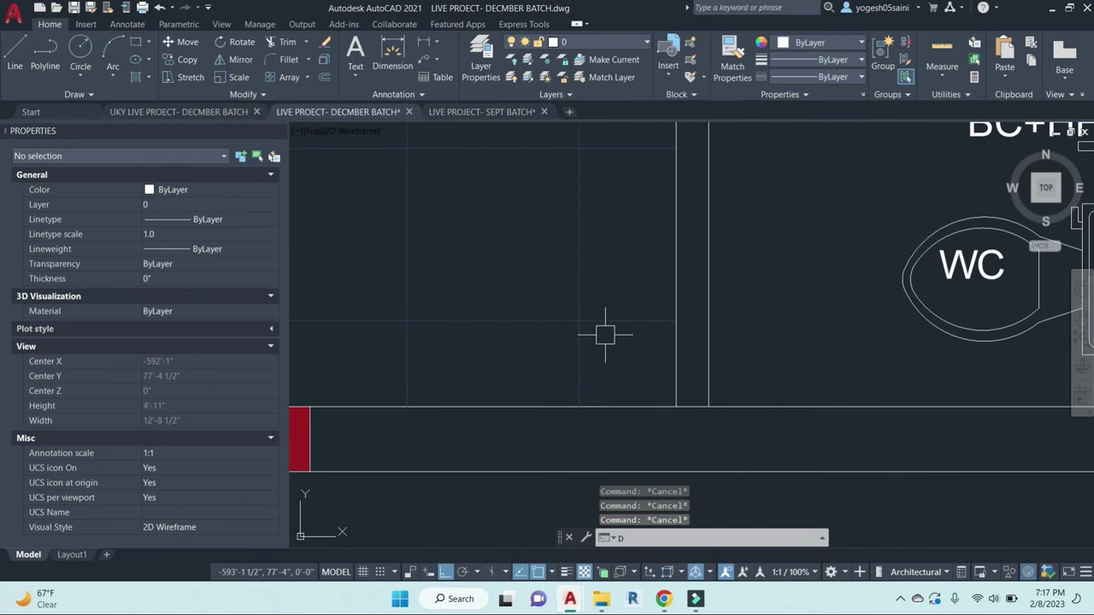
text(LI)
key(Return)
click(580, 321)
click(676, 321)
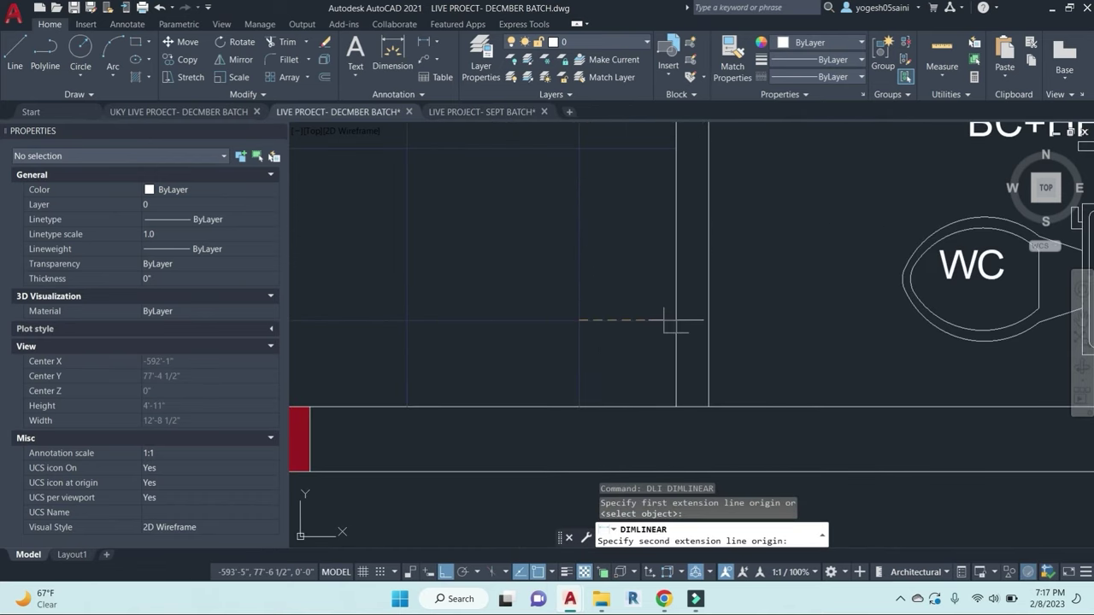
key(Escape)
key(Return)
click(580, 321)
click(579, 407)
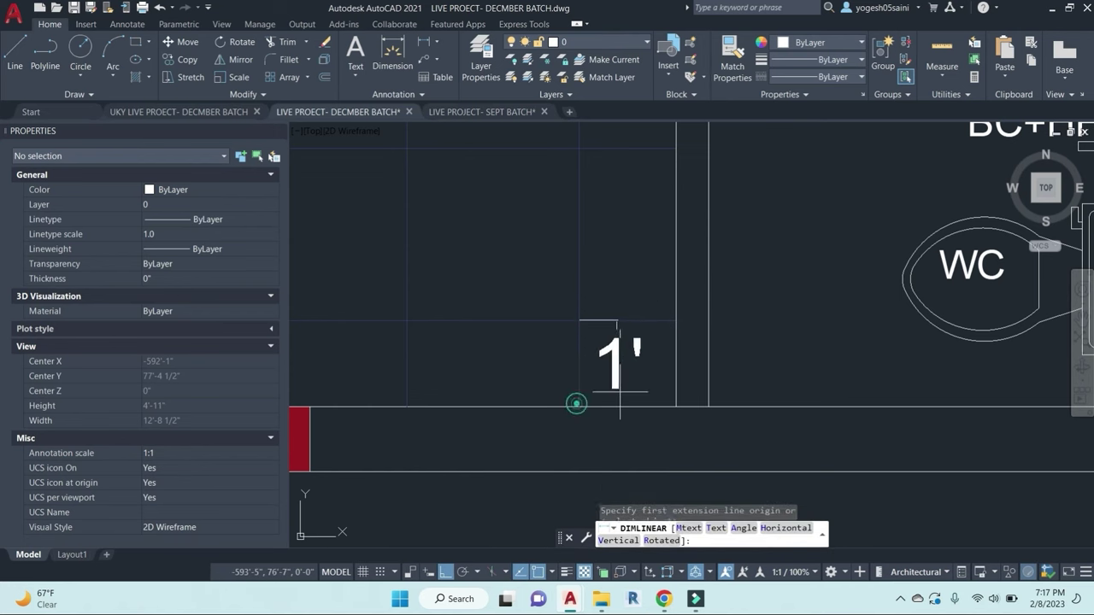
key(Escape)
scroll(589, 359, down, 5)
scroll(584, 347, up, 1)
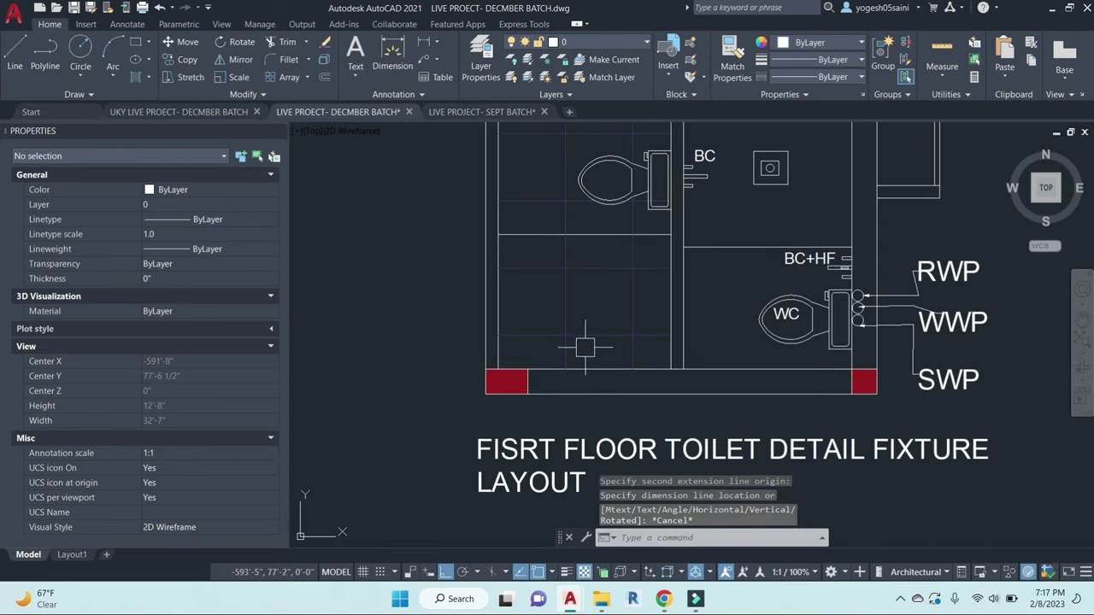
scroll(585, 347, up, 2)
text(DLI)
key(Return)
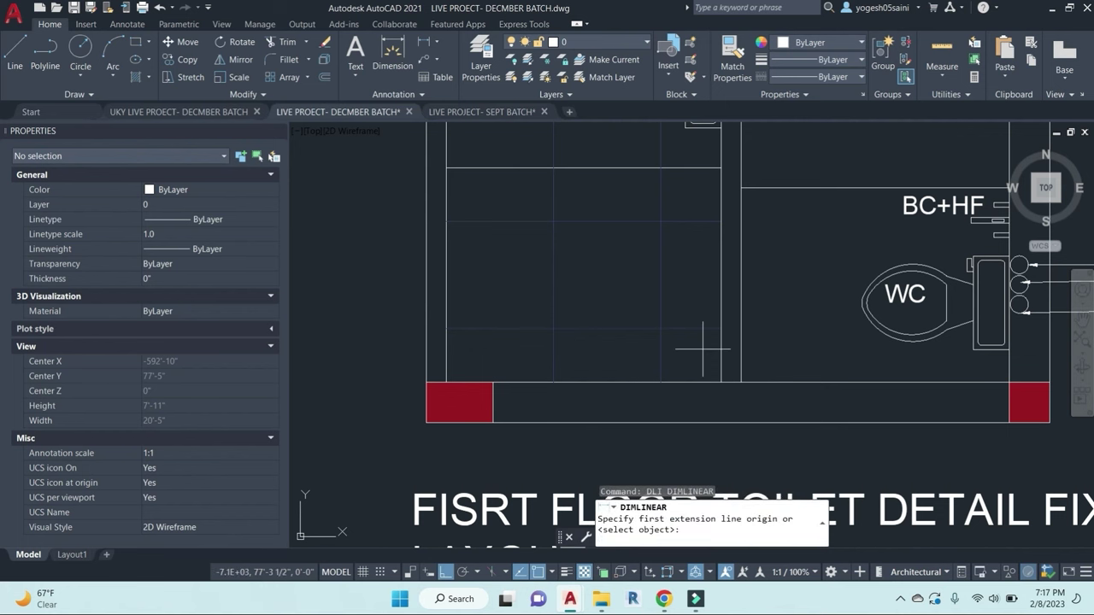
scroll(673, 327, down, 3)
scroll(556, 207, up, 1)
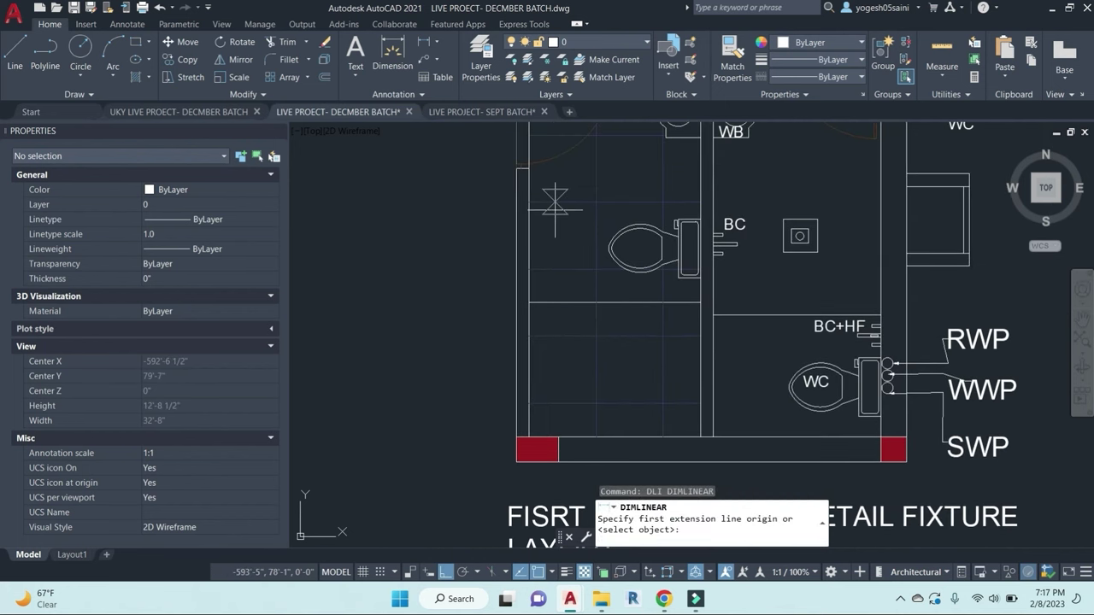
middle_drag(632, 226, 675, 321)
key(Escape)
key(Escape)
key(Escape)
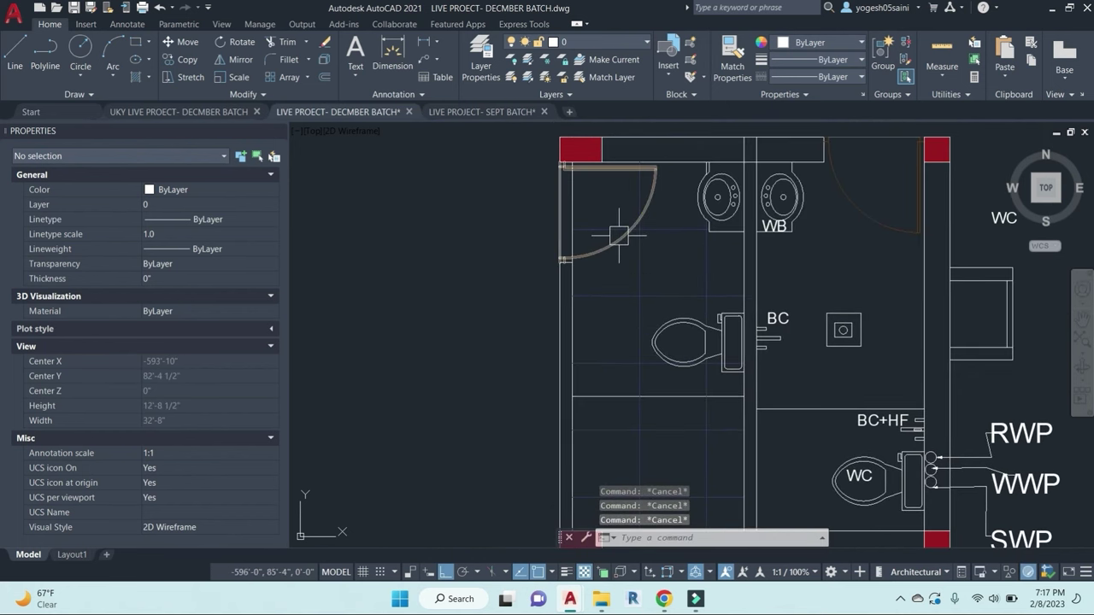
Step: Draw an L-shaped line with a horizontal stroke and a vertical stroke running down
text(L)
key(Return)
scroll(623, 214, up, 4)
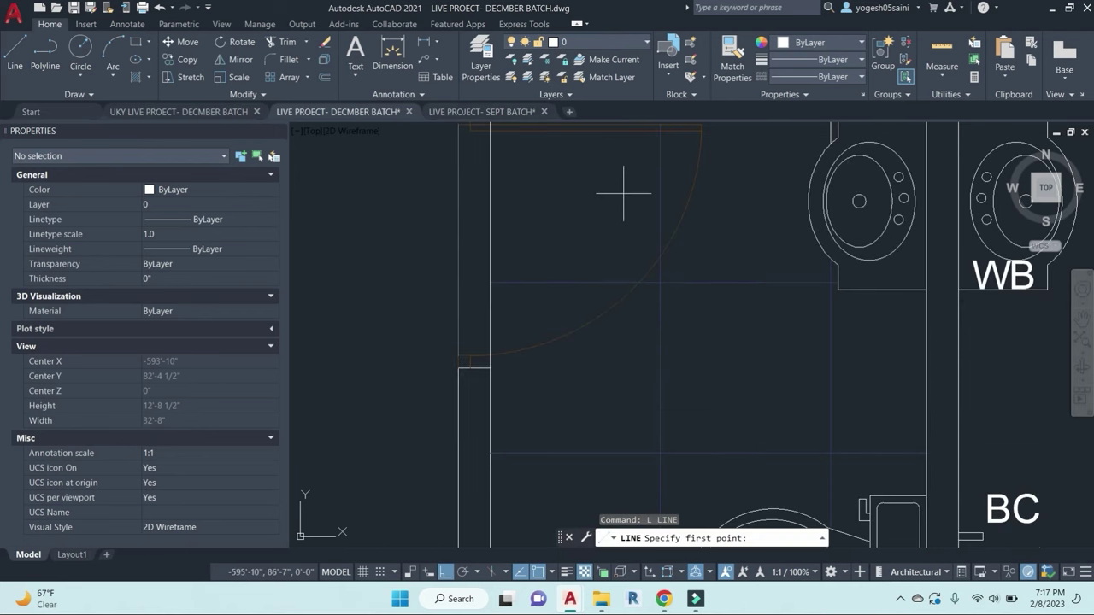
click(621, 198)
click(556, 199)
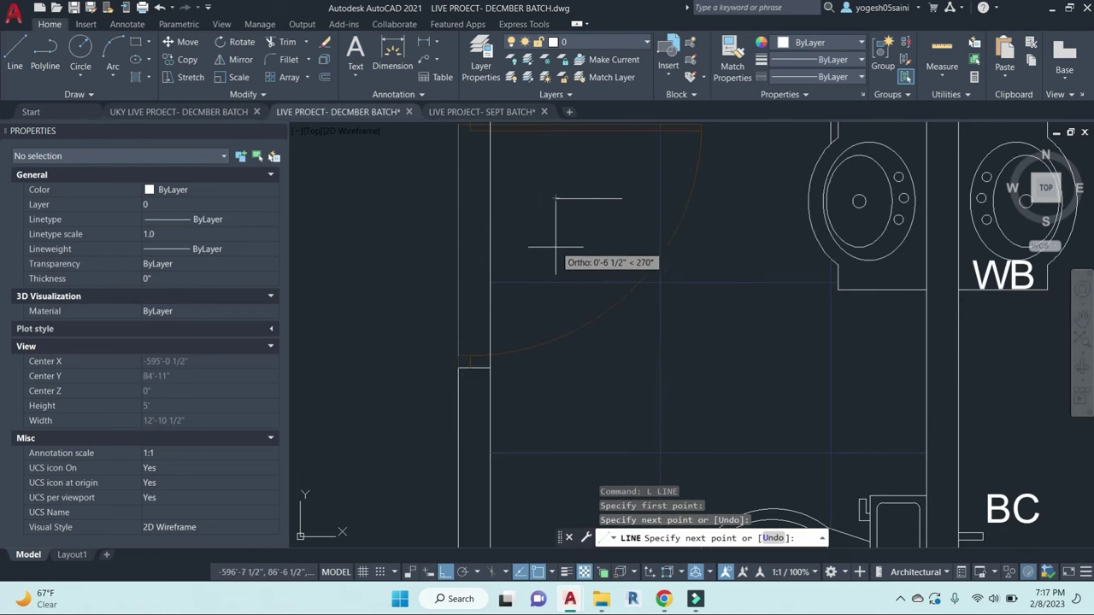
click(555, 231)
key(Escape)
key(Escape)
key(Escape)
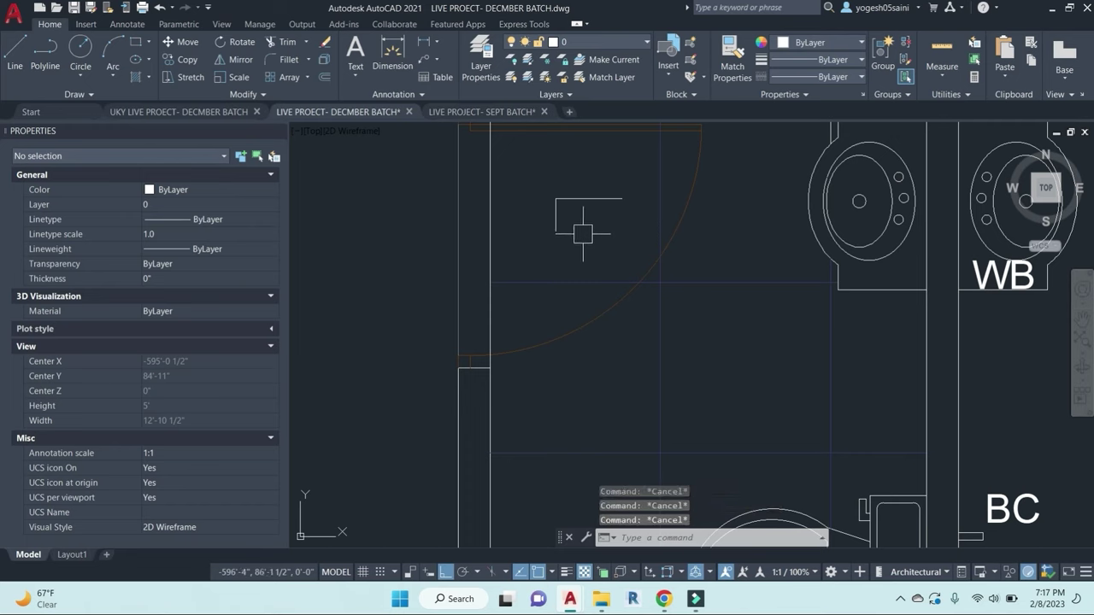
Step: Stretch the horizontal line's right end to shorten it slightly to the left
text(s)
key(Return)
key(Escape)
key(Escape)
text(s)
key(Return)
click(632, 222)
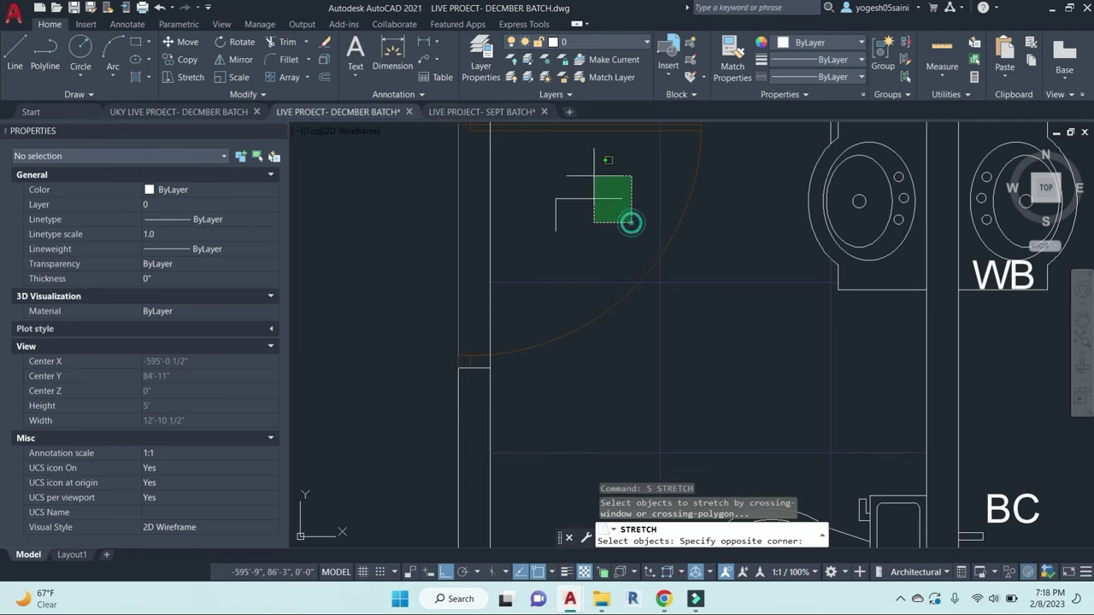
click(590, 161)
key(Return)
click(606, 162)
click(585, 161)
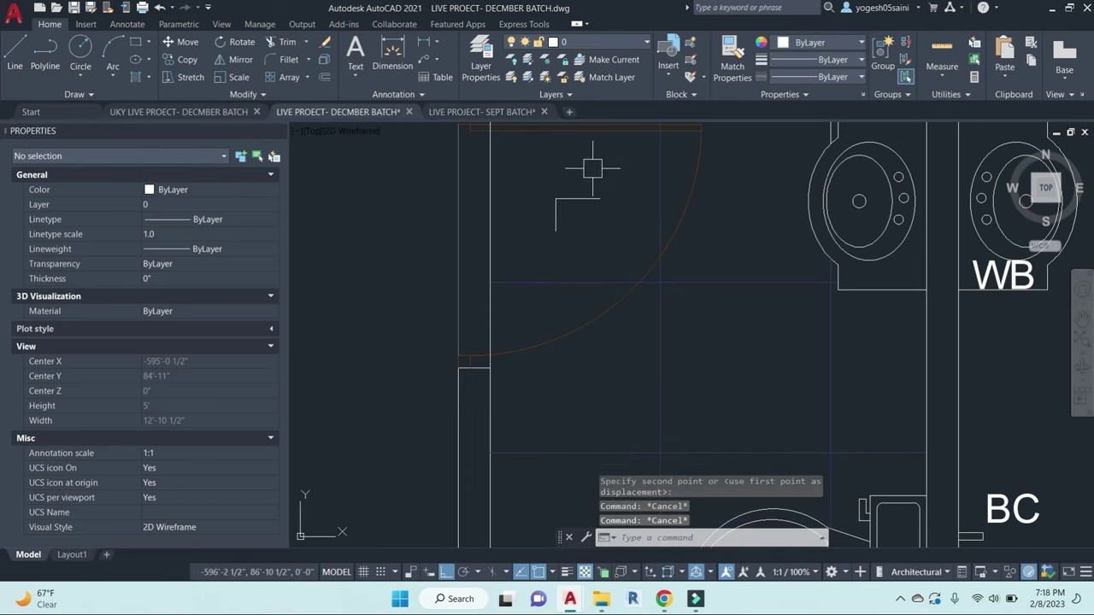
Step: Draw a diagonal arrowhead stroke from the horizontal line's end, with ortho turned off
text(l)
key(Return)
scroll(596, 204, up, 3)
click(573, 207)
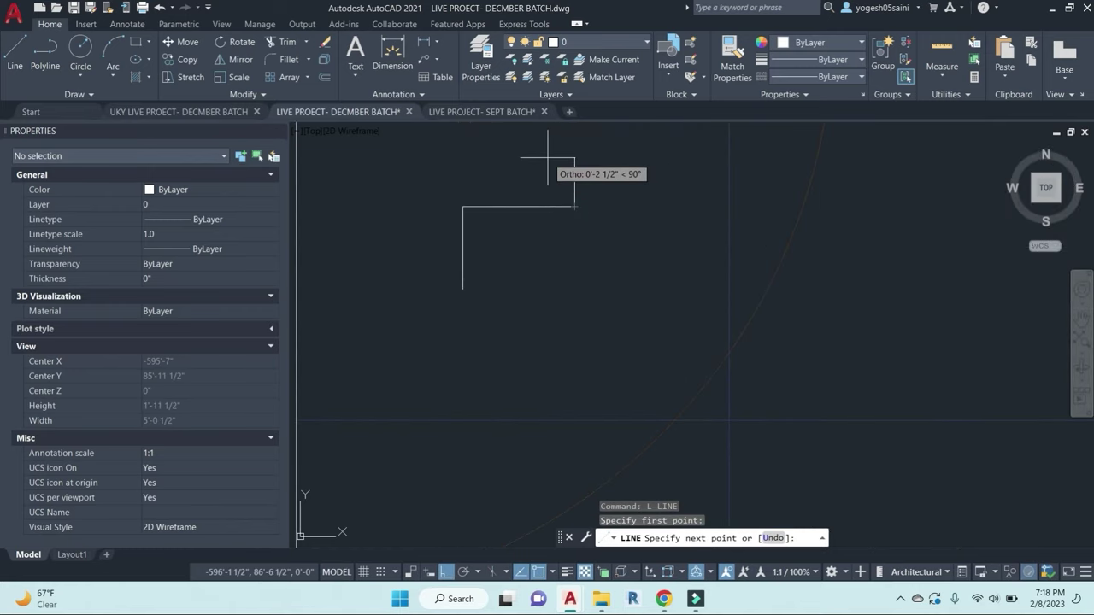
key(F8)
click(535, 171)
key(Return)
Step: Mirror the diagonal stroke across the horizontal line to form both arrowhead strokes
click(550, 183)
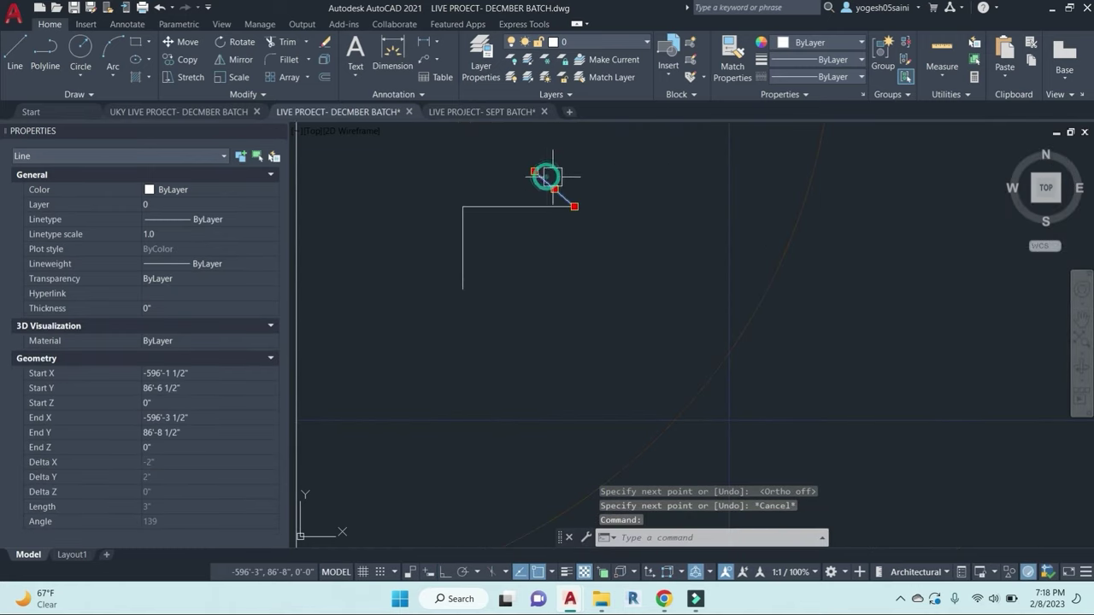
text(mi)
key(Return)
click(473, 206)
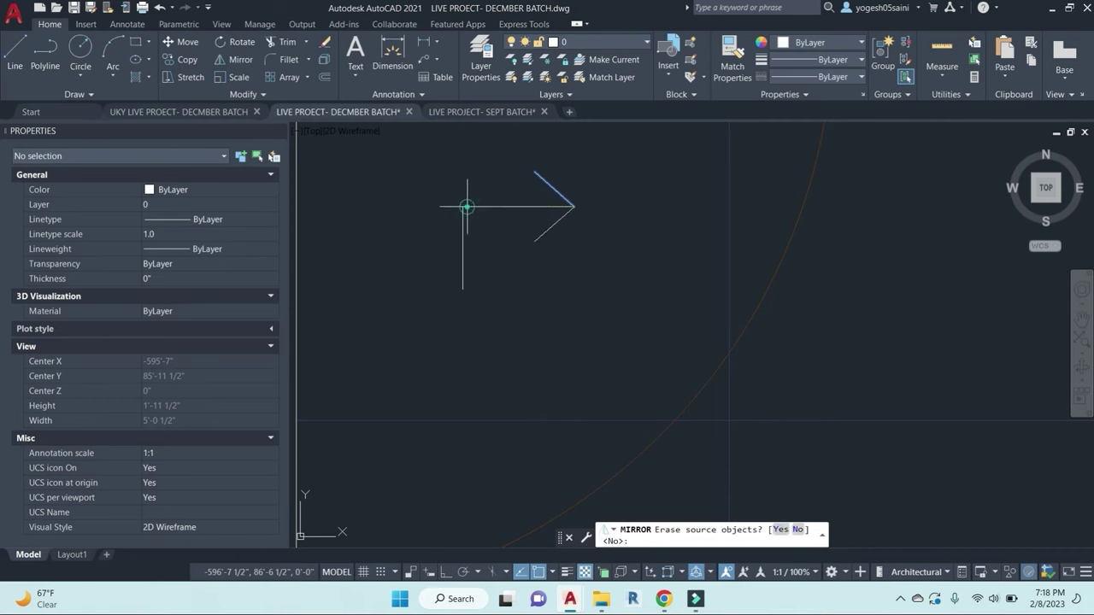
key(Return)
key(Escape)
Step: Copy the two arrowhead strokes to the right
click(601, 262)
click(535, 224)
click(546, 176)
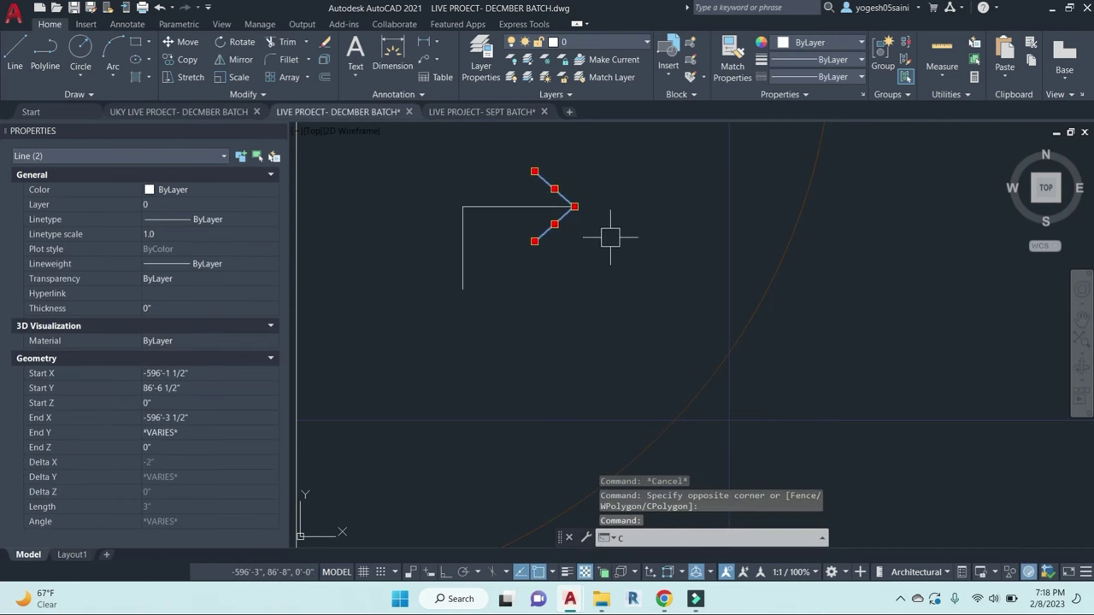
text(c)
click(557, 287)
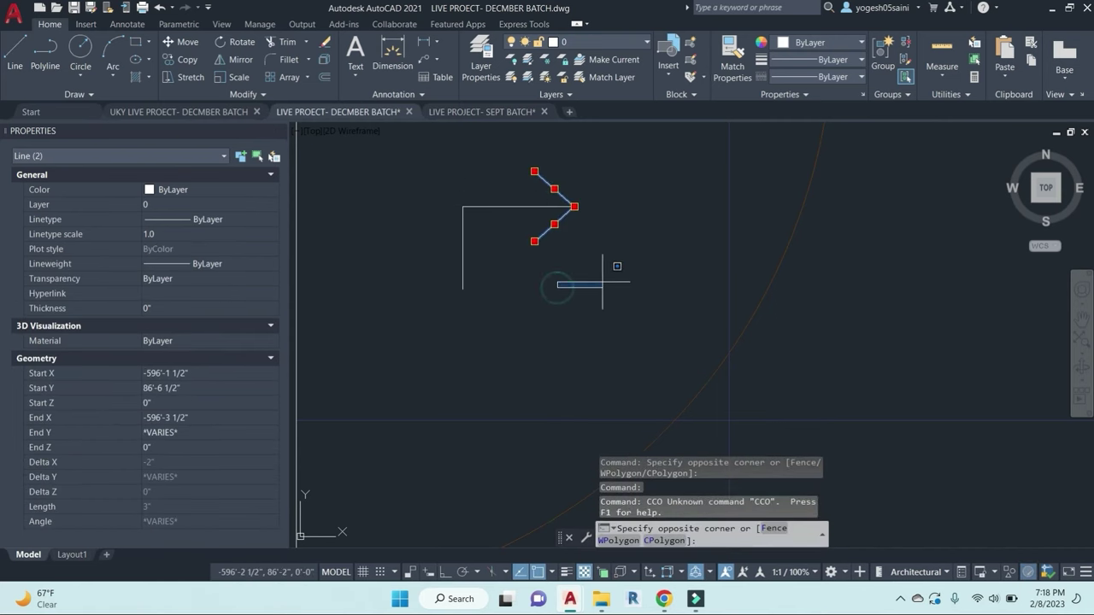
text(o)
key(Return)
click(561, 302)
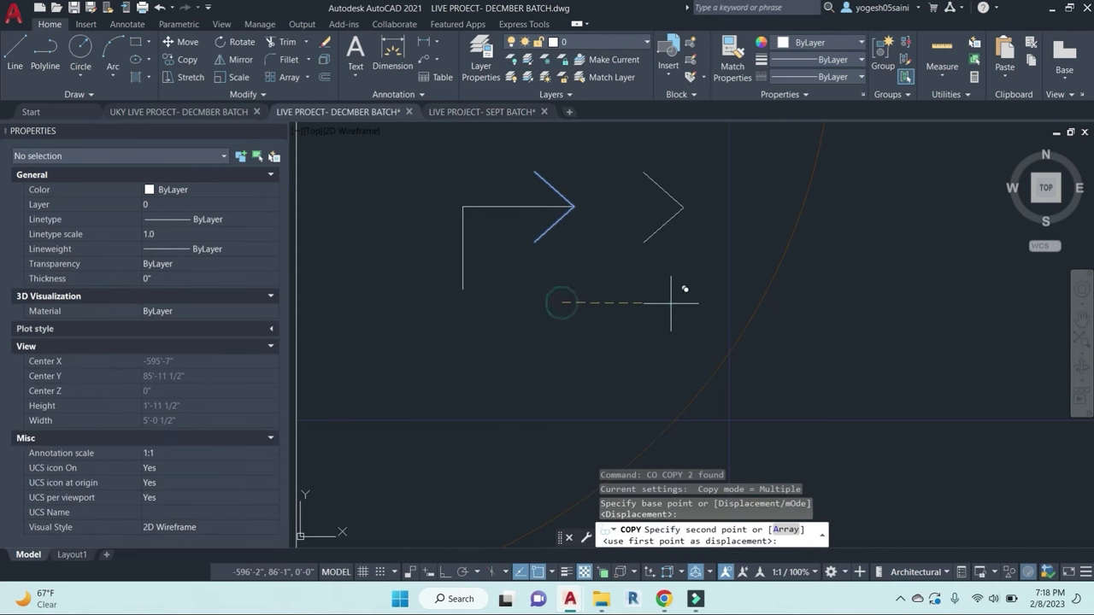
click(701, 257)
Step: Join the copied strokes into one V and rotate it about its tip to point downward
click(633, 172)
text(j)
key(Return)
click(693, 253)
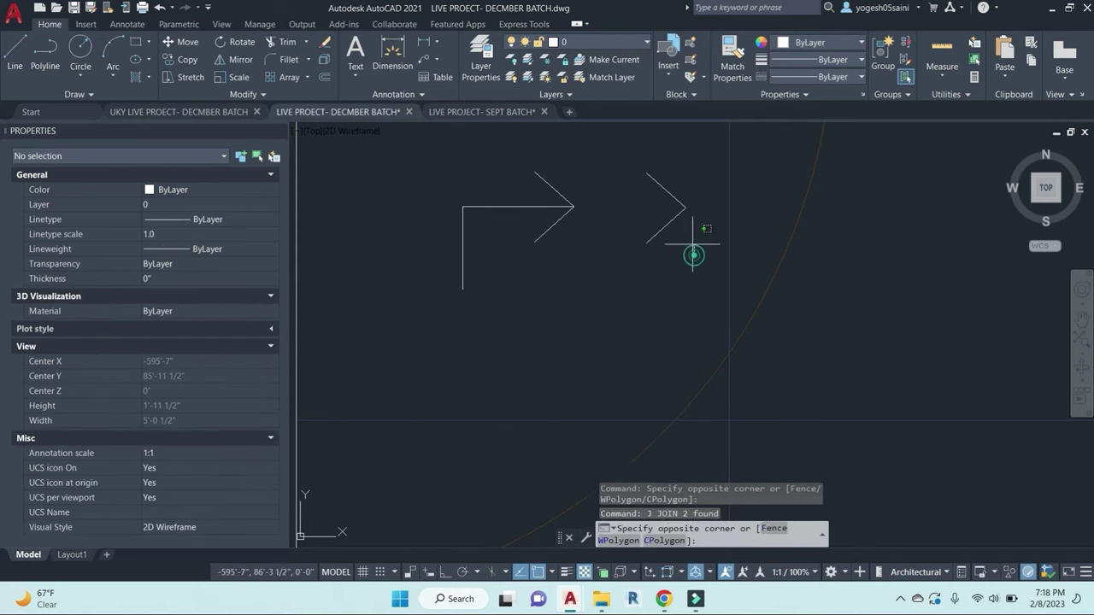
click(640, 172)
text(ro)
key(Return)
click(686, 208)
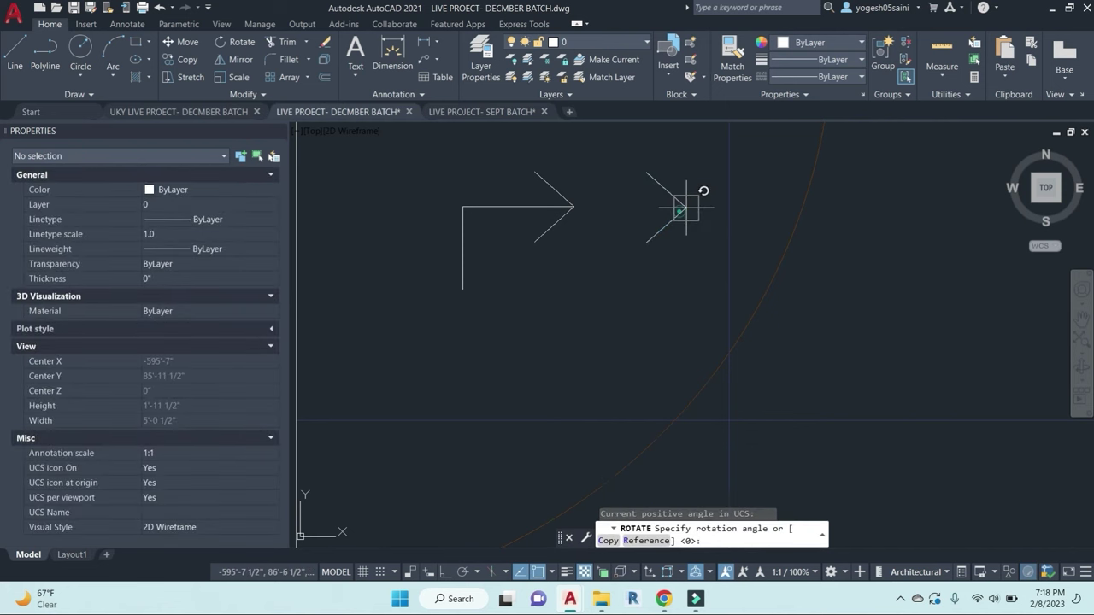
click(688, 312)
Step: Copy the V-shaped arrowhead from its tip to a new location
key(Return)
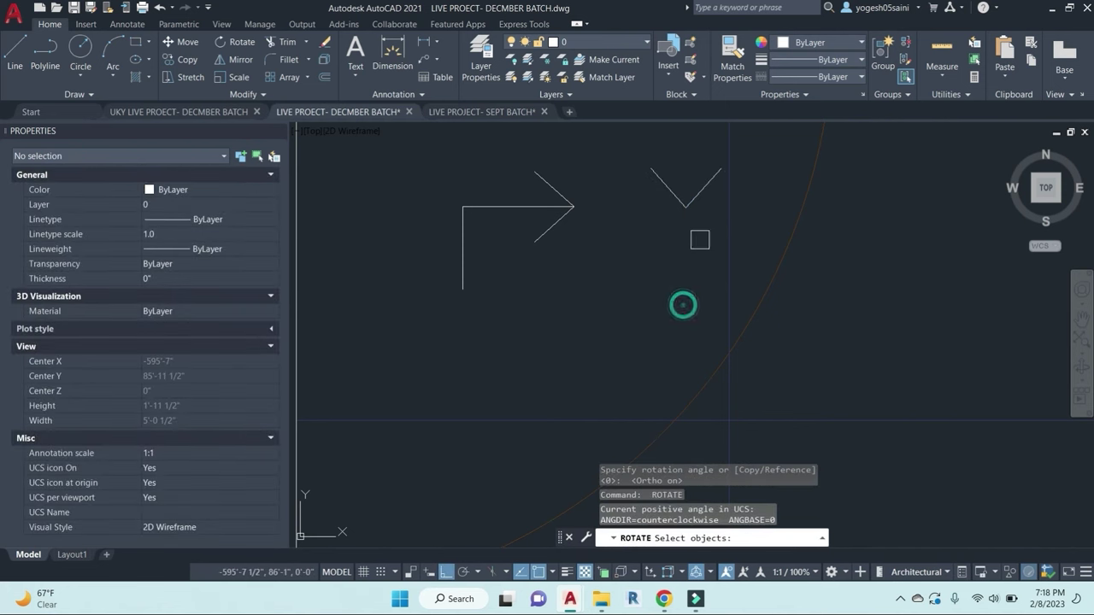
click(681, 193)
click(699, 229)
text(co)
key(Return)
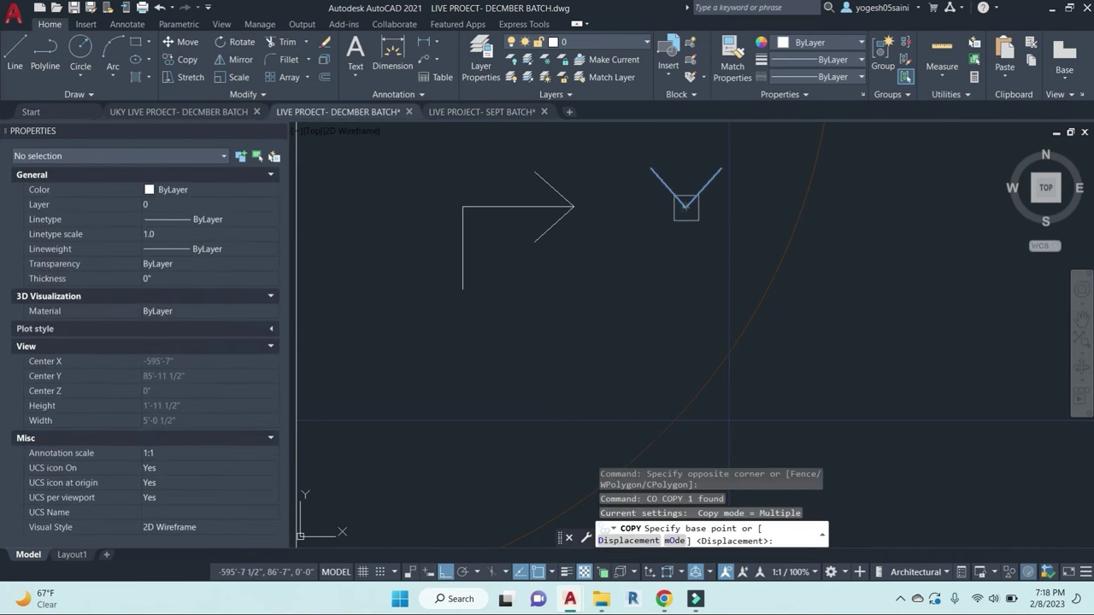
click(686, 207)
click(464, 288)
scroll(512, 294, down, 3)
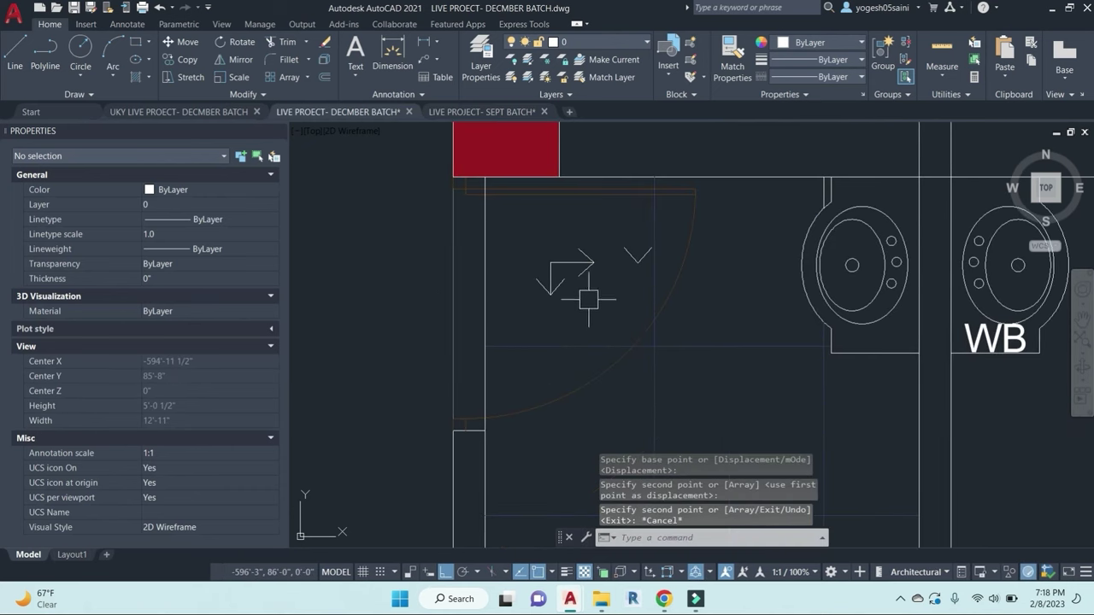
key(Escape)
Step: Erase the extra V copy
click(612, 221)
click(671, 269)
text(e)
key(Return)
scroll(568, 308, up, 2)
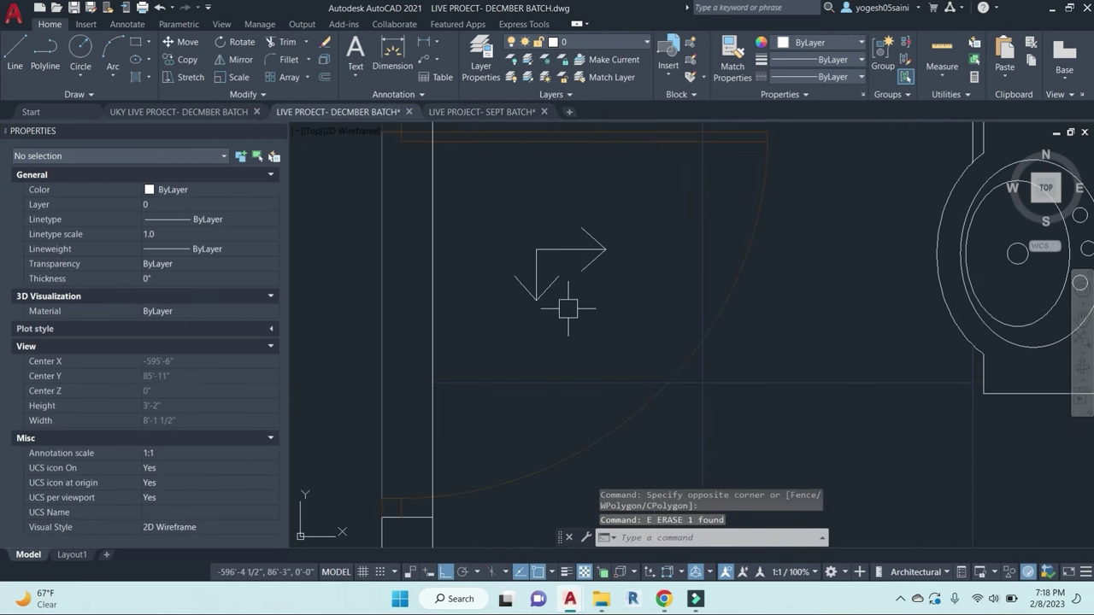
Step: Stretch the right arrowhead with a crossing window to lengthen the right arm
text(s)
key(Return)
click(563, 322)
click(496, 265)
key(Return)
click(505, 210)
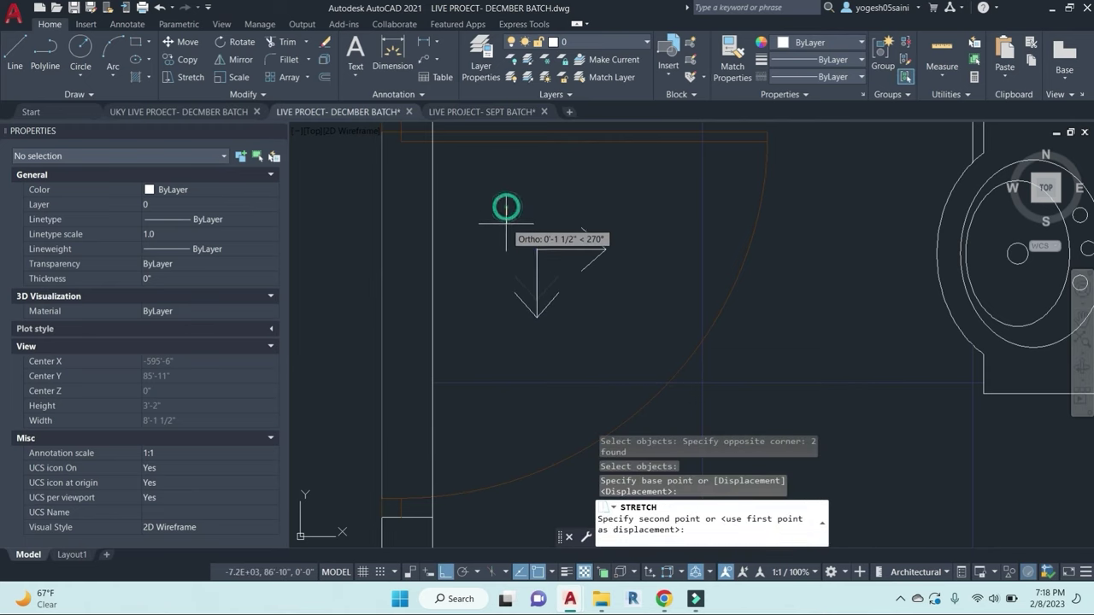
key(Escape)
key(Escape)
text(s)
key(Return)
click(629, 273)
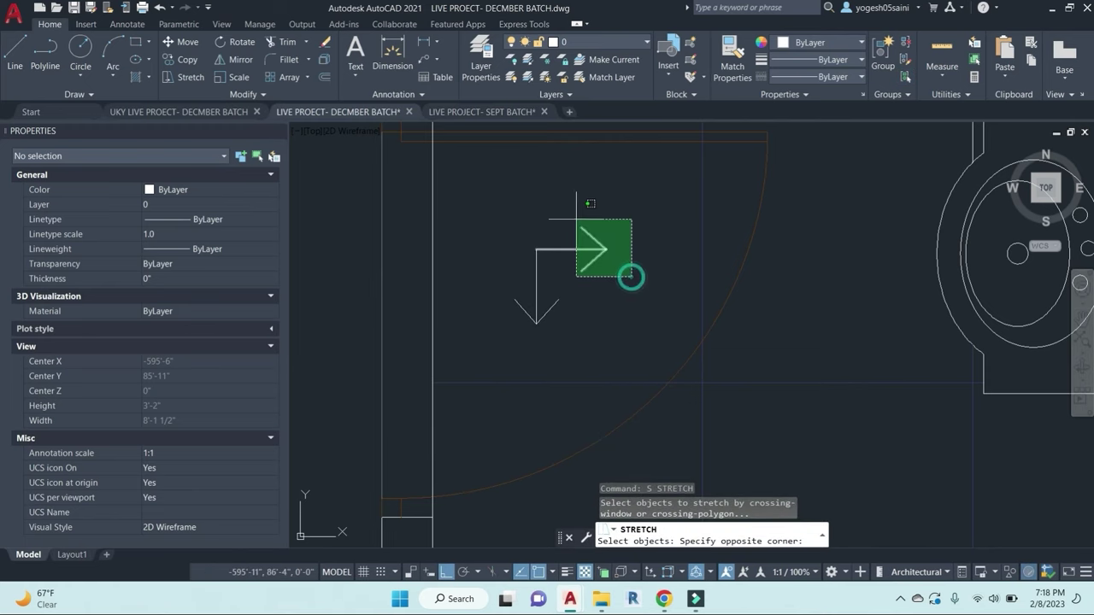
click(562, 200)
key(Return)
click(535, 188)
click(554, 188)
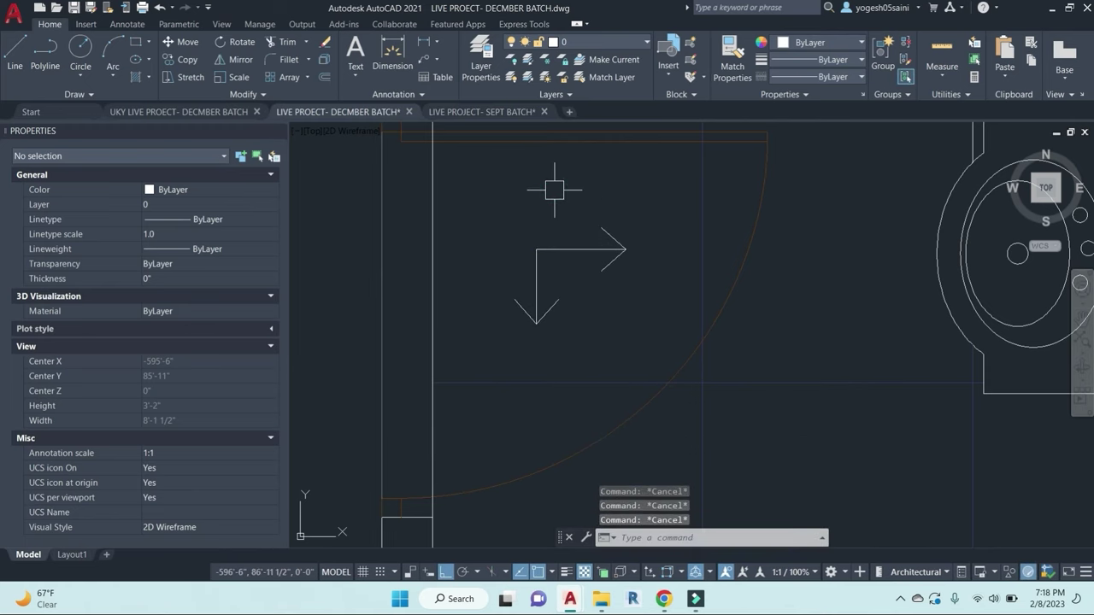
scroll(688, 273, down, 3)
Step: Copy the BC label, paste it beside the arrow, and change its text to O
click(857, 413)
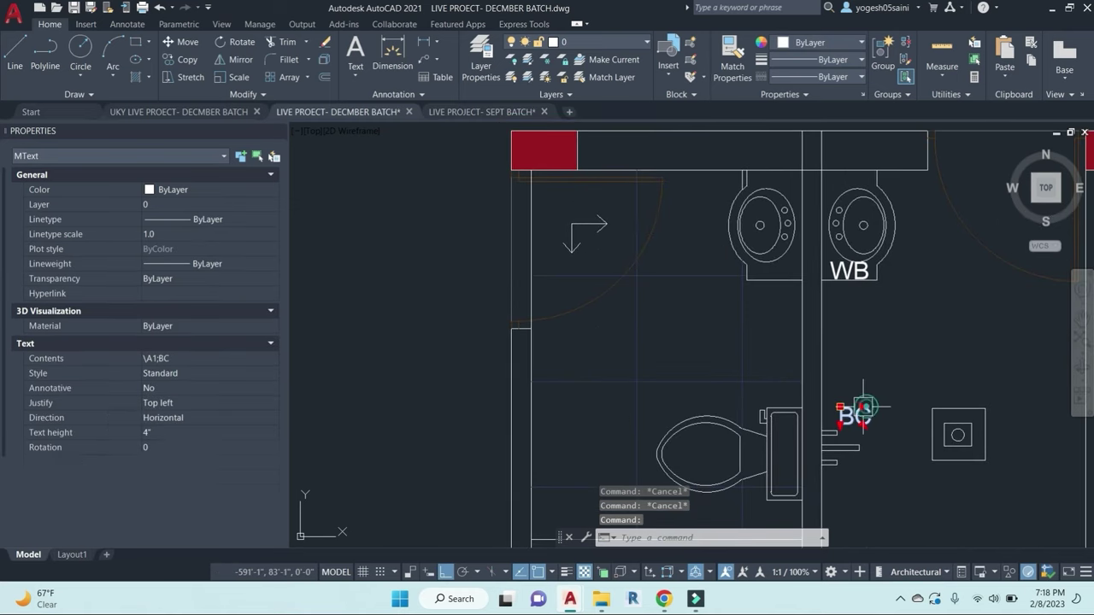
key(ctrl+c)
key(ctrl+v)
scroll(532, 219, up, 4)
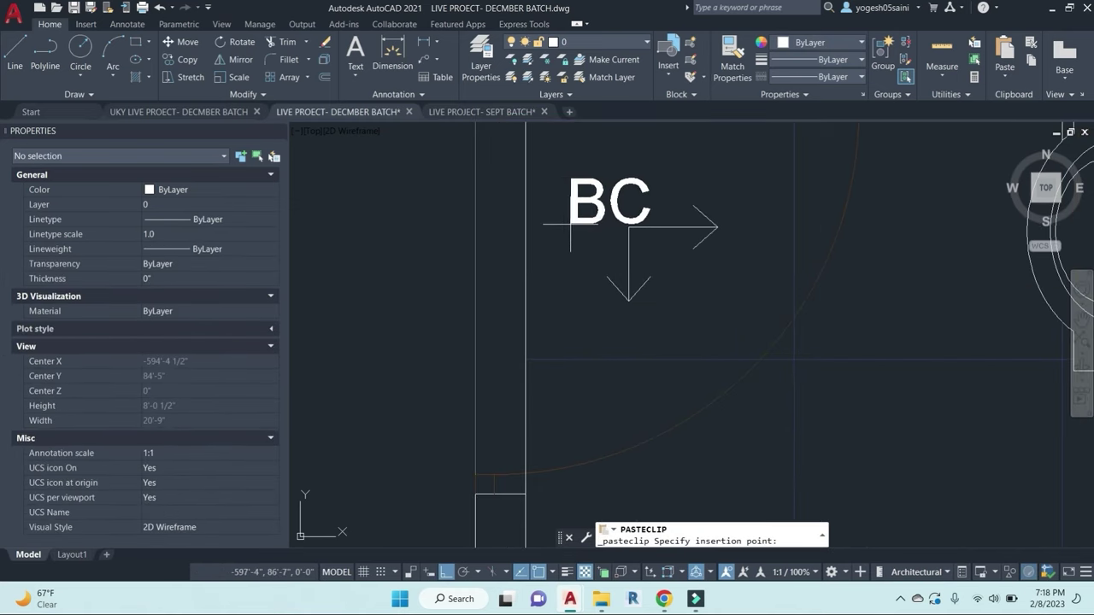
click(569, 225)
key(Escape)
double_click(628, 197)
text(O)
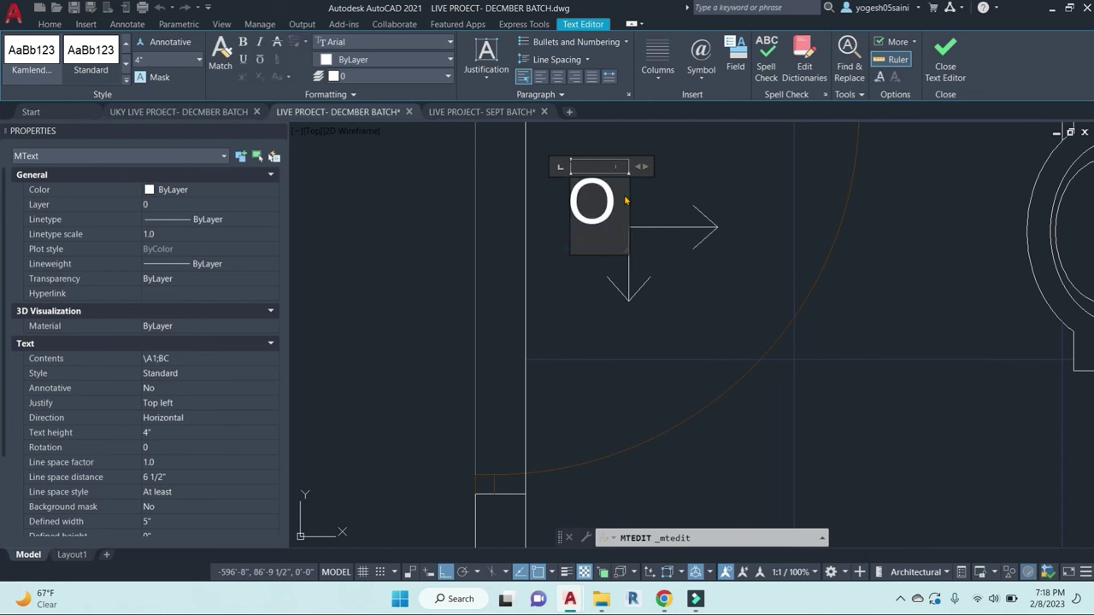
click(689, 186)
Step: Move the O label lower and to the right, toward the arrow
click(593, 196)
text(m)
key(Return)
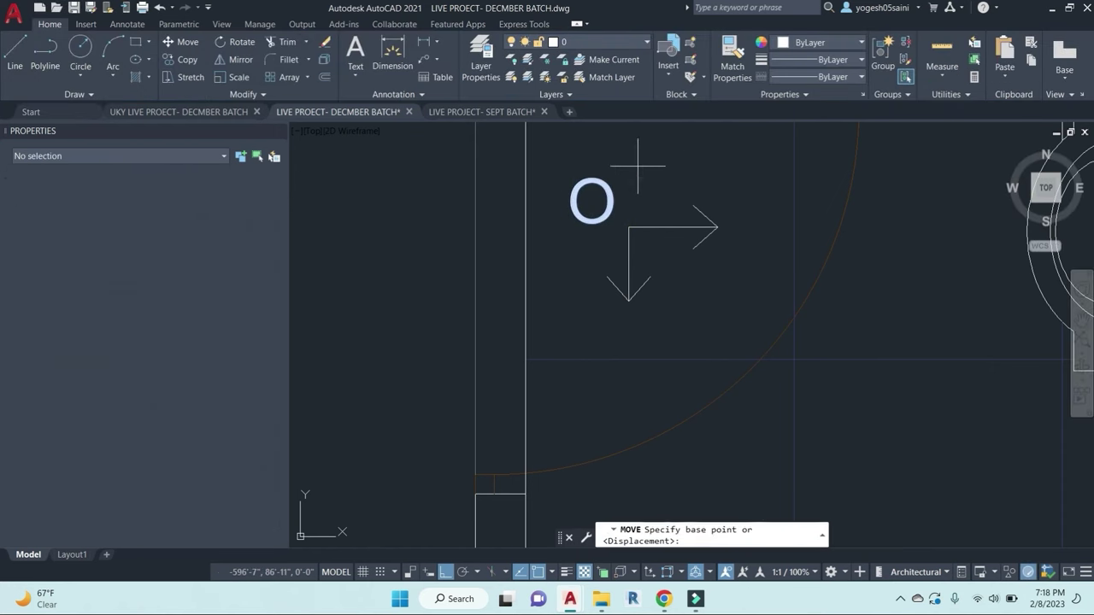
click(640, 164)
click(652, 189)
click(586, 224)
text(m)
key(Return)
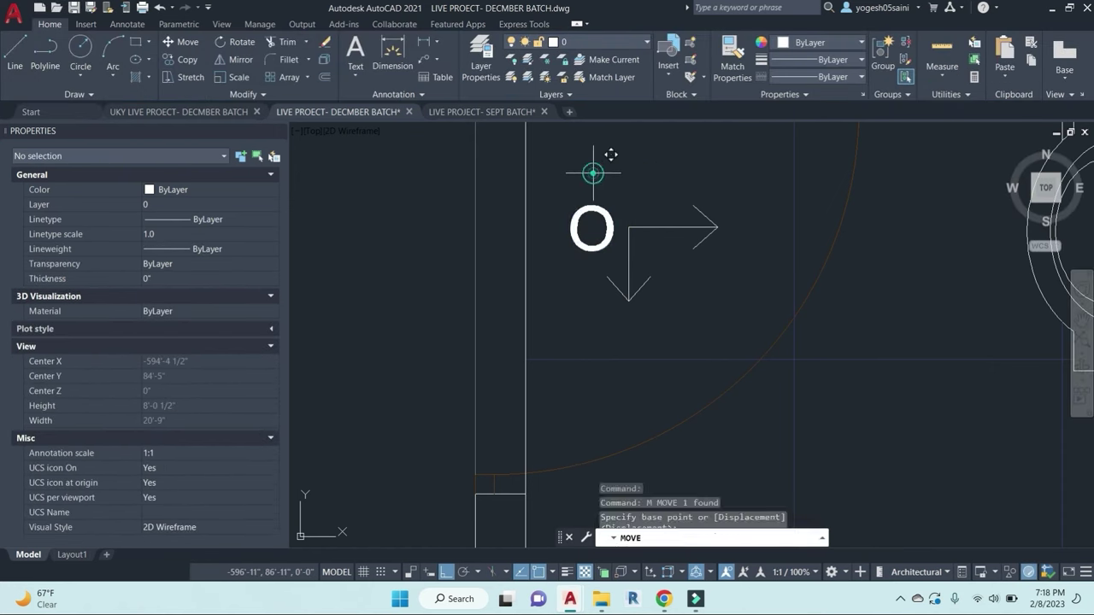
click(593, 171)
click(653, 205)
key(Escape)
Step: Move the O label down into the arrow's corner
click(655, 209)
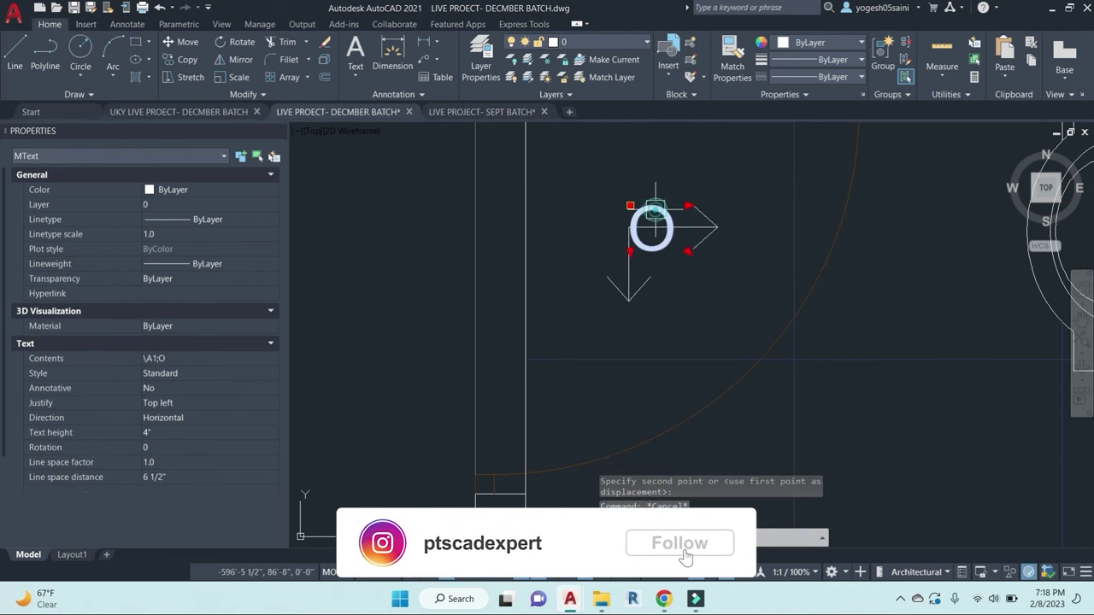
click(658, 170)
text(m)
key(Return)
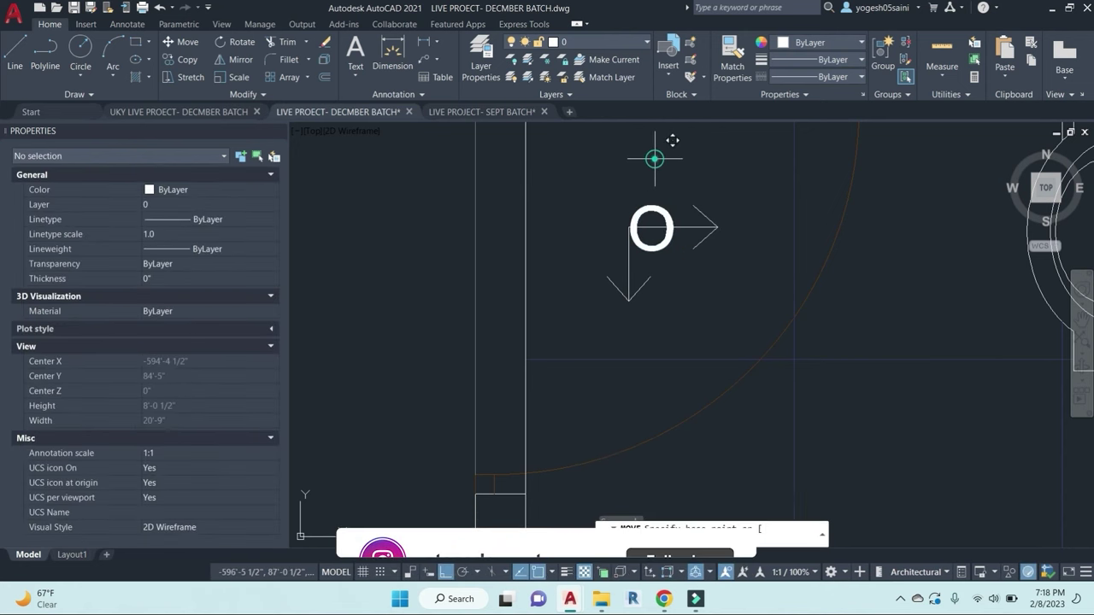
click(656, 160)
click(655, 179)
key(Escape)
Step: Stretch the down arrow so its arm extends lower
text(s)
key(Return)
click(677, 320)
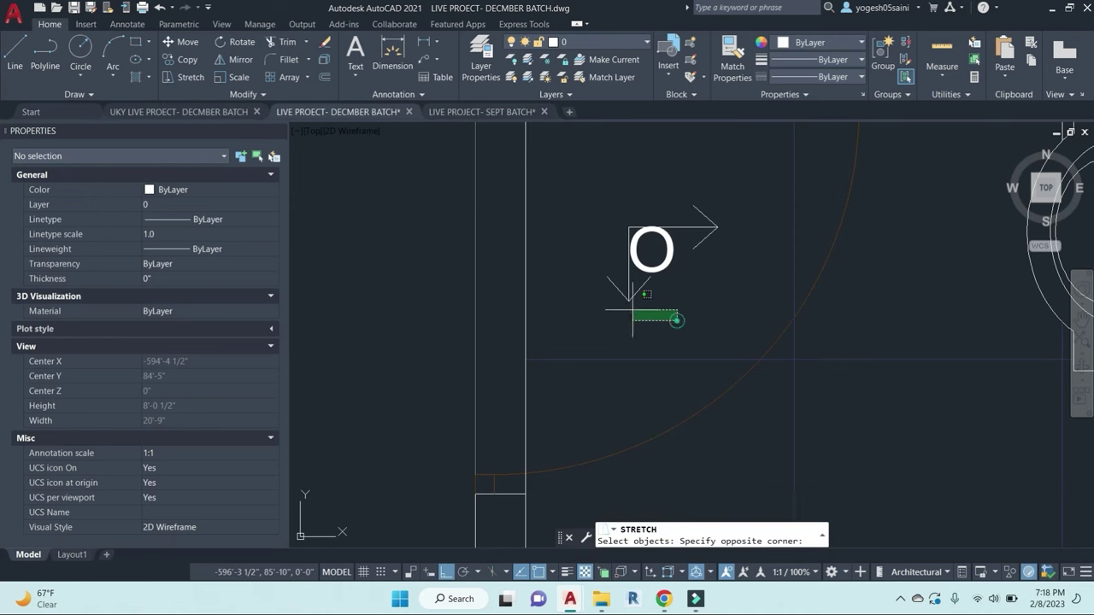
click(604, 274)
key(Return)
click(576, 225)
click(575, 248)
key(Escape)
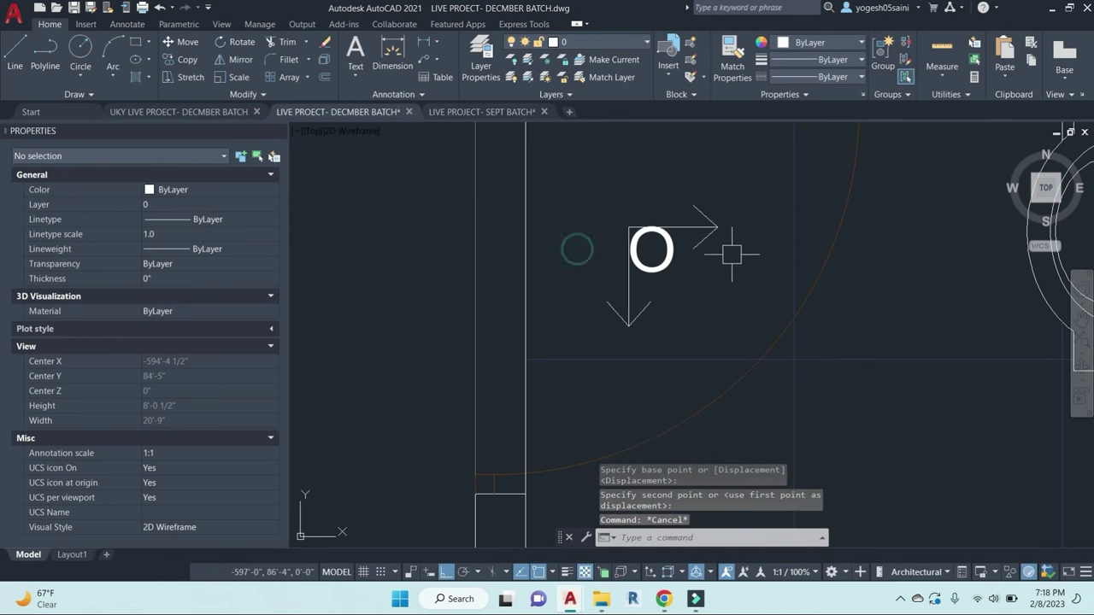
Step: Stretch the right arrow so its arm extends further right
text(s)
key(Return)
click(749, 282)
click(683, 189)
key(Return)
click(628, 179)
click(657, 180)
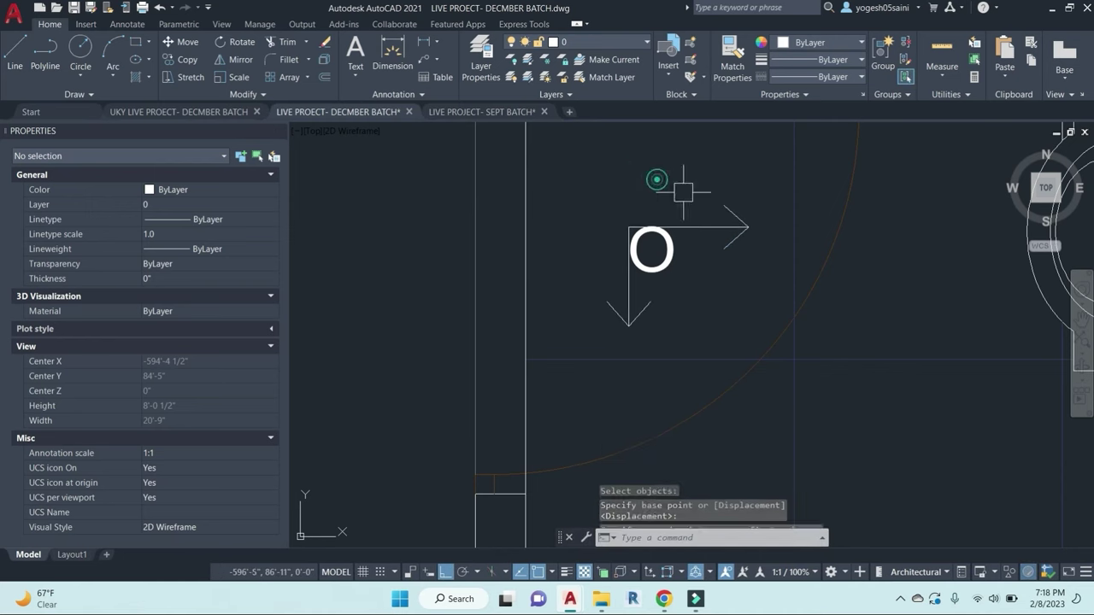
key(Escape)
scroll(711, 239, down, 5)
middle_drag(760, 270, 663, 225)
Step: Save the drawing with Ctrl+S and recentre the view on the toilet layout
key(ctrl+s)
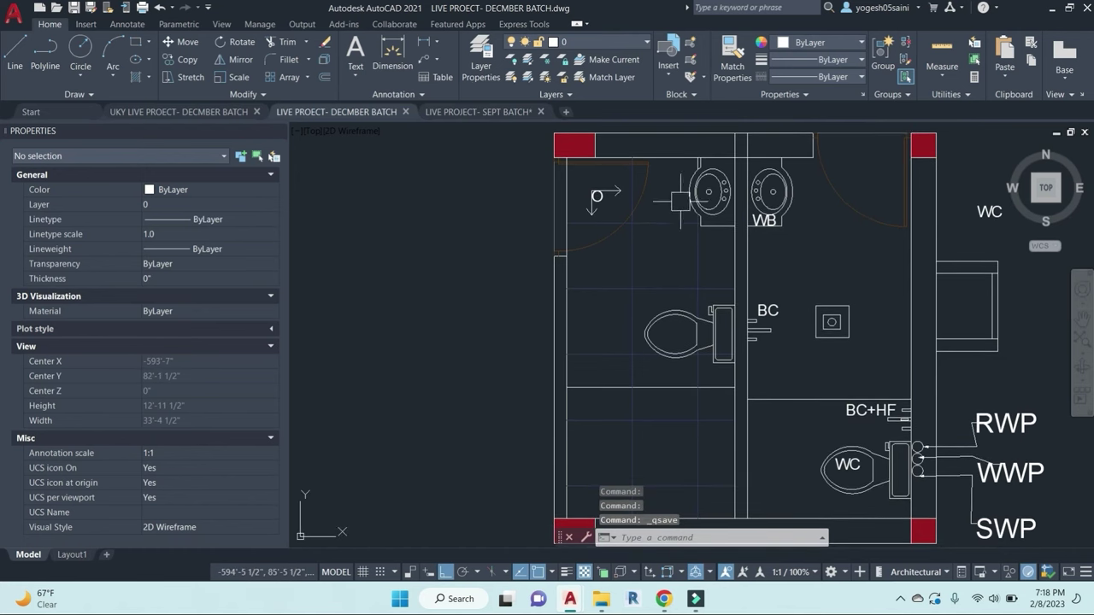
scroll(661, 242, down, 2)
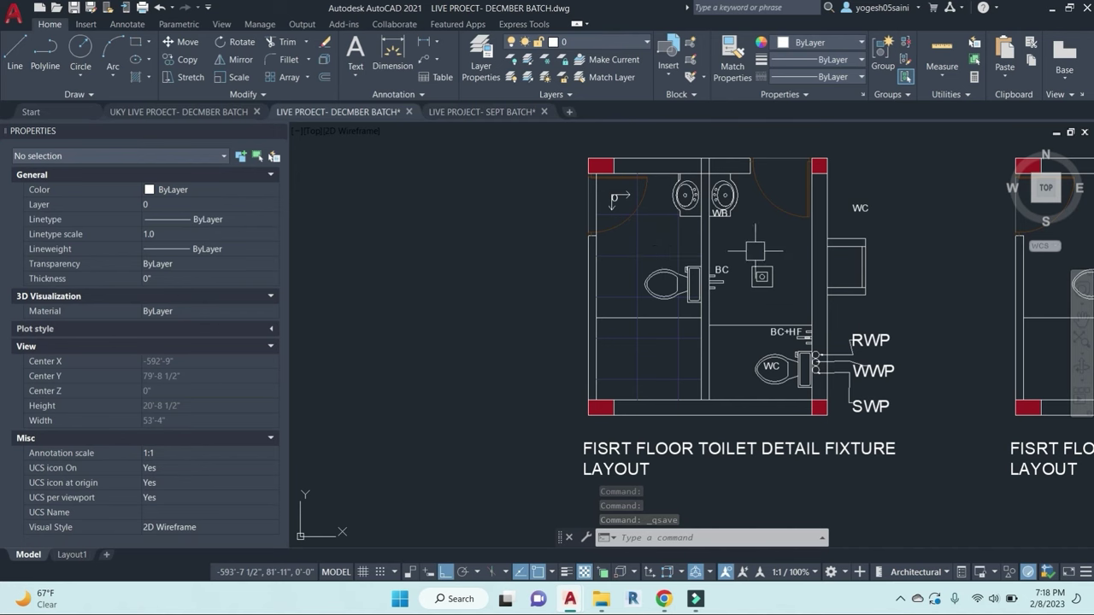
middle_drag(754, 251, 692, 255)
key(Escape)
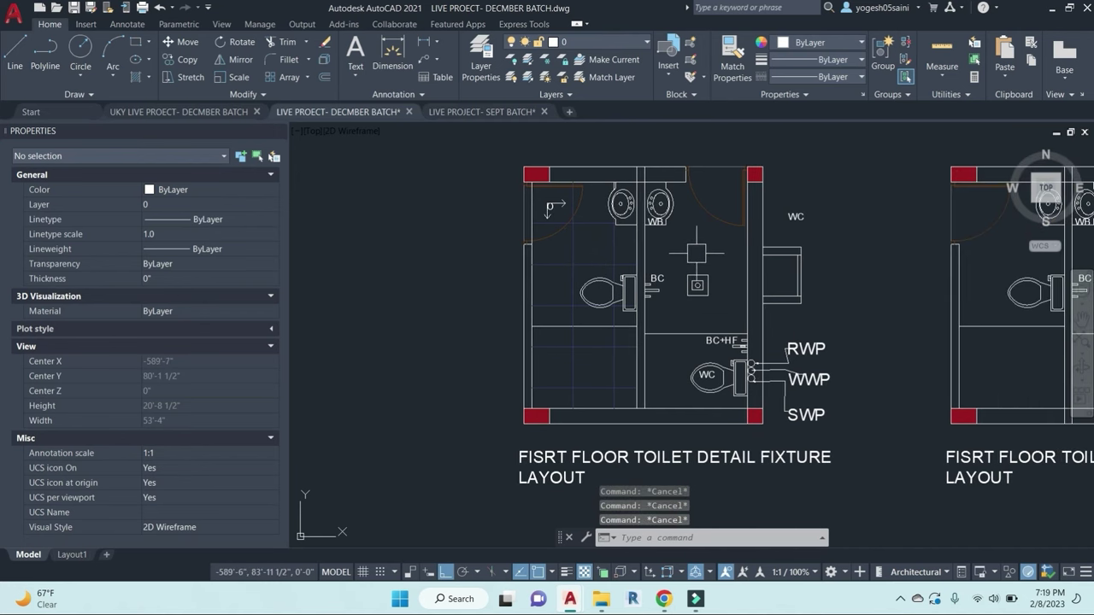
scroll(594, 208, up, 2)
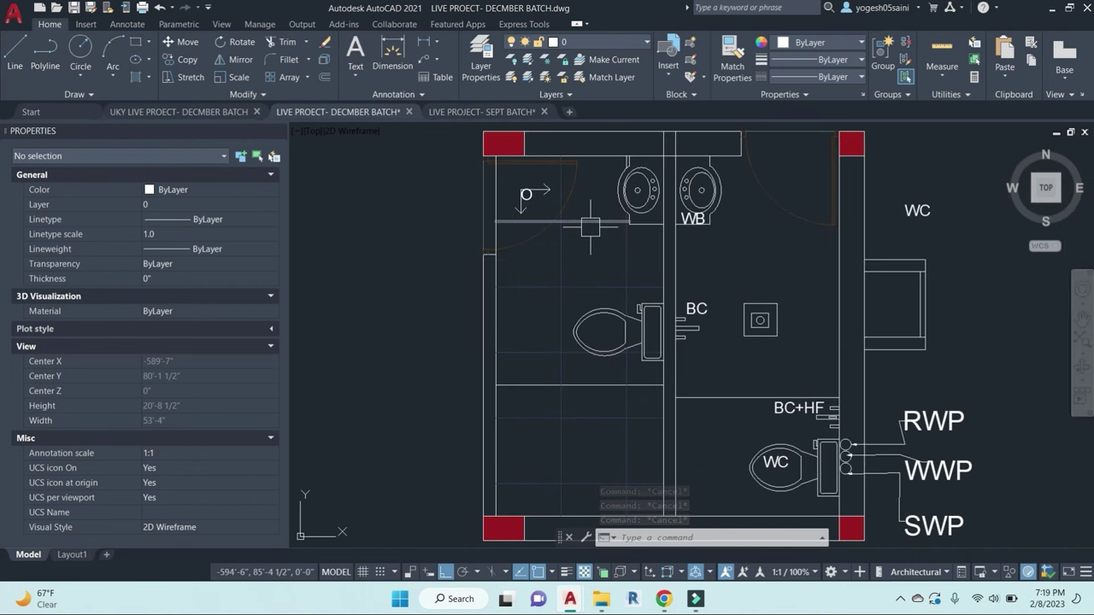
Step: Select two tile grid lines to inspect them, then clear the selection
click(568, 222)
click(563, 254)
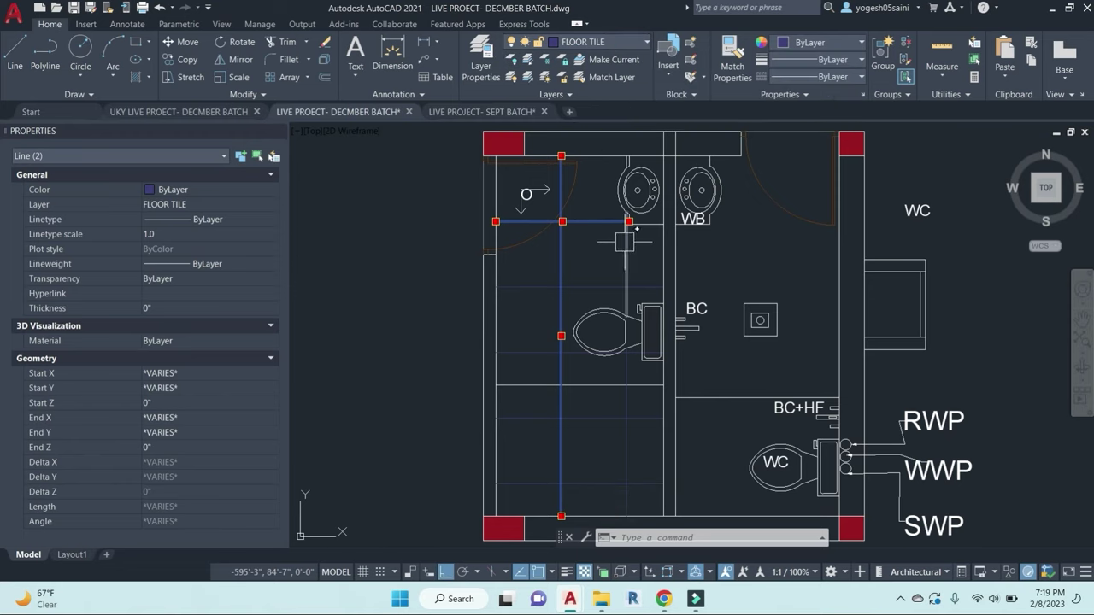
key(Escape)
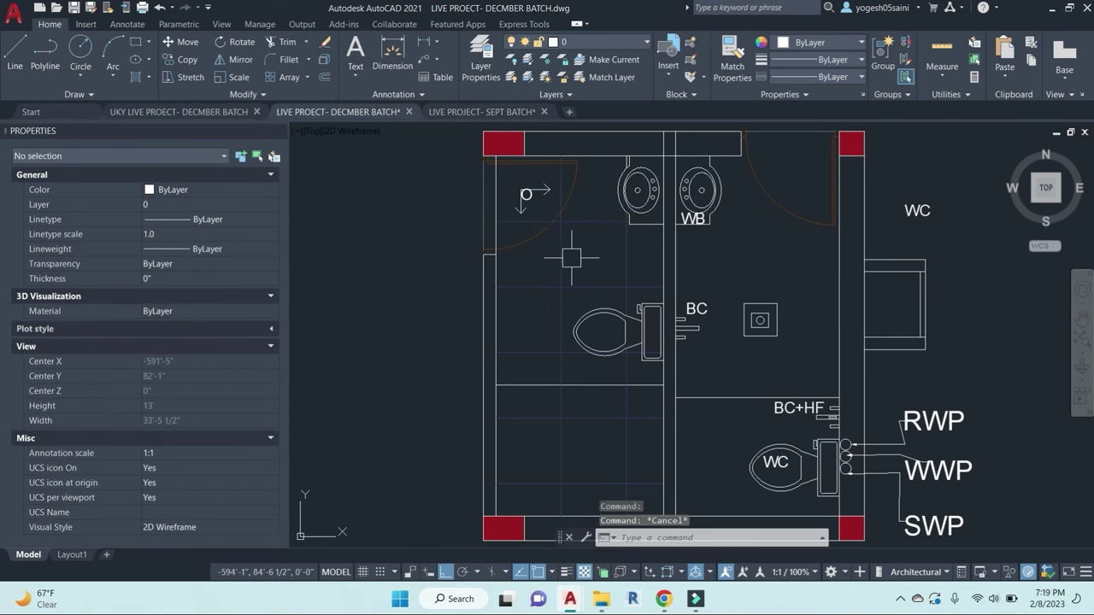
scroll(589, 247, down, 2)
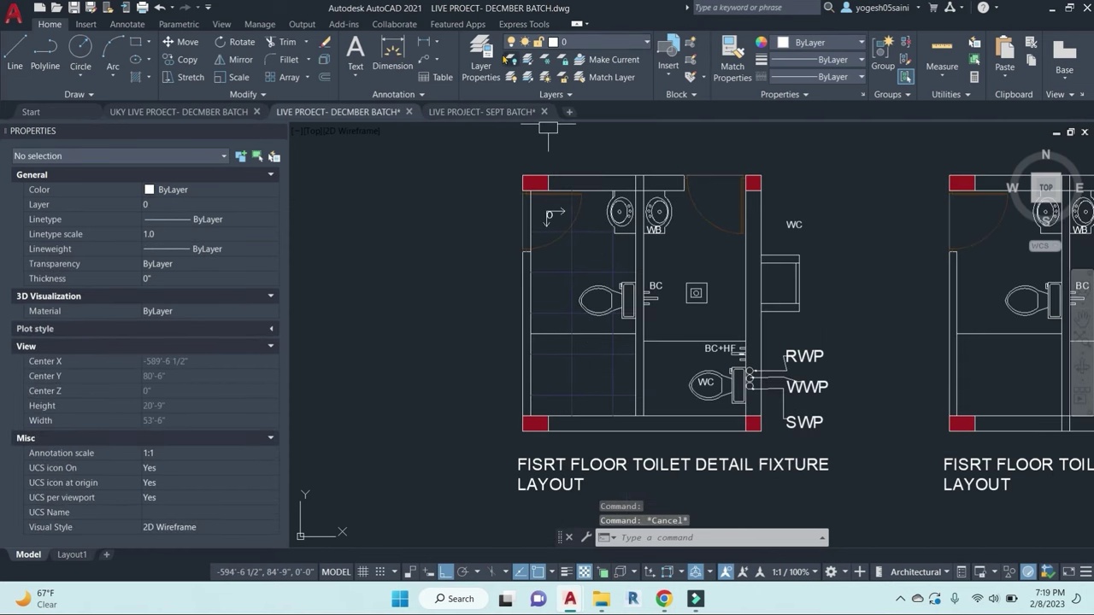
Step: Open the layer properties list and close it again
click(481, 58)
scroll(434, 273, down, 1)
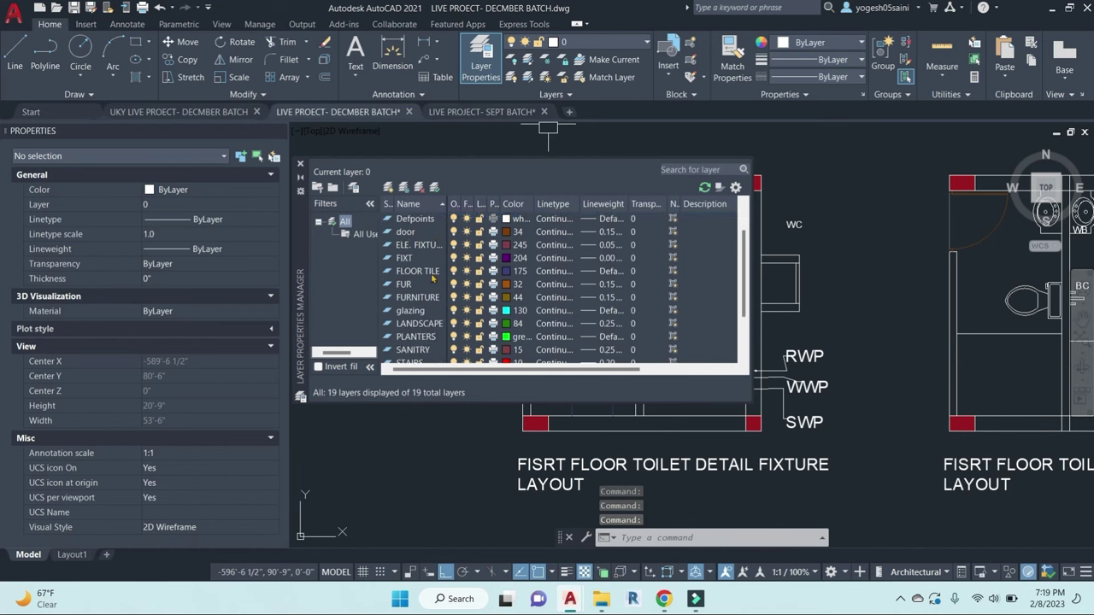
key(Escape)
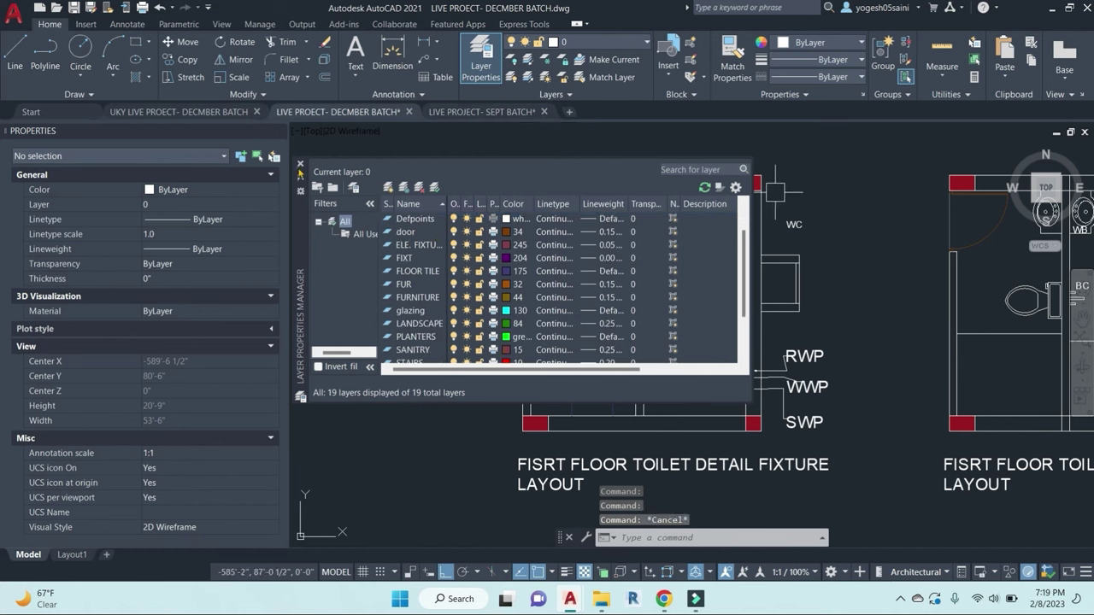
click(300, 163)
scroll(675, 239, up, 3)
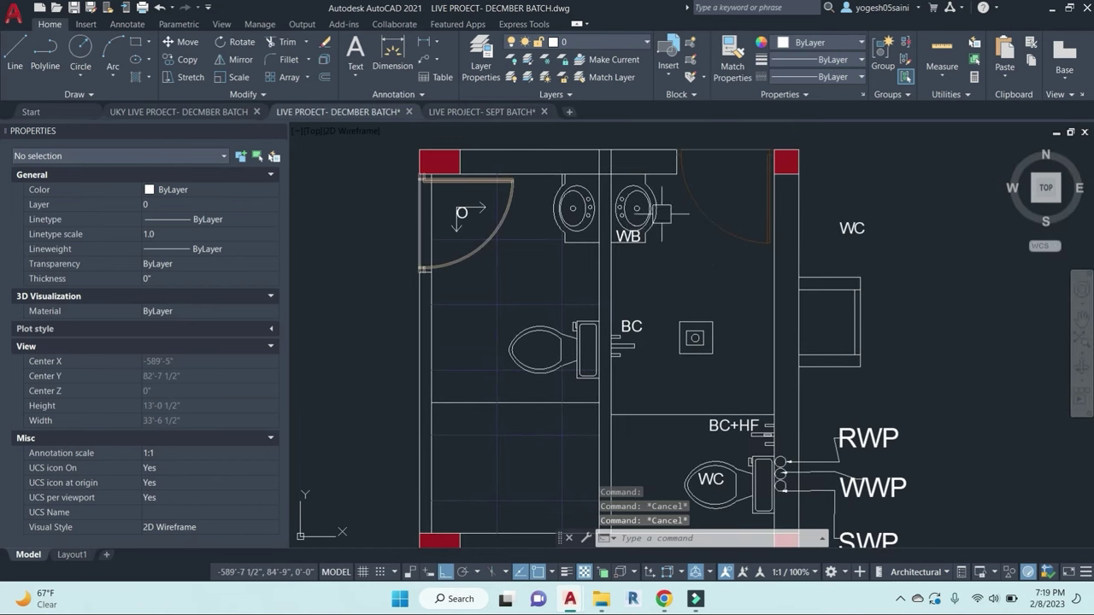
Step: Offset the top wall line 2' downward to start a tile grid line
key(Escape)
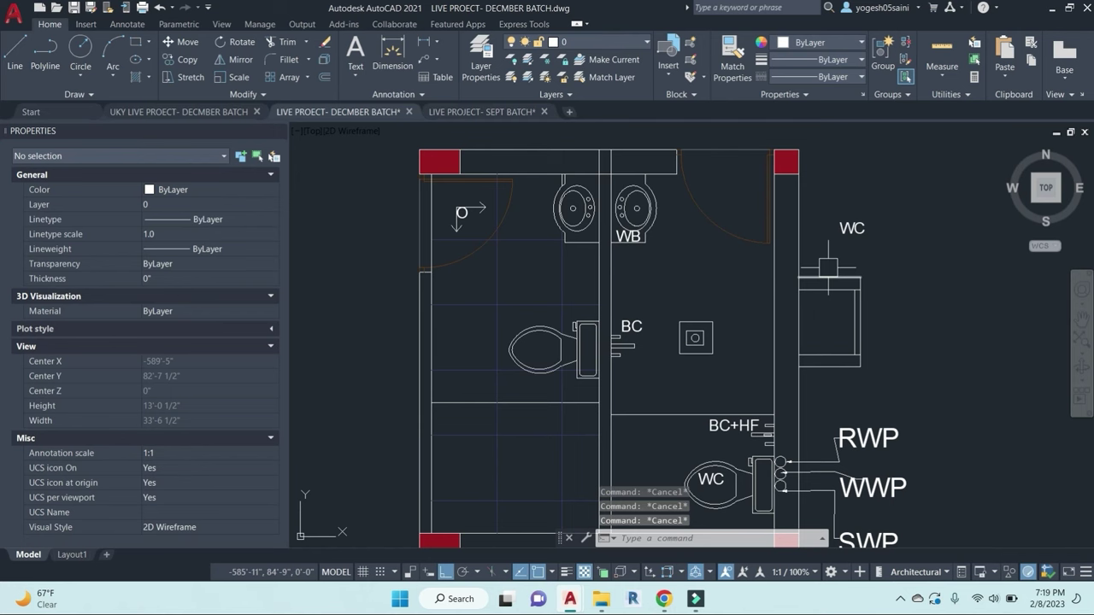
text(o)
key(Return)
text(2')
key(Return)
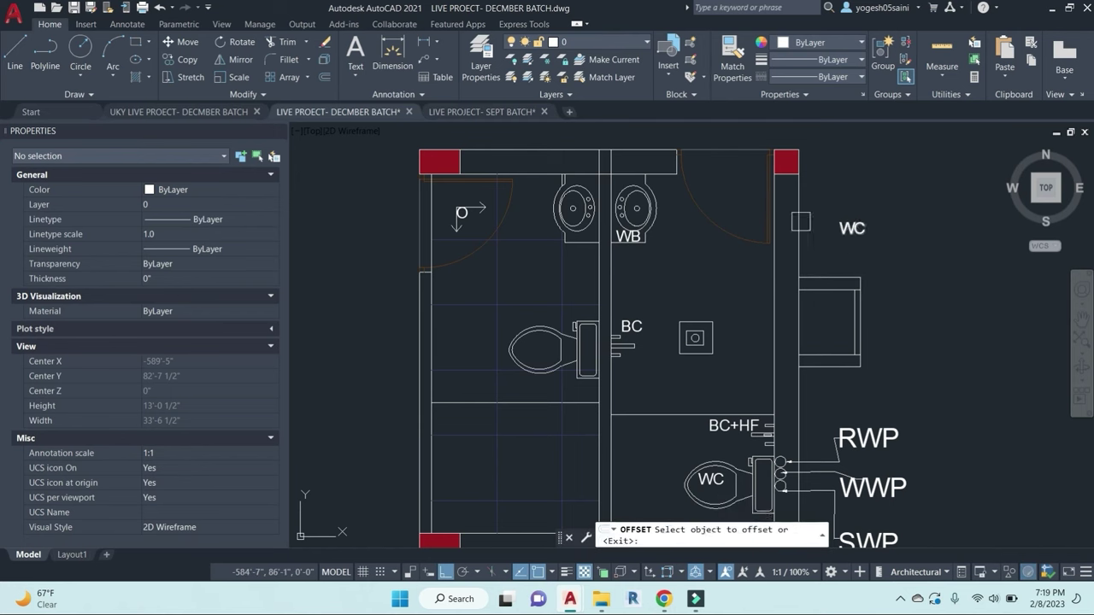
click(699, 189)
scroll(699, 189, up, 5)
middle_drag(635, 233, 723, 277)
click(627, 173)
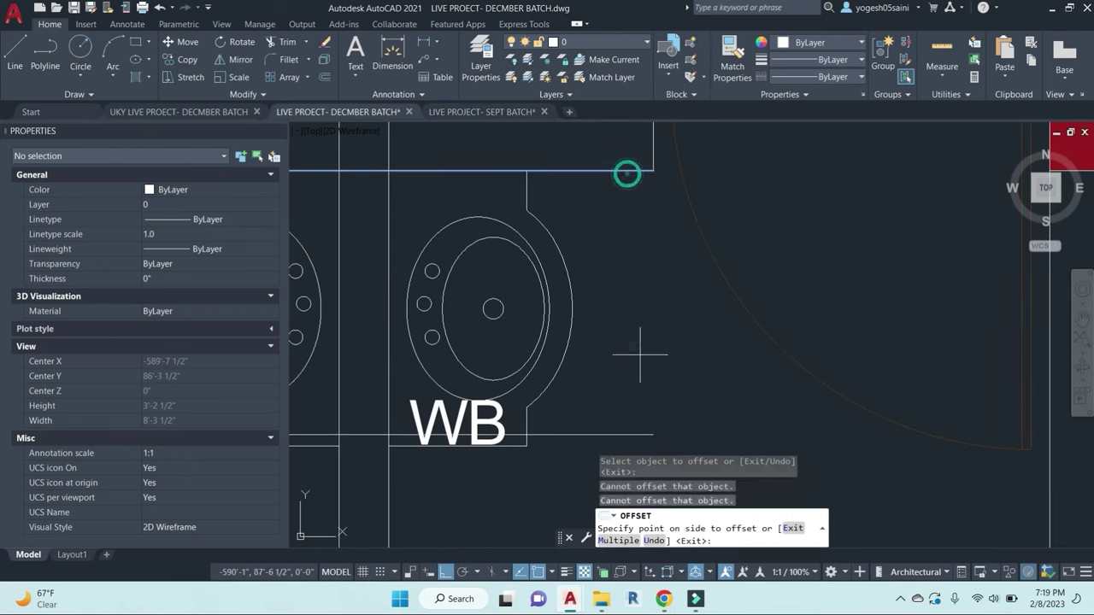
click(640, 354)
scroll(707, 383, down, 3)
middle_drag(731, 399, 742, 337)
key(Escape)
key(Escape)
Step: Try extending lines to the right wall as the boundary
text(ex)
key(Return)
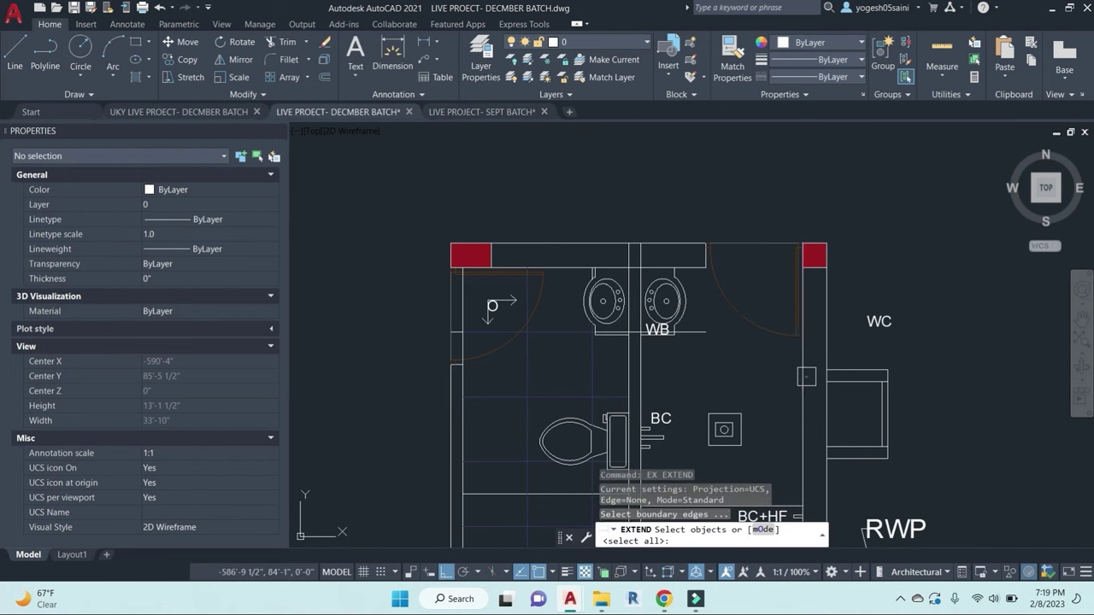
click(803, 337)
key(Return)
key(Escape)
key(Escape)
key(Escape)
scroll(709, 329, up, 2)
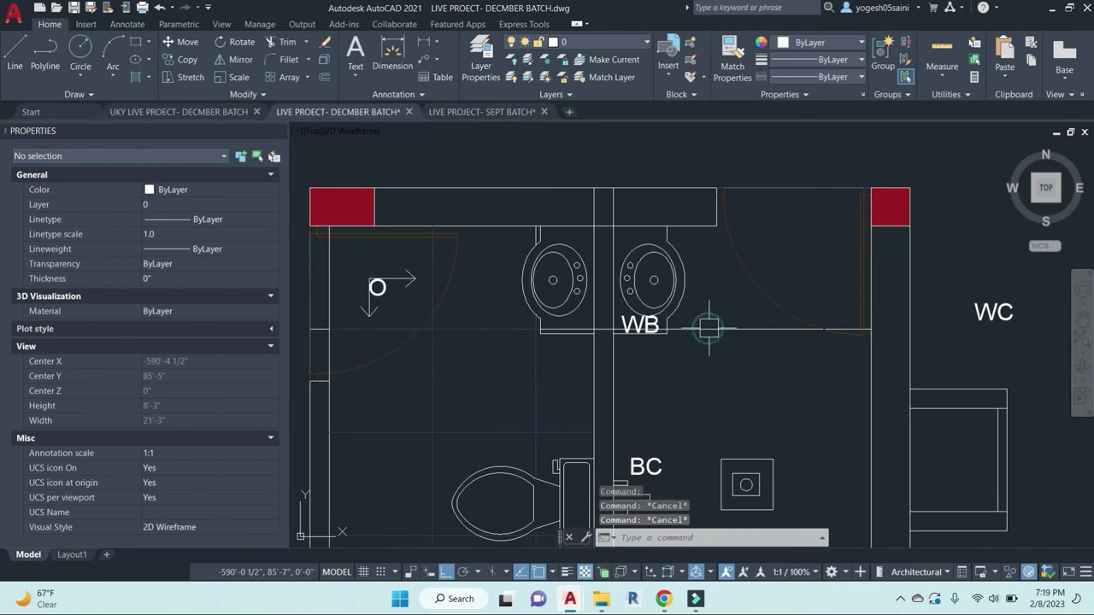
Step: Trim the stray grid segments between the walls
text(tr)
key(Return)
key(Return)
click(623, 332)
scroll(623, 331, up, 4)
click(539, 317)
key(Escape)
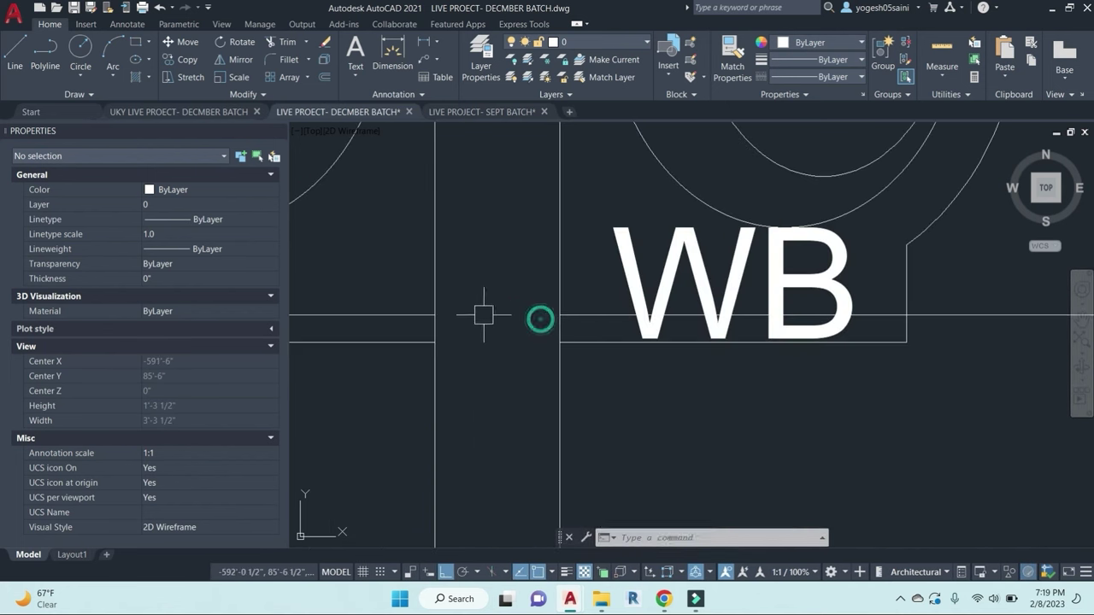
Step: Attempt to cut the grid line back at the WB label
click(419, 311)
key(Escape)
scroll(590, 324, down, 5)
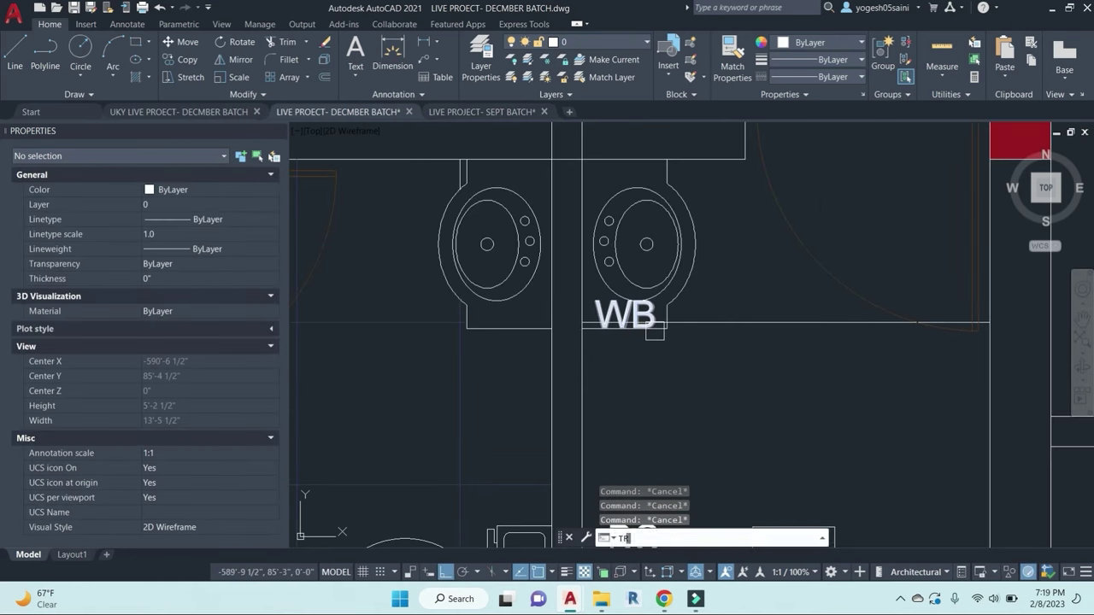
key(Return)
click(654, 331)
scroll(651, 320, up, 3)
scroll(757, 352, down, 4)
middle_drag(826, 398, 794, 362)
key(Escape)
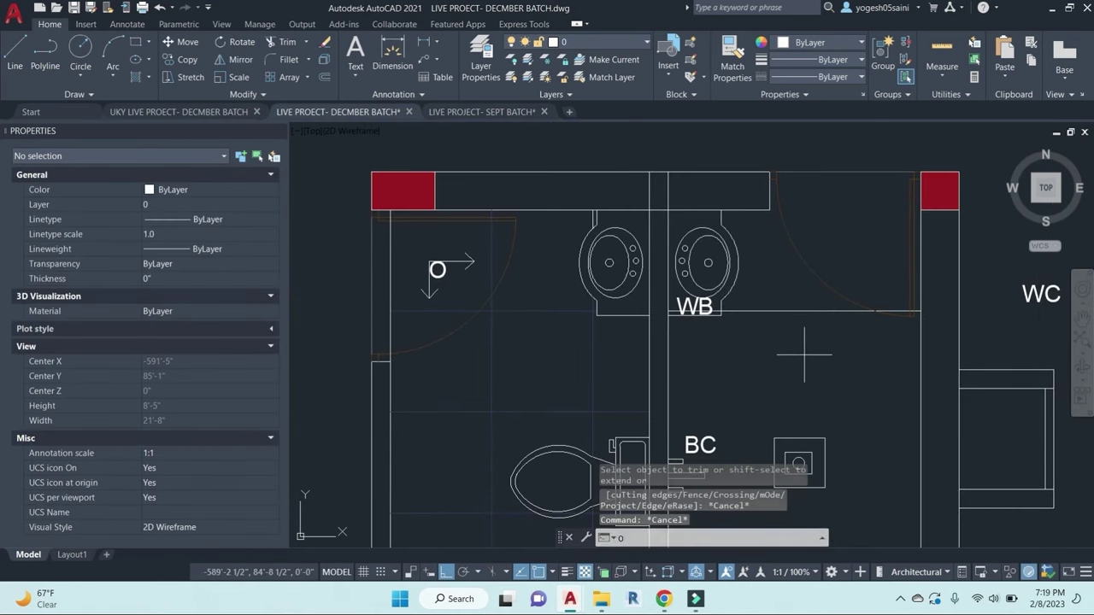
Step: Add two horizontal grid lines 2' apart below the line beside WB in the right room
click(816, 312)
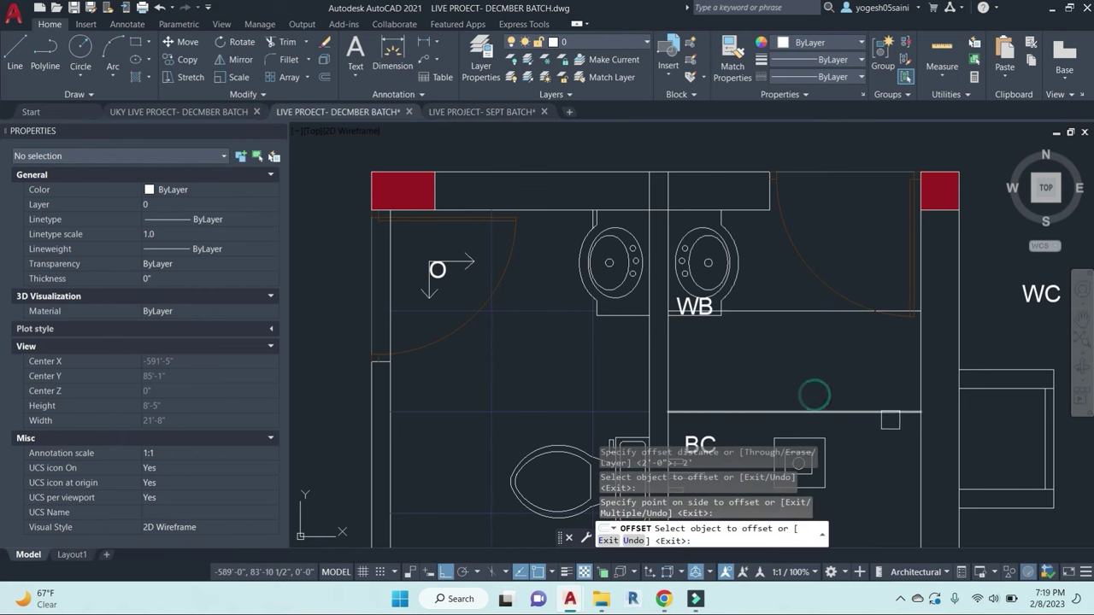
middle_drag(890, 420, 848, 195)
click(839, 186)
click(839, 284)
click(840, 287)
middle_drag(838, 347, 842, 220)
click(842, 219)
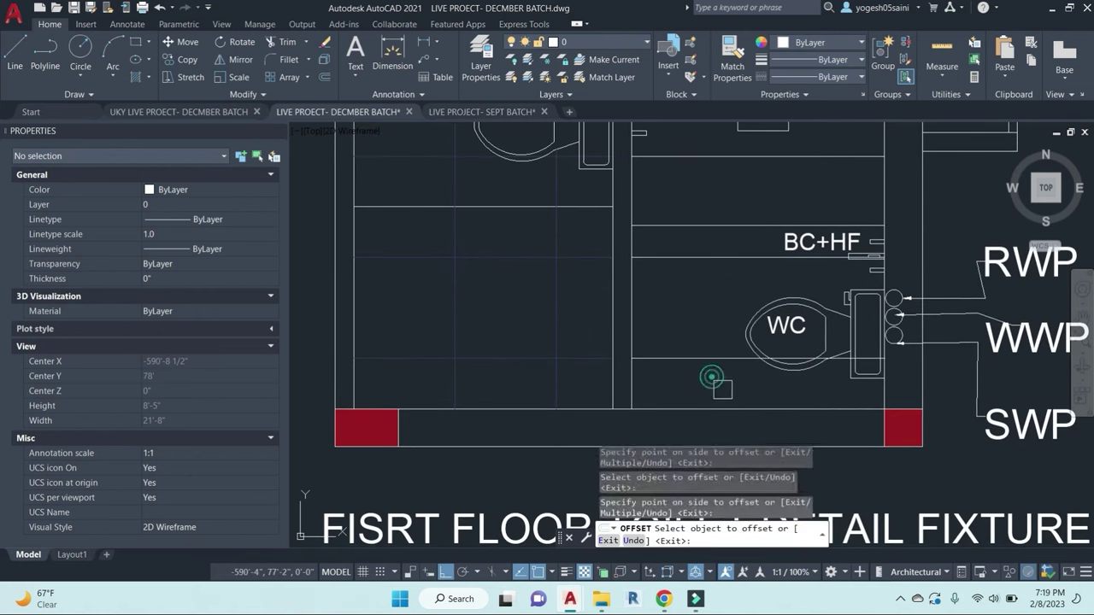
key(Escape)
key(Escape)
Step: Add two vertical grid lines 2' apart to the right in the lower room
scroll(711, 376, down, 4)
middle_drag(711, 377, 721, 404)
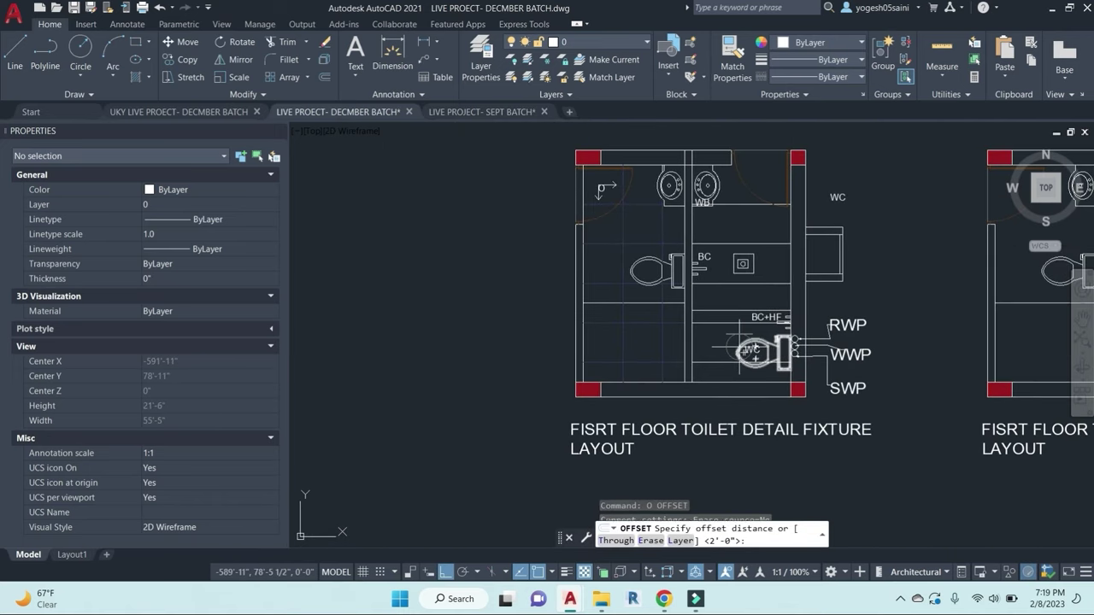
scroll(693, 350, up, 2)
click(694, 341)
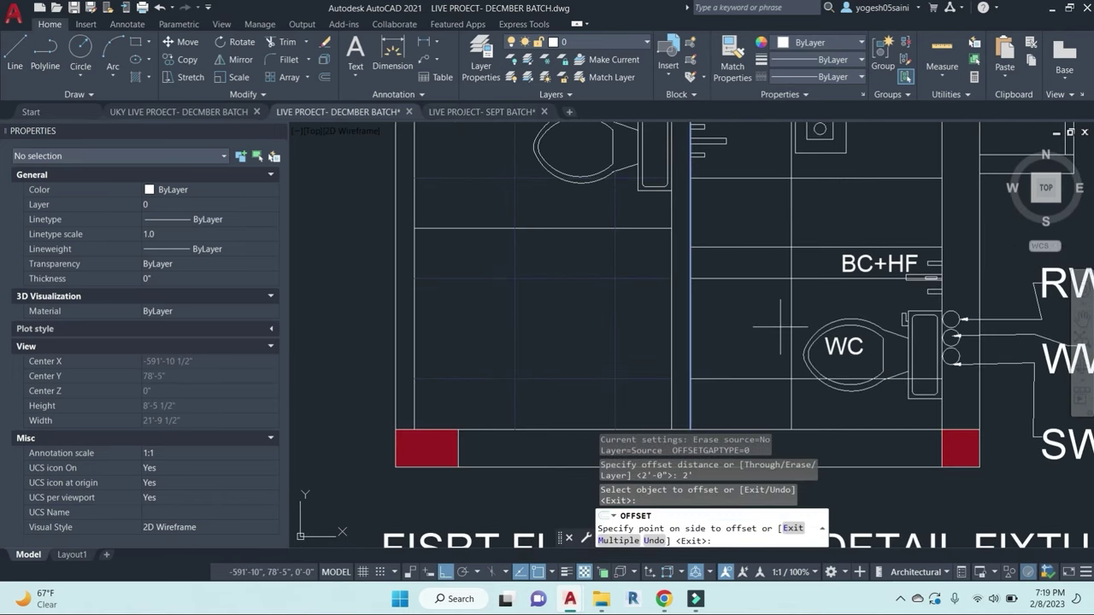
click(780, 325)
click(792, 312)
click(927, 297)
scroll(889, 359, up, 4)
key(Escape)
key(Escape)
key(Escape)
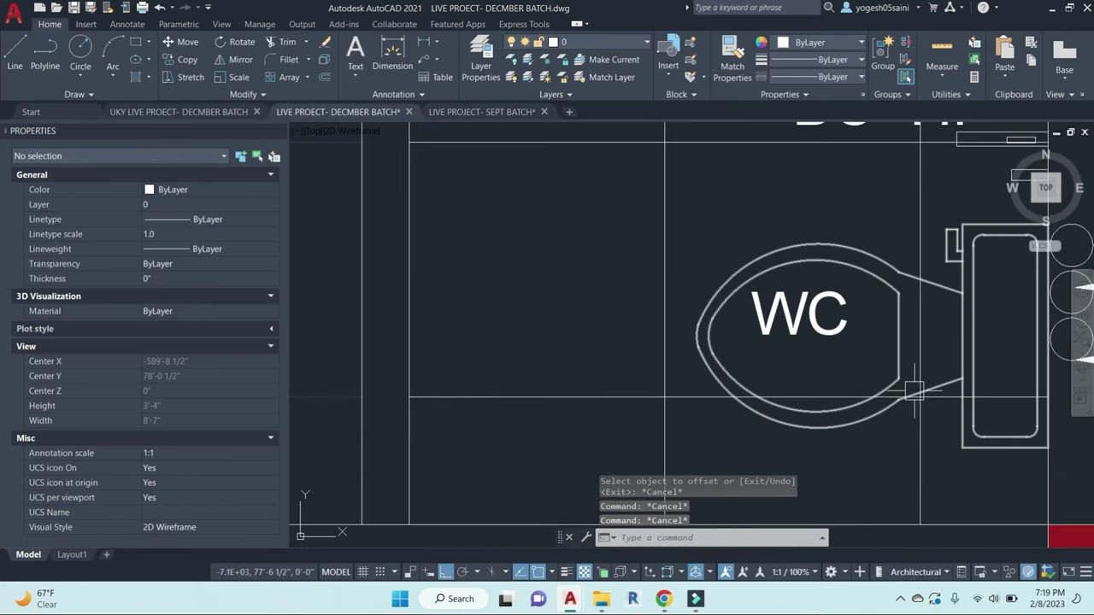
Step: Remove the stray grid line crossing the WC bowl
text(TR)
key(Return)
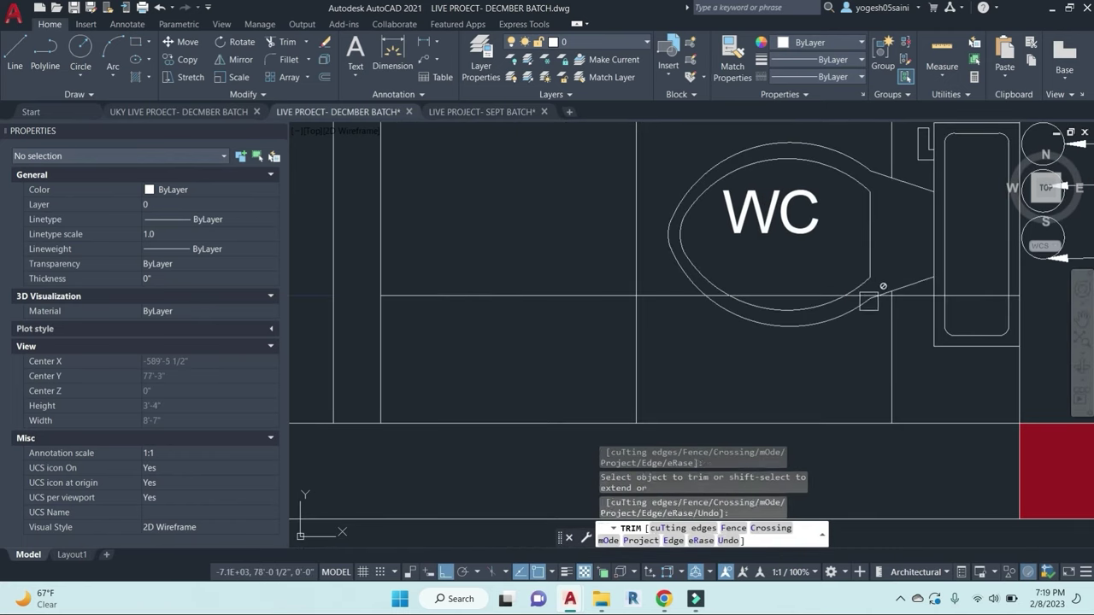
click(869, 300)
scroll(860, 296, up, 4)
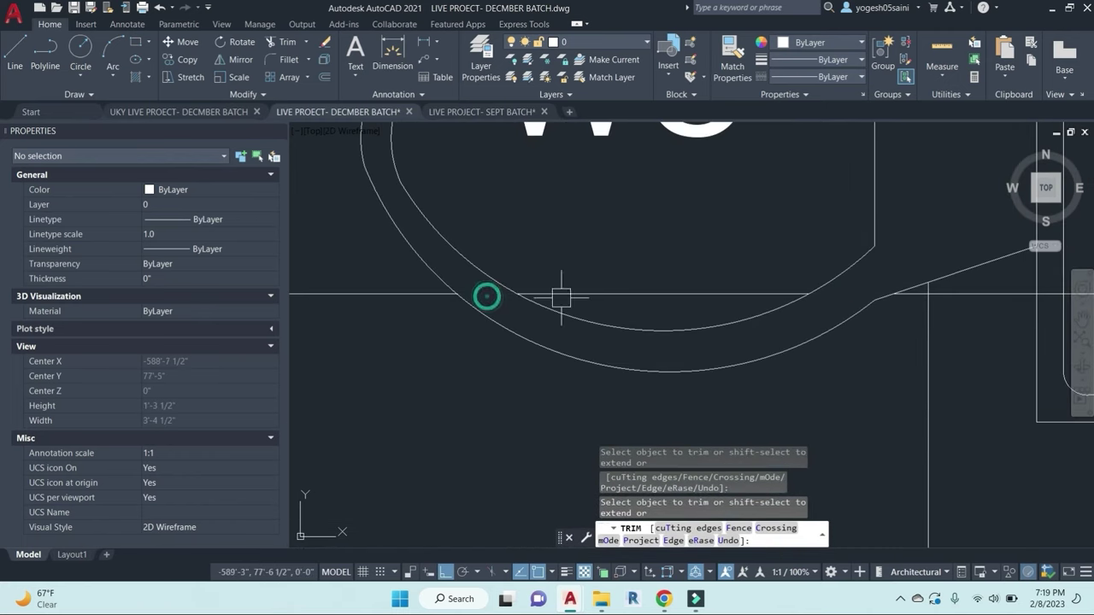
key(Escape)
click(624, 295)
text(E)
key(Return)
scroll(625, 295, down, 6)
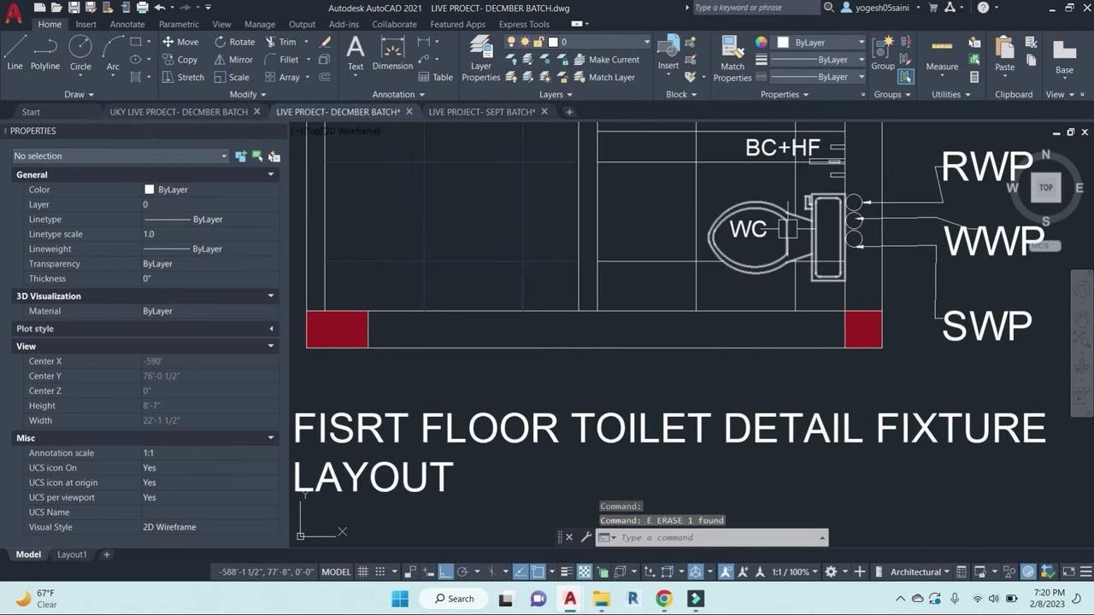
Step: Erase the line running under the WB basins
middle_drag(787, 229, 789, 386)
middle_drag(754, 244, 766, 361)
scroll(696, 266, up, 4)
key(Escape)
key(Escape)
key(Escape)
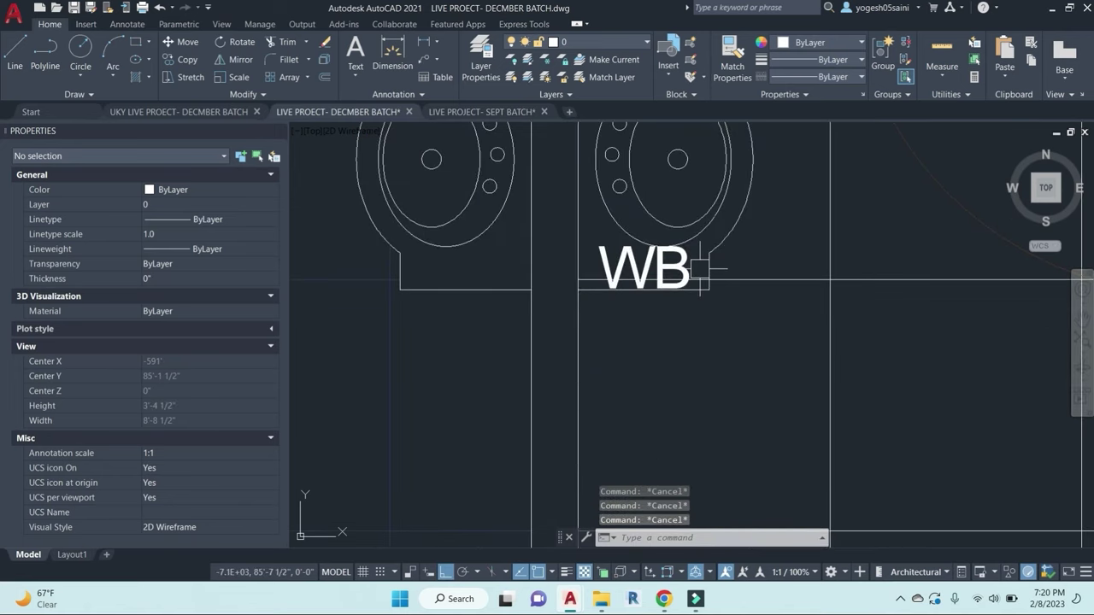
scroll(697, 276, up, 4)
key(Return)
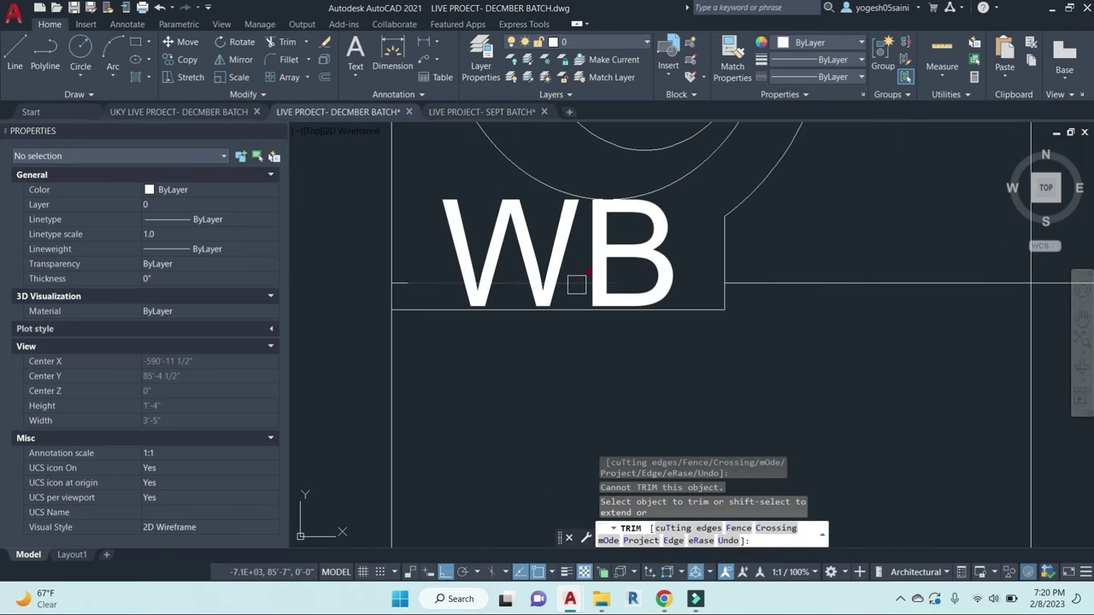
key(Escape)
click(576, 284)
text(e)
key(Return)
scroll(758, 305, down, 6)
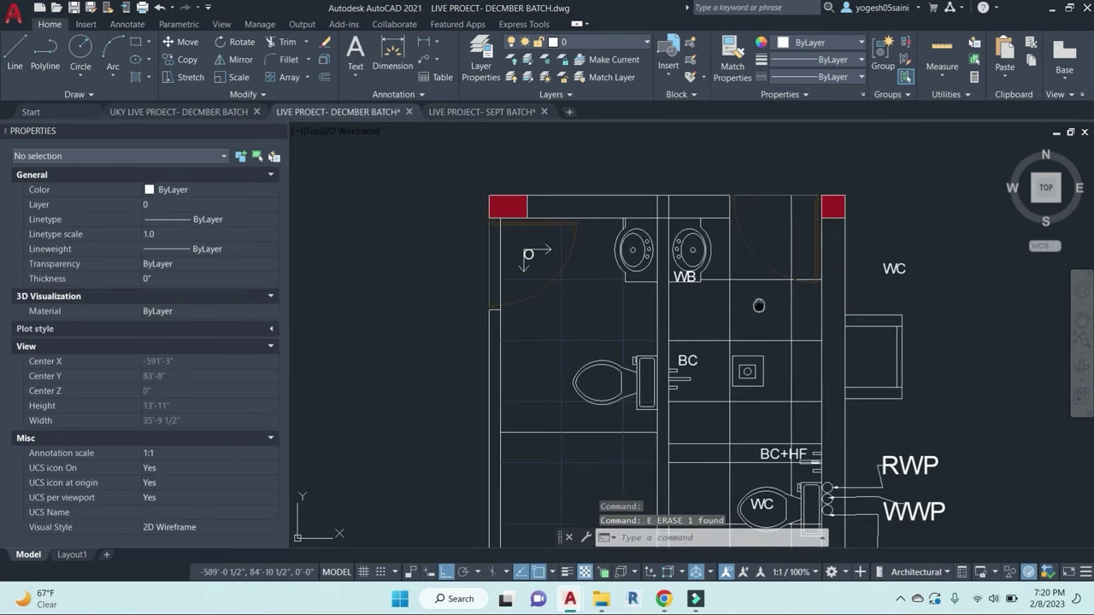
Step: Draw a new horizontal line across the room from the wall's endpoint
text(l)
key(Return)
scroll(787, 214, up, 2)
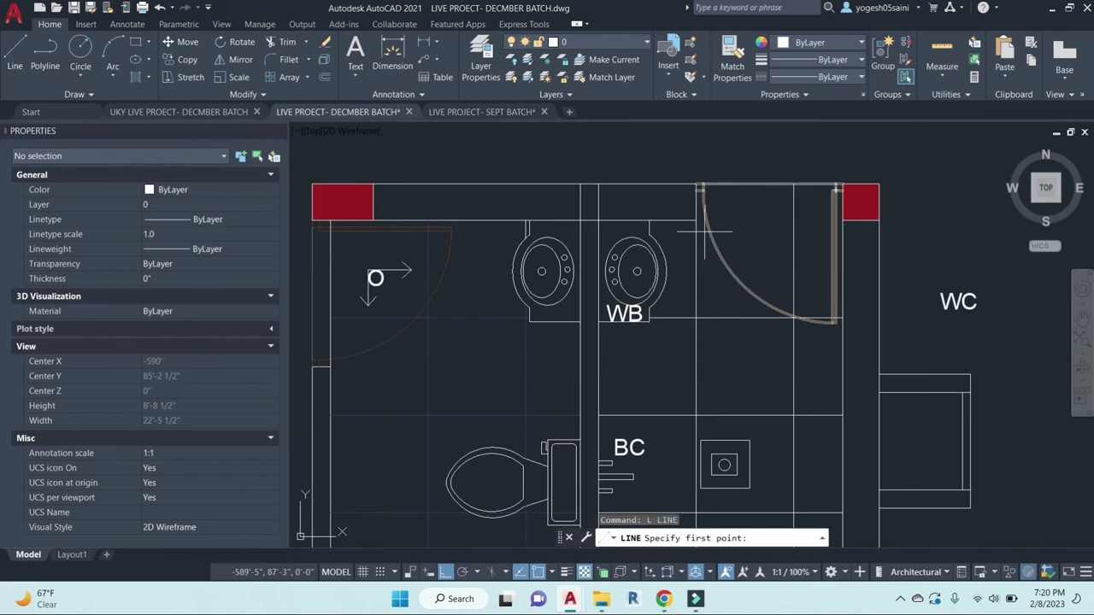
click(698, 219)
click(763, 220)
key(Escape)
key(Escape)
text(ex)
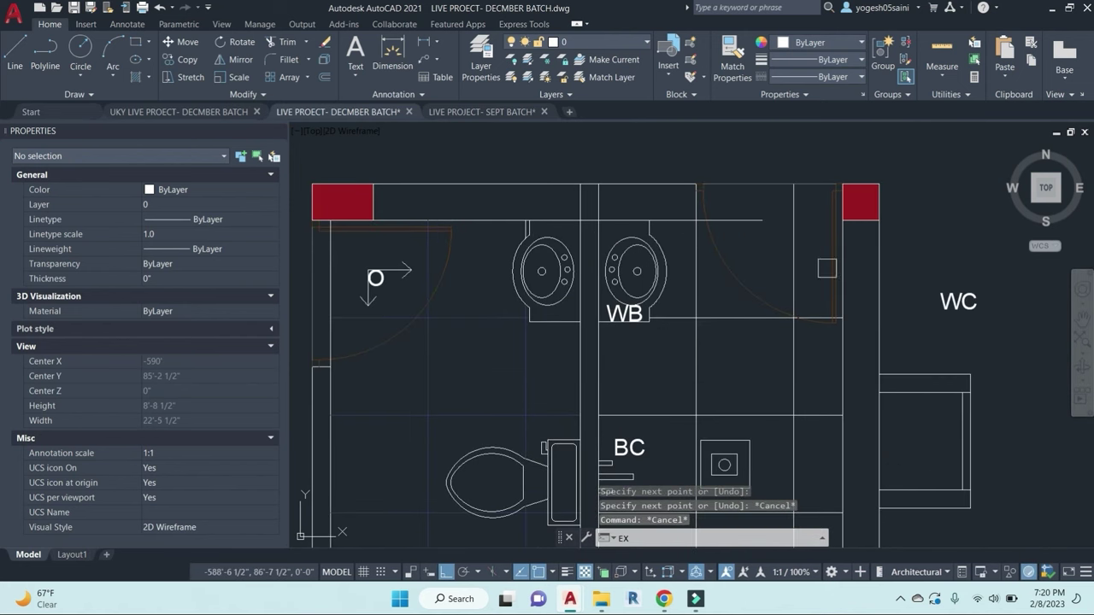
key(Return)
Step: Match the blue tile line's properties onto grid lines in the right and lower rooms
key(Return)
key(Escape)
key(Escape)
key(Escape)
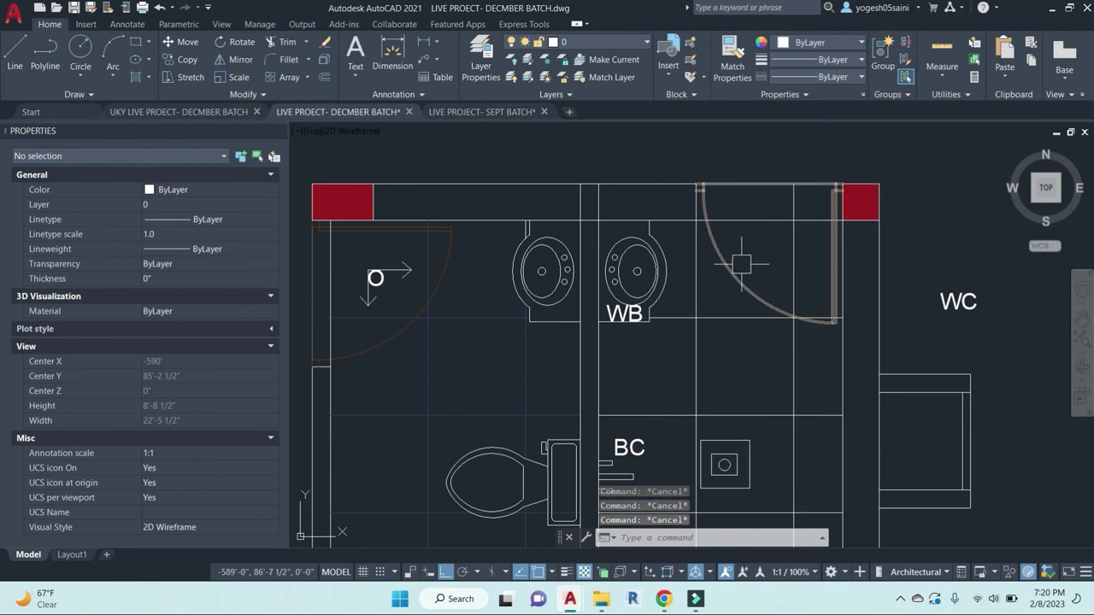
text(ma)
key(Return)
click(500, 318)
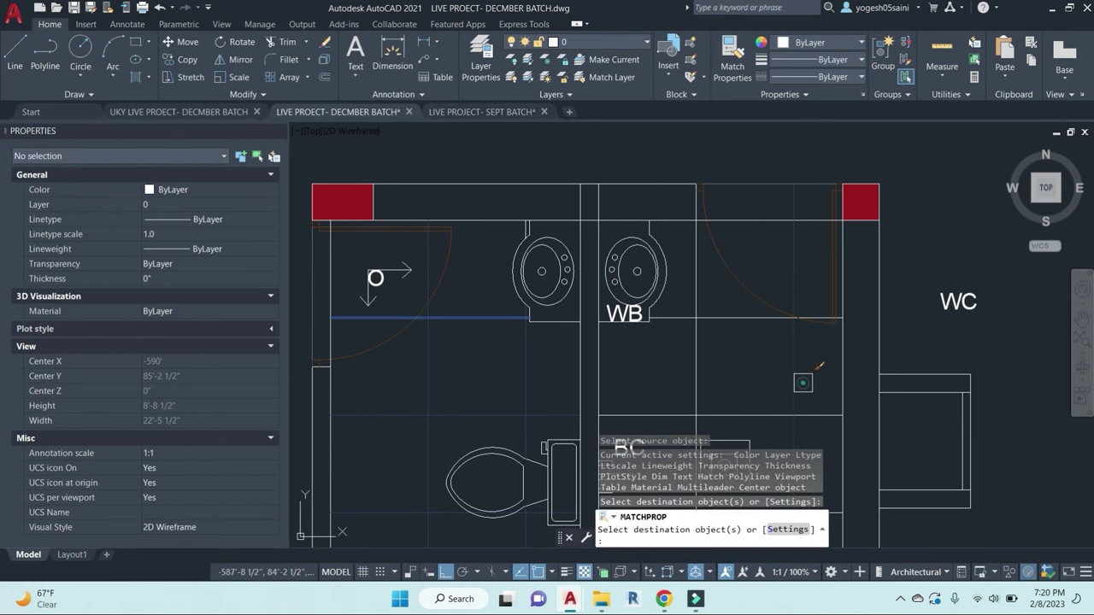
click(704, 316)
click(763, 220)
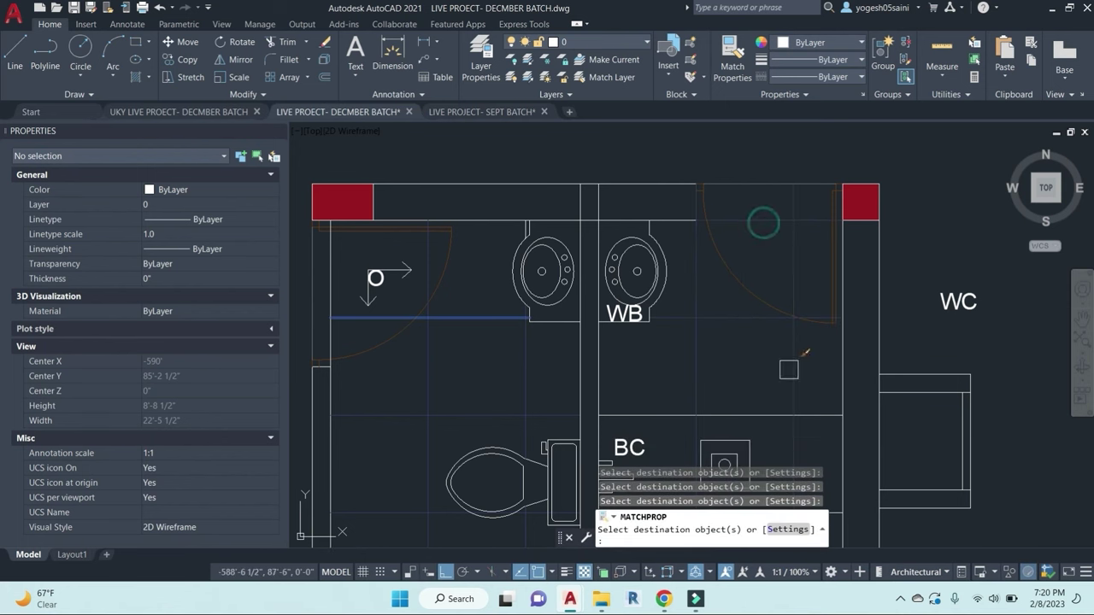
middle_drag(821, 425, 825, 305)
click(828, 326)
click(777, 274)
mouse_move(828, 399)
middle_down()
mouse_move(829, 272)
mouse_move(810, 250)
middle_up()
click(833, 308)
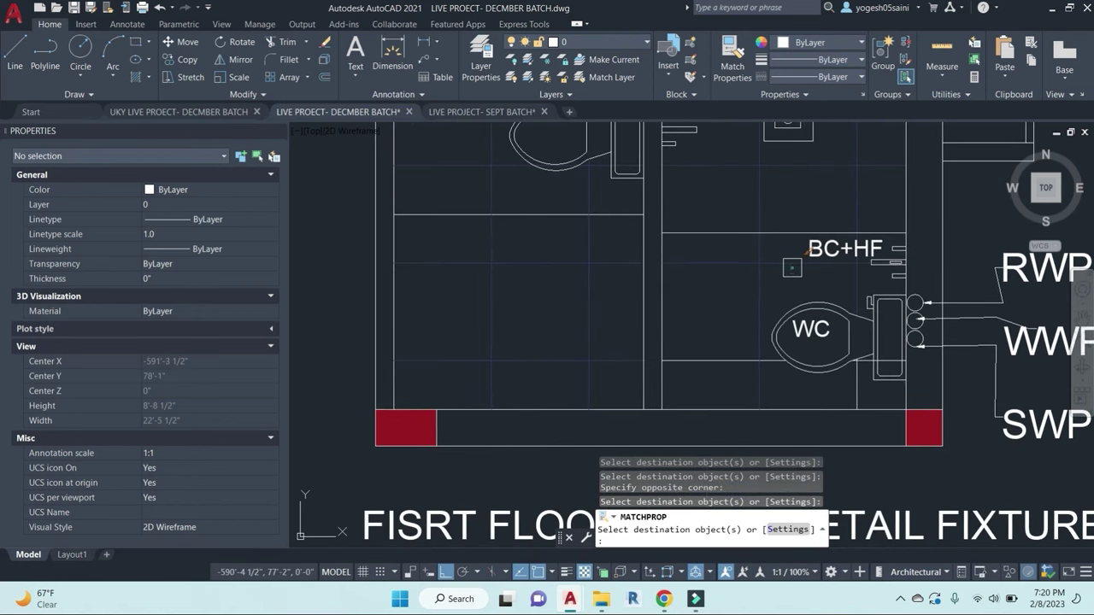
scroll(810, 285, down, 5)
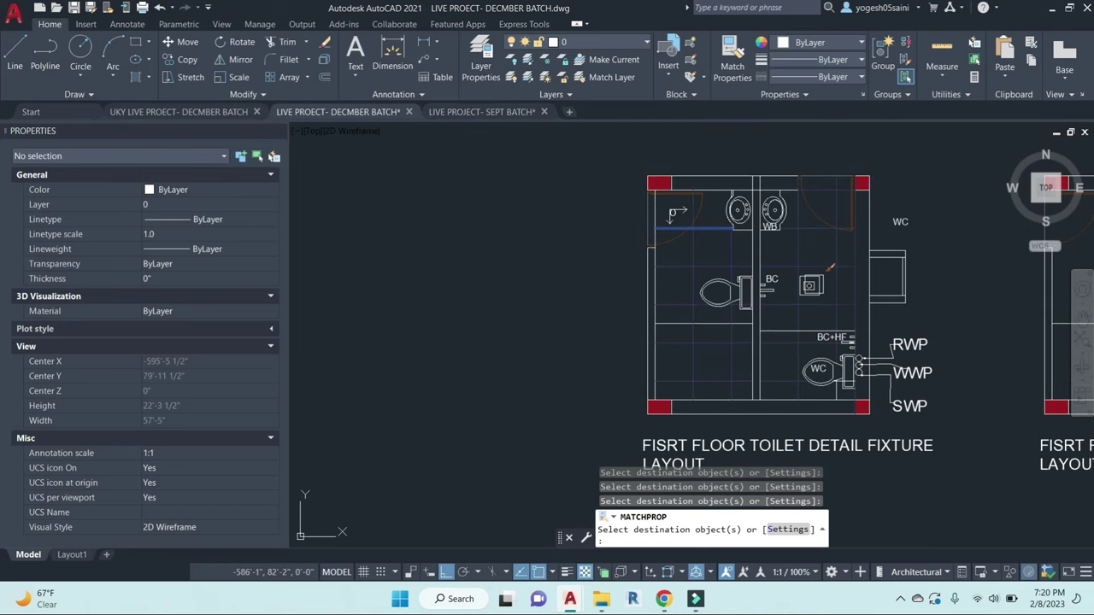
key(Escape)
key(Escape)
scroll(675, 213, up, 9)
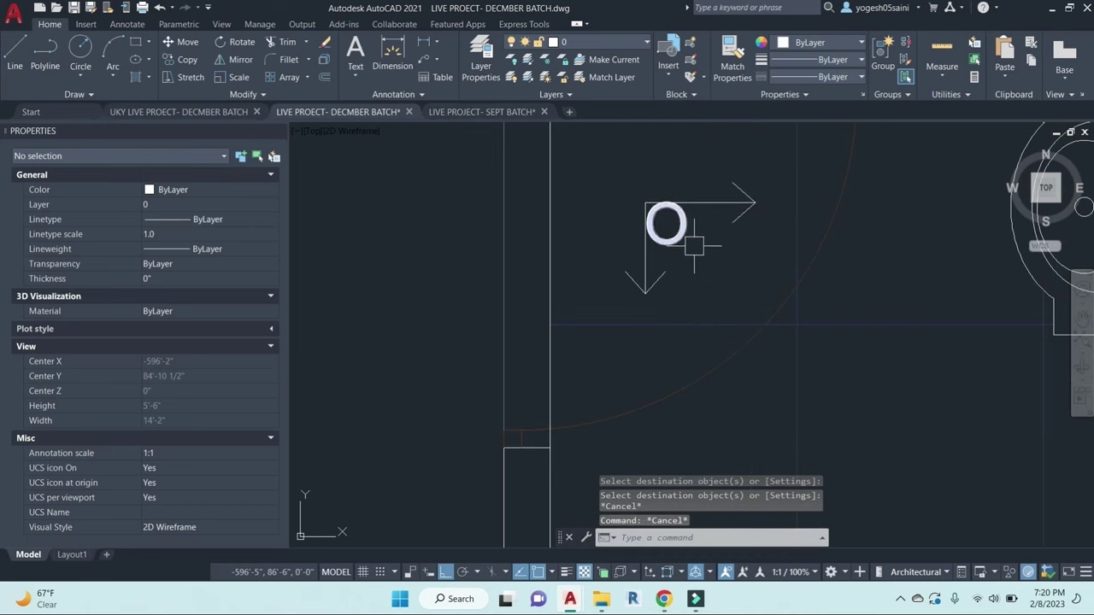
Step: Copy the O arrow symbol with a base point and paste it as a block
click(723, 284)
click(620, 153)
click(642, 160)
click(777, 251)
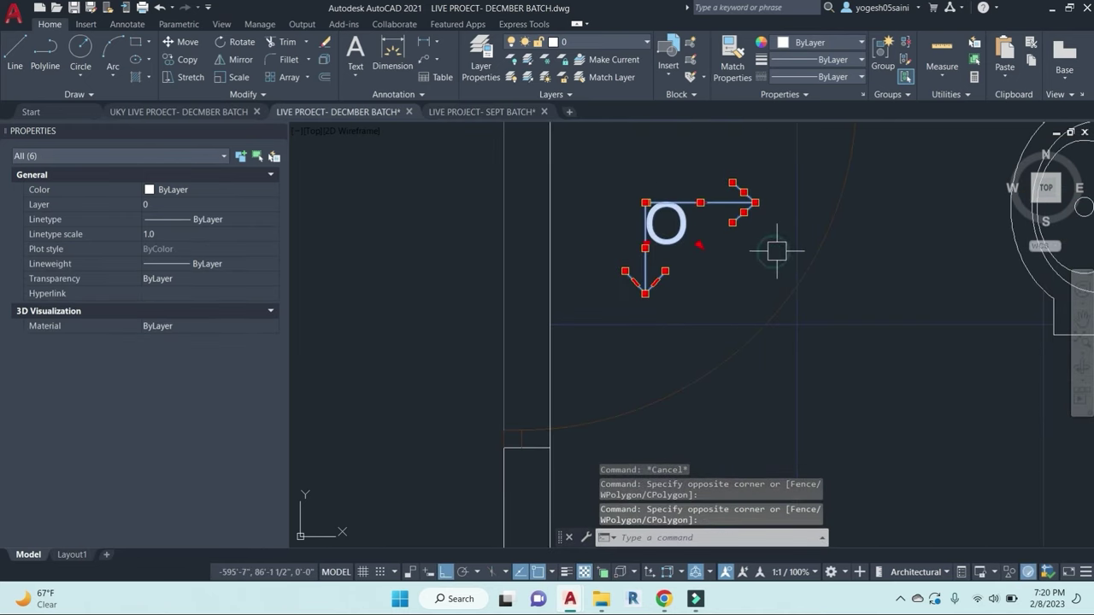
key(ctrl+shift+c)
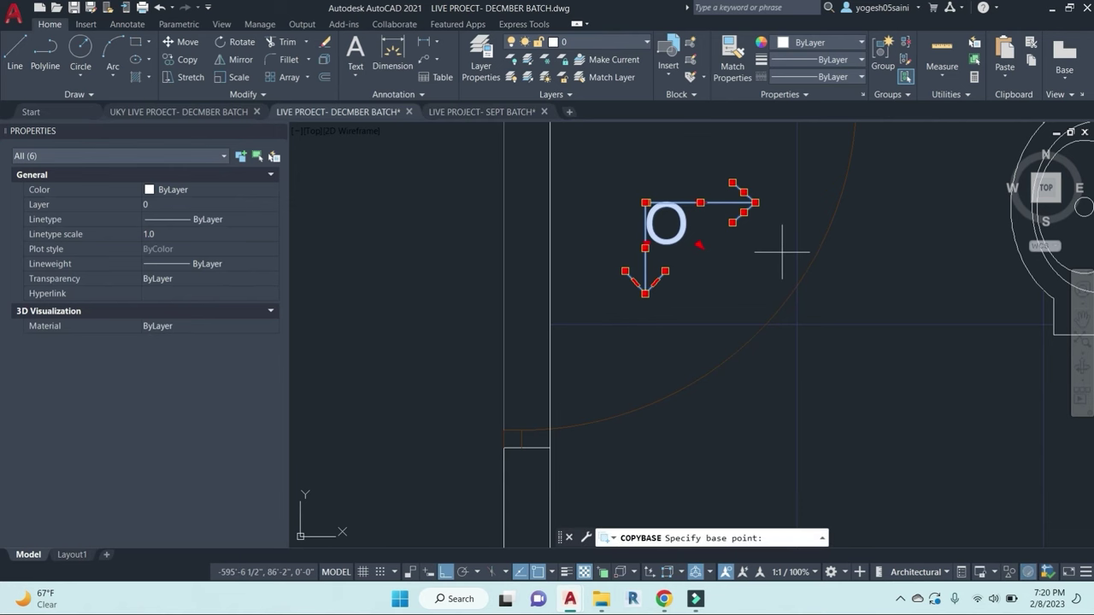
click(744, 212)
scroll(769, 239, down, 5)
key(ctrl+shift+v)
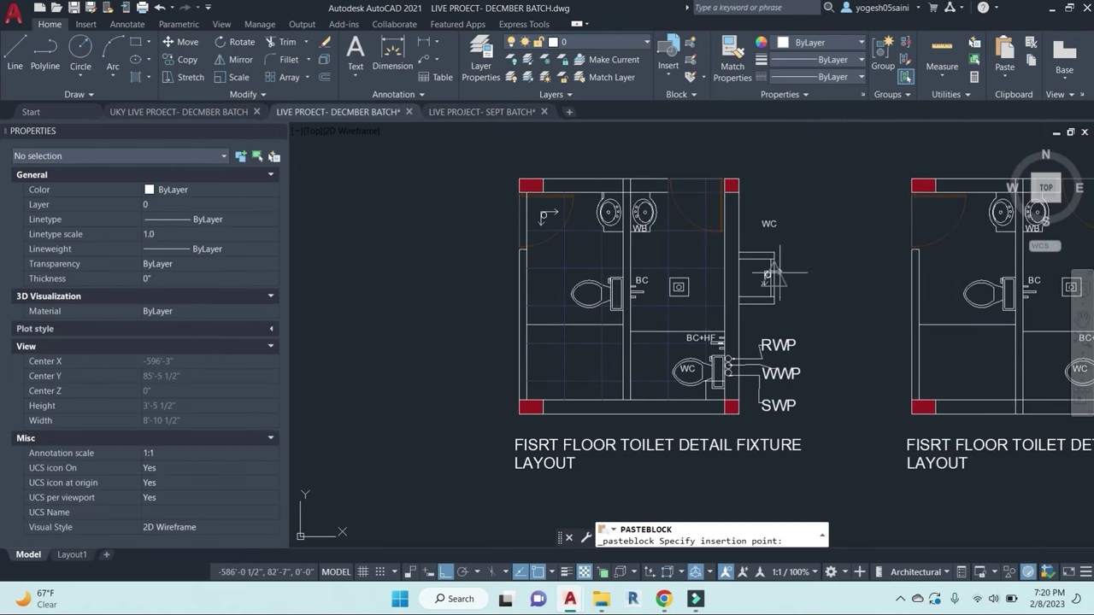
scroll(772, 274, up, 3)
key(Escape)
Step: Erase the door arc and a vertical line near the pasted O symbol
click(852, 299)
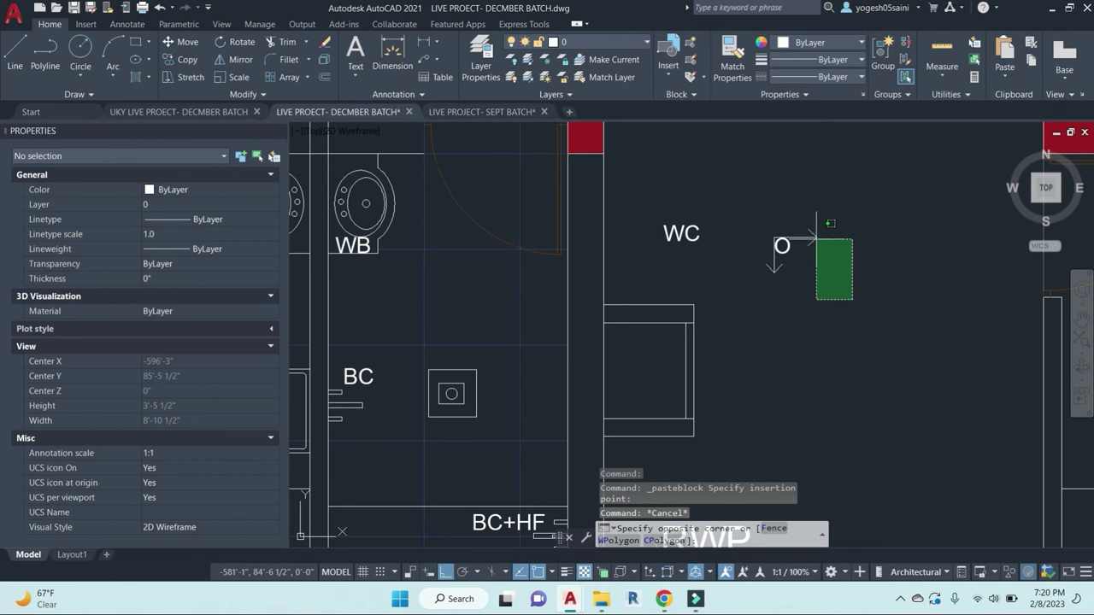
click(749, 200)
scroll(819, 240, down, 3)
scroll(819, 240, up, 5)
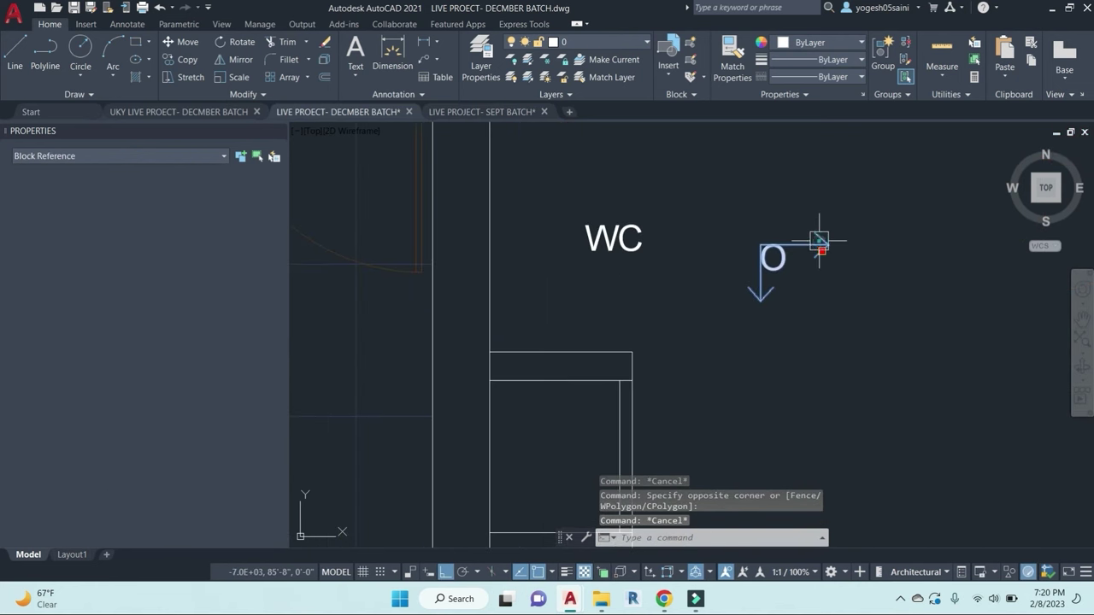
scroll(818, 240, down, 3)
scroll(652, 301, up, 2)
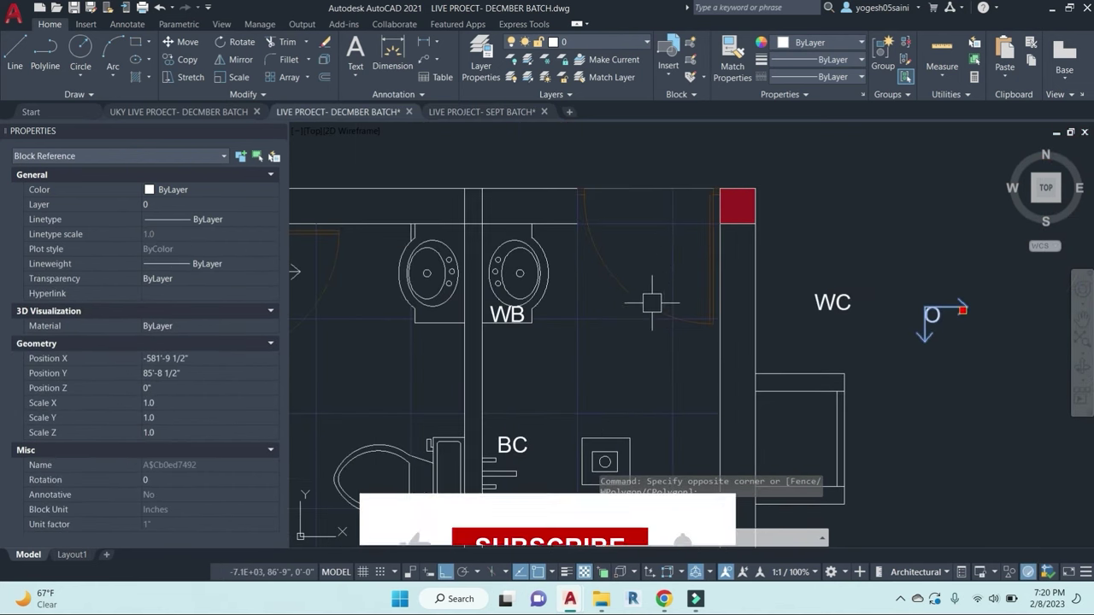
click(602, 277)
key(Delete)
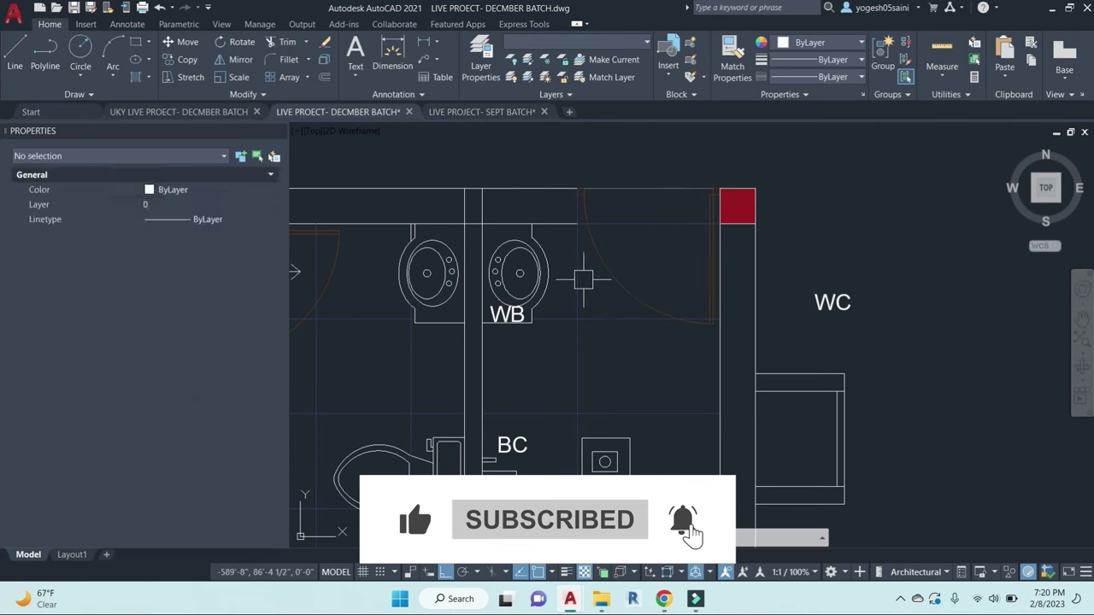
key(Escape)
key(Escape)
key(Escape)
Step: Offset vertical lines 2' to the left to add grid lines near WB
text(o)
key(Return)
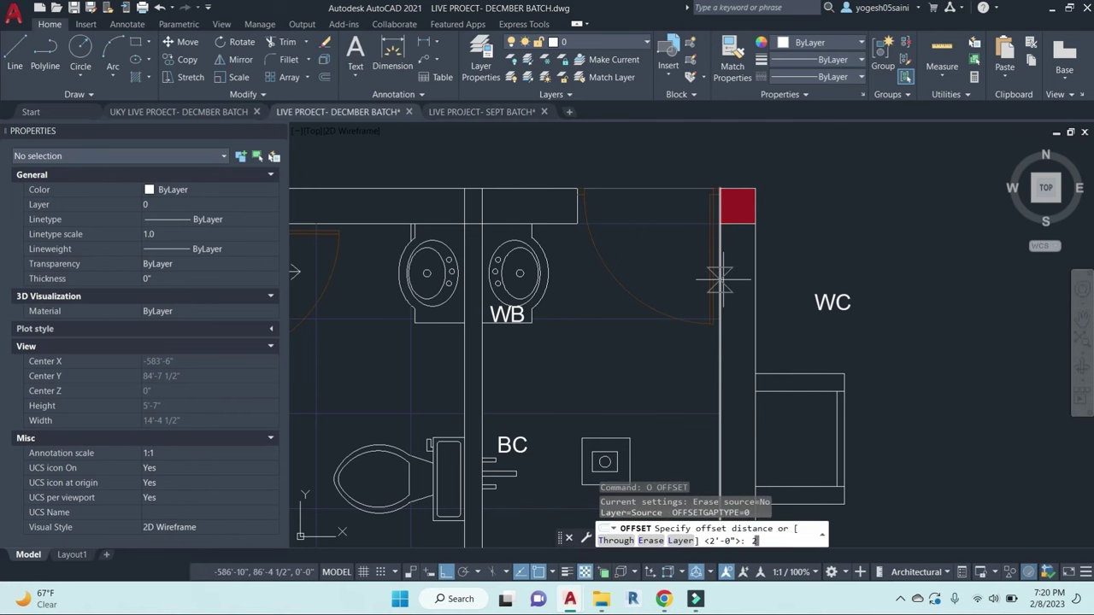
text(2')
key(Return)
click(720, 362)
click(561, 356)
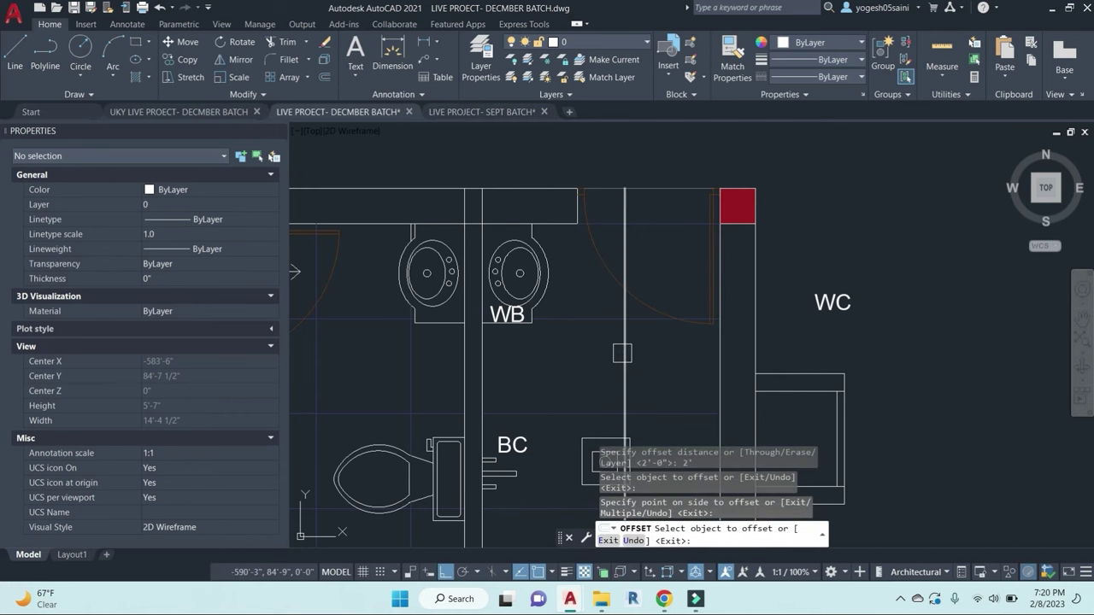
click(623, 353)
click(542, 361)
click(545, 352)
middle_drag(552, 348, 559, 343)
key(Escape)
key(Escape)
key(Escape)
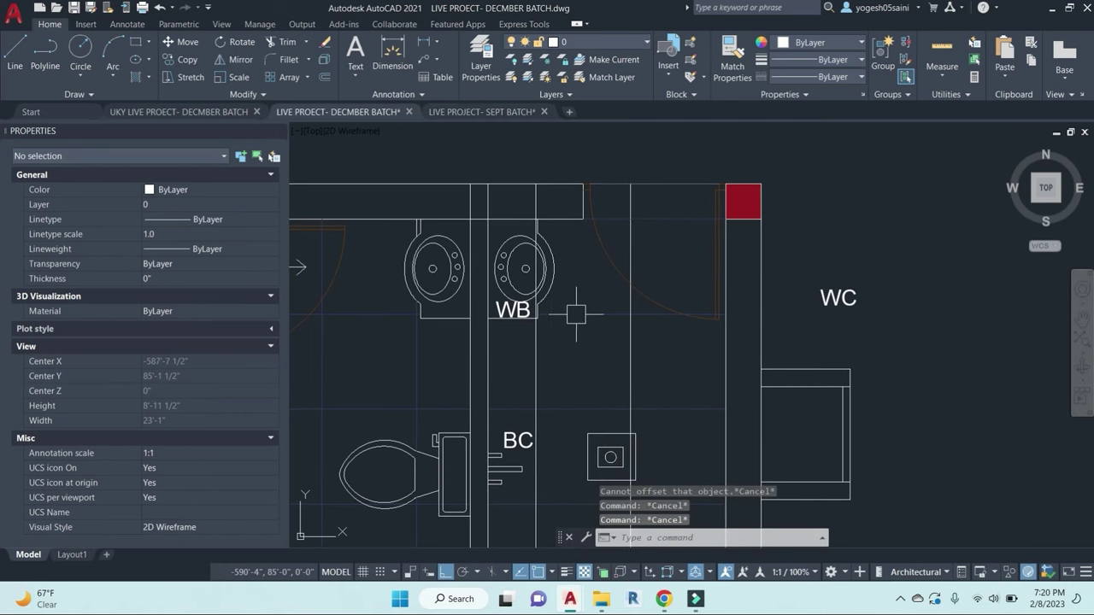
Step: Trim the grid line at the washbasin and erase the leftover piece above WB
text(tr)
key(Return)
key(Return)
click(533, 197)
click(532, 315)
scroll(532, 315, up, 6)
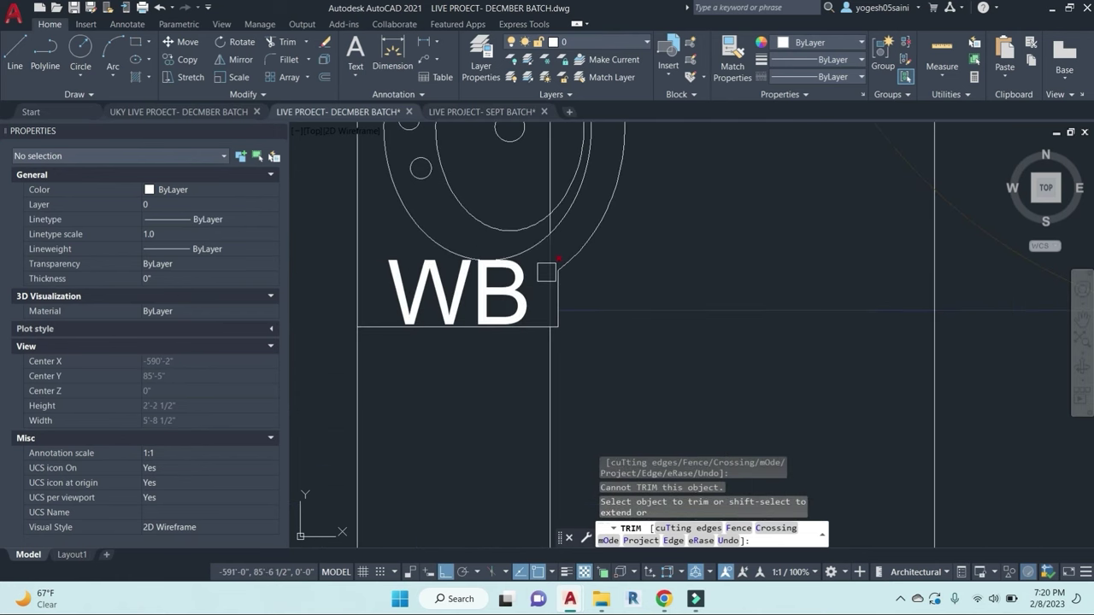
click(546, 272)
key(Escape)
key(Escape)
click(549, 155)
text(e)
key(Return)
scroll(656, 278, down, 10)
Step: Select the remaining upper line piece and attempt a further trim
middle_drag(735, 324, 700, 272)
key(Escape)
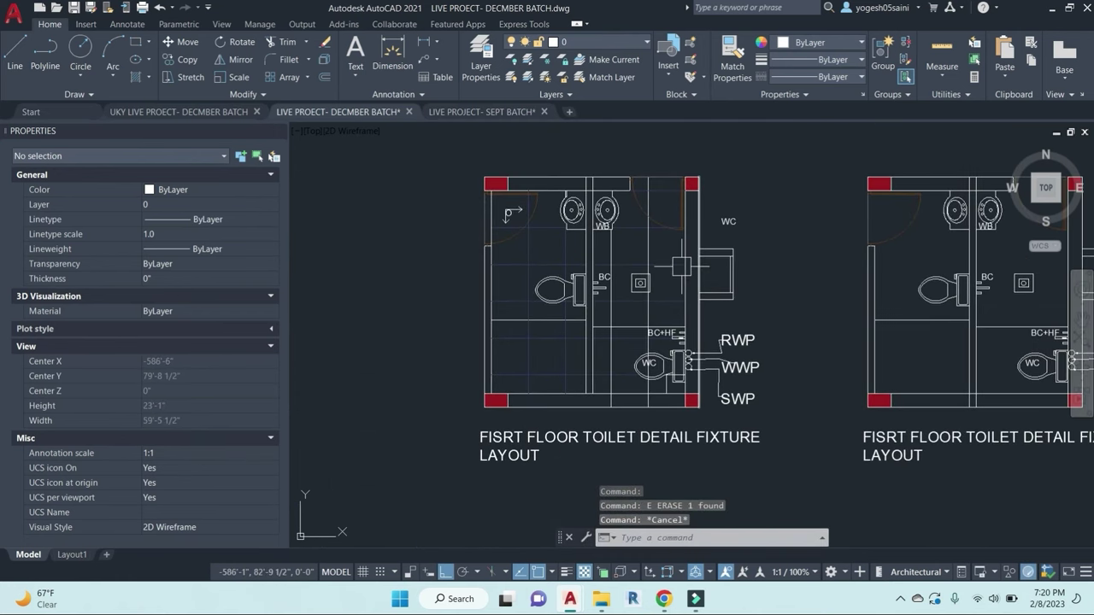
text(tr)
key(Return)
scroll(655, 184, up, 8)
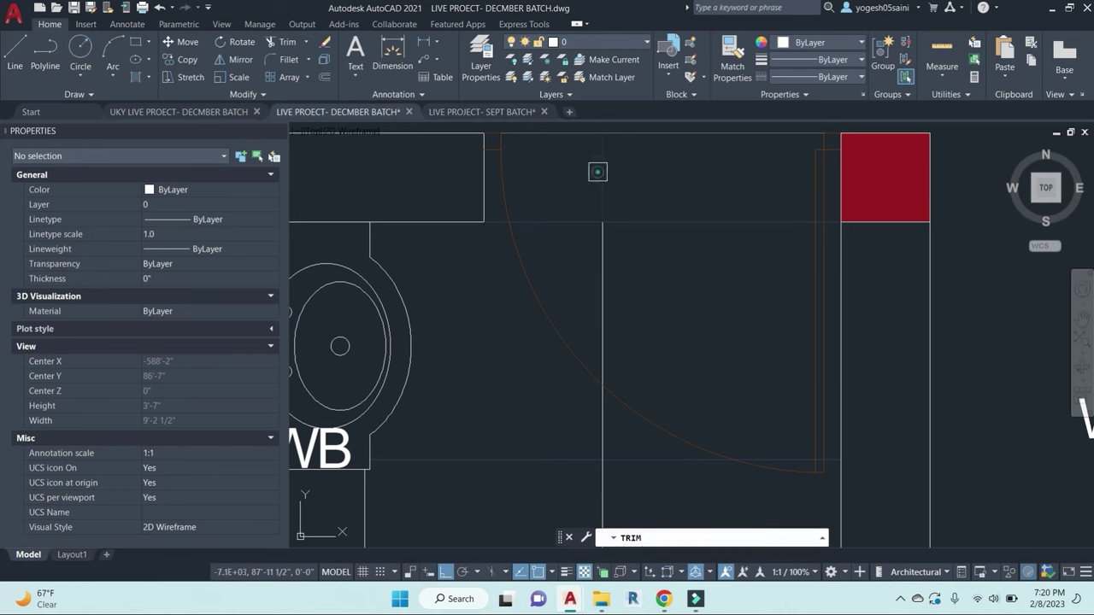
scroll(597, 171, down, 4)
key(Escape)
Step: Copy the WB grid line's properties onto the horizontal line beneath the basins
text(ma)
key(Return)
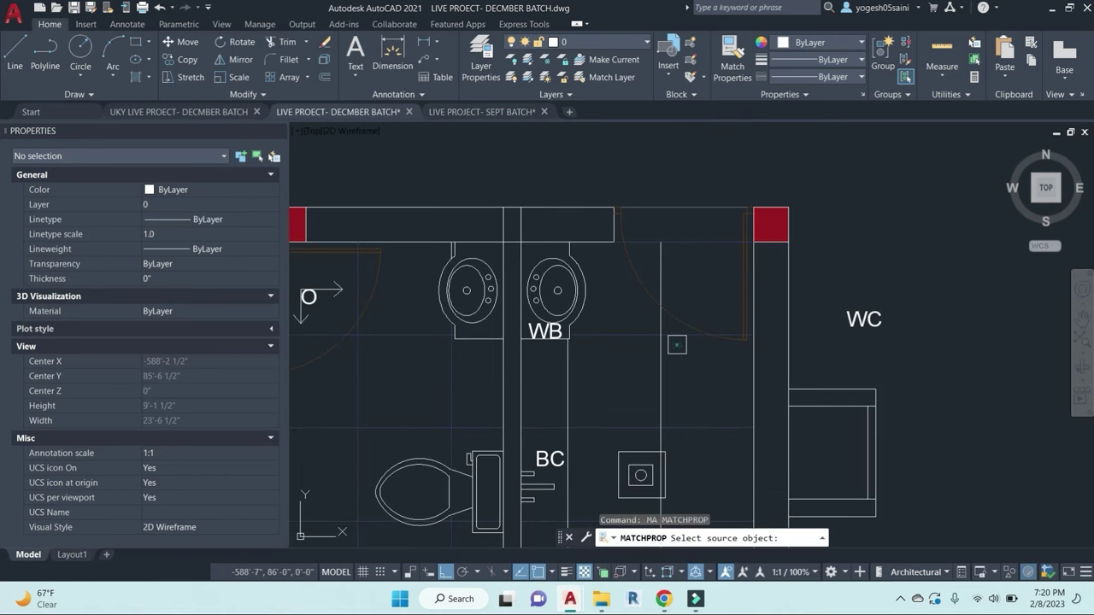
click(658, 332)
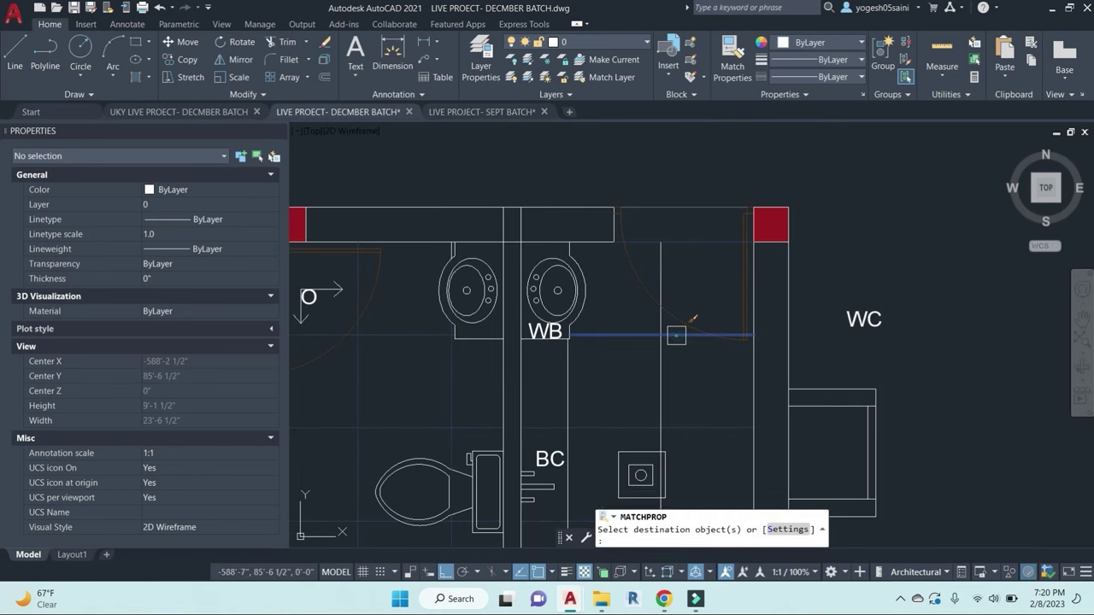
click(575, 381)
middle_drag(623, 365, 625, 199)
scroll(642, 234, down, 1)
mouse_move(656, 313)
middle_down()
mouse_move(669, 244)
mouse_move(698, 265)
mouse_move(640, 300)
middle_up()
key(Escape)
key(Escape)
key(Escape)
scroll(752, 284, down, 2)
scroll(753, 284, up, 2)
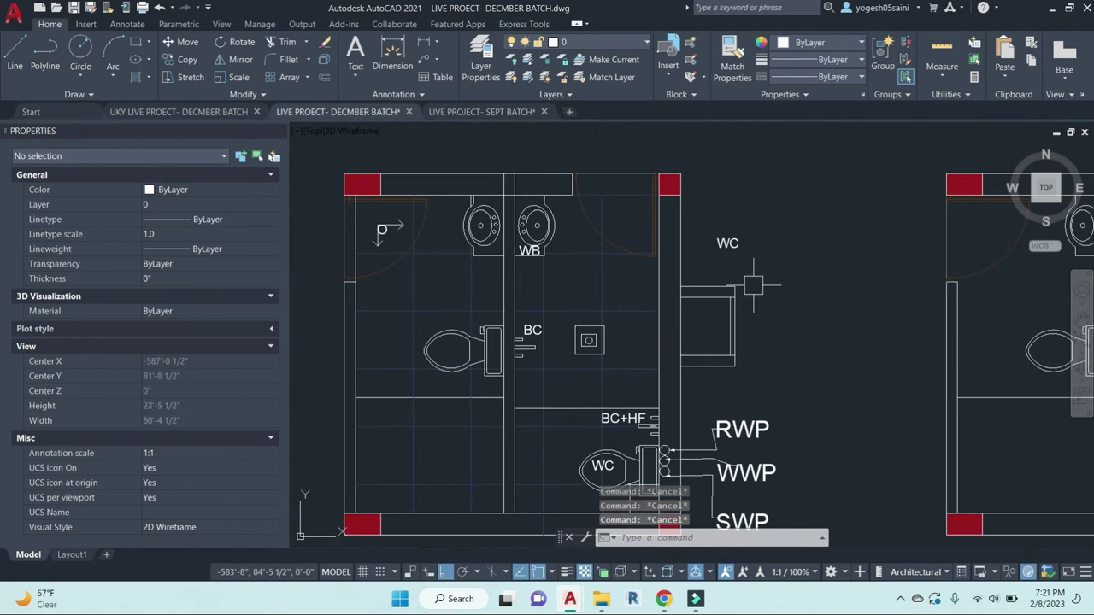
scroll(754, 244, down, 2)
scroll(744, 247, up, 2)
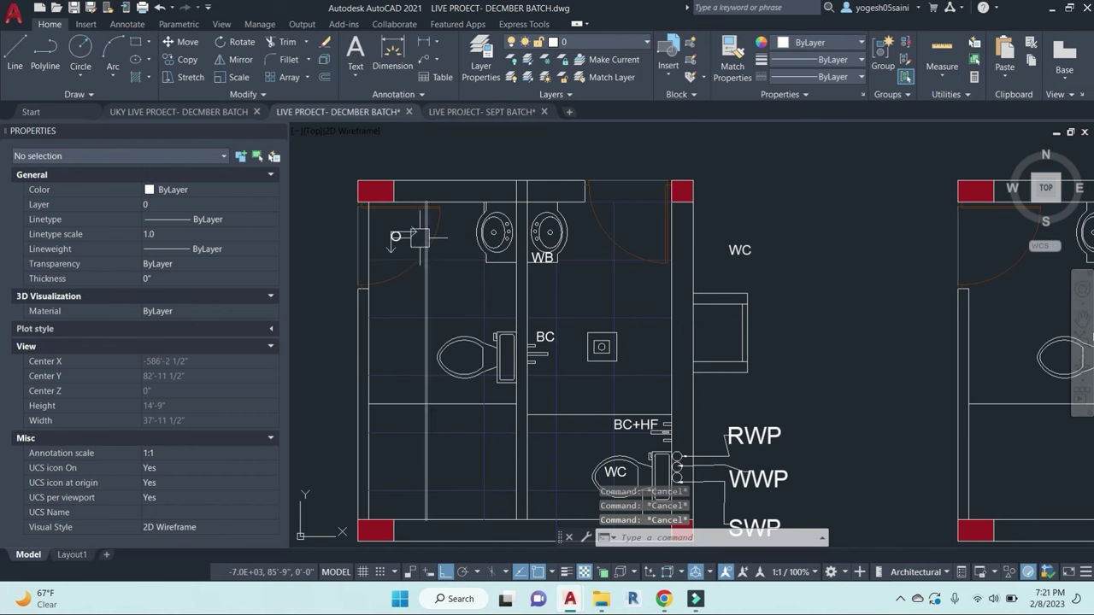
click(415, 232)
Step: Copy the O arrow symbol into the right toilet room
scroll(415, 232, up, 5)
click(435, 263)
click(402, 195)
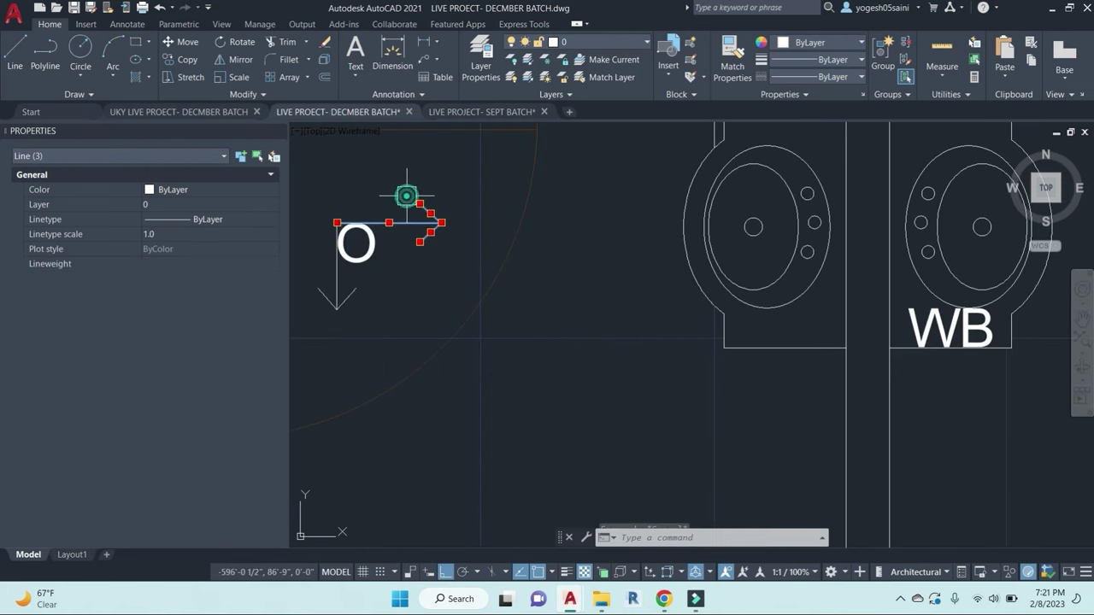
click(381, 310)
click(318, 282)
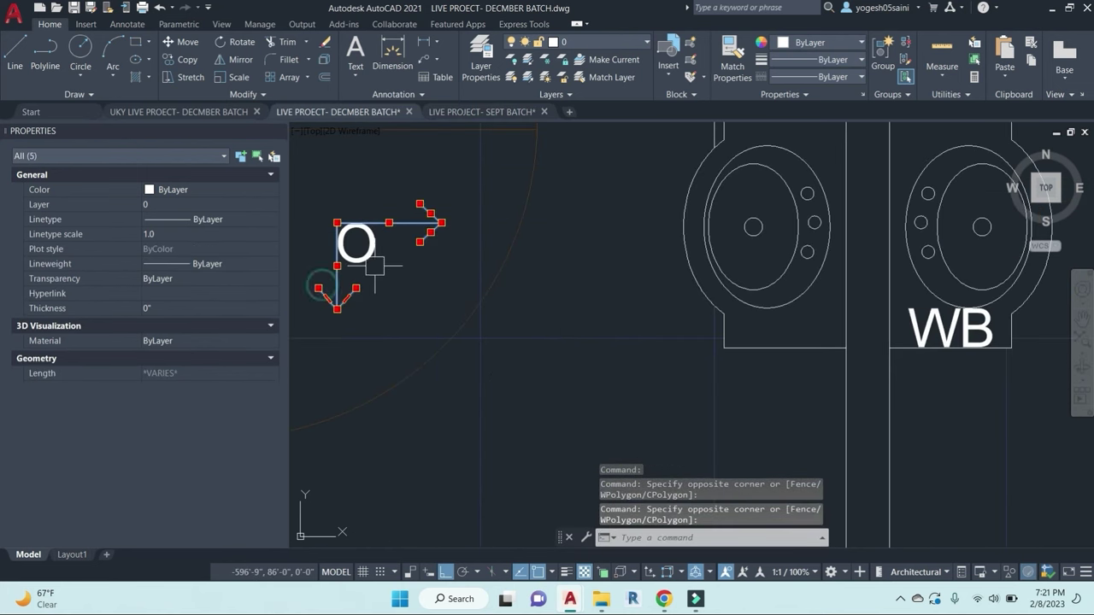
text(co)
key(space)
scroll(468, 274, down, 2)
click(475, 275)
scroll(684, 275, down, 2)
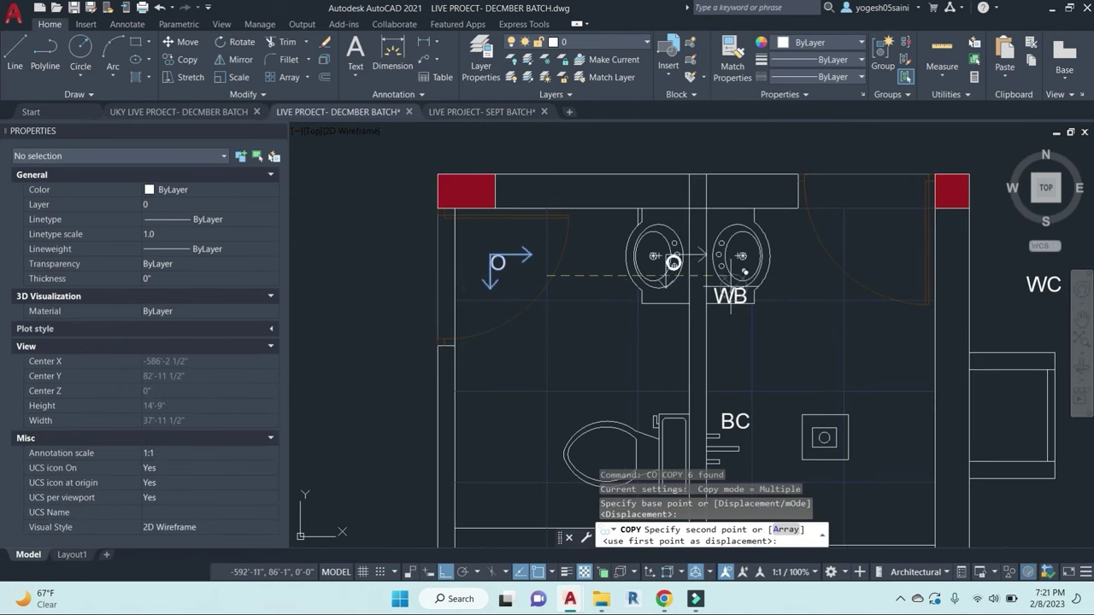
middle_drag(897, 272, 751, 272)
scroll(765, 257, up, 2)
key(Escape)
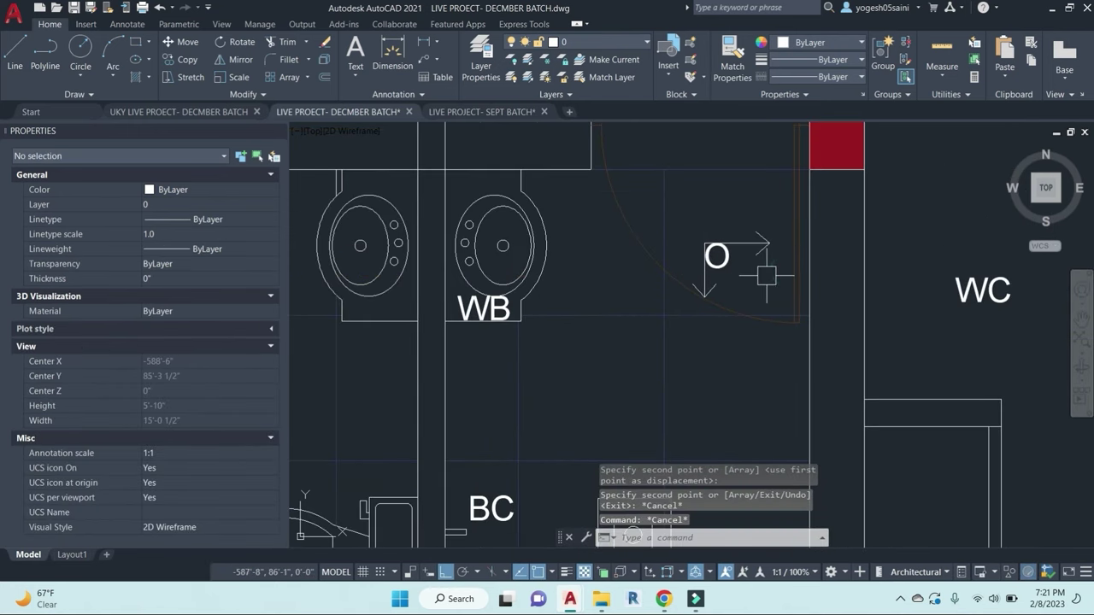
Step: Mirror the copied symbol about a vertical line so it points left, erasing the source
click(766, 276)
click(690, 217)
click(691, 231)
click(746, 316)
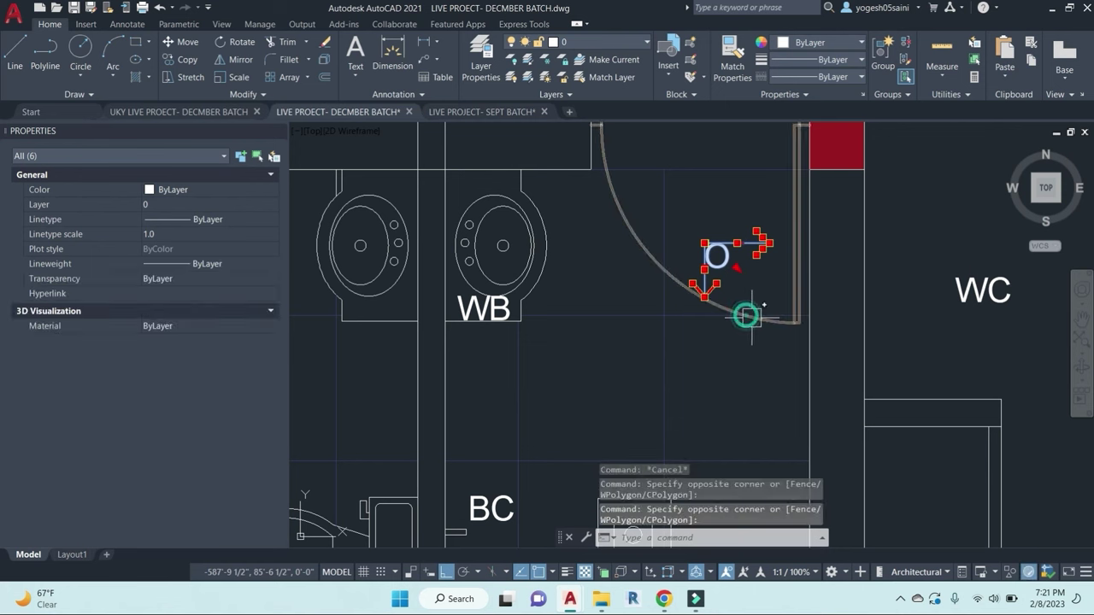
text(mi)
key(Return)
click(707, 257)
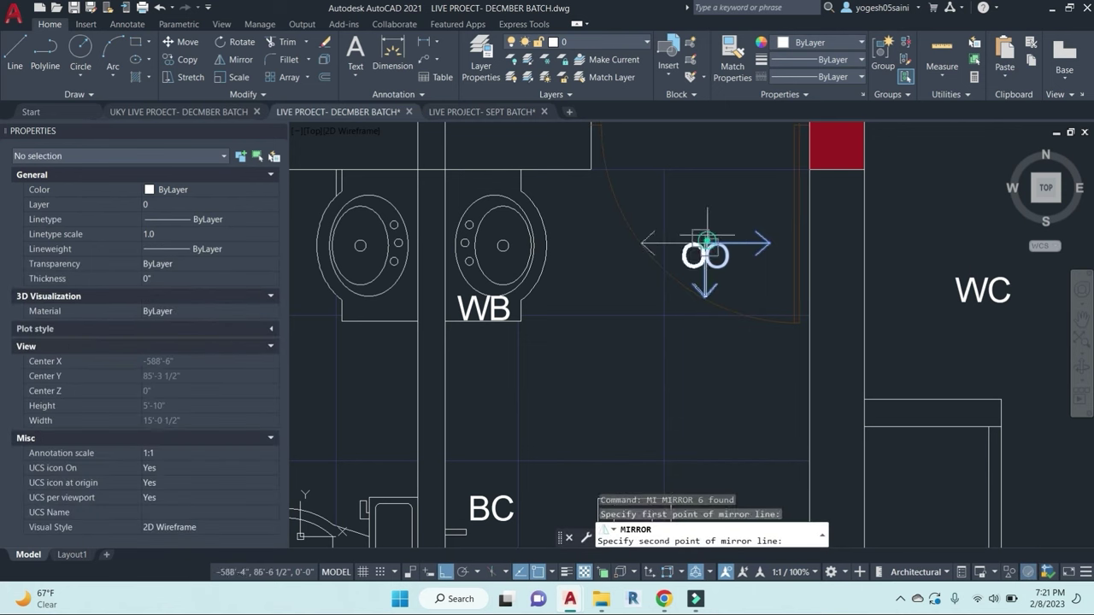
click(706, 195)
text(y)
key(Return)
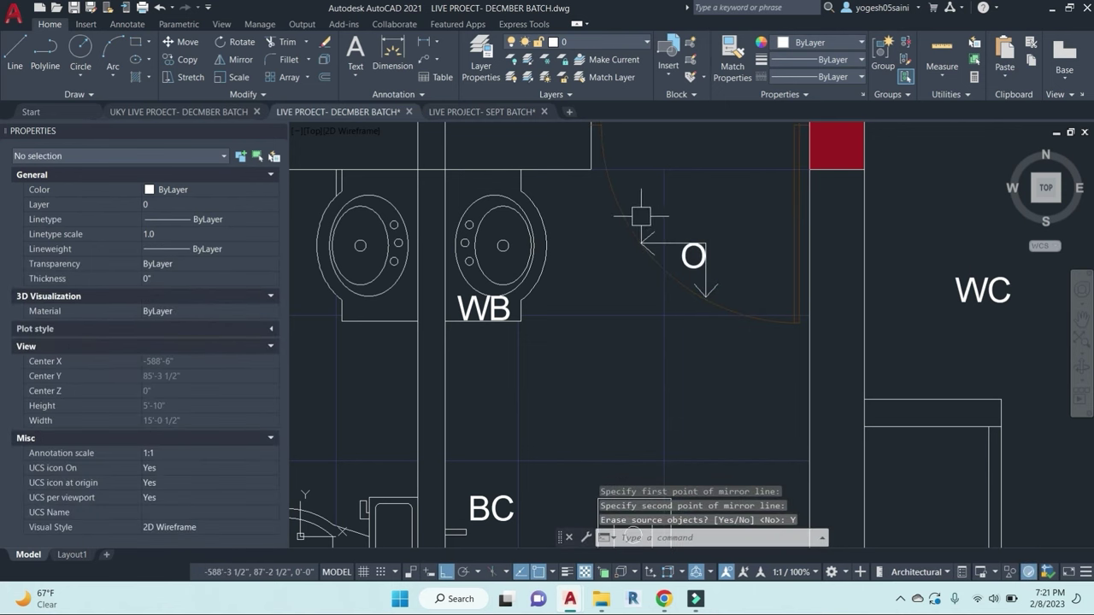
Step: Save the drawing, then pan back toward the first toilet layout
click(639, 197)
click(744, 290)
text(m)
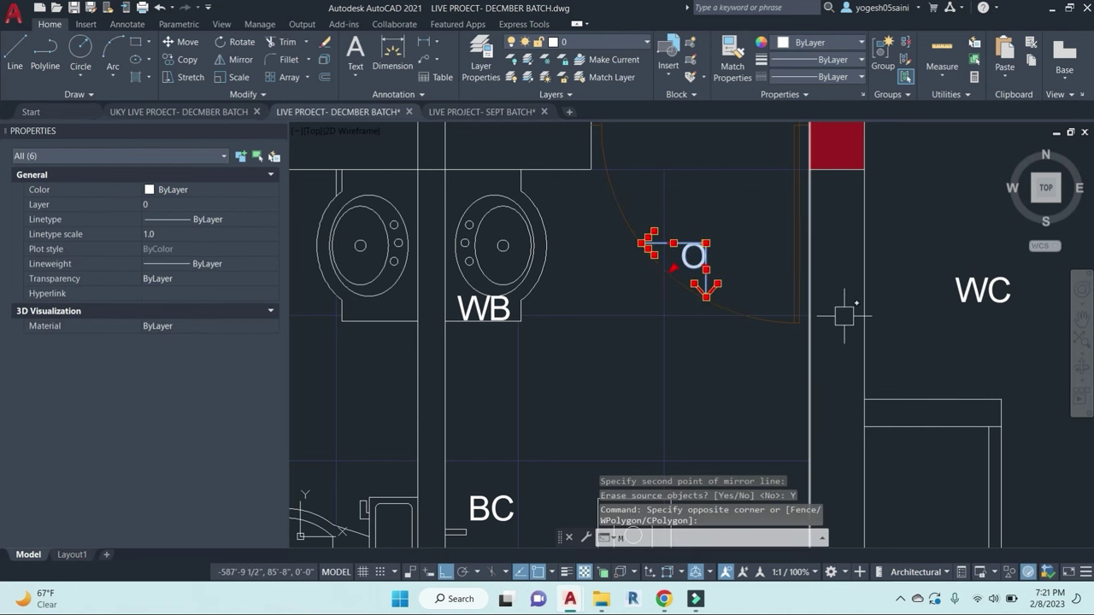
key(Return)
click(955, 368)
key(Escape)
scroll(649, 182, down, 5)
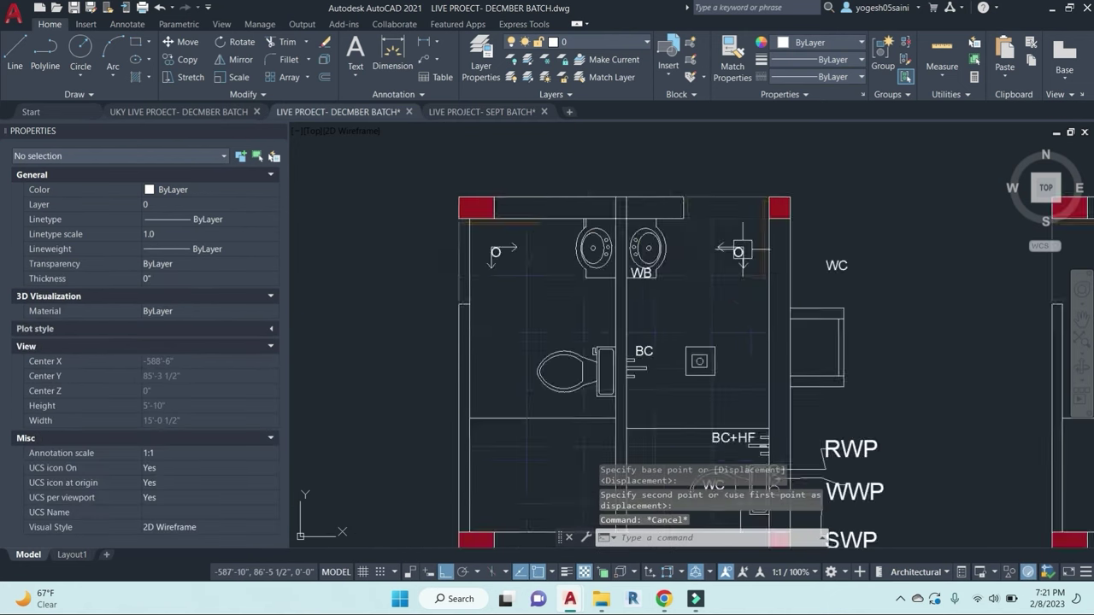
key(ctrl+s)
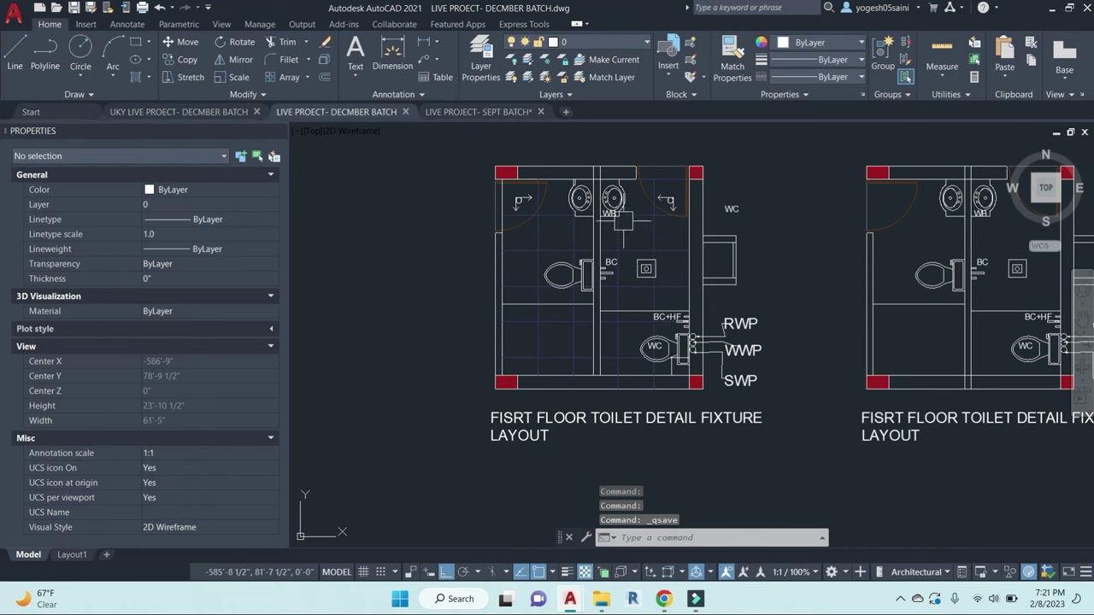
scroll(561, 536, up, 2)
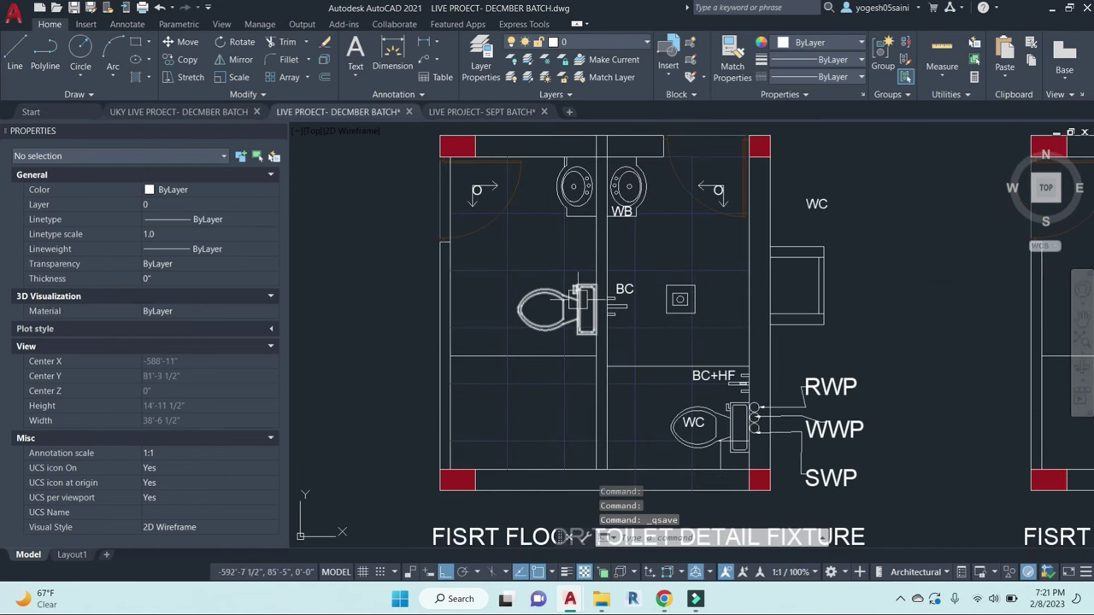
scroll(819, 331, down, 2)
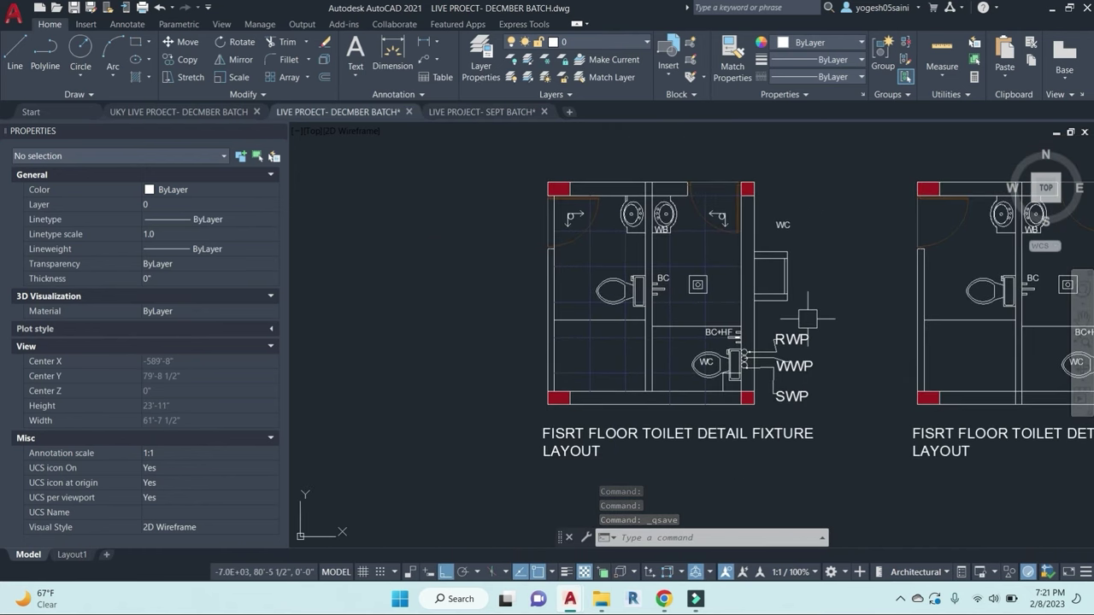
middle_drag(854, 405, 752, 379)
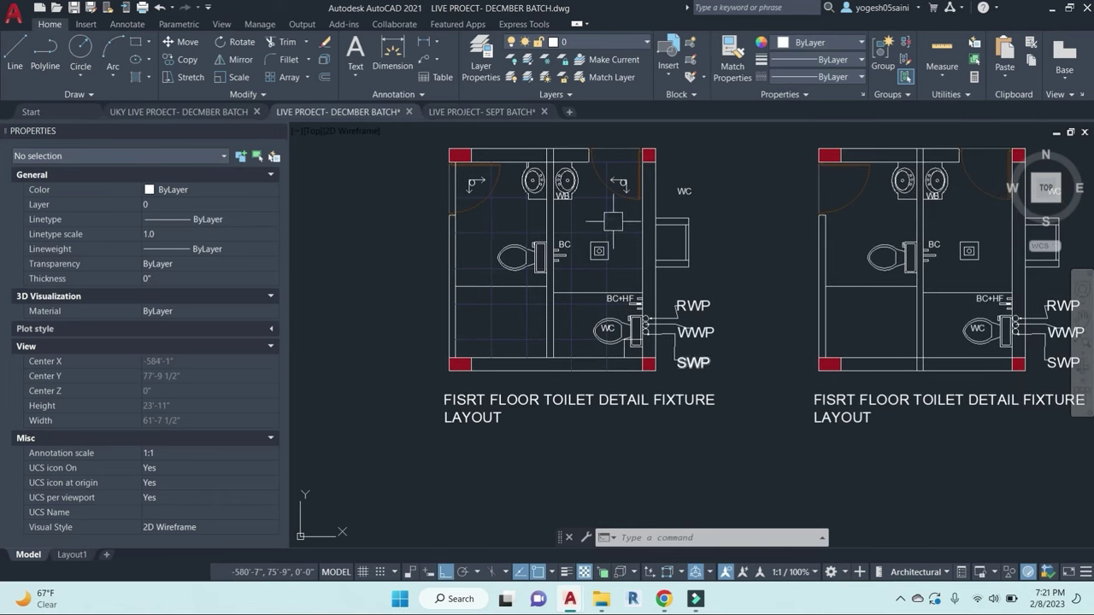
middle_drag(661, 323, 663, 339)
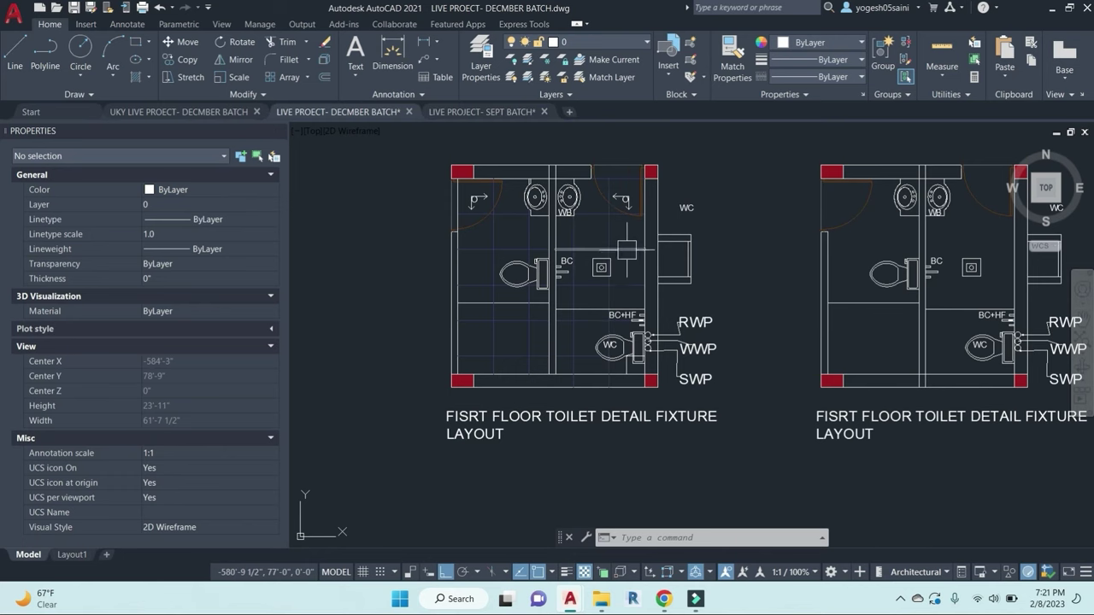
scroll(620, 249, up, 7)
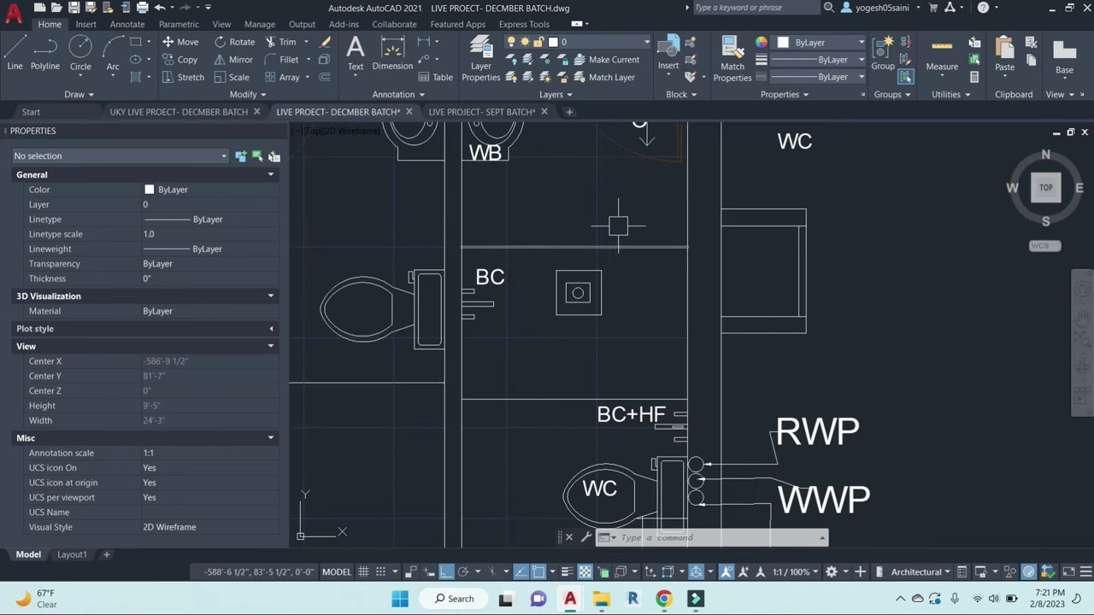
scroll(679, 306, down, 7)
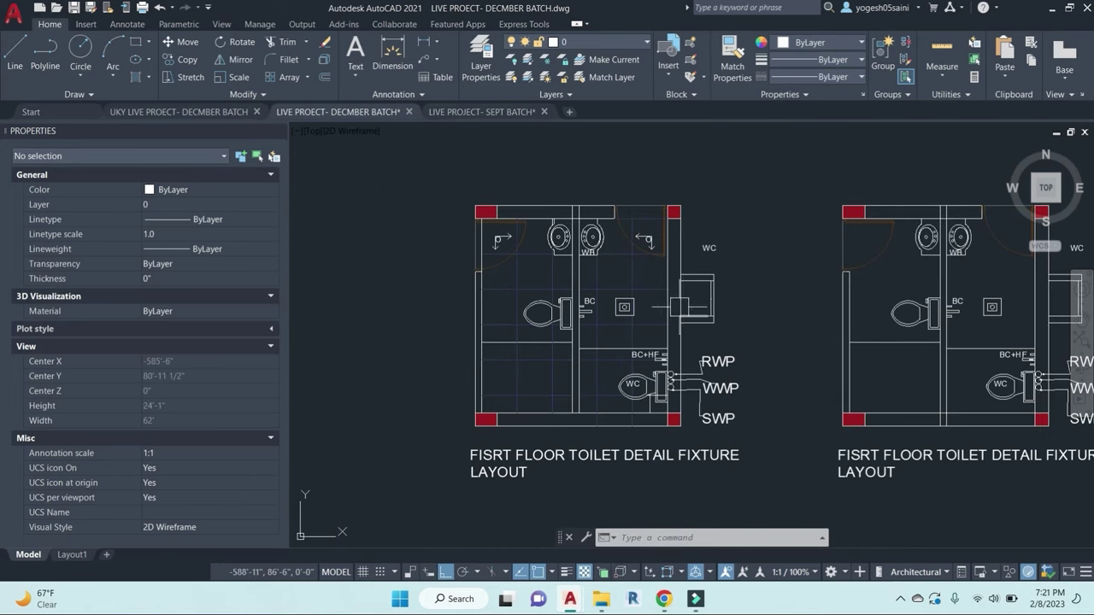
Step: Copy the WC text label into the toilet room above the floor trap
click(710, 247)
text(co)
key(Return)
click(803, 278)
click(723, 308)
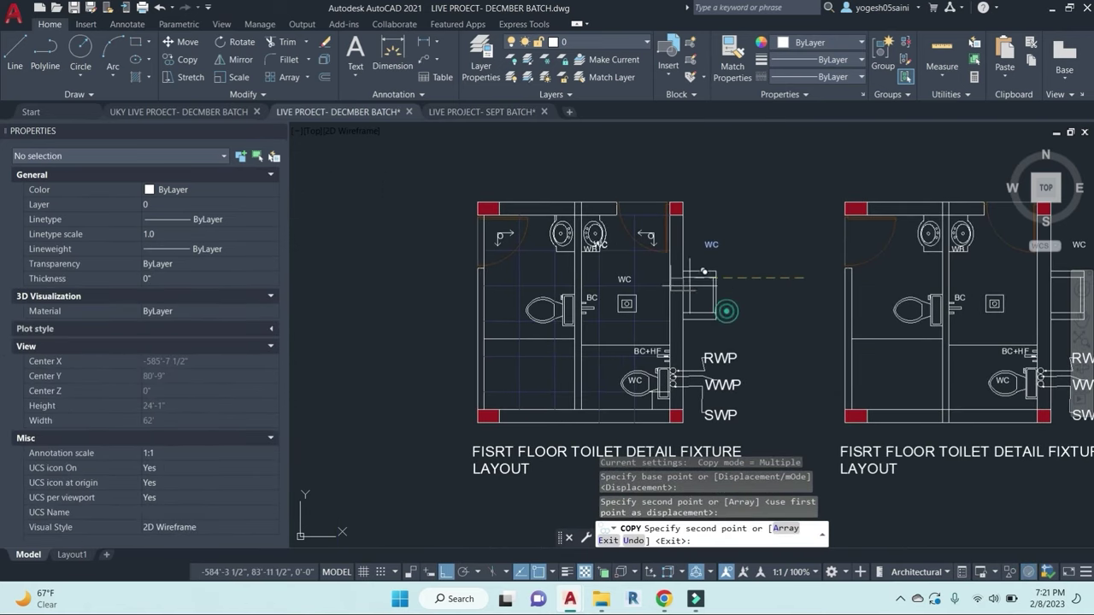
scroll(626, 267, up, 4)
Step: Edit the copied label to read LVL-+ 12'
double_click(616, 295)
text(L)
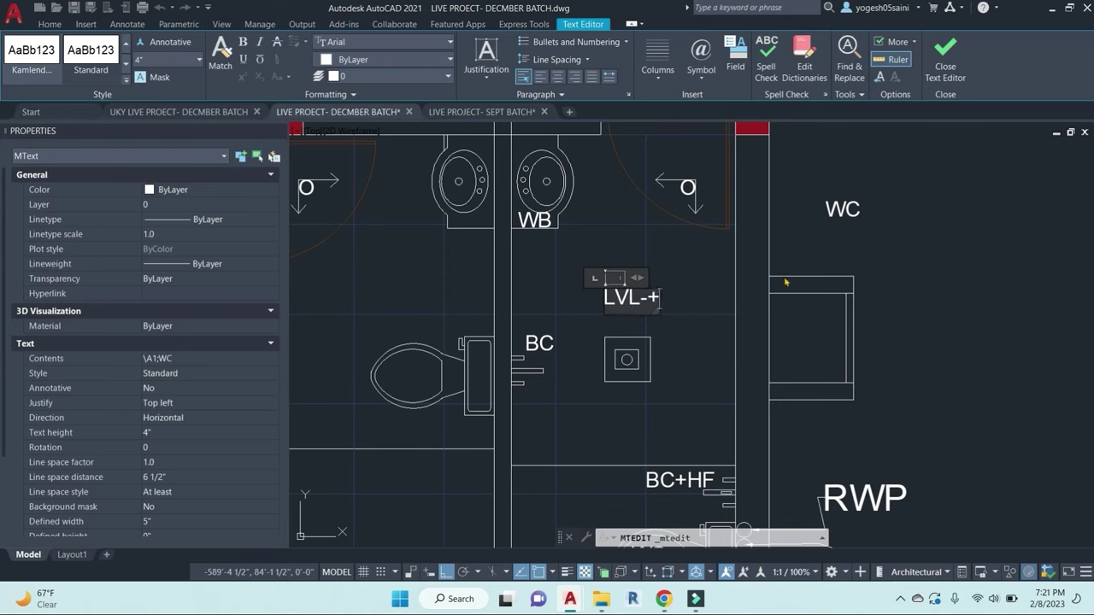
text(VL-+)
key(Return)
text(12)
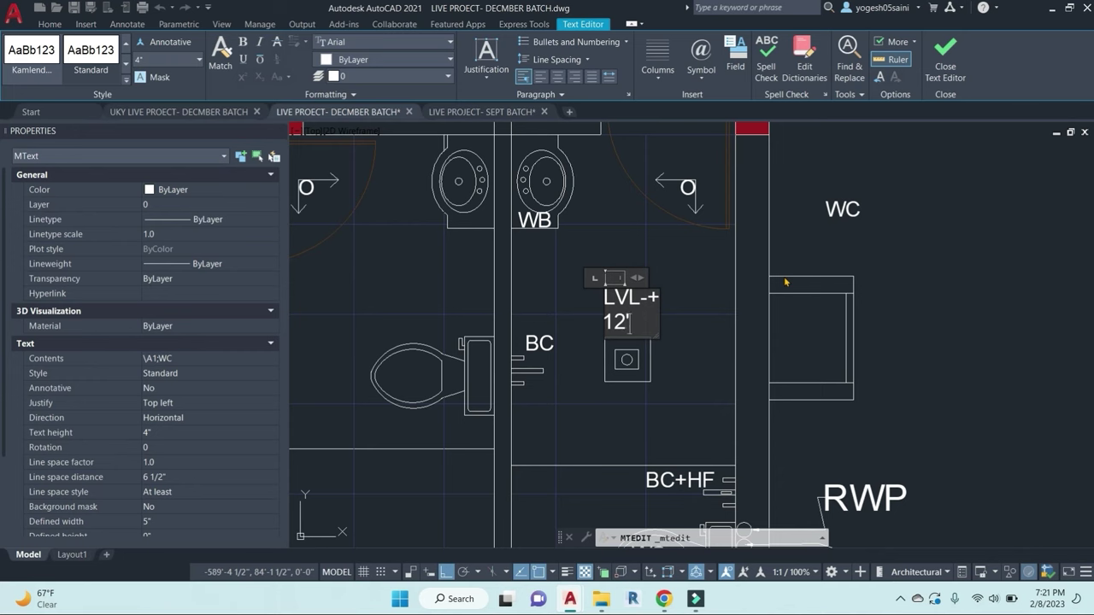
text(')
click(722, 273)
Step: Widen the level label's MText width so LVL-+ 12' sits on one line
click(619, 292)
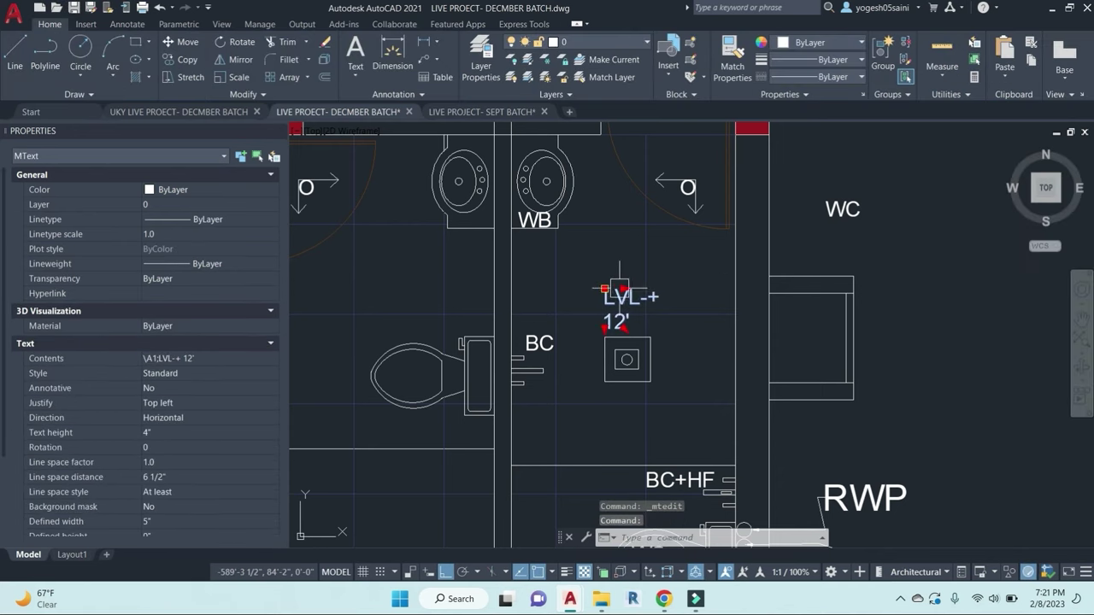
click(623, 289)
click(708, 295)
key(Escape)
key(Escape)
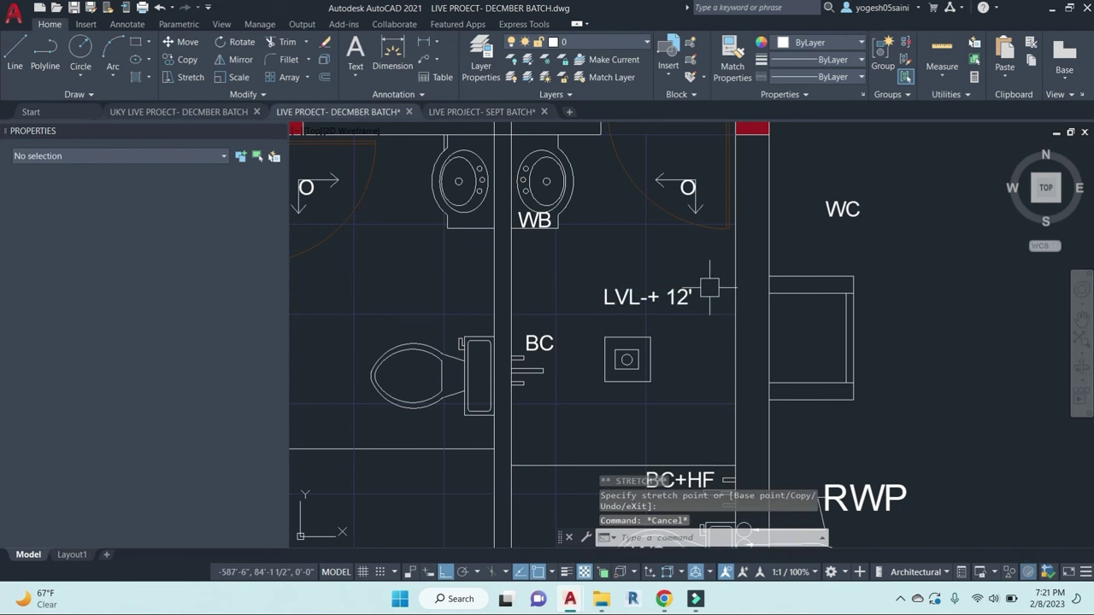
scroll(672, 295, down, 2)
scroll(672, 295, up, 4)
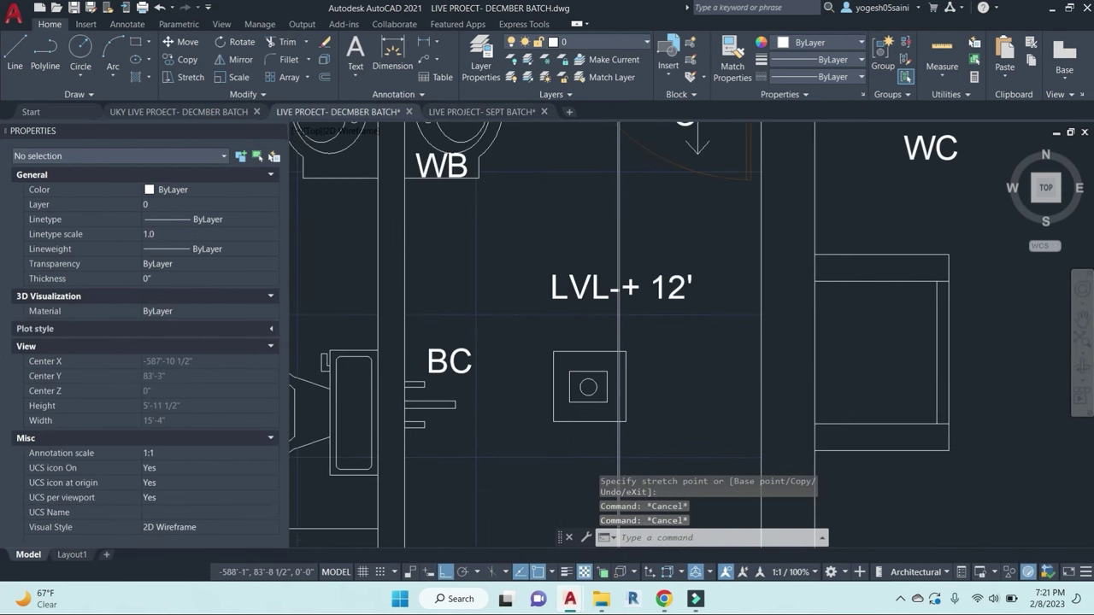
scroll(630, 232, down, 4)
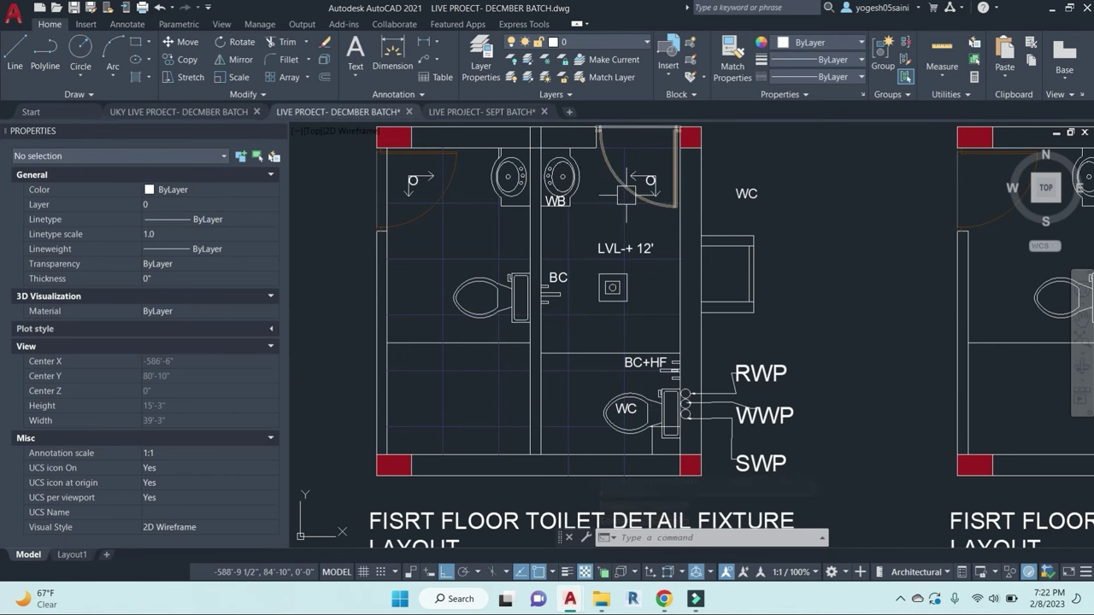
scroll(632, 249, up, 4)
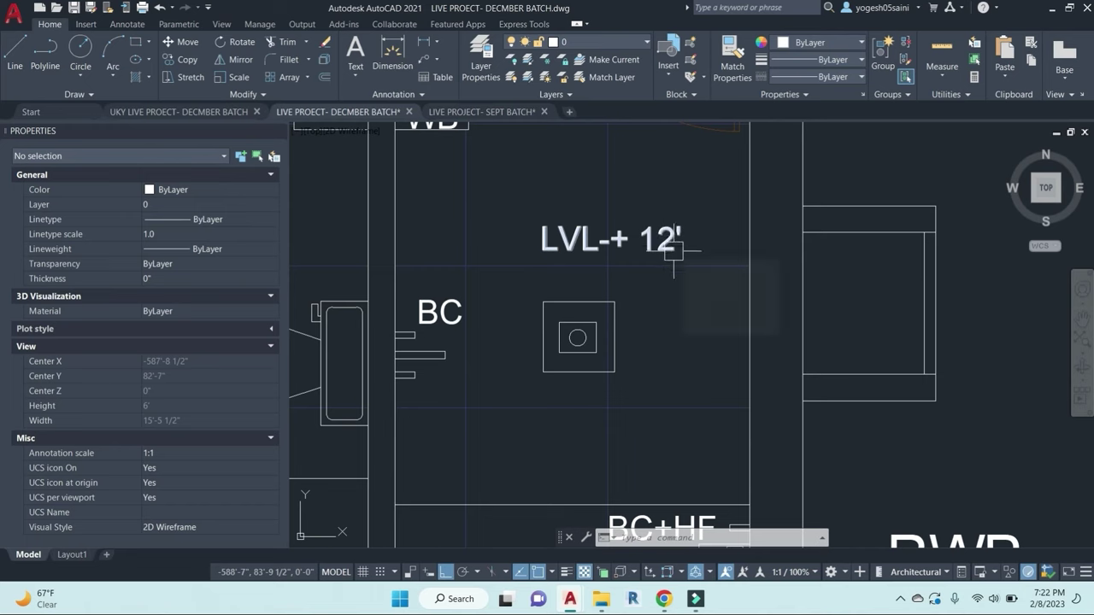
scroll(672, 243, down, 4)
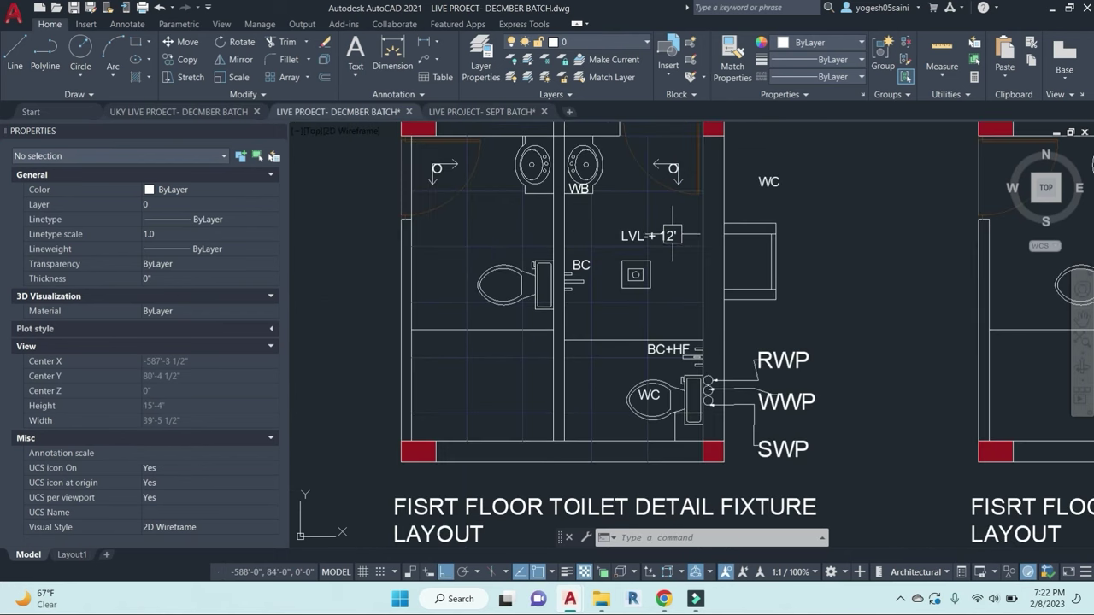
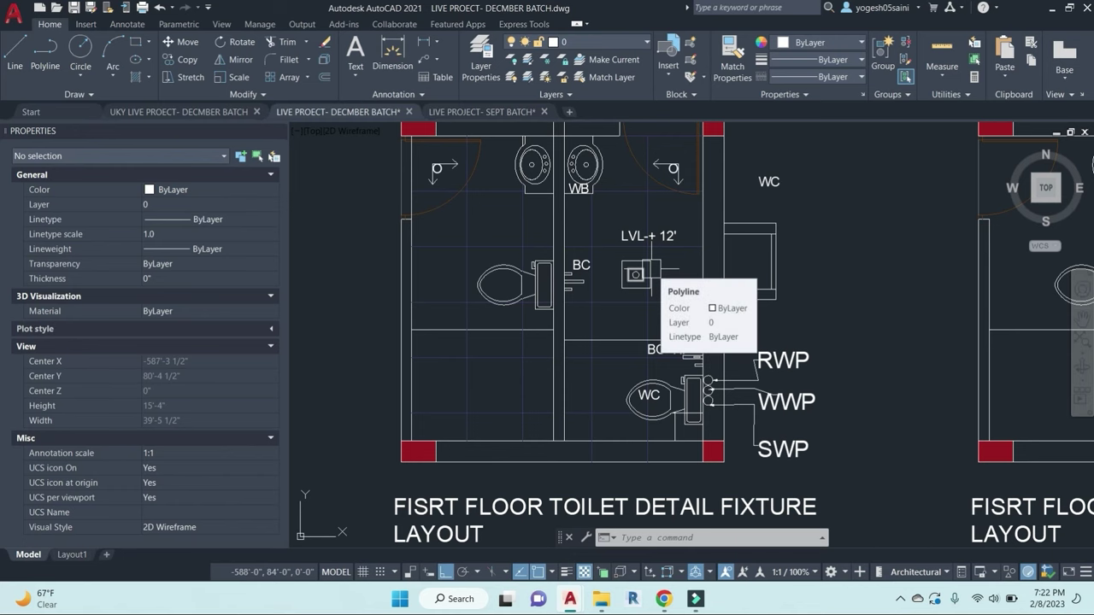
Step: Change FIXTURE to PLUMBING in the right layout's title MText
scroll(663, 236, down, 5)
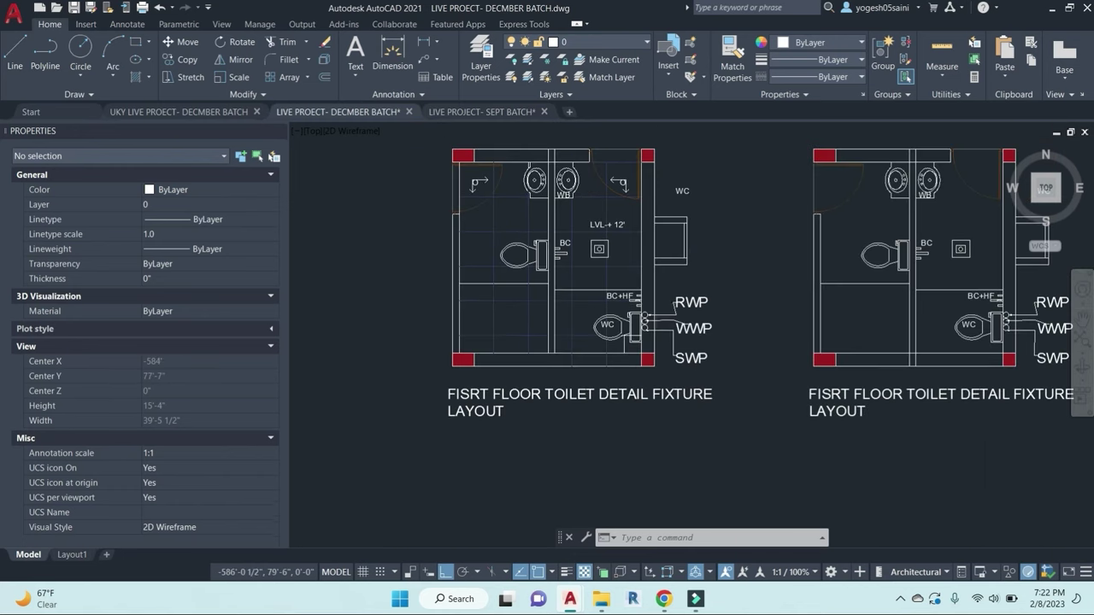
scroll(578, 381, up, 2)
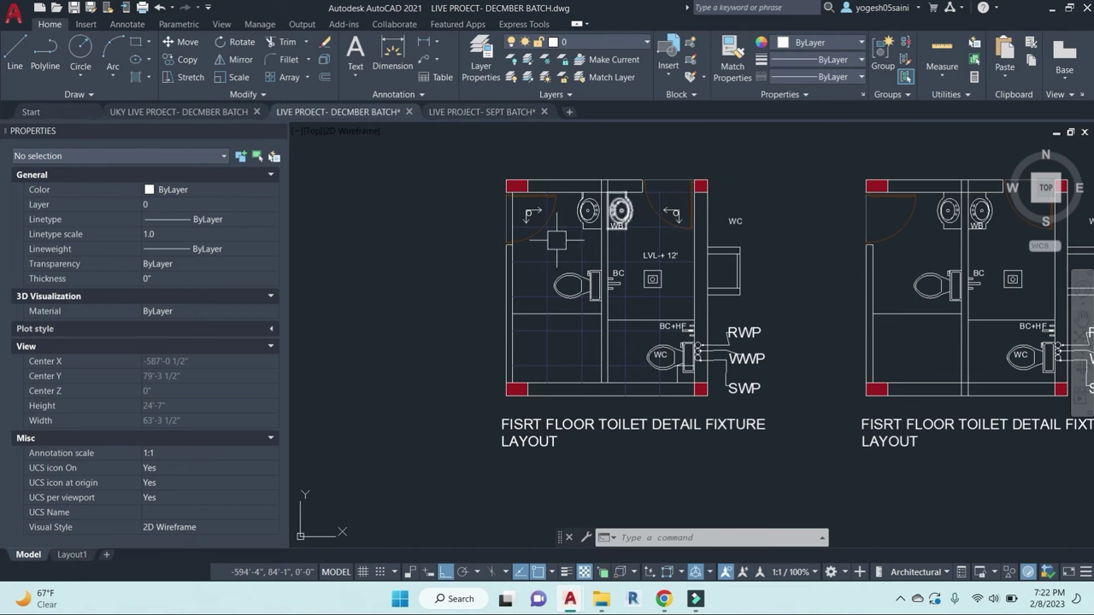
scroll(615, 339, down, 2)
scroll(628, 334, up, 3)
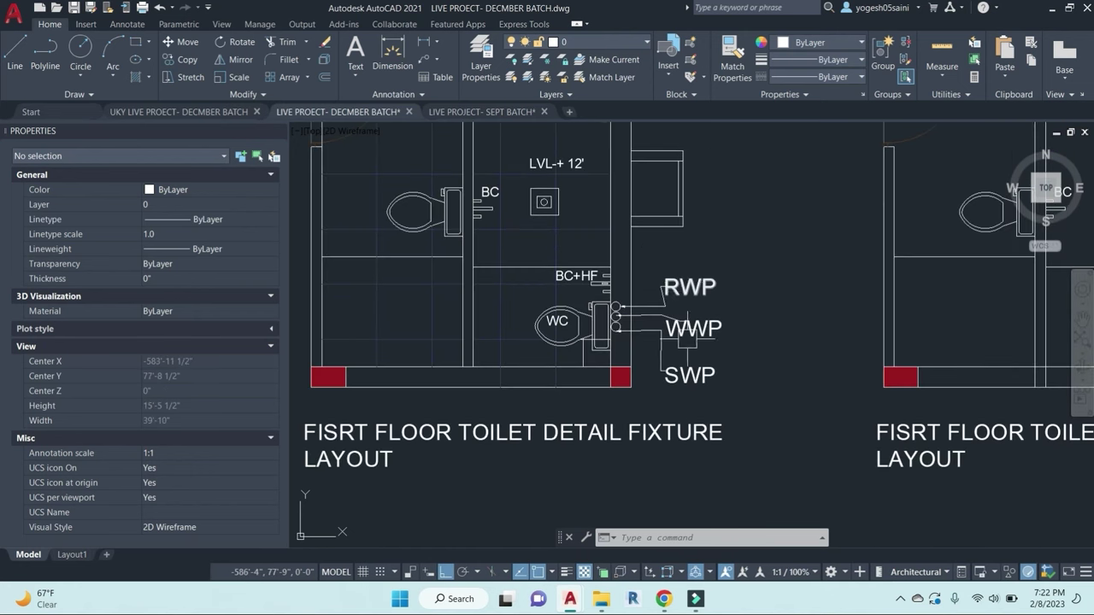
scroll(683, 359, down, 3)
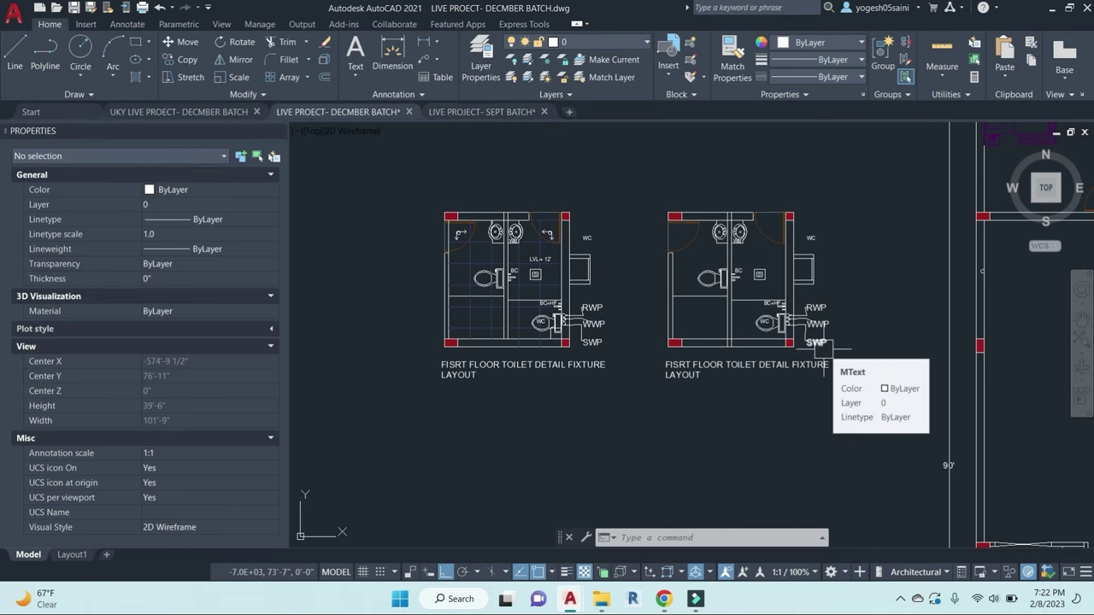
scroll(815, 324, up, 2)
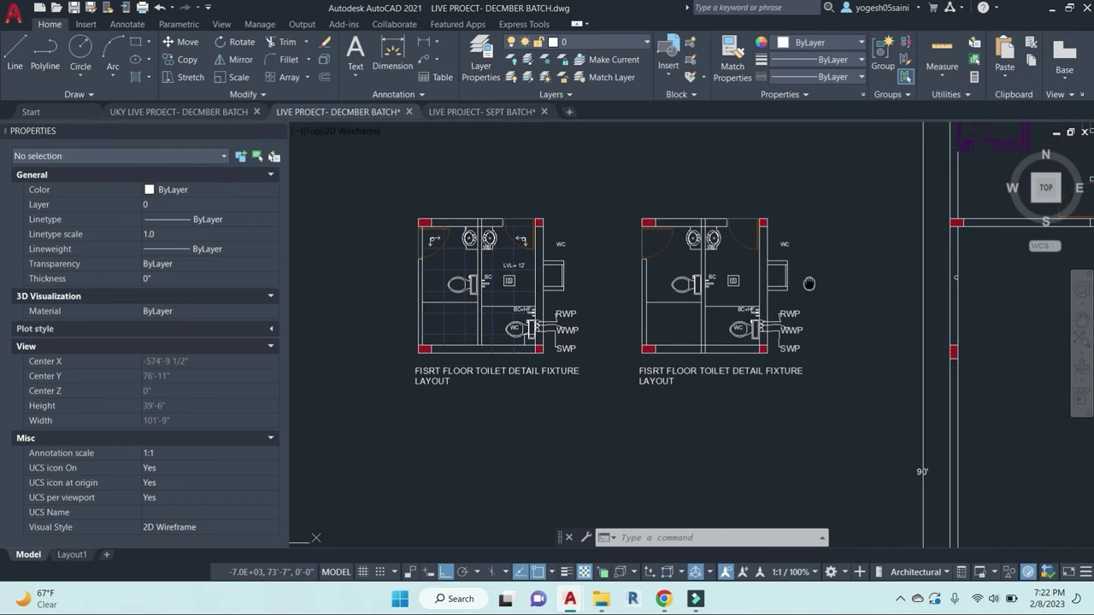
key(Escape)
key(Escape)
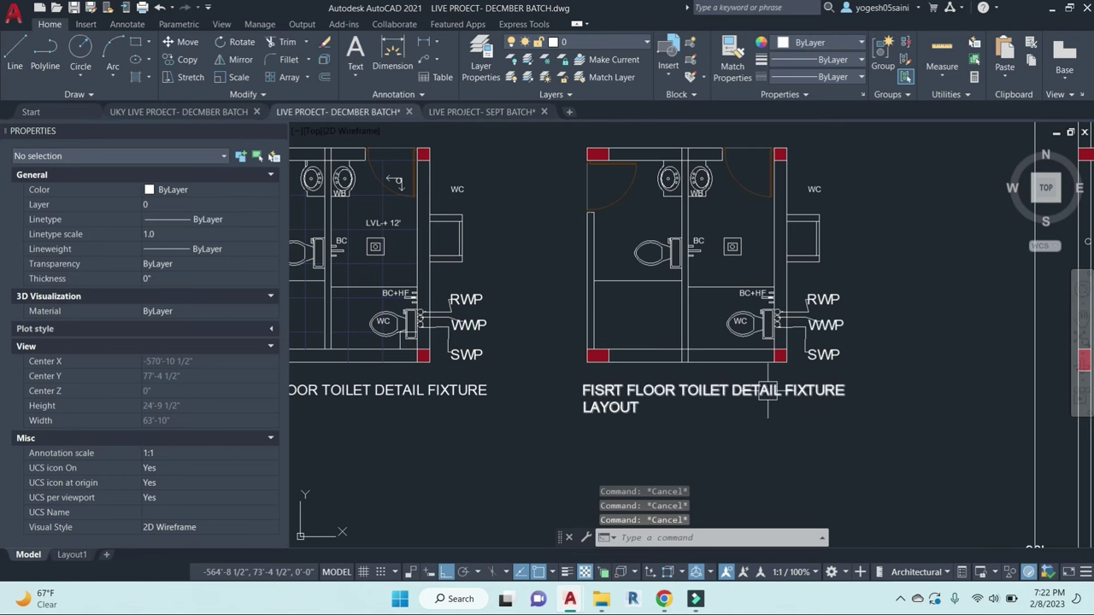
scroll(793, 391, up, 2)
double_click(799, 391)
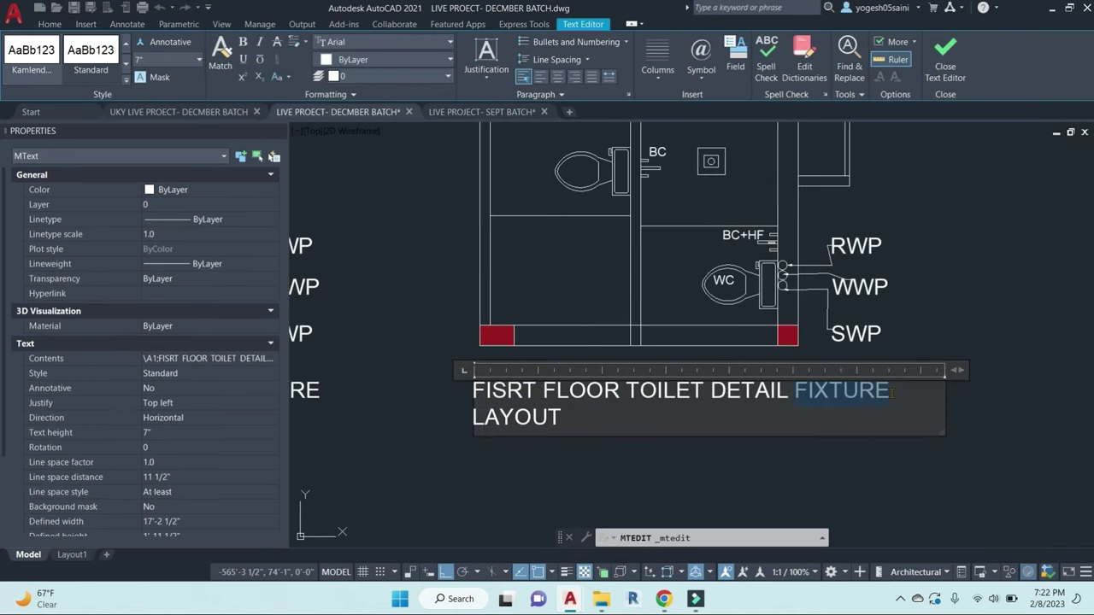
text(PLUMB)
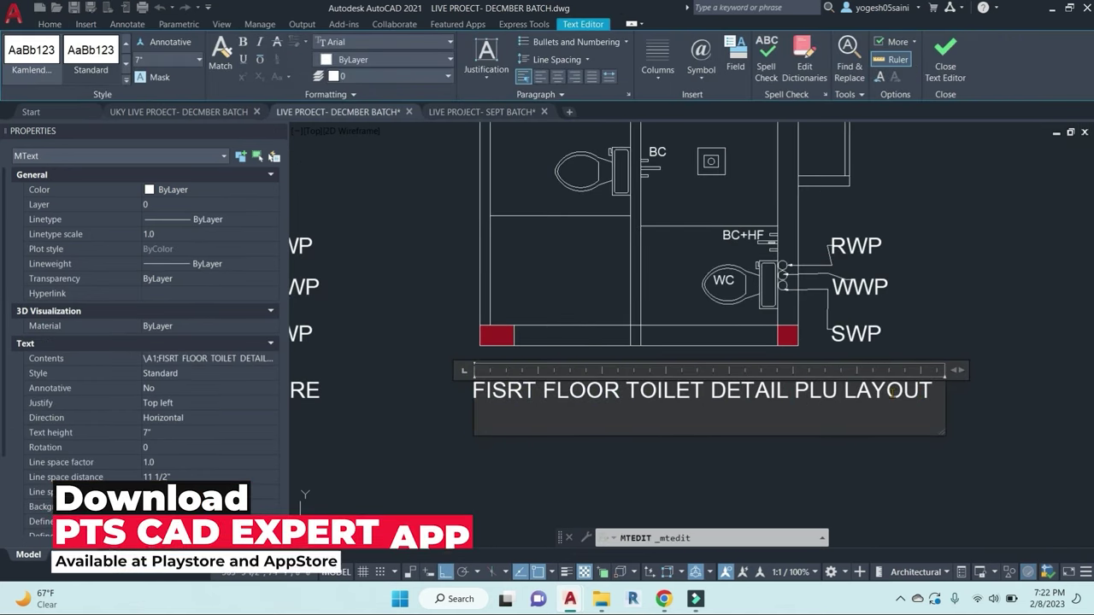
key(Escape)
key(Escape)
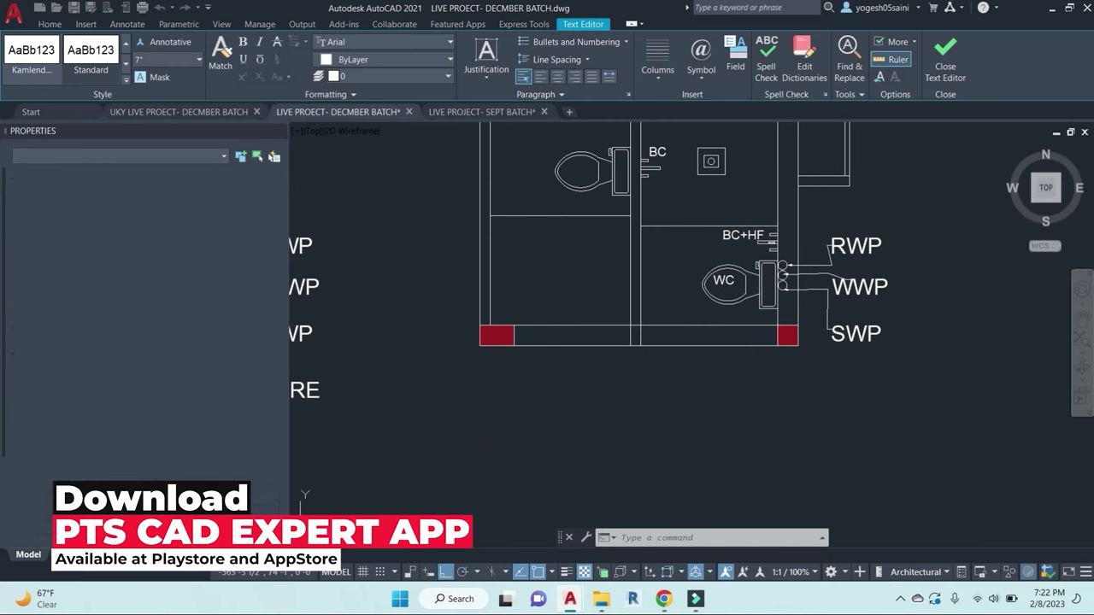
Step: Erase the WC label beside the right layout, then abandon a started line
scroll(838, 401, down, 2)
mouse_move(837, 394)
middle_down()
mouse_move(790, 402)
mouse_move(725, 310)
middle_up()
middle_drag(825, 260, 779, 286)
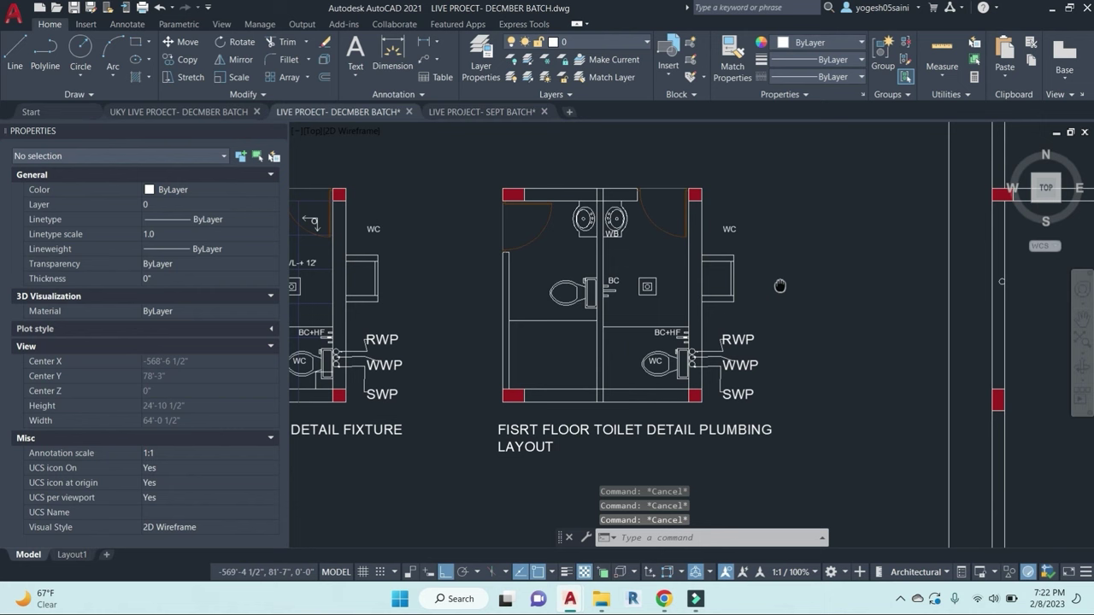
click(740, 224)
text(e)
key(Return)
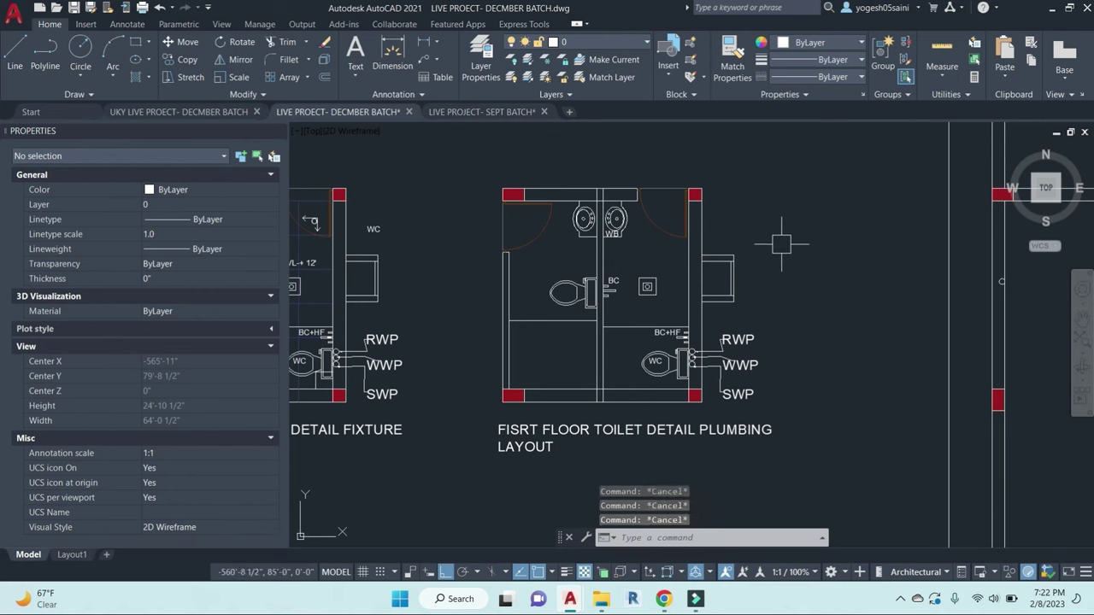
text(l)
key(Return)
click(752, 214)
key(Escape)
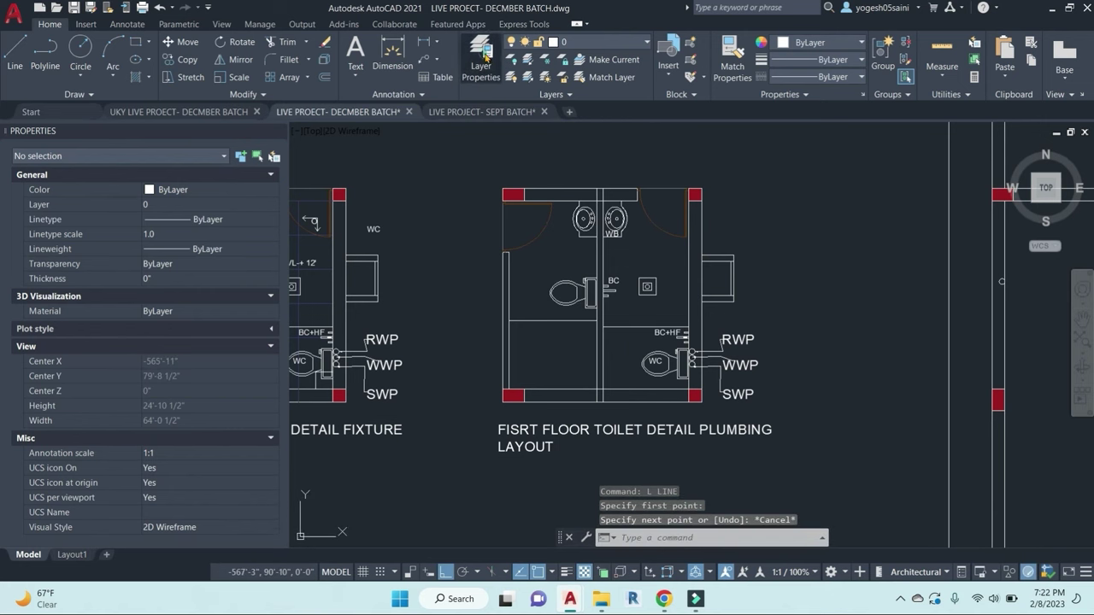
Step: Add a SOIL PIPE layer coloured red and a WASTE PIPE layer coloured green
click(481, 59)
click(388, 184)
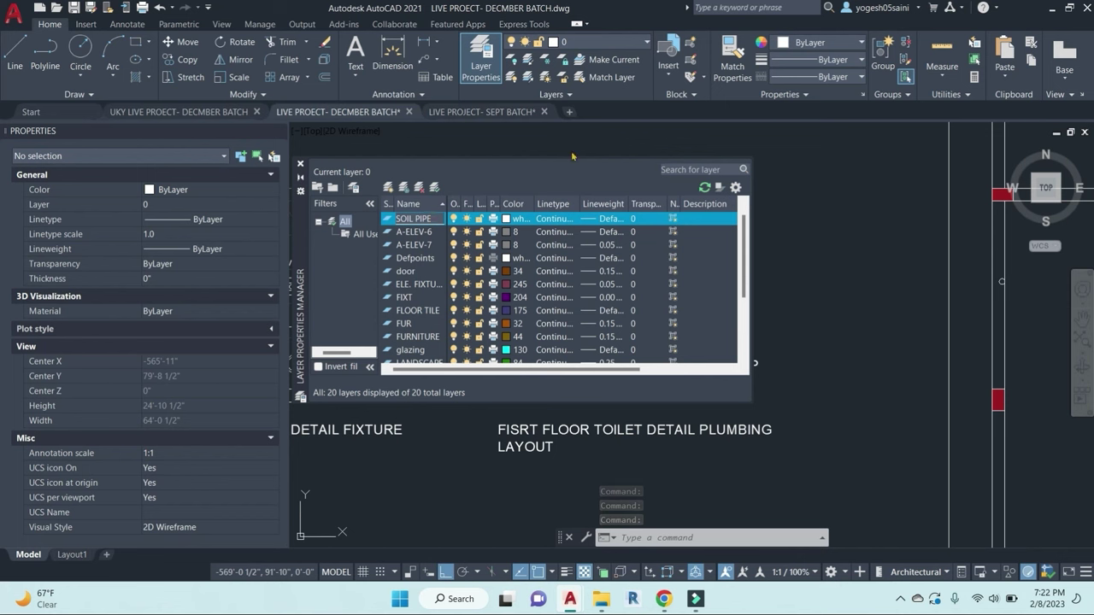
click(504, 220)
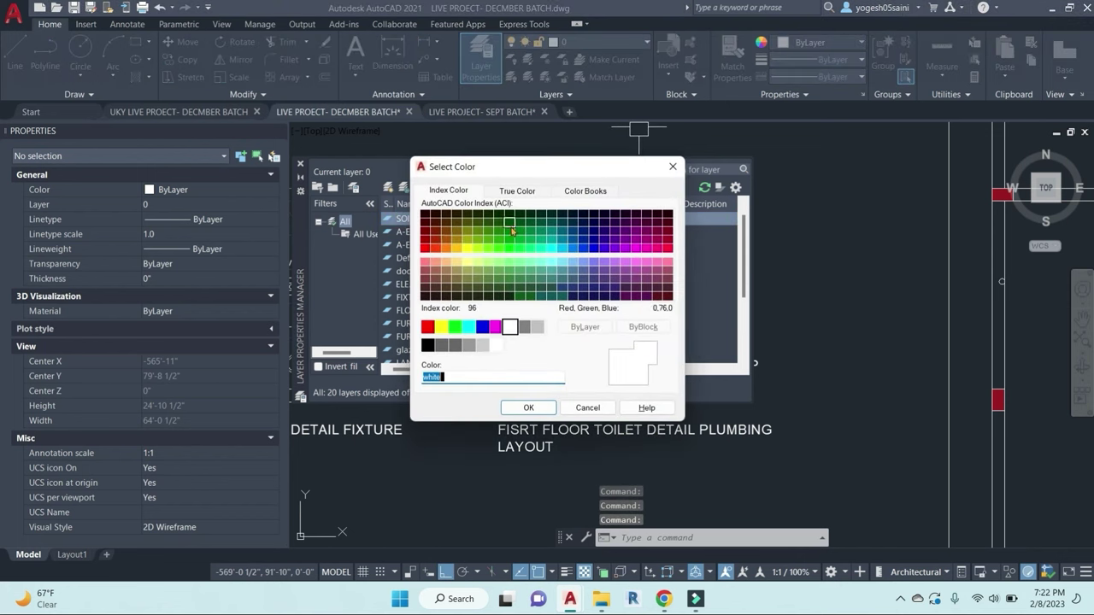
click(428, 326)
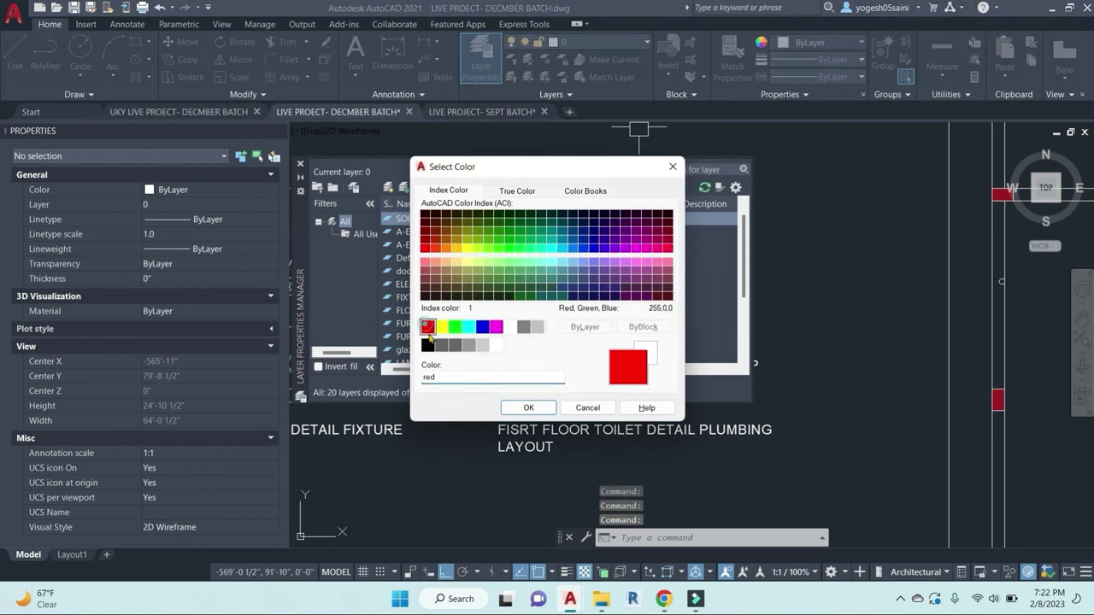
click(523, 408)
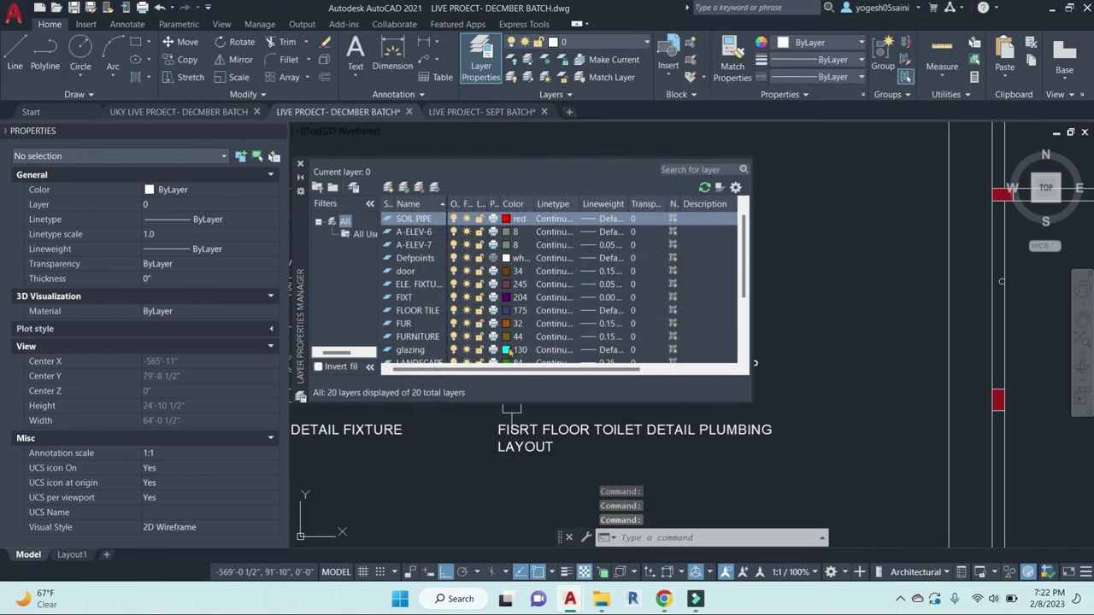
click(390, 189)
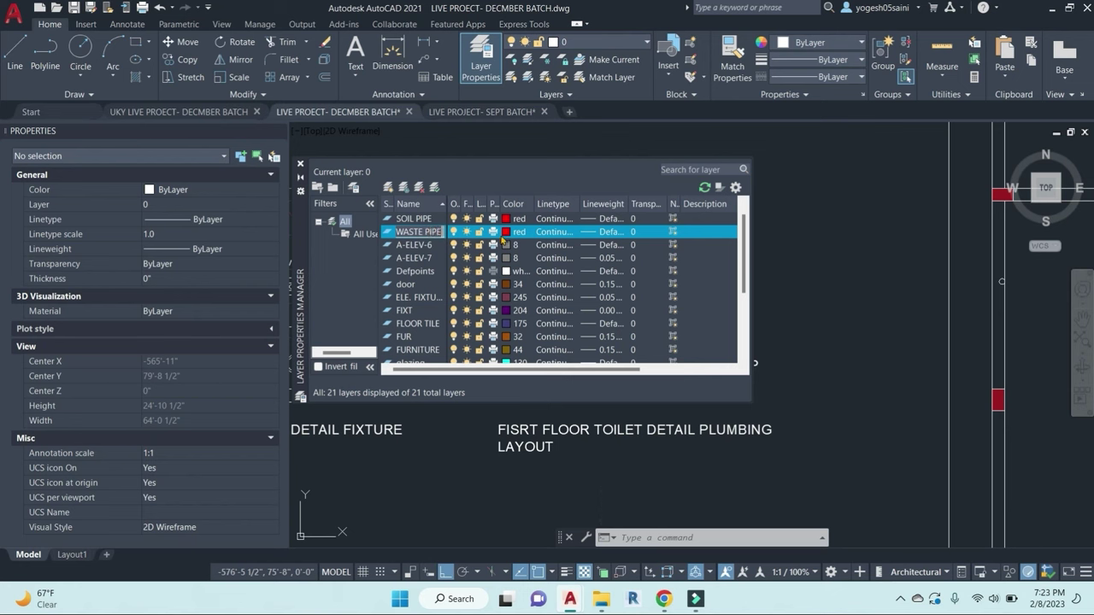
click(511, 235)
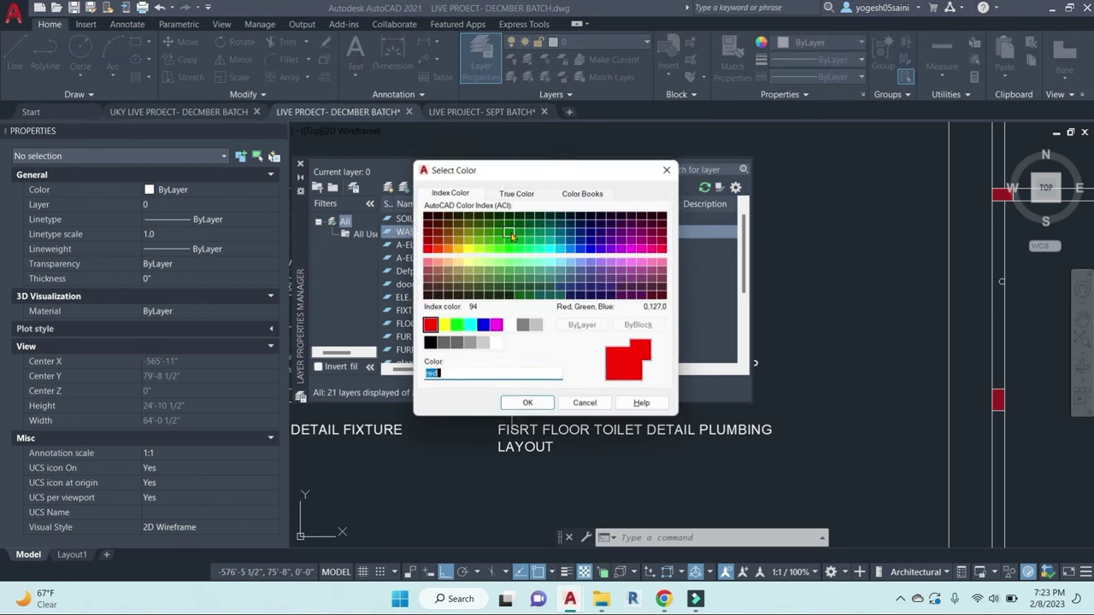
click(454, 327)
click(529, 409)
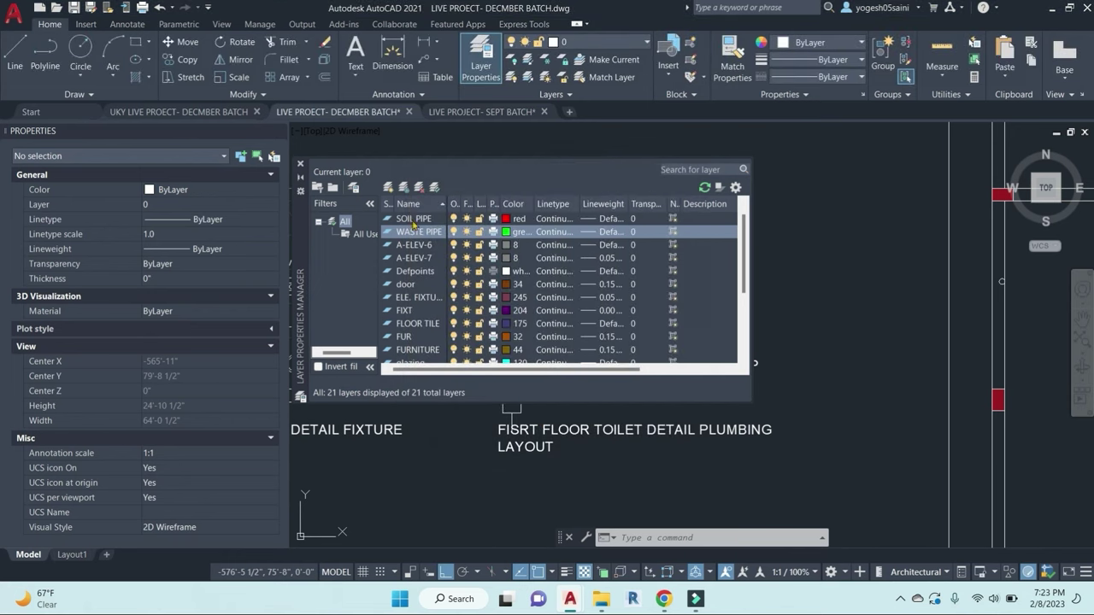
Step: Add a WATER SUPPLY layer with colour 170 and close the layer manager
click(388, 188)
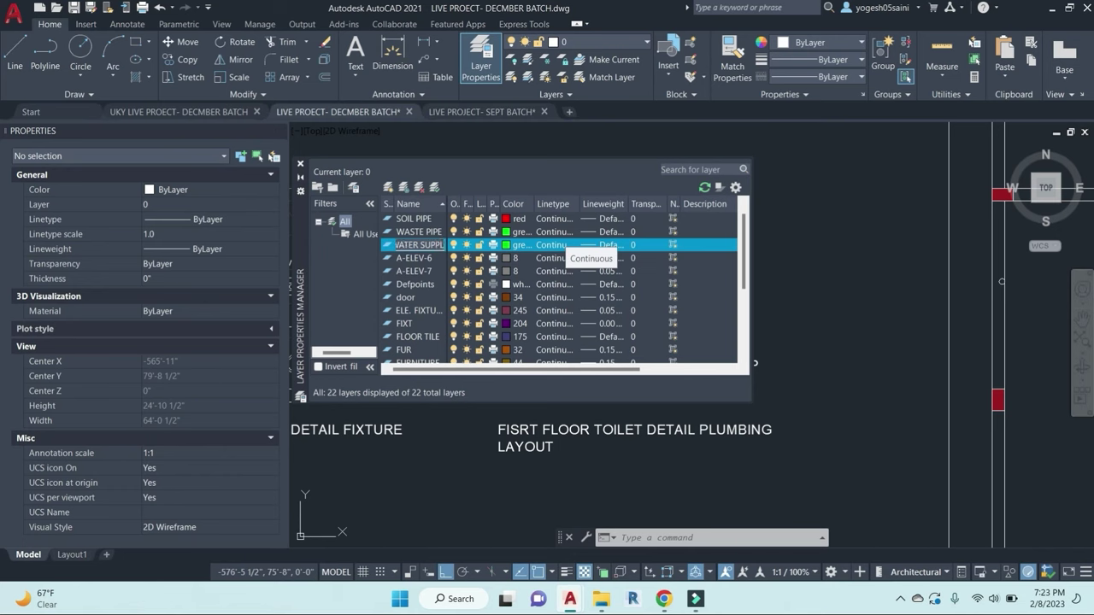
click(513, 244)
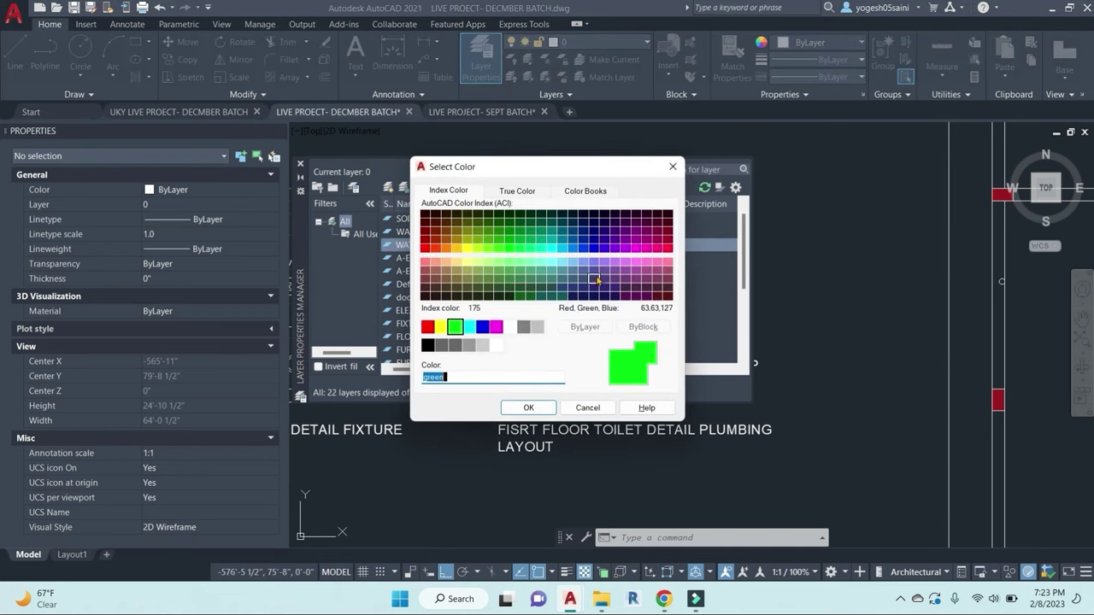
click(595, 249)
click(528, 409)
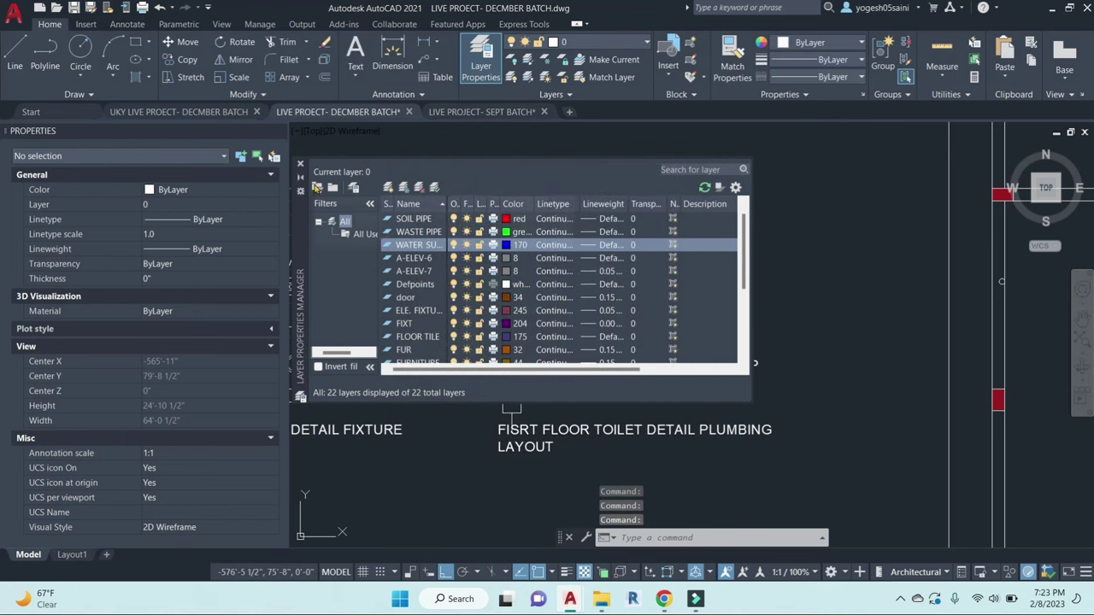
click(300, 164)
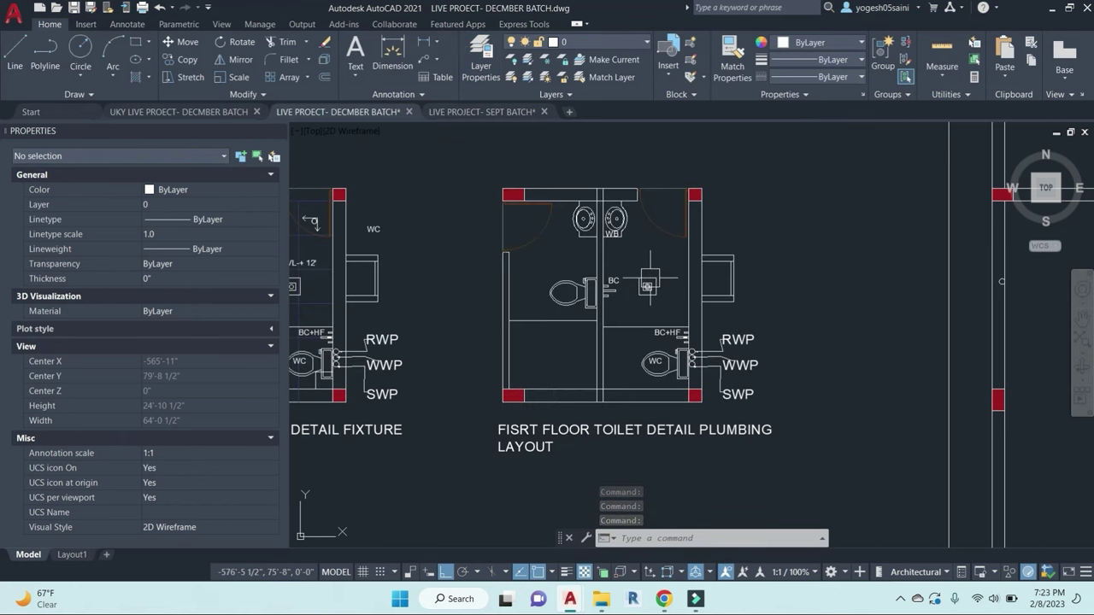
Step: Erase the eight objects beside the right wall
click(655, 286)
key(Escape)
key(Escape)
middle_drag(747, 282, 749, 275)
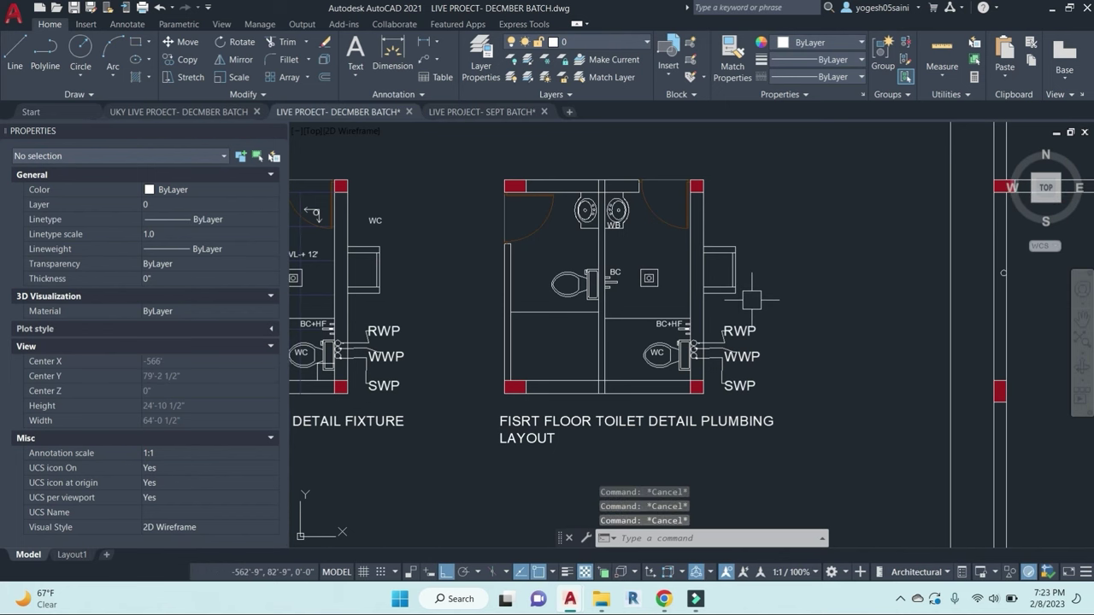
click(768, 302)
click(699, 201)
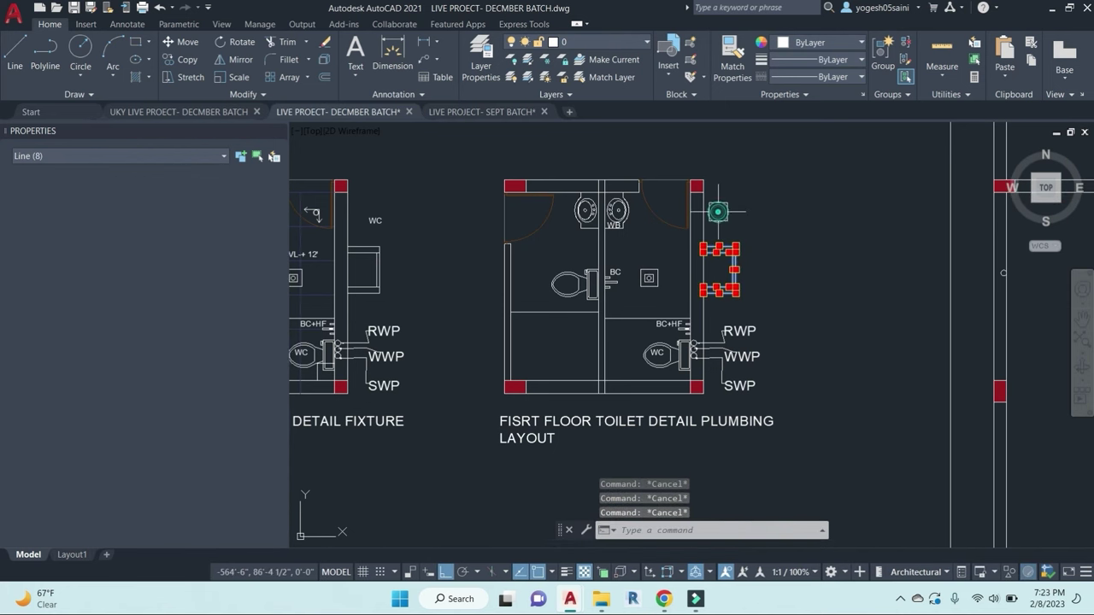
text(e)
key(Return)
Step: Start a LINE, pan to the WC outlet pipes, then cancel the unfinished line
middle_drag(734, 260, 744, 266)
key(Escape)
key(Escape)
middle_drag(655, 254, 643, 246)
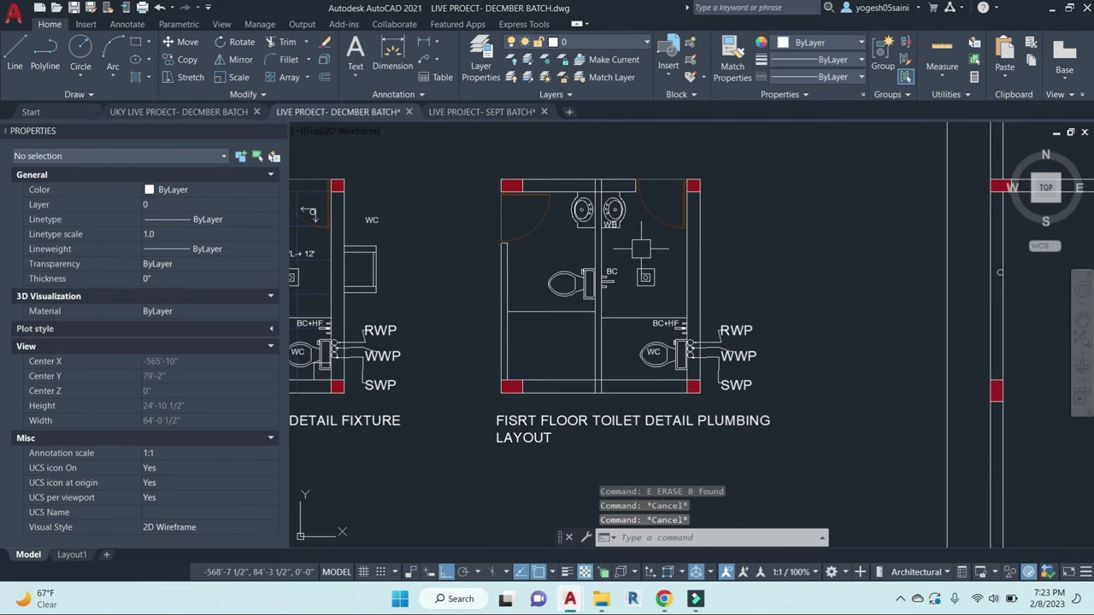
middle_drag(739, 226, 734, 215)
key(Escape)
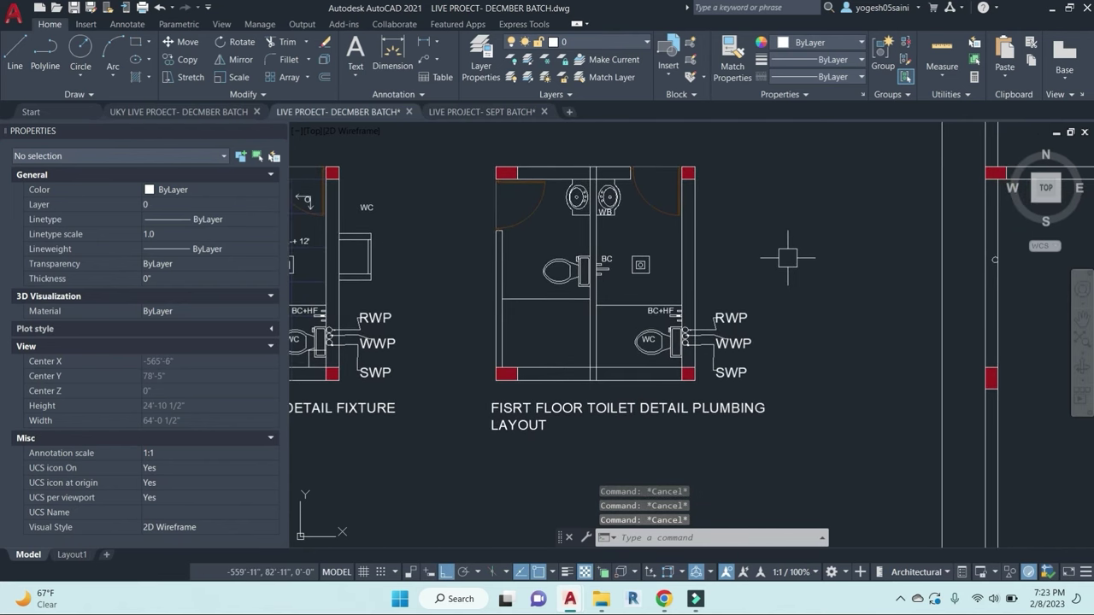
text(L)
key(Return)
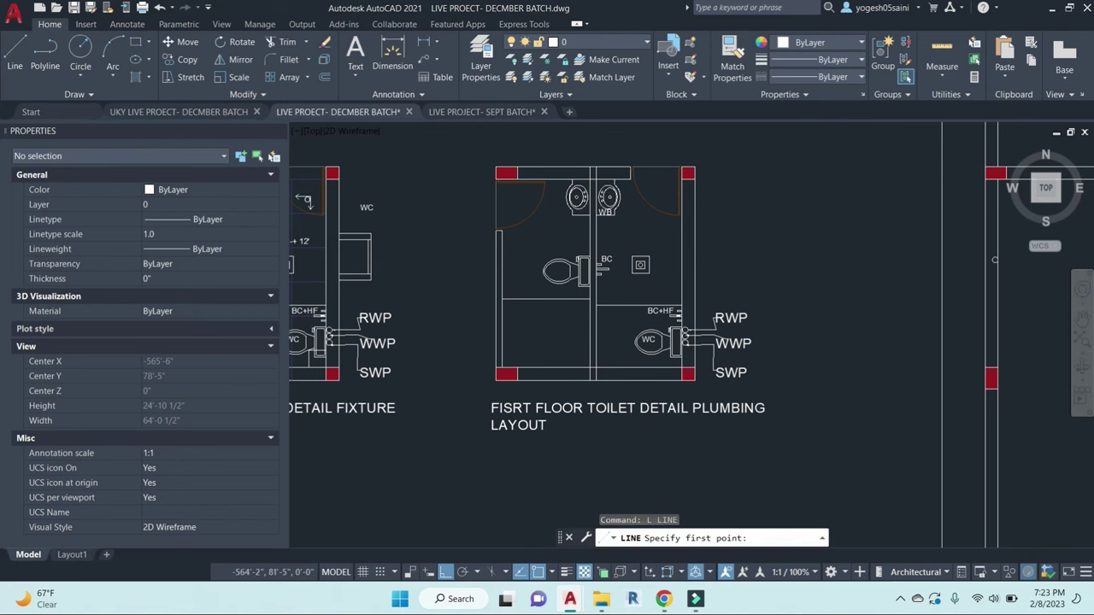
scroll(551, 272, up, 4)
scroll(601, 332, down, 2)
middle_drag(607, 360, 583, 311)
scroll(580, 311, up, 2)
middle_drag(633, 349, 585, 336)
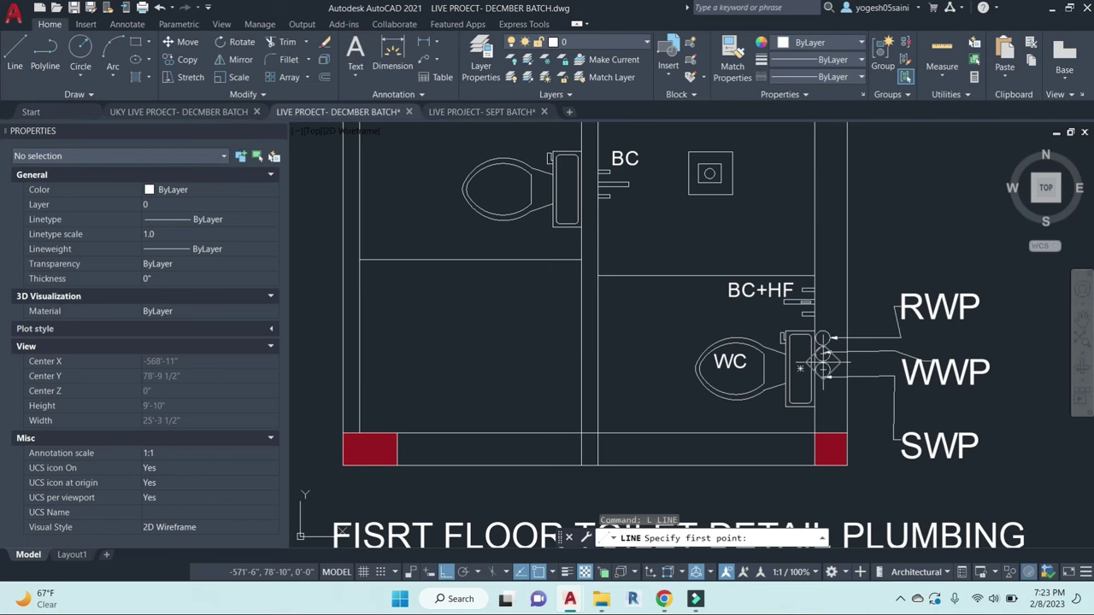
scroll(825, 363, up, 4)
scroll(931, 376, down, 4)
scroll(891, 359, up, 5)
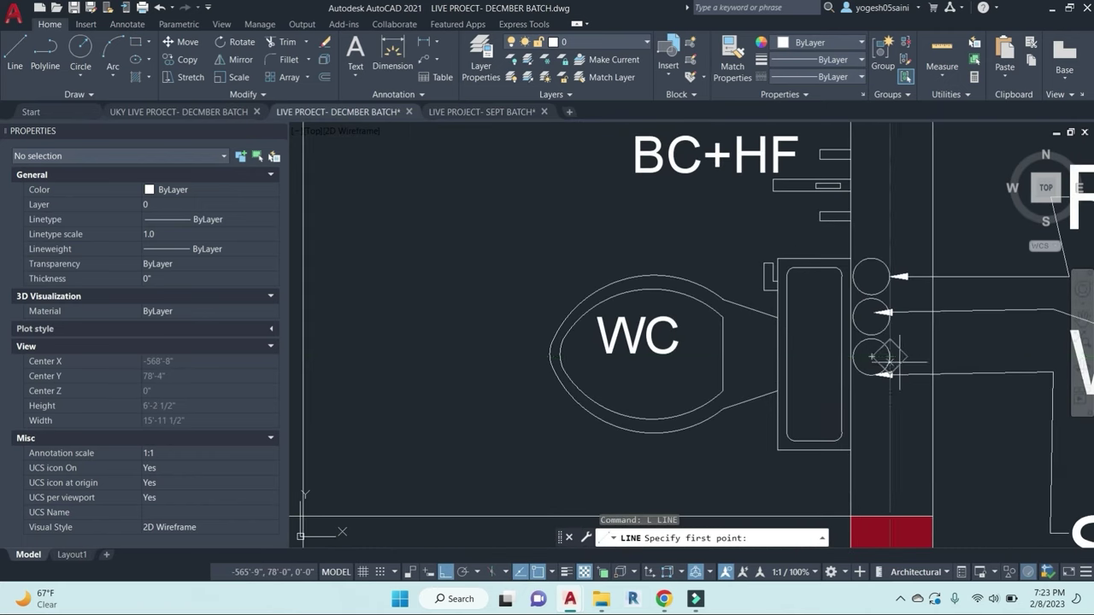
key(Escape)
key(Escape)
Step: Edit the top RWP label so it reads WWP
middle_drag(877, 335, 653, 359)
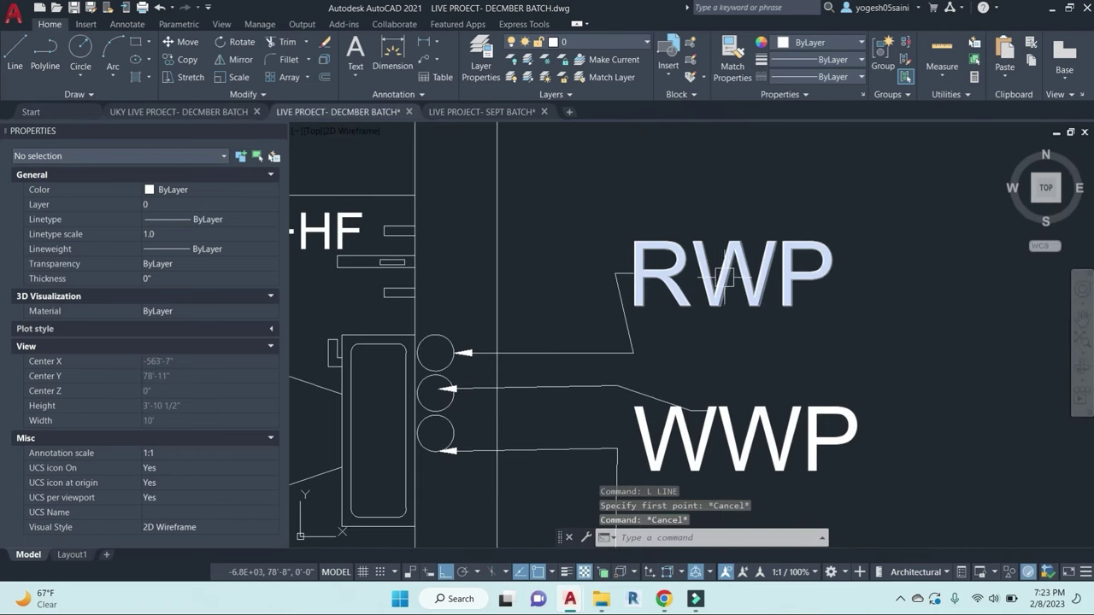
double_click(647, 282)
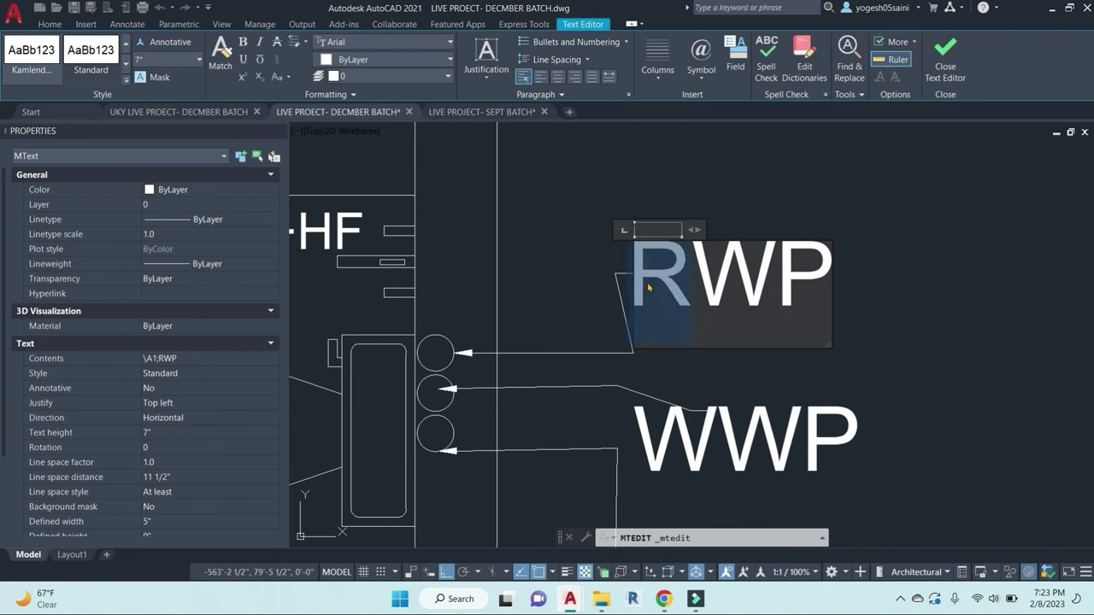
text(W)
click(906, 333)
Step: Edit the lower WWP label so it reads RWP
click(683, 435)
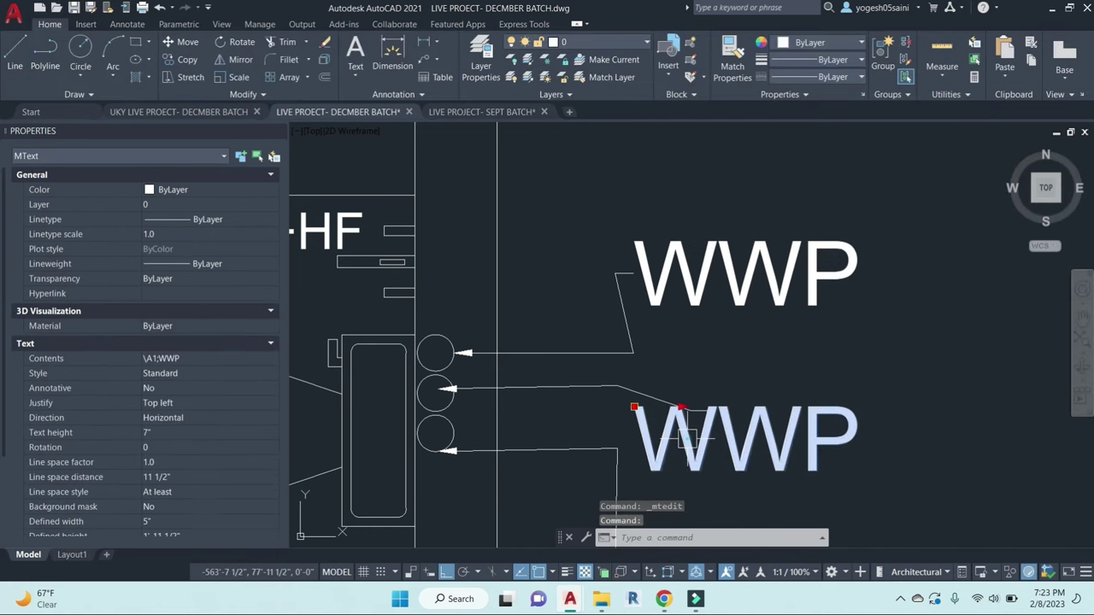
double_click(688, 437)
drag(718, 440, 648, 453)
click(931, 378)
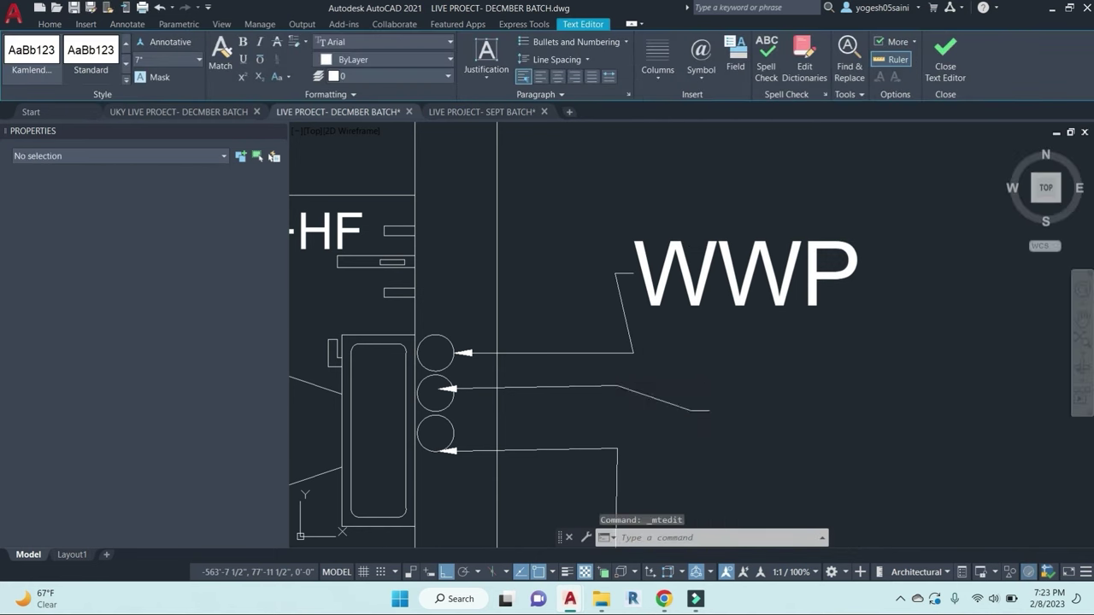
double_click(705, 447)
drag(711, 438, 649, 453)
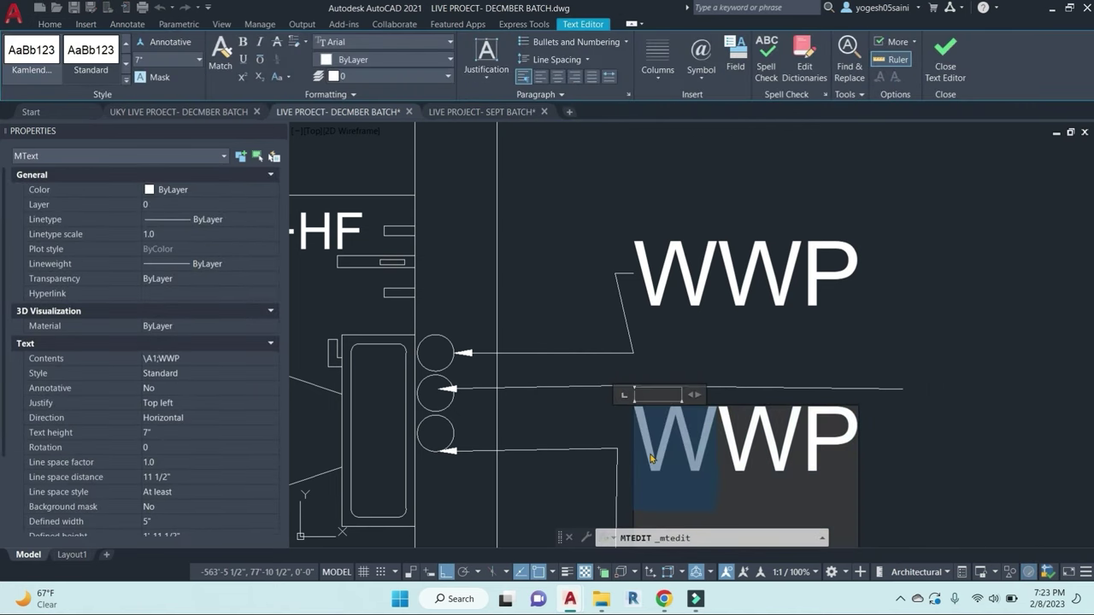
text(R)
click(695, 191)
Step: Window-select the three floor trap circles
scroll(769, 256, down, 5)
scroll(768, 359, up, 2)
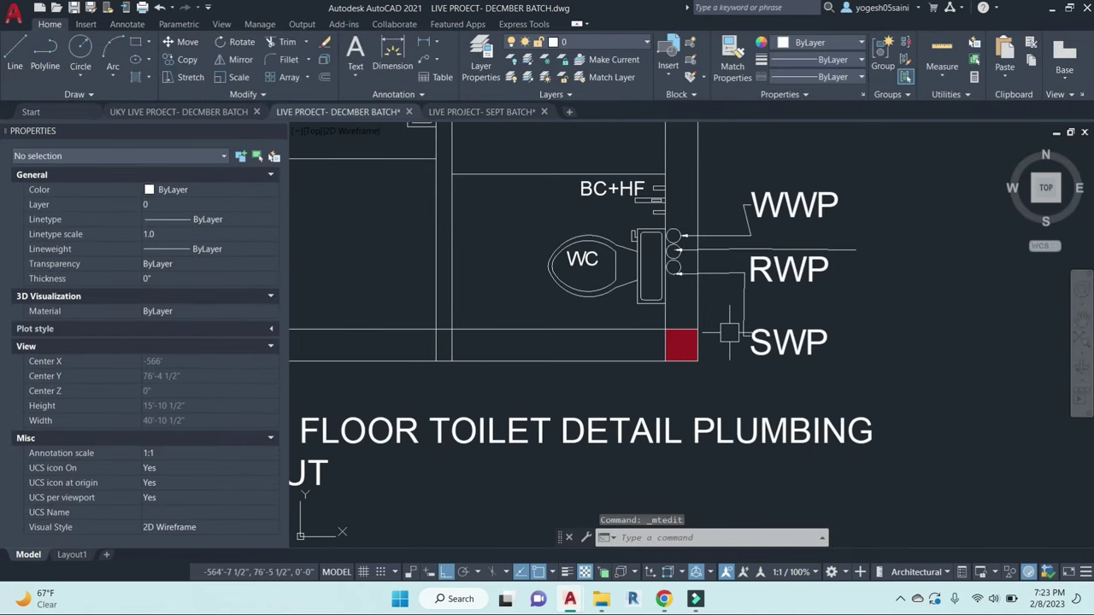
scroll(728, 333, up, 4)
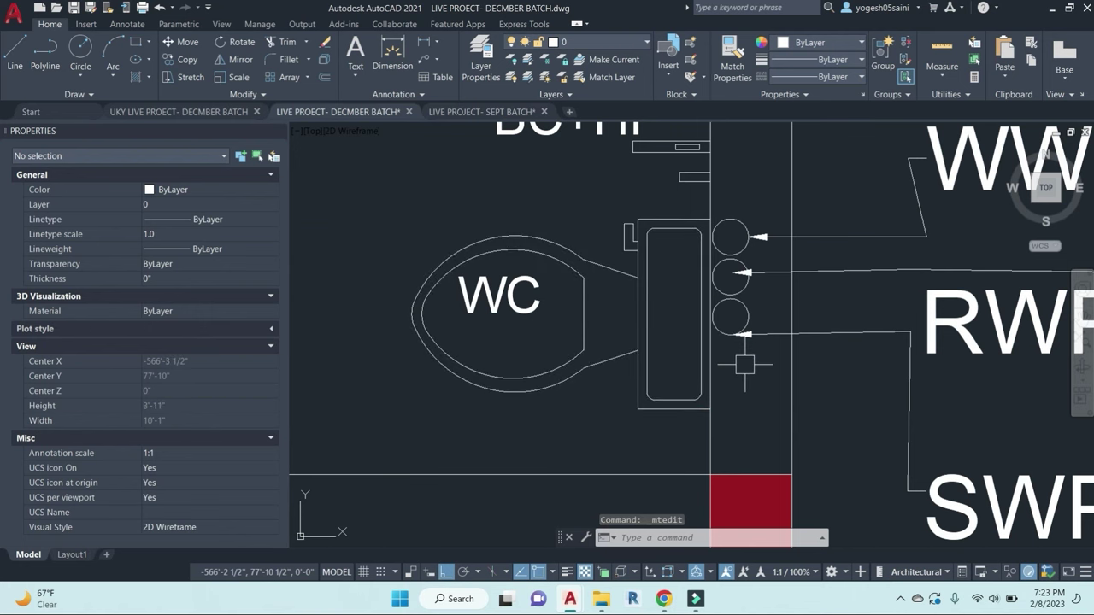
scroll(675, 376, down, 2)
mouse_move(435, 324)
middle_down()
mouse_move(526, 334)
mouse_move(646, 325)
middle_up()
middle_drag(902, 276, 699, 336)
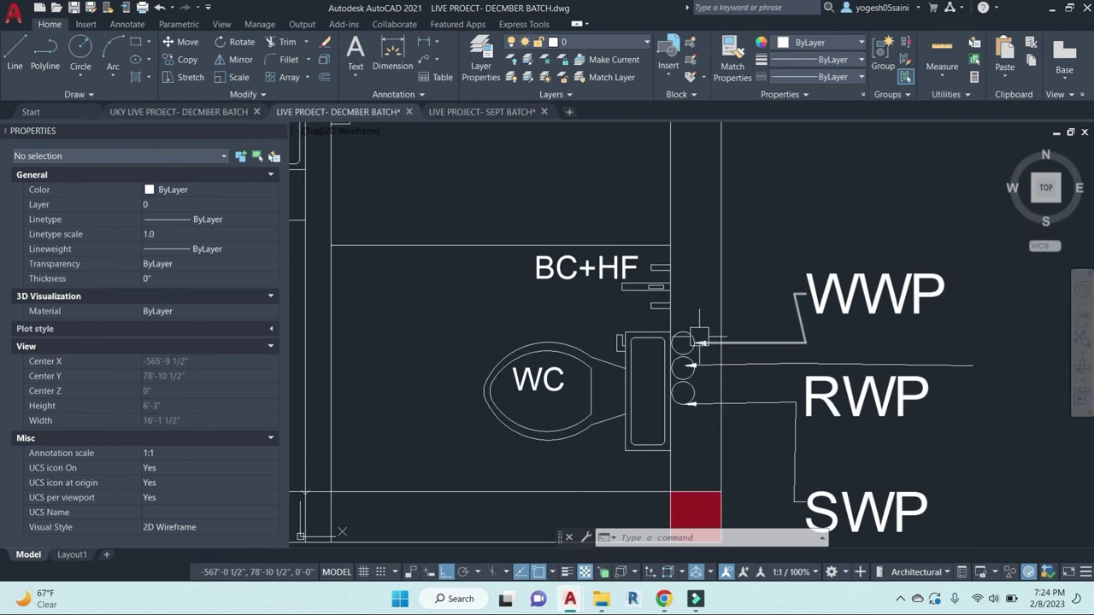
scroll(699, 337, up, 2)
click(648, 315)
click(743, 468)
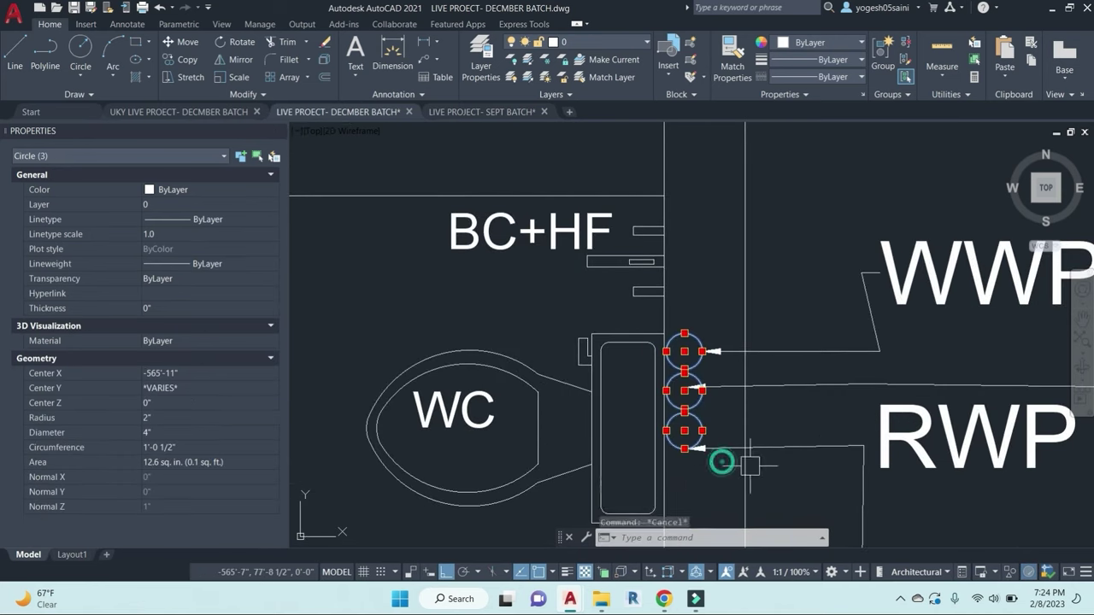
Step: Select the WWP, RWP and SWP labels with their leaders and try moving them, then cancel
middle_drag(834, 465, 744, 337)
scroll(908, 429, down, 2)
middle_drag(906, 427, 725, 381)
click(850, 443)
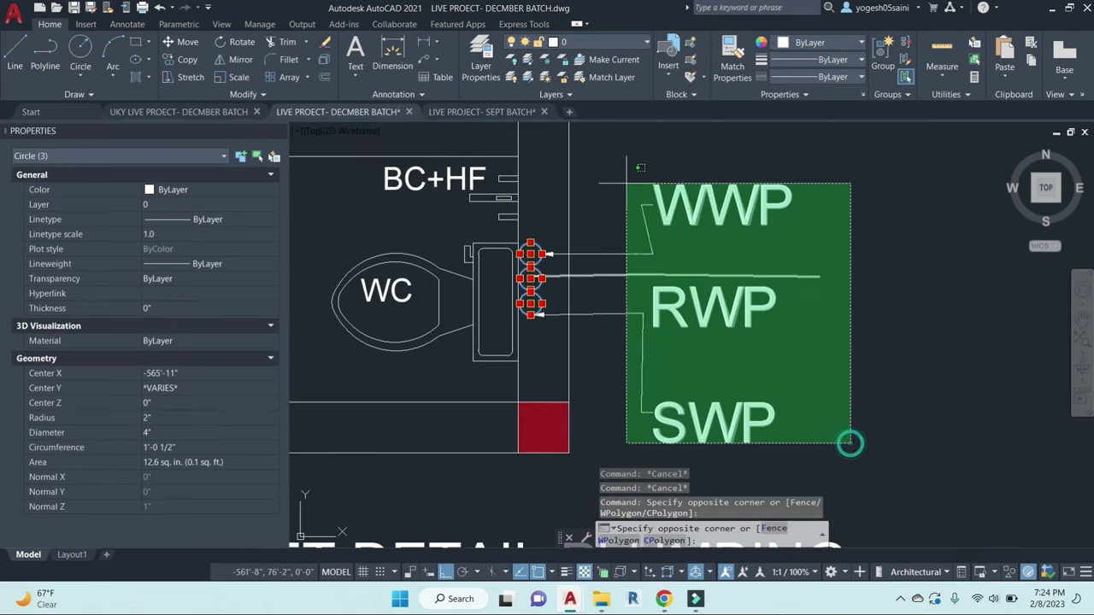
click(597, 159)
scroll(655, 240, down, 2)
middle_drag(818, 270, 782, 327)
text(m)
key(space)
click(809, 337)
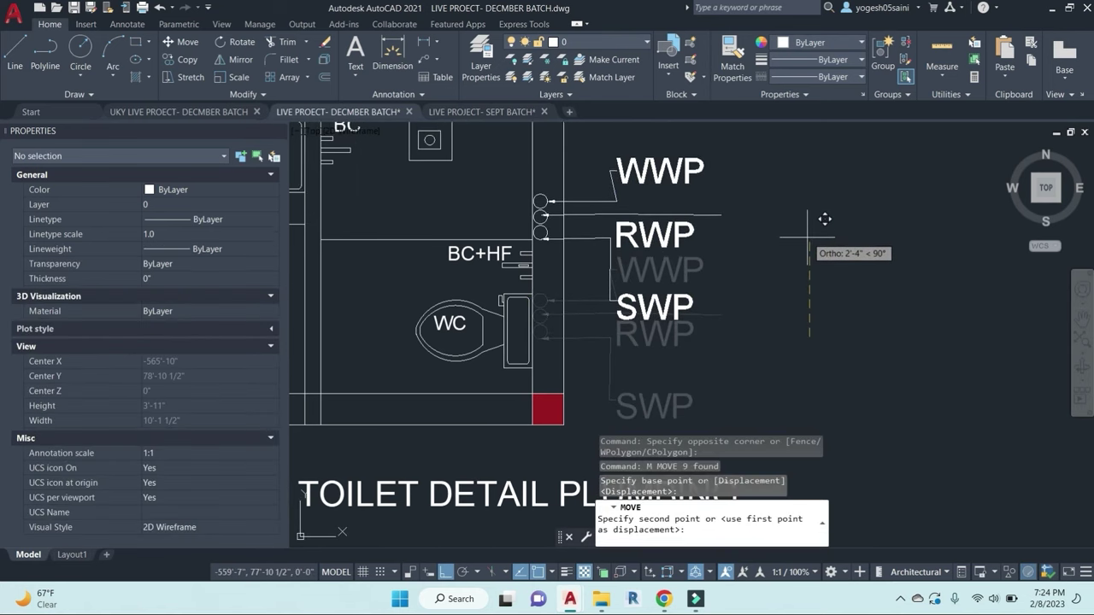
key(Escape)
scroll(805, 232, down, 4)
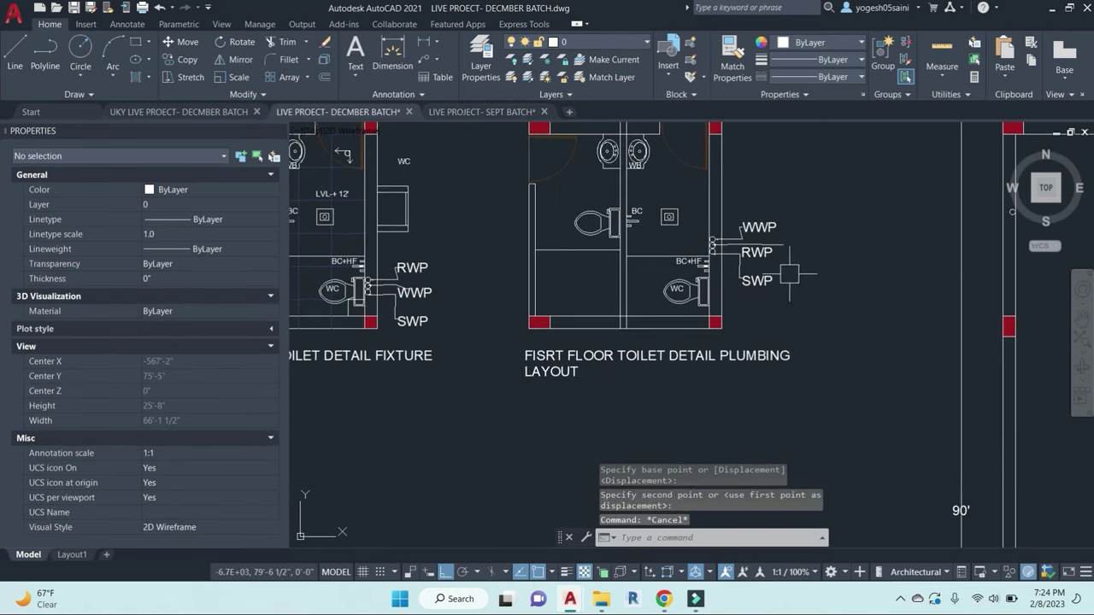
scroll(788, 273, up, 2)
middle_drag(776, 308, 806, 331)
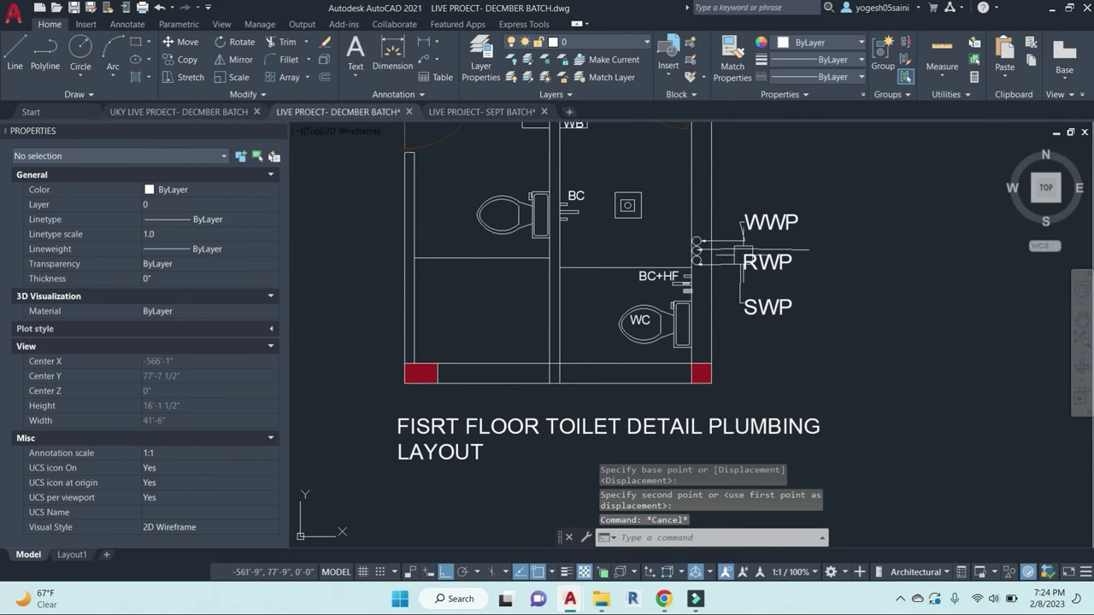
middle_drag(807, 284, 821, 312)
scroll(728, 273, up, 2)
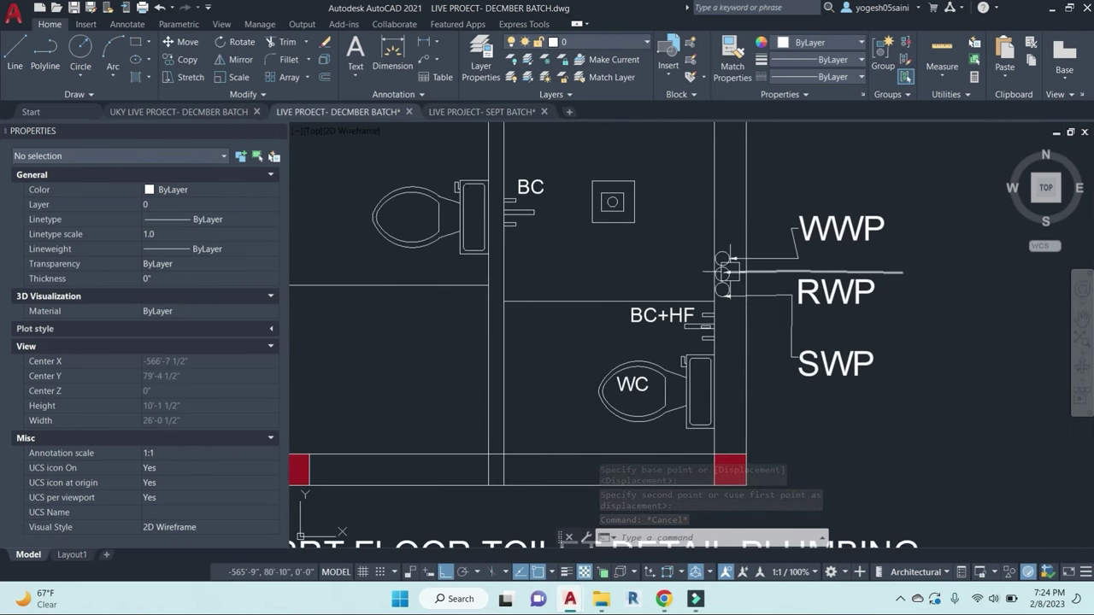
Step: Trim the wall stub at the wall junction
key(Escape)
key(Escape)
key(Escape)
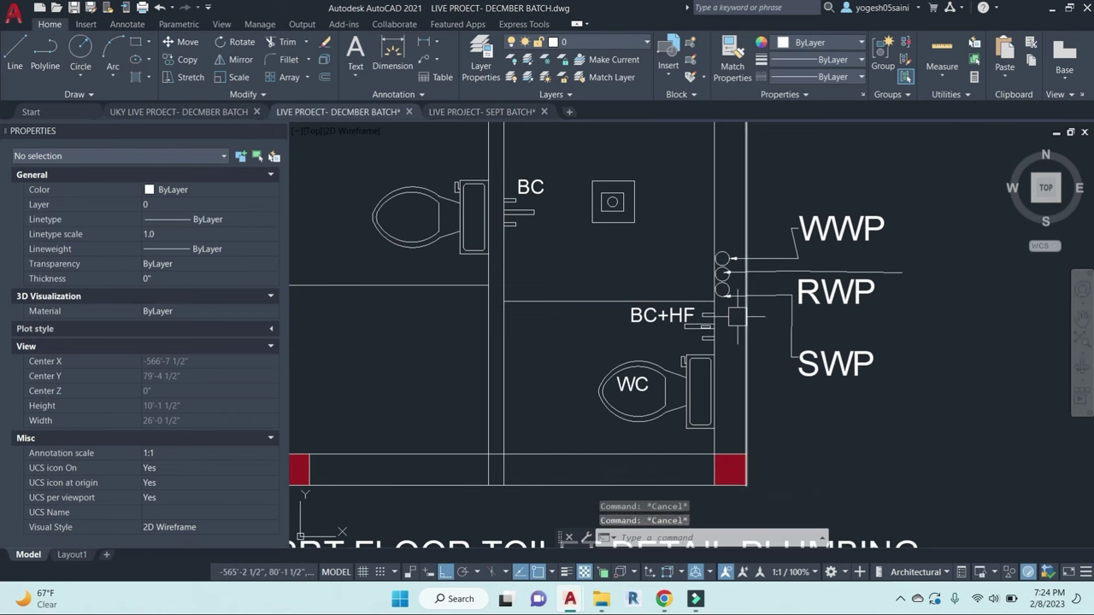
scroll(658, 390, down, 2)
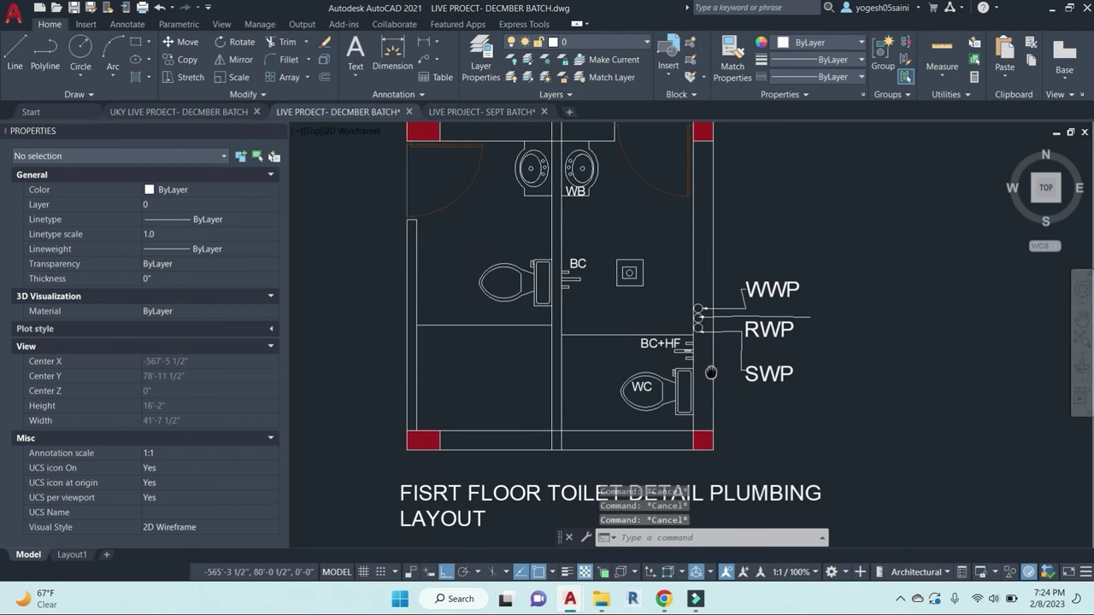
text(tr)
key(space)
key(space)
scroll(566, 457, up, 3)
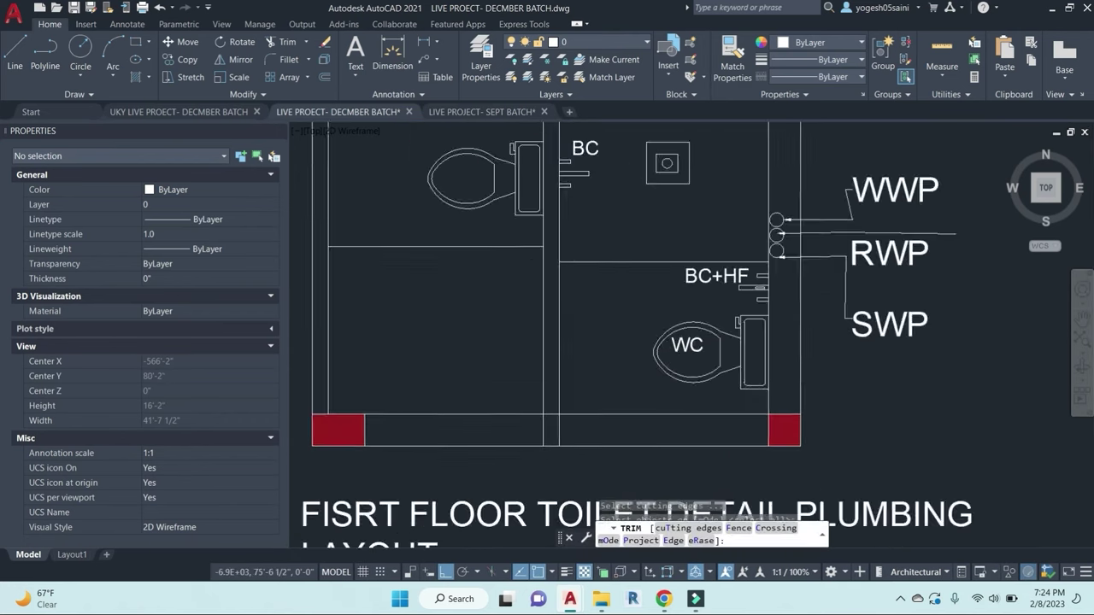
click(470, 386)
click(470, 386)
click(600, 391)
click(434, 379)
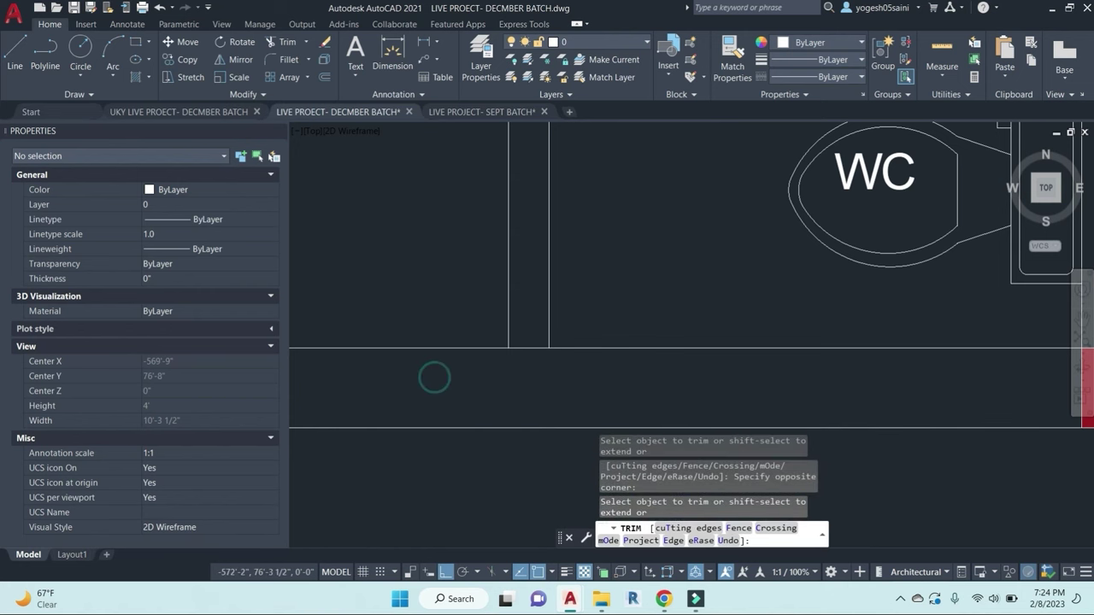
scroll(590, 425, down, 3)
click(570, 240)
key(Escape)
Step: Draw a horizontal pipe line from the upper room to the top outlet circle
text(l)
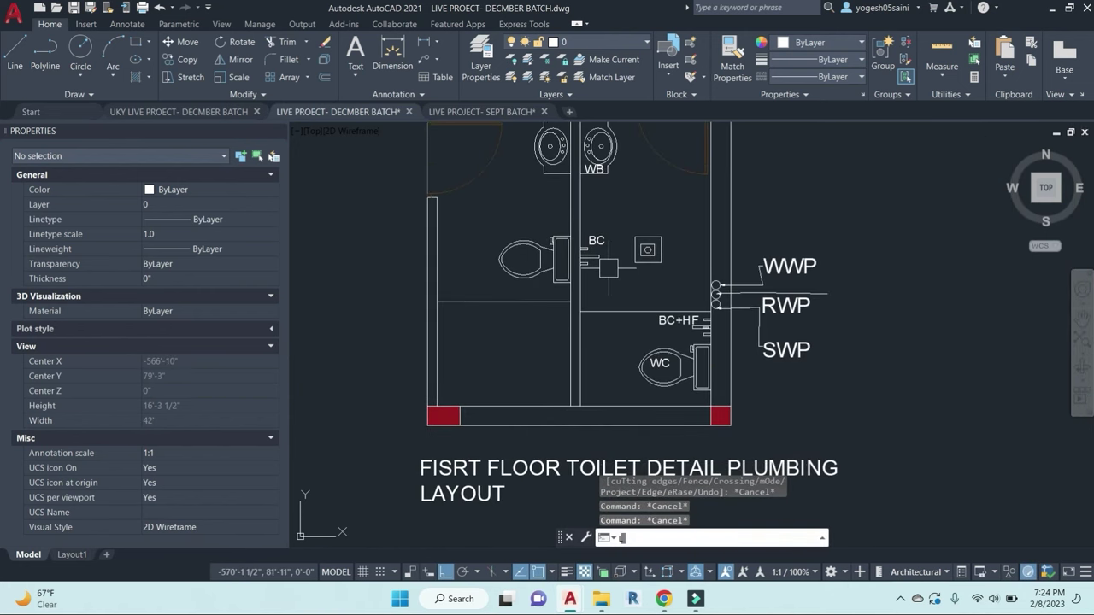
key(space)
scroll(564, 324, up, 2)
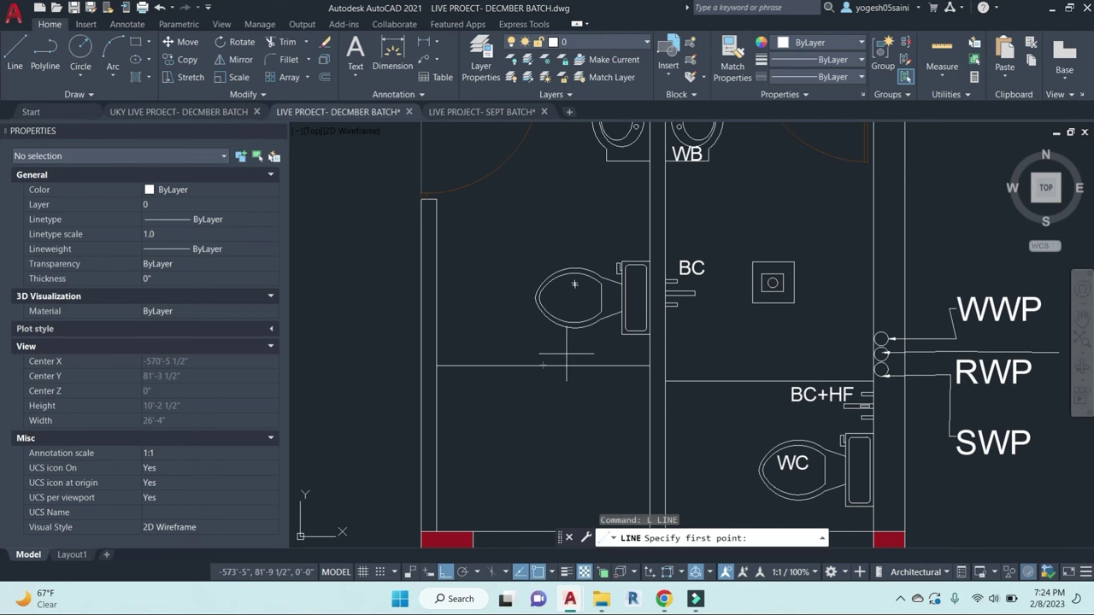
scroll(566, 353, up, 2)
click(589, 355)
scroll(779, 352, down, 3)
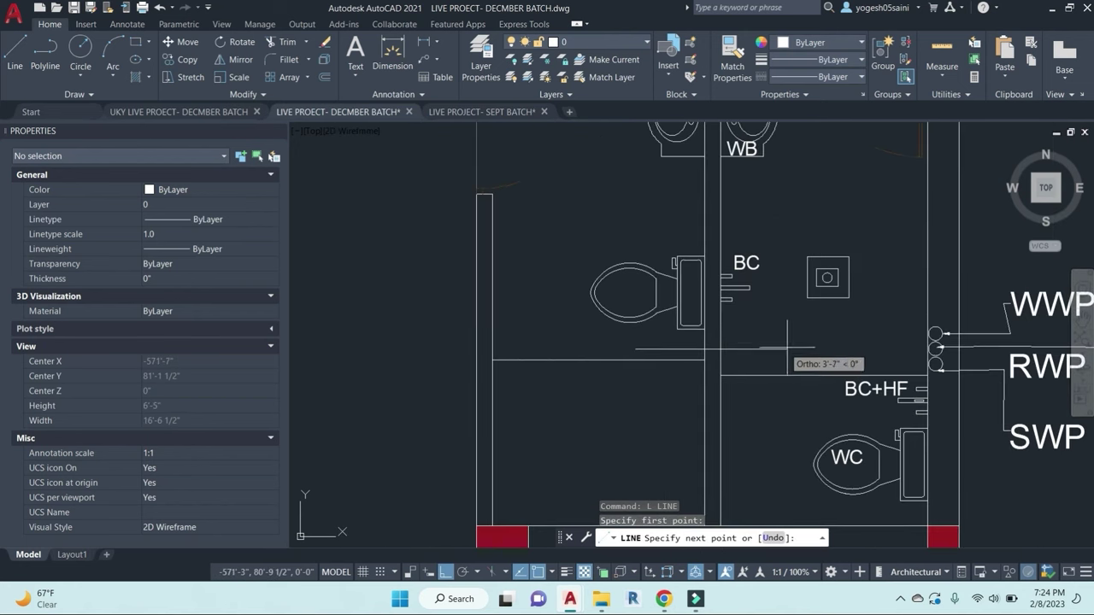
scroll(771, 335, up, 3)
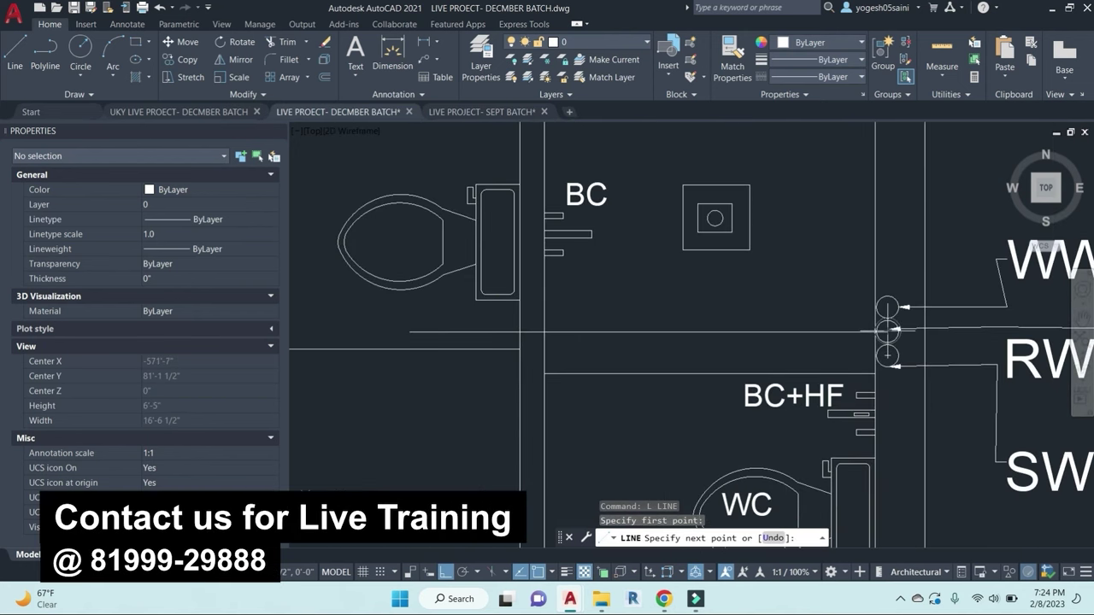
scroll(889, 332, up, 2)
scroll(765, 340, down, 2)
middle_drag(628, 330, 447, 315)
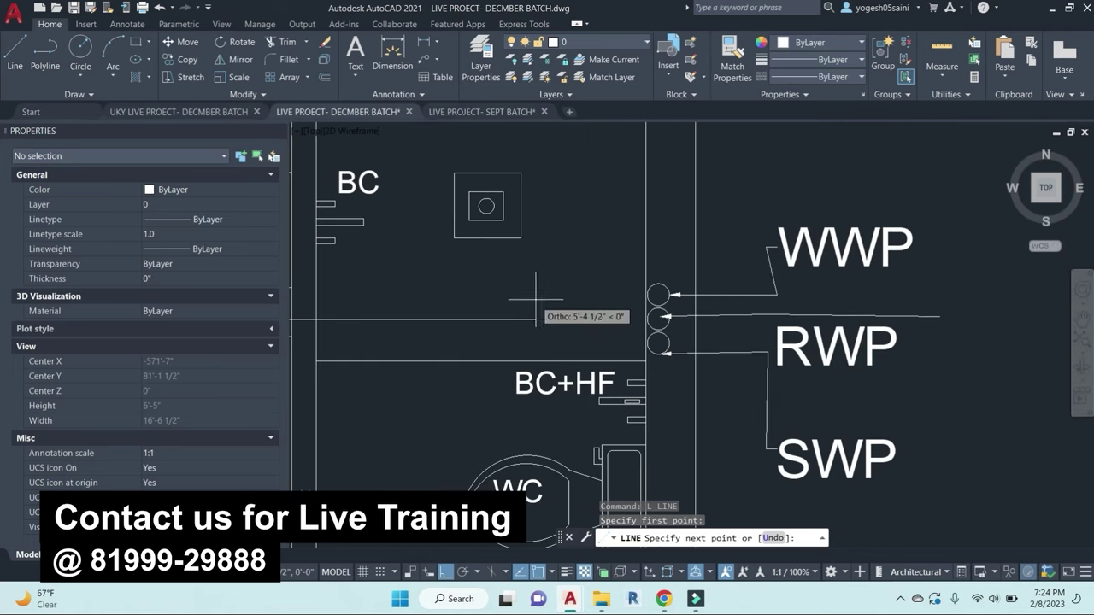
click(658, 295)
key(Escape)
Step: Draw a 3'-1" vertical line from the WC up to the horizontal pipe line
scroll(769, 307, down, 2)
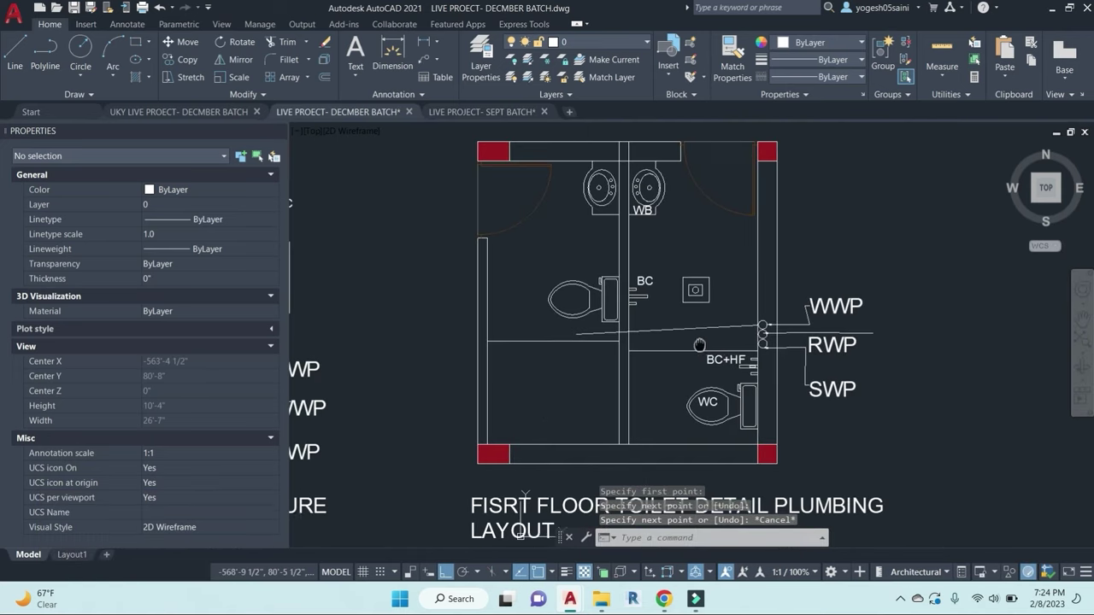
scroll(675, 341, up, 1)
middle_drag(654, 362, 674, 339)
key(Escape)
key(Escape)
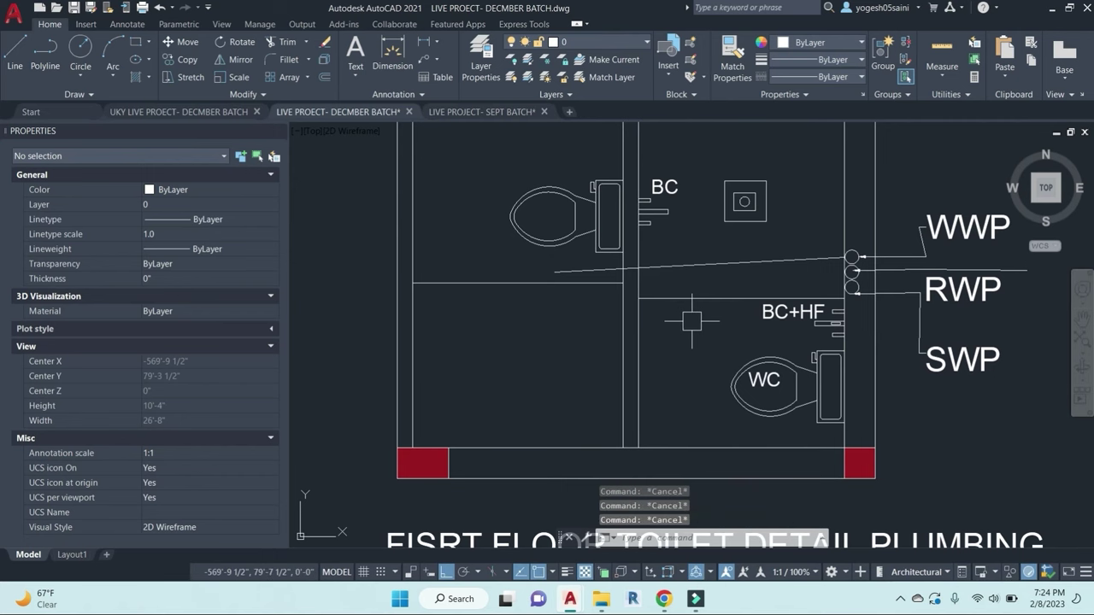
text(l)
key(Return)
scroll(720, 417, up, 3)
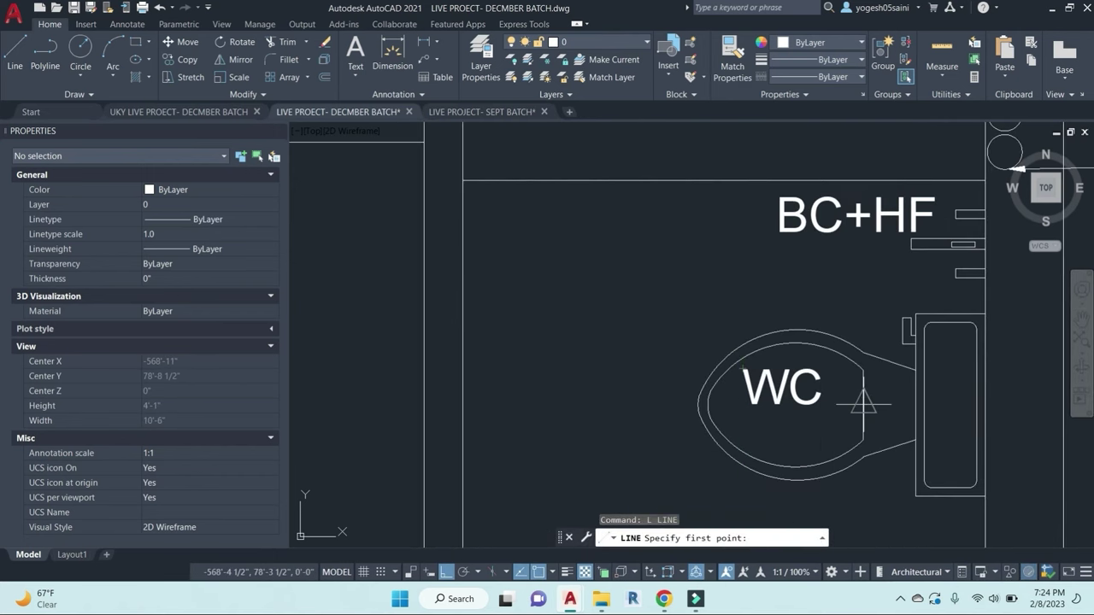
middle_drag(865, 263, 835, 420)
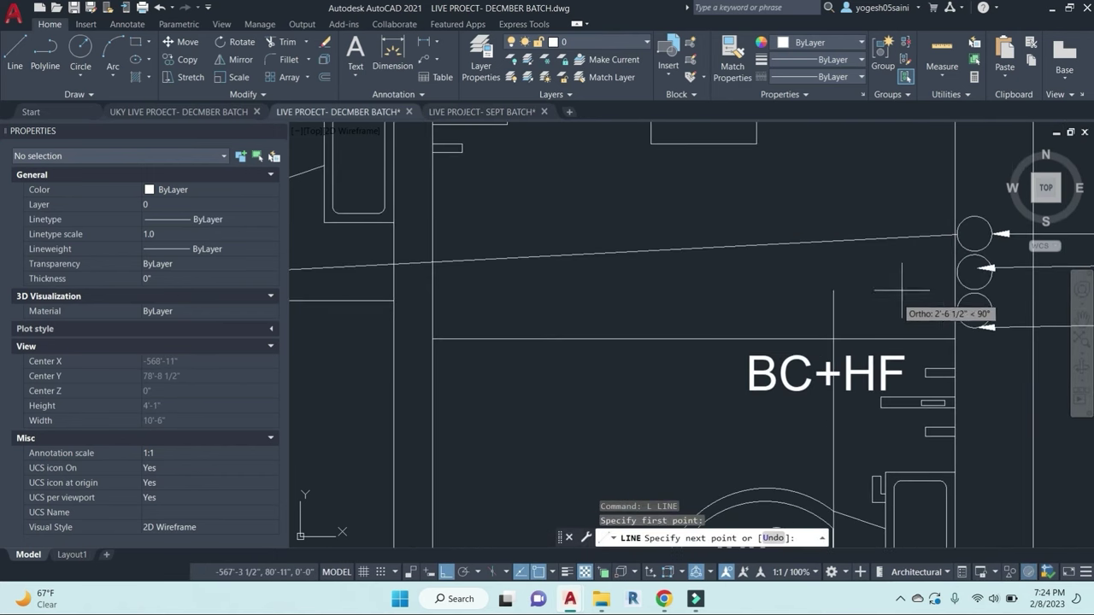
click(831, 241)
key(Escape)
key(Escape)
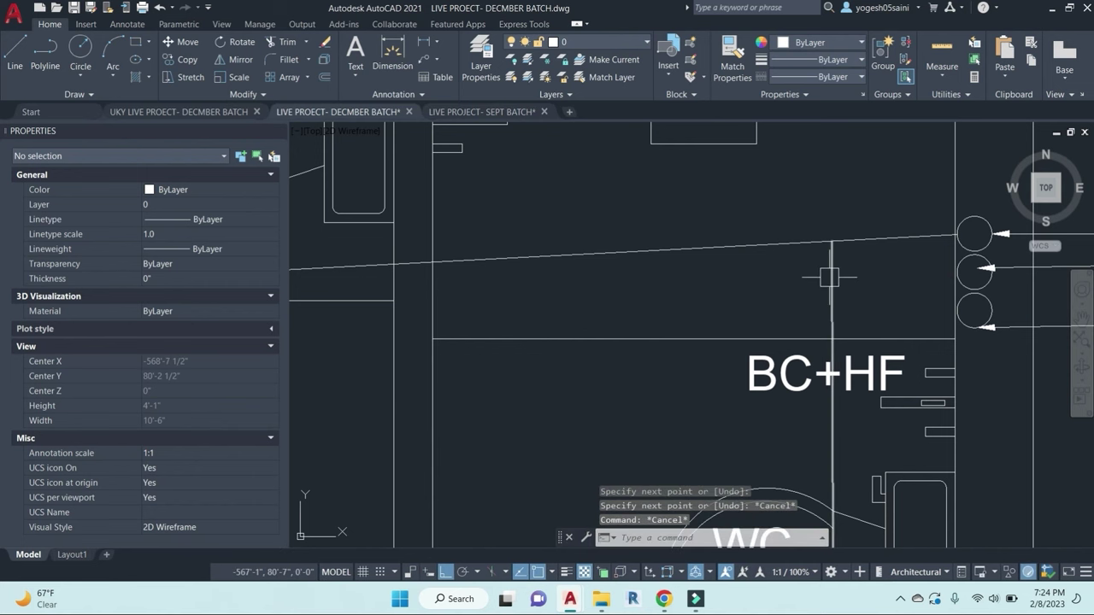
click(828, 277)
scroll(848, 287, down, 4)
Step: Reposition the top end of the existing pipe line using its grip
scroll(841, 273, up, 2)
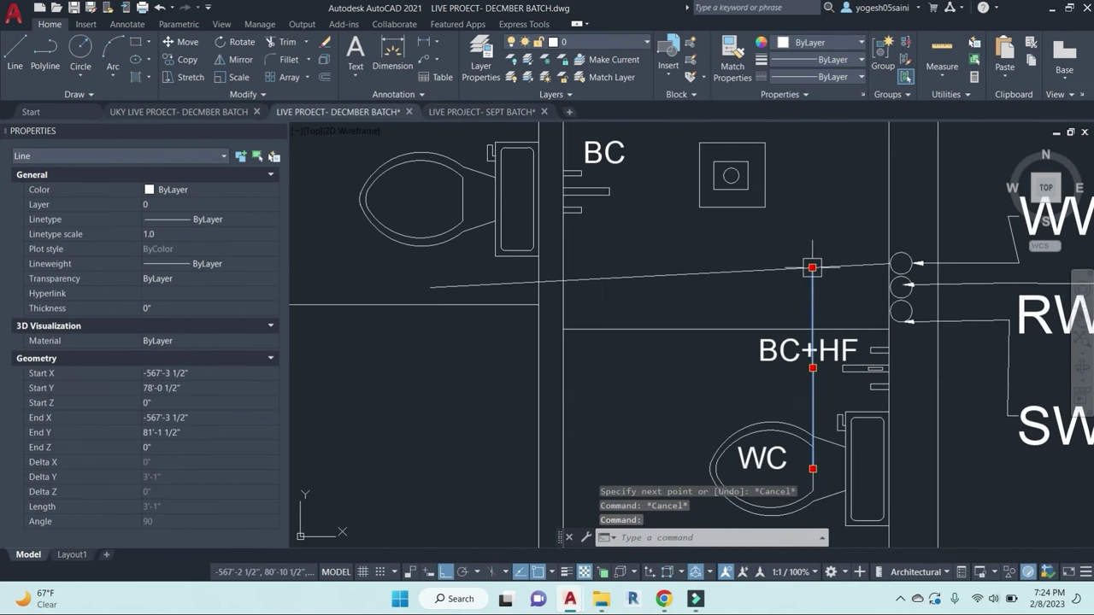
click(812, 268)
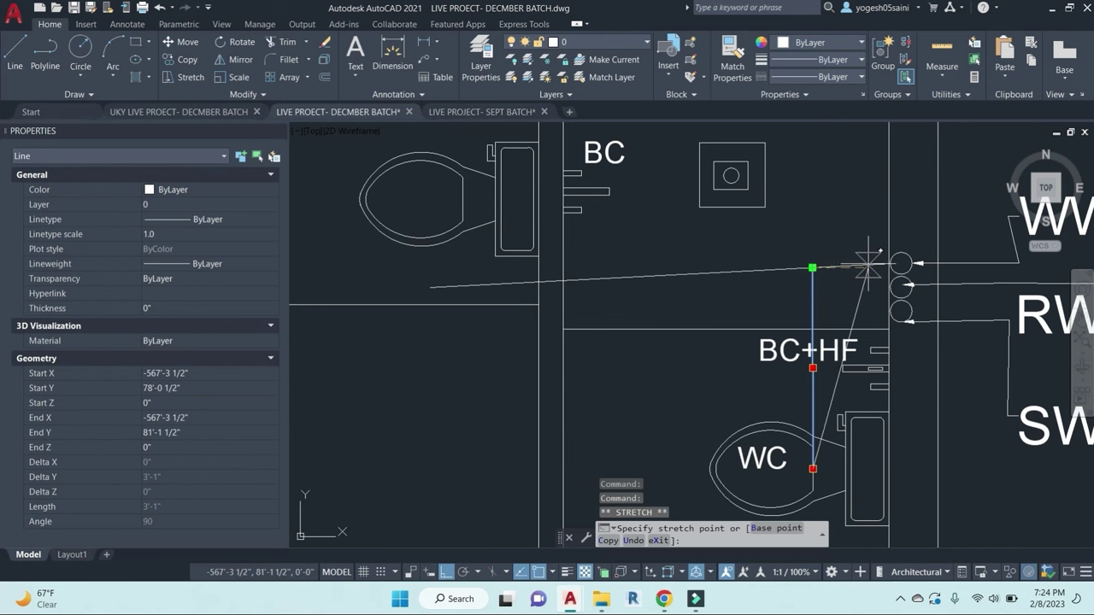
click(868, 263)
key(Escape)
key(Escape)
key(Escape)
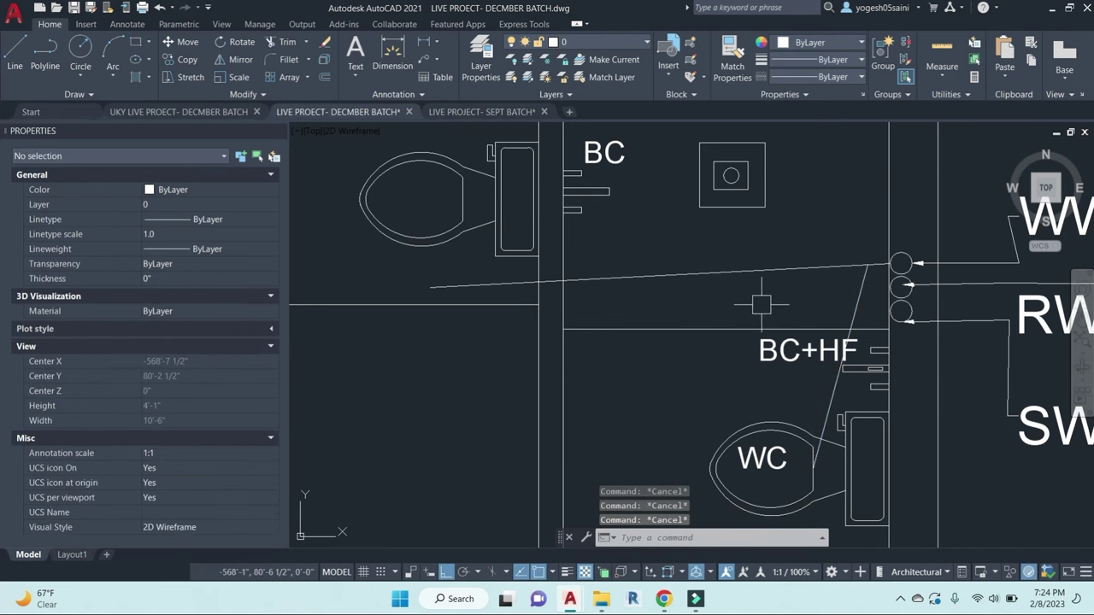
Step: Draw a diagonal branch line from the BC to the main pipe and adjust its end points
middle_drag(588, 317, 662, 333)
text(l)
key(Return)
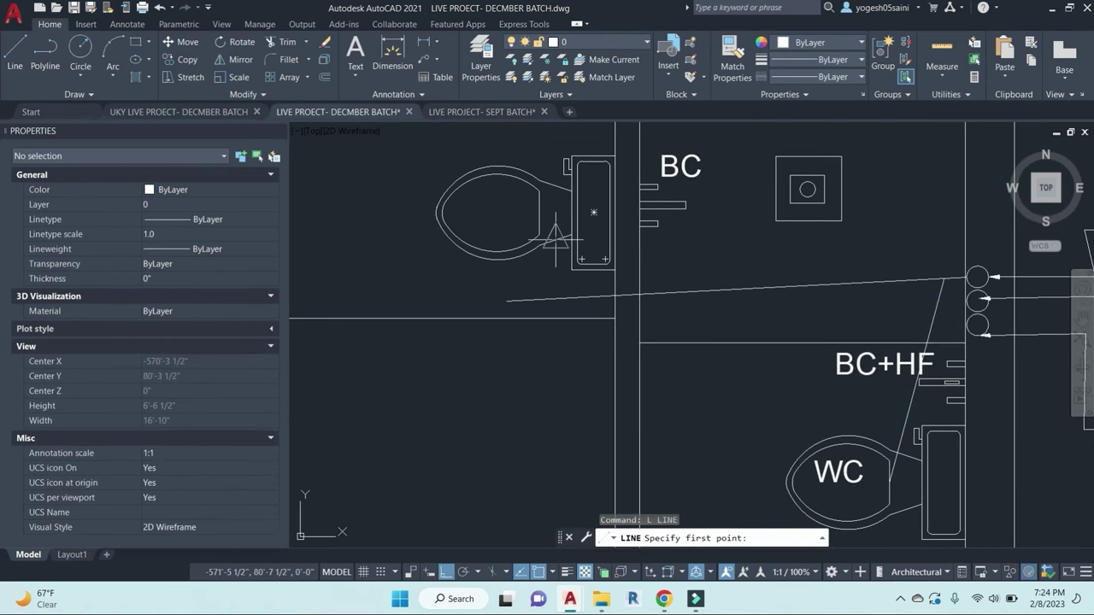
click(555, 213)
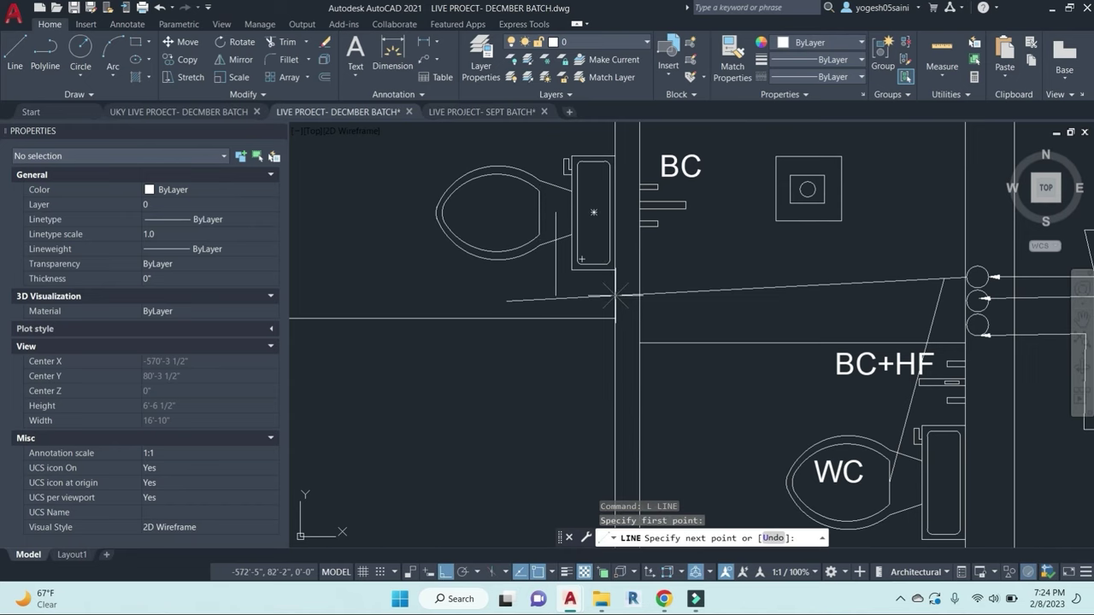
click(655, 293)
key(Escape)
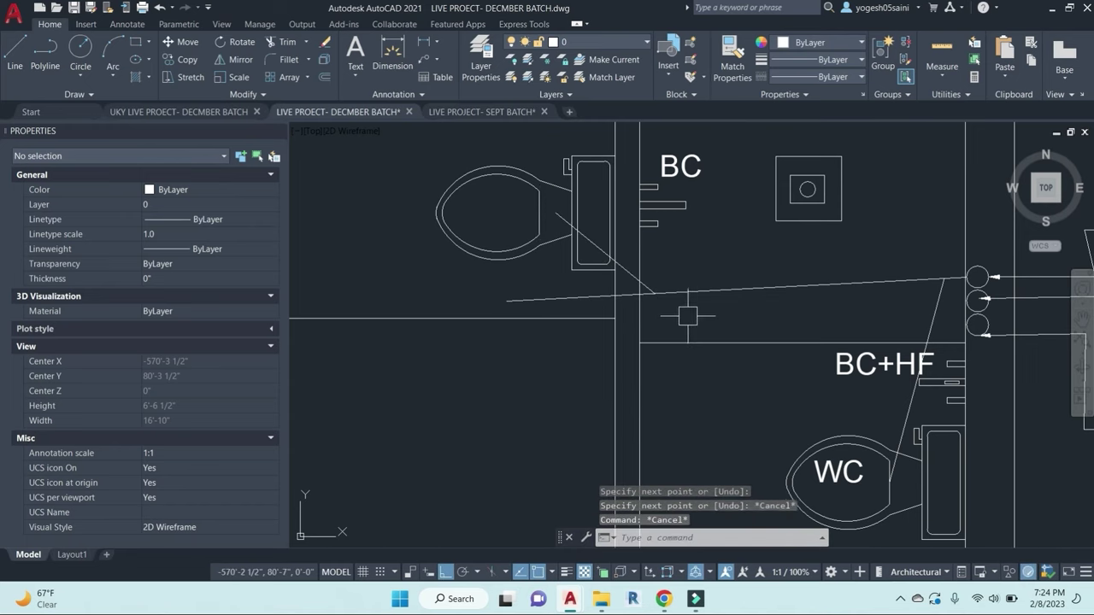
scroll(628, 275, up, 2)
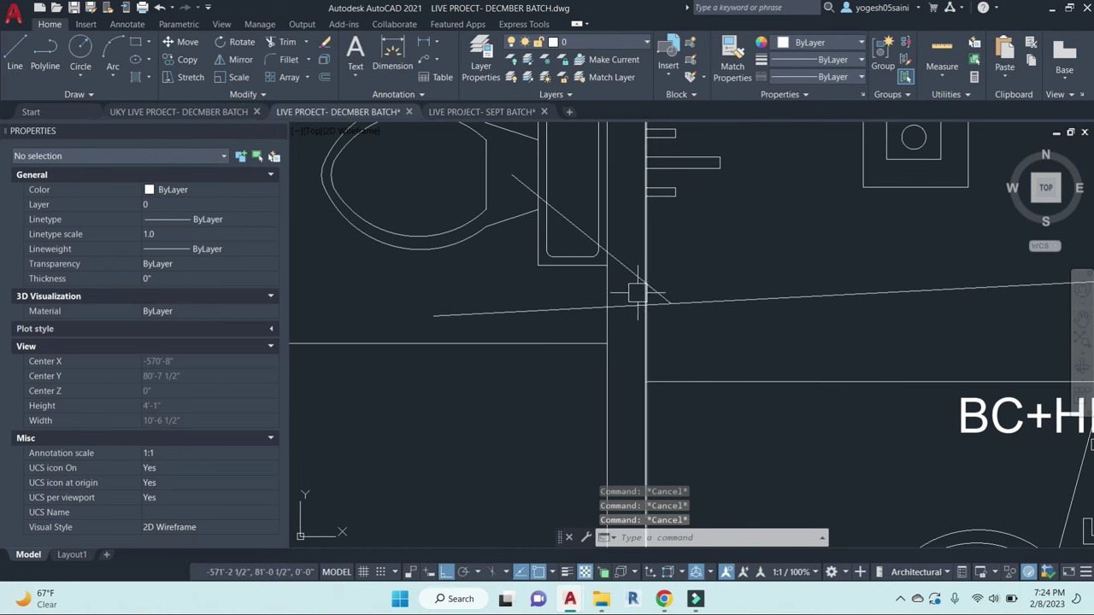
click(628, 275)
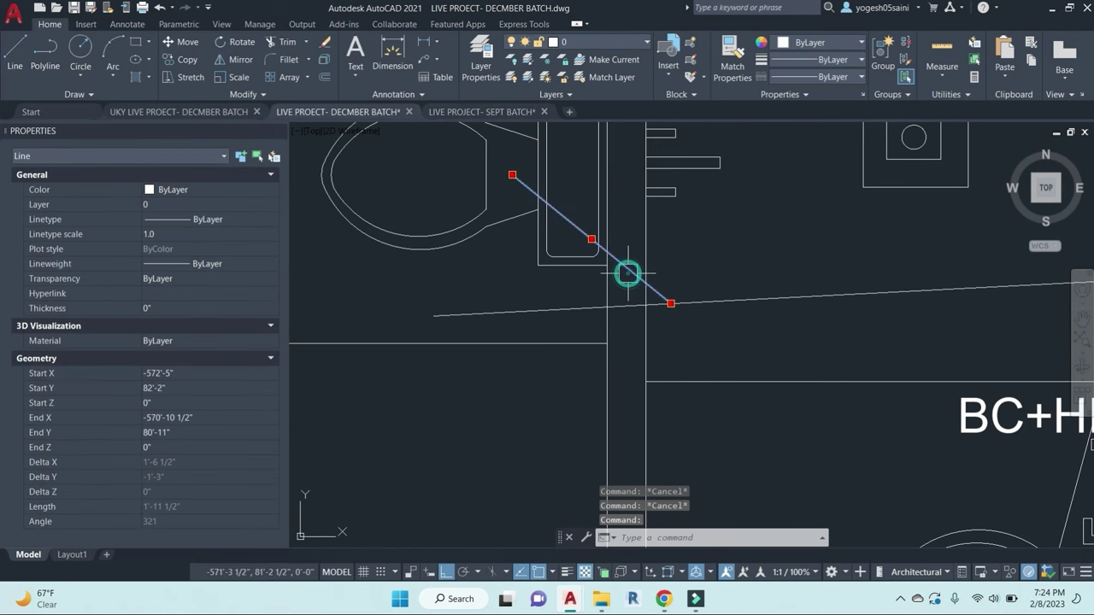
click(671, 304)
click(556, 309)
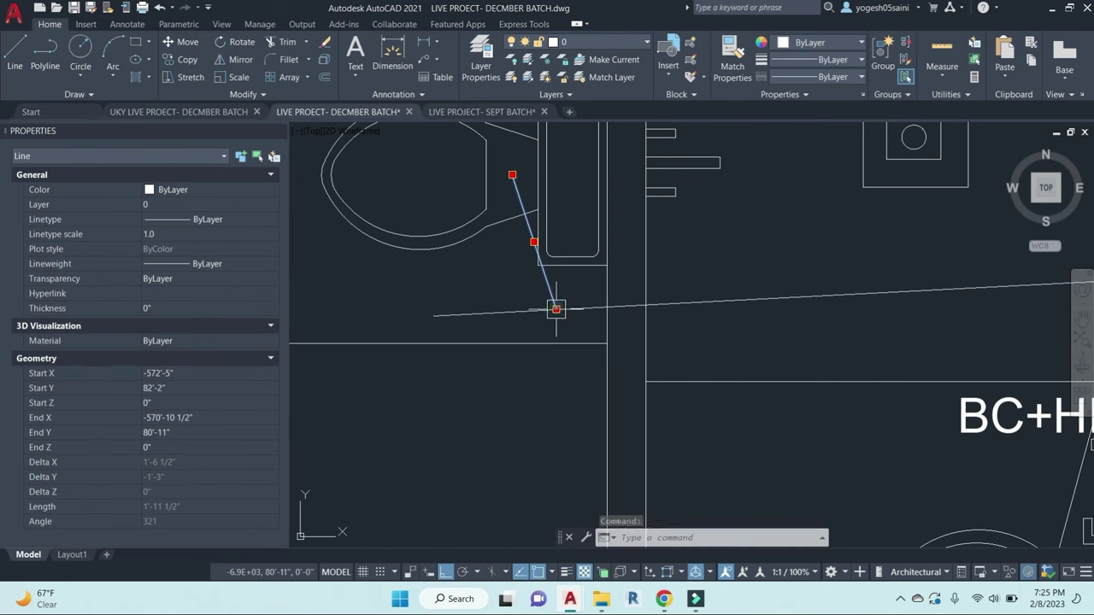
click(499, 177)
key(Escape)
Step: Trim the main pipe overhang past the new branch junction
scroll(520, 233, down, 4)
key(Escape)
key(Escape)
text(tr)
key(space)
scroll(518, 270, up, 4)
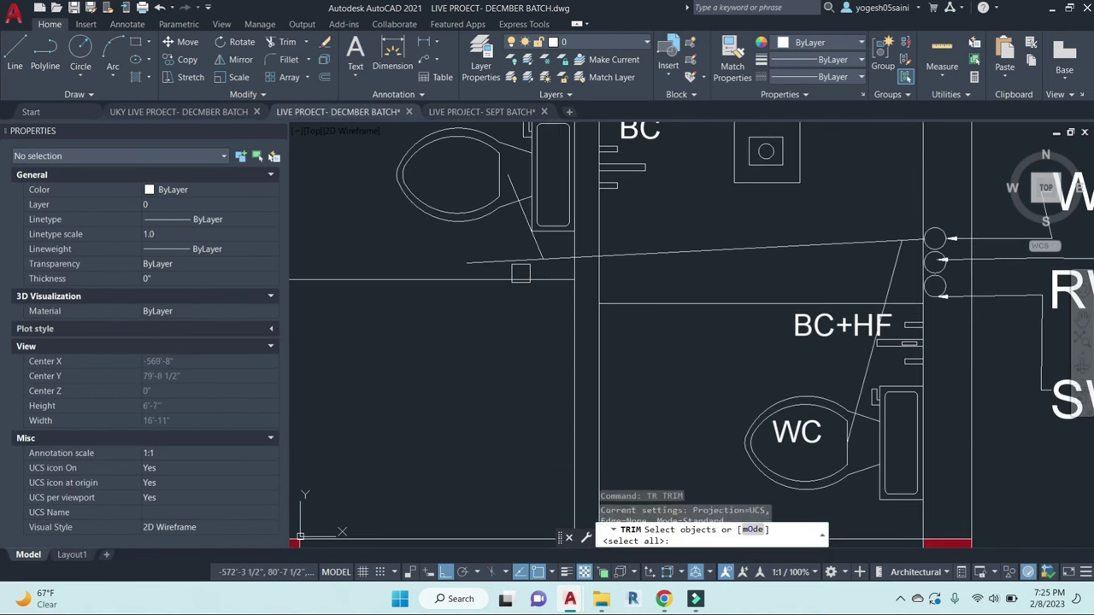
key(space)
click(503, 255)
scroll(546, 263, down, 3)
middle_drag(546, 263, 522, 279)
scroll(520, 280, up, 1)
click(515, 249)
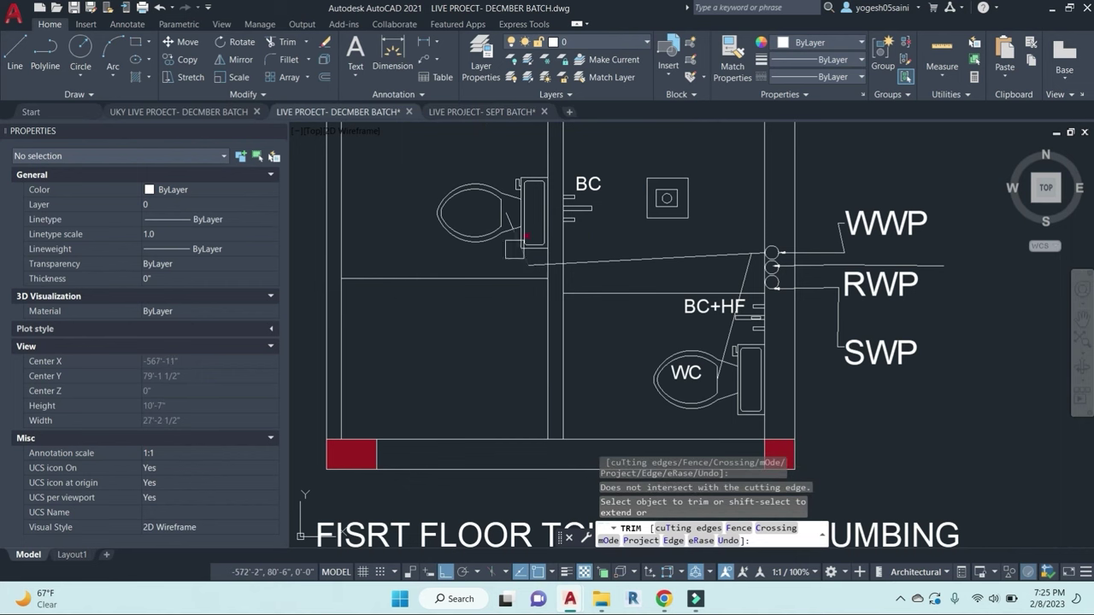
scroll(526, 268, up, 2)
key(Escape)
Step: Move the main pipe, BC branch and WC branch lines onto the SOIL PIPE layer
scroll(508, 252, up, 3)
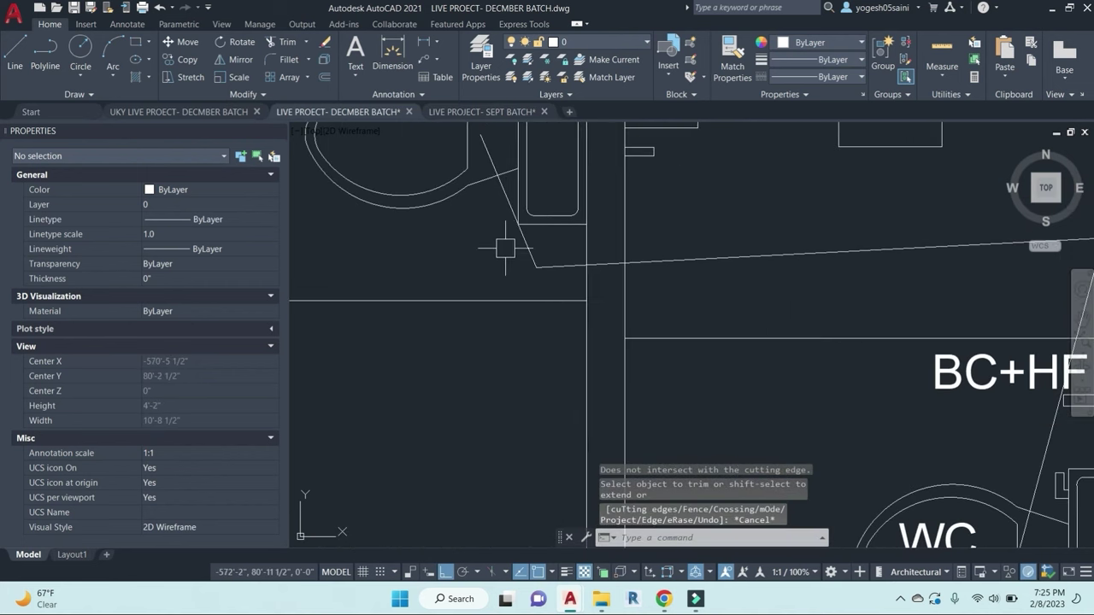
scroll(887, 303, down, 3)
middle_drag(826, 320, 712, 295)
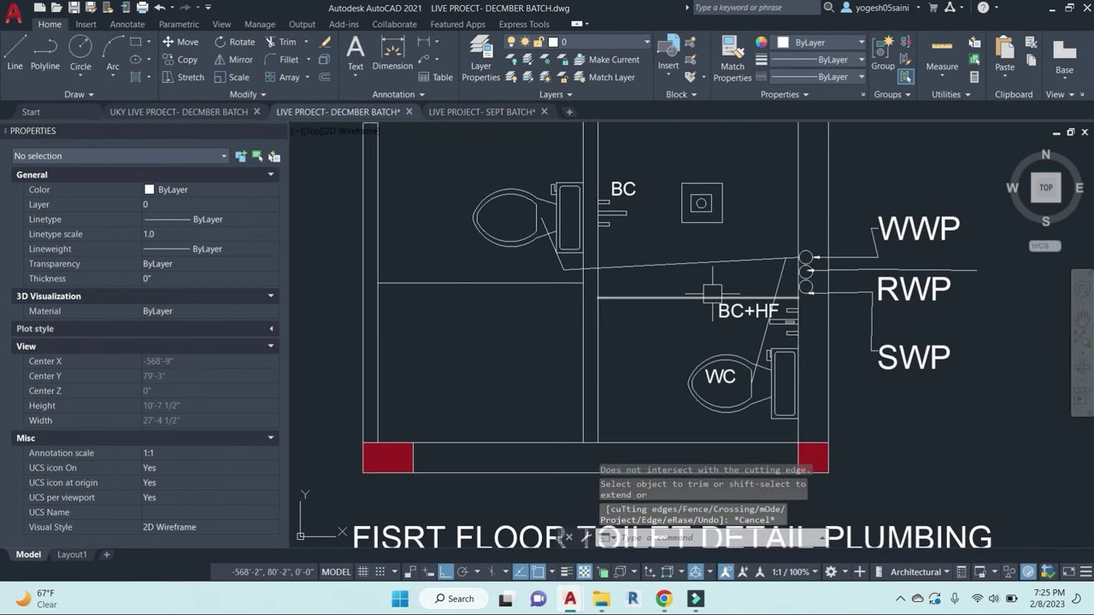
scroll(712, 293, down, 2)
middle_drag(854, 395, 793, 381)
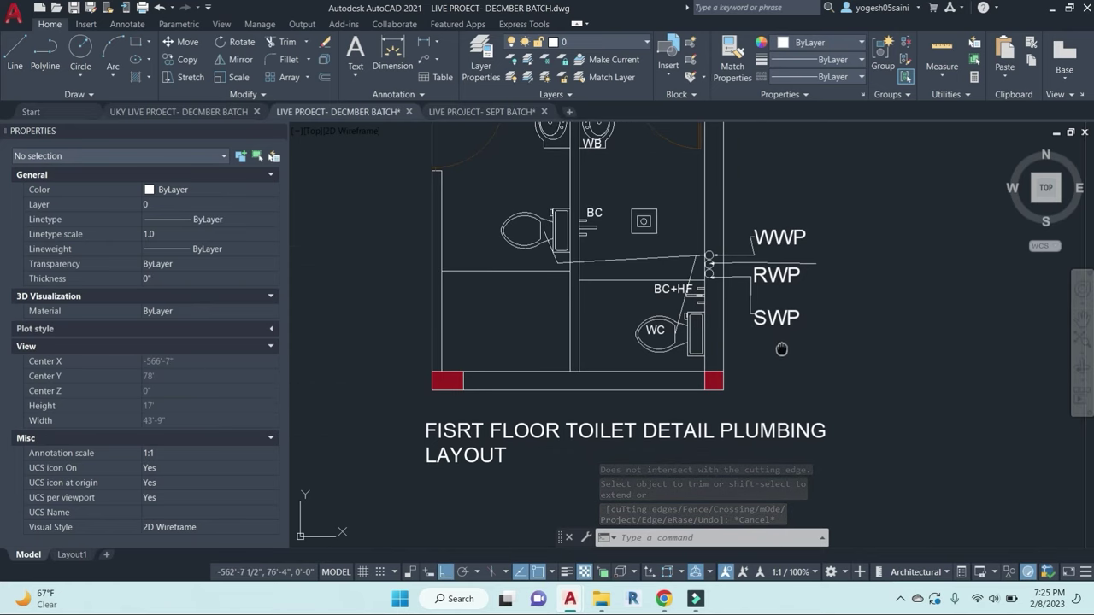
scroll(649, 253, up, 2)
key(Escape)
key(Escape)
key(Escape)
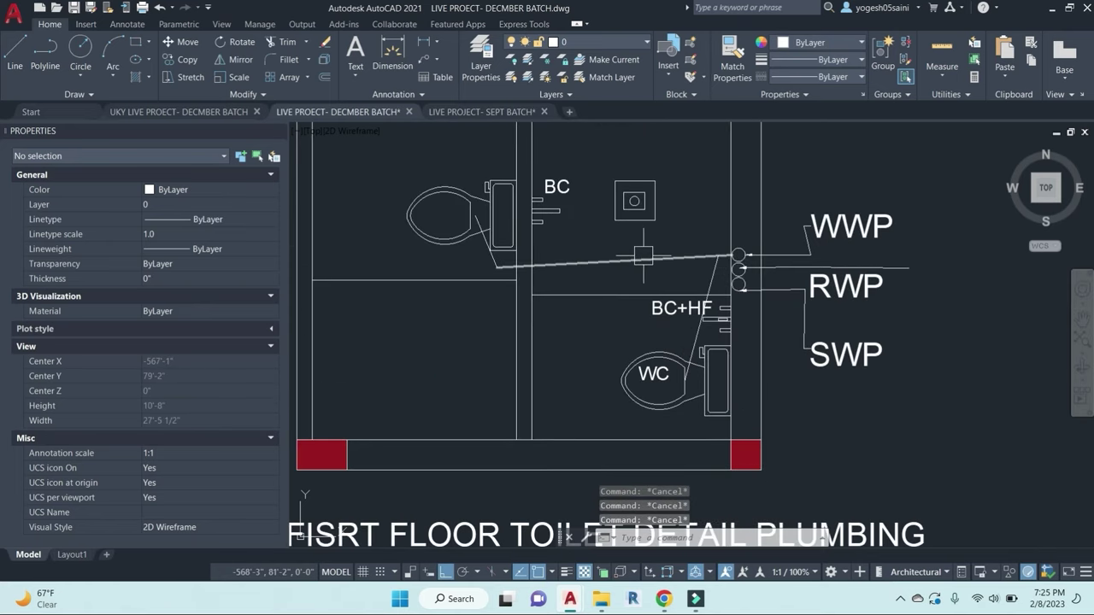
click(642, 255)
key(Escape)
click(642, 259)
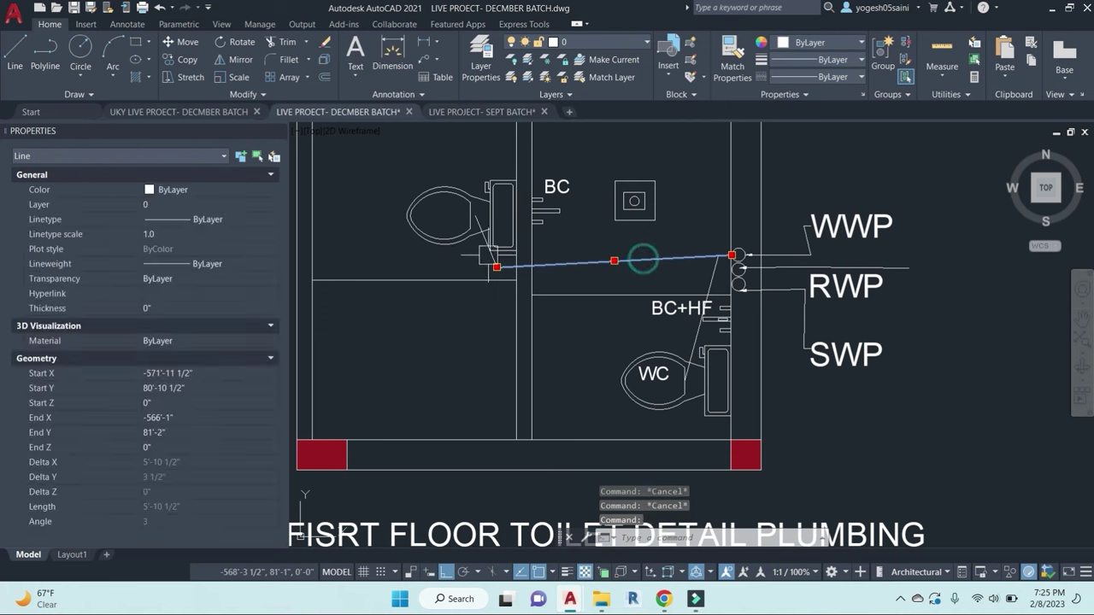
click(484, 240)
click(700, 323)
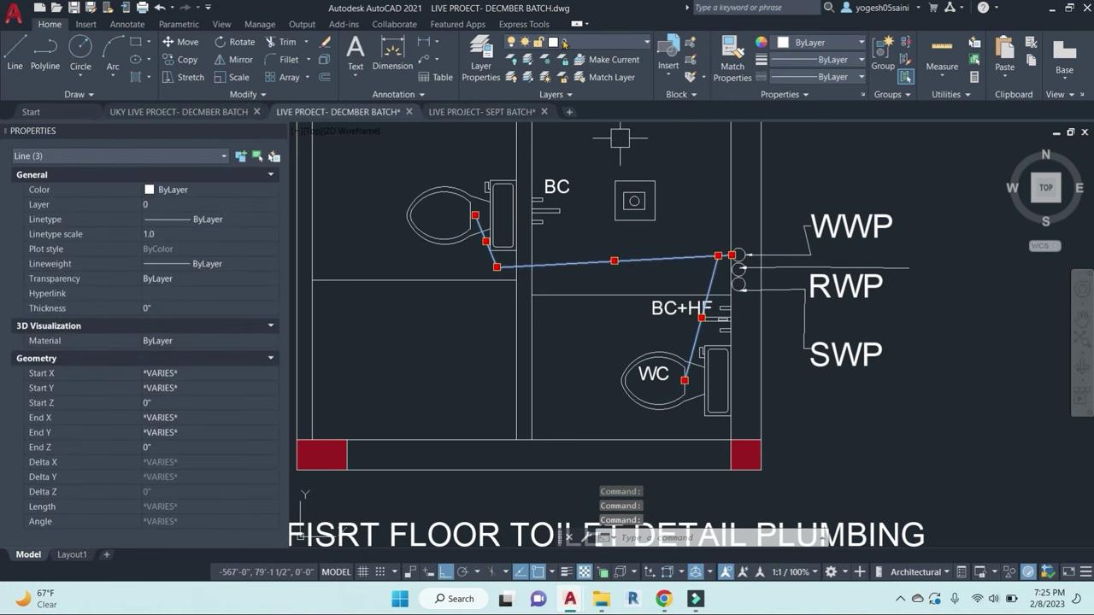
click(590, 47)
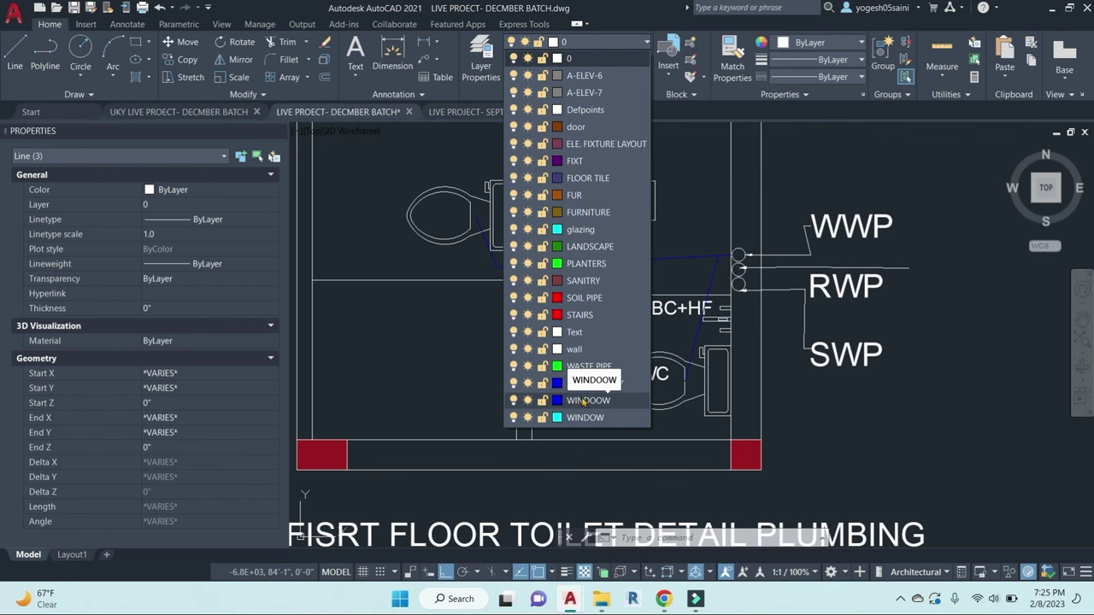
click(589, 298)
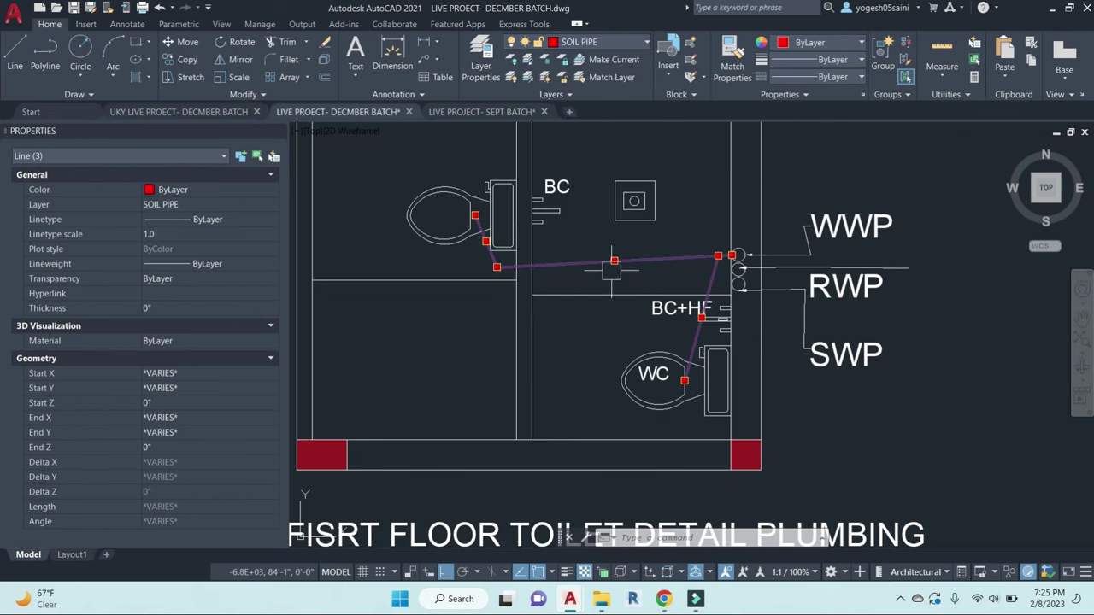
key(Escape)
text(l)
key(Return)
Step: Draw an angled arrowhead stroke on the pipe and mirror it across a horizontal axis
scroll(674, 257, up, 3)
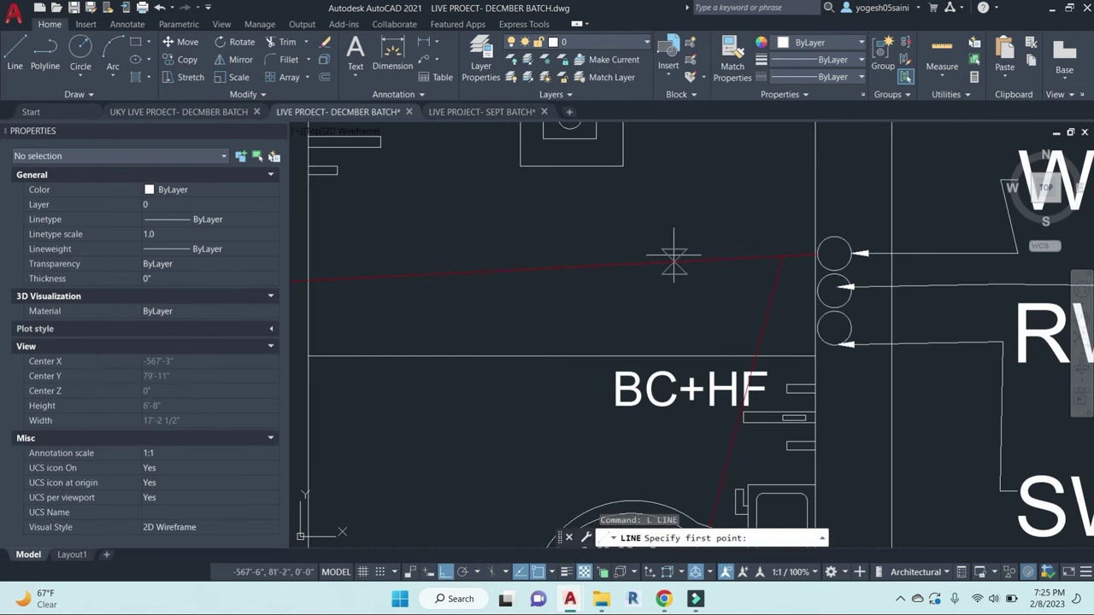
click(673, 262)
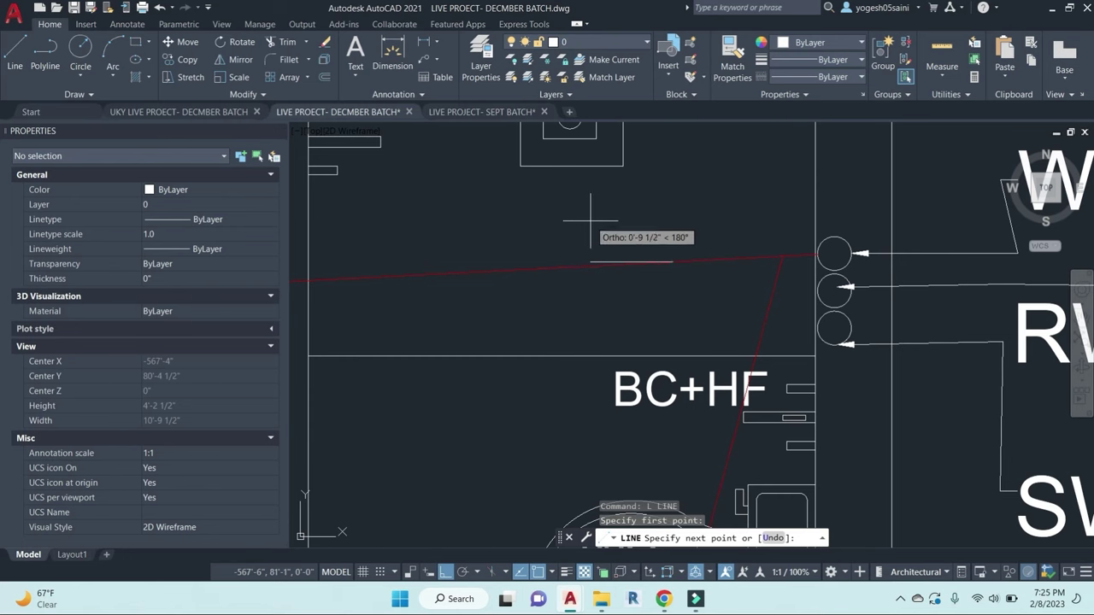
key(F8)
click(627, 236)
key(Escape)
click(639, 243)
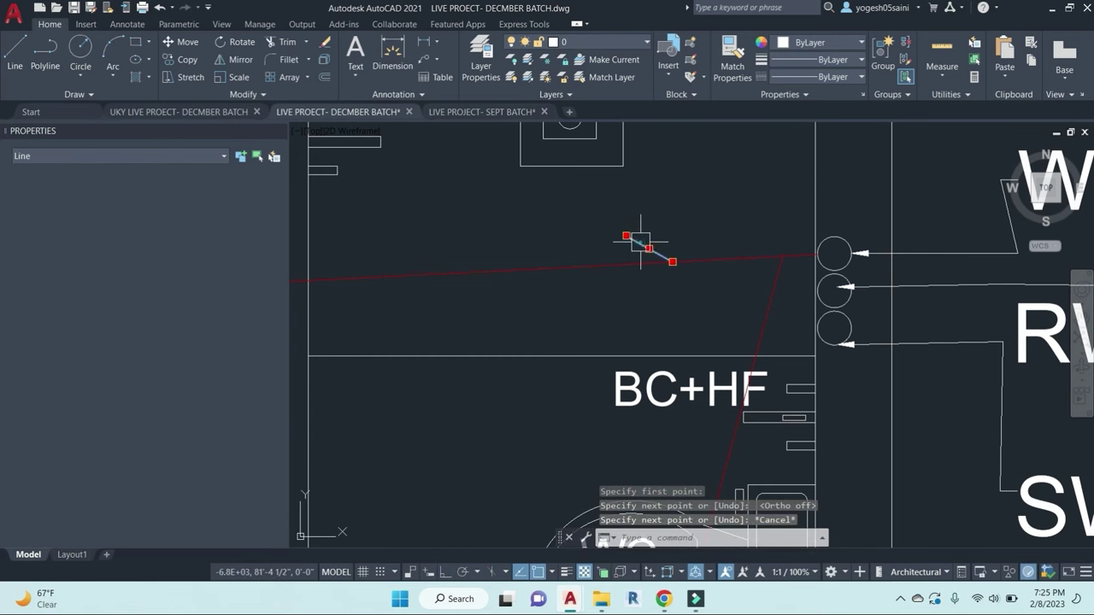
text(mi)
key(Return)
click(672, 262)
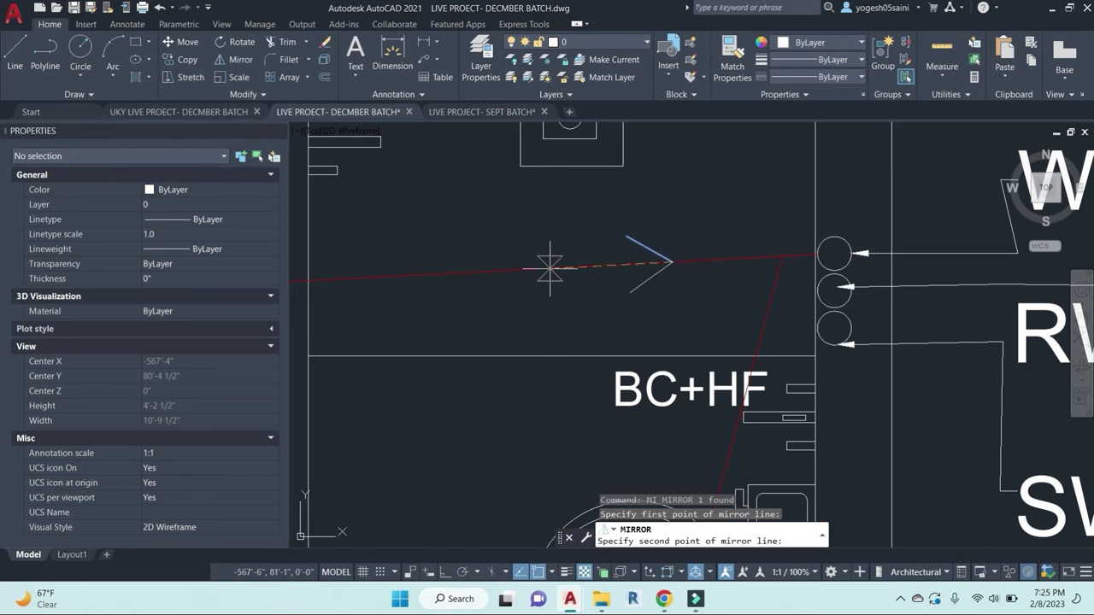
key(F8)
click(550, 269)
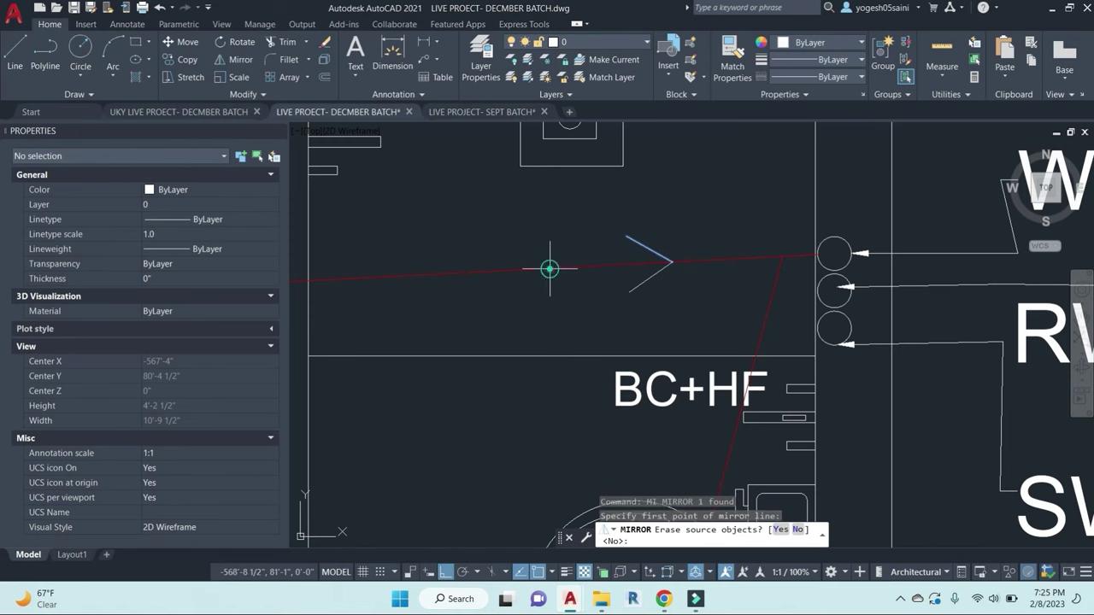
key(Return)
key(Escape)
Step: Try matching the arrowhead's properties to the red pipe line, then cancel
click(633, 285)
key(Escape)
key(Escape)
text(ma)
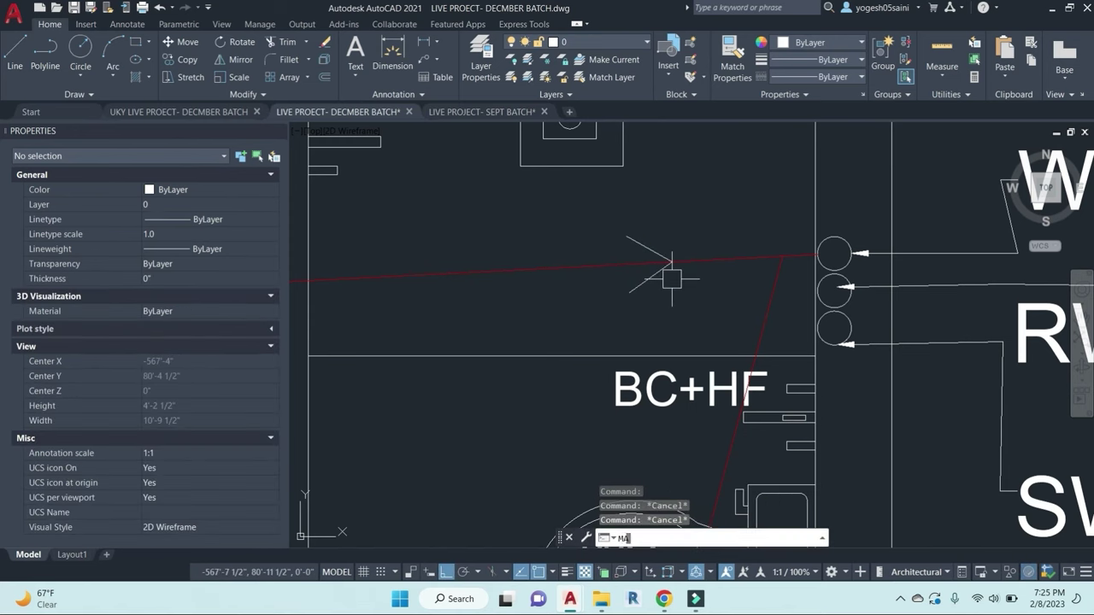
key(Return)
click(576, 266)
key(Escape)
key(Escape)
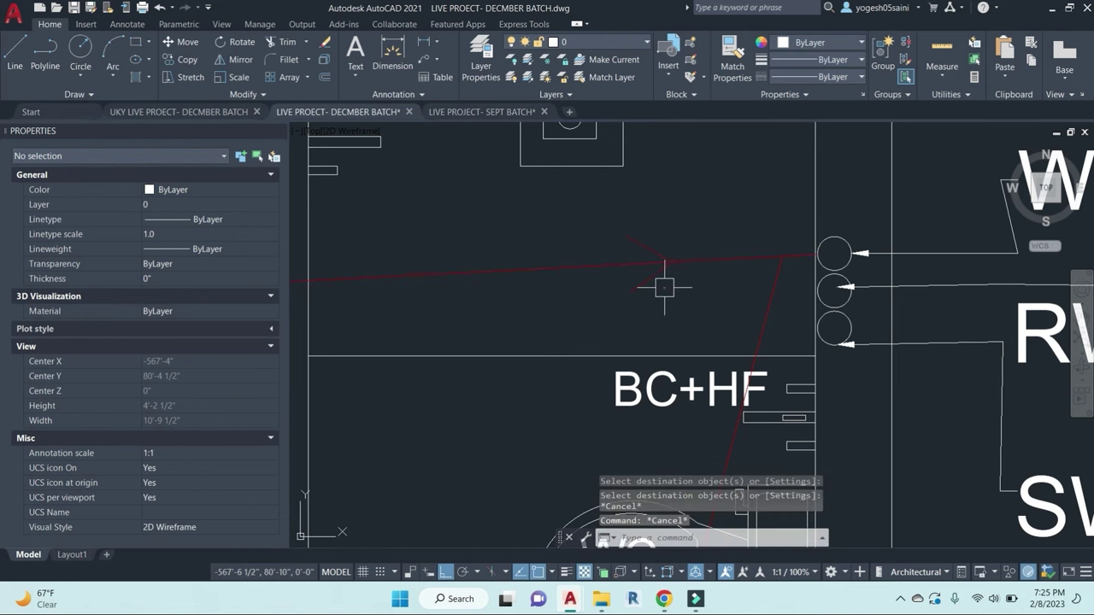
Step: Copy both arrowhead strokes from the tip and paste them as a block on the main pipe
click(636, 285)
click(659, 237)
click(647, 245)
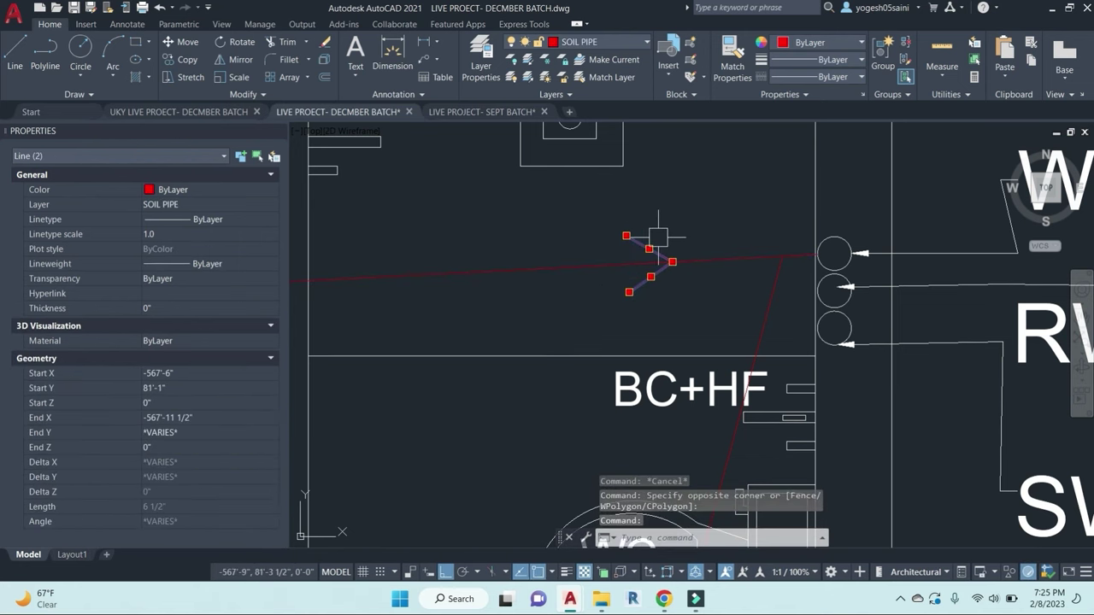
key(Delete)
key(ctrl+shift+v)
key(Escape)
click(647, 246)
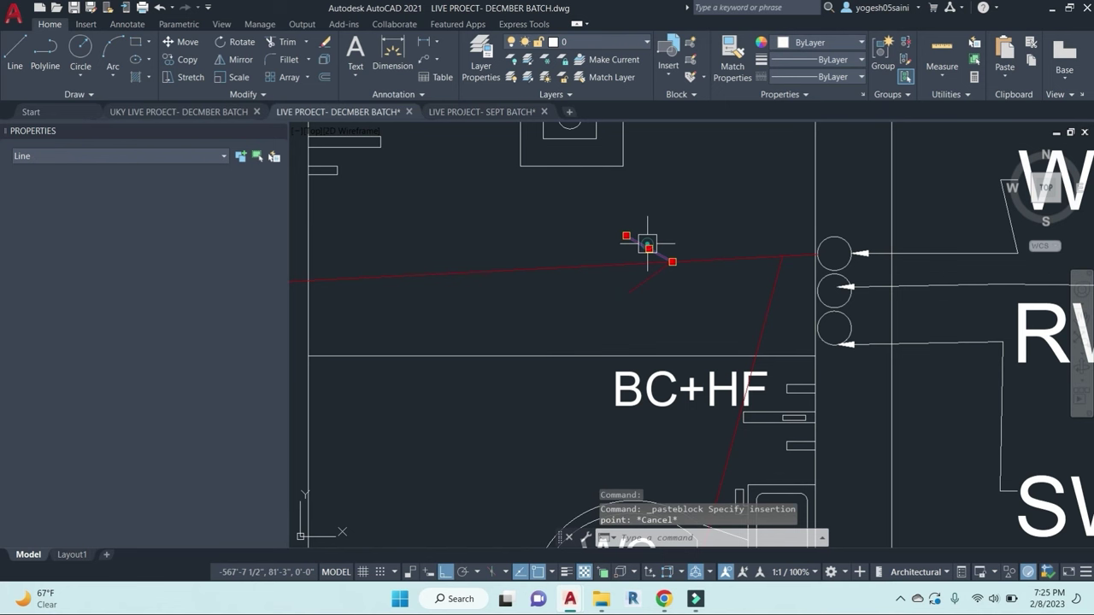
click(649, 279)
key(ctrl+shift+c)
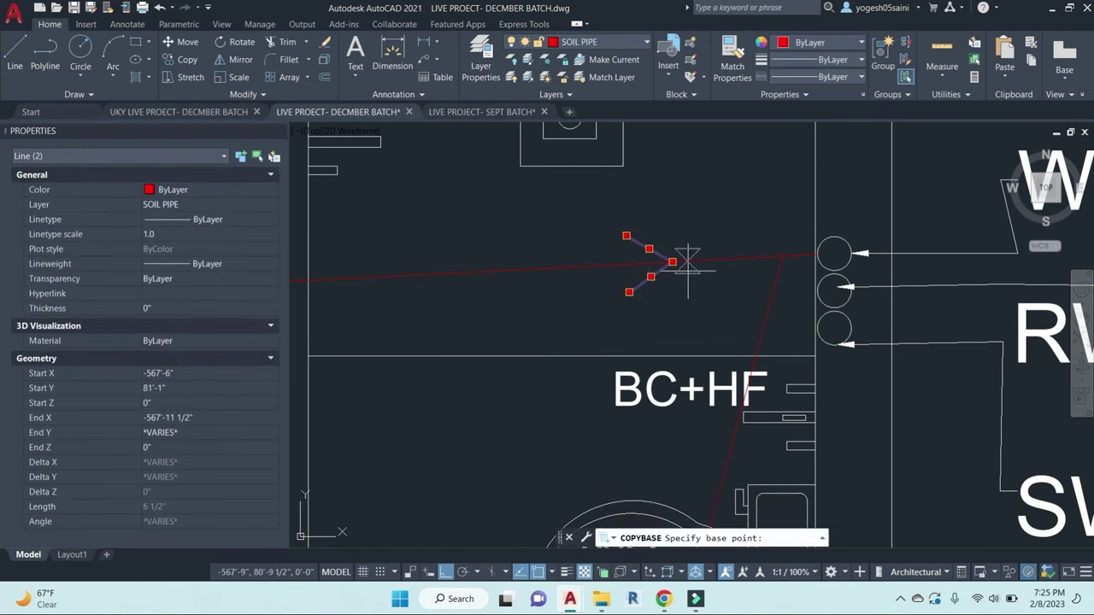
click(670, 308)
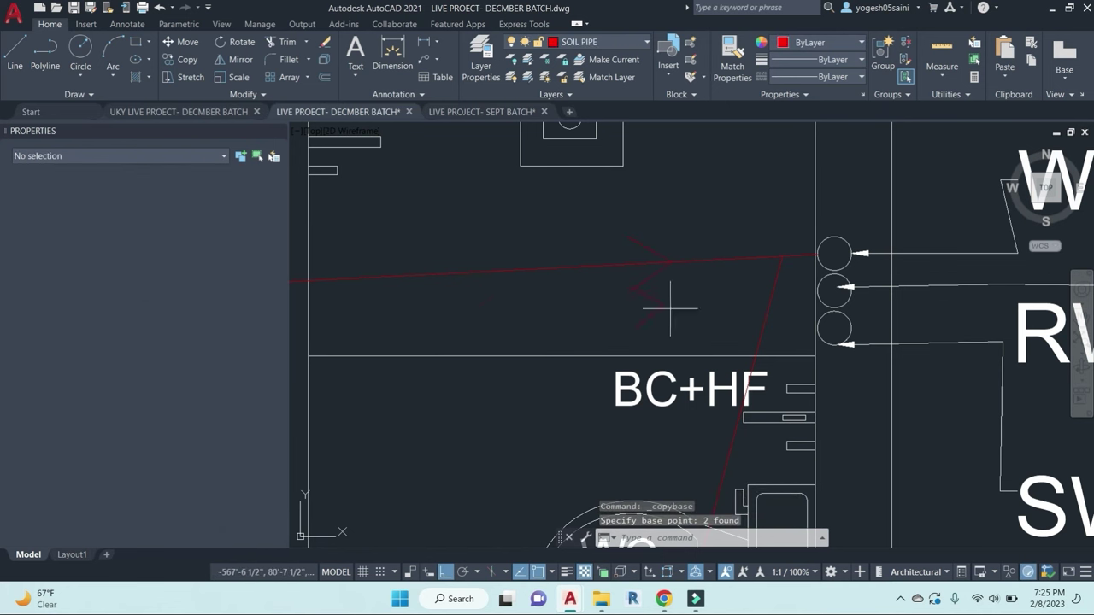
key(ctrl+shift+v)
click(431, 275)
Step: Move the arrow block by its tip onto the red flow line from the BC trap
middle_drag(546, 311, 745, 321)
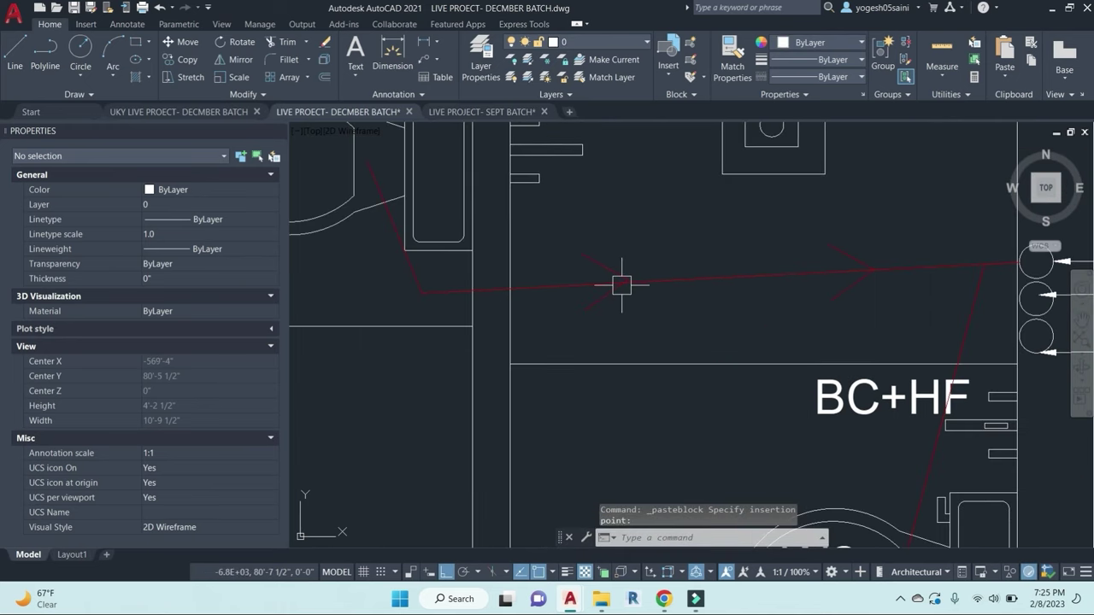
scroll(604, 276, up, 2)
click(615, 263)
text(m)
key(Return)
click(639, 287)
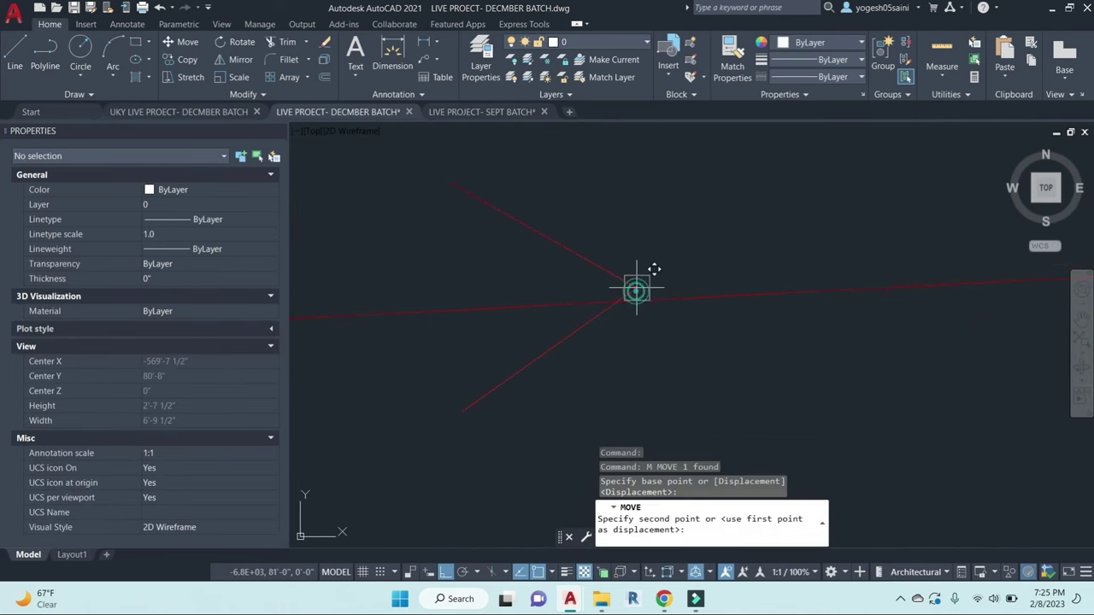
click(597, 262)
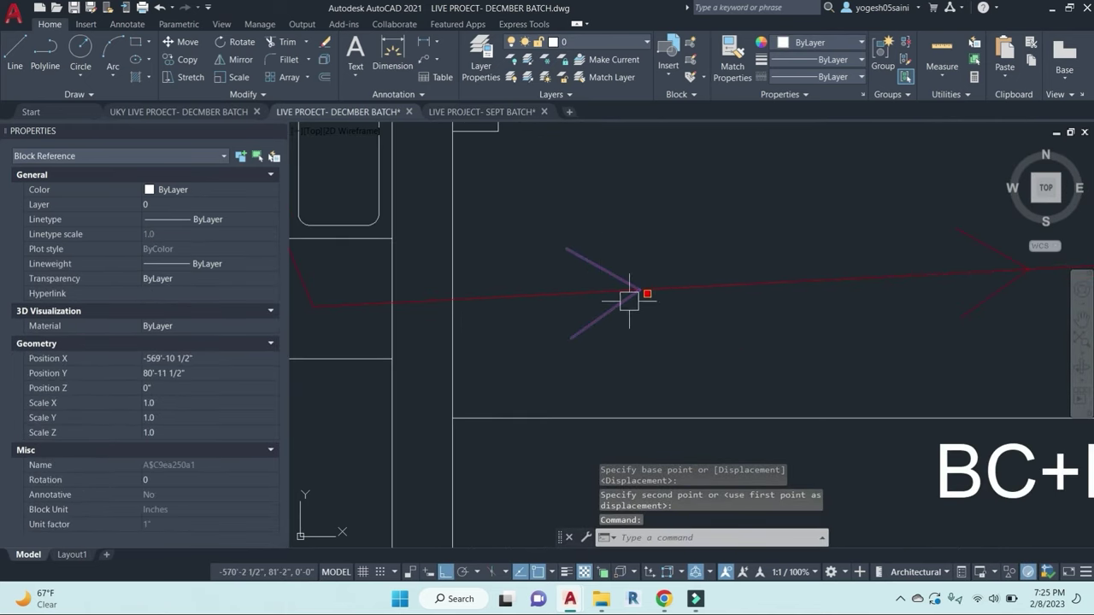
key(Escape)
key(Escape)
key(Escape)
Step: Zoom and pan out to view the whole toilet fixture layout
scroll(636, 304, down, 5)
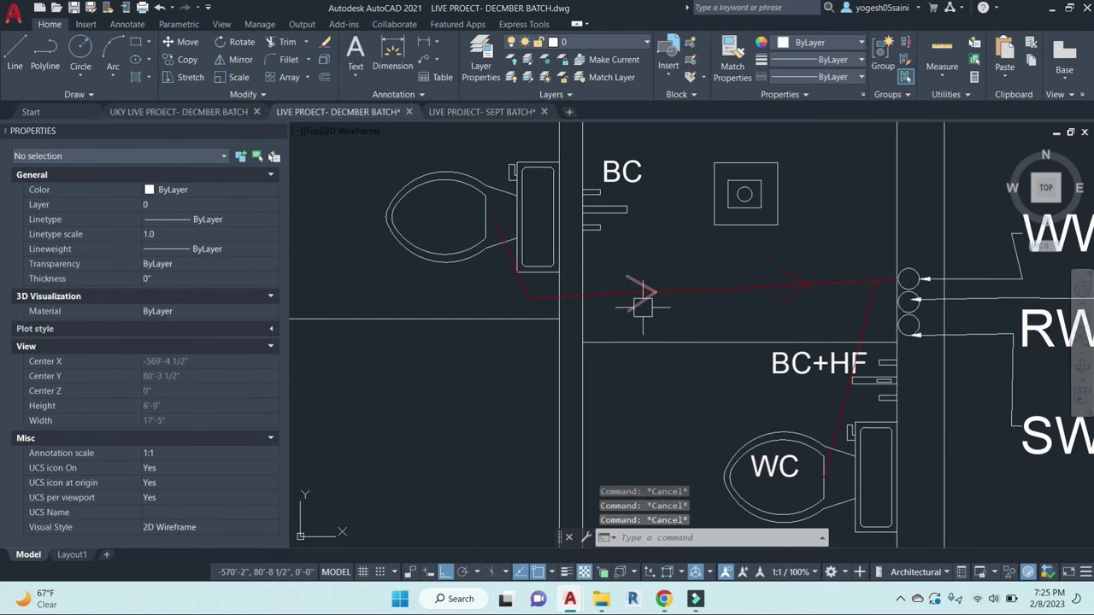
scroll(666, 269, down, 3)
scroll(658, 265, down, 3)
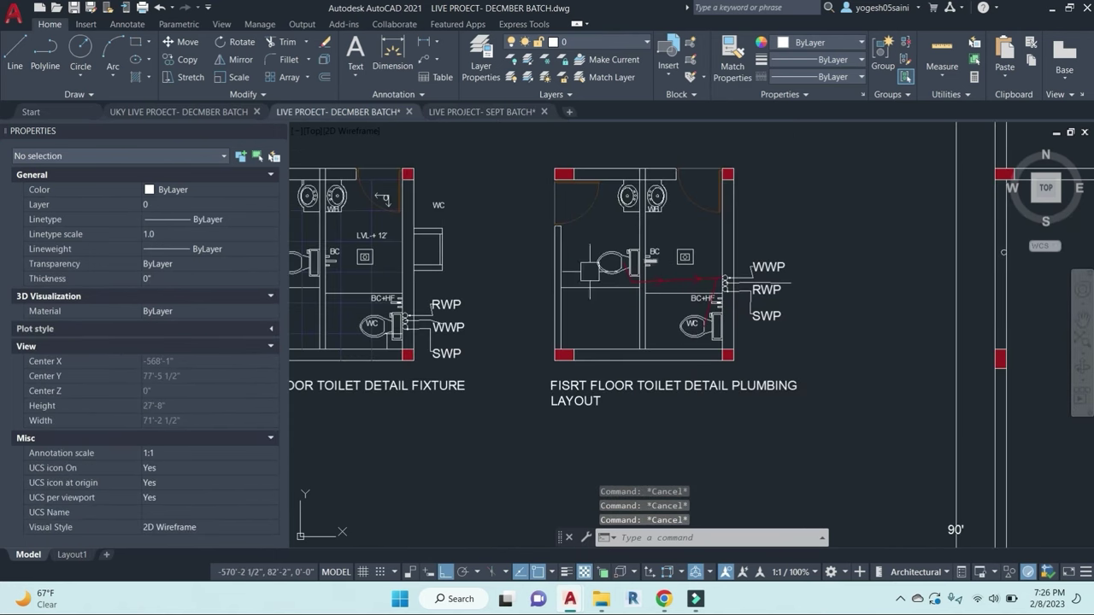
mouse_move(483, 256)
middle_down()
mouse_move(506, 281)
mouse_move(536, 289)
mouse_move(477, 286)
middle_up()
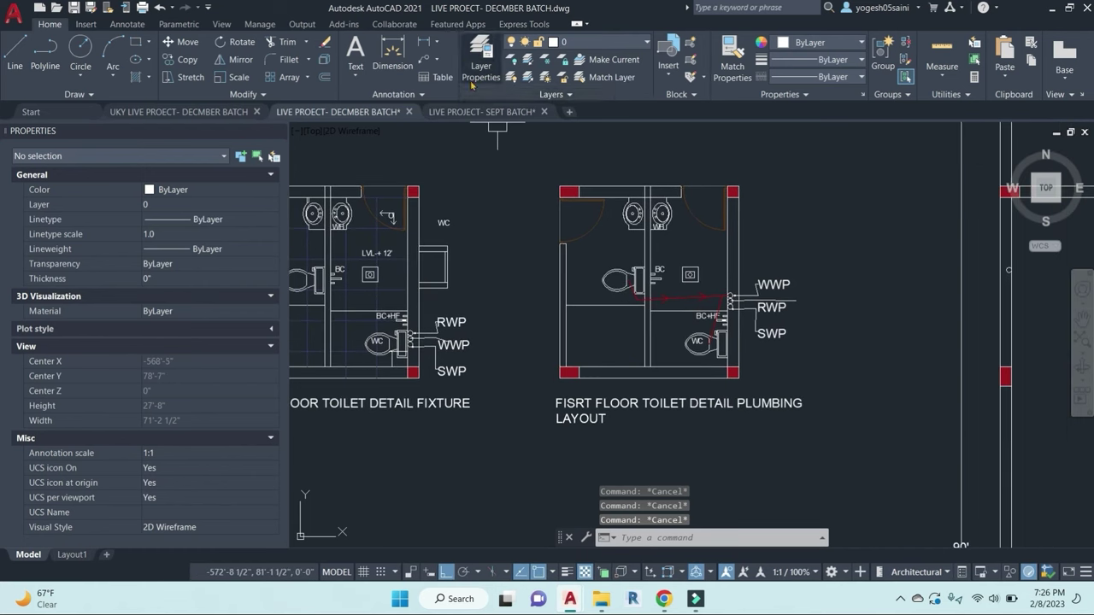
click(495, 72)
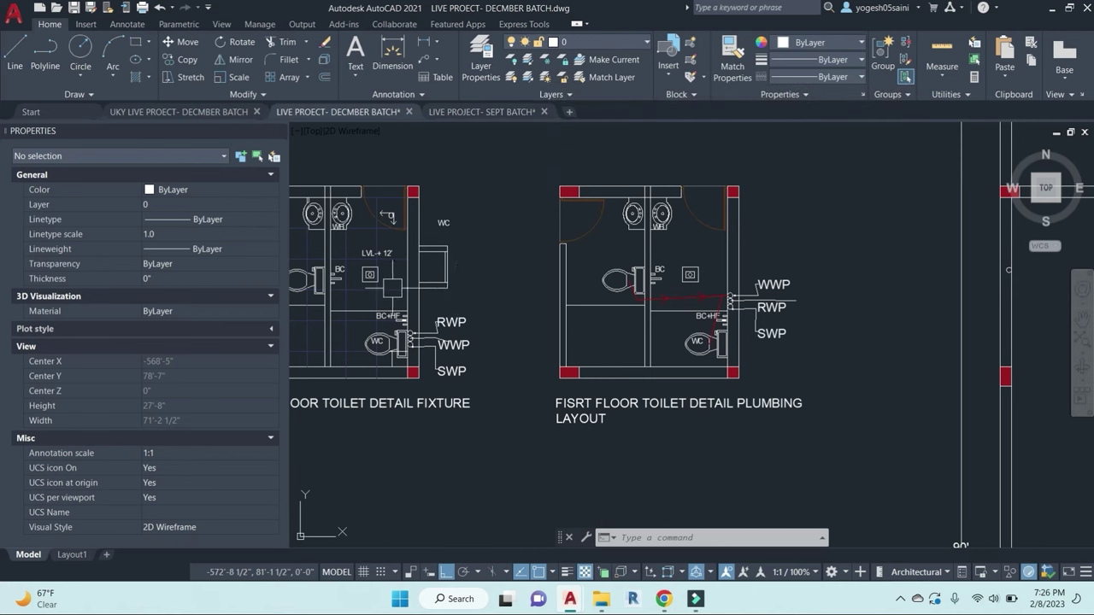
middle_drag(470, 297, 522, 292)
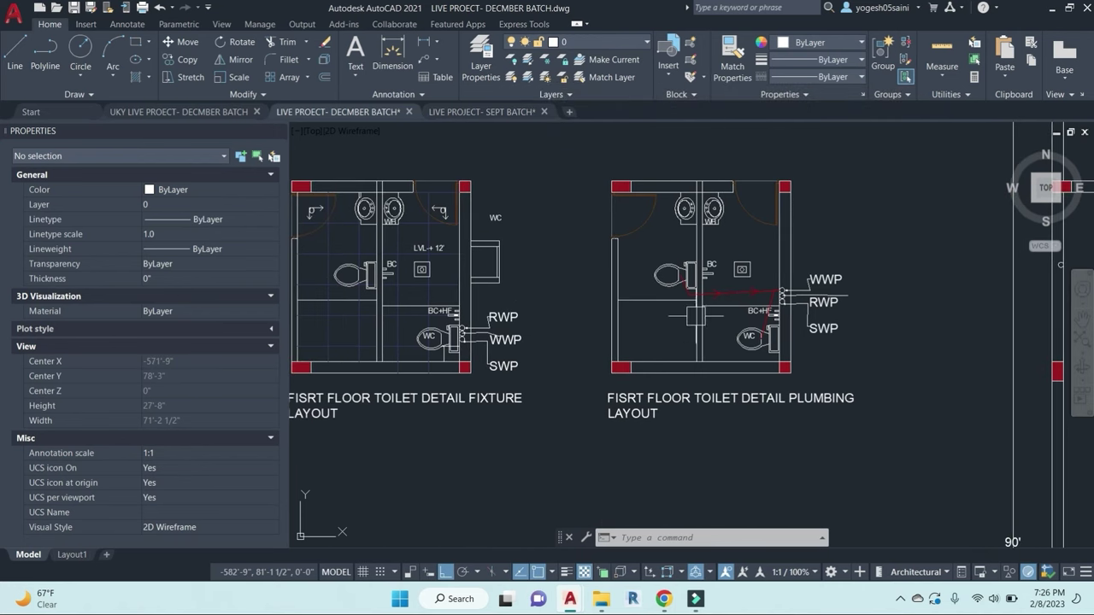
scroll(694, 317, up, 6)
Step: Copy the flow arrow block to a spot lower in the room
click(688, 206)
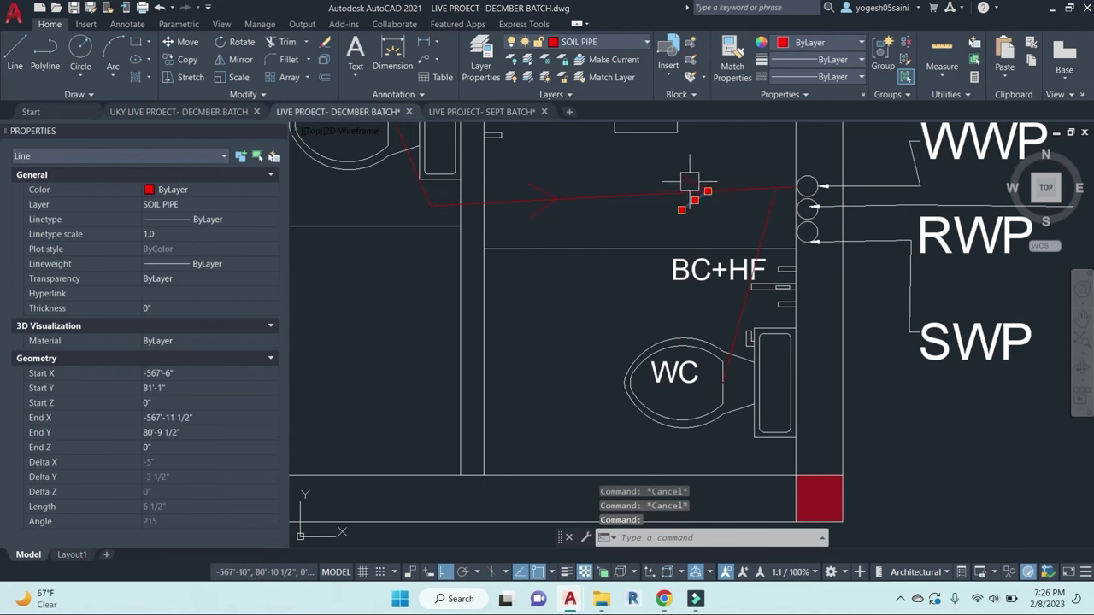
click(531, 182)
text(C)
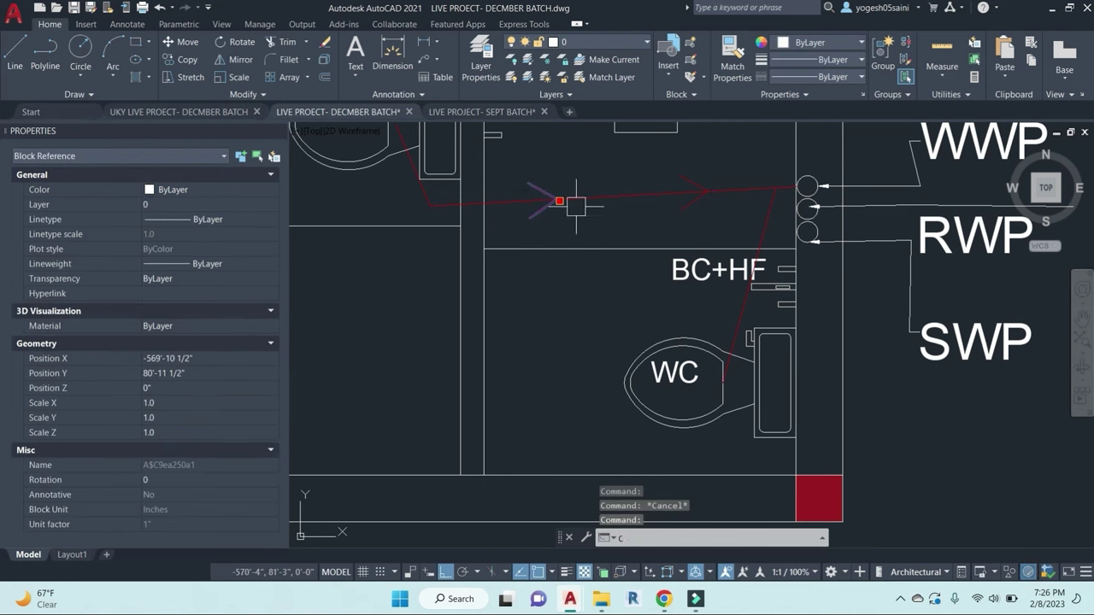
text(O)
key(space)
click(623, 228)
click(628, 313)
key(Escape)
Step: Rotate the arrow copy to follow the diagonal pipe line
click(556, 284)
text(R)
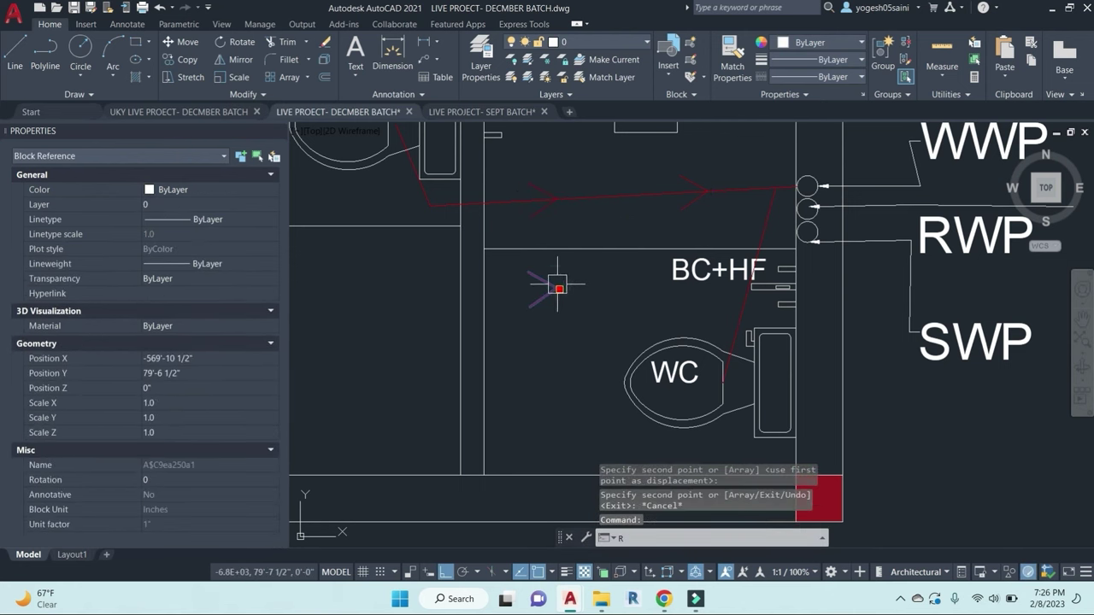
text(o)
key(Return)
click(556, 288)
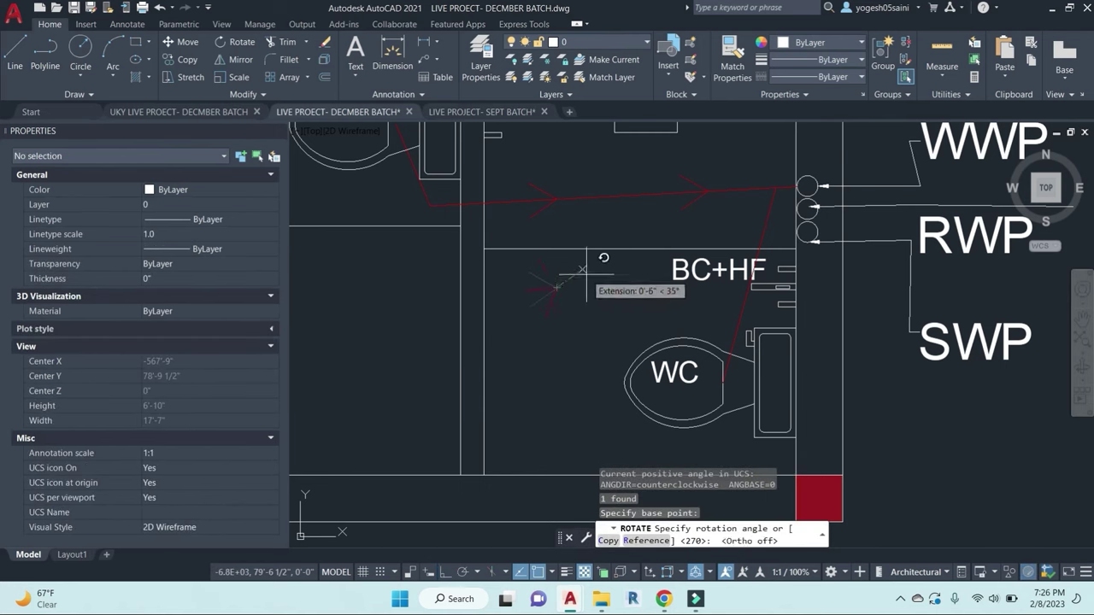
scroll(574, 273, up, 2)
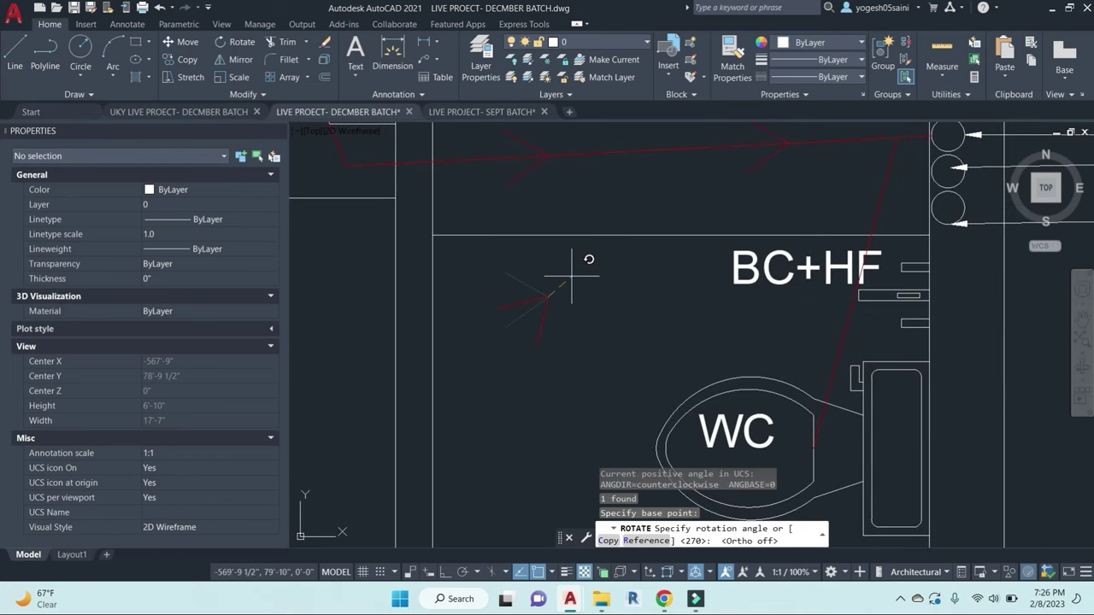
click(564, 273)
Step: Copy the rotated arrow to two points along the WC flow line
click(549, 309)
text(co)
key(Return)
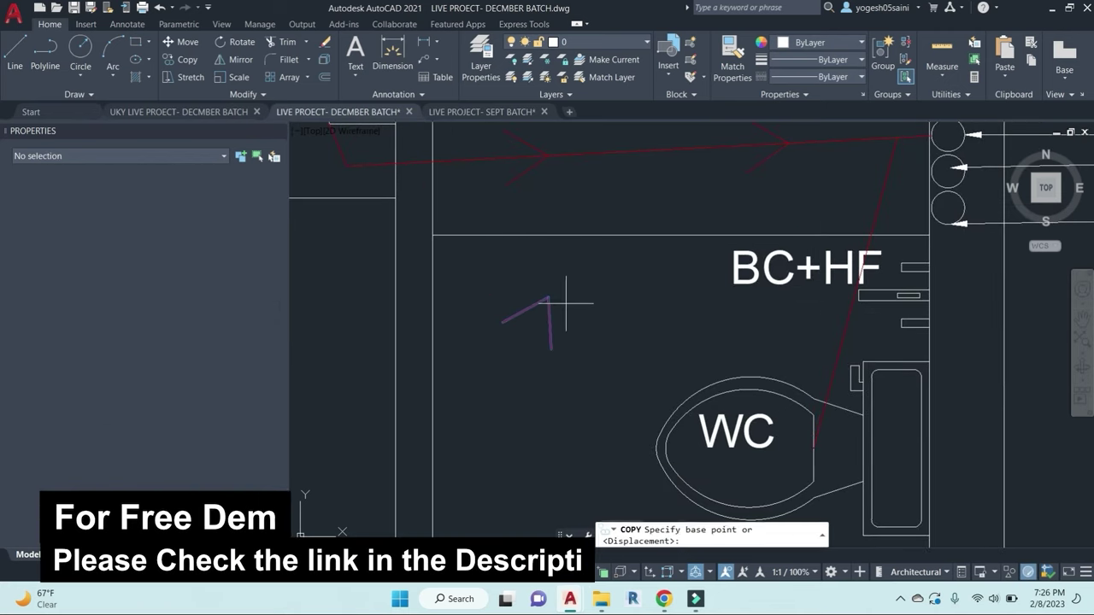
click(546, 294)
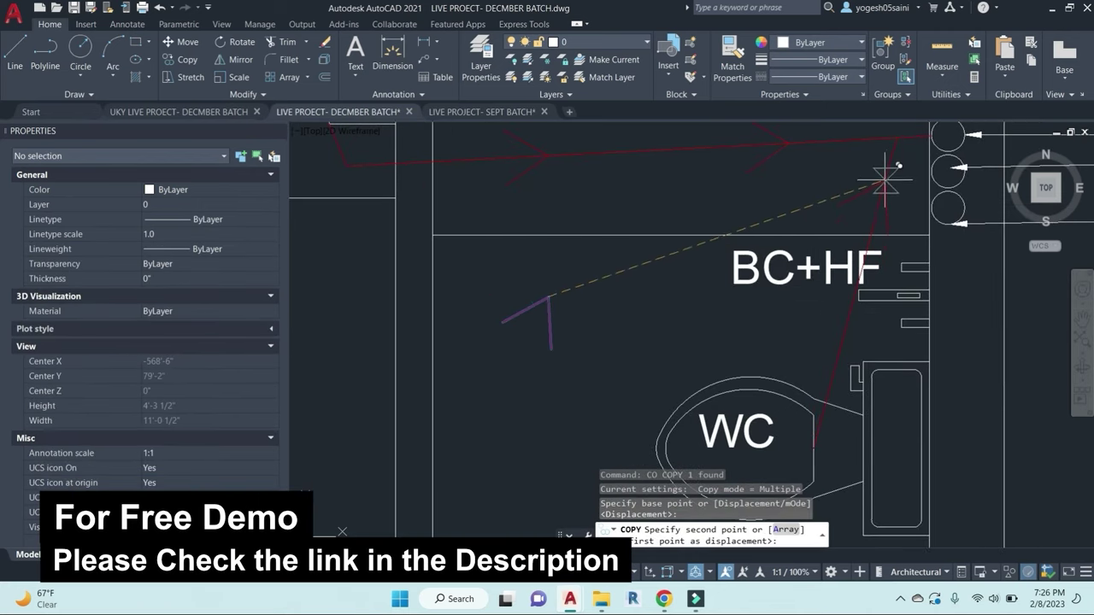
click(888, 176)
click(848, 324)
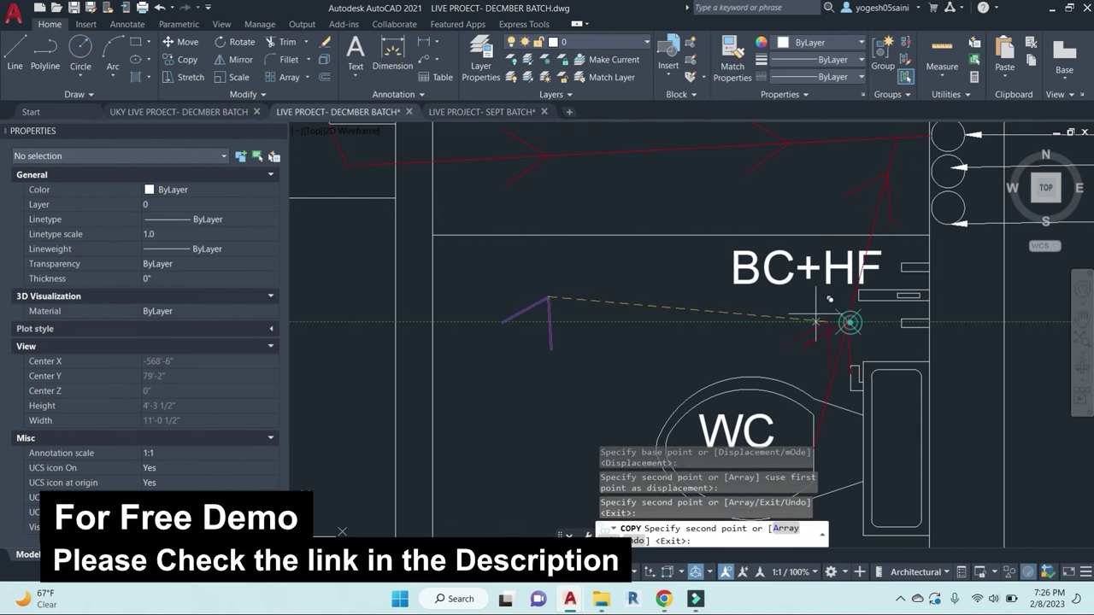
scroll(744, 290, down, 2)
scroll(547, 239, up, 3)
key(Escape)
scroll(617, 298, up, 2)
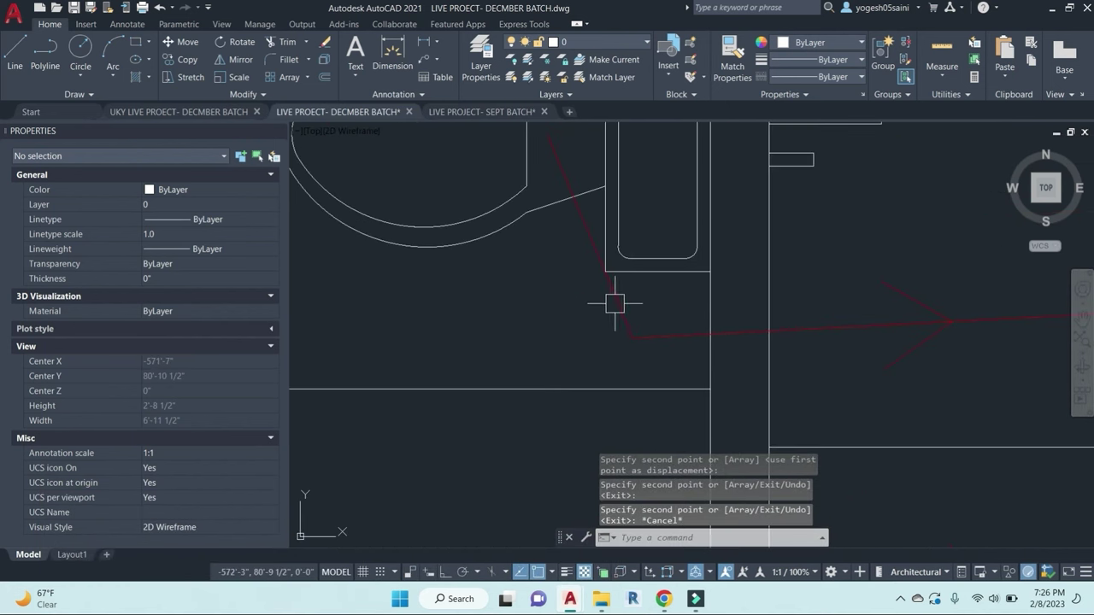
scroll(664, 271, down, 2)
Step: Mirror an arrow while keeping the original, then erase the unwanted mirrored copy
click(827, 423)
text(mi)
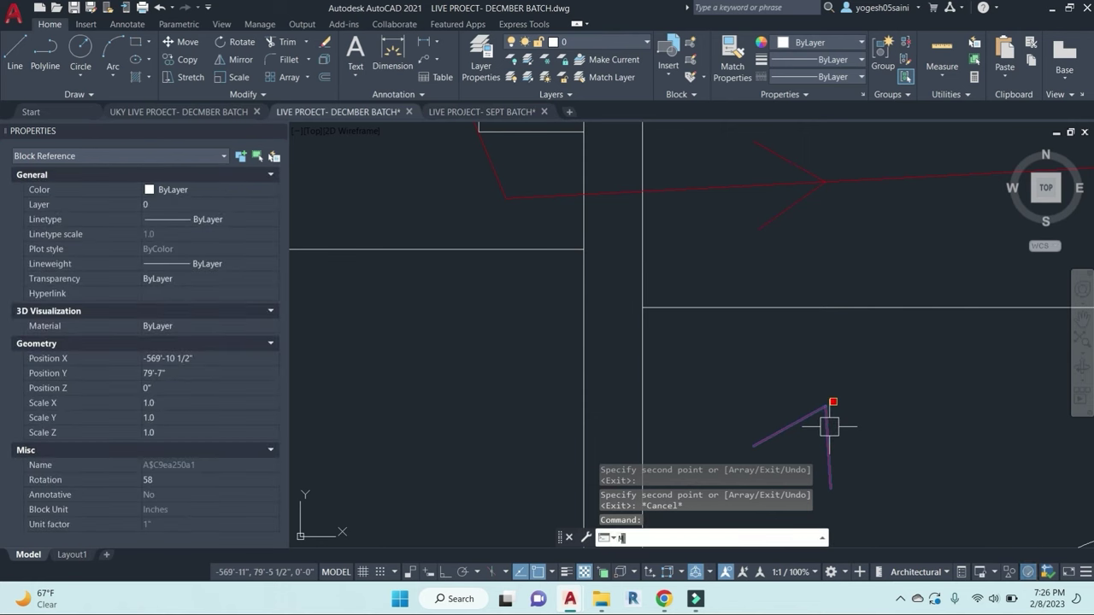
key(Return)
click(833, 396)
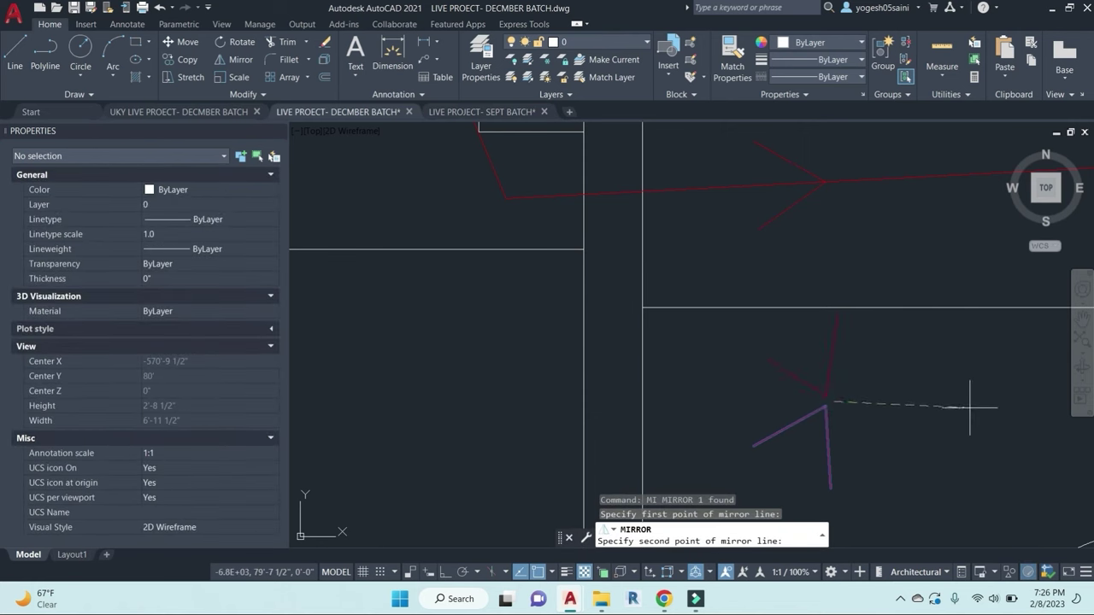
click(956, 407)
key(Return)
click(830, 439)
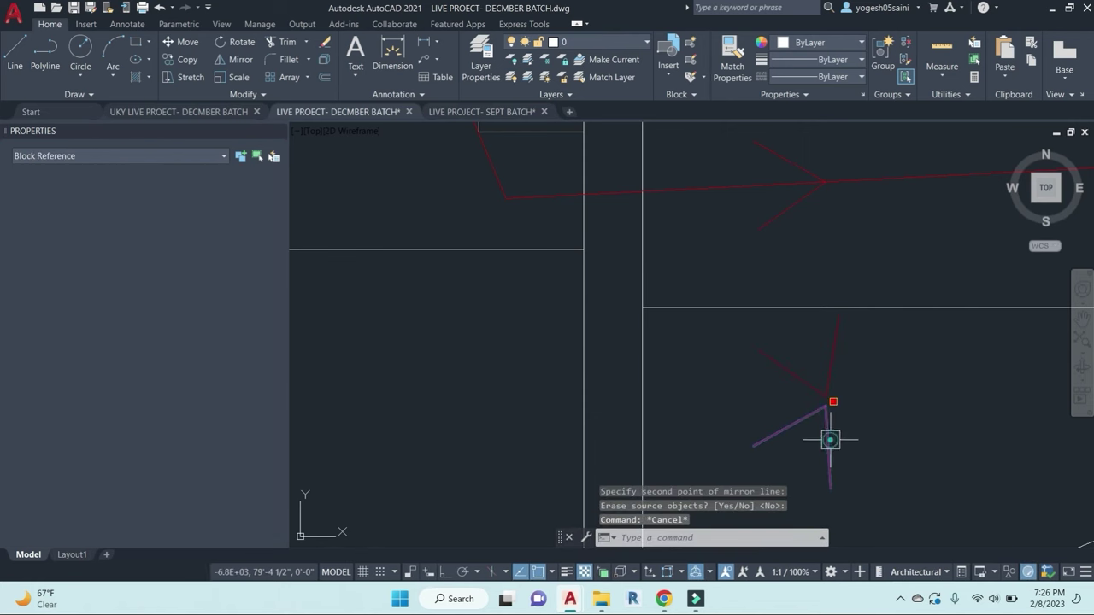
text(e)
key(Return)
Step: Copy the arrow onto the WC flow line
text(co)
key(Return)
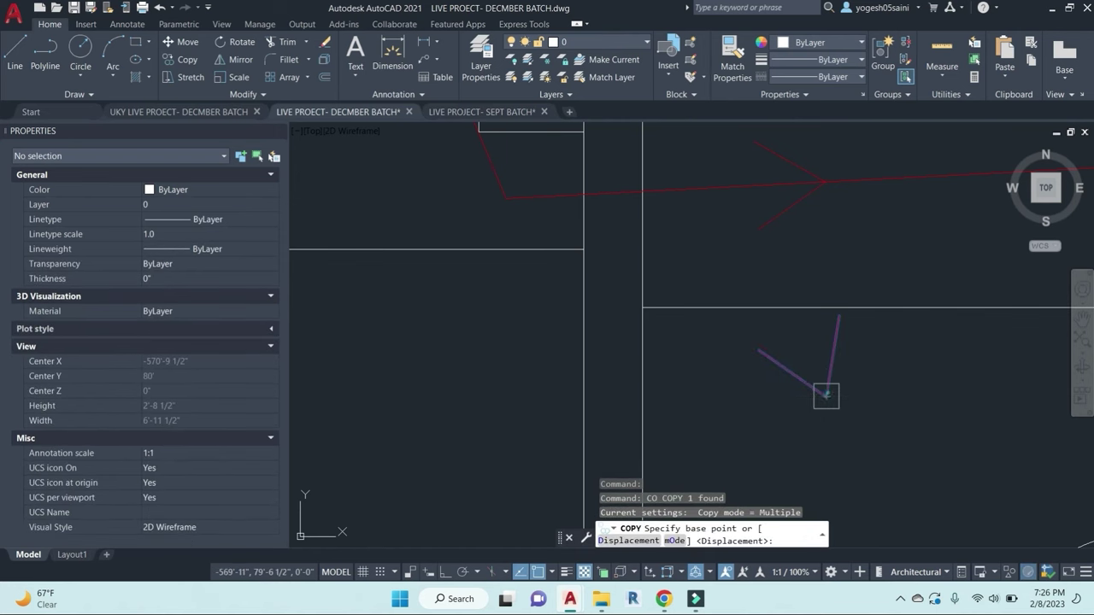
click(826, 396)
middle_drag(497, 252, 598, 293)
click(602, 297)
key(Escape)
scroll(601, 296, down, 3)
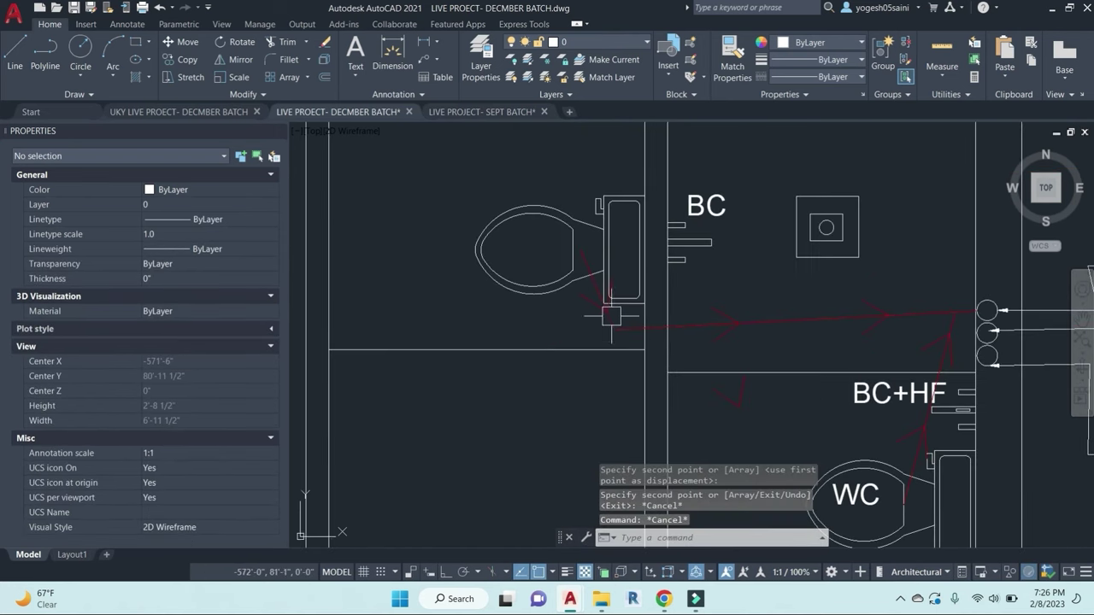
key(Escape)
Step: Move an arrow copy further left in the room
click(554, 325)
key(Return)
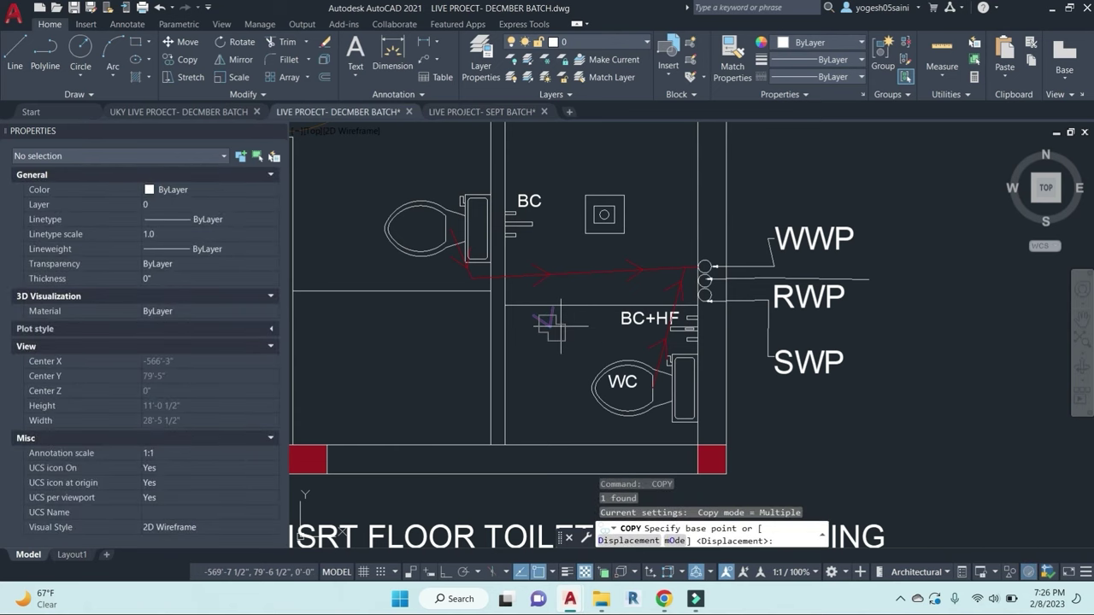
key(Escape)
key(Escape)
click(551, 328)
text(m)
key(Return)
click(591, 334)
middle_drag(591, 334, 594, 267)
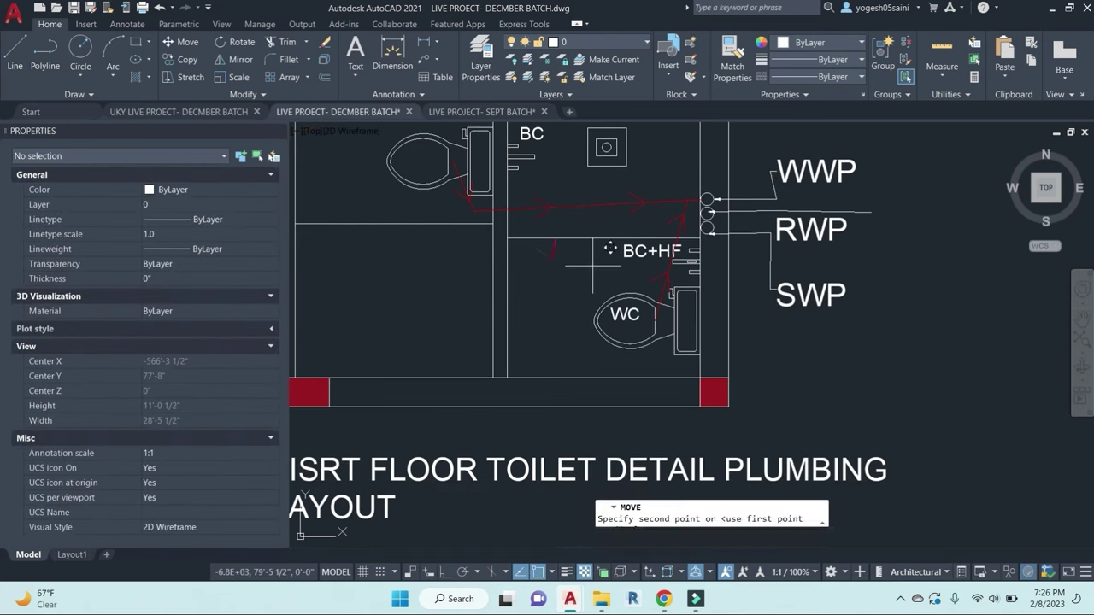
click(434, 314)
key(Escape)
key(Escape)
Step: Explode the moved arrow block into separate lines
click(394, 290)
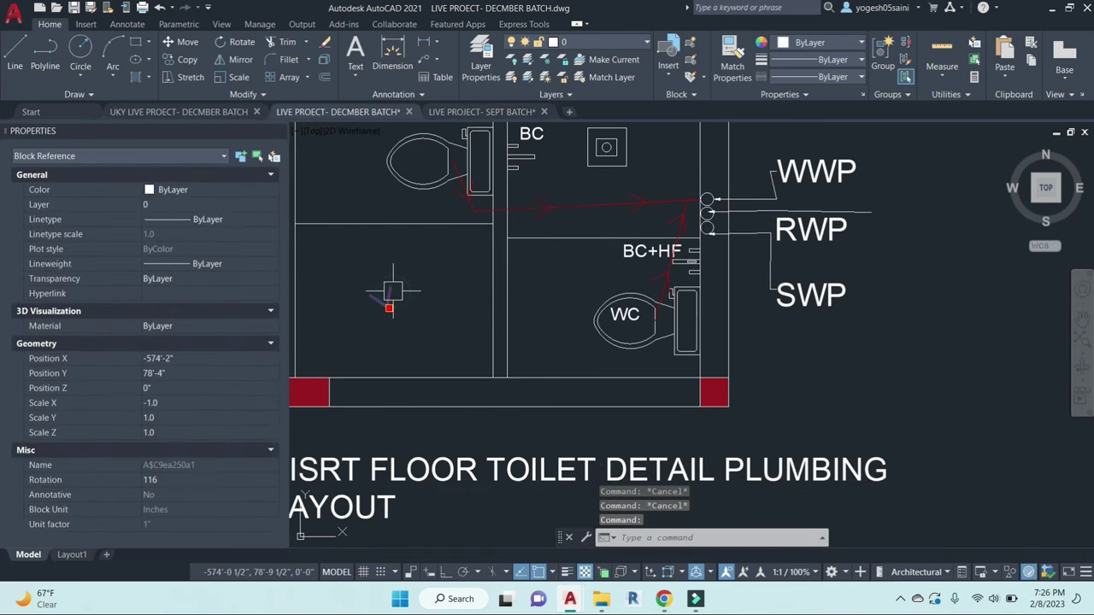
text(x)
key(Return)
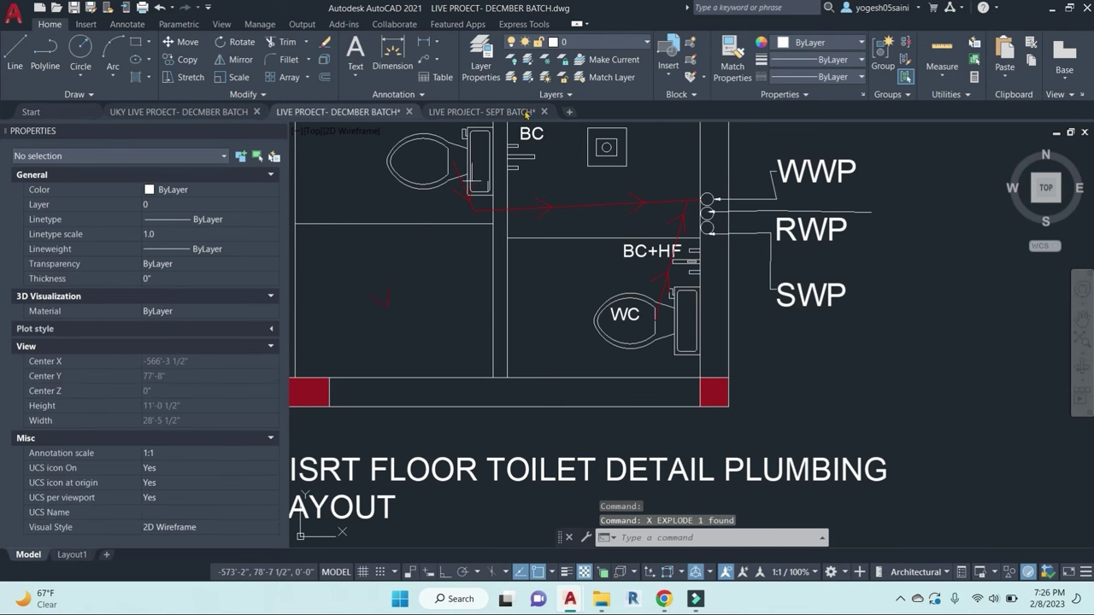
key(Escape)
middle_drag(435, 323, 523, 377)
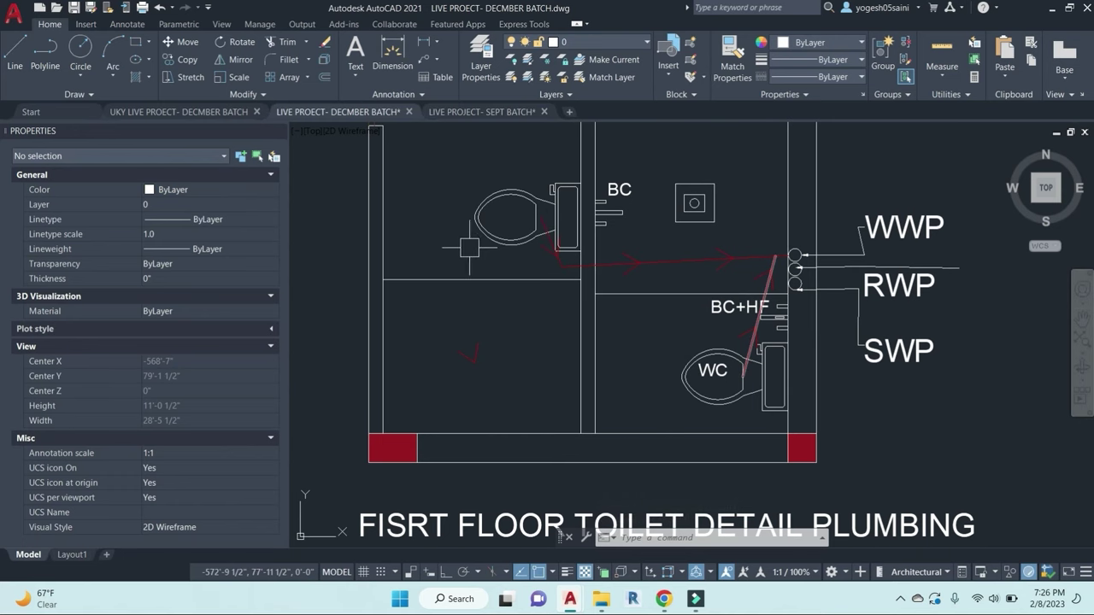
Step: Pan and zoom until the BC toilet, BC+HF trap and WWP/RWP/SWP circles are visible
scroll(537, 242, up, 2)
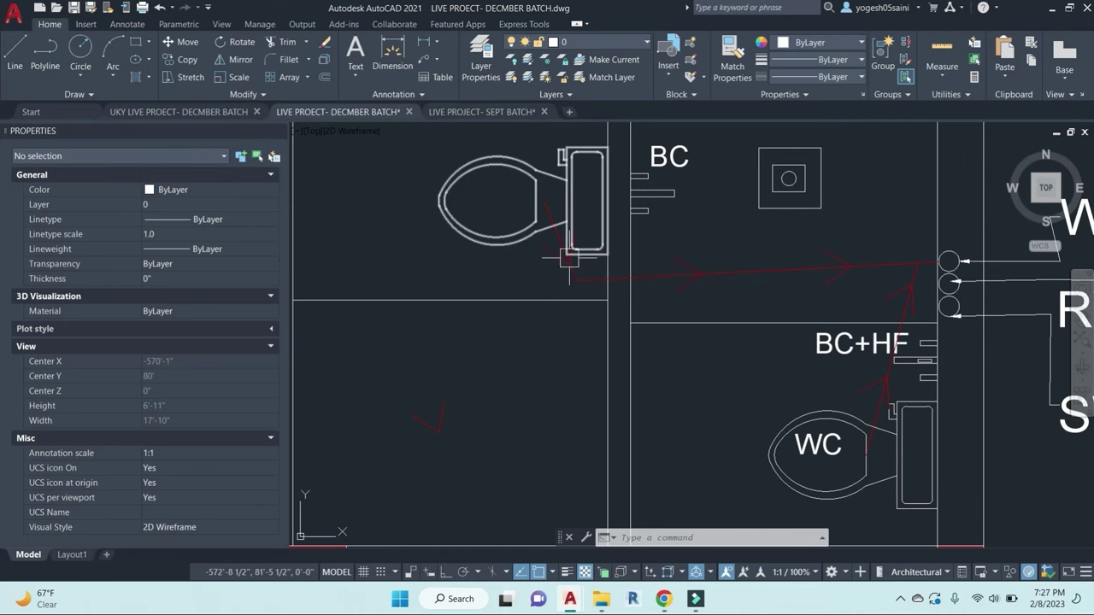
scroll(592, 242, down, 2)
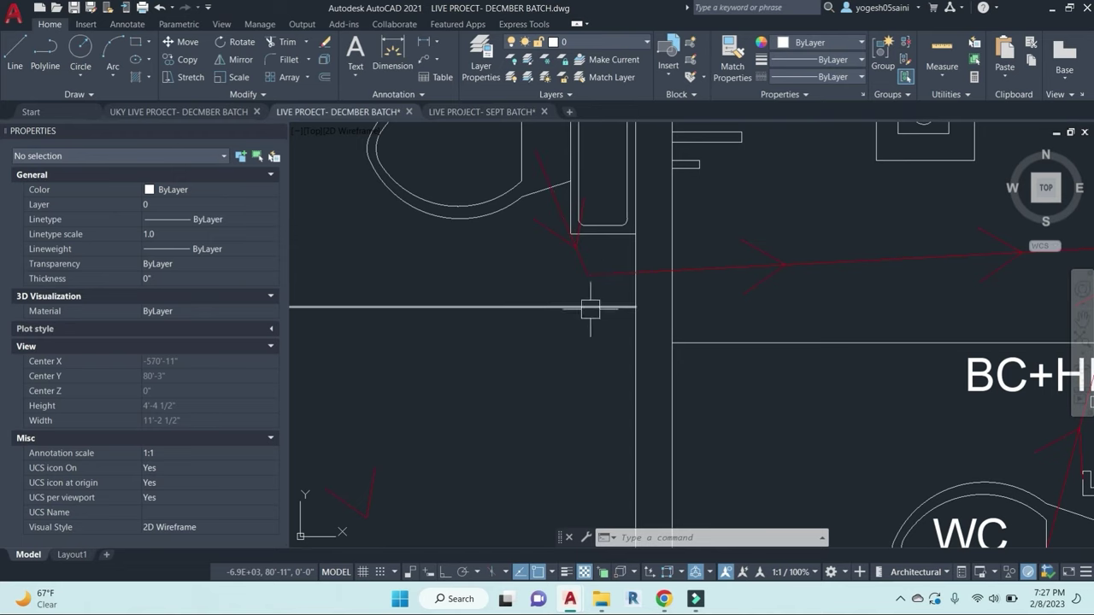
middle_drag(571, 268, 598, 384)
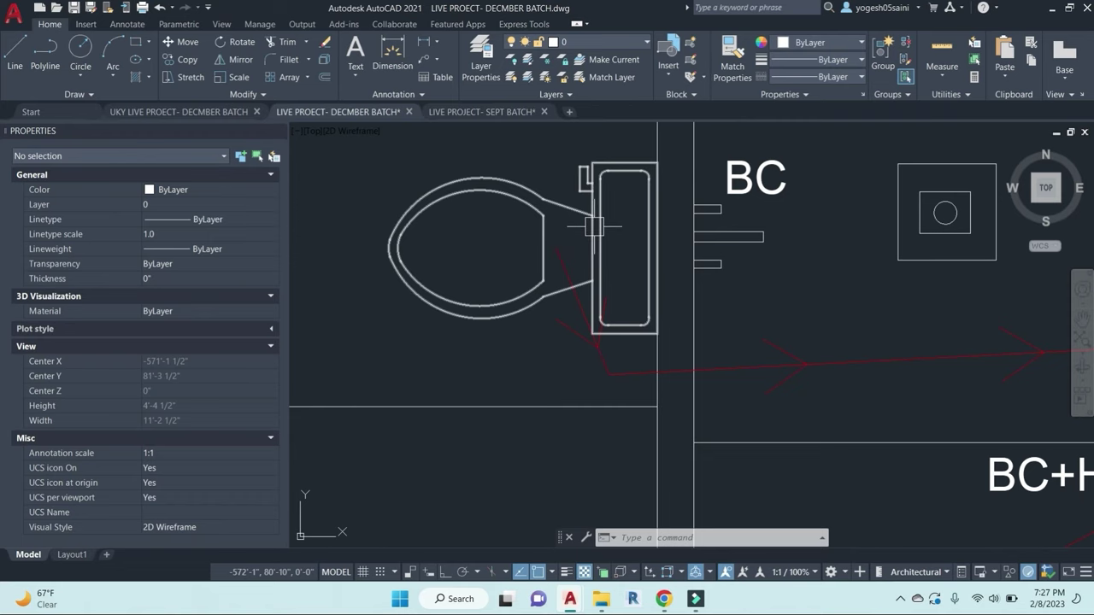
mouse_move(594, 225)
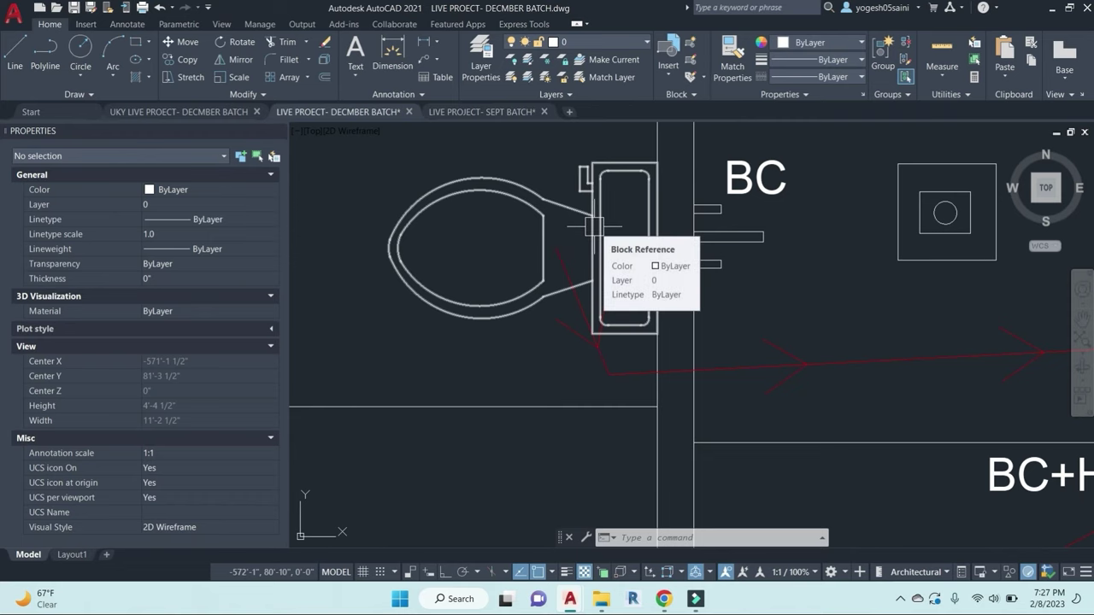
middle_drag(703, 330, 649, 314)
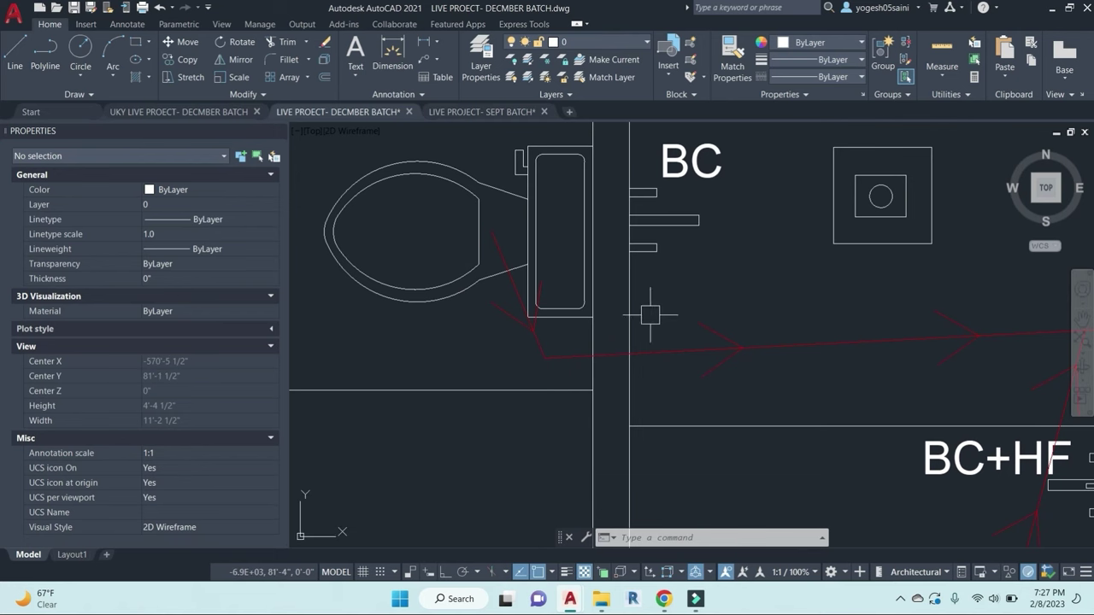
mouse_move(734, 294)
middle_down()
mouse_move(715, 286)
mouse_move(691, 238)
middle_up()
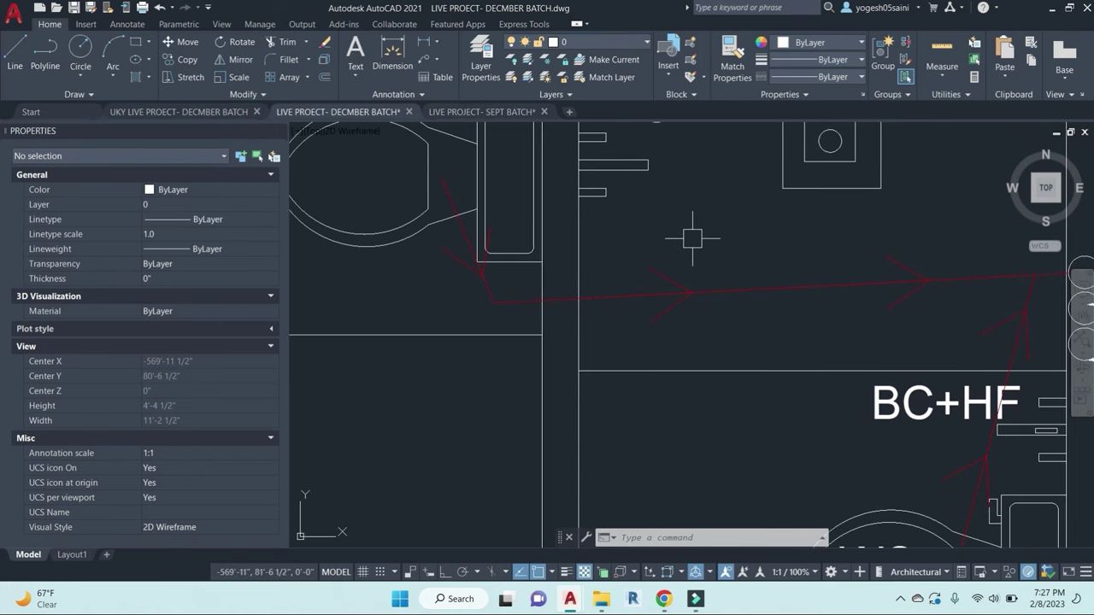
scroll(692, 238, down, 1)
middle_drag(756, 246, 705, 246)
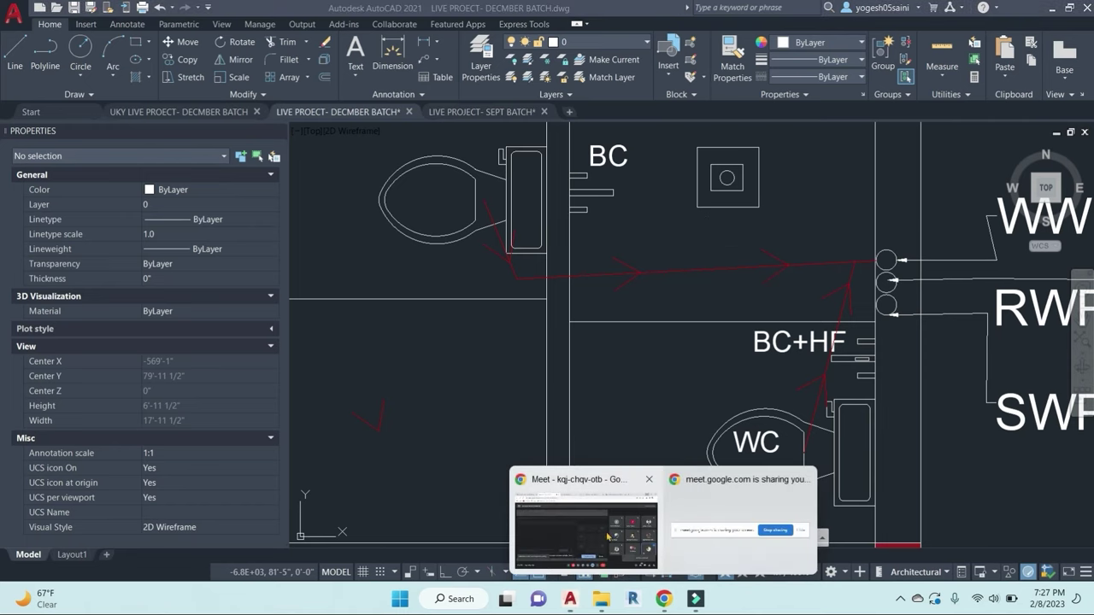
click(608, 537)
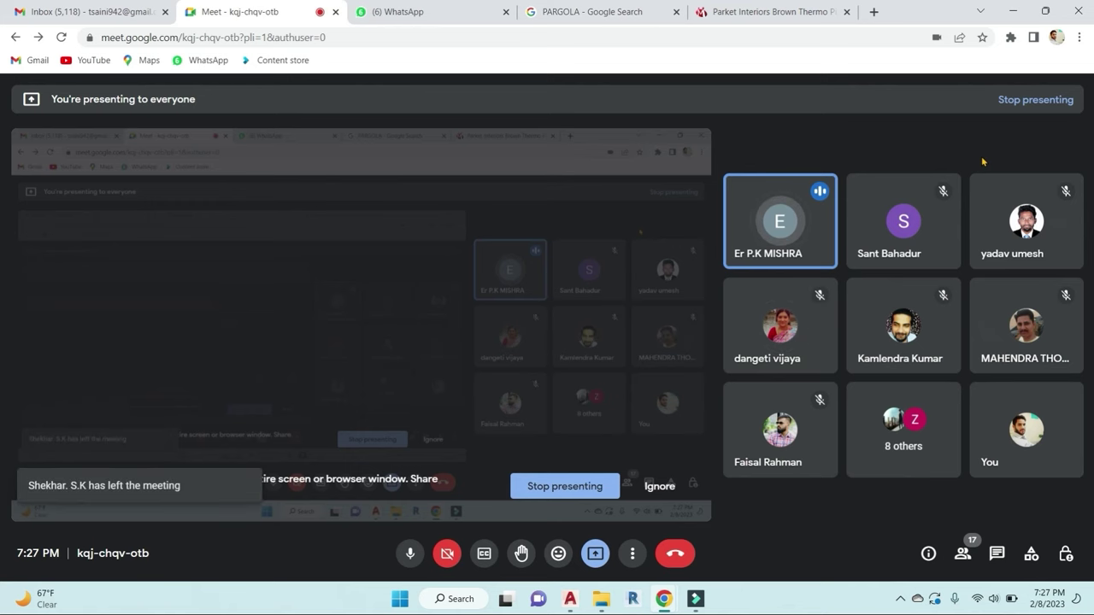
click(1013, 11)
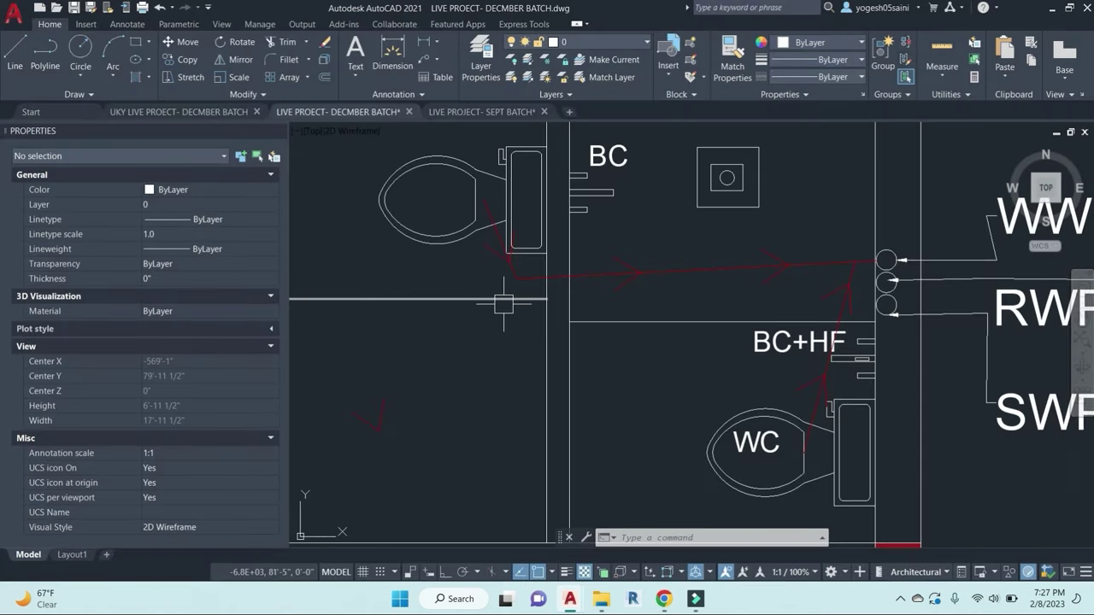
scroll(511, 275, up, 2)
scroll(520, 309, down, 2)
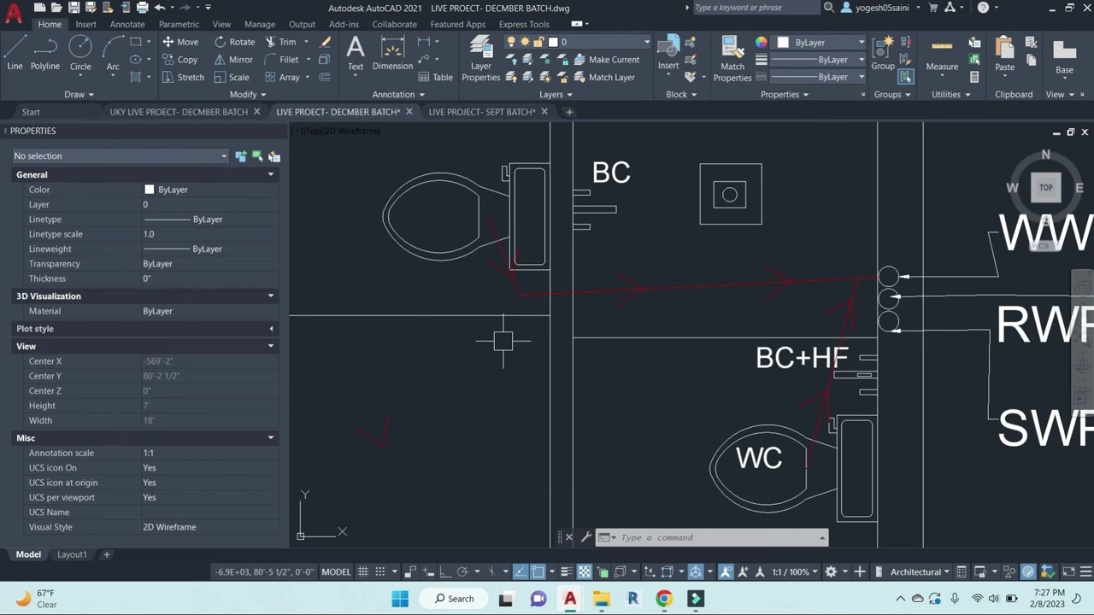
middle_drag(520, 423, 588, 420)
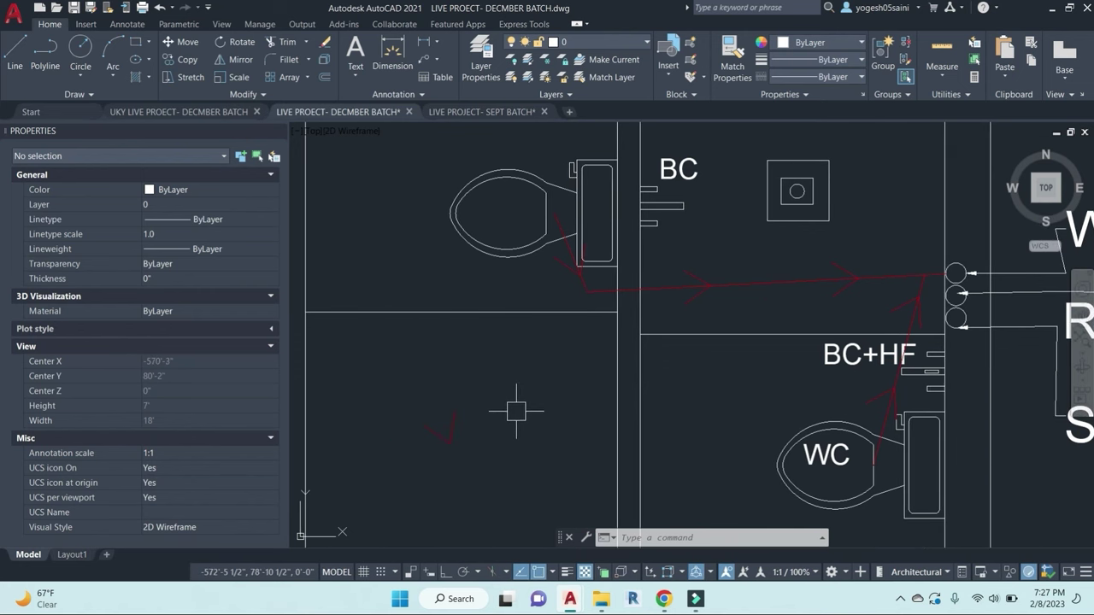
scroll(521, 401, down, 4)
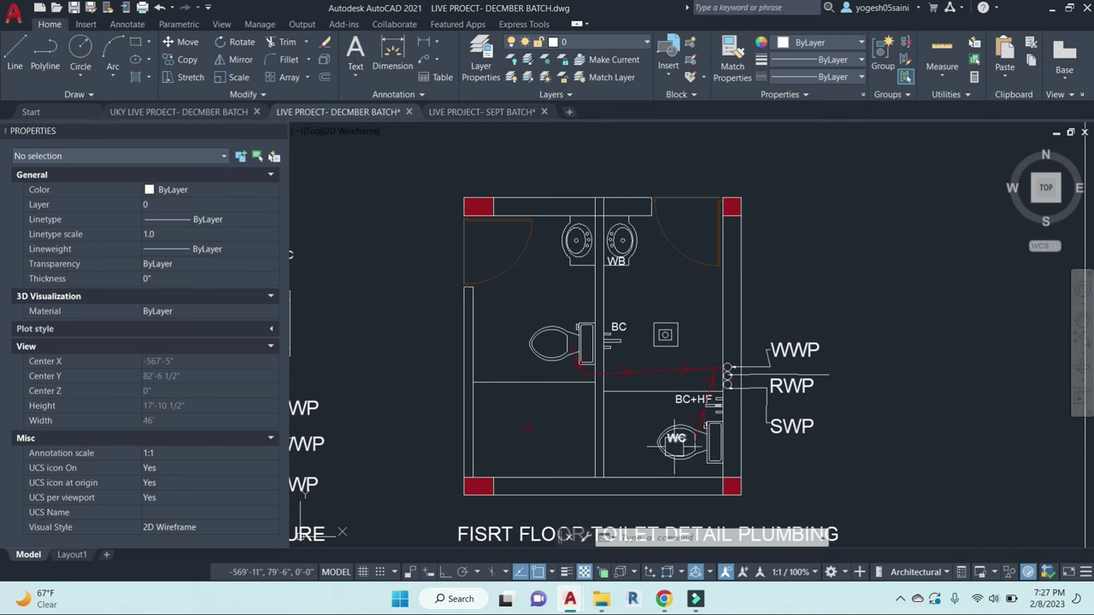
middle_drag(833, 448, 841, 446)
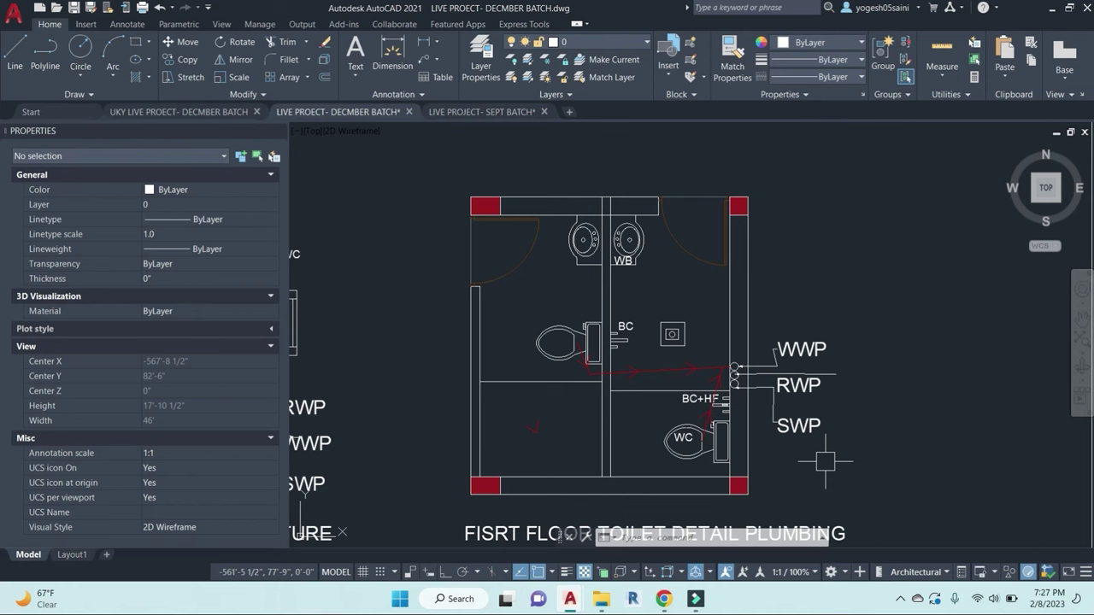
scroll(824, 462, up, 3)
scroll(632, 327, up, 2)
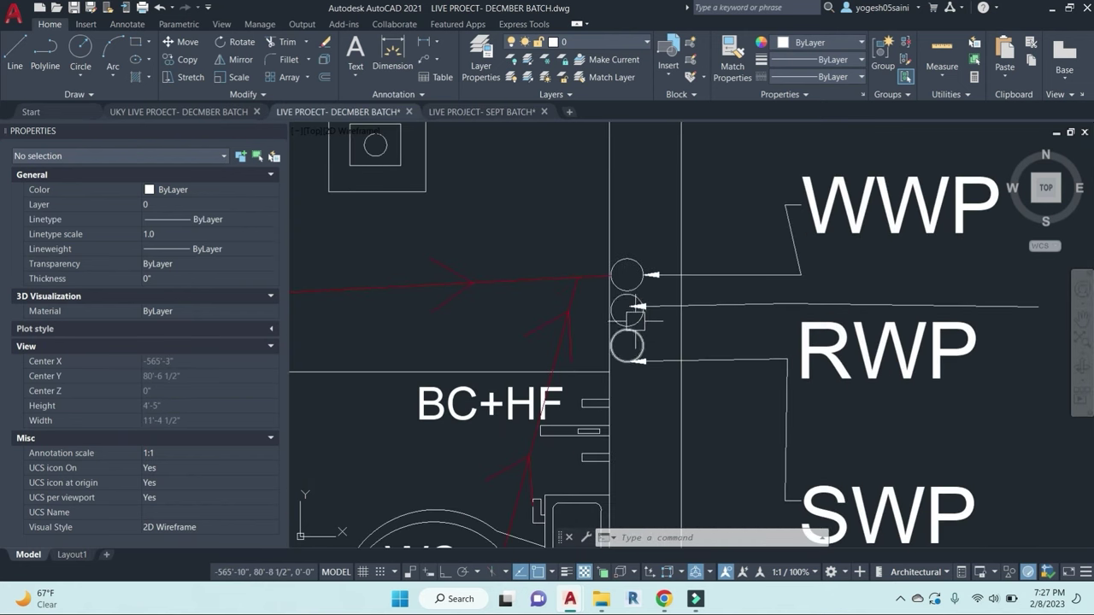
scroll(635, 317, up, 2)
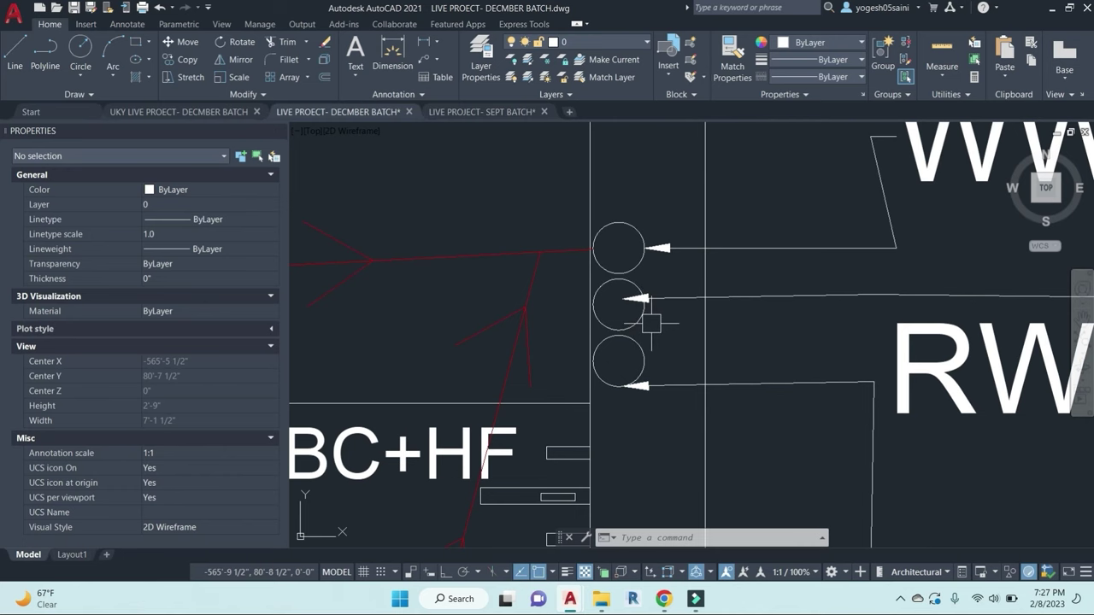
scroll(636, 300, down, 2)
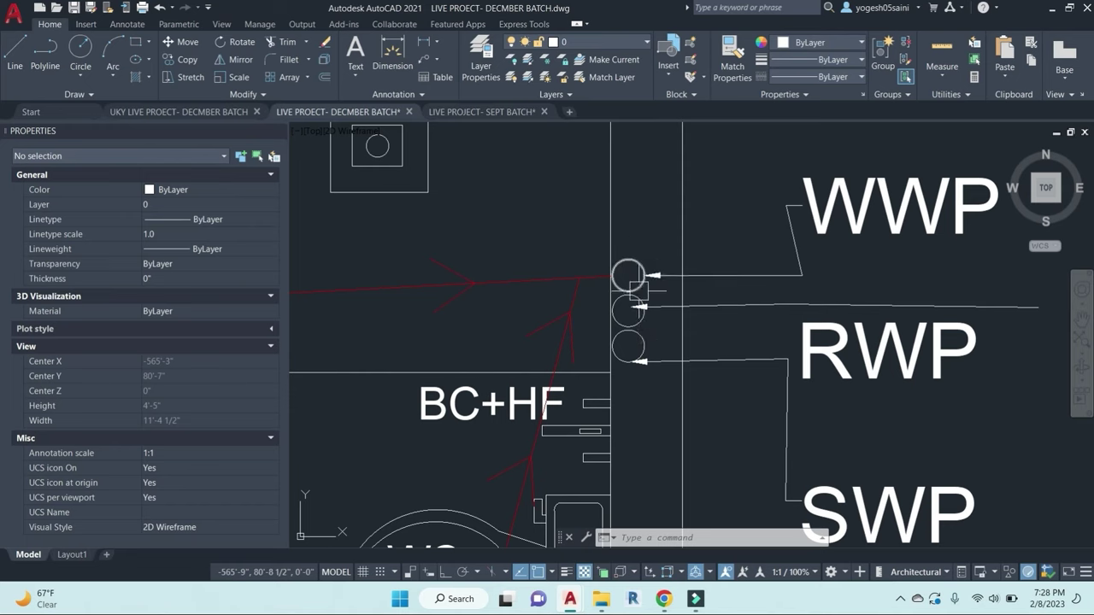
scroll(627, 272, down, 8)
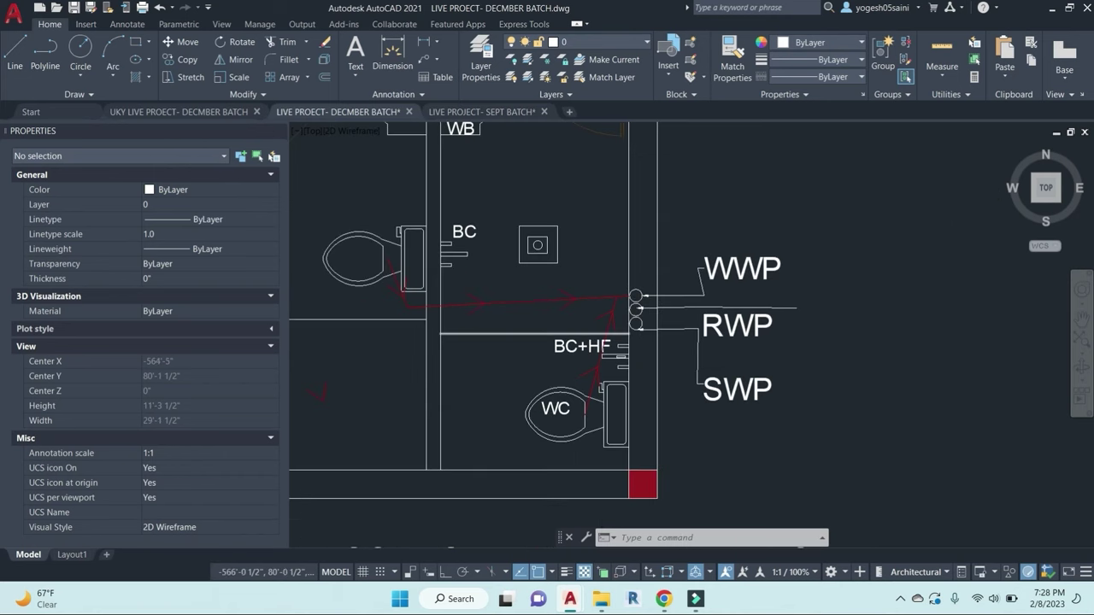
scroll(643, 326, up, 8)
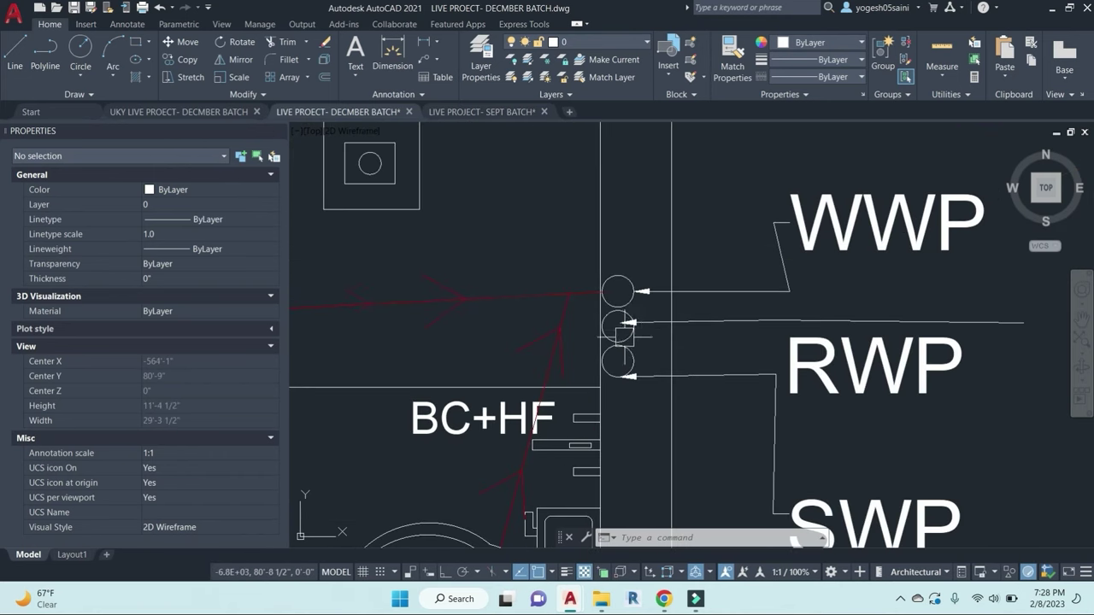
mouse_move(618, 322)
middle_down()
mouse_move(657, 344)
mouse_move(688, 393)
middle_up()
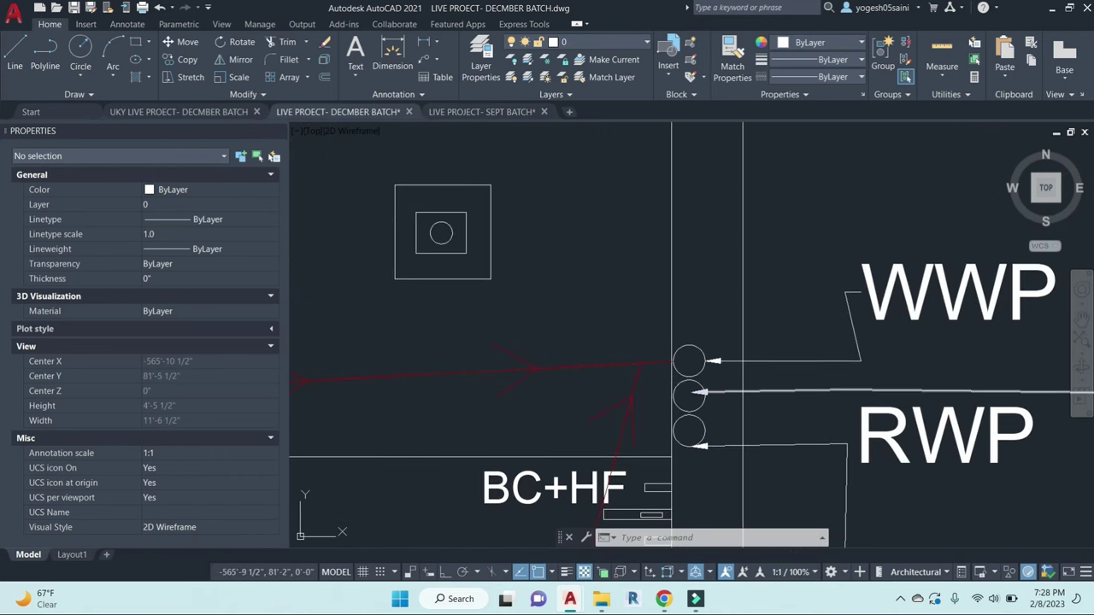
text(l)
key(Return)
click(680, 391)
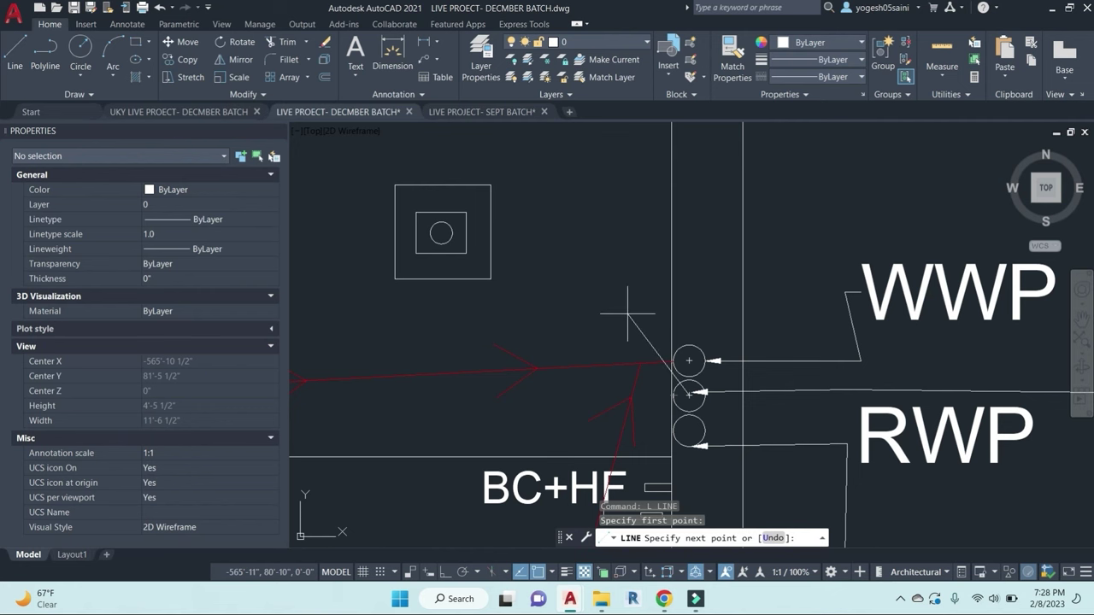
key(Escape)
middle_drag(687, 362, 684, 295)
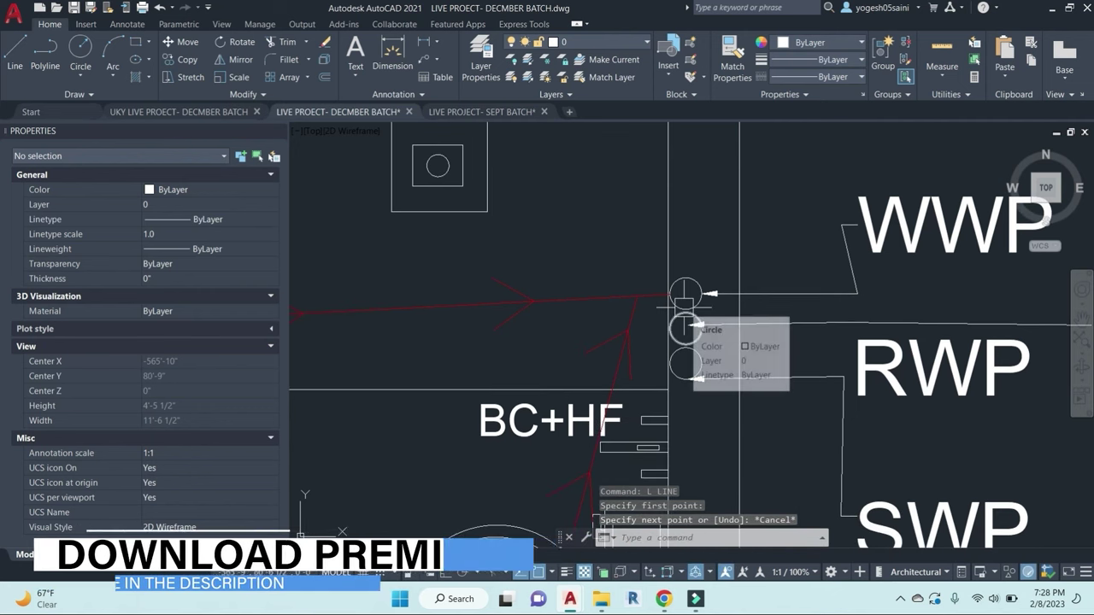
scroll(688, 337, down, 3)
middle_drag(742, 373, 711, 366)
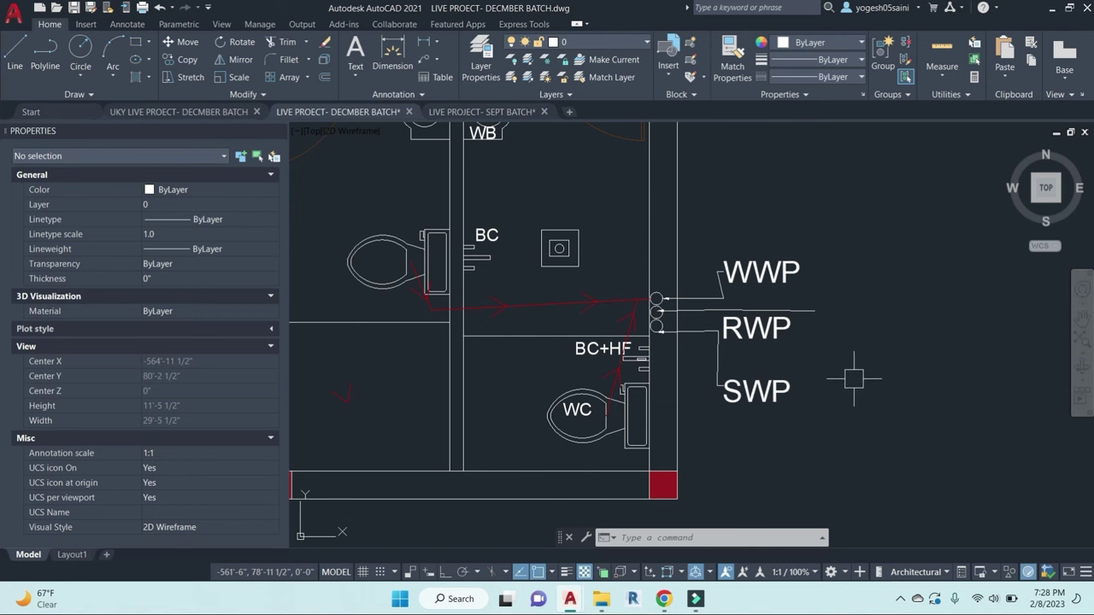
scroll(852, 378, down, 2)
middle_drag(851, 379, 846, 379)
key(Escape)
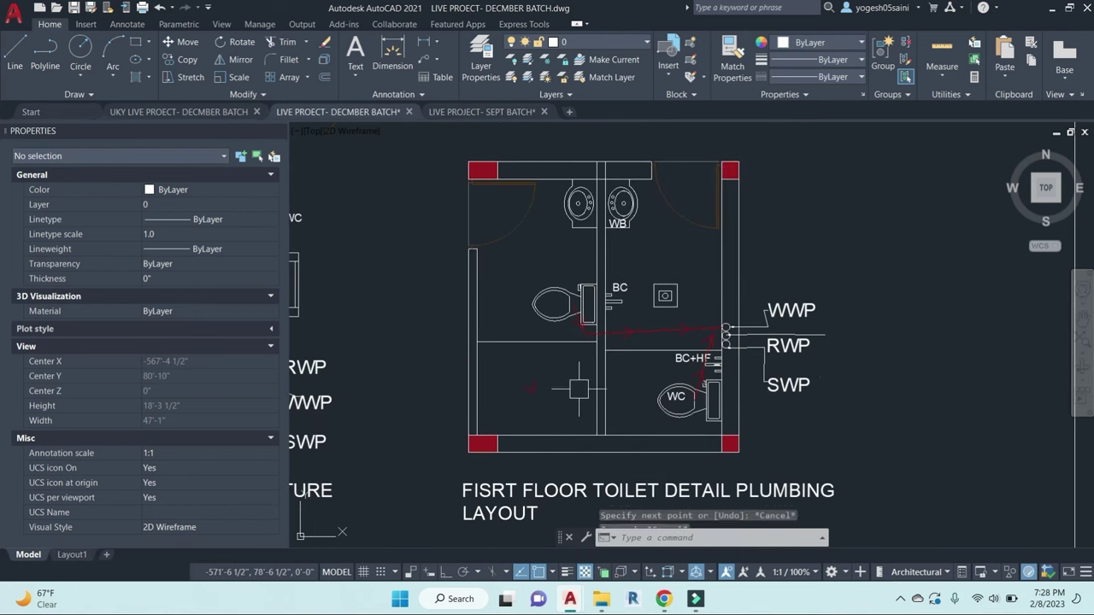
click(532, 387)
key(Escape)
scroll(562, 404, up, 2)
scroll(656, 326, down, 2)
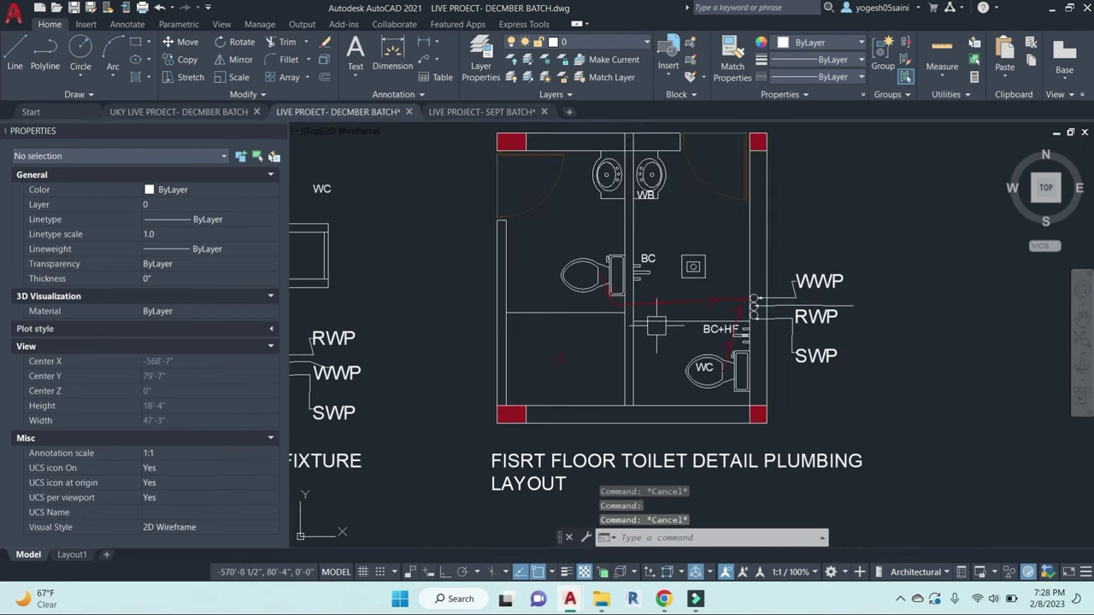
mouse_move(813, 377)
middle_down()
mouse_move(768, 288)
mouse_move(769, 316)
middle_up()
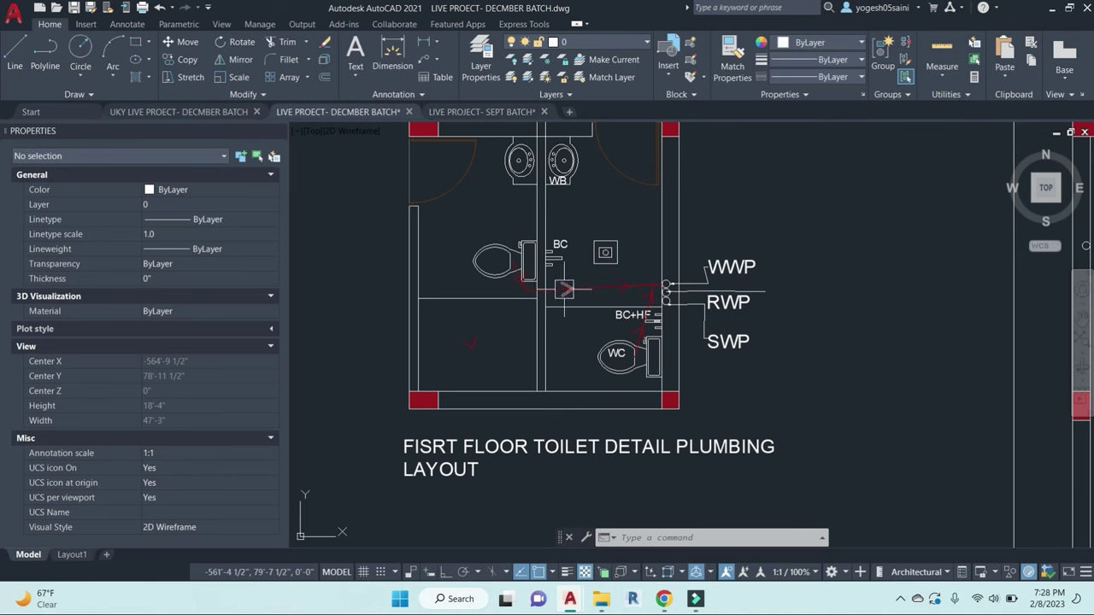
middle_drag(517, 351, 539, 360)
middle_drag(615, 220, 622, 244)
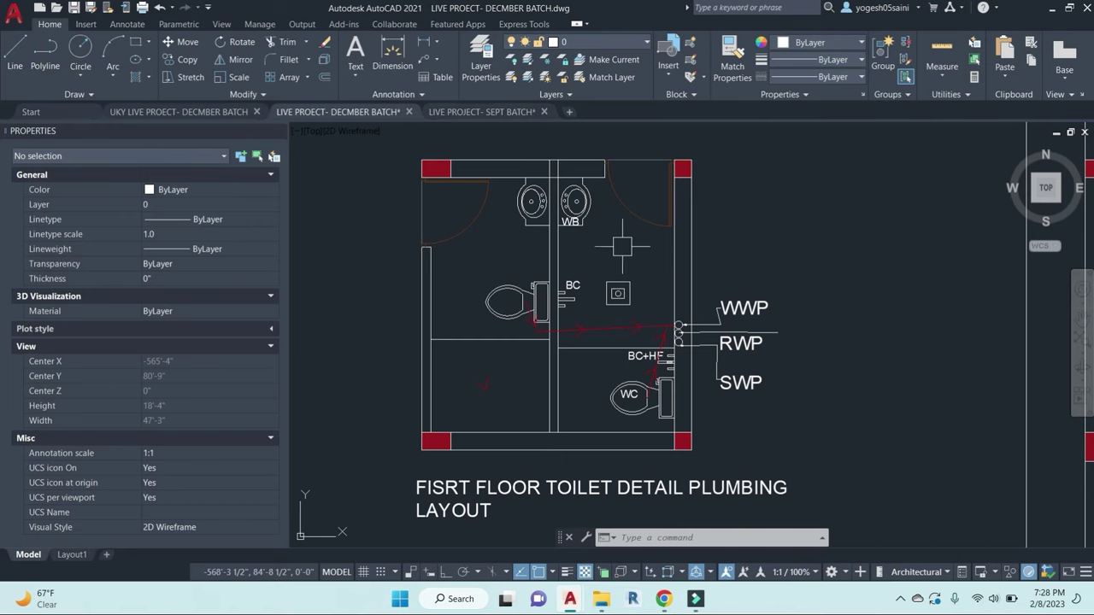
scroll(707, 363, up, 4)
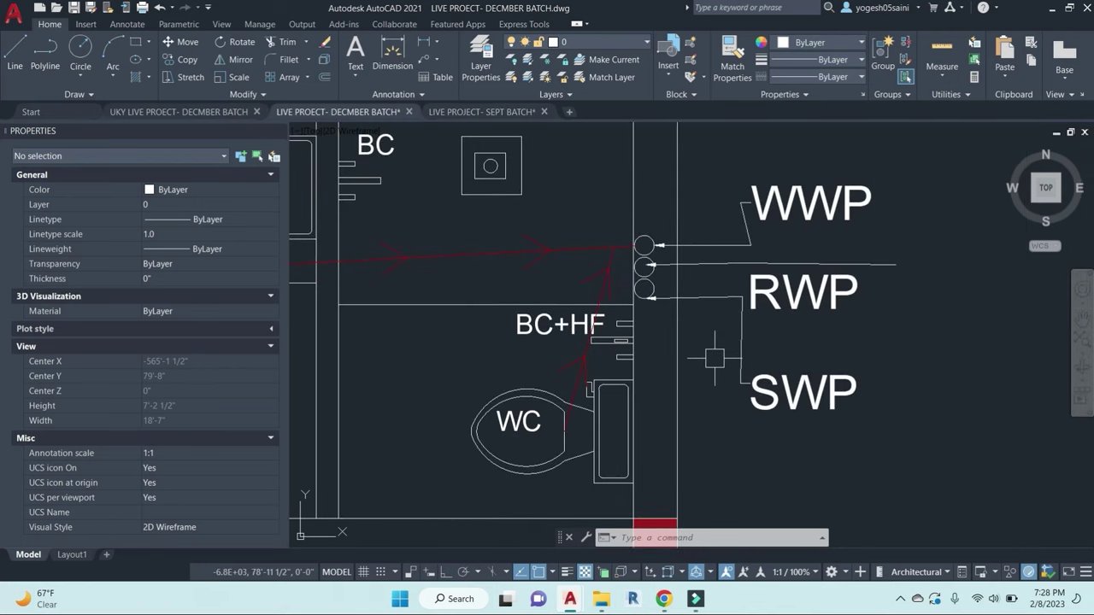
Step: Swap the outlet labels: upper WWP becomes SWP, lower SWP becomes WWP
double_click(795, 220)
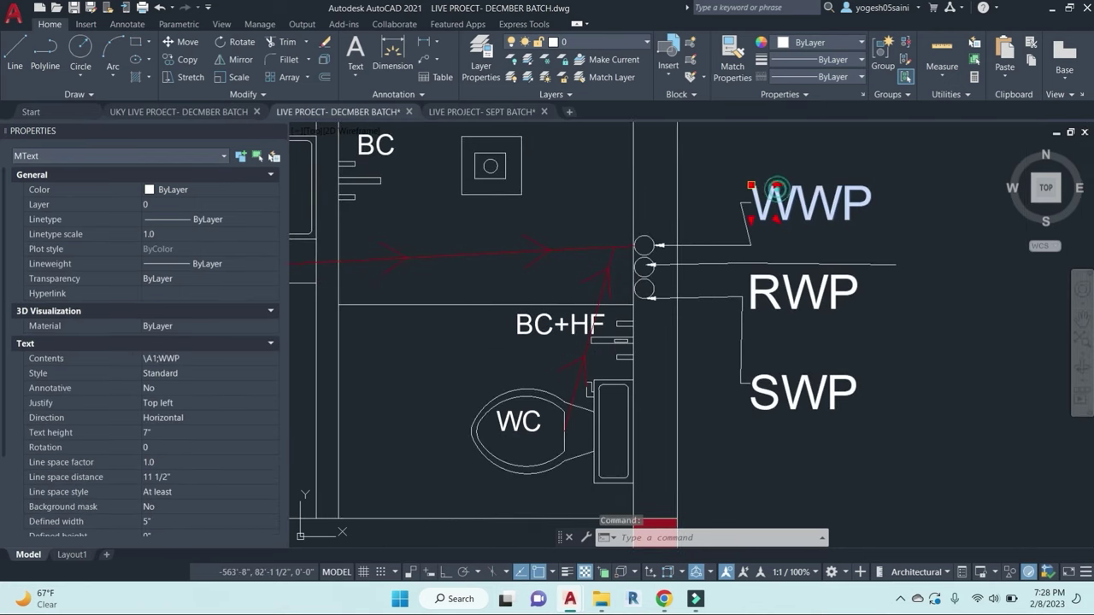
click(680, 254)
double_click(776, 397)
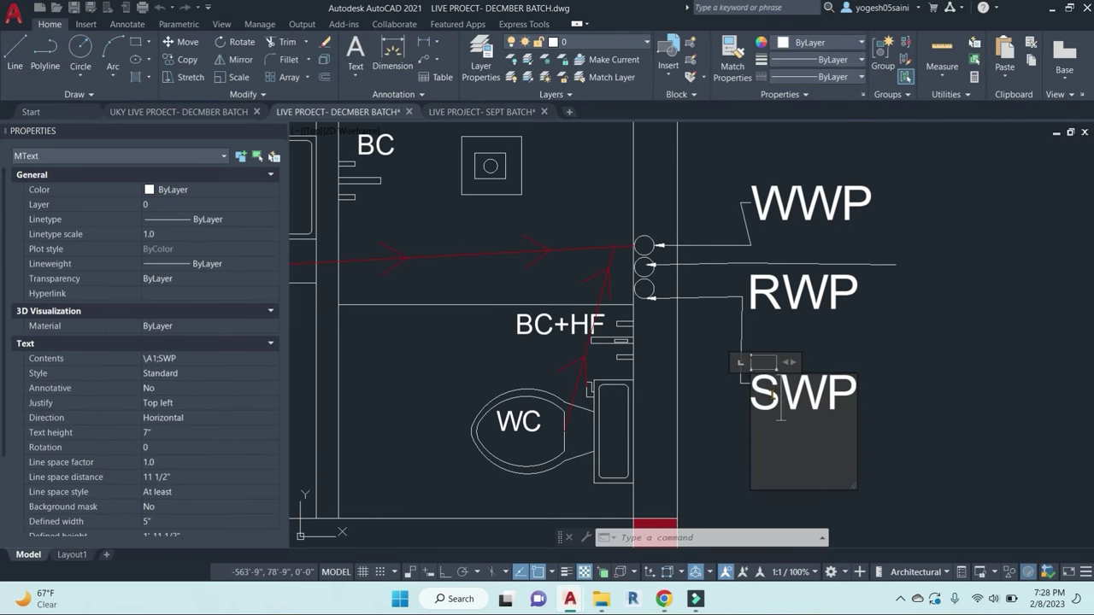
drag(780, 414, 753, 411)
click(661, 291)
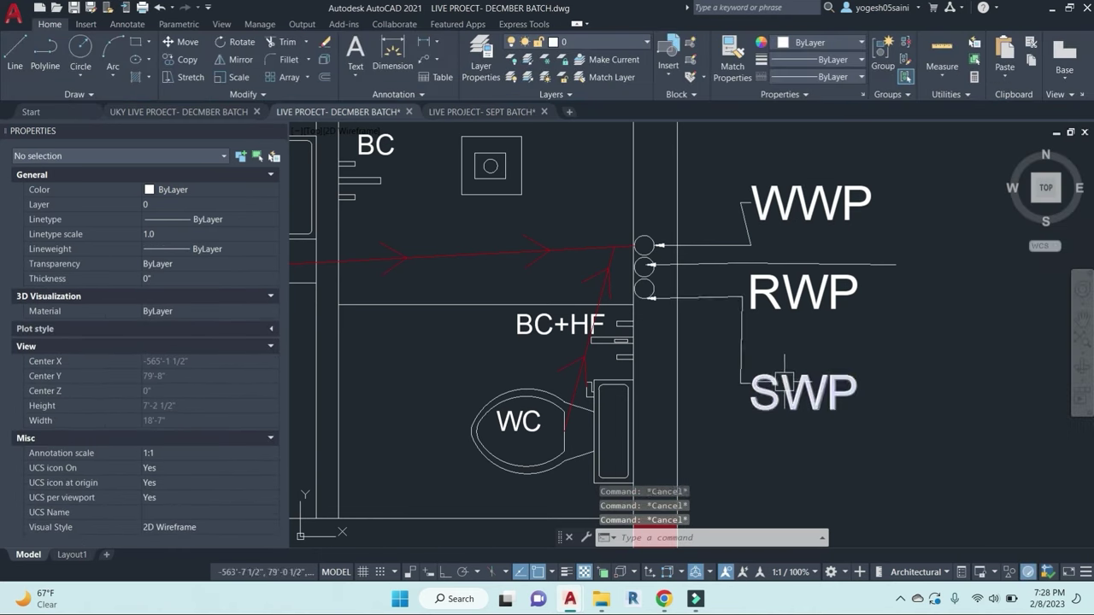
double_click(776, 206)
drag(794, 220, 763, 213)
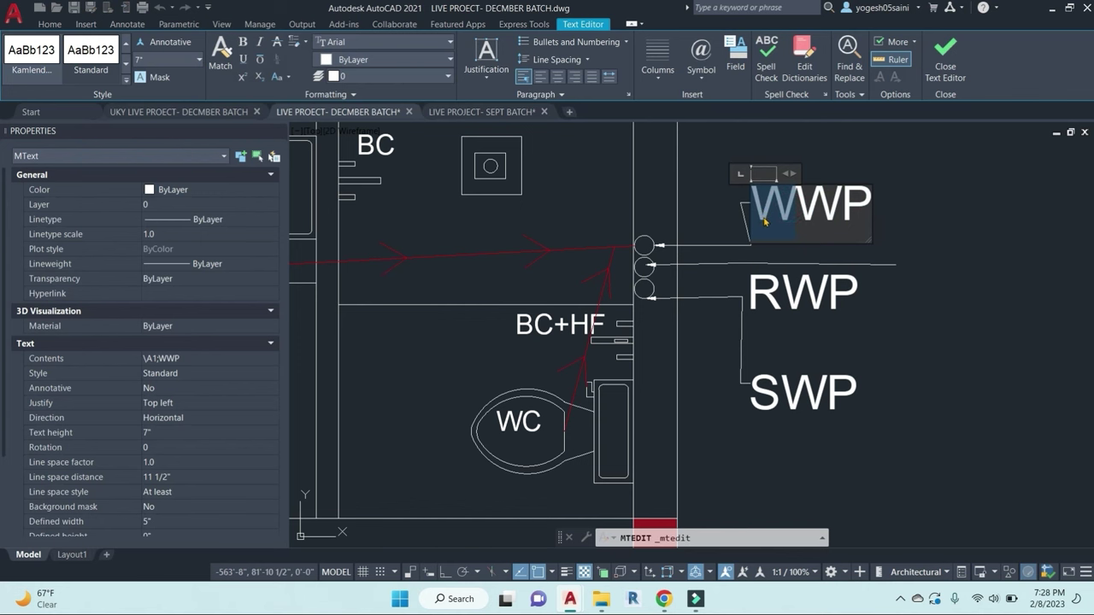
text(S)
click(783, 395)
double_click(777, 394)
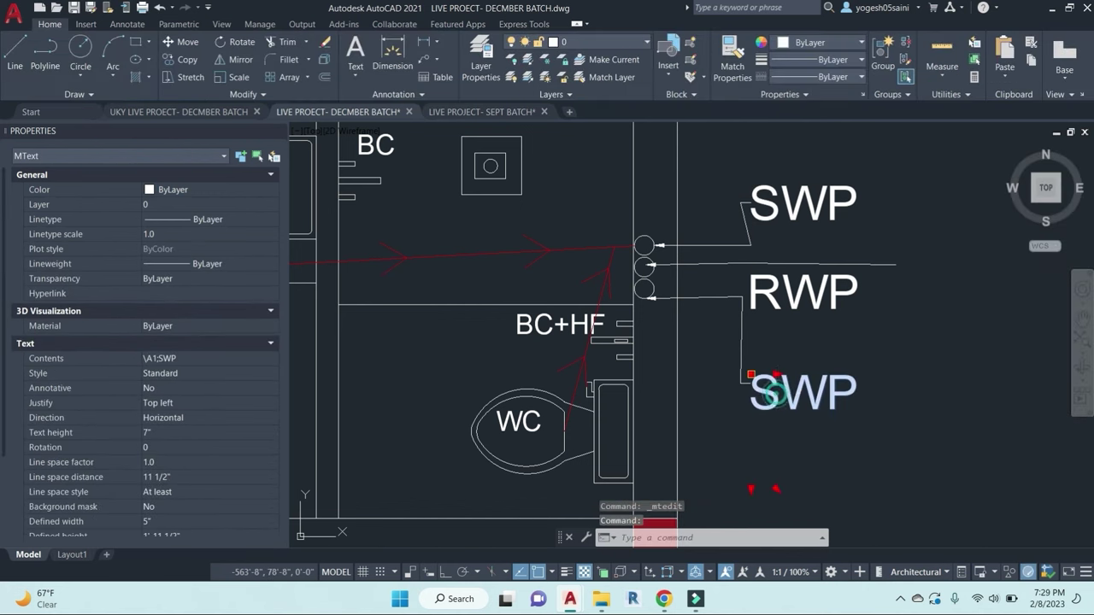
drag(781, 396, 757, 393)
text(W)
click(951, 391)
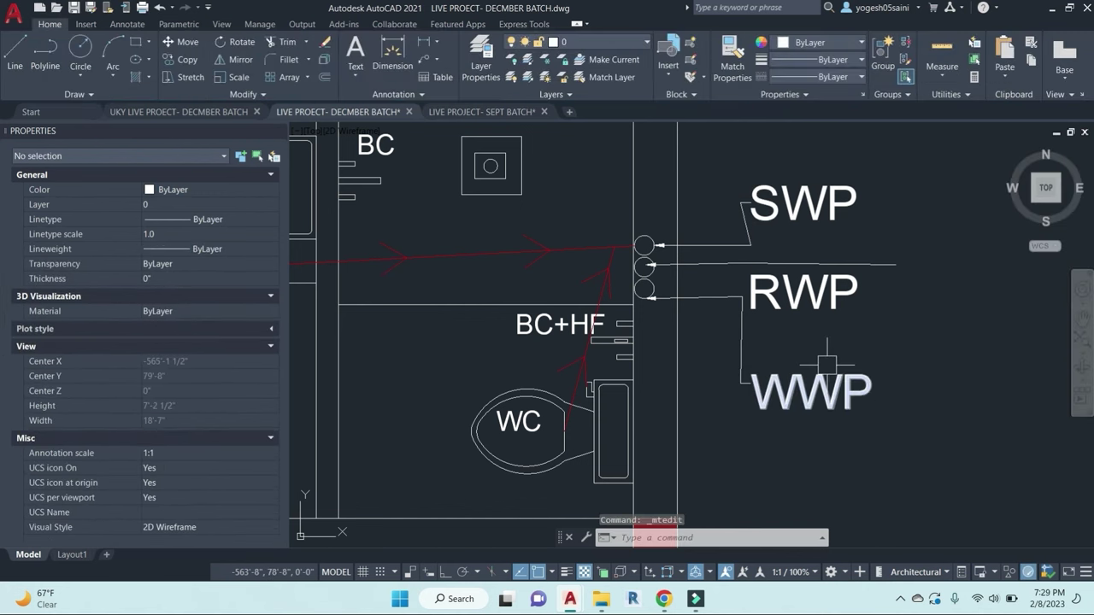
Step: Pan the plan to show both toilet rooms, abandoning a started line
scroll(667, 428, down, 3)
scroll(932, 478, down, 2)
text(l)
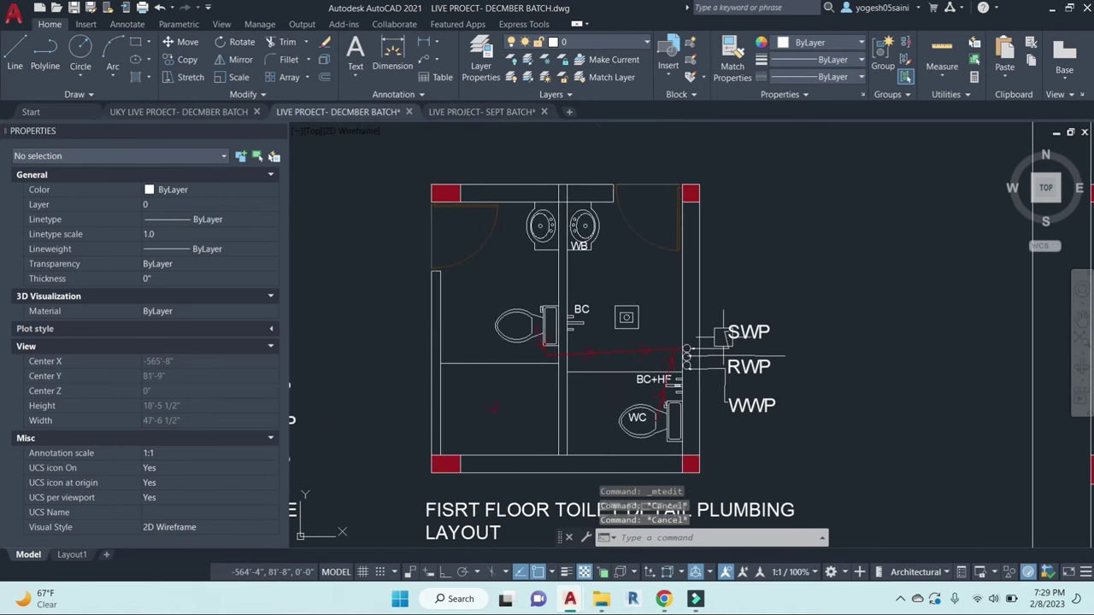
key(Return)
scroll(571, 257, up, 4)
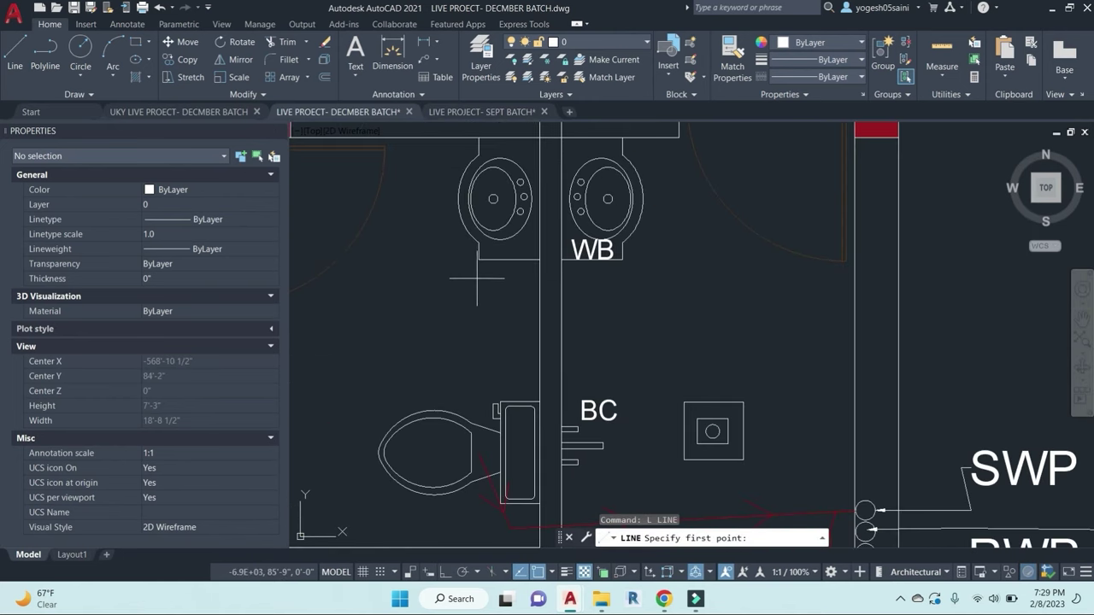
scroll(481, 327, down, 2)
middle_drag(504, 393, 510, 372)
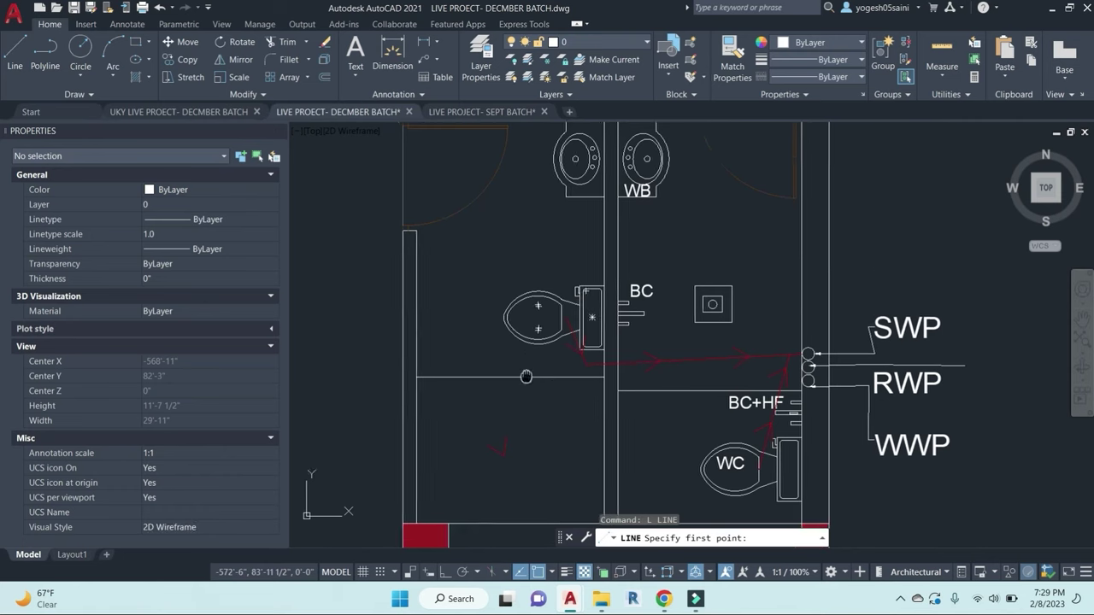
key(Escape)
key(Escape)
Step: Move the two short arrow lines in the lower-left room to the WASTE PIPE layer
click(476, 379)
click(532, 396)
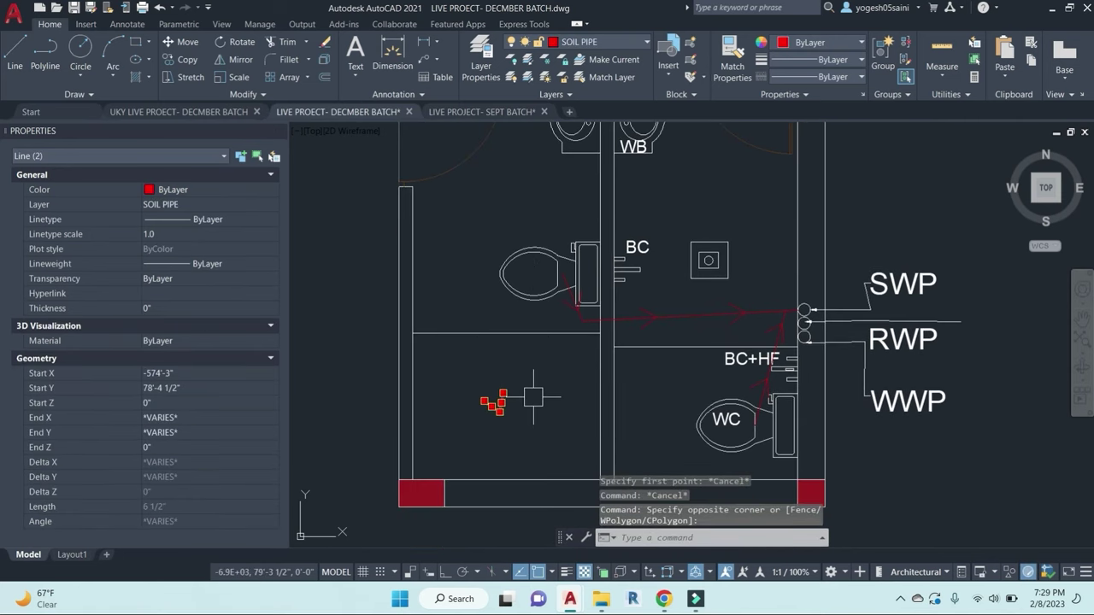
click(600, 46)
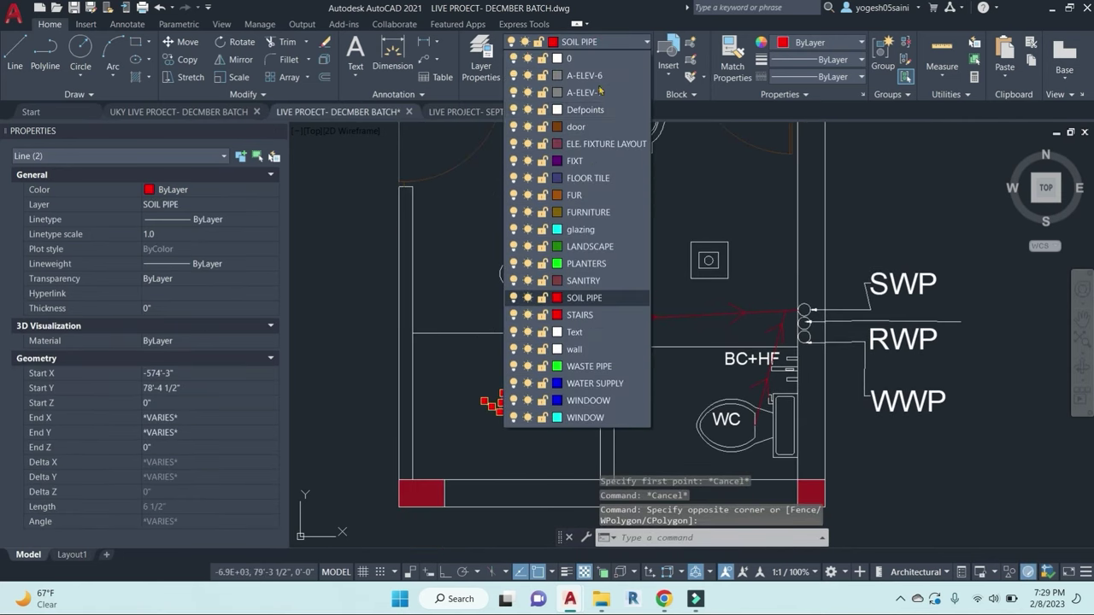
click(587, 367)
key(Escape)
key(Escape)
key(Escape)
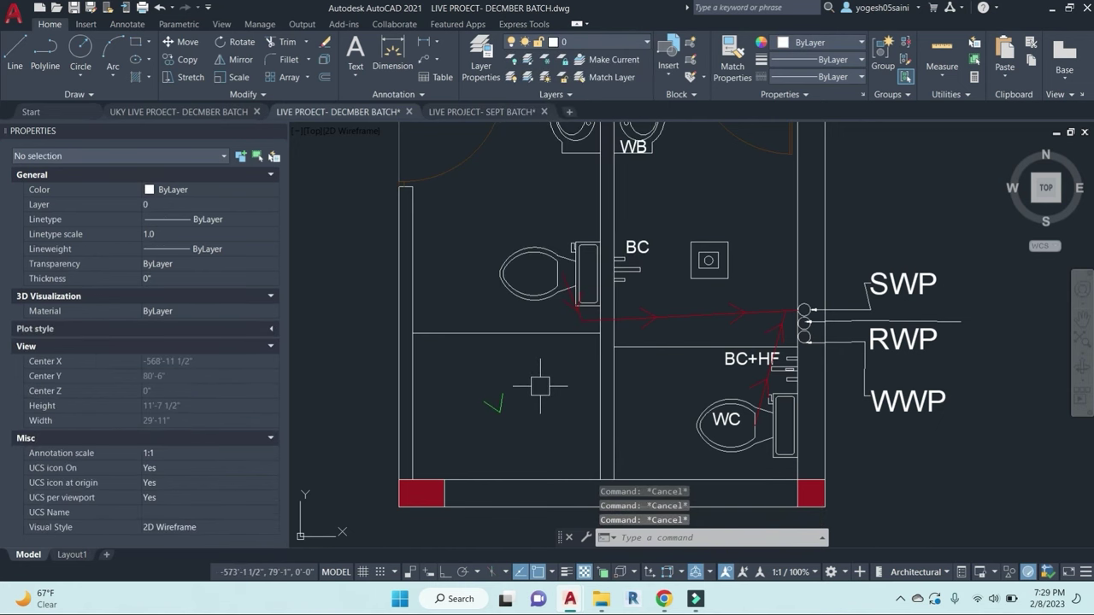
text(c)
key(Return)
middle_drag(540, 385, 528, 456)
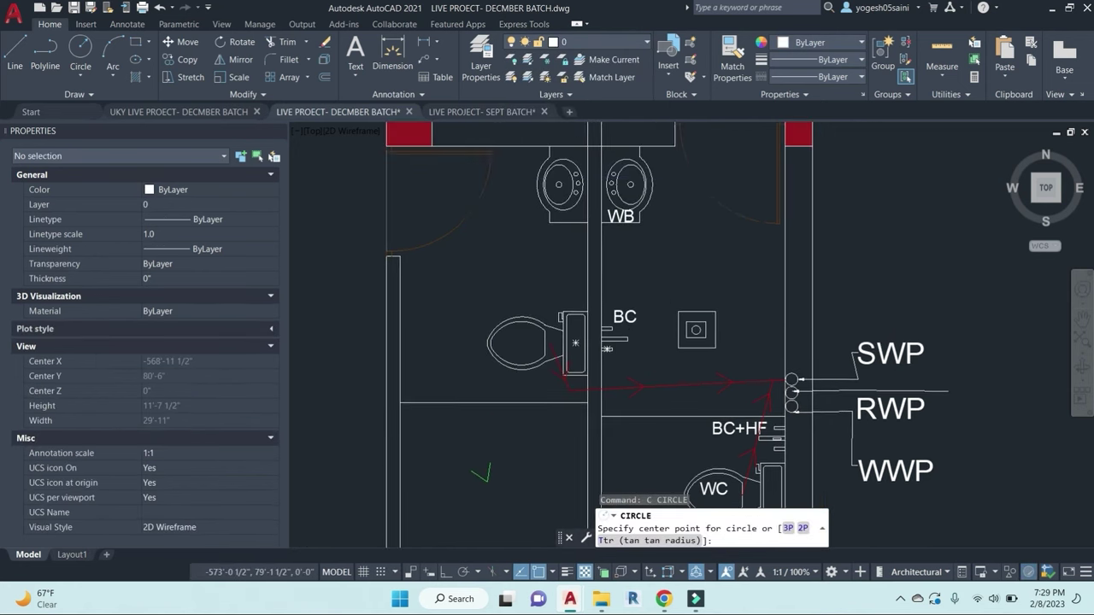
Step: Draw the trap's outer circle and a small hole circle near its top
click(519, 264)
scroll(518, 256, up, 5)
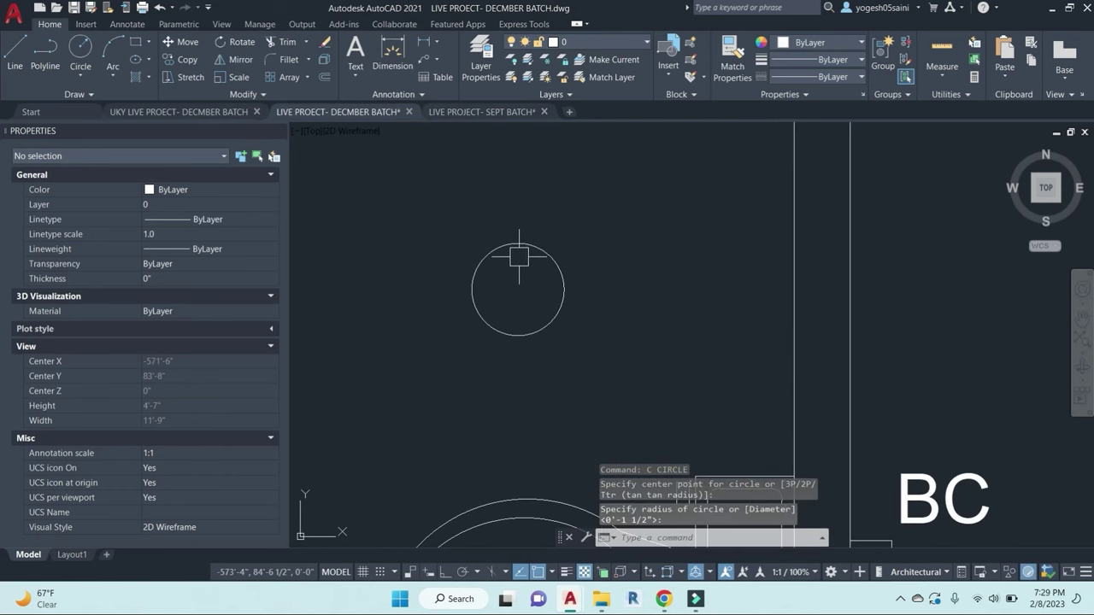
scroll(510, 265, up, 1)
key(Escape)
key(Escape)
text(c)
key(Return)
scroll(518, 268, up, 1)
click(524, 243)
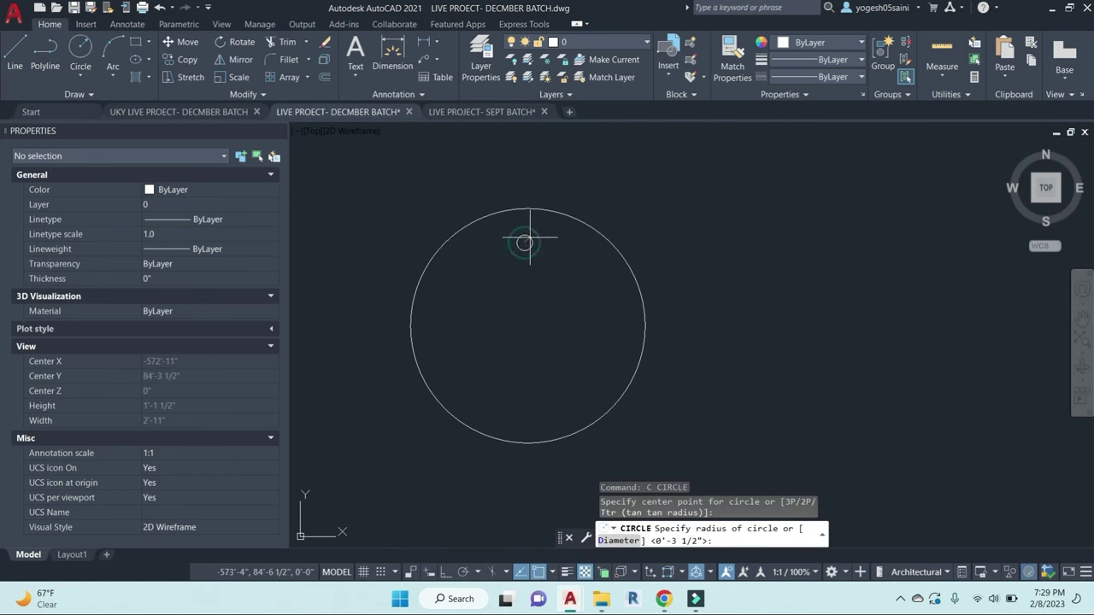
click(530, 241)
Step: Copy the small hole repeatedly to dot the grating inside the outer ring
click(532, 244)
text(co)
key(Return)
click(647, 190)
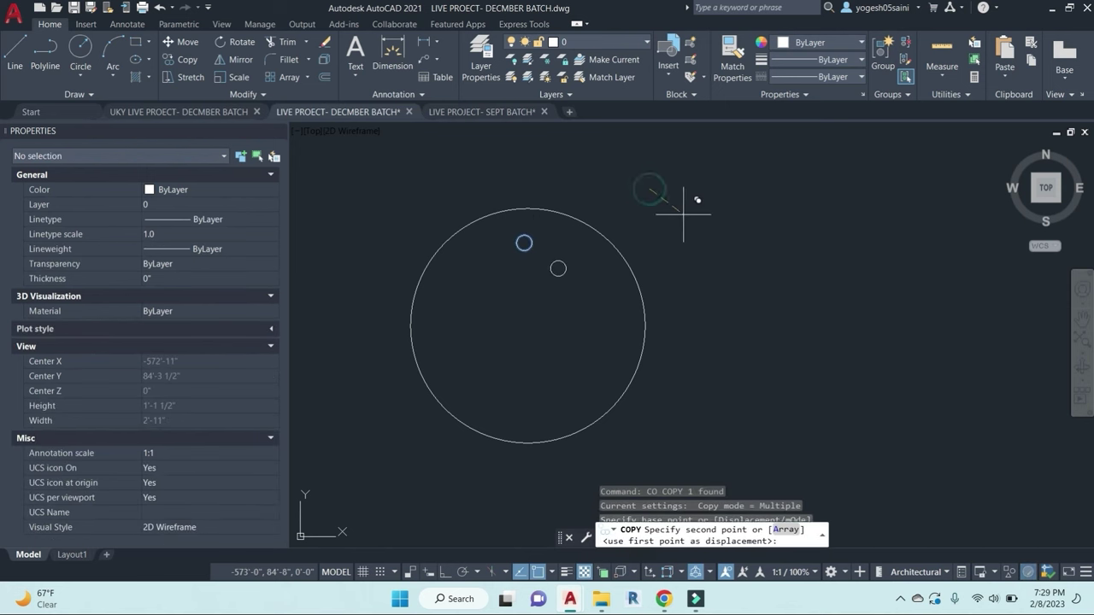
click(683, 216)
click(715, 255)
click(717, 285)
click(710, 317)
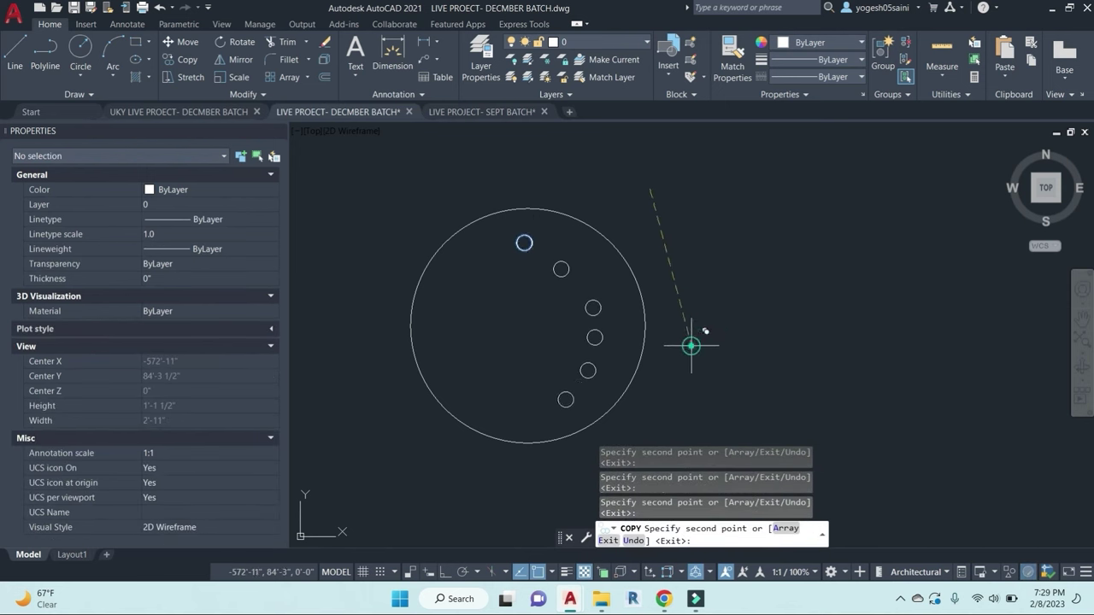
click(691, 346)
click(643, 350)
click(614, 351)
click(602, 339)
click(585, 286)
click(580, 264)
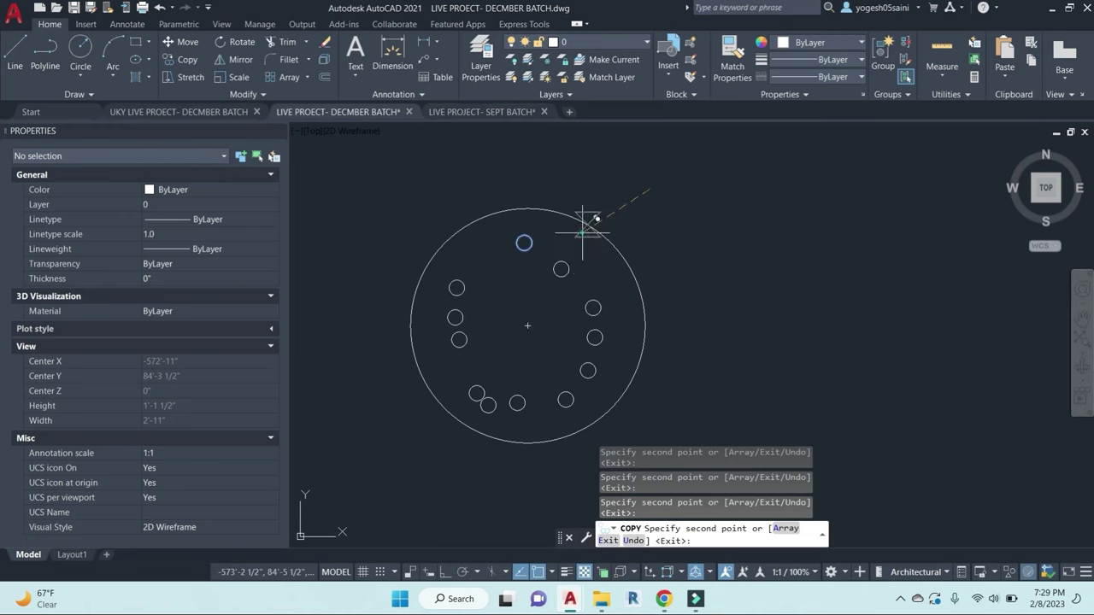
click(584, 226)
click(598, 210)
click(623, 263)
click(627, 312)
click(664, 314)
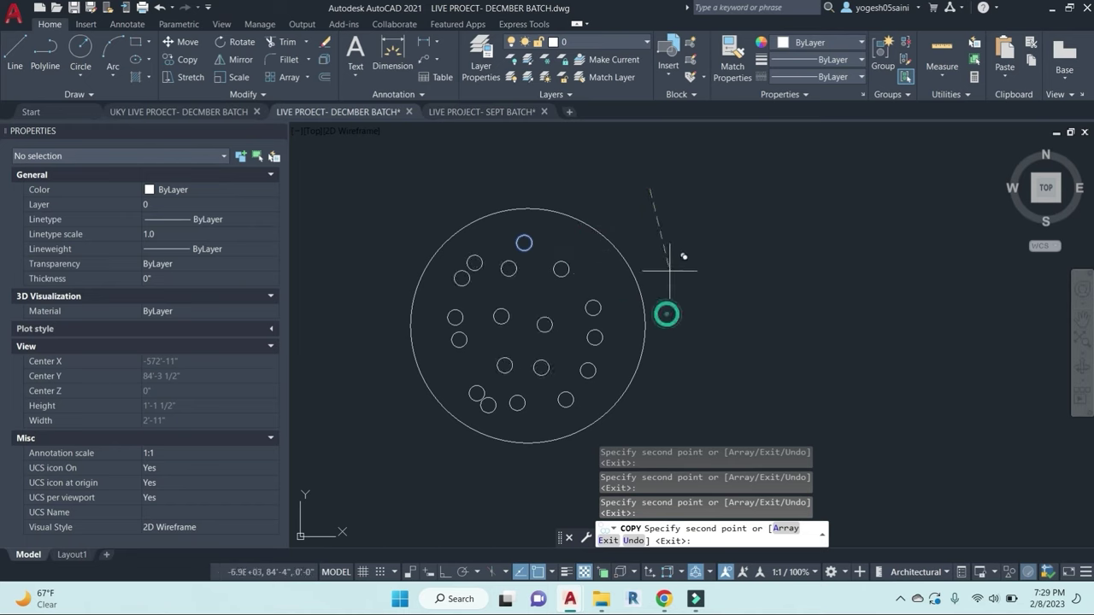
click(664, 267)
click(743, 227)
click(729, 206)
click(753, 263)
click(746, 315)
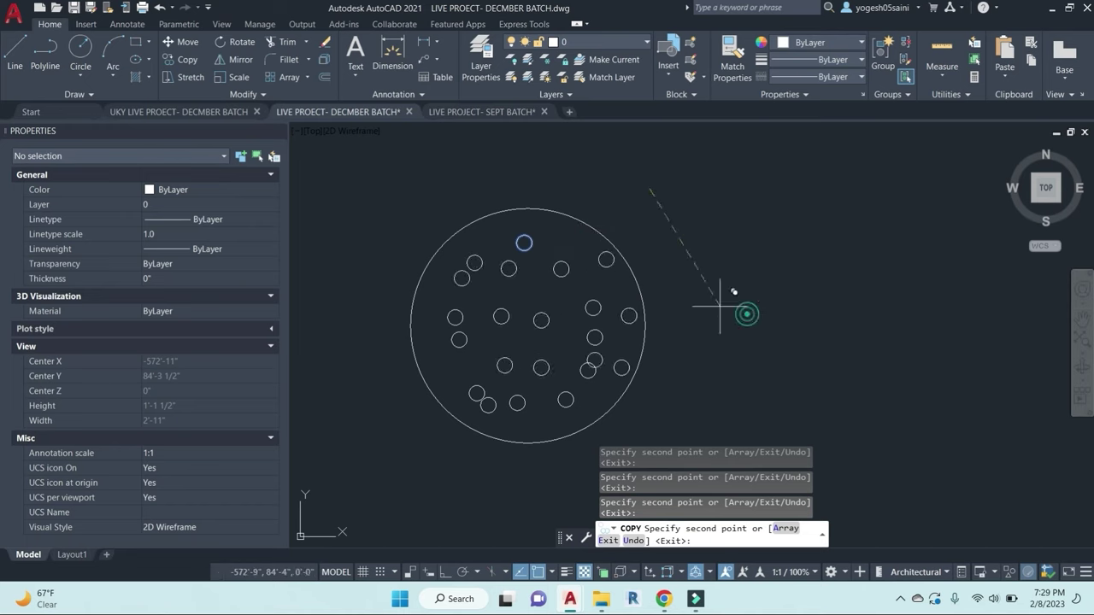
click(695, 286)
click(562, 299)
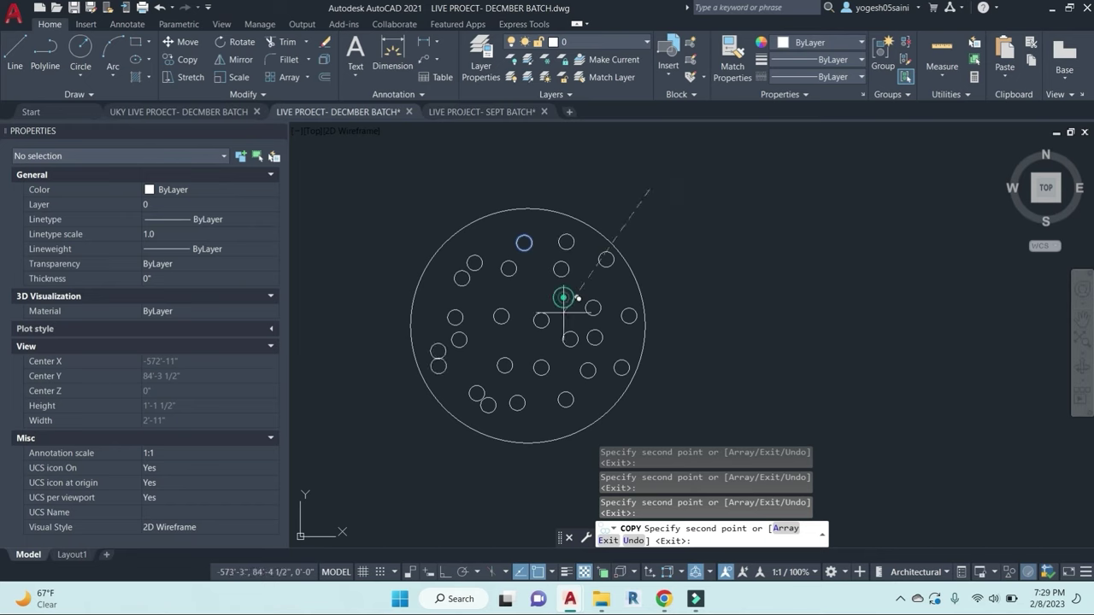
click(569, 340)
click(676, 374)
click(669, 239)
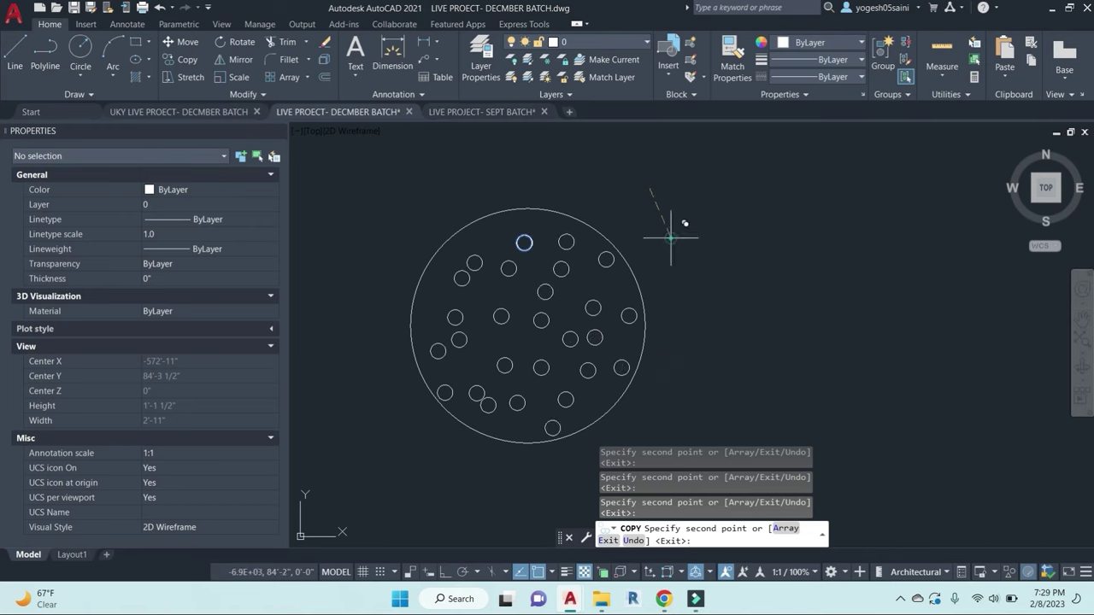
click(622, 176)
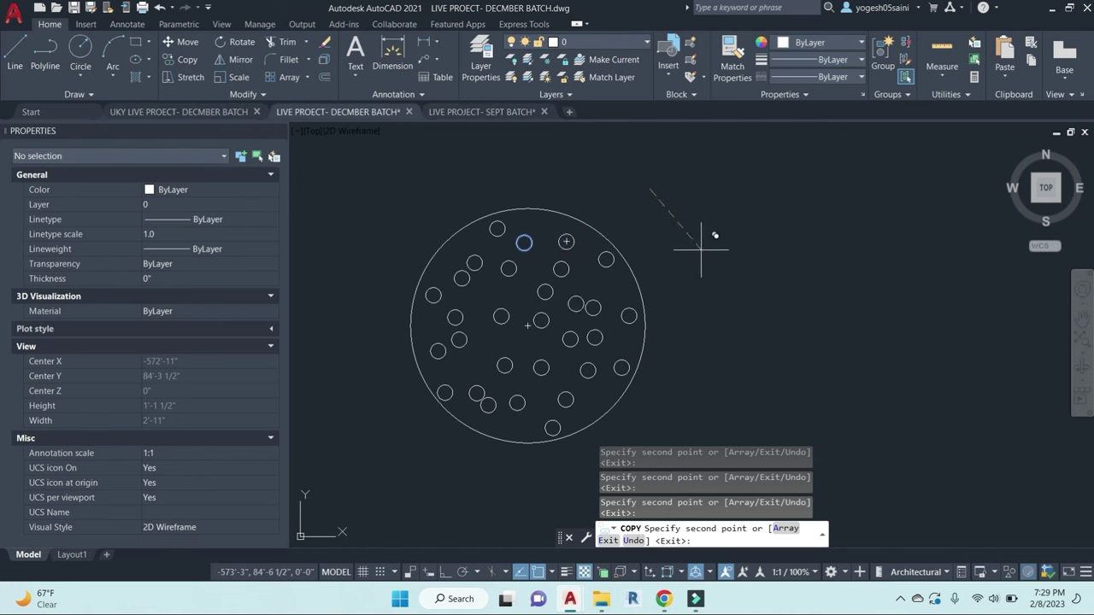
click(609, 243)
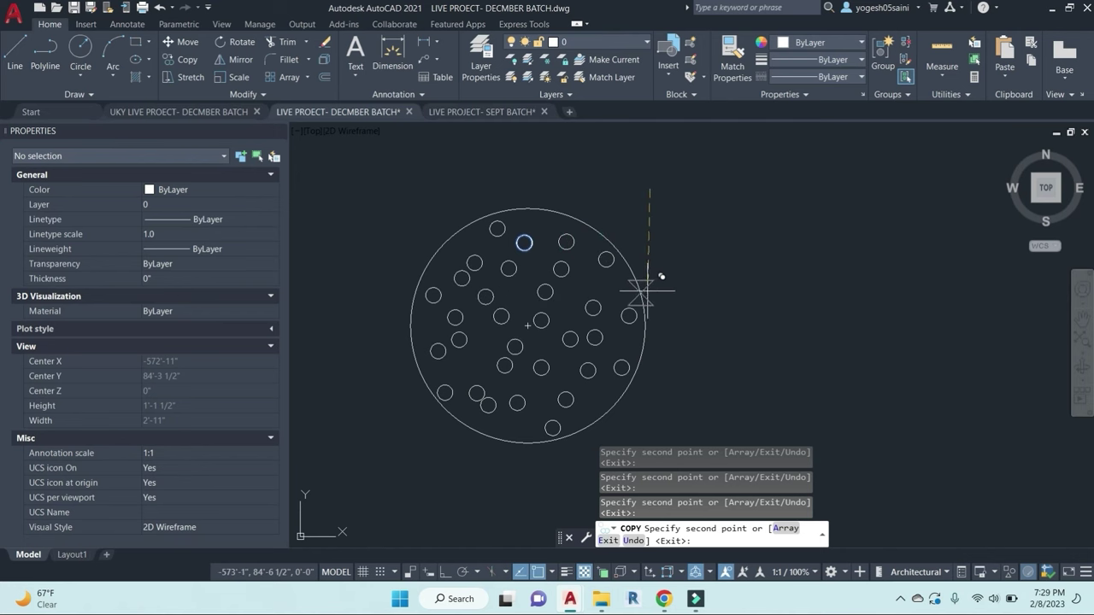
key(Escape)
key(Escape)
Step: Crossing-select all 32 circles and define them as block FT
scroll(646, 291, down, 4)
click(726, 356)
click(606, 183)
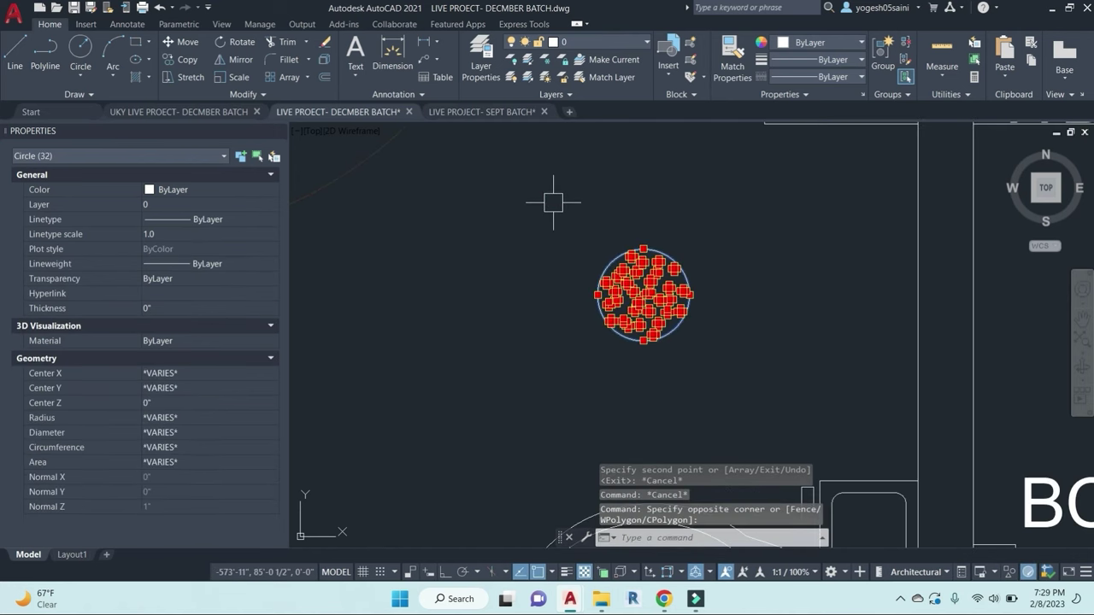
text(B)
key(Return)
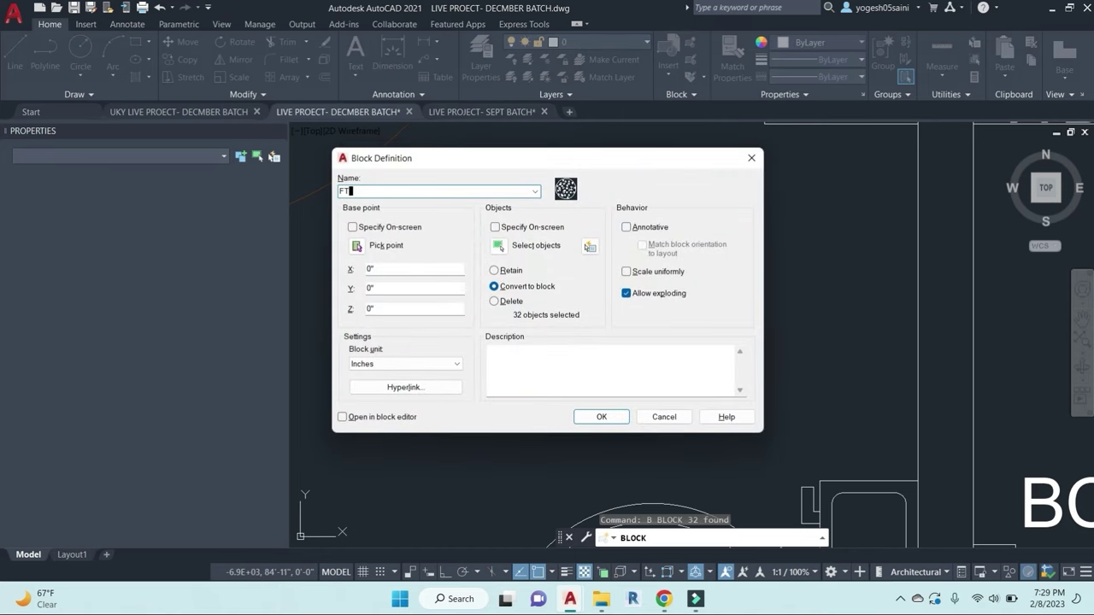
click(601, 417)
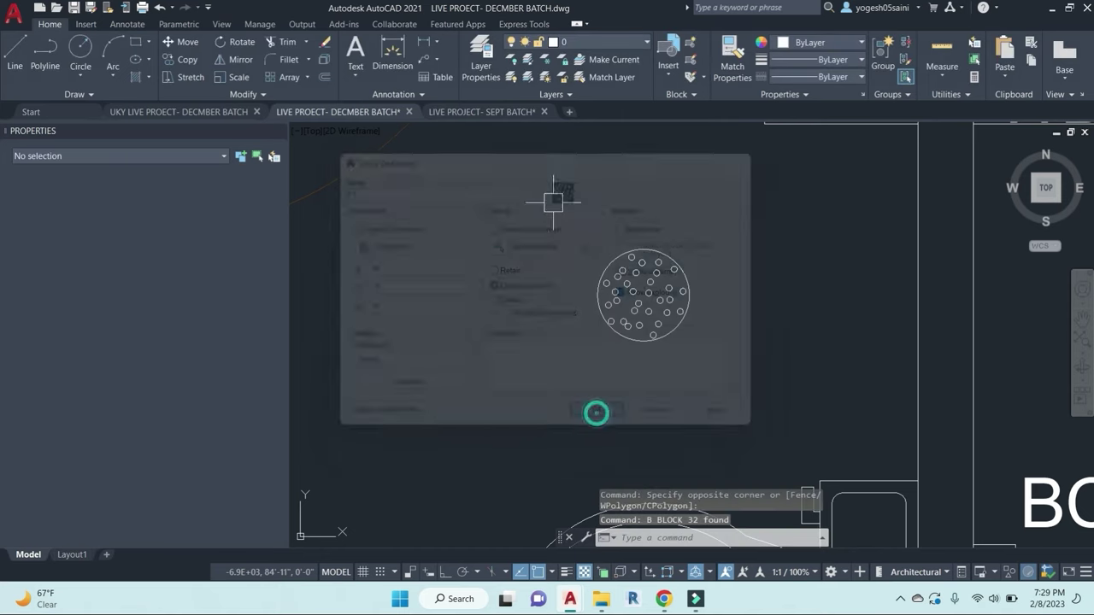
scroll(561, 196, up, 5)
scroll(598, 257, down, 2)
scroll(606, 264, up, 2)
Step: Copy the FT trap block to a spot below the WB basin
click(607, 265)
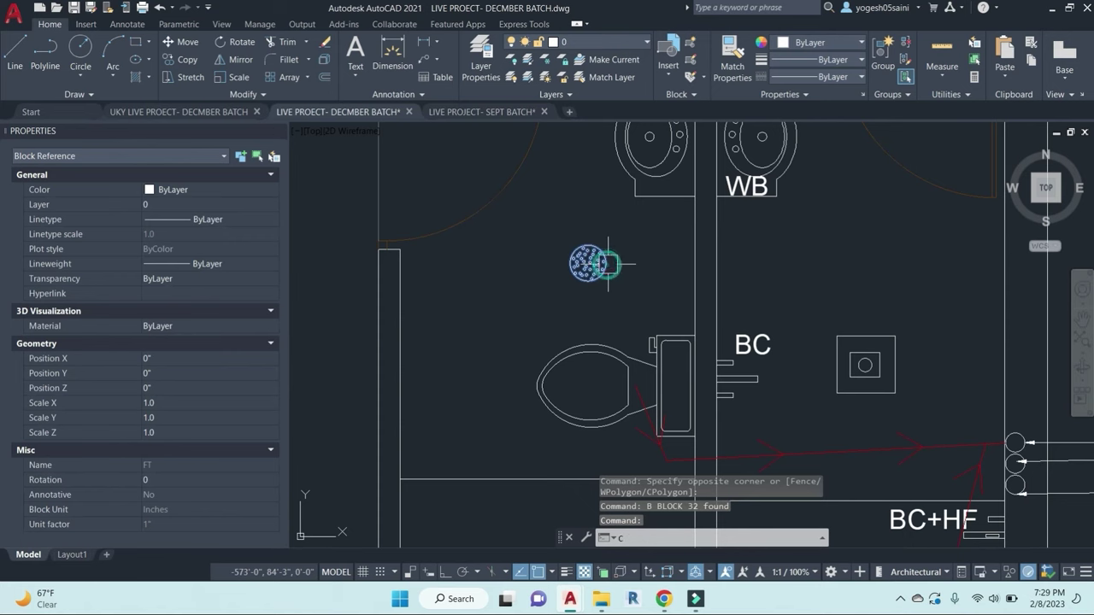
text(CO)
key(Return)
scroll(615, 247, up, 2)
click(615, 248)
mouse_move(615, 247)
middle_down()
mouse_move(666, 347)
mouse_move(769, 410)
middle_up()
scroll(683, 325, up, 2)
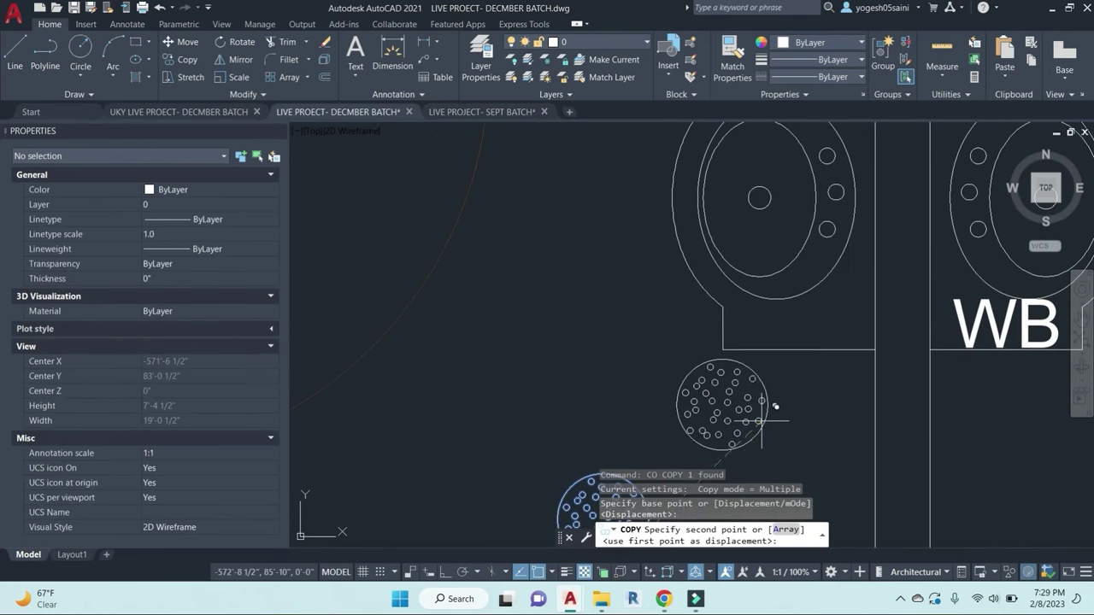
click(827, 414)
key(Escape)
key(Escape)
key(Escape)
Step: Draw a circle for the grating's central opening
scroll(807, 383, up, 2)
text(c)
key(Return)
scroll(794, 369, up, 3)
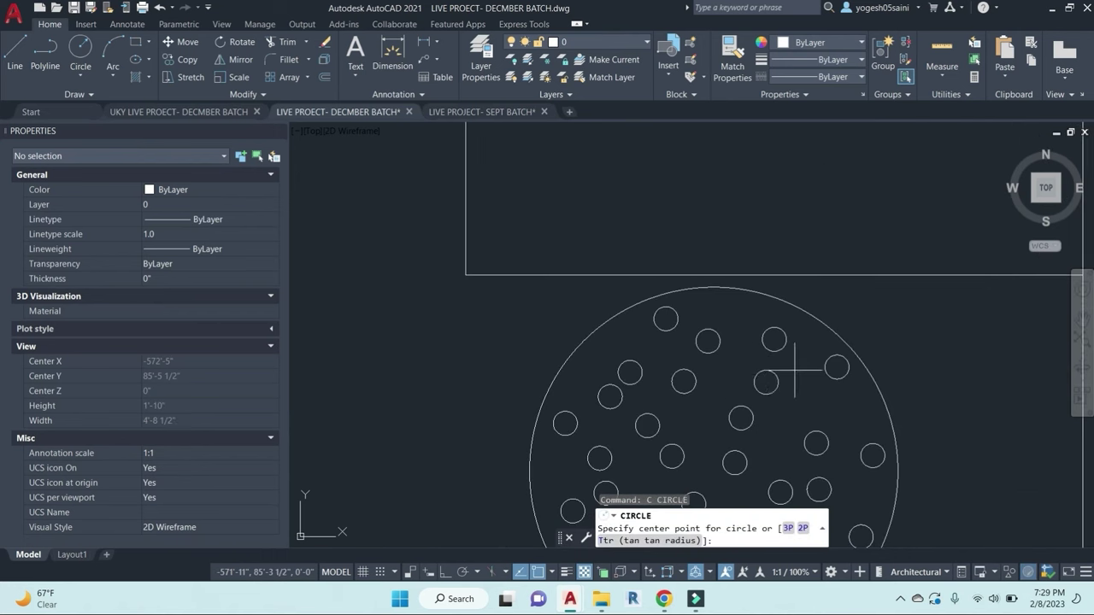
click(742, 370)
click(748, 332)
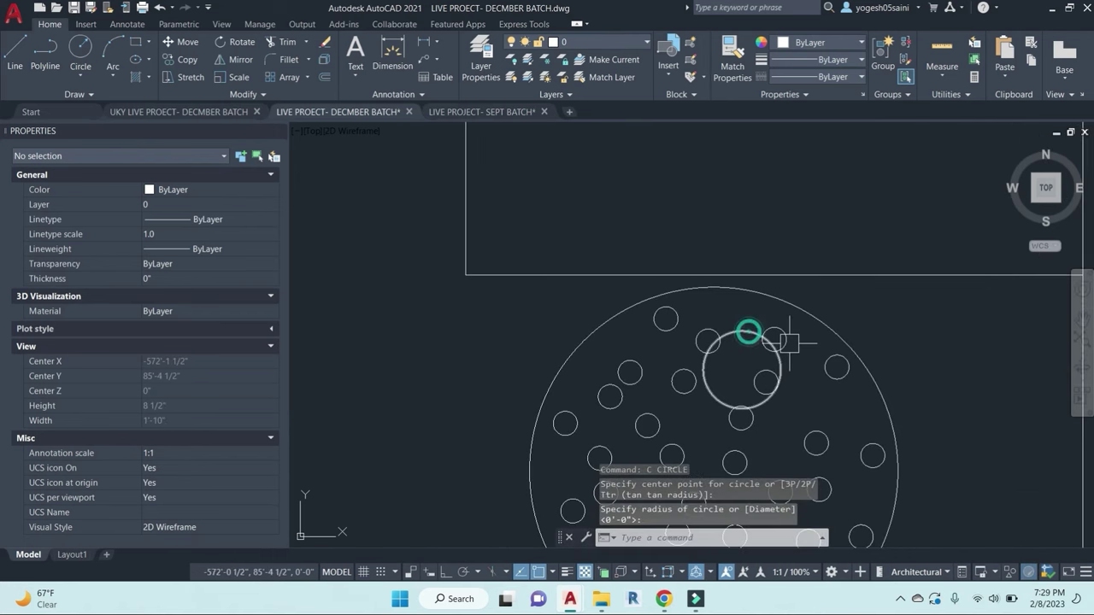
key(Escape)
key(Escape)
Step: Explode the copied FT block into separate circles
click(789, 334)
key(Return)
key(Escape)
click(789, 333)
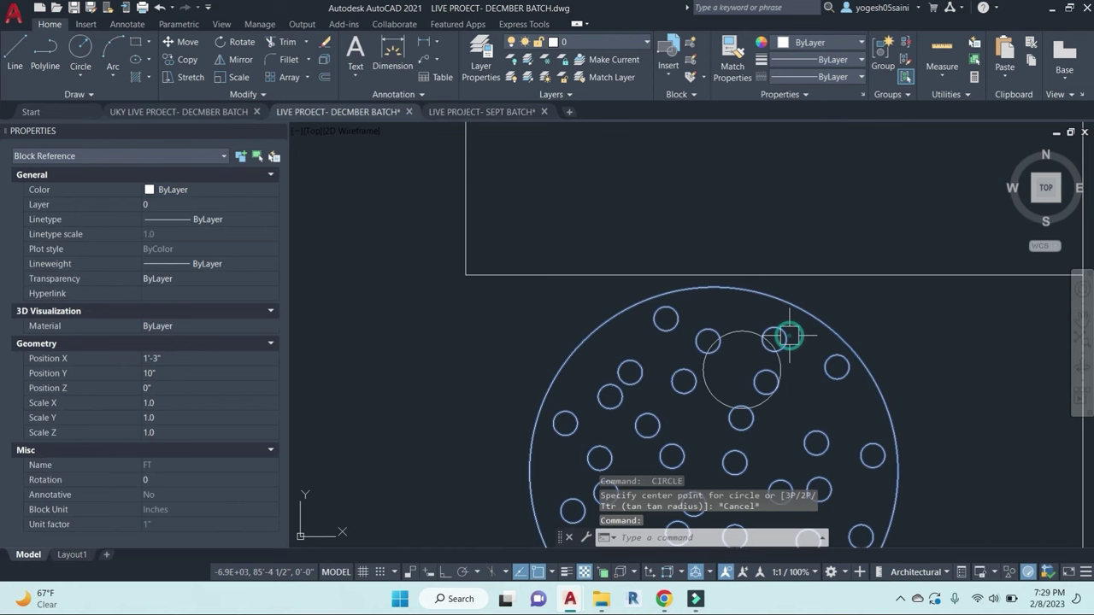
text(x)
key(Return)
Step: Erase the three small holes overlapping the central opening
click(783, 337)
text(e)
key(Return)
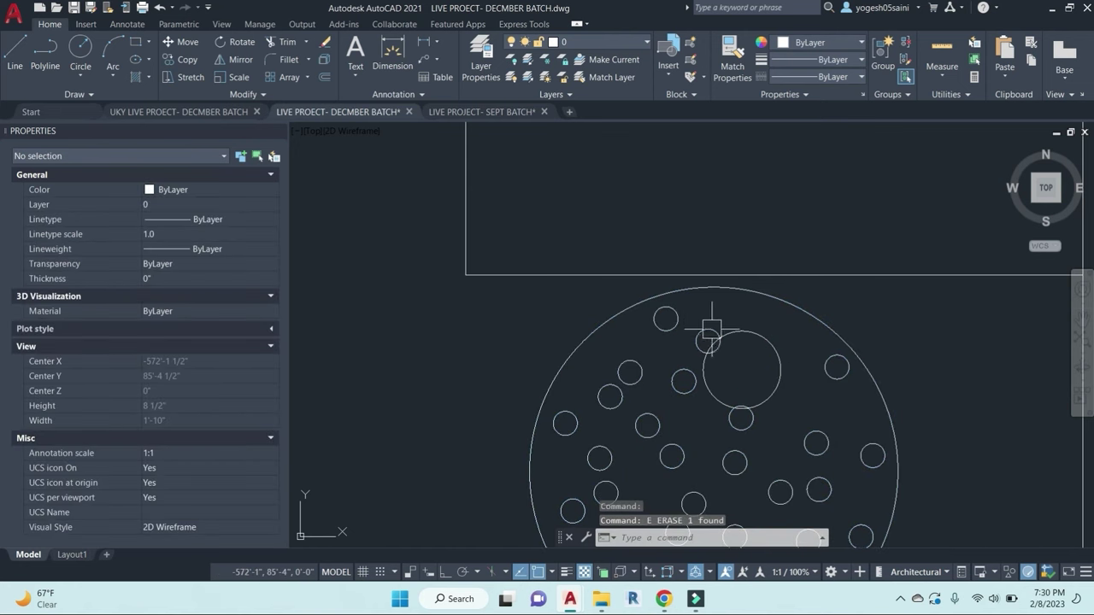
click(708, 329)
text(e)
key(Return)
click(738, 434)
text(e)
key(Return)
Step: Grip-stretch the central opening circle larger, abandoning a follow-up move
click(774, 384)
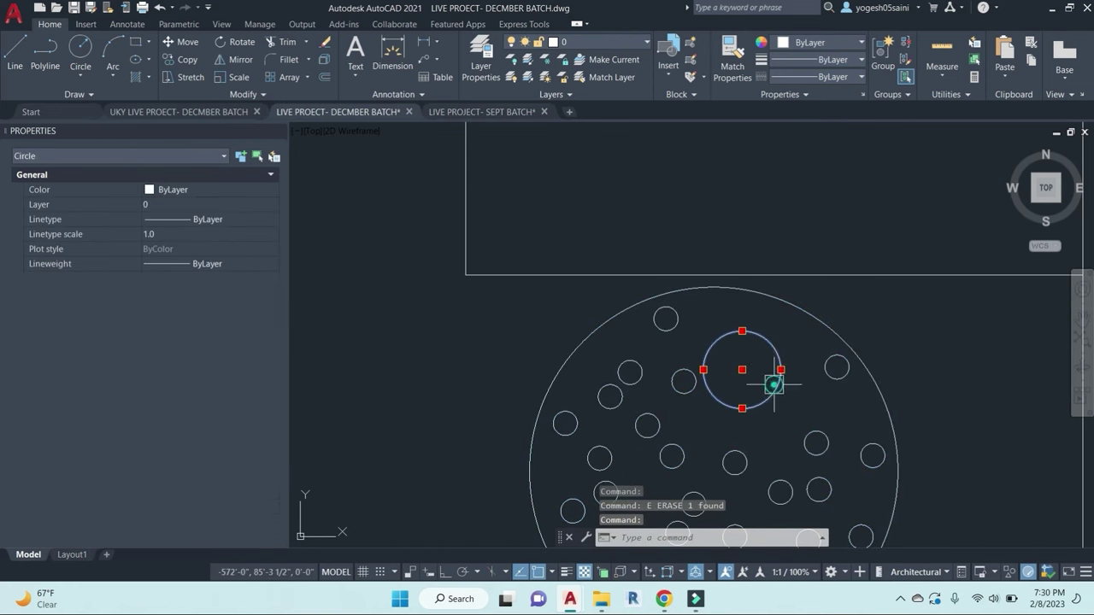
click(781, 369)
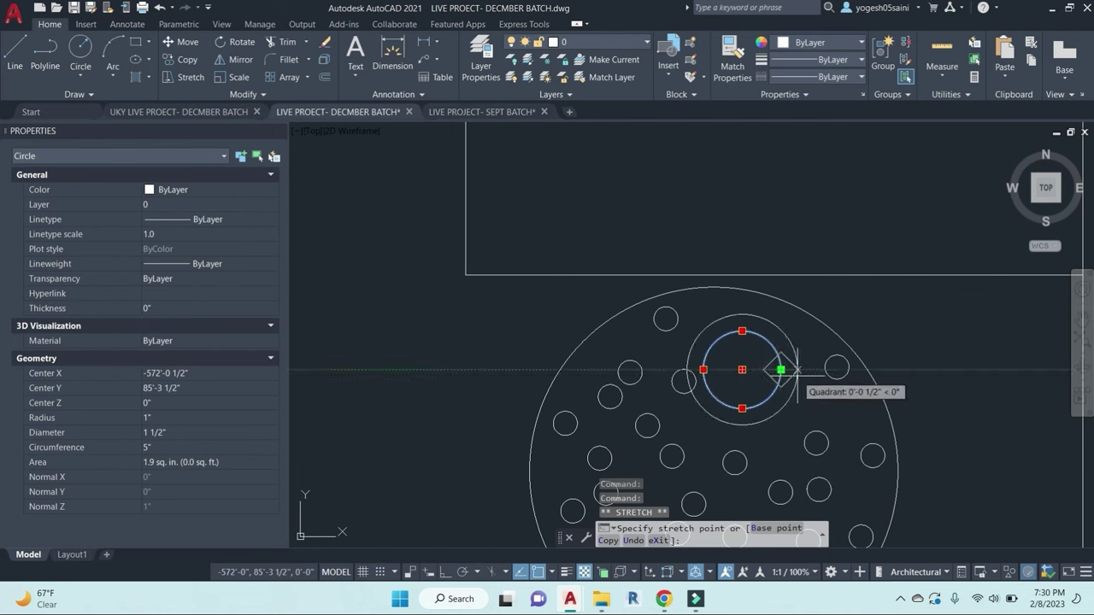
click(798, 376)
key(Escape)
click(791, 399)
text(m)
key(Return)
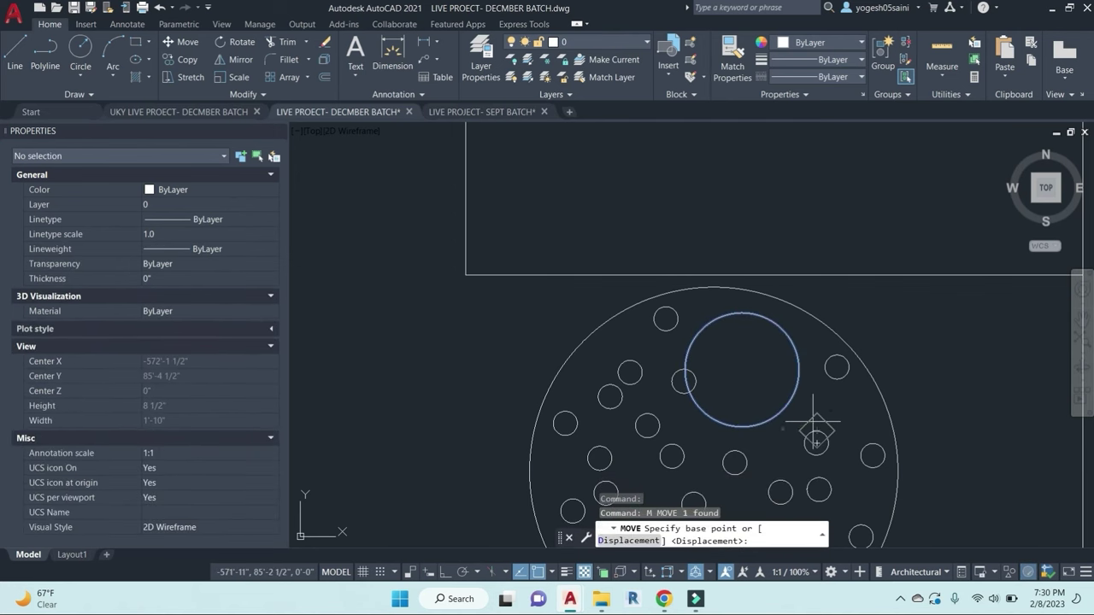
click(782, 432)
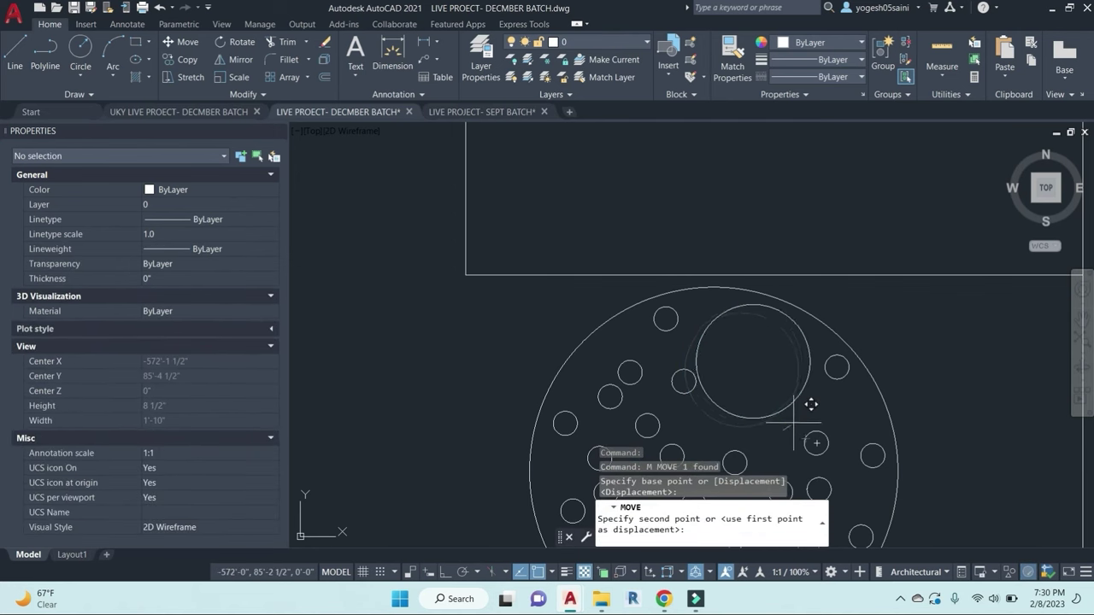
scroll(813, 434, up, 2)
key(Escape)
Step: Copy the perforated floor-drain plate into the upper room with CO
scroll(749, 324, down, 3)
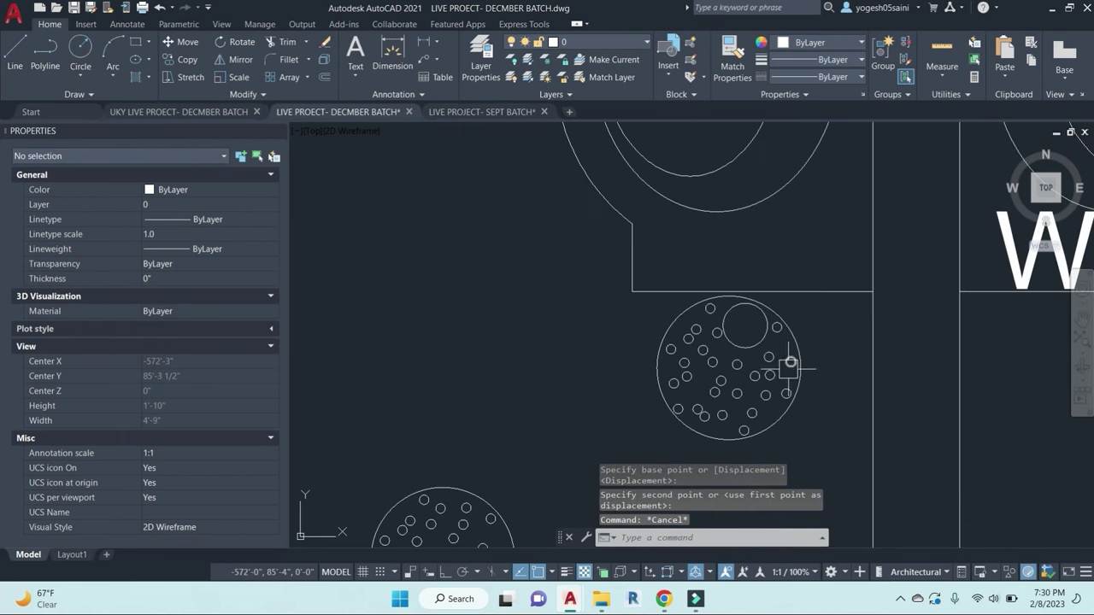
scroll(756, 348, down, 4)
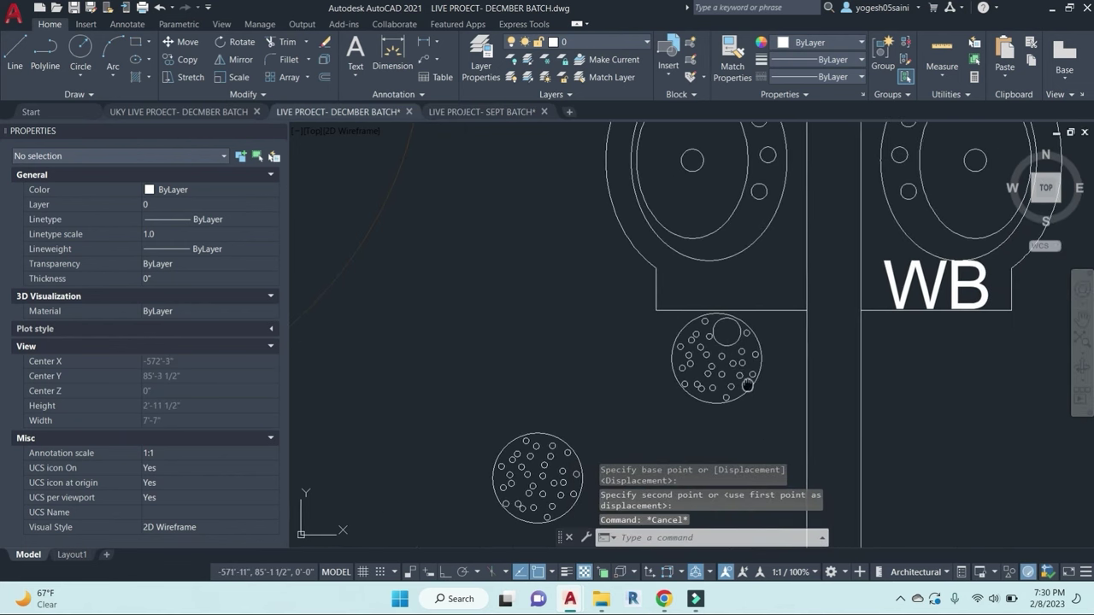
scroll(726, 336, down, 2)
middle_drag(723, 376, 733, 347)
key(Escape)
click(686, 398)
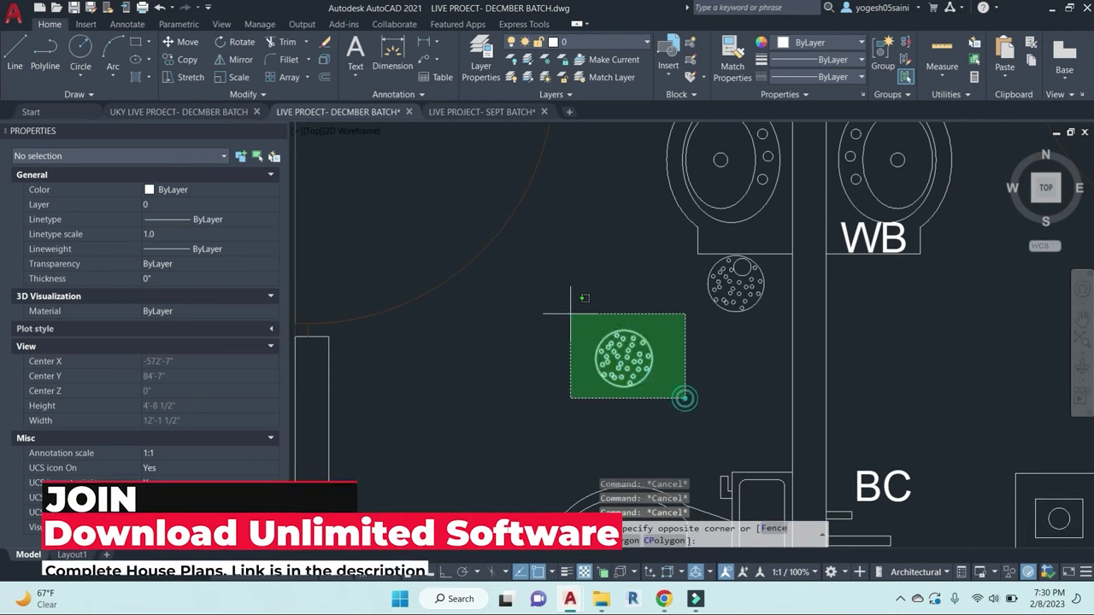
click(570, 314)
key(Escape)
key(Escape)
click(638, 352)
text(co)
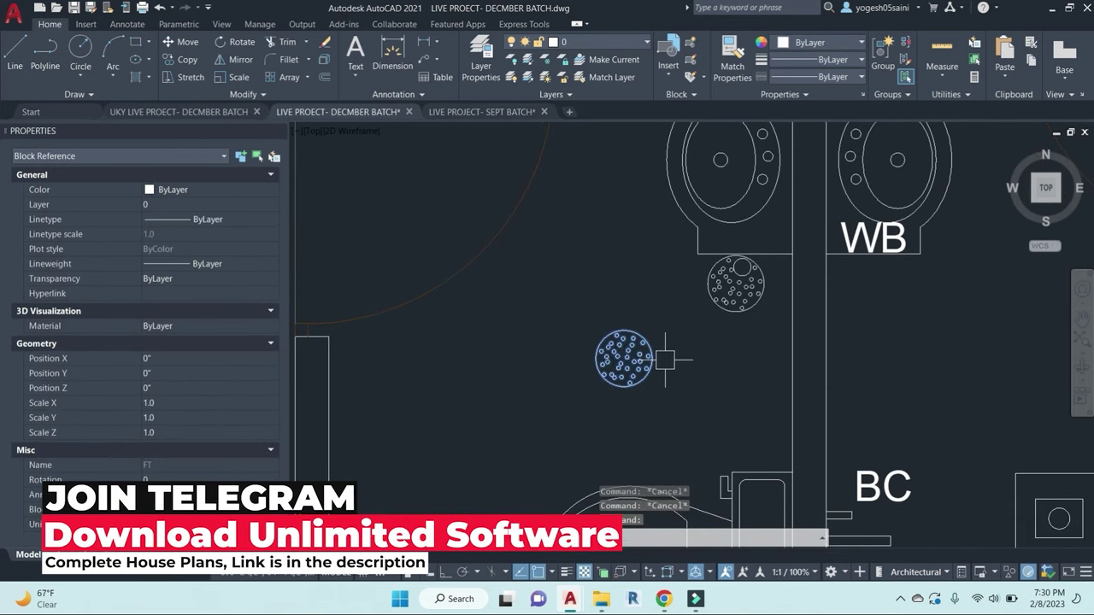
key(space)
click(674, 346)
scroll(674, 346, down, 3)
middle_drag(702, 421, 702, 349)
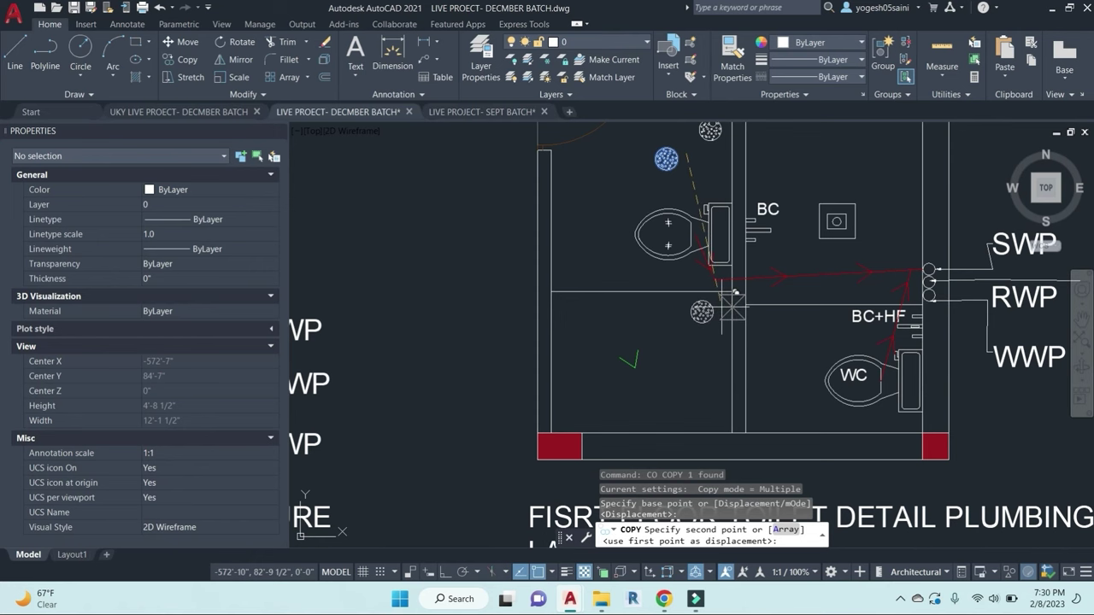
click(733, 301)
key(Escape)
key(Escape)
Step: Erase the misplaced drain copy and window-select the drain's 29 circles for copying
middle_drag(717, 358, 712, 395)
click(665, 213)
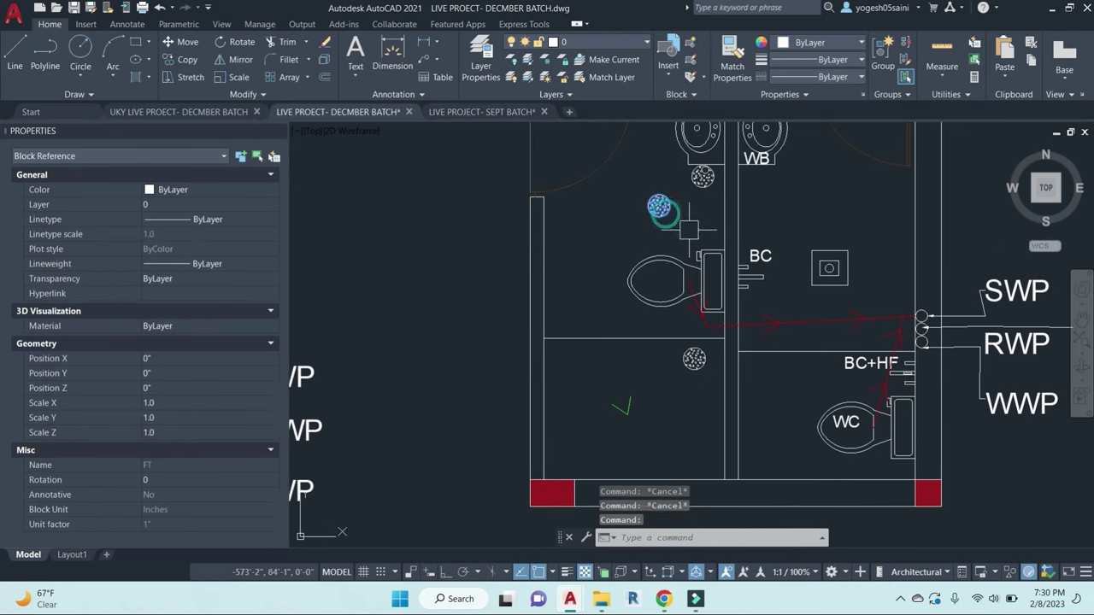
text(e)
key(Return)
scroll(726, 336, up, 3)
scroll(725, 336, up, 2)
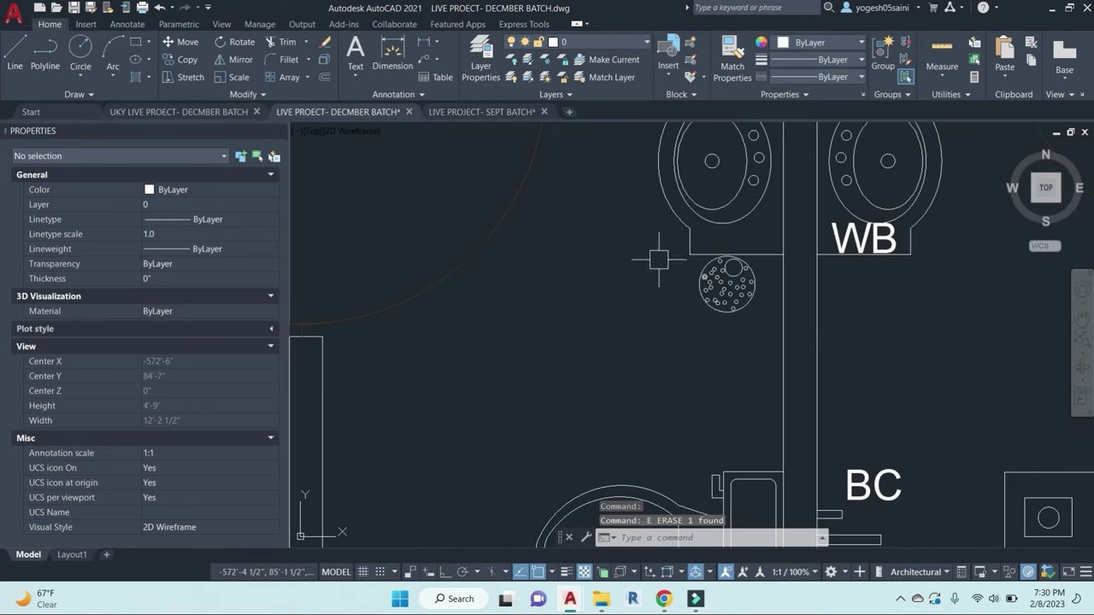
click(647, 235)
click(752, 329)
scroll(736, 388, down, 2)
text(co)
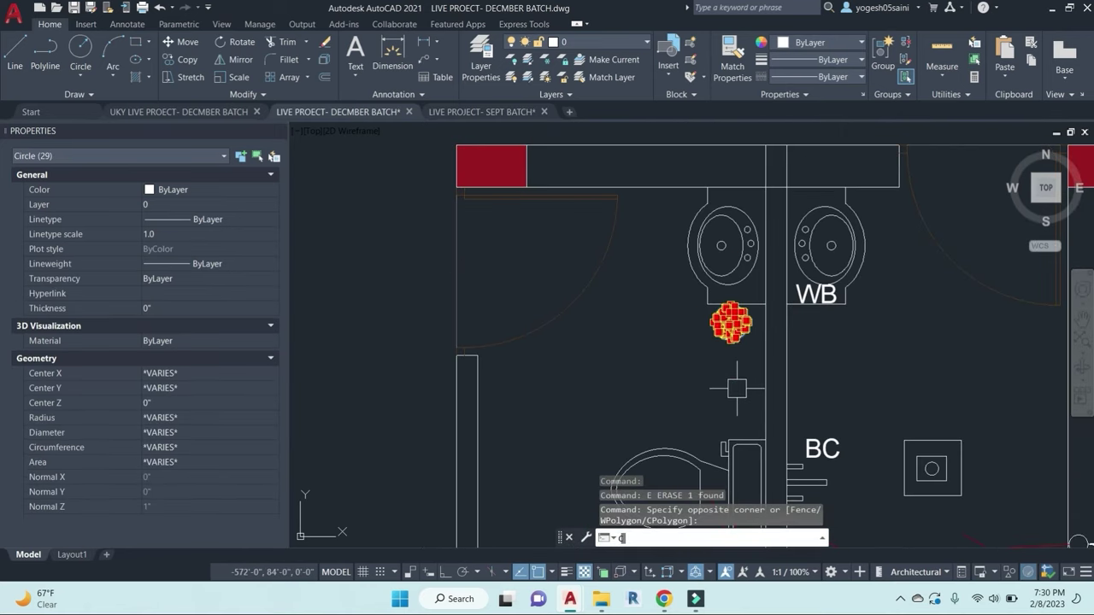
key(Return)
click(714, 382)
key(Escape)
Step: Copy the lower-room floor drain to a spot beside the WC
scroll(802, 383, down, 5)
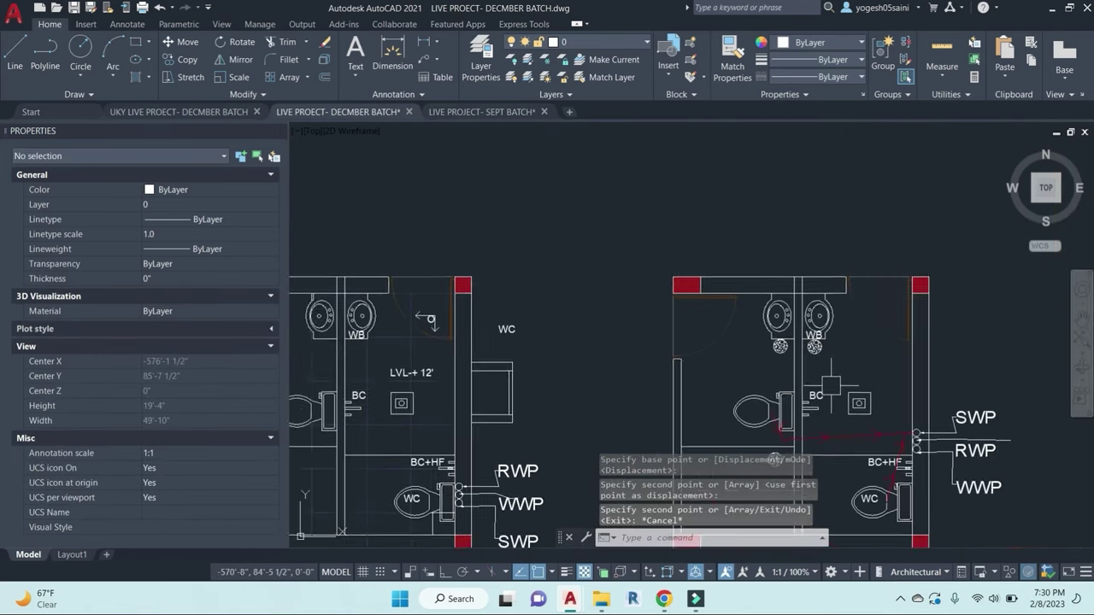
middle_drag(777, 456, 740, 312)
scroll(713, 353, up, 2)
click(753, 302)
middle_drag(770, 350, 736, 380)
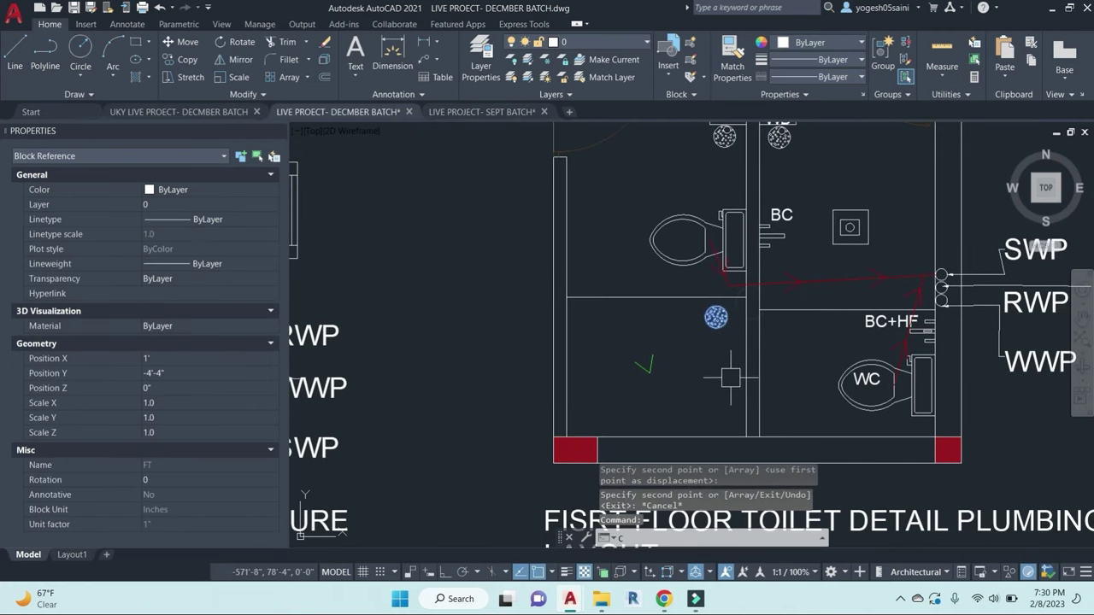
text(co)
key(Return)
click(718, 366)
mouse_move(798, 333)
middle_down()
mouse_move(749, 404)
mouse_move(760, 366)
middle_up()
scroll(745, 408, up, 2)
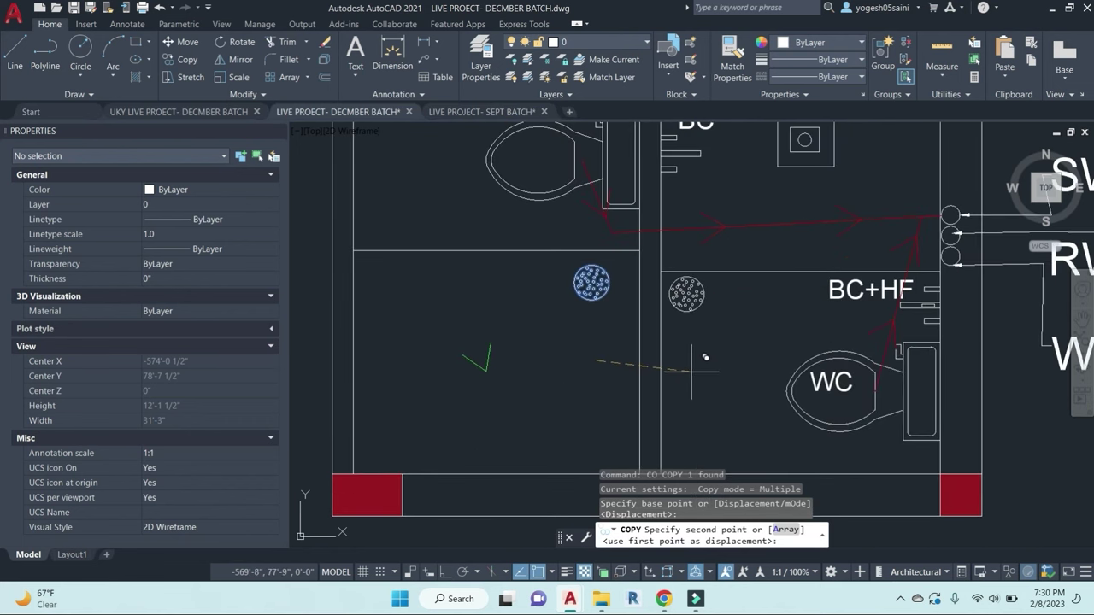
click(886, 525)
key(Escape)
Step: Pan and zoom around the toilet plan to check the placed floor drains
scroll(725, 337, down, 3)
scroll(710, 346, down, 2)
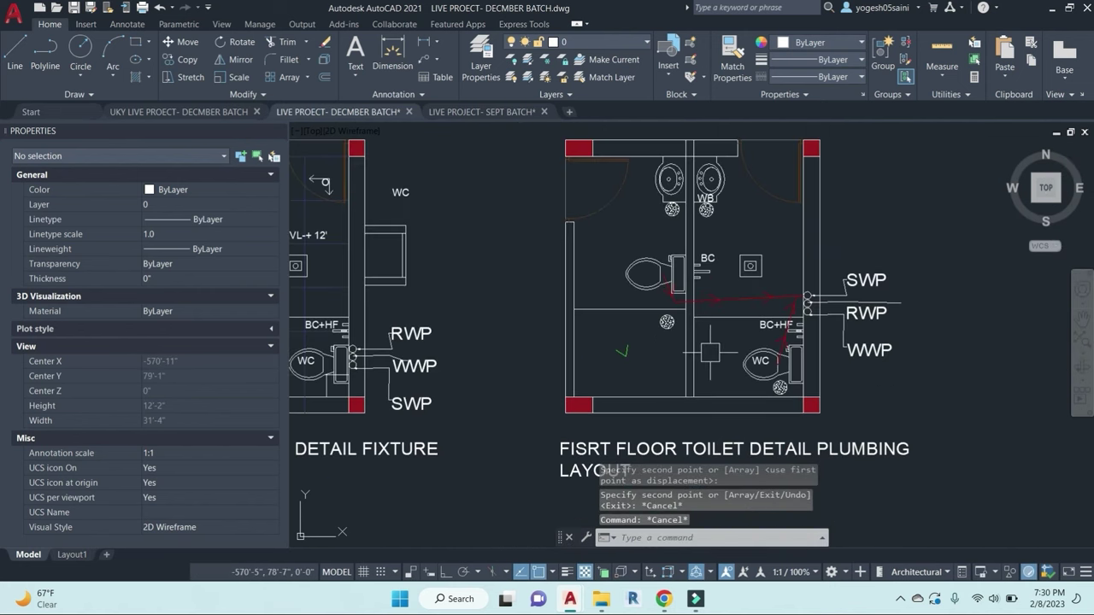
middle_drag(733, 243, 751, 252)
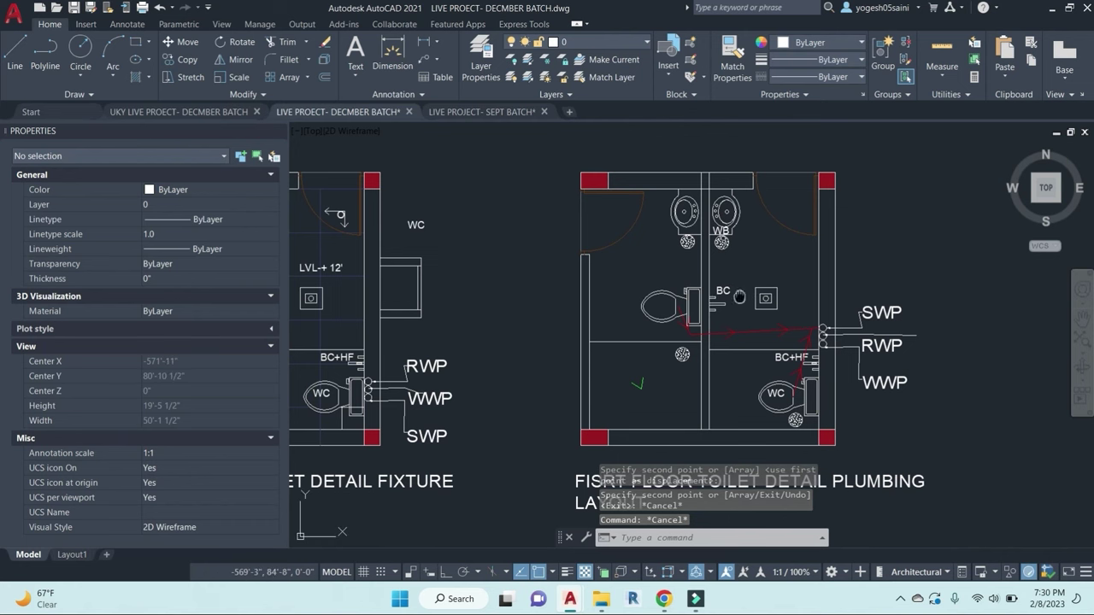
scroll(686, 243, up, 8)
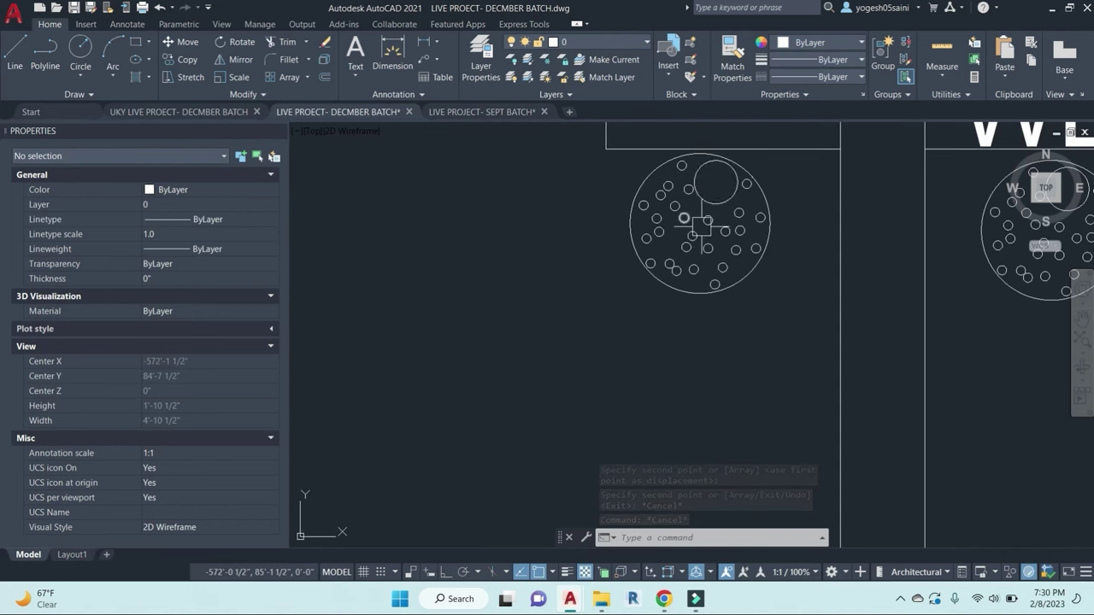
scroll(702, 225, down, 6)
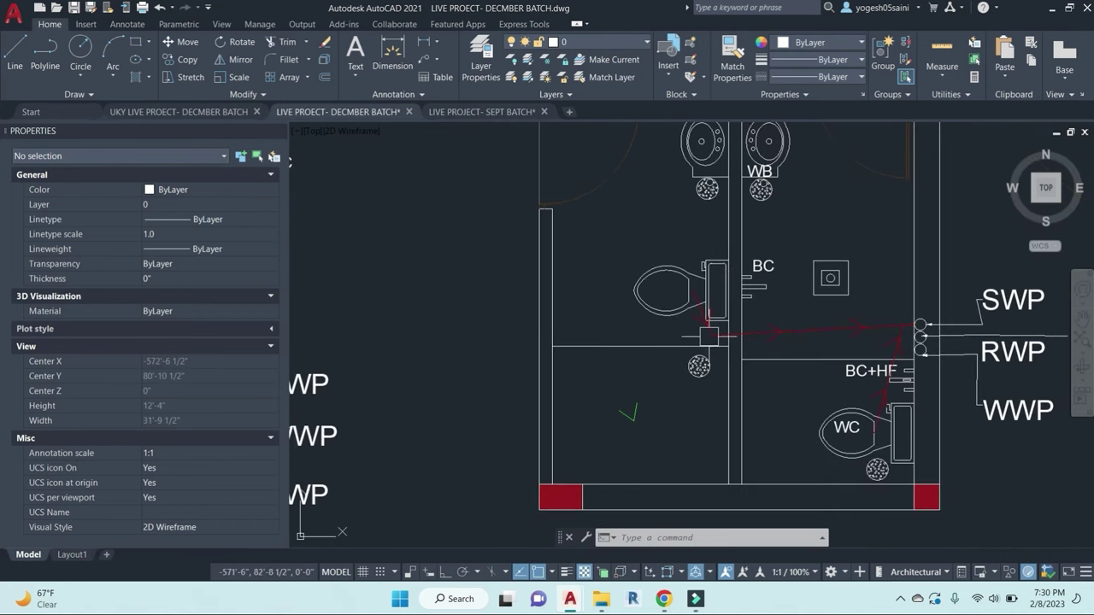
scroll(709, 336, up, 3)
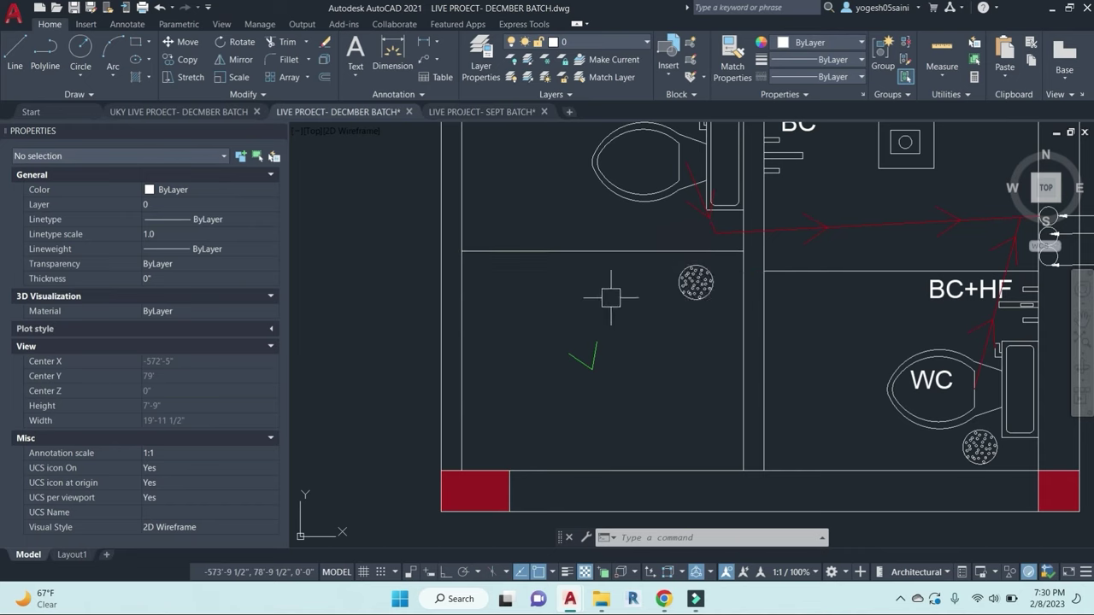
scroll(645, 336, up, 1)
scroll(608, 262, down, 2)
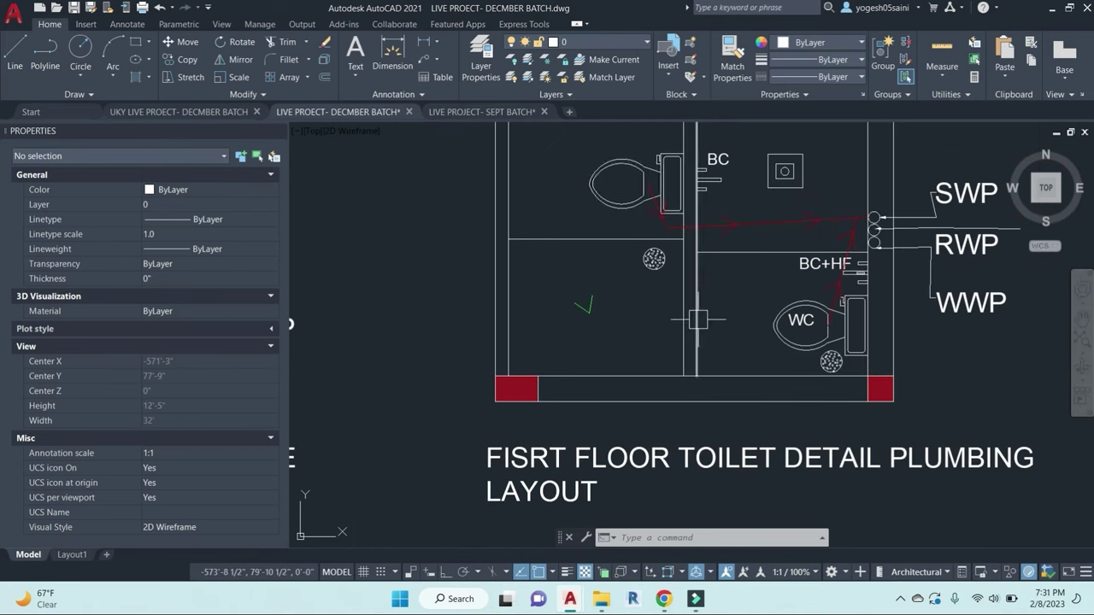
middle_drag(693, 328, 665, 432)
middle_drag(756, 278, 729, 280)
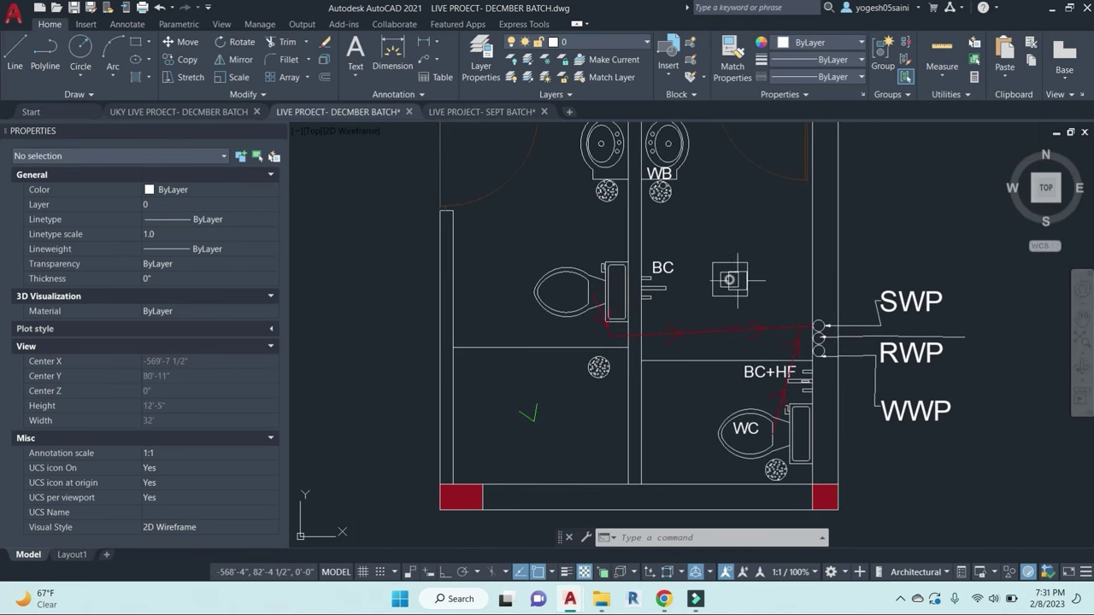
middle_drag(731, 212, 740, 310)
mouse_move(657, 302)
middle_down()
mouse_move(639, 292)
mouse_move(668, 255)
middle_up()
key(Escape)
key(Escape)
key(Escape)
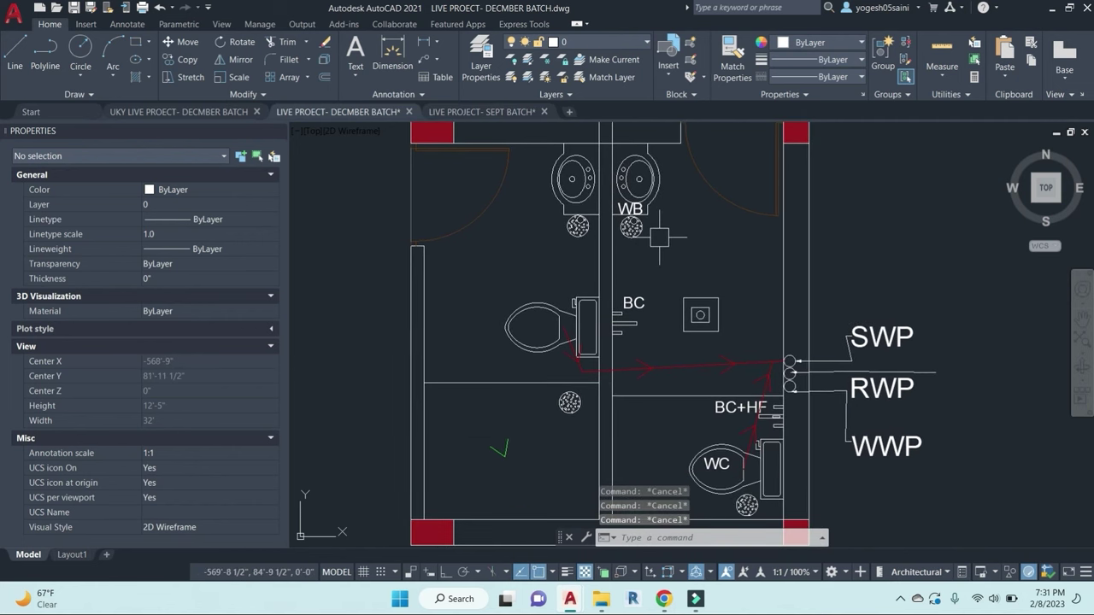
Step: Draw a pipe line from above BC, turning a corner, to the lowest outlet circle
text(l)
key(Return)
scroll(595, 239, up, 2)
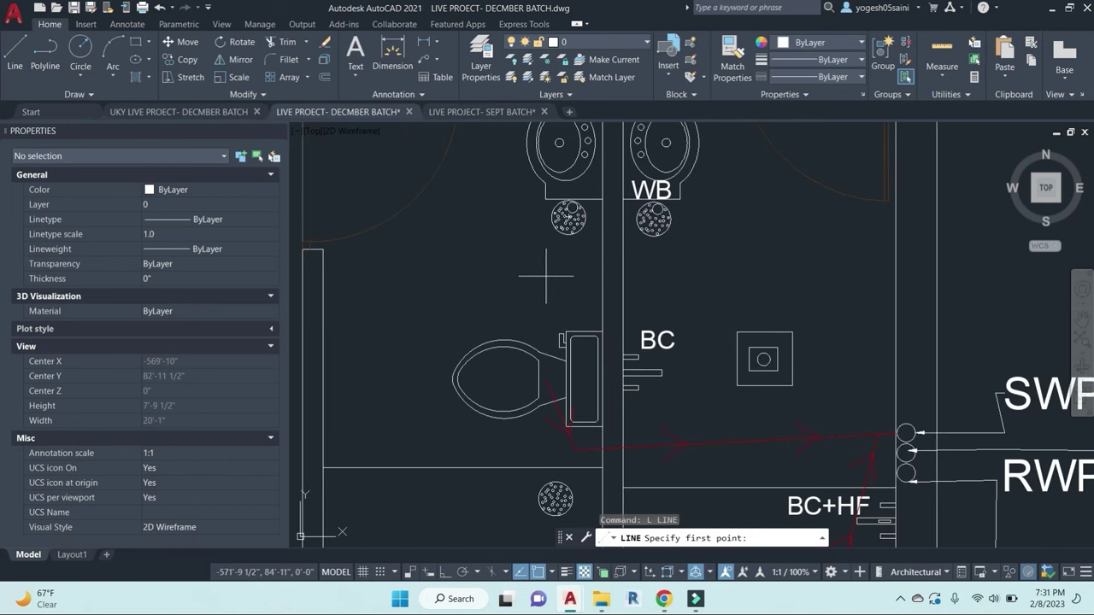
middle_drag(545, 275, 561, 226)
click(554, 214)
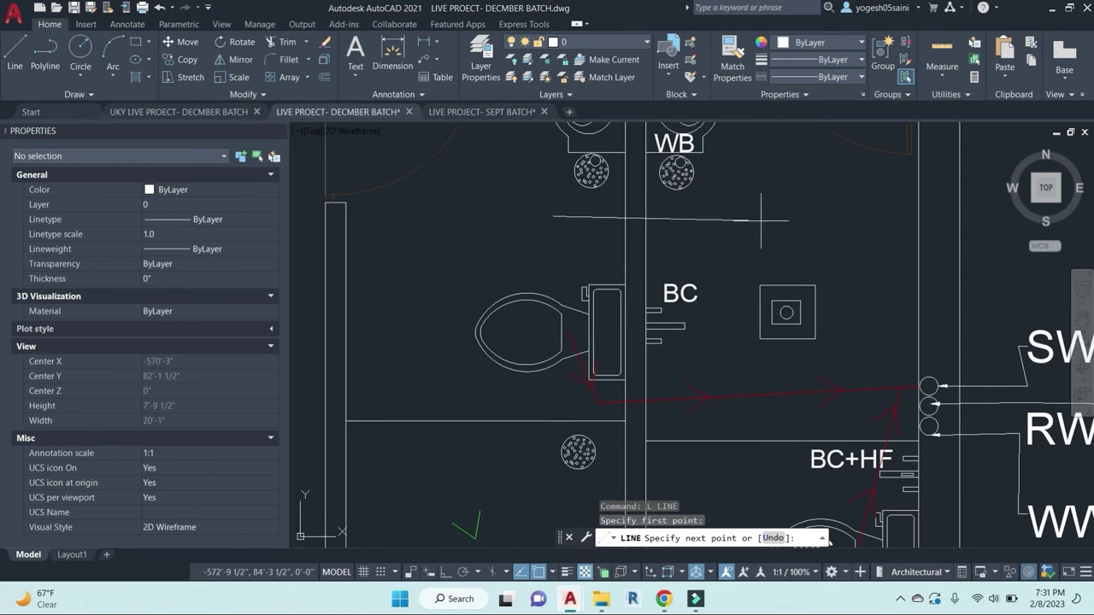
click(756, 226)
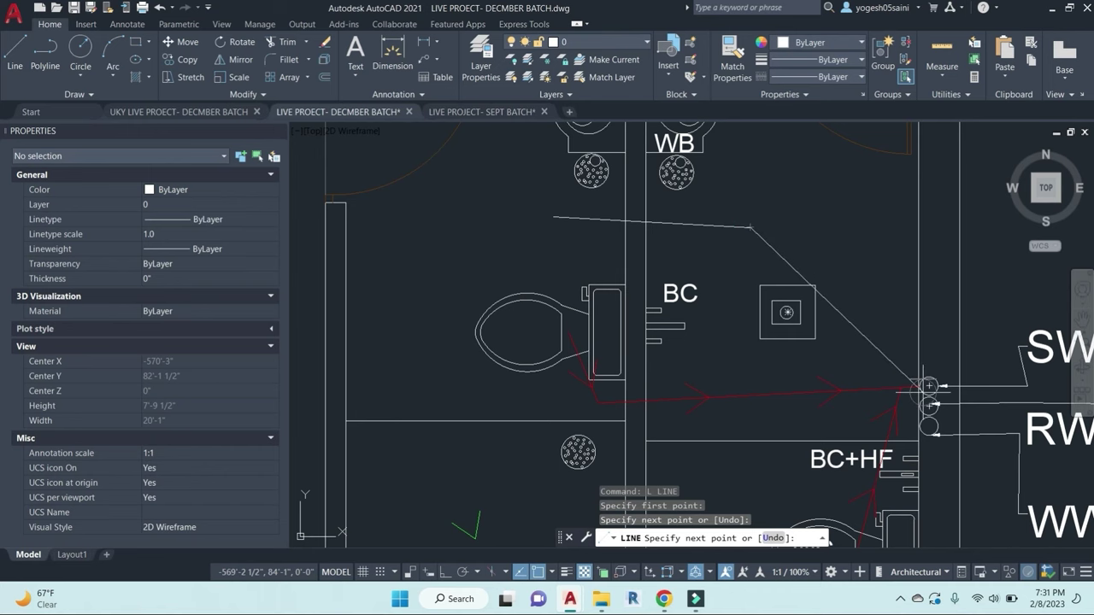
scroll(919, 393, up, 4)
middle_drag(864, 346, 801, 289)
scroll(800, 290, down, 4)
scroll(820, 327, up, 4)
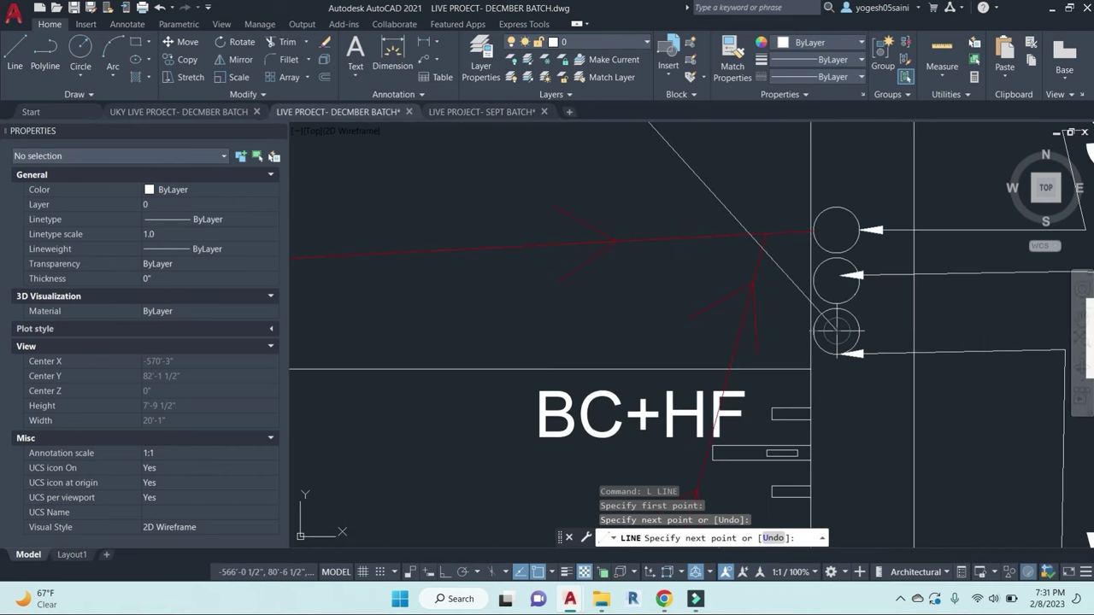
click(830, 329)
key(Escape)
key(Escape)
Step: Draw a pipe line from the left floor drain to the diagonal pipe line
scroll(769, 289, down, 4)
middle_drag(732, 233, 818, 284)
scroll(818, 284, down, 2)
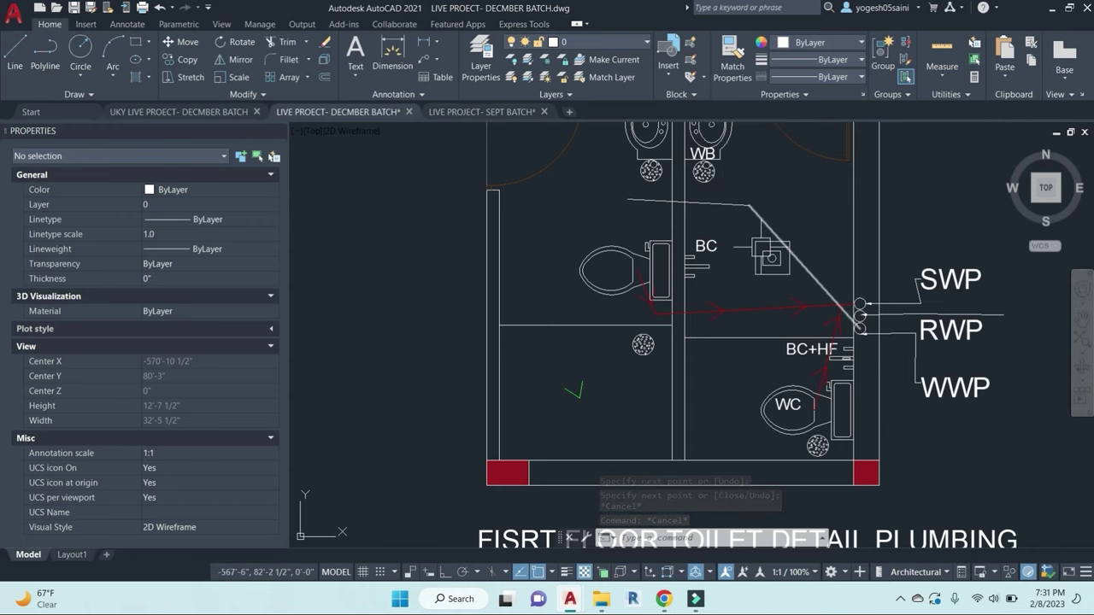
scroll(857, 327, up, 4)
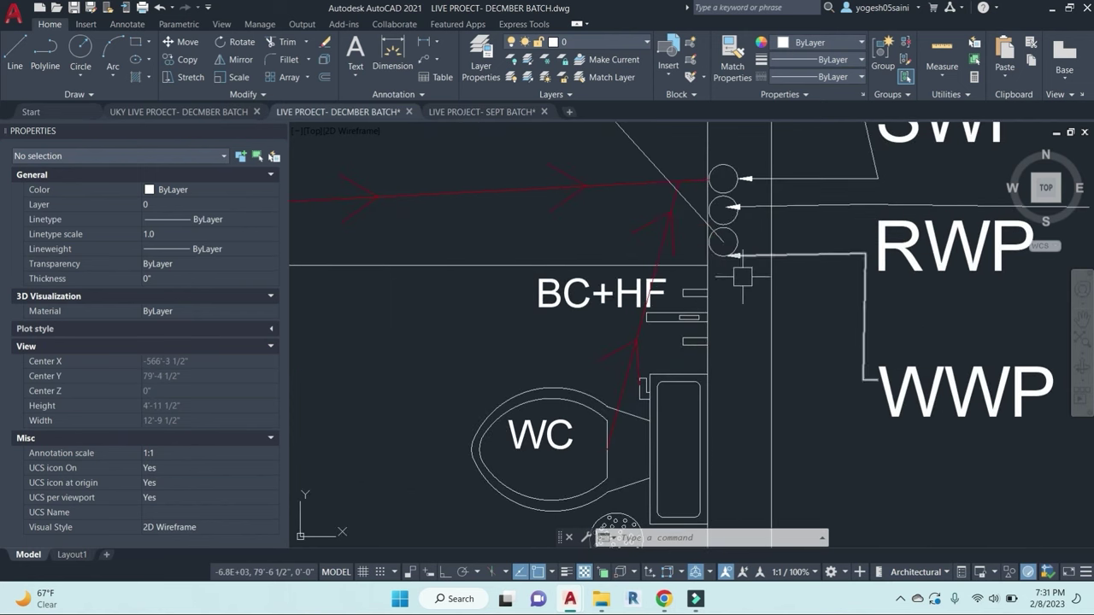
scroll(894, 375, down, 4)
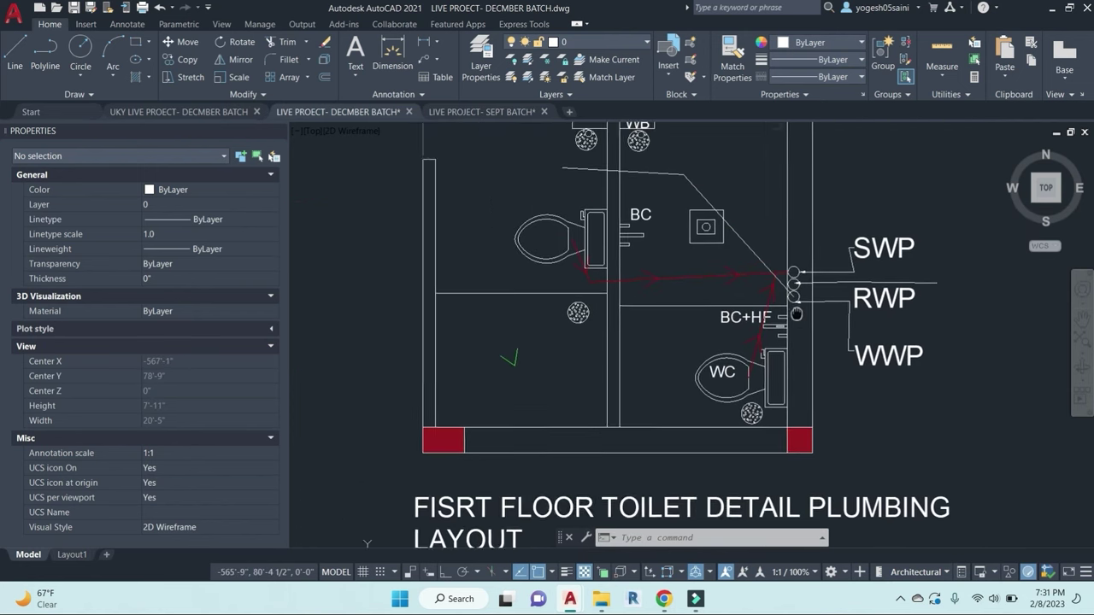
text(L)
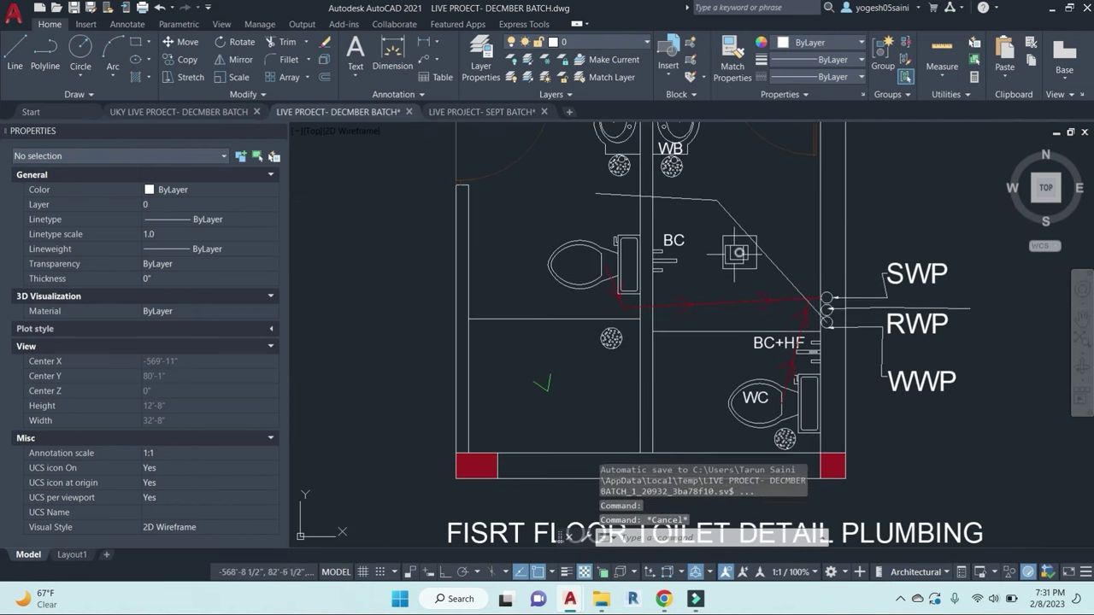
key(Return)
scroll(782, 438, up, 6)
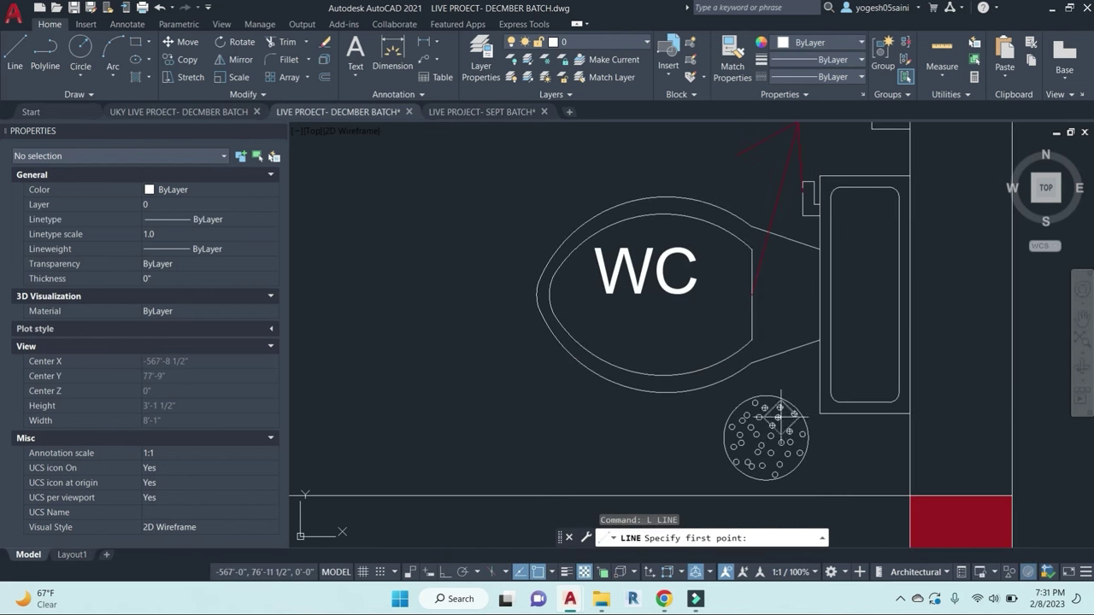
click(769, 432)
scroll(769, 432, down, 4)
scroll(845, 311, up, 2)
scroll(845, 312, up, 1)
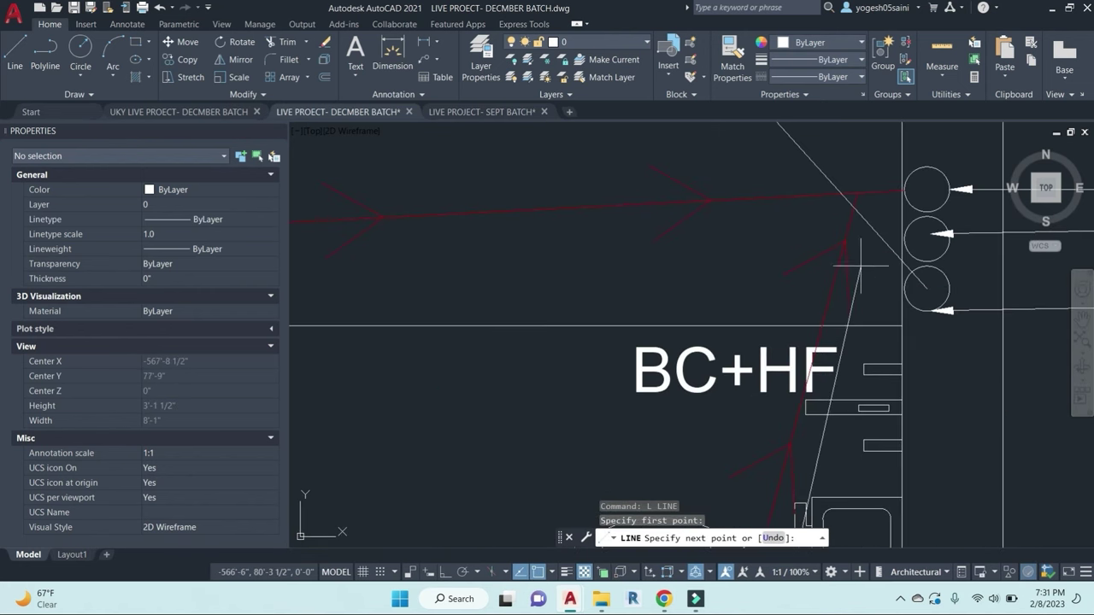
key(Escape)
scroll(757, 312, down, 3)
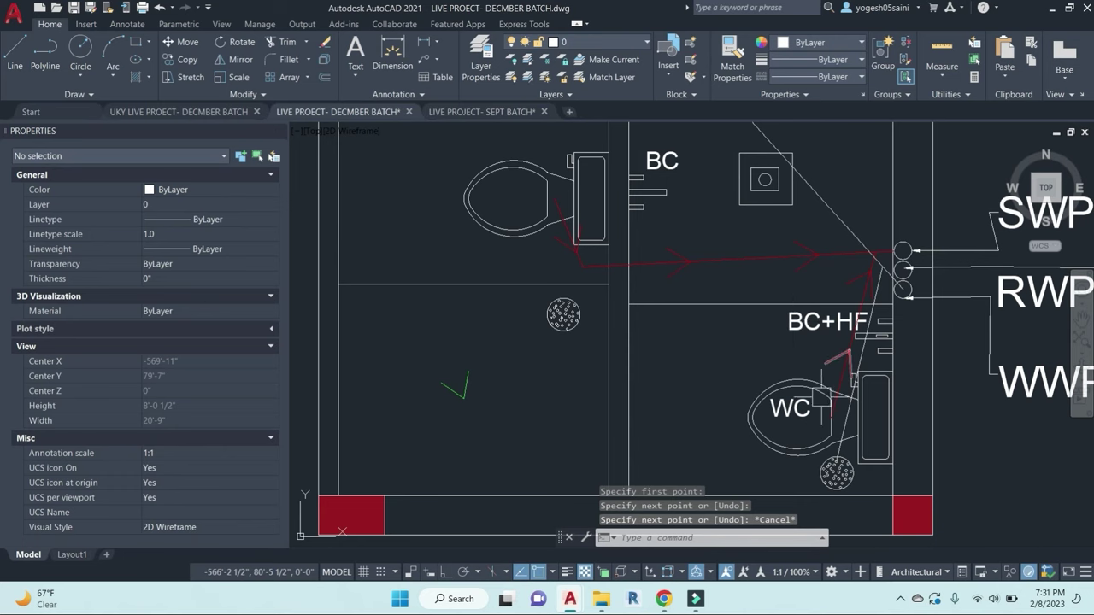
middle_drag(683, 432, 748, 394)
key(space)
click(637, 281)
middle_drag(637, 281, 601, 431)
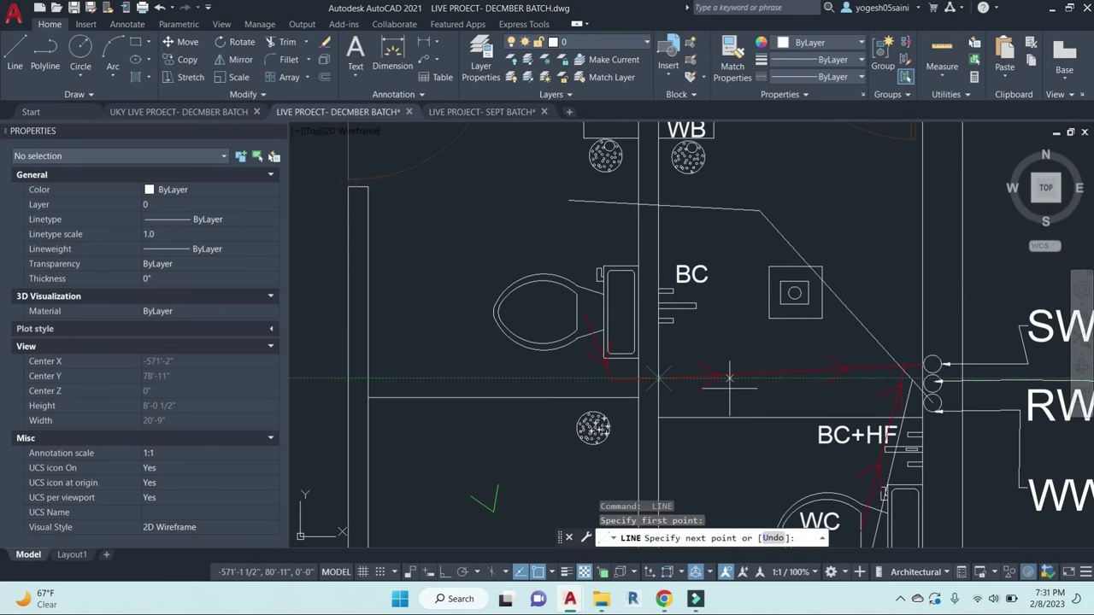
click(846, 310)
key(Escape)
Step: Draw pipe lines from two more floor drains, including the right one, to the diagonal lines
middle_drag(638, 171, 707, 230)
key(space)
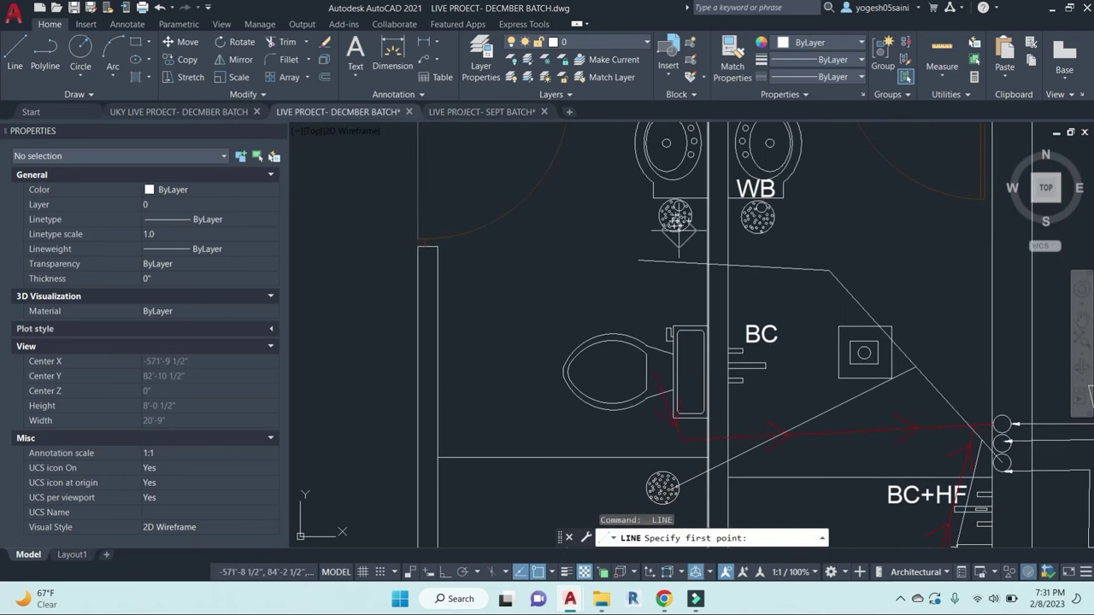
click(676, 222)
scroll(702, 269, up, 3)
click(692, 254)
key(Escape)
key(space)
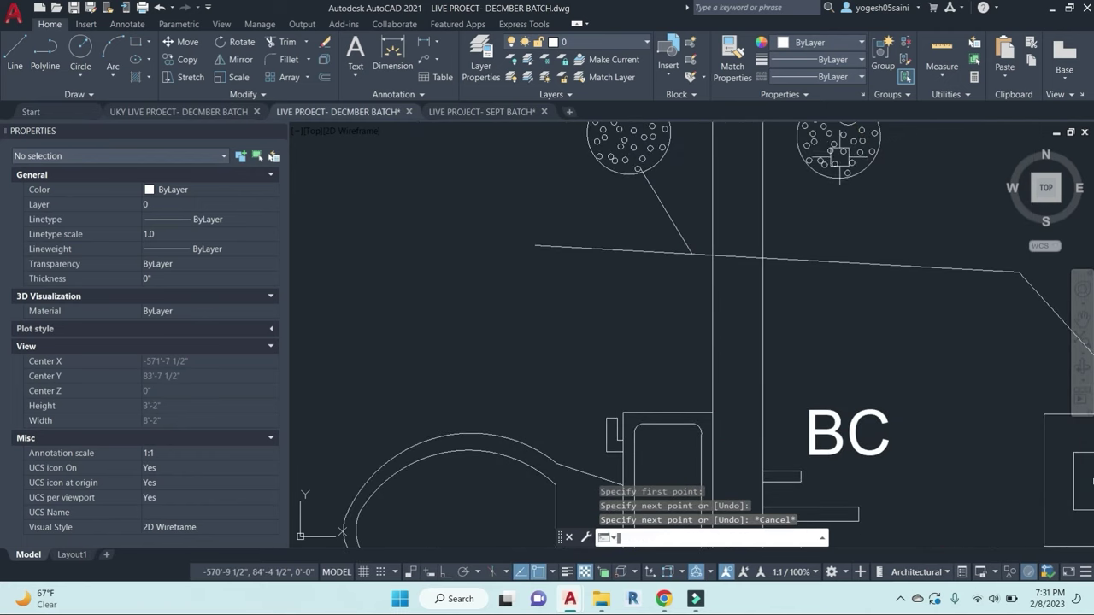
click(842, 152)
click(953, 268)
key(Escape)
scroll(608, 240, down, 5)
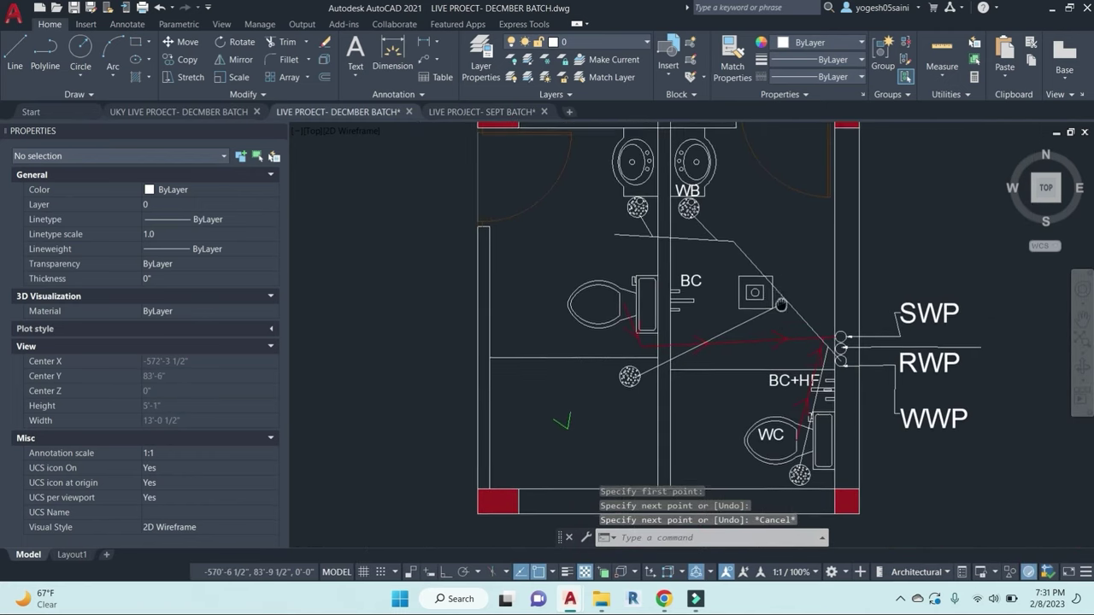
key(Escape)
key(Escape)
key(Escape)
scroll(608, 240, up, 2)
scroll(608, 241, up, 3)
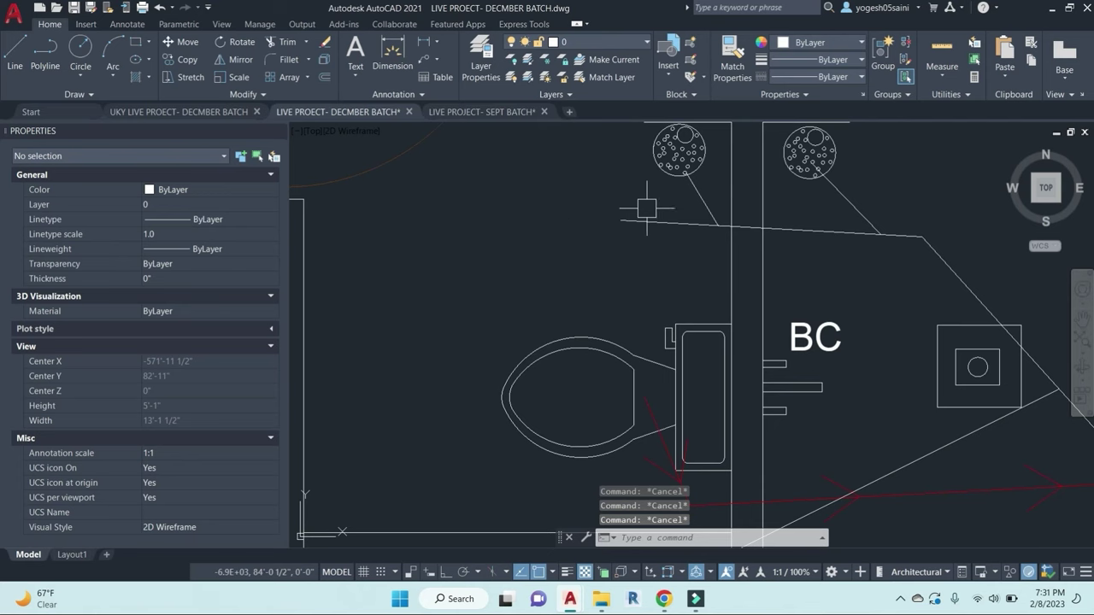
Step: Replace the PARGOLA Google query with 'FLOOR TRAP' and run the search
mouse_move(663, 598)
click(584, 530)
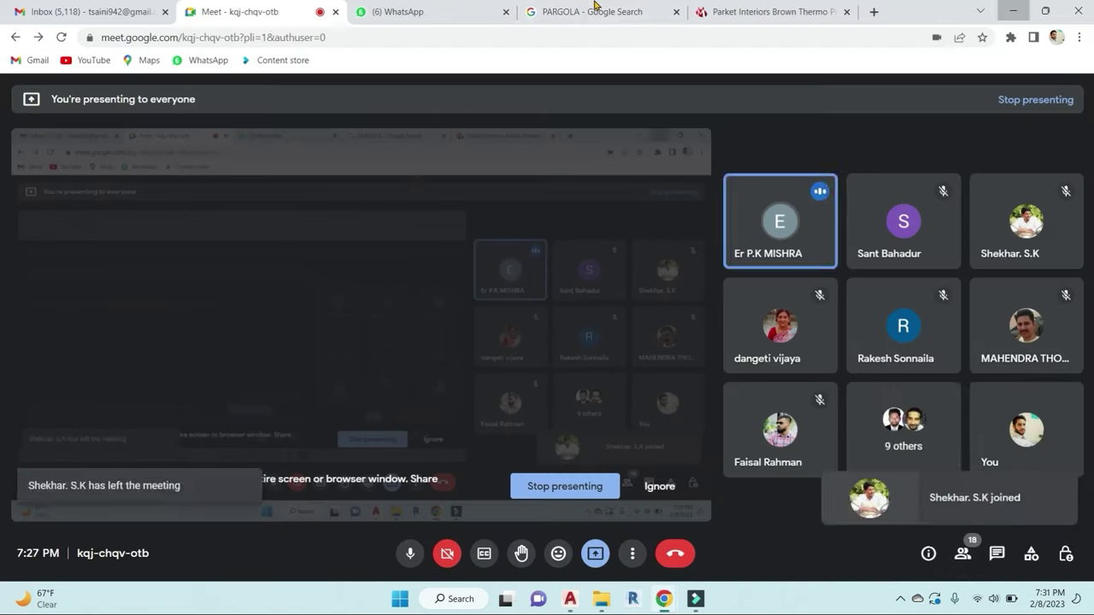
click(598, 11)
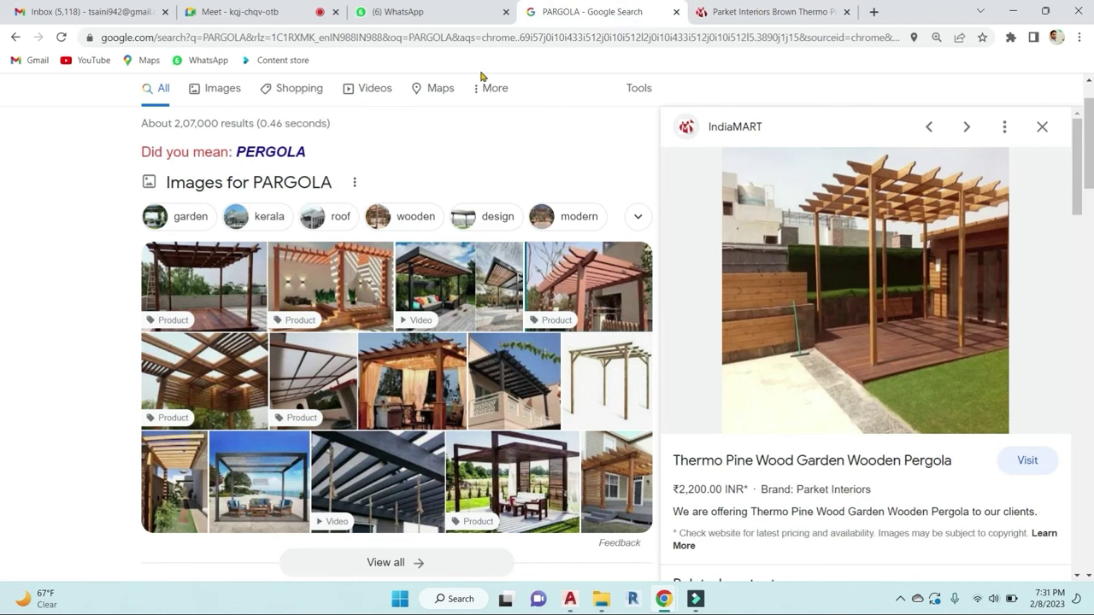
scroll(338, 124, up, 1)
double_click(197, 109)
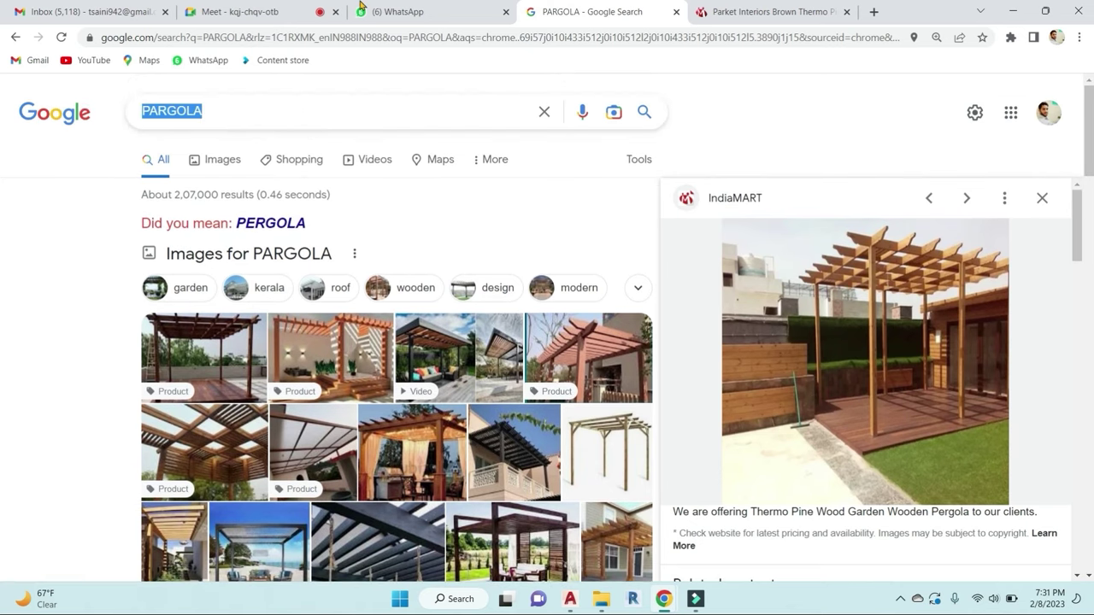
text(FLOOR TRAP)
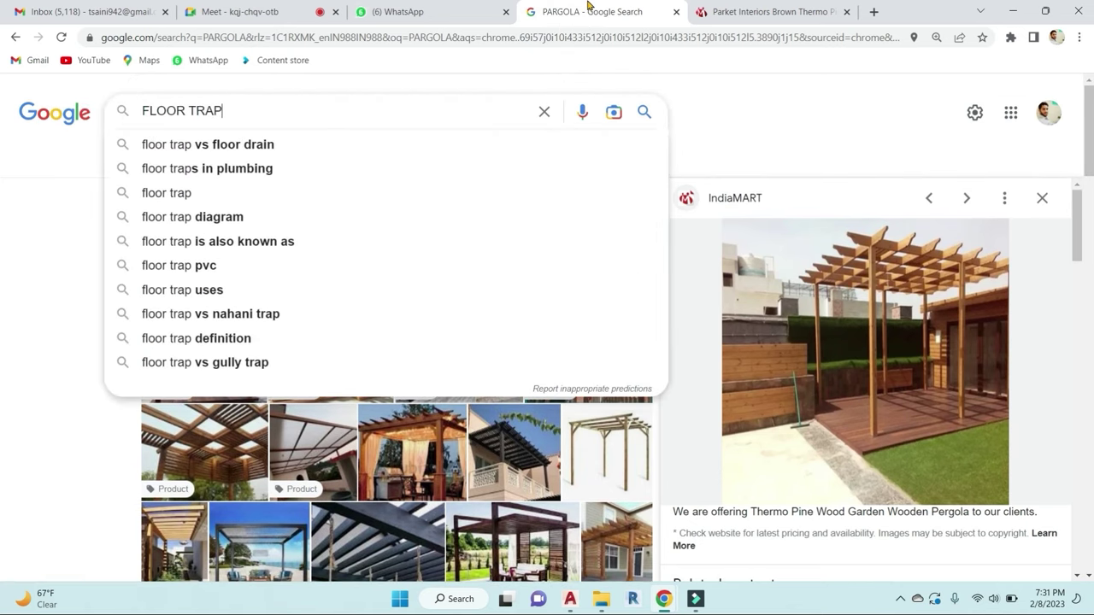
key(Return)
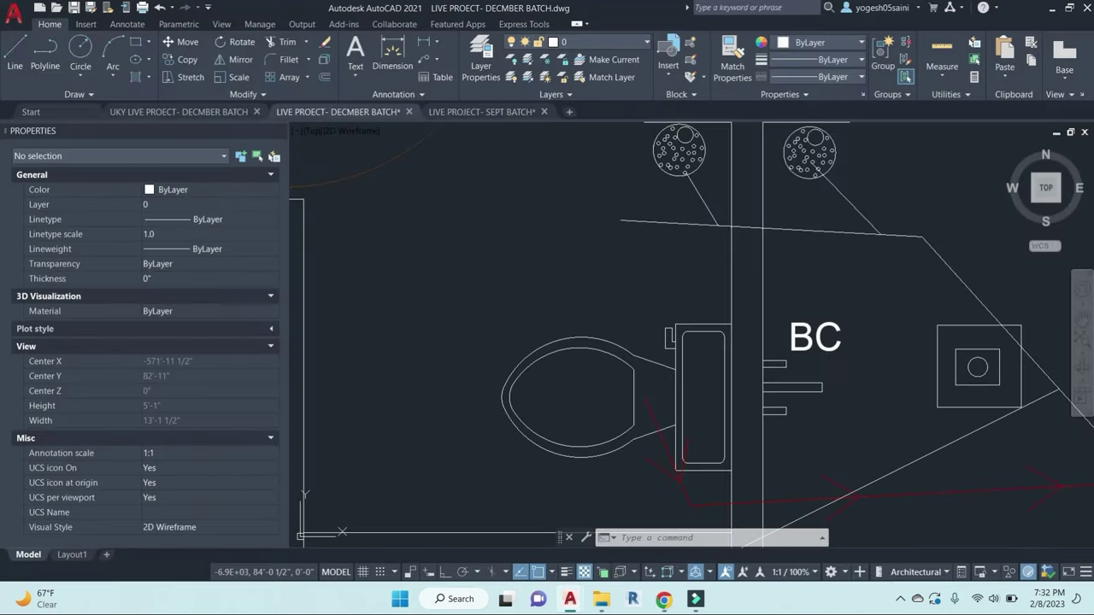
Step: Return from Chrome to the drawing and pan to the outlet pipe labels
click(1013, 11)
scroll(773, 311, down, 3)
scroll(749, 264, up, 2)
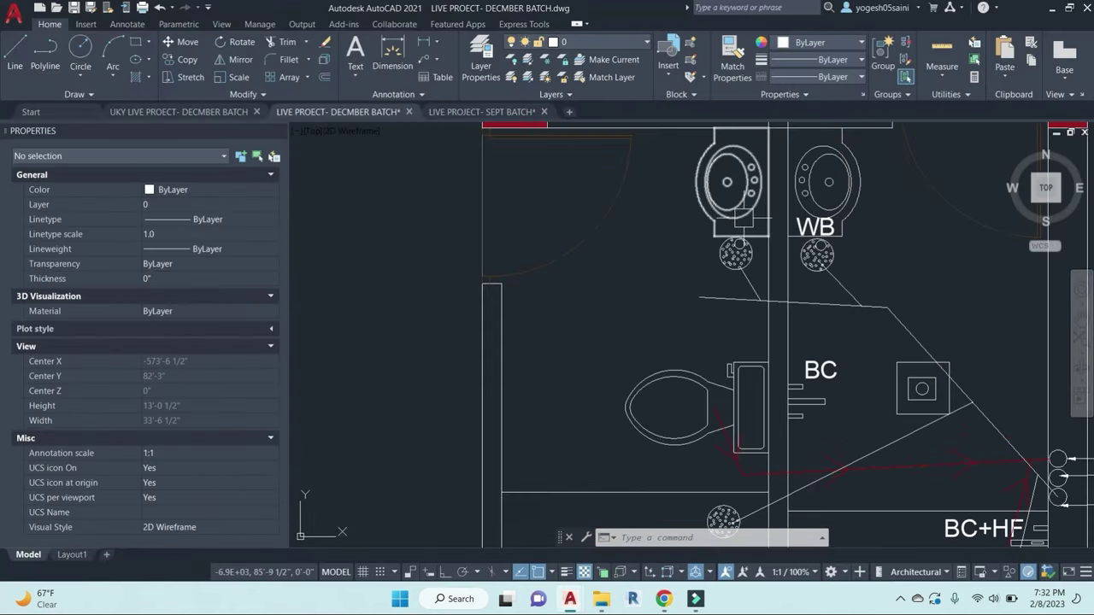
scroll(739, 244, up, 2)
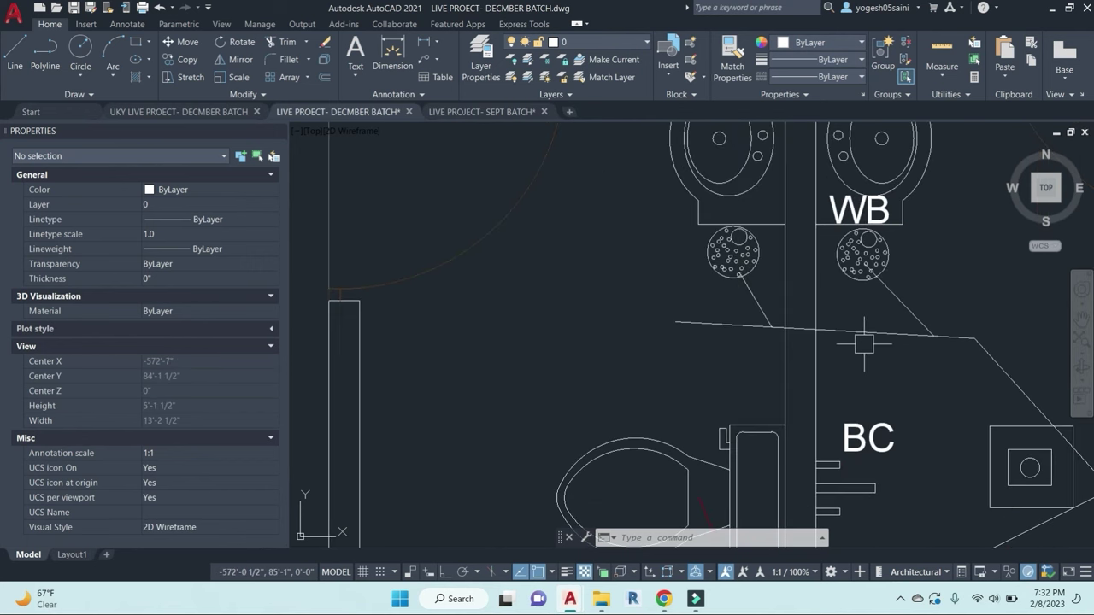
scroll(863, 344, down, 2)
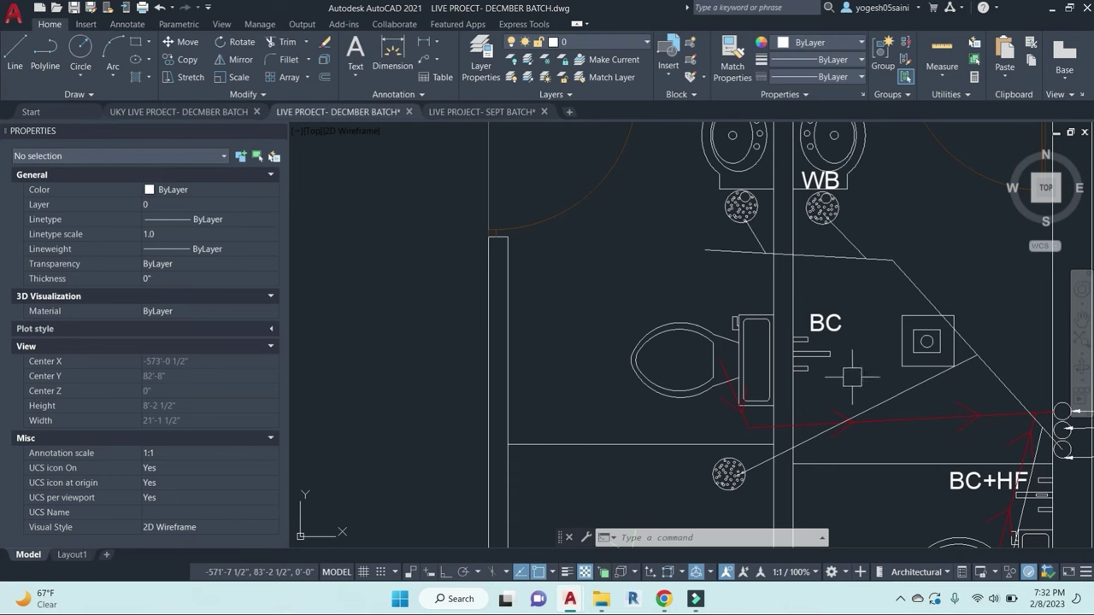
middle_drag(852, 377, 730, 334)
Step: Match the green waste-pipe style onto the floor-trap drain lines, including the WB drain line
text(ma)
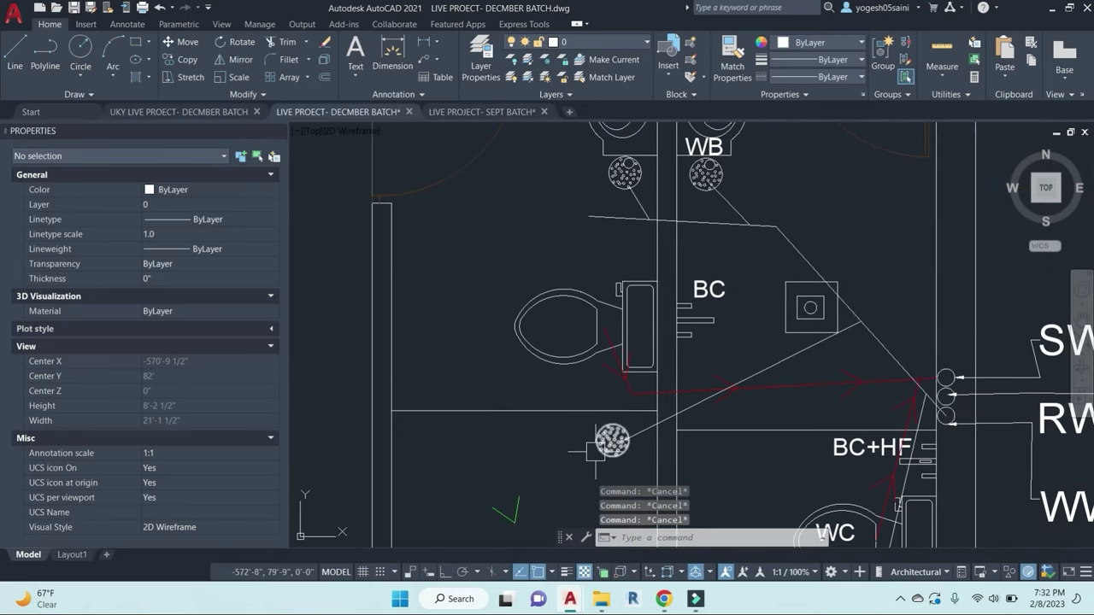
key(Return)
click(641, 430)
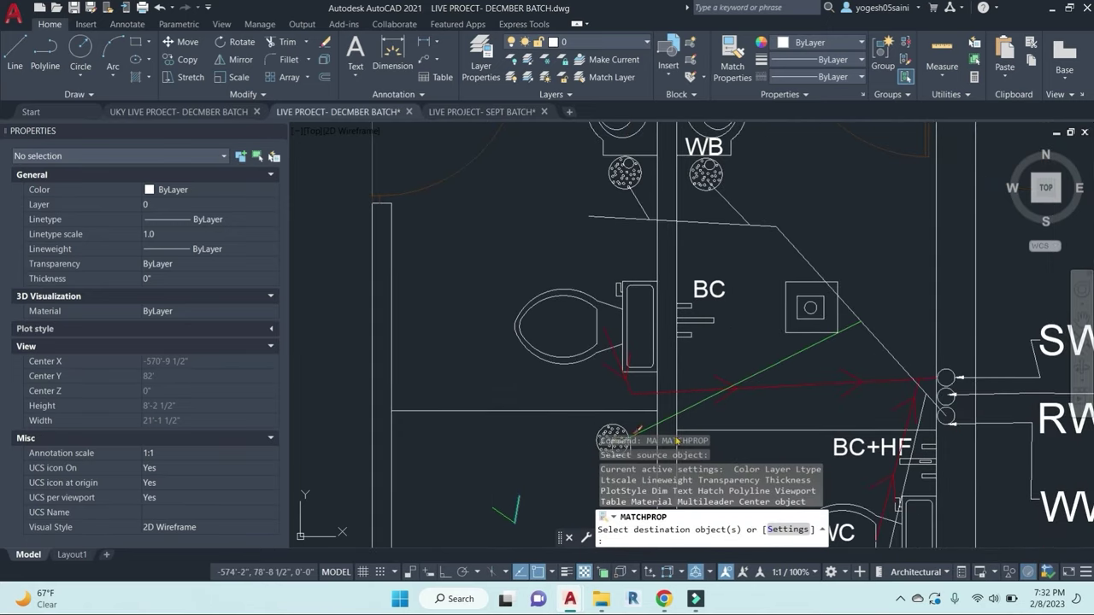
click(695, 410)
click(700, 221)
click(733, 202)
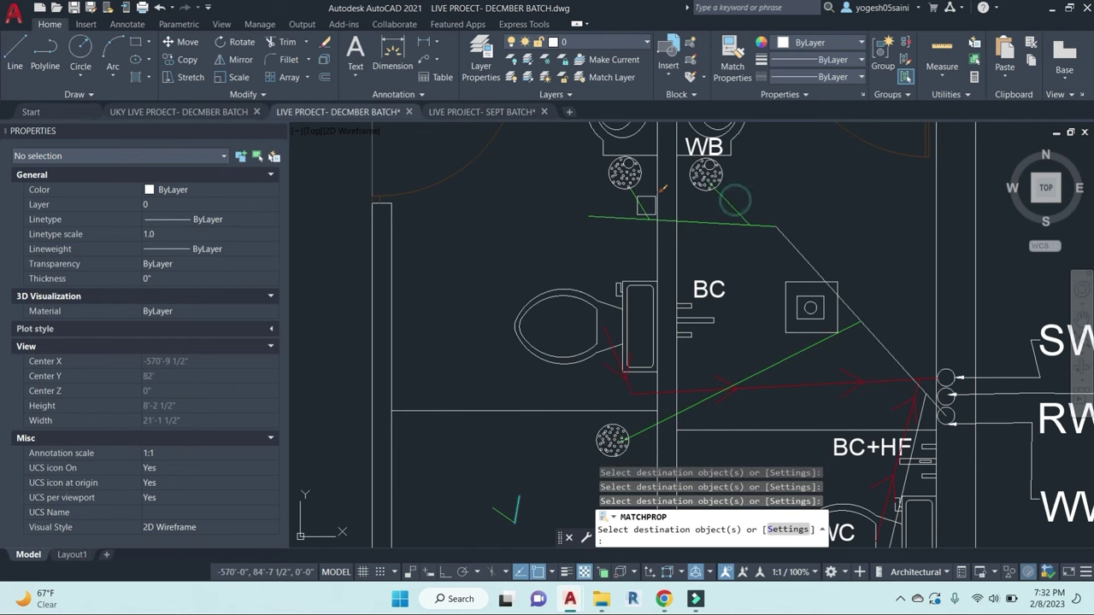
middle_drag(814, 339, 731, 243)
scroll(852, 355, up, 5)
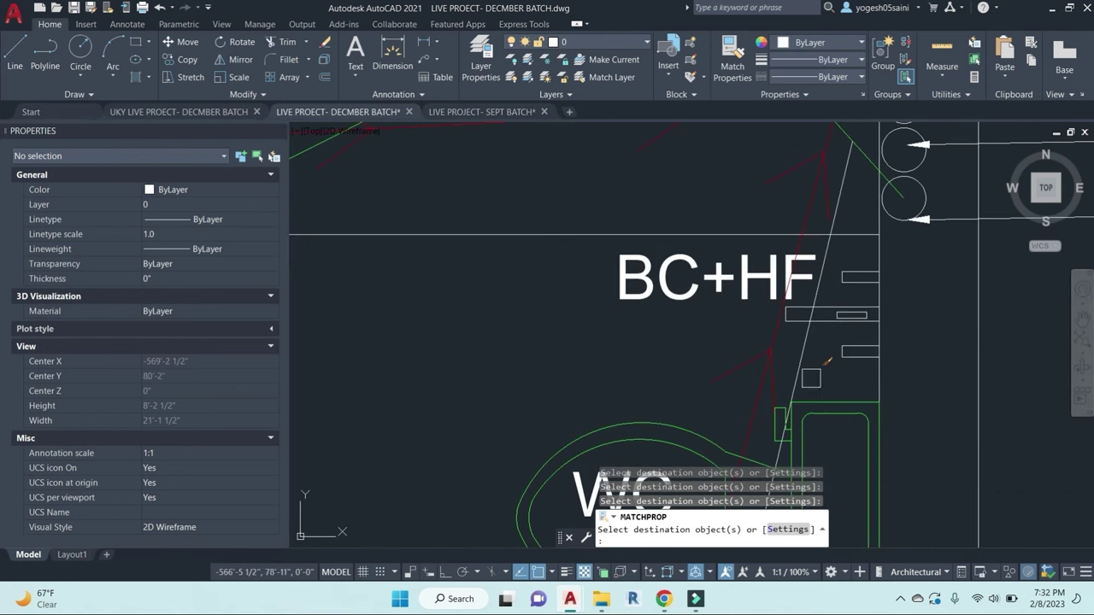
scroll(829, 312, down, 7)
key(Escape)
Step: Select the small arrowhead block near BC+HF and begin copying it, then cancel
scroll(577, 380, up, 4)
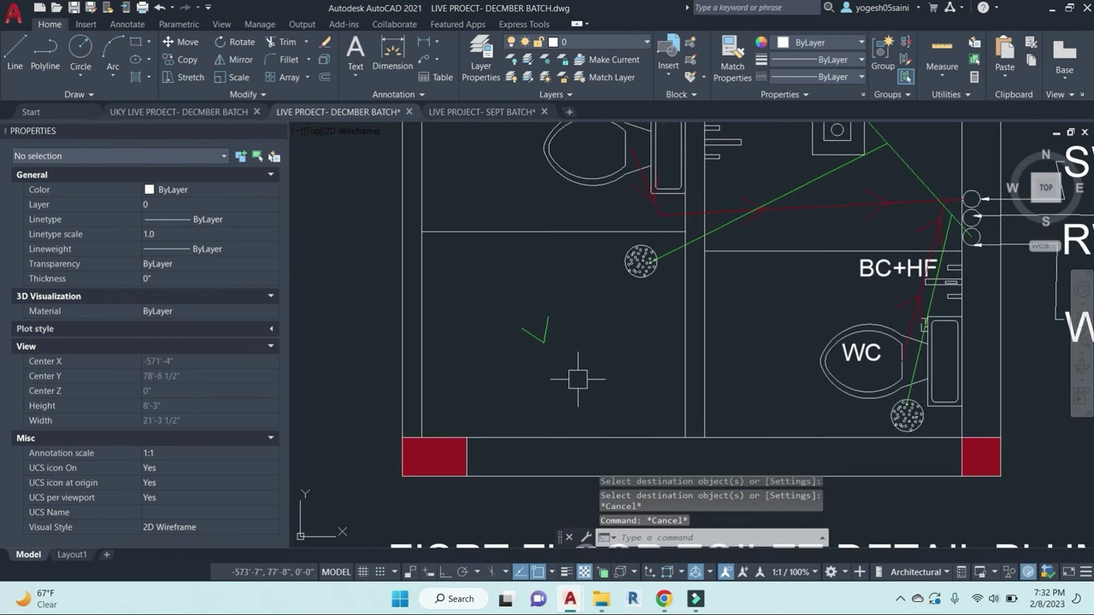
click(573, 349)
key(Escape)
scroll(937, 333, up, 6)
click(914, 390)
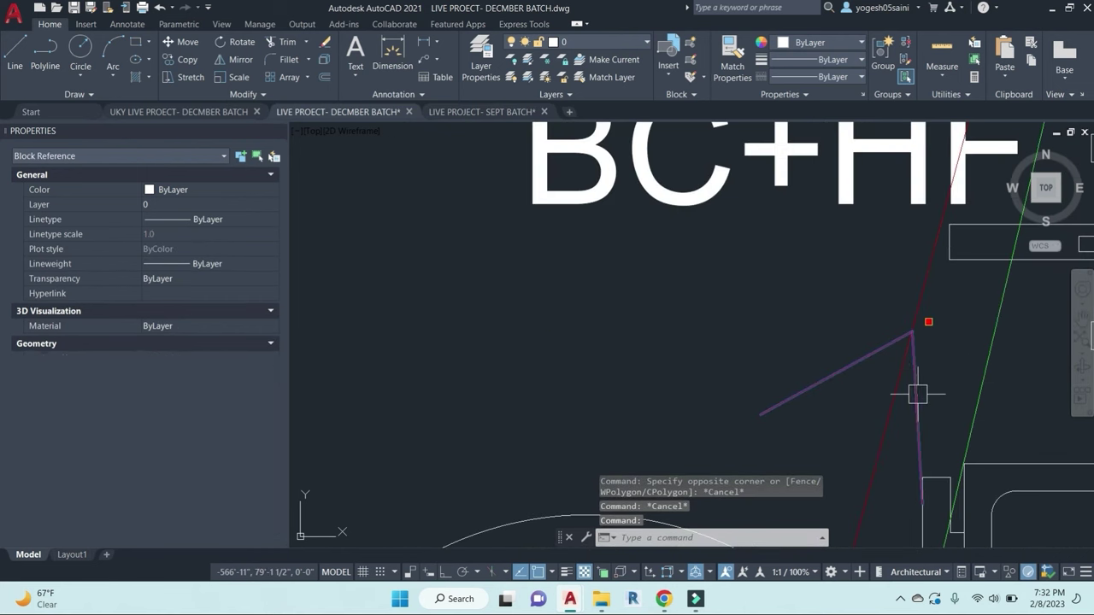
text(CO)
key(Return)
click(911, 331)
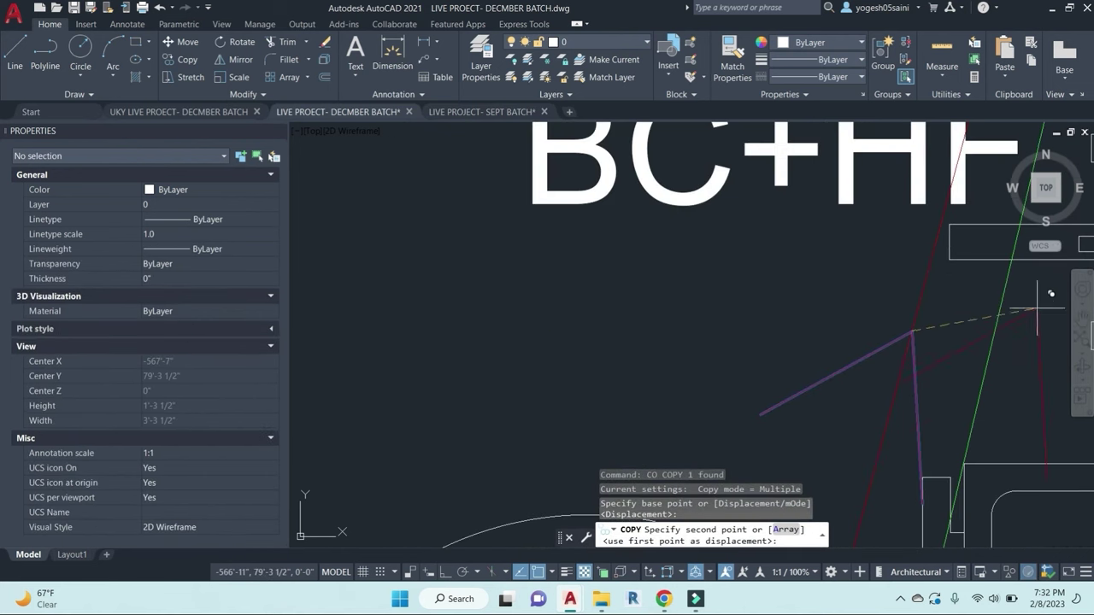
key(Escape)
Step: Explode the arrowhead block and start MATCHPROP with the green line as source
scroll(983, 334, down, 3)
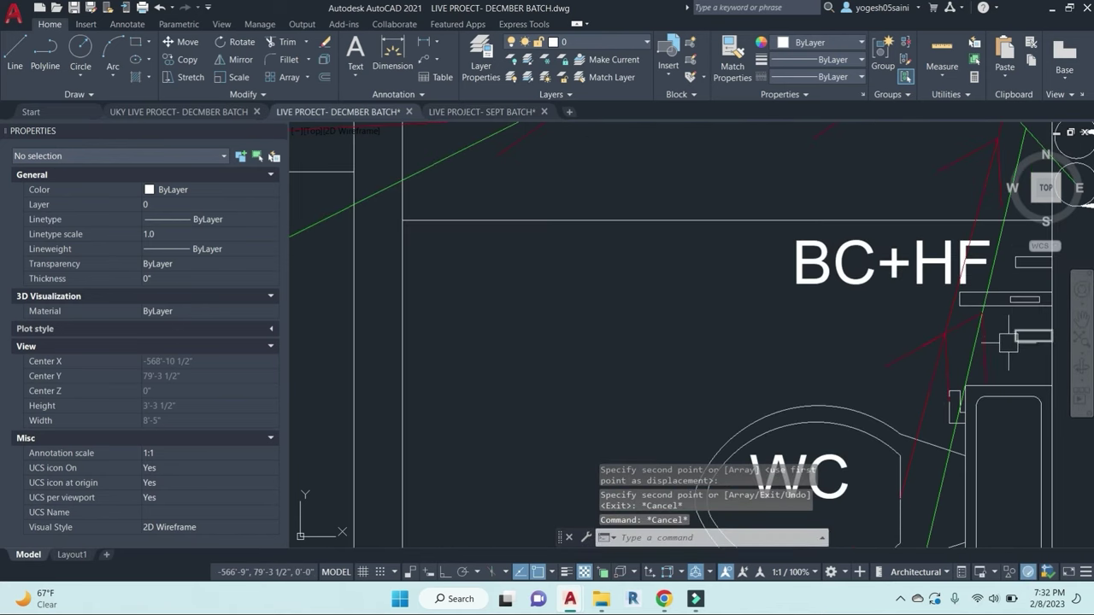
click(987, 351)
text(x)
key(Escape)
text(ma)
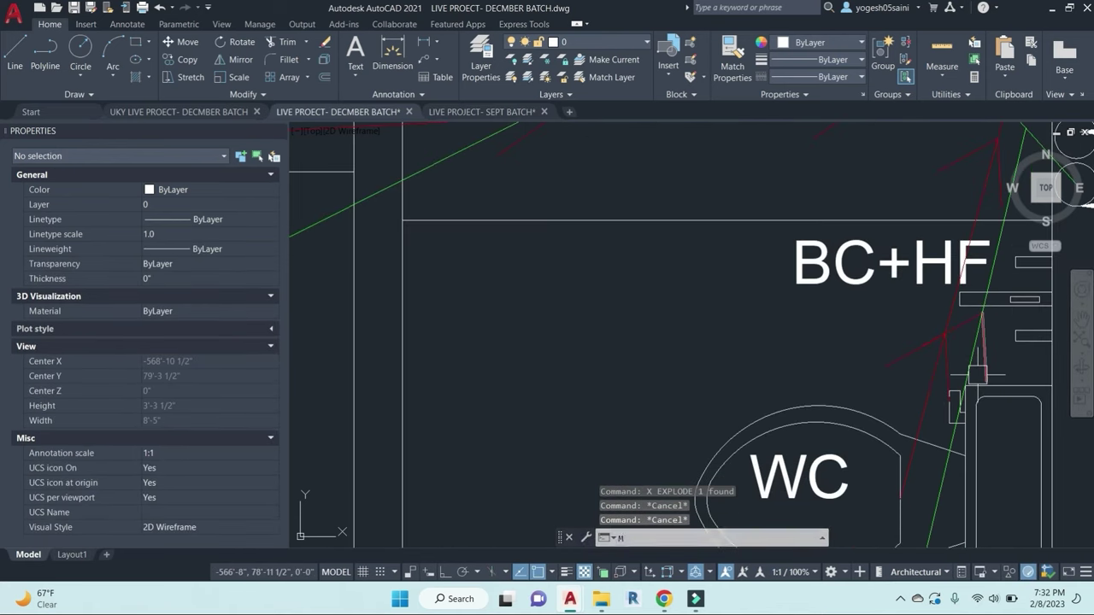
key(Return)
scroll(650, 386, down, 3)
click(428, 355)
scroll(927, 281, up, 5)
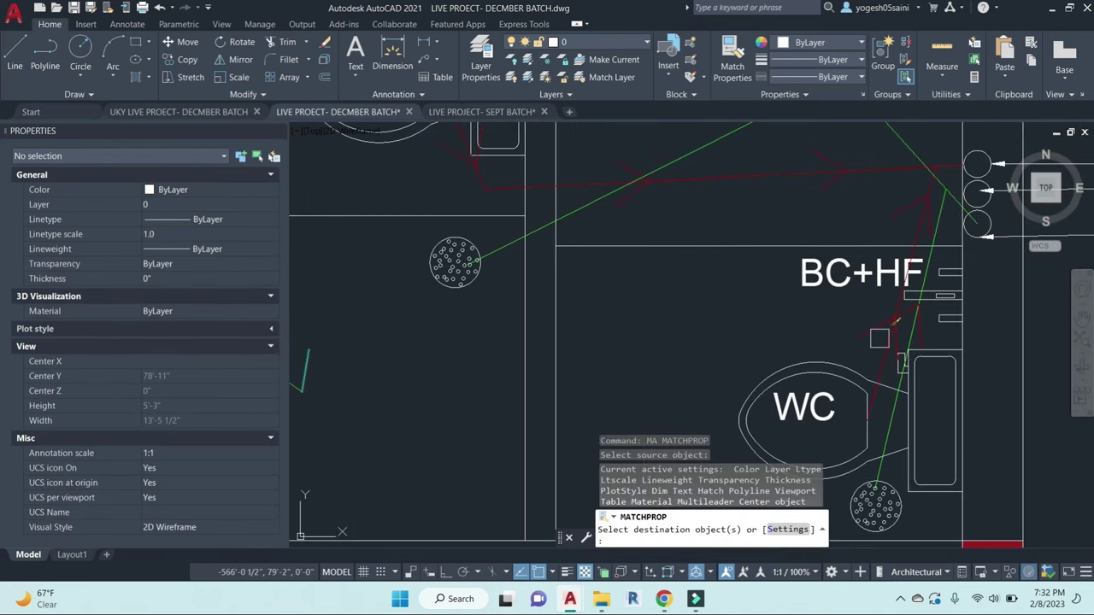
scroll(896, 367, down, 5)
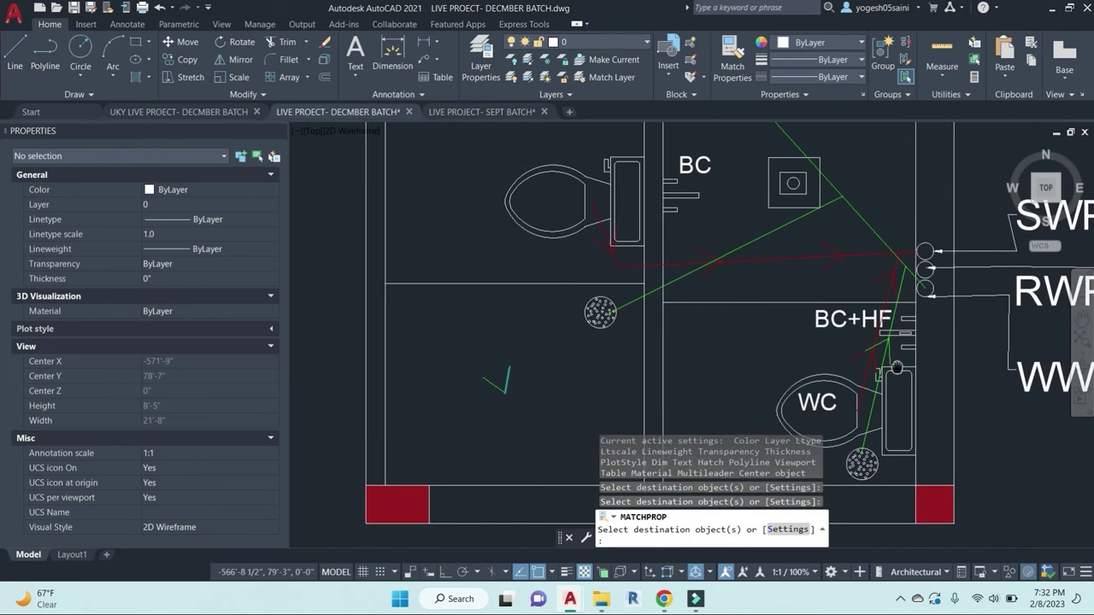
Step: Rotate the two arrowhead lines to a new angle
key(Escape)
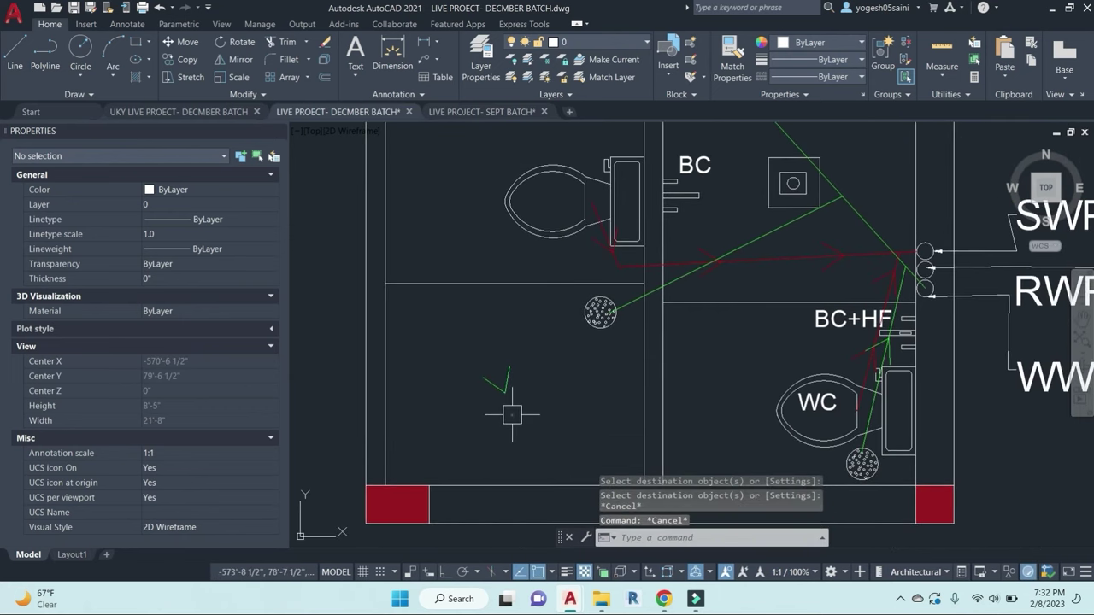
click(523, 402)
click(461, 337)
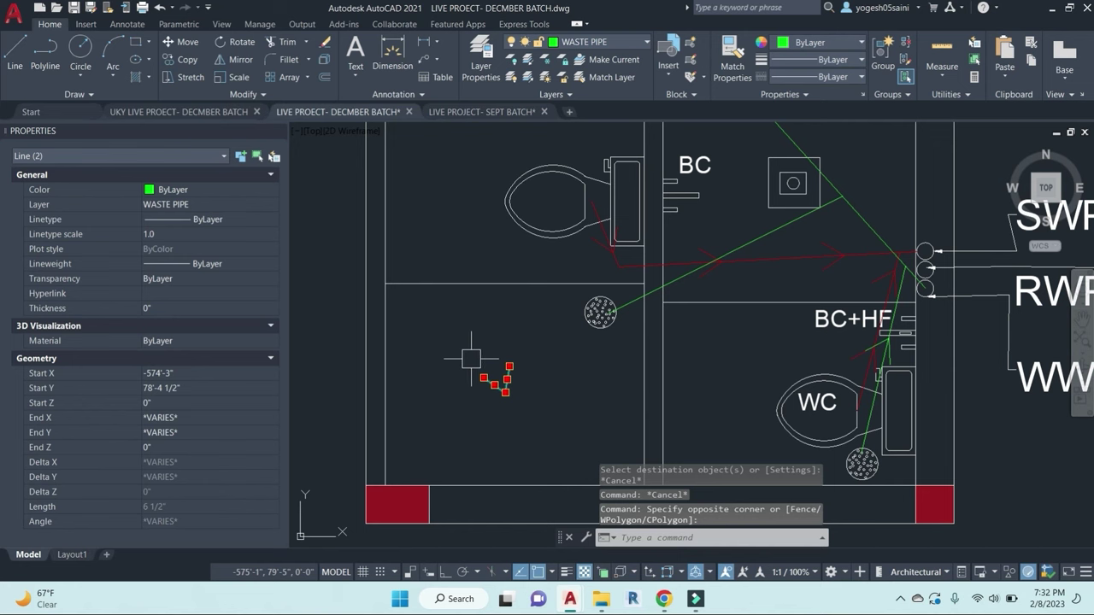
text(ro)
key(Return)
click(505, 393)
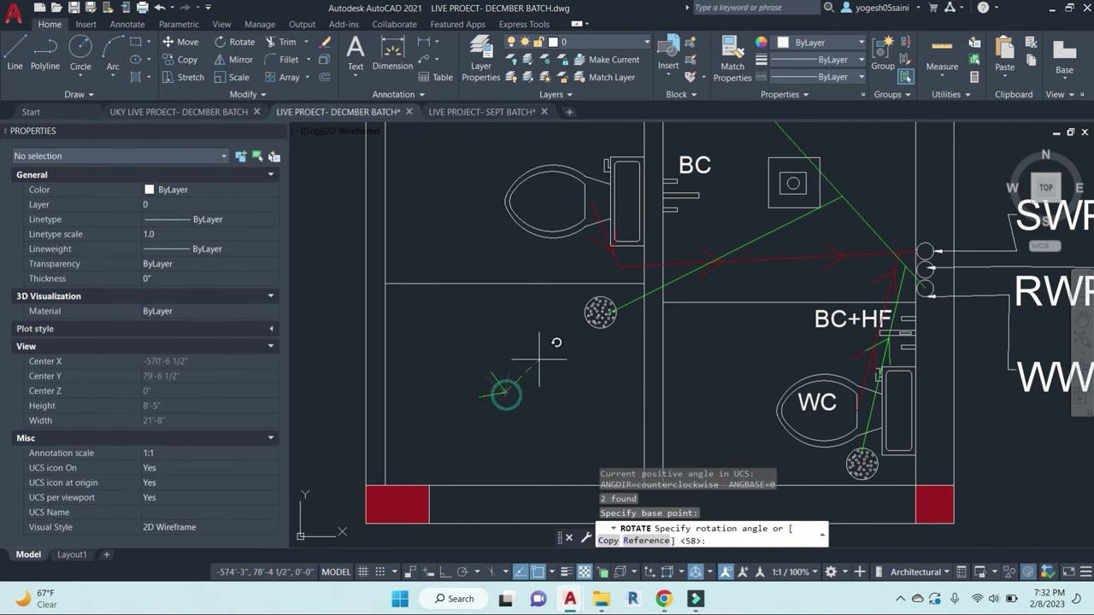
click(491, 338)
Step: Copy the arrowhead onto two spots along the green waste-pipe flow lines
click(521, 429)
click(481, 374)
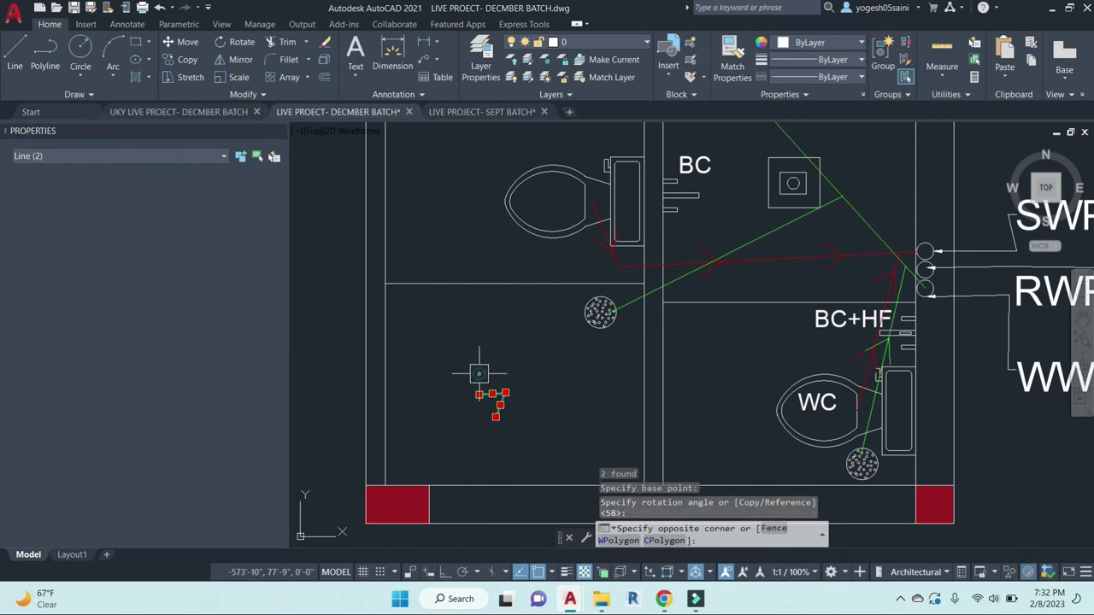
text(co)
key(Return)
scroll(530, 395, up, 3)
click(501, 390)
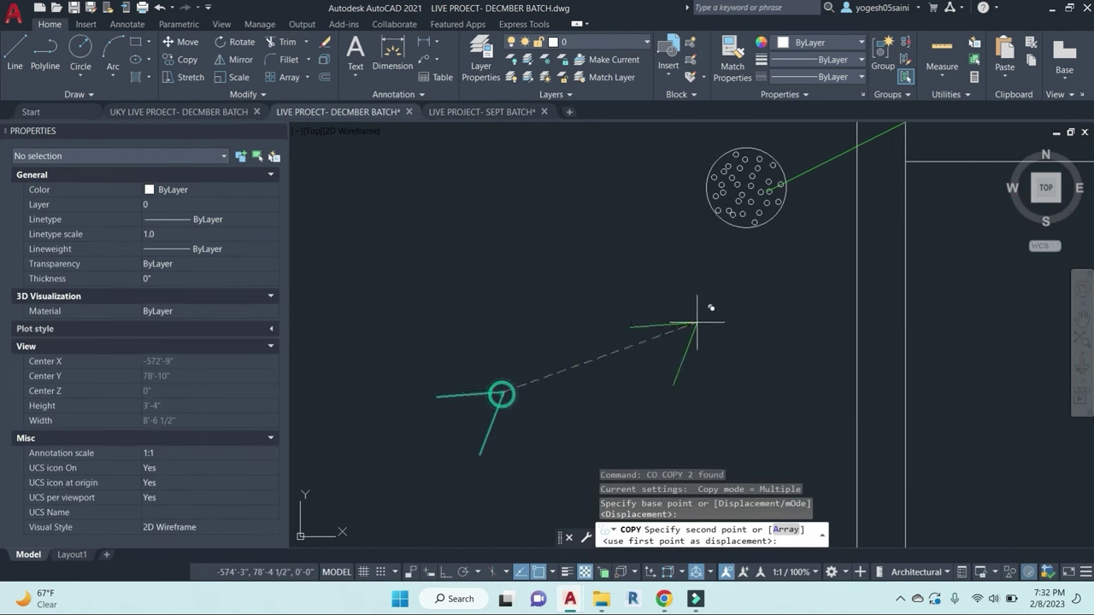
scroll(598, 386, down, 3)
scroll(693, 273, up, 3)
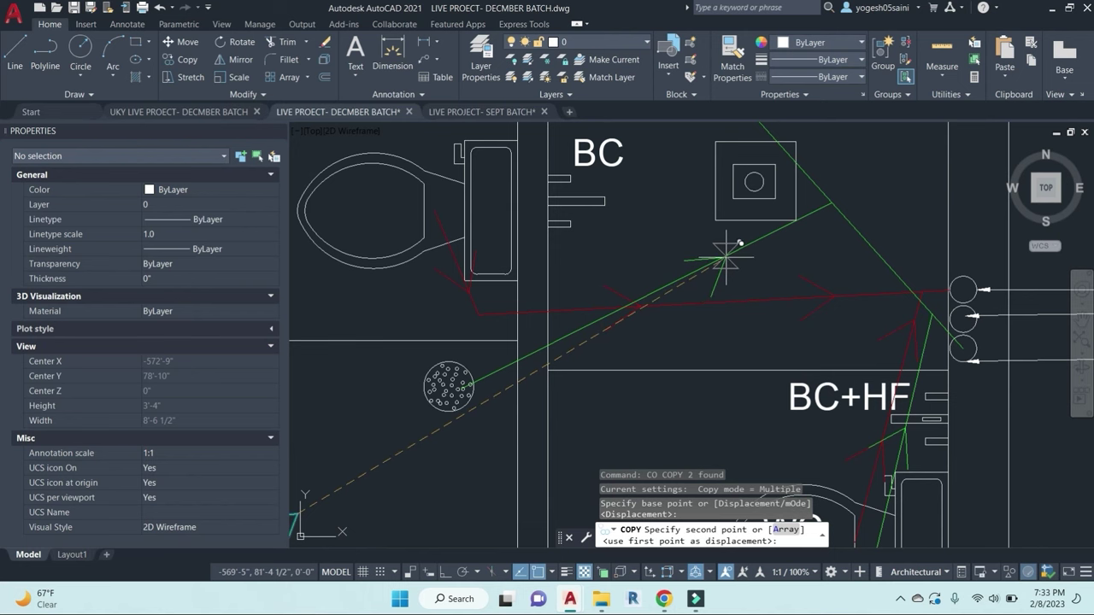
click(725, 254)
scroll(586, 317, up, 3)
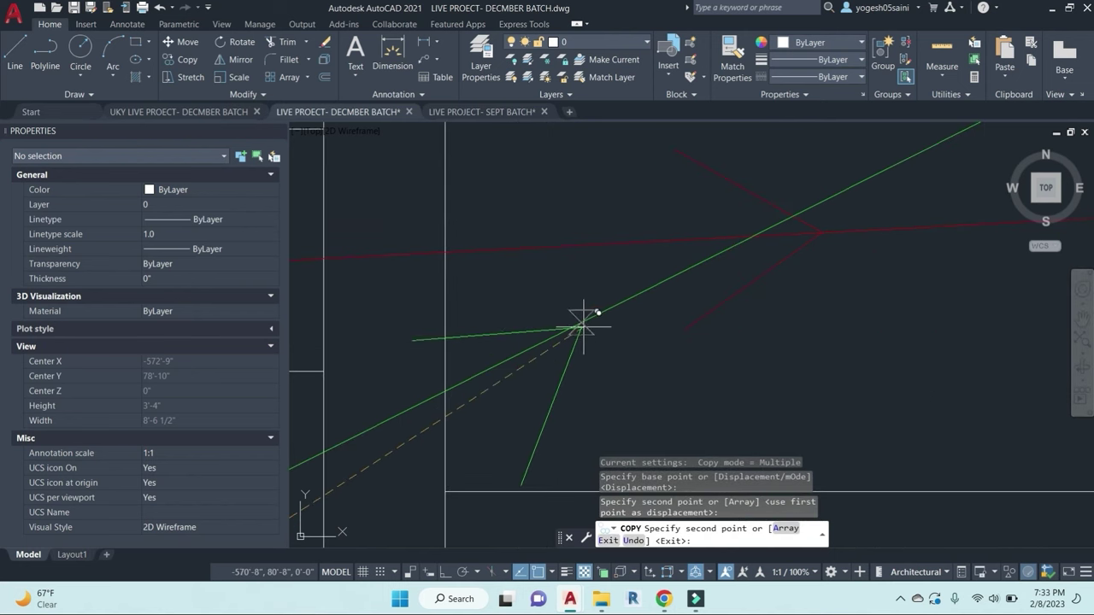
click(627, 300)
scroll(605, 297, down, 5)
middle_drag(633, 223, 695, 351)
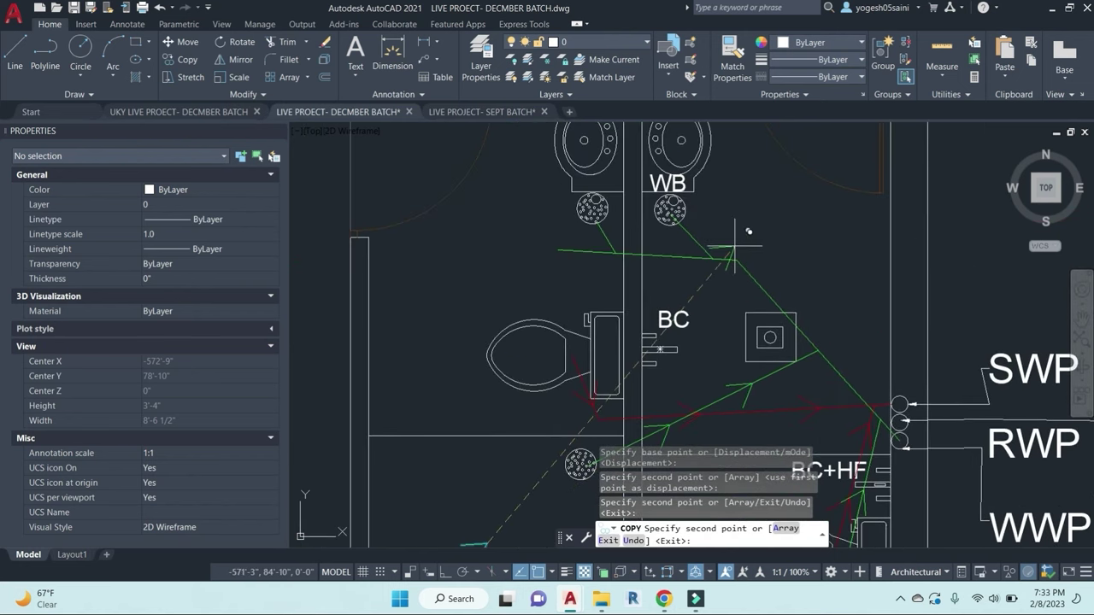
scroll(733, 305, up, 3)
scroll(740, 244, down, 3)
key(Escape)
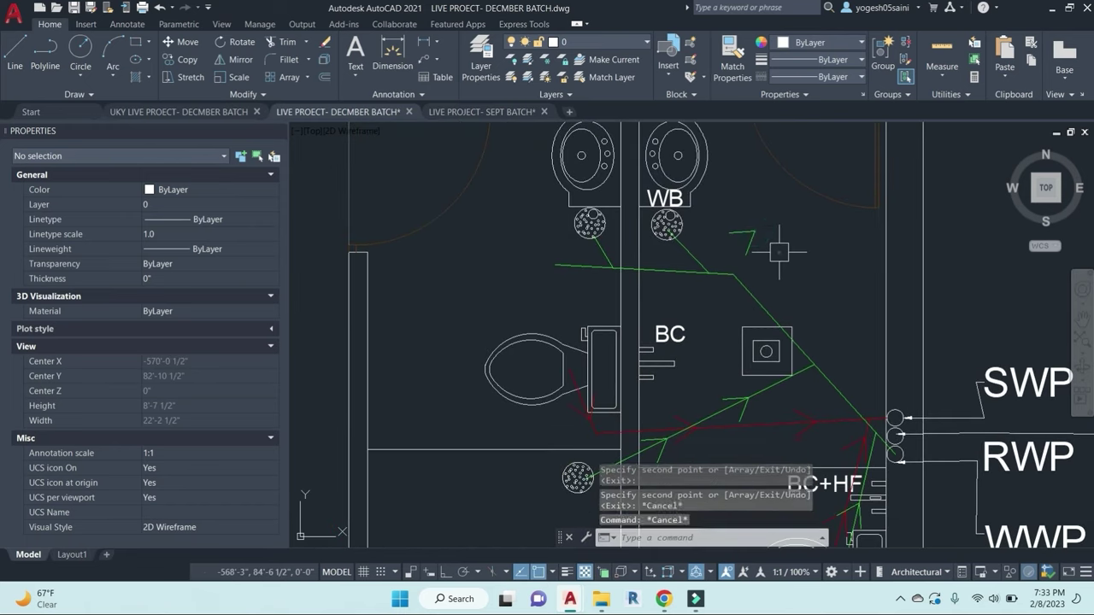
Step: Rotate a copied arrowhead to align with its green pipe line
click(773, 256)
click(732, 237)
text(ro)
key(Return)
scroll(740, 226, up, 2)
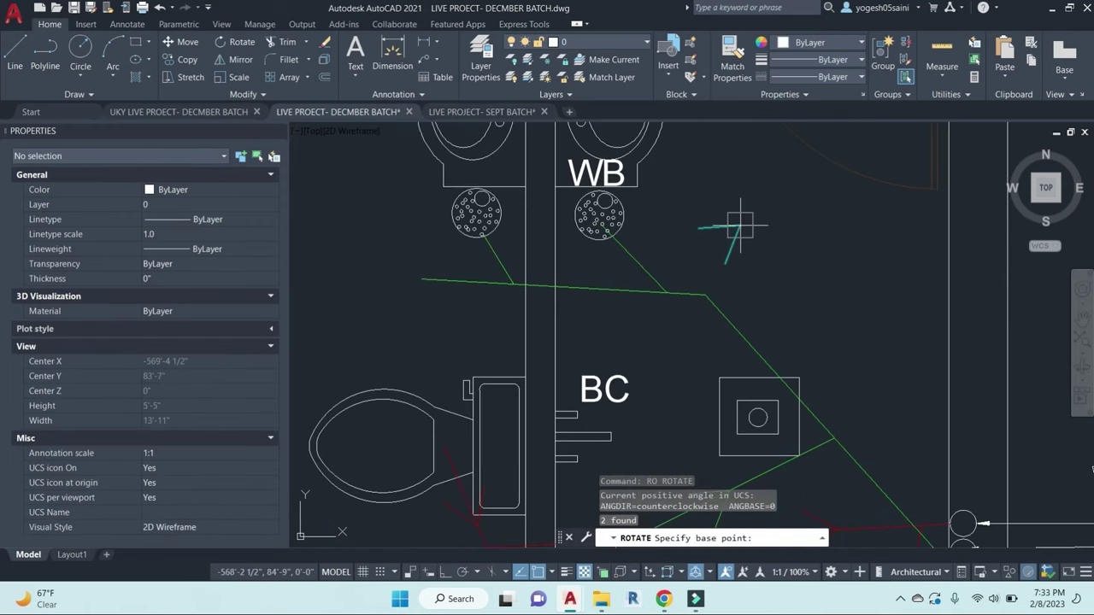
click(735, 223)
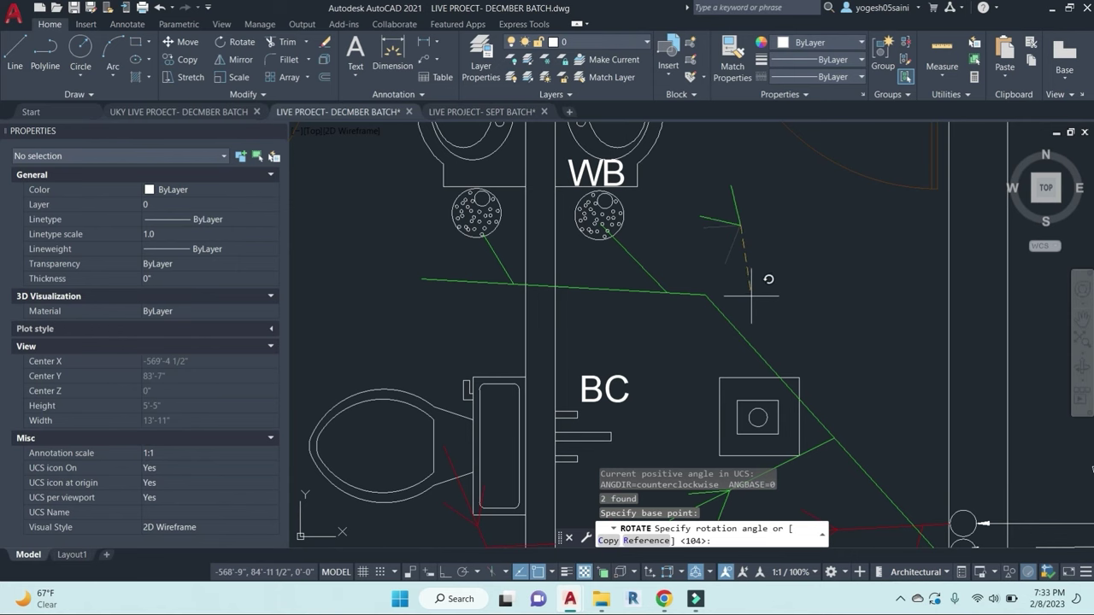
click(734, 294)
key(Escape)
click(760, 249)
key(Escape)
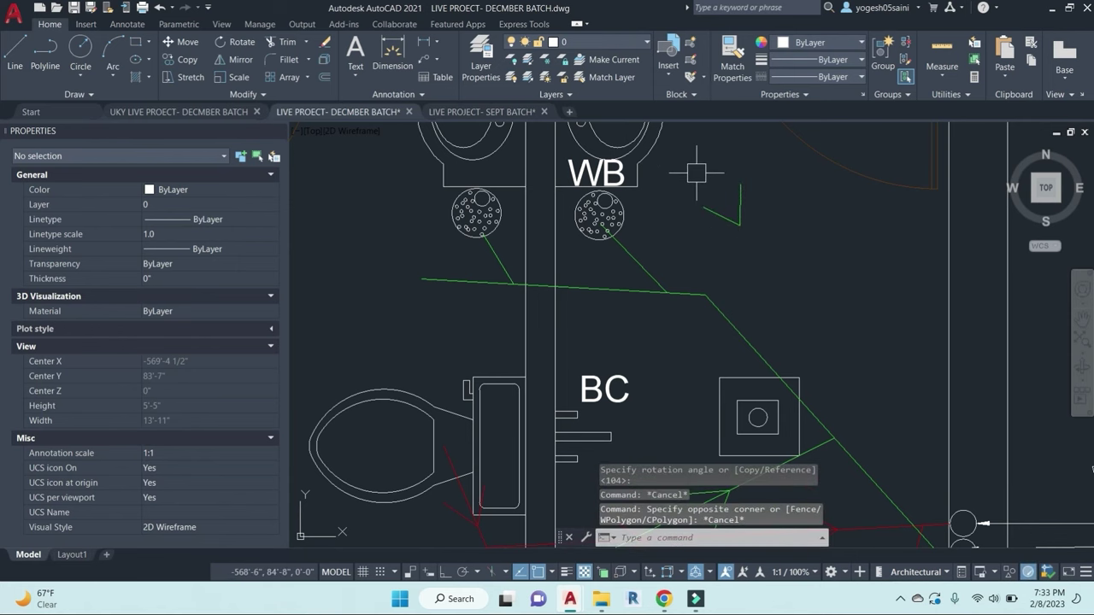
click(687, 163)
click(781, 262)
key(Escape)
Step: Copy the rotated arrowhead onto three more flow lines, including near the WB traps
text(co)
key(Return)
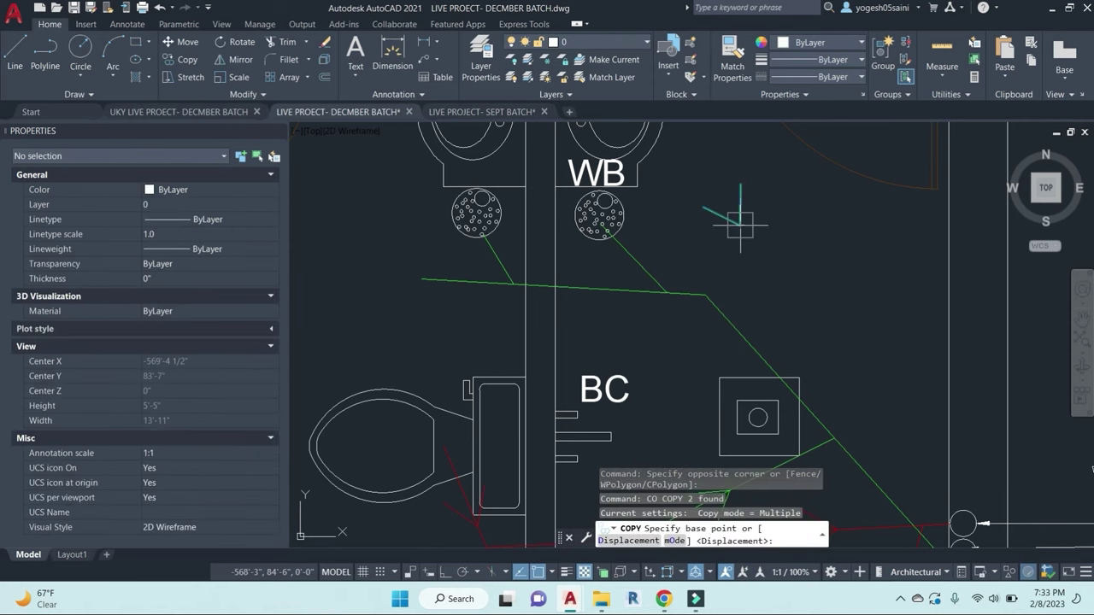
click(740, 225)
click(647, 272)
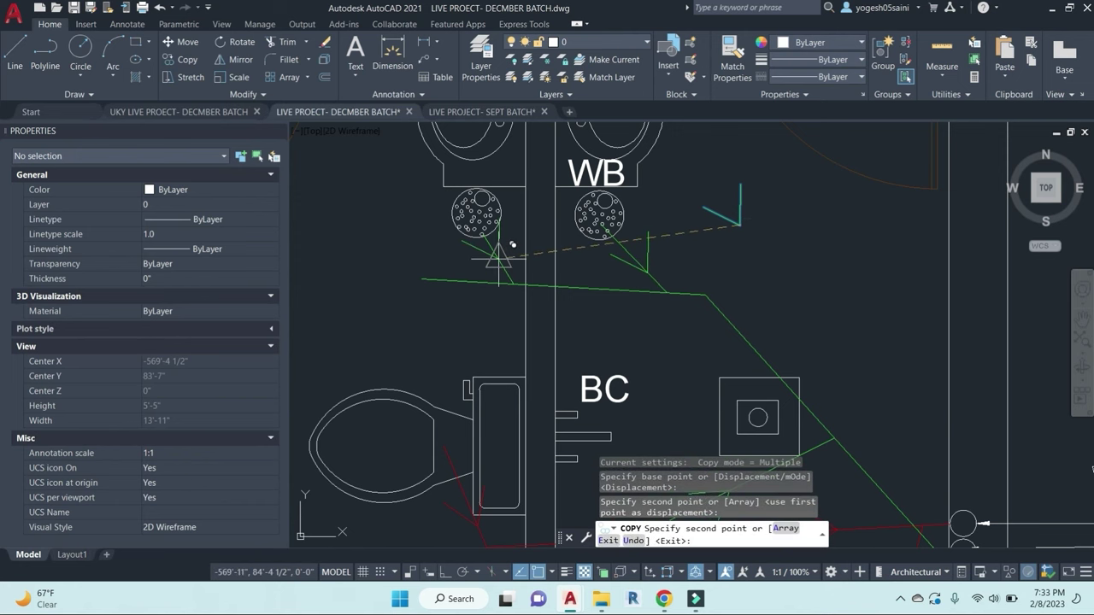
click(497, 255)
click(740, 333)
scroll(740, 334, down, 5)
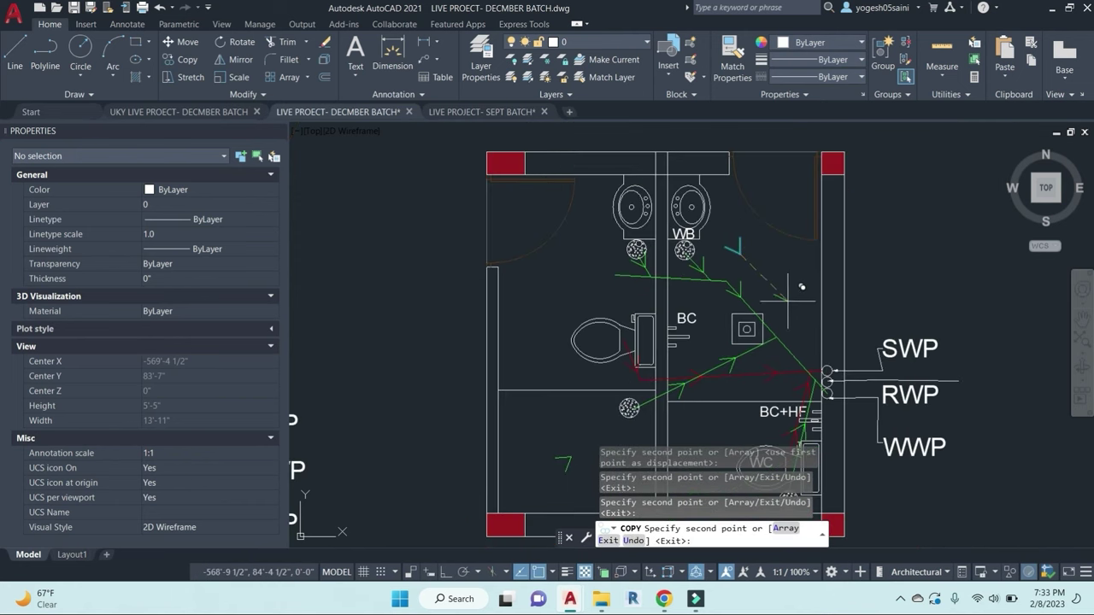
scroll(614, 267, up, 5)
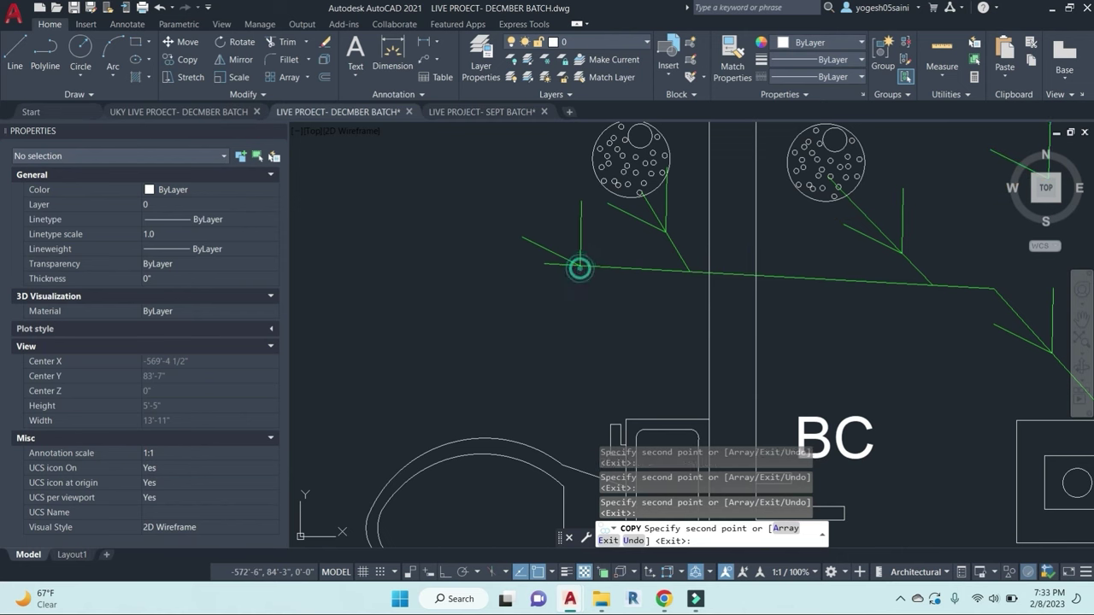
key(Escape)
Step: Try rotating the arrowhead near the left trap, then abandon the rotation and a stretch
scroll(590, 252, up, 3)
click(597, 254)
click(406, 254)
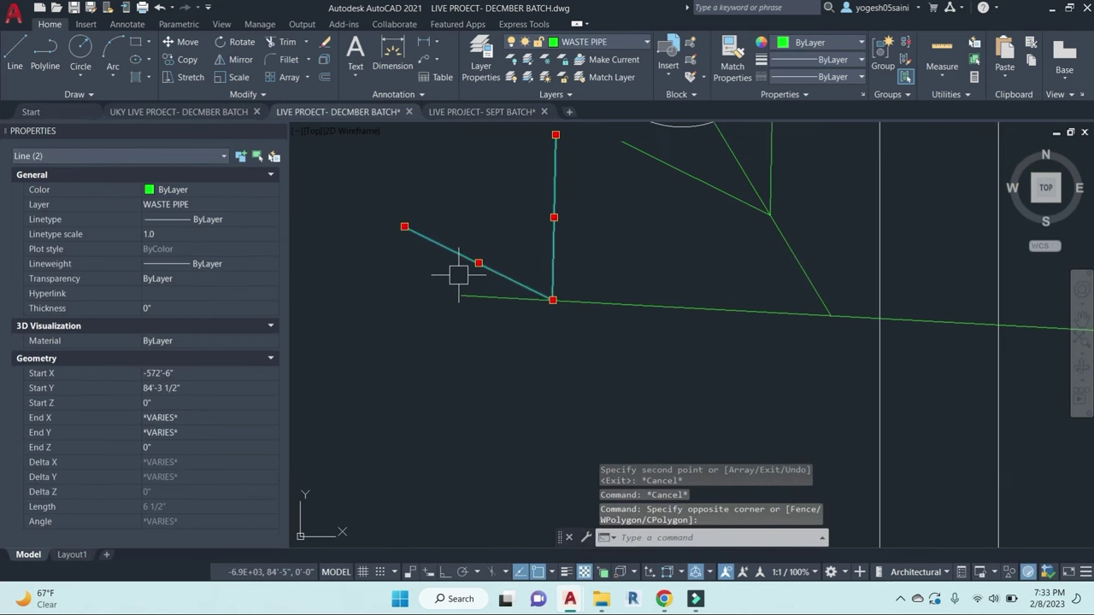
text(Ro)
key(Return)
click(555, 298)
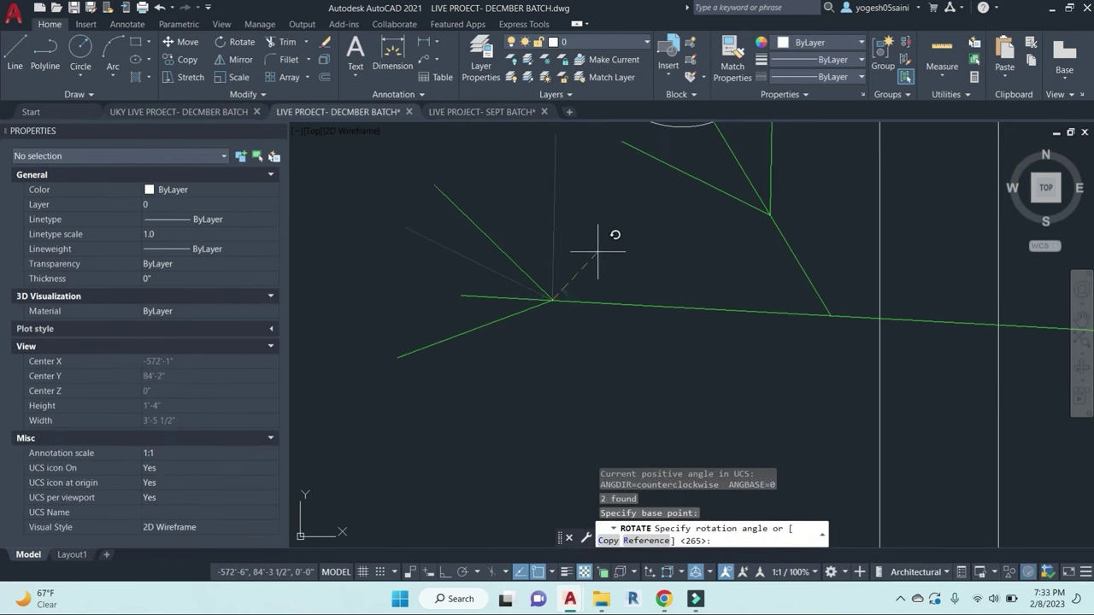
key(Escape)
scroll(593, 234, down, 3)
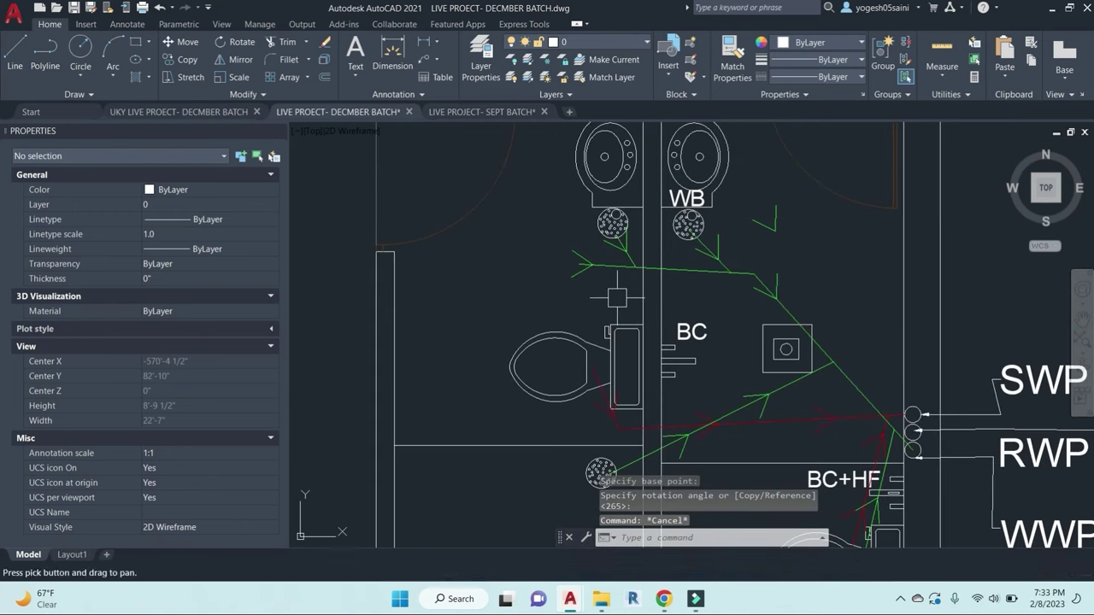
scroll(596, 282, up, 2)
key(Escape)
key(Escape)
text(S)
key(Return)
key(Escape)
key(Escape)
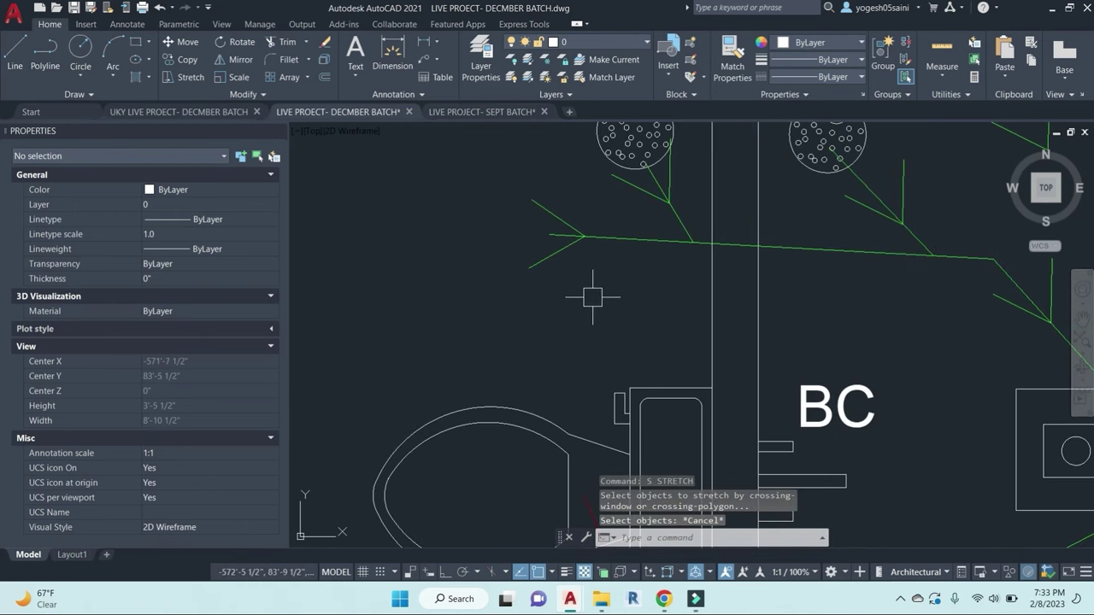
Step: Trim the stray green line segment and erase the leftover stray arrow lines
text(TR)
key(Return)
key(Return)
click(591, 299)
click(491, 181)
key(Escape)
key(Escape)
click(582, 293)
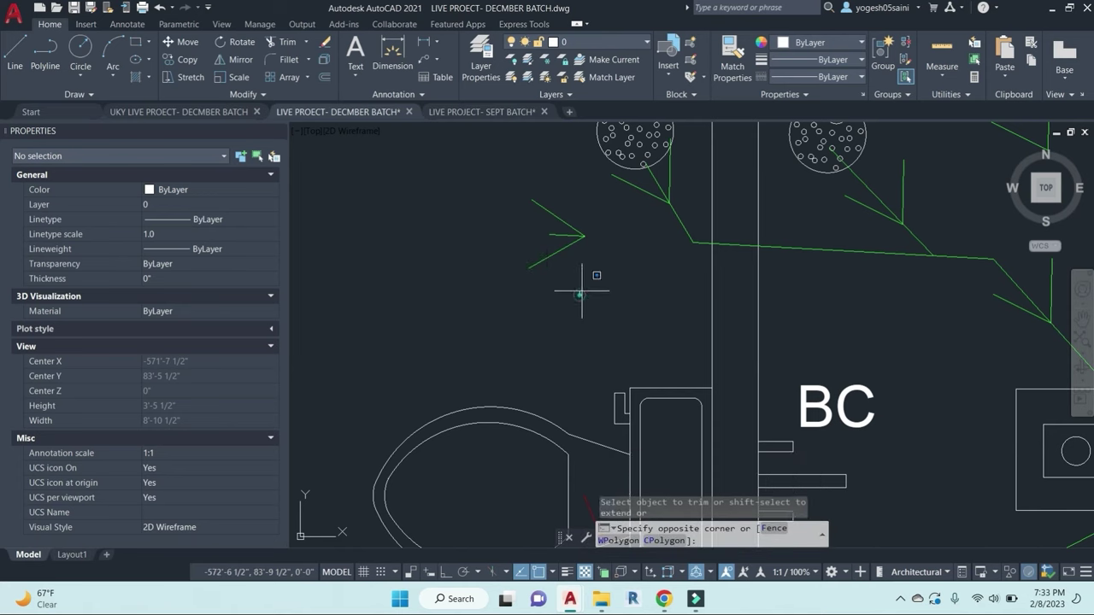
click(511, 196)
text(E)
key(Return)
scroll(566, 265, down, 2)
Step: Erase two stray arrow lines and save the drawing
key(ctrl+s)
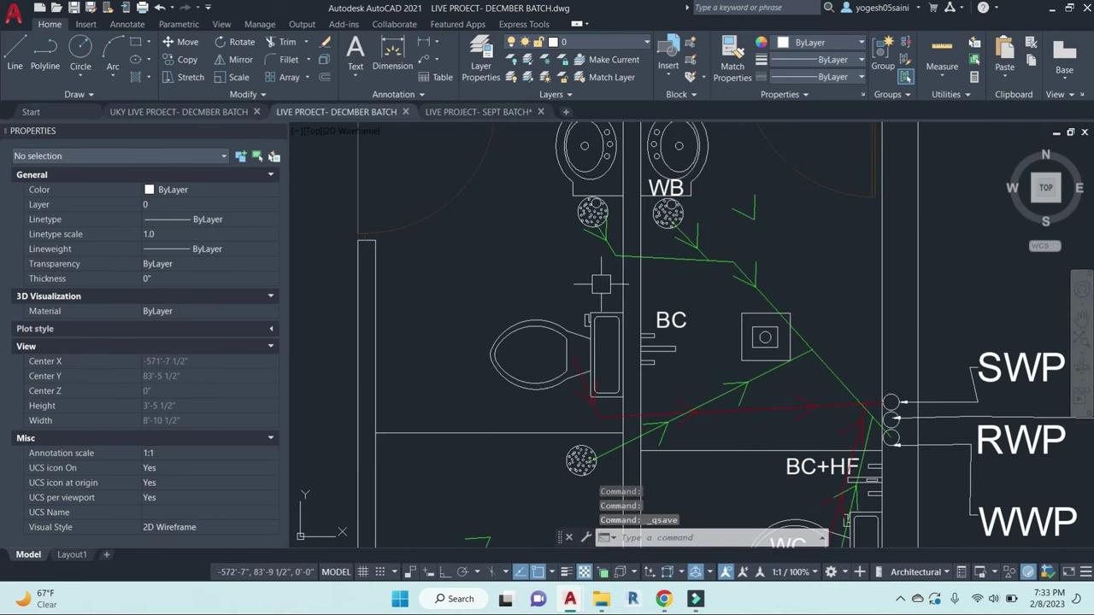
click(730, 195)
click(776, 220)
text(e)
key(Return)
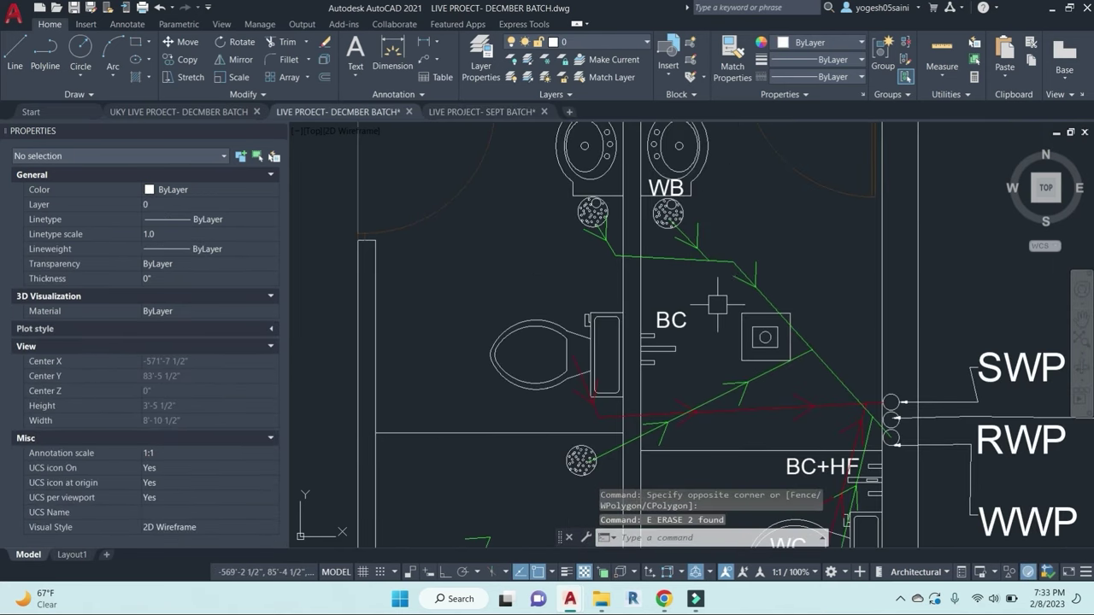
key(ctrl+s)
Step: Erase the remaining leftover green arrow mark
scroll(724, 295, down, 3)
scroll(634, 402, up, 3)
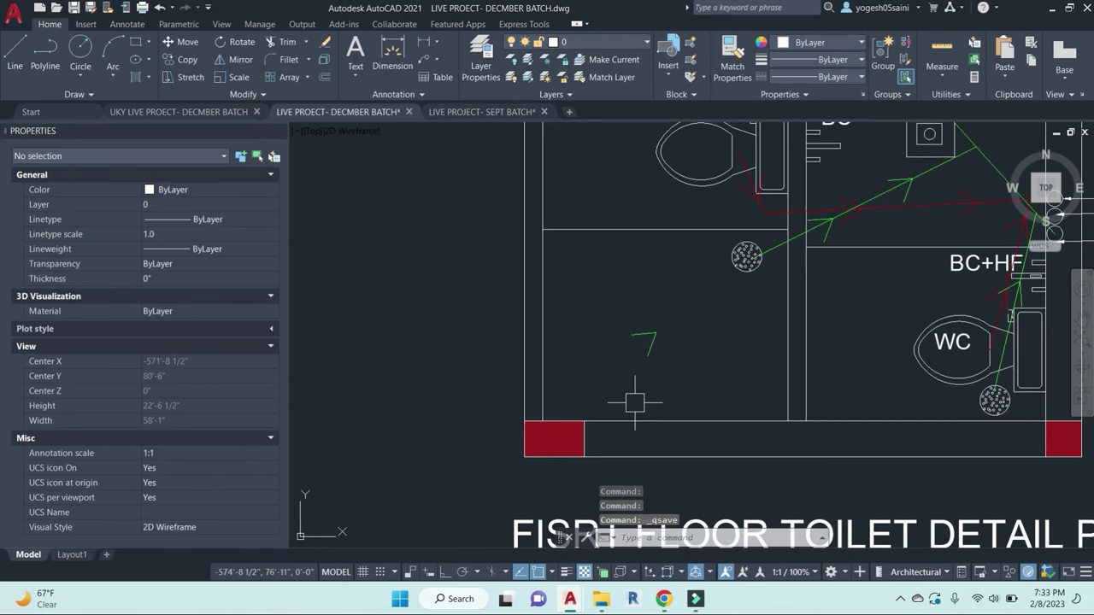
click(692, 379)
click(610, 282)
text(e)
key(Return)
scroll(691, 327, down, 3)
Step: Pan and zoom across the toilet layout to review pipes converging on the SWP, RWP and WWP outlets
middle_drag(691, 327, 552, 375)
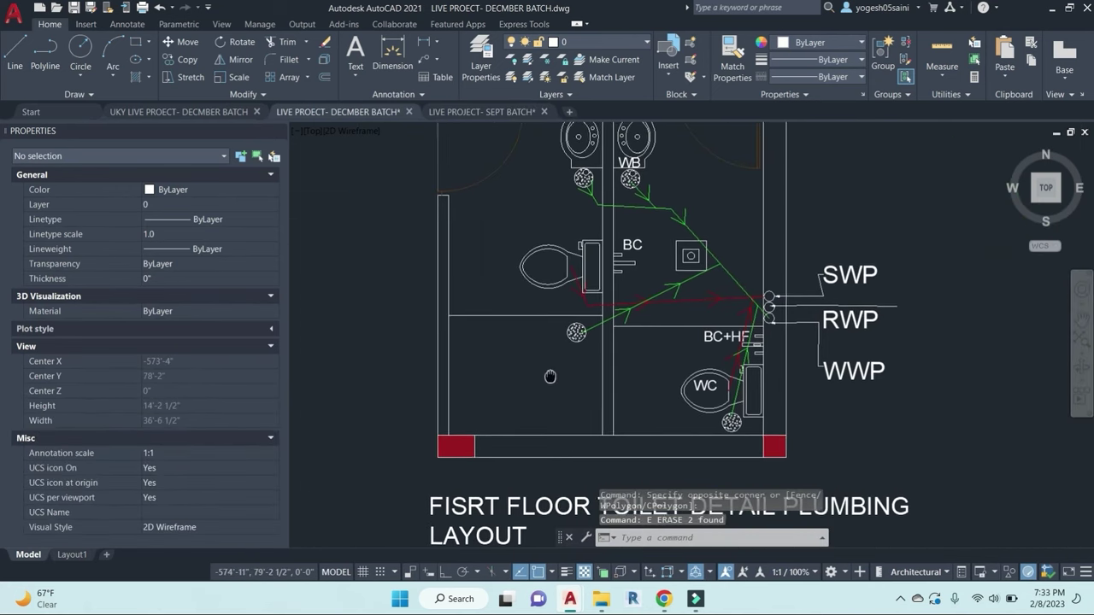
middle_drag(905, 224, 846, 254)
middle_drag(653, 288, 668, 281)
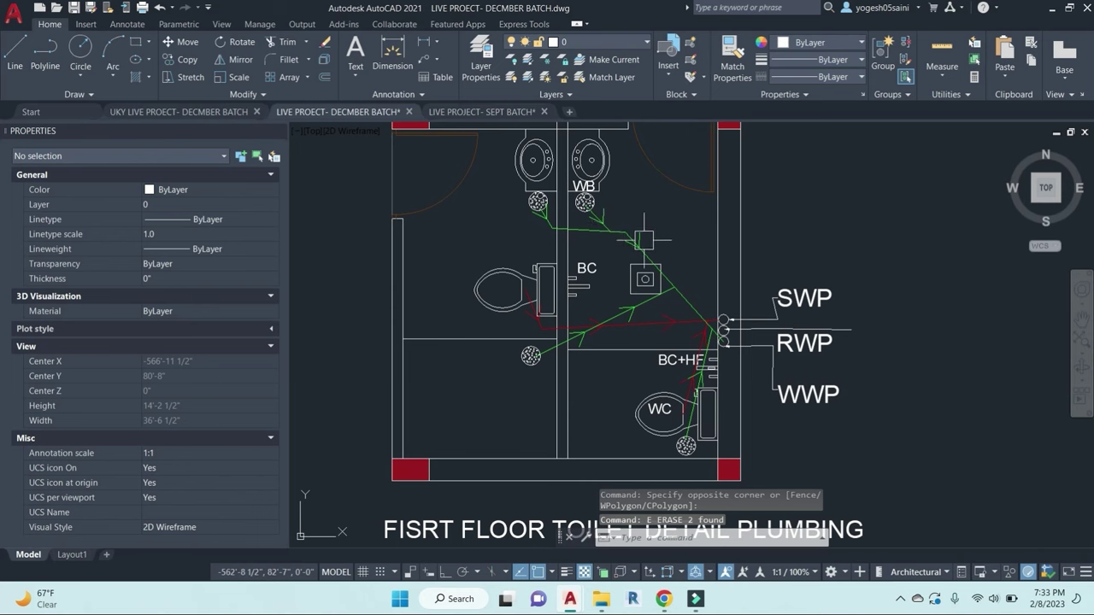
scroll(645, 240, up, 2)
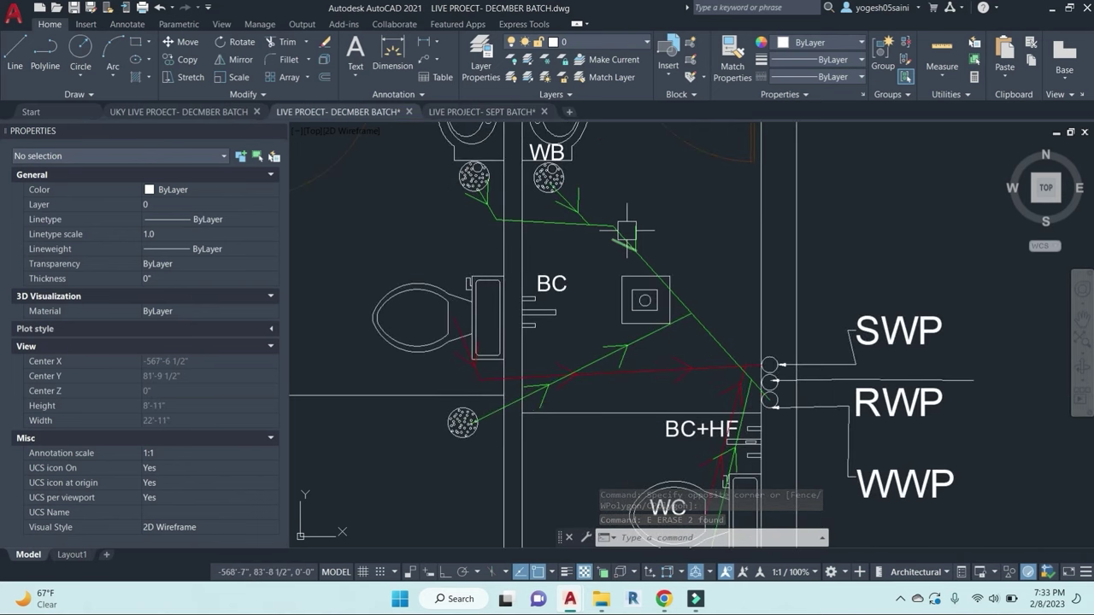
scroll(628, 235, up, 2)
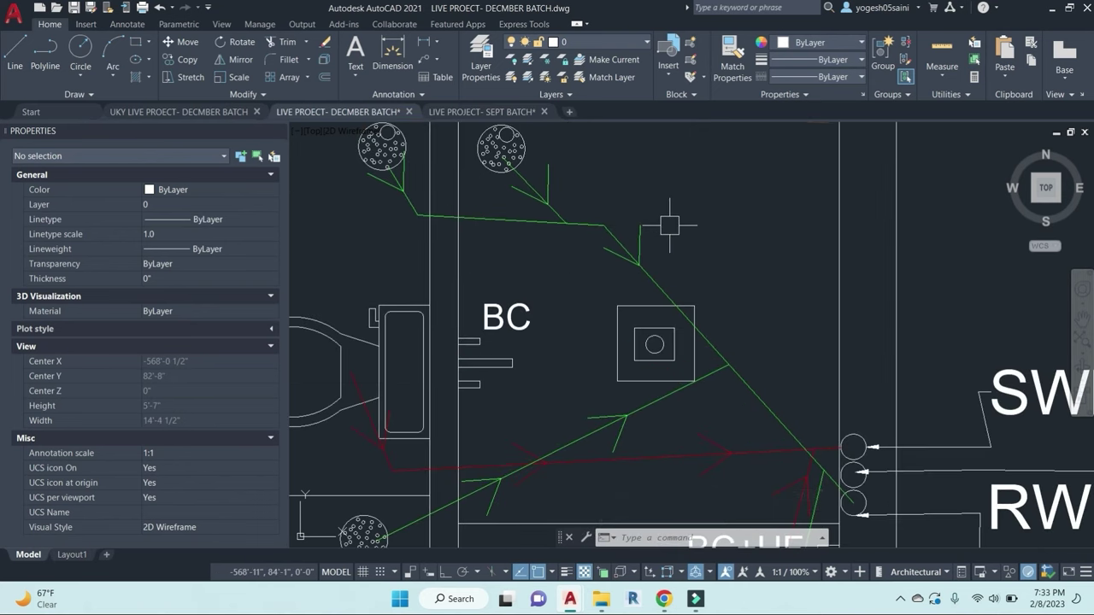
scroll(669, 224, down, 2)
scroll(683, 219, down, 1)
middle_drag(712, 236, 727, 264)
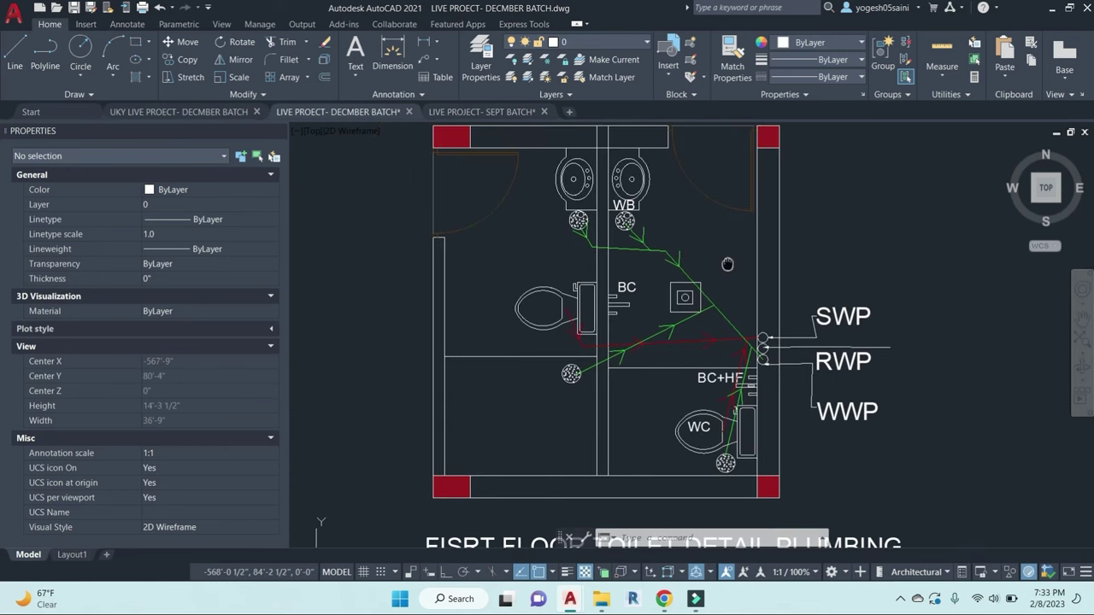
scroll(714, 298, up, 1)
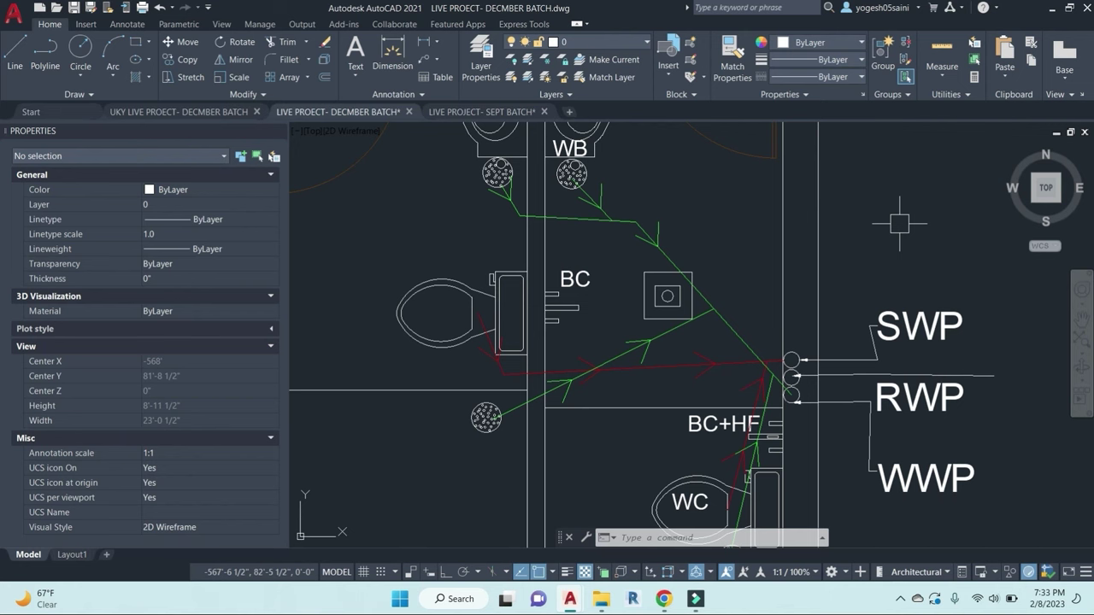
scroll(663, 291, down, 2)
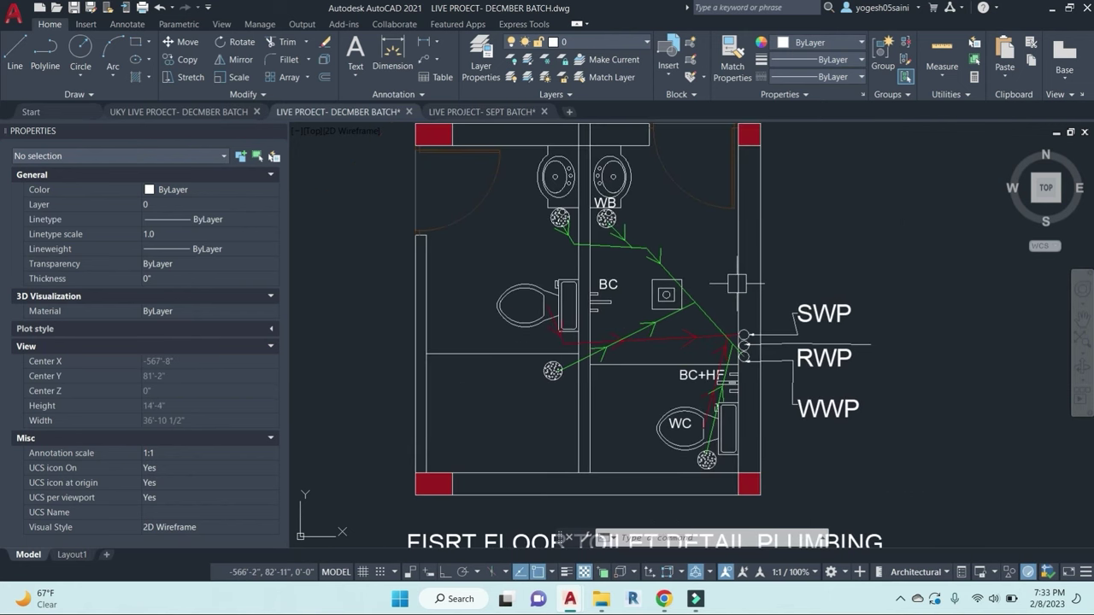
scroll(687, 265, up, 2)
middle_drag(752, 341, 753, 270)
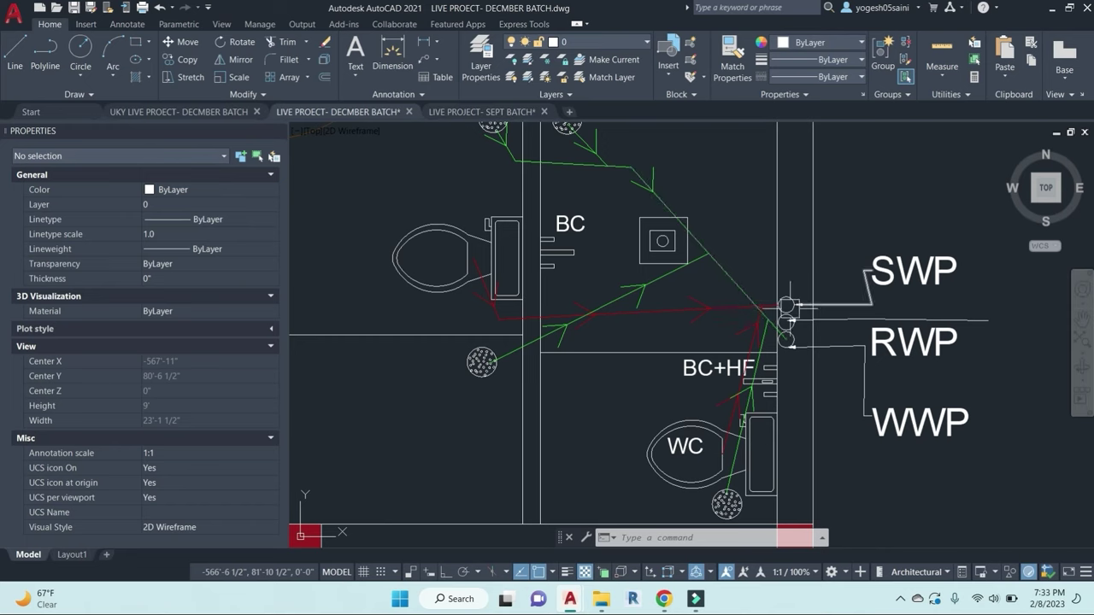
mouse_move(788, 321)
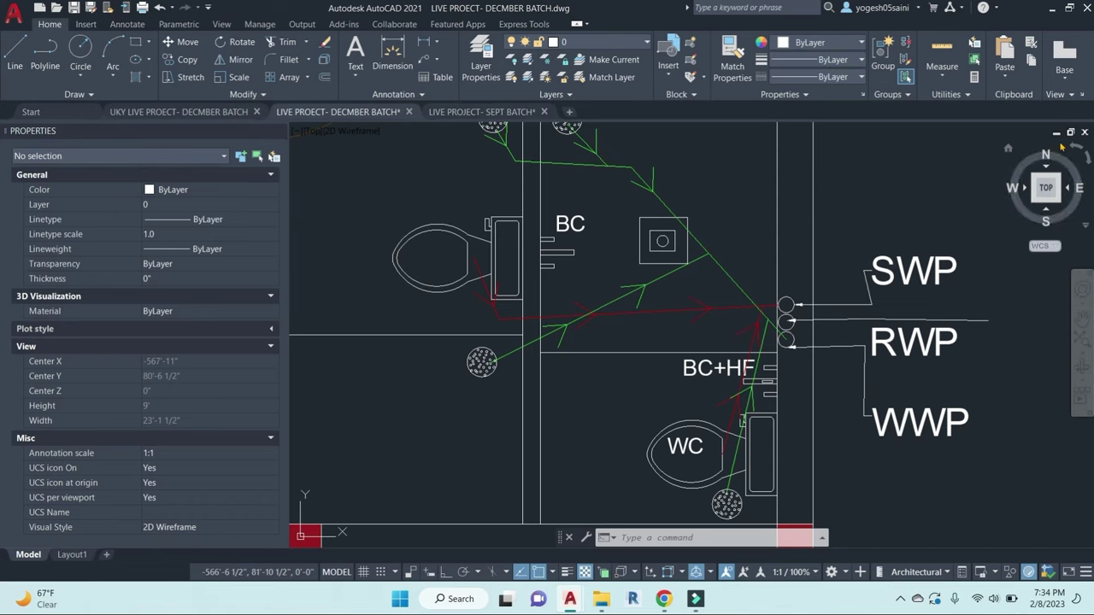
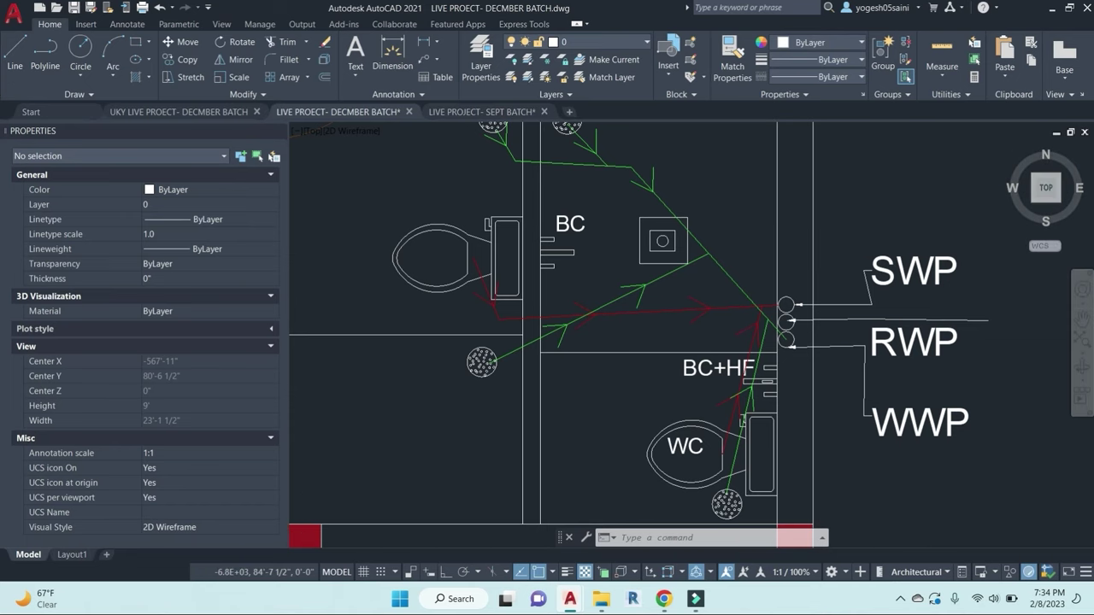
Step: Trim the extra wall line segments at the top wall
scroll(738, 272, down, 5)
scroll(825, 236, up, 2)
scroll(734, 267, up, 2)
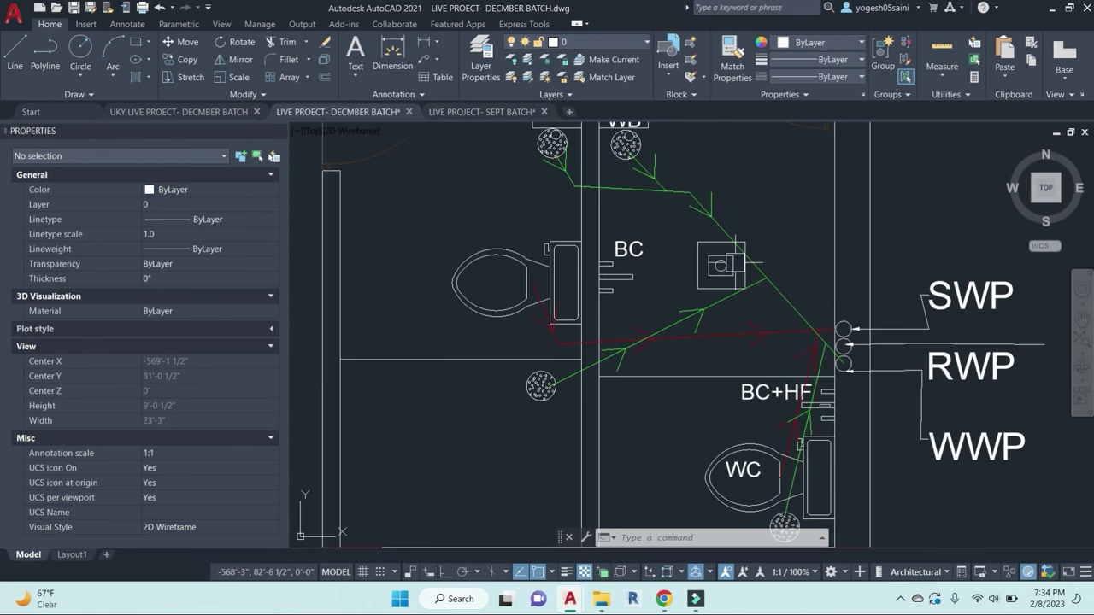
scroll(728, 265, down, 2)
middle_drag(763, 222, 731, 253)
middle_drag(871, 243, 830, 256)
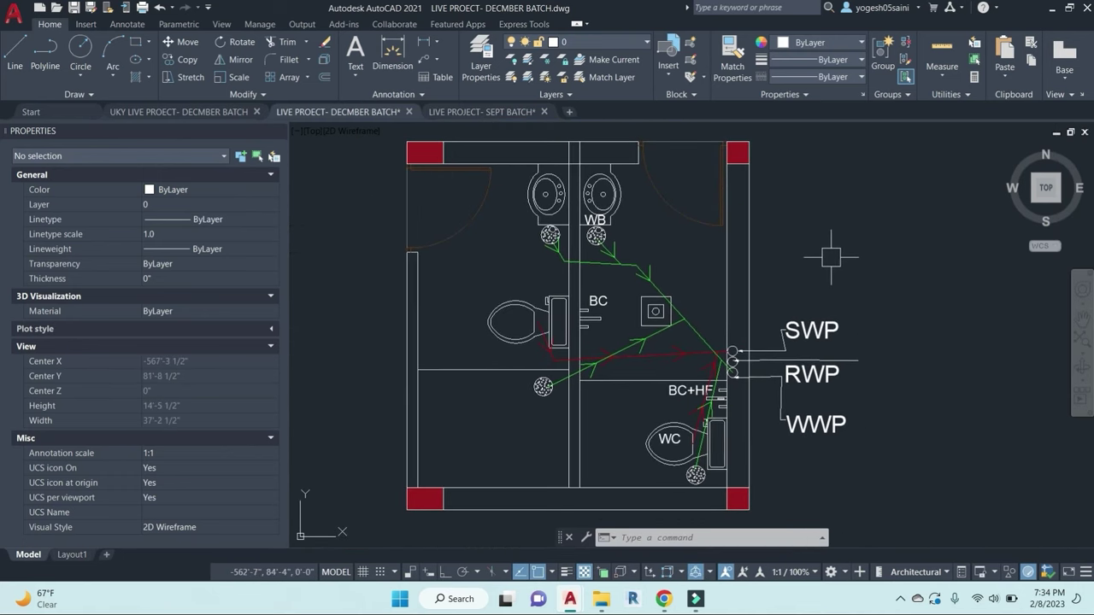
key(Escape)
key(Escape)
text(tr)
key(space)
key(space)
scroll(563, 144, up, 2)
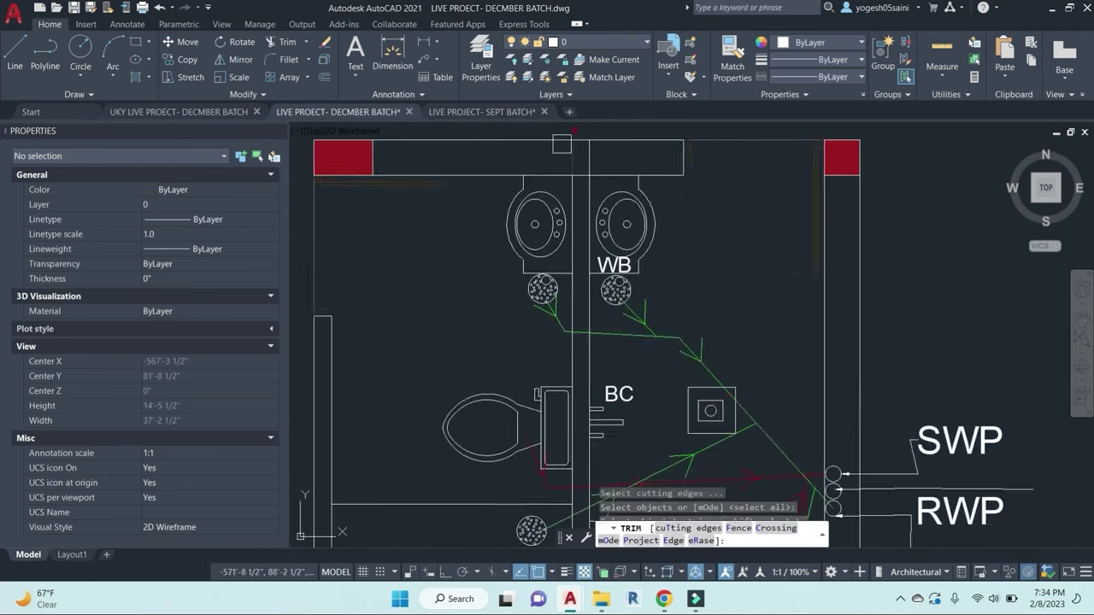
click(648, 172)
click(549, 174)
click(598, 188)
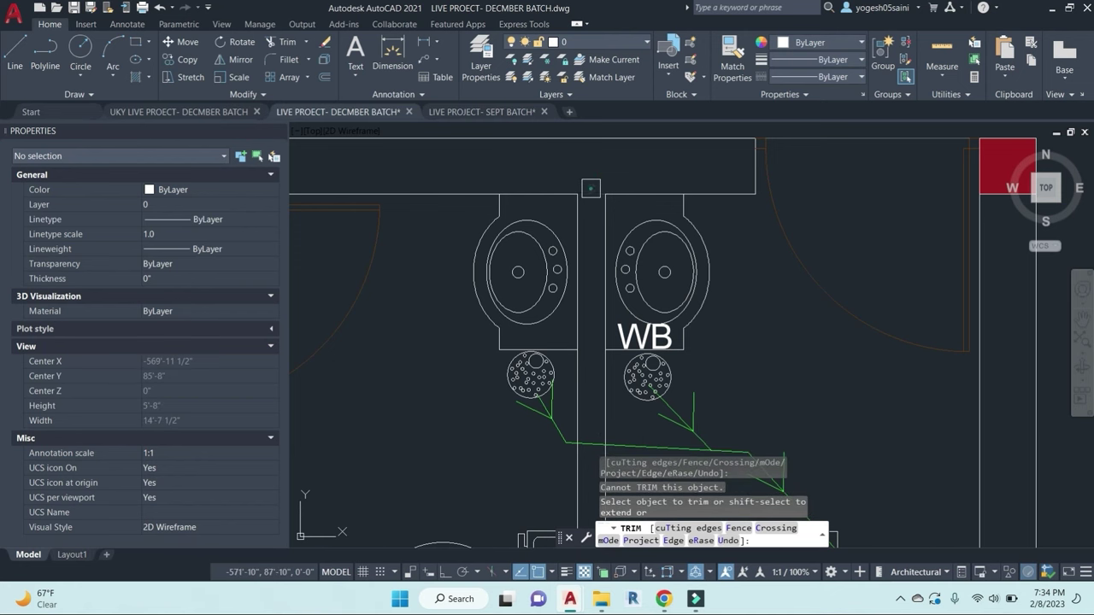
Step: Trim the short wall segment at the partition junction
scroll(643, 224, down, 3)
middle_drag(681, 307, 694, 226)
scroll(645, 332, up, 3)
click(631, 361)
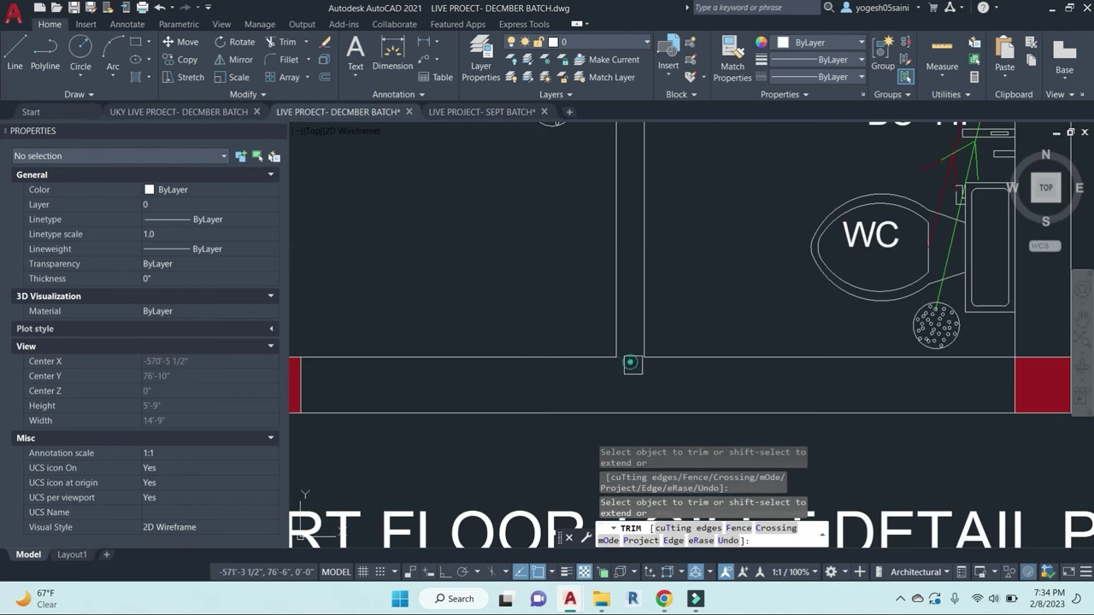
scroll(691, 301, down, 3)
middle_drag(875, 171, 823, 199)
key(Escape)
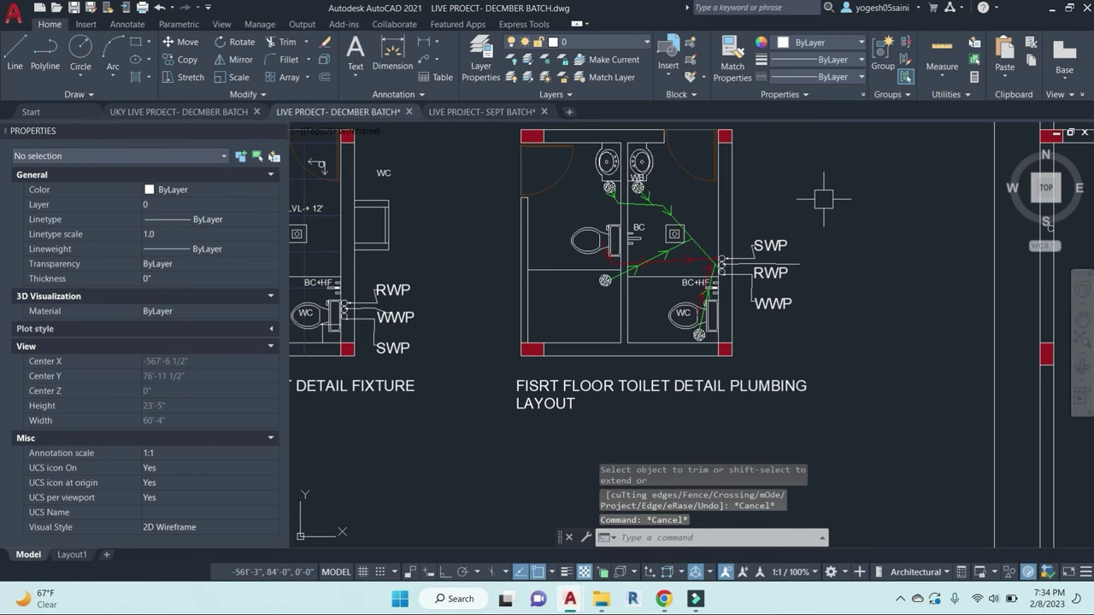
Step: Copy a waste-pipe flow arrow onto the diagonal waste pipe
middle_drag(816, 198, 839, 244)
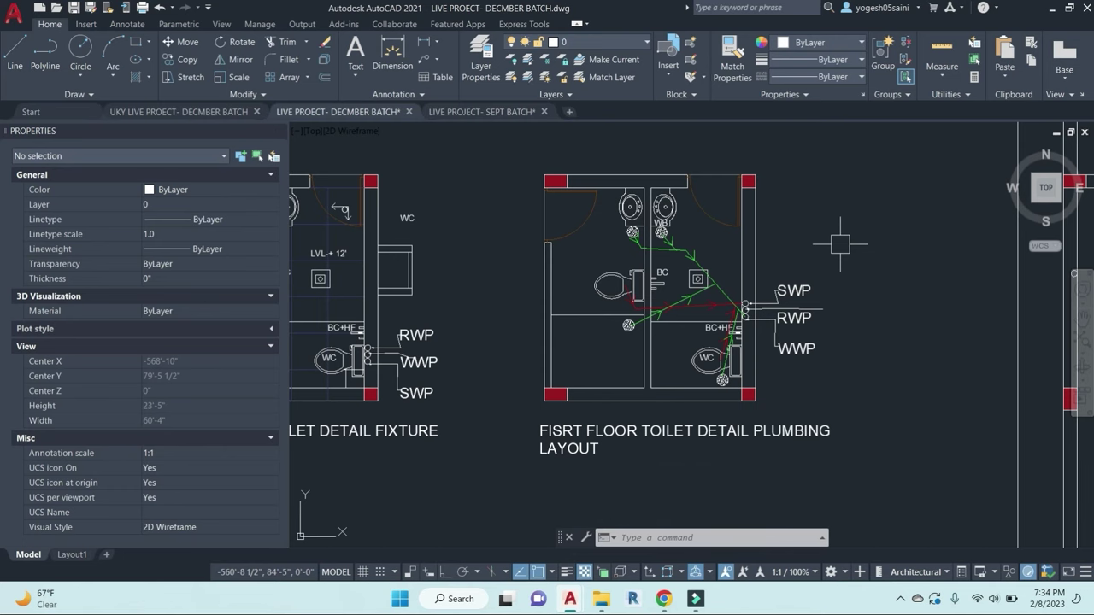
scroll(698, 279, up, 2)
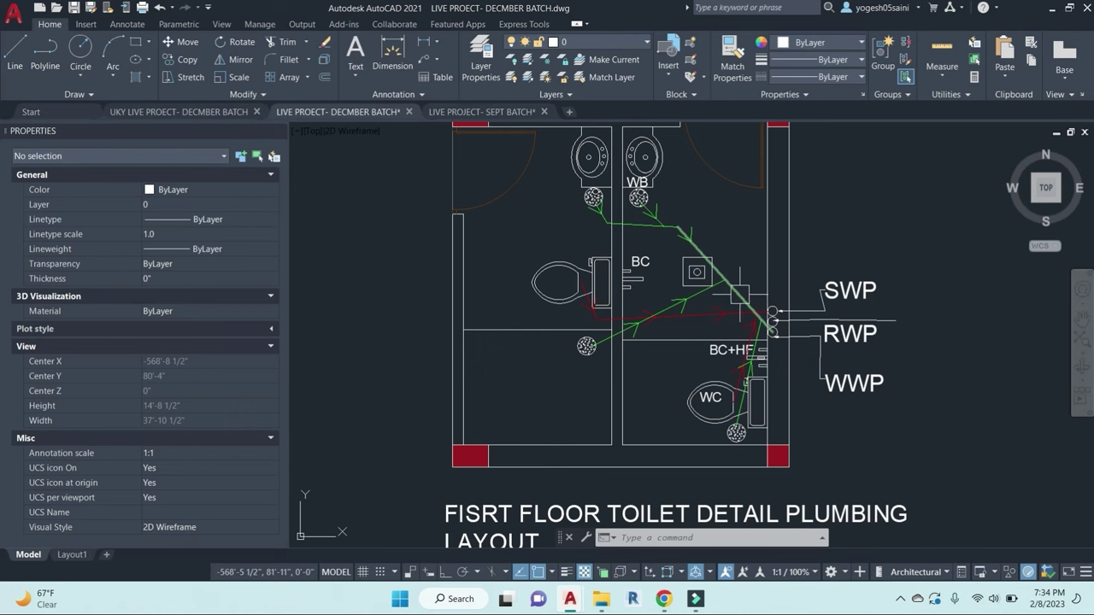
scroll(741, 295, up, 4)
click(598, 153)
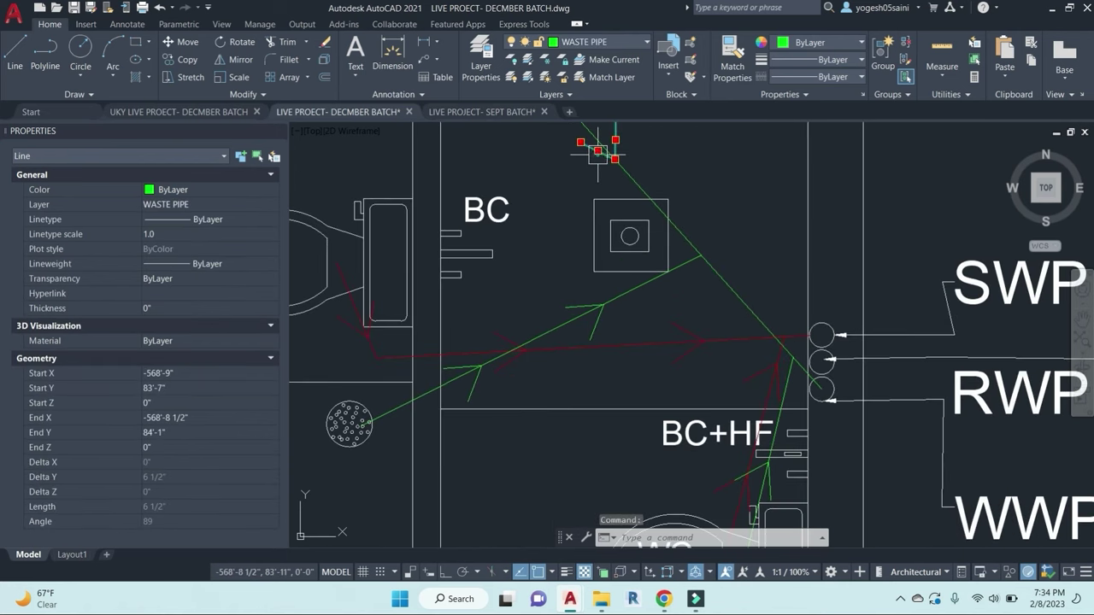
text(co)
key(Return)
click(613, 159)
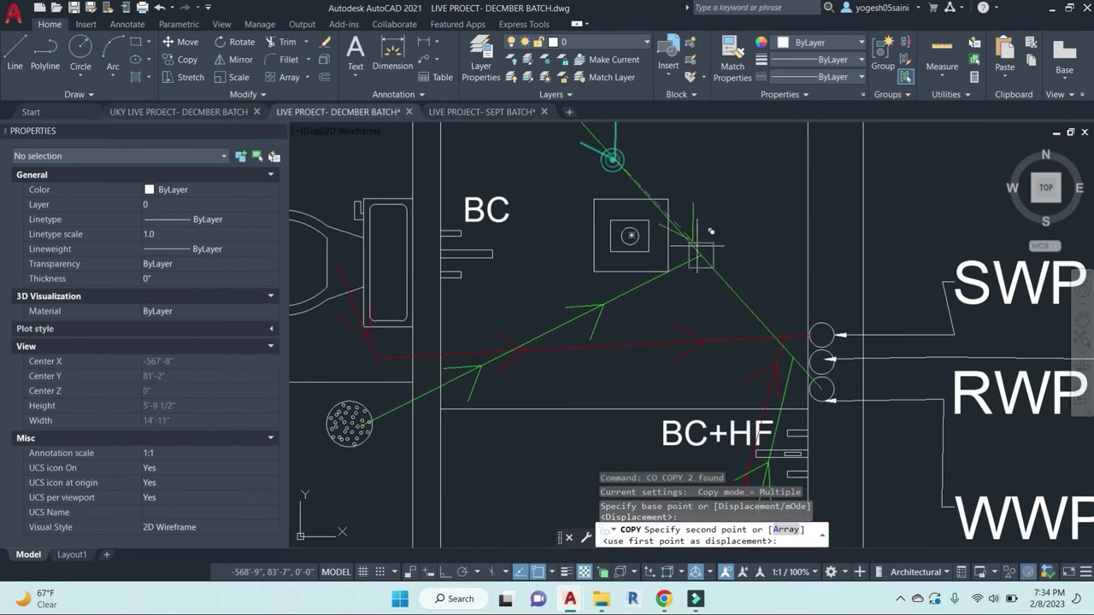
click(738, 302)
key(Escape)
Step: Recentre the toilet plan and start the LINE command
scroll(732, 228, down, 2)
mouse_move(898, 328)
middle_down()
mouse_move(849, 333)
mouse_move(889, 382)
mouse_move(889, 365)
middle_up()
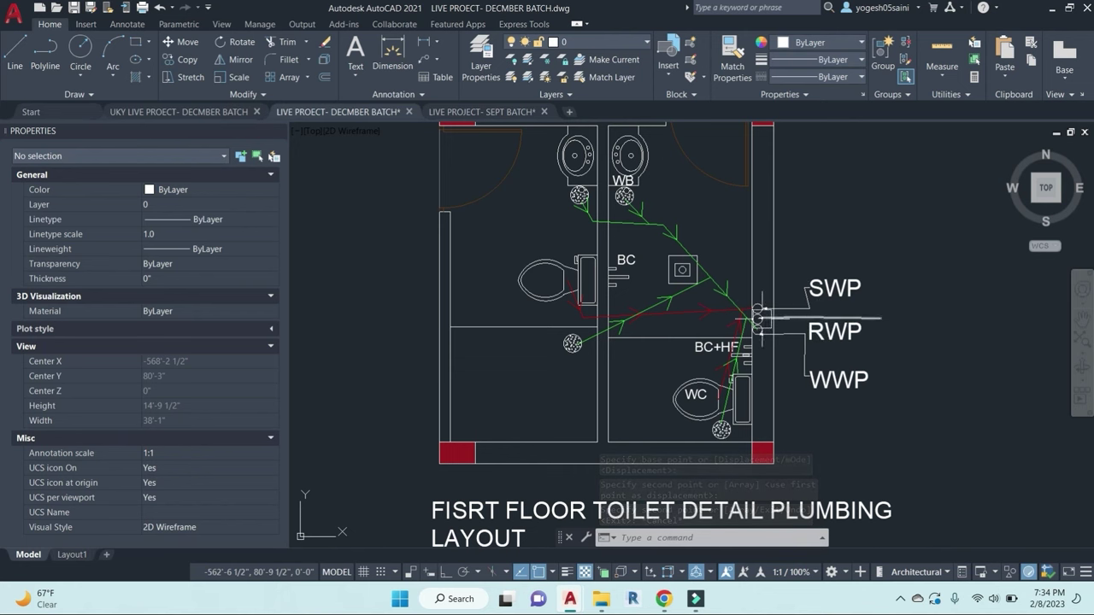
middle_drag(896, 370, 877, 367)
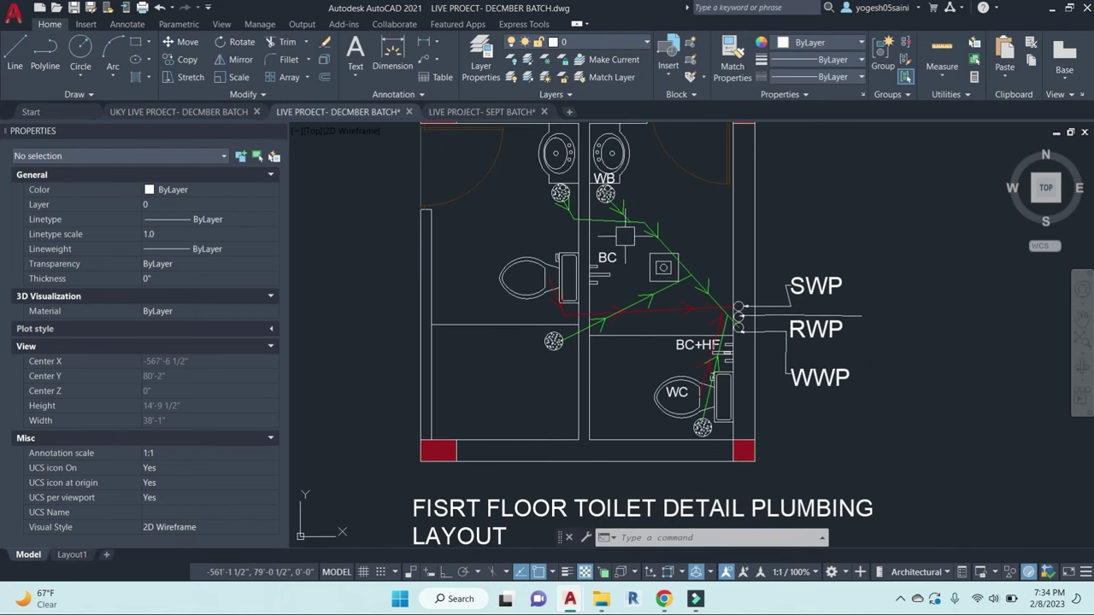
middle_drag(781, 406, 772, 399)
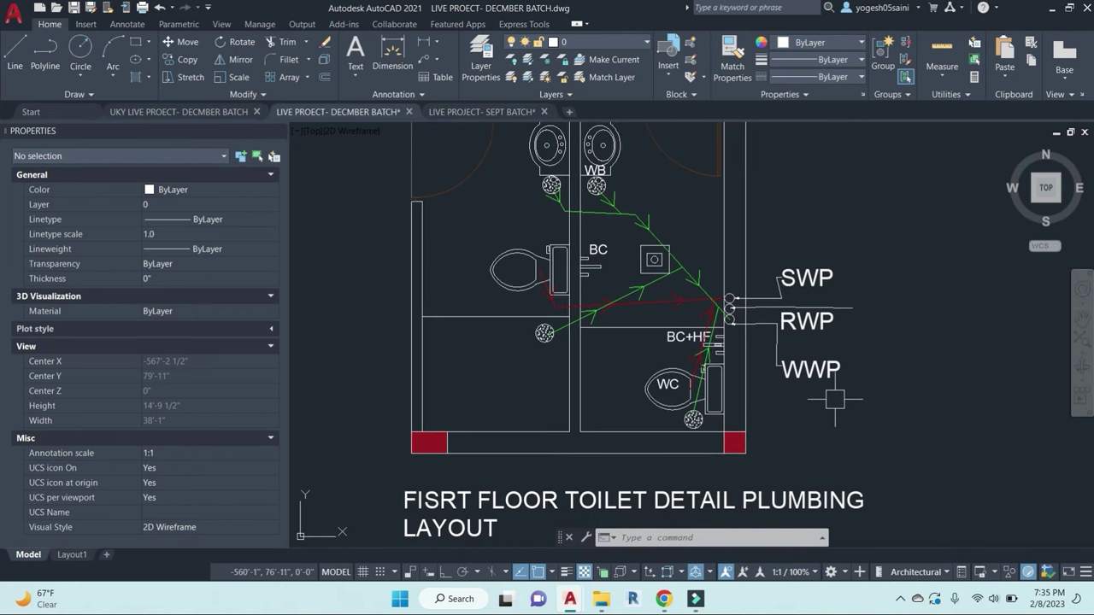
text(l)
key(Return)
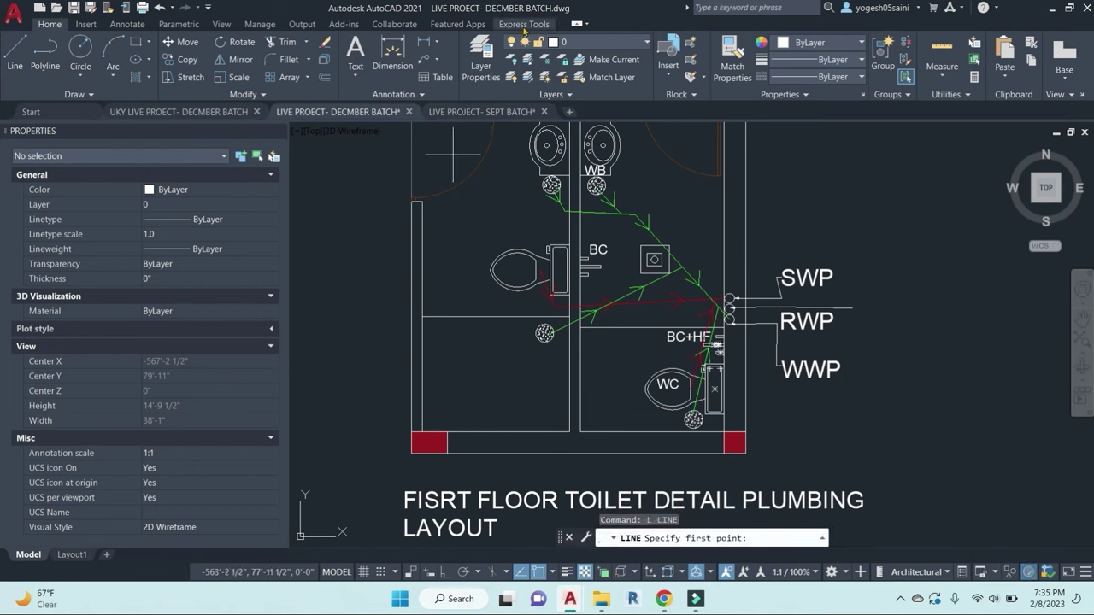
Step: Make WATER SUPPLY the current layer in the Layer Properties Manager, then close it
click(481, 60)
scroll(417, 295, down, 5)
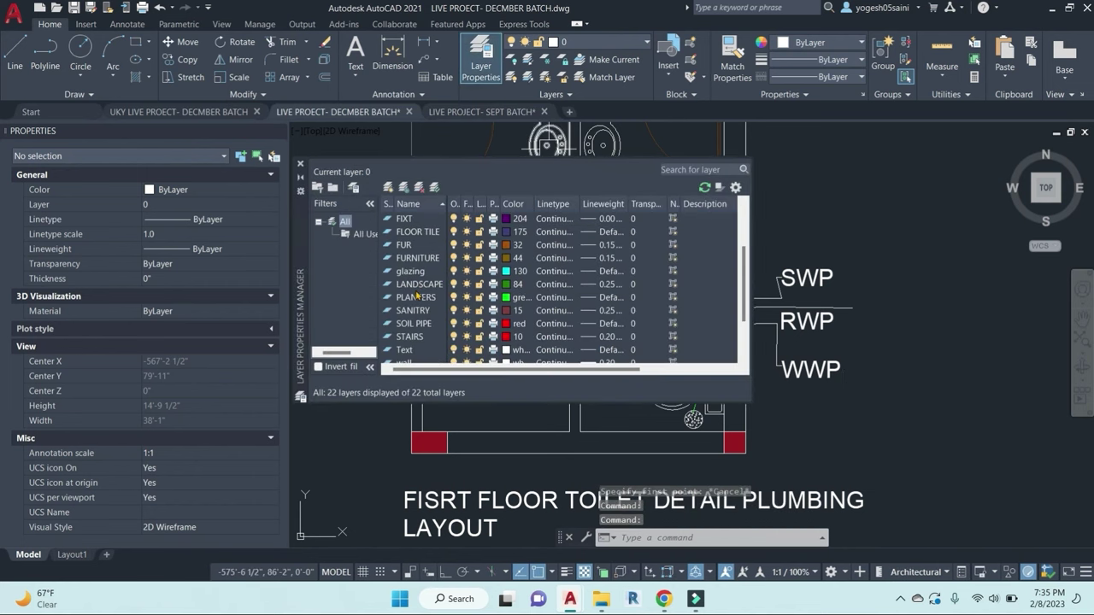
click(422, 324)
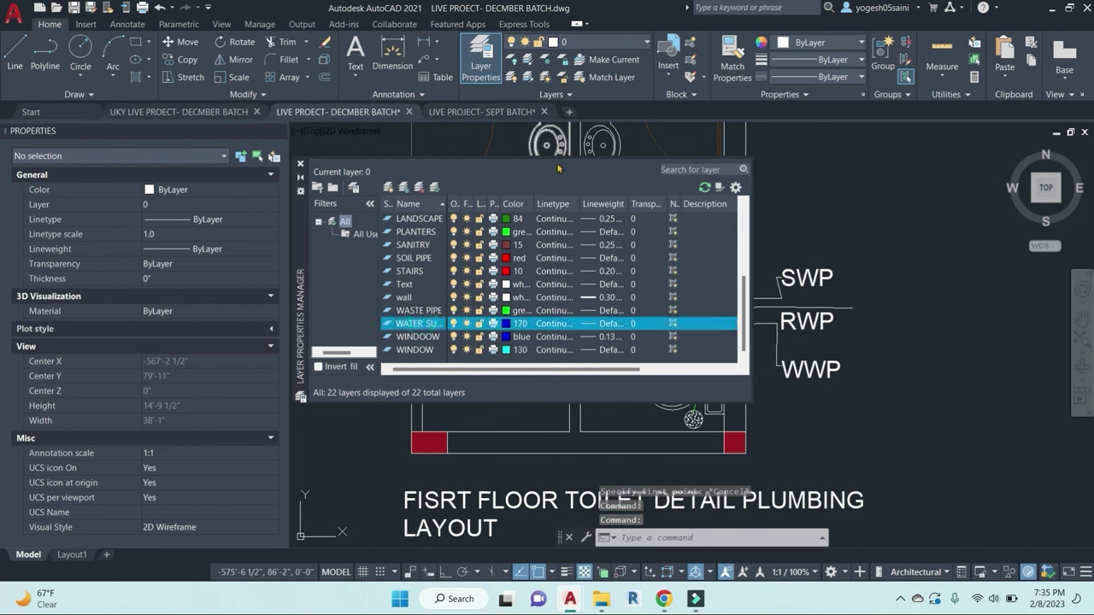
double_click(430, 327)
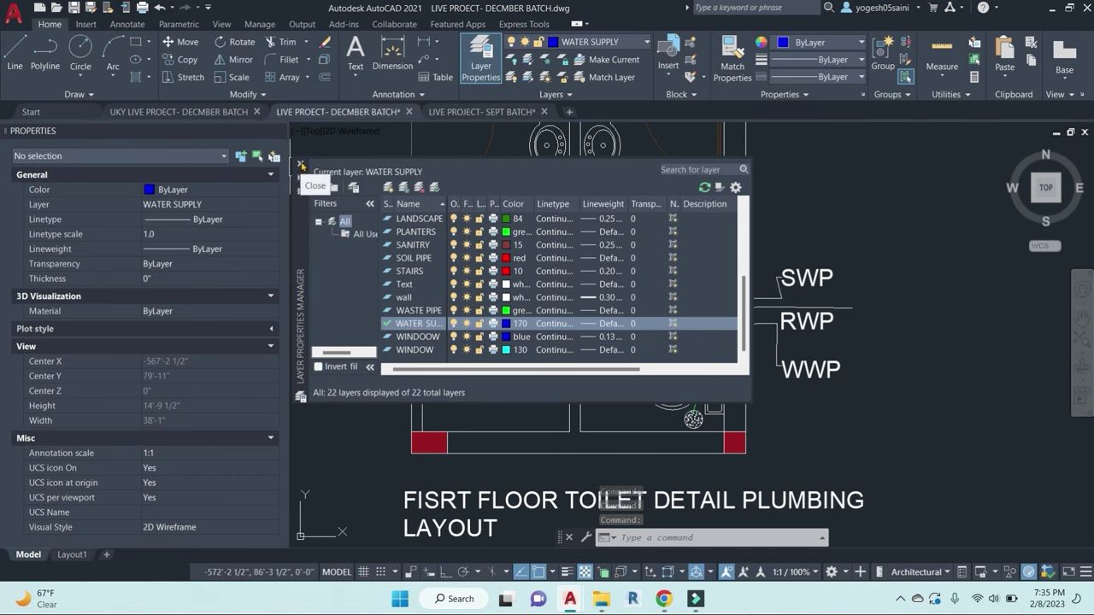
click(301, 164)
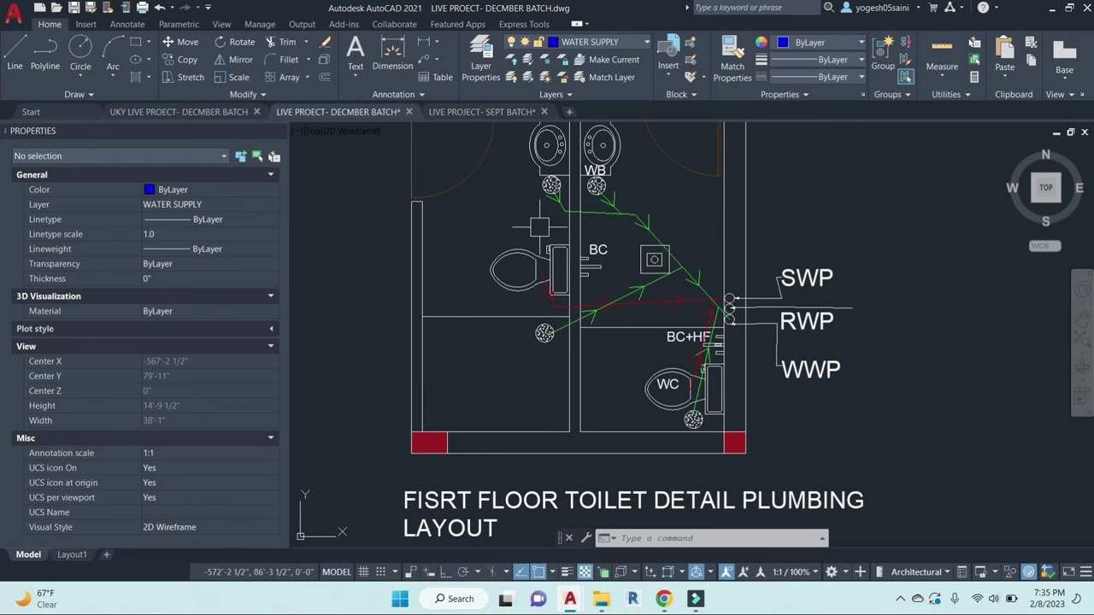
click(674, 186)
Step: Isolate the short horizontal waste pipe line, then undo to show the whole drawing
scroll(735, 308, down, 2)
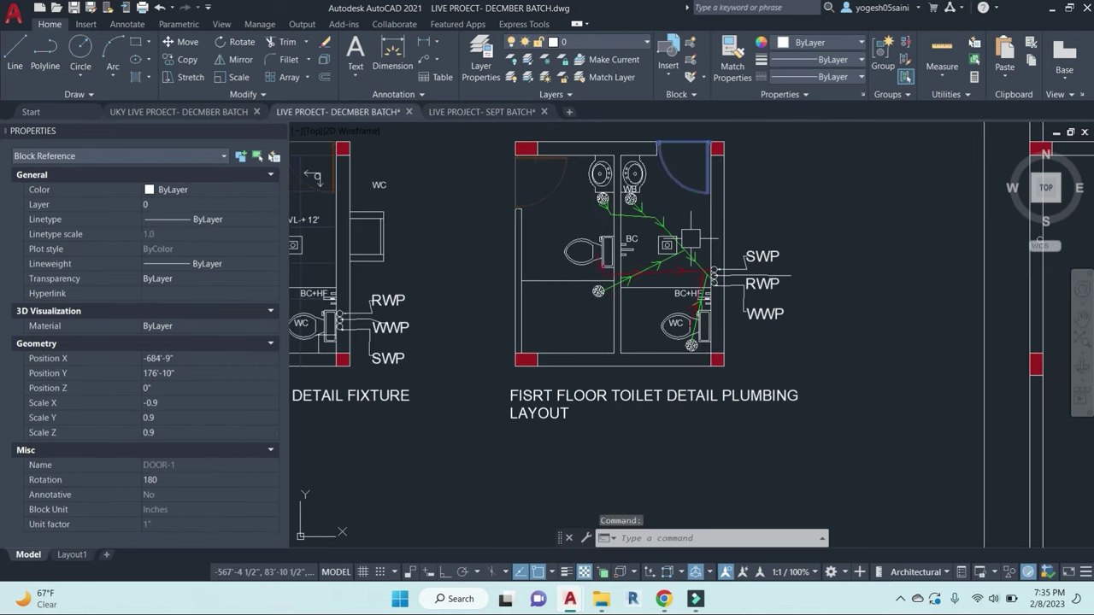
scroll(727, 256, up, 2)
key(Escape)
click(738, 266)
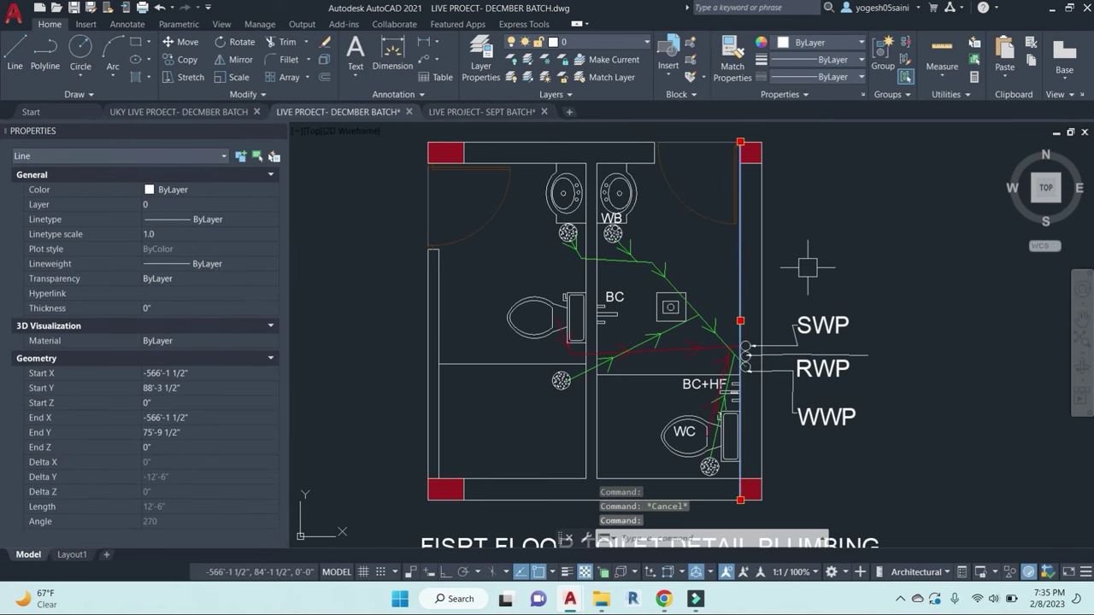
key(Escape)
scroll(648, 272, up, 3)
click(643, 239)
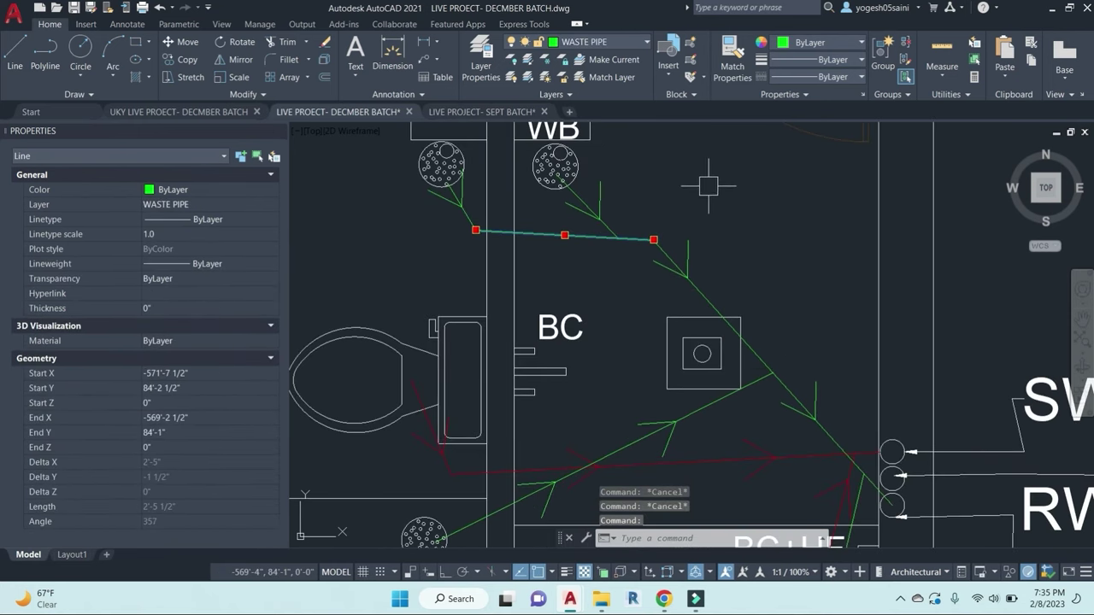
right_click(709, 184)
mouse_move(799, 252)
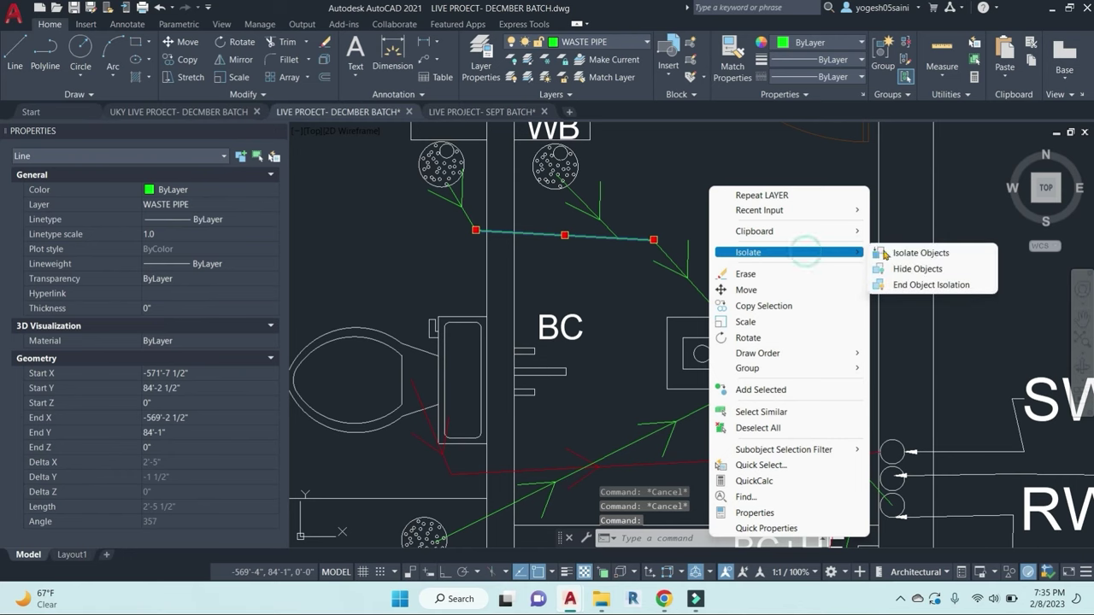
click(931, 254)
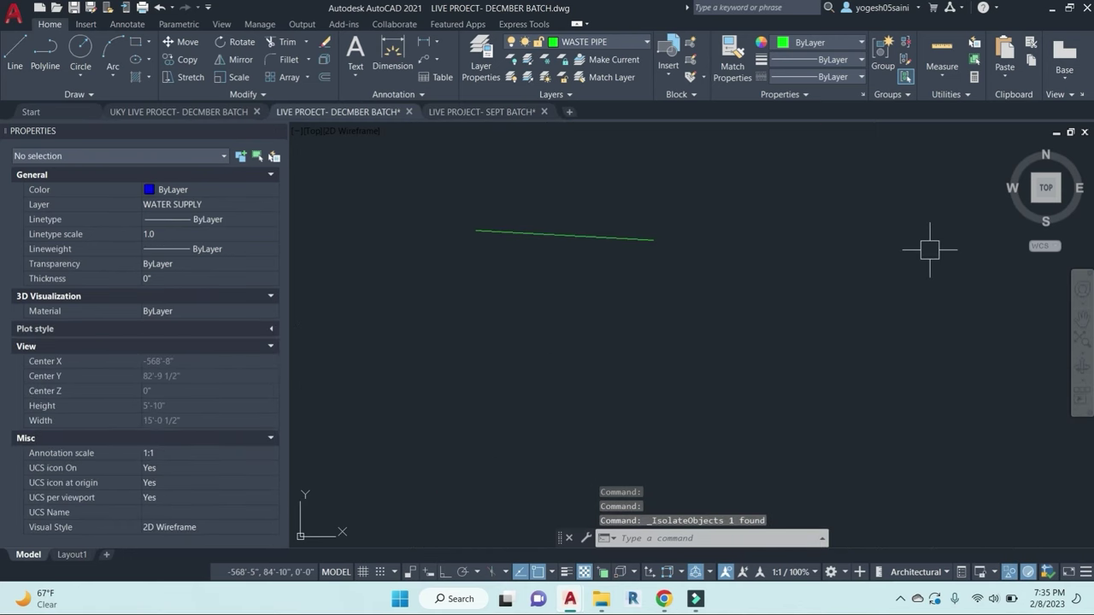
scroll(683, 288, down, 3)
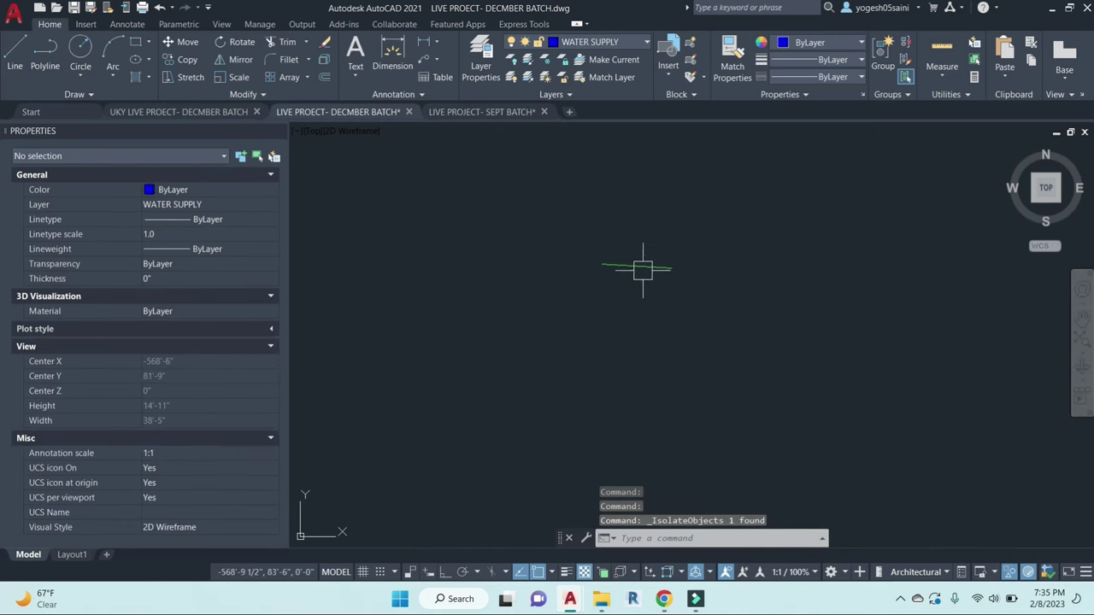
key(ctrl+z)
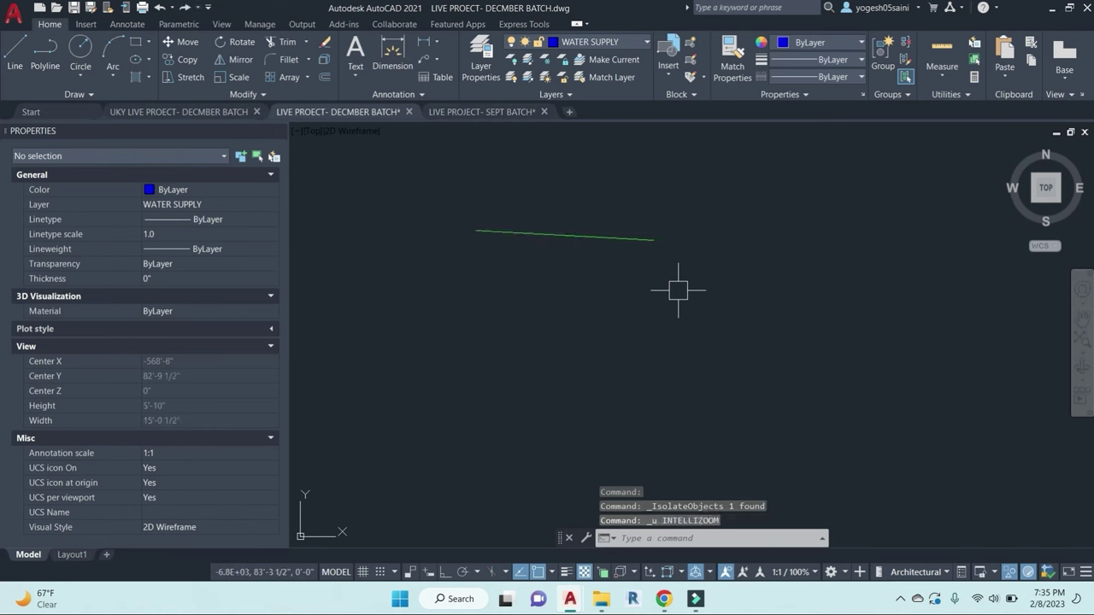
key(ctrl+z)
Step: Isolate the WASTE PIPE layer by picking a waste pipe line
click(637, 238)
right_click(639, 232)
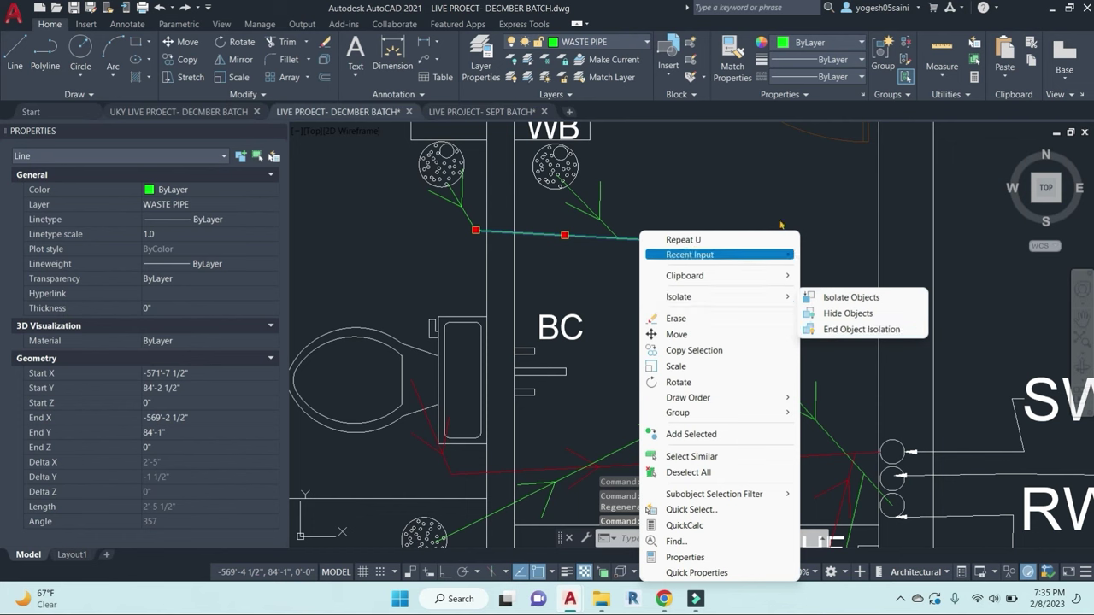
key(Escape)
key(Escape)
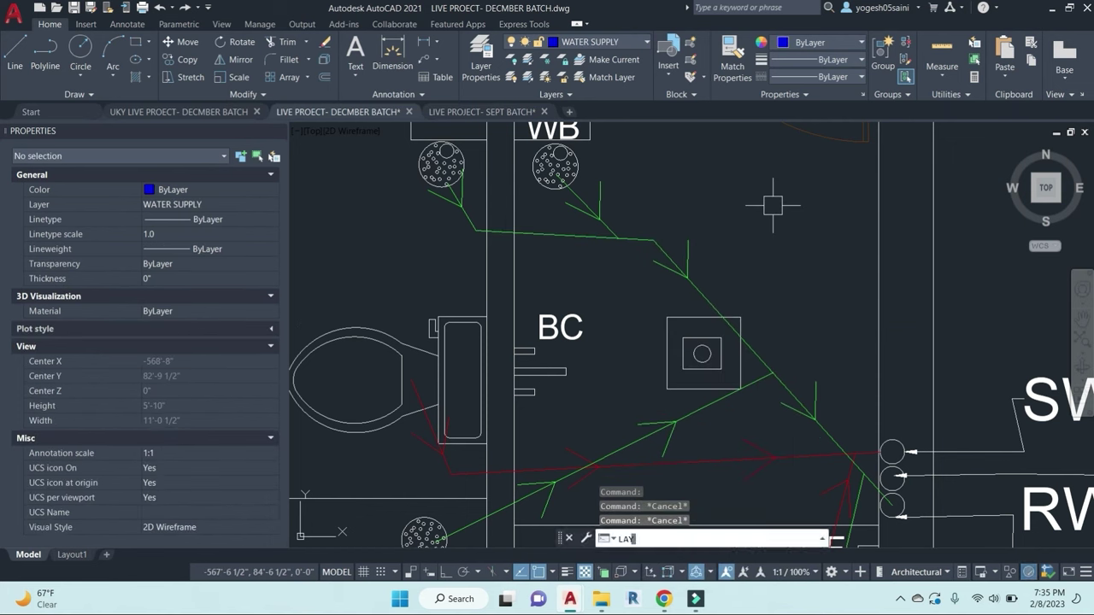
key(Return)
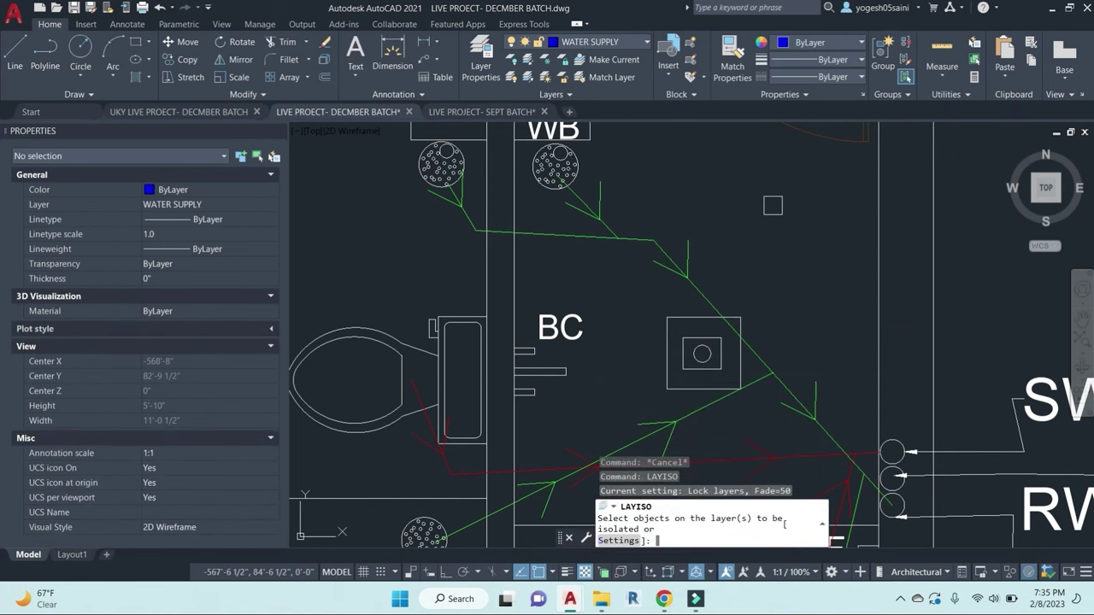
click(635, 236)
scroll(639, 236, down, 2)
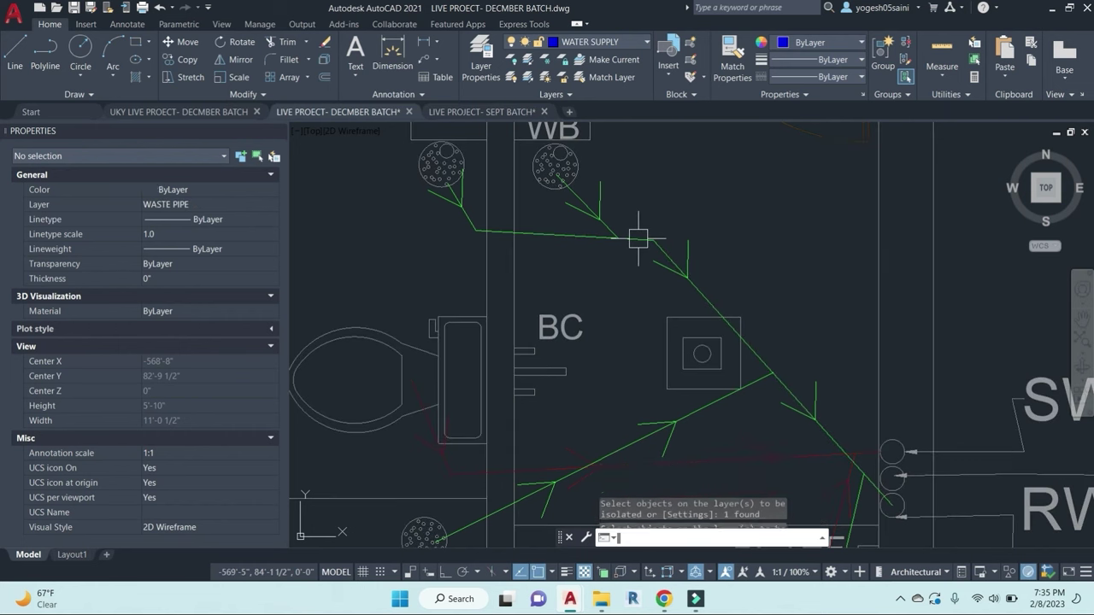
key(Return)
scroll(705, 255, down, 3)
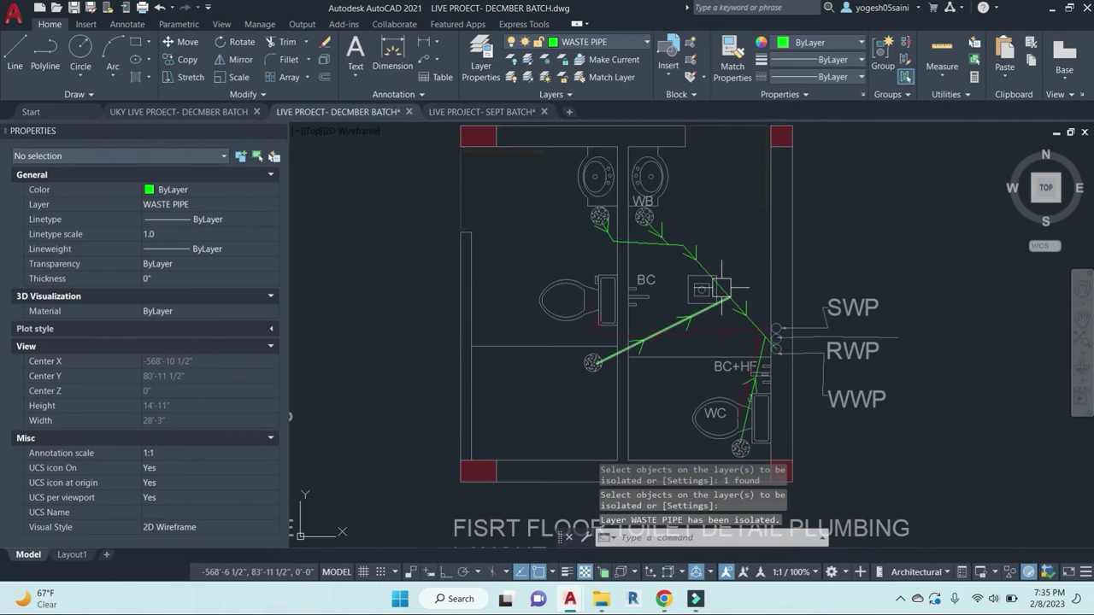
Step: Select the door arcs and walls, then undo the isolation to show all layers
click(769, 253)
click(749, 205)
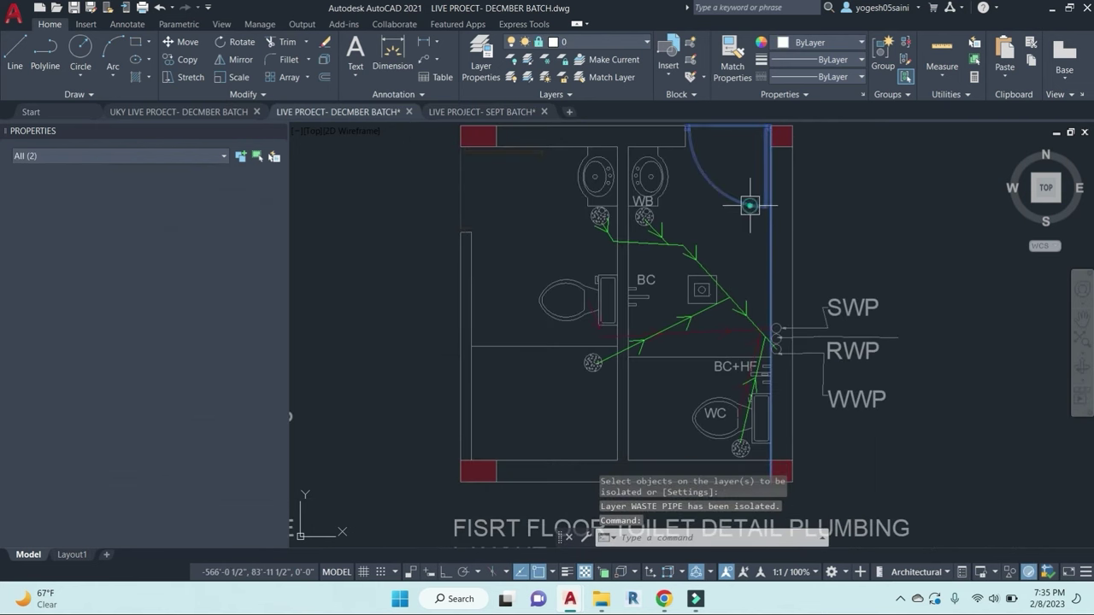
click(686, 147)
click(785, 185)
click(507, 206)
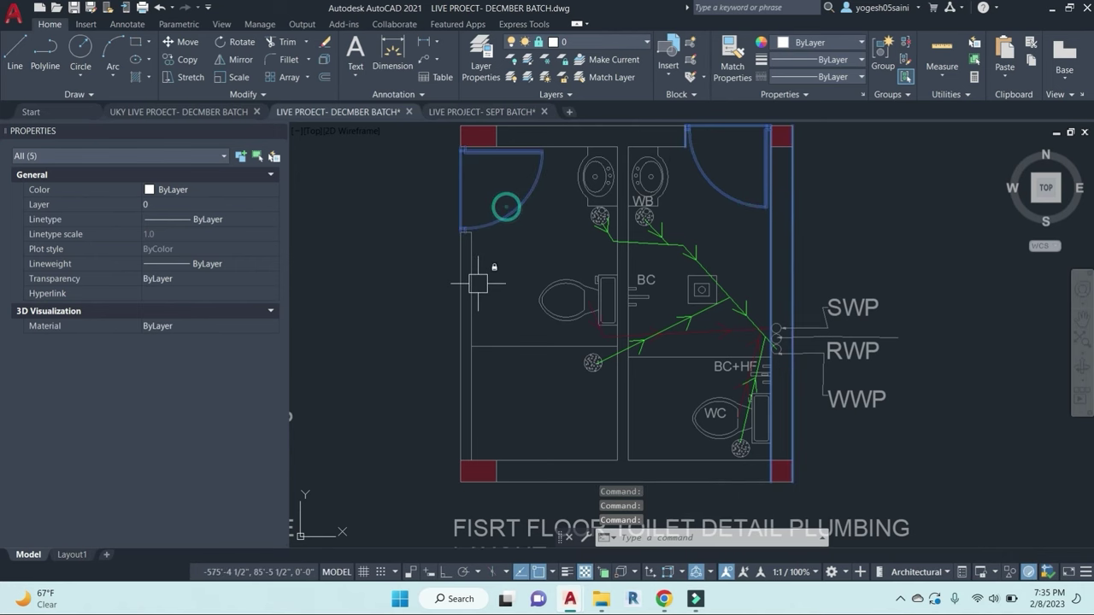
click(471, 285)
key(Escape)
scroll(710, 266, up, 2)
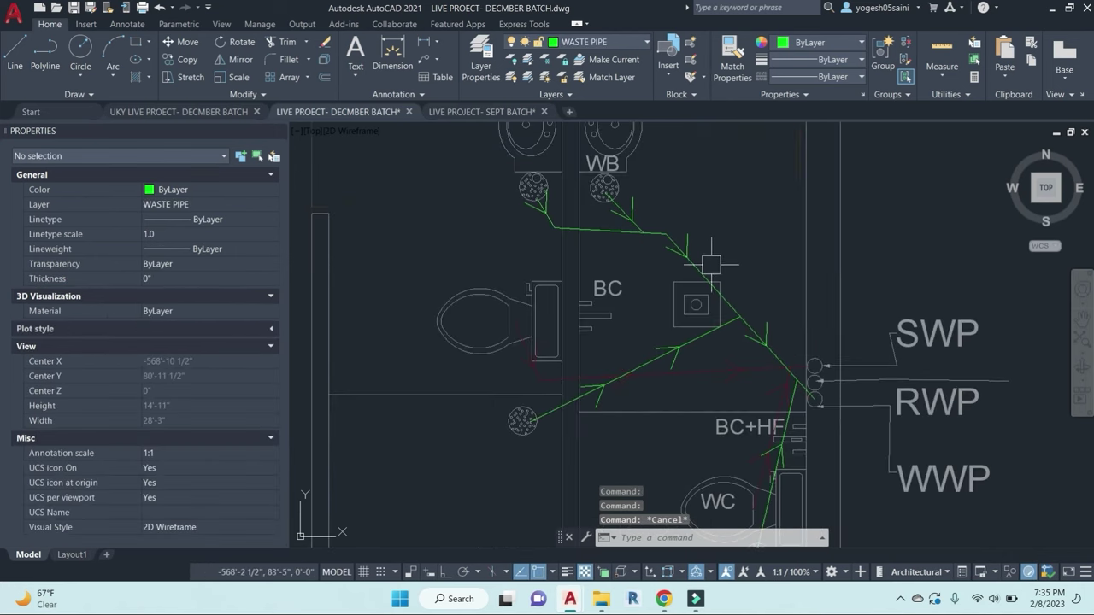
scroll(736, 232, up, 2)
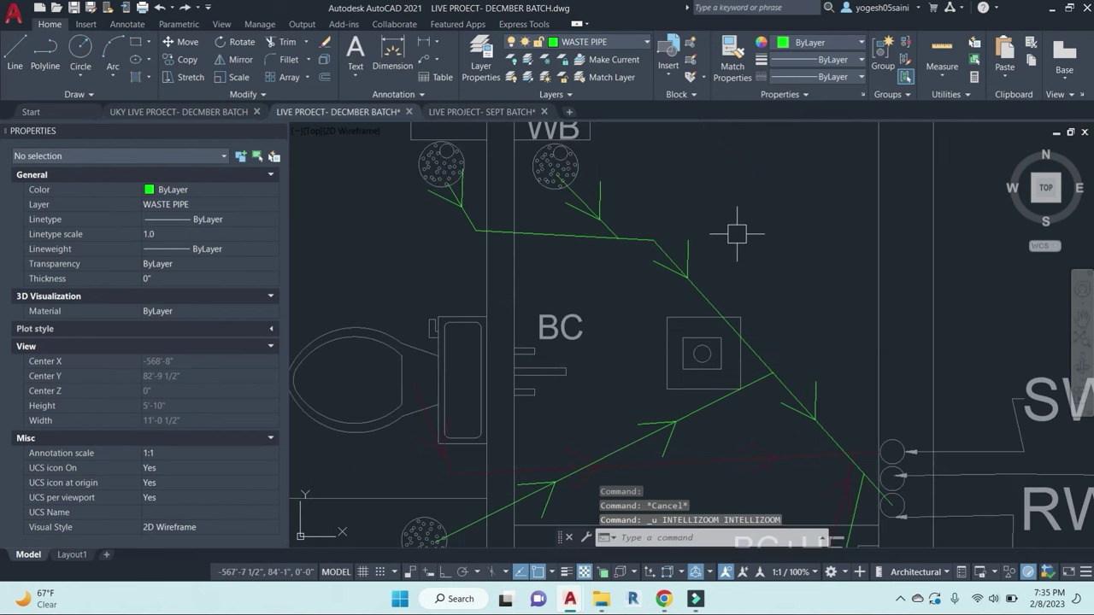
key(ctrl+z)
scroll(743, 229, down, 2)
mouse_move(744, 229)
middle_down()
mouse_move(670, 297)
mouse_move(709, 288)
middle_up()
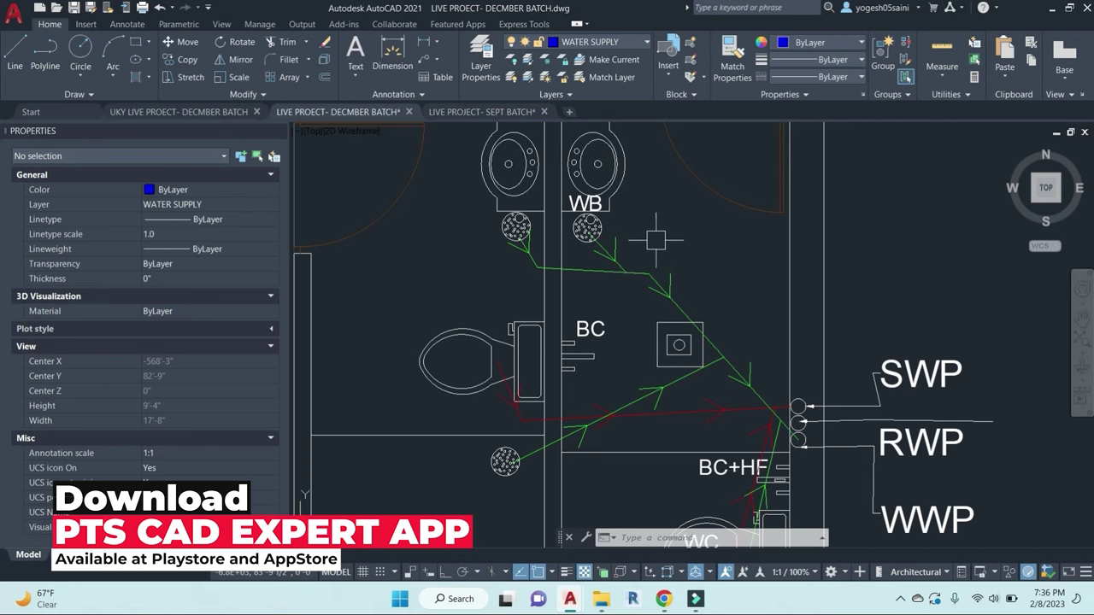
Step: Turn off the WASTE PIPE layer with LAYOFF, then undo to bring it back
text(LAYOFF)
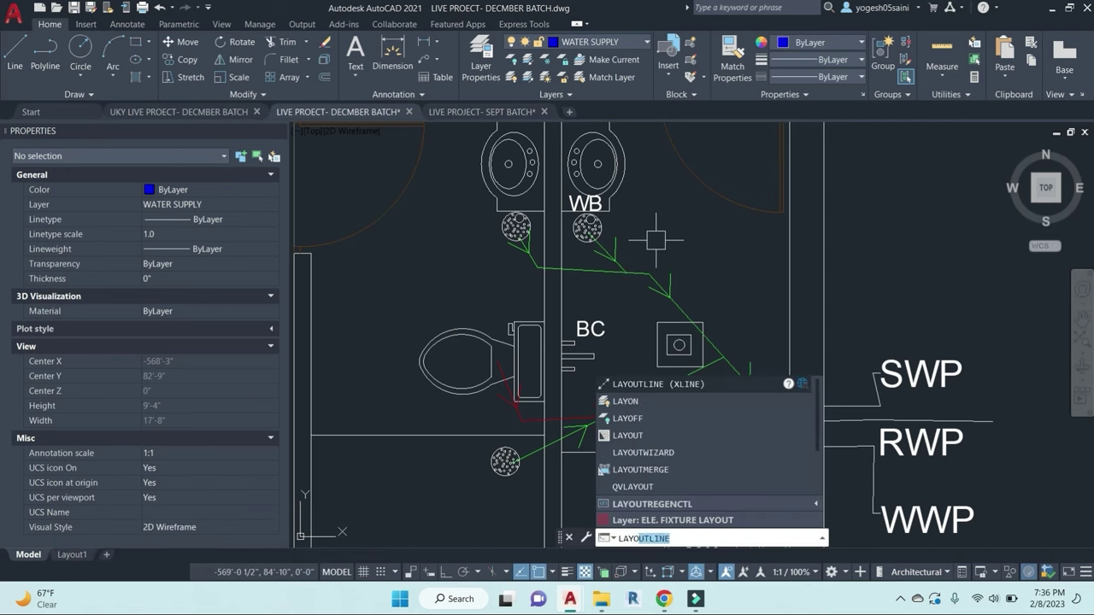
click(632, 418)
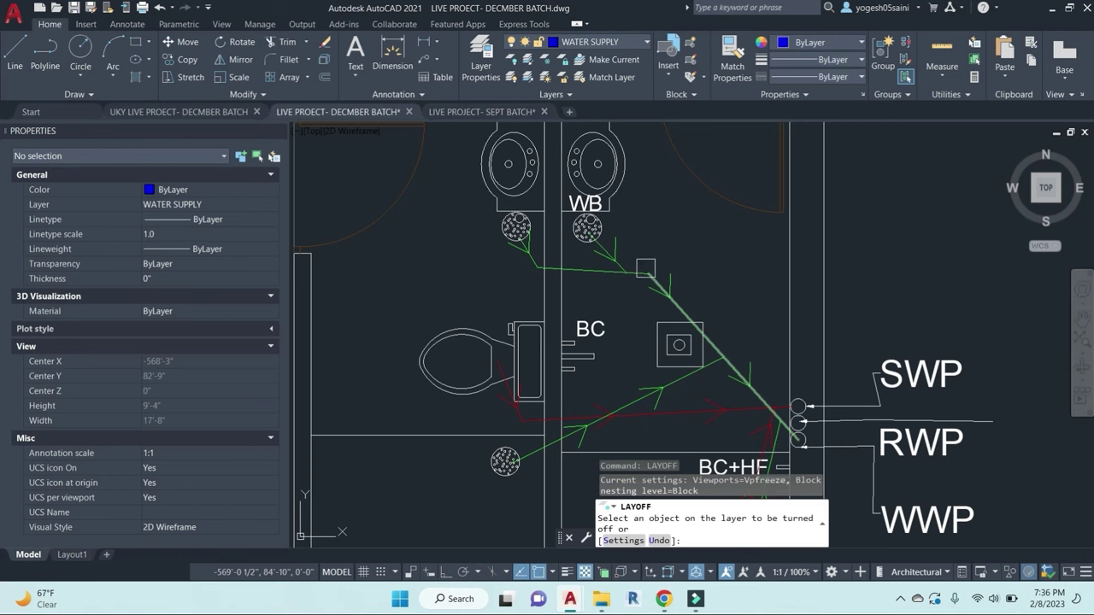
click(645, 268)
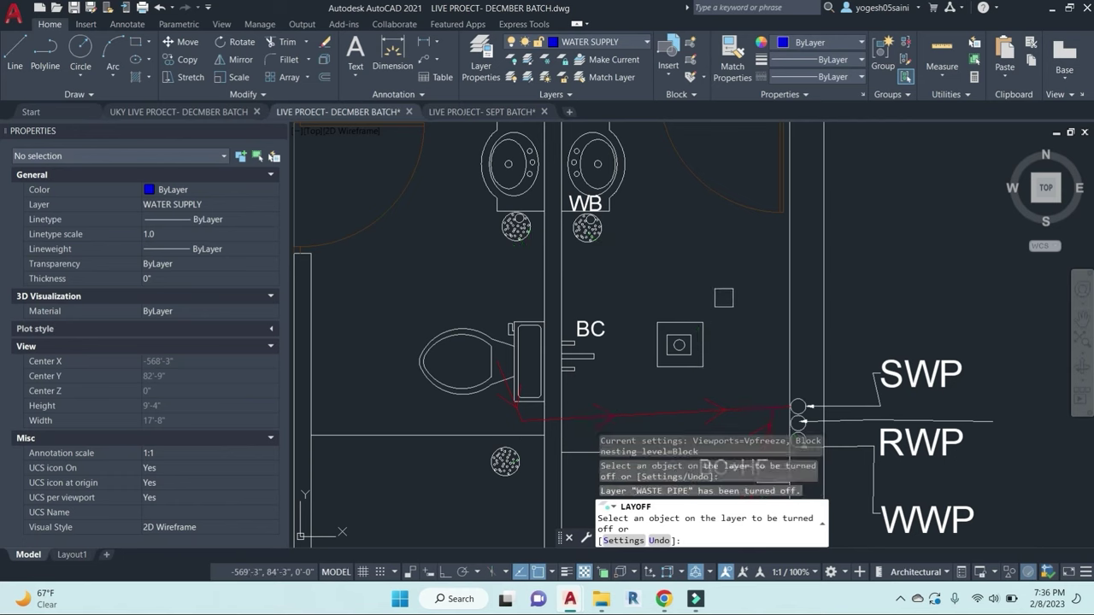
key(ctrl+z)
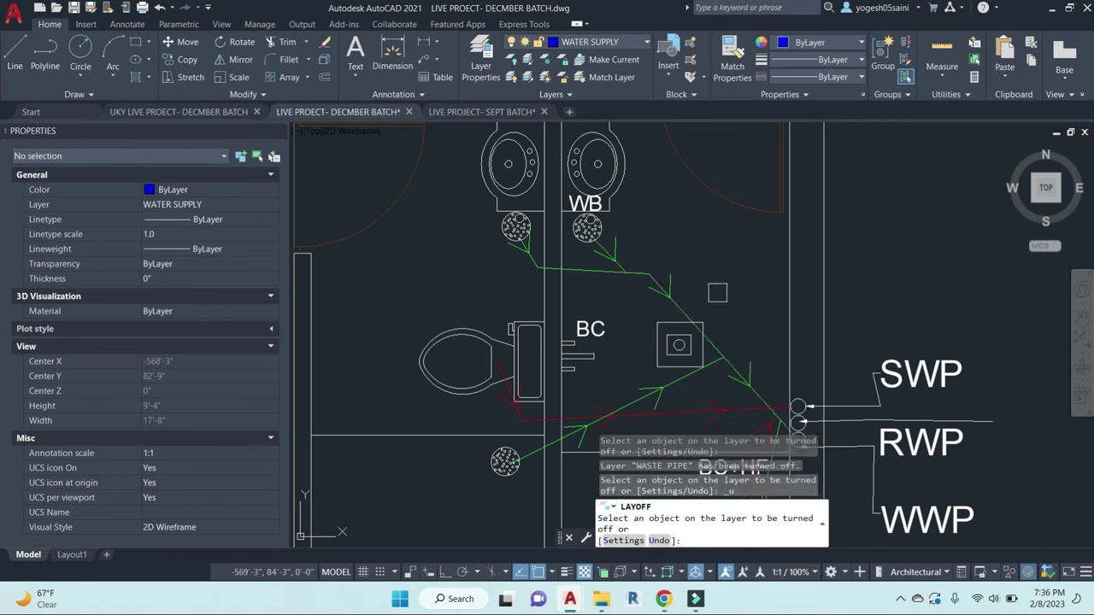
Step: Turn off layer 0 by picking a wall, undo it, and cancel the command
click(788, 268)
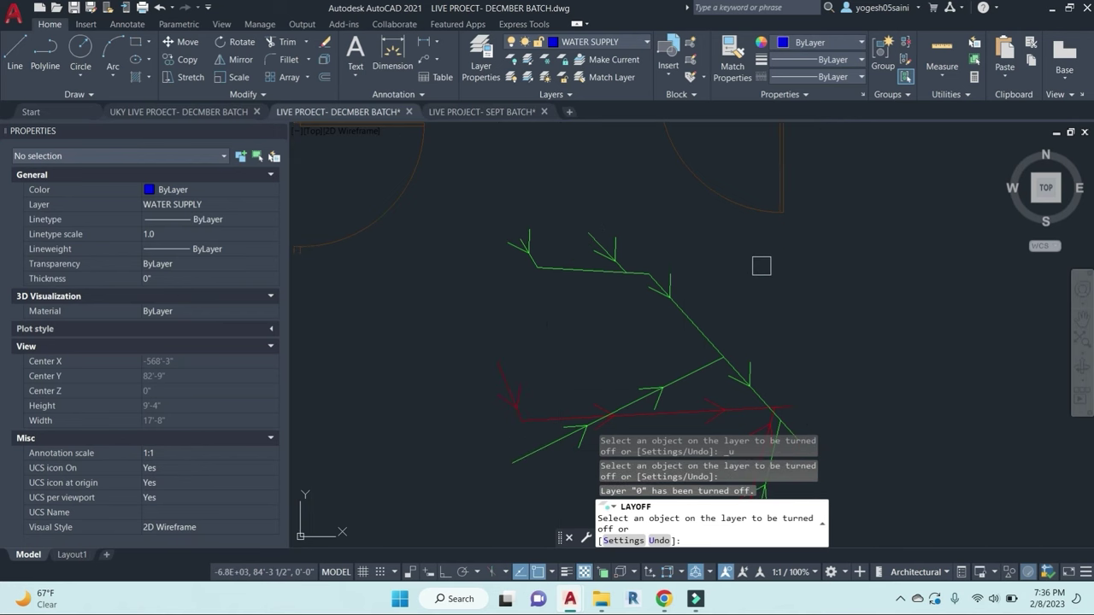
scroll(761, 266, down, 5)
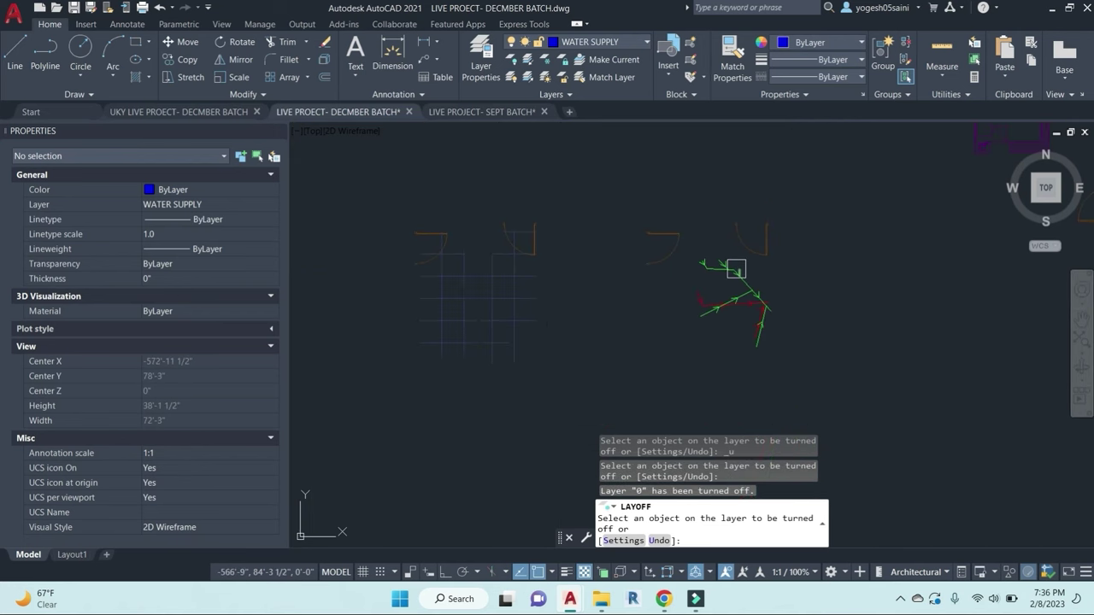
text(u)
key(Return)
scroll(795, 261, up, 2)
key(Escape)
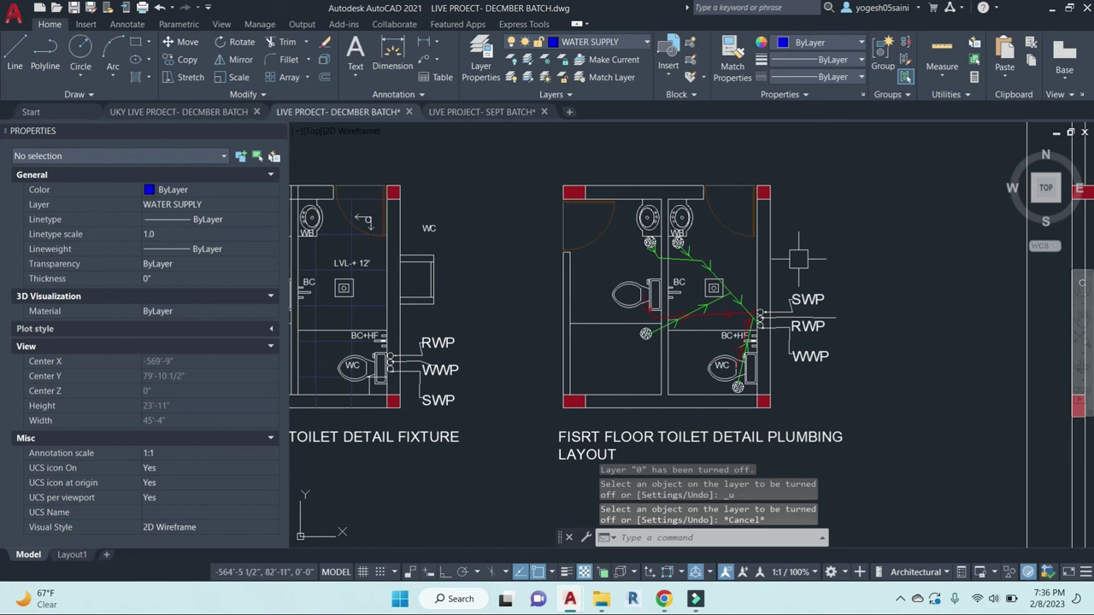
key(Escape)
middle_drag(807, 255, 800, 257)
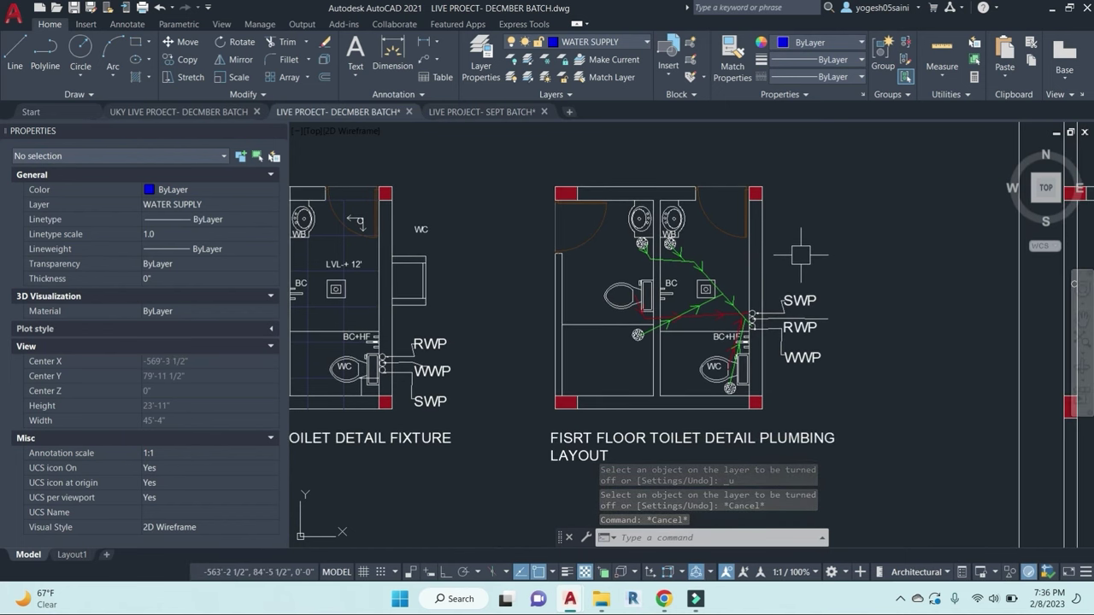
key(Escape)
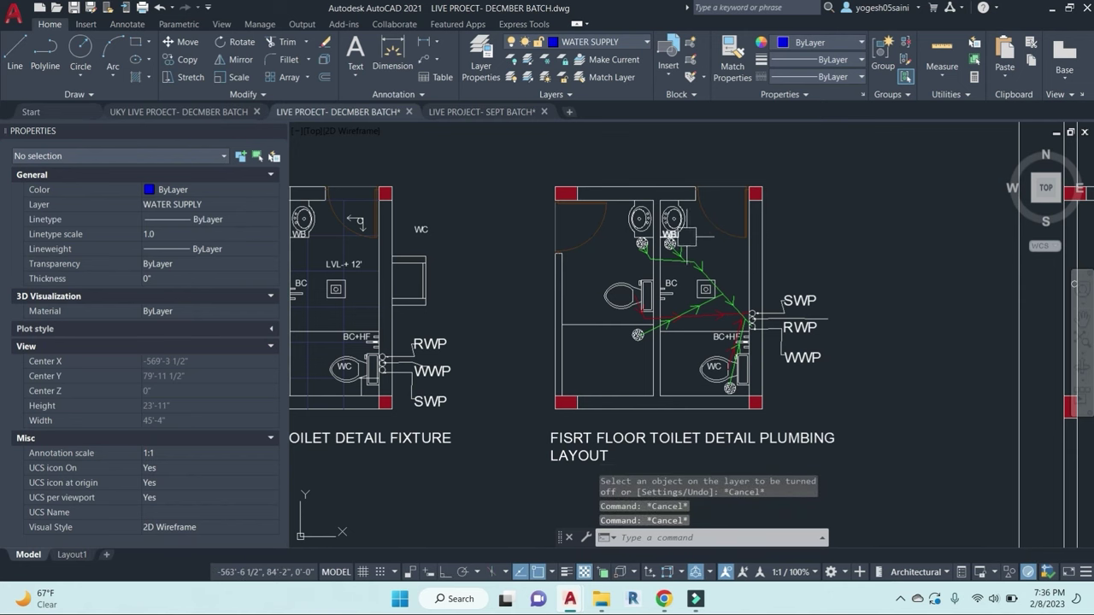
scroll(656, 319, up, 3)
key(Escape)
Step: Start a water-supply line at the BC fixture midpoint and run it down with Ortho on
text(l)
key(Return)
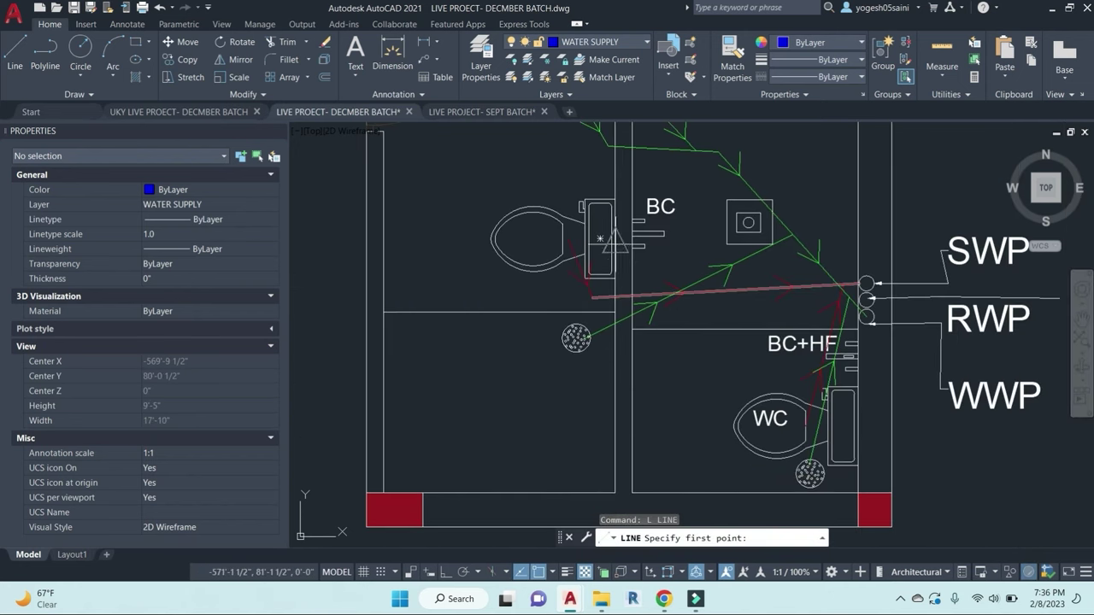
scroll(633, 229, up, 4)
scroll(646, 223, up, 5)
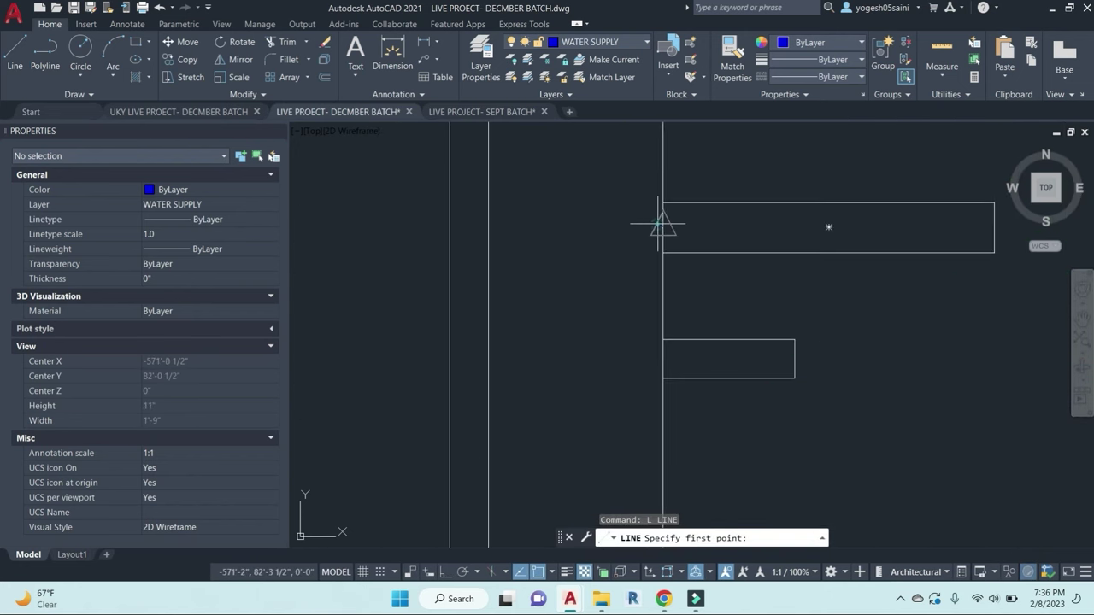
click(662, 225)
scroll(598, 232, down, 6)
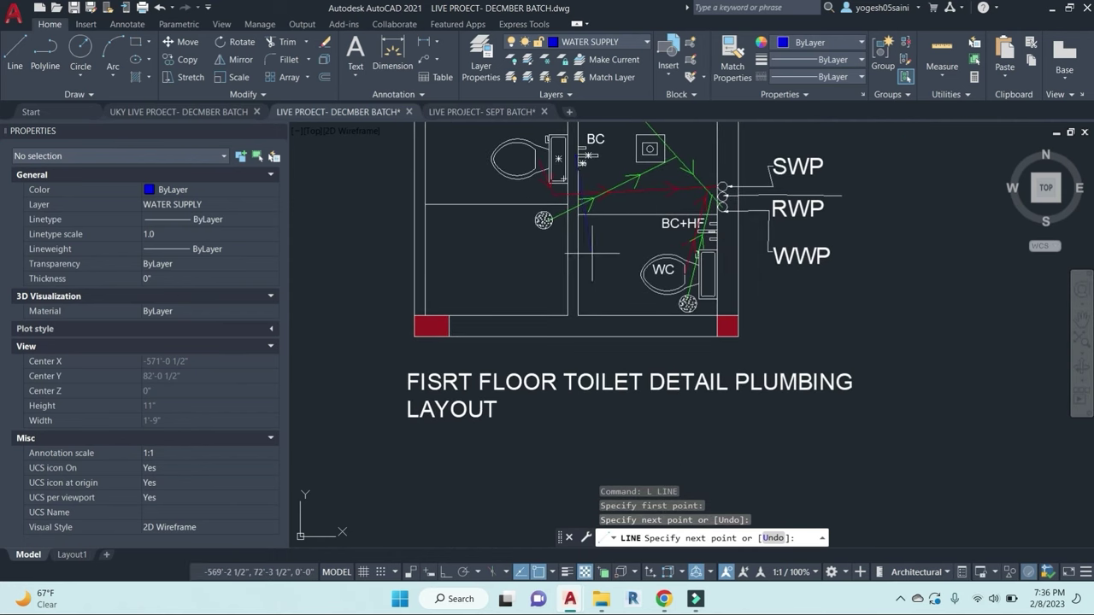
scroll(591, 253, up, 6)
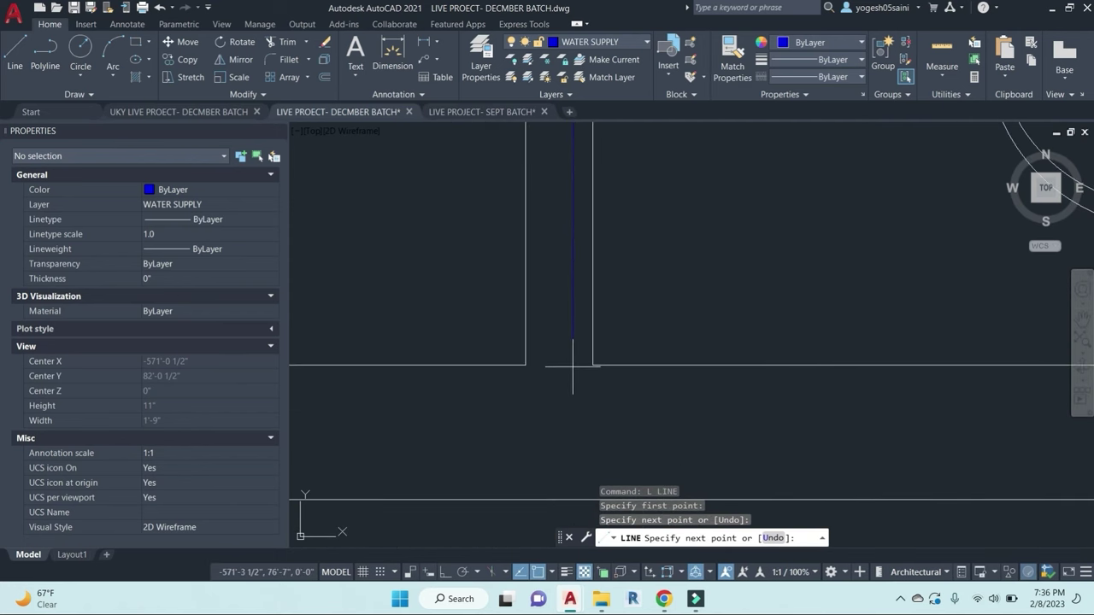
key(F8)
click(574, 402)
Step: Extend the line along the bottom wall to the red column and up beside it
scroll(843, 410, down, 5)
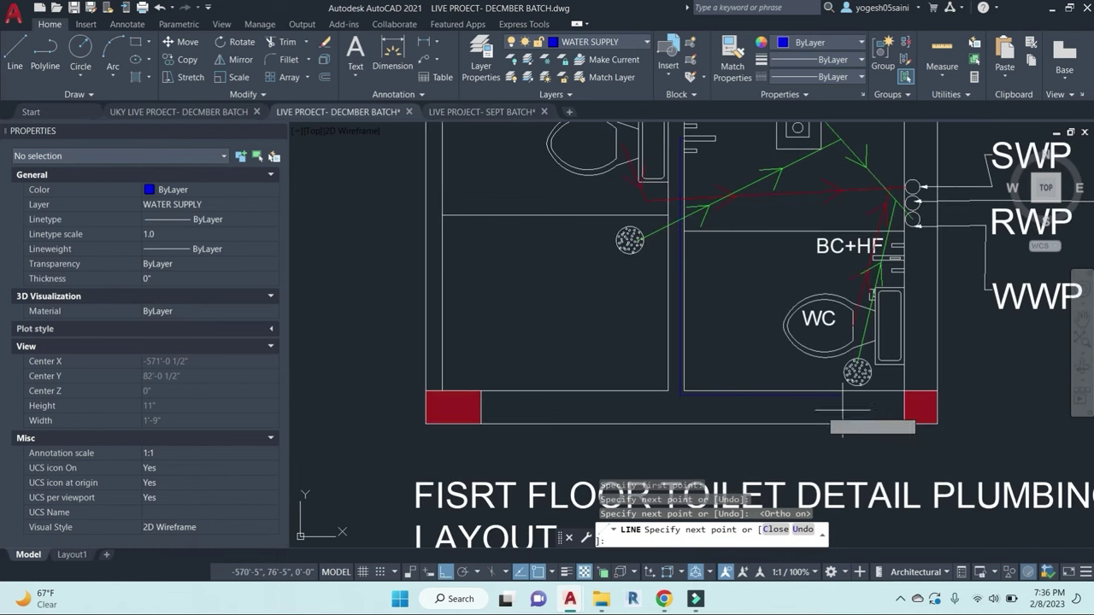
scroll(842, 409, up, 8)
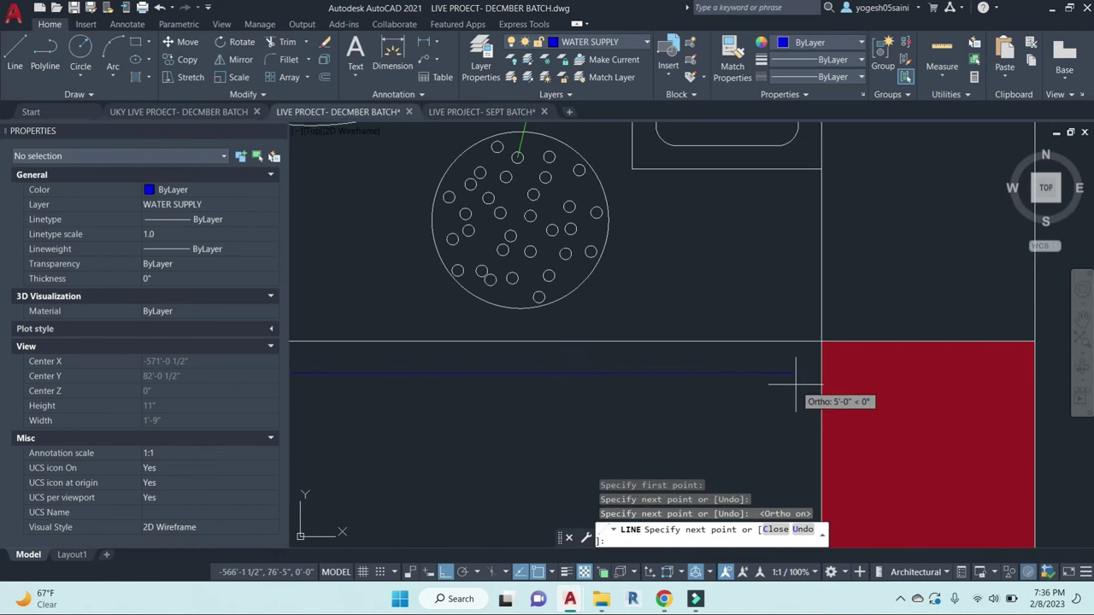
scroll(803, 380, up, 3)
scroll(798, 361, down, 5)
scroll(803, 354, up, 5)
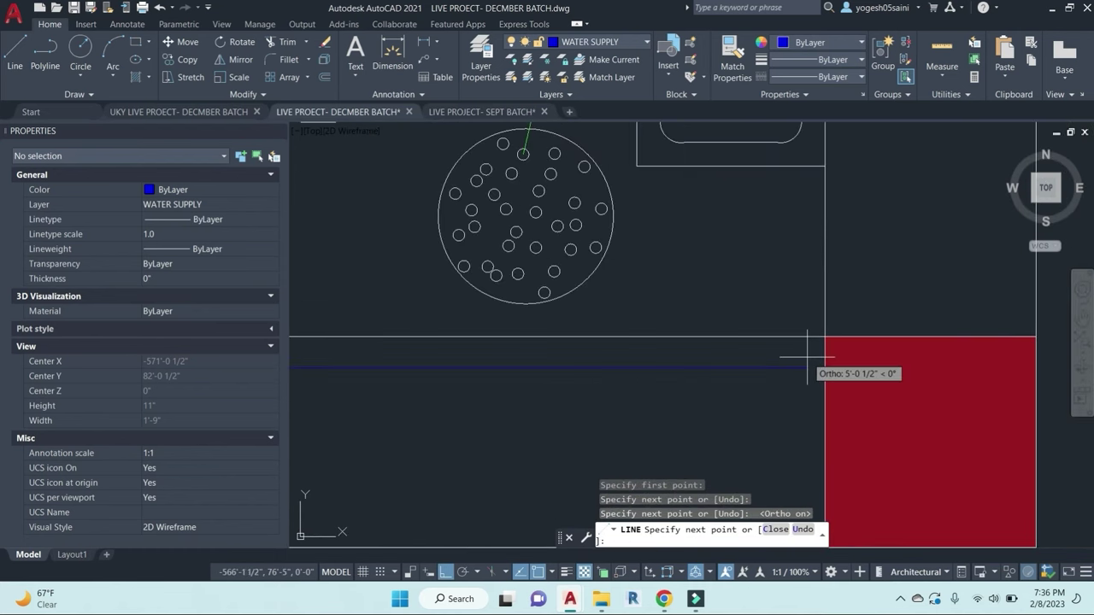
scroll(807, 357, down, 6)
middle_drag(730, 376, 969, 424)
middle_drag(856, 416, 551, 462)
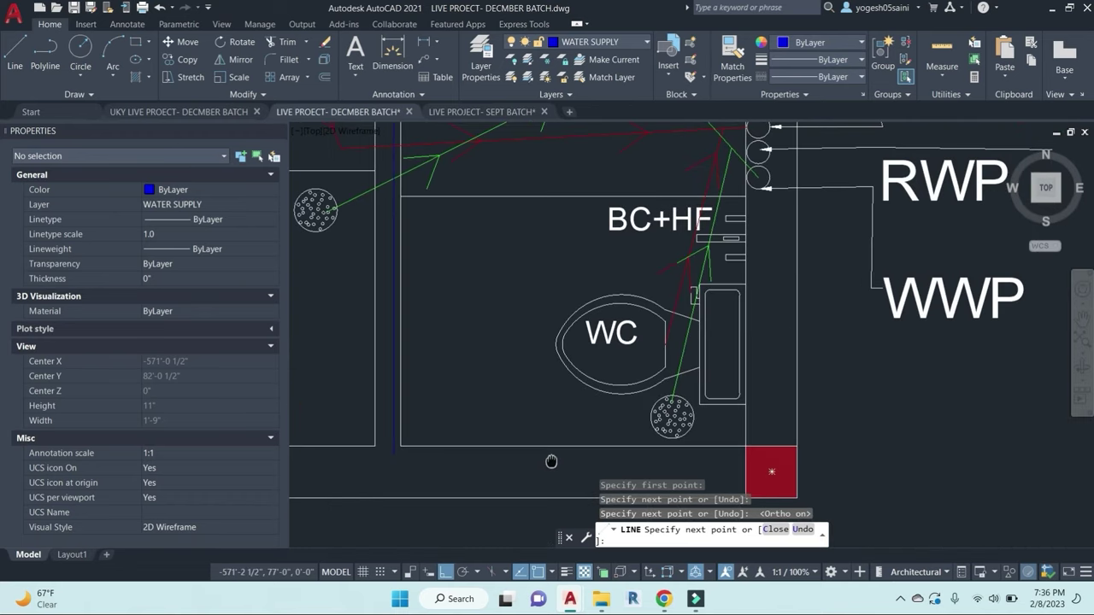
scroll(708, 464, up, 6)
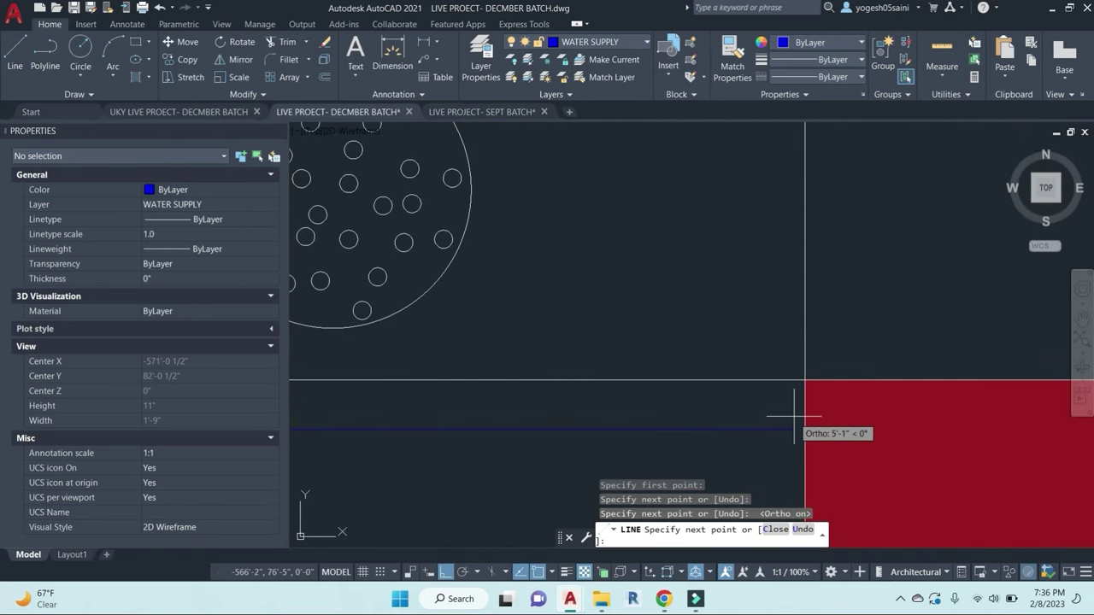
click(796, 429)
scroll(796, 384, up, 2)
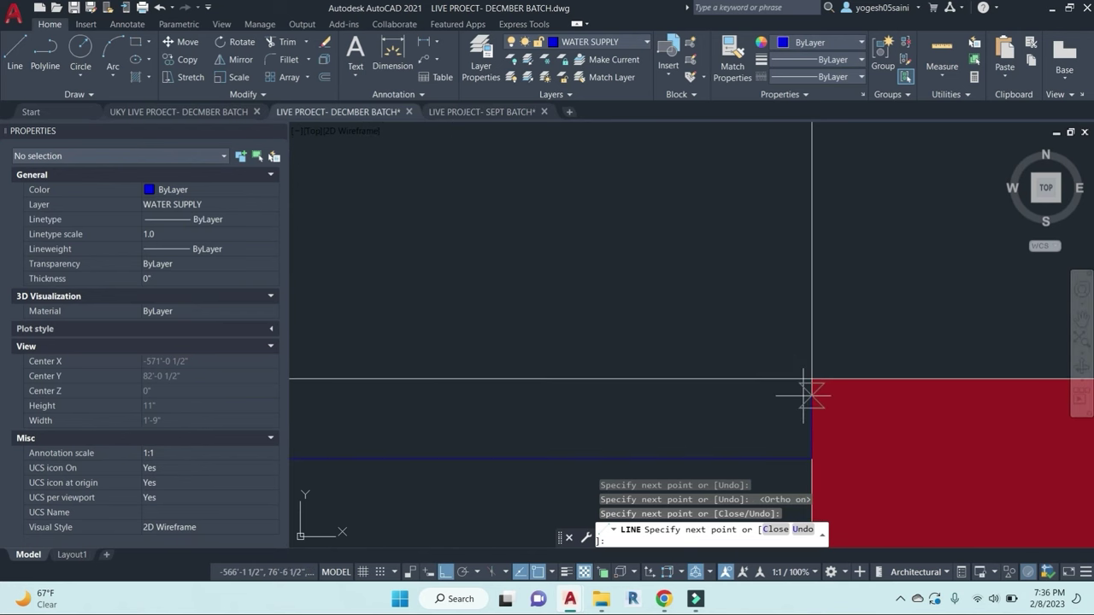
click(812, 359)
scroll(851, 291, down, 5)
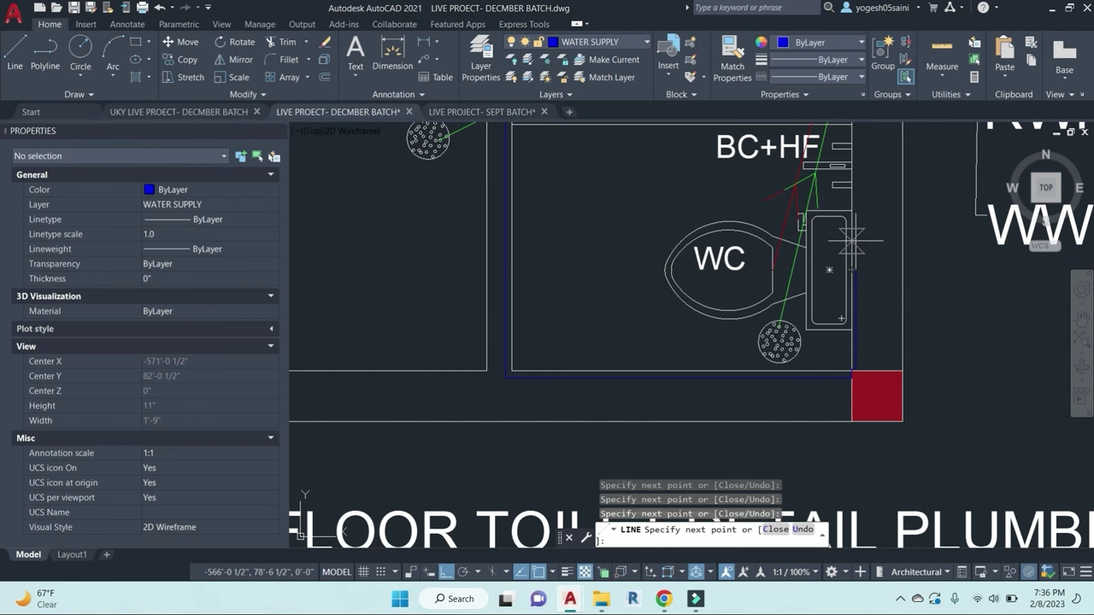
middle_drag(852, 240, 859, 274)
scroll(868, 399, up, 4)
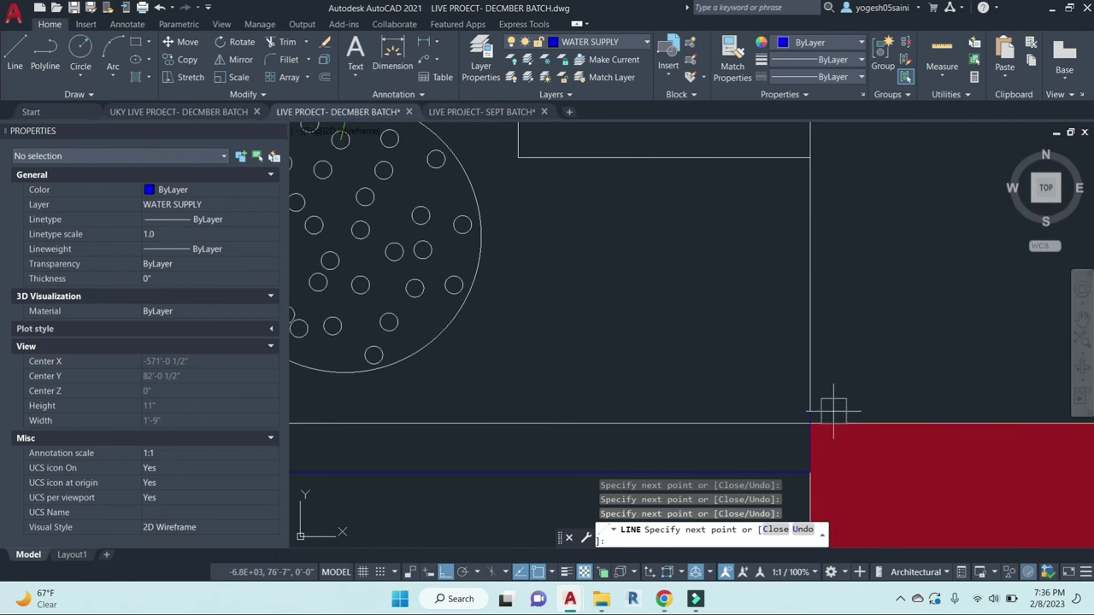
scroll(837, 325, down, 3)
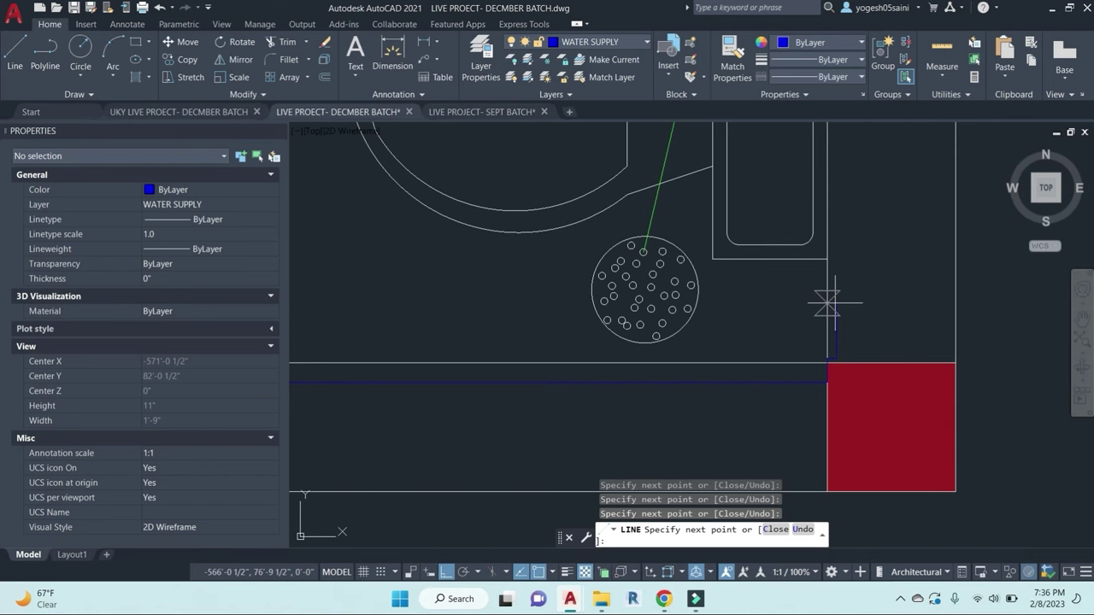
scroll(826, 317, down, 5)
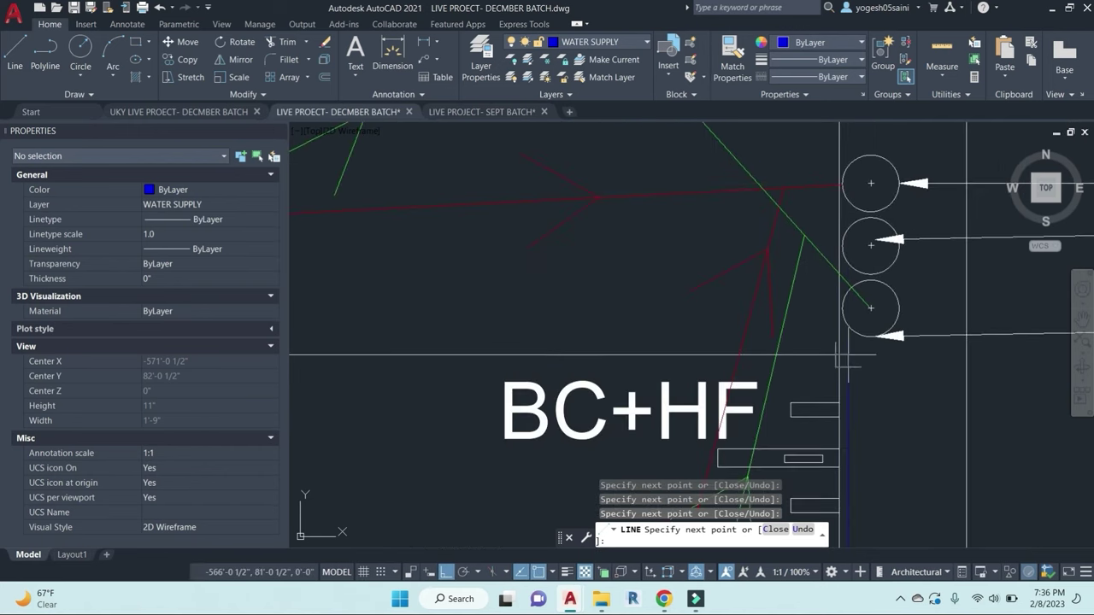
scroll(838, 210, up, 5)
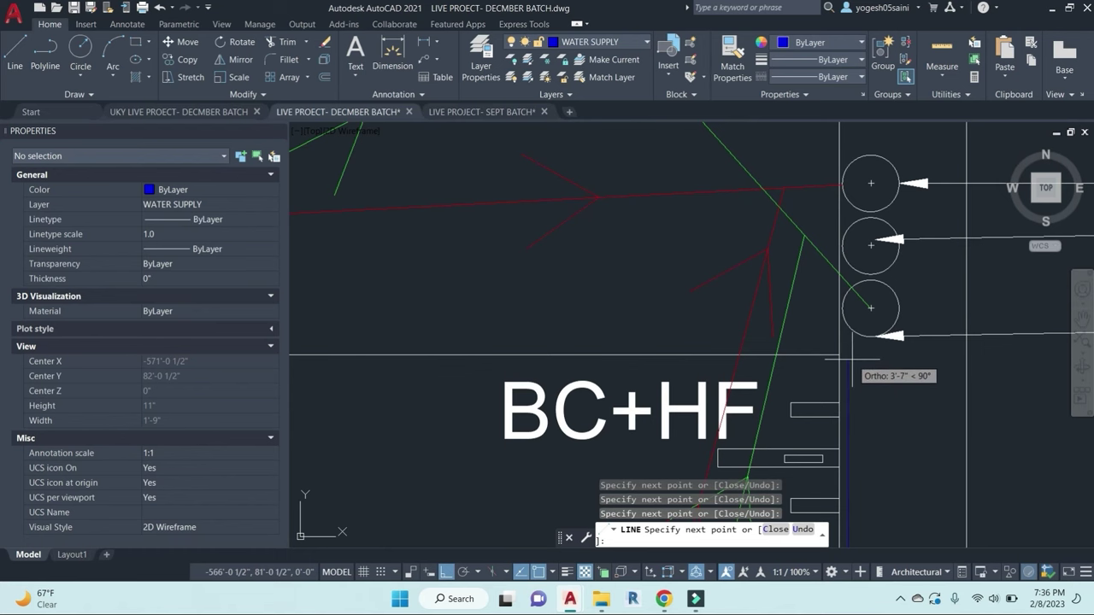
key(Escape)
key(Escape)
scroll(837, 367, down, 5)
Step: Begin a line at the blue pipe's end, pan to the washbasins, then cancel it
scroll(837, 368, up, 6)
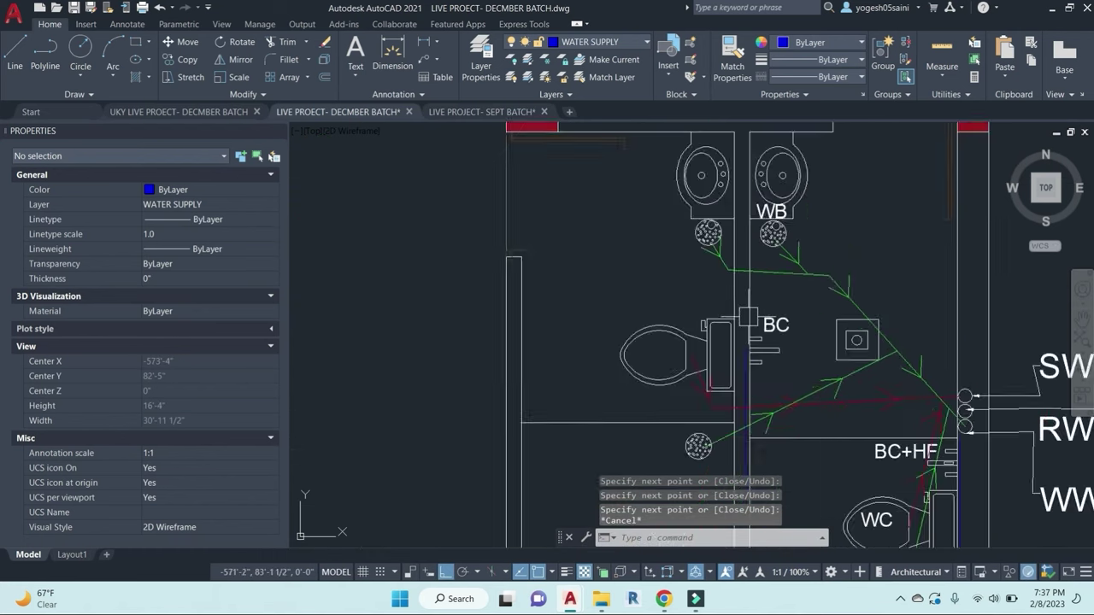
scroll(740, 377, up, 4)
key(Escape)
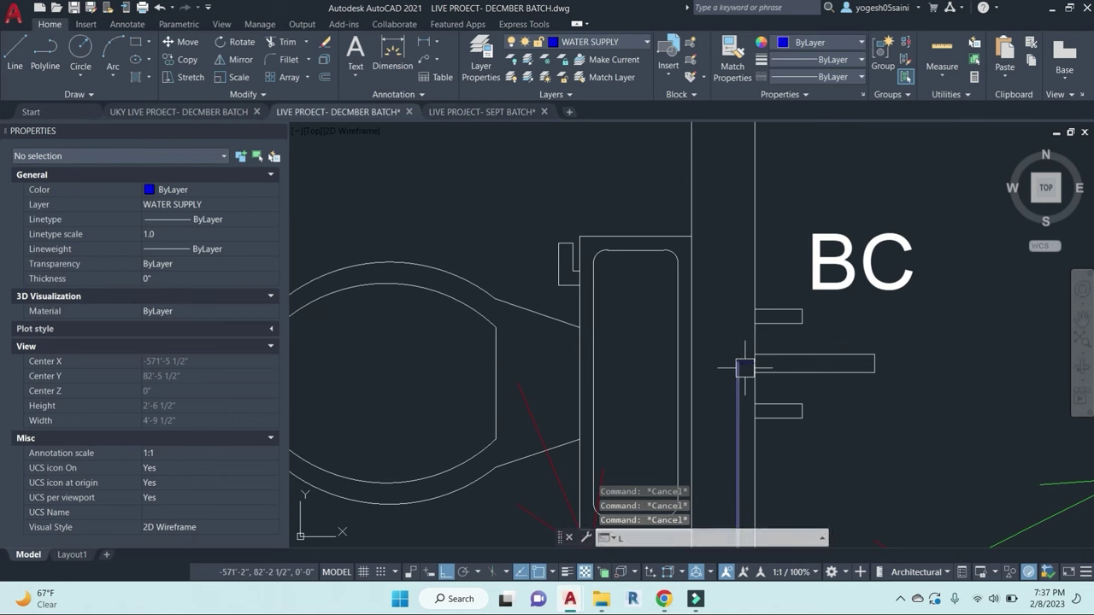
key(Return)
click(734, 364)
scroll(761, 137, down, 3)
middle_drag(761, 137, 757, 502)
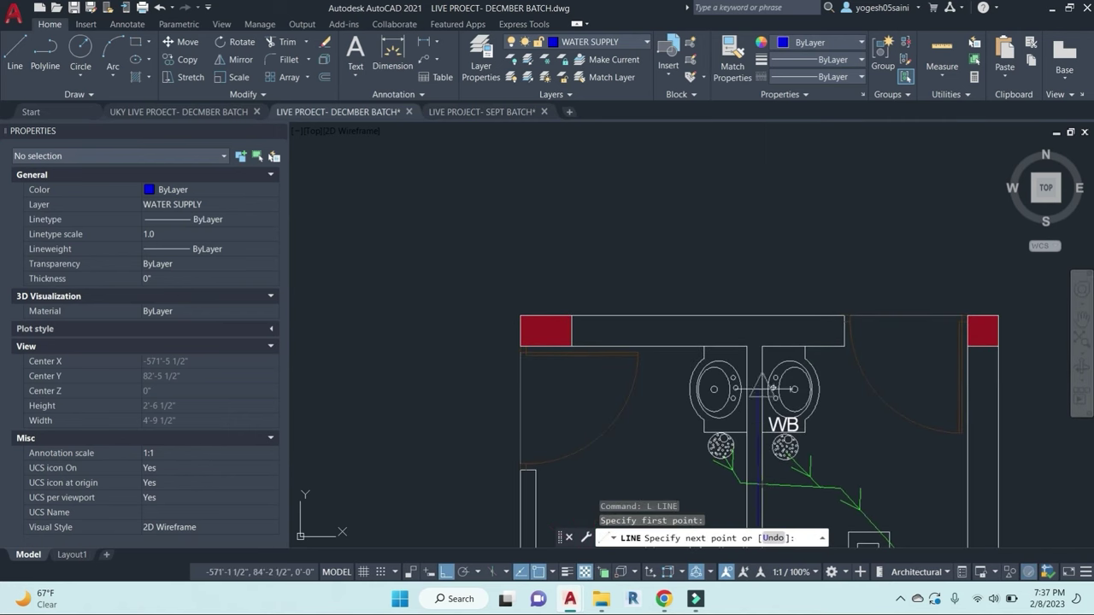
scroll(772, 389, up, 2)
key(Escape)
Step: Draw a blue line from the right washbasin circle's centre across to the left circle's centre
text(l)
key(Return)
scroll(764, 390, up, 2)
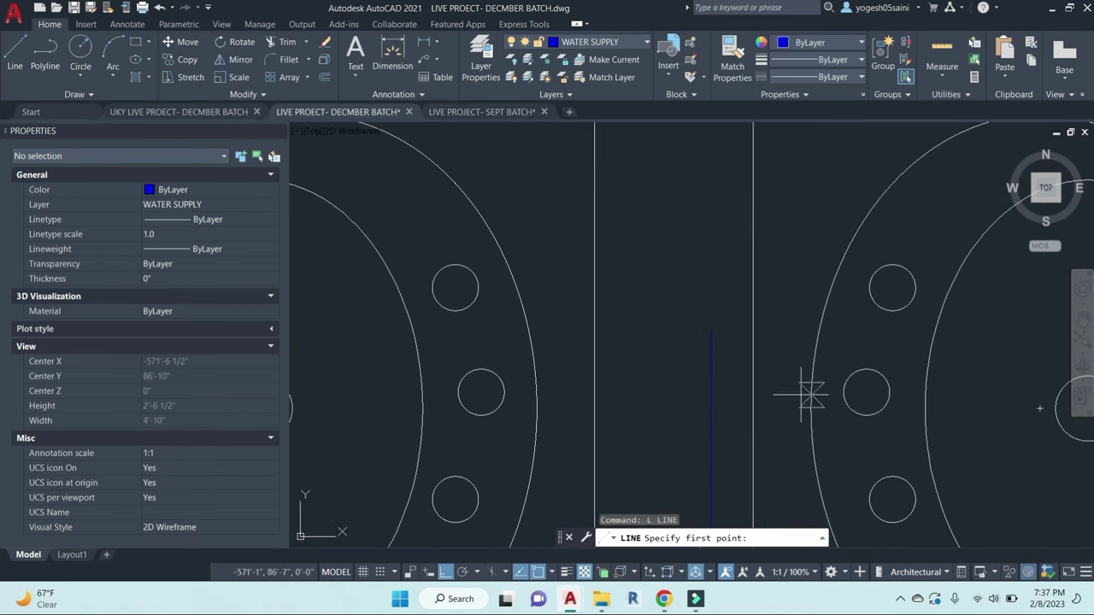
click(866, 393)
click(706, 393)
key(Escape)
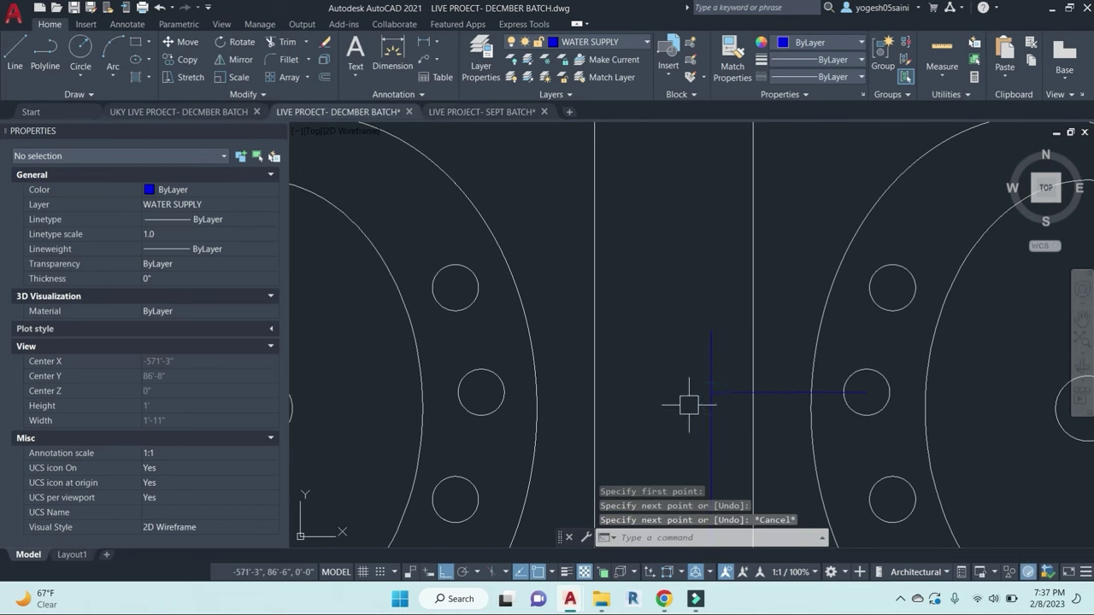
key(Return)
click(705, 393)
click(481, 393)
key(Escape)
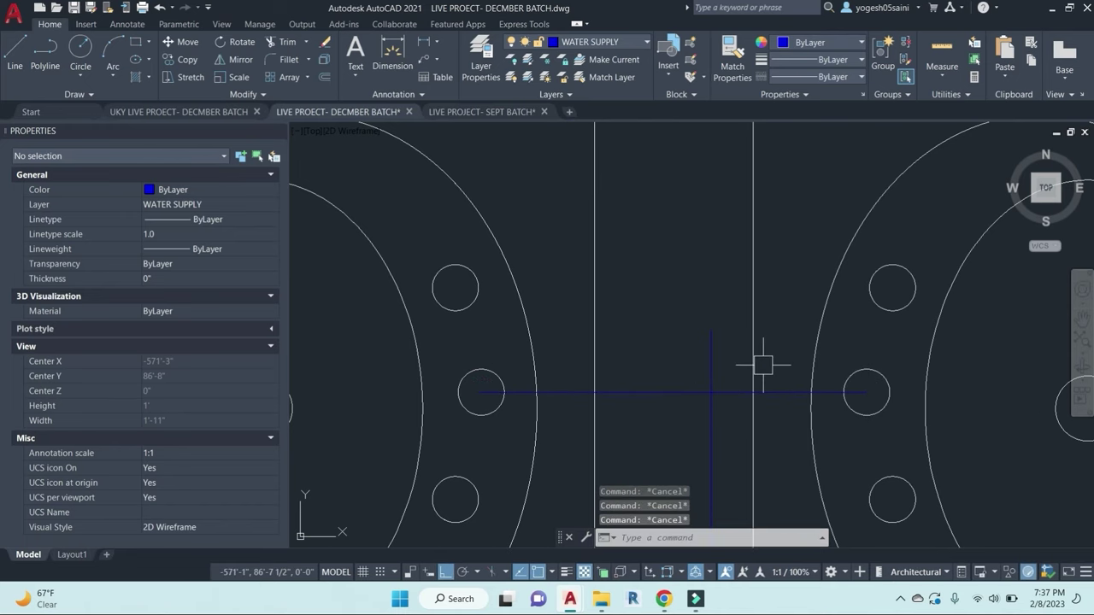
Step: Try trimming a piece of the new line, then start and cancel a line at the fitting's centre
text(tr)
key(Return)
key(Return)
click(706, 340)
scroll(703, 339, down, 6)
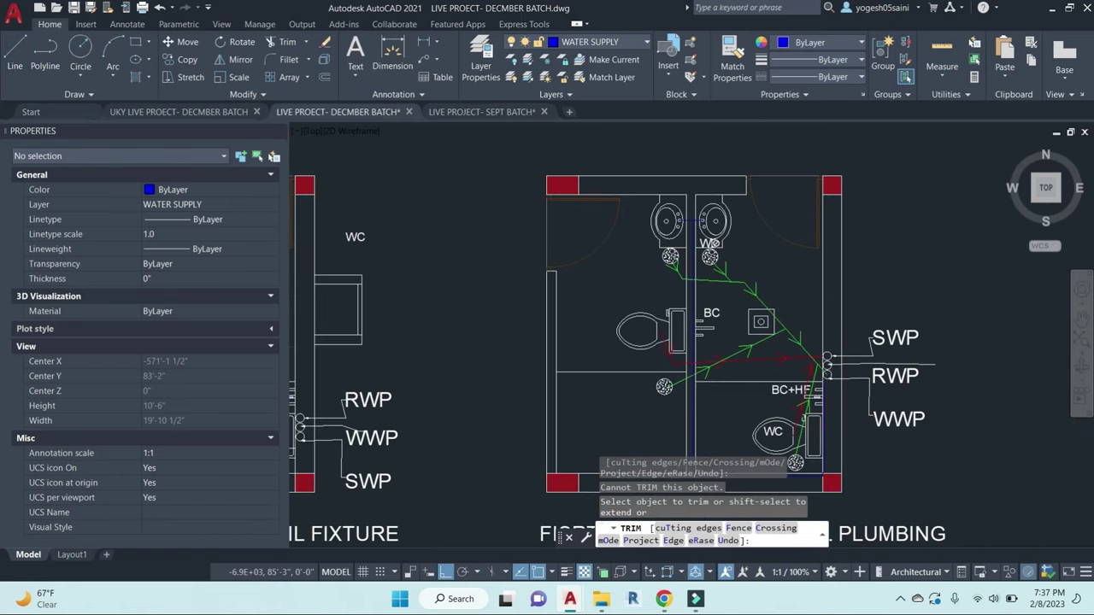
scroll(703, 288, up, 6)
key(Escape)
text(l)
key(Return)
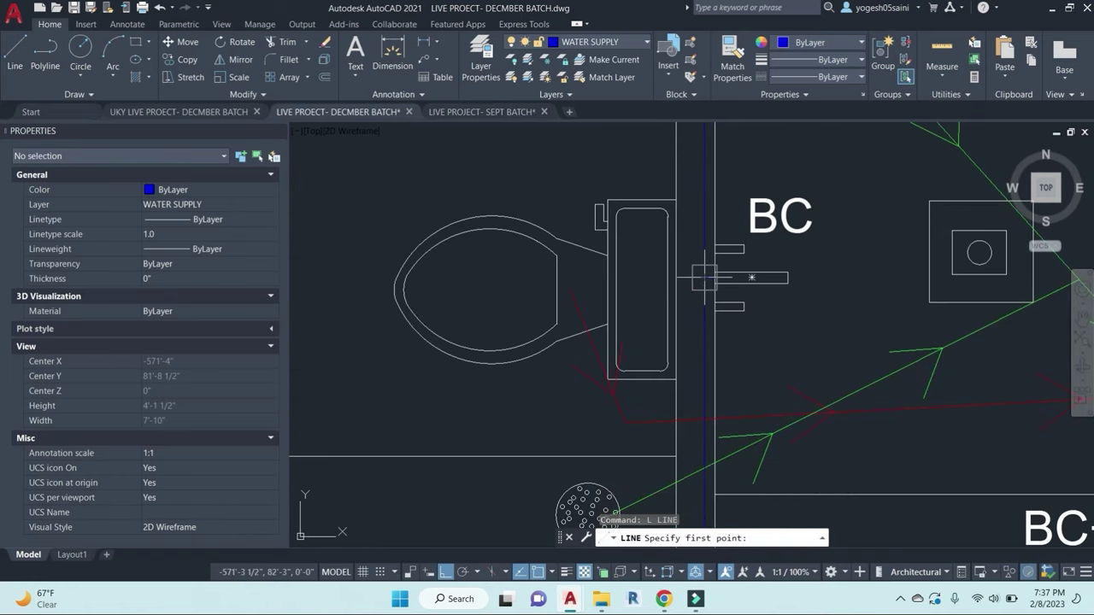
click(702, 285)
key(Escape)
Step: Pan to the toilet layout title and start a window selection around the three rectangles beside BC
scroll(702, 285, down, 3)
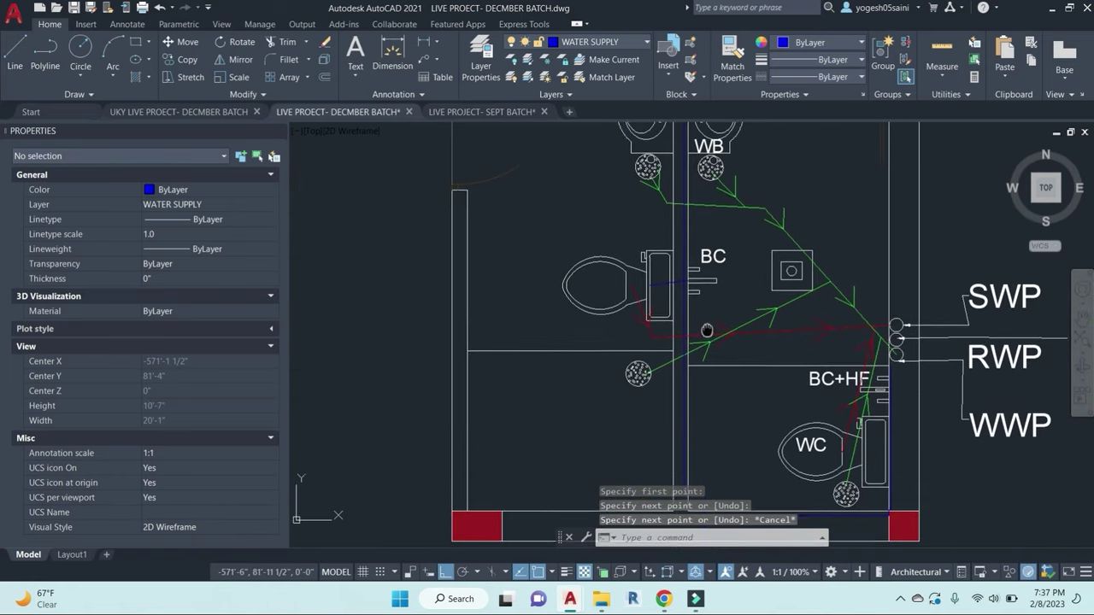
scroll(683, 278, up, 3)
scroll(676, 233, up, 4)
key(Return)
scroll(704, 310, down, 8)
middle_drag(740, 395, 698, 209)
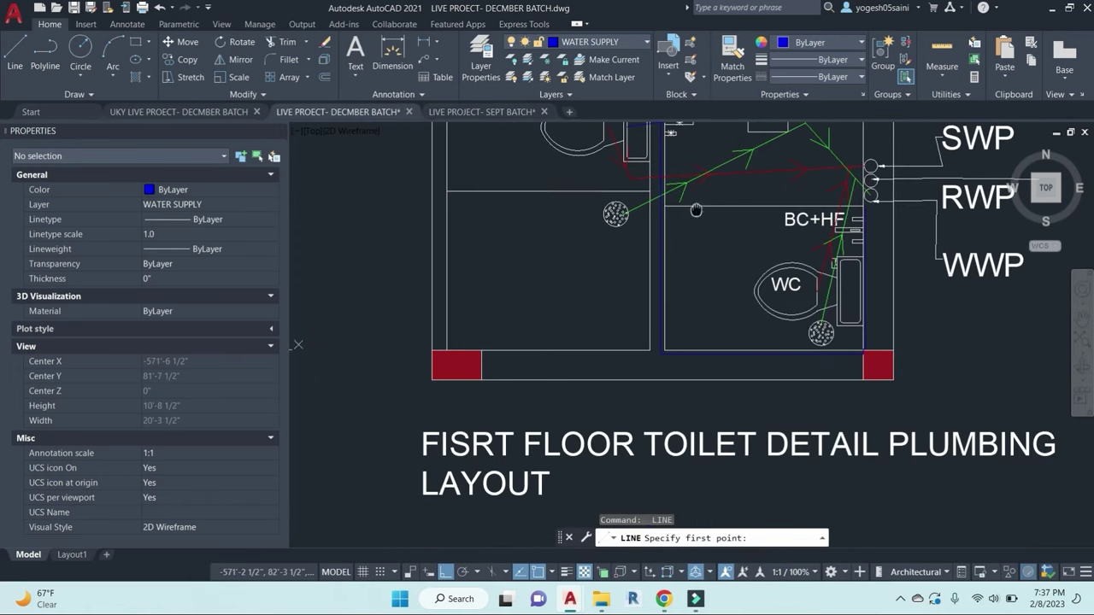
middle_drag(682, 256, 709, 291)
scroll(671, 393, up, 3)
scroll(683, 359, down, 5)
scroll(701, 338, up, 4)
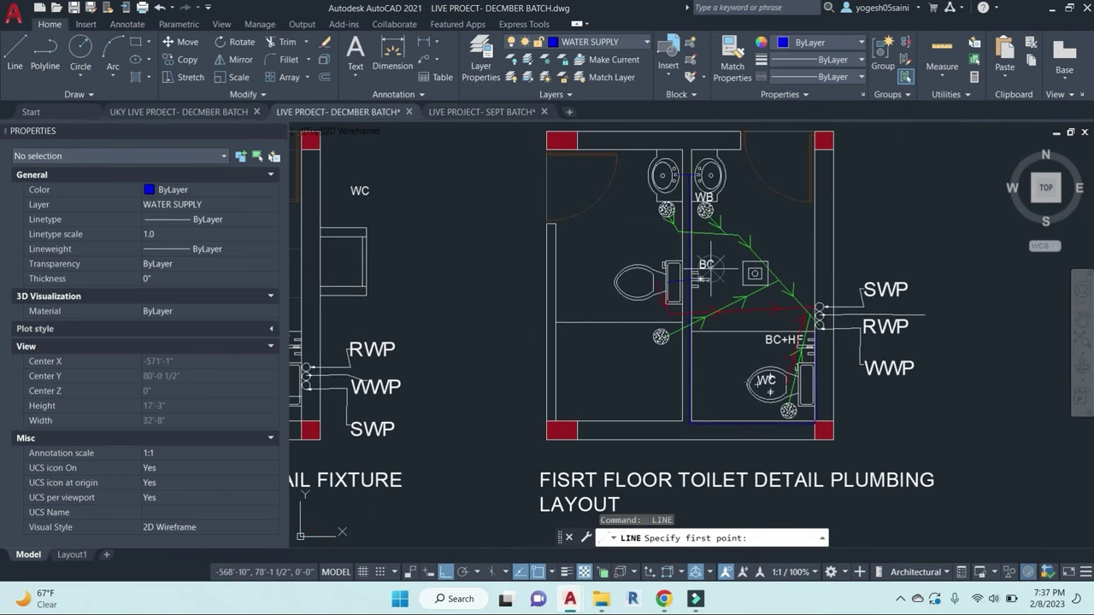
key(Escape)
key(Escape)
click(695, 338)
click(661, 287)
Step: Mirror the three rectangles beside BC across a vertical axis along the wall, keeping the originals
text(C)
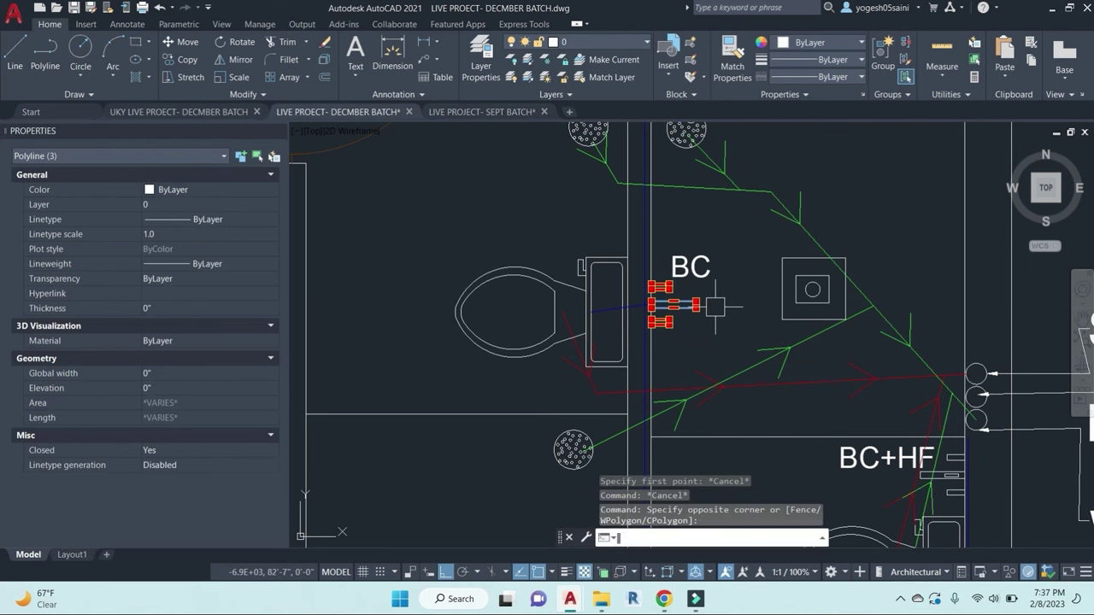
key(Escape)
click(658, 287)
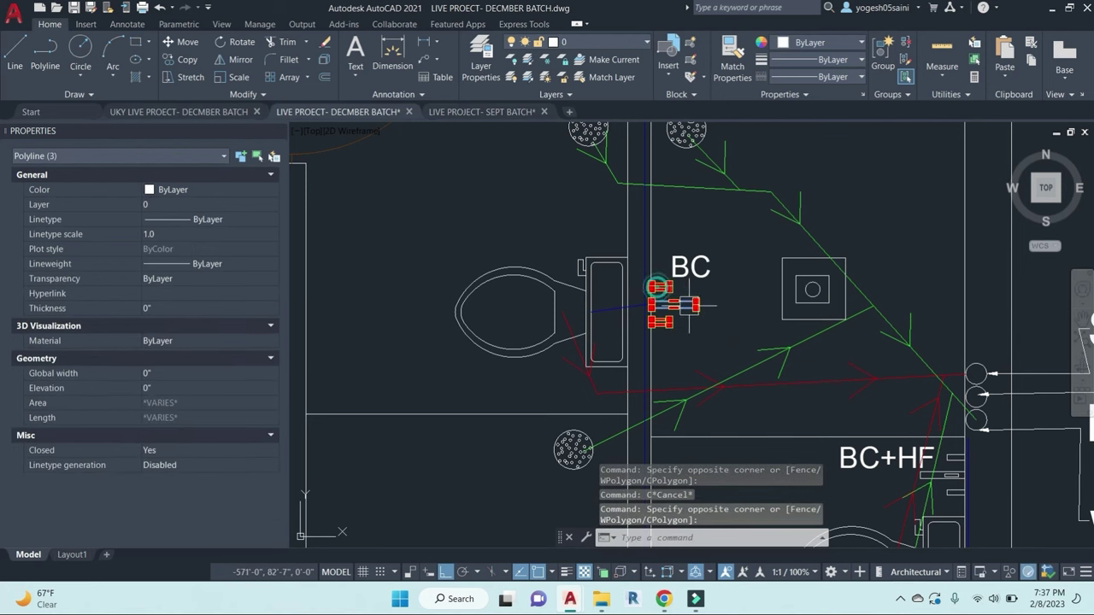
text(mi)
key(Return)
click(465, 213)
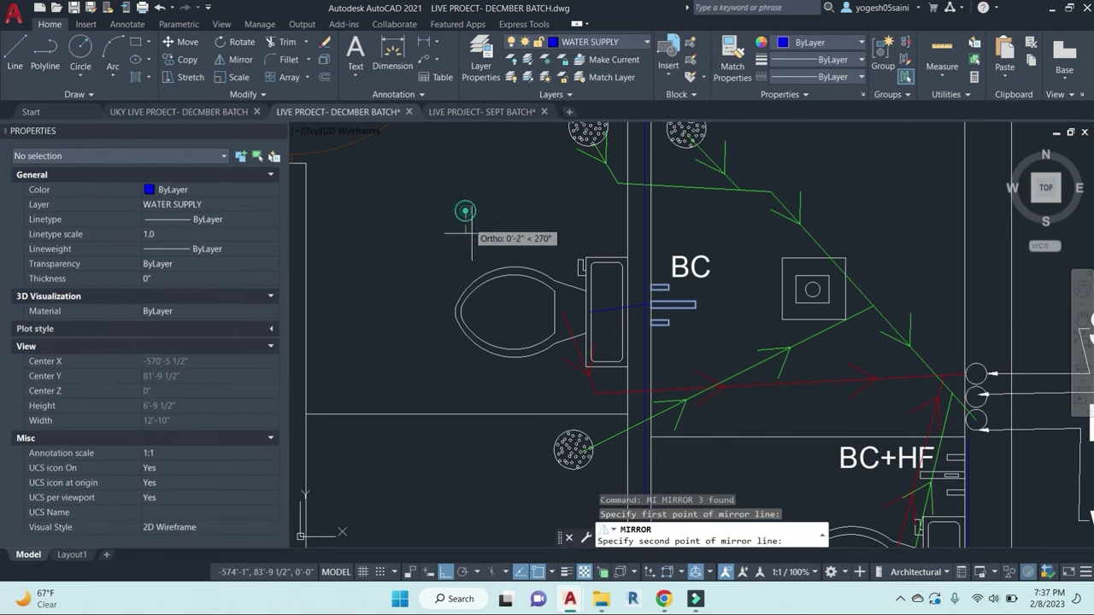
click(434, 365)
key(Return)
Step: Select the three mirrored rectangles and start moving them from a midpoint, then cancel the move
middle_drag(464, 342, 761, 351)
key(Escape)
click(489, 260)
click(610, 367)
text(m)
key(Return)
scroll(586, 306, up, 6)
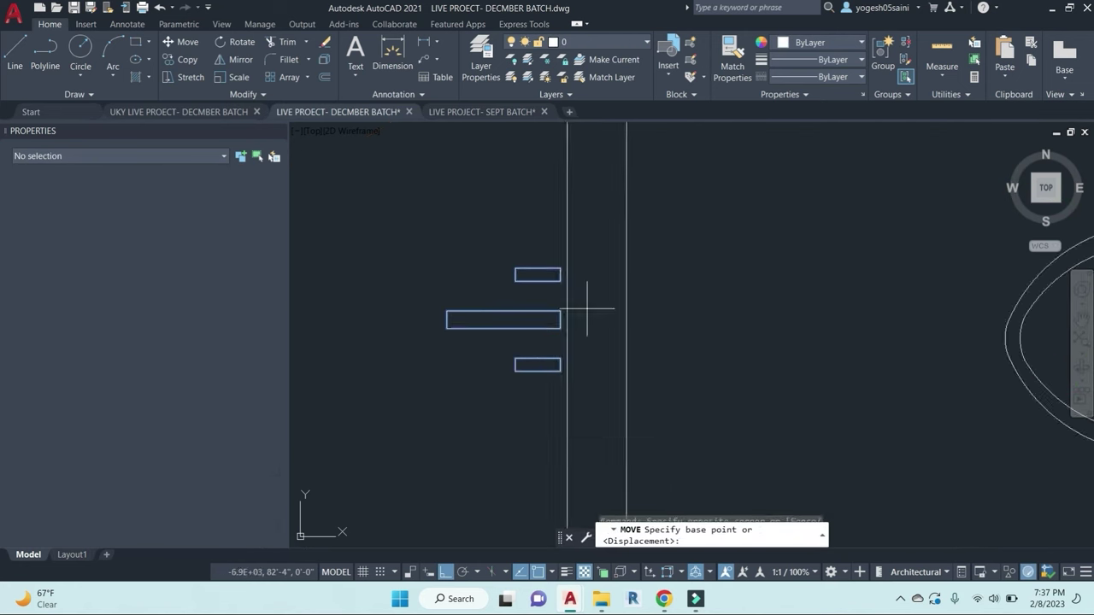
click(545, 326)
scroll(717, 354, down, 5)
middle_drag(793, 408, 567, 140)
middle_drag(889, 403, 673, 210)
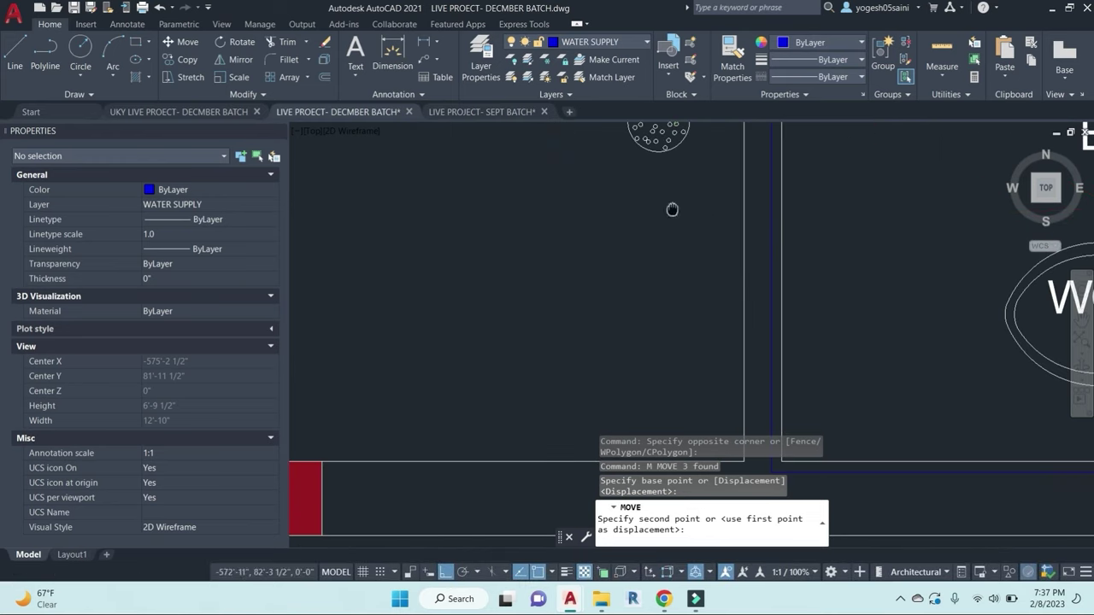
key(Escape)
Step: Start a line near the fixture, cancel it, and pan the drawing left and down
scroll(703, 272, down, 3)
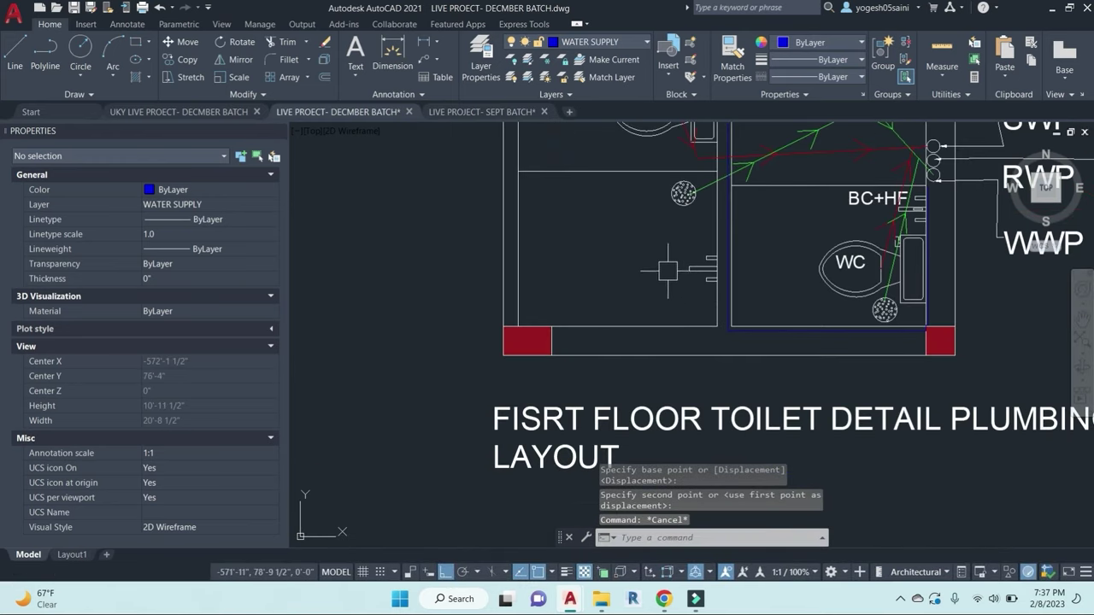
scroll(697, 260, down, 1)
scroll(684, 282, up, 1)
text(l)
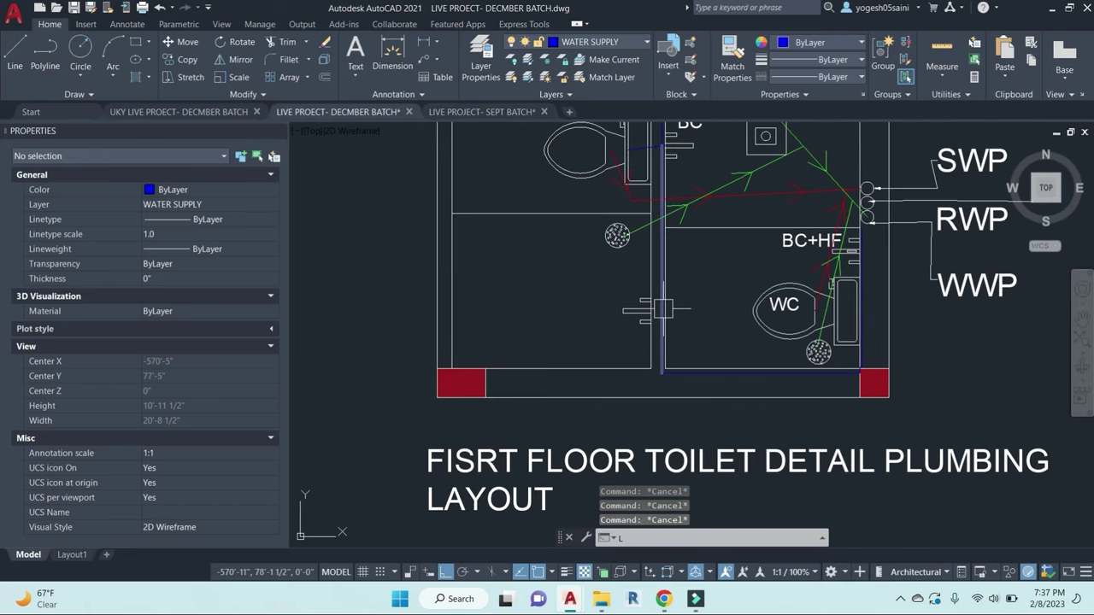
key(Return)
scroll(658, 311, up, 4)
click(658, 311)
key(Escape)
scroll(684, 317, down, 4)
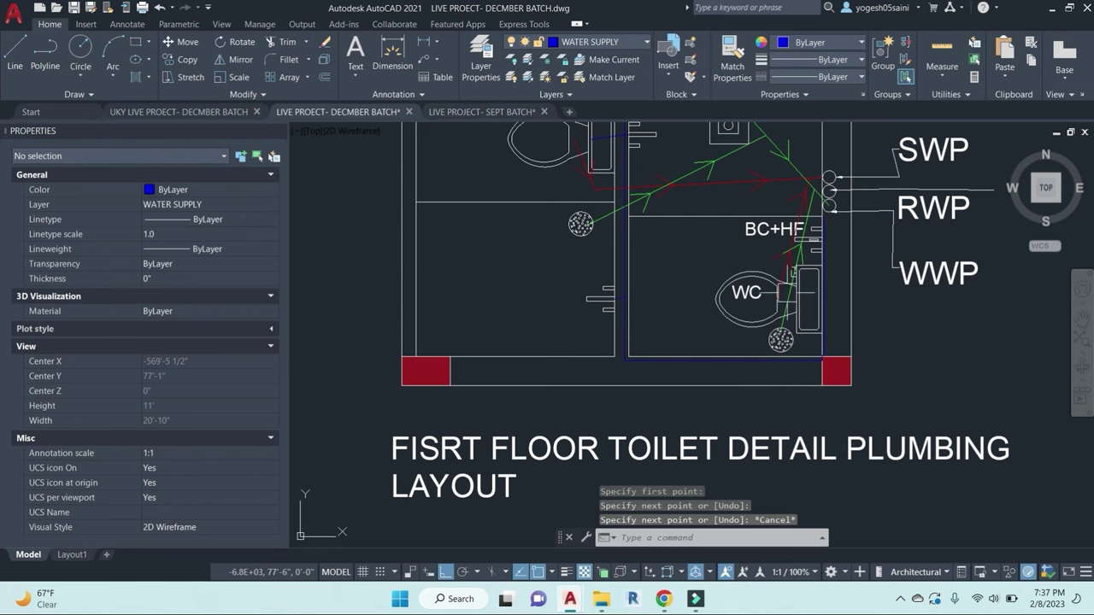
middle_drag(836, 280, 762, 310)
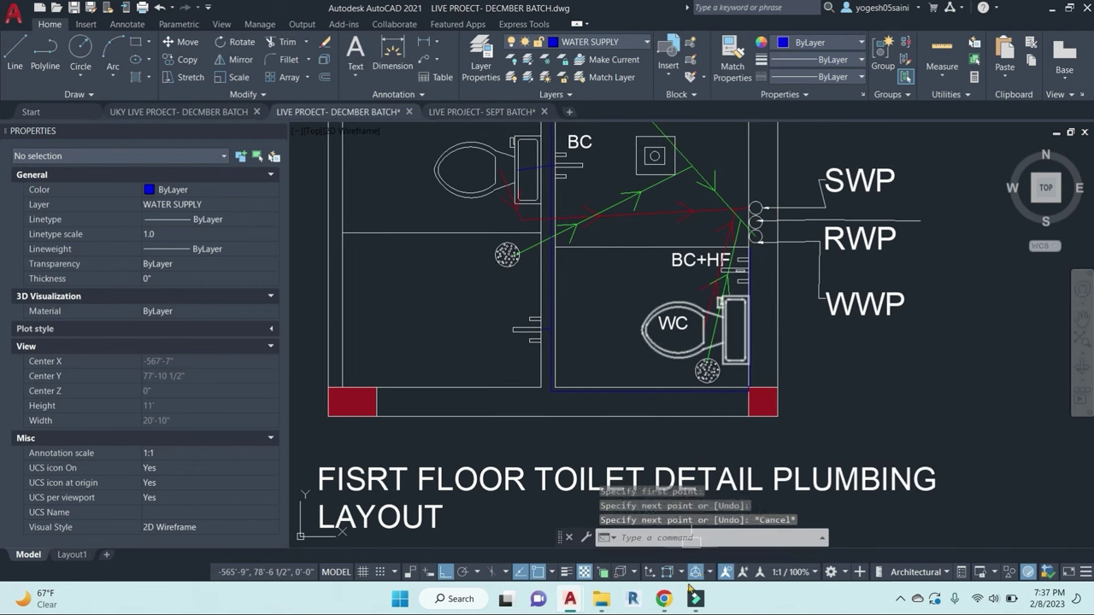
Step: Admit a waiting participant to the video call in the browser, then return to the drawing
mouse_move(663, 598)
click(538, 564)
click(239, 11)
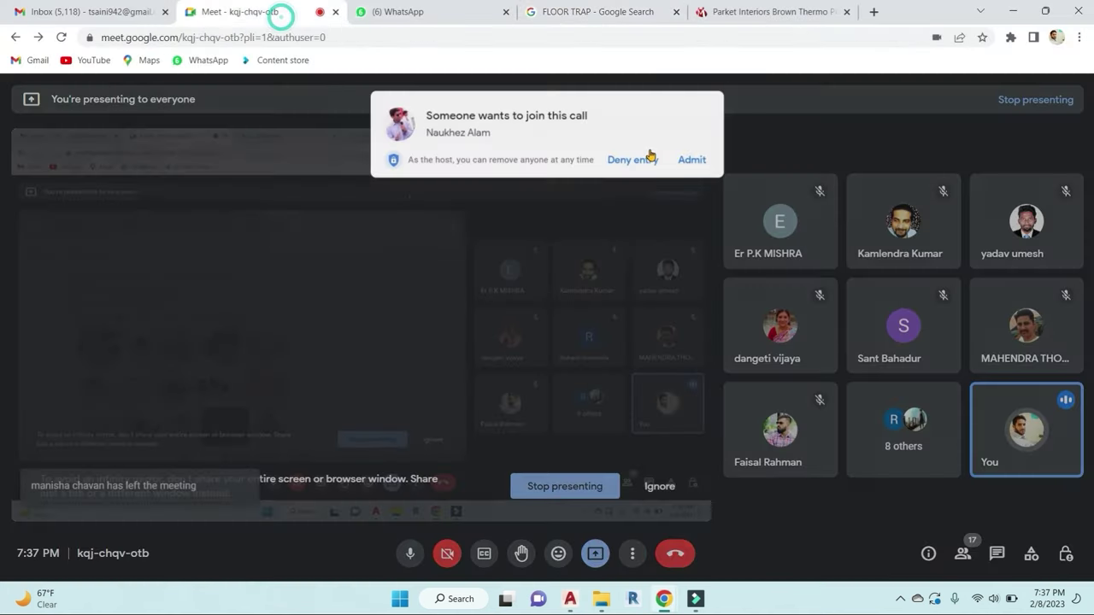
click(689, 162)
click(1012, 11)
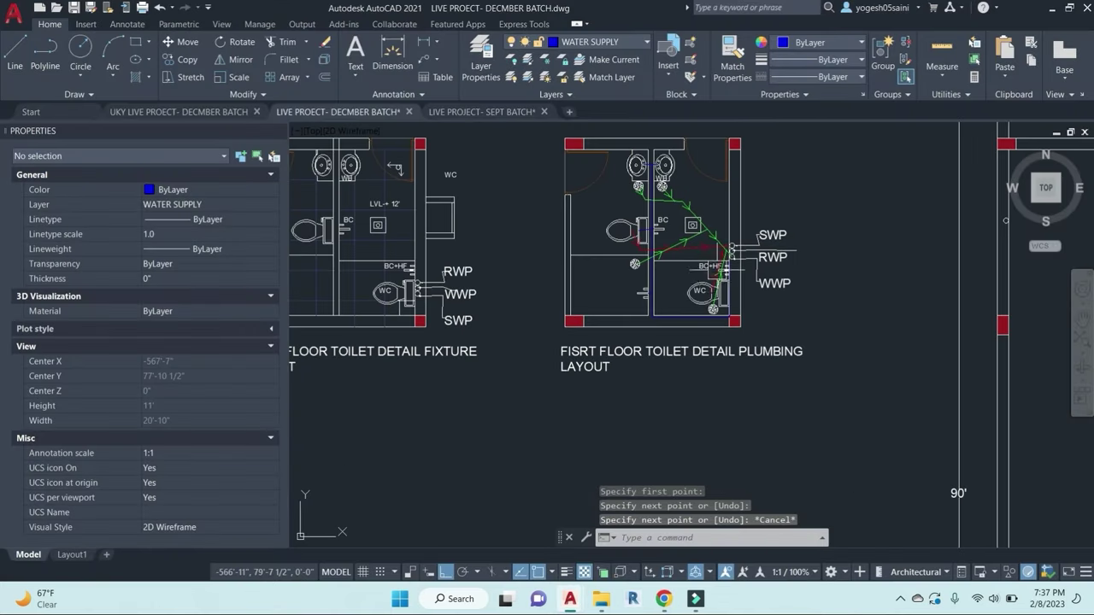
Step: Draw a small circle centred on the end of the vertical blue supply line
scroll(725, 254, up, 3)
scroll(726, 253, up, 4)
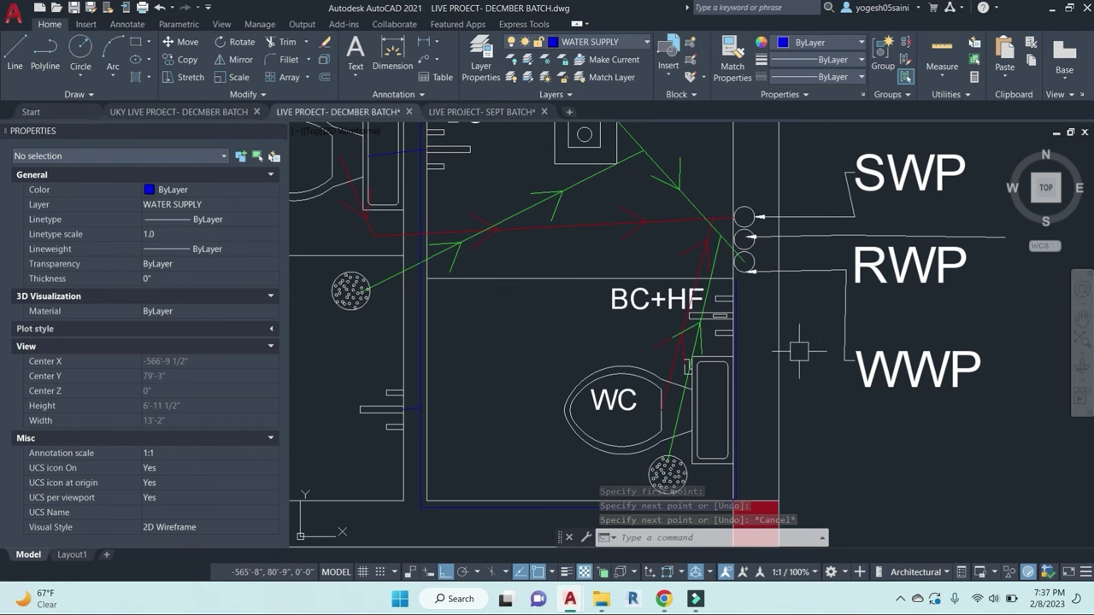
scroll(737, 298, up, 5)
text(c)
key(Return)
scroll(707, 260, up, 5)
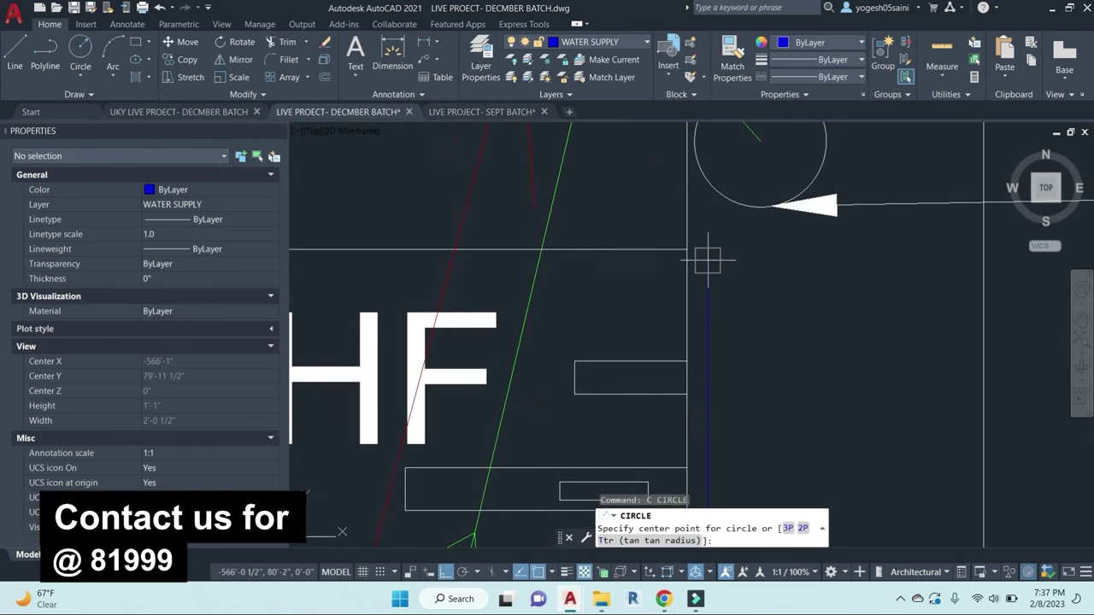
click(717, 262)
click(721, 240)
key(Escape)
key(Escape)
key(Escape)
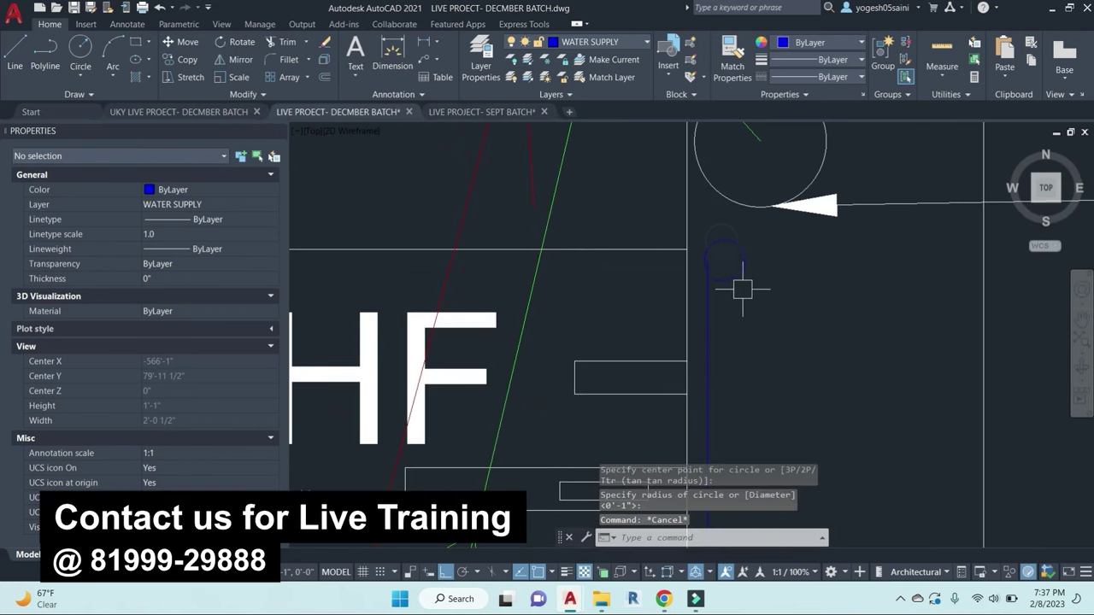
Step: Trim the new circle and the surrounding lines where they overlap
scroll(714, 265, up, 6)
text(tr)
key(Return)
key(Return)
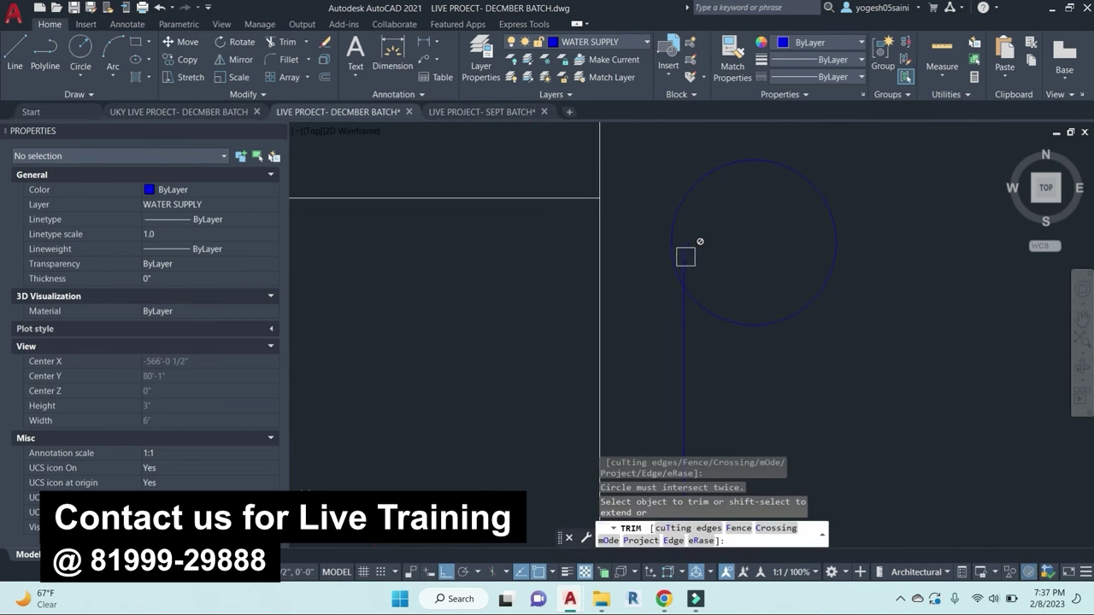
click(677, 256)
scroll(770, 265, down, 6)
click(773, 275)
scroll(772, 275, down, 10)
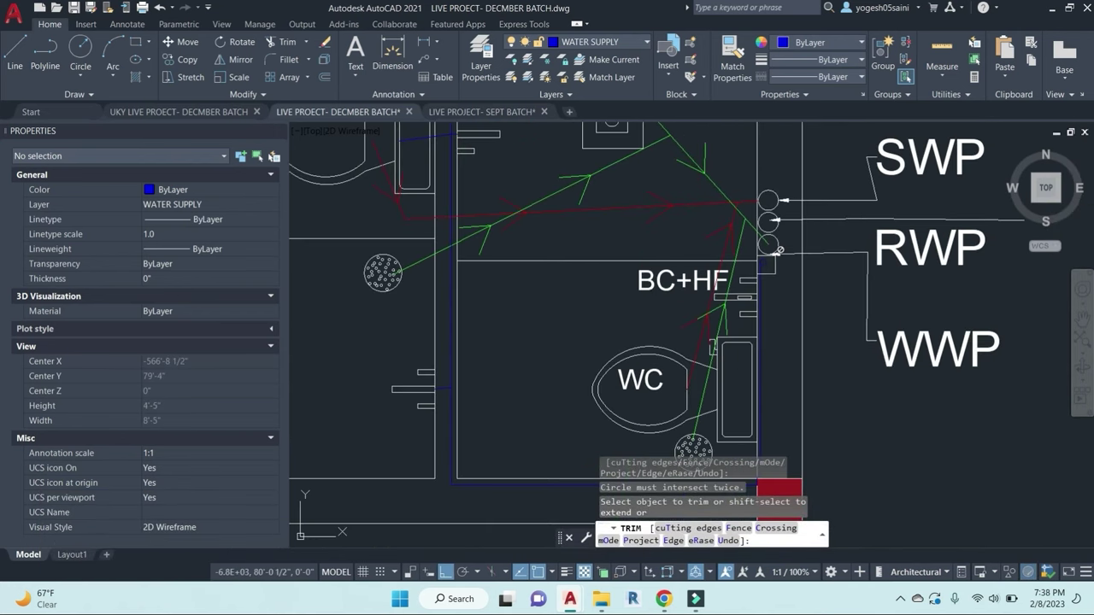
click(773, 293)
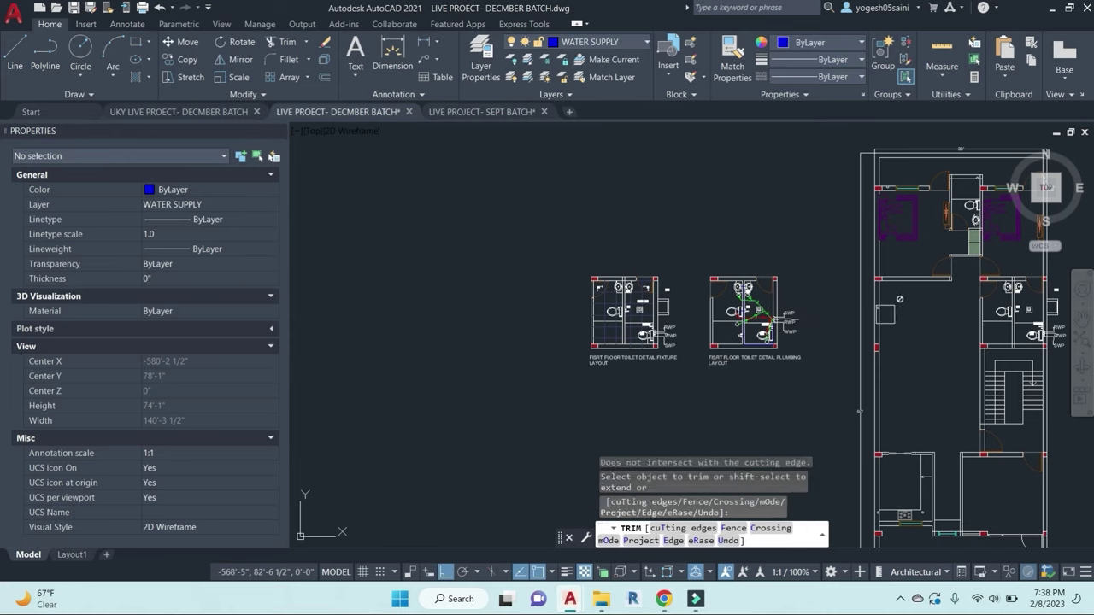
scroll(854, 321, up, 5)
click(855, 321)
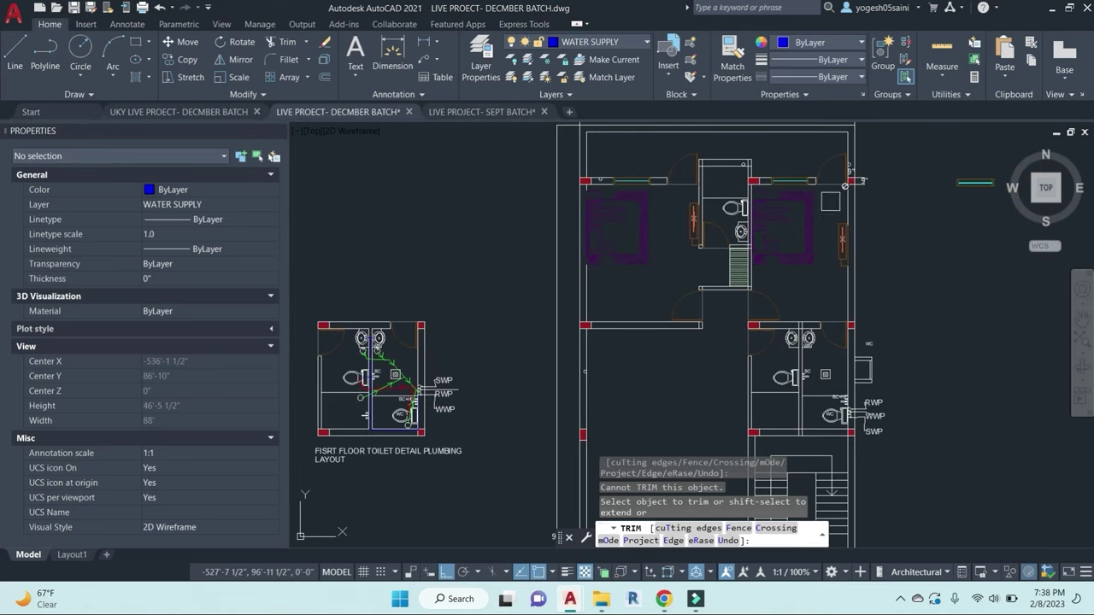
click(758, 159)
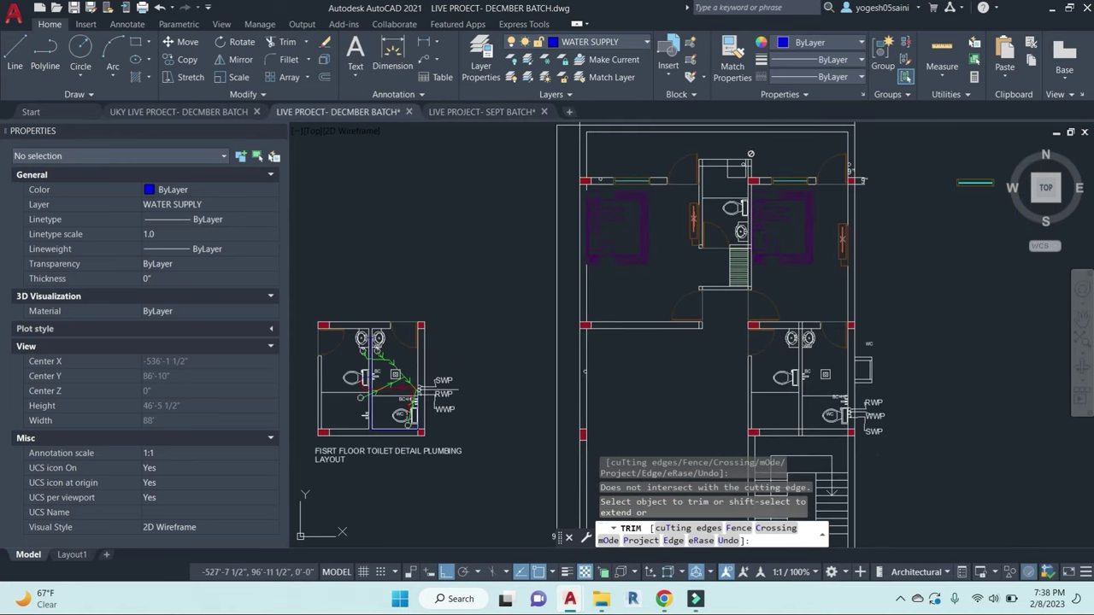
scroll(750, 156, up, 5)
click(784, 285)
scroll(740, 261, down, 4)
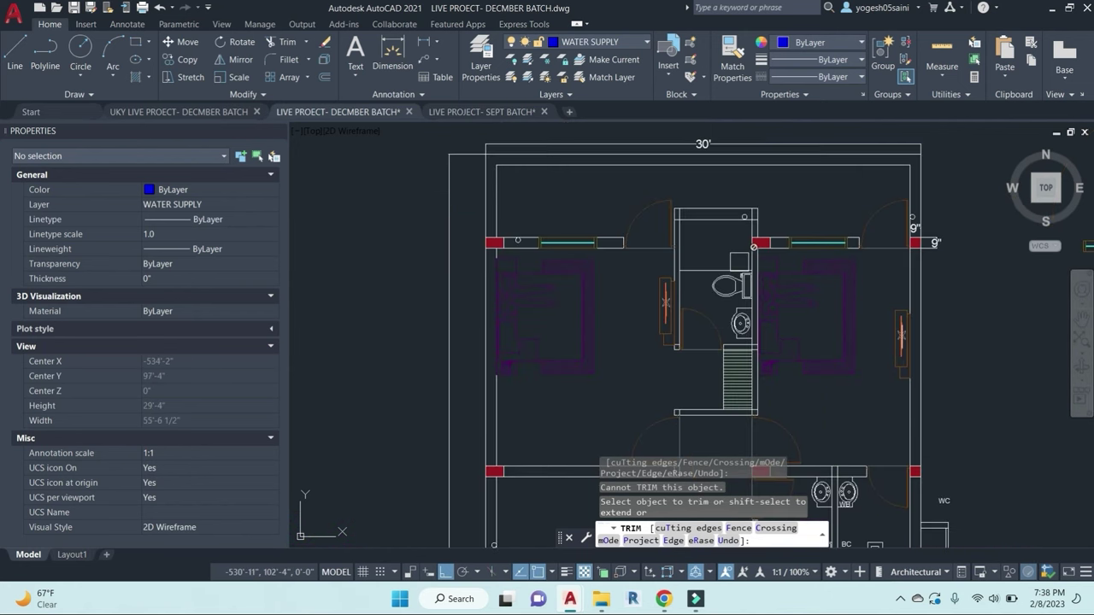
key(Escape)
text(l)
key(Return)
scroll(720, 230, up, 4)
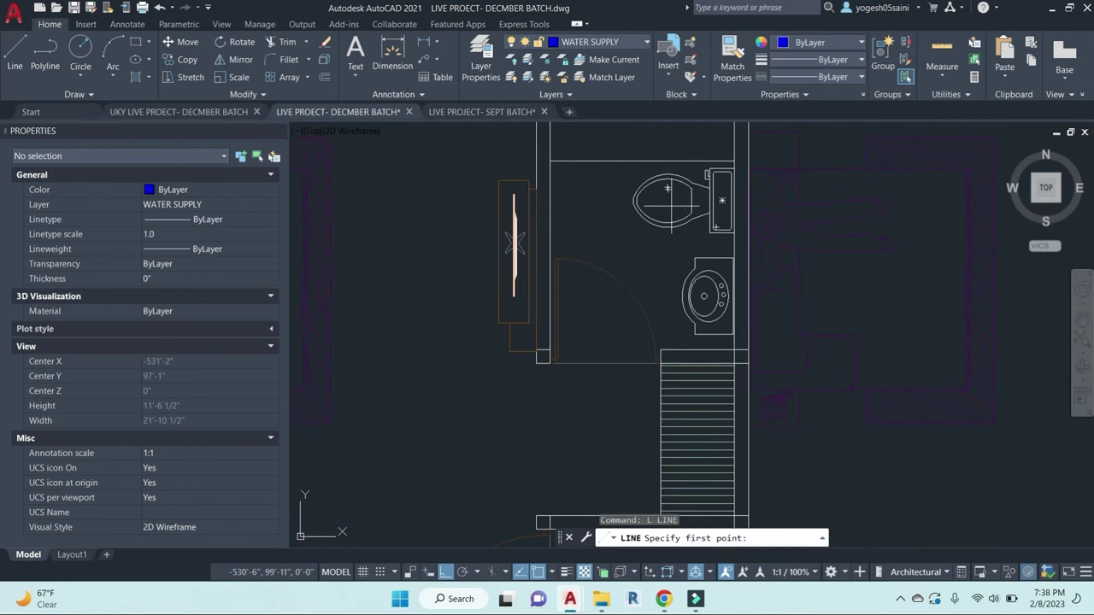
click(671, 204)
scroll(755, 329, down, 7)
middle_drag(792, 394, 768, 344)
scroll(769, 346, up, 3)
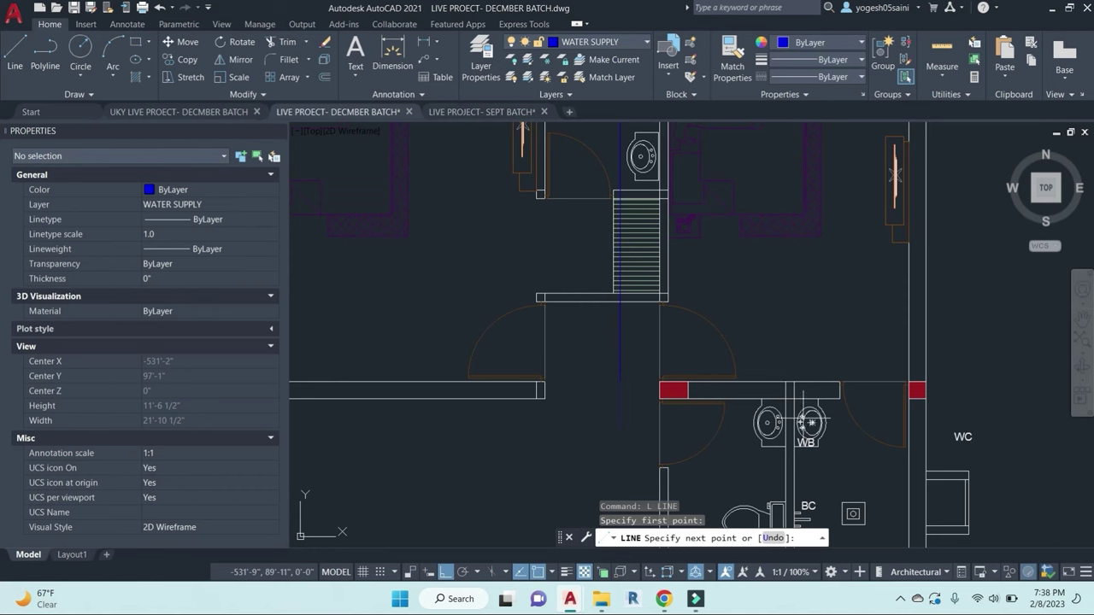
middle_drag(763, 441, 759, 391)
click(759, 397)
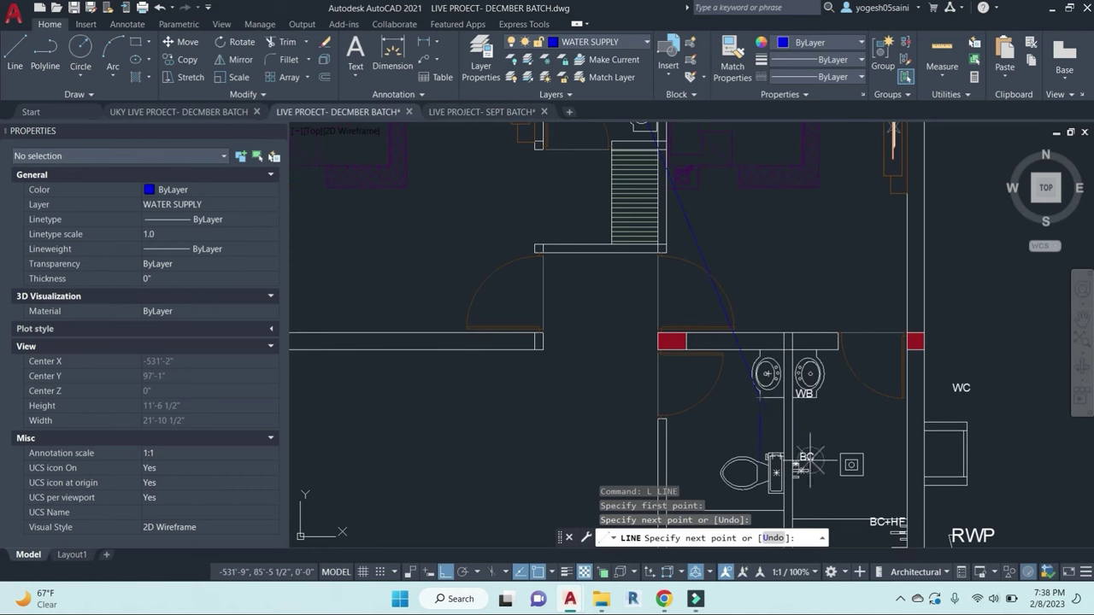
click(850, 466)
key(Escape)
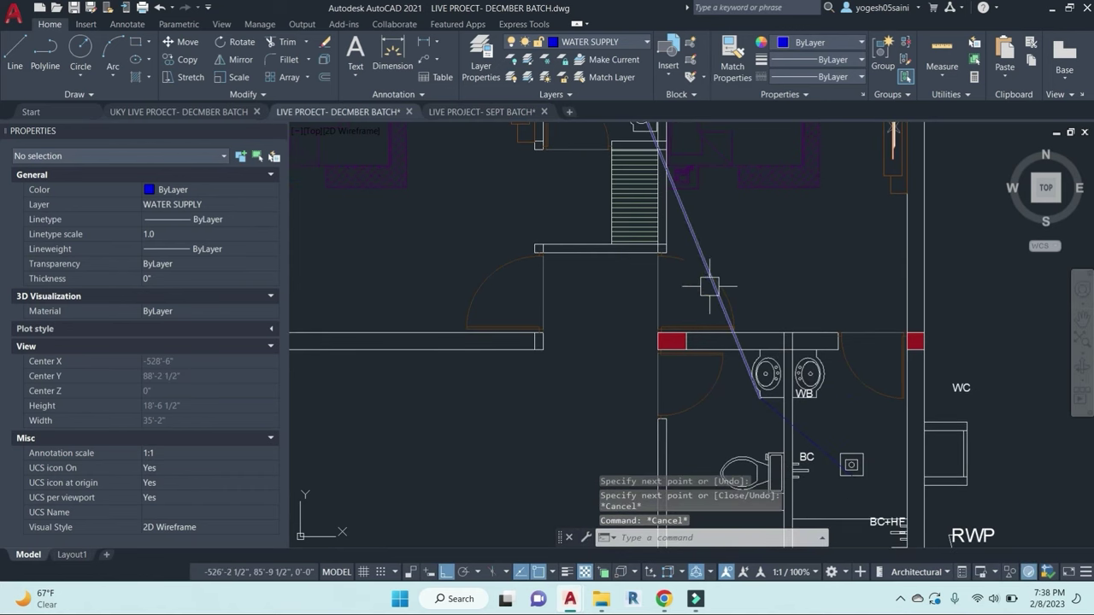
click(704, 239)
text(e)
key(Return)
click(813, 440)
text(e)
key(Return)
scroll(800, 328, down, 2)
middle_drag(797, 315, 834, 486)
middle_drag(704, 261, 717, 181)
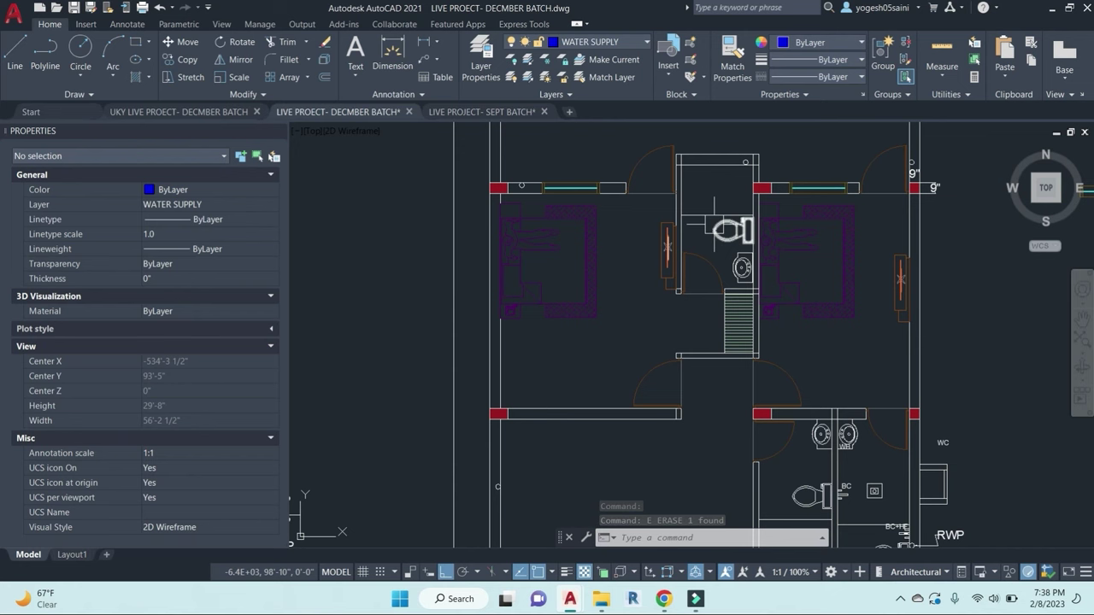
Step: Zoom out, pan onto the two toilet details, and zoom in on the first-floor plumbing layout
scroll(738, 229, down, 4)
scroll(801, 268, up, 2)
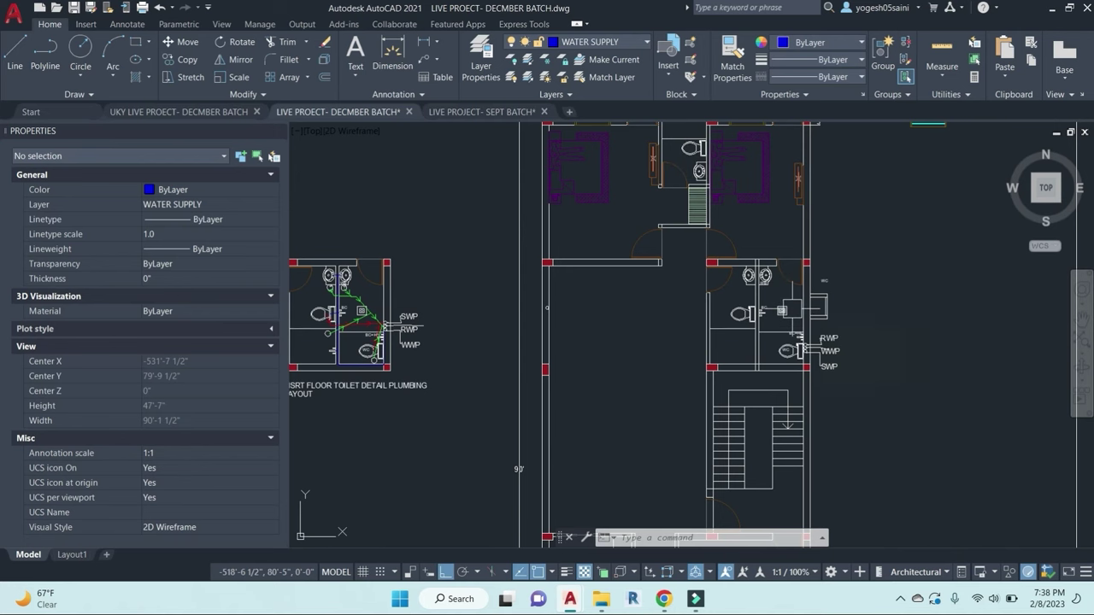
scroll(657, 260, down, 3)
scroll(628, 299, up, 5)
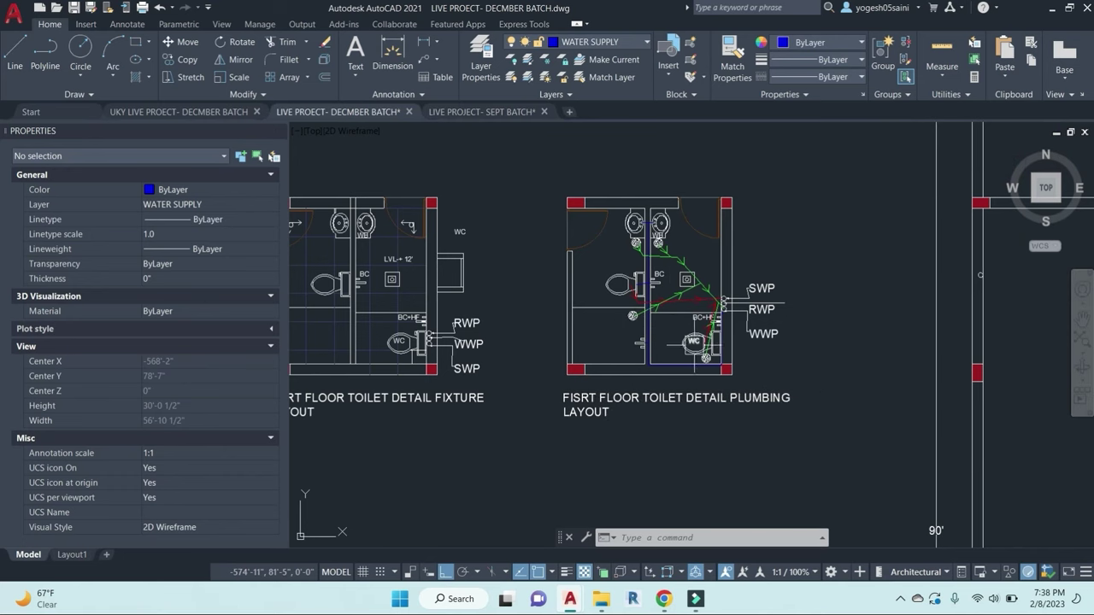
middle_drag(610, 207, 658, 231)
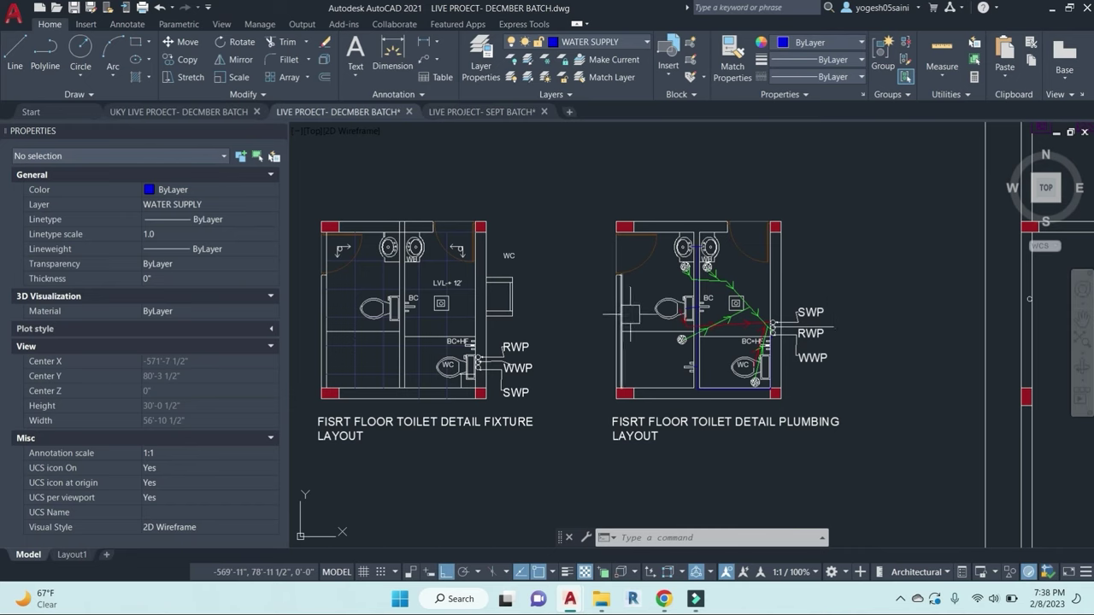
scroll(736, 341, up, 2)
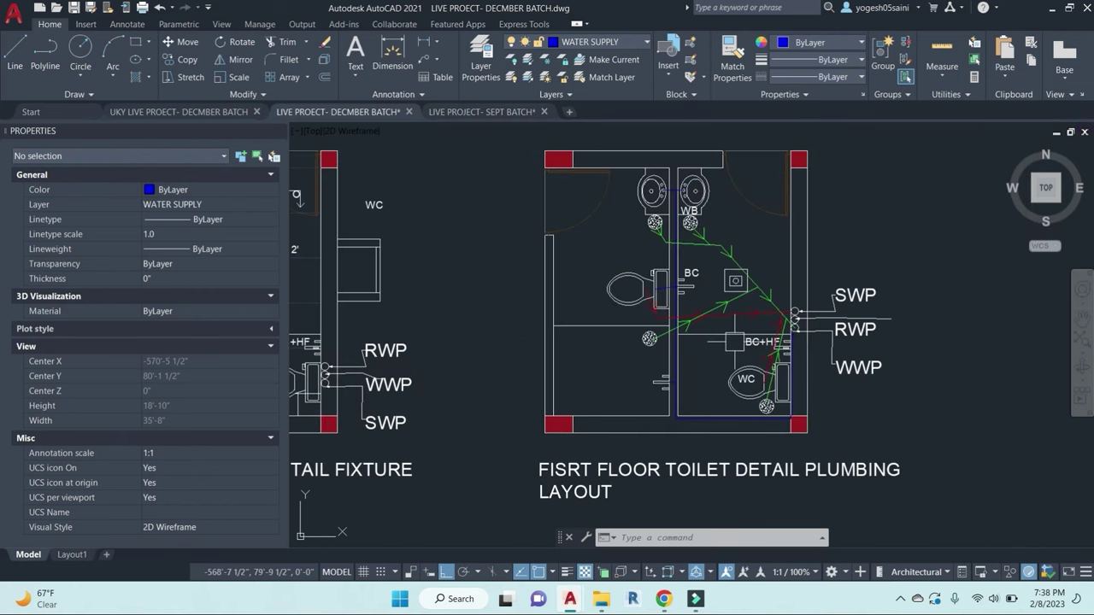
key(Escape)
key(Escape)
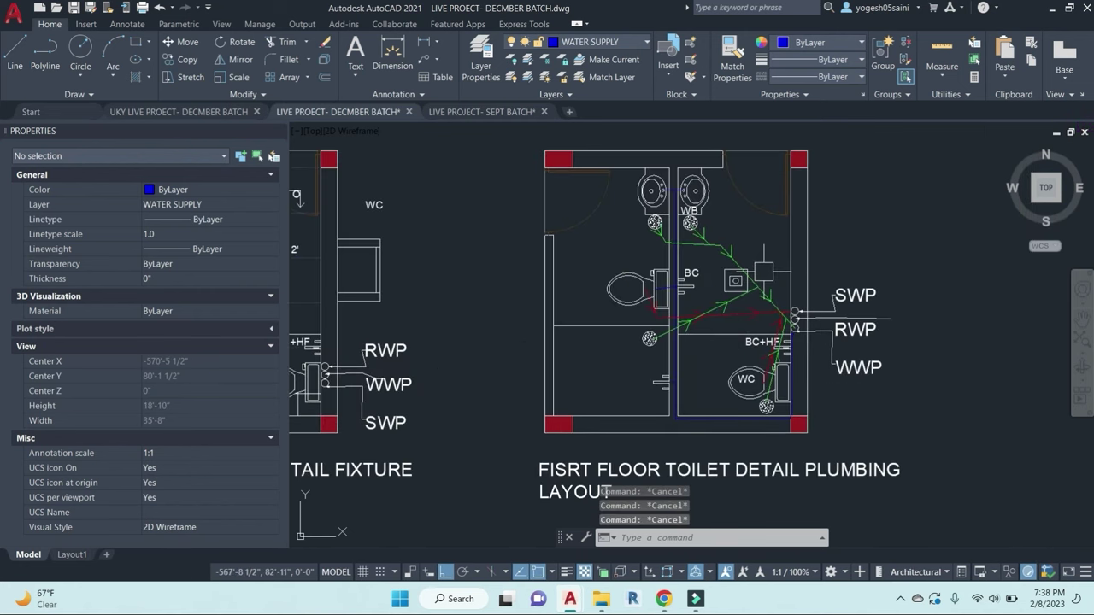
Step: Sketch two angled trial lines beside the green pipe with Ortho turned off
text(l)
key(Return)
scroll(769, 248, up, 4)
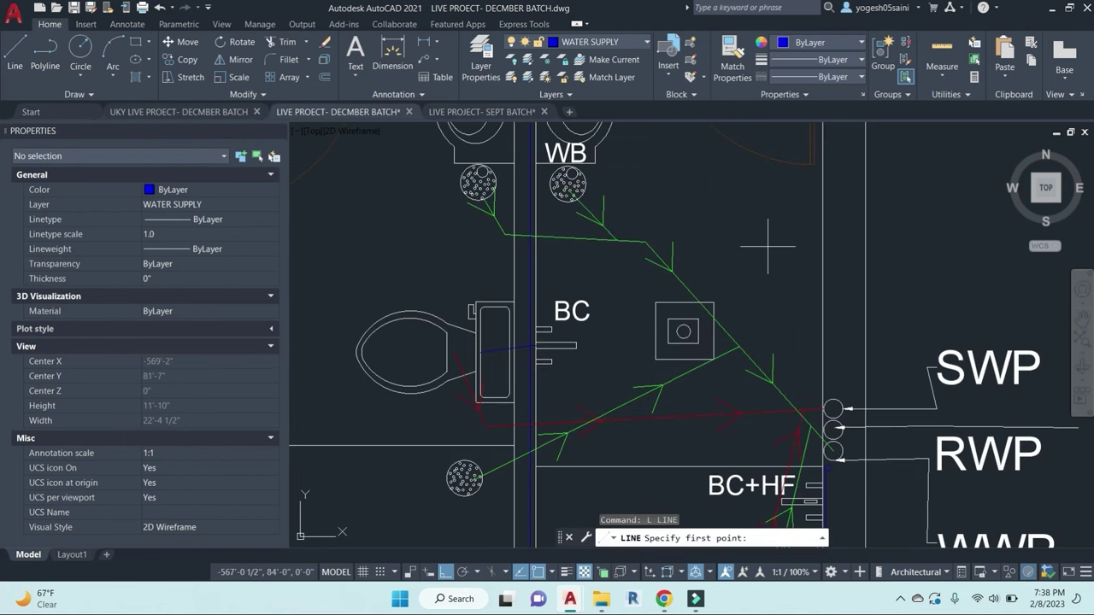
click(765, 208)
key(F8)
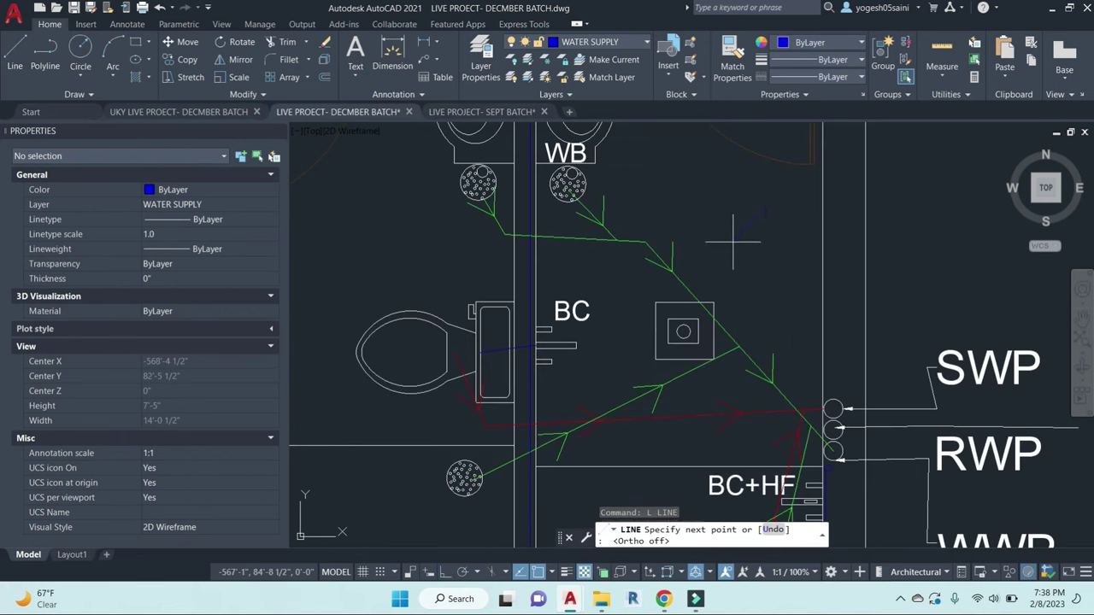
click(717, 261)
click(773, 281)
key(Escape)
click(776, 284)
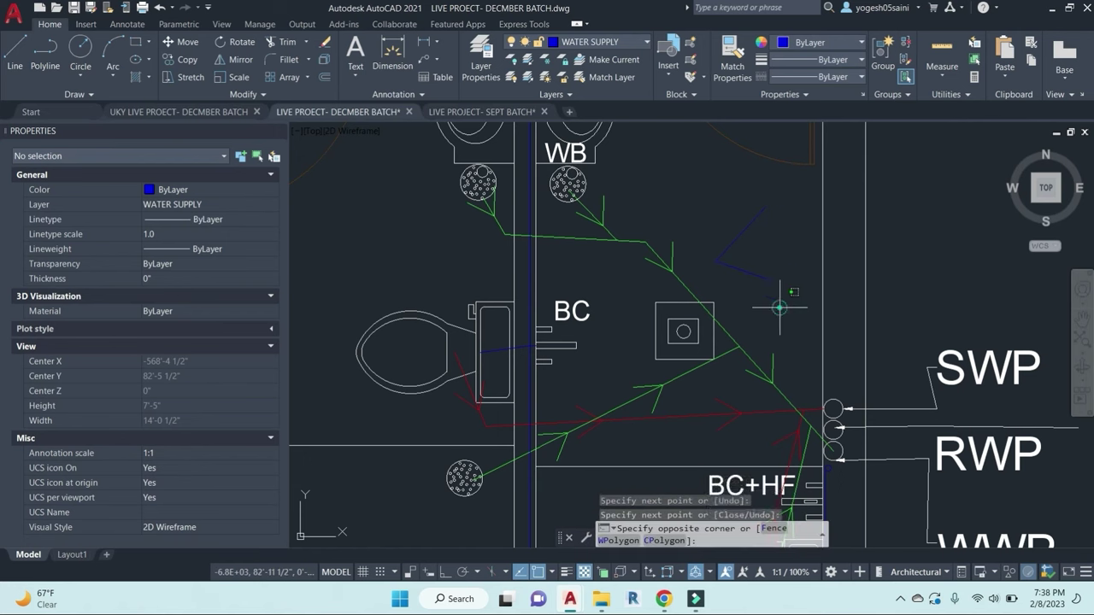
key(Escape)
key(Escape)
click(768, 308)
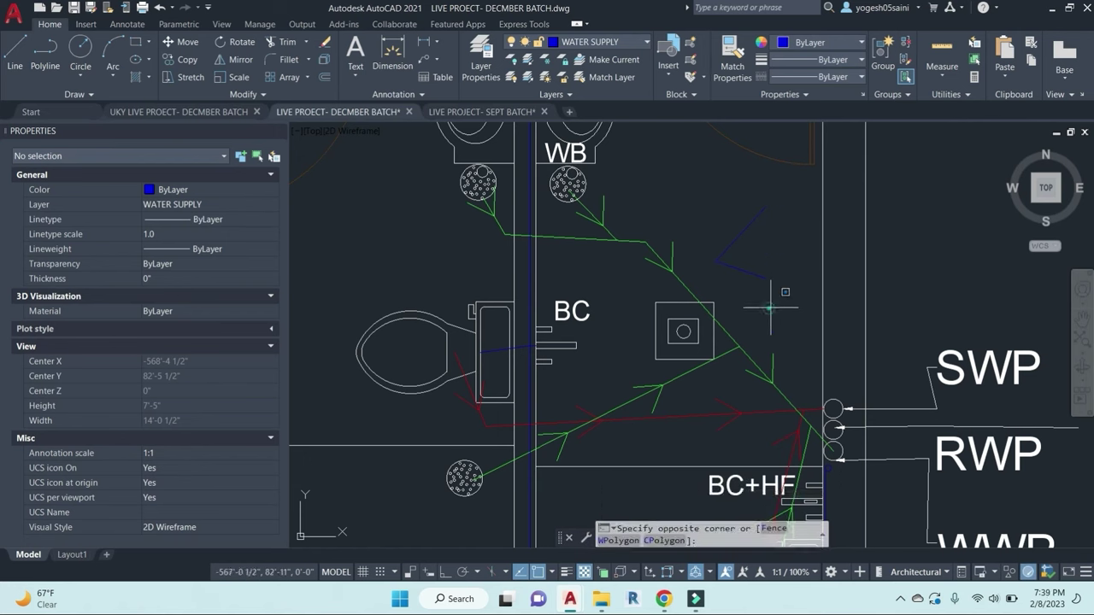
click(735, 208)
key(Escape)
key(Escape)
Step: Erase the two trial blue lines beside the pipe
text(l)
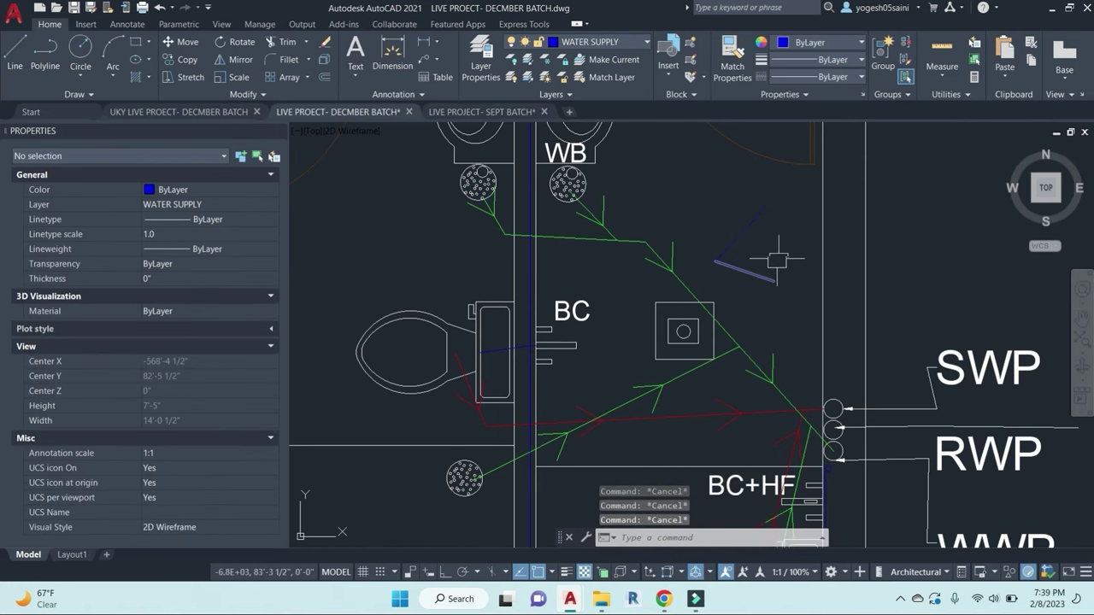
key(Return)
click(765, 207)
key(Escape)
key(Escape)
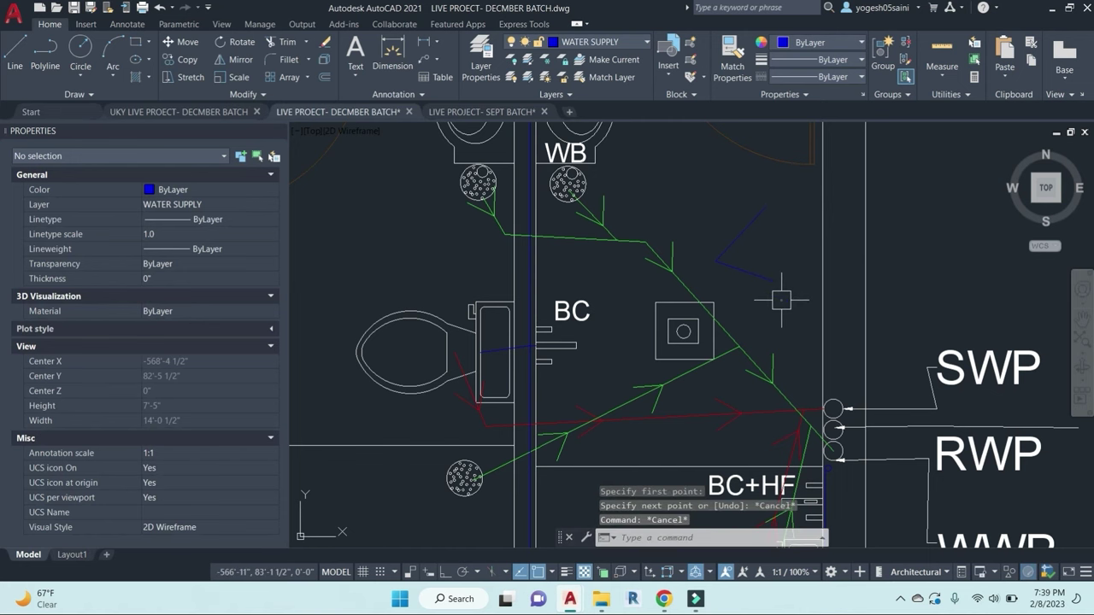
click(794, 313)
click(735, 201)
text(e)
key(Return)
key(Escape)
key(Escape)
Step: Draw a guide circle above the cleanout box
text(c)
key(Return)
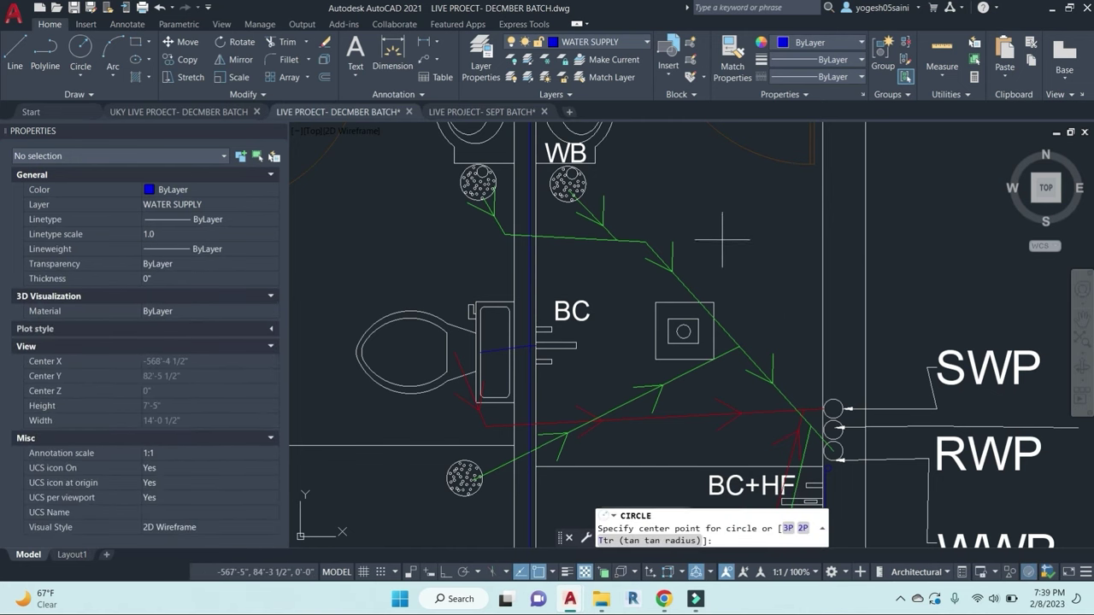
scroll(725, 242, up, 2)
click(725, 244)
Step: Draw the diamond's sides as lines joining the circle's left, top, right and bottom quadrants
text(l)
key(Return)
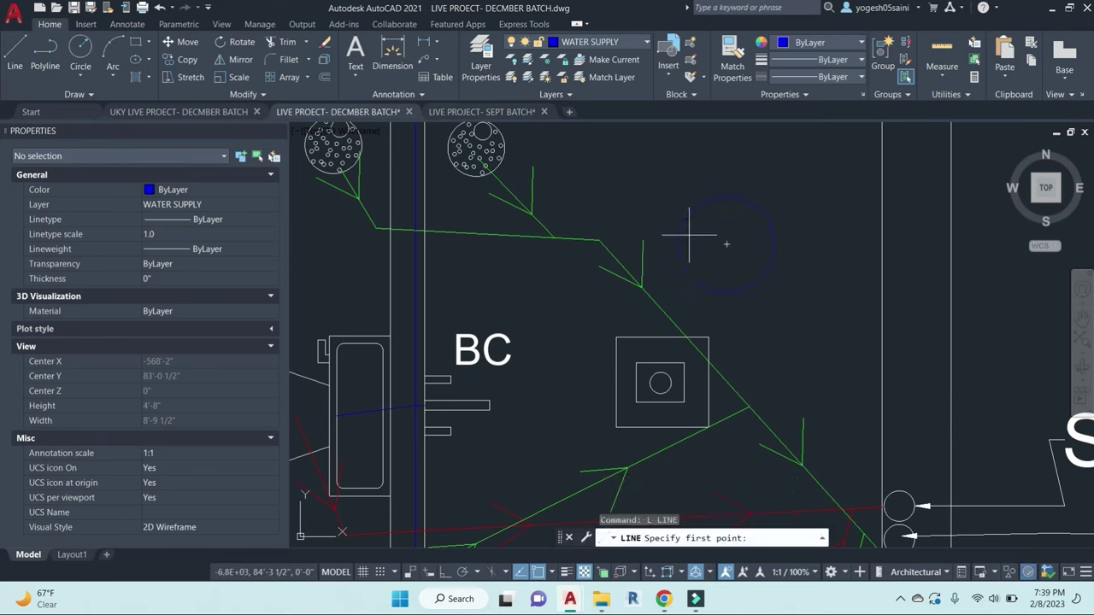
click(685, 241)
click(726, 196)
key(Return)
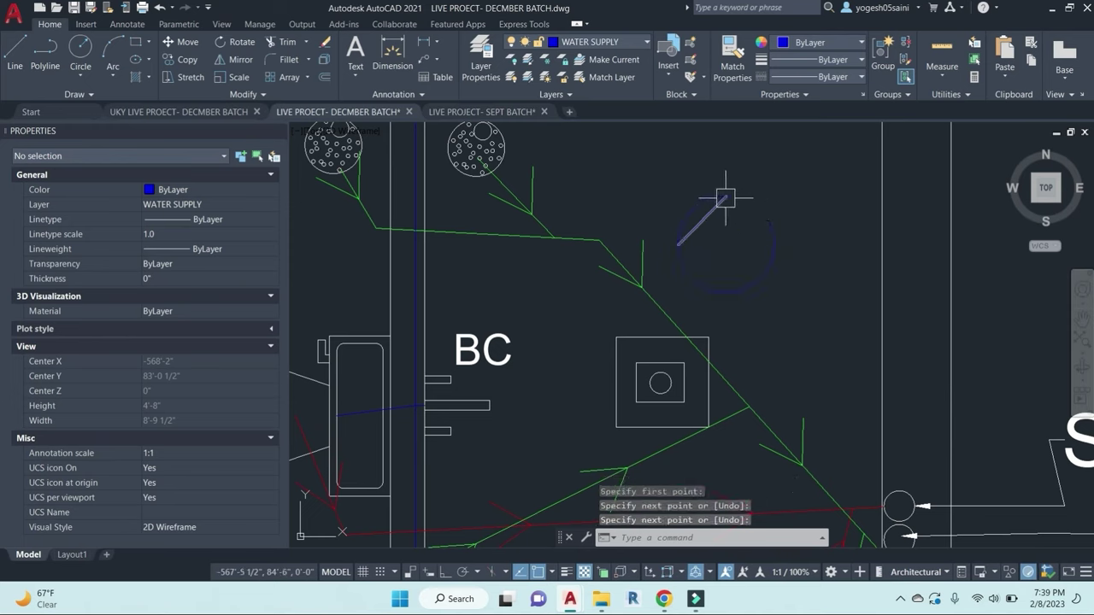
key(Return)
click(725, 196)
click(775, 244)
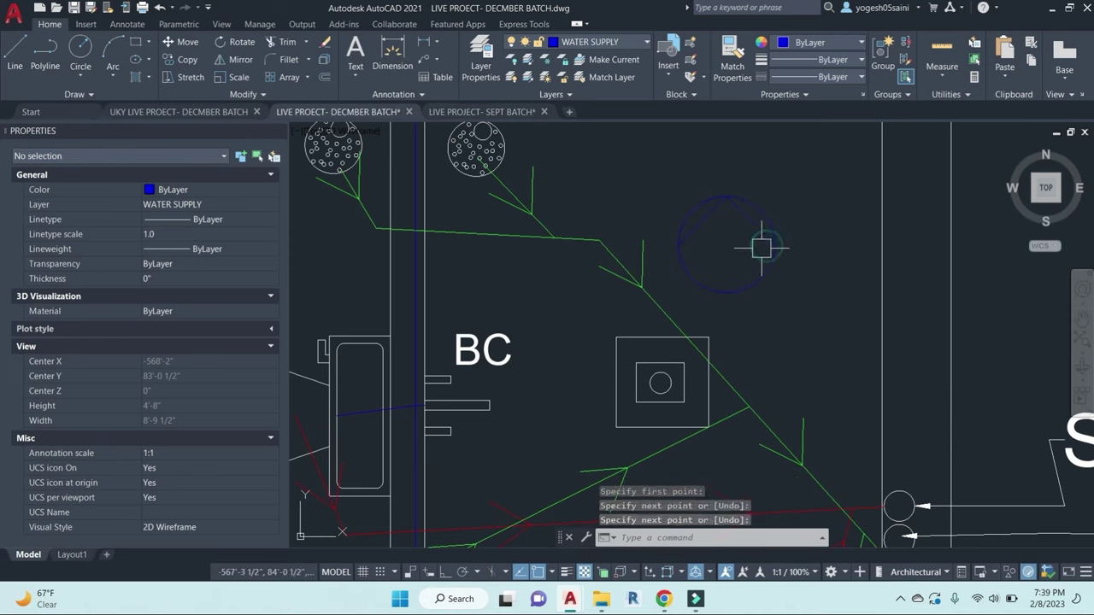
key(Return)
key(Return)
click(775, 244)
click(726, 292)
key(Return)
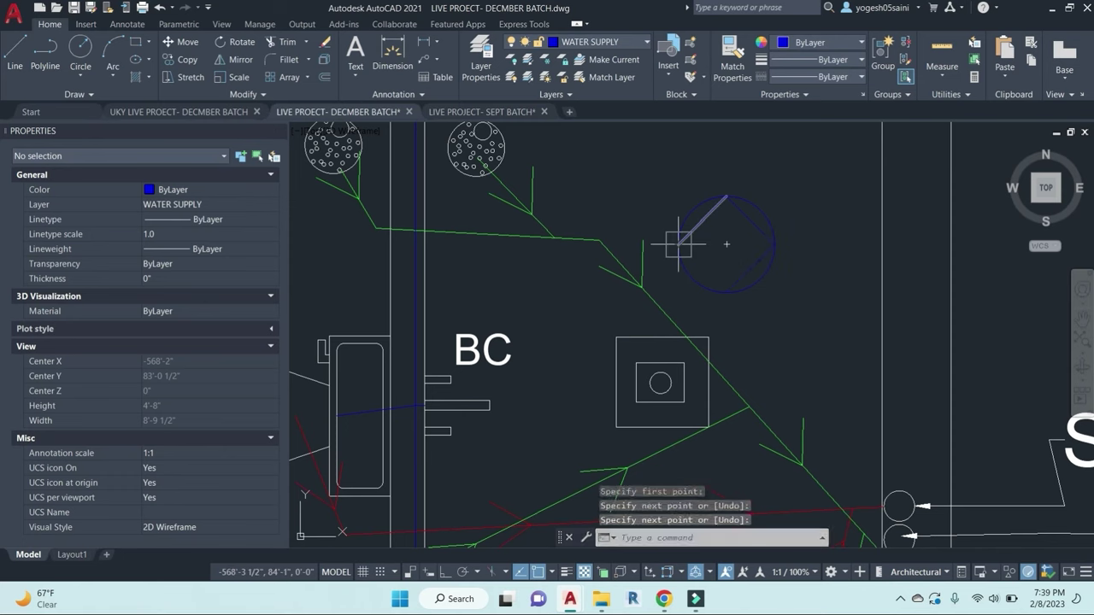
key(Return)
click(677, 244)
key(Escape)
key(Escape)
key(Escape)
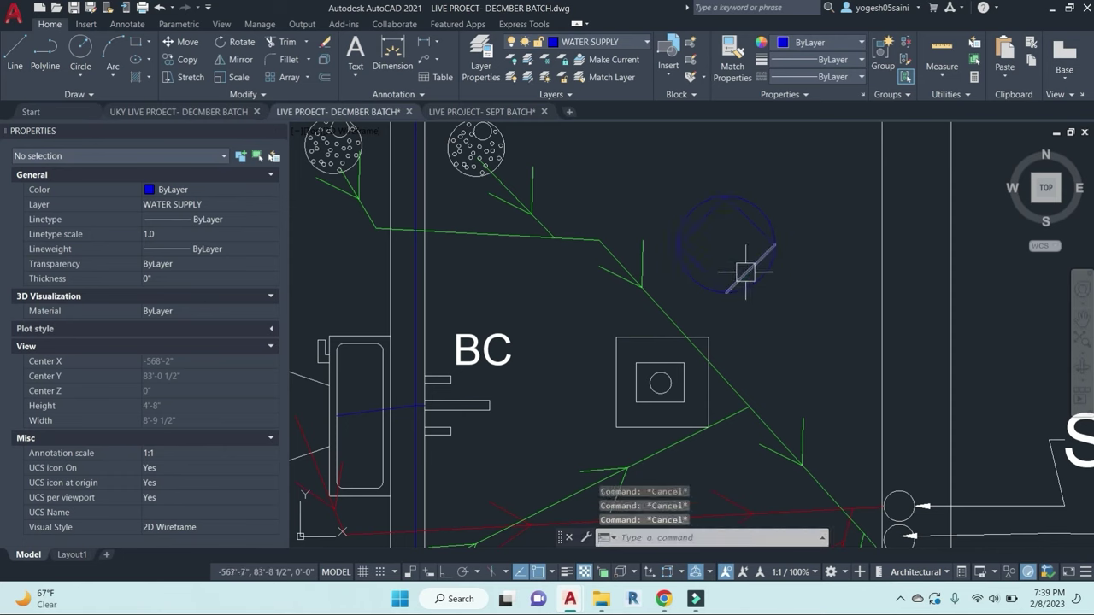
Step: Trim away the circle's arcs and delete the leftover circle, leaving the diamond
text(TR)
key(Return)
click(691, 259)
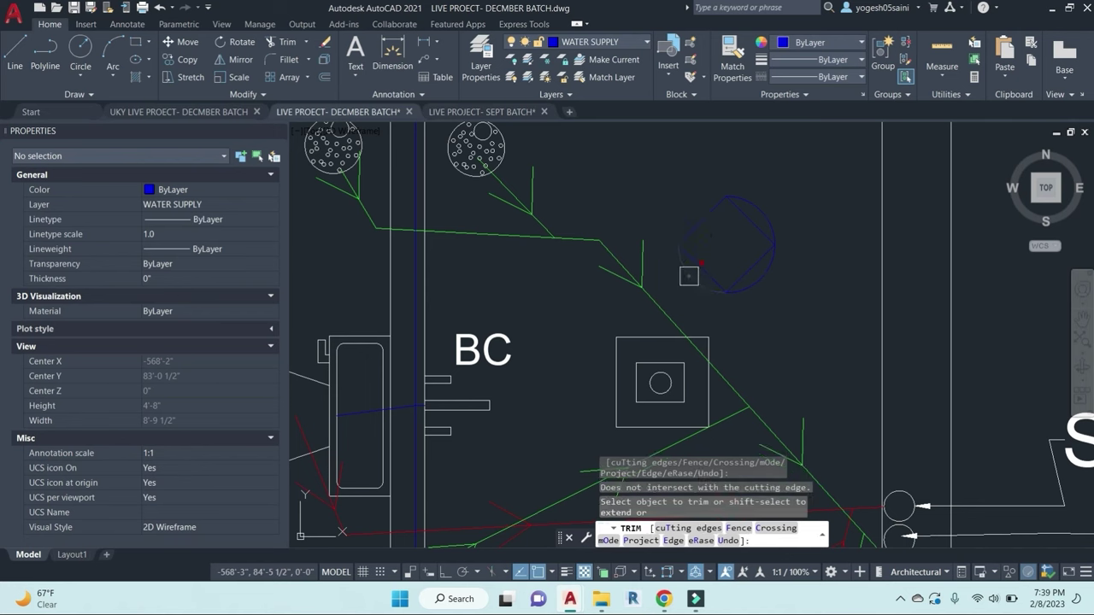
click(689, 276)
click(760, 290)
click(761, 208)
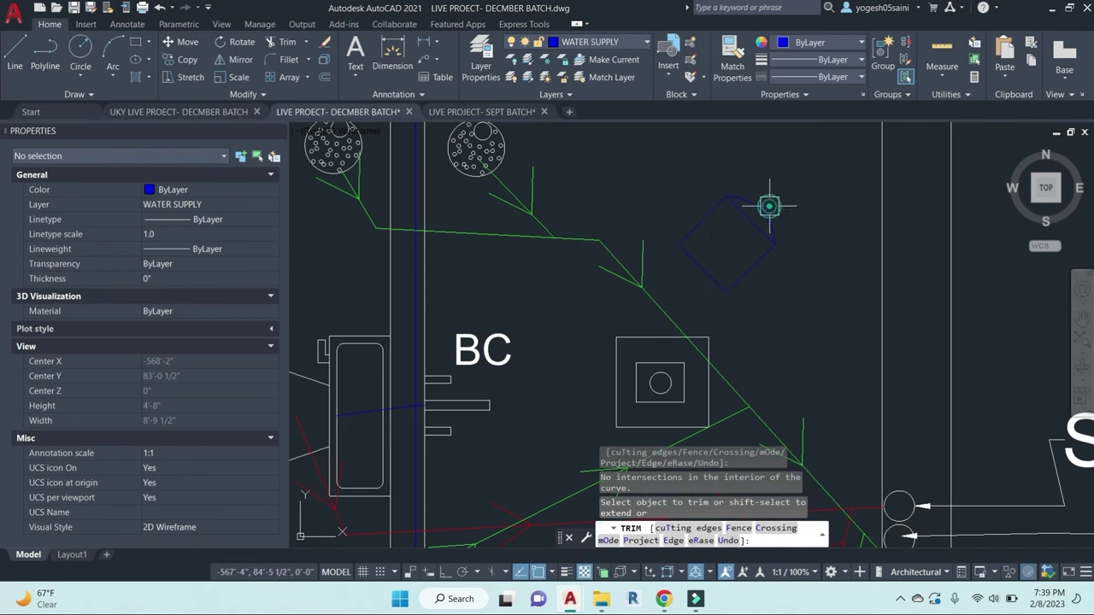
key(Escape)
click(766, 204)
key(Delete)
Step: Draw a horizontal guide line between the diamond's right and left corners
text(C)
key(Return)
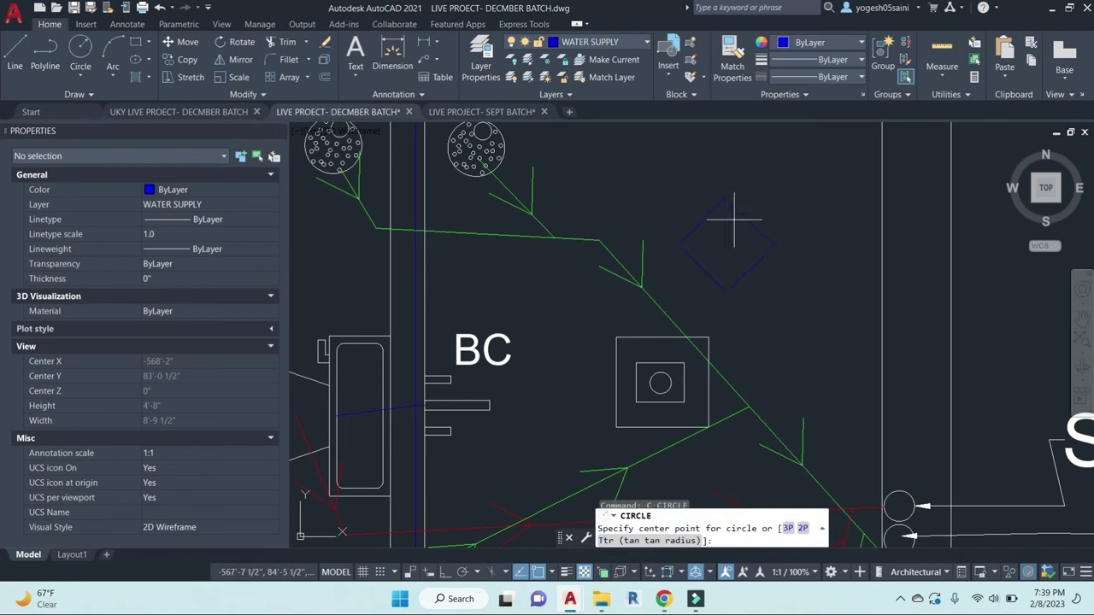
key(Escape)
text(L)
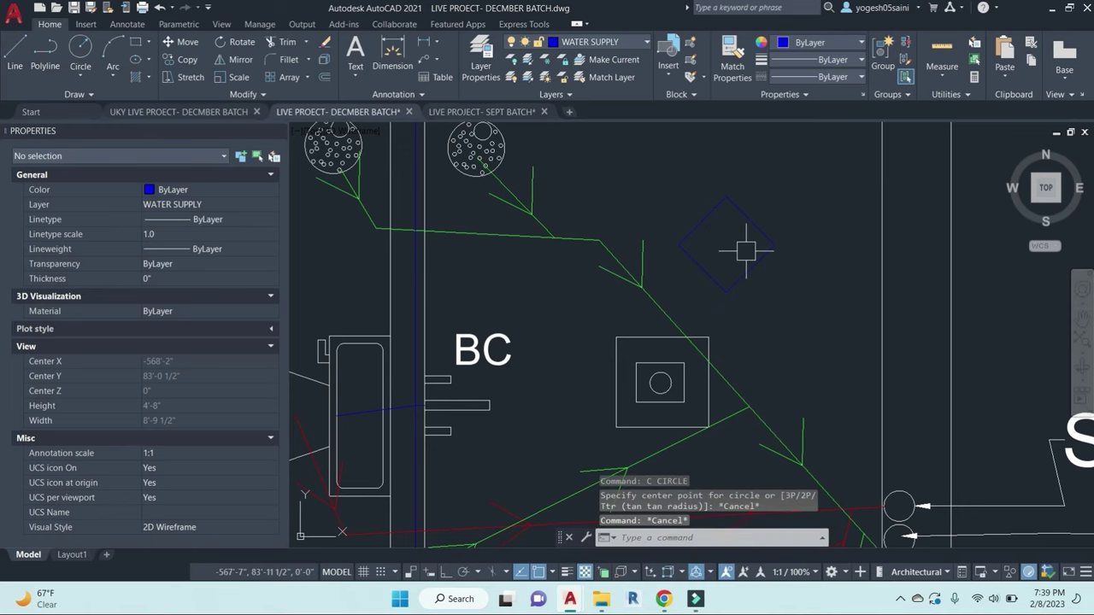
key(Return)
click(774, 244)
click(678, 244)
key(Escape)
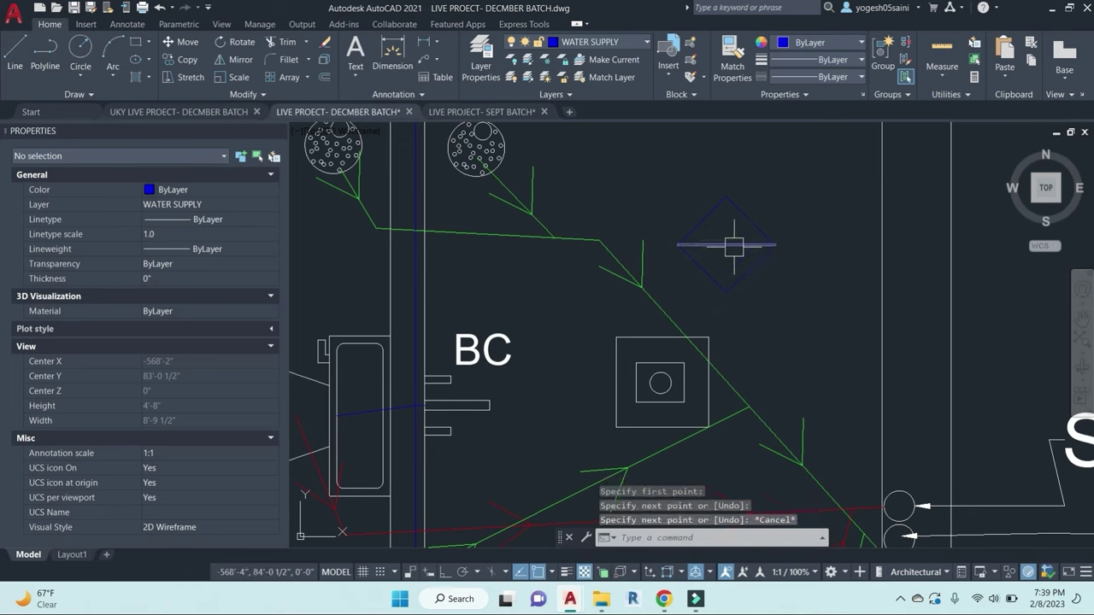
Step: Draw a small circle centred in the middle of the diamond
text(C)
key(Return)
click(726, 244)
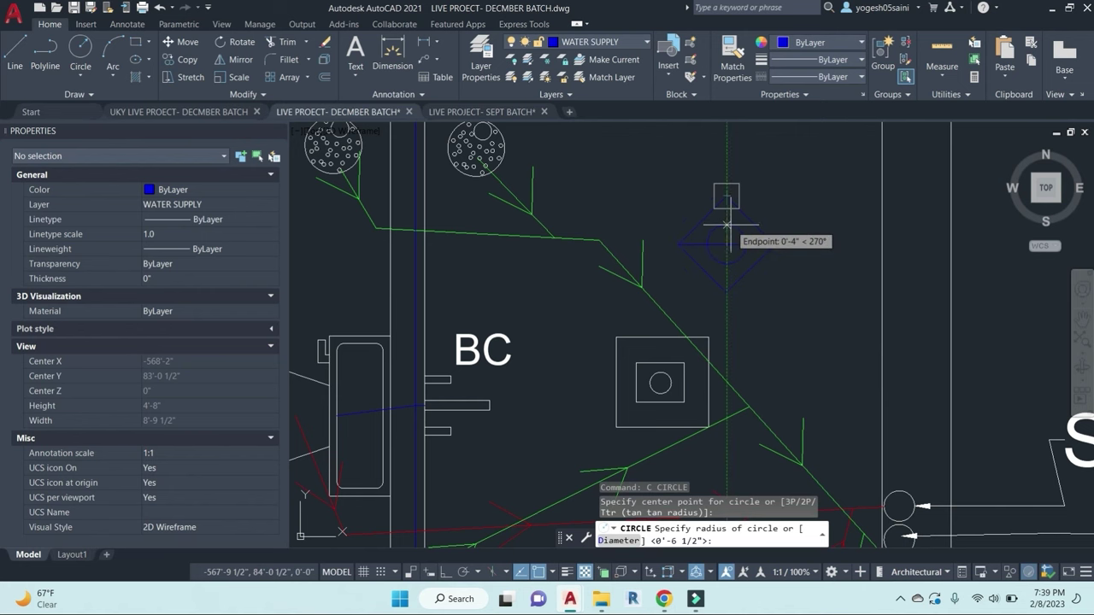
click(750, 220)
key(Escape)
key(Escape)
Step: Remove the temporary horizontal guide line from the diamond
click(726, 244)
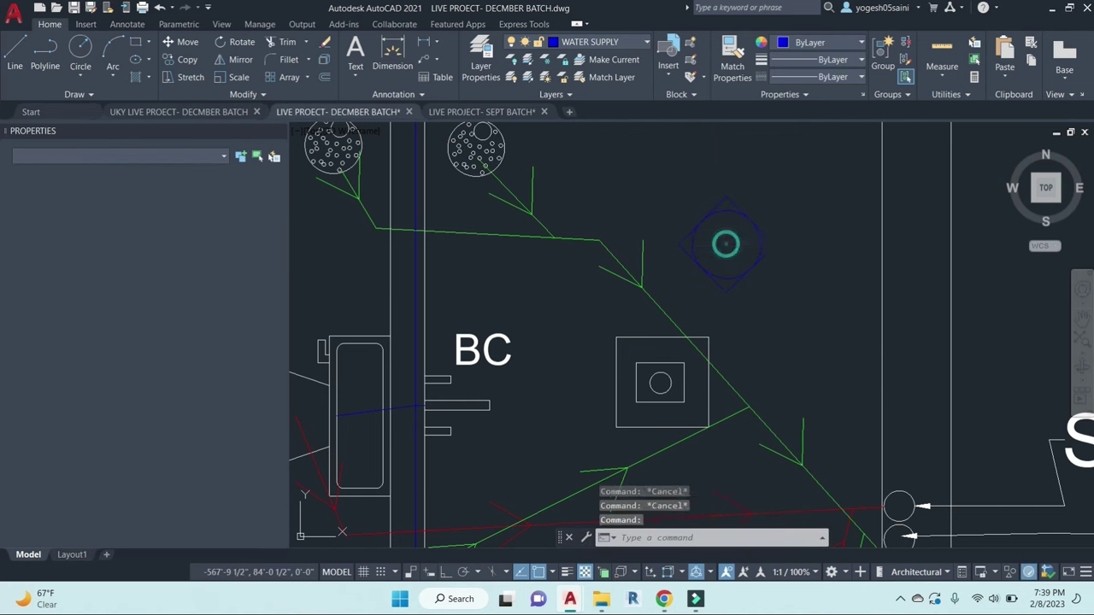
text(E)
scroll(761, 256, down, 1)
middle_drag(761, 278, 782, 299)
scroll(782, 299, up, 1)
key(Escape)
key(Escape)
scroll(713, 252, up, 2)
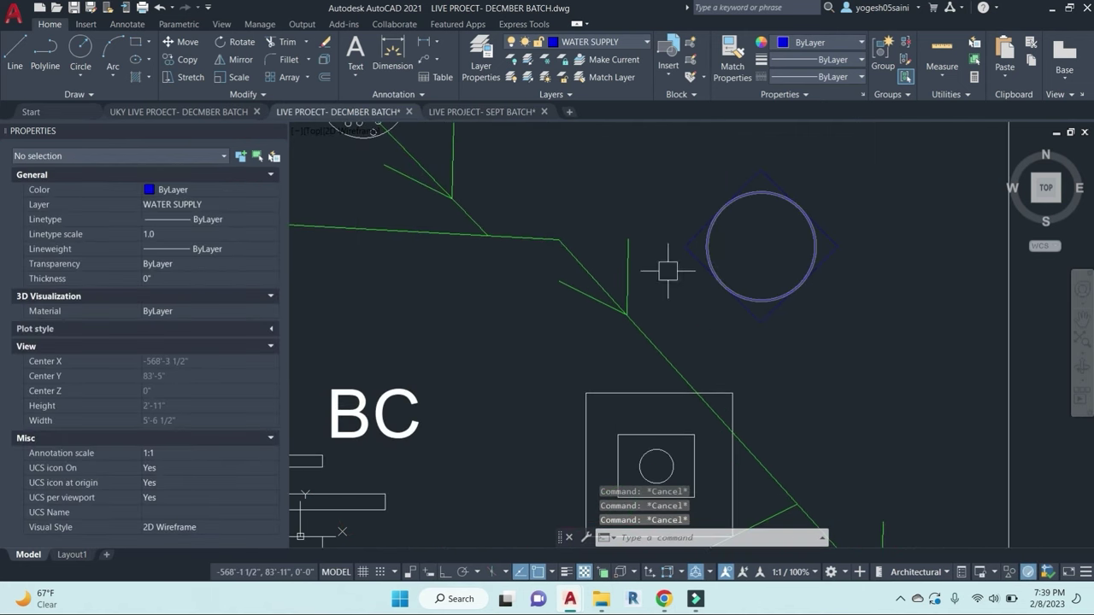
Step: Copy the BC label beside the diamond symbol and change its text to 1
click(392, 414)
text(co)
key(Return)
click(534, 376)
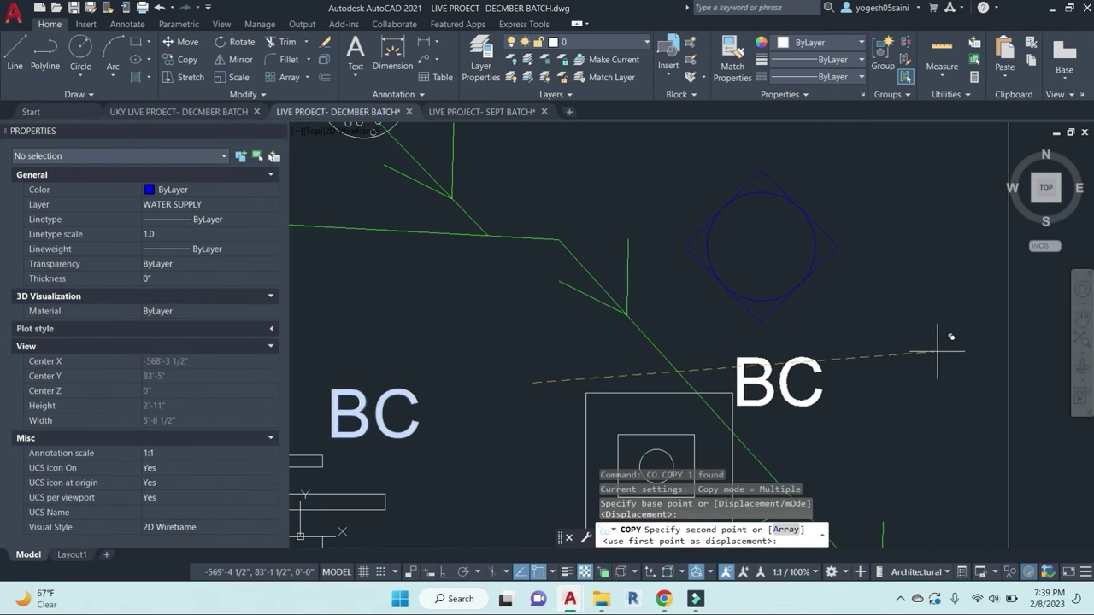
click(869, 210)
key(Escape)
double_click(744, 242)
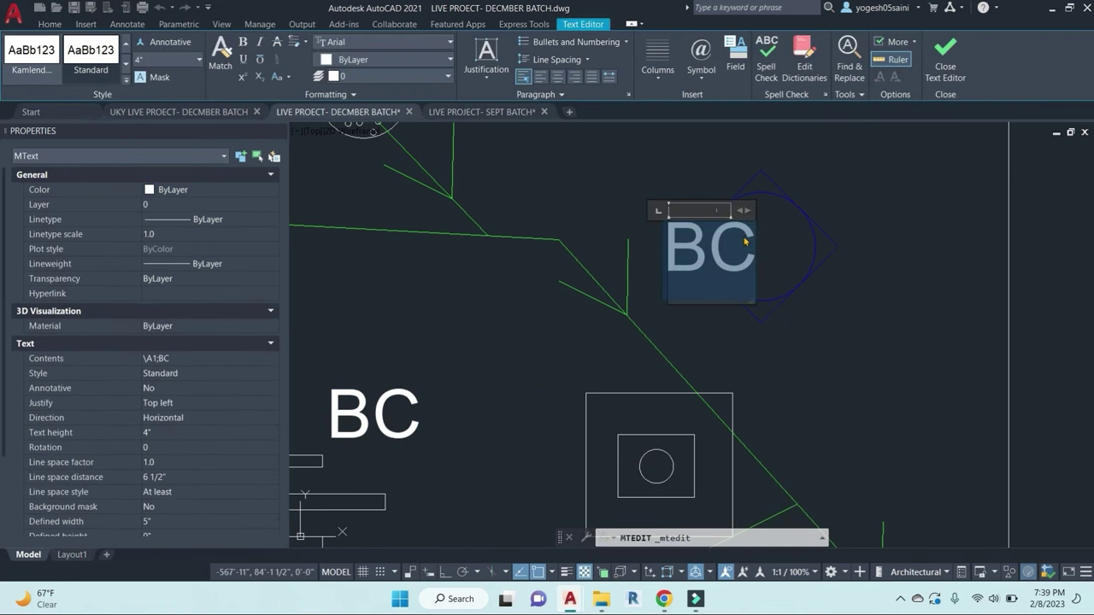
text(Q)
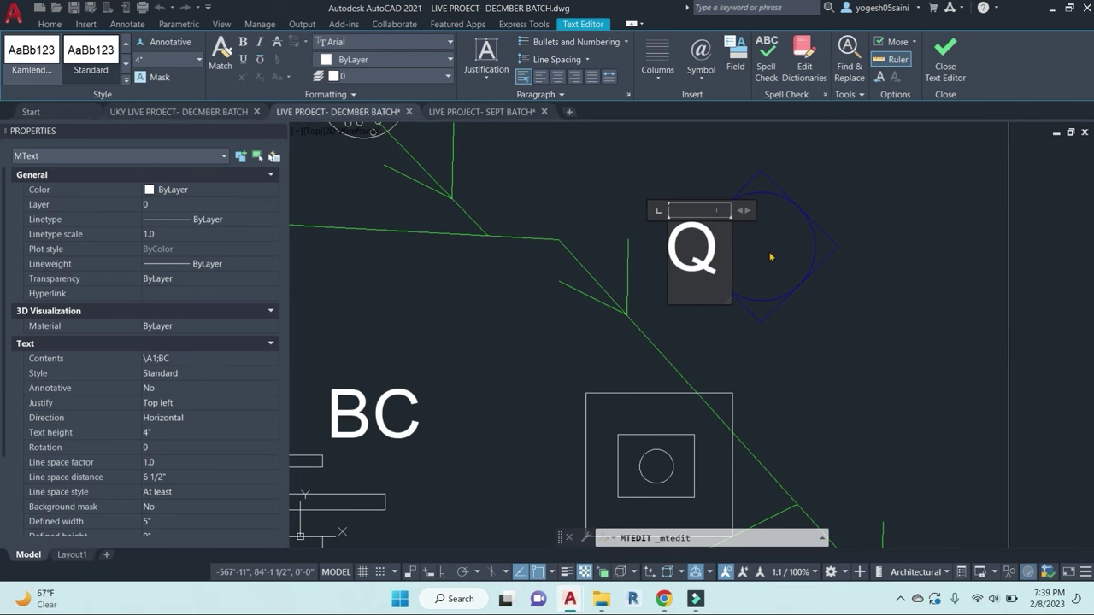
click(850, 318)
key(Escape)
key(Escape)
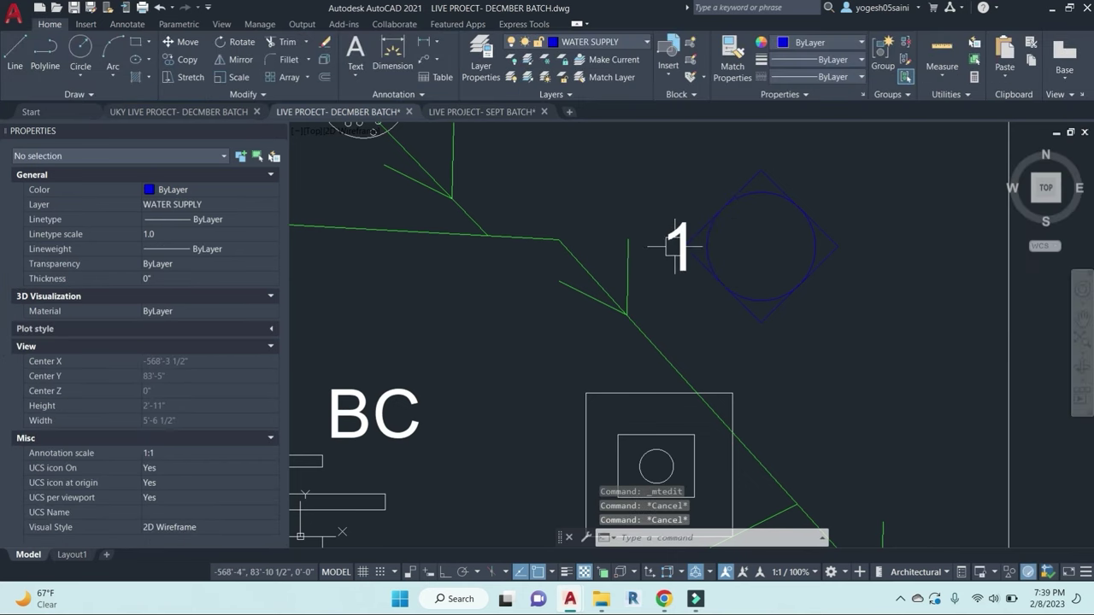
Step: Window-select the diamond symbol together with its 1 label
scroll(682, 239, down, 2)
middle_drag(703, 288, 751, 301)
scroll(707, 236, down, 3)
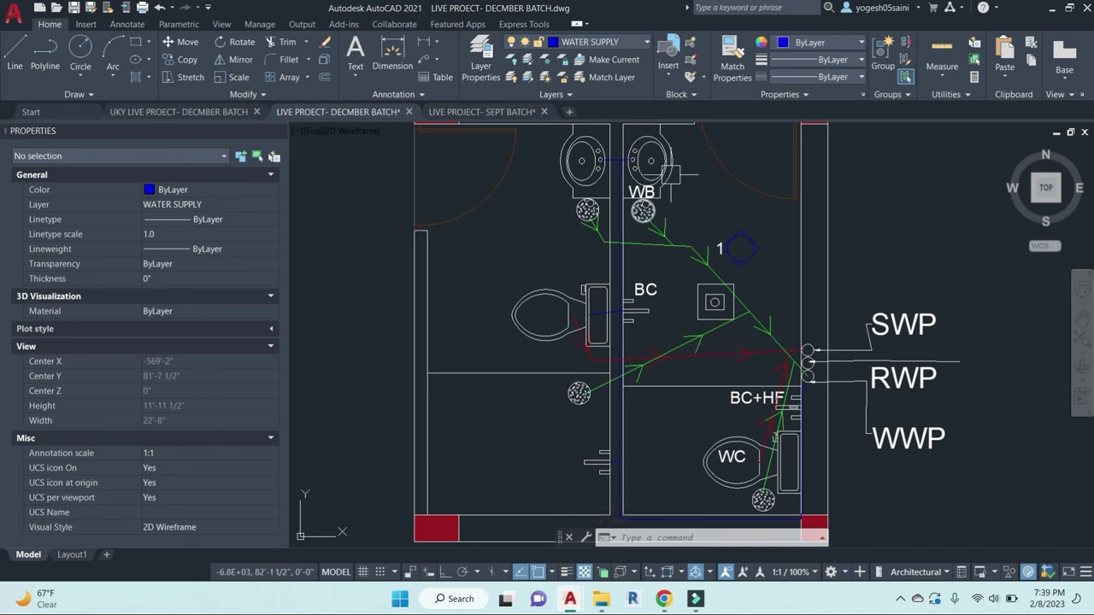
key(ctrl+z)
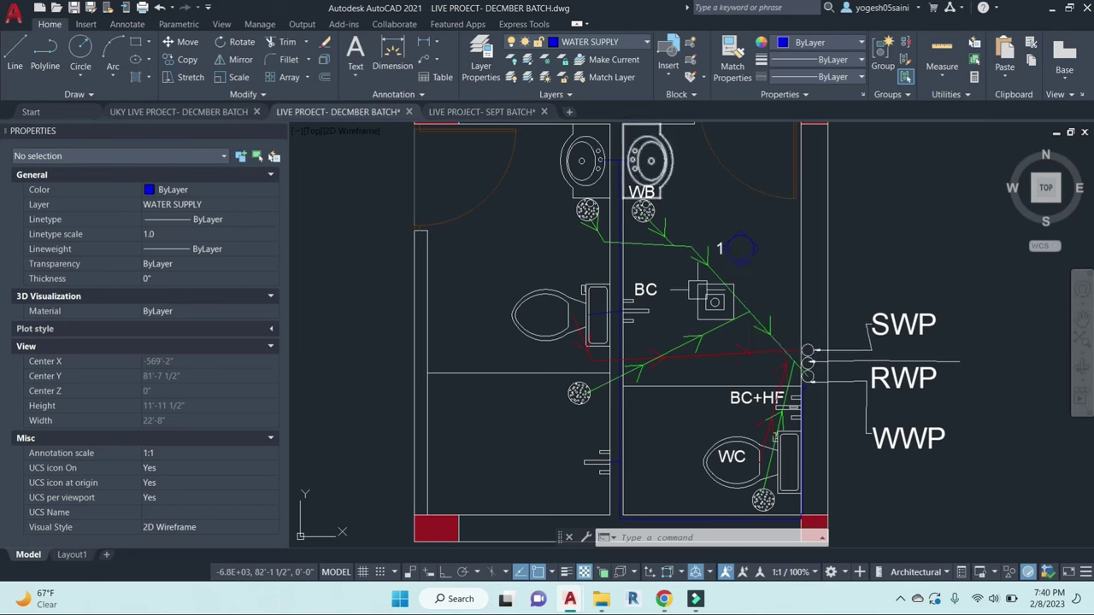
click(720, 449)
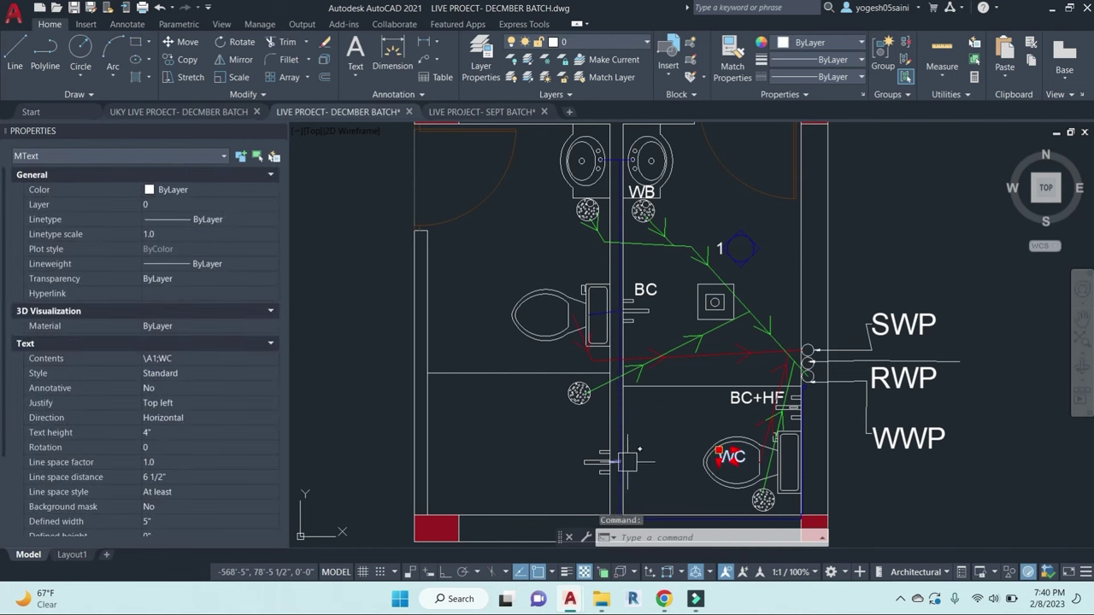
click(776, 268)
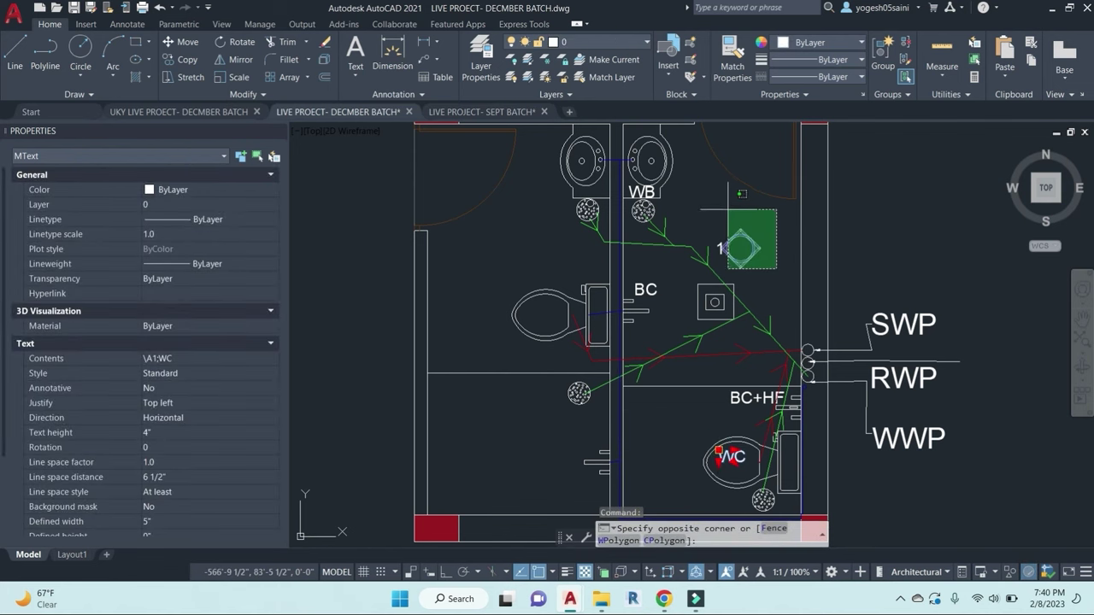
click(696, 180)
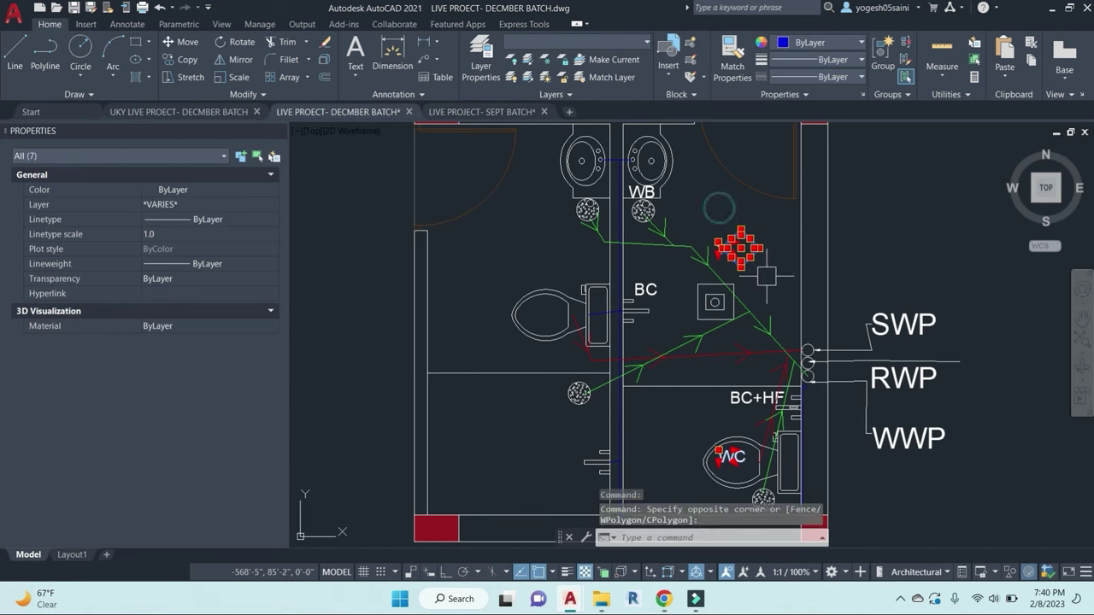
Step: Mirror the numbered symbol to the left about a straight Ortho mirror line
text(mi)
key(Return)
scroll(624, 266, up, 2)
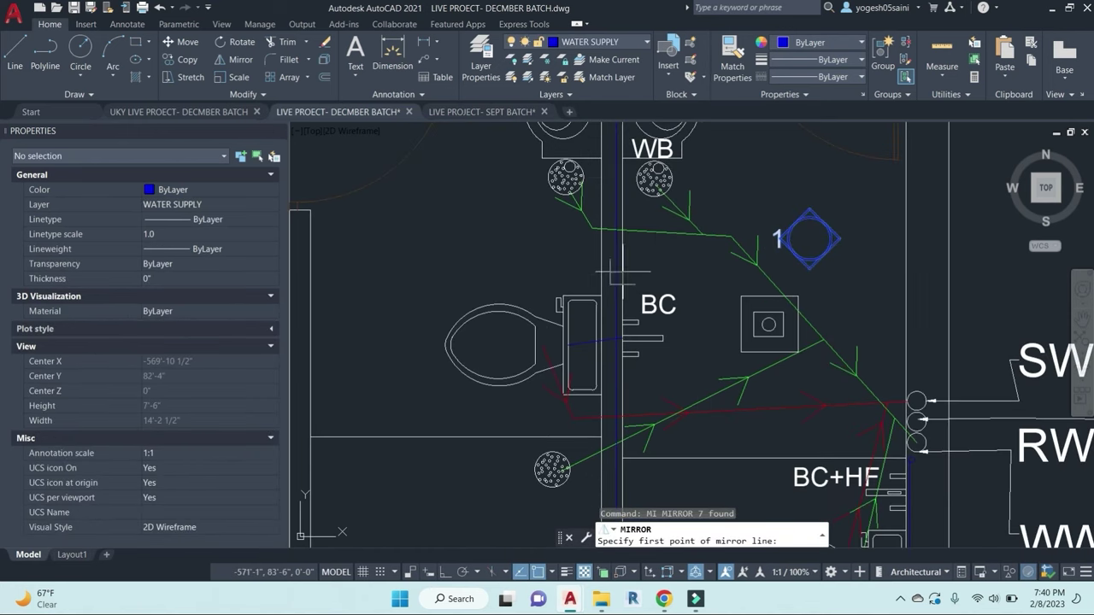
click(545, 262)
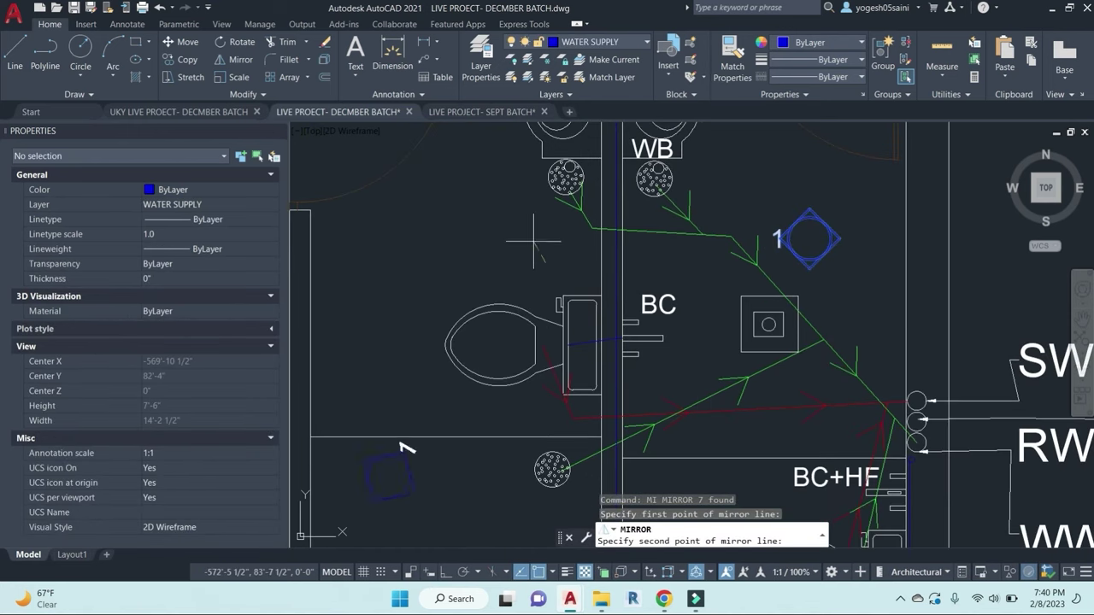
key(F8)
click(520, 225)
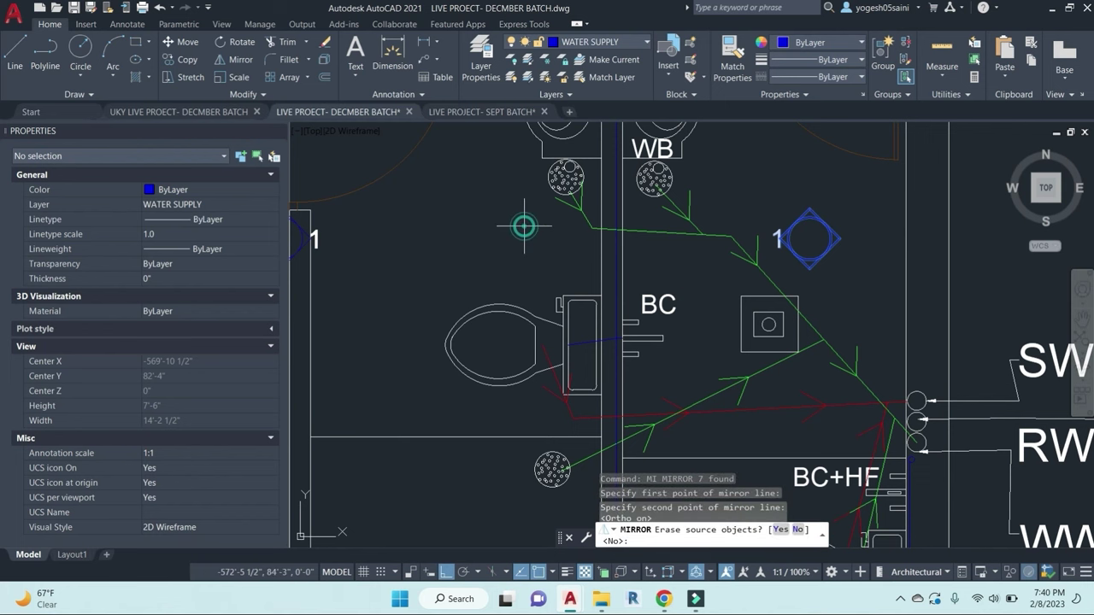
middle_drag(428, 277, 693, 334)
key(Escape)
Step: Move the mirrored 1 symbol further into the left toilet compartment
click(493, 257)
click(615, 333)
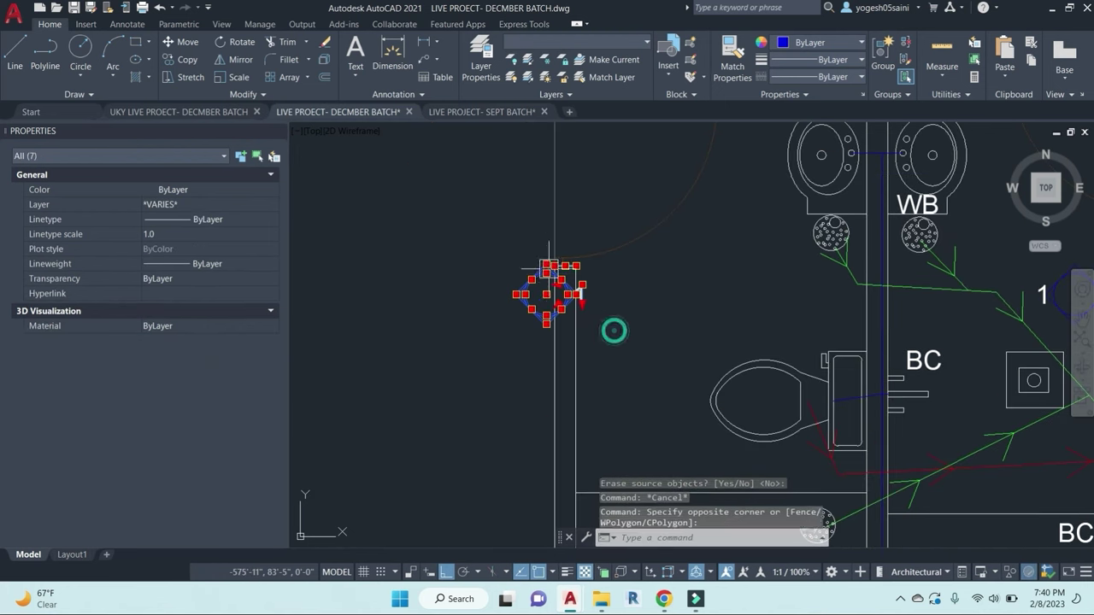
scroll(560, 261, up, 4)
scroll(709, 312, down, 5)
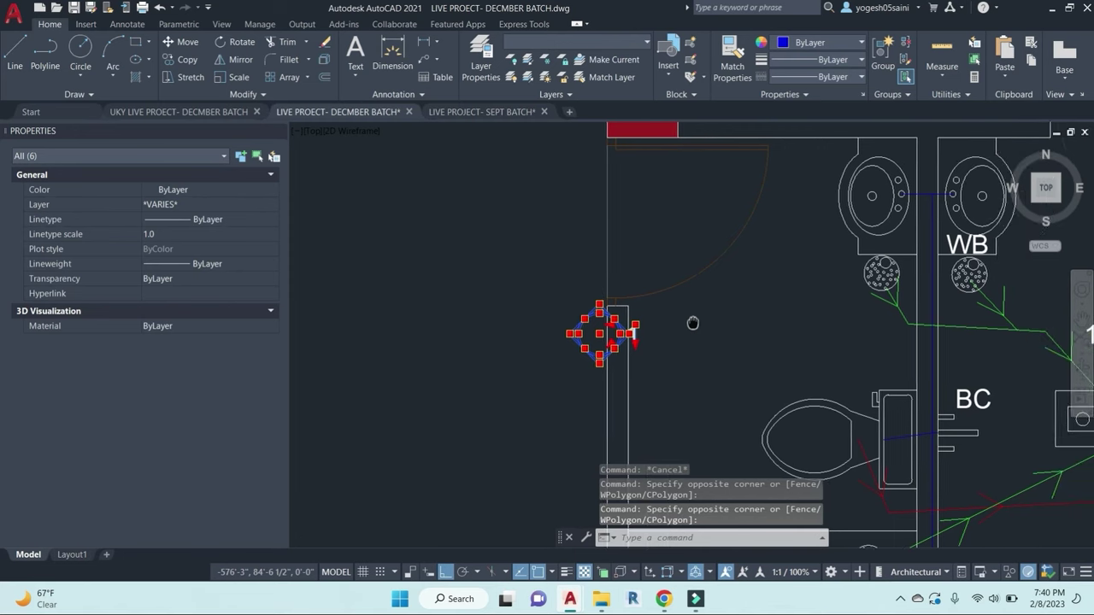
text(m)
key(space)
click(478, 271)
click(592, 253)
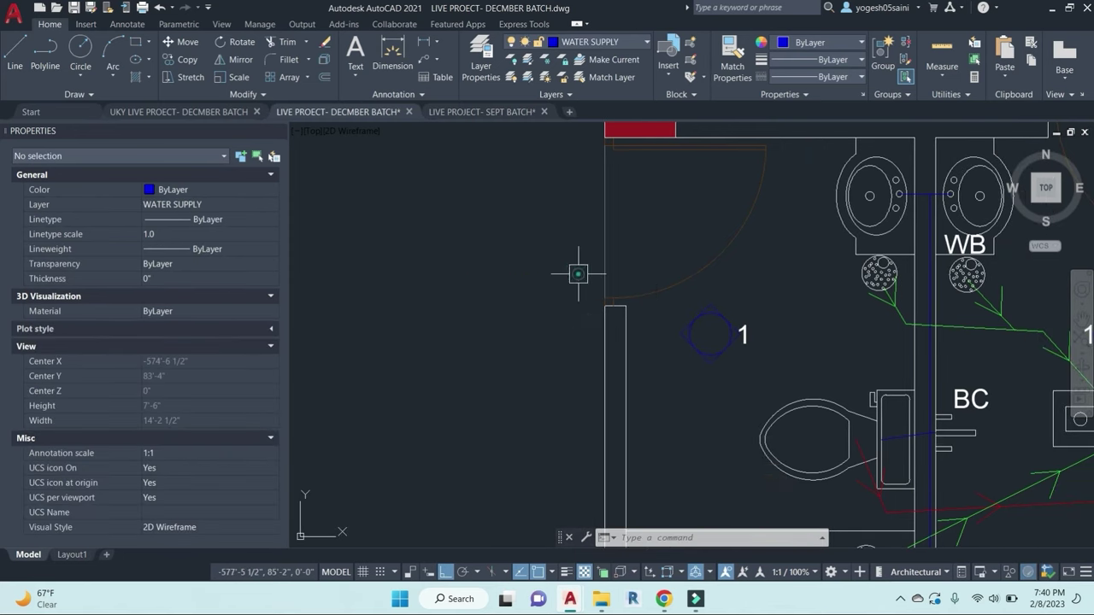
key(Escape)
key(Escape)
Step: Erase the original 1 symbol beside the pipe lines
scroll(715, 299, down, 3)
middle_drag(790, 327, 822, 314)
click(914, 331)
click(827, 267)
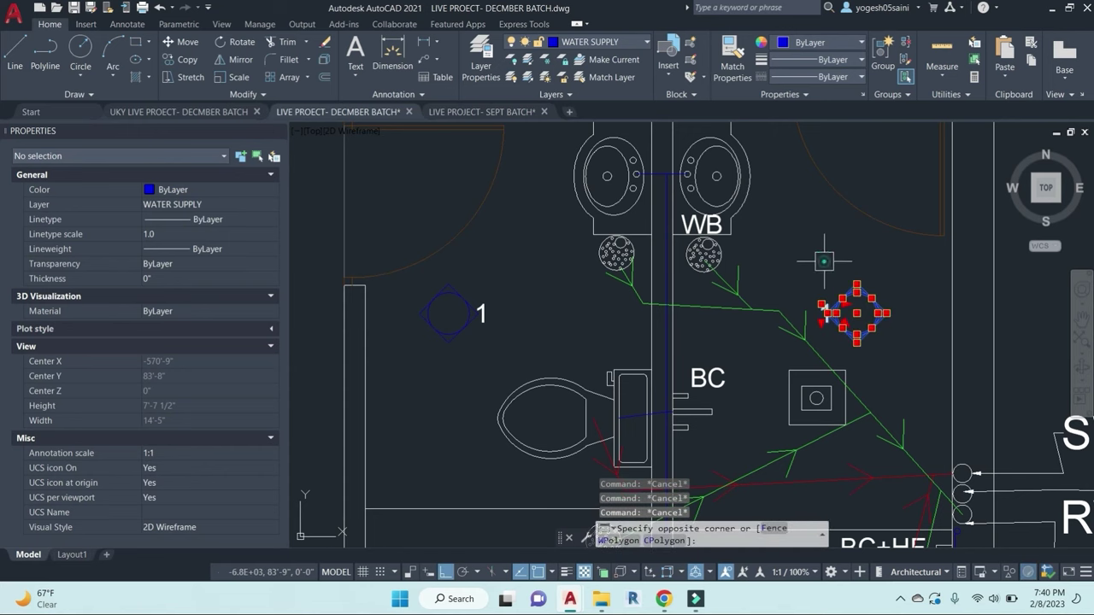
text(e)
key(Return)
scroll(798, 323, down, 1)
scroll(683, 209, down, 2)
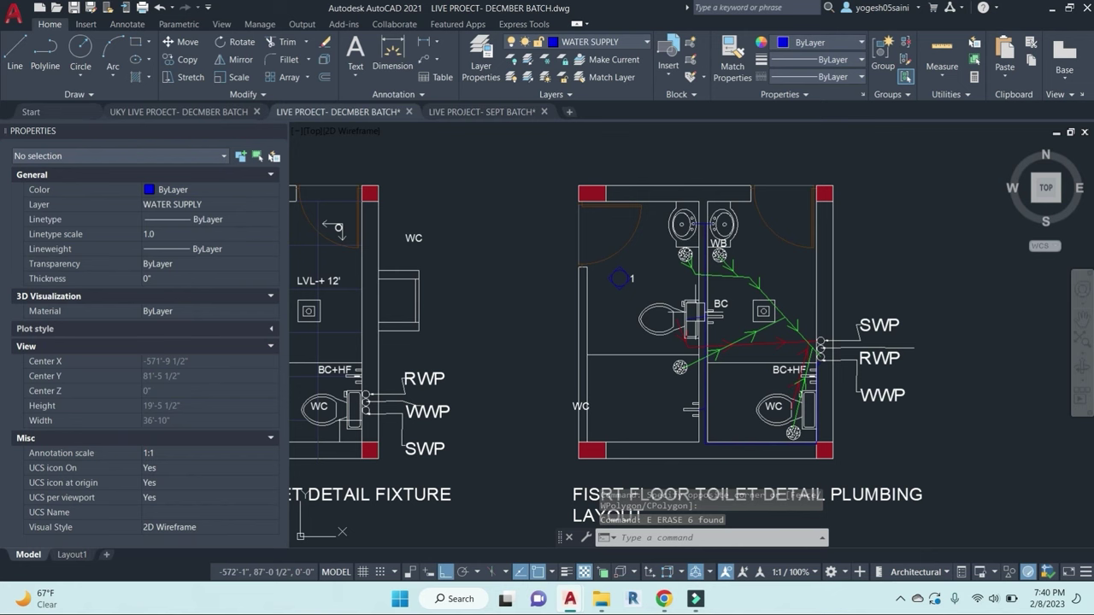
Step: Window-select the first floor plan and begin a CO copy, then cancel it
scroll(718, 282, down, 3)
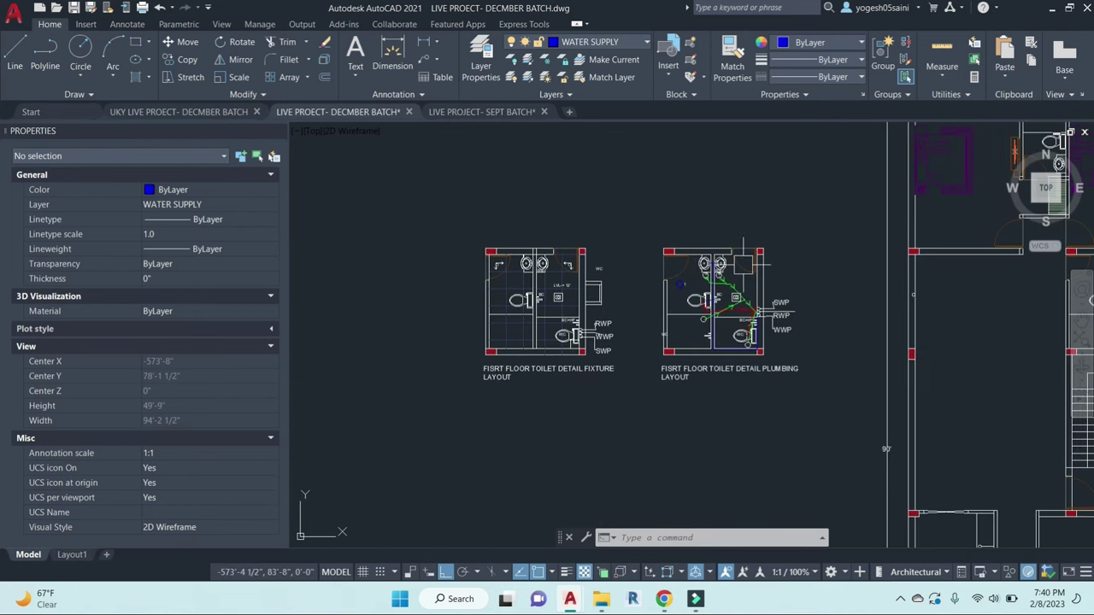
scroll(742, 264, down, 6)
middle_drag(867, 370, 647, 356)
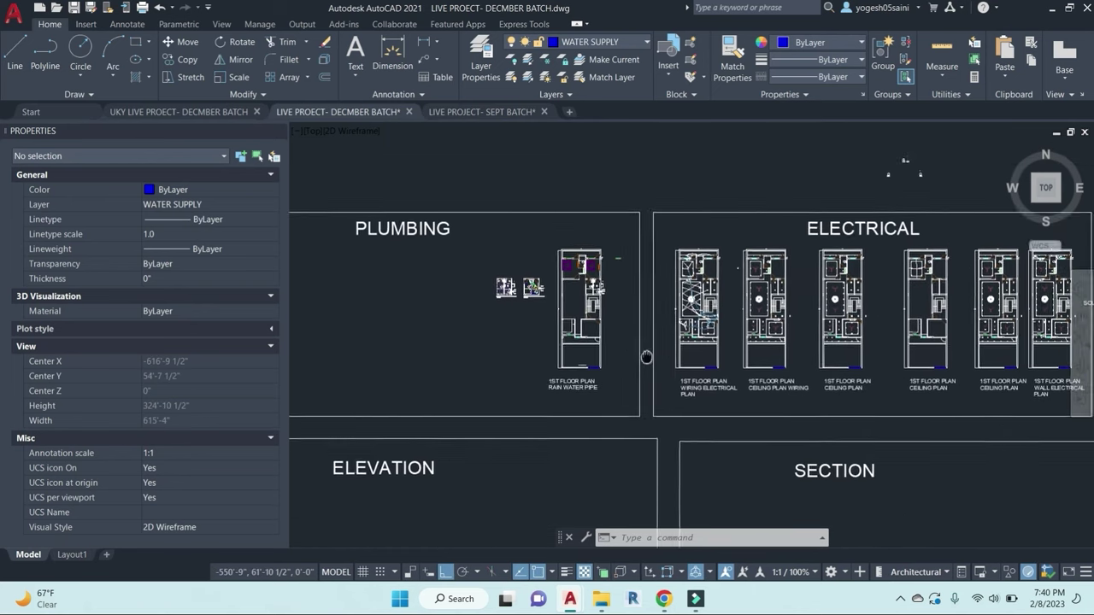
scroll(744, 261, down, 2)
scroll(782, 359, up, 6)
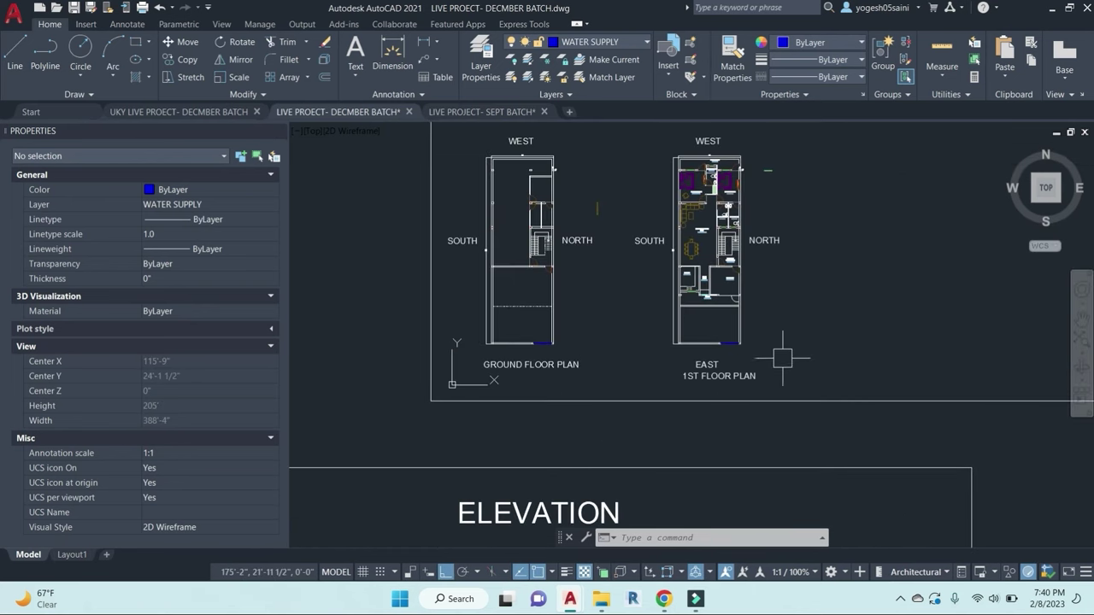
click(840, 381)
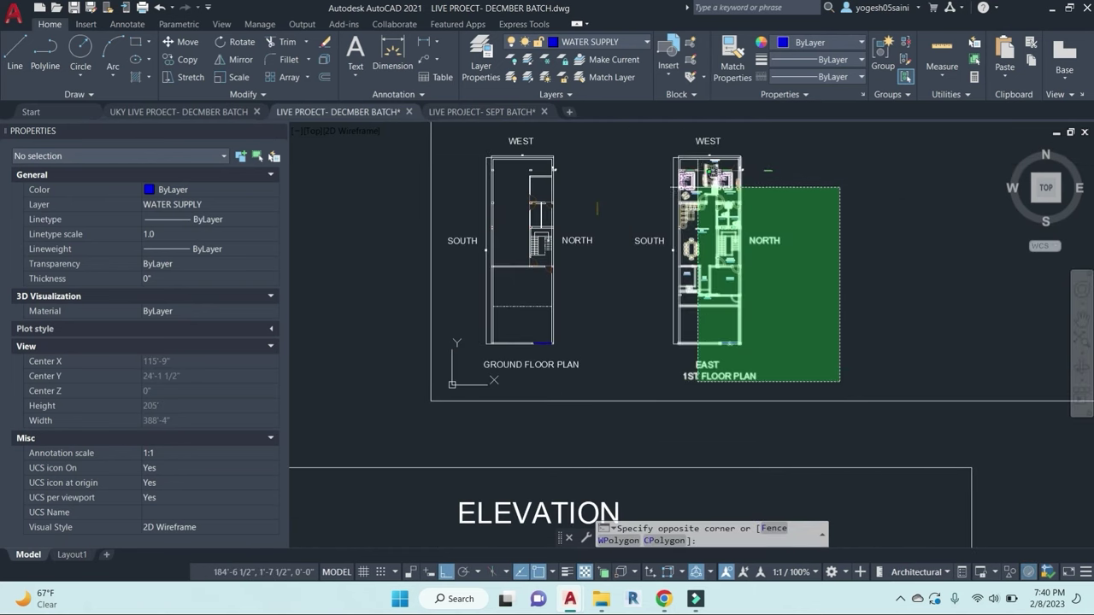
click(643, 132)
text(co)
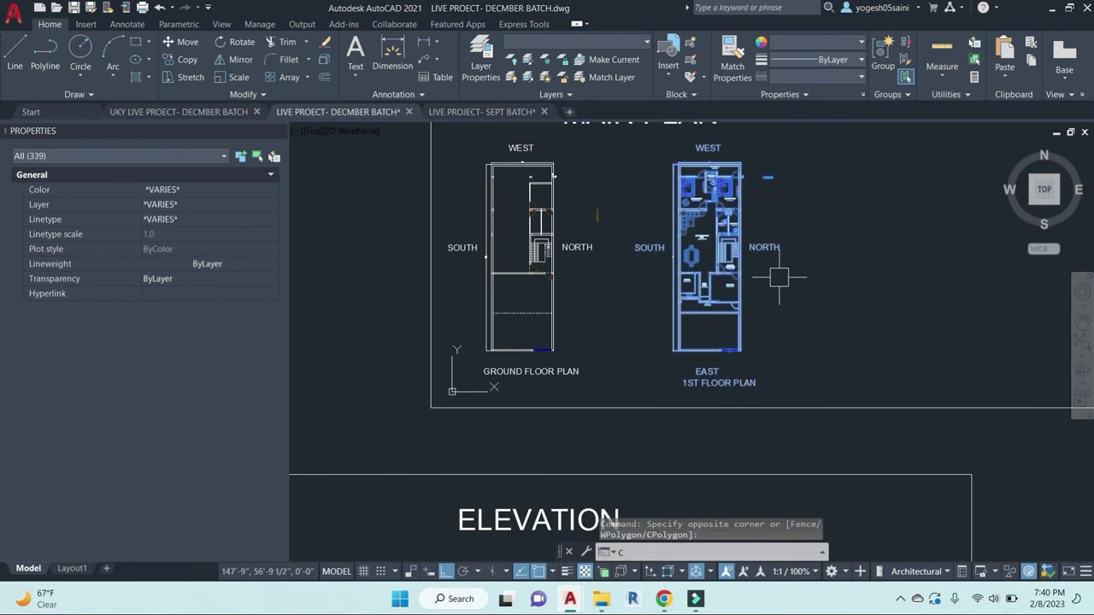
key(Return)
scroll(846, 256, down, 5)
click(852, 177)
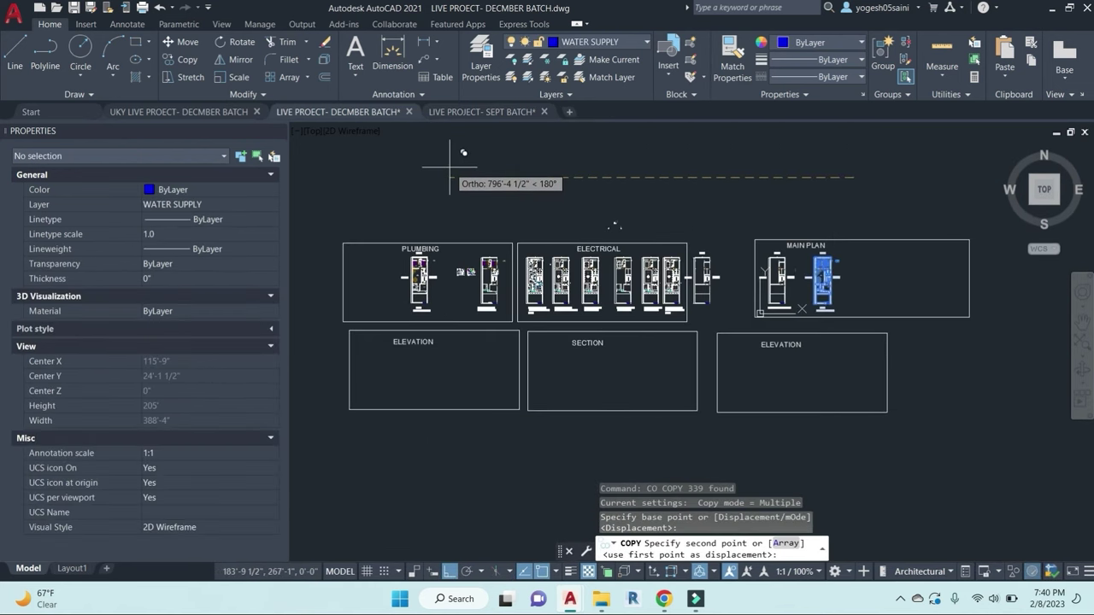
key(Escape)
Step: Erase the NORTH label
scroll(436, 256, up, 4)
click(431, 240)
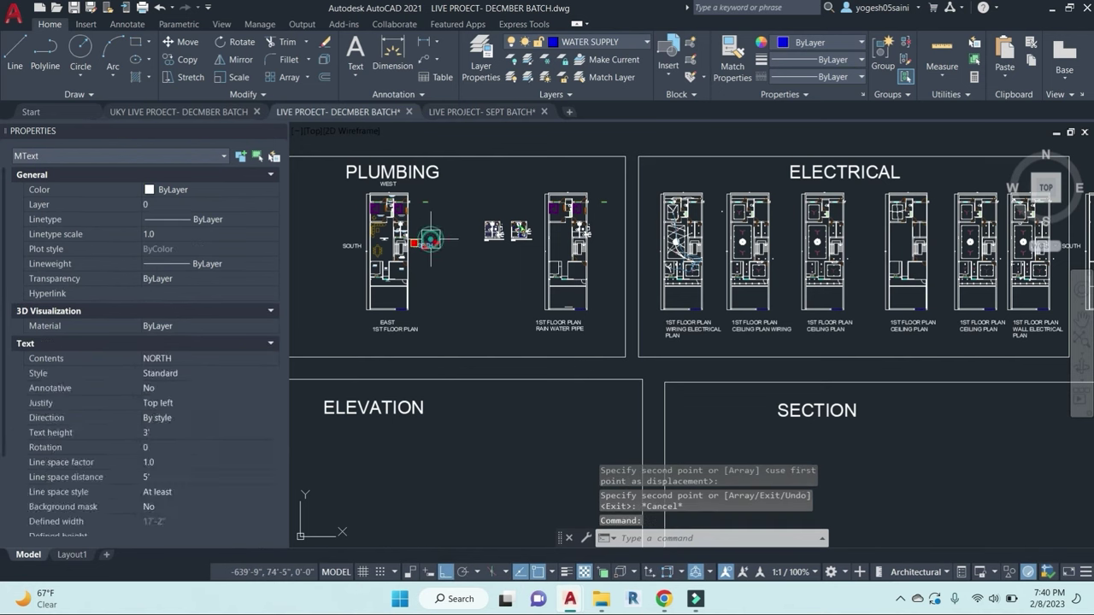
text(e)
key(Return)
Step: Erase the entire 1ST FLOOR PLAN drawing with a selection window
scroll(430, 240, up, 5)
scroll(523, 317, up, 2)
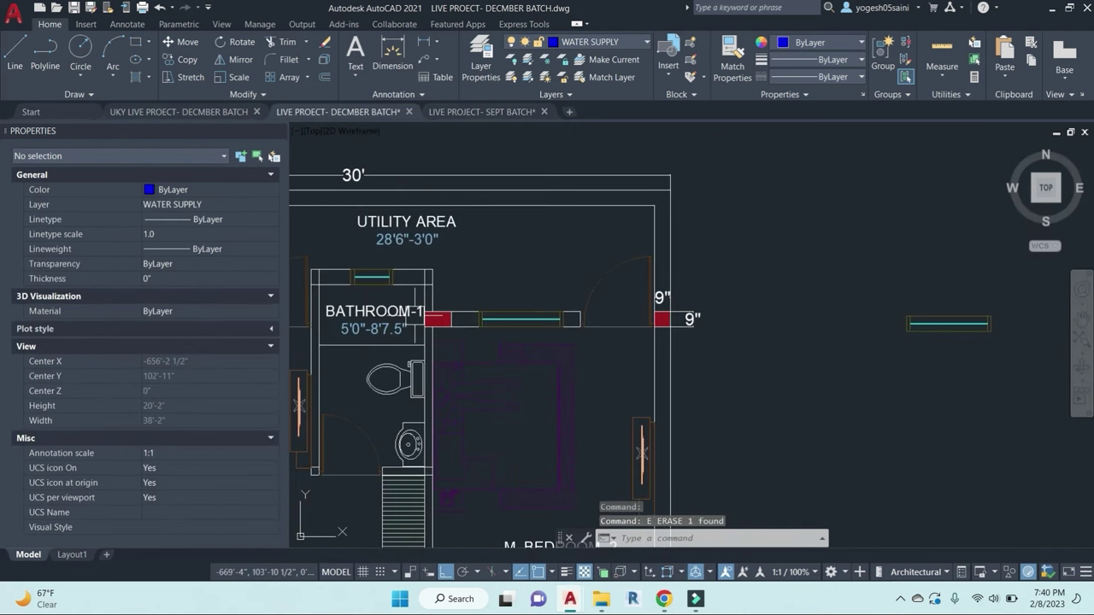
scroll(624, 329, down, 8)
scroll(628, 341, up, 5)
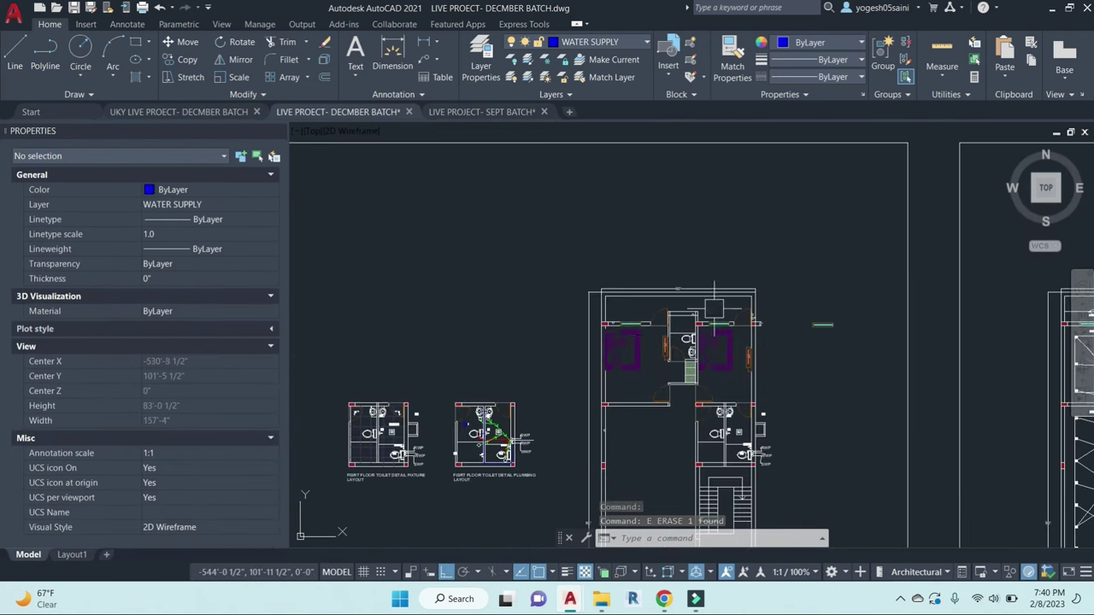
scroll(636, 385, down, 3)
scroll(1068, 248, down, 2)
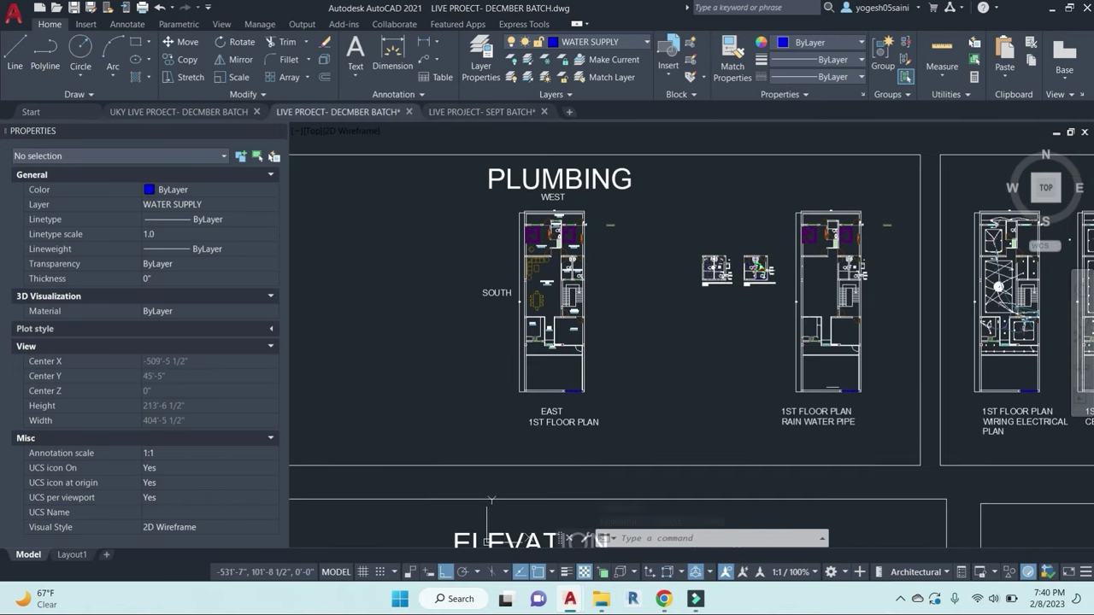
click(645, 431)
click(462, 189)
text(e)
key(Return)
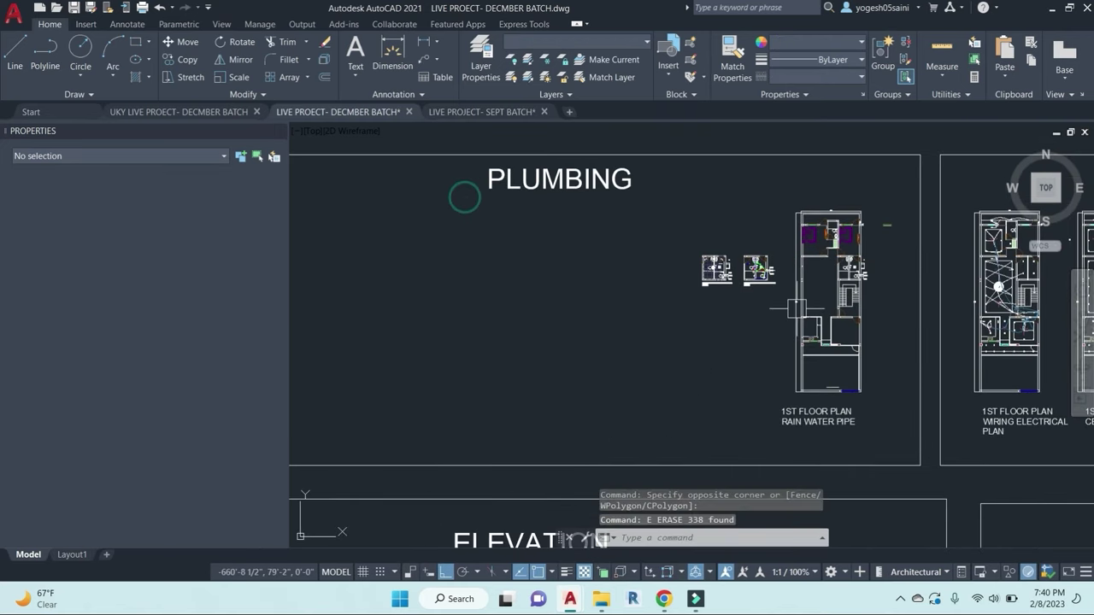
Step: Copy the whole rain water pipe plan into the empty space on its left
middle_drag(890, 366, 877, 359)
click(880, 422)
click(774, 181)
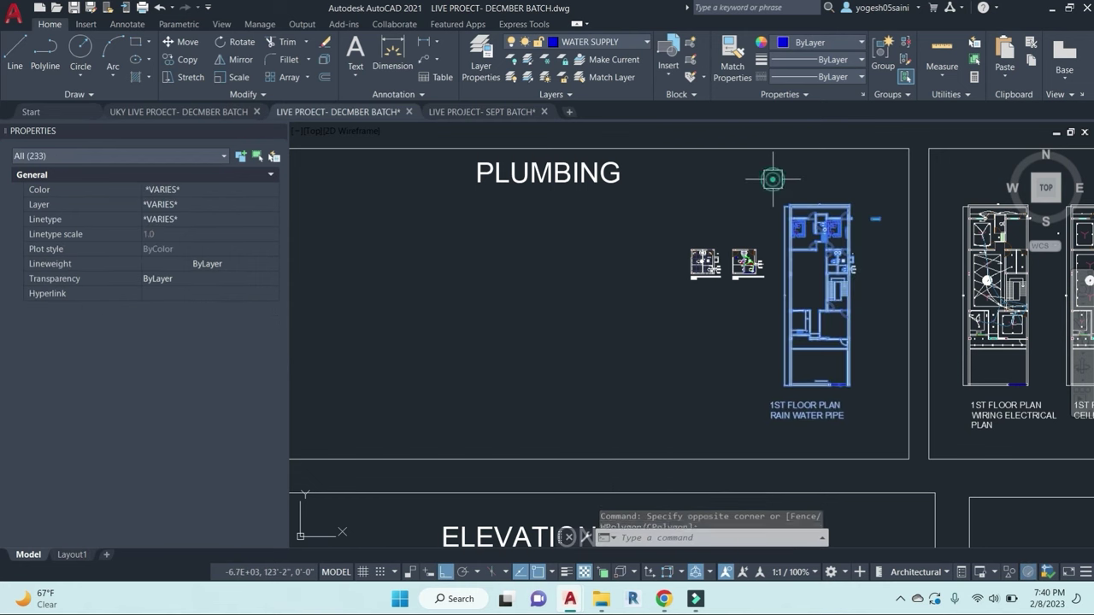
text(co)
key(Return)
click(735, 192)
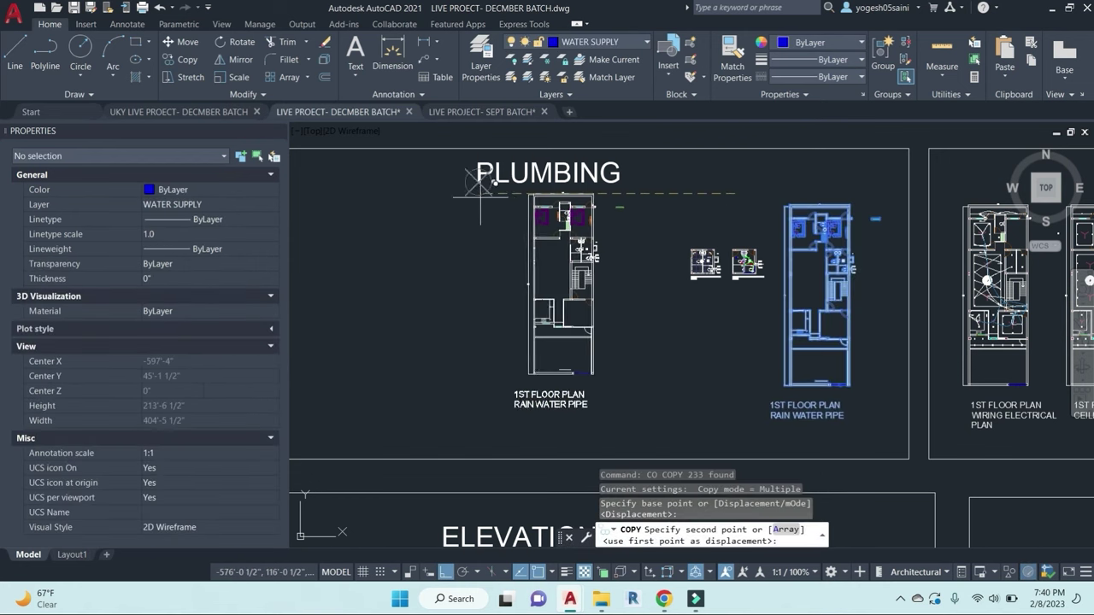
click(393, 199)
key(Escape)
scroll(512, 359, up, 3)
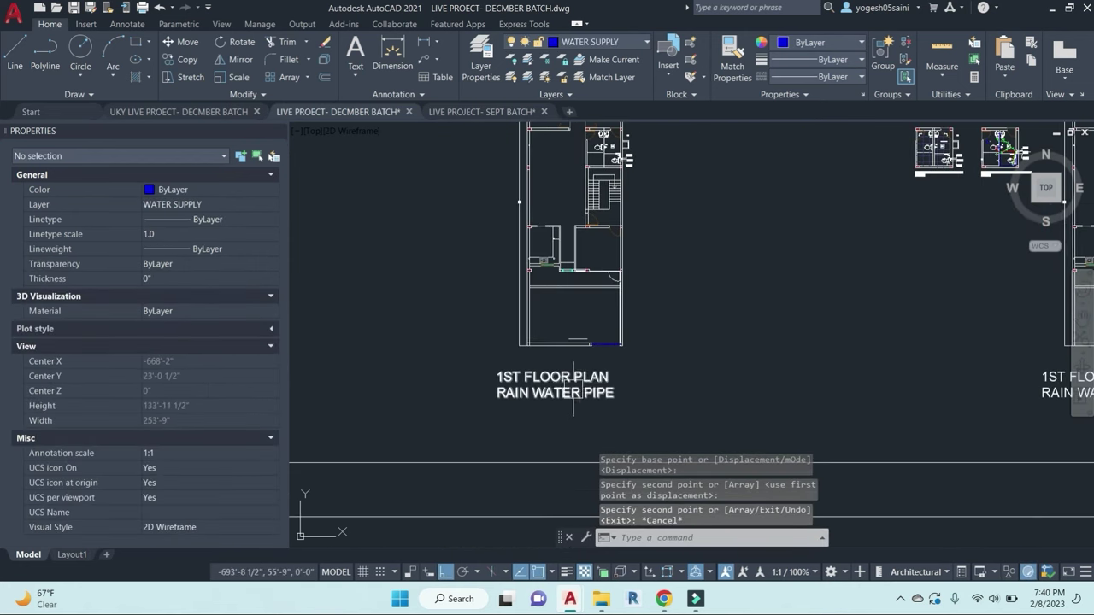
click(580, 382)
Step: Edit the copied plan's title, widening its text box and cutting the words to leave 'TERRACE PLAN'
double_click(580, 380)
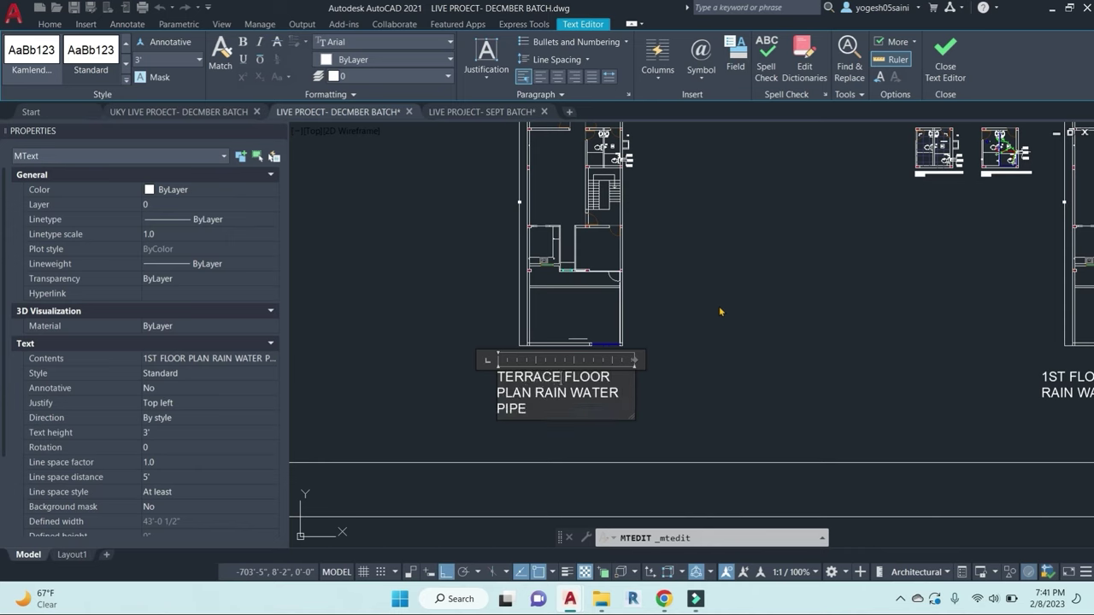
drag(634, 360, 767, 363)
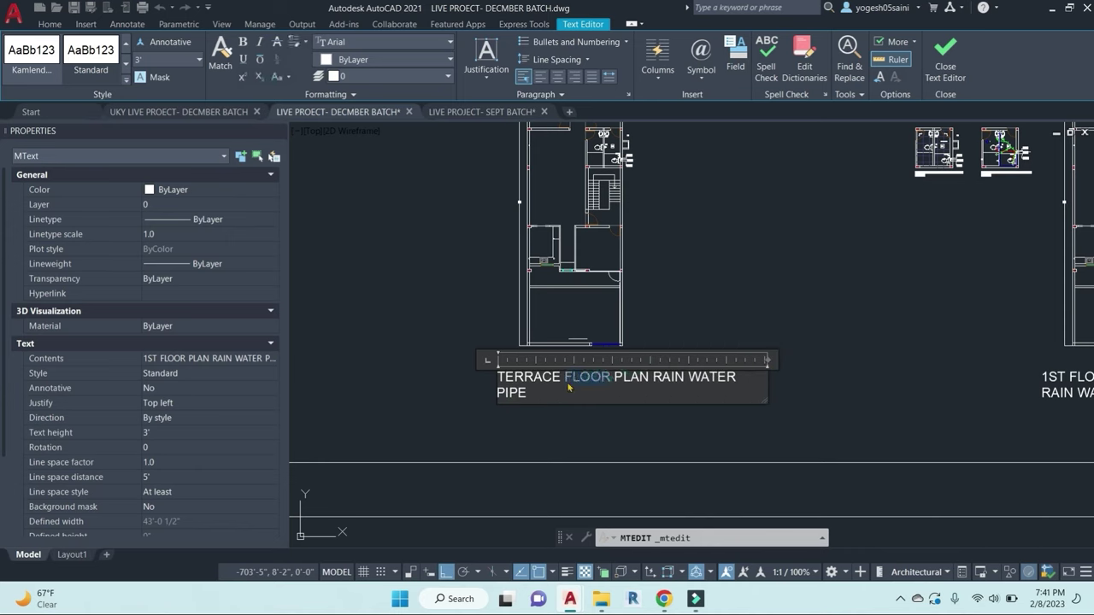
key(Delete)
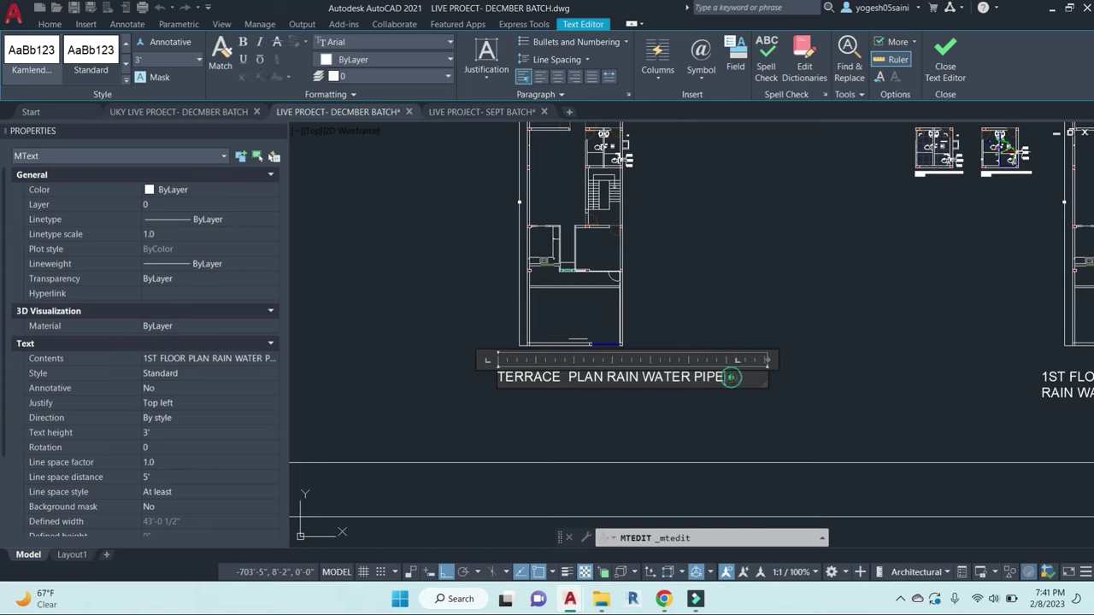
click(844, 377)
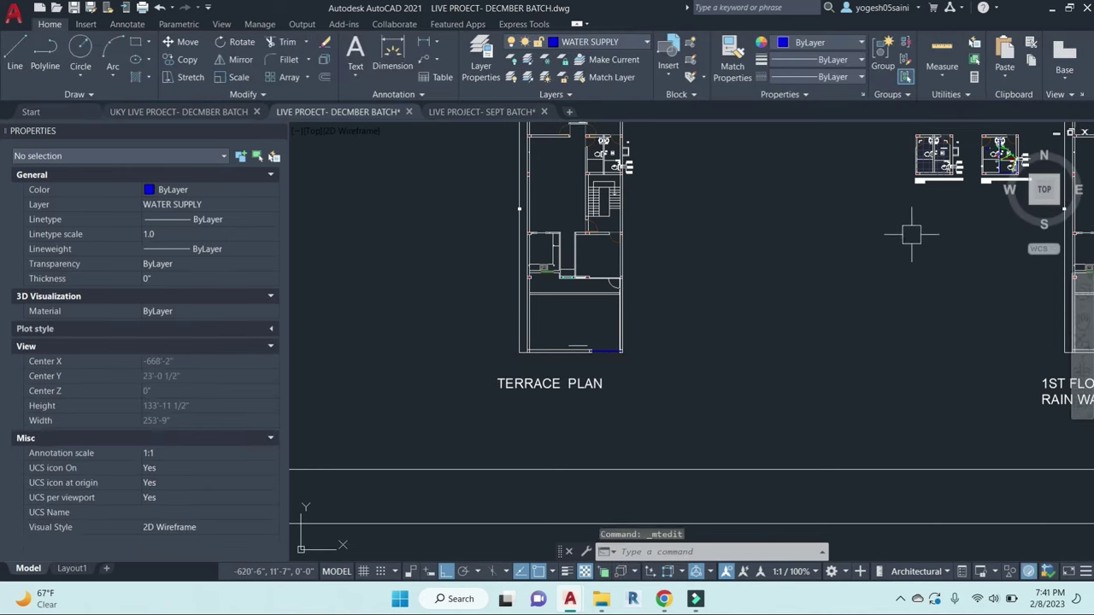
middle_drag(909, 234, 907, 287)
Step: Copy an RWP tag to the left of the stair block and retype it as LEVEL -+35'
scroll(608, 205, up, 6)
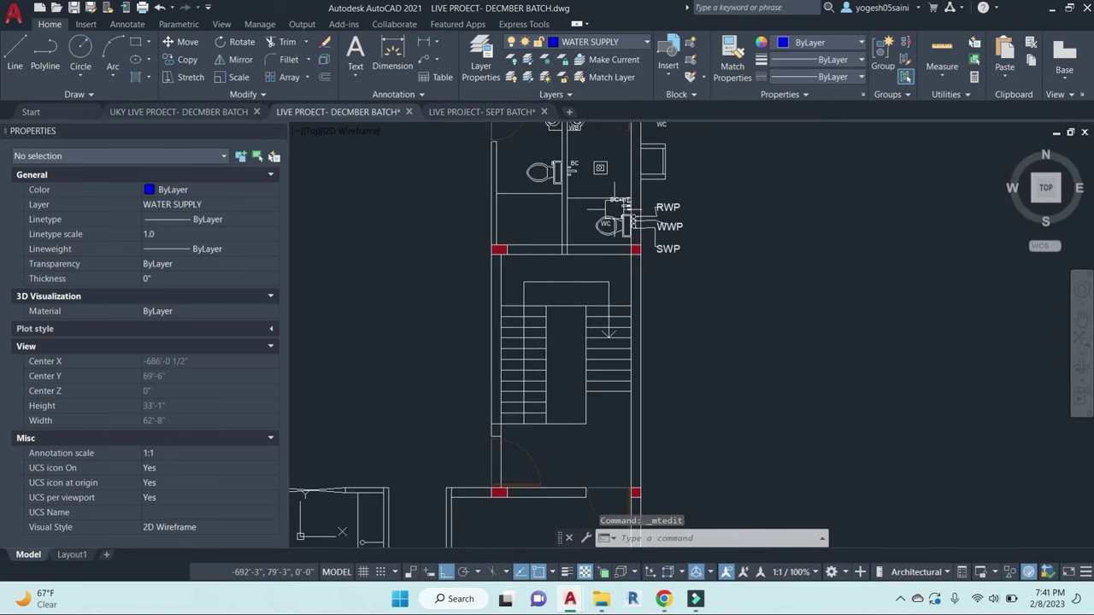
click(675, 205)
key(Return)
click(904, 325)
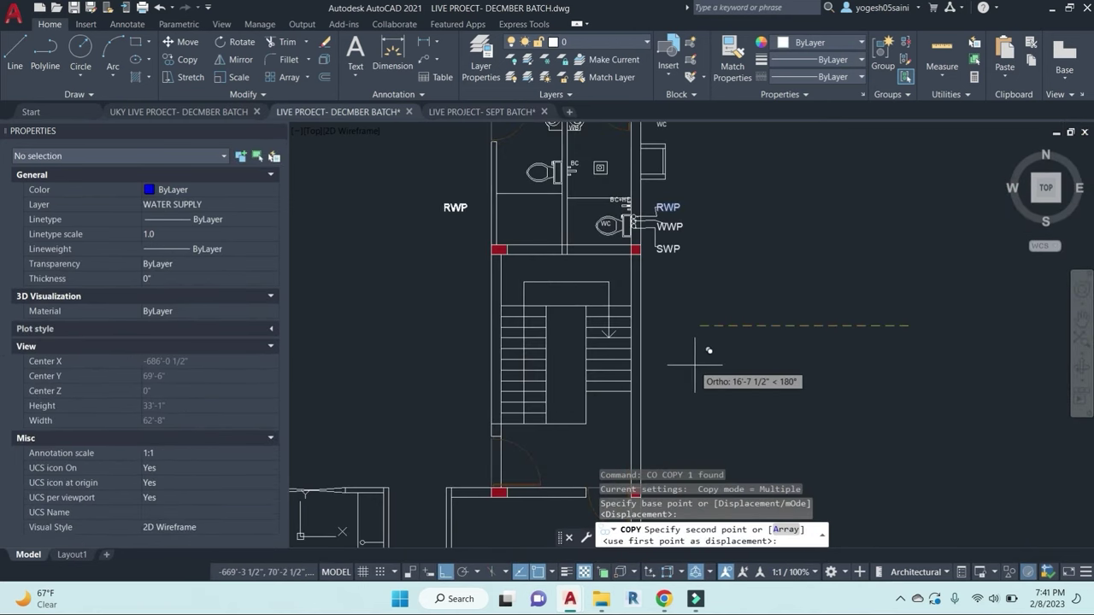
click(678, 371)
key(Escape)
double_click(440, 207)
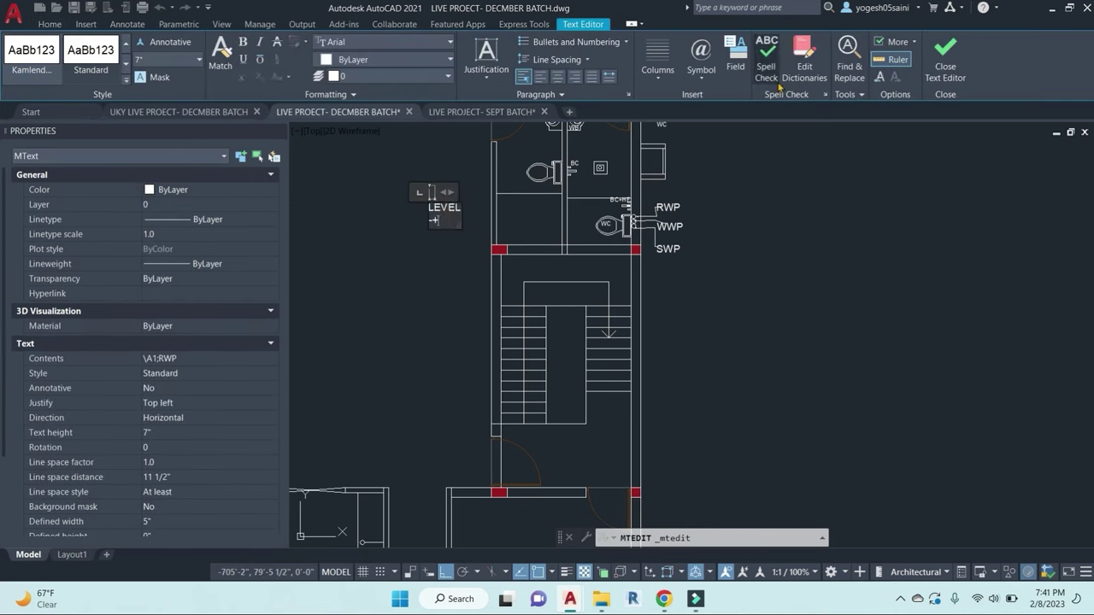
text(35')
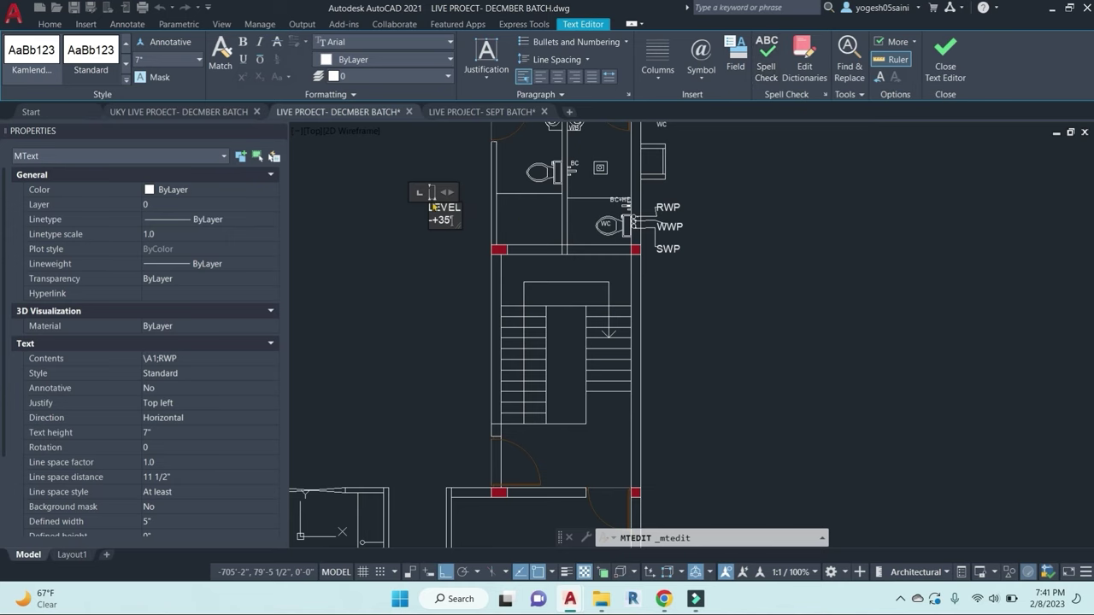
click(462, 257)
key(Escape)
Step: Start moving the LEVEL note from a base point, then cancel the move
click(461, 210)
text(m)
key(space)
click(439, 271)
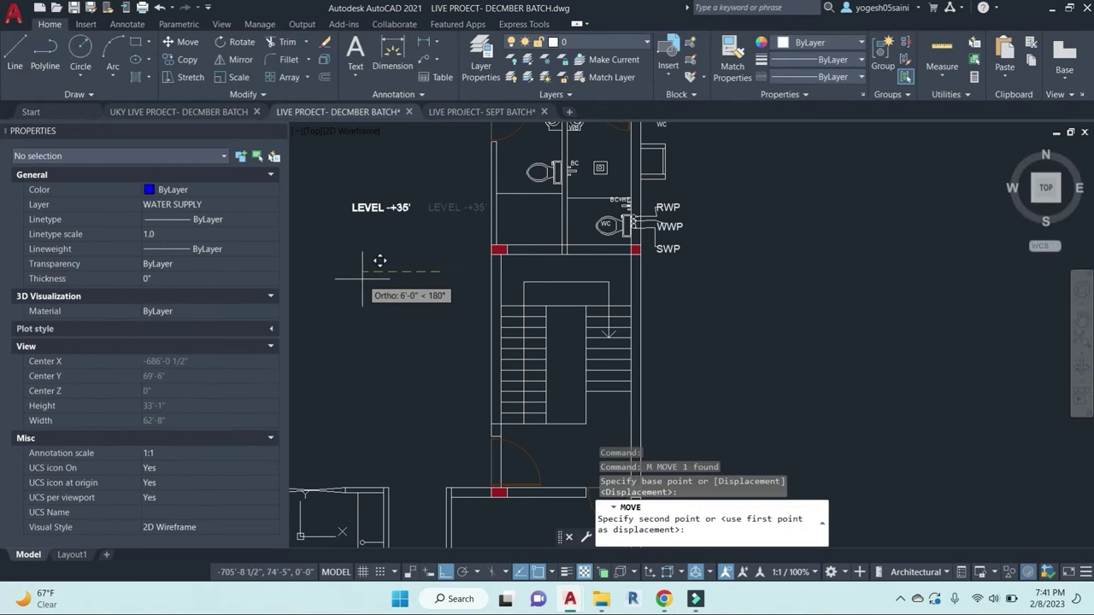
key(Escape)
key(Escape)
scroll(537, 368, down, 5)
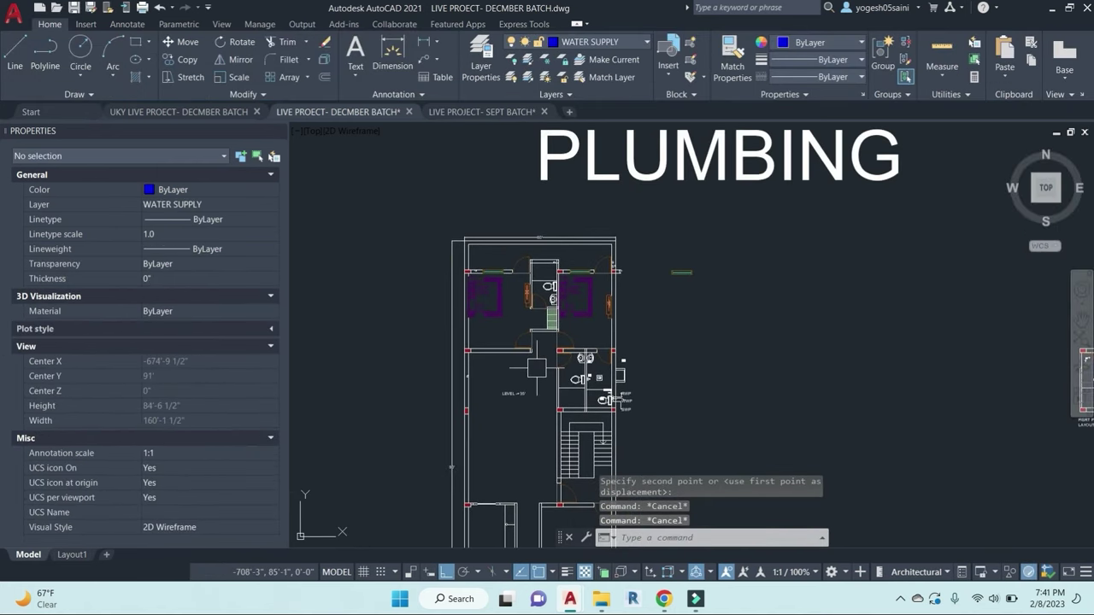
Step: Erase the top-left room's contents and a stray line beside them
click(540, 371)
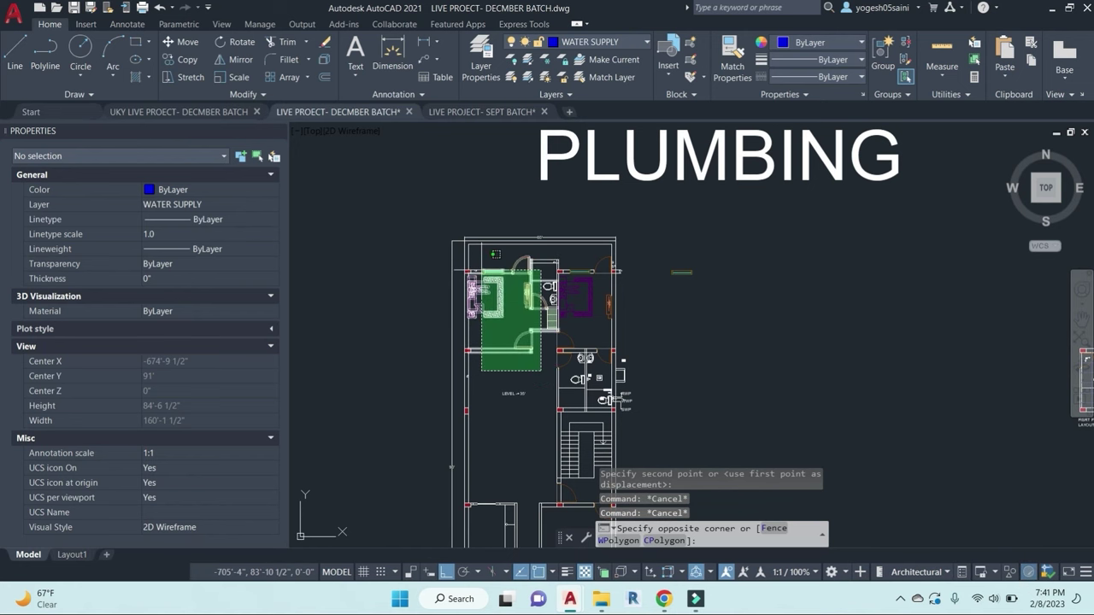
click(480, 270)
text(e)
key(Return)
click(520, 285)
click(498, 259)
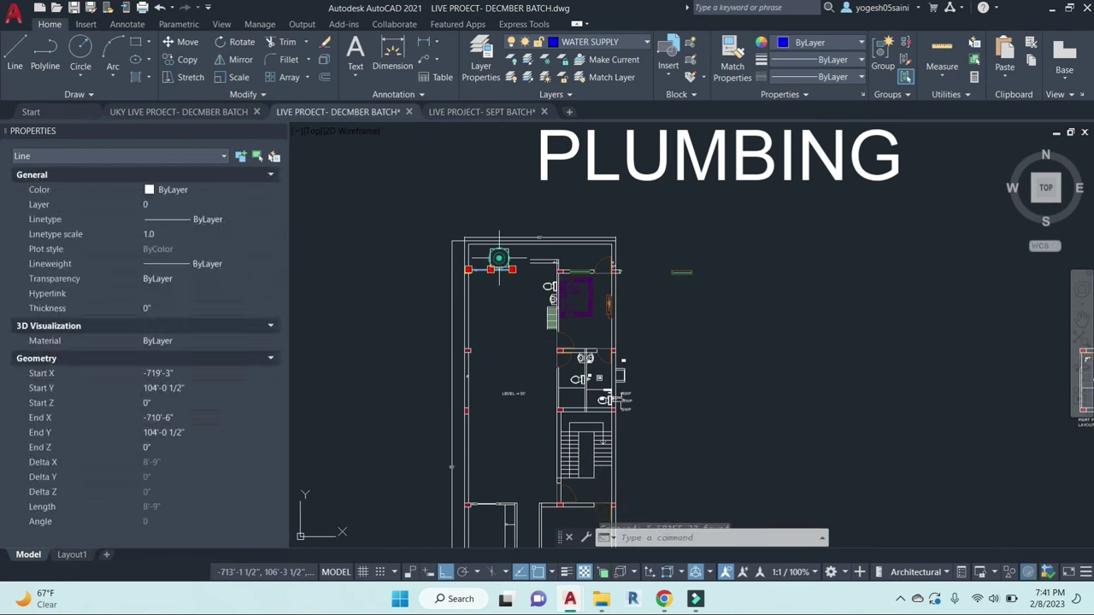
text(e)
key(Return)
Step: Erase two short lines and six bathroom objects
scroll(541, 266, up, 5)
click(539, 280)
click(514, 248)
text(e)
key(Return)
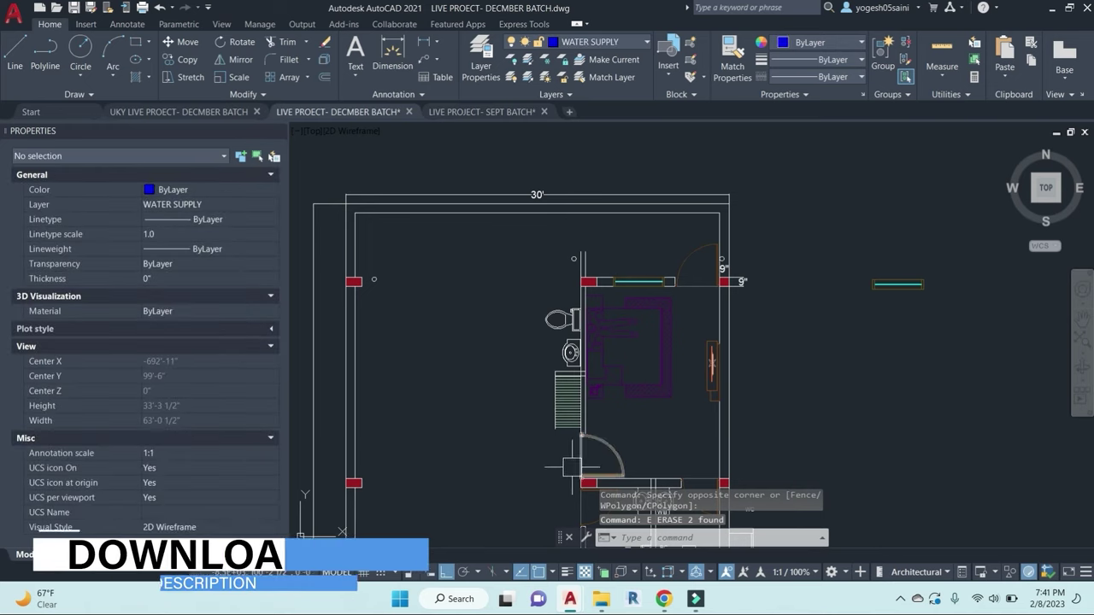
click(559, 465)
click(526, 290)
text(e)
key(Return)
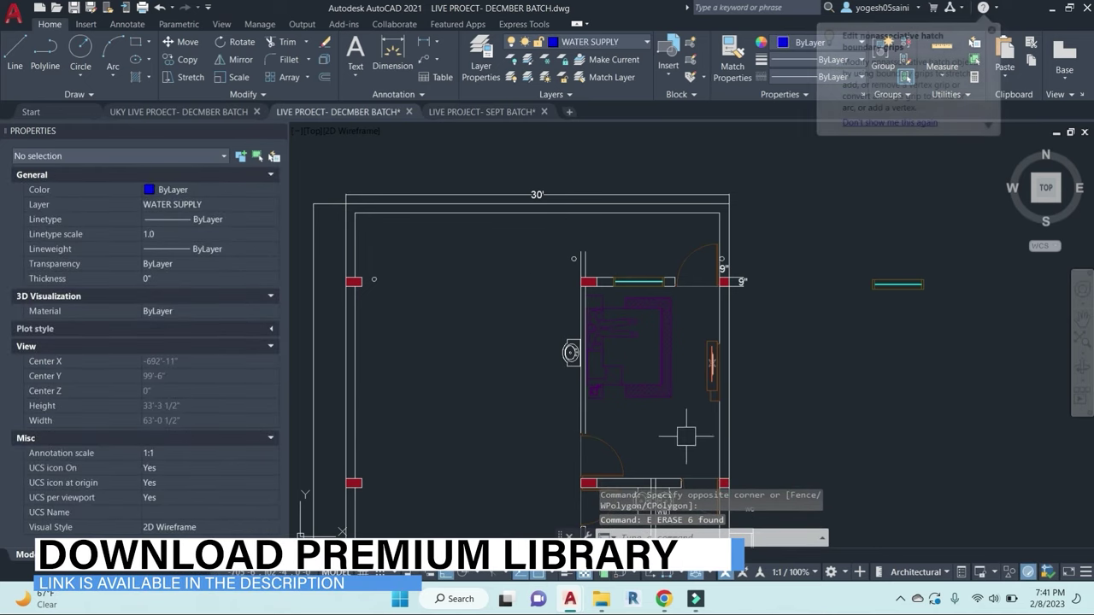
Step: Erase the purple hatch with its furniture, the window objects and the orange object
click(687, 436)
click(523, 249)
text(e)
key(Return)
click(684, 380)
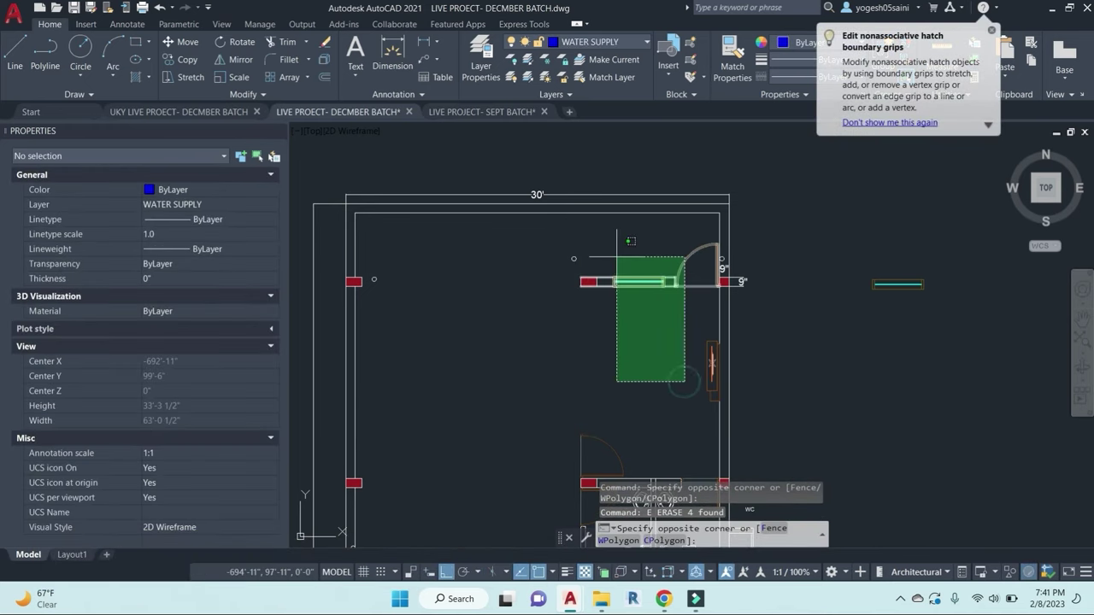
click(589, 239)
text(e)
key(Return)
click(684, 314)
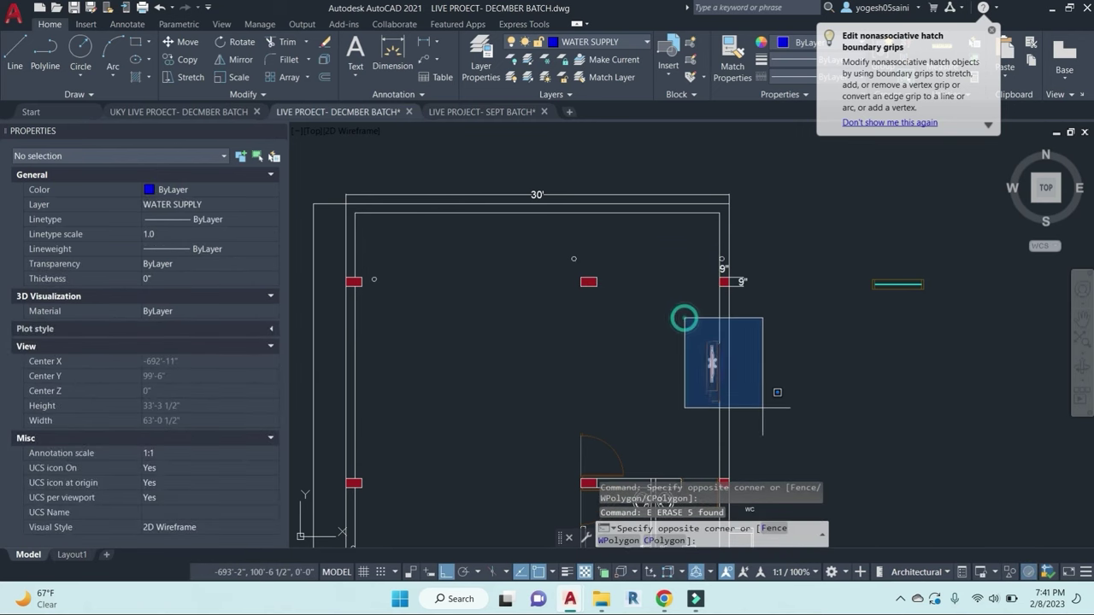
click(786, 432)
text(e)
key(Return)
Step: Erase the 9" dimension
click(794, 348)
click(736, 252)
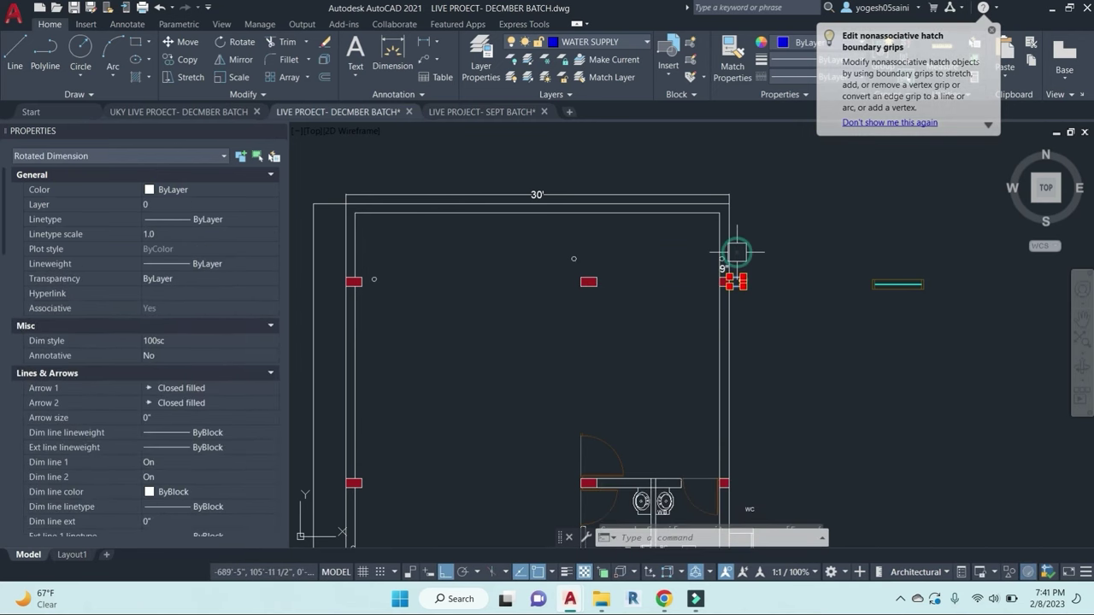
text(e)
key(Return)
Step: Erase the bathroom fixtures, then undo twice to restore them
scroll(777, 402, down, 1)
middle_drag(778, 402, 747, 237)
scroll(692, 348, up, 1)
scroll(694, 336, up, 2)
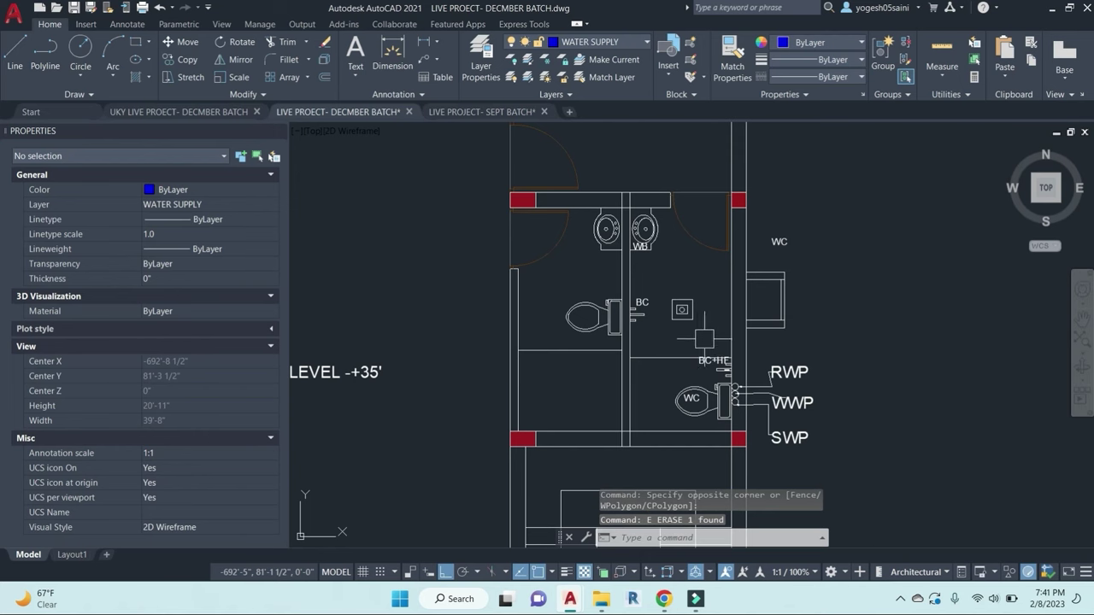
click(732, 368)
click(483, 167)
text(e)
key(Return)
key(ctrl+z)
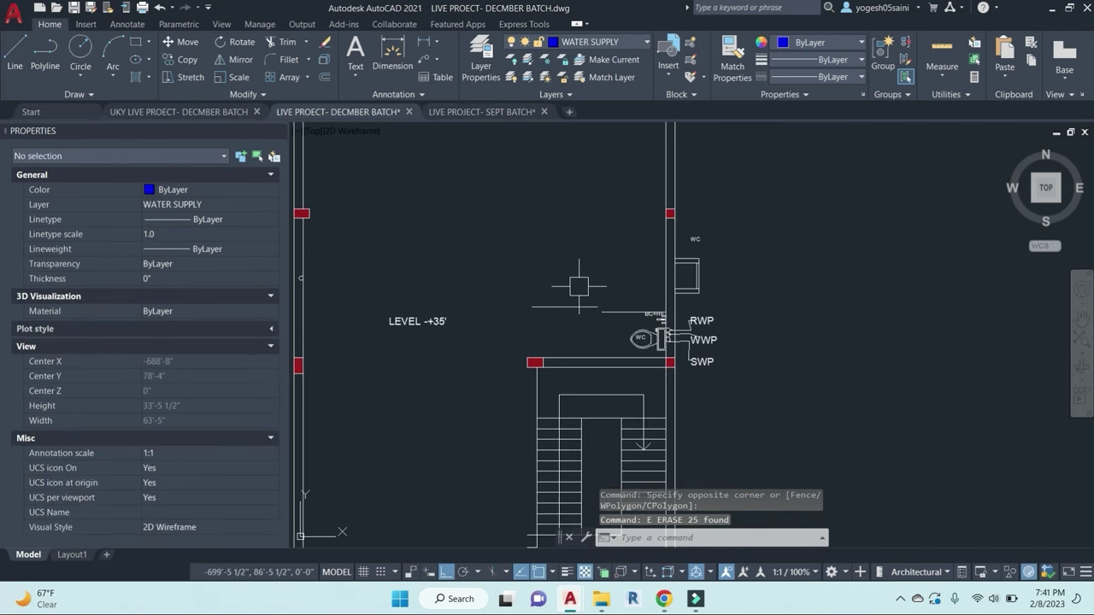
key(ctrl+z)
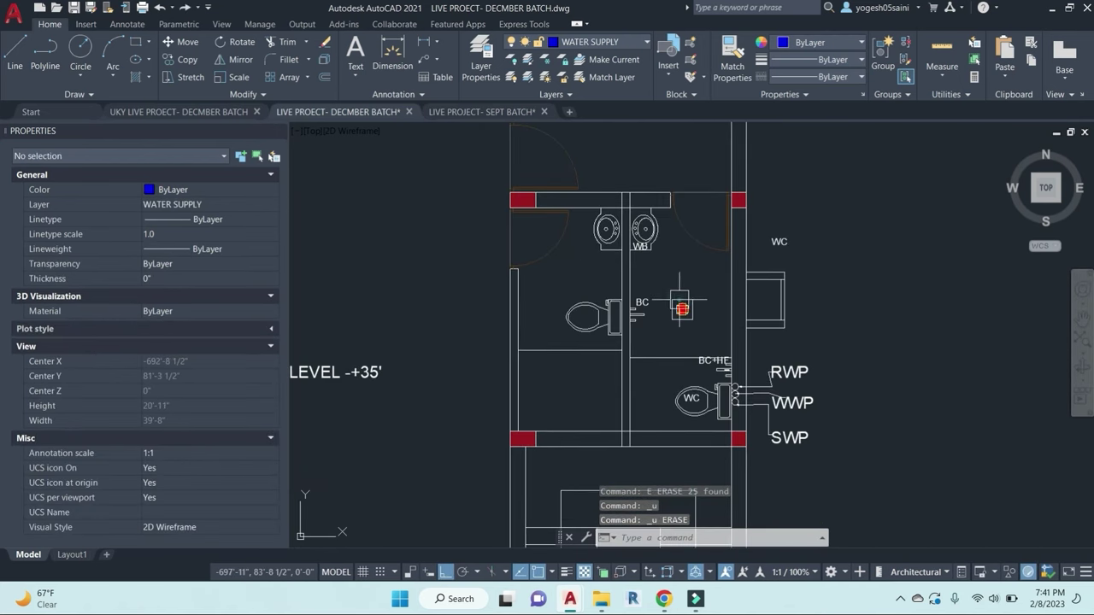
Step: Erase the small circle and the washbasin-area objects
click(681, 309)
click(733, 282)
click(510, 145)
text(e)
key(Return)
Step: Erase both door blocks together
middle_drag(604, 220, 640, 324)
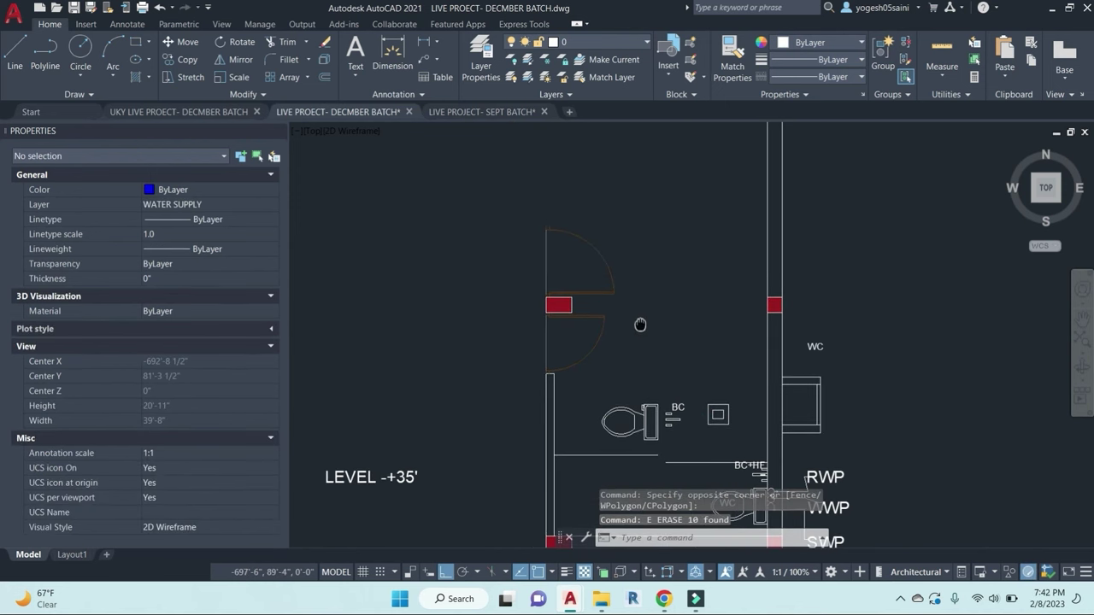
click(630, 279)
click(444, 213)
click(632, 372)
click(481, 342)
text(e)
key(Return)
Step: Erase three objects below the door and seven objects near the WC
click(577, 392)
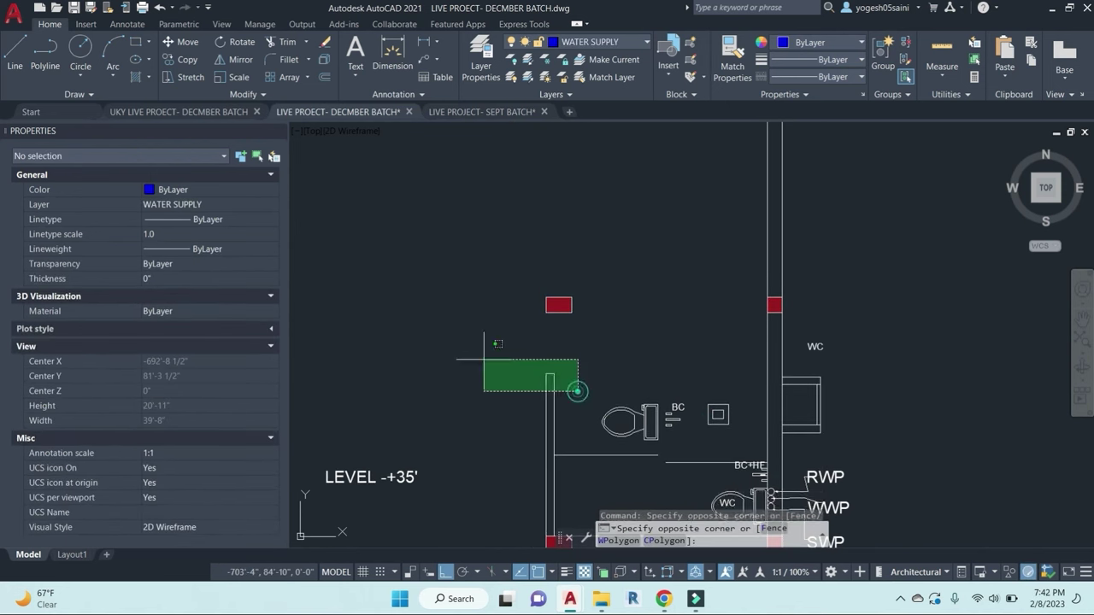
click(484, 359)
text(e)
key(Return)
middle_drag(598, 368, 554, 226)
click(654, 349)
click(528, 247)
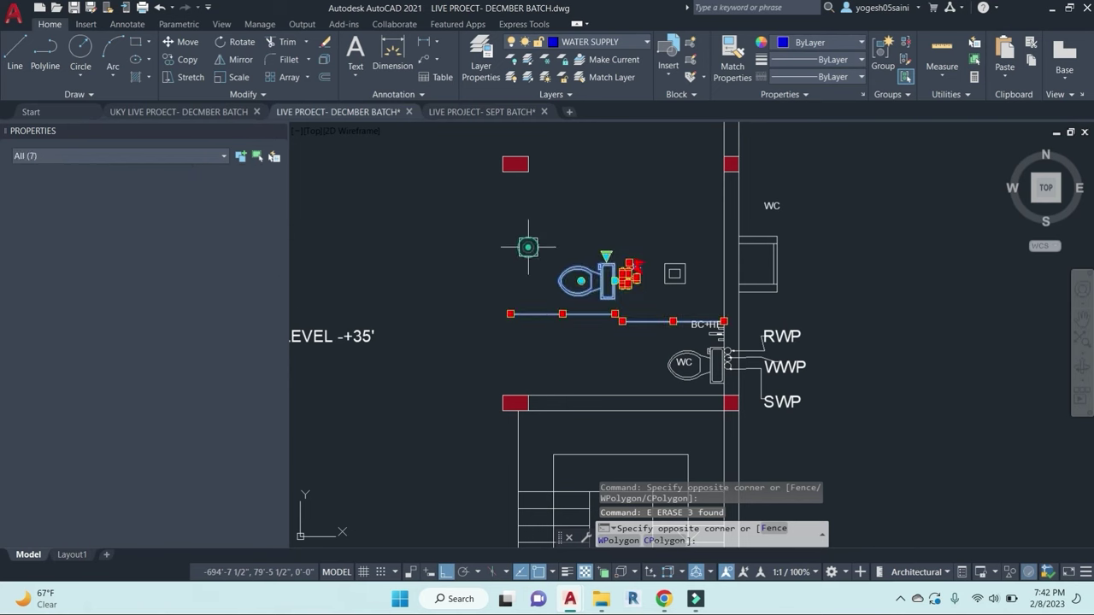
text(e)
key(Return)
Step: Erase the nested squares
click(706, 300)
click(610, 239)
text(e)
key(Return)
Step: Erase the WC and its BC+HF label
scroll(683, 319, up, 2)
middle_drag(683, 320, 621, 201)
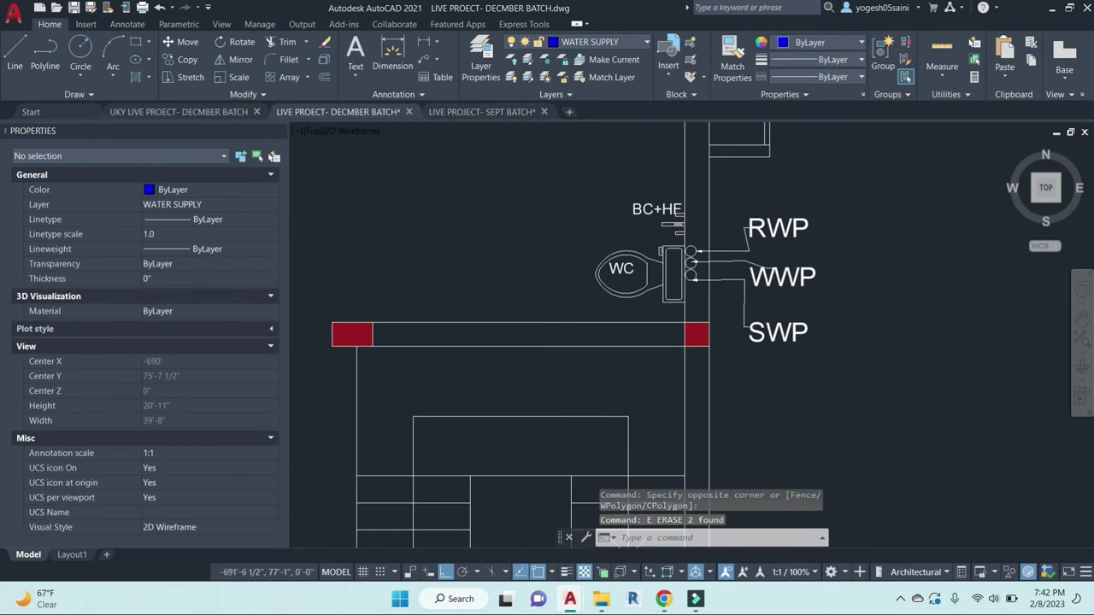
scroll(671, 317, up, 2)
click(672, 317)
scroll(566, 189, down, 1)
middle_drag(561, 162, 616, 308)
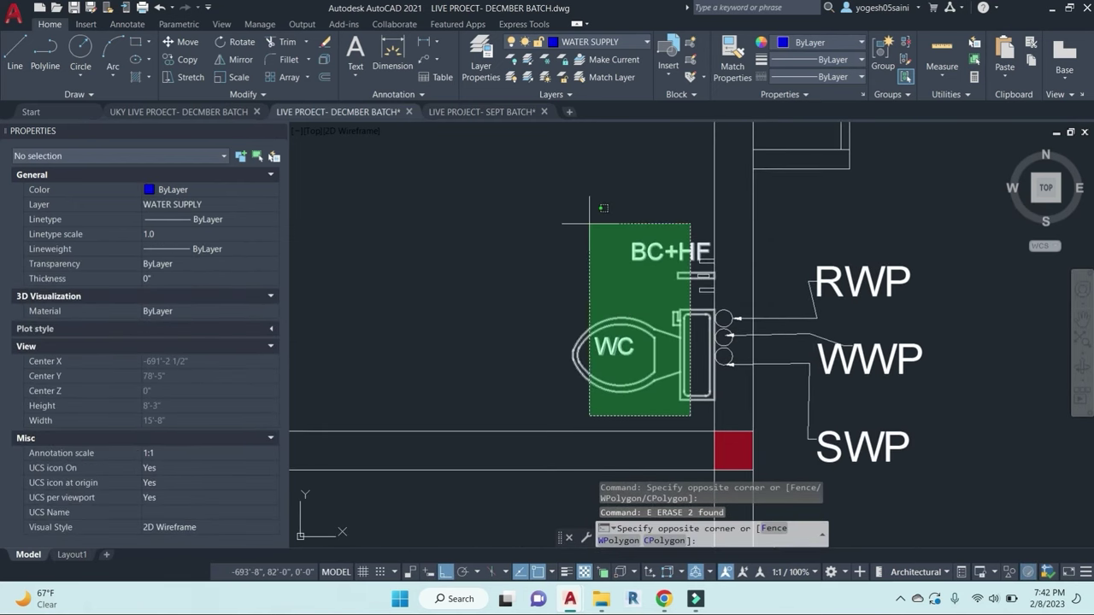
click(589, 224)
text(e)
key(Return)
Step: Erase three more objects and the remaining objects around the WC
click(613, 234)
click(726, 304)
text(e)
key(Return)
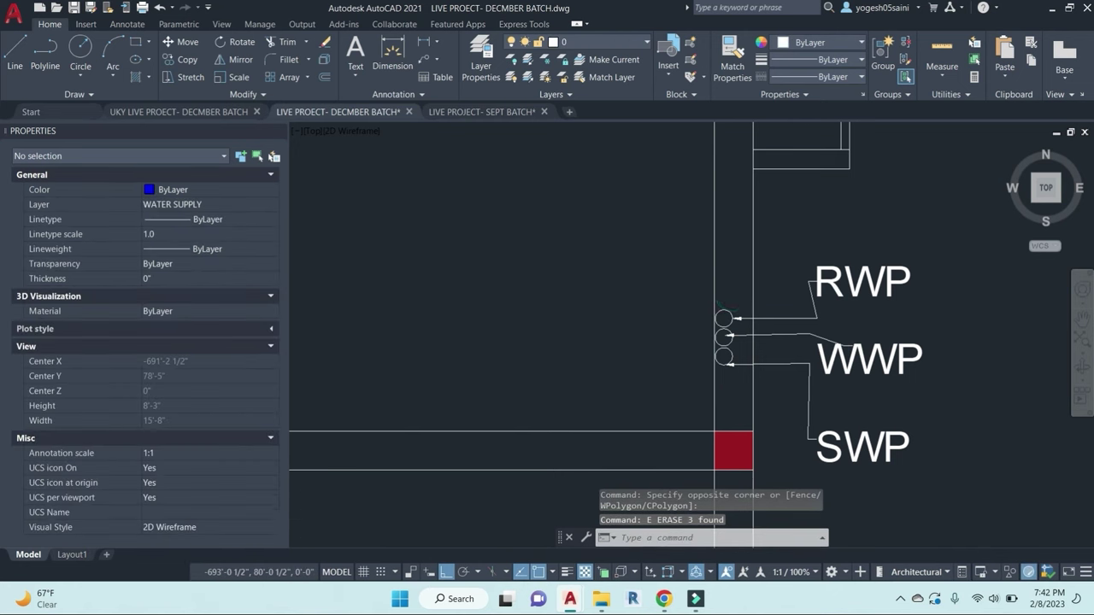
scroll(722, 307, down, 5)
scroll(735, 203, up, 2)
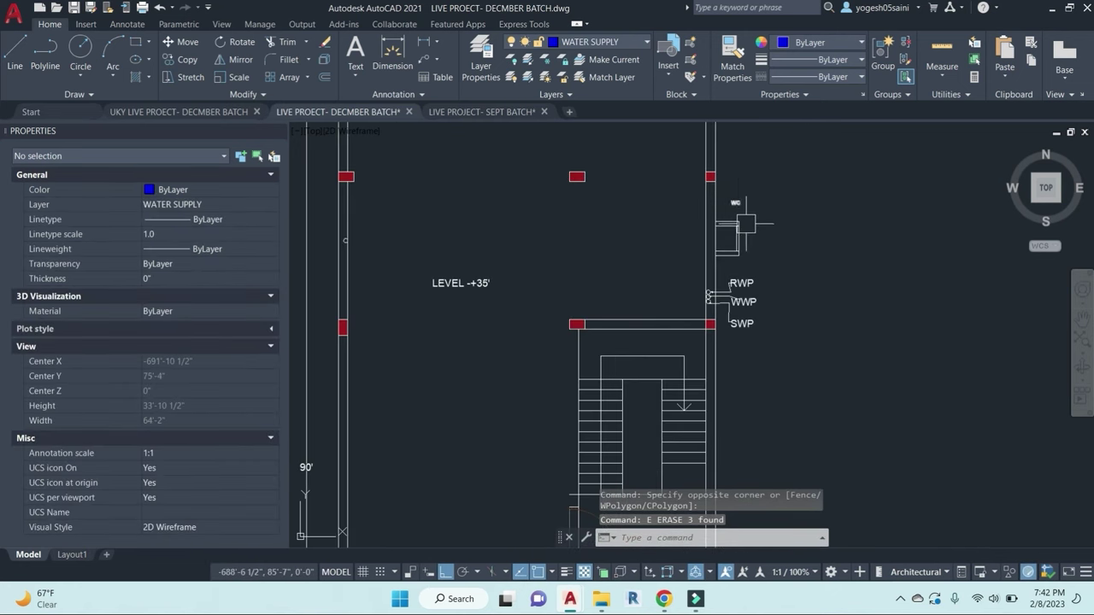
click(786, 273)
click(716, 184)
text(e)
key(Return)
Step: Erase the interior walls between the lower rooms
scroll(742, 226, down, 2)
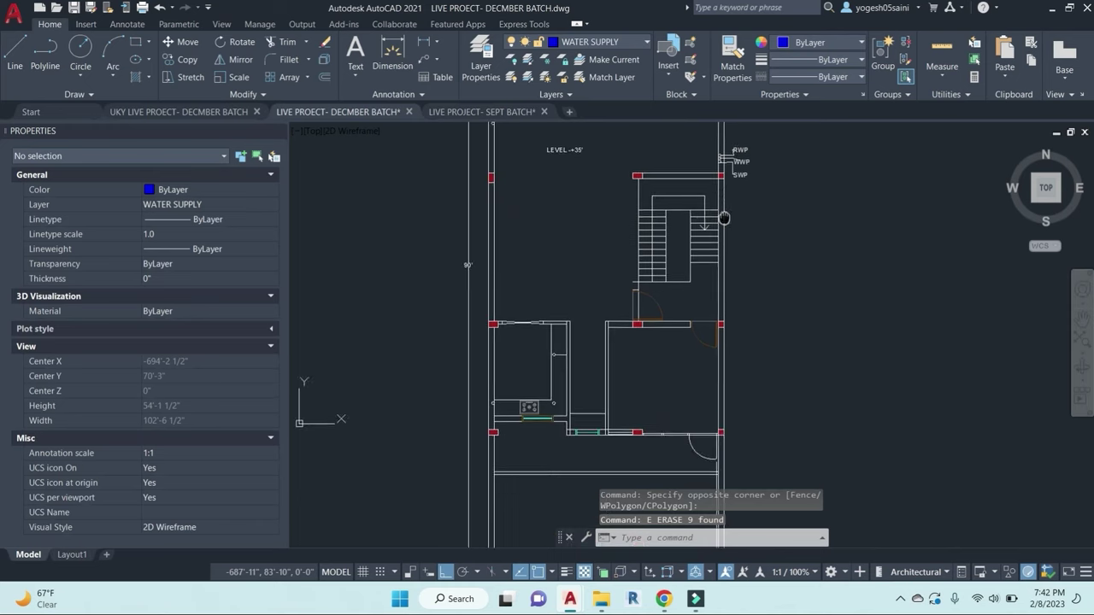
click(690, 379)
click(598, 306)
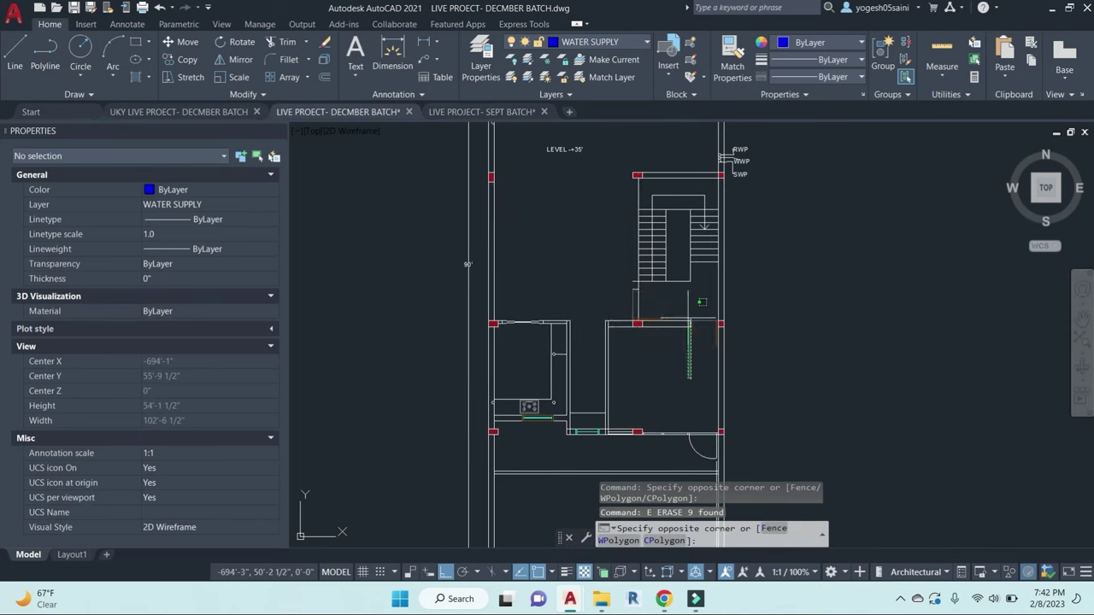
key(Escape)
key(Escape)
click(642, 373)
click(523, 350)
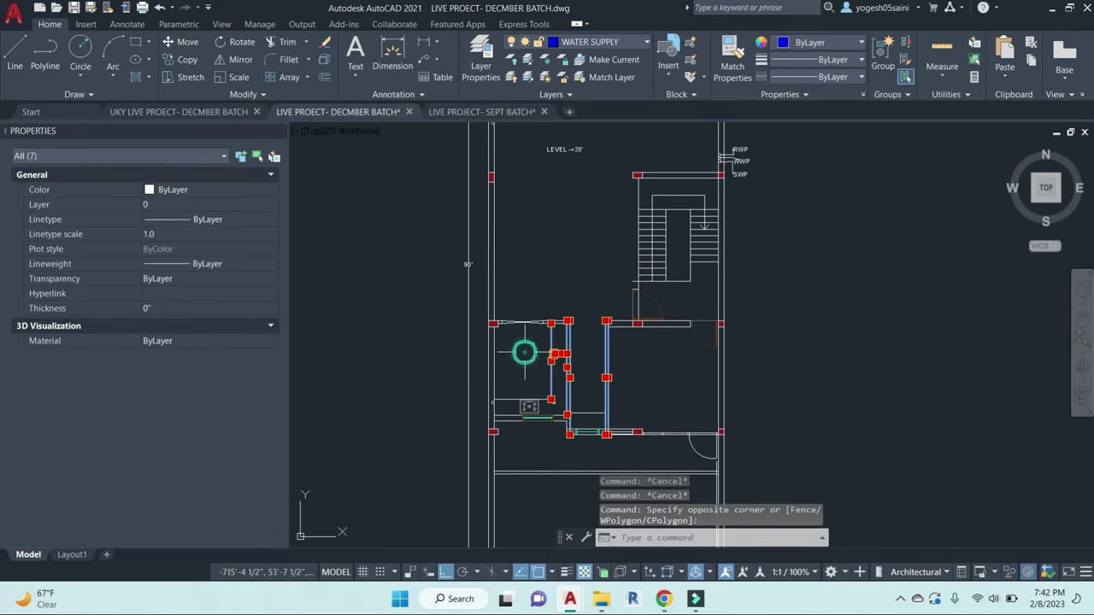
text(e)
key(Return)
Step: Erase the counter fixtures in the lower-left room and the remaining wall and door pieces
click(491, 278)
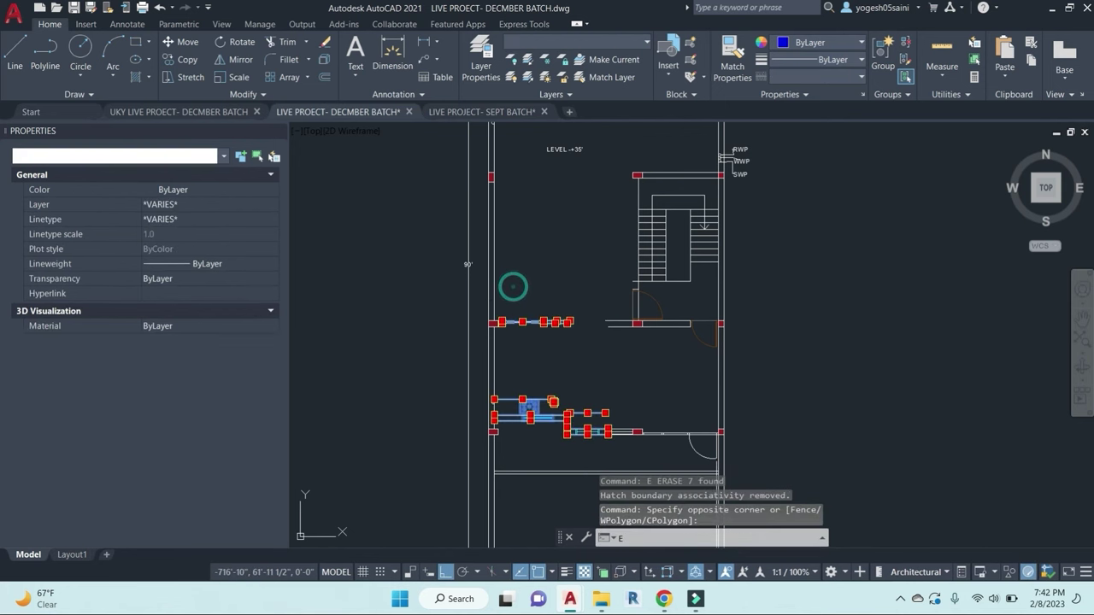
text(e)
key(Return)
click(661, 446)
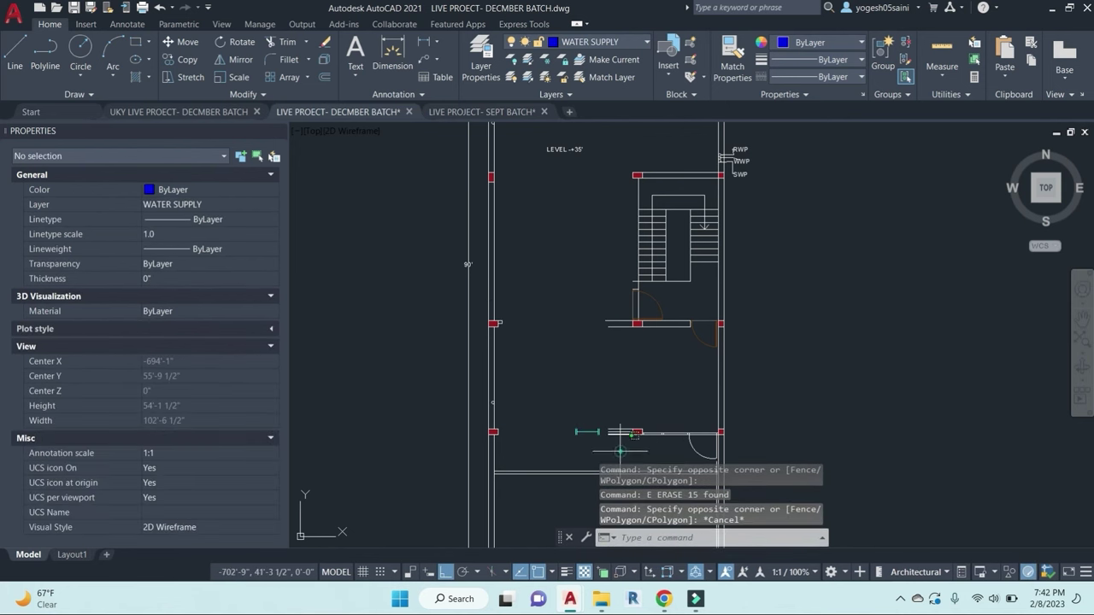
click(532, 371)
text(e)
key(Return)
Step: Erase the lower wall and door near the column, plus the small line beside it
scroll(705, 469, up, 2)
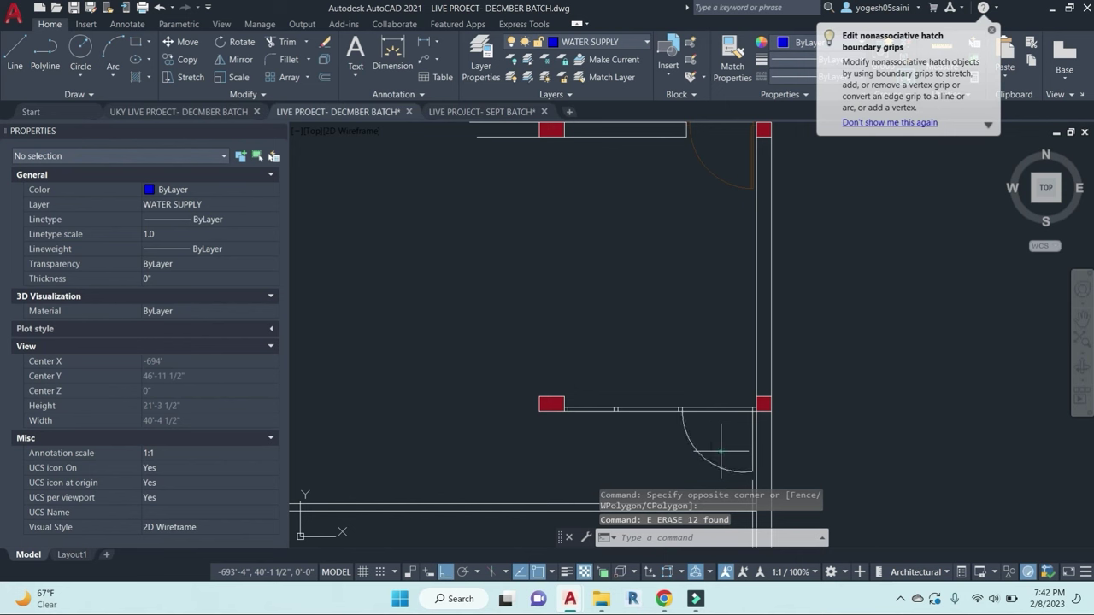
click(757, 464)
click(596, 342)
text(e)
key(Return)
scroll(571, 414, up, 3)
click(567, 403)
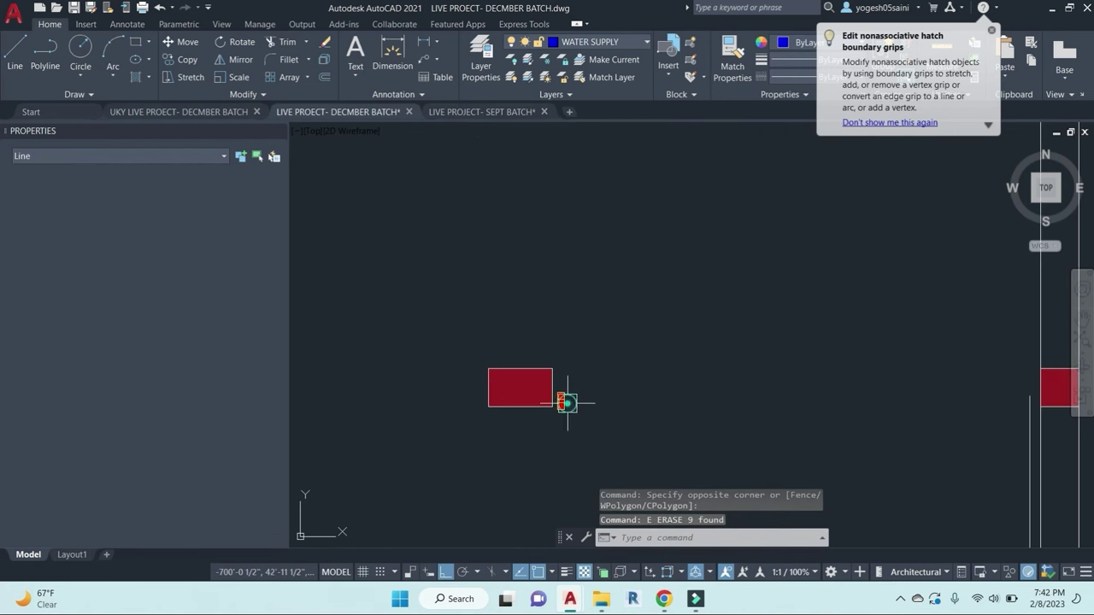
text(e)
key(Return)
scroll(623, 270, down, 4)
Step: Erase the short stray vertical line beside the column below the stair
click(783, 349)
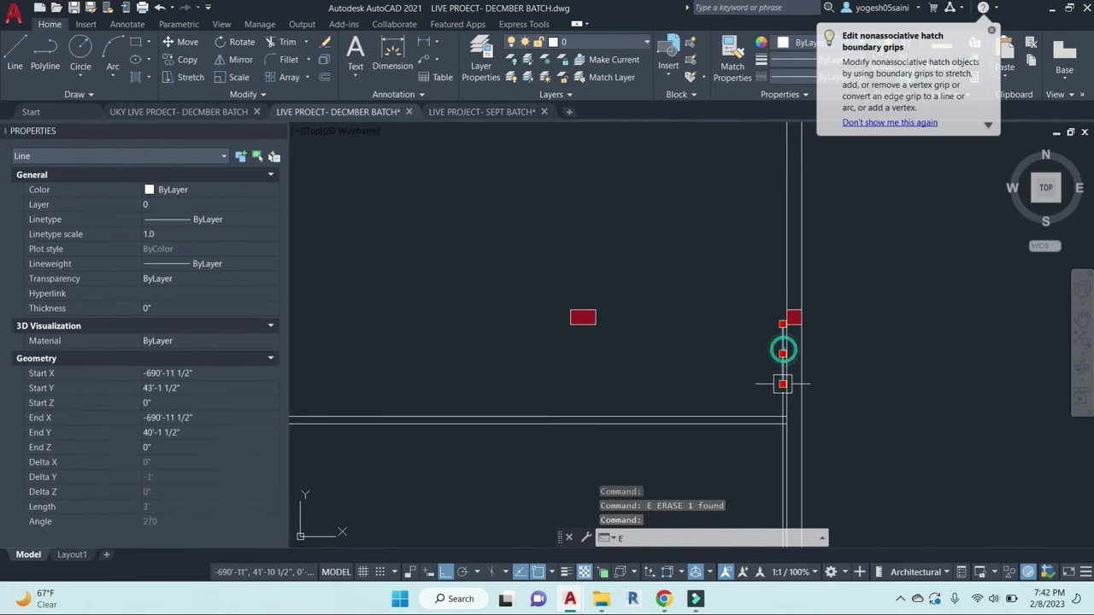
key(Escape)
key(Escape)
text(tr)
key(Return)
scroll(784, 411, up, 5)
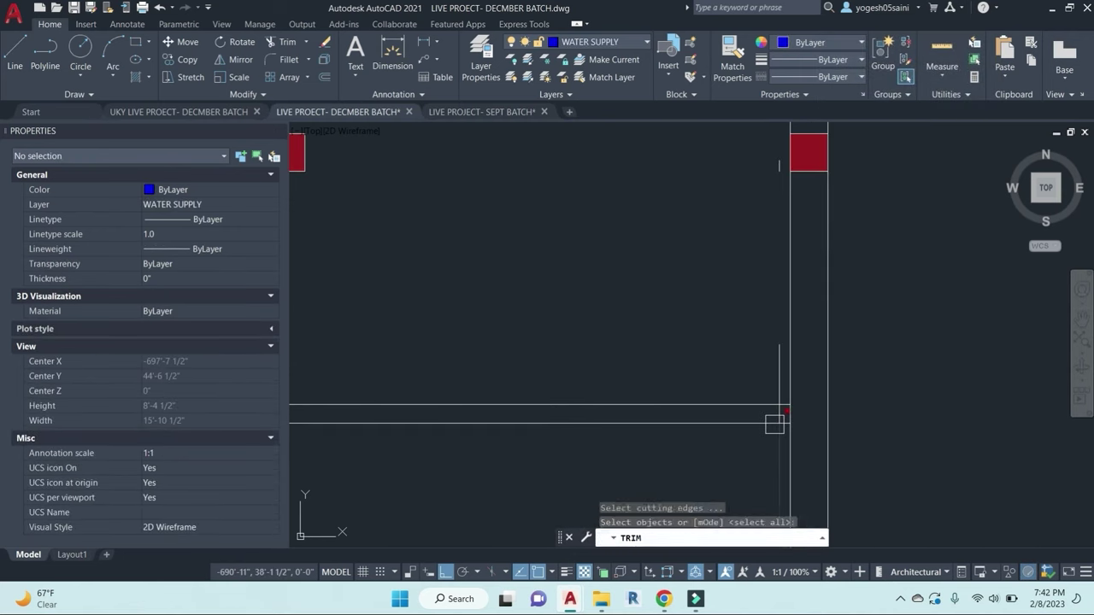
key(Escape)
click(793, 315)
text(e)
key(Return)
scroll(651, 280, down, 8)
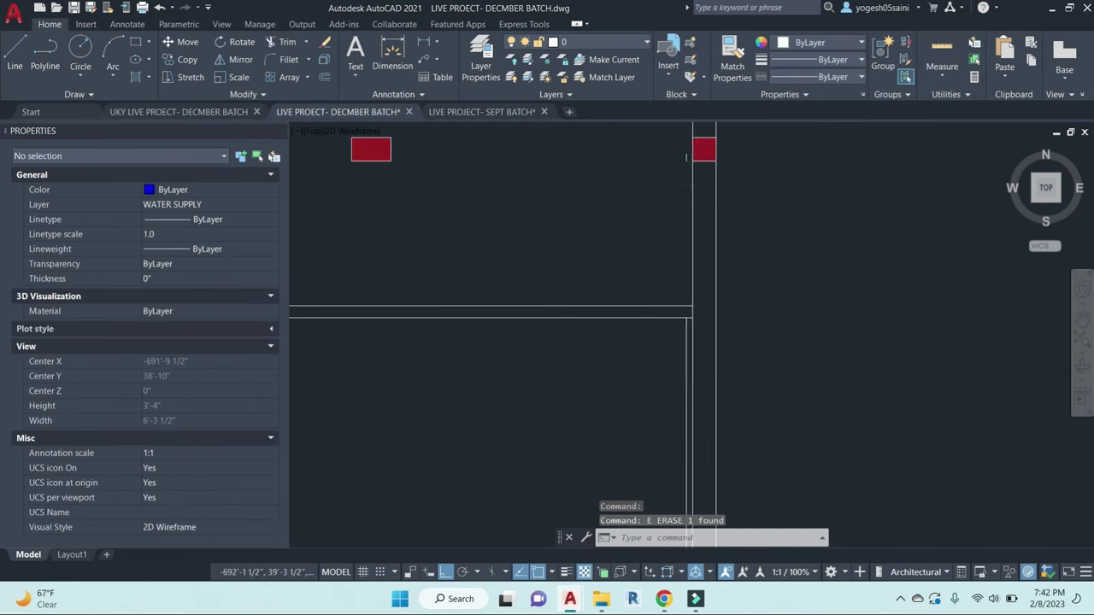
Step: Bring the stair area into view, starting and cancelling a Trim
middle_drag(657, 271, 693, 309)
scroll(694, 308, up, 3)
scroll(693, 309, up, 2)
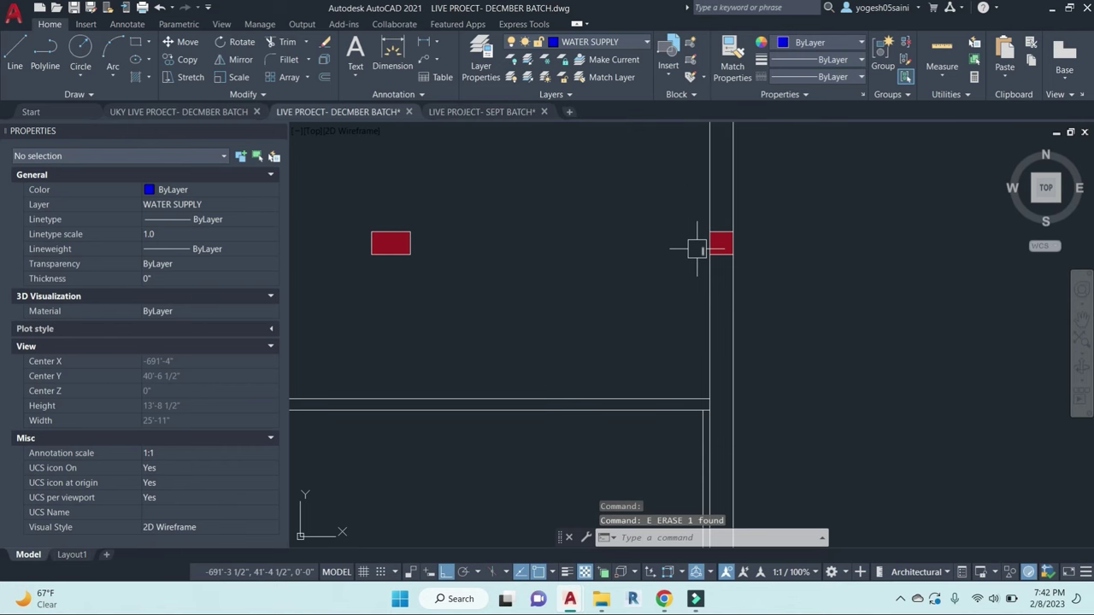
scroll(698, 249, down, 5)
scroll(649, 298, up, 4)
key(Escape)
key(Escape)
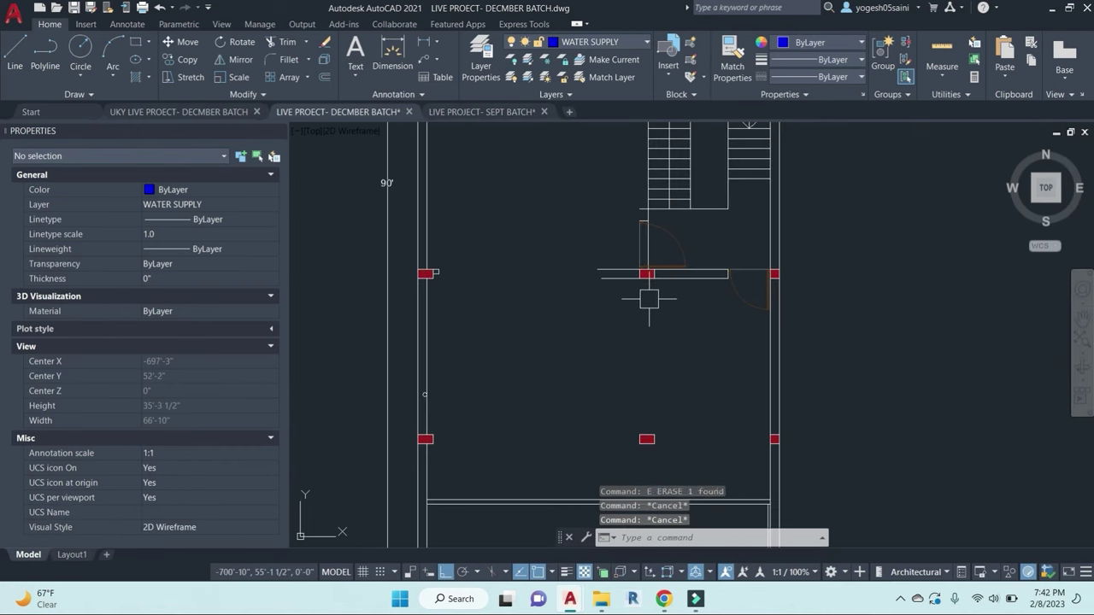
text(tr)
key(Return)
middle_drag(589, 234, 621, 367)
key(Escape)
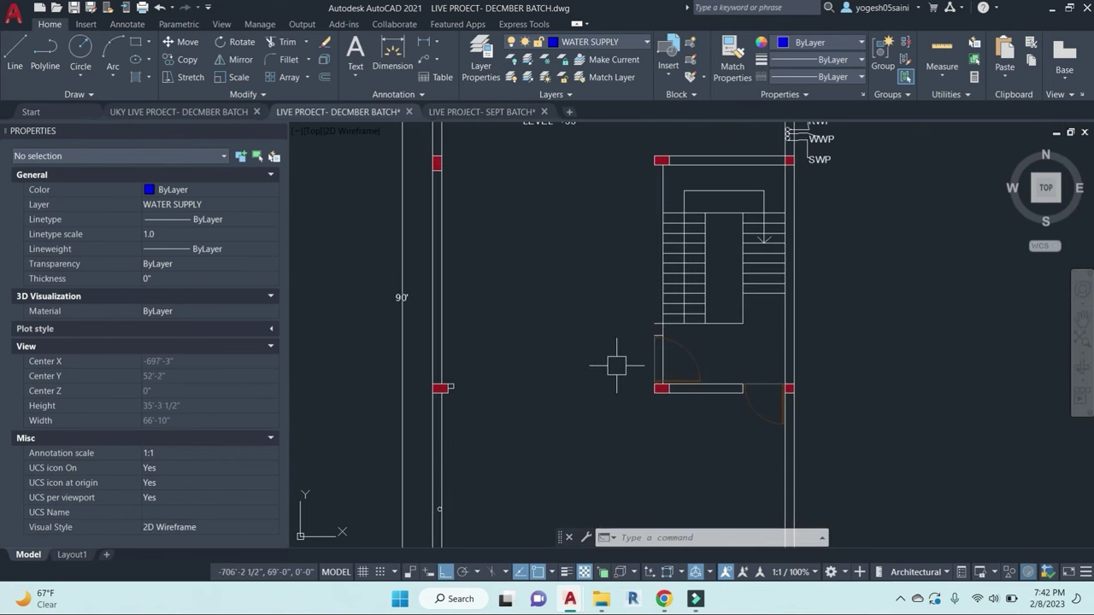
Step: Start and cancel the Line and Extend commands near the stair
text(l)
key(Return)
scroll(643, 362, up, 4)
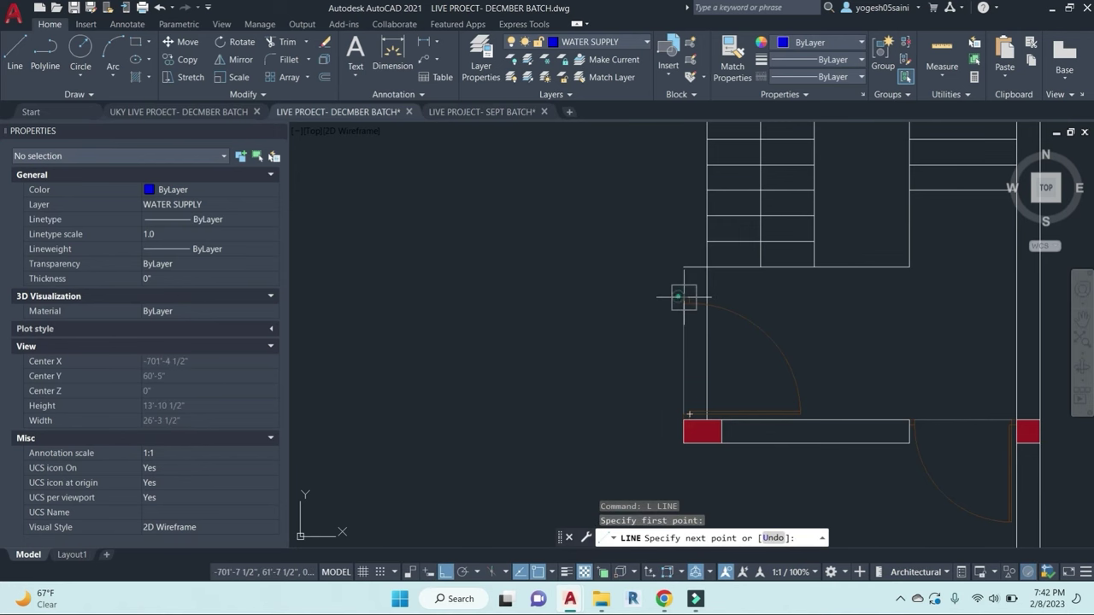
scroll(679, 297, down, 3)
key(Escape)
text(ex)
key(Return)
scroll(597, 280, down, 2)
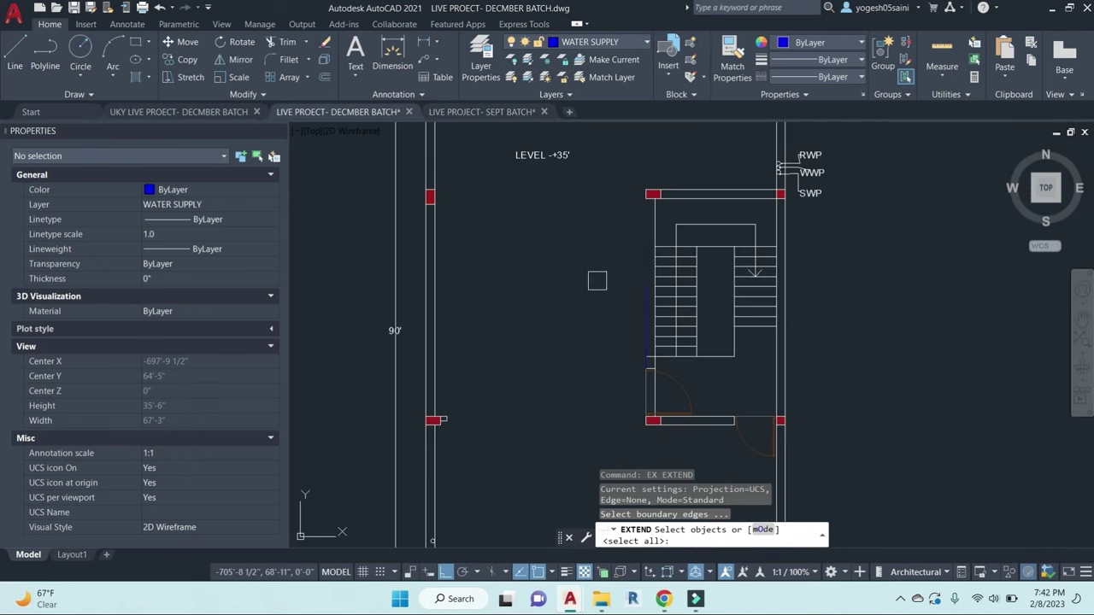
key(Escape)
Step: Try Fillet and Match Properties on the top wall line, then cancel both
text(f)
key(Return)
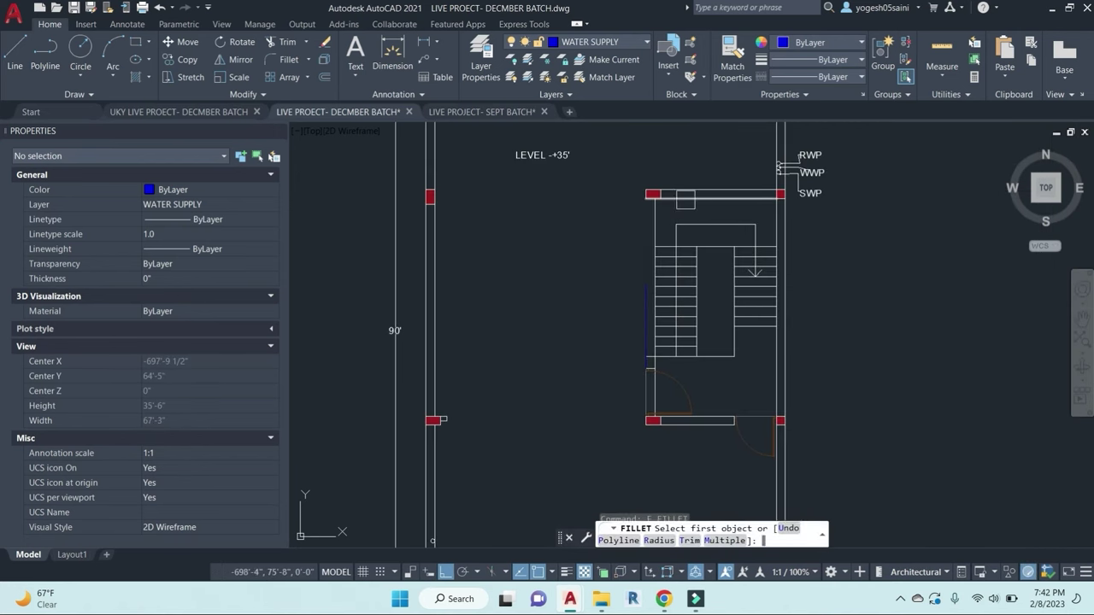
click(691, 199)
key(Escape)
key(Escape)
key(Escape)
text(m)
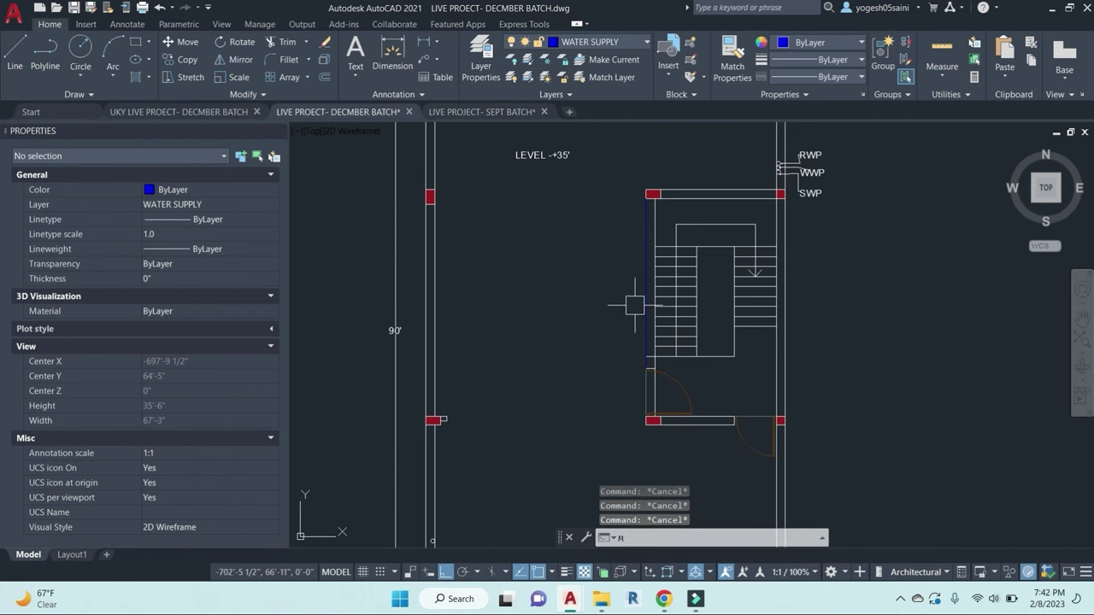
text(a)
key(Return)
click(721, 188)
scroll(586, 261, down, 2)
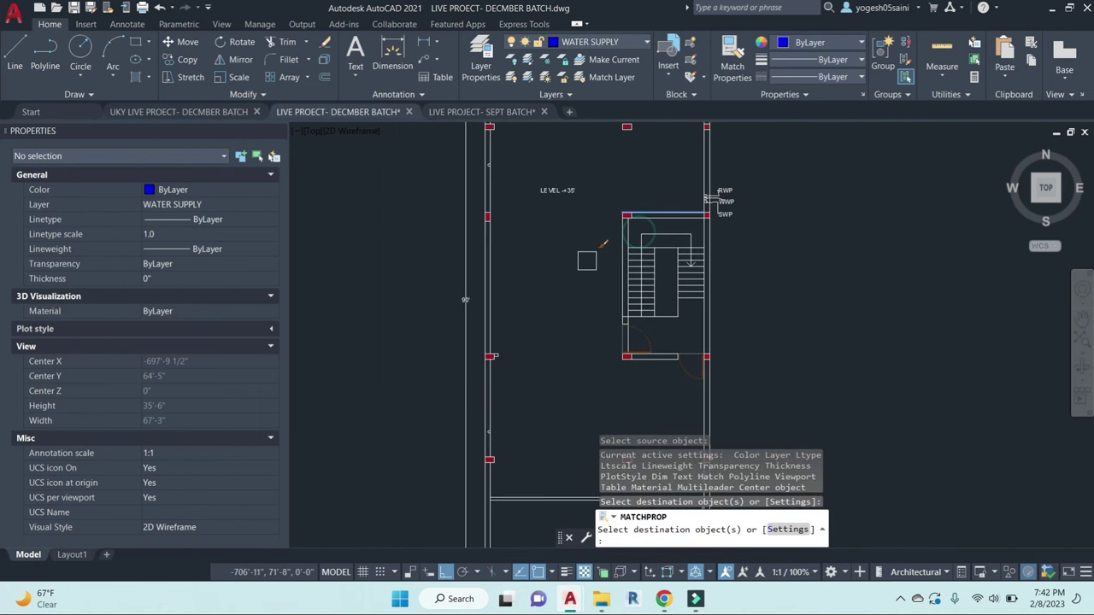
scroll(678, 310, up, 5)
key(Escape)
key(Escape)
key(Escape)
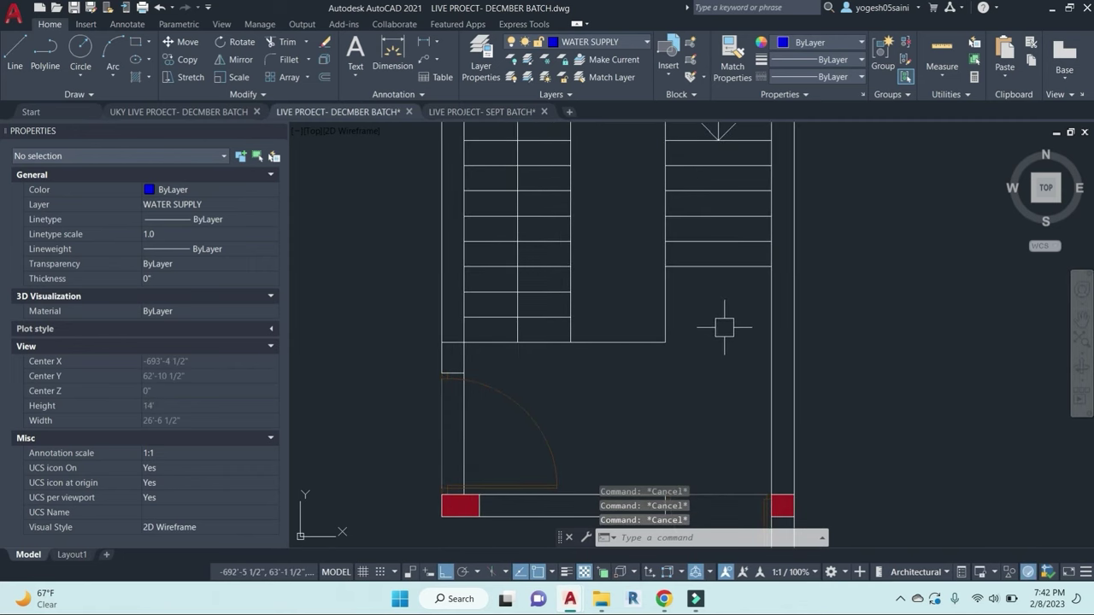
Step: Mirror the three stair arrow lines so the arrow points upward
scroll(724, 327, up, 3)
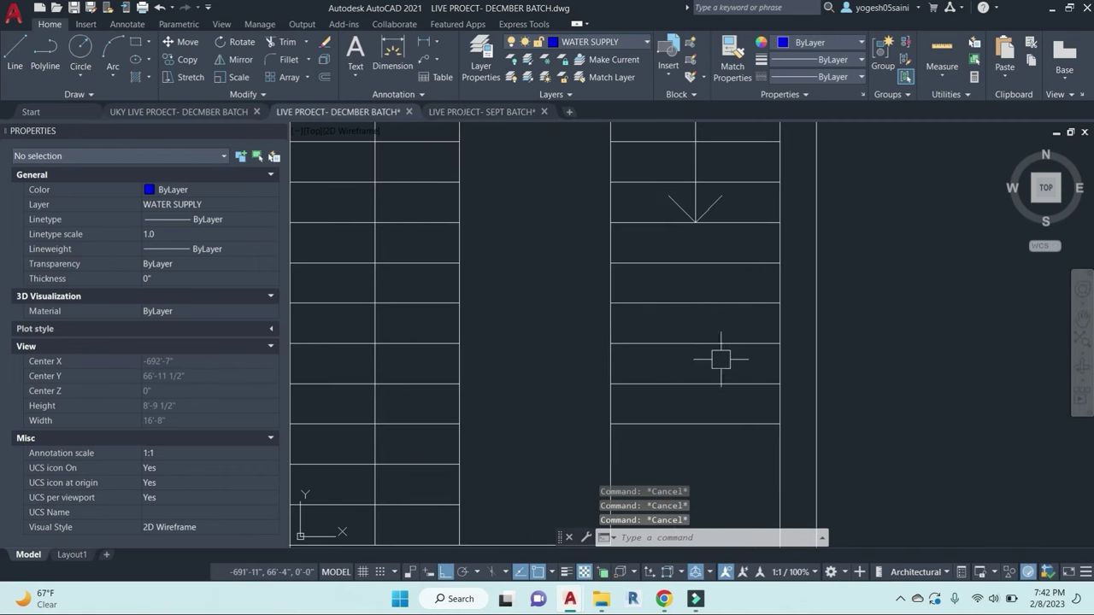
scroll(721, 359, down, 2)
key(Escape)
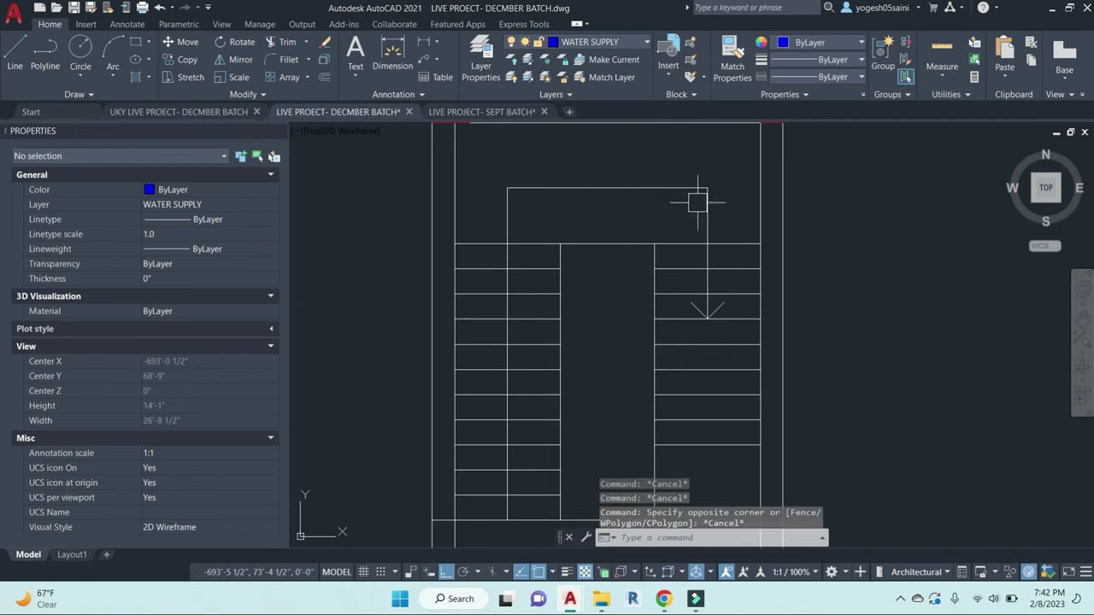
click(730, 209)
click(632, 224)
scroll(667, 190, up, 2)
click(668, 189)
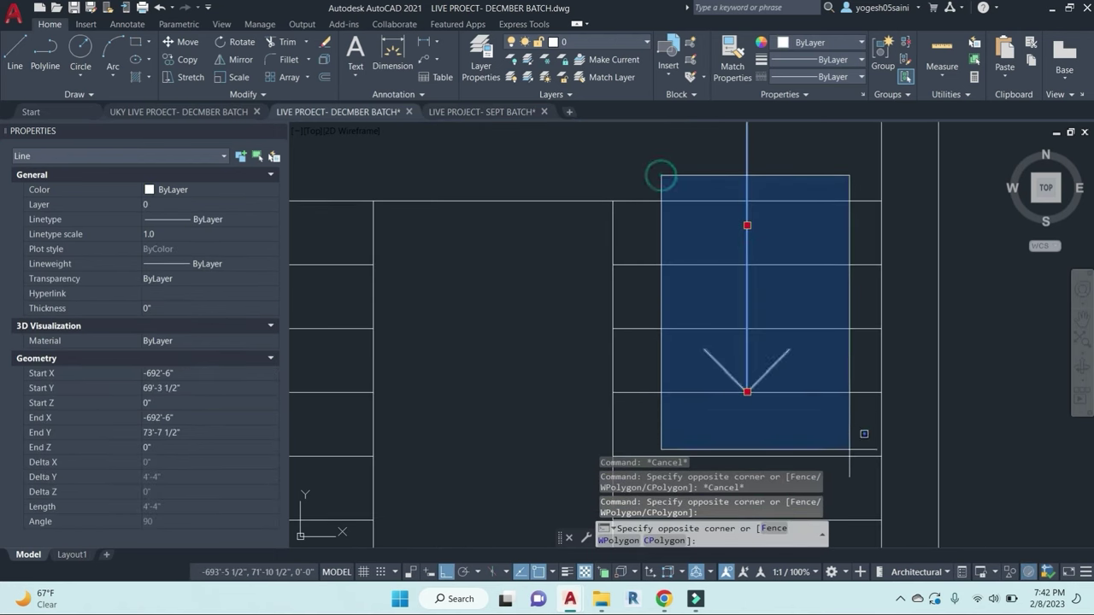
click(855, 403)
scroll(740, 328, down, 3)
key(Return)
scroll(731, 360, up, 3)
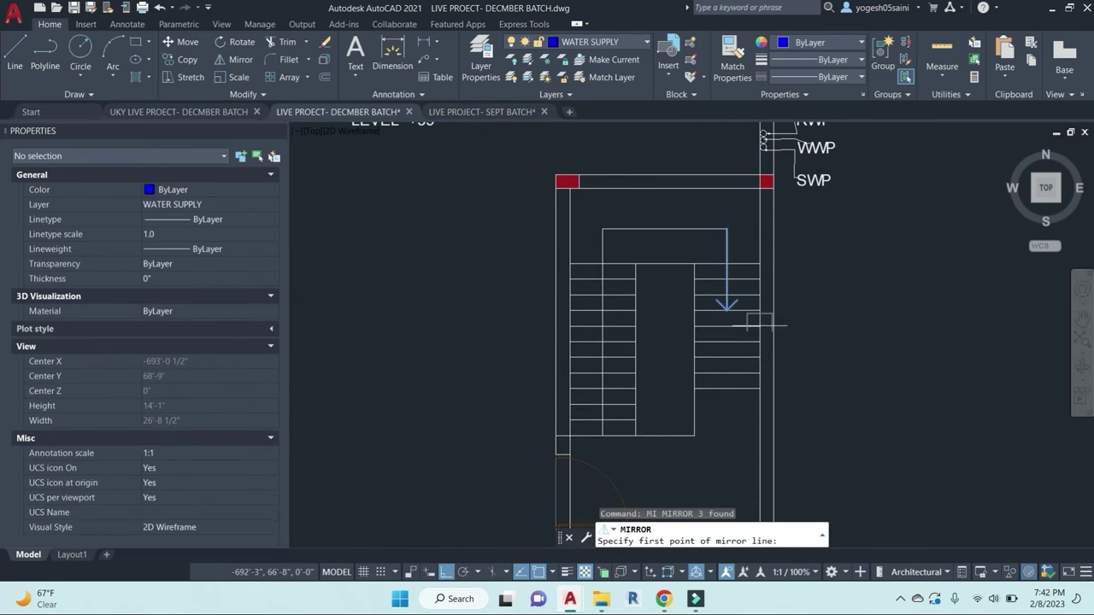
click(948, 310)
key(Return)
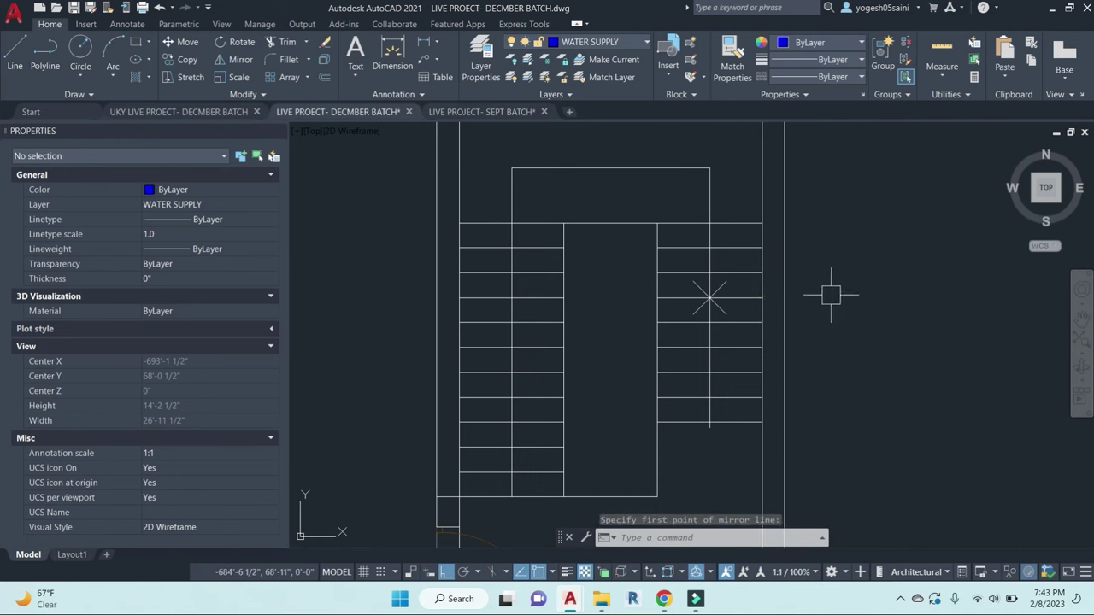
scroll(751, 285, up, 4)
Step: Erase the original downward arrow lines and the top horizontal line
key(Escape)
click(696, 279)
click(559, 295)
key(e)
key(Return)
middle_drag(679, 277, 759, 469)
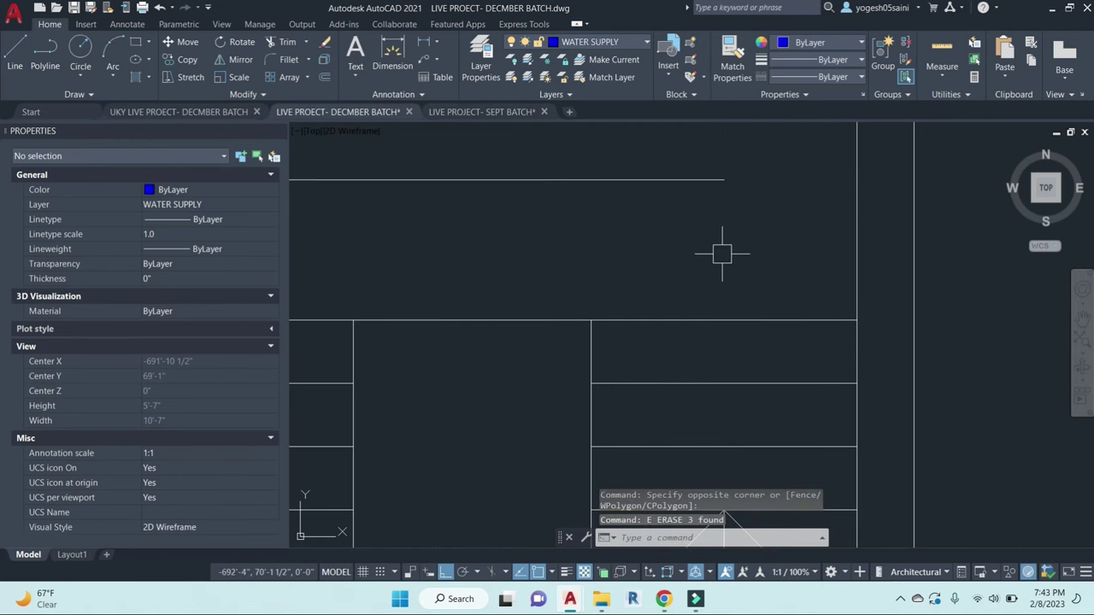
key(e)
key(Return)
click(607, 179)
scroll(664, 237, down, 2)
key(Escape)
key(Escape)
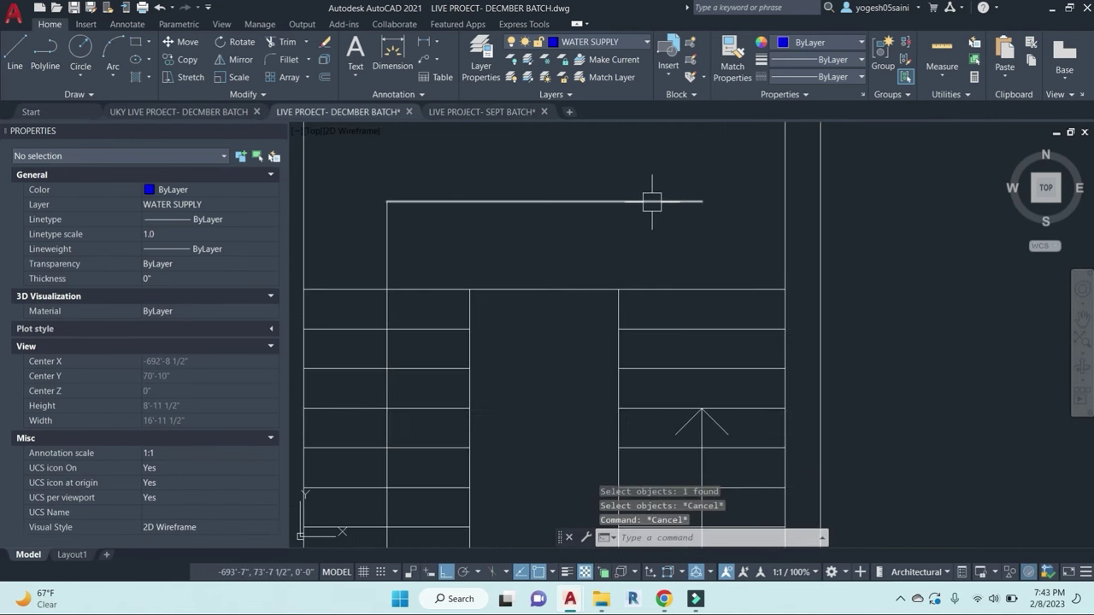
Step: Erase the leftover vertical line beside the stair
click(652, 202)
key(e)
key(Return)
click(476, 240)
click(369, 193)
key(e)
key(Return)
scroll(516, 209, down, 3)
scroll(564, 291, up, 3)
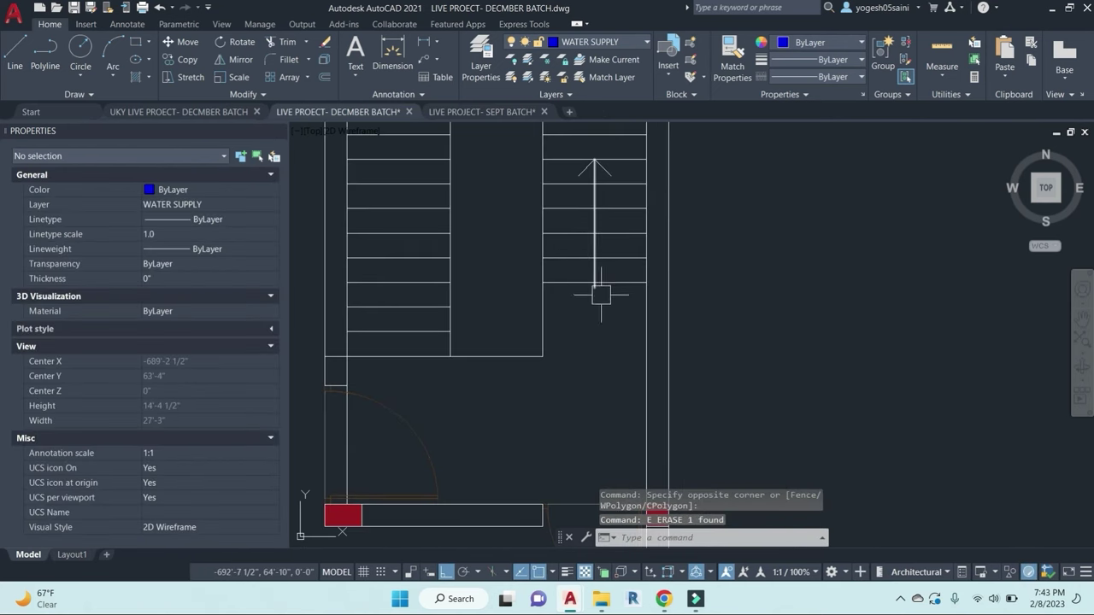
key(Escape)
Step: Copy the SWP label beside the stair and retype it as DN
scroll(690, 352, down, 3)
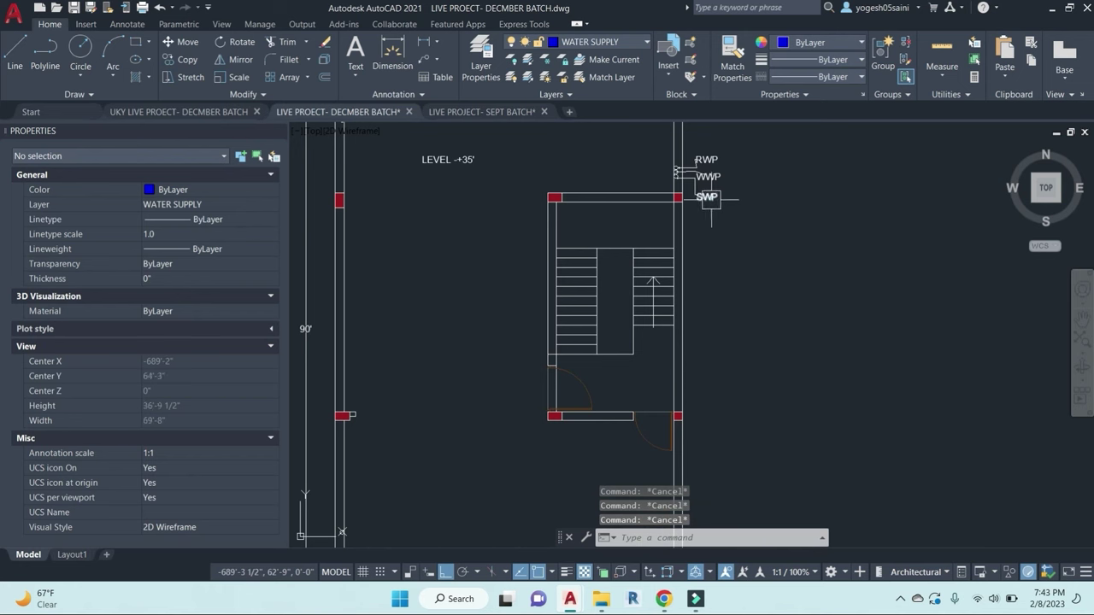
click(710, 197)
text(co)
key(Return)
click(805, 282)
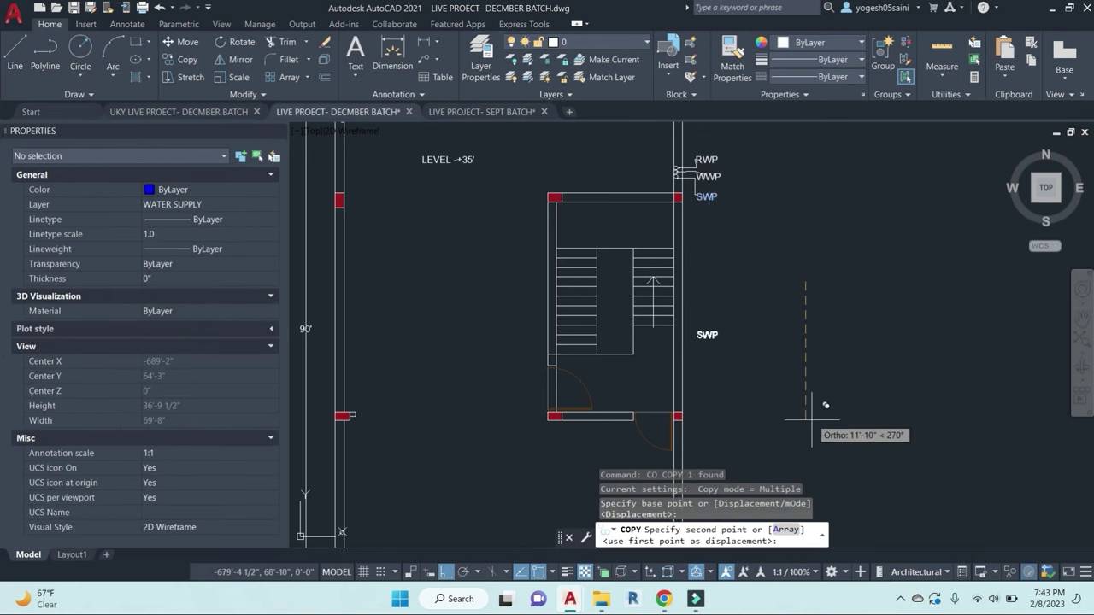
click(812, 419)
key(Escape)
double_click(708, 335)
text(D)
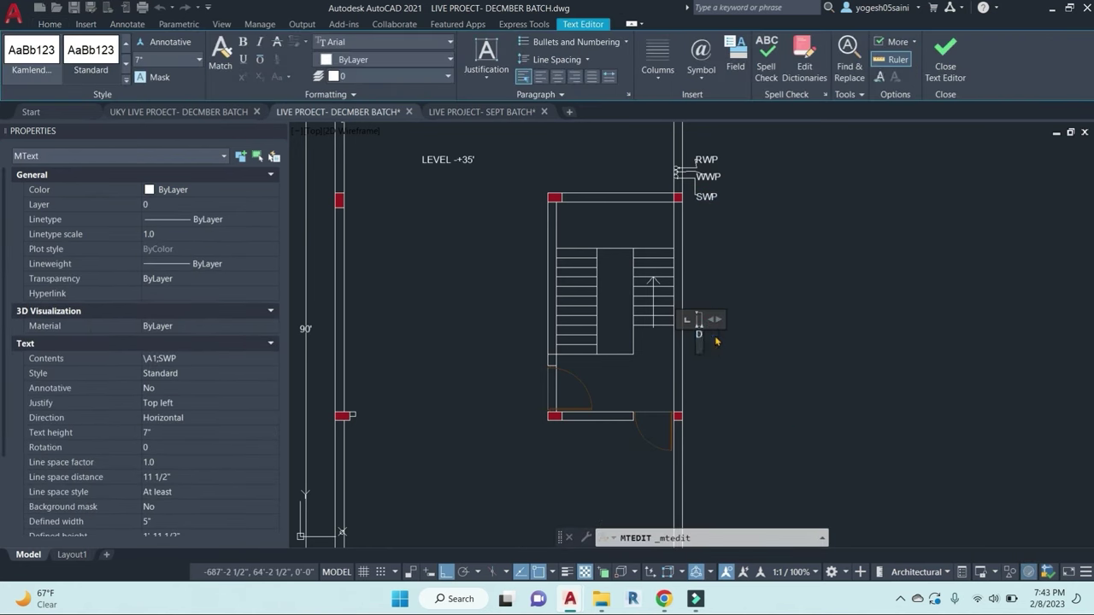
text(N)
click(779, 359)
key(Escape)
Step: Move the DN label next to the stair arrow
click(707, 334)
text(m)
key(Return)
click(947, 381)
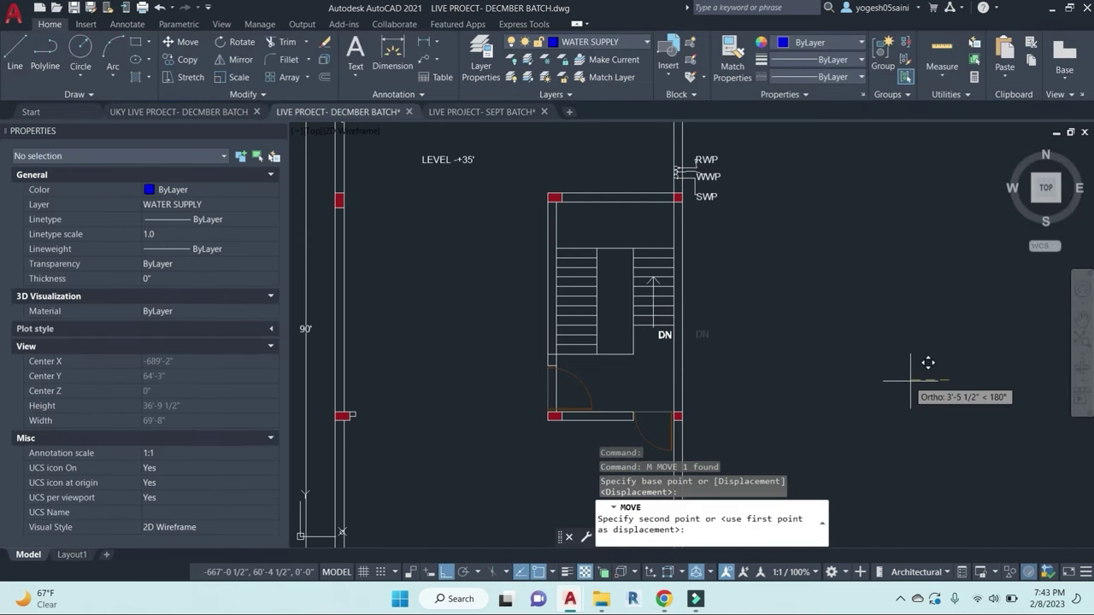
click(914, 367)
text(tr)
key(Return)
Step: Attempt to trim lines at the stair door, cancelling the failed trims
scroll(531, 361, up, 6)
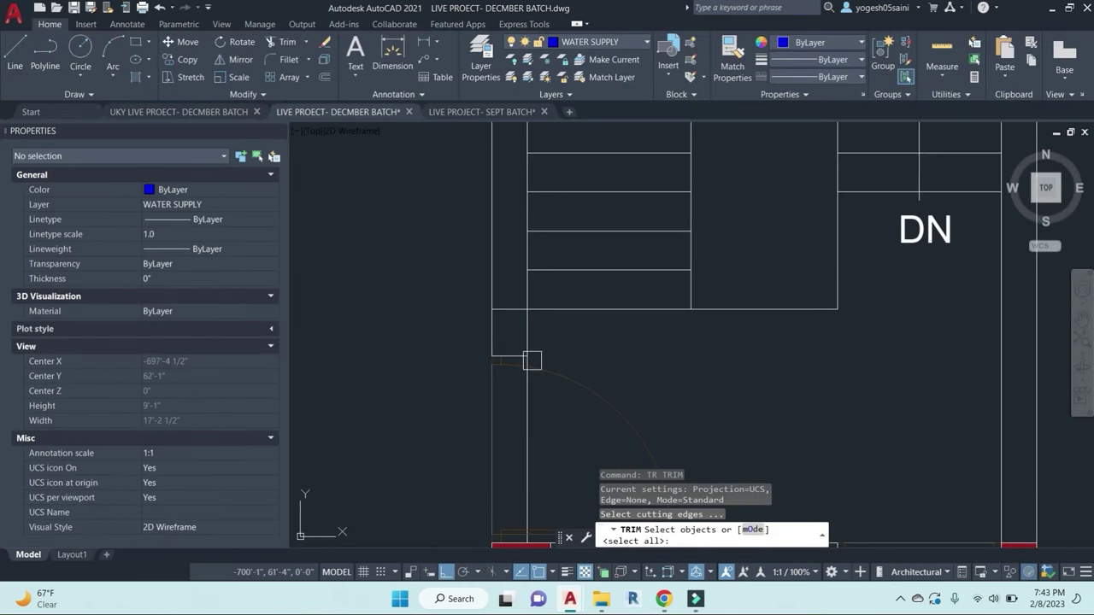
click(532, 360)
middle_drag(547, 367, 522, 209)
click(706, 386)
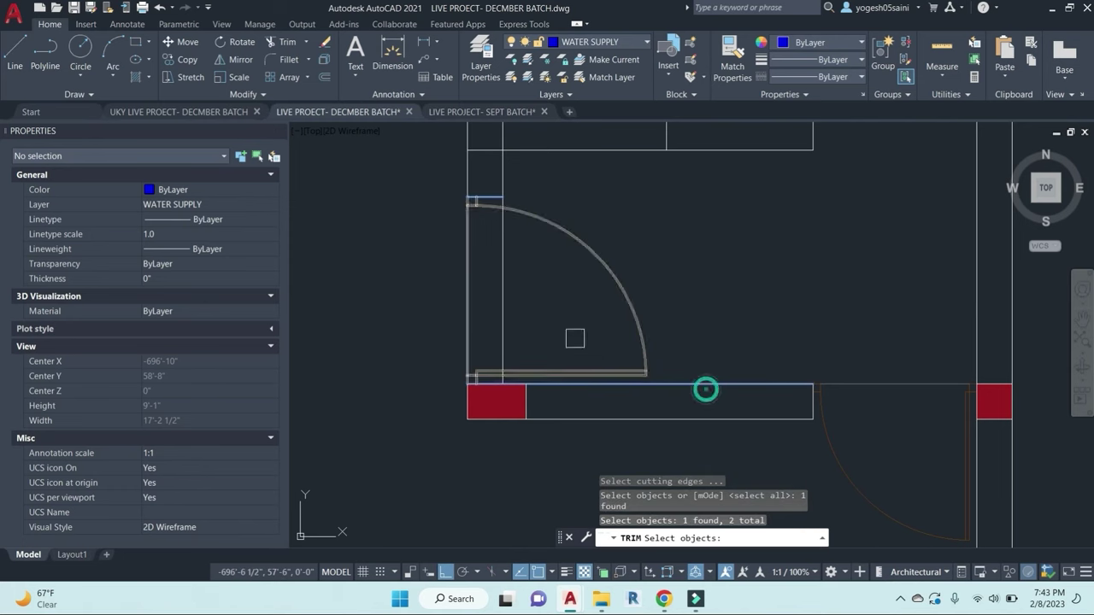
key(Escape)
key(Escape)
text(tr)
key(Return)
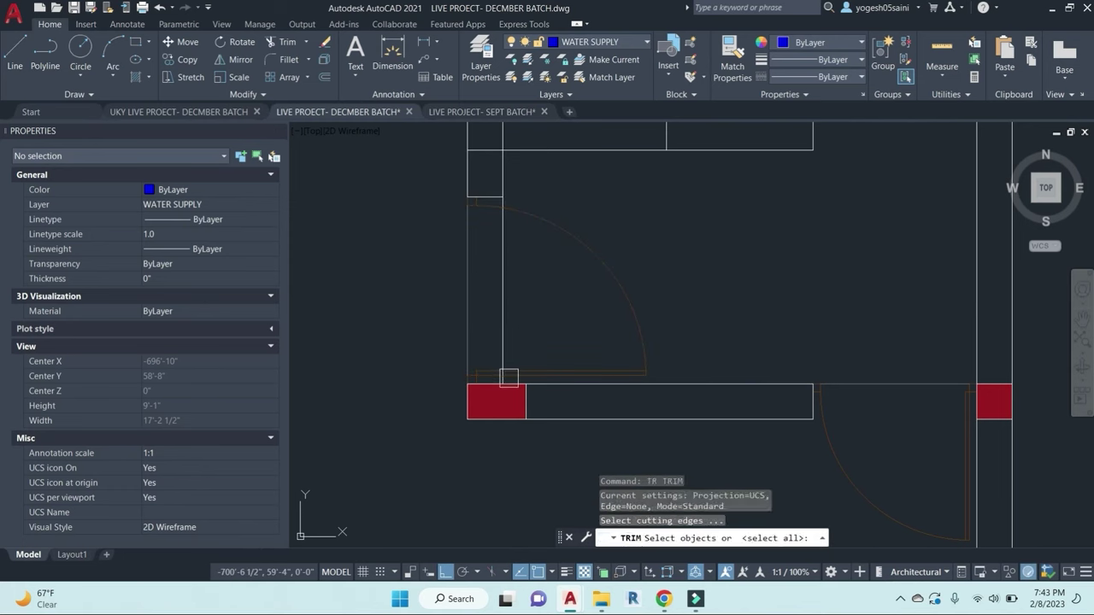
key(Return)
click(505, 382)
key(Escape)
Step: Try stretching the vertical line at the door's left side, then cancel
scroll(544, 309, down, 2)
middle_drag(513, 310, 683, 337)
scroll(598, 325, down, 3)
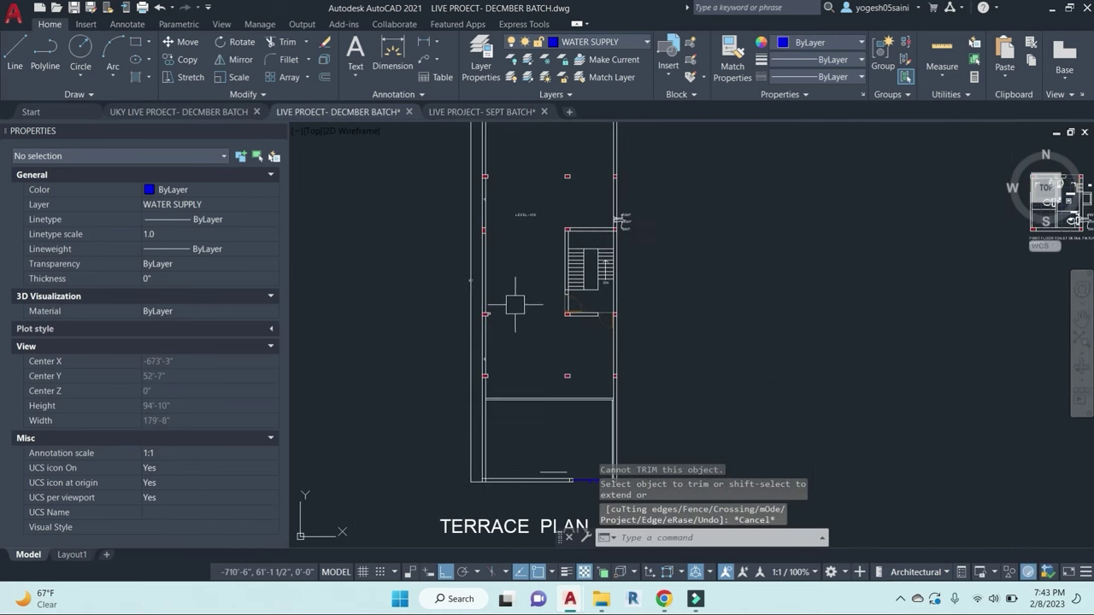
scroll(513, 304, up, 1)
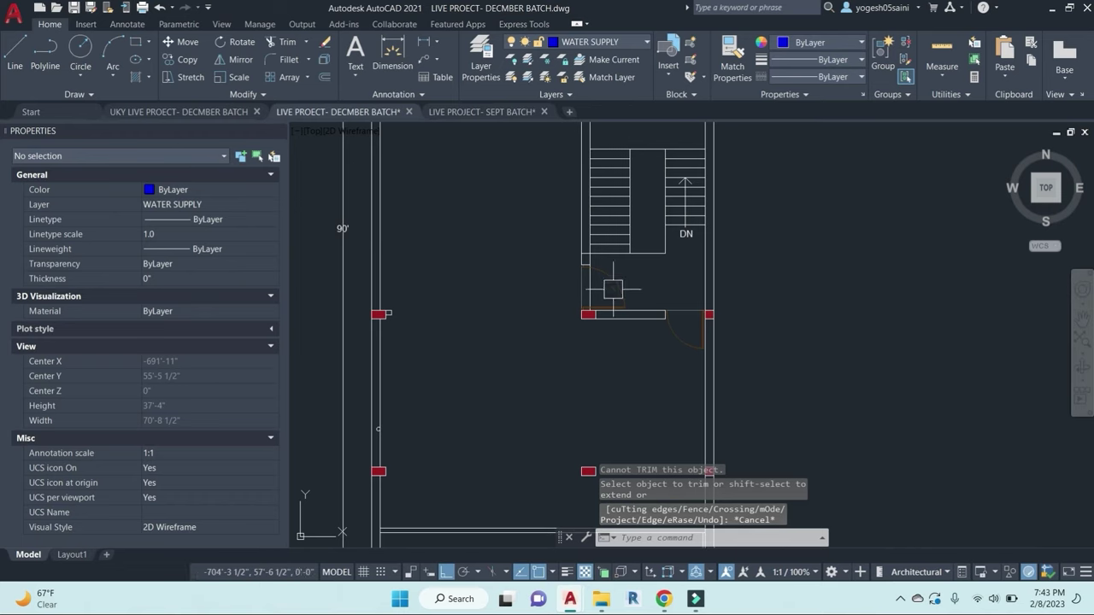
scroll(581, 287, up, 4)
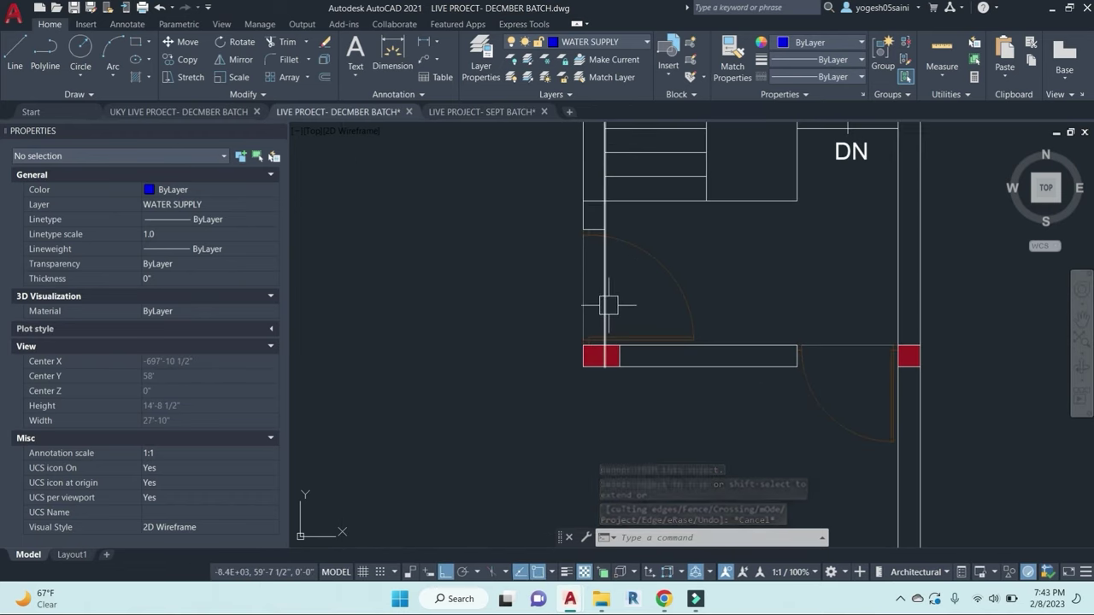
click(602, 278)
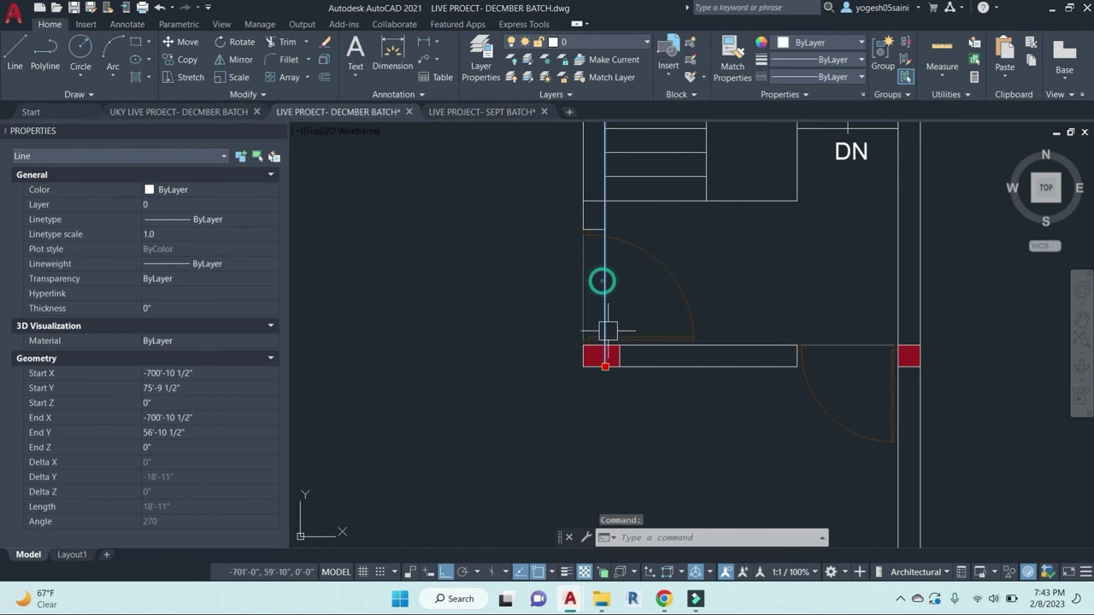
click(605, 366)
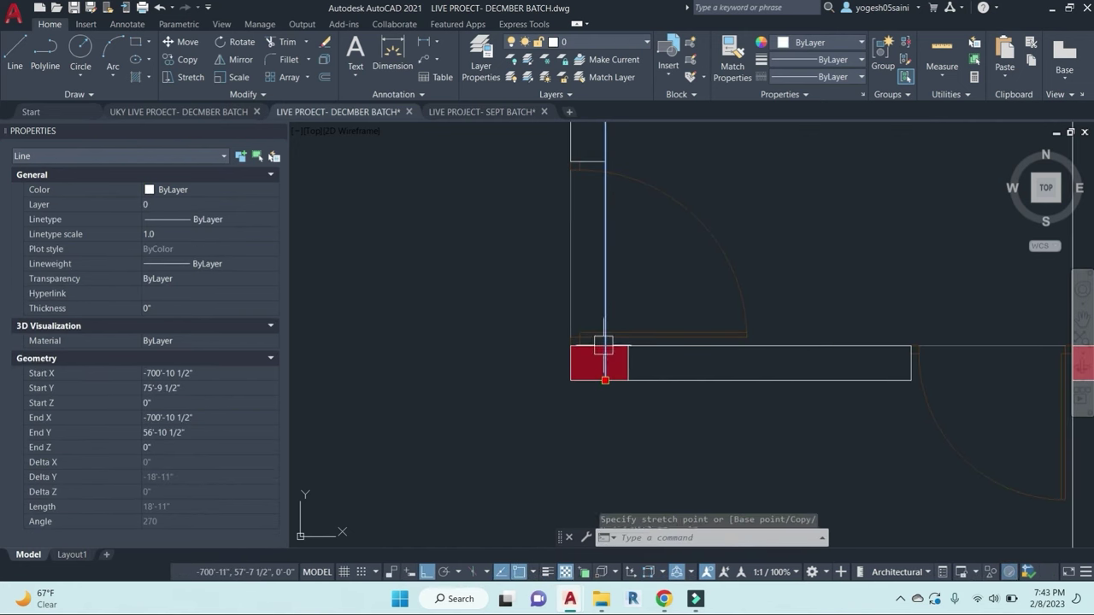
key(Escape)
scroll(507, 245, down, 4)
middle_drag(323, 275, 477, 289)
key(Escape)
Step: Window-select and erase the two short stray lines beside the left column
text(e)
key(space)
scroll(502, 295, up, 2)
click(501, 315)
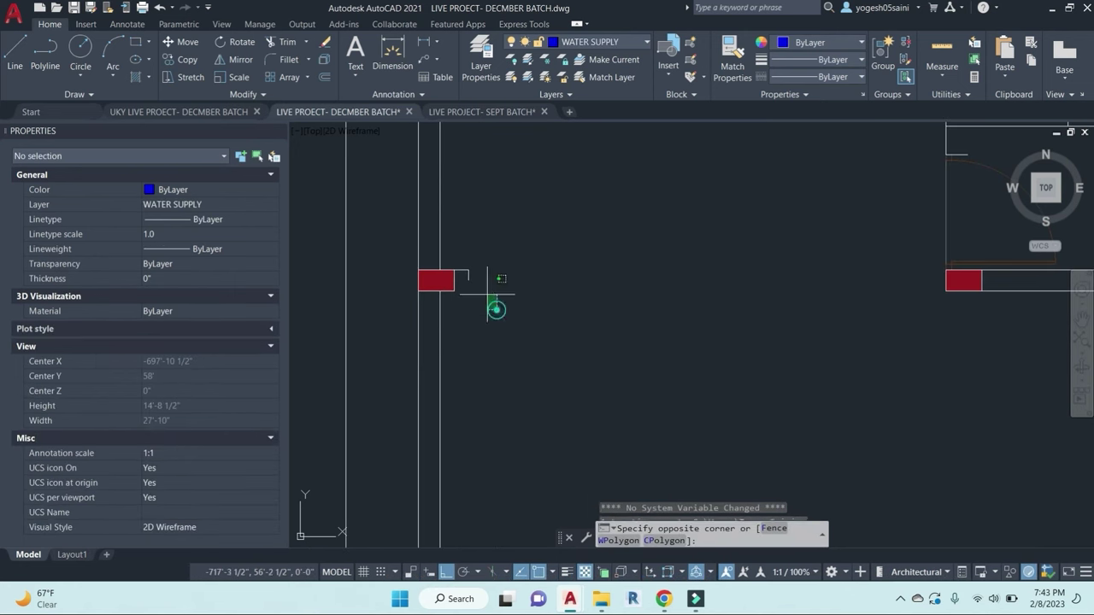
click(461, 242)
text(e)
key(space)
scroll(554, 254, down, 2)
scroll(542, 502, down, 2)
scroll(558, 204, up, 4)
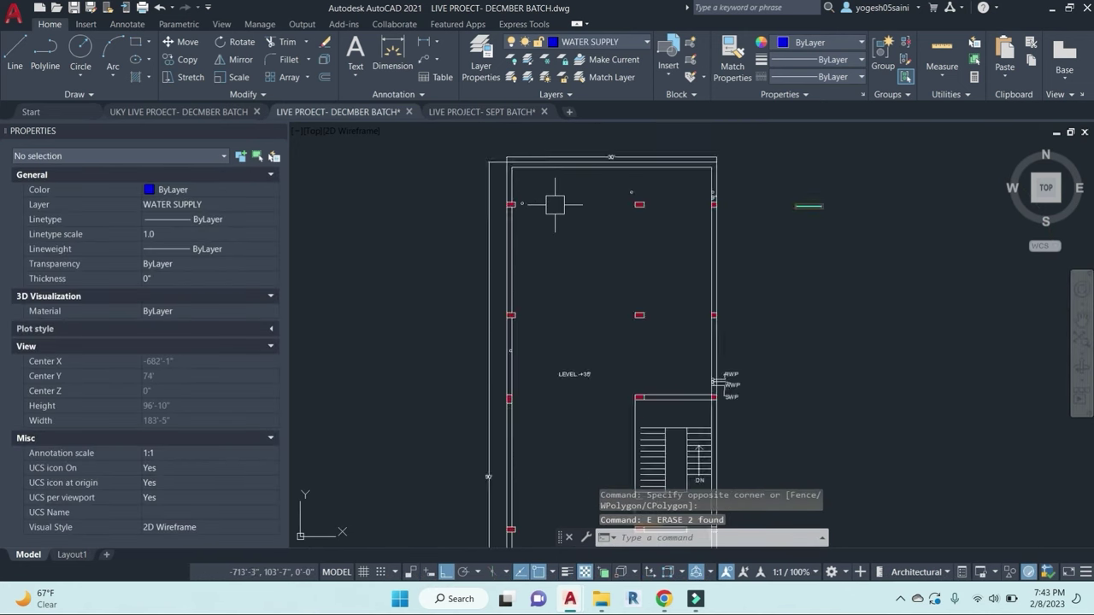
Step: Copy the small outlet circle near the top-left column to the clipboard and start pasting
click(502, 202)
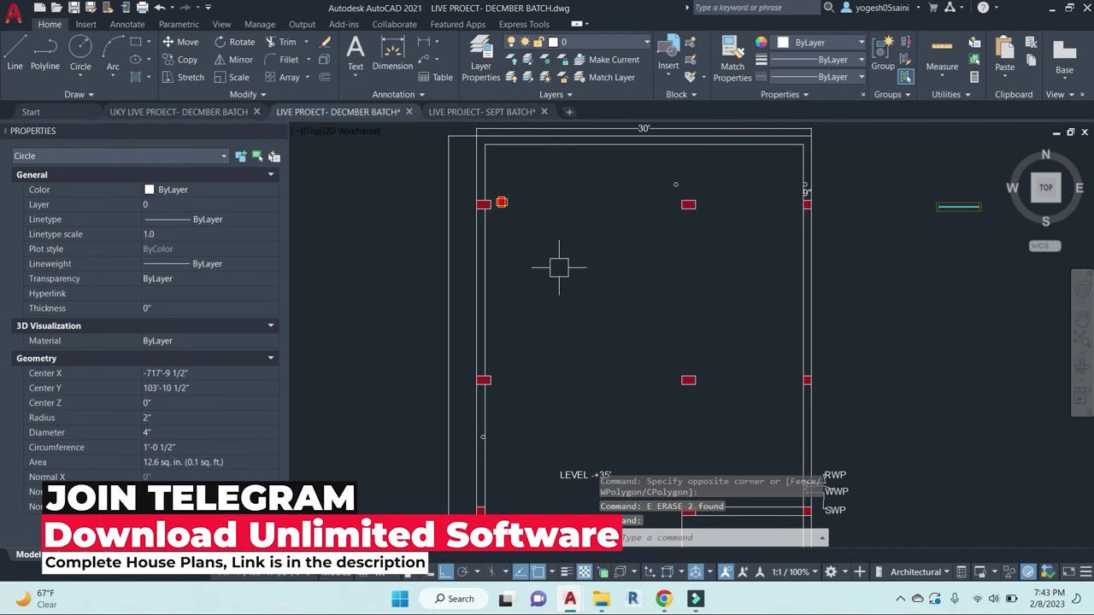
text(co)
key(Return)
key(Escape)
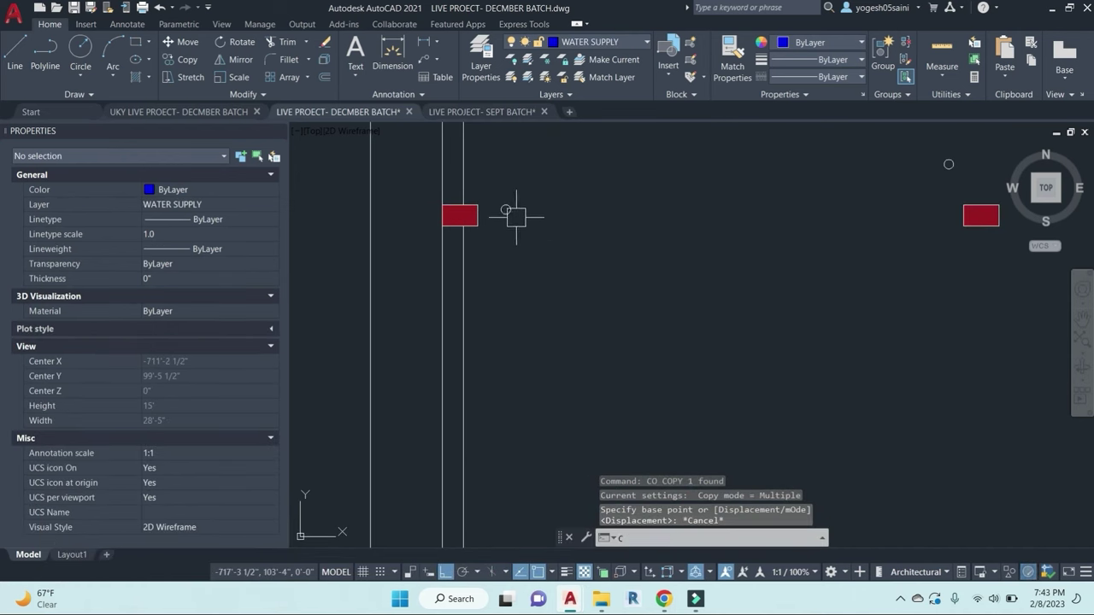
click(509, 210)
key(ctrl+c)
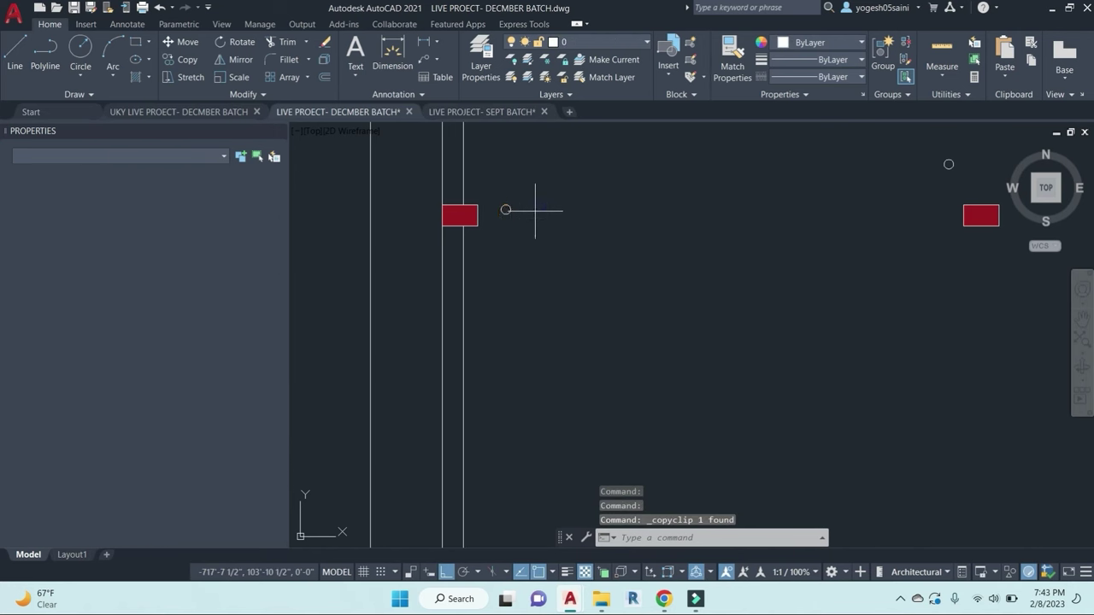
key(ctrl+v)
Step: Place the pasted outlet circle on the terrace wall beside a lower column
scroll(493, 329, down, 4)
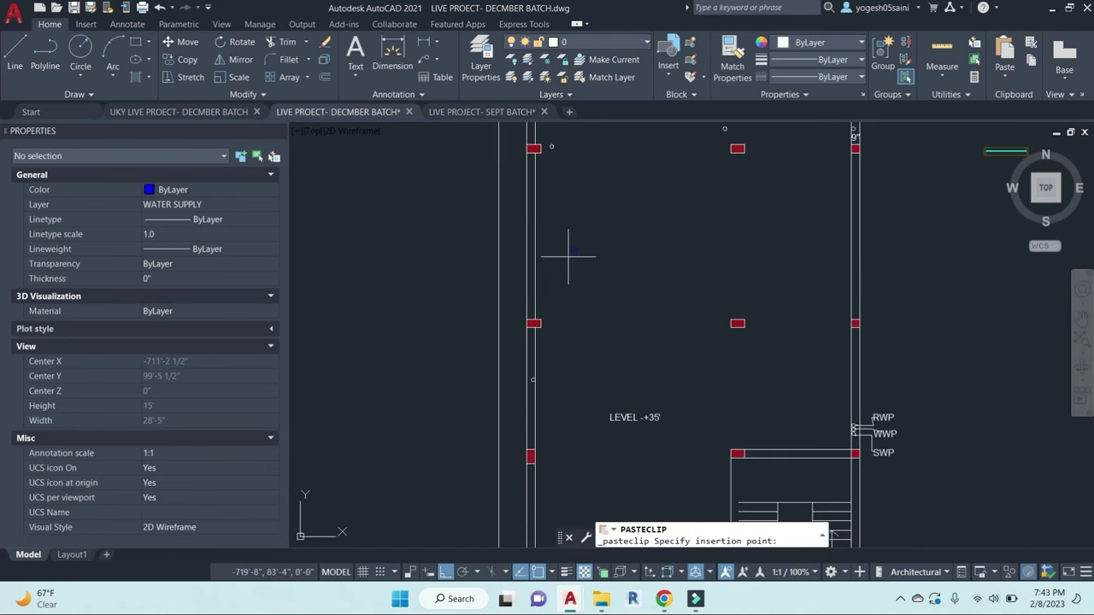
scroll(568, 256, up, 5)
scroll(561, 303, down, 5)
middle_drag(568, 399, 580, 297)
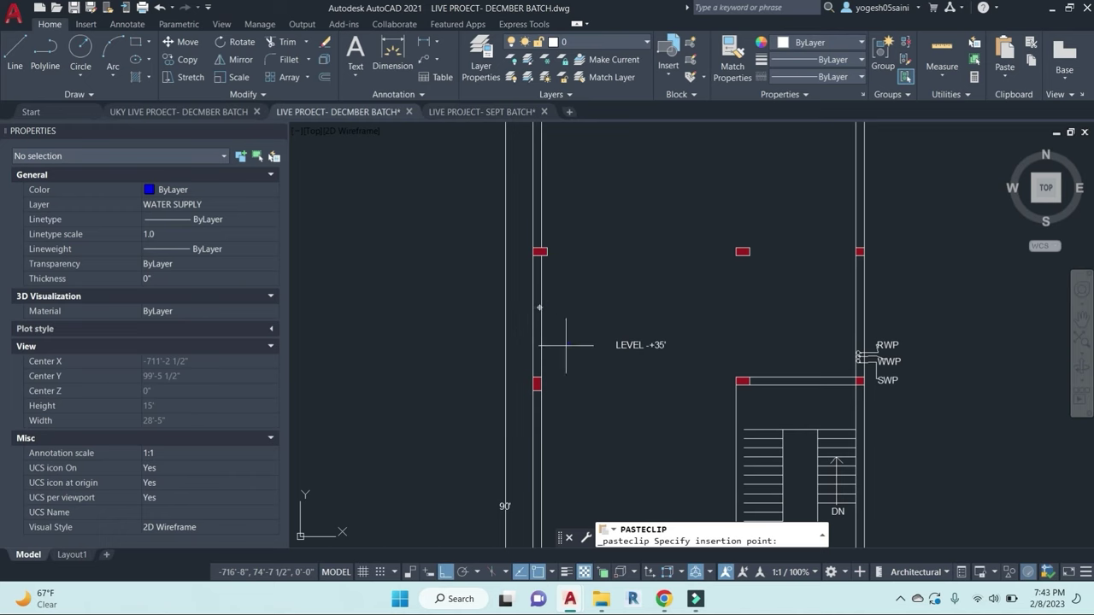
middle_drag(585, 371, 605, 196)
mouse_move(581, 415)
middle_down()
mouse_move(604, 305)
mouse_move(593, 375)
middle_up()
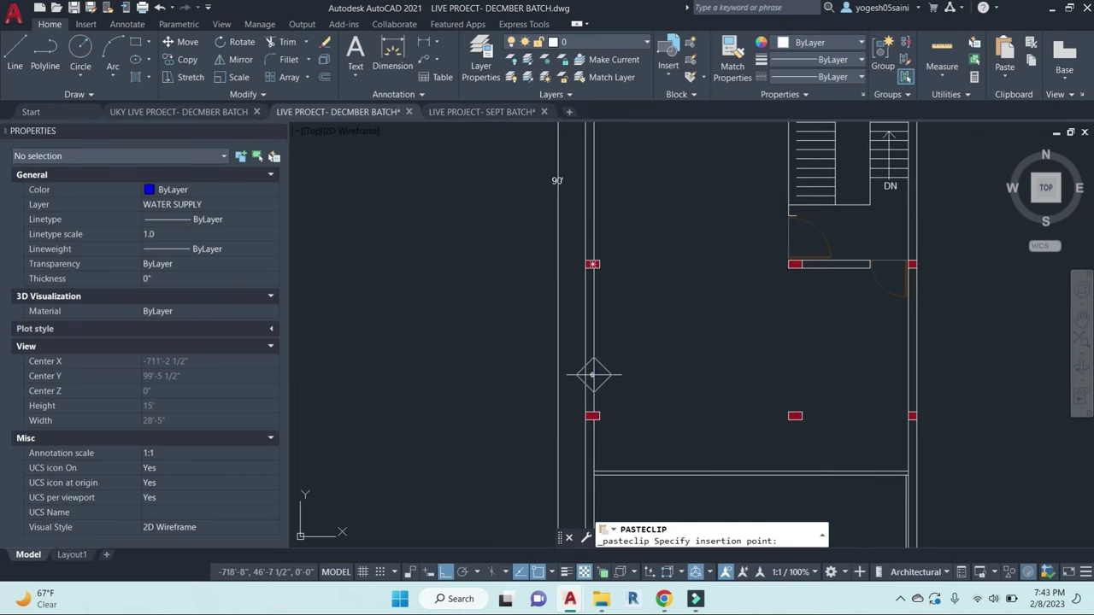
middle_drag(790, 388, 654, 349)
scroll(741, 357, up, 4)
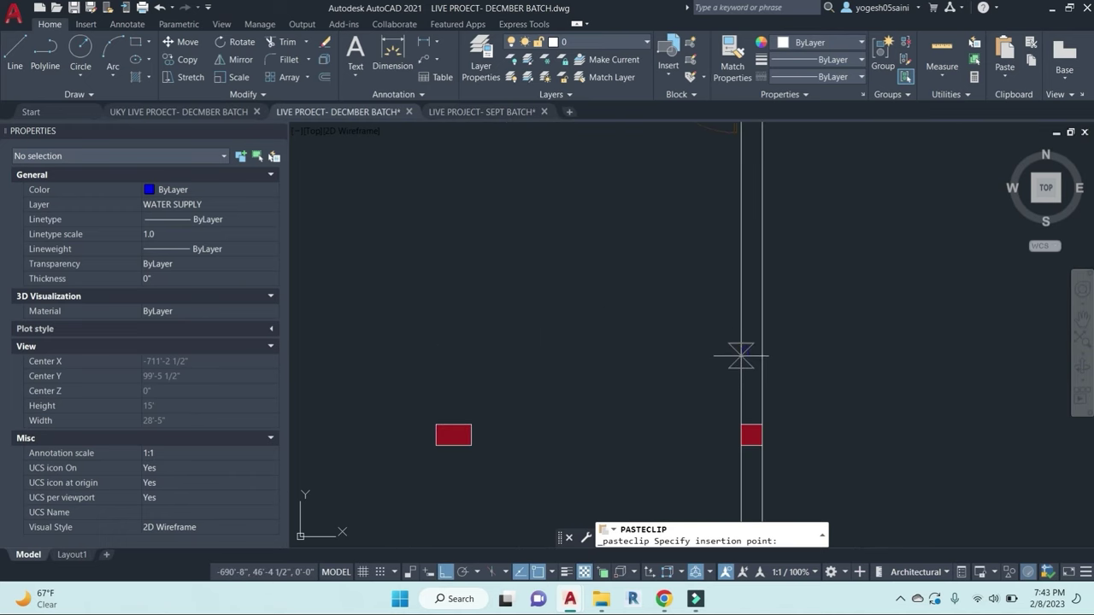
click(741, 352)
key(Escape)
key(Escape)
Step: Check the pasted circle, then bring the stair's RWP, WWP, SWP labels and LEVEL note into view
scroll(758, 356, up, 2)
scroll(735, 357, down, 4)
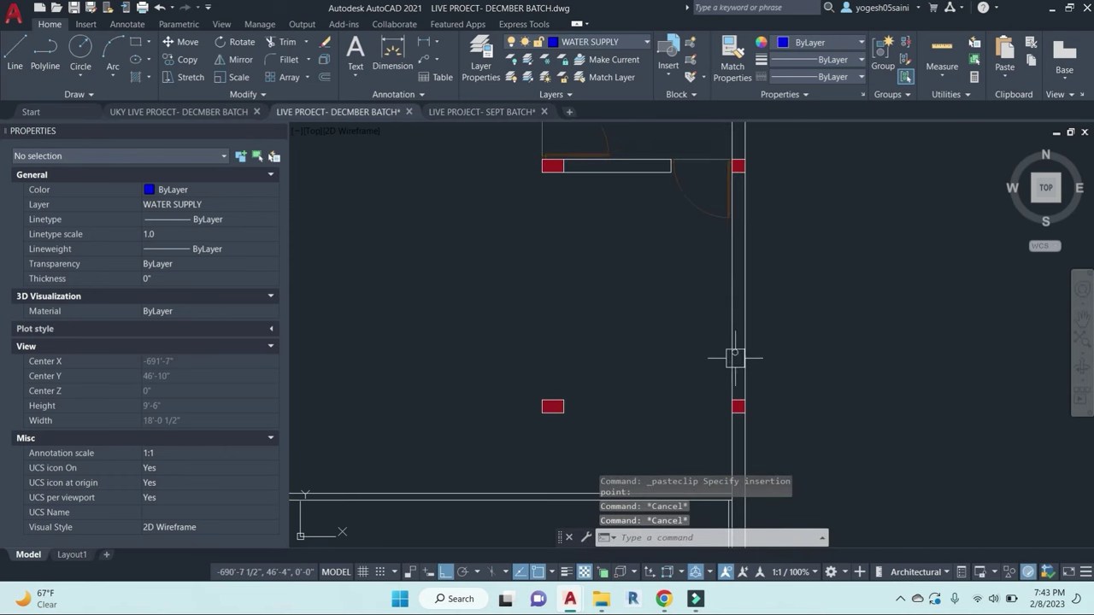
middle_drag(675, 370, 766, 368)
scroll(758, 342, down, 2)
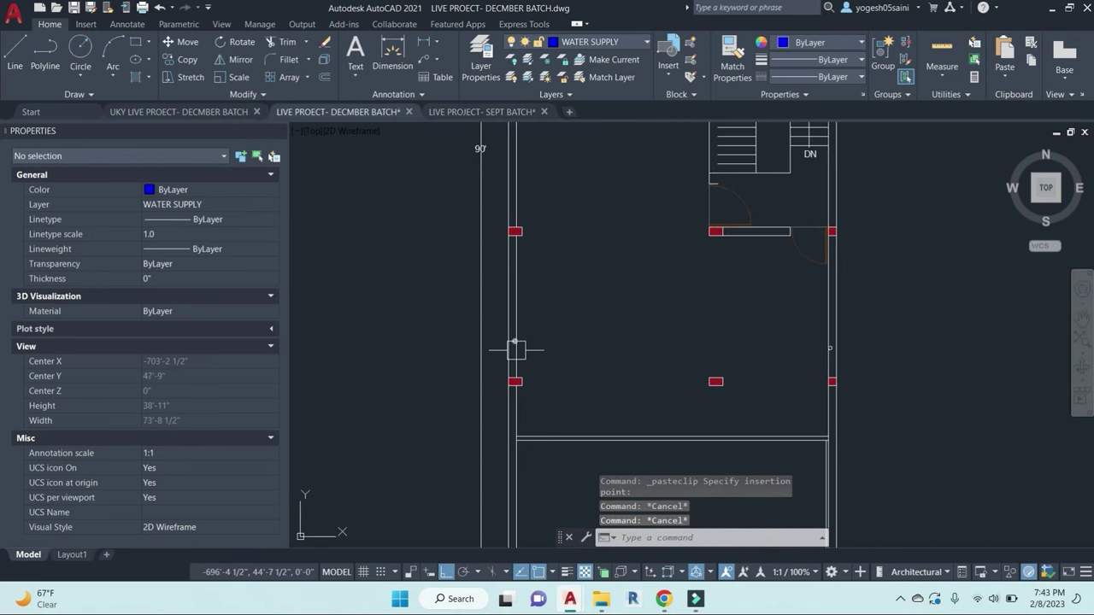
middle_drag(707, 297, 695, 362)
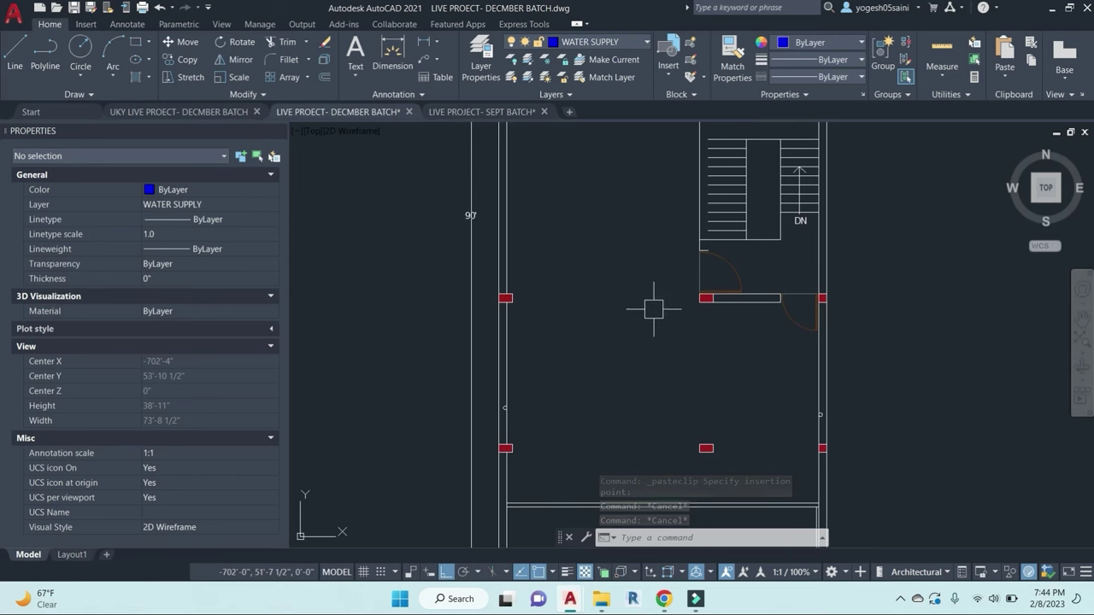
middle_drag(635, 283, 630, 405)
middle_drag(584, 298, 593, 348)
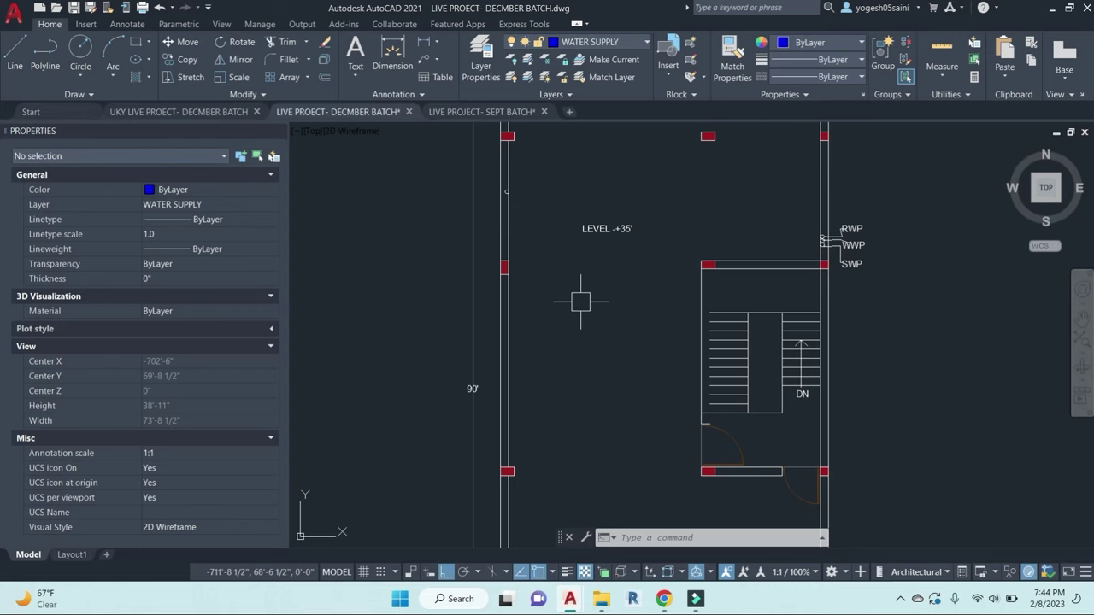
scroll(585, 299, down, 4)
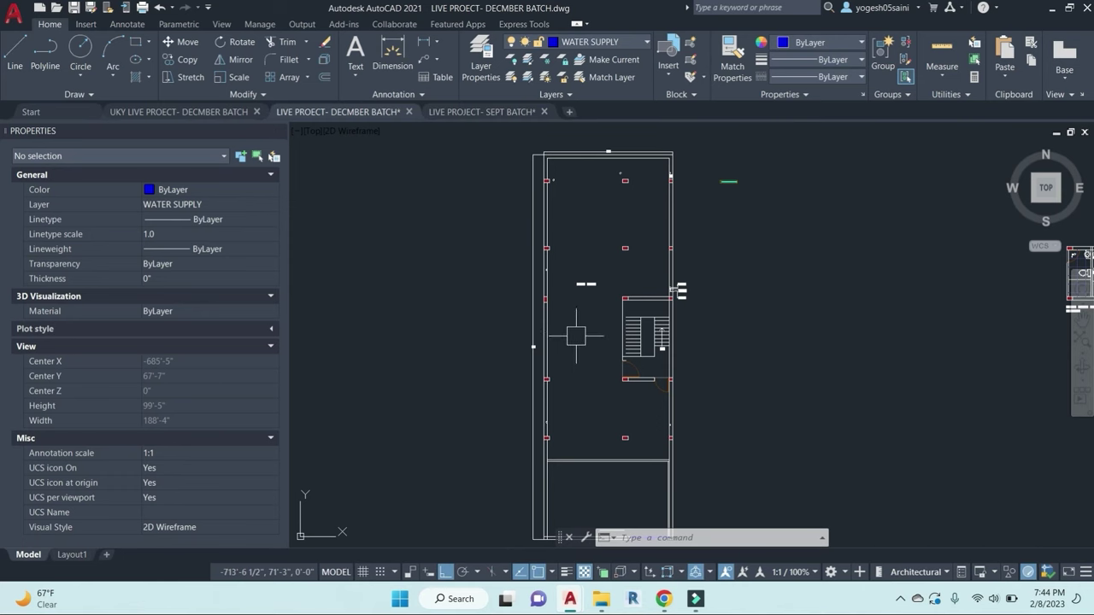
scroll(577, 349, up, 6)
Step: Draw a short vertical line upward from the stair corner
key(Escape)
key(Escape)
key(Escape)
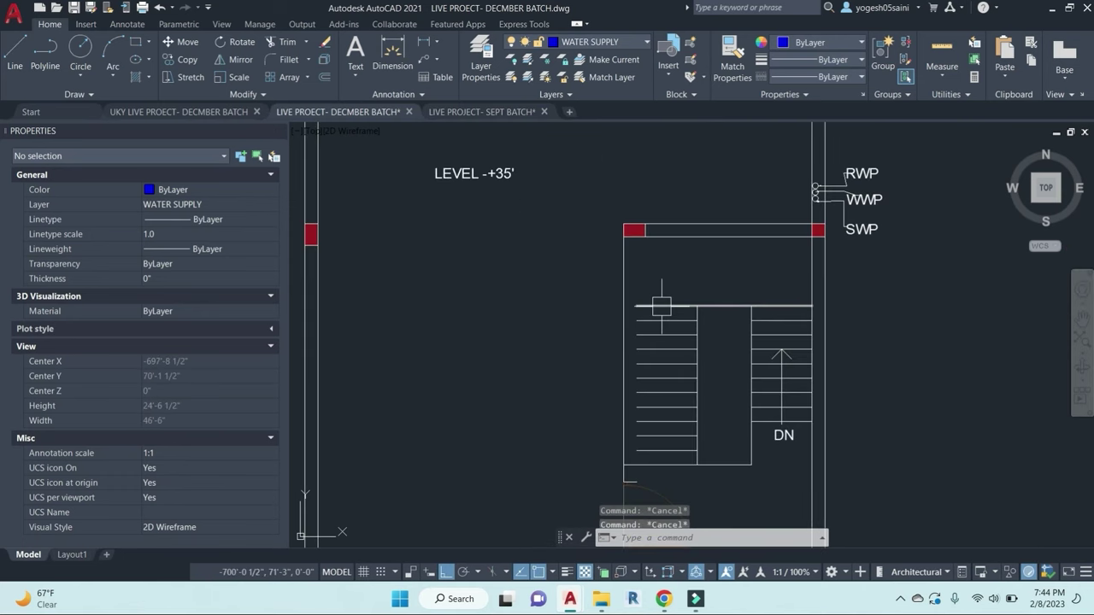
text(l)
key(space)
click(637, 305)
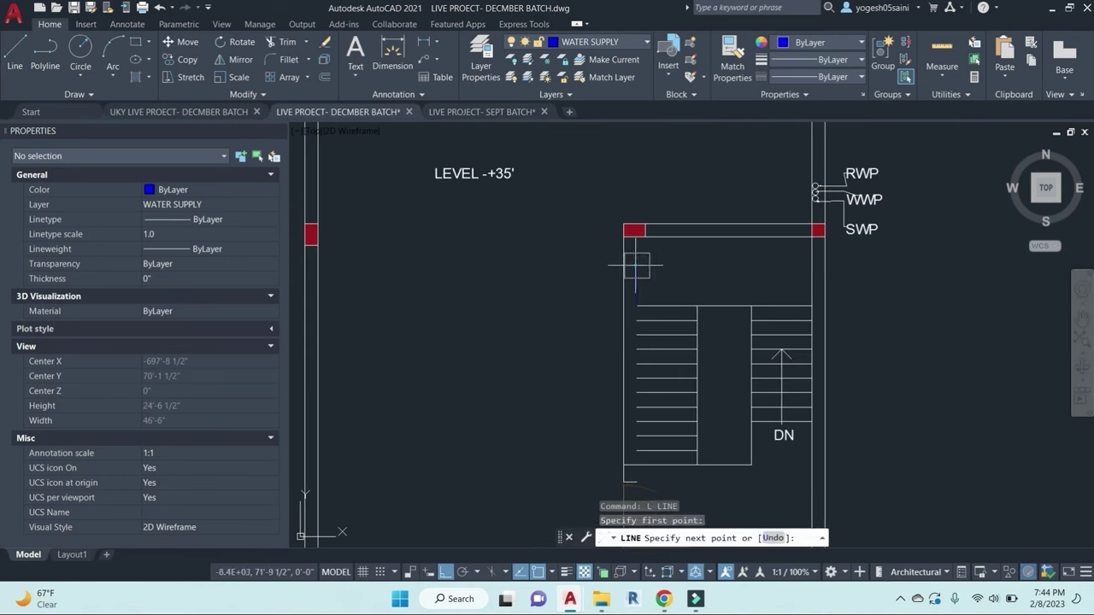
click(636, 270)
key(Escape)
key(Escape)
Step: Try extending to the blue line below the stair as boundary, then cancel
text(ex)
key(space)
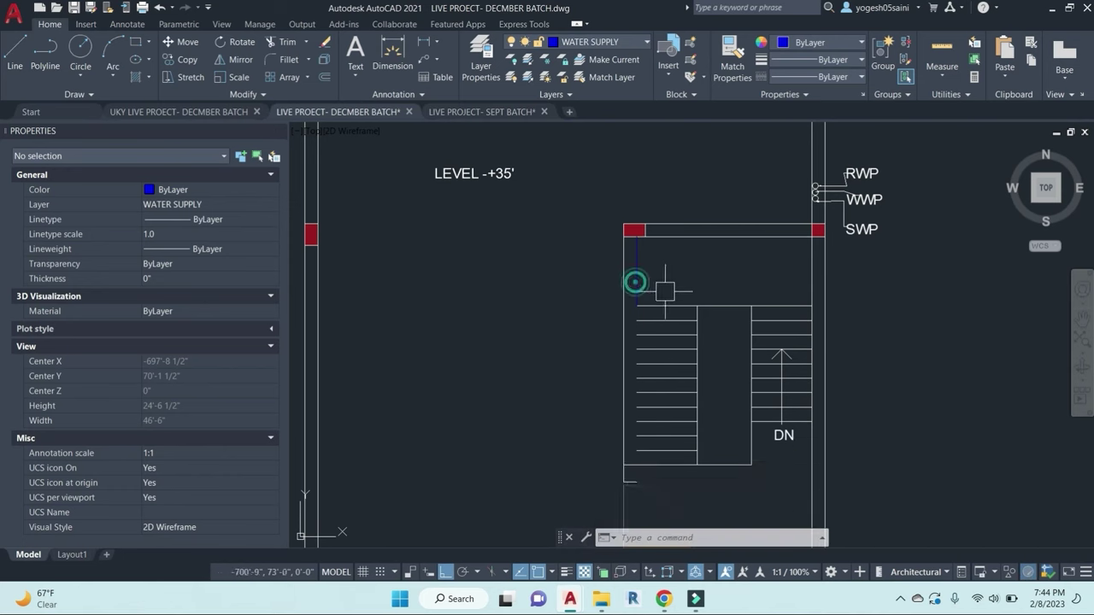
middle_drag(683, 338, 684, 180)
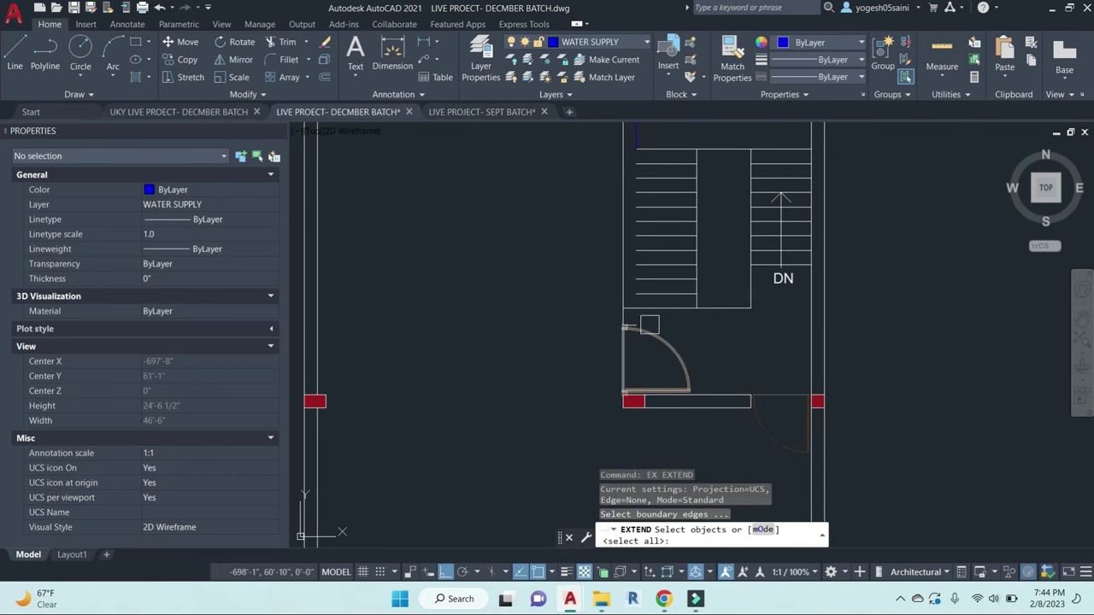
click(641, 319)
key(Return)
key(Escape)
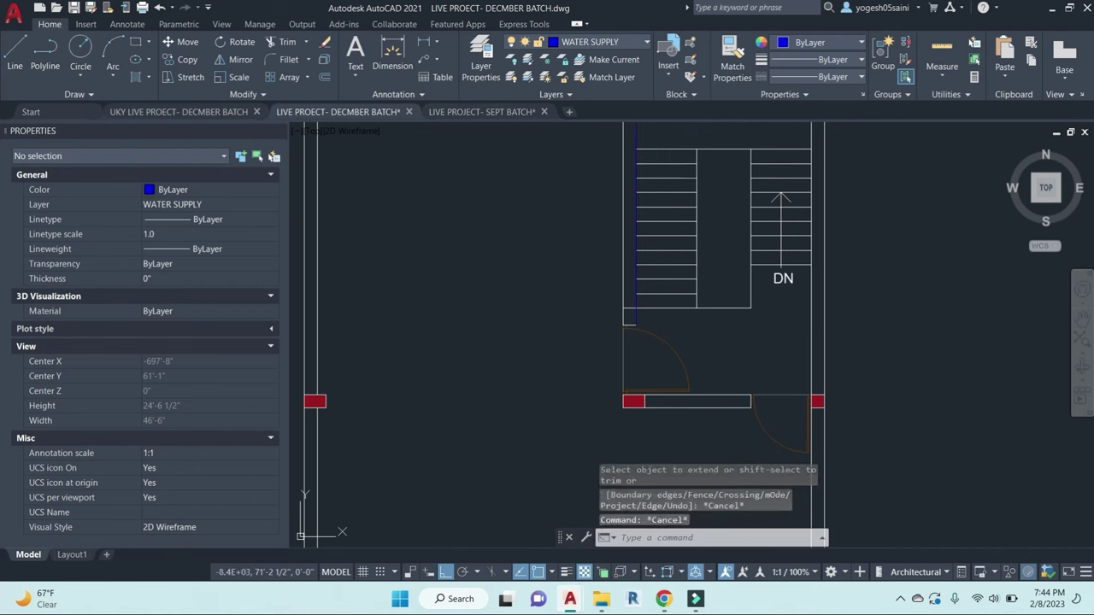
key(Escape)
Step: Match the blue wall line's properties to the white wall line with MA
text(MA)
key(Return)
click(669, 164)
click(636, 169)
middle_drag(710, 170, 719, 232)
key(Escape)
Step: Make layer 0 current and view the top wall with its 30' dimension
click(637, 42)
scroll(594, 94, up, 1)
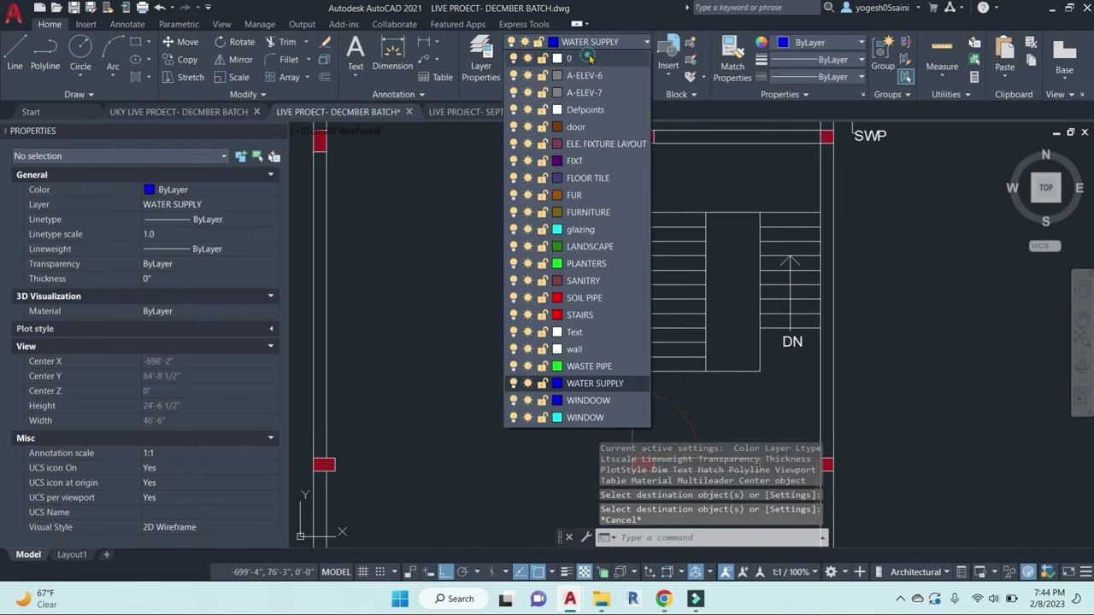
click(588, 58)
scroll(649, 203, down, 1)
scroll(705, 284, down, 2)
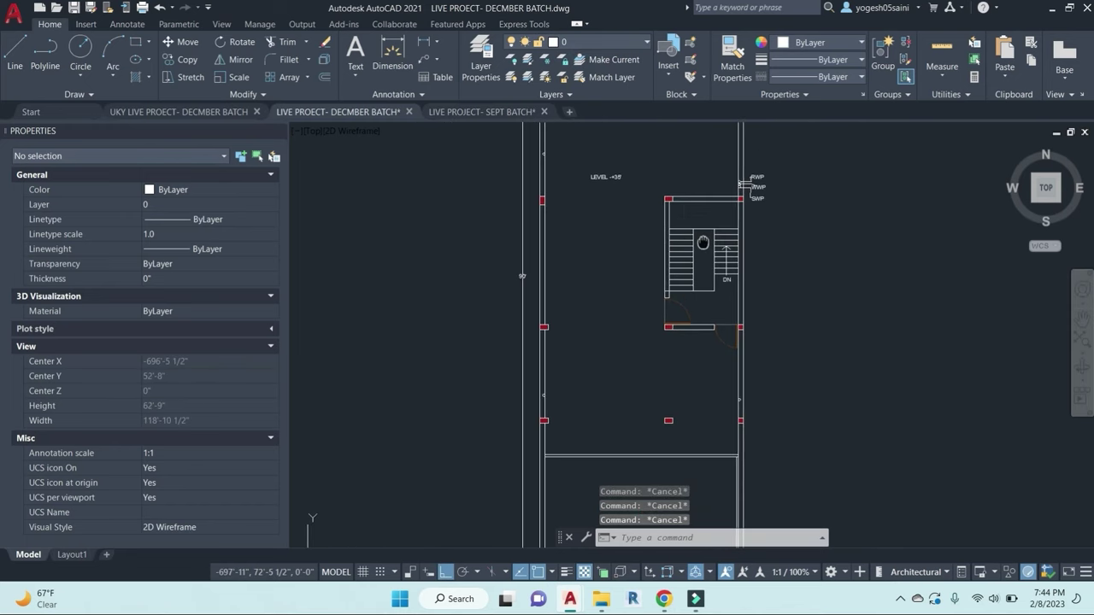
mouse_move(758, 284)
middle_down()
mouse_move(745, 278)
mouse_move(805, 344)
middle_up()
middle_drag(703, 257, 695, 341)
scroll(678, 187, up, 2)
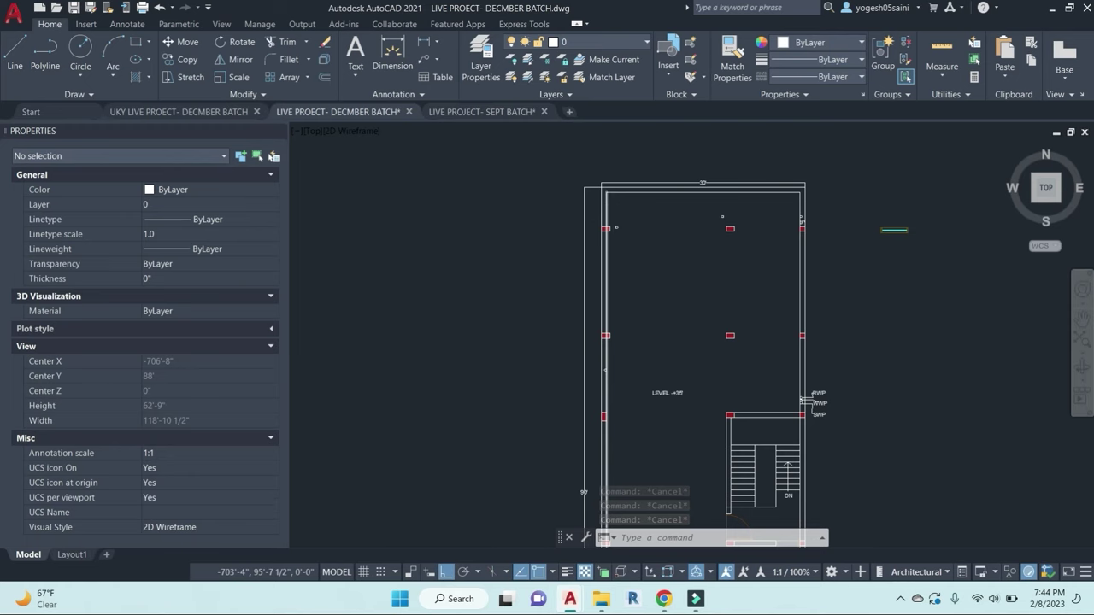
scroll(628, 253, up, 2)
key(Escape)
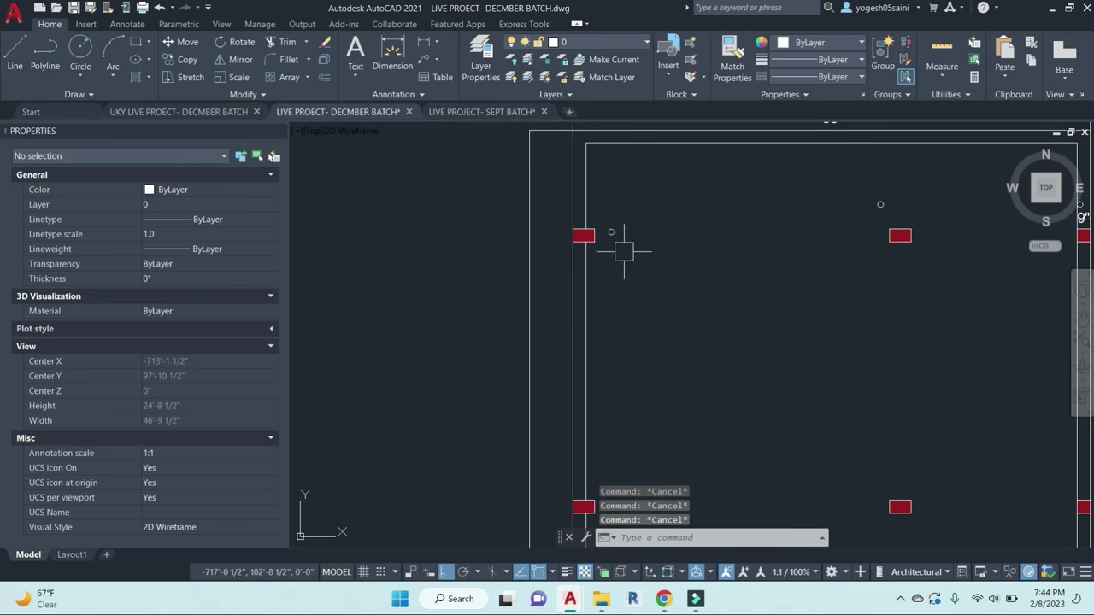
Step: Bring the level text and staircase into view and select the RWP label
middle_drag(672, 265, 602, 352)
mouse_move(741, 361)
middle_down()
mouse_move(610, 235)
mouse_move(736, 250)
middle_up()
scroll(680, 283, down, 1)
click(836, 376)
Step: Paste a copy of the RWP label above the pipe labels and change it to RWO
key(ctrl+c)
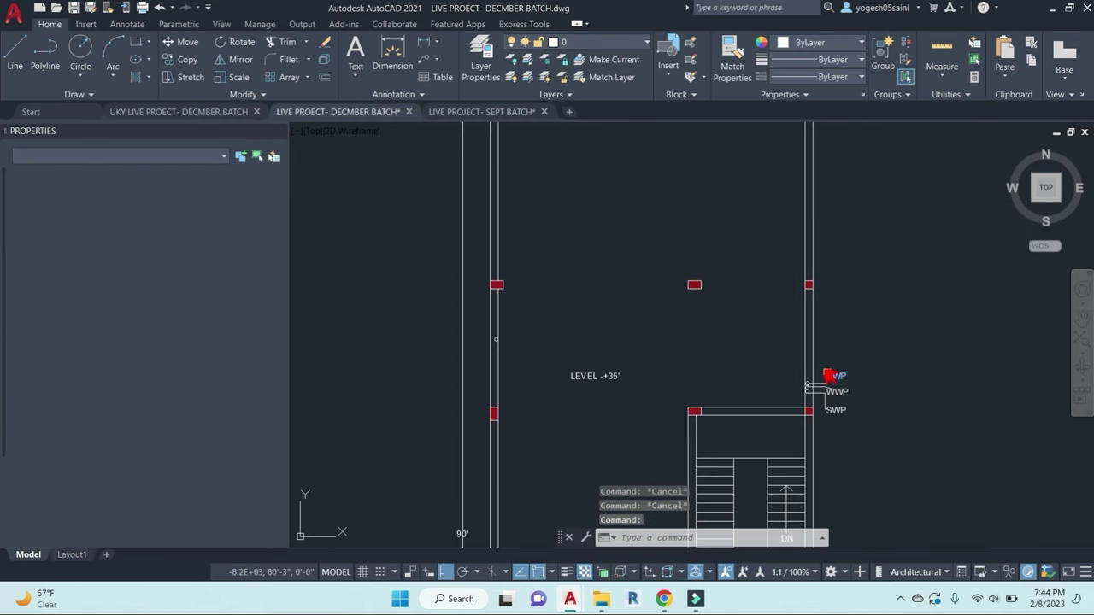
key(ctrl+v)
click(868, 290)
double_click(875, 294)
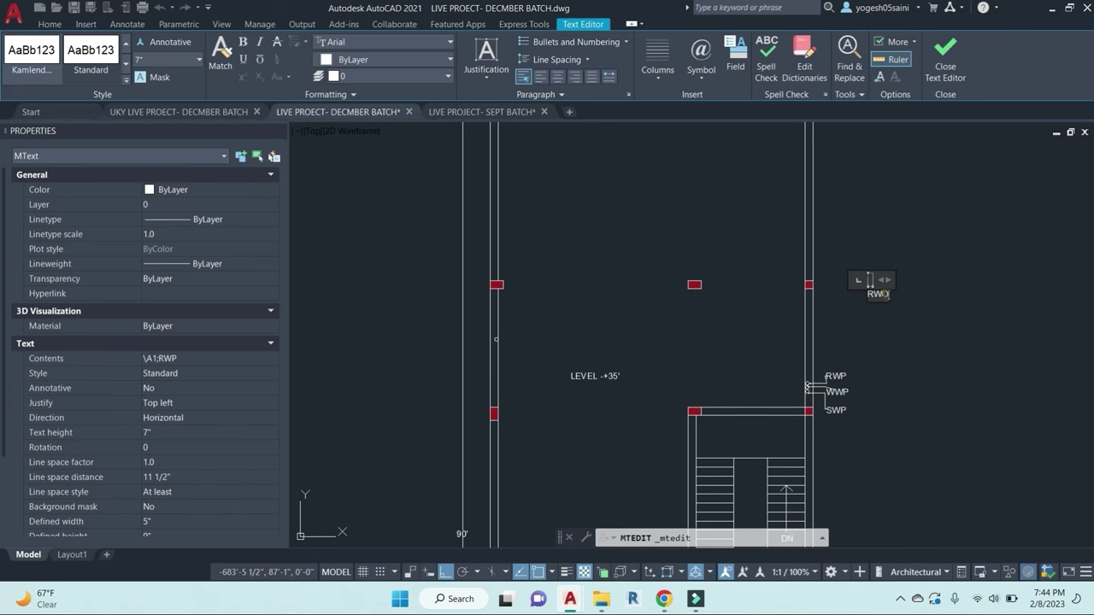
click(900, 293)
Step: Place a copy of the RWO label above the top-wall column
click(880, 294)
key(ctrl+c)
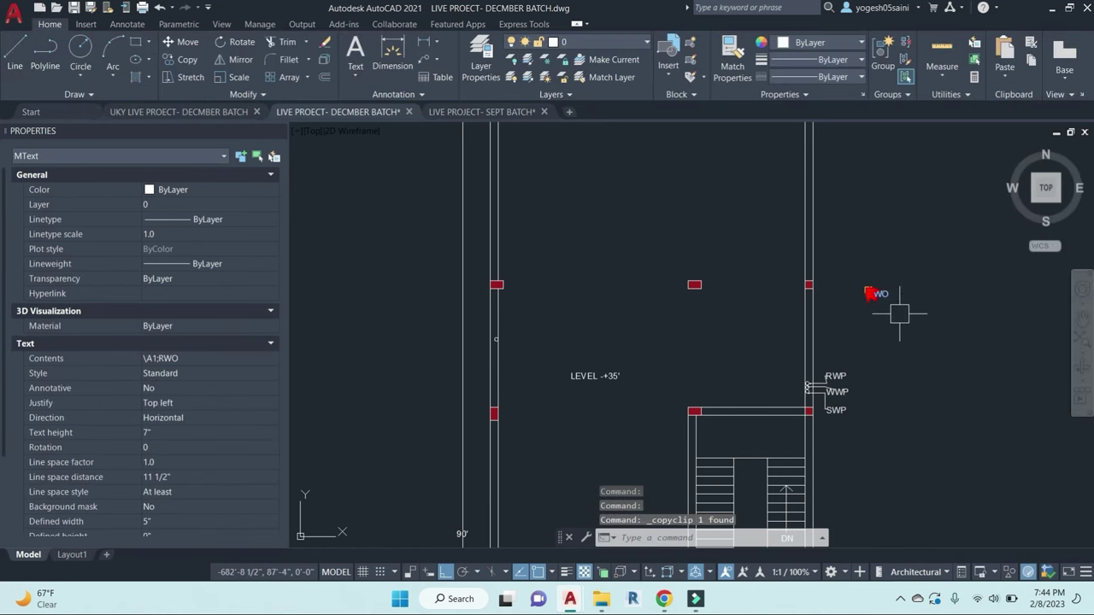
key(ctrl+v)
scroll(846, 310, down, 1)
middle_drag(821, 248, 859, 340)
scroll(789, 258, up, 2)
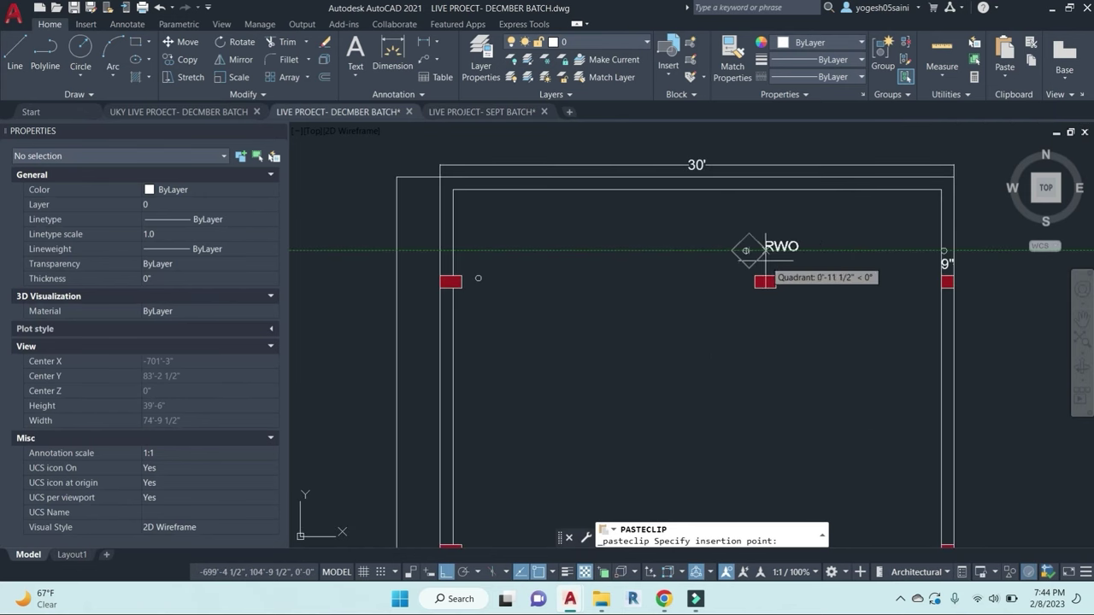
click(765, 251)
Step: Copy the RWO label once more, then cancel placing the extra copy
click(773, 246)
key(ctrl+c)
key(ctrl+v)
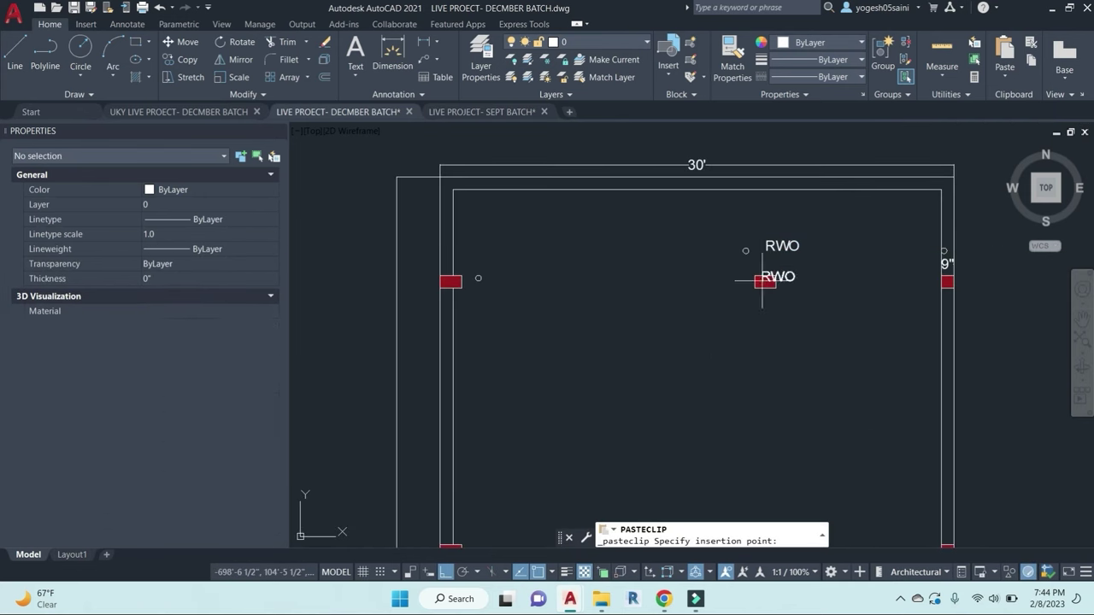
scroll(557, 330, up, 2)
scroll(662, 376, down, 5)
scroll(744, 343, up, 2)
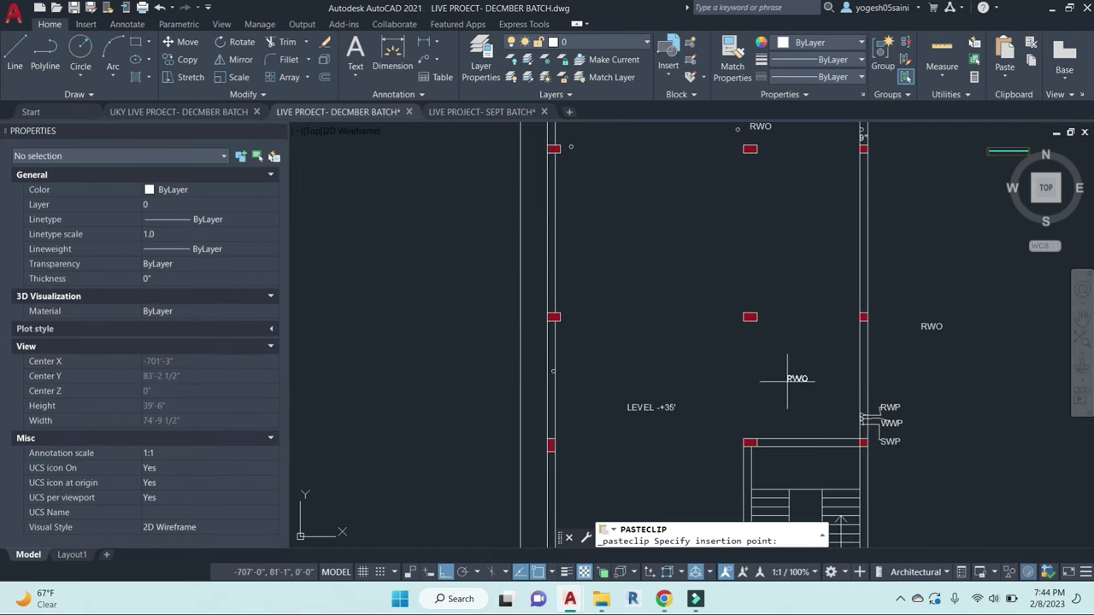
key(Escape)
key(Escape)
key(Escape)
key(Escape)
Step: Bring the RWP/WWP/SWP pipe circles into view, clearing a stray circle selection
scroll(596, 401, up, 2)
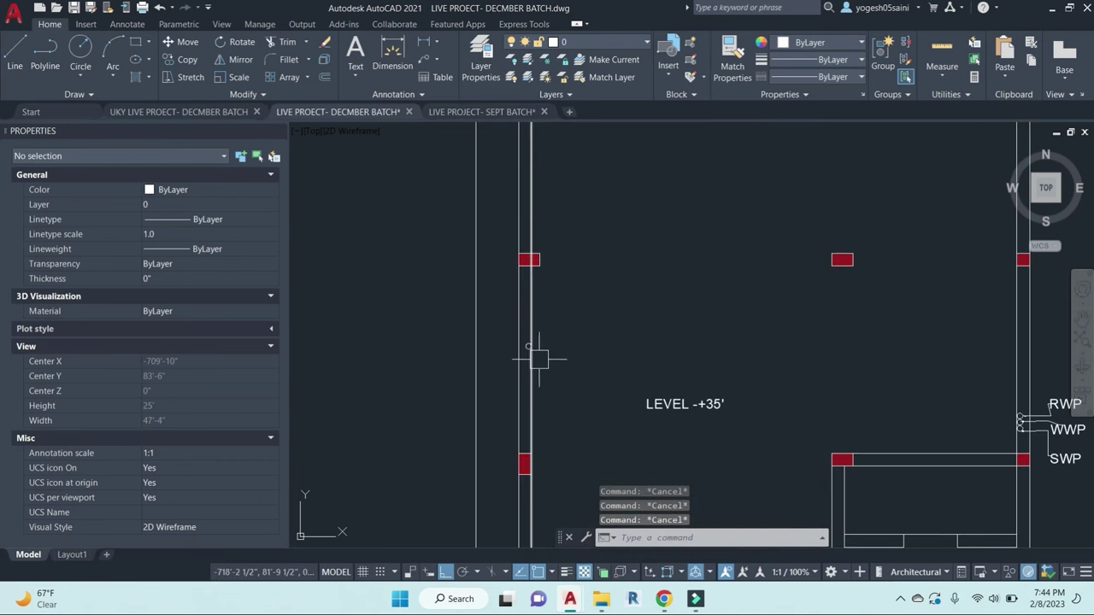
click(531, 347)
middle_drag(902, 381, 808, 364)
scroll(928, 402, up, 5)
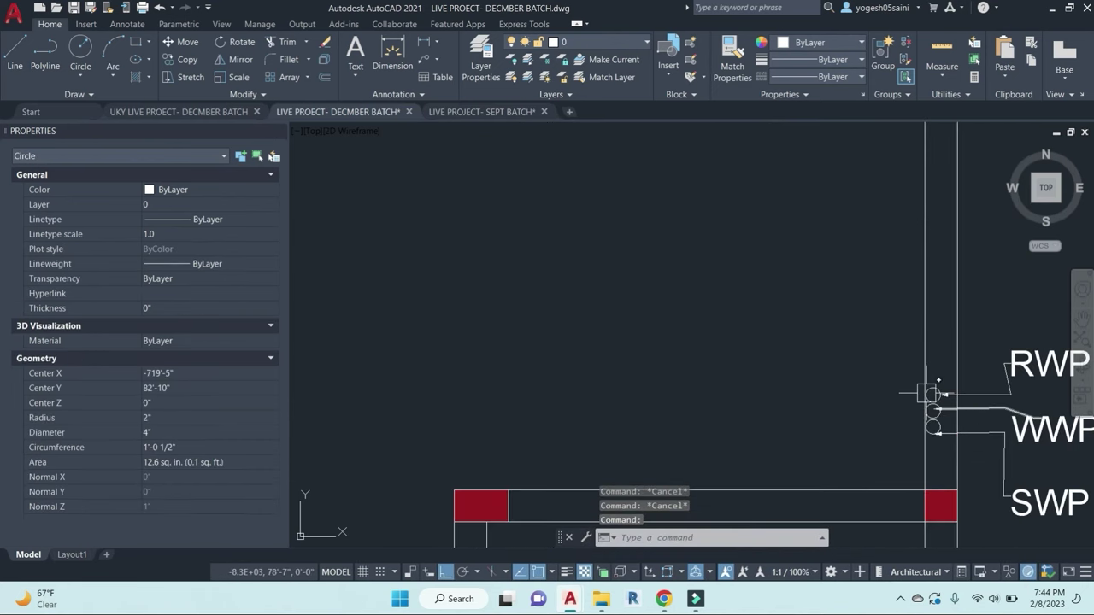
scroll(933, 408, down, 2)
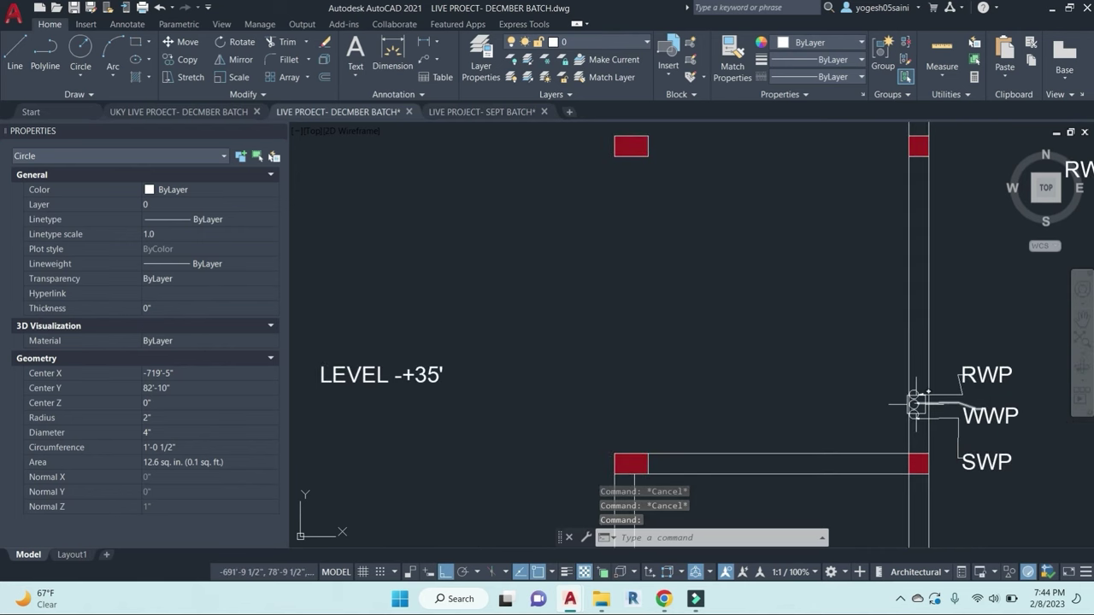
scroll(915, 402, up, 2)
key(Escape)
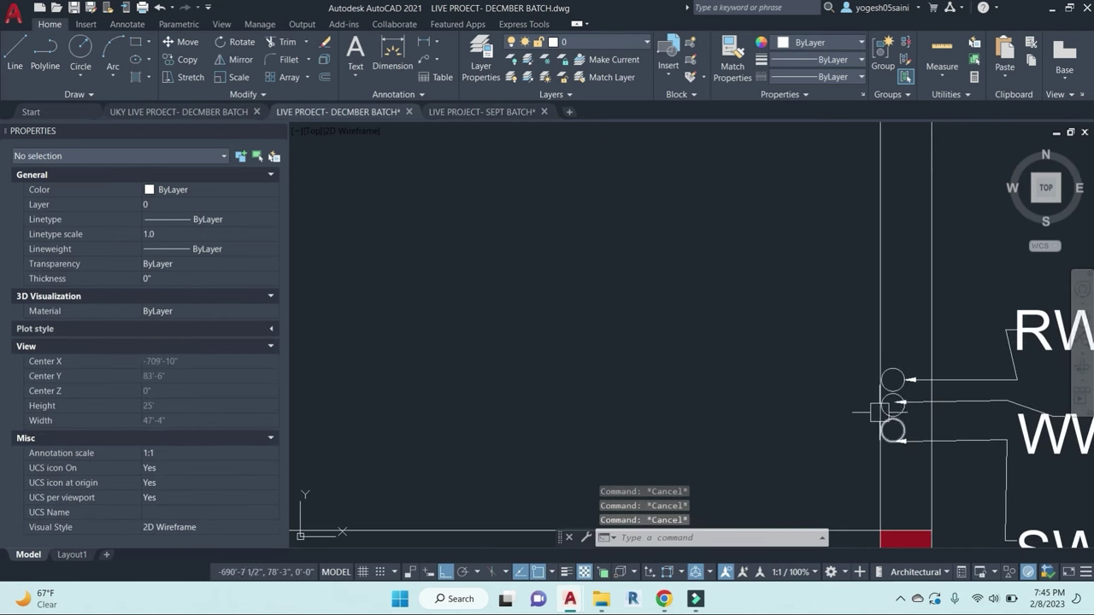
Step: Start a leader at the middle pipe circle with LE, then cancel it
text(LE)
key(Return)
scroll(893, 408, up, 2)
click(880, 392)
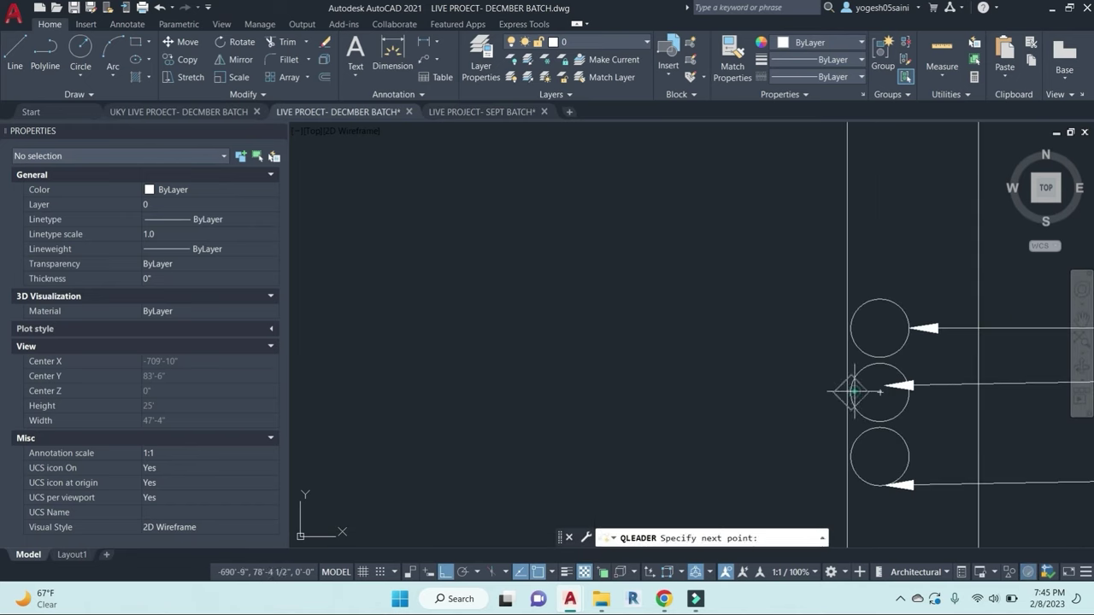
key(Escape)
scroll(837, 385, down, 2)
Step: Draw a horizontal line leftward from the middle pipe circle's centre
text(L)
key(Return)
scroll(912, 409, up, 2)
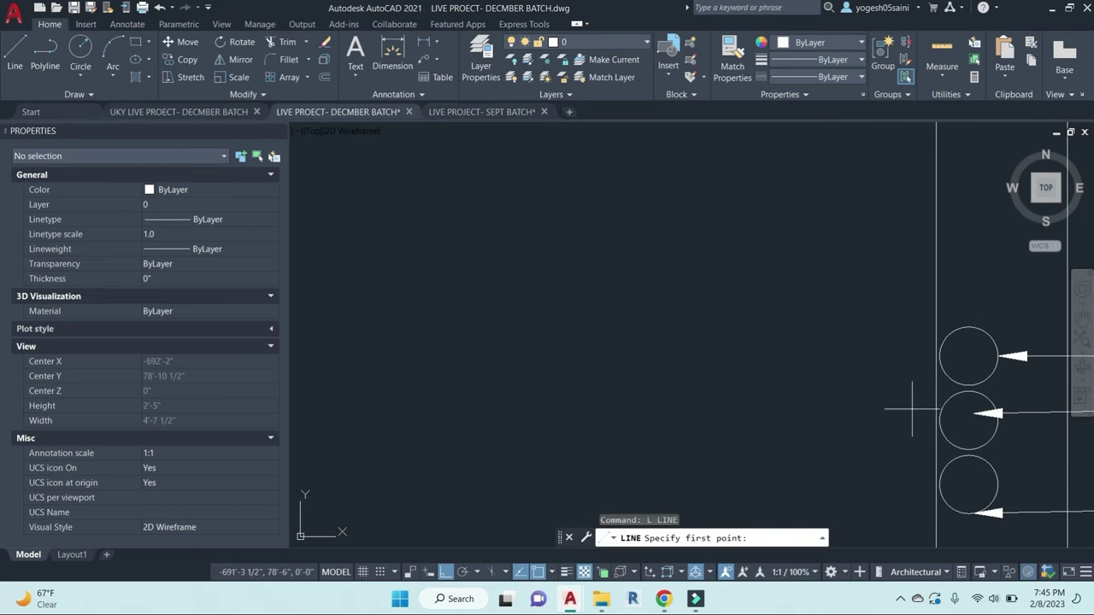
scroll(939, 419, down, 3)
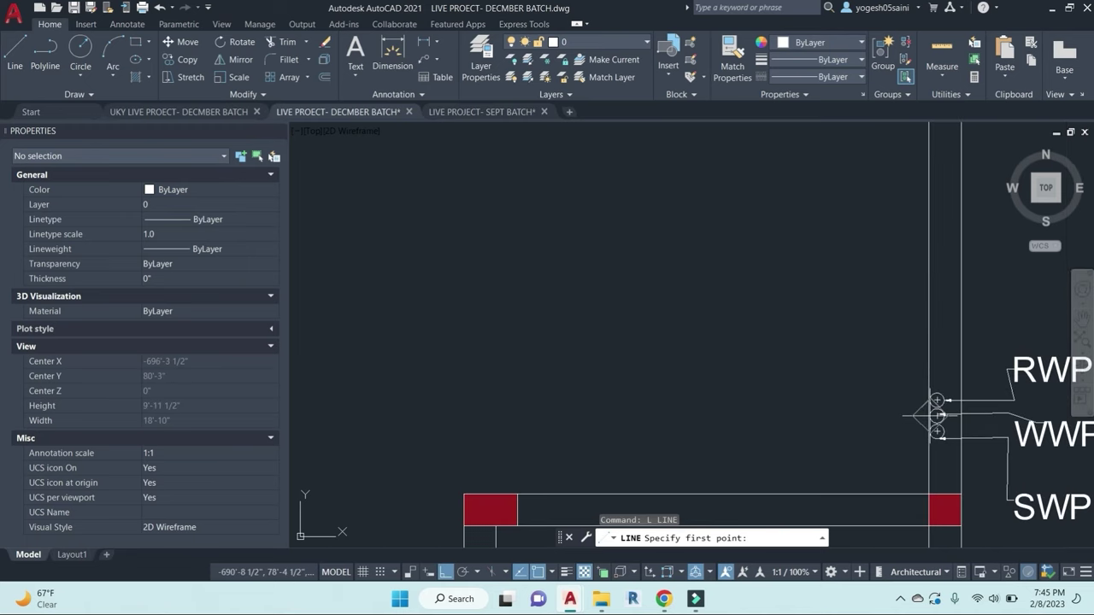
scroll(936, 415, up, 3)
key(Escape)
key(Escape)
key(Escape)
text(L)
key(Return)
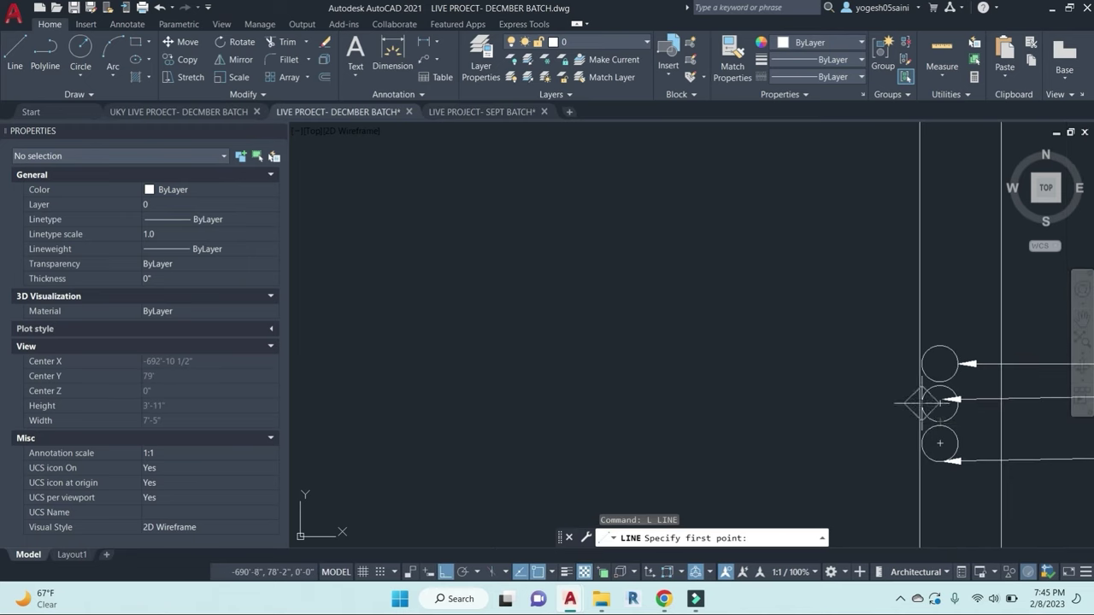
click(931, 403)
click(839, 393)
key(Escape)
key(Escape)
key(Escape)
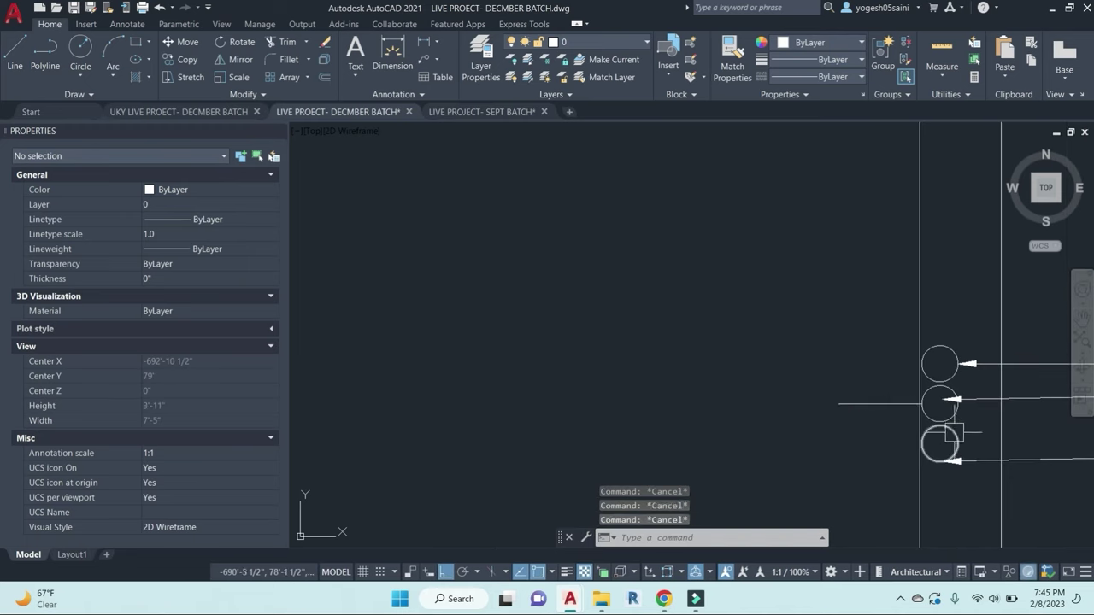
Step: Copy the horizontal line down to the circle's bottom and delete the original centre line
click(886, 405)
text(co)
key(Return)
scroll(934, 411, up, 3)
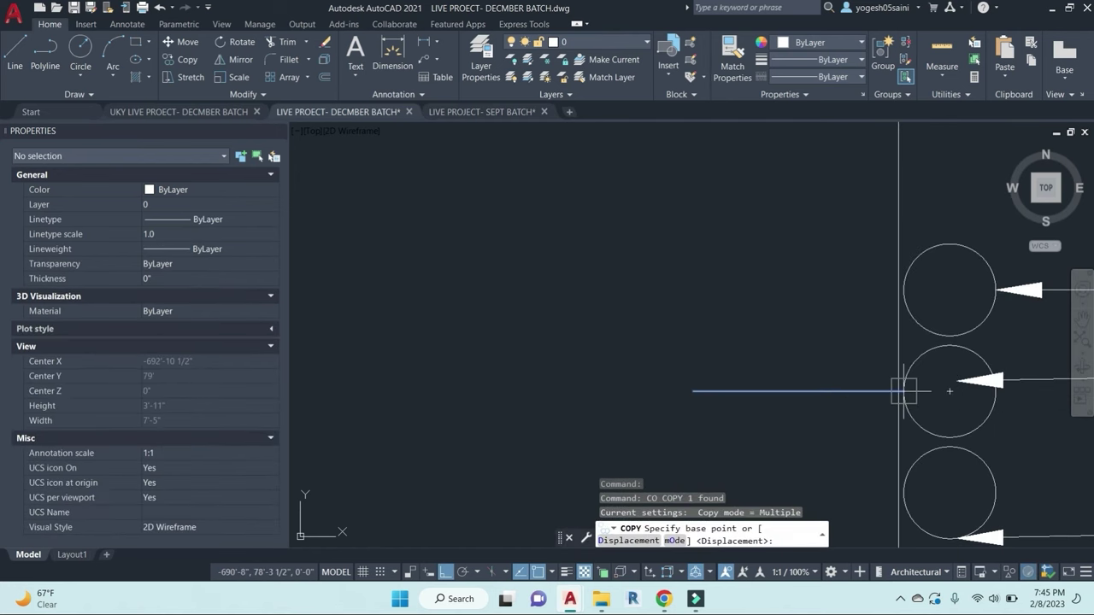
click(949, 437)
click(950, 436)
key(Escape)
key(Escape)
click(868, 392)
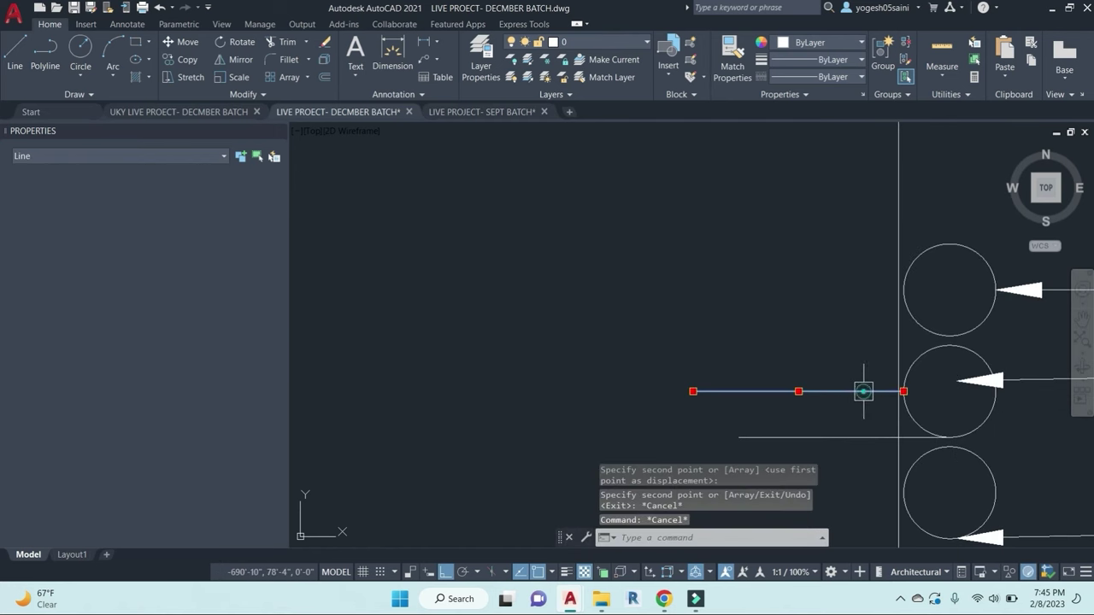
key(Delete)
Step: Mirror the lower tangent line through the circle centre to create an upper tangent line
click(872, 435)
text(mi)
key(Return)
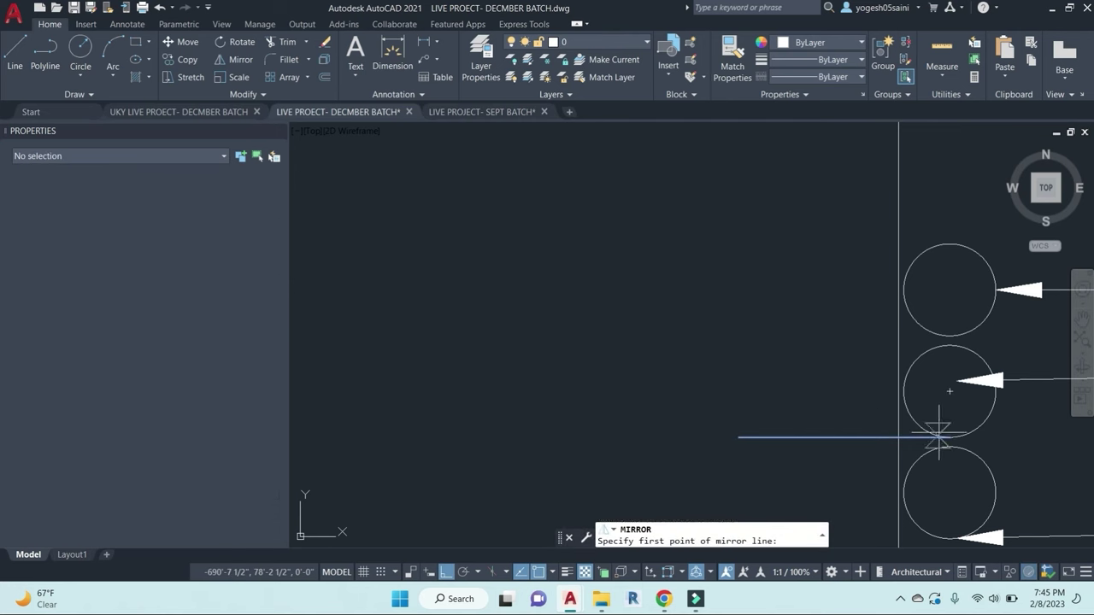
click(949, 392)
click(903, 391)
key(Return)
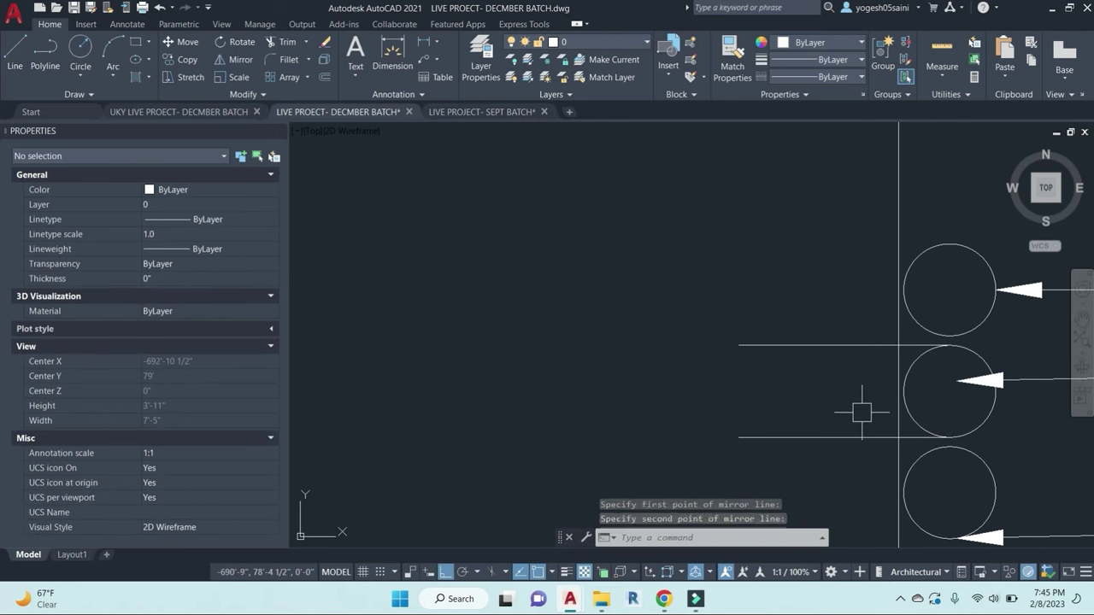
key(Escape)
key(Escape)
key(Escape)
Step: Copy the middle pipe circle to the left, using its right edge as the base point
text(l)
key(Return)
click(824, 345)
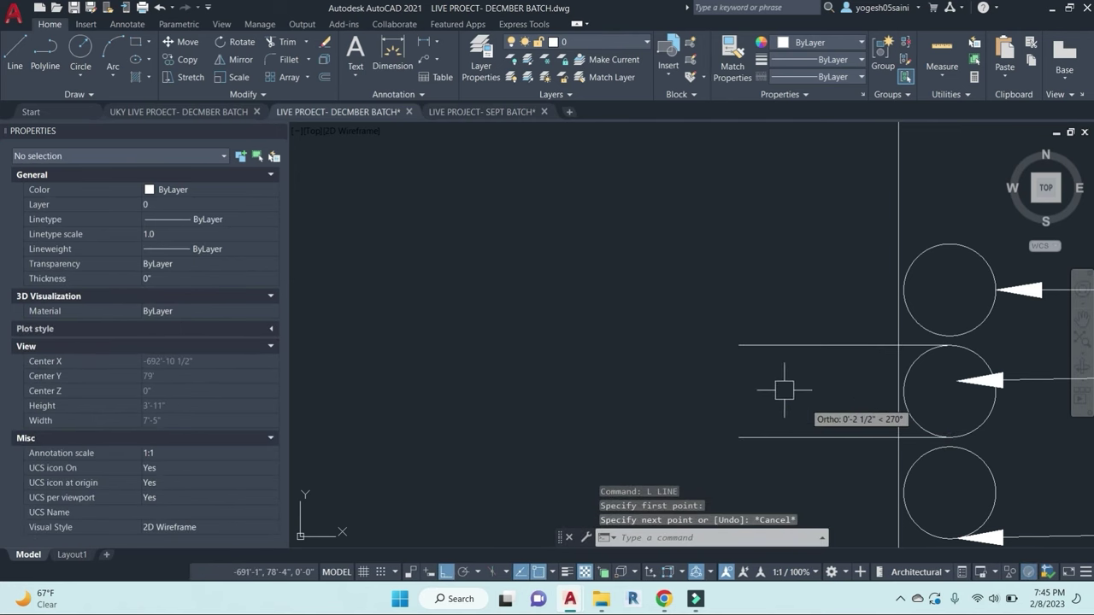
key(Escape)
text(c)
key(Return)
key(Escape)
click(935, 376)
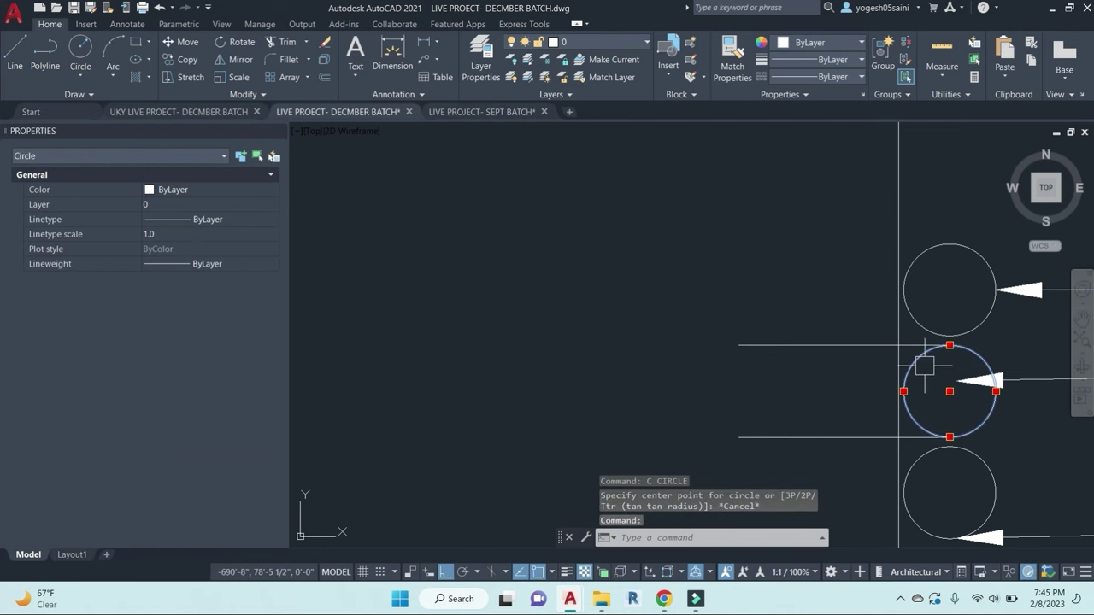
text(co)
key(Return)
click(995, 391)
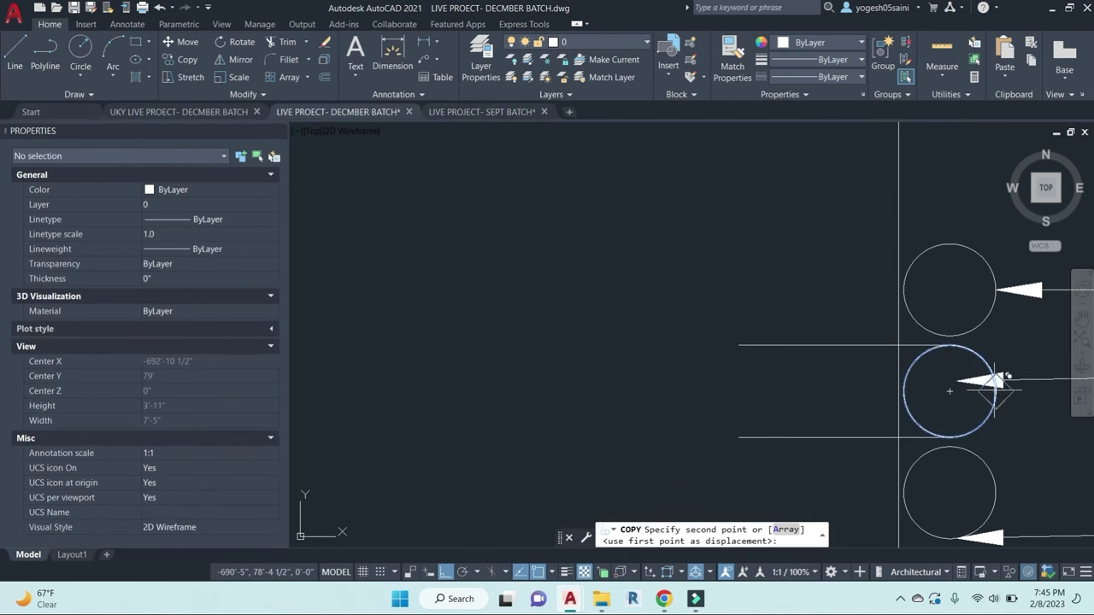
click(794, 391)
key(Escape)
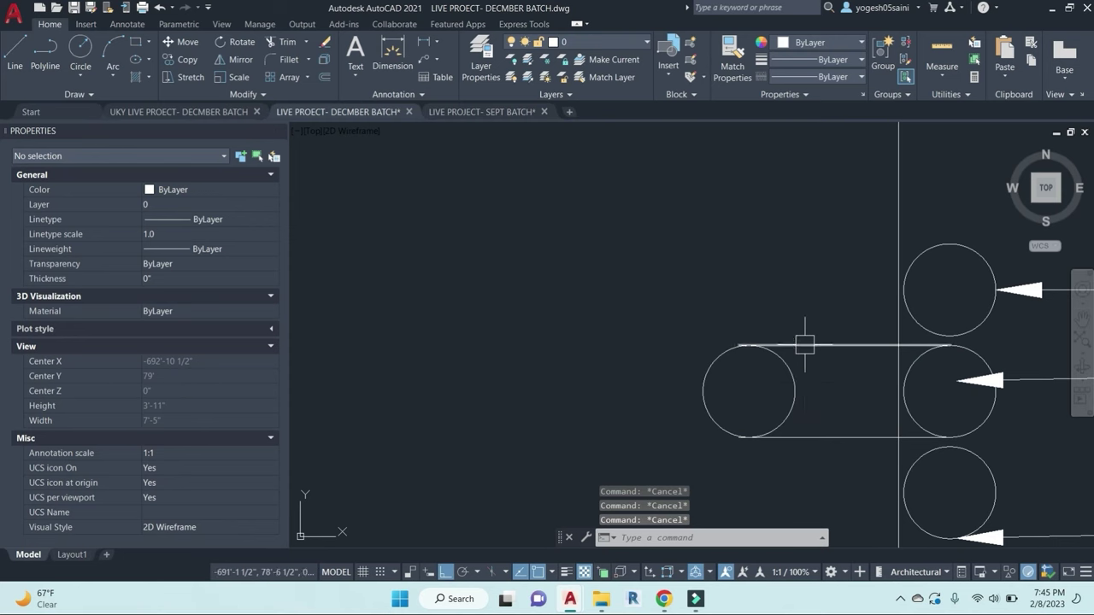
Step: Trim away the copied circle's top and bottom arcs
key(Return)
key(Return)
scroll(742, 341, up, 4)
click(752, 353)
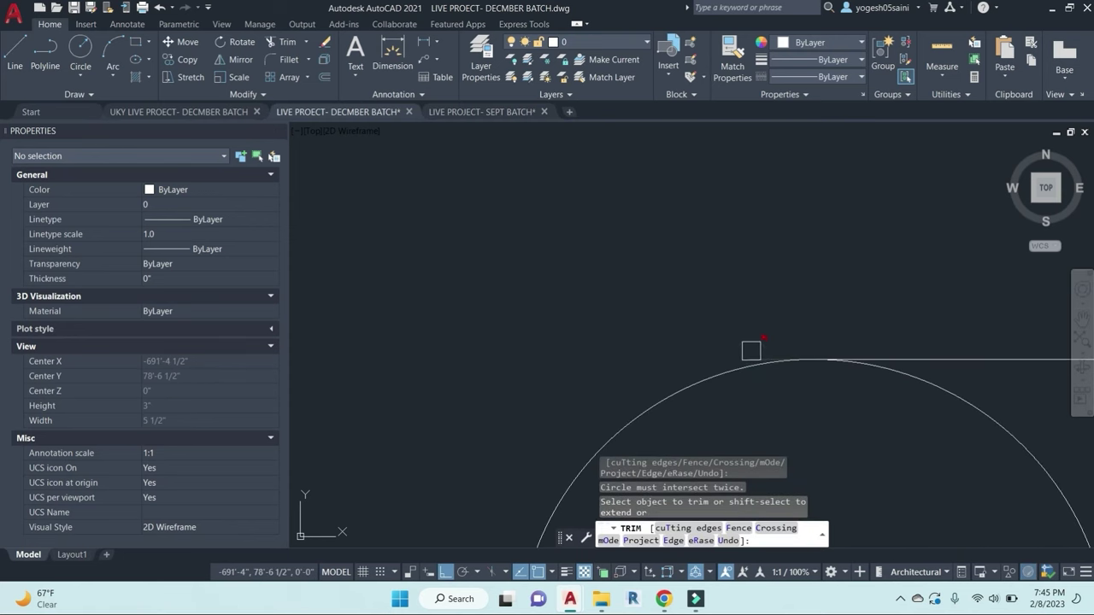
scroll(752, 352, down, 1)
click(751, 352)
scroll(752, 353, down, 4)
scroll(749, 408, up, 4)
click(725, 415)
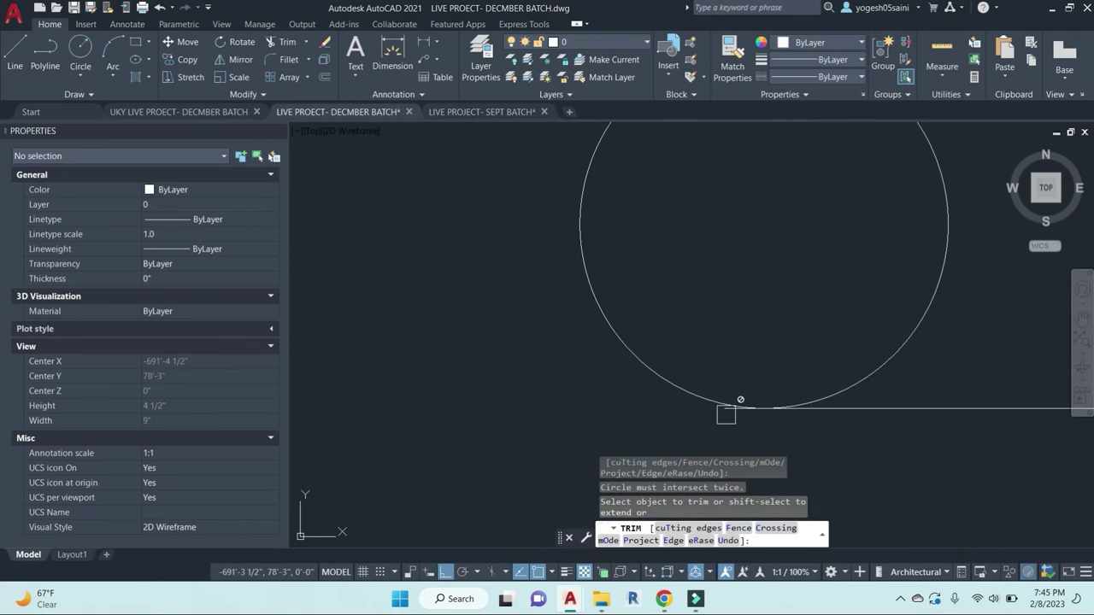
scroll(725, 414, down, 3)
key(Escape)
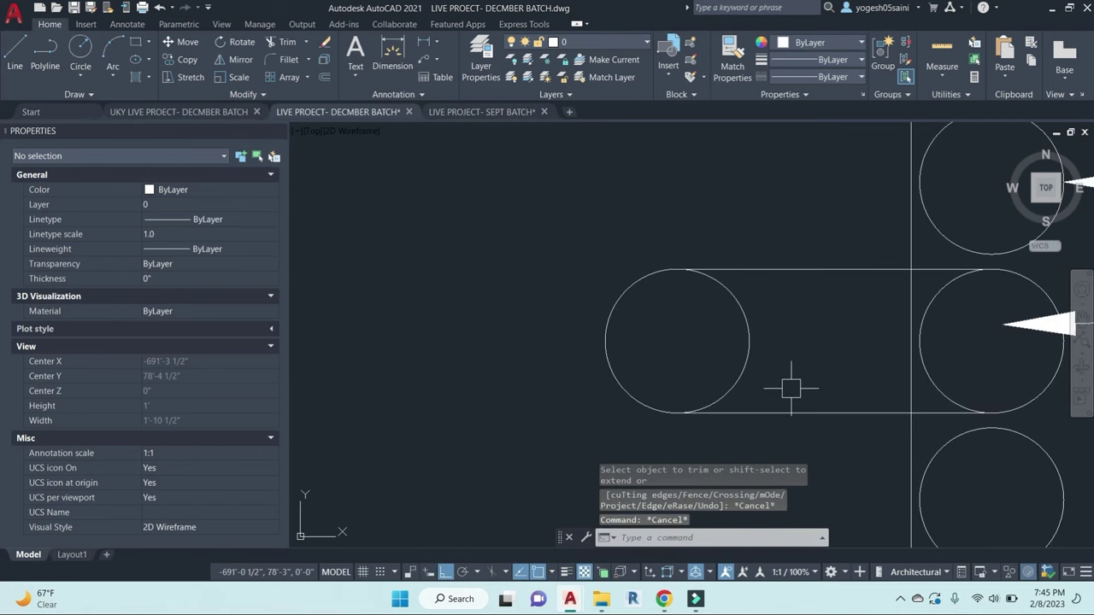
Step: Draw a short line linking the upper and lower tangent lines
text(l)
key(Return)
scroll(920, 275, up, 5)
click(880, 256)
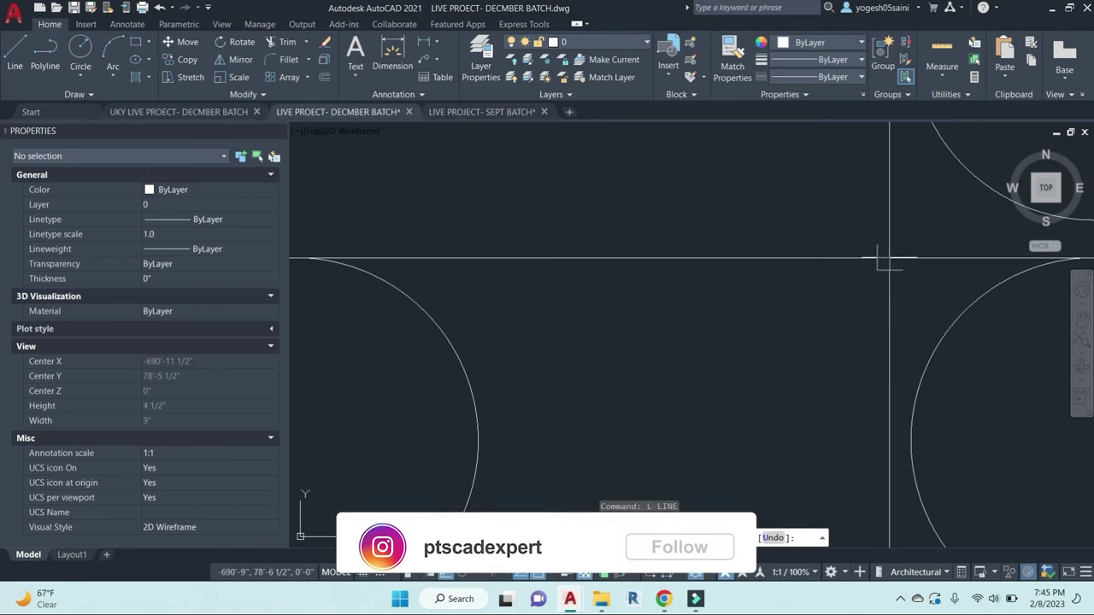
scroll(881, 314, down, 3)
middle_drag(877, 381, 866, 281)
scroll(867, 289, up, 2)
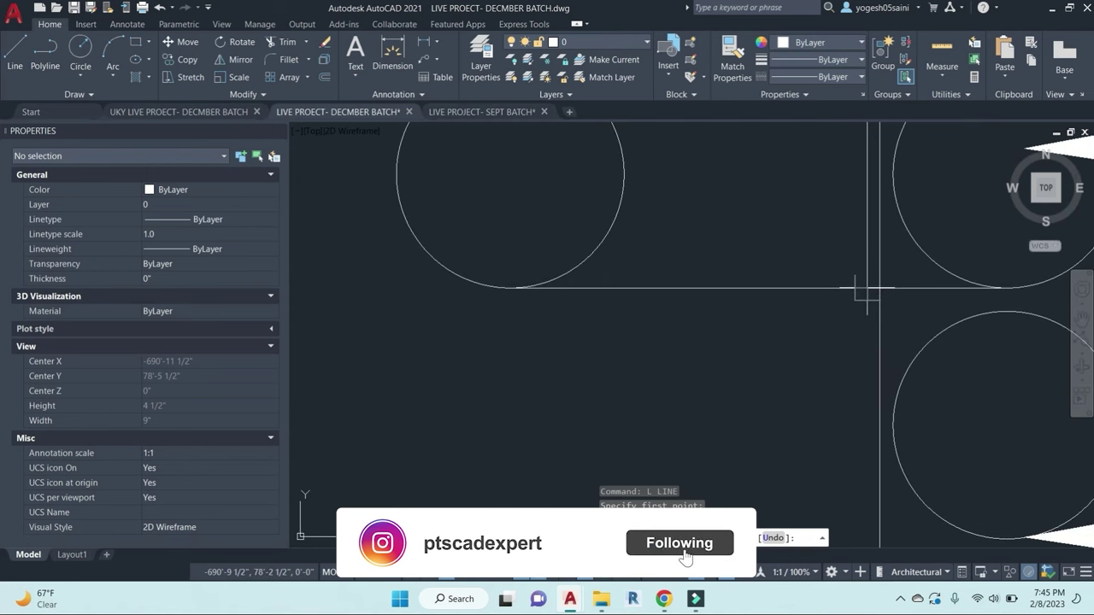
click(867, 289)
click(880, 289)
key(Escape)
Step: Zoom out and pan to show the whole terrace plan with RWO labels and pipe tags
scroll(880, 289, down, 4)
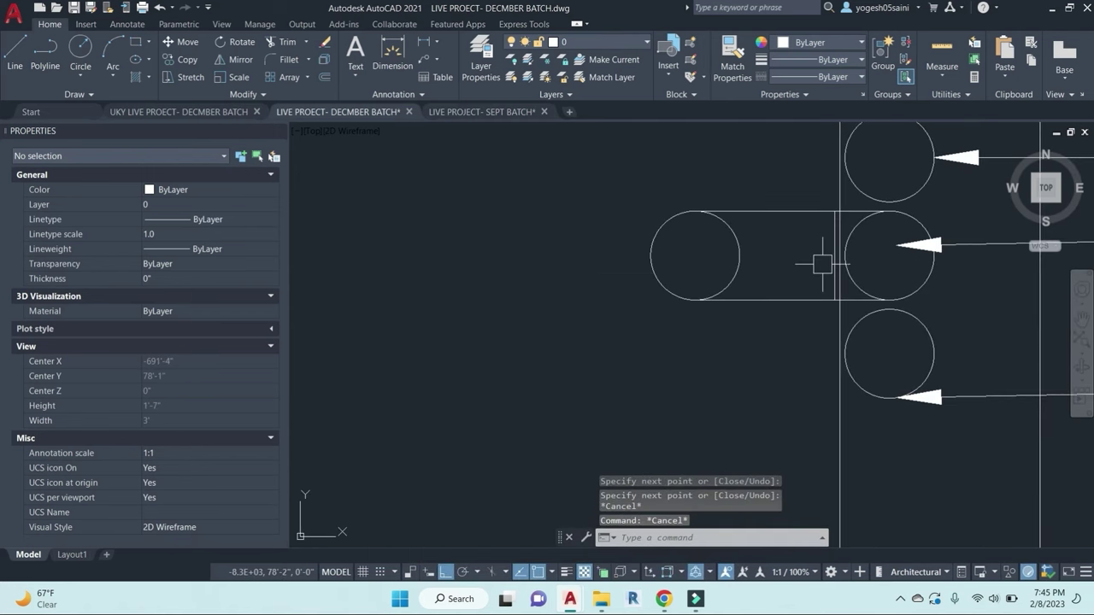
key(Escape)
key(Escape)
scroll(776, 268, down, 7)
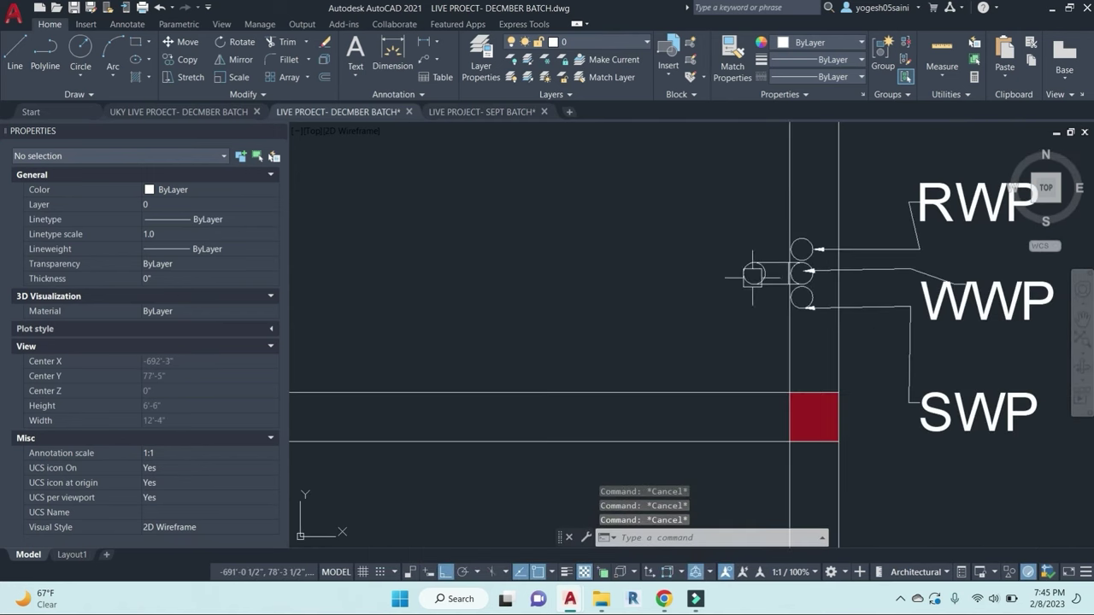
scroll(686, 228, down, 4)
middle_drag(686, 228, 837, 349)
scroll(837, 349, down, 5)
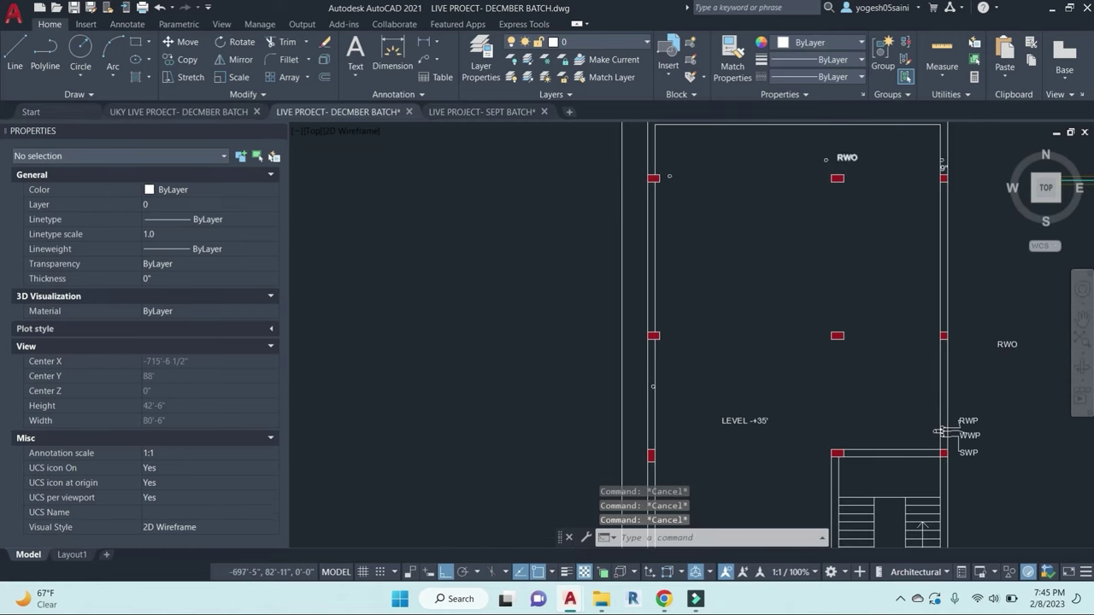
Step: From the outlet circle's right edge, draw box lines of 6", 6" vertical, then 1'2" down
scroll(796, 164, up, 8)
scroll(796, 165, up, 3)
middle_drag(789, 176, 786, 276)
text(l)
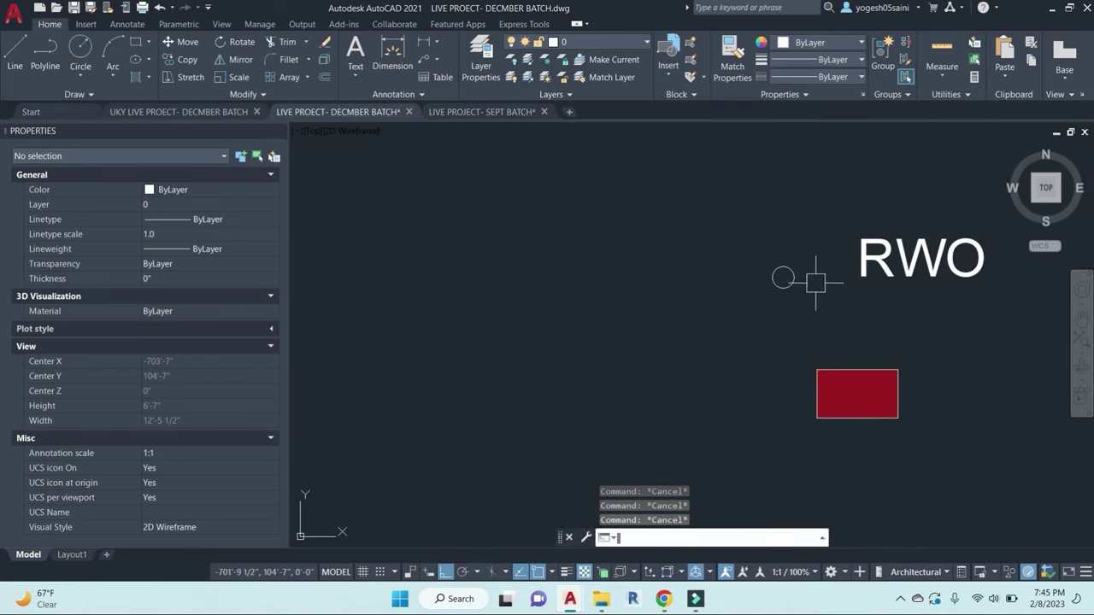
key(Return)
scroll(794, 276, up, 4)
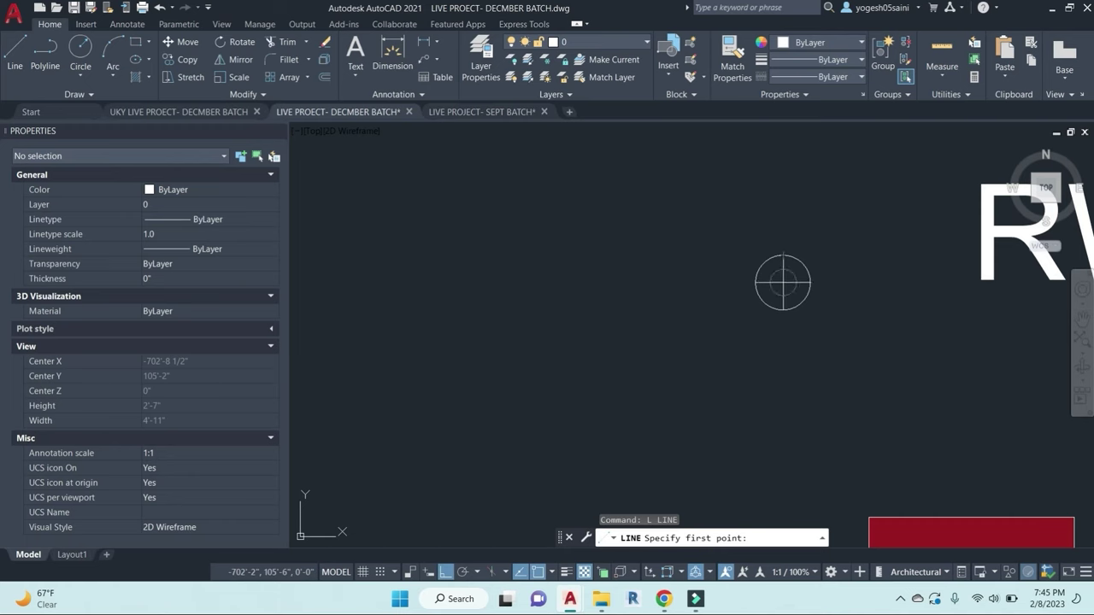
click(787, 286)
key(Escape)
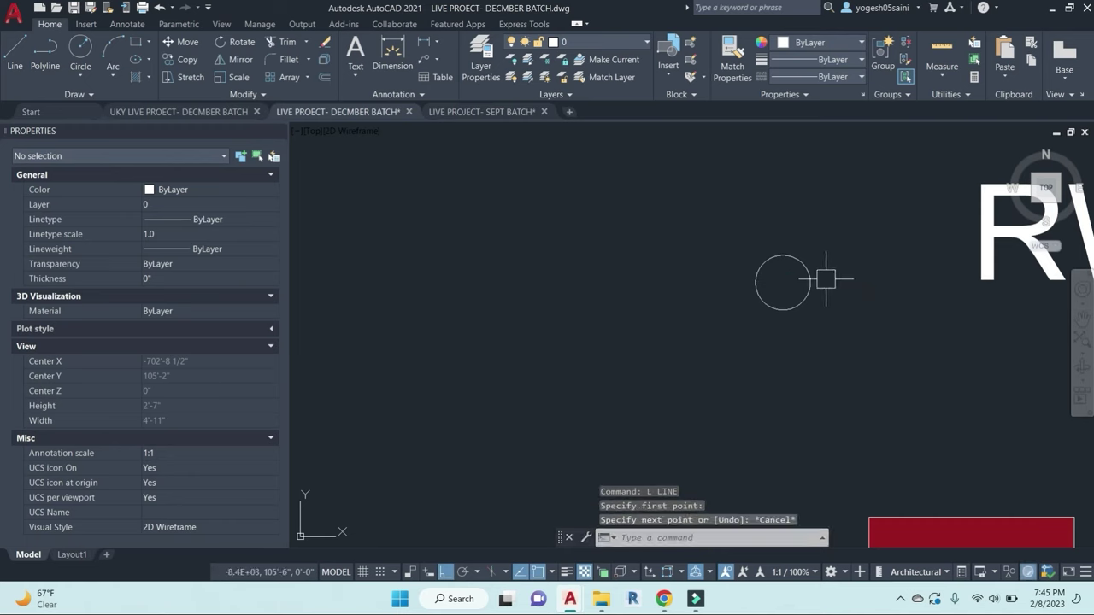
key(Return)
click(811, 282)
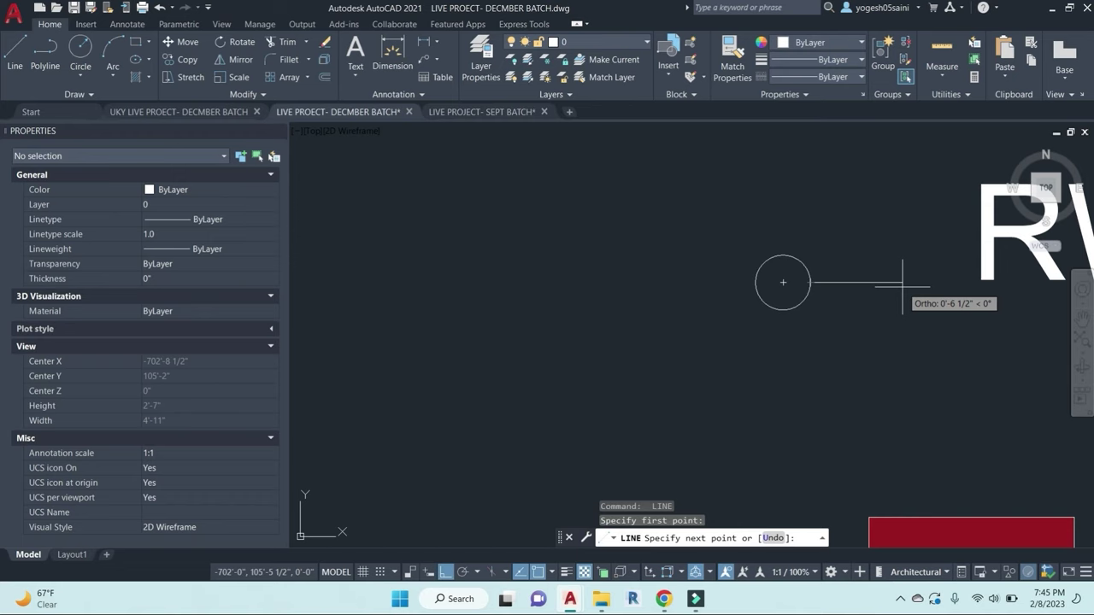
key(Return)
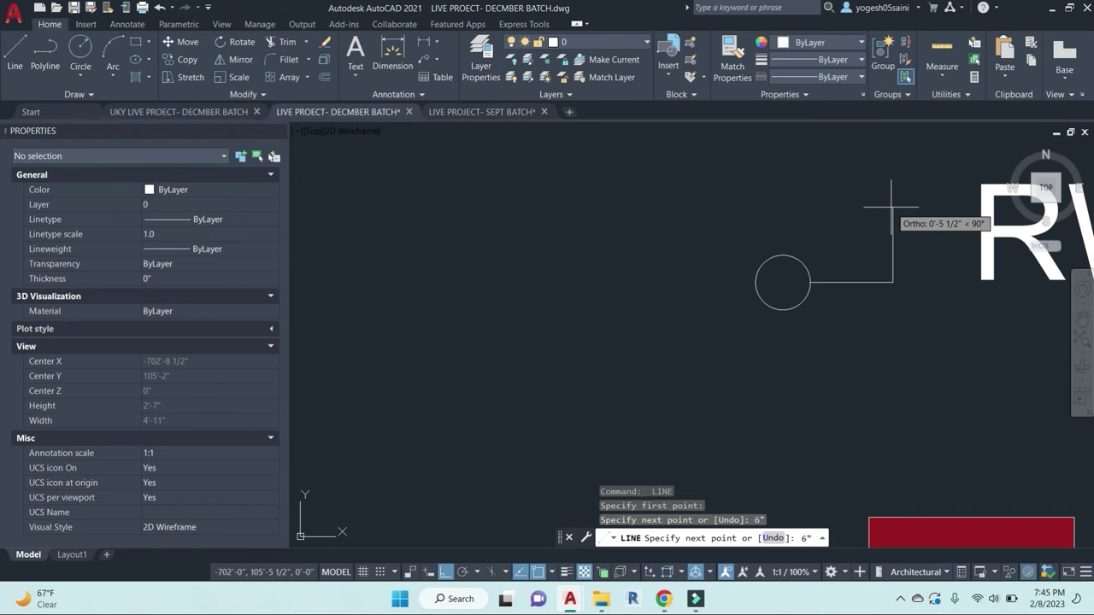
key(Return)
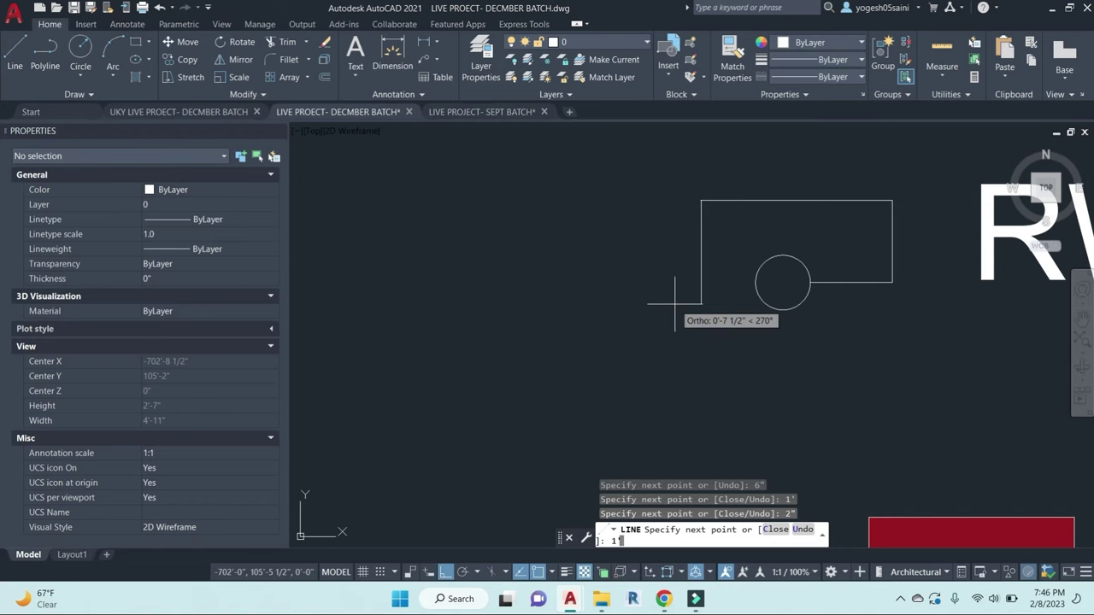
key(Return)
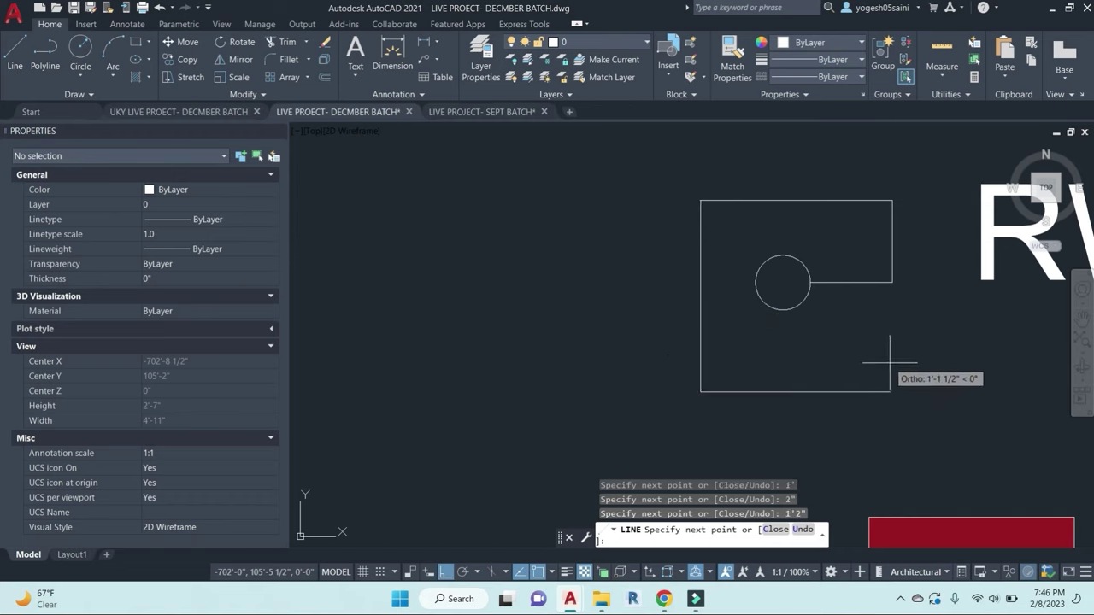
key(Escape)
Step: Fillet the box's right side to the bottom line and erase the leftover short line
text(f)
key(Return)
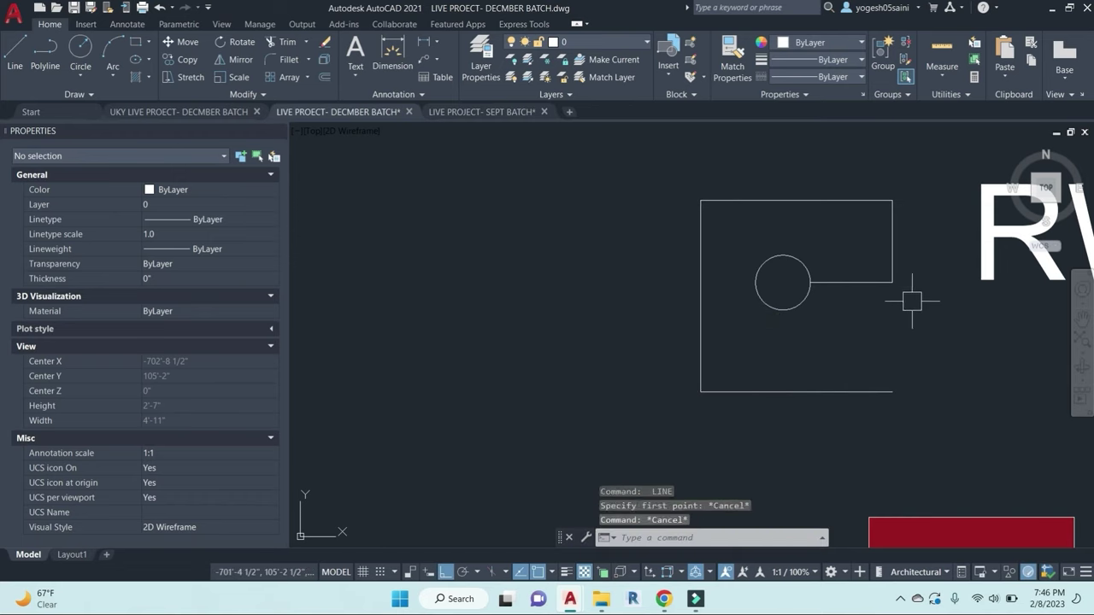
click(892, 286)
click(858, 391)
key(Escape)
click(863, 332)
click(859, 247)
text(e)
key(Return)
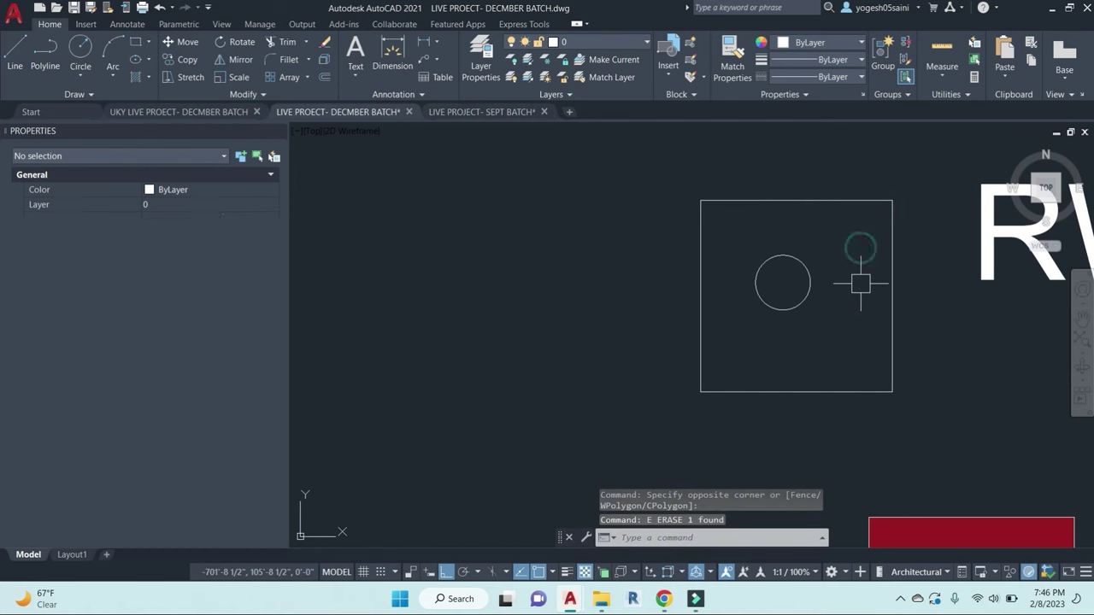
key(Escape)
key(Escape)
key(Escape)
click(935, 451)
key(Escape)
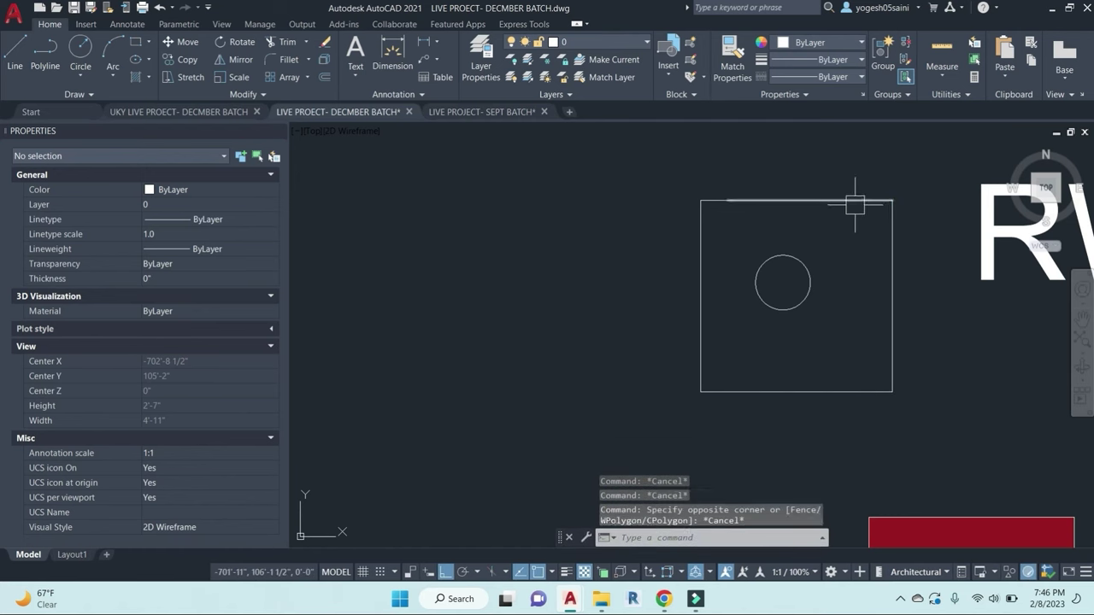
Step: Dimension from the circle centre: 8" to the box's right side, 6" to its left side
text(dli)
key(Return)
click(782, 282)
click(892, 282)
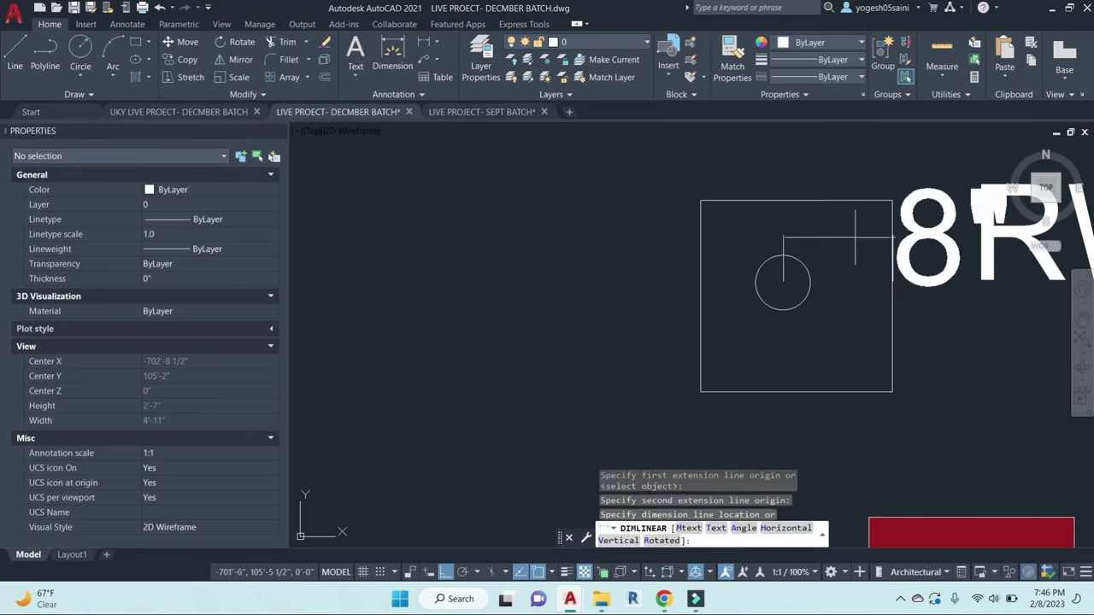
click(845, 236)
key(Return)
click(783, 282)
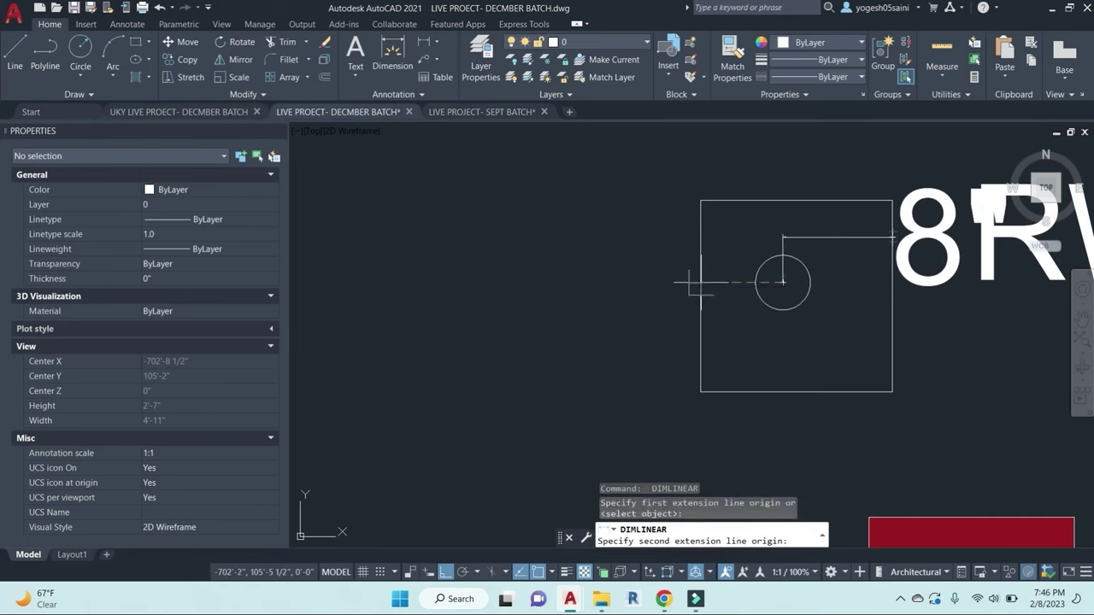
click(700, 282)
click(569, 285)
key(Escape)
key(Escape)
key(Escape)
Step: Move the five box lines 2" to the left
scroll(798, 396, down, 1)
click(725, 233)
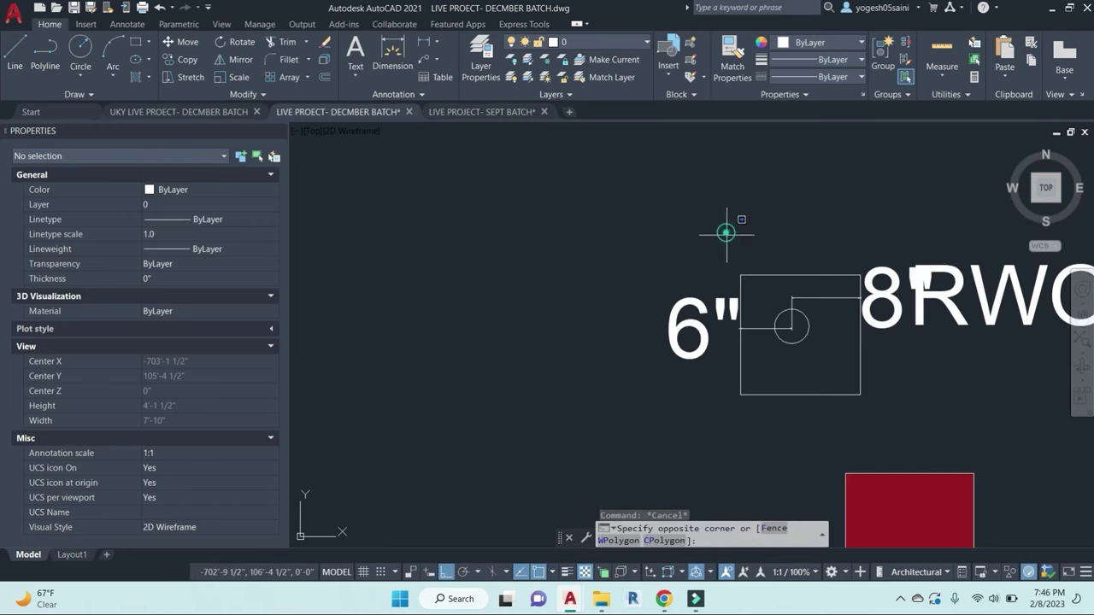
click(897, 414)
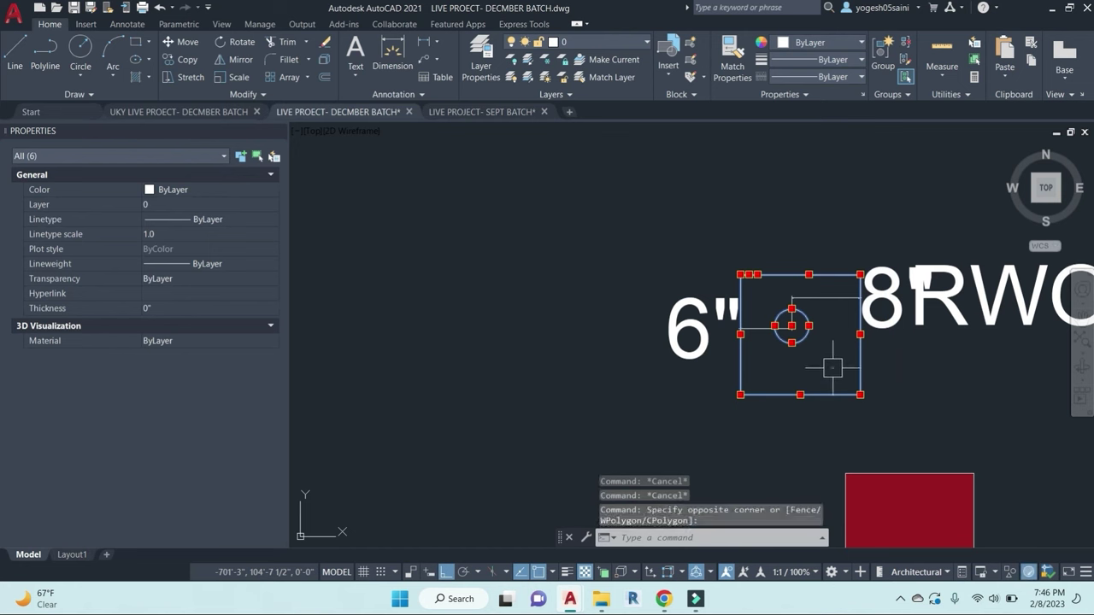
text(M)
key(Return)
click(848, 180)
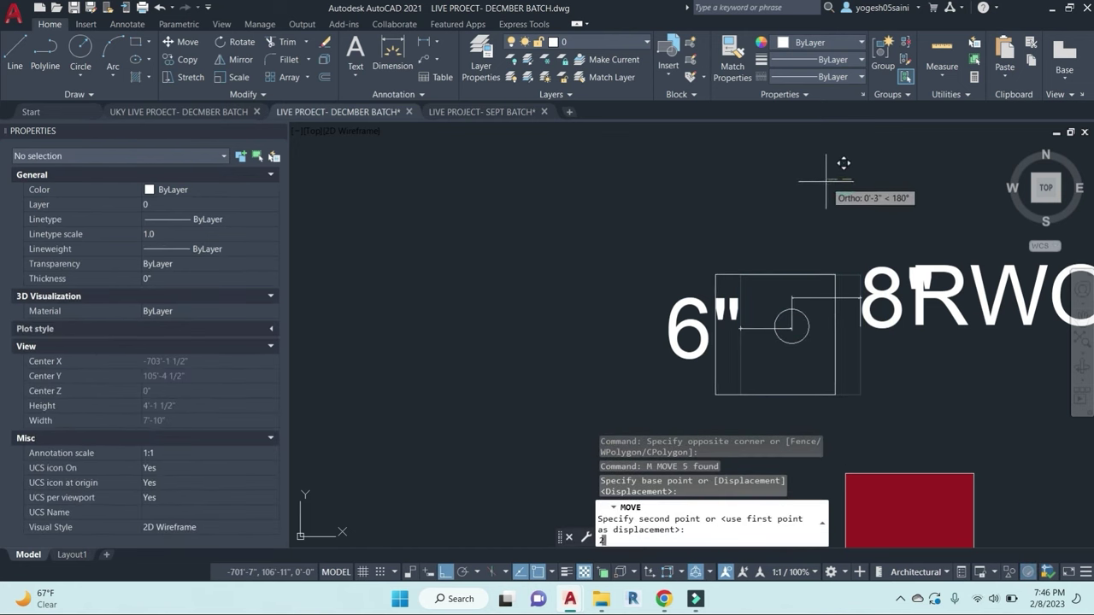
key(Return)
key(Escape)
Step: Erase the 8" and 6" check dimensions
click(671, 327)
text(e)
key(Return)
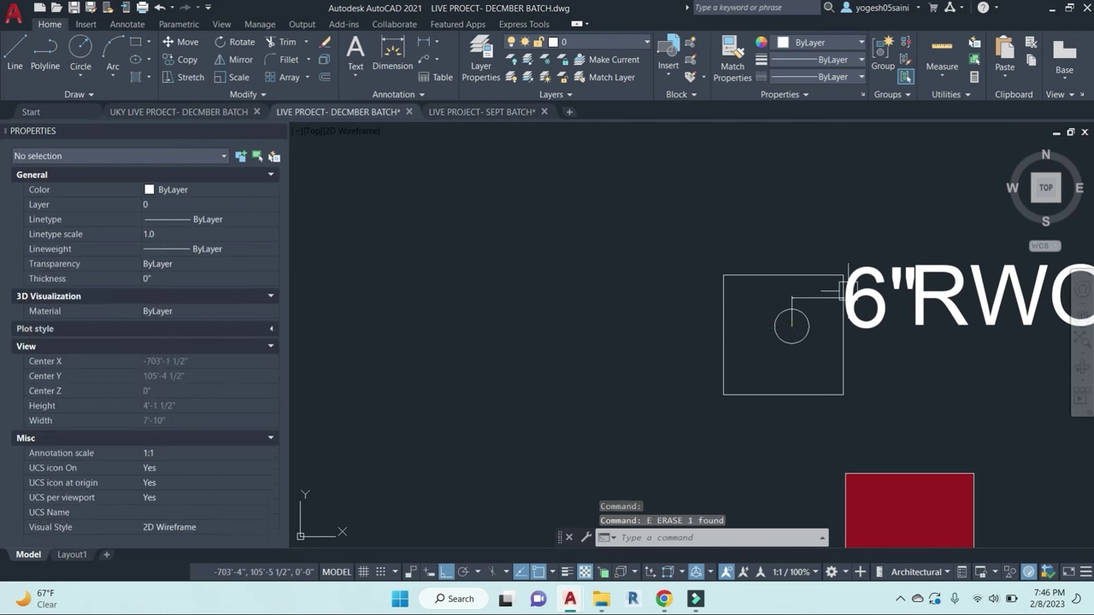
click(879, 297)
key(Delete)
key(Escape)
key(Escape)
Step: Move the box's five lines by 1" to centre the circle
click(872, 415)
click(832, 239)
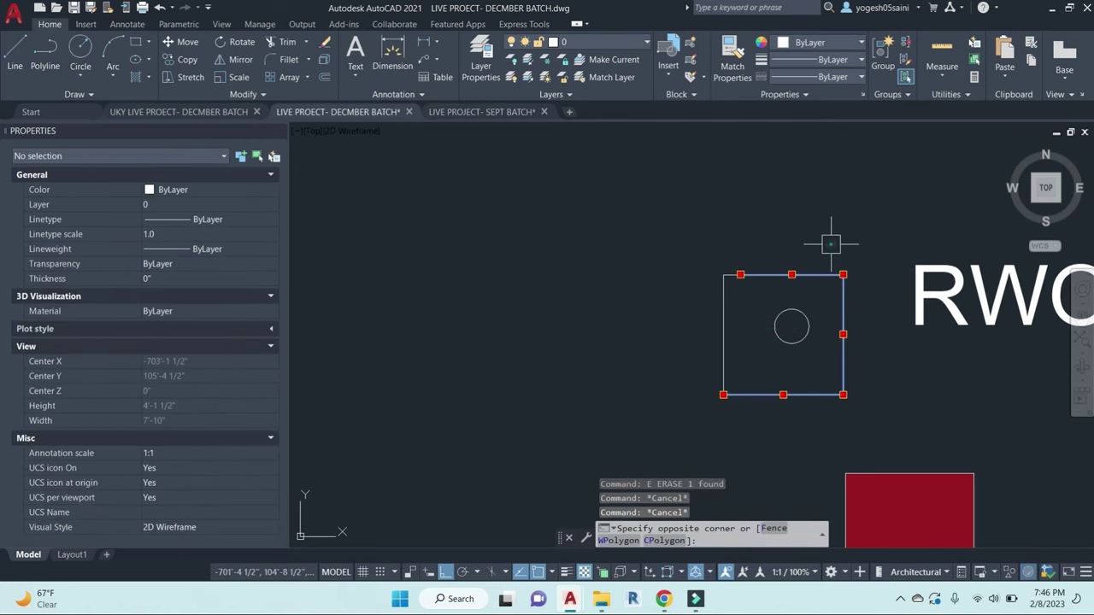
click(772, 434)
click(662, 216)
text(M)
key(Return)
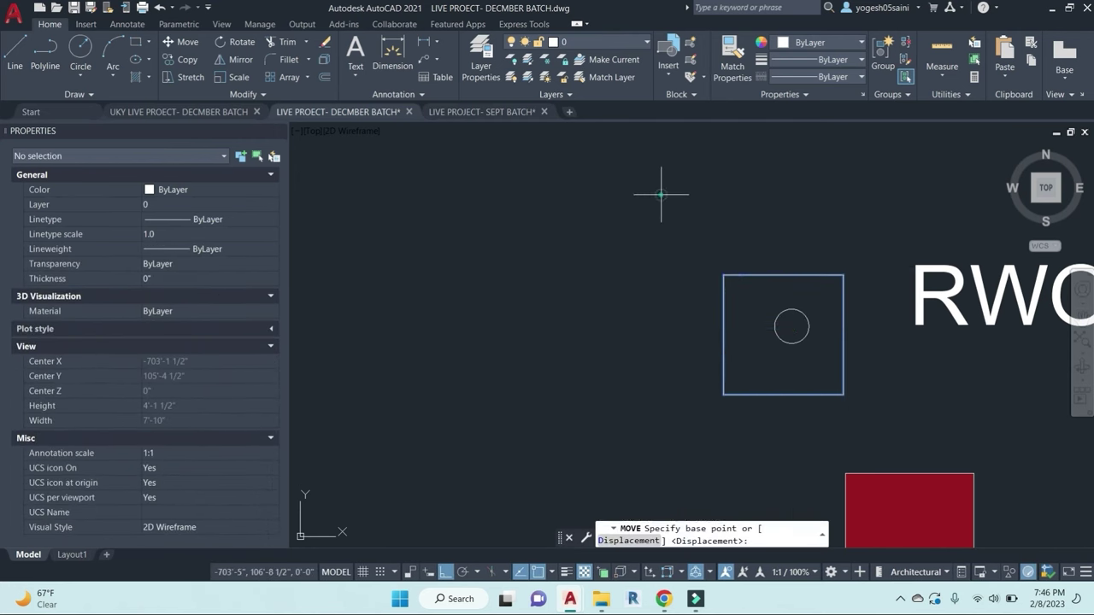
click(662, 193)
text(1")
key(Return)
click(703, 227)
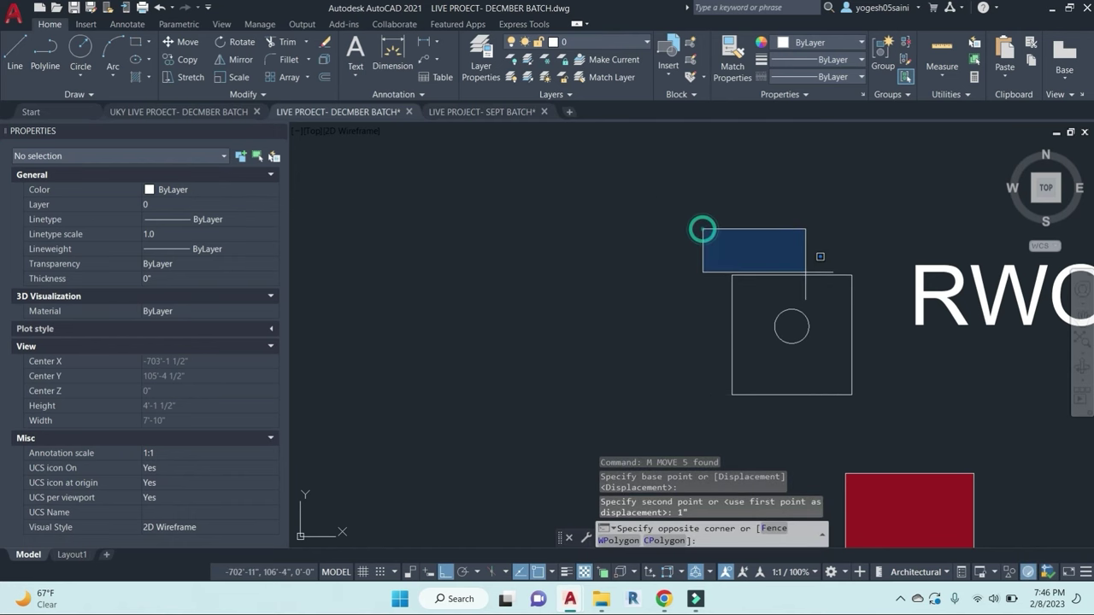